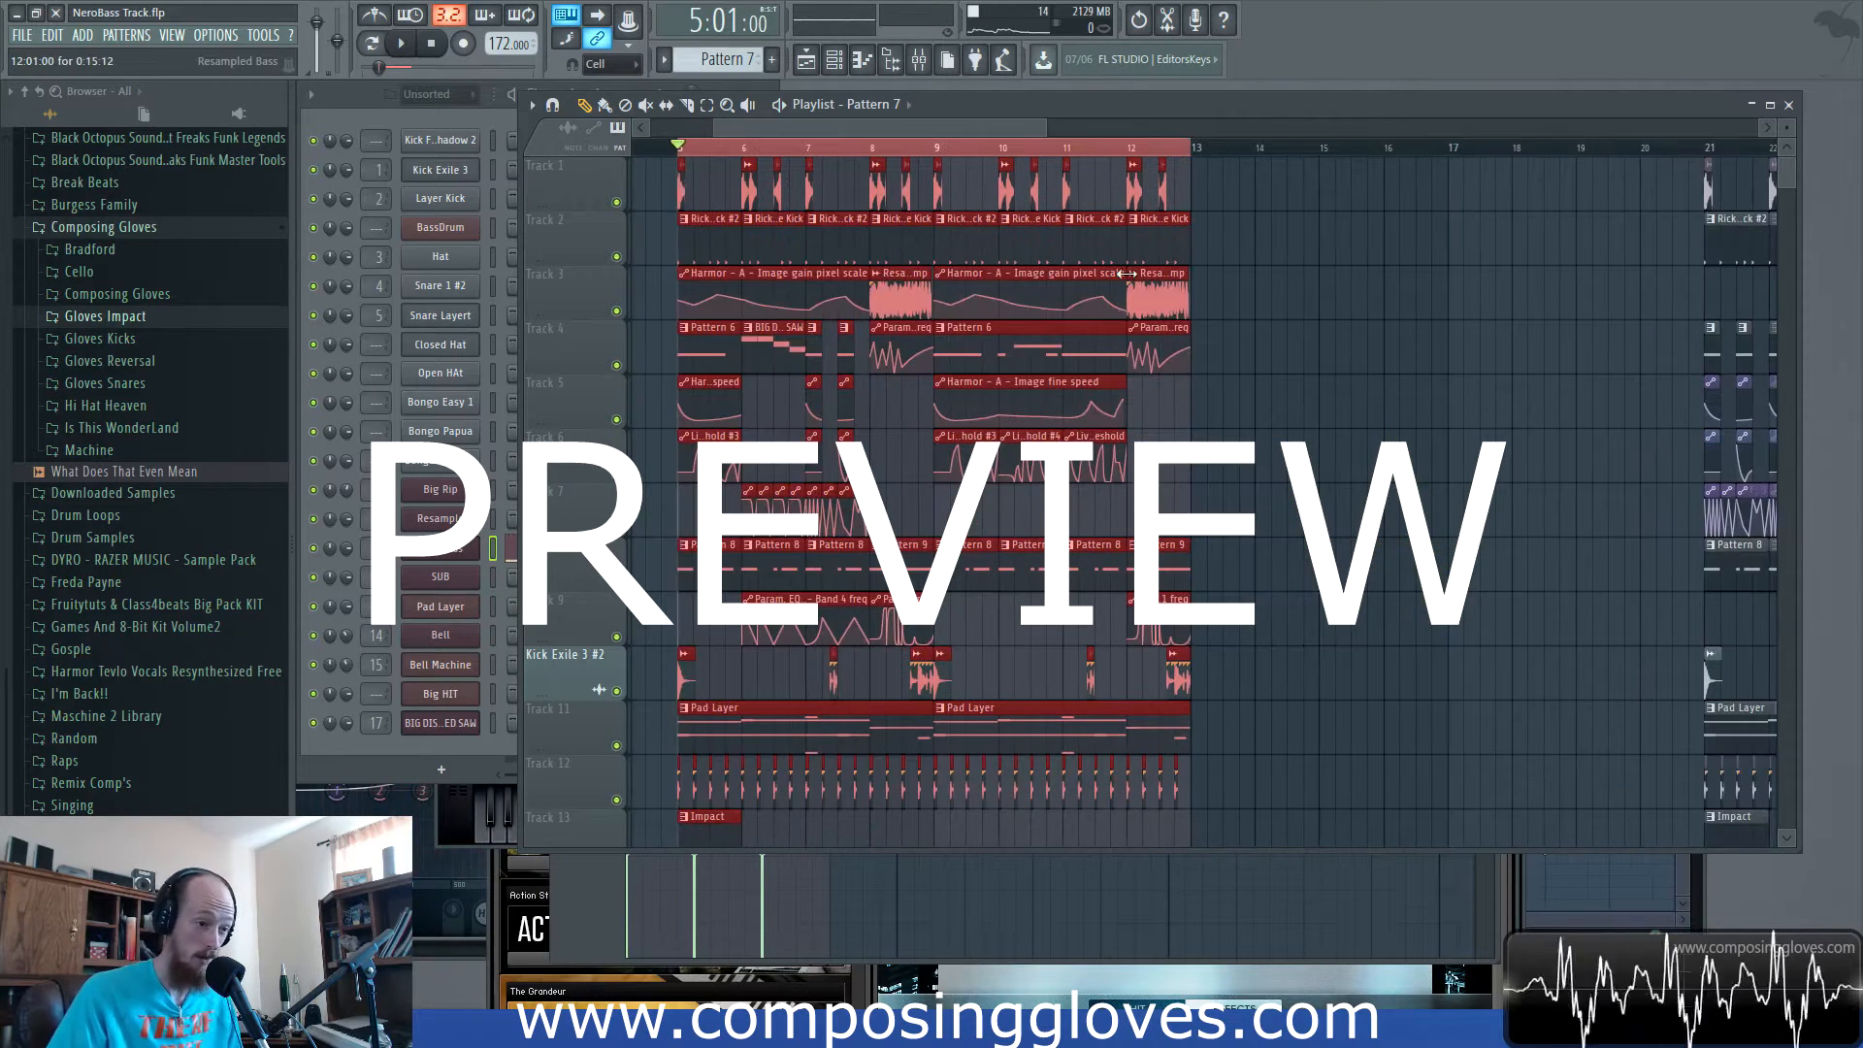
pyautogui.press('space')
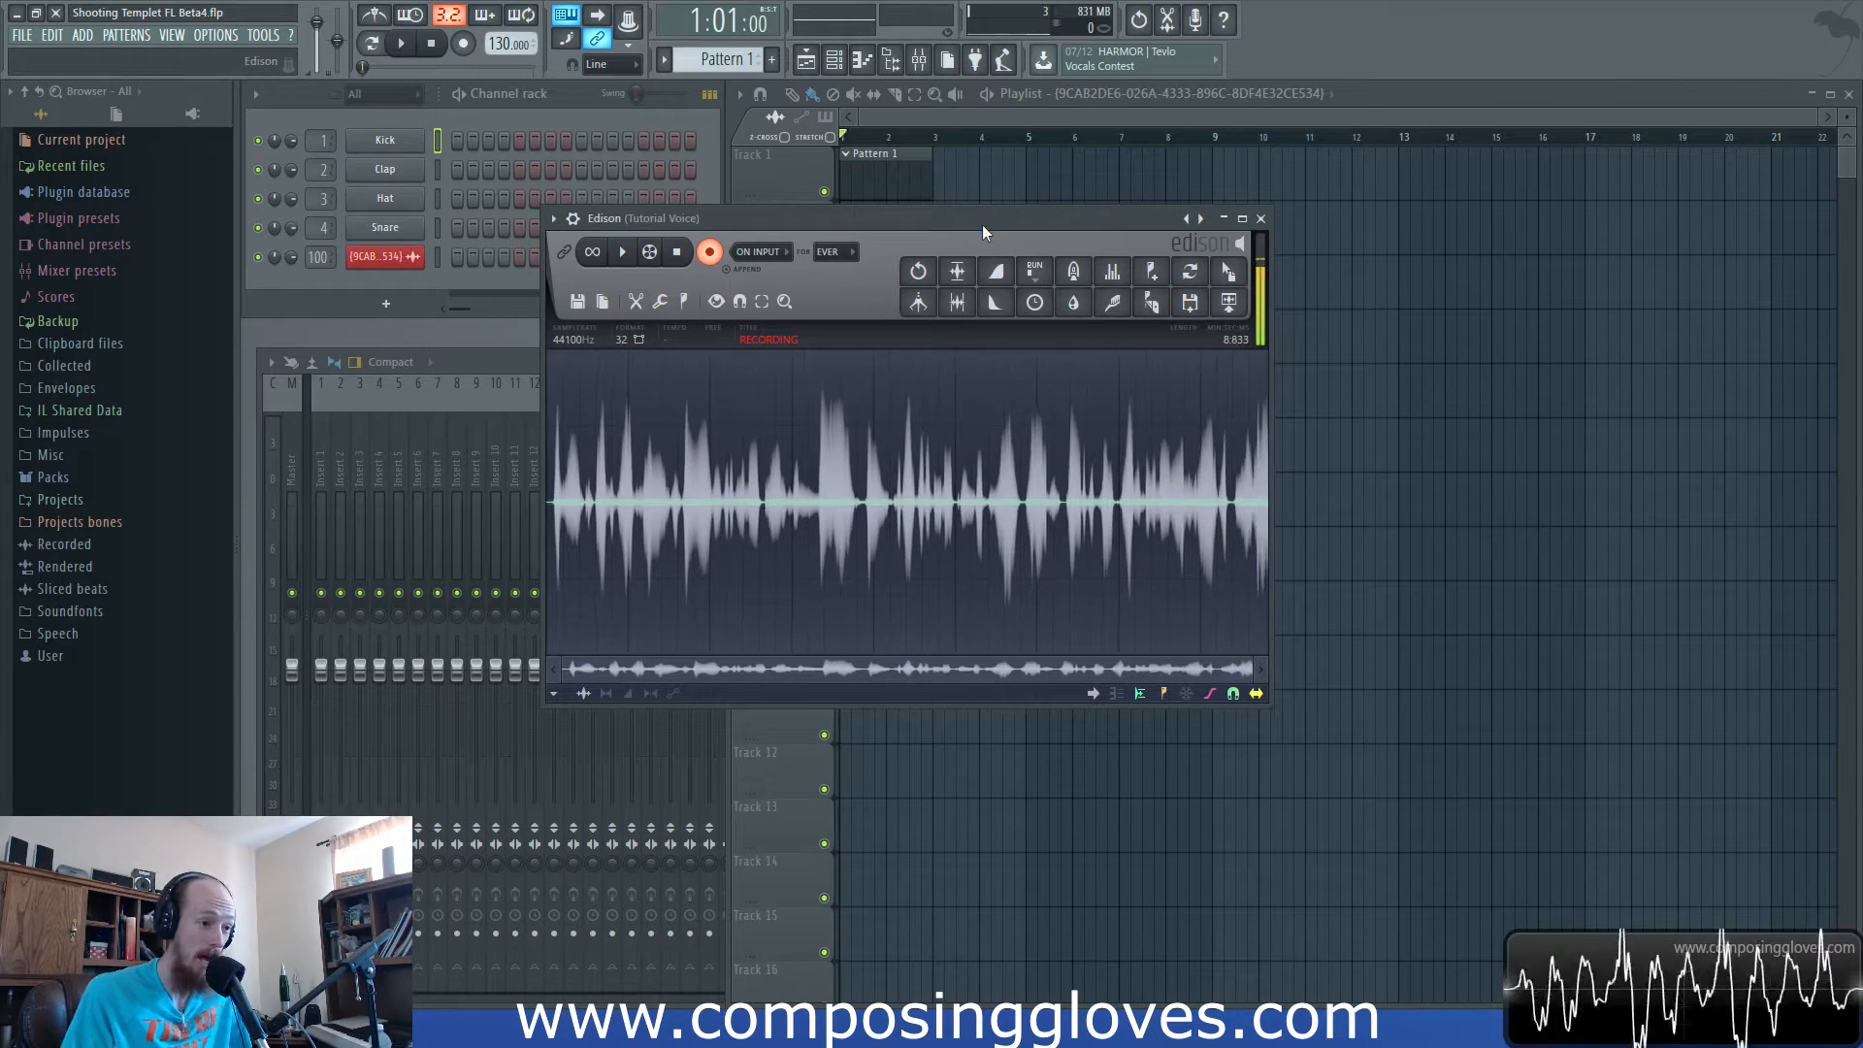
pyautogui.moveTo(974, 226); pyautogui.dragTo(1008, 201)
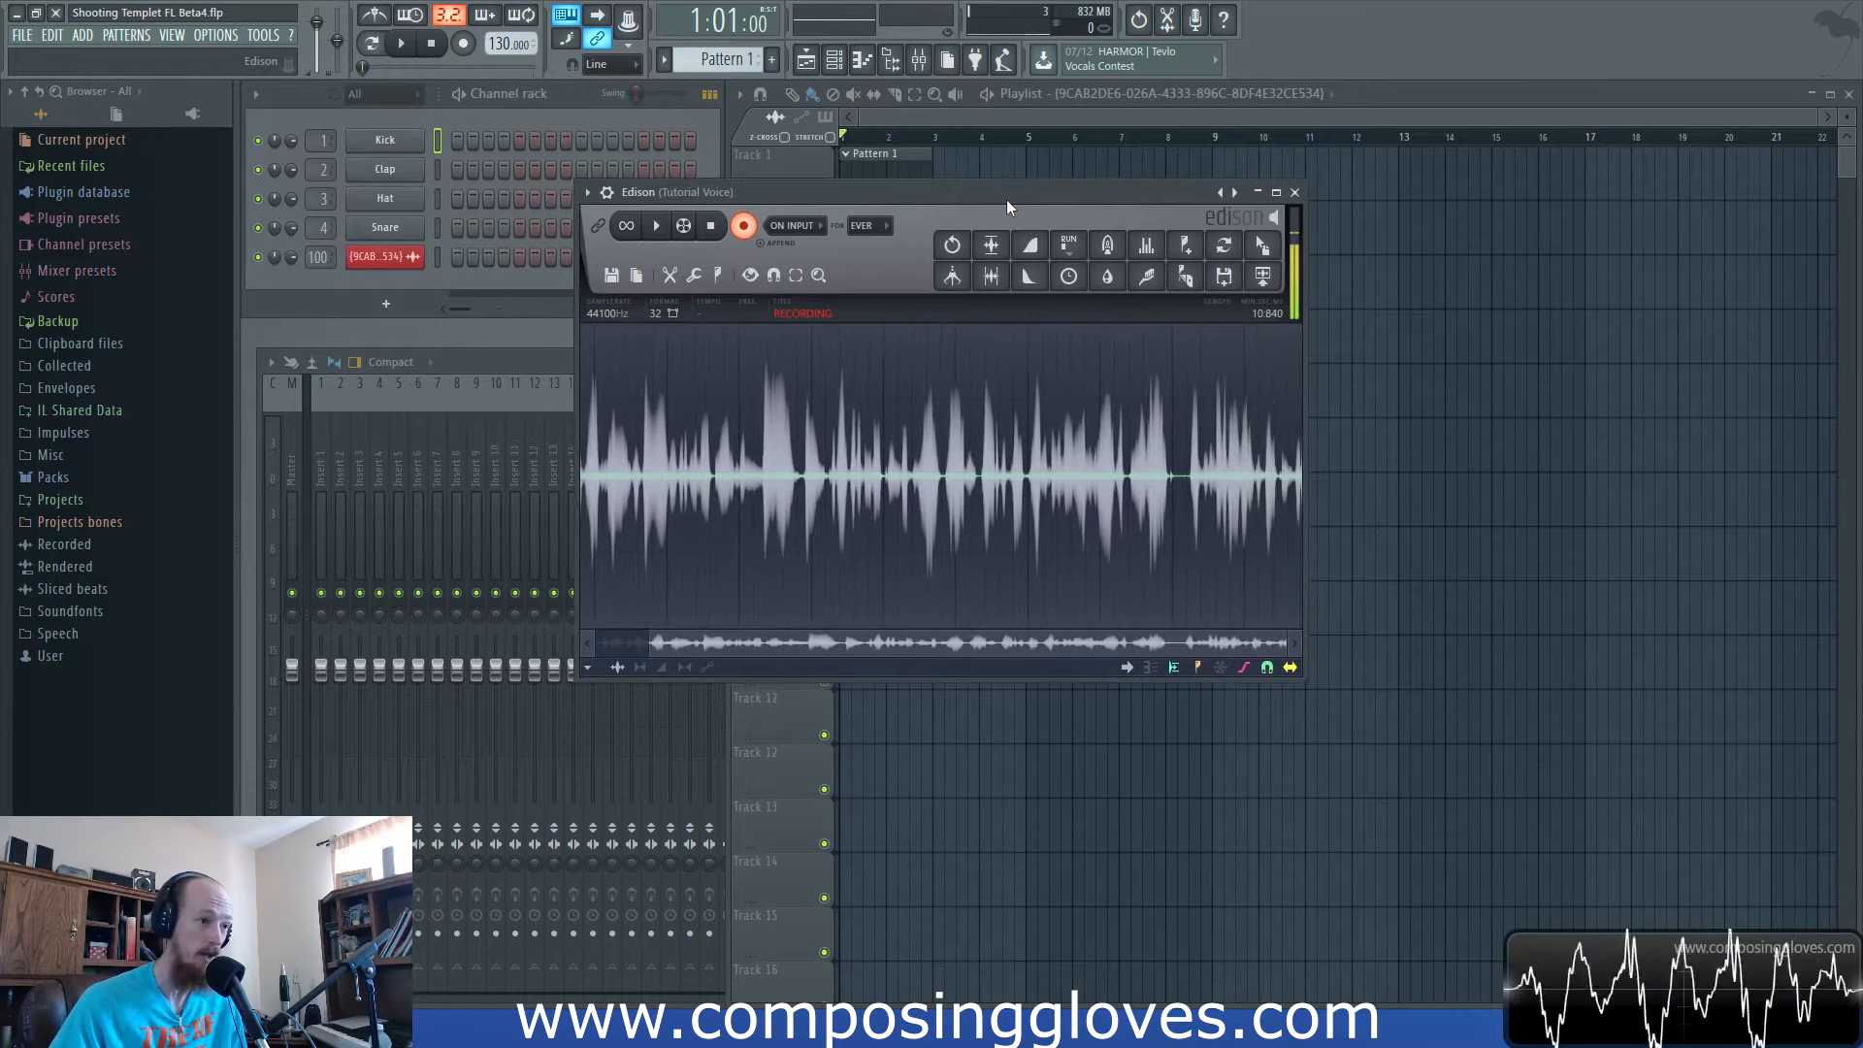
# Close the Hat channel's settings window and bring the playlist in front of the mixer.
pyautogui.moveTo(428, 1032)
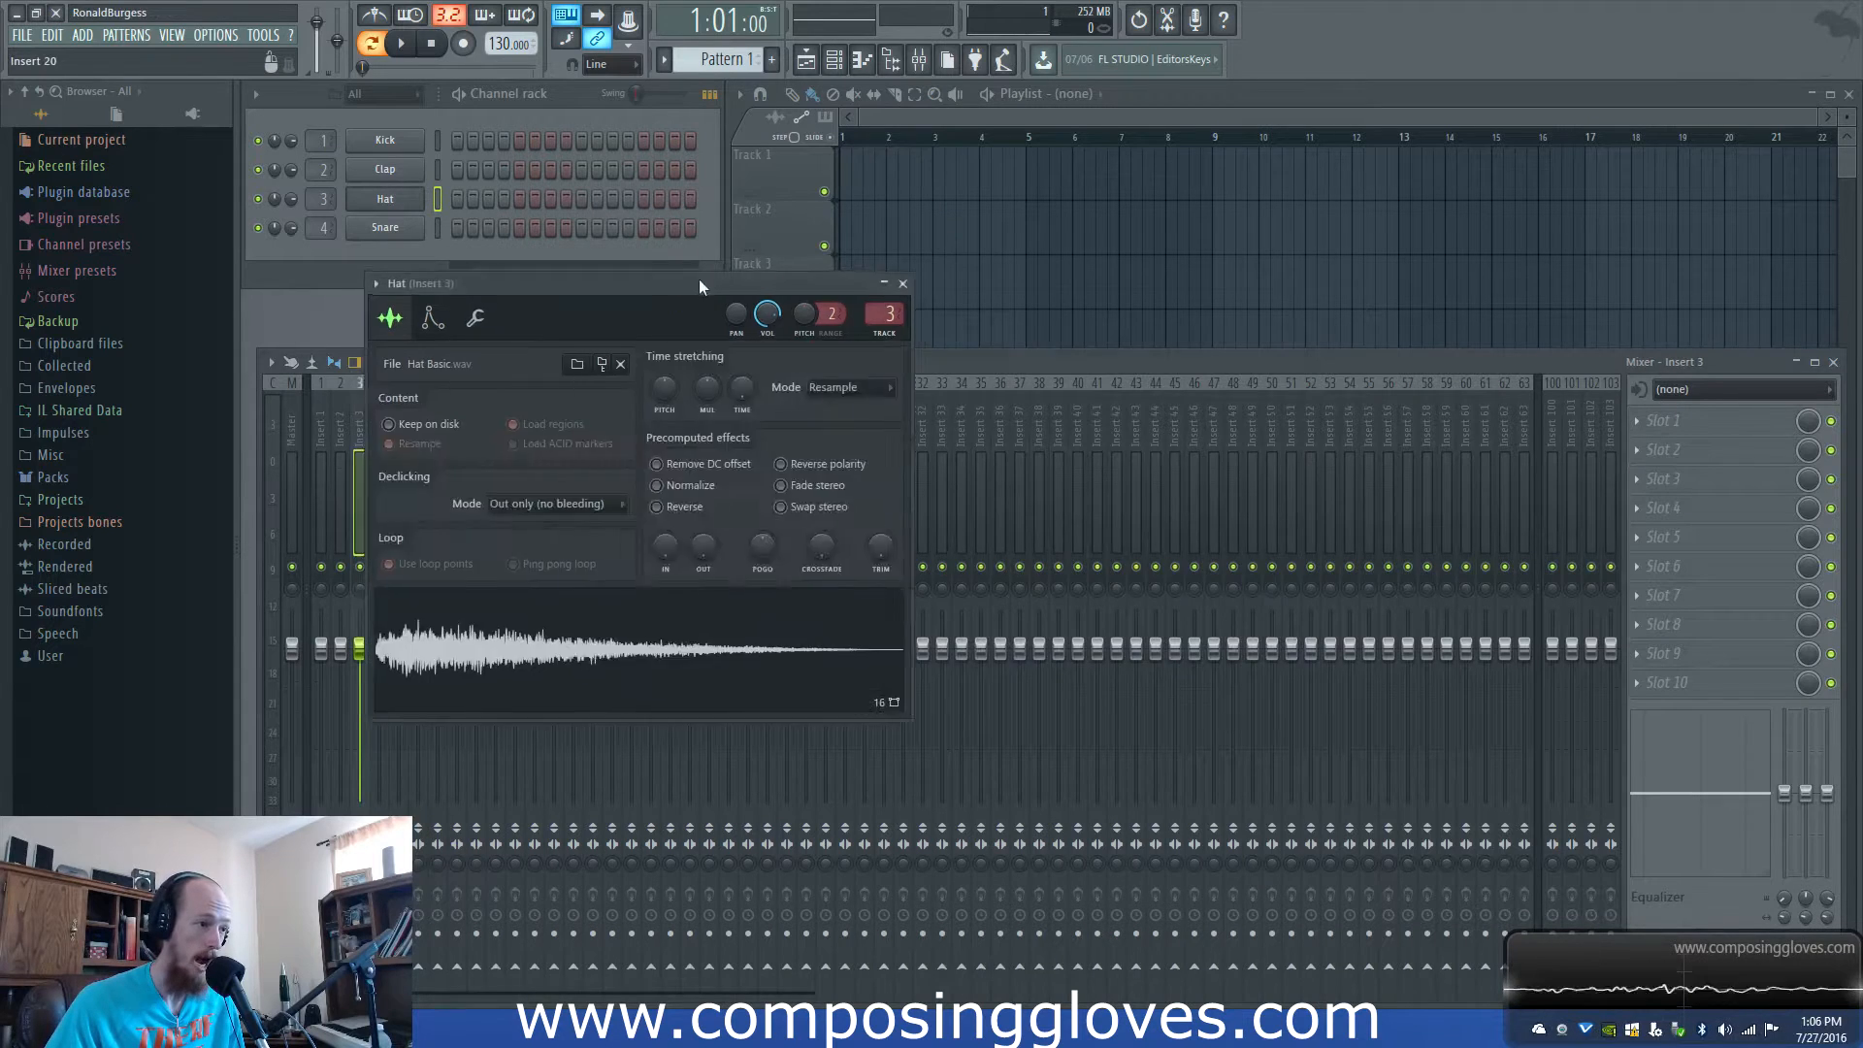
pyautogui.moveTo(700, 282); pyautogui.dragTo(1100, 255)
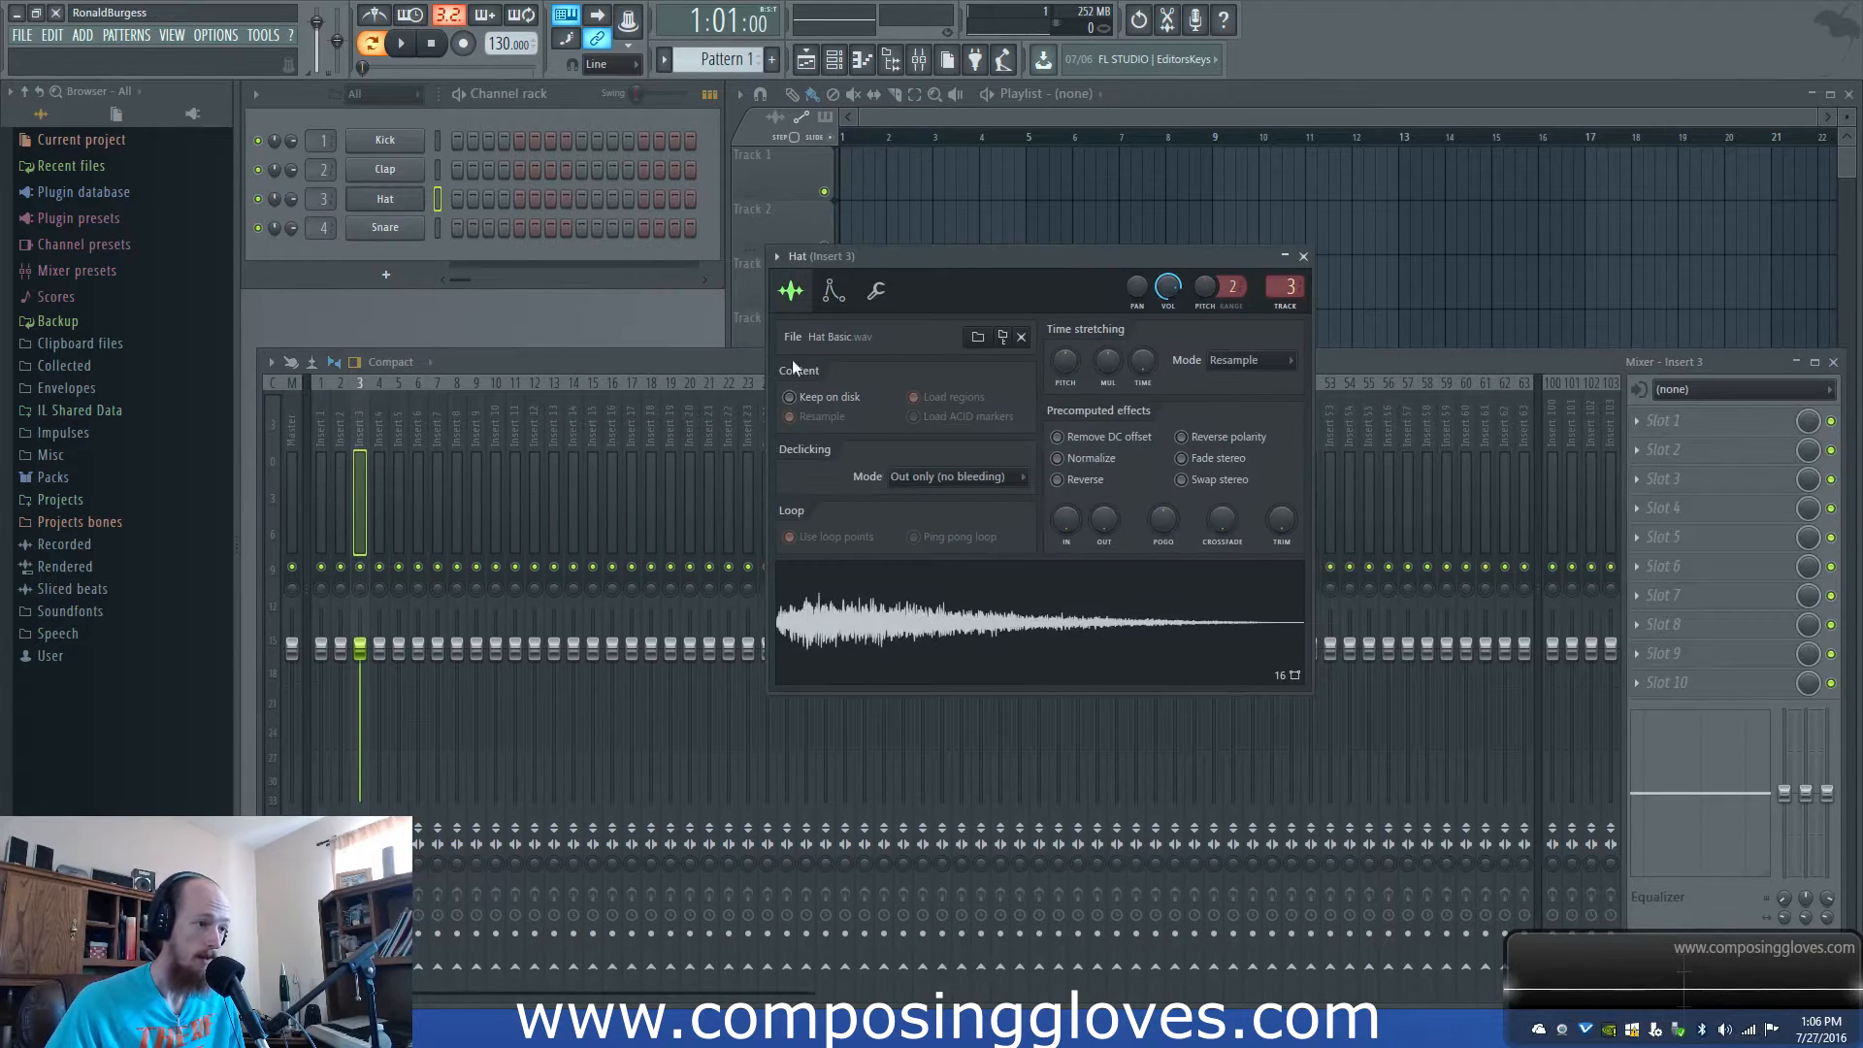
pyautogui.click(1304, 257)
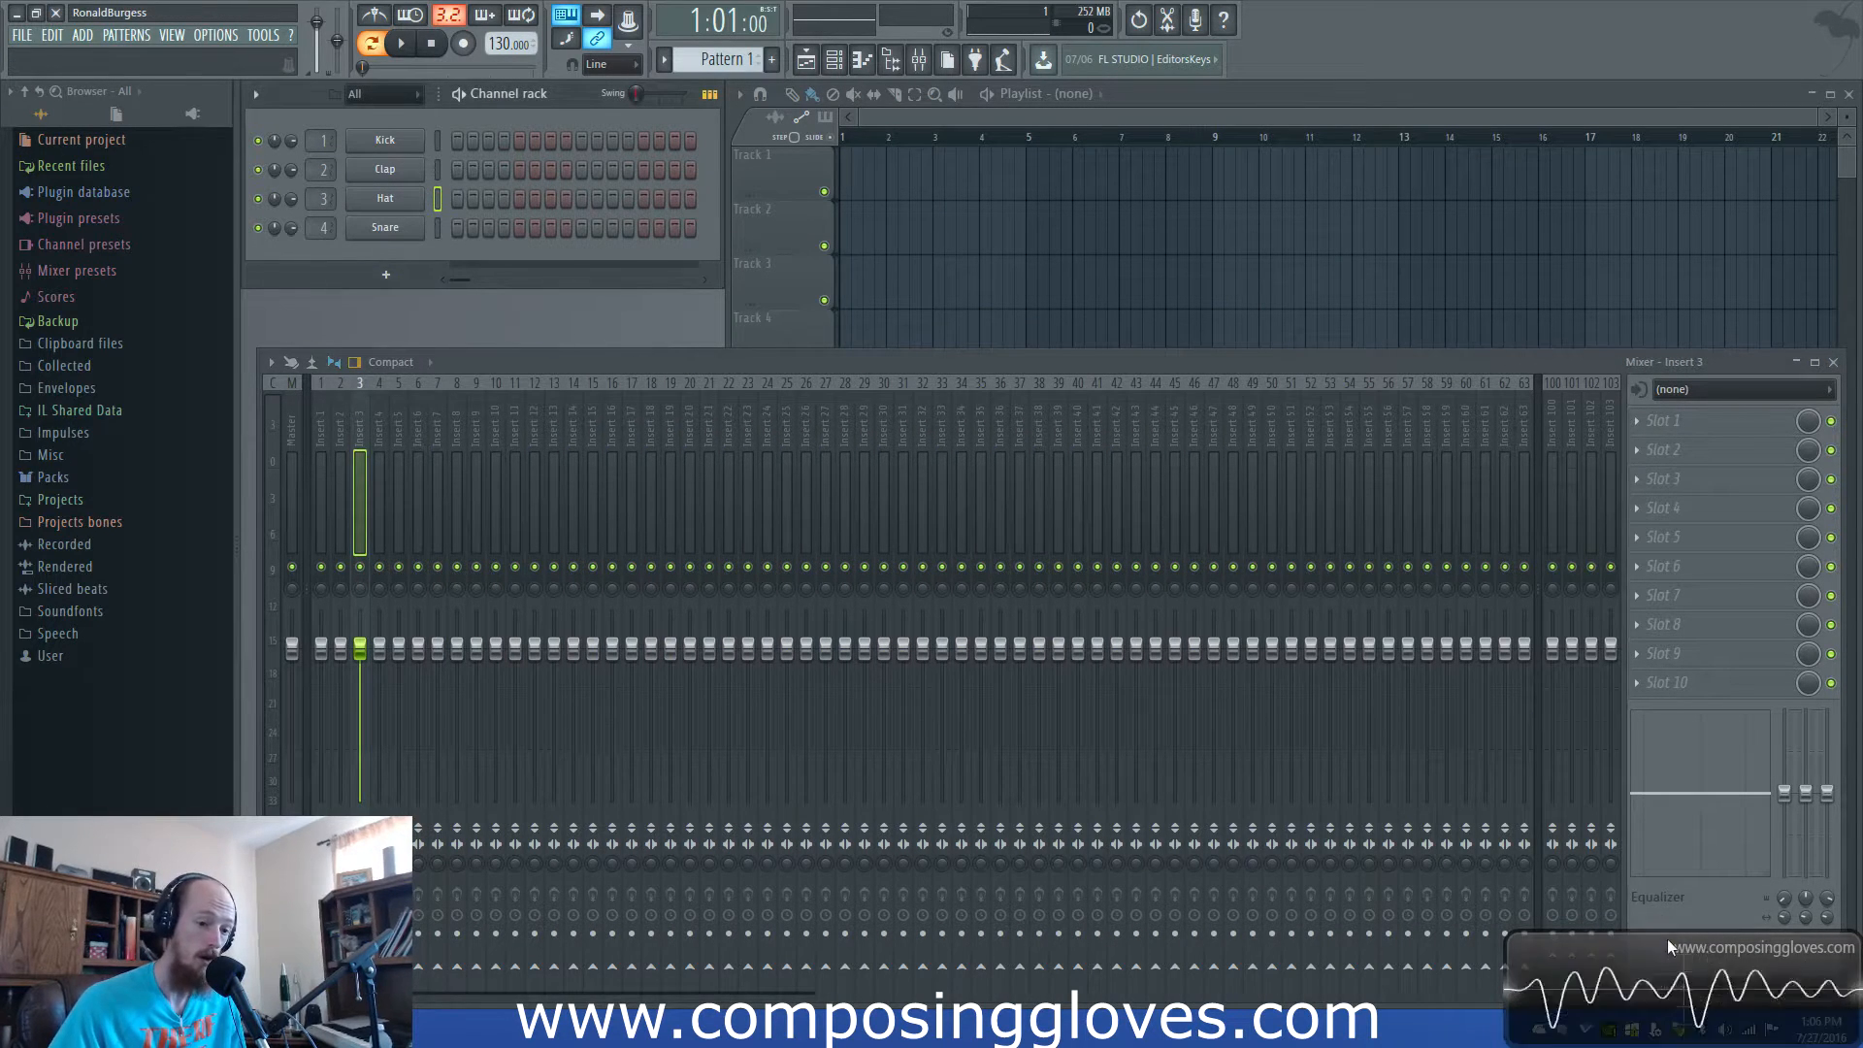
pyautogui.click(1036, 136)
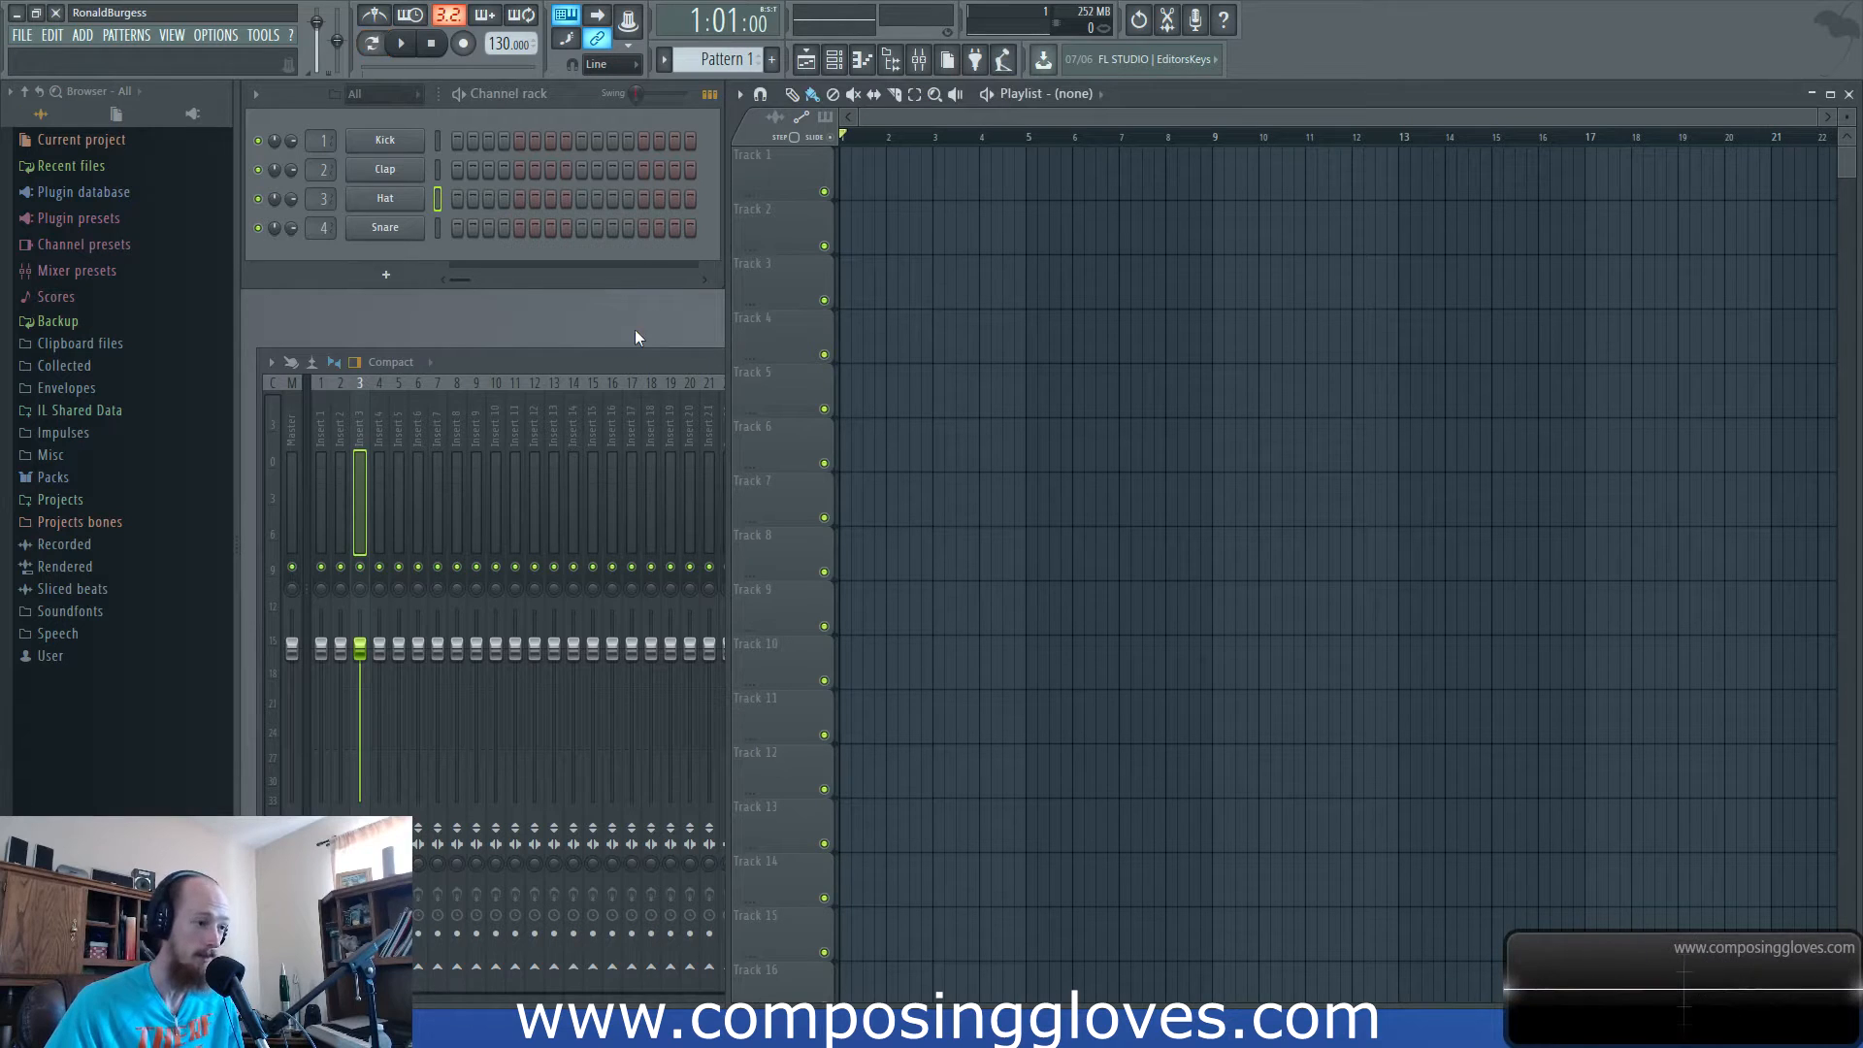
# Open the file settings and start choosing a folder for the first empty extra browser search folder entry.
pyautogui.click(222, 36)
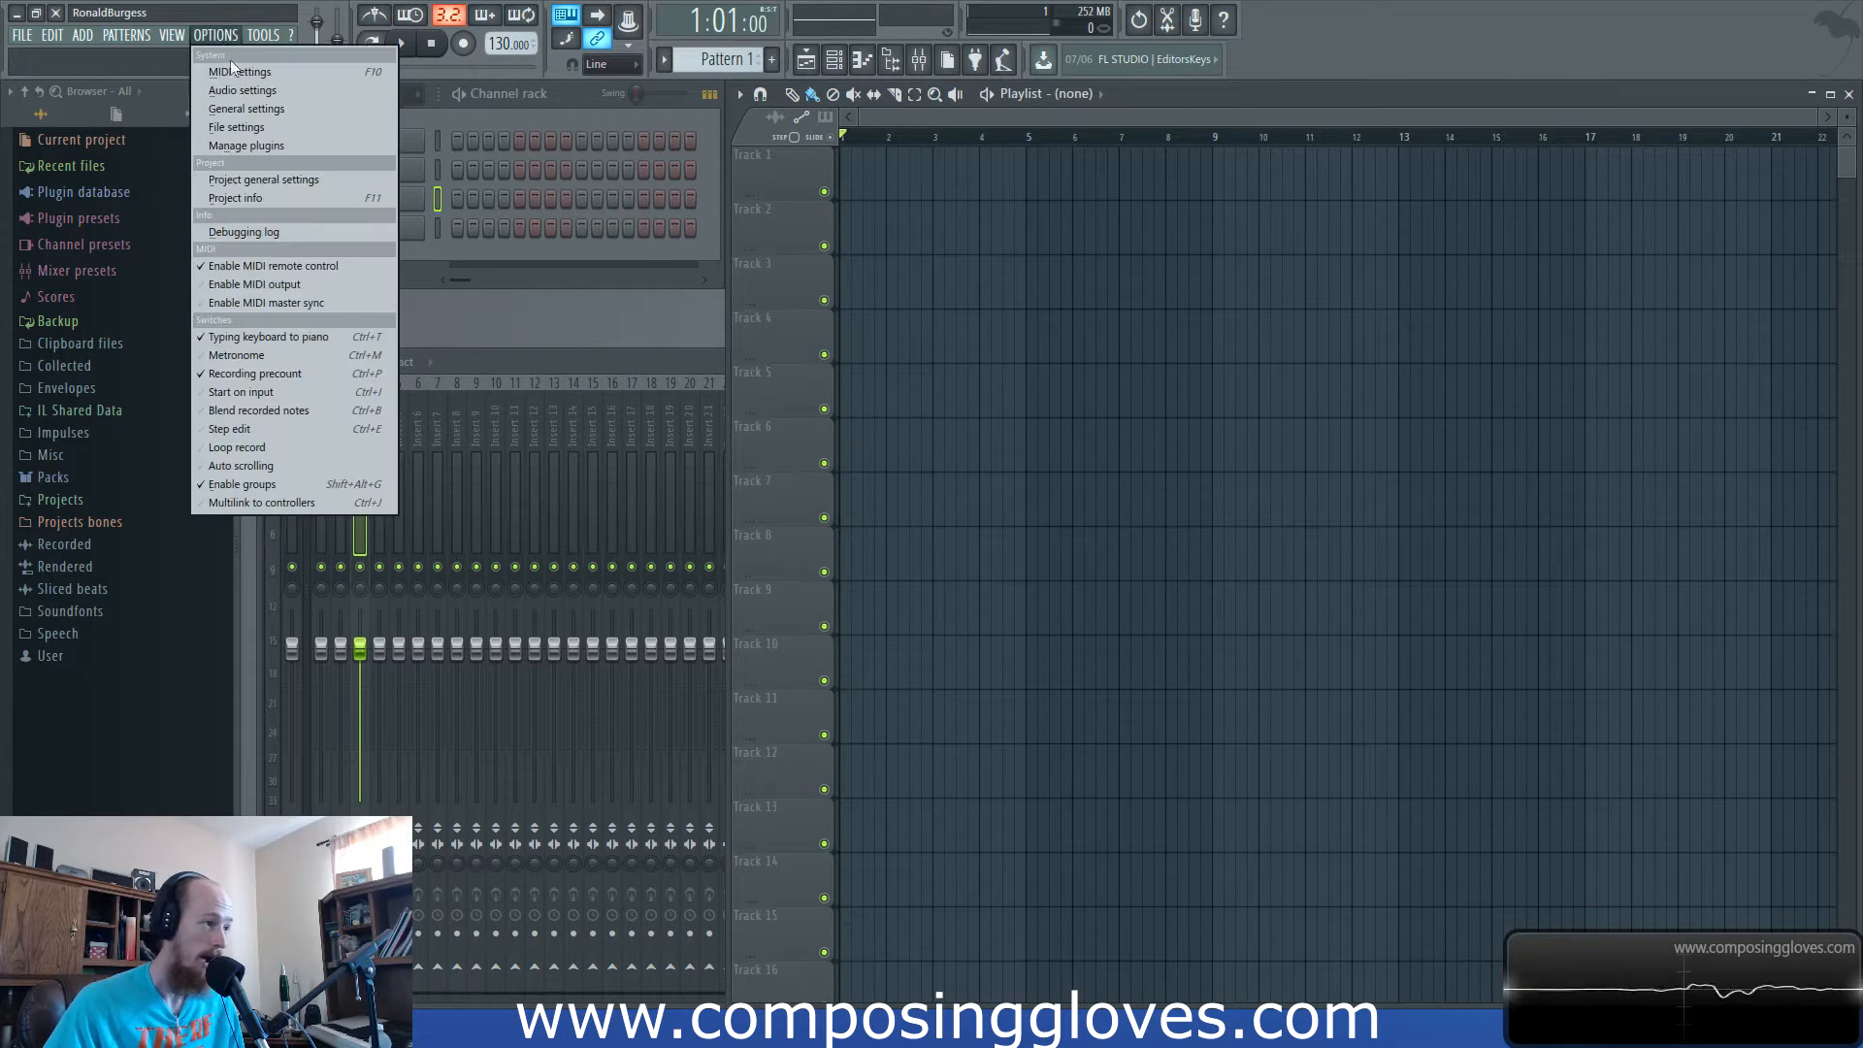
pyautogui.click(288, 89)
pyautogui.click(865, 242)
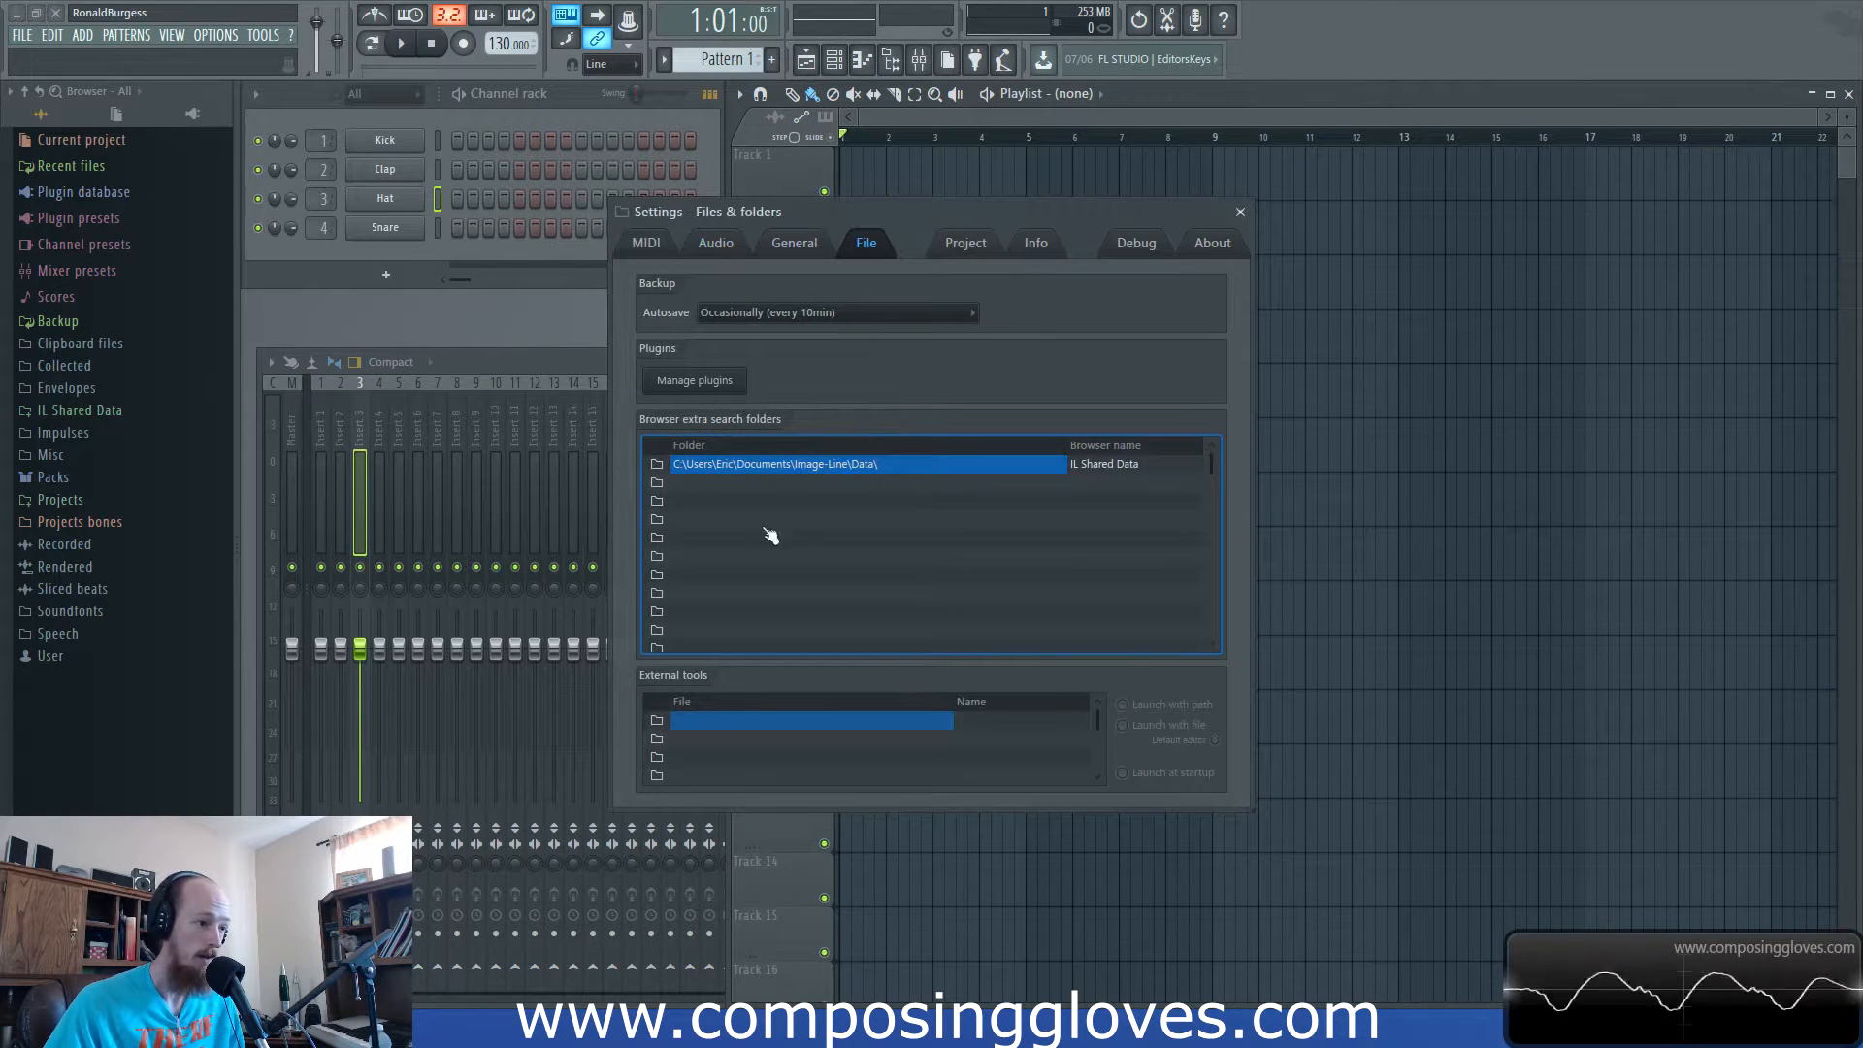
pyautogui.click(656, 483)
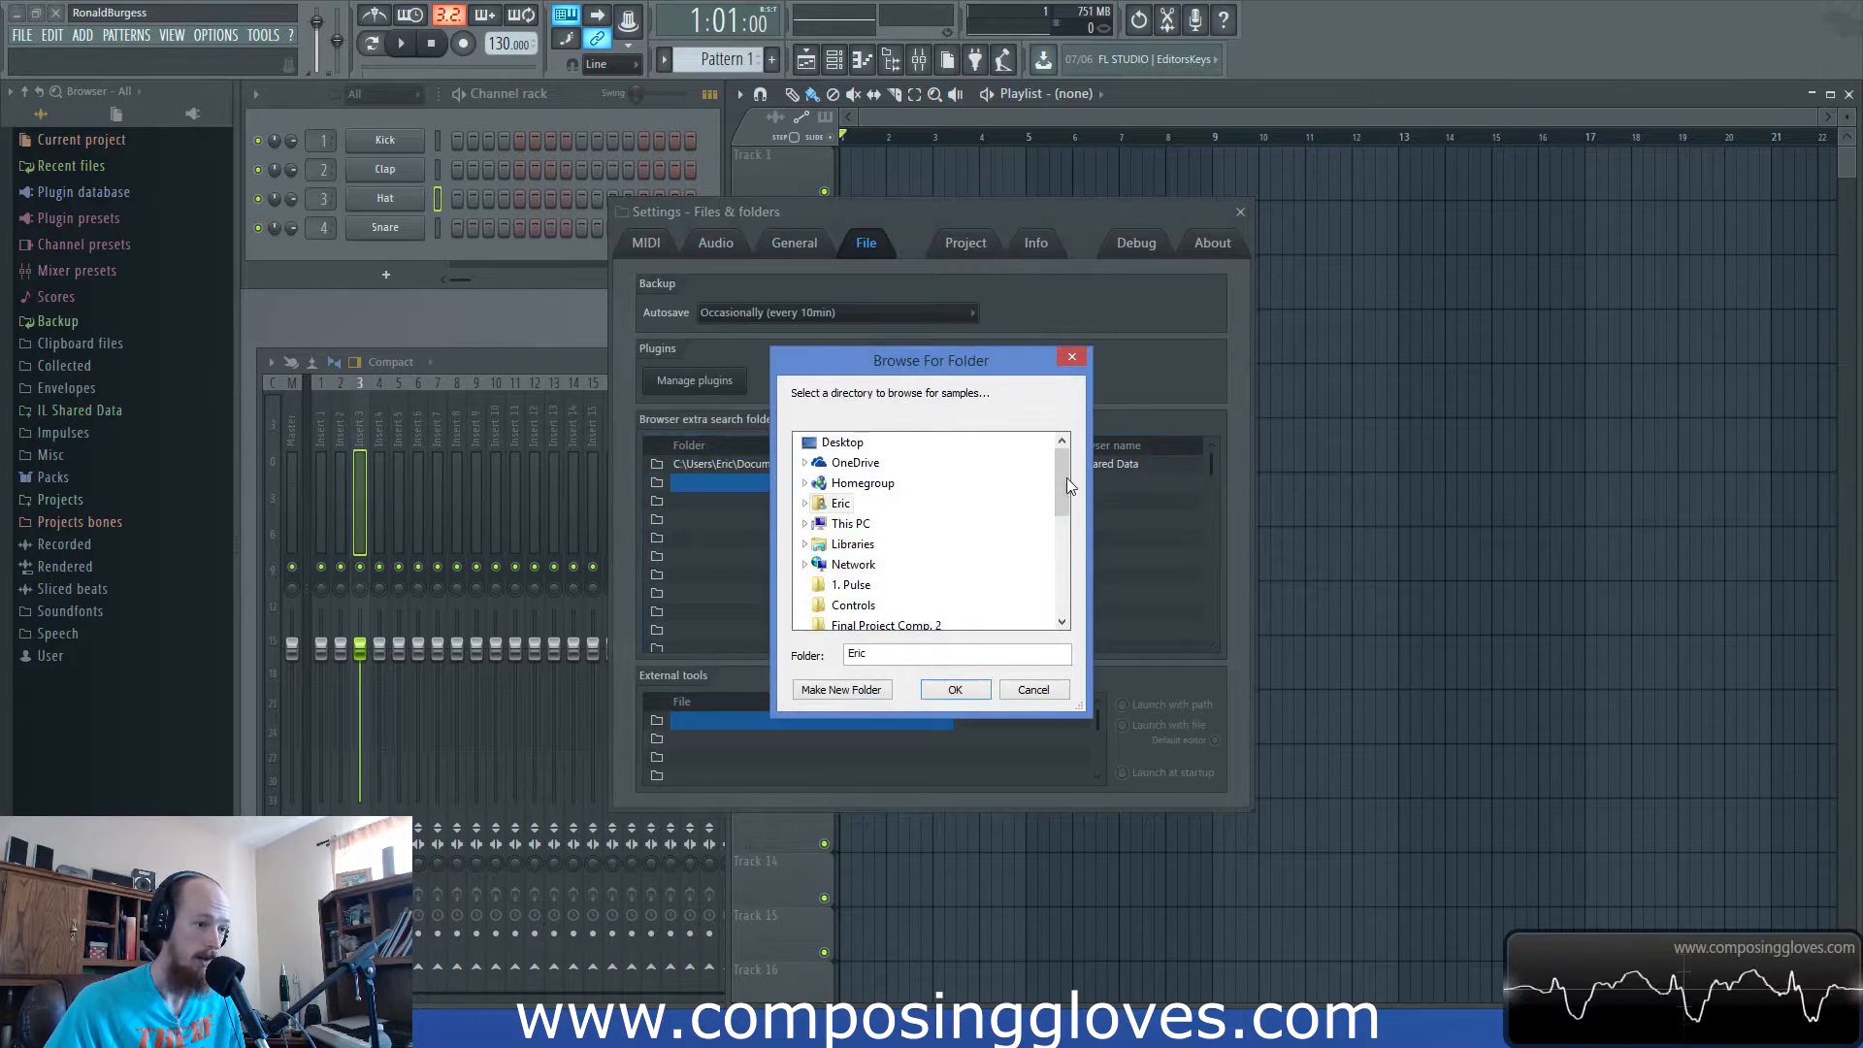
pyautogui.moveTo(1060, 532); pyautogui.dragTo(1075, 458)
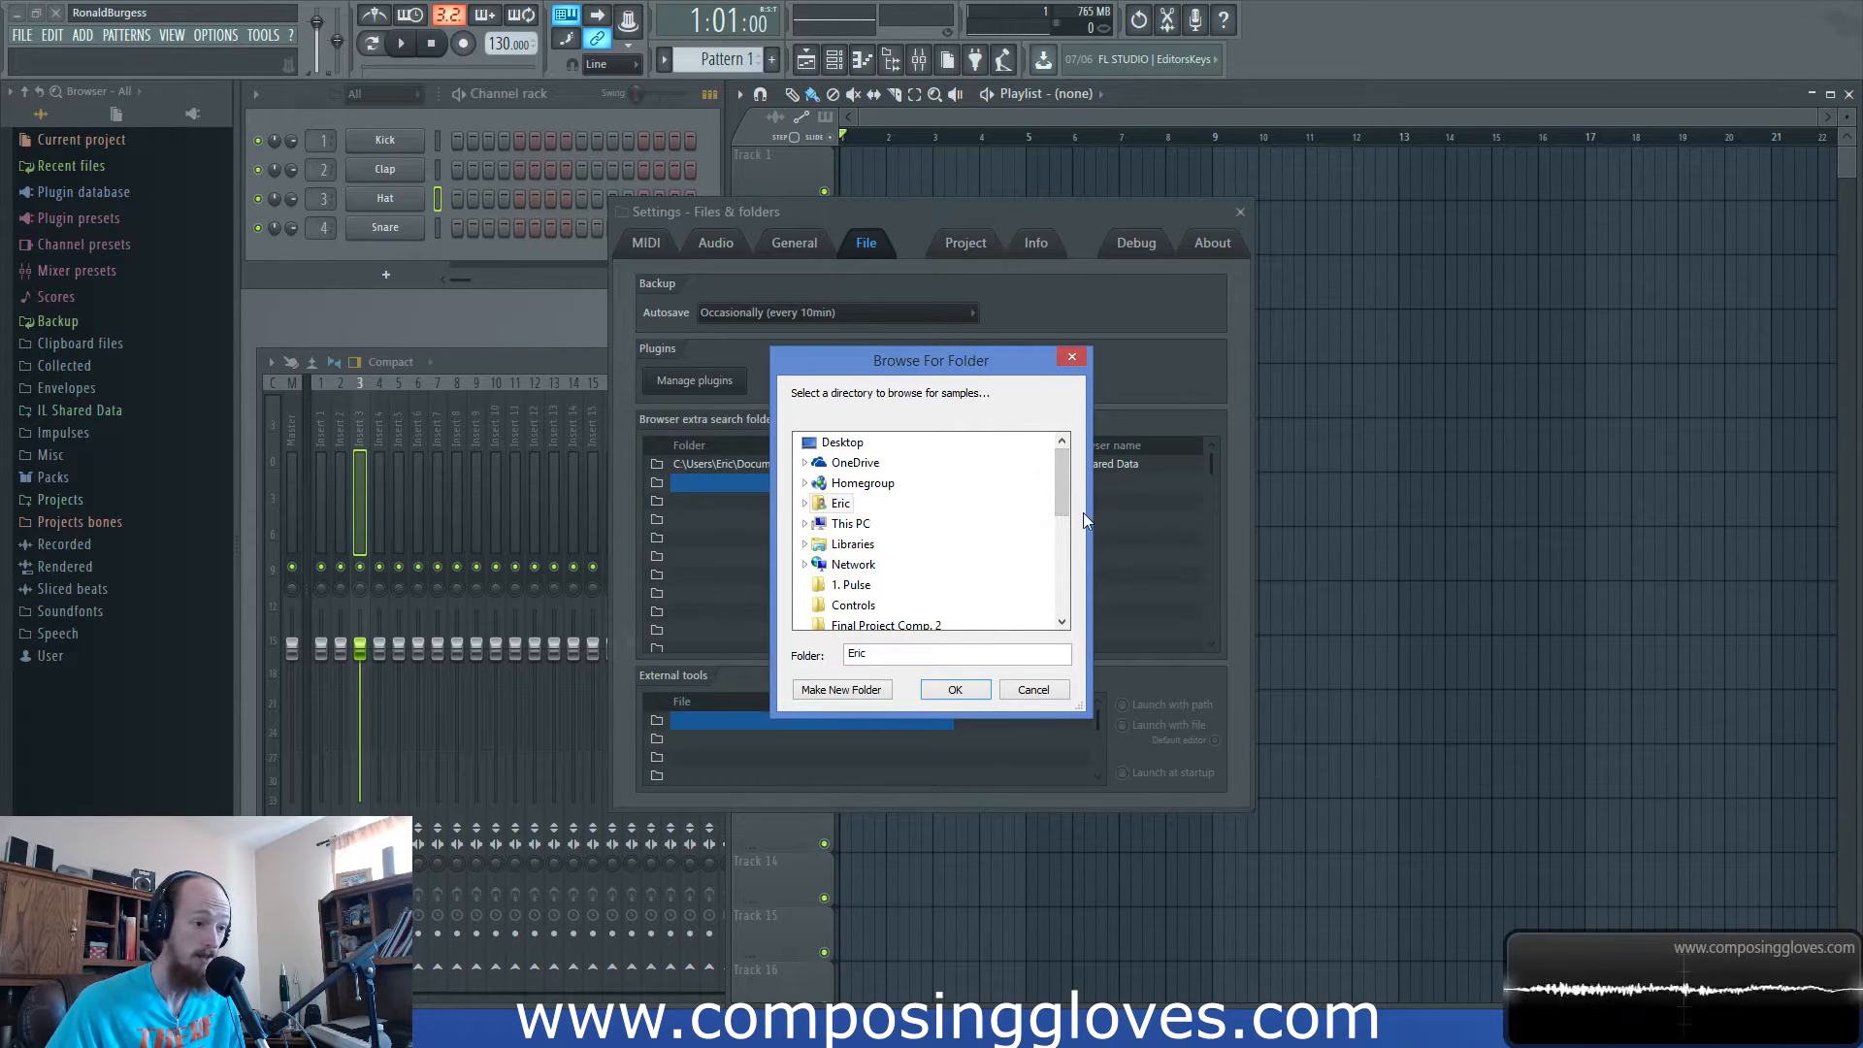
pyautogui.moveTo(1065, 503); pyautogui.dragTo(1061, 540)
pyautogui.click(864, 543)
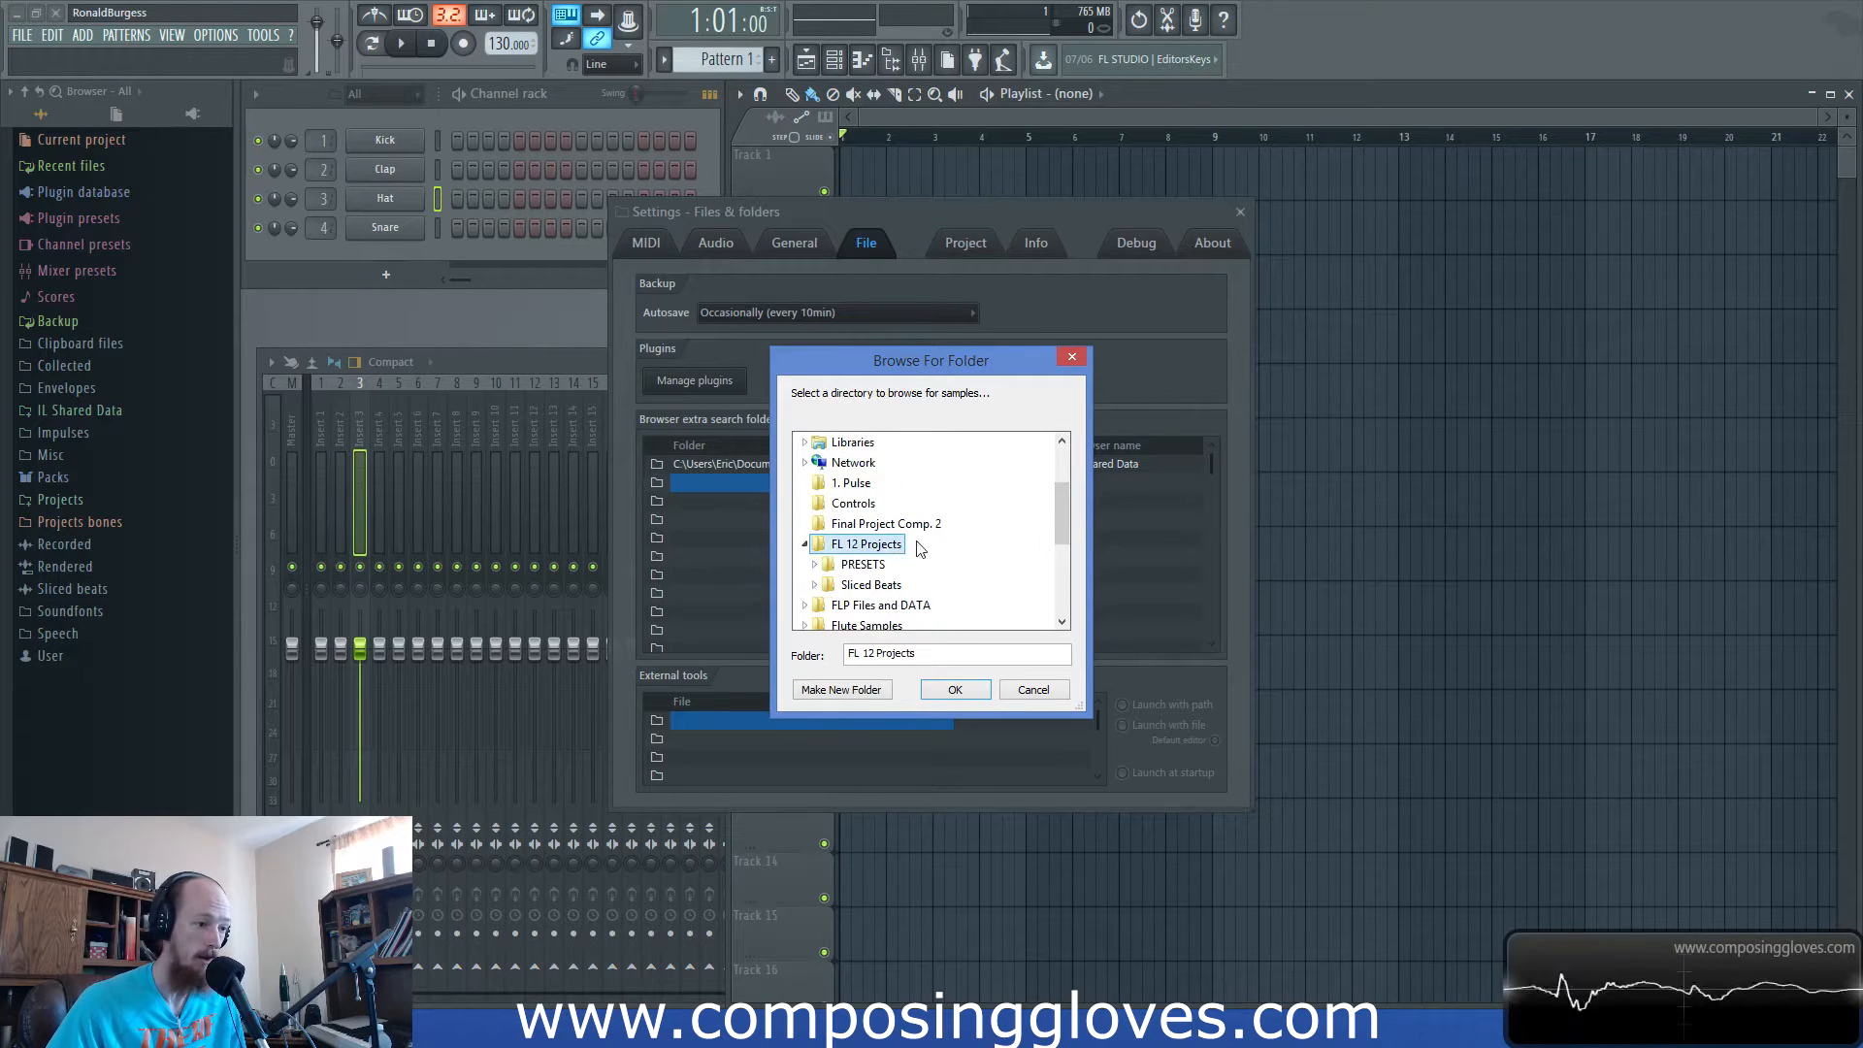
pyautogui.scroll(-3, 874, 524)
pyautogui.scroll(5, 834, 524)
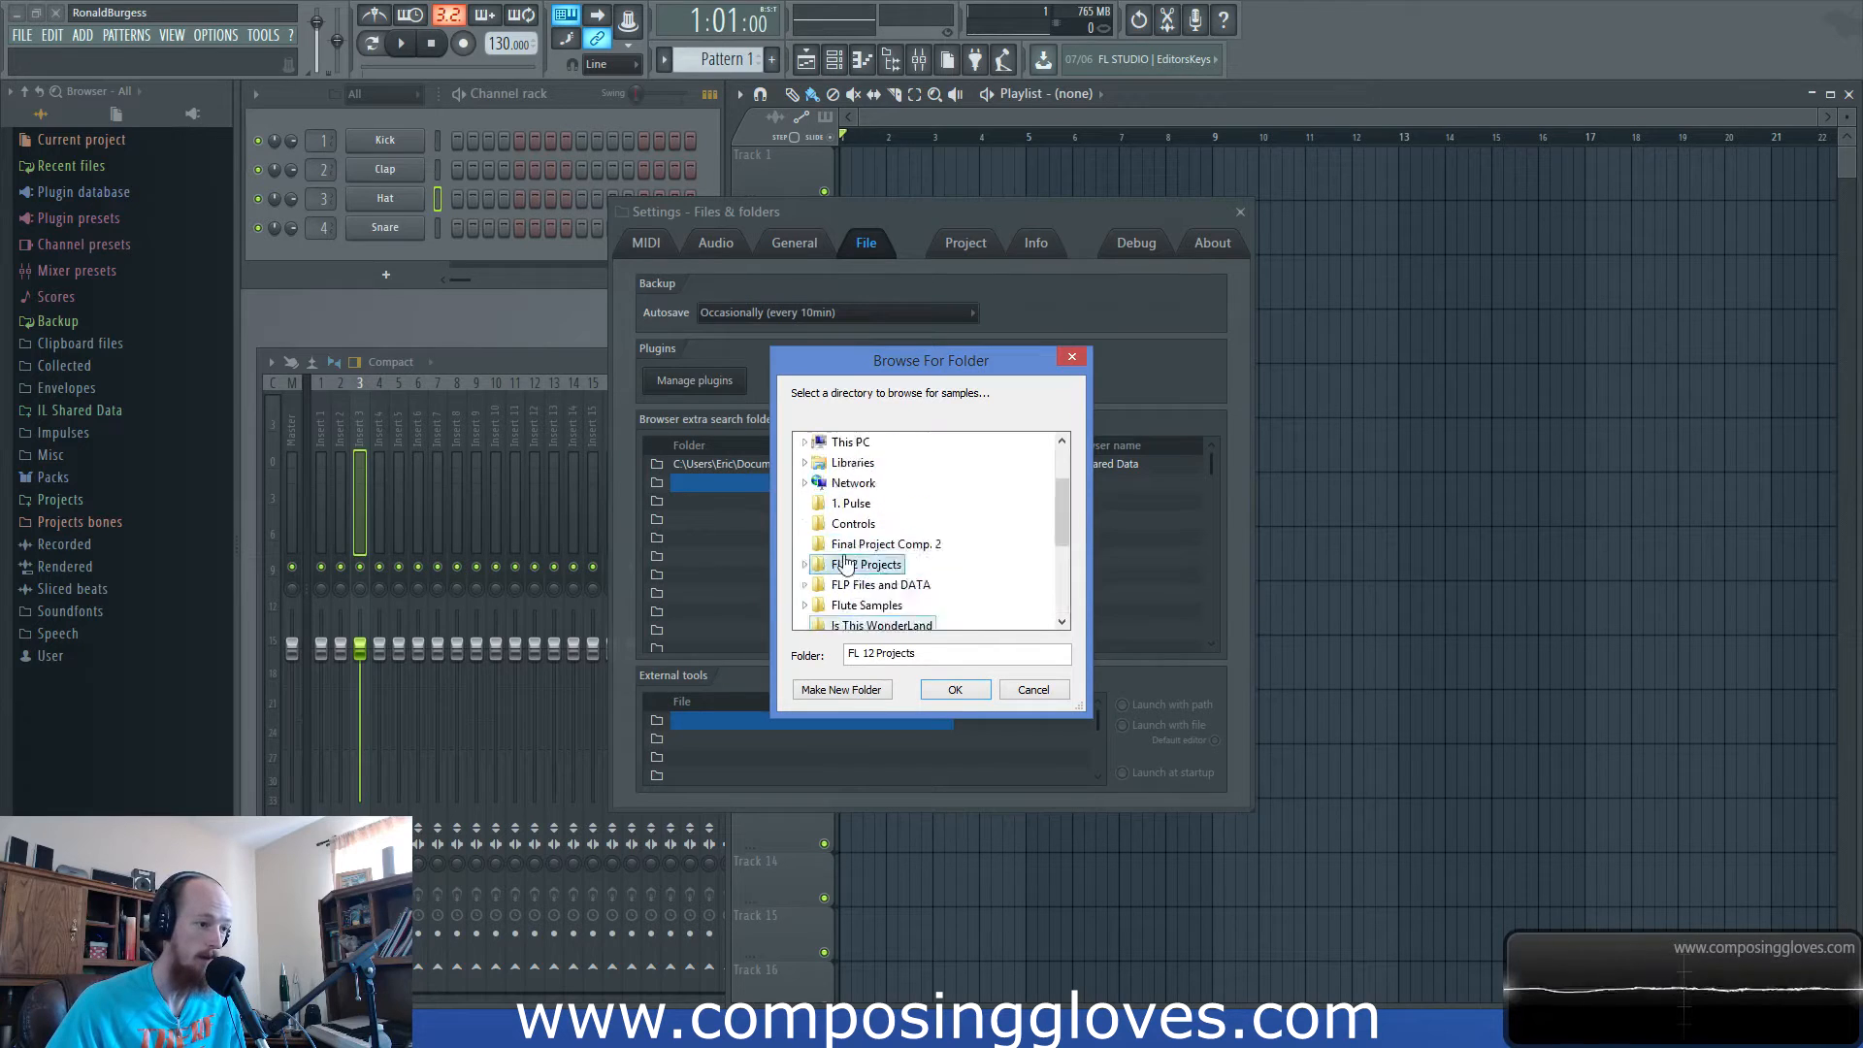
pyautogui.click(815, 504)
# Choose the Project Files folder on the Data (D:) drive as the extra search folder and close the settings.
pyautogui.click(810, 444)
pyautogui.click(826, 466)
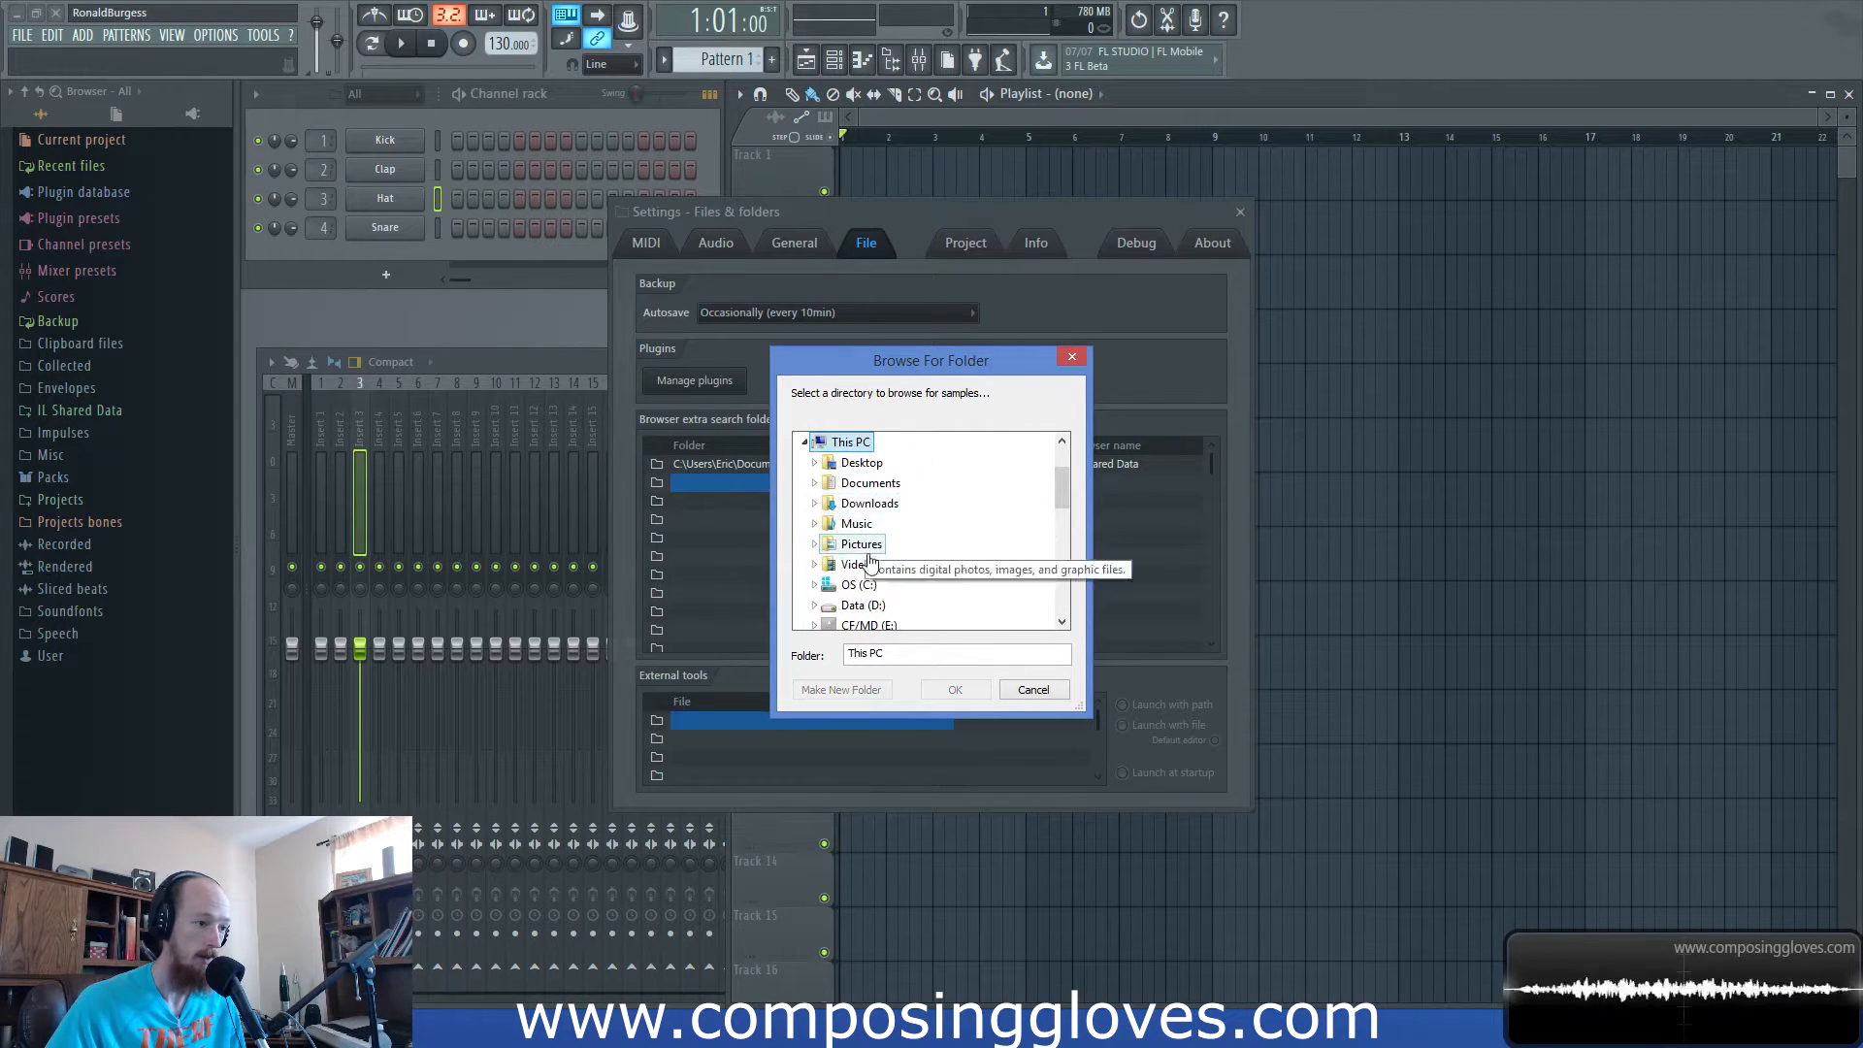
pyautogui.click(866, 606)
pyautogui.scroll(-2, 948, 534)
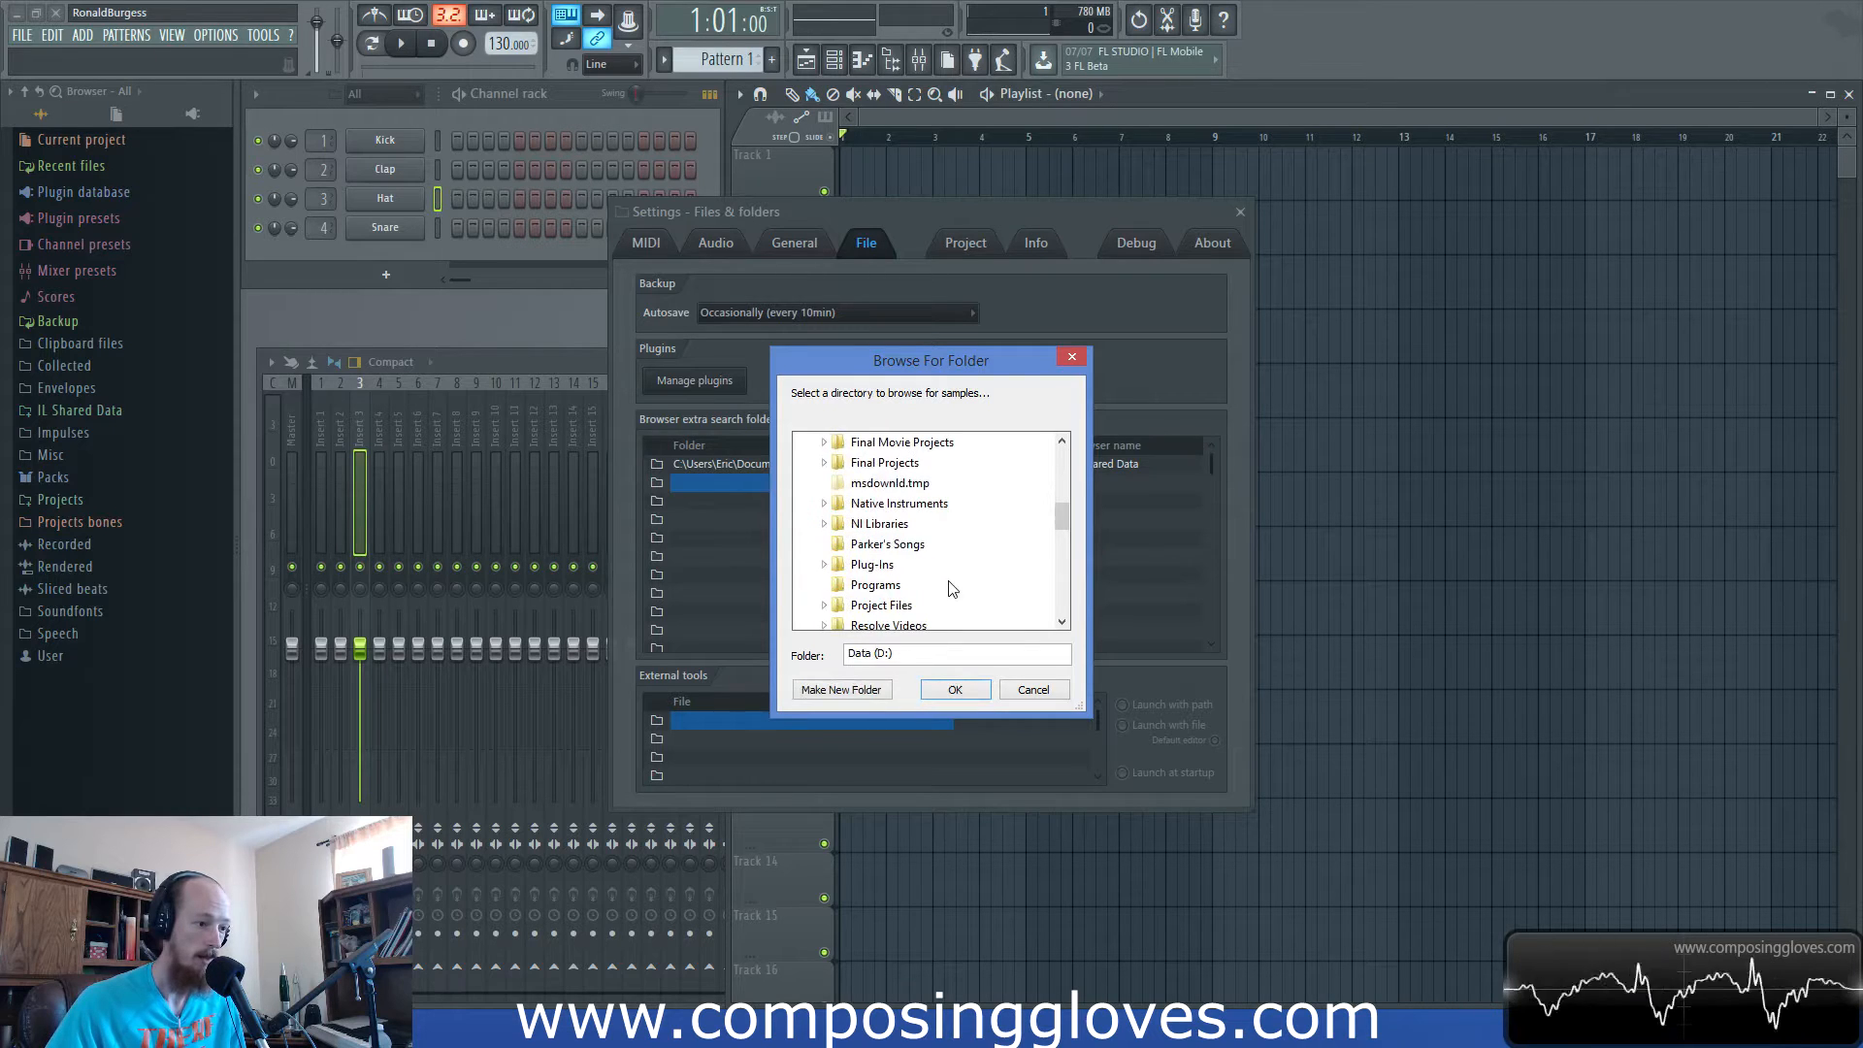
pyautogui.click(912, 610)
pyautogui.scroll(-5, 970, 602)
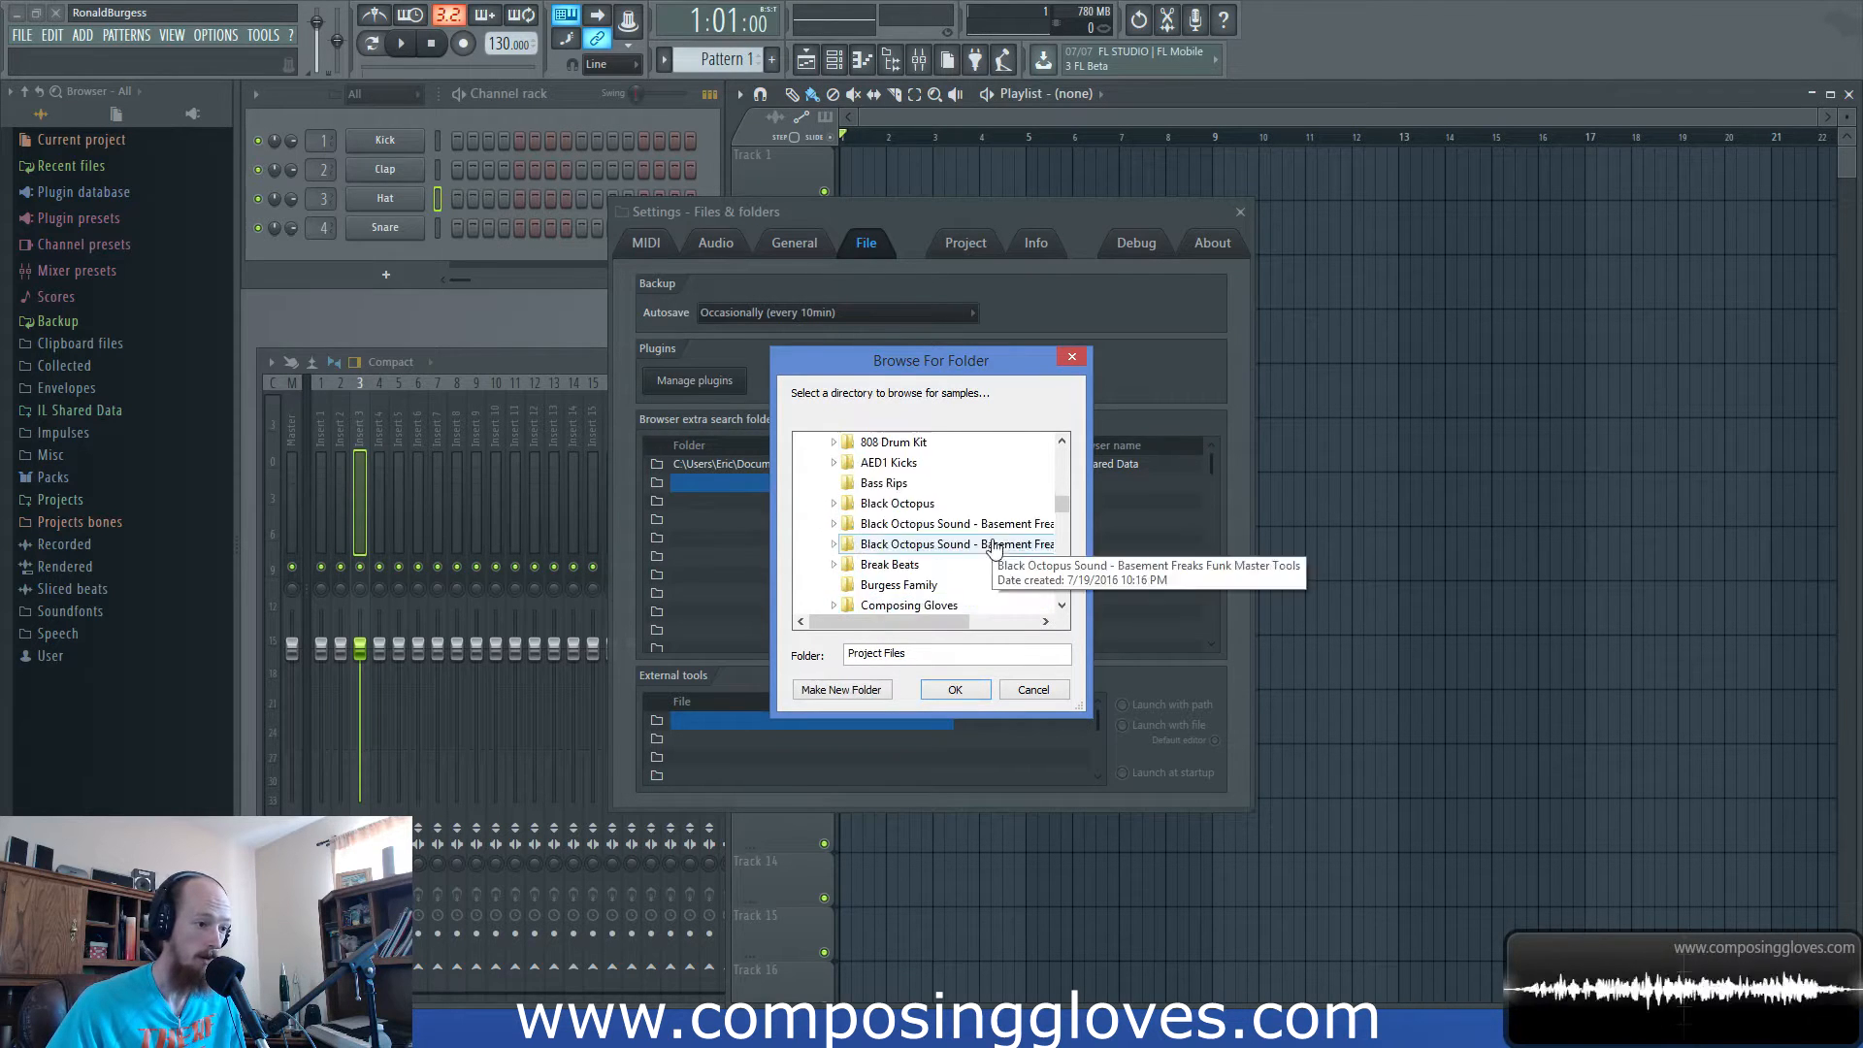
pyautogui.click(956, 690)
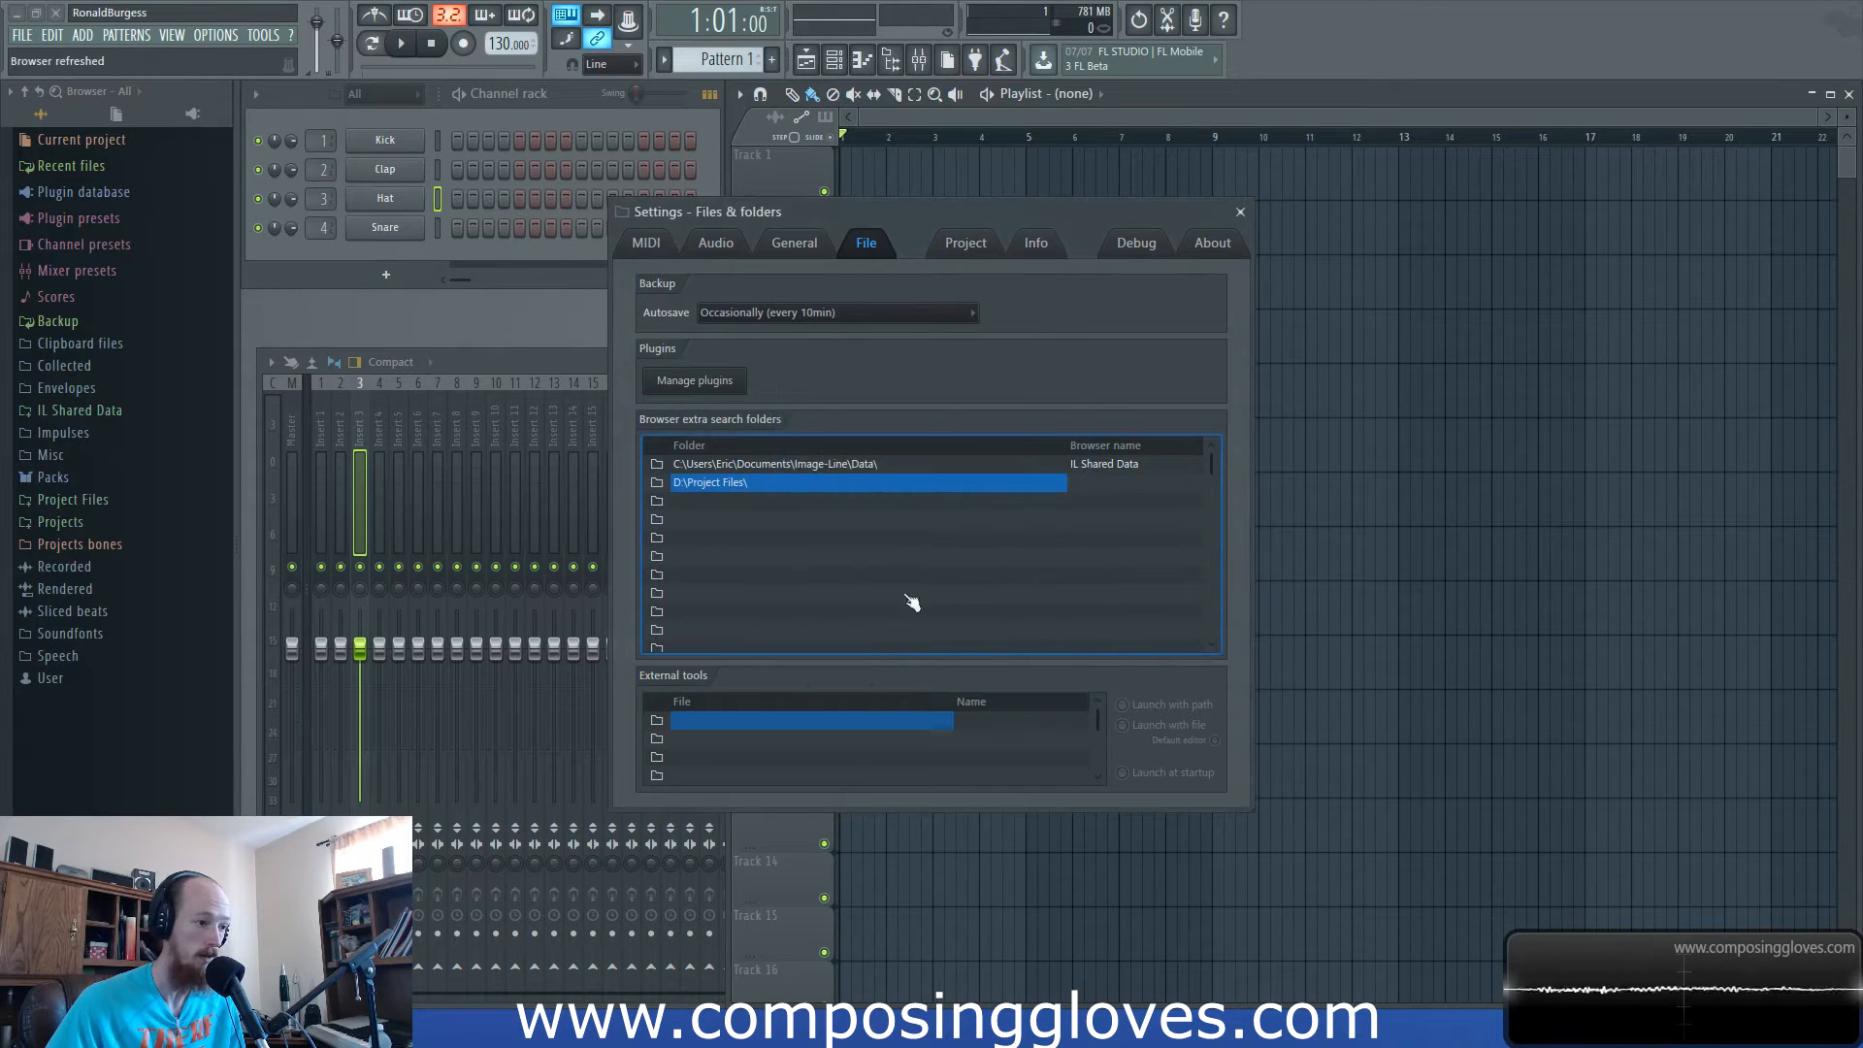
pyautogui.click(1239, 213)
# Expand the Project Files folder in the browser and widen the browser so the subfolder names fit.
pyautogui.click(85, 521)
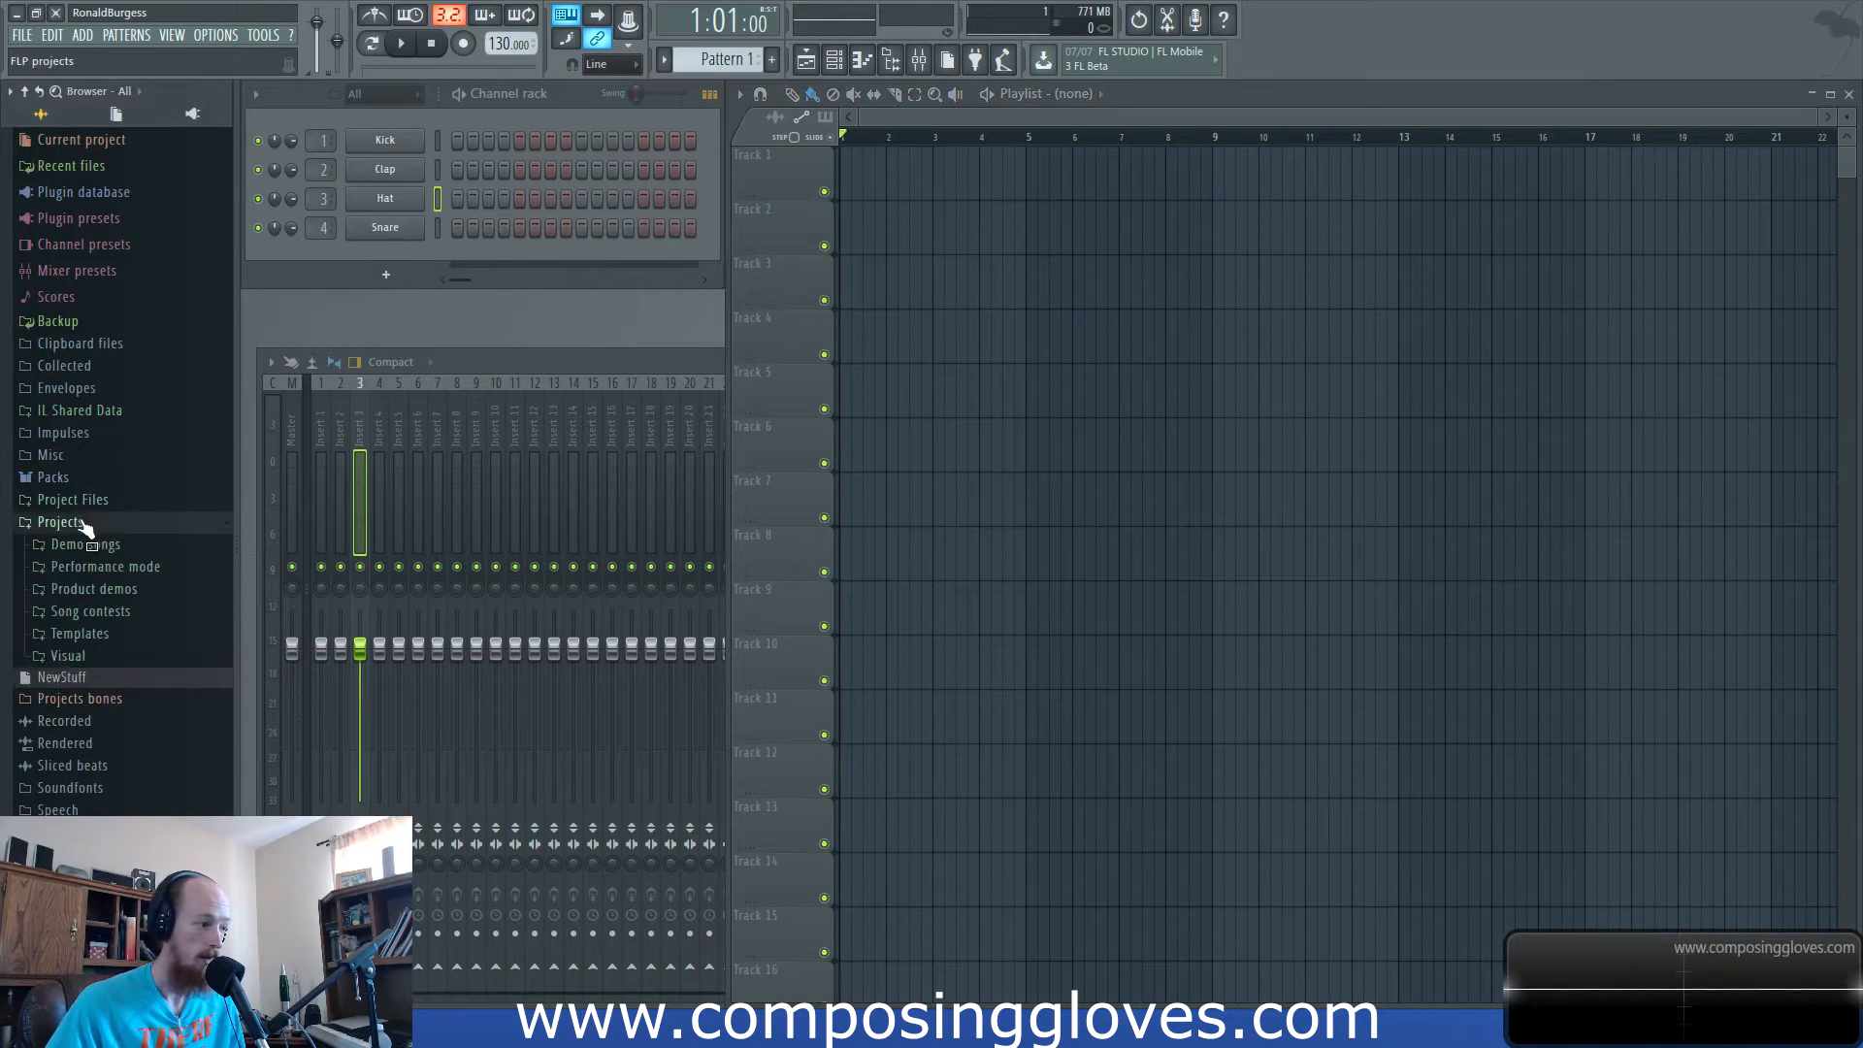
pyautogui.click(84, 522)
pyautogui.click(84, 502)
pyautogui.scroll(-7, 133, 572)
pyautogui.scroll(4, 134, 621)
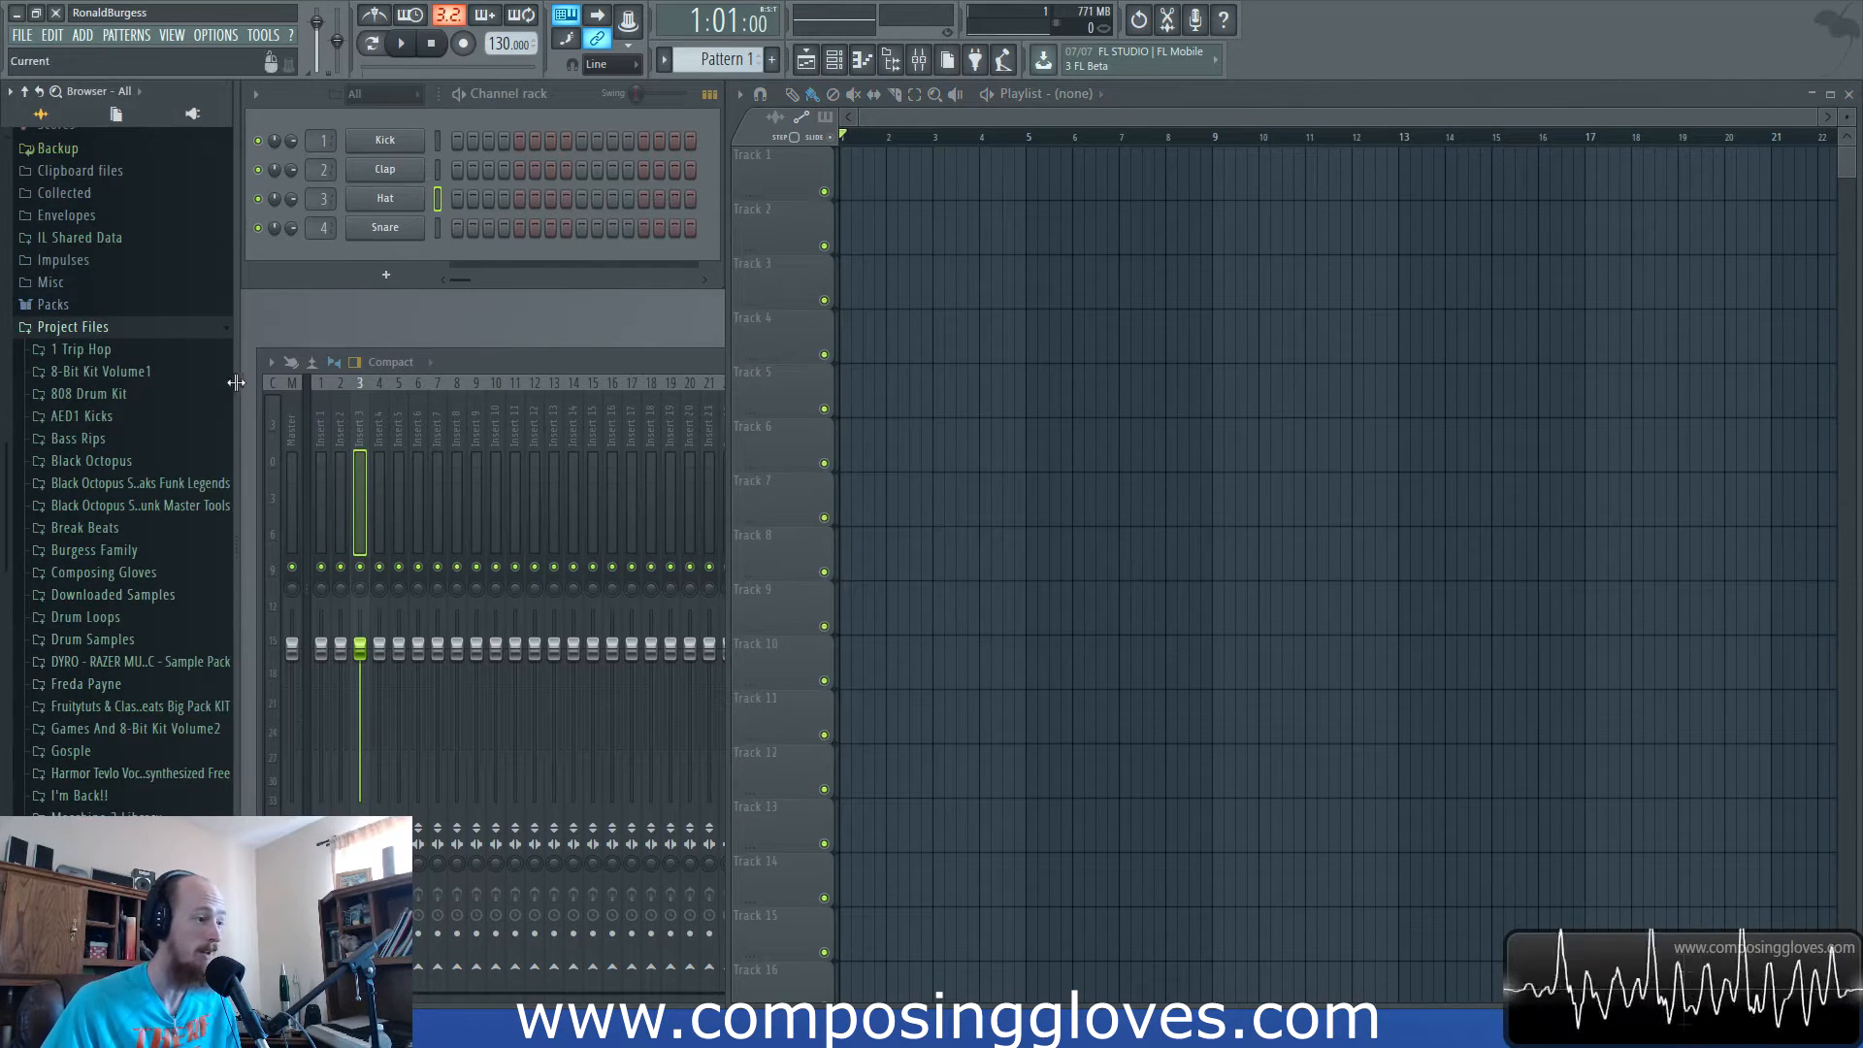
pyautogui.moveTo(235, 379); pyautogui.dragTo(292, 380)
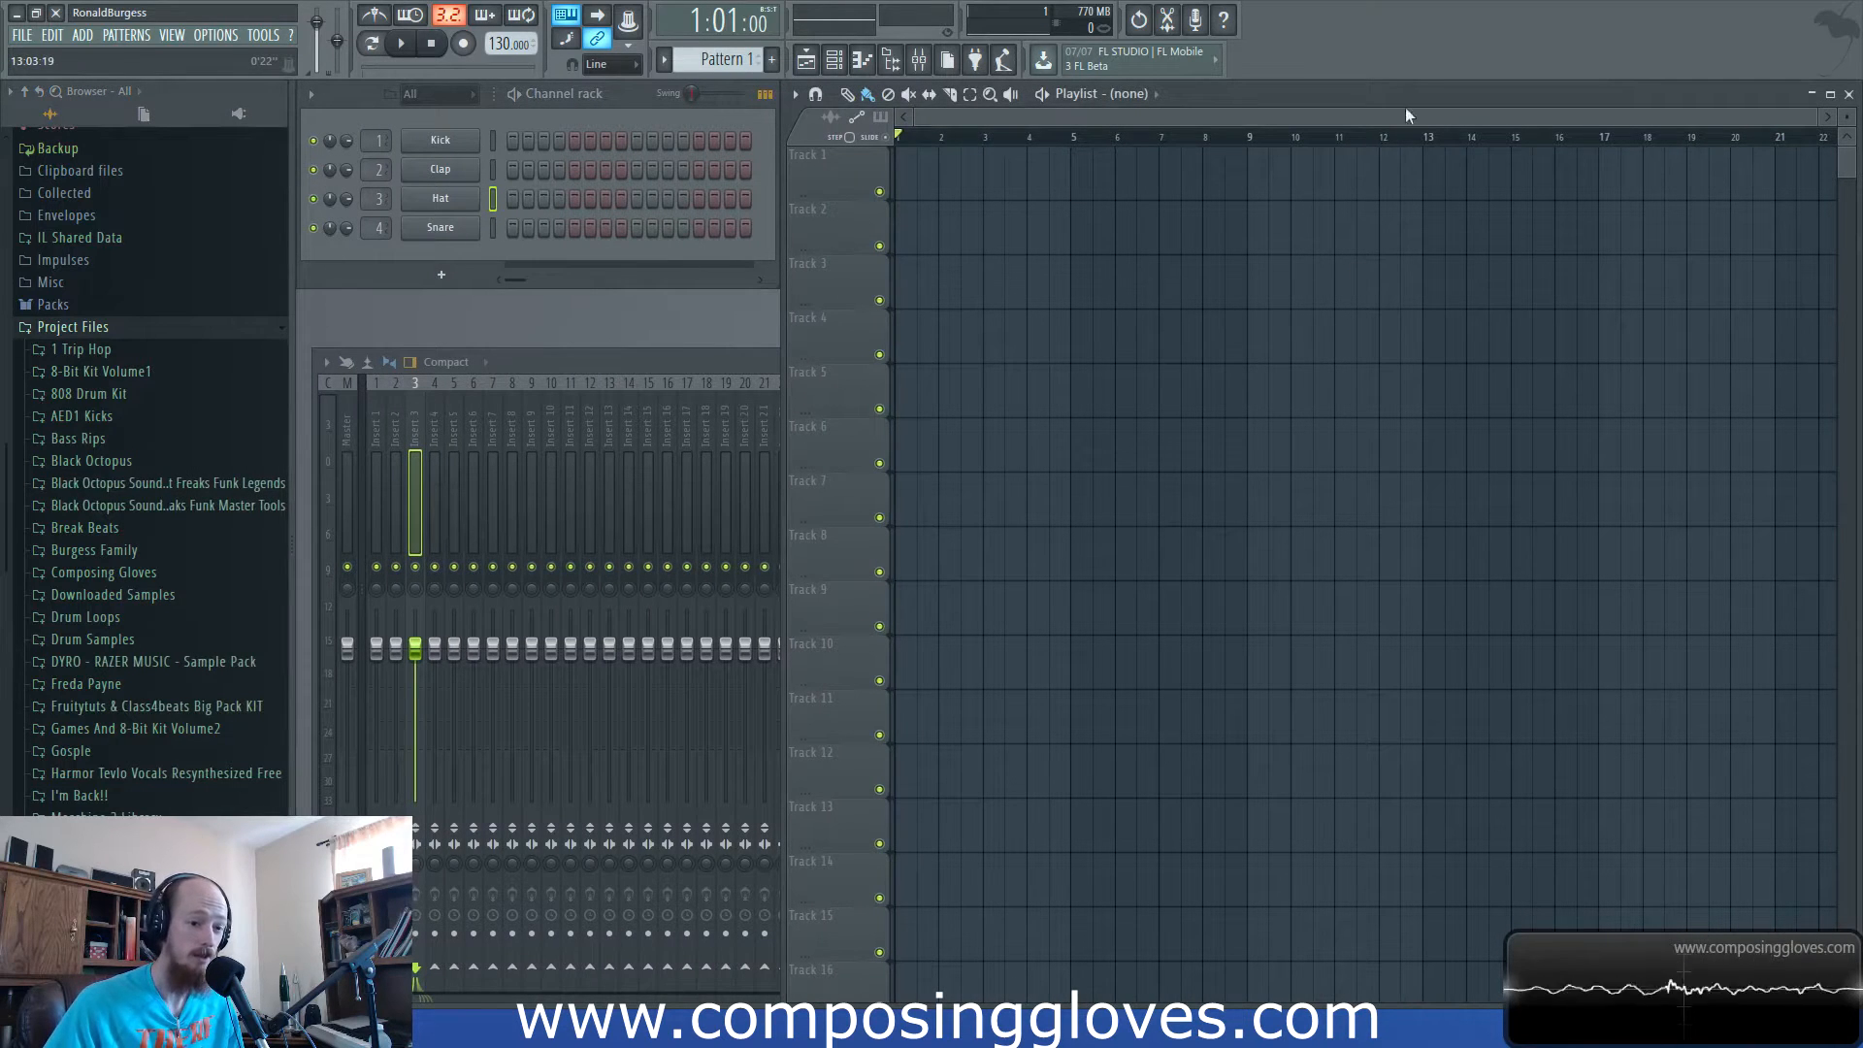
# Shrink the playlist window and place it over the mixer, just below the main toolbar.
pyautogui.moveTo(1412, 89); pyautogui.dragTo(1016, 76)
pyautogui.moveTo(1466, 990); pyautogui.dragTo(1398, 640)
pyautogui.moveTo(1238, 94); pyautogui.dragTo(1359, 234)
pyautogui.moveTo(1517, 799); pyautogui.dragTo(1783, 932)
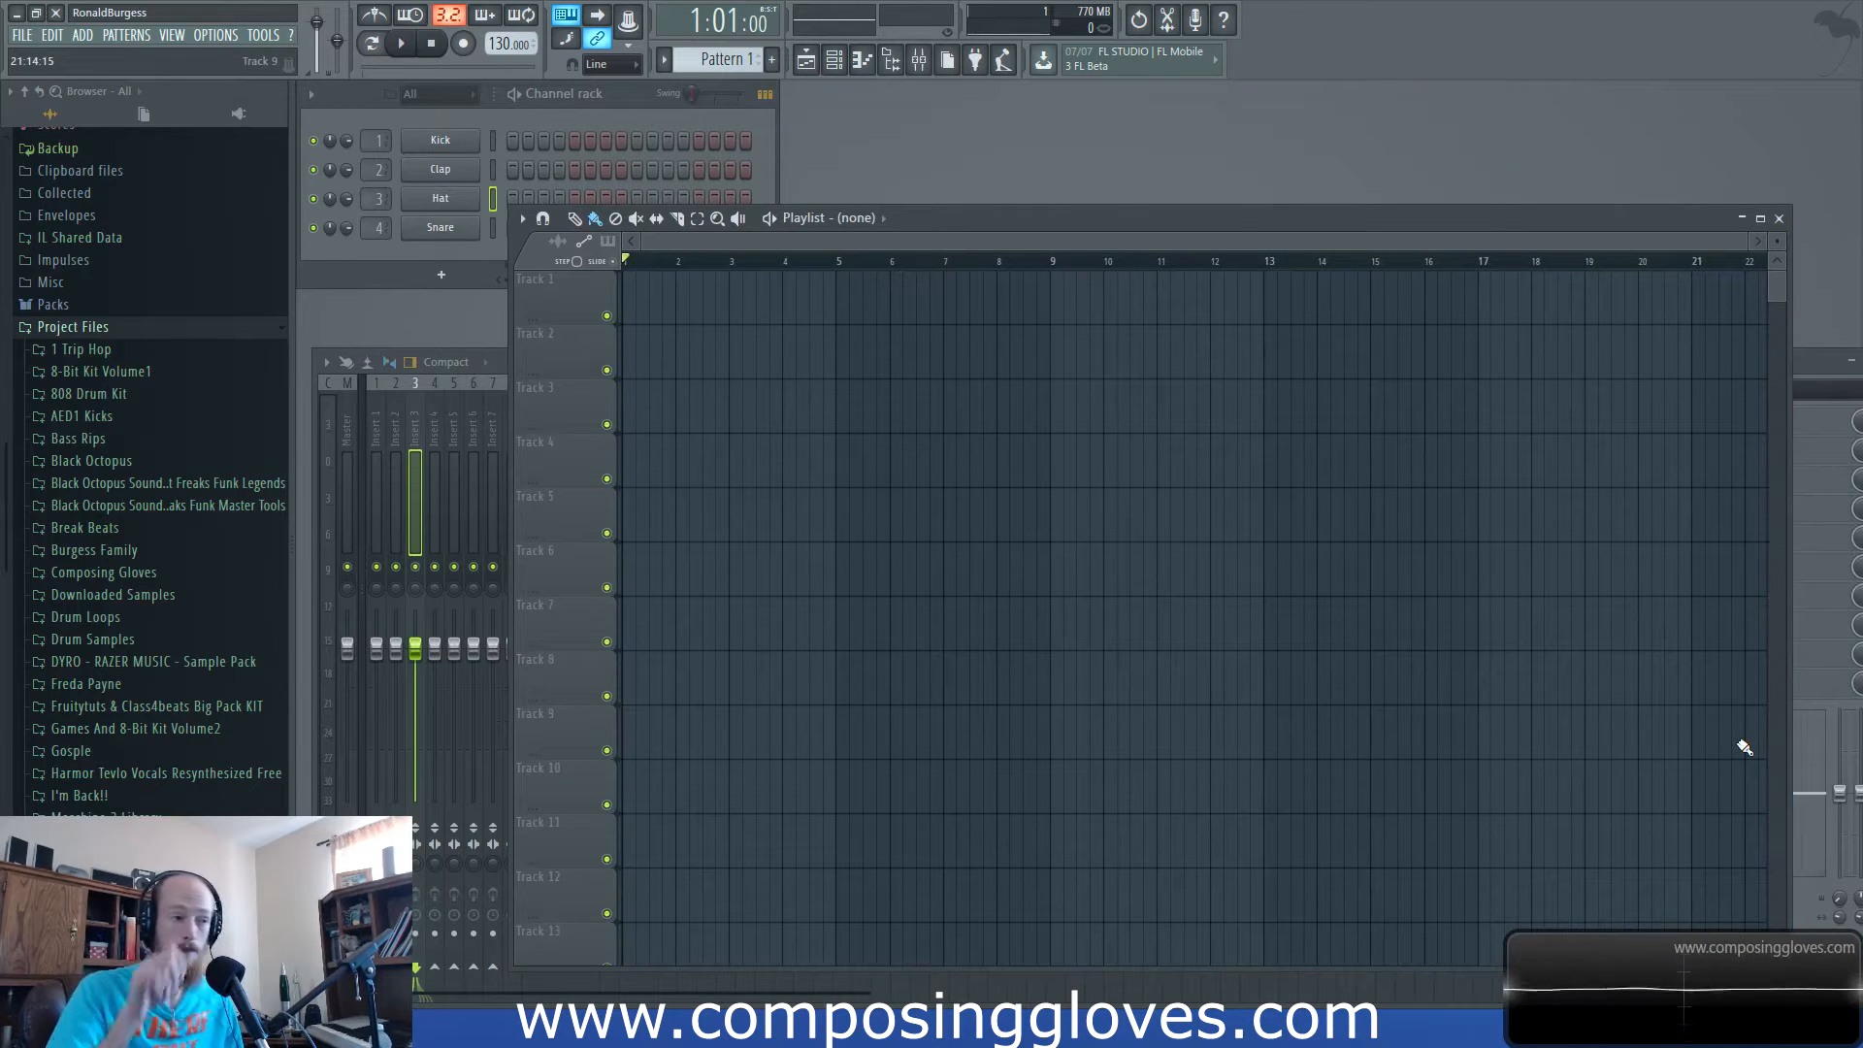
pyautogui.moveTo(1178, 215); pyautogui.dragTo(1205, 108)
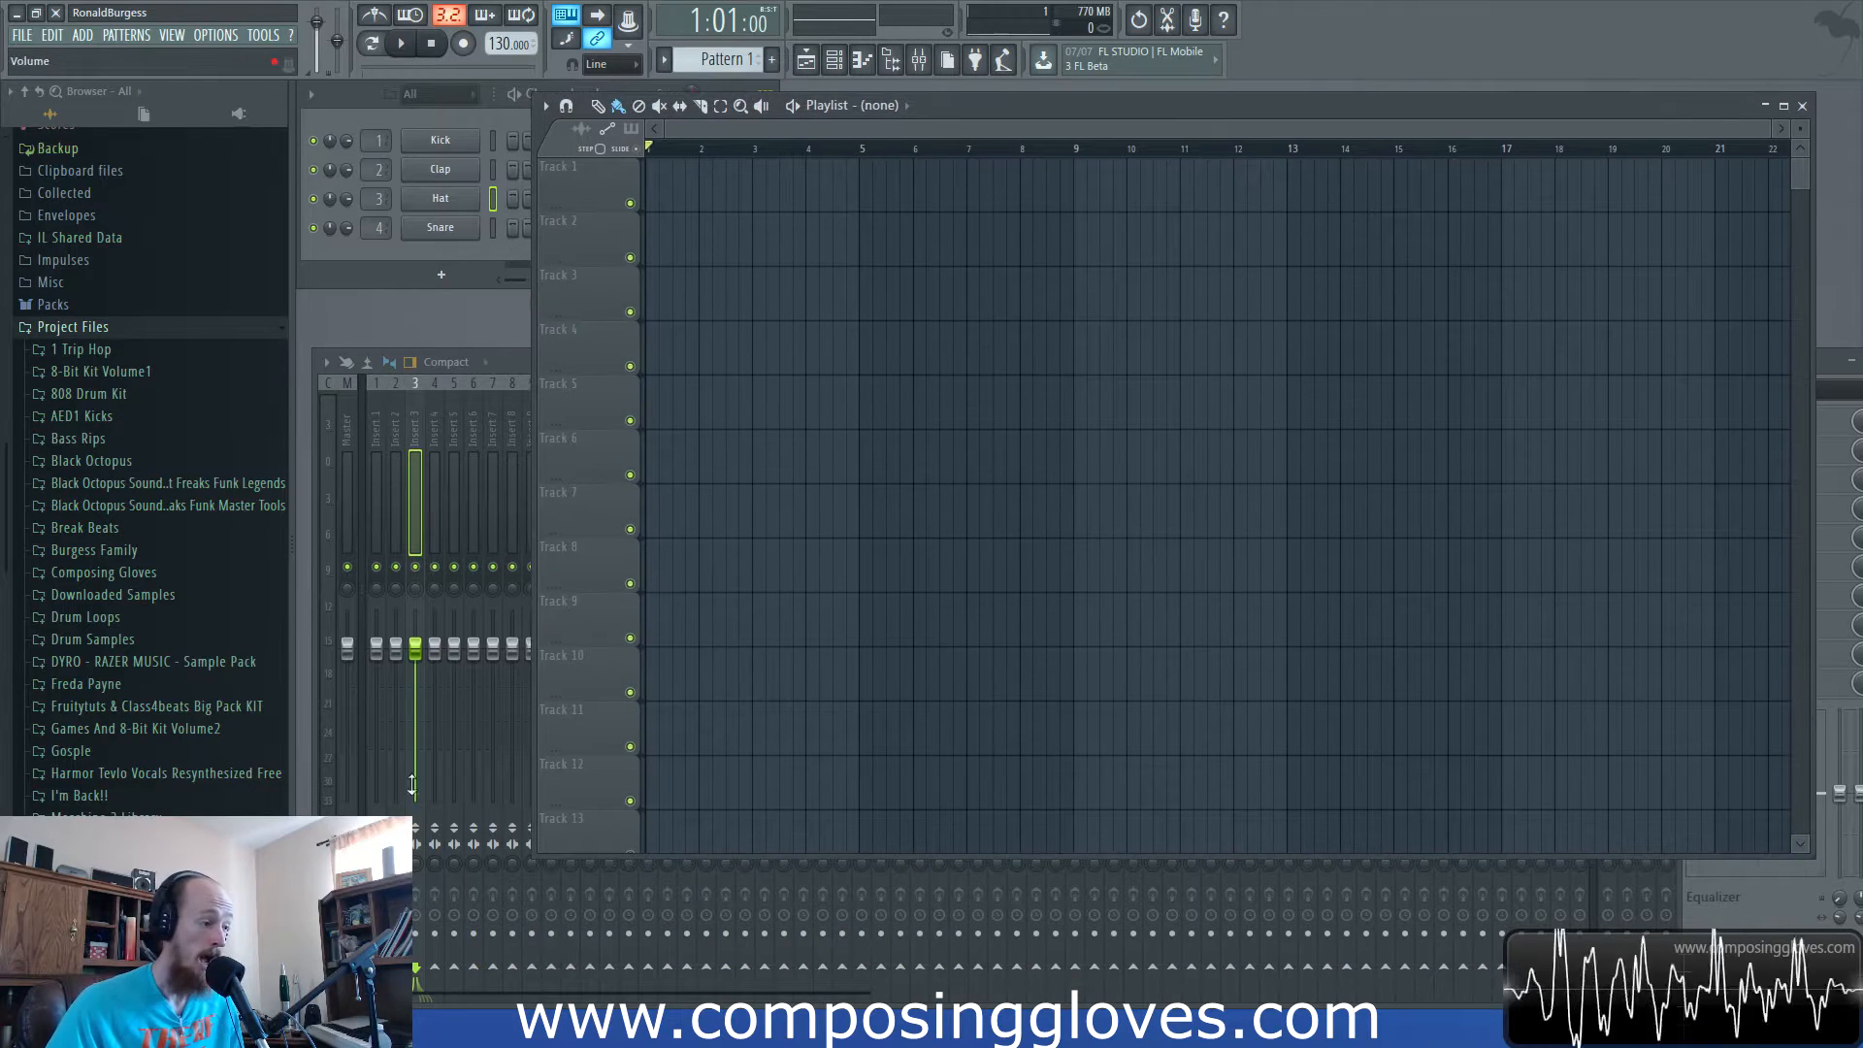
# Bring the channel rack to the front and add a Harmor channel to it.
pyautogui.click(444, 302)
pyautogui.click(916, 133)
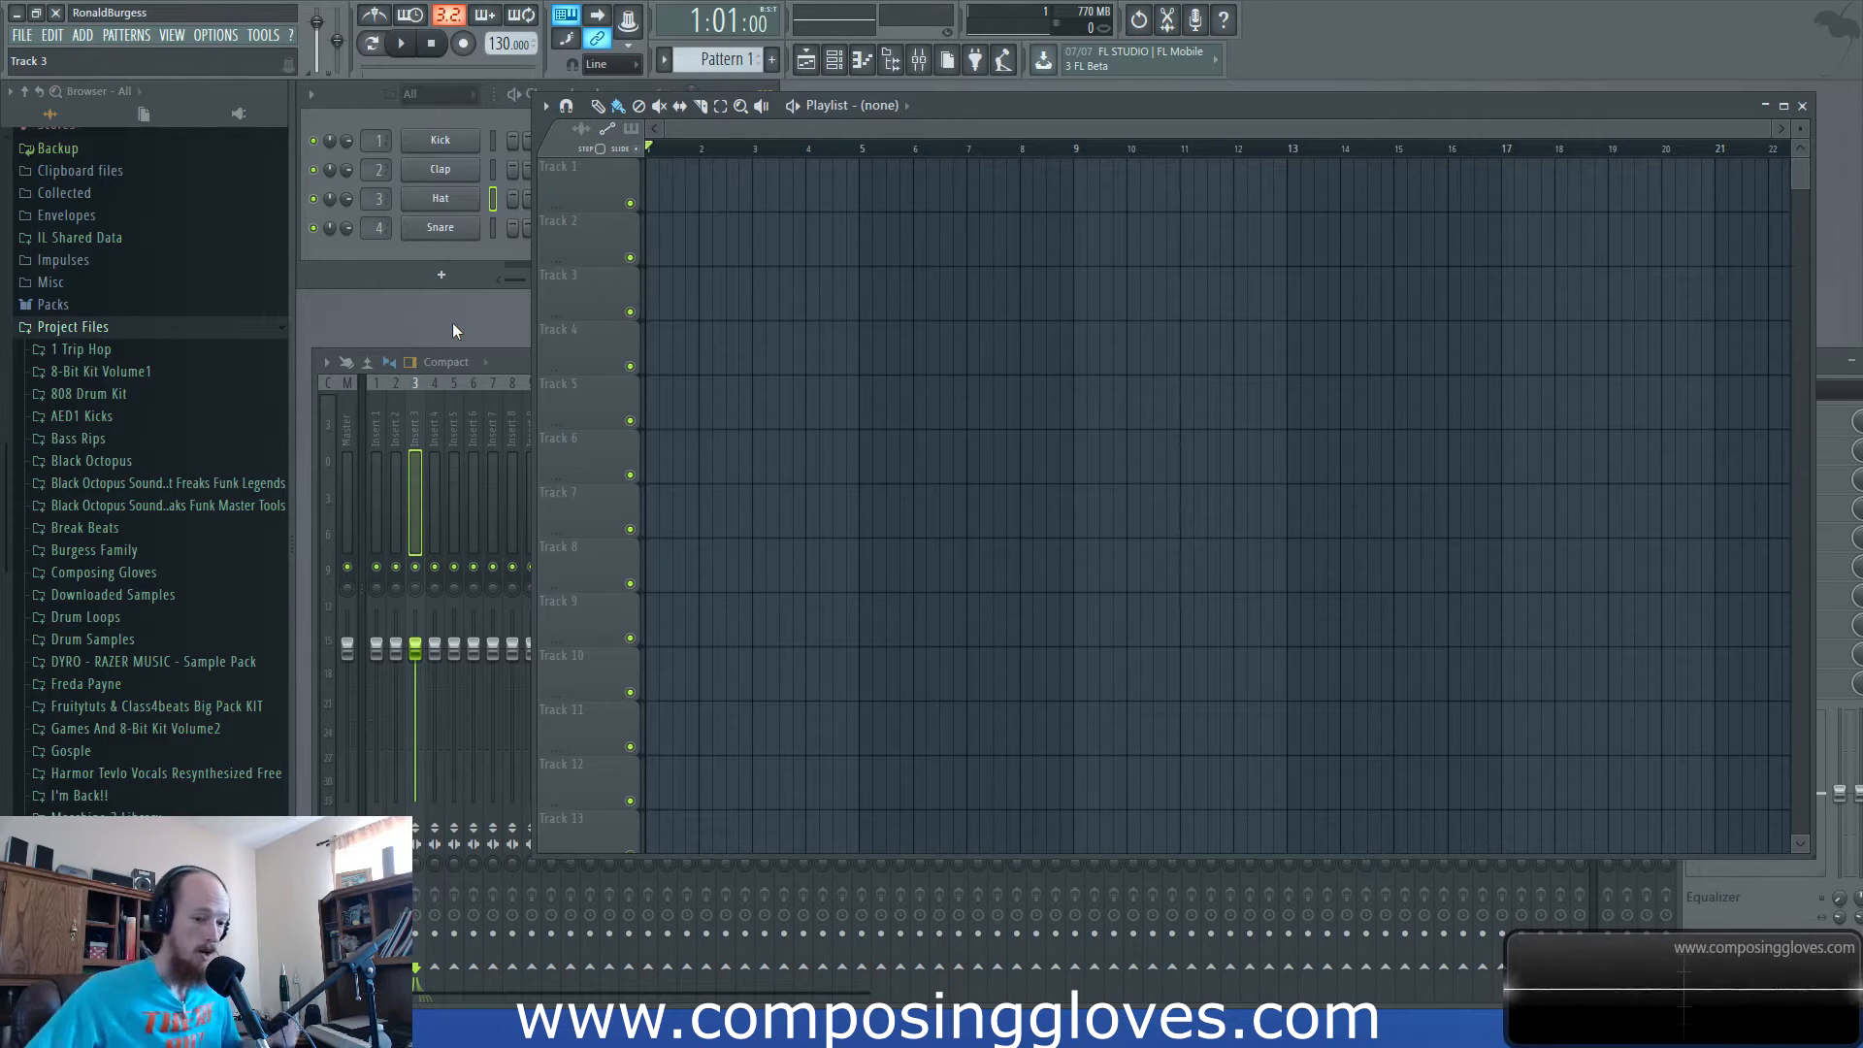
pyautogui.press('F6')
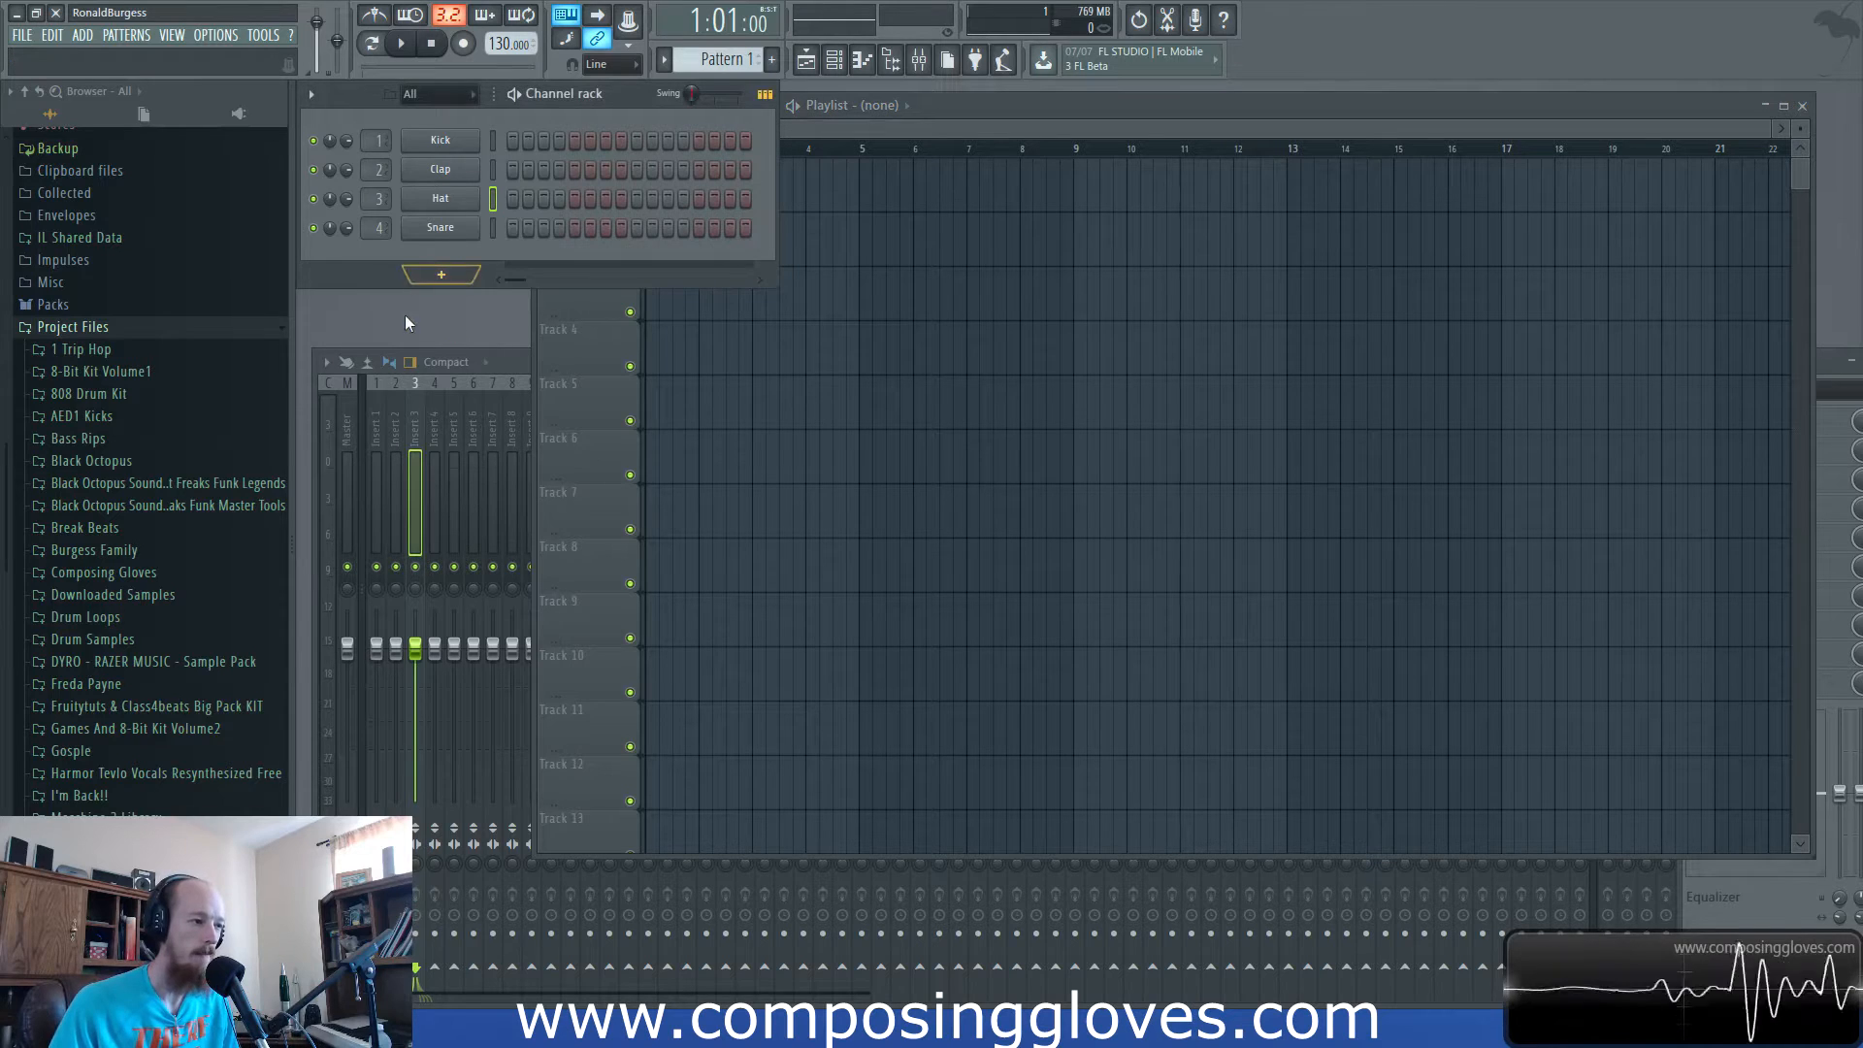
pyautogui.click(442, 275)
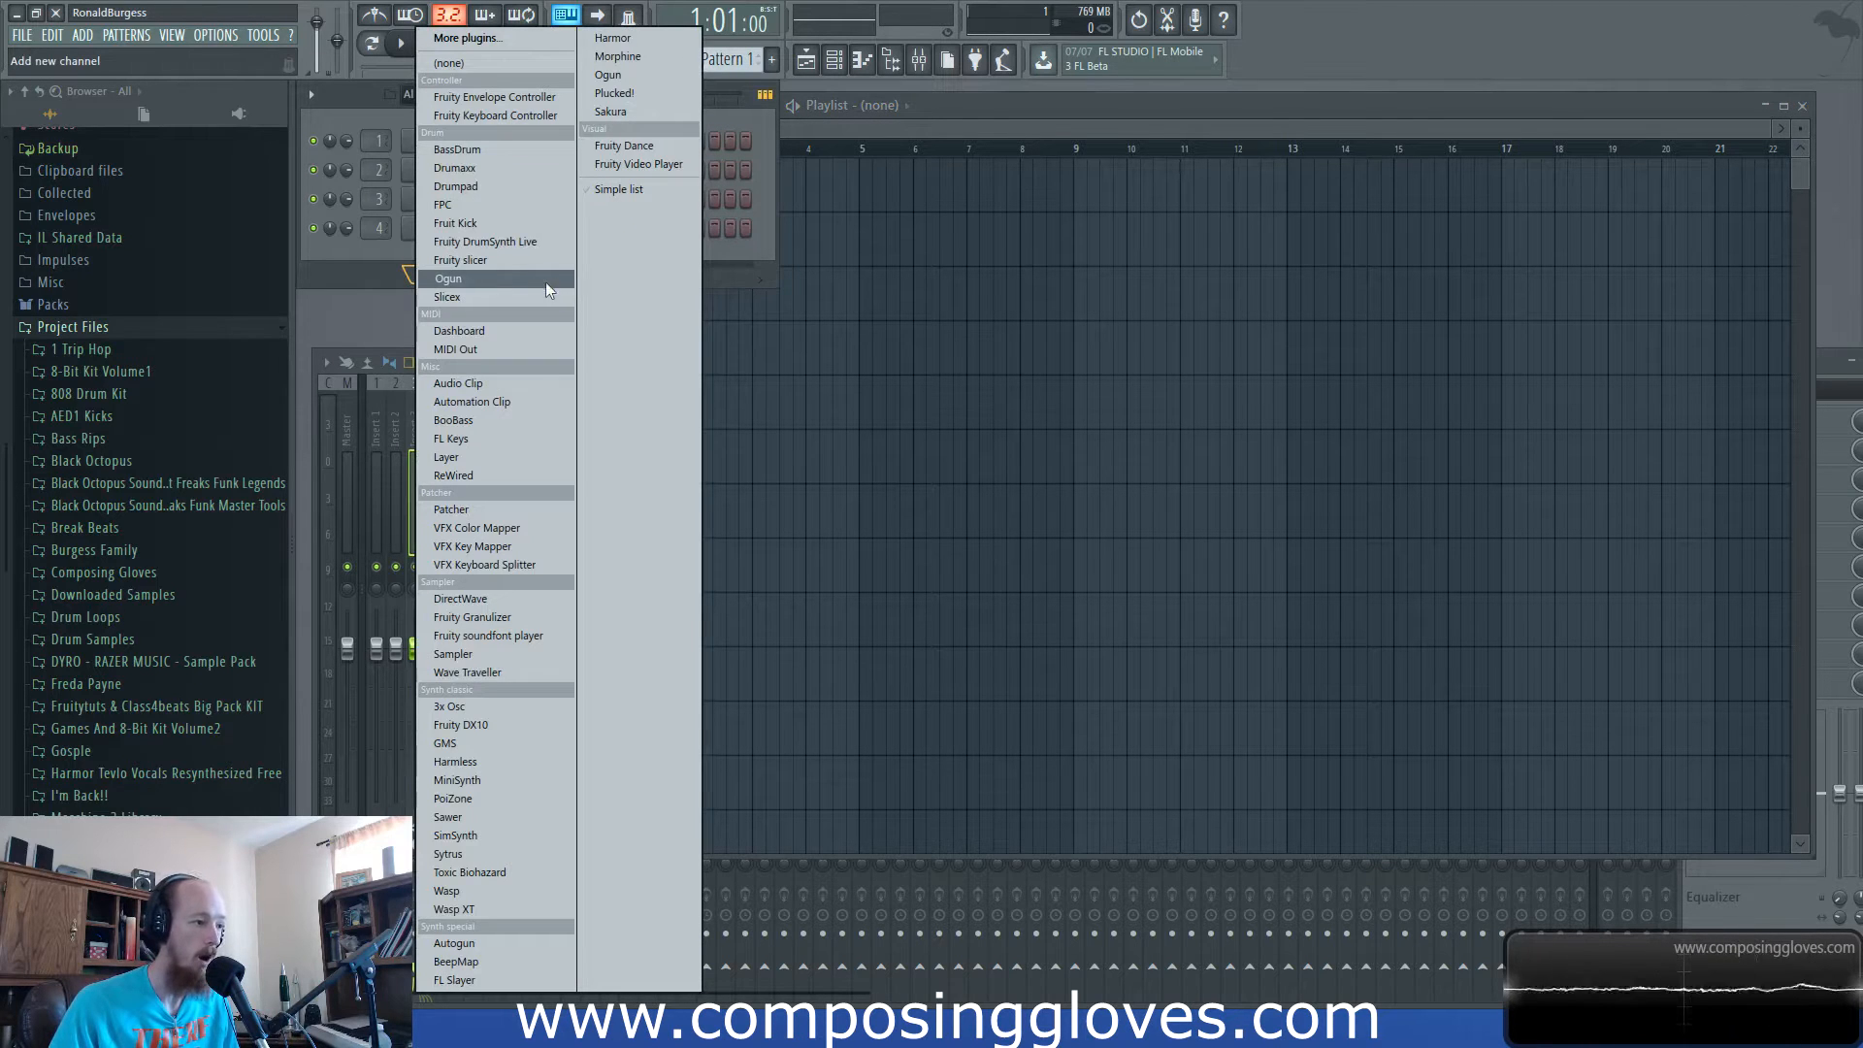
pyautogui.click(660, 38)
# Bring the Harmor window in front of the playlist and position it so its full interface can be seen.
pyautogui.click(904, 126)
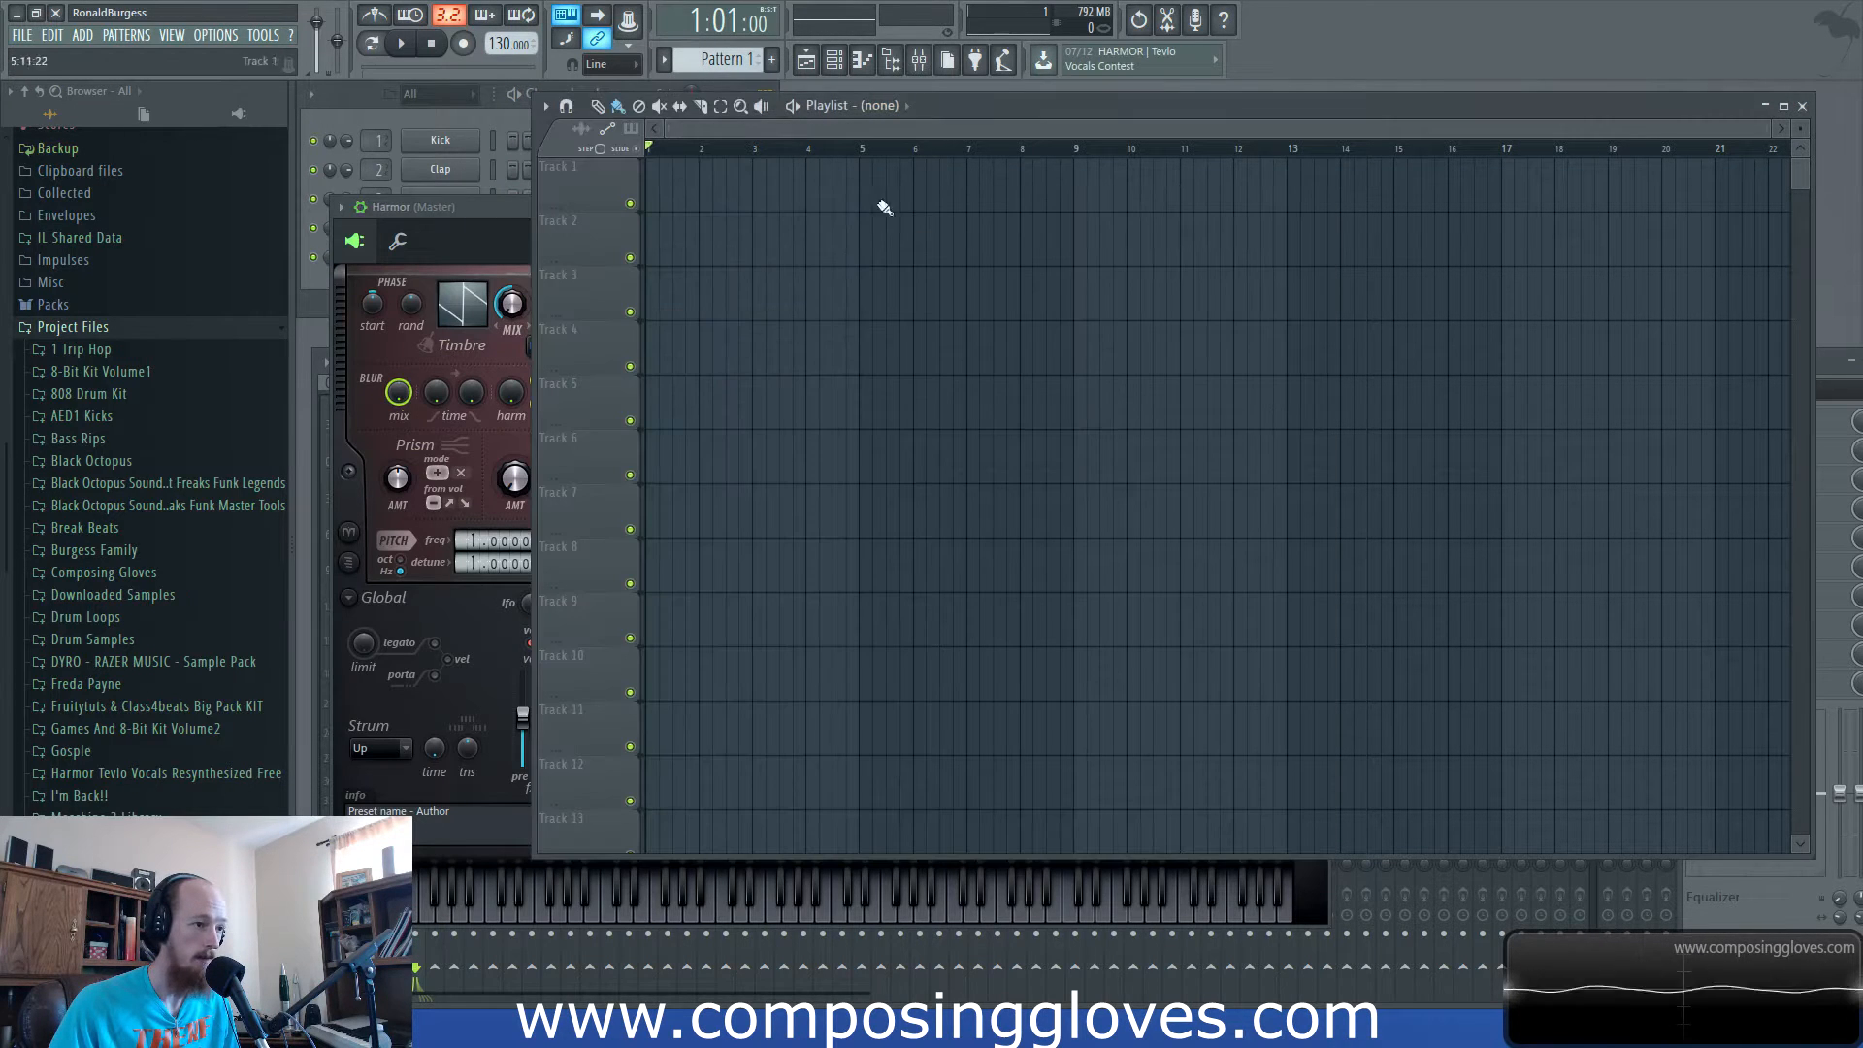
pyautogui.moveTo(458, 214); pyautogui.dragTo(811, 114)
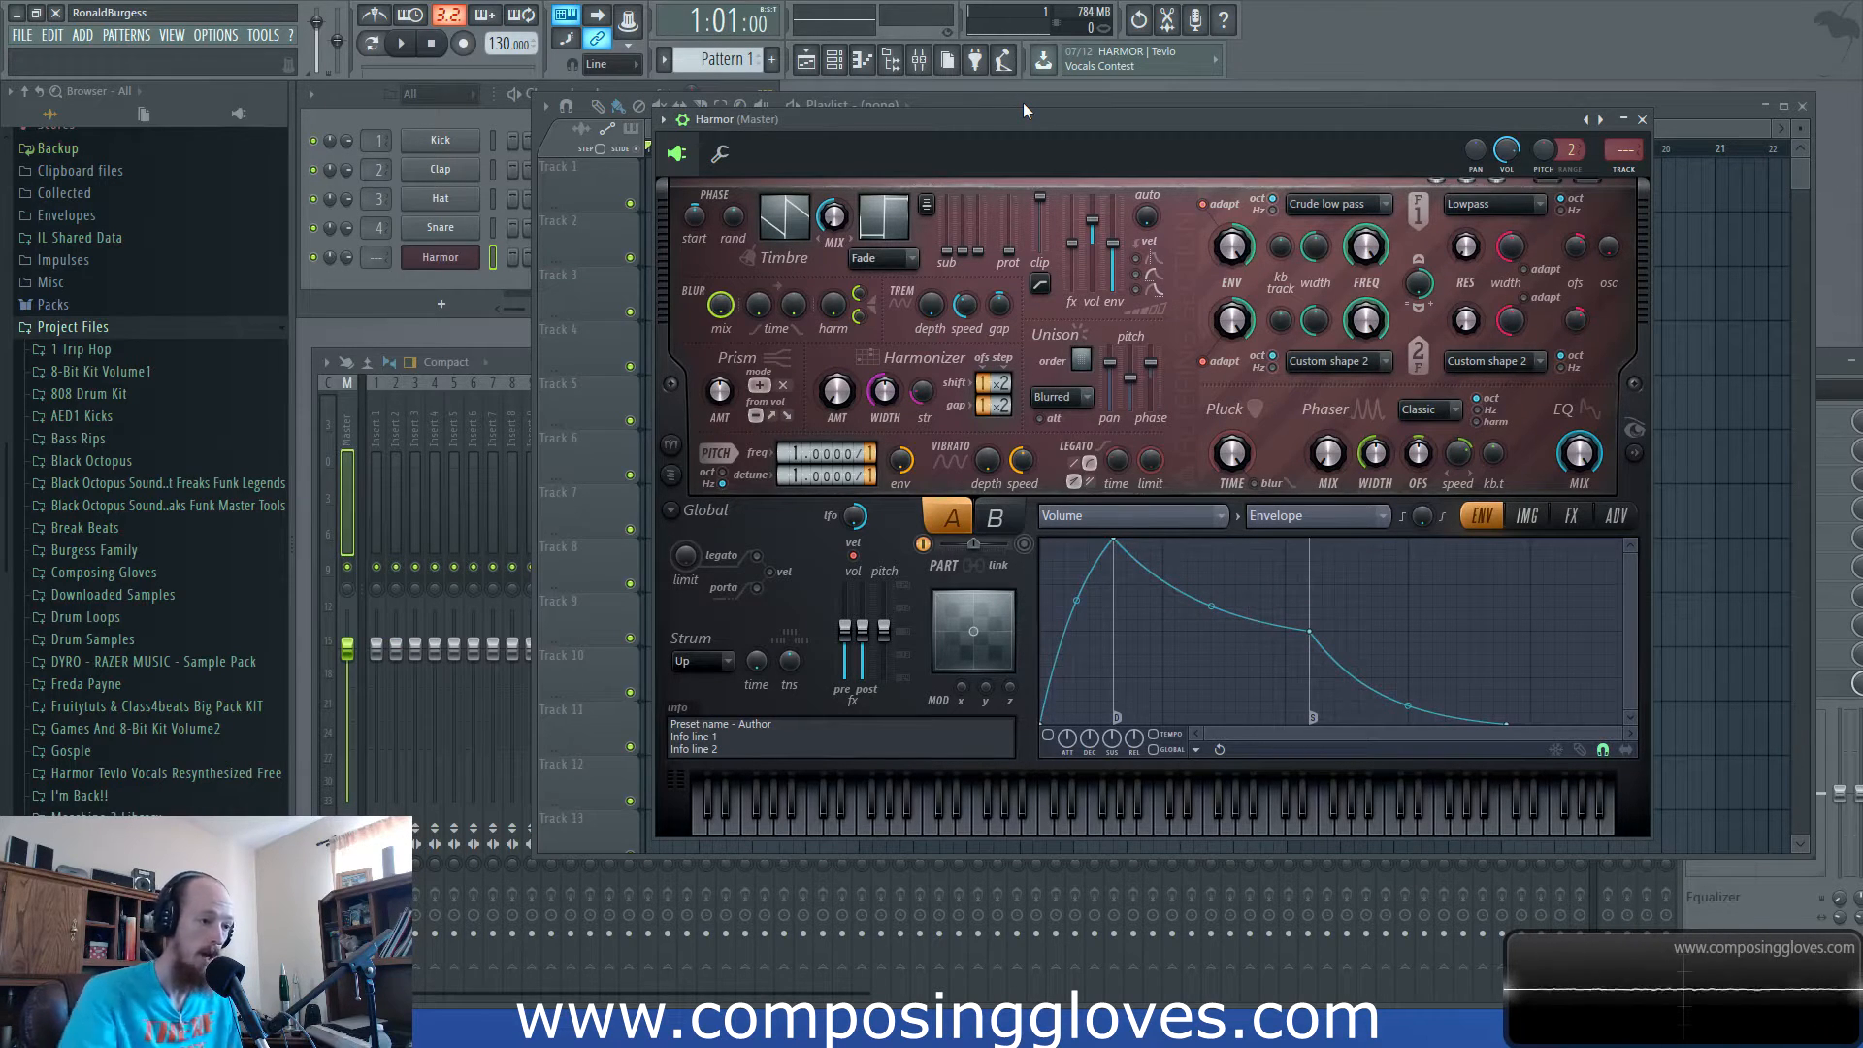
pyautogui.moveTo(992, 130)
pyautogui.mouseDown()
pyautogui.moveTo(940, 148)
pyautogui.moveTo(987, 171)
pyautogui.moveTo(988, 149)
pyautogui.mouseUp()
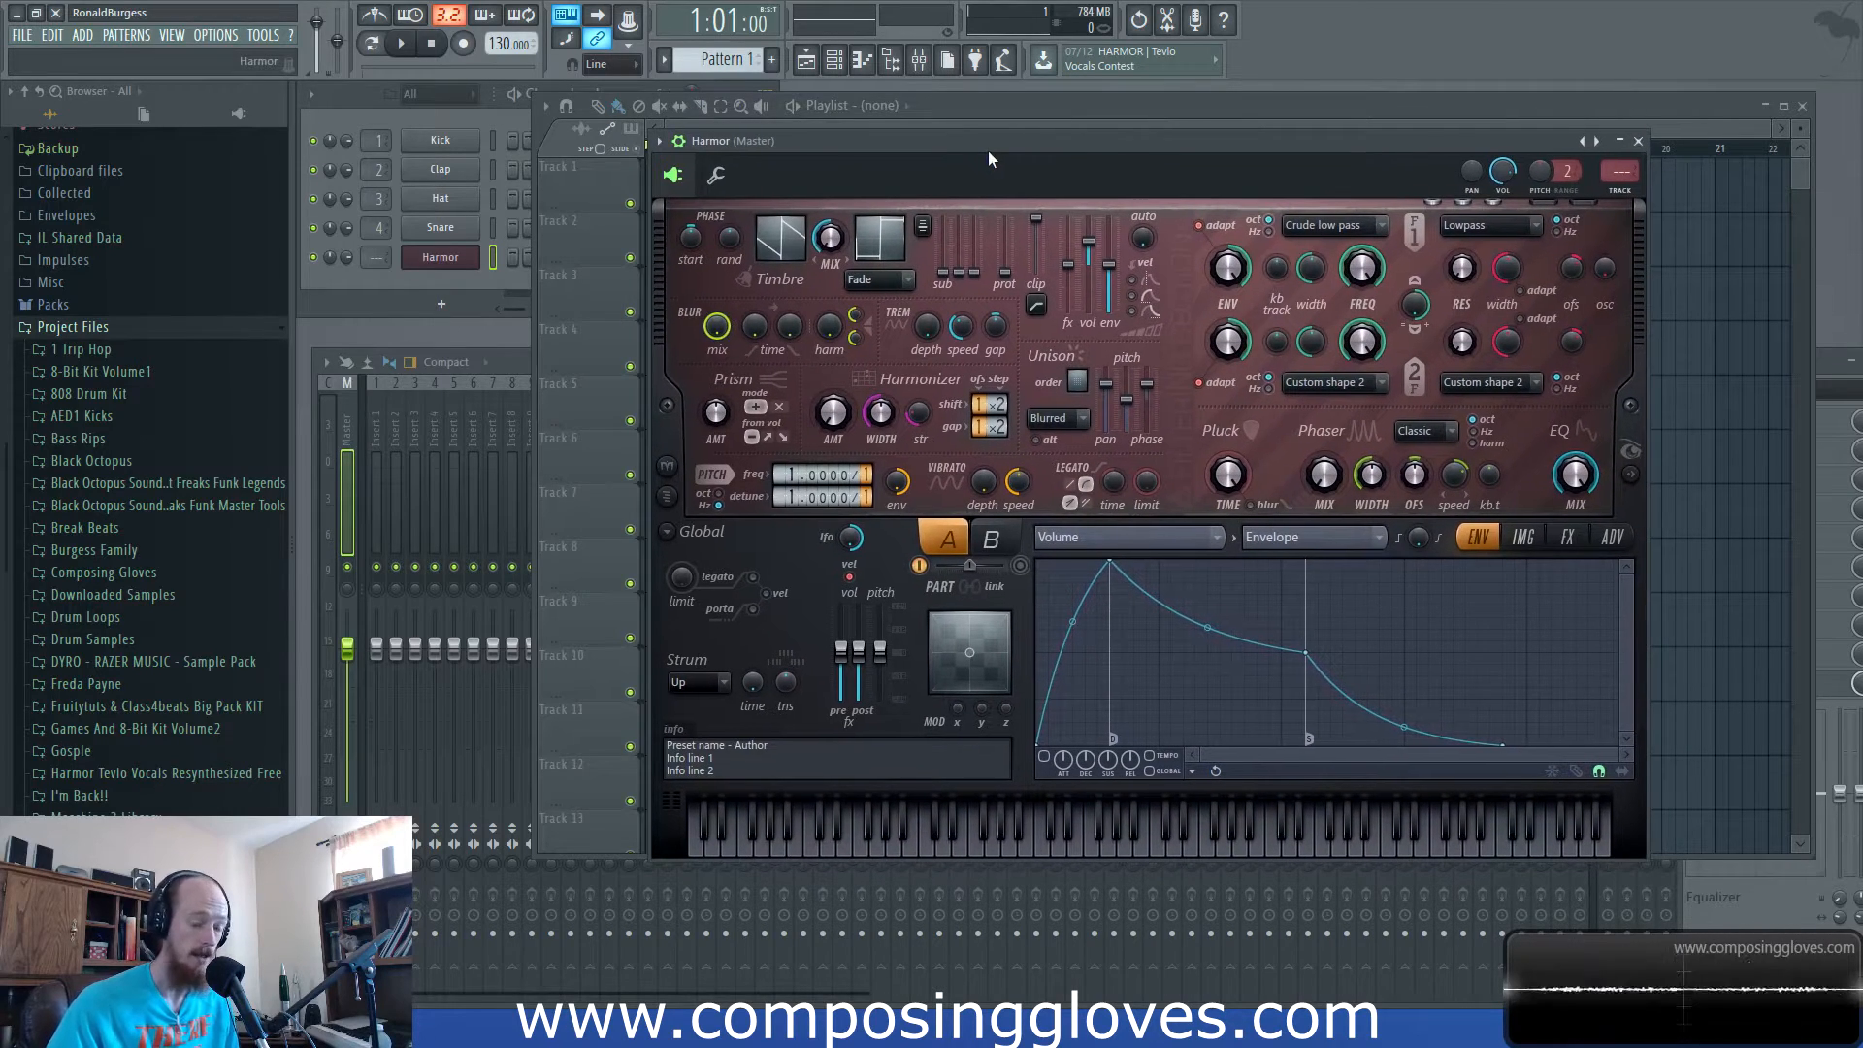
pyautogui.moveTo(988, 150)
pyautogui.mouseDown()
pyautogui.moveTo(931, 132)
pyautogui.moveTo(980, 139)
pyautogui.mouseUp()
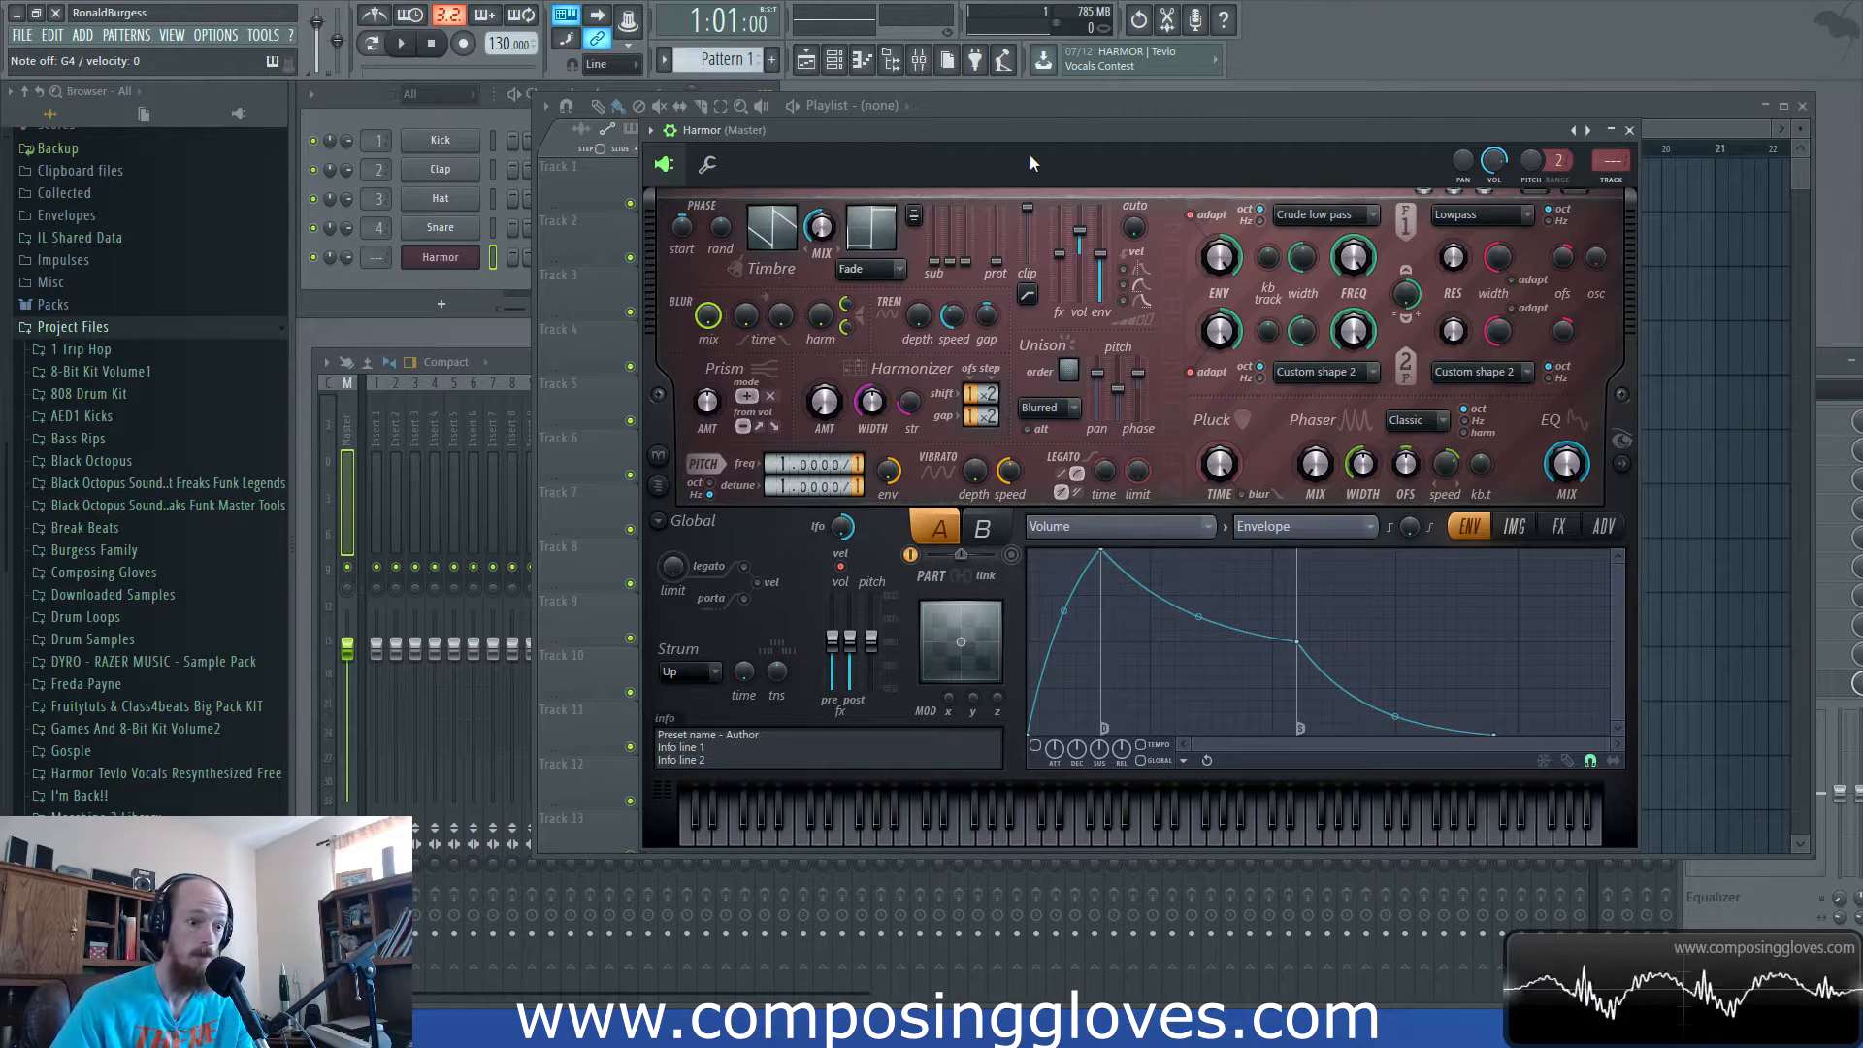
# Open the piano roll for the Harmor channel.
pyautogui.rightClick(456, 258)
pyautogui.click(538, 256)
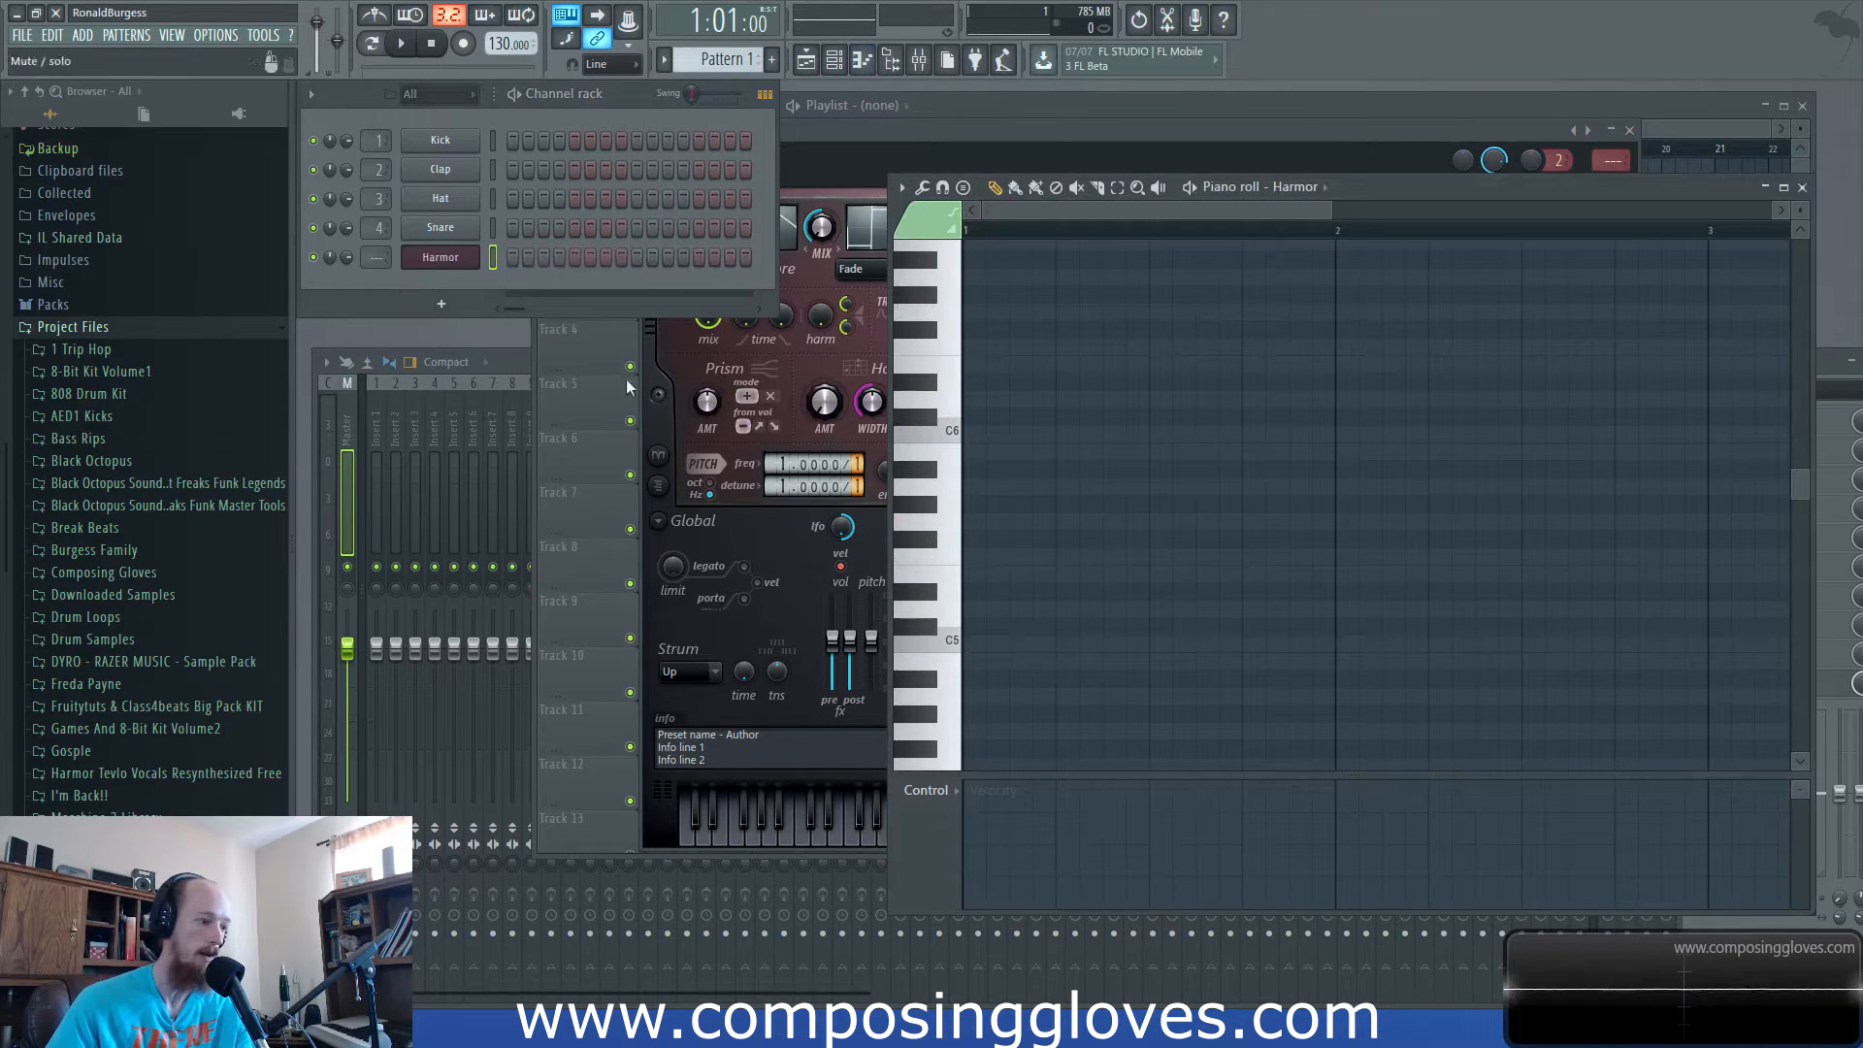
# Choose the note-on velocity link option for the V25 controller in the MIDI settings and close the settings.
pyautogui.press('F10')
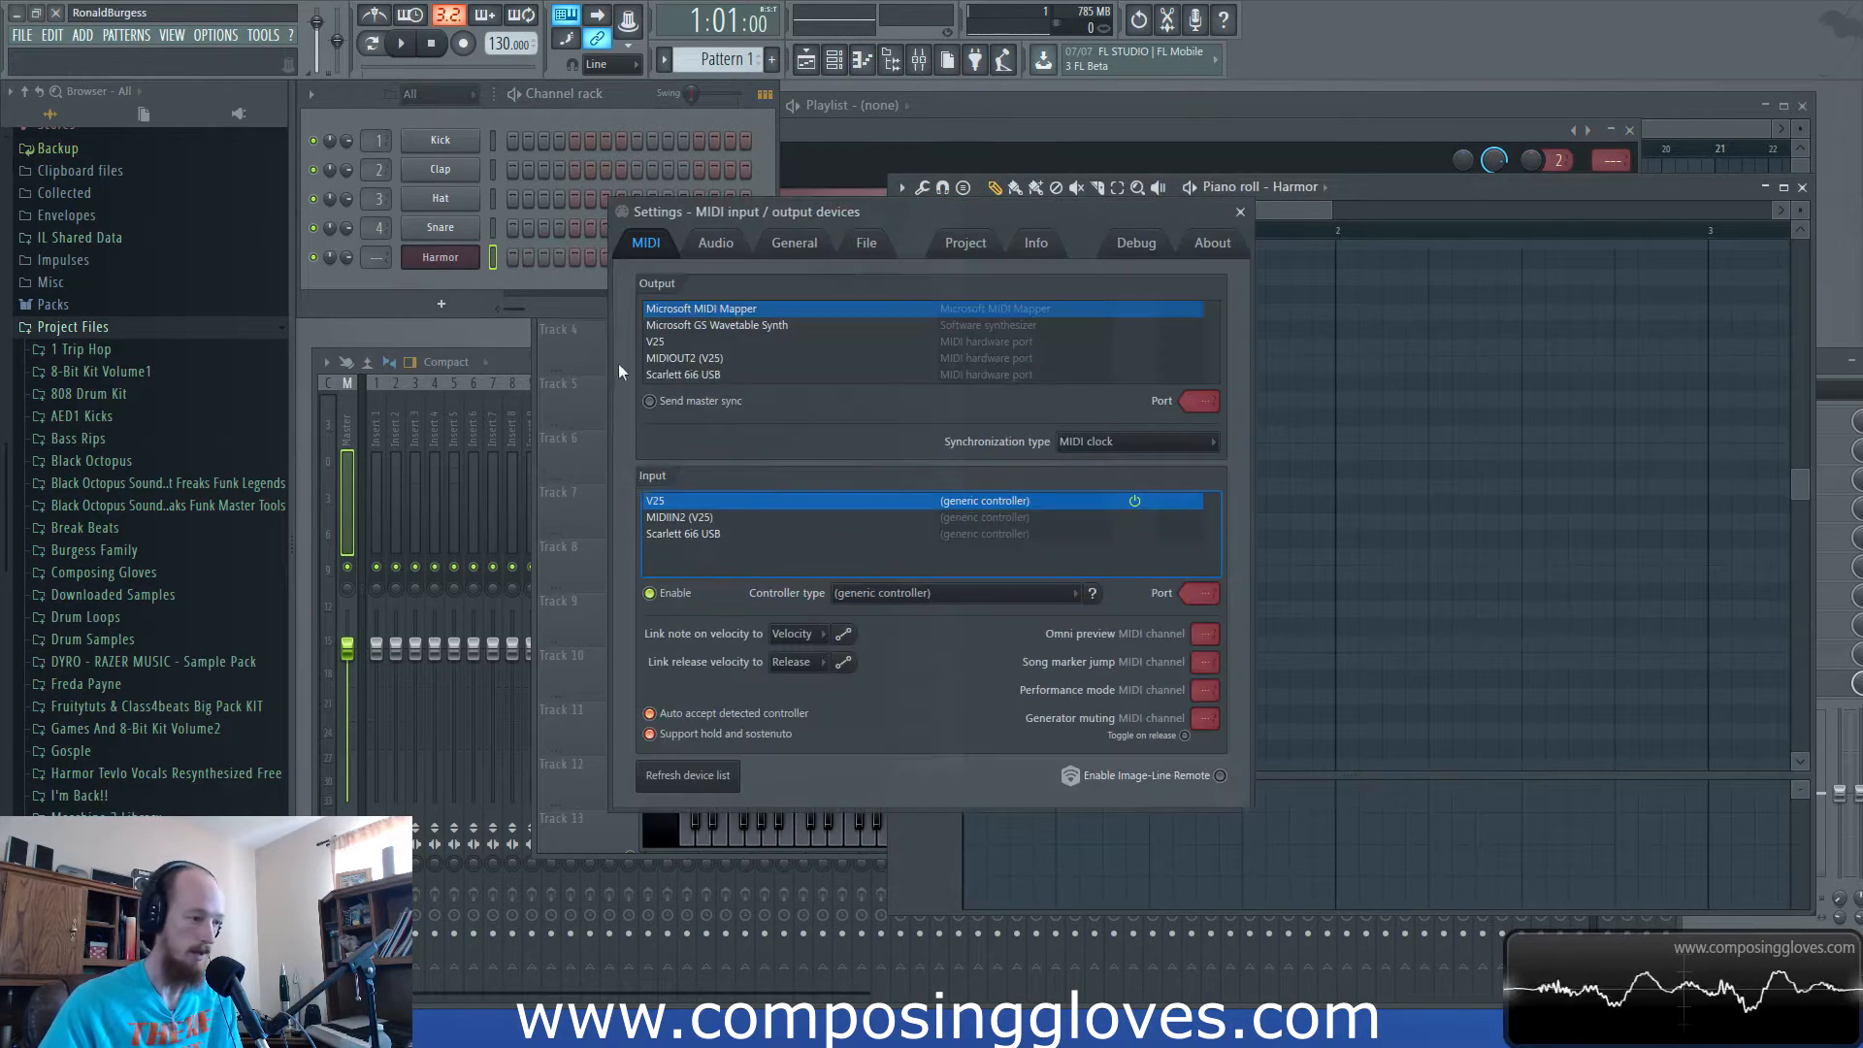
pyautogui.click(796, 633)
pyautogui.click(804, 655)
pyautogui.click(1240, 212)
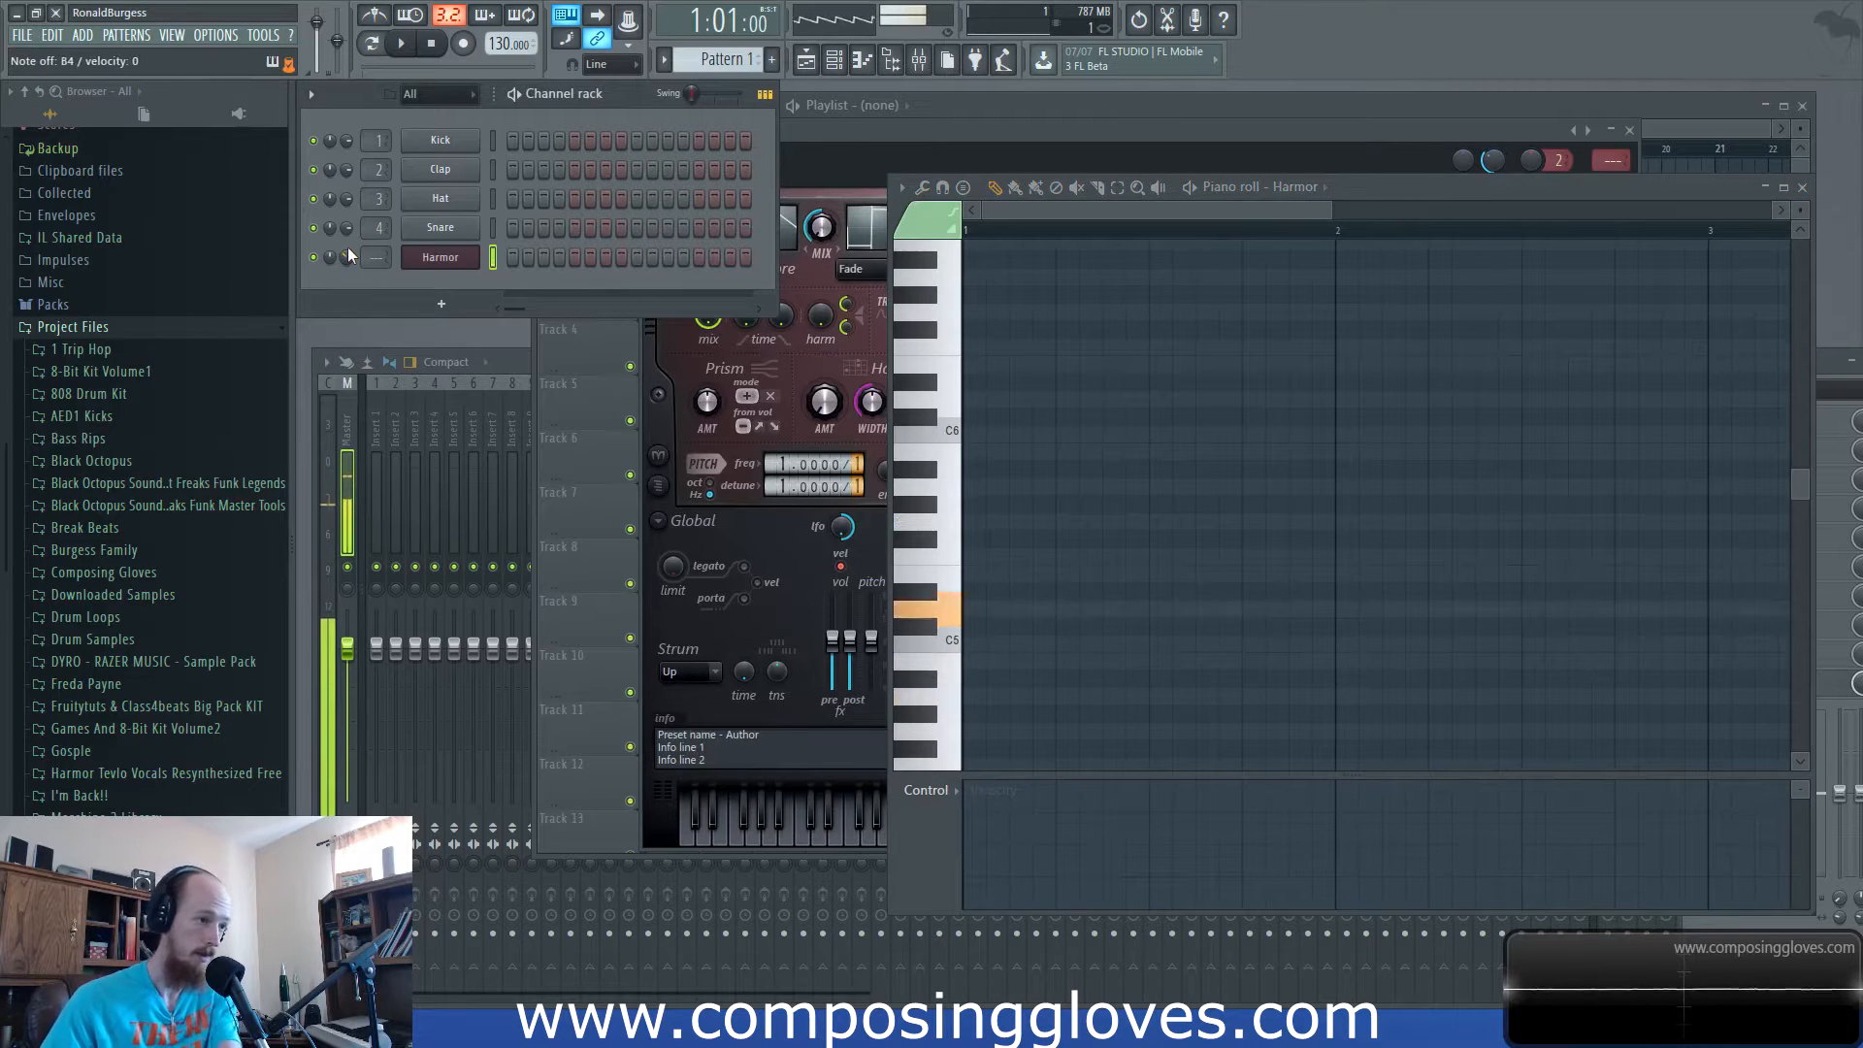
# Move the Harmor piano roll window over the playlist and enlarge it slightly.
pyautogui.moveTo(1361, 193); pyautogui.dragTo(1186, 116)
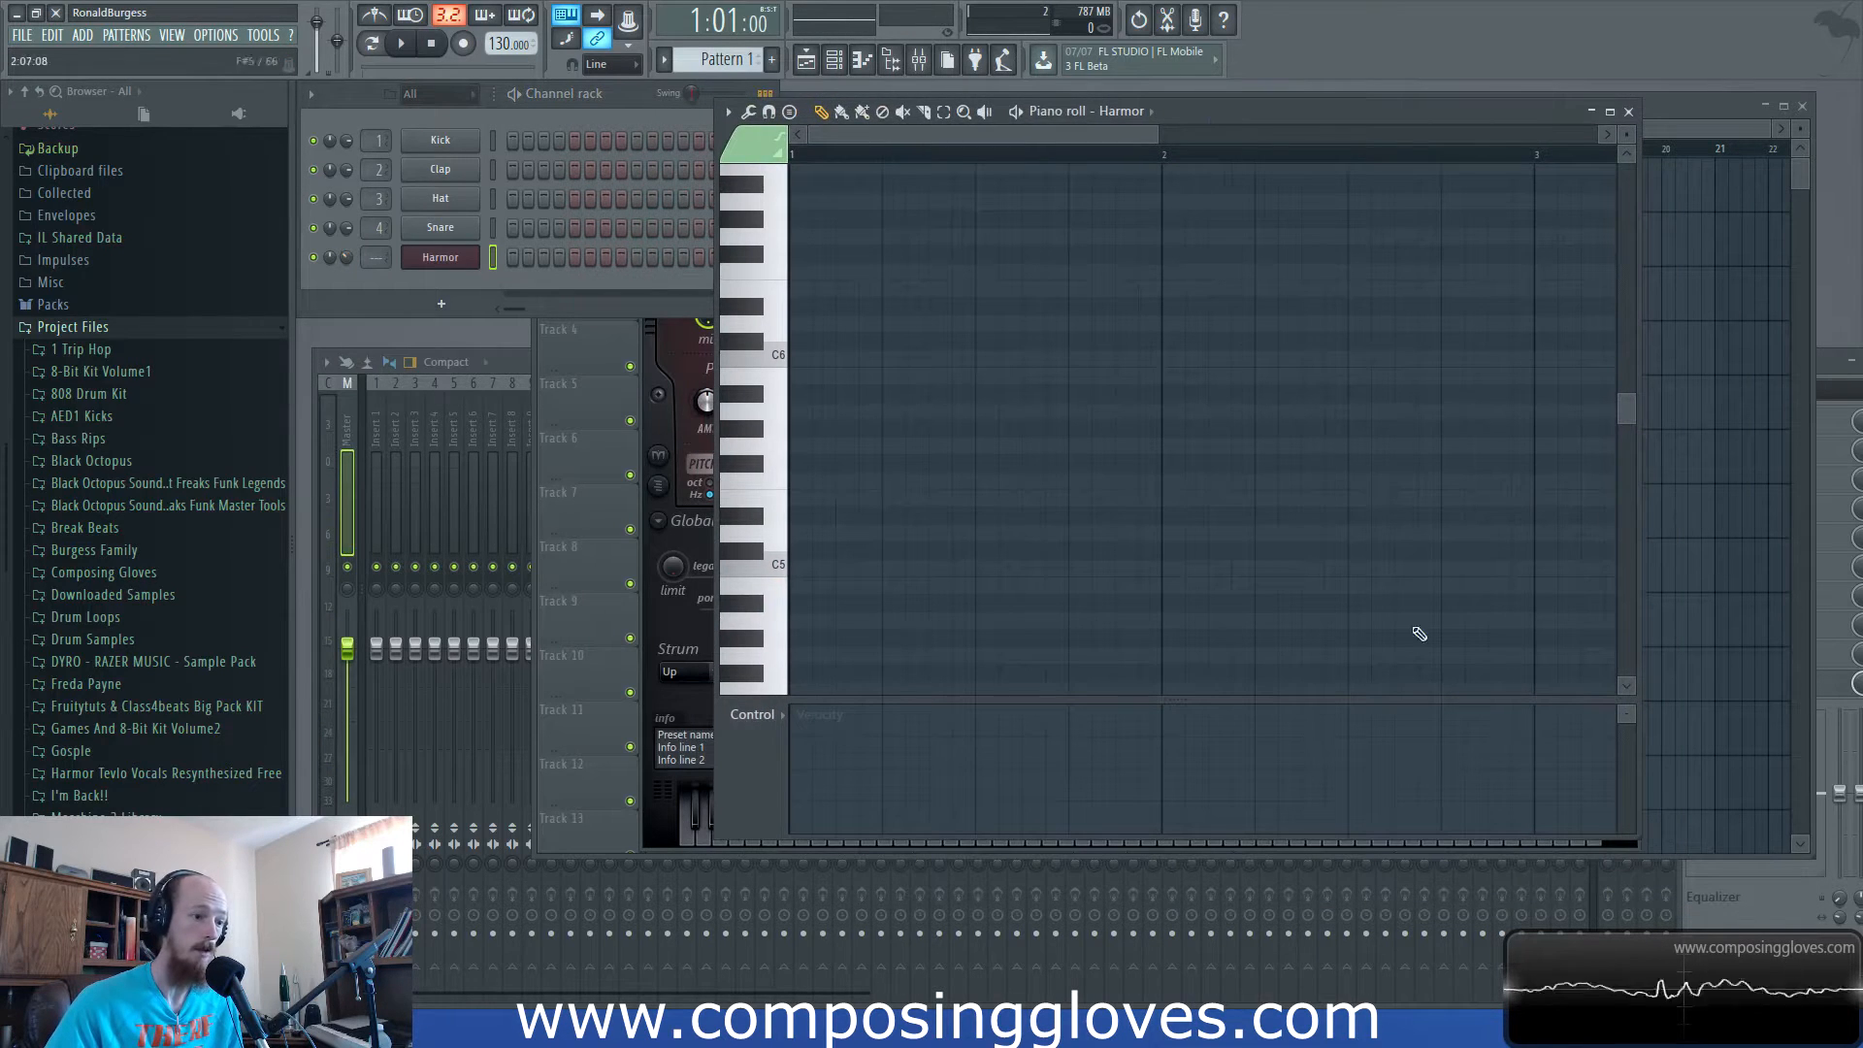
pyautogui.moveTo(1633, 839); pyautogui.dragTo(1656, 859)
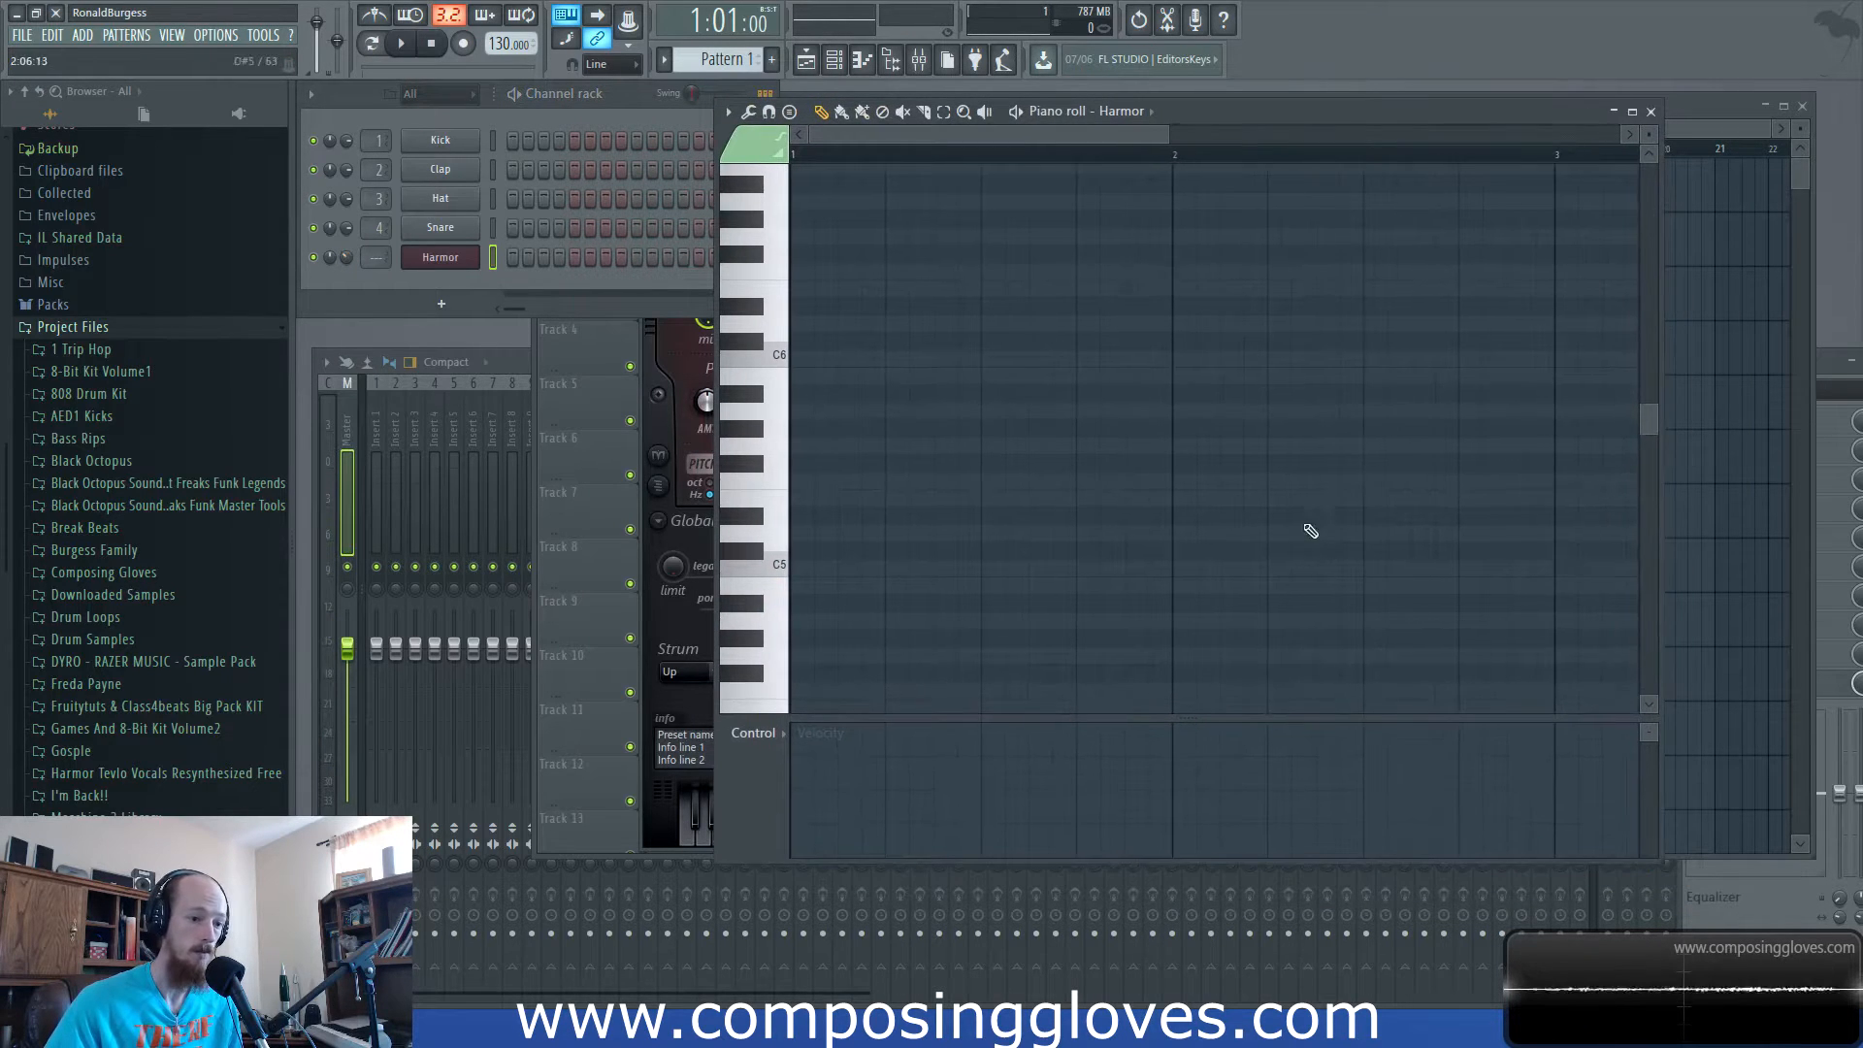
# Set the piano roll's keyboard style to Flat.
pyautogui.scroll(-4, 1290, 534)
pyautogui.scroll(-3, 1165, 540)
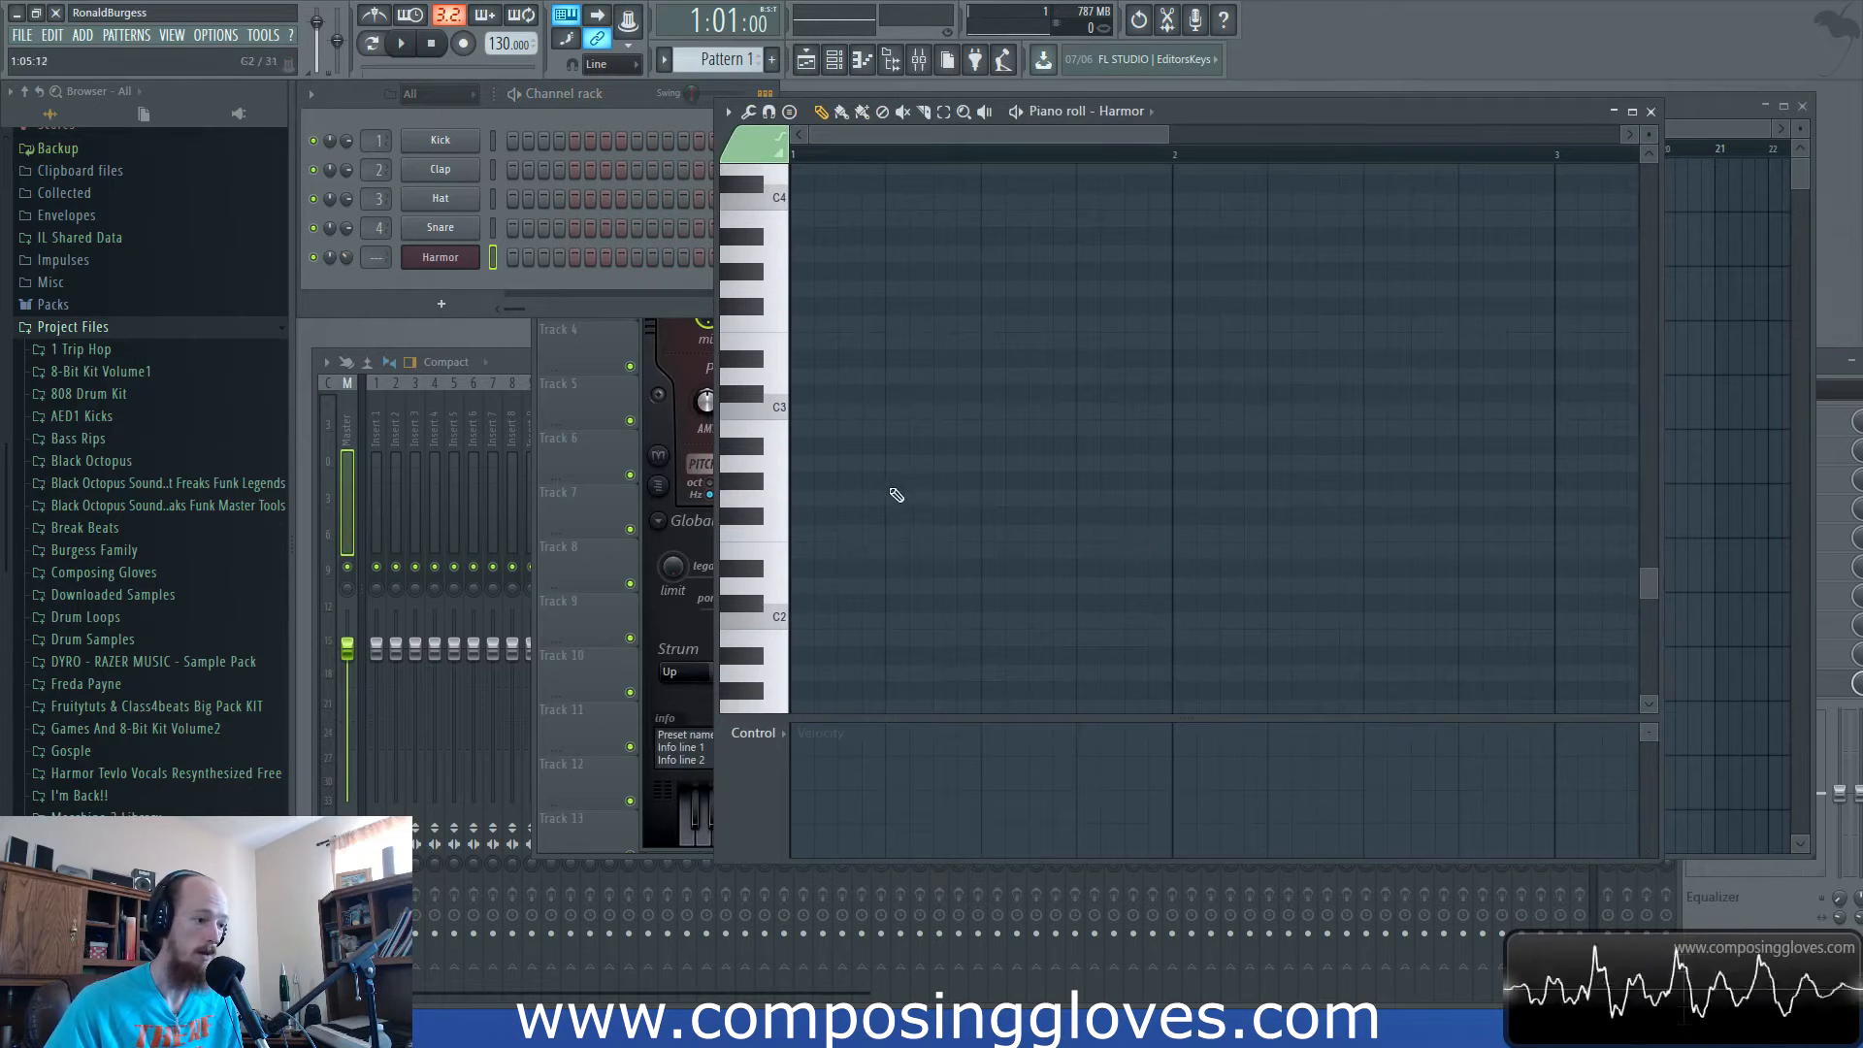
pyautogui.click(728, 111)
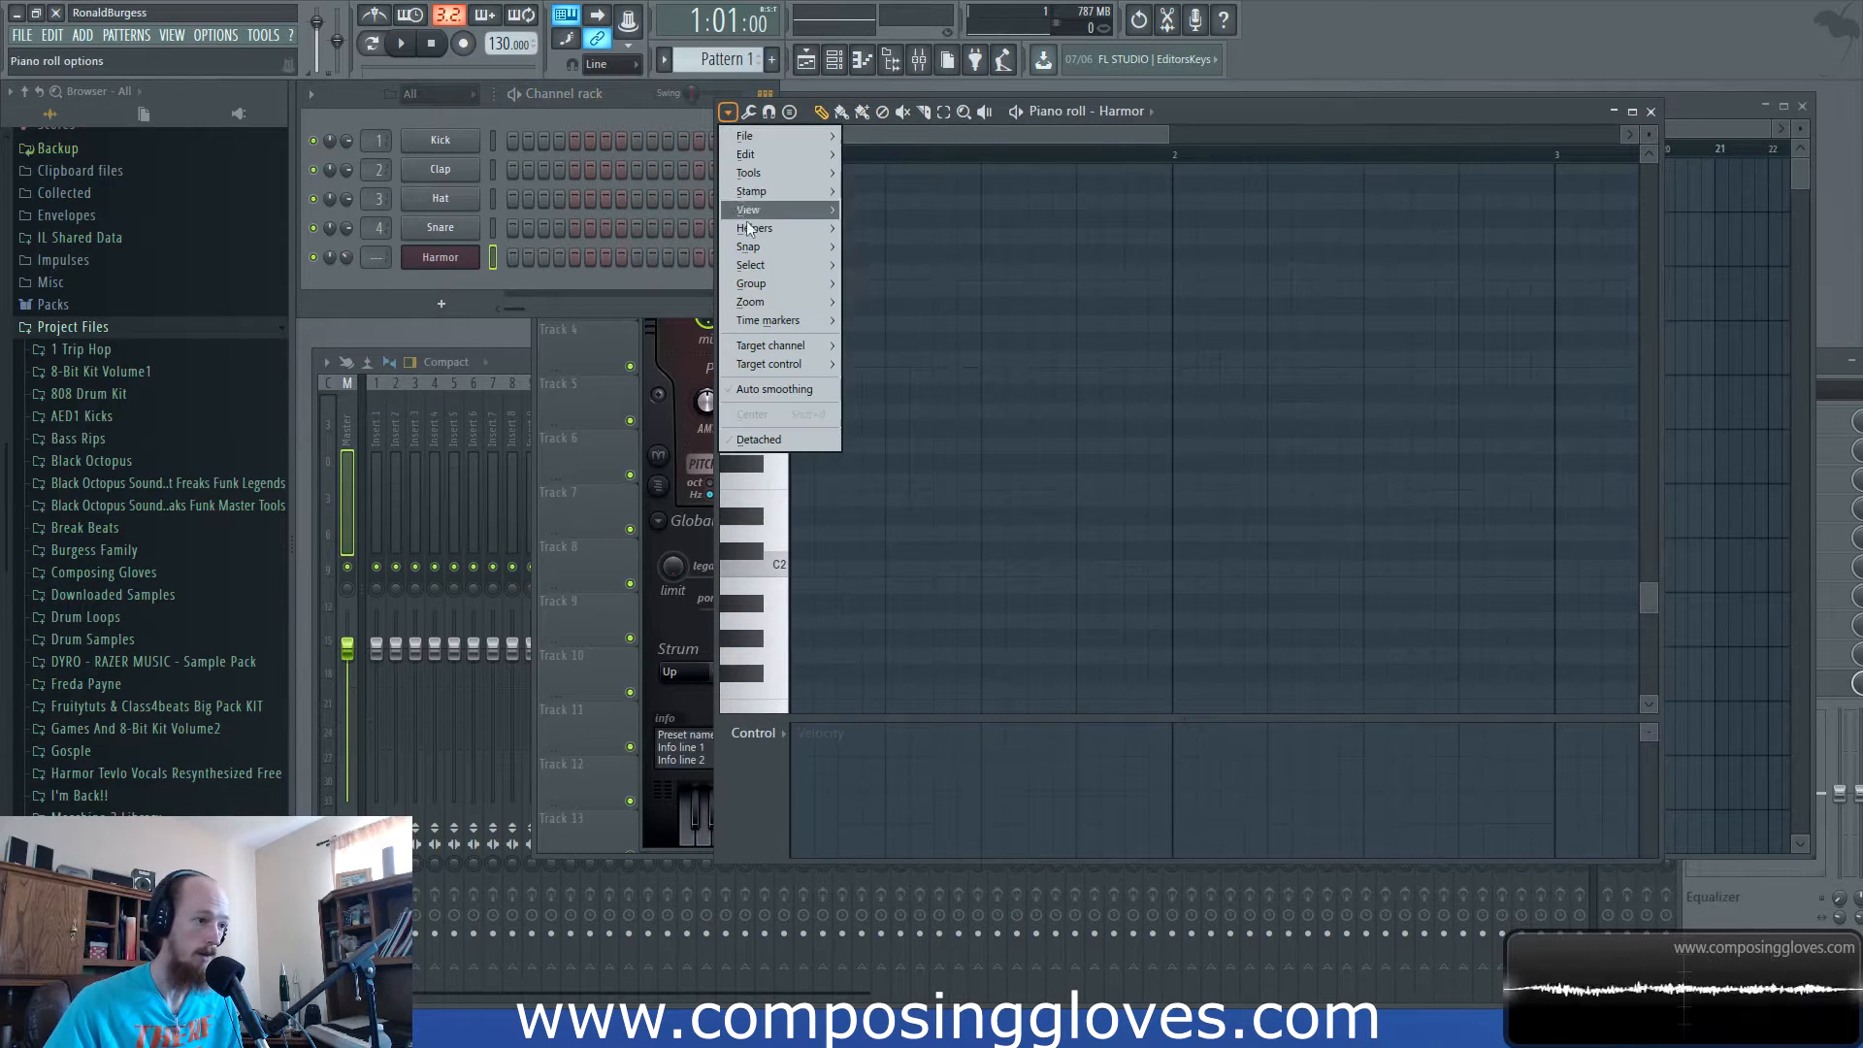
pyautogui.moveTo(789, 216)
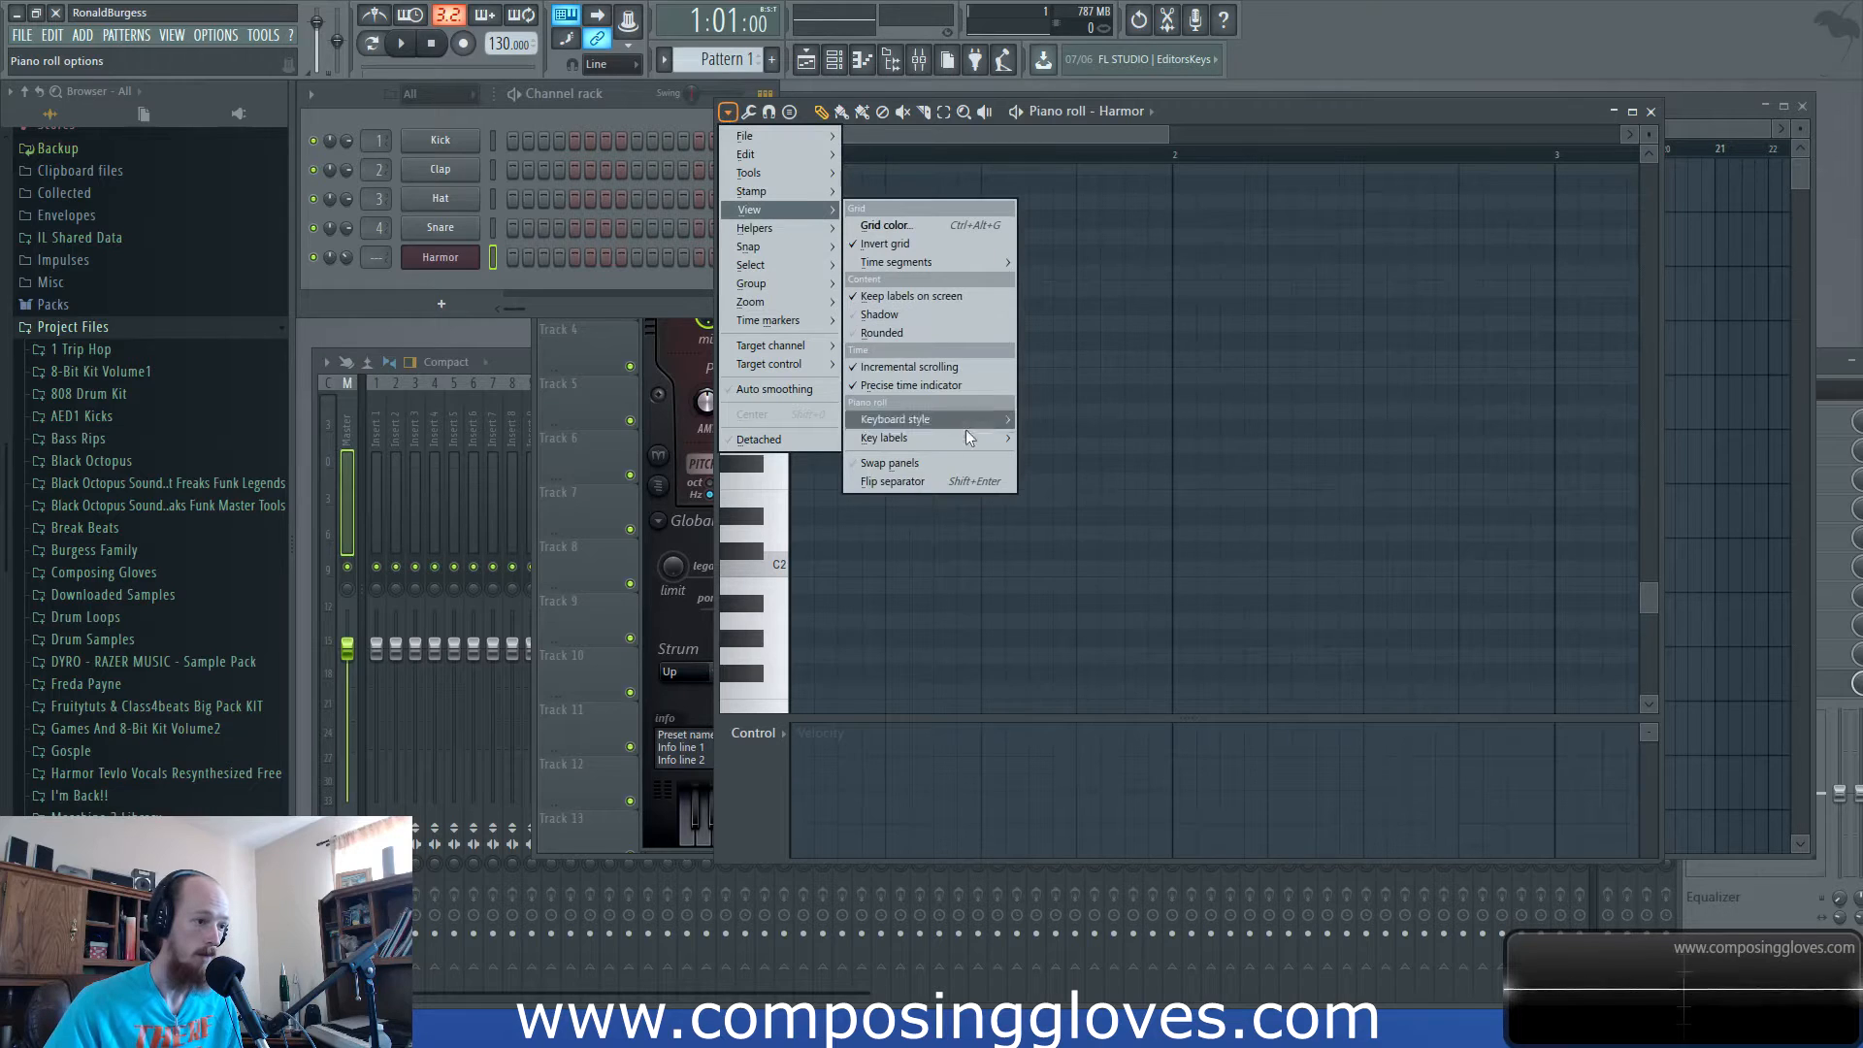
pyautogui.moveTo(976, 422)
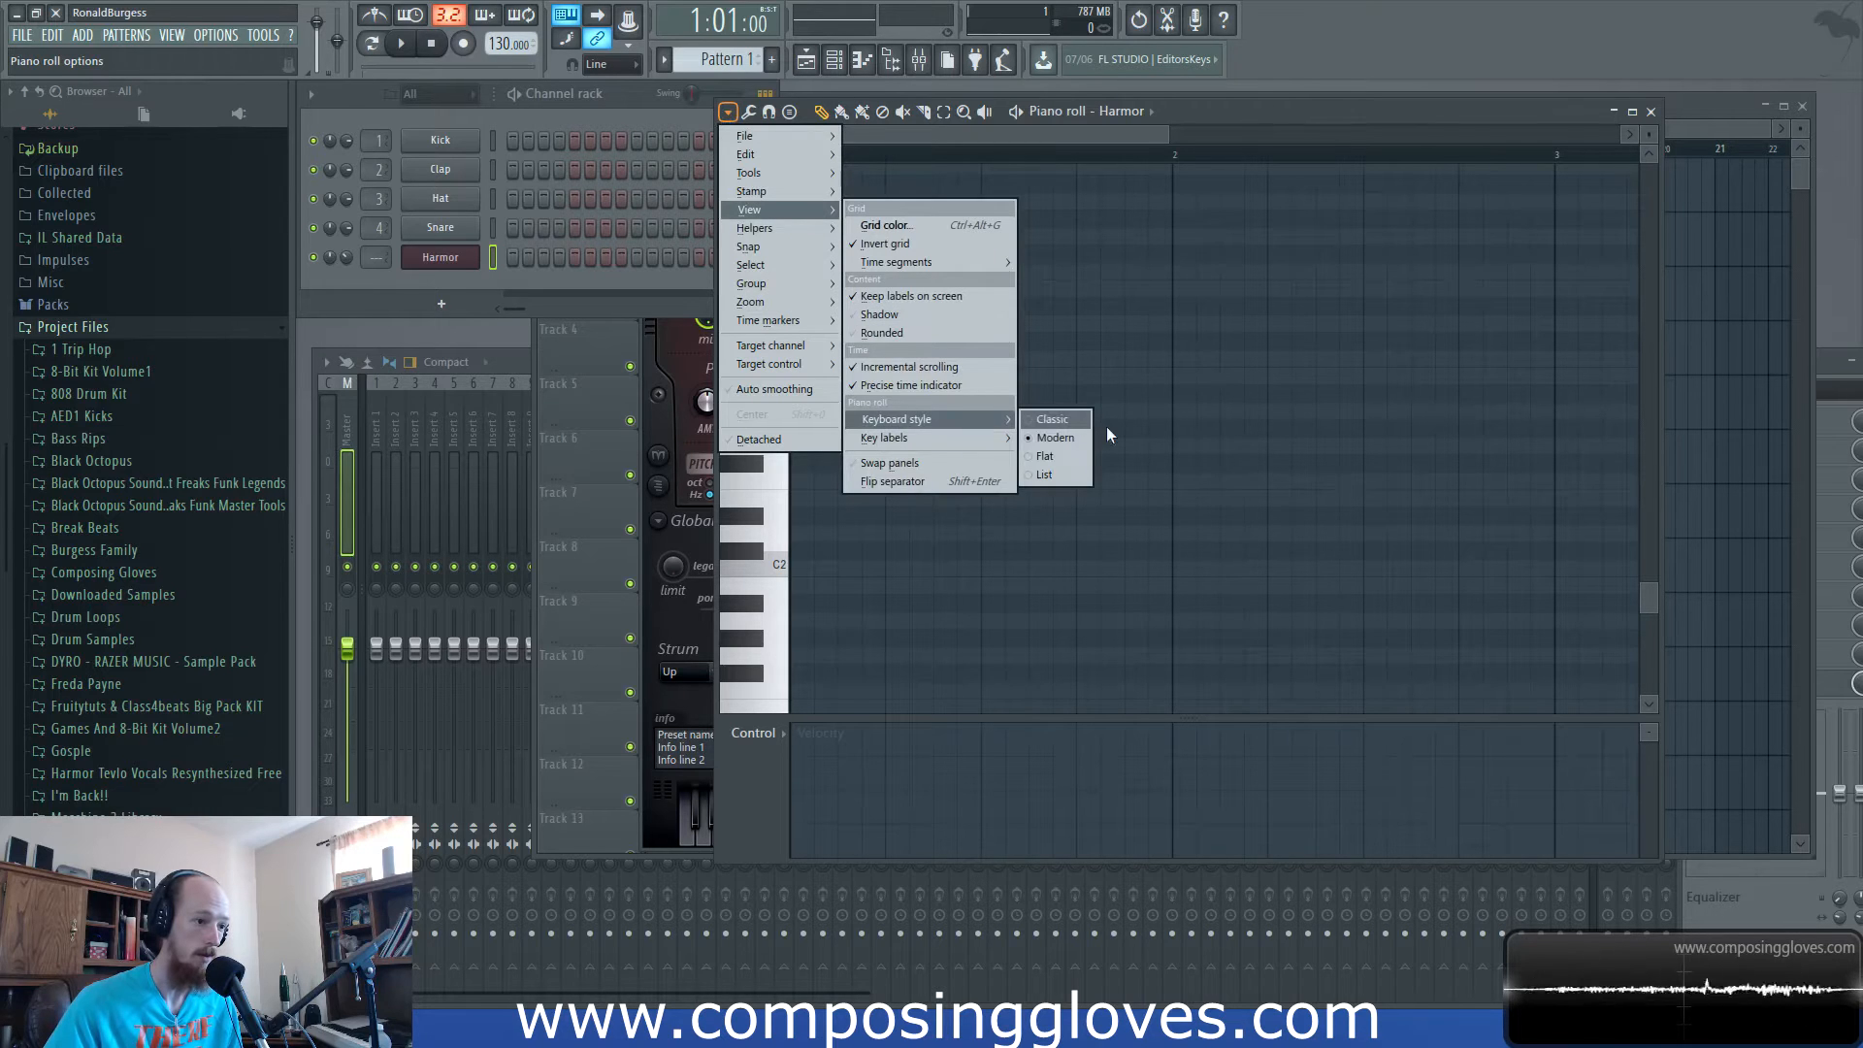
pyautogui.click(1070, 465)
# Set the piano roll's keyboard style to Classic.
pyautogui.click(728, 112)
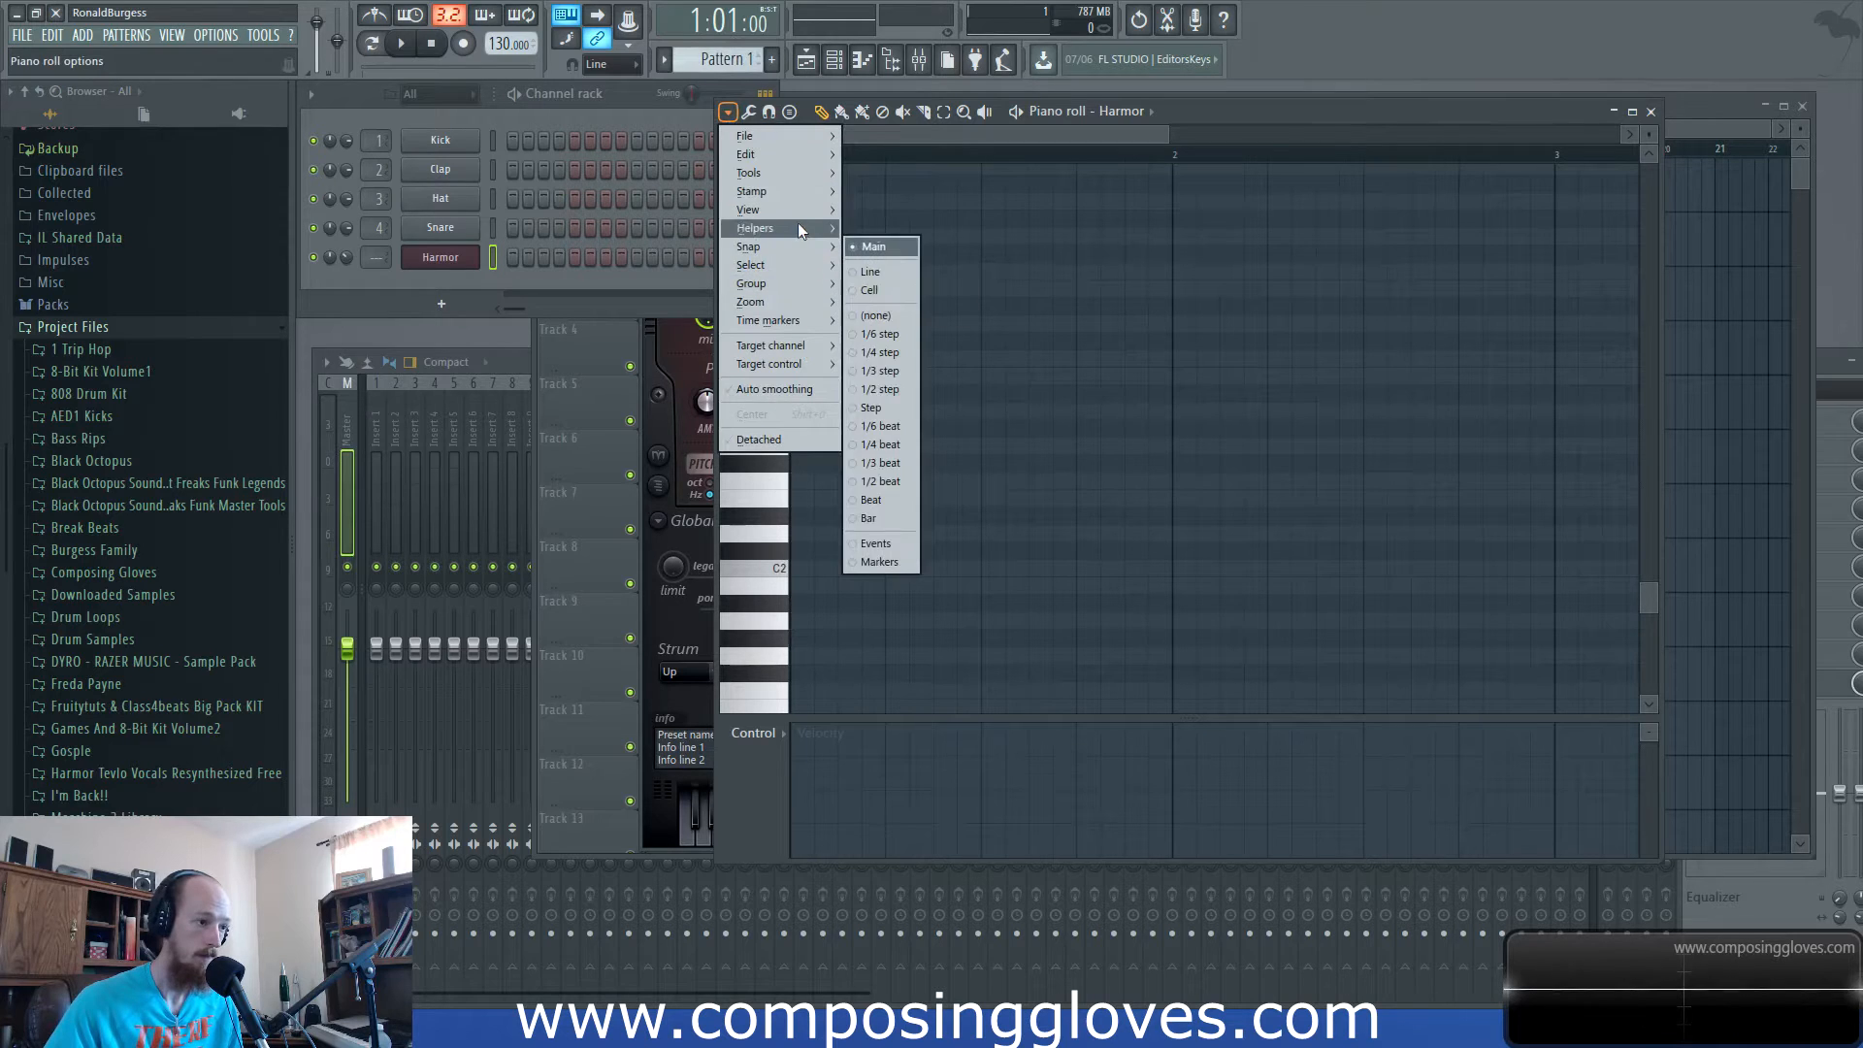
pyautogui.moveTo(801, 213)
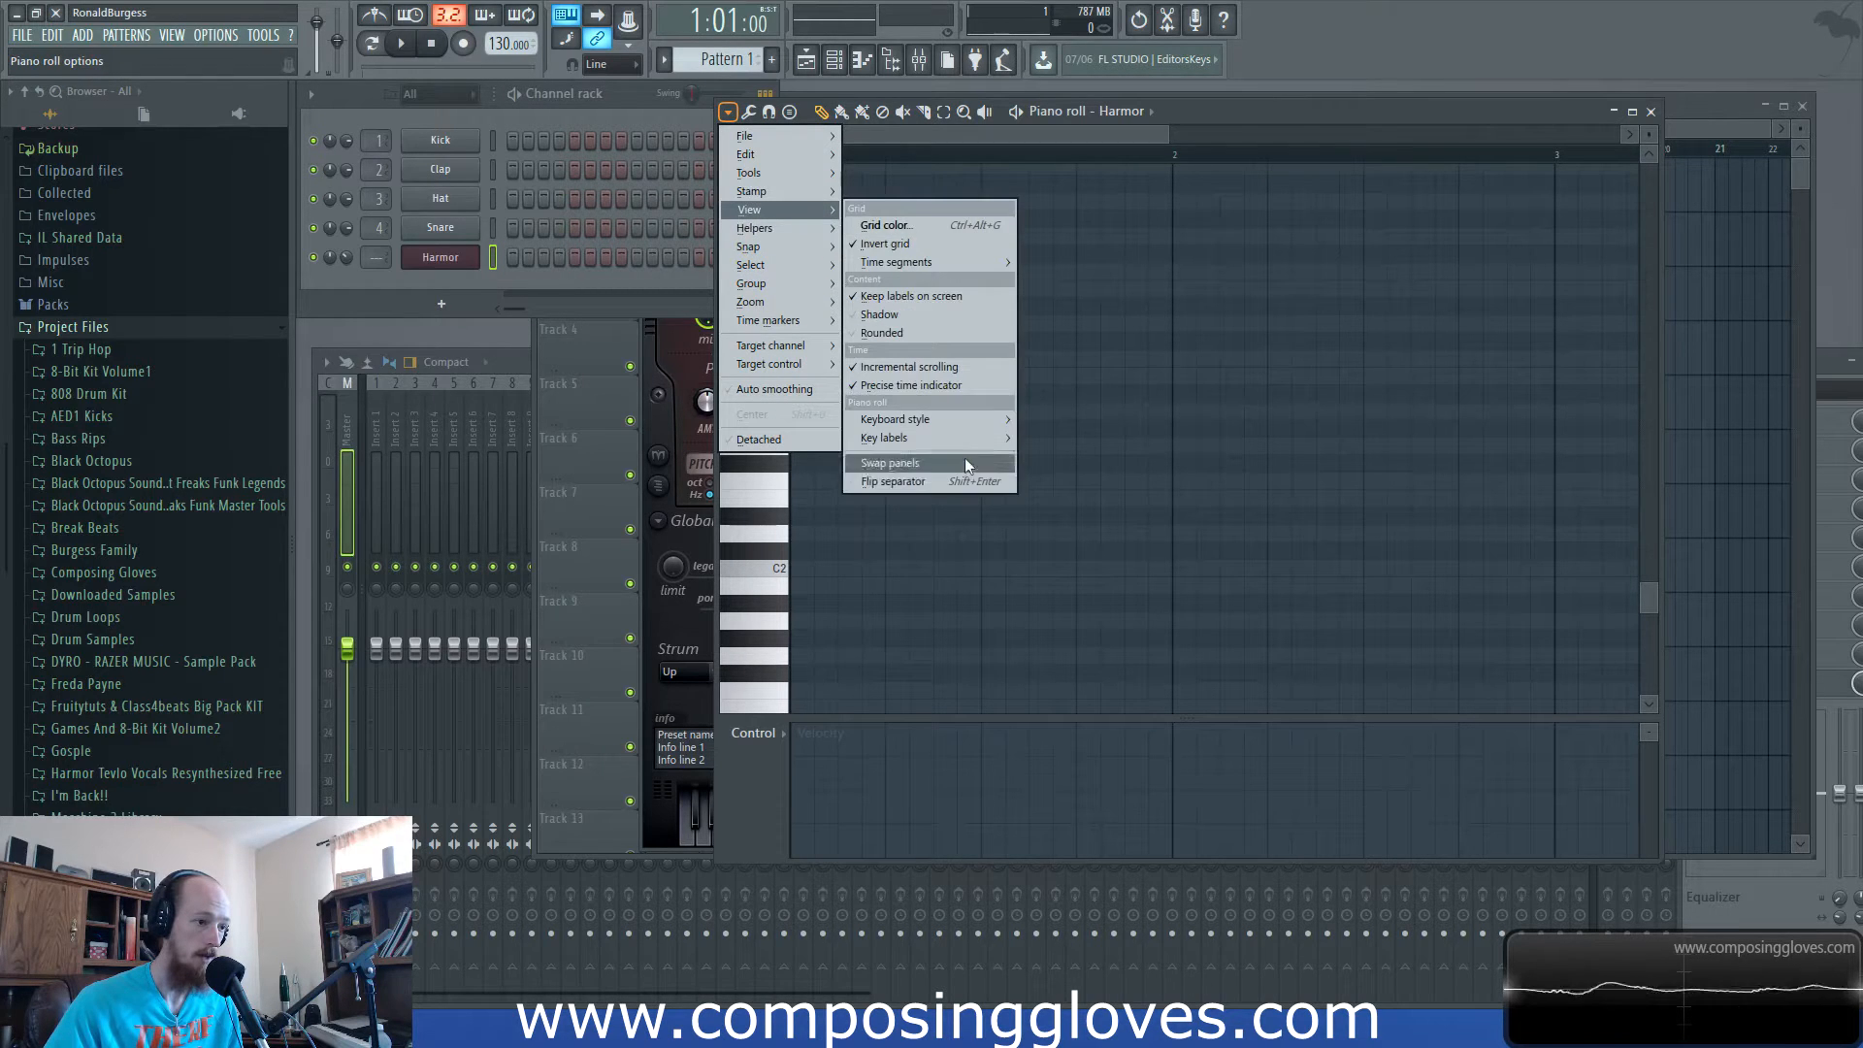
pyautogui.moveTo(965, 425)
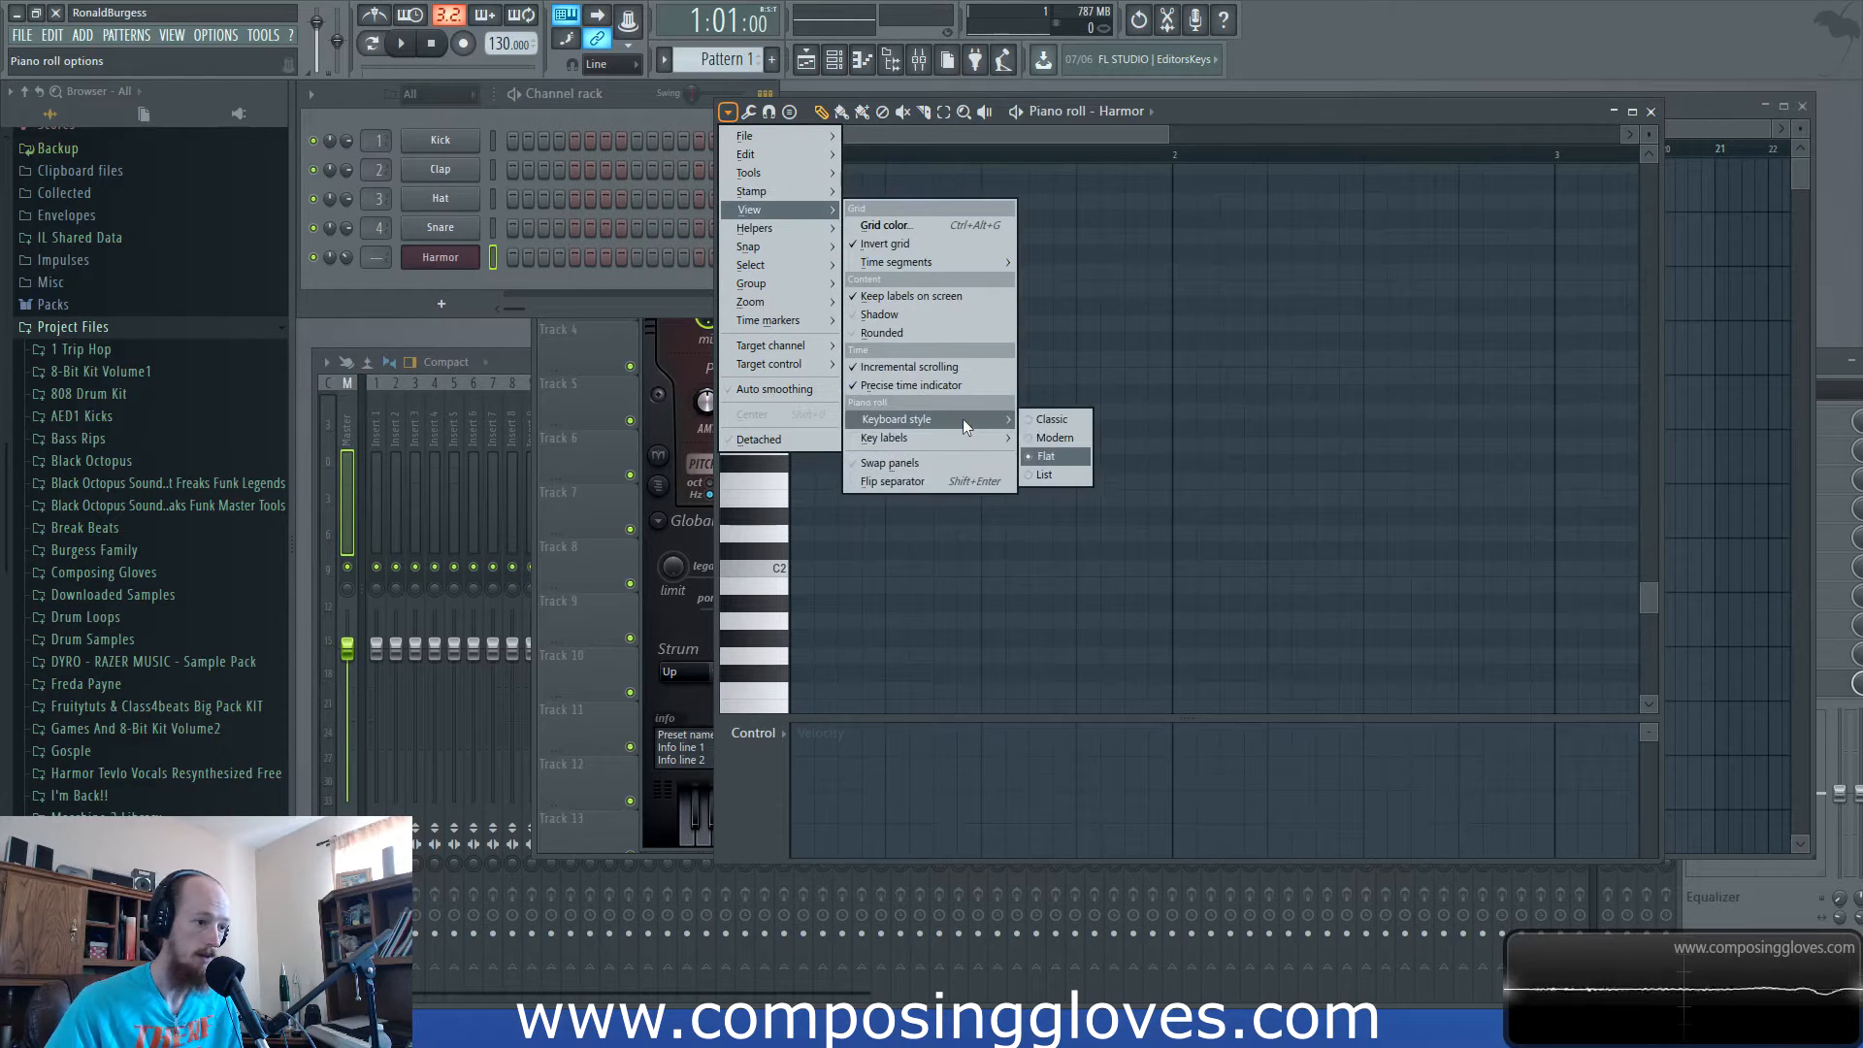
pyautogui.click(1065, 422)
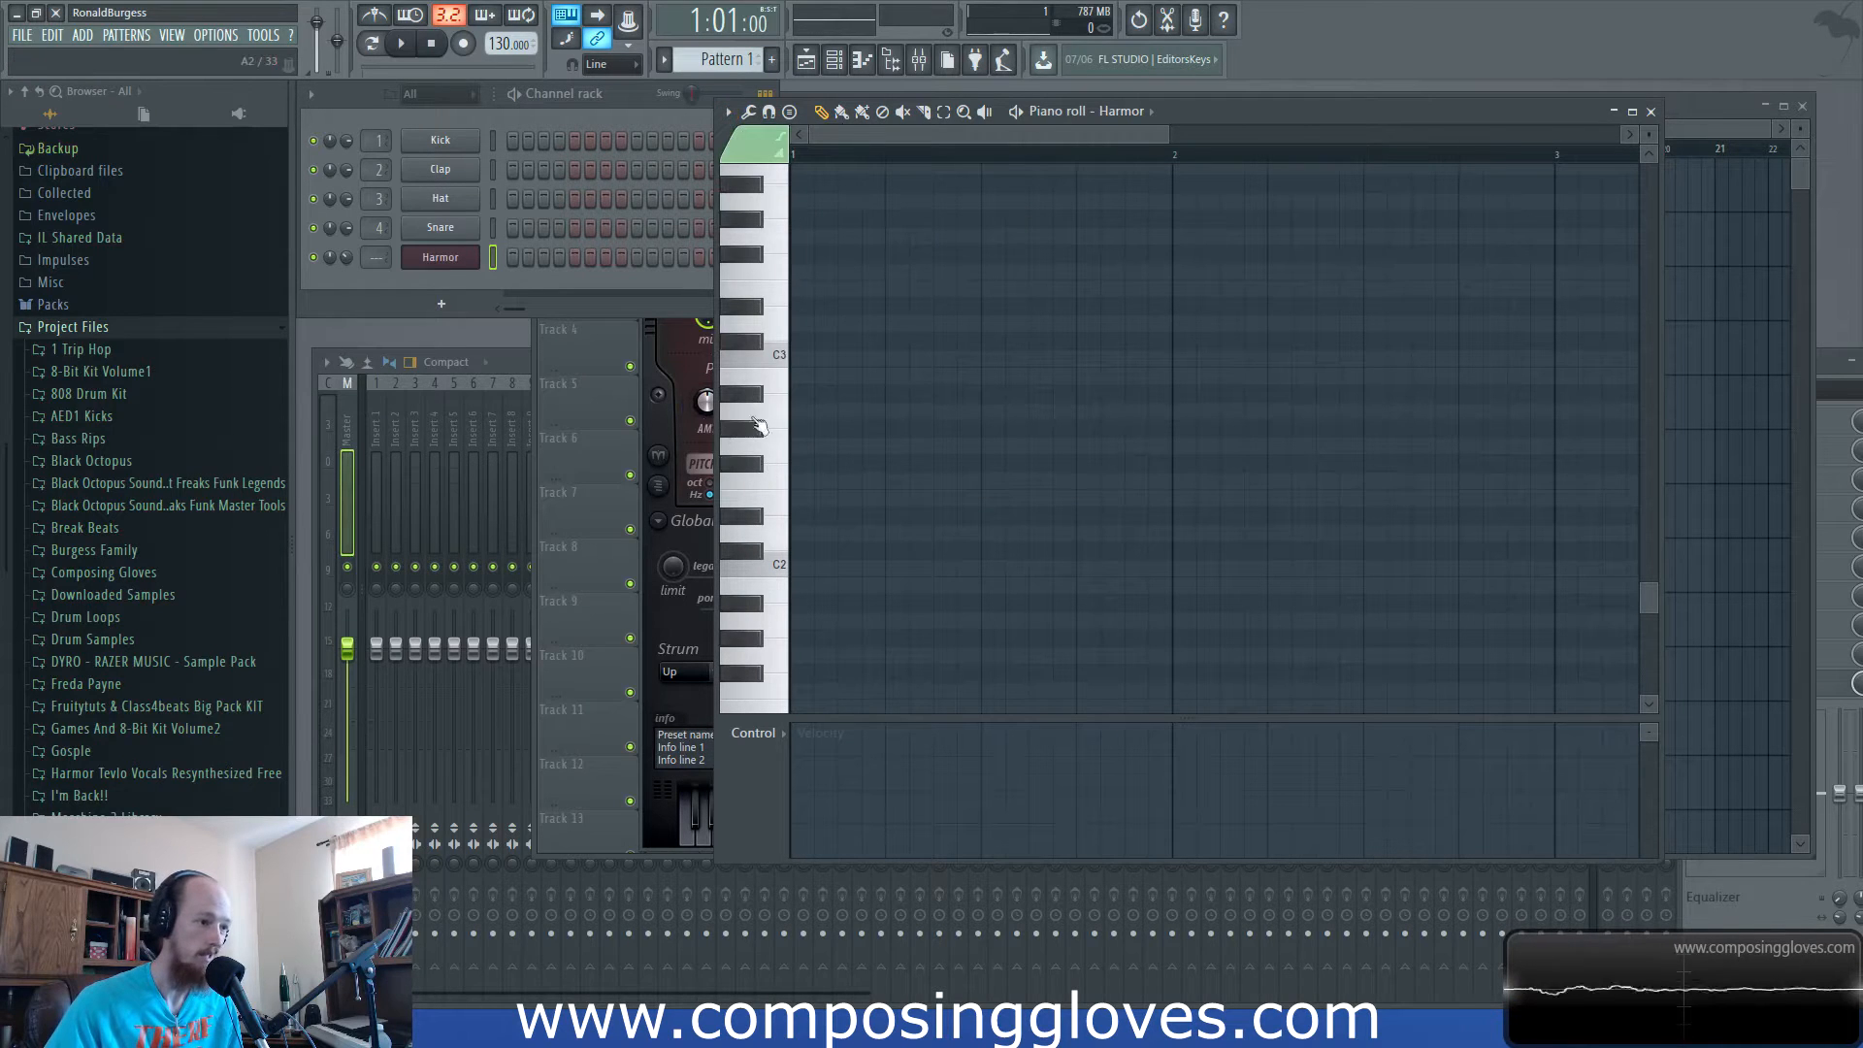
# Set the piano roll's key labels to show all notes.
pyautogui.click(726, 111)
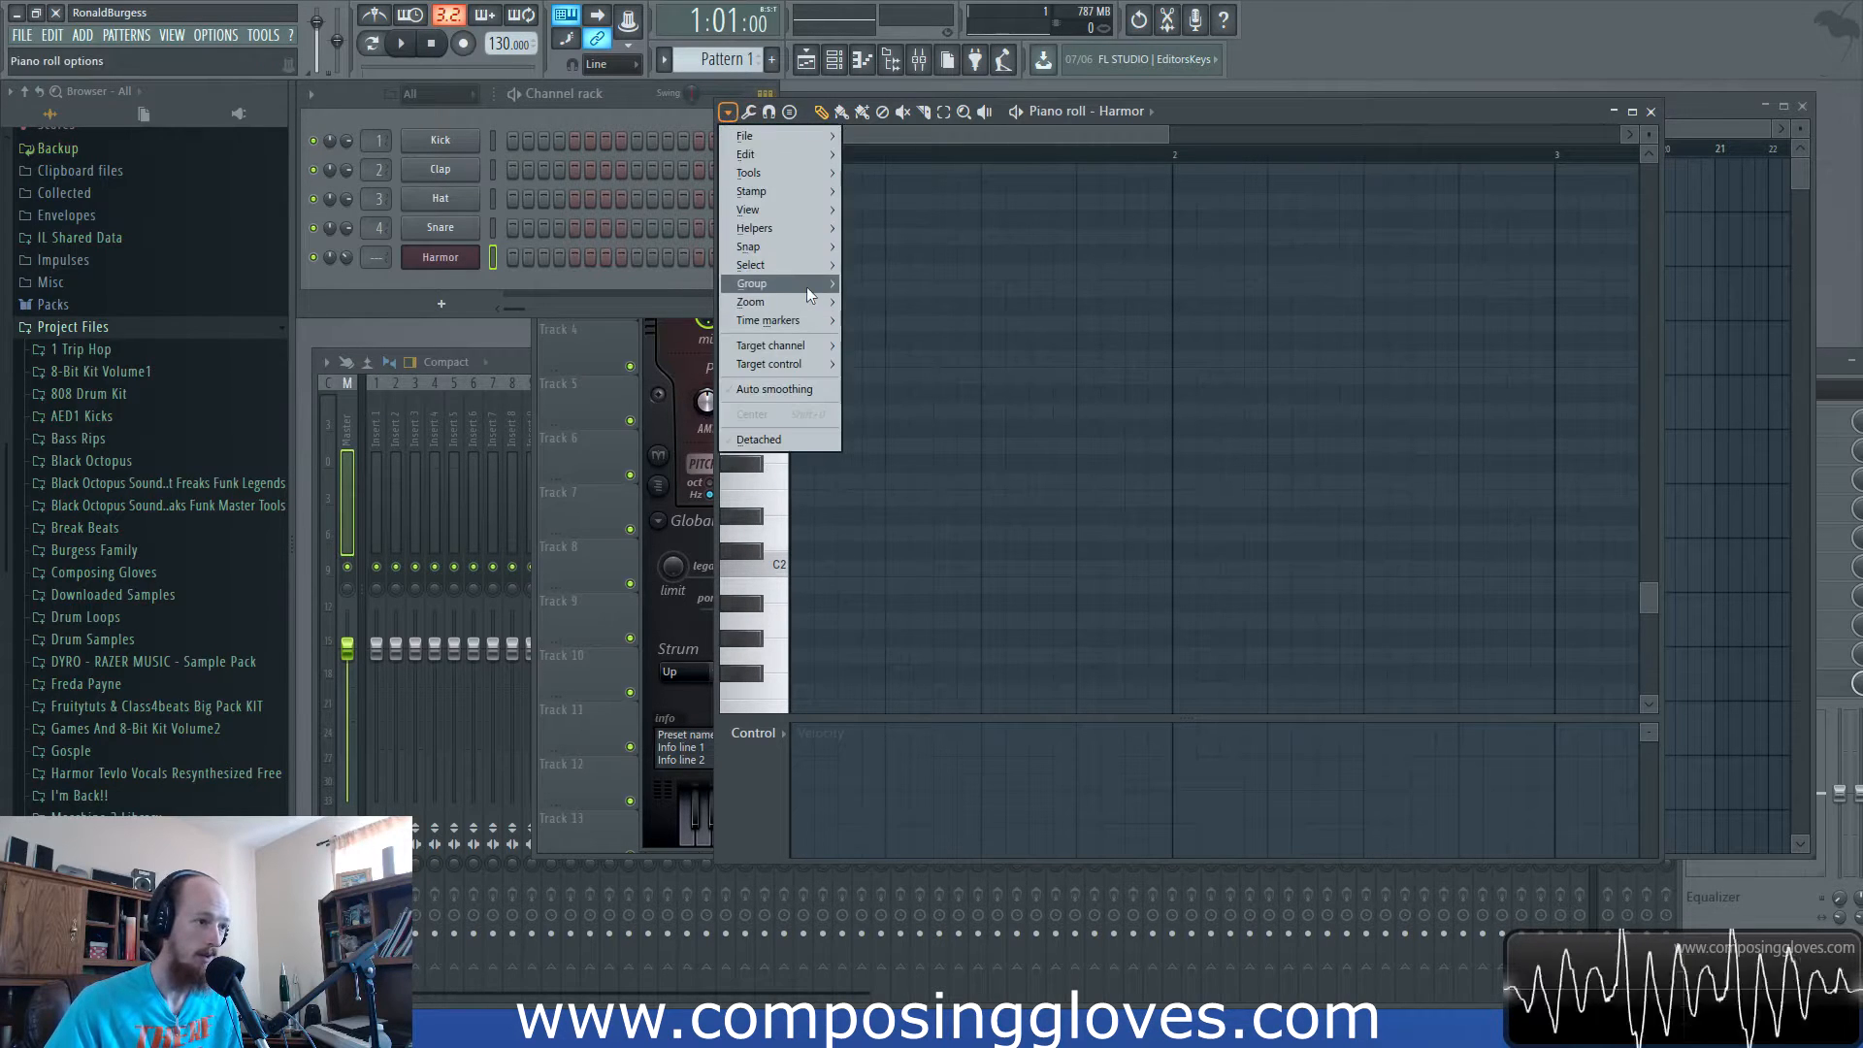
pyautogui.moveTo(807, 225)
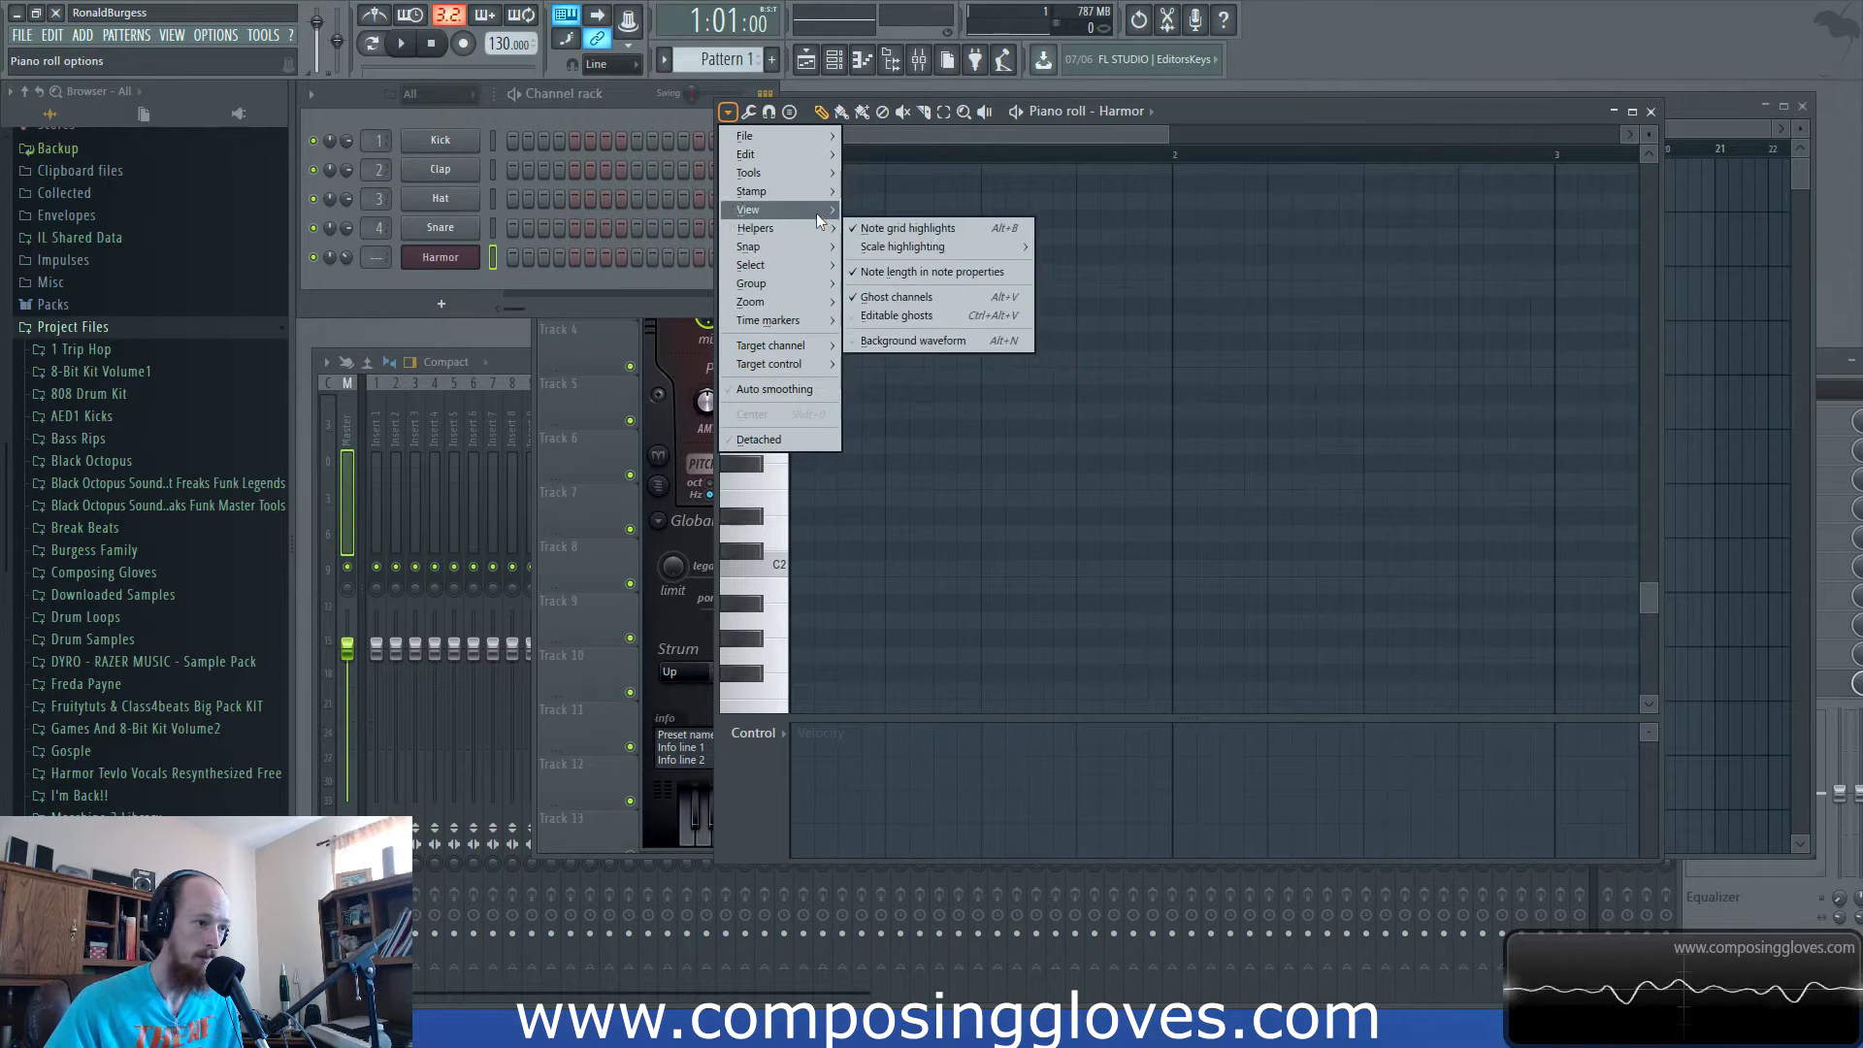
pyautogui.moveTo(970, 438)
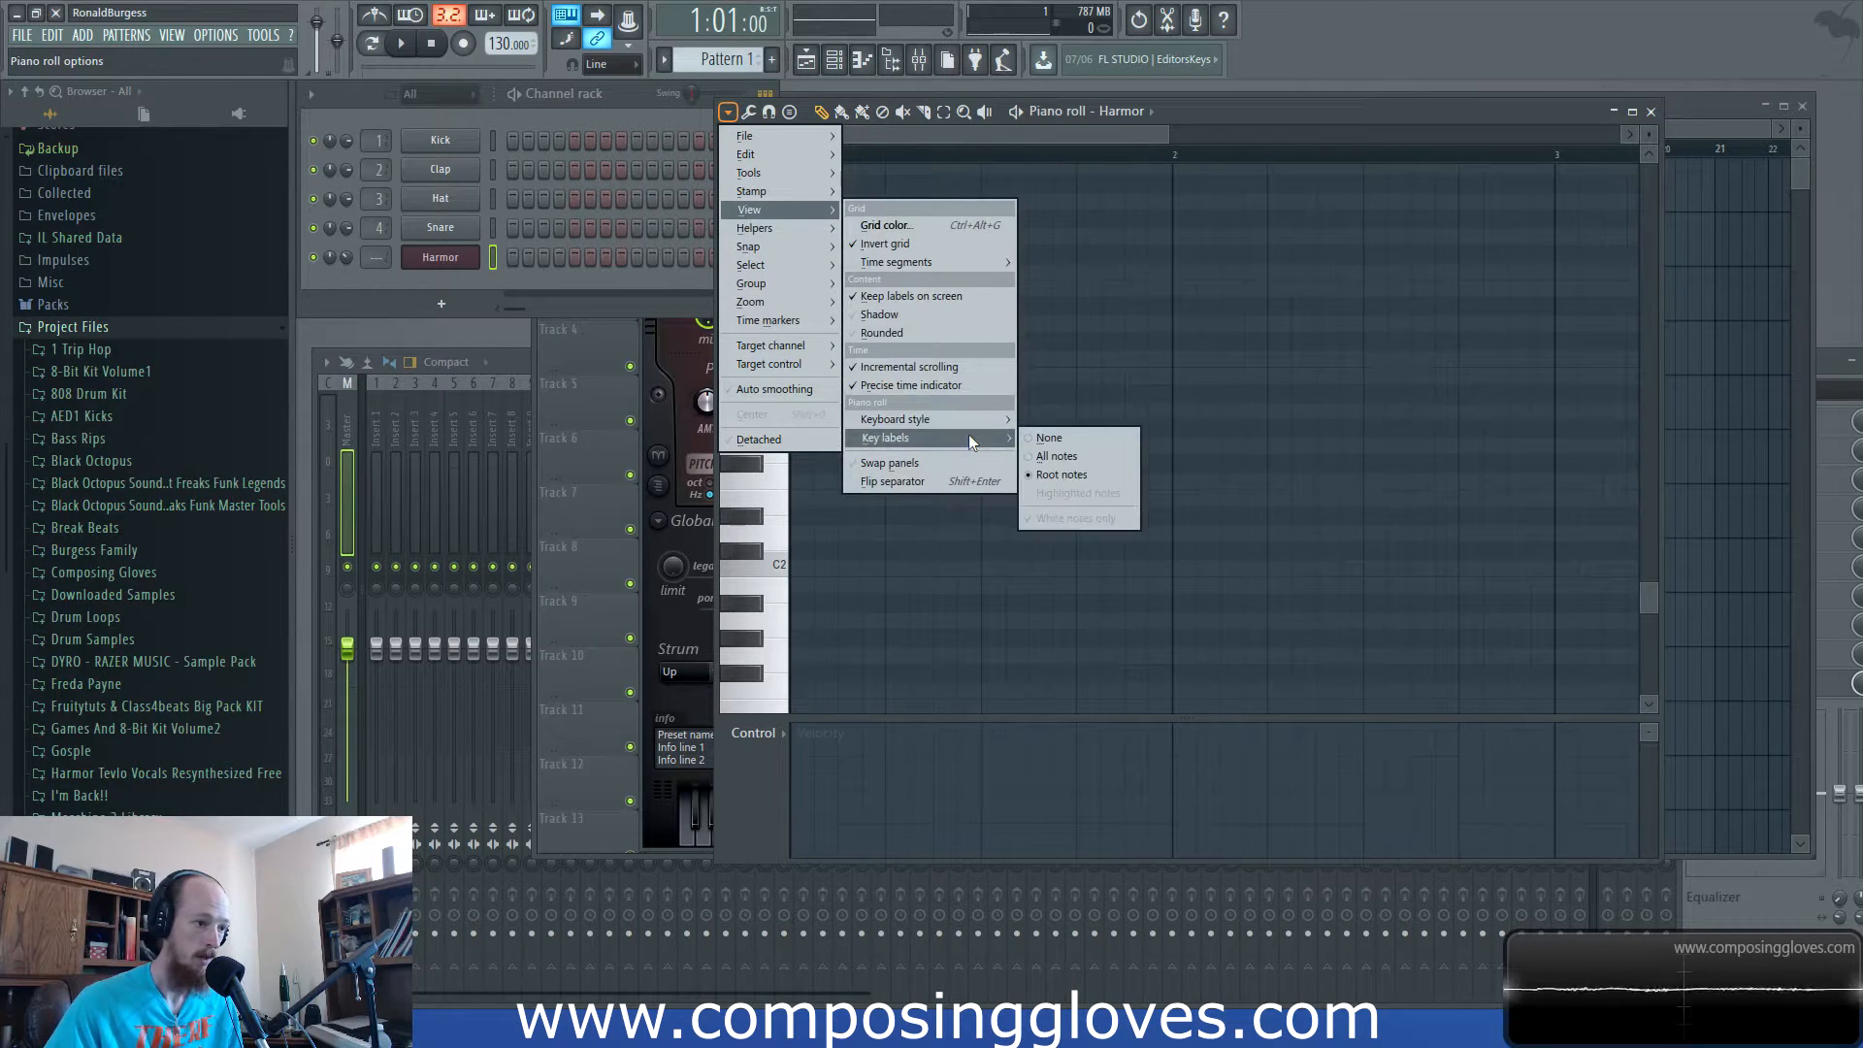
pyautogui.click(1099, 456)
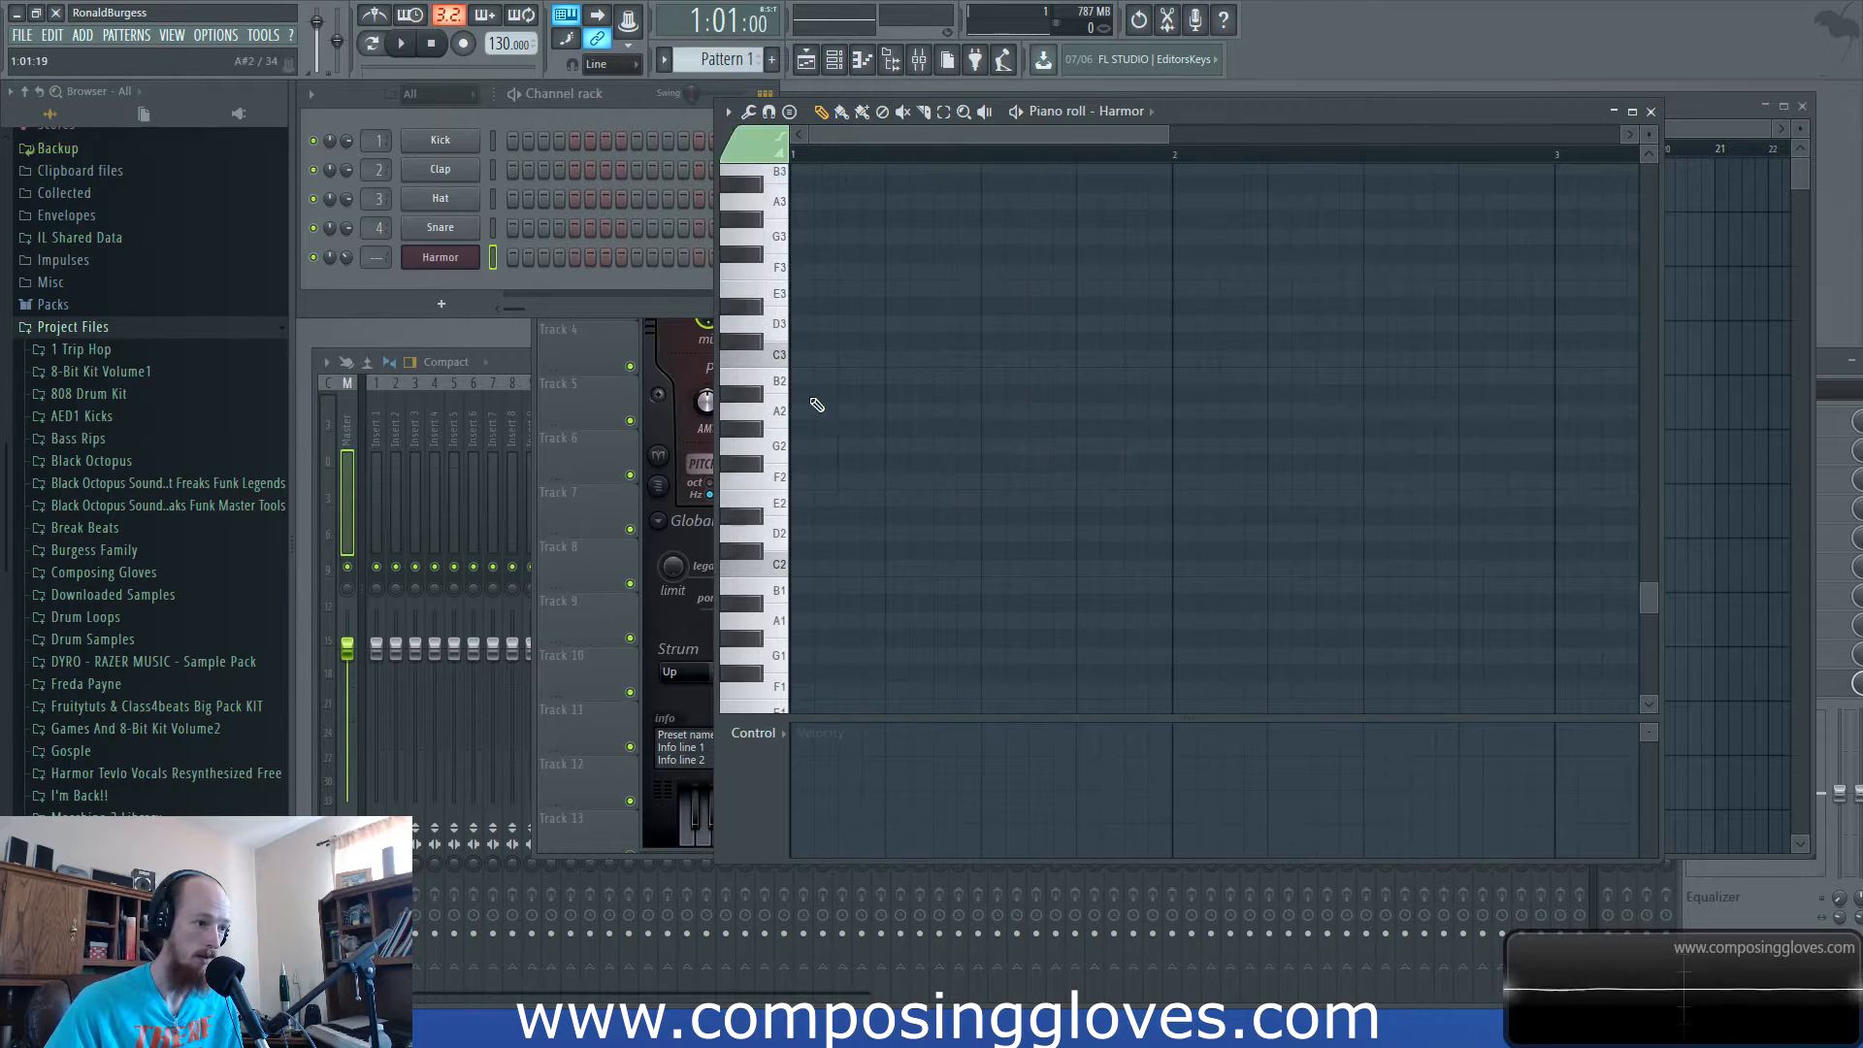
# Draw a two-bar D2 note starting at bar 1 in the Harmor piano roll and move it up an octave to D3.
pyautogui.scroll(-2, 843, 415)
pyautogui.scroll(-4, 868, 393)
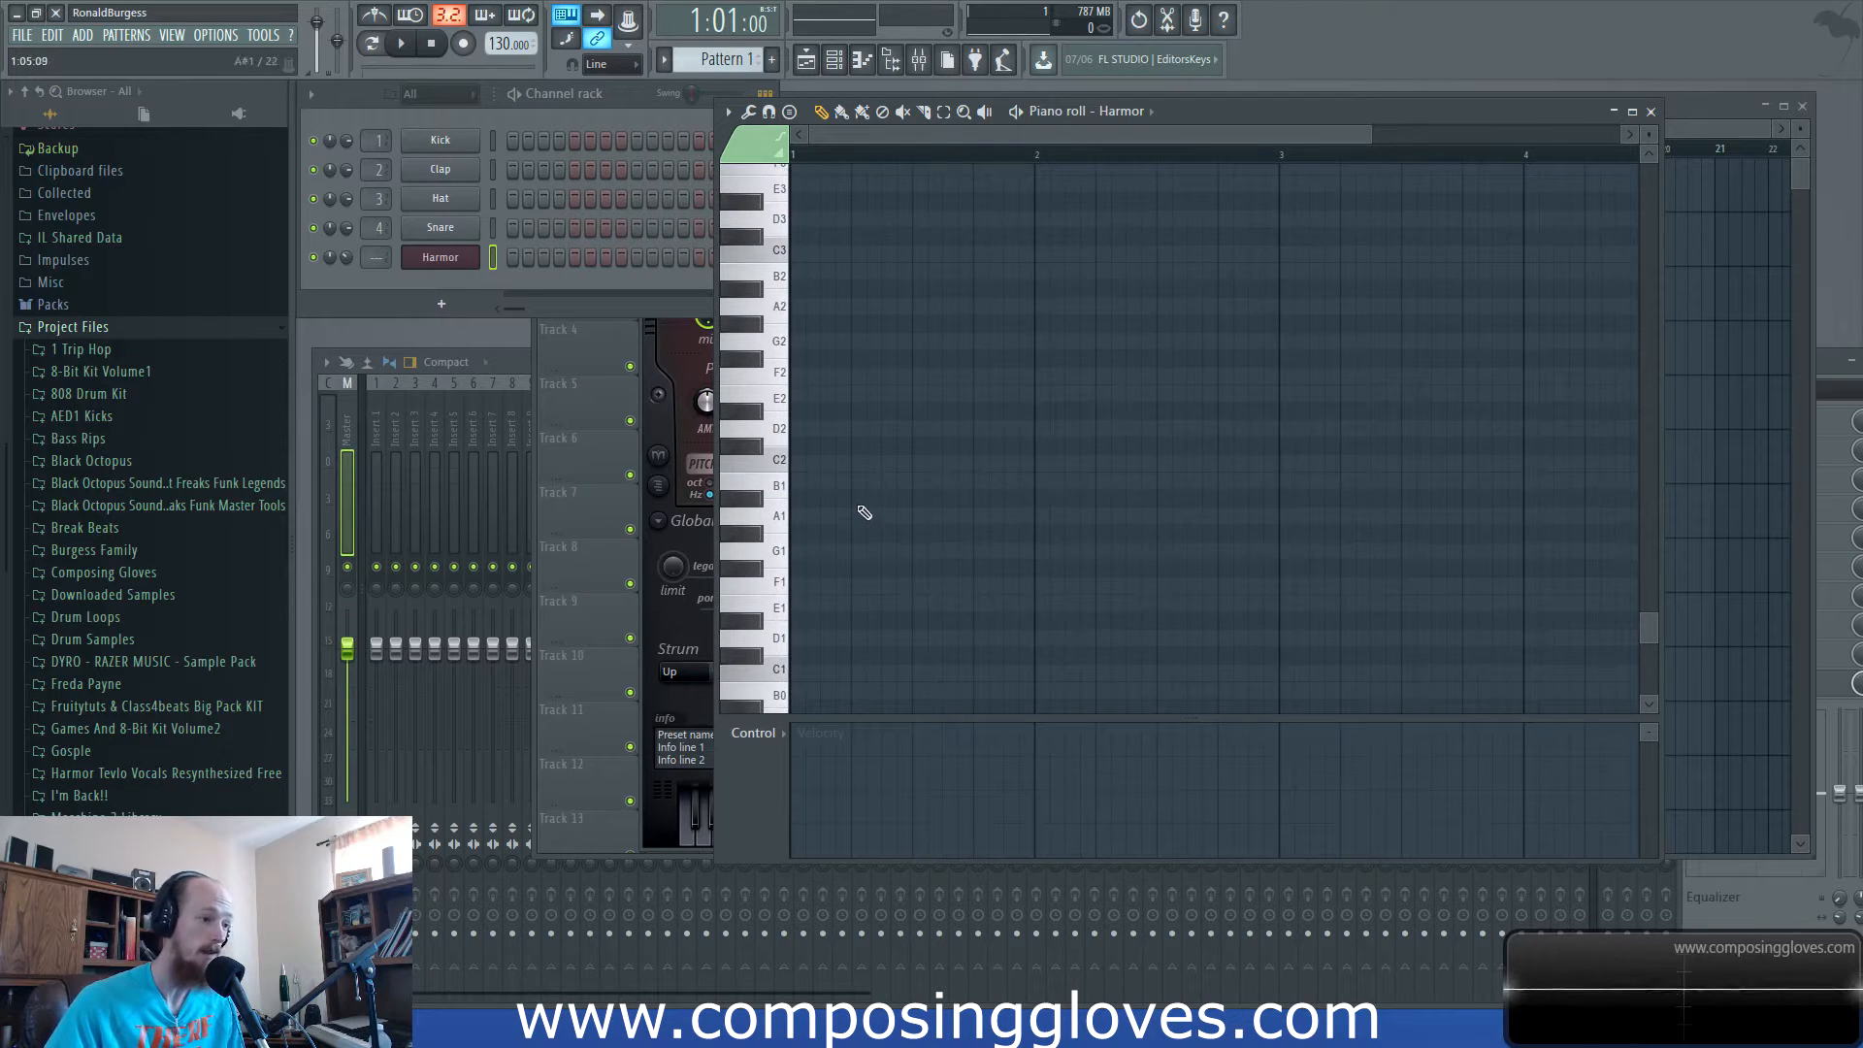
pyautogui.scroll(1, 864, 512)
pyautogui.click(812, 480)
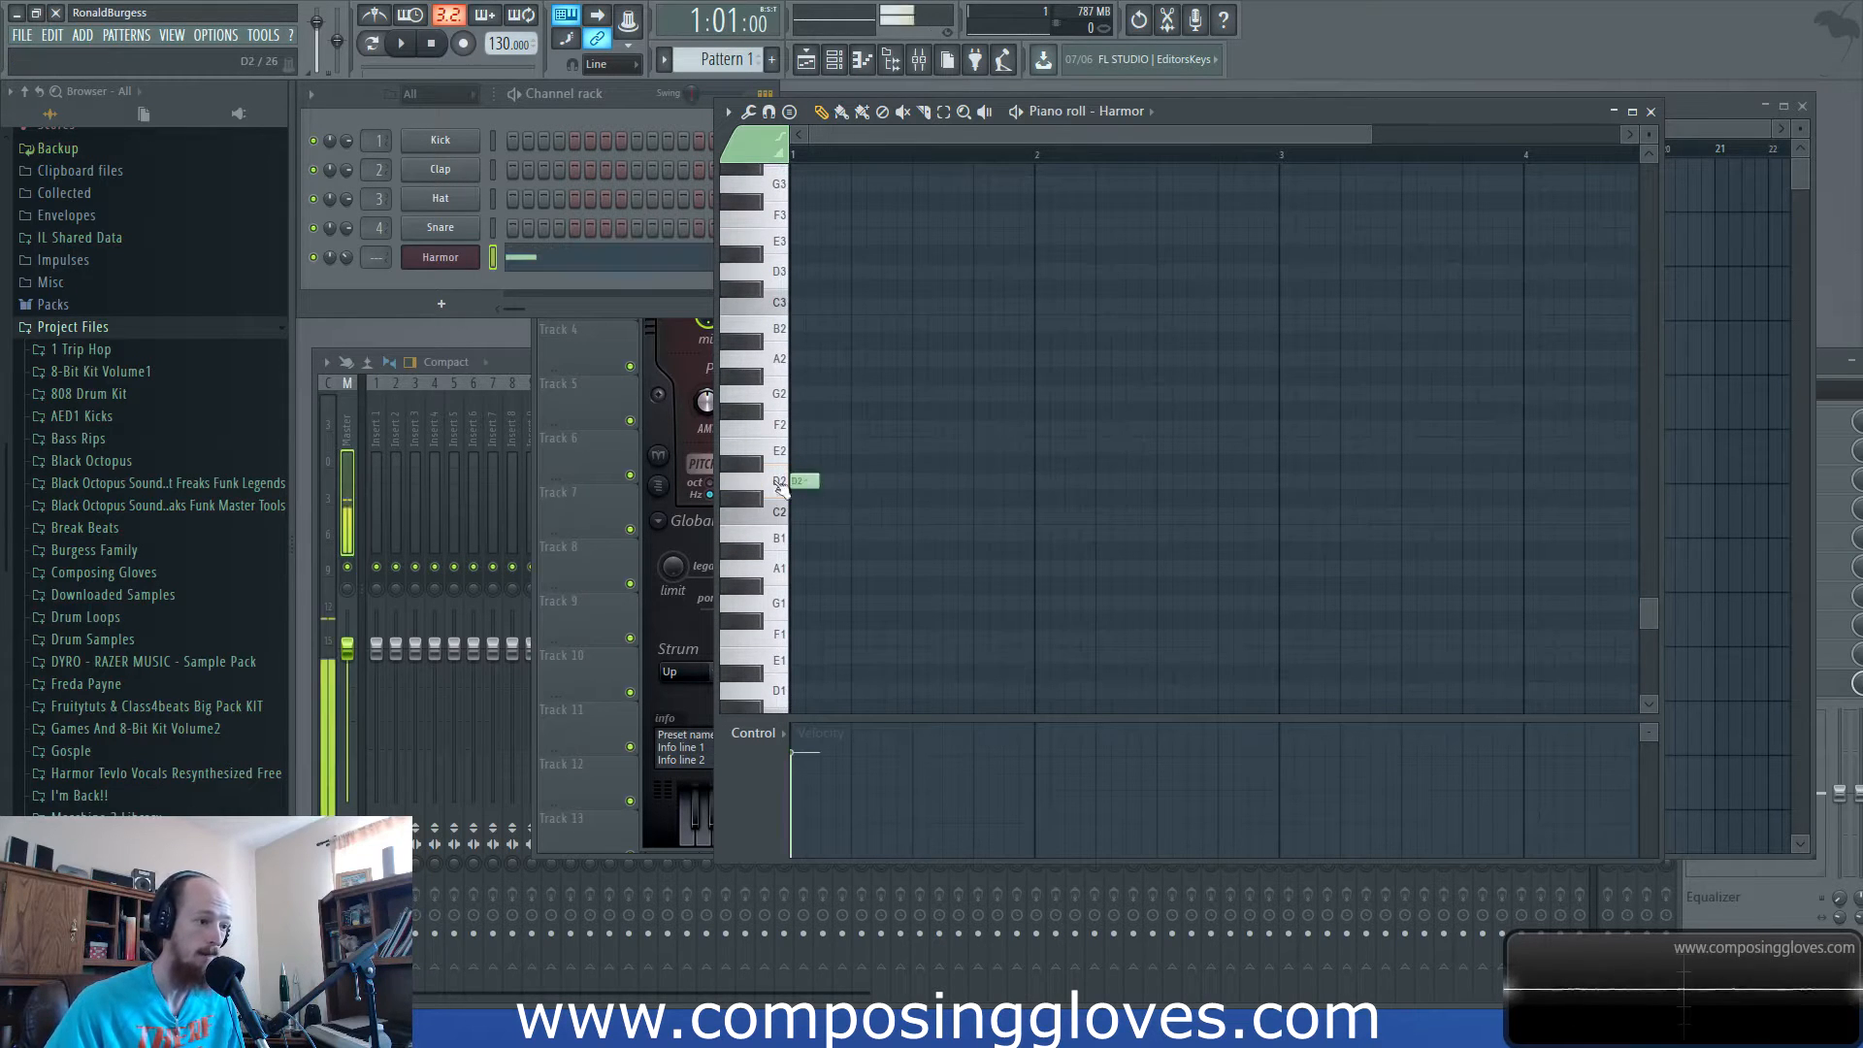
pyautogui.moveTo(821, 480); pyautogui.dragTo(1271, 495)
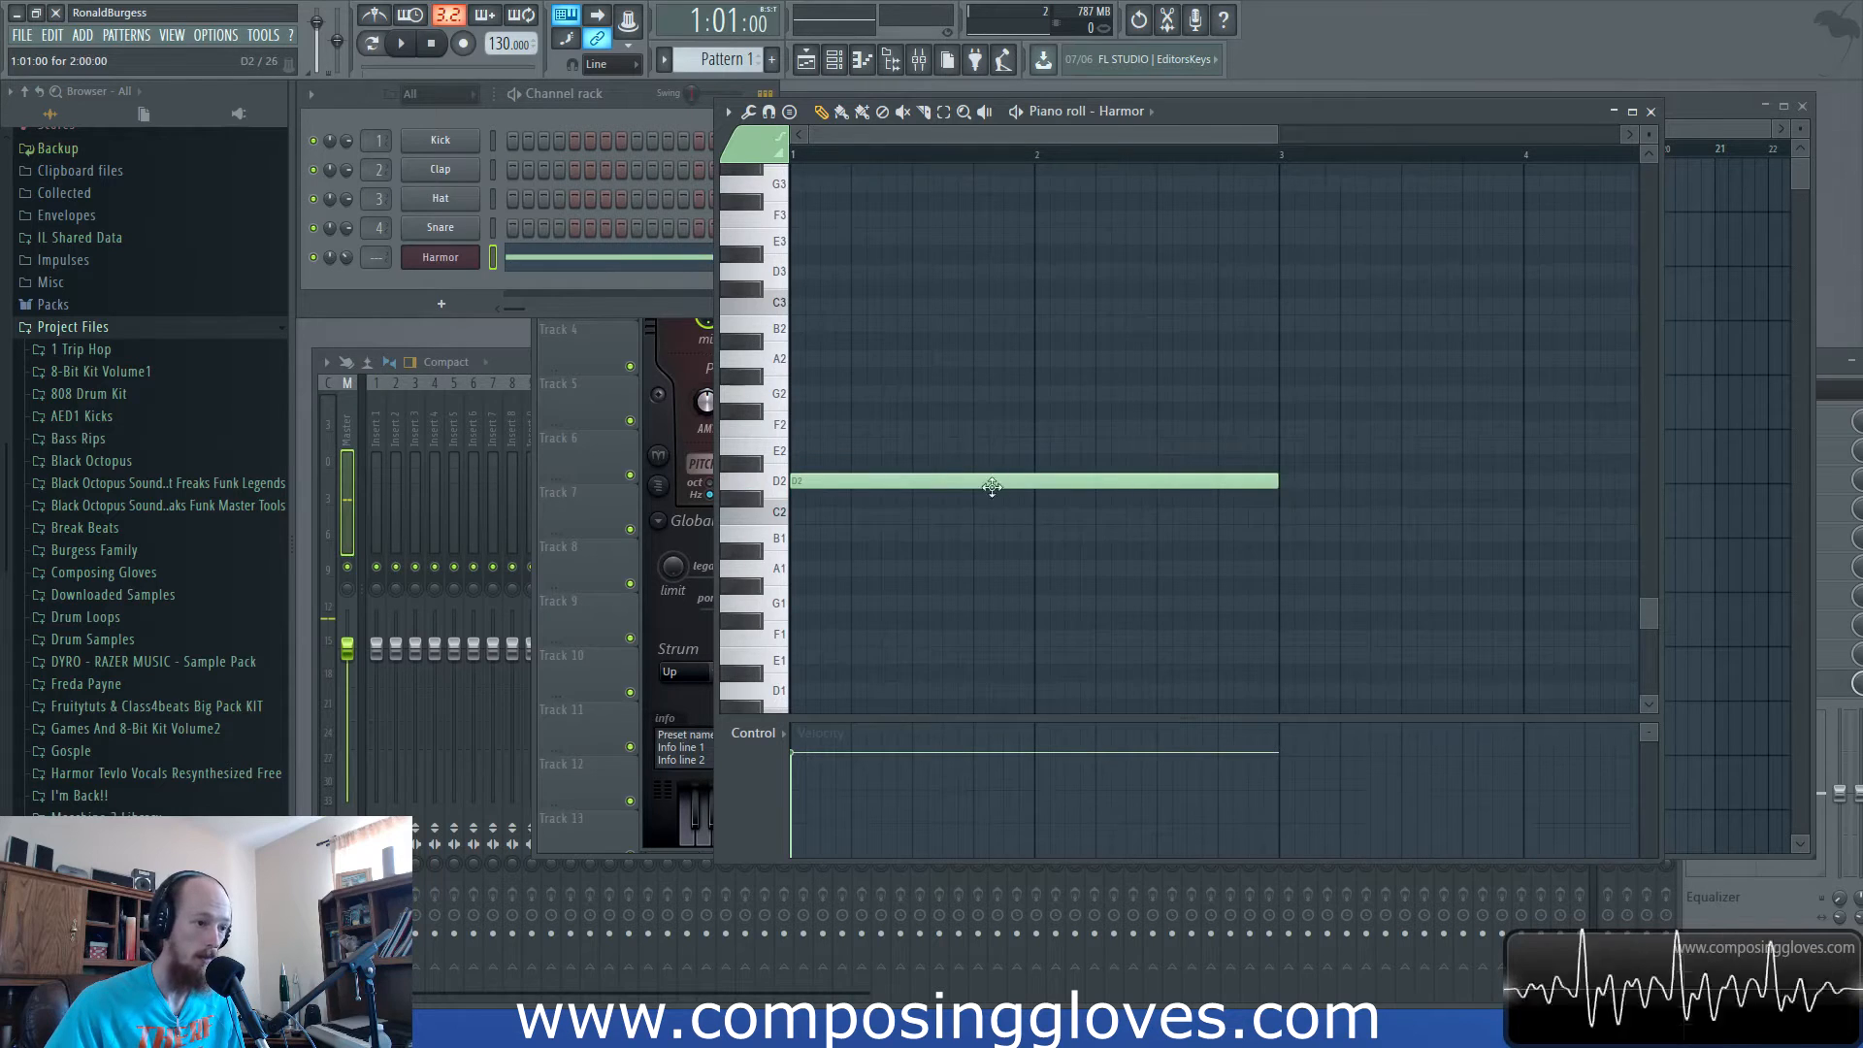
pyautogui.scroll(2, 990, 486)
pyautogui.moveTo(792, 582); pyautogui.dragTo(797, 376)
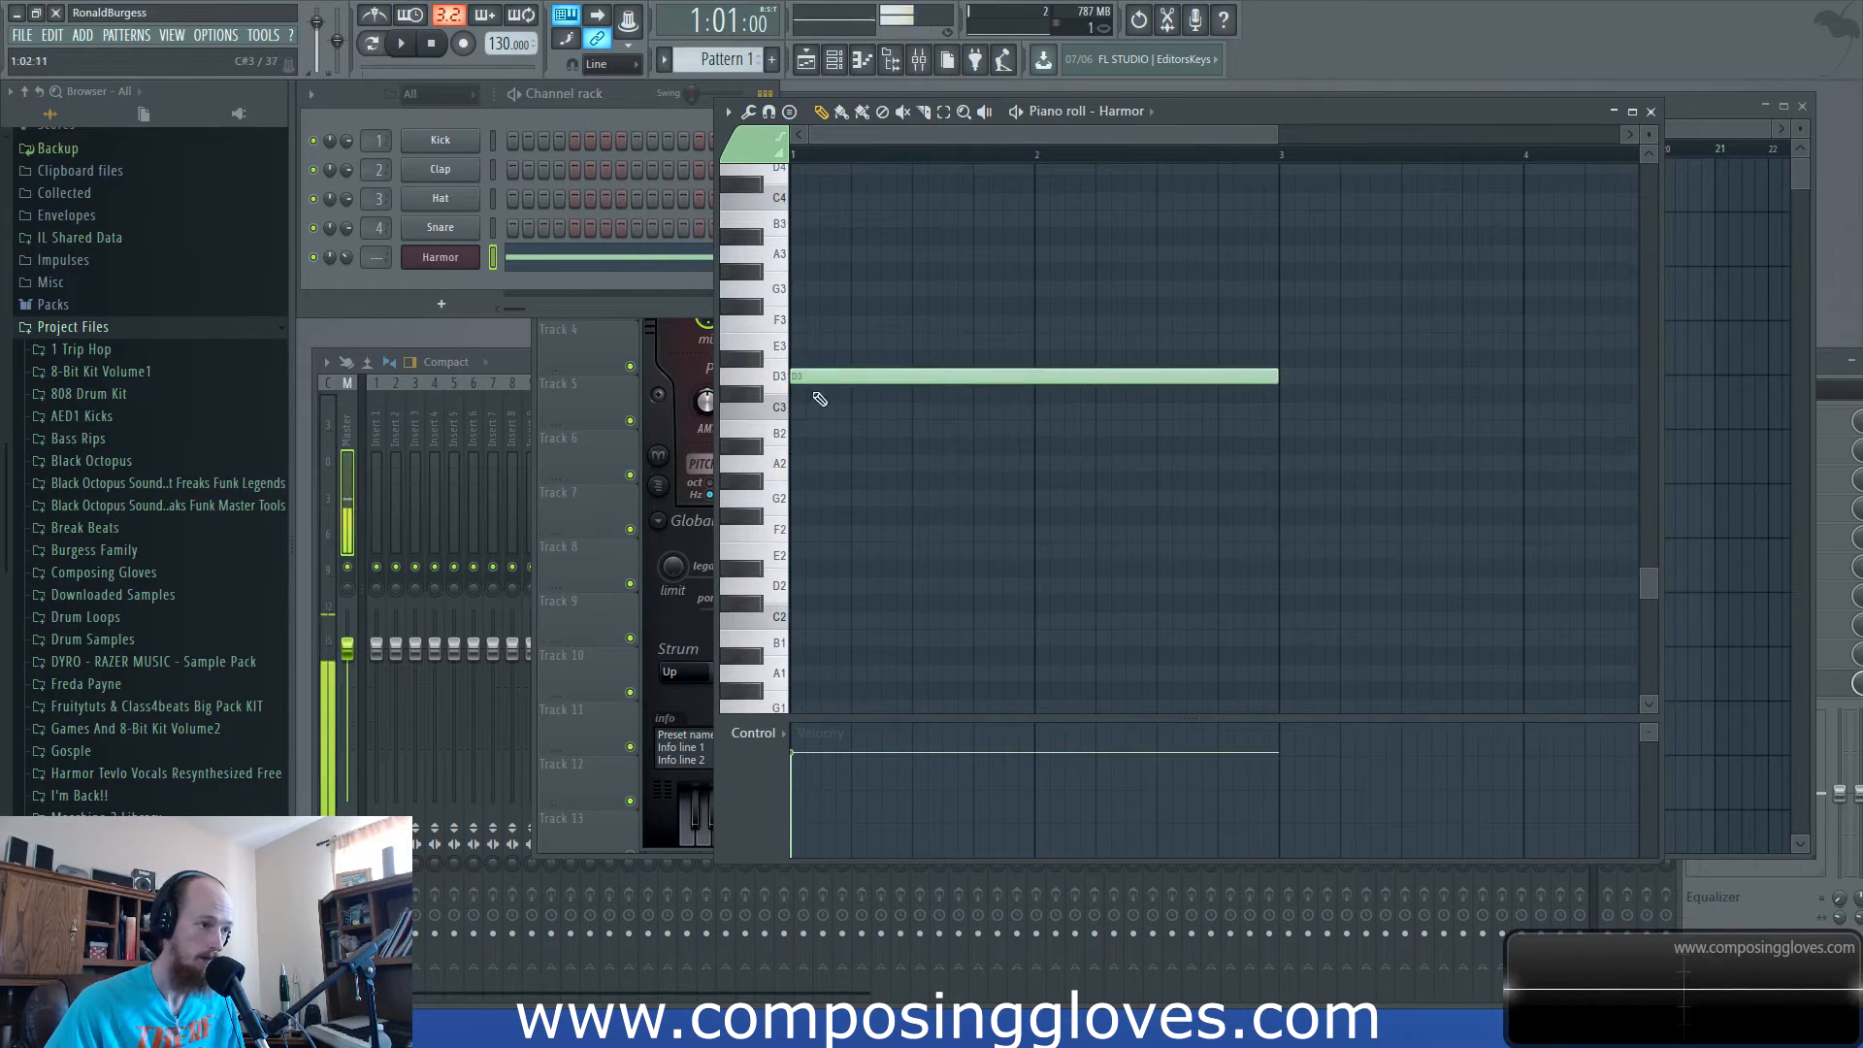
# Bring the playlist forward, place a Pattern 1 clip in it and move the clip to bar 1 on track 3.
pyautogui.click(456, 257)
pyautogui.moveTo(1282, 115); pyautogui.dragTo(1316, 224)
pyautogui.click(1266, 110)
pyautogui.click(719, 194)
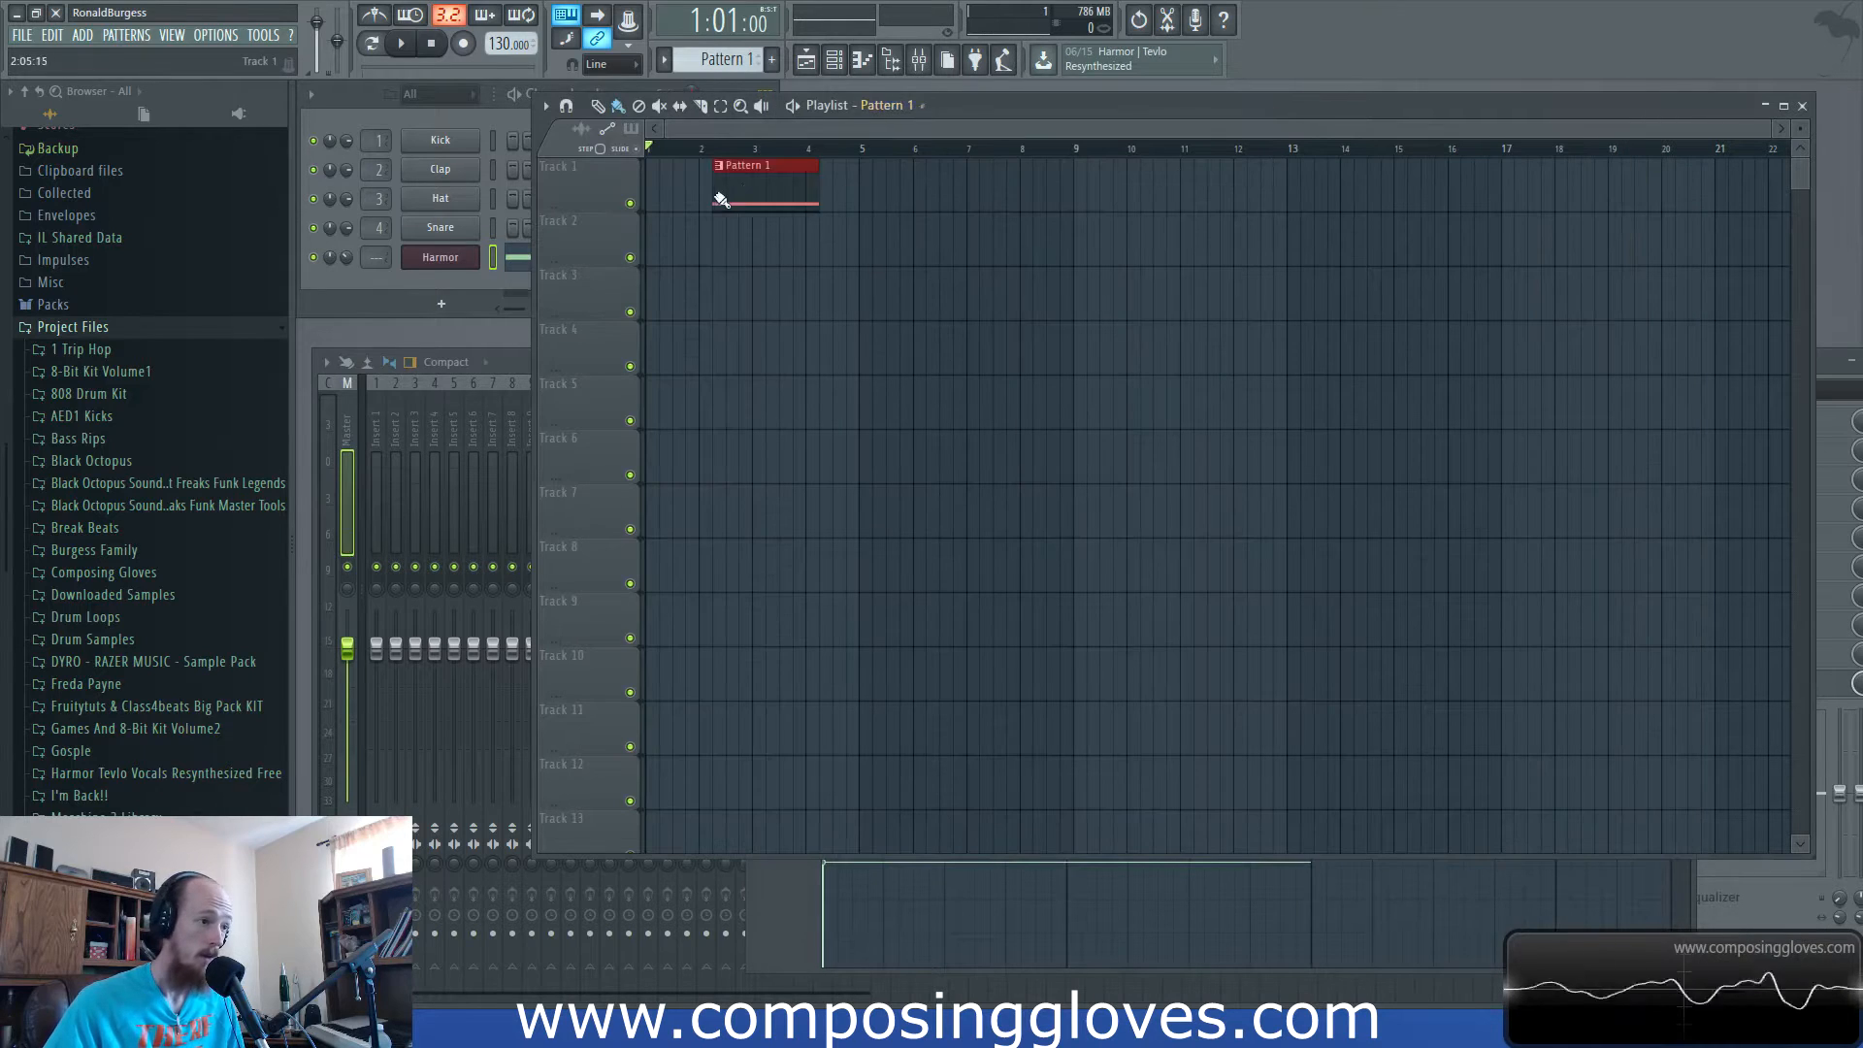
pyautogui.moveTo(752, 187); pyautogui.dragTo(514, 172)
pyautogui.moveTo(674, 184); pyautogui.dragTo(655, 342)
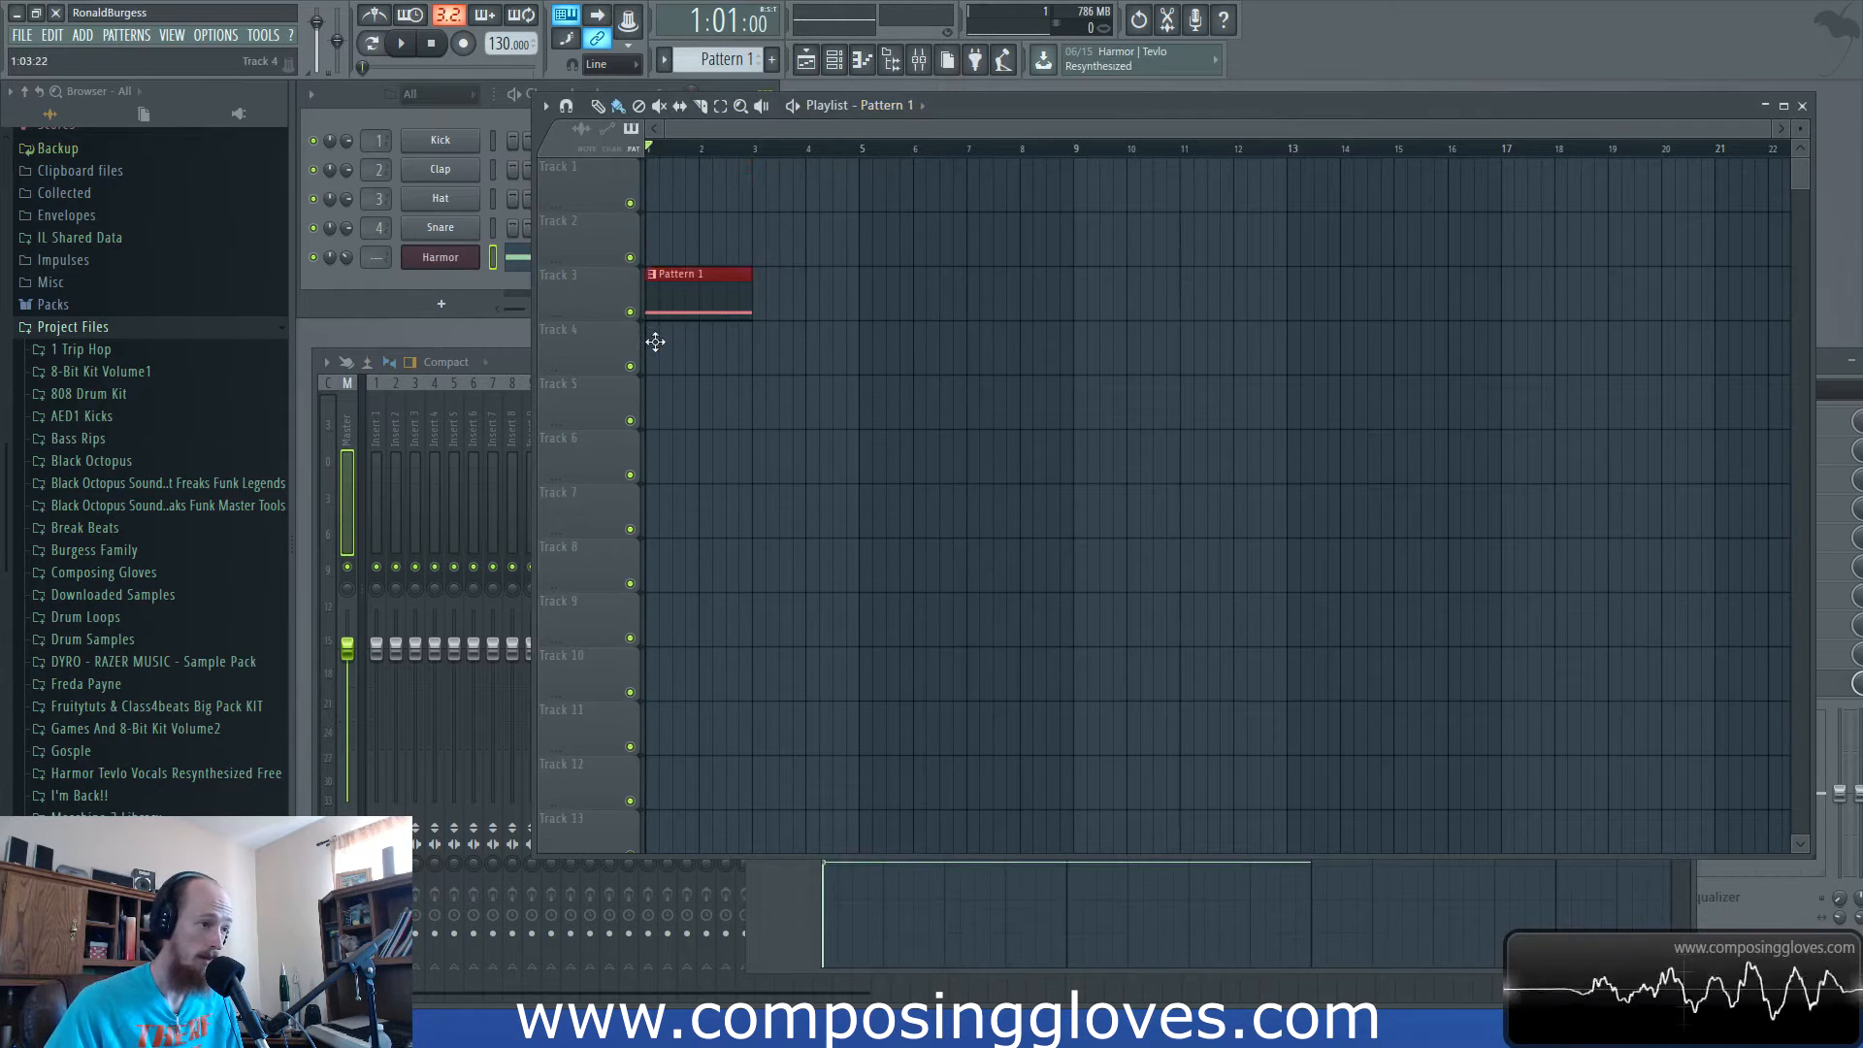
pyautogui.moveTo(751, 163); pyautogui.dragTo(656, 163)
pyautogui.keyDown('ctrl'); pyautogui.click(696, 165); pyautogui.keyUp('ctrl')
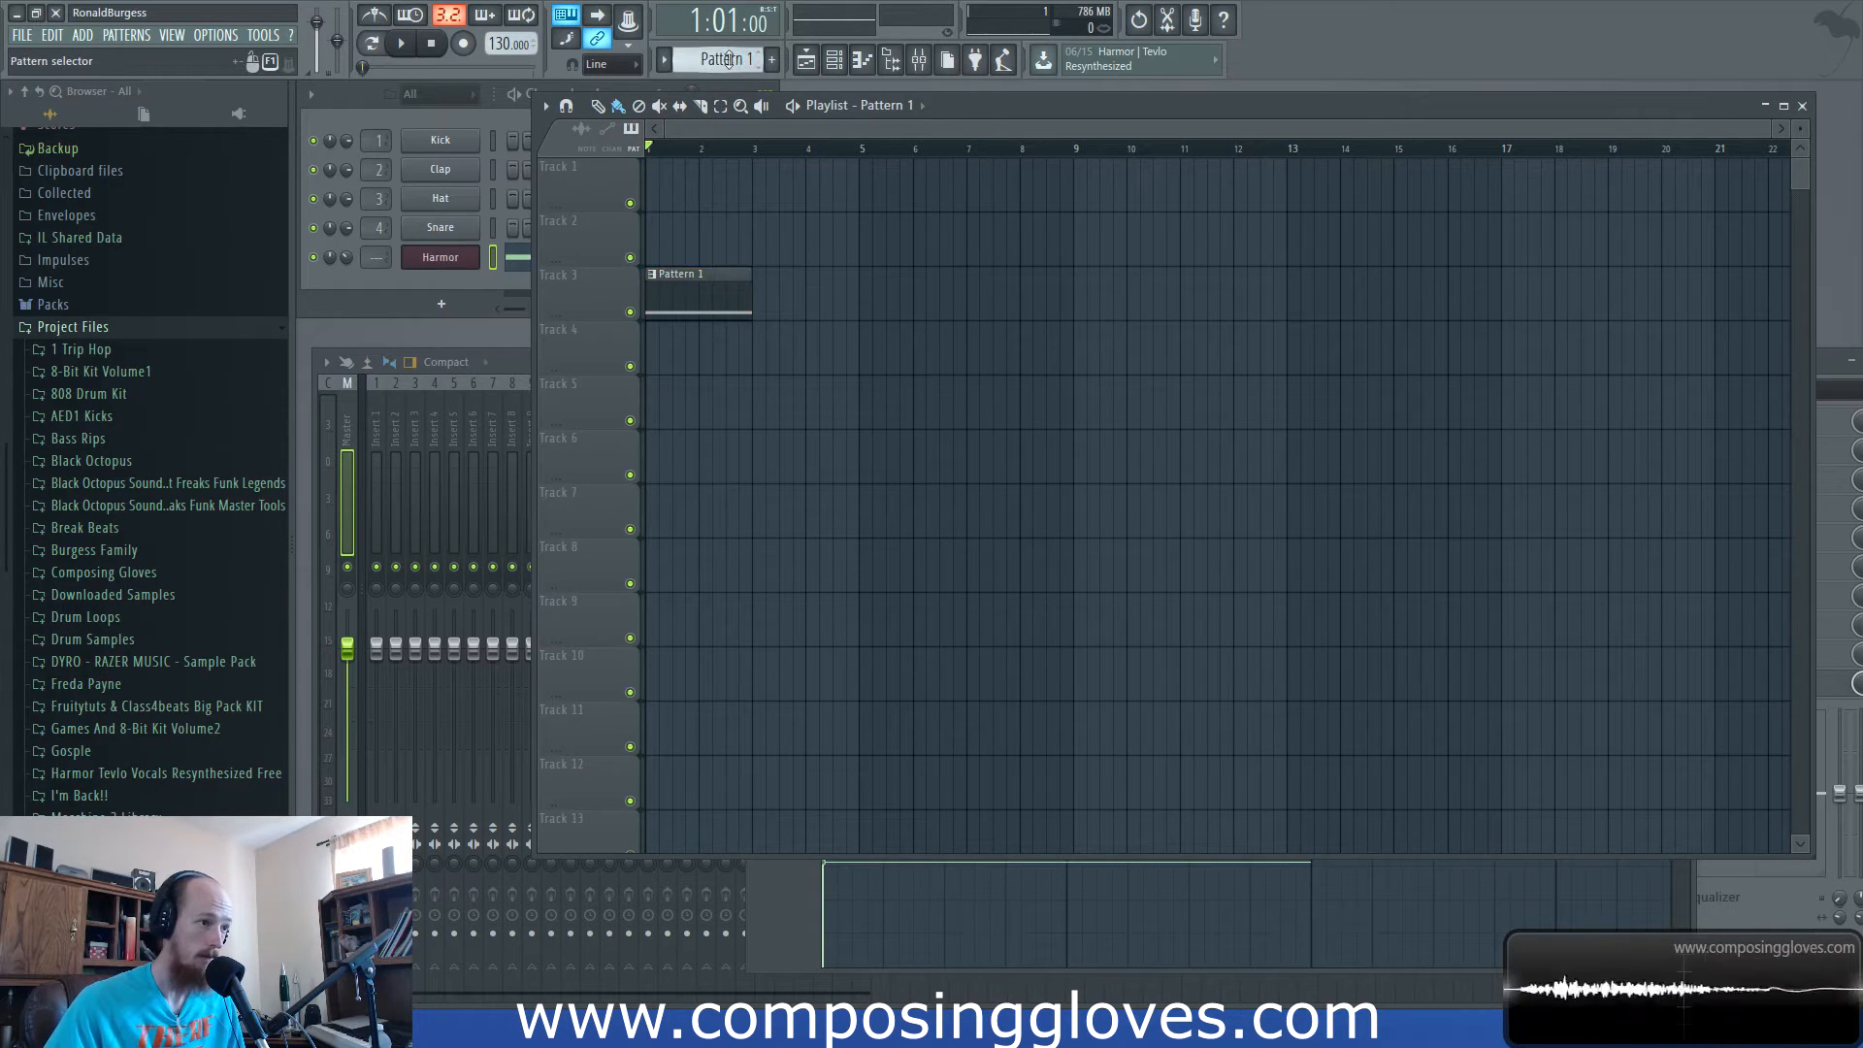
# Rename Pattern 1 as Big Rip.
pyautogui.click(720, 60)
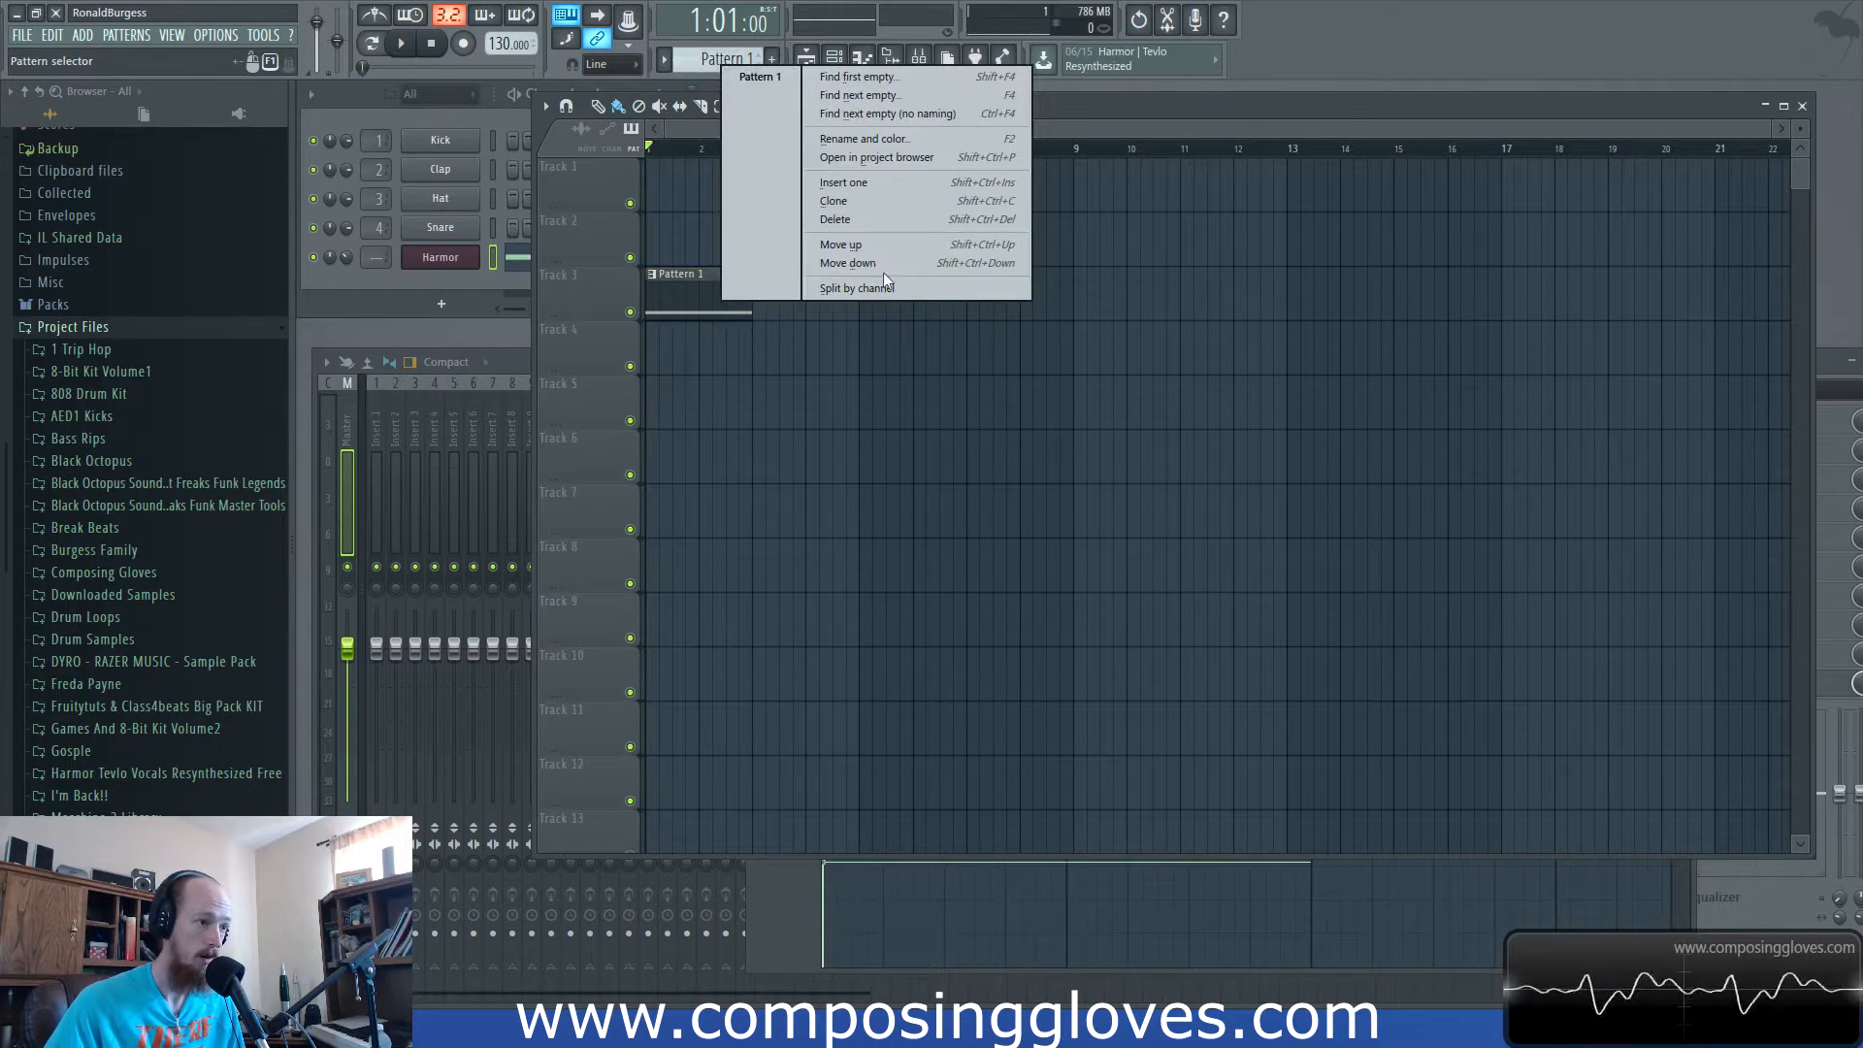
pyautogui.click(854, 138)
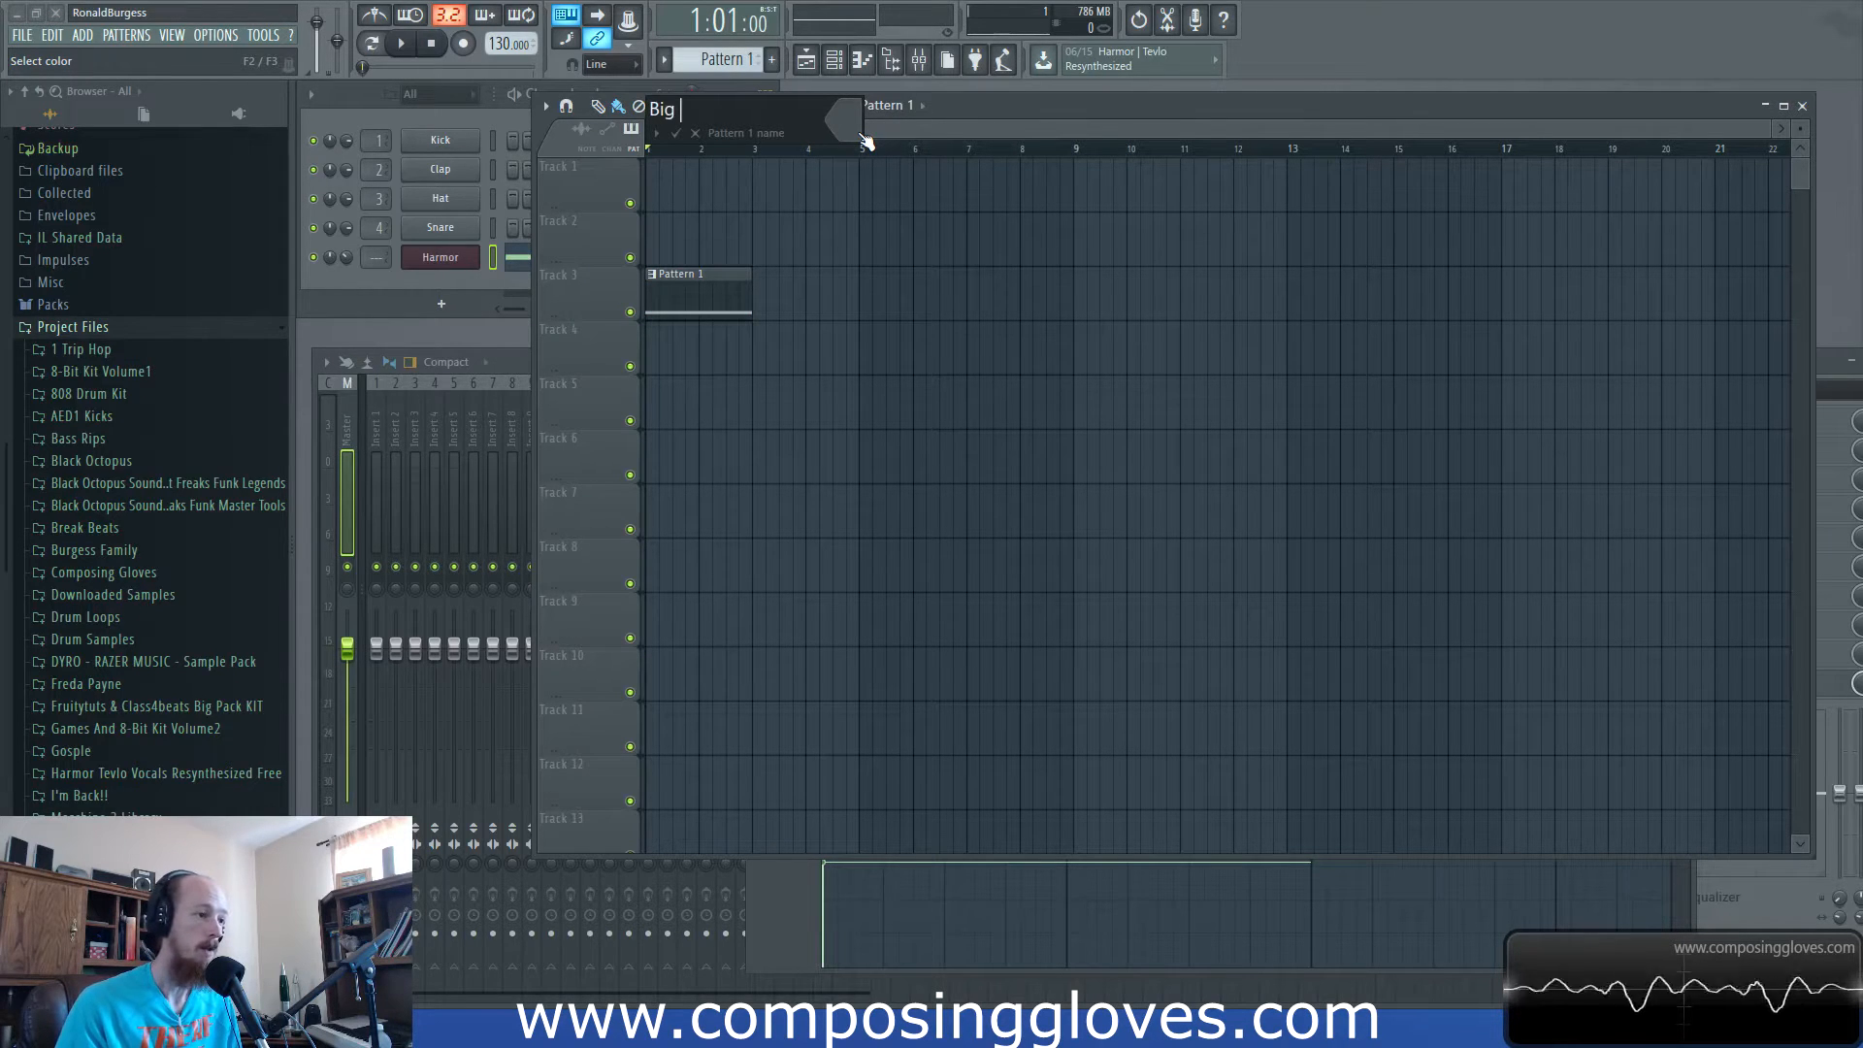
pyautogui.write('Big Rip')
pyautogui.press('Return')
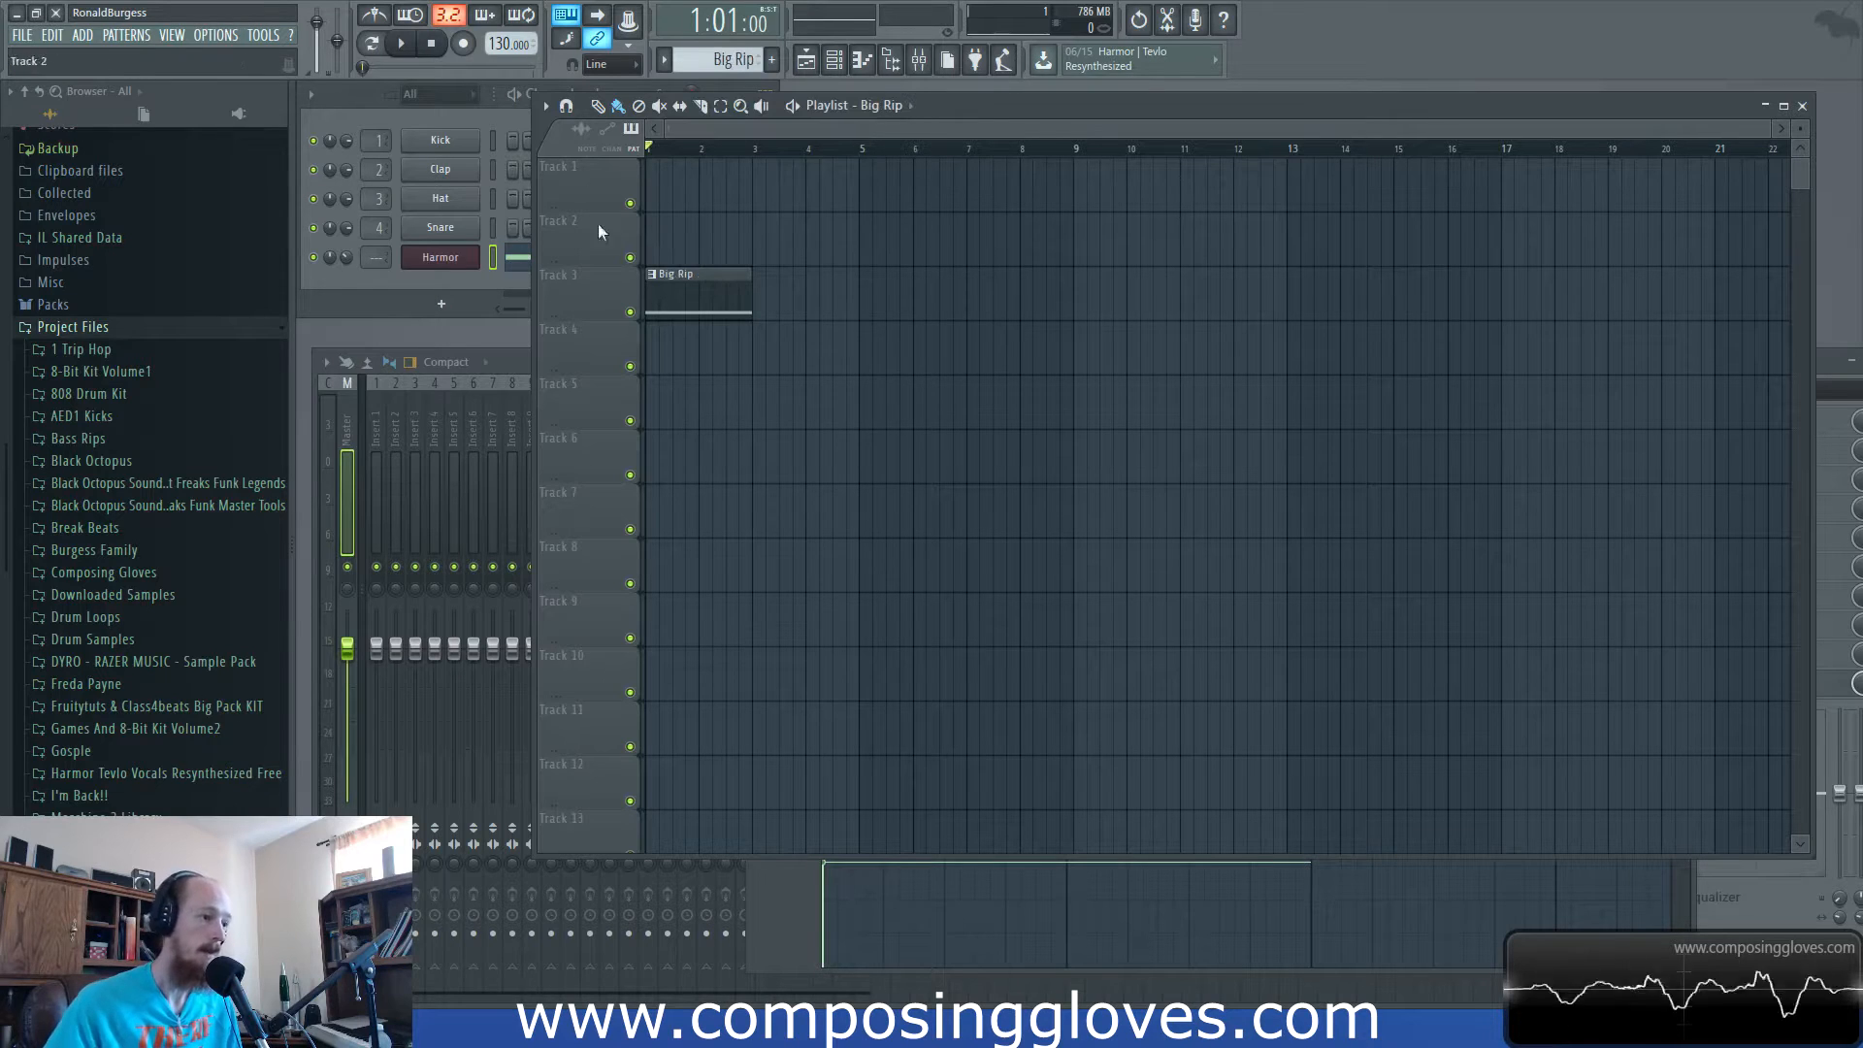
# Shorten the Big Rip clip on track 3 to one bar and open its notes in the piano roll.
pyautogui.moveTo(752, 275); pyautogui.dragTo(698, 278)
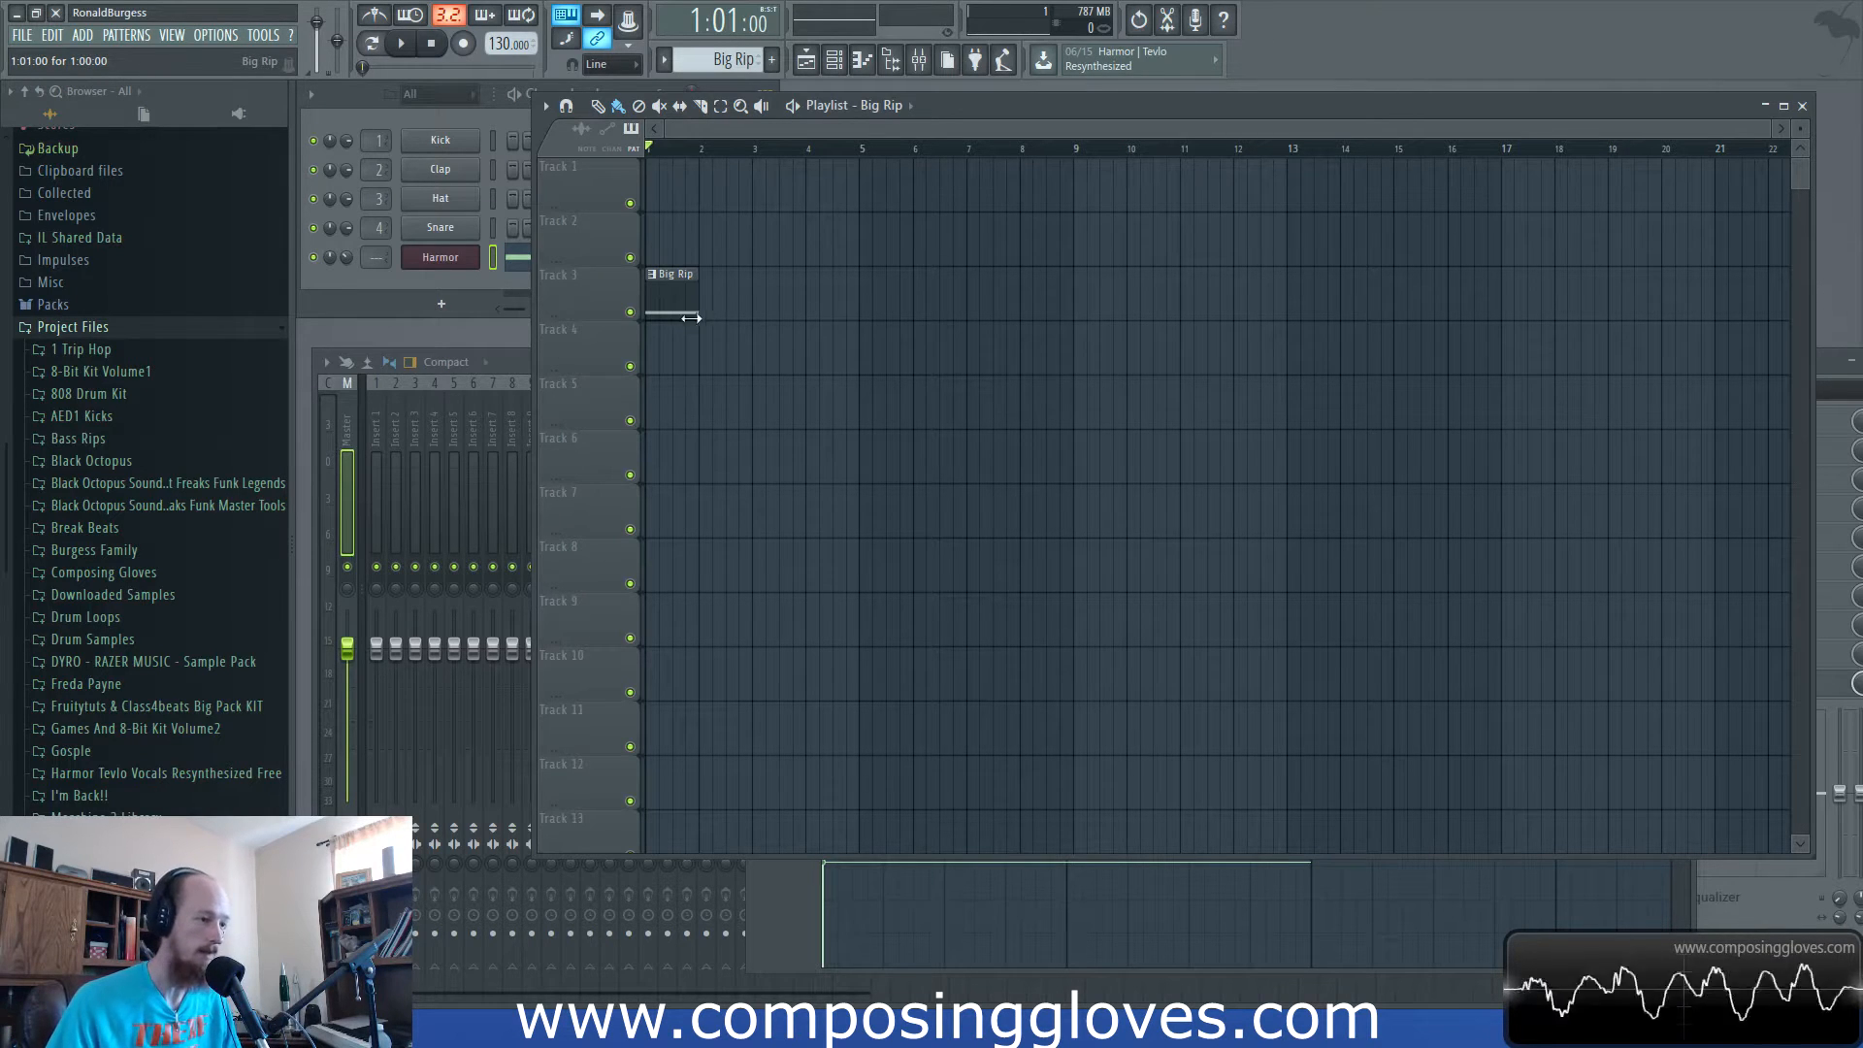
pyautogui.doubleClick(677, 295)
pyautogui.moveTo(1310, 485)
pyautogui.mouseDown()
pyautogui.moveTo(1065, 482)
pyautogui.moveTo(1359, 482)
pyautogui.moveTo(1309, 478)
pyautogui.mouseUp()
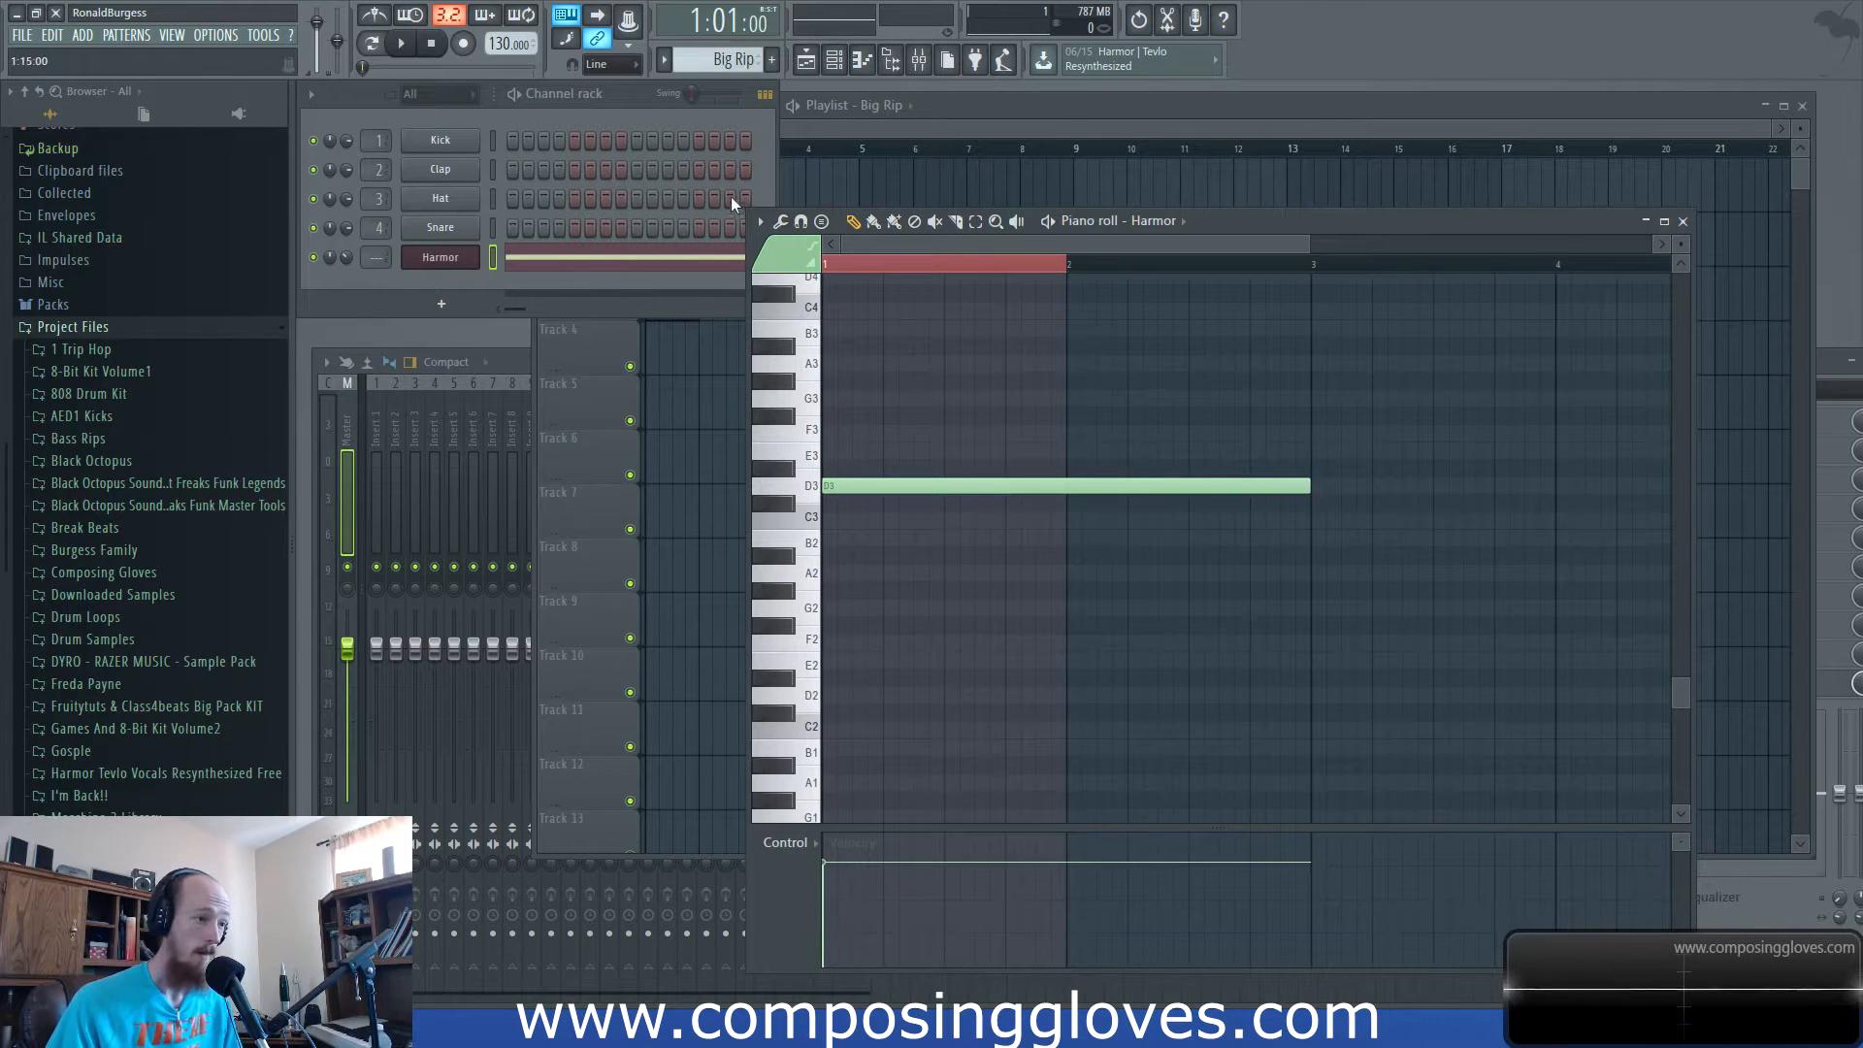
# Return to the playlist, extend the Big Rip clip to two bars and select the first two bars on the timeline.
pyautogui.click(854, 128)
pyautogui.moveTo(696, 283); pyautogui.dragTo(744, 281)
pyautogui.moveTo(755, 151); pyautogui.dragTo(603, 176)
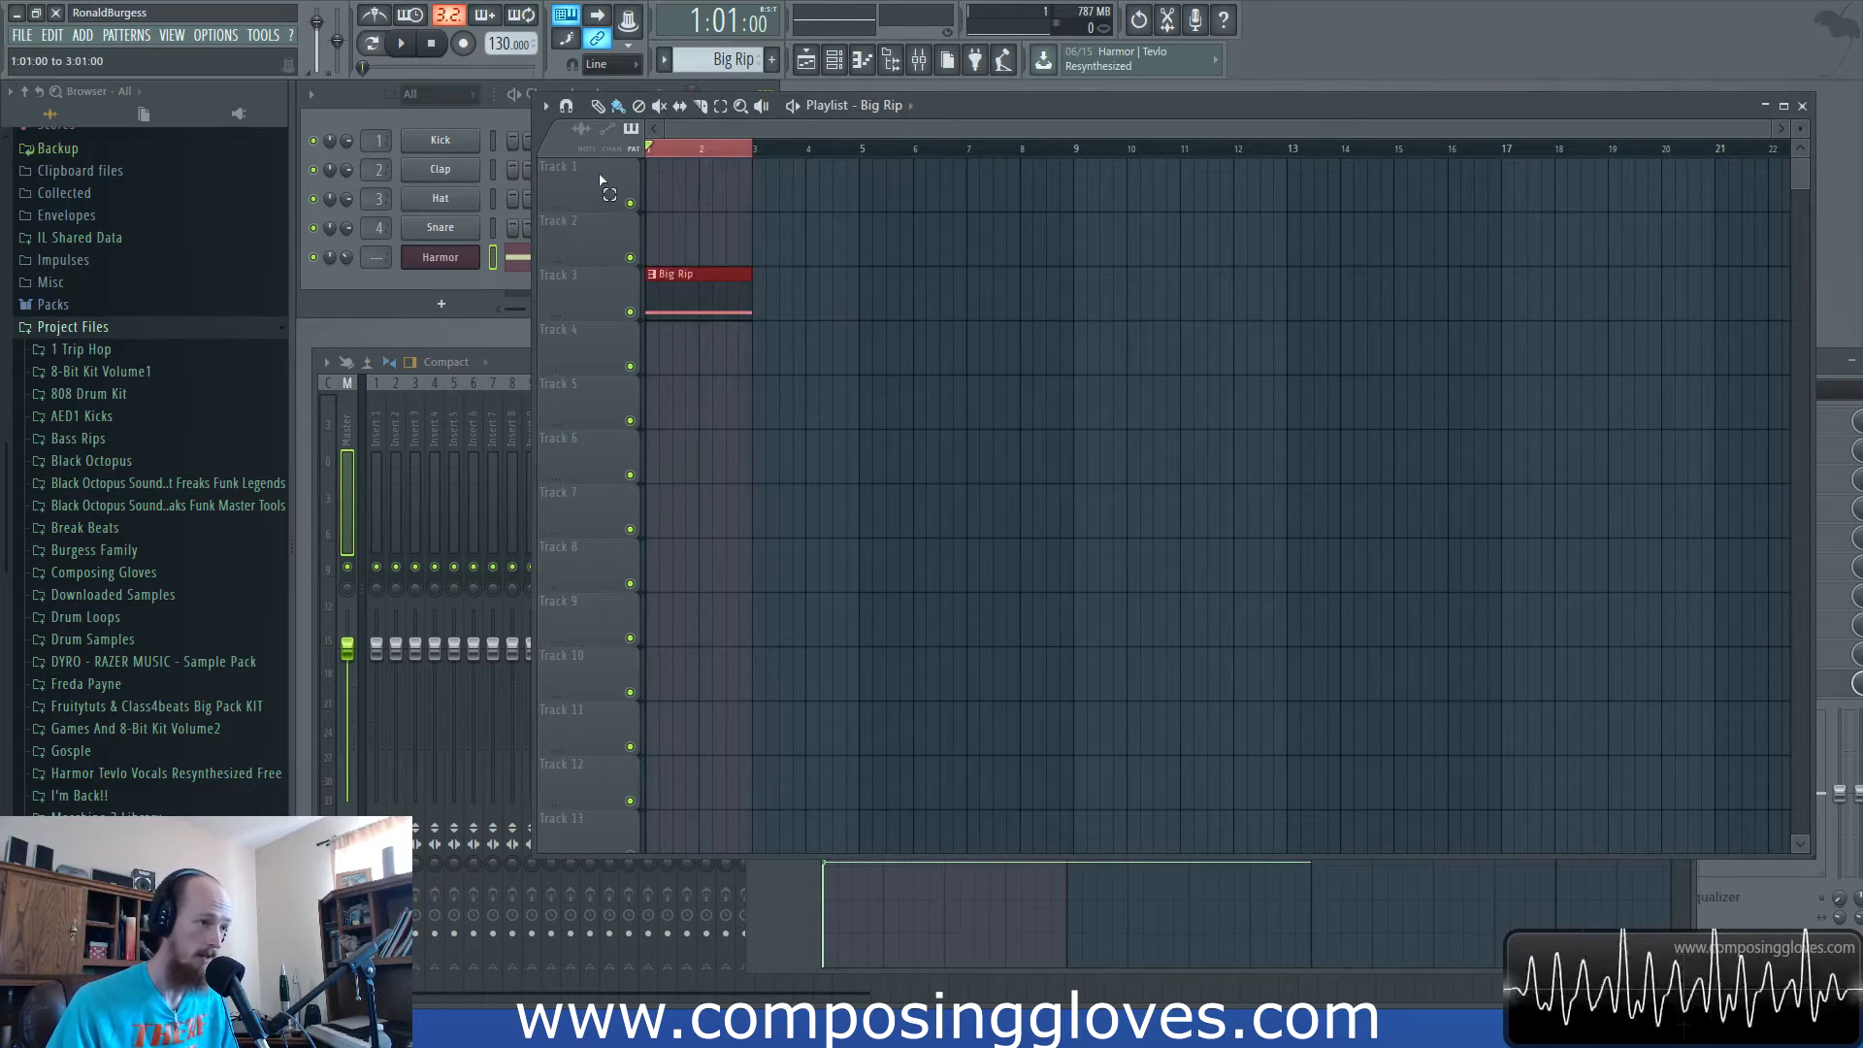
# Set Harmor's distortion type to Log in its effects section and raise the distortion amount and wet mix.
pyautogui.click(448, 262)
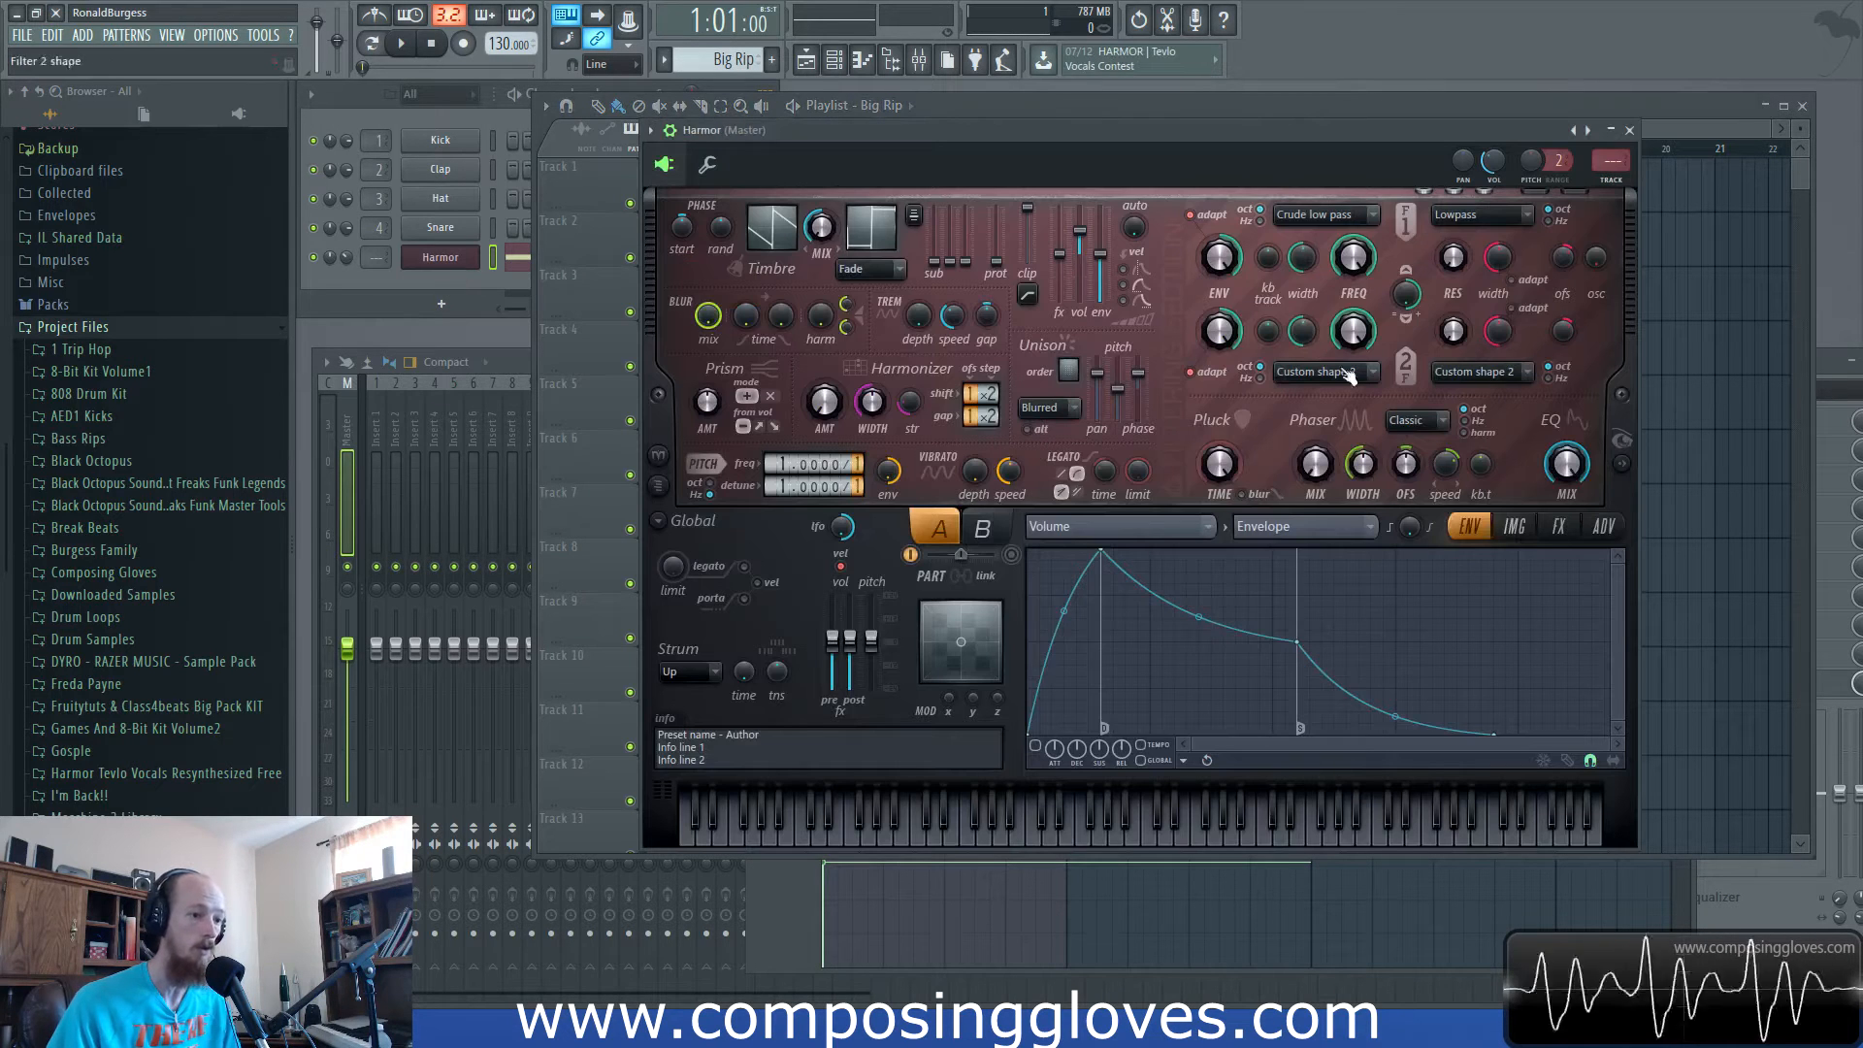
pyautogui.click(1559, 526)
pyautogui.click(1202, 578)
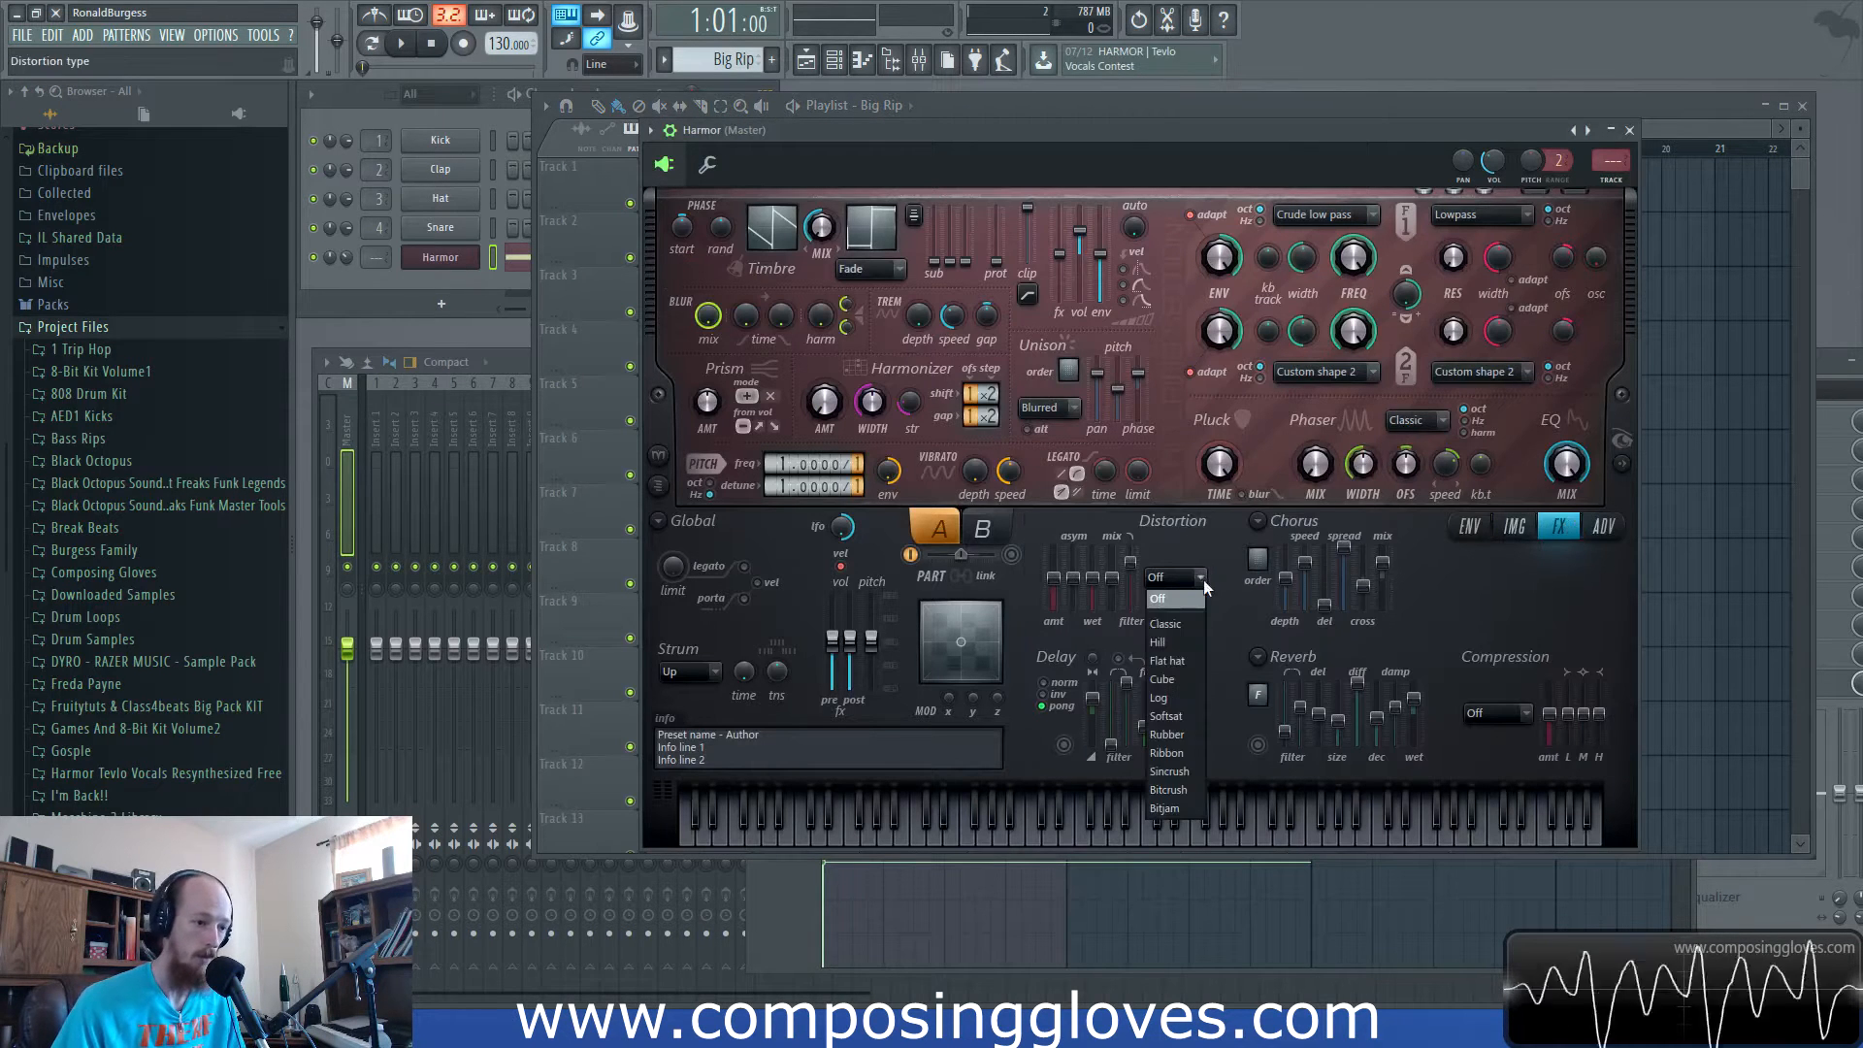
pyautogui.click(1178, 701)
pyautogui.moveTo(1092, 578)
pyautogui.mouseDown()
pyautogui.moveTo(1056, 555)
pyautogui.moveTo(1099, 574)
pyautogui.mouseUp()
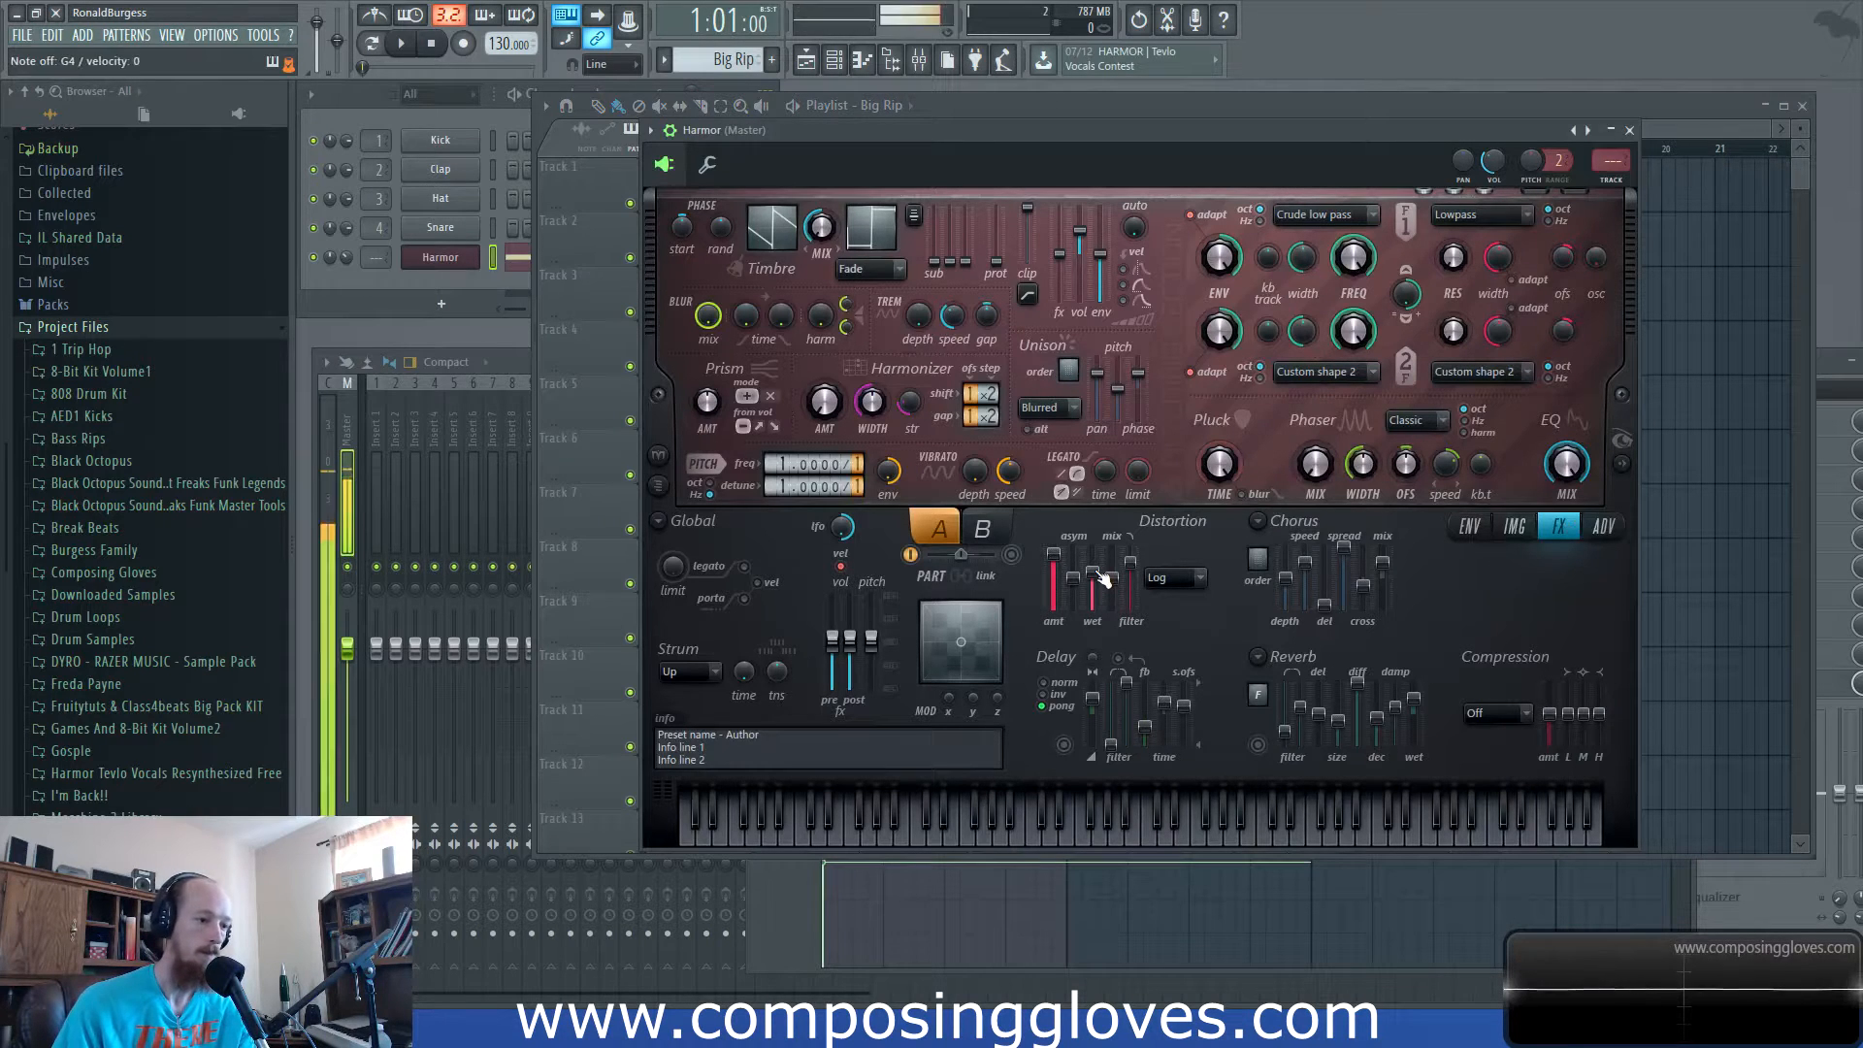
pyautogui.click(342, 266)
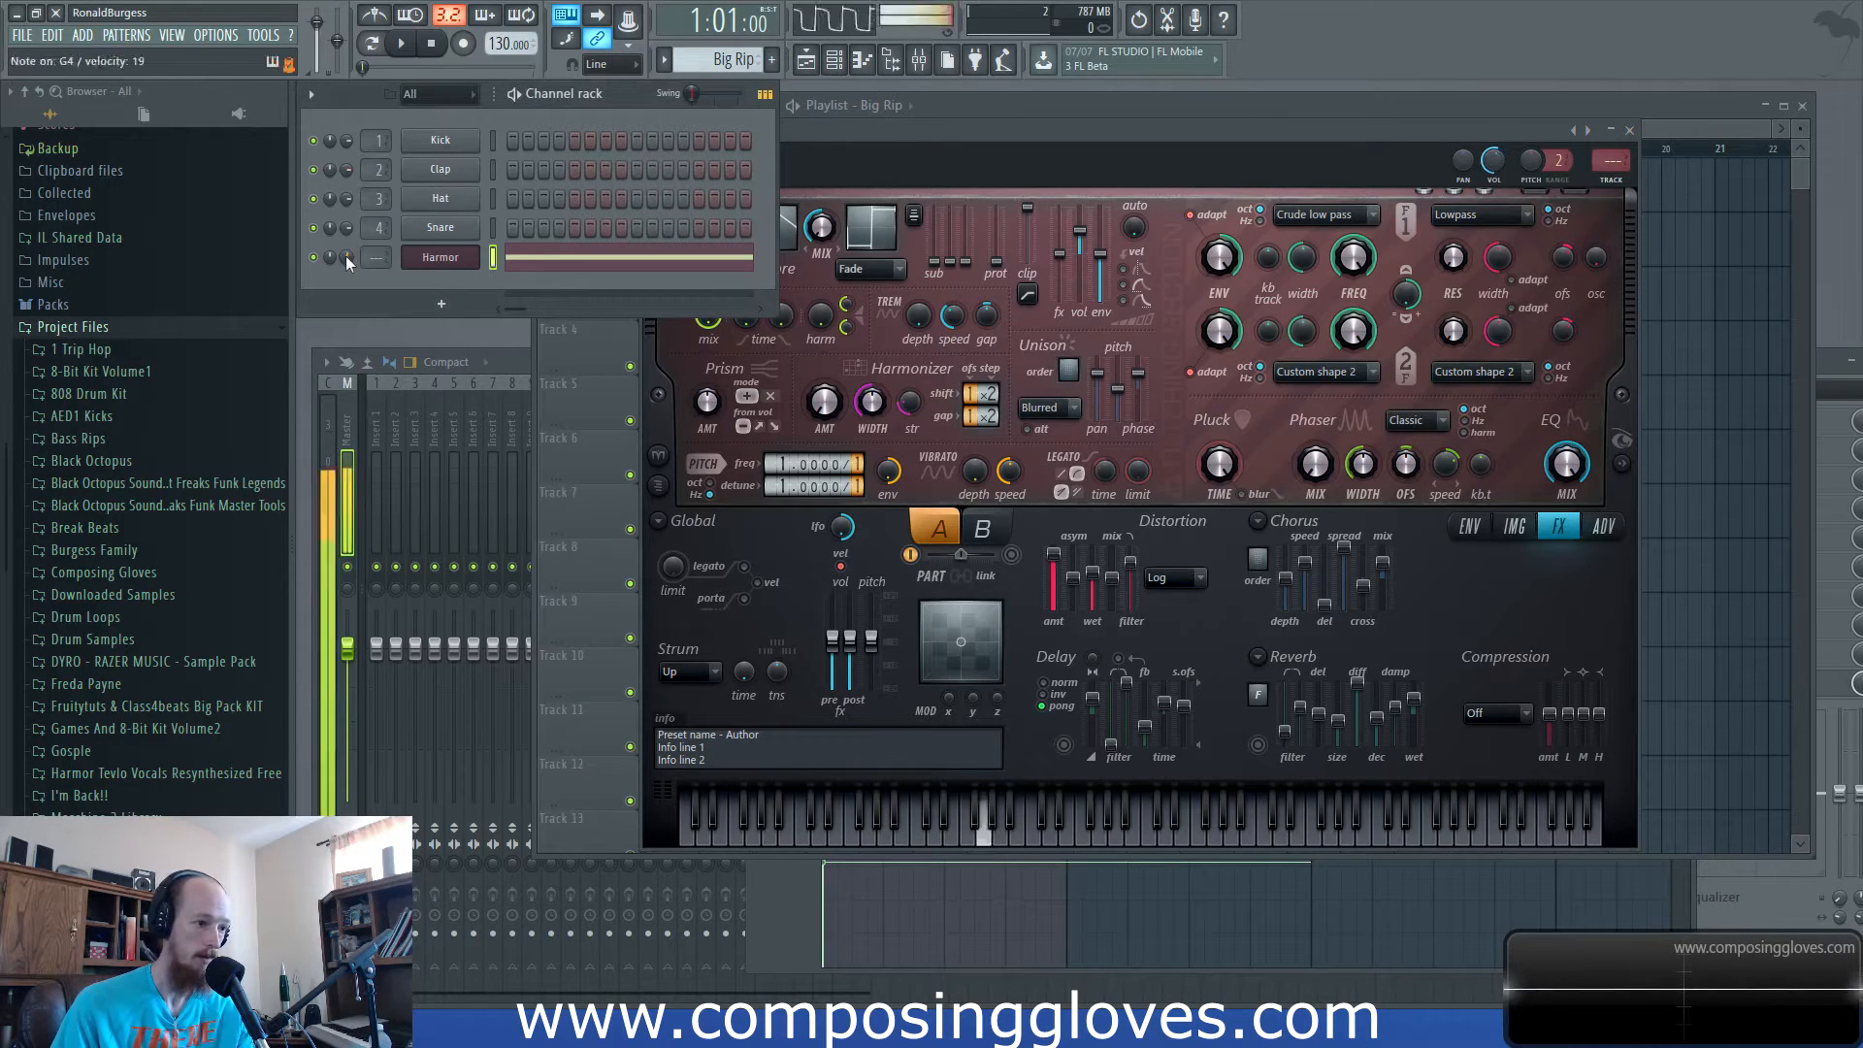
pyautogui.click(1246, 394)
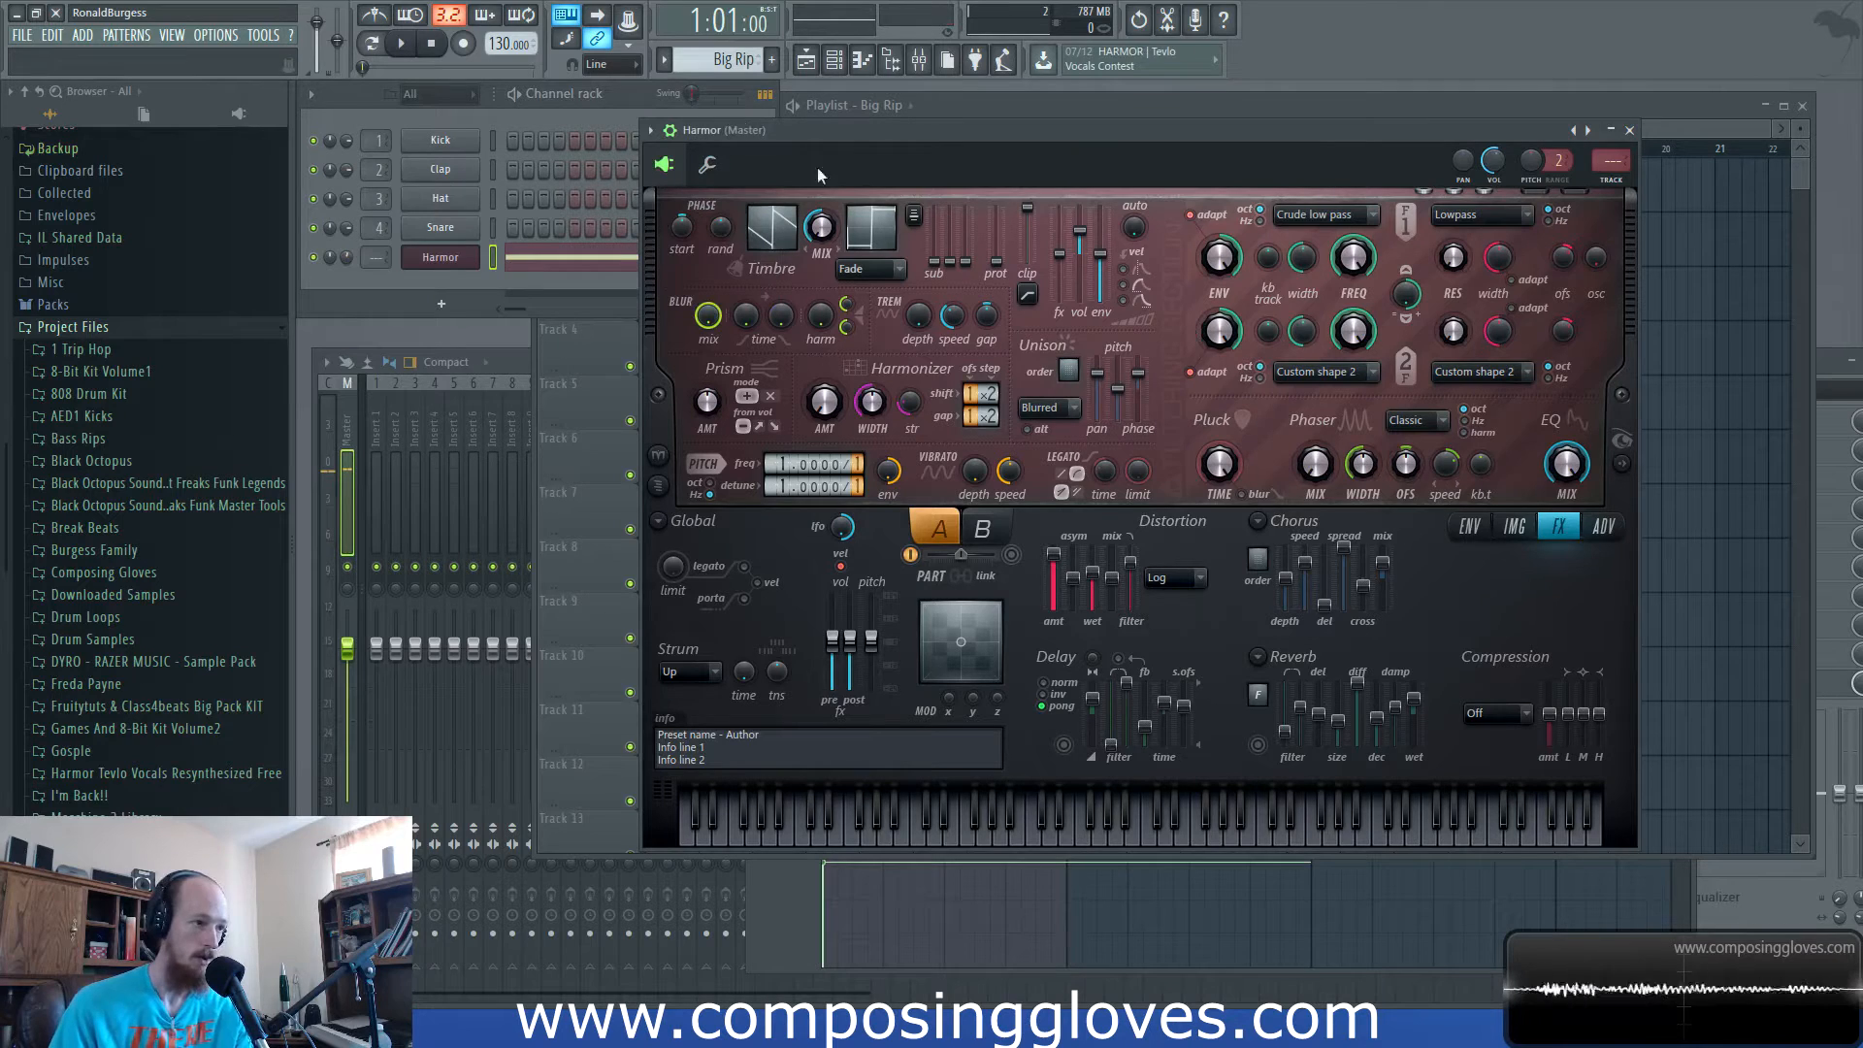
# Rename the Harmor channel as Big Rip.
pyautogui.keyDown('shift'); pyautogui.click(459, 271); pyautogui.keyUp('shift')
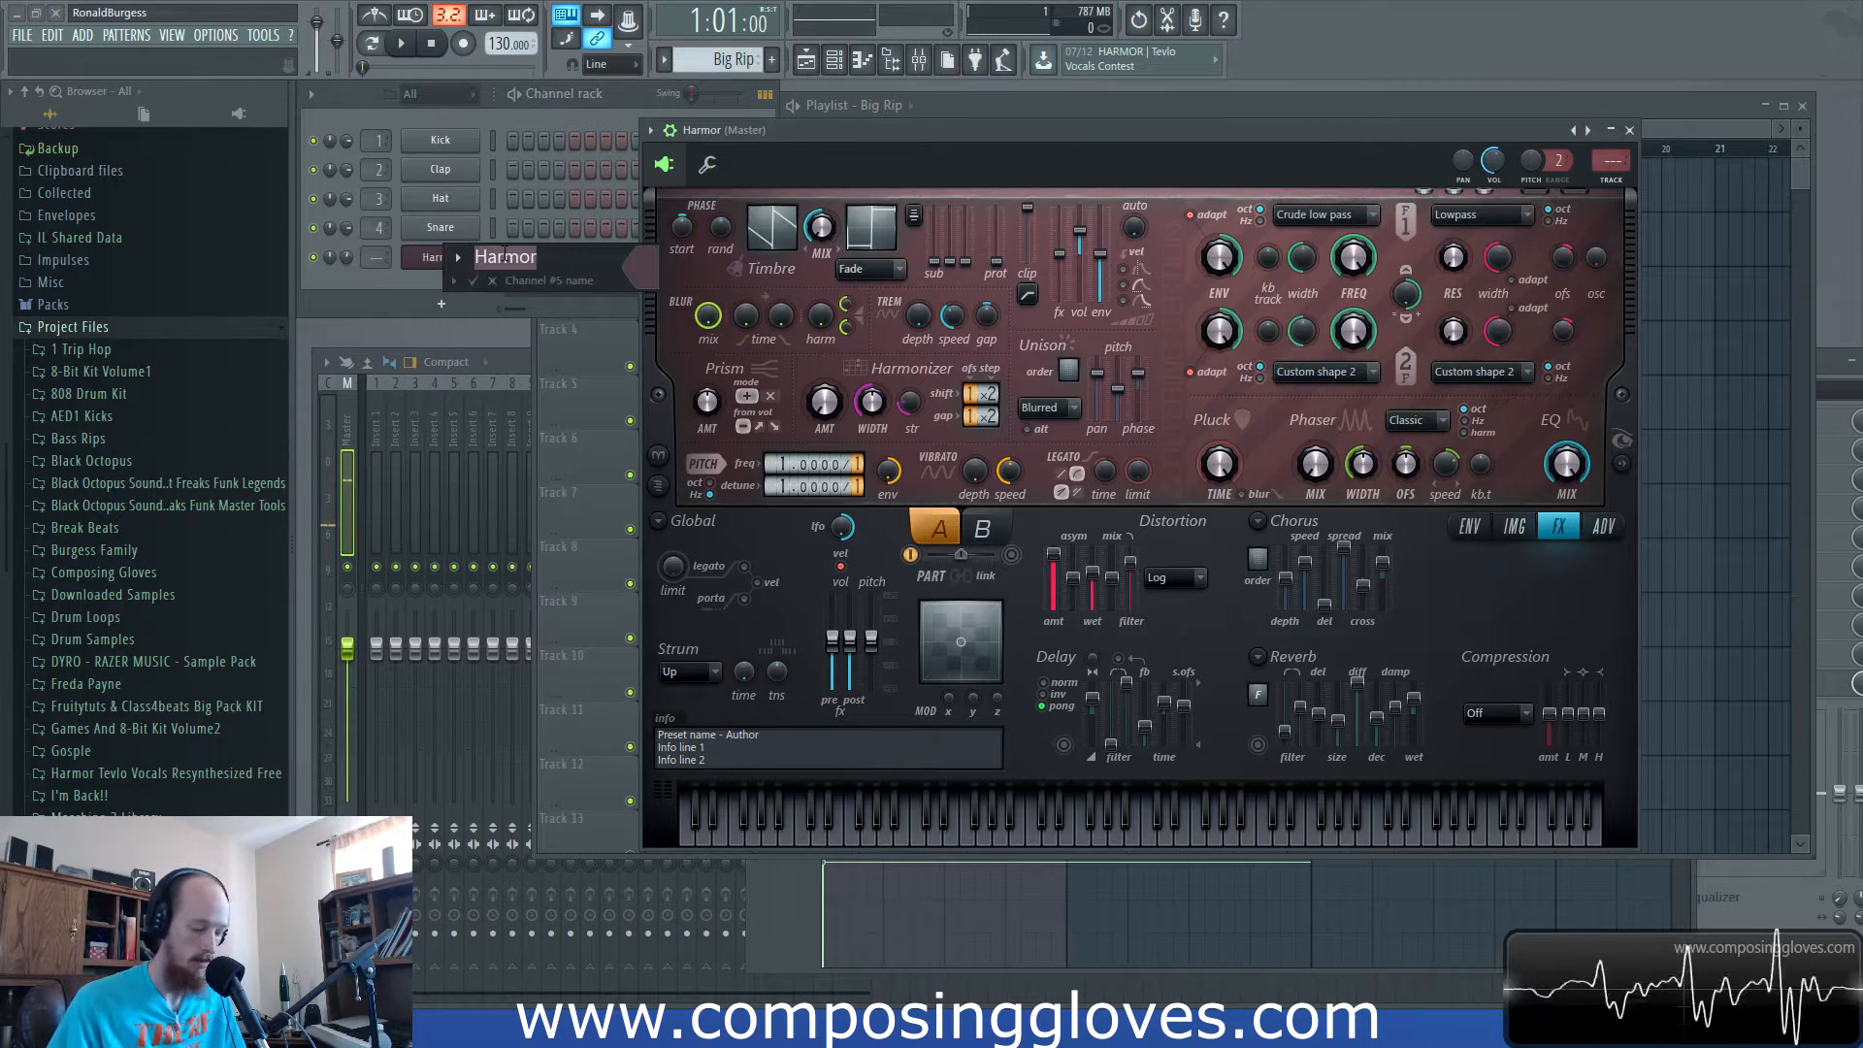
pyautogui.write('Big Rip')
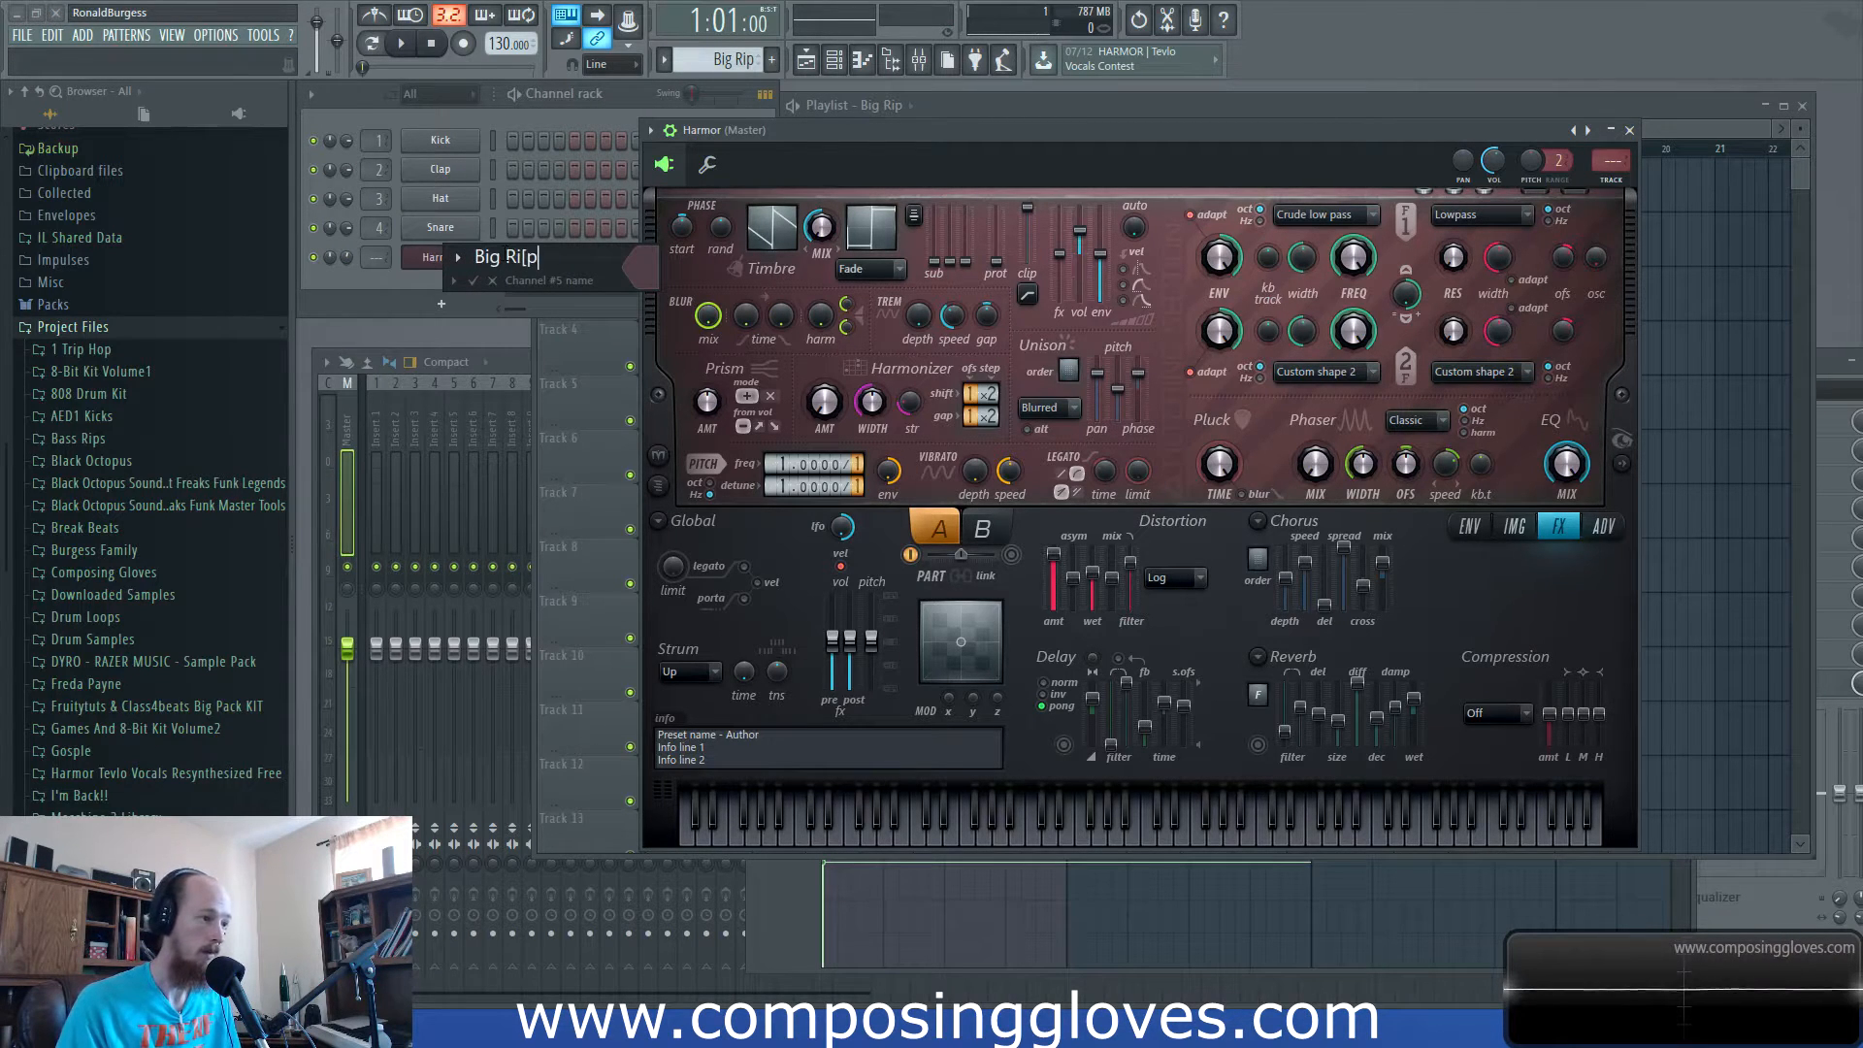
pyautogui.press('Return')
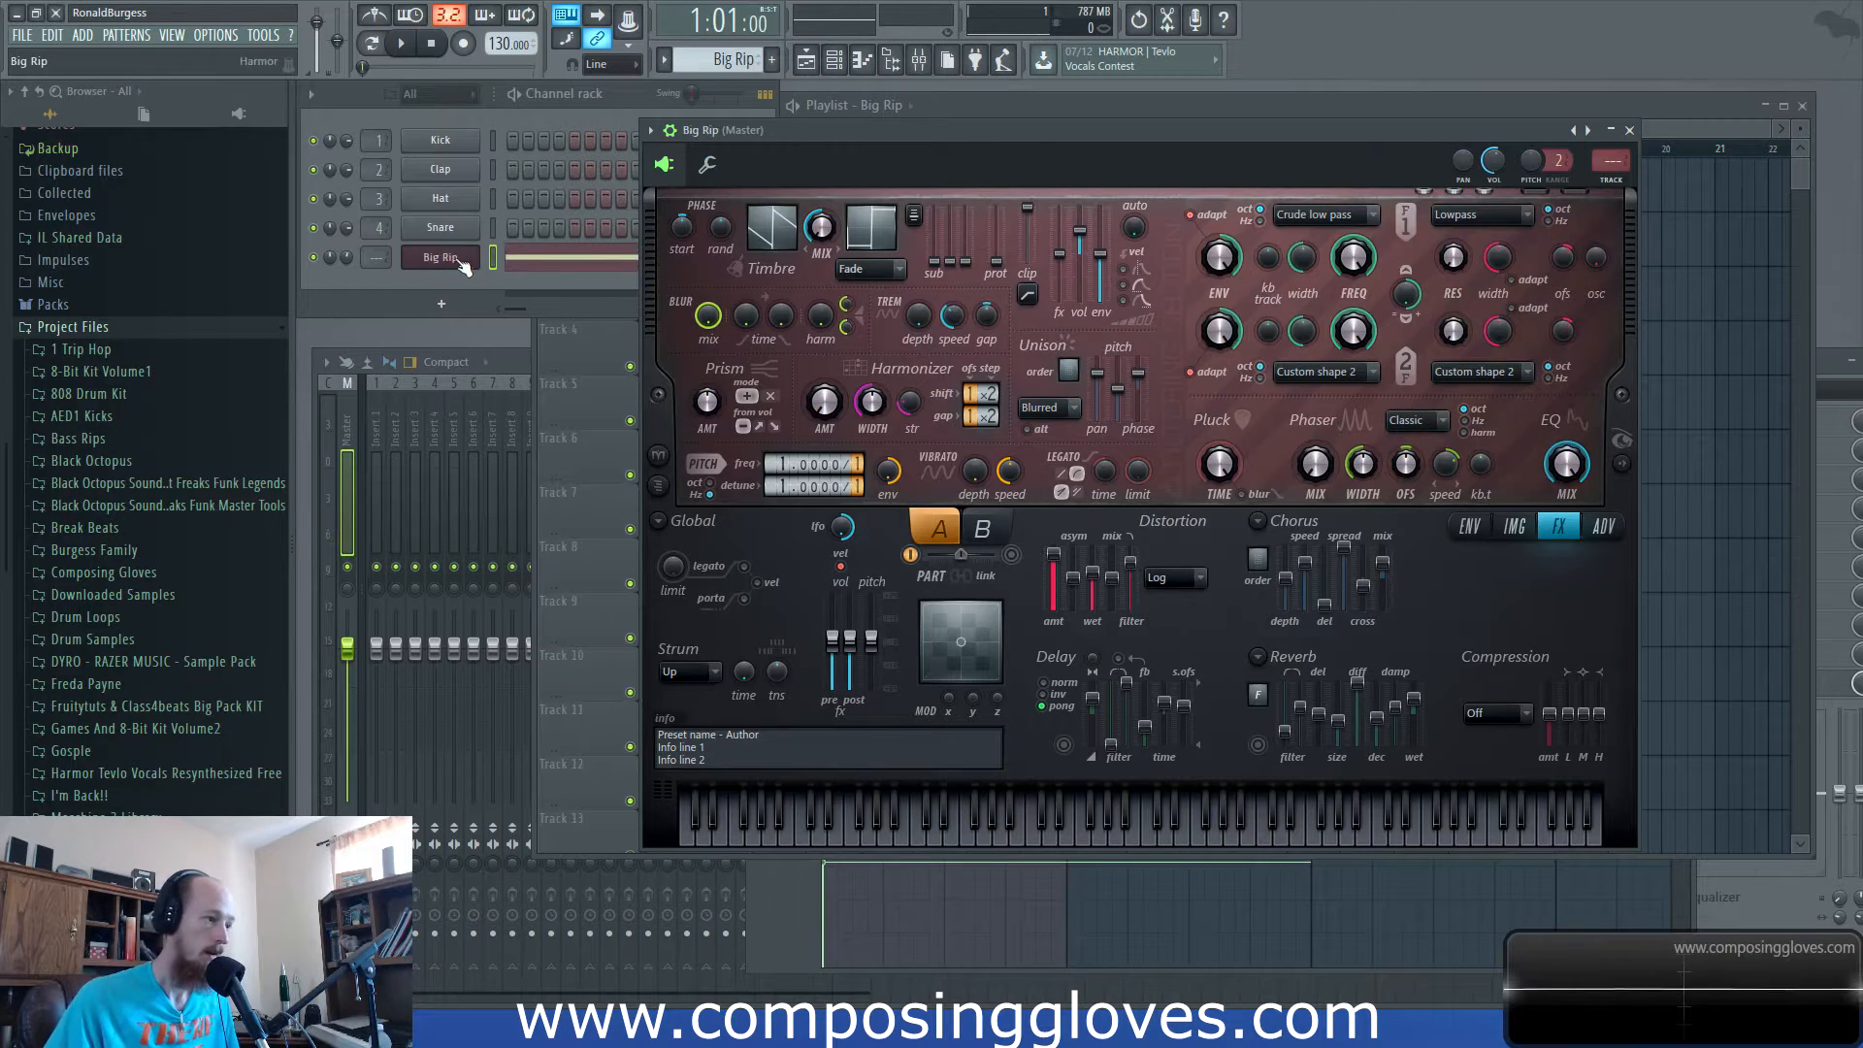
# Route the Big Rip channel to mixer track 5 and lower that track's volume to about -14.5 dB.
pyautogui.hotkey('ctrl', 'l')
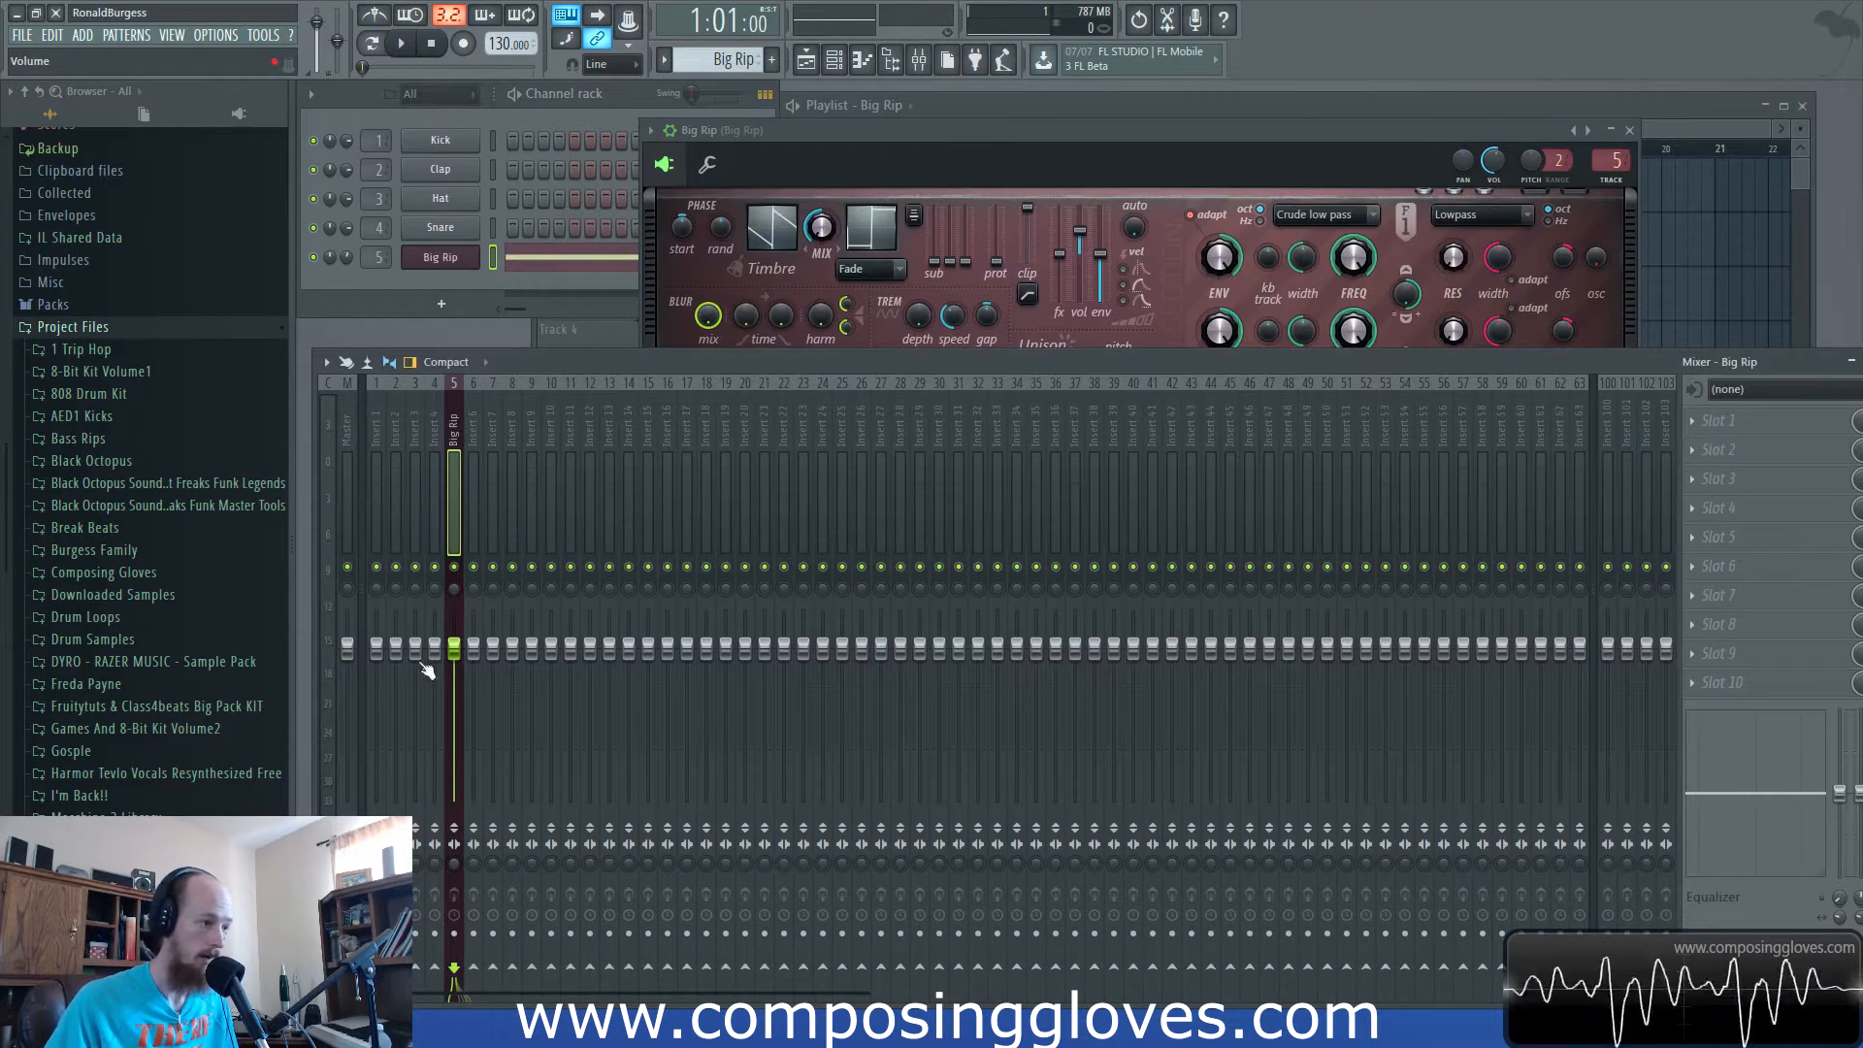
pyautogui.moveTo(454, 711); pyautogui.dragTo(455, 735)
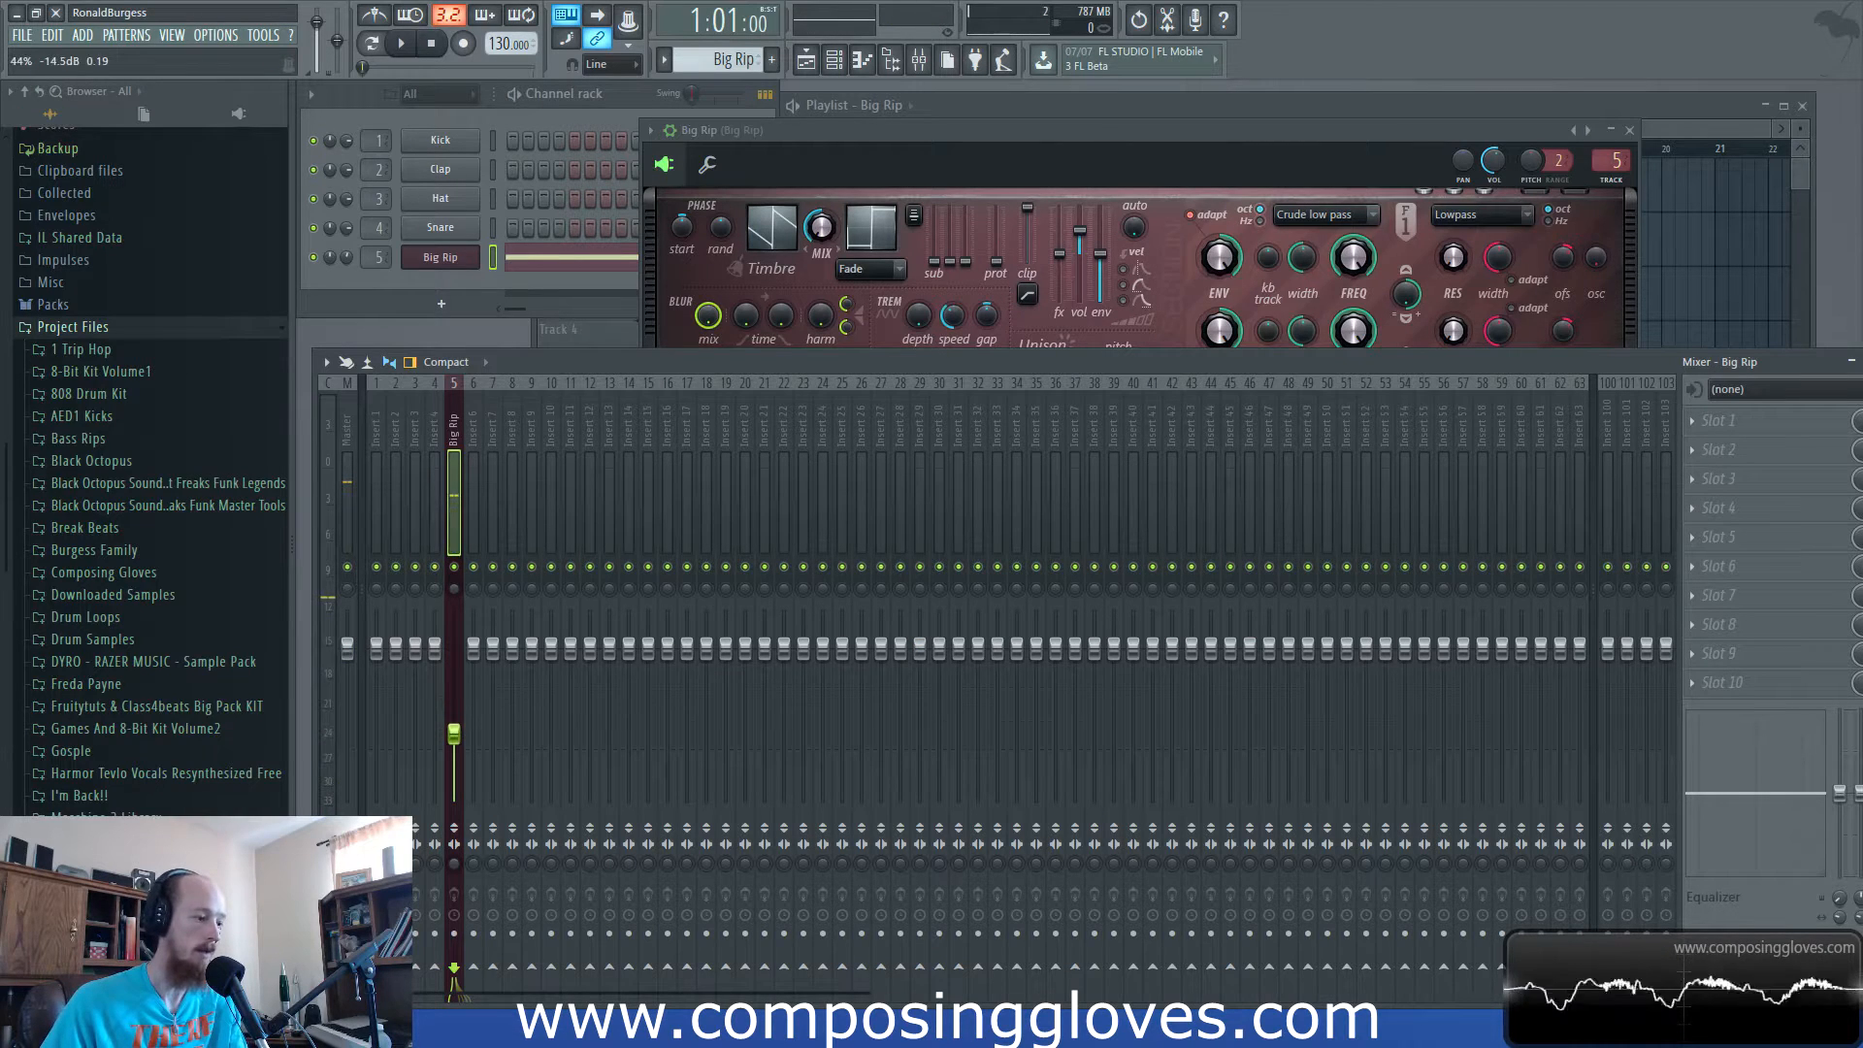
# Open the Fruity Limiter on the mixer's Master track to check it, and reposition the mixer window.
pyautogui.click(347, 436)
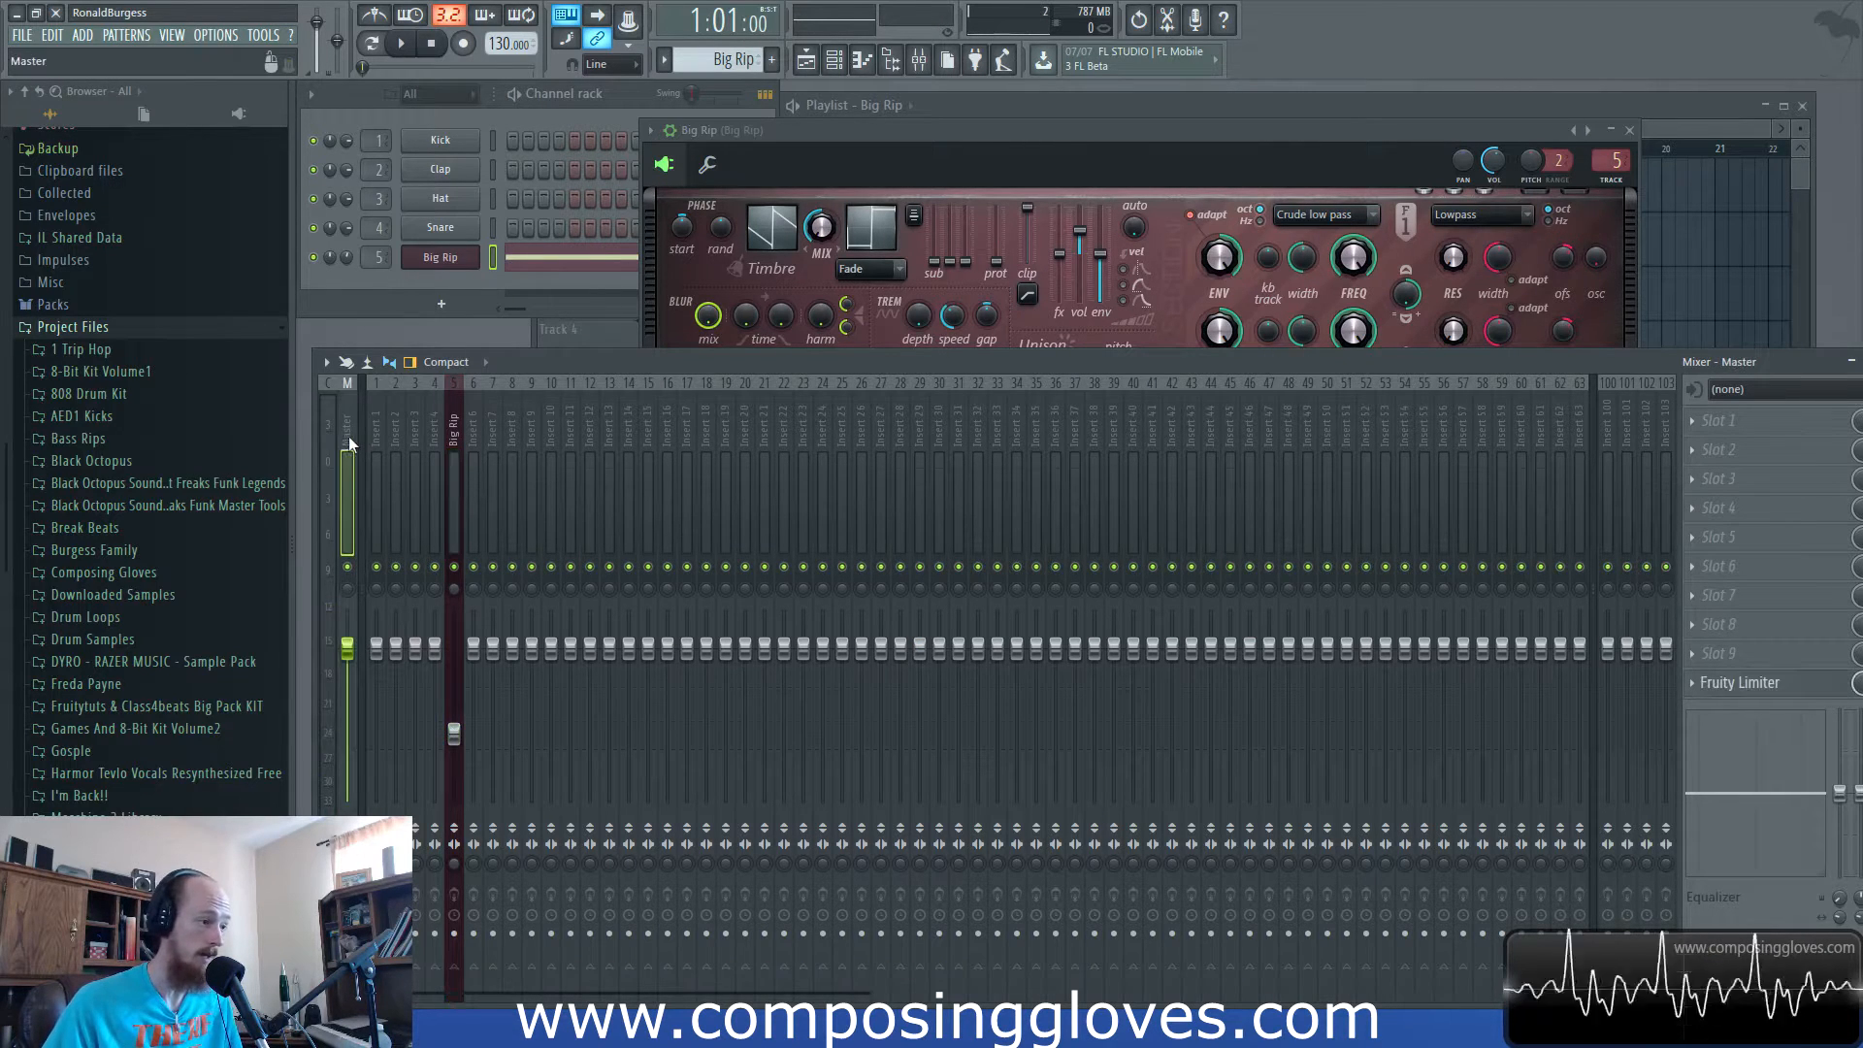
pyautogui.moveTo(1102, 374); pyautogui.dragTo(1038, 215)
pyautogui.click(1666, 523)
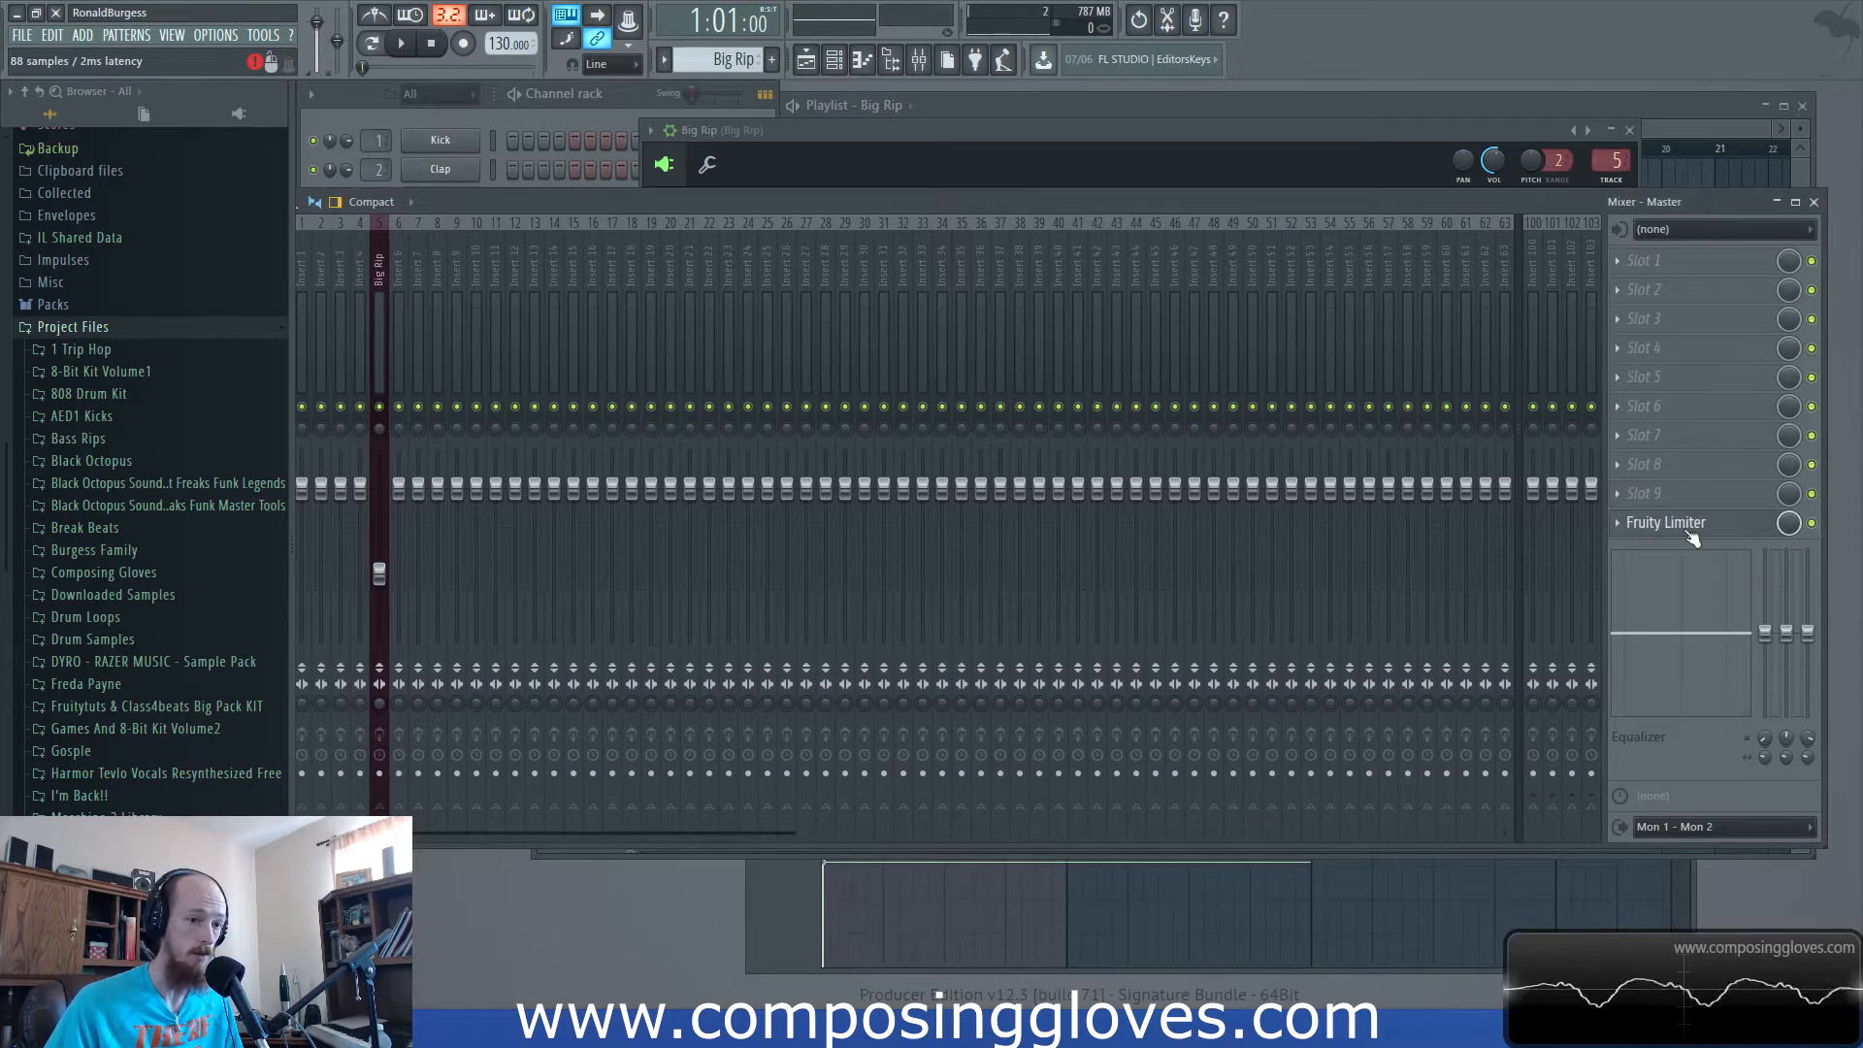
pyautogui.keyDown('alt'); pyautogui.click(800, 889); pyautogui.keyUp('alt')
pyautogui.click(1369, 614)
pyautogui.moveTo(514, 194); pyautogui.dragTo(707, 251)
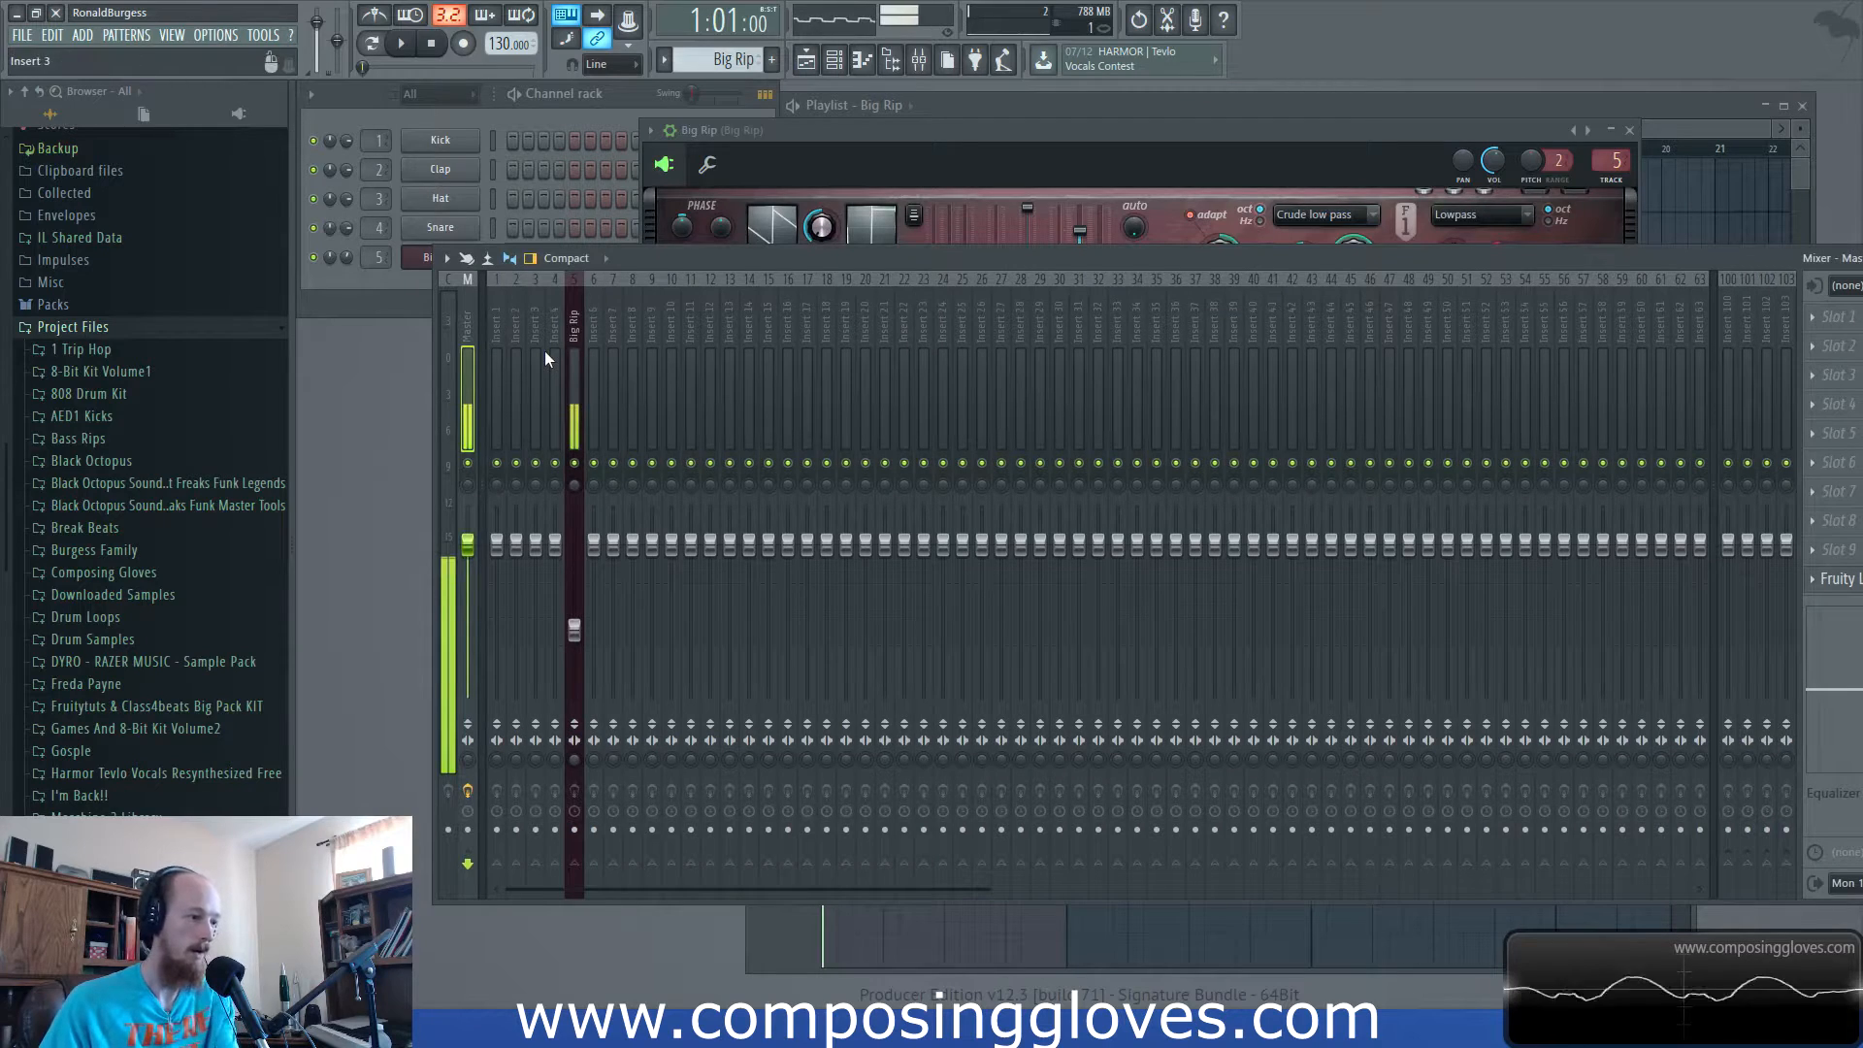
# Audition the Big Rip loop from the playlist and bring the Big Rip channel's Harmor window back up.
pyautogui.click(979, 134)
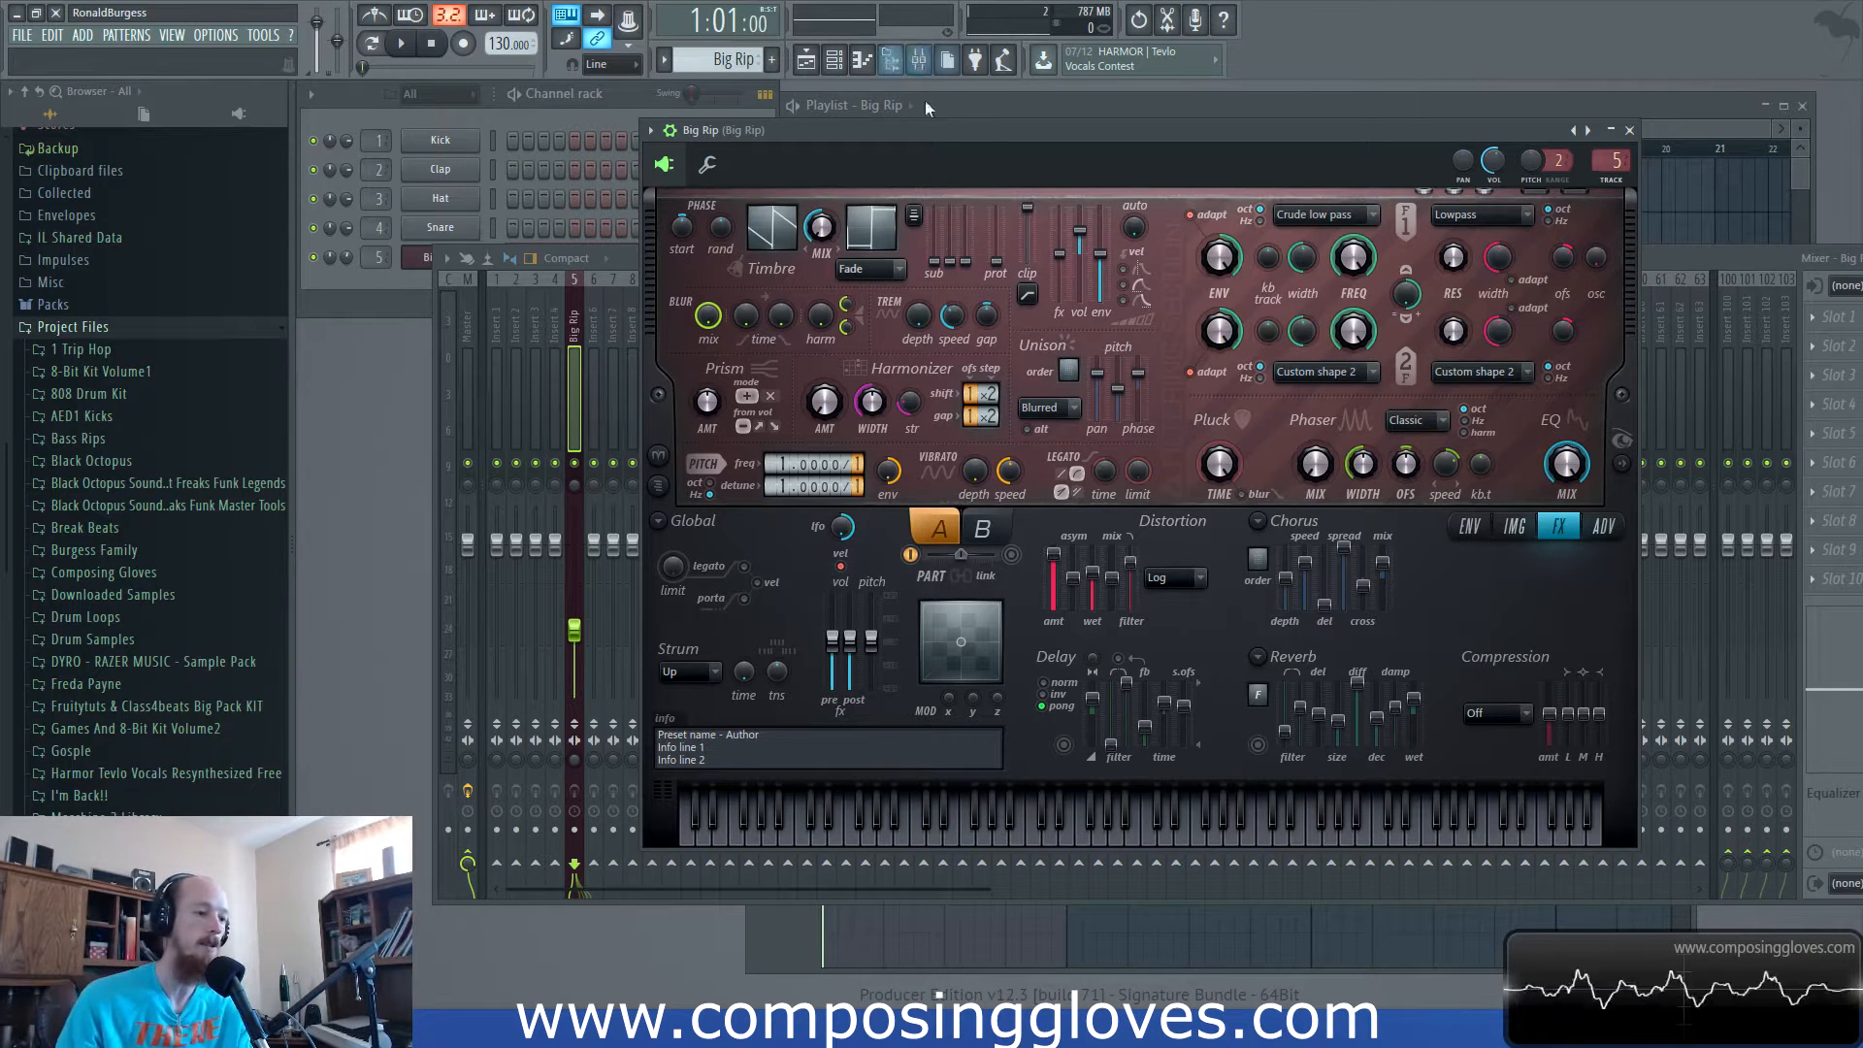
pyautogui.click(977, 106)
pyautogui.press('space')
pyautogui.press('space')
pyautogui.click(421, 264)
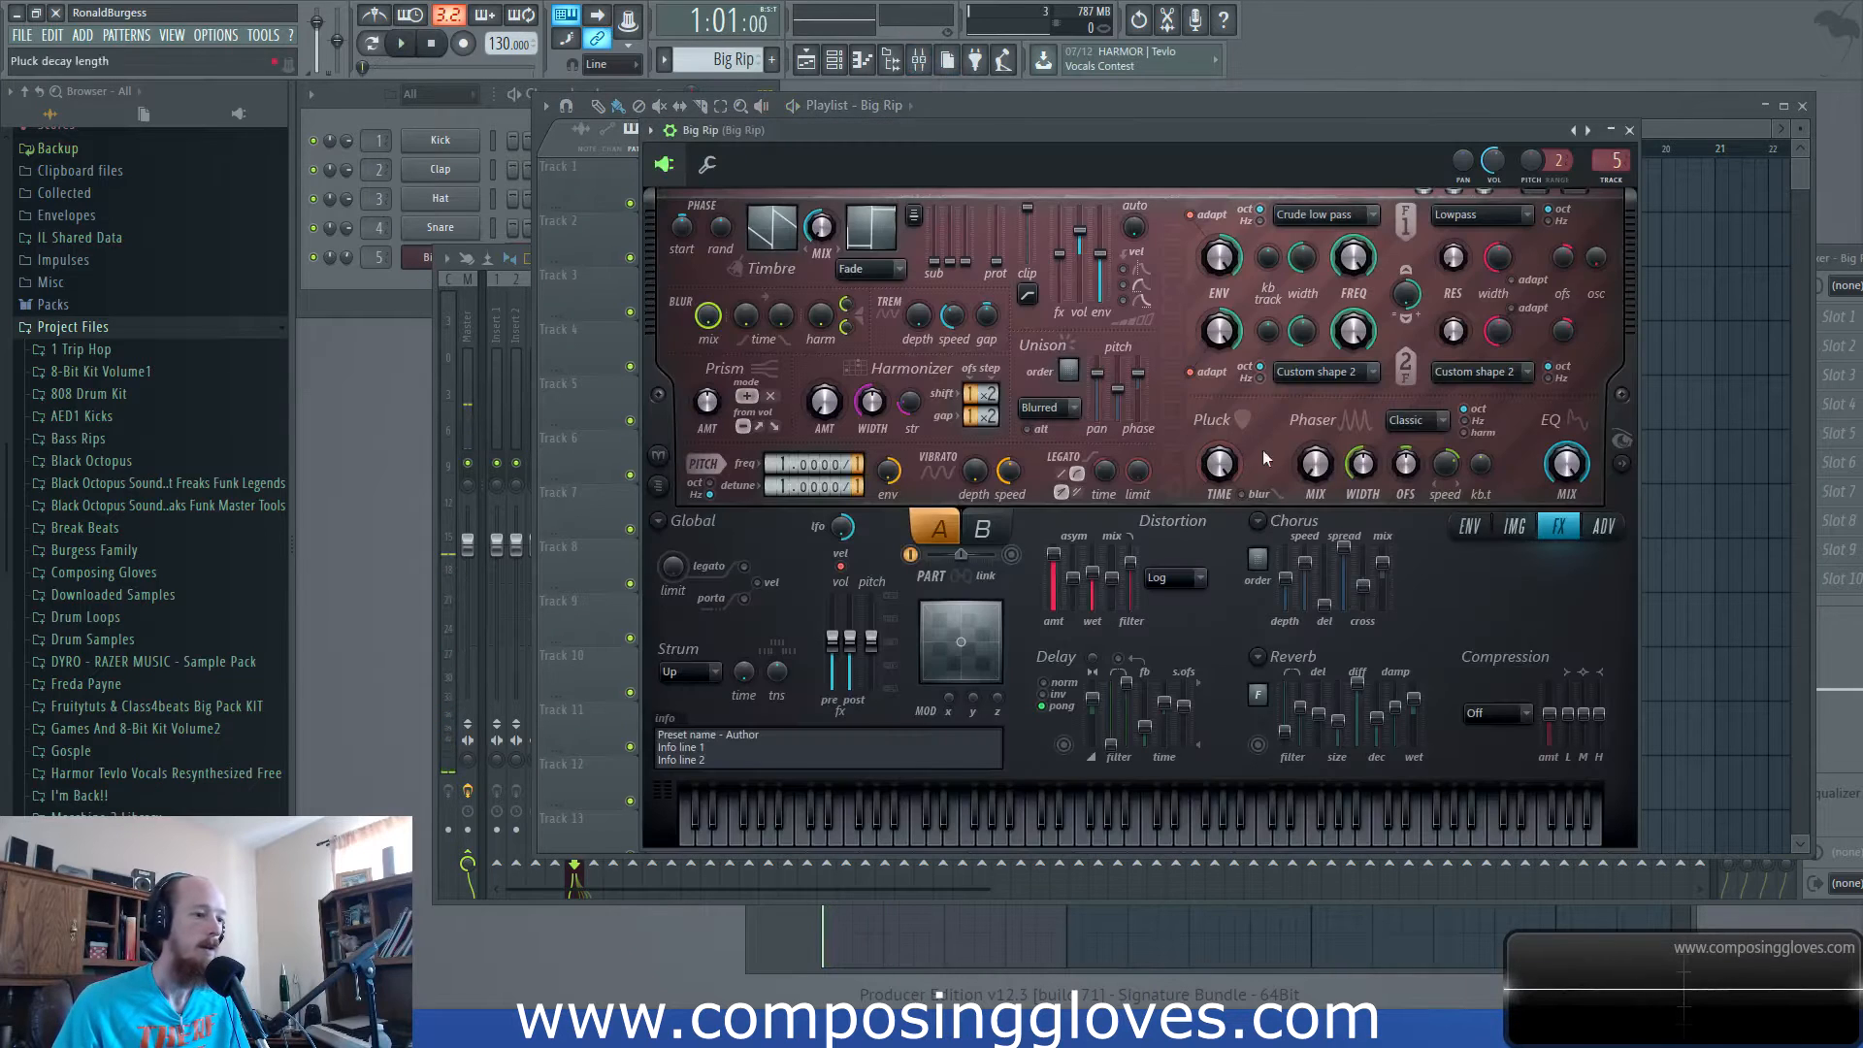
# Set Harmor's compression type to Burning, raise the compression amount and audition the sound.
pyautogui.click(1484, 716)
pyautogui.click(1497, 816)
pyautogui.moveTo(1585, 714); pyautogui.dragTo(1586, 695)
pyautogui.press('space')
pyautogui.press('space')
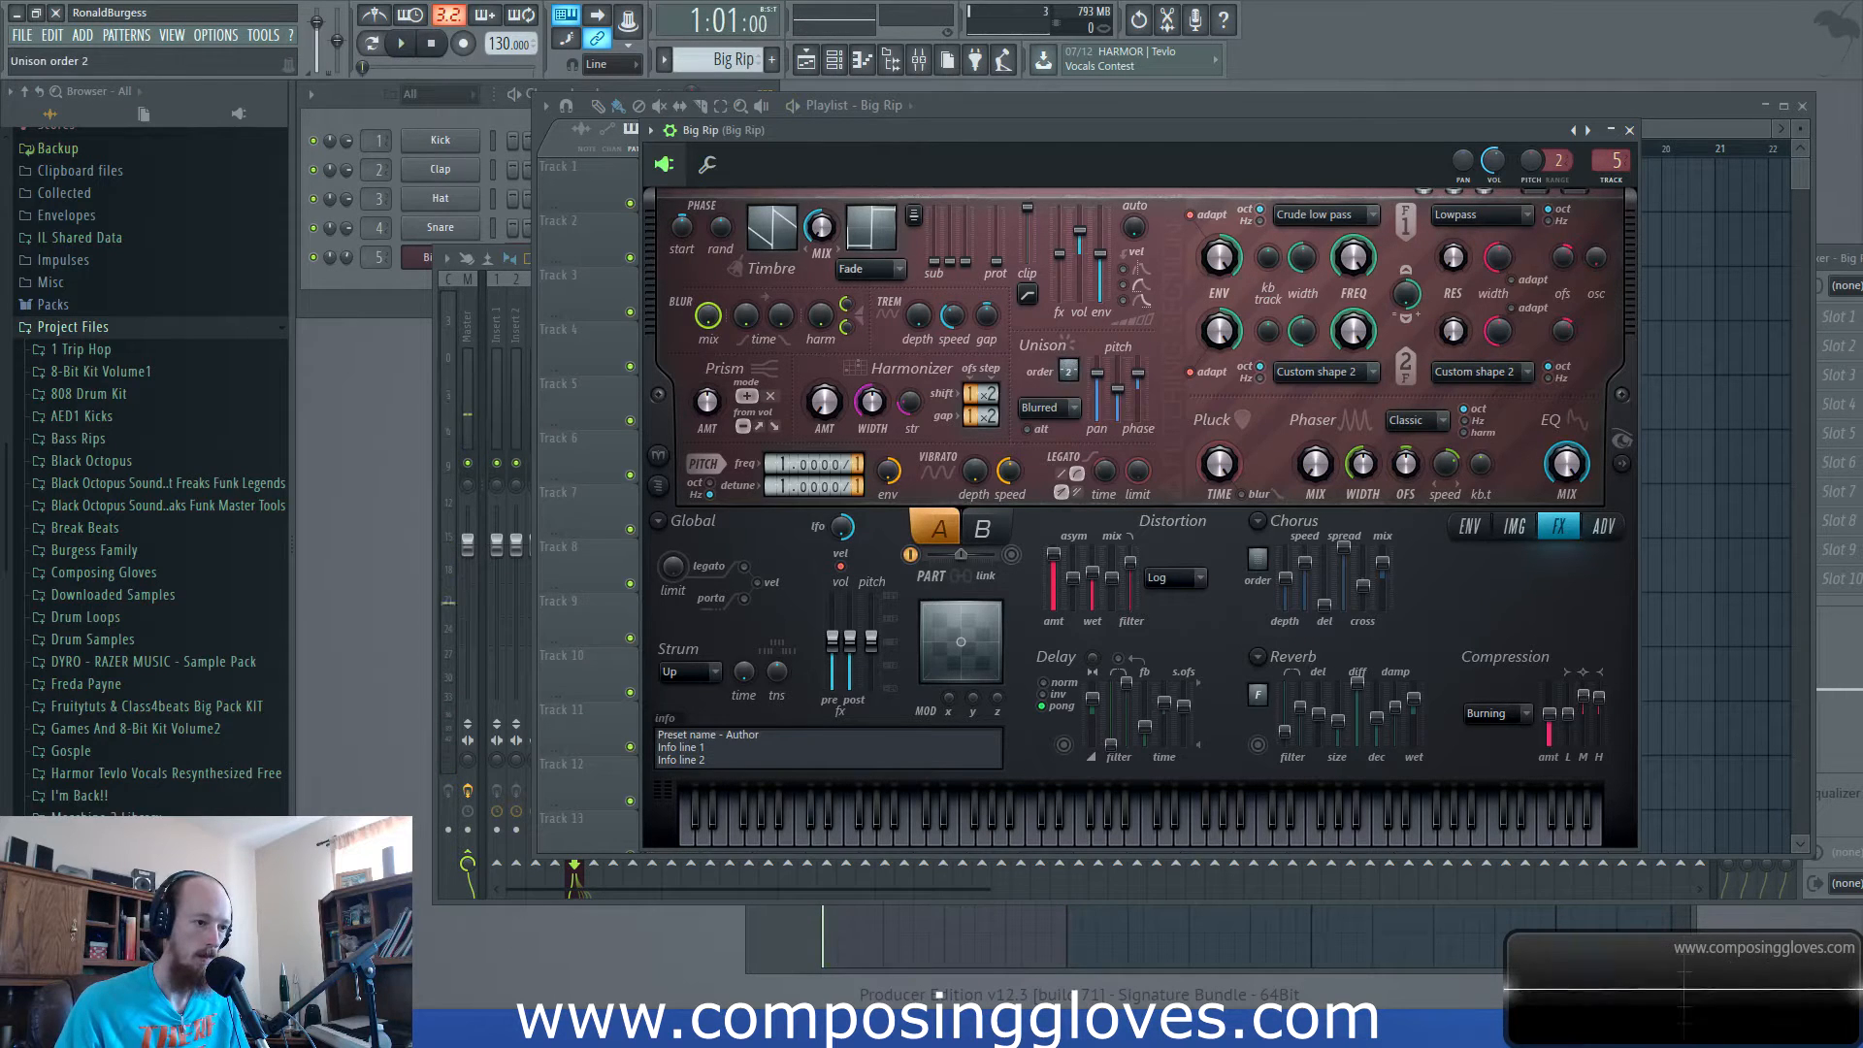
# Adjust Harmor's order 2 unison spread and raise the first sub-harmonic level while auditioning the loop.
pyautogui.press('space')
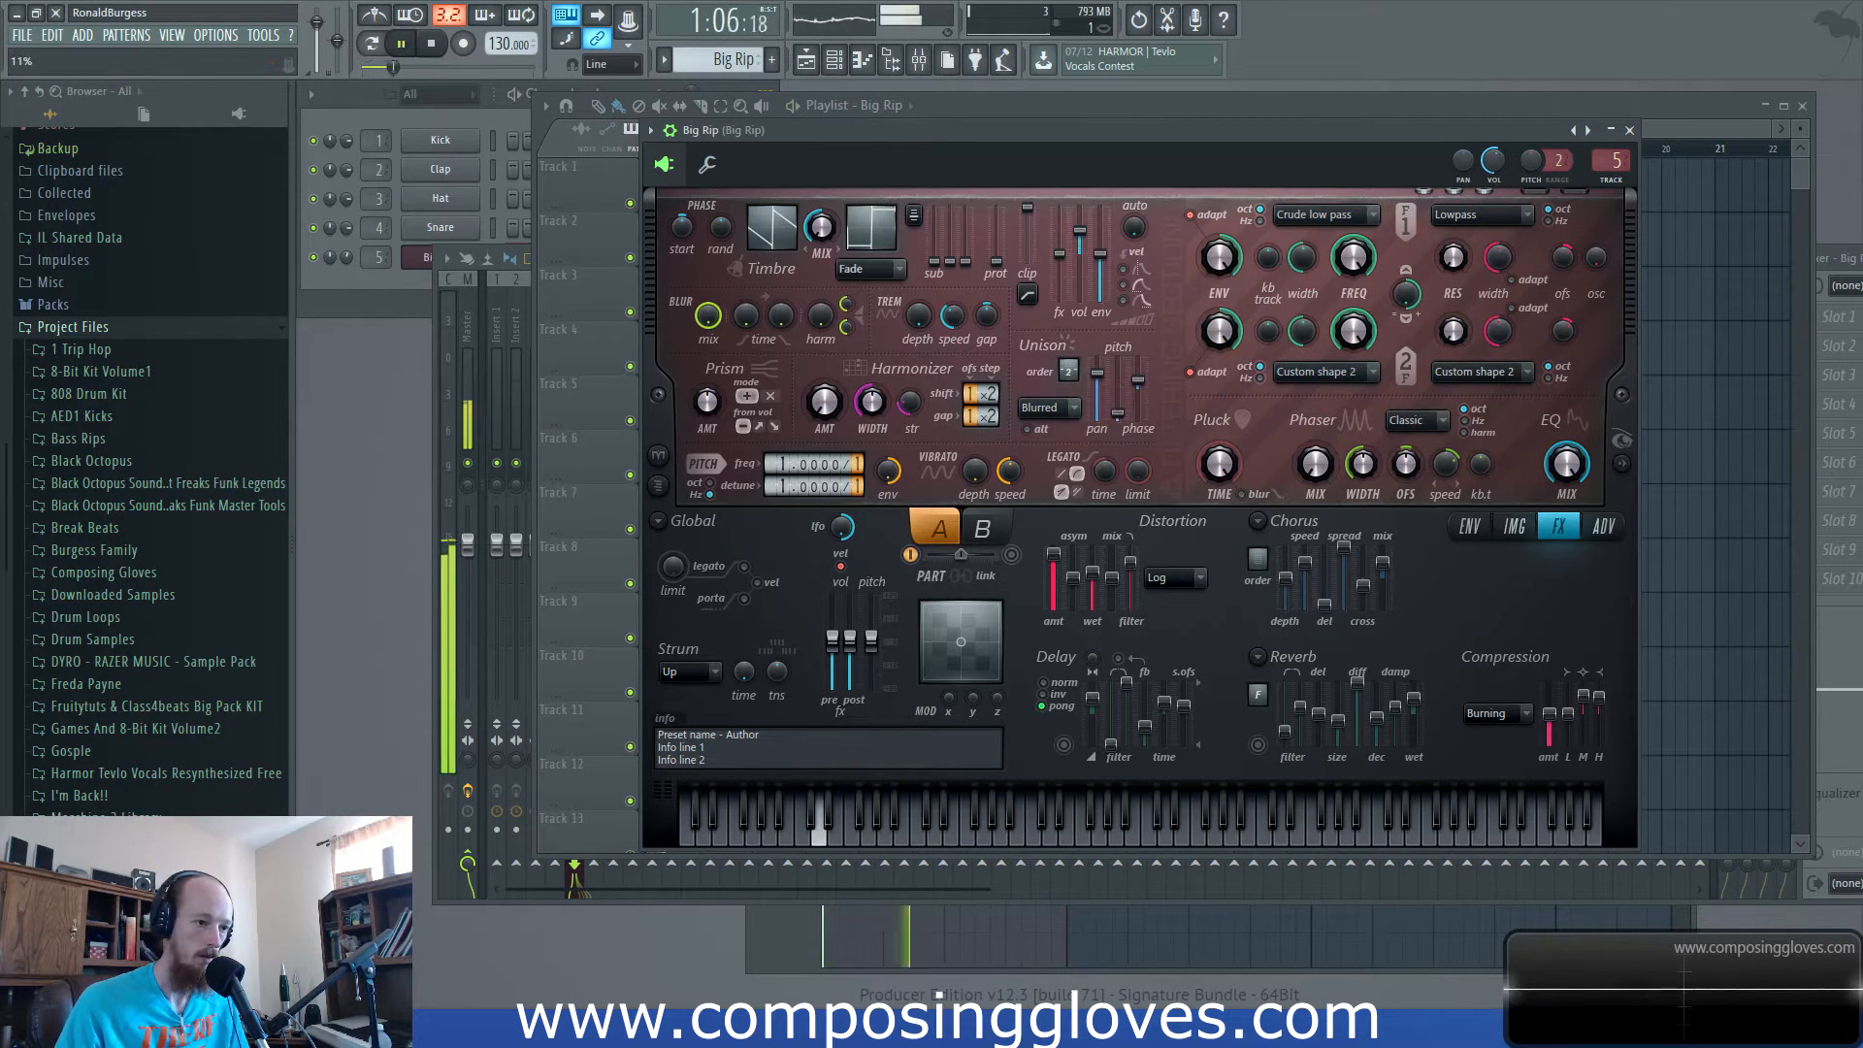
pyautogui.press('space')
pyautogui.press('space')
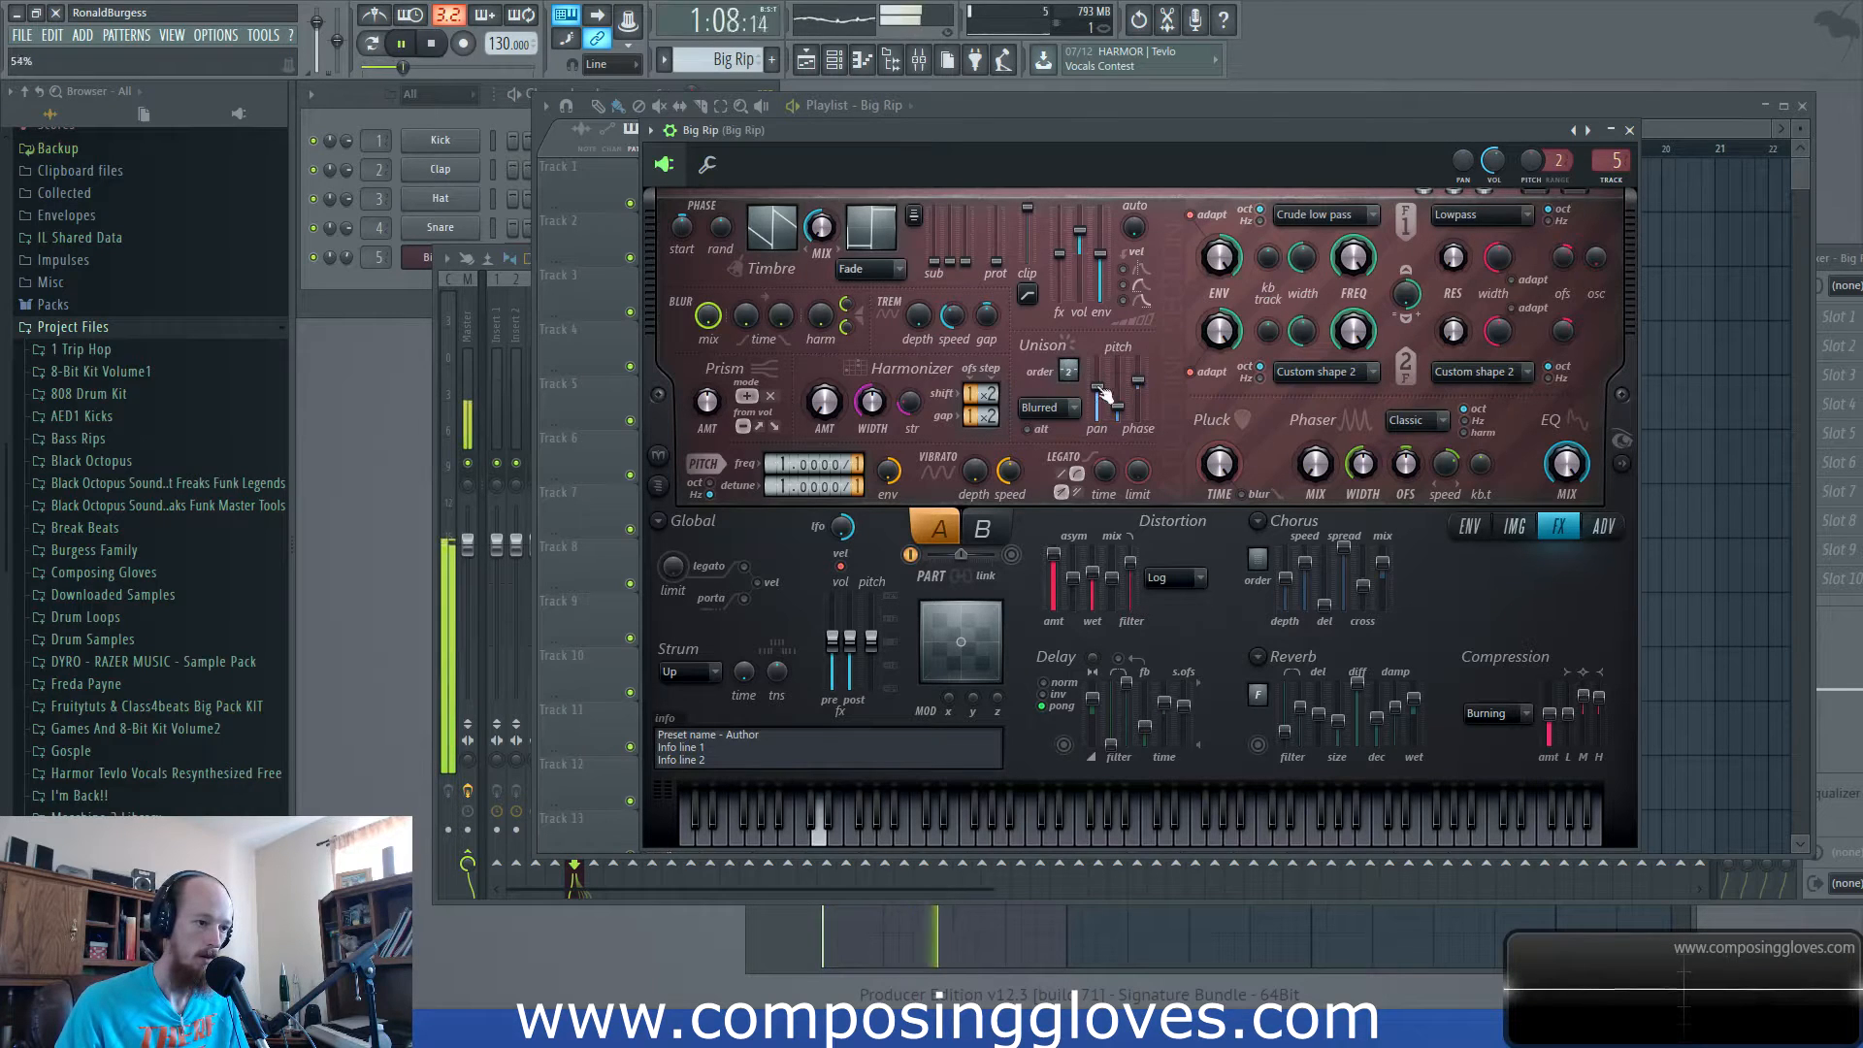
pyautogui.press('space')
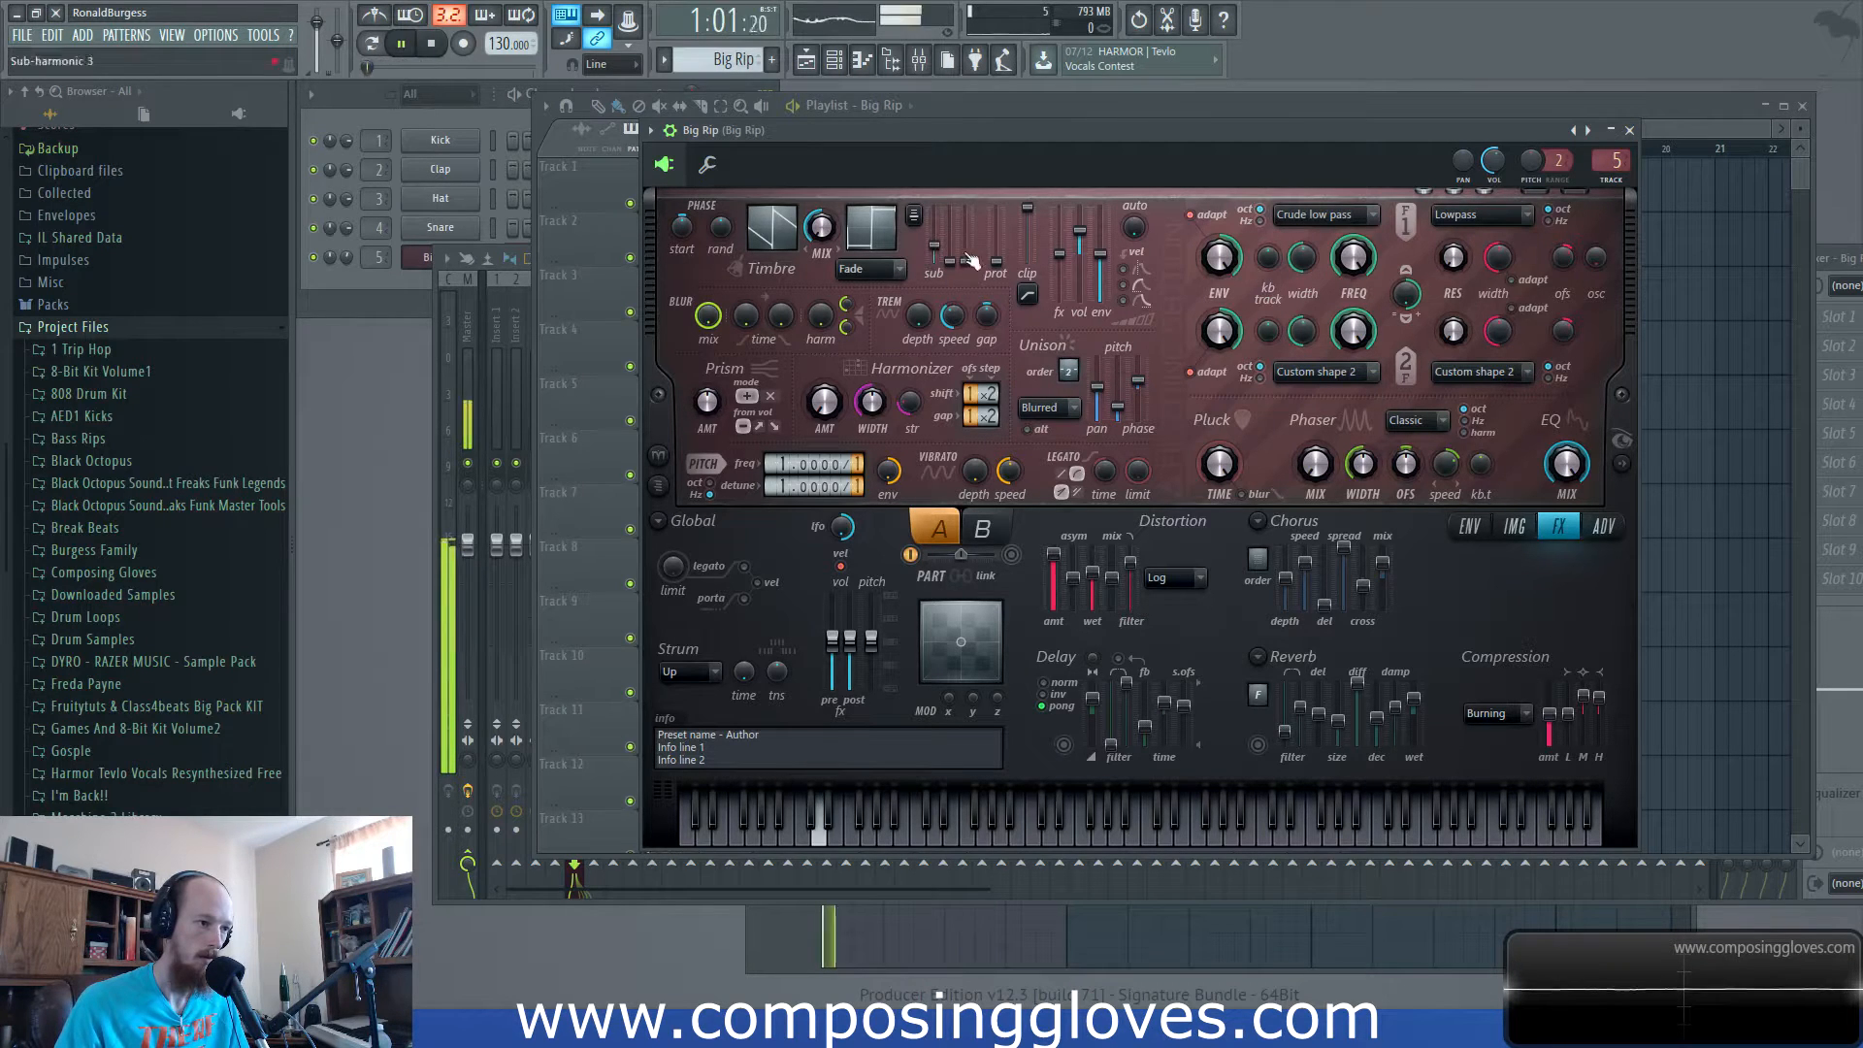
pyautogui.press('space')
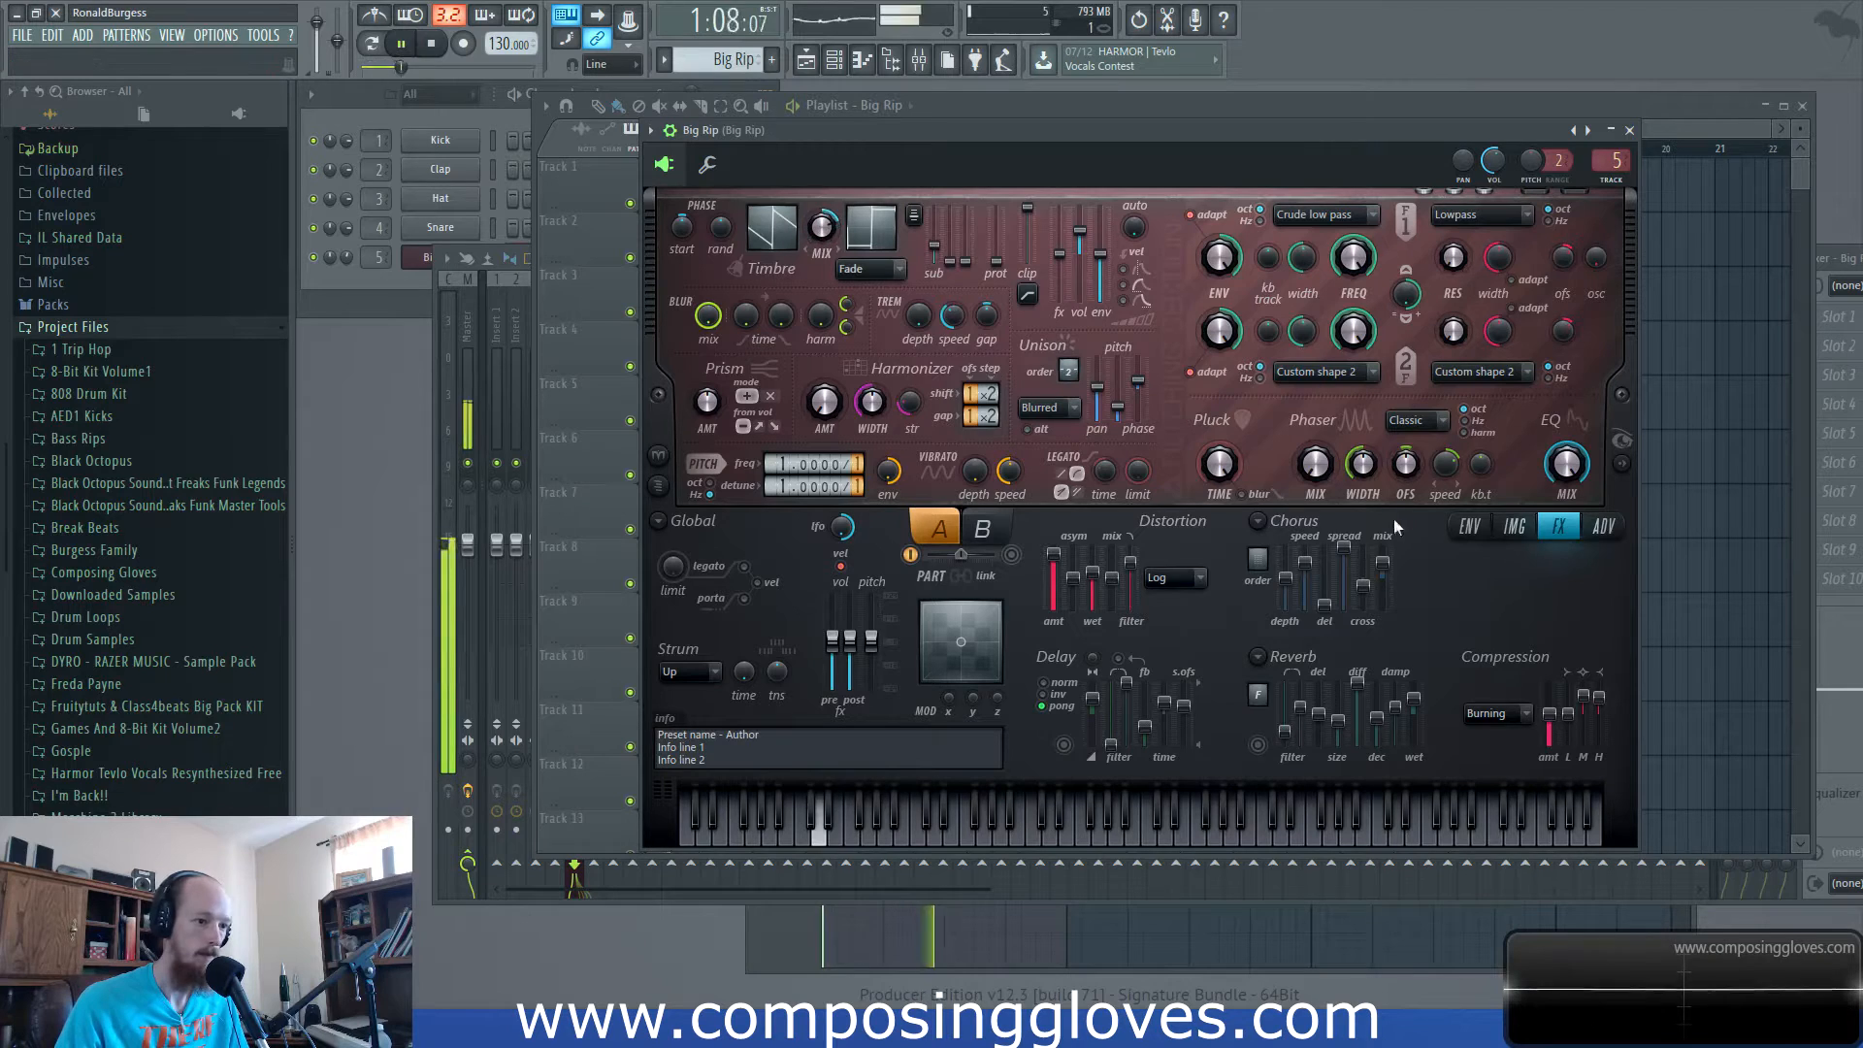
pyautogui.press('space')
# Shape Harmor's Harmonic randomness curve with a low plateau, a dip near the first third and a high peak past the middle.
pyautogui.click(1479, 528)
pyautogui.click(1145, 524)
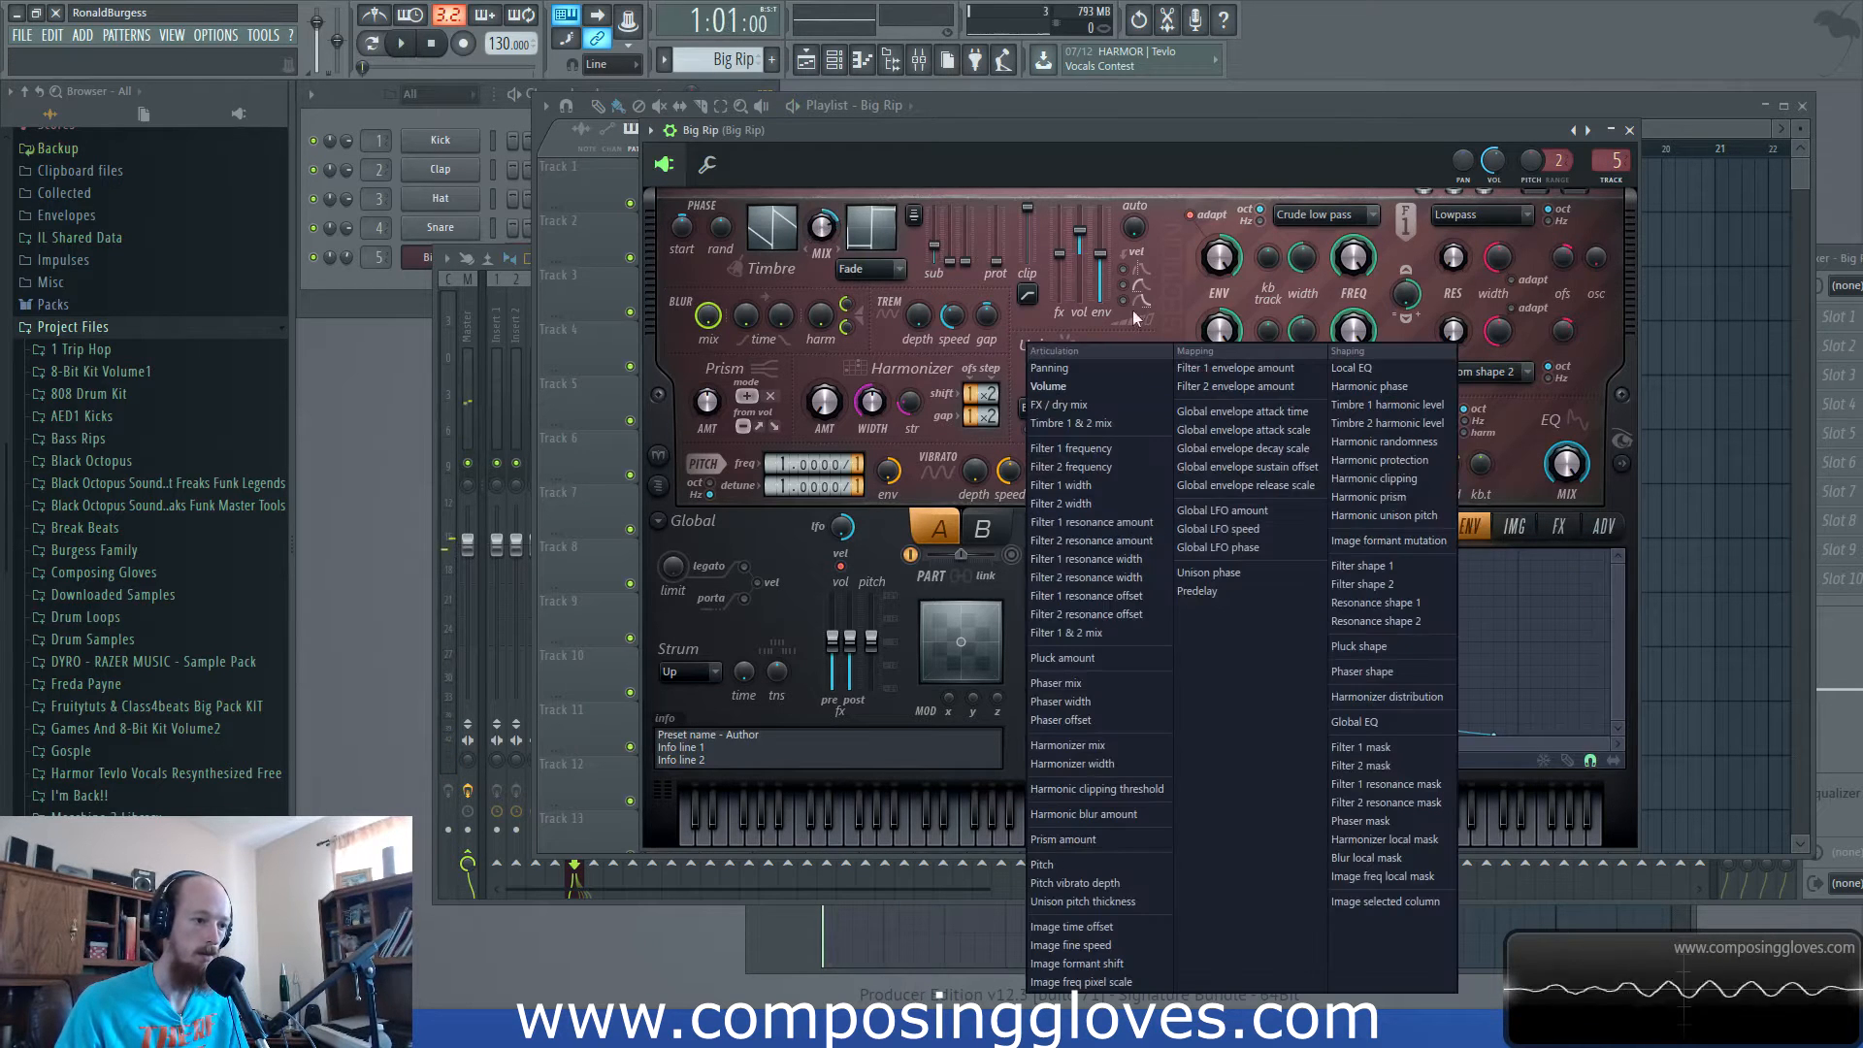
pyautogui.click(1417, 442)
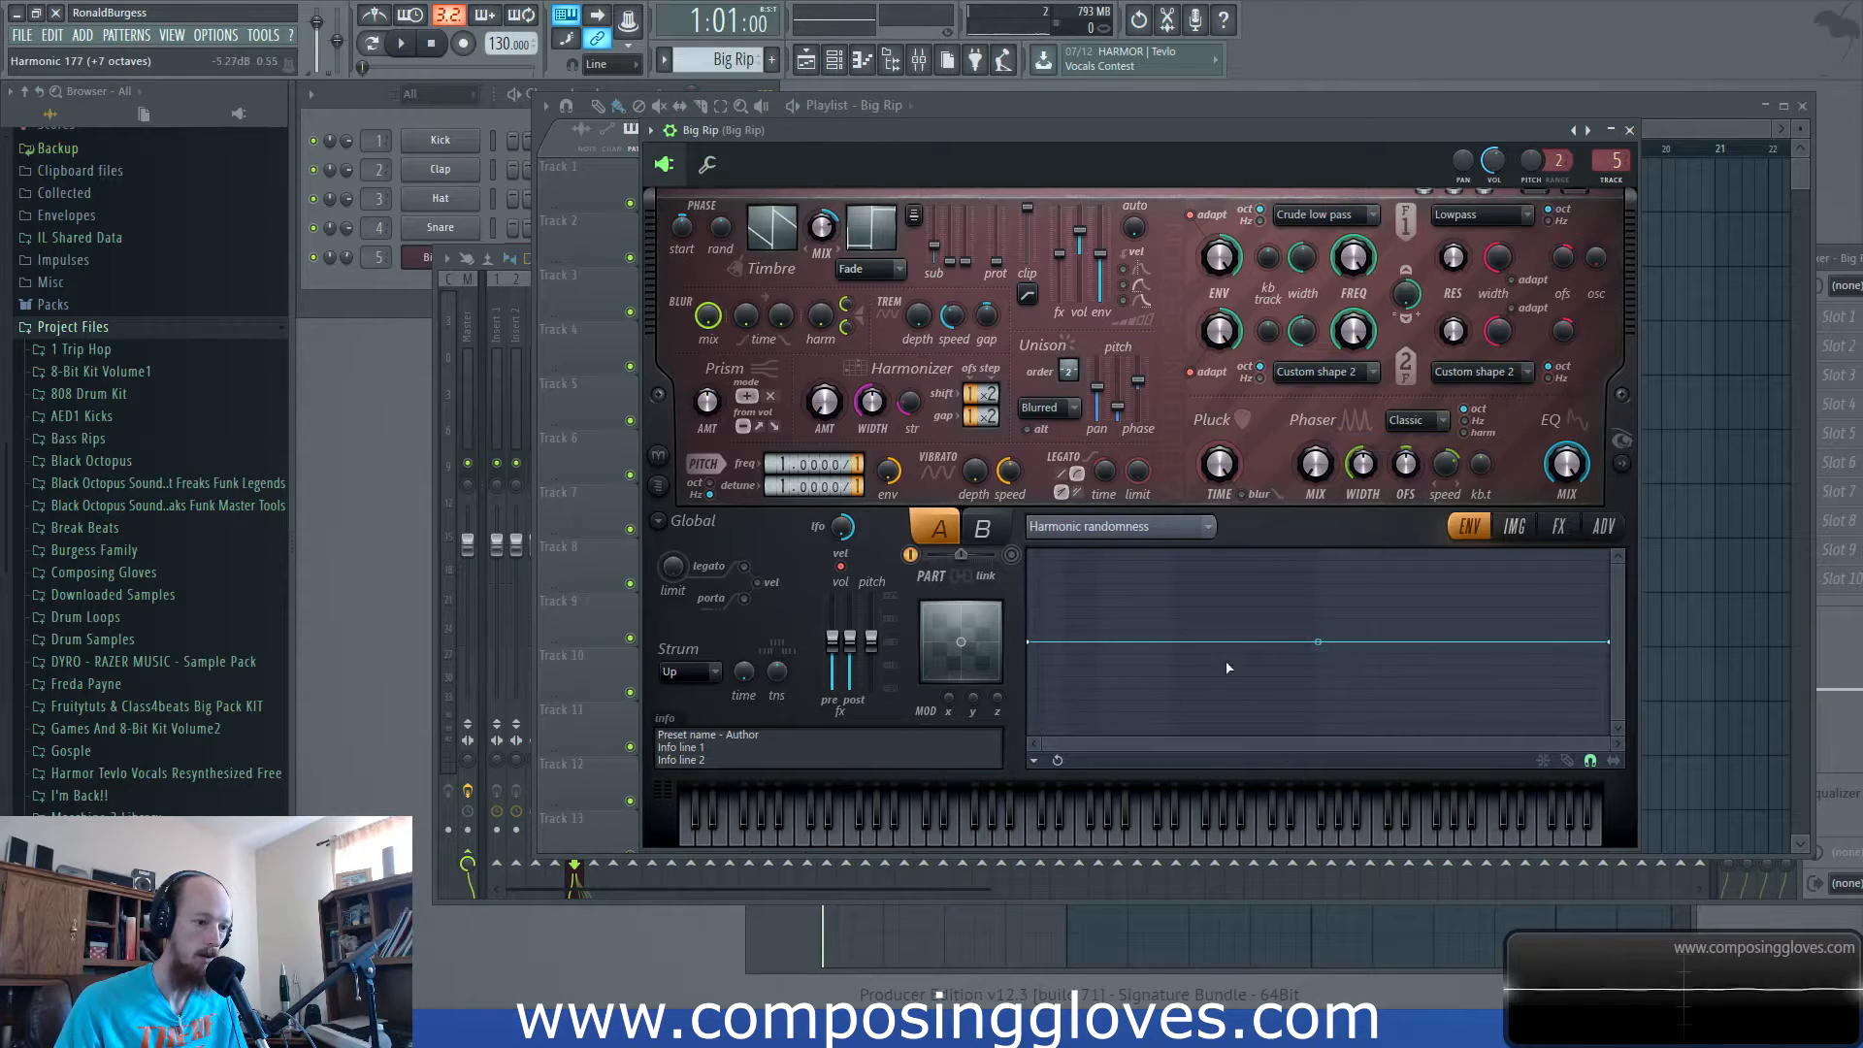
pyautogui.rightClick(1213, 688)
pyautogui.press('space')
pyautogui.rightClick(1376, 607)
pyautogui.moveTo(1294, 648); pyautogui.dragTo(1396, 550)
pyautogui.moveTo(1120, 665); pyautogui.dragTo(1152, 612)
pyautogui.rightClick(1088, 588)
pyautogui.press('space')
# Show Harmor's spectral display and set filter 1's resonance type to Wormhole.
pyautogui.click(1622, 463)
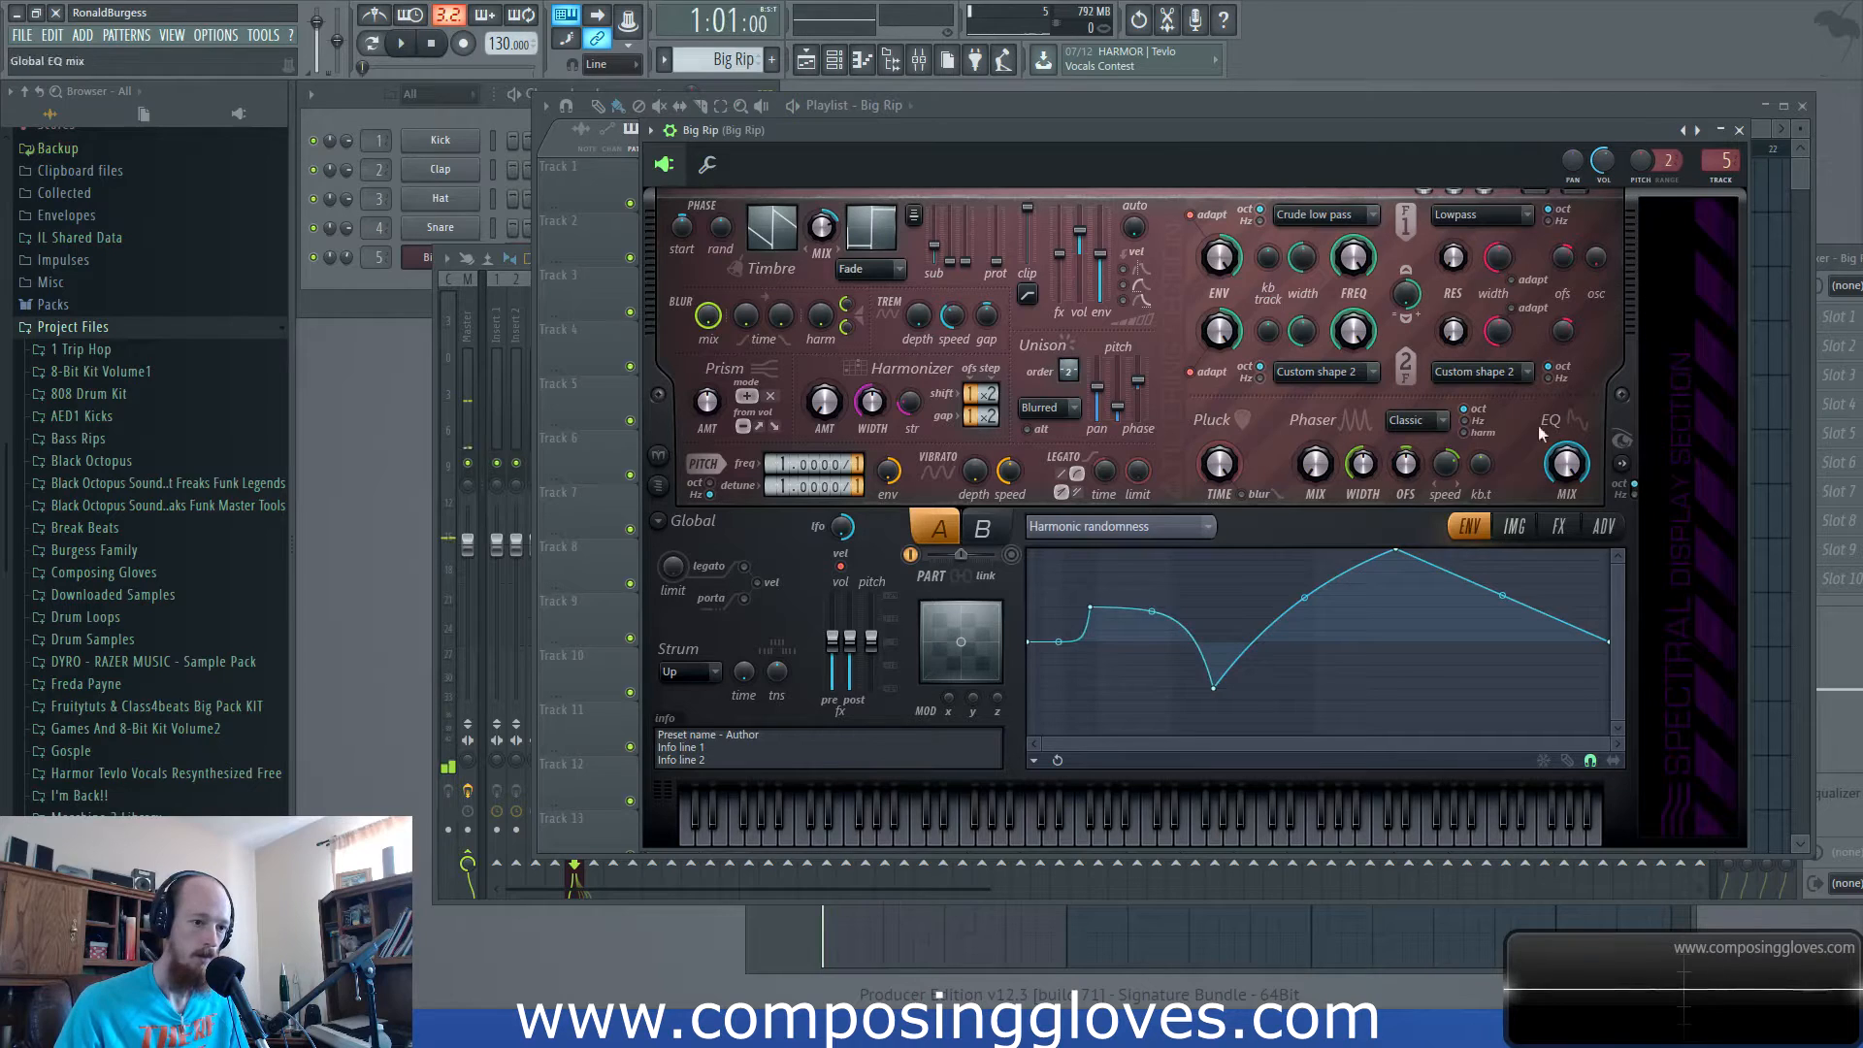
pyautogui.moveTo(1189, 130); pyautogui.dragTo(1008, 107)
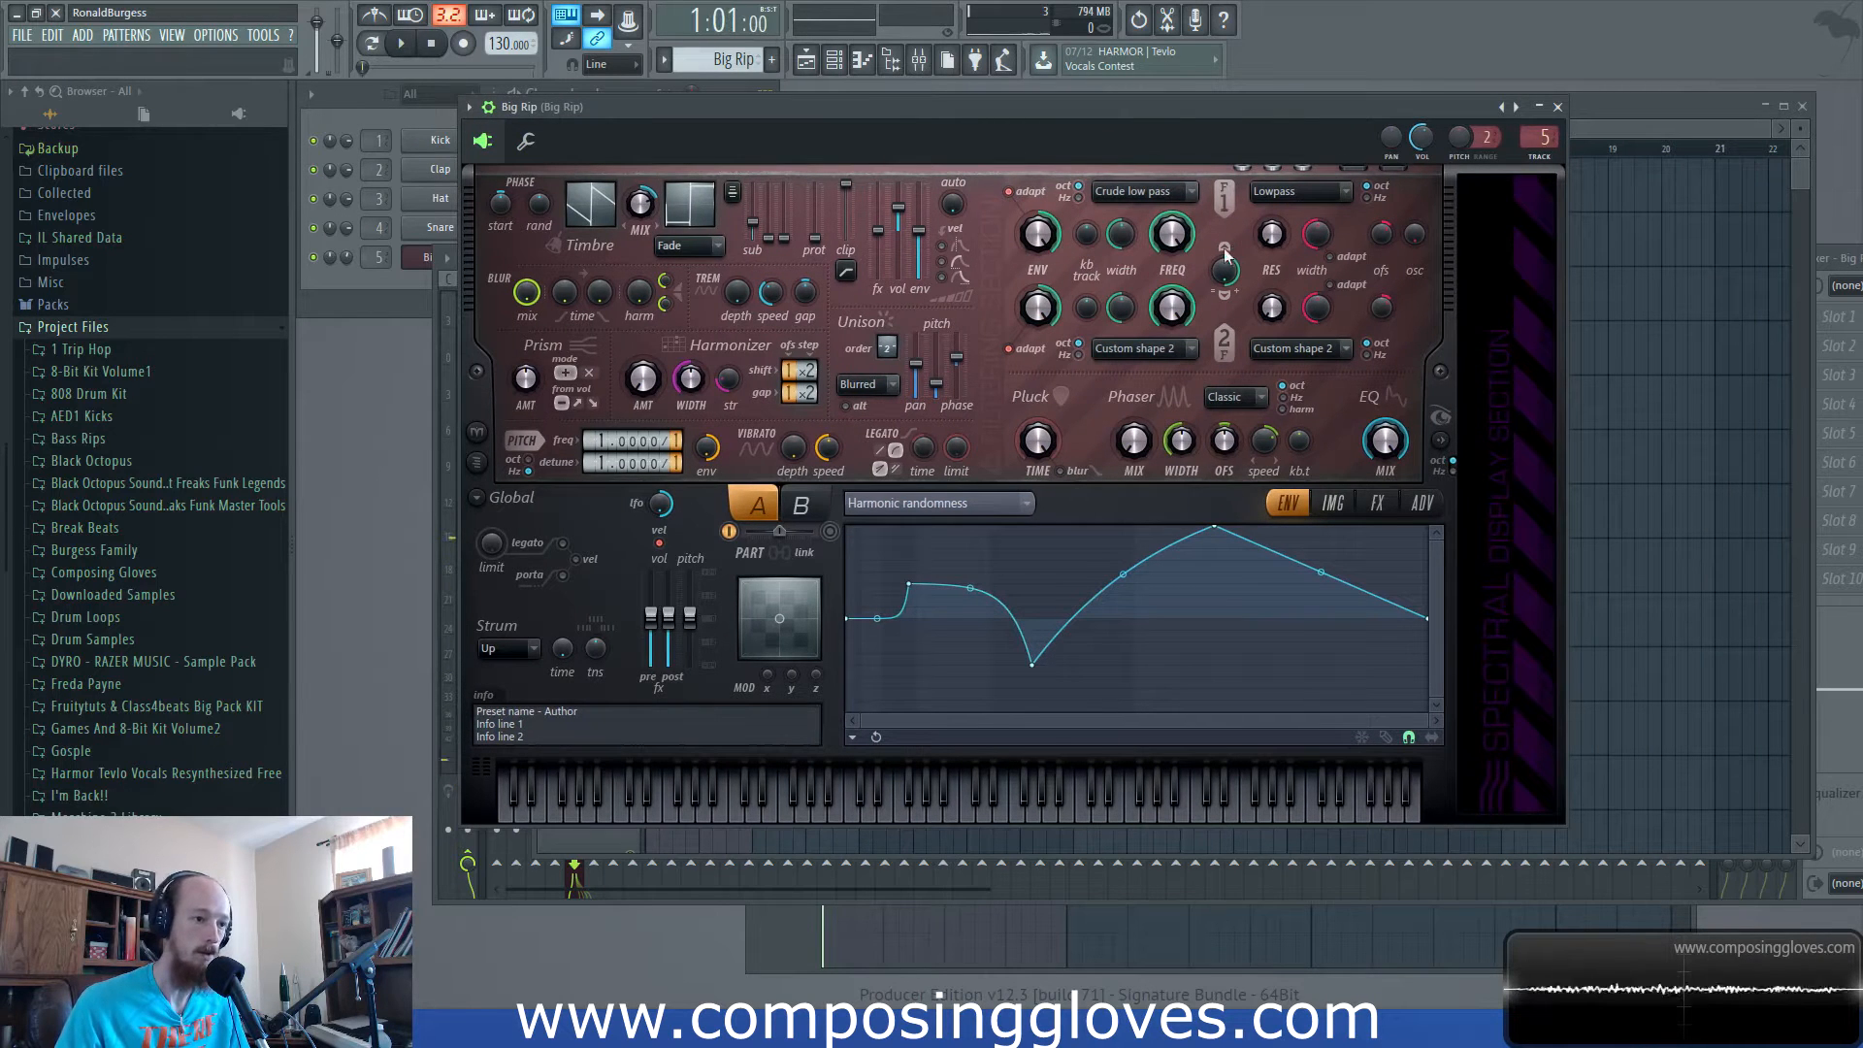
pyautogui.click(1155, 192)
pyautogui.click(1167, 194)
pyautogui.click(1345, 193)
pyautogui.click(1301, 342)
# Raise filter 1's resonance offset to about +864 cents and fine-tune Harmor's sound during playback.
pyautogui.press('space')
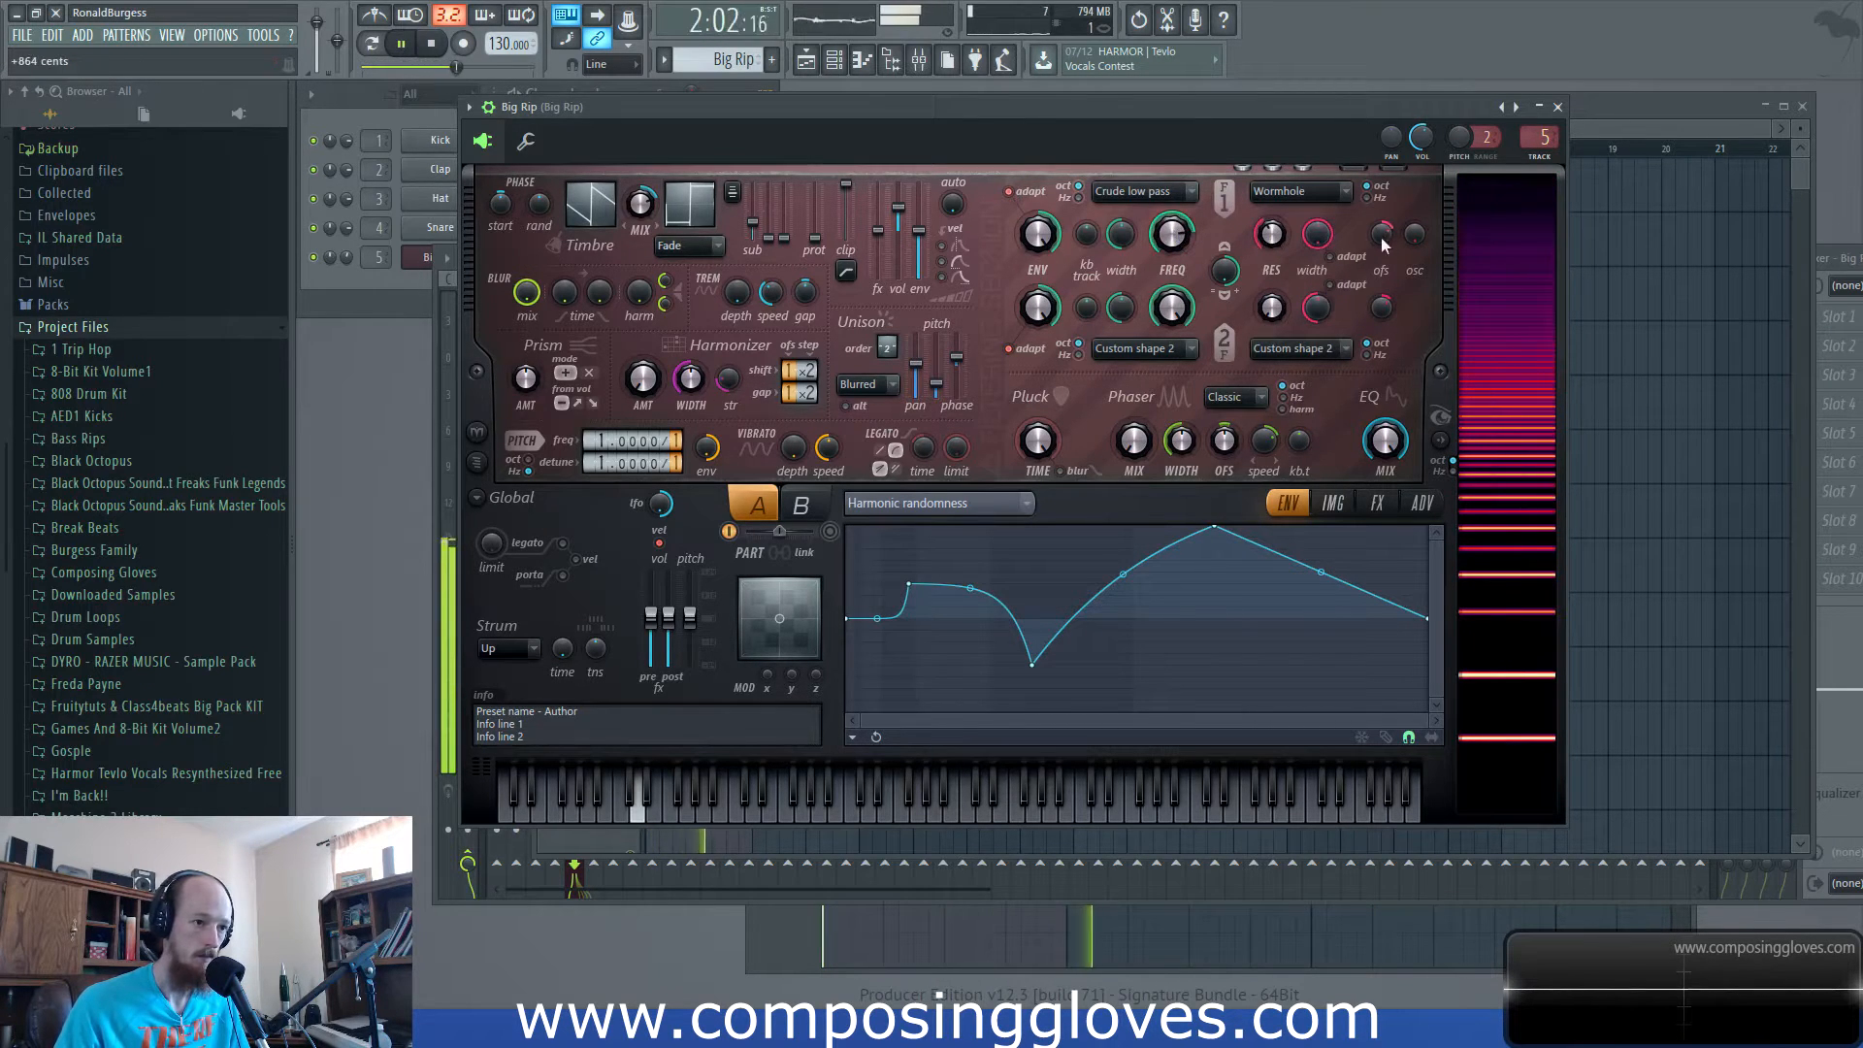
pyautogui.press('space')
pyautogui.press('space')
pyautogui.press('space')
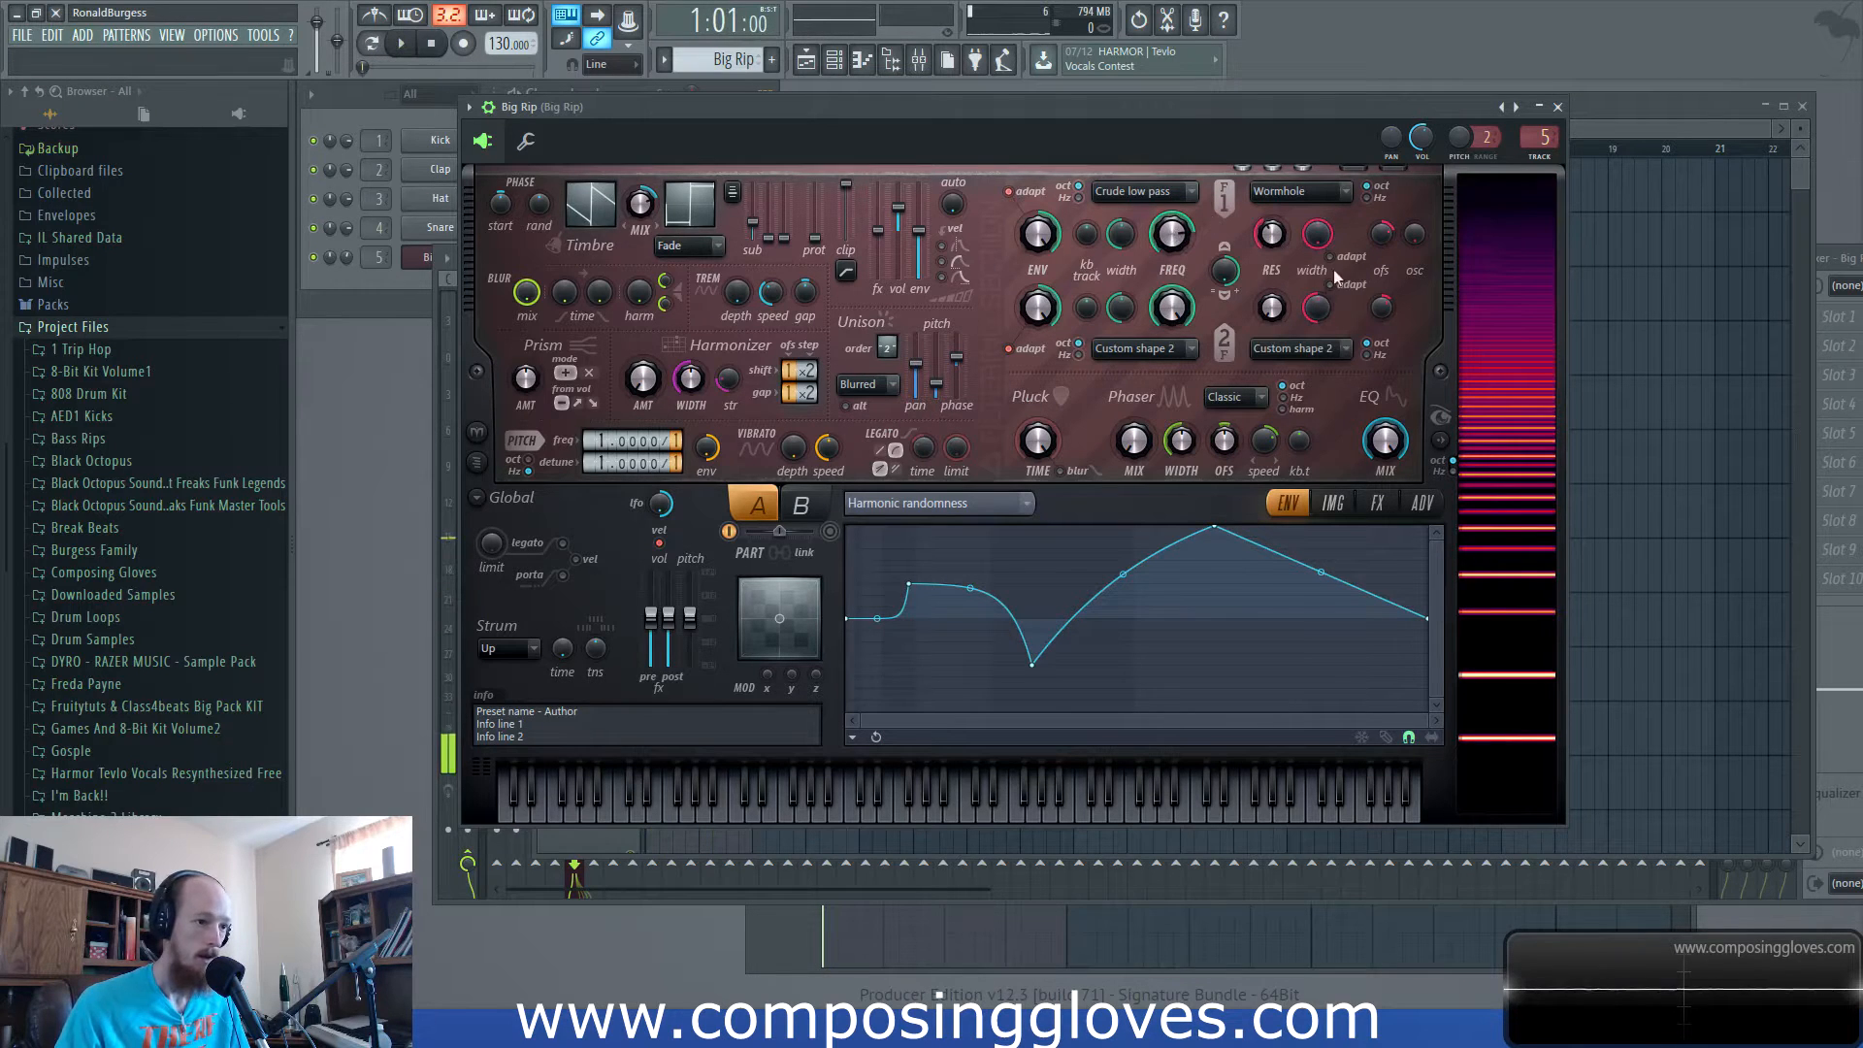
pyautogui.press('space')
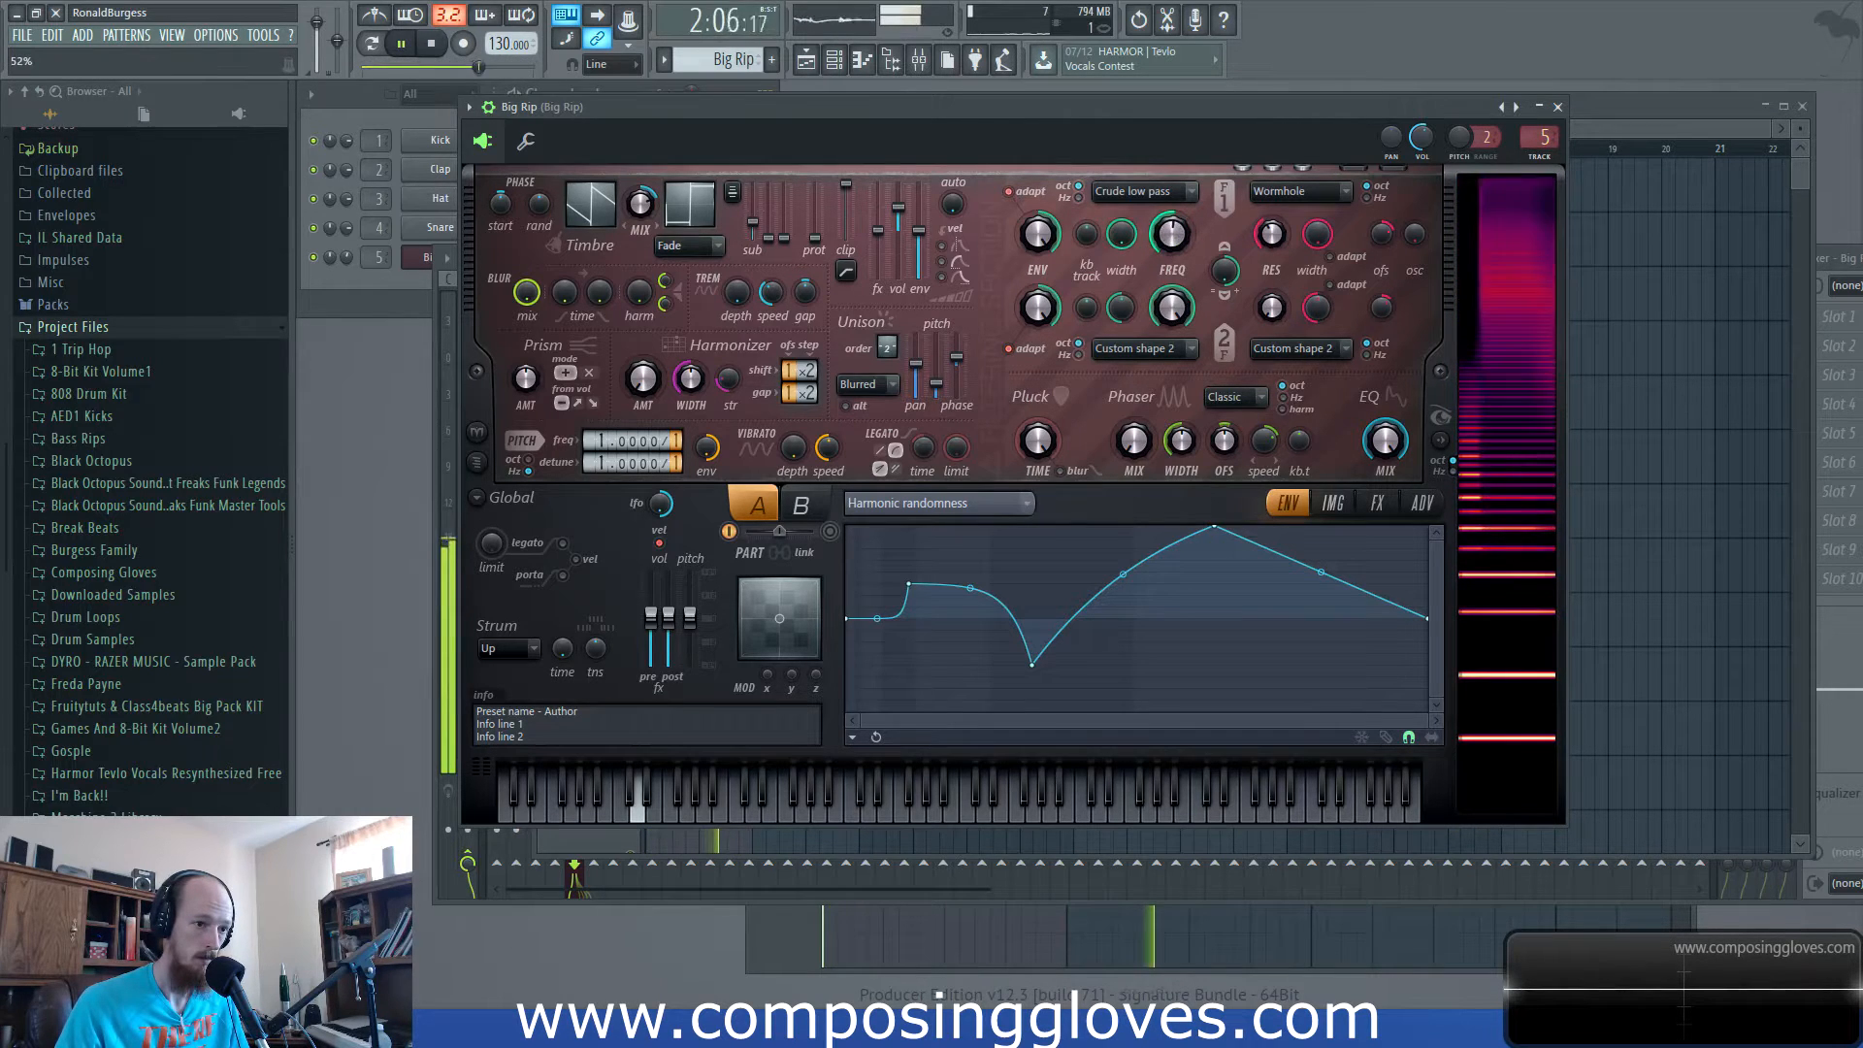
pyautogui.press('space')
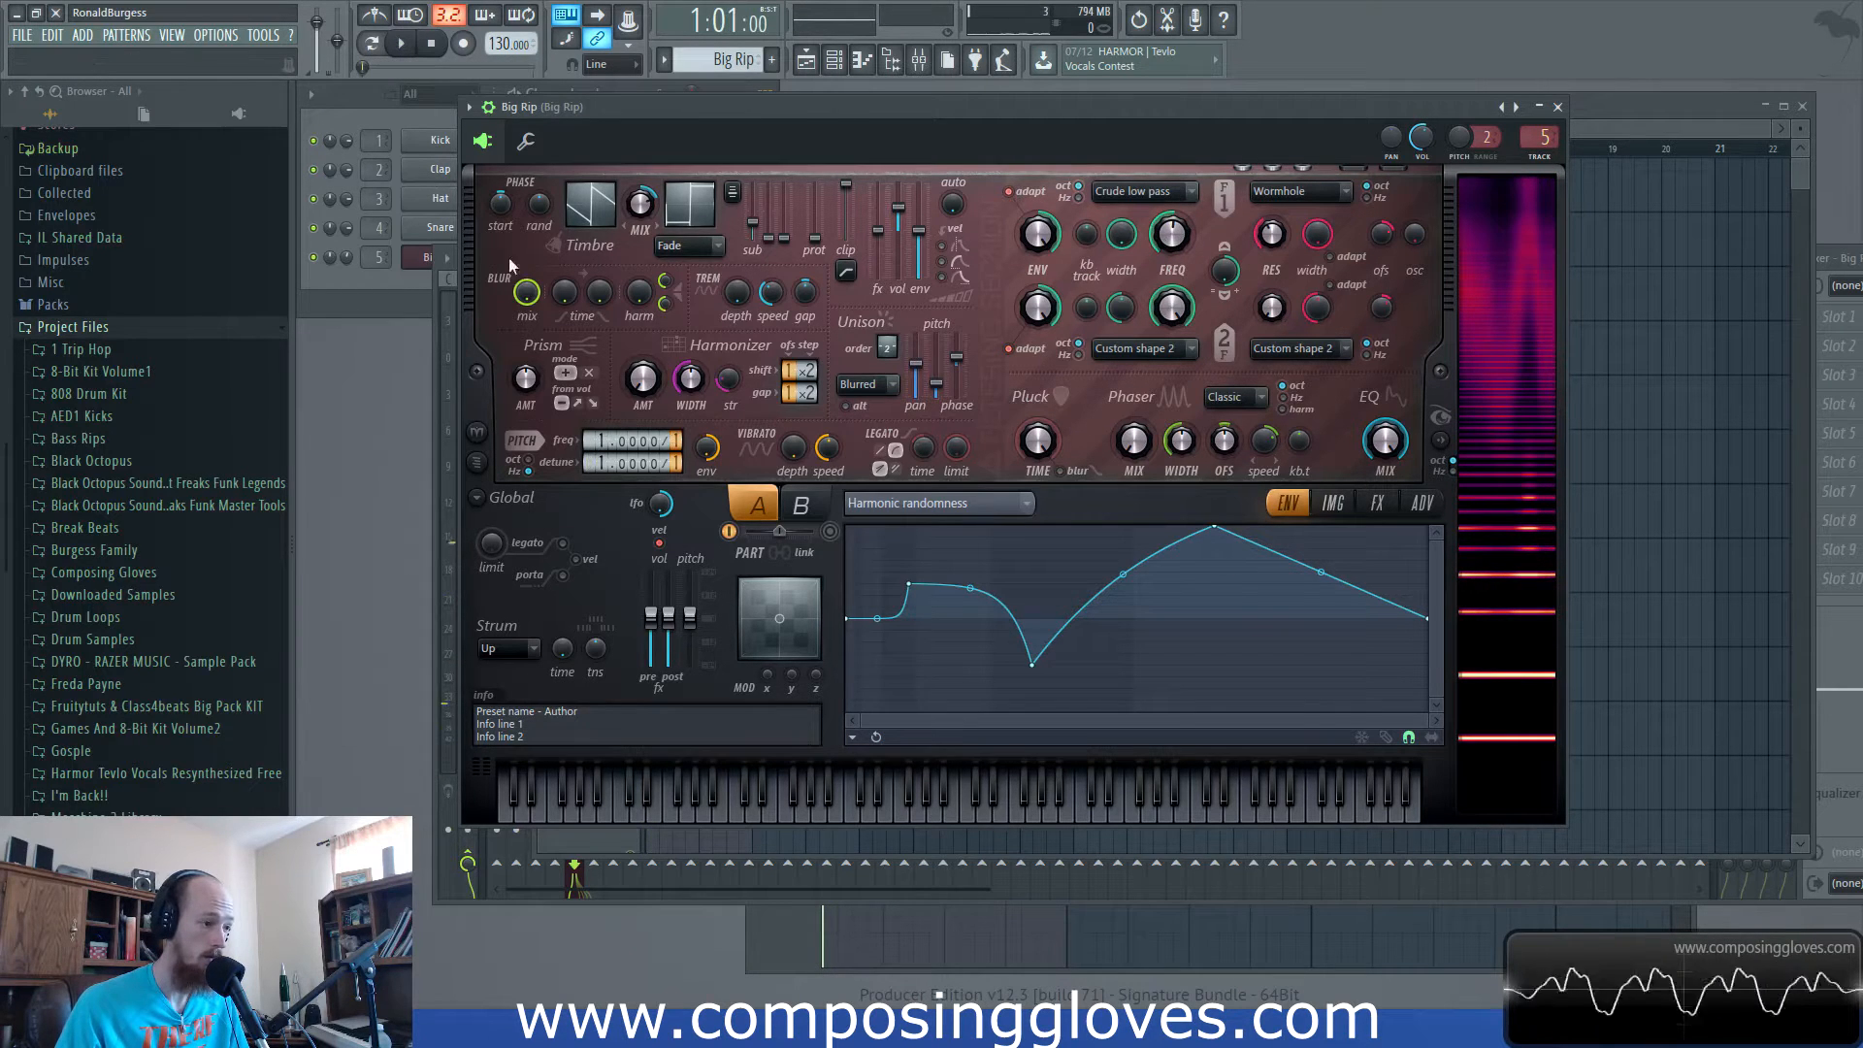
# Add a point to Harmor's Global EQ curve to boost the mids, with the raised level held through the highs.
pyautogui.click(1366, 465)
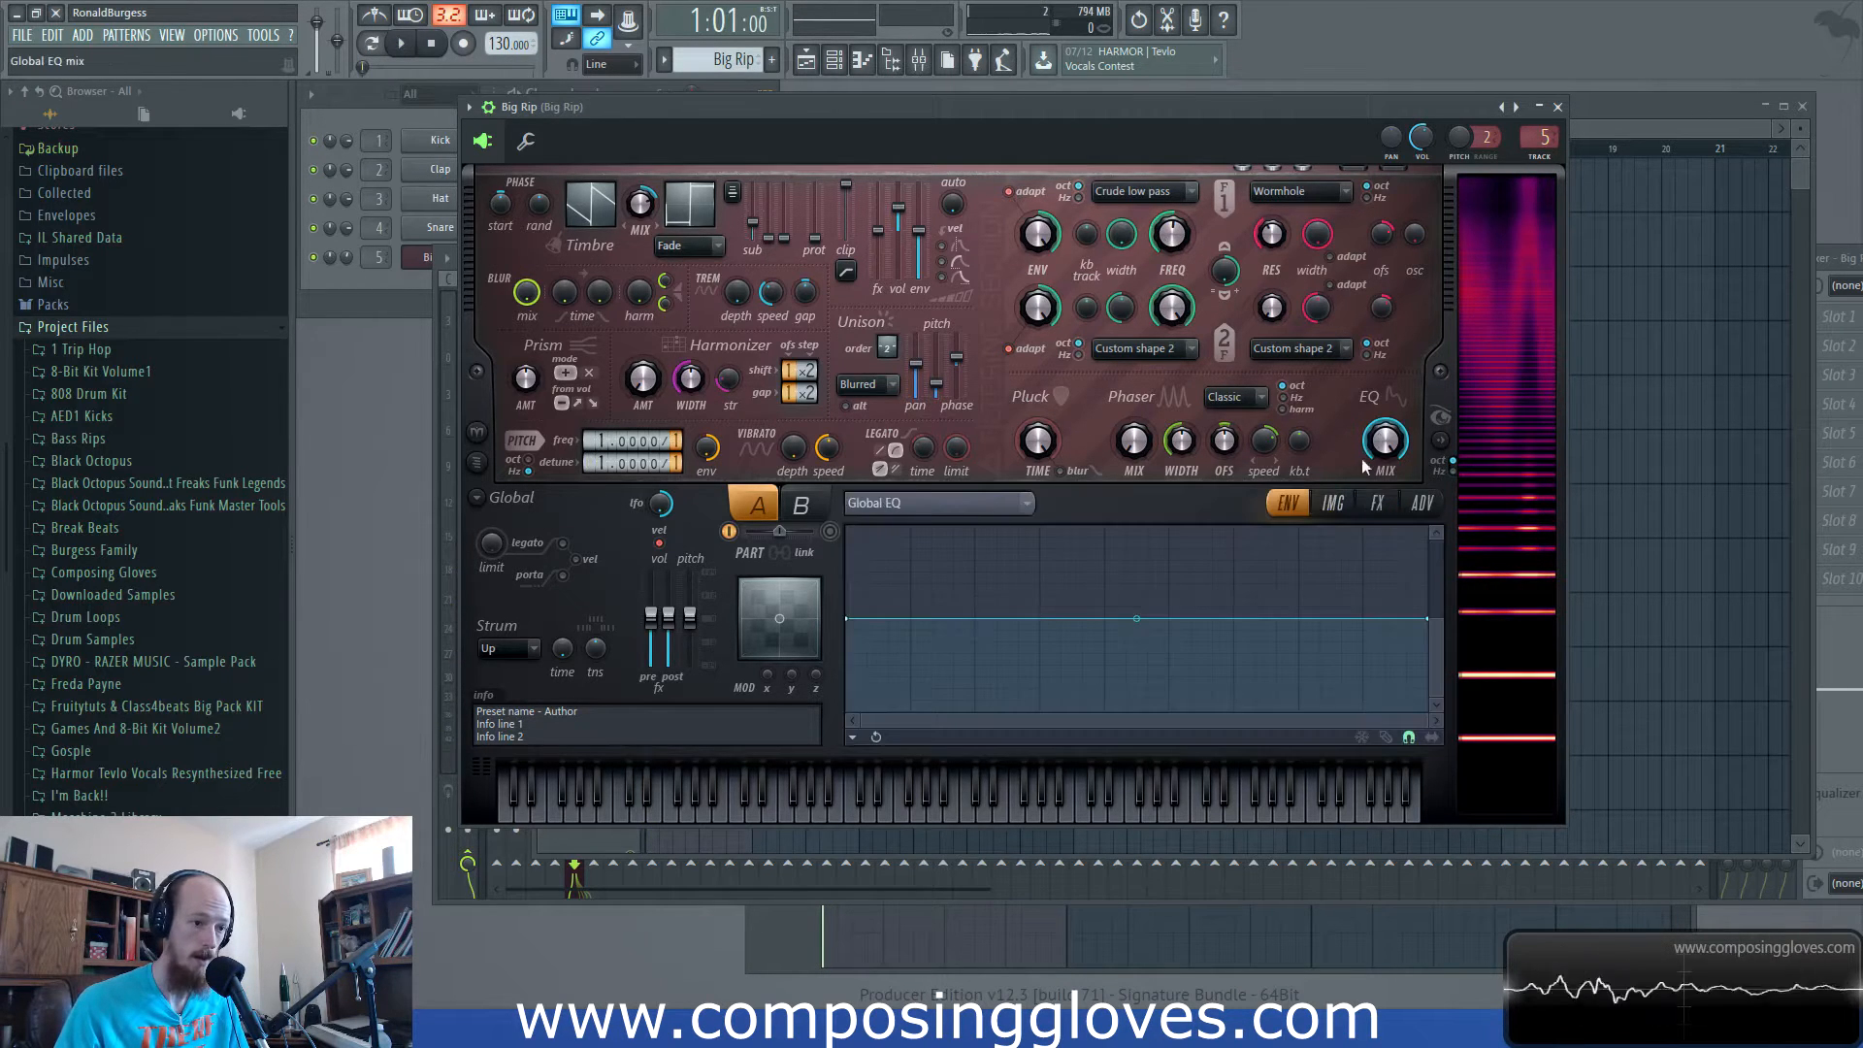
pyautogui.rightClick(1088, 595)
pyautogui.moveTo(1087, 595); pyautogui.dragTo(1191, 596)
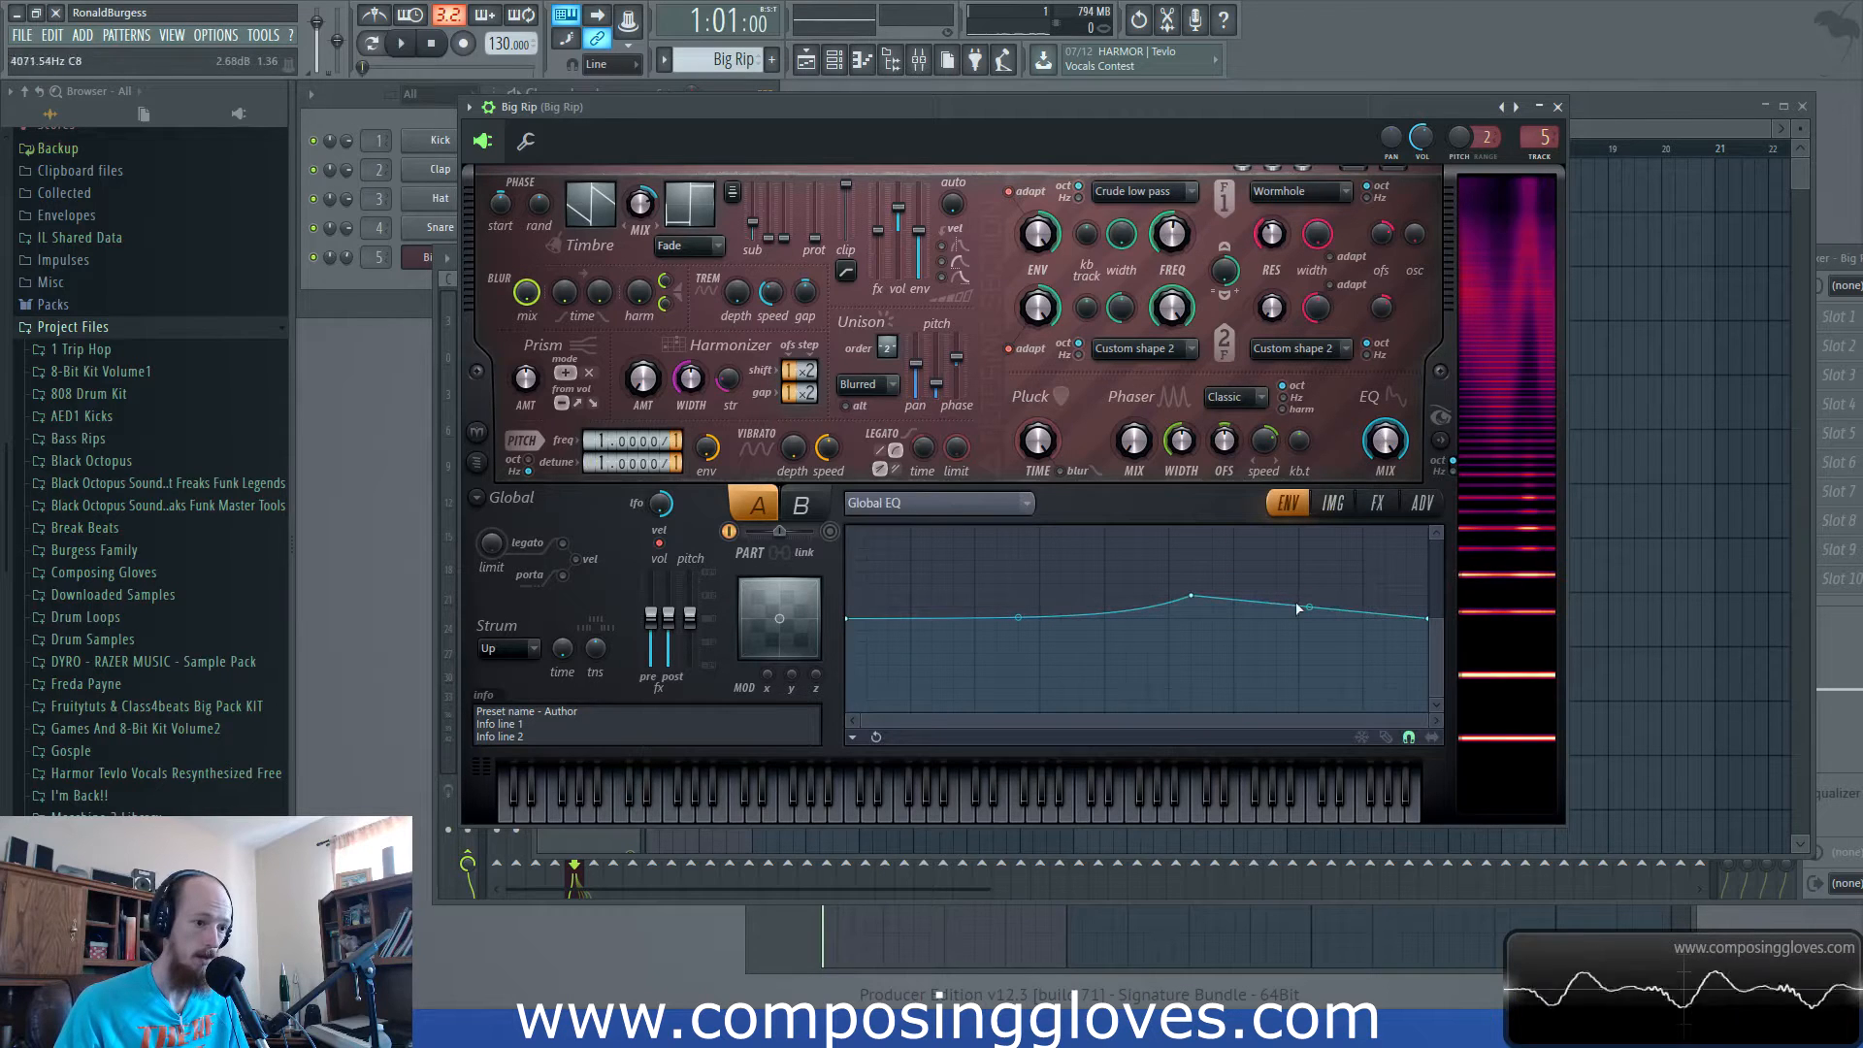
pyautogui.moveTo(1309, 608); pyautogui.dragTo(1309, 590)
pyautogui.press('space')
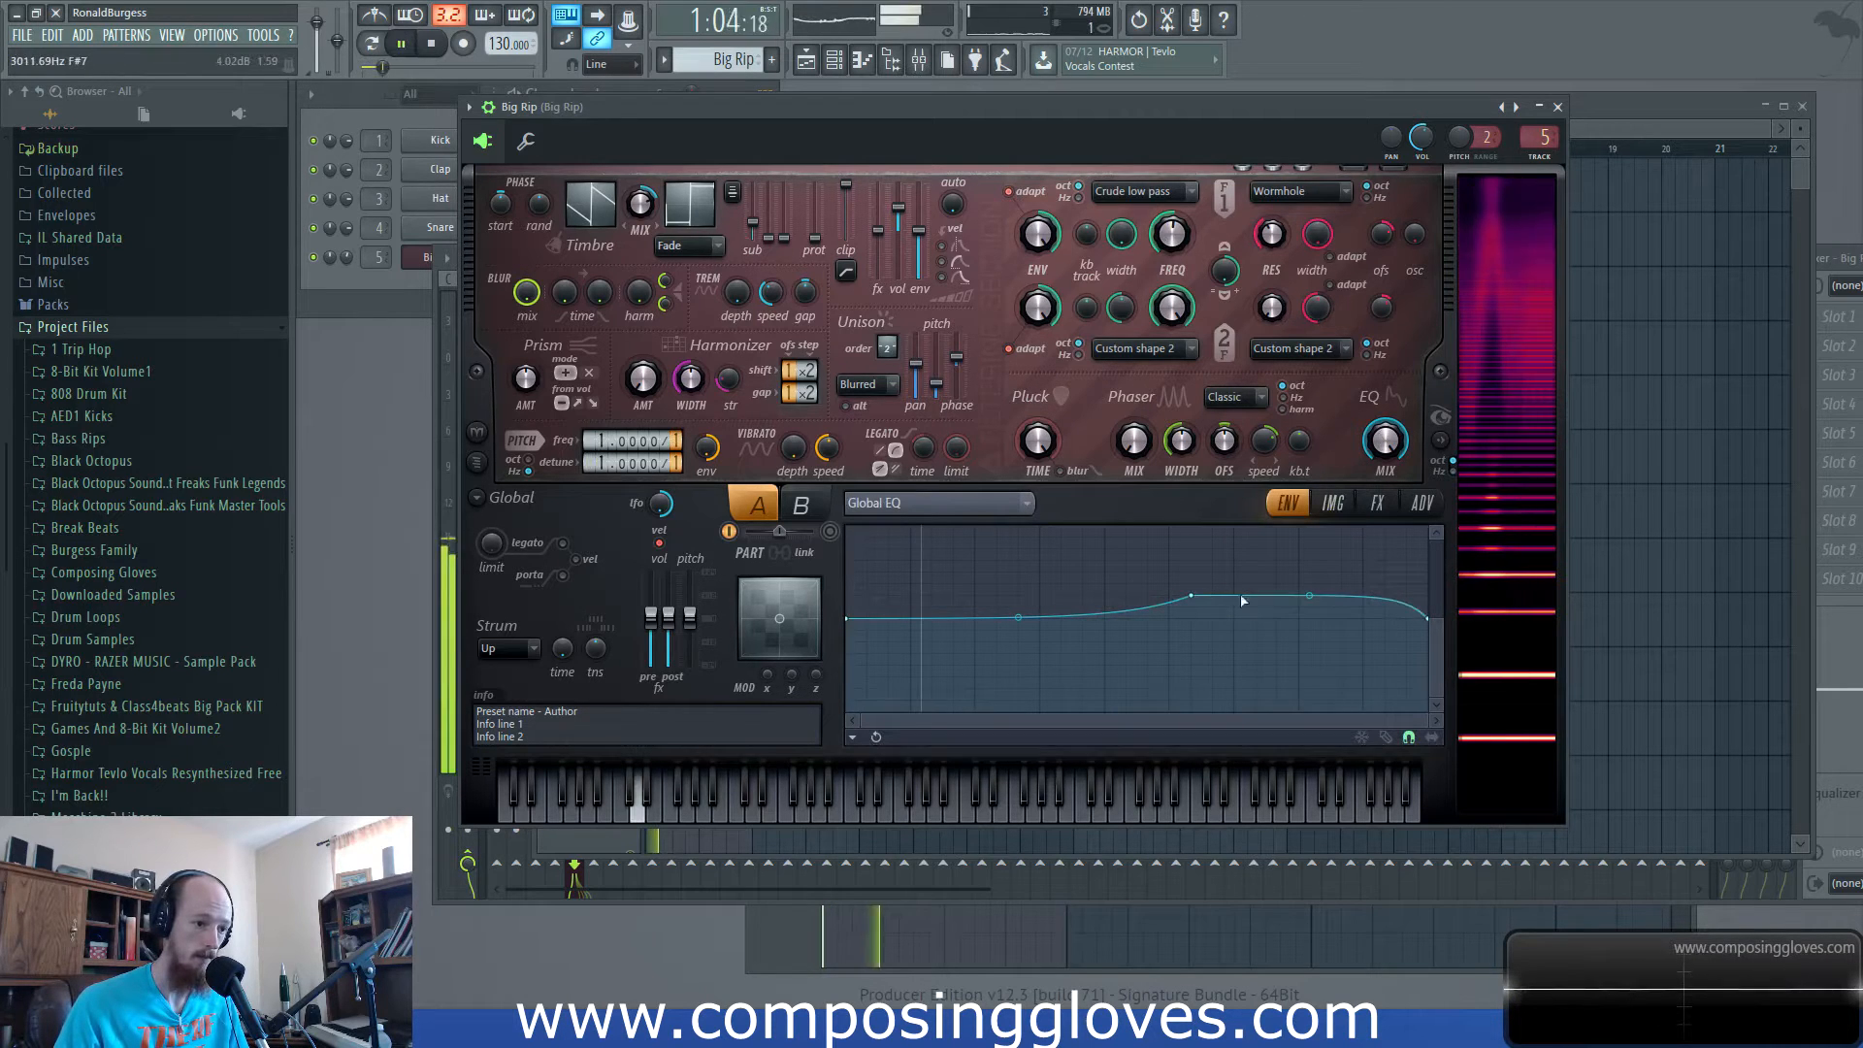
pyautogui.moveTo(1193, 595); pyautogui.dragTo(1138, 570)
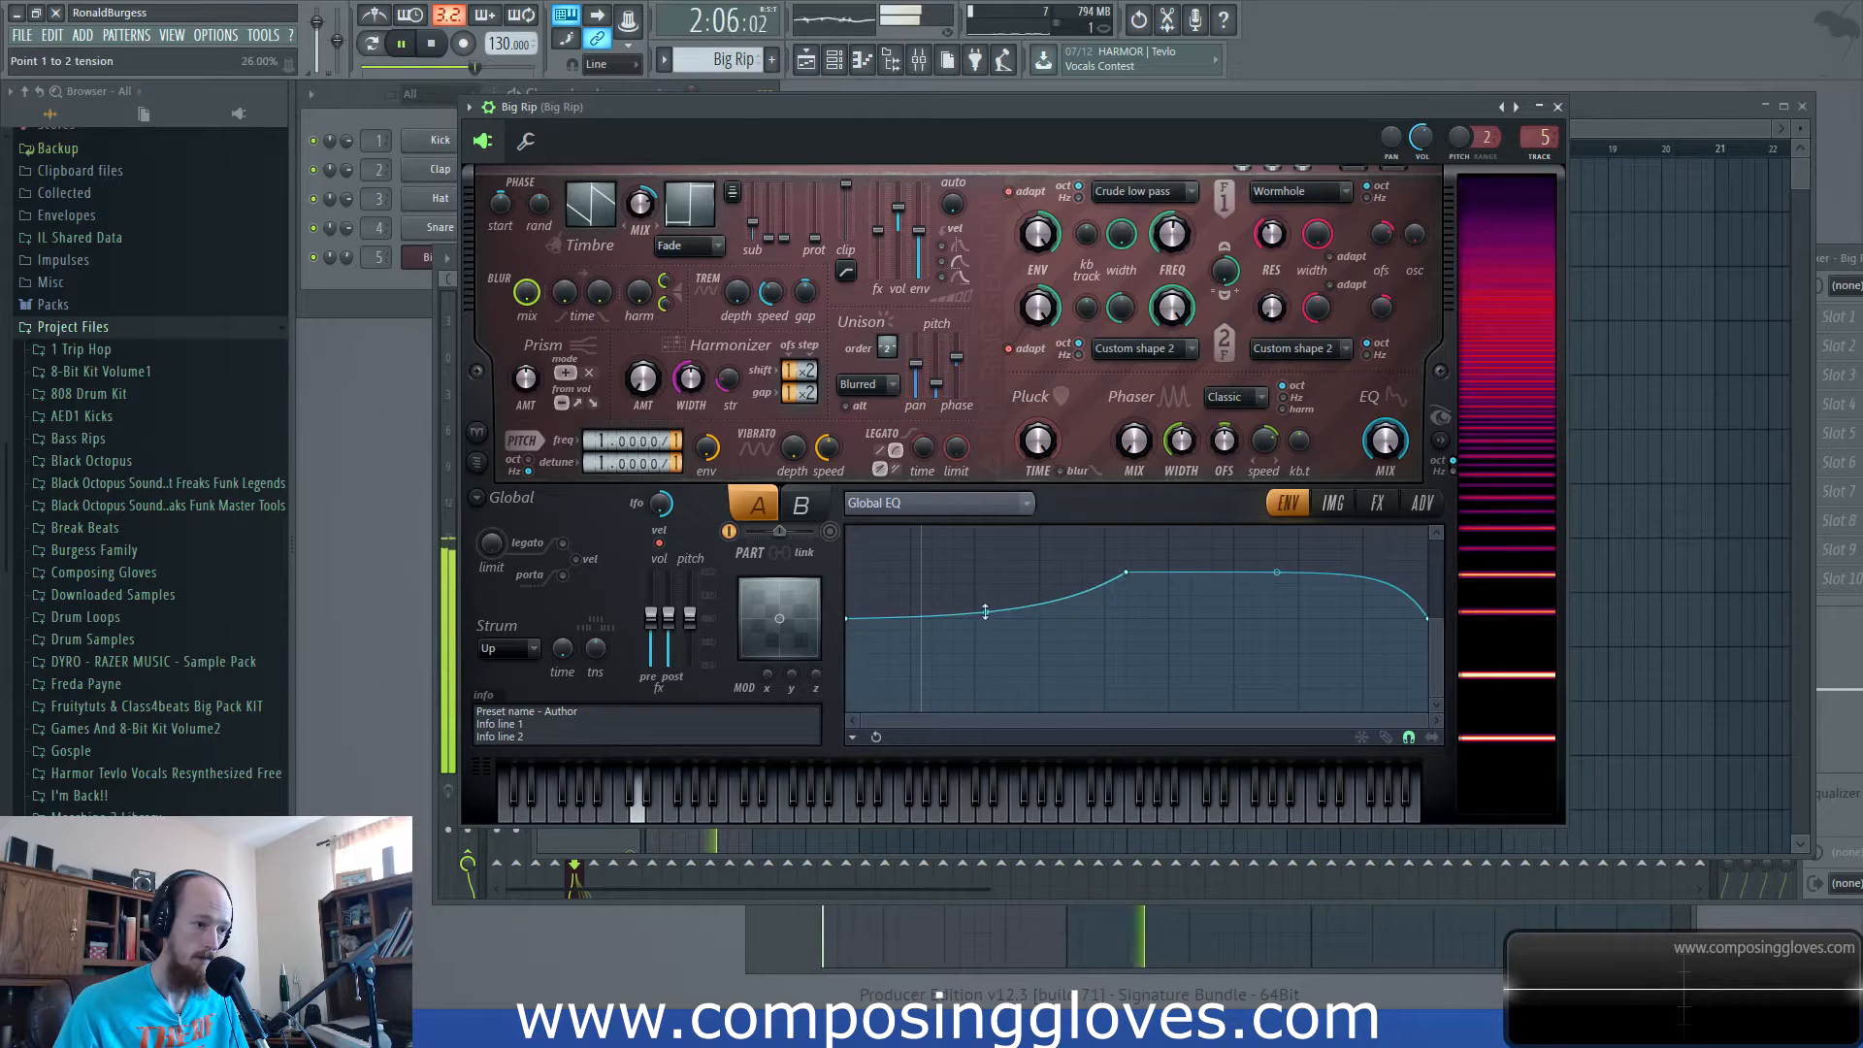
# Add a low-frequency dip to the Global EQ curve and move the boost point to about 523 Hz at 1.88 dB.
pyautogui.rightClick(985, 685)
pyautogui.moveTo(996, 687)
pyautogui.mouseDown()
pyautogui.moveTo(1046, 677)
pyautogui.moveTo(1018, 666)
pyautogui.mouseUp()
pyautogui.press('space')
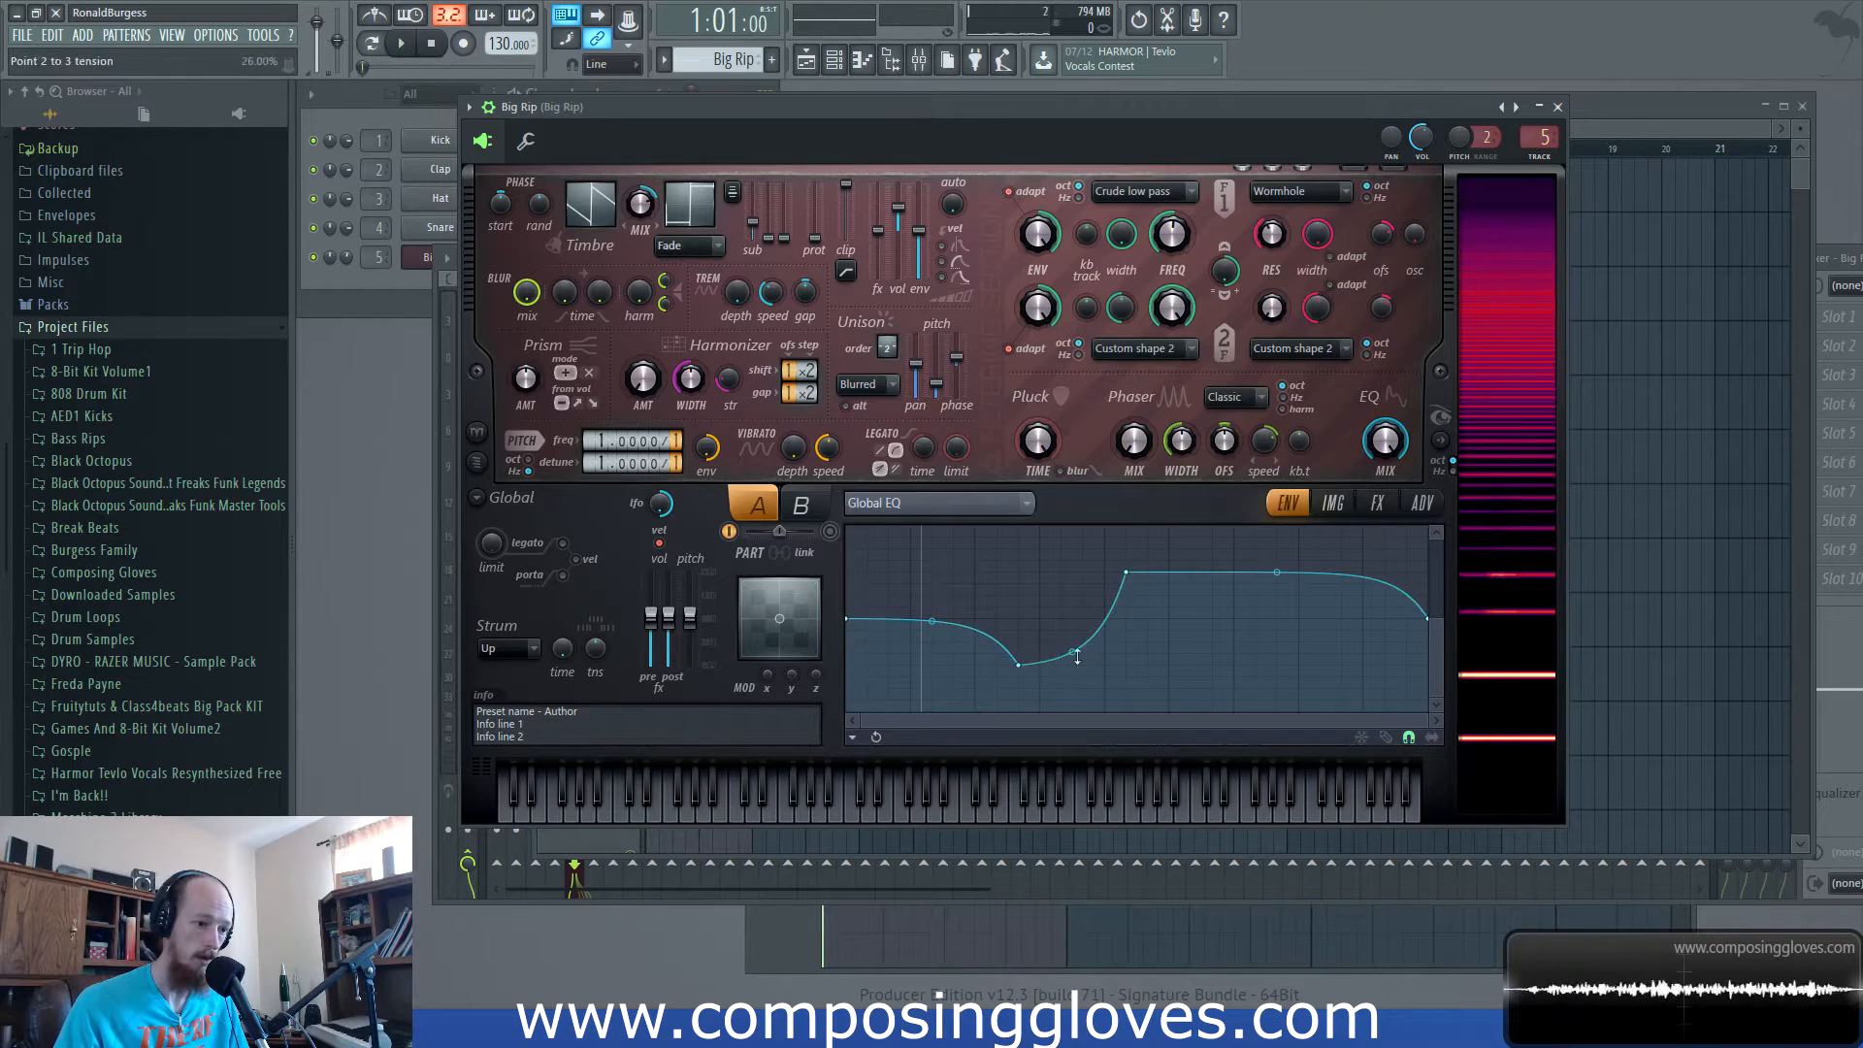
pyautogui.moveTo(1130, 575); pyautogui.dragTo(1109, 599)
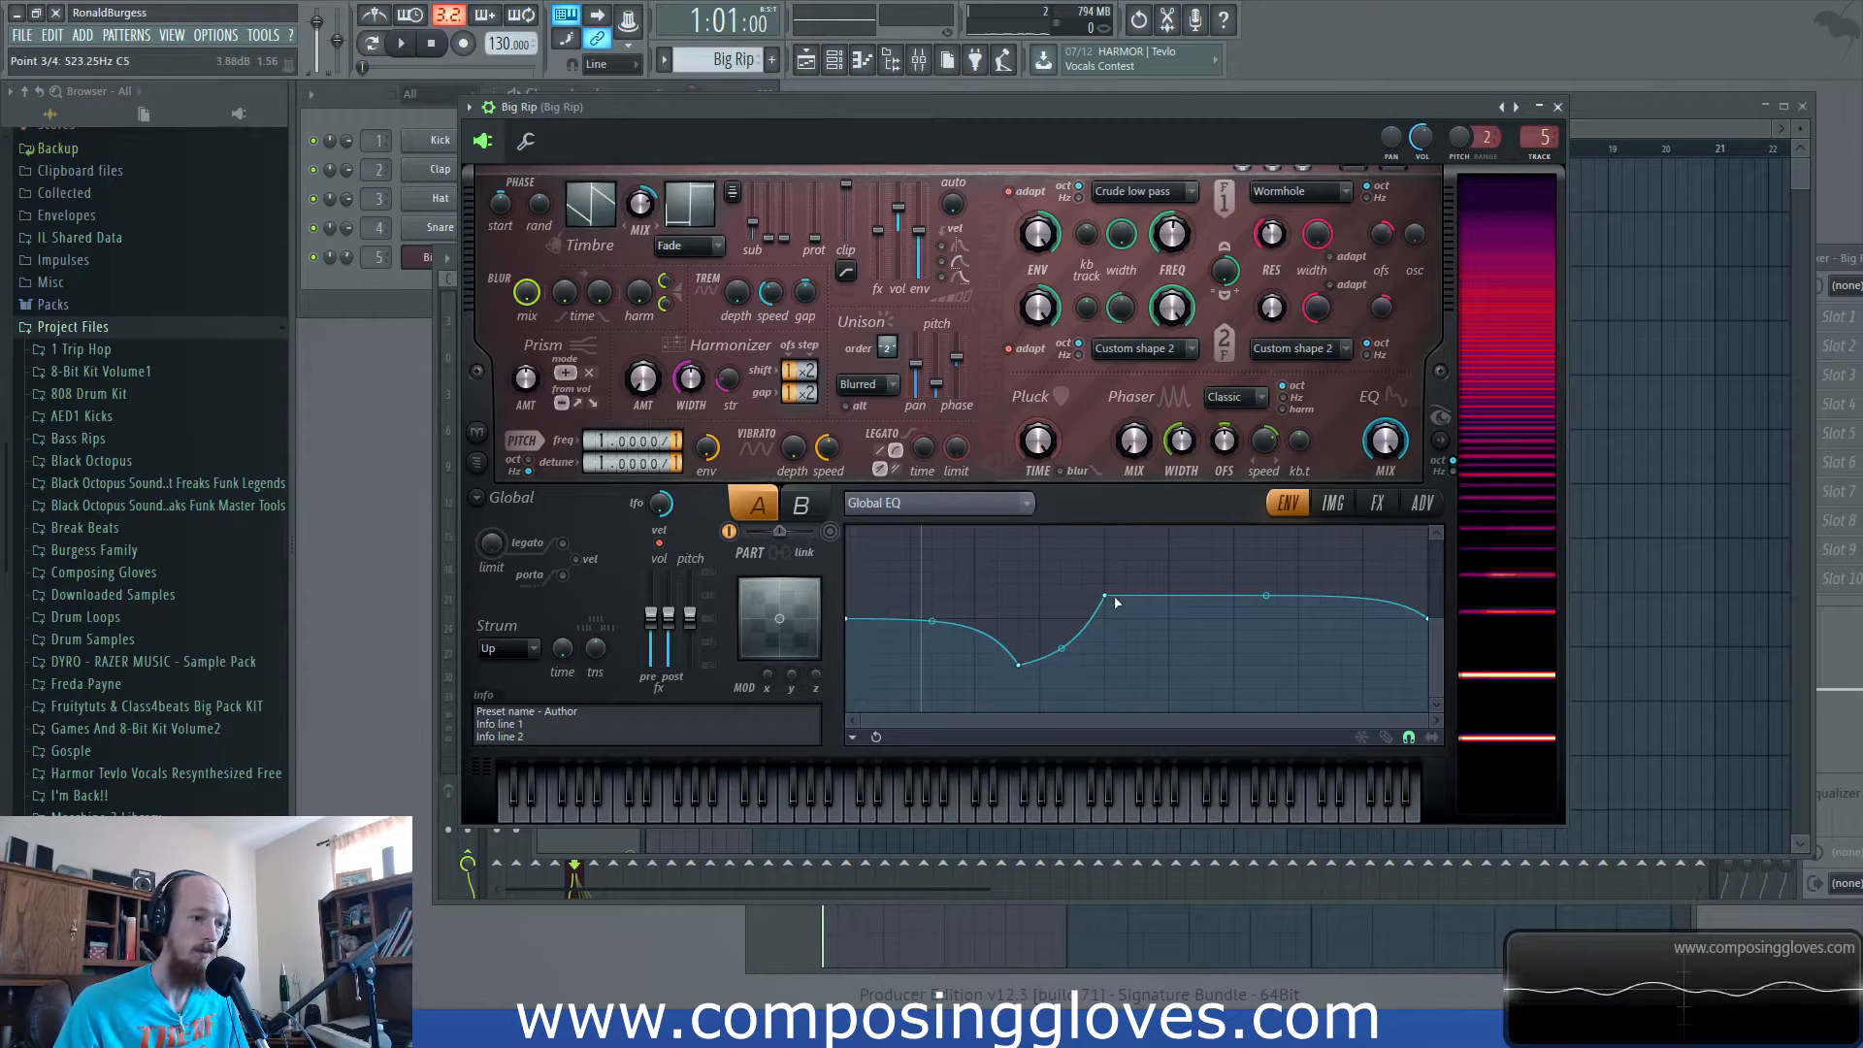
pyautogui.press('space')
# Add a deep high-frequency cut and a strong boost near the upper end of the Global EQ curve.
pyautogui.rightClick(1289, 668)
pyautogui.moveTo(1289, 668); pyautogui.dragTo(1278, 678)
pyautogui.press('space')
pyautogui.press('space')
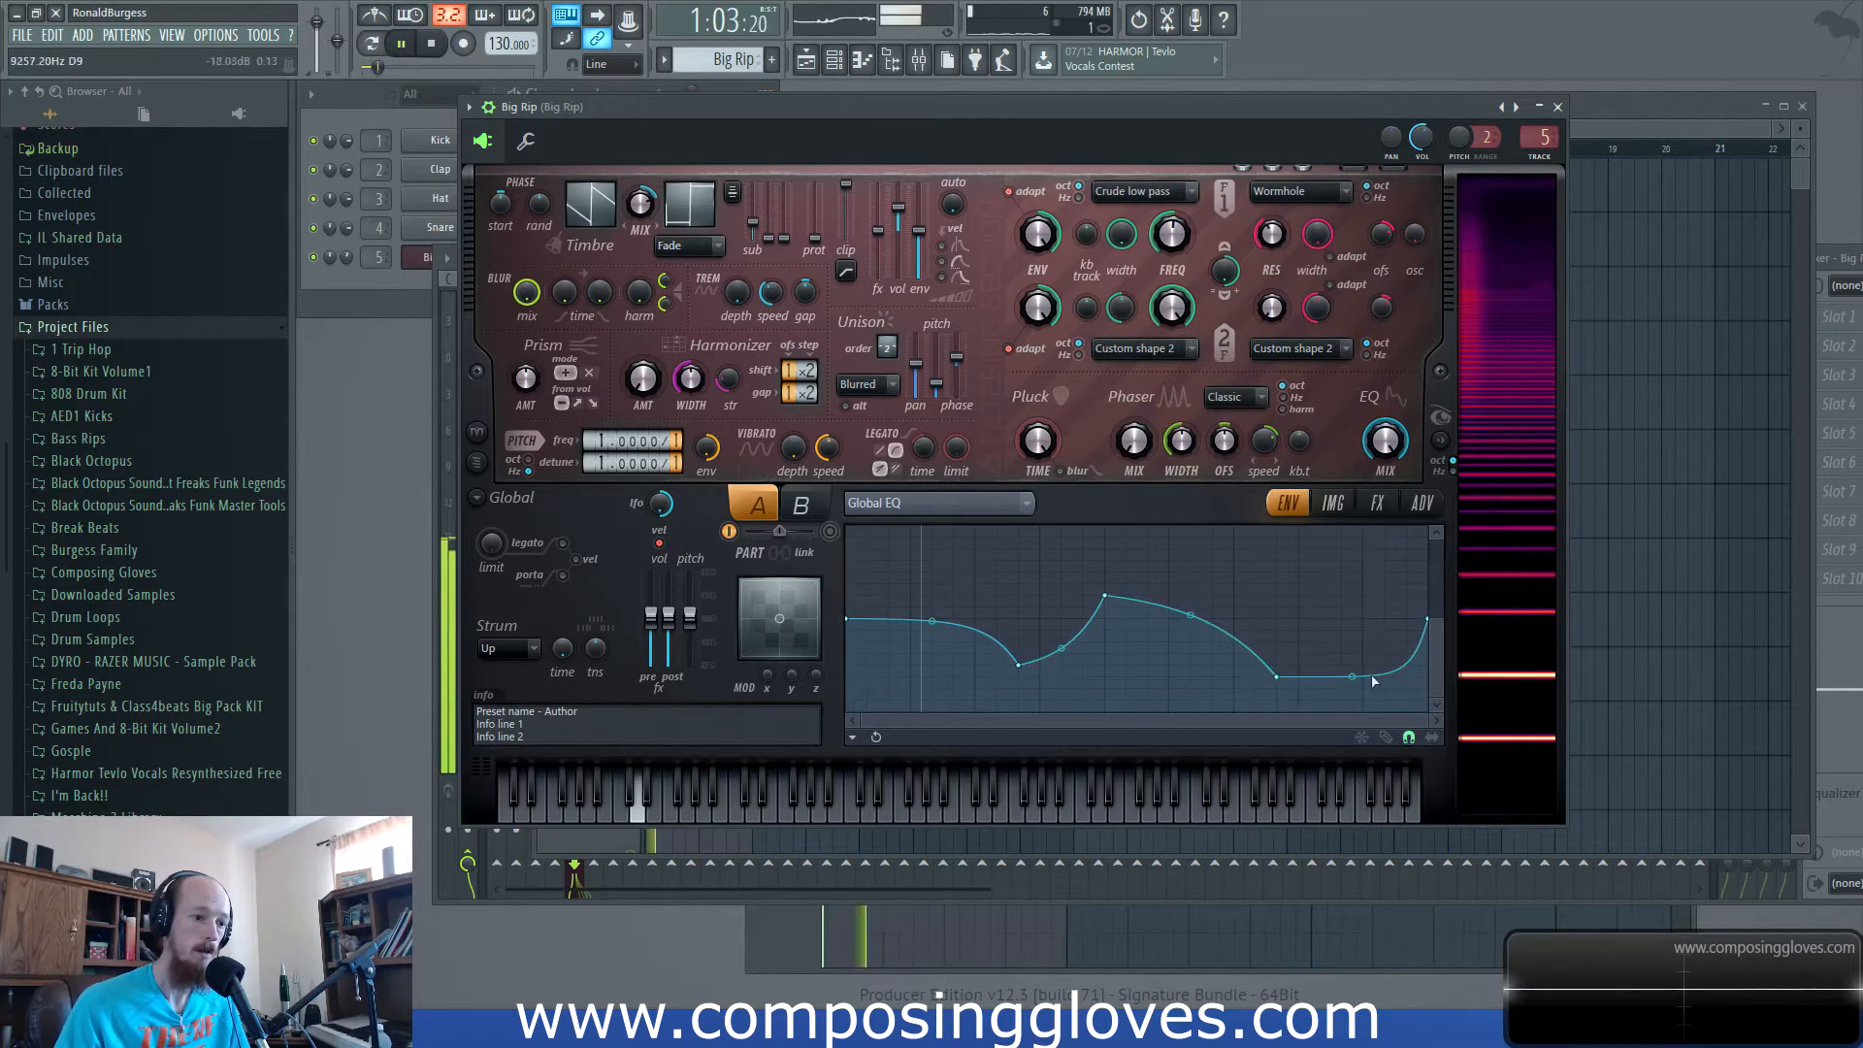
pyautogui.rightClick(1351, 590)
pyautogui.moveTo(1351, 590); pyautogui.dragTo(1349, 565)
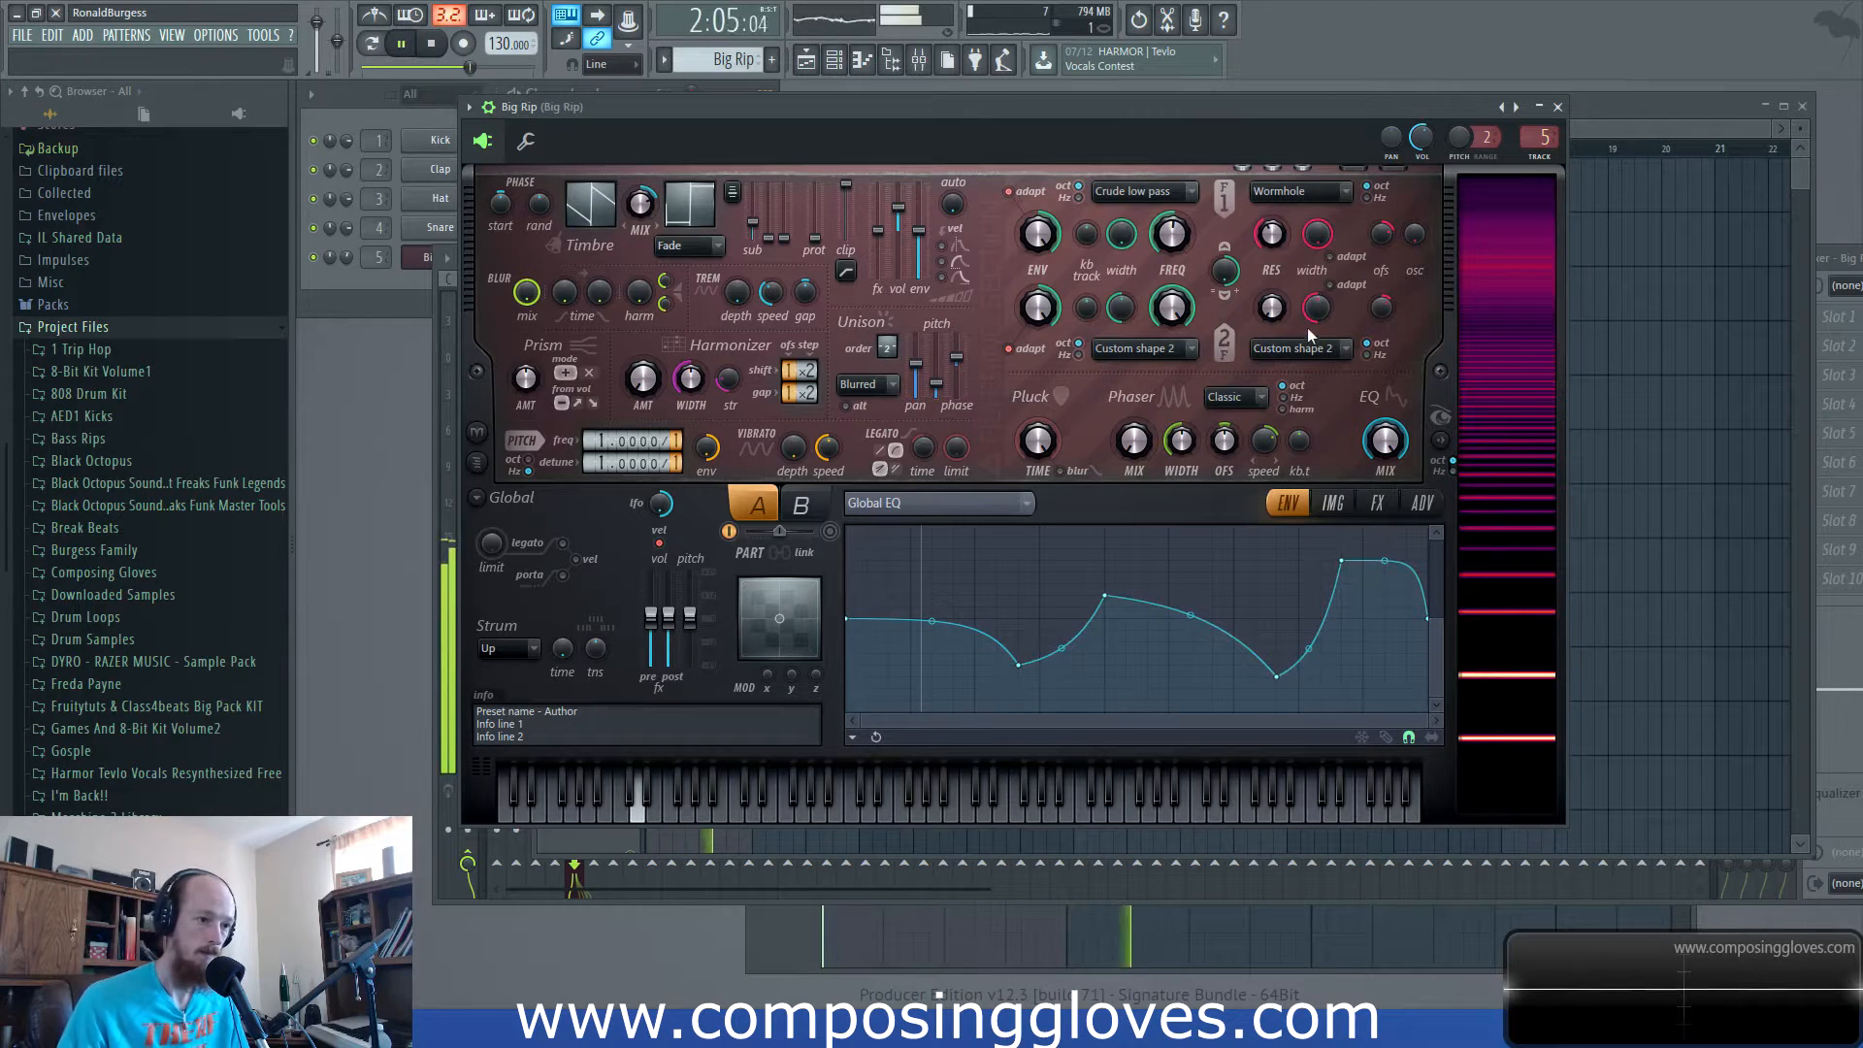
pyautogui.press('space')
# Create an automation clip for Harmor's filter 1 frequency and place it on Track 2 below the Big Rip clip on Track 1.
pyautogui.rightClick(1175, 234)
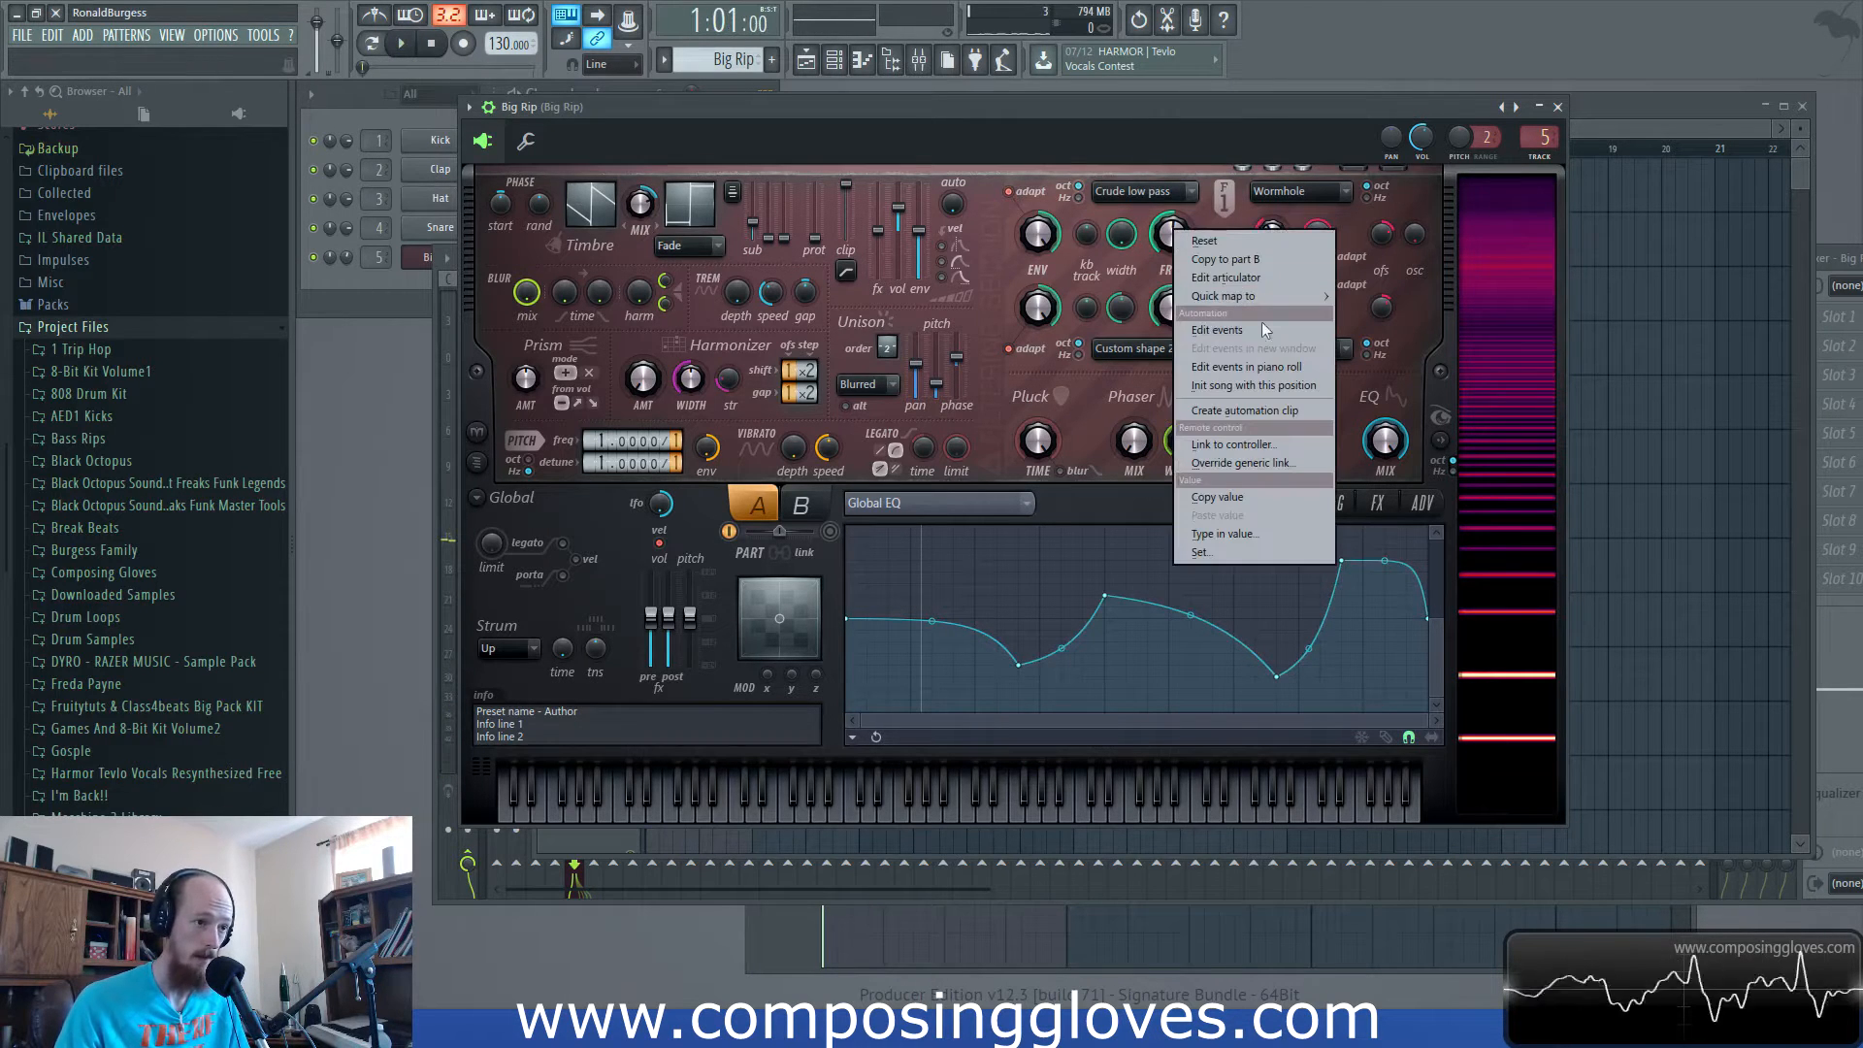
pyautogui.click(1278, 416)
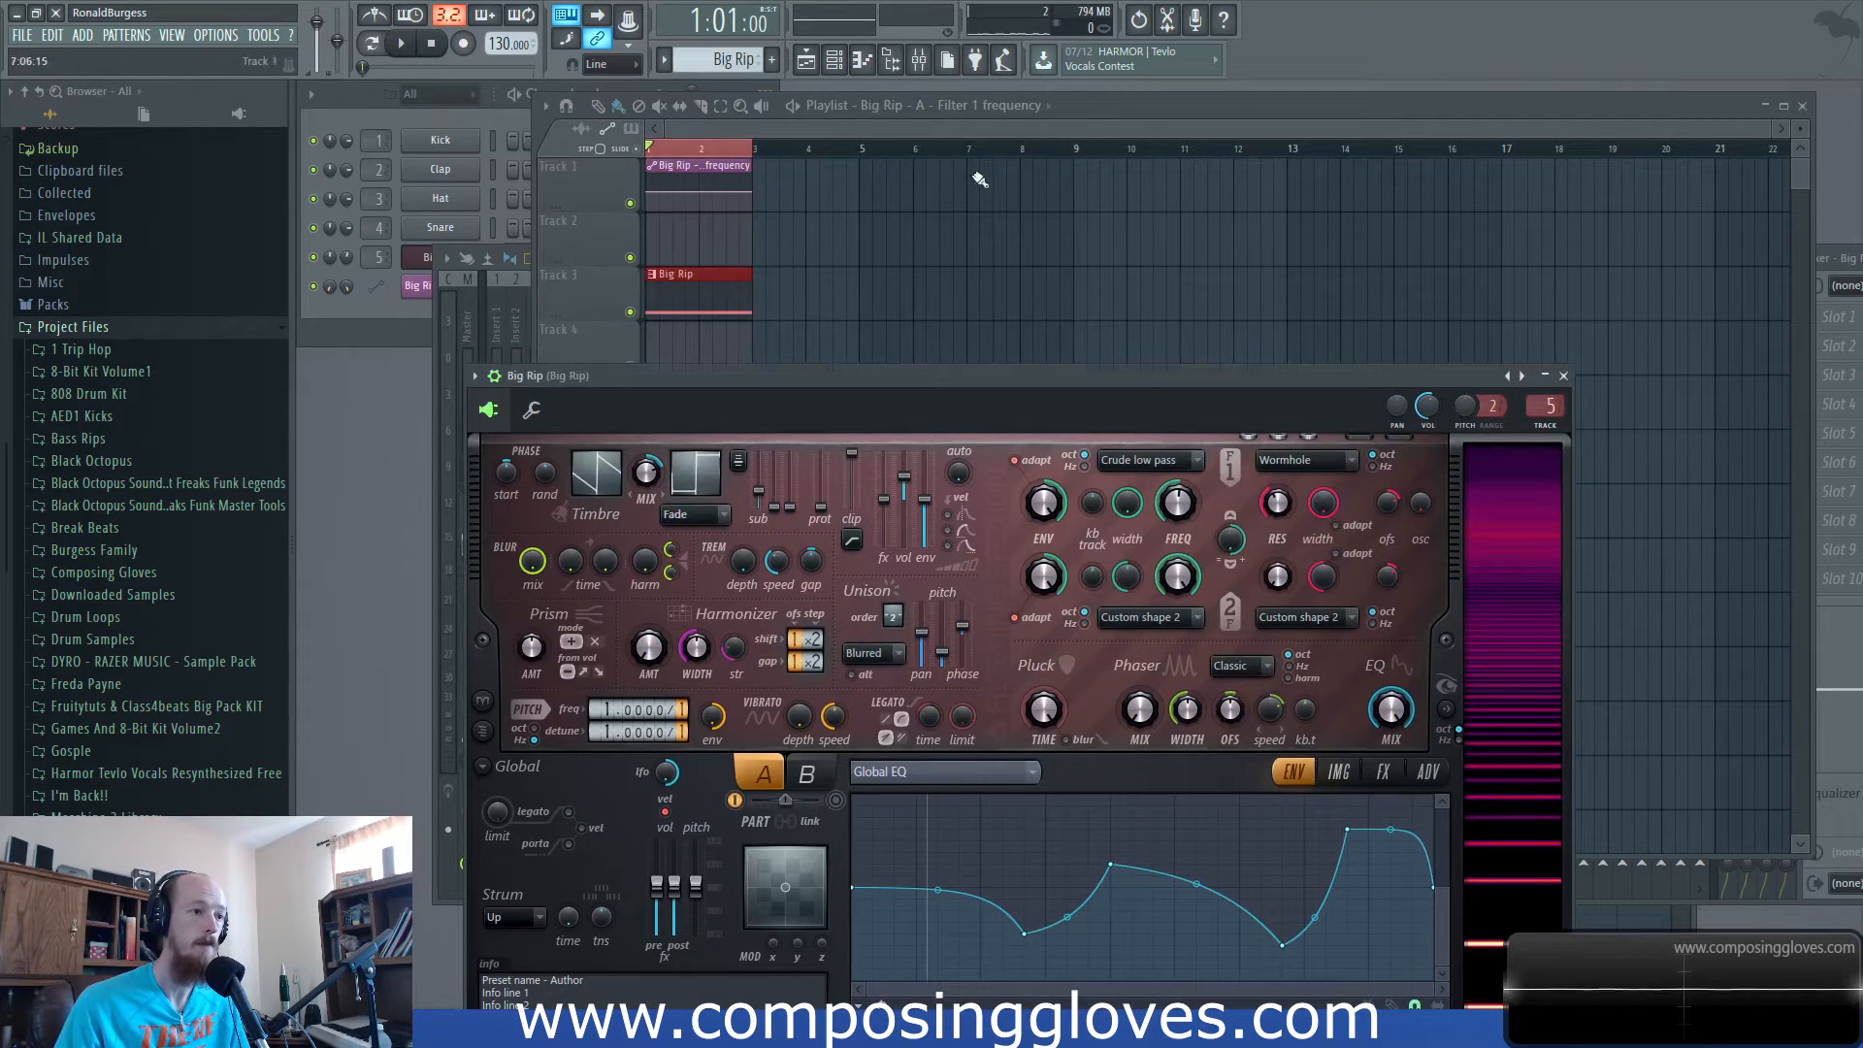
pyautogui.scroll(3, 675, 239)
pyautogui.moveTo(737, 177)
pyautogui.mouseDown()
pyautogui.moveTo(701, 319)
pyautogui.moveTo(719, 187)
pyautogui.mouseUp()
pyautogui.hotkey('ctrl', 'a')
pyautogui.hotkey('ctrl', 'd')
# Add three points to the filter 1 frequency automation, making a rise, a dip and another rise, and audition the loop.
pyautogui.rightClick(690, 238)
pyautogui.rightClick(749, 256)
pyautogui.rightClick(809, 243)
pyautogui.press('space')
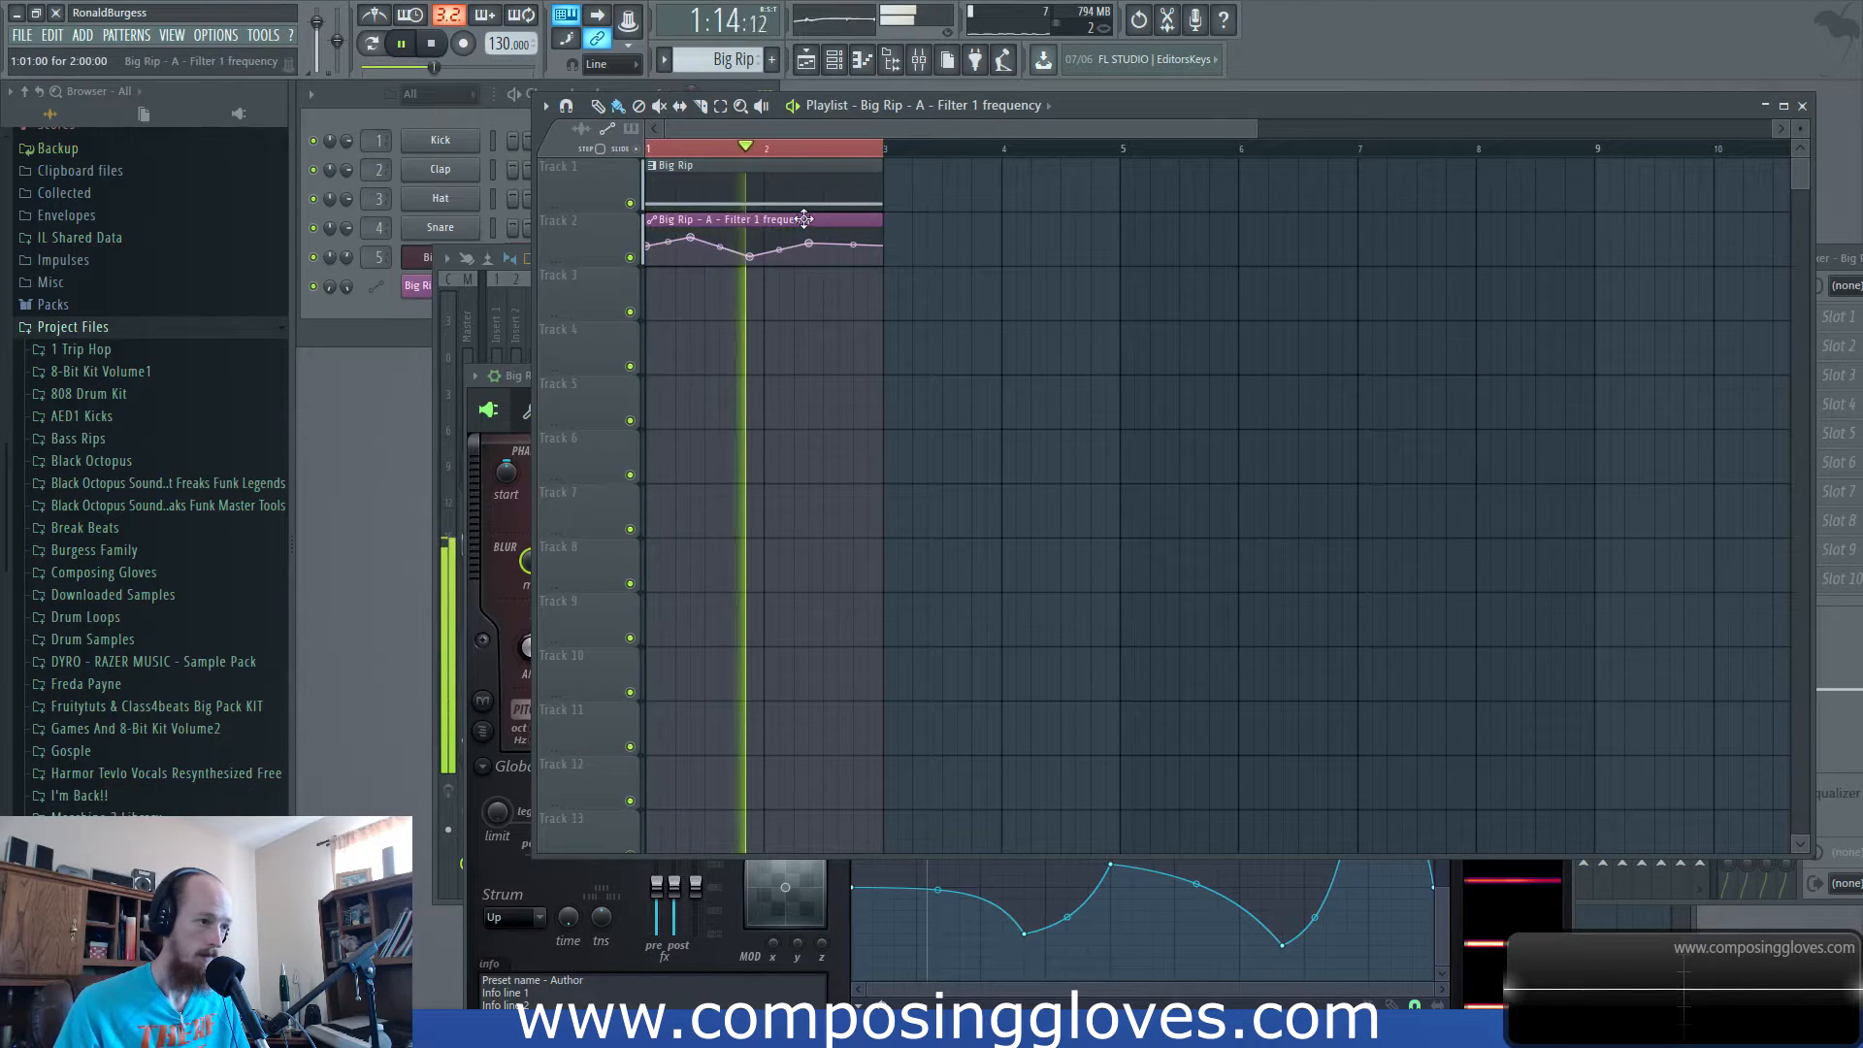
pyautogui.press('space')
# Raise the Big Rip mixer track's volume to the same fader level as the other tracks while checking playback.
pyautogui.press('F6')
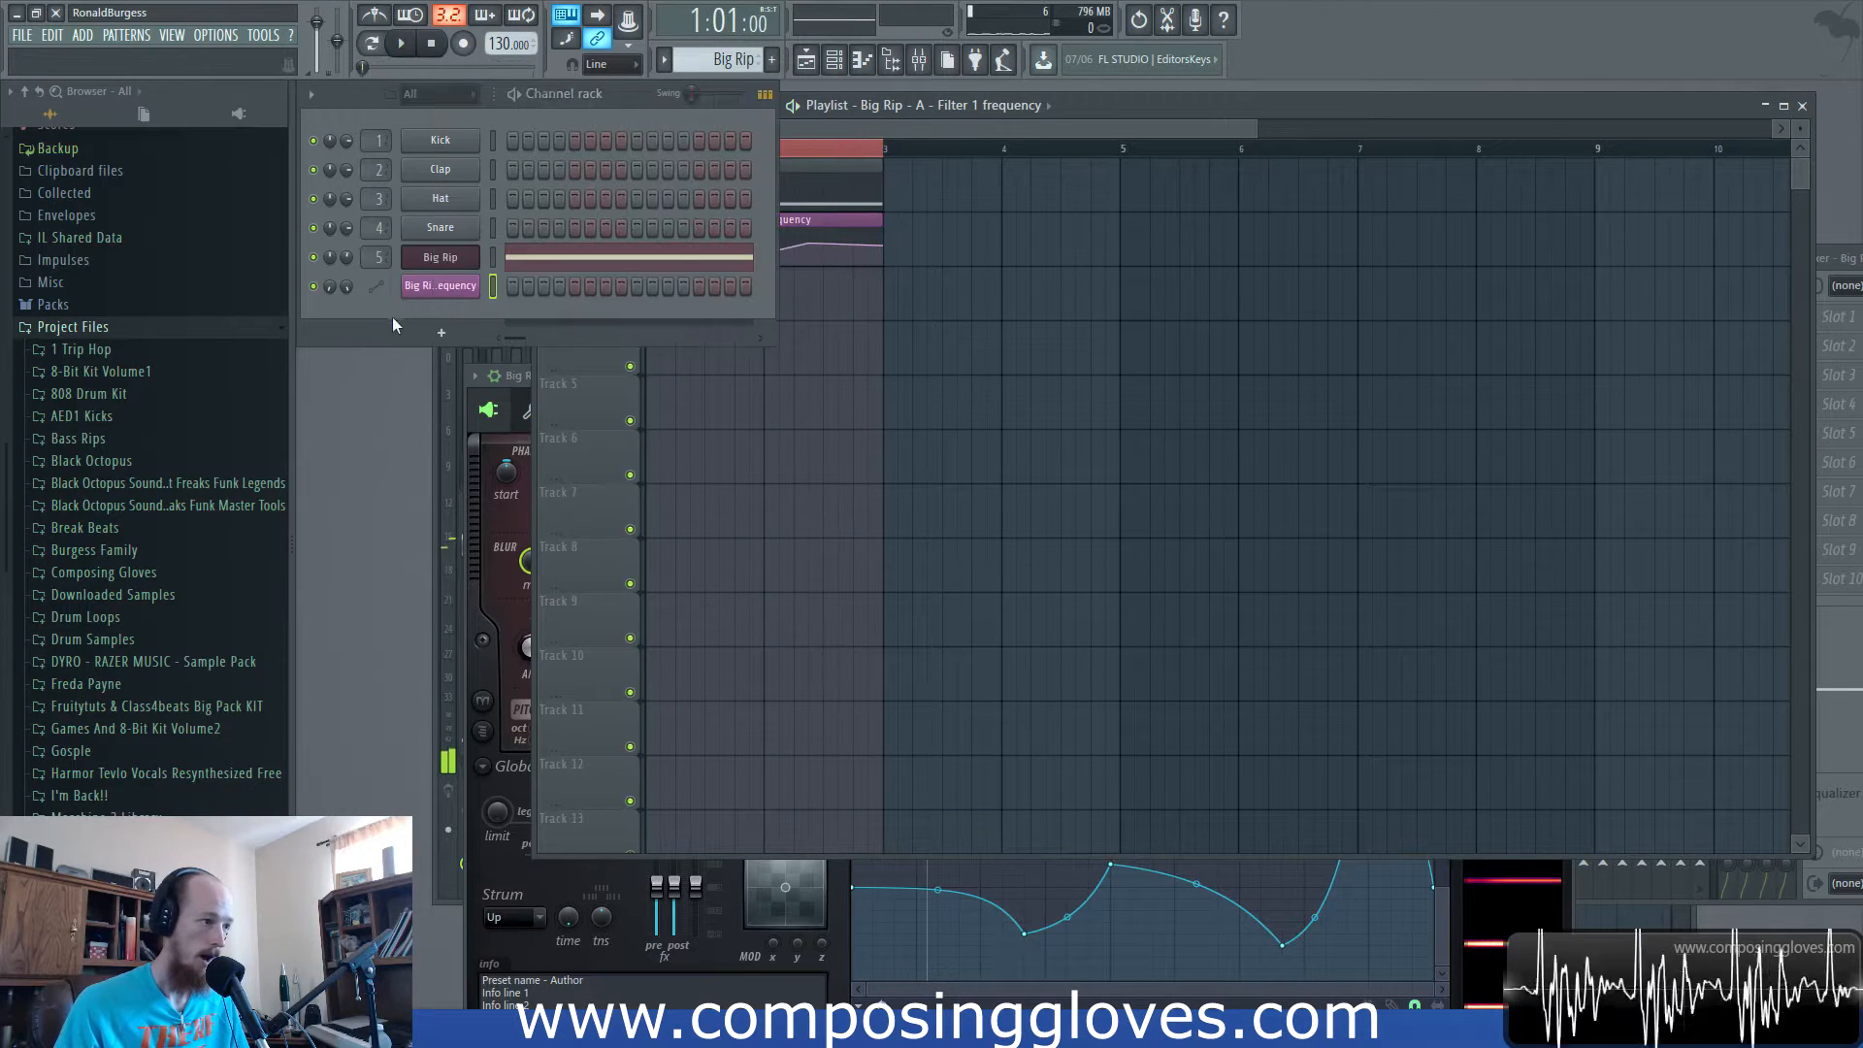
pyautogui.click(922, 60)
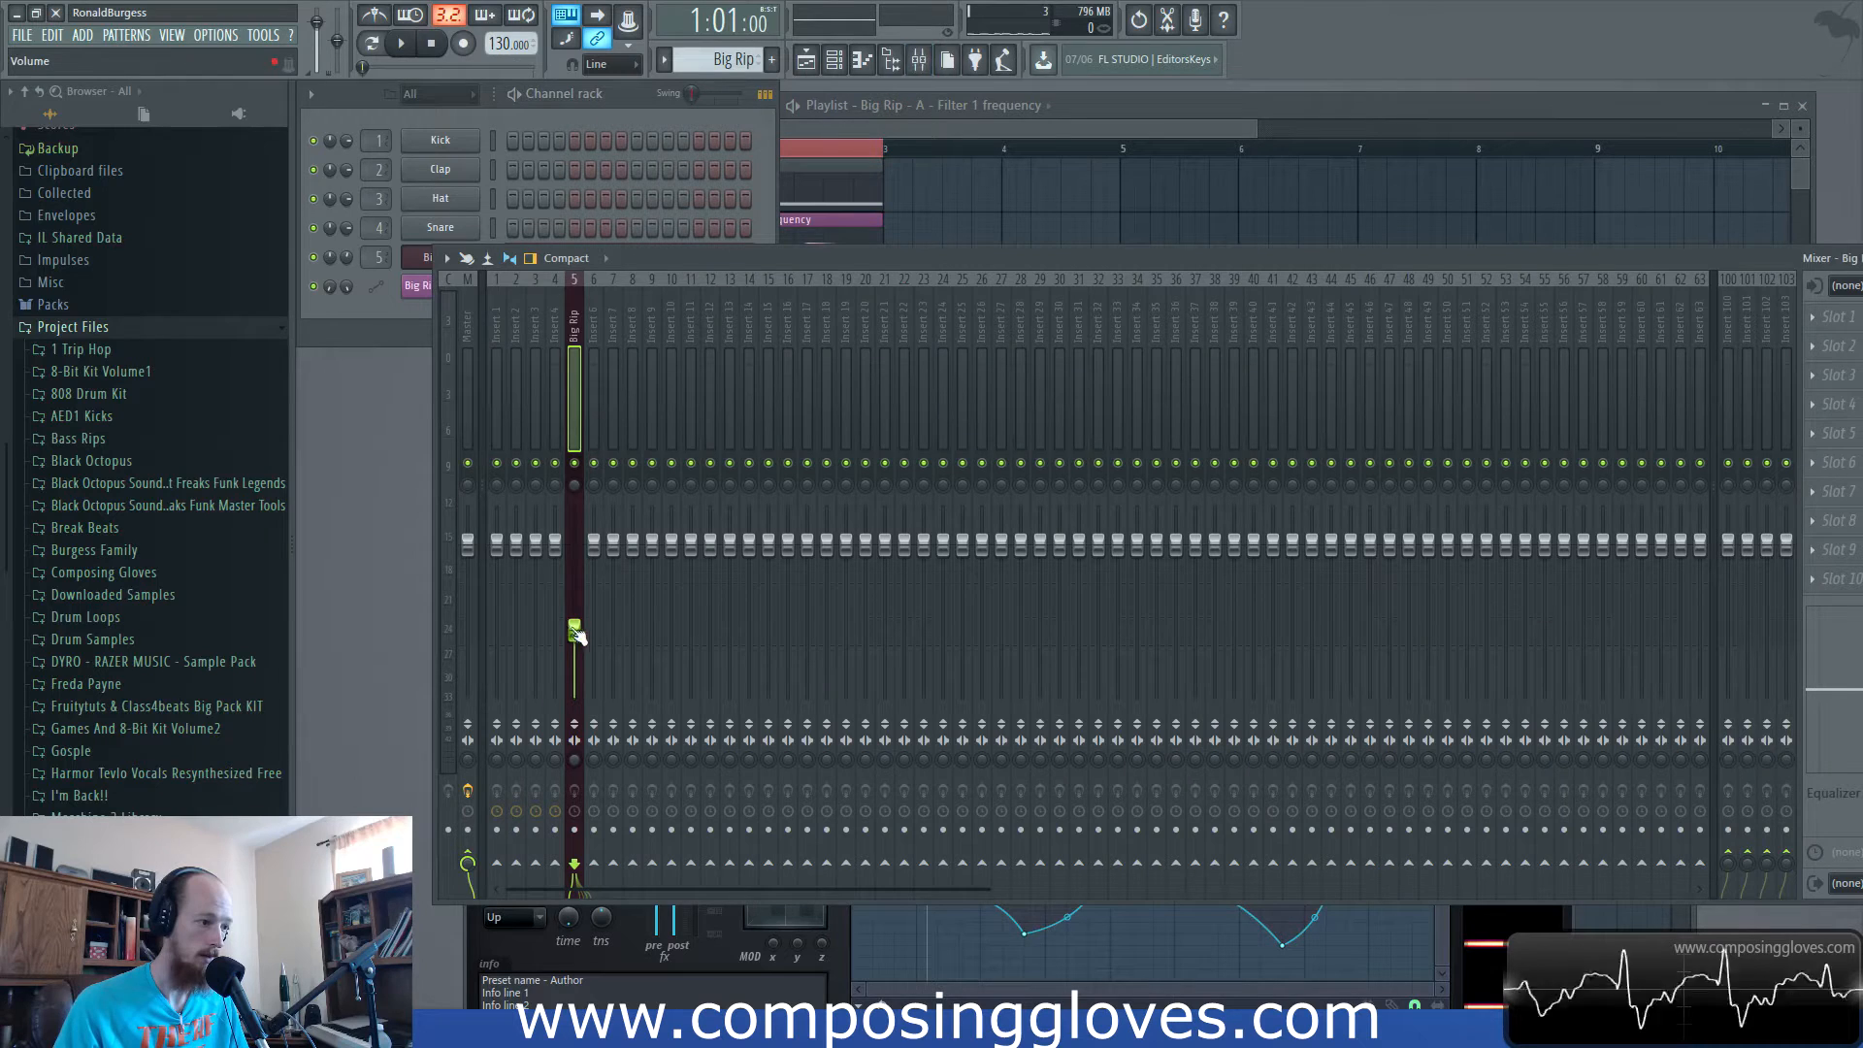
pyautogui.moveTo(575, 633); pyautogui.dragTo(575, 558)
pyautogui.press('space')
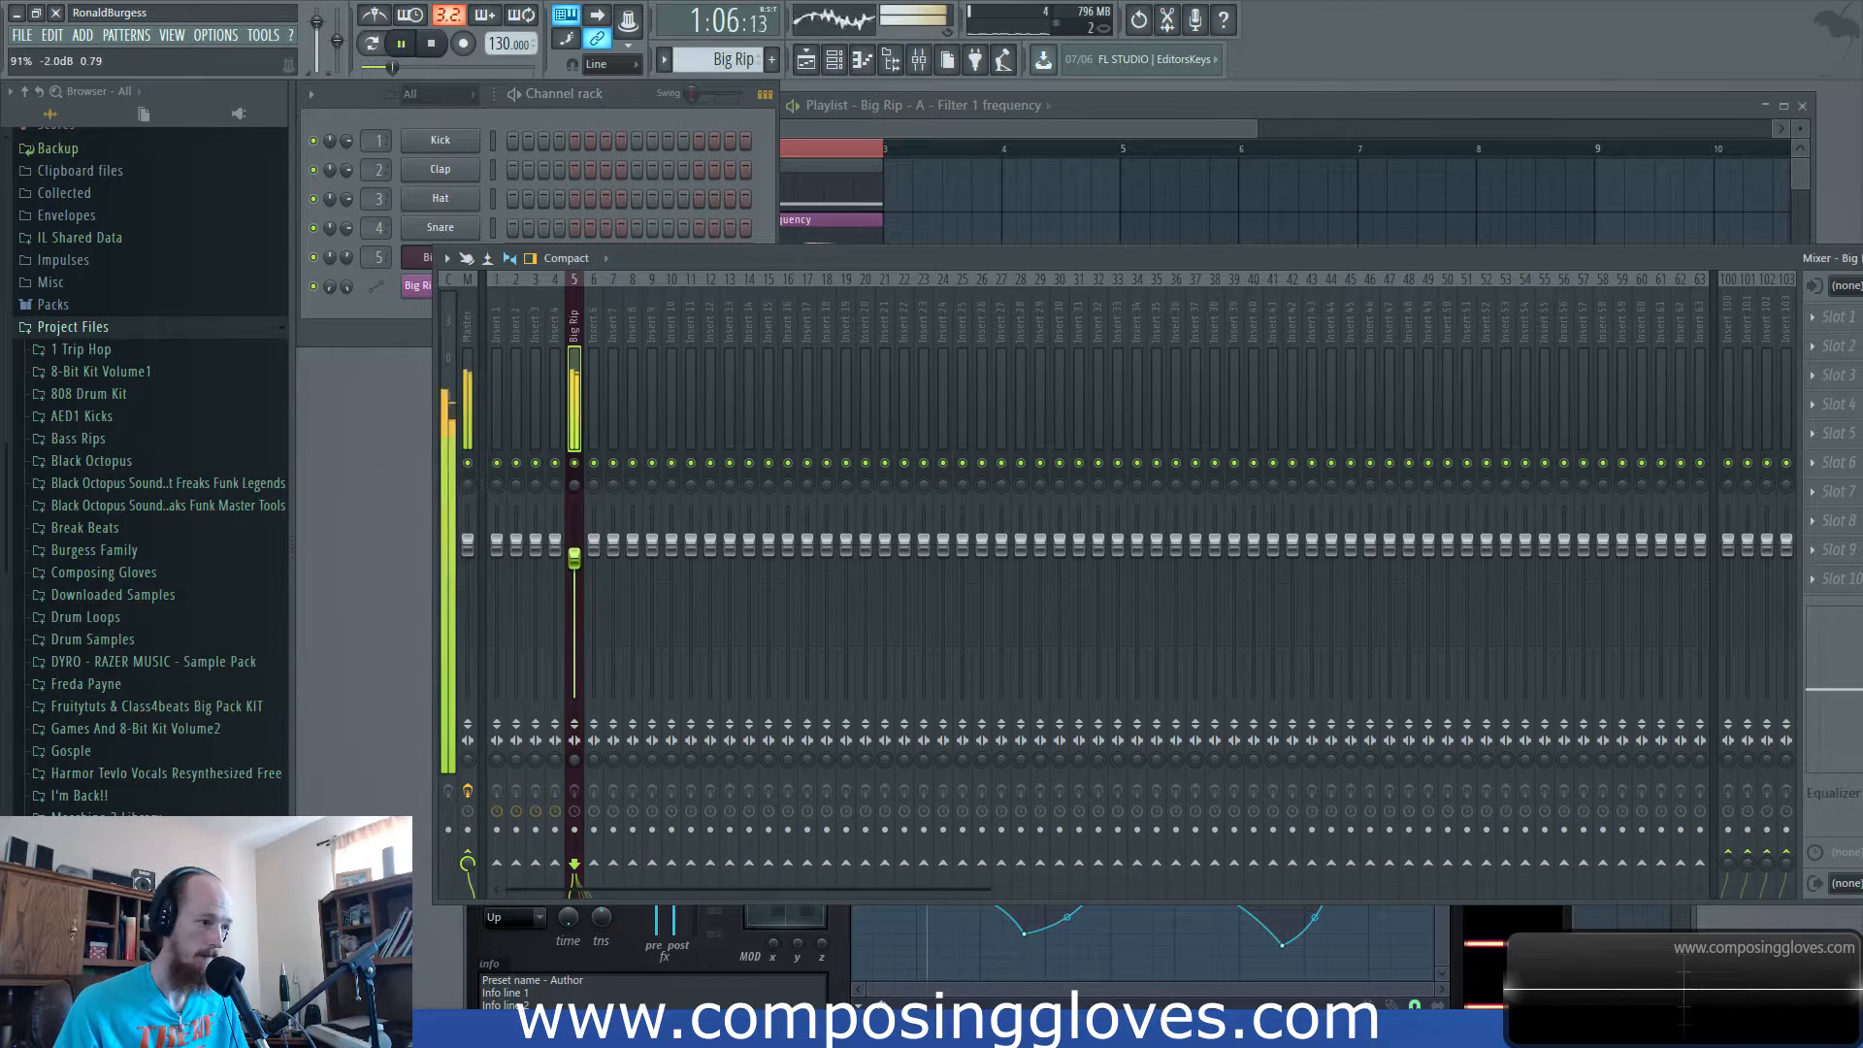
pyautogui.press('space')
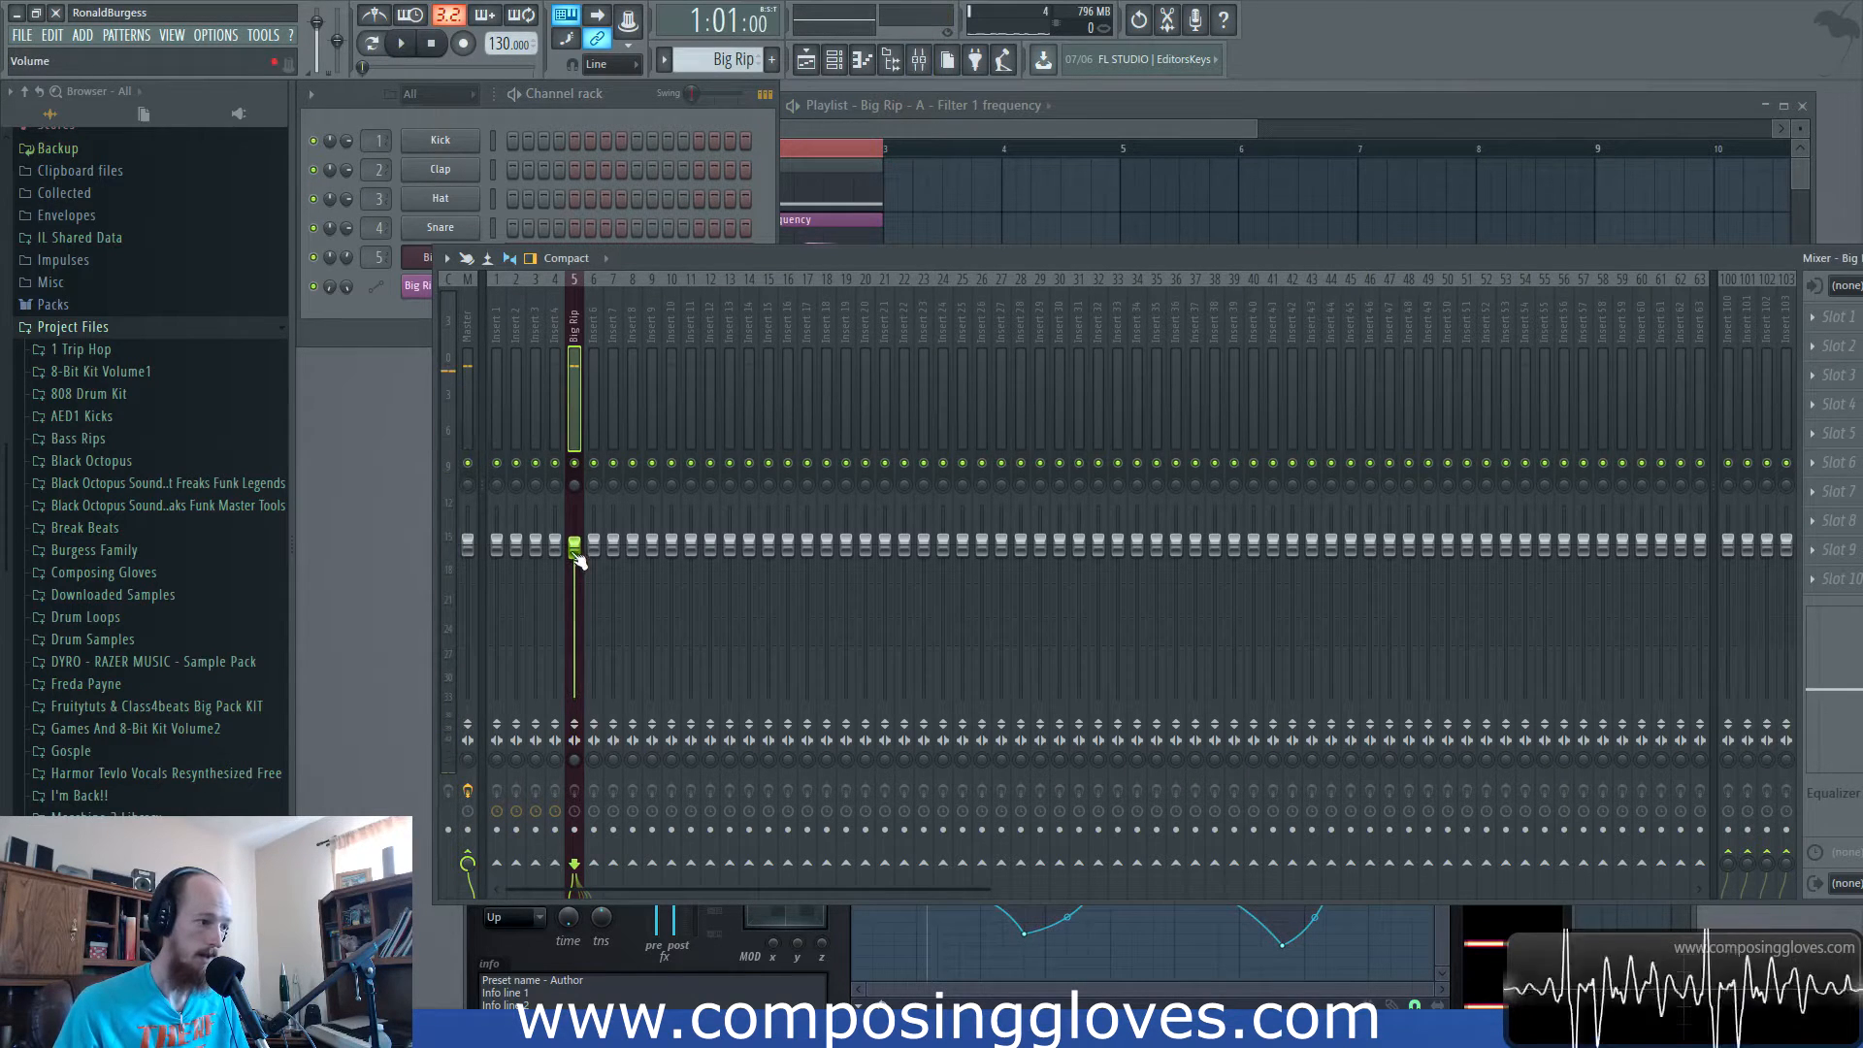
# Load Edison into the first effect slot of the Master mixer track and arm it to record on play.
pyautogui.moveTo(684, 260); pyautogui.dragTo(648, 198)
pyautogui.click(435, 264)
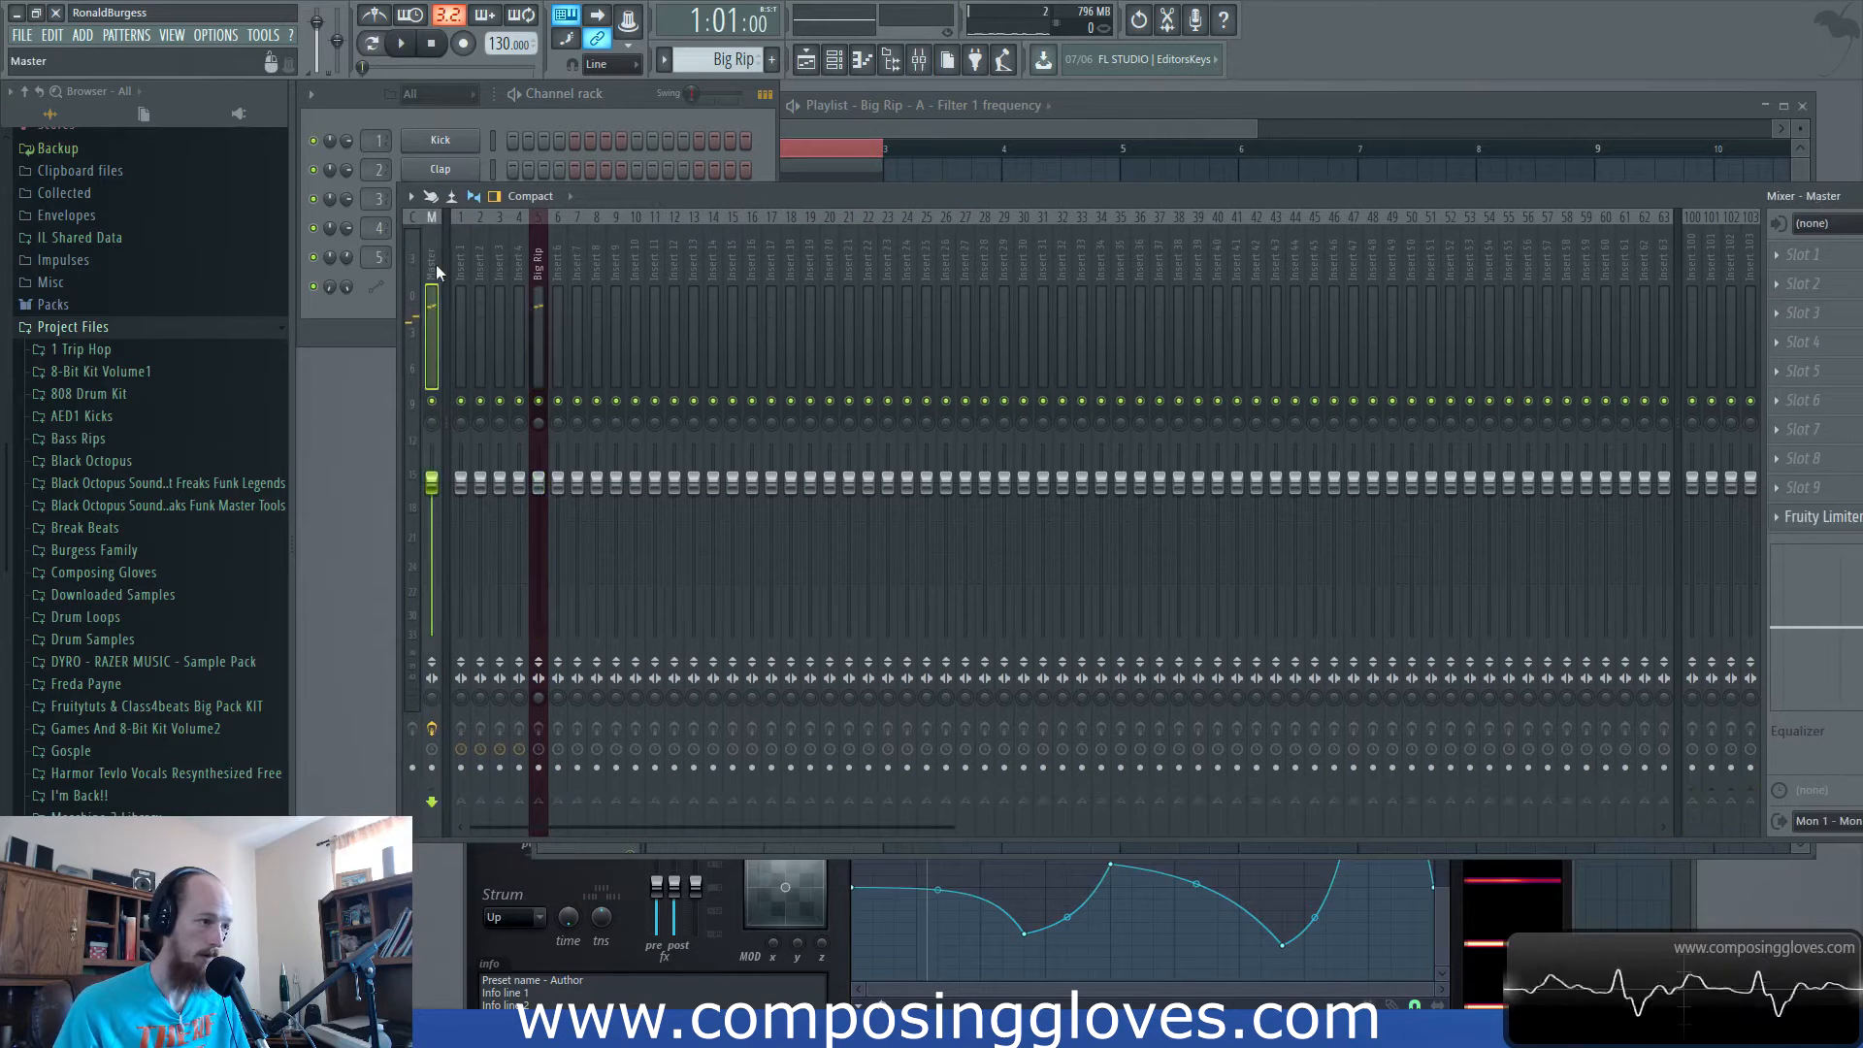
pyautogui.click(1797, 254)
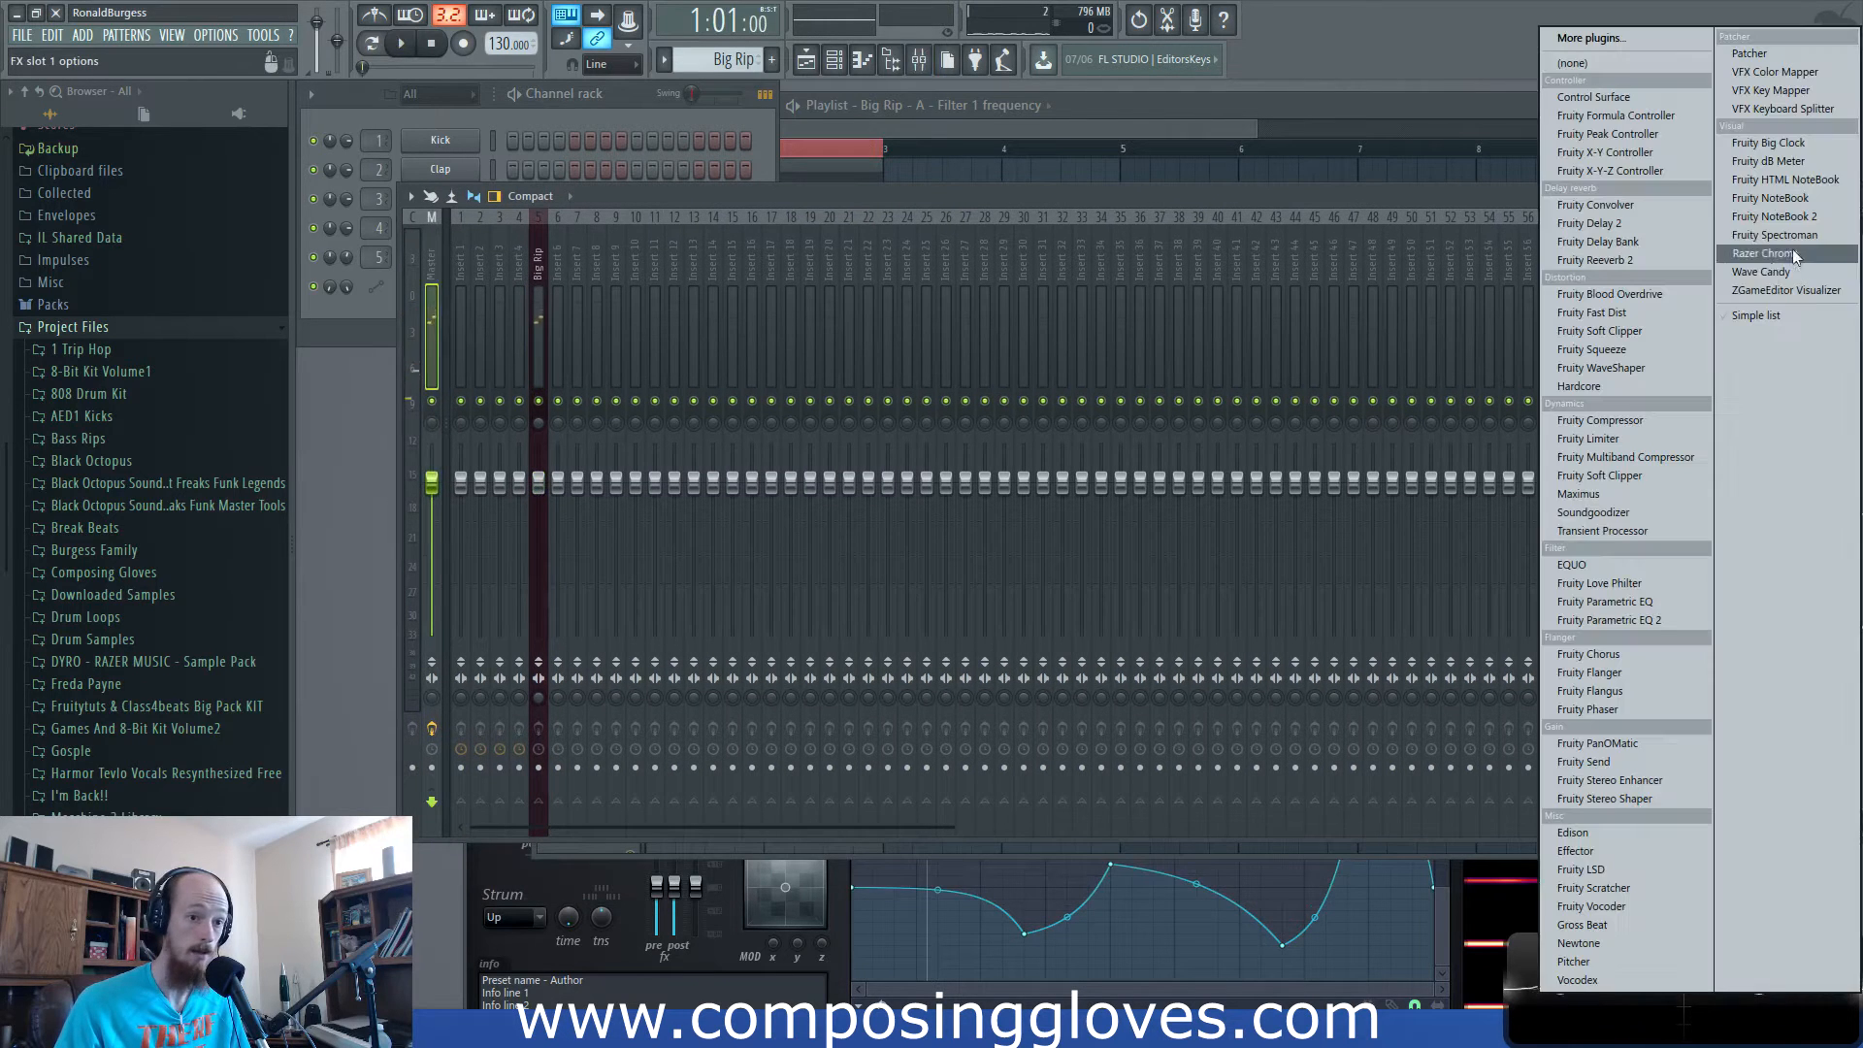
pyautogui.click(1642, 836)
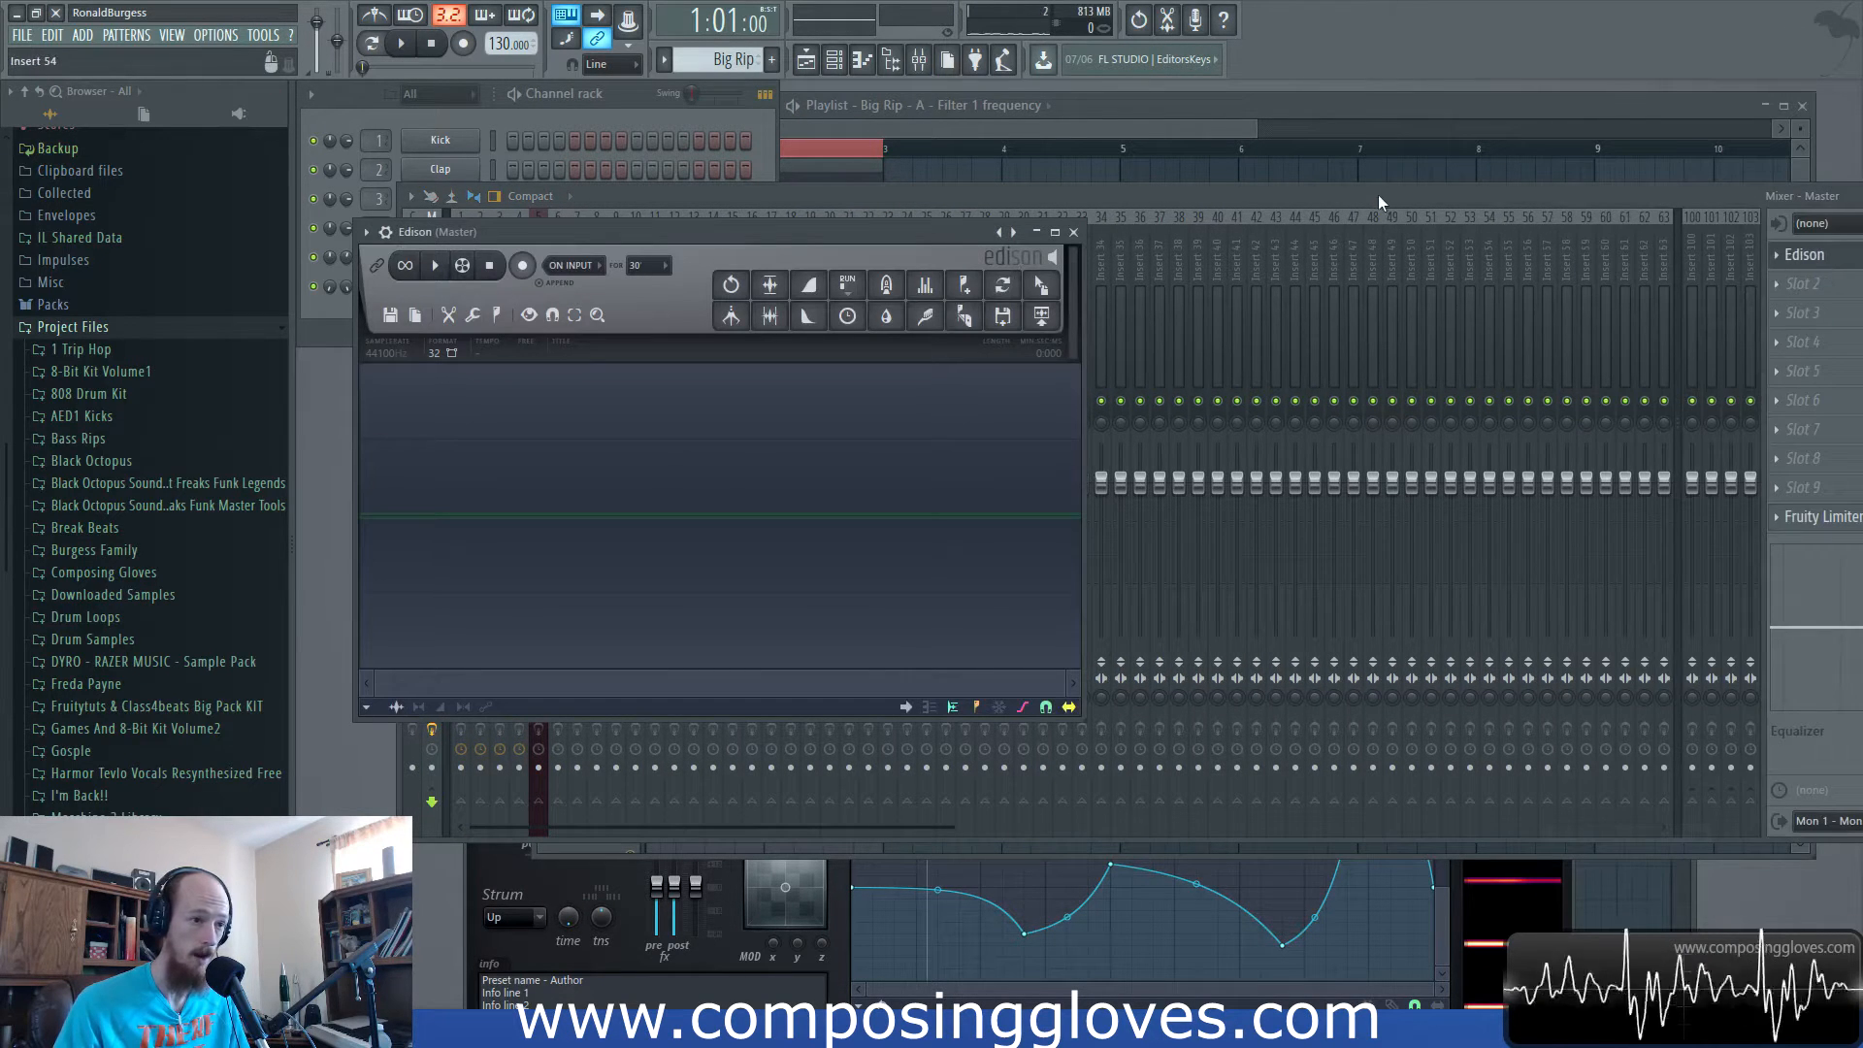
pyautogui.click(602, 269)
pyautogui.click(590, 341)
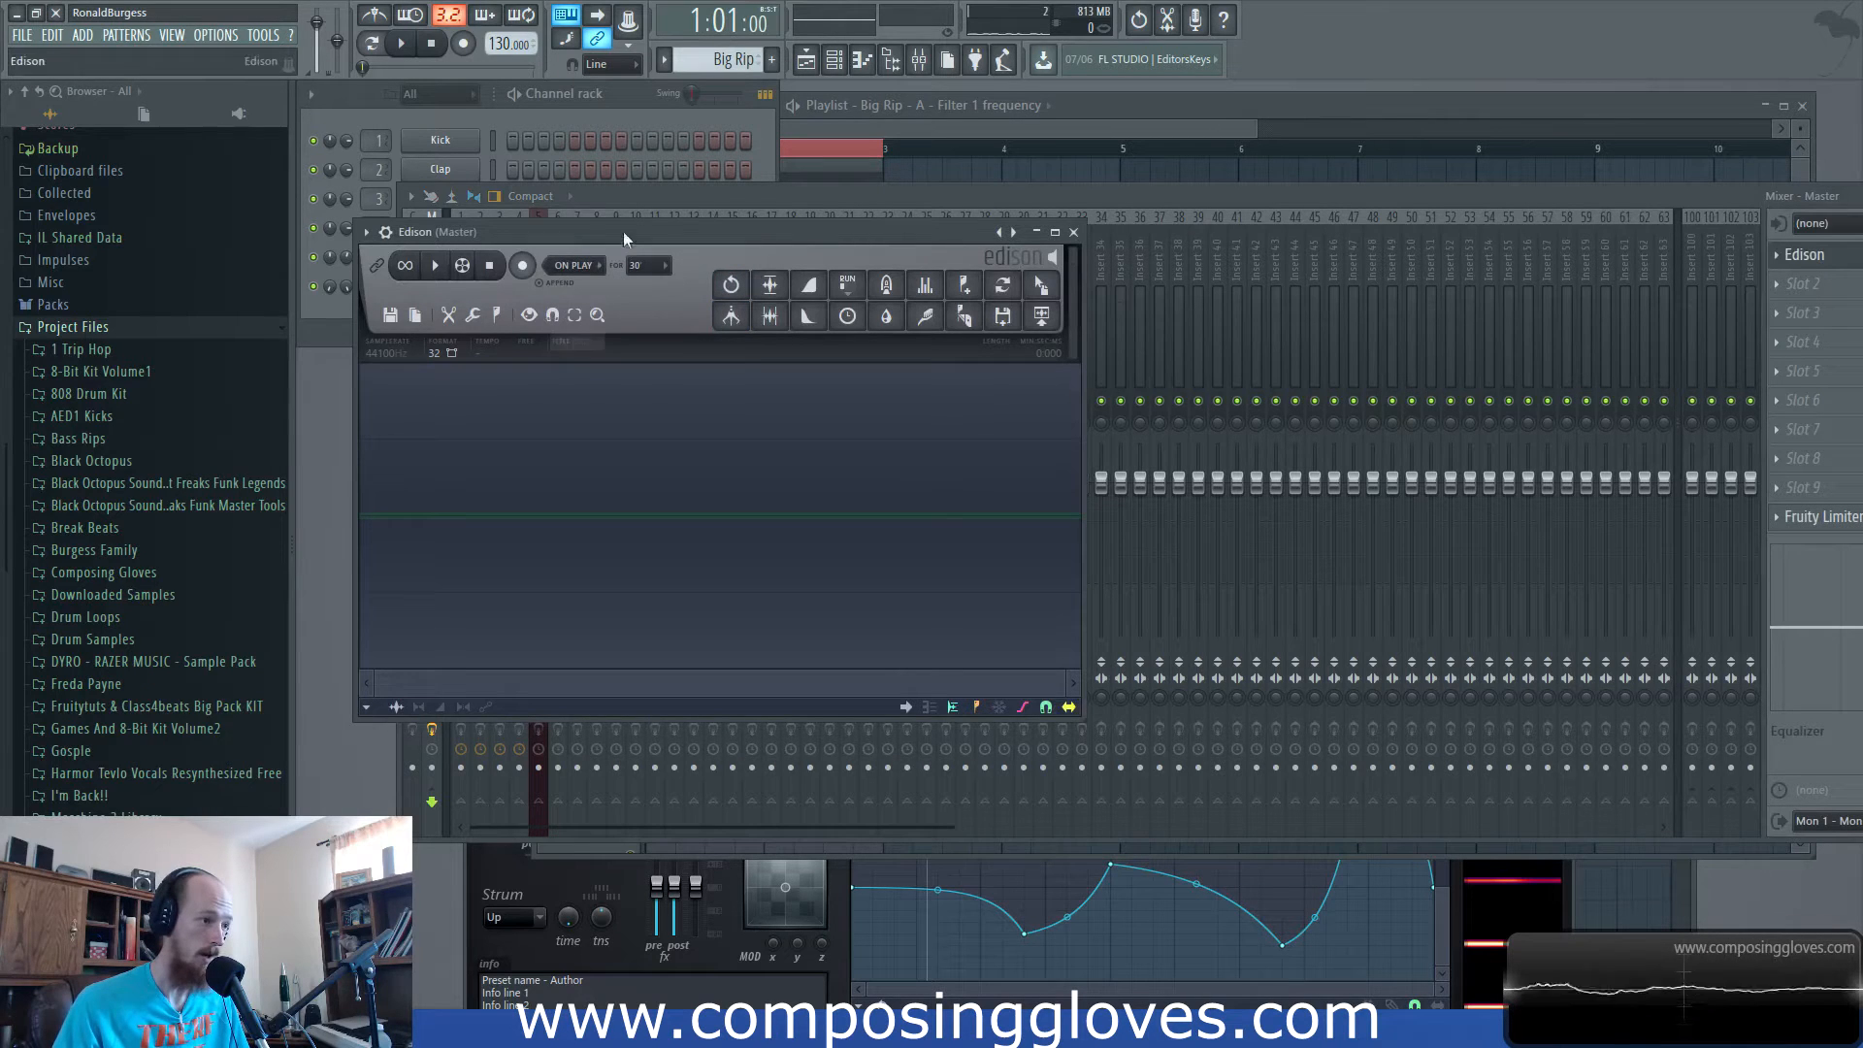
pyautogui.click(523, 269)
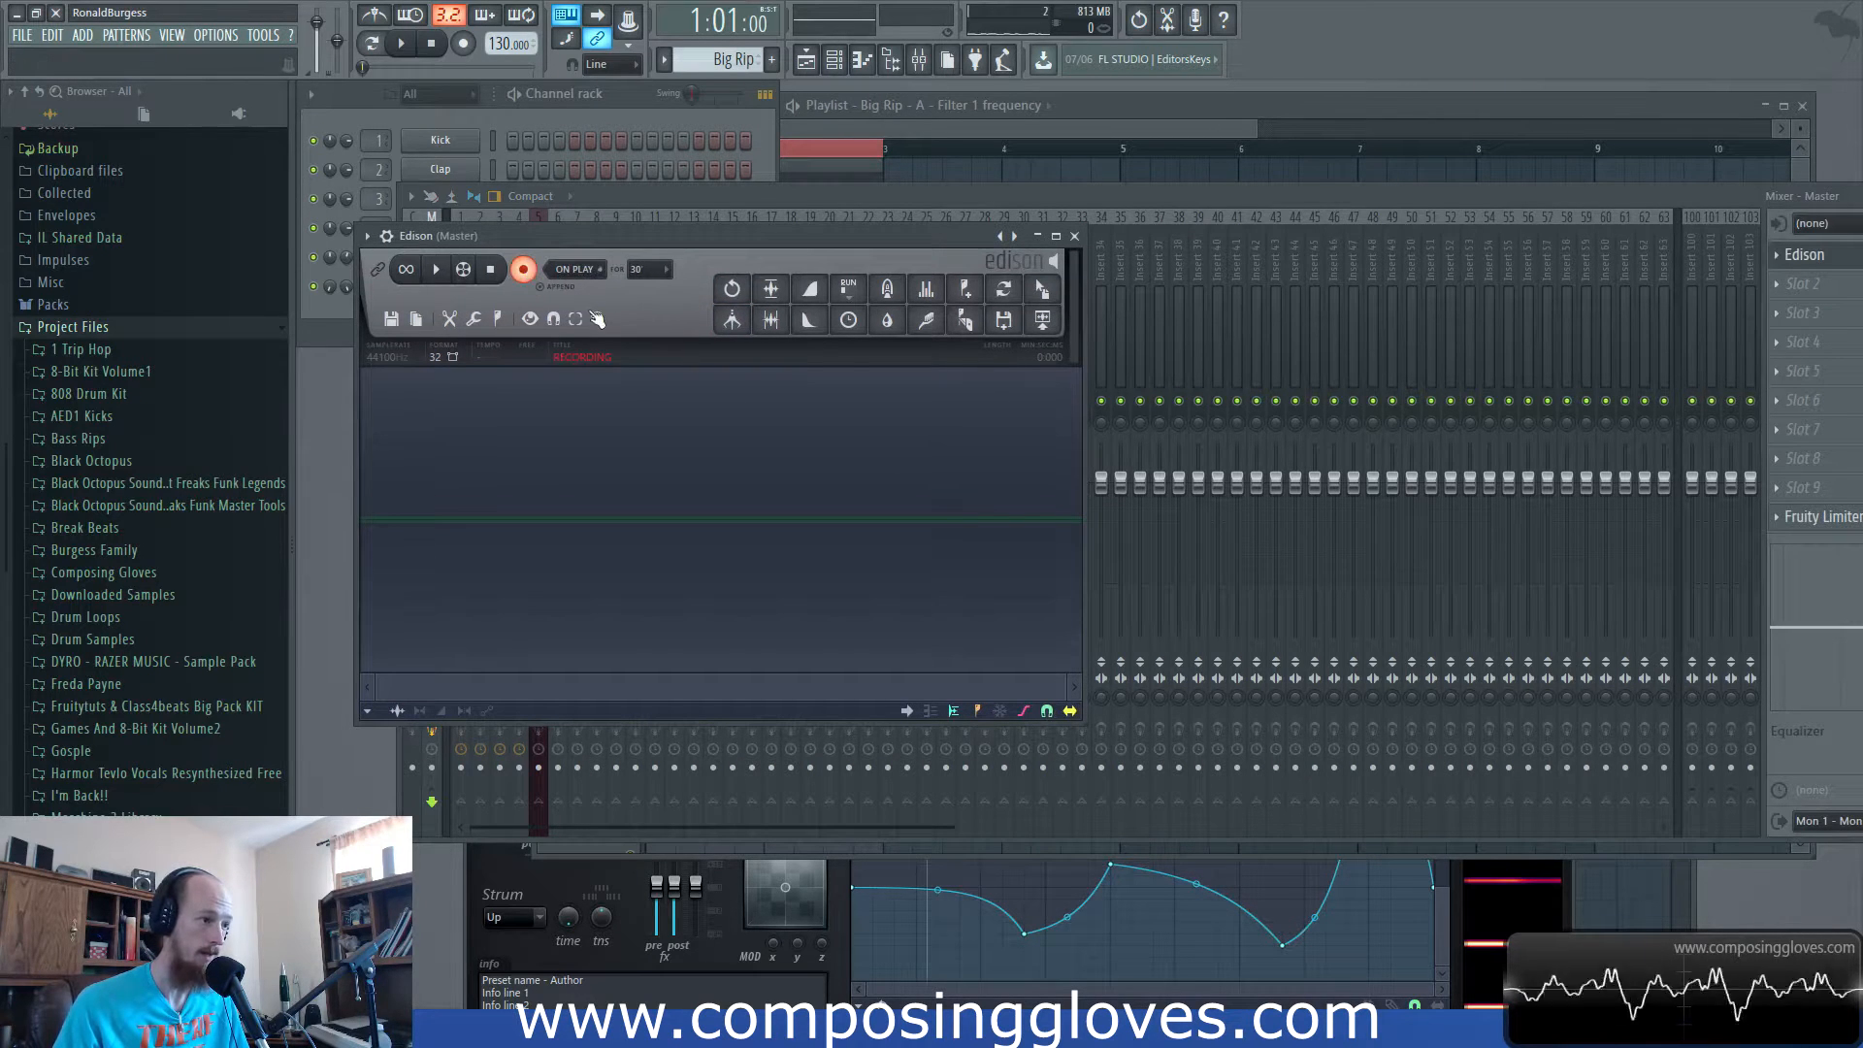
# Play the Big Rip loop with its filter automation to record it into Edison, and stop the recording.
pyautogui.click(878, 155)
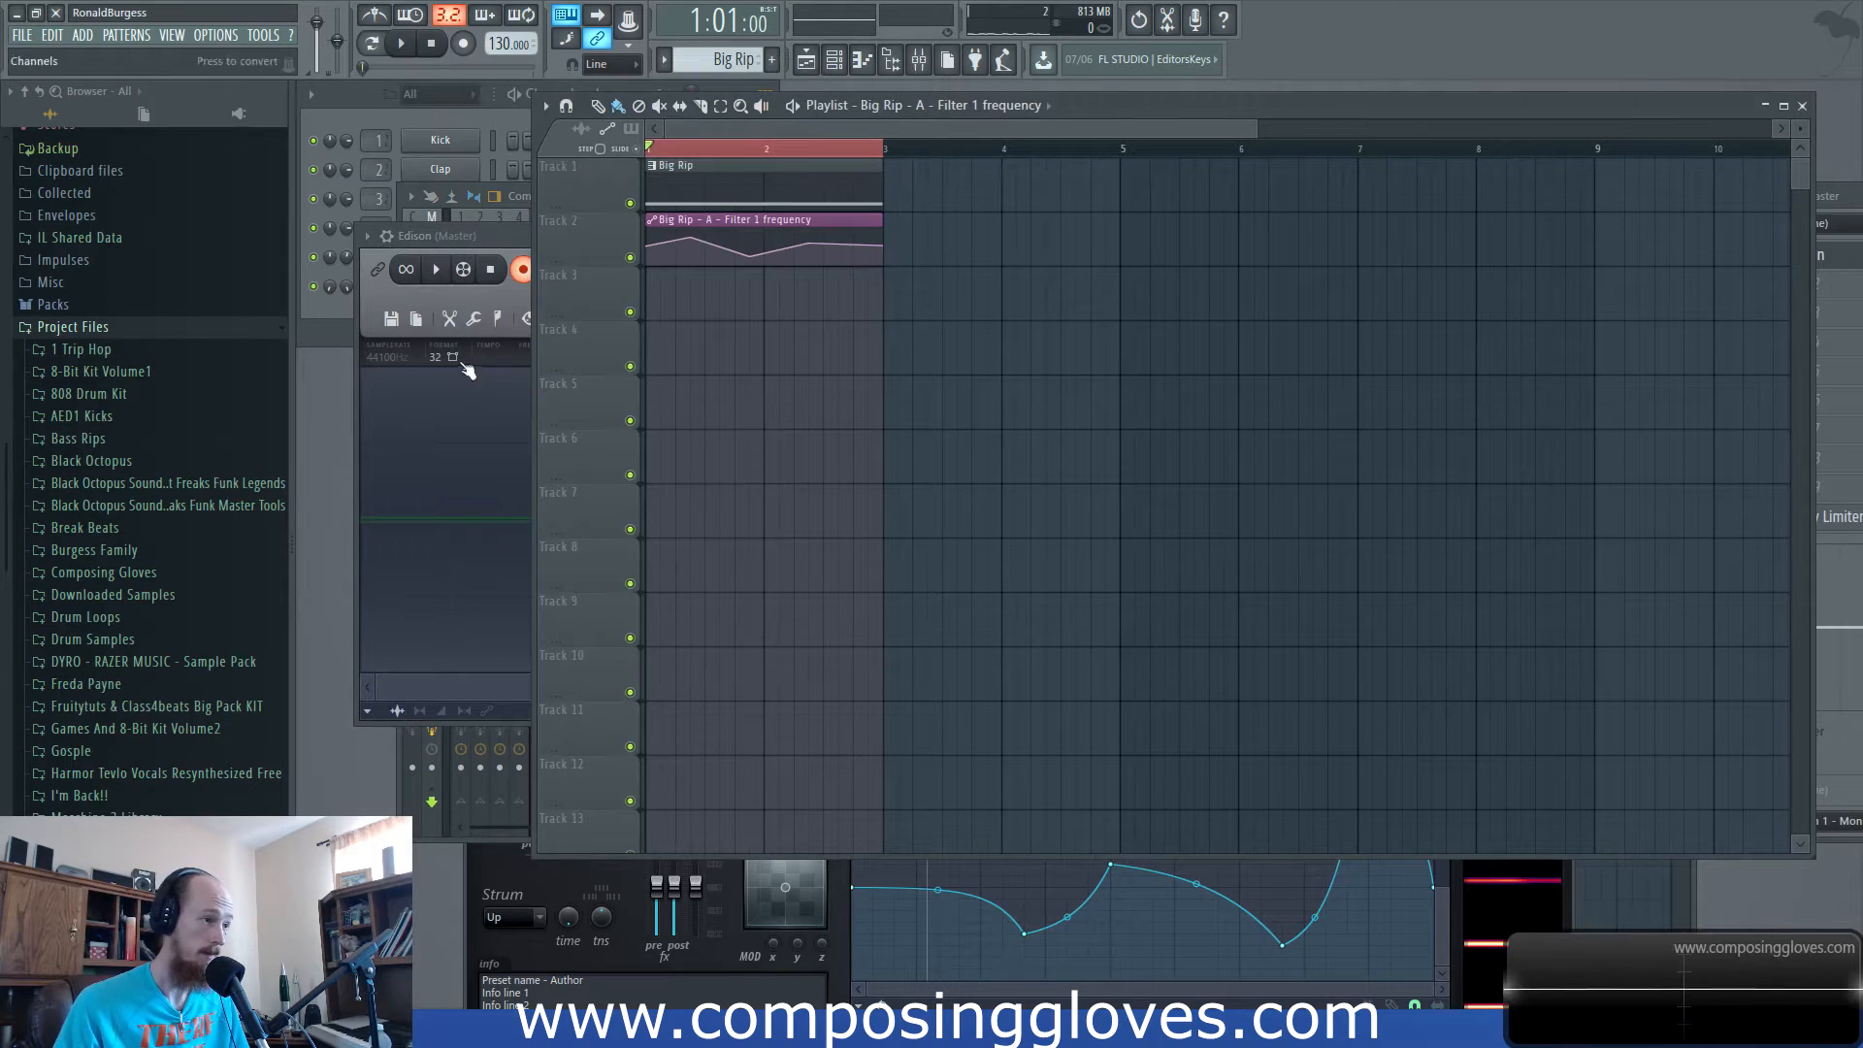
pyautogui.press('F6')
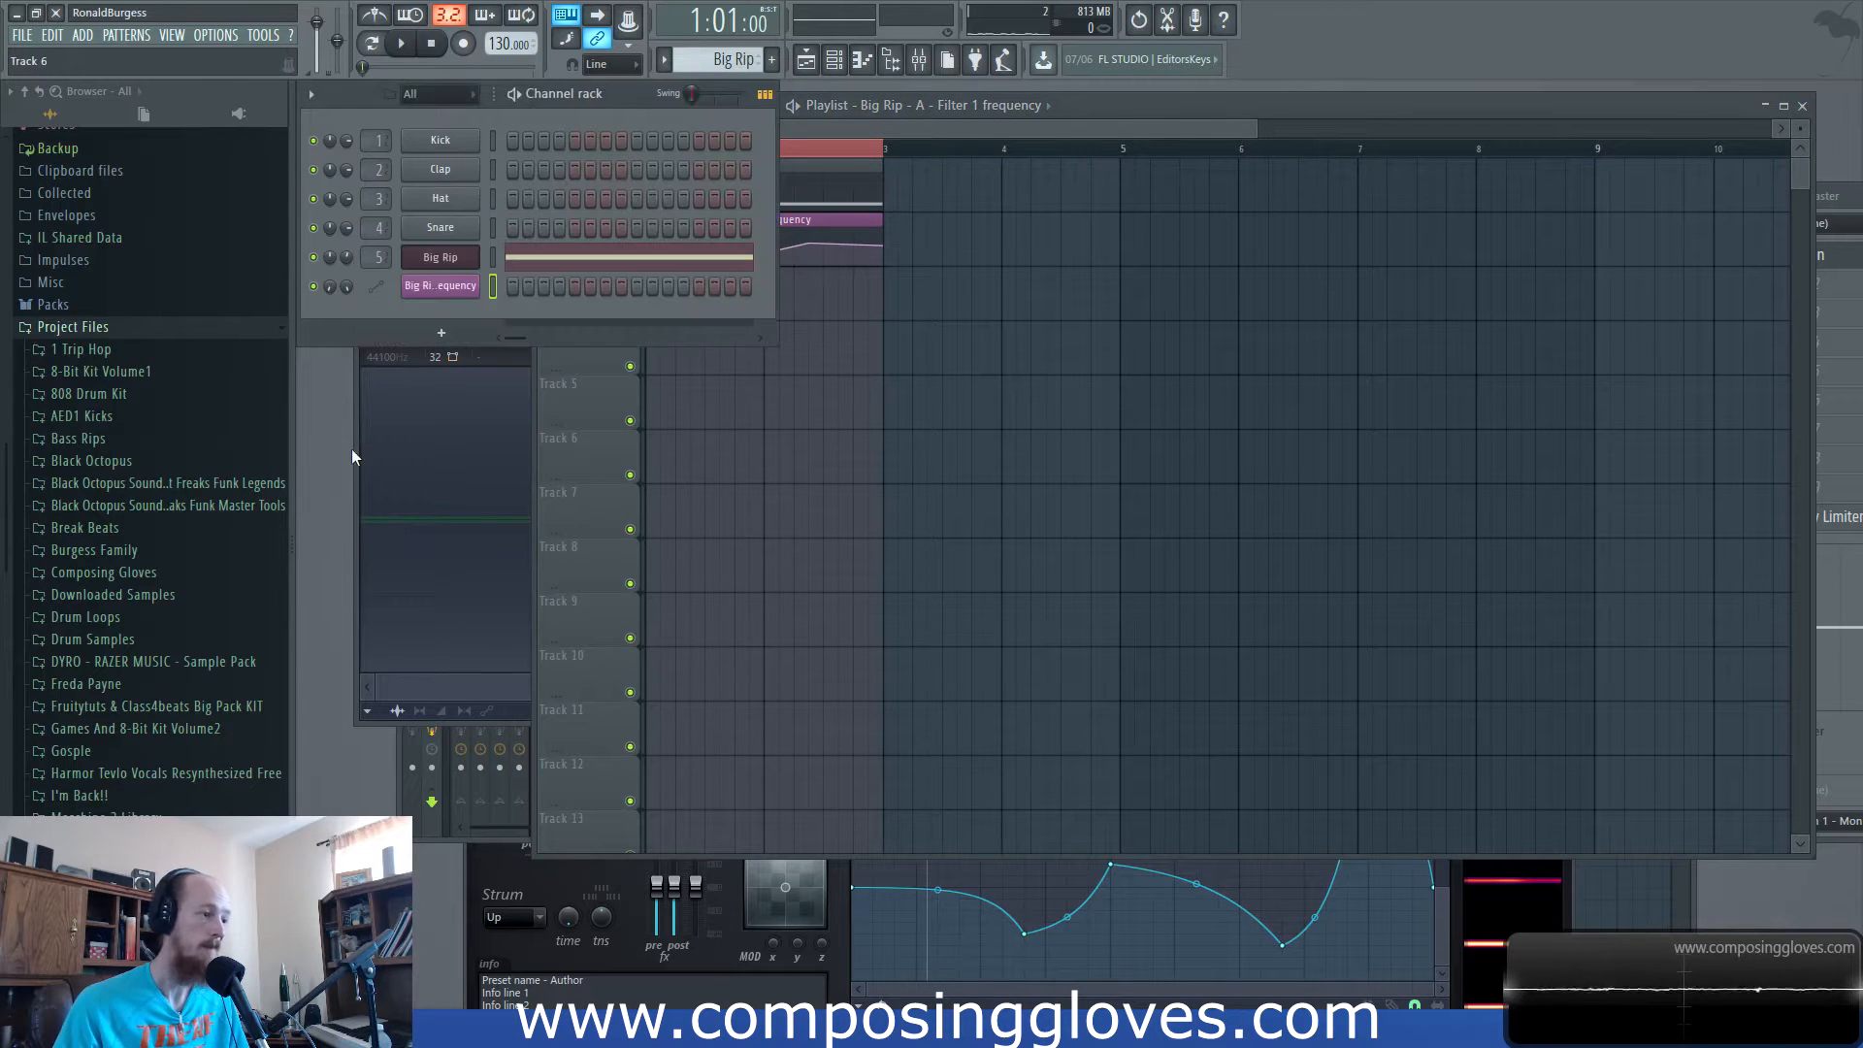
pyautogui.click(381, 467)
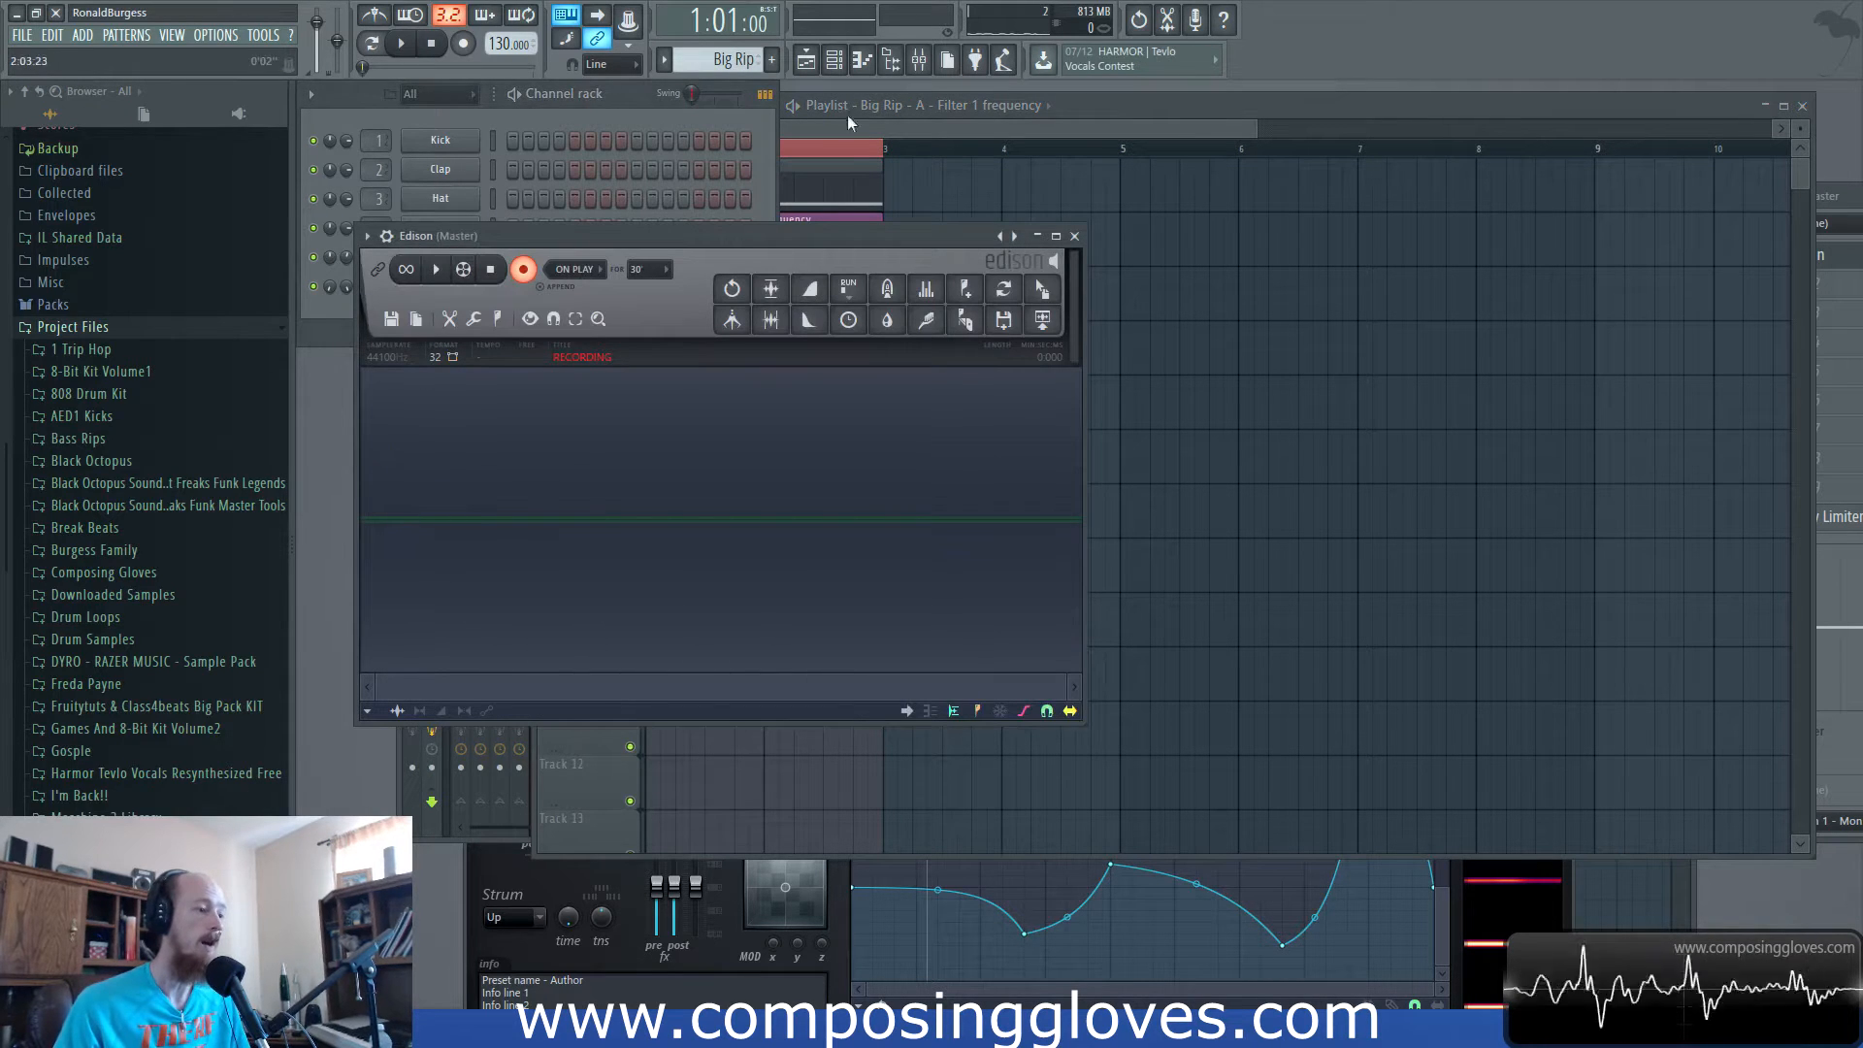
pyautogui.click(413, 47)
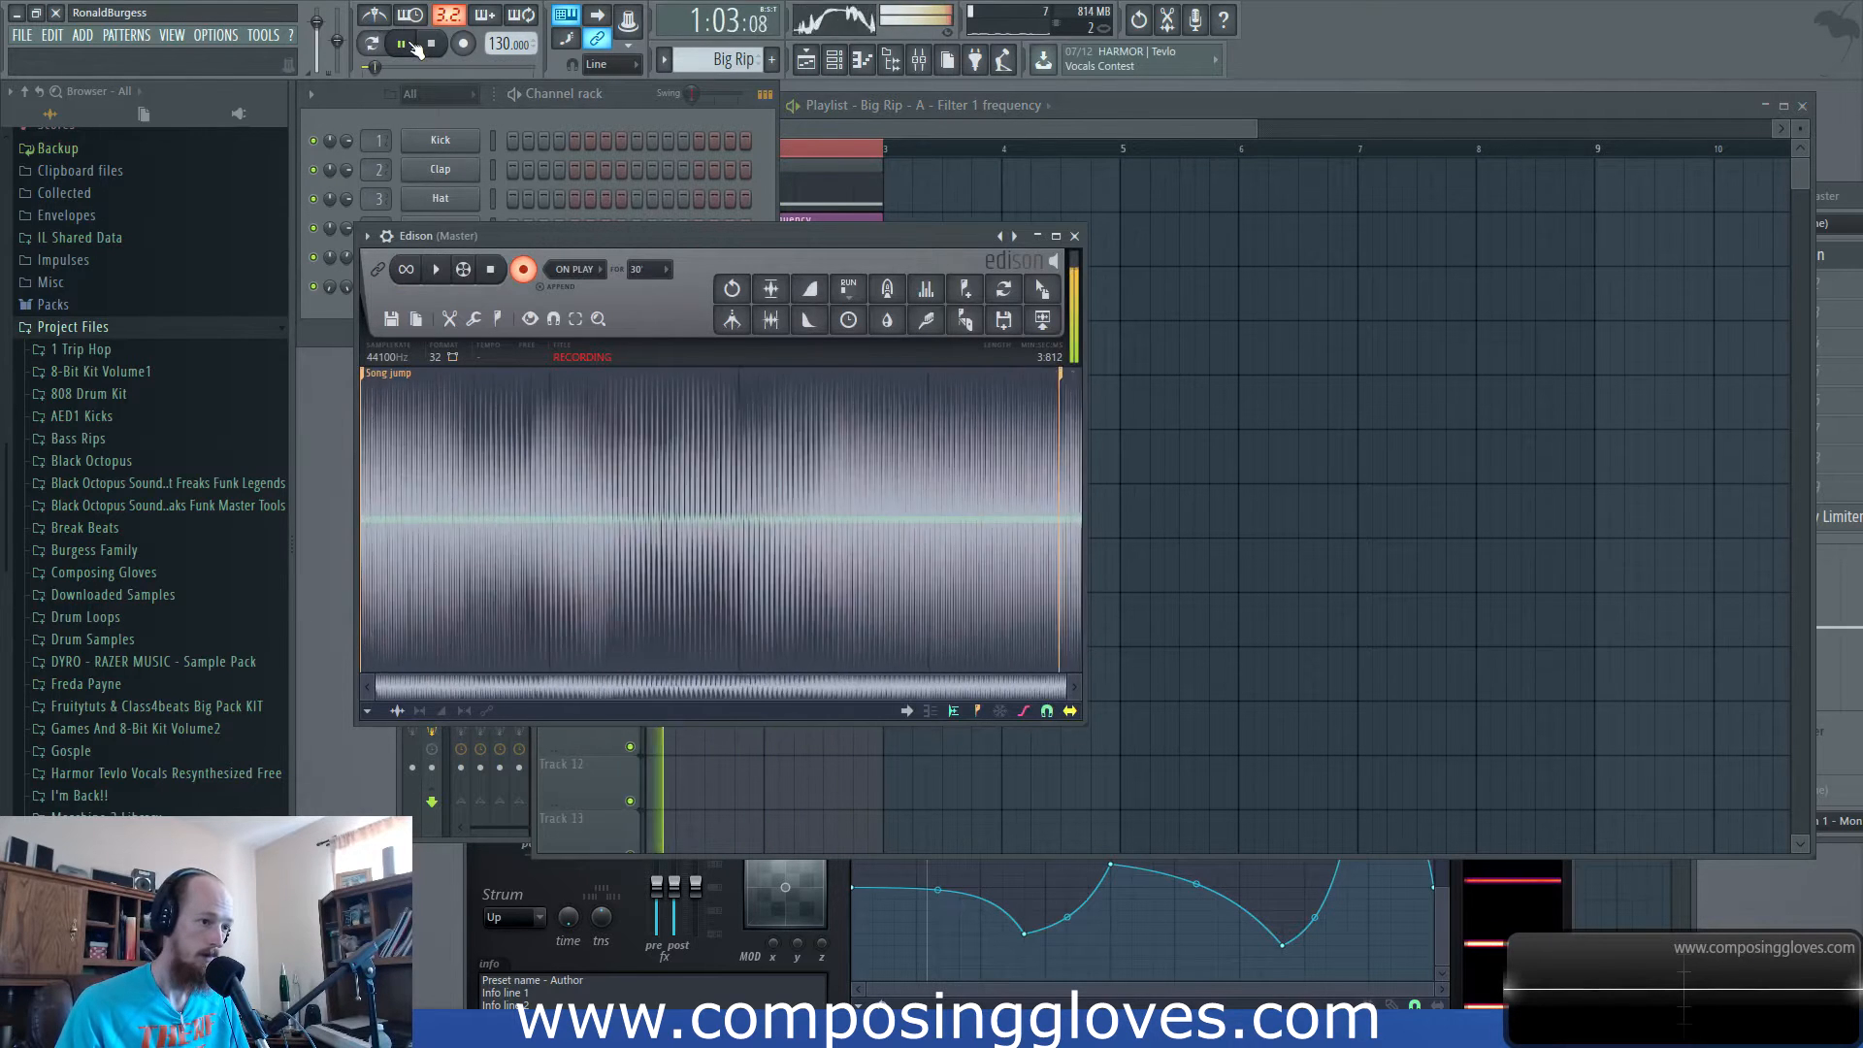
pyautogui.click(413, 47)
pyautogui.click(522, 272)
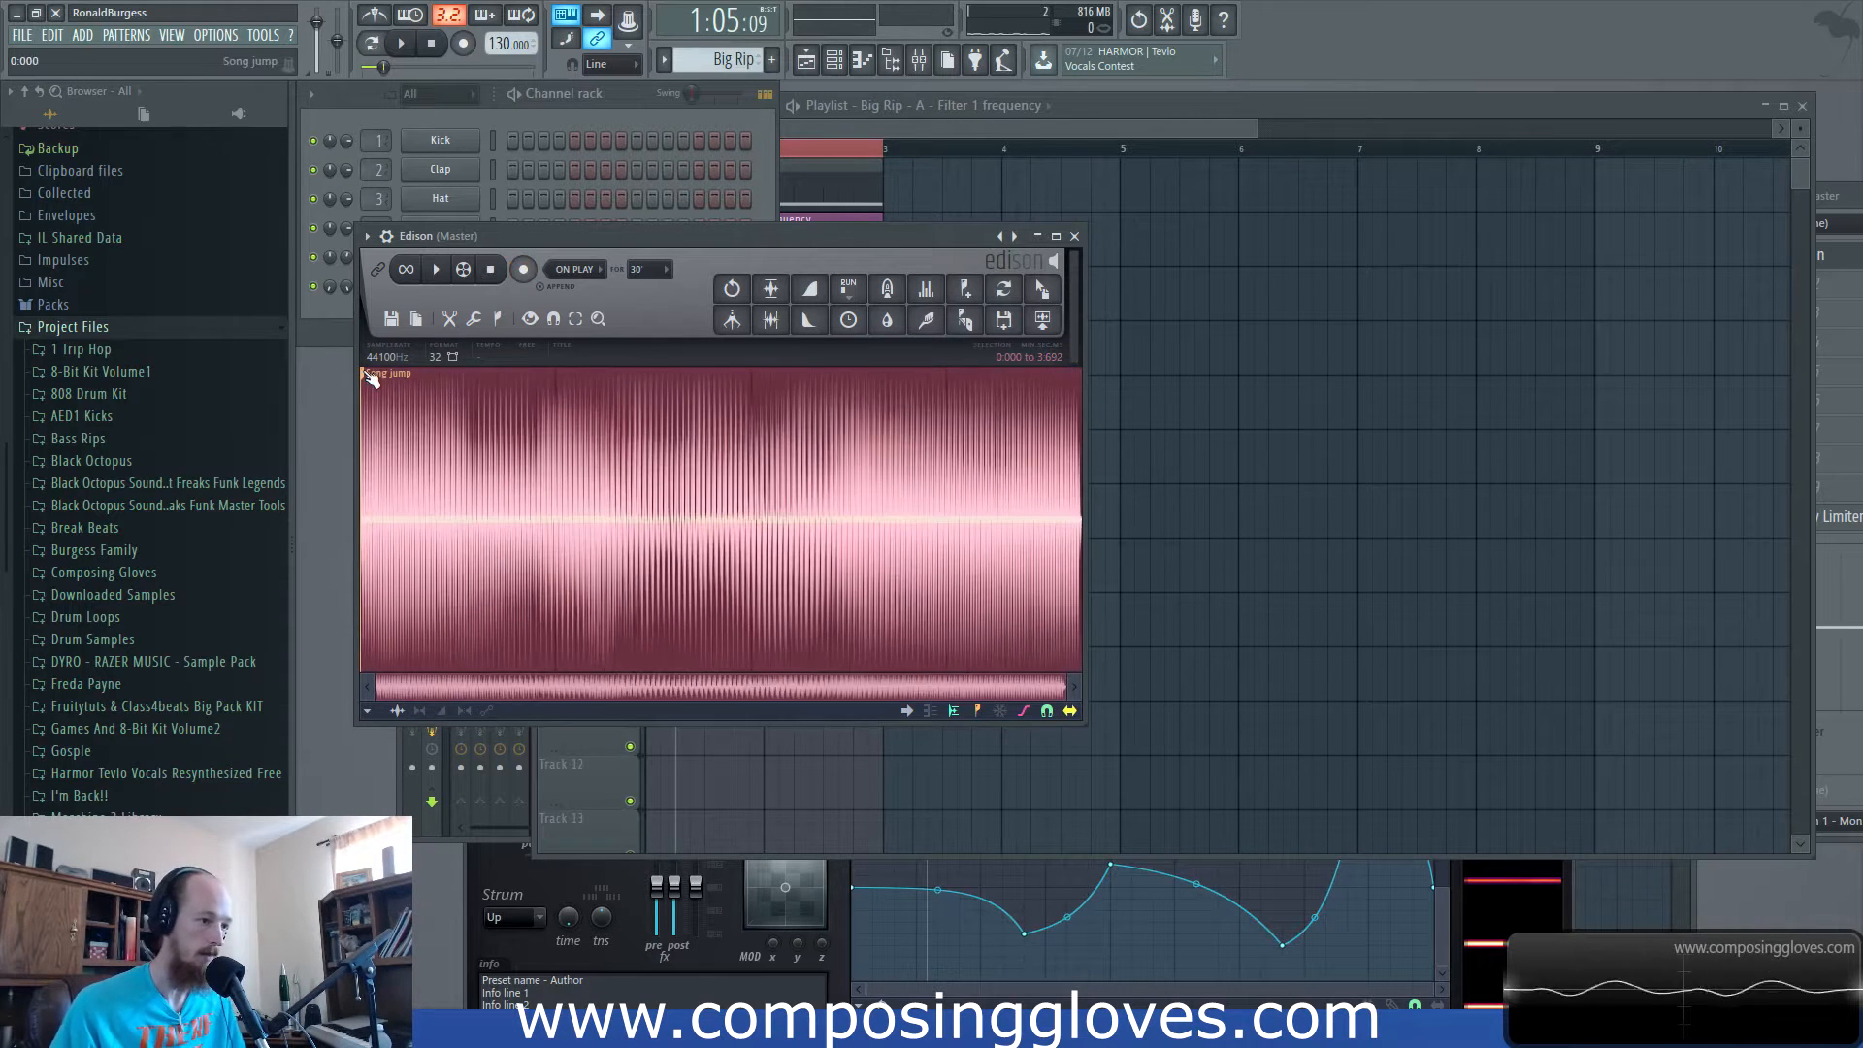
# Place the Edison recording on playlist Track 3 from bar 1 and delete the Big Rip and filter automation clips.
pyautogui.moveTo(1042, 288); pyautogui.dragTo(679, 301)
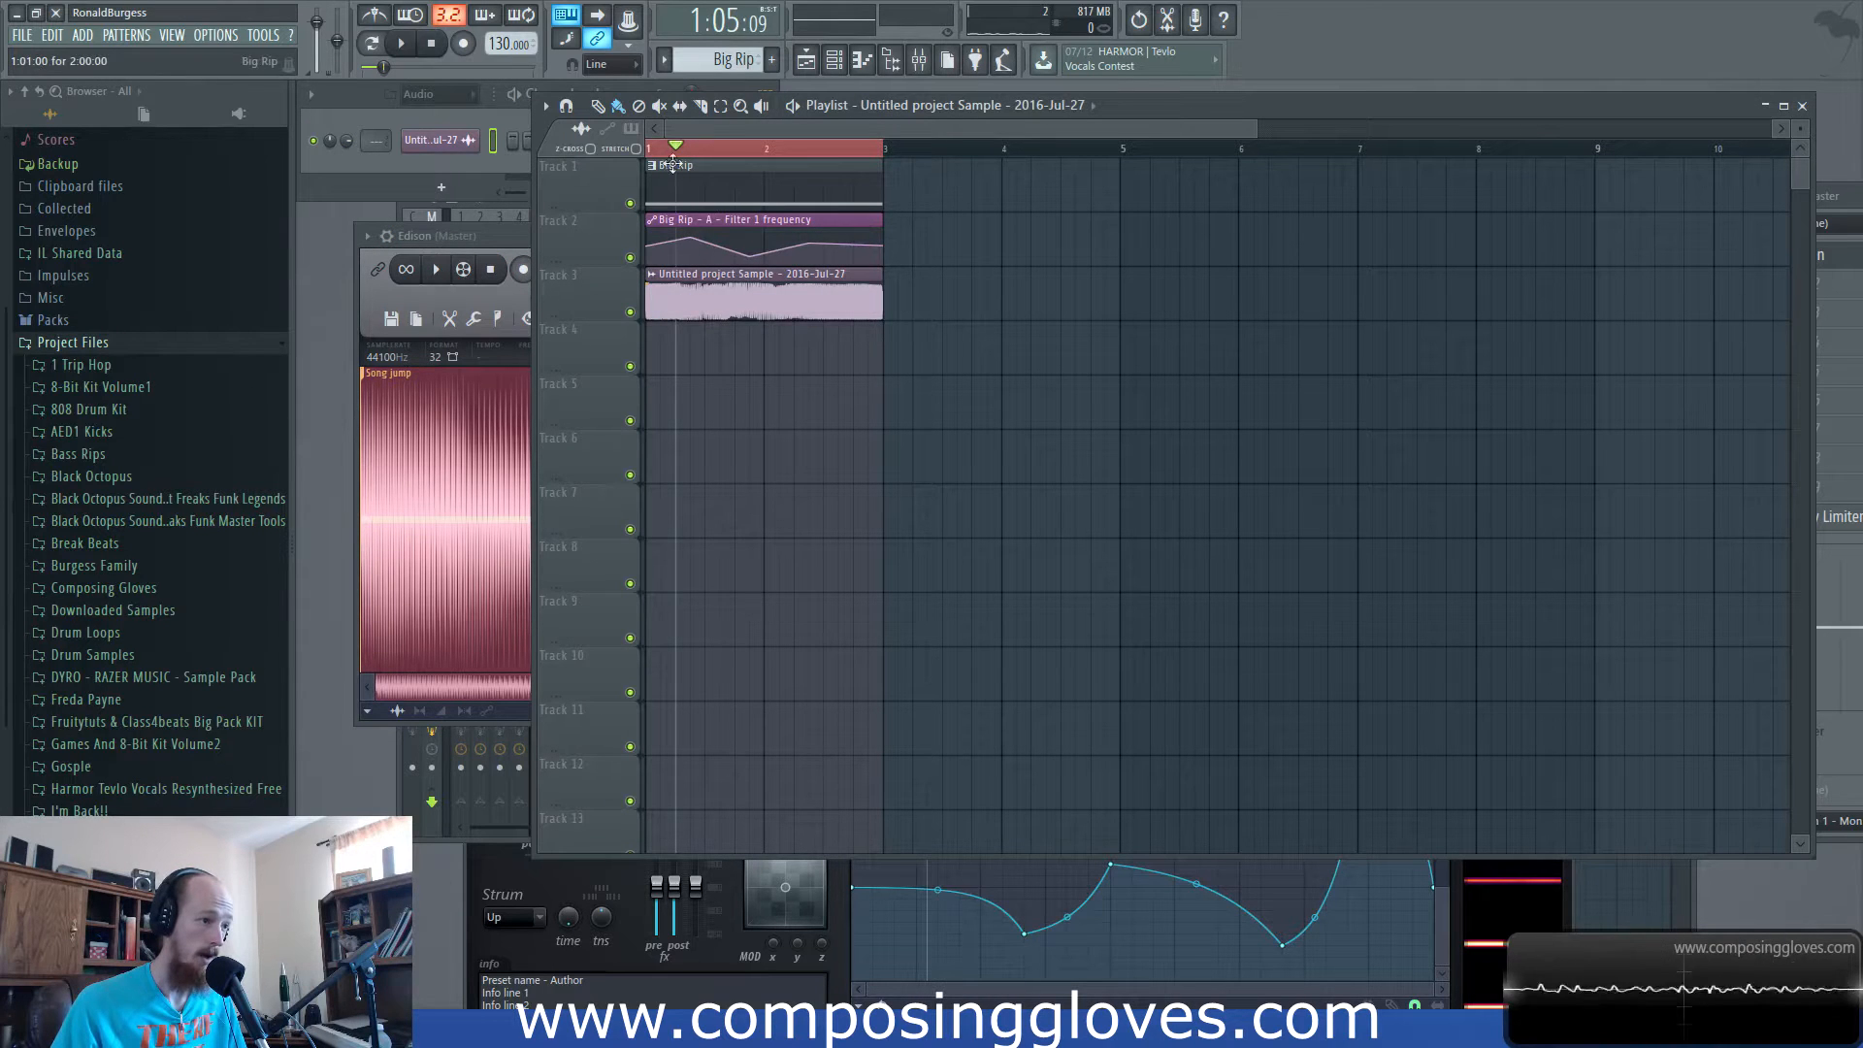
pyautogui.scroll(-3, 728, 210)
pyautogui.moveTo(699, 184); pyautogui.dragTo(1186, 185)
pyautogui.scroll(-3, 912, 287)
pyautogui.press('Delete')
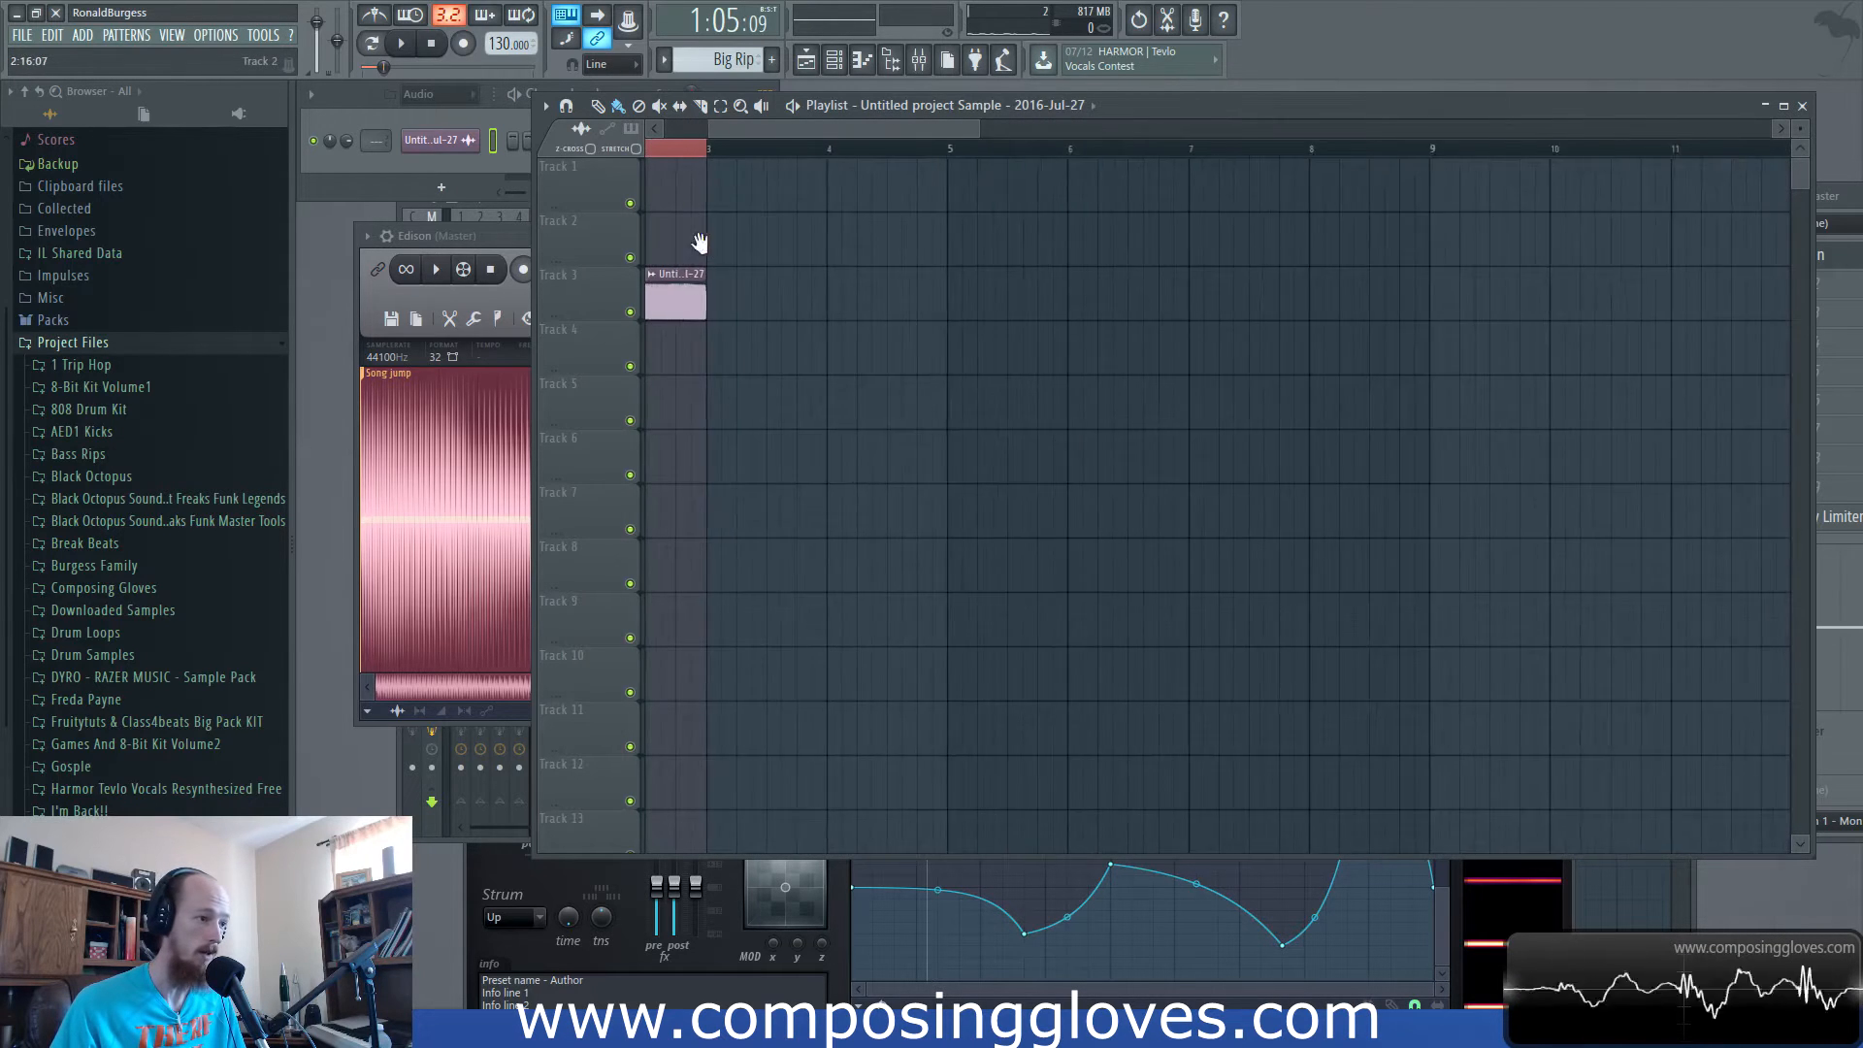
# Clear the time selection on the playlist timeline.
pyautogui.scroll(4, 718, 247)
pyautogui.scroll(-2, 888, 226)
pyautogui.keyDown('ctrl'); pyautogui.click(682, 153); pyautogui.keyUp('ctrl')
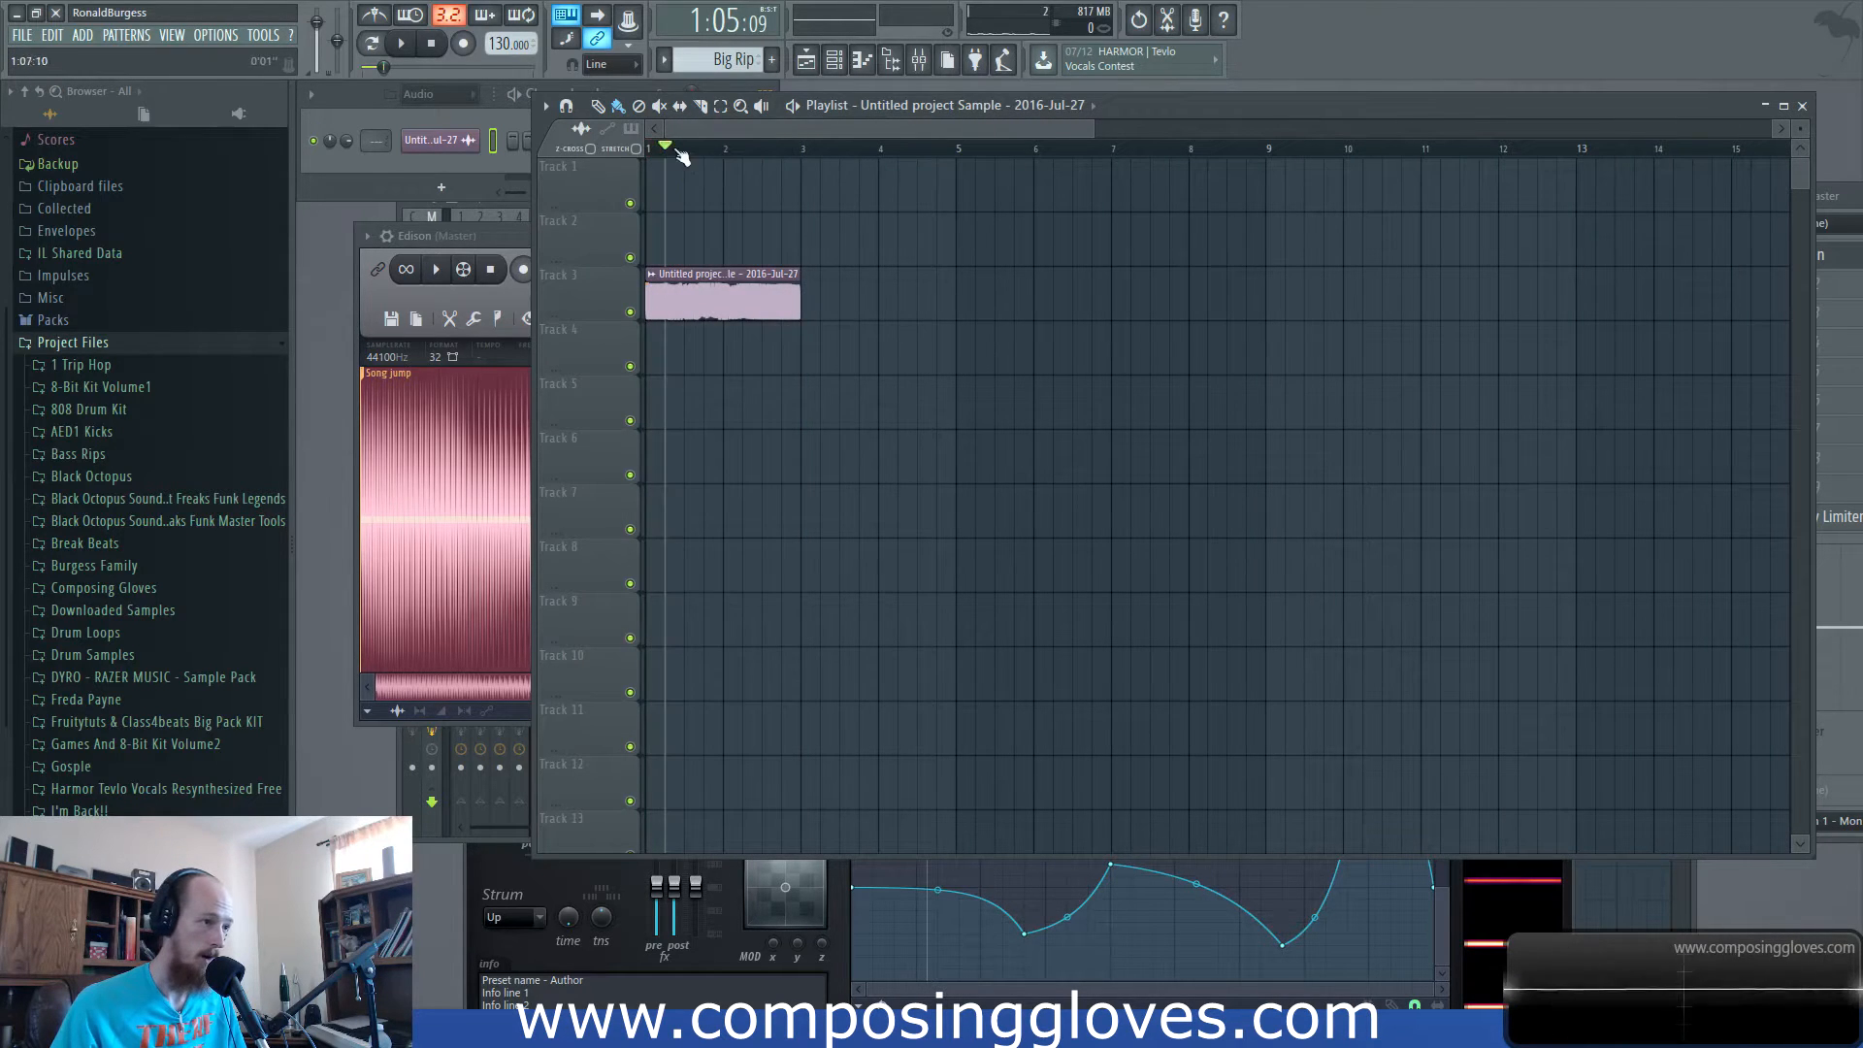
# Show the Unsorted channels in the channel rack and add a new Harmor channel.
pyautogui.click(437, 94)
pyautogui.click(450, 178)
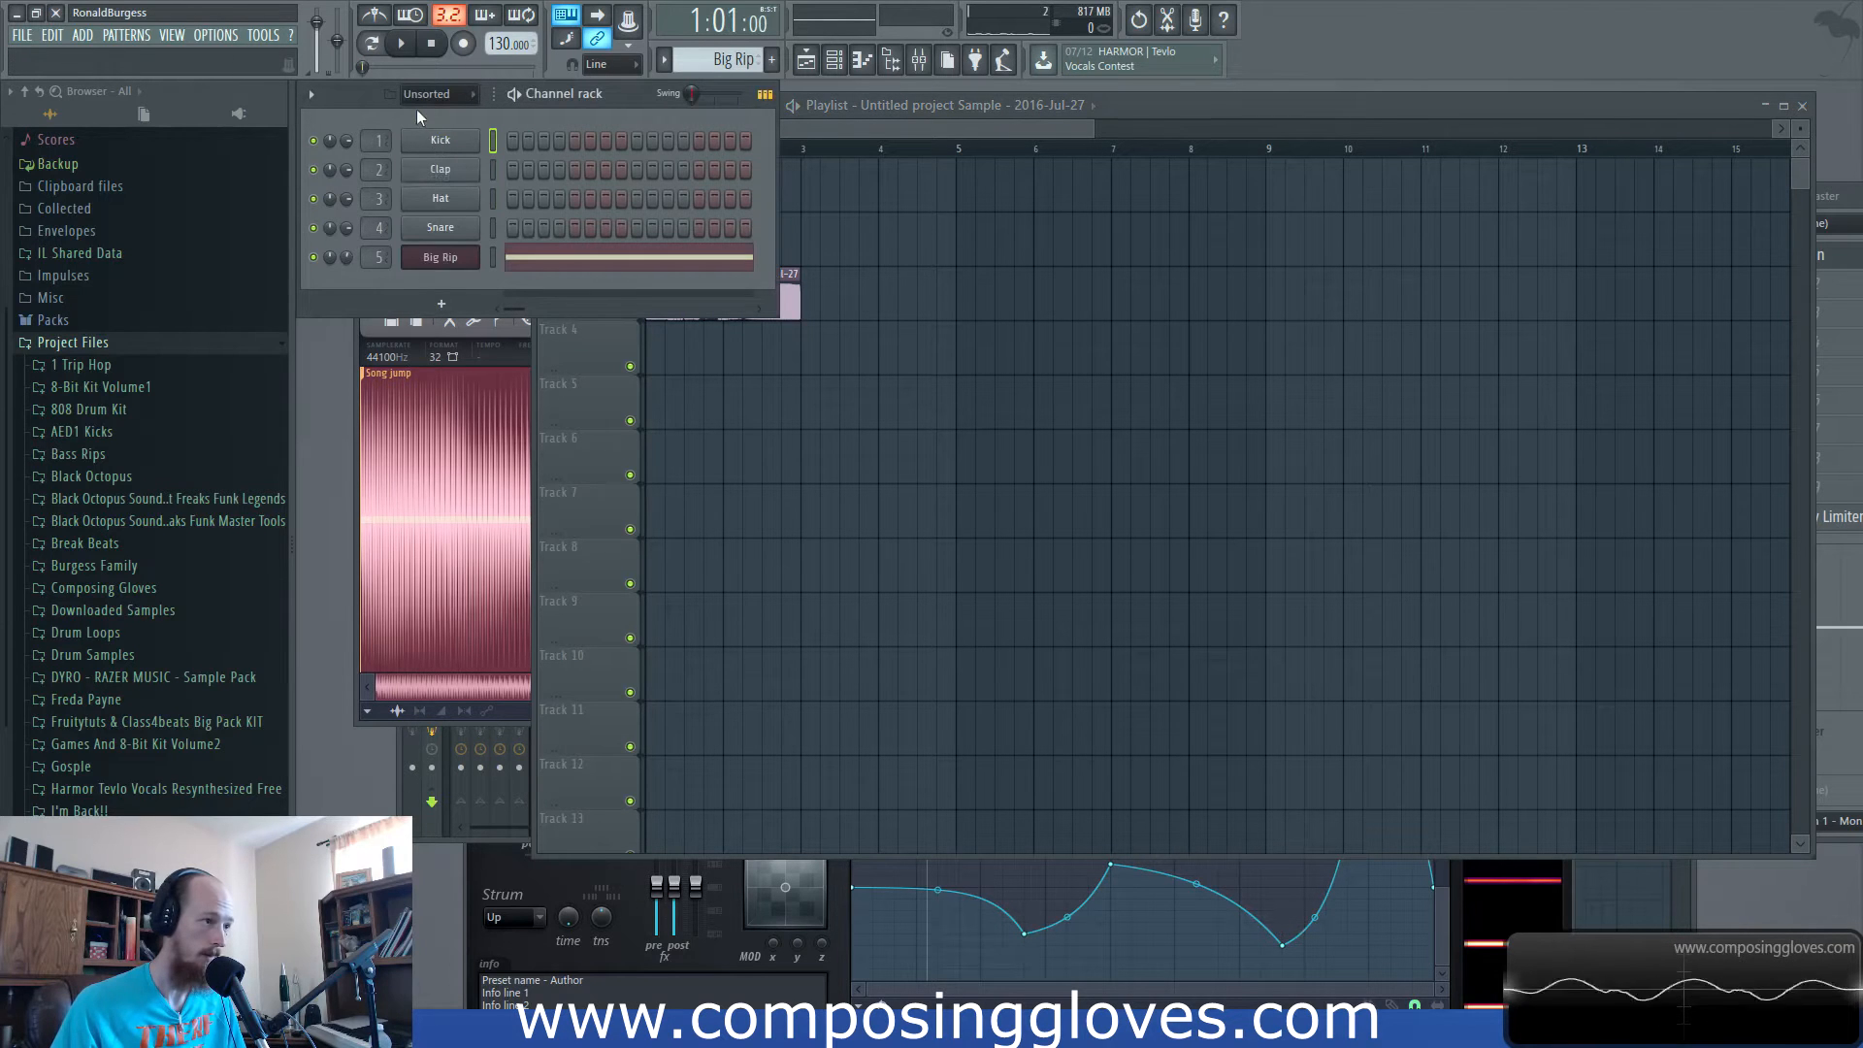
pyautogui.click(443, 307)
pyautogui.click(641, 38)
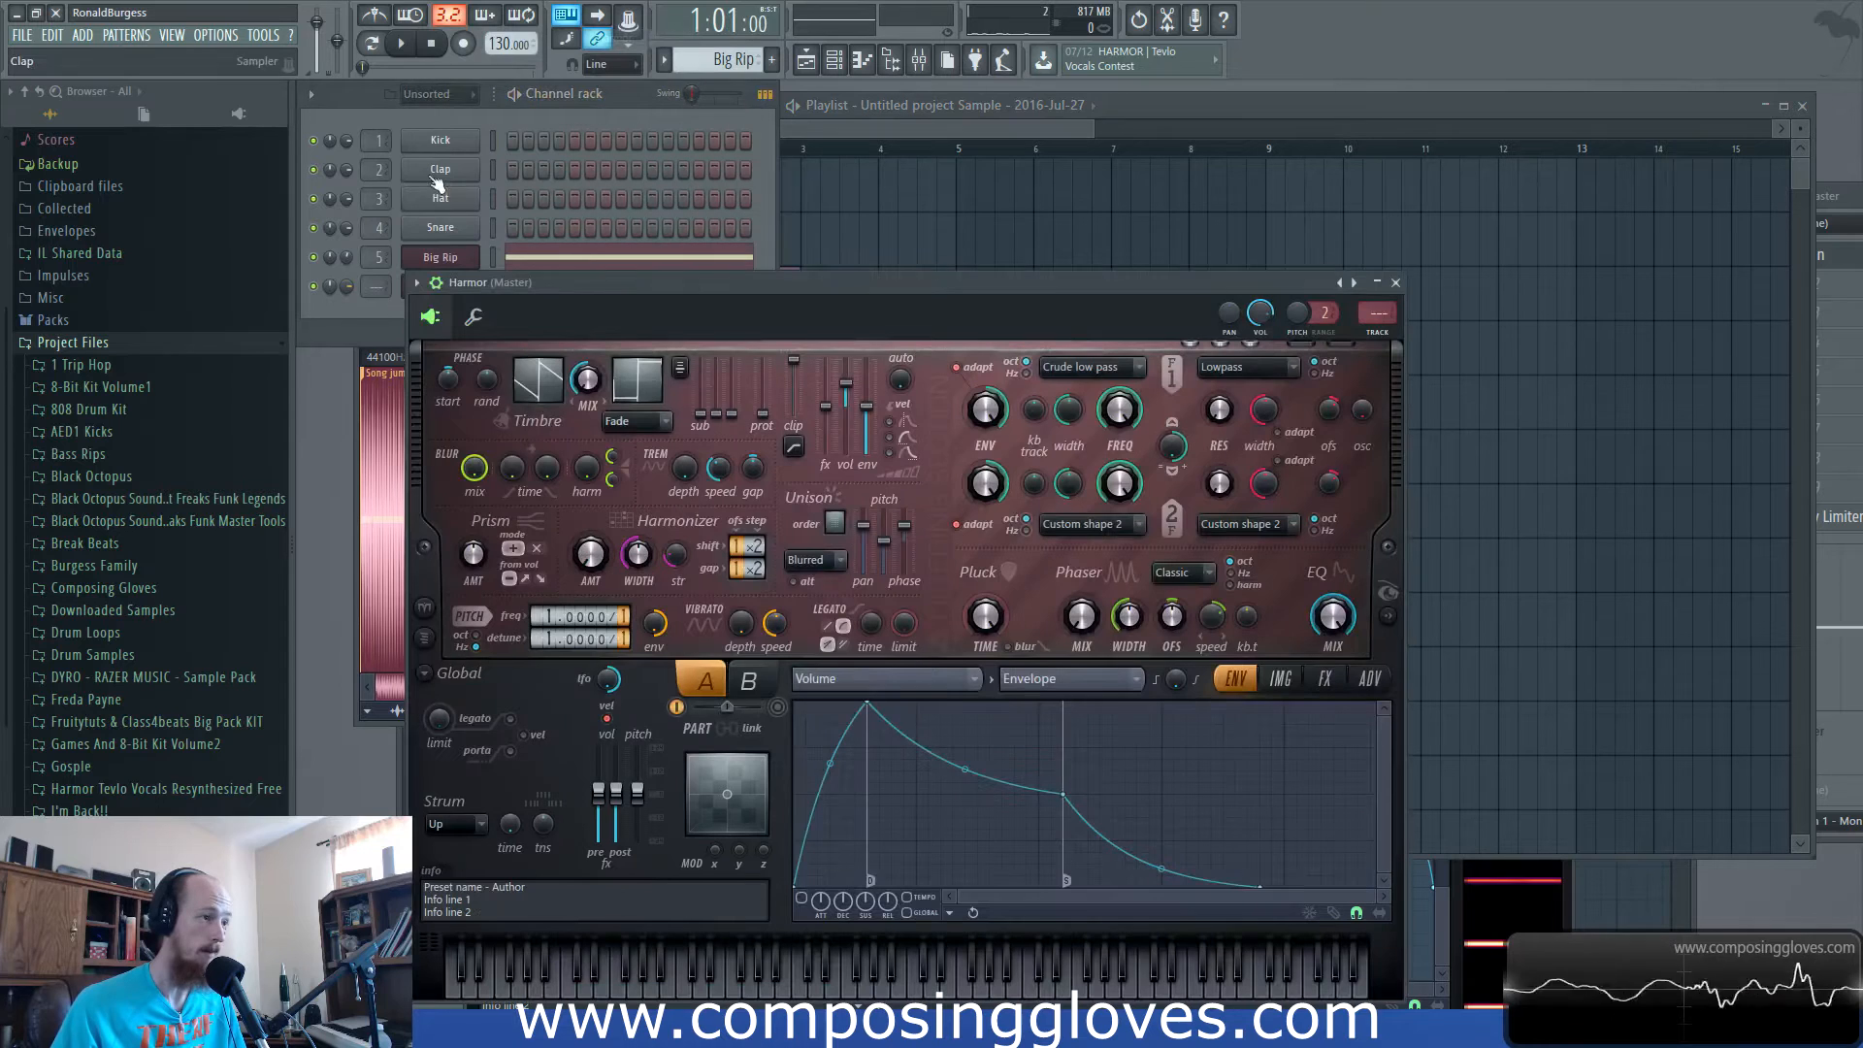
# Create a new pattern named Resample 1.
pyautogui.click(501, 106)
pyautogui.click(772, 60)
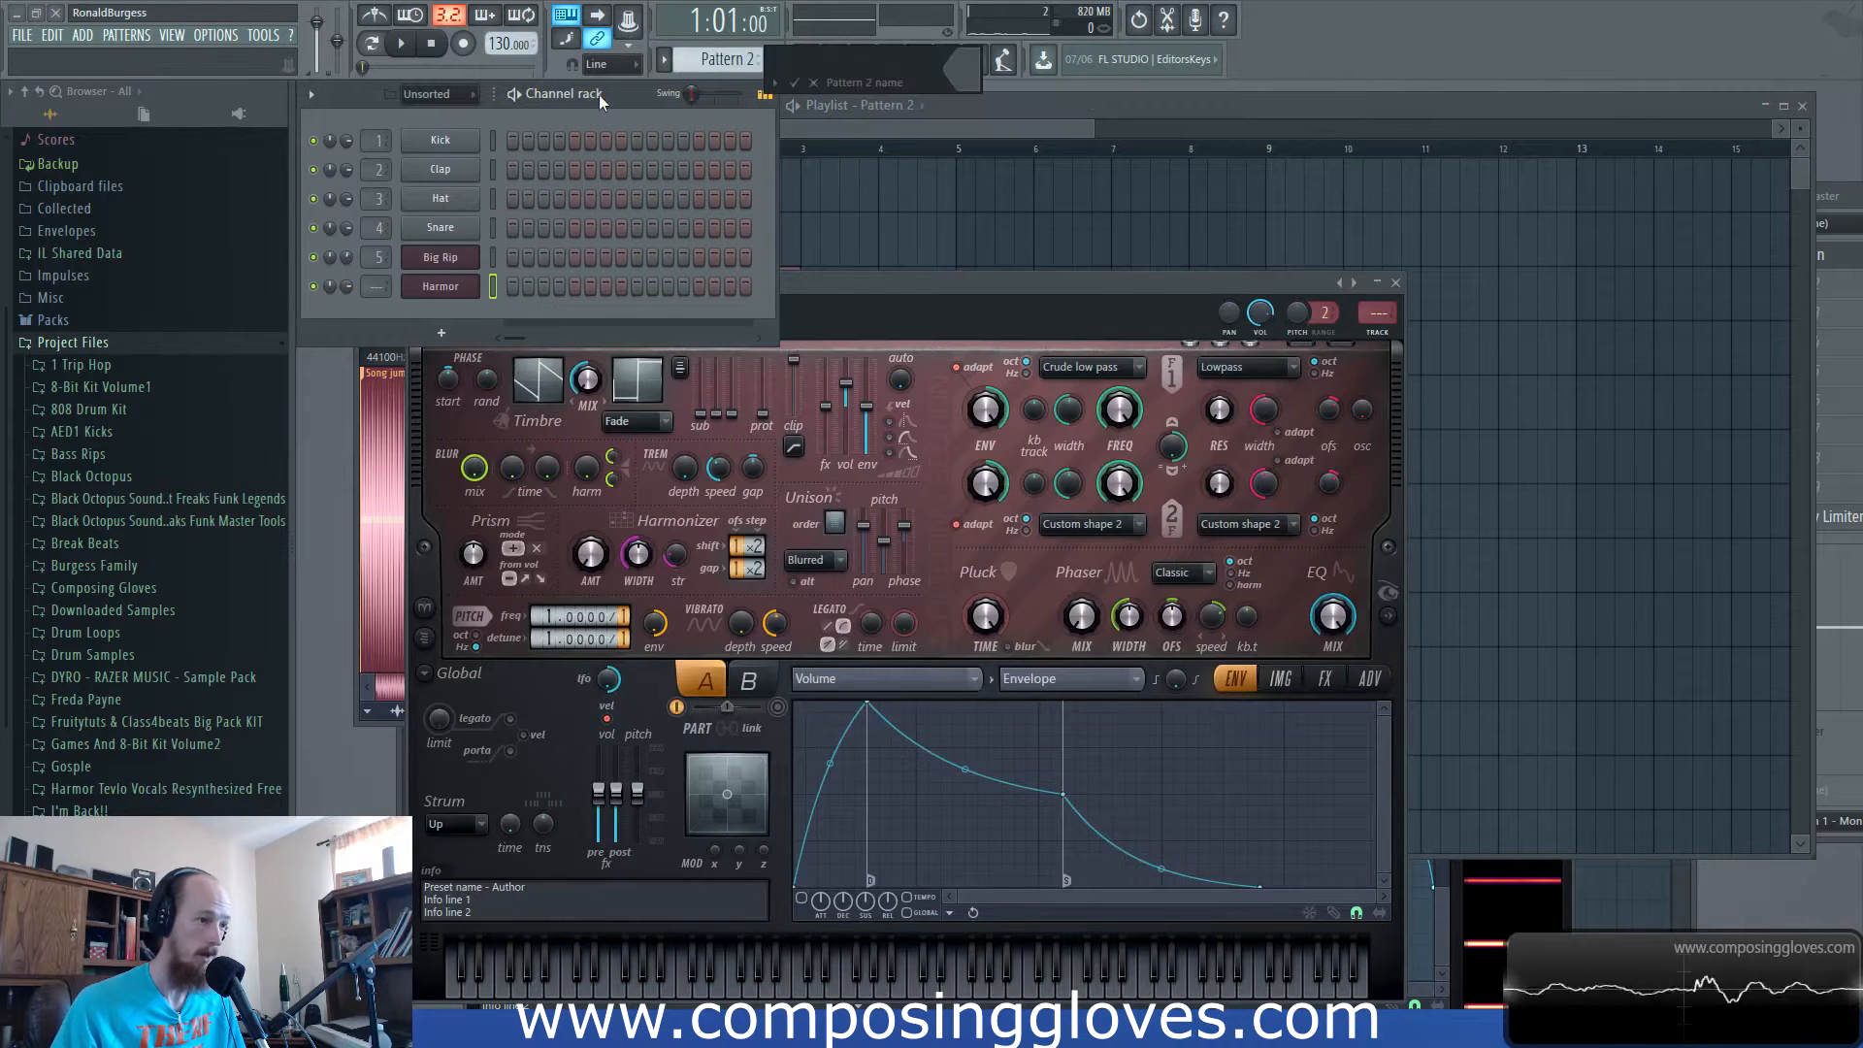
pyautogui.write('Resample 1')
pyautogui.press('Return')
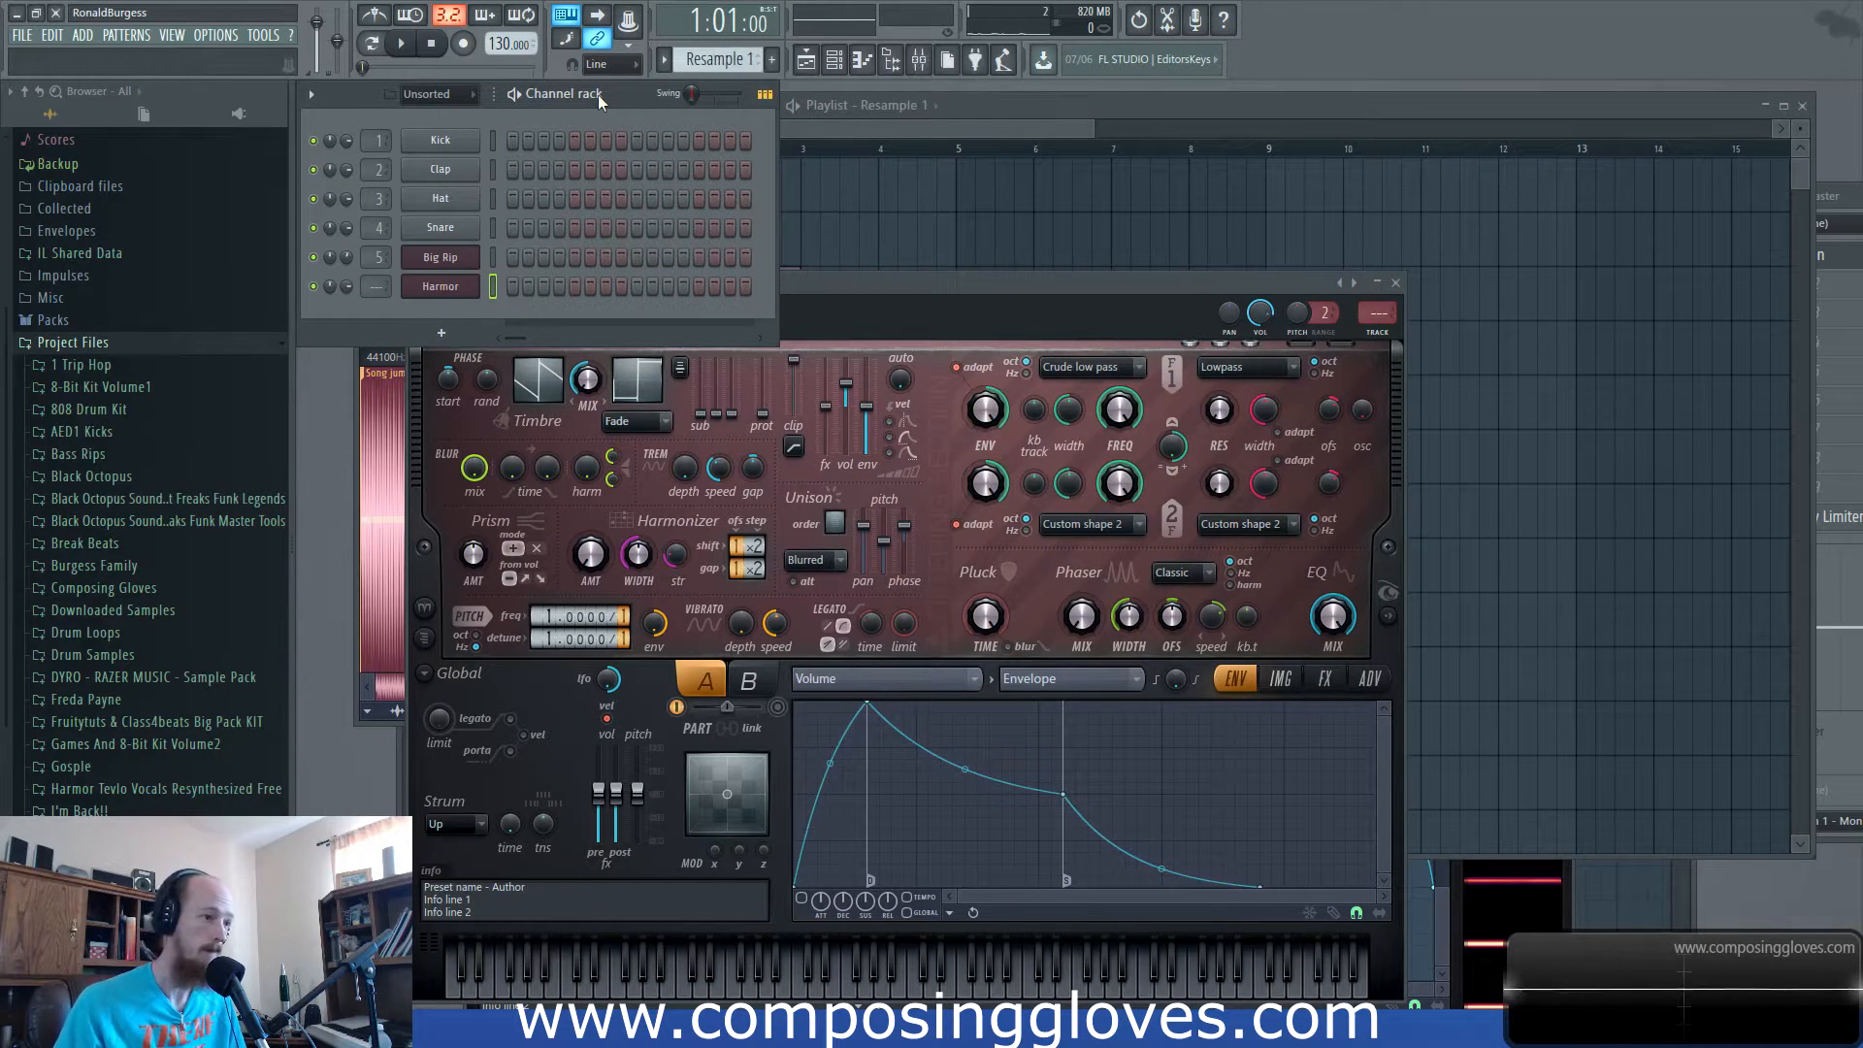
# Rename the new Harmor channel as Resample.
pyautogui.click(934, 128)
pyautogui.keyDown('shift'); pyautogui.click(456, 292); pyautogui.keyUp('shift')
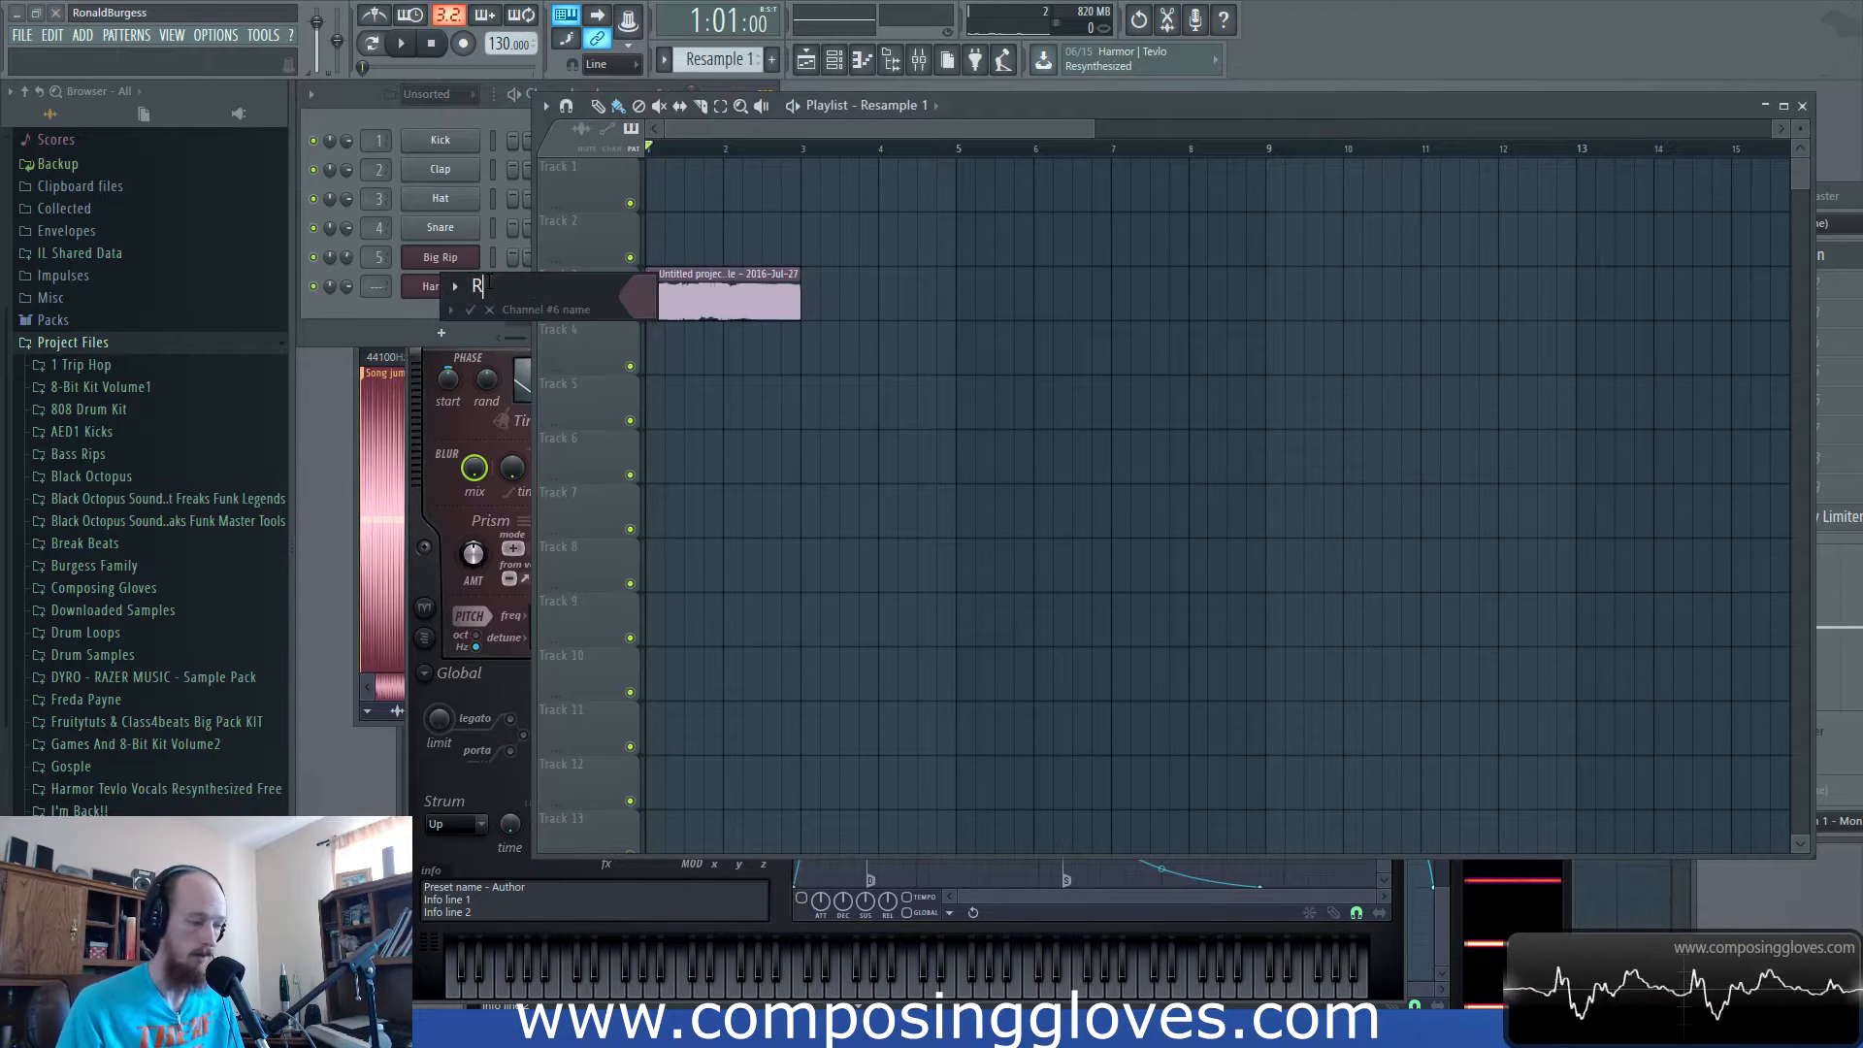
pyautogui.press('Return')
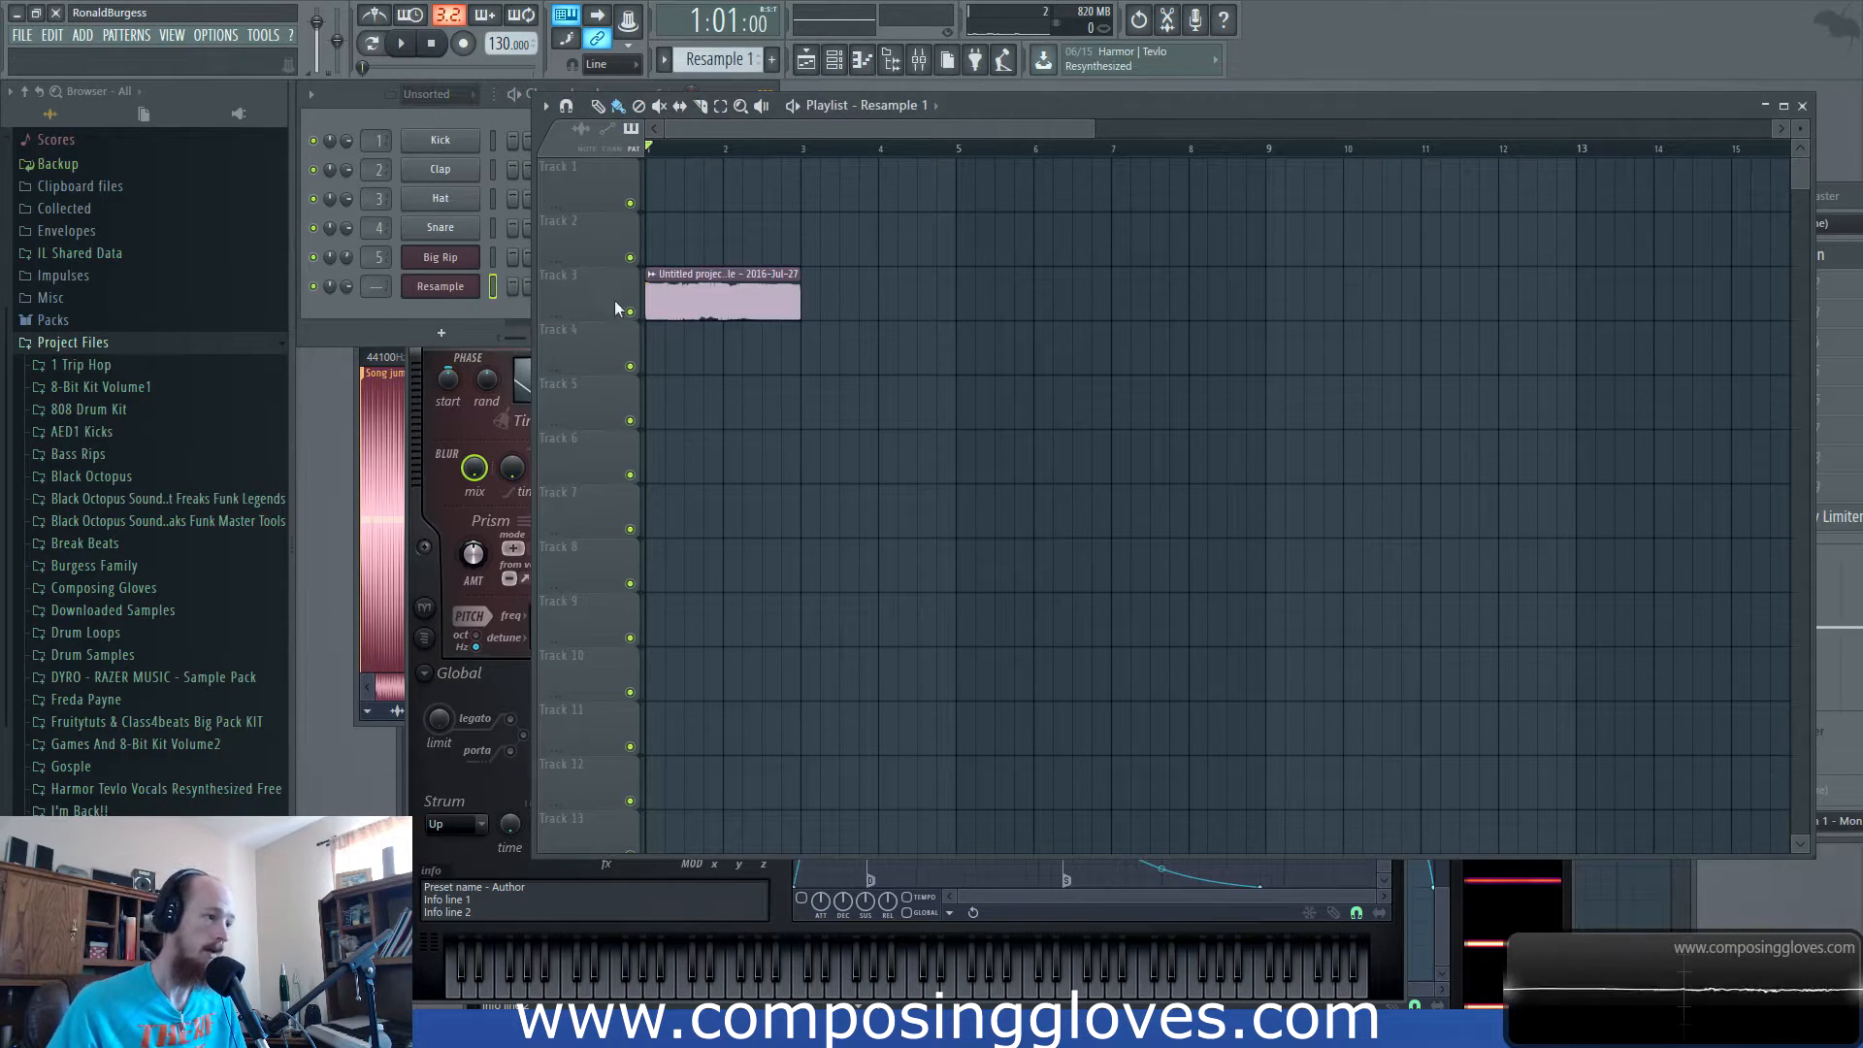
# Load the recorded audio sample from Track 3 into the image resynthesis section of the Resample Harmor.
pyautogui.doubleClick(707, 300)
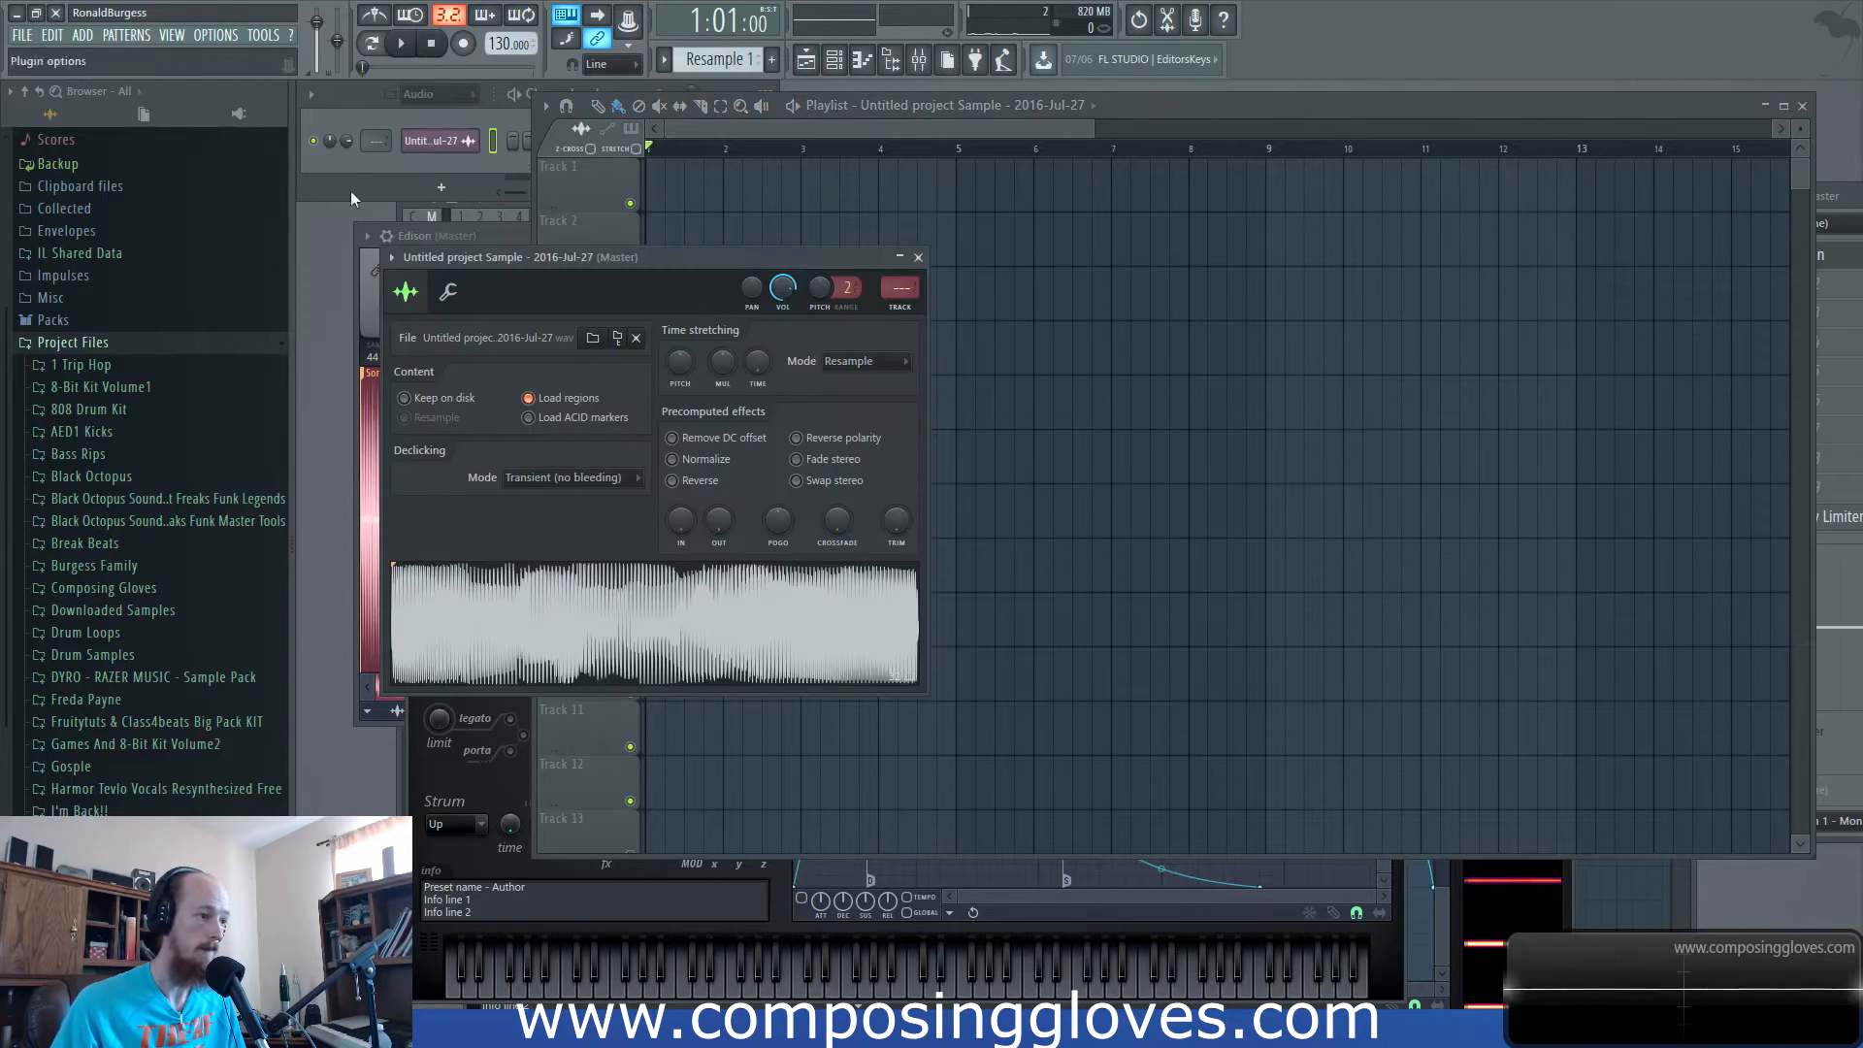
pyautogui.click(459, 97)
pyautogui.click(429, 184)
pyautogui.click(460, 291)
pyautogui.click(460, 291)
pyautogui.moveTo(1351, 125); pyautogui.dragTo(1176, 148)
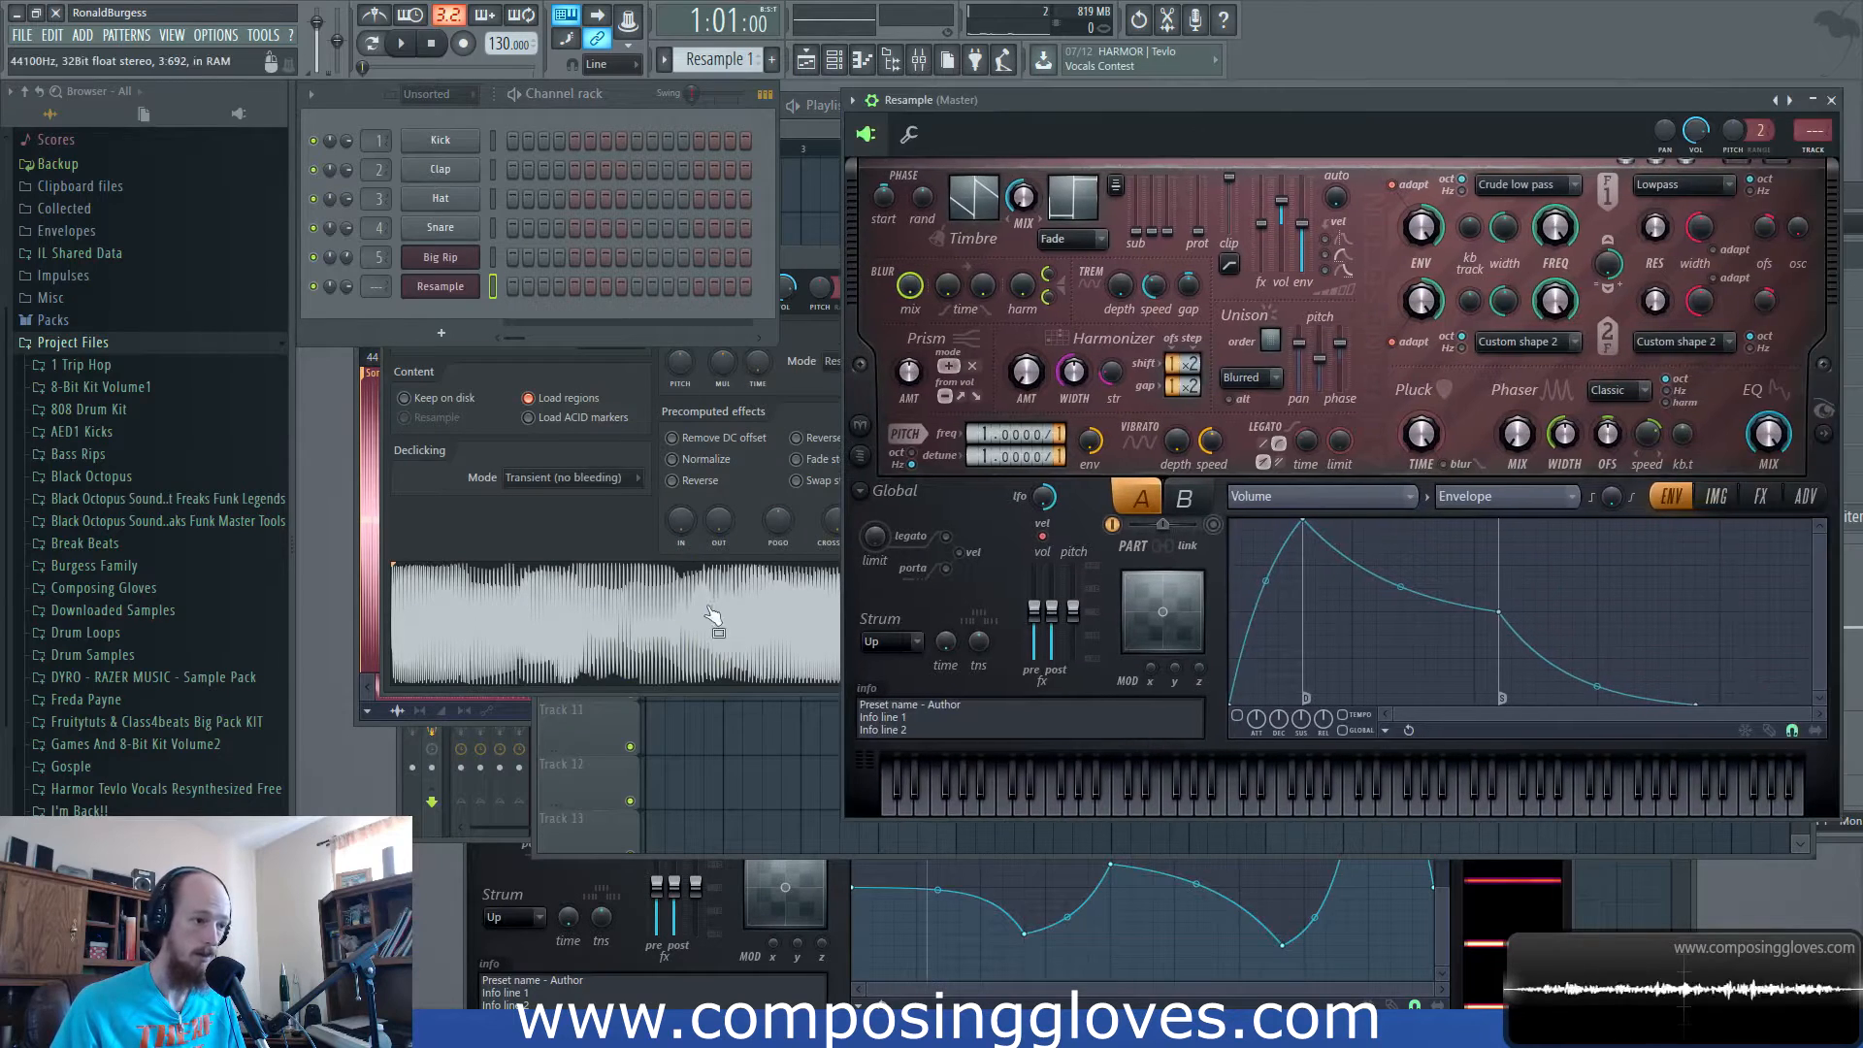
pyautogui.click(1733, 499)
pyautogui.moveTo(629, 623); pyautogui.dragTo(1485, 580)
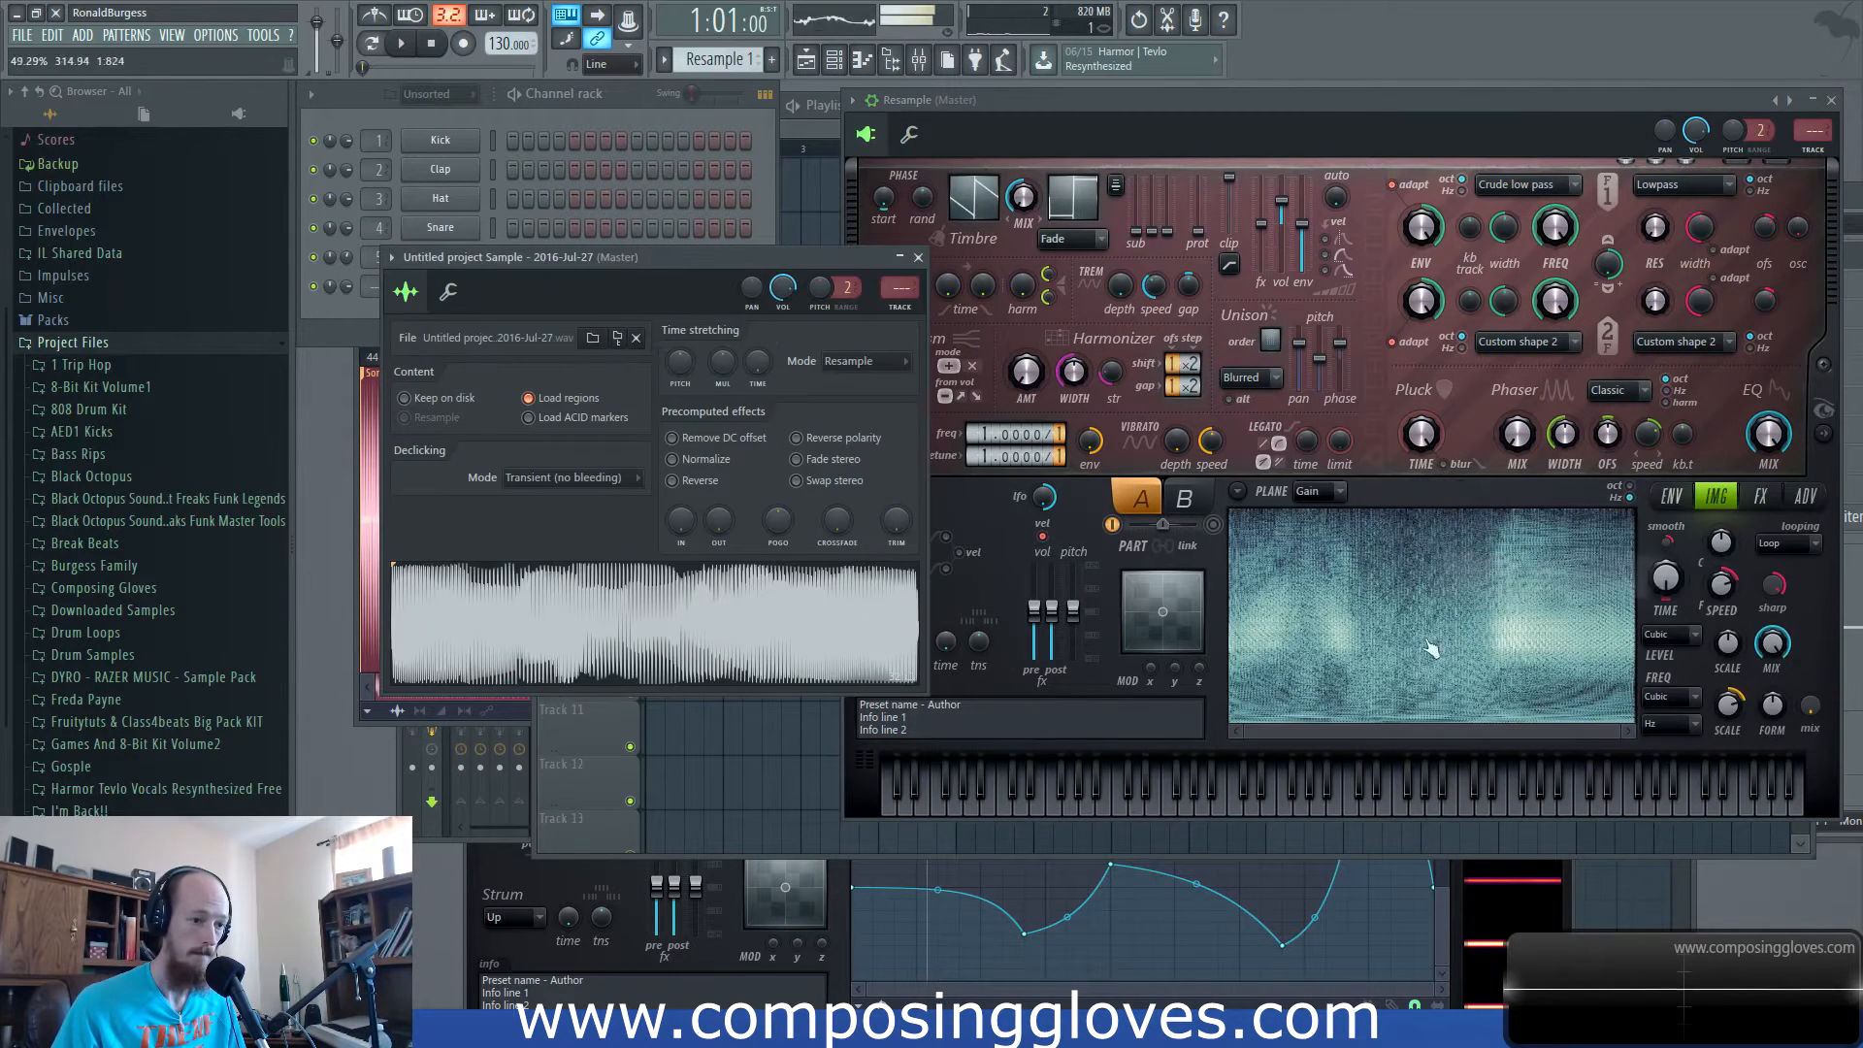
# Test playback and compare the Big Rip Harmor's settings with those of the Resample Harmor.
pyautogui.moveTo(1046, 108); pyautogui.dragTo(1034, 141)
pyautogui.click(336, 311)
pyautogui.click(400, 43)
pyautogui.click(432, 44)
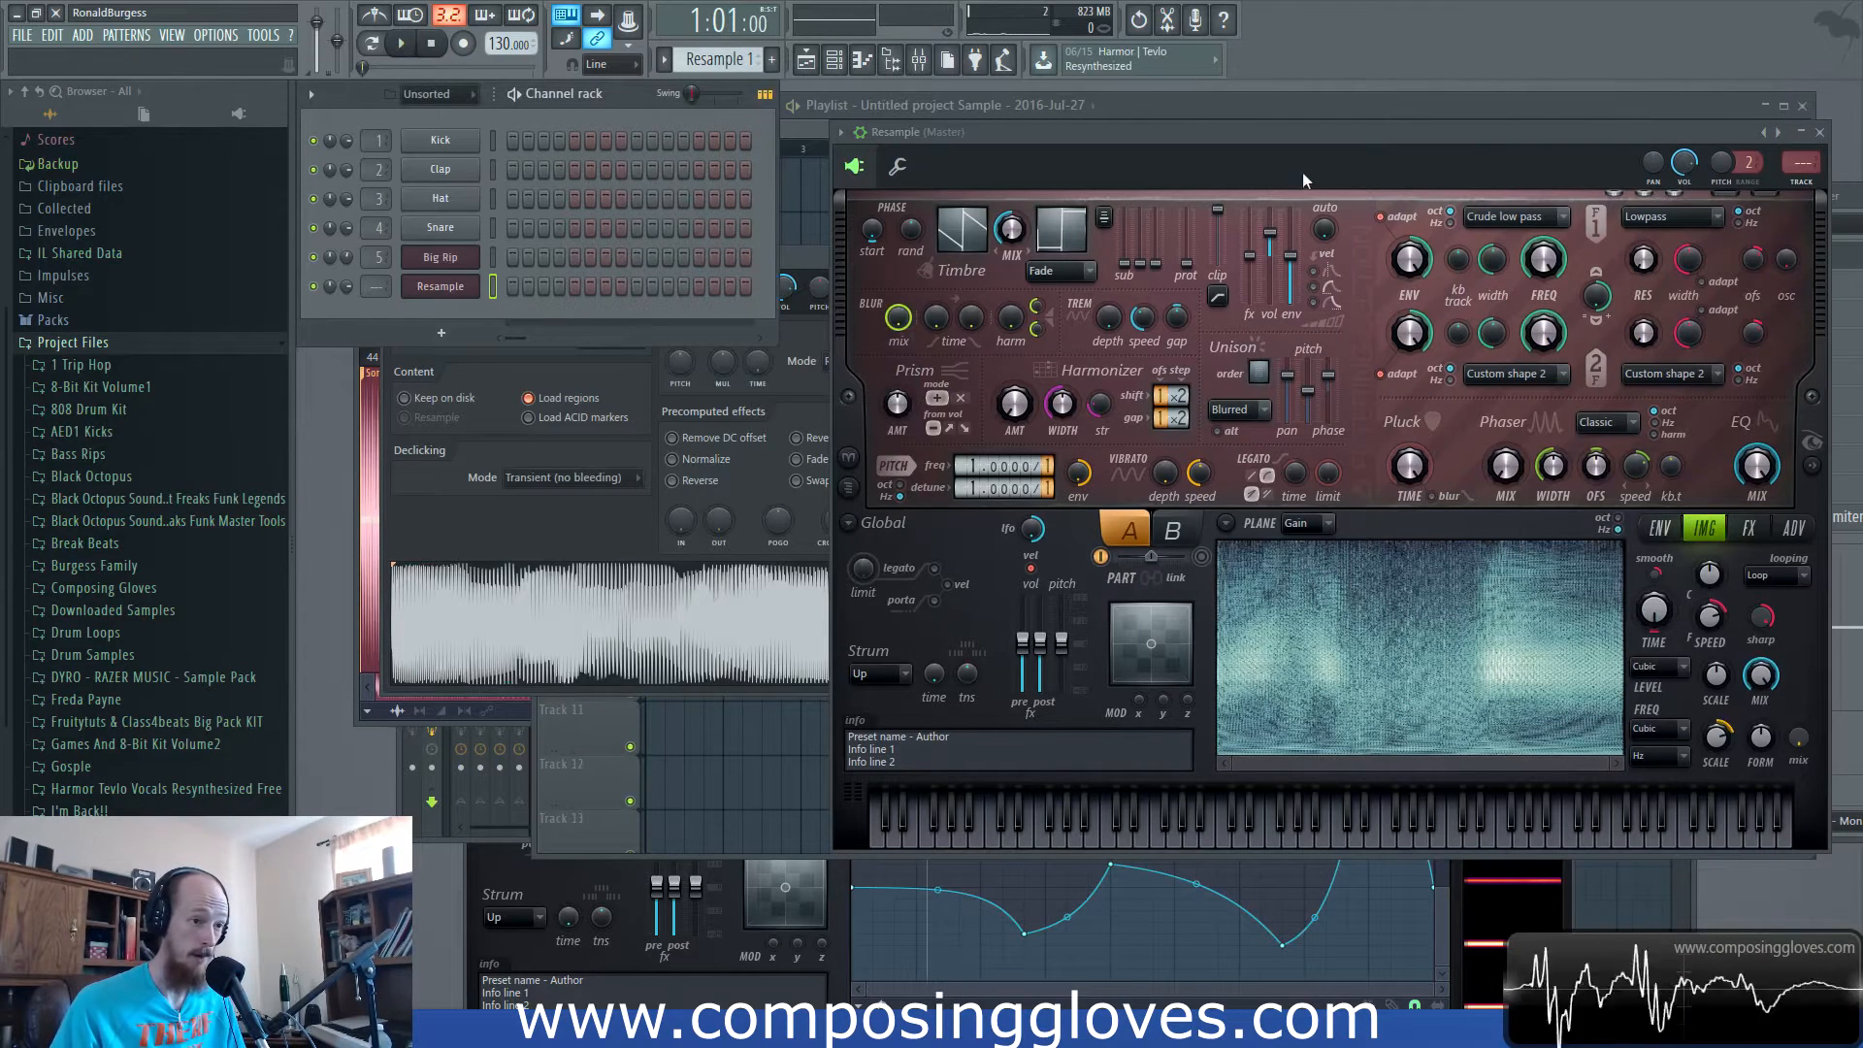
pyautogui.click(471, 264)
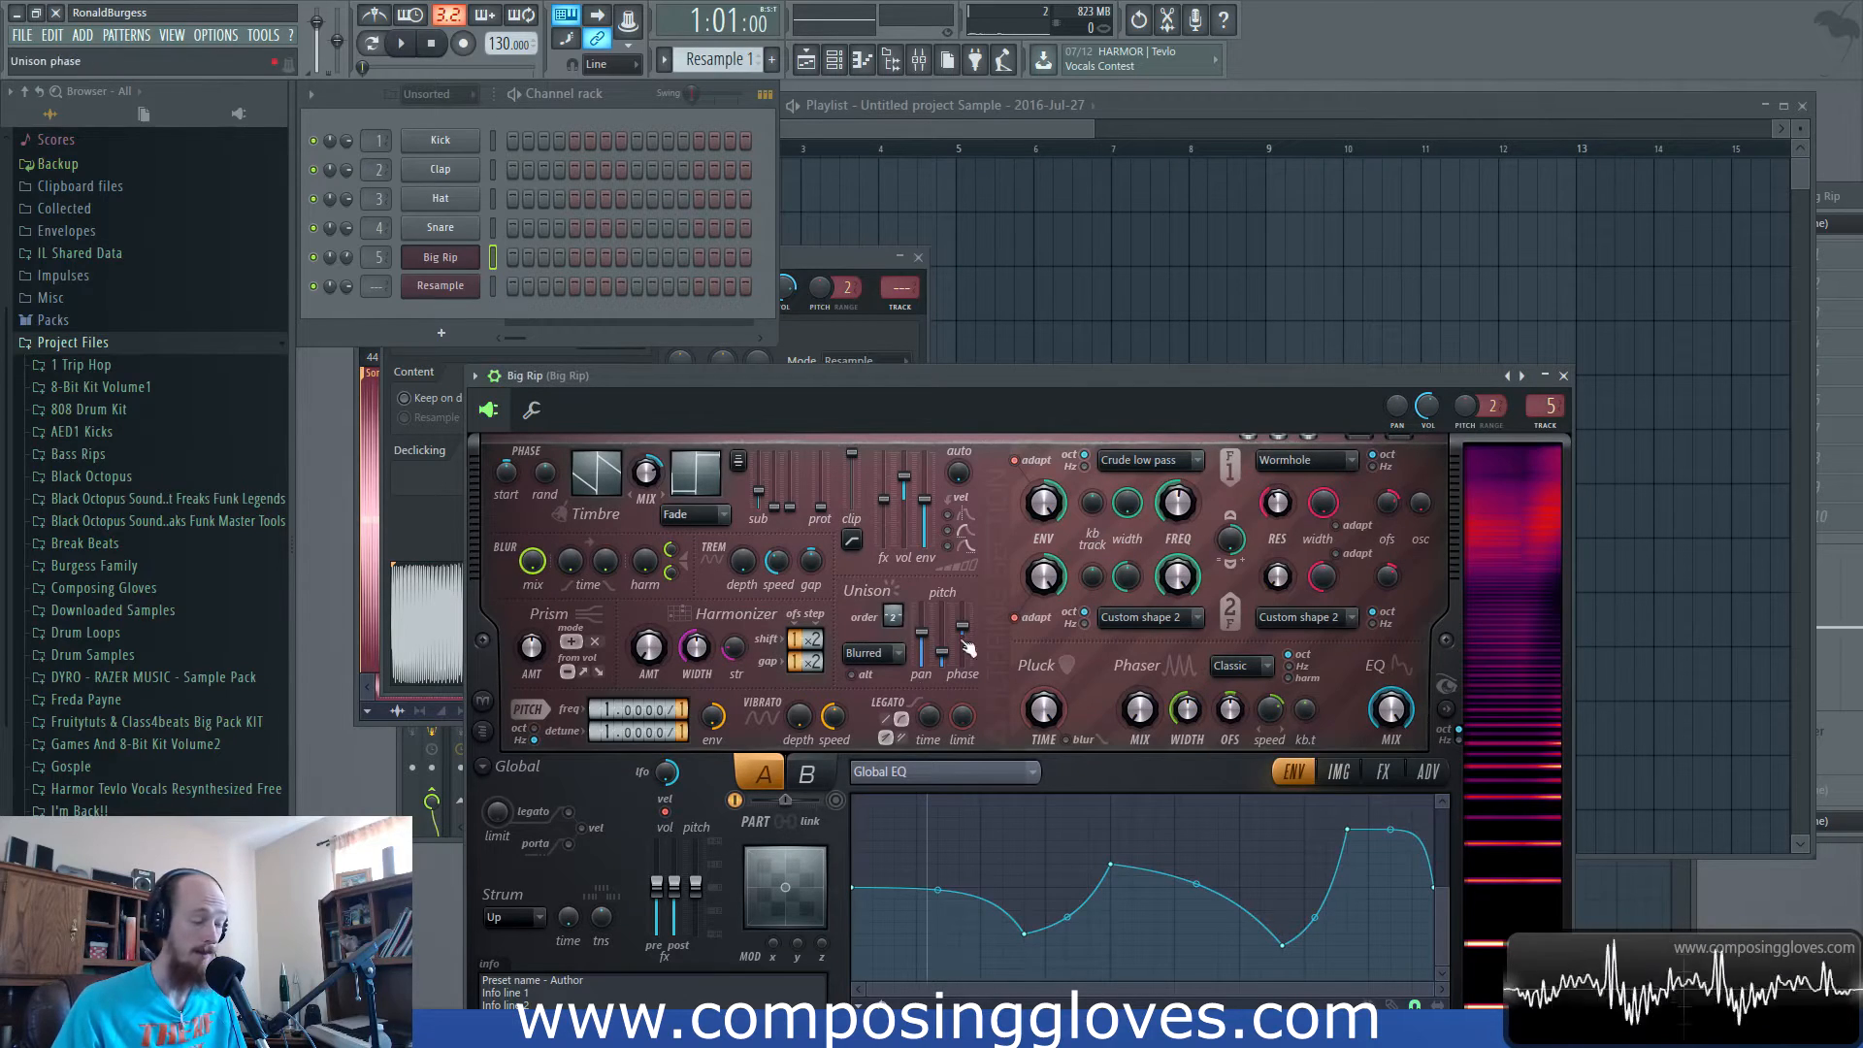
pyautogui.click(476, 289)
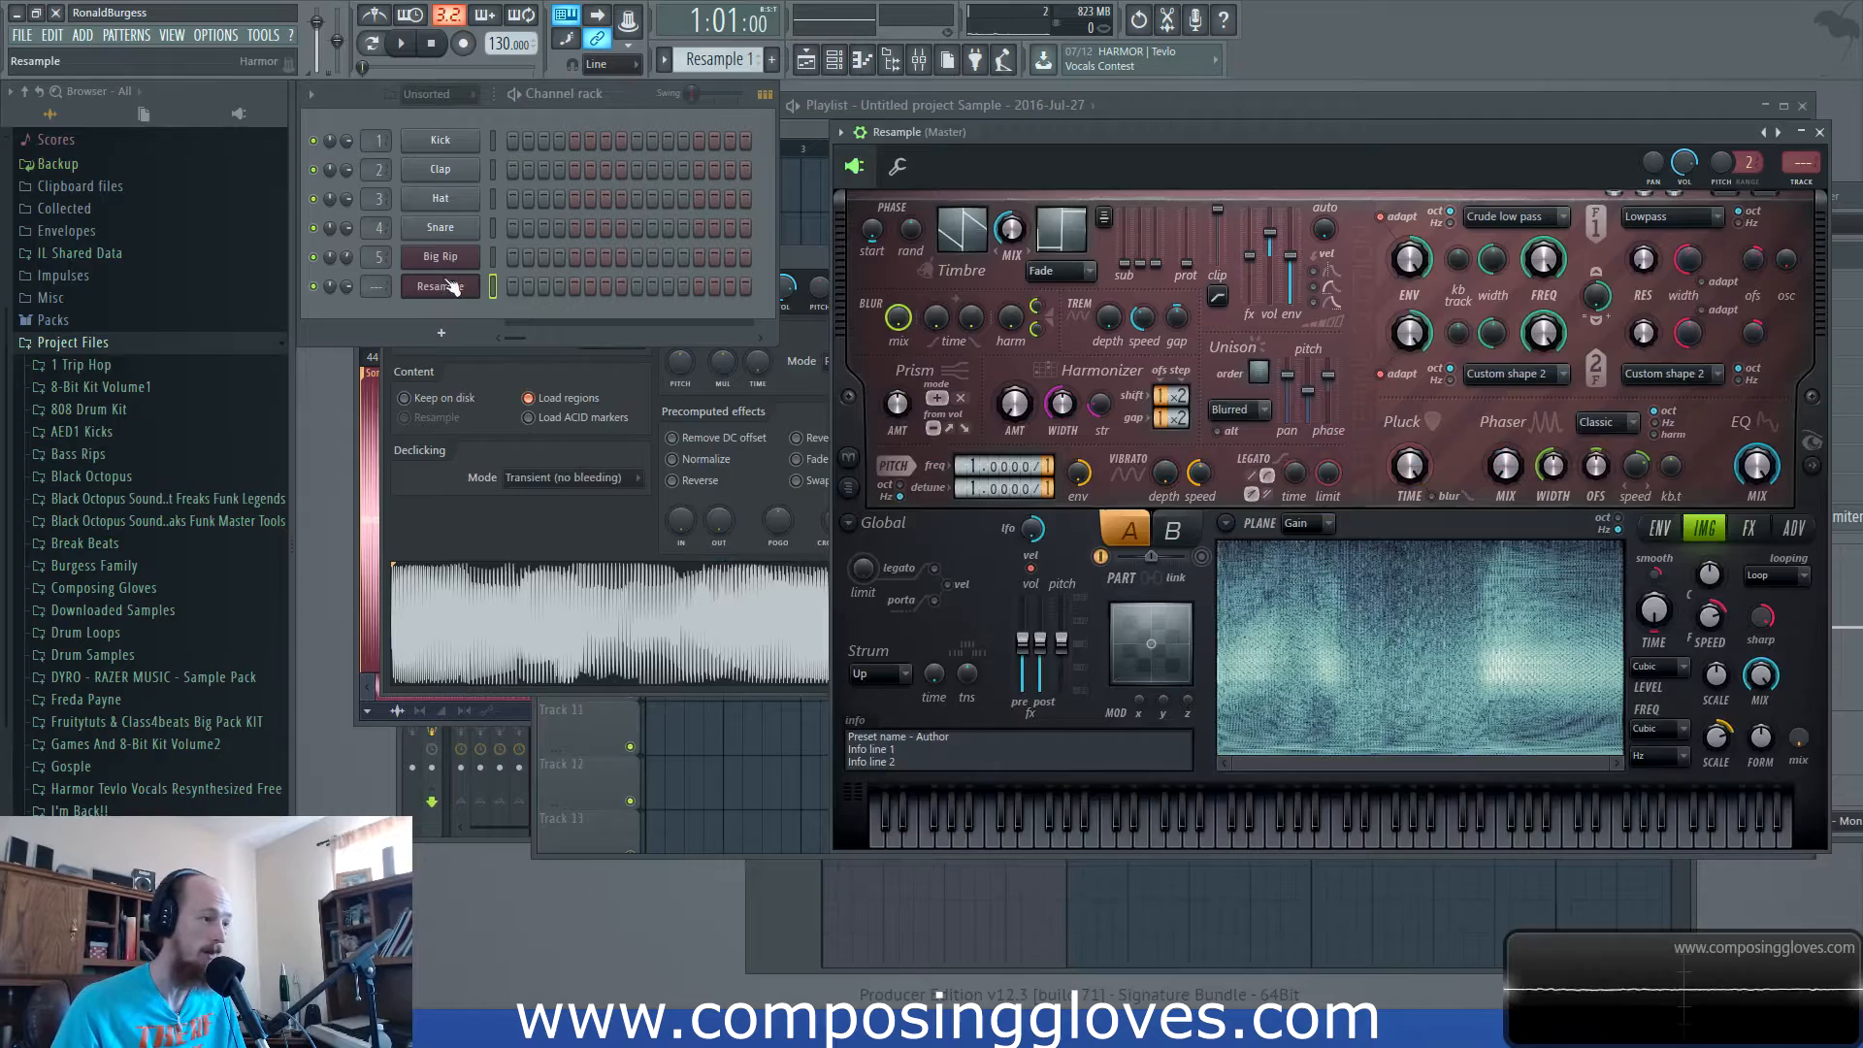
pyautogui.rightClick(450, 286)
pyautogui.click(574, 282)
pyautogui.moveTo(1165, 230); pyautogui.dragTo(988, 133)
pyautogui.scroll(-1, 624, 424)
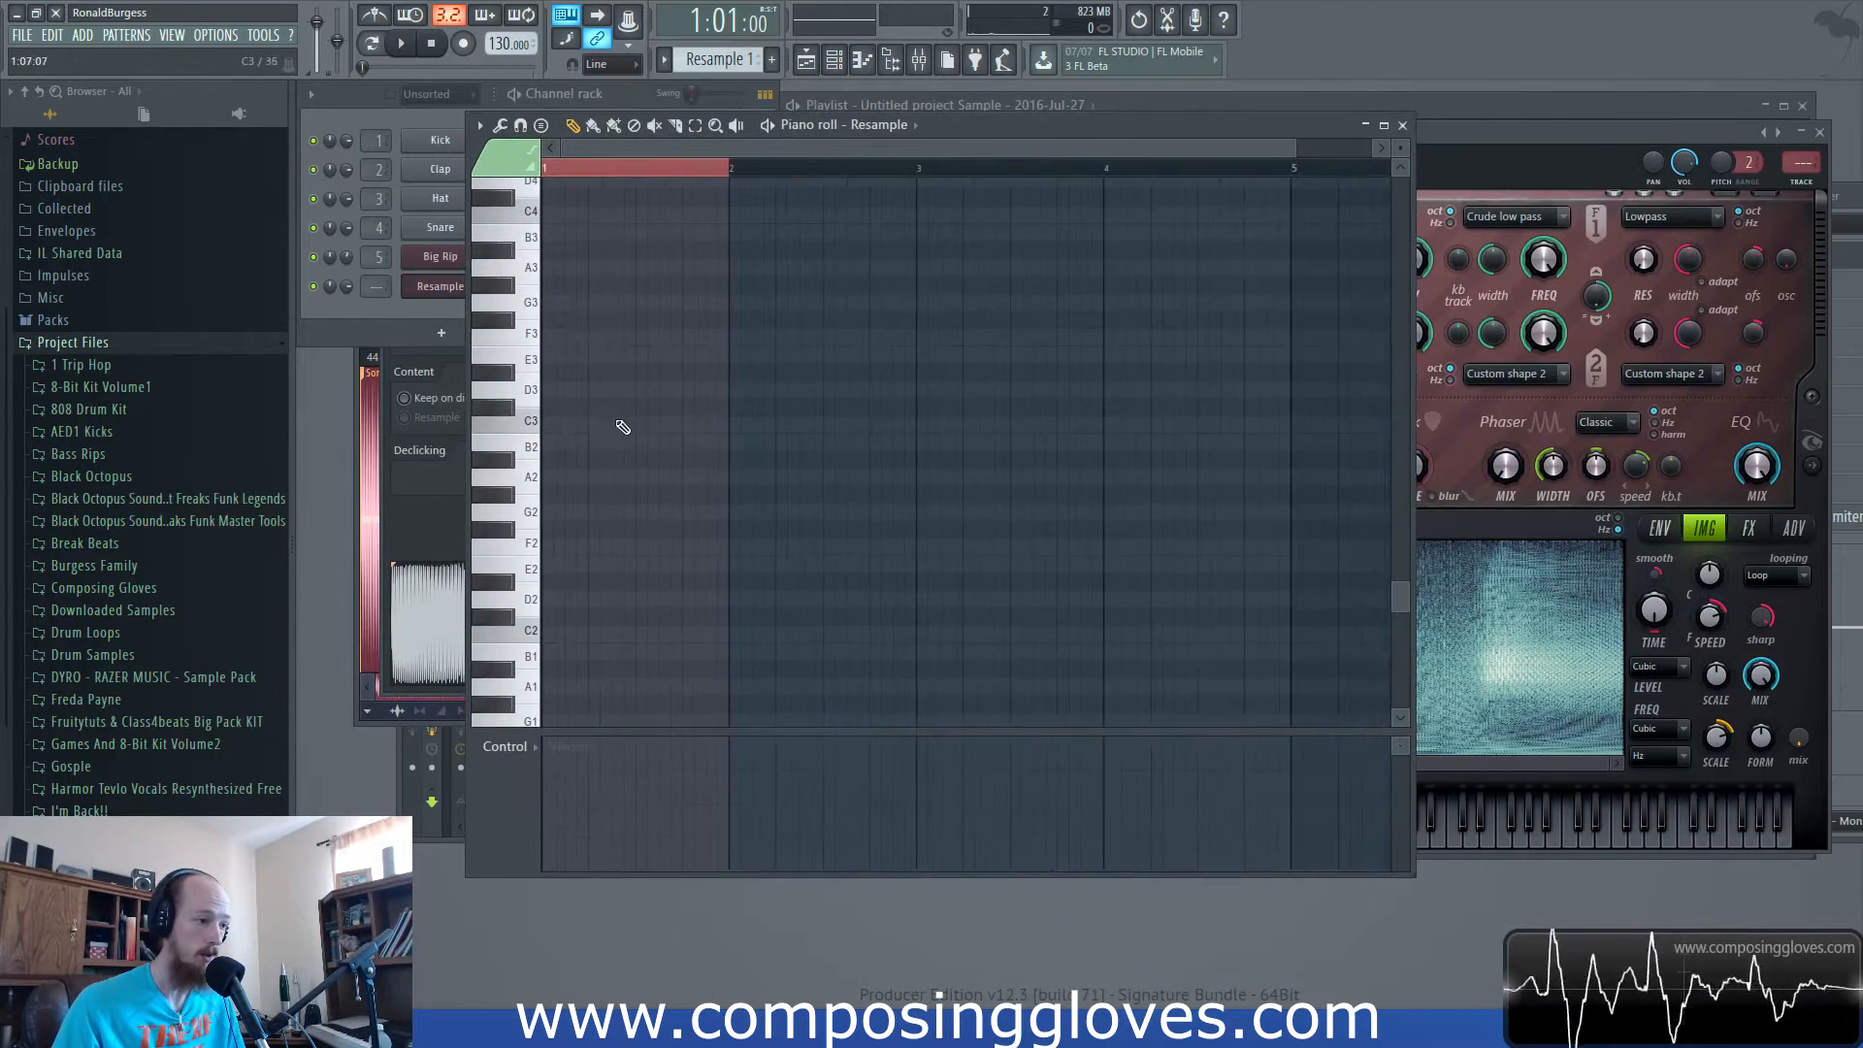
pyautogui.scroll(3, 624, 424)
pyautogui.scroll(2, 688, 496)
pyautogui.moveTo(566, 467); pyautogui.dragTo(571, 433)
pyautogui.rightClick(670, 431)
pyautogui.press('space')
pyautogui.click(432, 46)
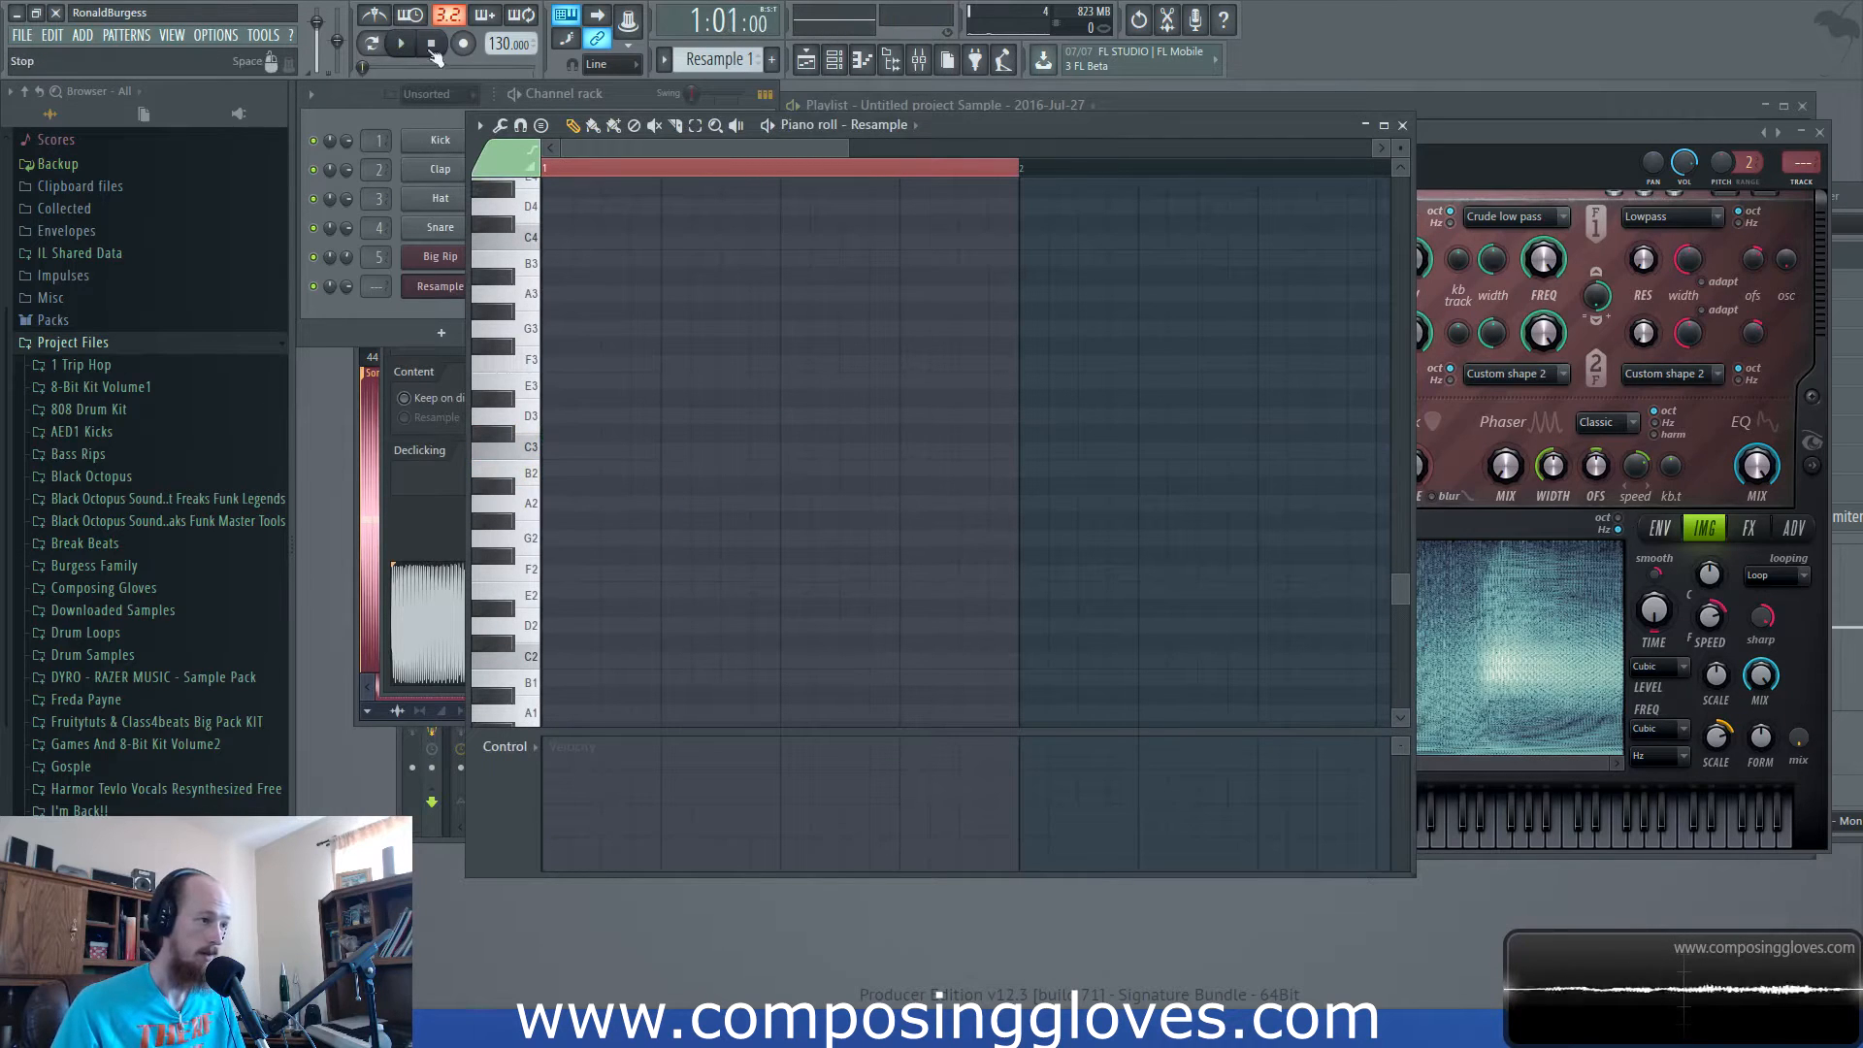
# Draw a two-bar C5 note from bar 1 in the Resample channel's piano roll and audition it.
pyautogui.click(1076, 107)
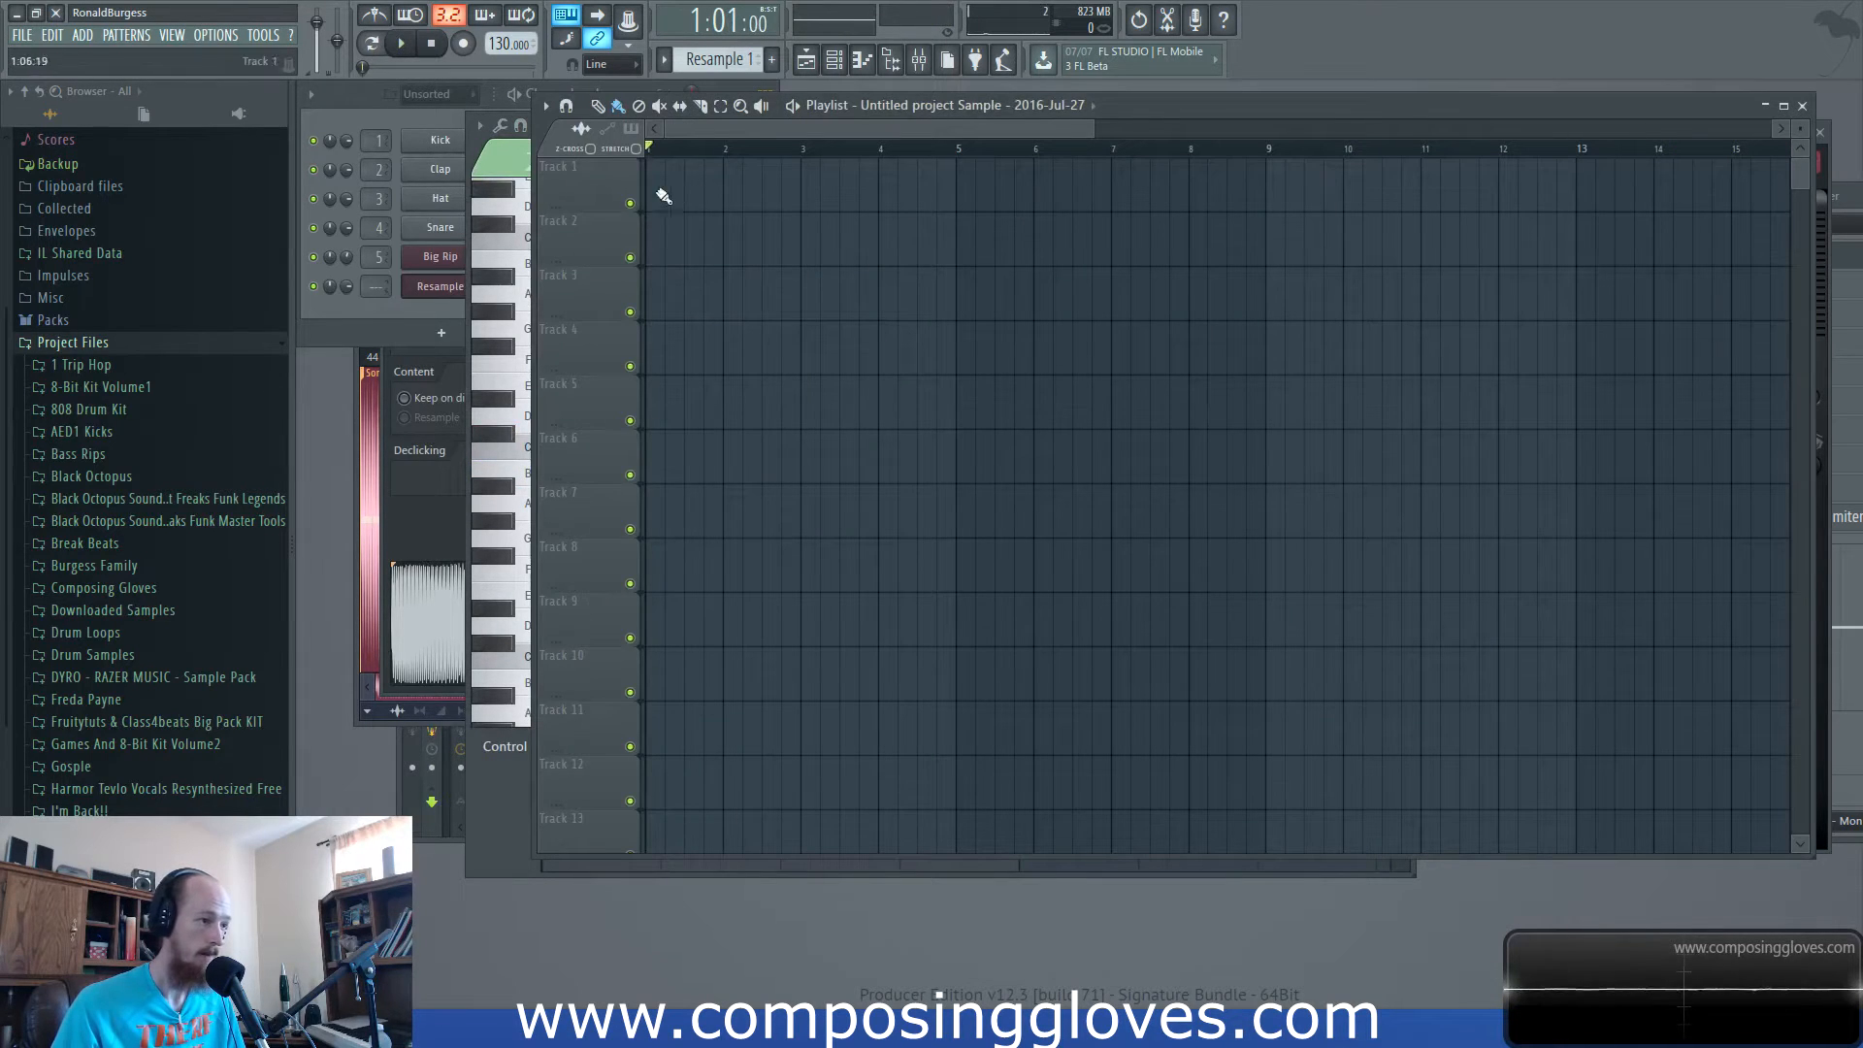
pyautogui.click(443, 295)
pyautogui.rightClick(442, 294)
pyautogui.click(582, 287)
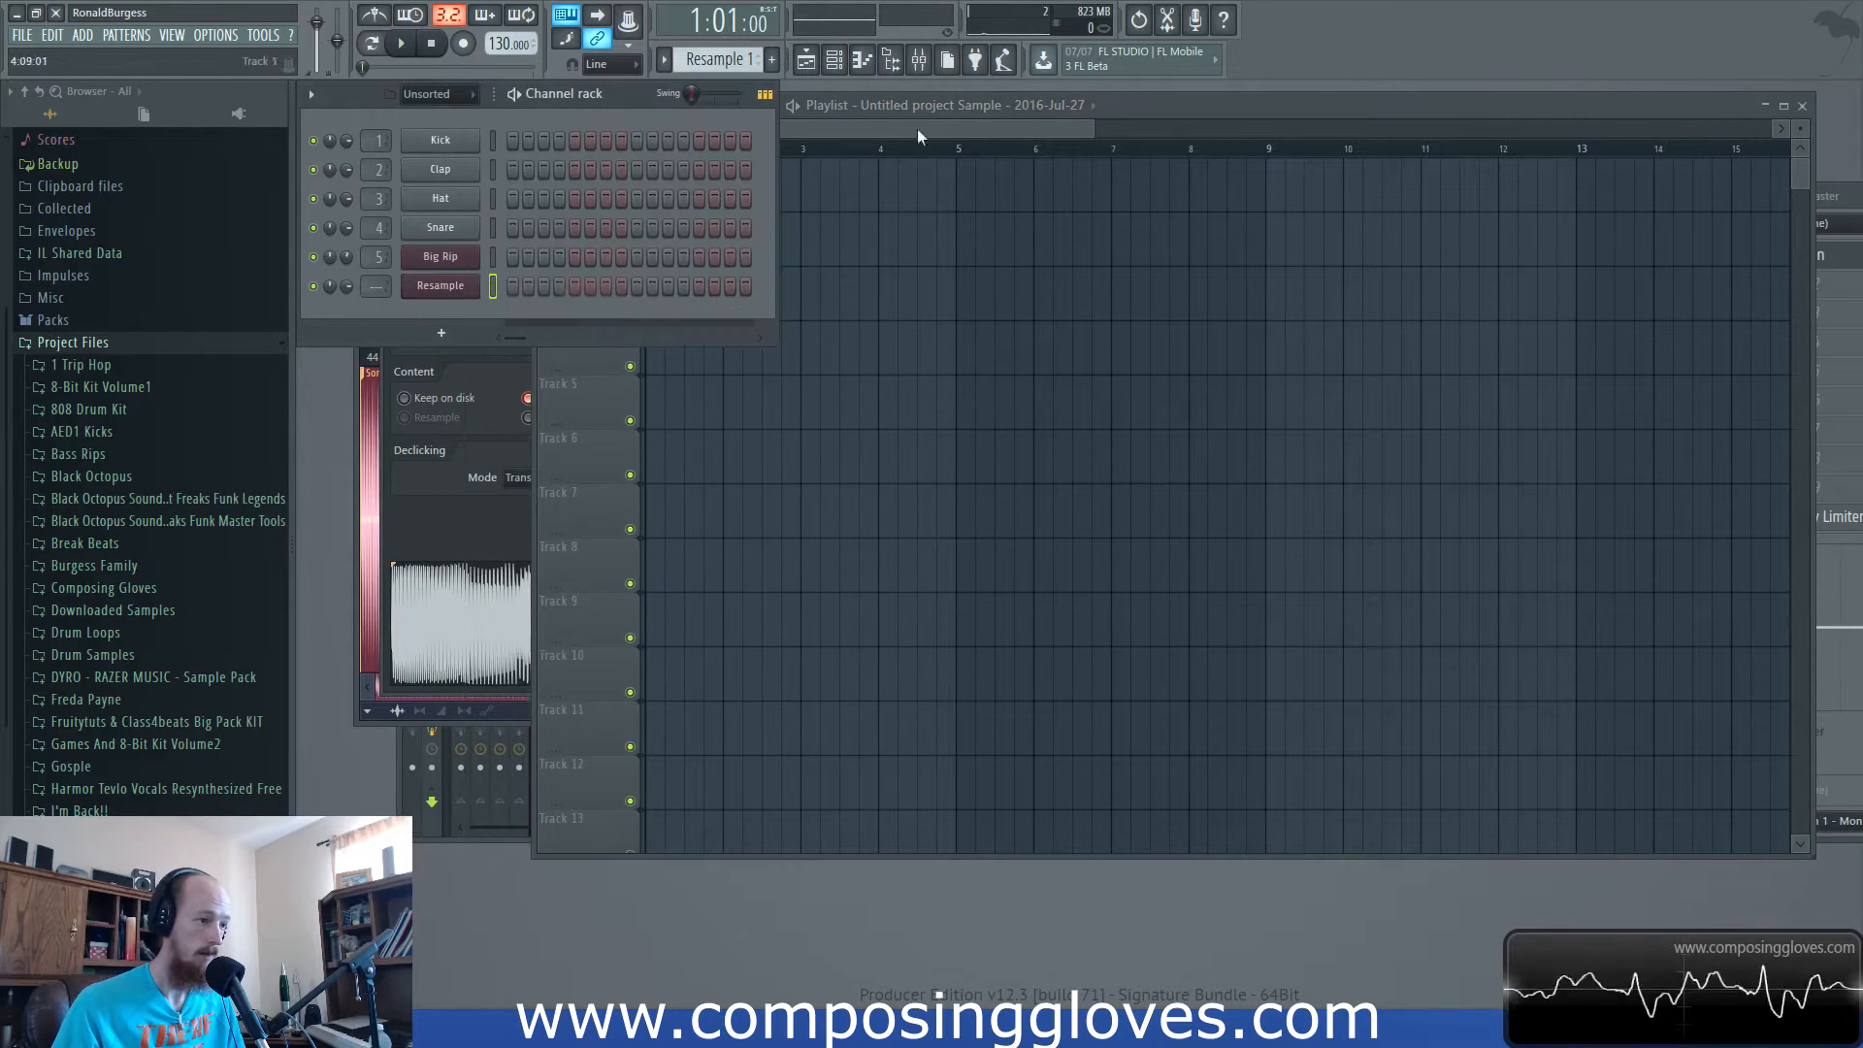
pyautogui.rightClick(470, 282)
pyautogui.click(534, 294)
pyautogui.scroll(5, 599, 459)
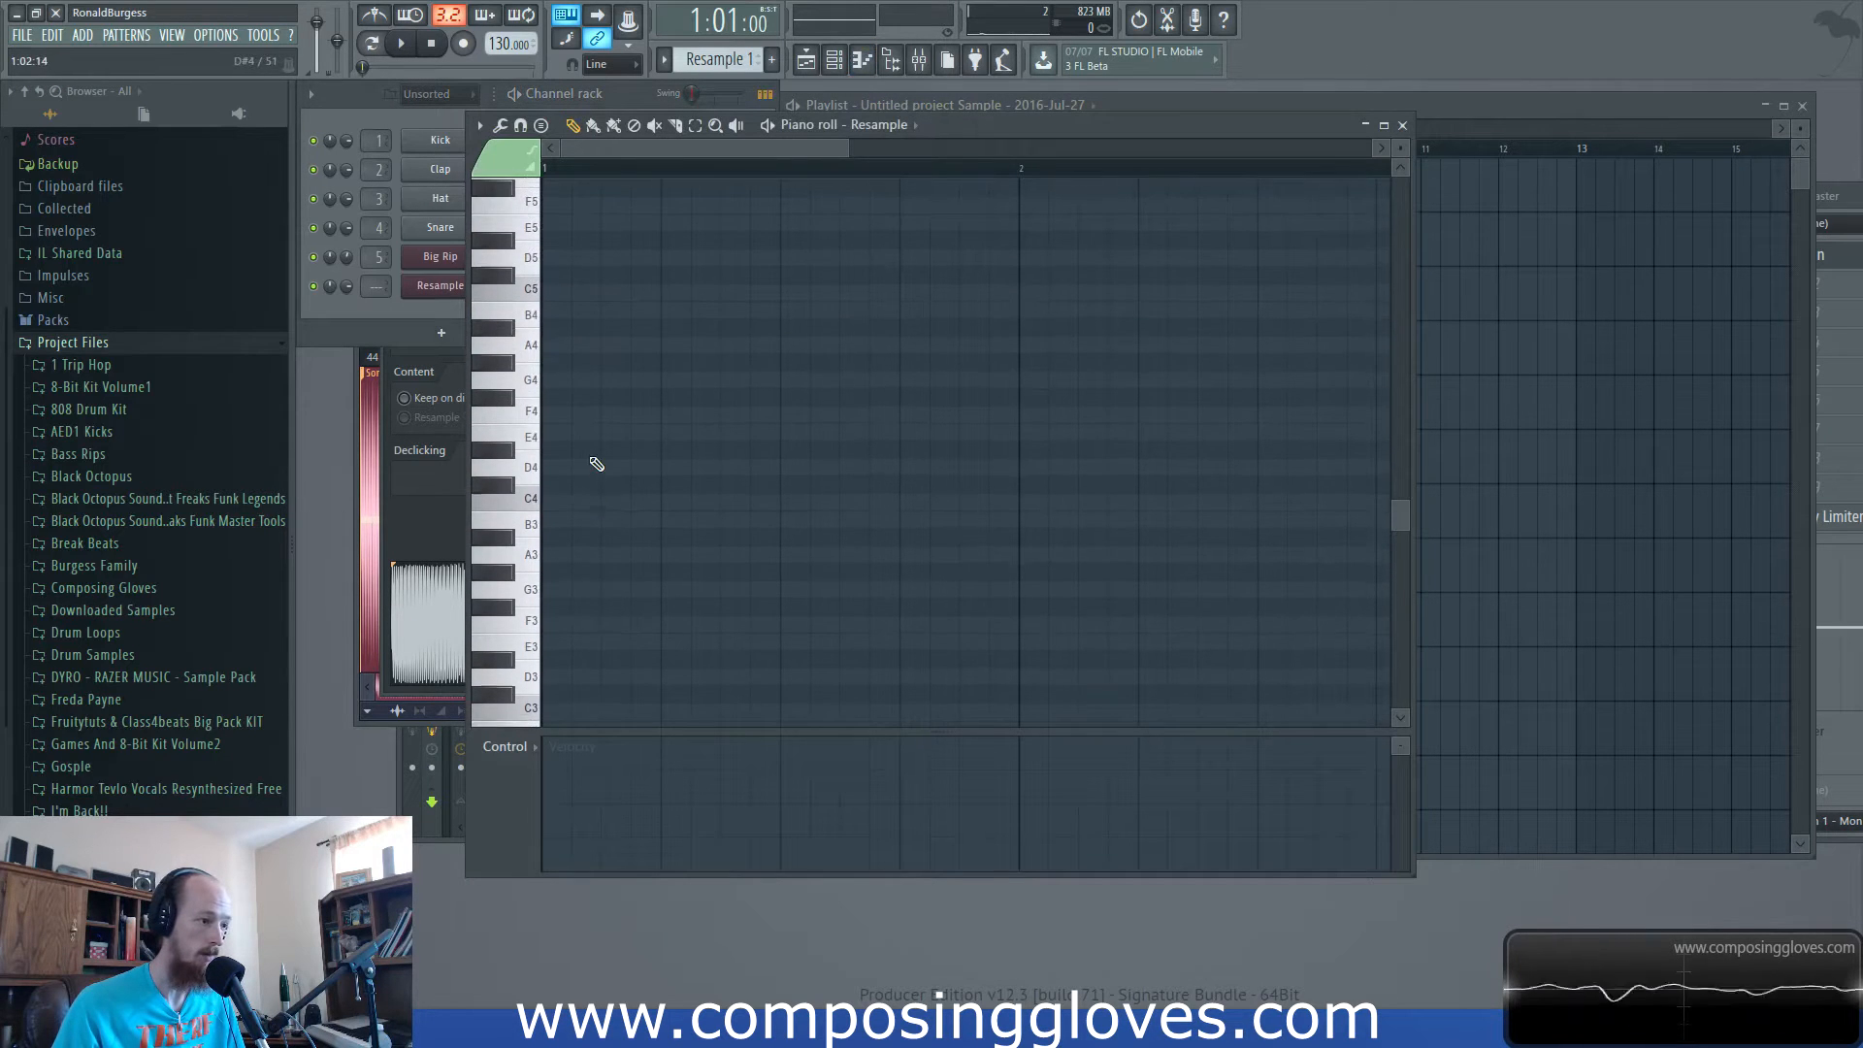
pyautogui.click(562, 291)
pyautogui.scroll(-3, 611, 257)
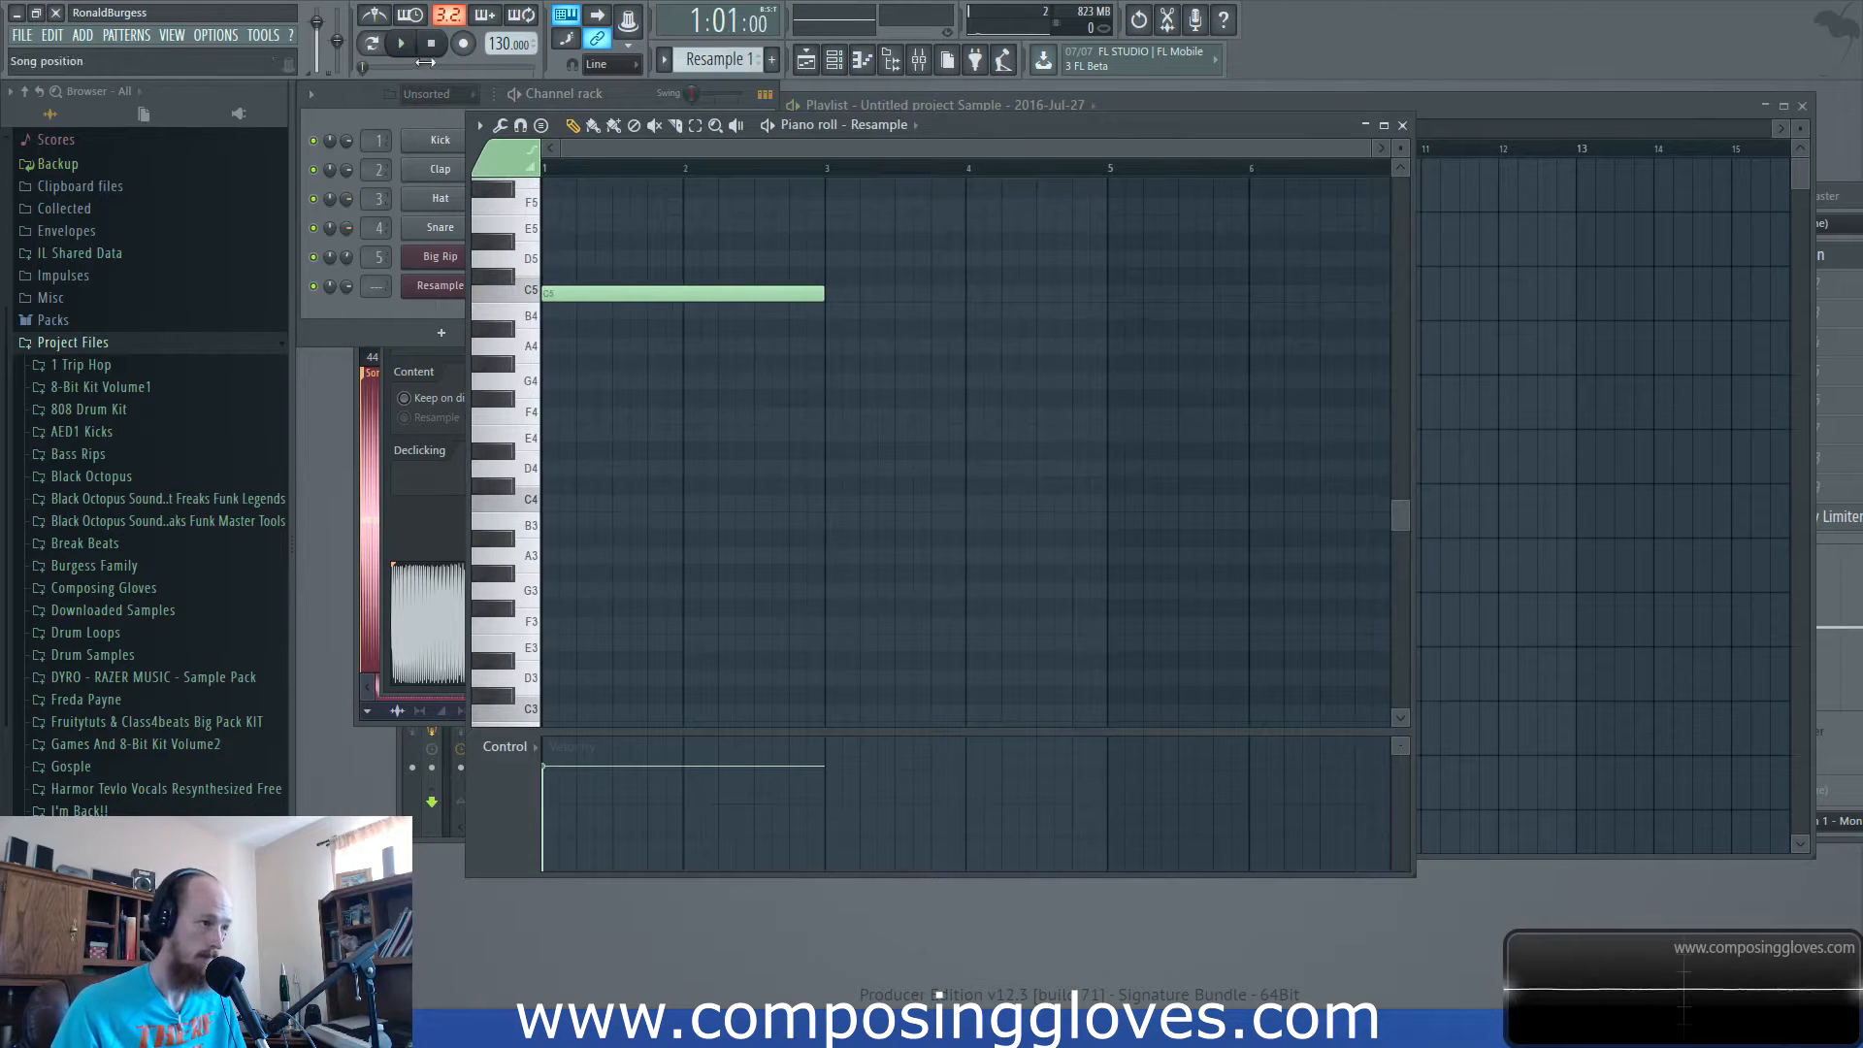
pyautogui.press('space')
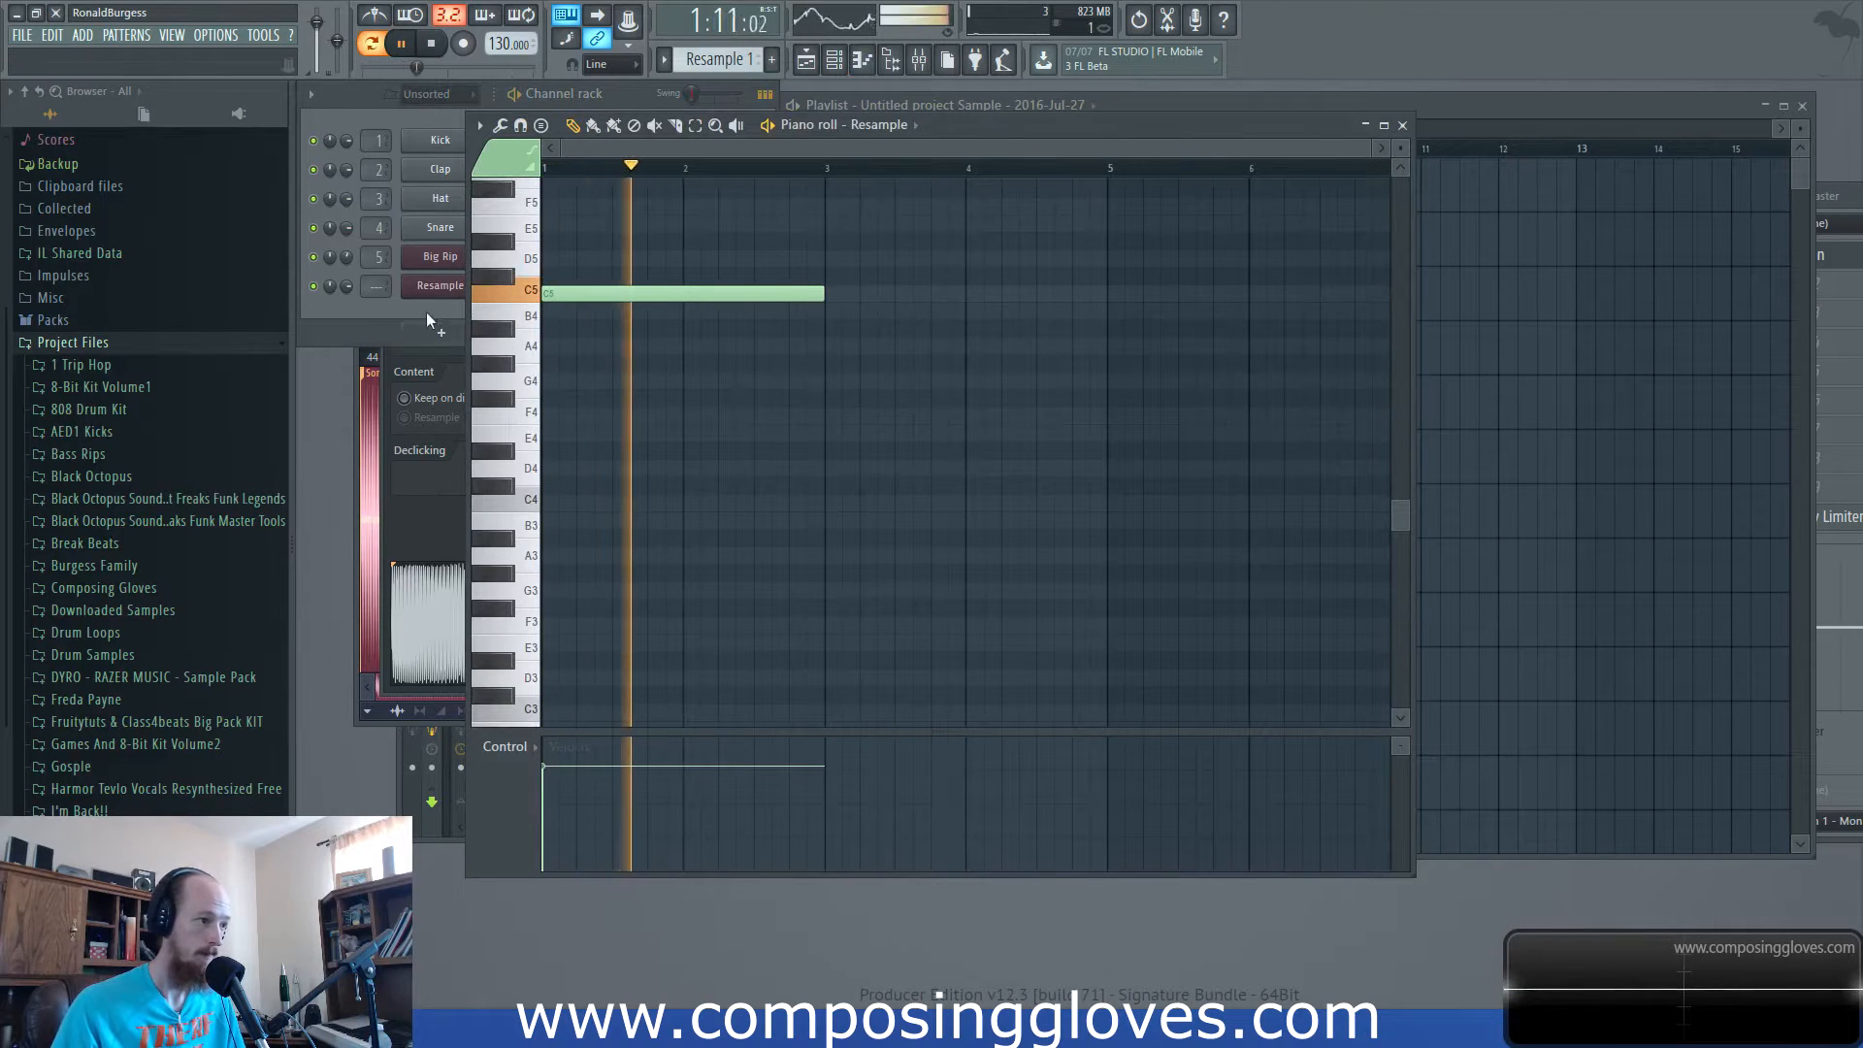
# Set the Resample Harmor's image resynthesis mode to High precision and its rendering precision to Perfect.
pyautogui.click(438, 285)
pyautogui.moveTo(1355, 138); pyautogui.dragTo(730, 86)
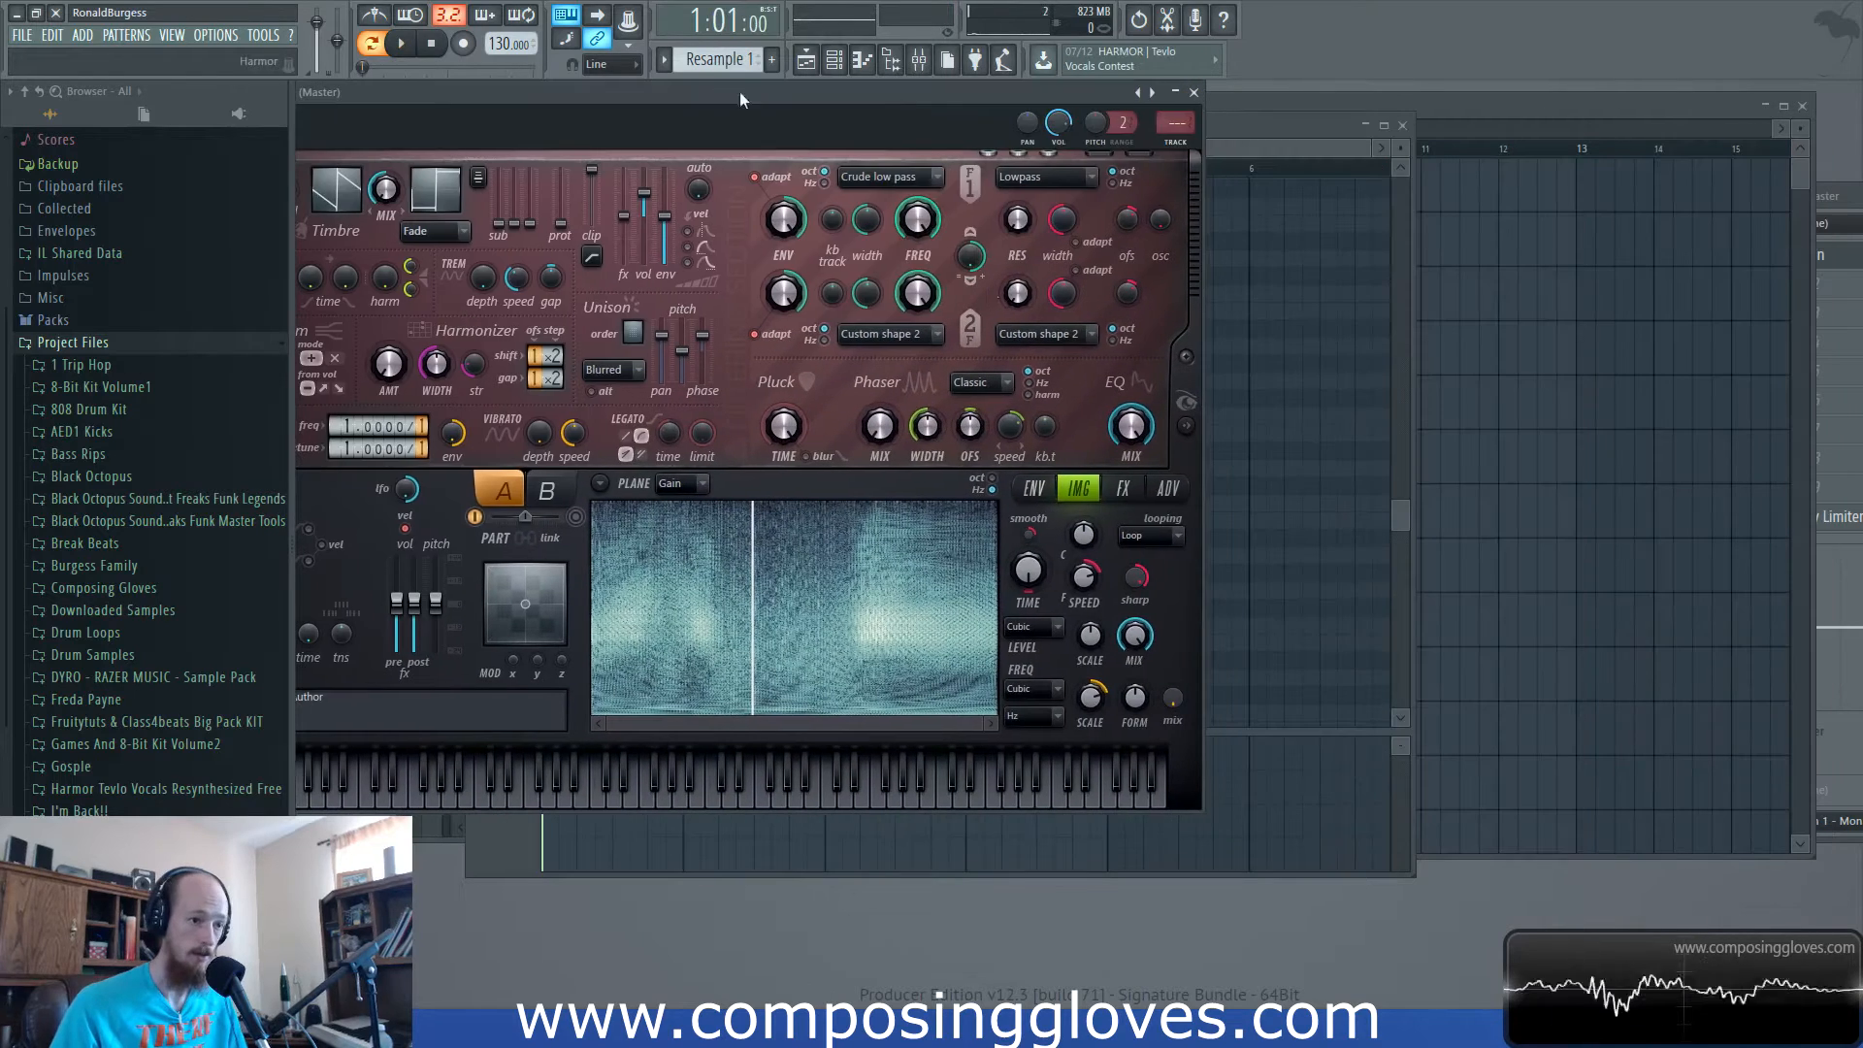
pyautogui.click(1158, 487)
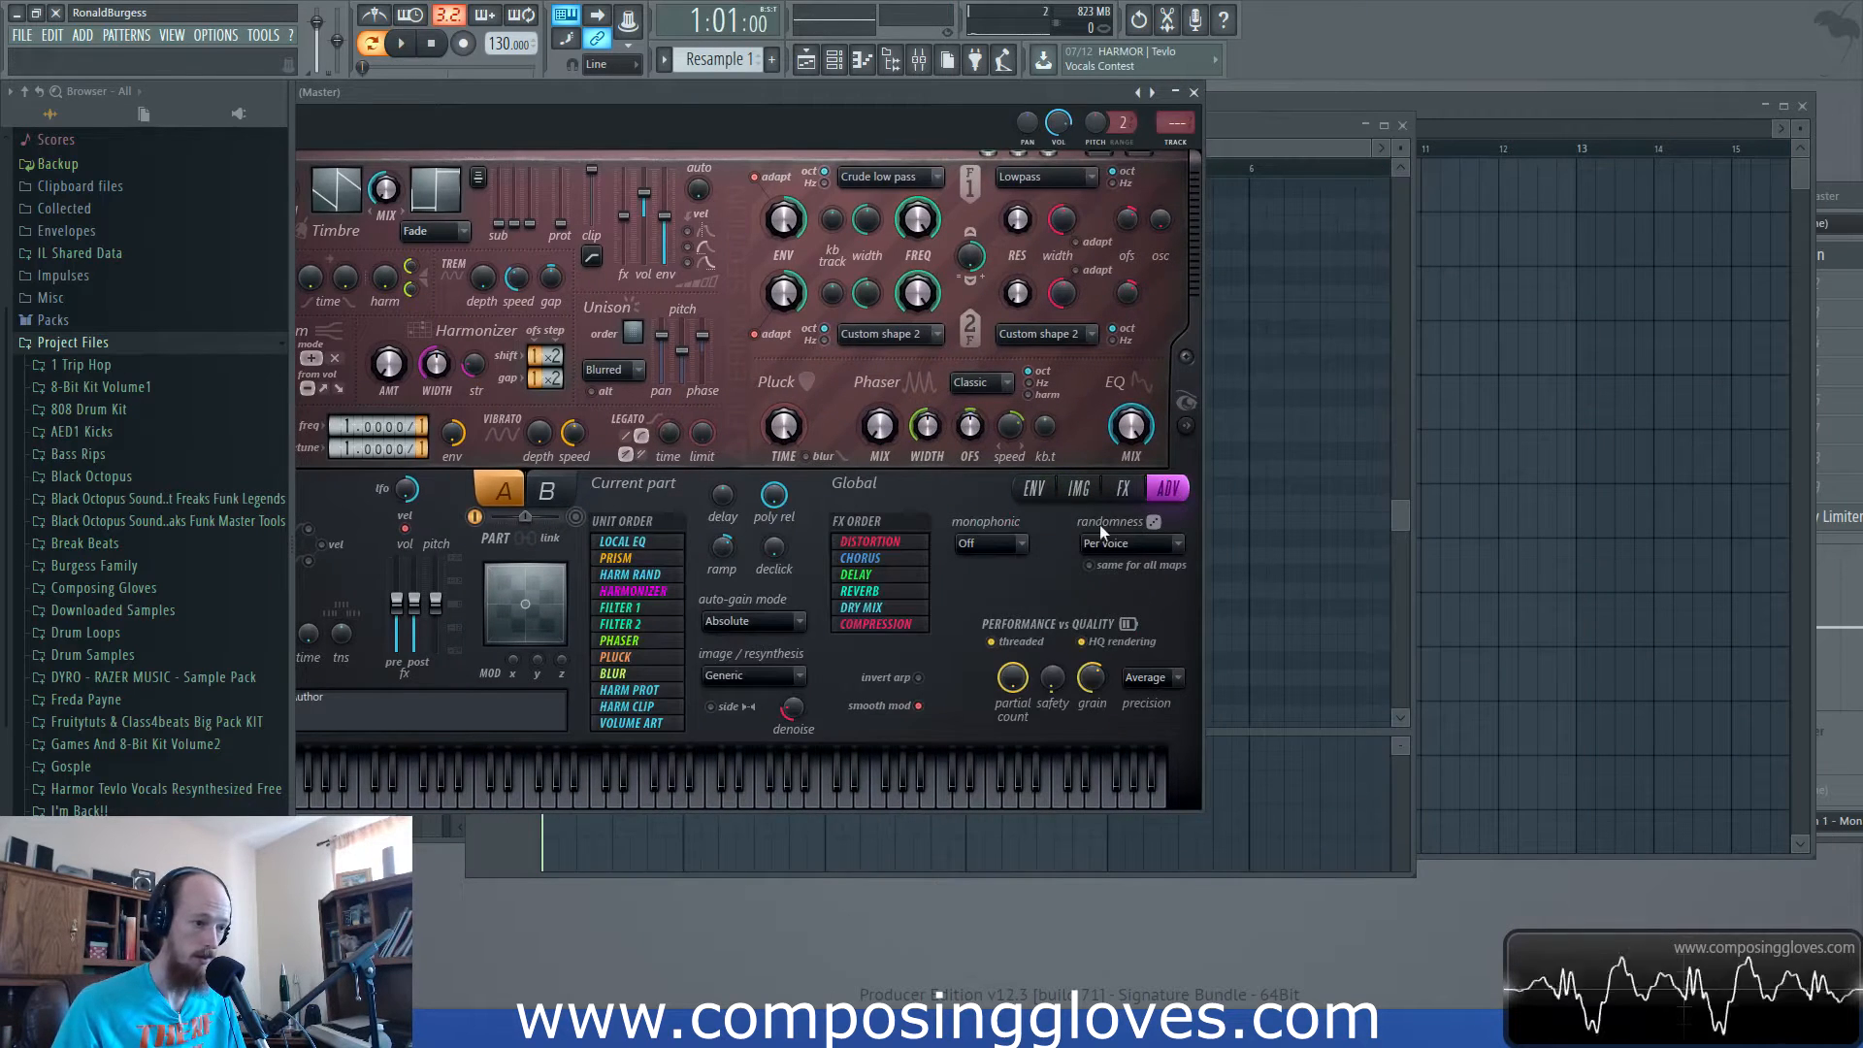
pyautogui.click(767, 678)
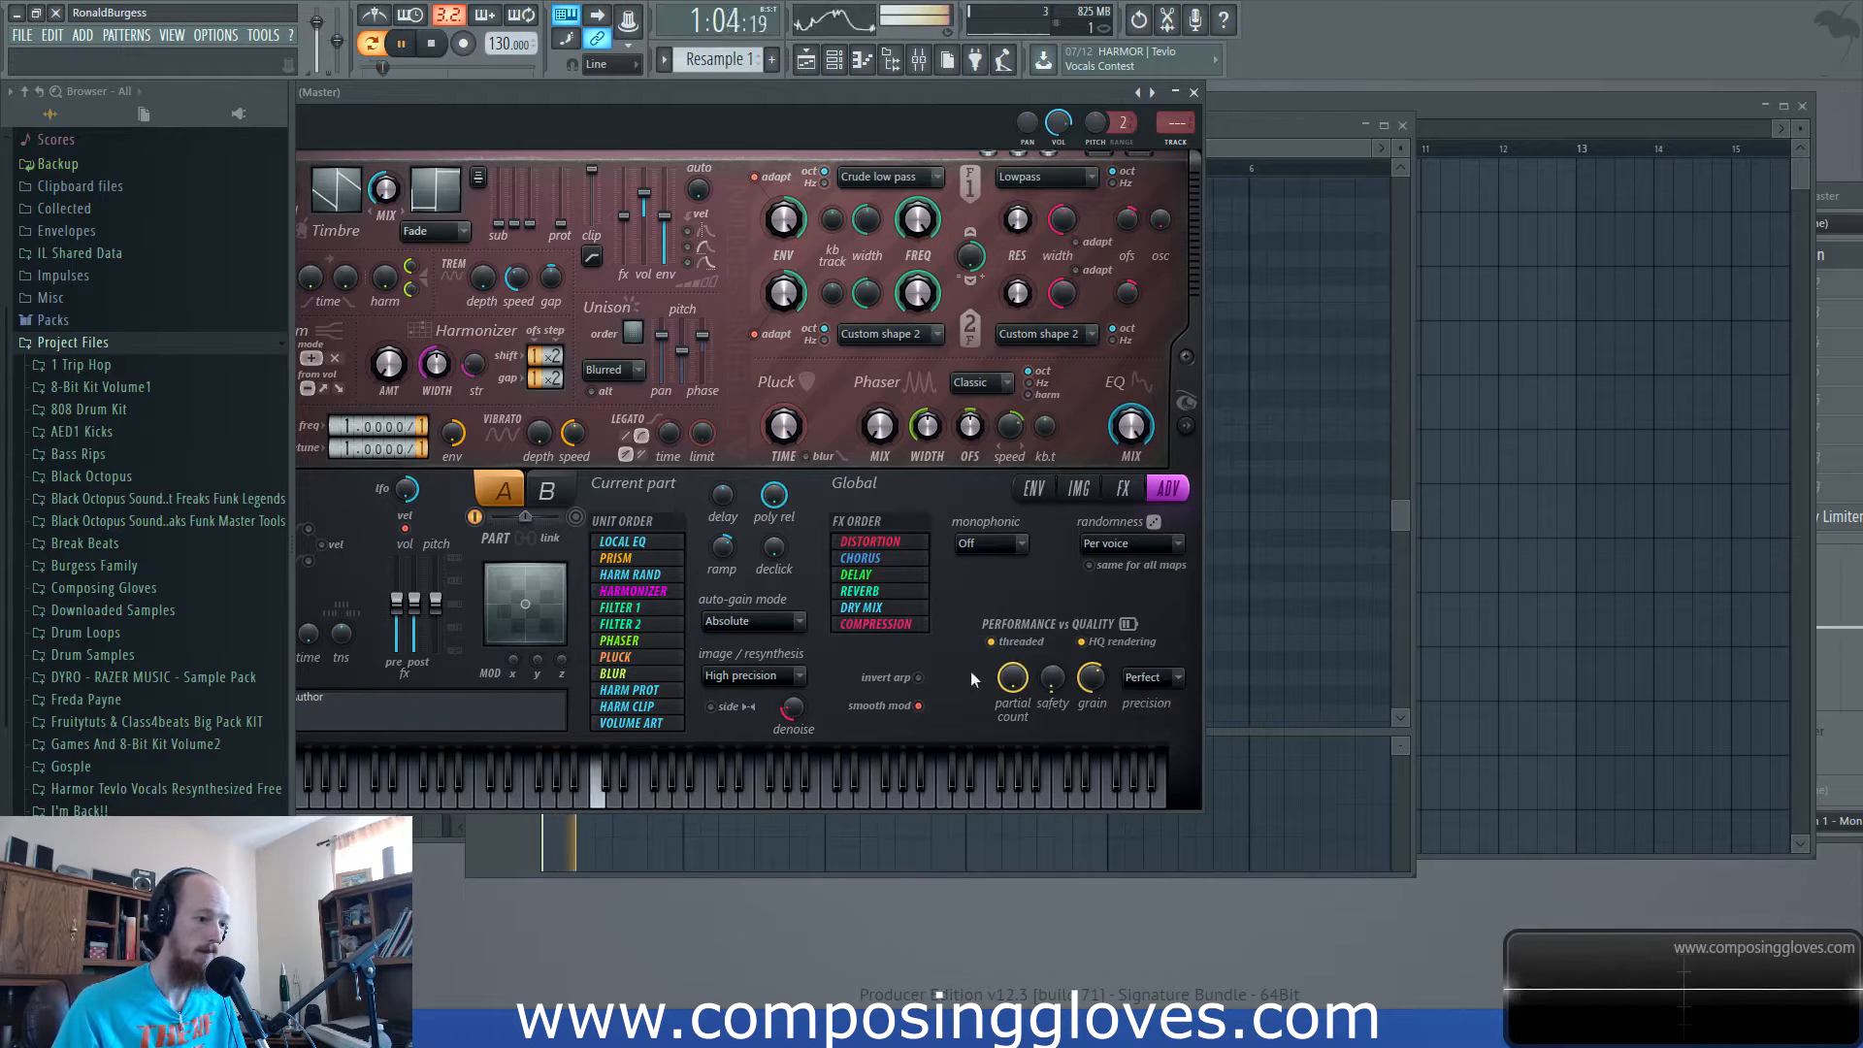
# Bring the whole Resample Harmor into view, set its image playback speed to x1.291 and audition it.
pyautogui.moveTo(758, 99); pyautogui.dragTo(1044, 95)
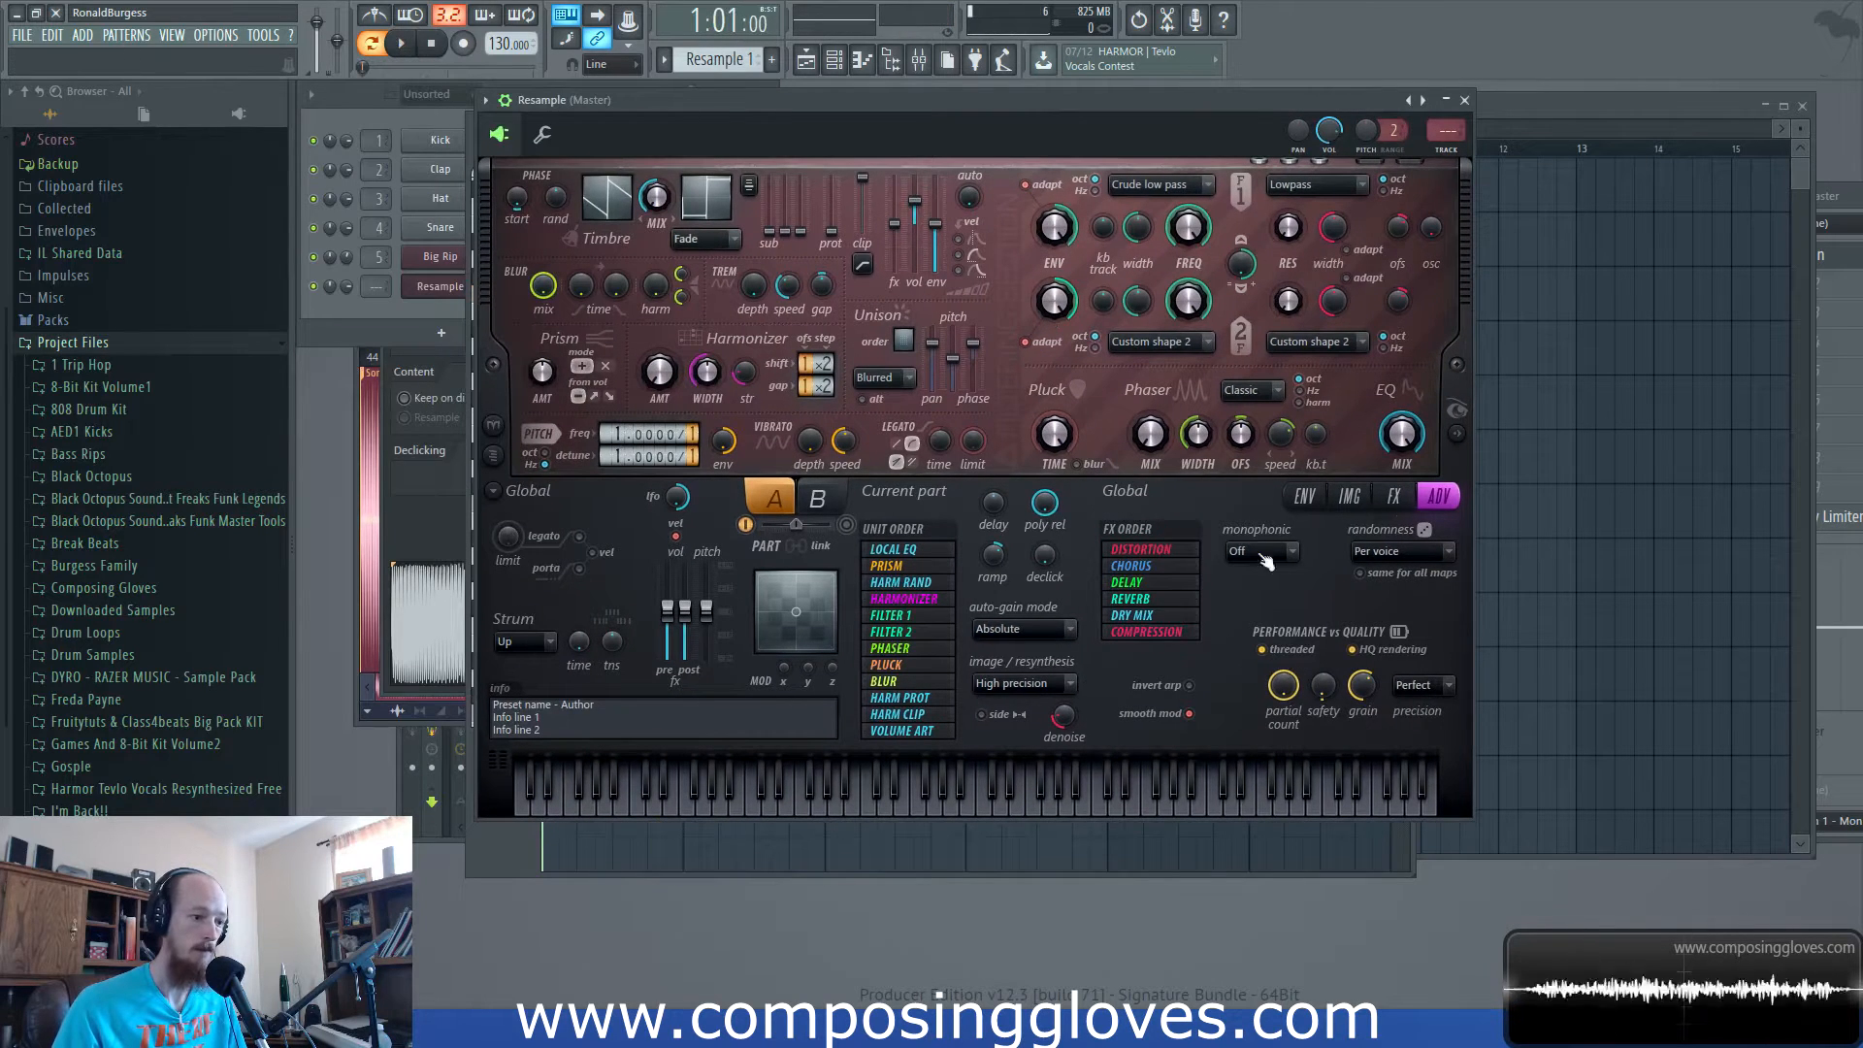
pyautogui.click(1349, 496)
pyautogui.click(1305, 496)
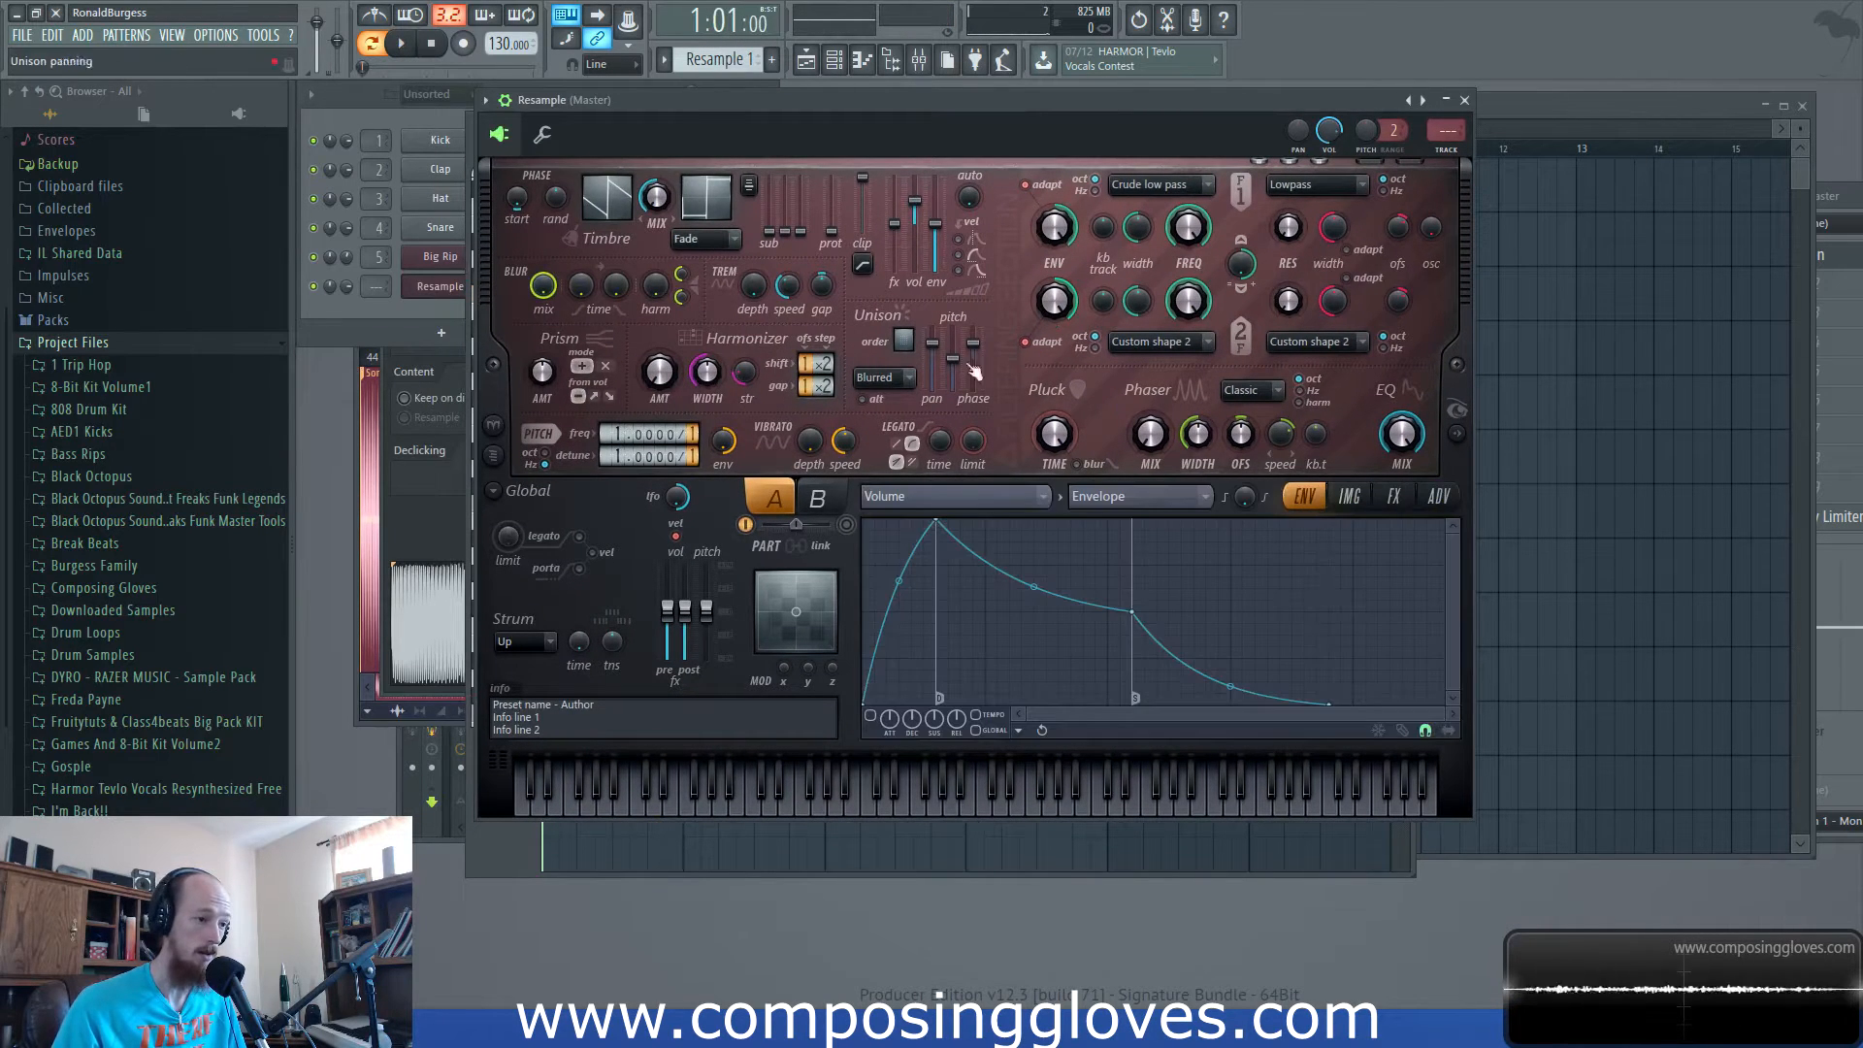
pyautogui.click(1373, 497)
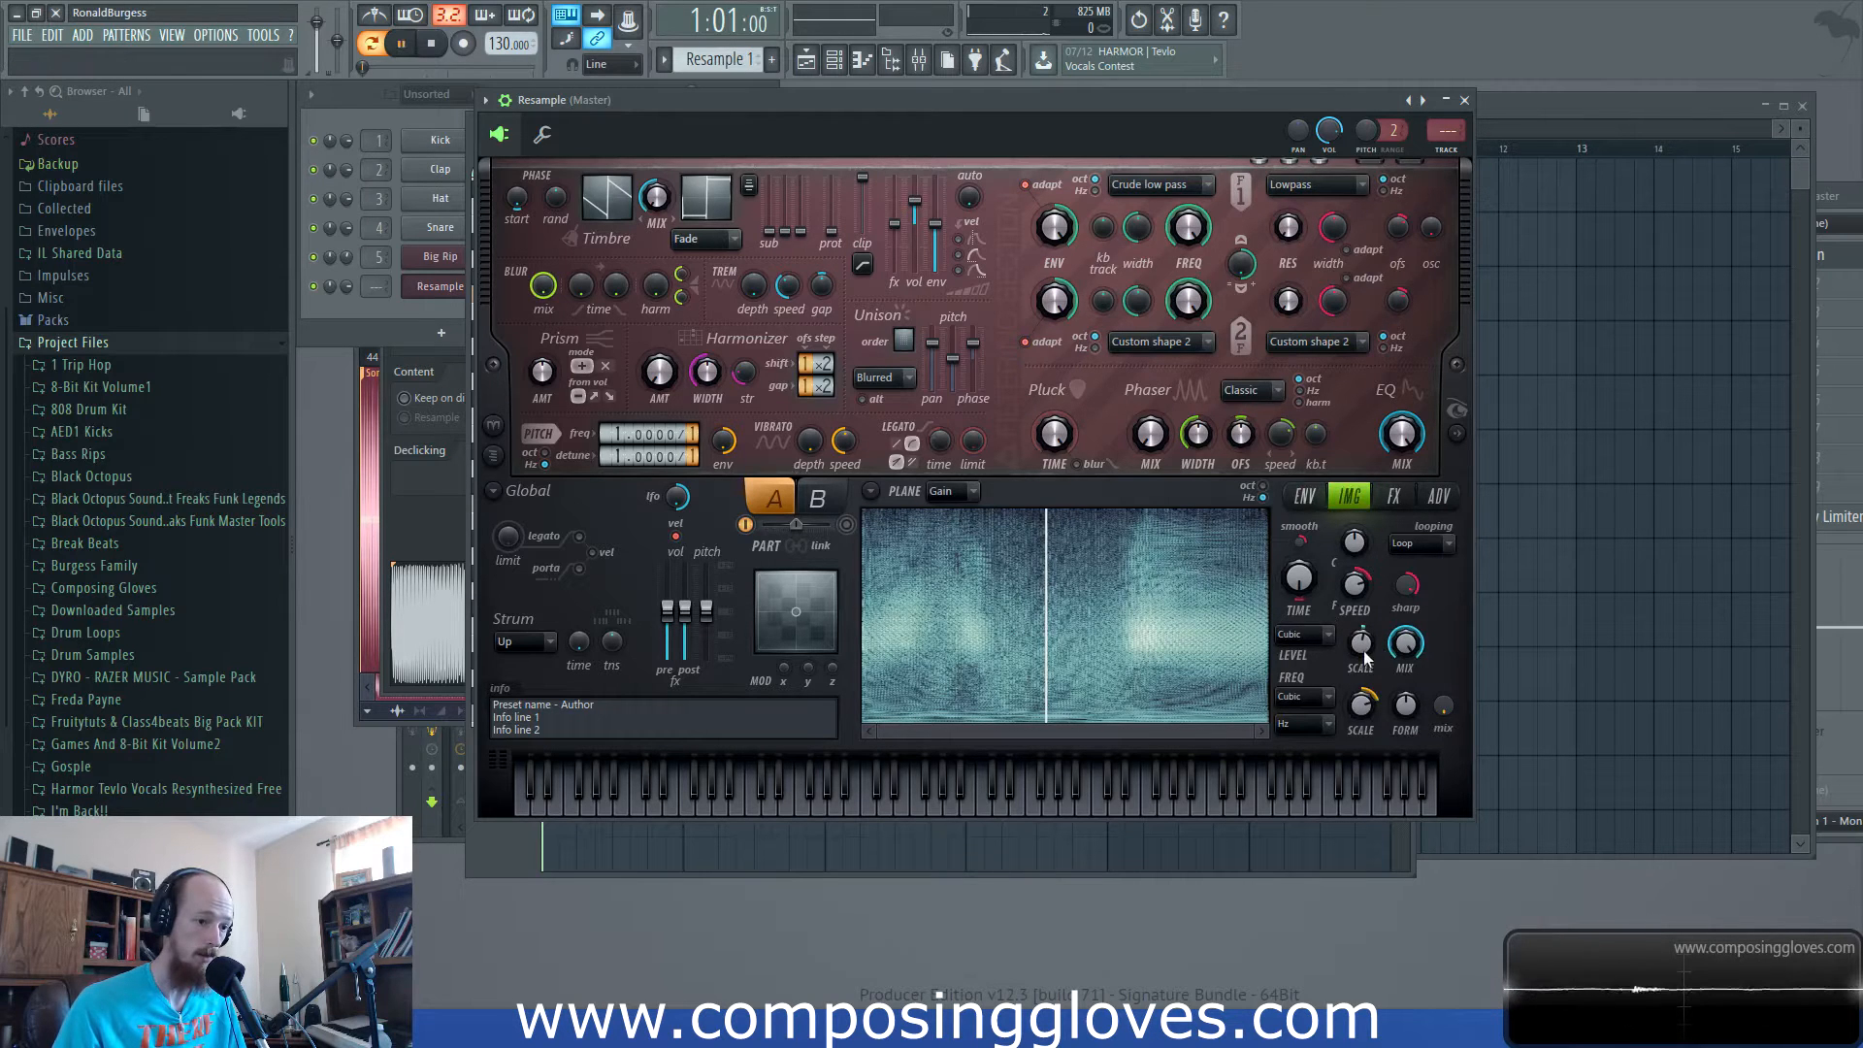
pyautogui.moveTo(1361, 579); pyautogui.dragTo(1357, 539)
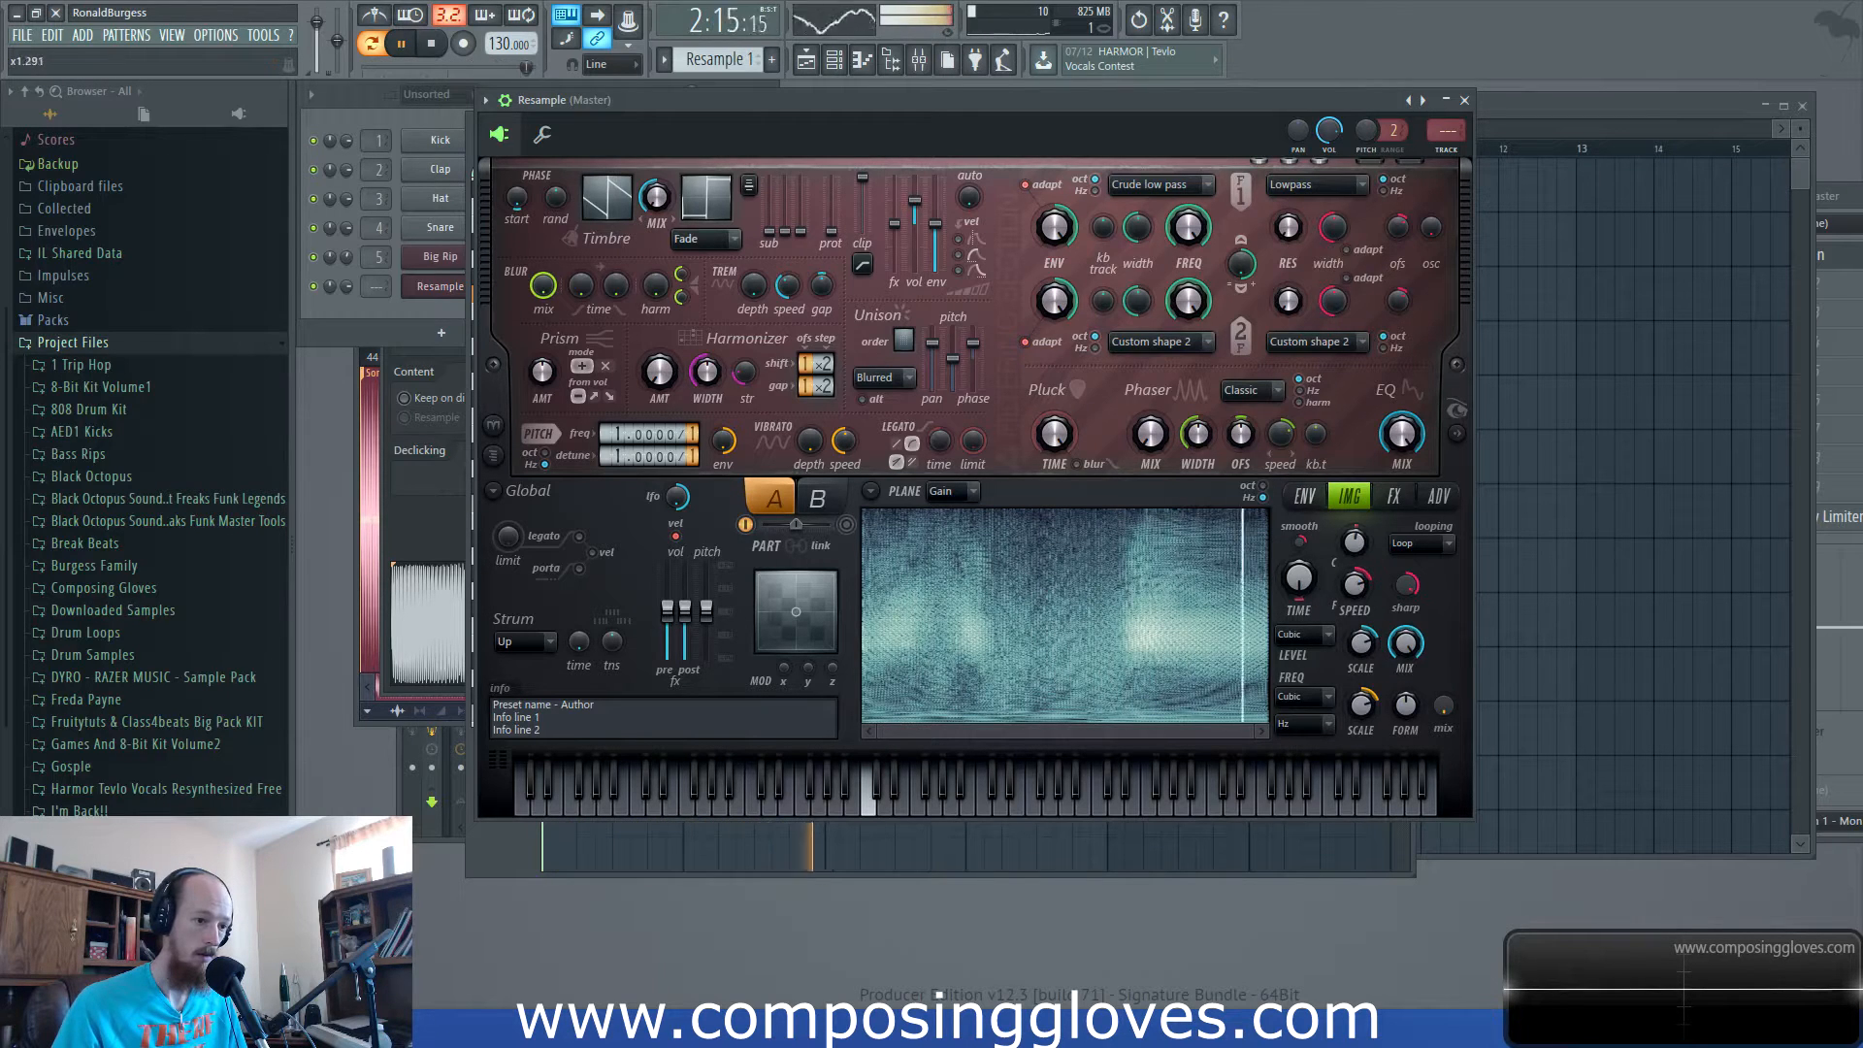
pyautogui.press('space')
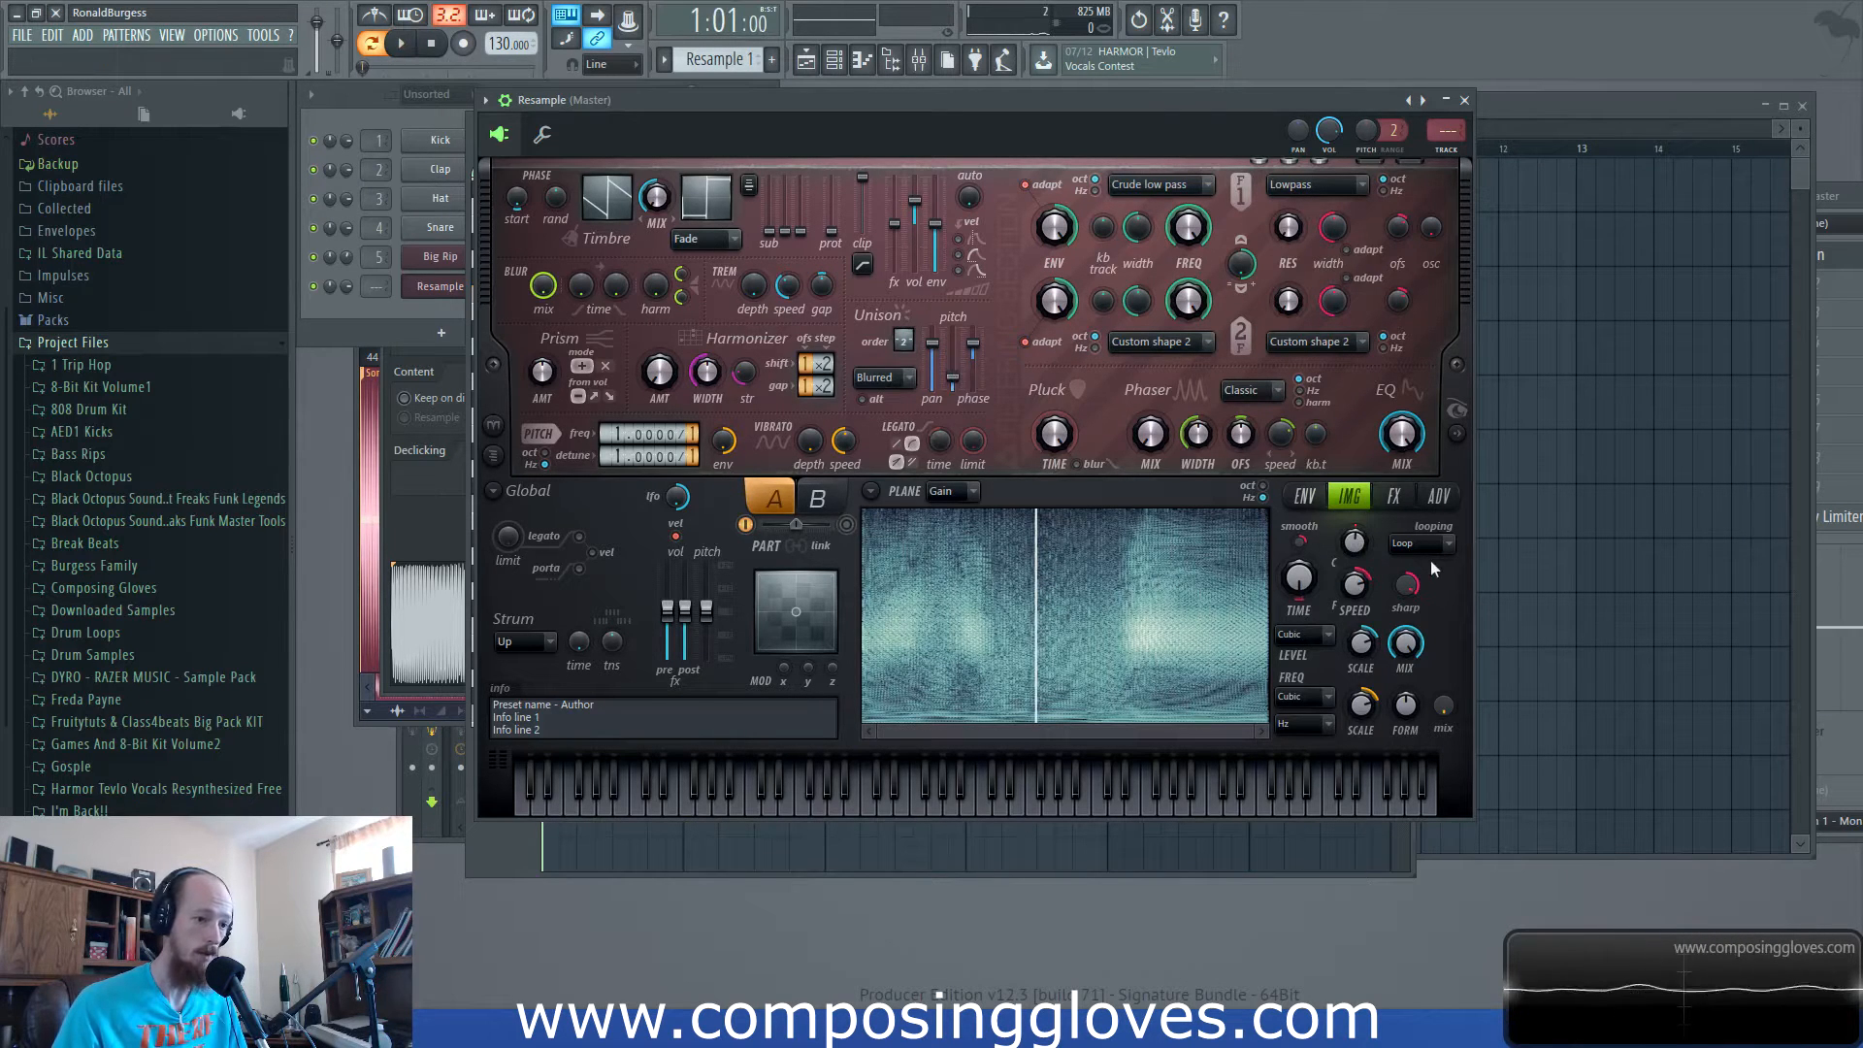
# Audition the Resample Harmor while reviewing its advanced, effects, image and envelope settings.
pyautogui.click(1439, 496)
pyautogui.click(1394, 496)
pyautogui.press('space')
pyautogui.click(1350, 496)
pyautogui.click(1305, 496)
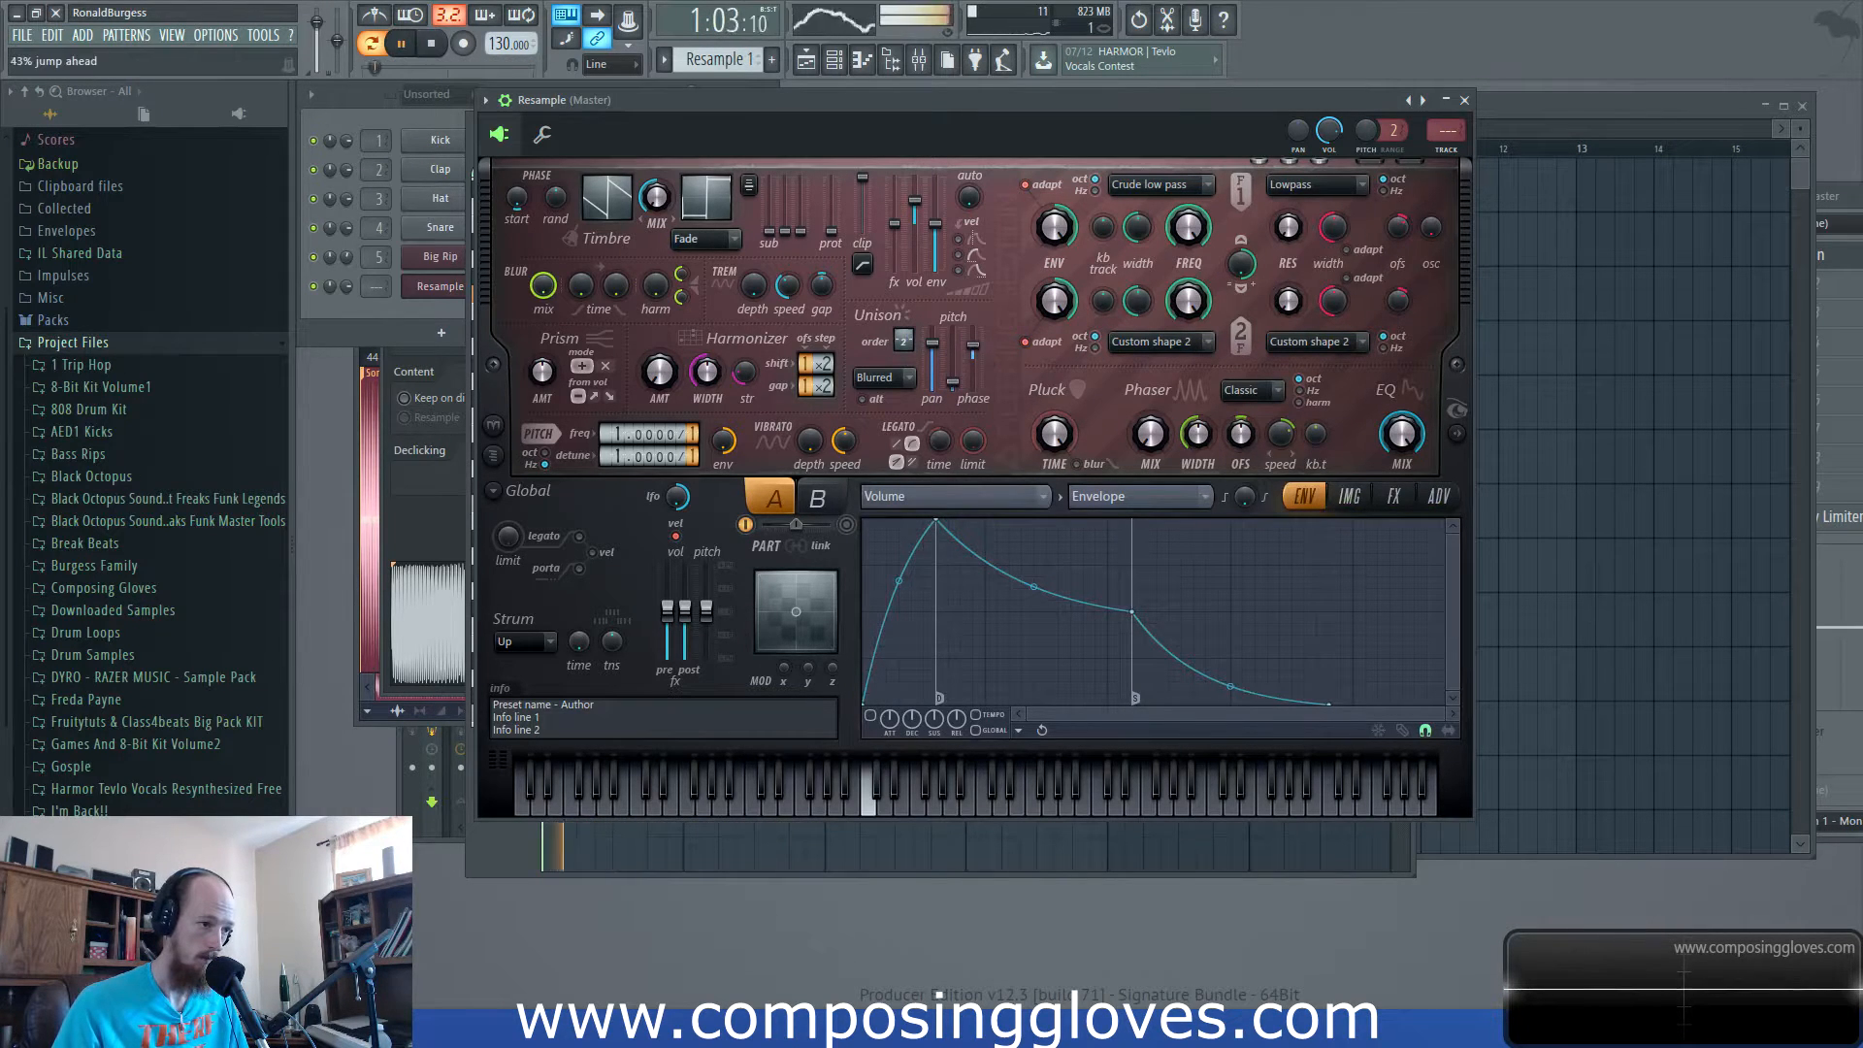
pyautogui.press('space')
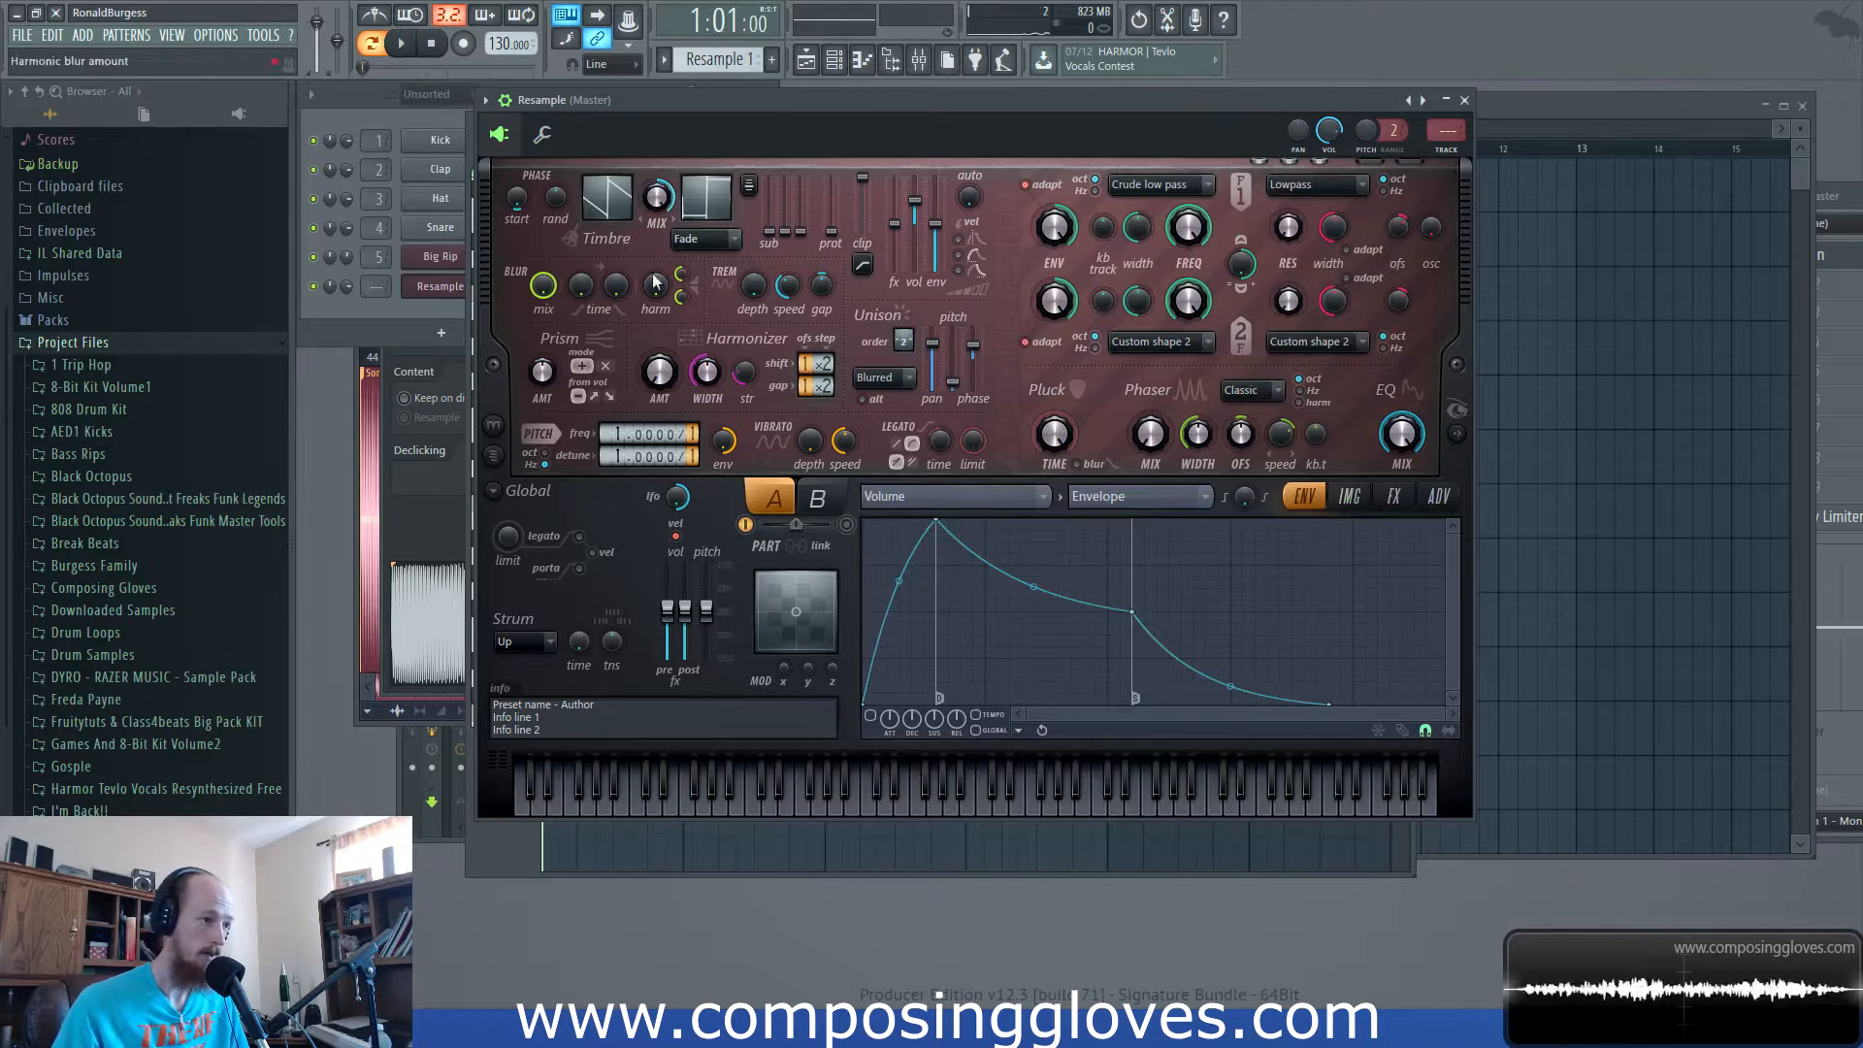
pyautogui.press('space')
pyautogui.press('space')
# Try Rubber distortion on the Resample Harmor at 56% amount, audition it and switch the distortion off.
pyautogui.click(1349, 496)
pyautogui.click(1394, 496)
pyautogui.click(1438, 495)
pyautogui.click(1393, 496)
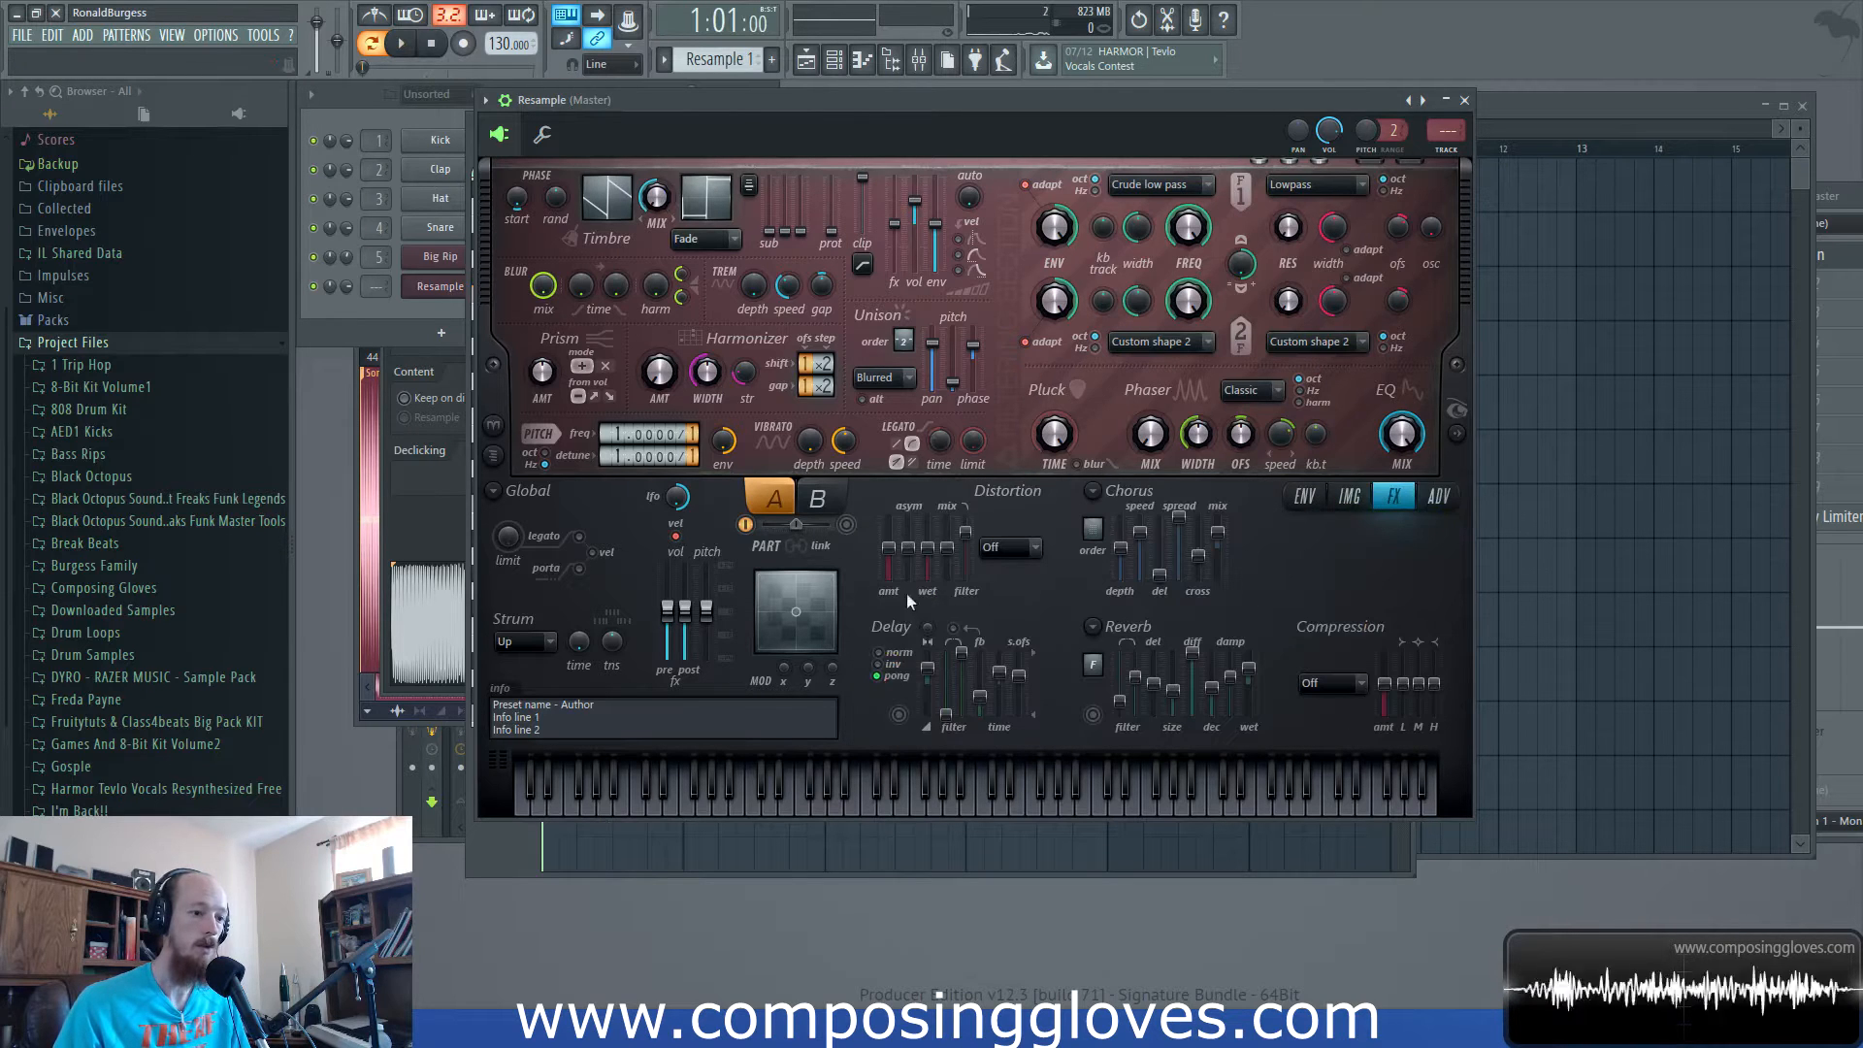
pyautogui.click(1009, 547)
pyautogui.click(1017, 702)
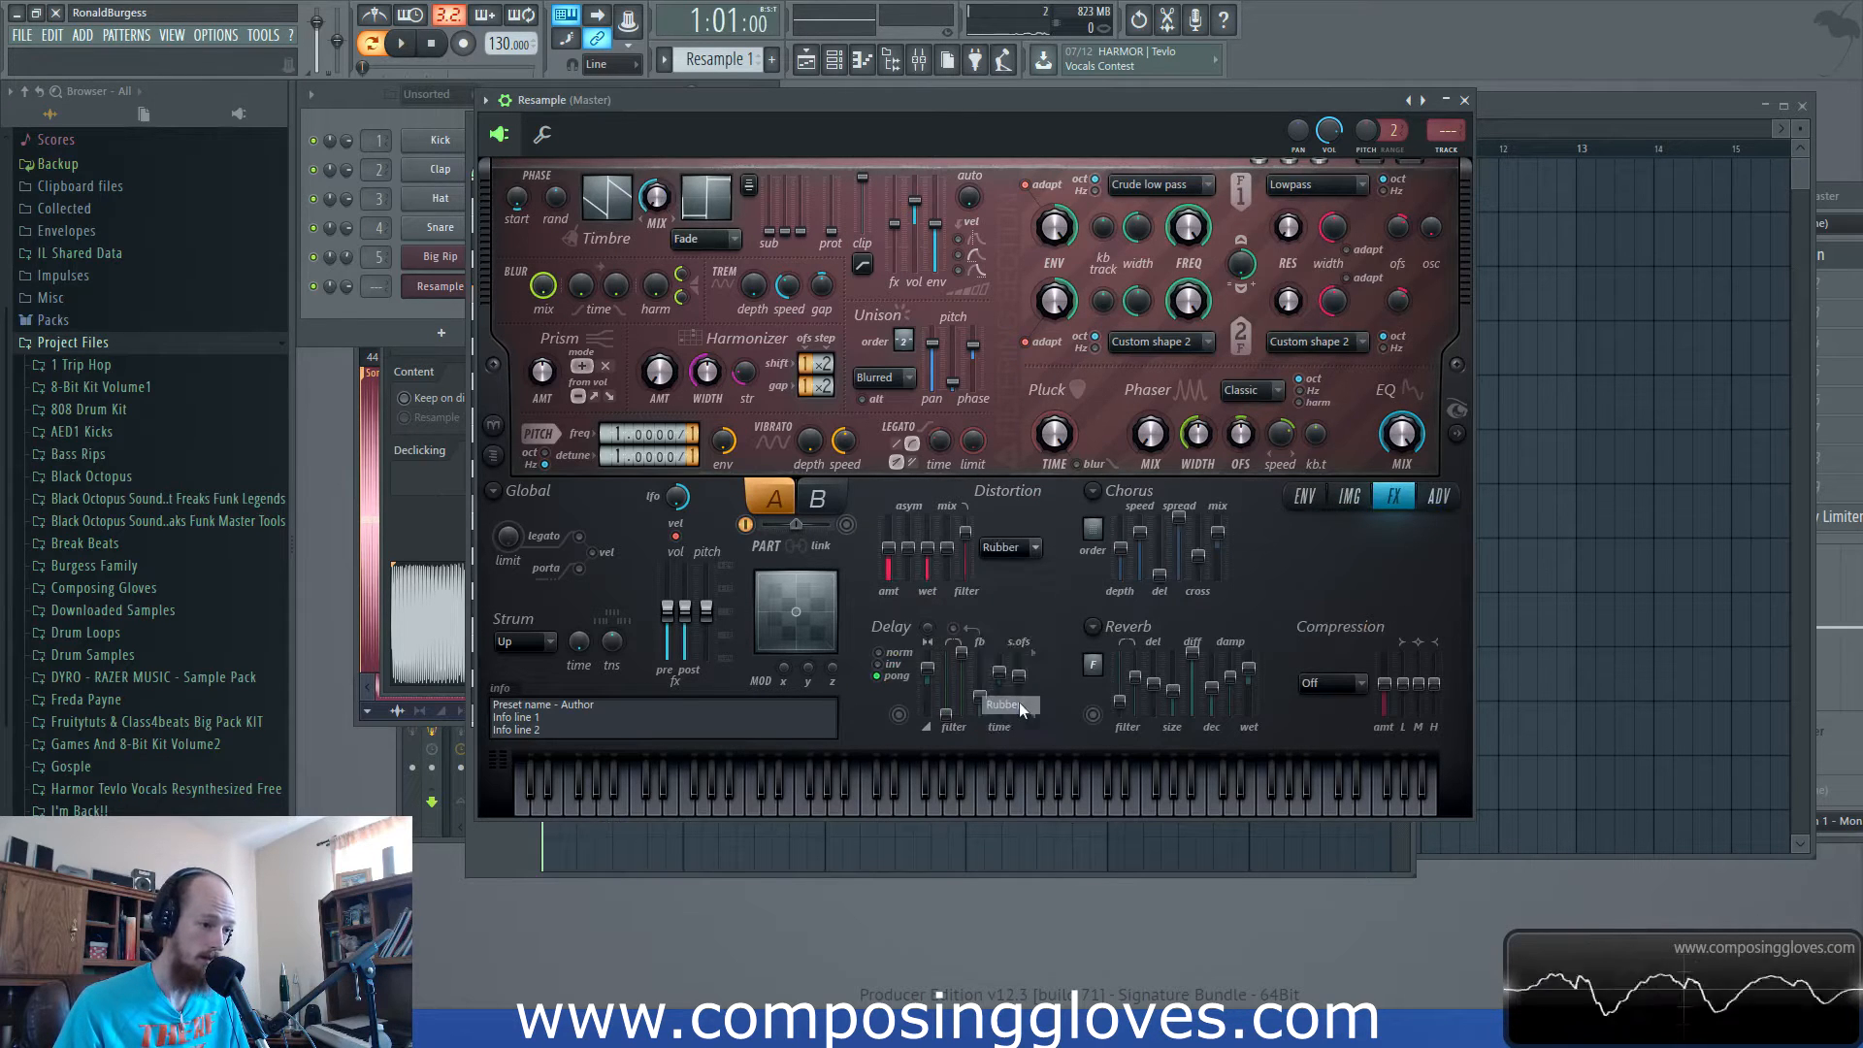
pyautogui.press('space')
pyautogui.moveTo(898, 527); pyautogui.dragTo(891, 550)
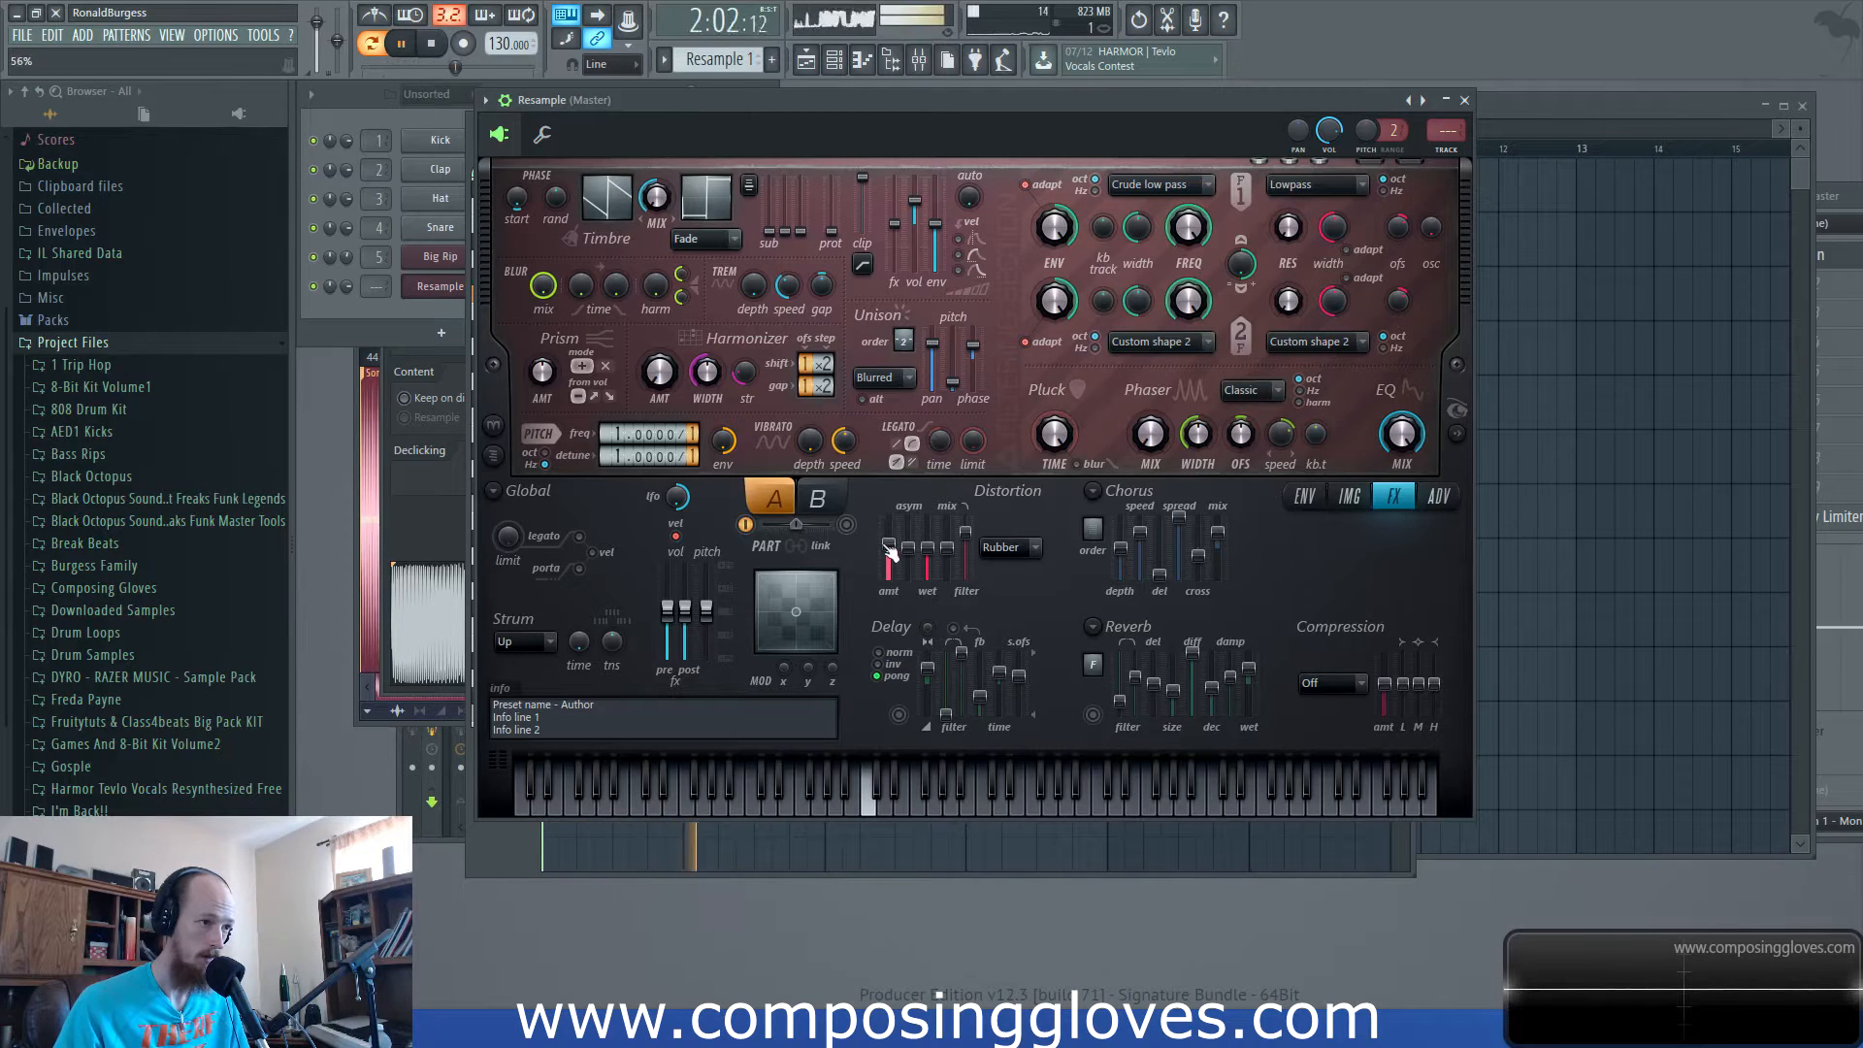
pyautogui.press('space')
pyautogui.click(990, 551)
pyautogui.click(1027, 570)
# Route the Resample channel to its own mixer insert, track 6.
pyautogui.click(444, 289)
pyautogui.click(443, 288)
pyautogui.moveTo(1137, 106); pyautogui.dragTo(1139, 111)
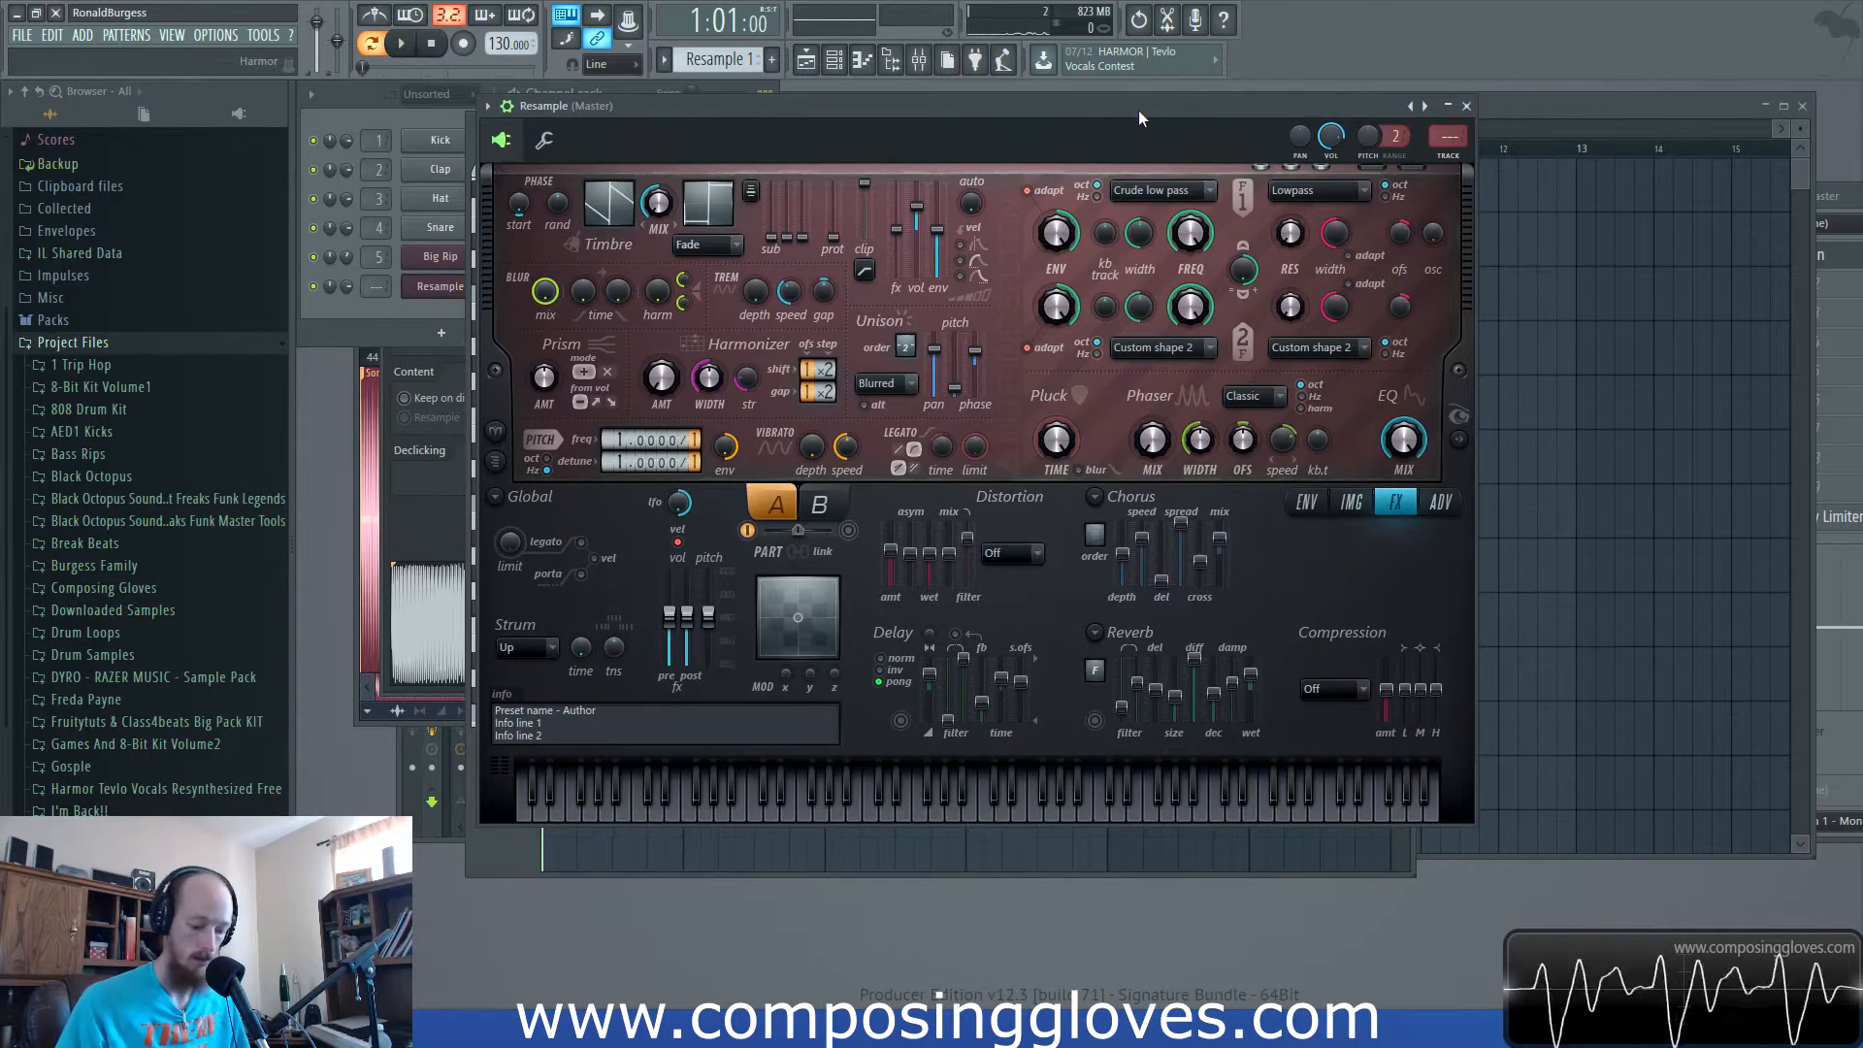
pyautogui.hotkey('ctrl', 'l')
pyautogui.moveTo(936, 201); pyautogui.dragTo(824, 190)
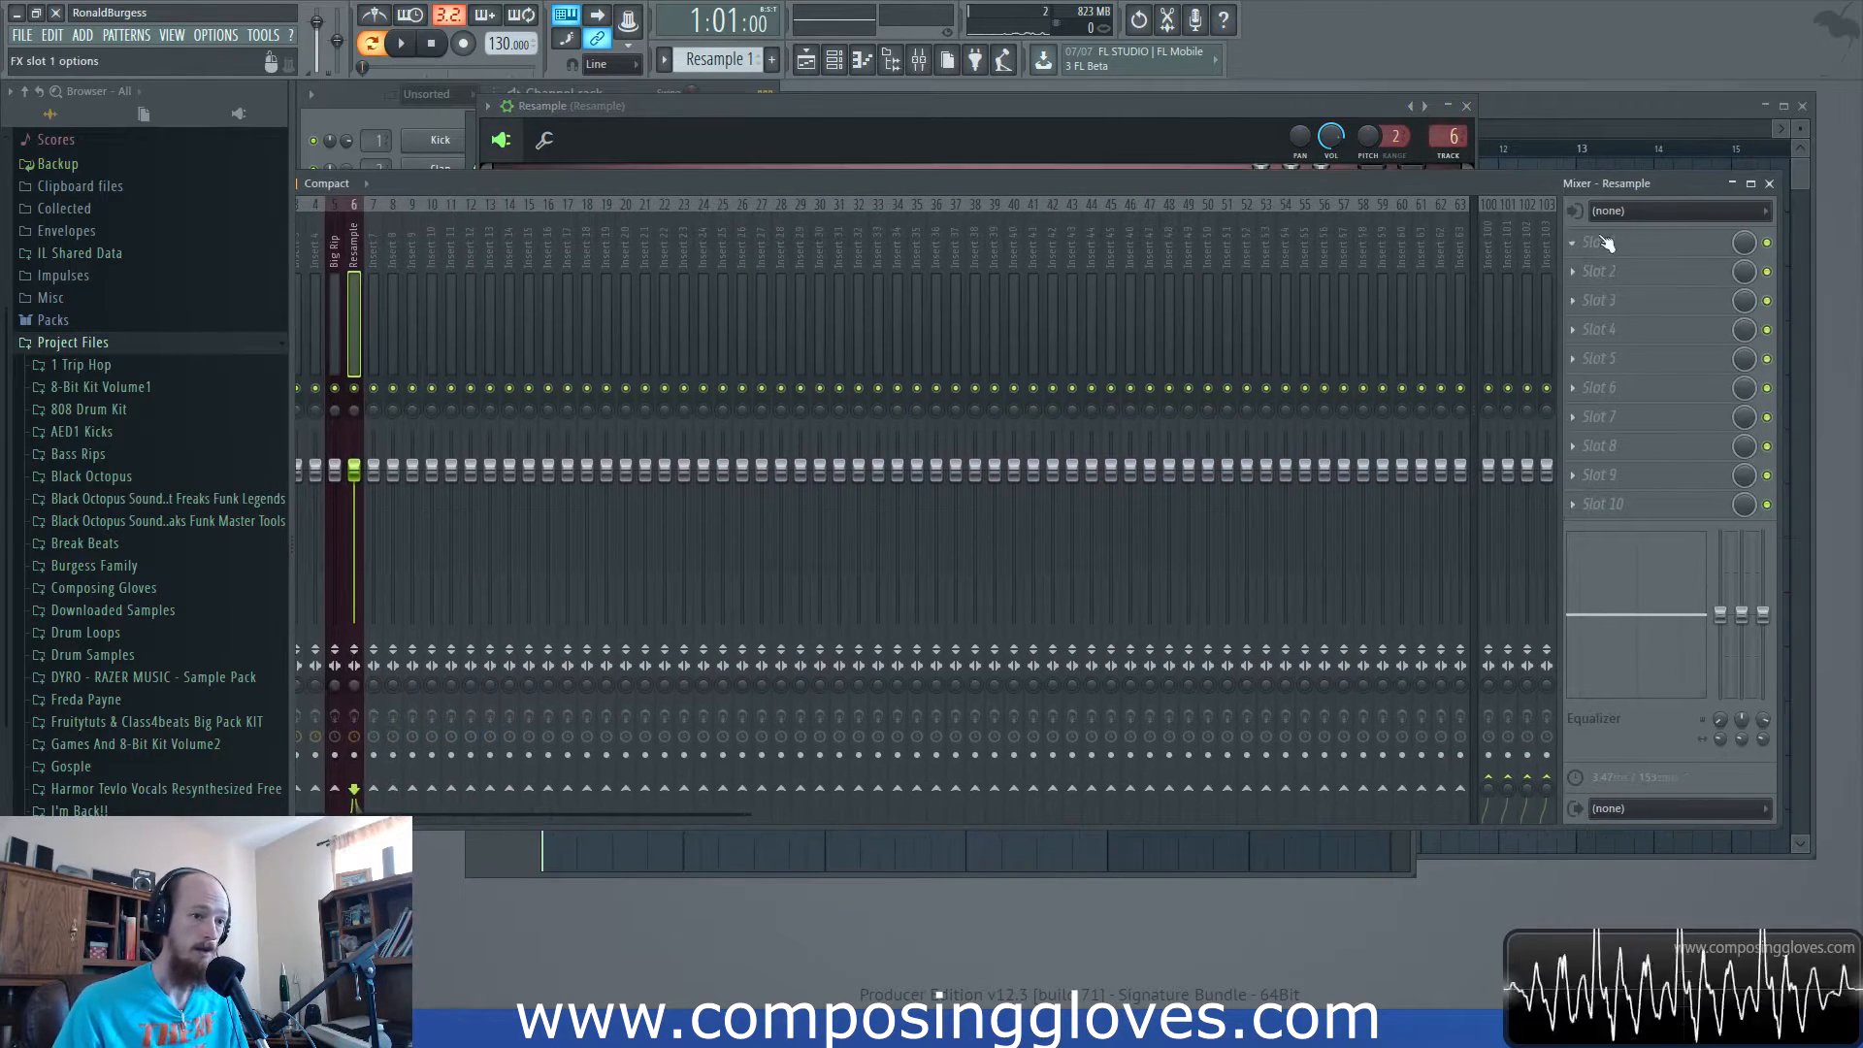
# Load Fruity Parametric EQ 2 and Fruity WaveShaper into the first two effect slots of the Resample insert.
pyautogui.click(1693, 242)
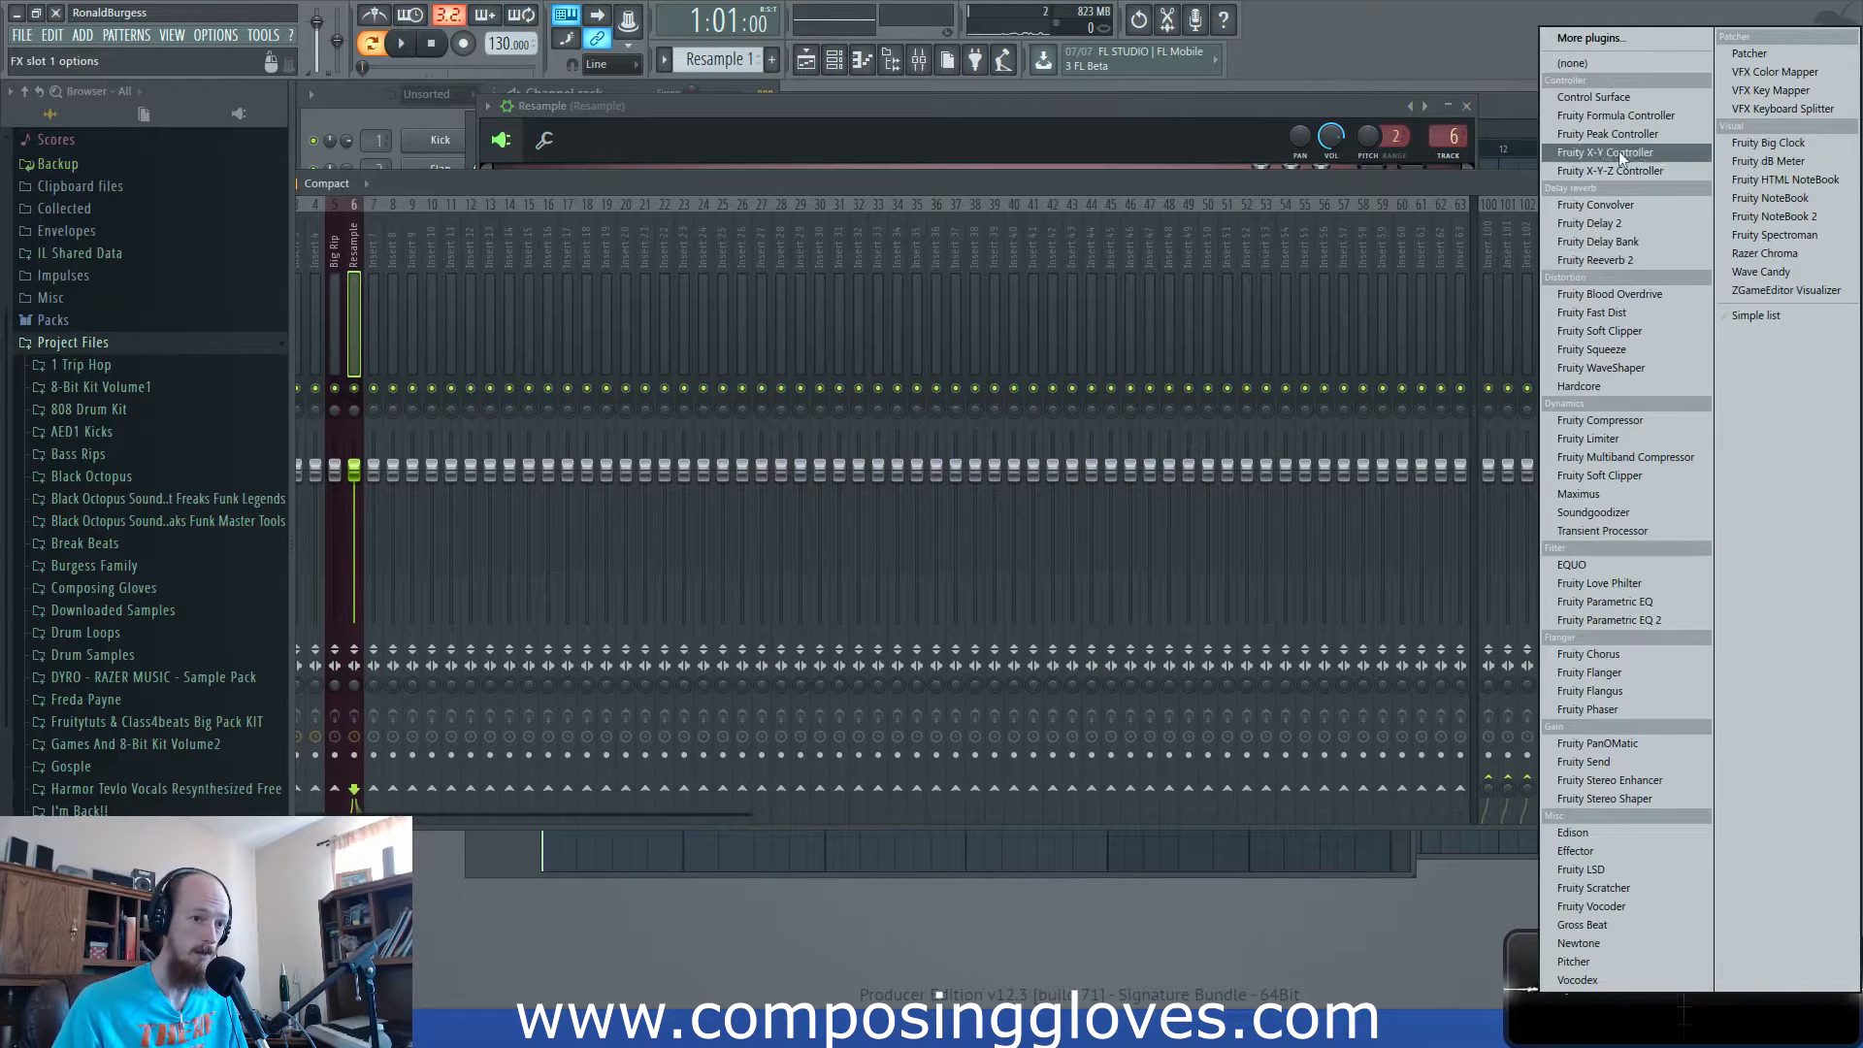
pyautogui.click(1675, 620)
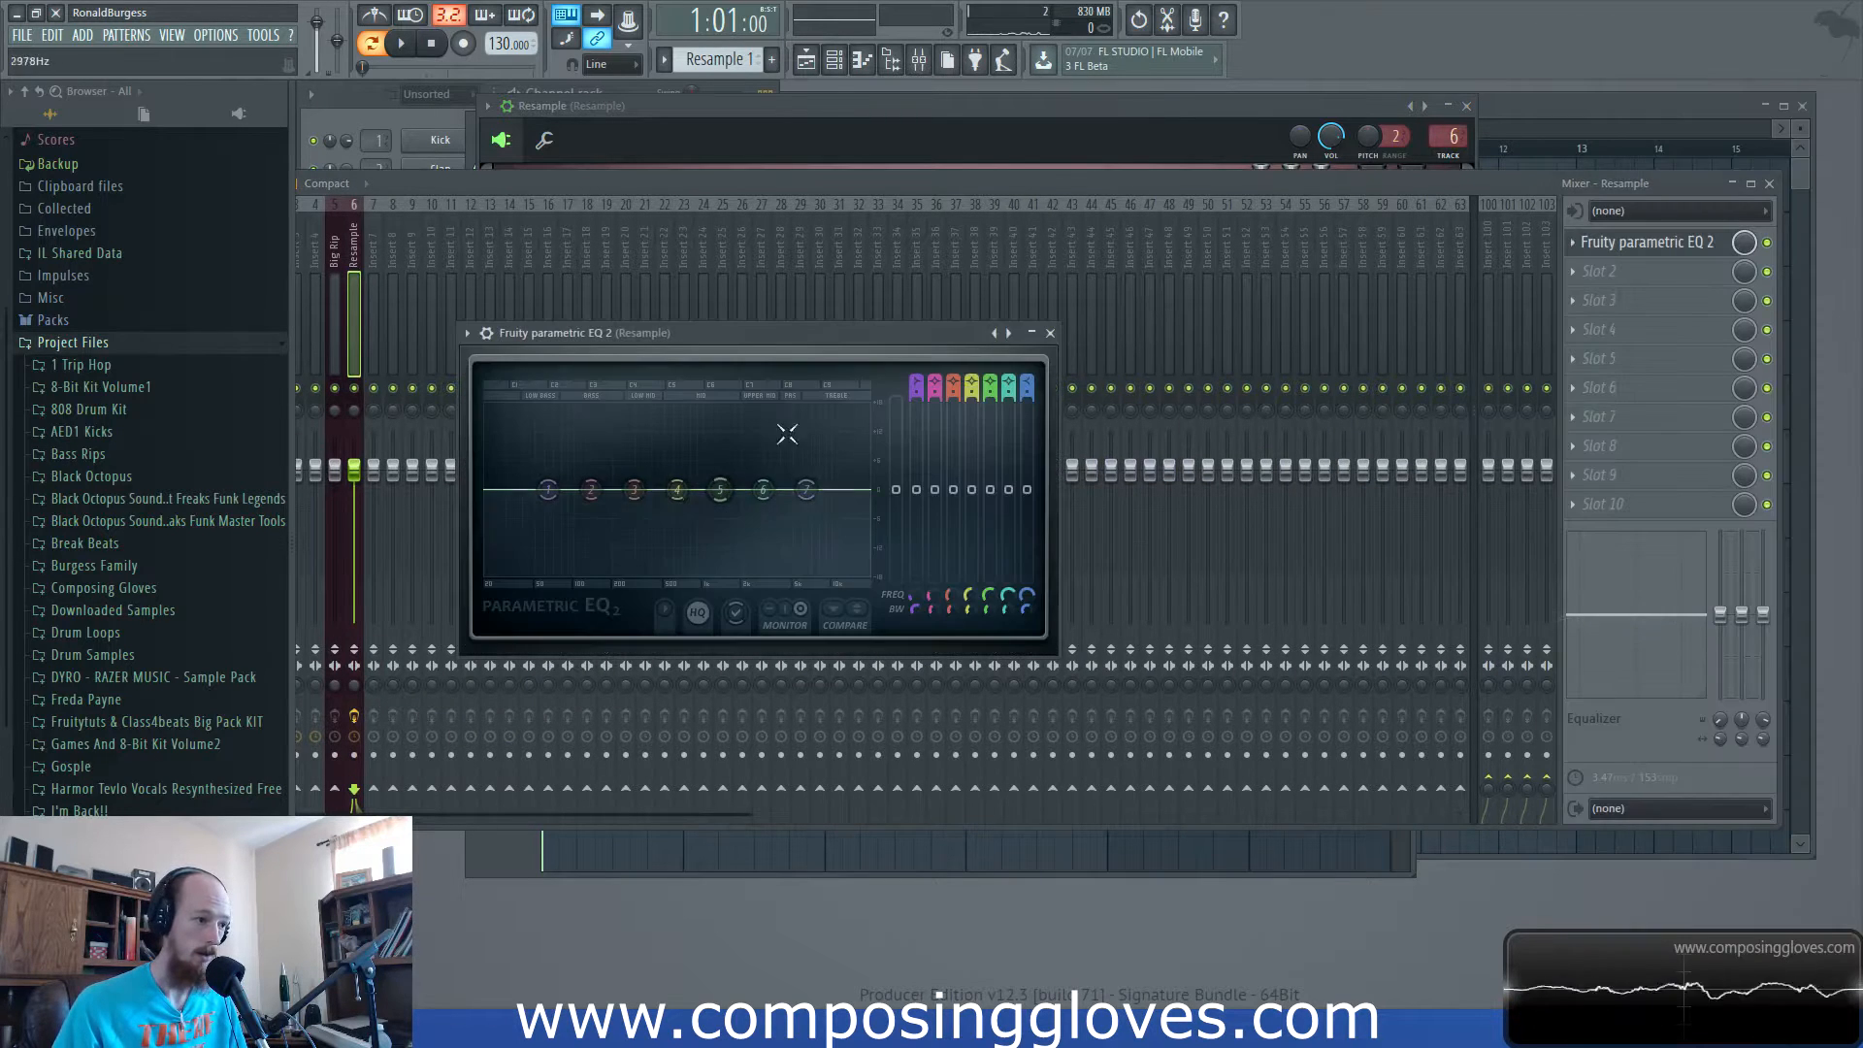
pyautogui.click(1620, 280)
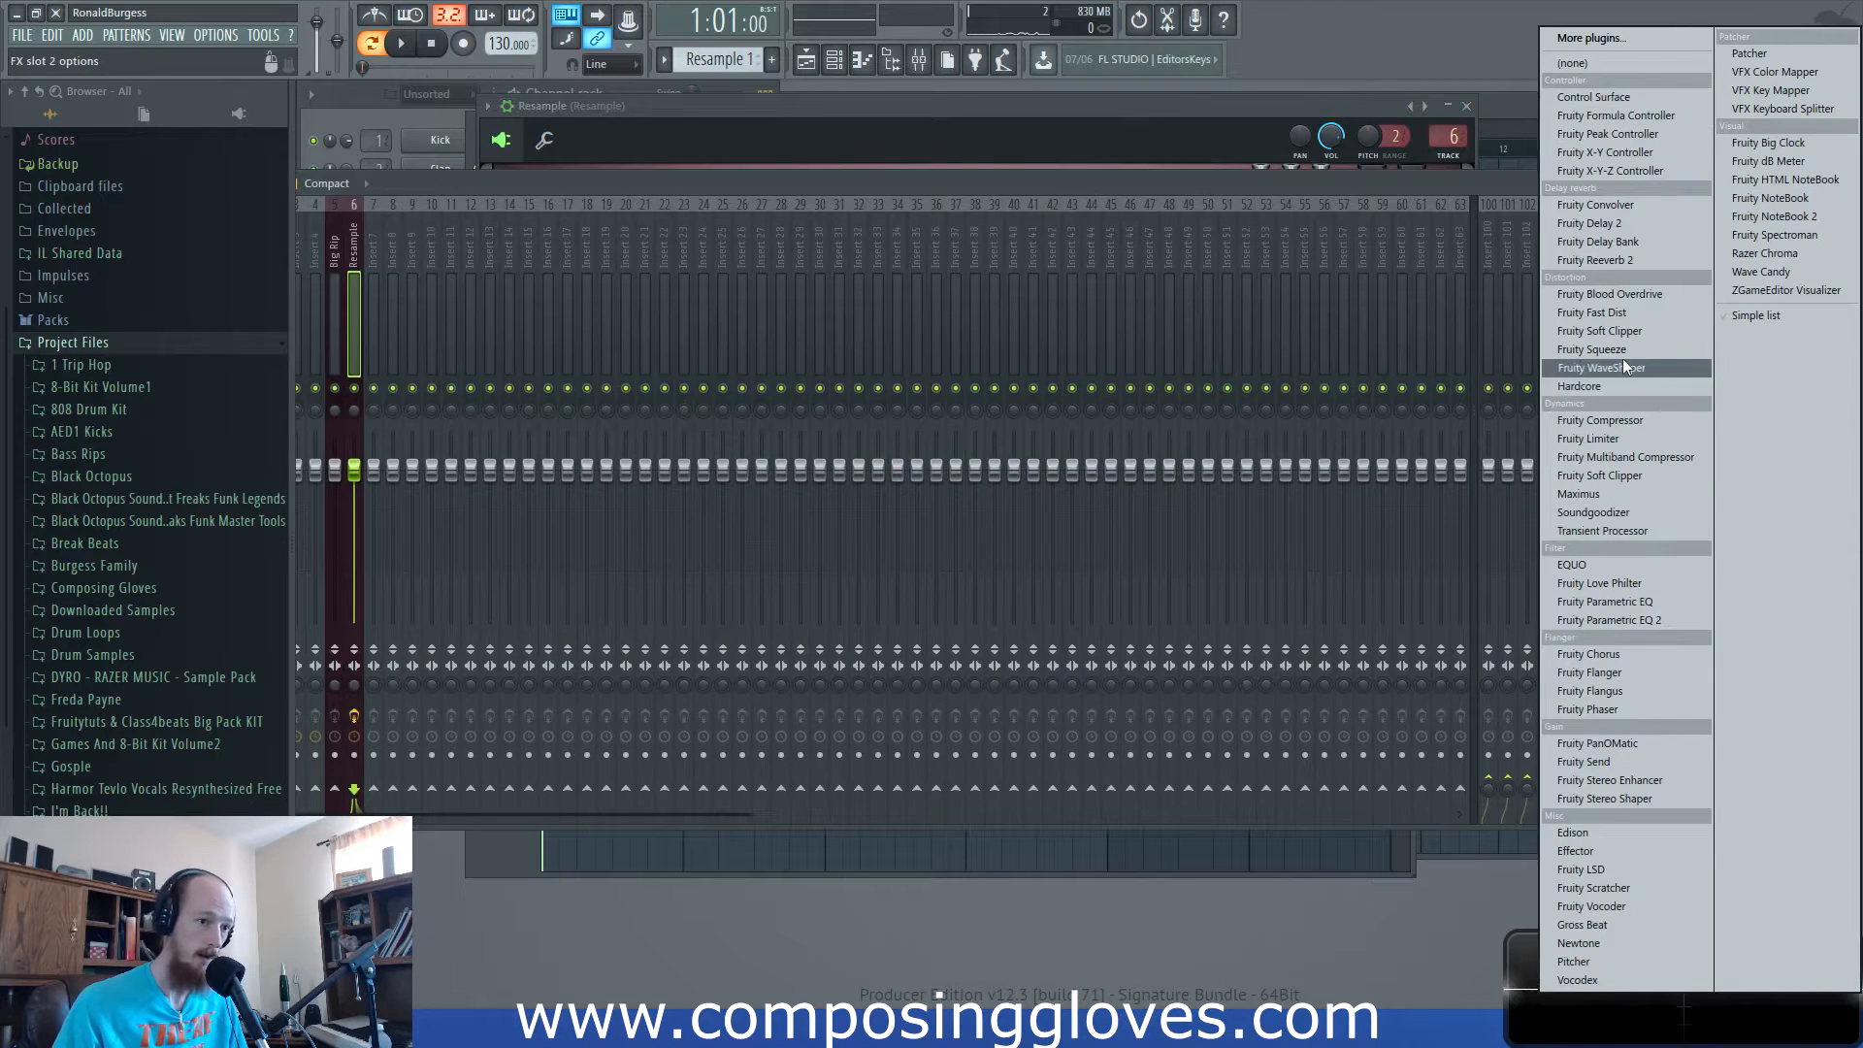
pyautogui.click(1624, 364)
pyautogui.moveTo(681, 351); pyautogui.dragTo(1202, 259)
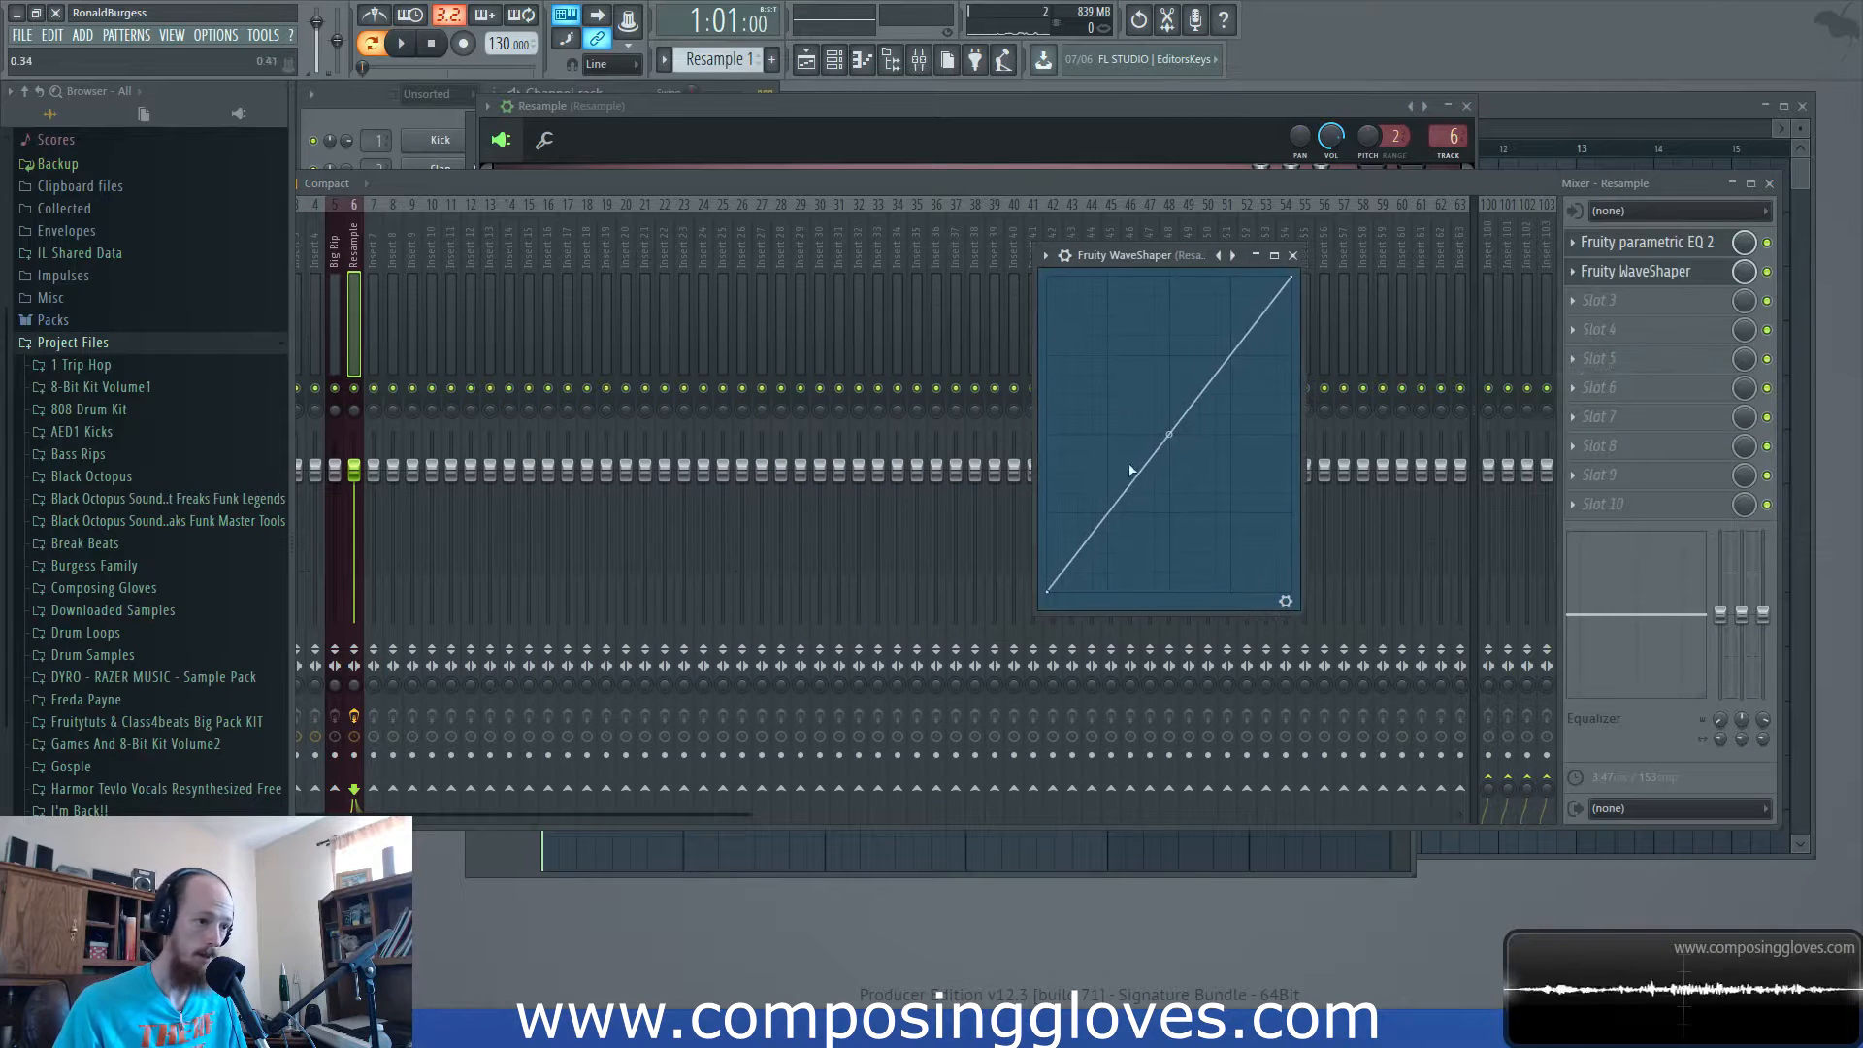
# Shape the WaveShaper curve during playback with a steep lower rise, a flat middle section and a rounded upper rise.
pyautogui.moveTo(1166, 440); pyautogui.dragTo(1066, 513)
pyautogui.rightClick(1145, 359)
pyautogui.press('space')
pyautogui.rightClick(1061, 489)
pyautogui.rightClick(1106, 374)
pyautogui.rightClick(1169, 320)
pyautogui.moveTo(1169, 320); pyautogui.dragTo(1169, 375)
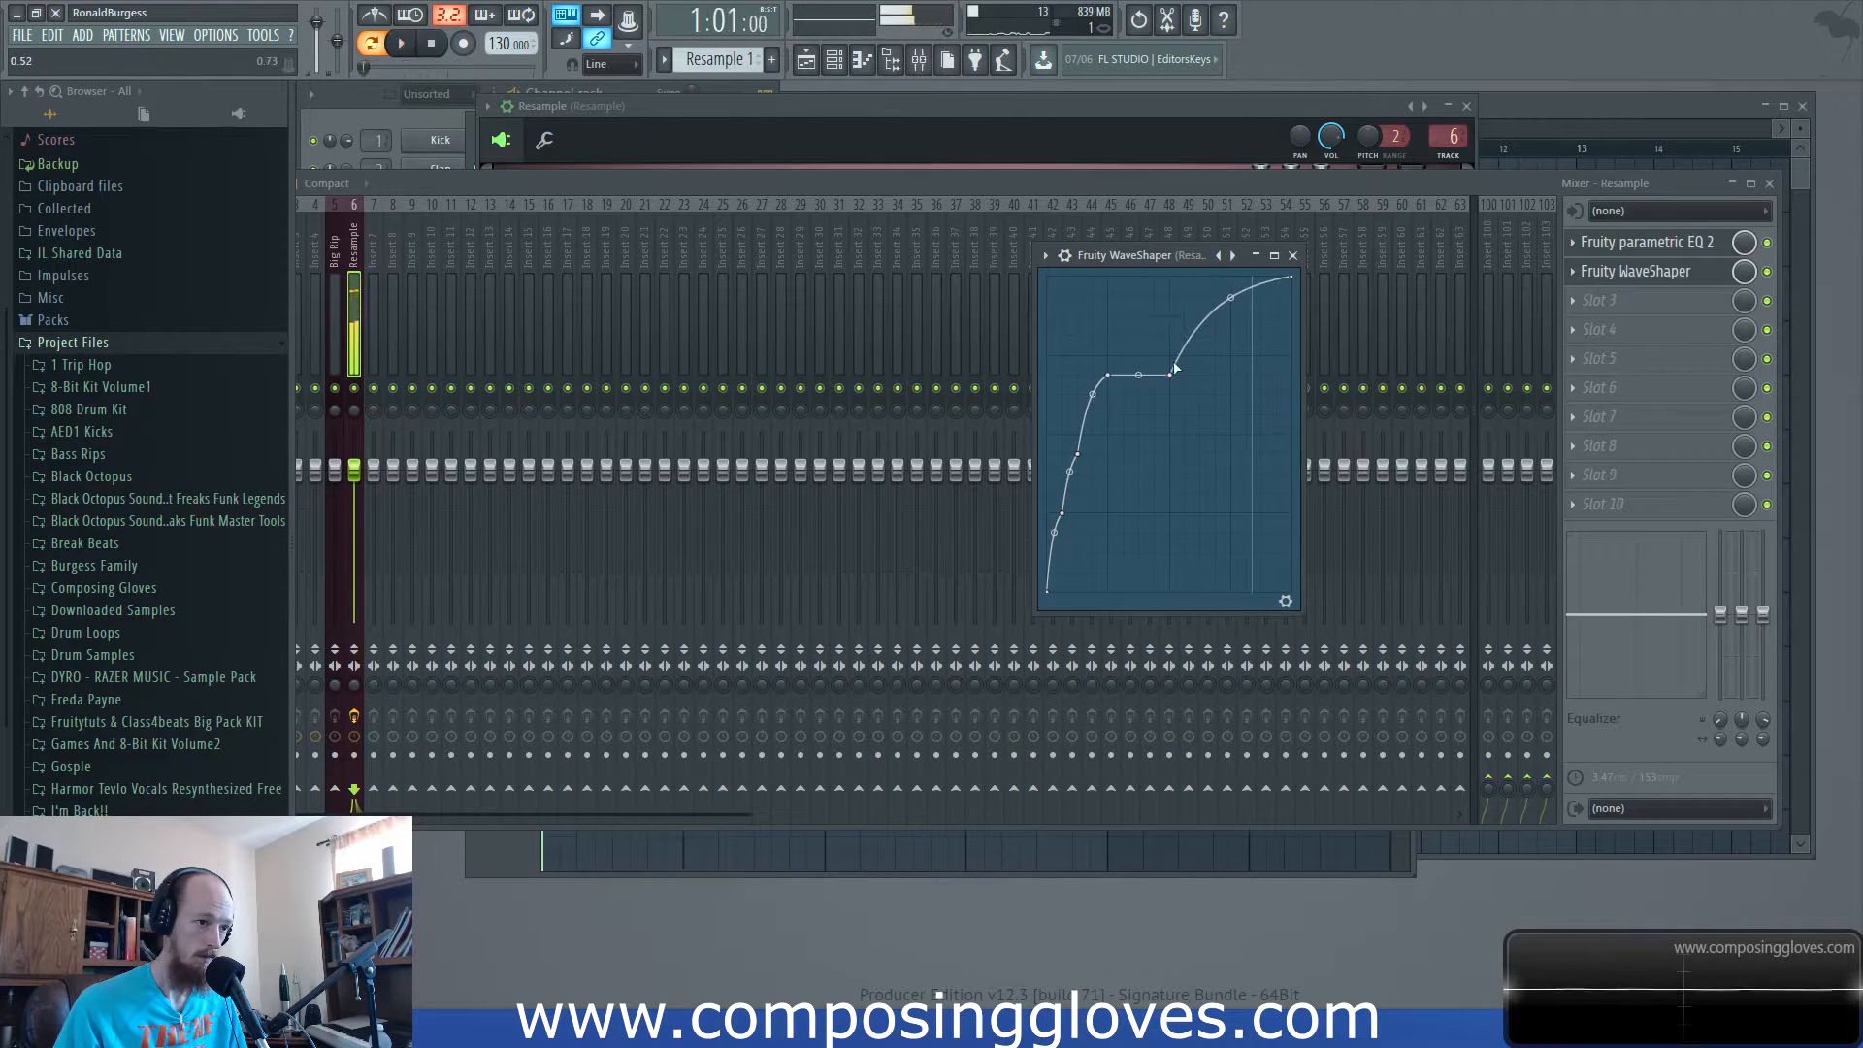
pyautogui.moveTo(1230, 298); pyautogui.dragTo(1231, 291)
pyautogui.press('space')
# Move the playlist window lower and check the filter 1 type and frequency controls of the Resample Harmor.
pyautogui.click(1551, 113)
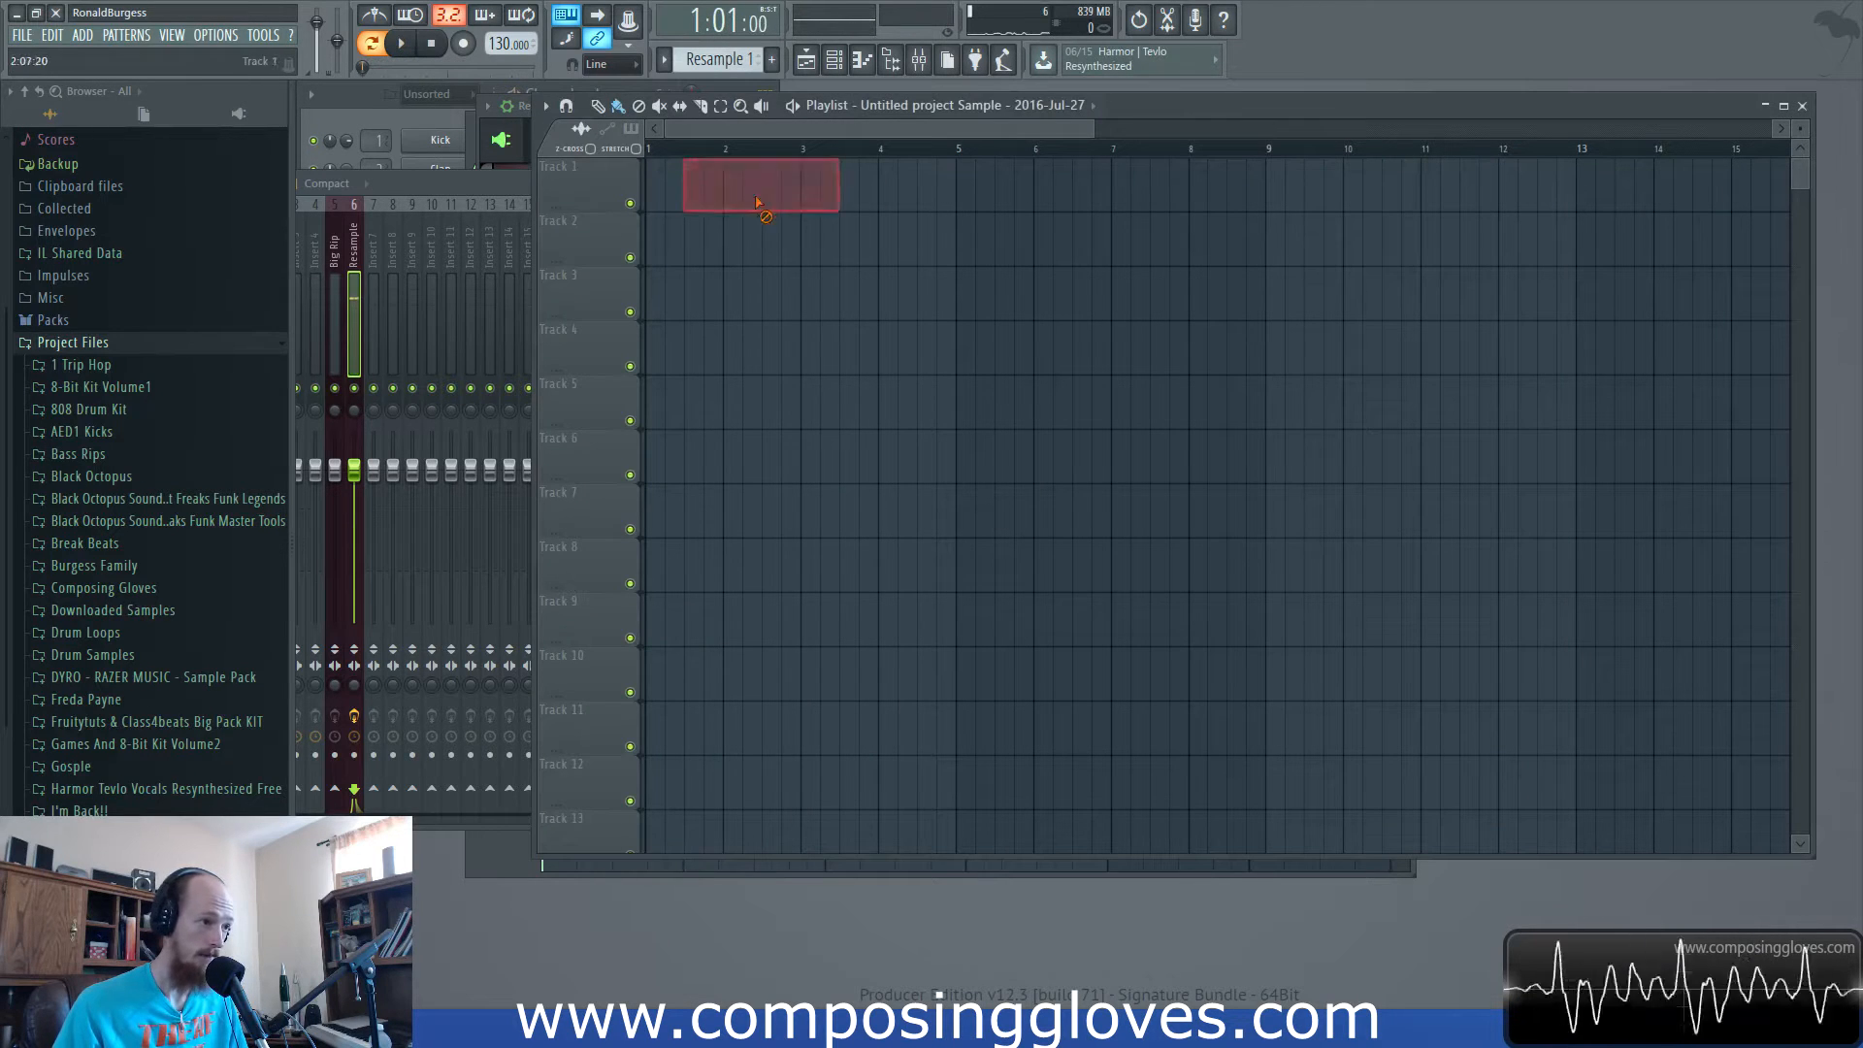
pyautogui.moveTo(1168, 111); pyautogui.dragTo(1118, 223)
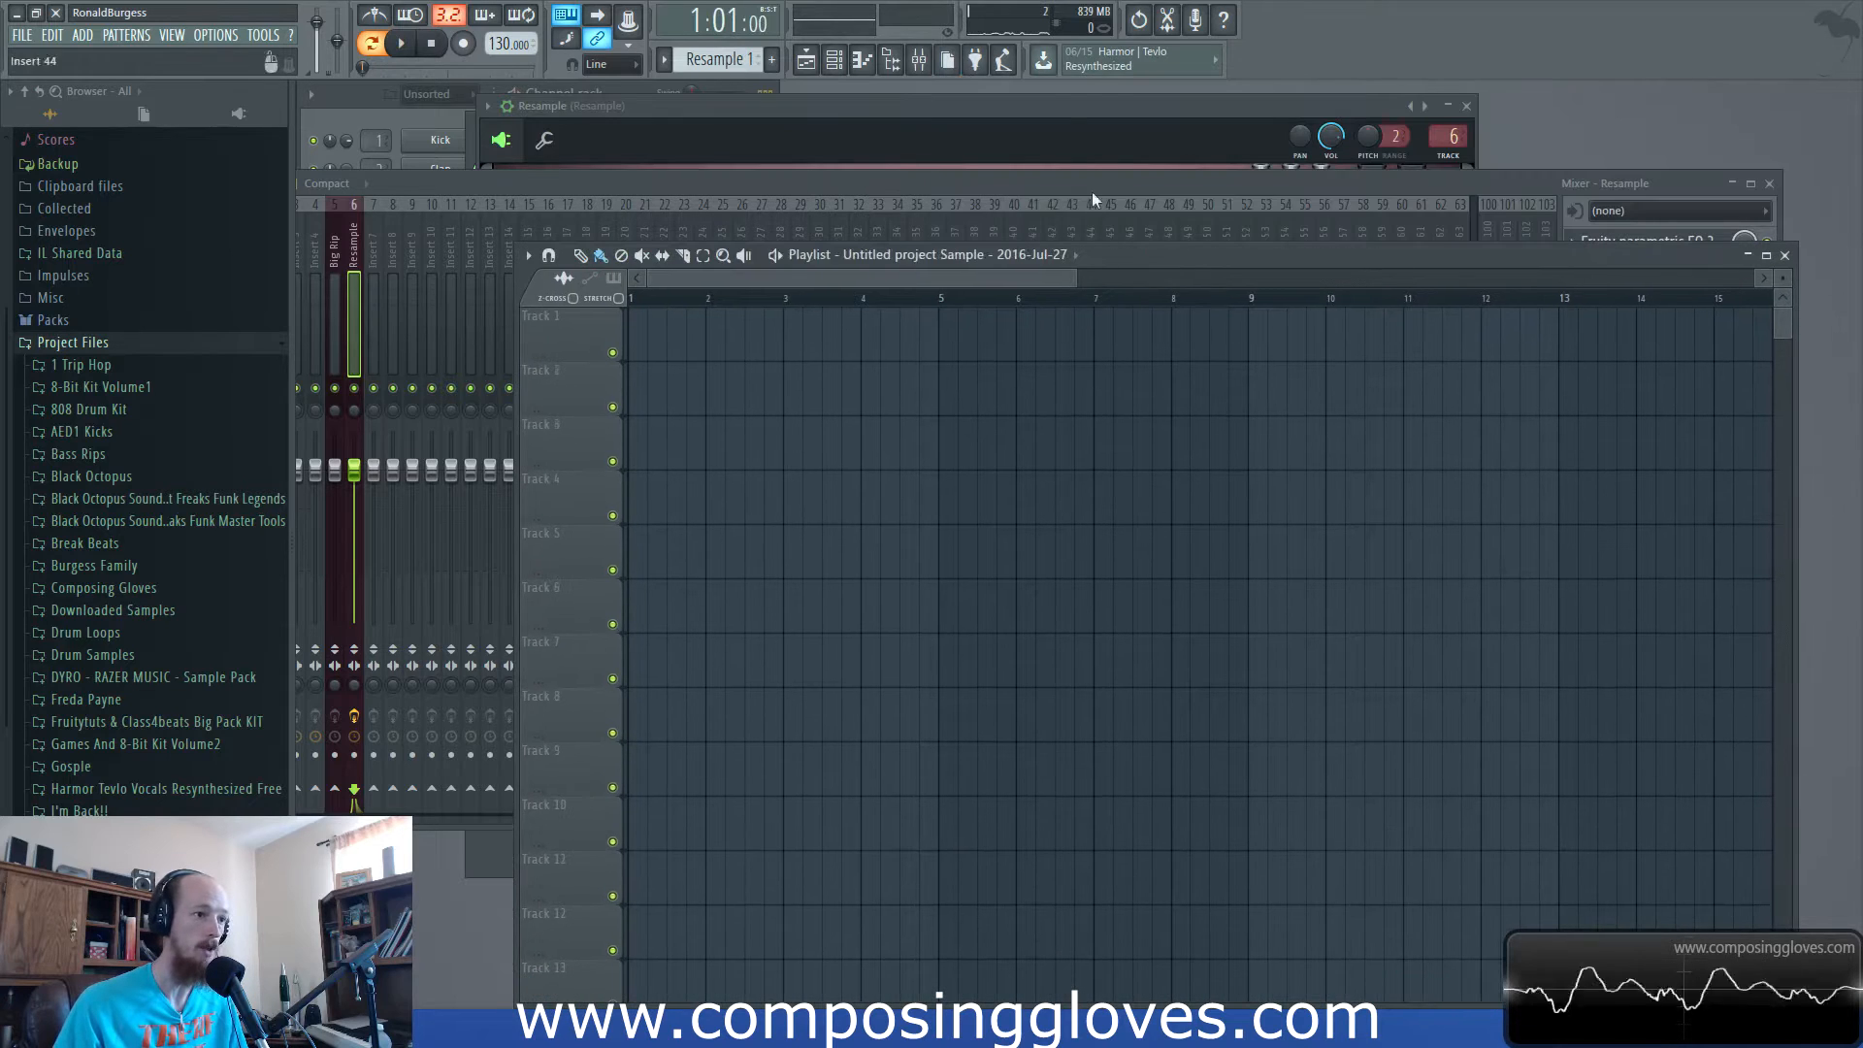
pyautogui.click(1074, 104)
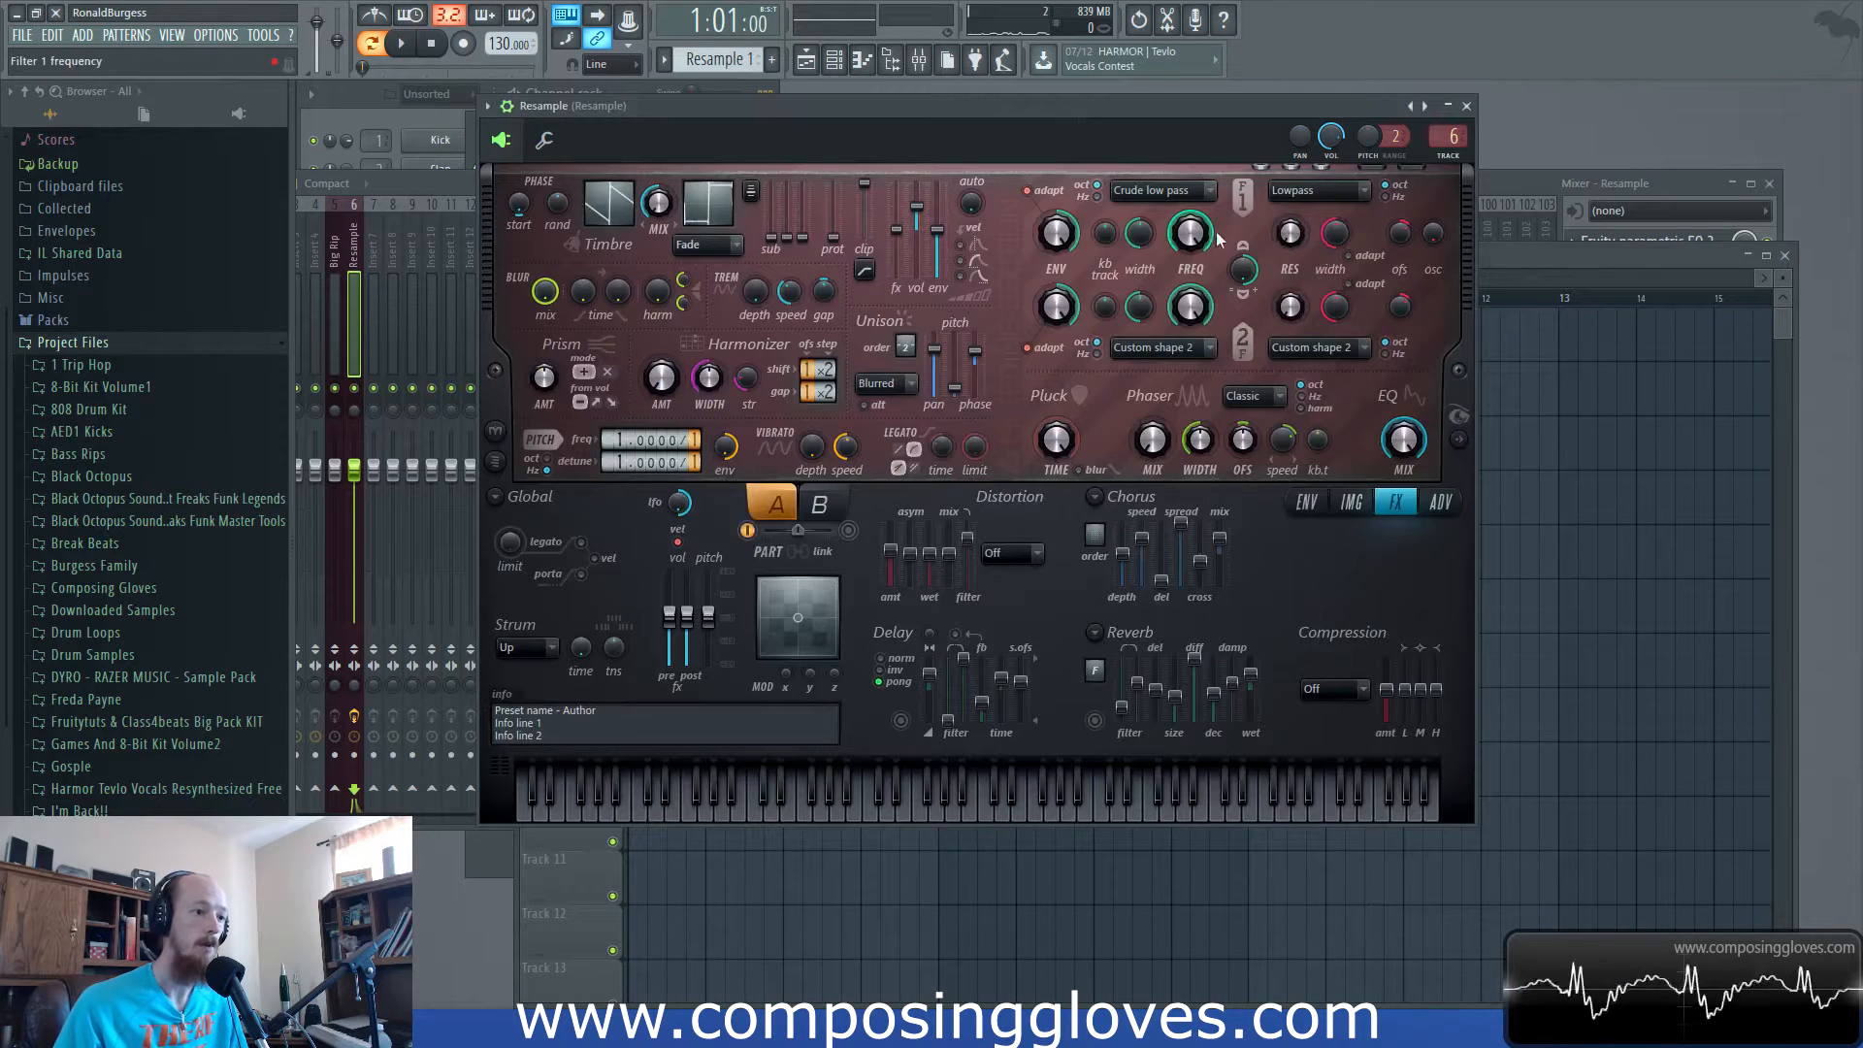
pyautogui.click(1177, 193)
pyautogui.click(1218, 238)
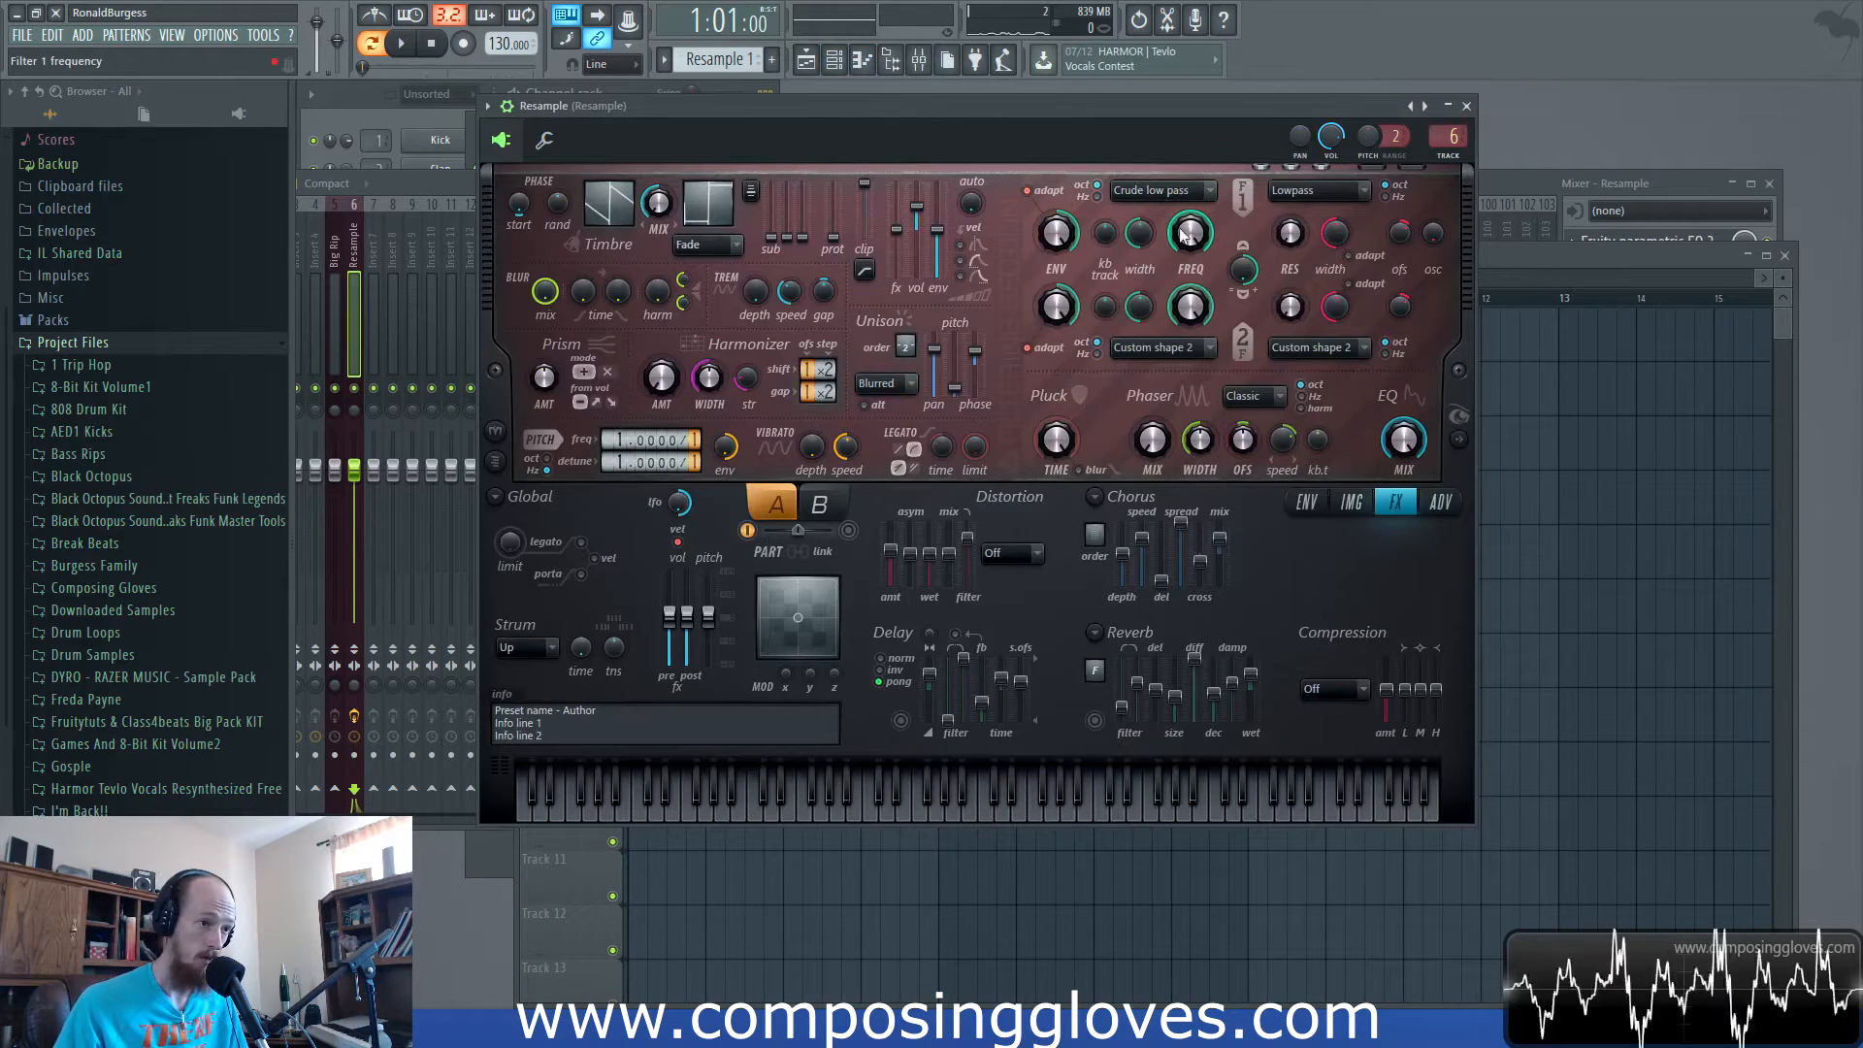
pyautogui.click(1179, 195)
# Raise band 4 of the Resample insert's Parametric EQ 2 into a low-mid boost, testing its frequency and bandwidth.
pyautogui.click(1510, 180)
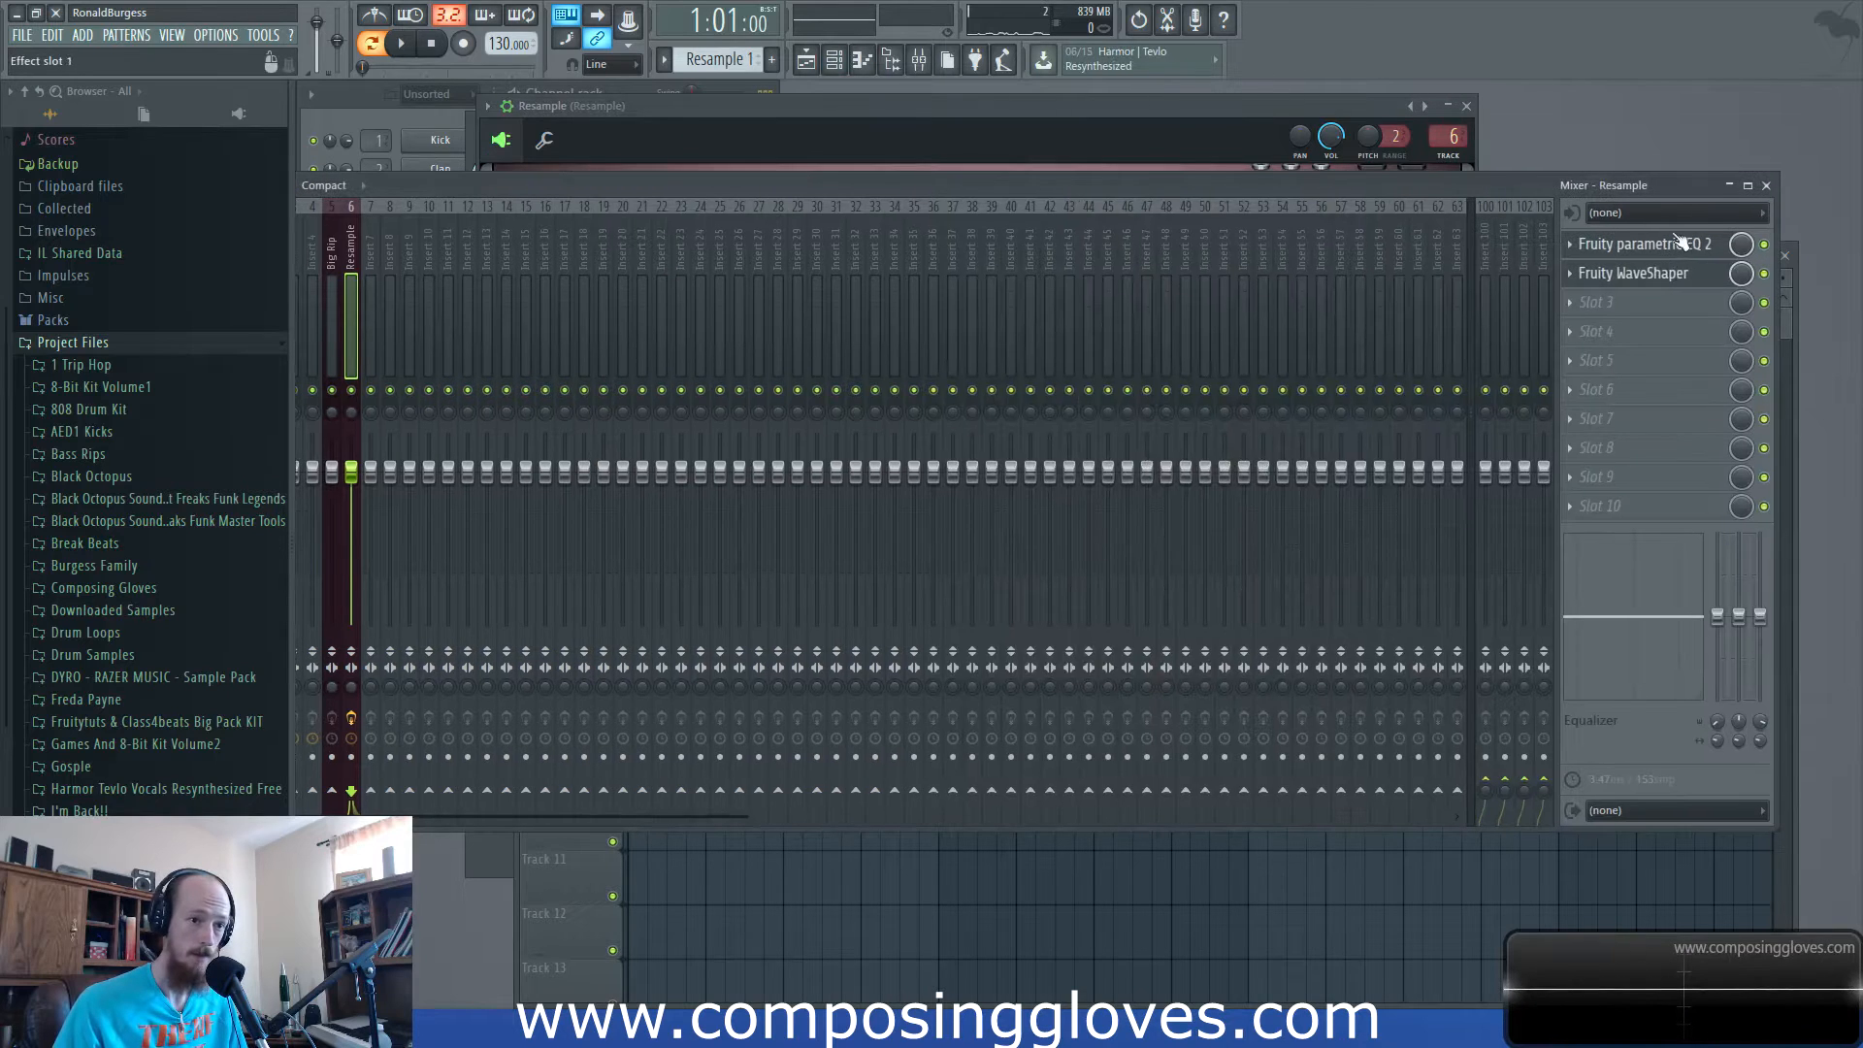
pyautogui.click(1673, 256)
pyautogui.press('space')
pyautogui.moveTo(666, 490)
pyautogui.mouseDown()
pyautogui.moveTo(663, 451)
pyautogui.moveTo(650, 482)
pyautogui.moveTo(715, 524)
pyautogui.moveTo(749, 466)
pyautogui.moveTo(660, 460)
pyautogui.moveTo(786, 449)
pyautogui.moveTo(650, 529)
pyautogui.moveTo(731, 533)
pyautogui.moveTo(678, 457)
pyautogui.mouseUp()
pyautogui.press('space')
pyautogui.moveTo(969, 611); pyautogui.dragTo(969, 588)
pyautogui.moveTo(968, 600)
pyautogui.mouseDown()
pyautogui.moveTo(969, 627)
pyautogui.moveTo(968, 608)
pyautogui.mouseUp()
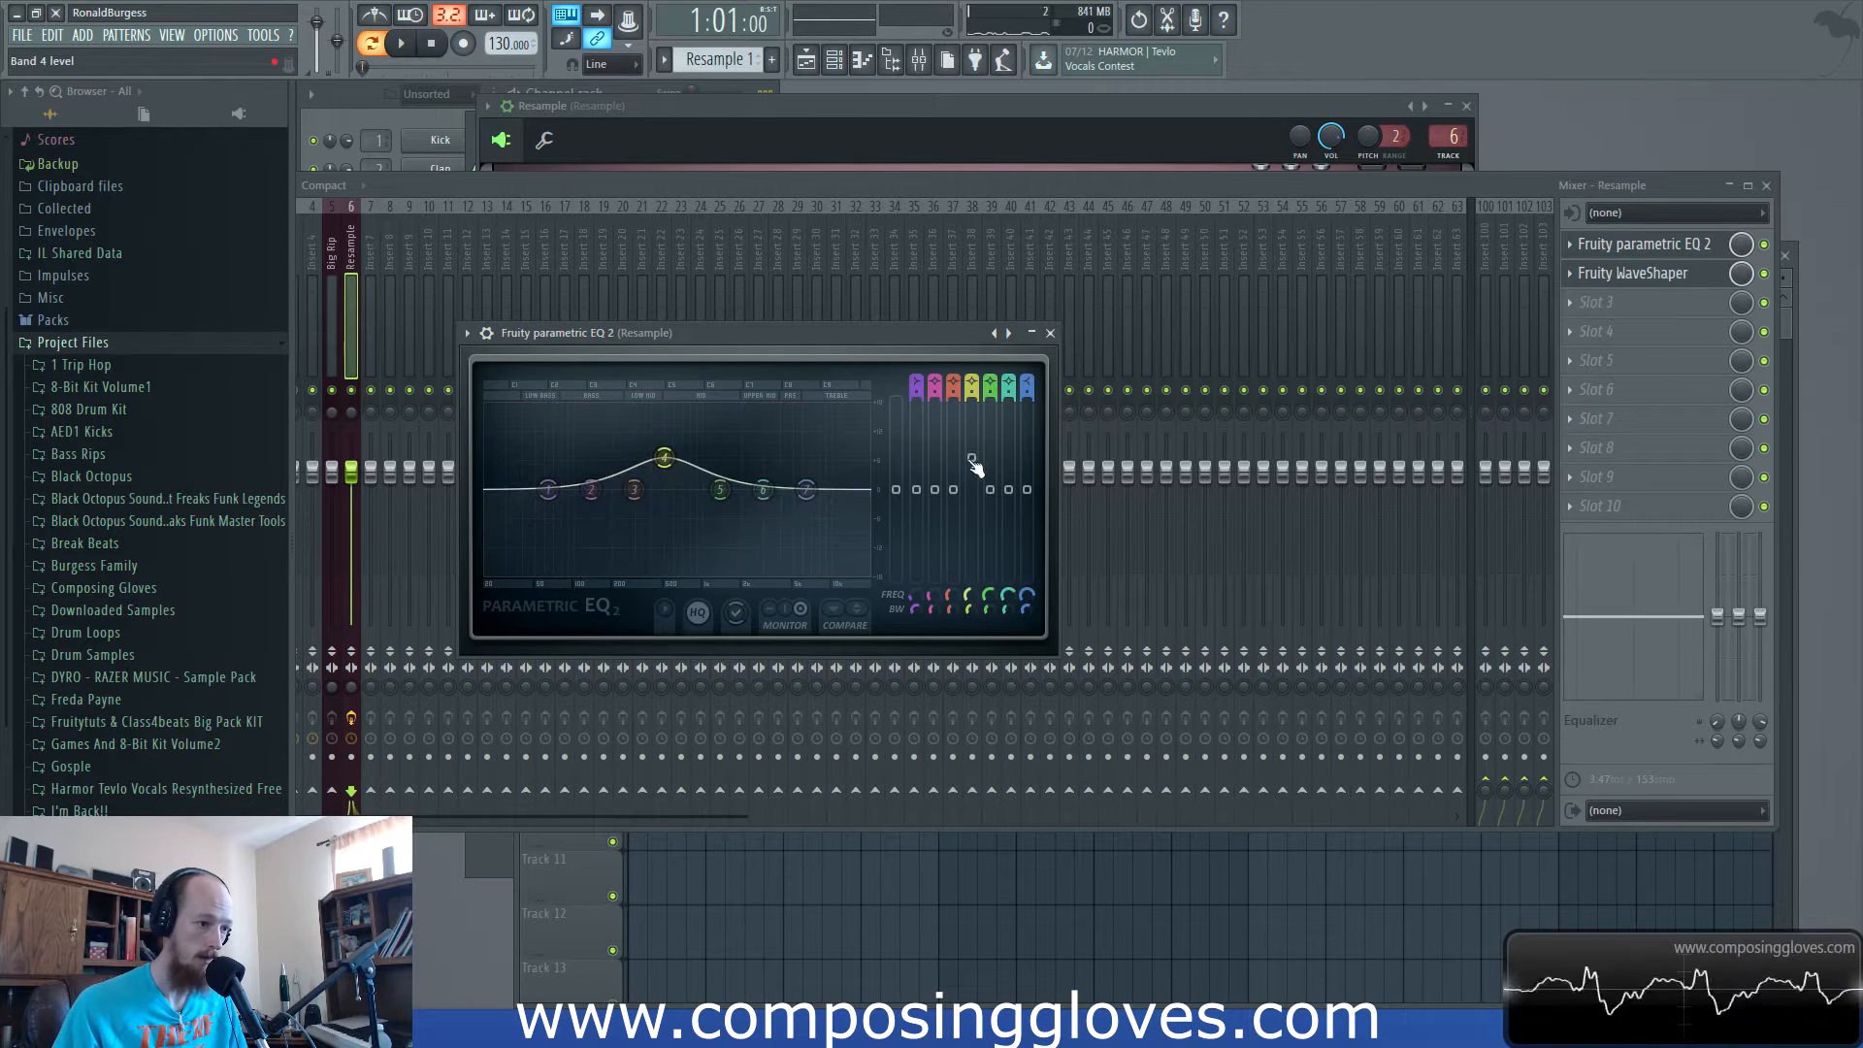
# Create automation clips for the level, frequency and width of band 4 in the Resample EQ.
pyautogui.rightClick(972, 462)
pyautogui.click(1040, 579)
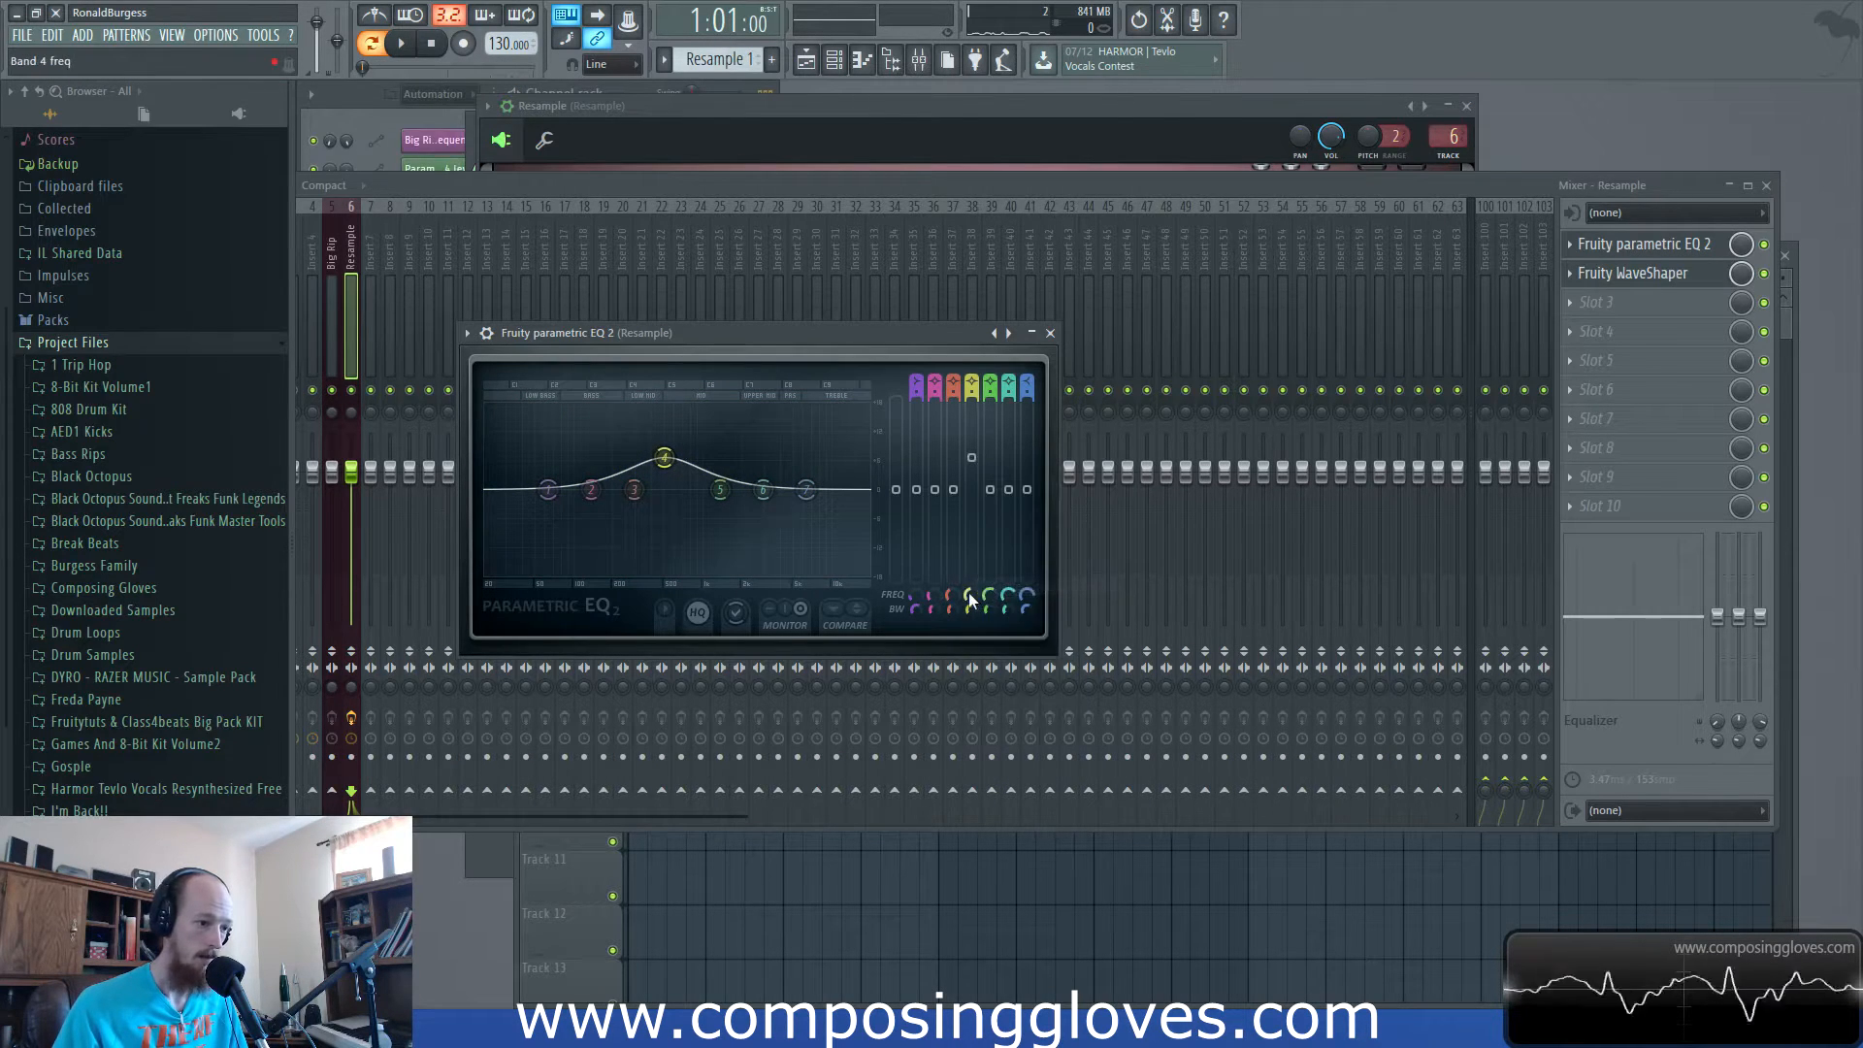
pyautogui.rightClick(971, 594)
pyautogui.rightClick(976, 610)
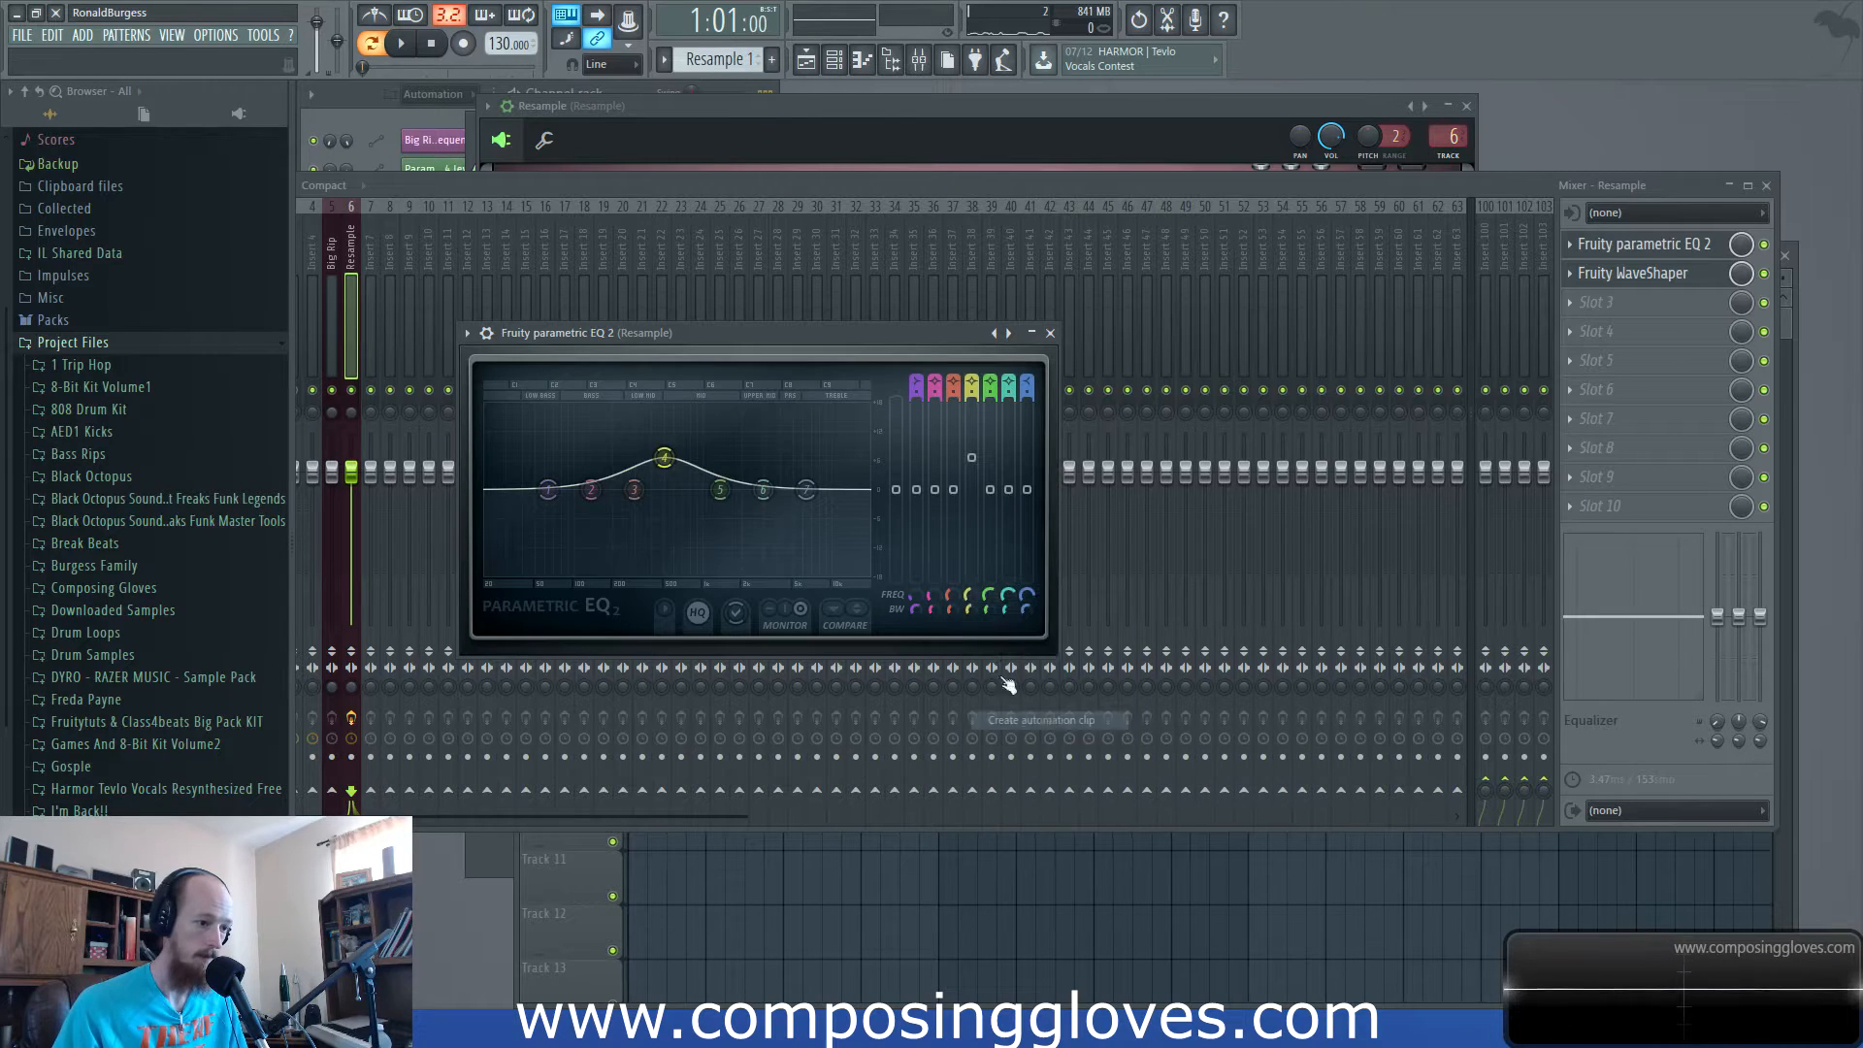
pyautogui.rightClick(975, 609)
pyautogui.click(1027, 738)
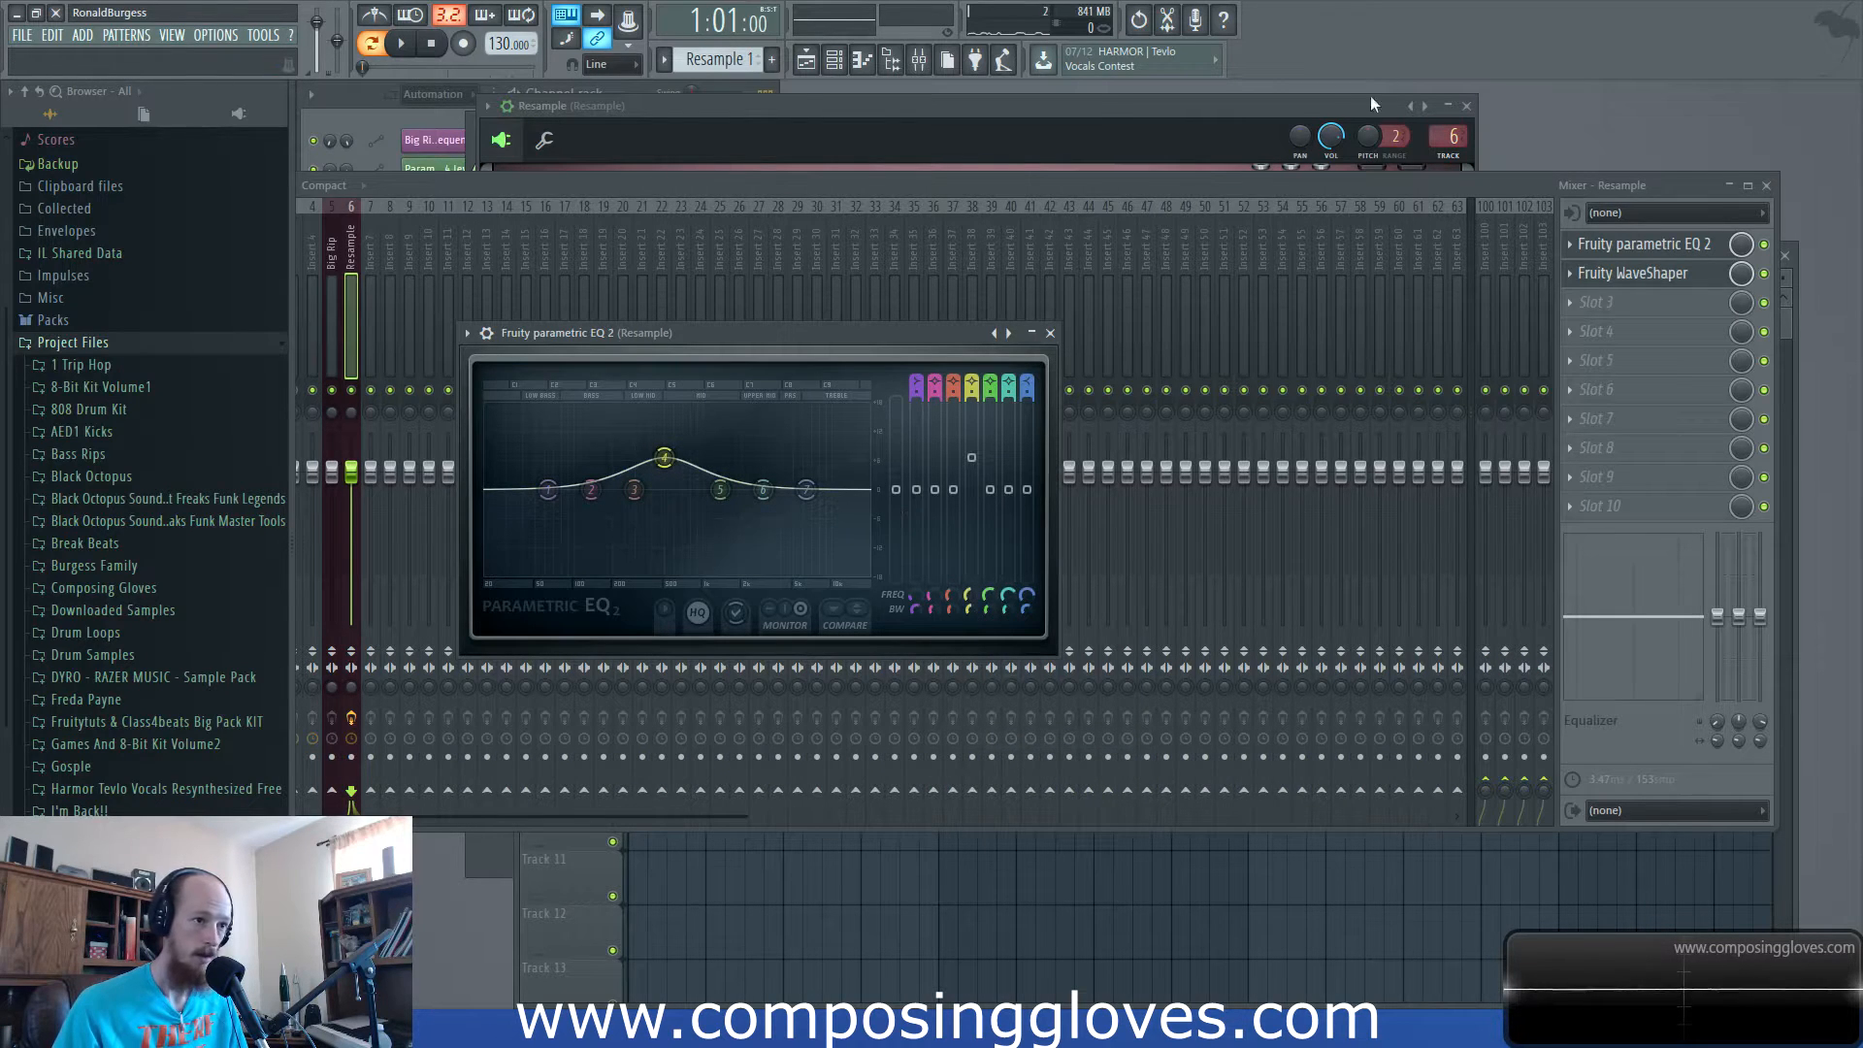
# Locate the new EQ automation clips in the playlist and open the Big Rip pattern's notes in the piano roll.
pyautogui.click(1452, 192)
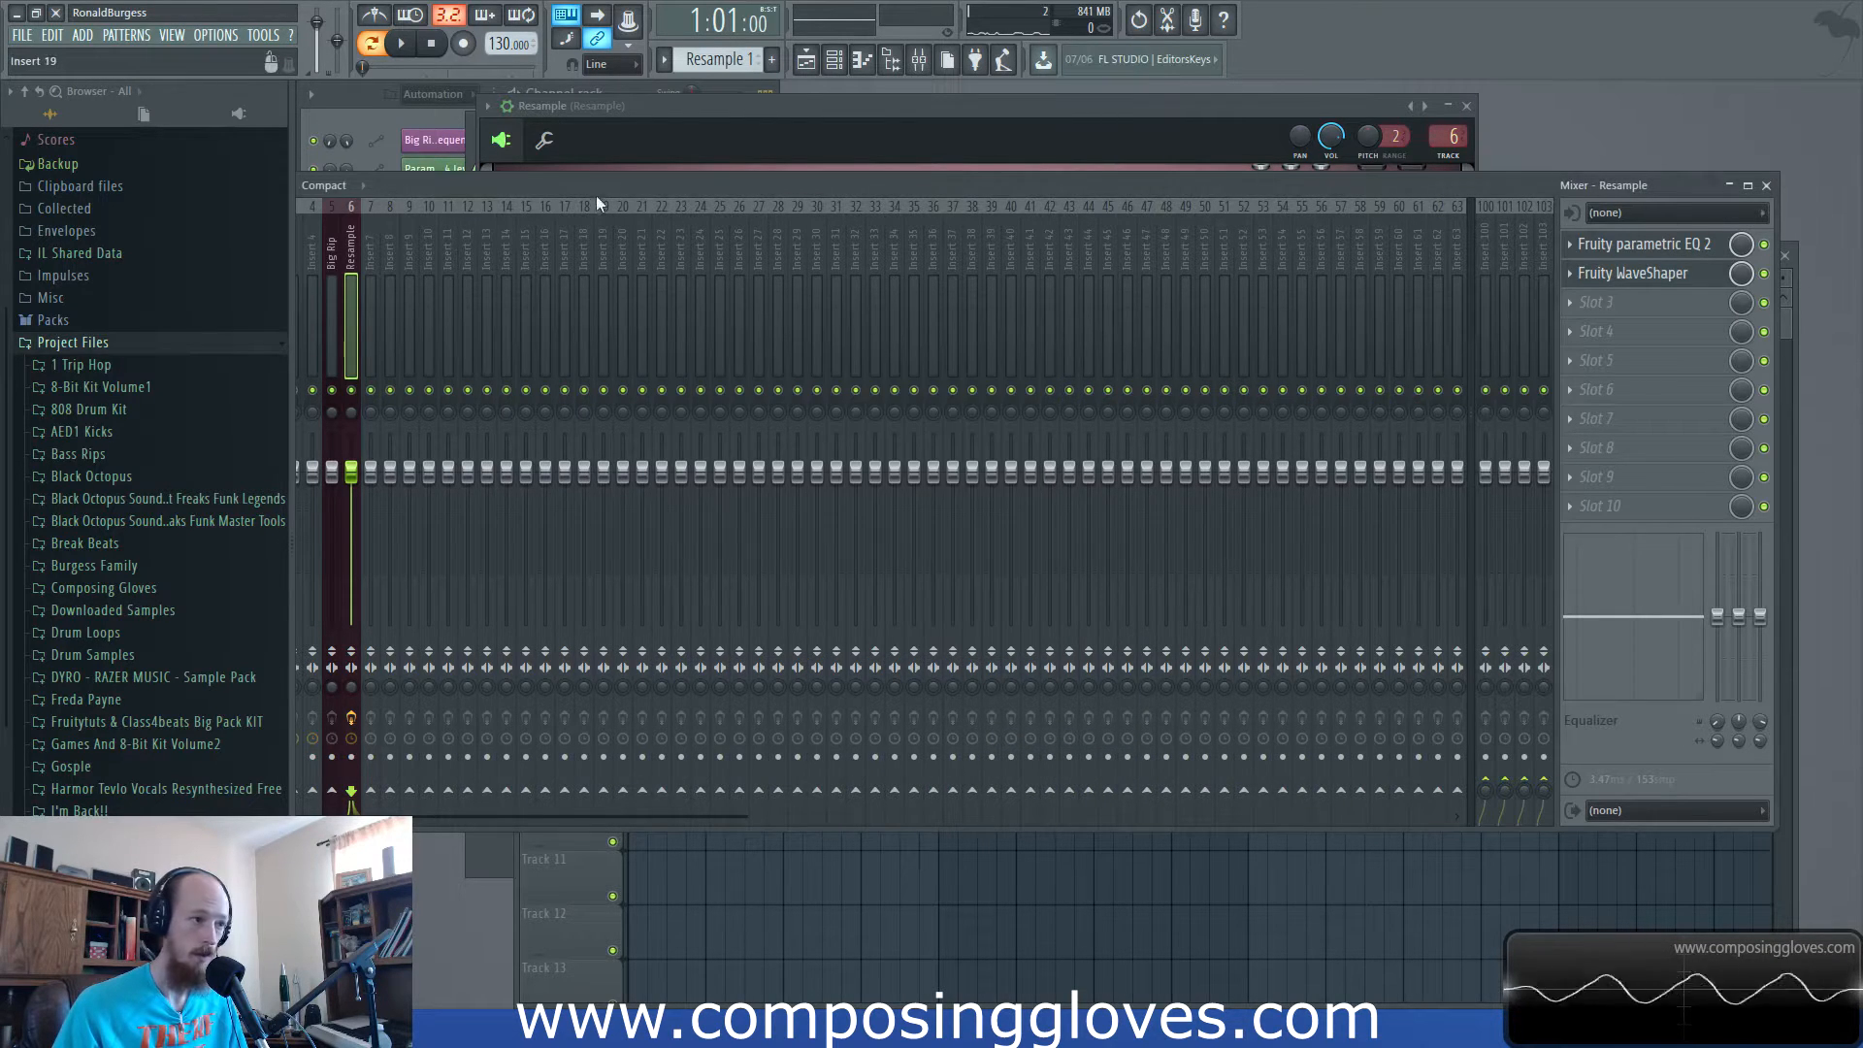
pyautogui.click(379, 115)
pyautogui.click(1794, 453)
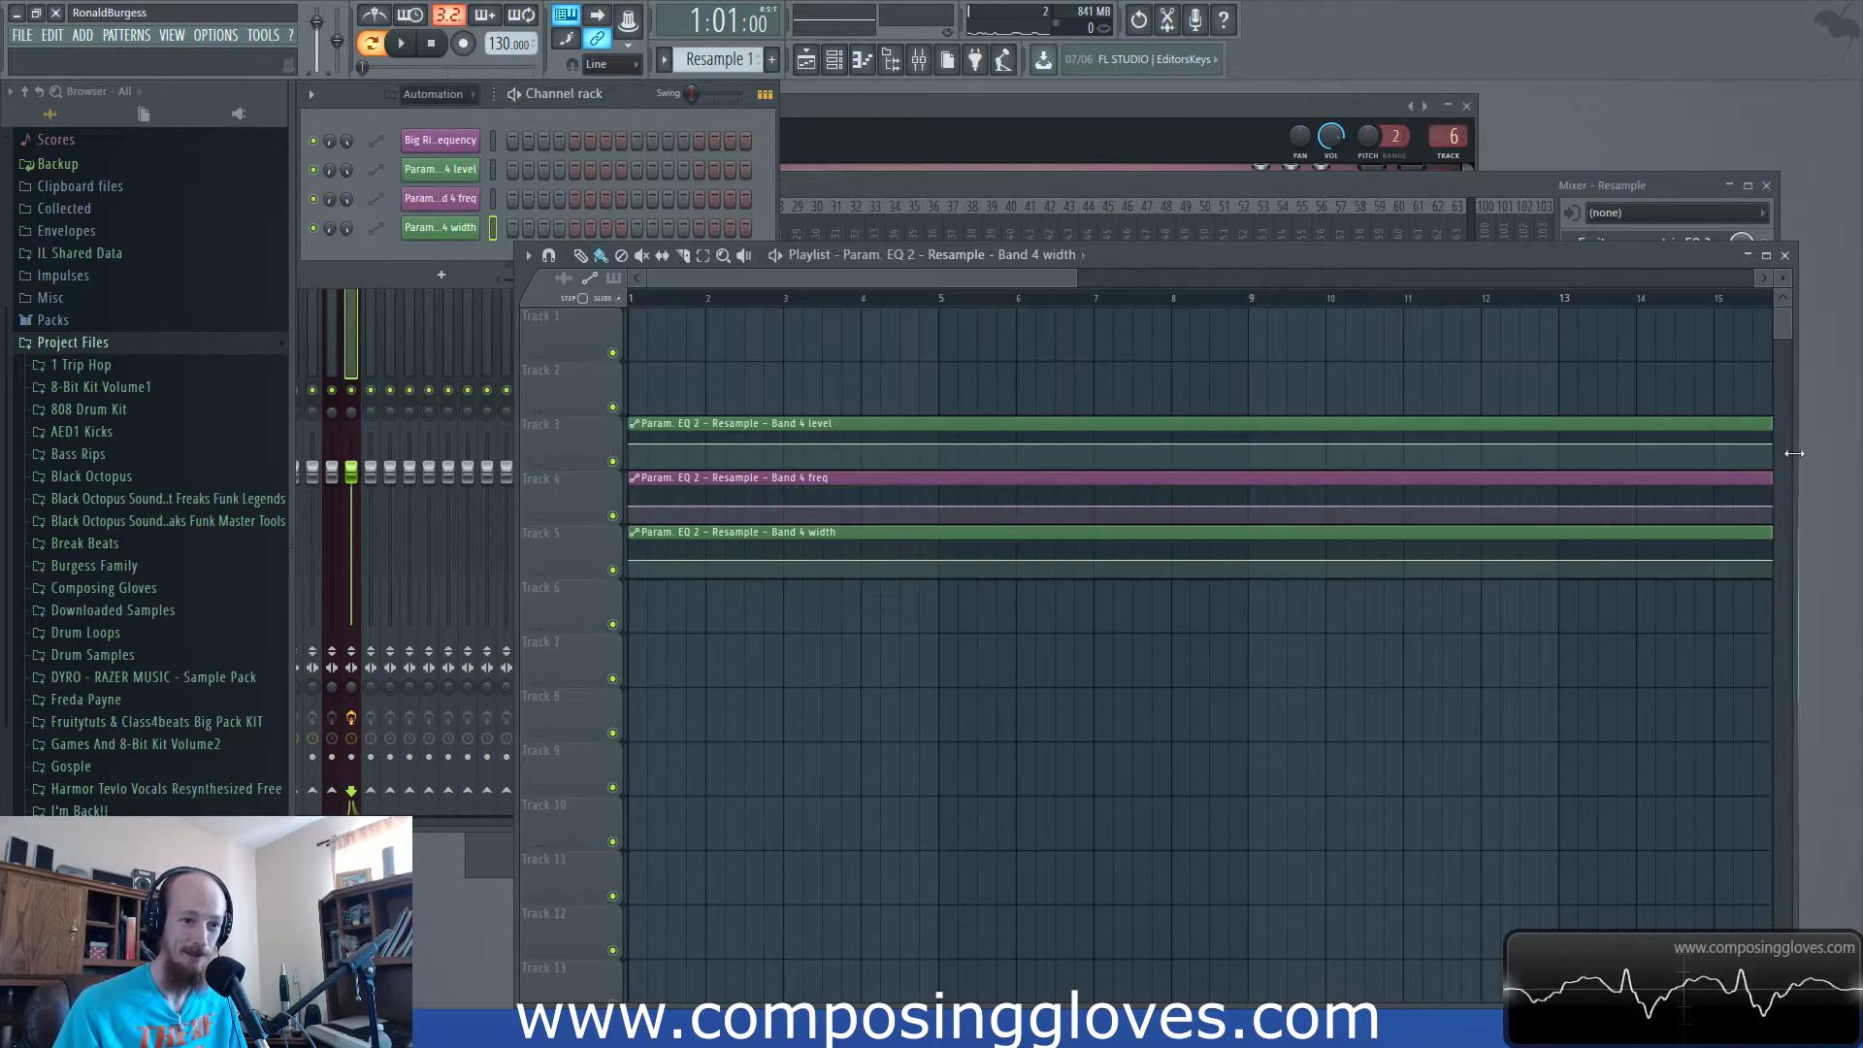
pyautogui.scroll(-5, 981, 278)
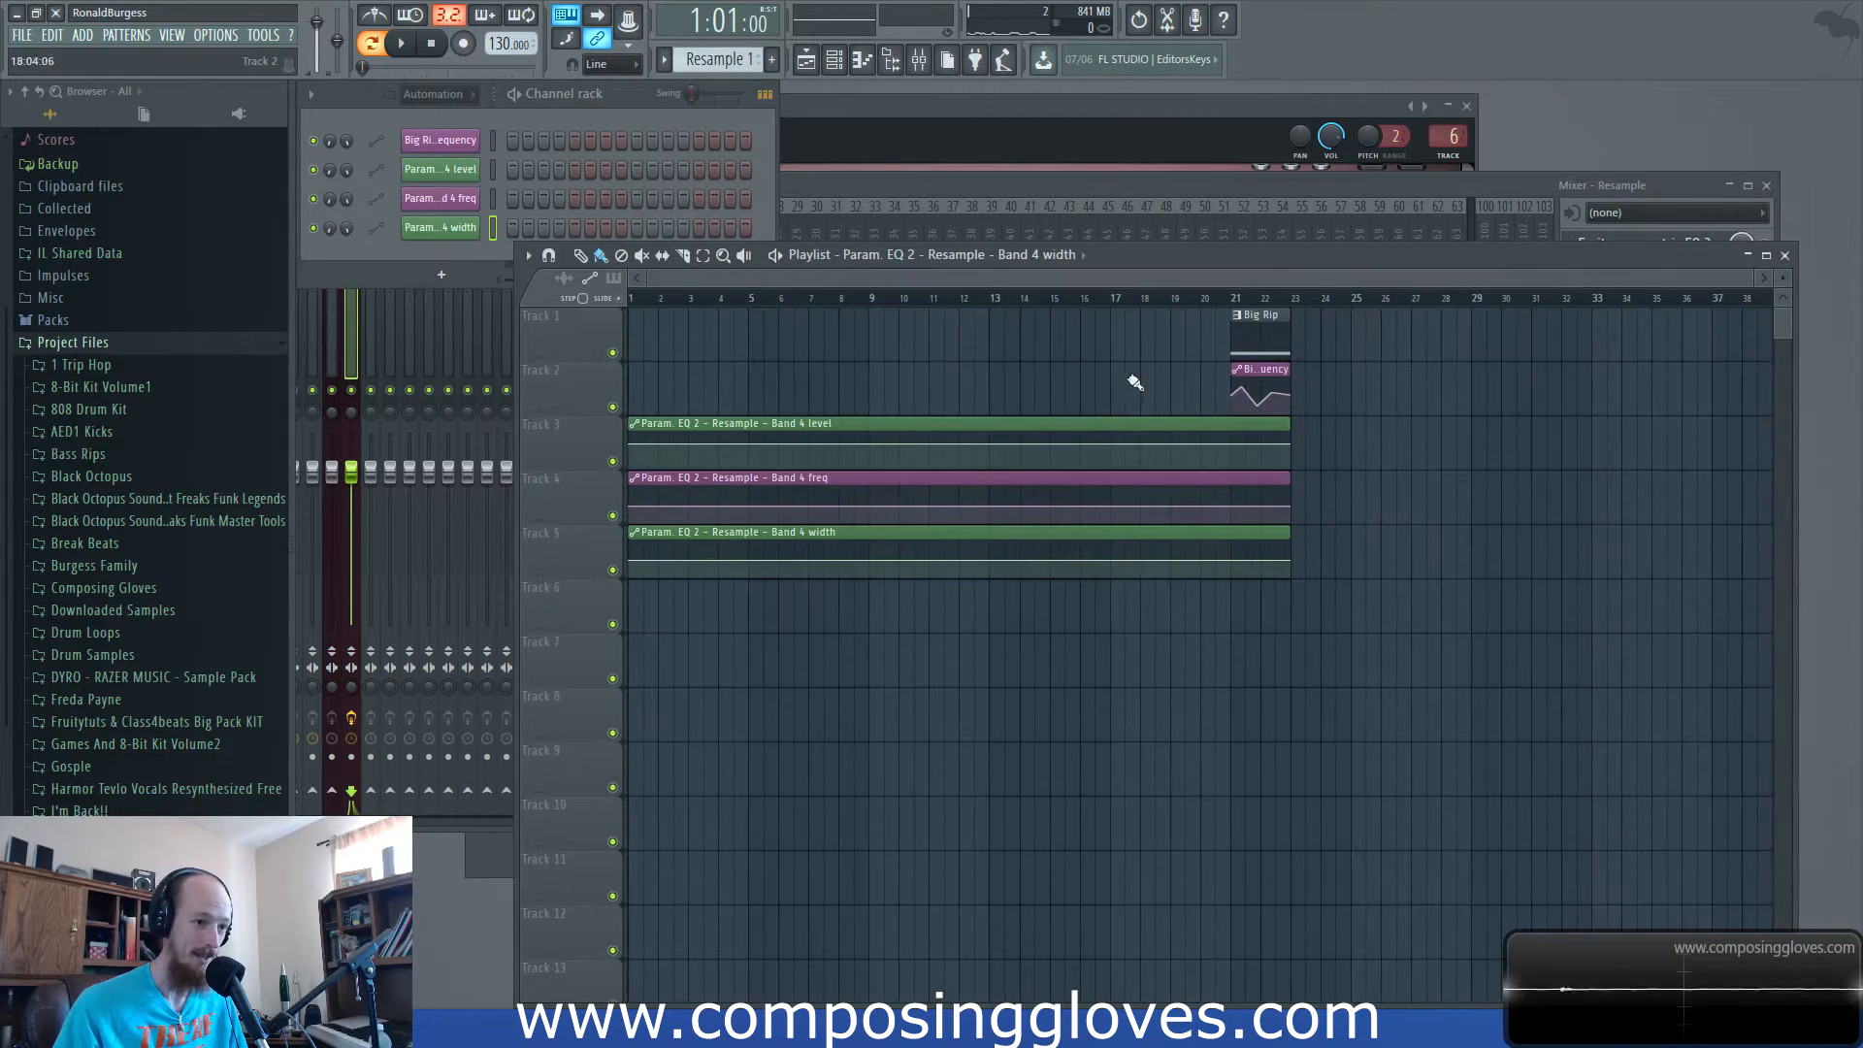
pyautogui.doubleClick(1275, 341)
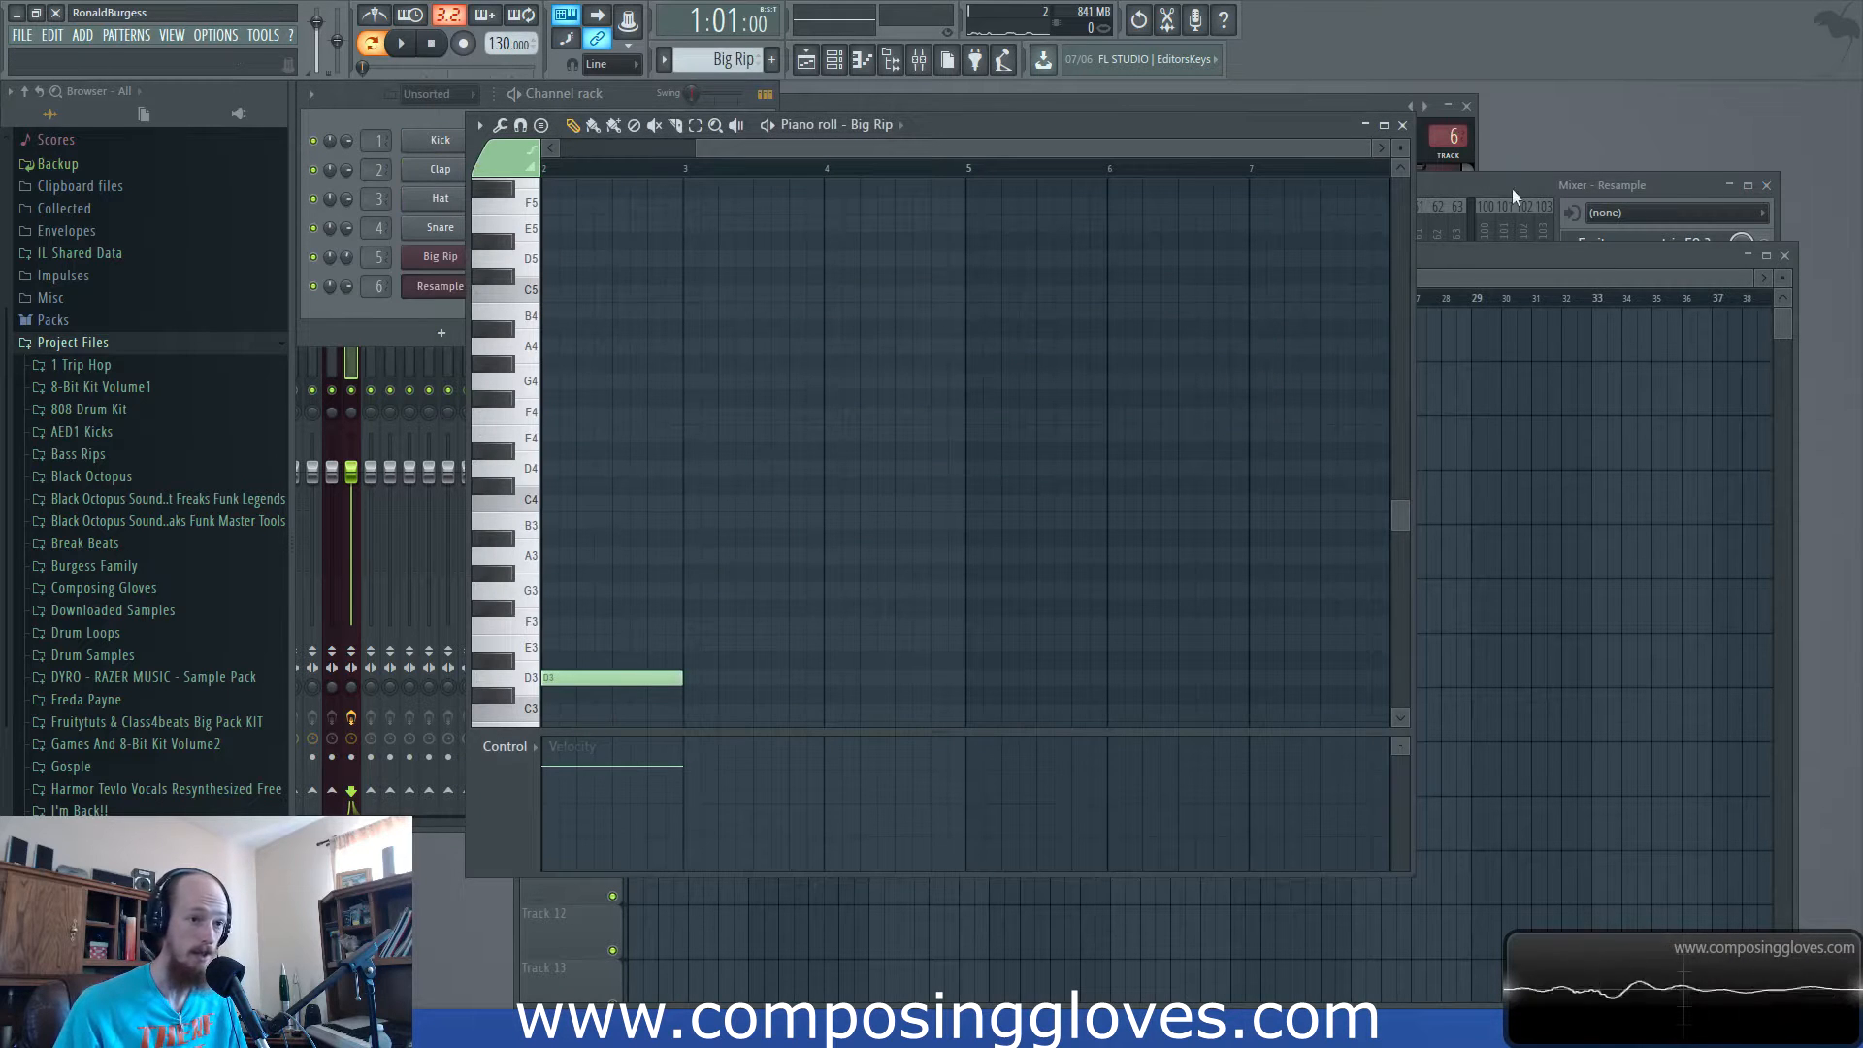
pyautogui.click(1544, 264)
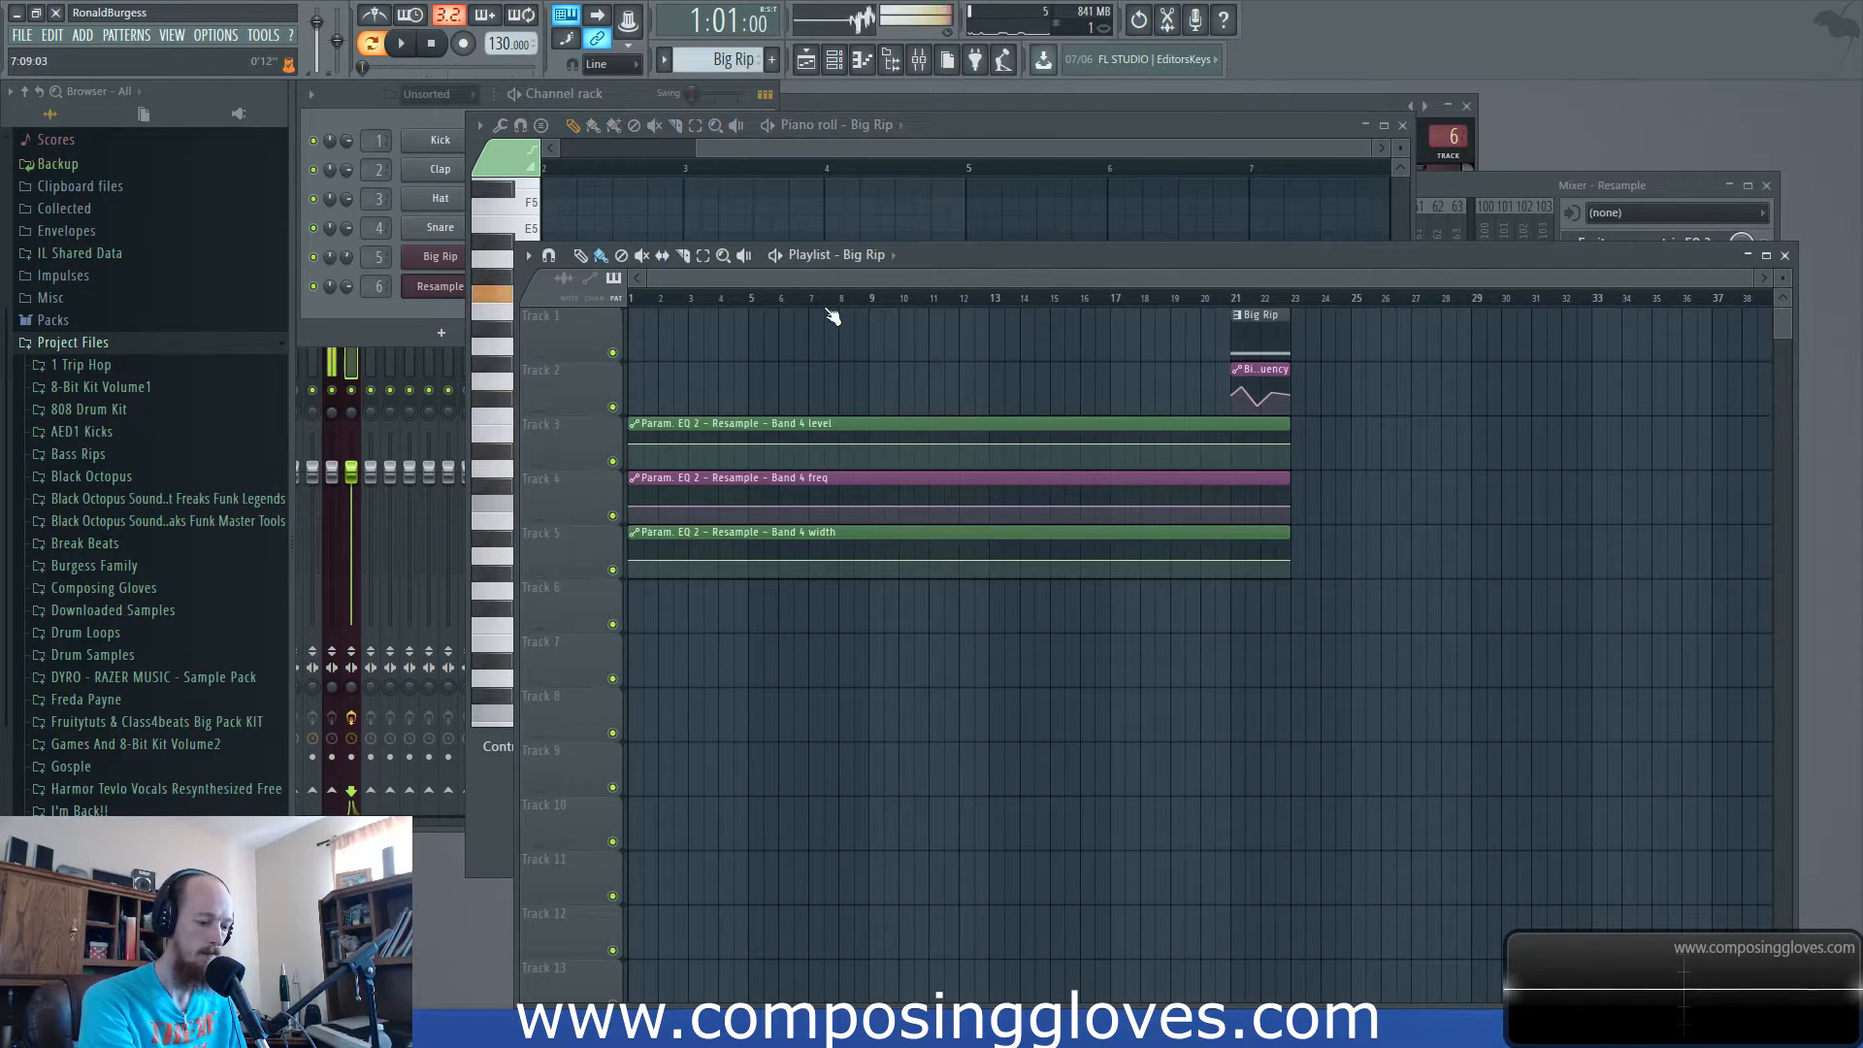
pyautogui.moveTo(858, 145); pyautogui.dragTo(795, 339)
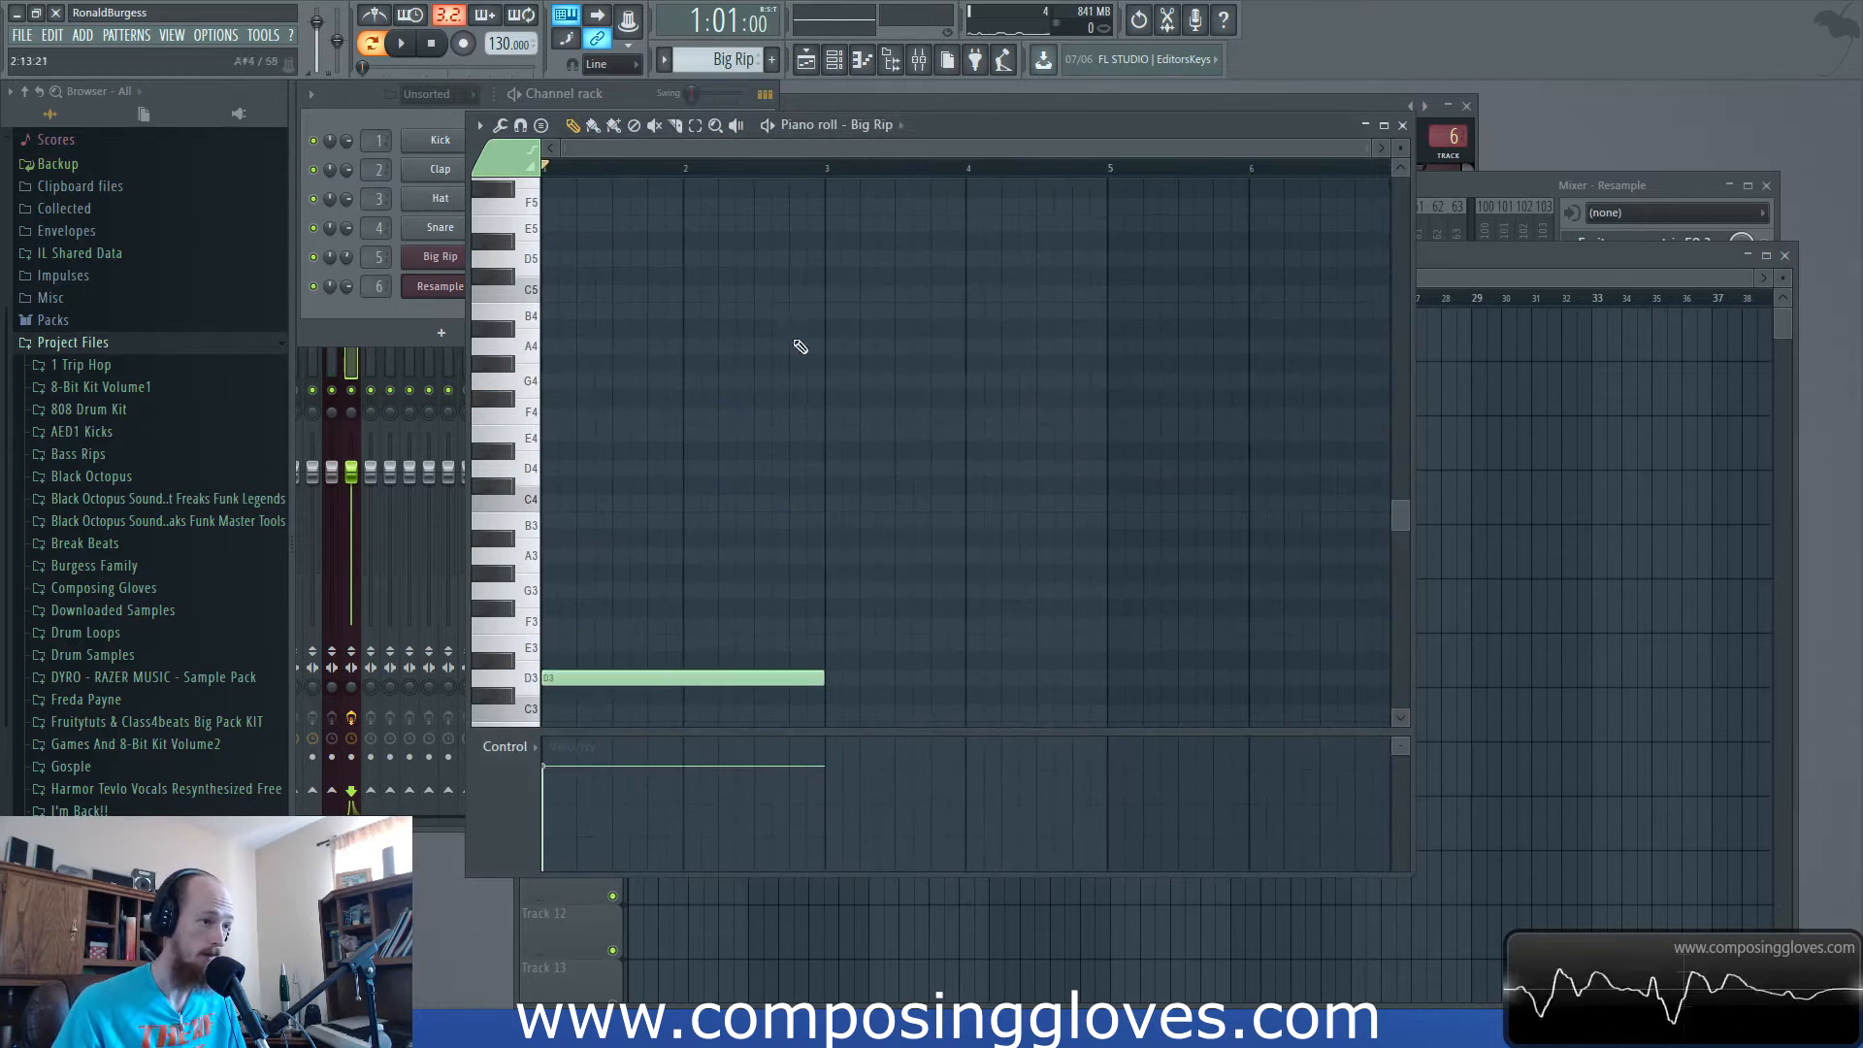
pyautogui.scroll(3, 631, 588)
# Move the Resample Harmor window lower on the desktop and bring it in front of the Big Rip piano roll.
pyautogui.click(1439, 183)
pyautogui.moveTo(1438, 183); pyautogui.dragTo(1438, 187)
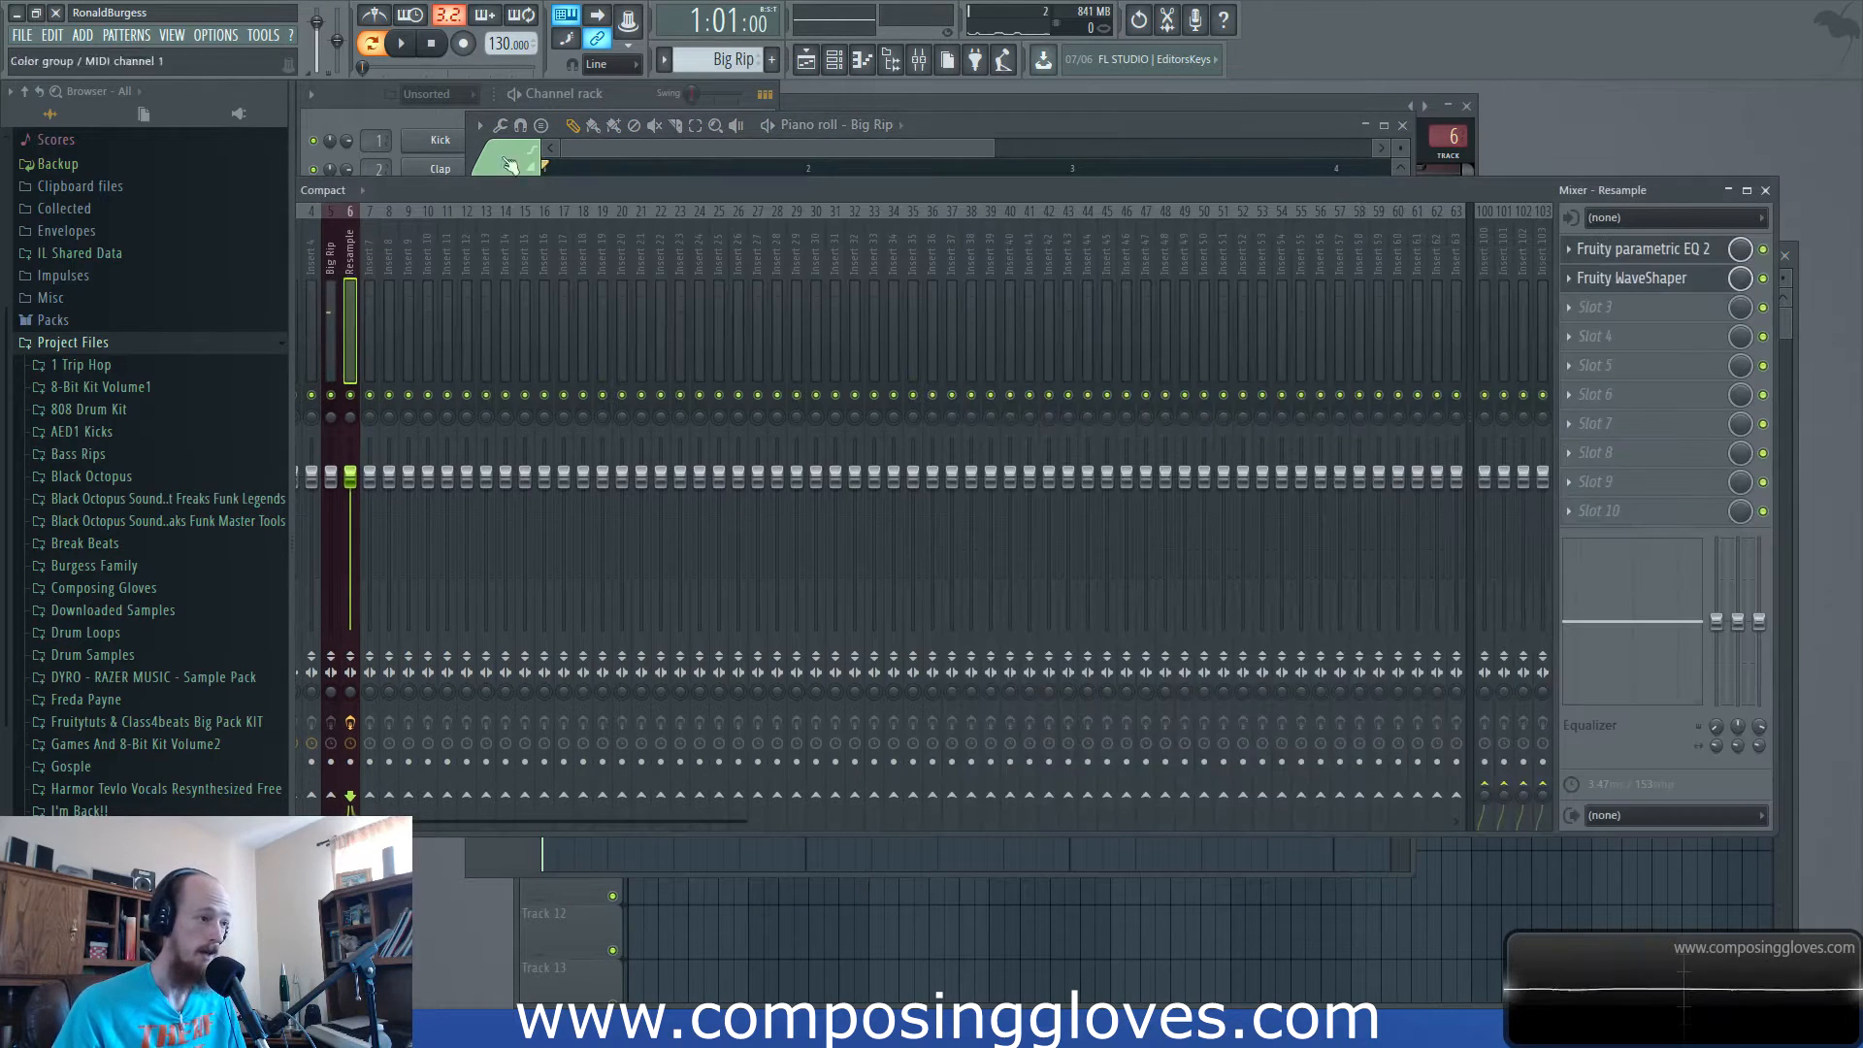
pyautogui.click(417, 113)
pyautogui.moveTo(1112, 107); pyautogui.dragTo(1157, 232)
pyautogui.click(876, 150)
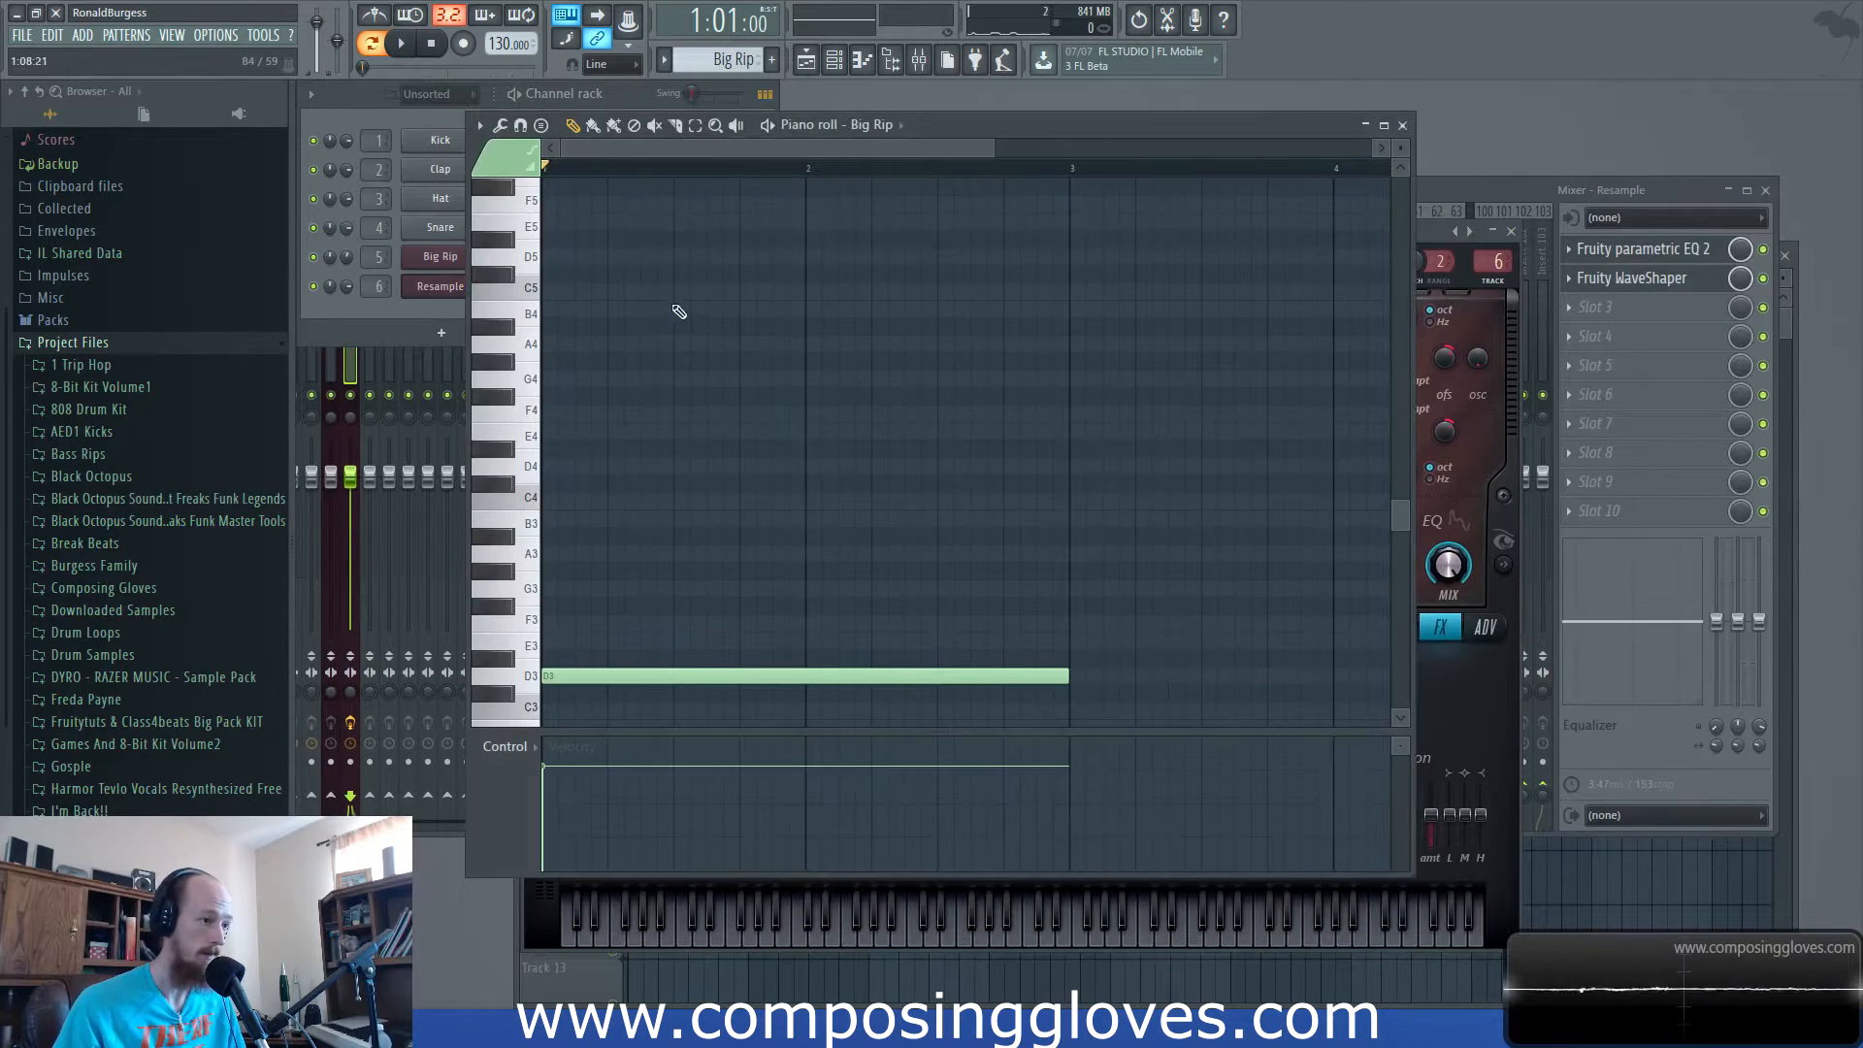
pyautogui.click(434, 289)
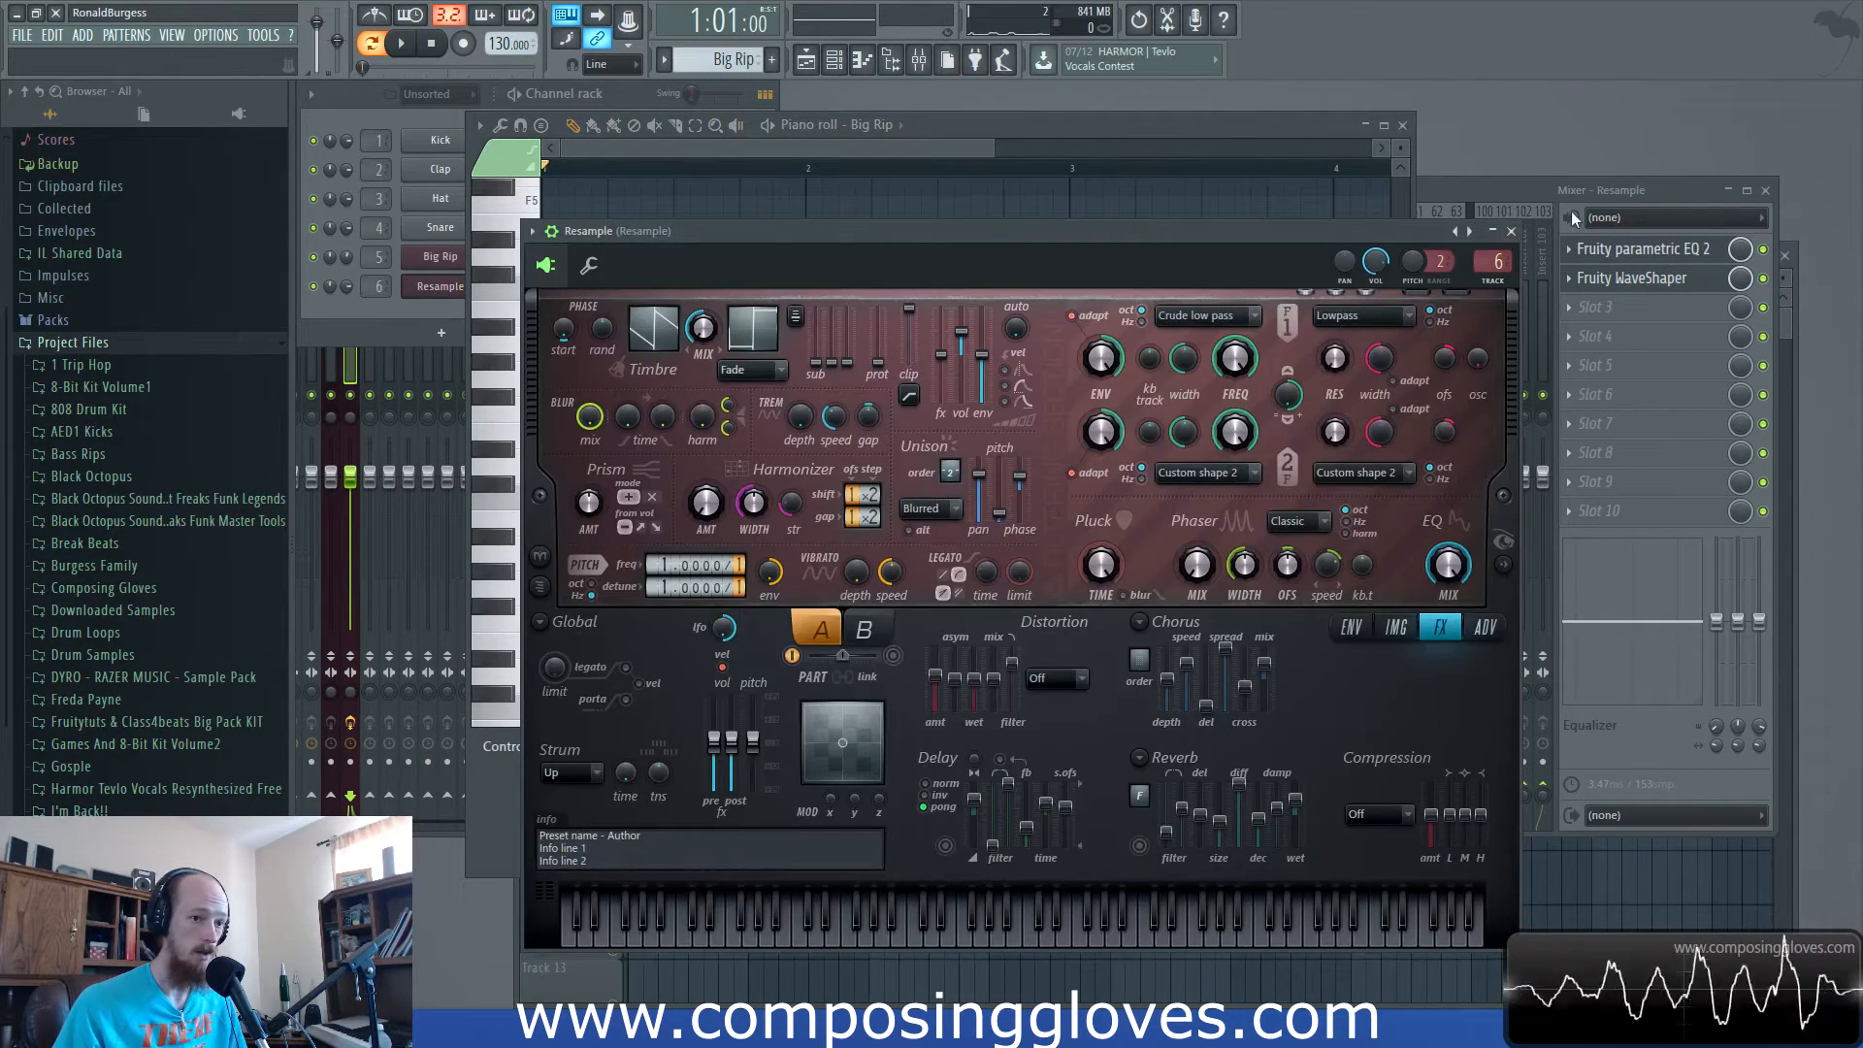
# Bring the playlist forward and shorten the three Band 4 automation clips together to two bars.
pyautogui.click(1792, 332)
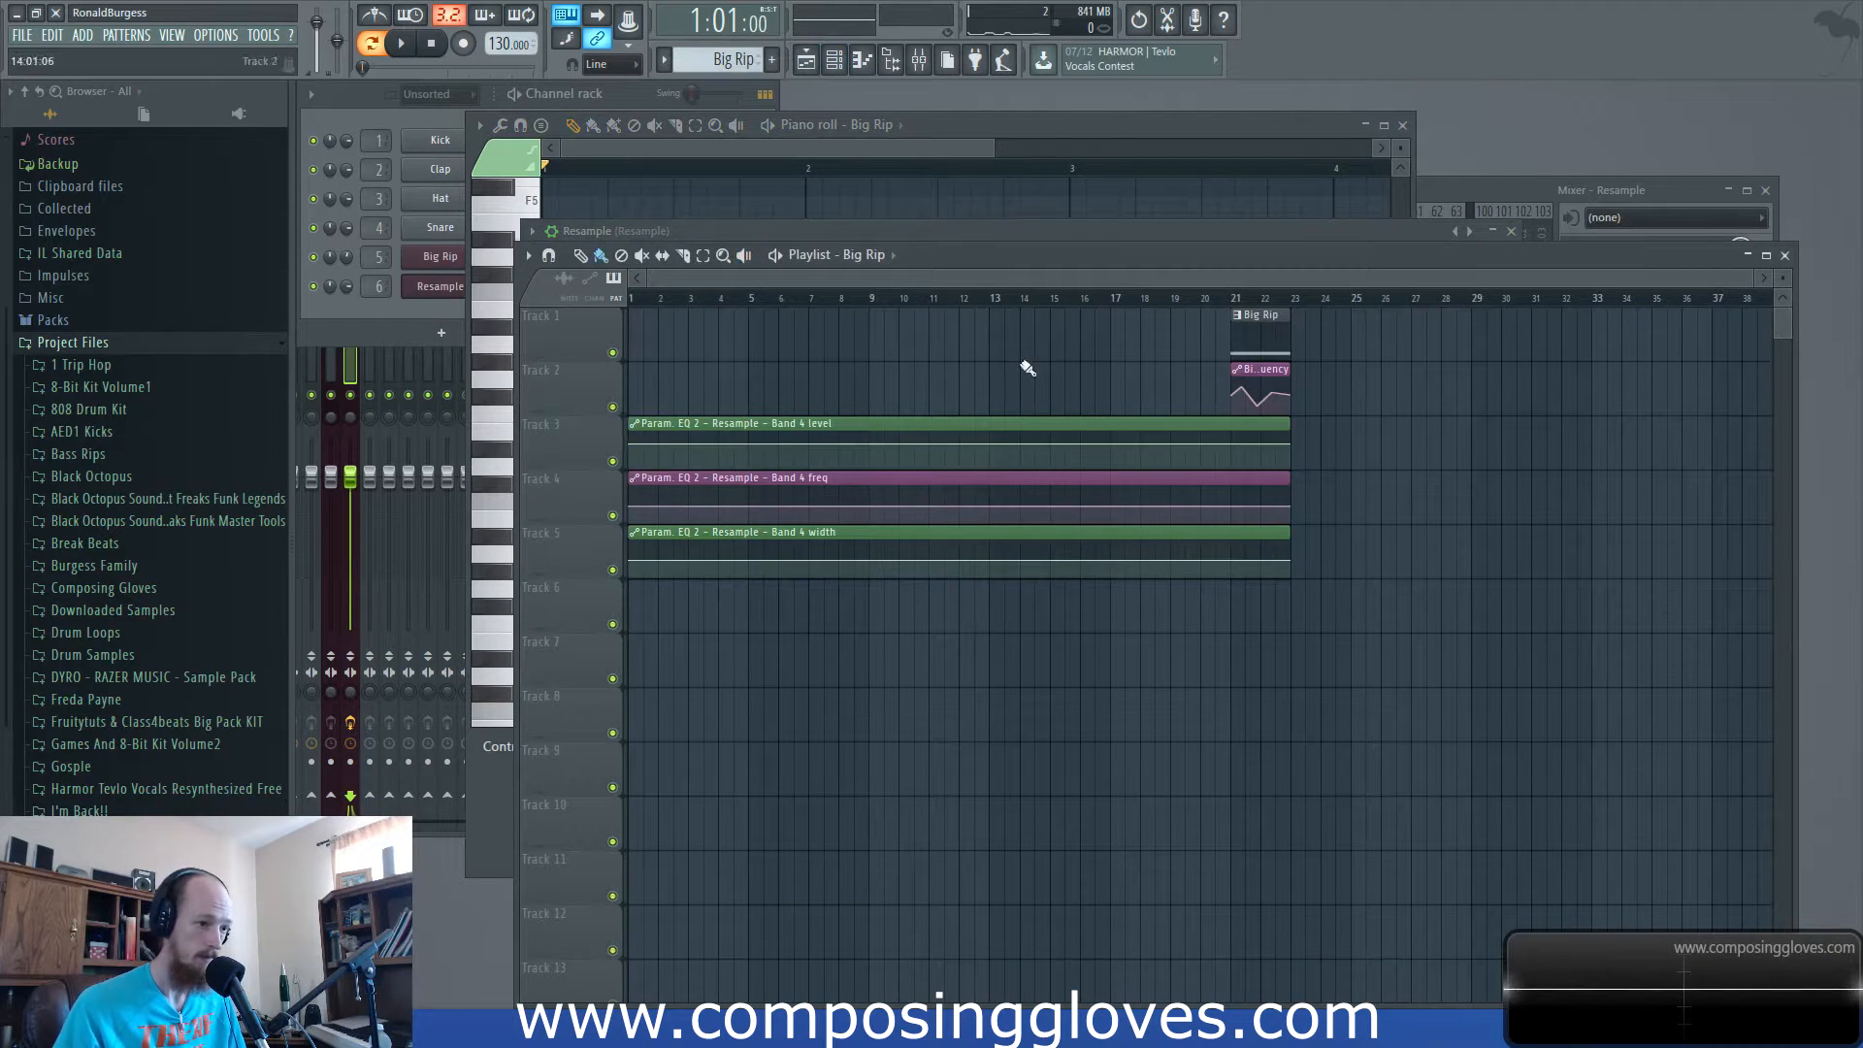
pyautogui.moveTo(1157, 429); pyautogui.dragTo(1279, 667)
pyautogui.moveTo(1287, 527); pyautogui.dragTo(687, 517)
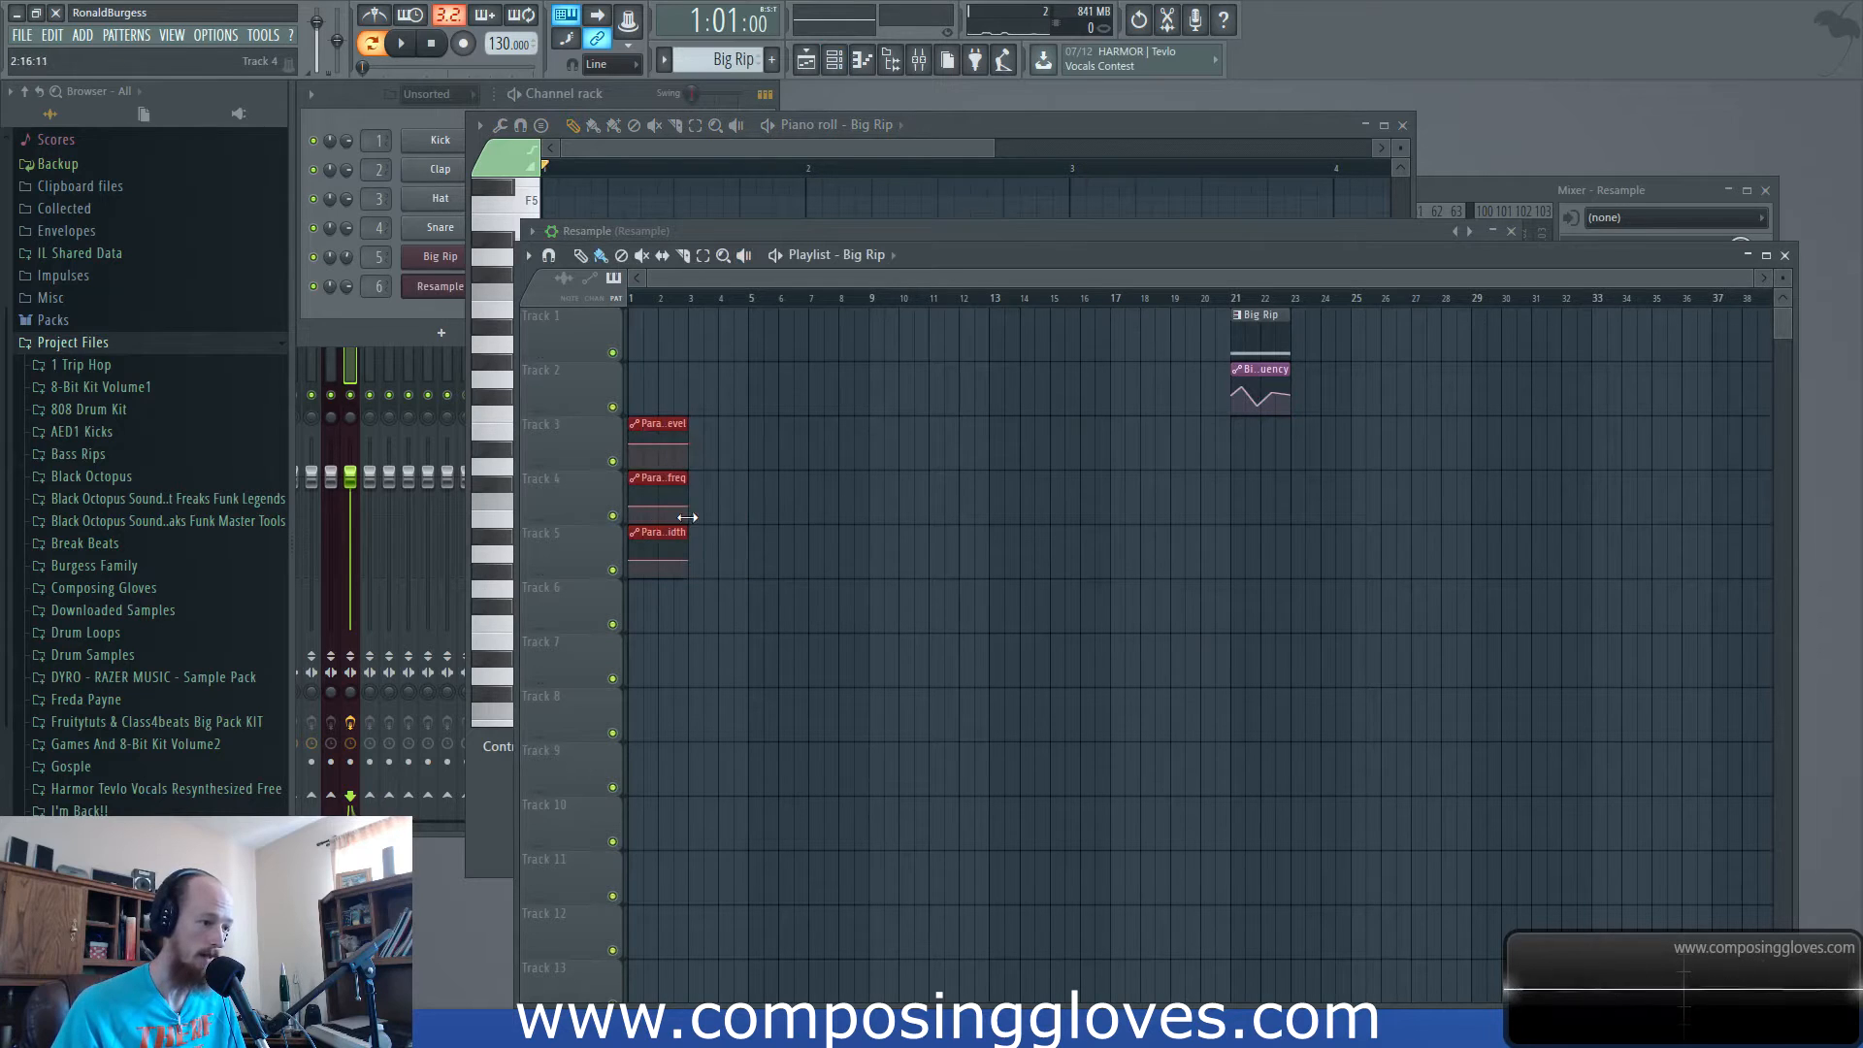
# Place a Big Rip pattern clip at bar 1 on Track 1 and select bars 1 to 2 as the playback range.
pyautogui.click(656, 336)
pyautogui.scroll(4, 707, 388)
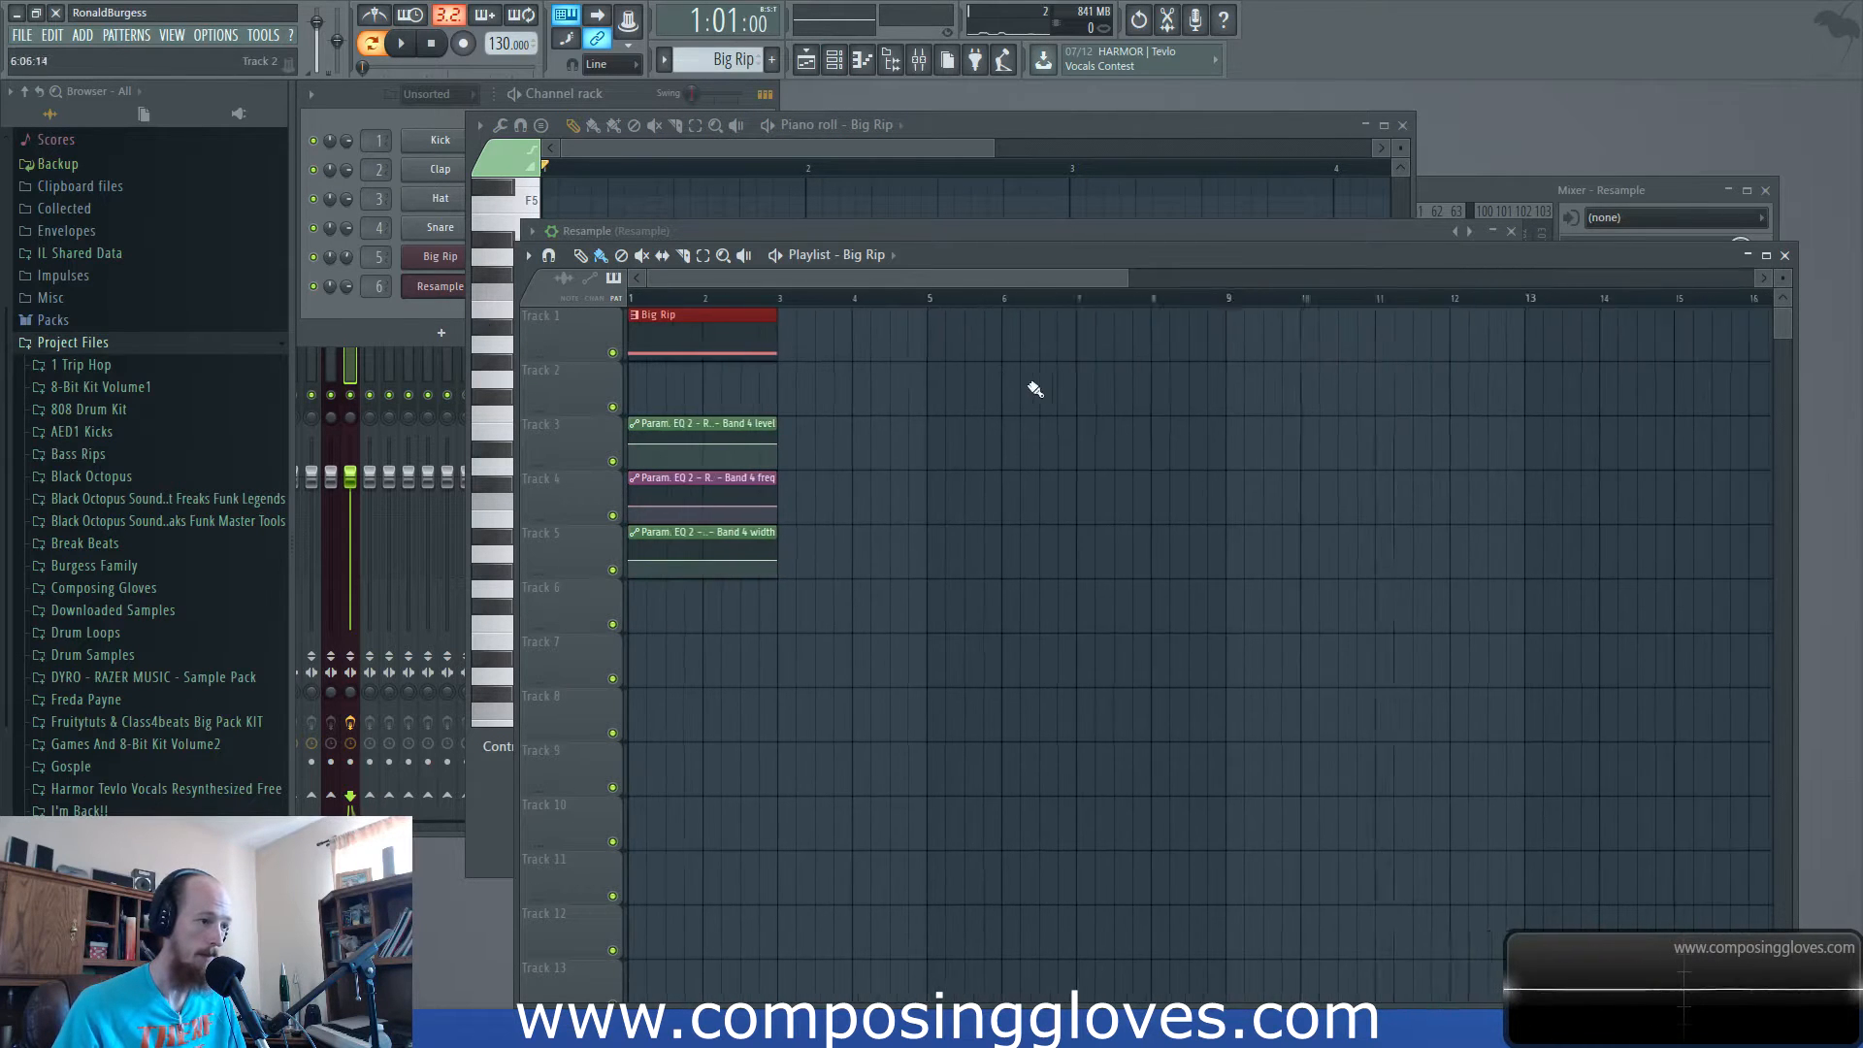
pyautogui.scroll(-4, 1042, 390)
pyautogui.moveTo(1198, 326); pyautogui.dragTo(1307, 415)
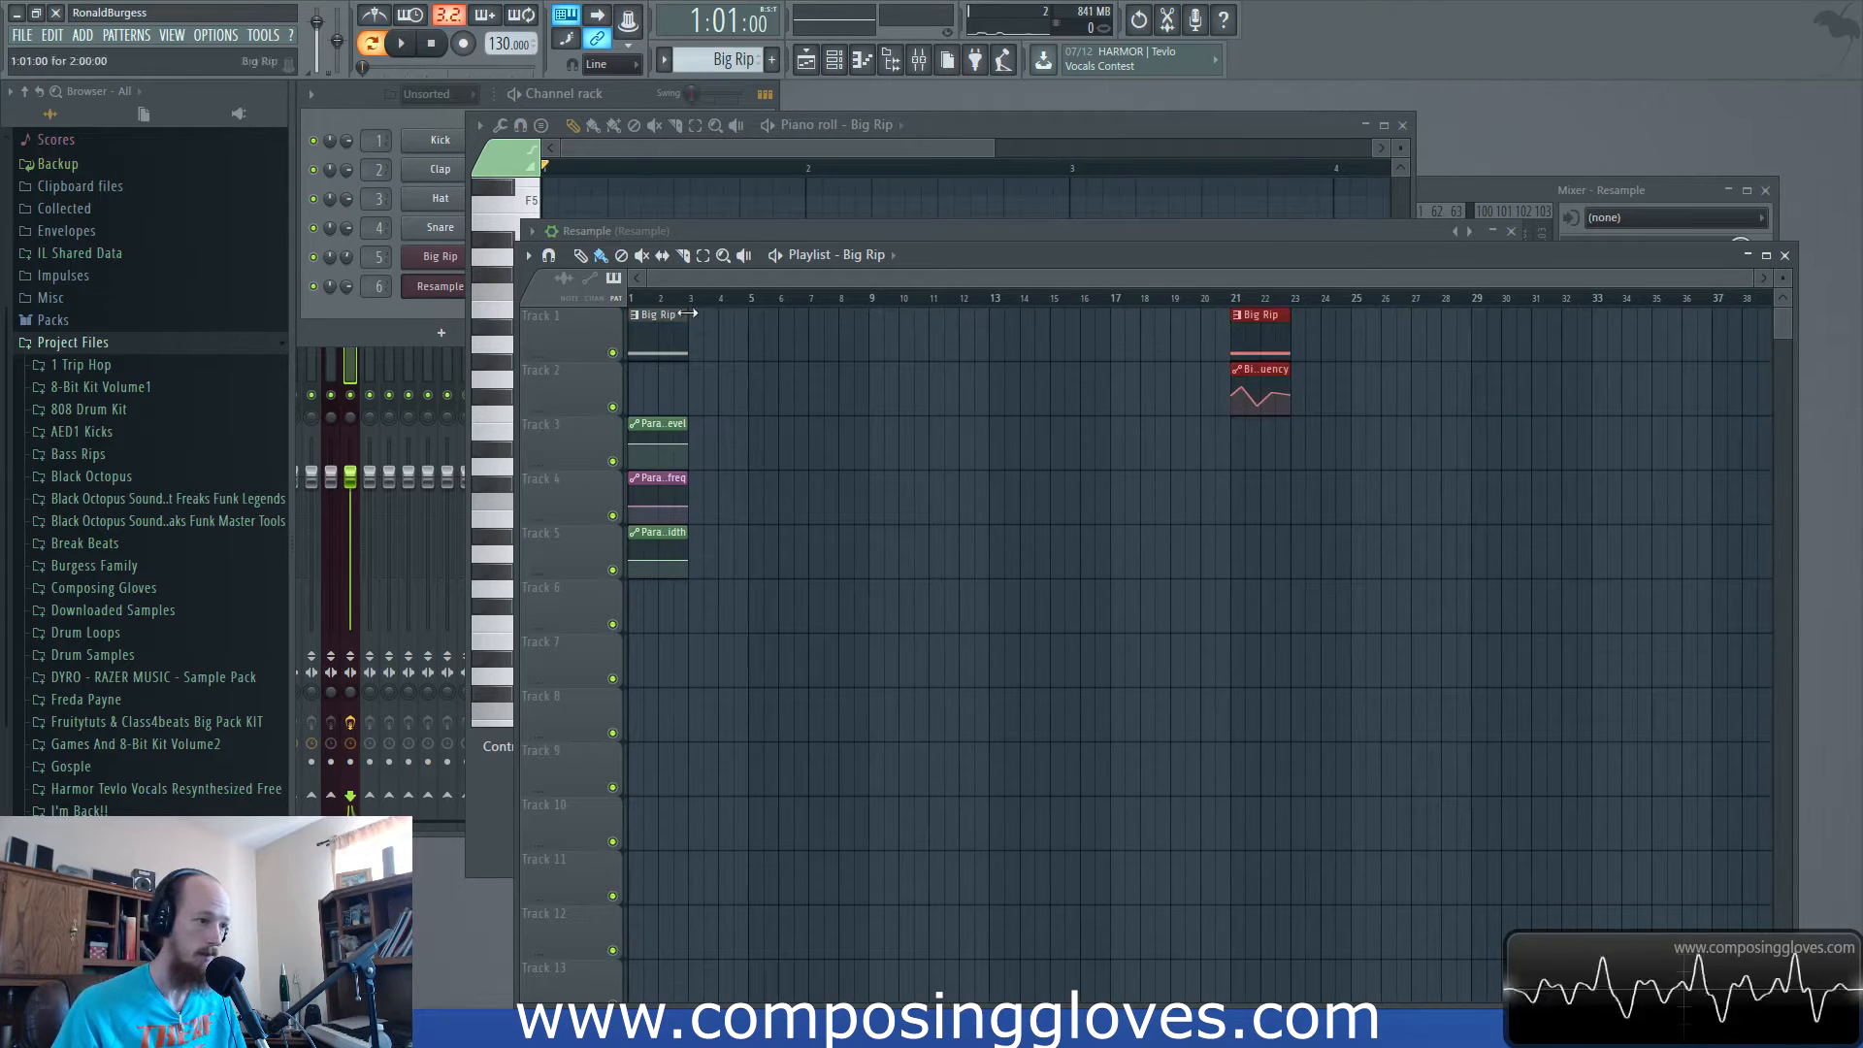
pyautogui.moveTo(690, 302); pyautogui.dragTo(578, 312)
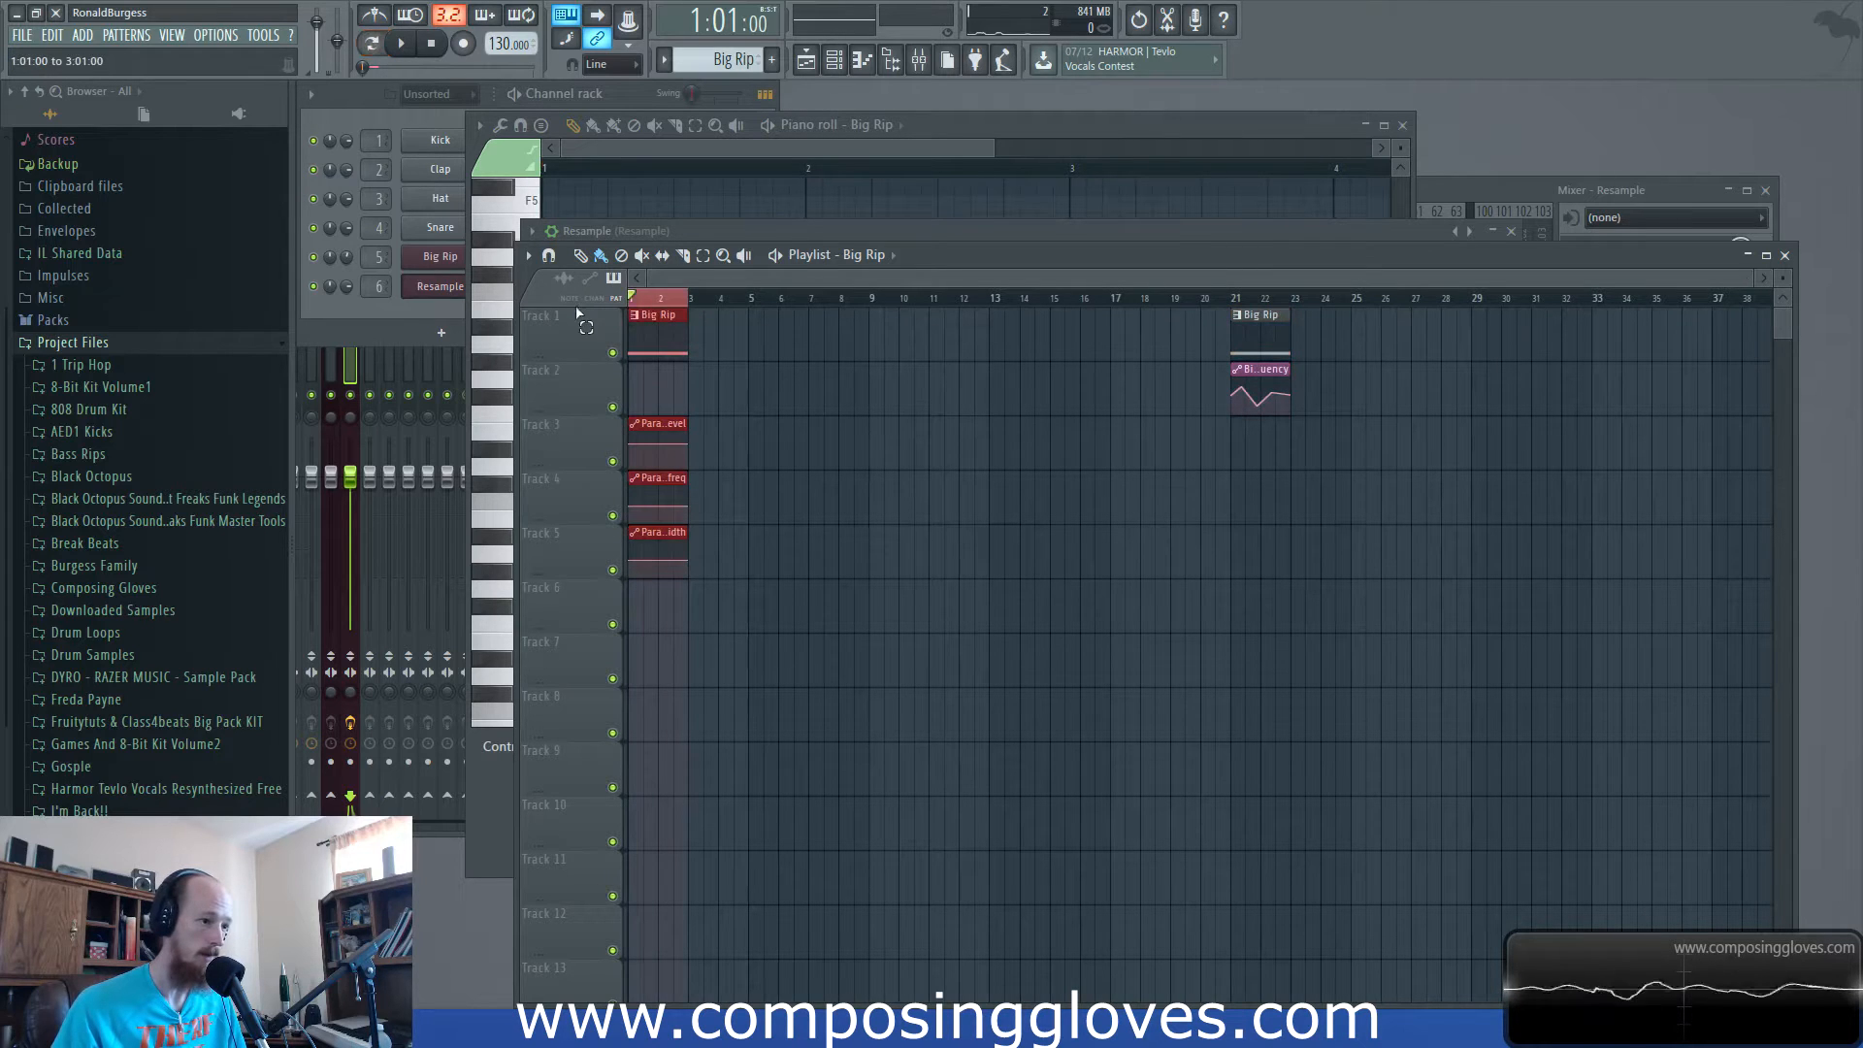
# Replace the Big Rip clip at the start of Track 1 with the Resample 1 pattern.
pyautogui.rightClick(635, 322)
pyautogui.click(848, 254)
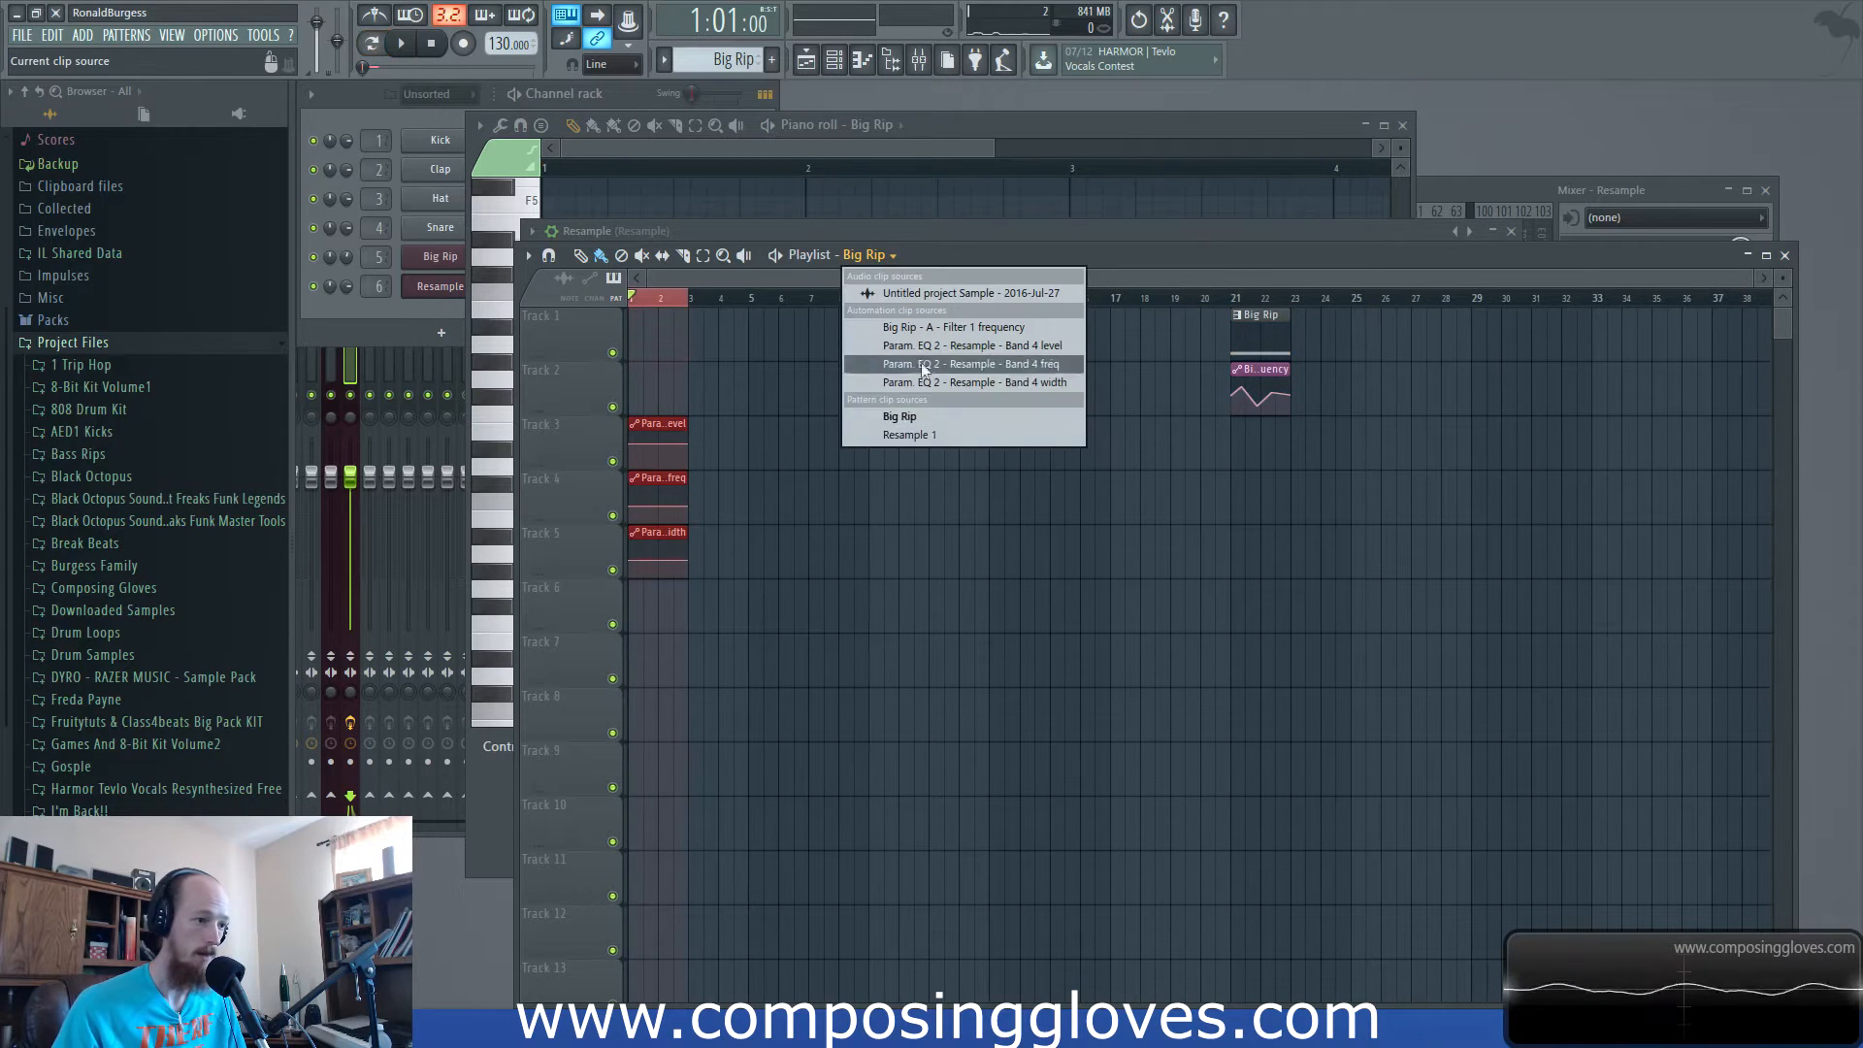
pyautogui.click(935, 433)
pyautogui.click(645, 330)
pyautogui.scroll(5, 690, 391)
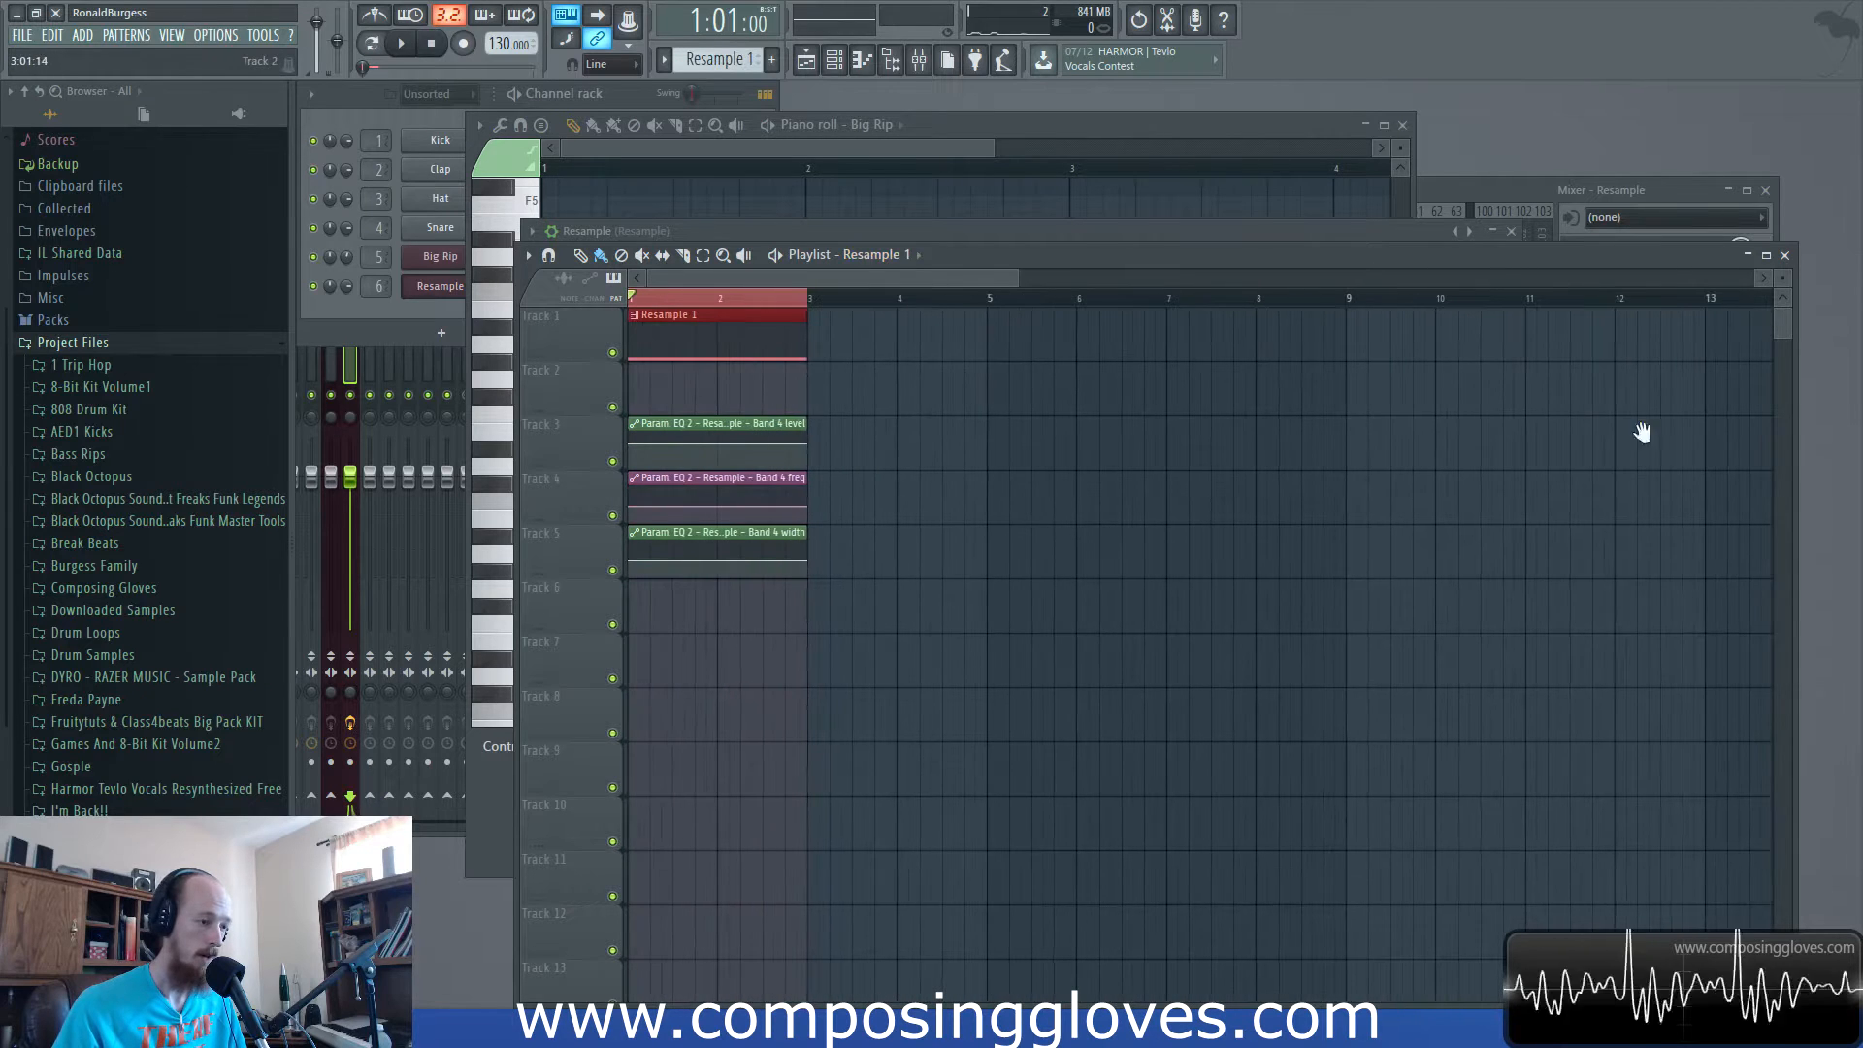
pyautogui.scroll(4, 707, 403)
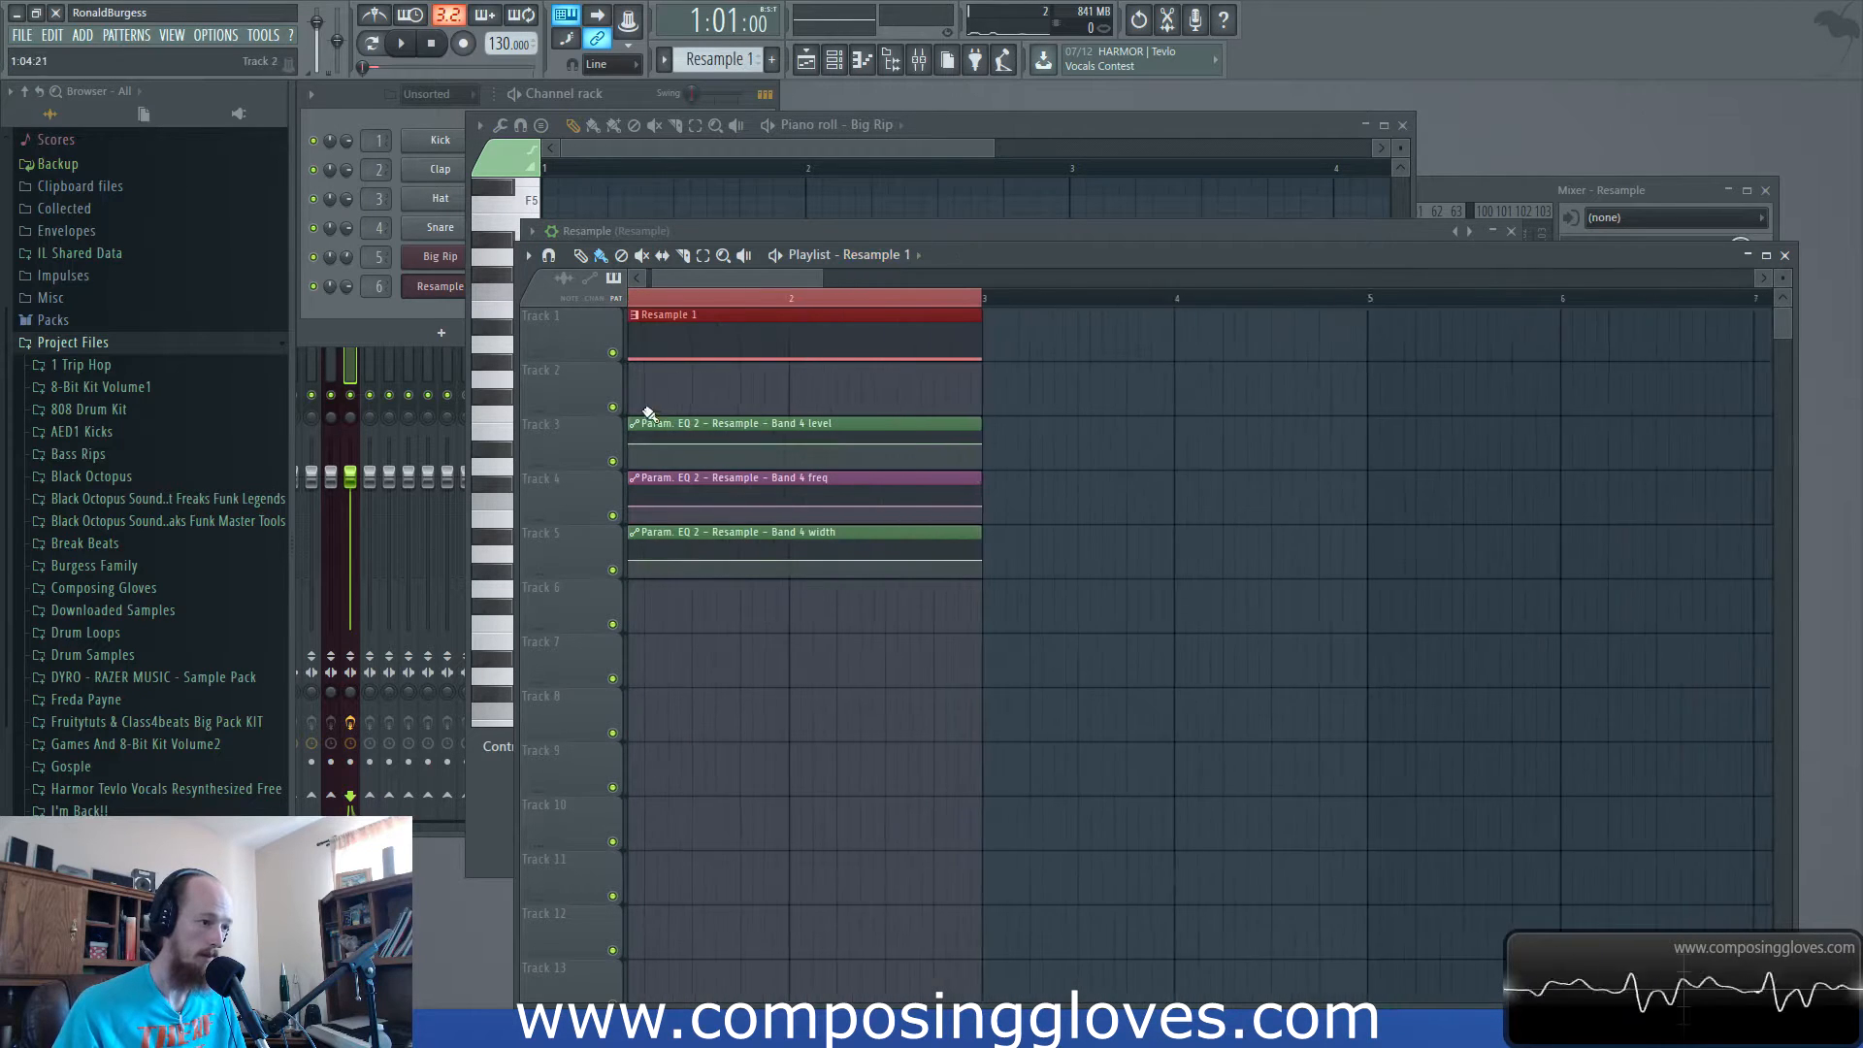
# Add points to the Band 4 level automation so it dips, rises and dips again across bar 1, auditioning the loop.
pyautogui.press('space')
pyautogui.rightClick(664, 455)
pyautogui.press('space')
pyautogui.press('space')
pyautogui.rightClick(724, 441)
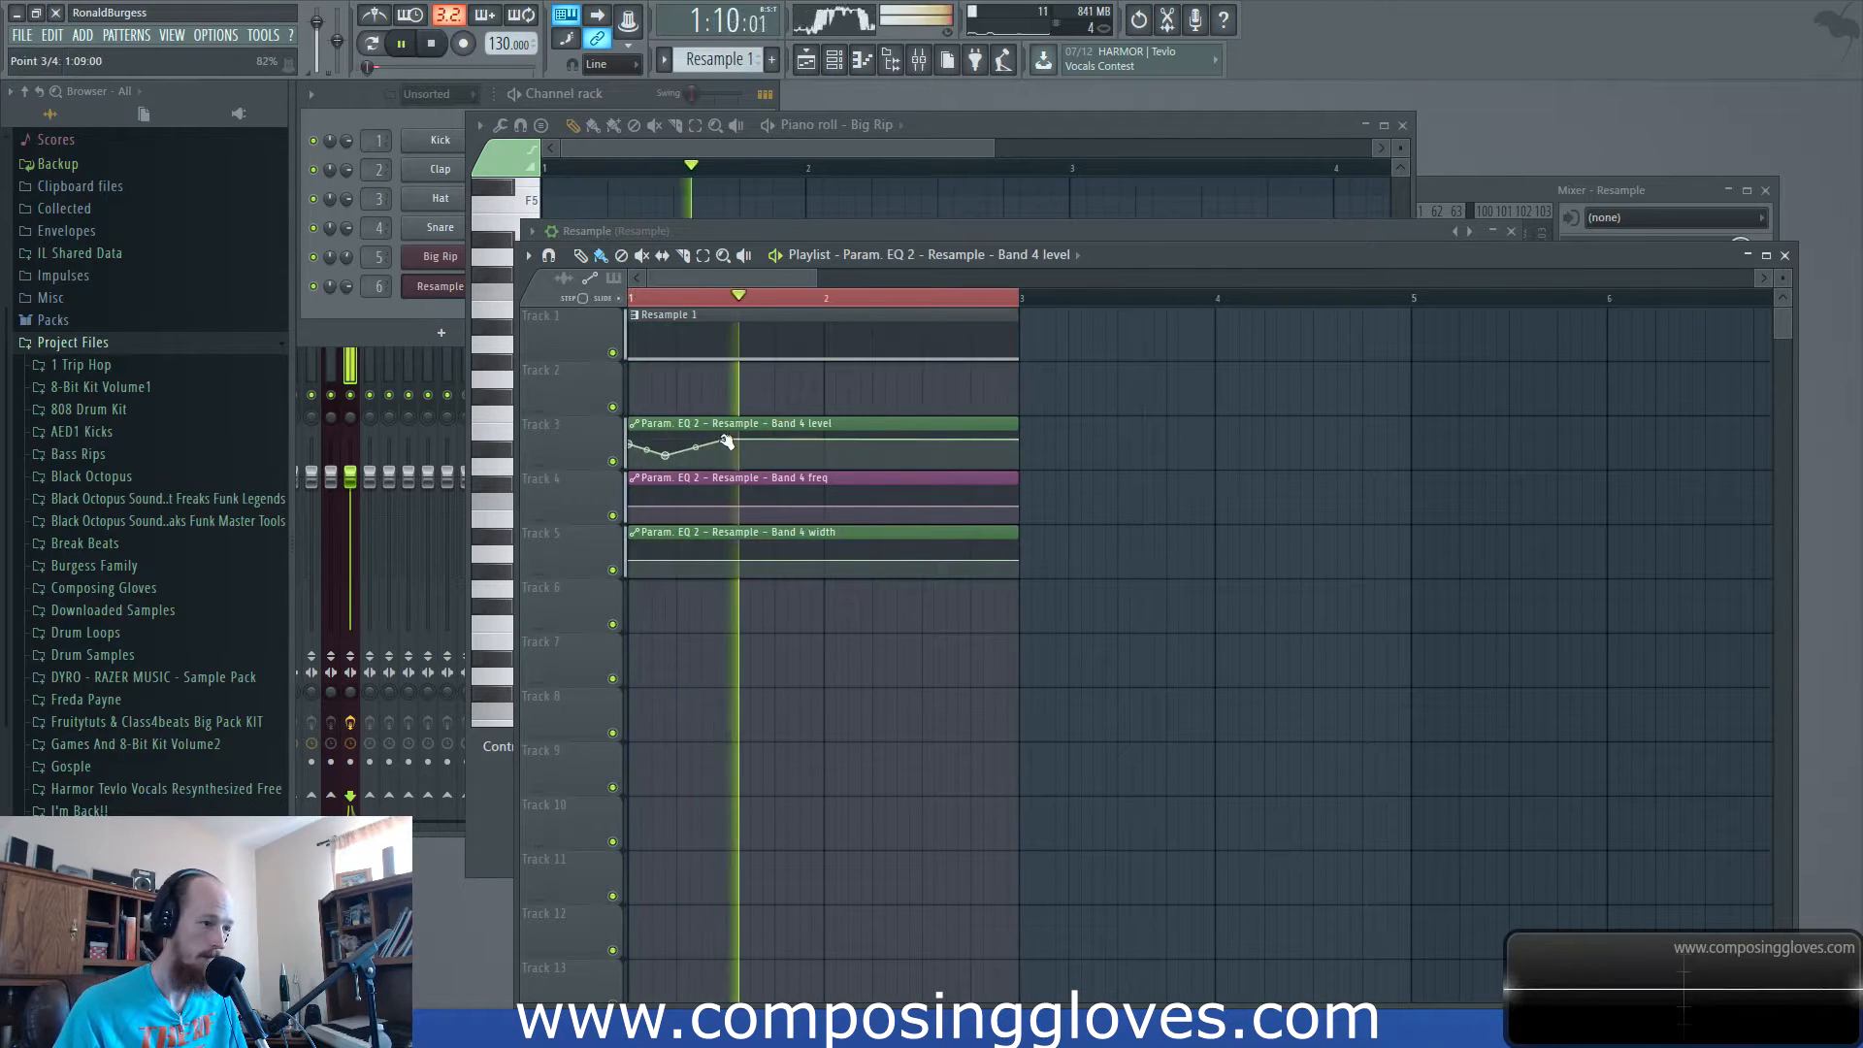
pyautogui.rightClick(771, 454)
pyautogui.press('space')
pyautogui.press('space')
# Shape the Band 4 freq automation into a small dip, a peak at 1:09:00 and a fall, auditioning the loop.
pyautogui.rightClick(664, 515)
pyautogui.rightClick(702, 494)
pyautogui.press('space')
pyautogui.press('space')
pyautogui.rightClick(737, 512)
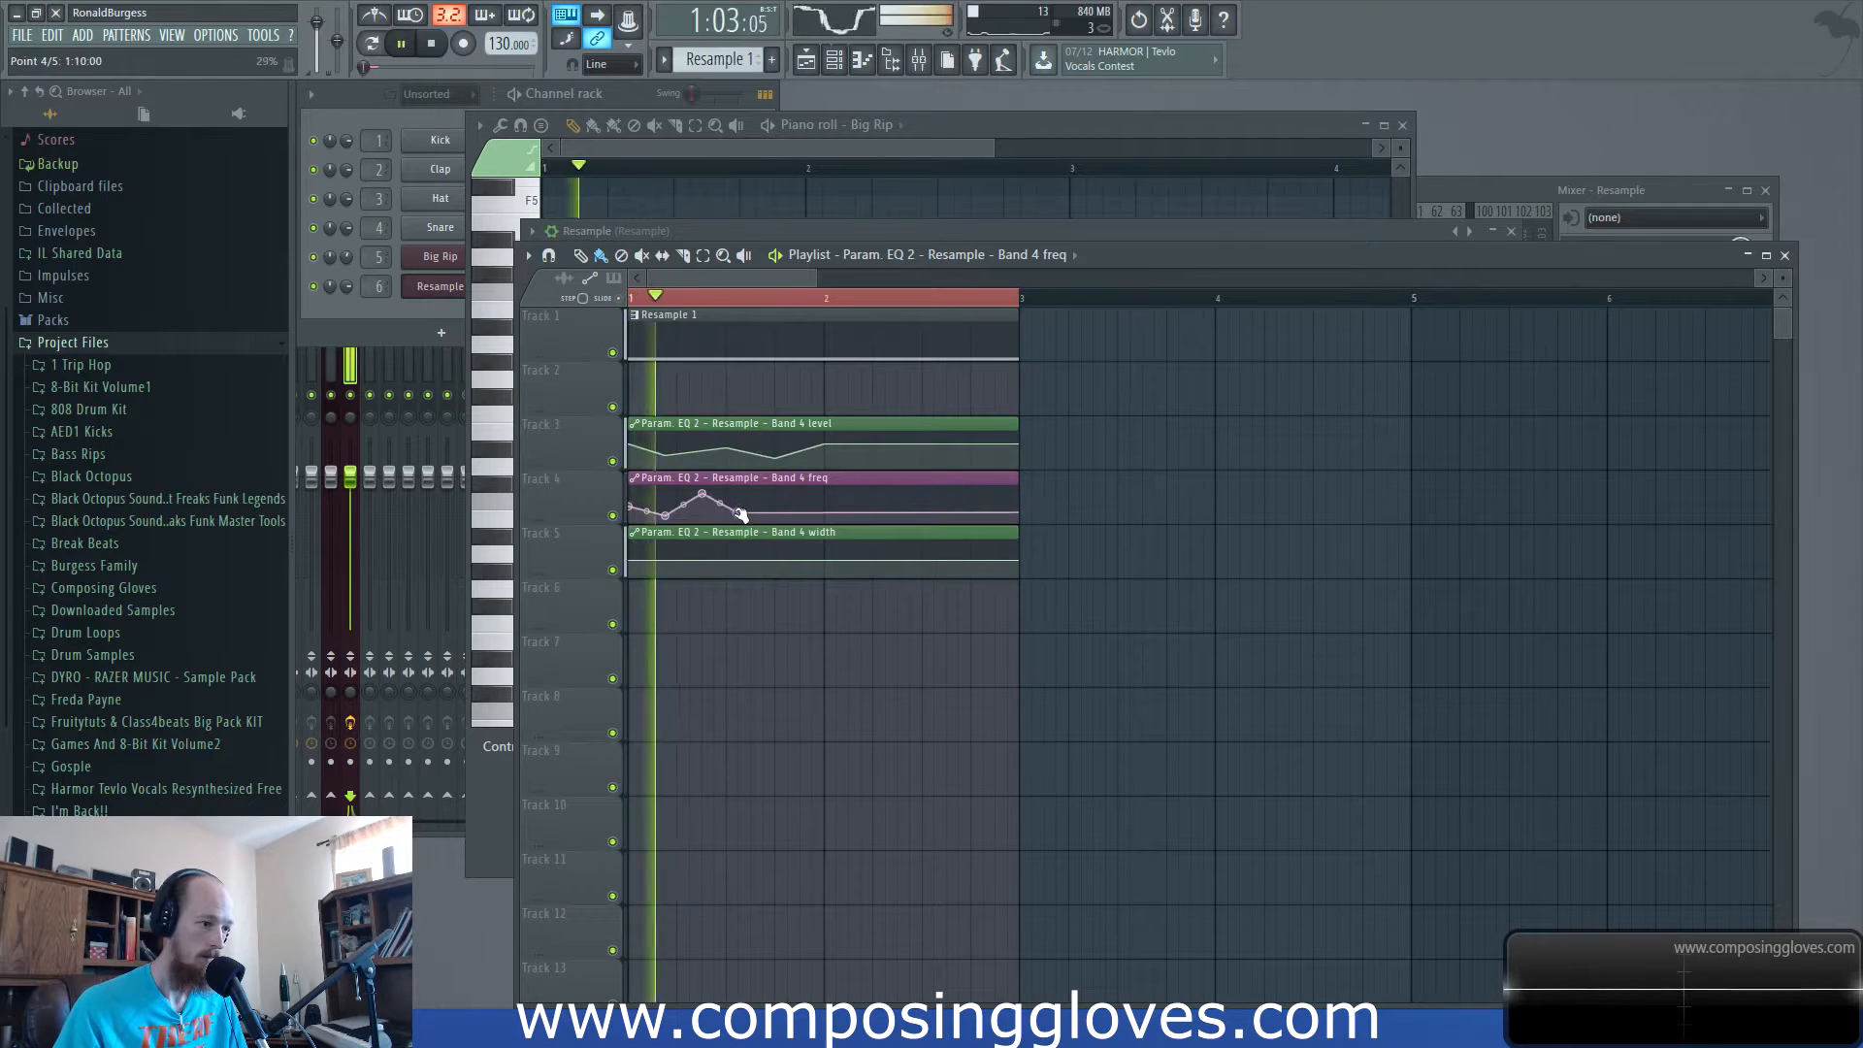
pyautogui.press('space')
pyautogui.press('space')
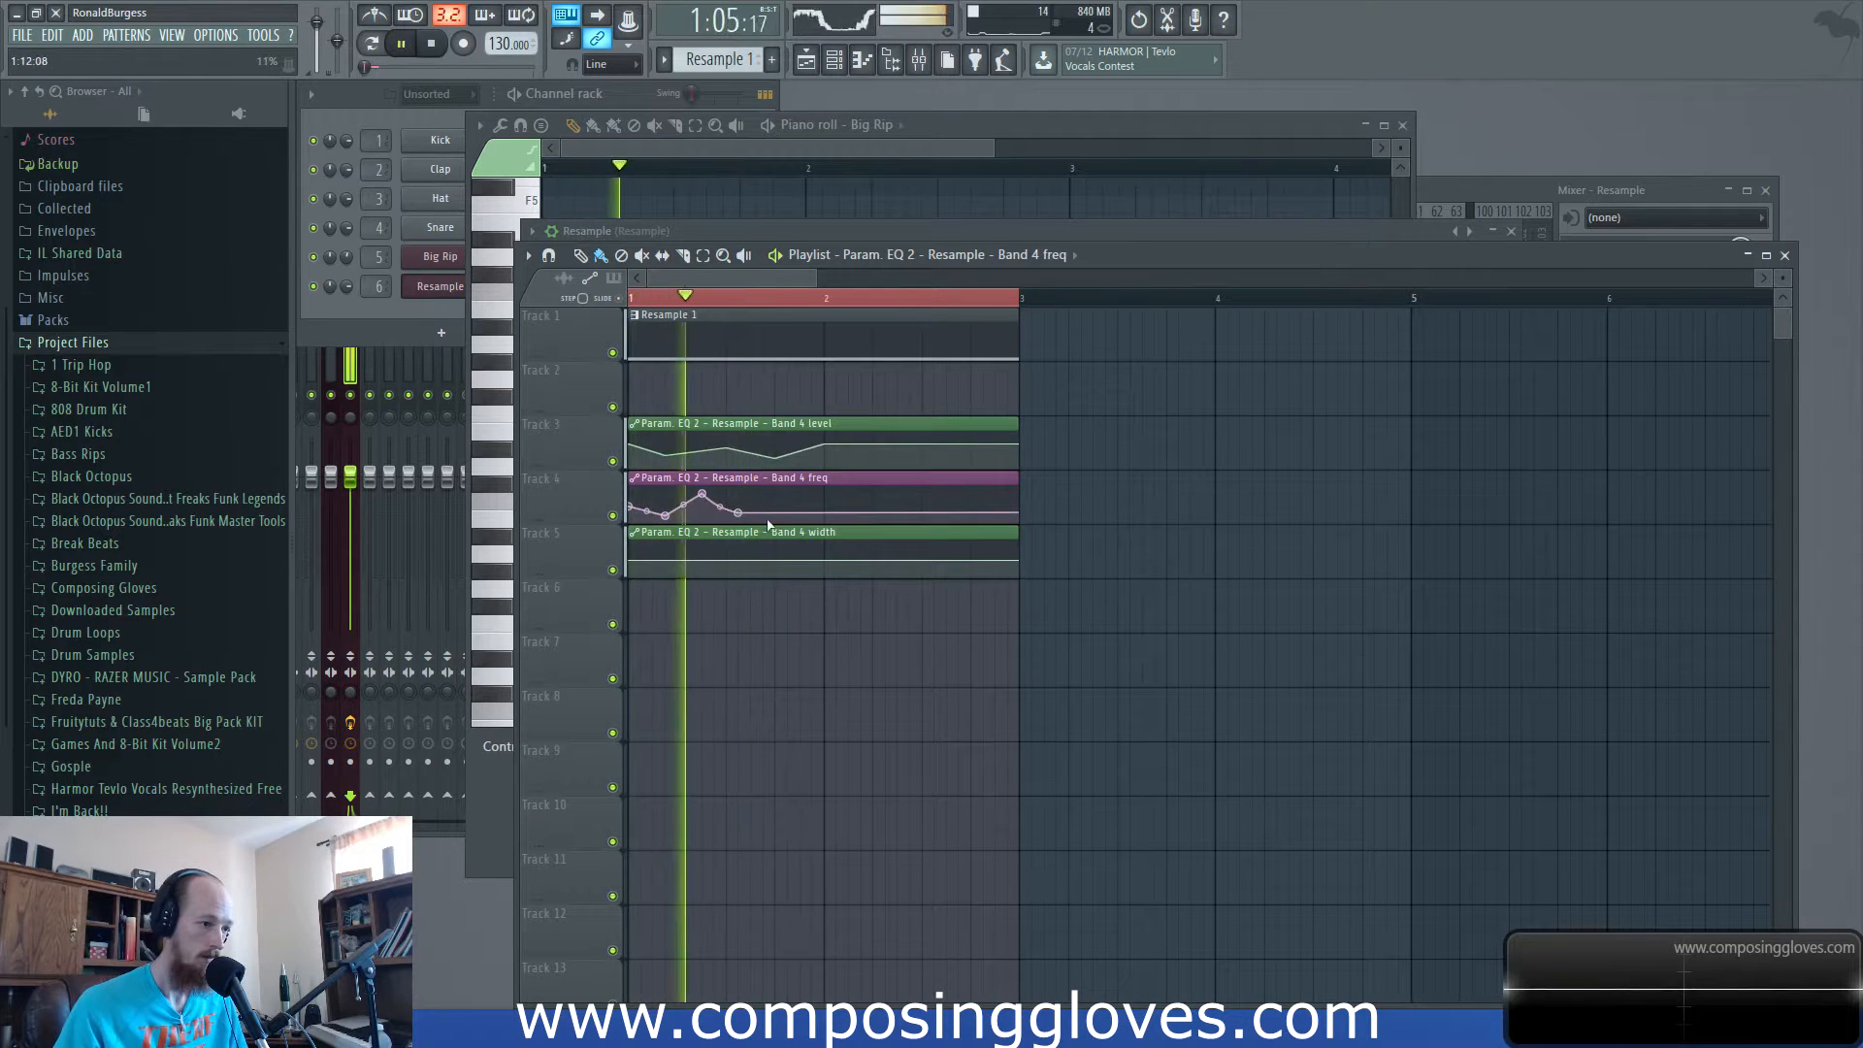
pyautogui.press('space')
pyautogui.scroll(2, 677, 522)
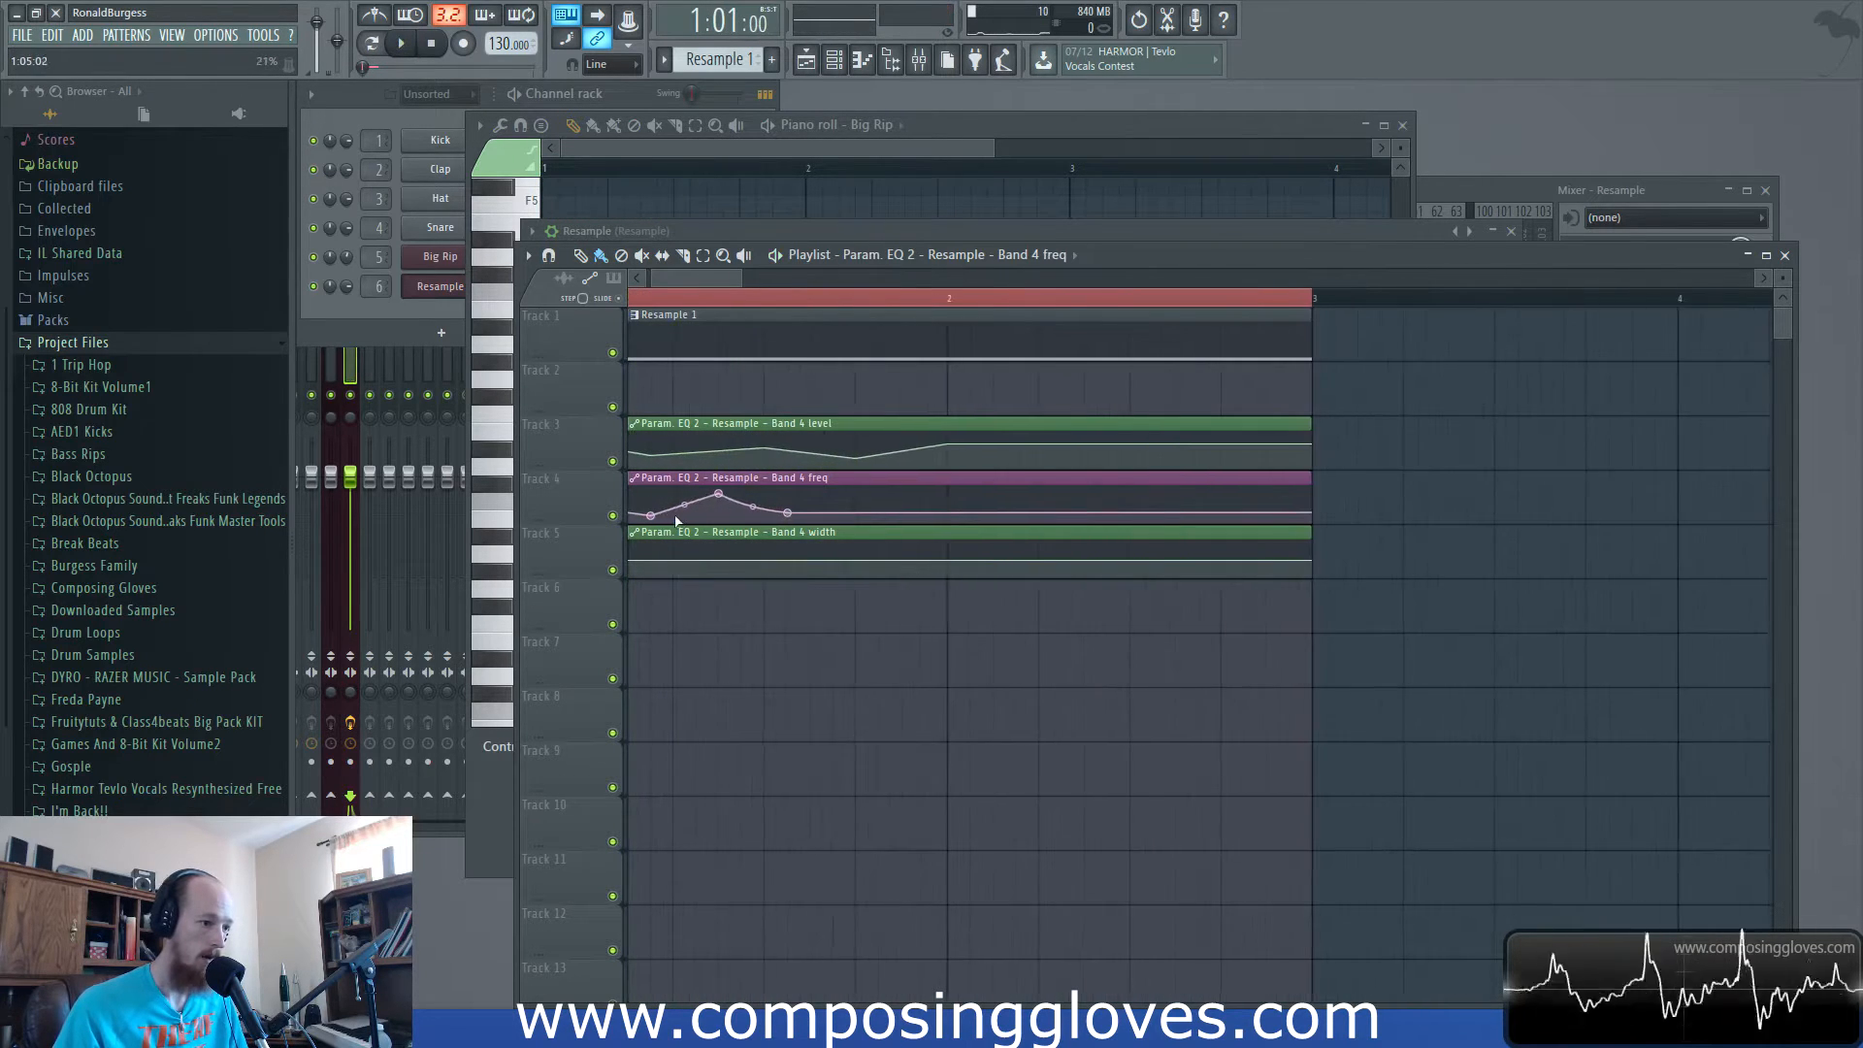
pyautogui.scroll(1, 676, 521)
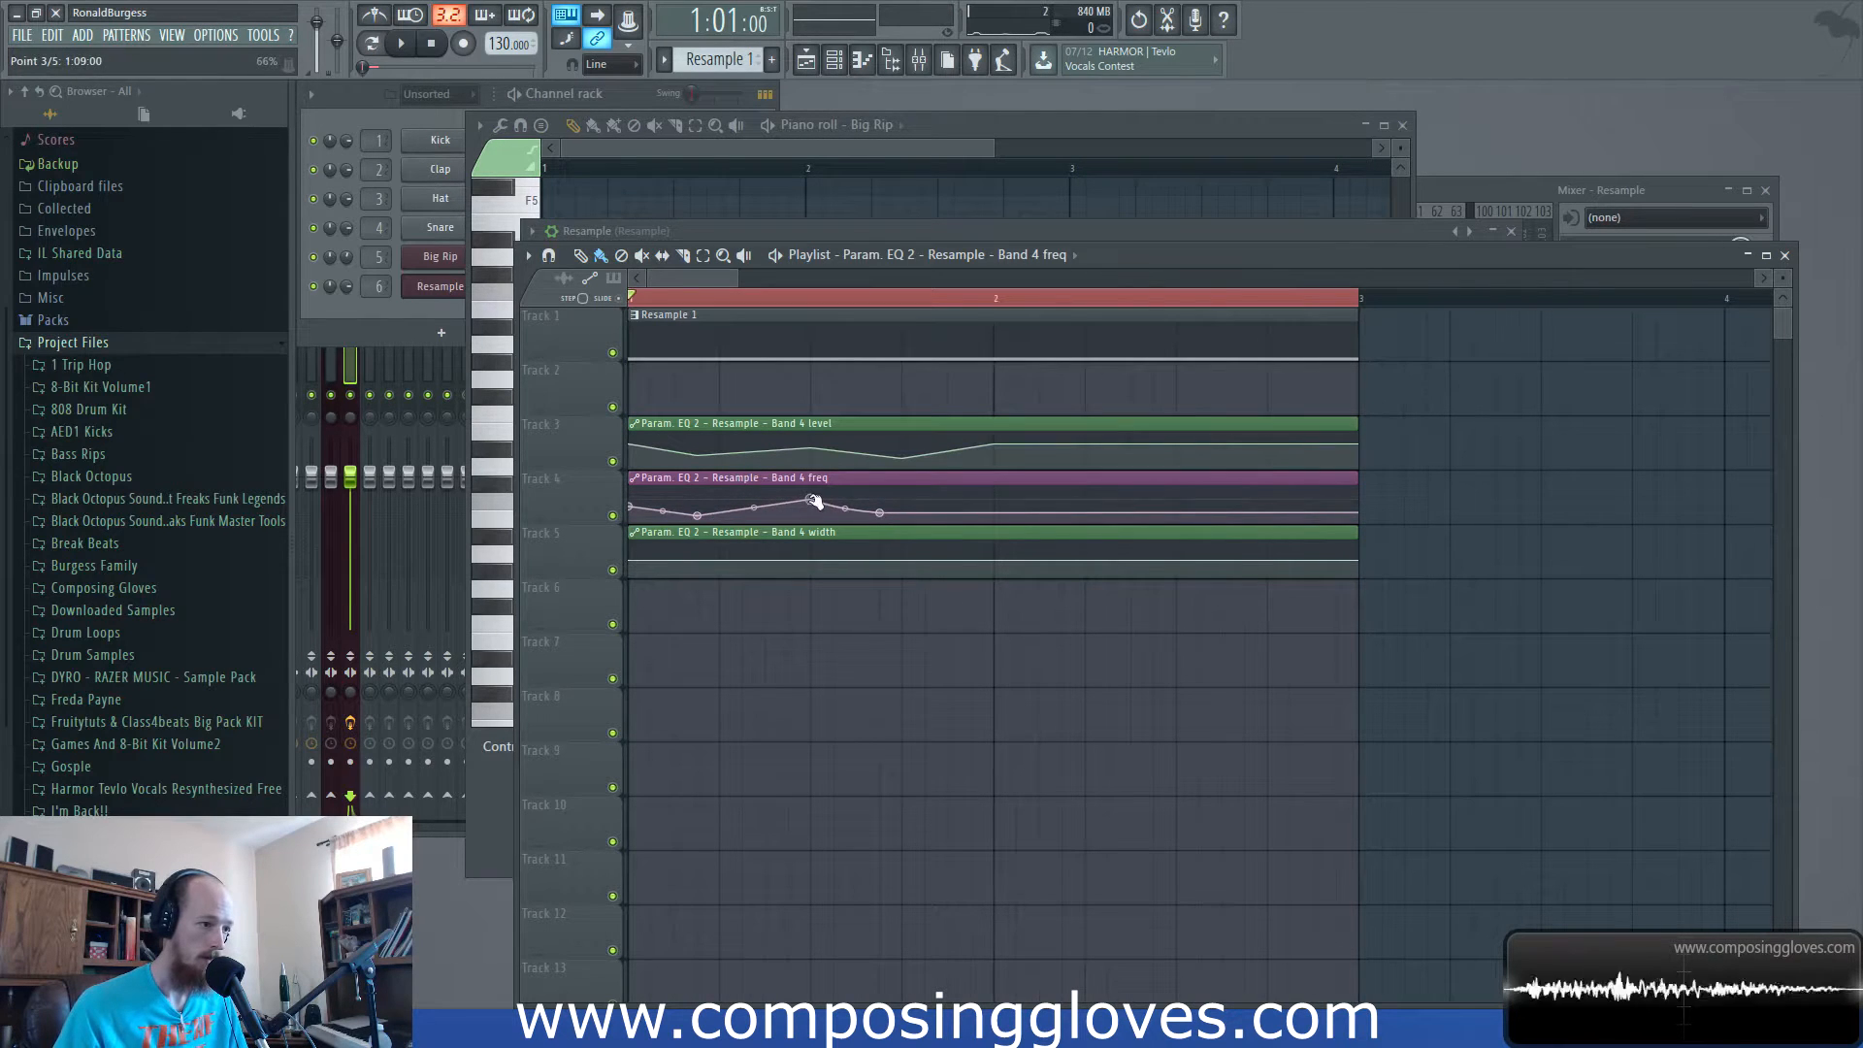
# Add two points to the Band 4 width automation, a slight dip mid-bar 1 and a rise at bar 2.
pyautogui.rightClick(814, 560)
pyautogui.moveTo(817, 556); pyautogui.dragTo(822, 566)
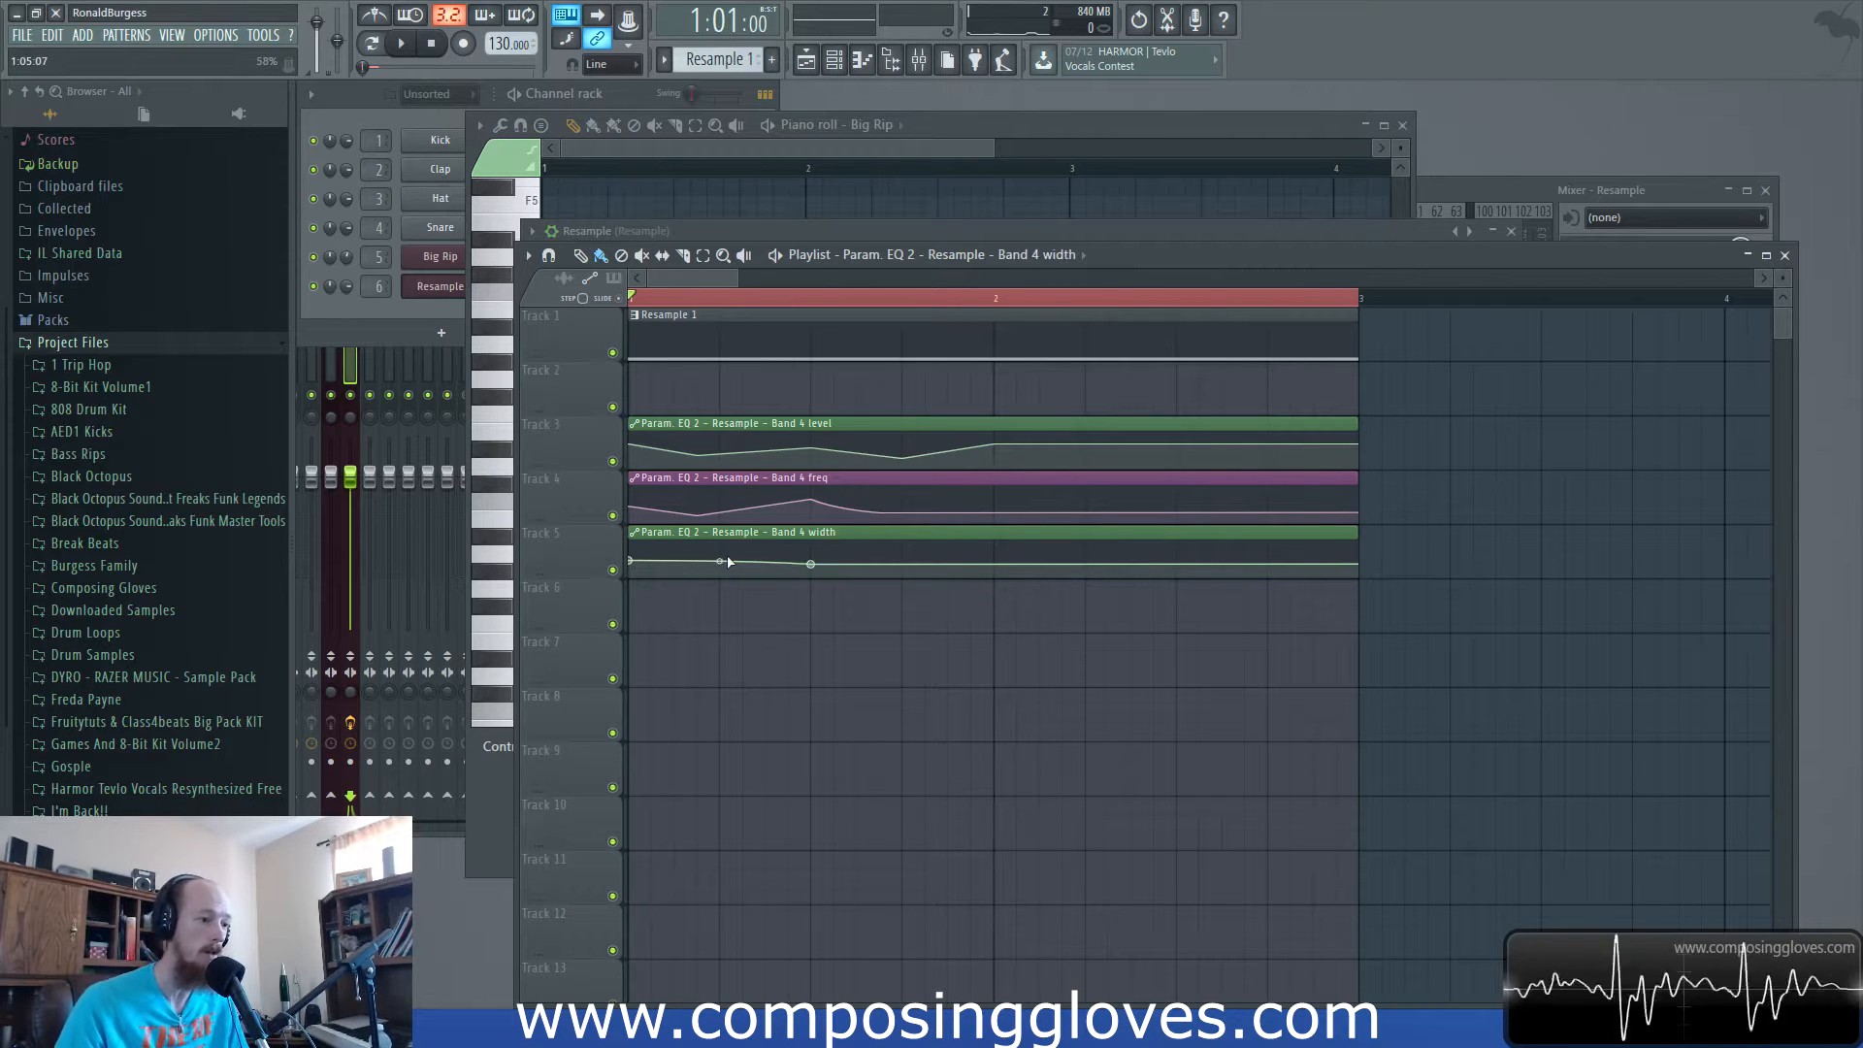
pyautogui.rightClick(967, 558)
pyautogui.moveTo(968, 558); pyautogui.dragTo(998, 560)
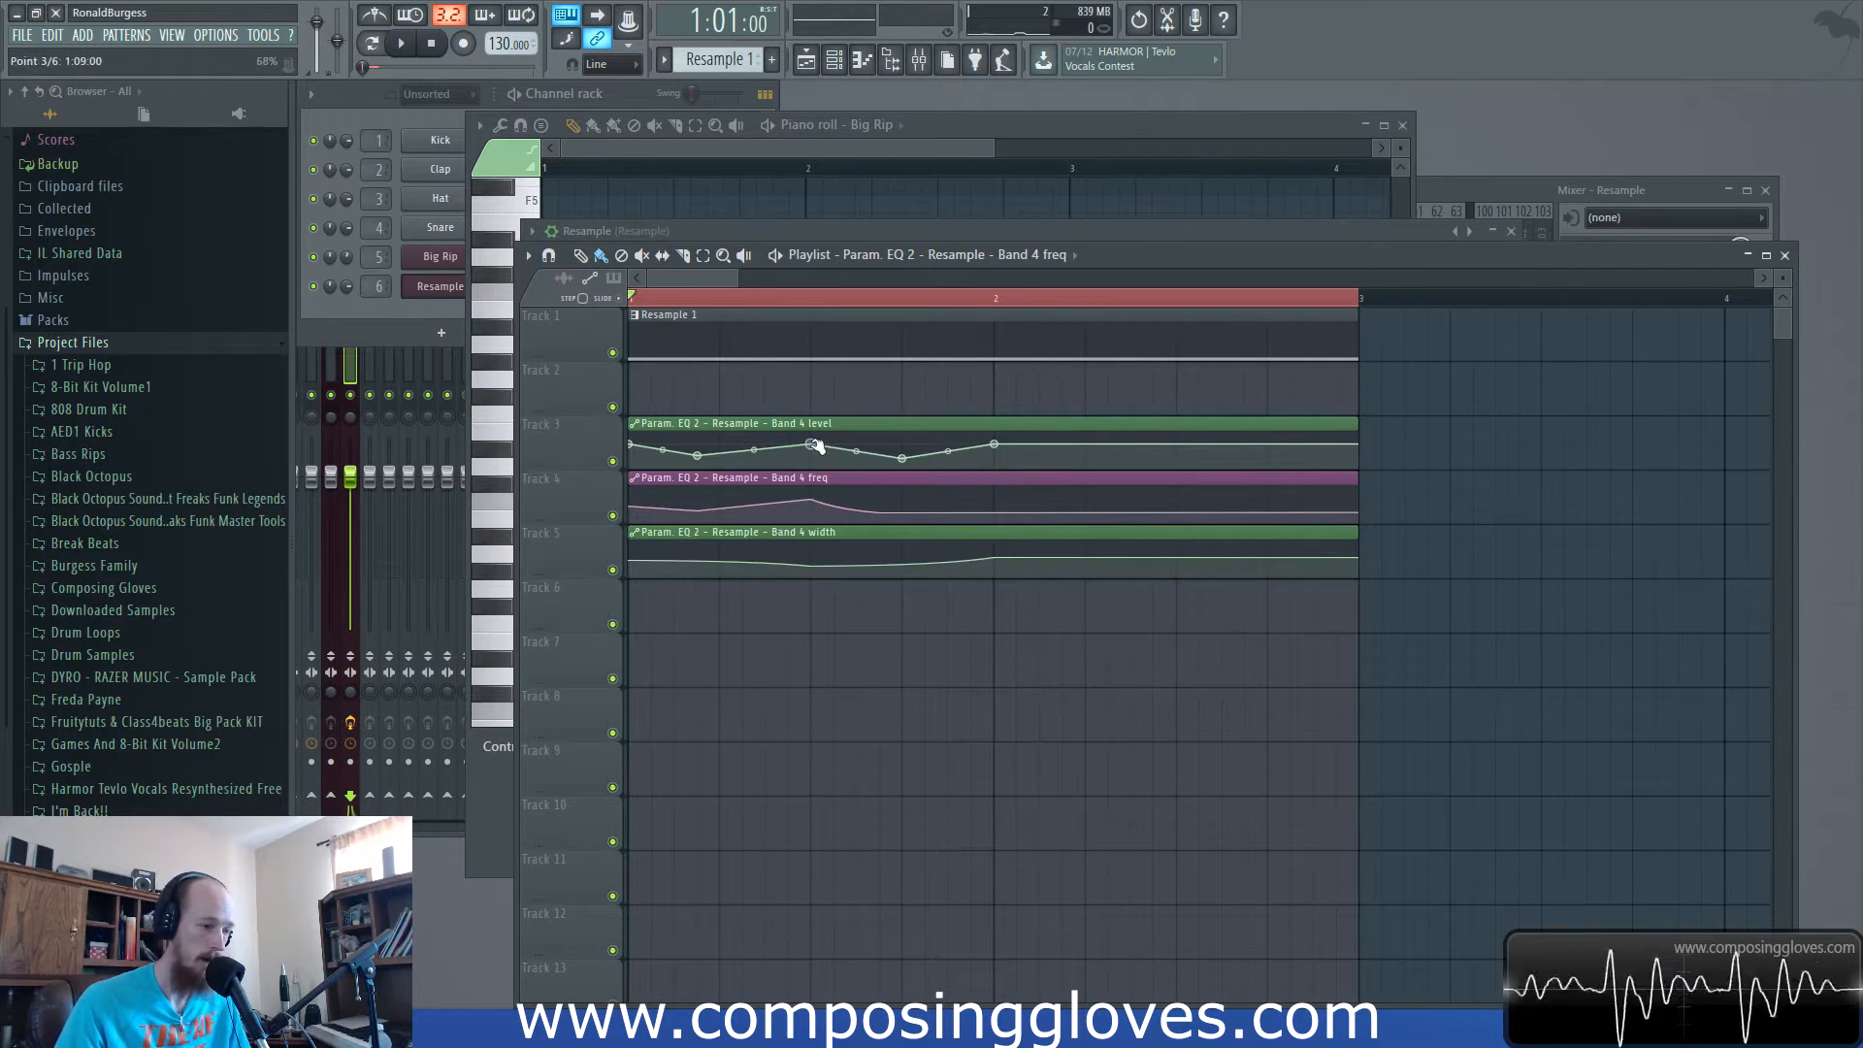
# Shift the Band 4 level automation's middle peak later to about step 12 of bar 1 while playing the loop.
pyautogui.press('space')
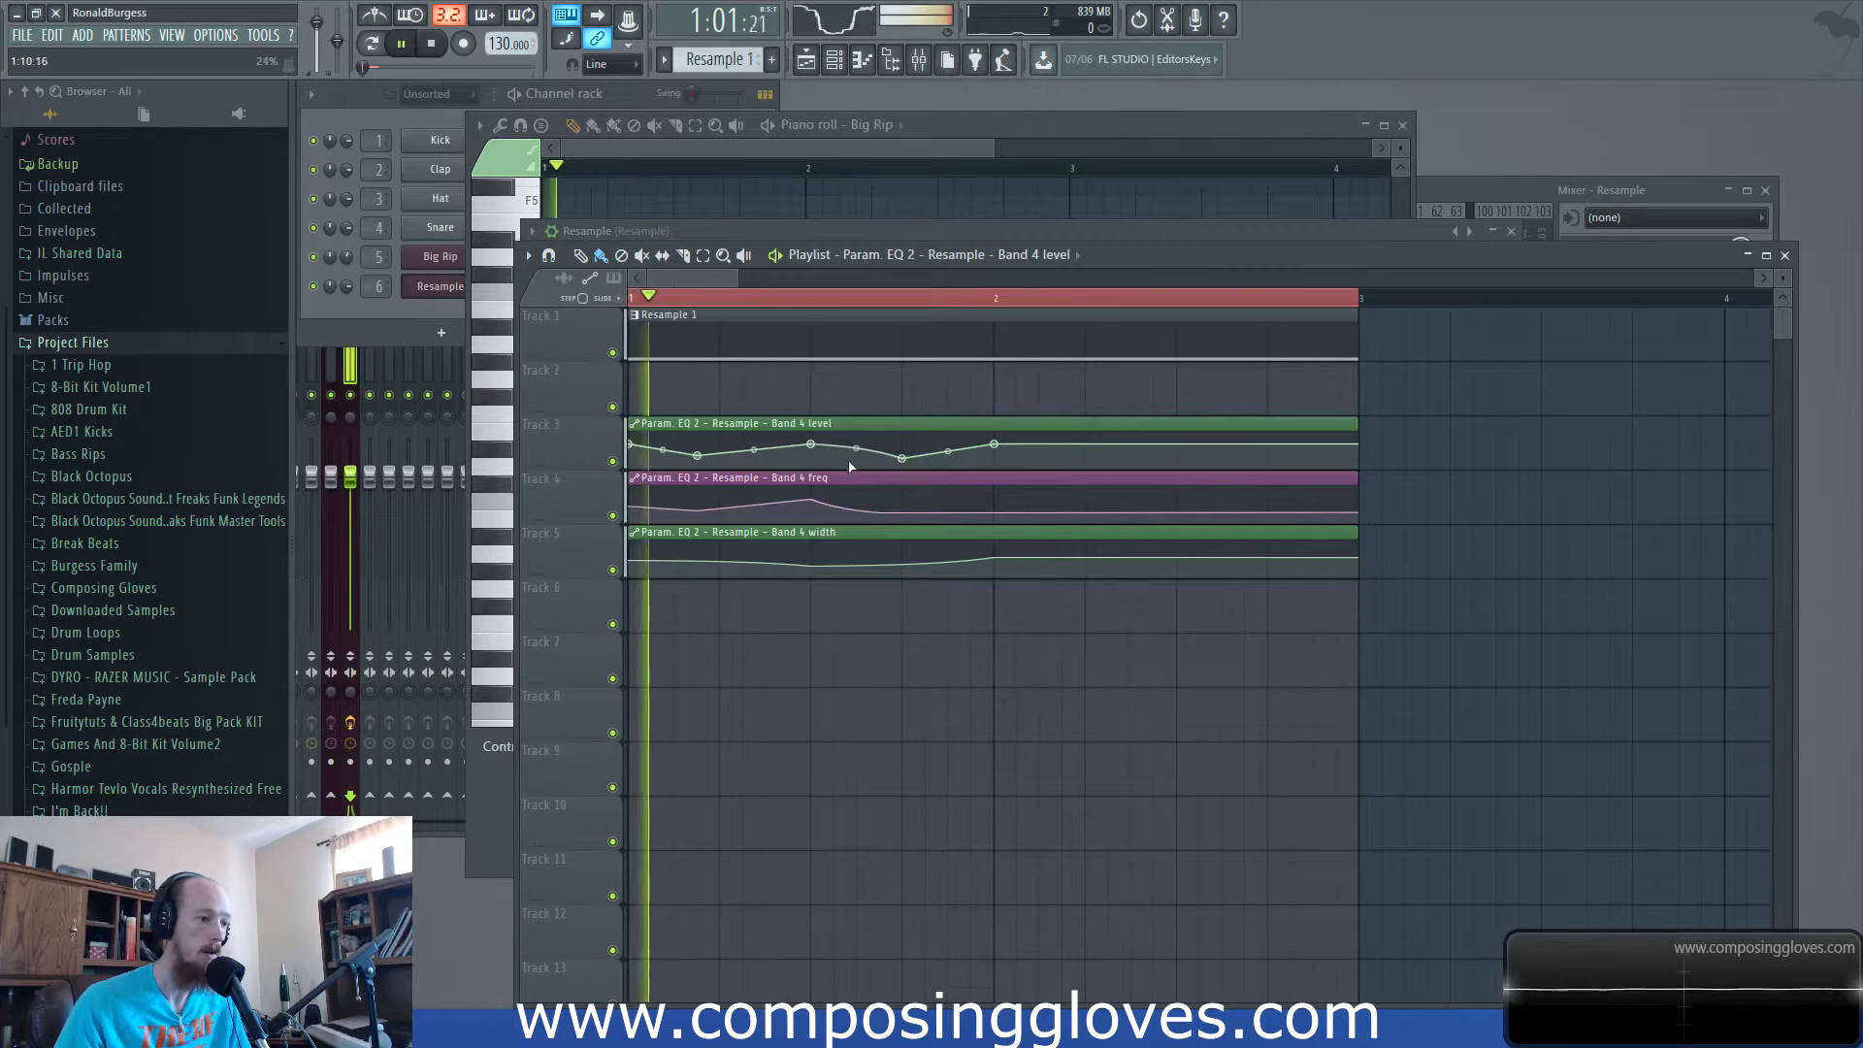
pyautogui.moveTo(812, 444); pyautogui.dragTo(881, 445)
pyautogui.press('space')
# Add a raised point to the Band 4 width automation in line with the level peak, after its dip.
pyautogui.rightClick(880, 560)
pyautogui.moveTo(881, 560); pyautogui.dragTo(880, 555)
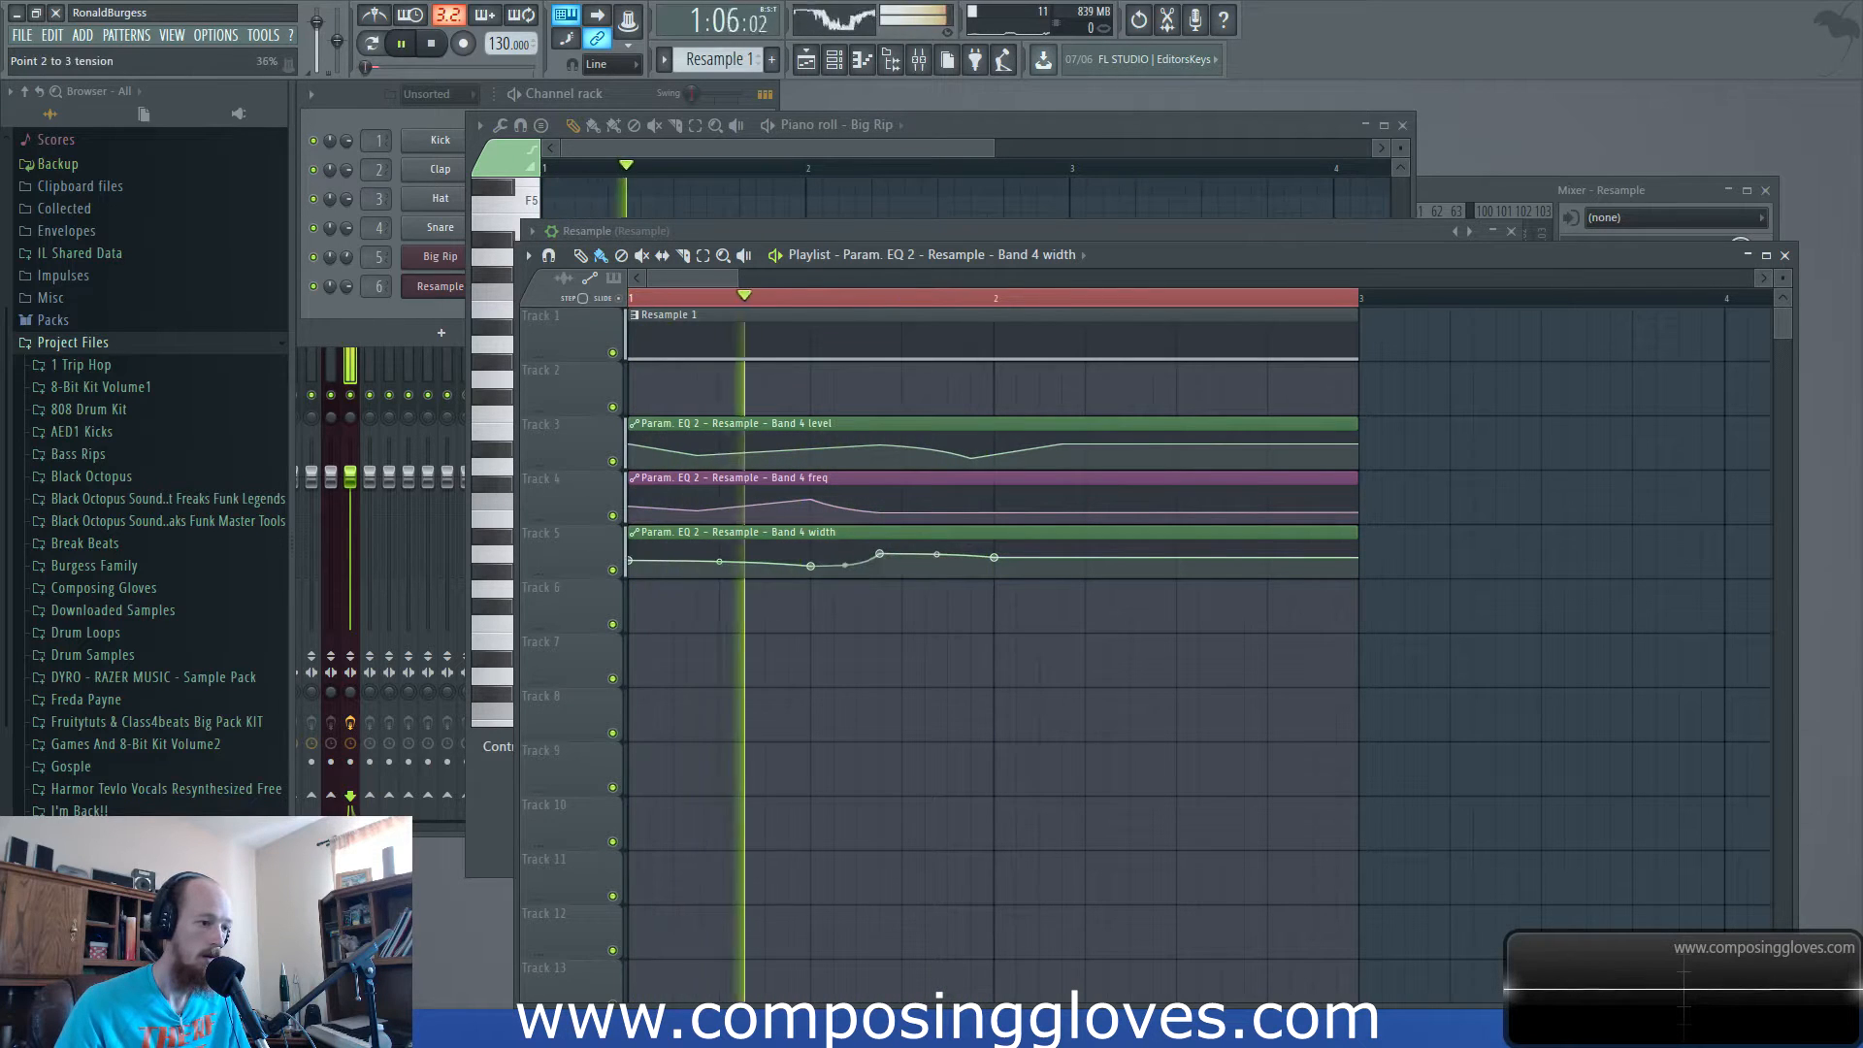
pyautogui.press('space')
# Move the Band 4 freq peak to 1:12:00 and add a higher point just before it, auditioning the loop.
pyautogui.moveTo(856, 497); pyautogui.dragTo(881, 501)
pyautogui.press('space')
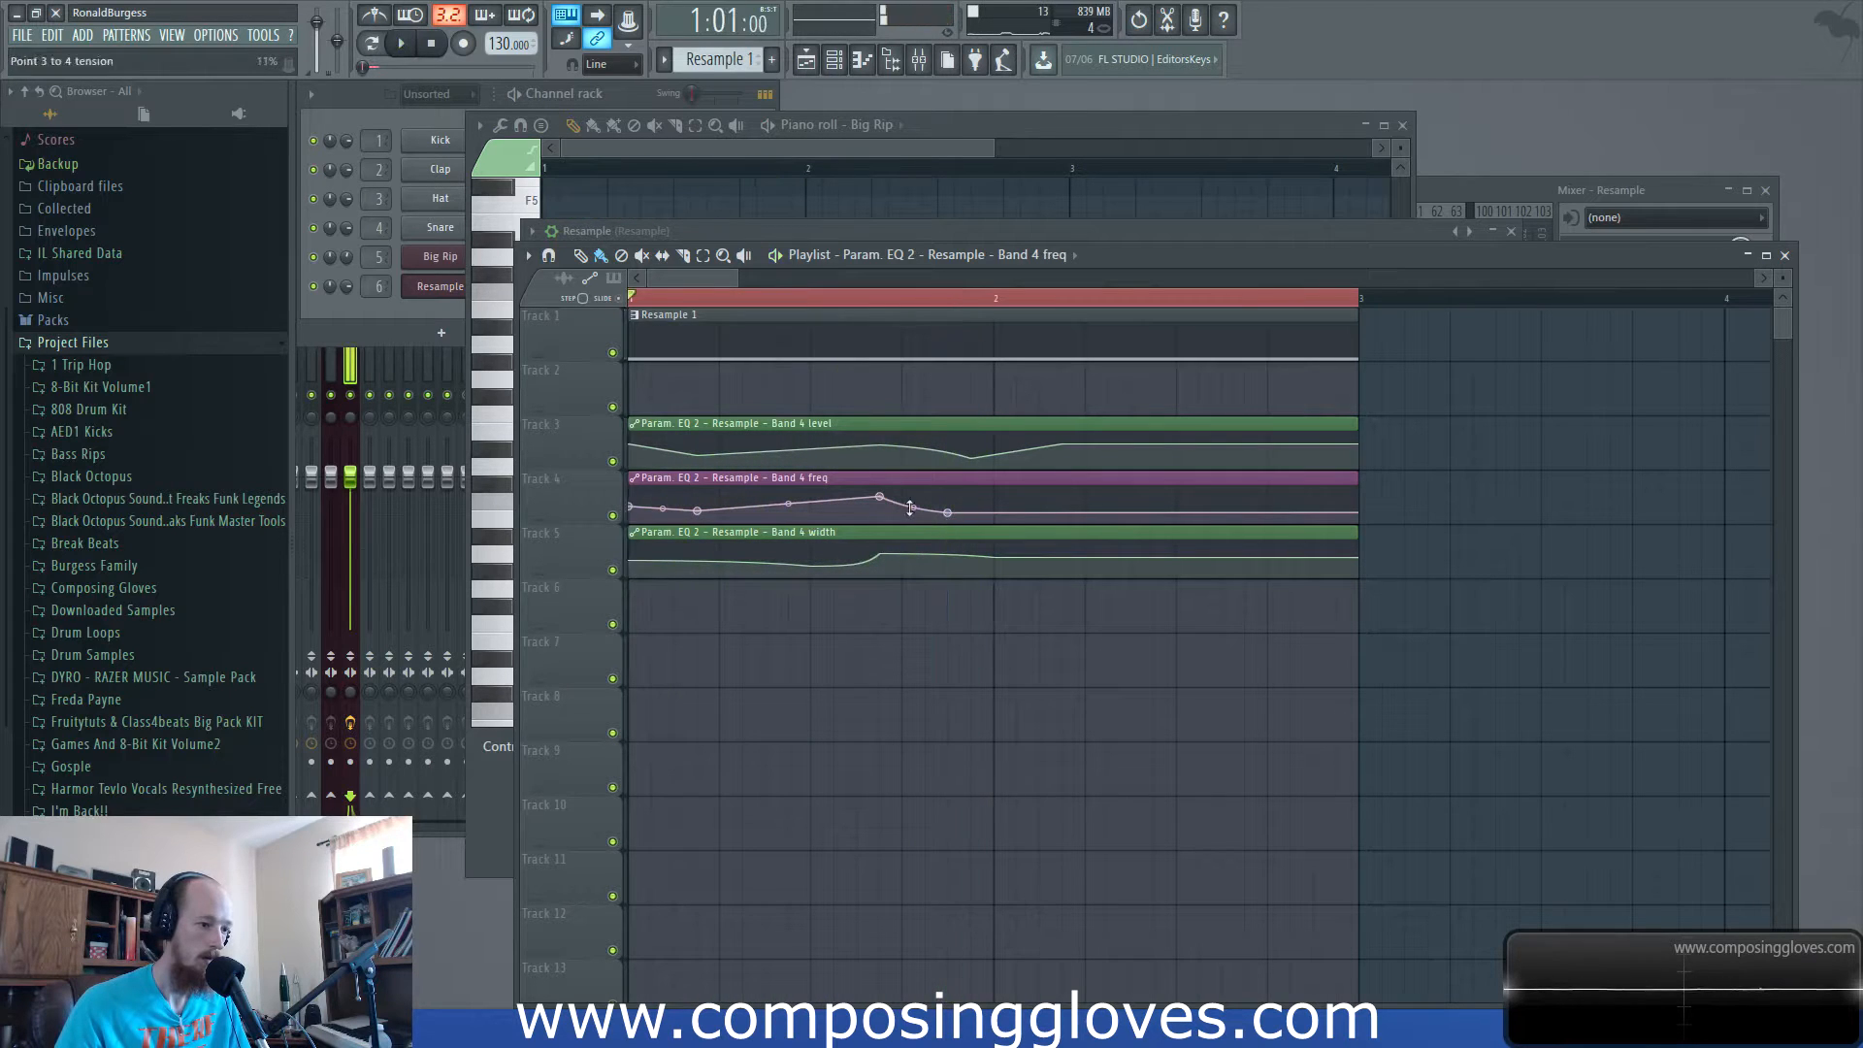
pyautogui.rightClick(834, 497)
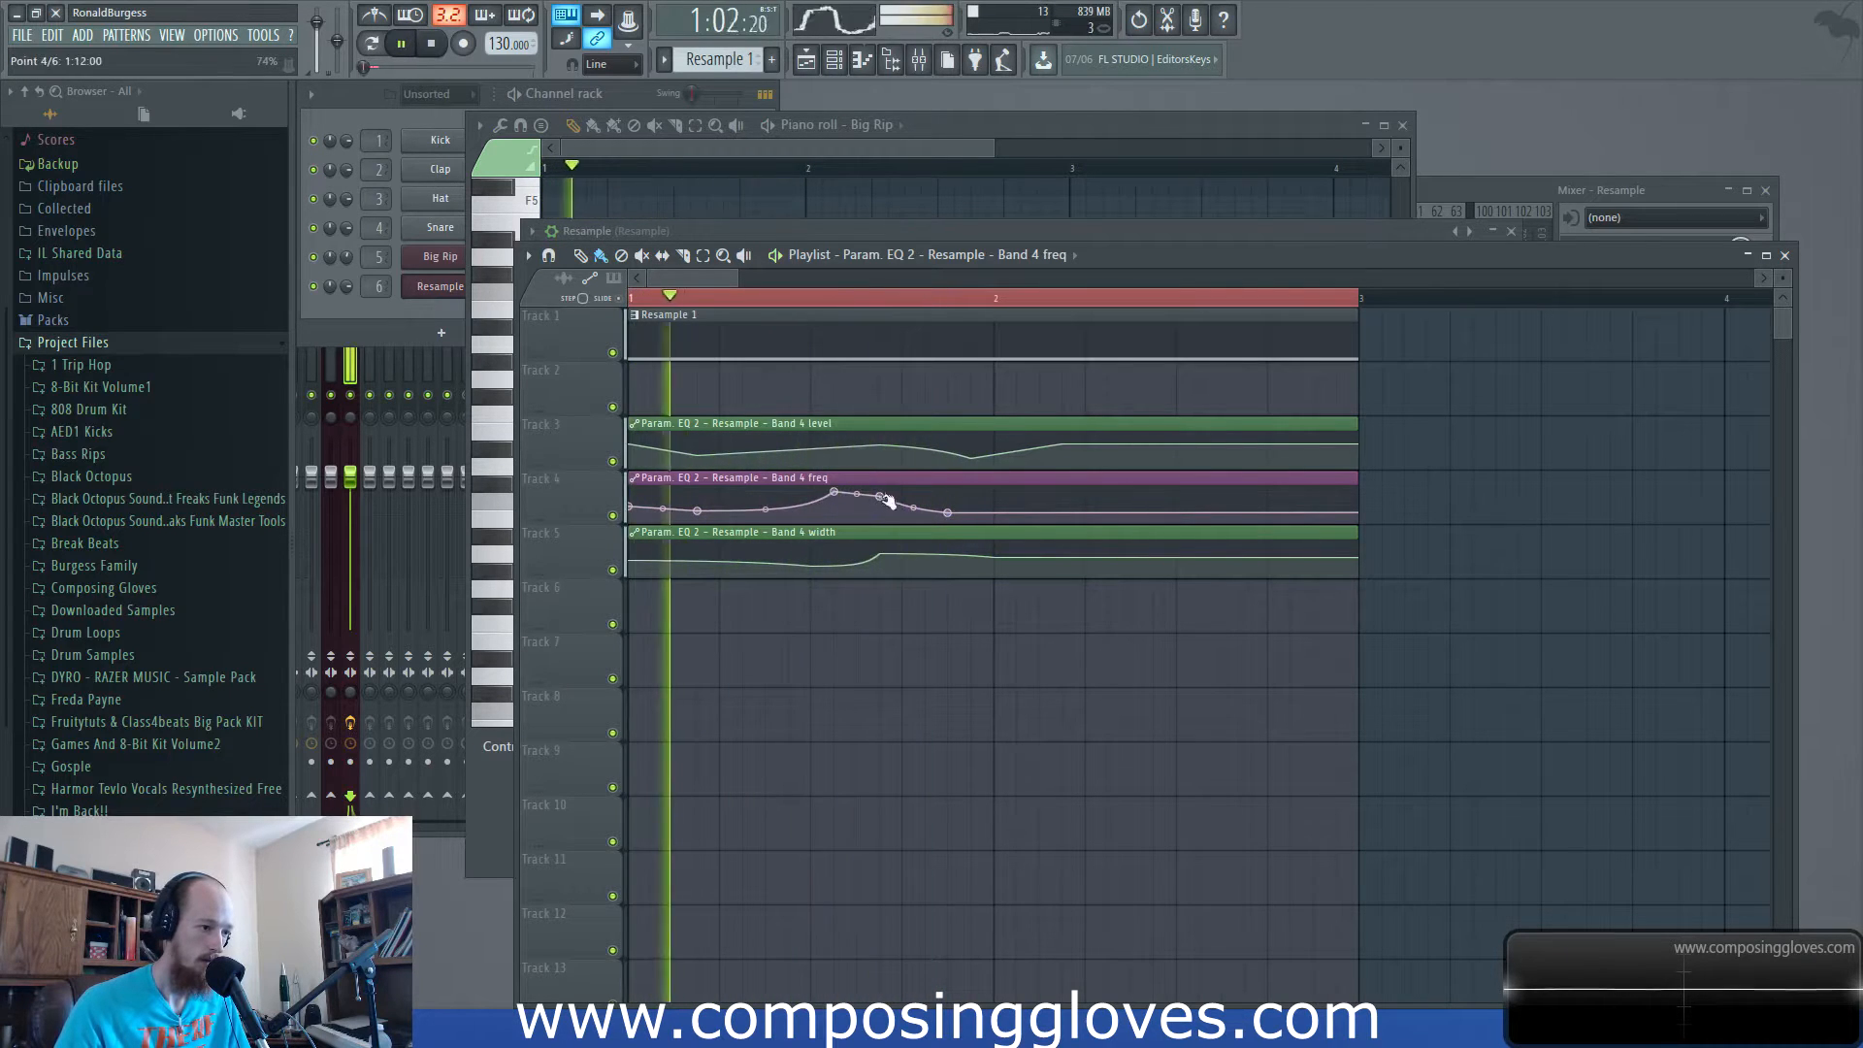
pyautogui.press('space')
pyautogui.press('space')
pyautogui.press('space')
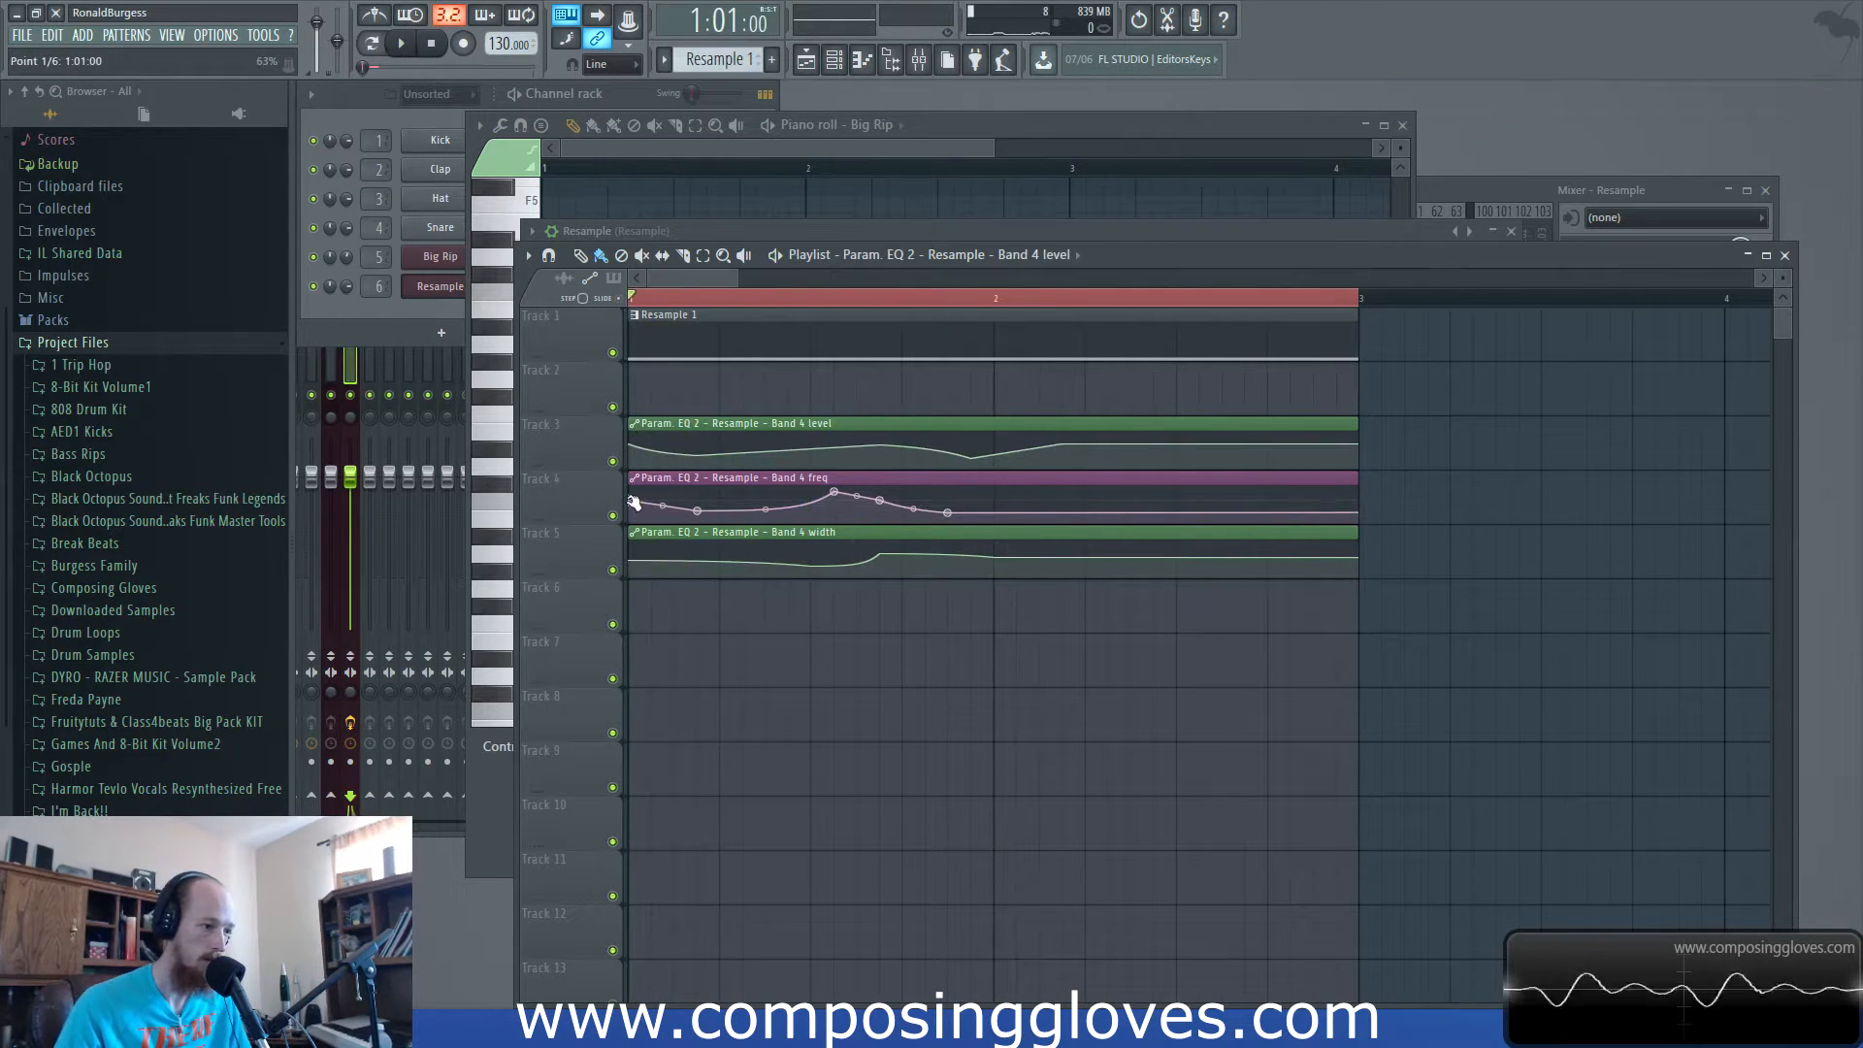
# Give the Band 4 width automation a low start with a steep rise to a new point early in bar 1.
pyautogui.press('space')
pyautogui.press('space')
pyautogui.press('space')
pyautogui.rightClick(651, 554)
pyautogui.press('space')
pyautogui.press('space')
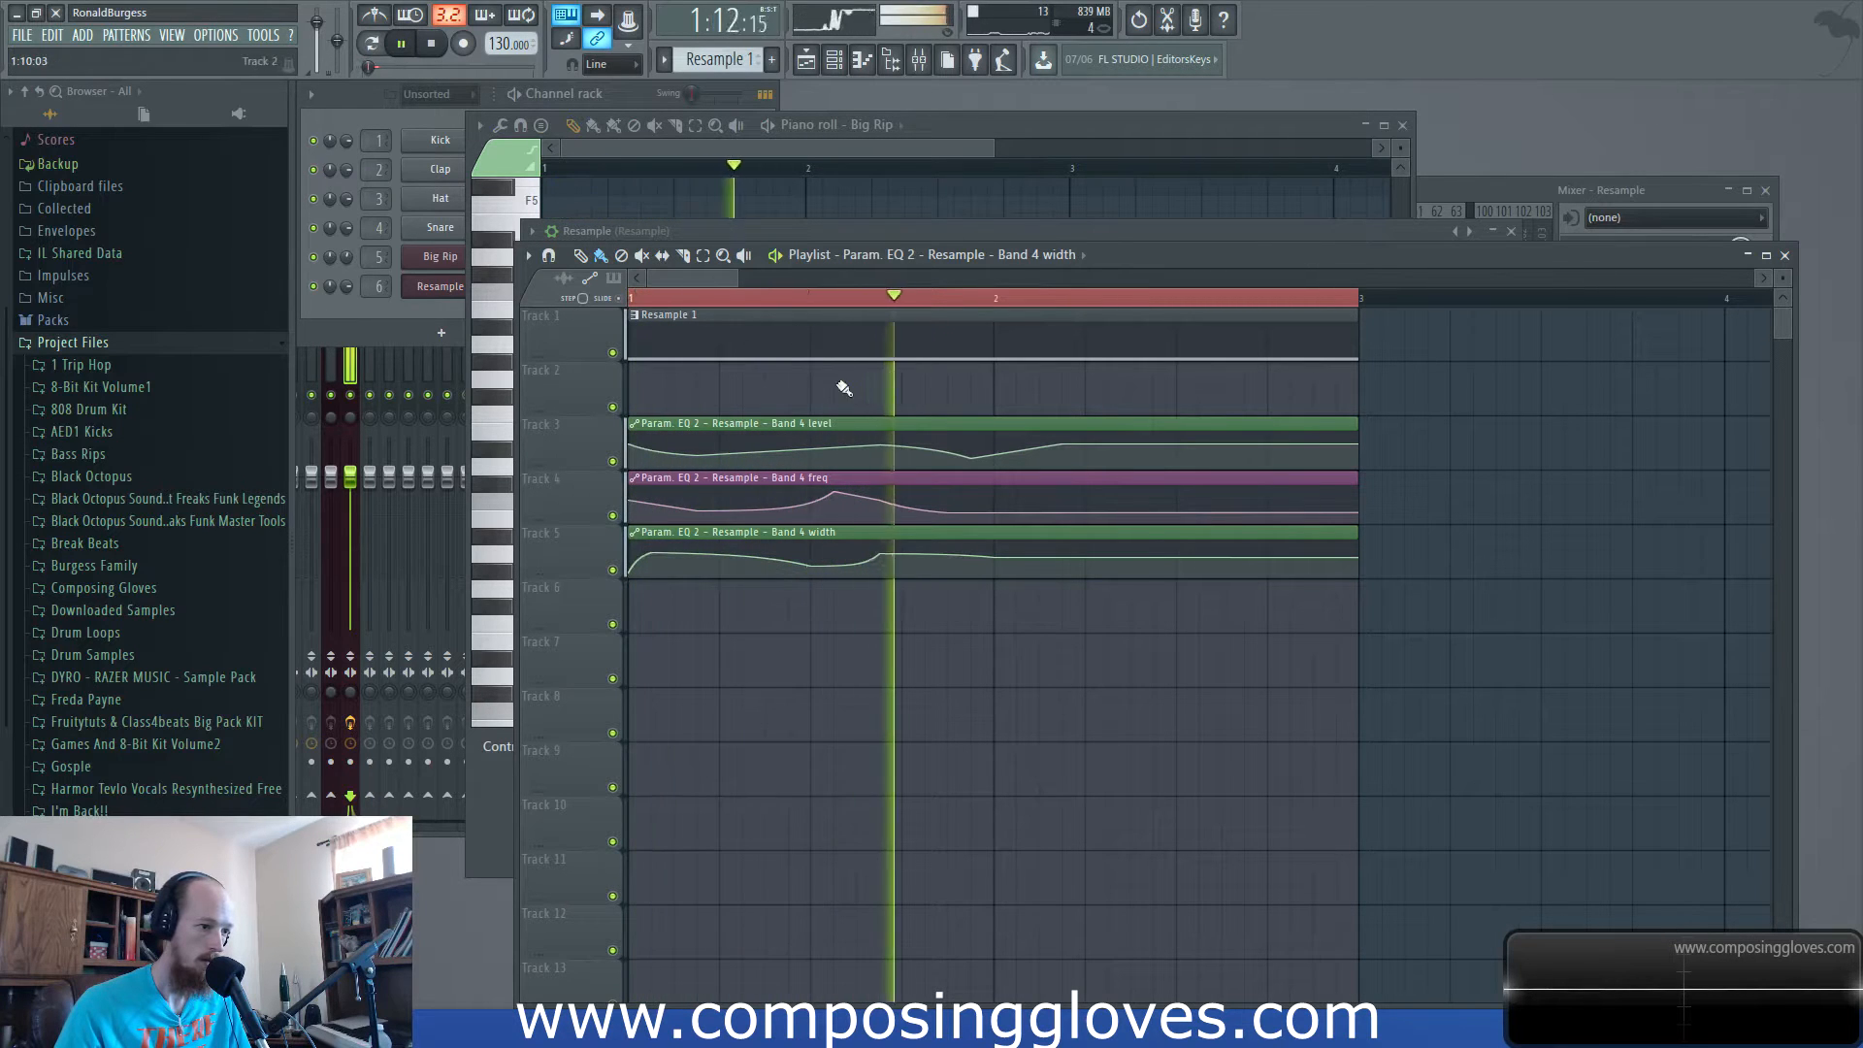
# Extend the Band 4 width automation with a dip and rise through bar 2 and add a higher freq point near its end.
pyautogui.rightClick(1085, 565)
pyautogui.rightClick(1289, 549)
pyautogui.rightClick(1248, 499)
# Add a sharp dip and recovery near the end of the Band 4 level automation and play the loop.
pyautogui.rightClick(1248, 449)
pyautogui.rightClick(1294, 466)
pyautogui.rightClick(1339, 448)
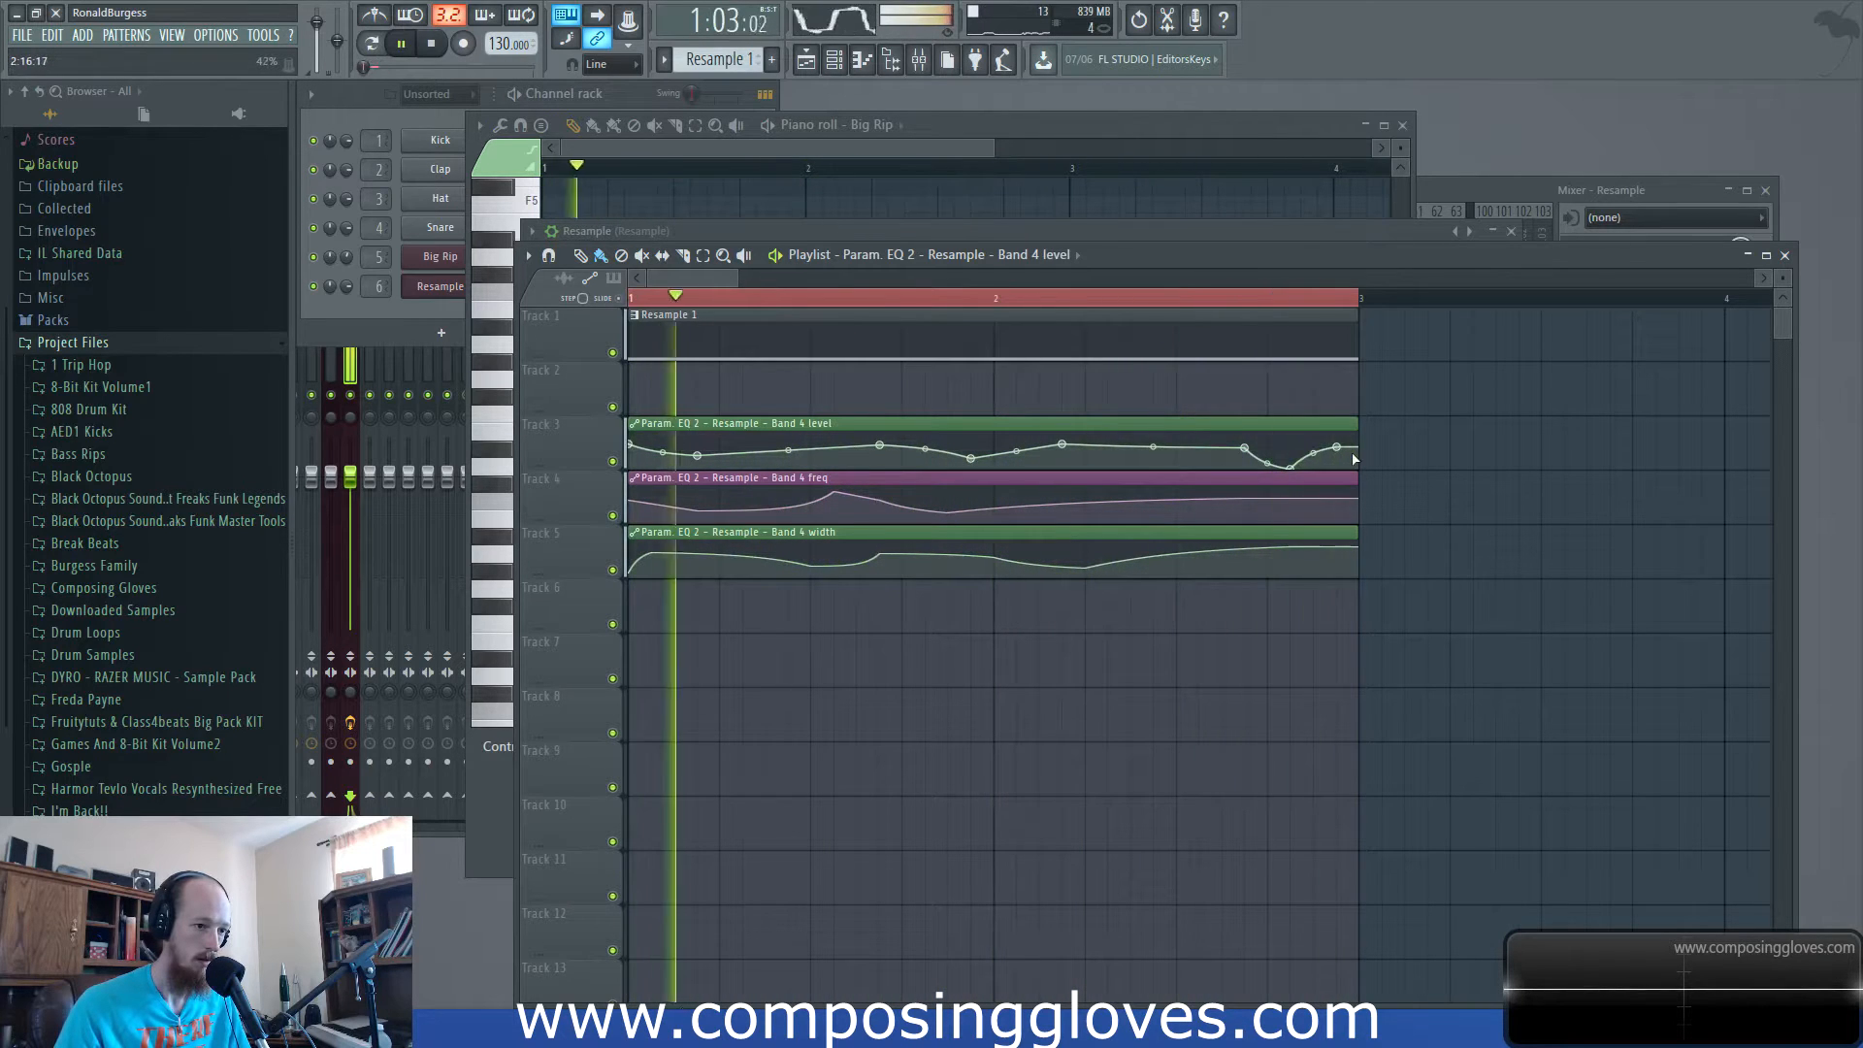
pyautogui.press('space')
pyautogui.press('space')
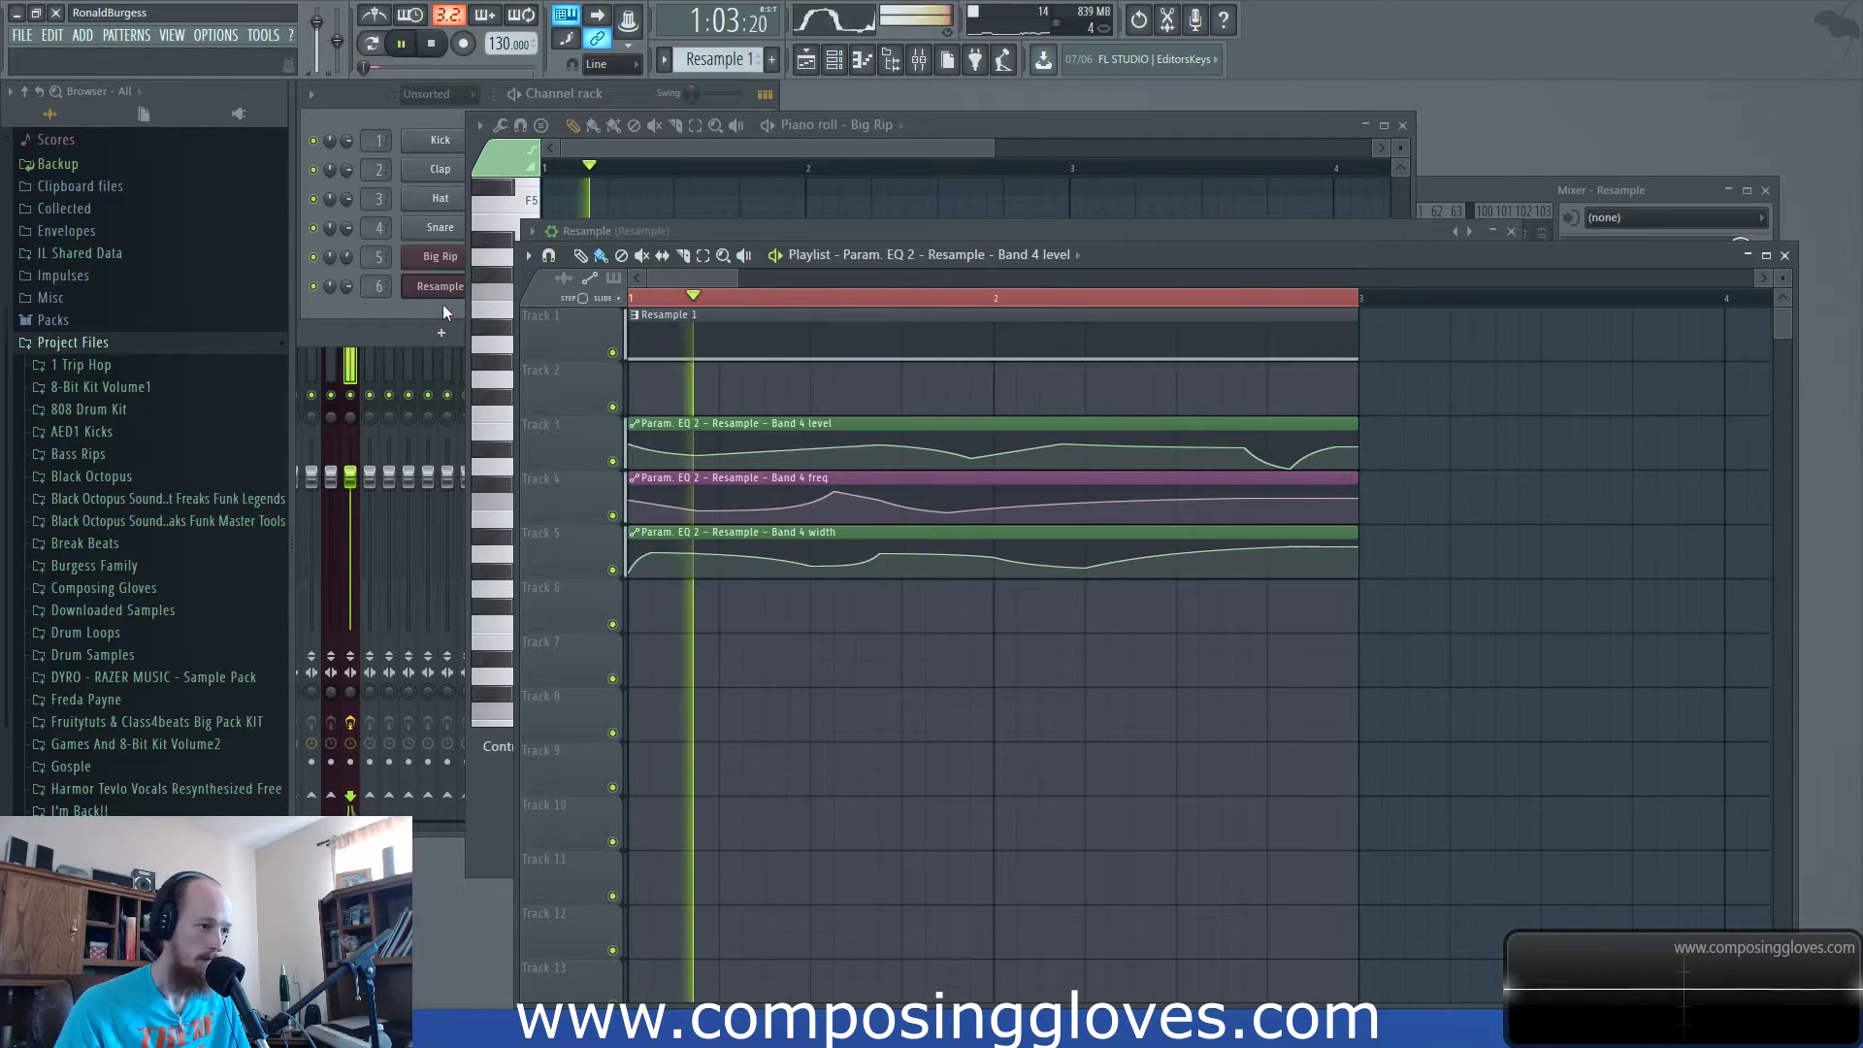
pyautogui.press('space')
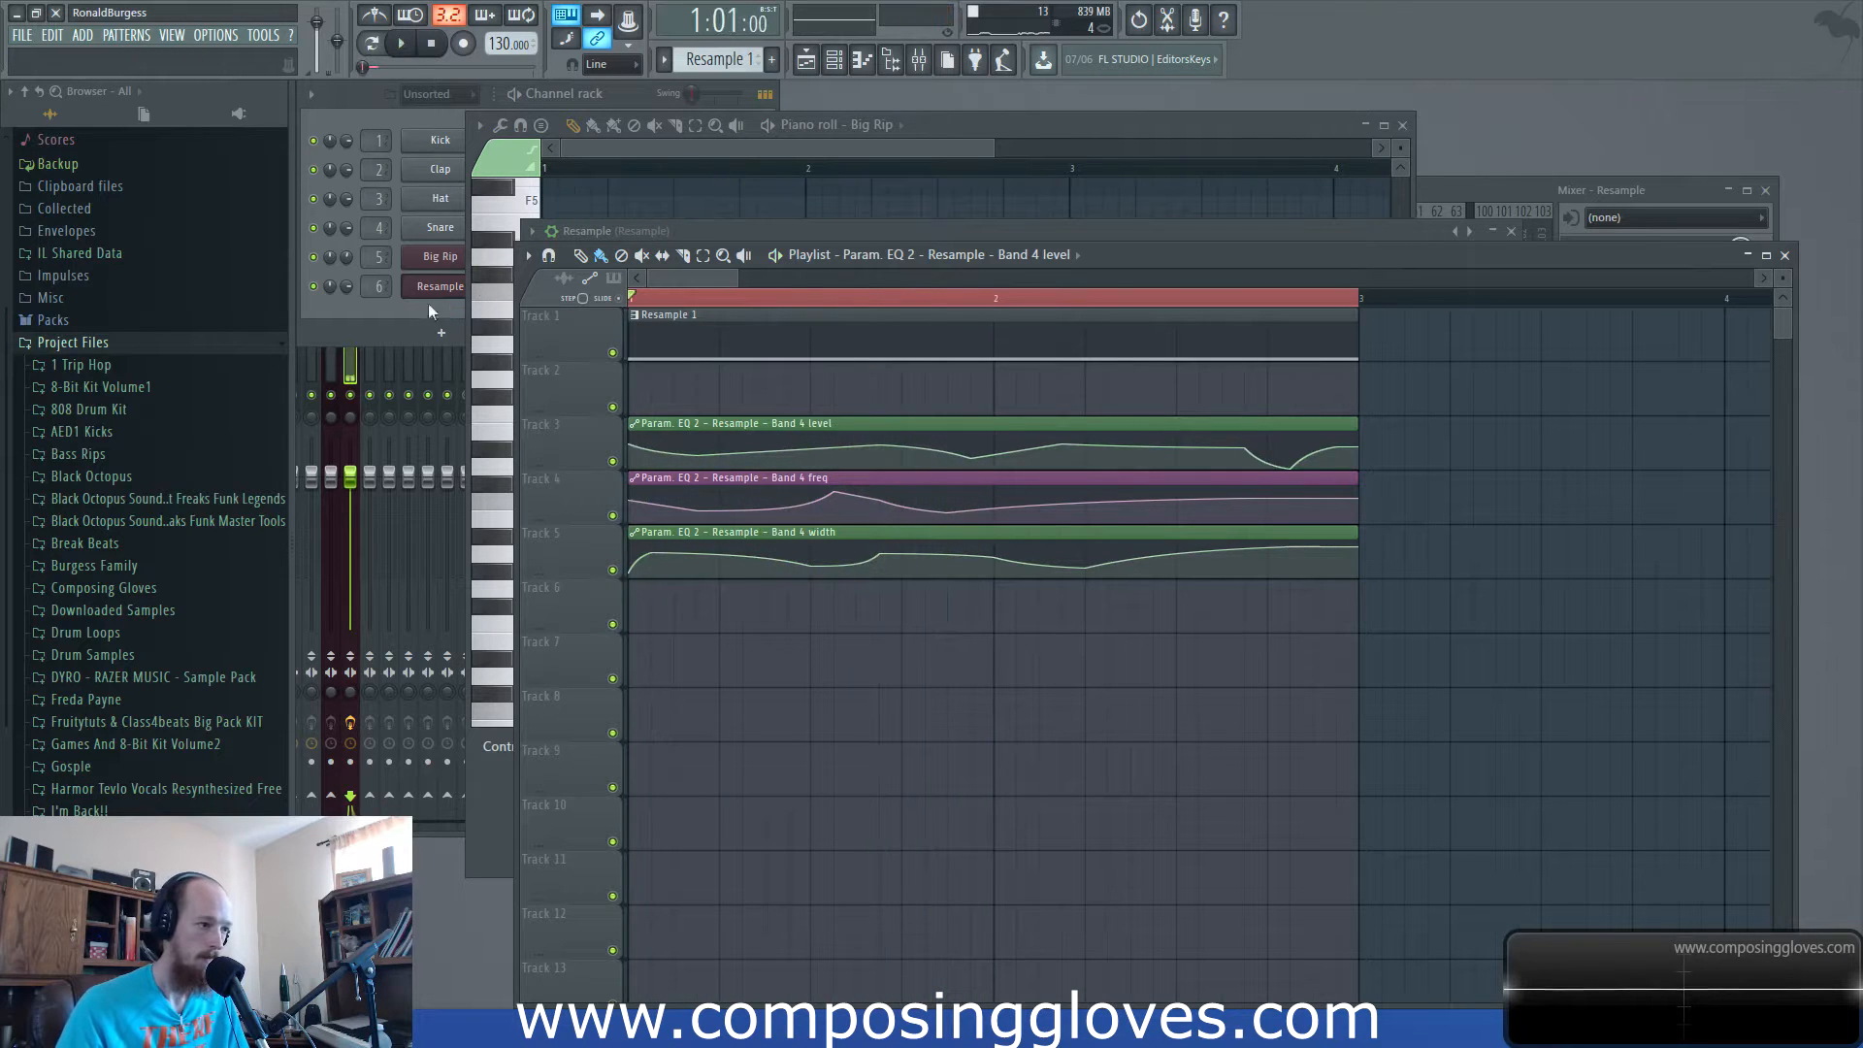
# Open the Resample Harmor, move its window up over the playlist and audition the automated loop.
pyautogui.click(421, 306)
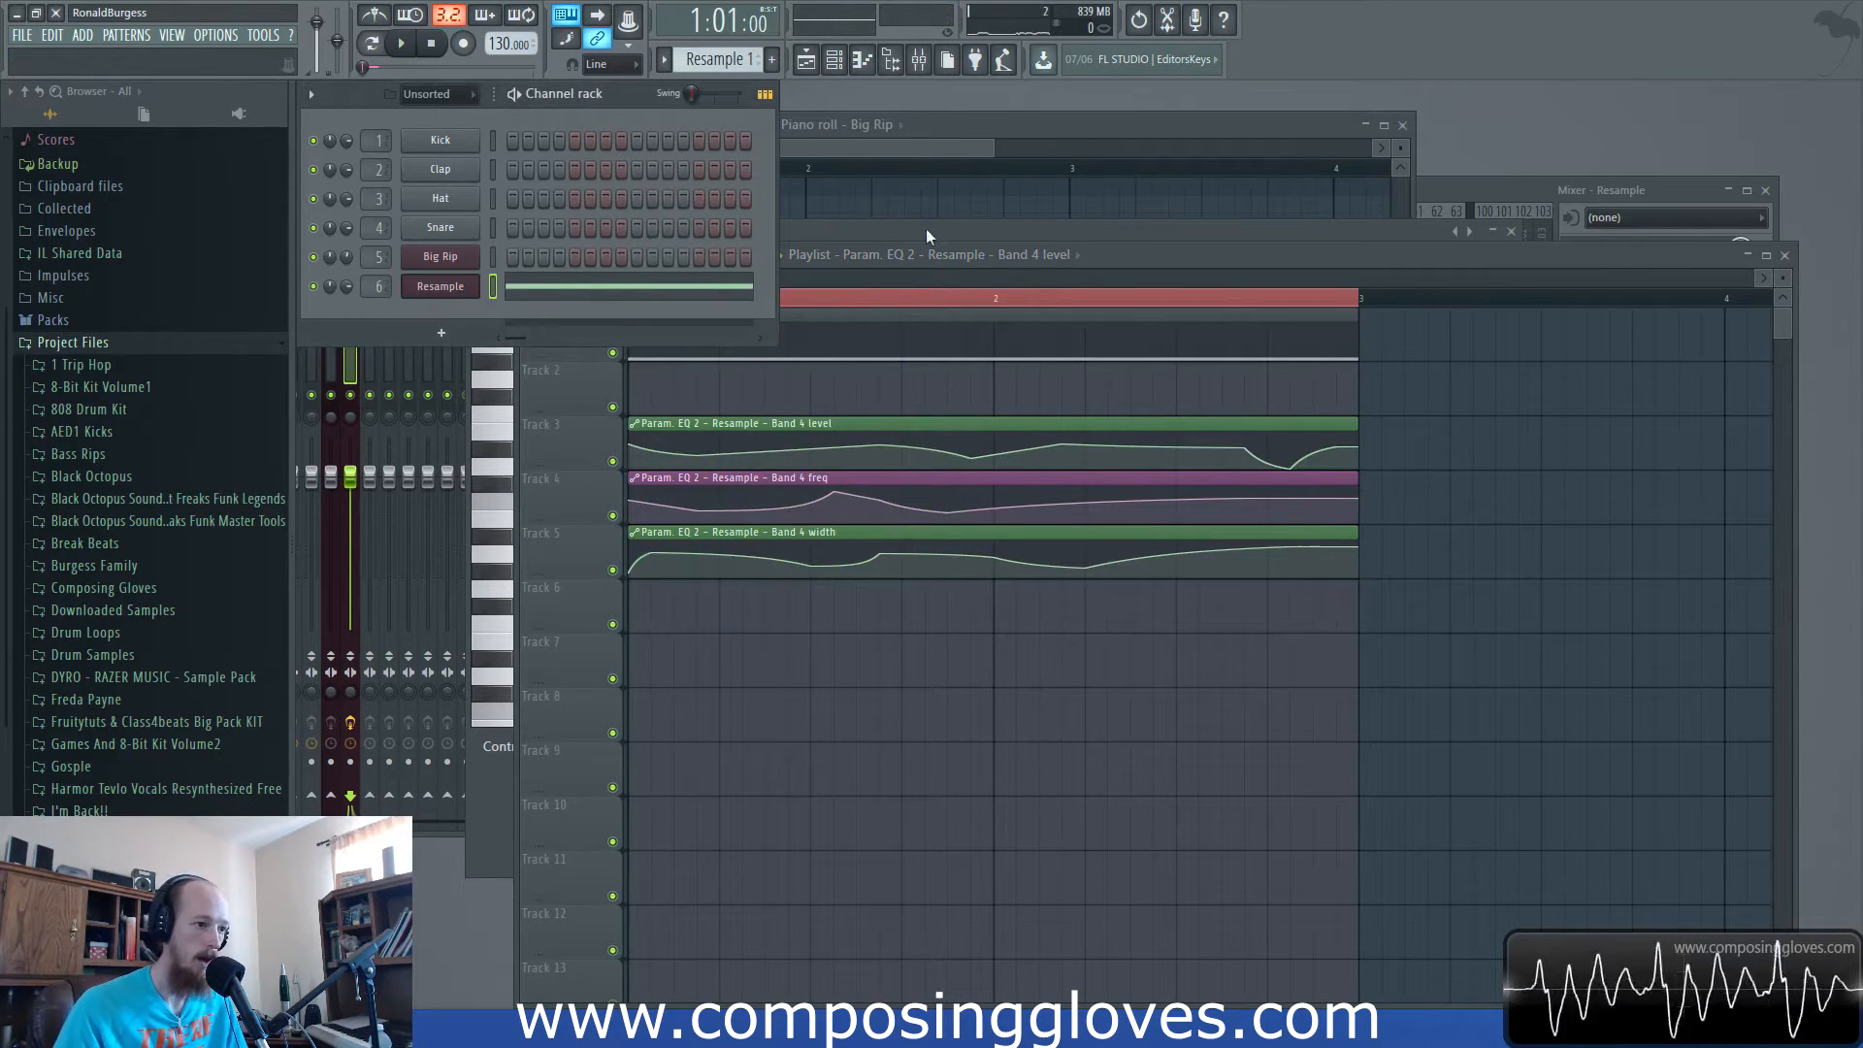
pyautogui.click(435, 285)
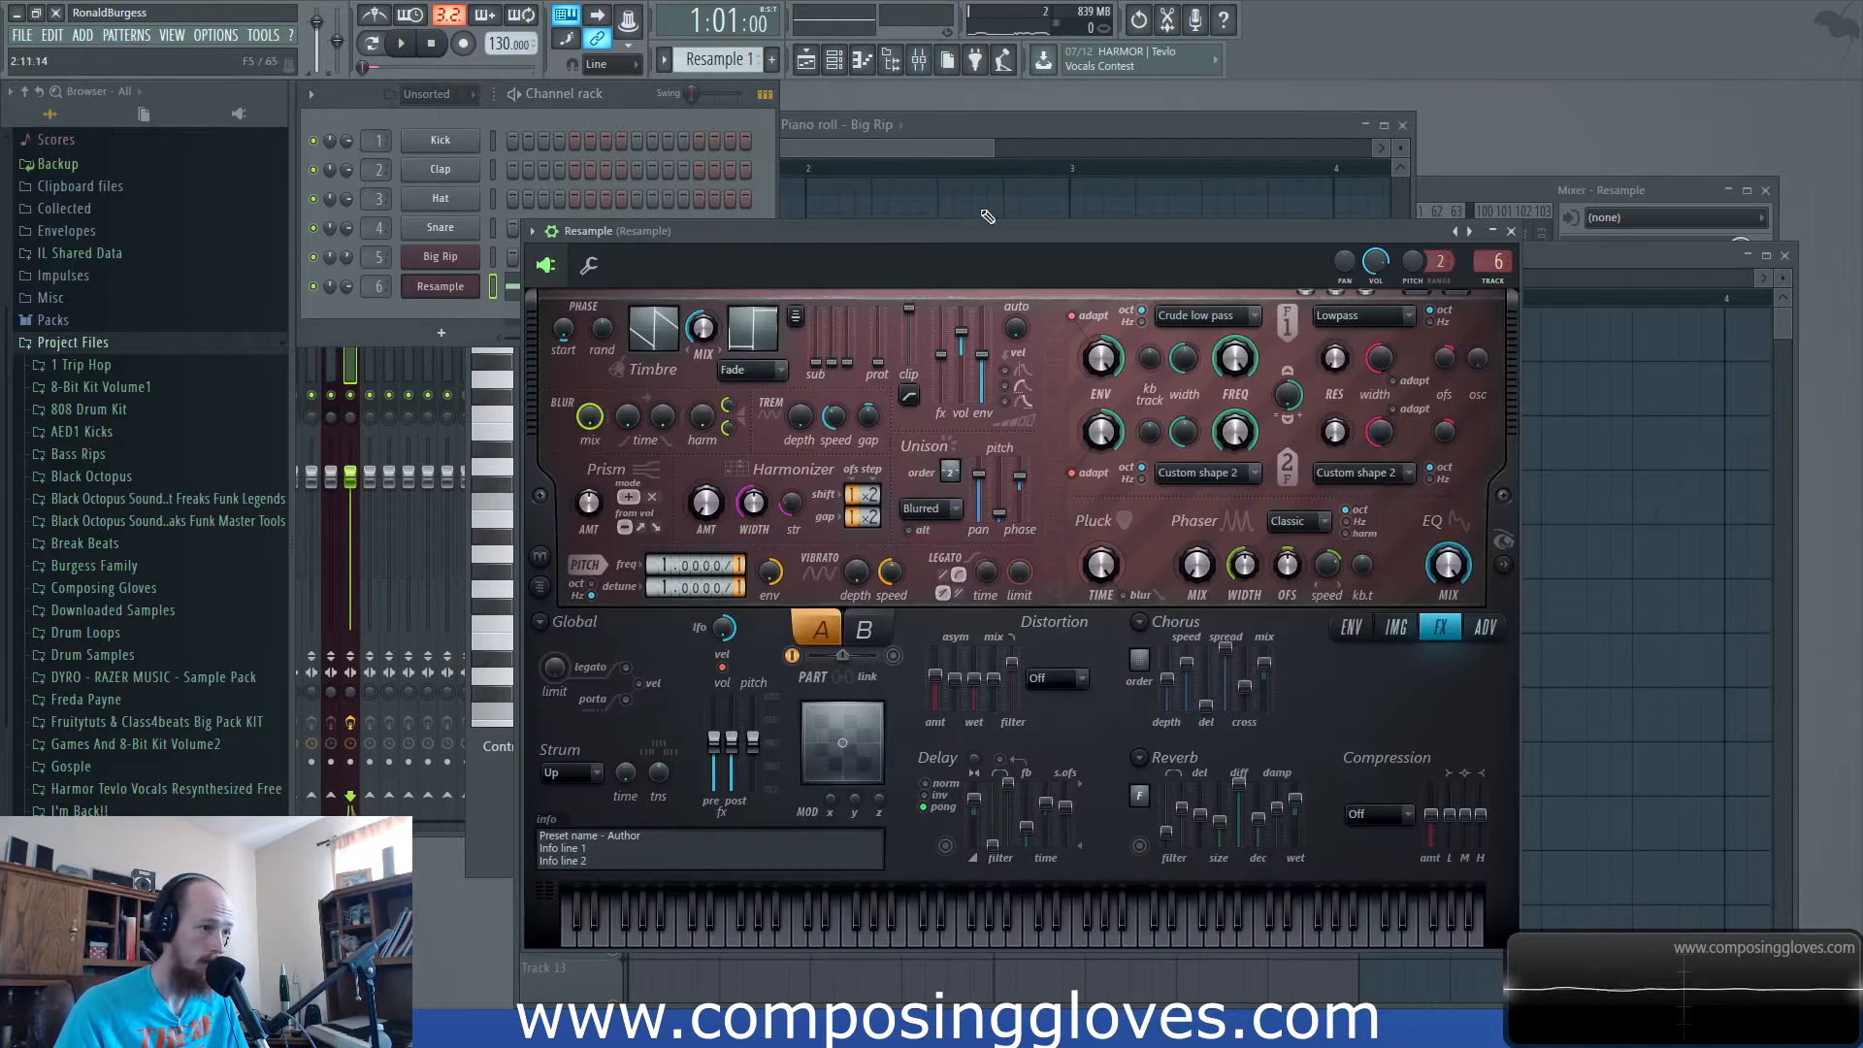
pyautogui.moveTo(994, 235); pyautogui.dragTo(951, 189)
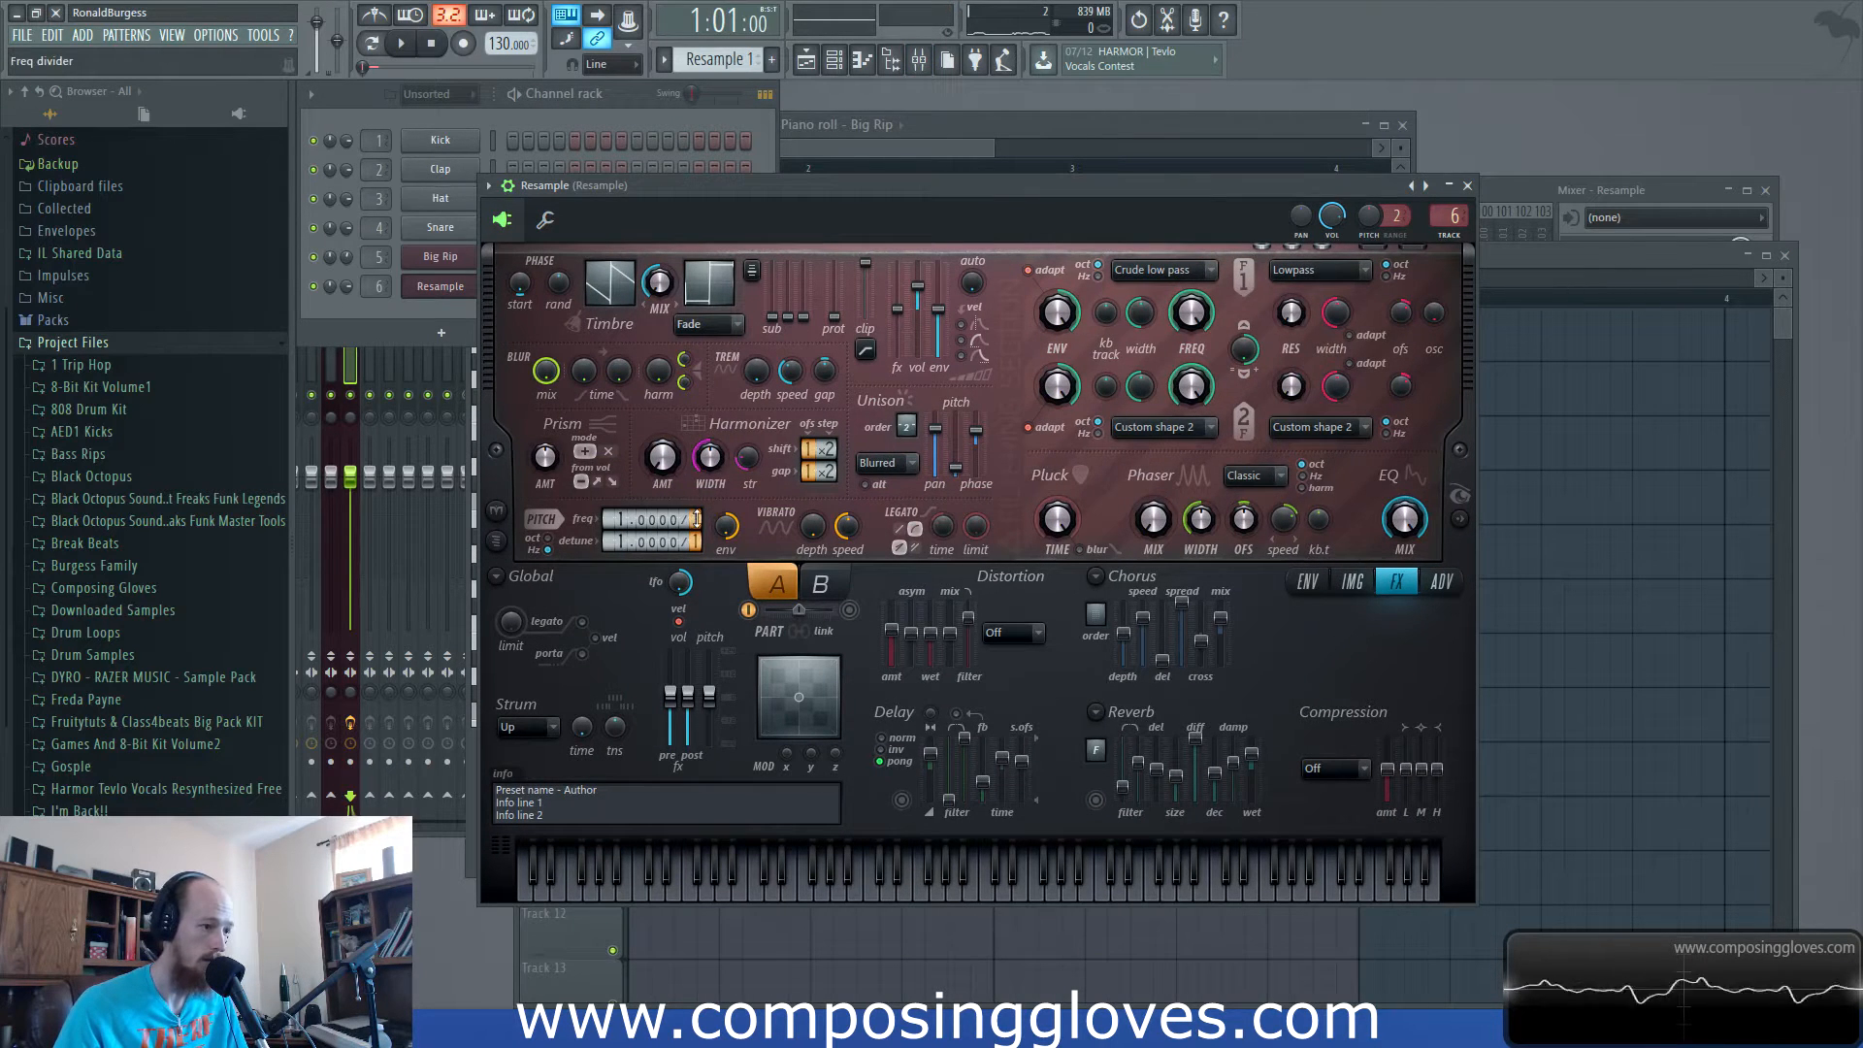
pyautogui.press('space')
pyautogui.press('space')
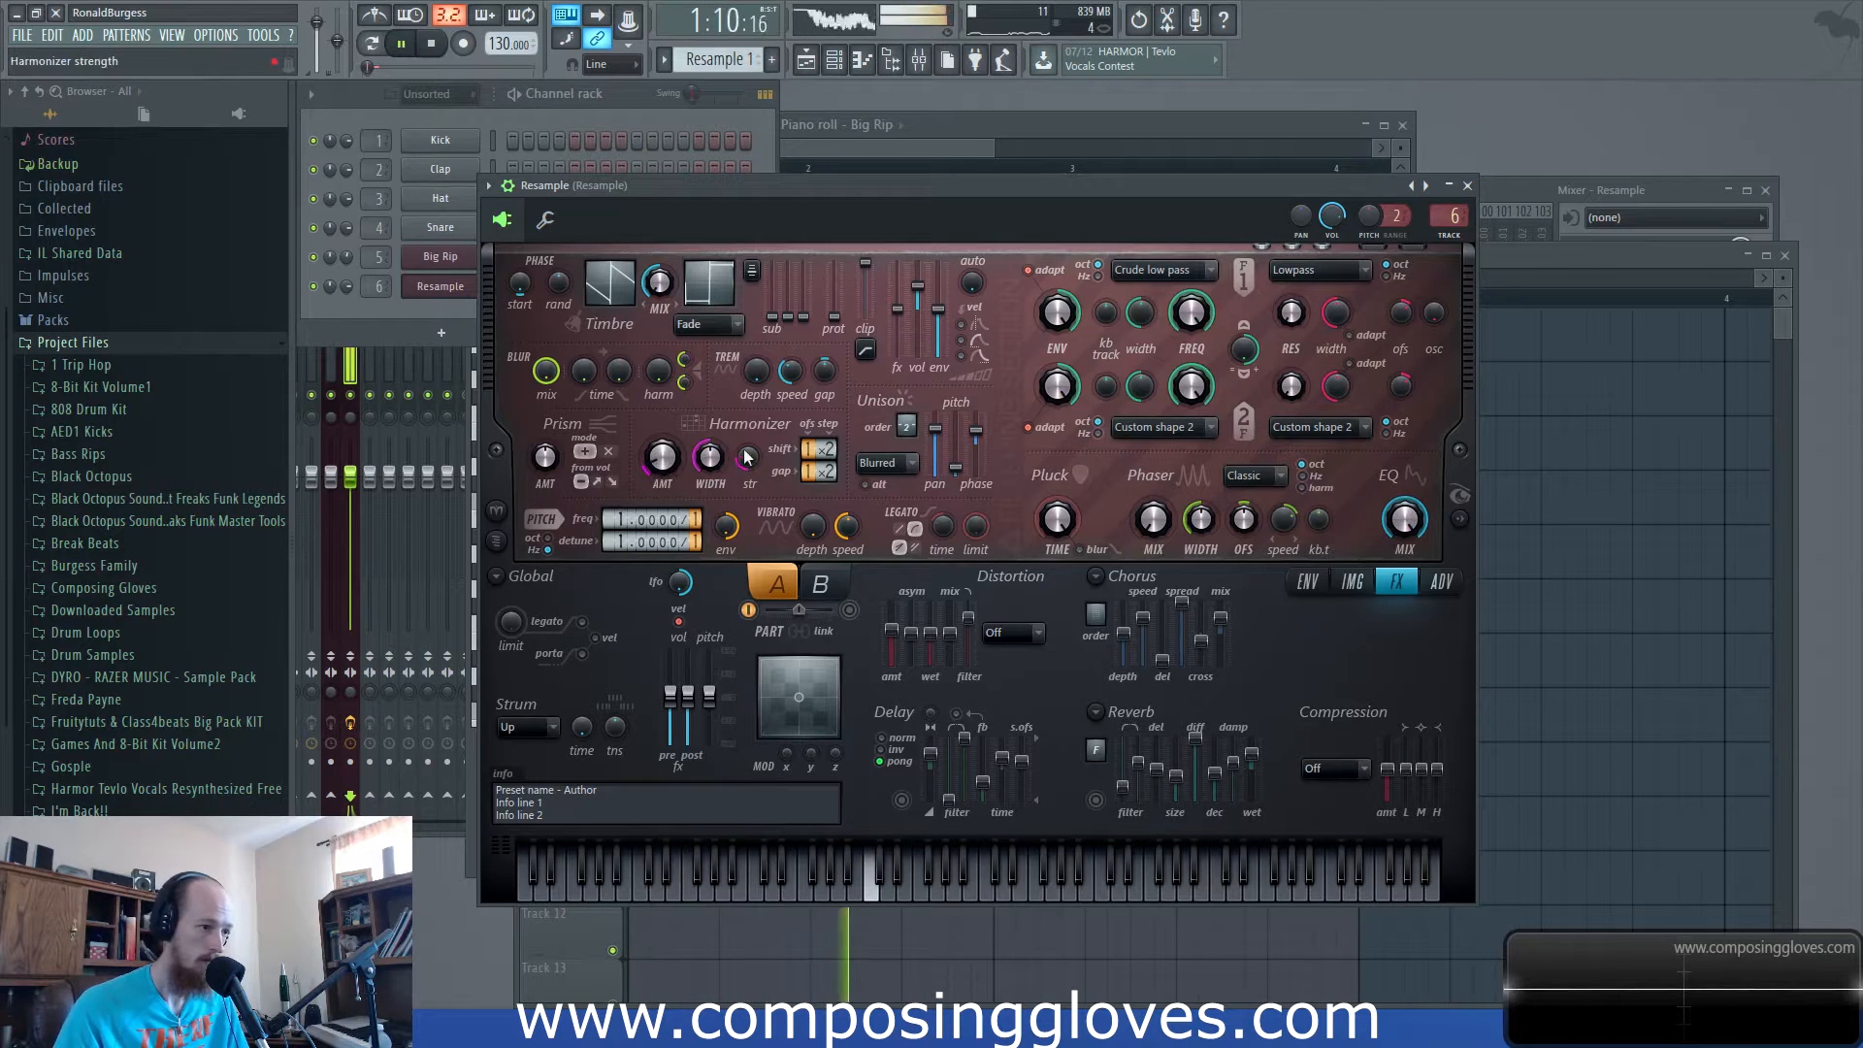
# Lower the Resample insert's volume fader in the mixer and open its Fruity WaveShaper.
pyautogui.click(920, 62)
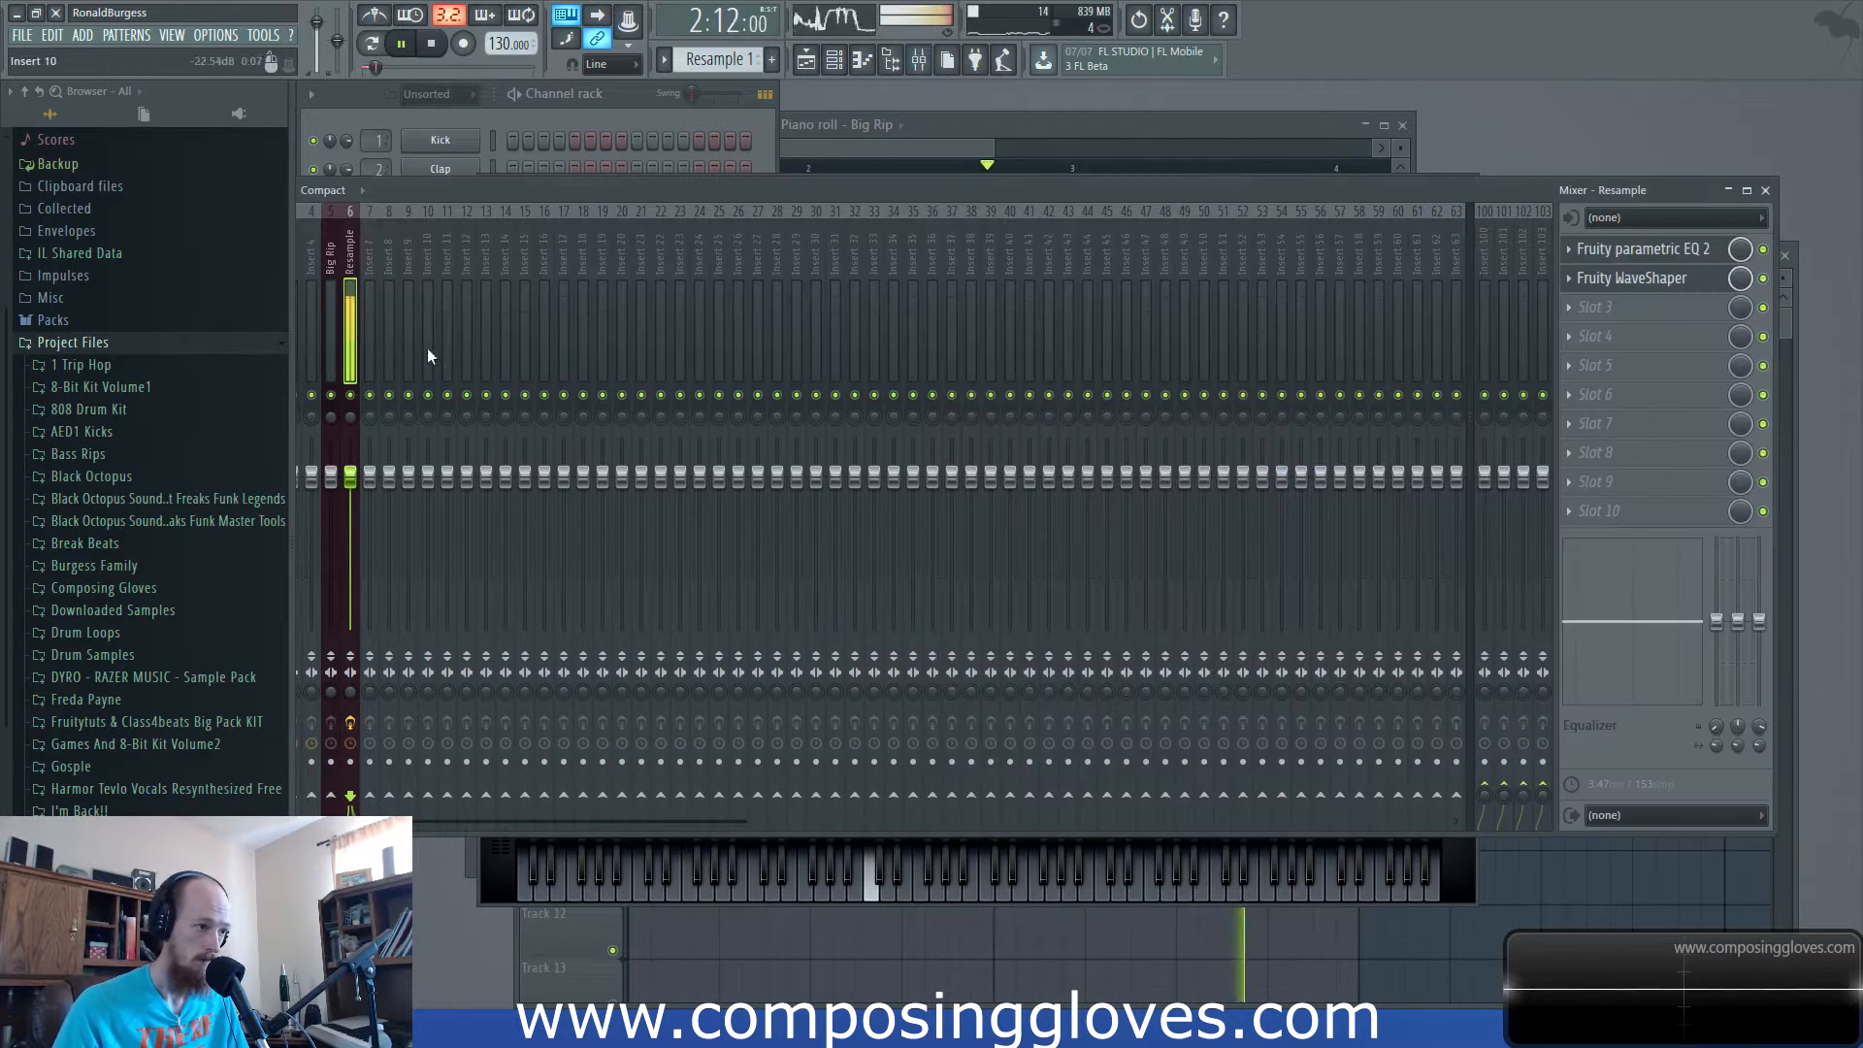
pyautogui.press('space')
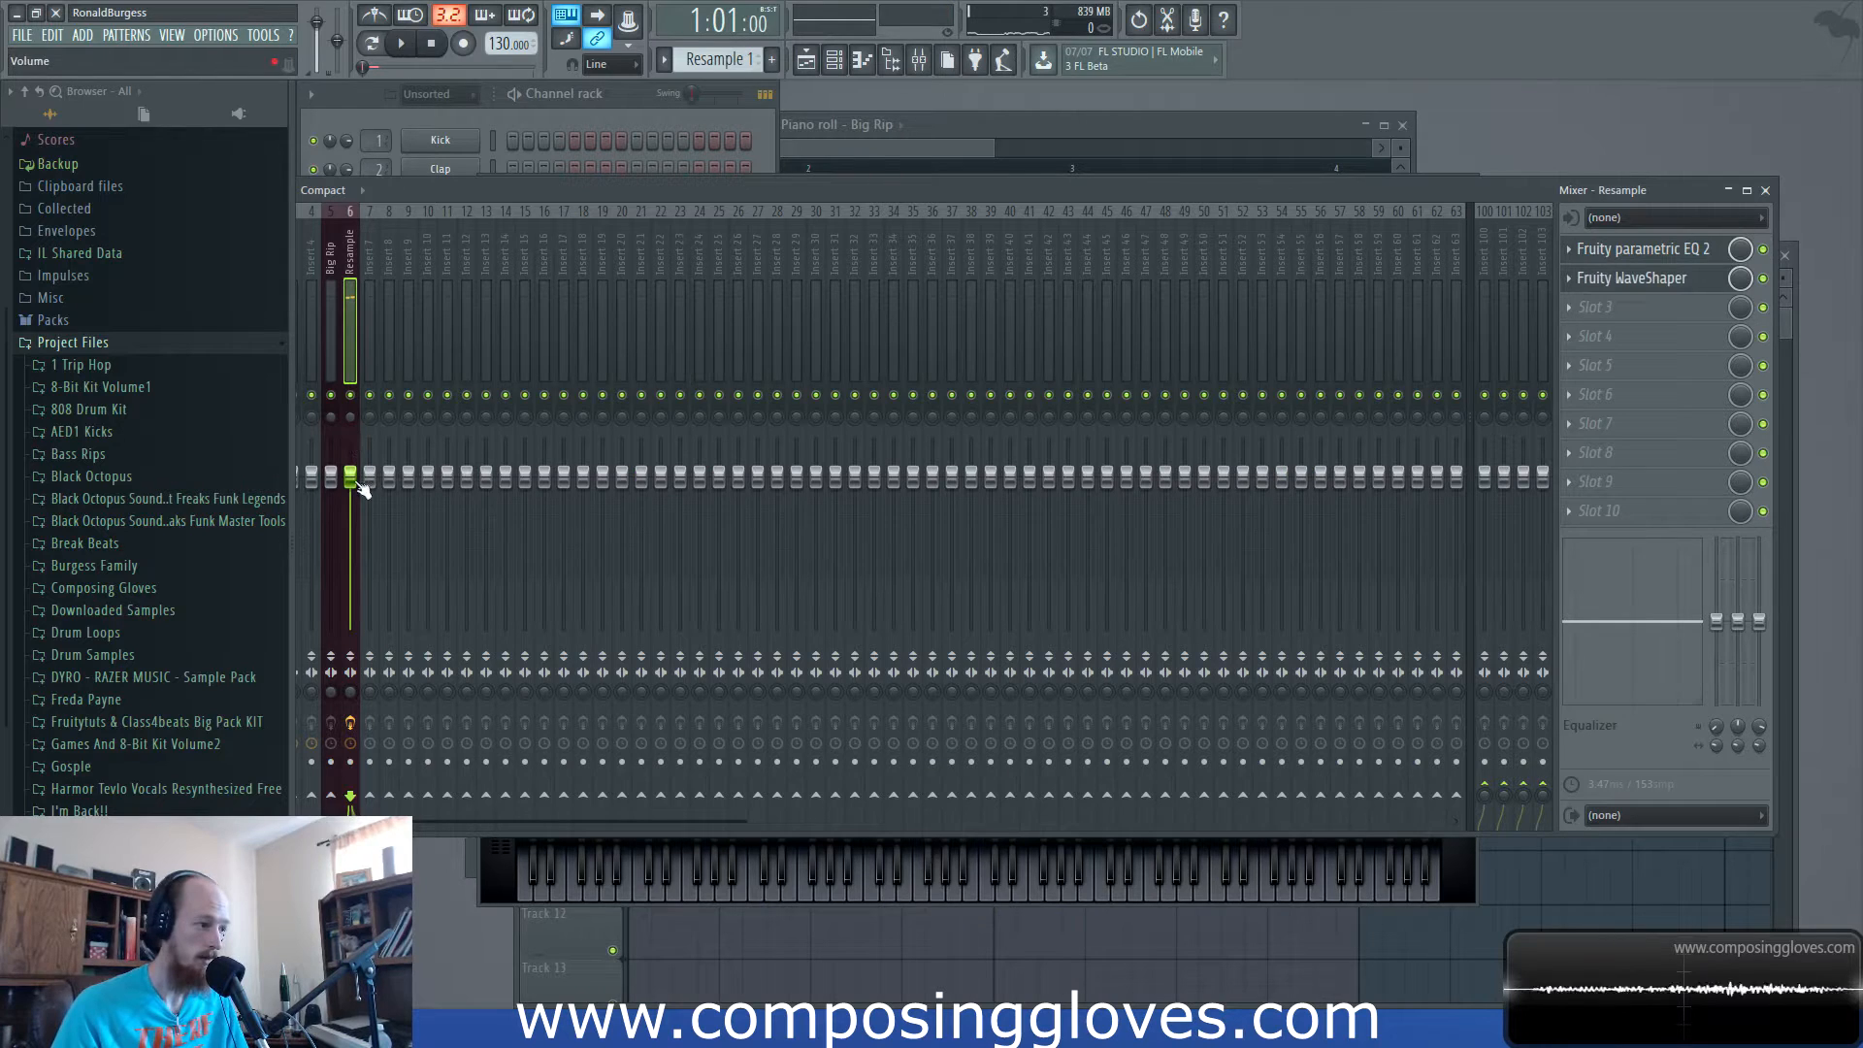
pyautogui.click(1669, 279)
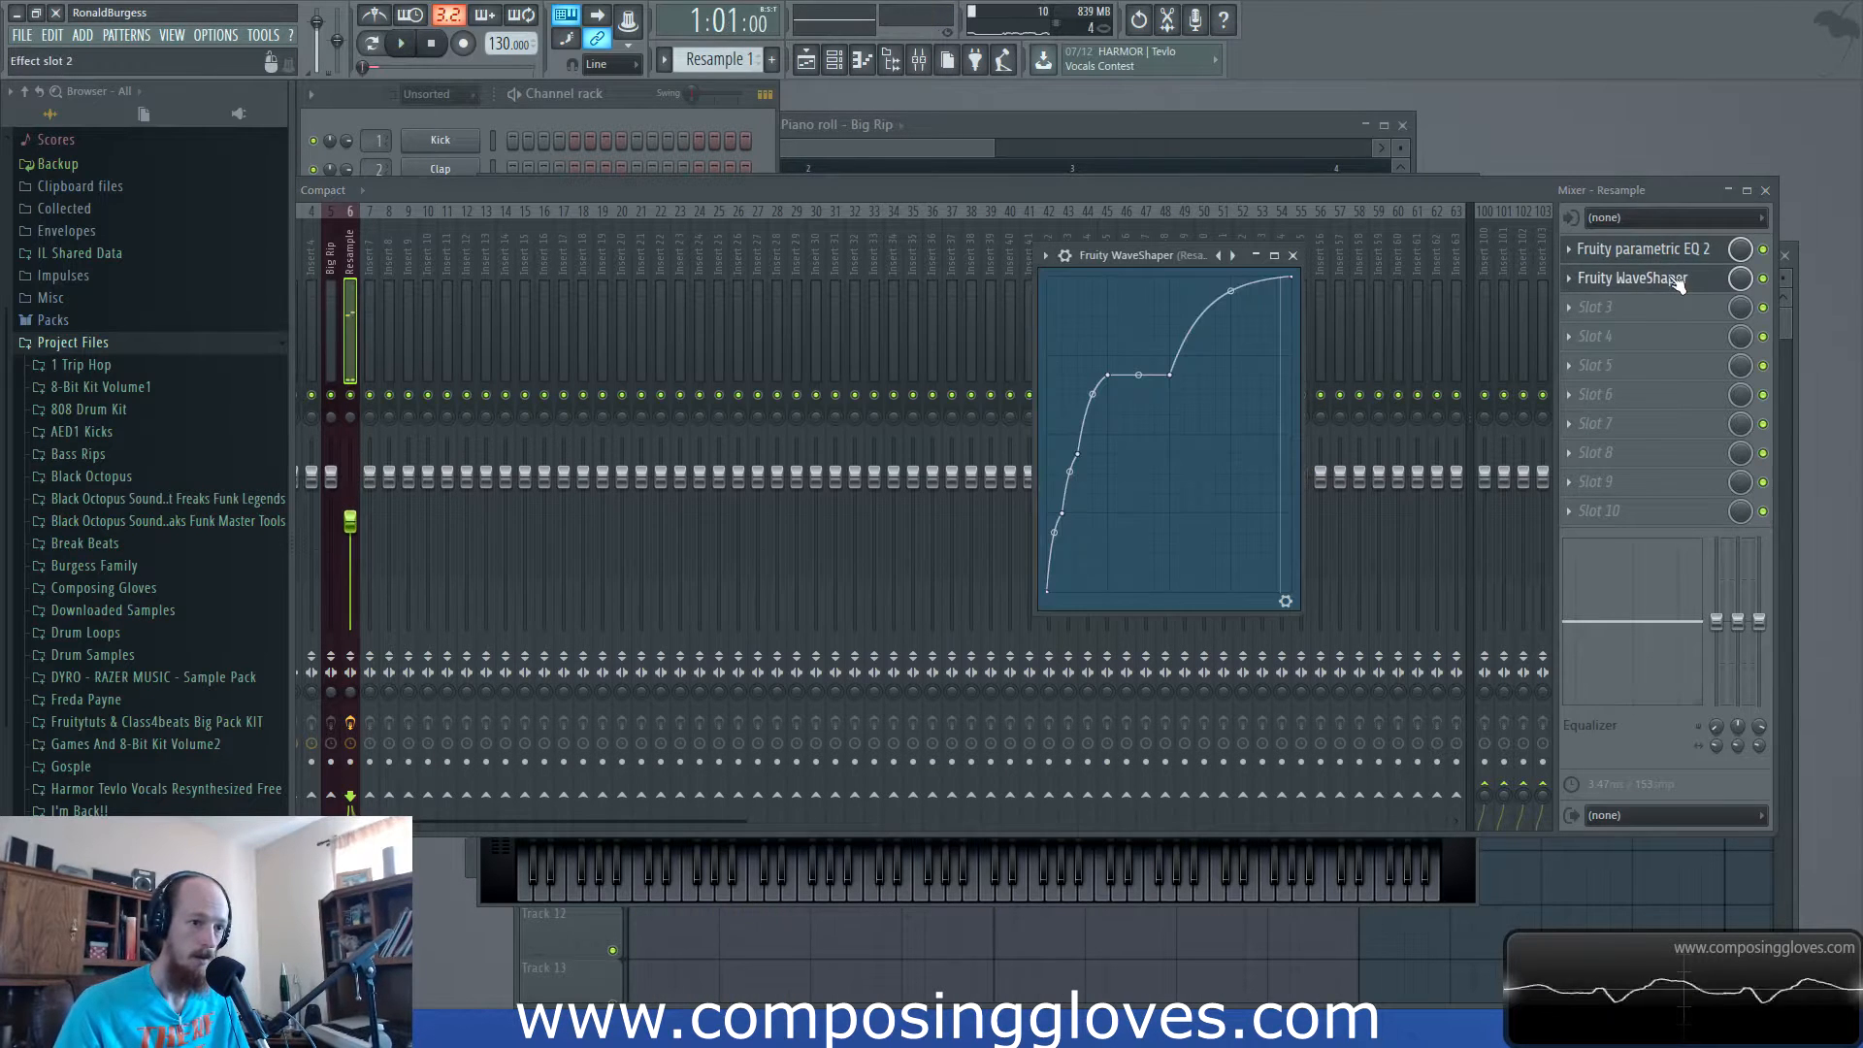
# Reshape the Resample WaveShaper curve by raising its lower section and upper plateau while the loop plays.
pyautogui.press('space')
pyautogui.moveTo(1058, 536); pyautogui.dragTo(1062, 483)
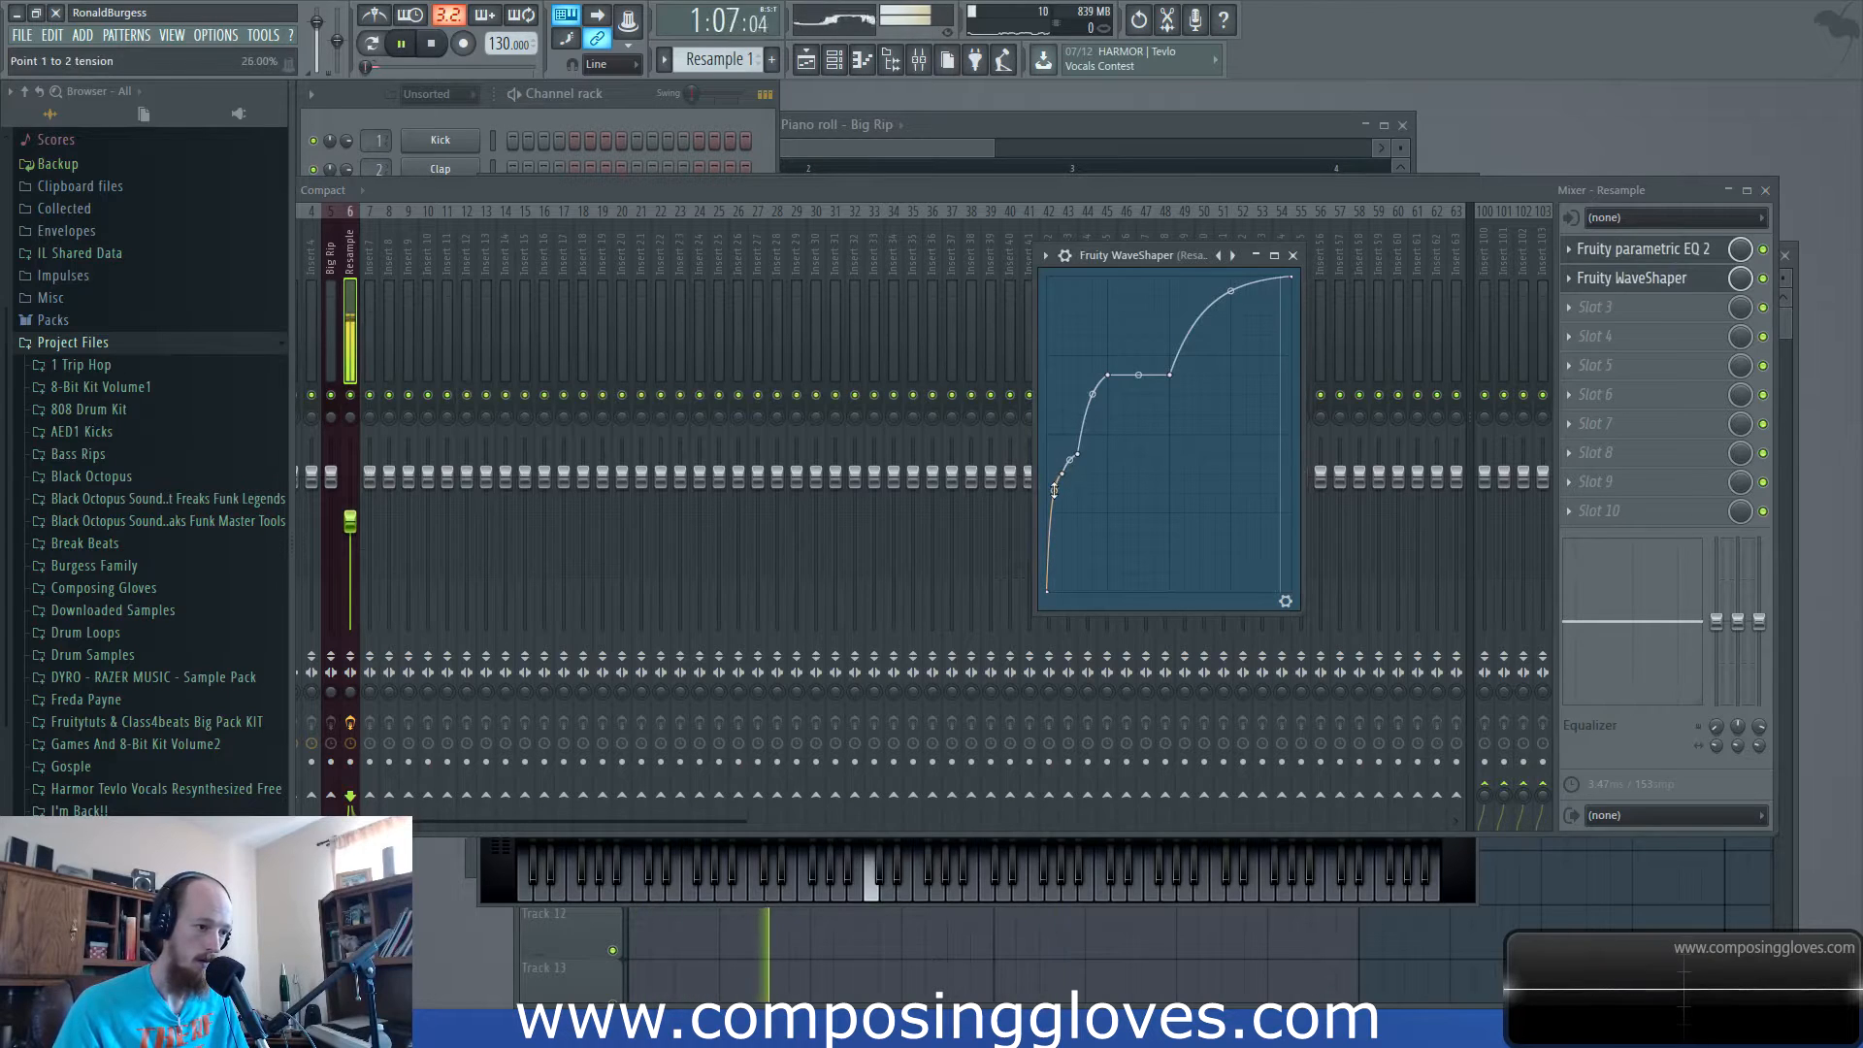
pyautogui.moveTo(1173, 375); pyautogui.dragTo(1148, 333)
pyautogui.press('space')
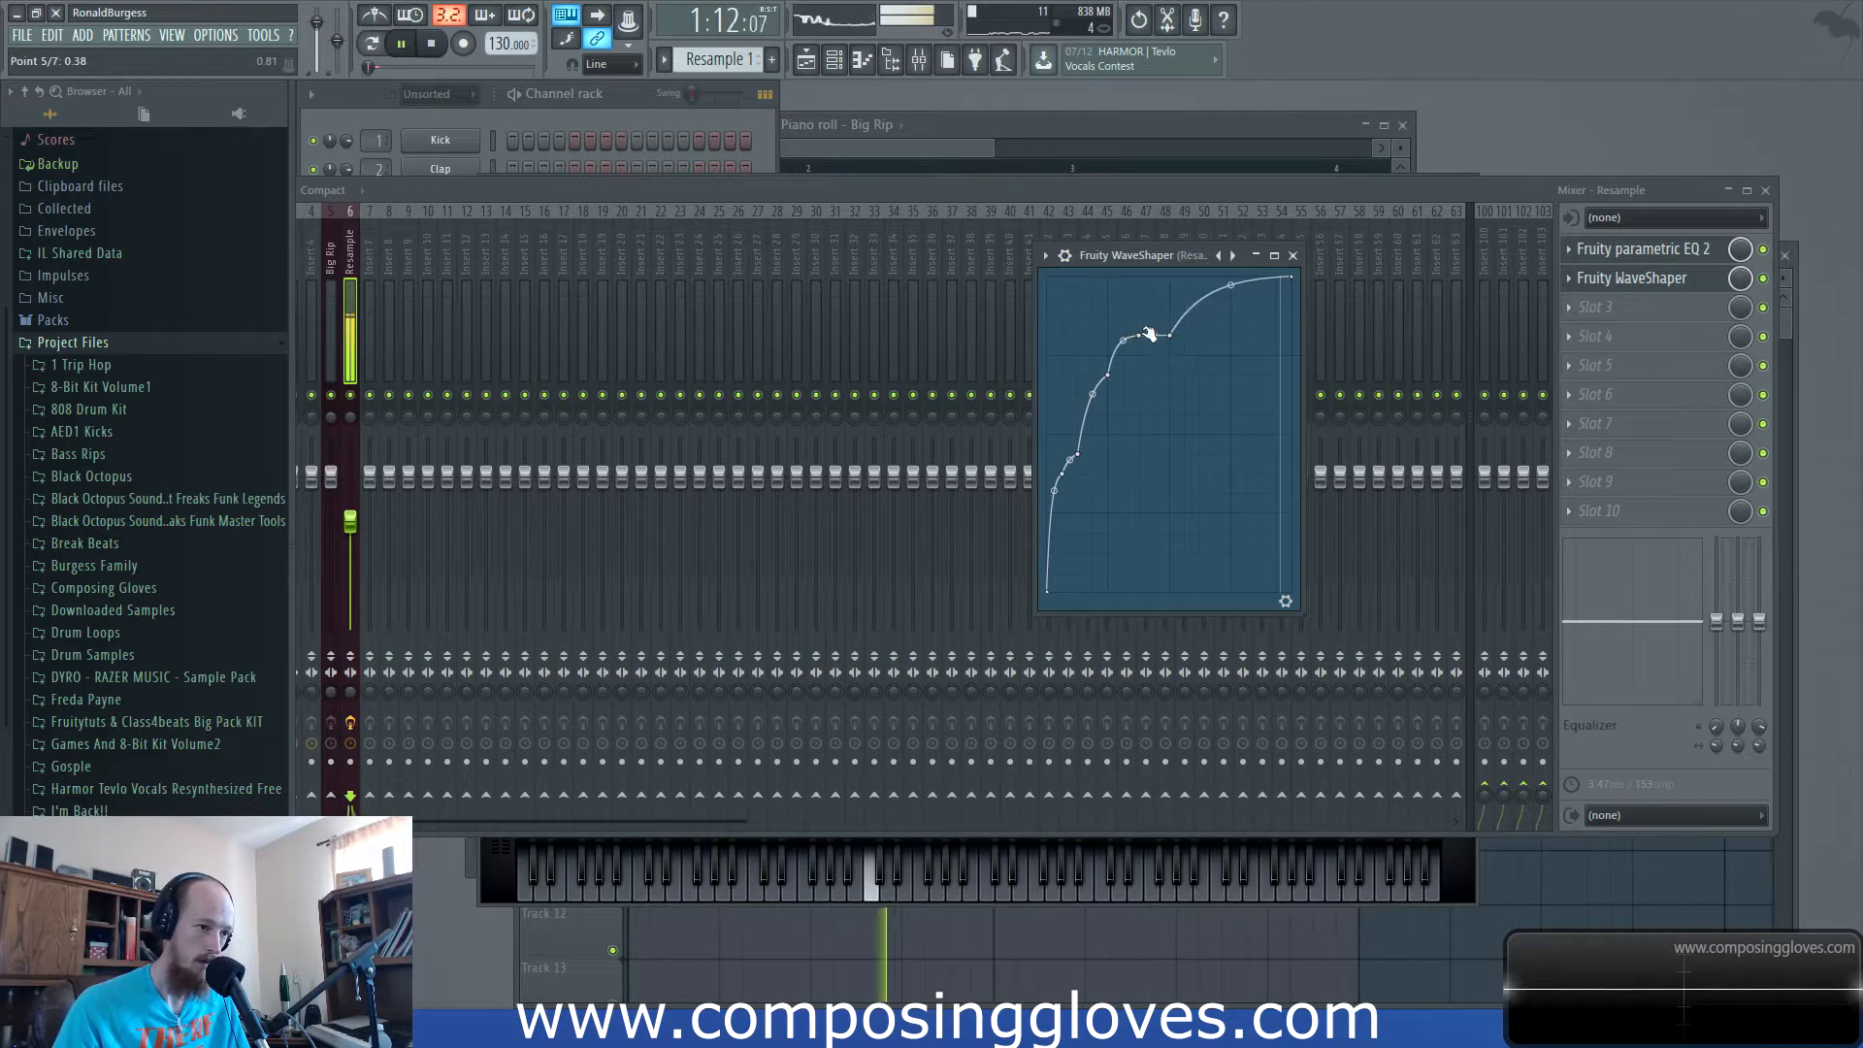
pyautogui.press('space')
# Reposition the mixer window, then bring the Resample Harmor forward and display its Global EQ curve.
pyautogui.moveTo(512, 197); pyautogui.dragTo(736, 178)
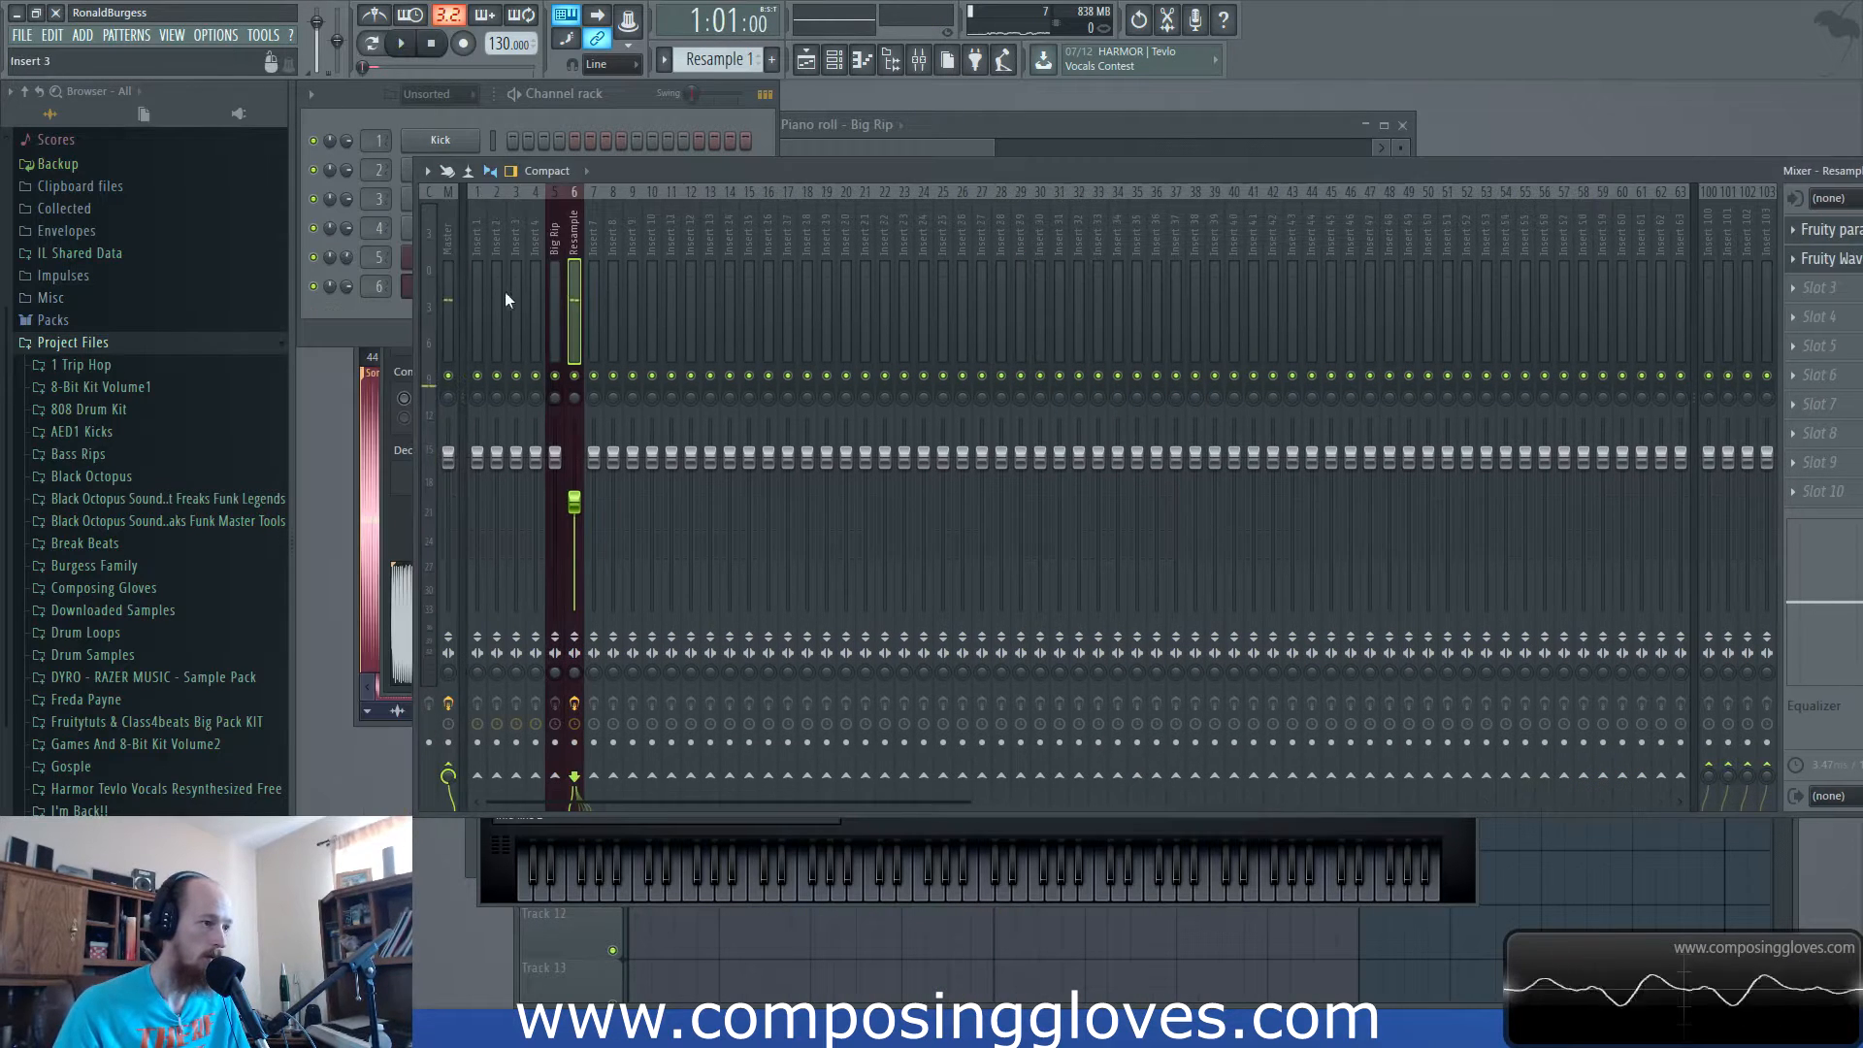
pyautogui.click(386, 325)
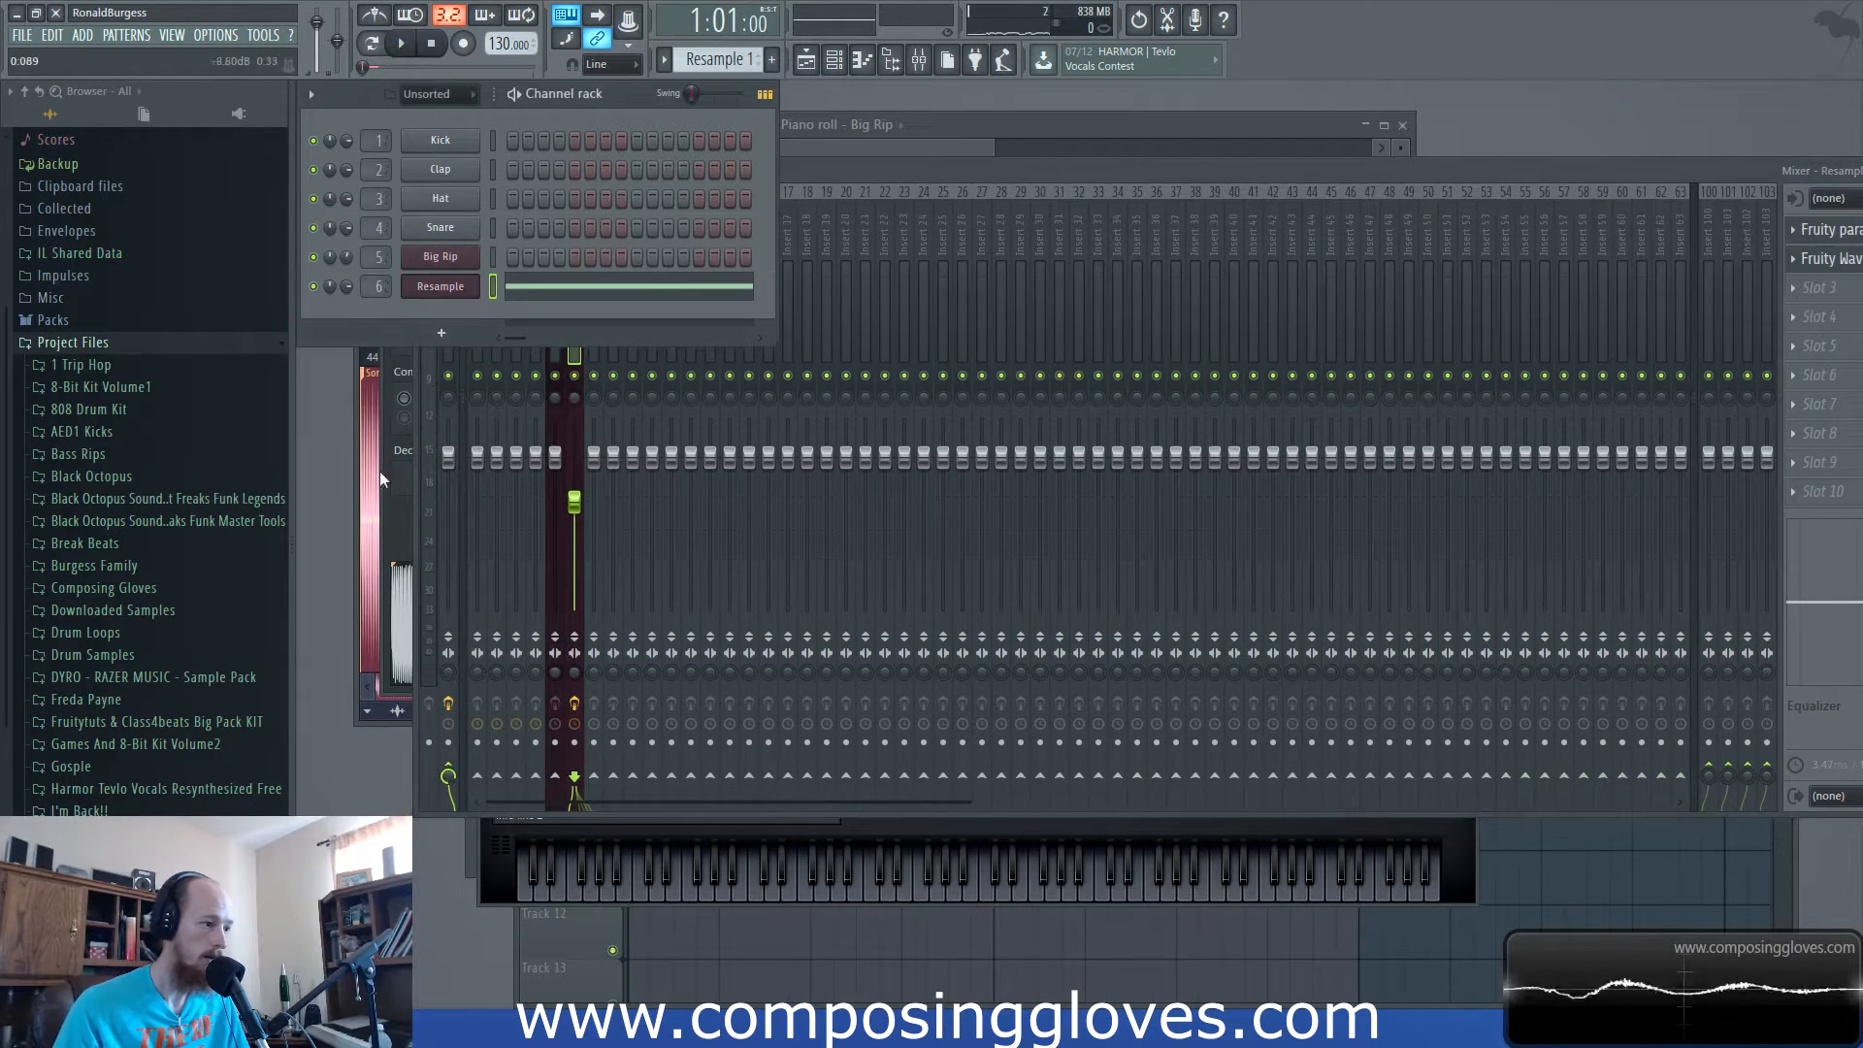
pyautogui.click(440, 289)
pyautogui.click(1398, 517)
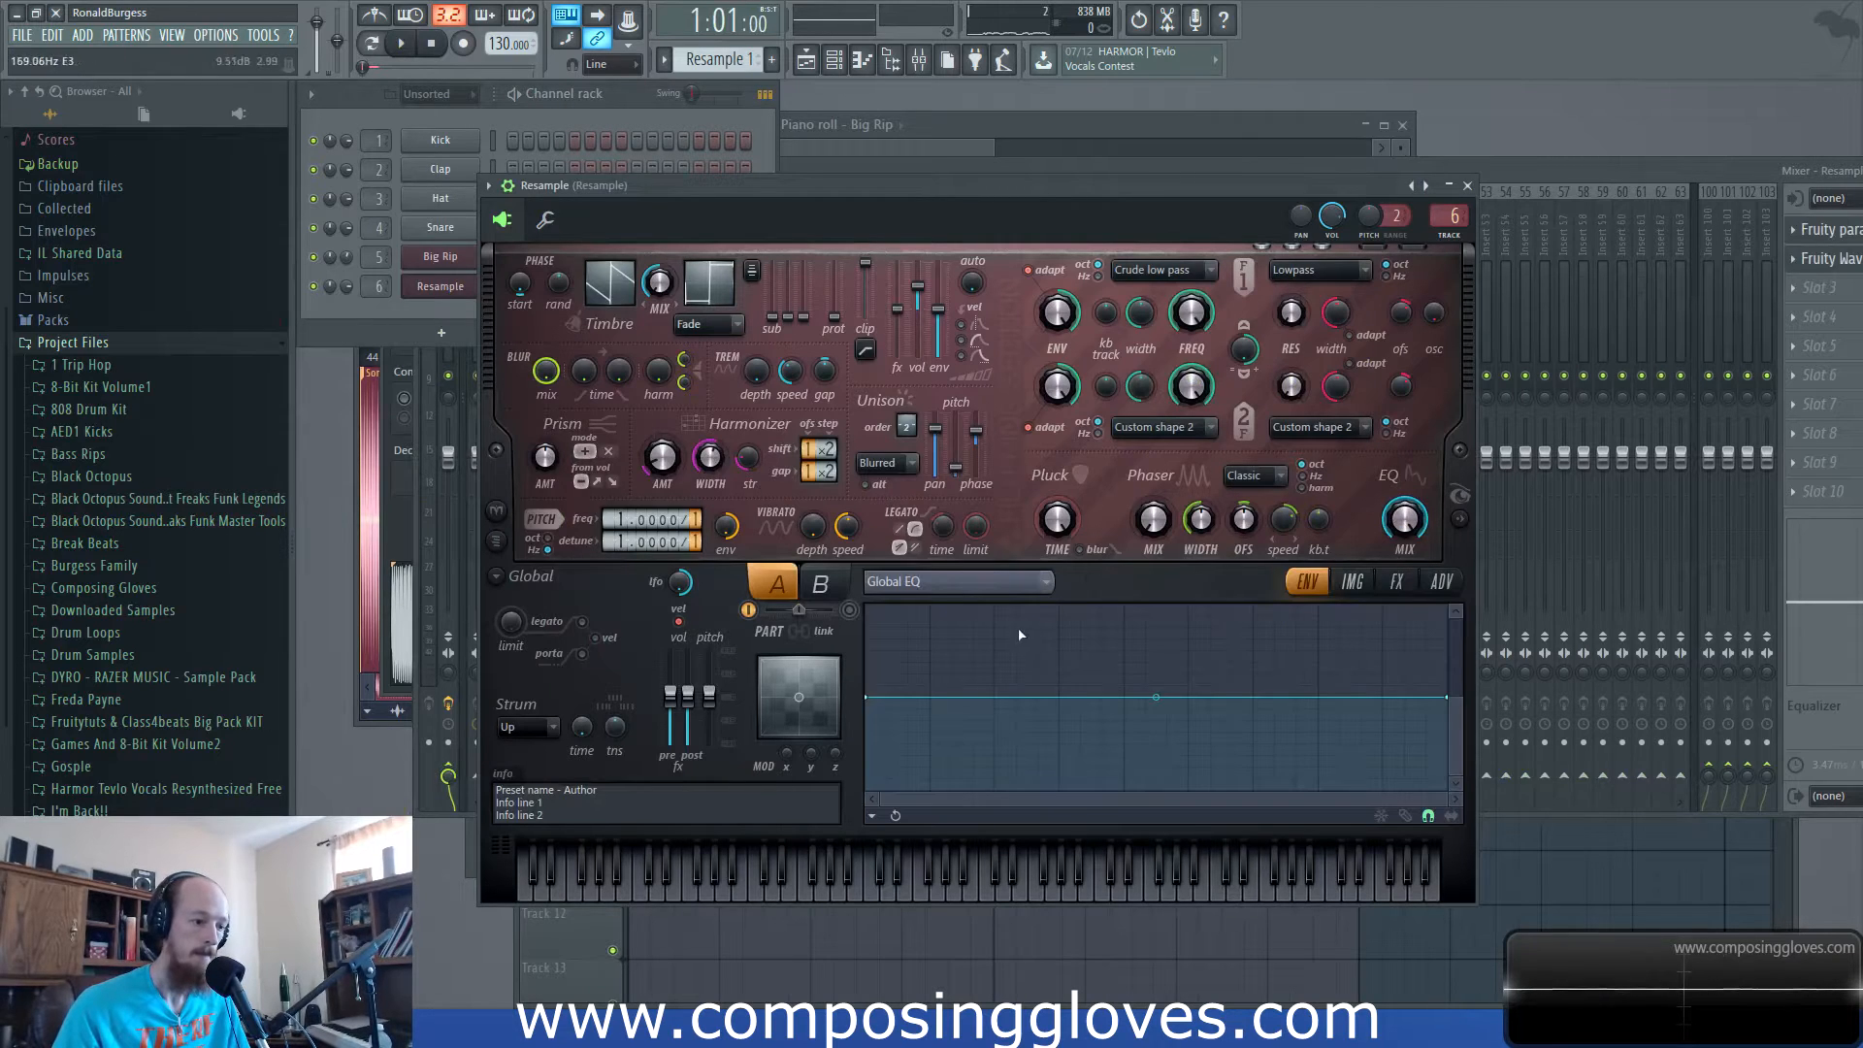
# Raise the Resample insert's volume fader in the mixer and return to the Resample Harmor.
pyautogui.click(1547, 182)
pyautogui.moveTo(574, 501); pyautogui.dragTo(575, 462)
pyautogui.press('space')
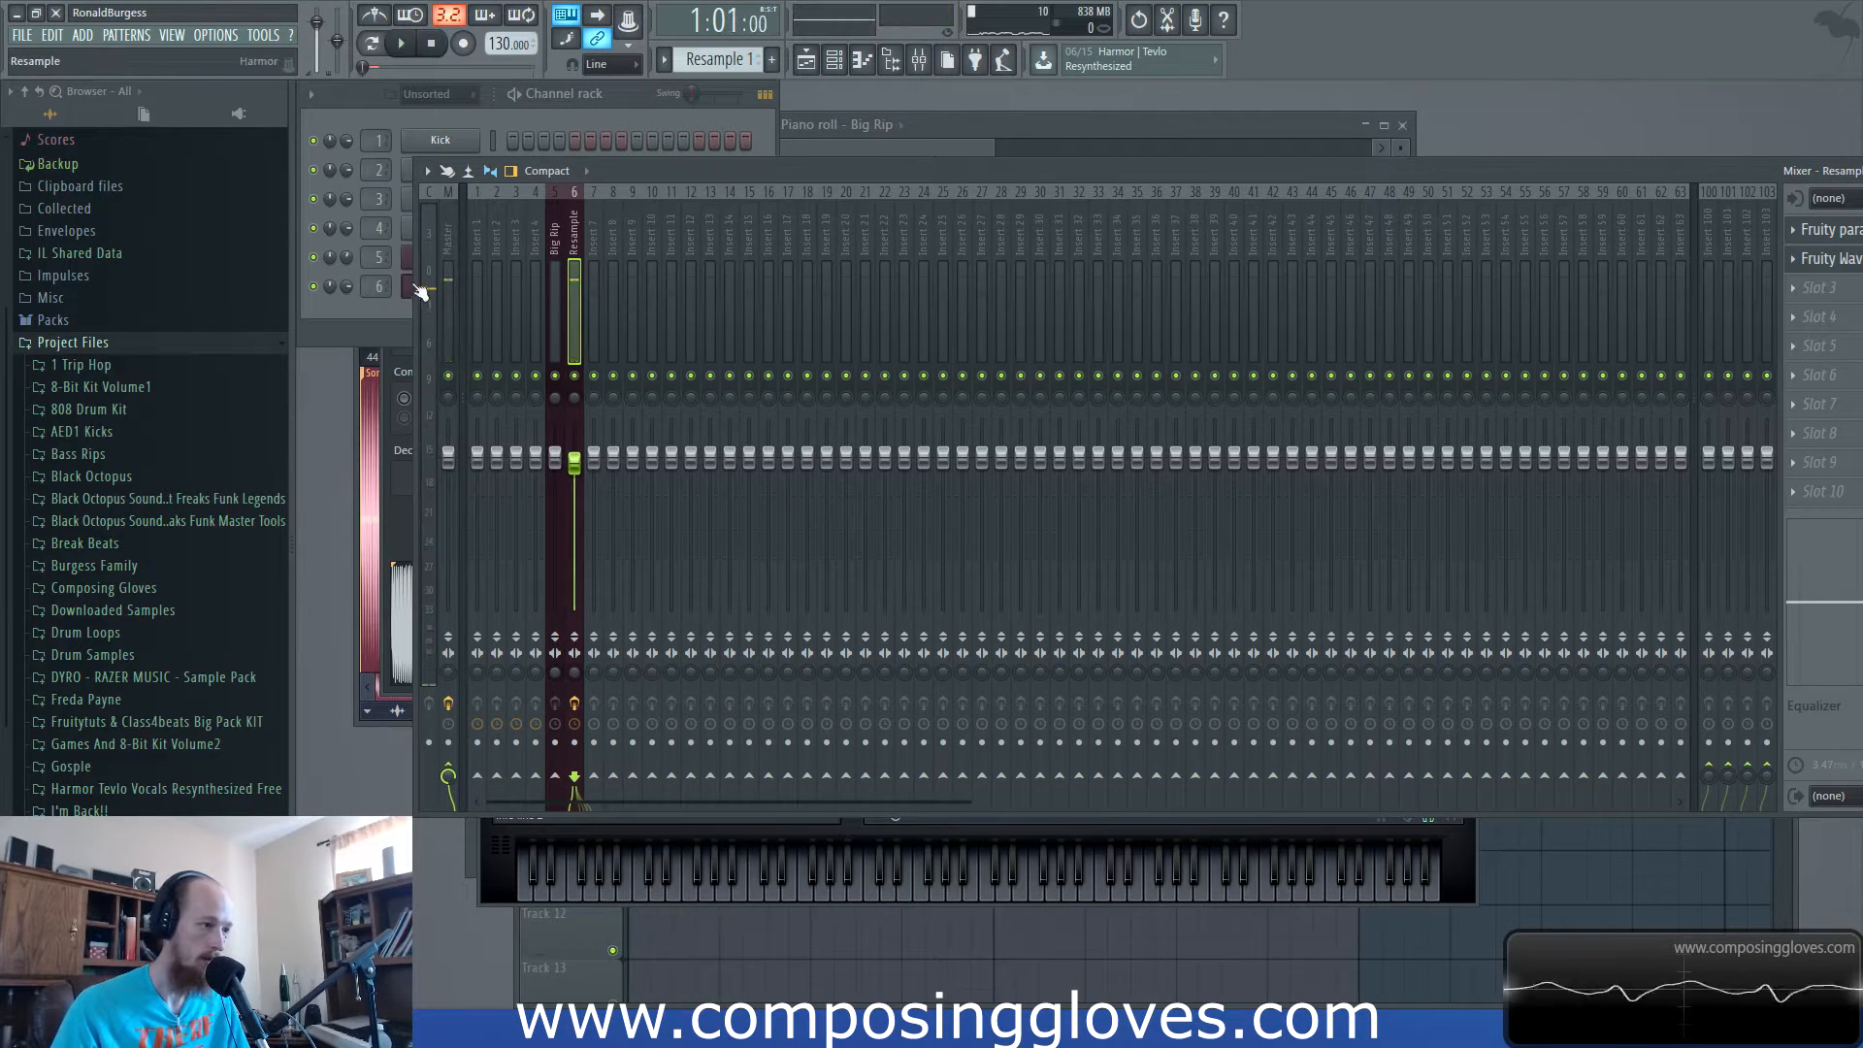
pyautogui.click(417, 290)
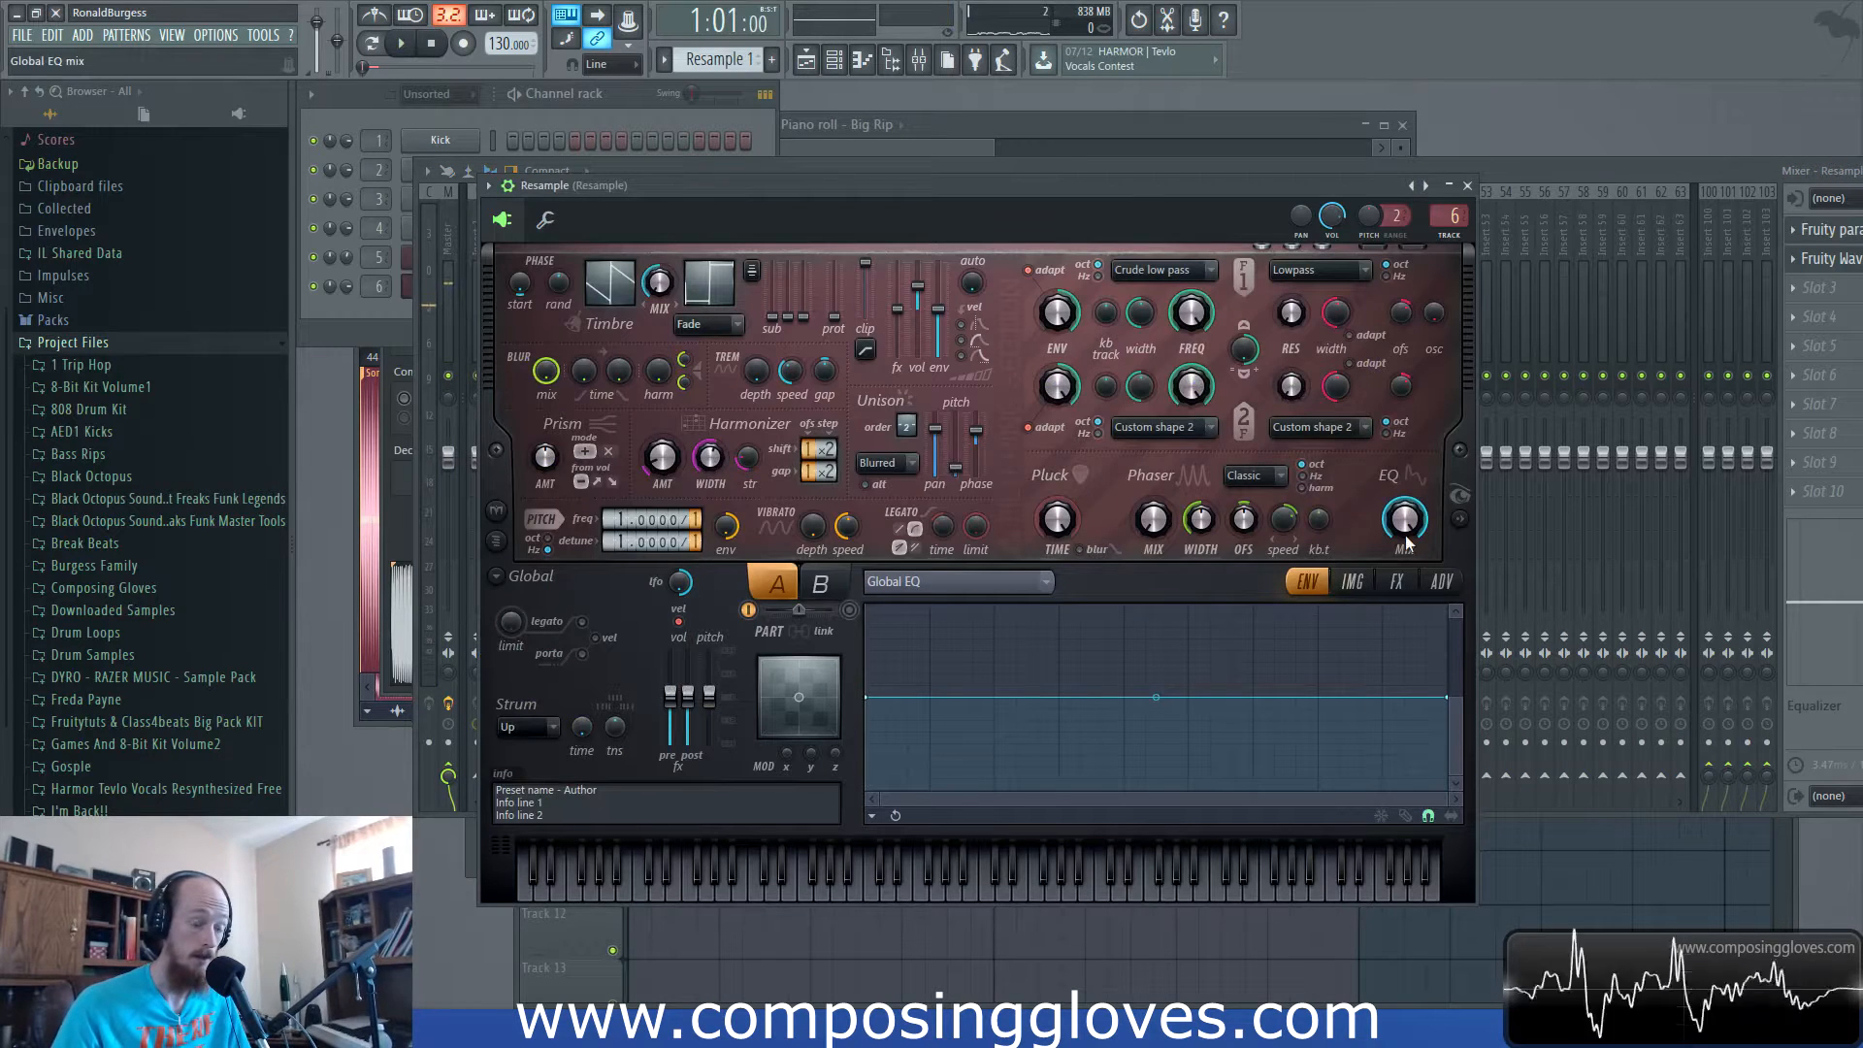
# Shape the Harmor Global EQ curve with a low-frequency dip and a smoothed peak above the middle while auditioning the loop.
pyautogui.moveTo(1155, 697); pyautogui.dragTo(1146, 731)
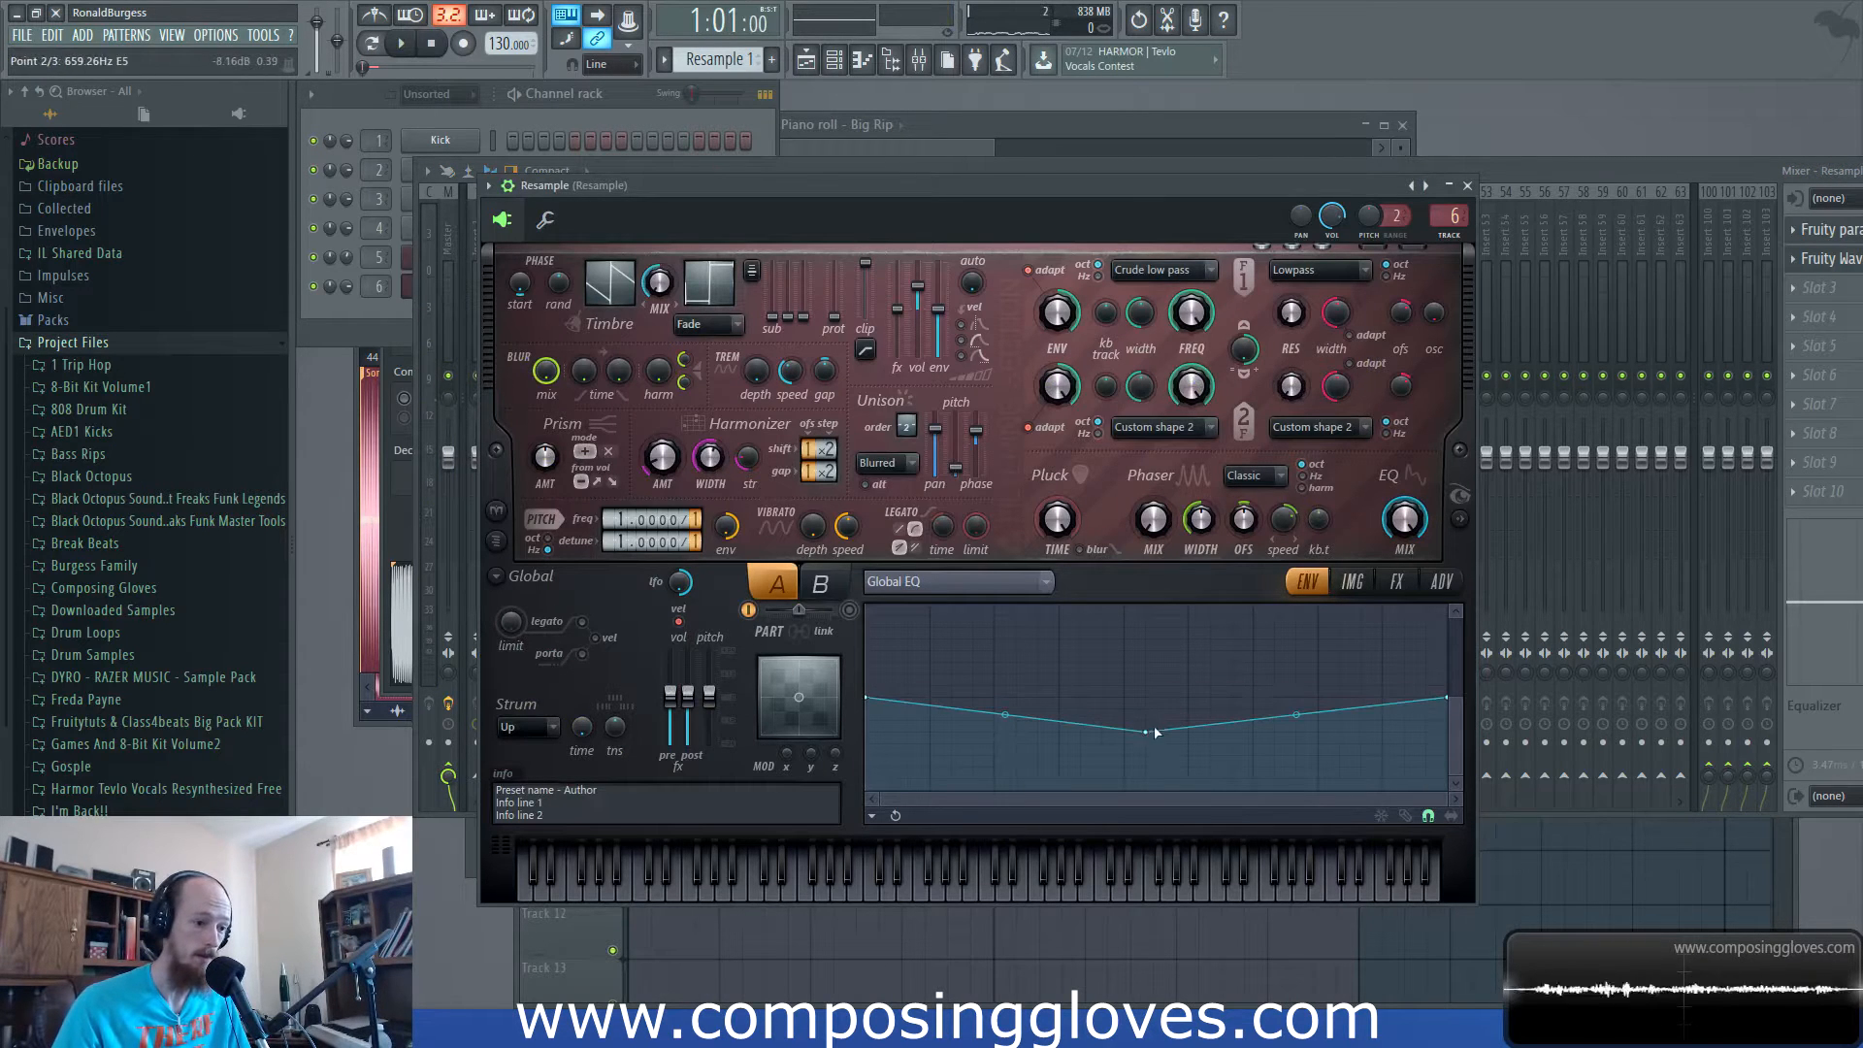
pyautogui.moveTo(989, 727); pyautogui.dragTo(978, 742)
pyautogui.moveTo(1145, 733); pyautogui.dragTo(1146, 709)
pyautogui.press('space')
pyautogui.moveTo(919, 720); pyautogui.dragTo(934, 717)
pyautogui.rightClick(1194, 677)
pyautogui.moveTo(1195, 667); pyautogui.dragTo(1156, 696)
pyautogui.press('space')
pyautogui.press('space')
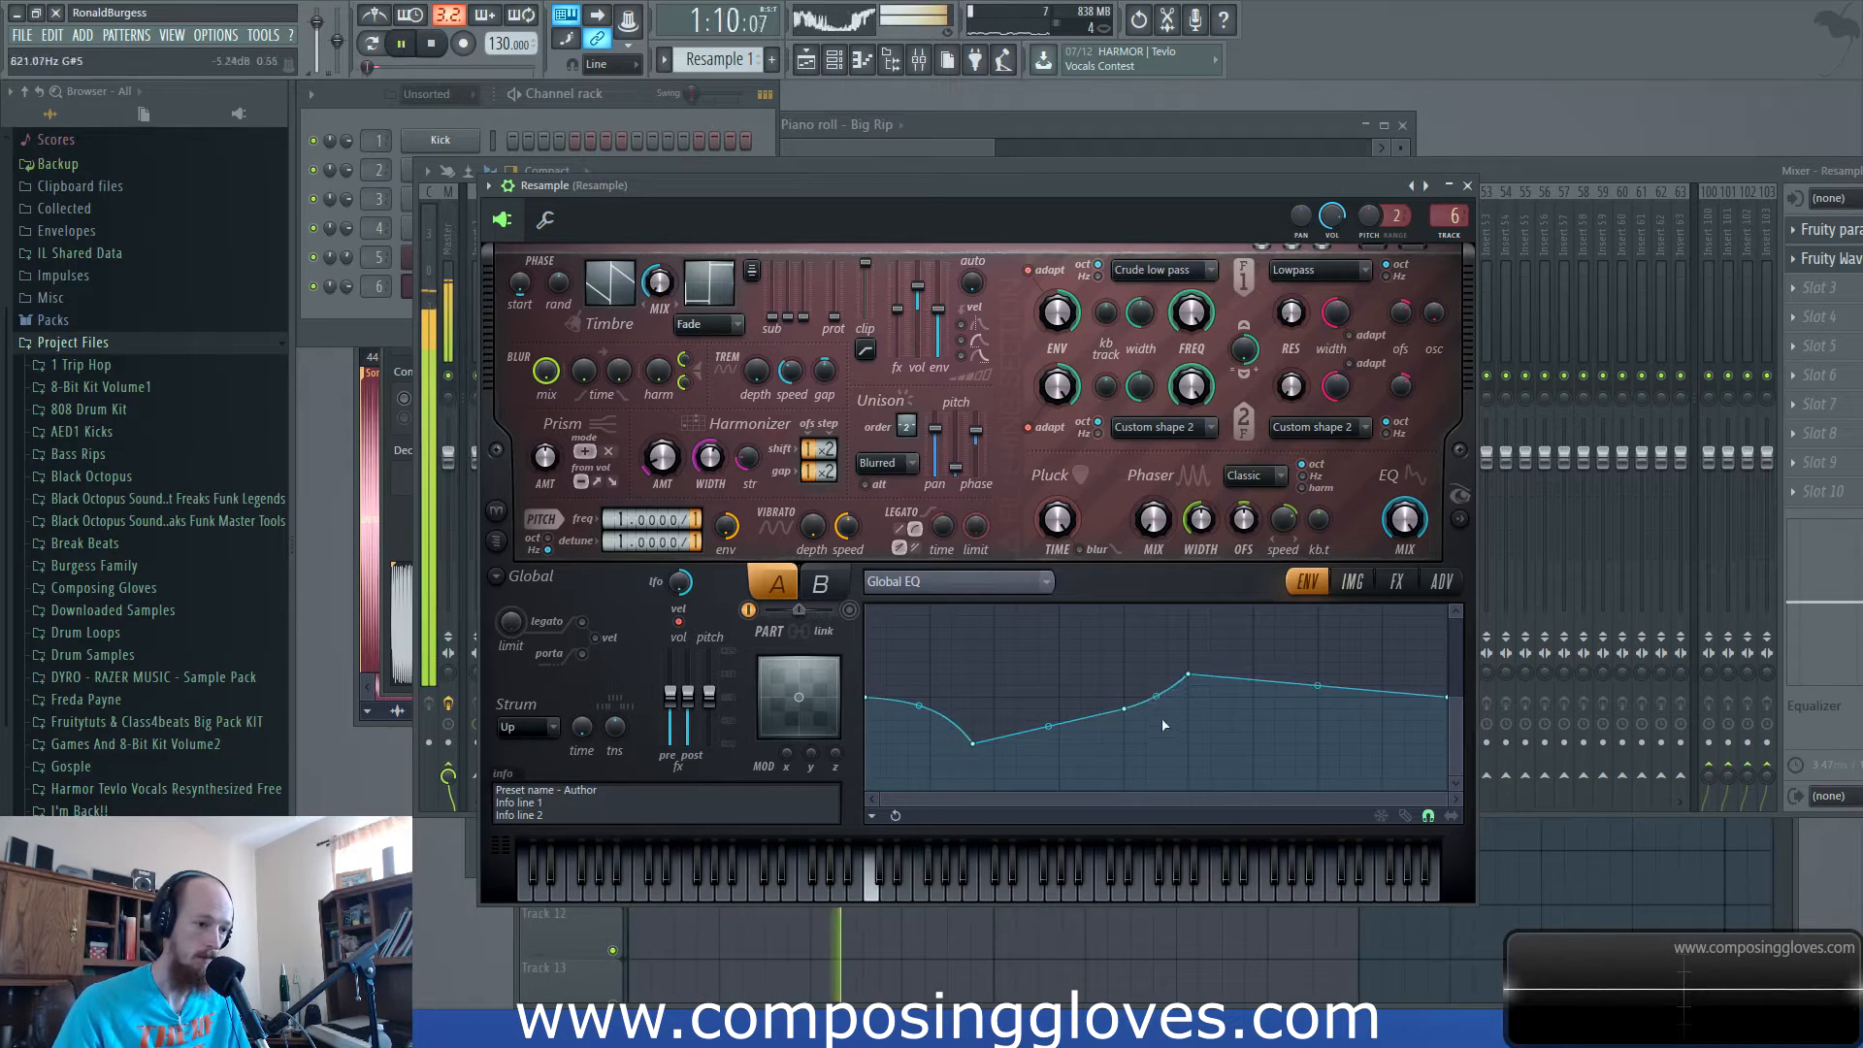
pyautogui.moveTo(1321, 695); pyautogui.dragTo(1320, 702)
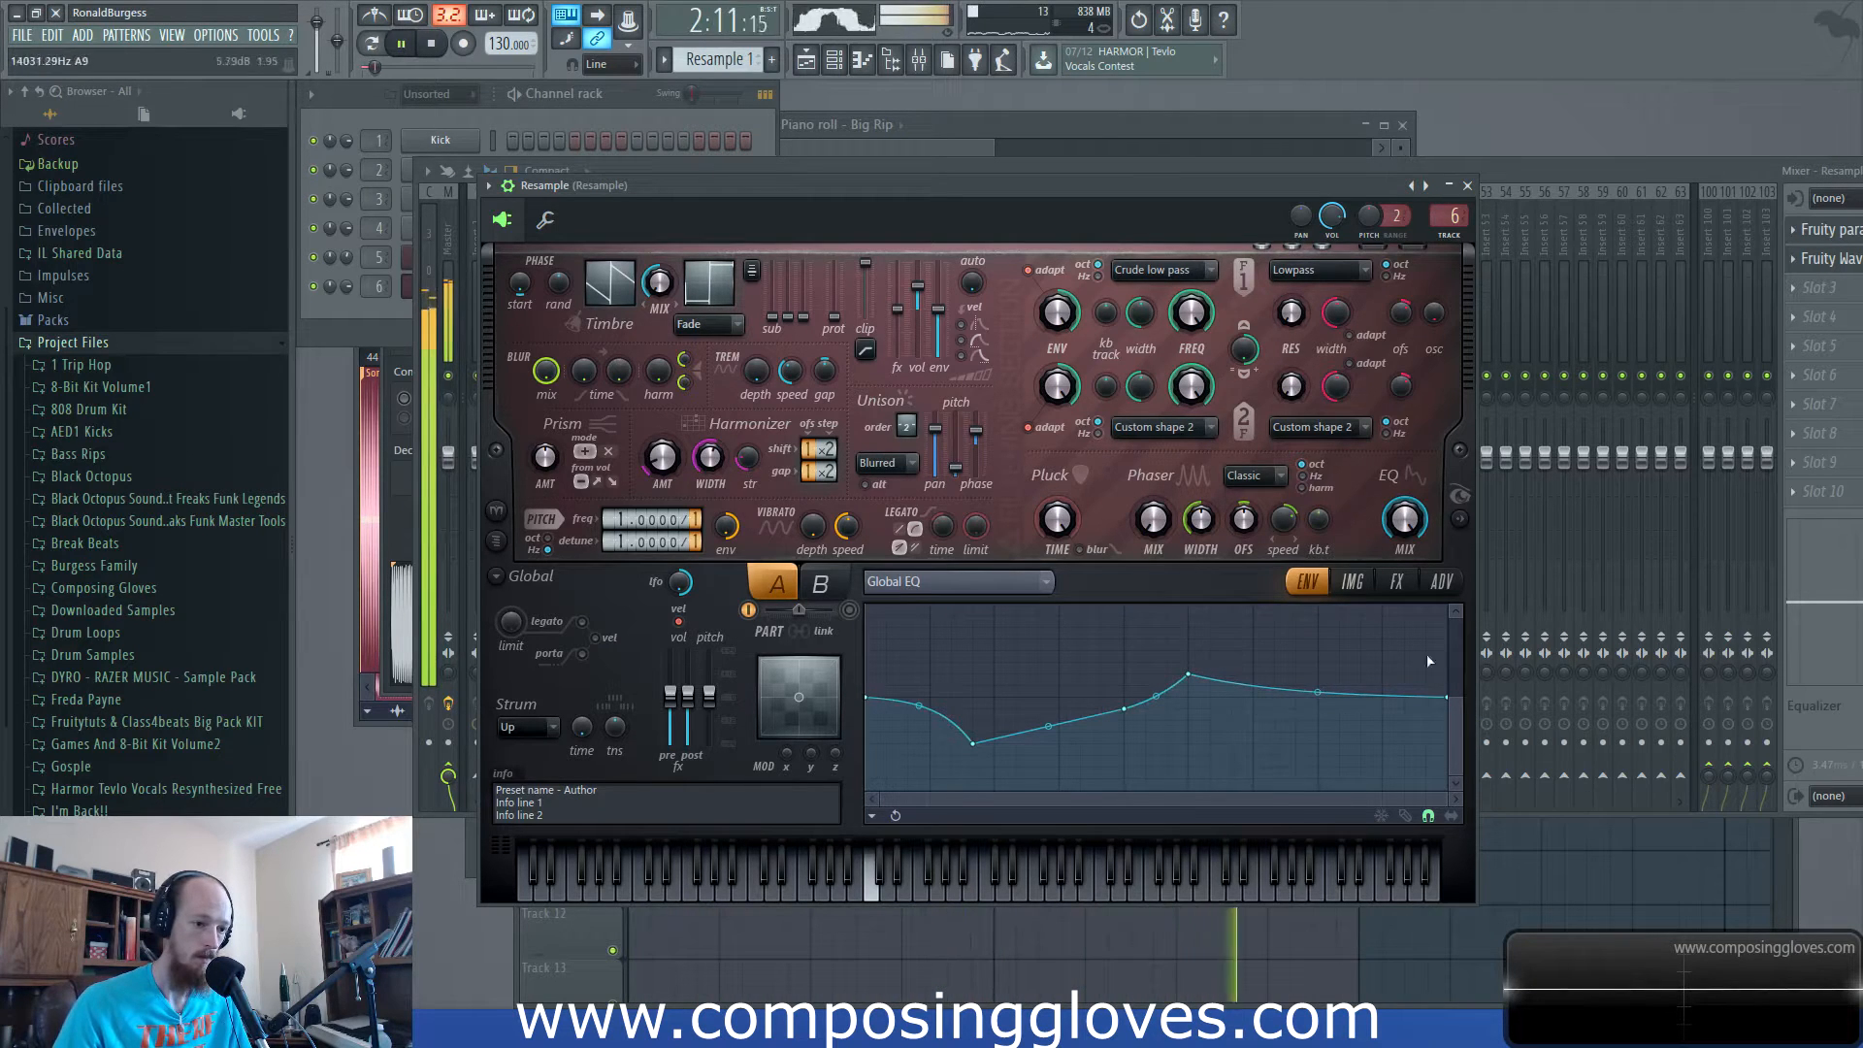
# Open Harmor's image resynthesis settings and adjust the image's formant shift while the loop plays.
pyautogui.click(1352, 581)
pyautogui.press('space')
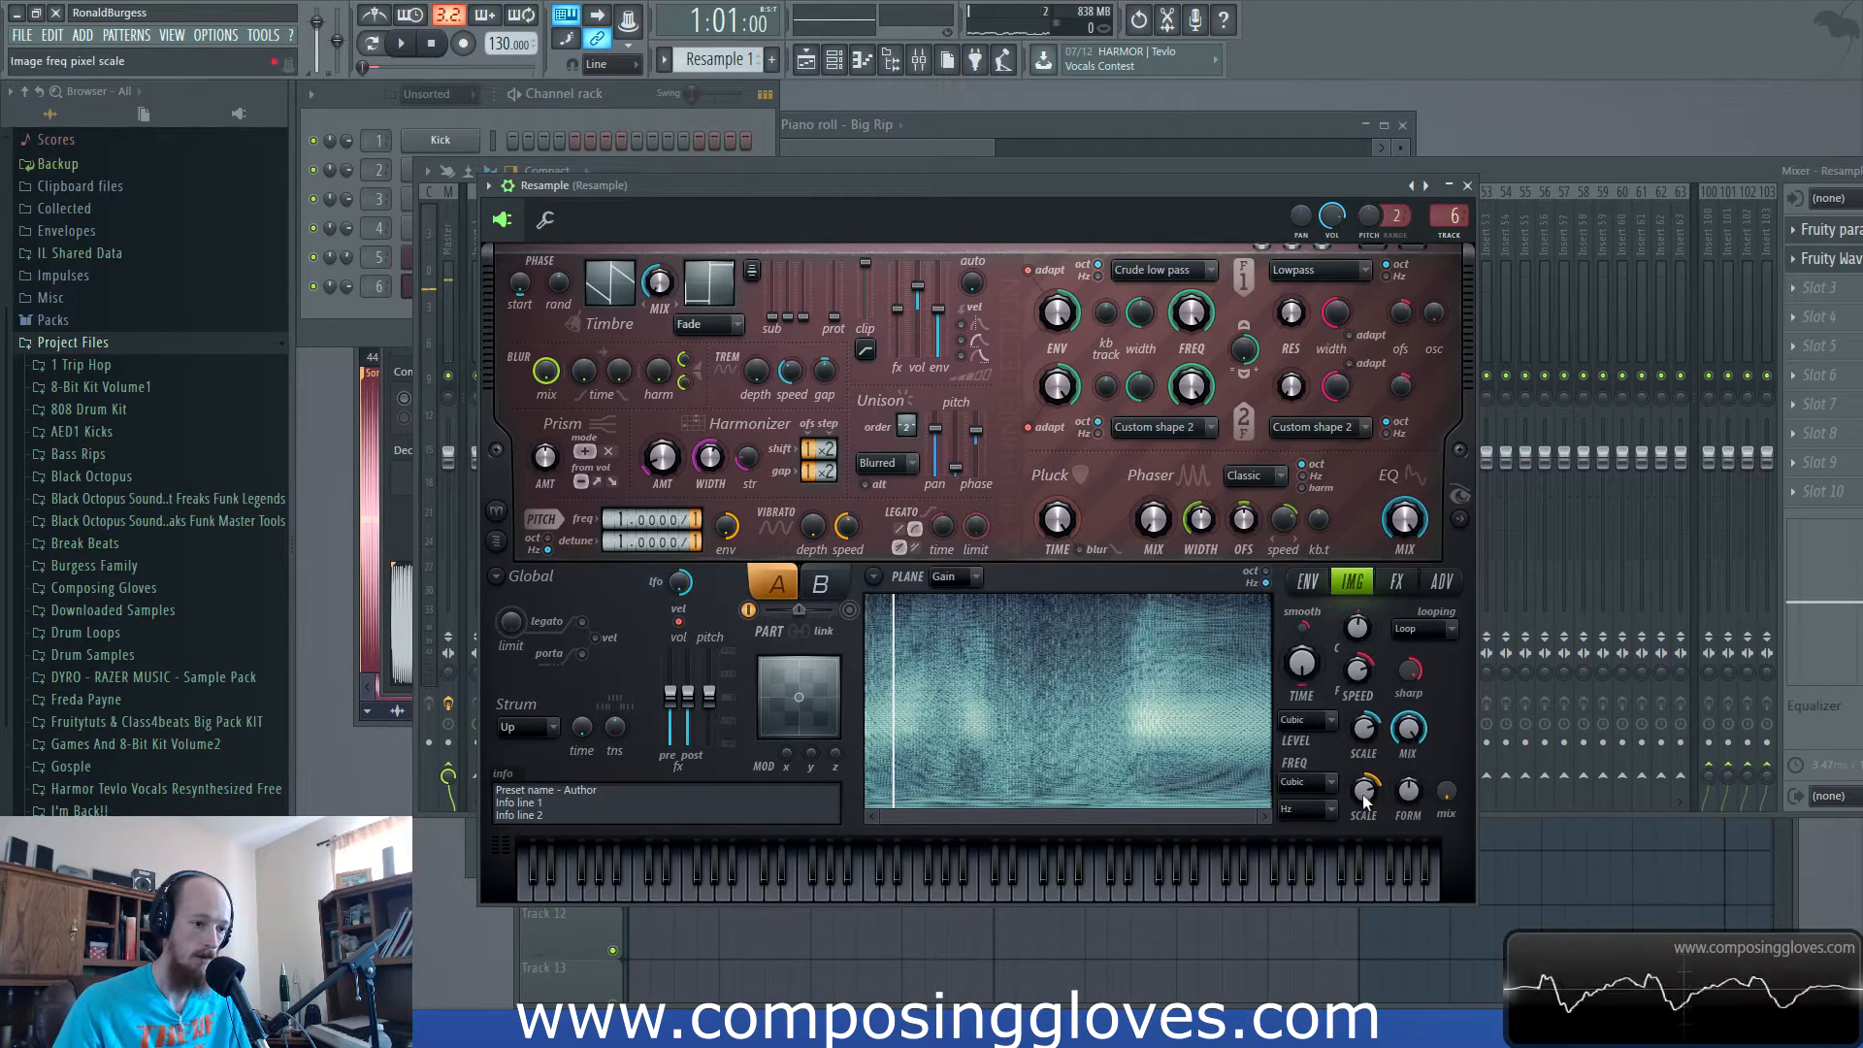
pyautogui.press('space')
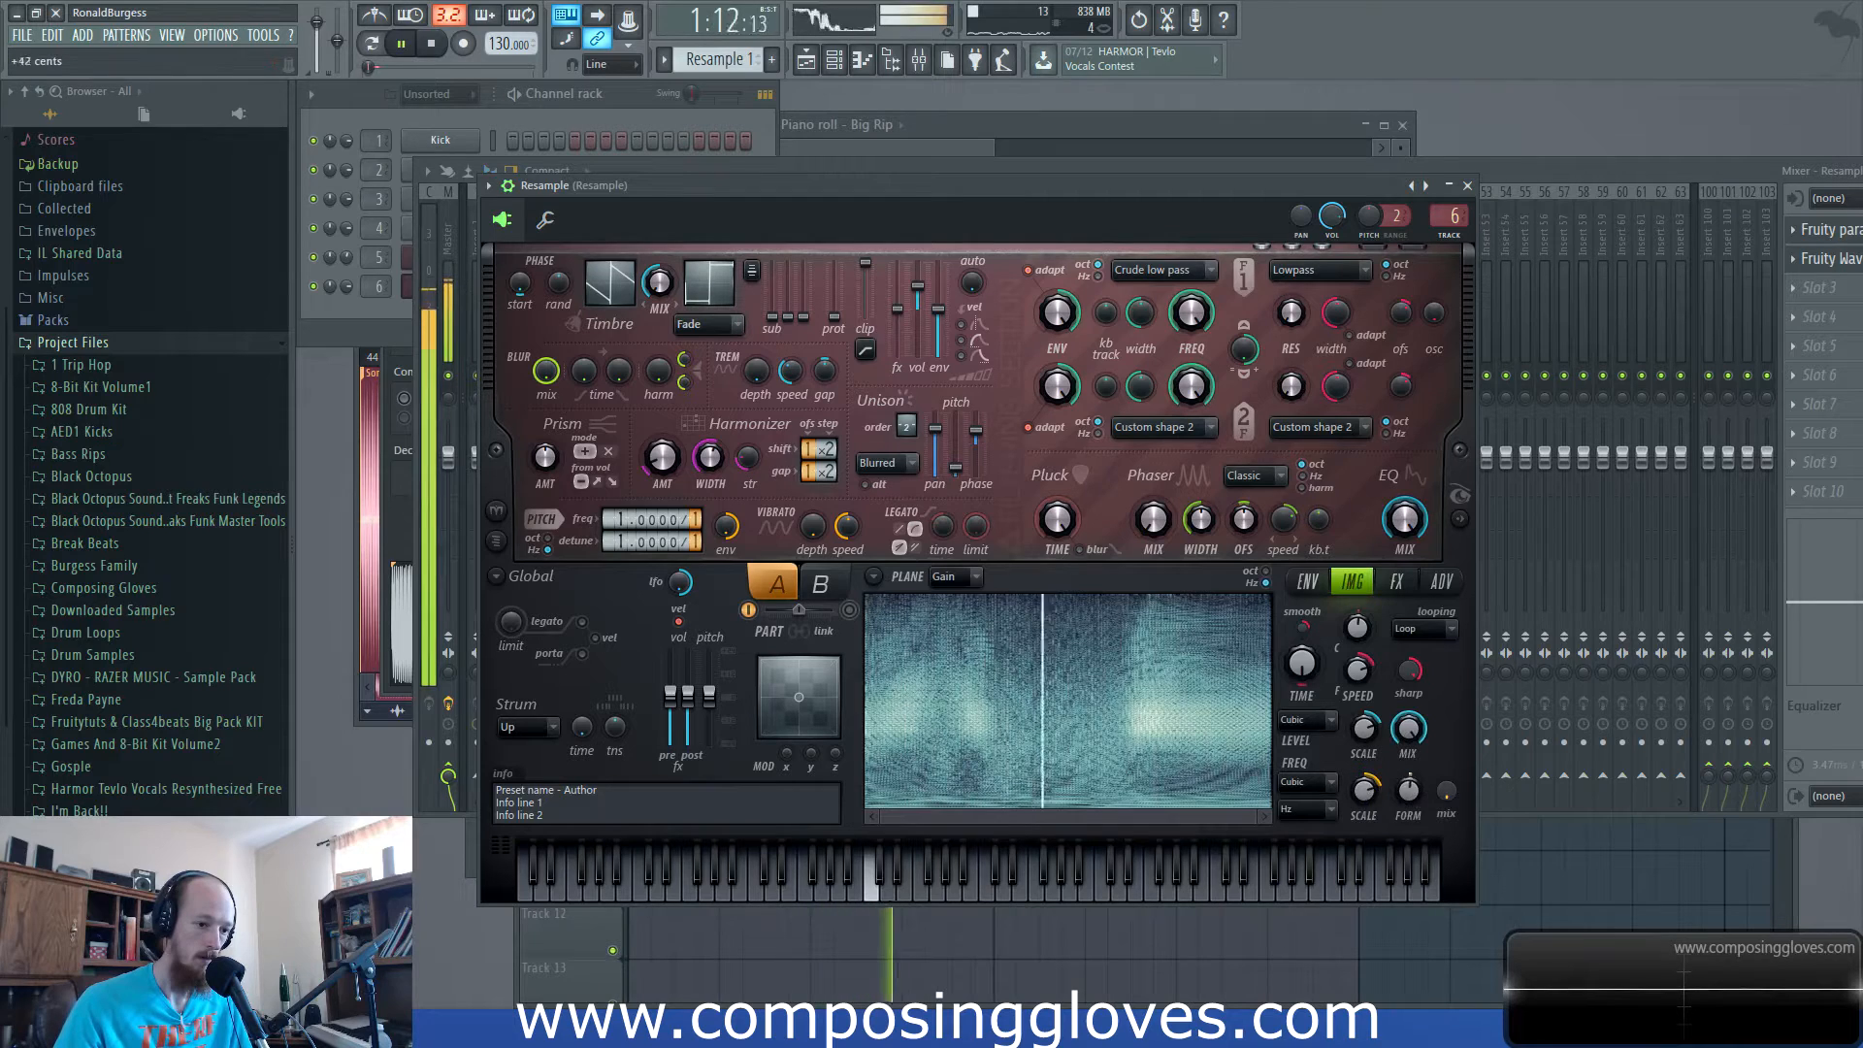
pyautogui.moveTo(1407, 798); pyautogui.dragTo(1407, 836)
pyautogui.press('space')
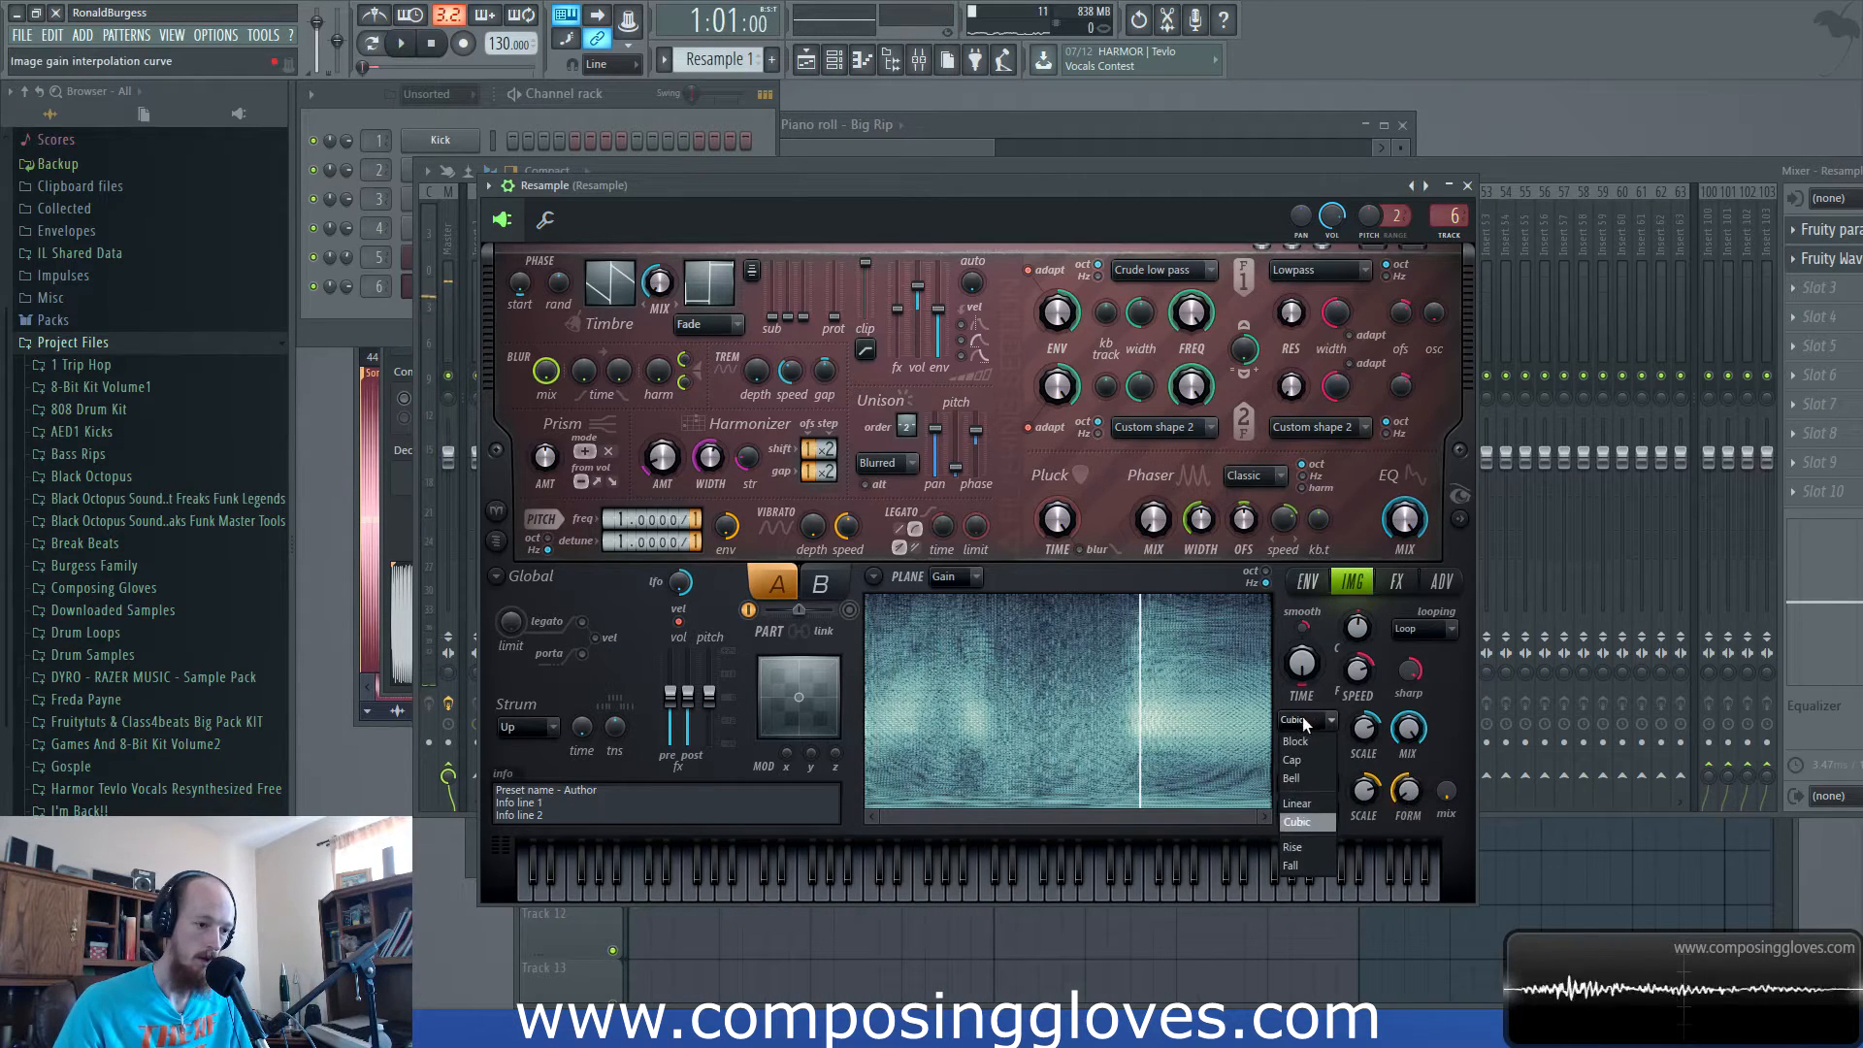
# Audition the Cap and Block curves for the image frequency interpolation and settle on Bell.
pyautogui.click(1311, 784)
pyautogui.click(1312, 819)
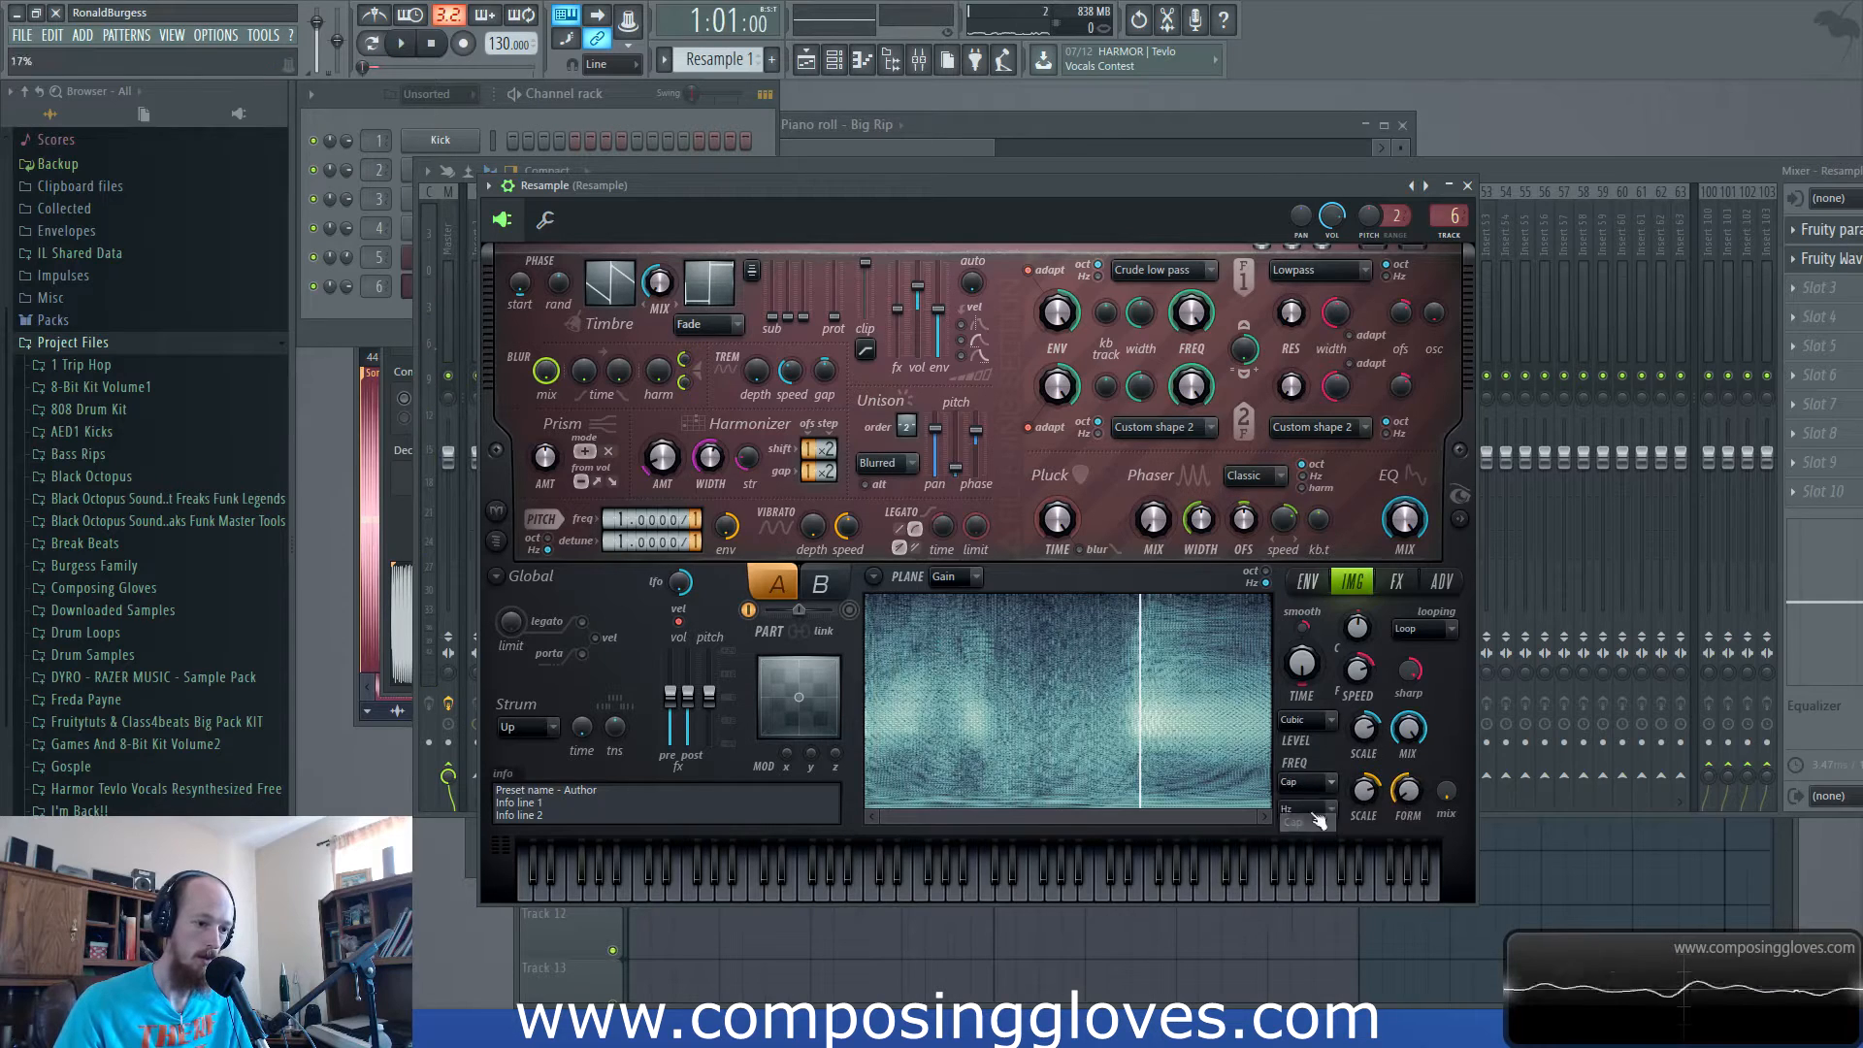
pyautogui.press('space')
pyautogui.click(1312, 789)
pyautogui.click(1312, 806)
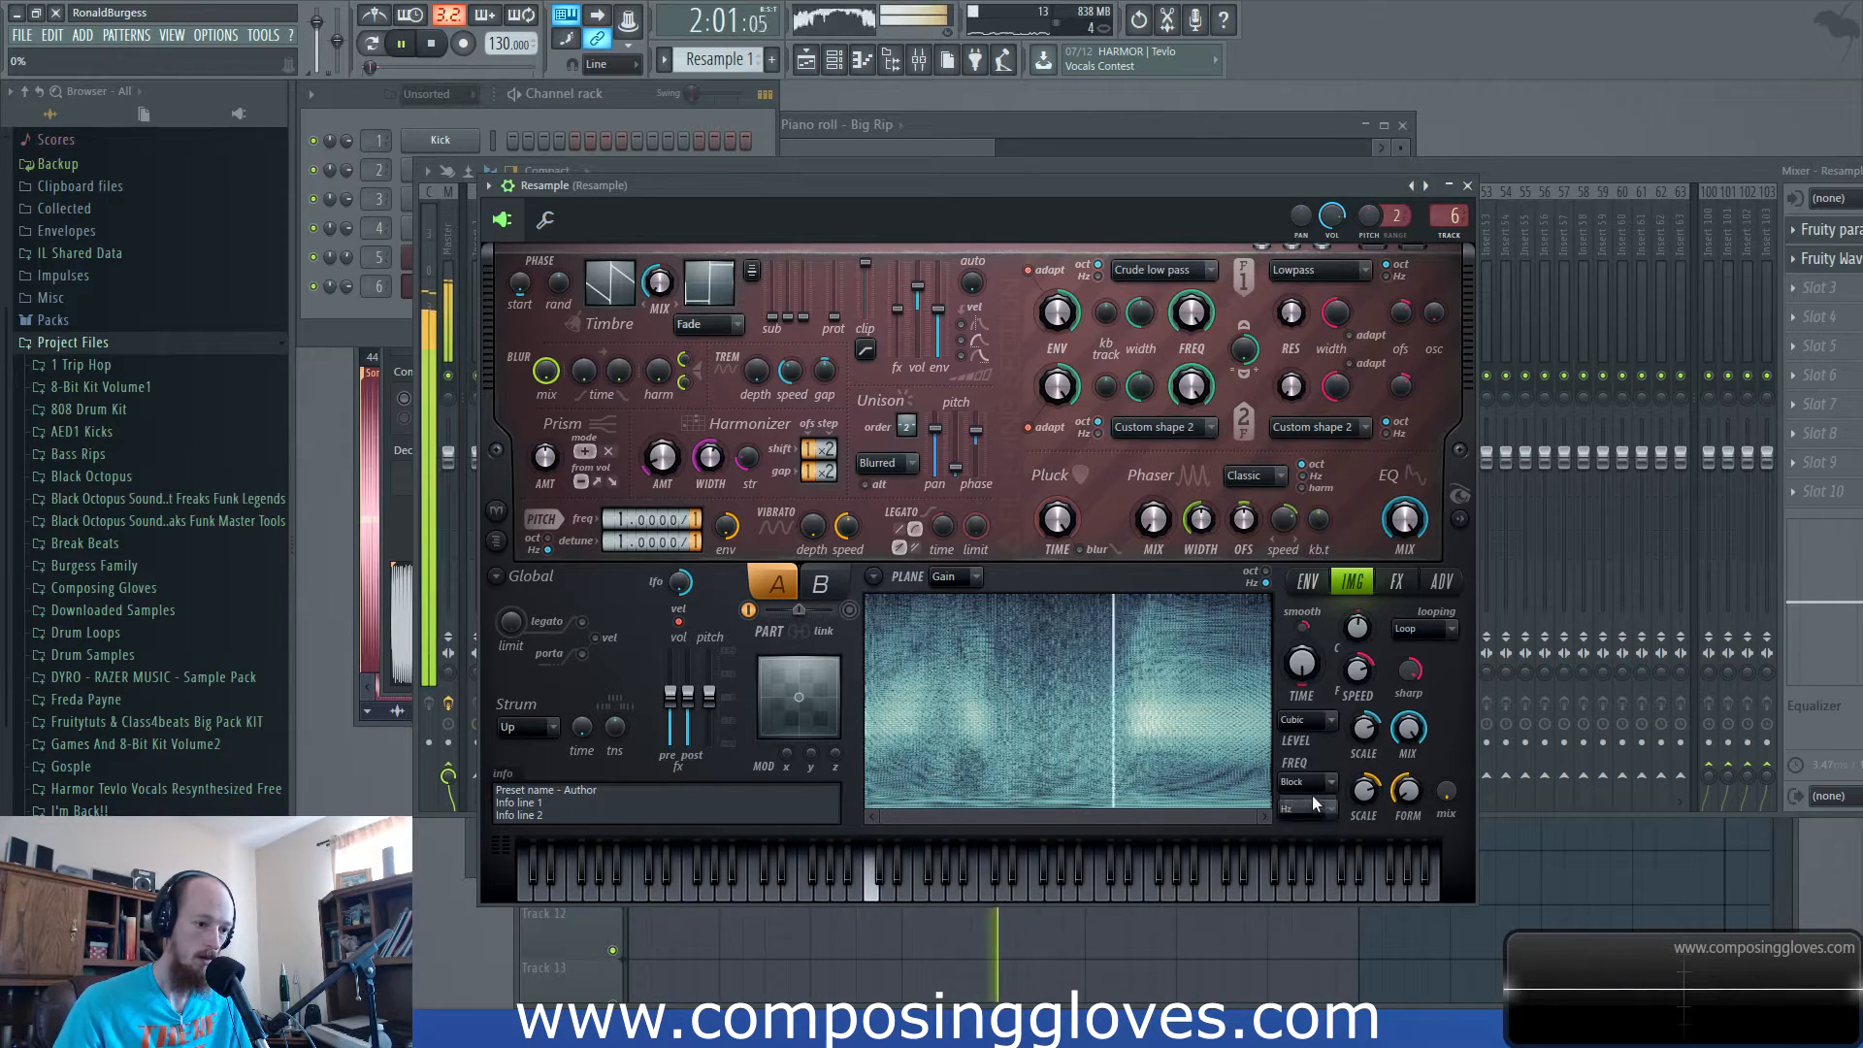
pyautogui.click(1318, 789)
pyautogui.click(1315, 801)
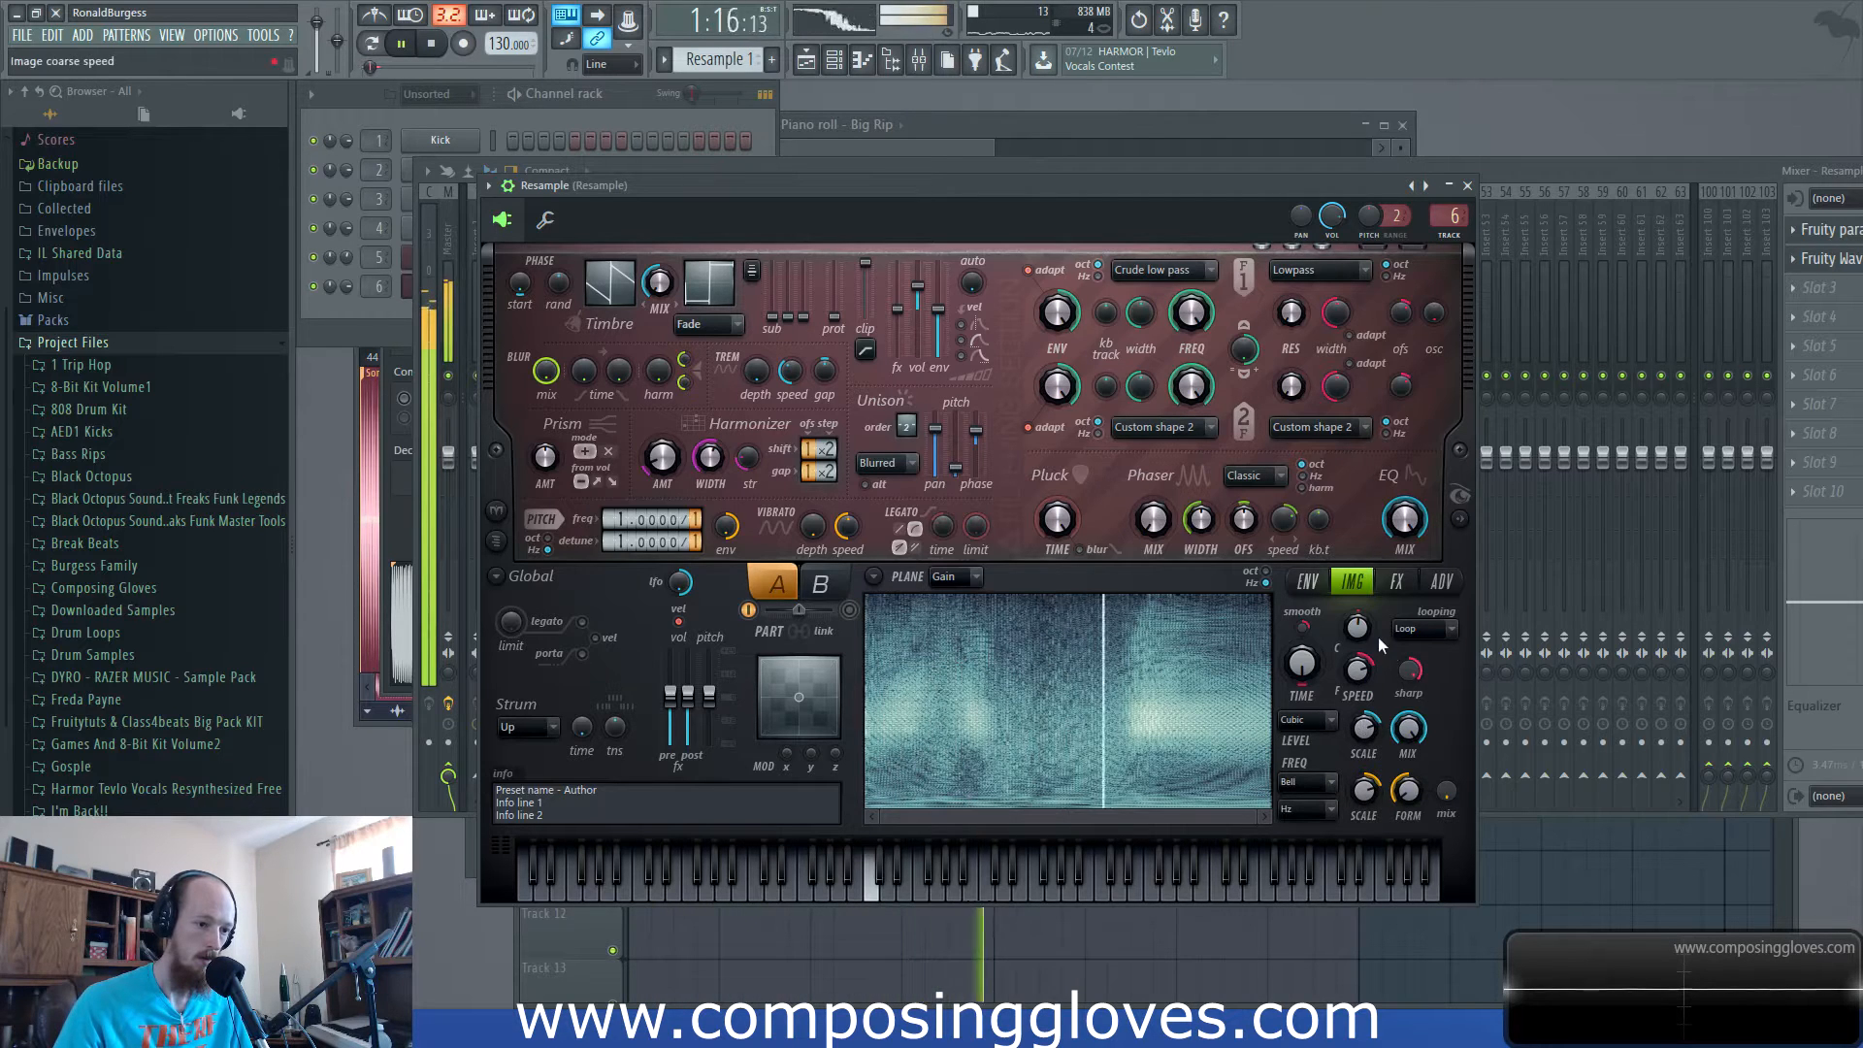
# Try different coarse speed and time settings for the resynthesized image while the loop plays.
pyautogui.moveTo(1358, 628); pyautogui.dragTo(1358, 652)
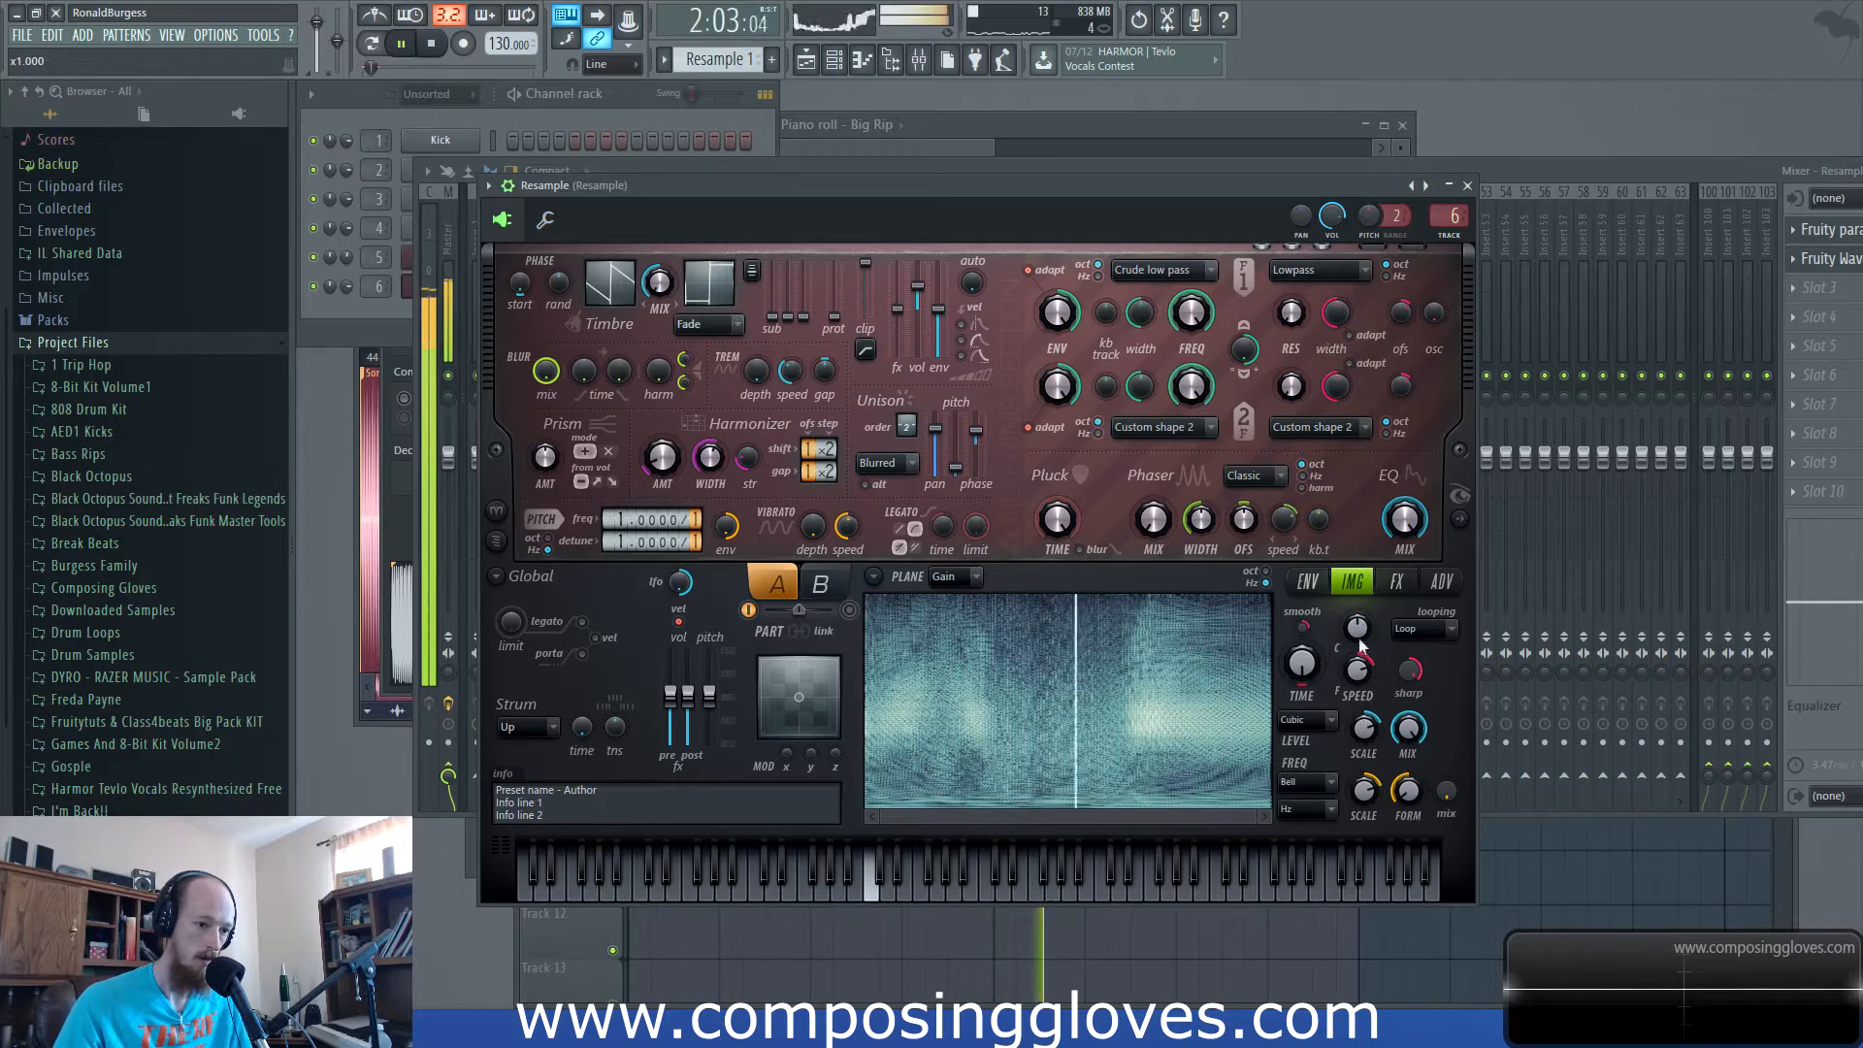
pyautogui.moveTo(1409, 669); pyautogui.dragTo(1358, 620)
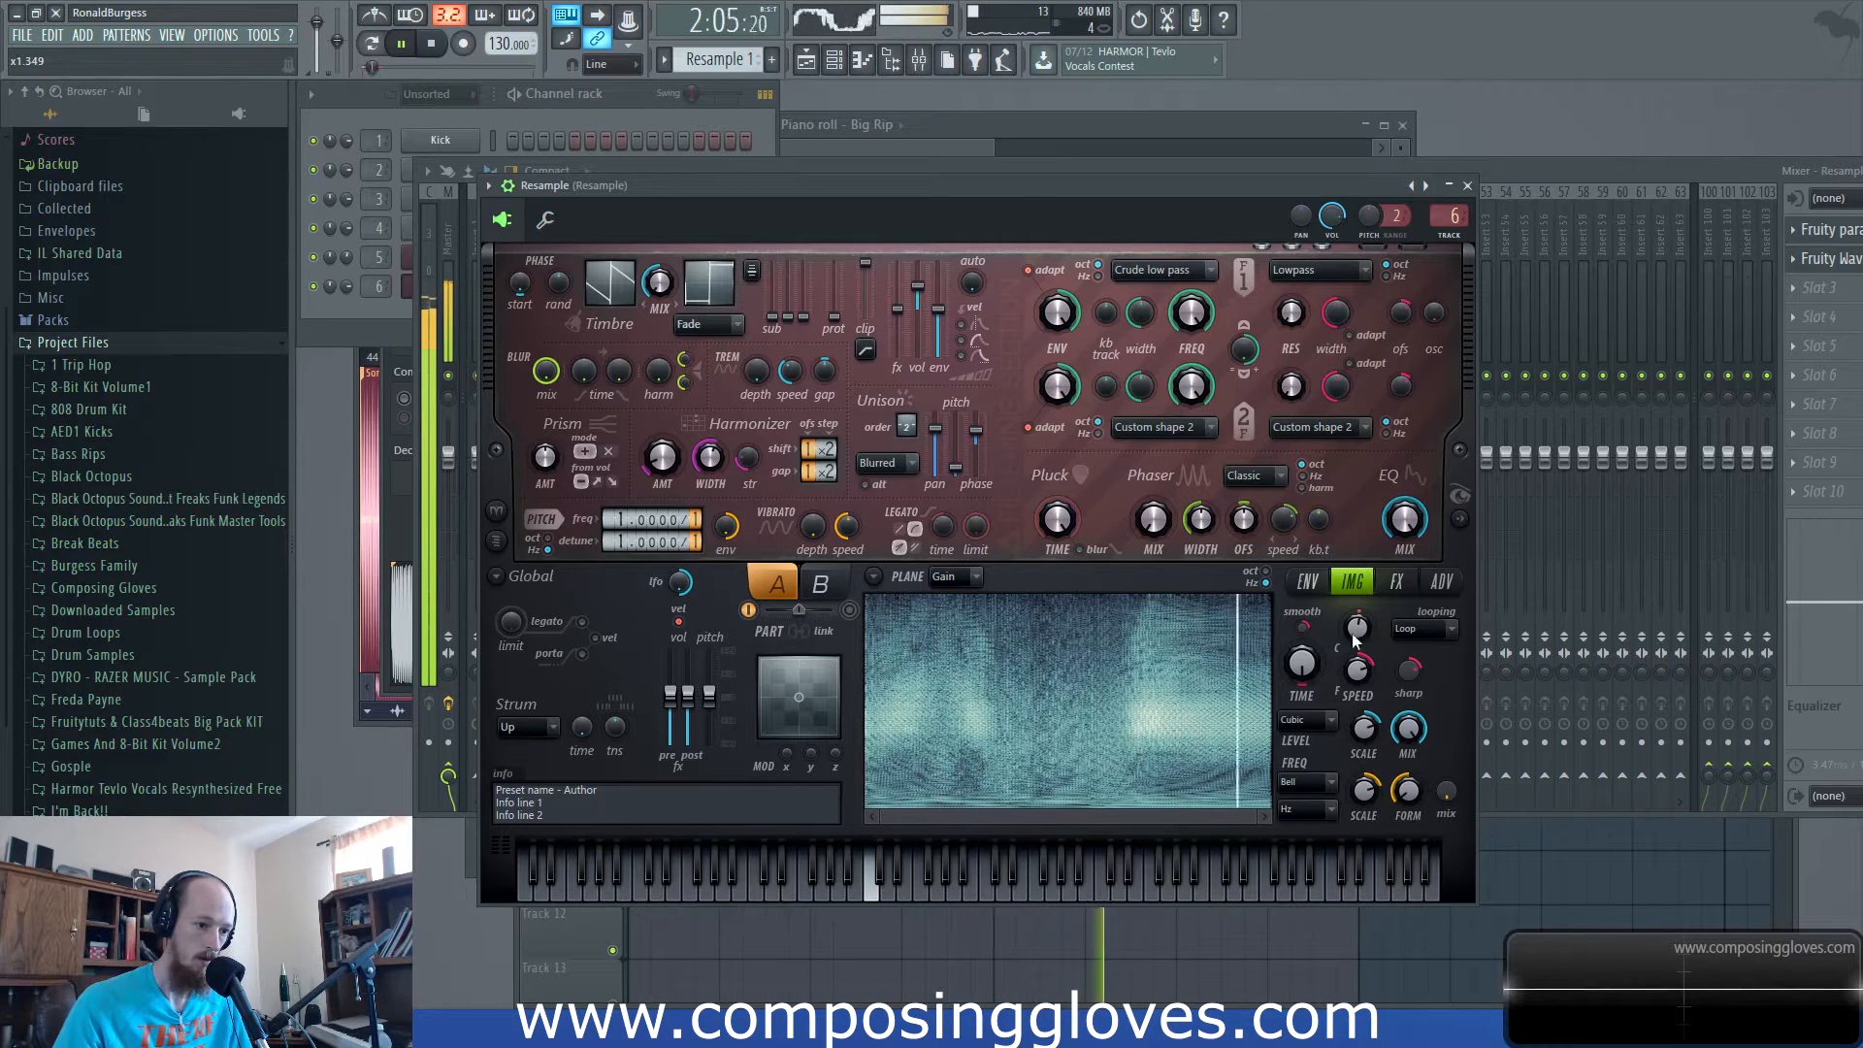
pyautogui.moveTo(1308, 666); pyautogui.dragTo(1309, 681)
pyautogui.press('space')
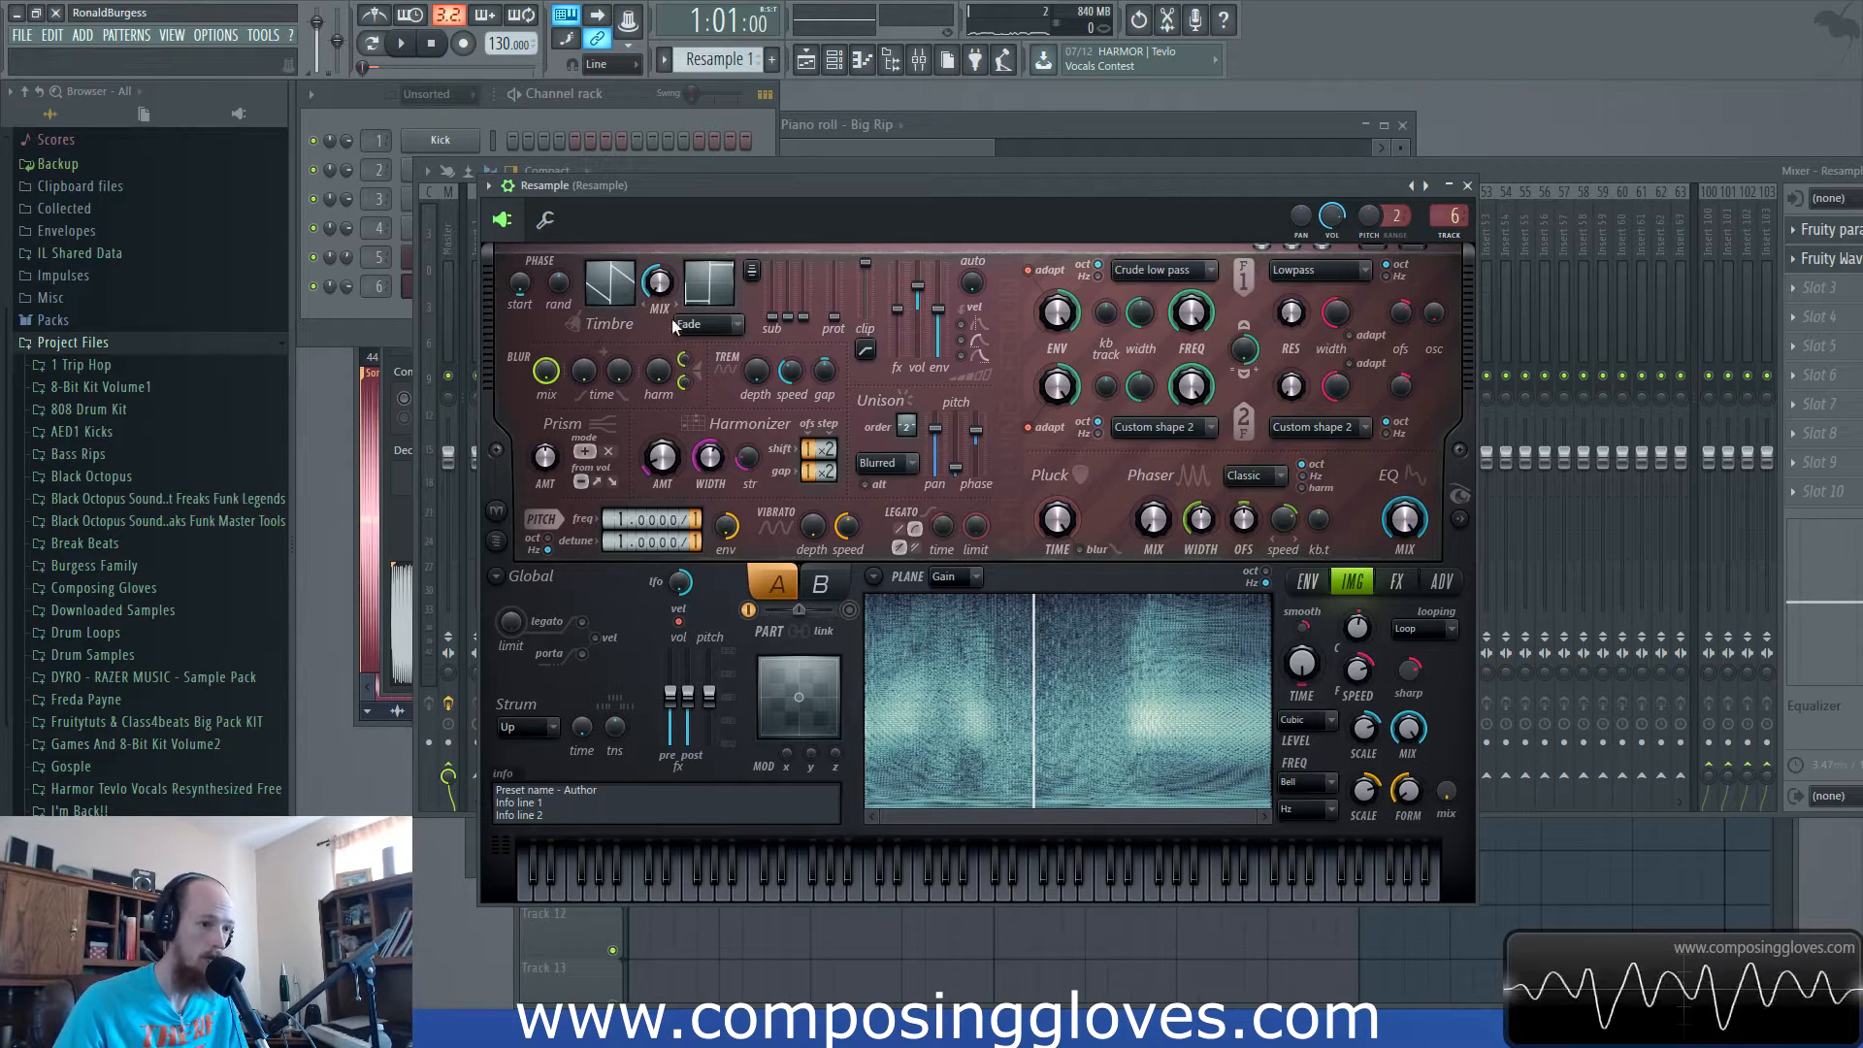
# Turn up the image frequency mix and readjust the formant shift and frequency scale during playback.
pyautogui.press('space')
pyautogui.moveTo(1451, 799); pyautogui.dragTo(1410, 798)
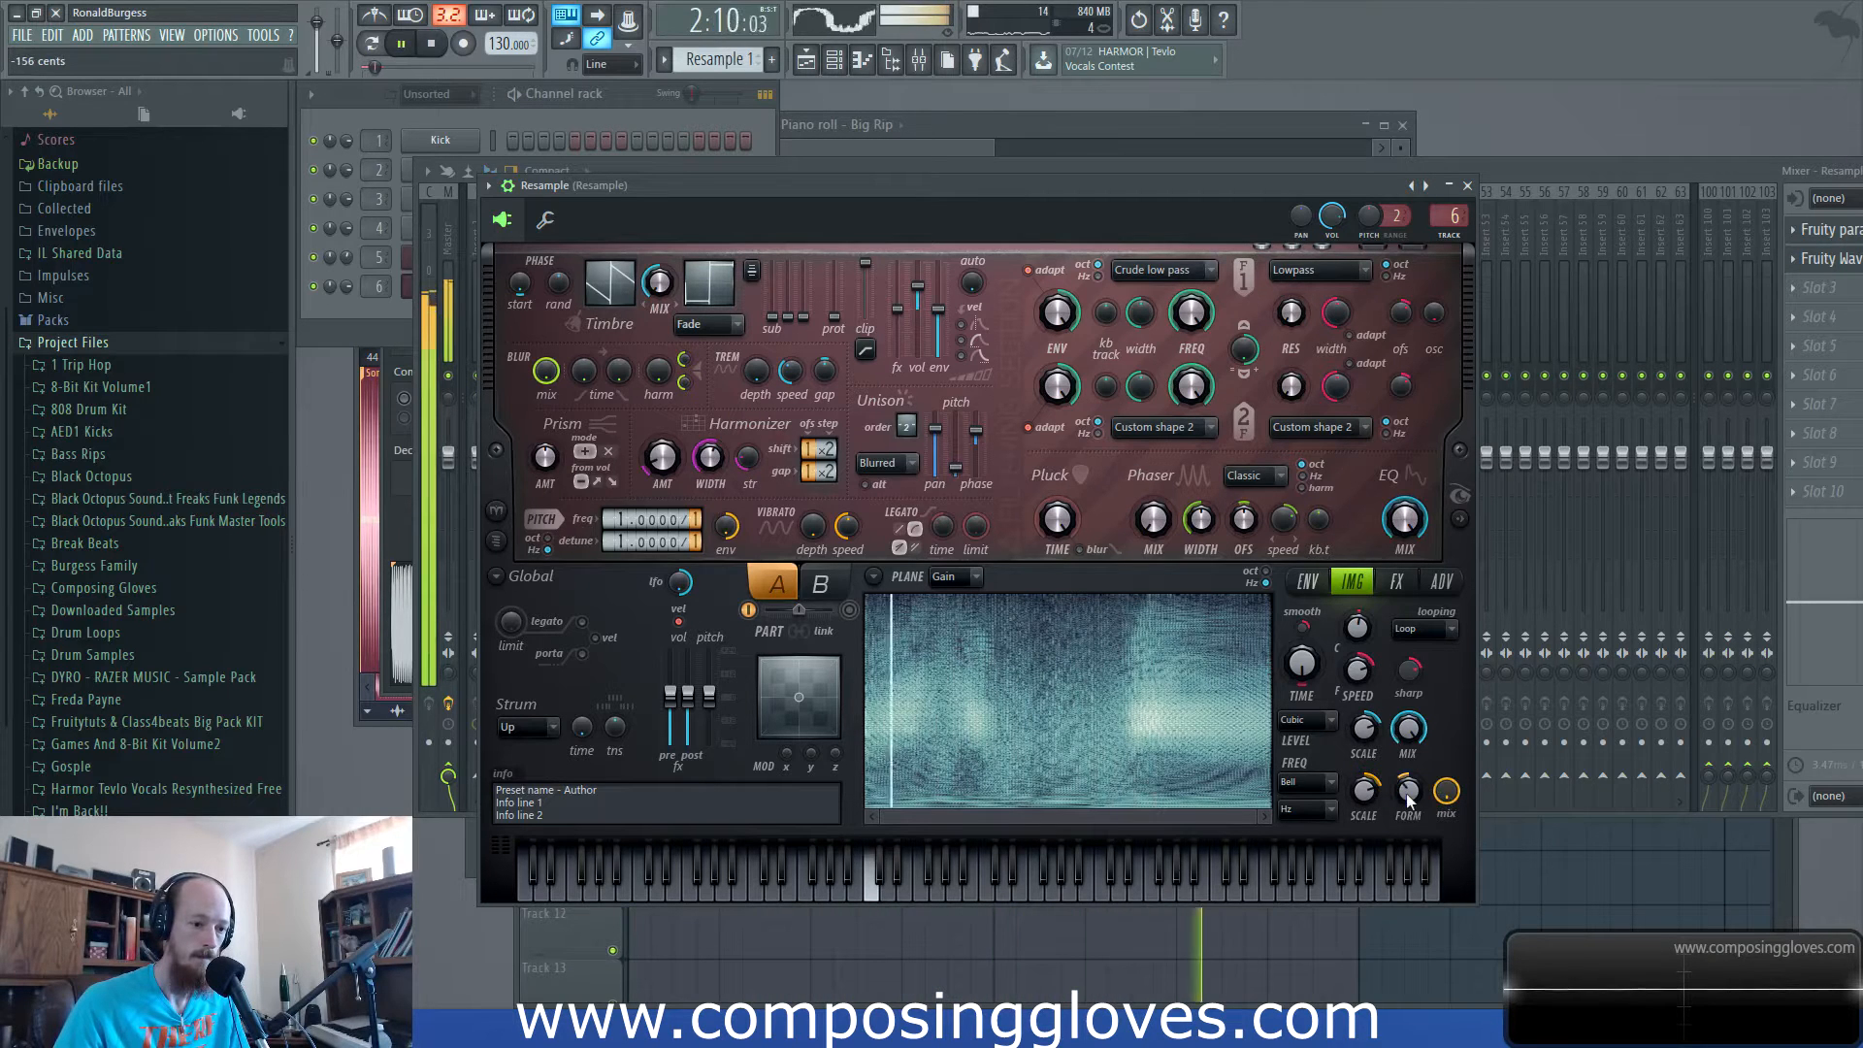
pyautogui.moveTo(1366, 798); pyautogui.dragTo(1368, 798)
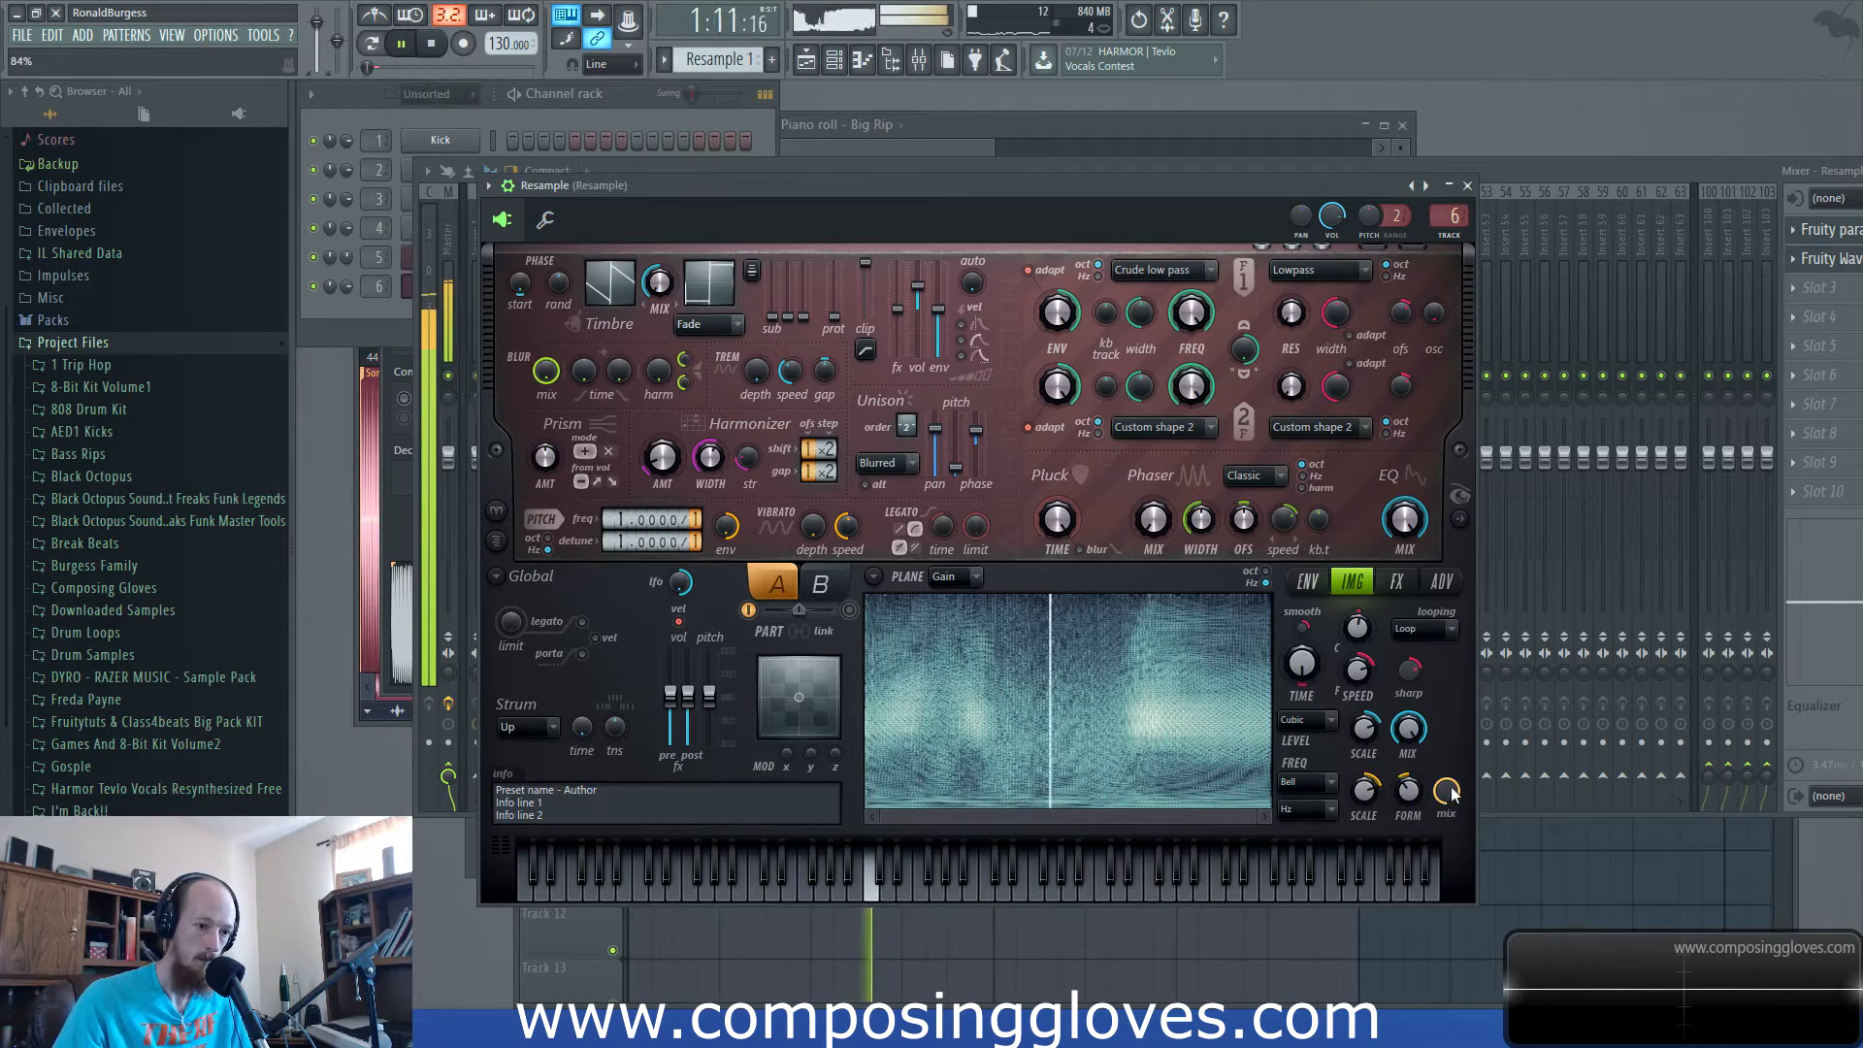
pyautogui.press('space')
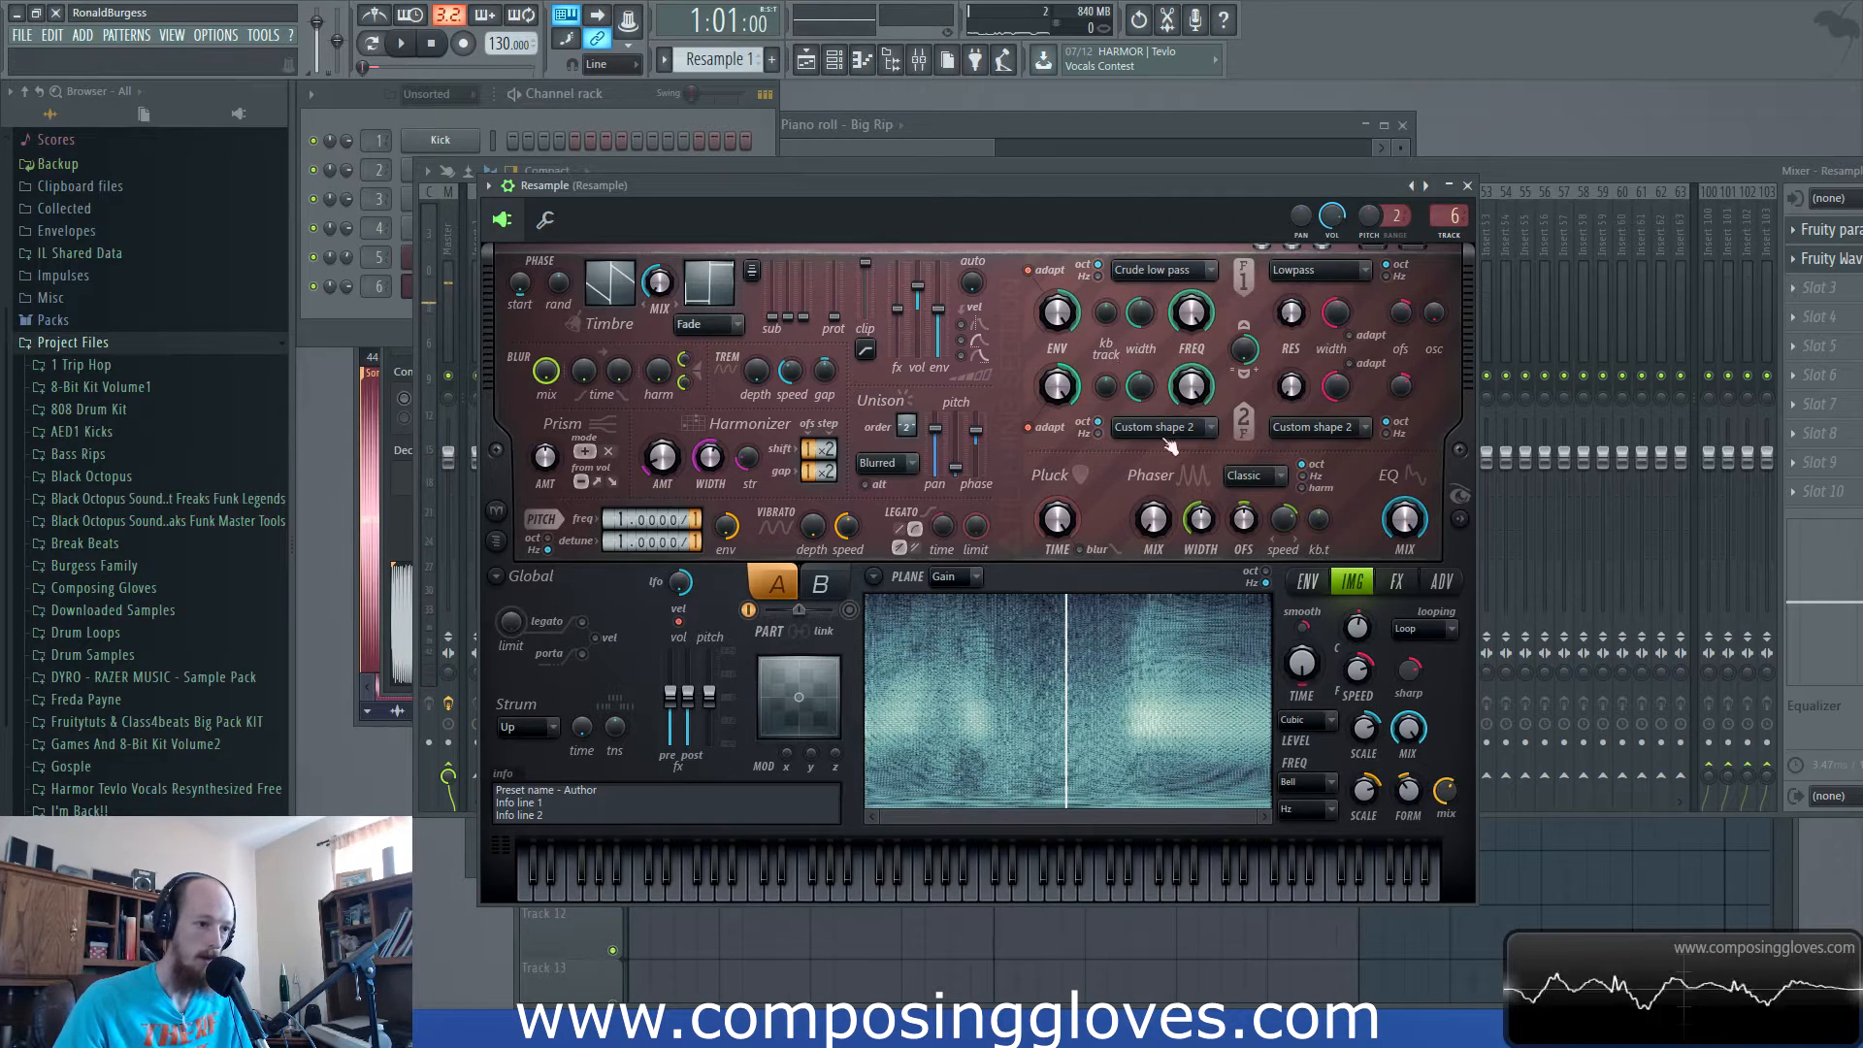
# Load Fruity Parametric EQ 2 into slot 5 of the Resample mixer insert.
pyautogui.moveTo(1545, 171); pyautogui.dragTo(1306, 172)
pyautogui.click(1568, 324)
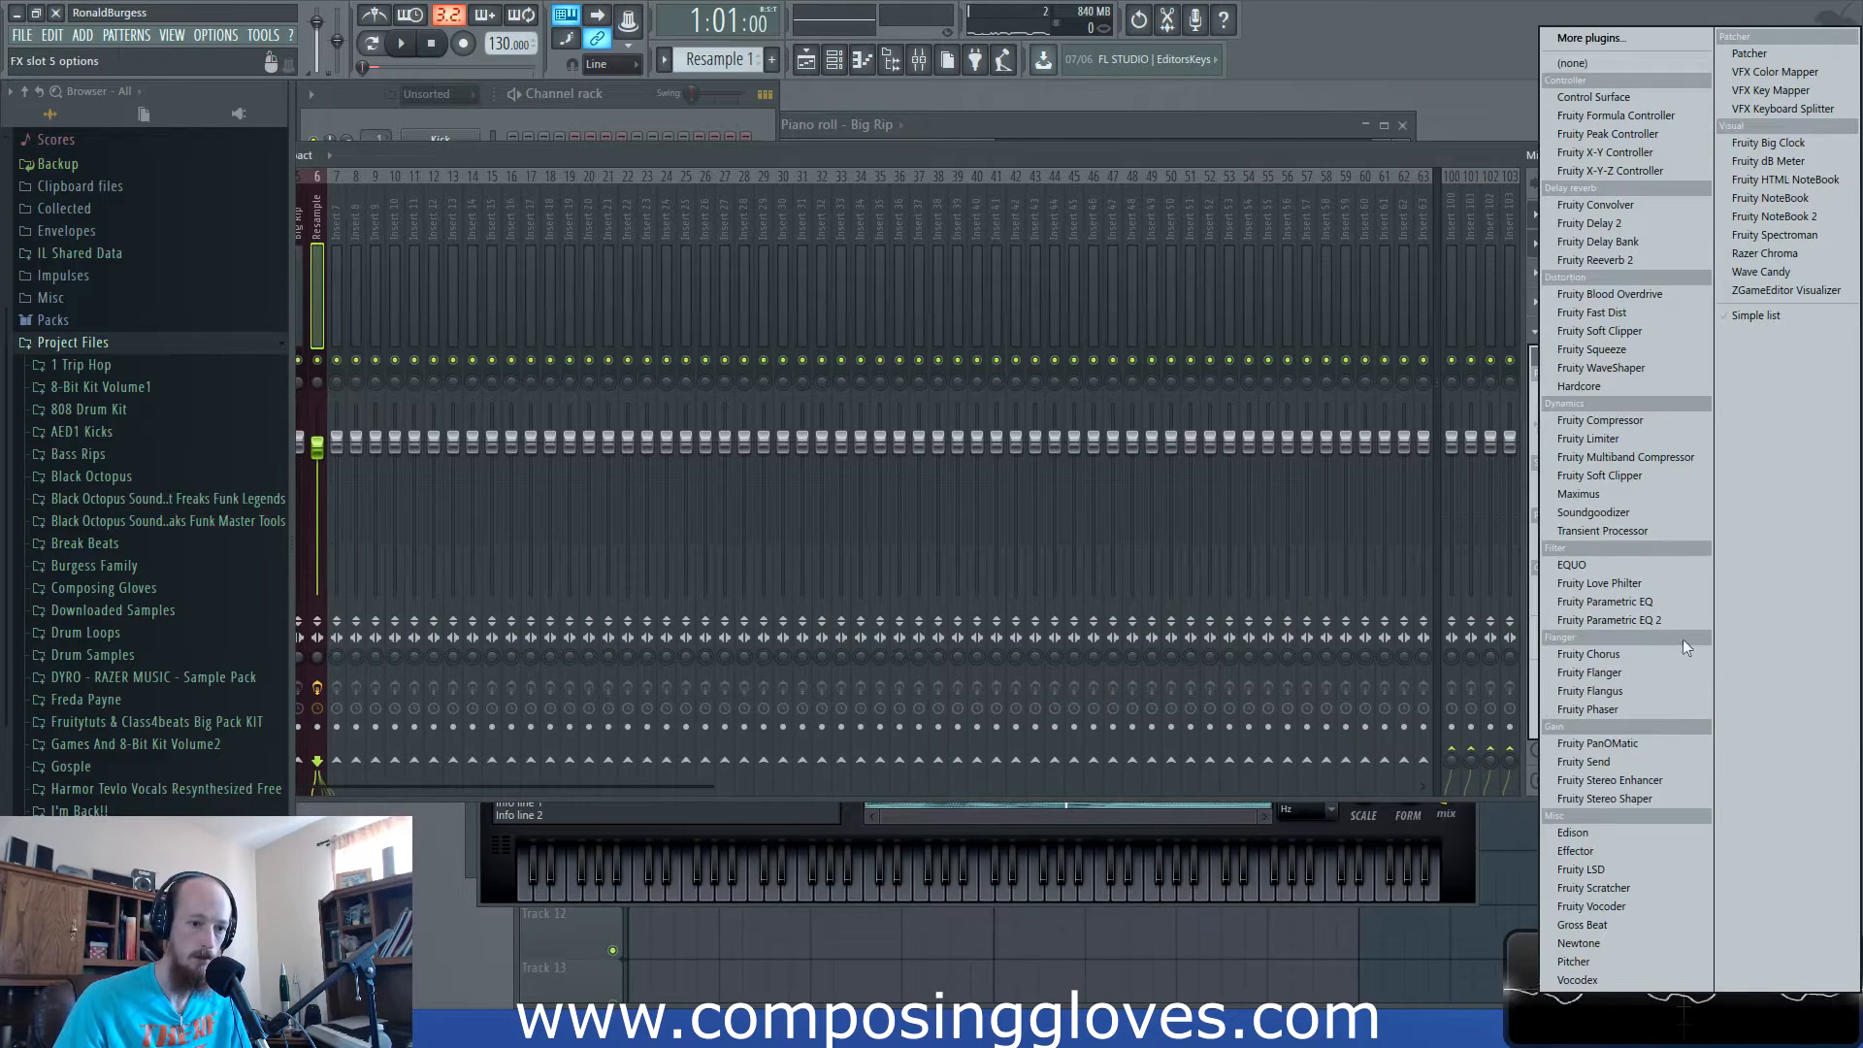
pyautogui.click(1606, 602)
pyautogui.click(1586, 331)
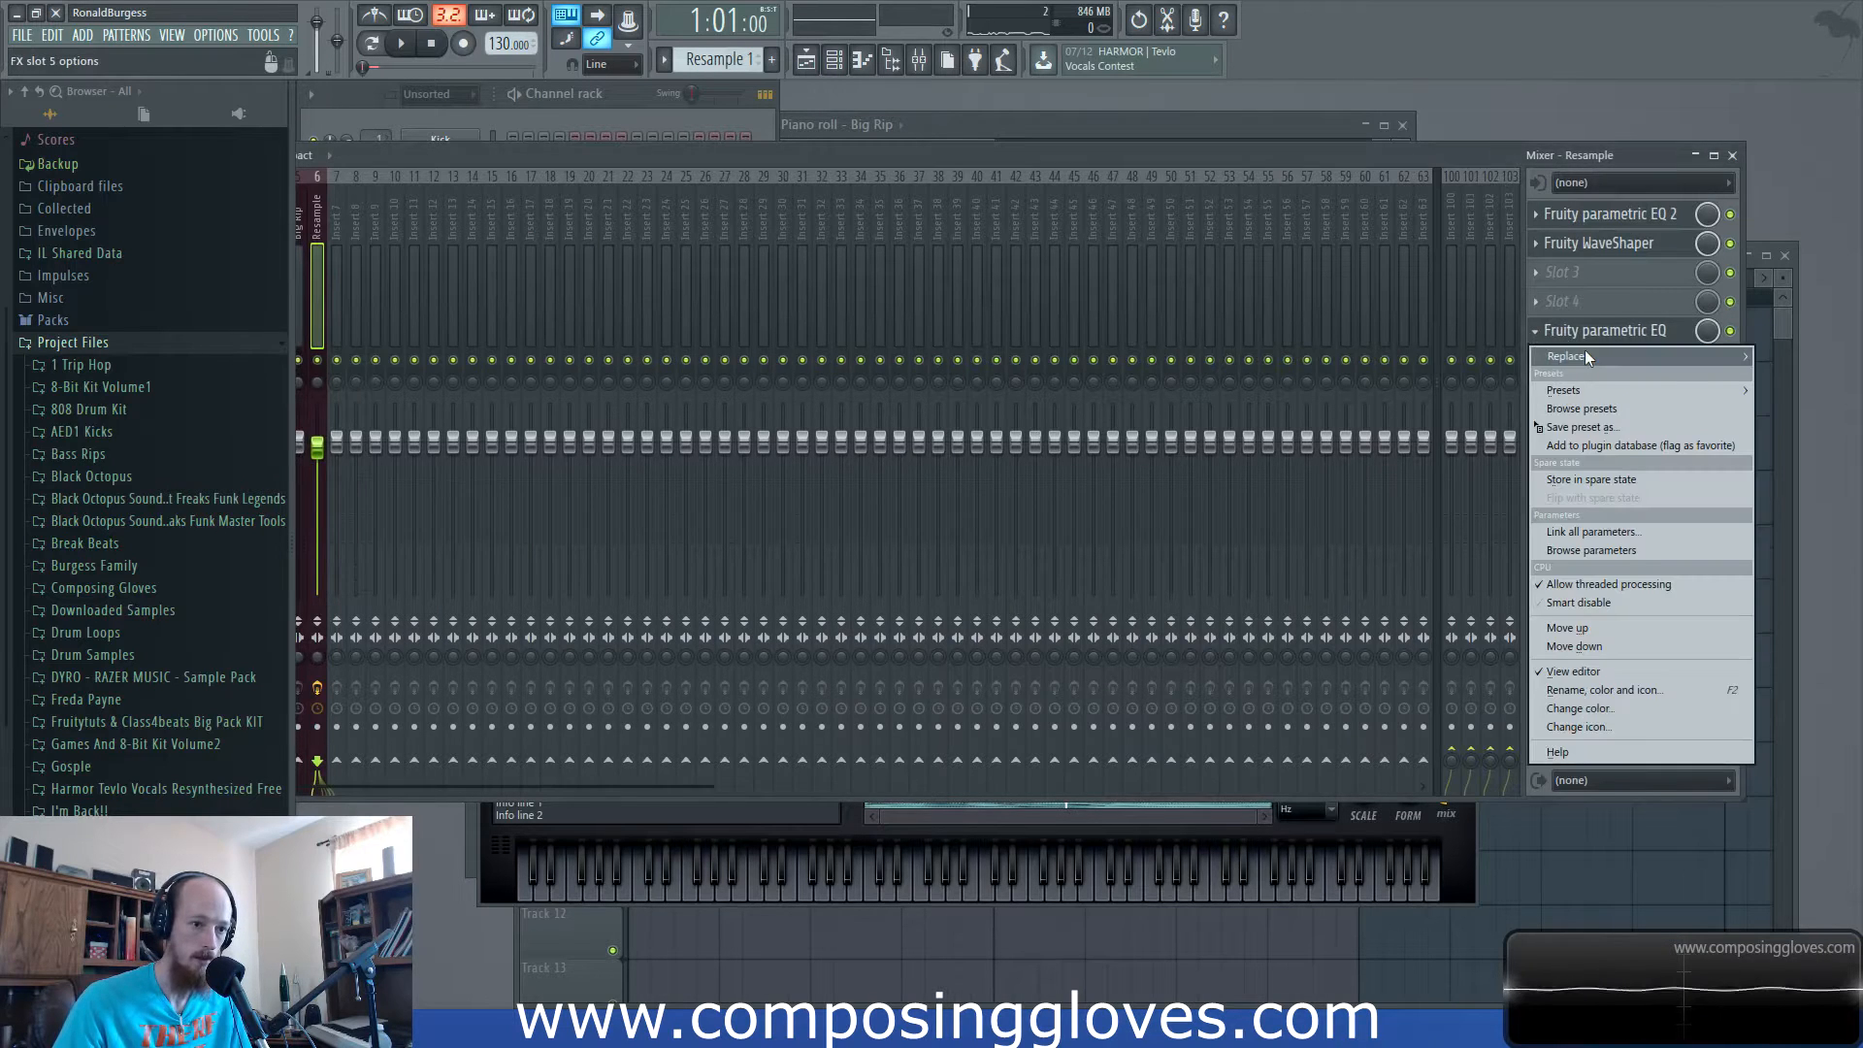
pyautogui.moveTo(1586, 356)
pyautogui.click(1634, 613)
# Adjust the Parametric EQ 2 bands into a curve with a low-mid dip while the loop plays.
pyautogui.press('space')
pyautogui.moveTo(576, 389); pyautogui.dragTo(462, 392)
pyautogui.press('space')
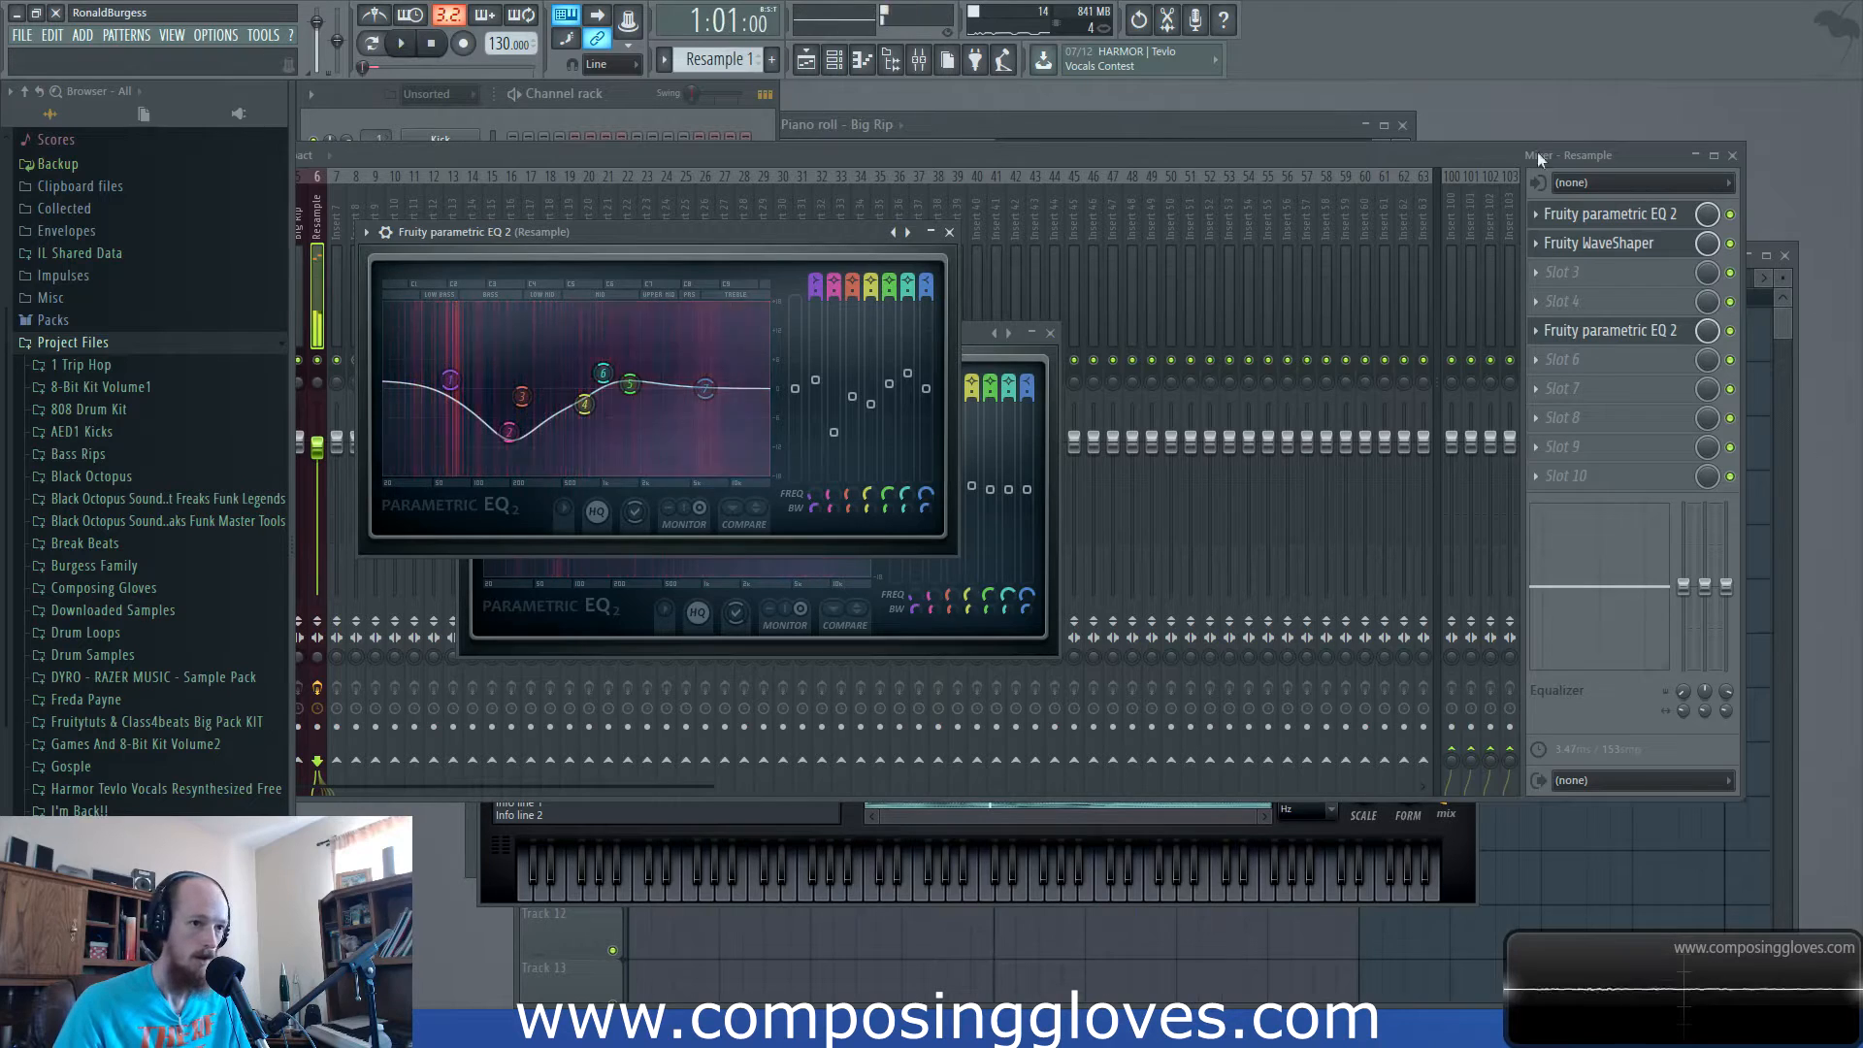
# Select all playlist clips and shorten the C5 note in the Resample 1 pattern to one bar.
pyautogui.moveTo(1451, 150); pyautogui.dragTo(1425, 326)
pyautogui.click(1595, 269)
pyautogui.hotkey('ctrl', 'a')
pyautogui.doubleClick(1125, 332)
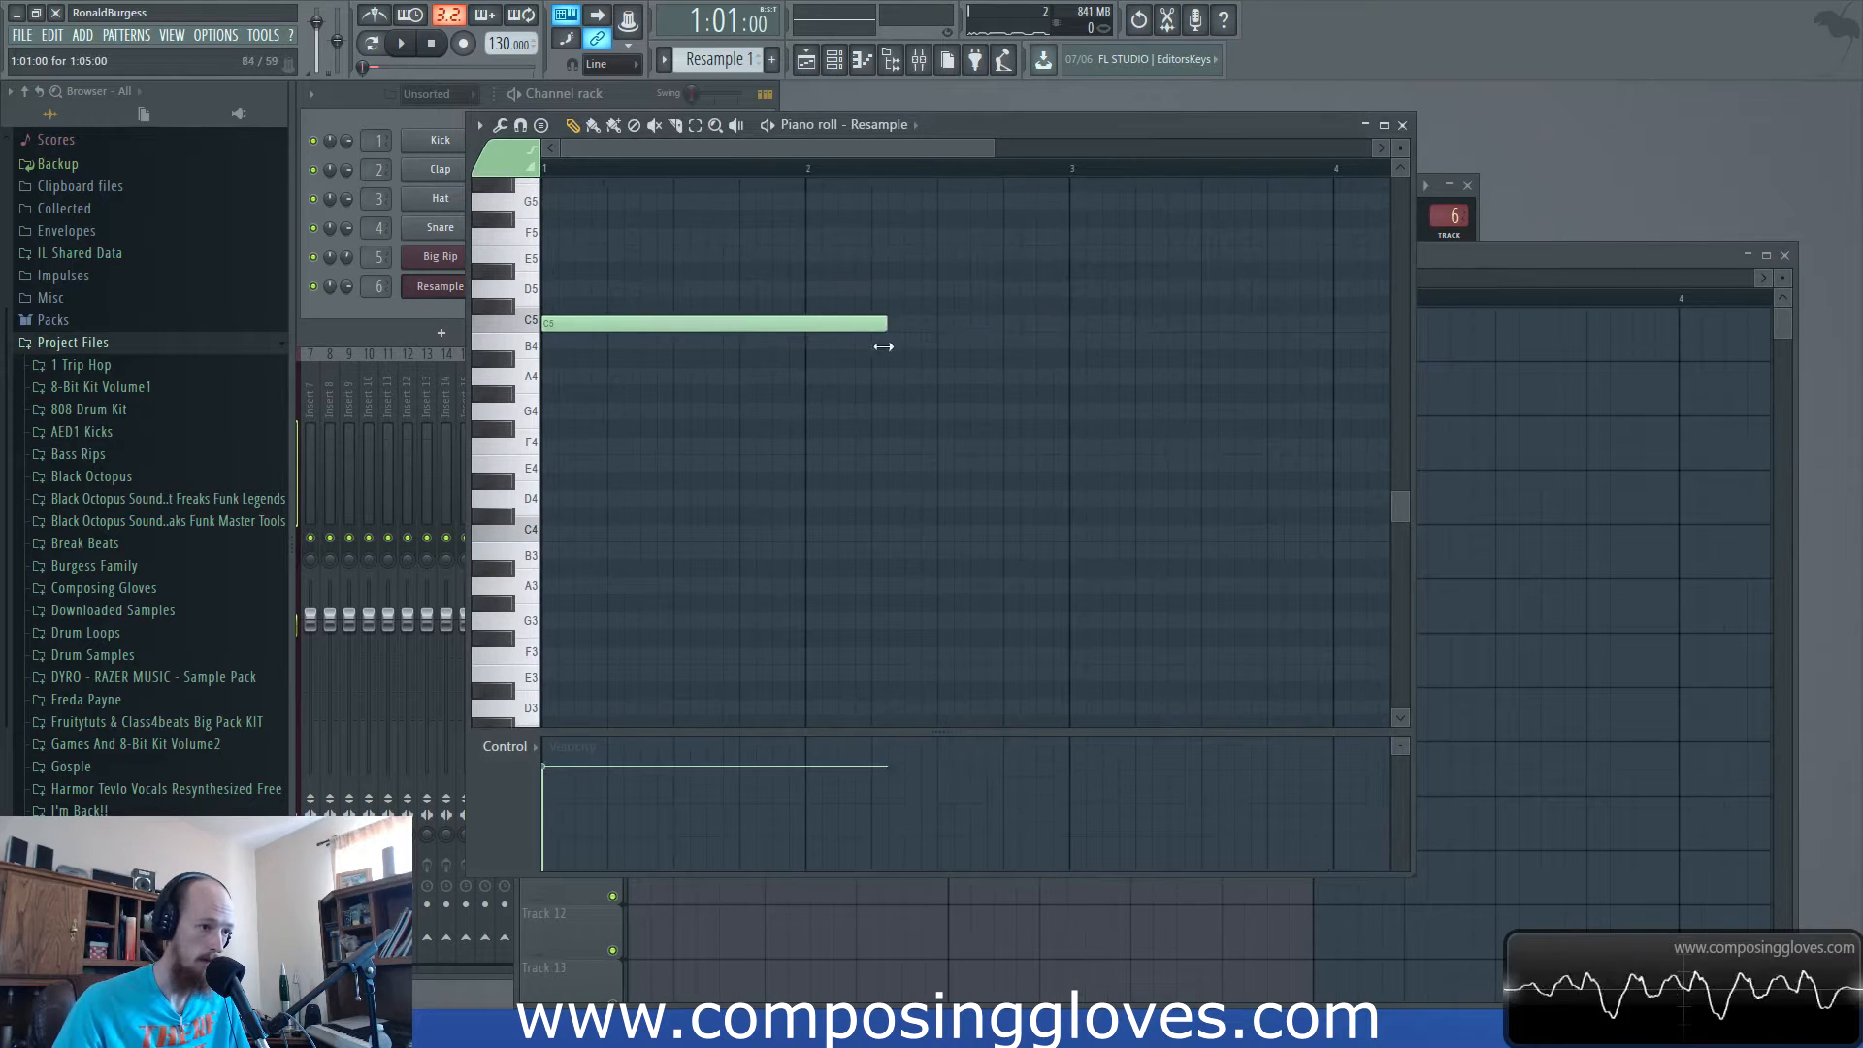
pyautogui.click(1546, 260)
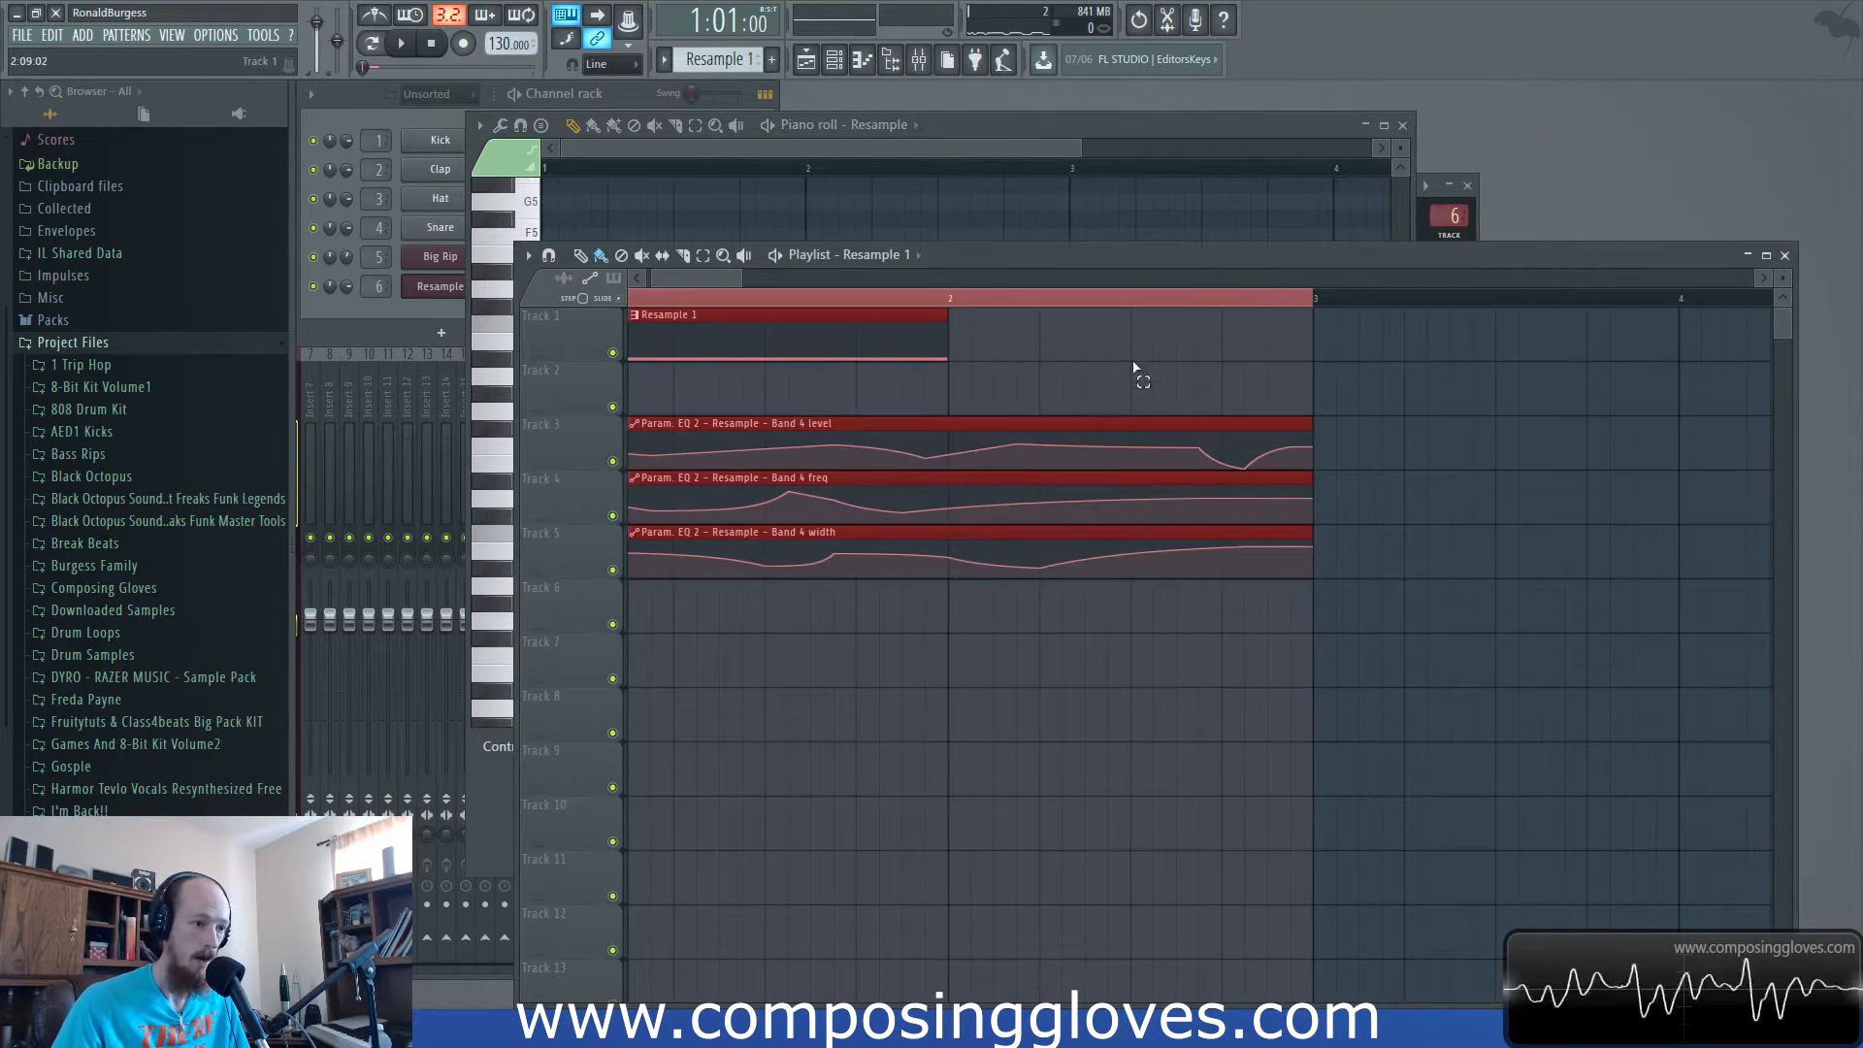
# Trim the three Band 4 automation clips to one bar, match the loop range to that bar and audition it.
pyautogui.moveTo(1310, 528); pyautogui.dragTo(957, 552)
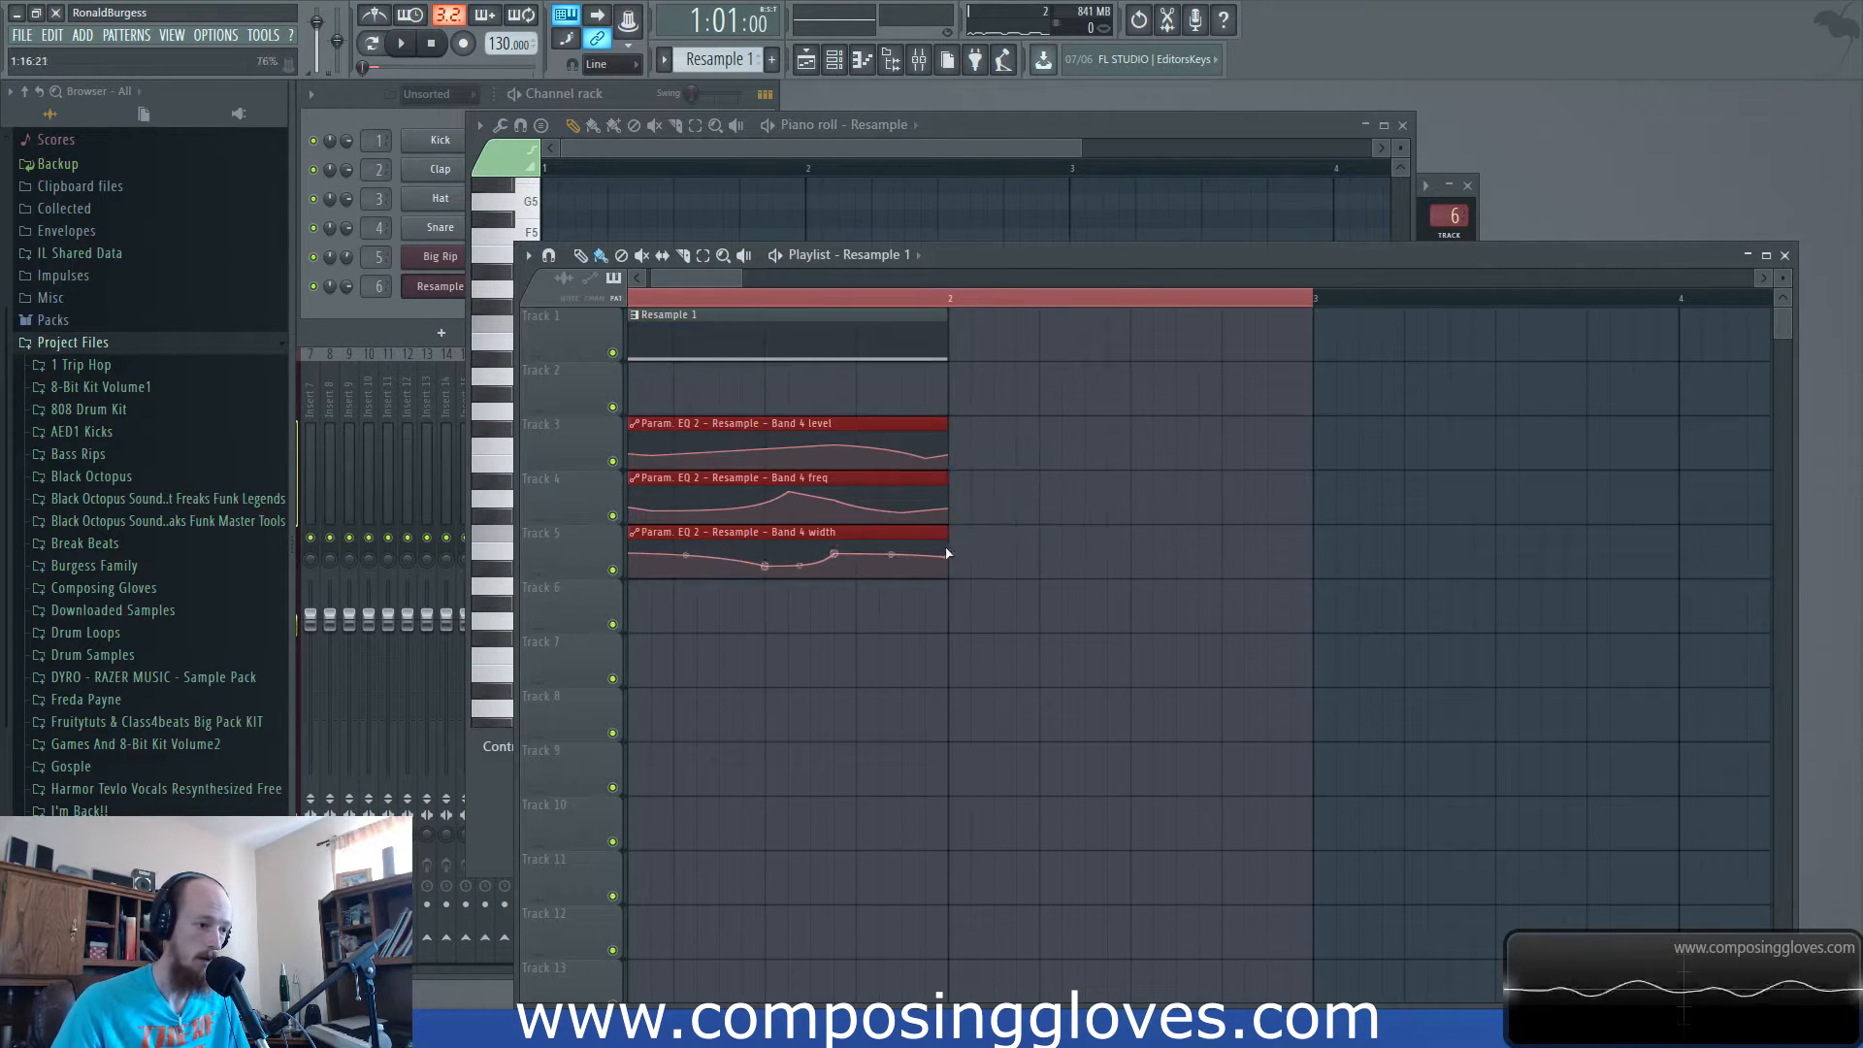
pyautogui.click(754, 408)
pyautogui.moveTo(949, 304); pyautogui.dragTo(715, 350)
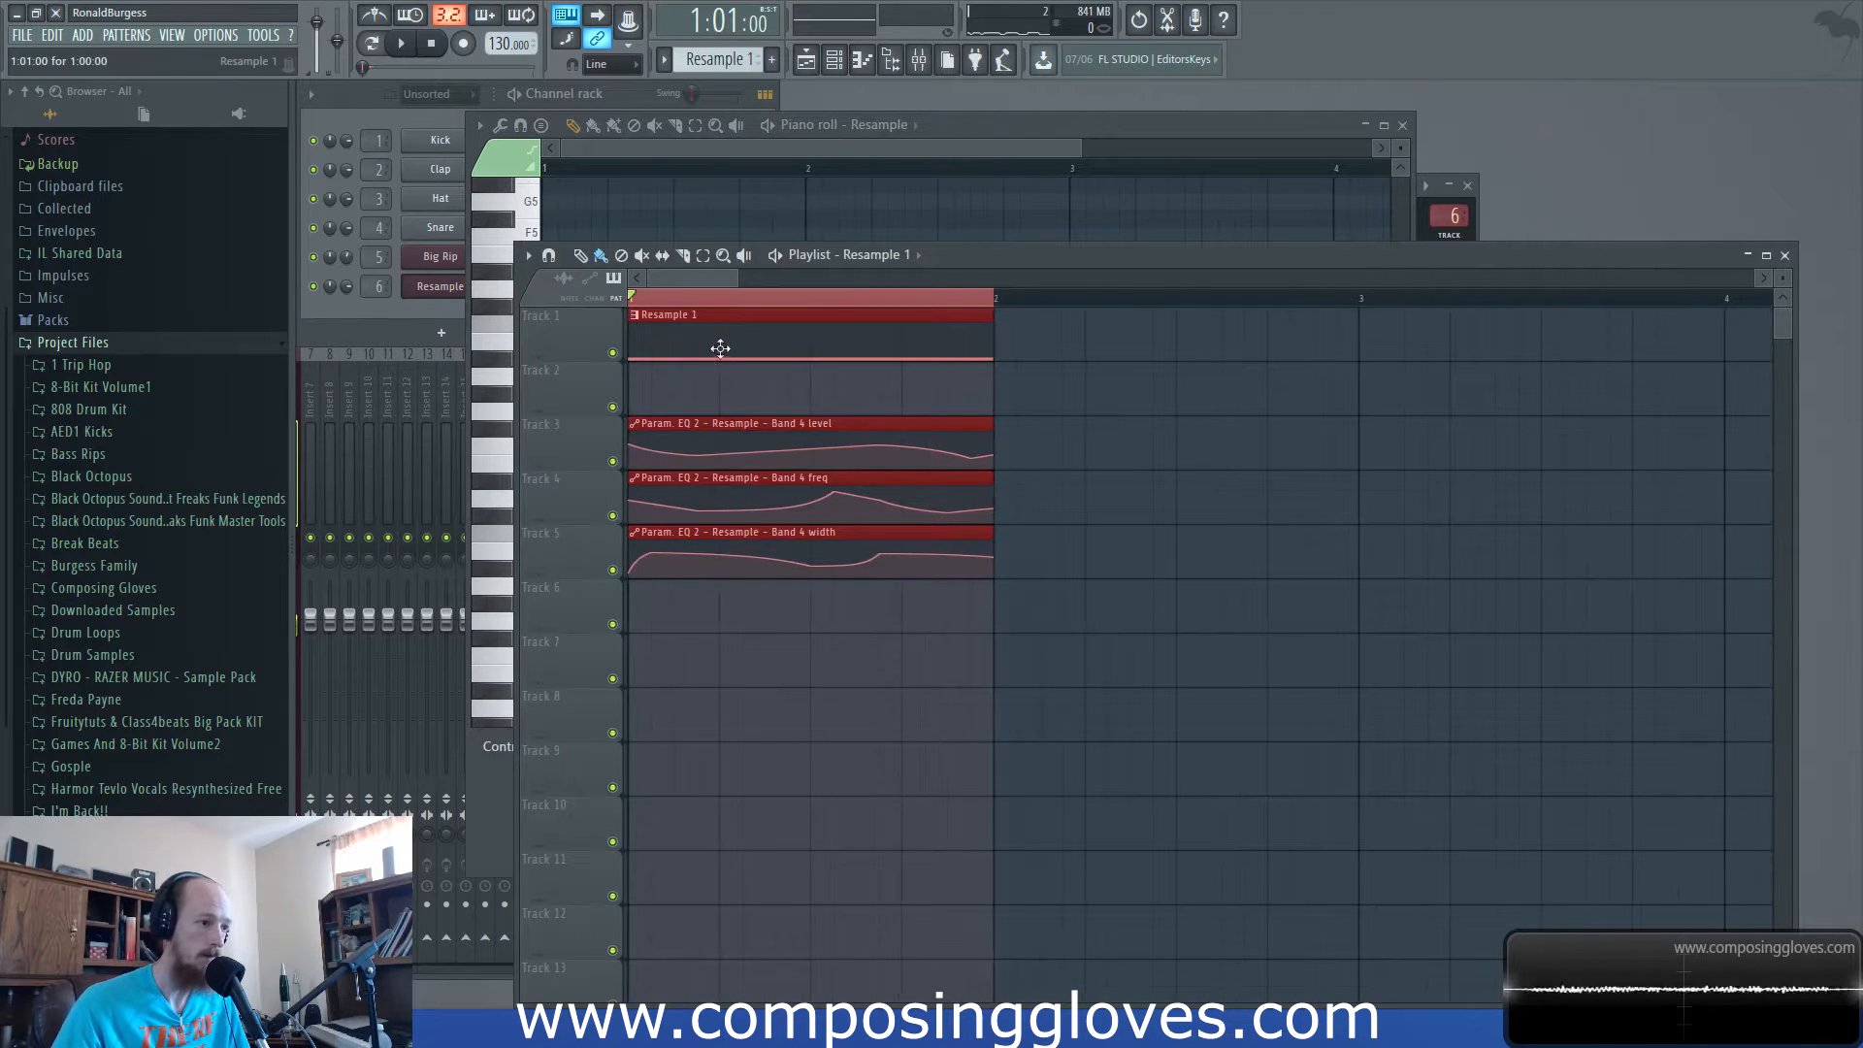
pyautogui.doubleClick(731, 335)
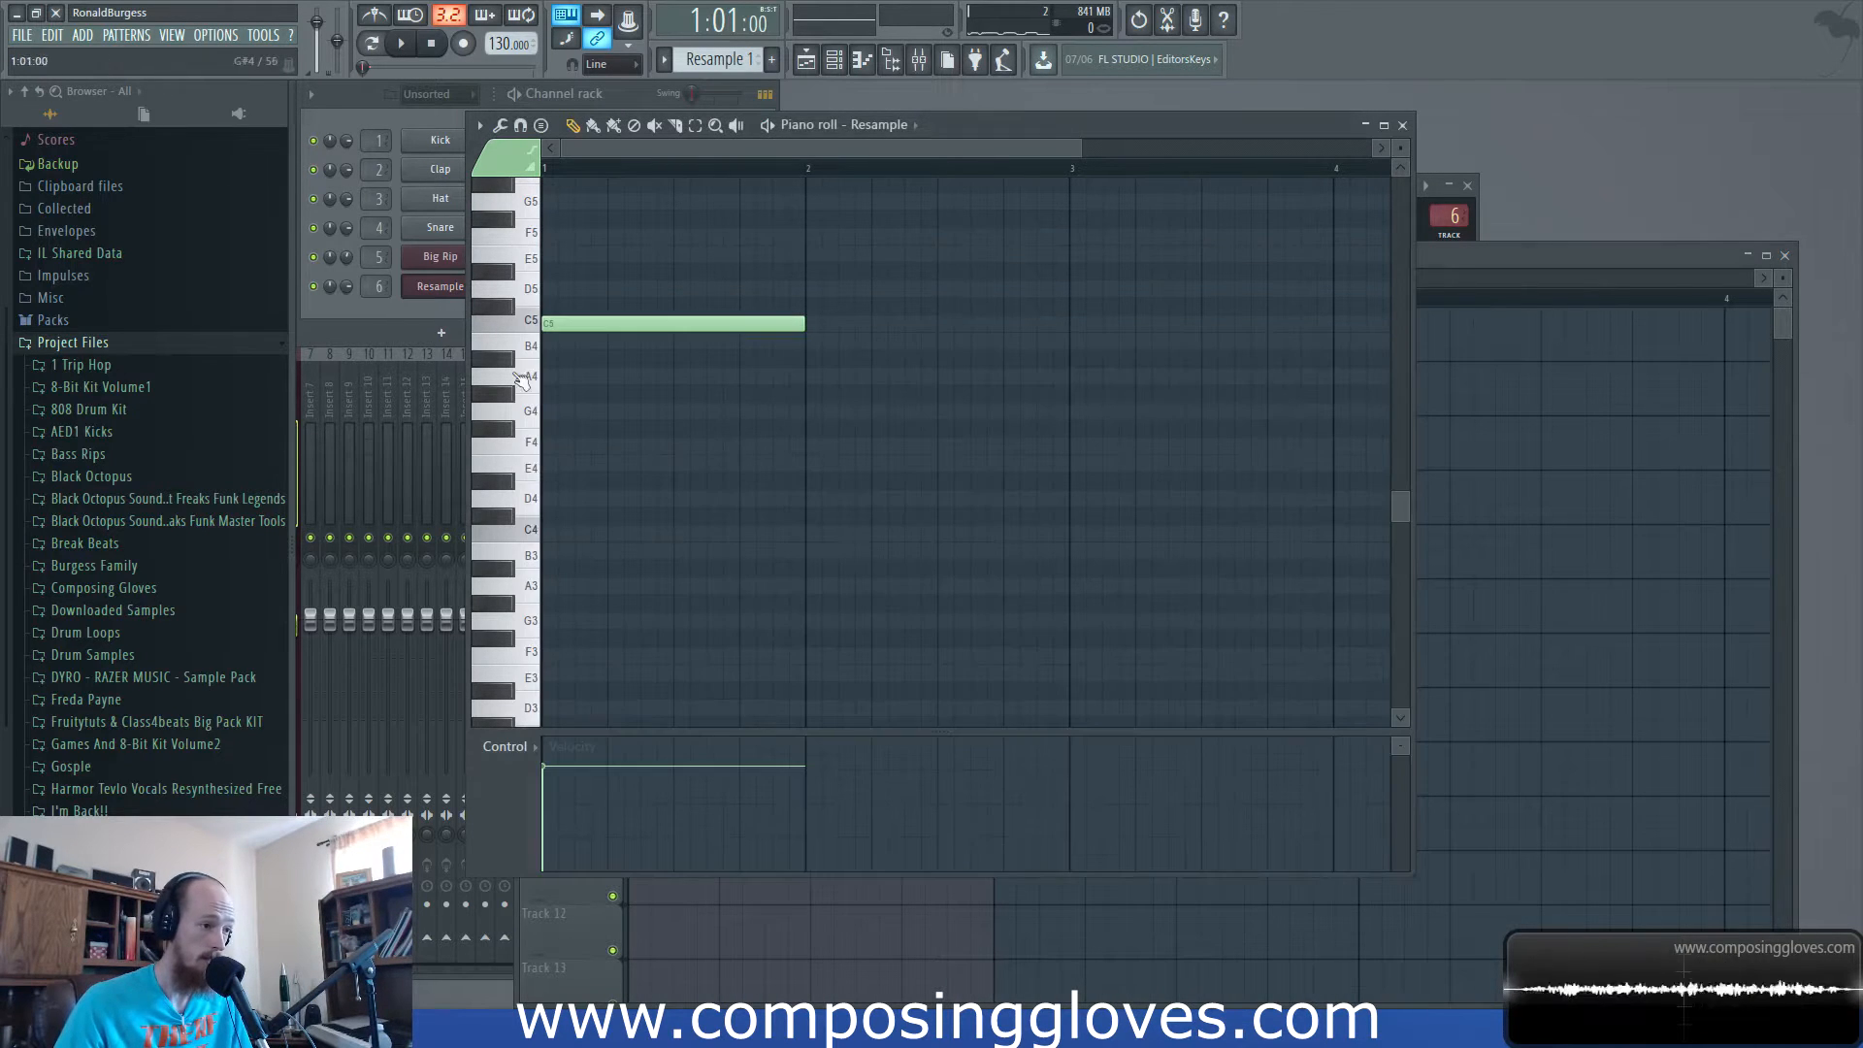
pyautogui.click(1455, 257)
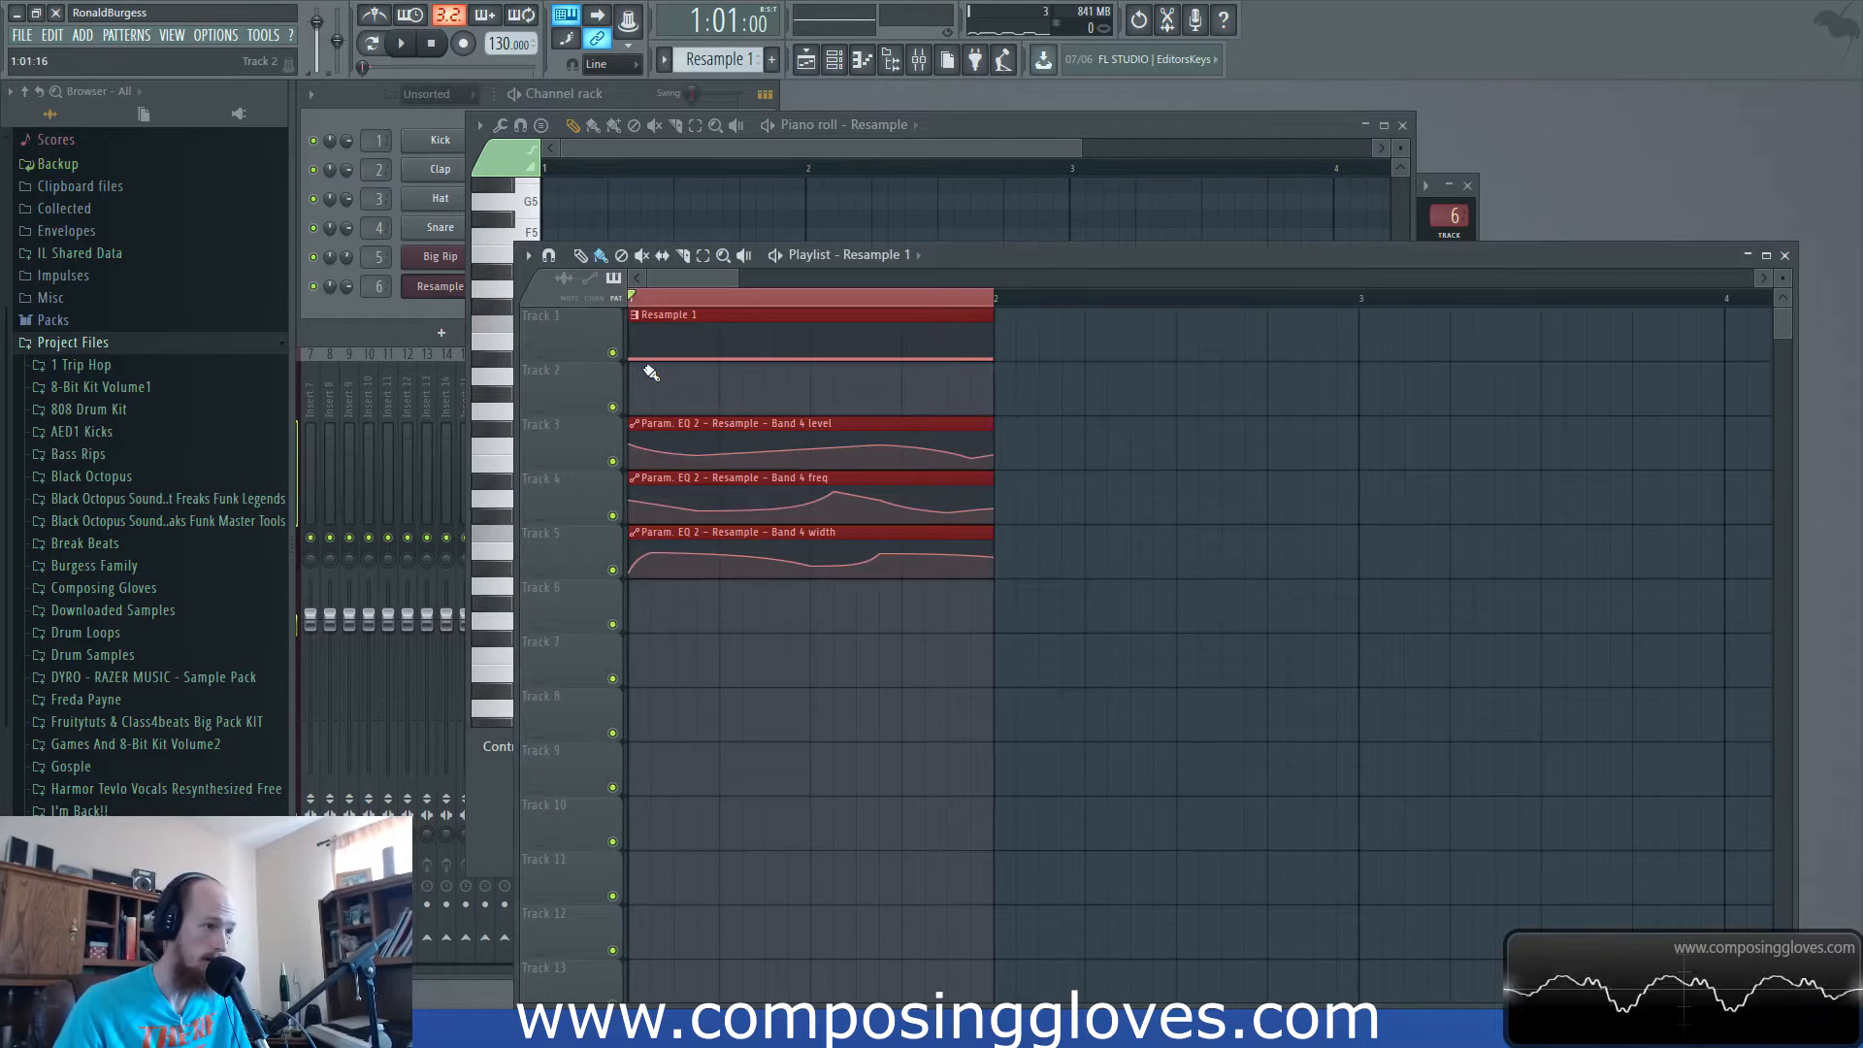
pyautogui.press('space')
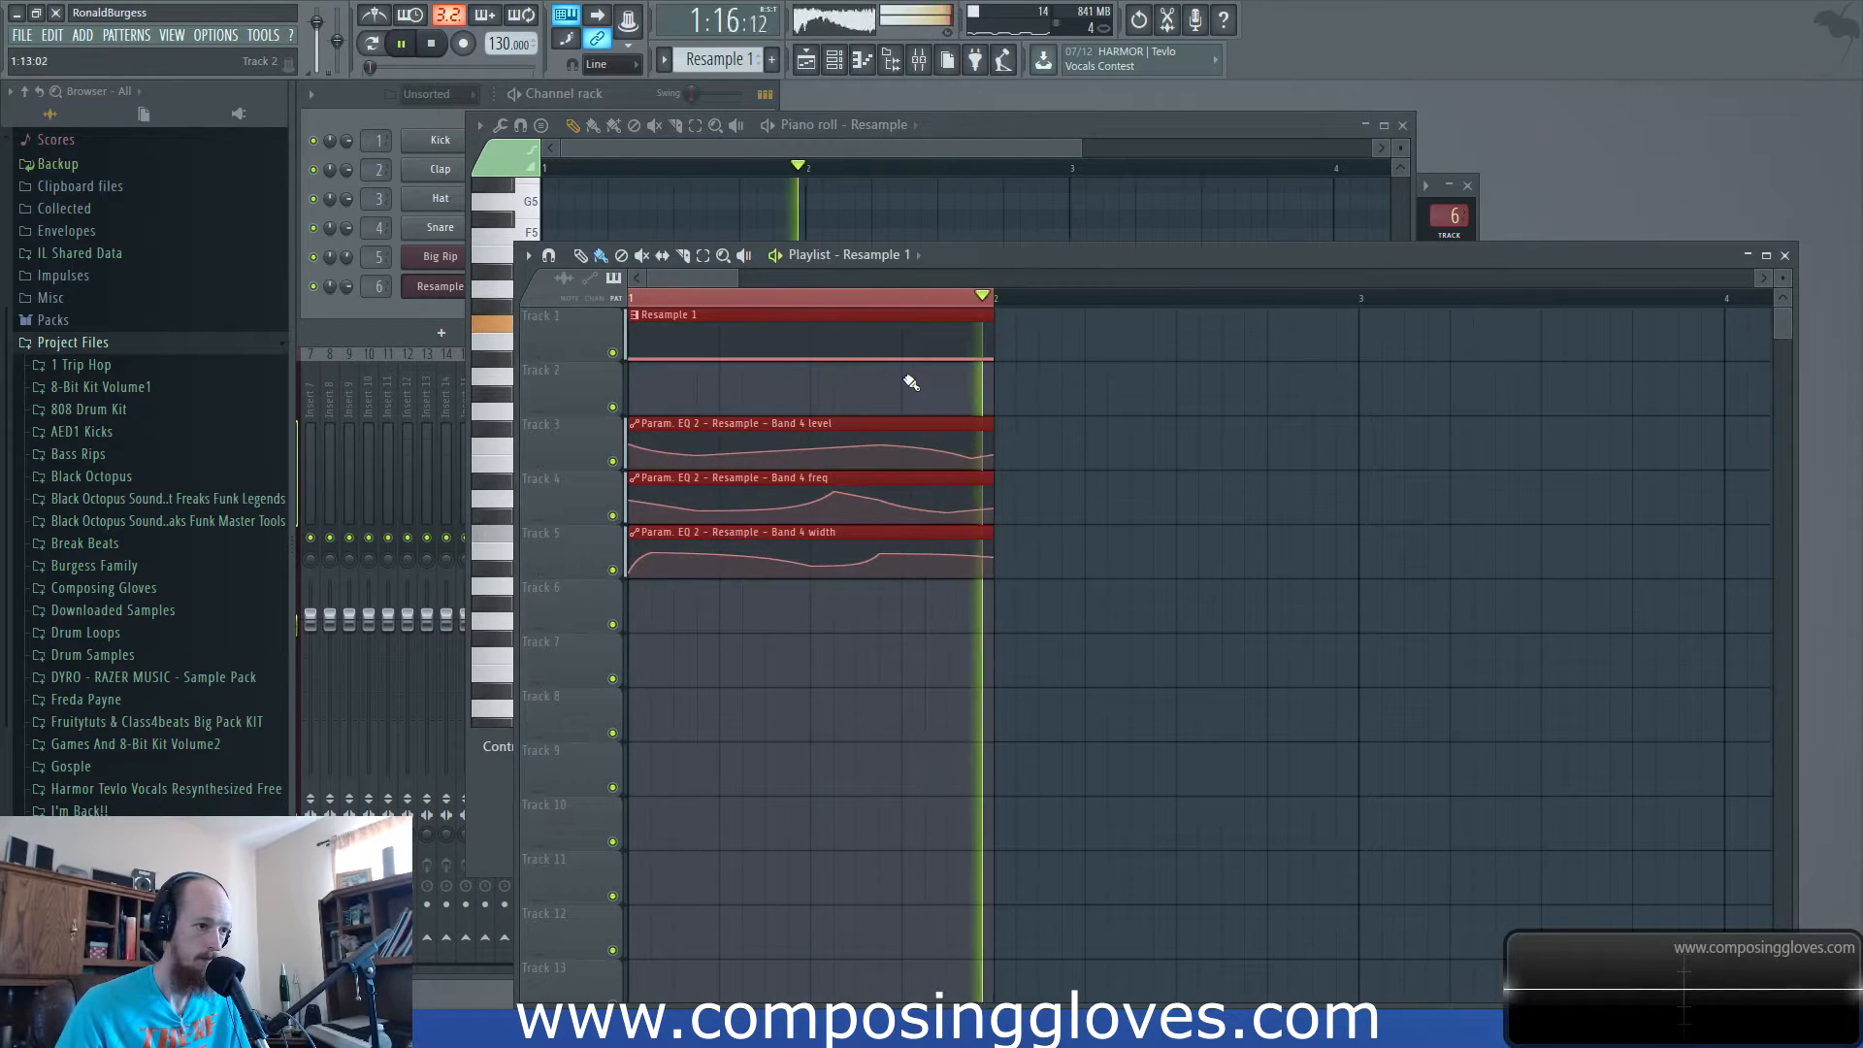
pyautogui.scroll(3, 946, 407)
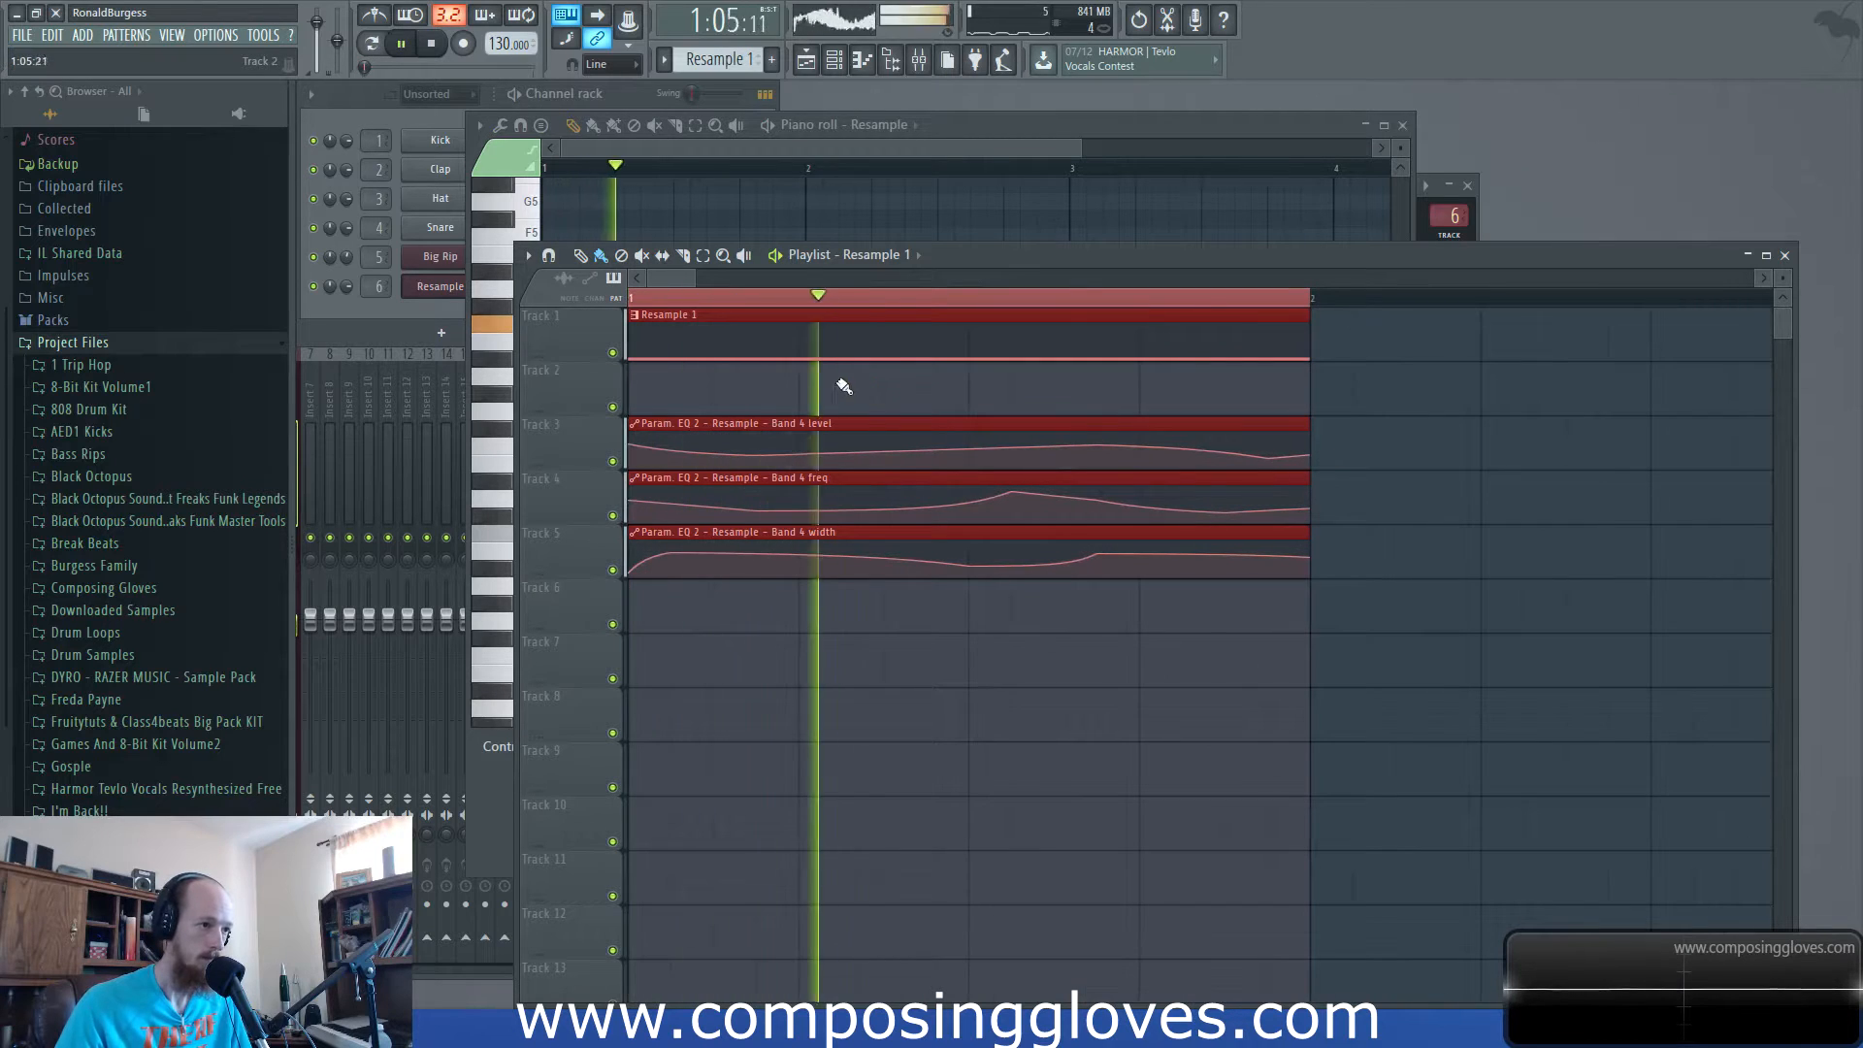
pyautogui.press('space')
# Add a second Fruity WaveShaper in slot 3 of the Resample insert and bend its curve upward.
pyautogui.click(416, 306)
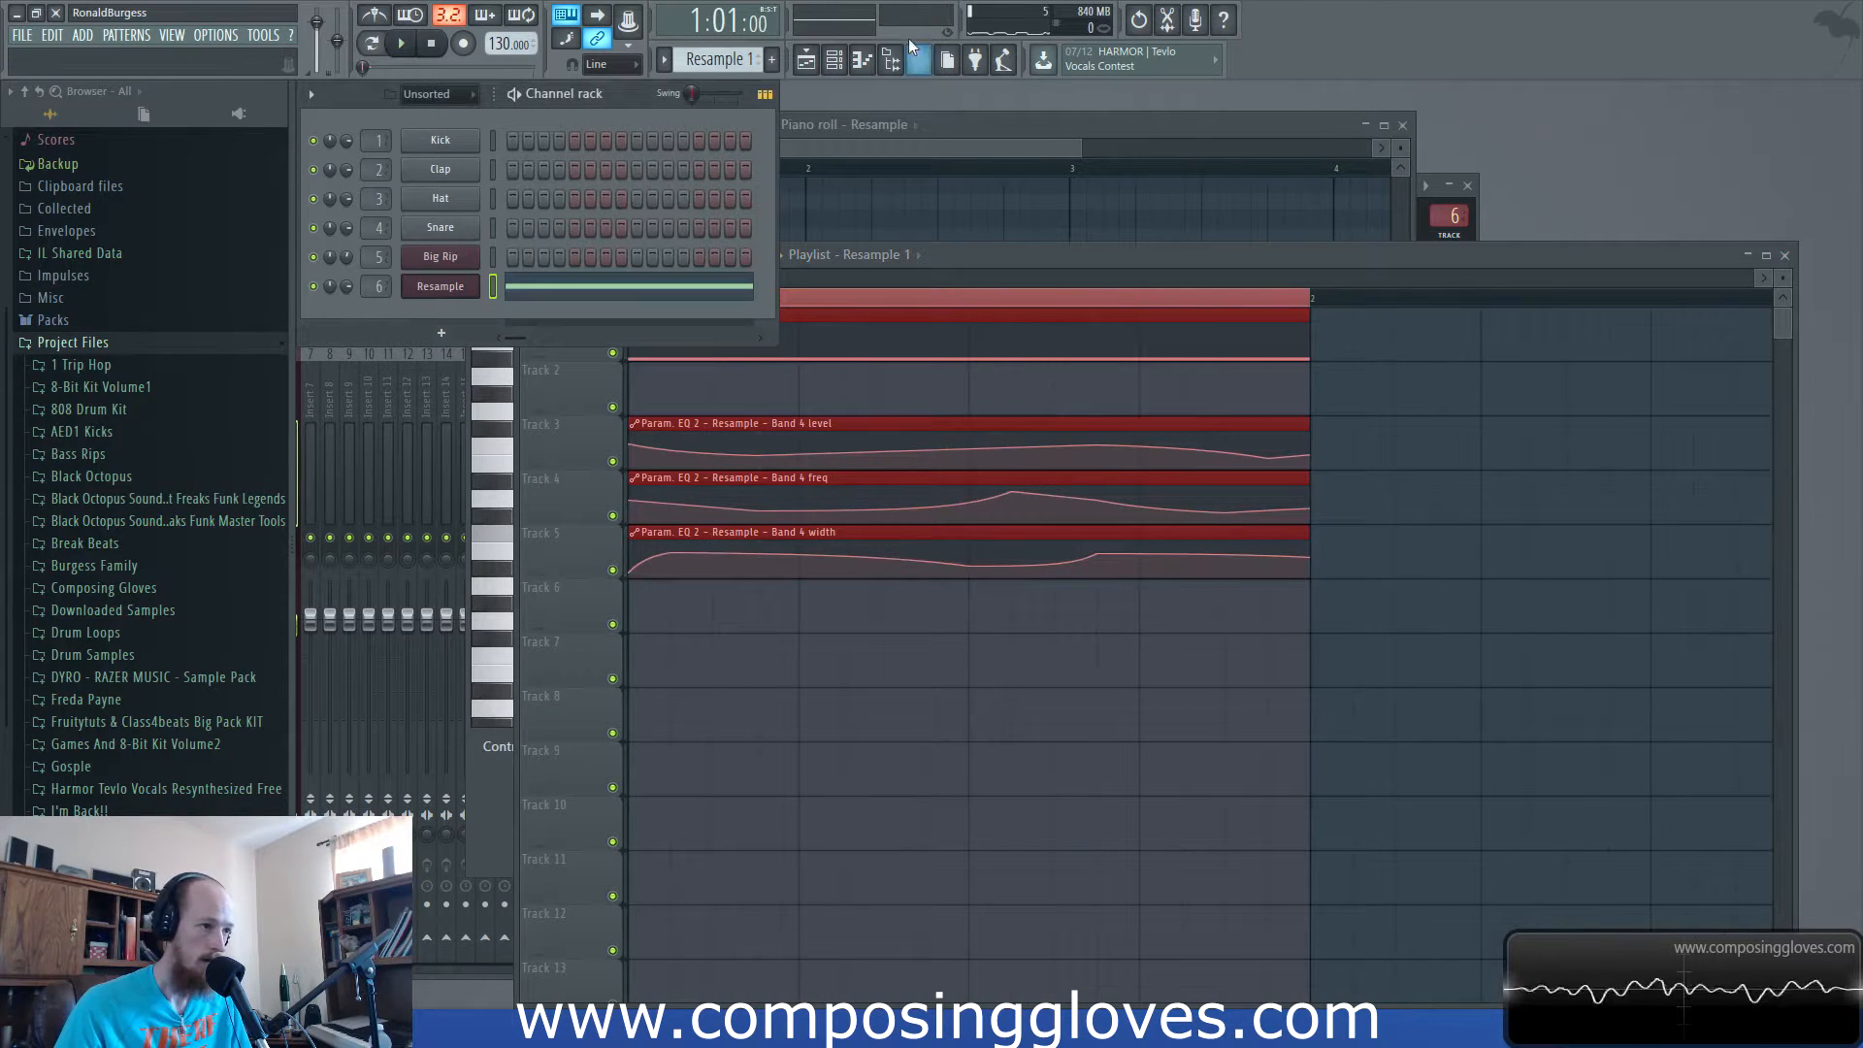
pyautogui.click(942, 62)
pyautogui.click(1512, 455)
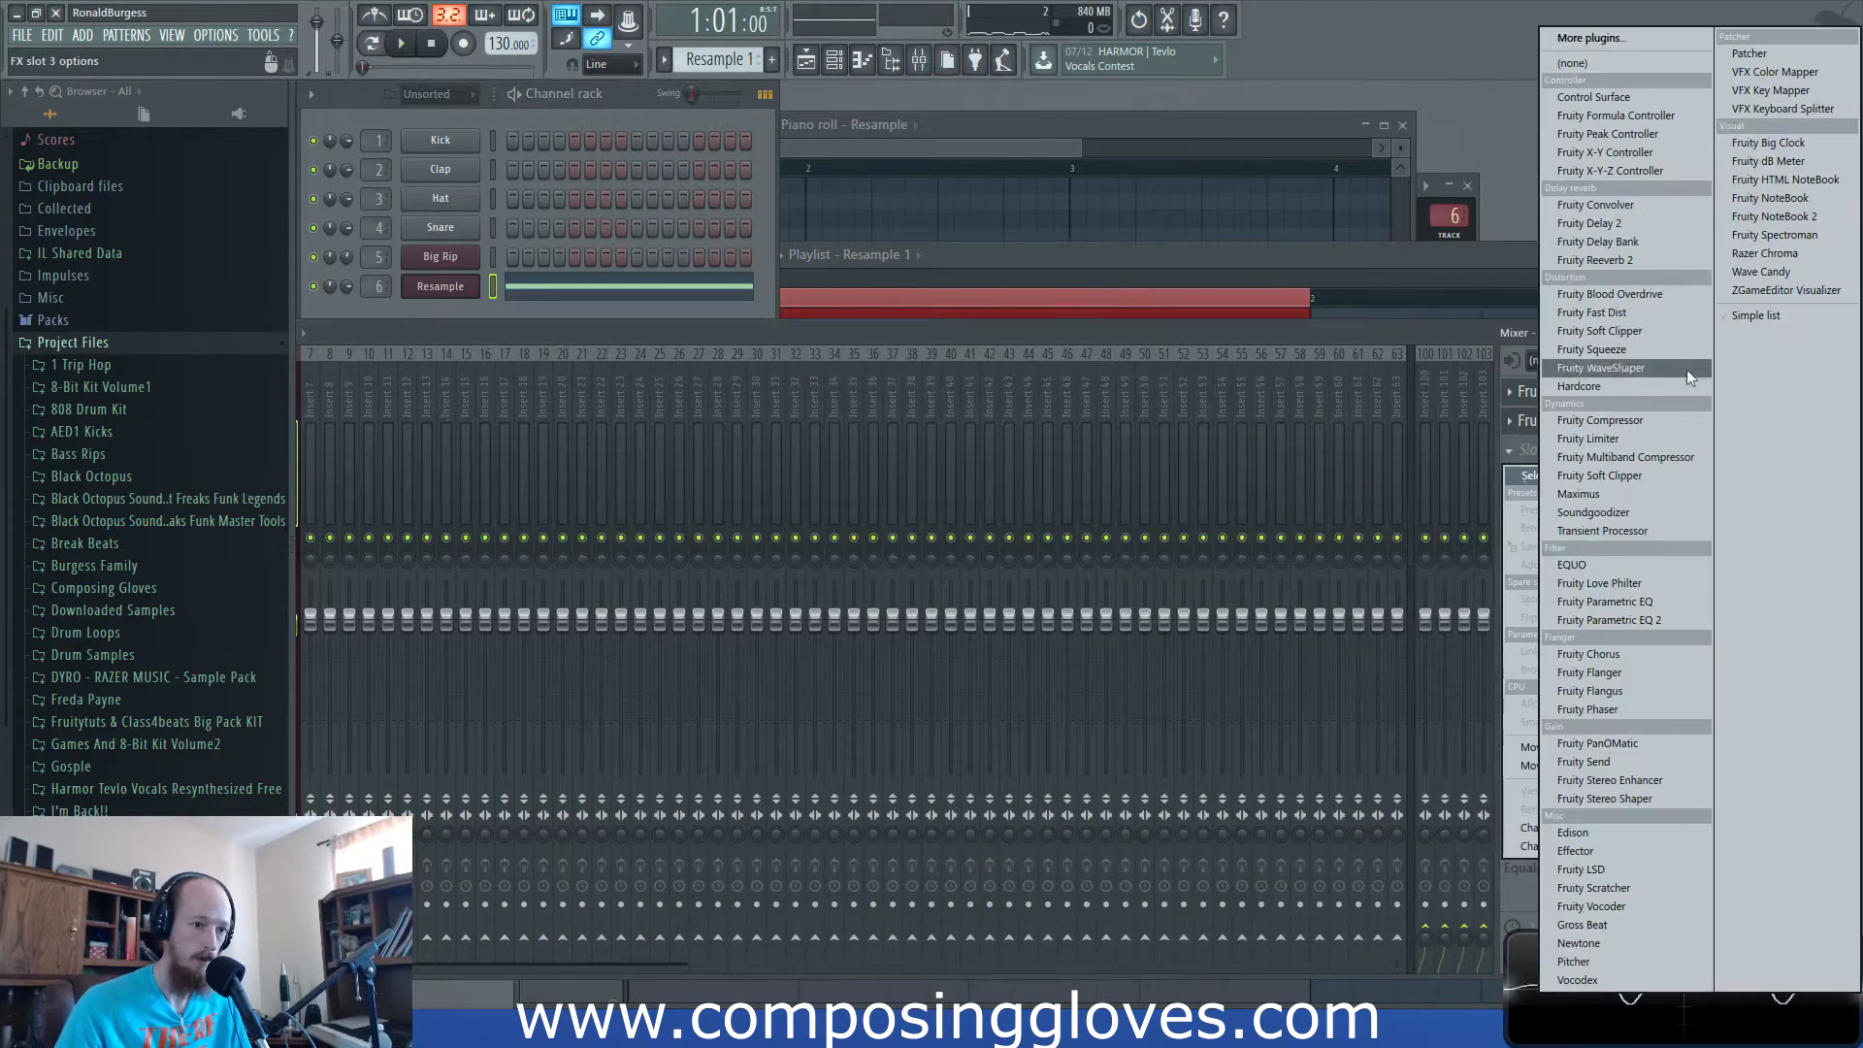
pyautogui.click(1665, 369)
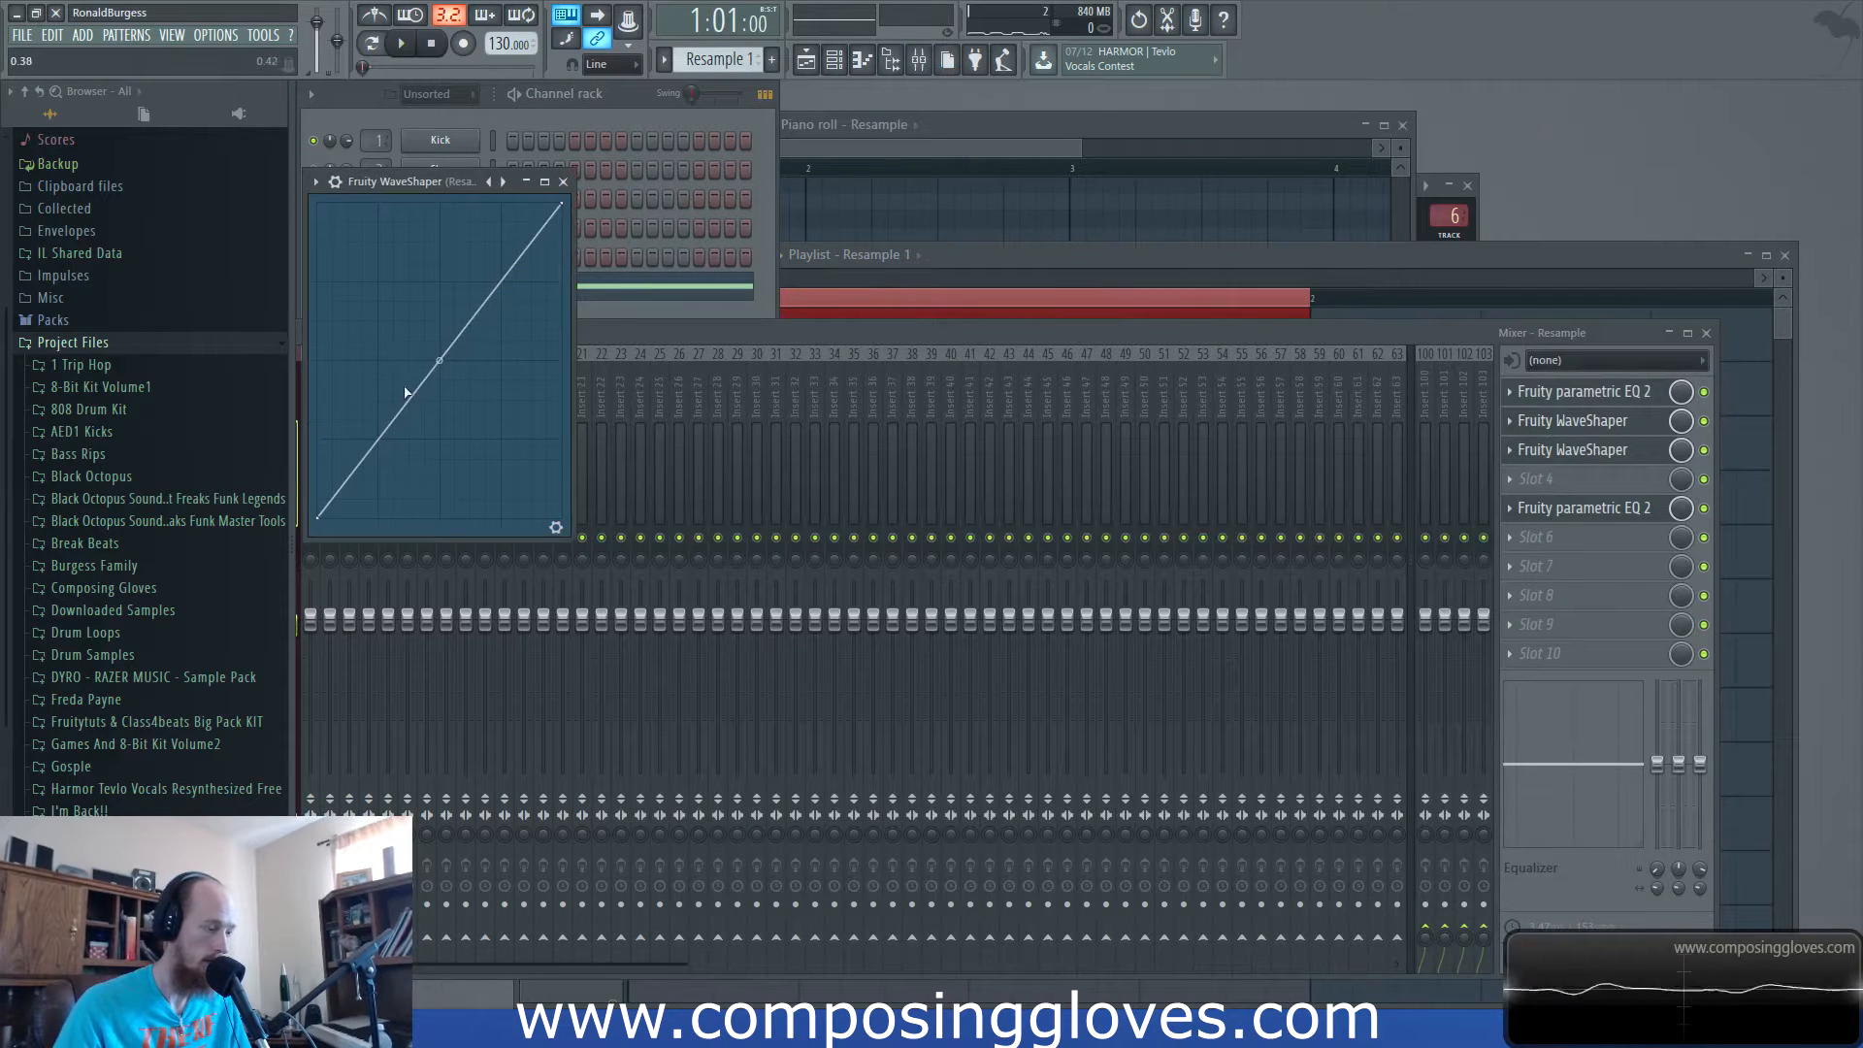
pyautogui.moveTo(438, 361); pyautogui.dragTo(439, 278)
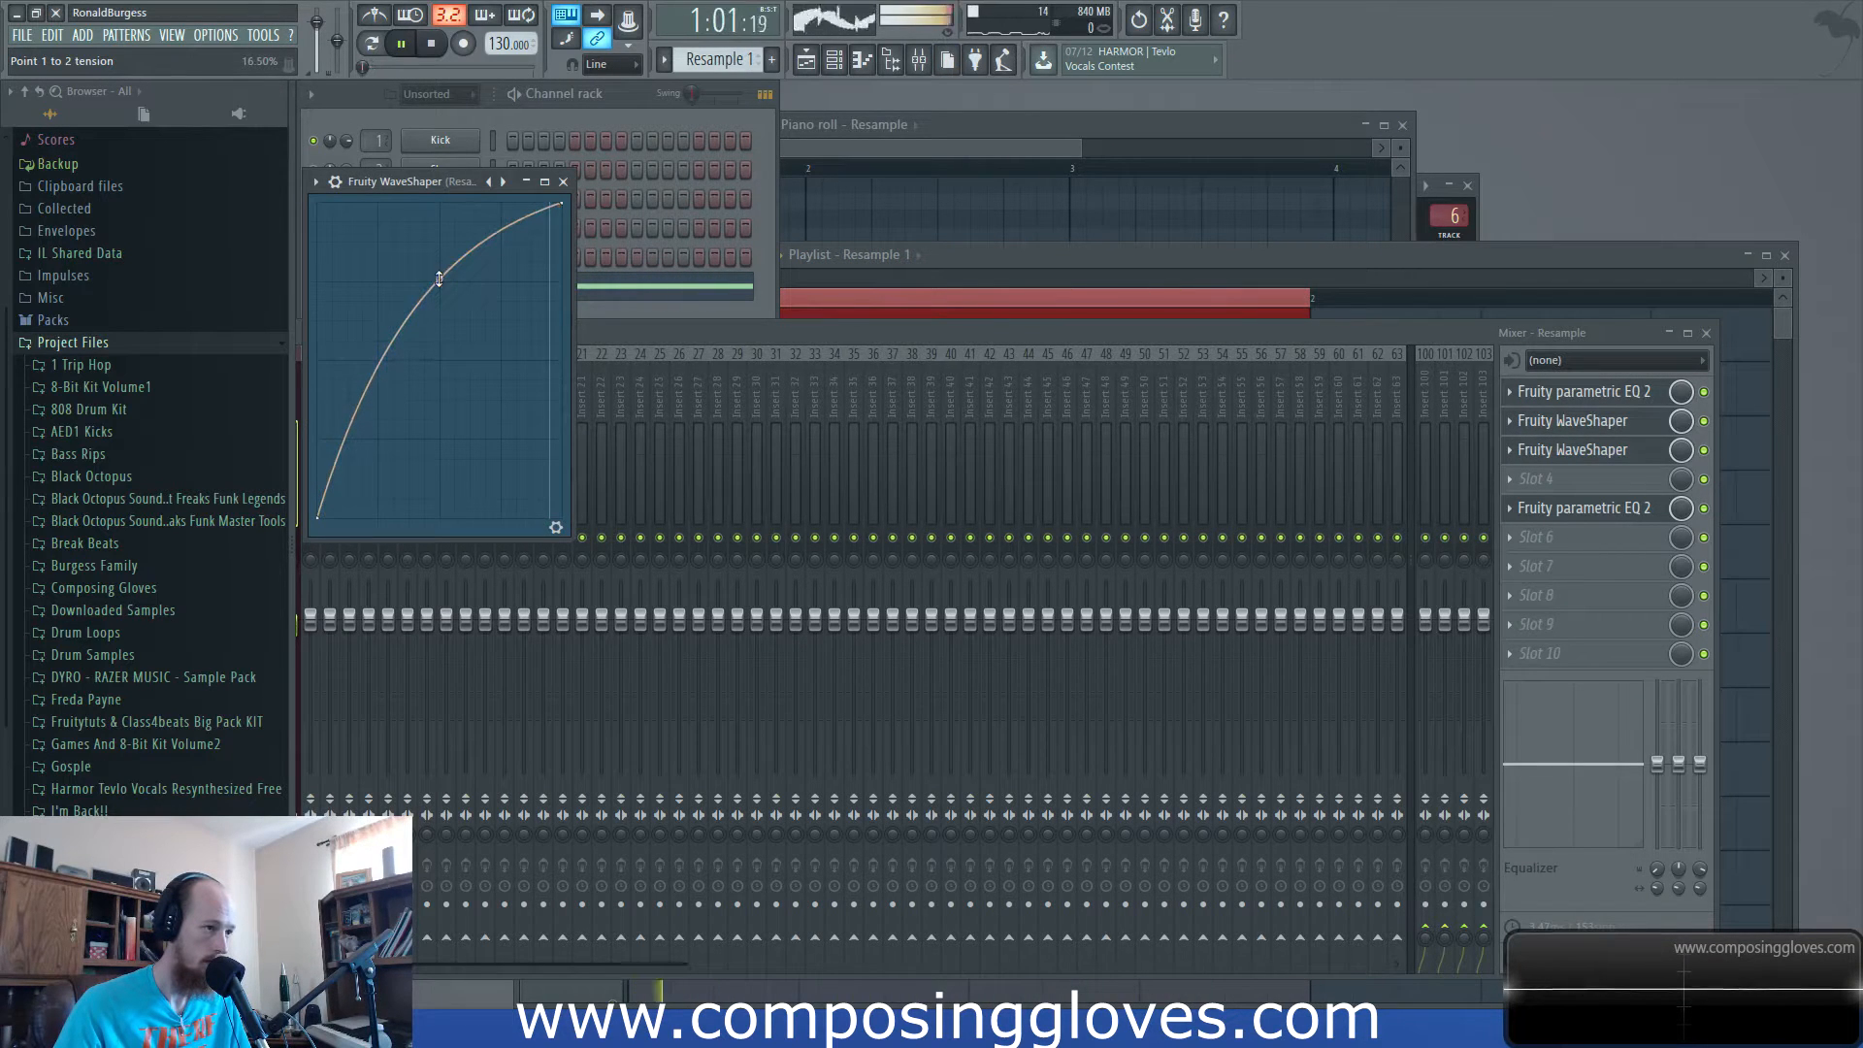
# Add a mid-curve point in the second Fruity WaveShaper, bend the segment above it downward and audition the loop.
pyautogui.rightClick(366, 362)
pyautogui.press('space')
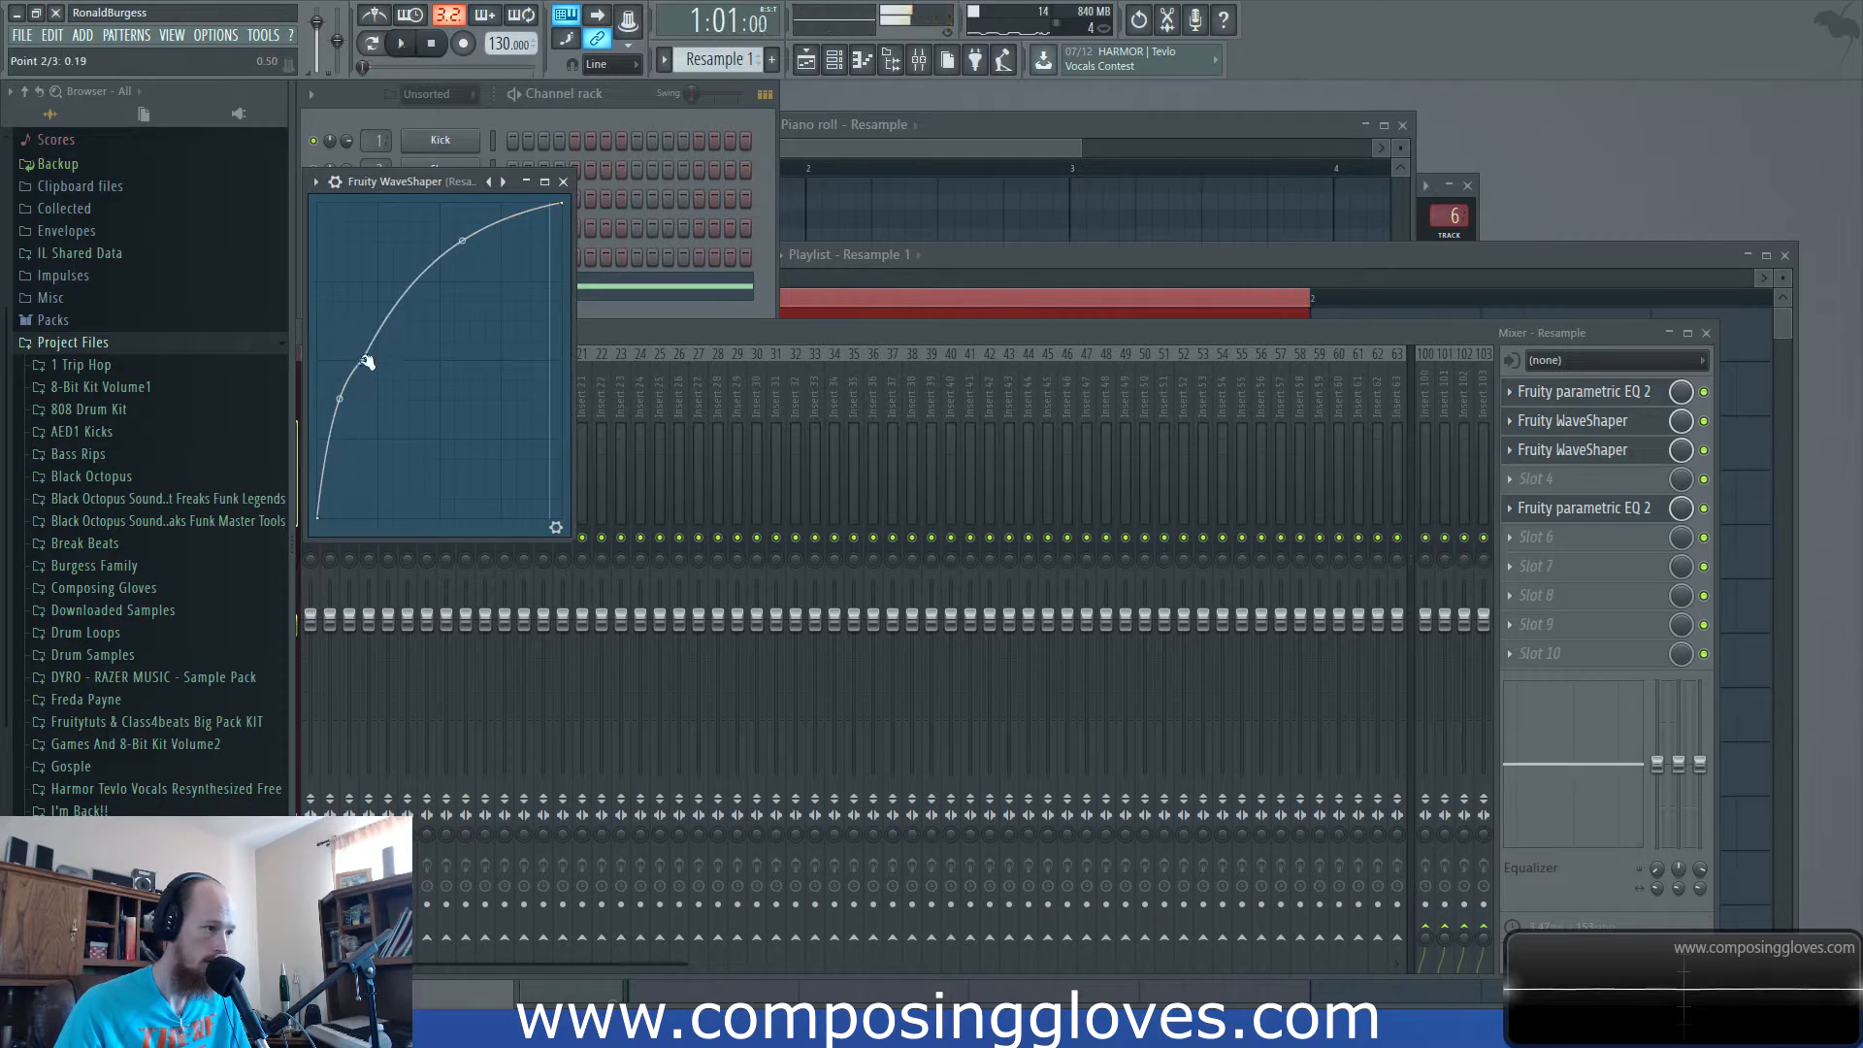
pyautogui.moveTo(456, 250); pyautogui.dragTo(462, 304)
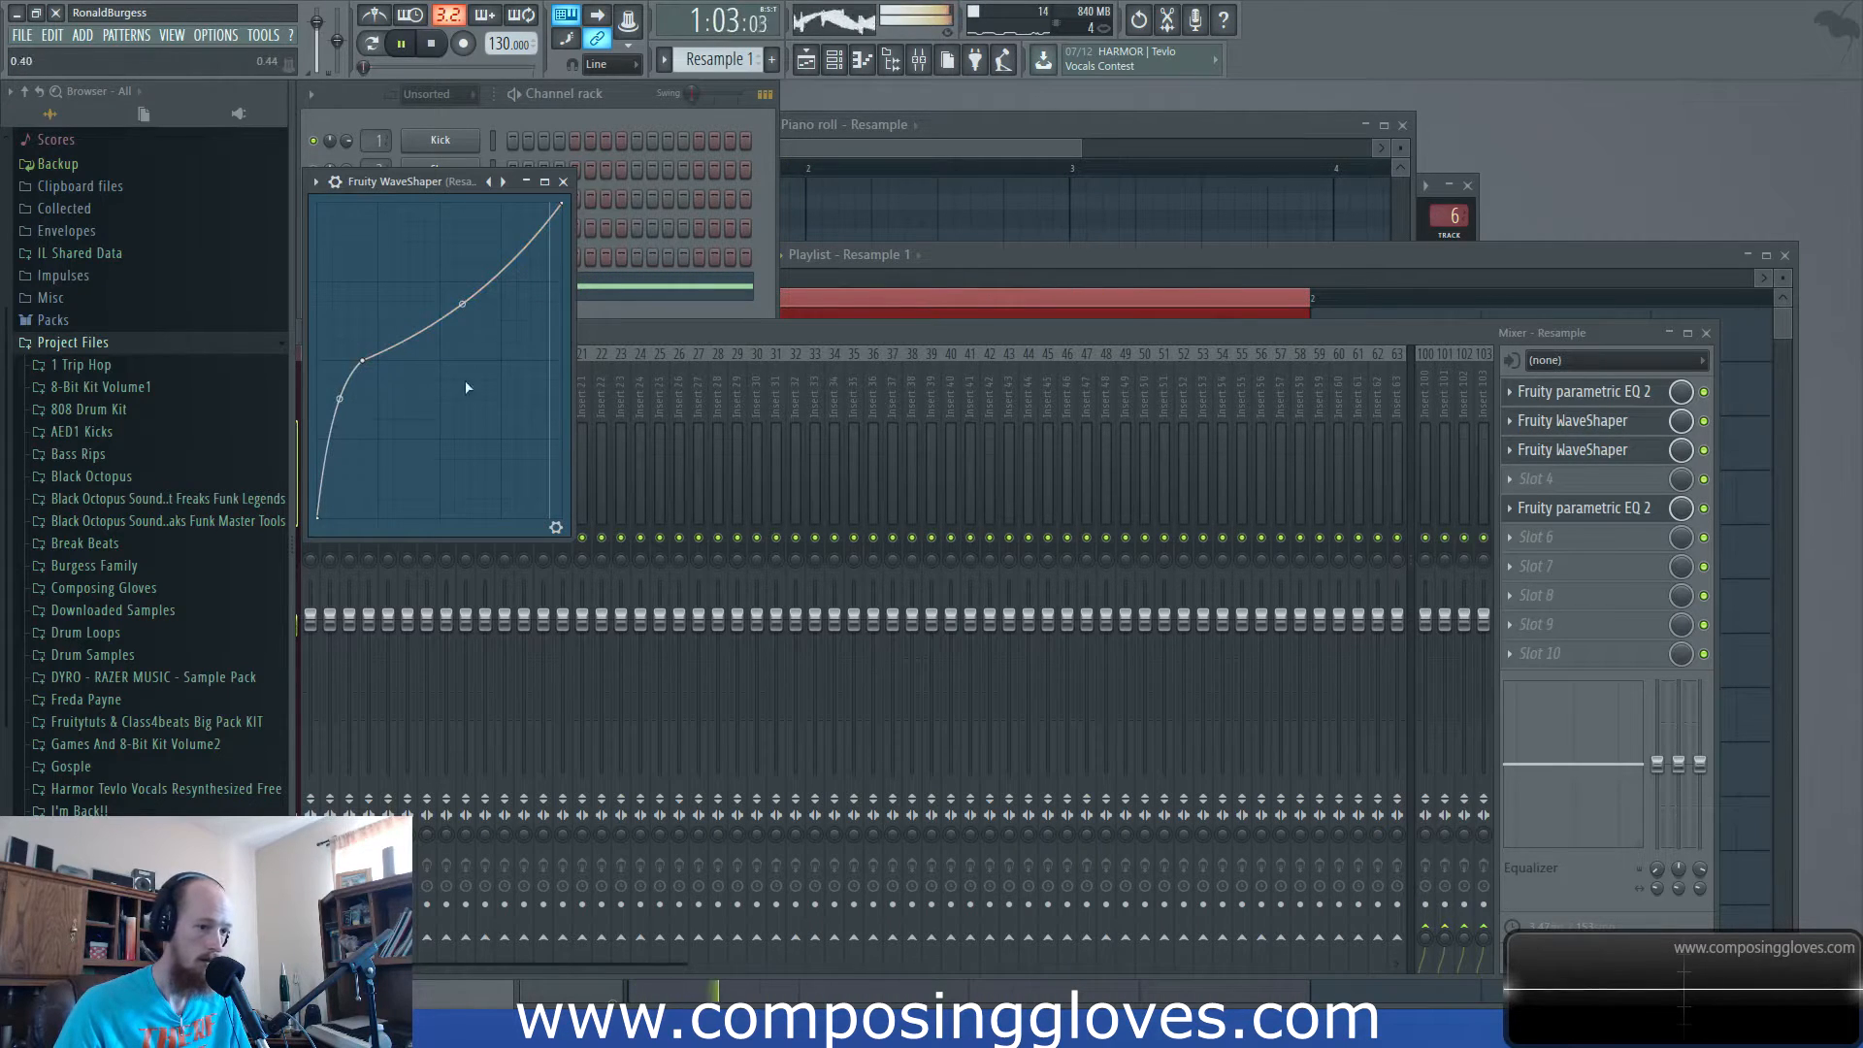
pyautogui.click(1109, 270)
pyautogui.press('space')
pyautogui.press('space')
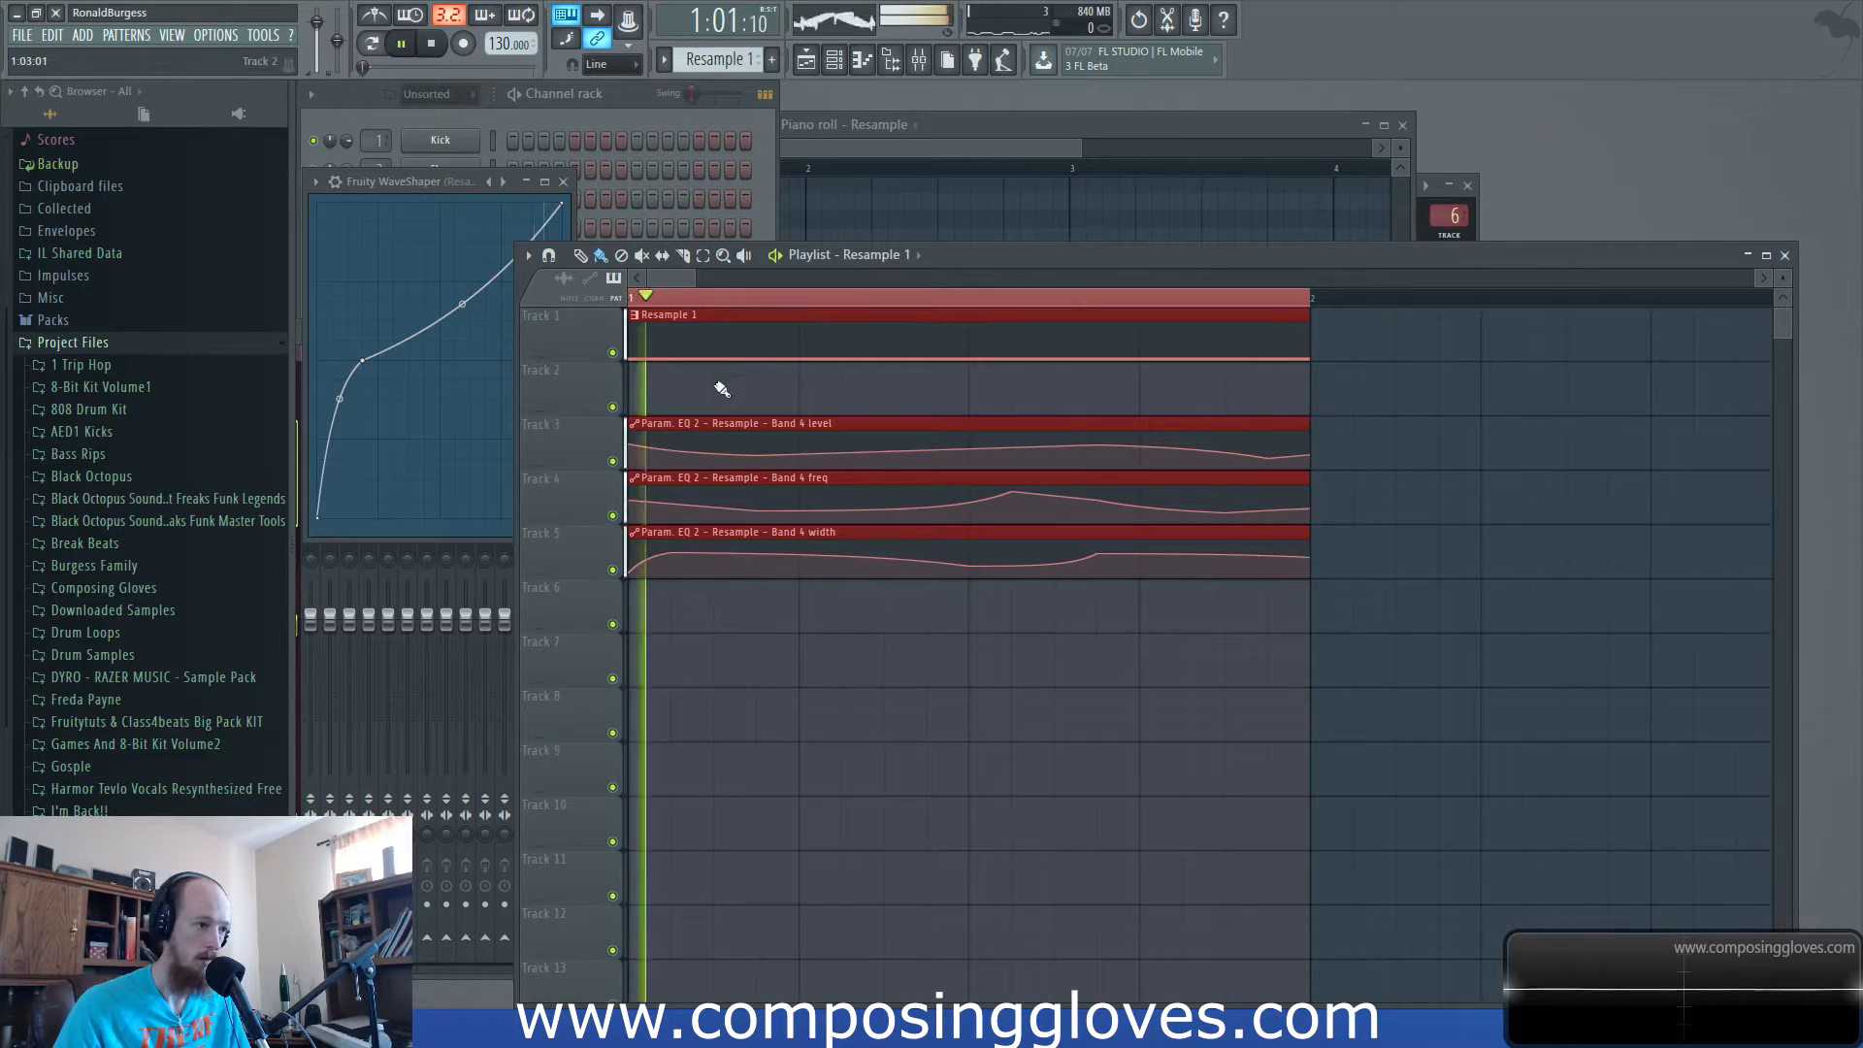
pyautogui.press('space')
# Deselect the playlist clips and move the Resample 1 pattern clip to track 2.
pyautogui.click(532, 134)
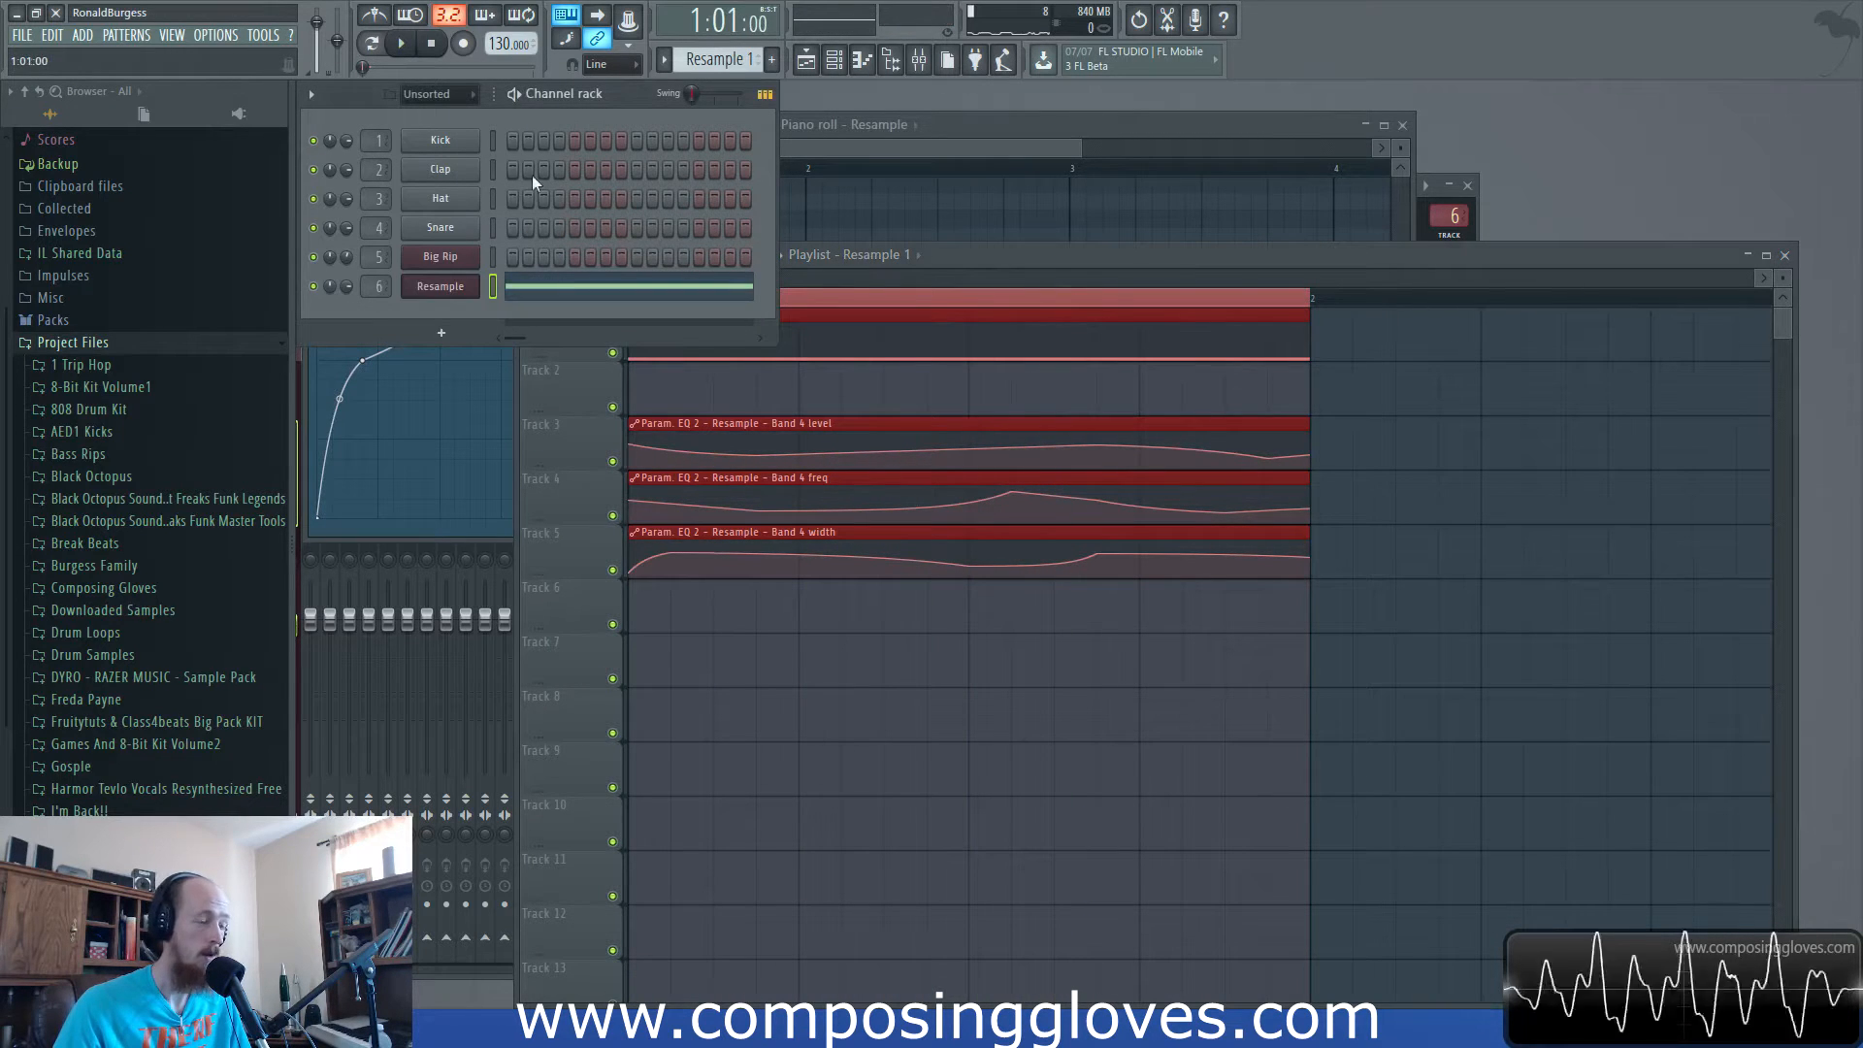
pyautogui.click(950, 343)
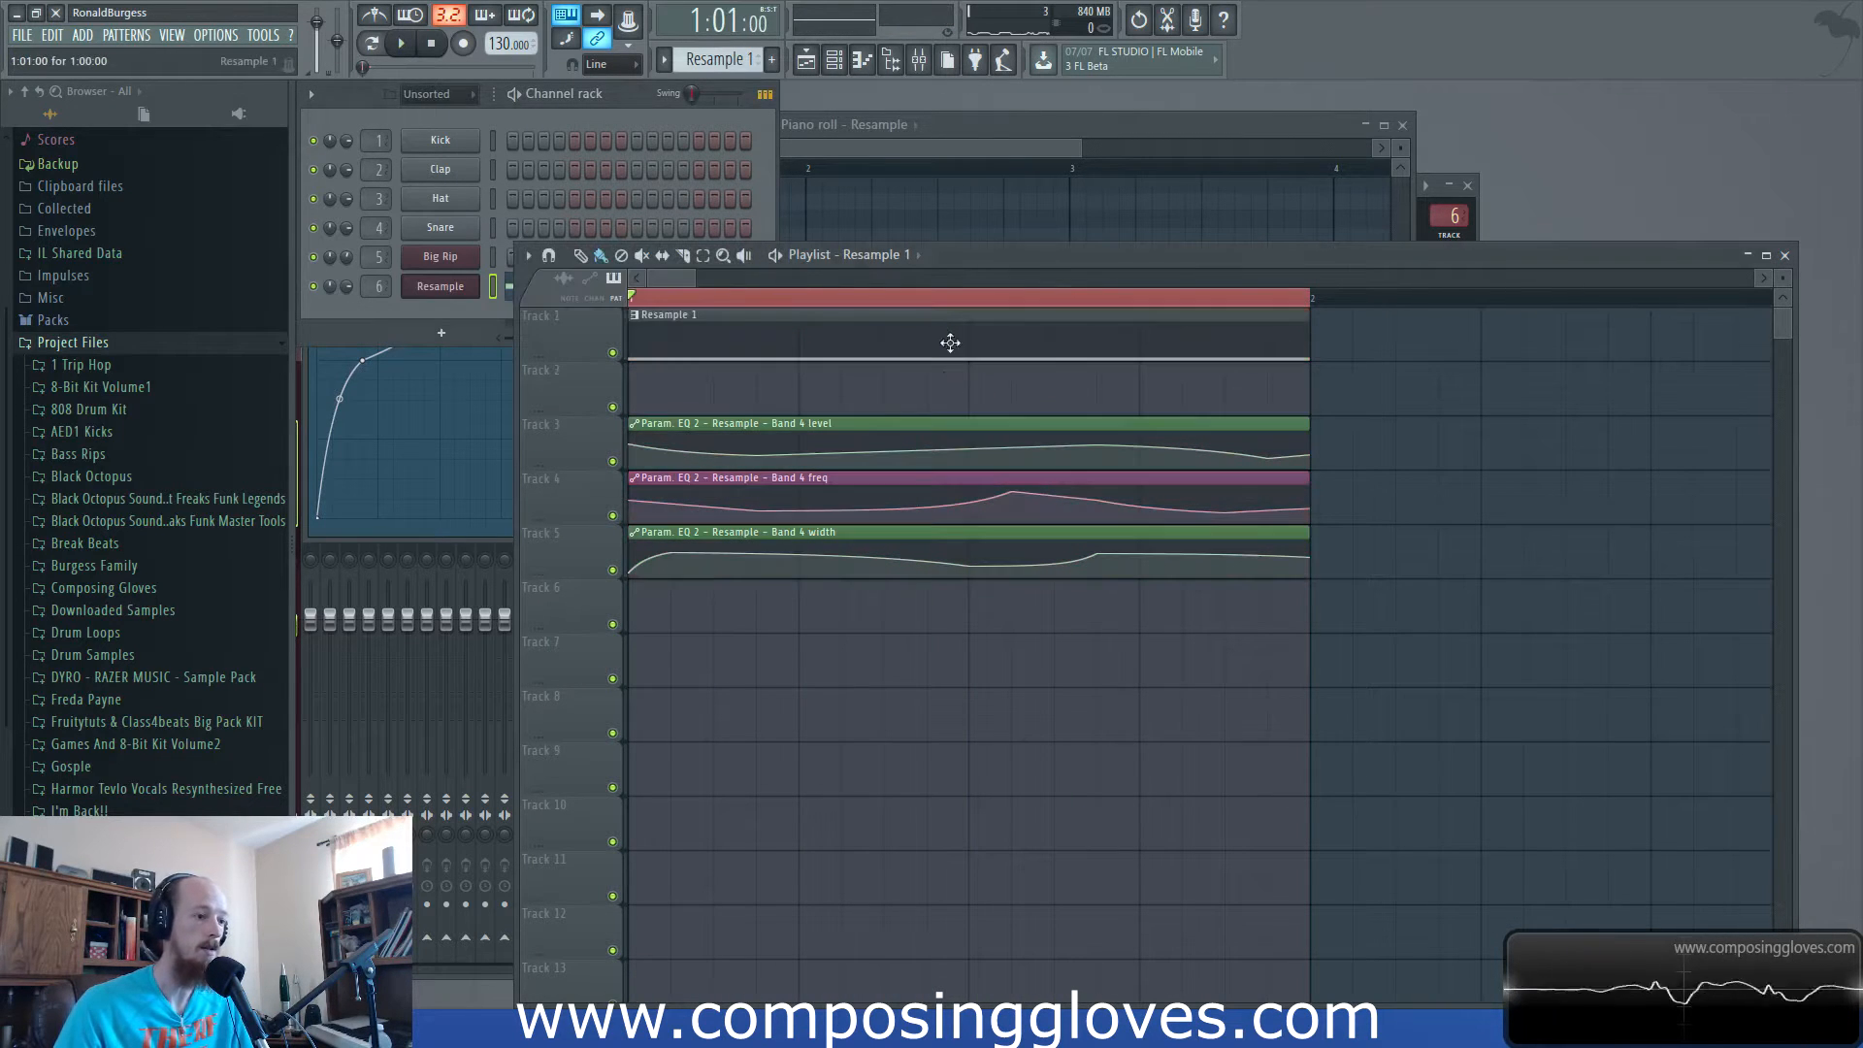
pyautogui.click(940, 392)
pyautogui.rightClick(908, 346)
pyautogui.scroll(-3, 938, 427)
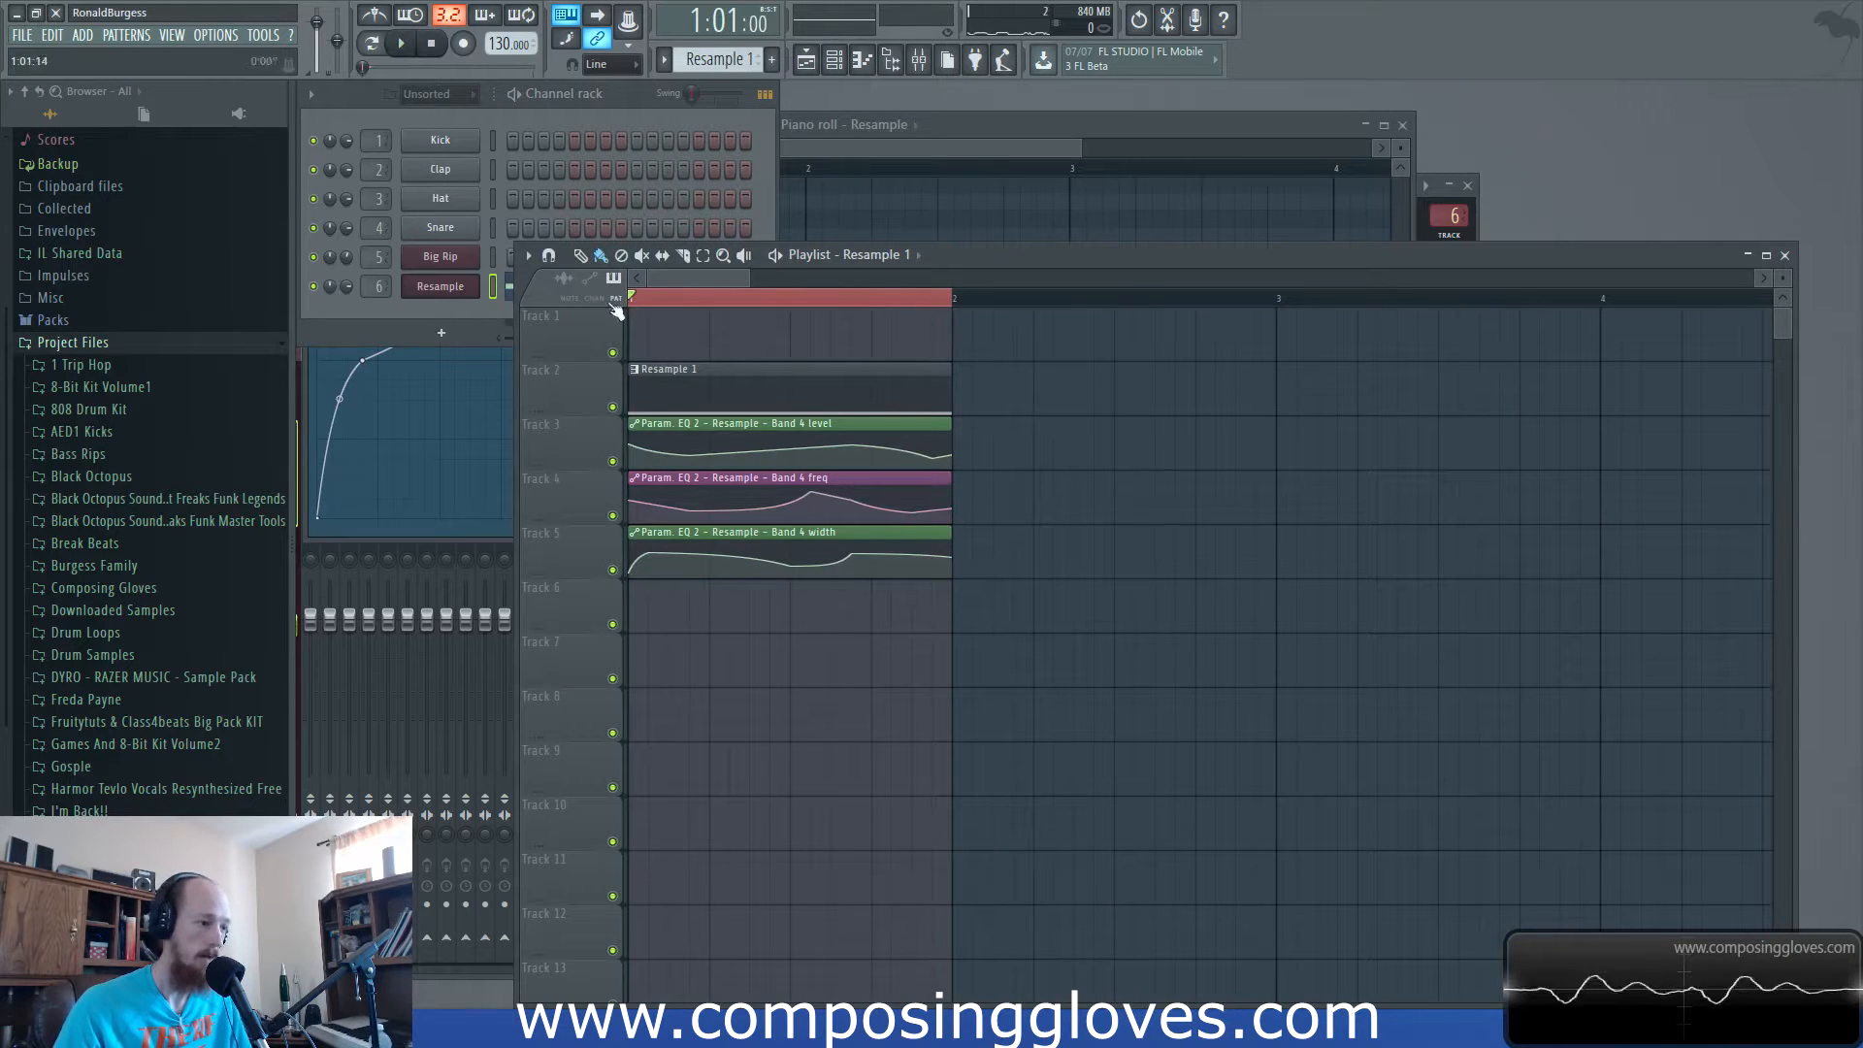
# Clear the playlist's loop range and switch to the new empty Pattern 3.
pyautogui.rightClick(735, 302)
pyautogui.click(499, 113)
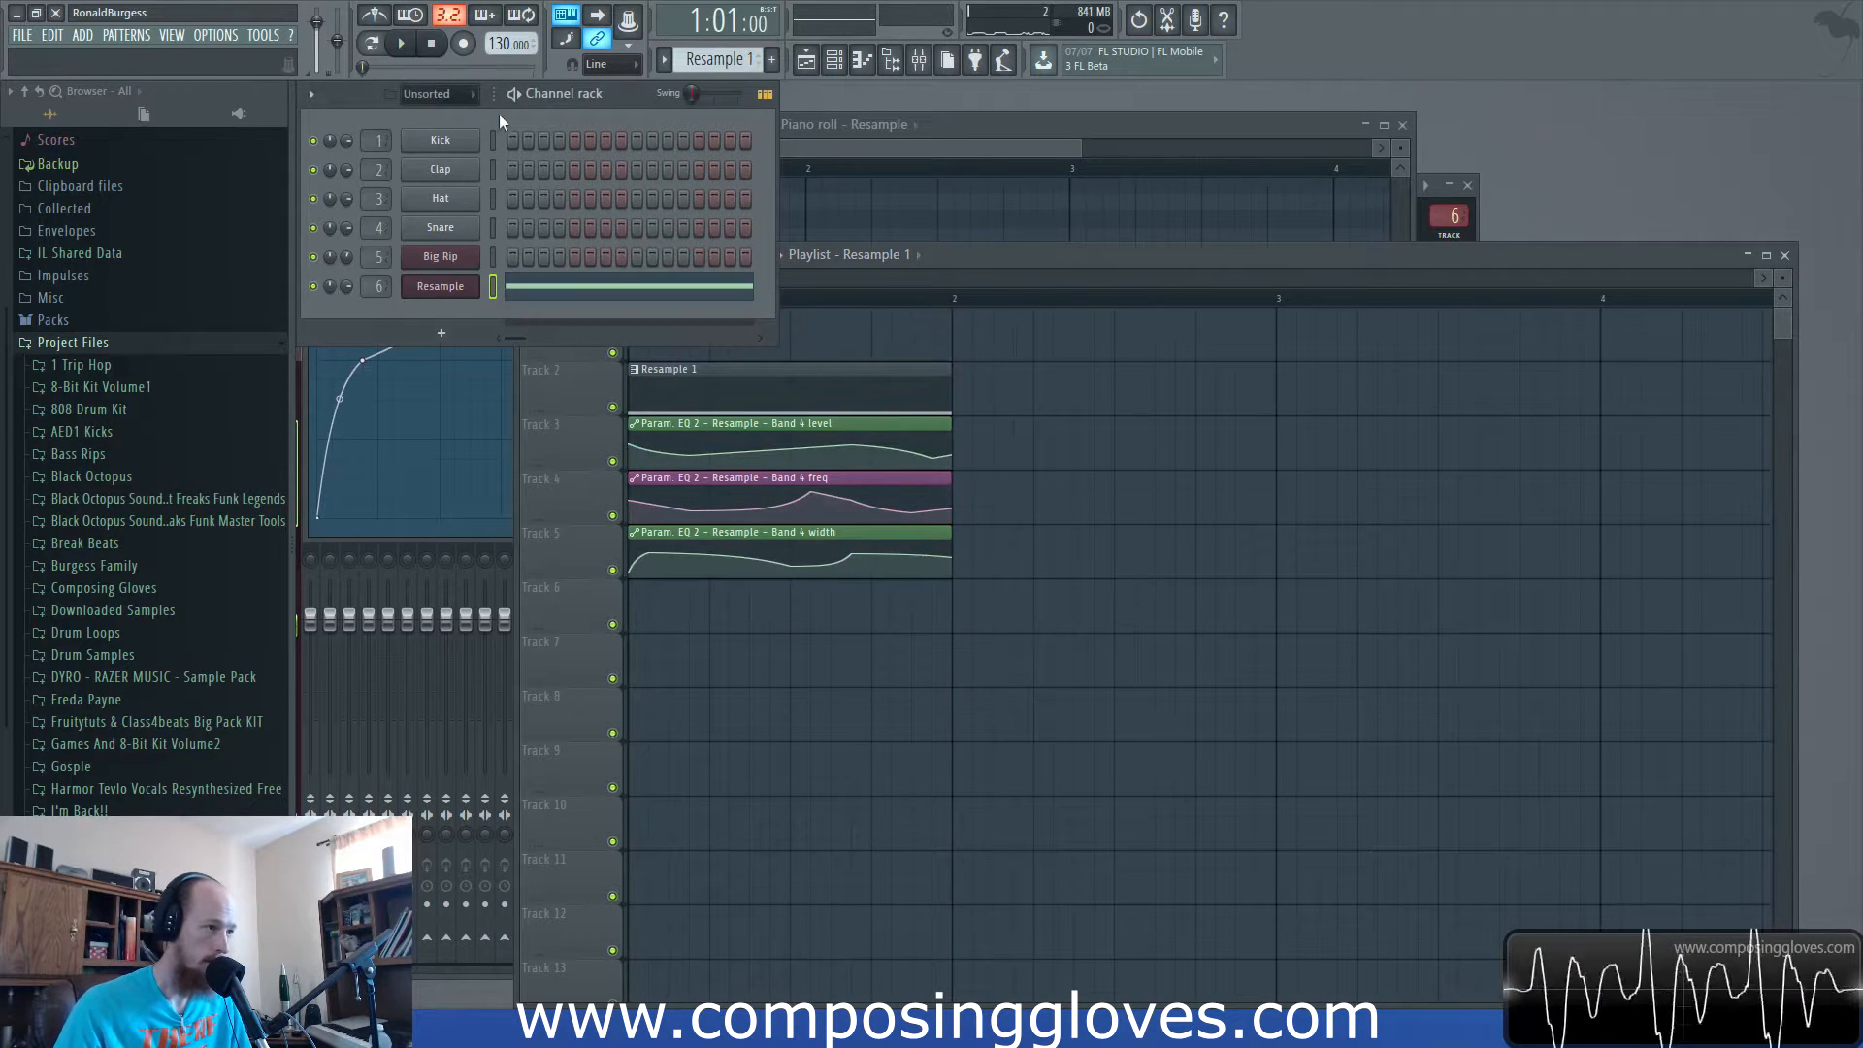
pyautogui.click(773, 61)
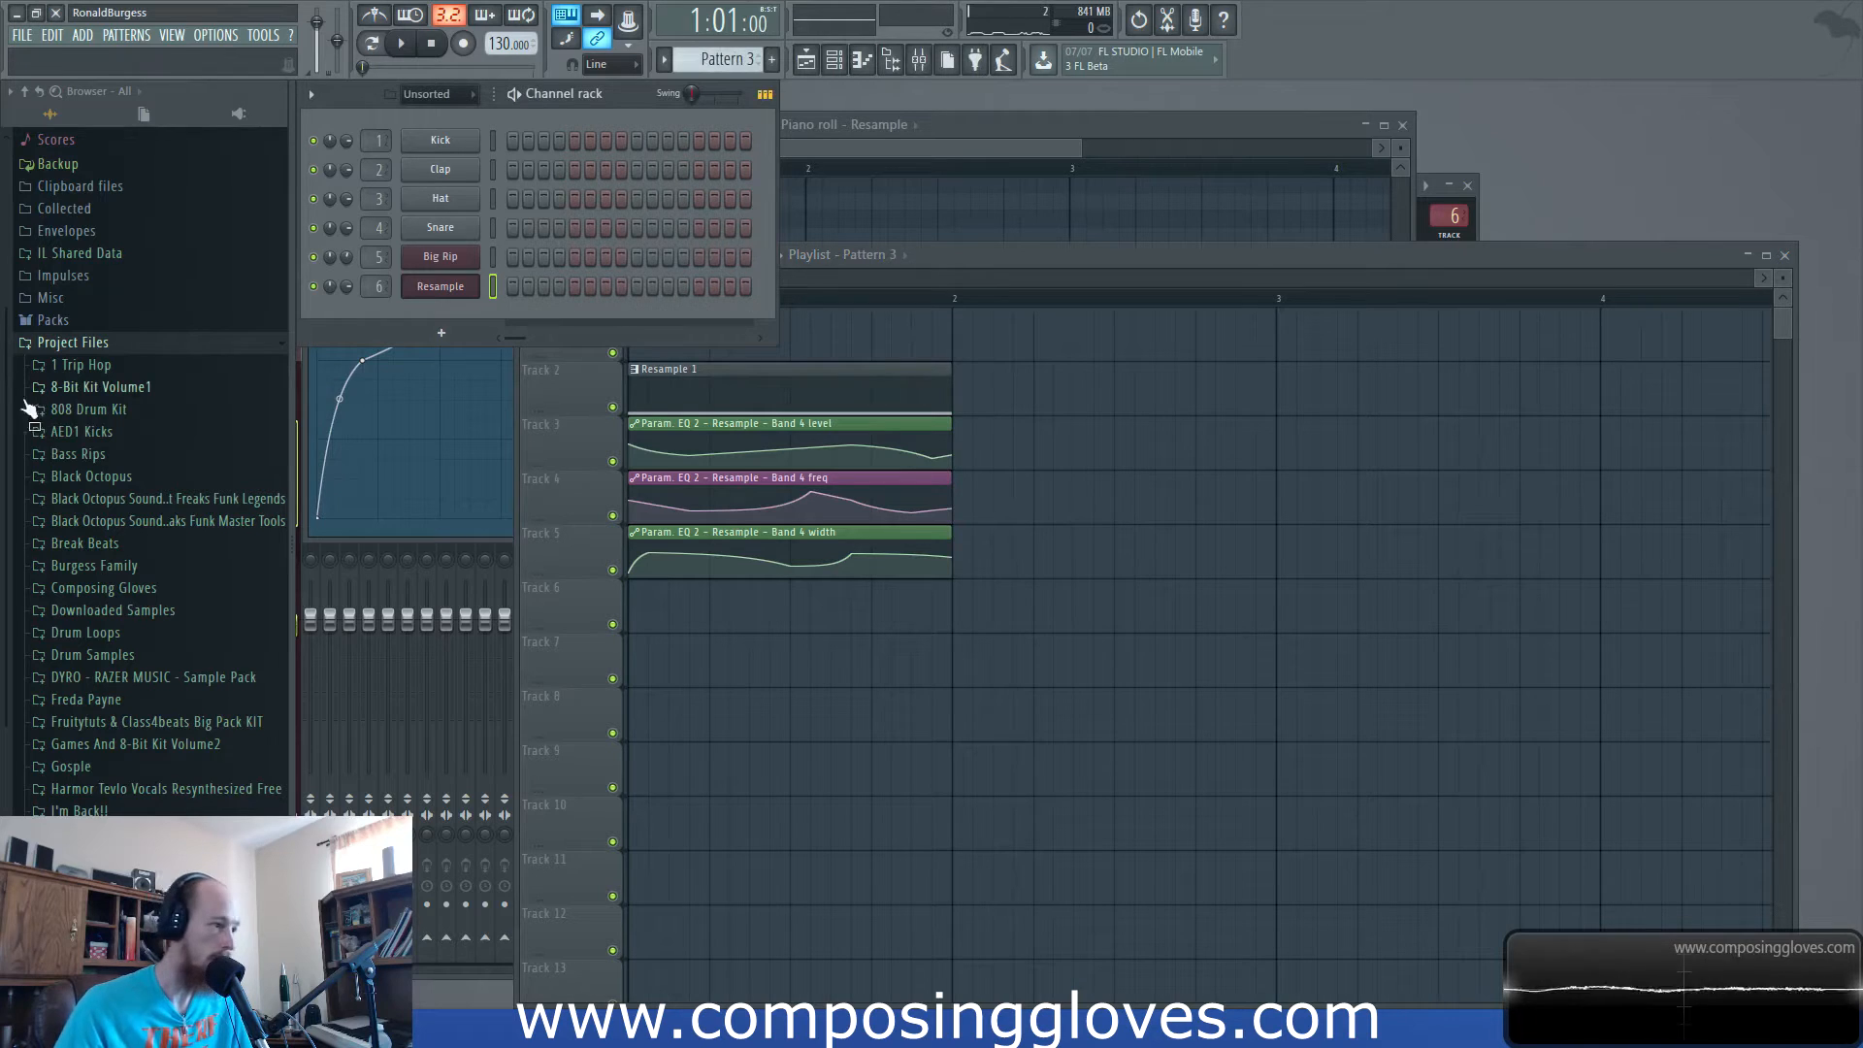
# Look through the drum sample folders in the browser and expand rhythm-lab.com_102dnb_drumloops inside Break Beats.
pyautogui.scroll(-4, 122, 405)
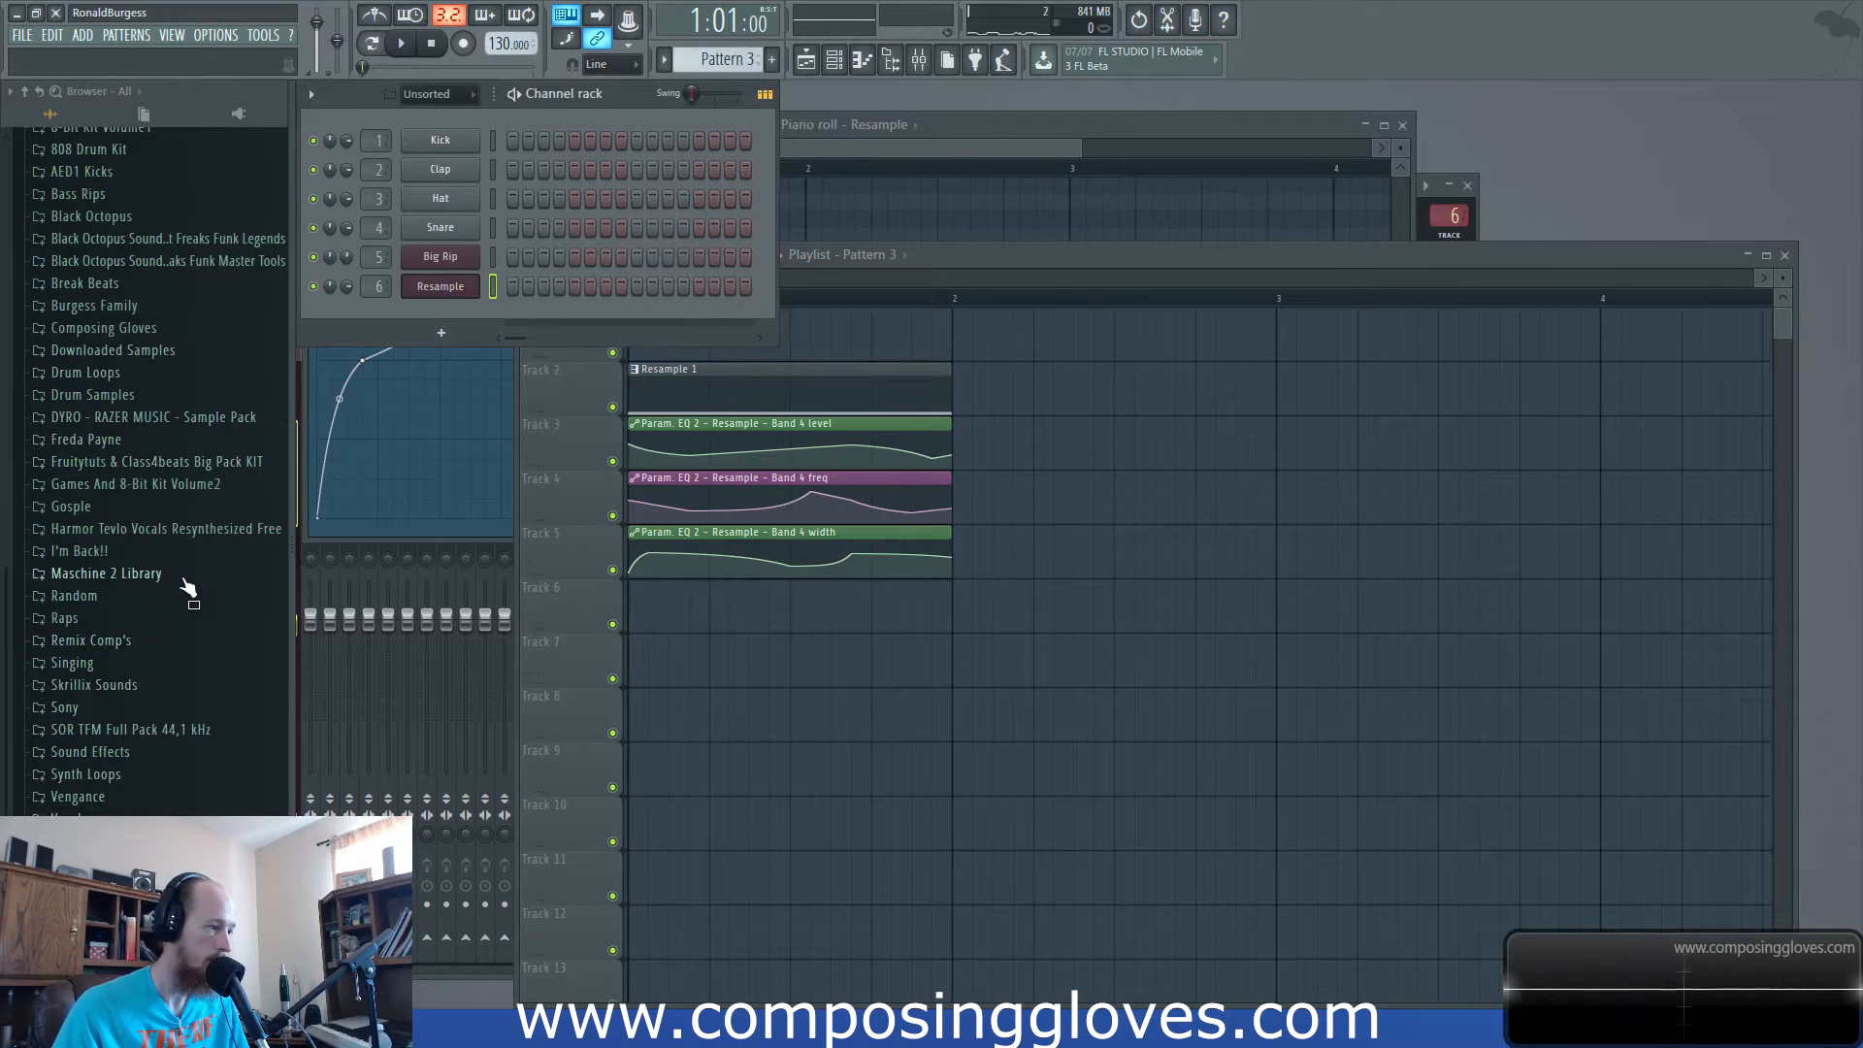
pyautogui.click(136, 373)
pyautogui.click(187, 375)
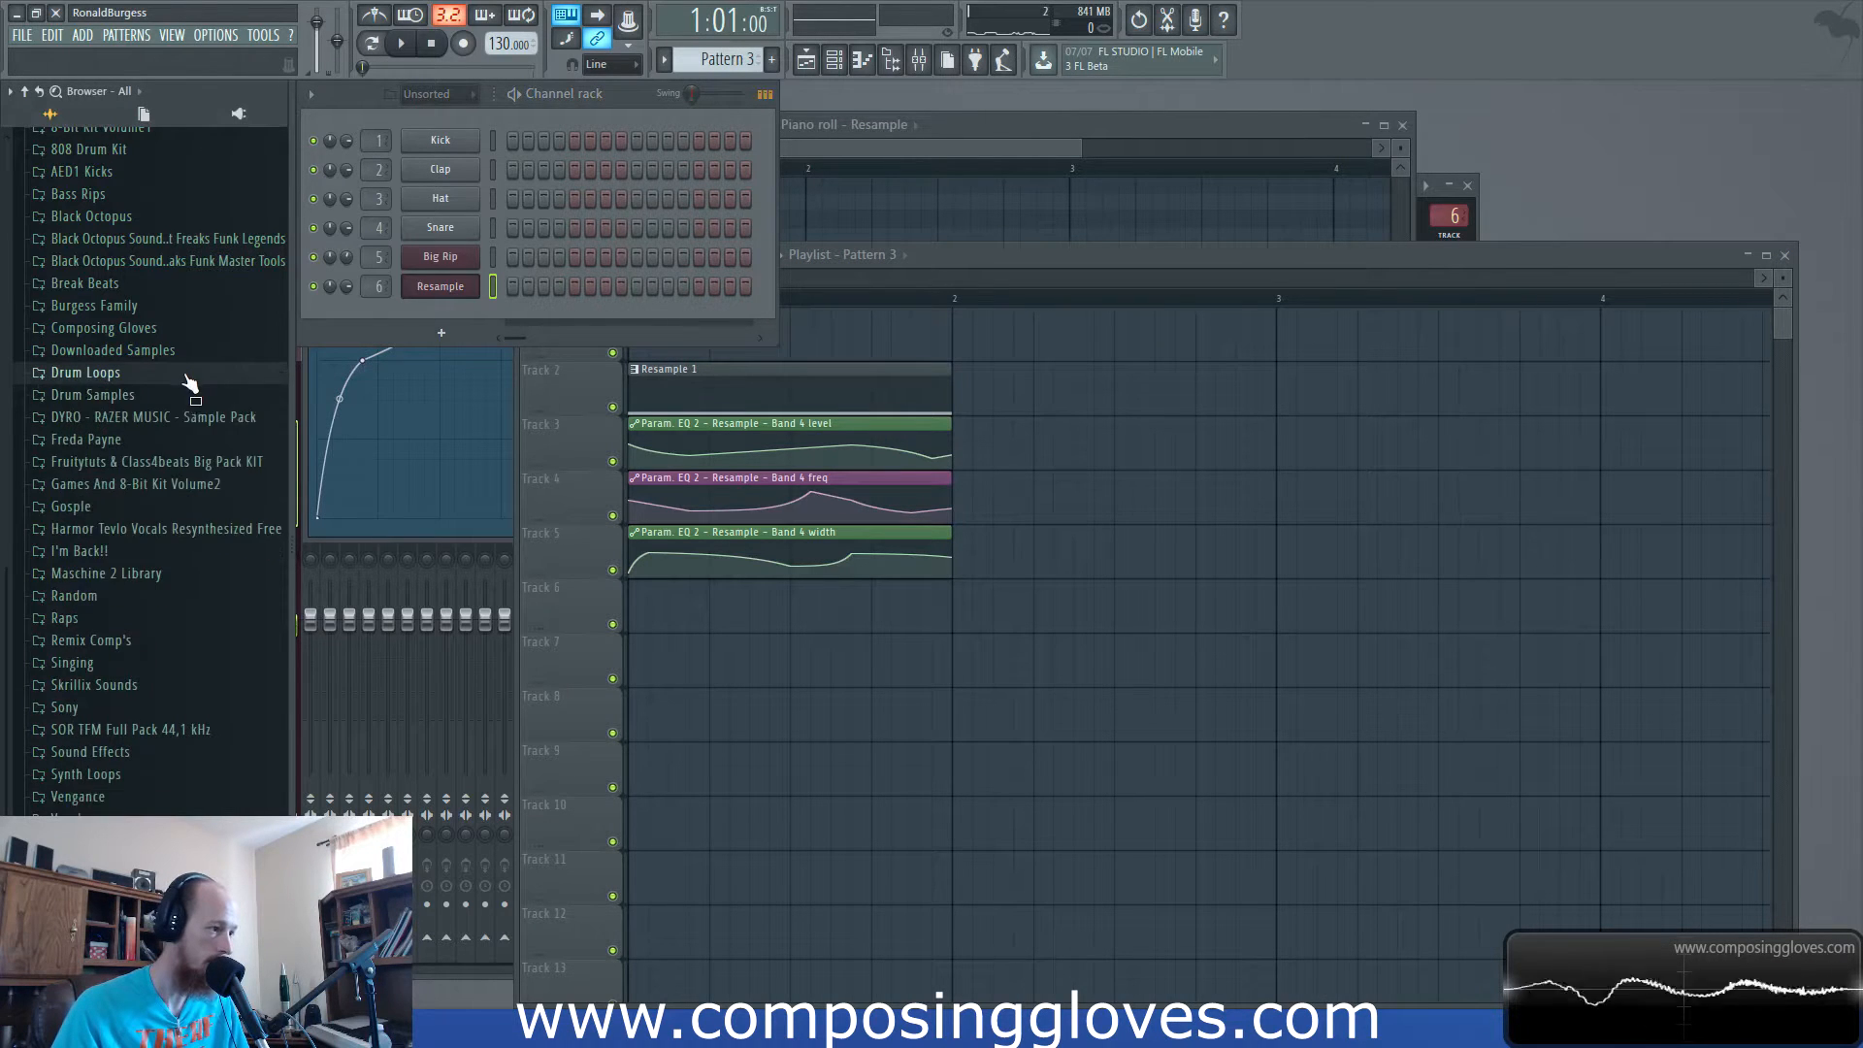
pyautogui.click(188, 395)
pyautogui.click(206, 401)
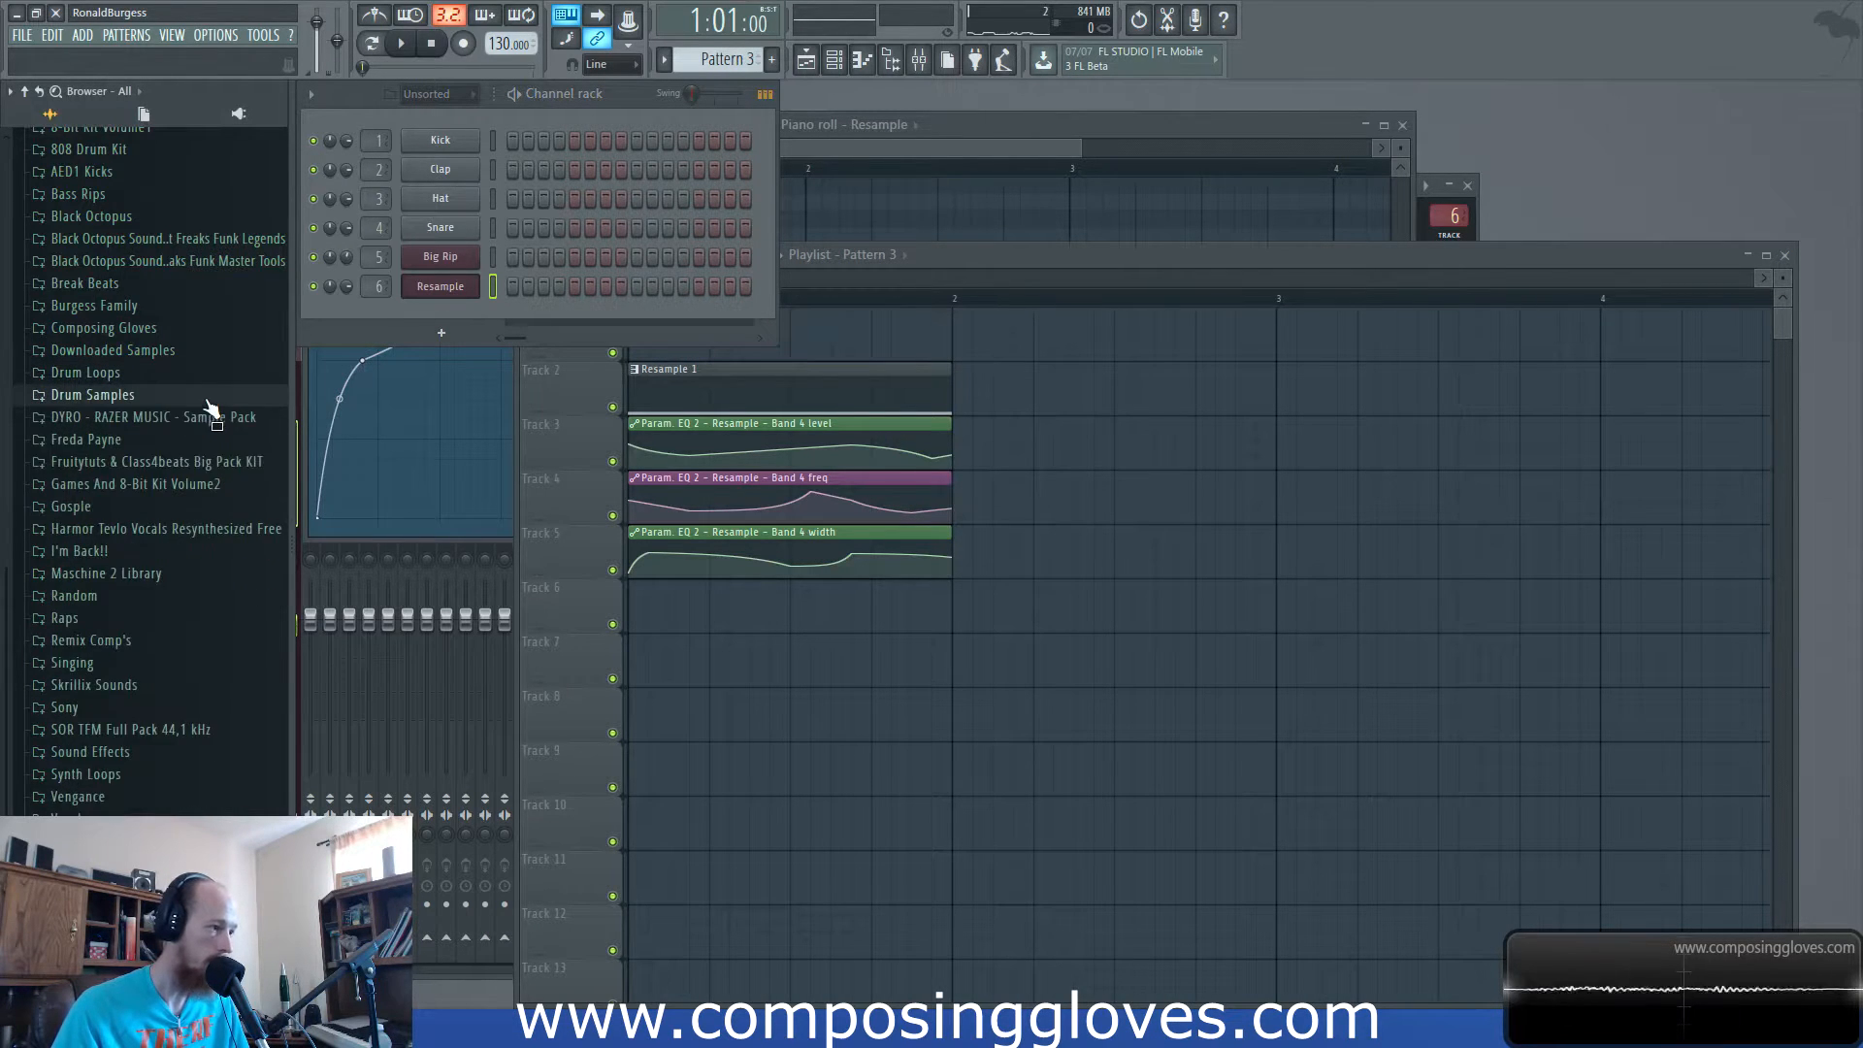
pyautogui.click(155, 283)
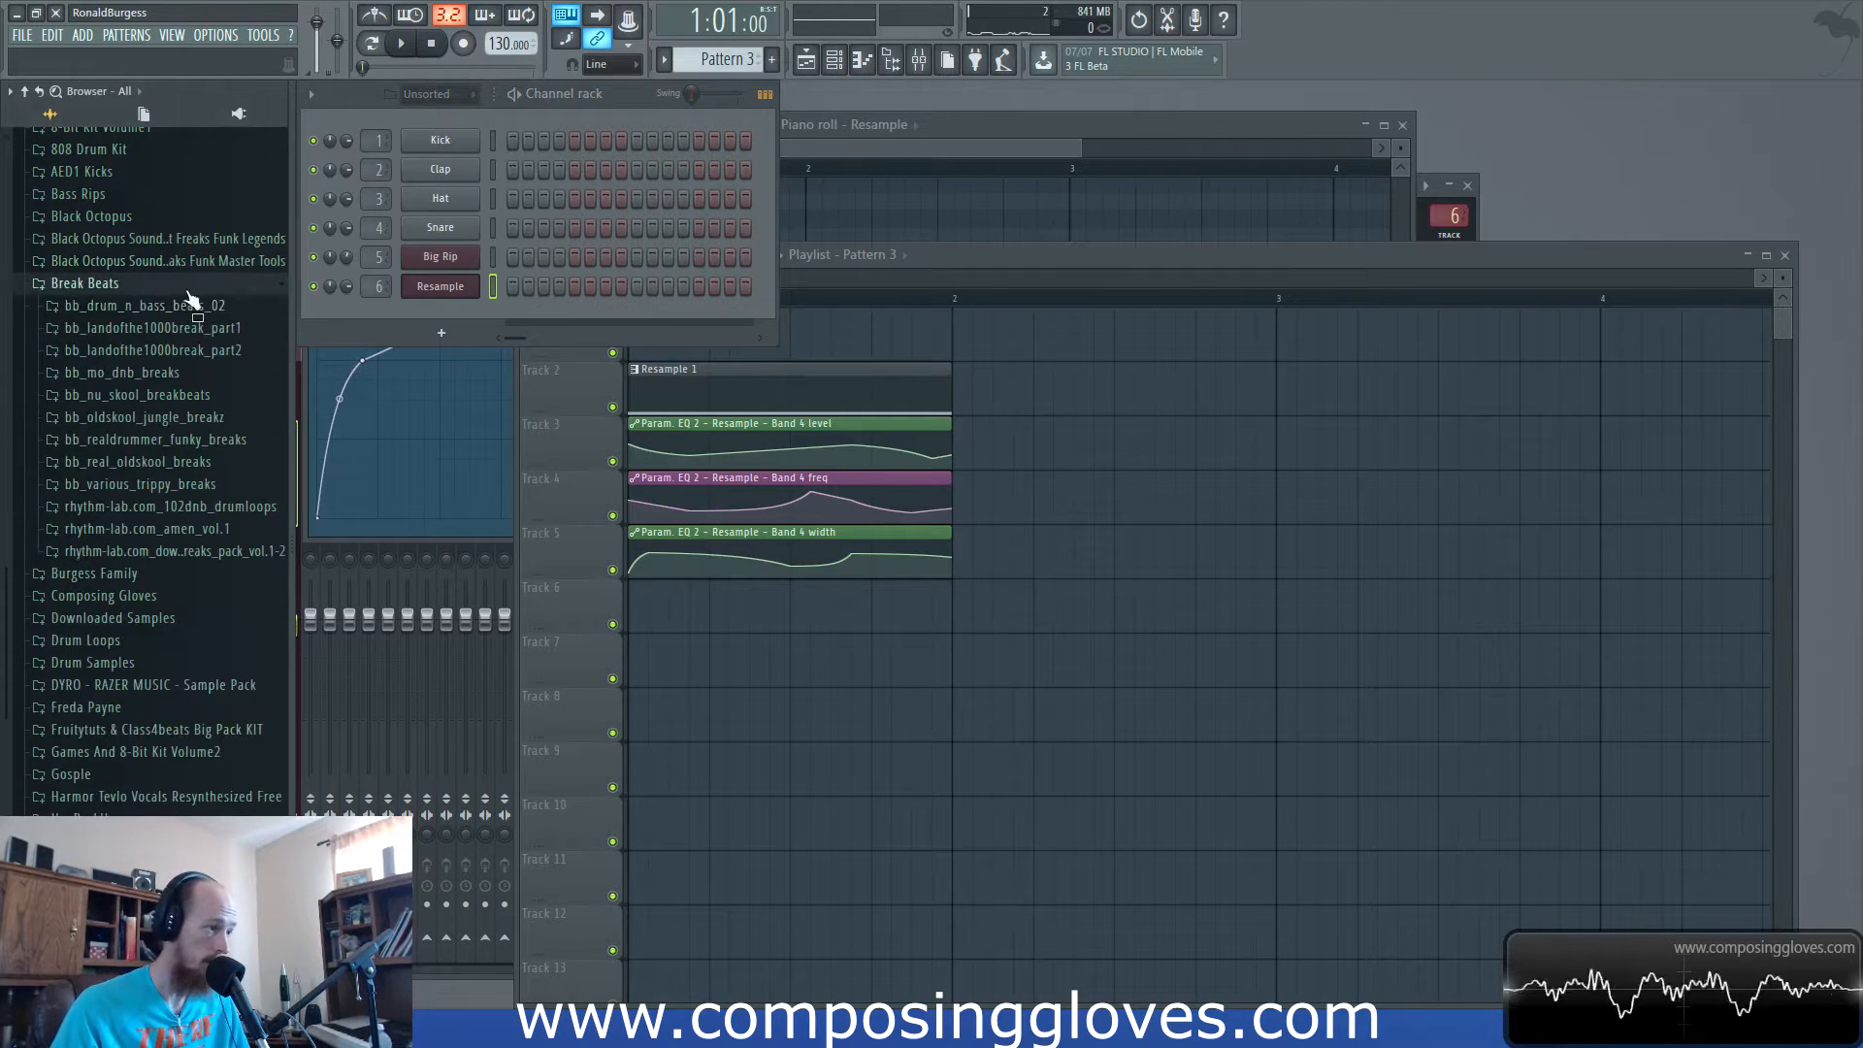
pyautogui.click(205, 530)
pyautogui.click(213, 530)
pyautogui.click(236, 509)
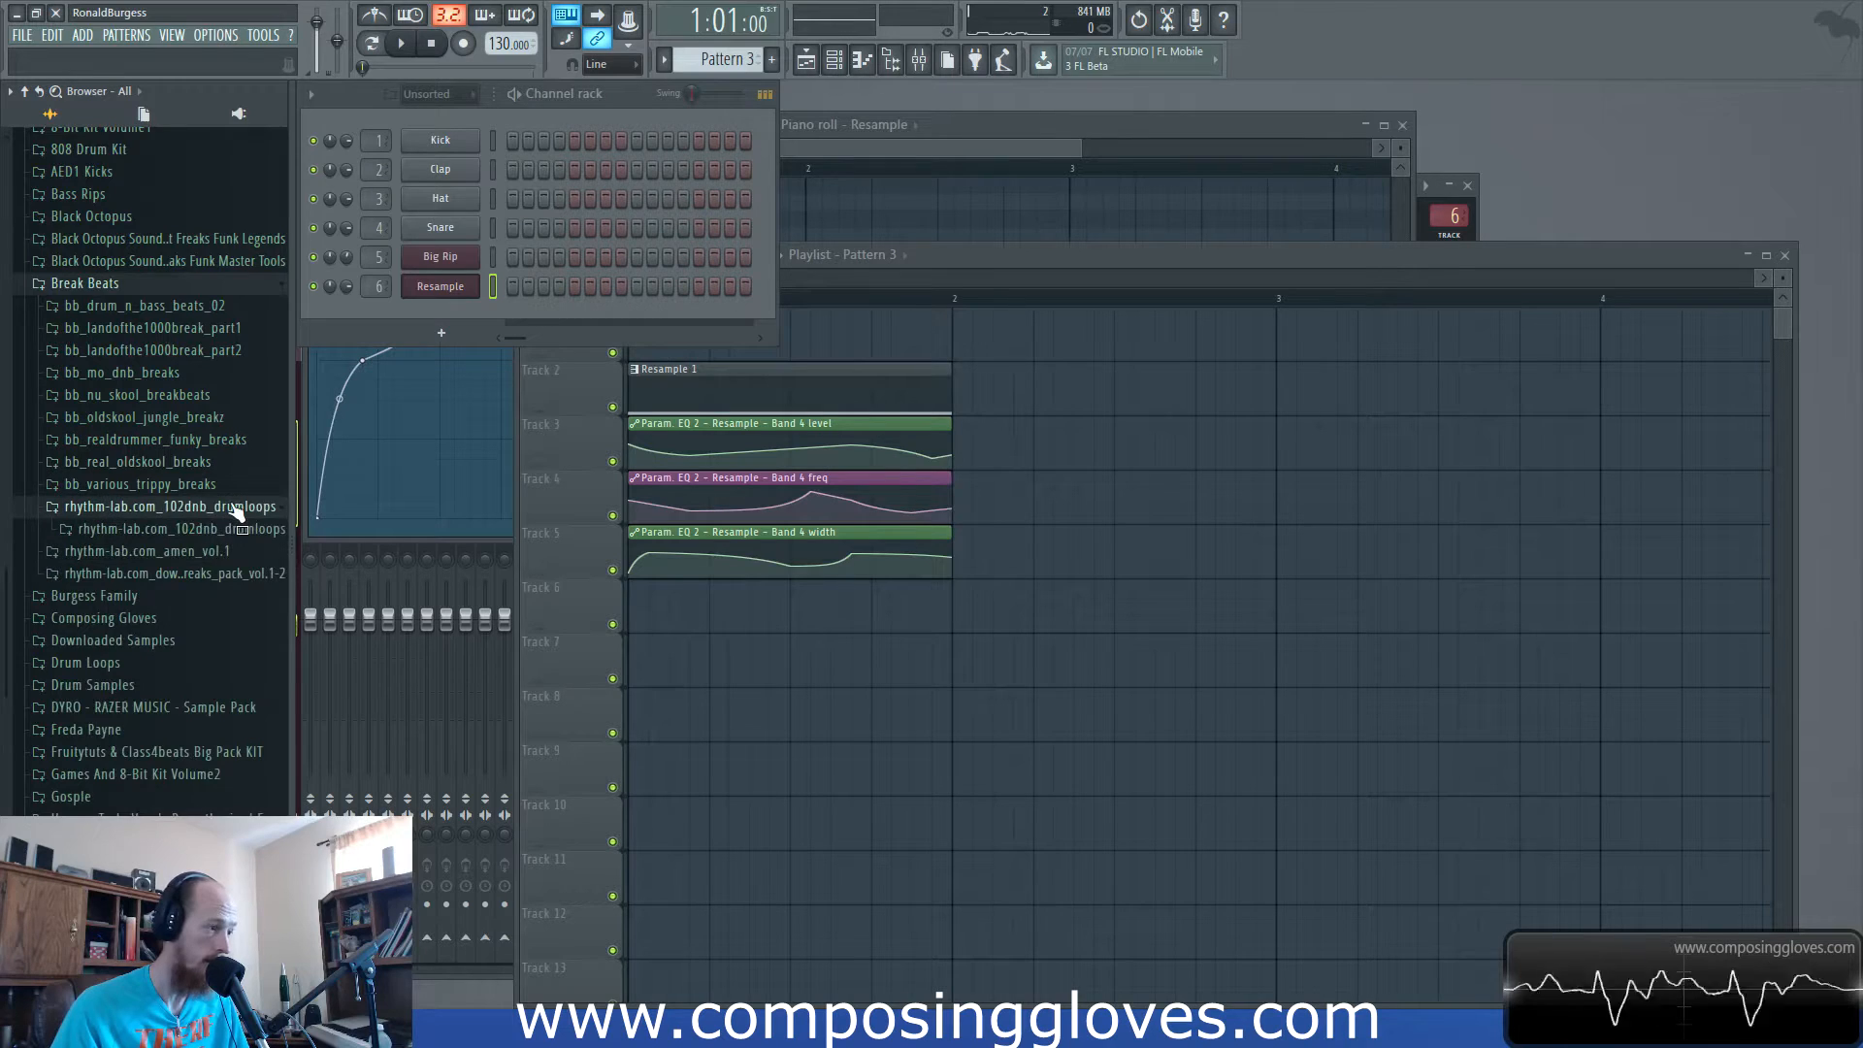
# Open the wav folder of the drum loop pack and preview the cw_160_Hole2 and cw_165_Company loops.
pyautogui.scroll(-3, 239, 507)
pyautogui.click(249, 408)
pyautogui.click(145, 448)
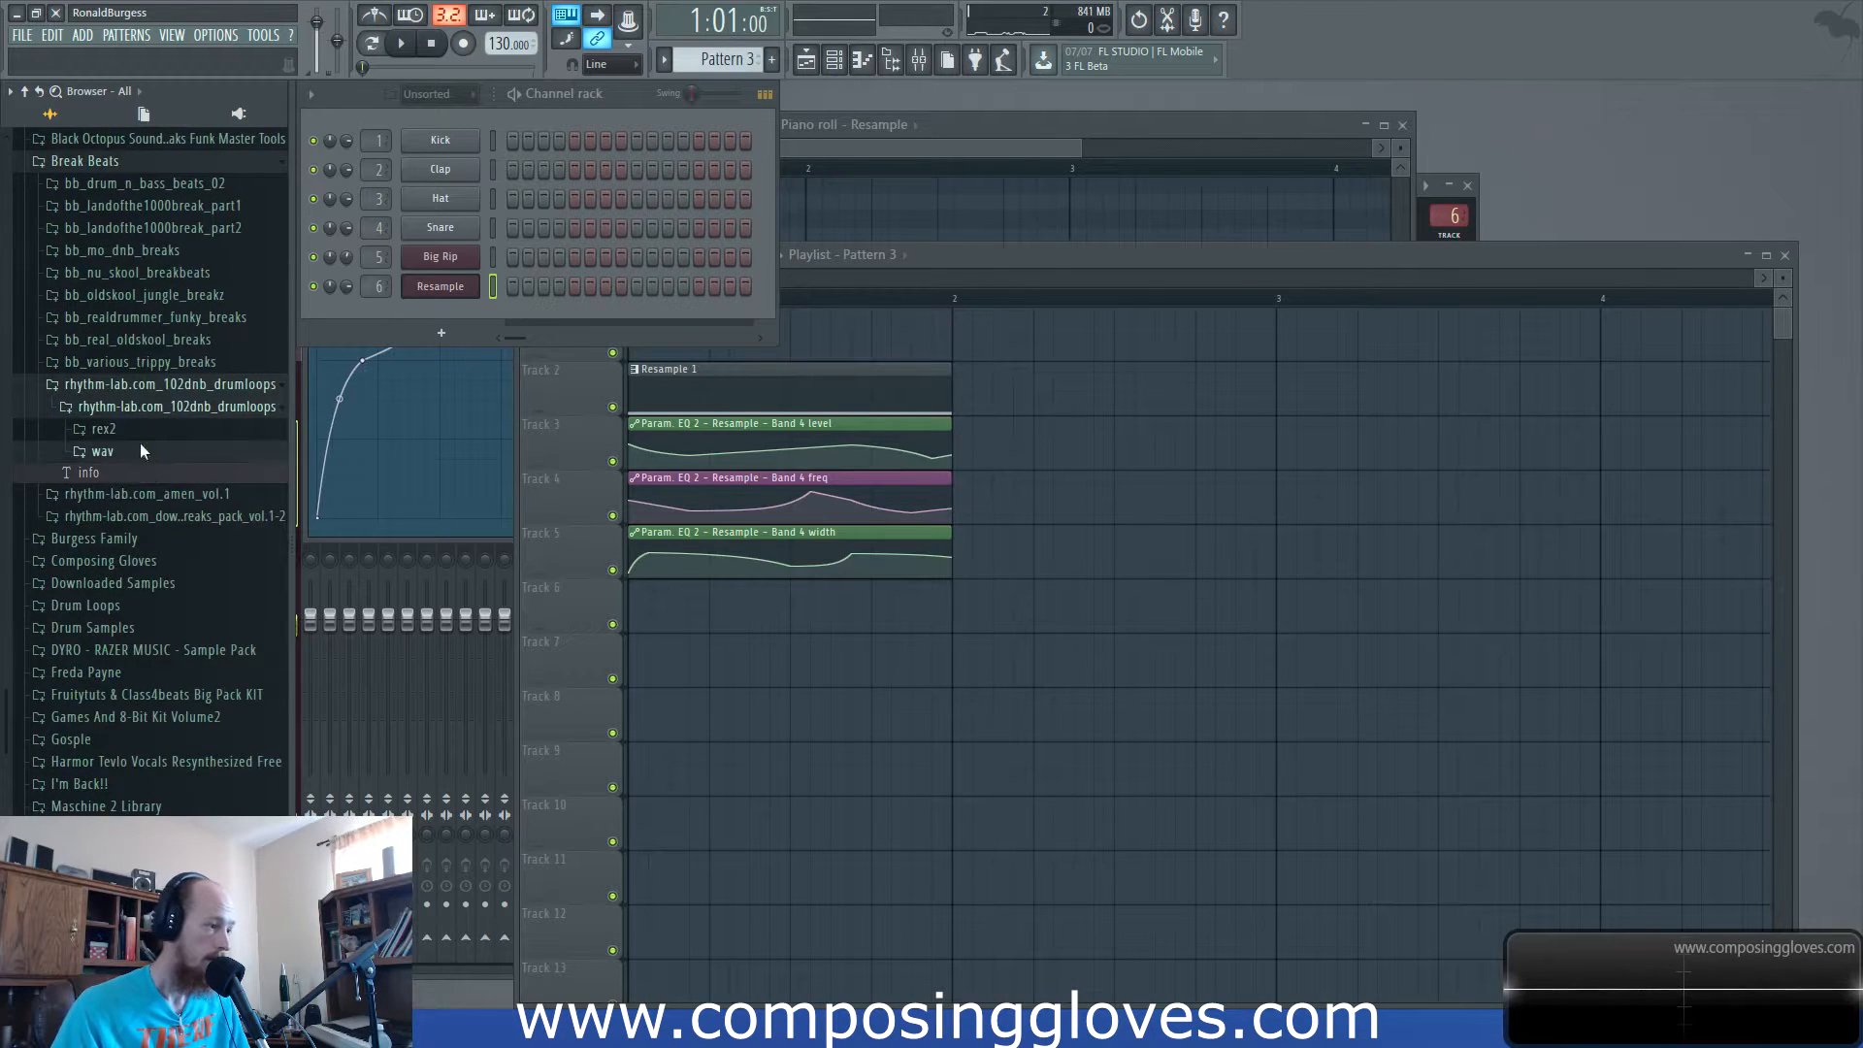
pyautogui.click(194, 430)
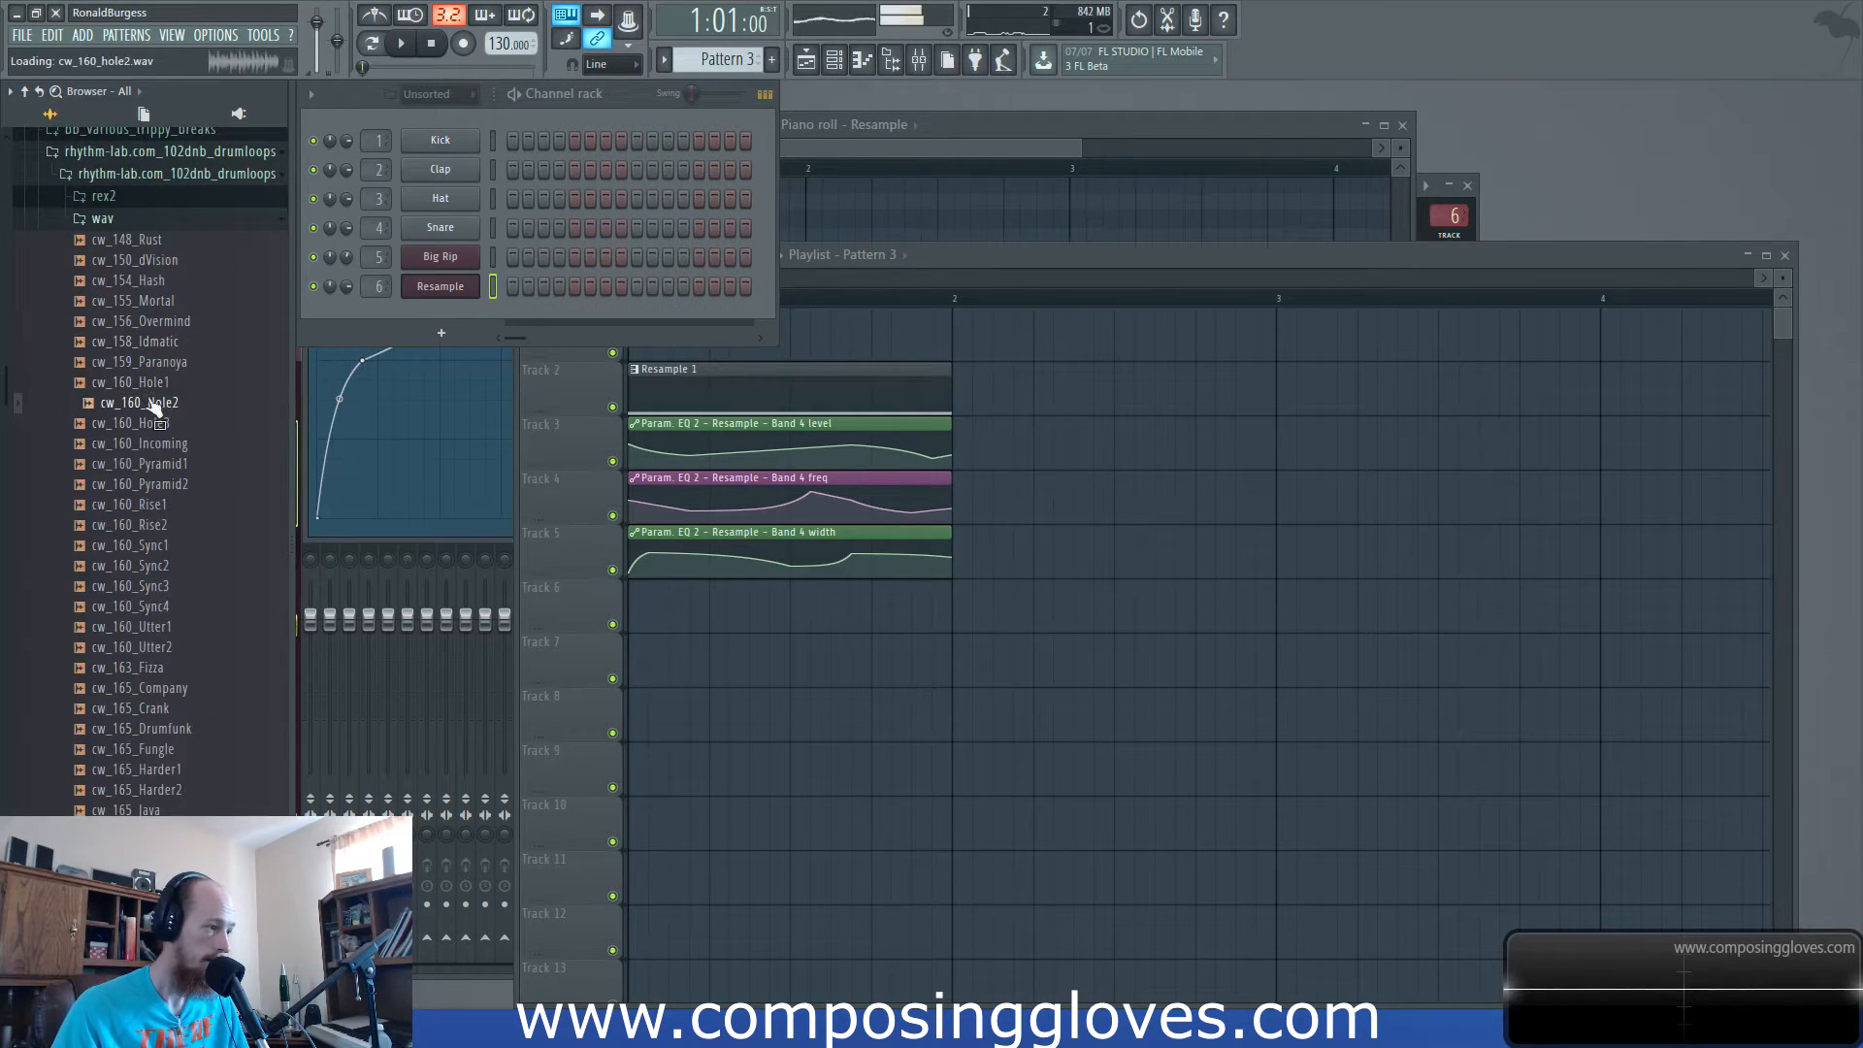
pyautogui.click(199, 689)
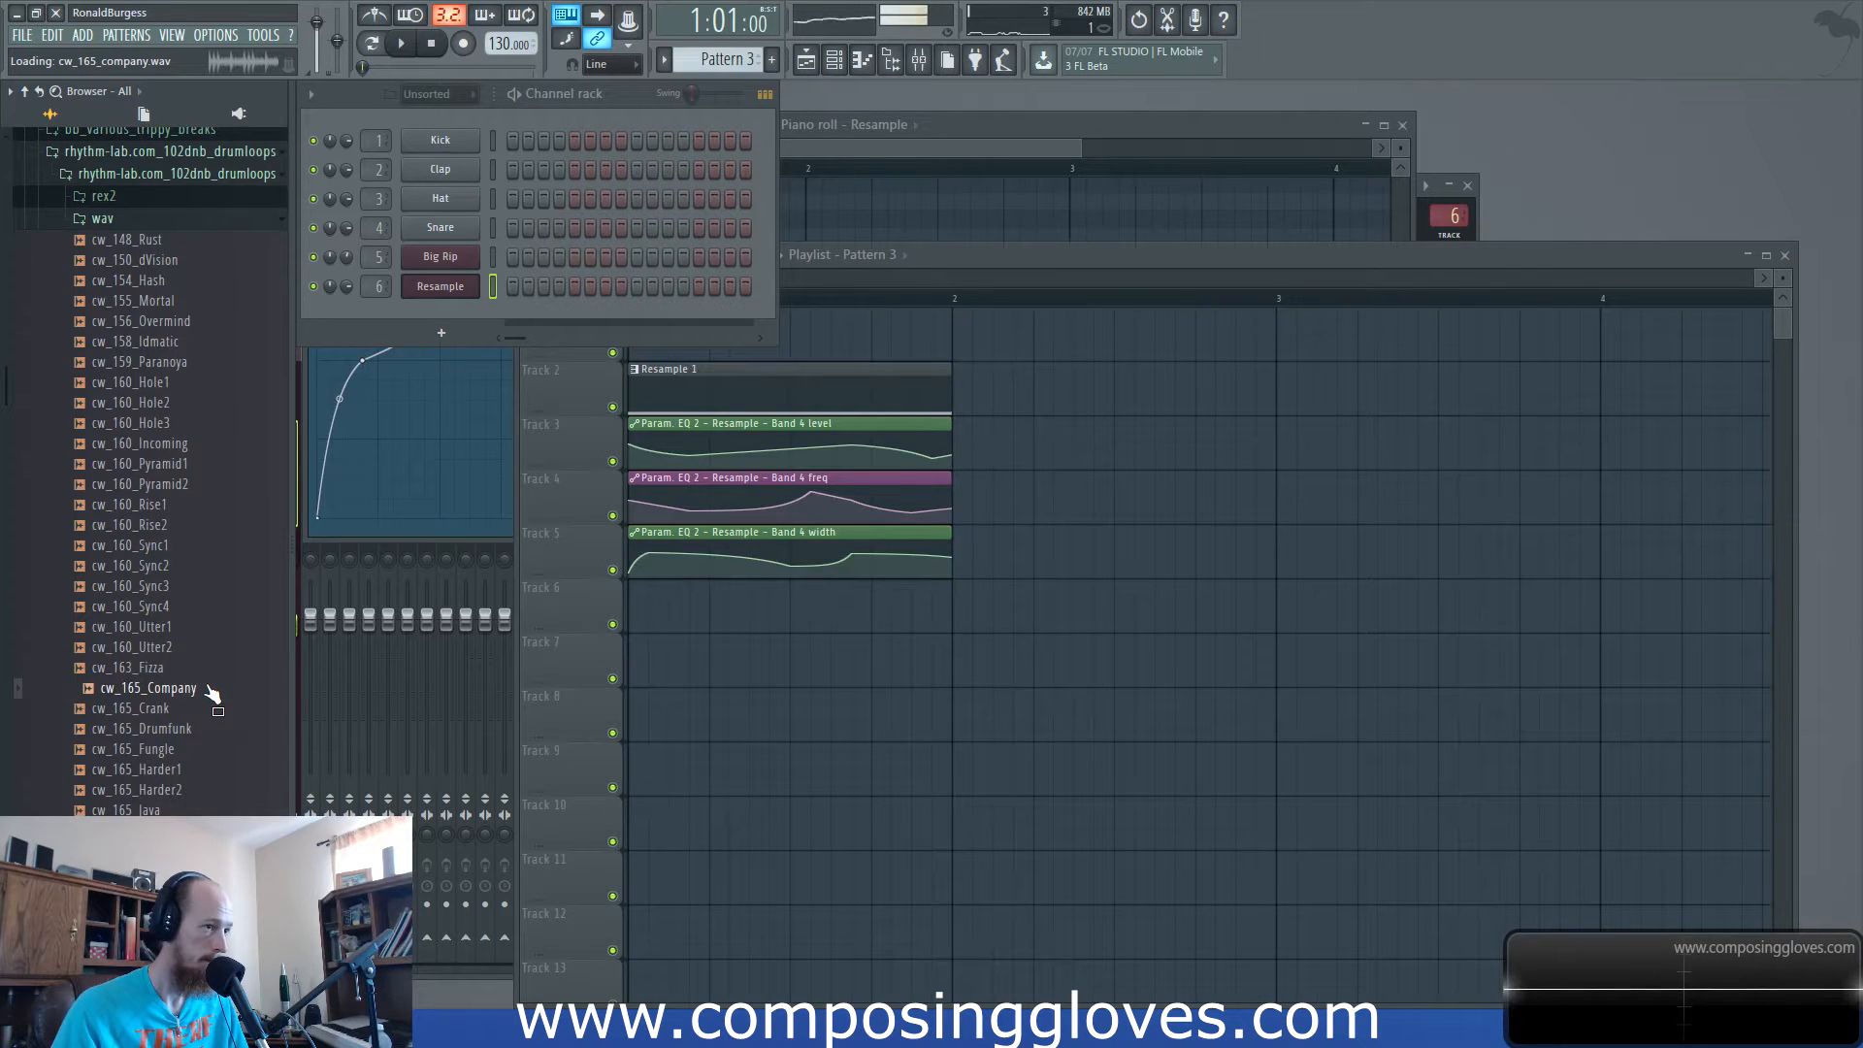
# Place the cw_165_Company loop at the start of playlist track 1 and trim it to one beat.
pyautogui.moveTo(187, 699); pyautogui.dragTo(470, 332)
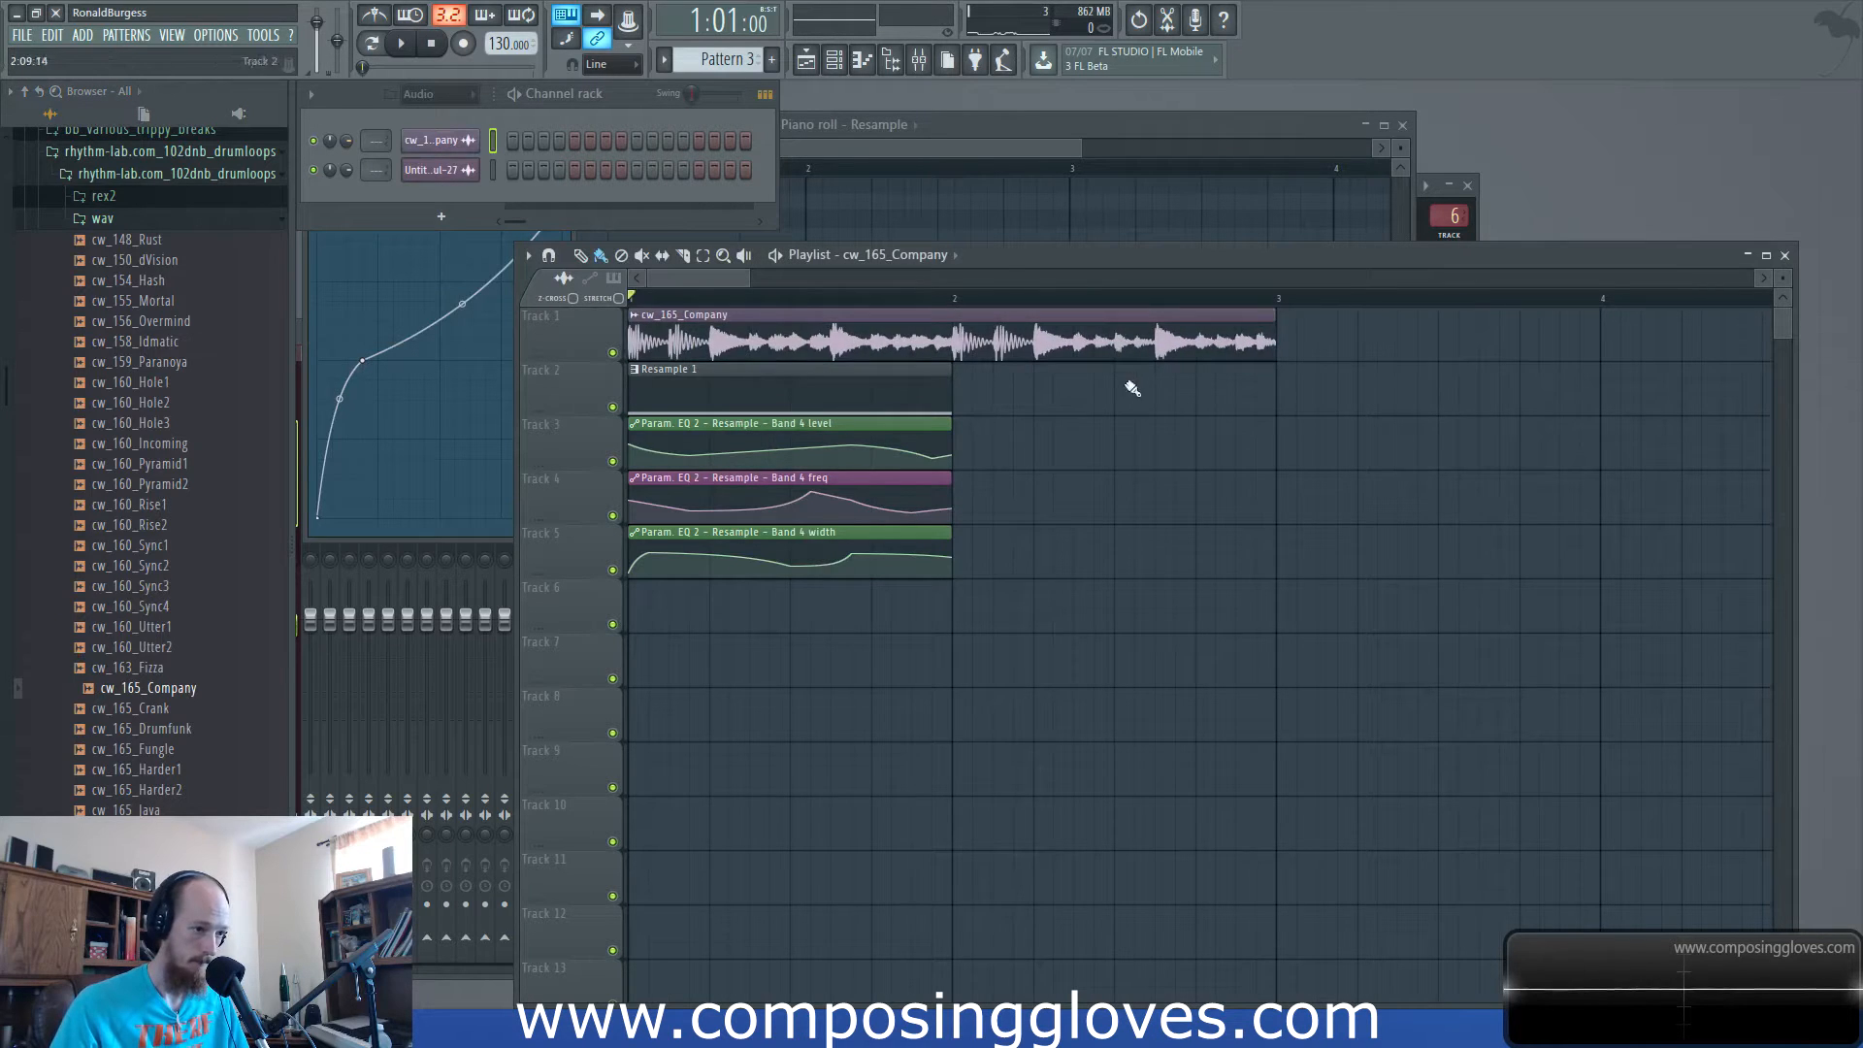
pyautogui.scroll(4, 1127, 384)
pyautogui.moveTo(1403, 345); pyautogui.dragTo(773, 341)
pyautogui.scroll(-3, 669, 313)
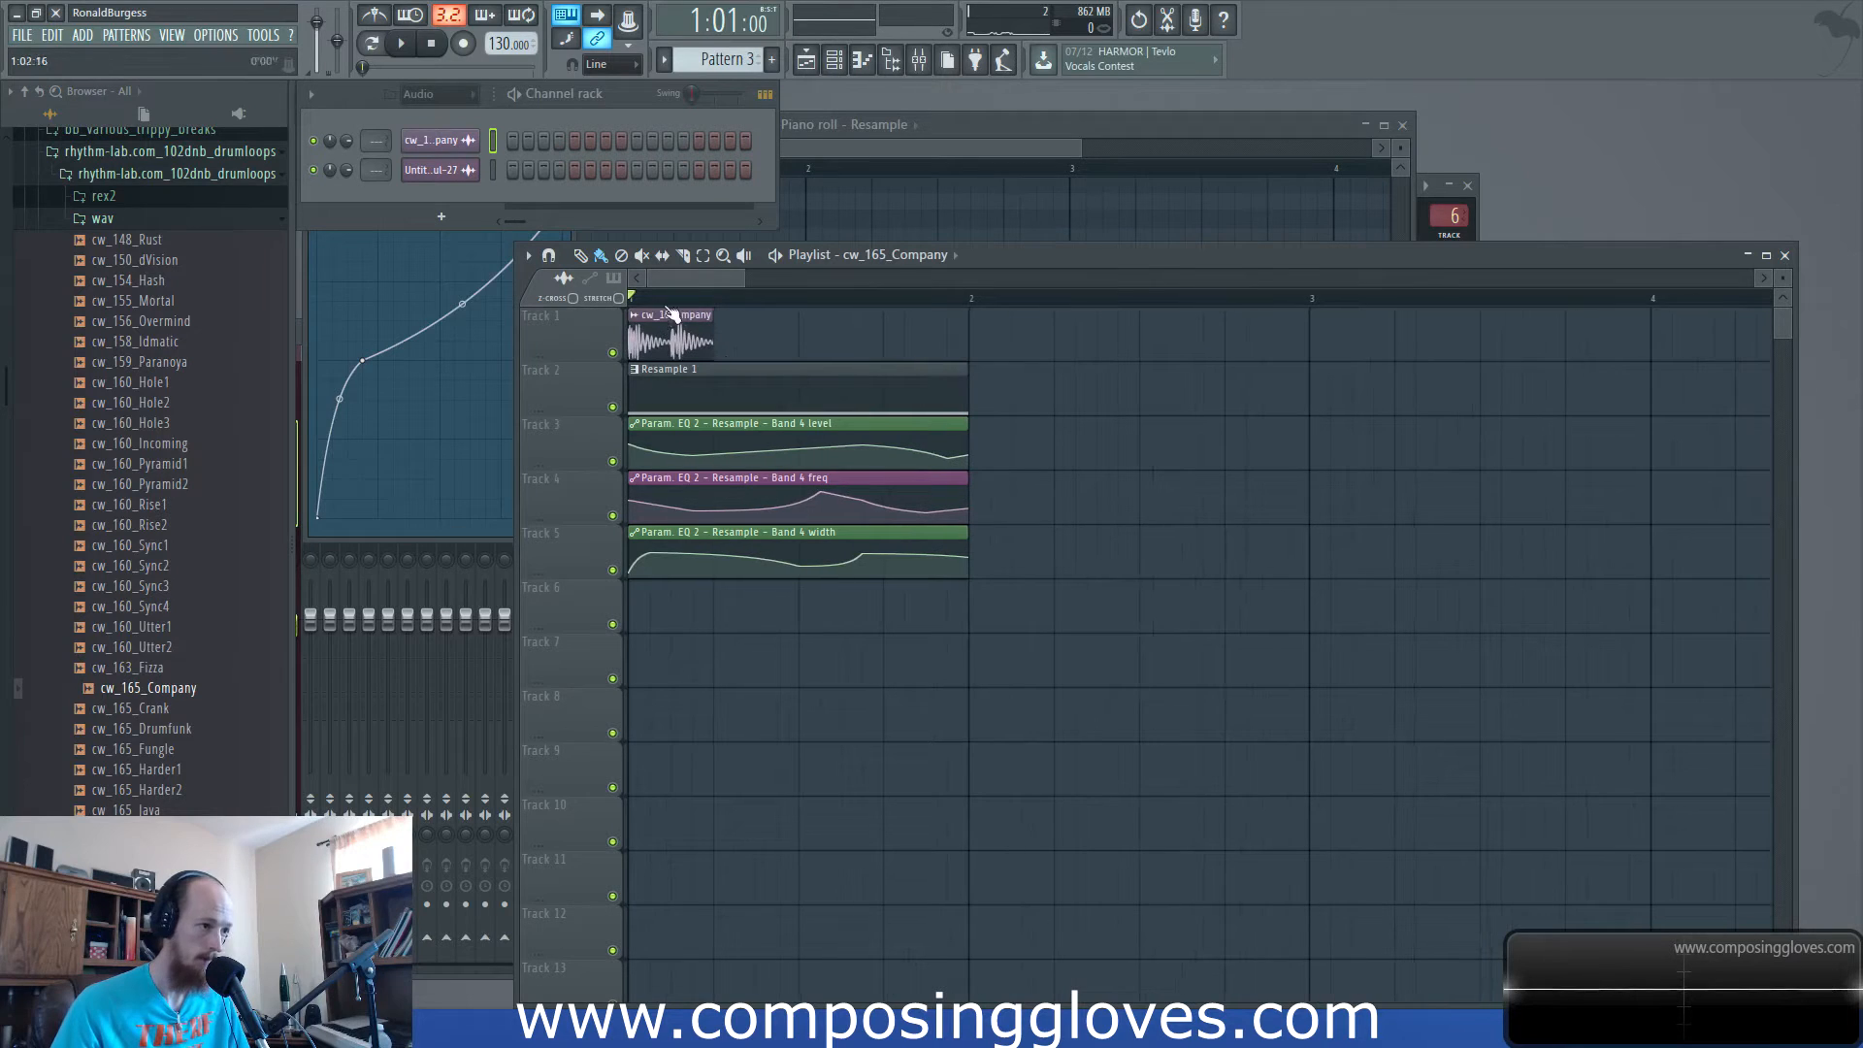
# Show the Unsorted channels in the channel rack again and collapse the Break Beats folder in the browser.
pyautogui.click(156, 606)
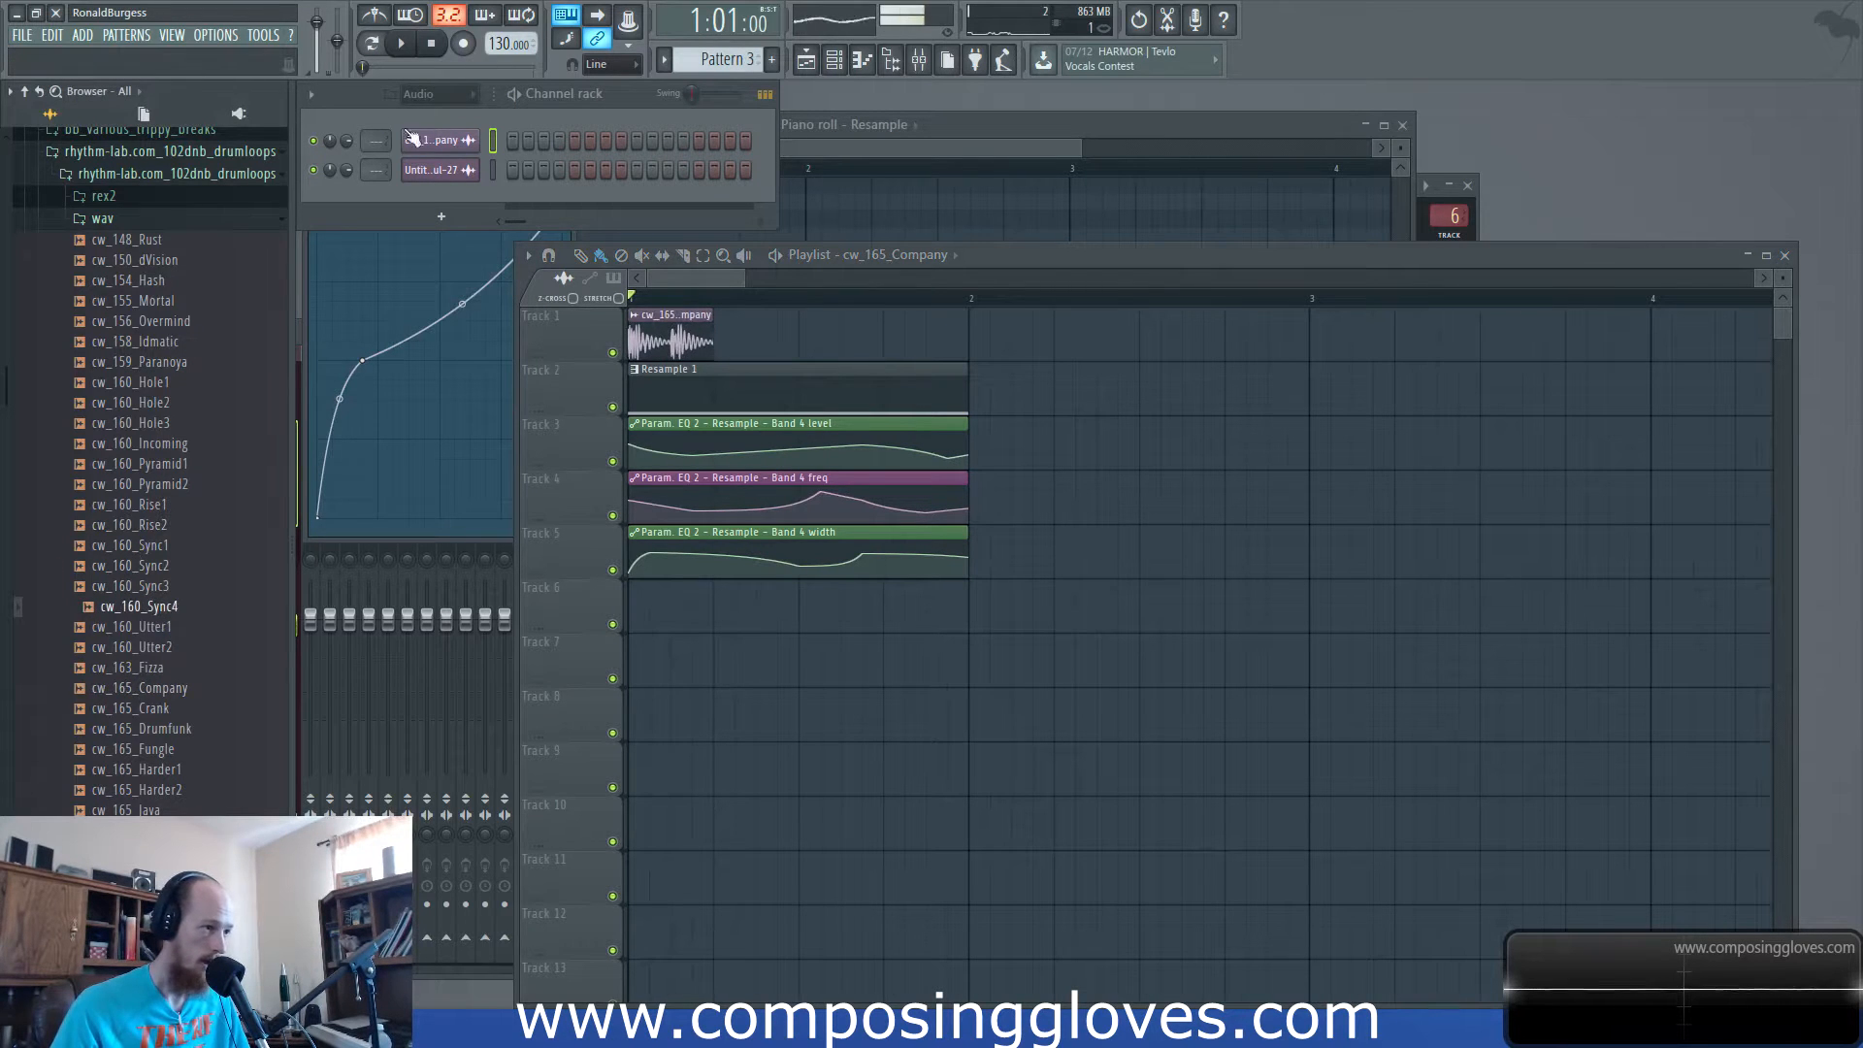
pyautogui.click(427, 178)
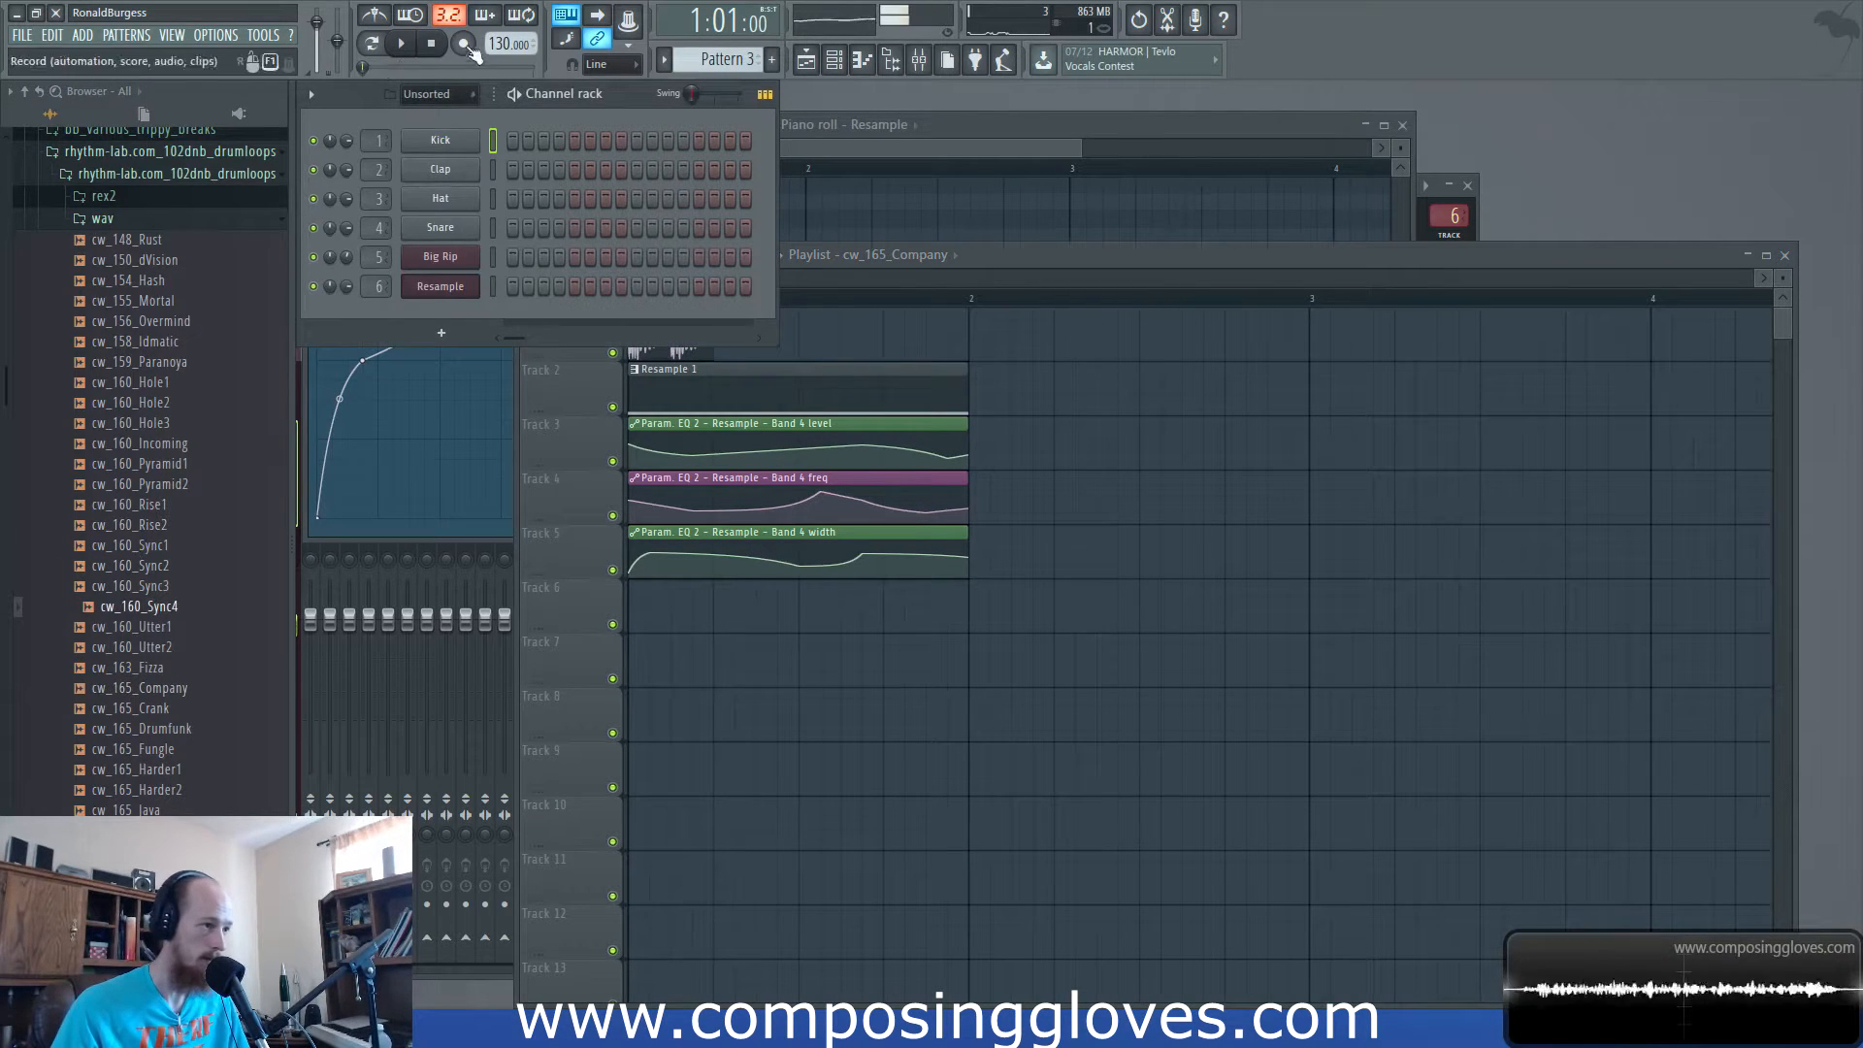
pyautogui.click(125, 218)
pyautogui.click(157, 174)
pyautogui.scroll(6, 153, 349)
pyautogui.click(142, 363)
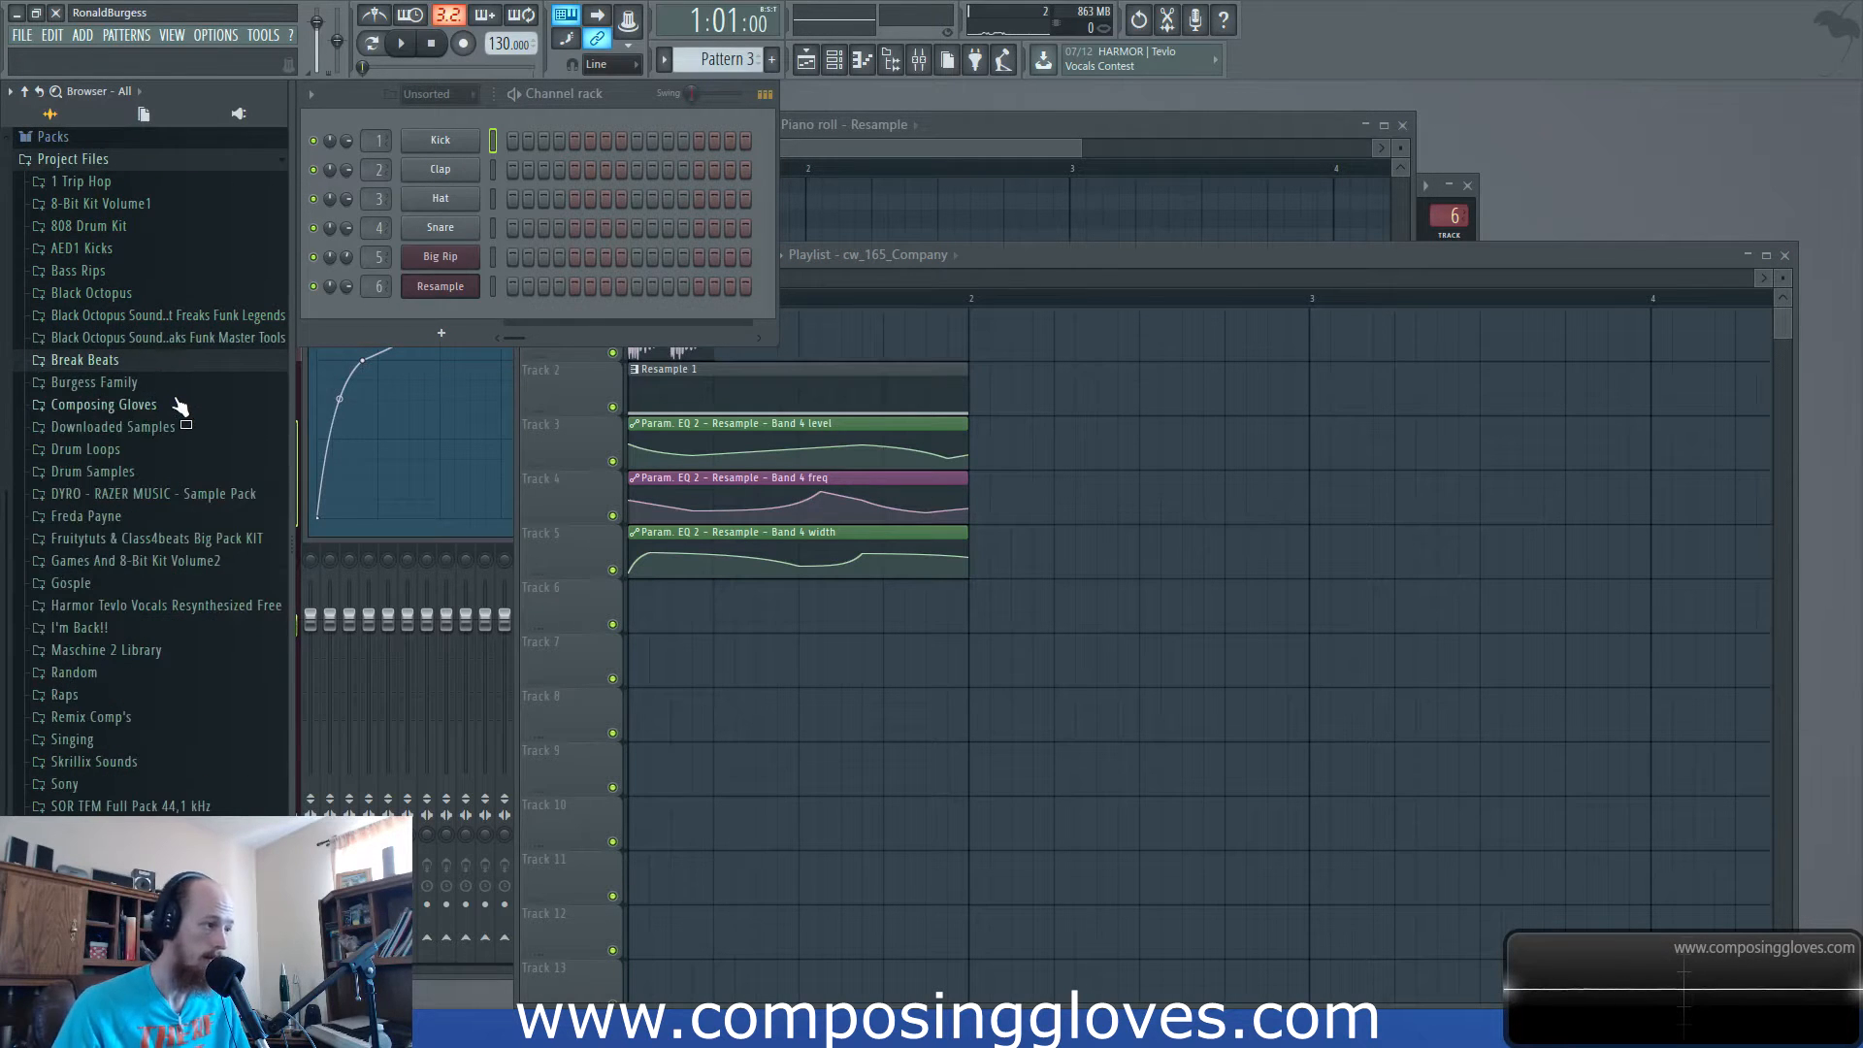
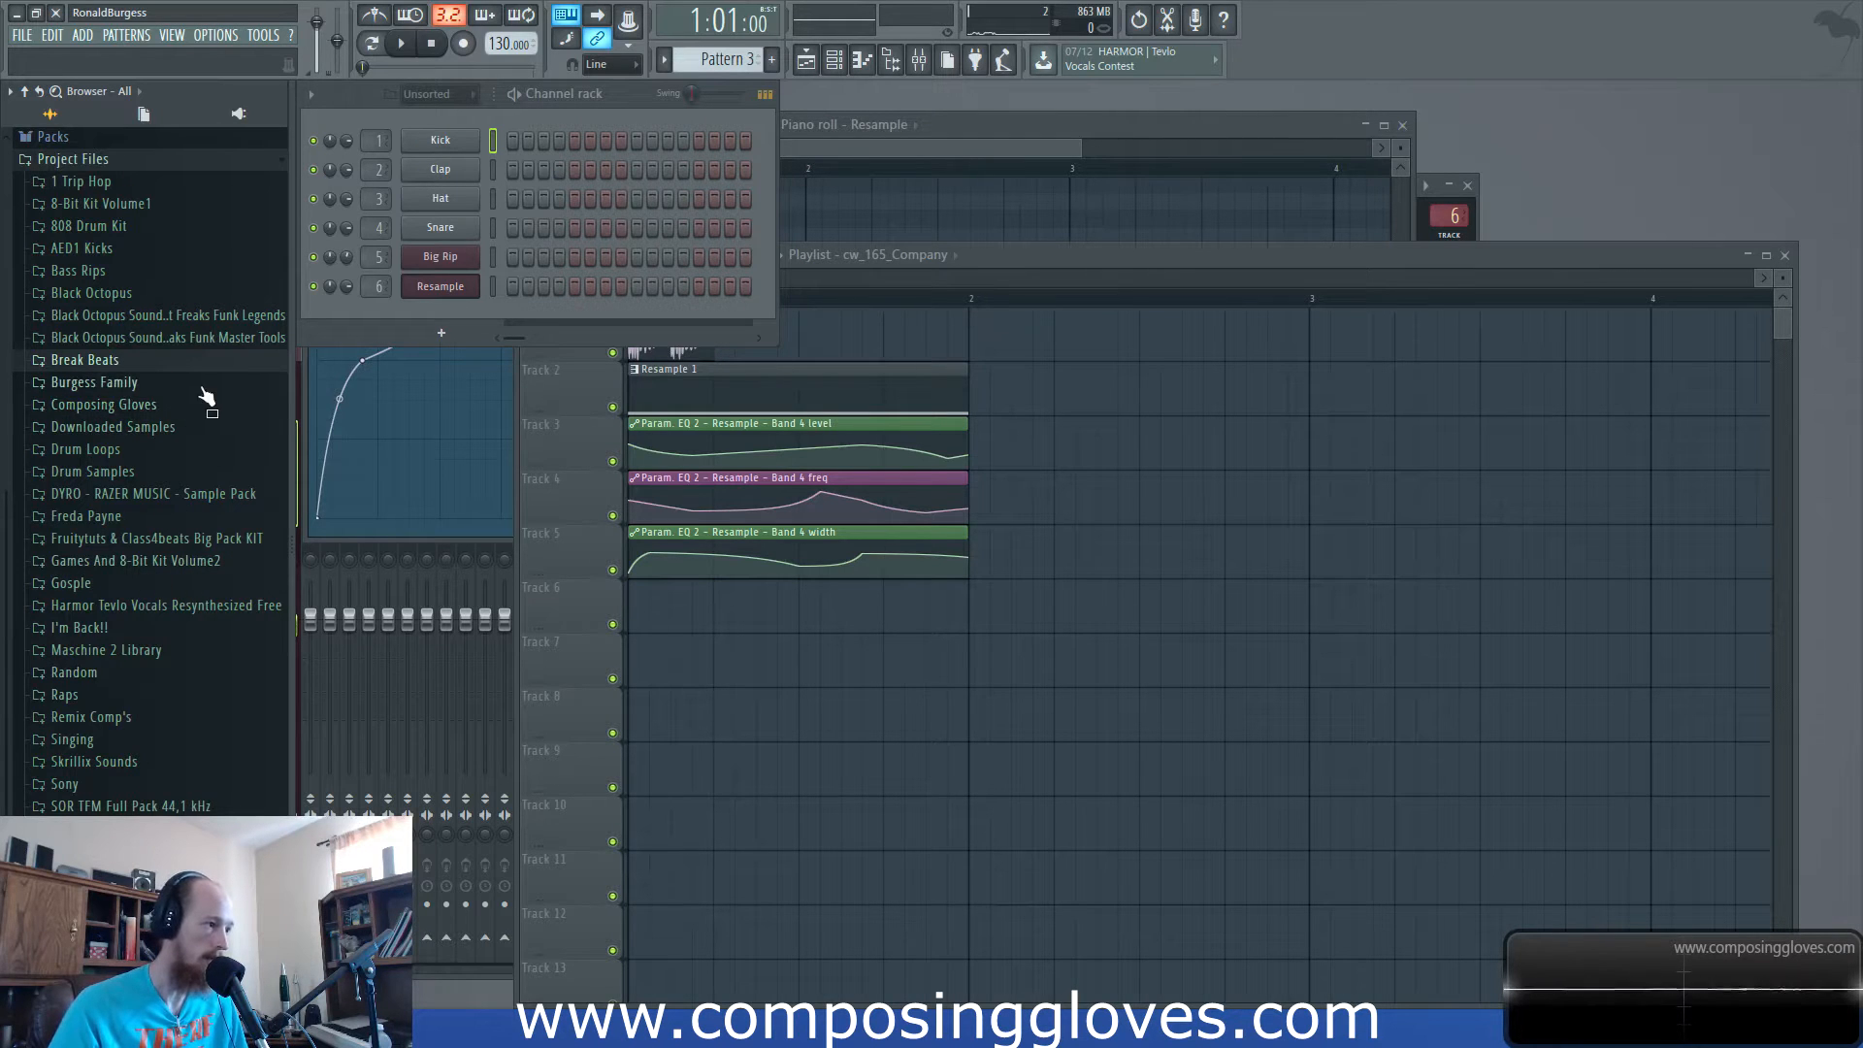
# Open the Drums - Kicks folder of the Black Octopus Sound - Leviathan sample pack.
pyautogui.click(206, 296)
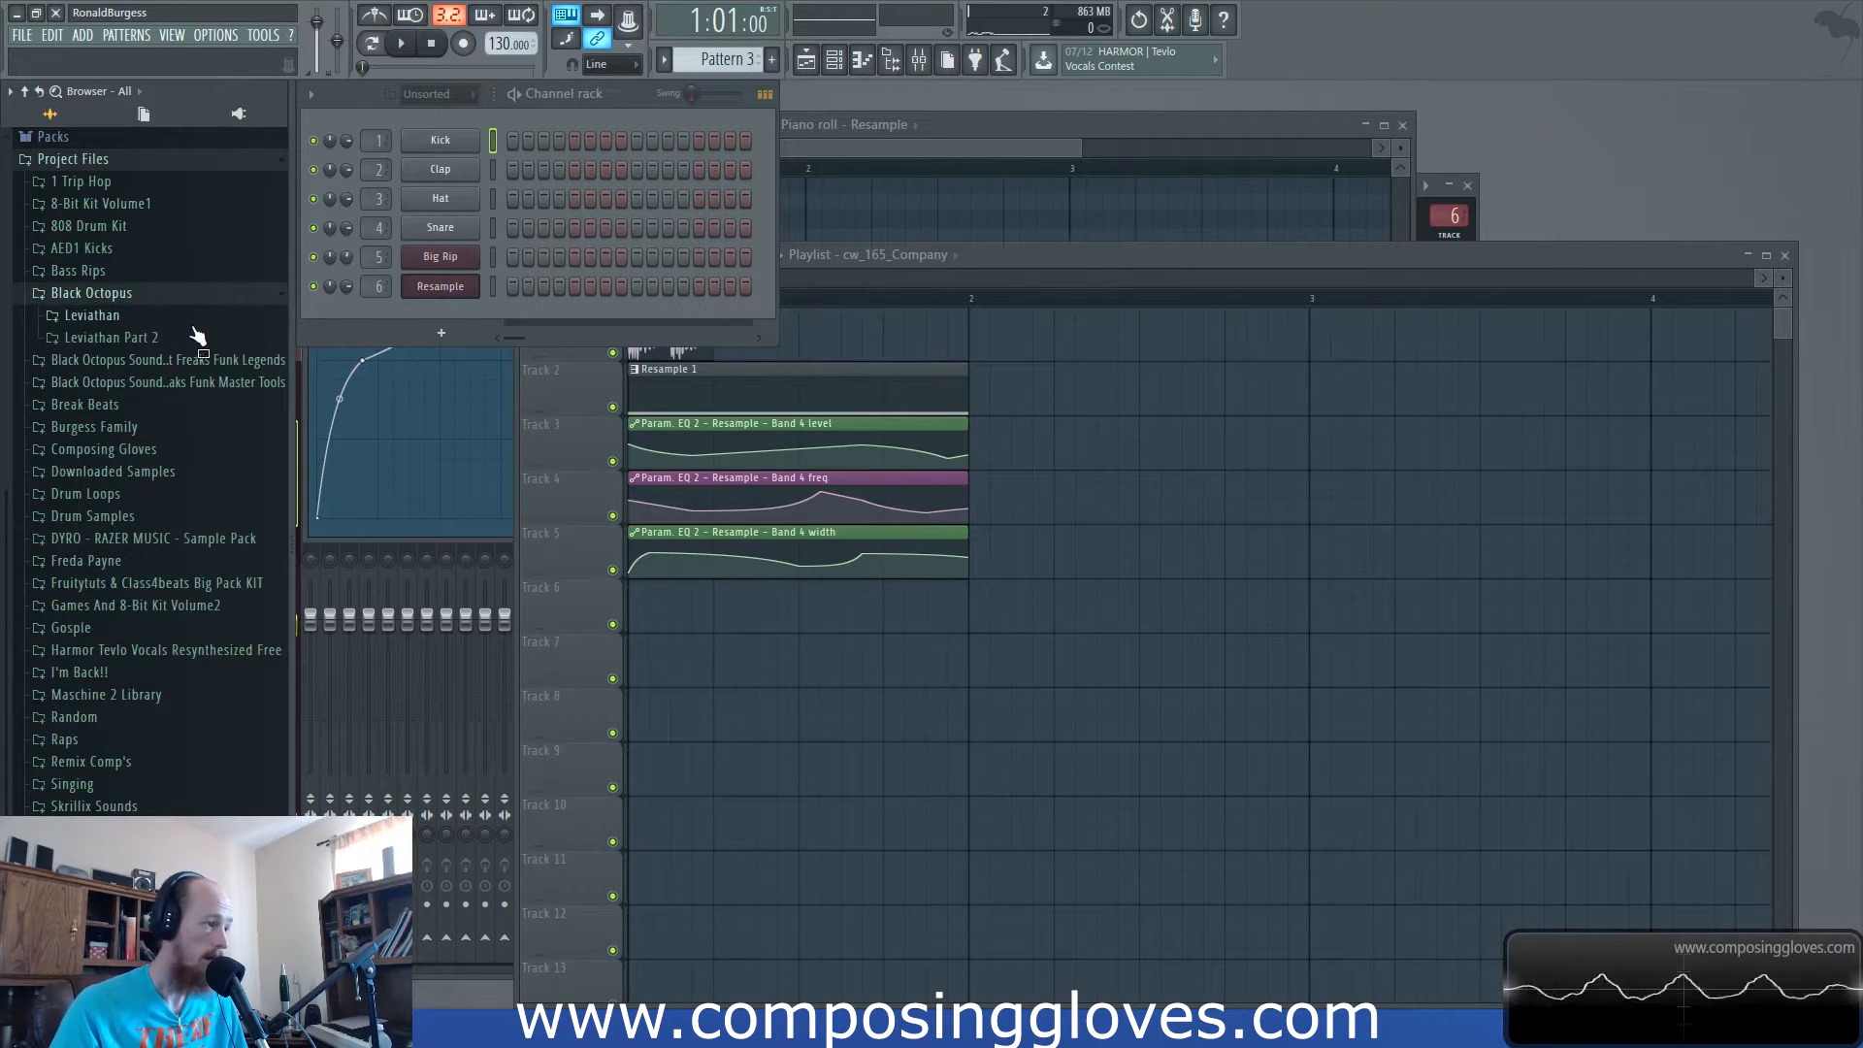
pyautogui.click(199, 315)
pyautogui.click(194, 338)
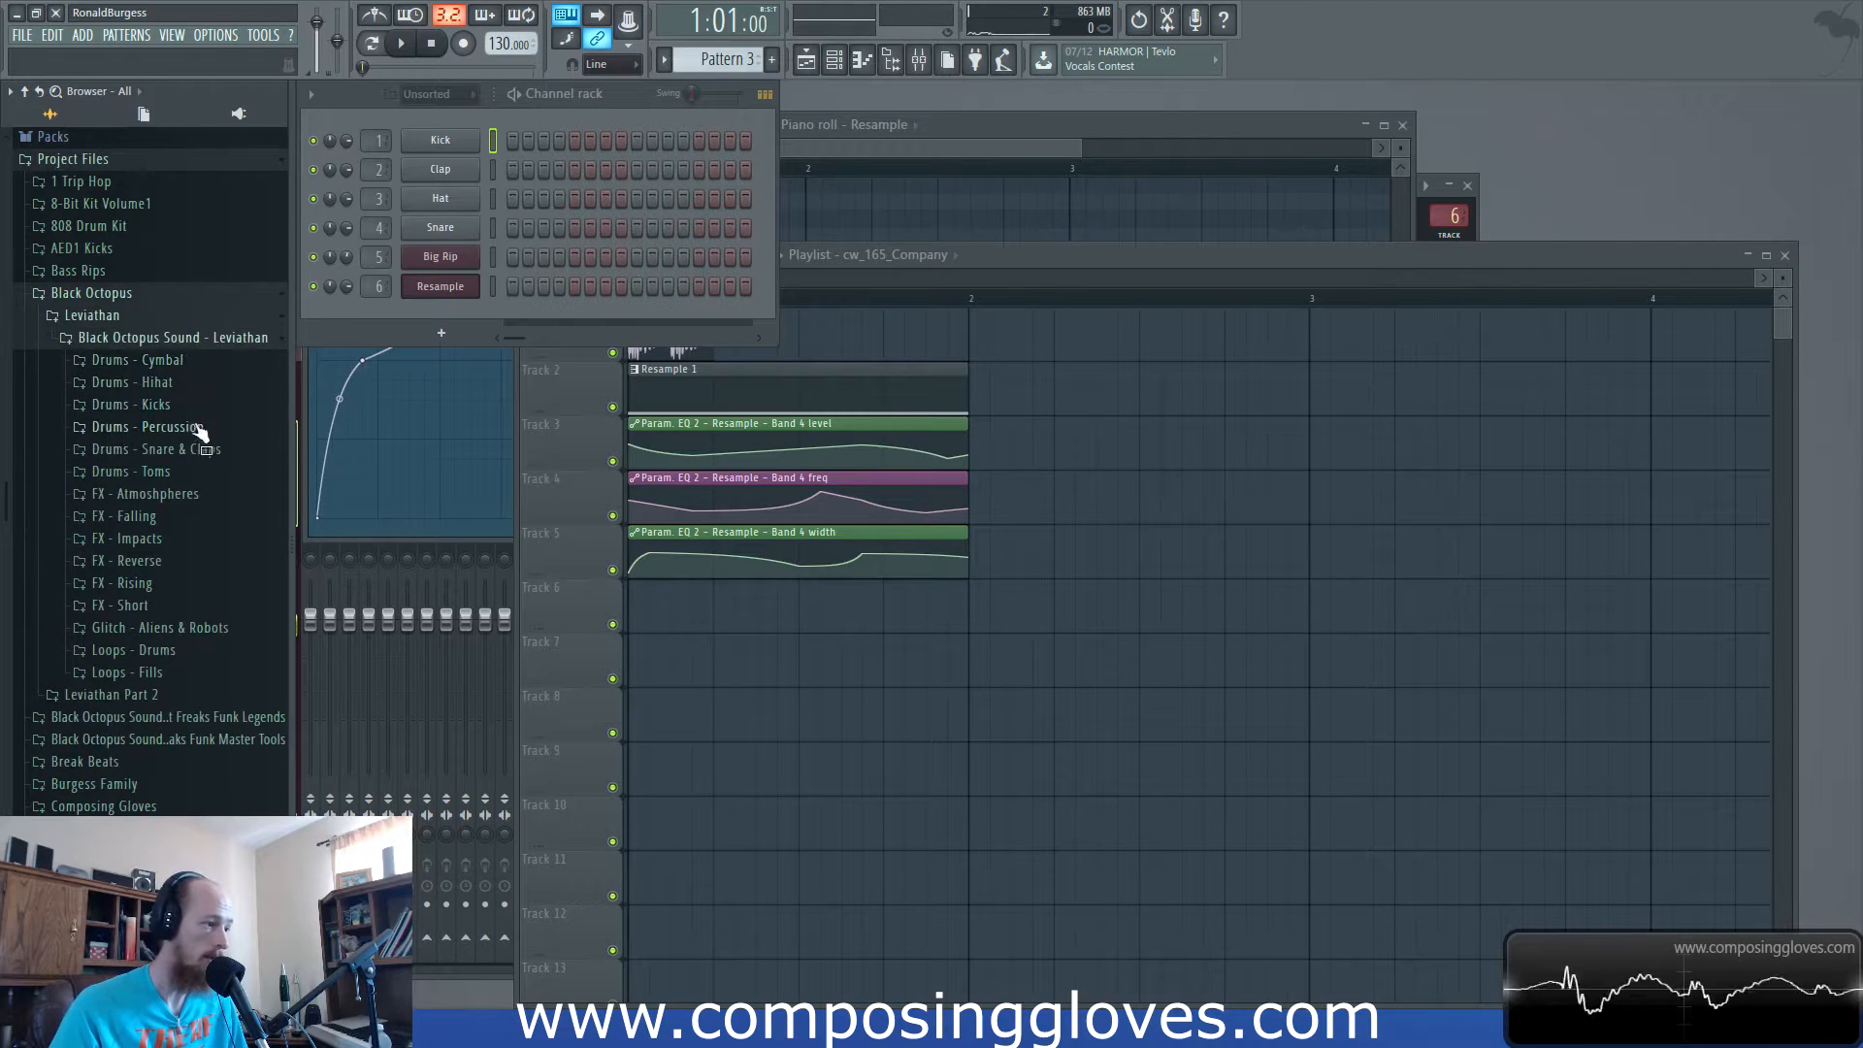
pyautogui.click(194, 406)
# Preview the Leviathan kick samples, comparing Lev_Kick_A_017 with Lev_Kick_A_018.
pyautogui.click(188, 342)
pyautogui.click(188, 445)
pyautogui.click(189, 504)
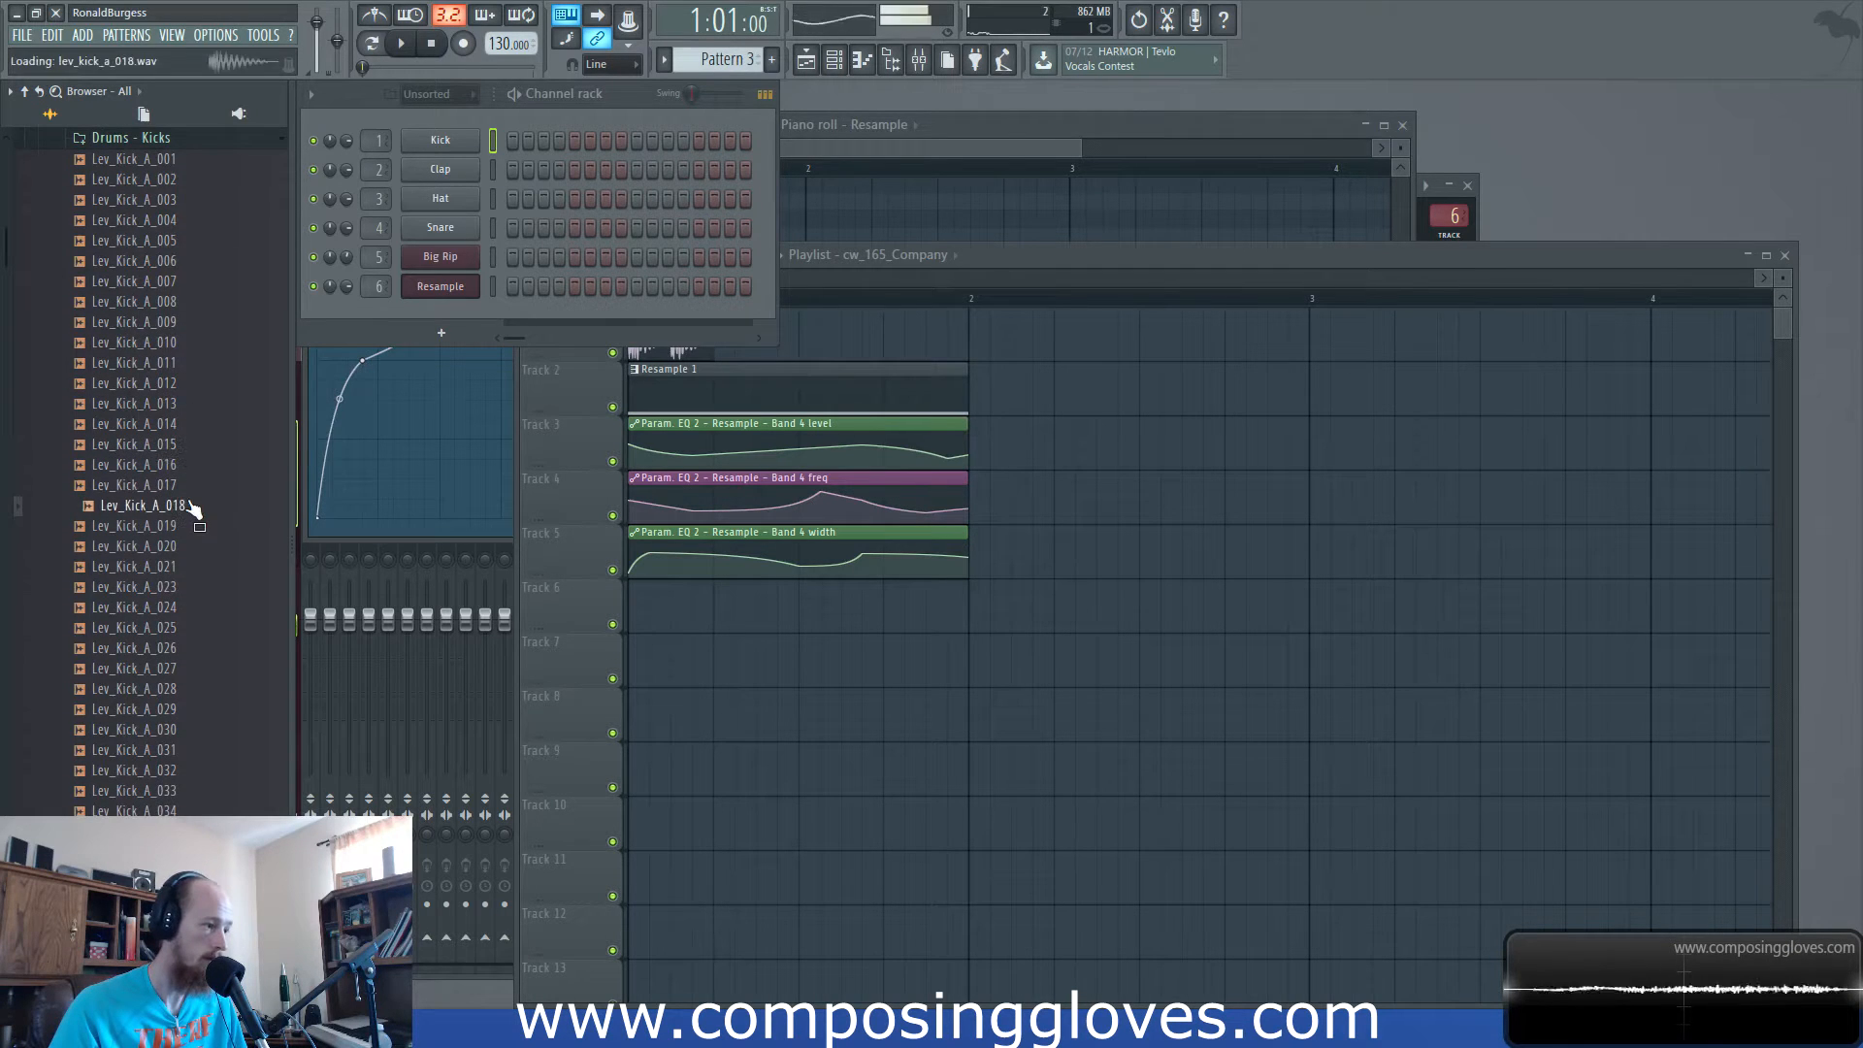
pyautogui.click(175, 507)
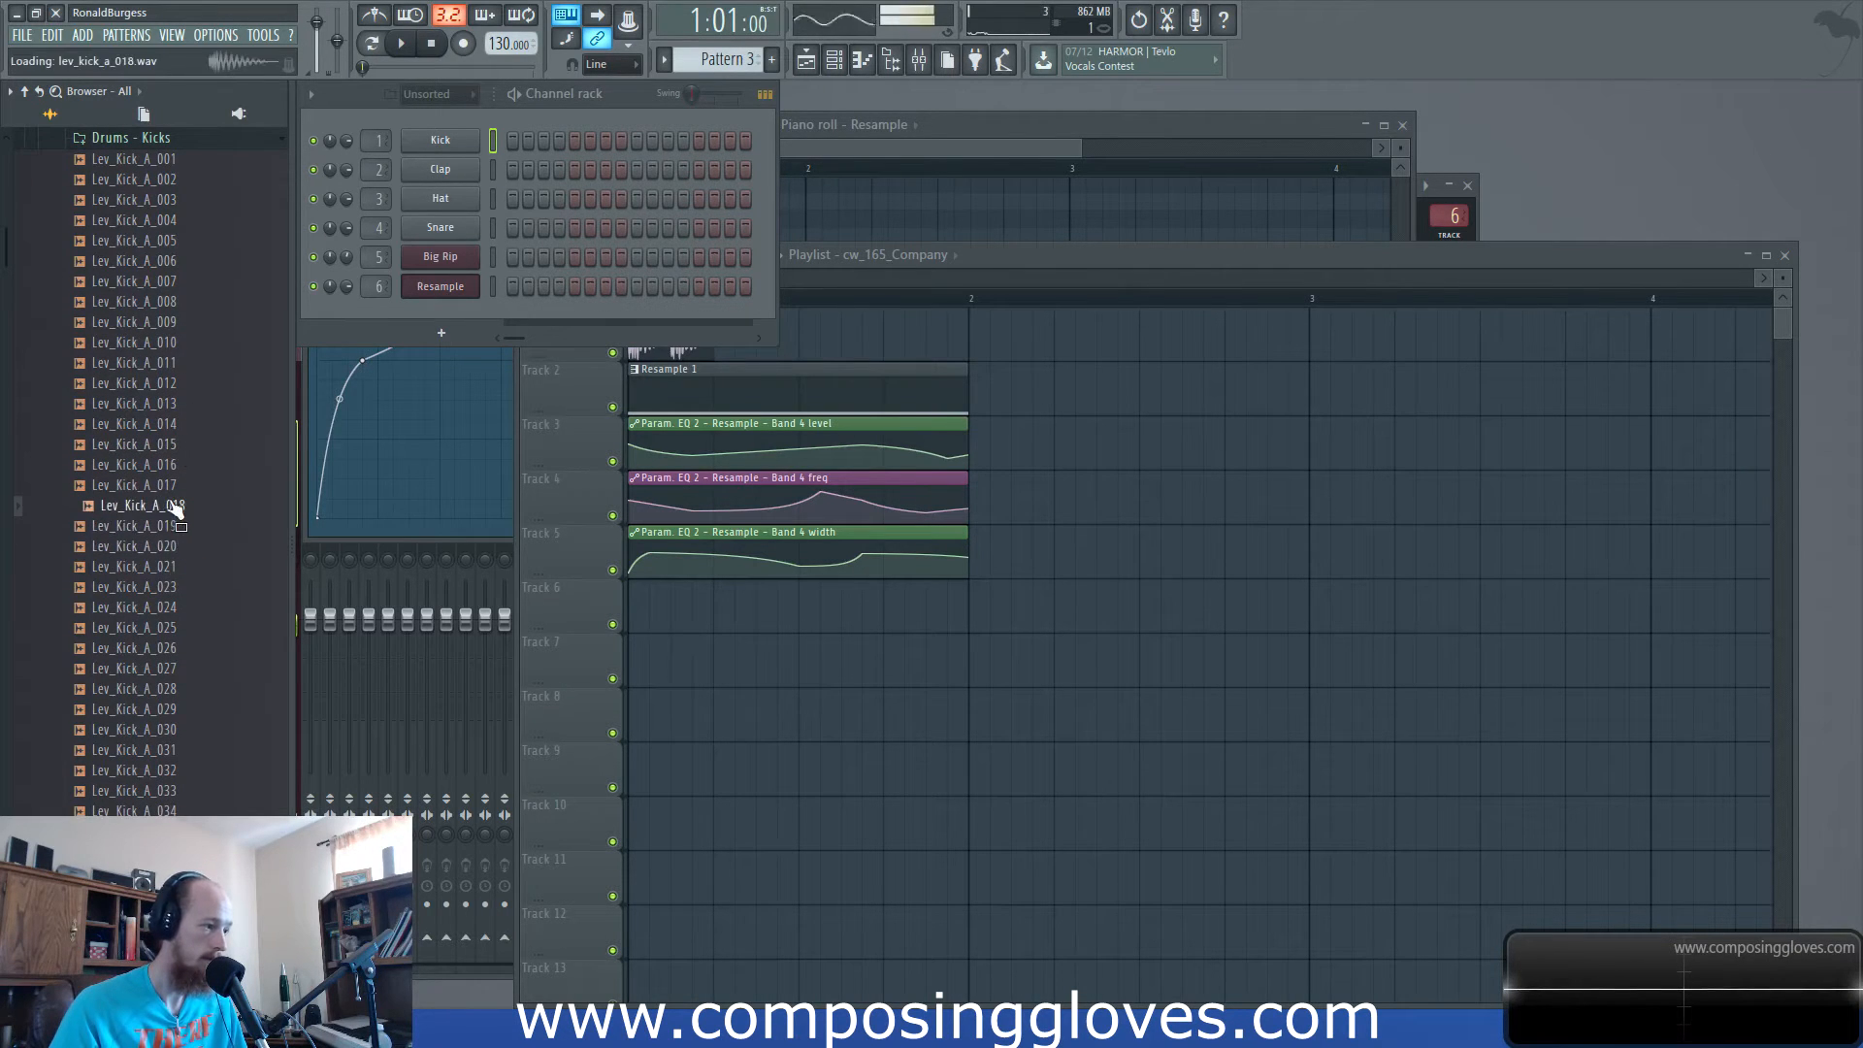
pyautogui.click(166, 484)
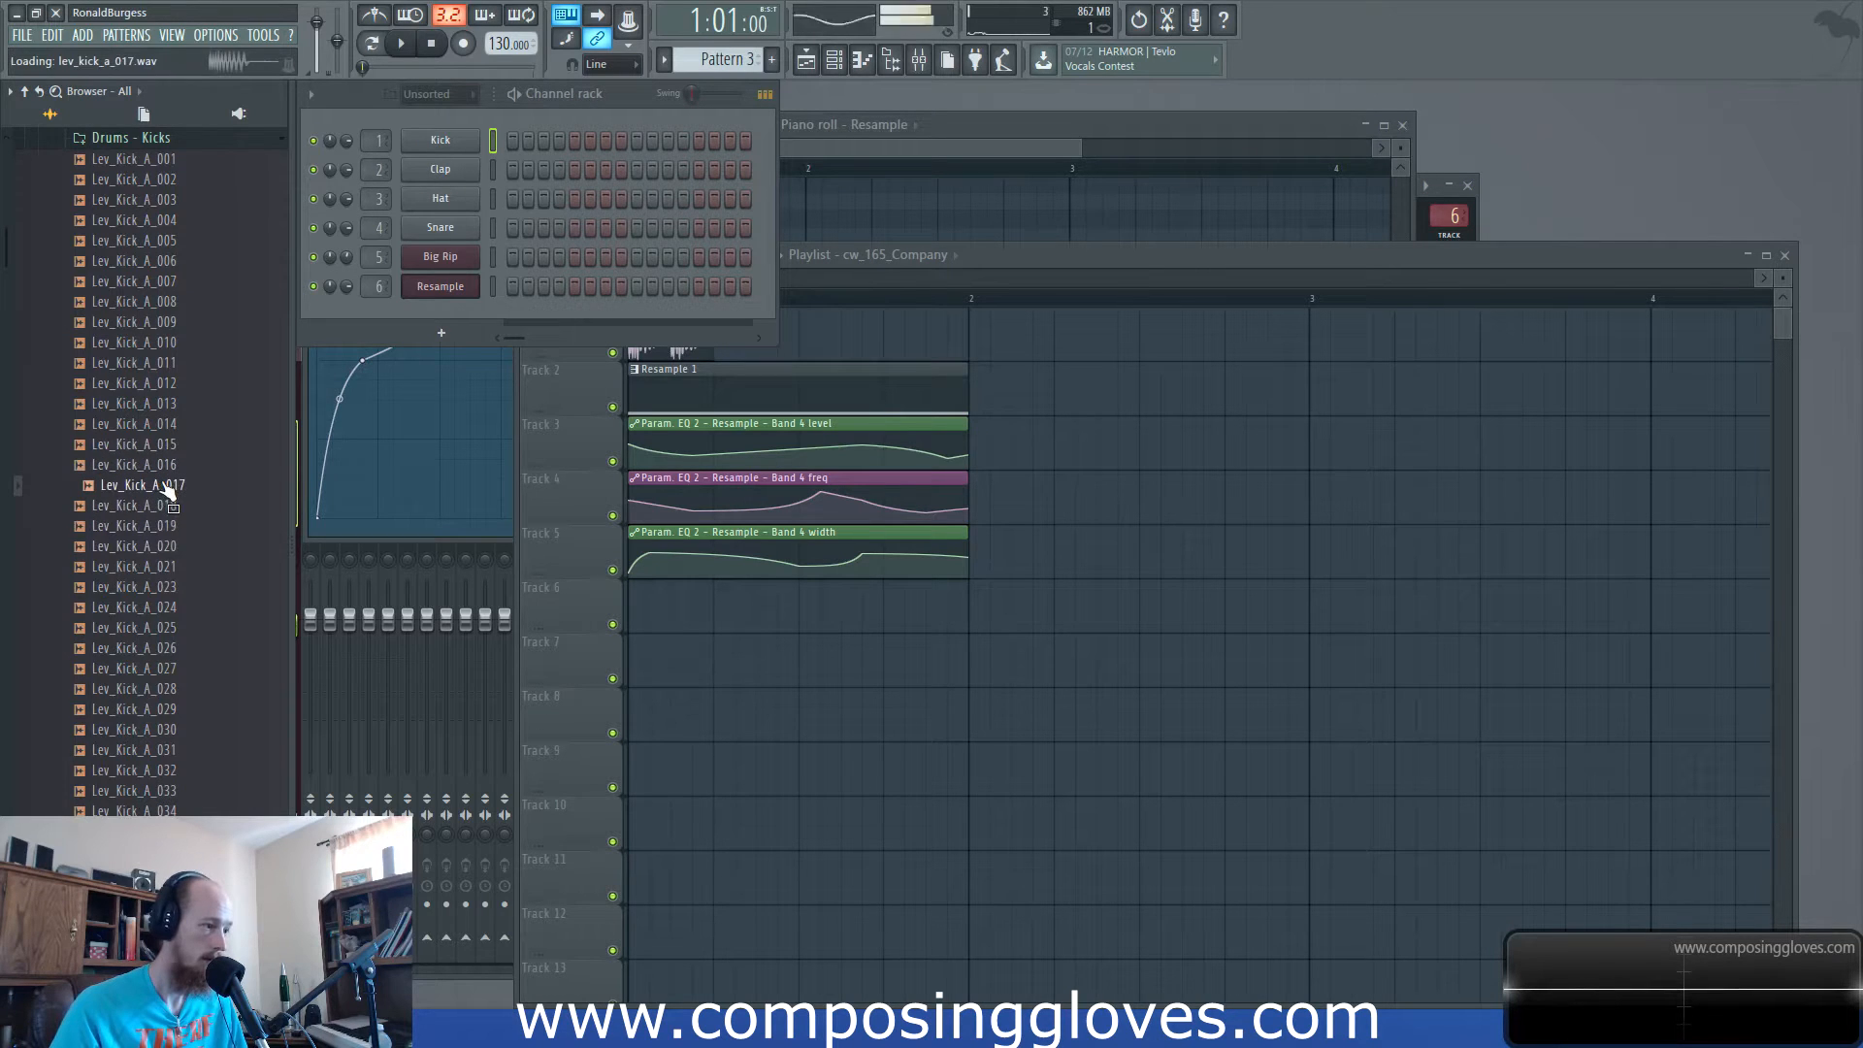
pyautogui.click(165, 508)
# Enable click-and-hold & special gesture functions in the general settings.
pyautogui.moveTo(1028, 256); pyautogui.dragTo(1006, 256)
pyautogui.scroll(7, 615, 352)
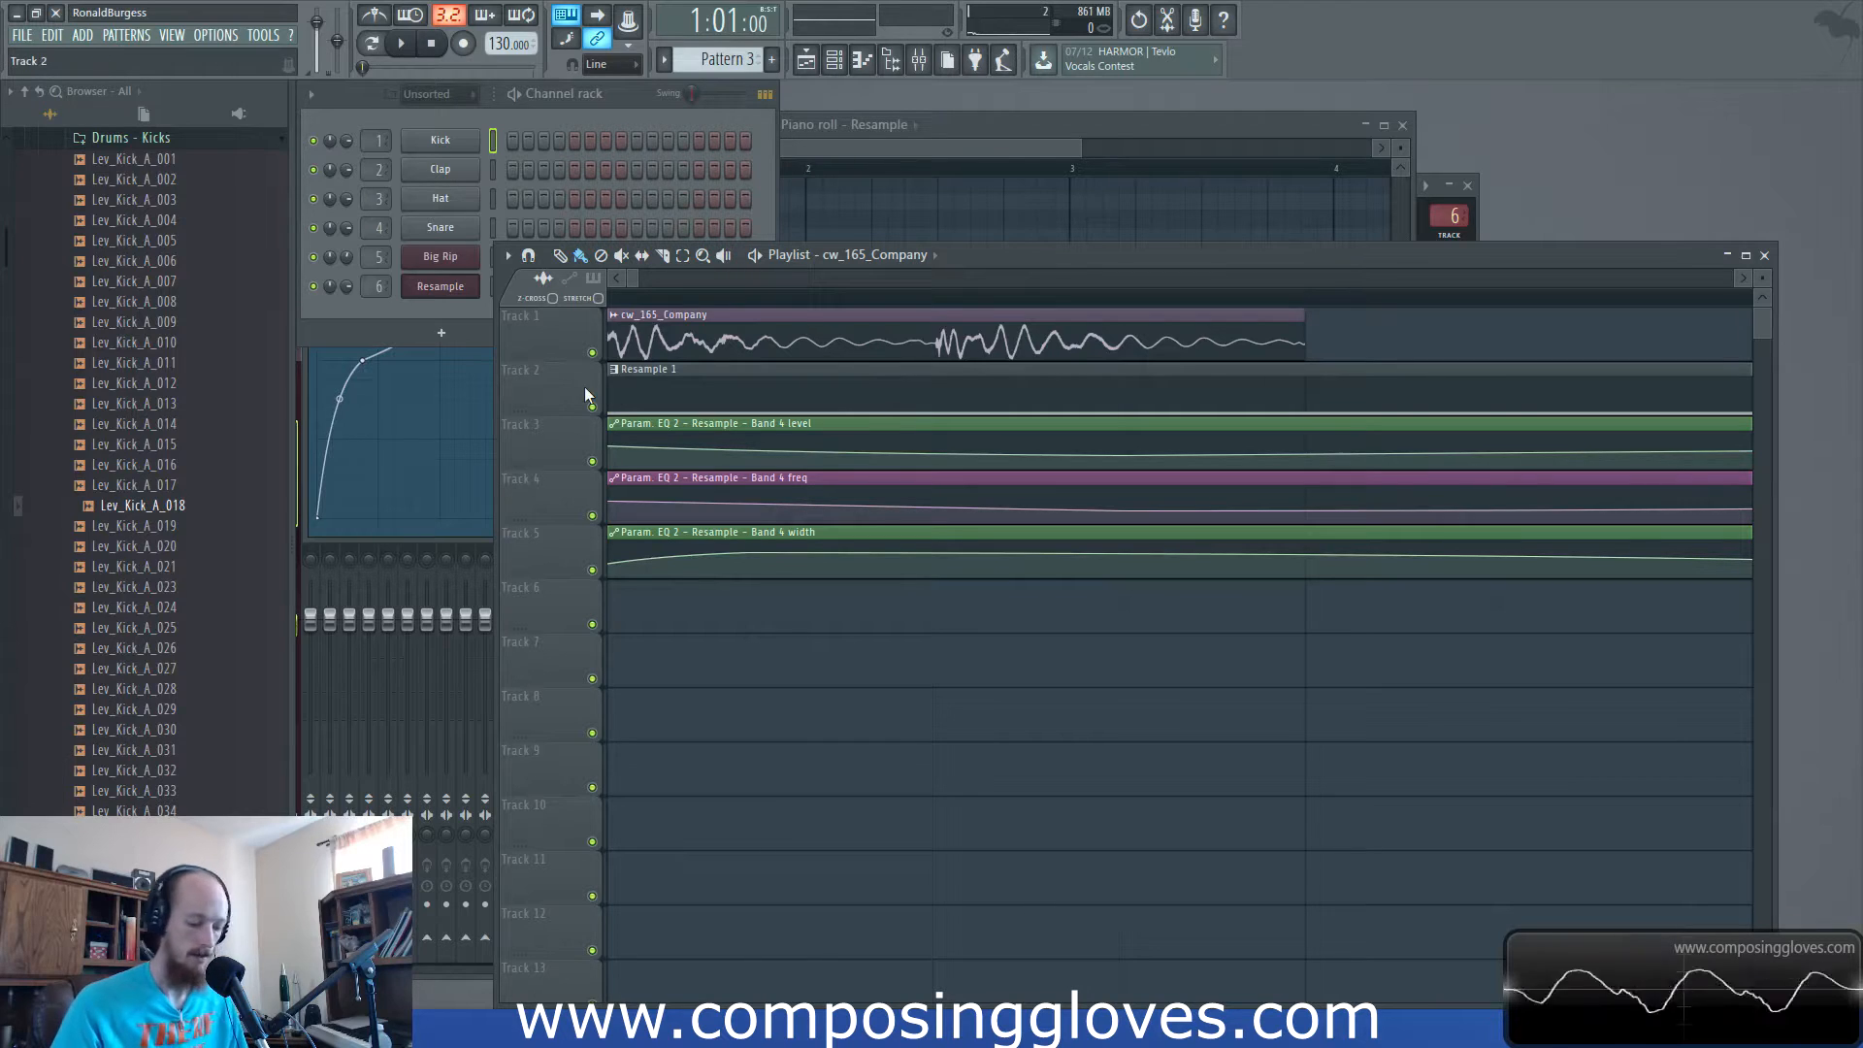
pyautogui.press('F10')
pyautogui.click(738, 249)
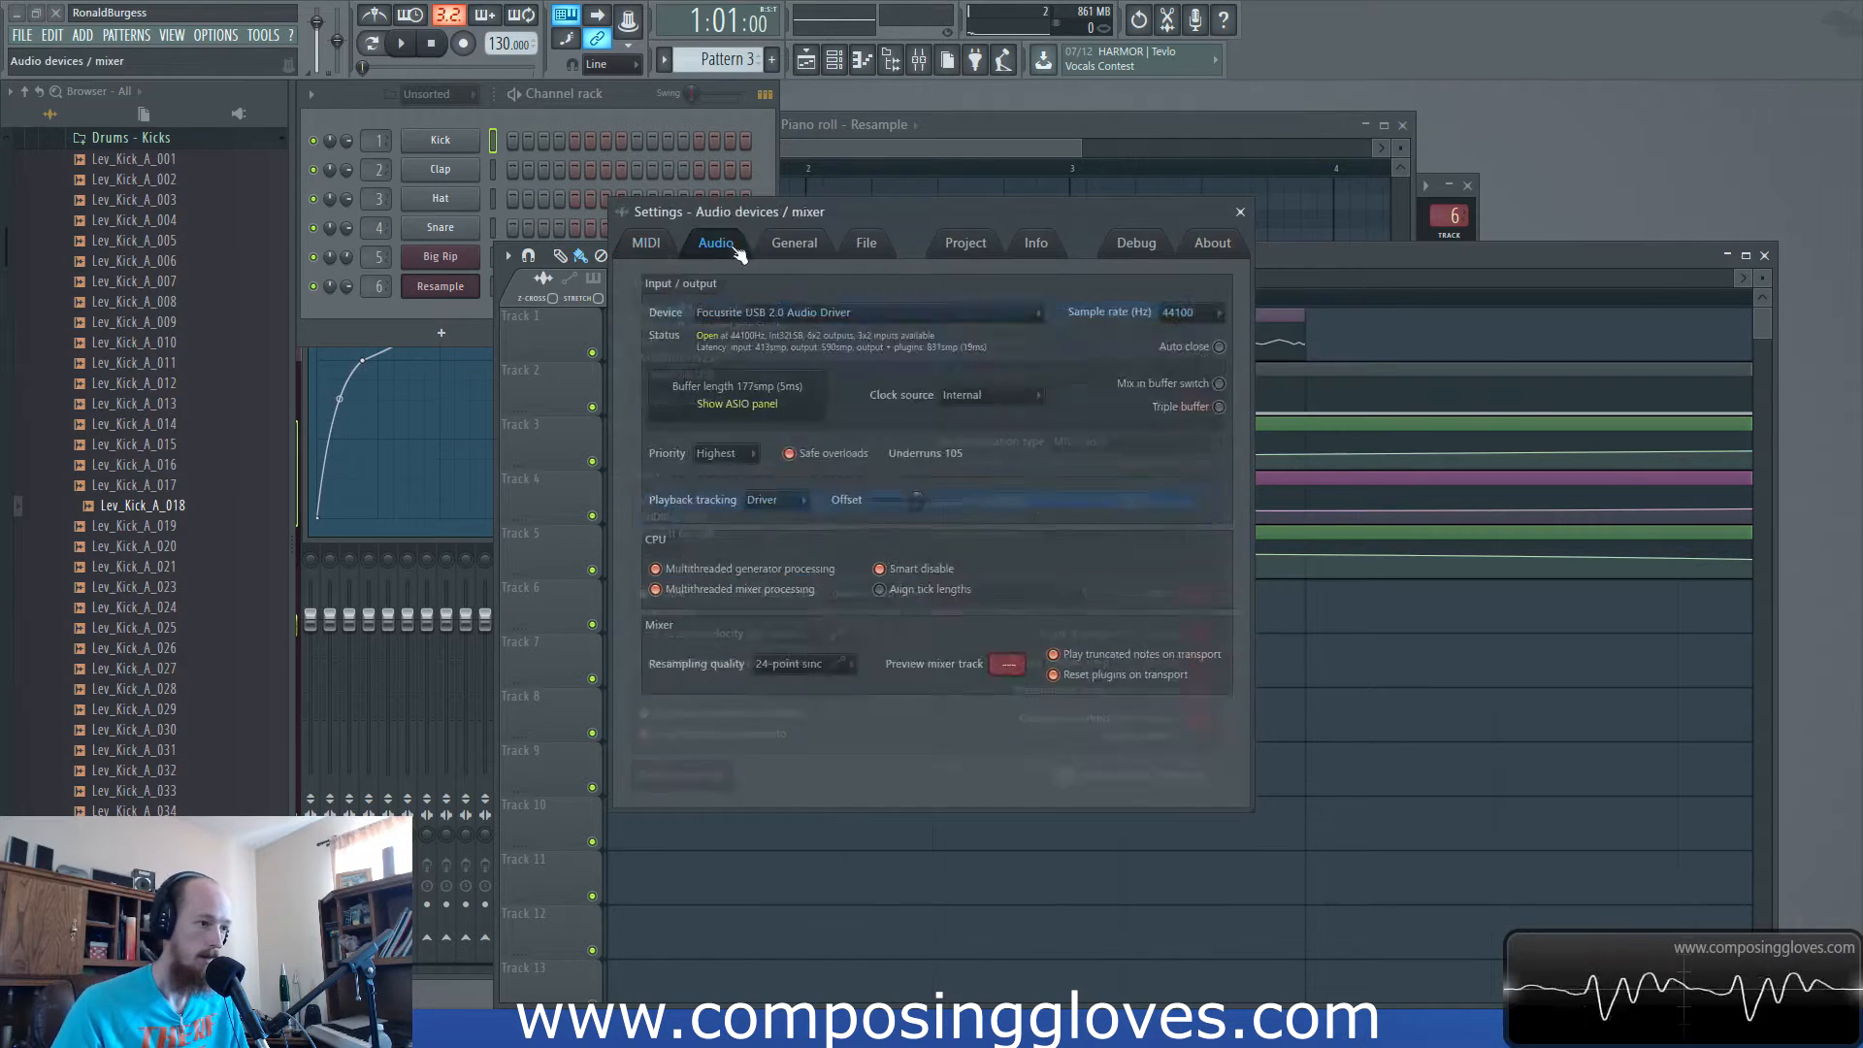
pyautogui.click(788, 247)
pyautogui.click(666, 520)
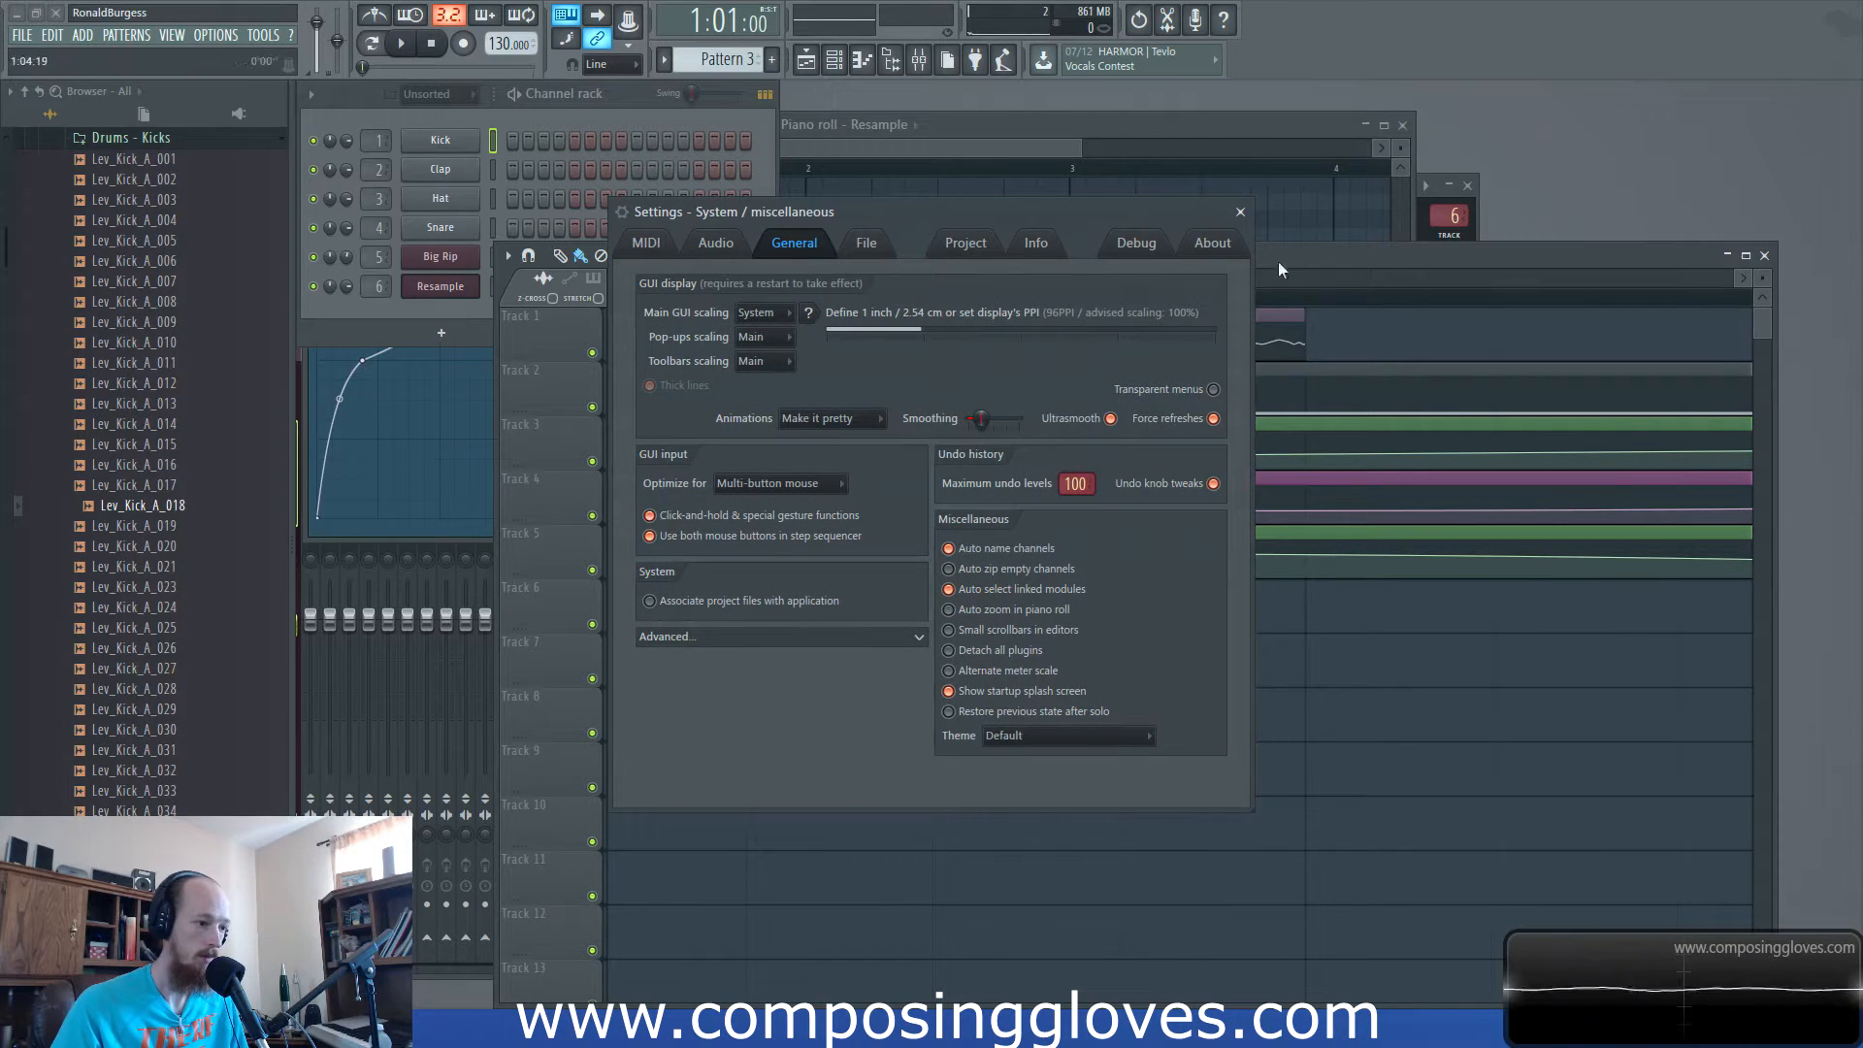
pyautogui.click(1240, 211)
# Select the Resample 1 clip and the three Band 4 automation clips, move them down one track and deselect them.
pyautogui.moveTo(753, 367); pyautogui.dragTo(807, 633)
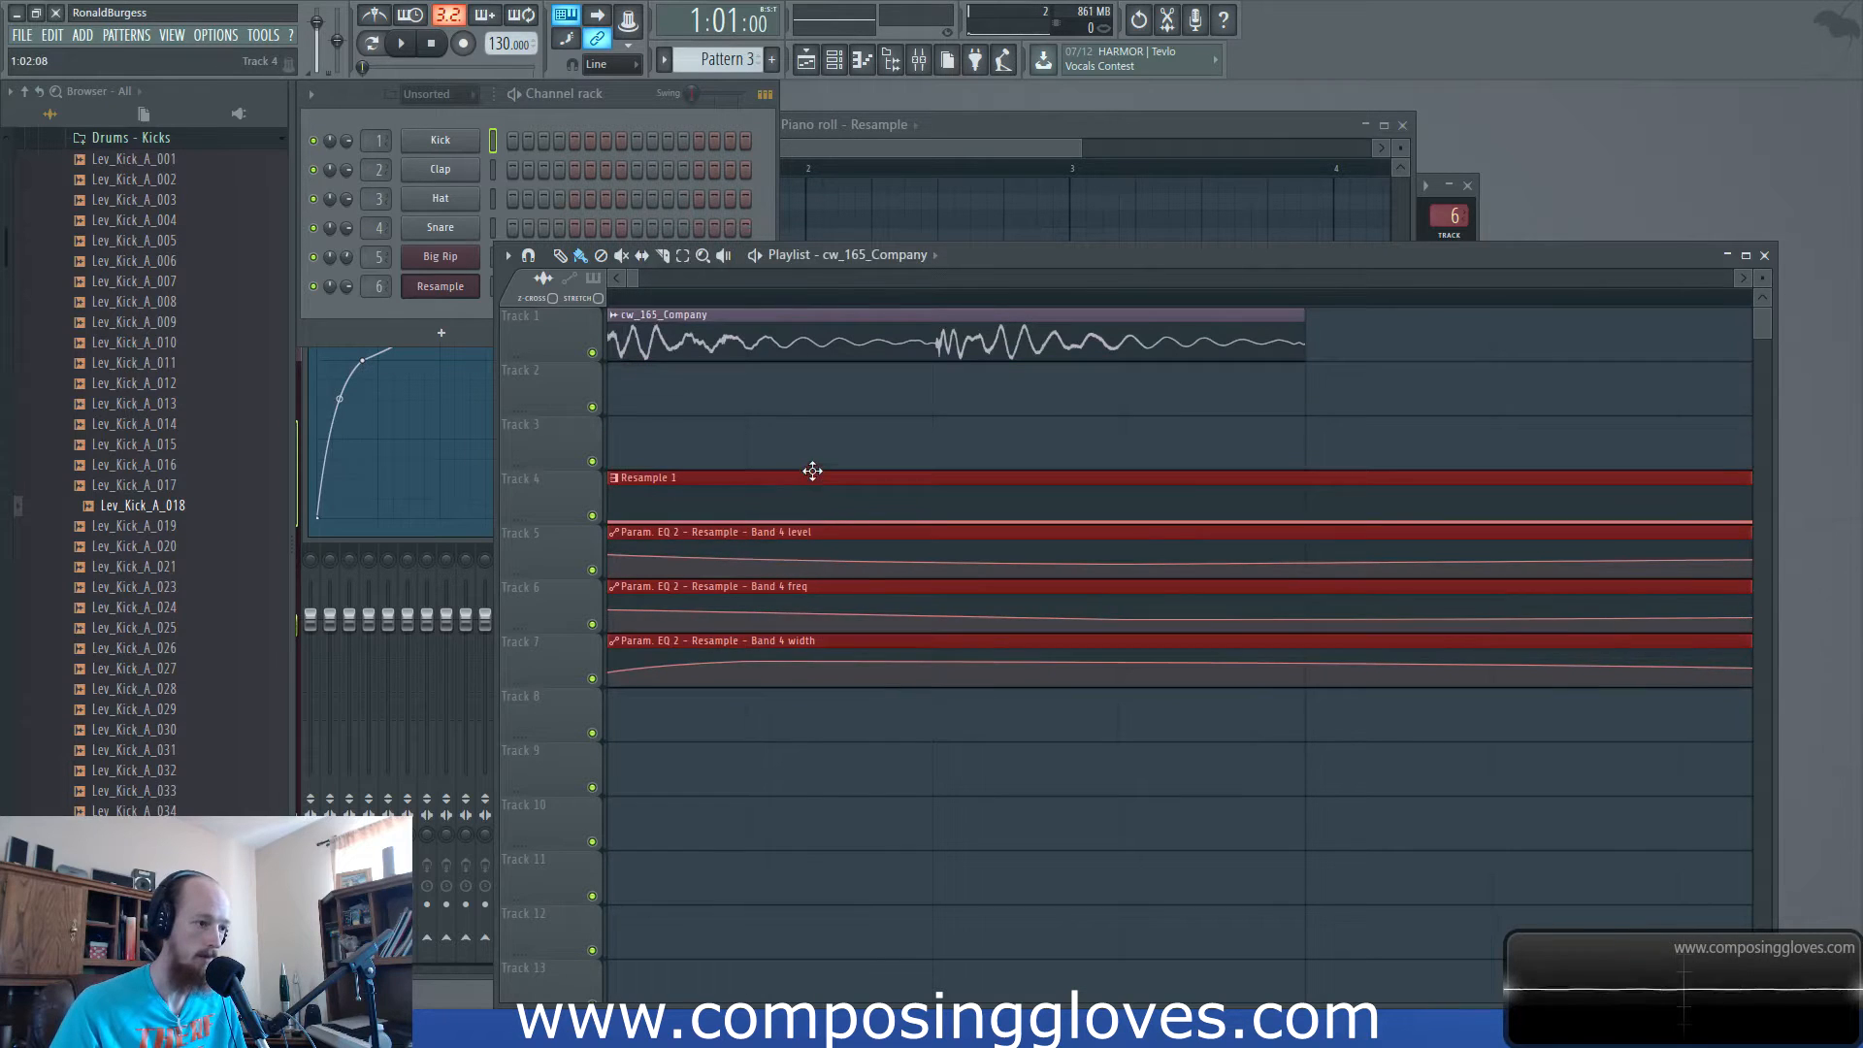
pyautogui.moveTo(812, 473); pyautogui.dragTo(803, 432)
pyautogui.click(986, 387)
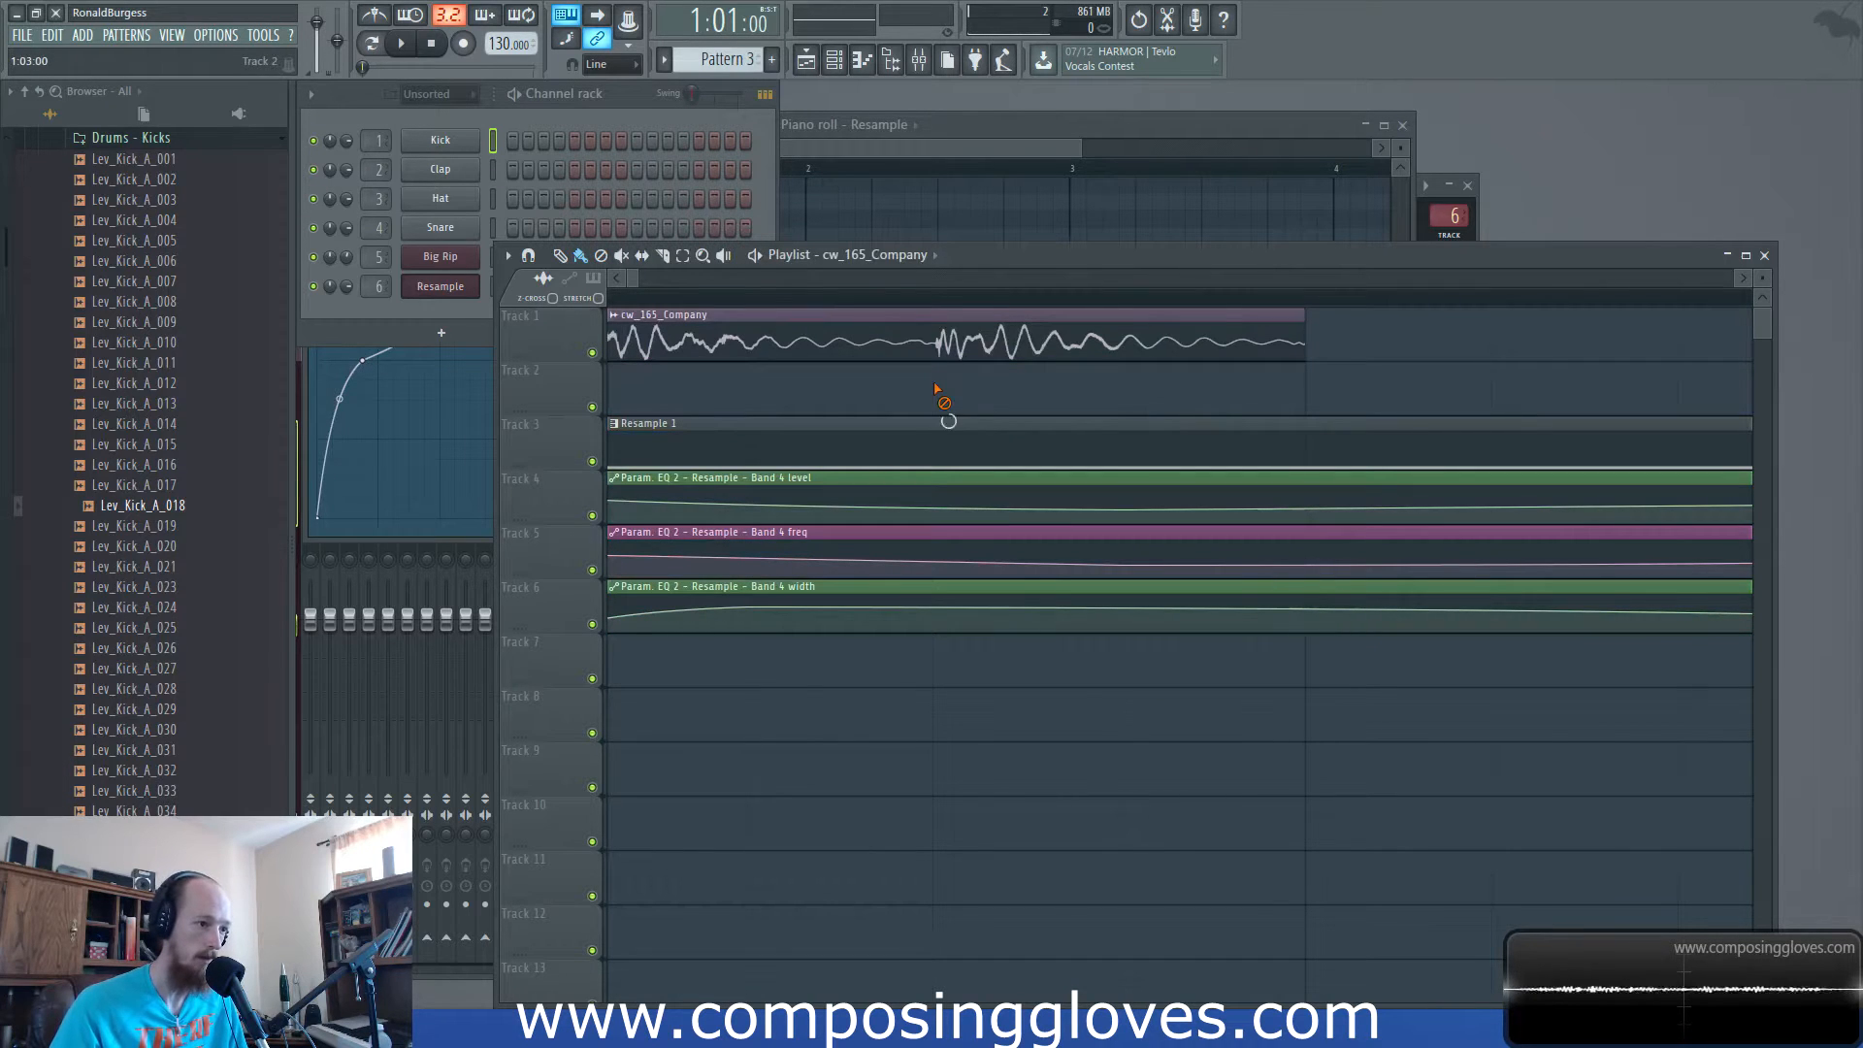
# Play the trimmed cw_165_Company clip together with the Resample 1 clip and stop after the first beat.
pyautogui.moveTo(939, 371); pyautogui.dragTo(942, 349)
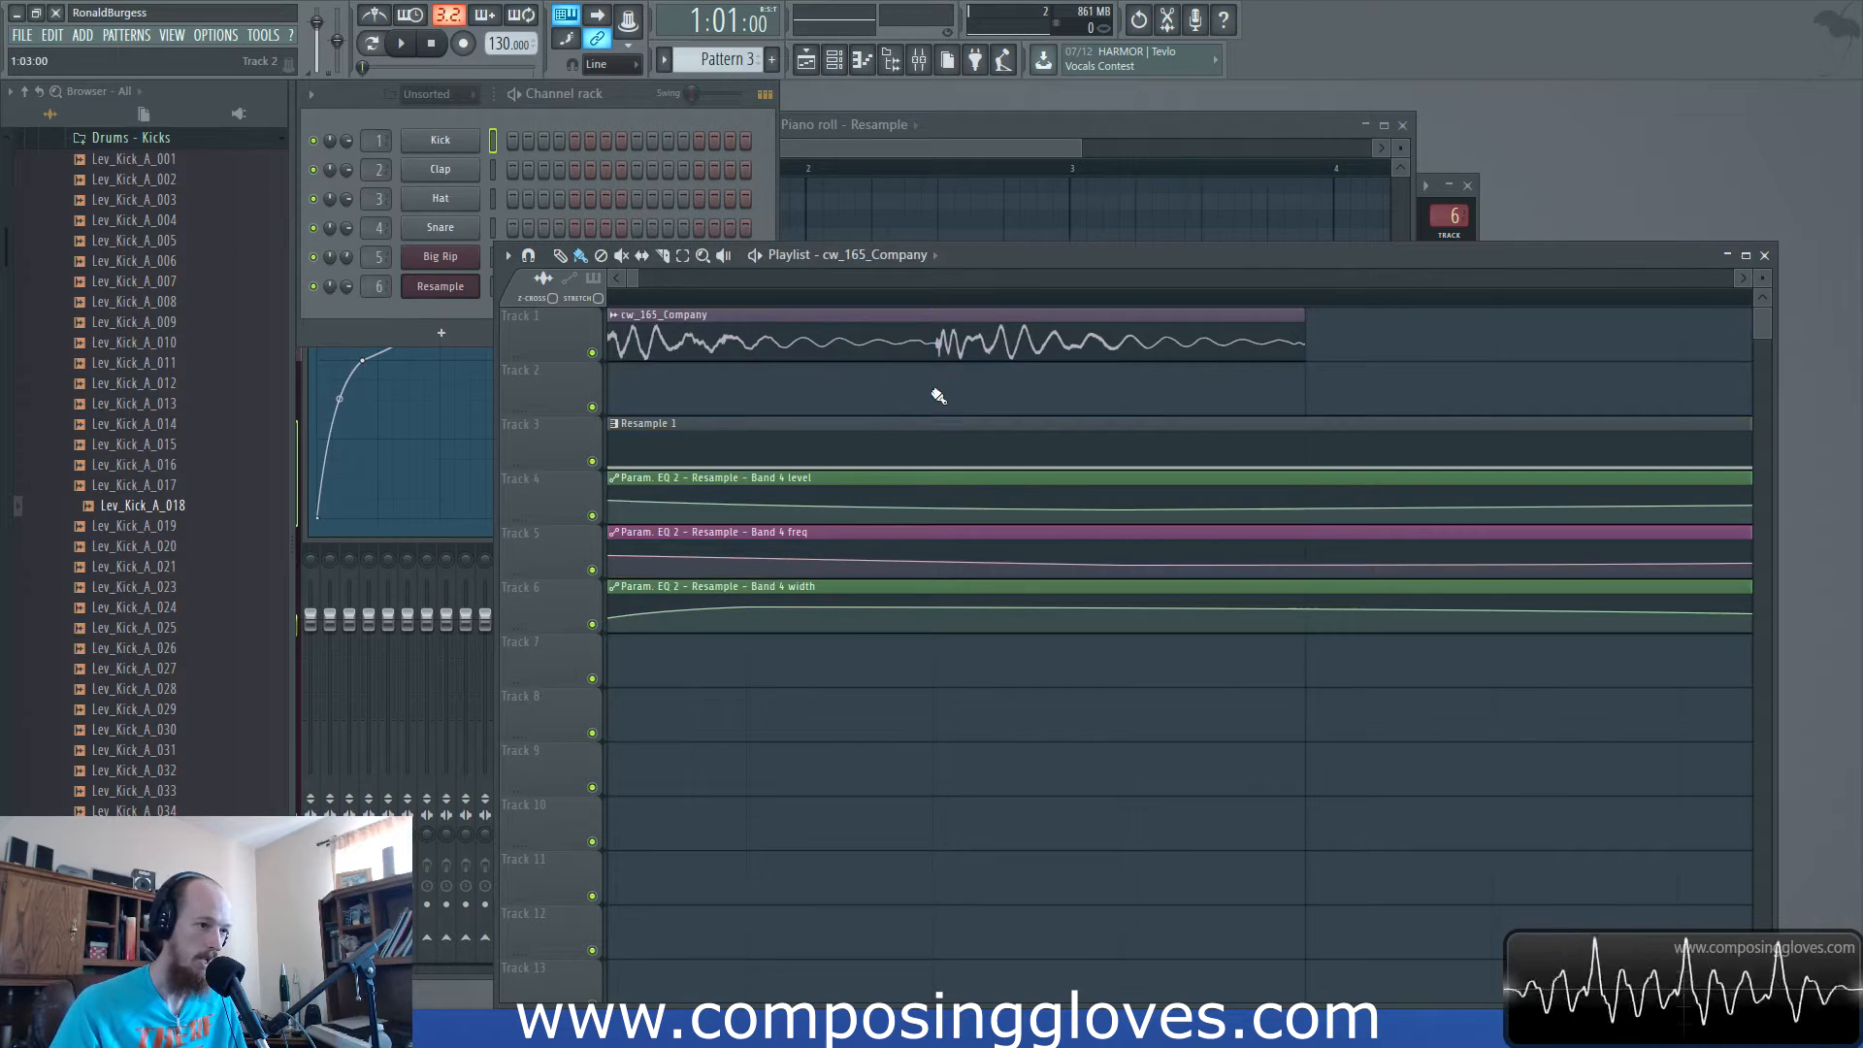
pyautogui.scroll(-2, 917, 382)
pyautogui.press('space')
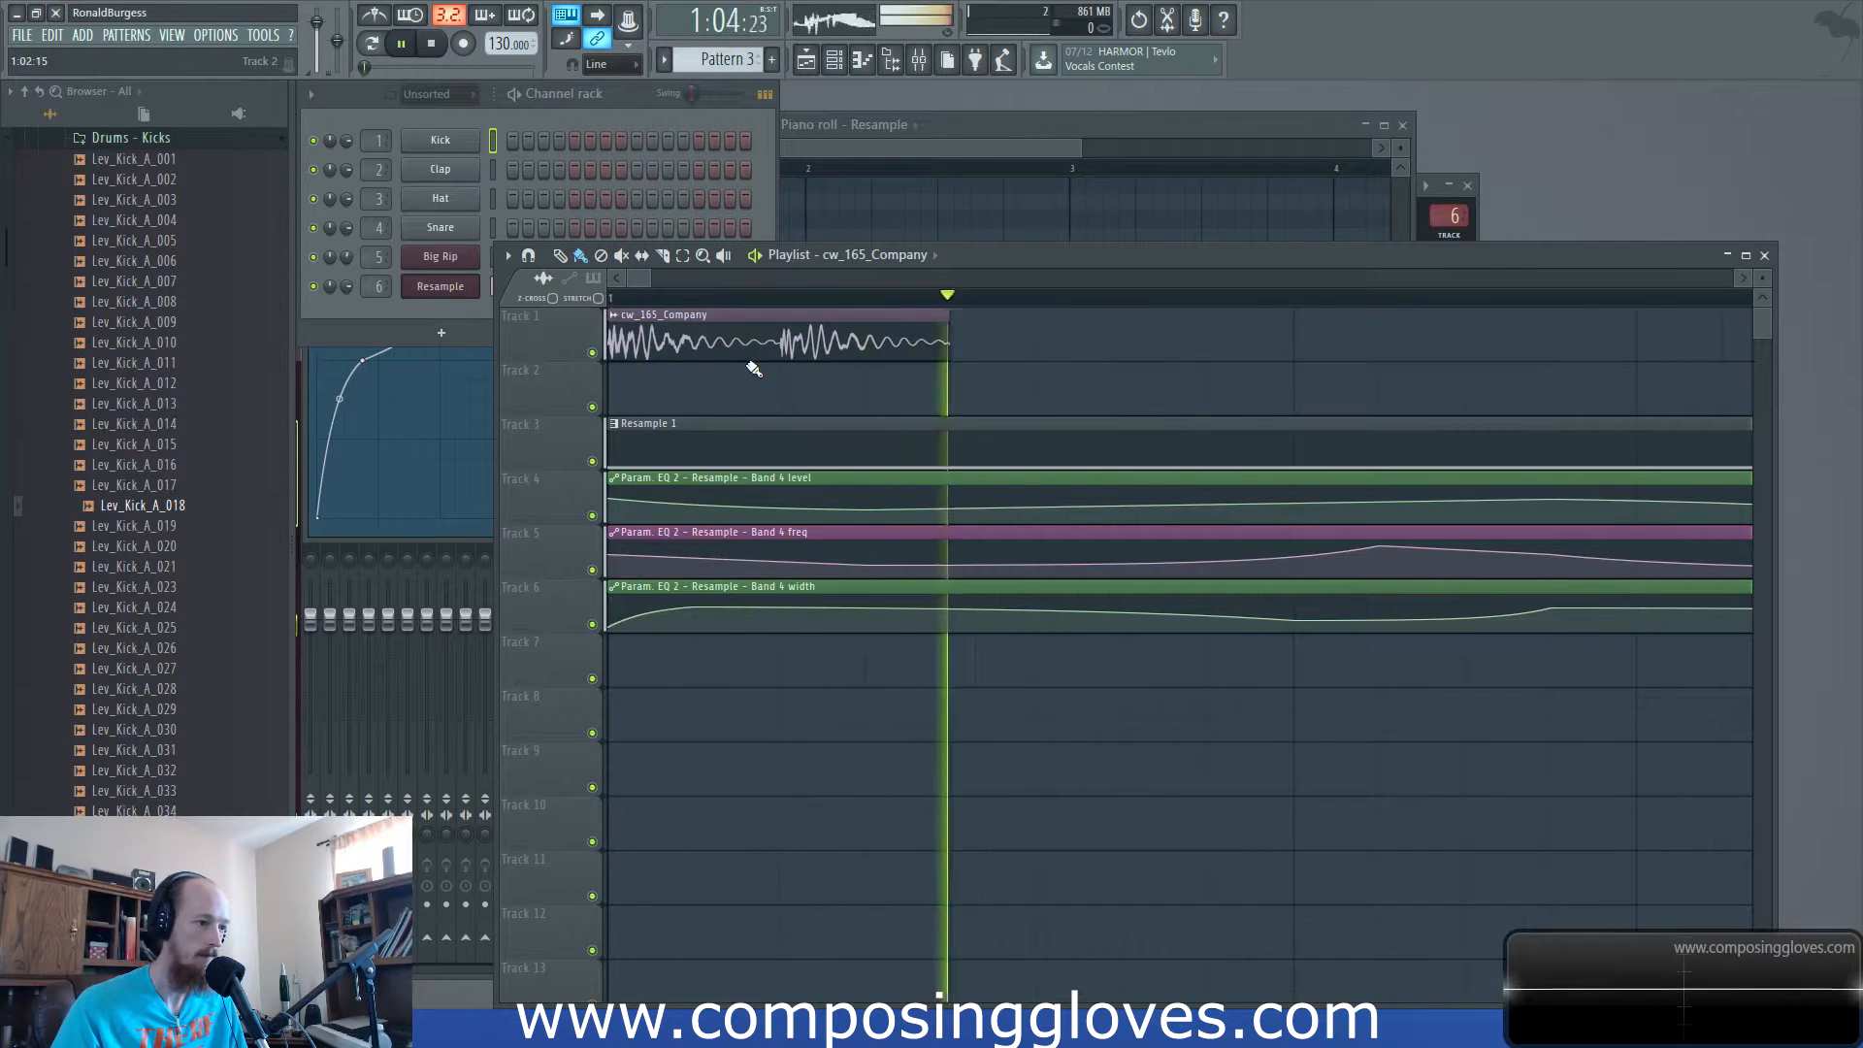
pyautogui.press('space')
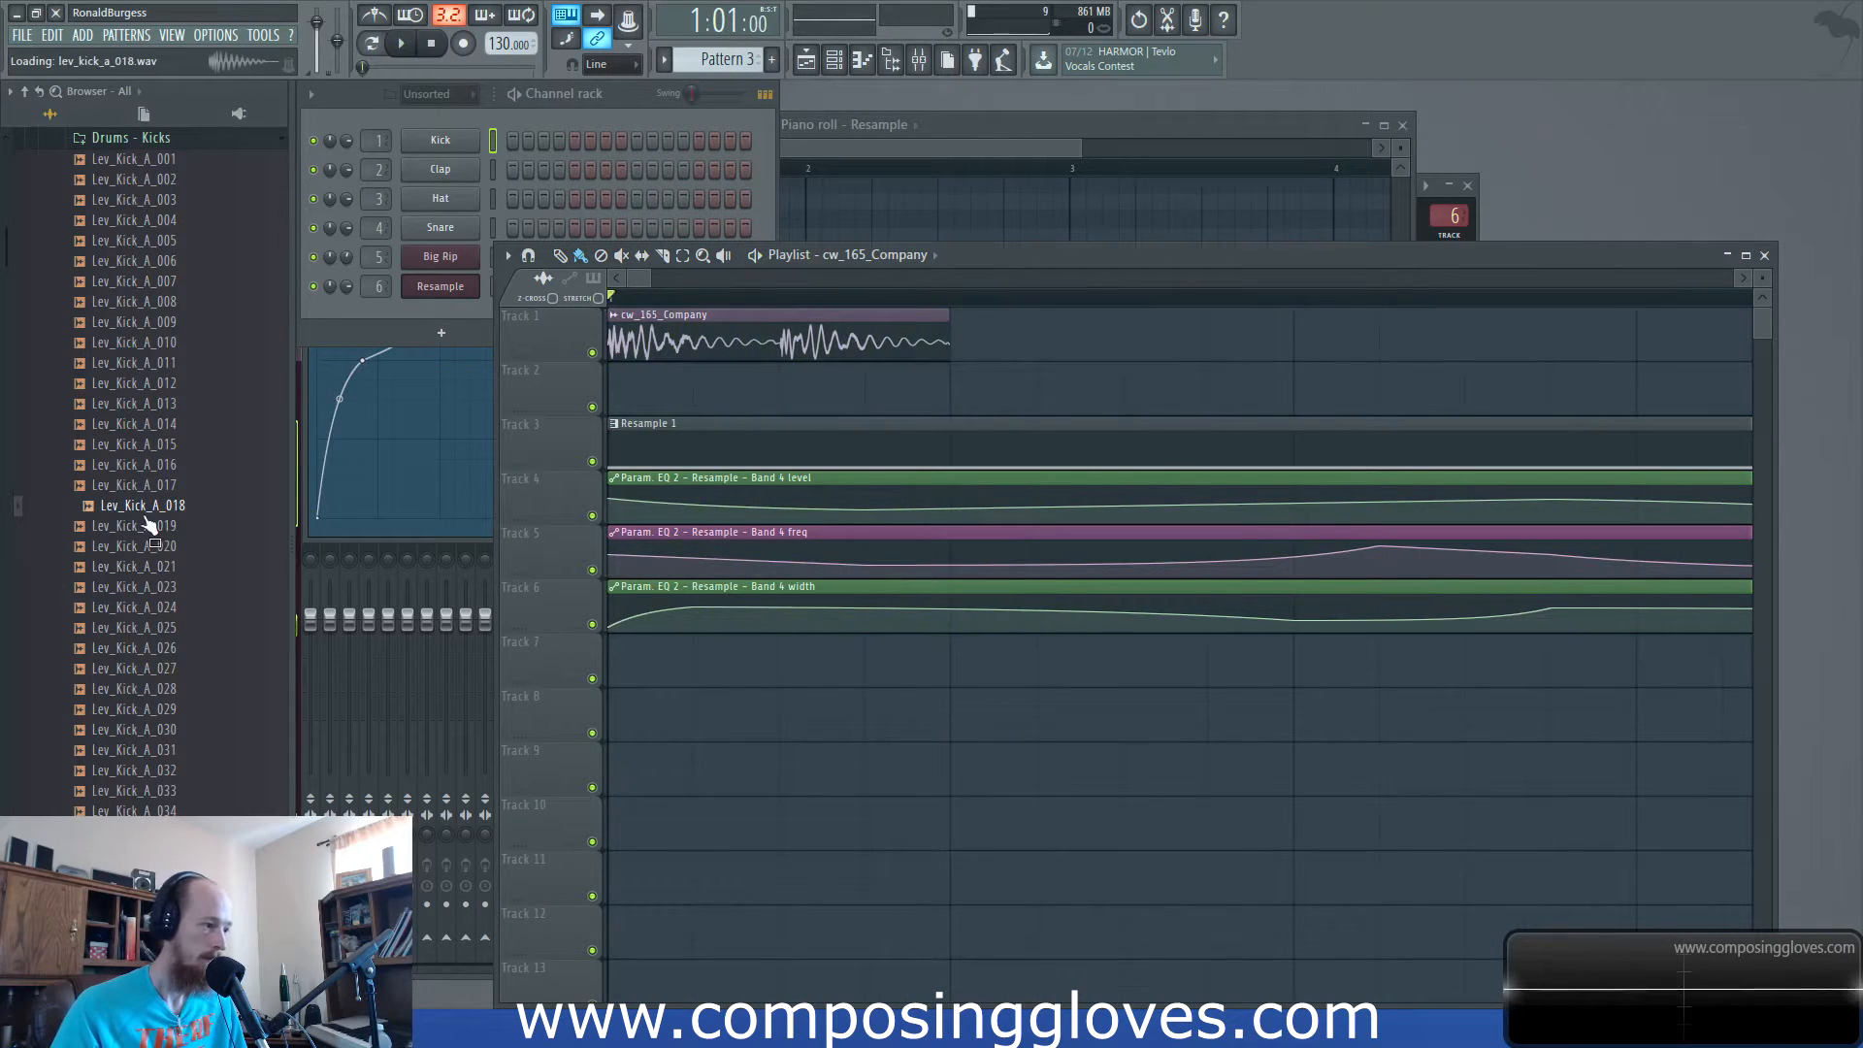
# Load the Lev_Kick_A_018 sample into the Kick channel and rename the channel "Rick The Kick".
pyautogui.moveTo(162, 485); pyautogui.dragTo(446, 142)
pyautogui.keyDown('shift'); pyautogui.click(464, 146); pyautogui.keyUp('shift')
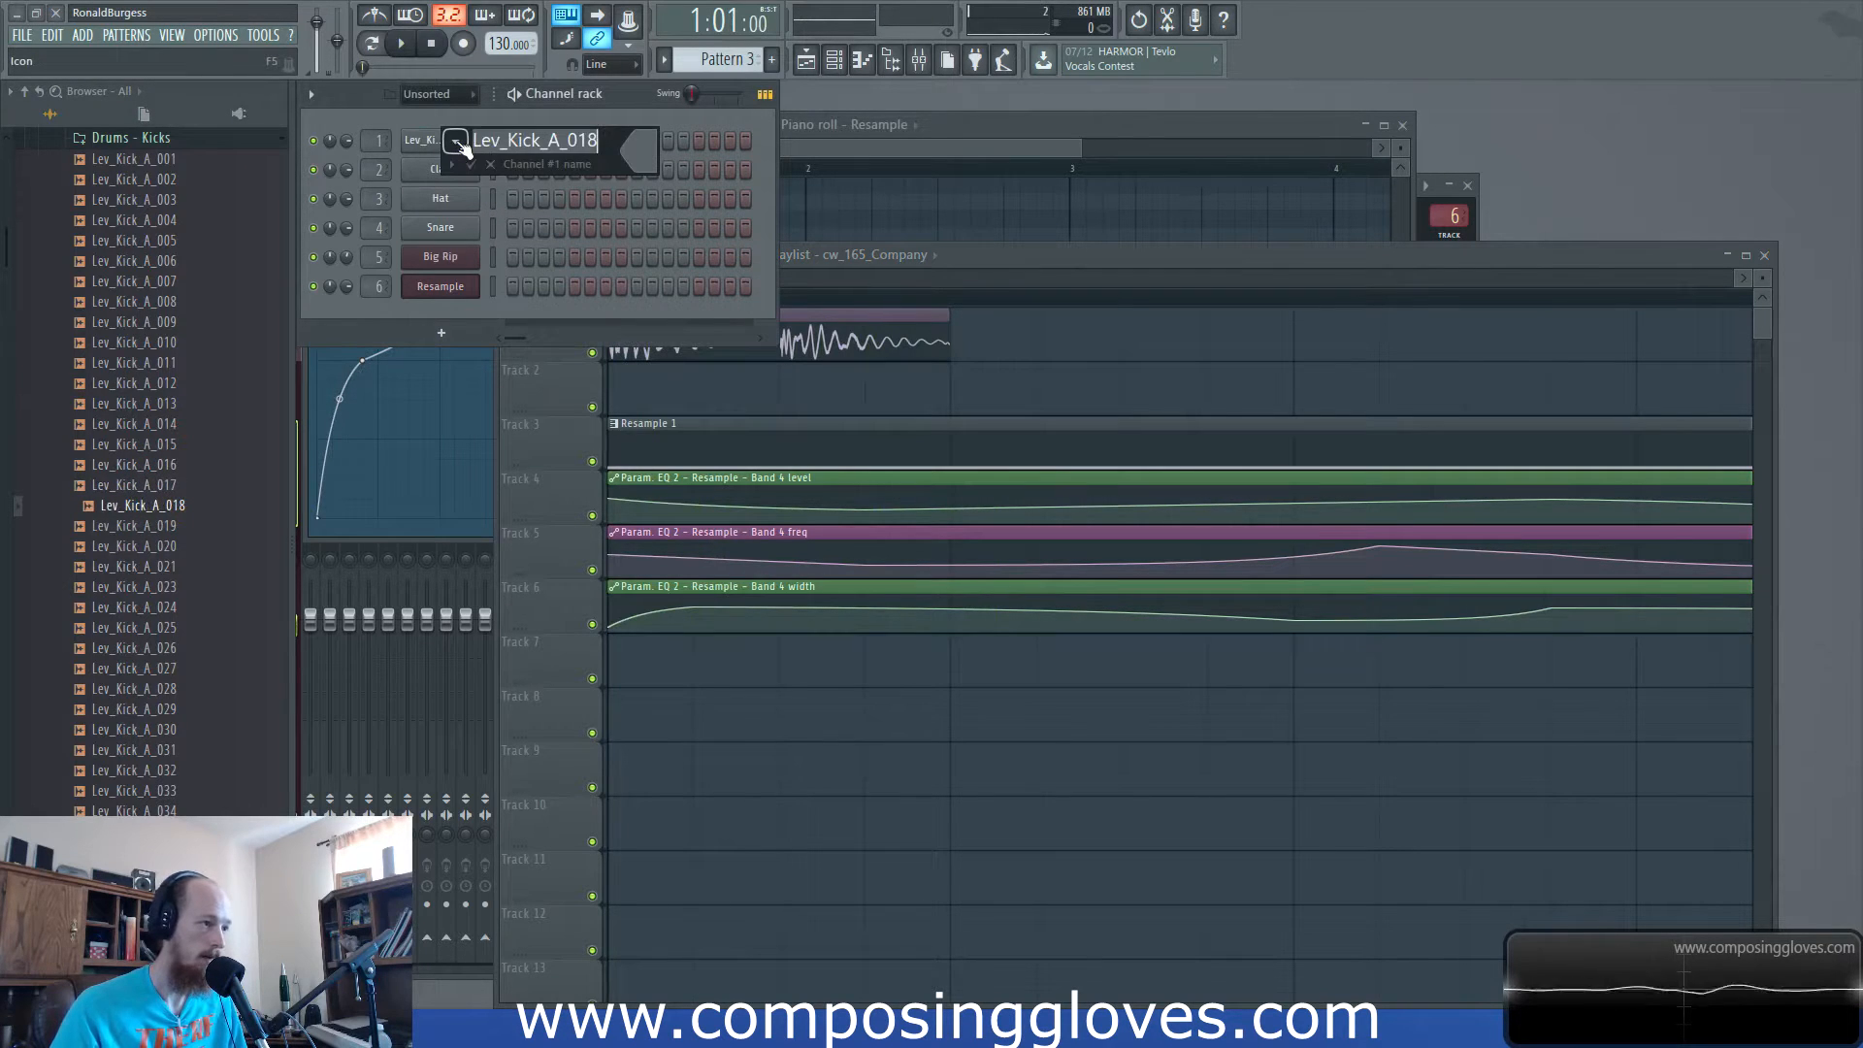
pyautogui.write('Rick')
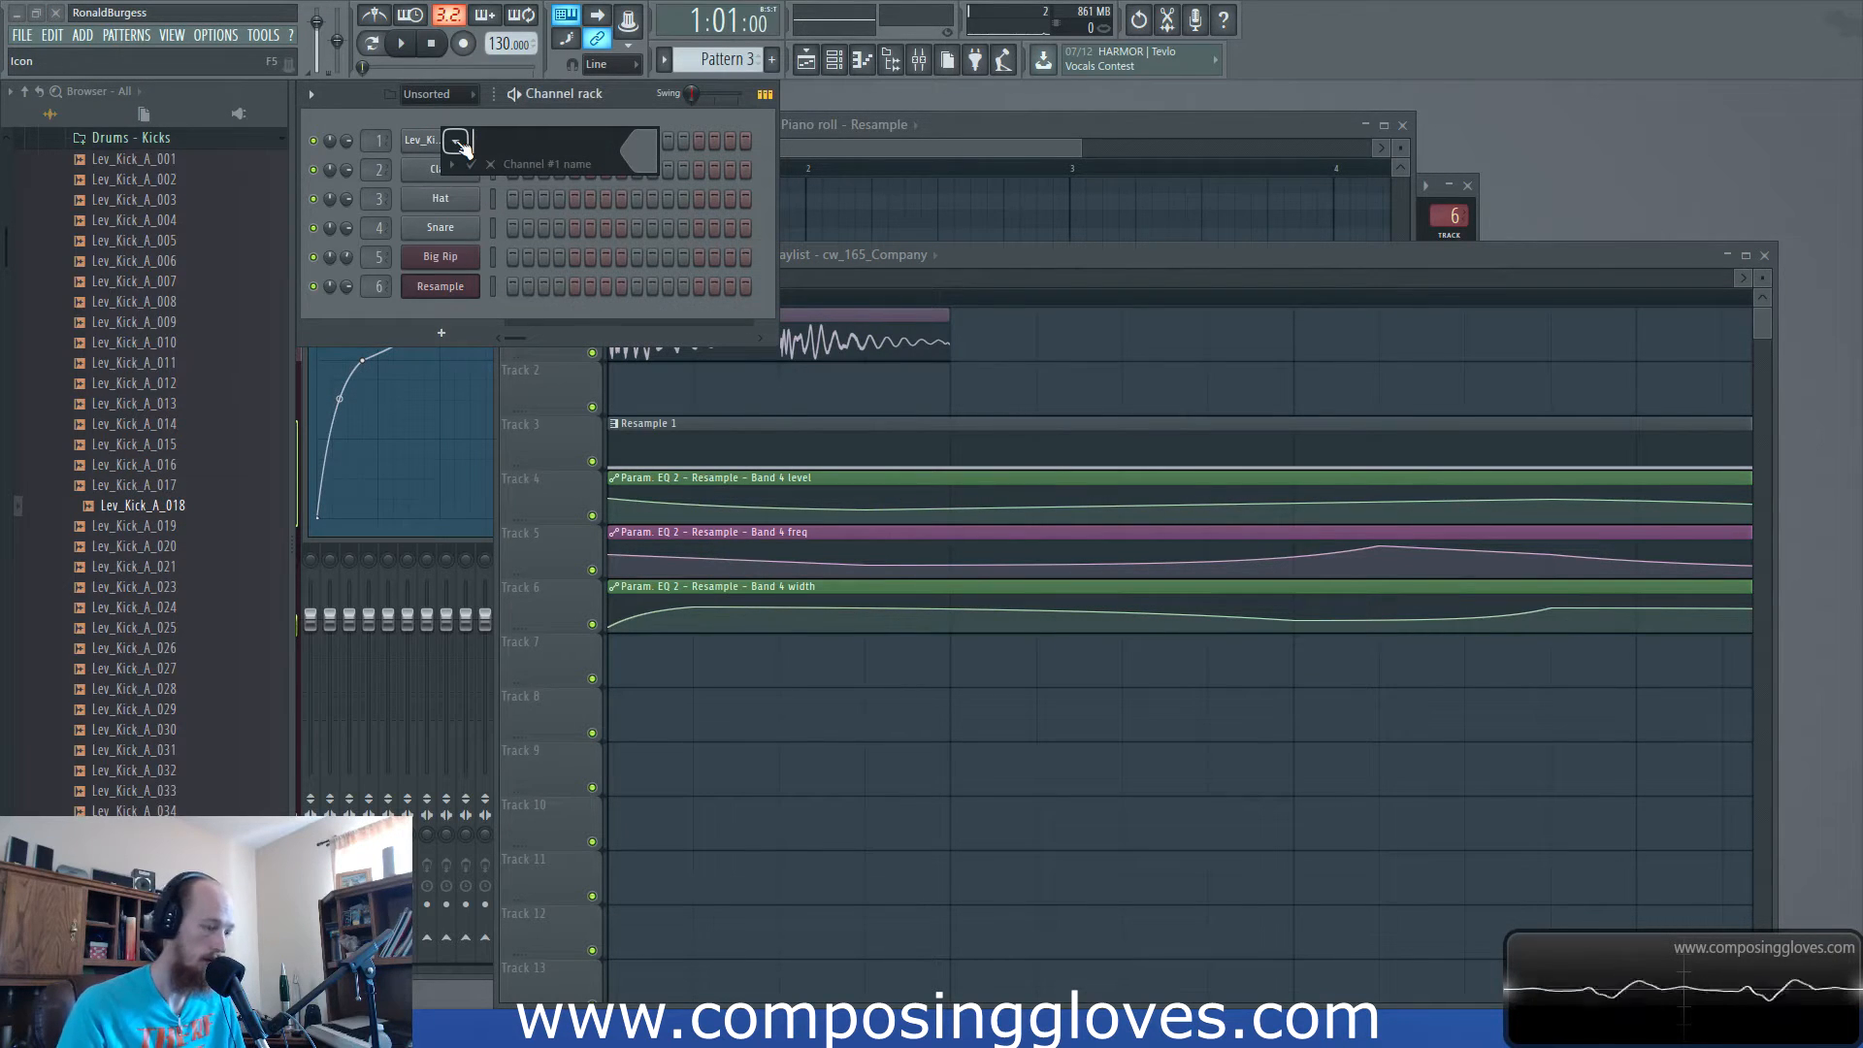
pyautogui.write('k The Kick')
pyautogui.press('Return')
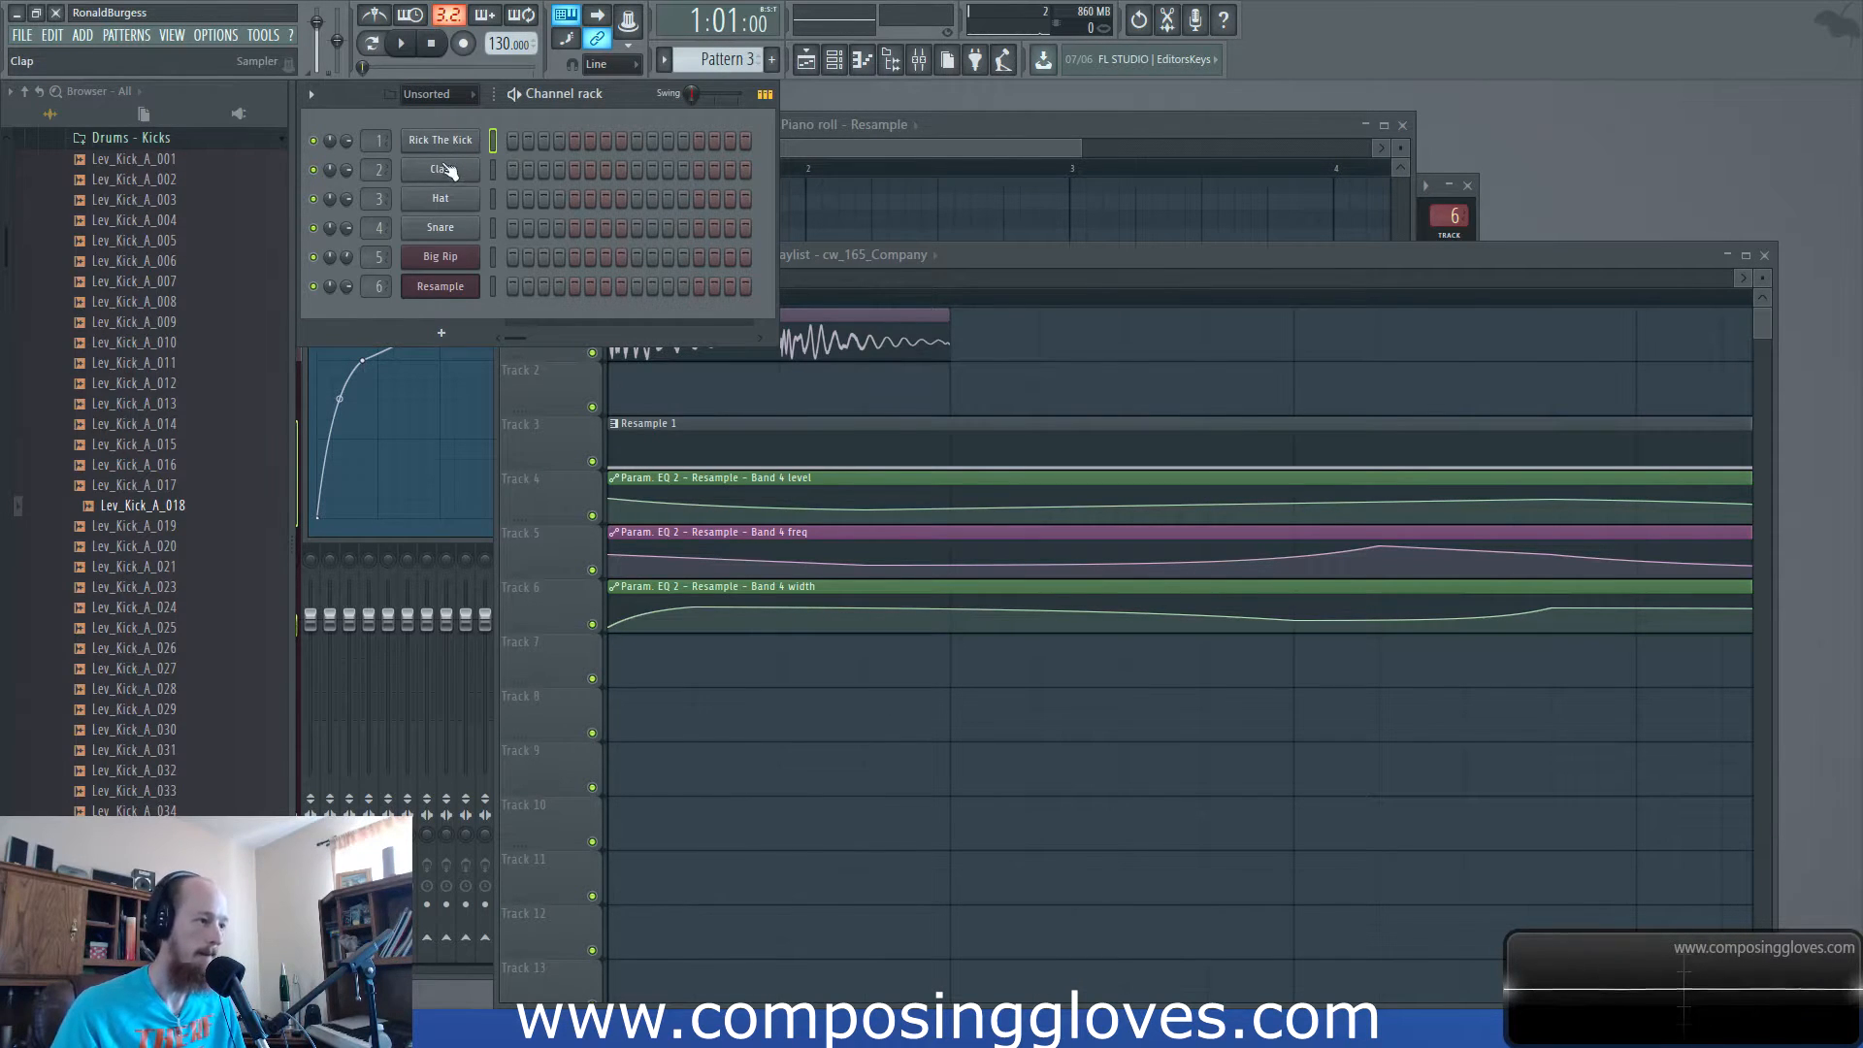
# Bring up the mixer and name insert track 1 "Rick The Kick" after checking the kick channel's settings.
pyautogui.click(441, 140)
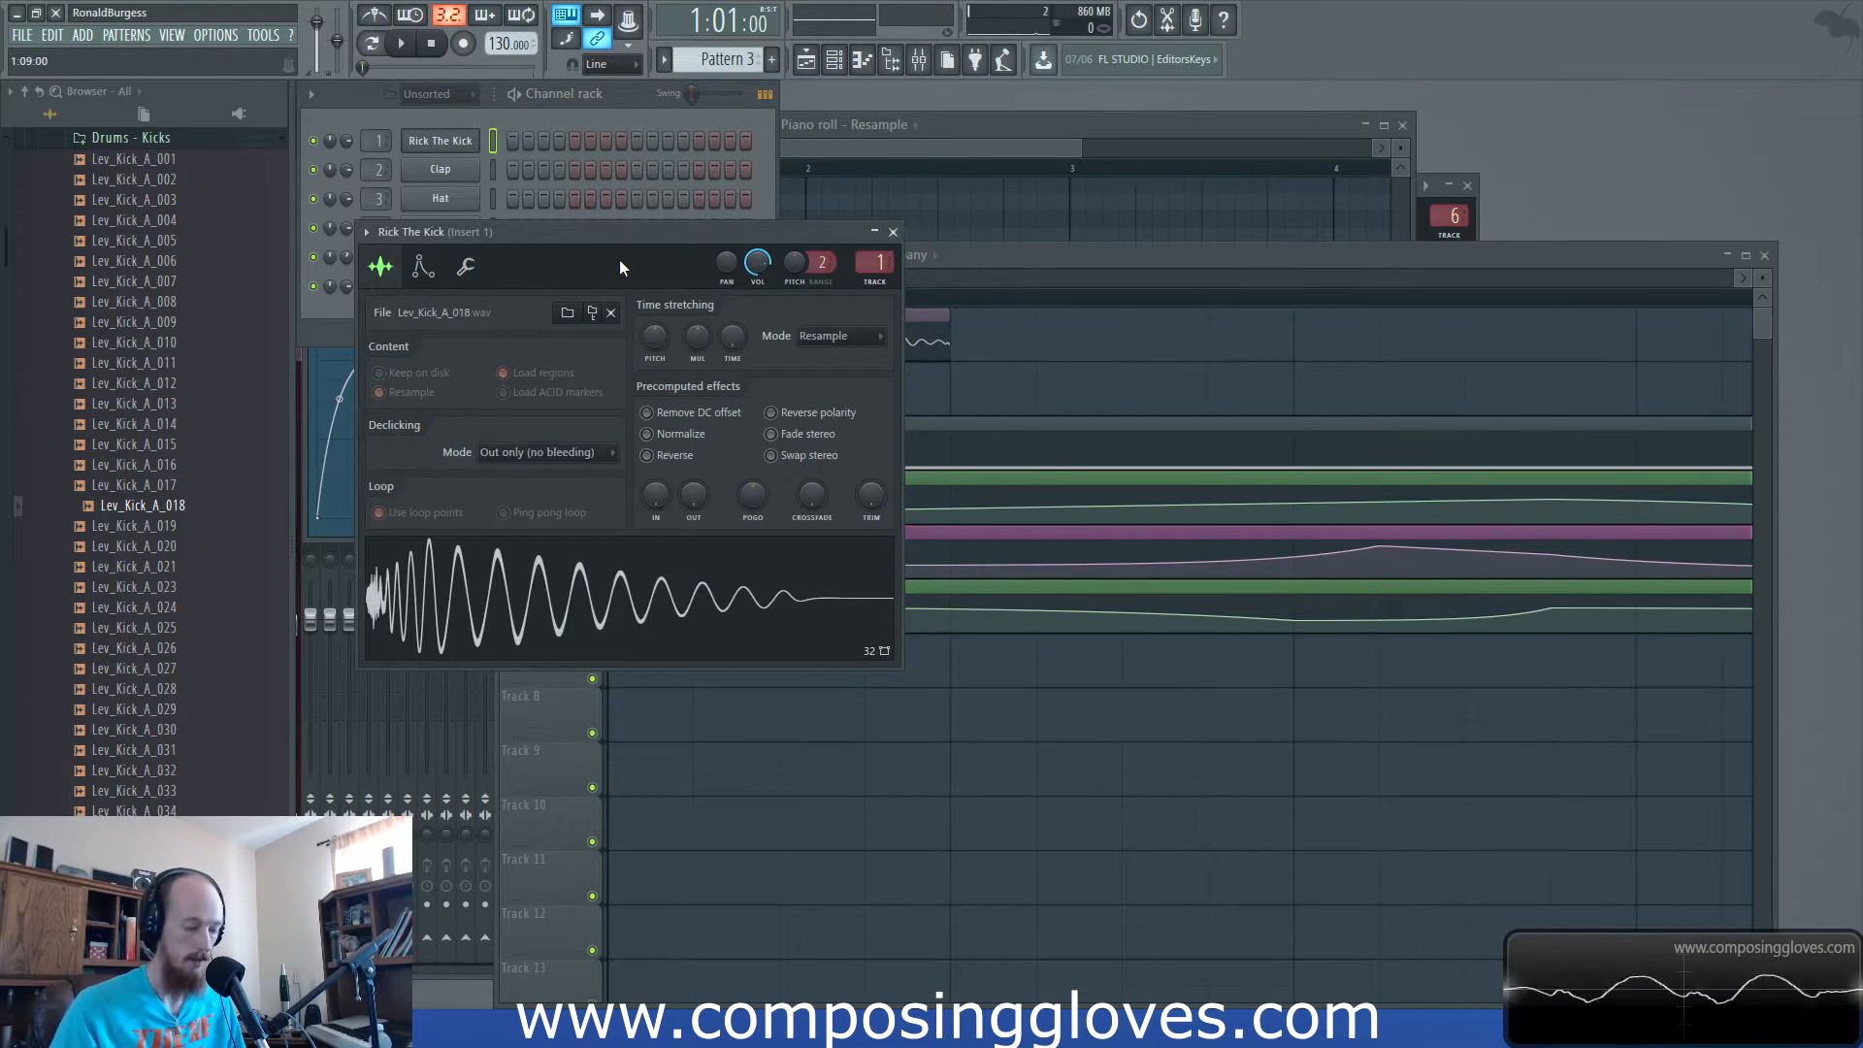
pyautogui.press('F9')
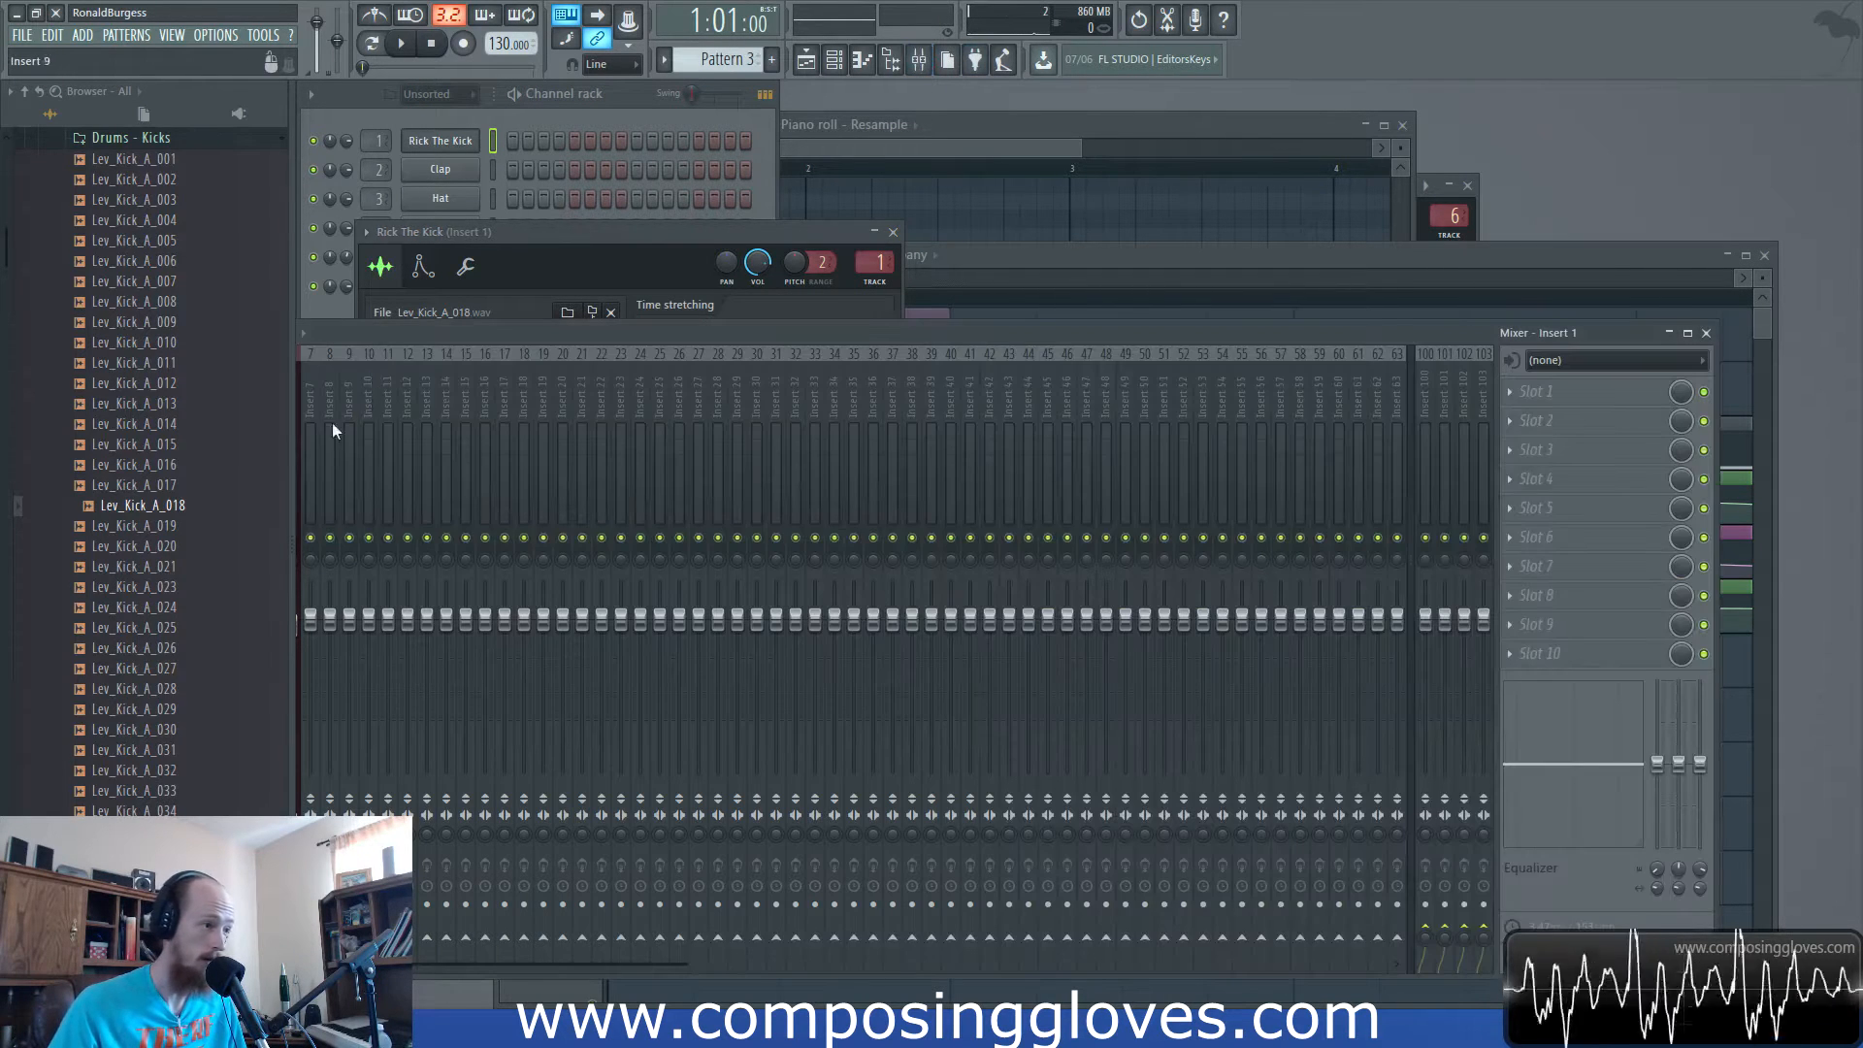
pyautogui.moveTo(508, 335); pyautogui.dragTo(823, 293)
pyautogui.doubleClick(516, 359)
pyautogui.write('Rick The Kick')
pyautogui.press('Return')
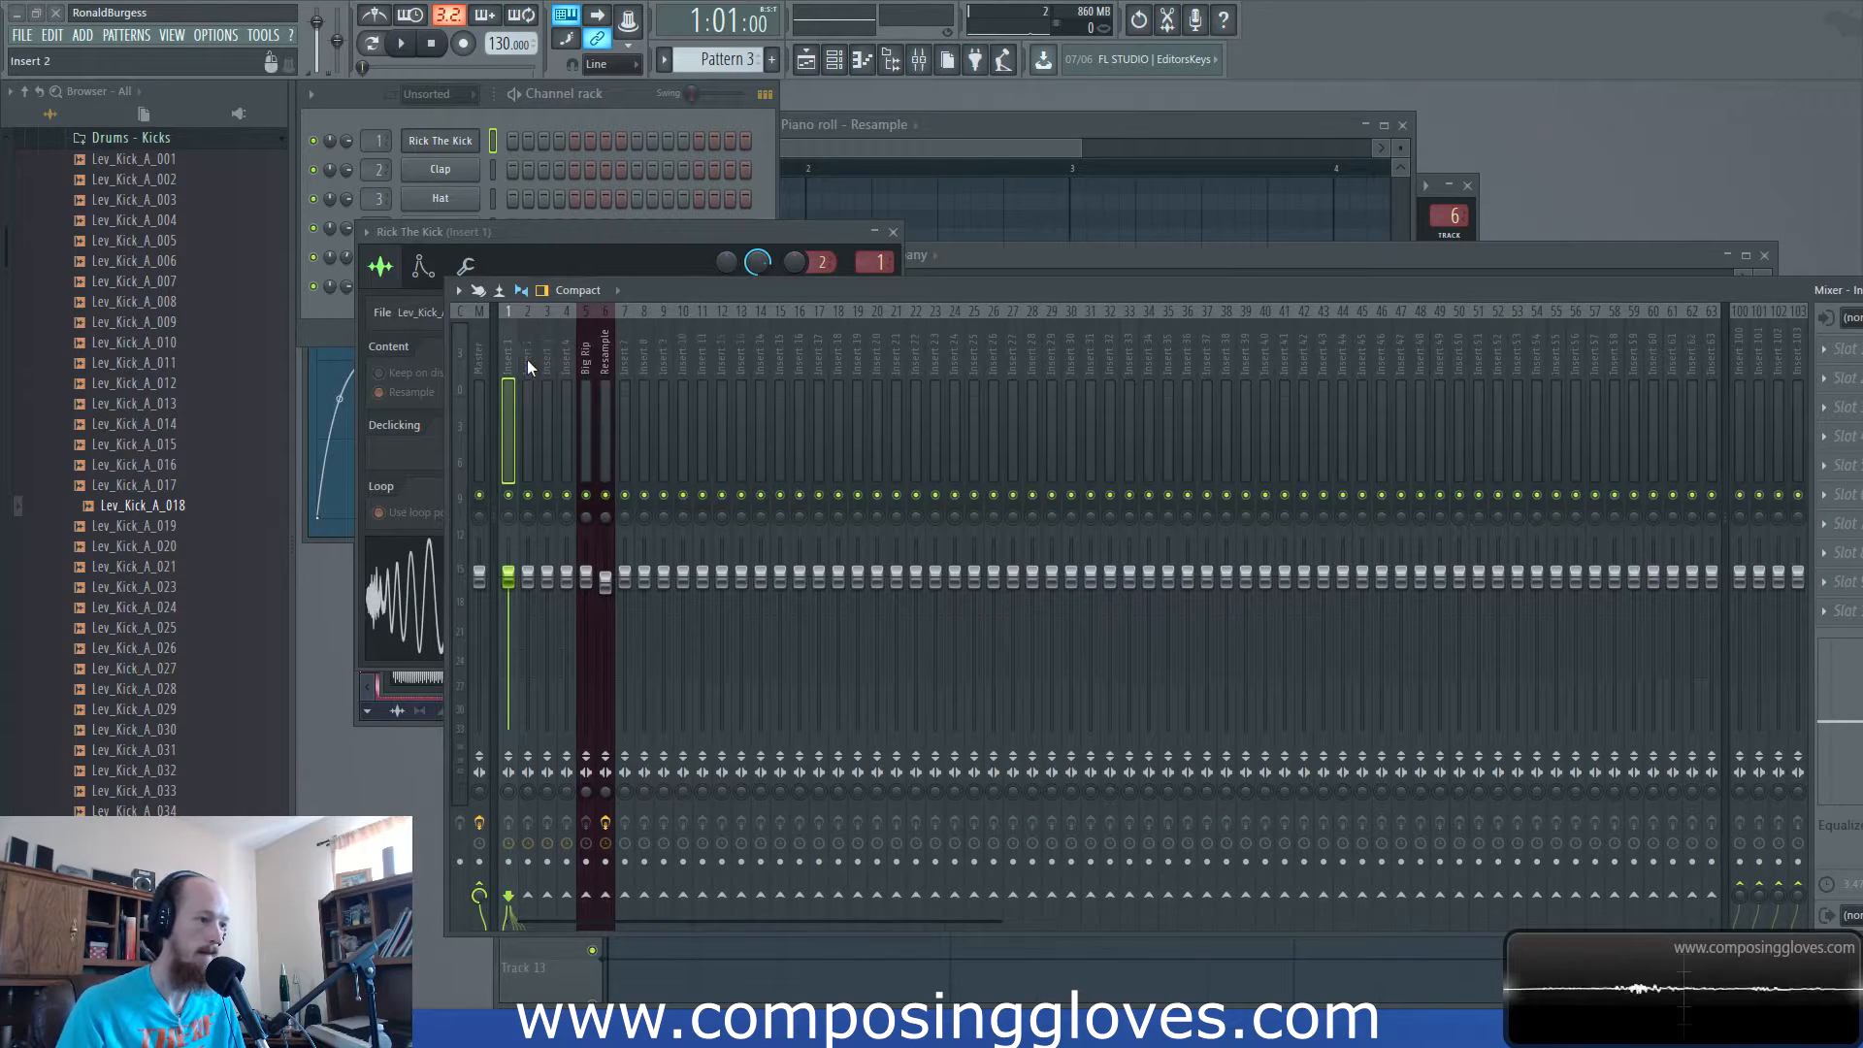
# Add Fruity Parametric EQ 2 to slot 1 of the Rick The Kick mixer track and slightly boost band 3.
pyautogui.moveTo(865, 311); pyautogui.dragTo(713, 204)
pyautogui.click(1665, 252)
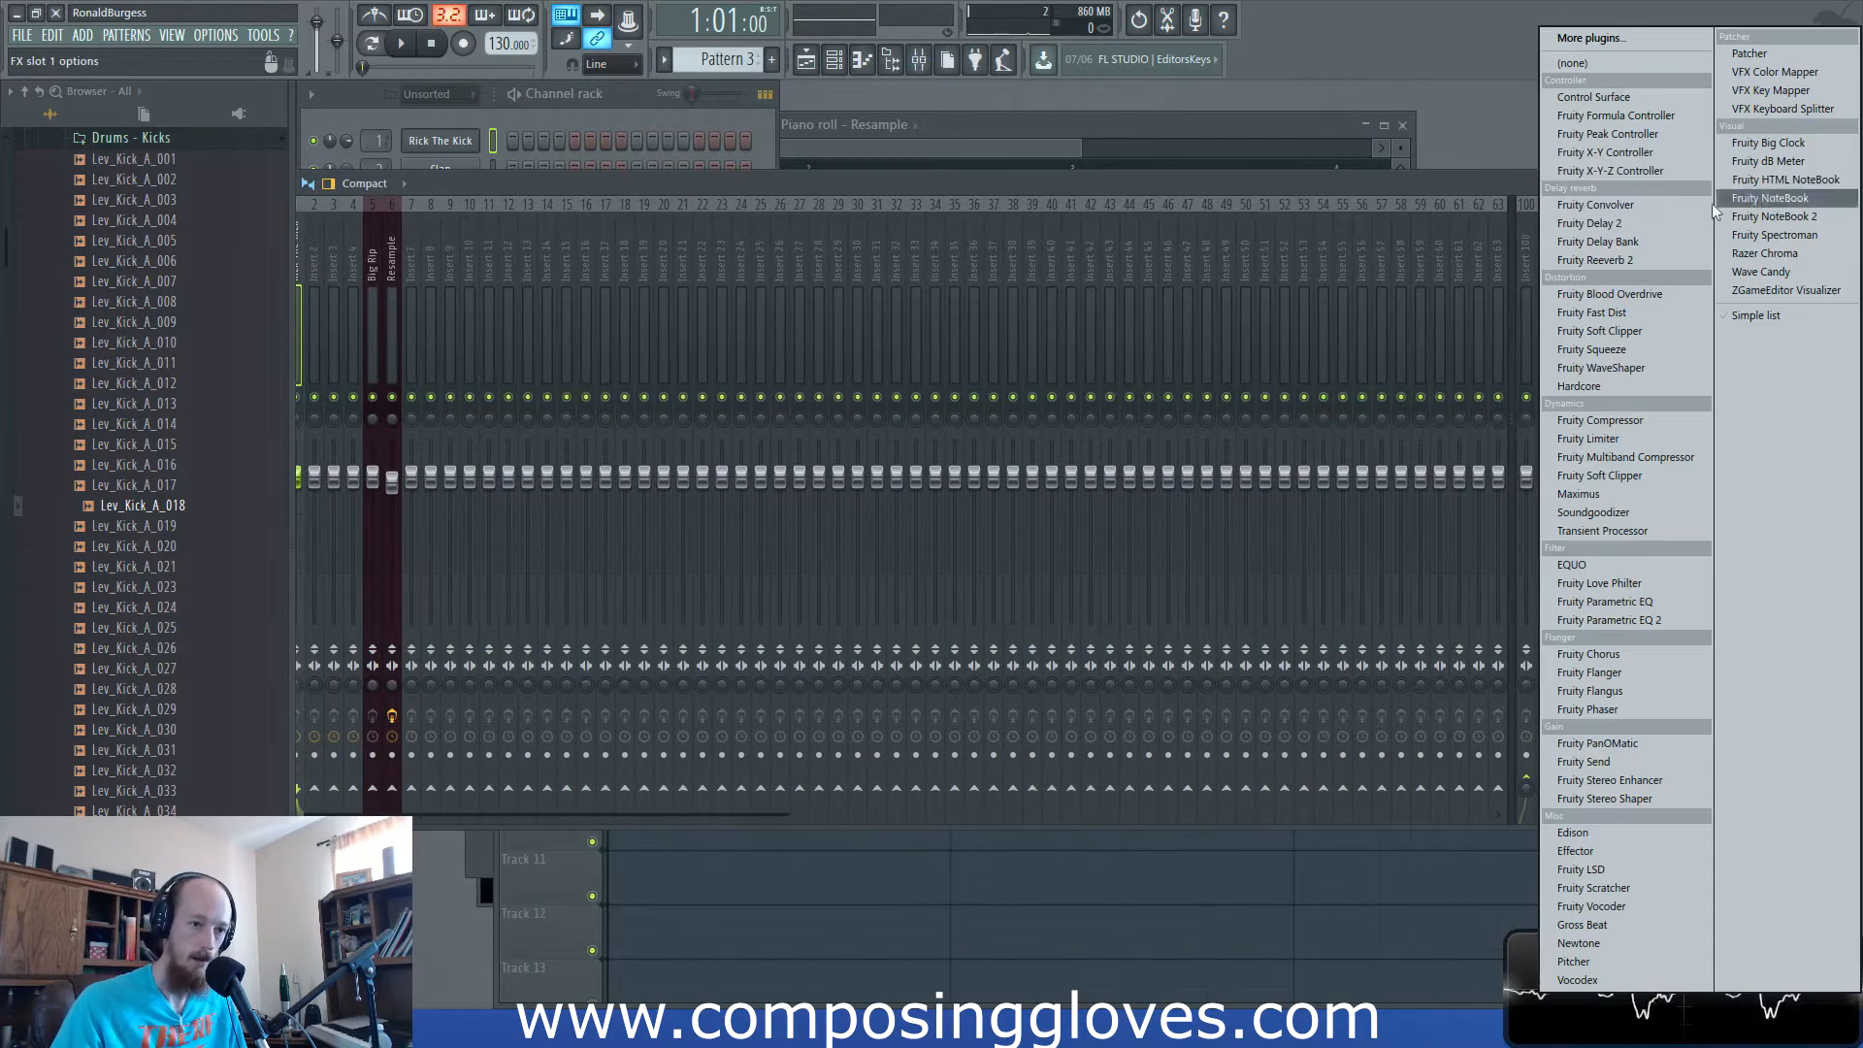
pyautogui.click(1640, 620)
pyautogui.press('space')
pyautogui.press('space')
pyautogui.moveTo(582, 437)
pyautogui.mouseDown()
pyautogui.moveTo(561, 413)
pyautogui.moveTo(577, 420)
pyautogui.mouseUp()
pyautogui.click(637, 116)
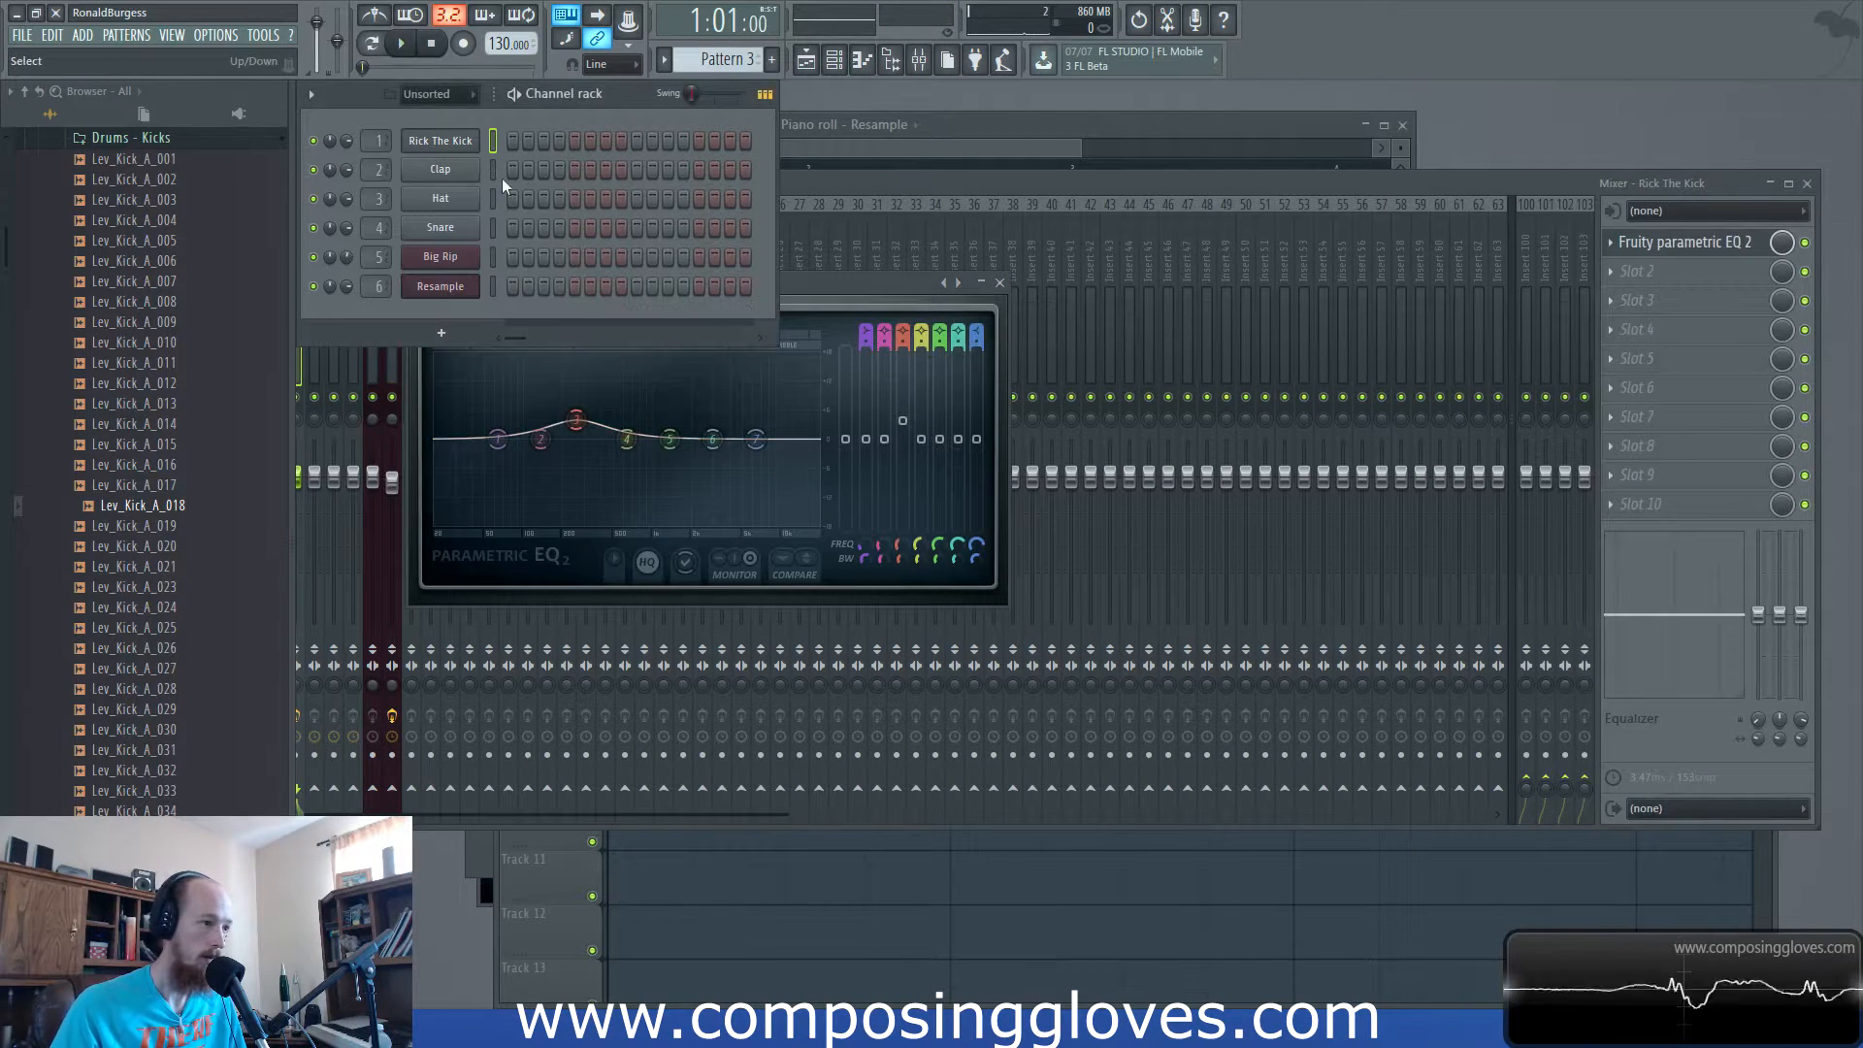
pyautogui.click(815, 163)
pyautogui.press('F6')
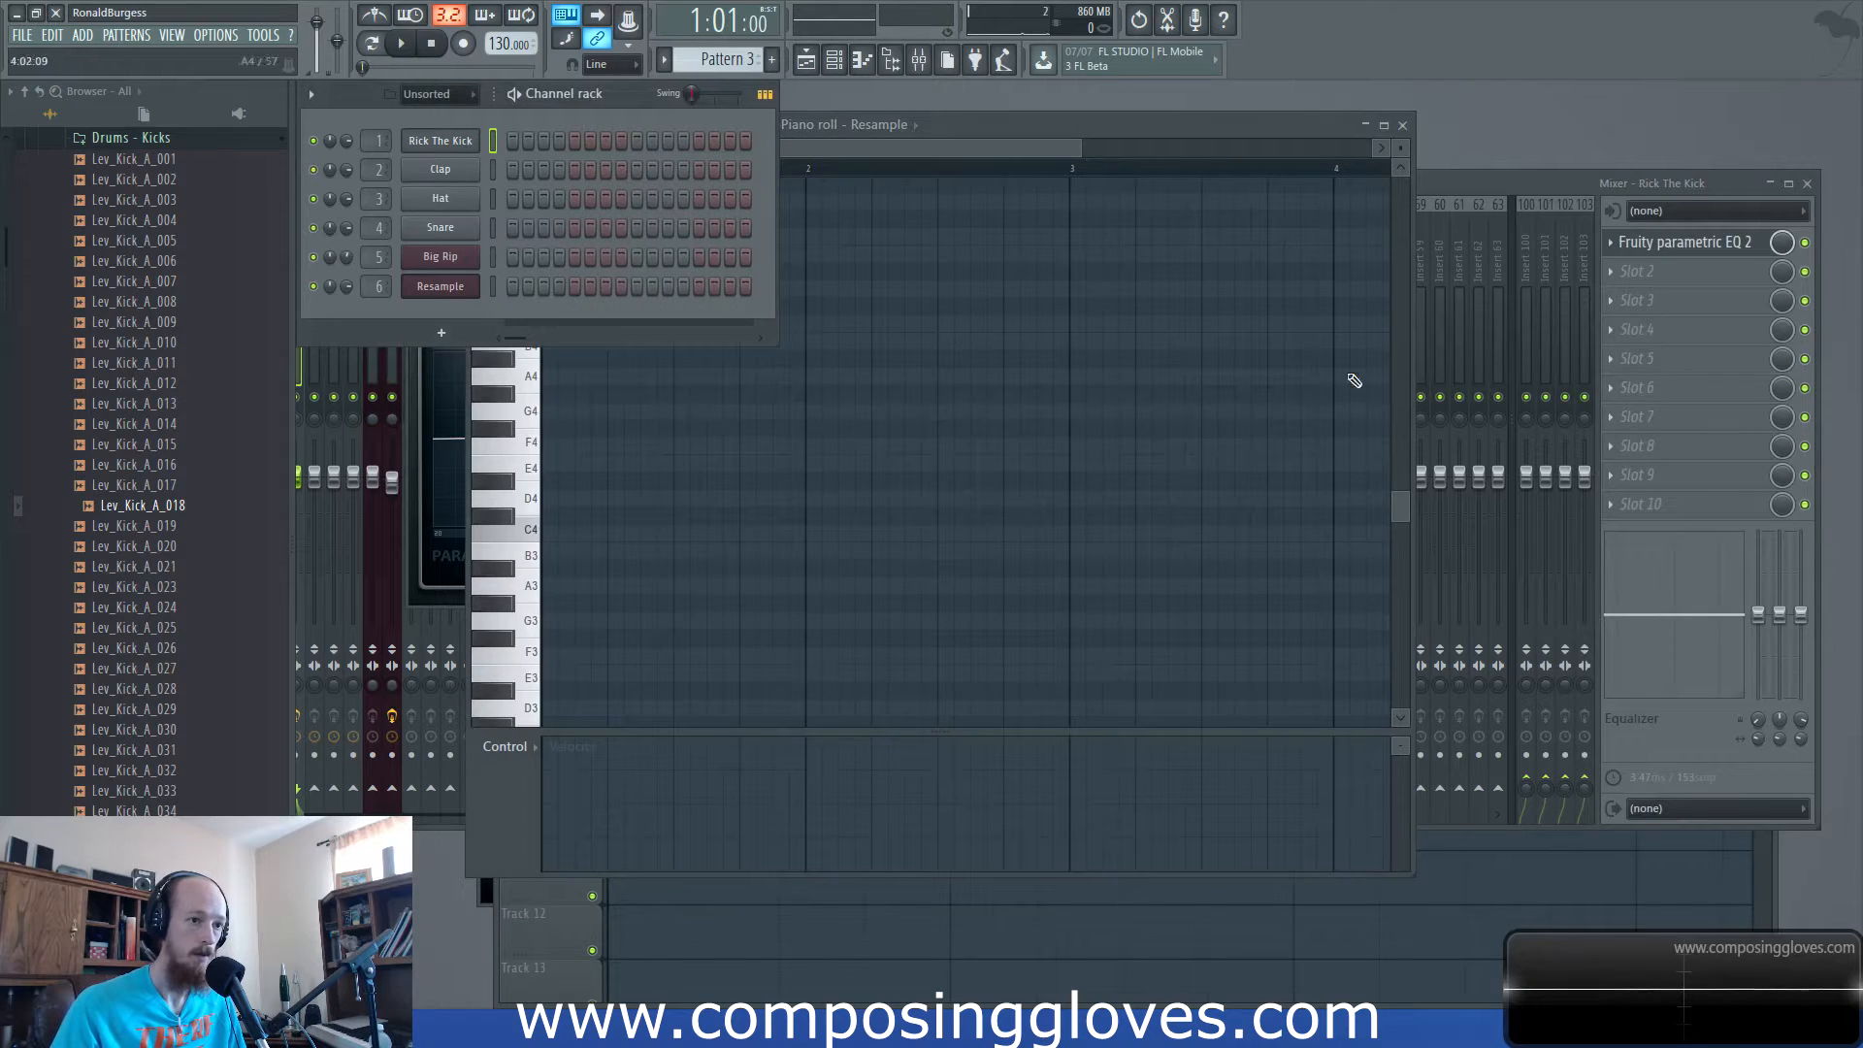
pyautogui.press('F5')
pyautogui.scroll(20, 715, 561)
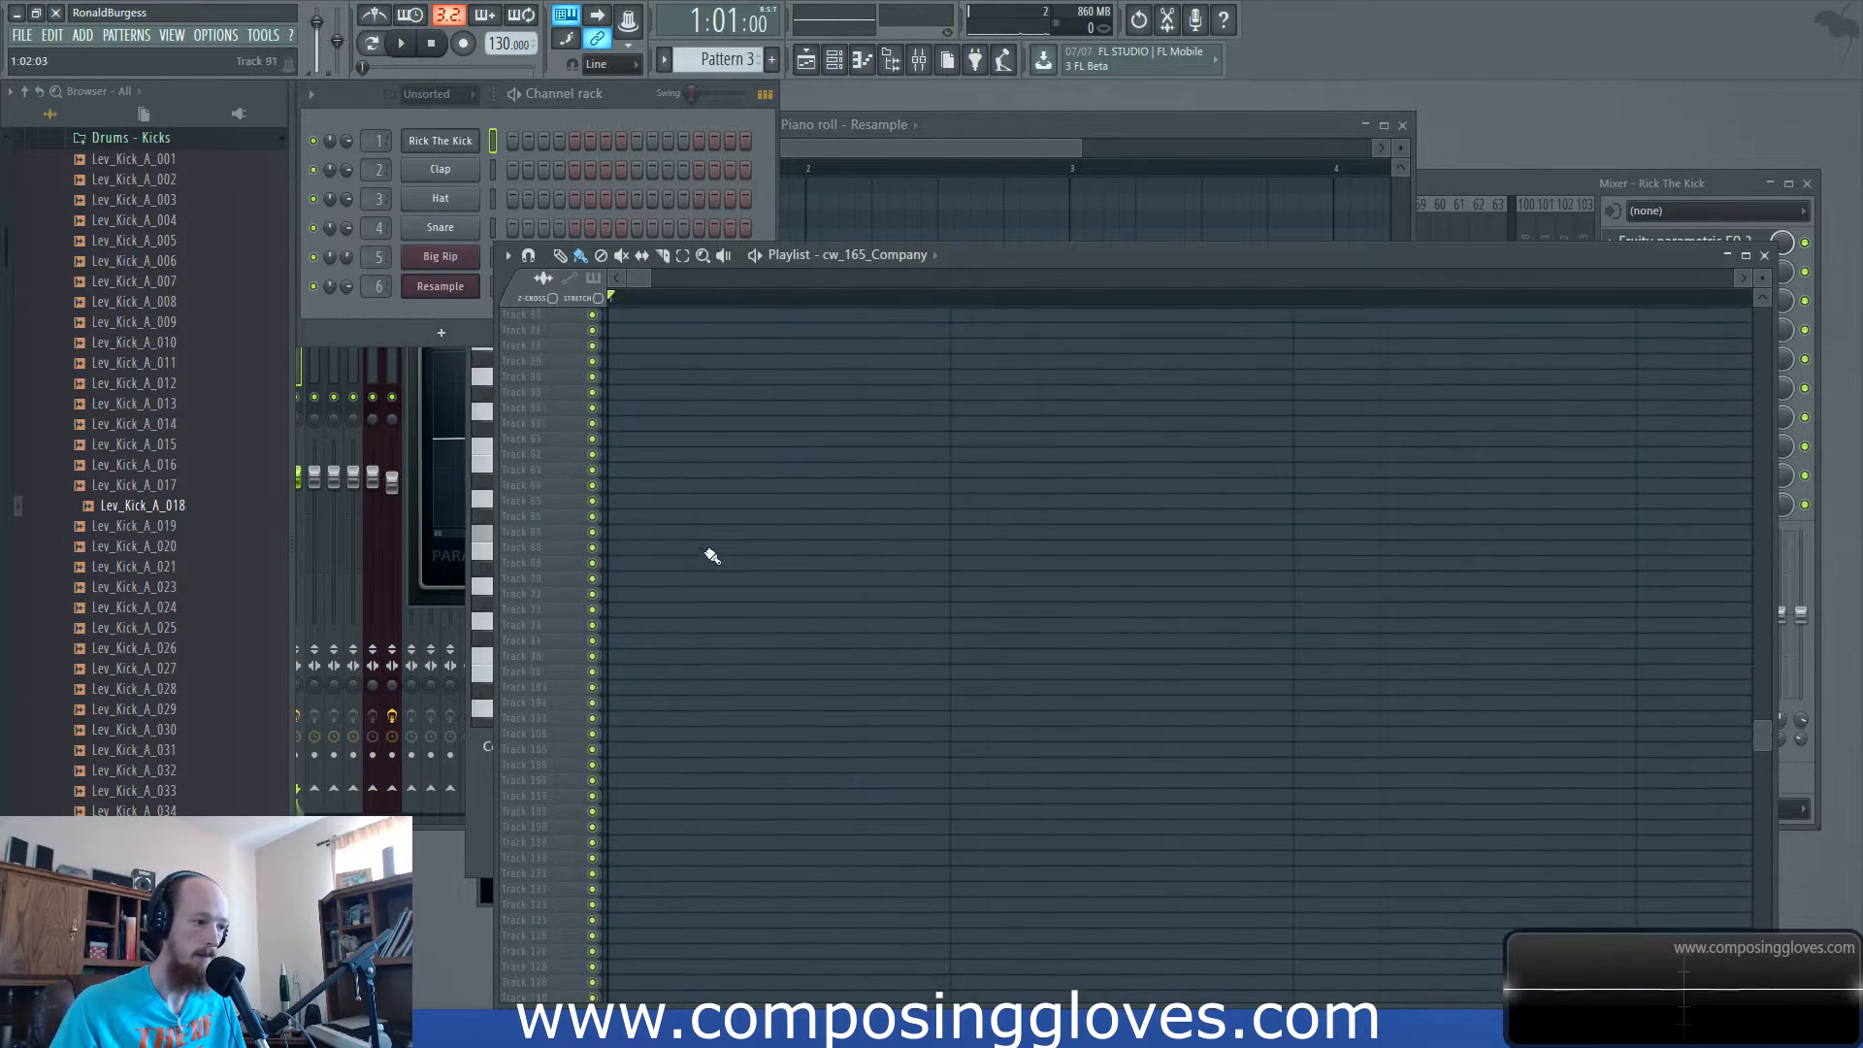
pyautogui.scroll(3, 689, 577)
pyautogui.moveTo(707, 392); pyautogui.dragTo(689, 389)
pyautogui.rightClick(690, 388)
pyautogui.scroll(-2, 988, 311)
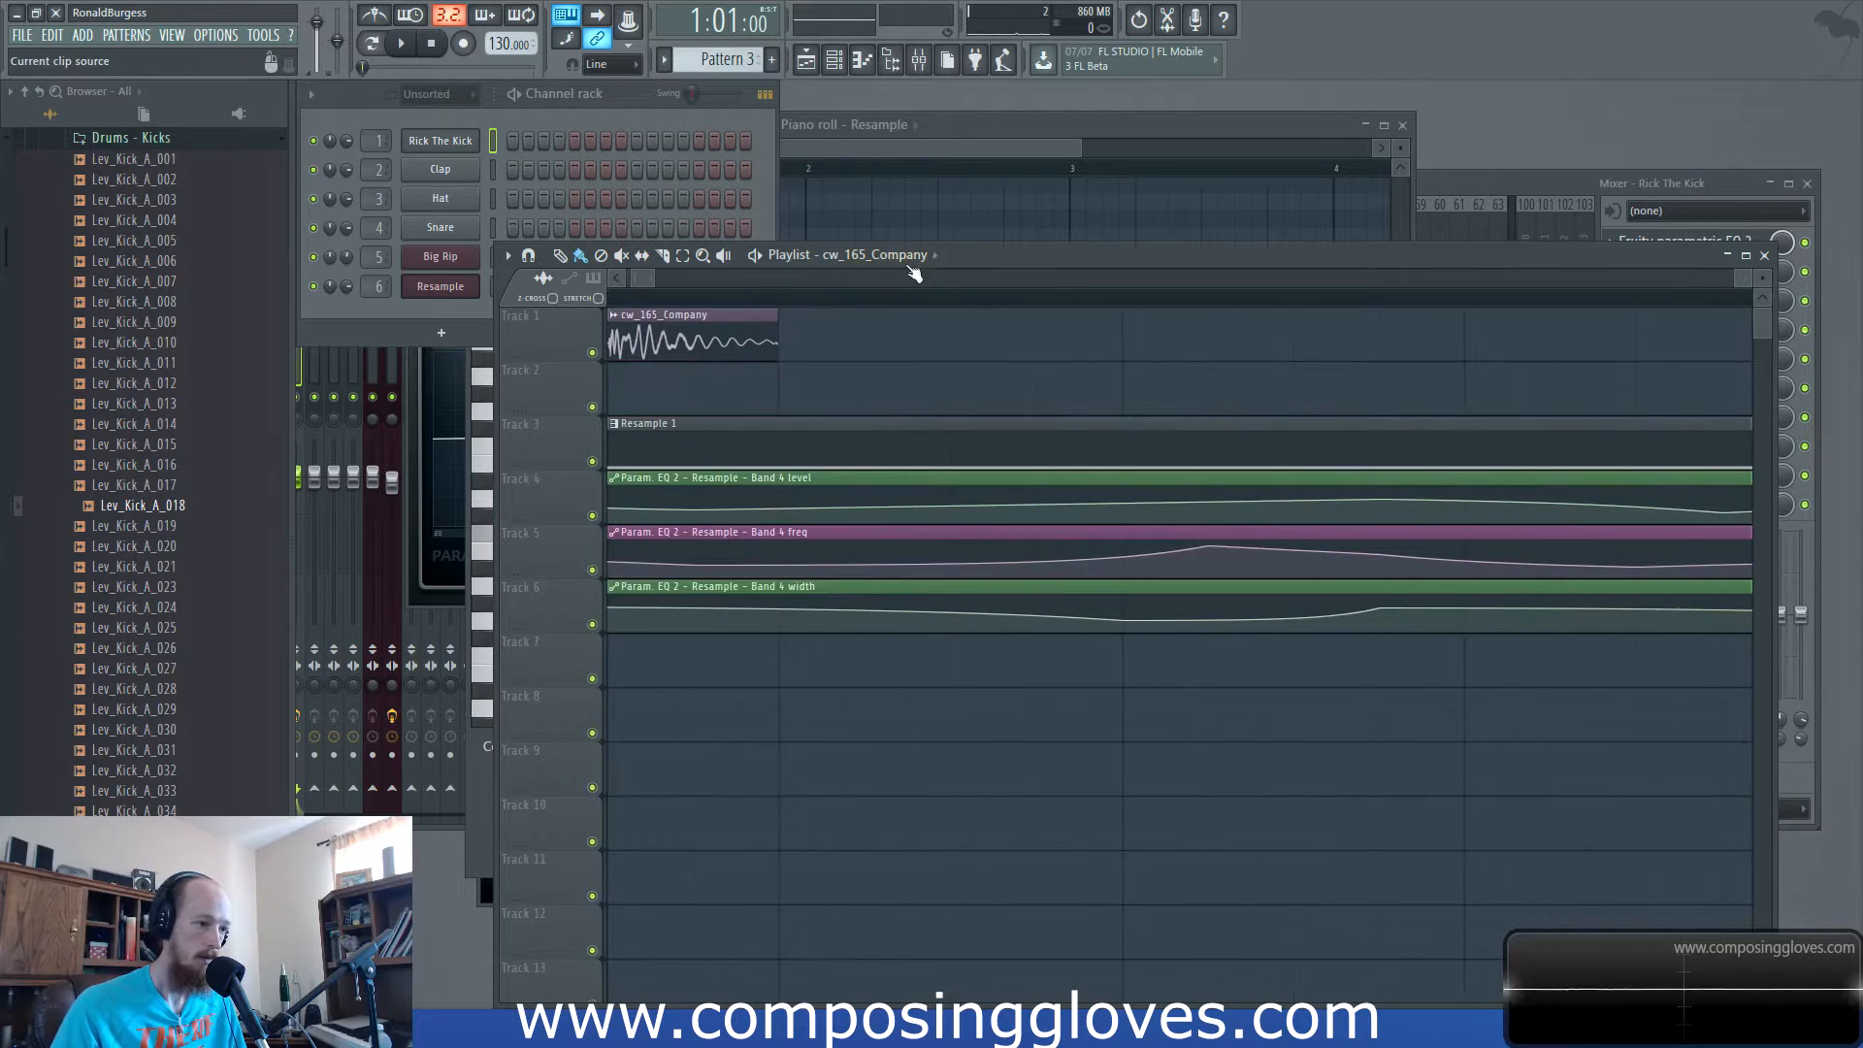
# Create a new pattern named "Rick The Kick" and place its clip at the start of playlist track 2.
pyautogui.click(879, 255)
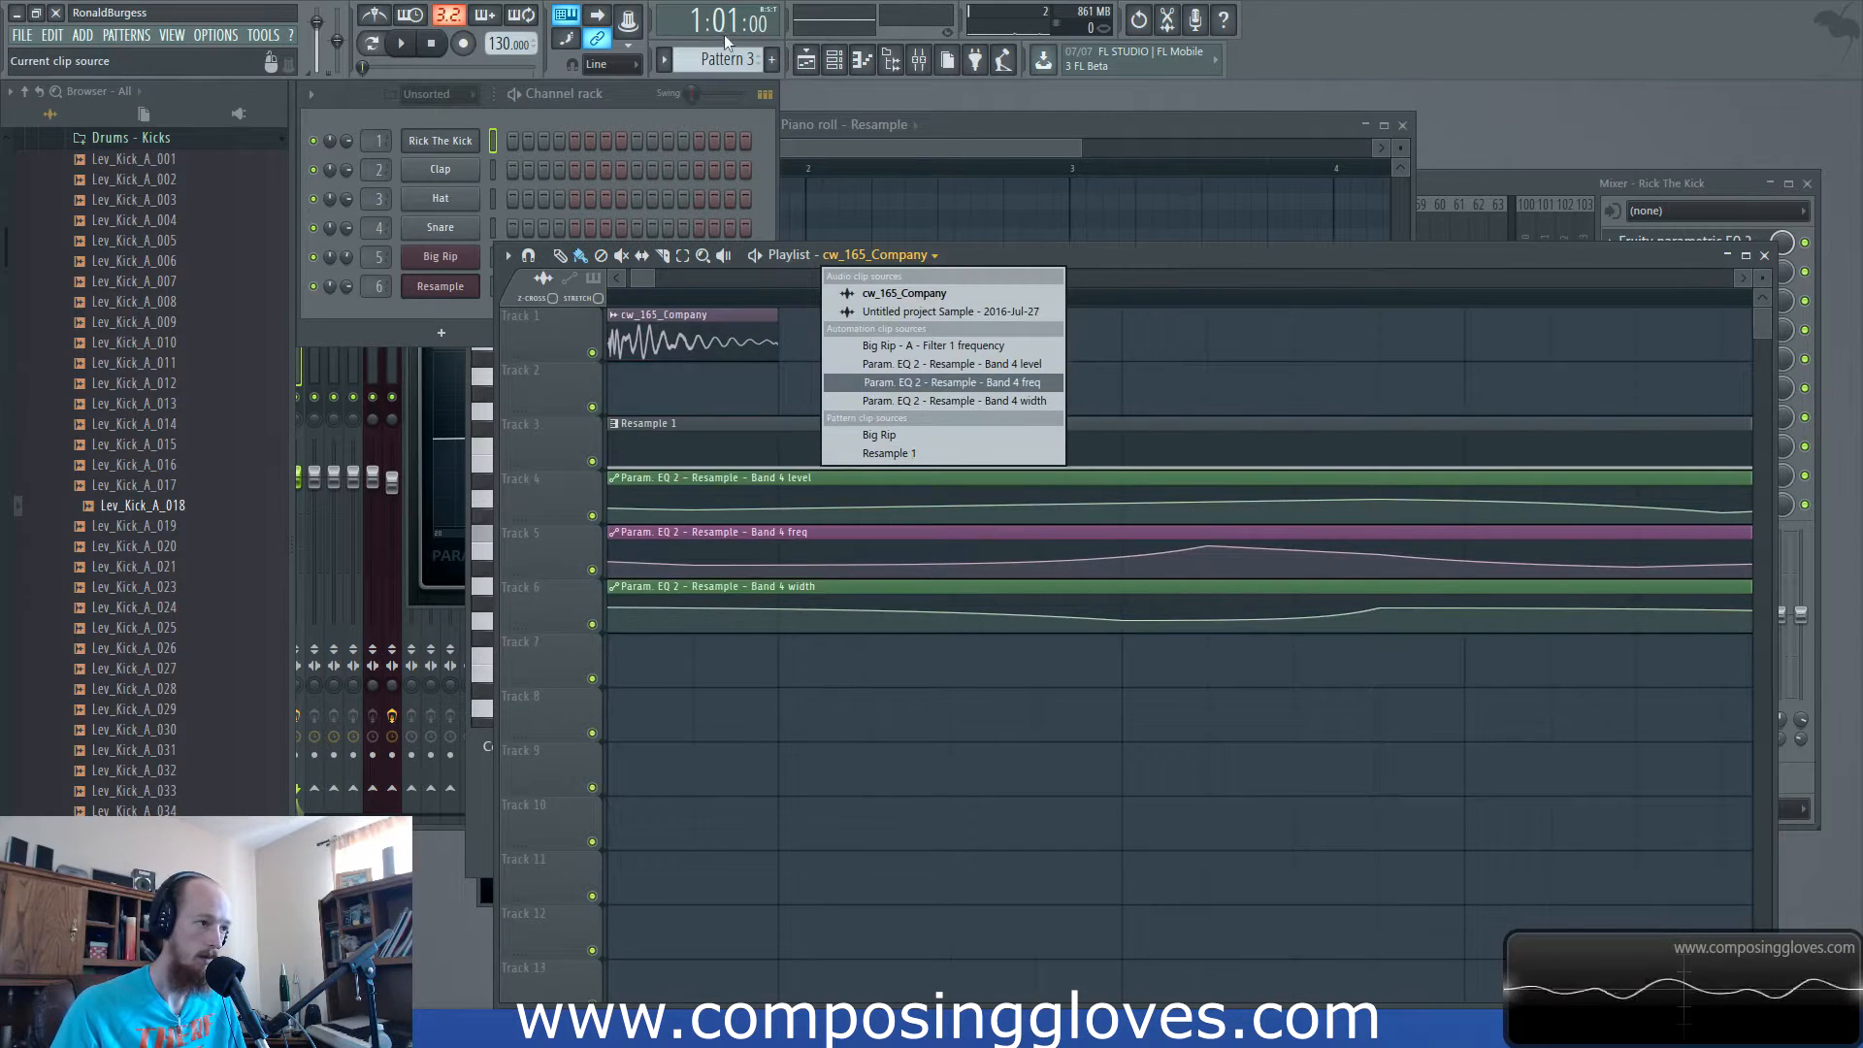
pyautogui.click(773, 61)
pyautogui.write('Rick The Kick')
pyautogui.press('Return')
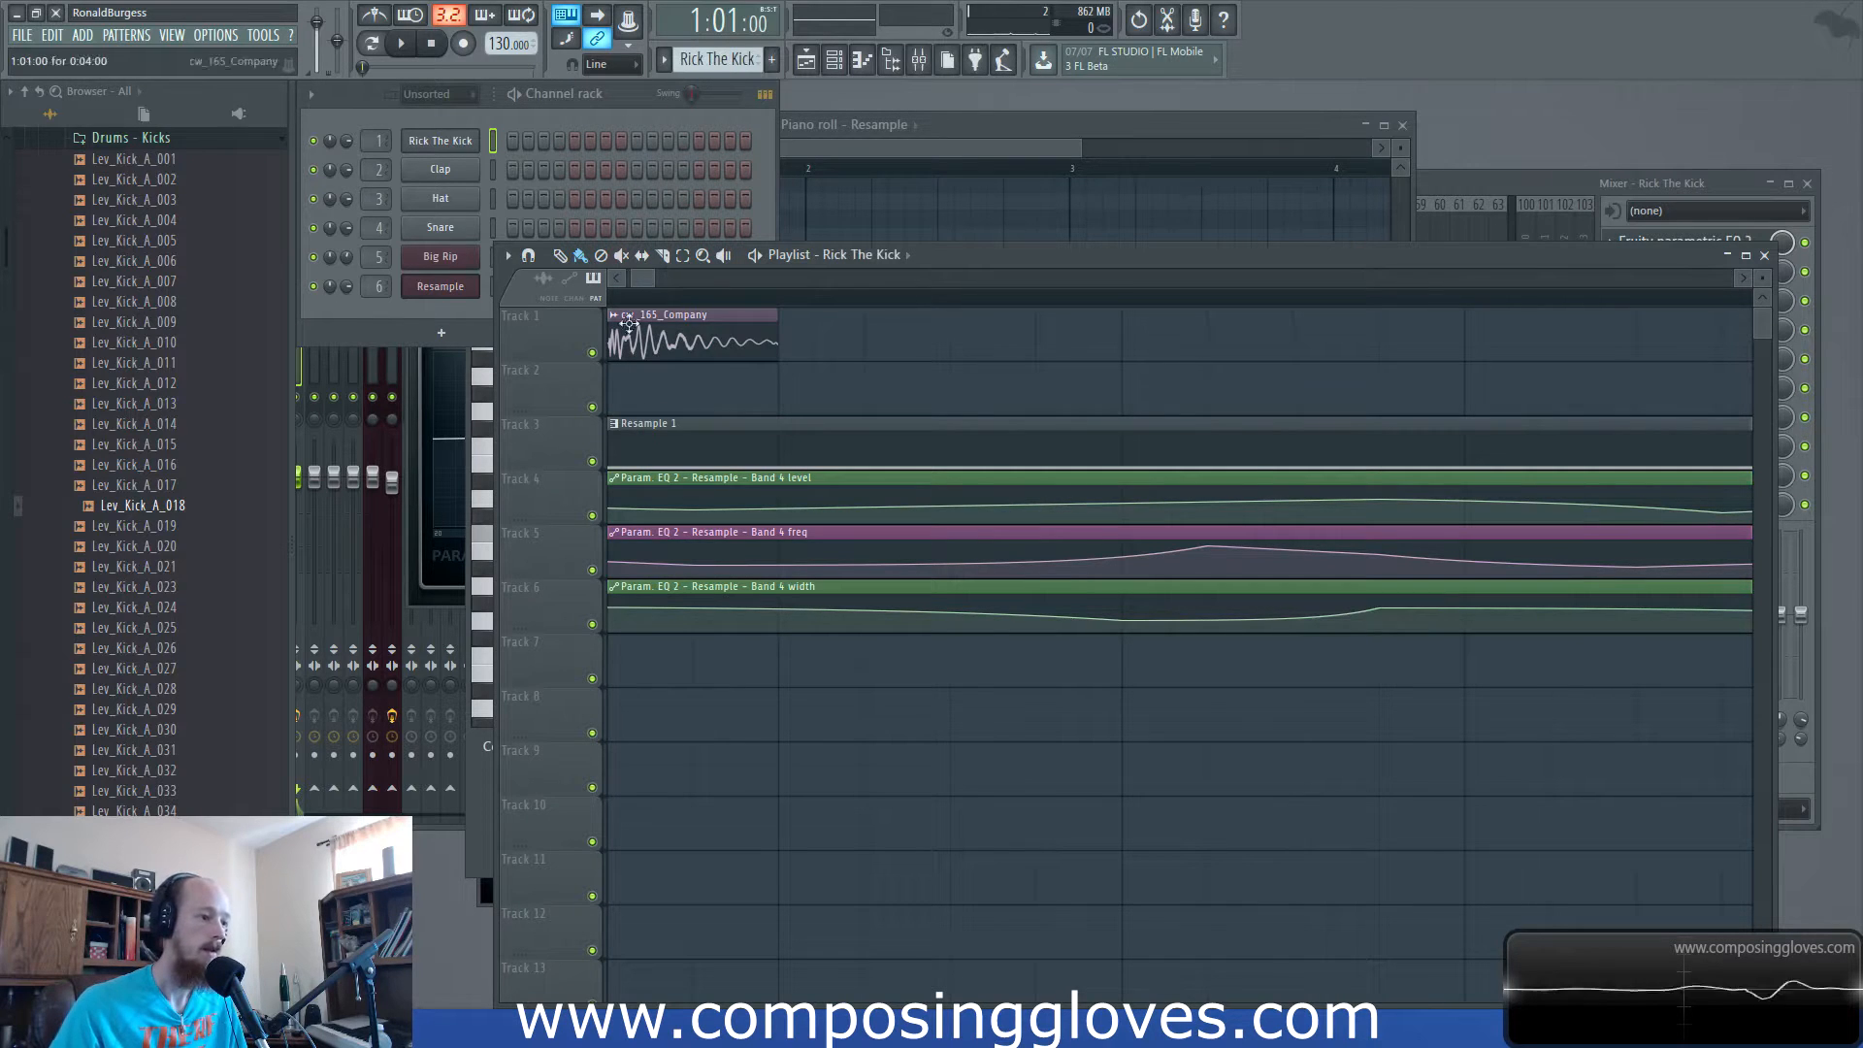
pyautogui.click(699, 392)
pyautogui.moveTo(848, 395); pyautogui.dragTo(296, 372)
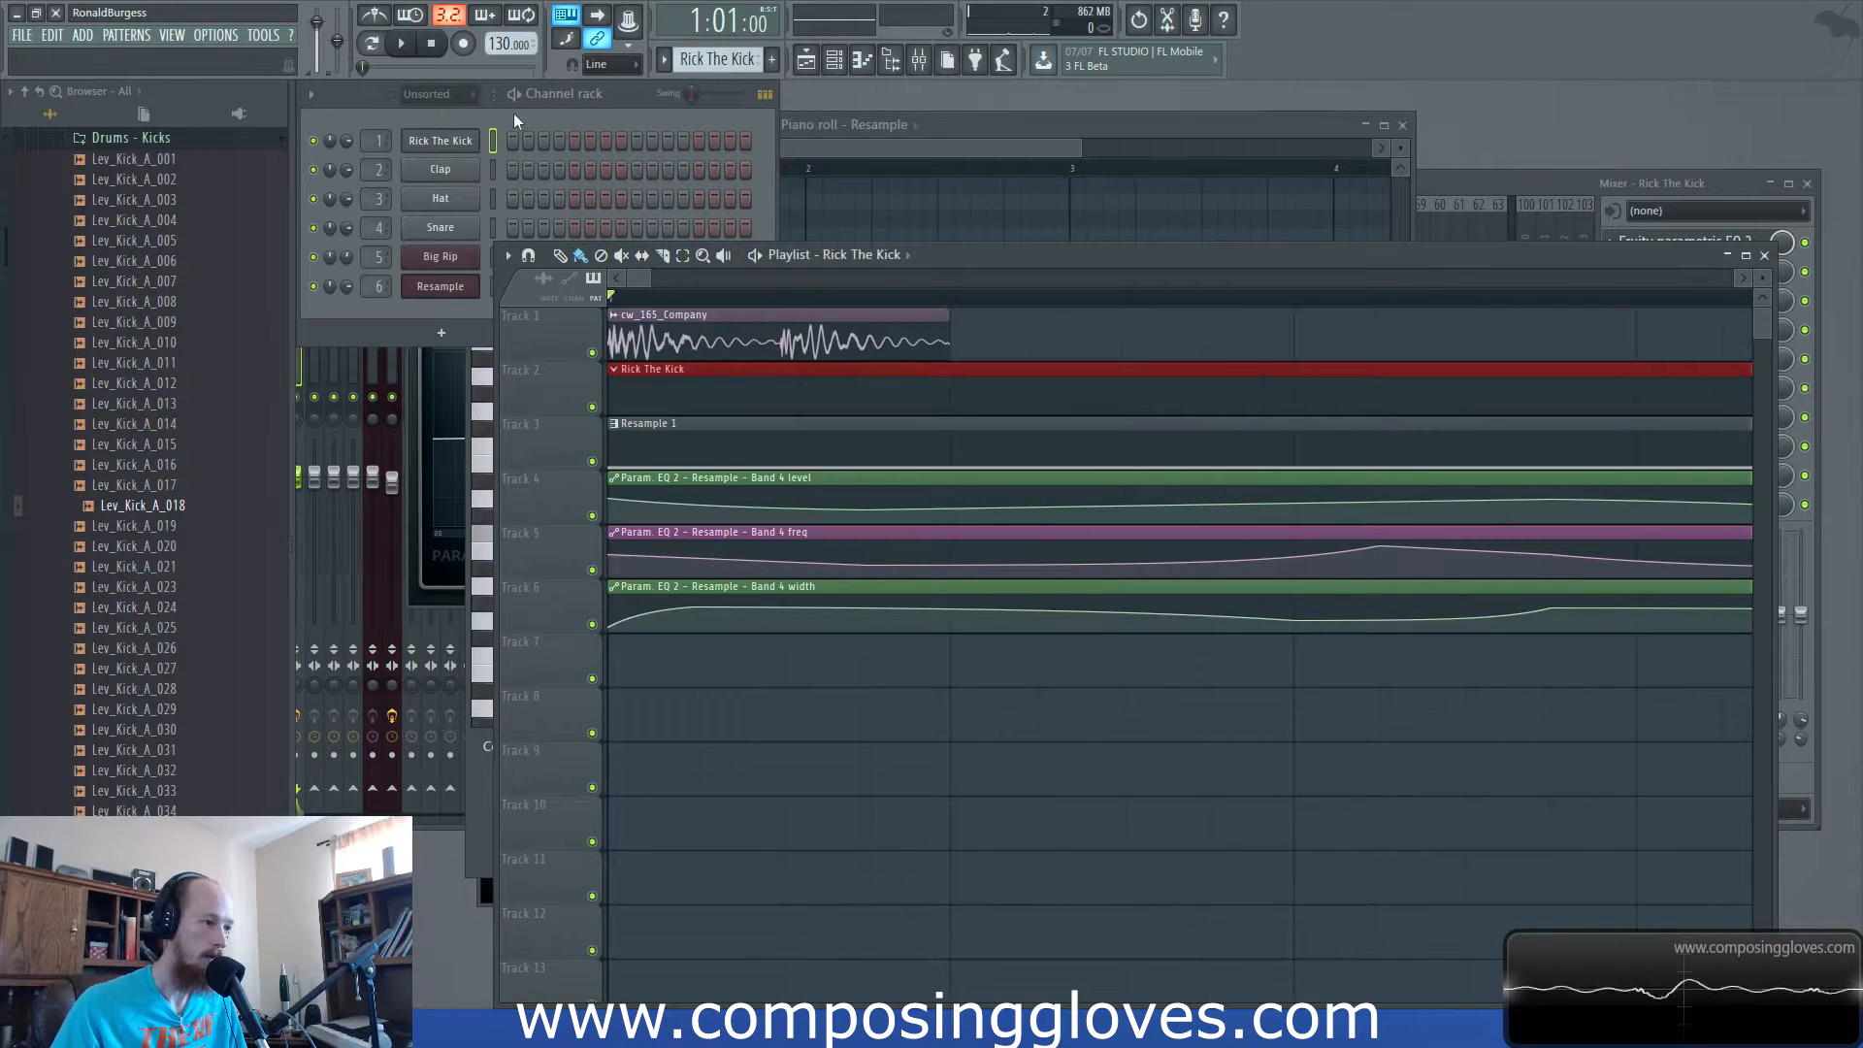
# Add Rick The Kick hits on steps 1 and 3 and play the arrangement briefly.
pyautogui.click(513, 140)
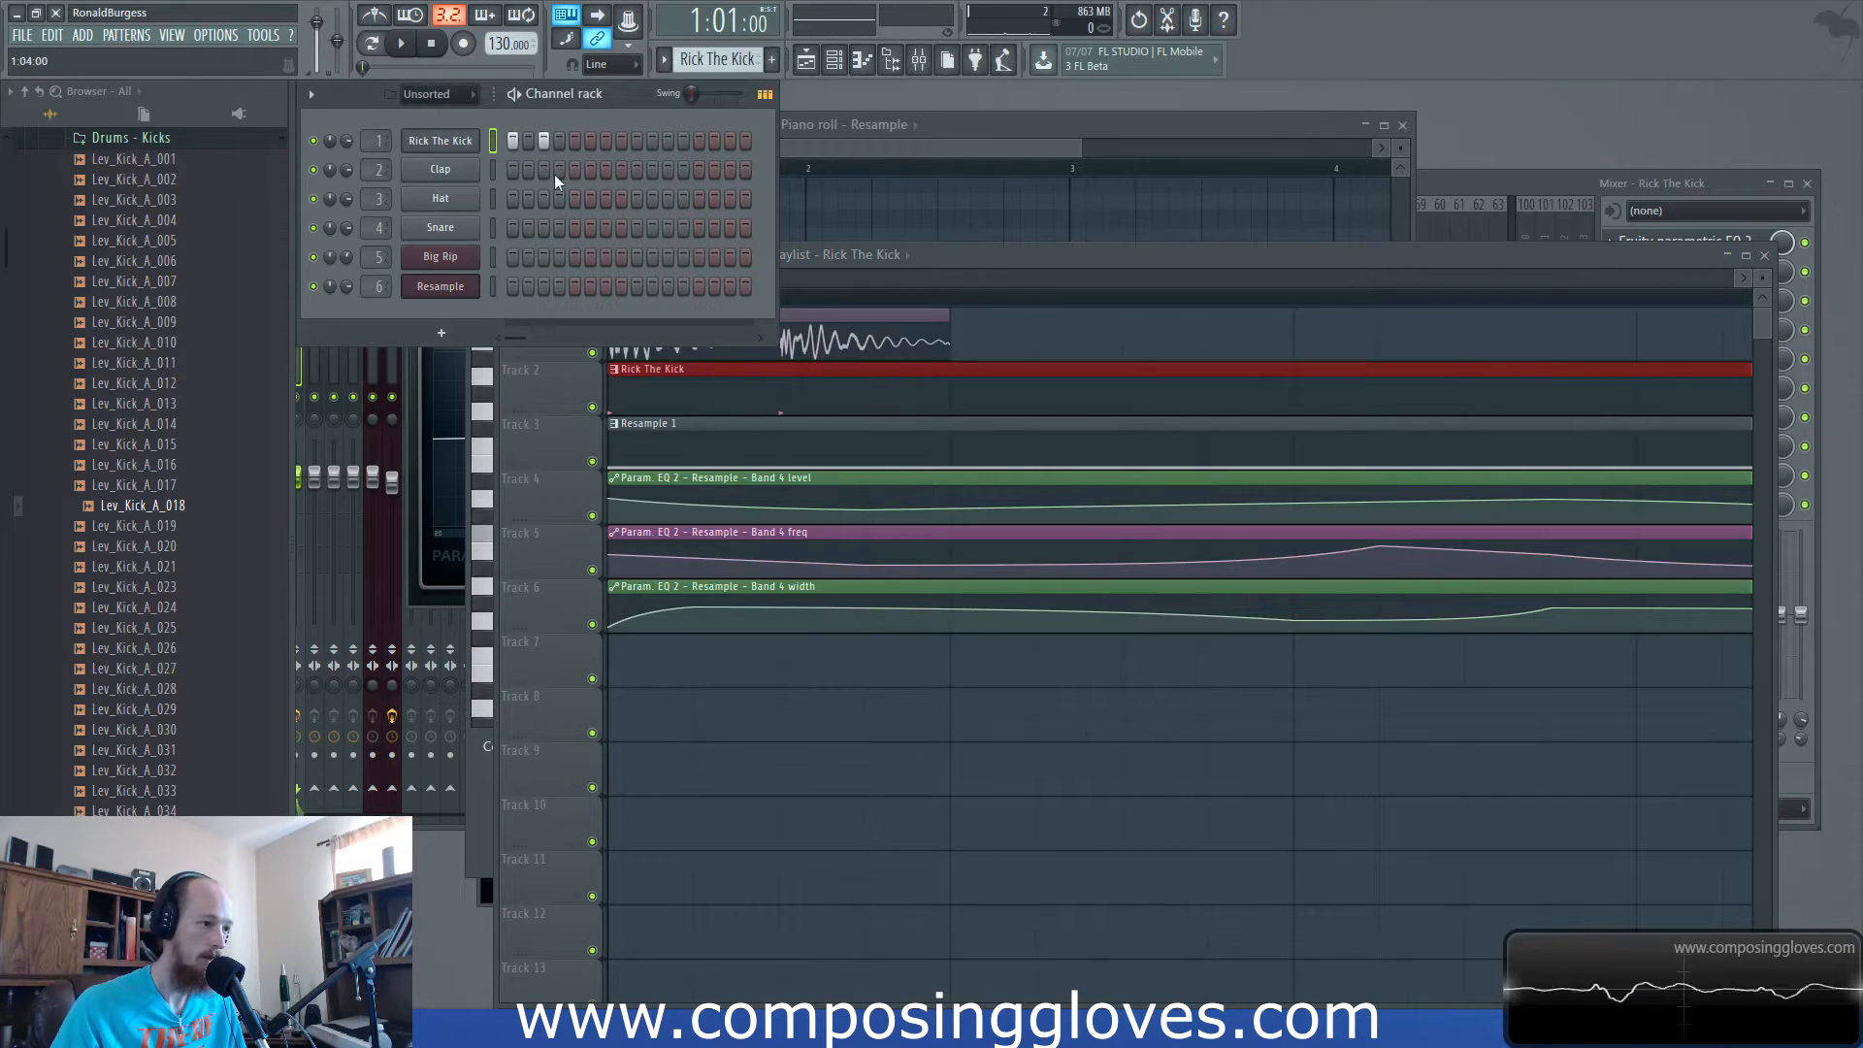
pyautogui.click(951, 262)
pyautogui.scroll(-2, 798, 375)
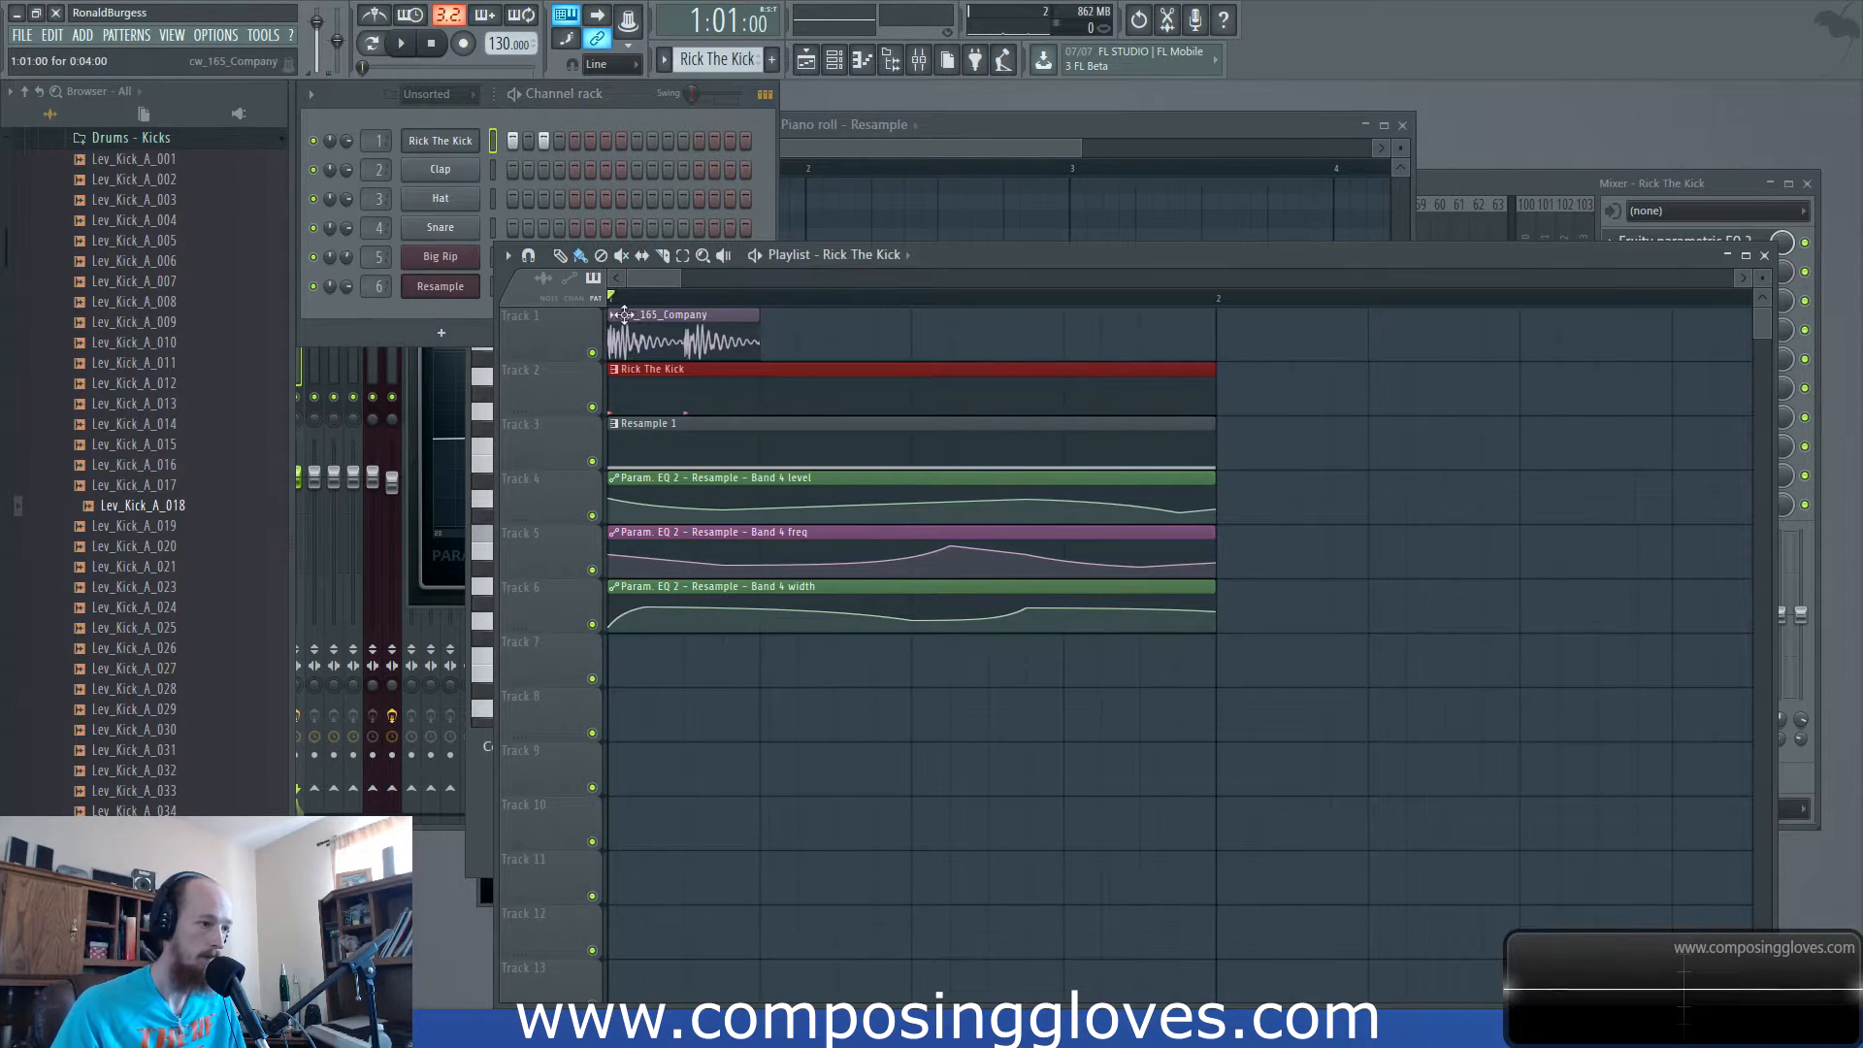
pyautogui.press('space')
pyautogui.press('space')
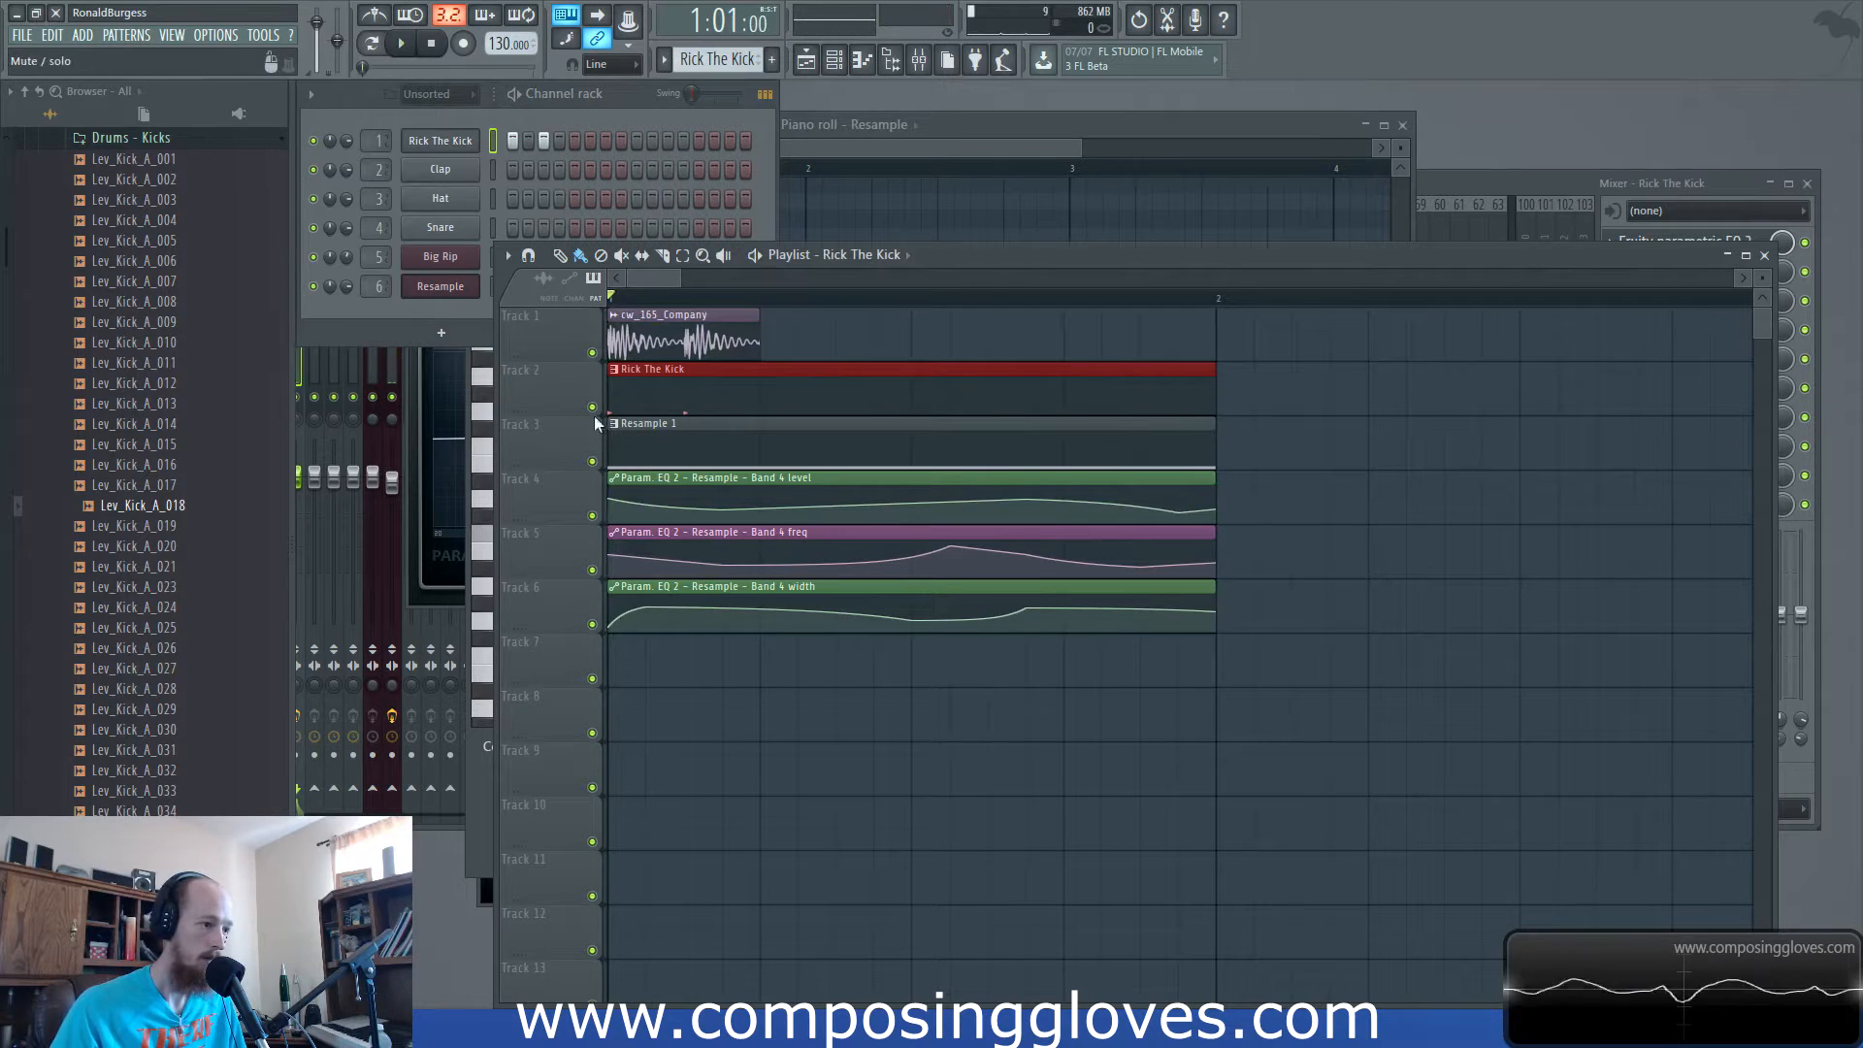
# Mute playlist tracks 3 to 6 and audition the kick pattern together with the cw_165_Company clip.
pyautogui.click(592, 461)
pyautogui.click(592, 516)
pyautogui.click(591, 570)
pyautogui.click(592, 624)
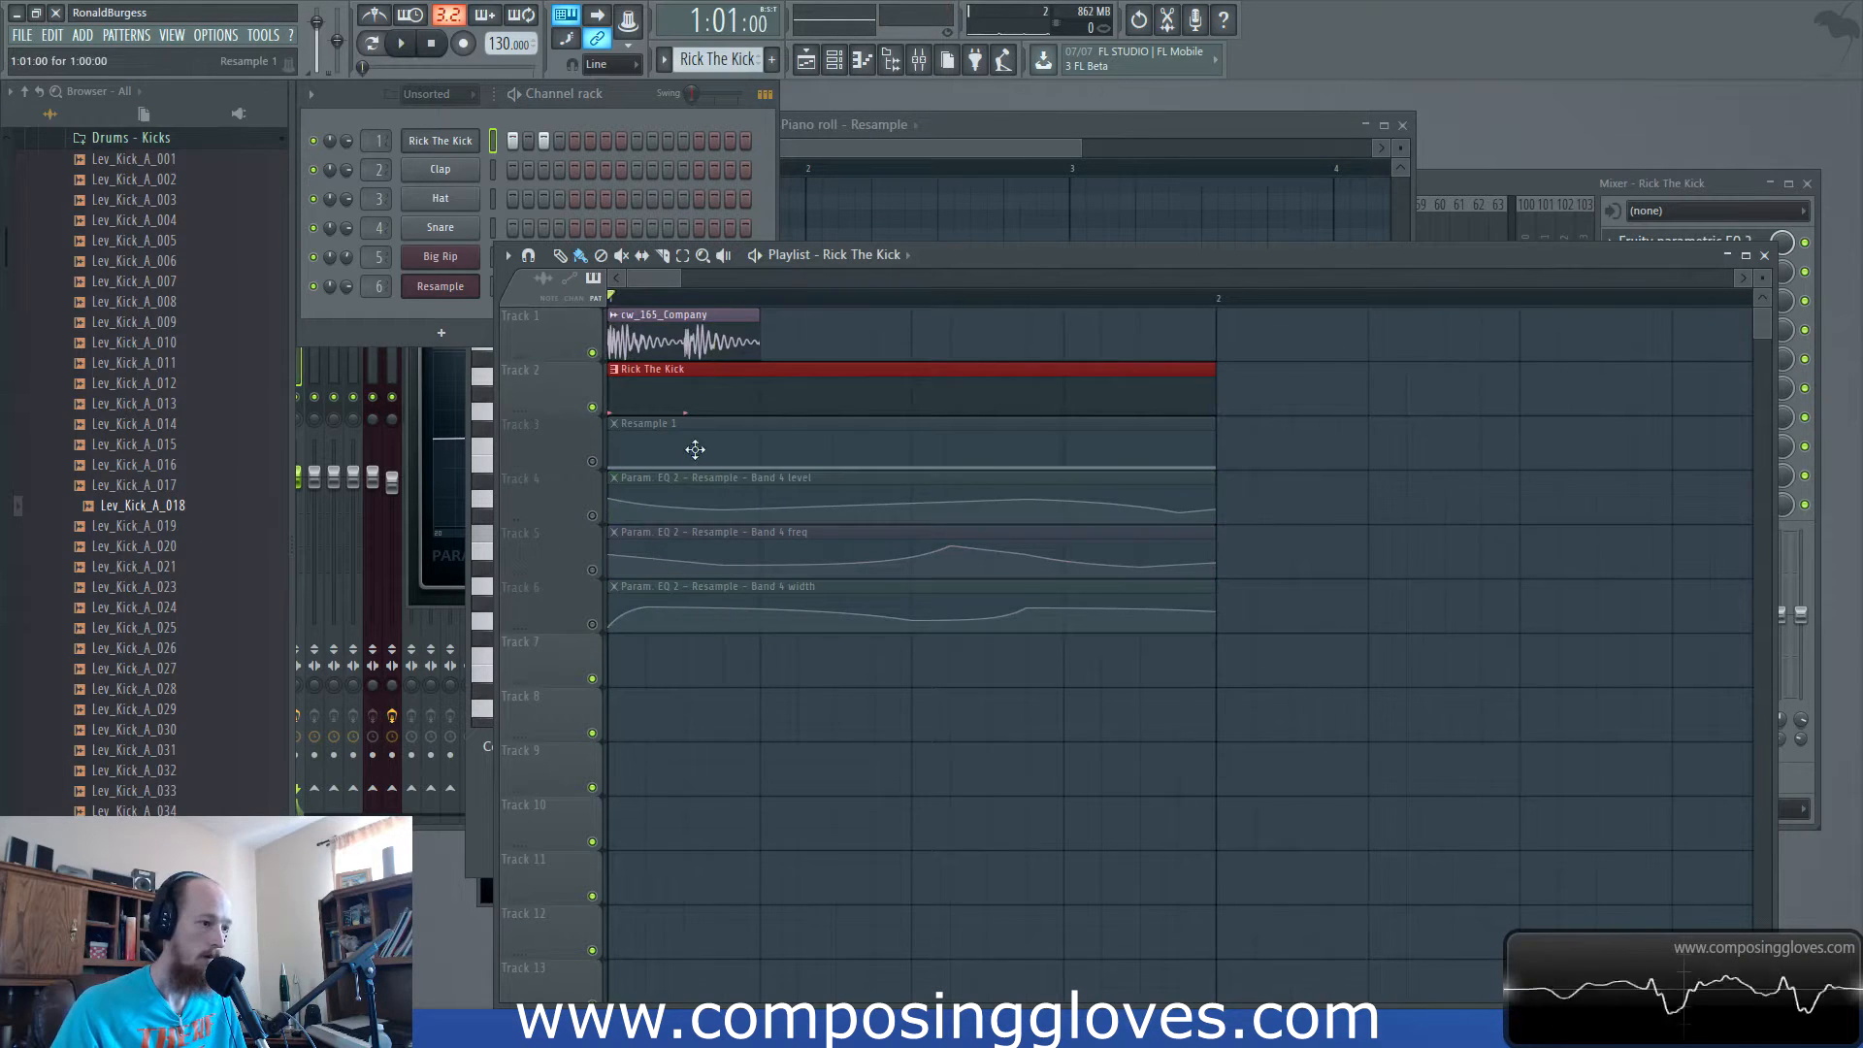
pyautogui.scroll(-1, 695, 449)
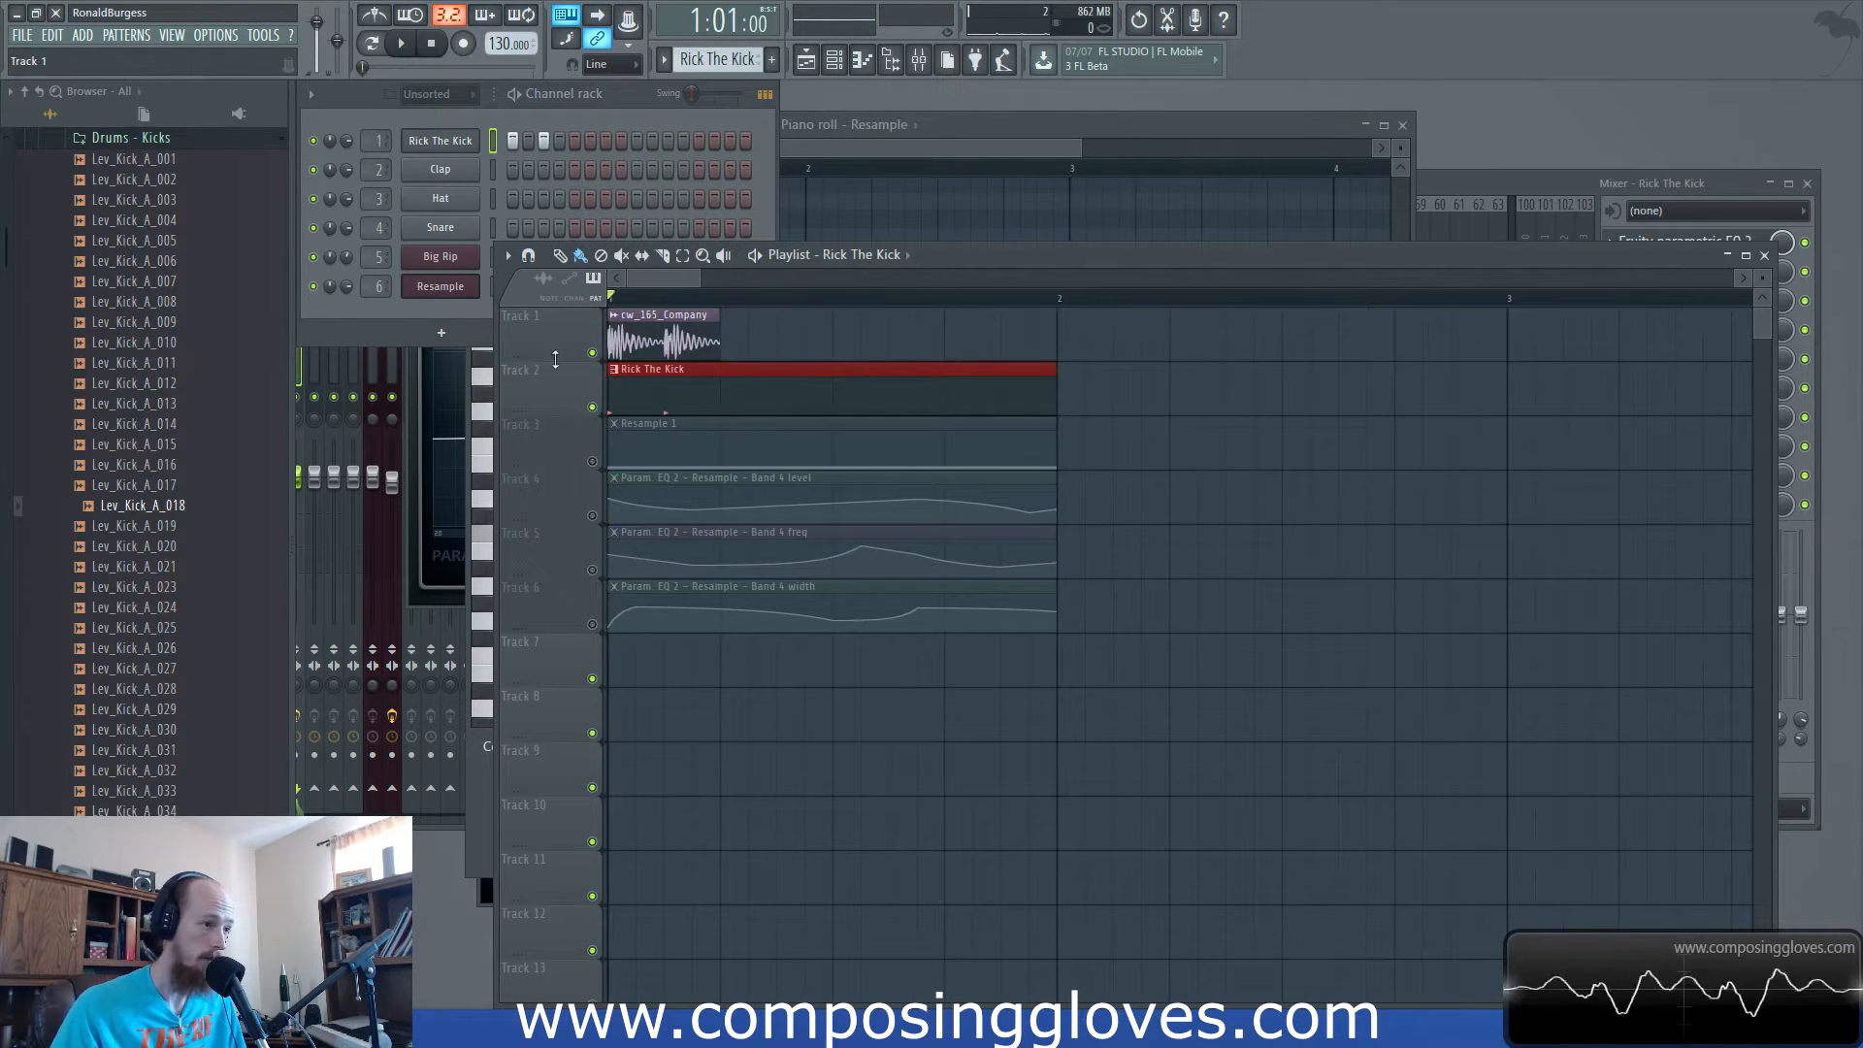
pyautogui.press('space')
pyautogui.press('space')
pyautogui.press('space')
pyautogui.press('space')
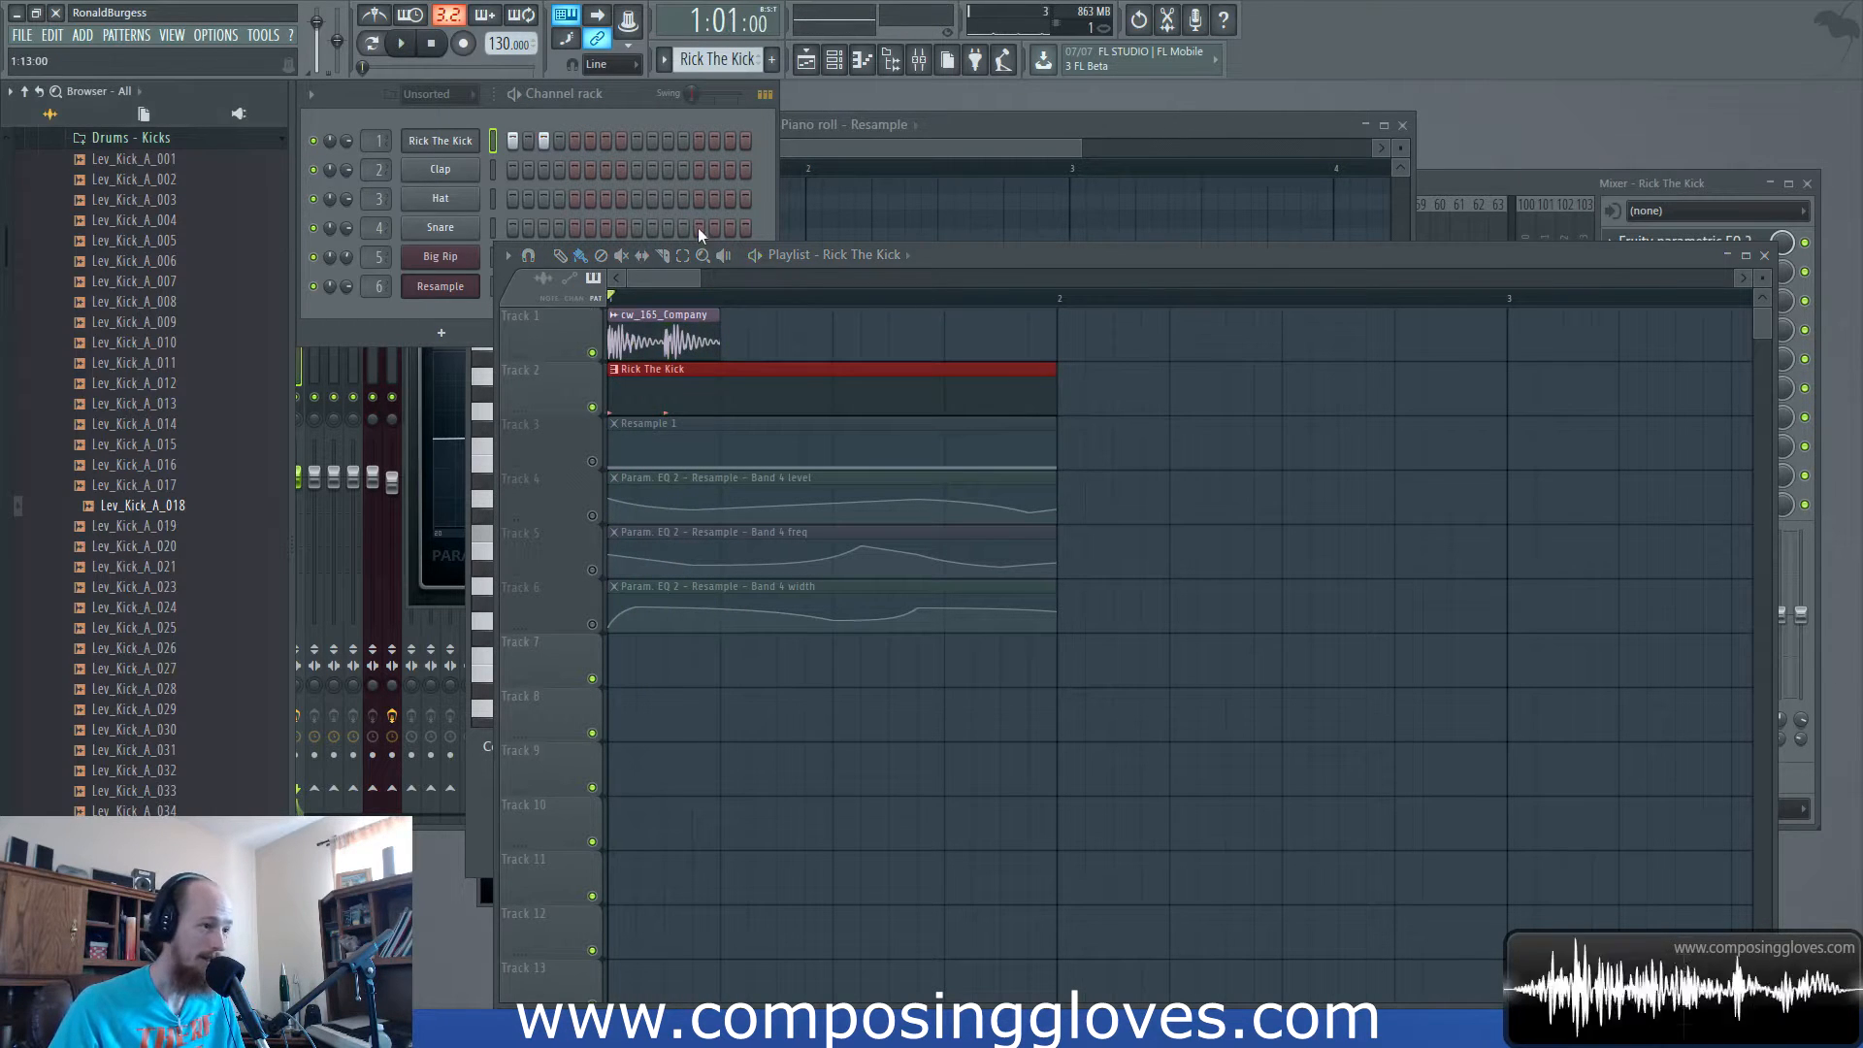
# Collapse the Drums - Kicks sample folder and replay the kick with the drum clip.
pyautogui.click(141, 138)
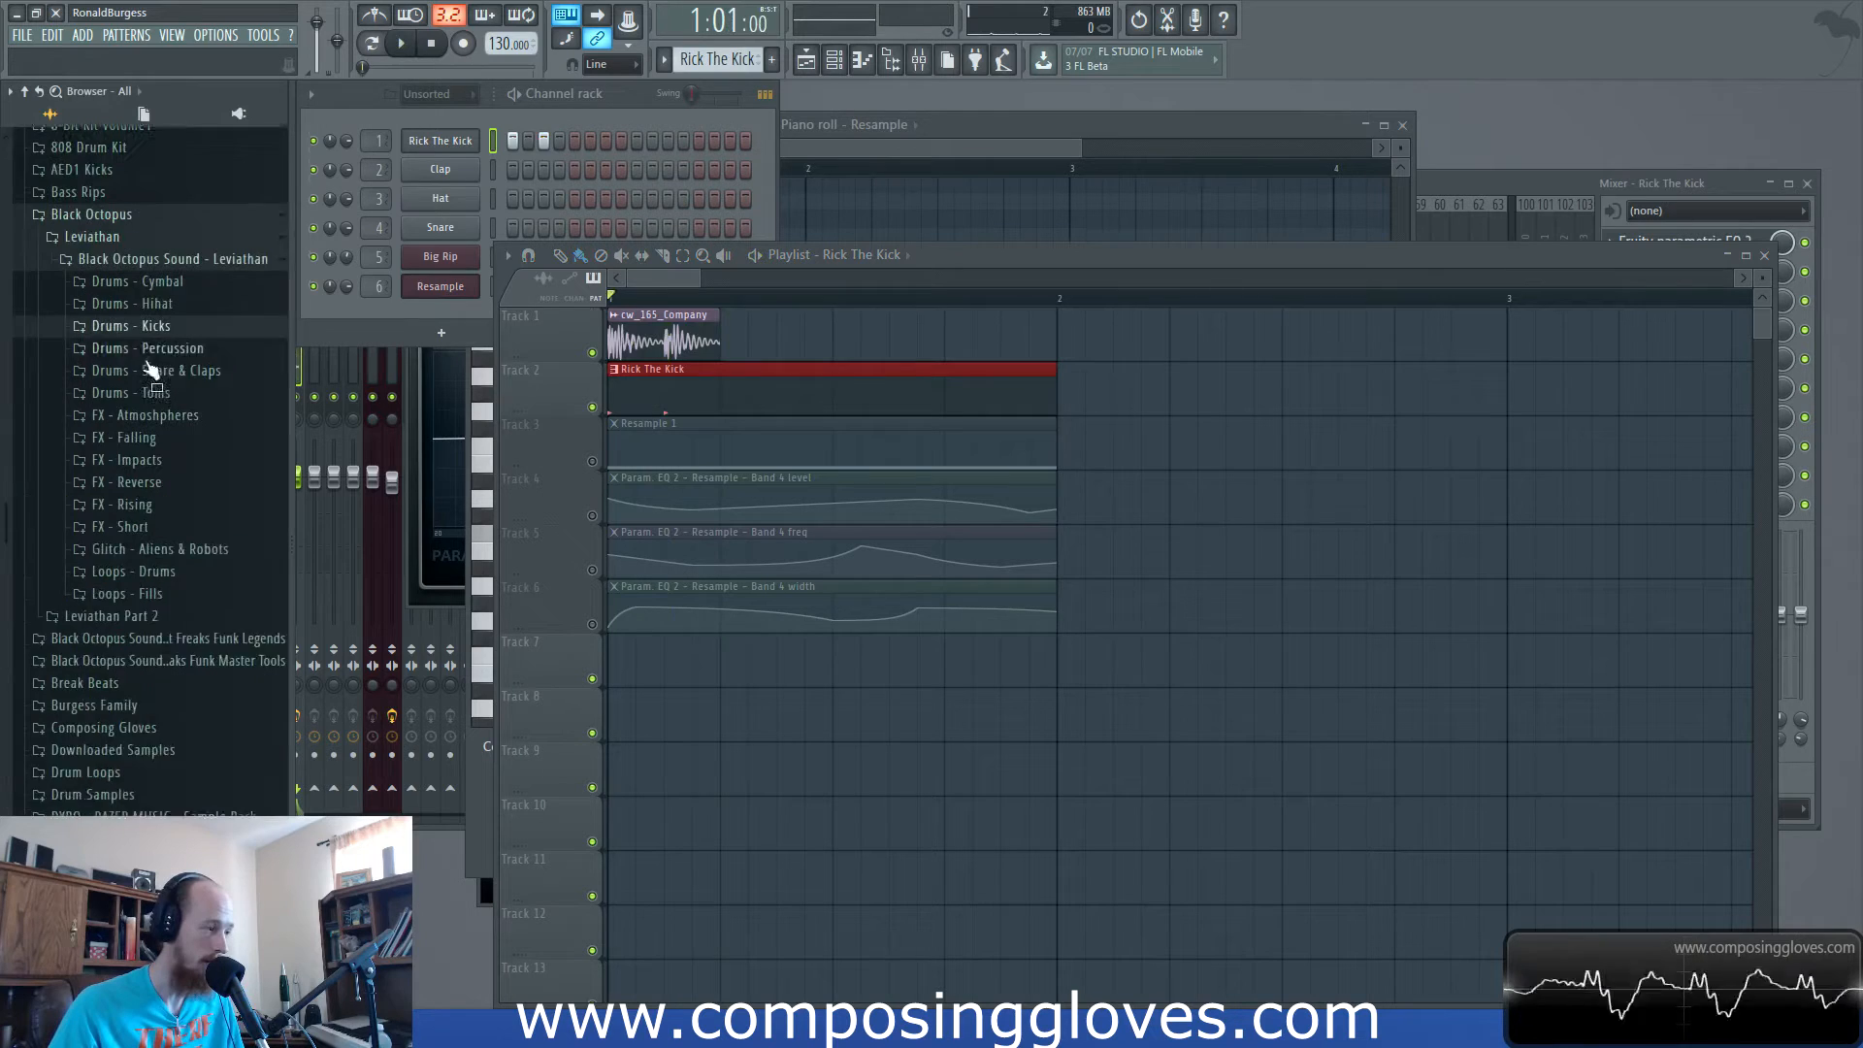
pyautogui.click(639, 127)
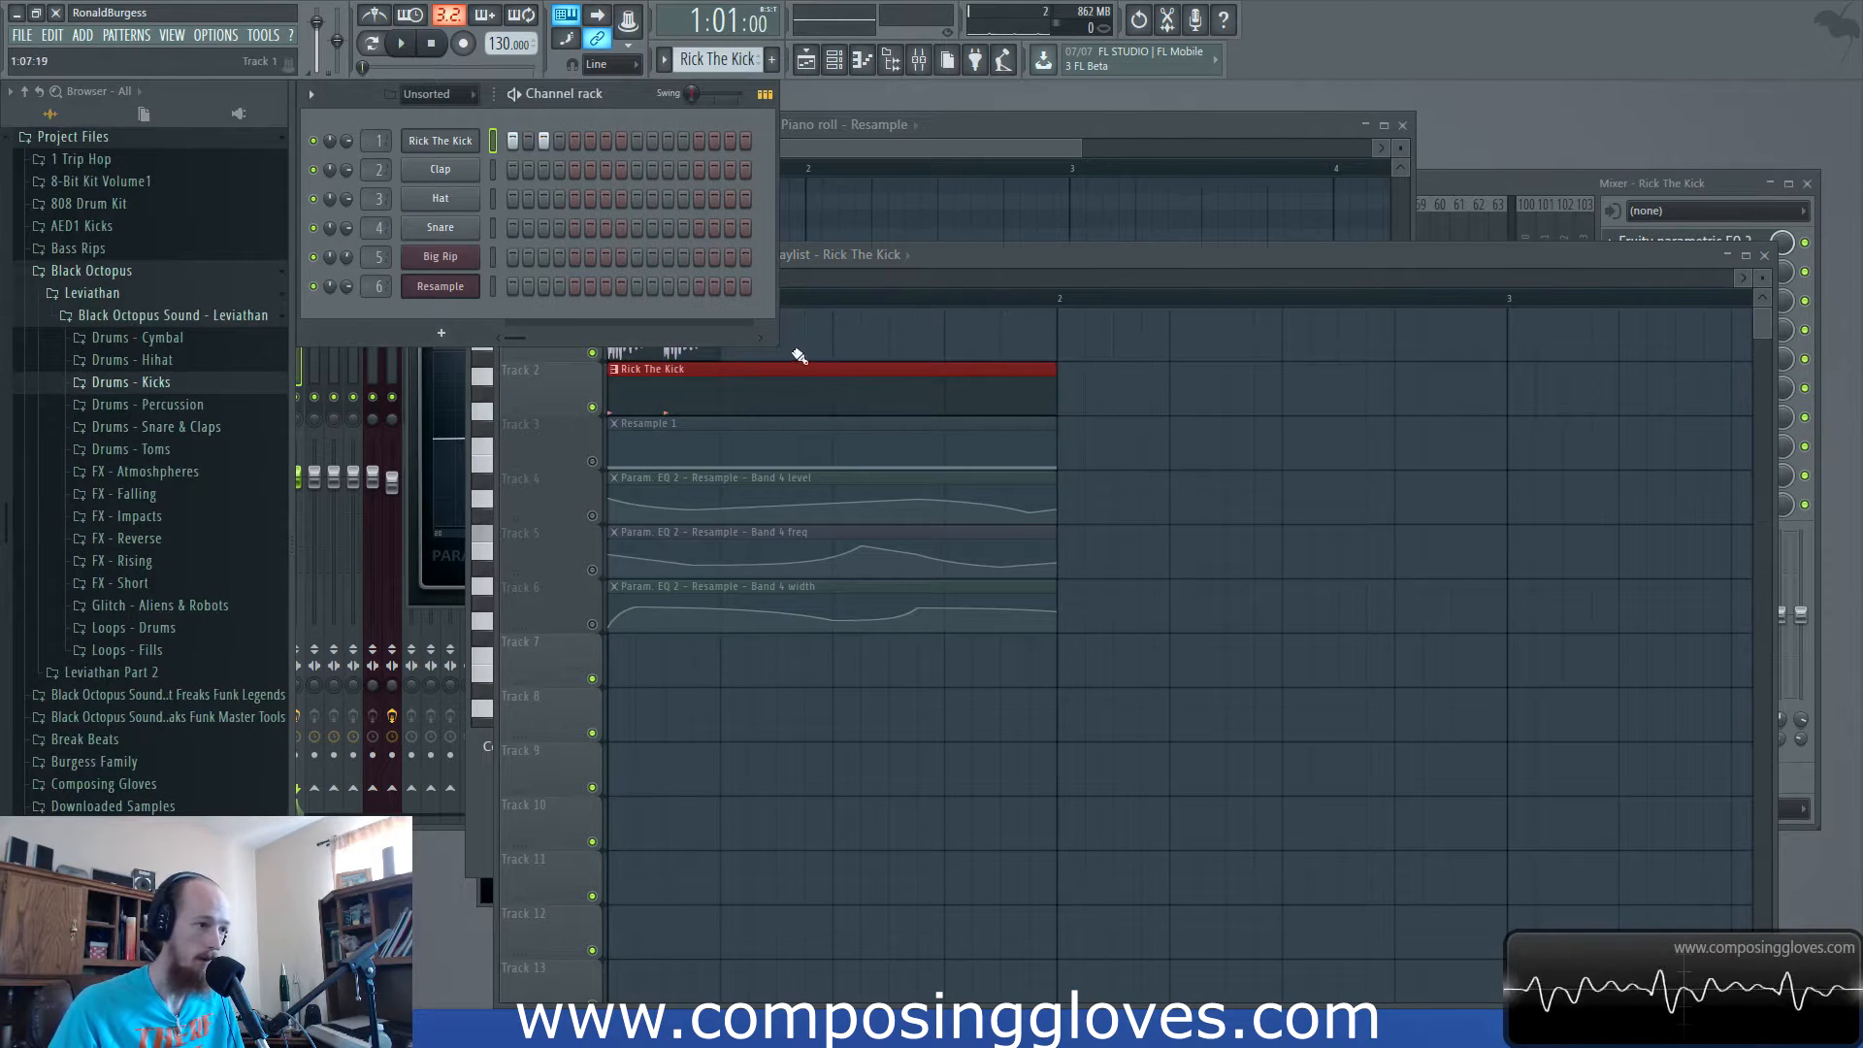
pyautogui.click(1005, 264)
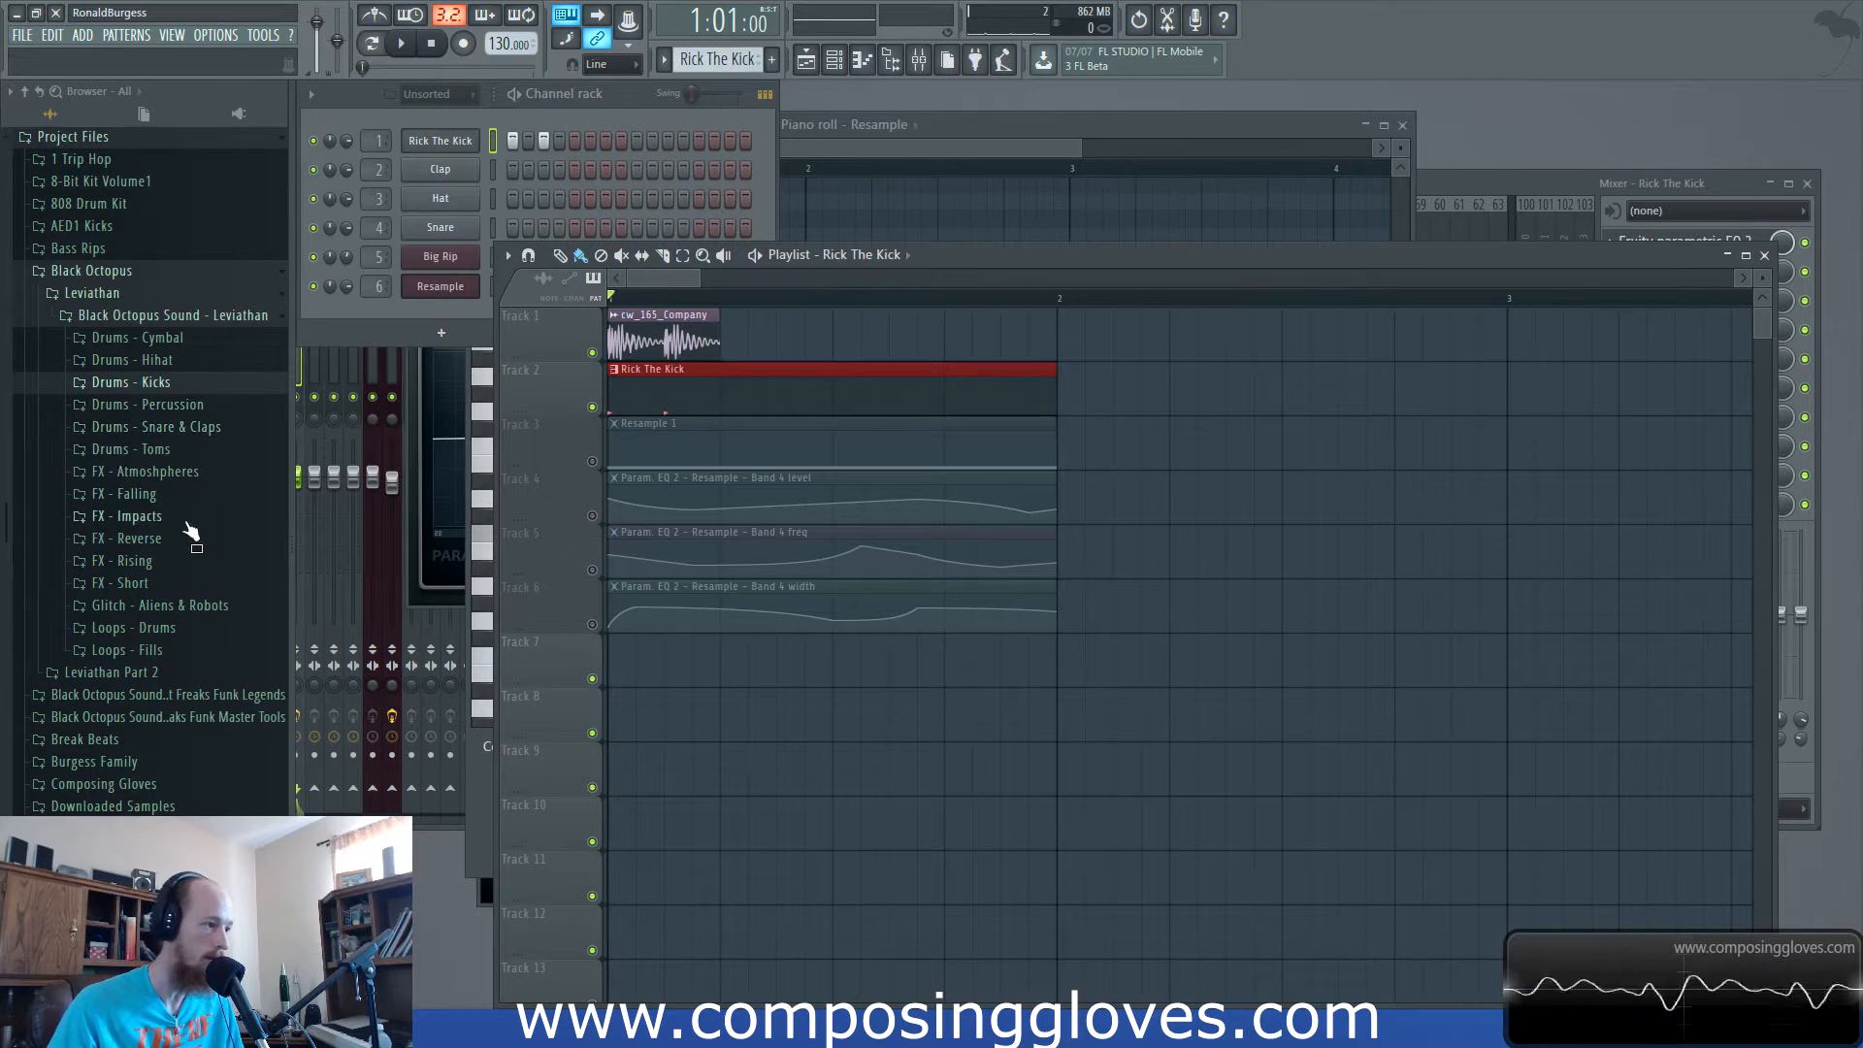
pyautogui.press('space')
pyautogui.press('space')
pyautogui.press('space')
pyautogui.press('space')
# Place a second cw_165_Company clip directly after the first on track 1 and make it unique.
pyautogui.doubleClick(751, 391)
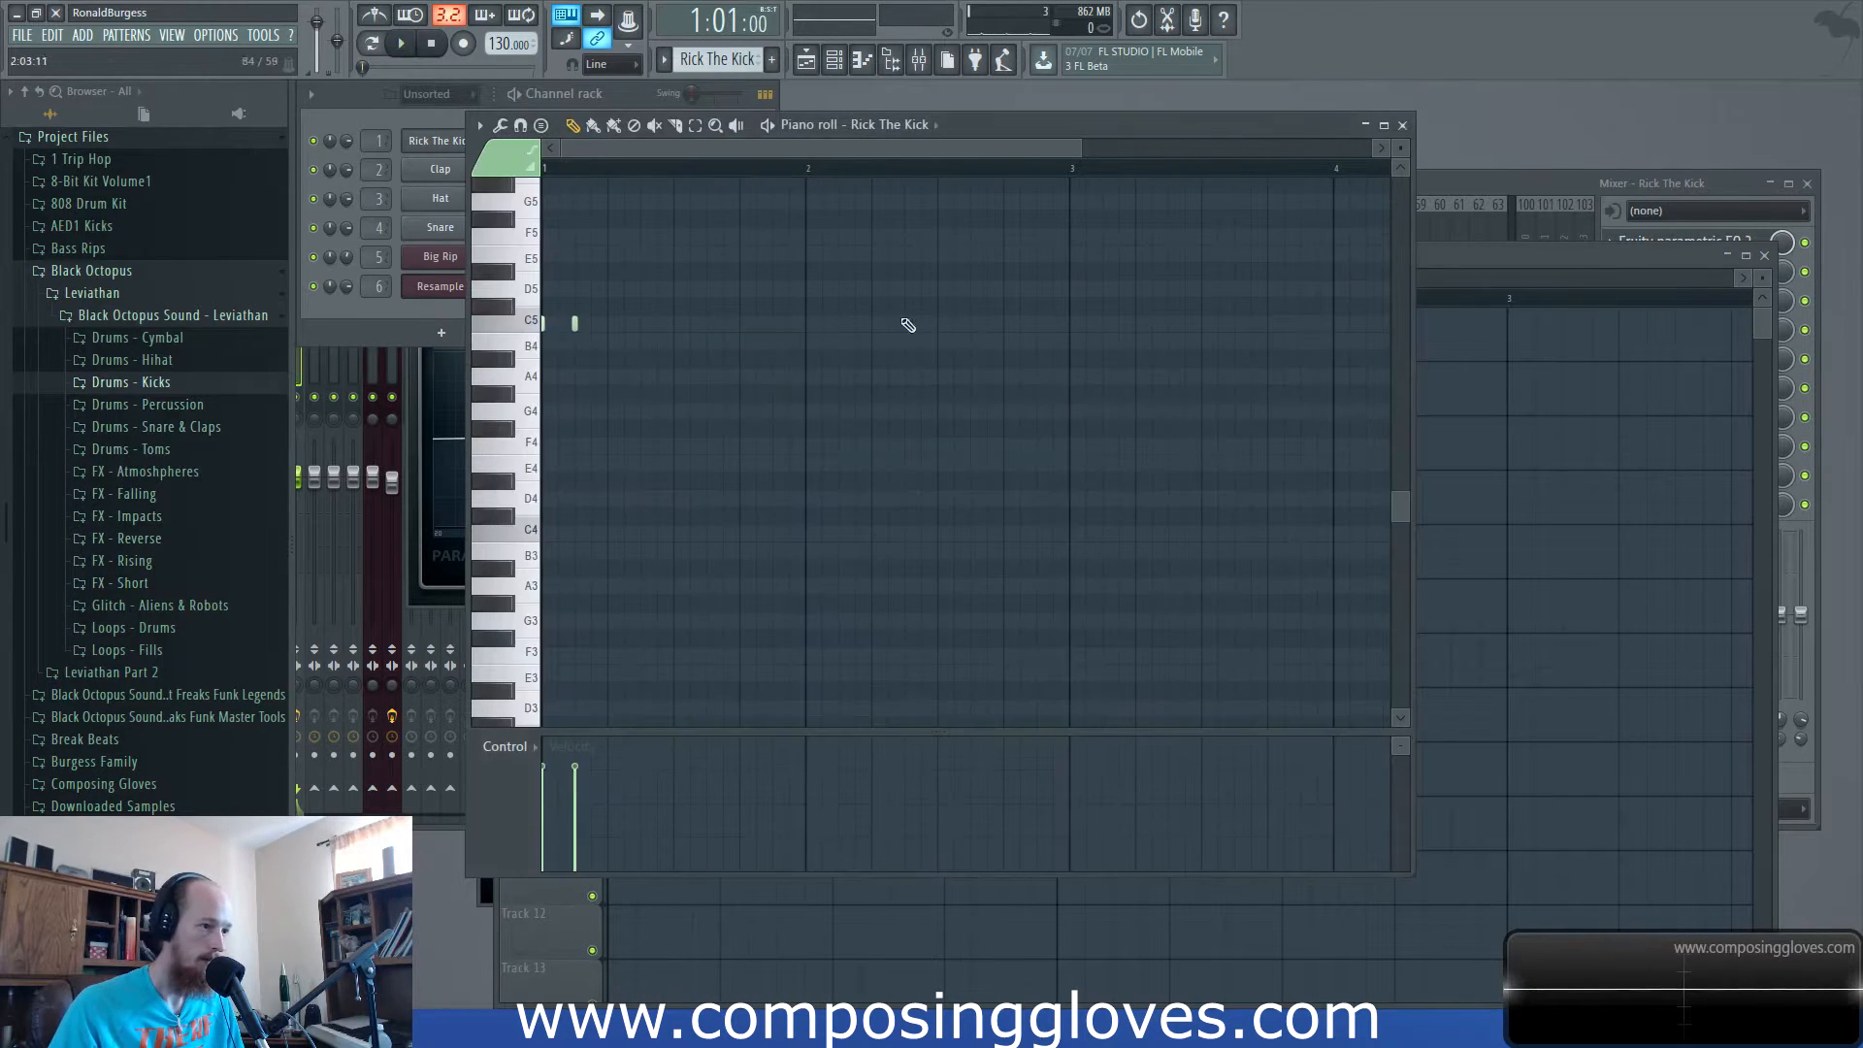
pyautogui.moveTo(1434, 256); pyautogui.dragTo(1425, 257)
pyautogui.click(670, 340)
pyautogui.click(823, 352)
pyautogui.moveTo(831, 354); pyautogui.dragTo(749, 354)
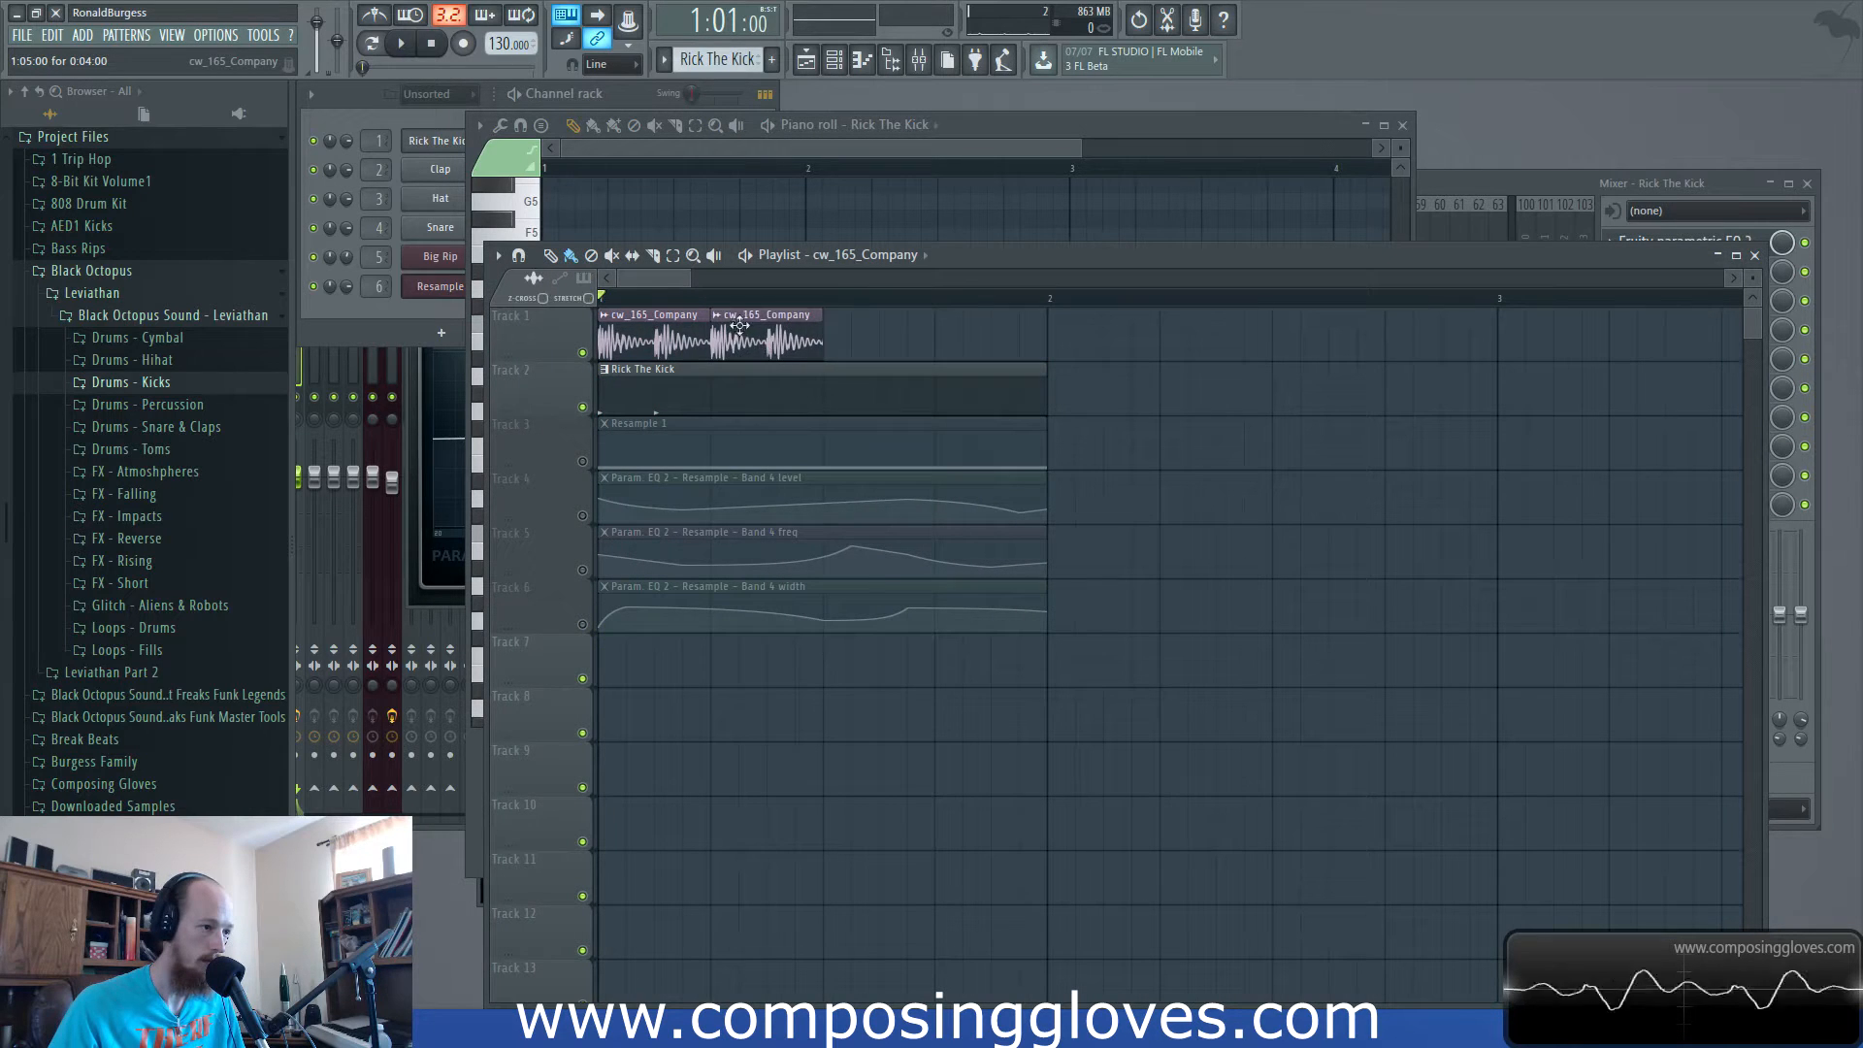
pyautogui.click(716, 316)
pyautogui.click(795, 480)
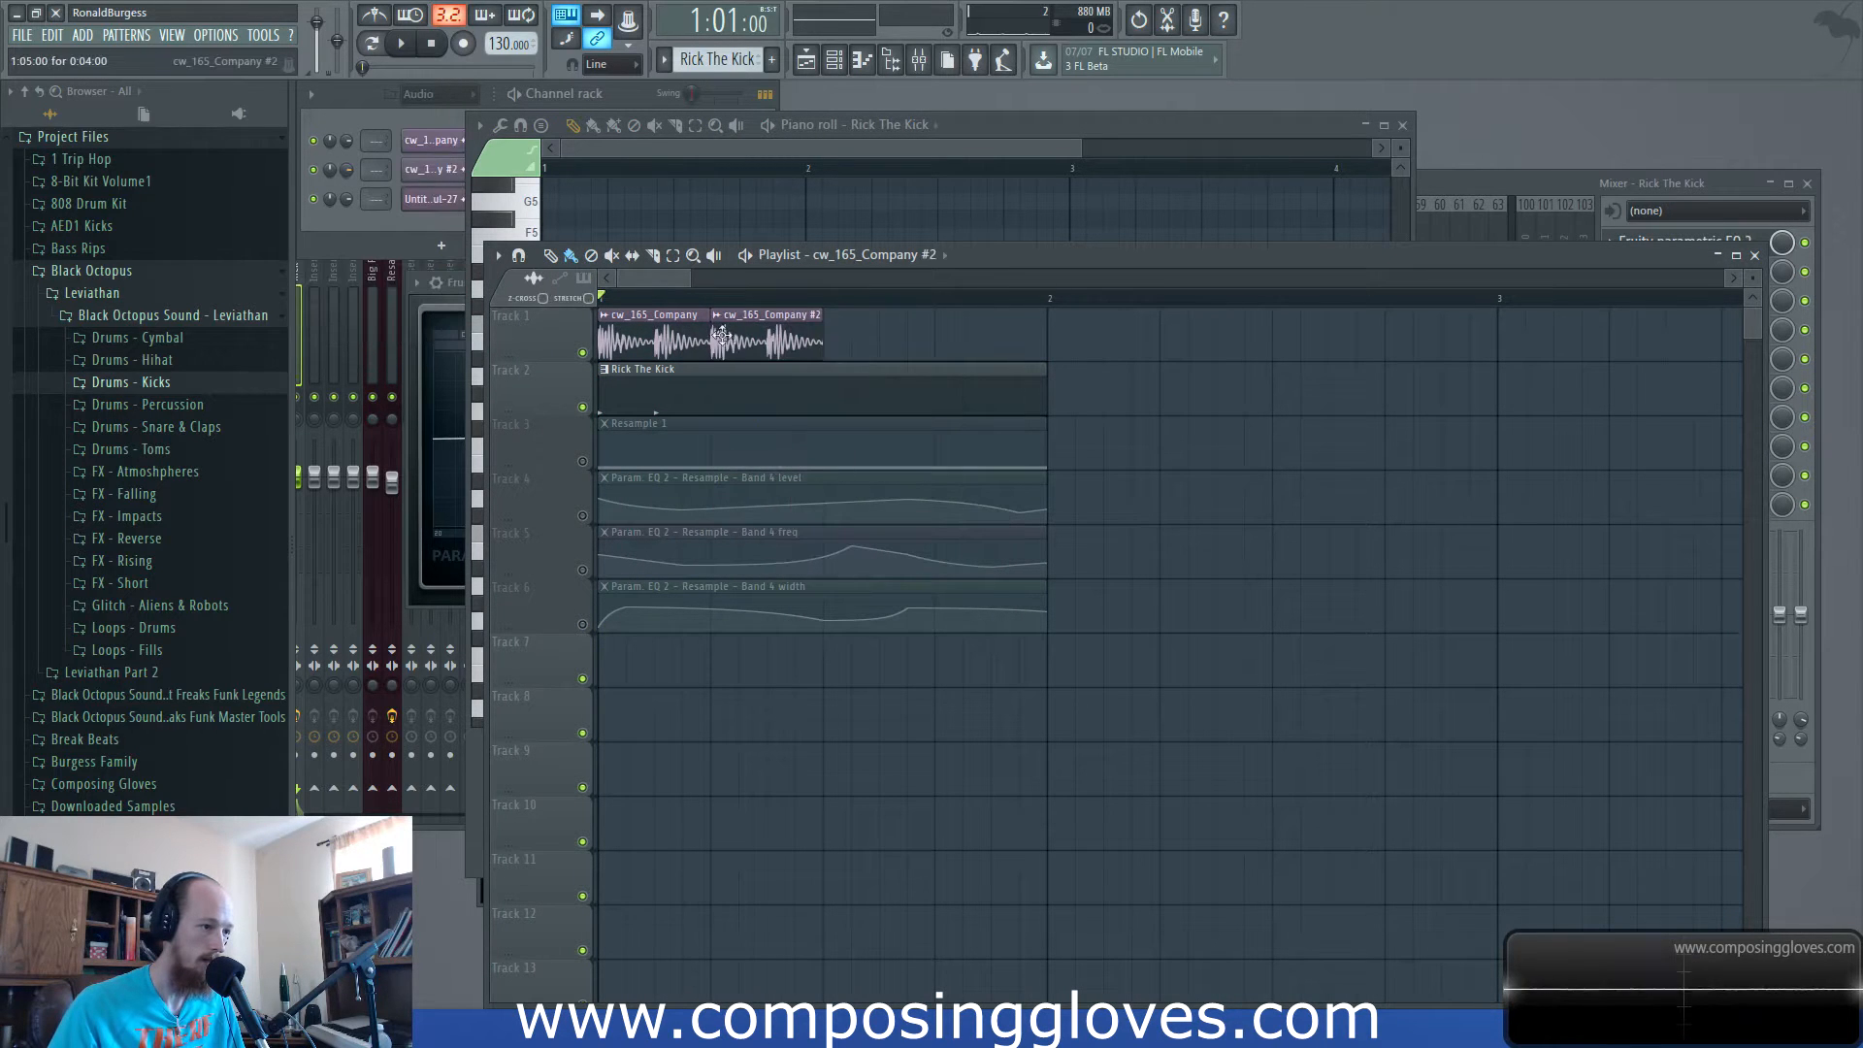
# Trim the start of the cw_165_Company #2 clip so only its last two steps, from 1:07:00, remain.
pyautogui.doubleClick(781, 342)
pyautogui.click(647, 437)
pyautogui.click(980, 258)
# Slip the audio inside the shortened cw_165_Company #2 clip and audition it.
pyautogui.rightClick(795, 365)
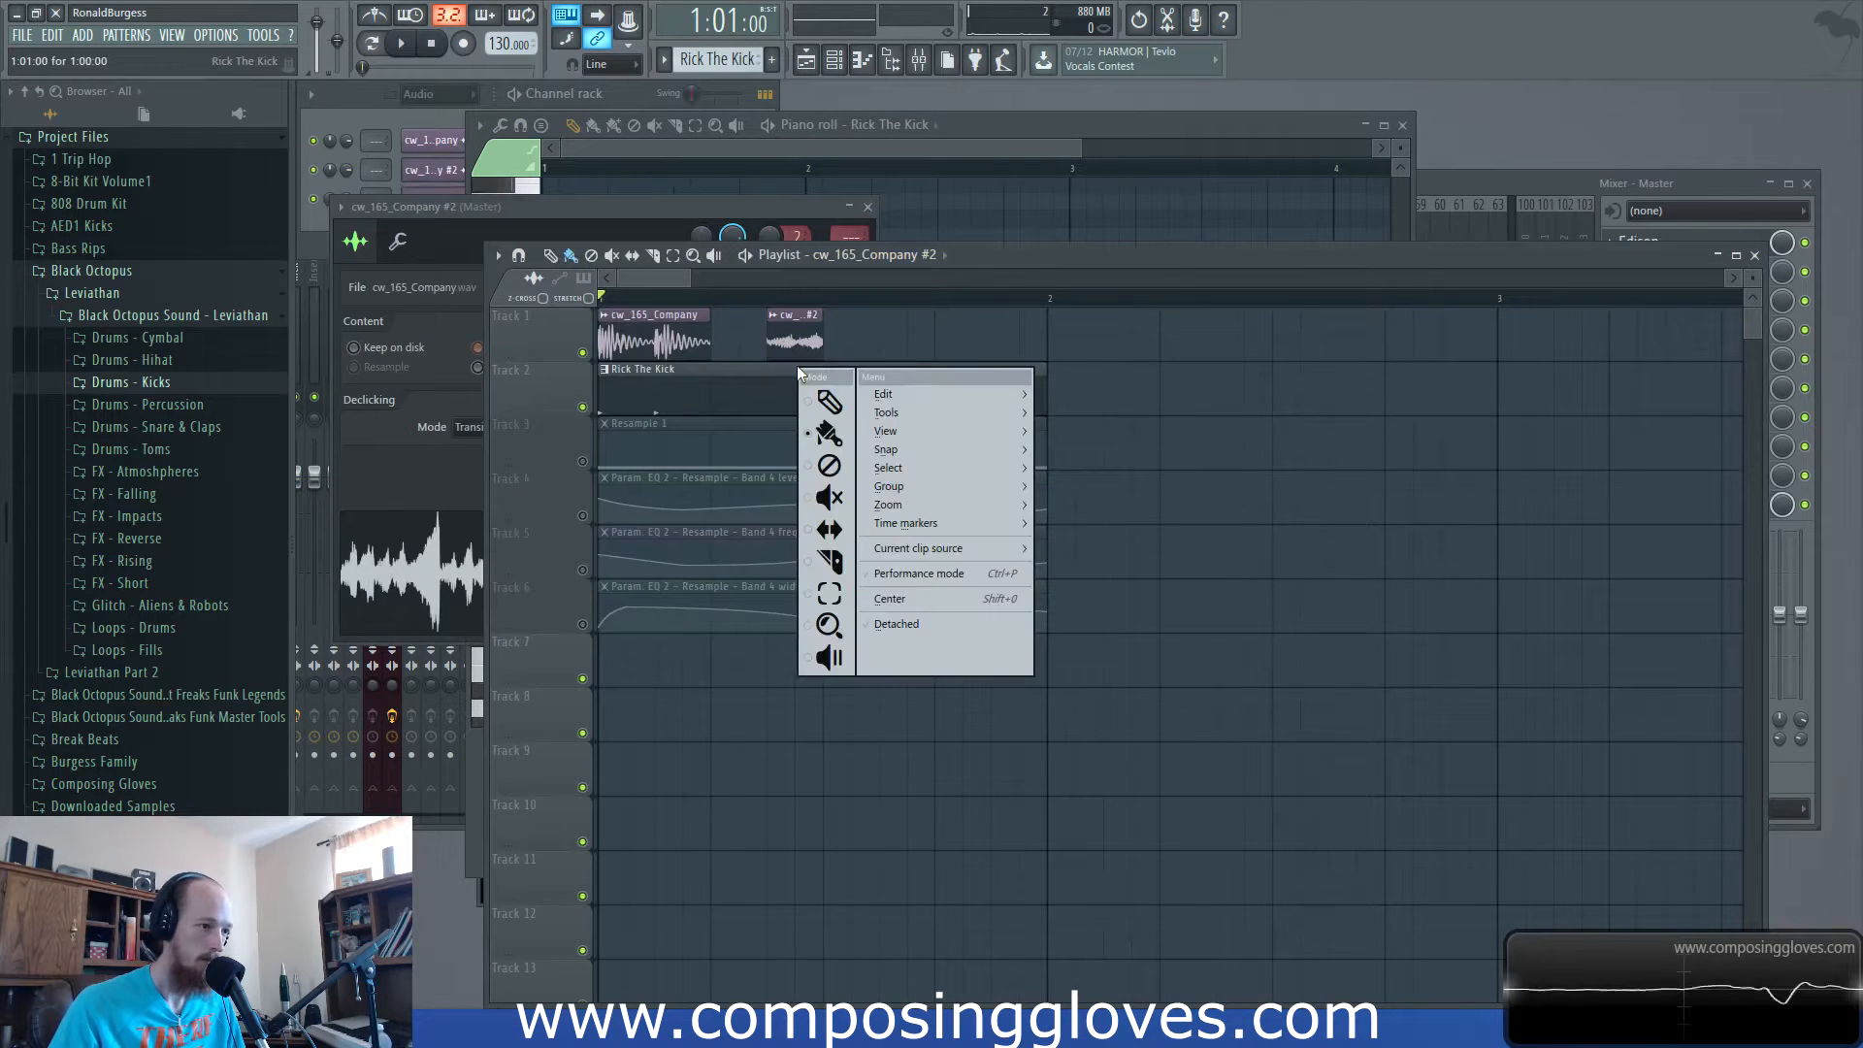
pyautogui.click(830, 528)
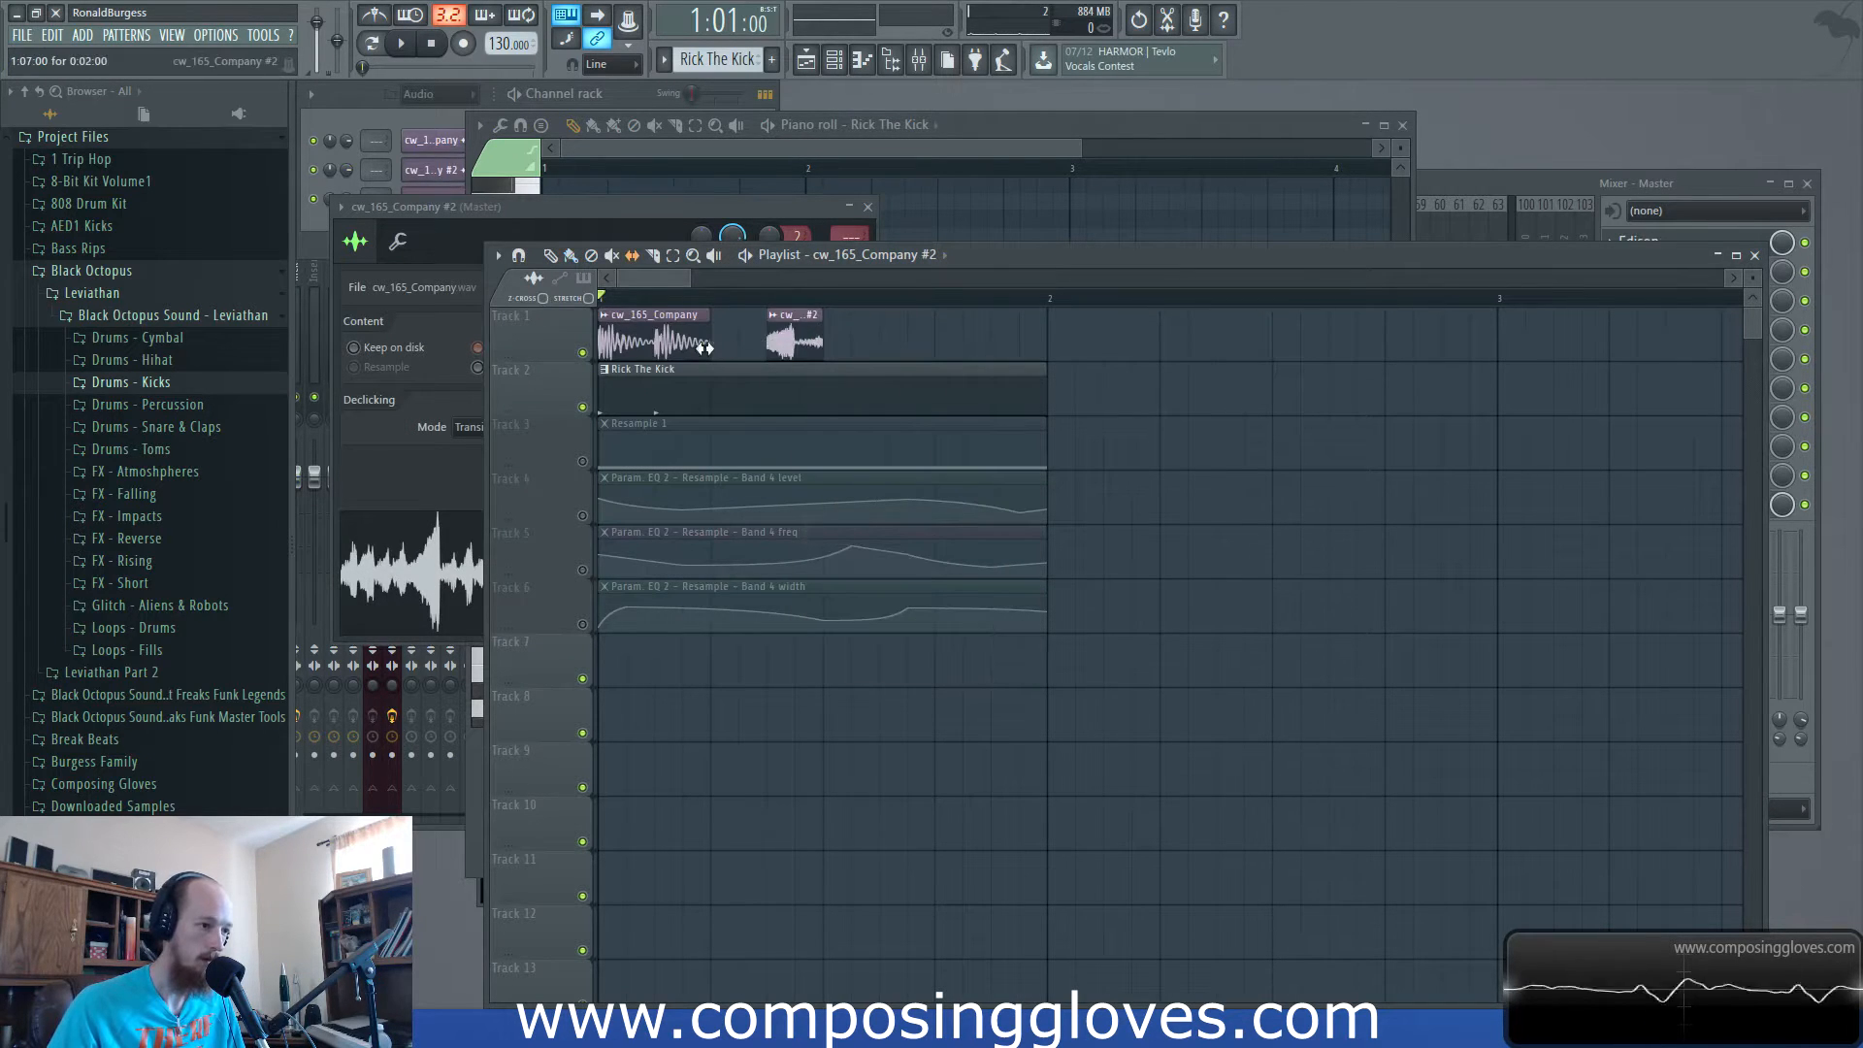
pyautogui.click(788, 331)
pyautogui.moveTo(780, 331); pyautogui.dragTo(728, 357)
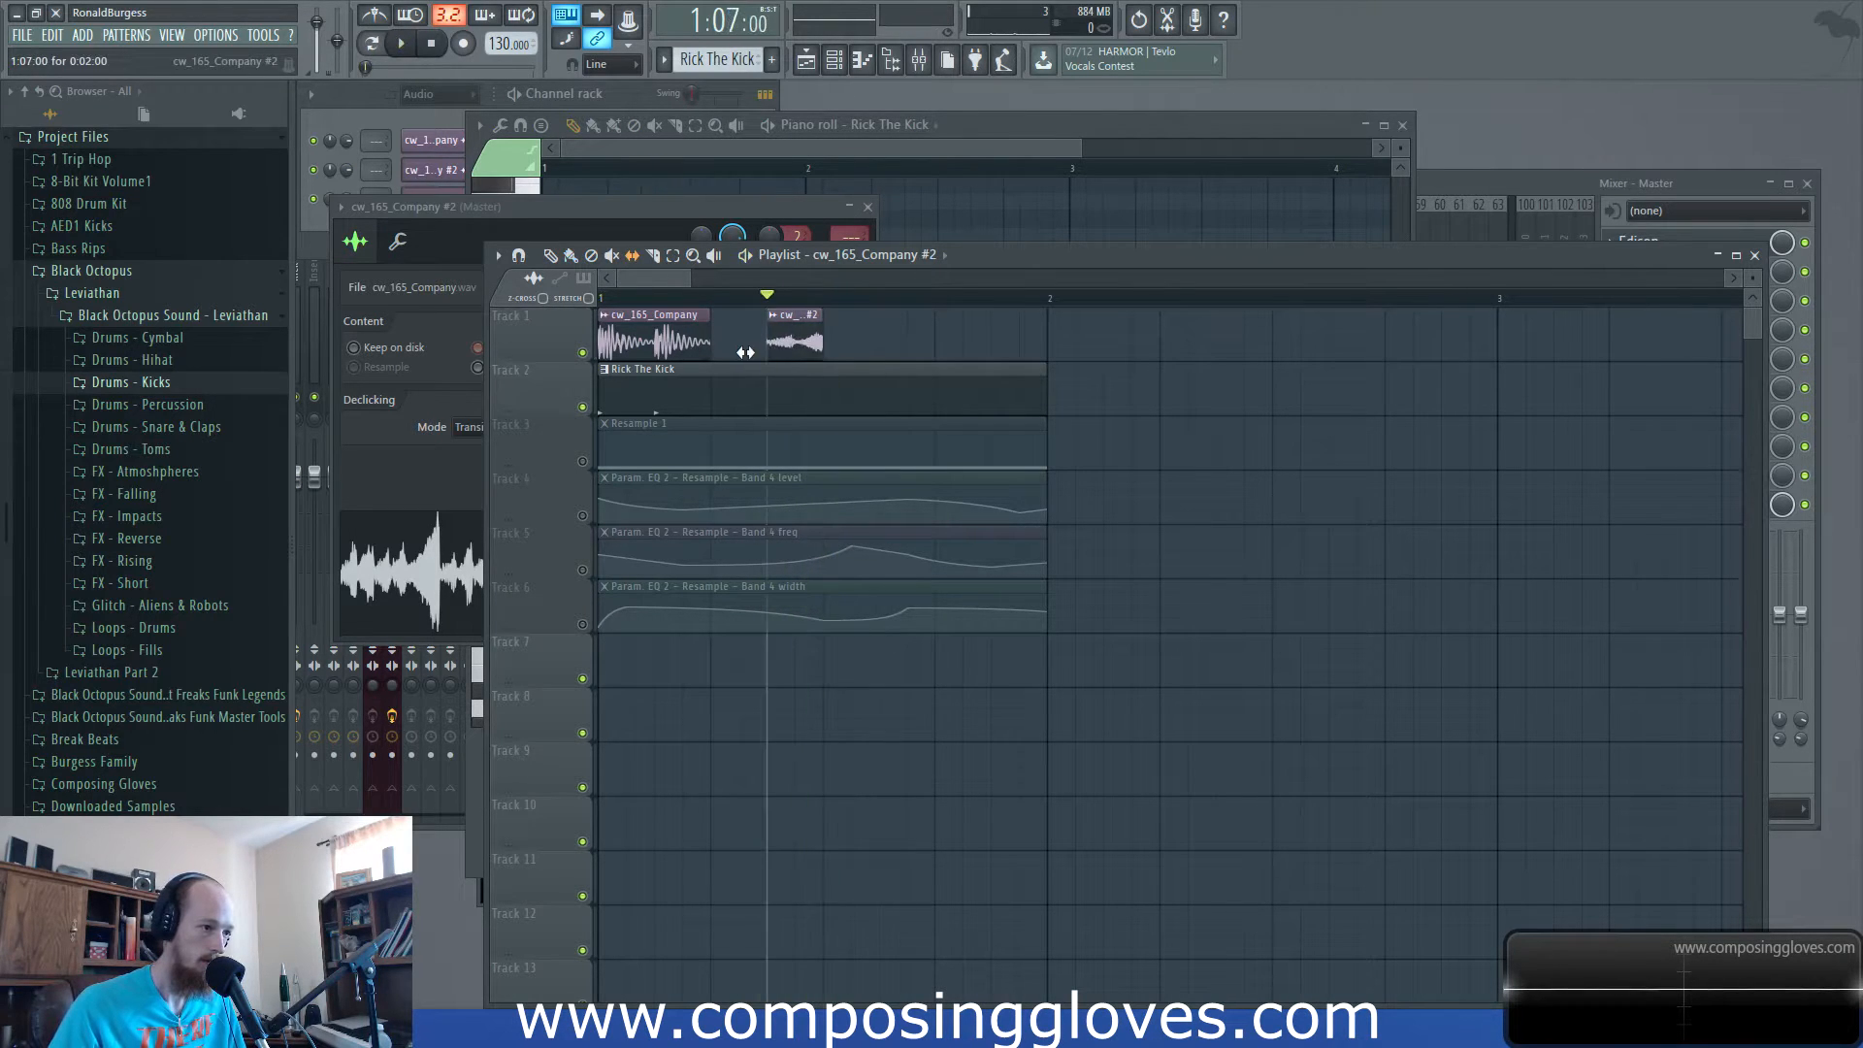
pyautogui.press('space')
pyautogui.press('space')
pyautogui.press('space')
# Slip the cw_165_Company #2 audio further within its clip and replay the arrangement from the start.
pyautogui.moveTo(797, 343); pyautogui.dragTo(761, 345)
pyautogui.press('space')
pyautogui.press('space')
pyautogui.press('space')
pyautogui.click(604, 301)
pyautogui.press('space')
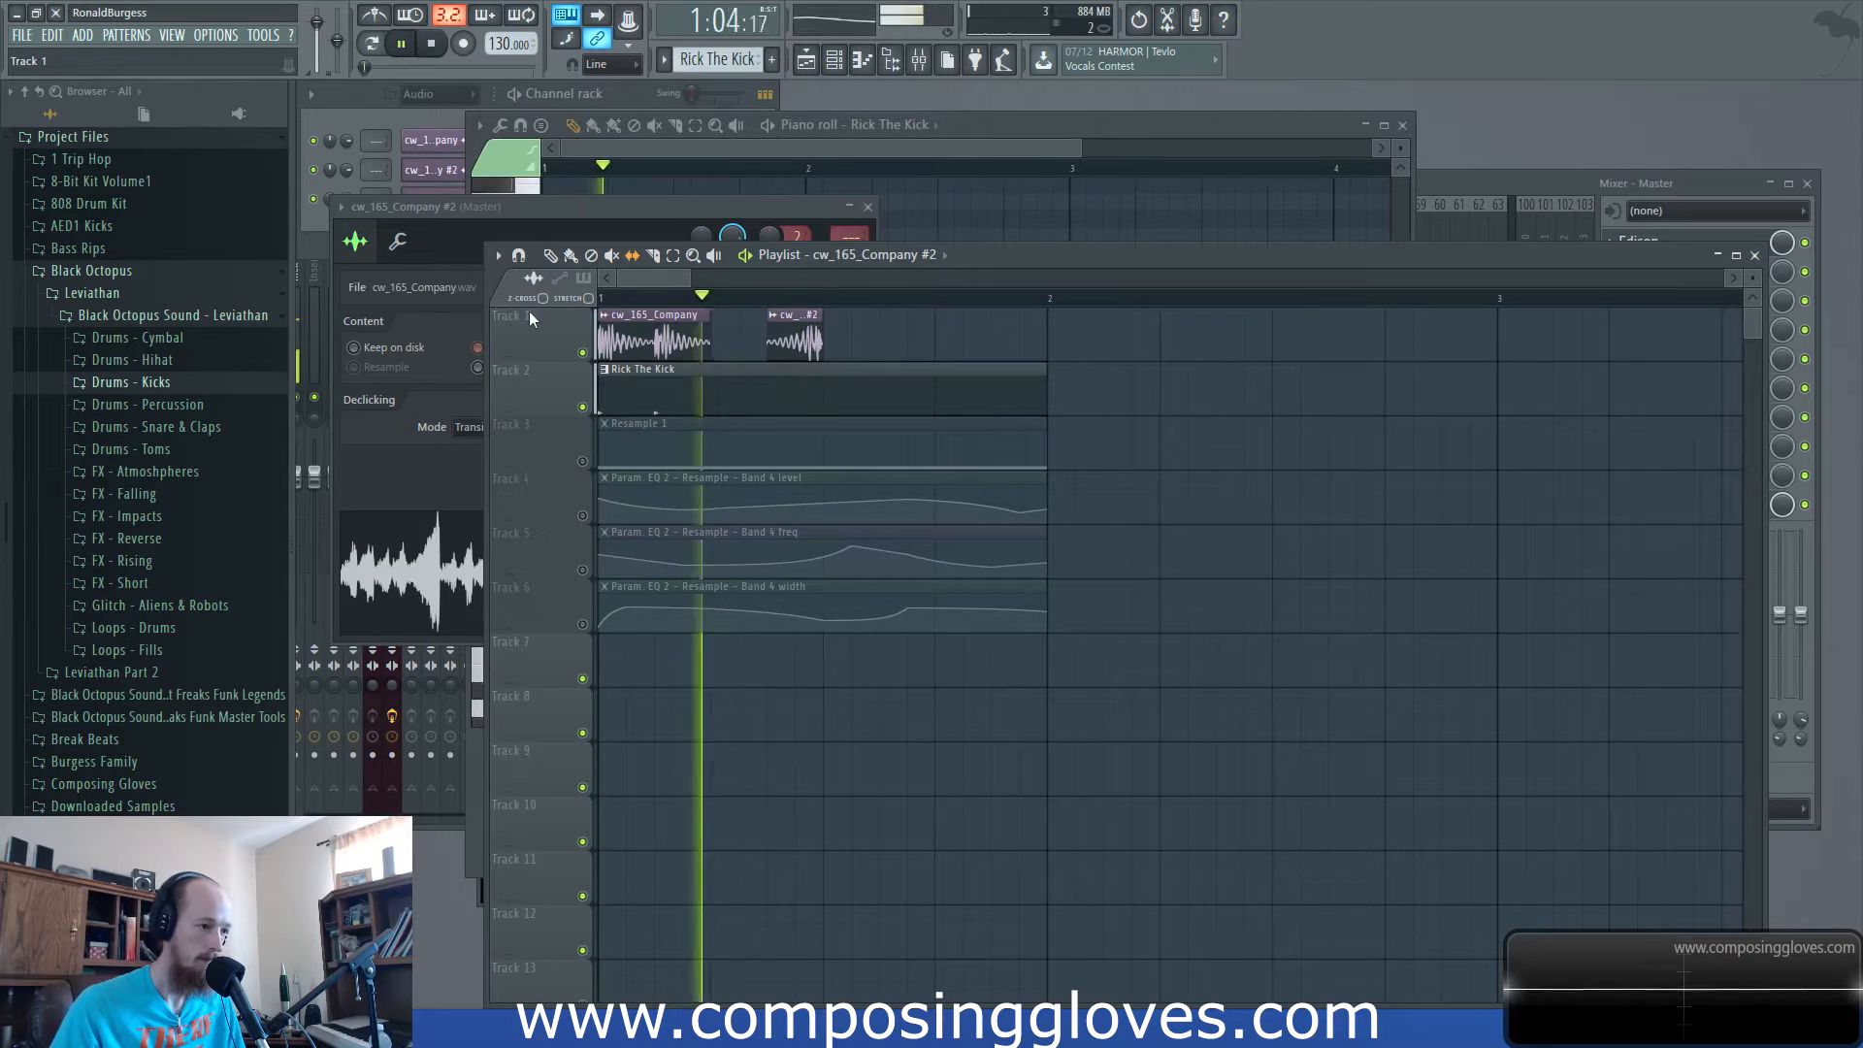
pyautogui.press('space')
# Switch back to the Draw tool and move the cw_165_Company #2 clip to start halfway through bar 1.
pyautogui.rightClick(800, 321)
pyautogui.click(823, 362)
pyautogui.moveTo(783, 341); pyautogui.dragTo(861, 338)
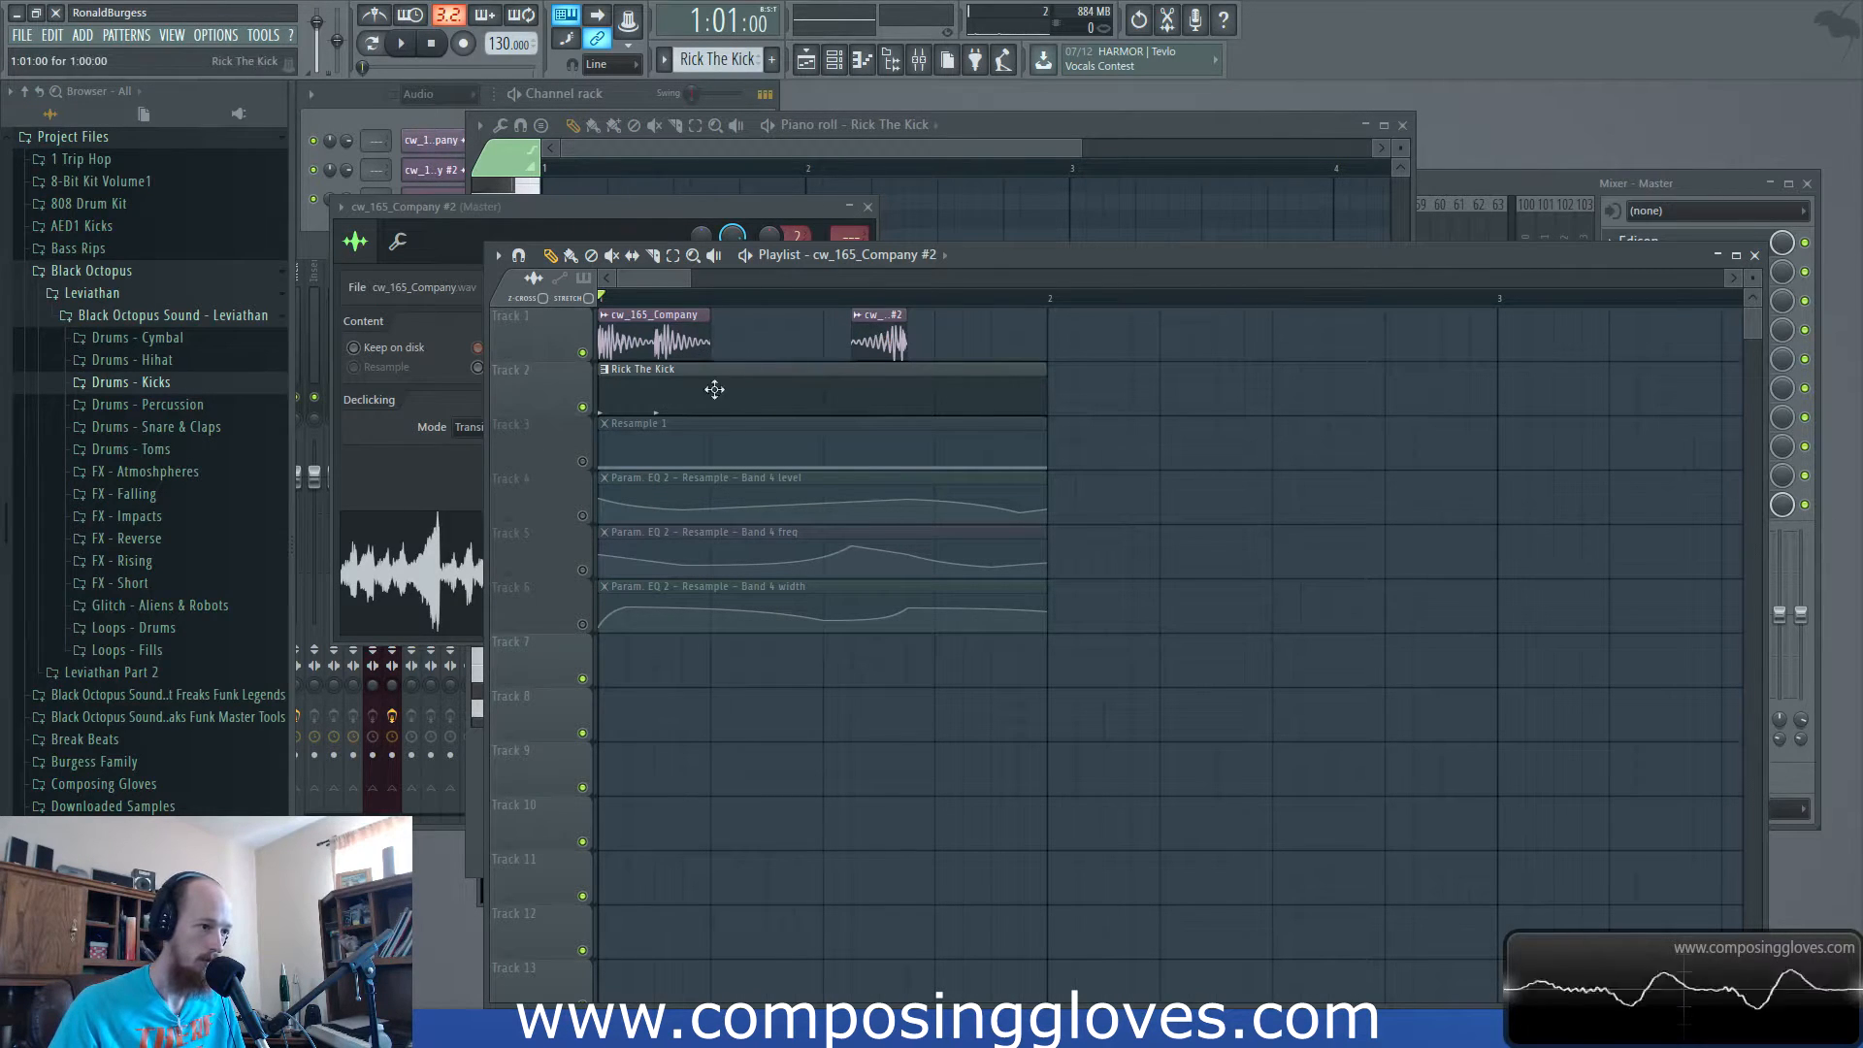
pyautogui.moveTo(884, 342); pyautogui.dragTo(870, 349)
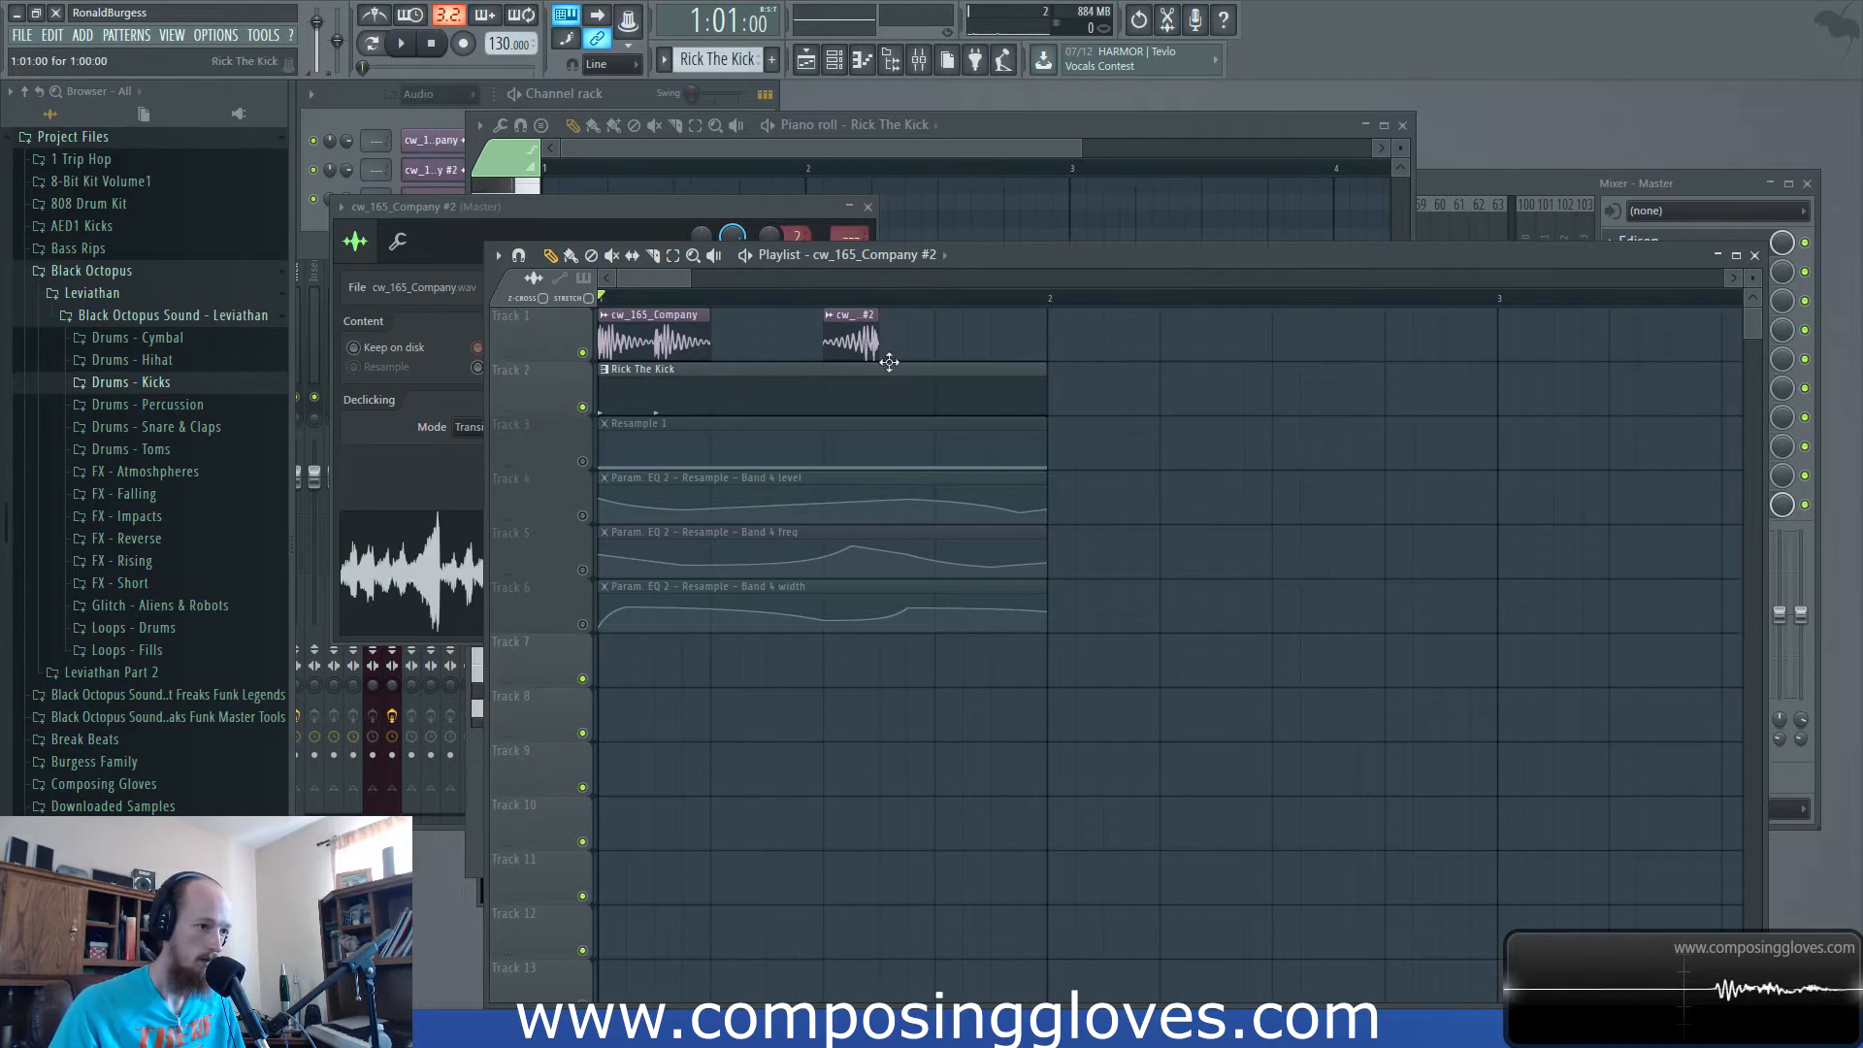
# Set the project tempo to 172 BPM, restretch all channels and play the arrangement.
pyautogui.moveTo(501, 51); pyautogui.dragTo(501, 29)
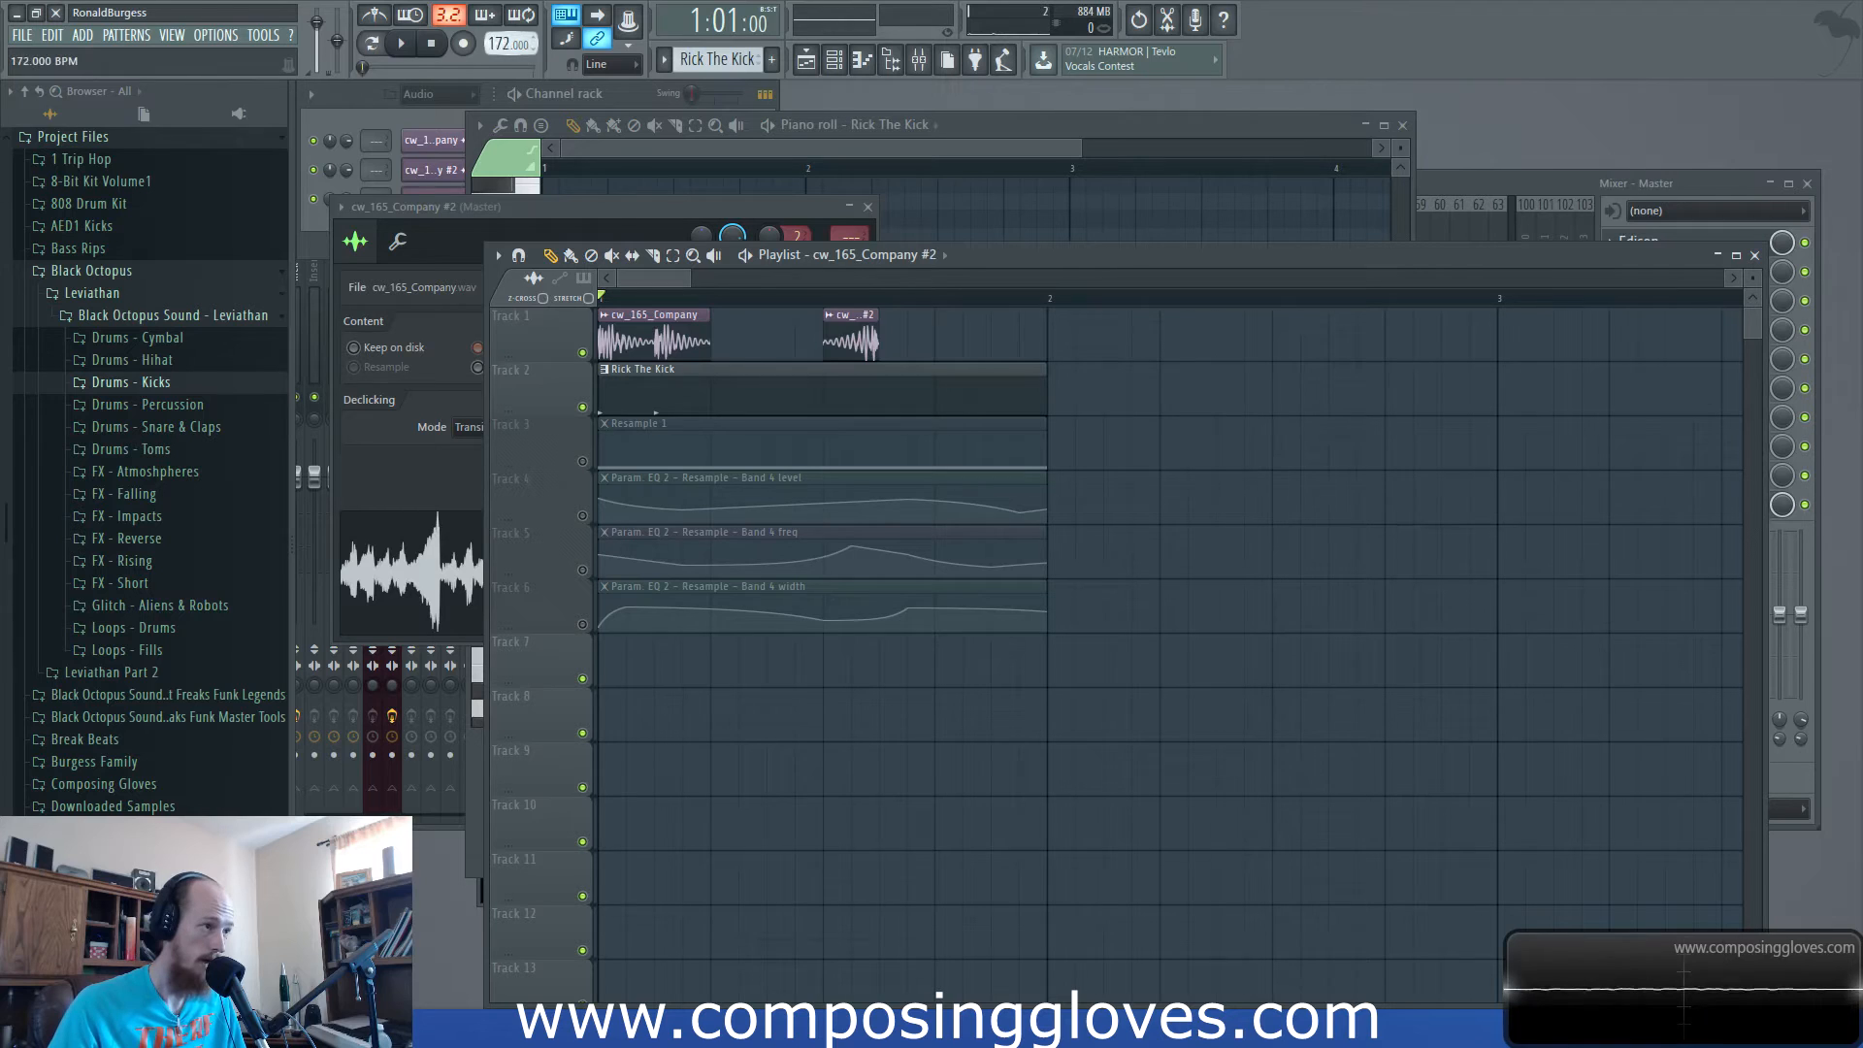
pyautogui.moveTo(502, 51); pyautogui.dragTo(501, 29)
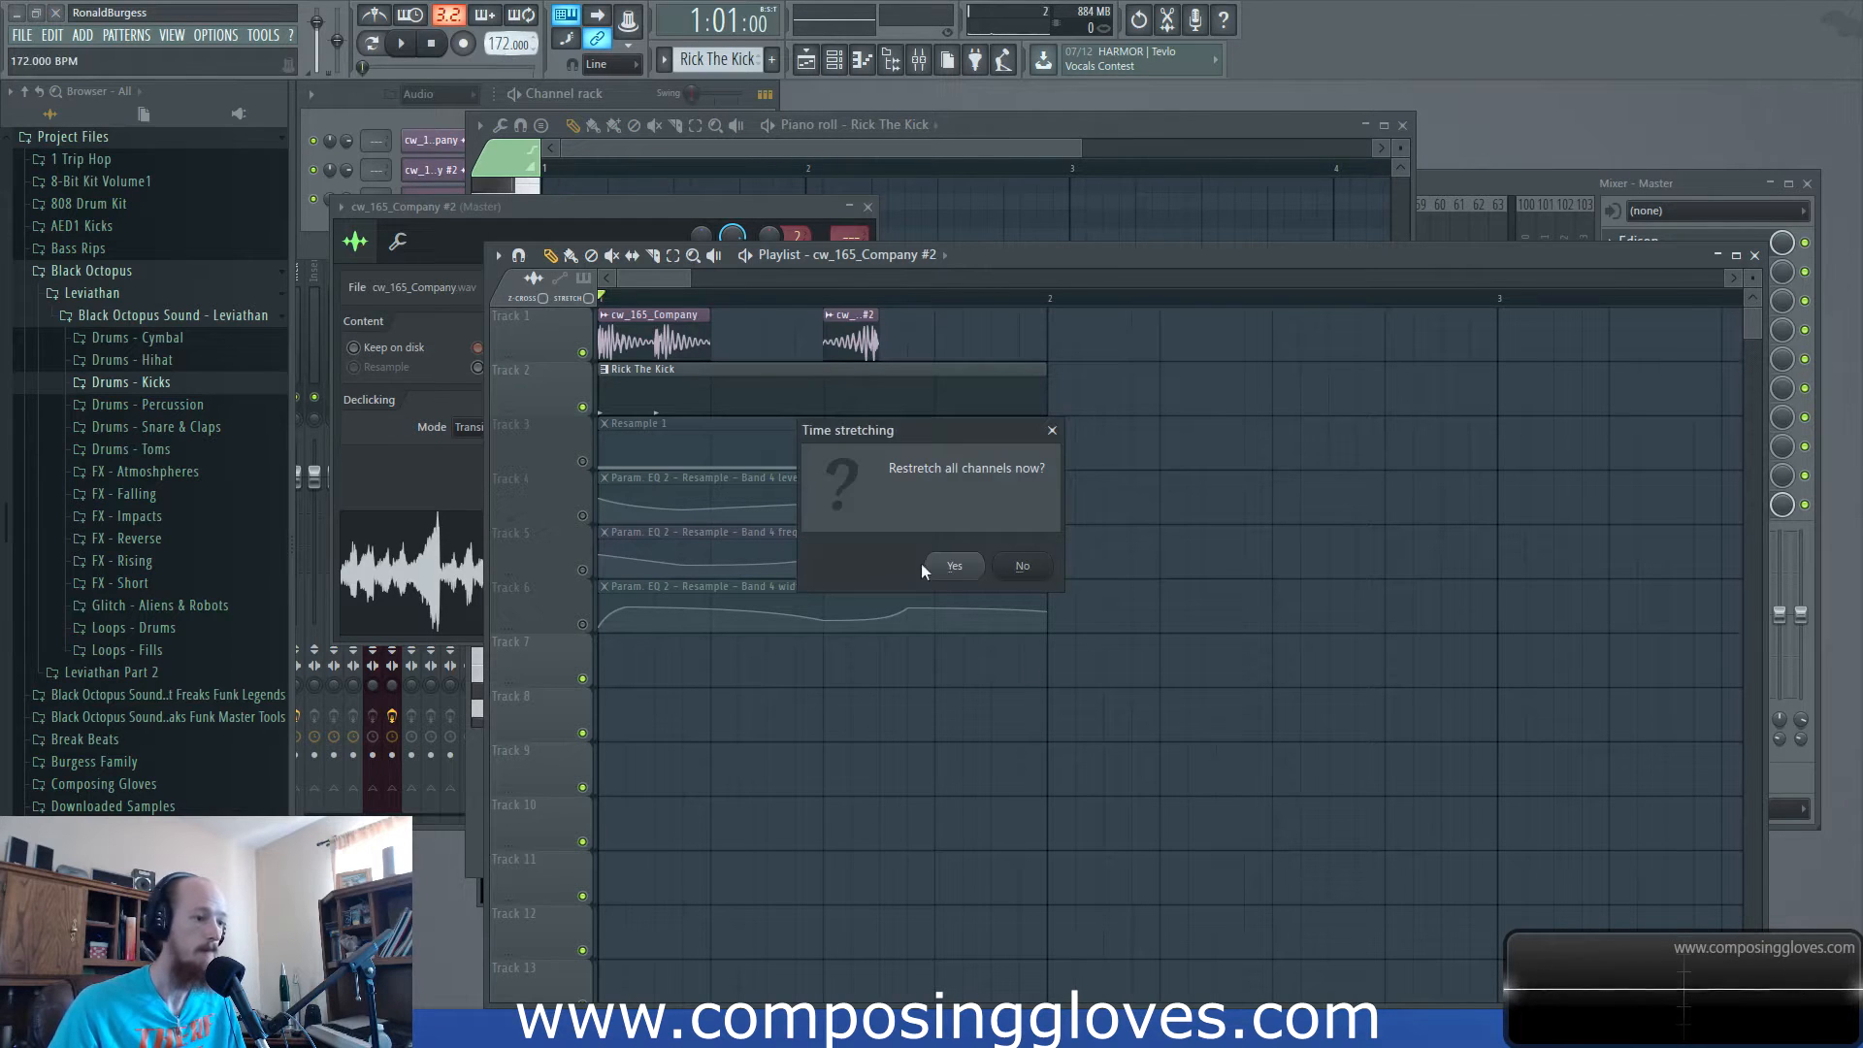
pyautogui.click(954, 566)
pyautogui.press('space')
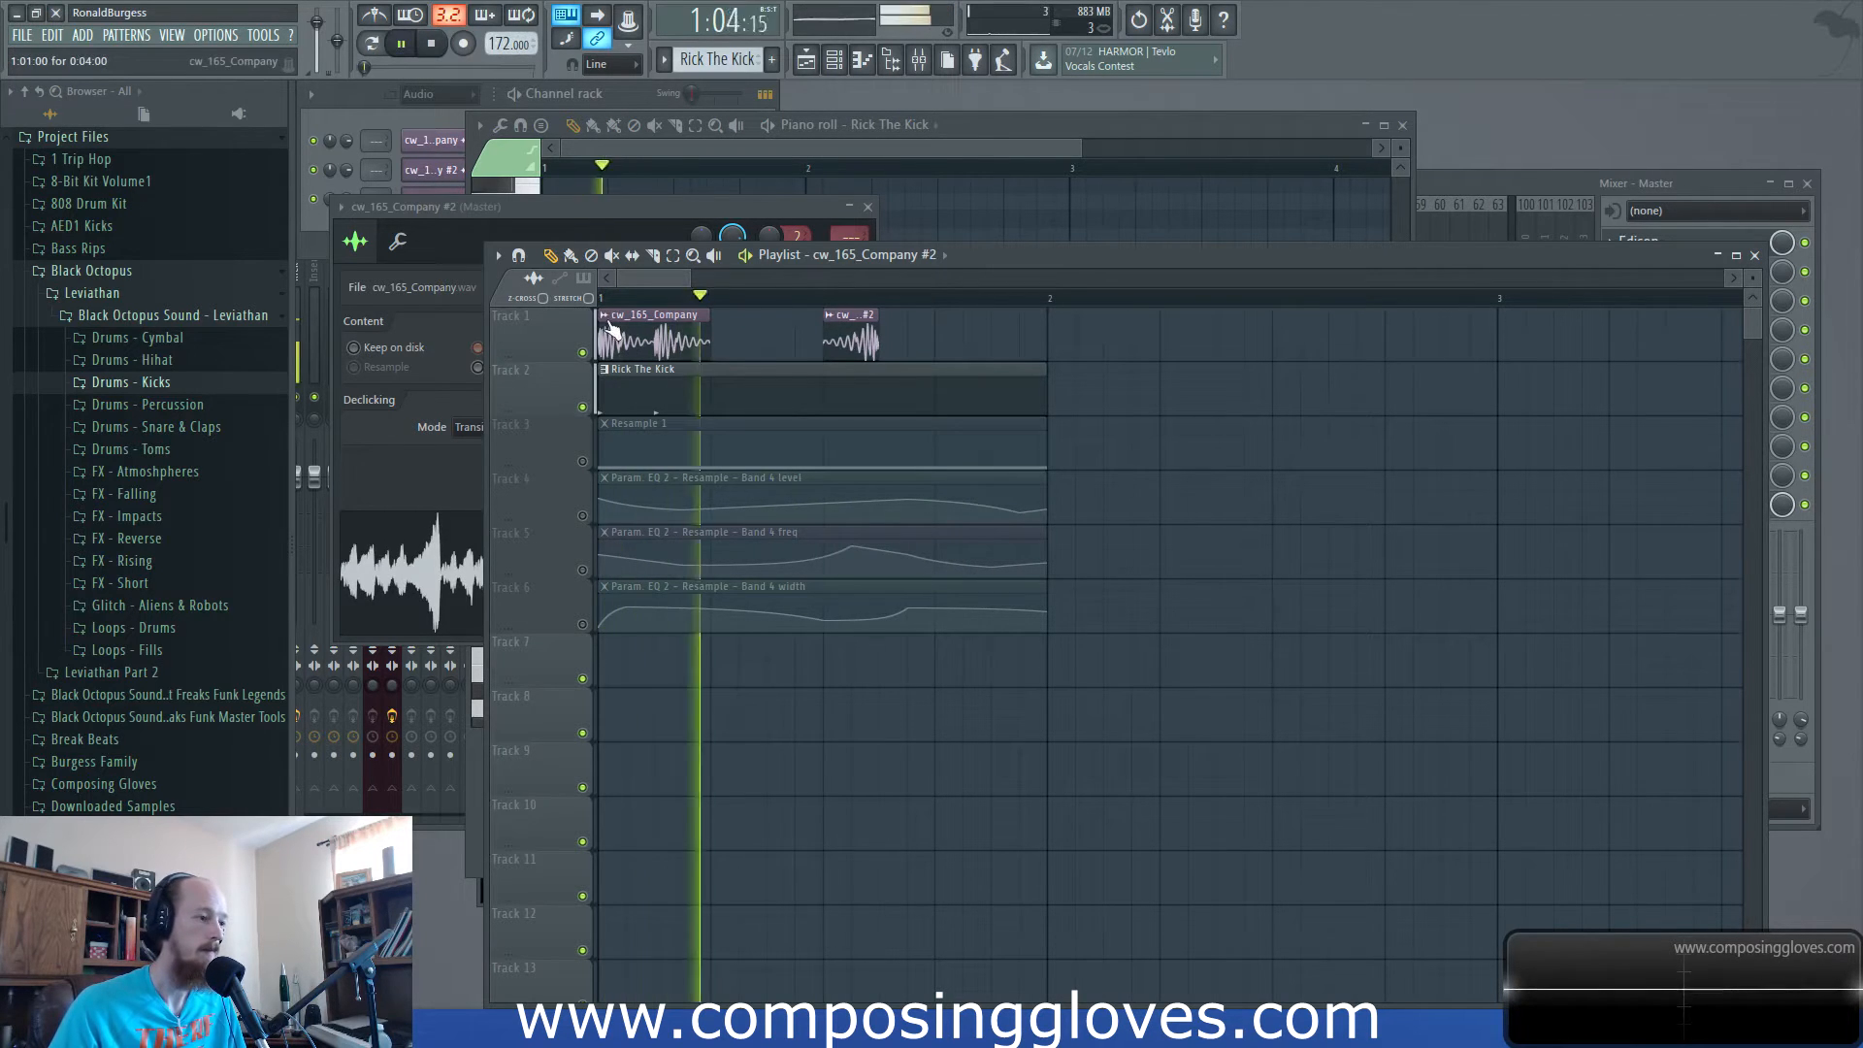
# Stop playback and collapse the Leviathan folder in the sample browser.
pyautogui.press('space')
pyautogui.click(355, 103)
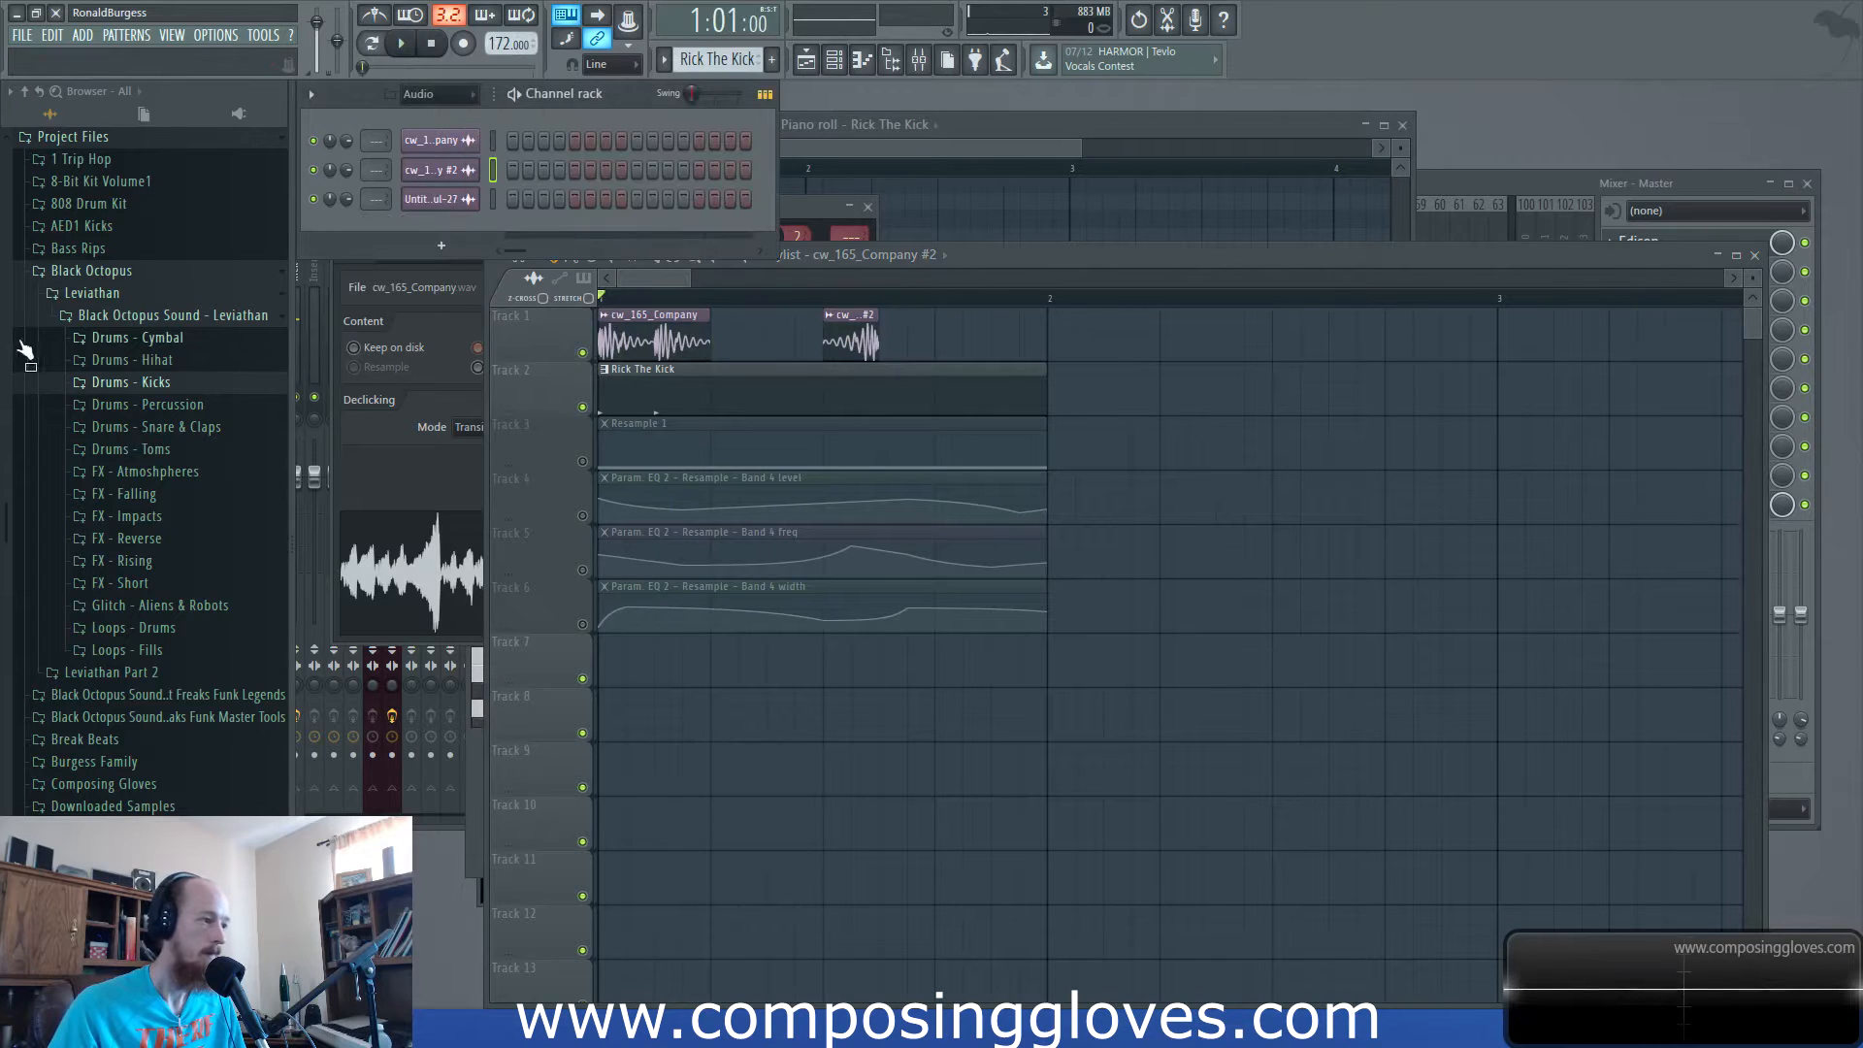
pyautogui.click(92, 292)
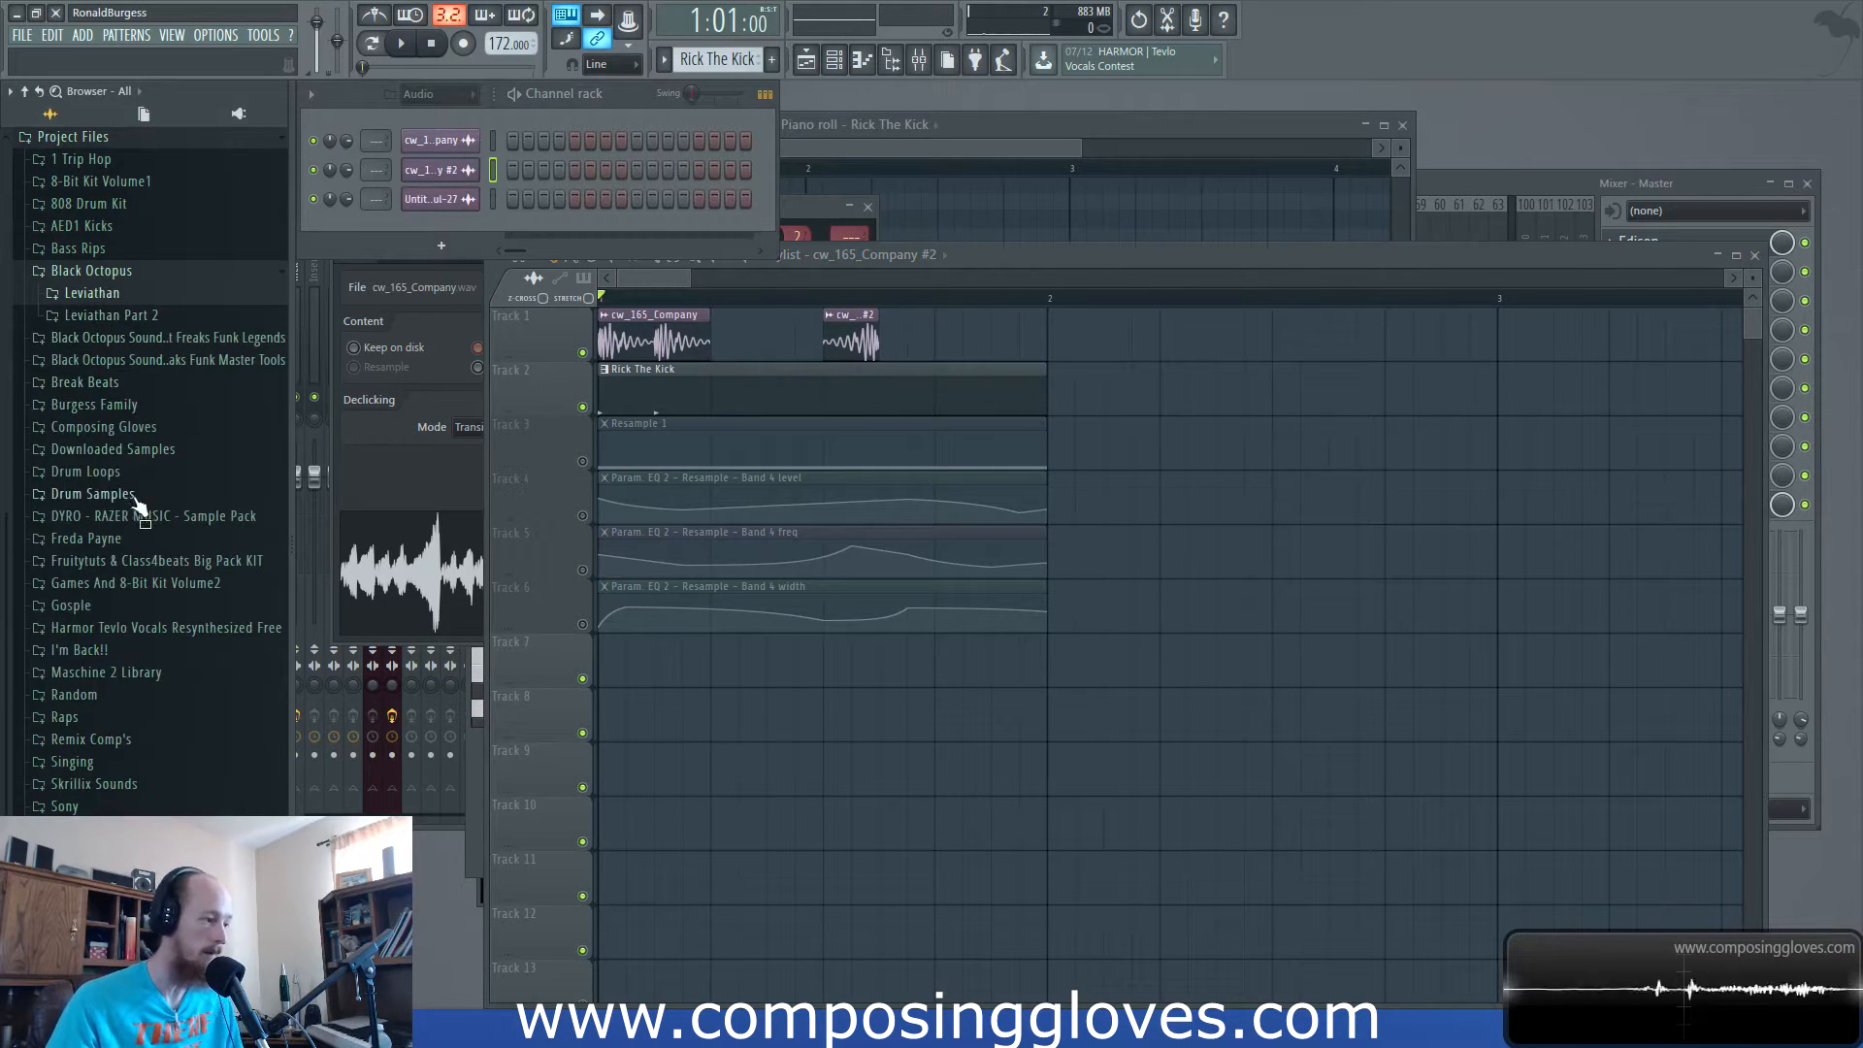
# Place another cw_165_Company clip on Track 1 at 1:05:00 and slip its audio so the clip starts on the snare hit.
pyautogui.click(758, 342)
pyautogui.rightClick(758, 341)
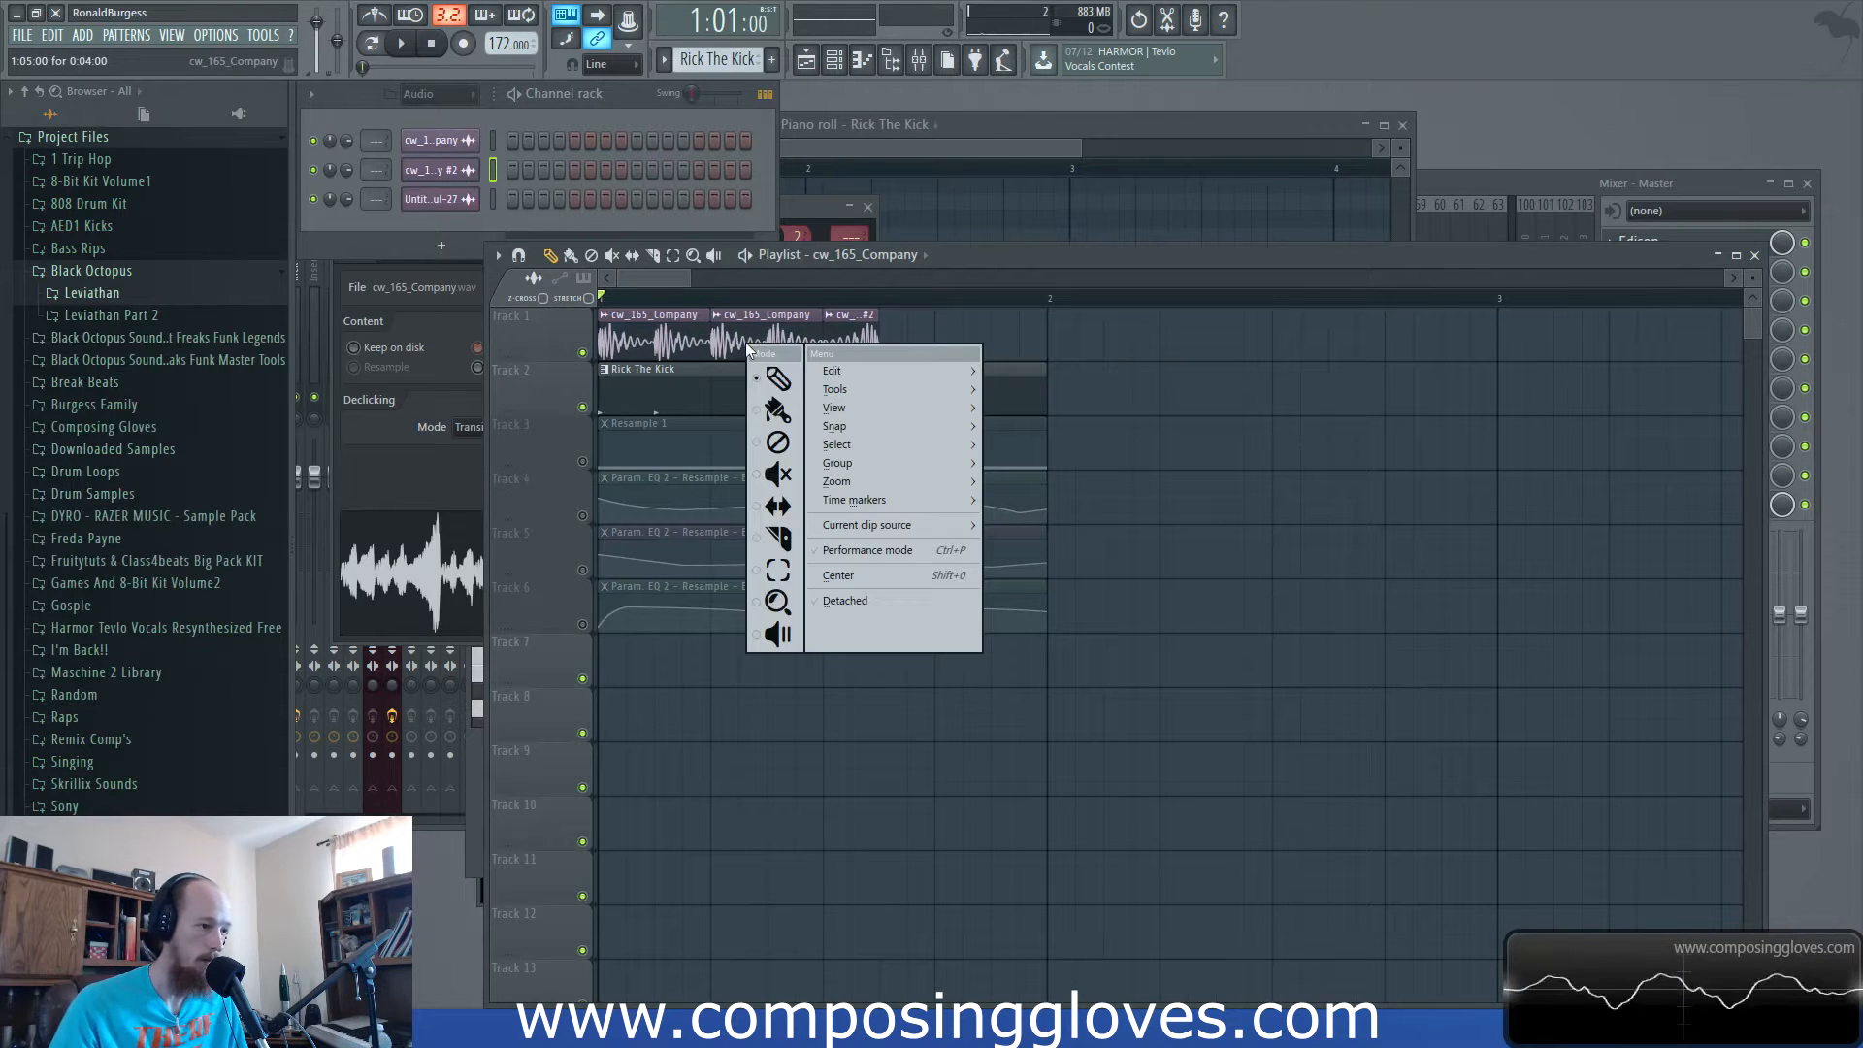
pyautogui.click(790, 499)
pyautogui.moveTo(784, 334); pyautogui.dragTo(825, 327)
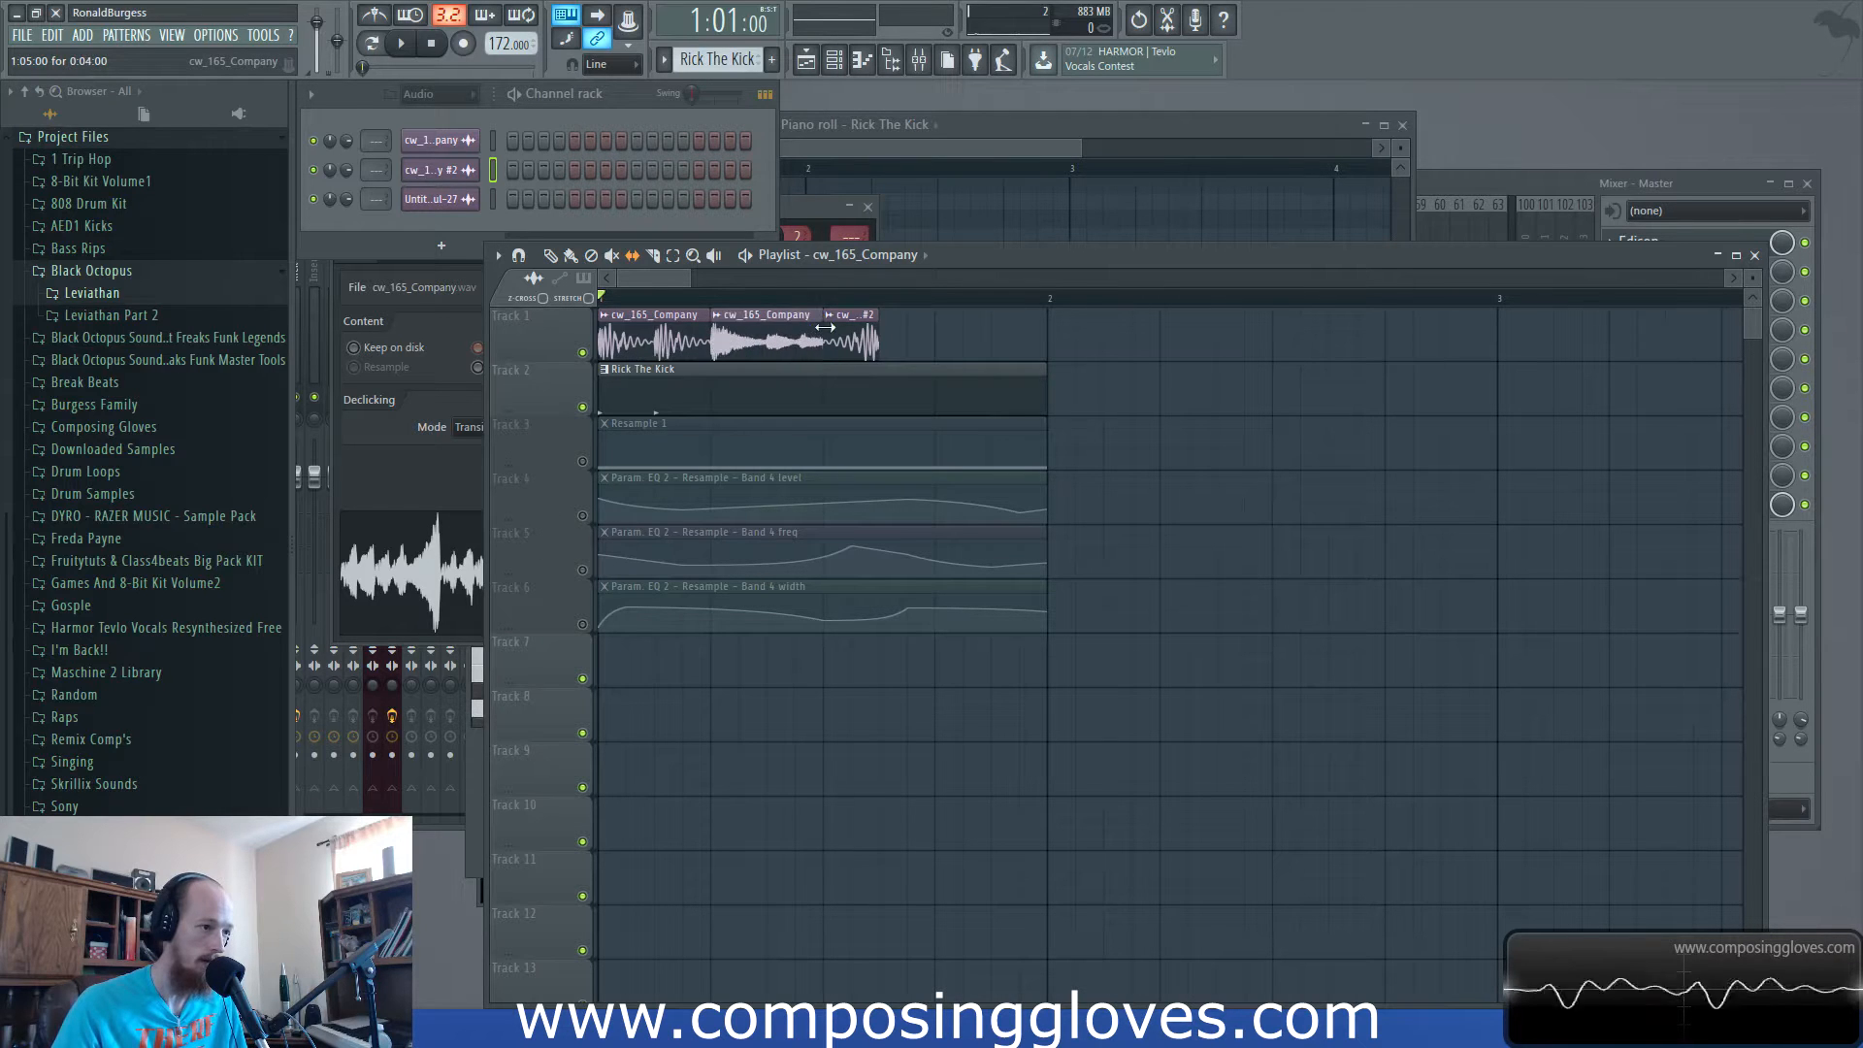
# Shorten the second cw_165_Company clip to two steps, switch back to the Slip tool and audition the arrangement.
pyautogui.rightClick(804, 325)
pyautogui.click(826, 358)
pyautogui.moveTo(819, 322)
pyautogui.mouseDown()
pyautogui.moveTo(741, 327)
pyautogui.moveTo(763, 333)
pyautogui.mouseUp()
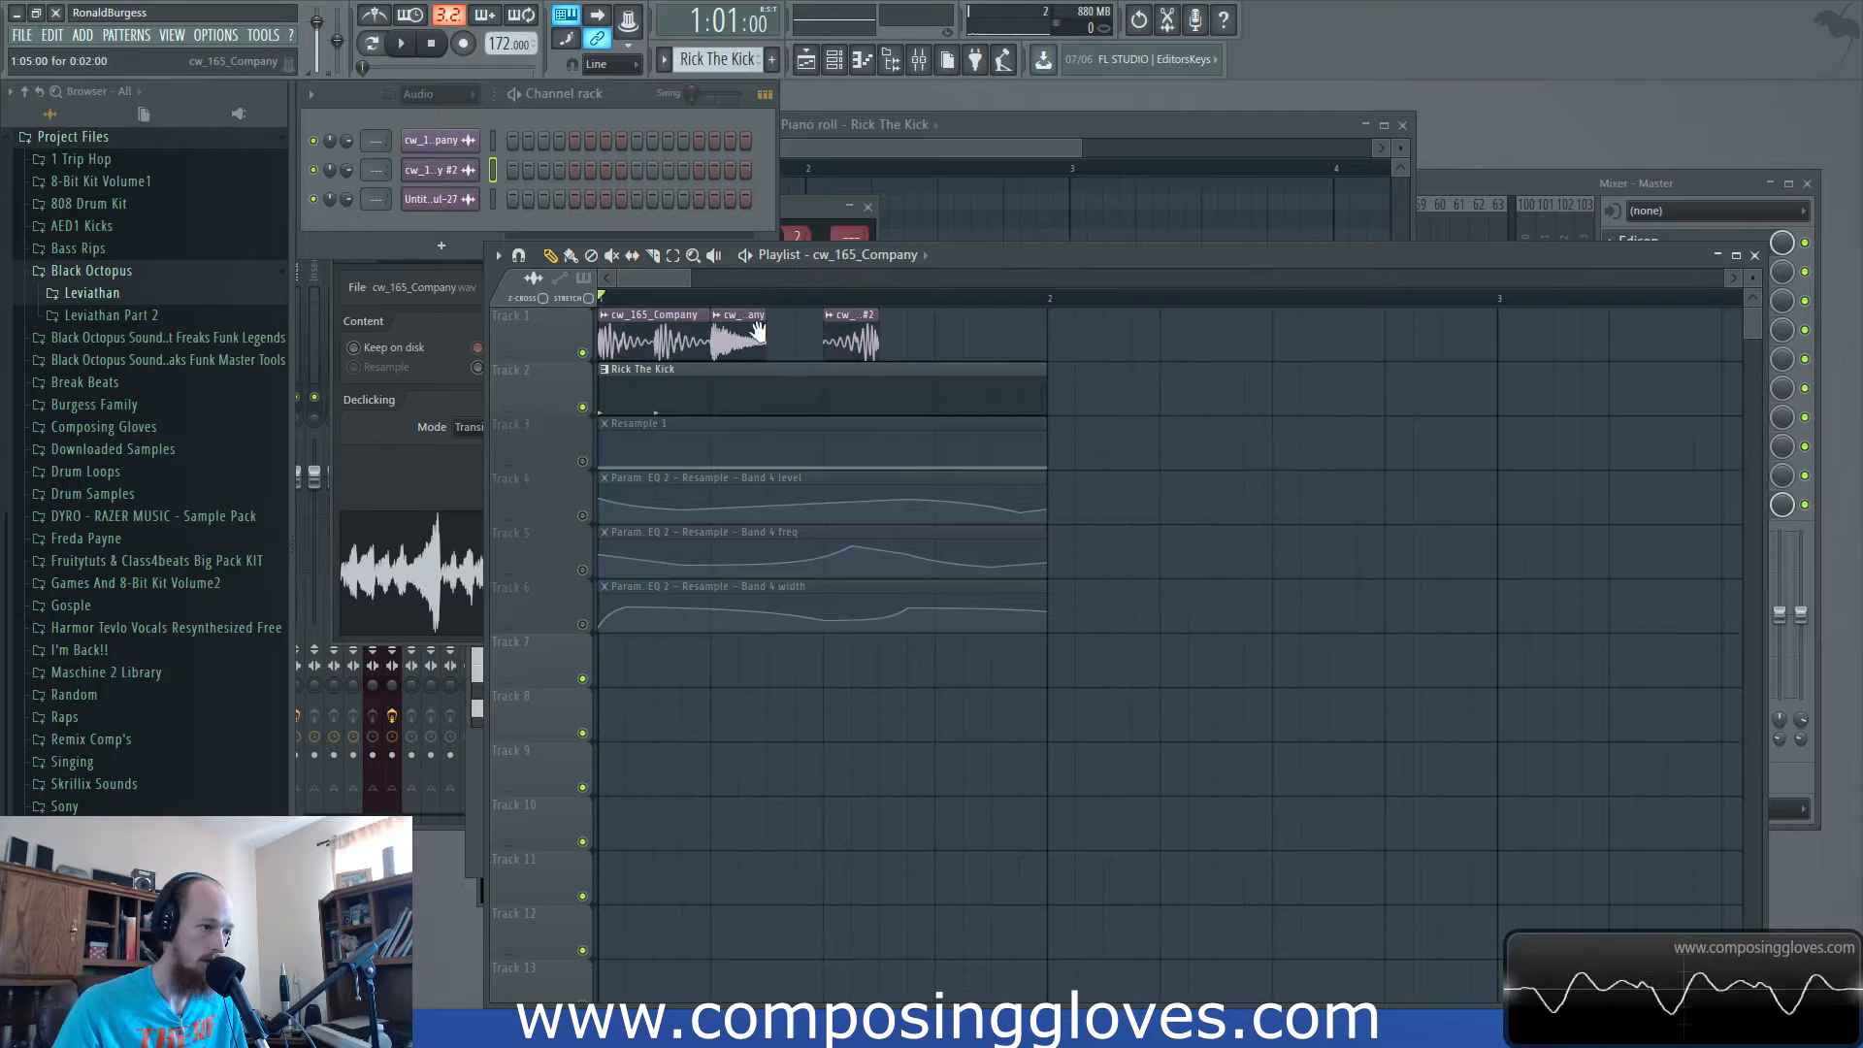
pyautogui.middleClick(762, 337)
pyautogui.click(793, 499)
pyautogui.press('space')
pyautogui.press('space')
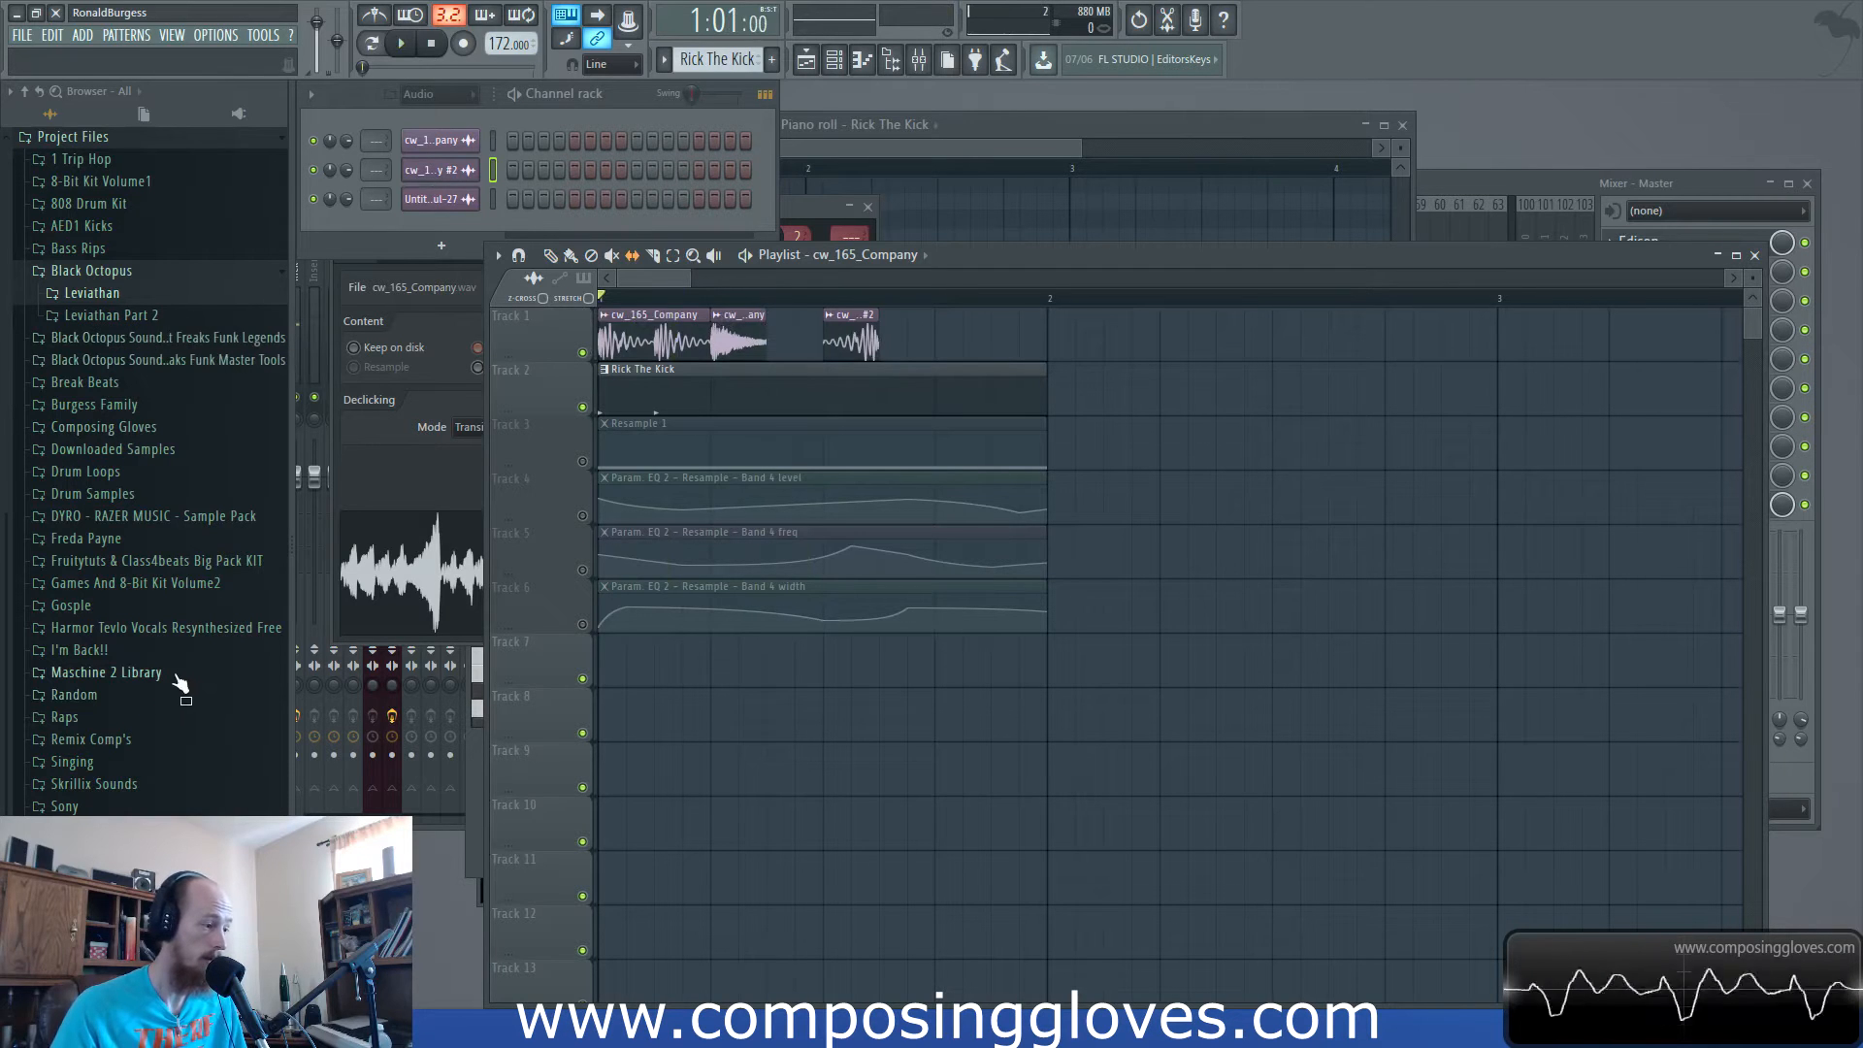
# Make the shortened cw_165_Company clip unique as a sample and save it as Snare 1.
pyautogui.rightClick(724, 323)
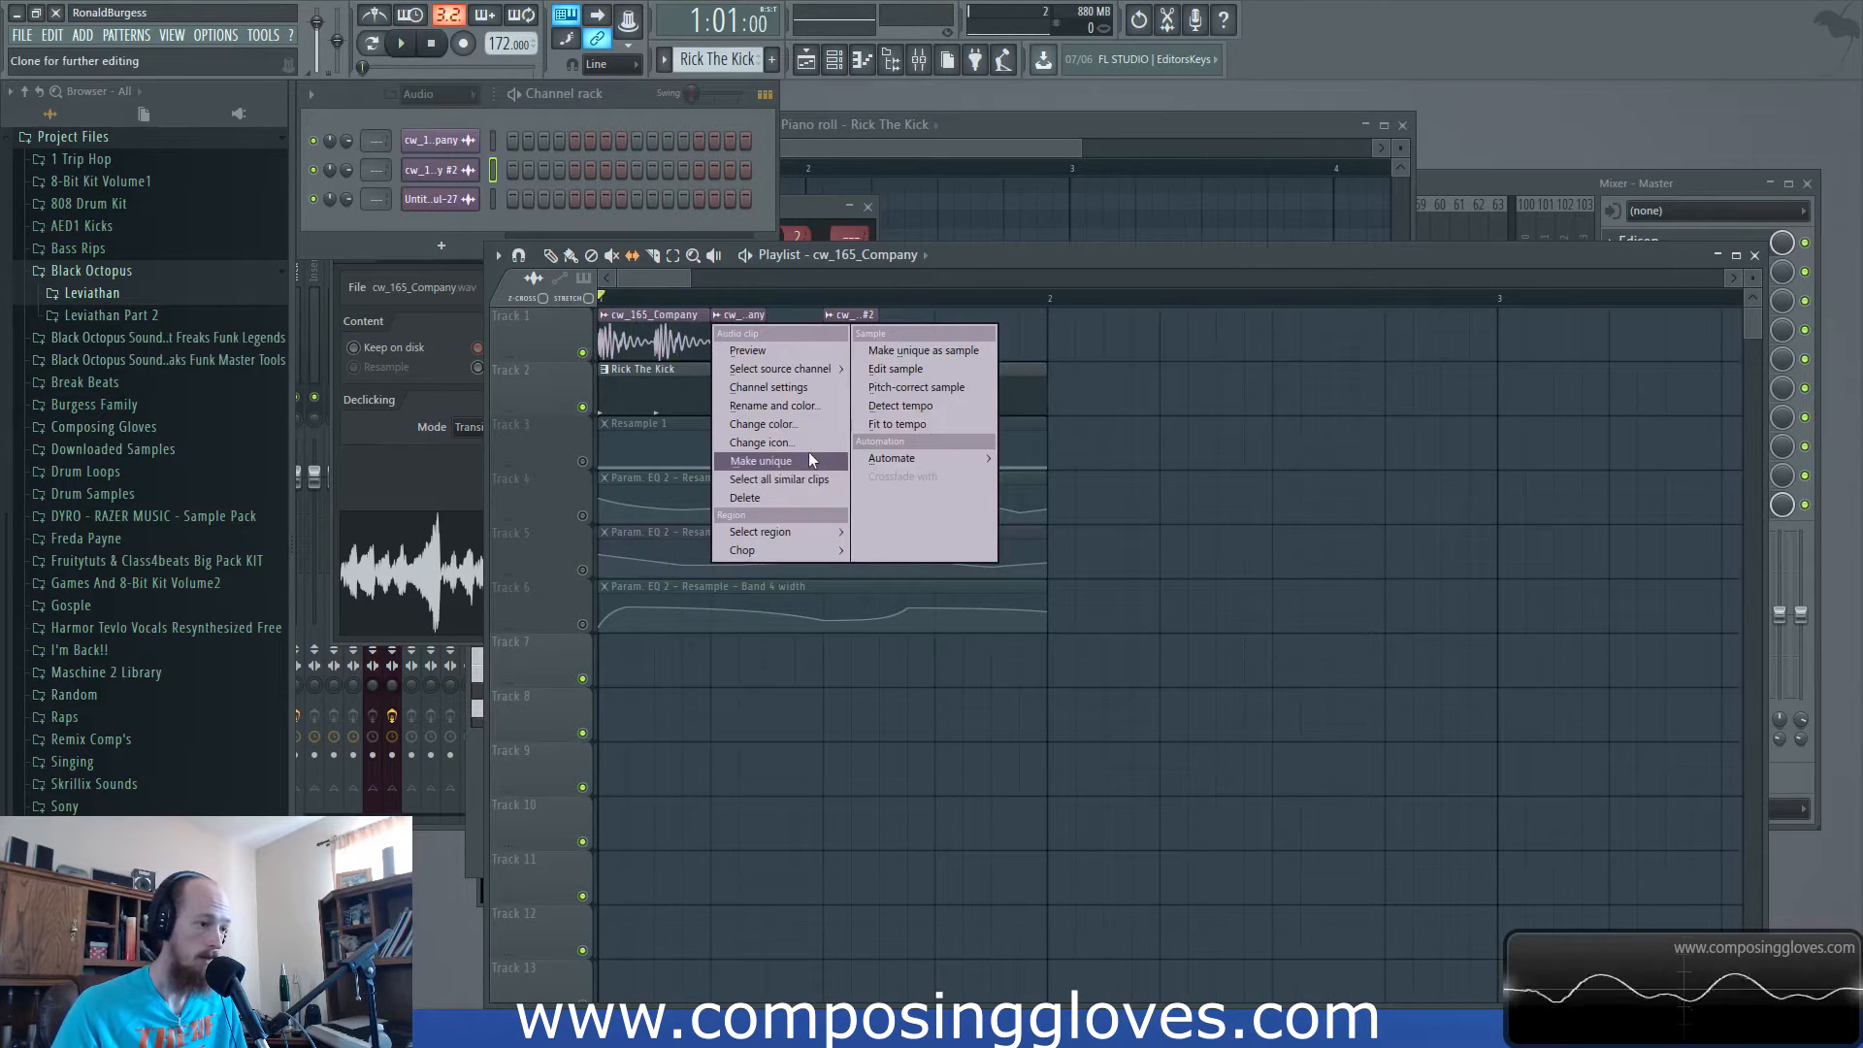
pyautogui.click(933, 352)
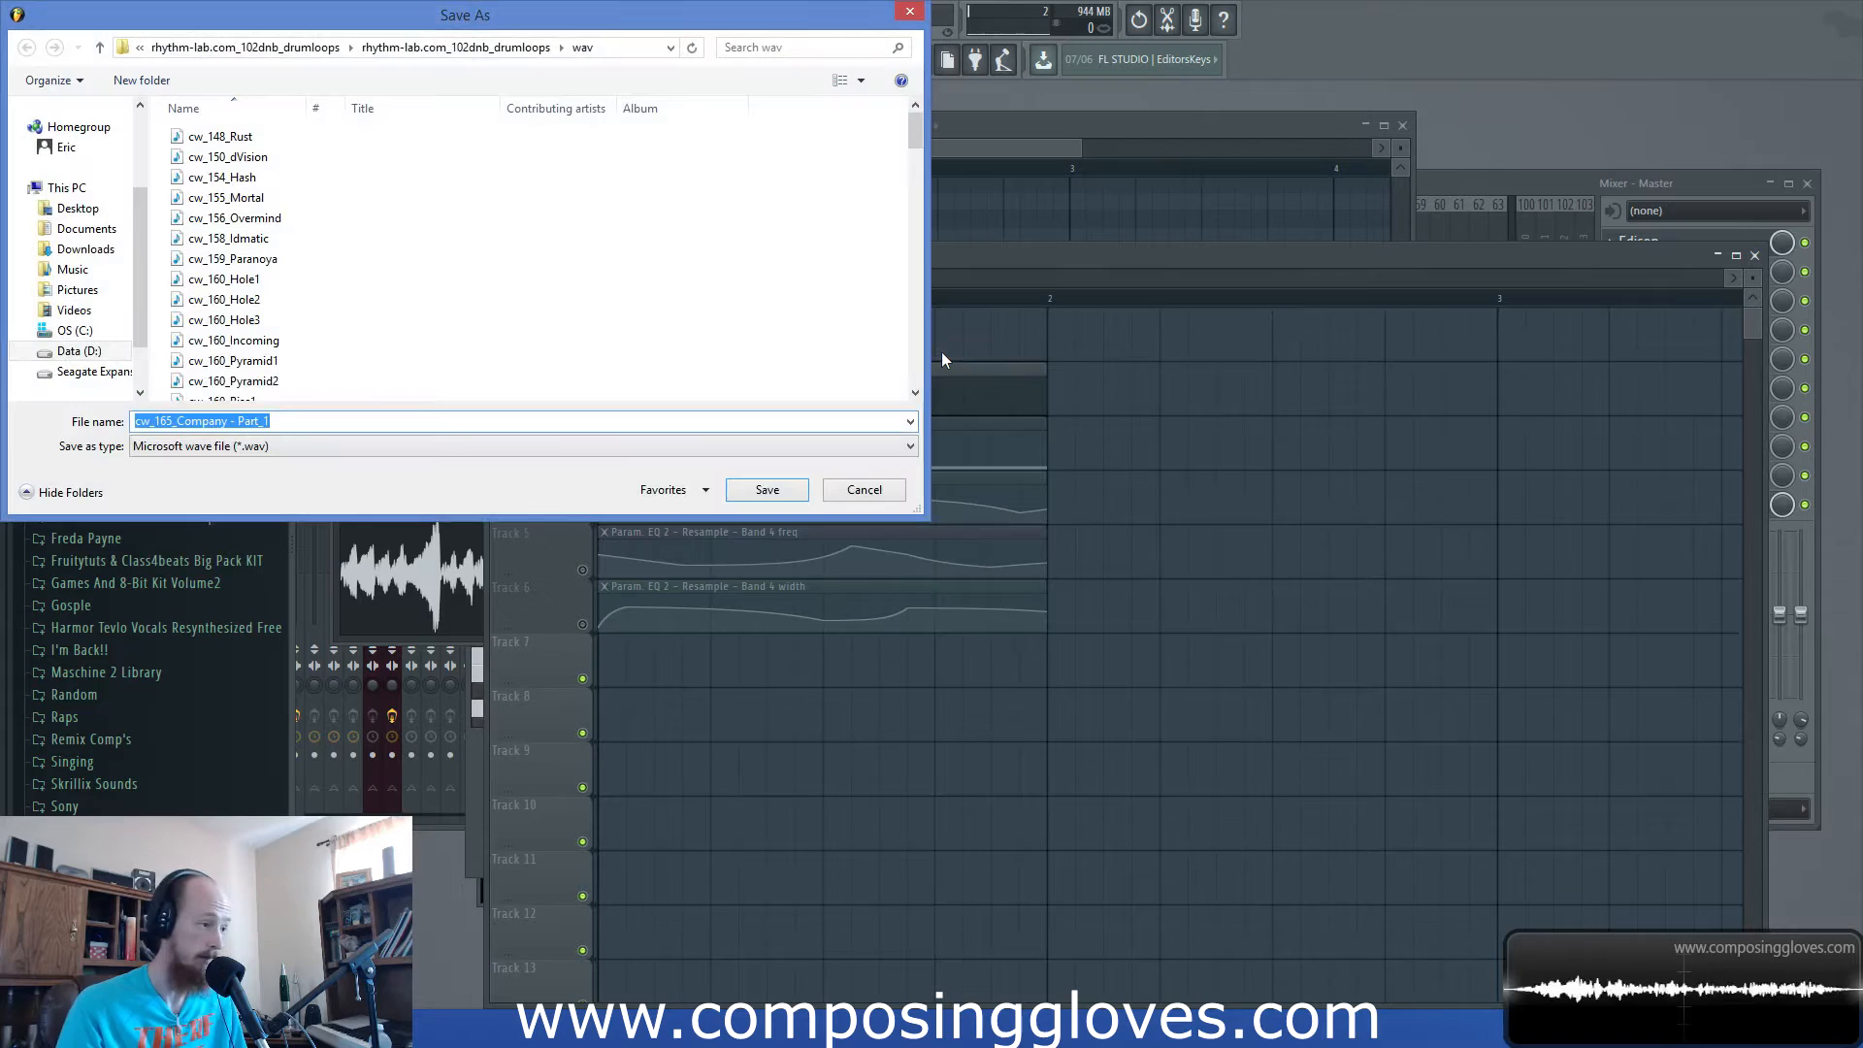
pyautogui.write('Snare')
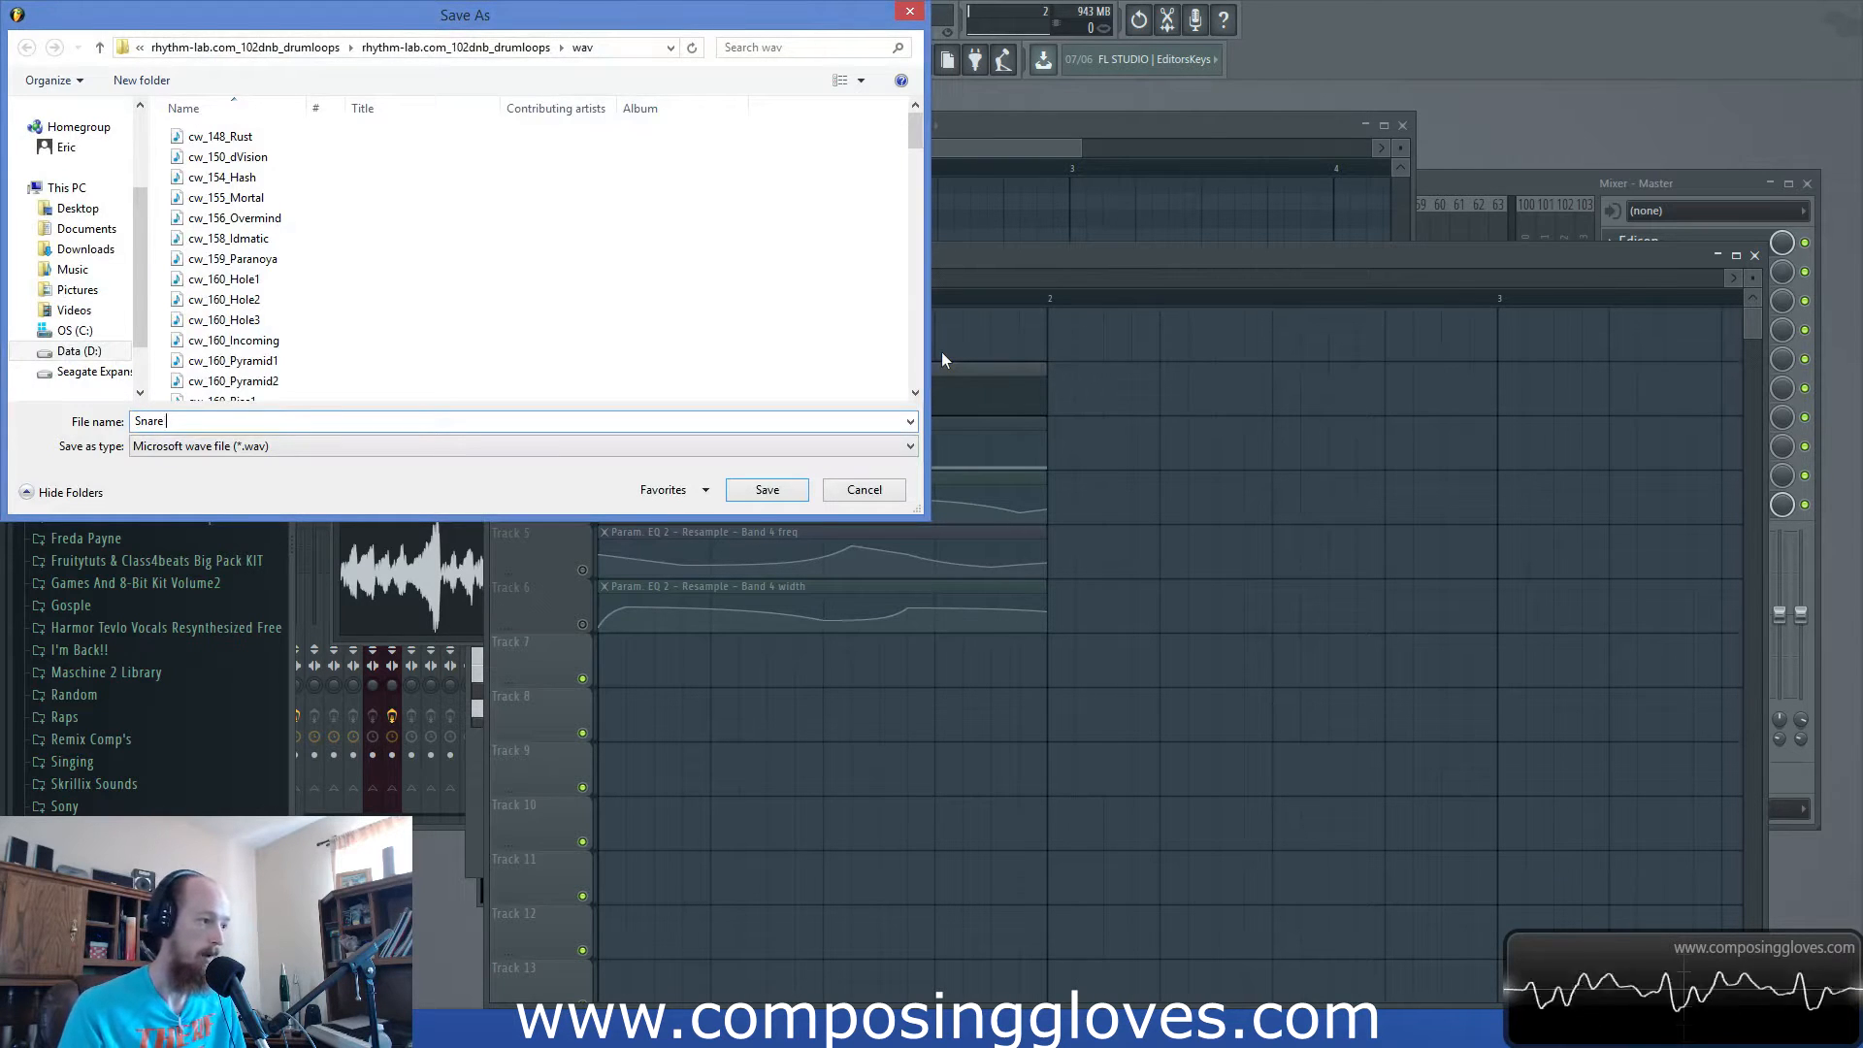
pyautogui.write(' 1')
pyautogui.press('Return')
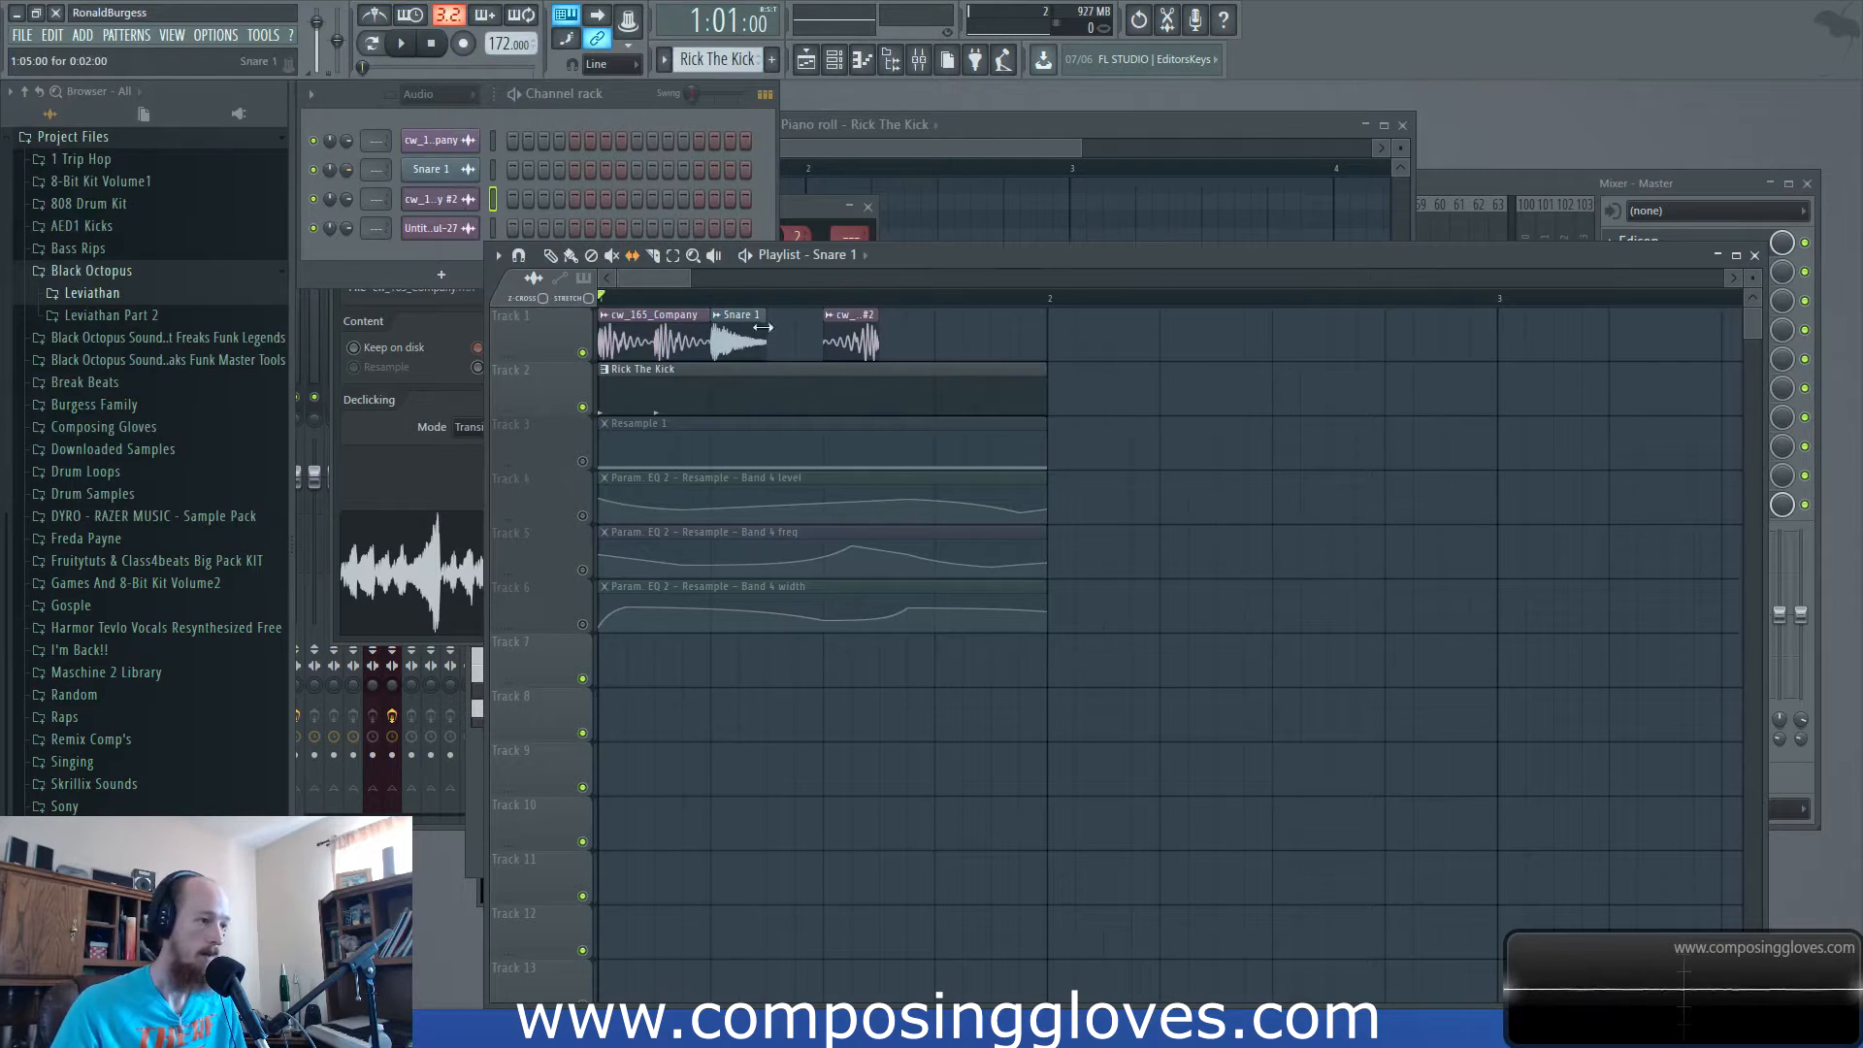
# Open the Snare 1 clip's channel settings and load its sample onto channel 4 of the Unsorted channel group.
pyautogui.click(440, 95)
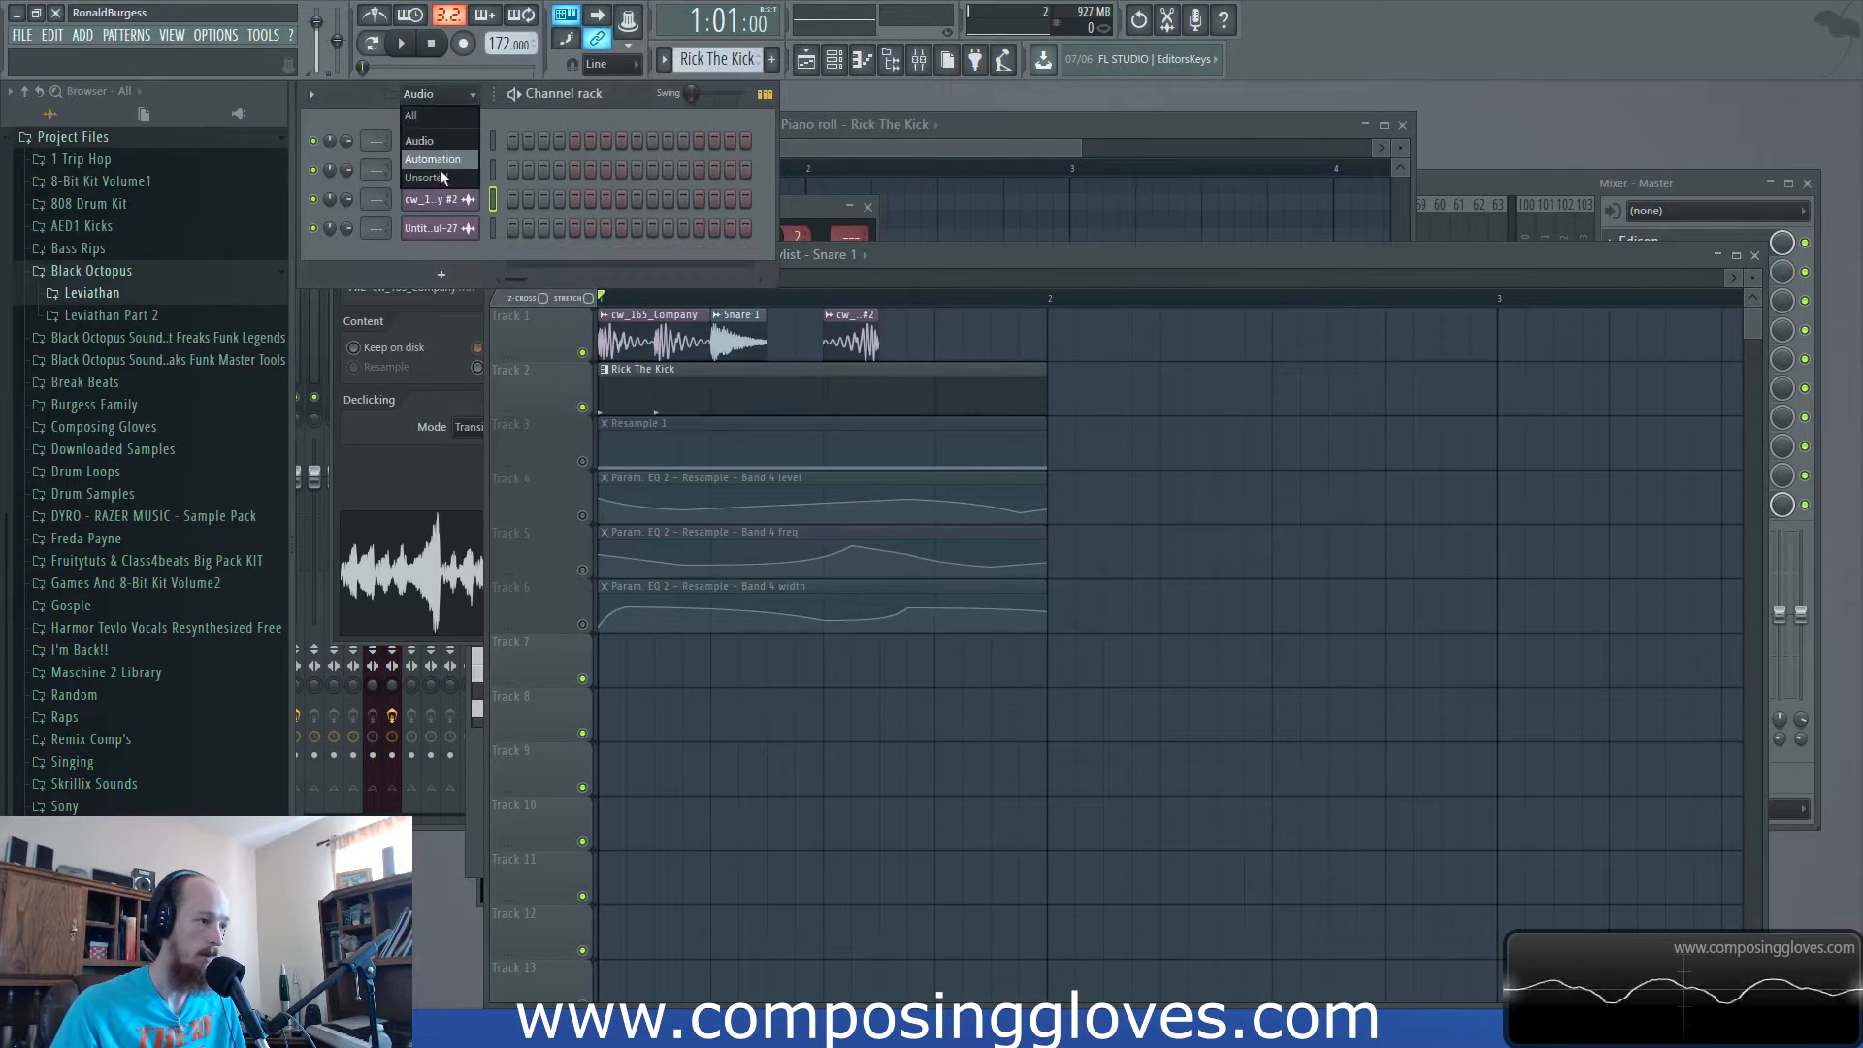
pyautogui.click(425, 182)
pyautogui.doubleClick(726, 355)
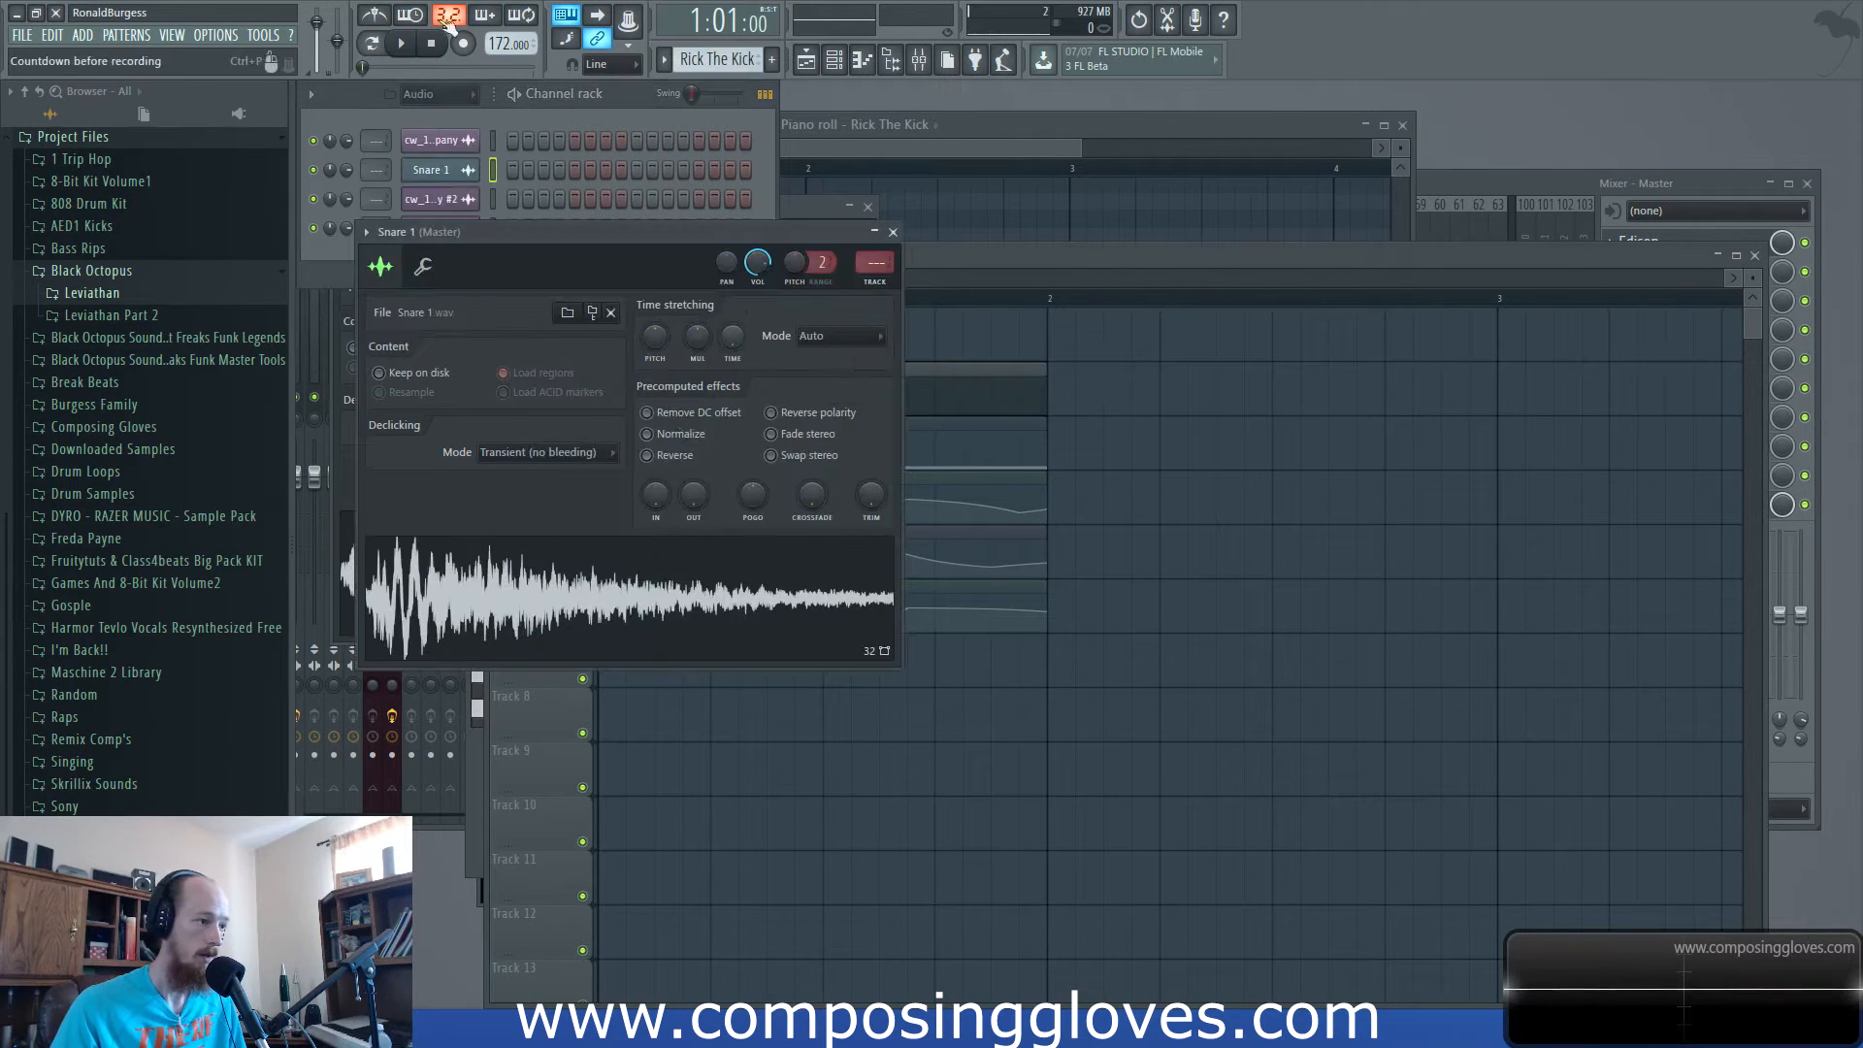
pyautogui.click(440, 94)
pyautogui.click(446, 180)
pyautogui.moveTo(493, 575); pyautogui.dragTo(452, 221)
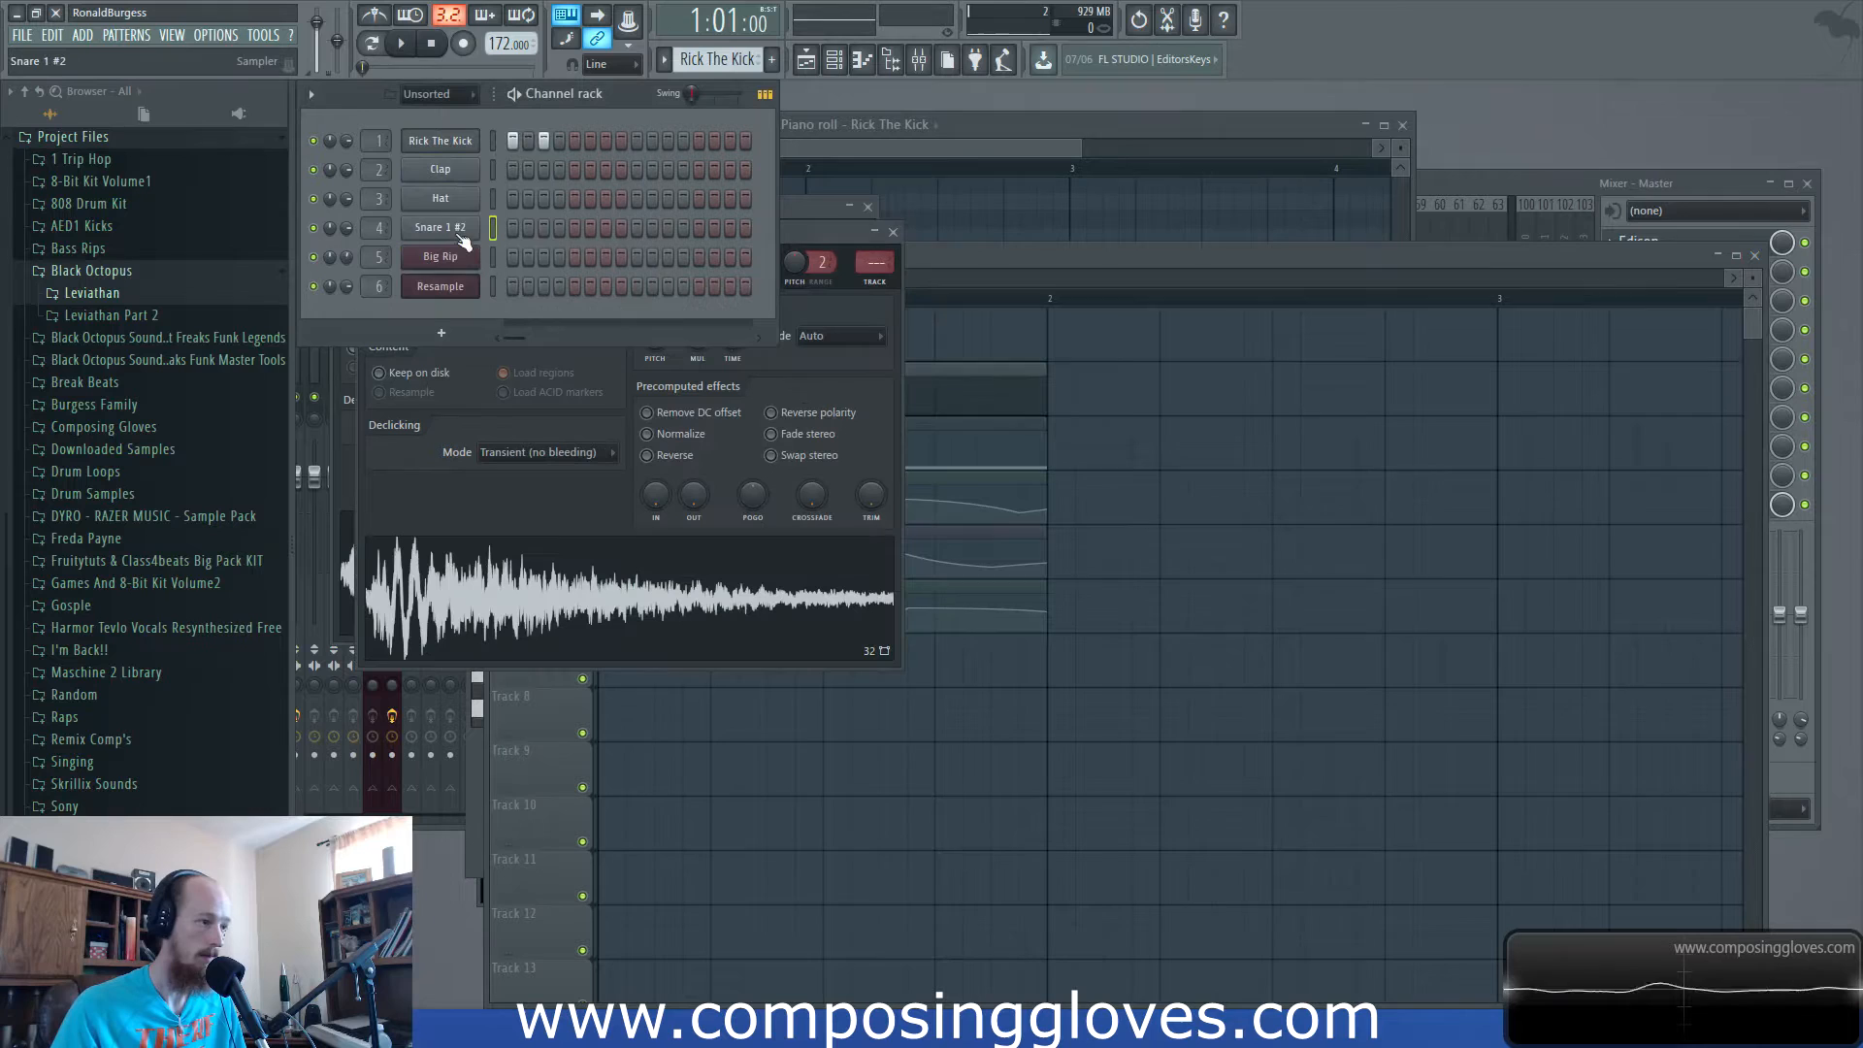
# Rename channel 4 to Snare and remove the Snare 1 clip from the playlist.
pyautogui.keyDown('shift'); pyautogui.click(462, 230); pyautogui.keyUp('shift')
pyautogui.write('SN')
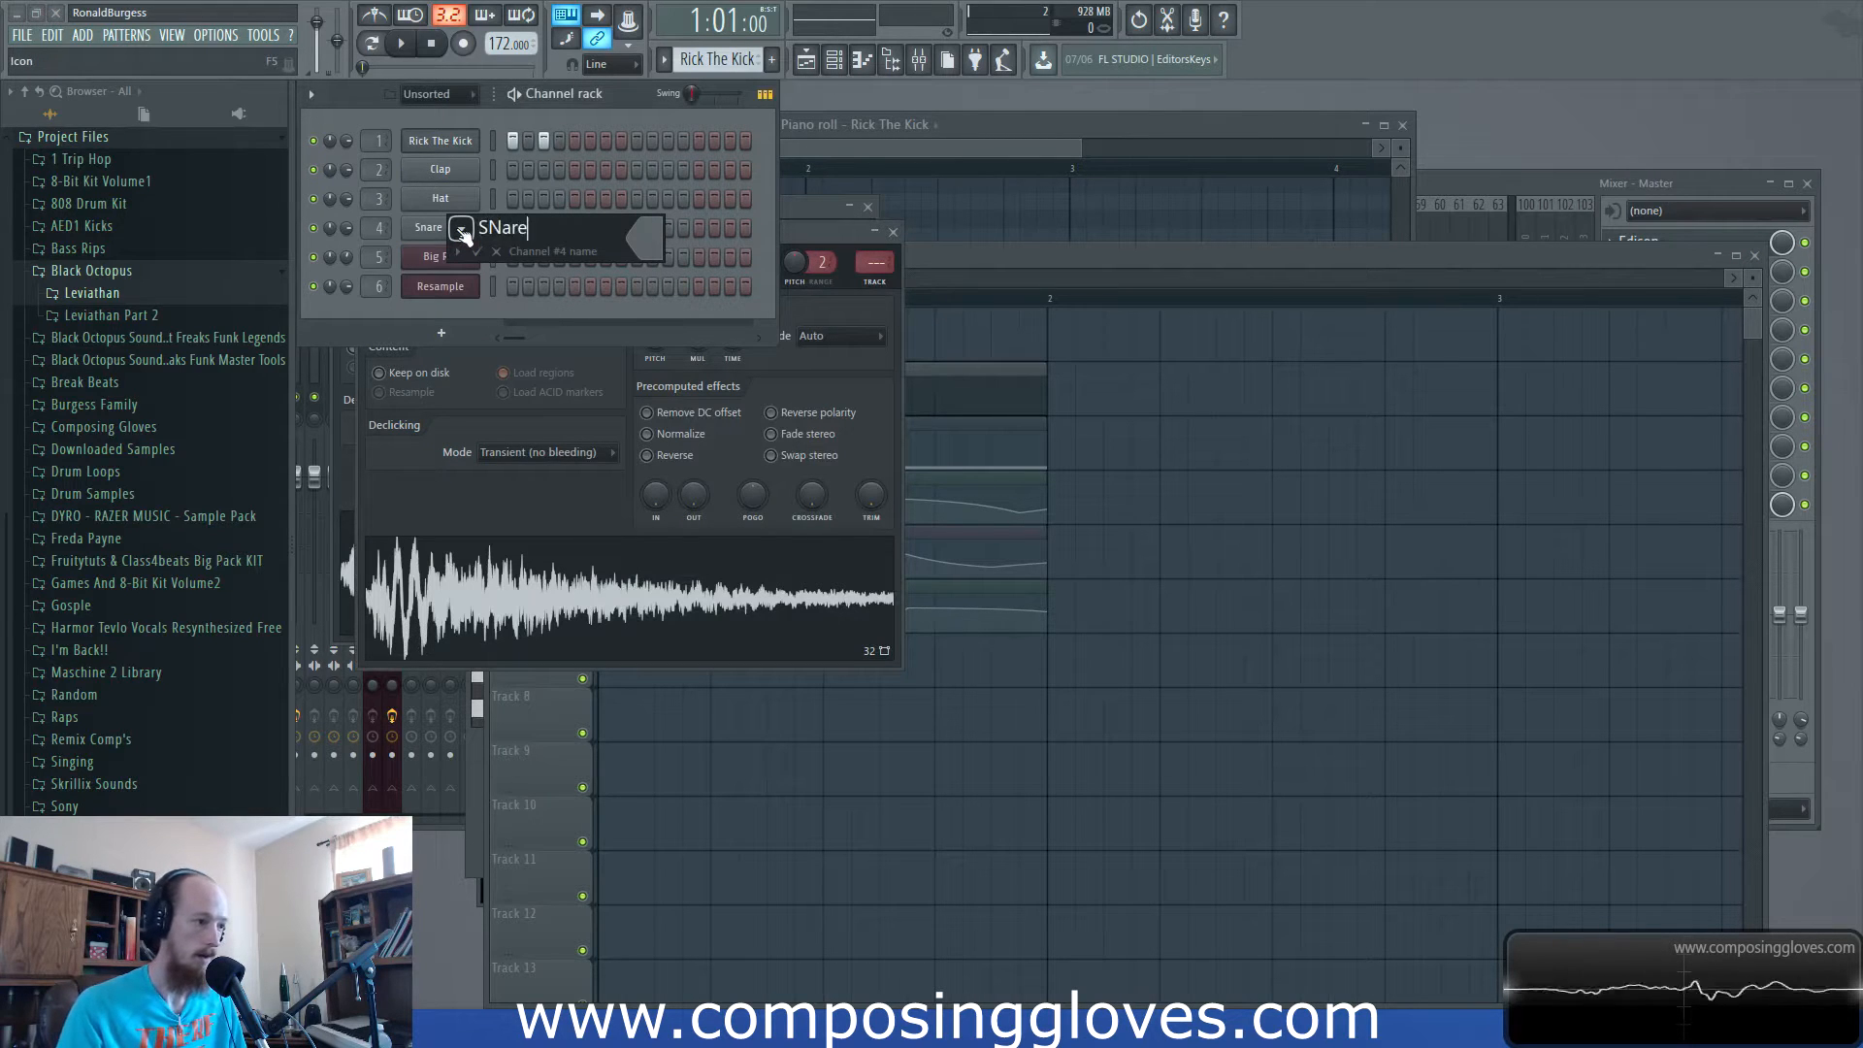
pyautogui.write('are')
pyautogui.press('Return')
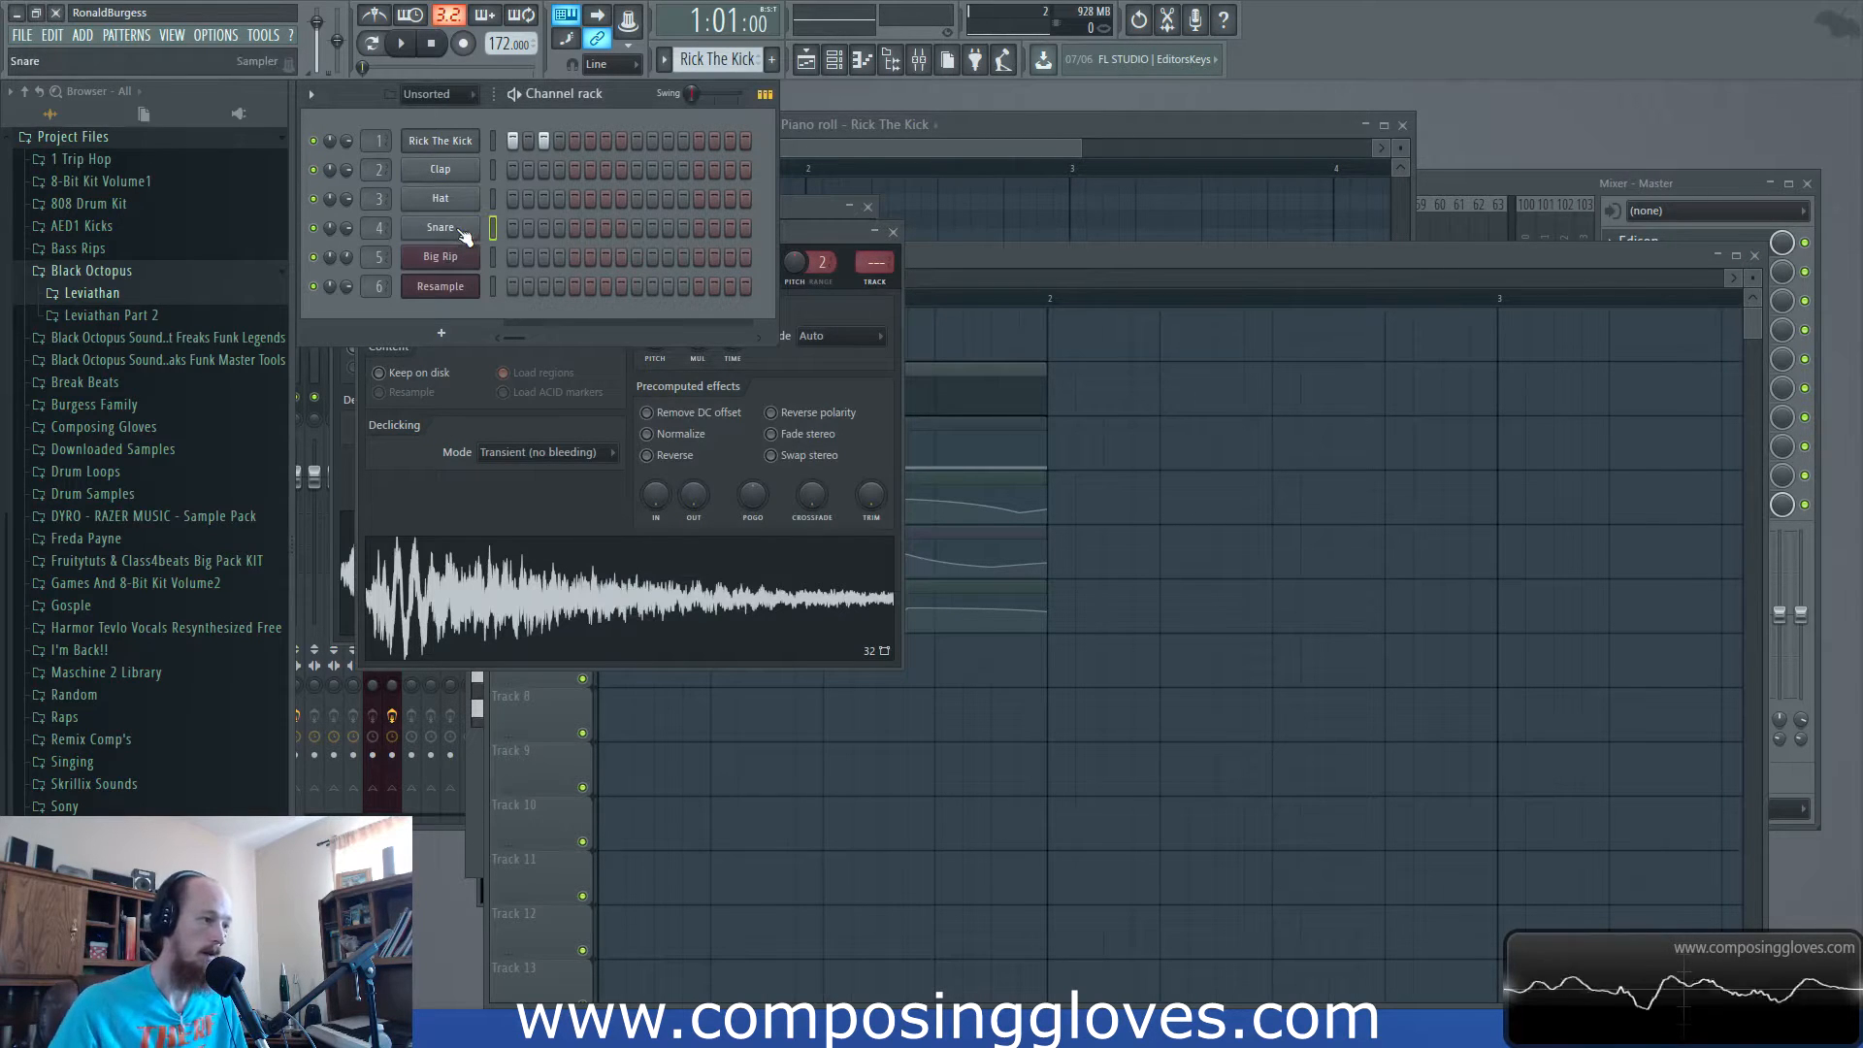
pyautogui.click(988, 254)
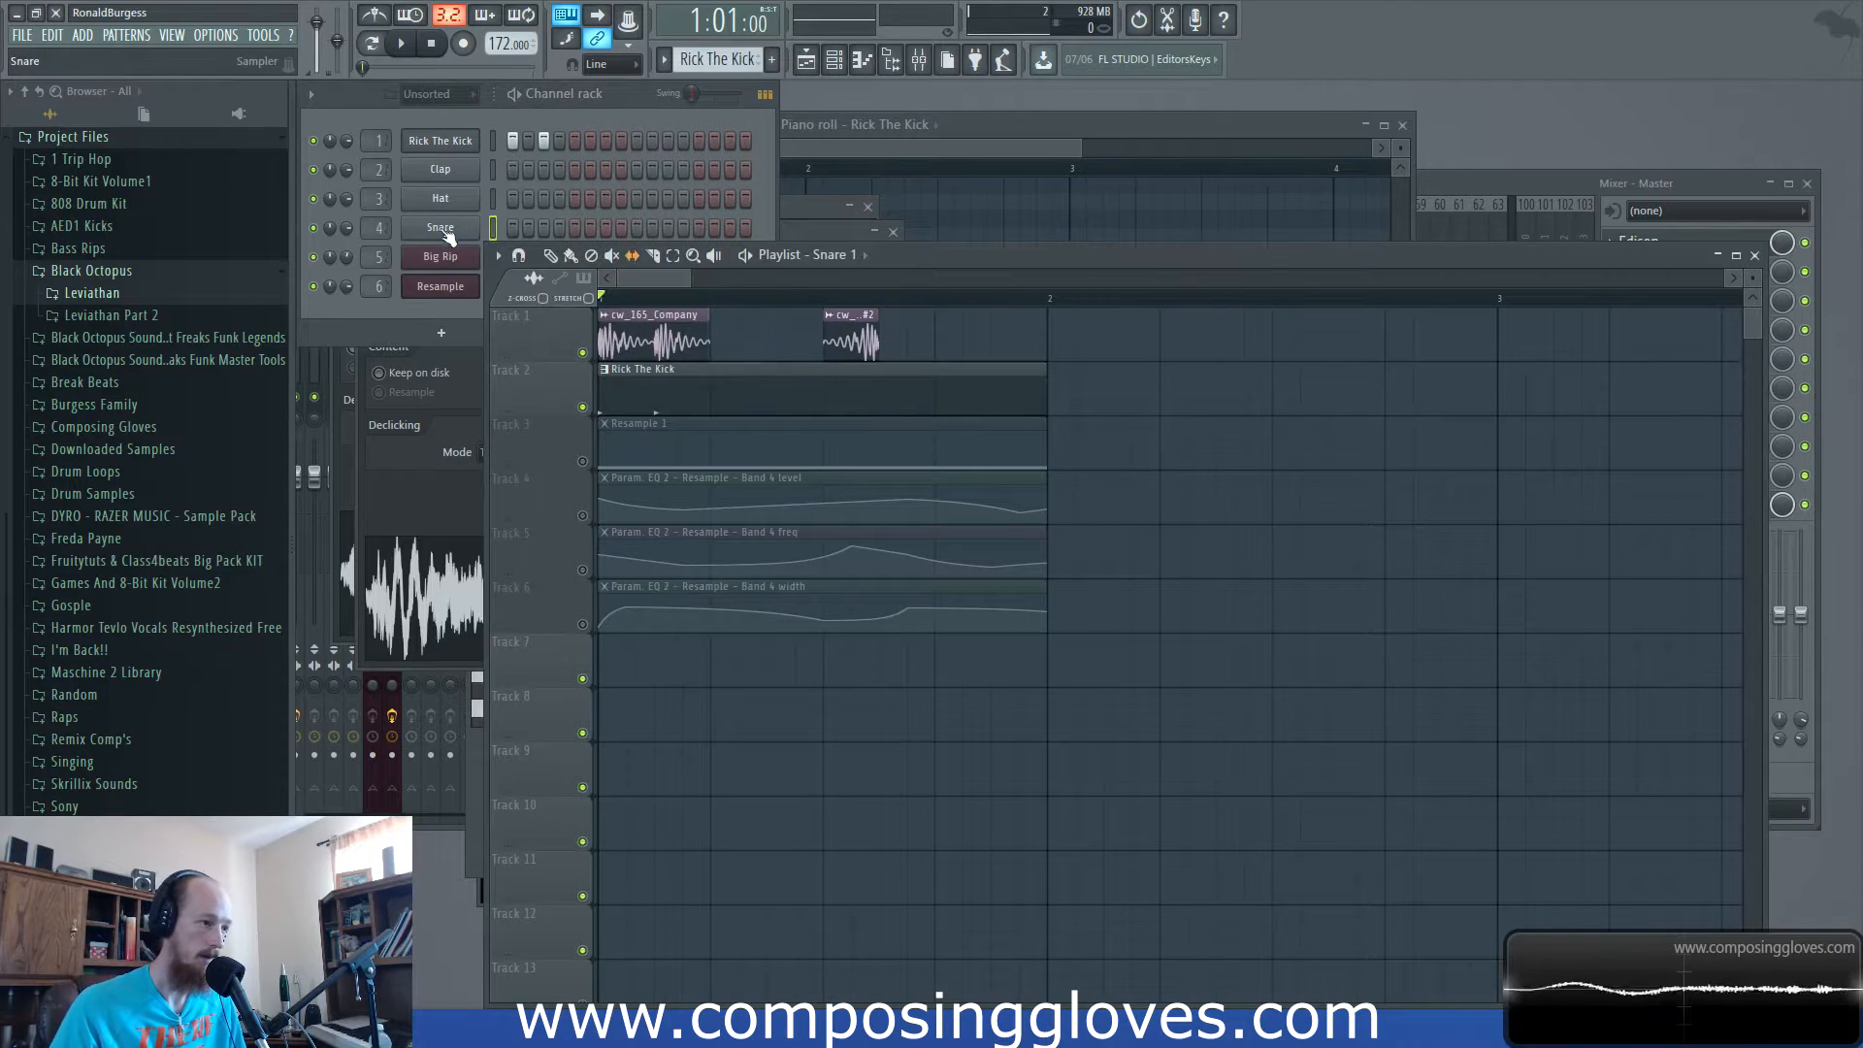
# Add Snare hits on steps 5 and 13 and a Rick The Kick hit on step 11, and audition the pattern.
pyautogui.click(574, 228)
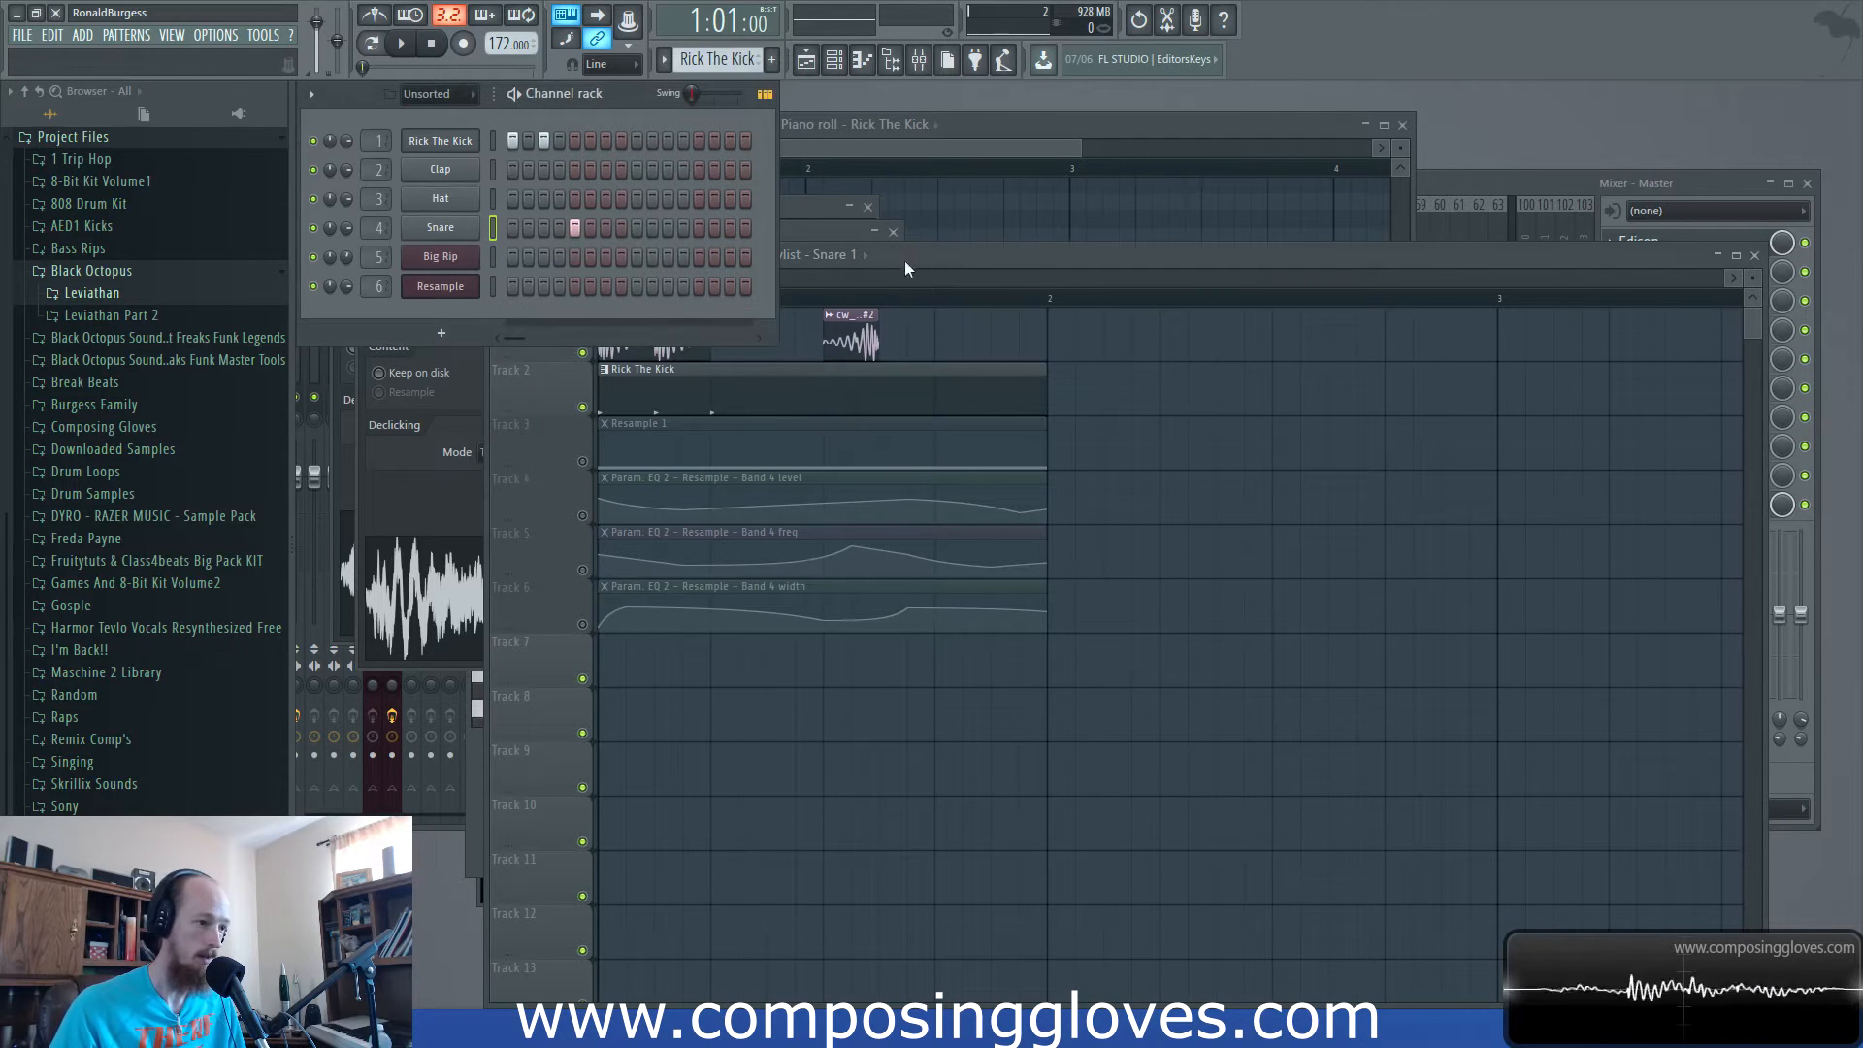
pyautogui.click(928, 250)
pyautogui.click(631, 95)
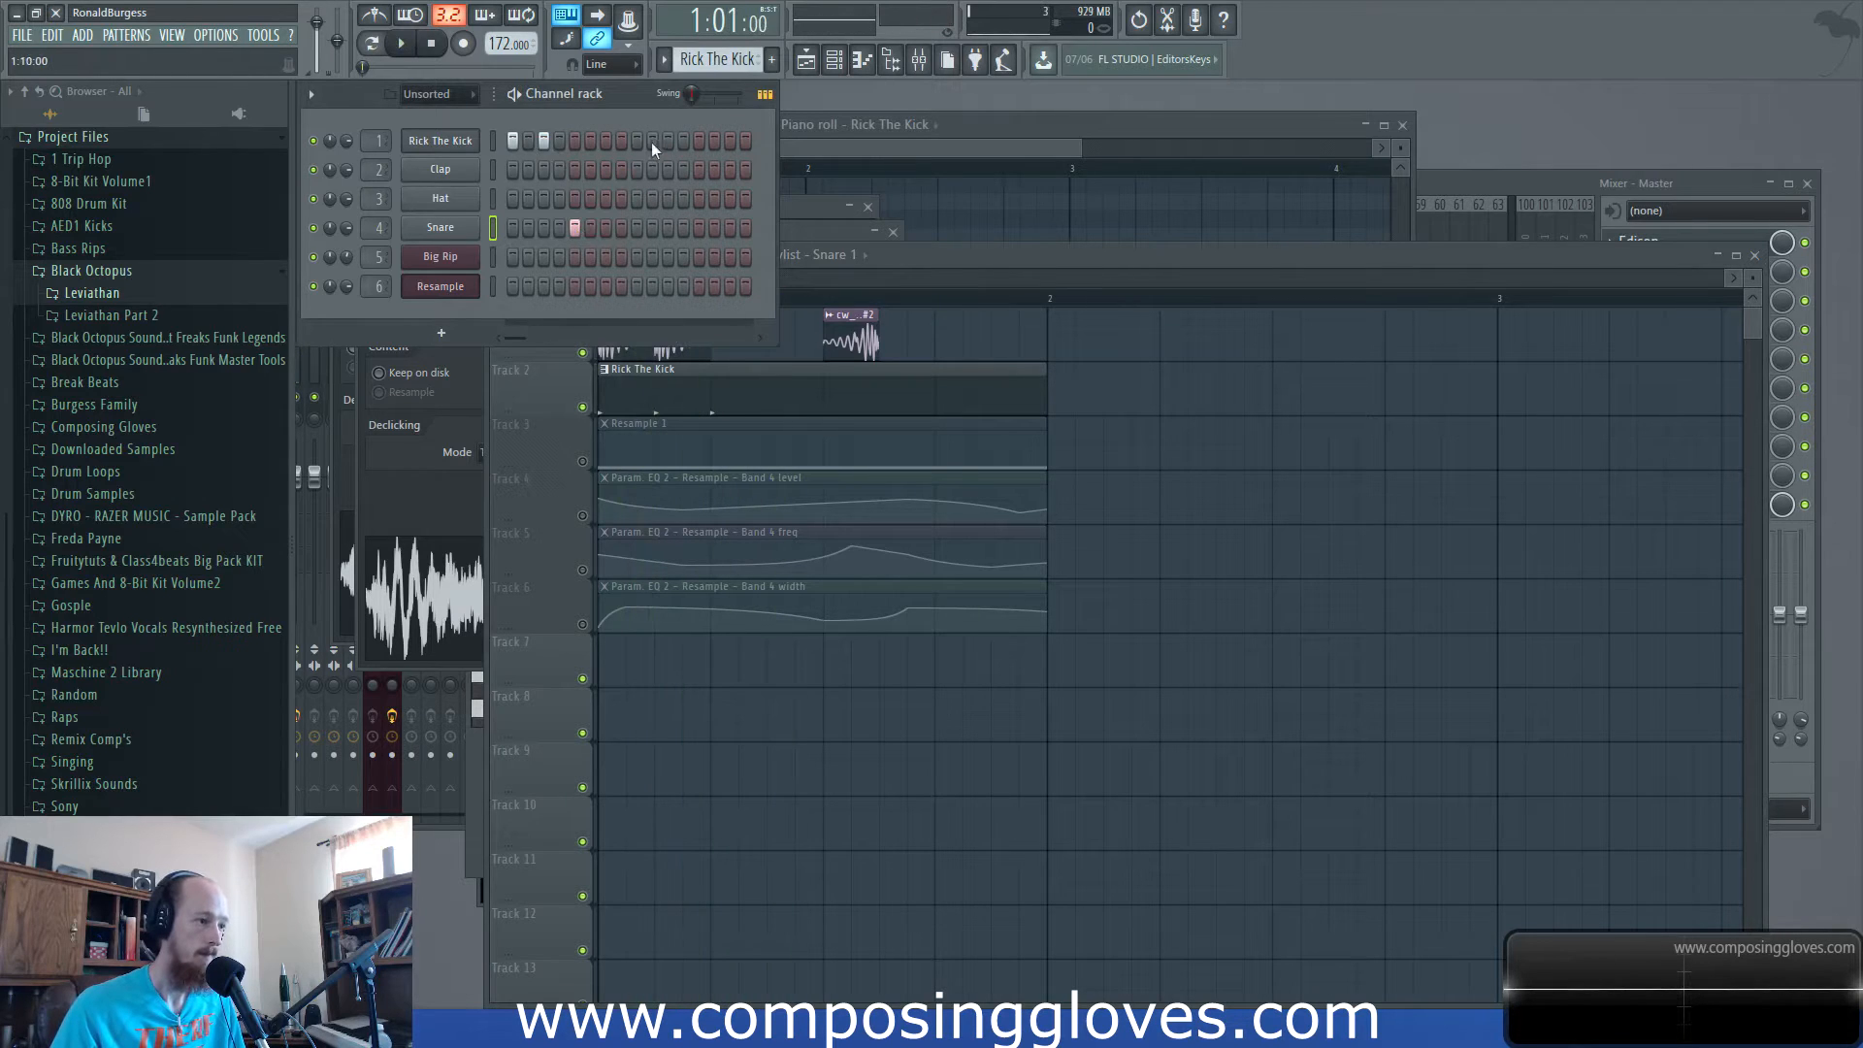
pyautogui.click(700, 228)
pyautogui.press('space')
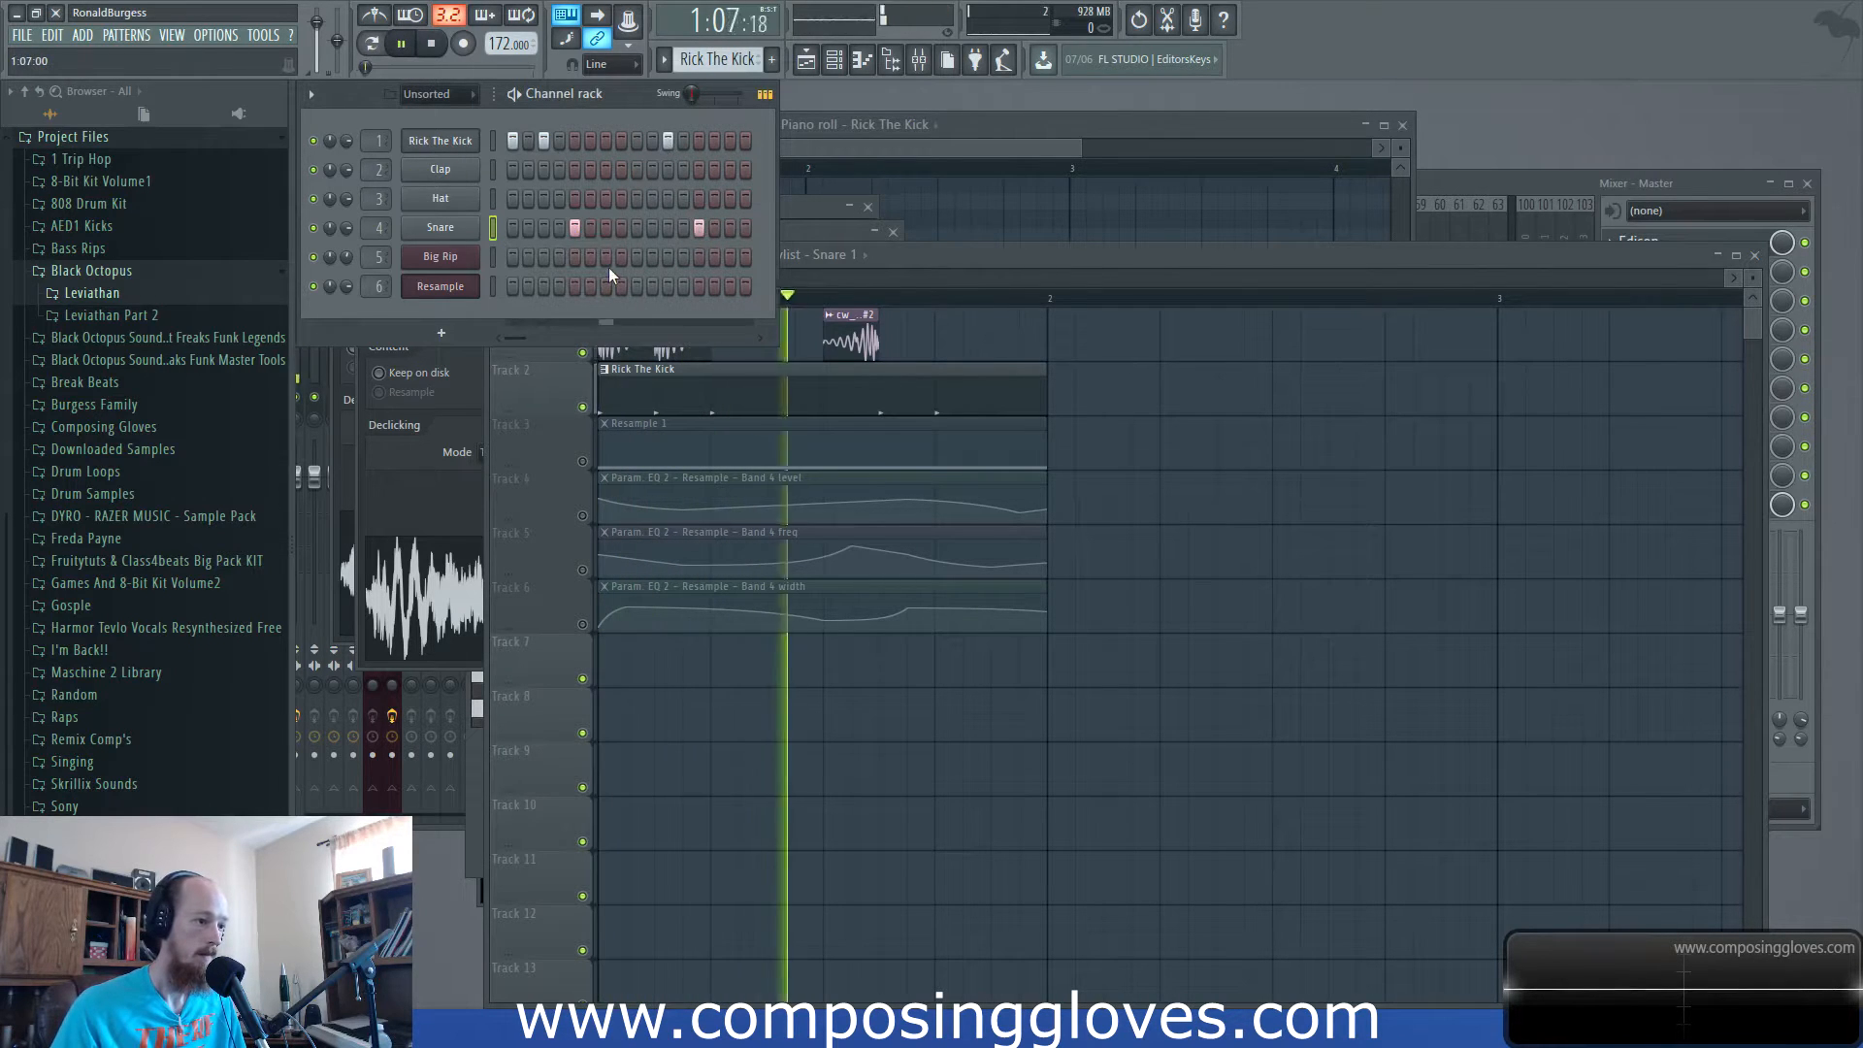
pyautogui.press('space')
# Open the Snare channel's sampler settings and raise the fade-out to shorten the snare's tail.
pyautogui.click(455, 229)
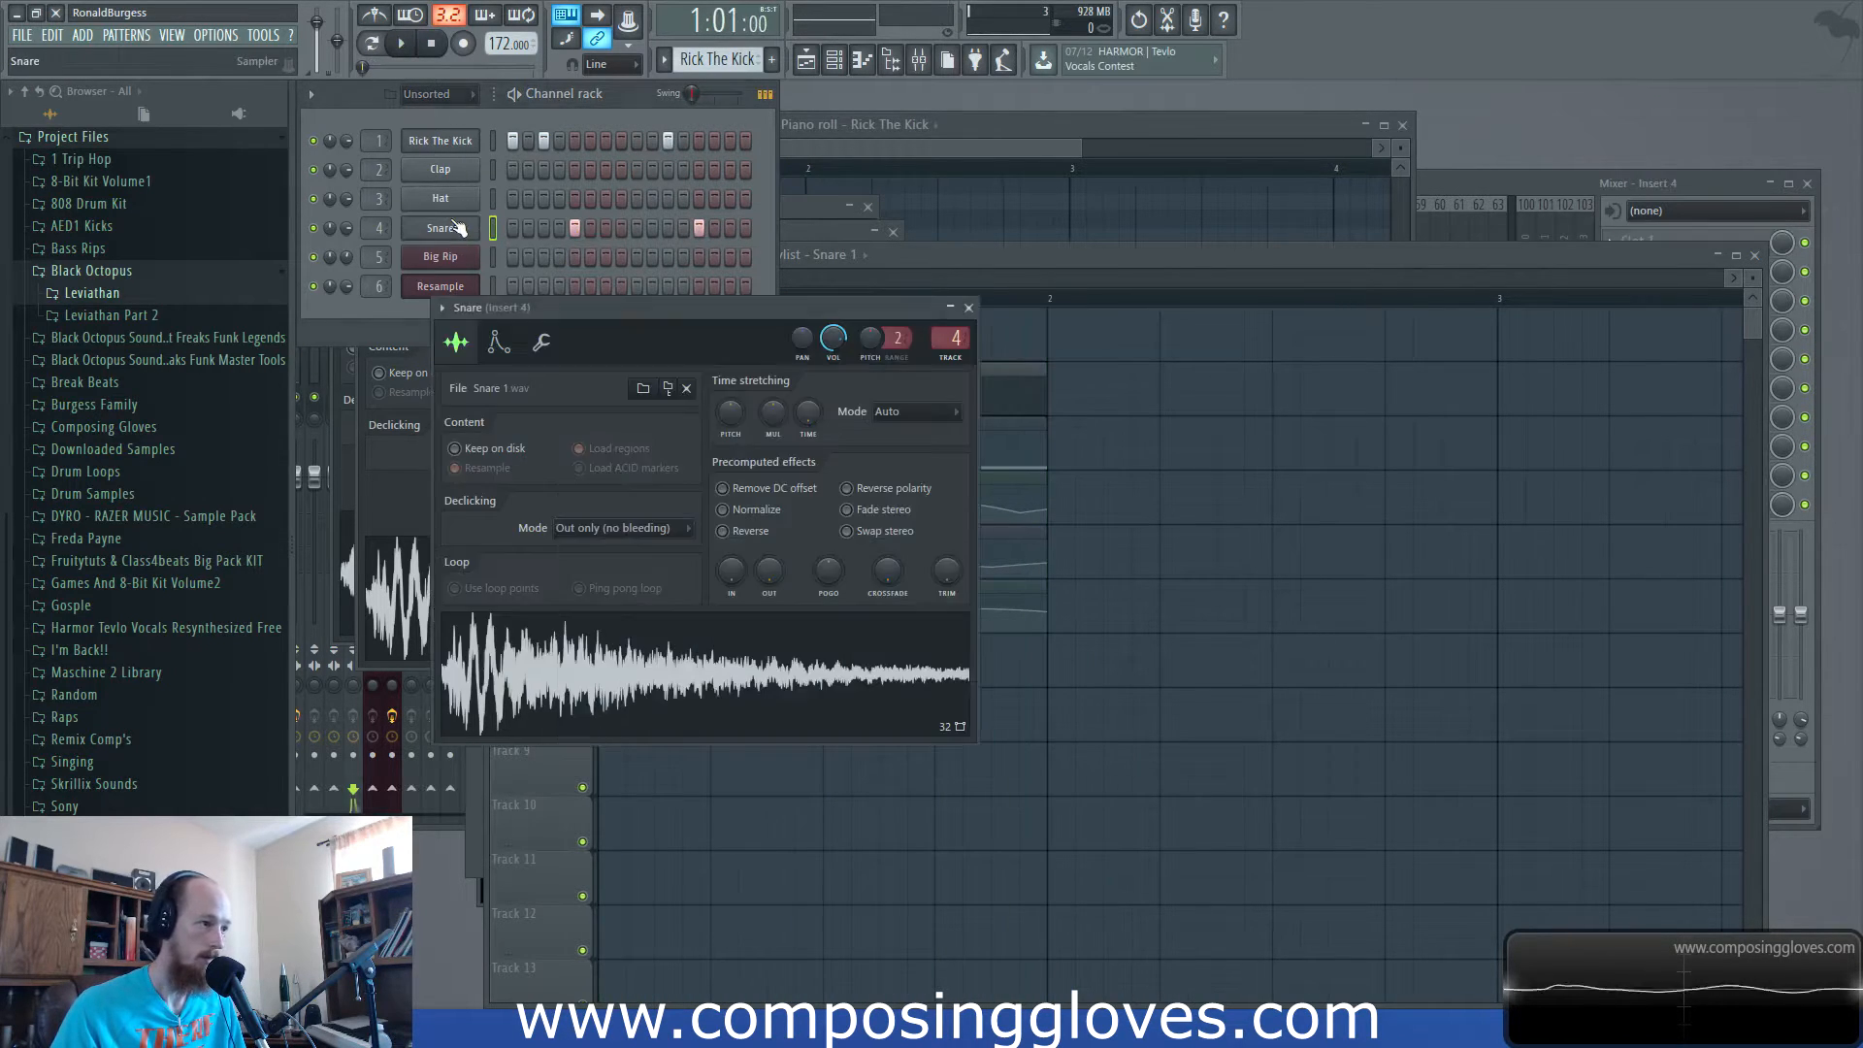
pyautogui.moveTo(718, 310); pyautogui.dragTo(1132, 212)
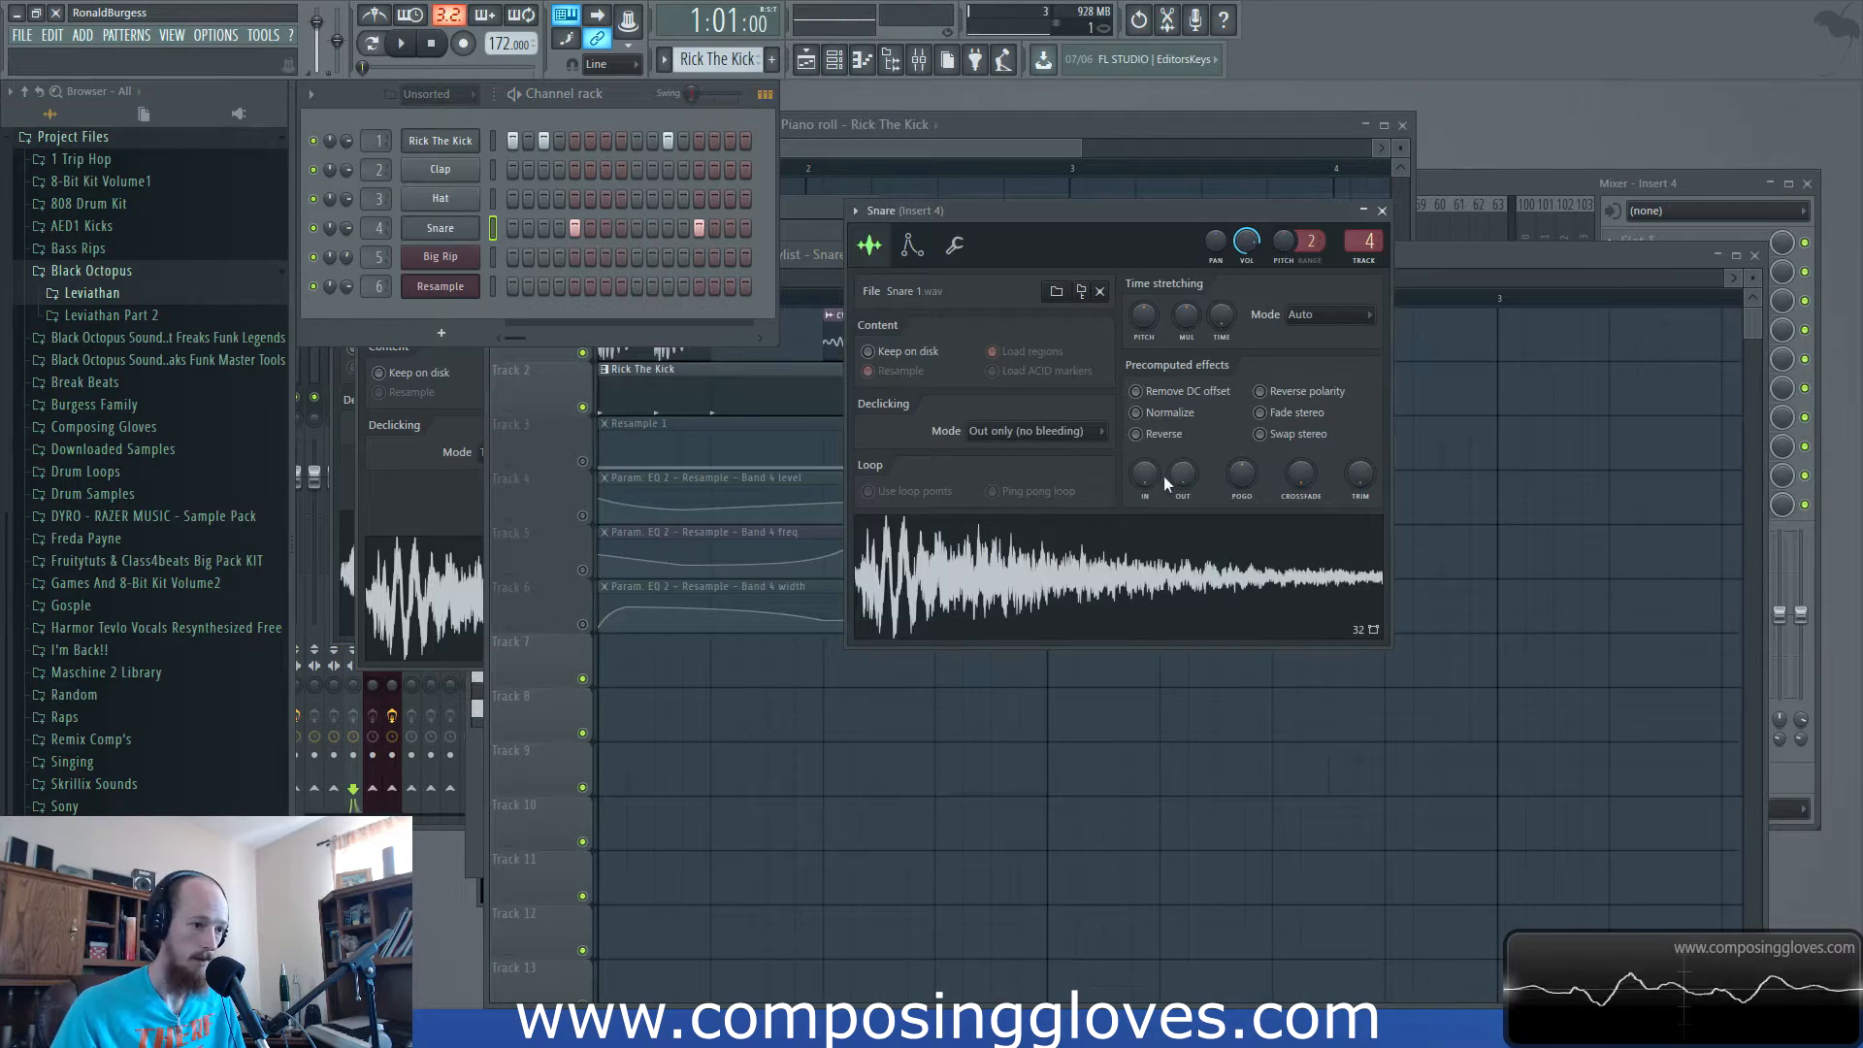
pyautogui.moveTo(1198, 620)
pyautogui.mouseDown()
pyautogui.moveTo(1191, 495)
pyautogui.moveTo(1217, 627)
pyautogui.mouseUp()
pyautogui.click(452, 94)
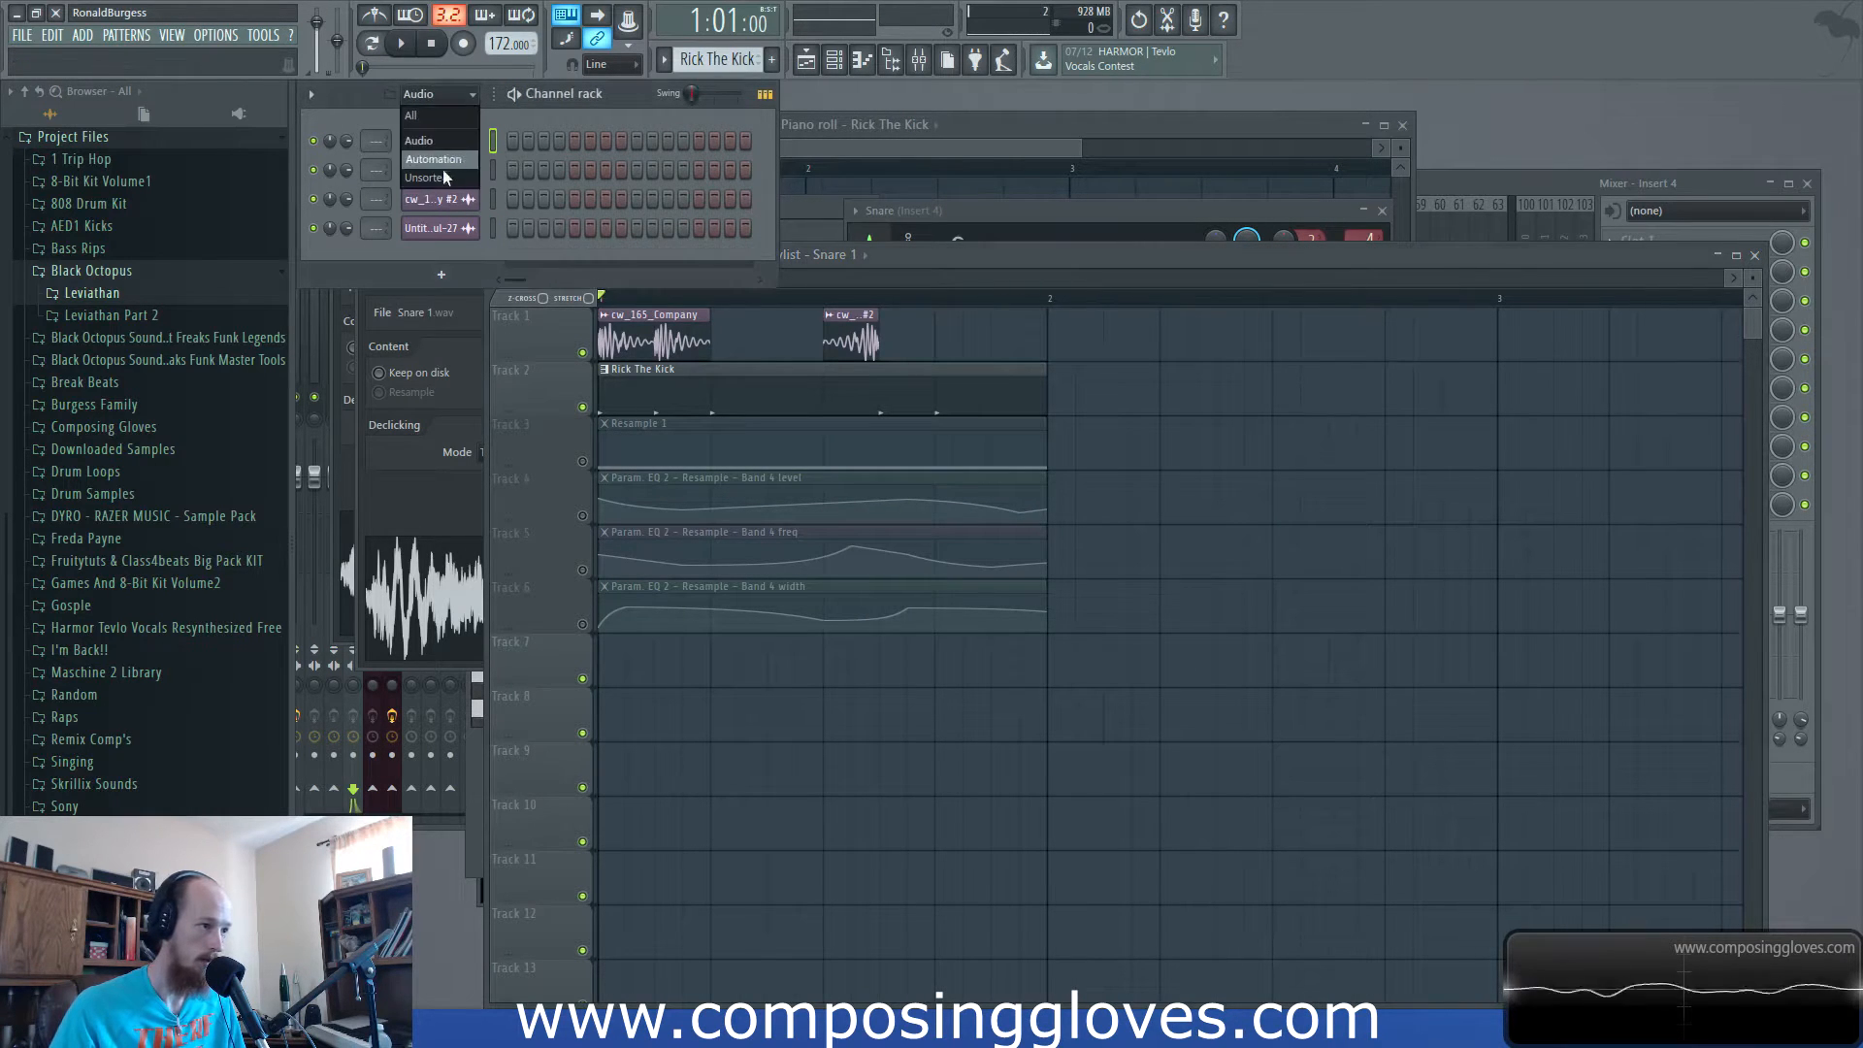
pyautogui.click(427, 127)
pyautogui.click(439, 228)
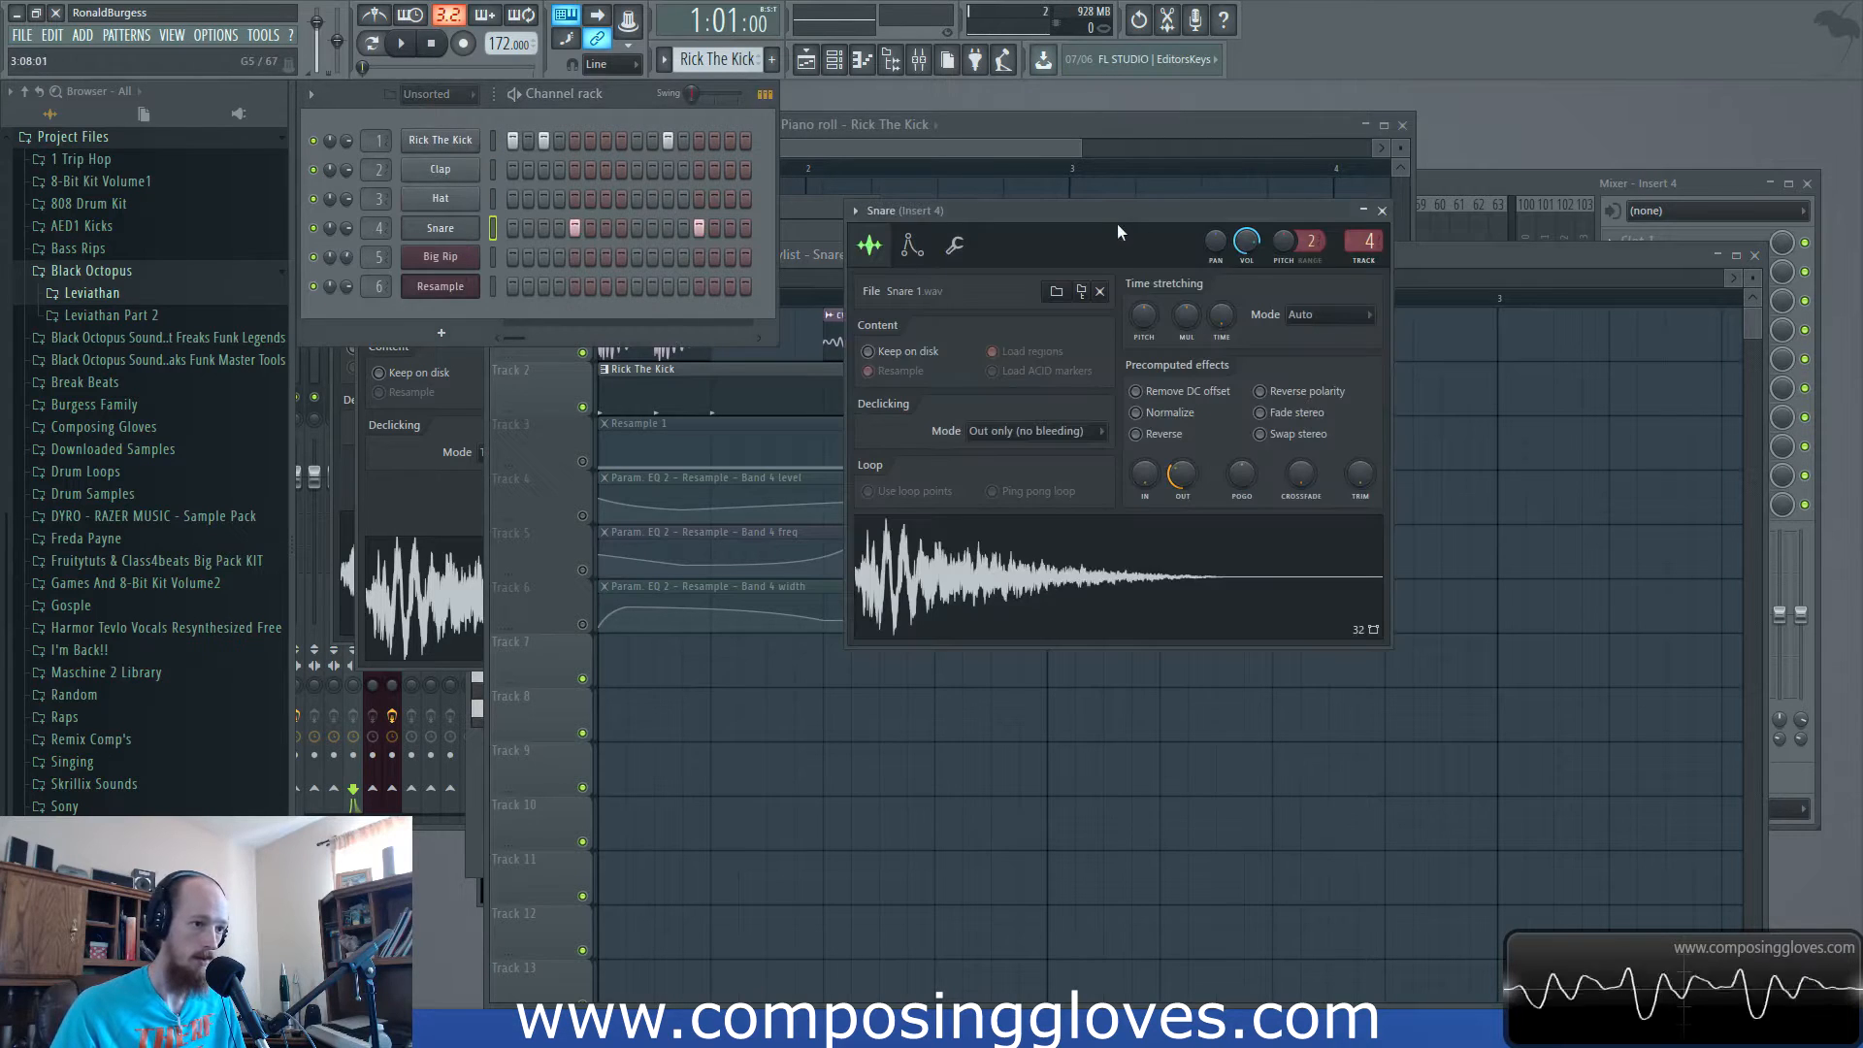
# Add Fruity Parametric EQ 2 to the Snare mixer track, boost band 4 in the low mids and audition the result.
pyautogui.click(918, 59)
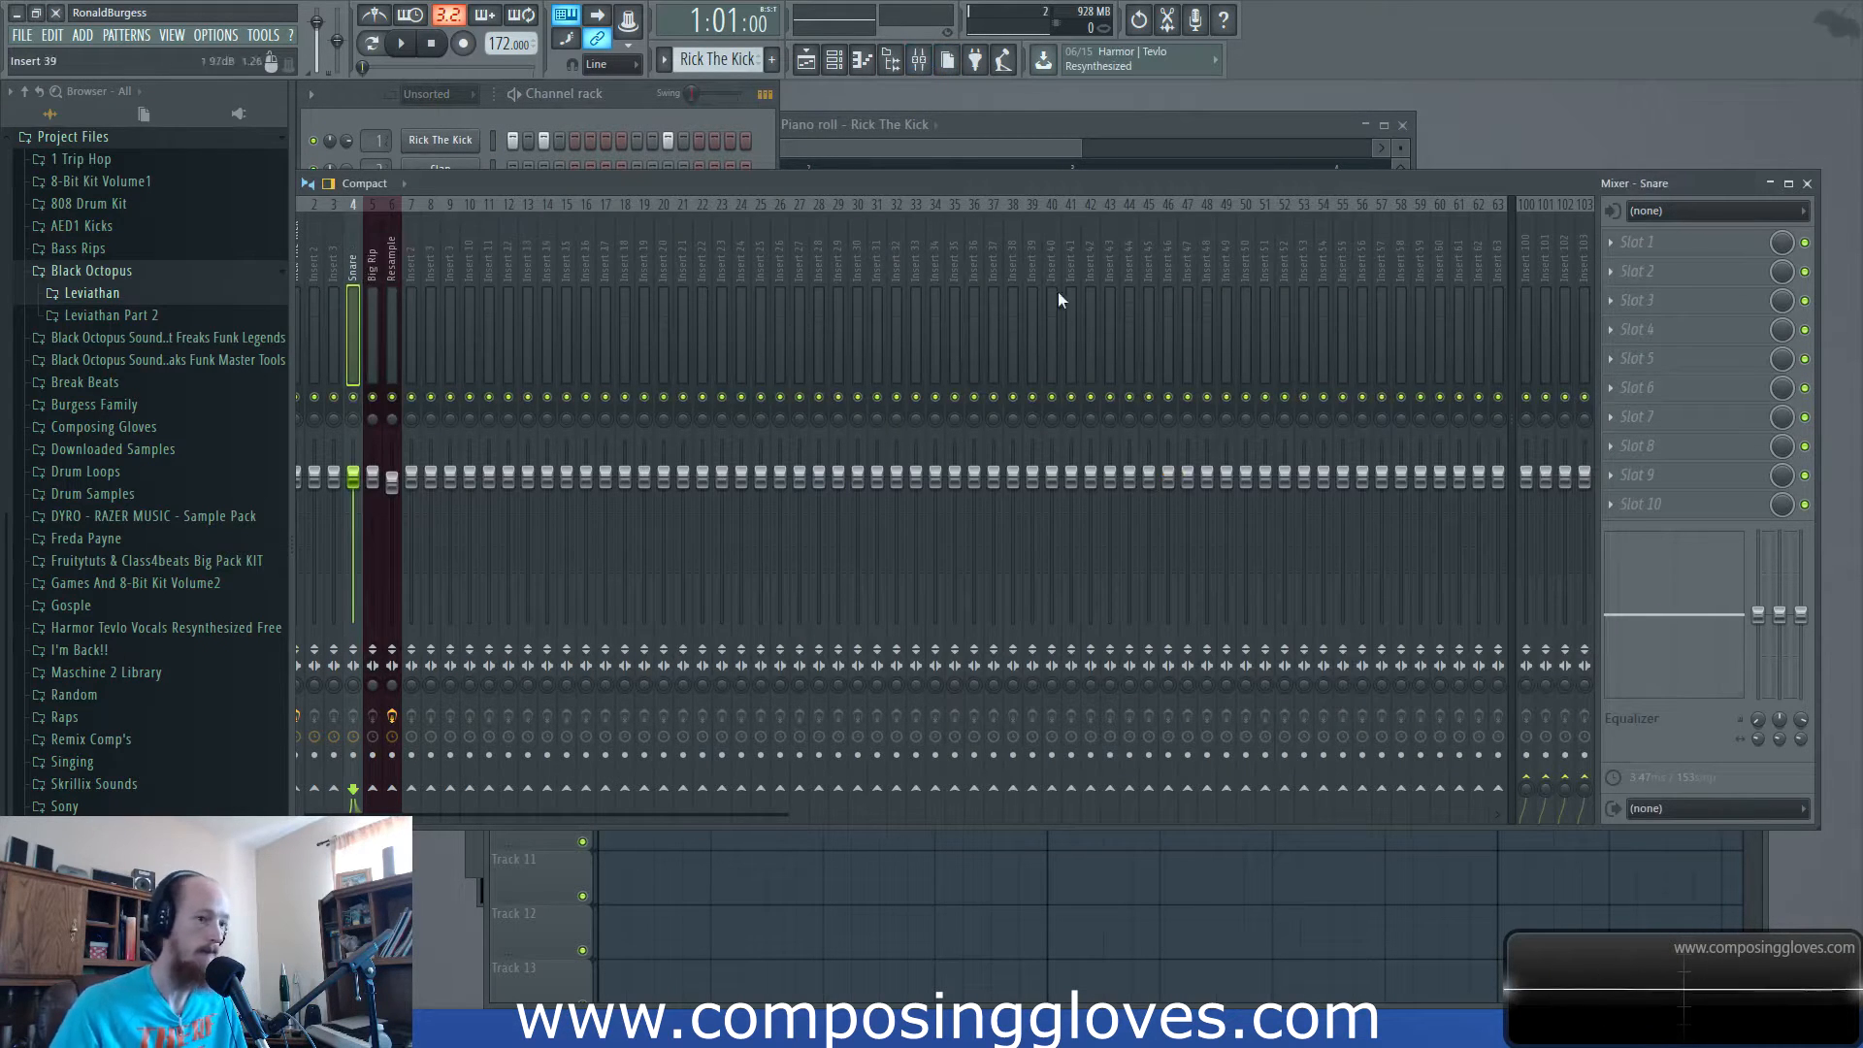
pyautogui.click(1732, 241)
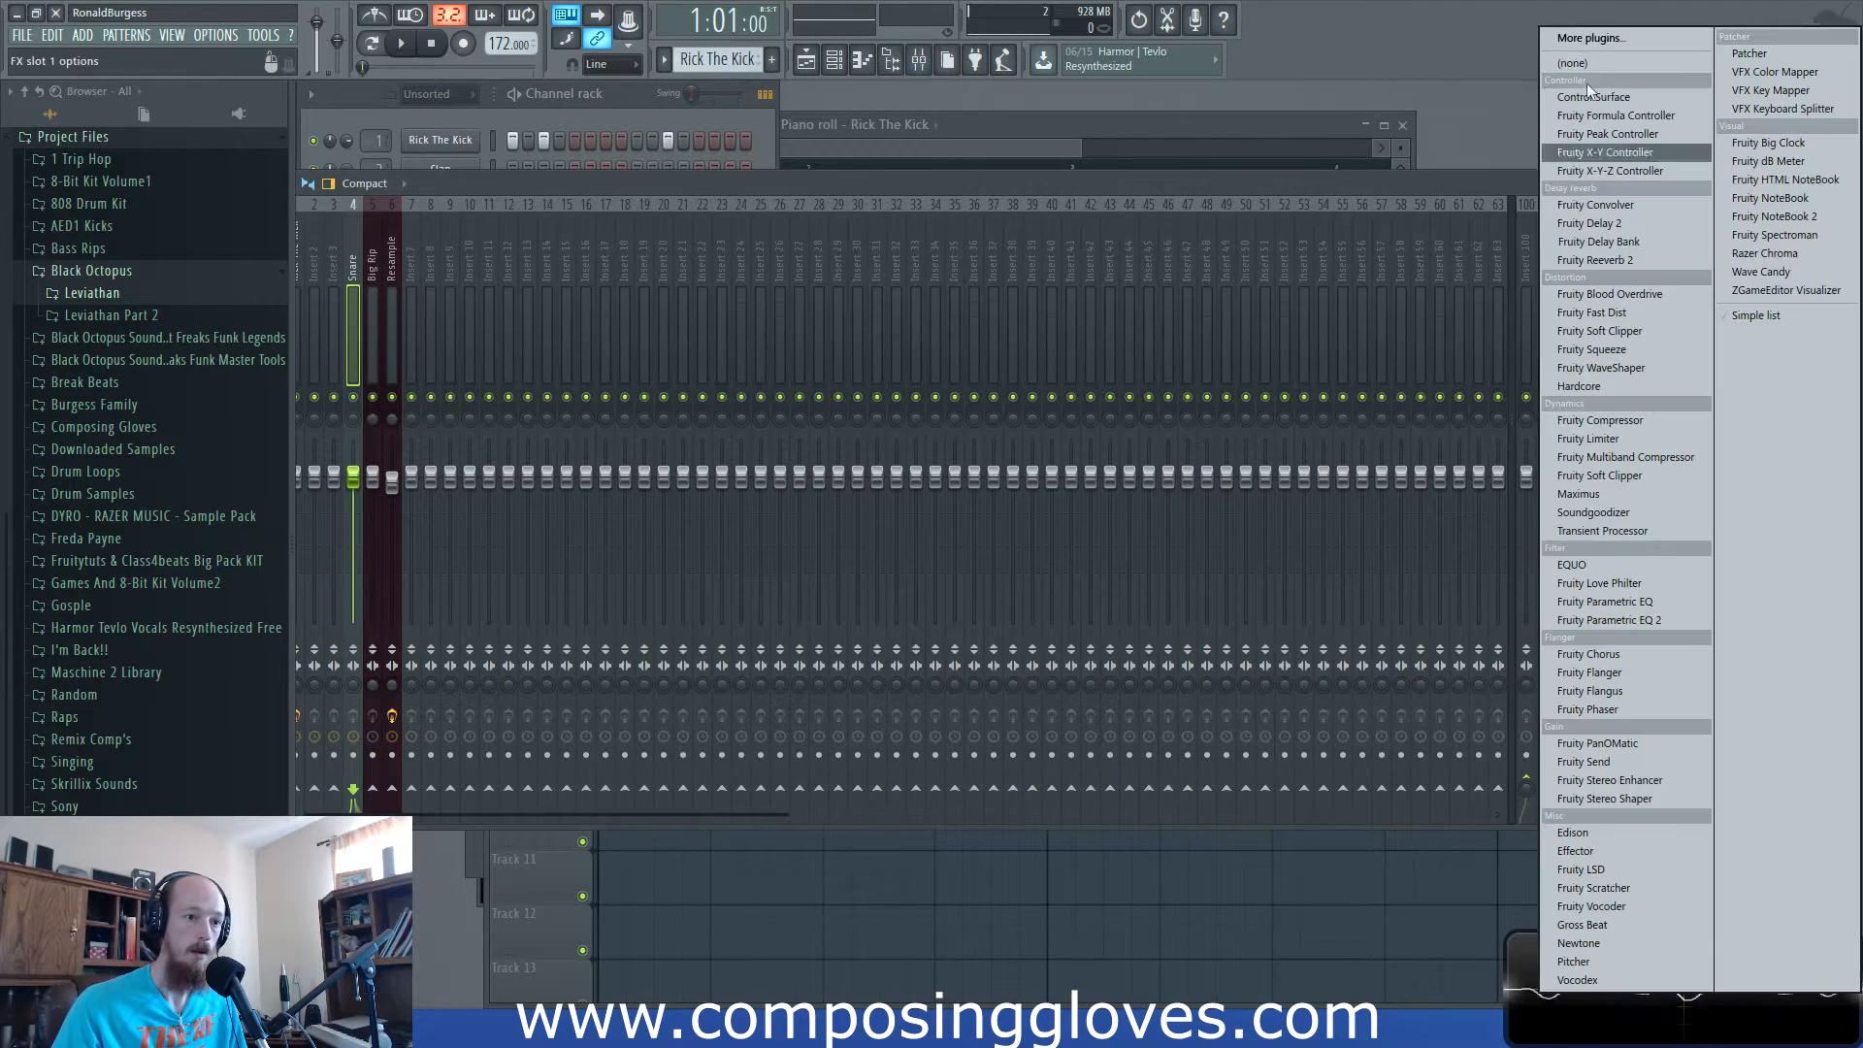
pyautogui.click(1671, 626)
pyautogui.moveTo(576, 389); pyautogui.dragTo(518, 361)
pyautogui.press('space')
pyautogui.press('space')
pyautogui.press('space')
pyautogui.press('space')
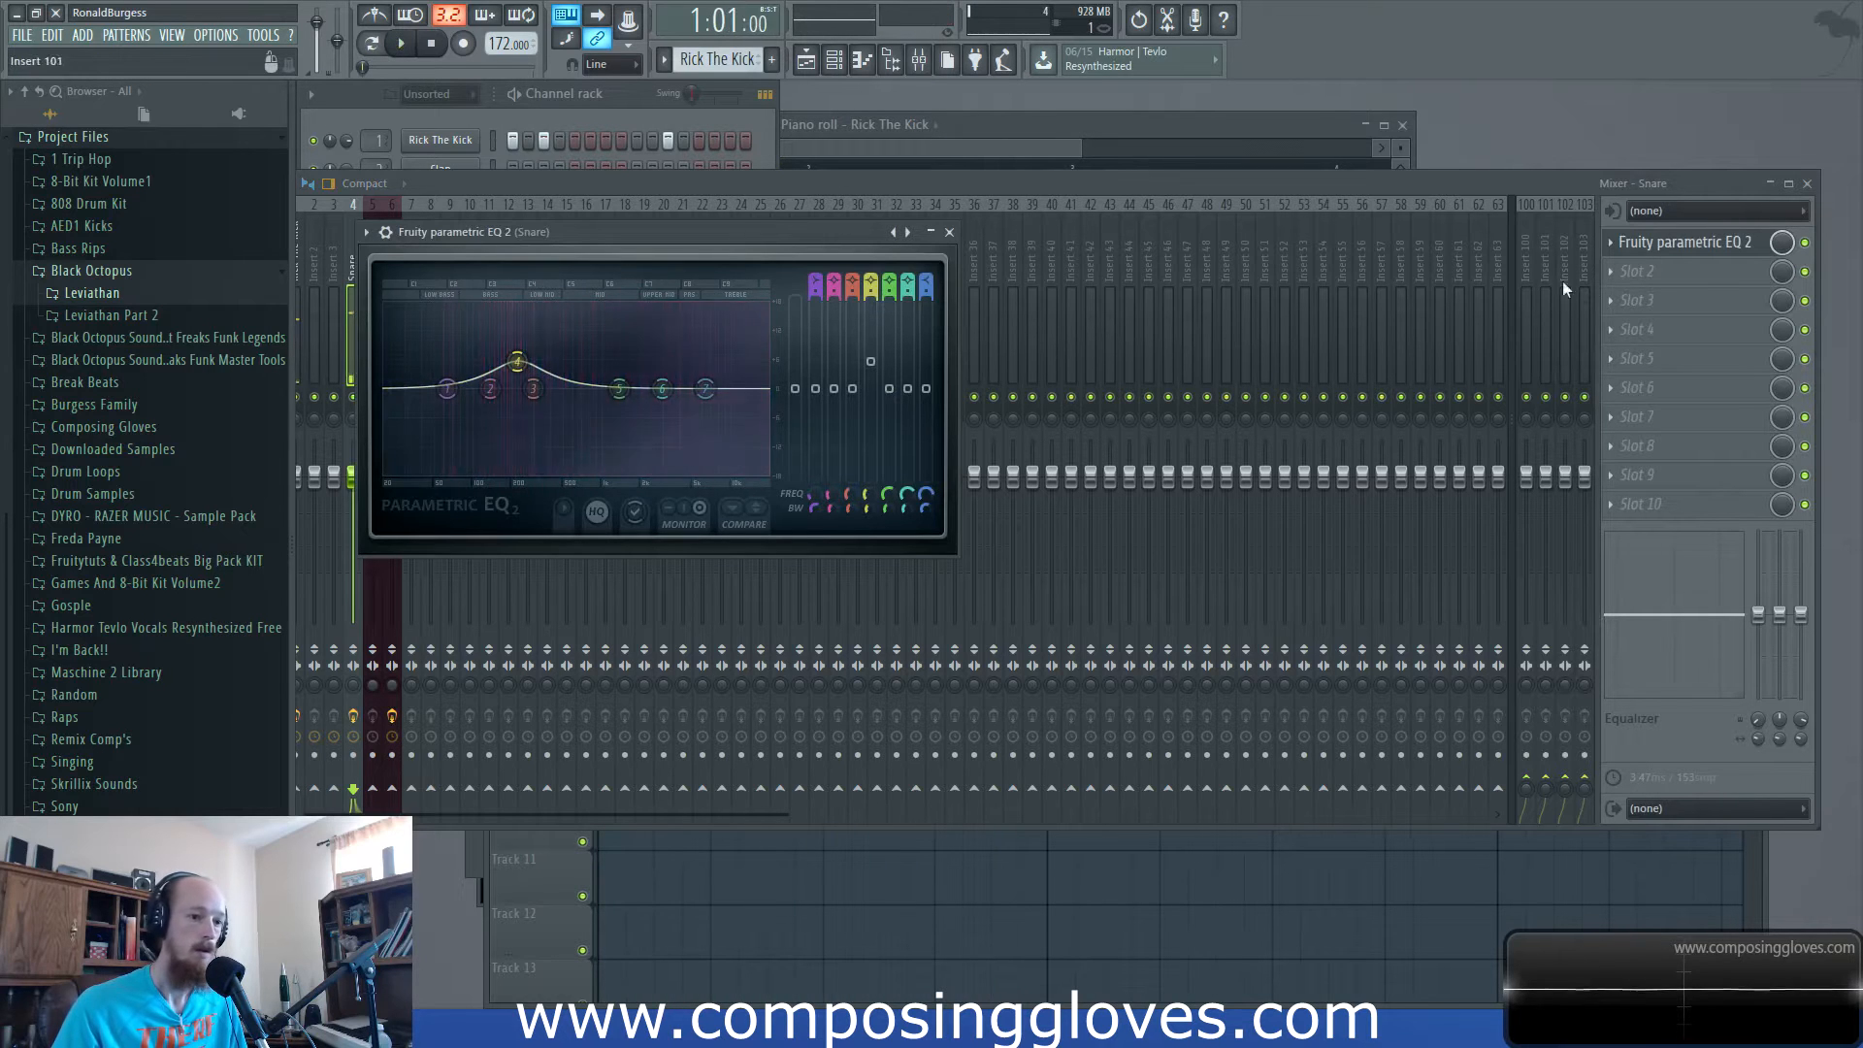
# Add Fruity Reeverb 2 to the Snare mixer track and move it to effect slot 5.
pyautogui.click(1667, 245)
pyautogui.click(1667, 271)
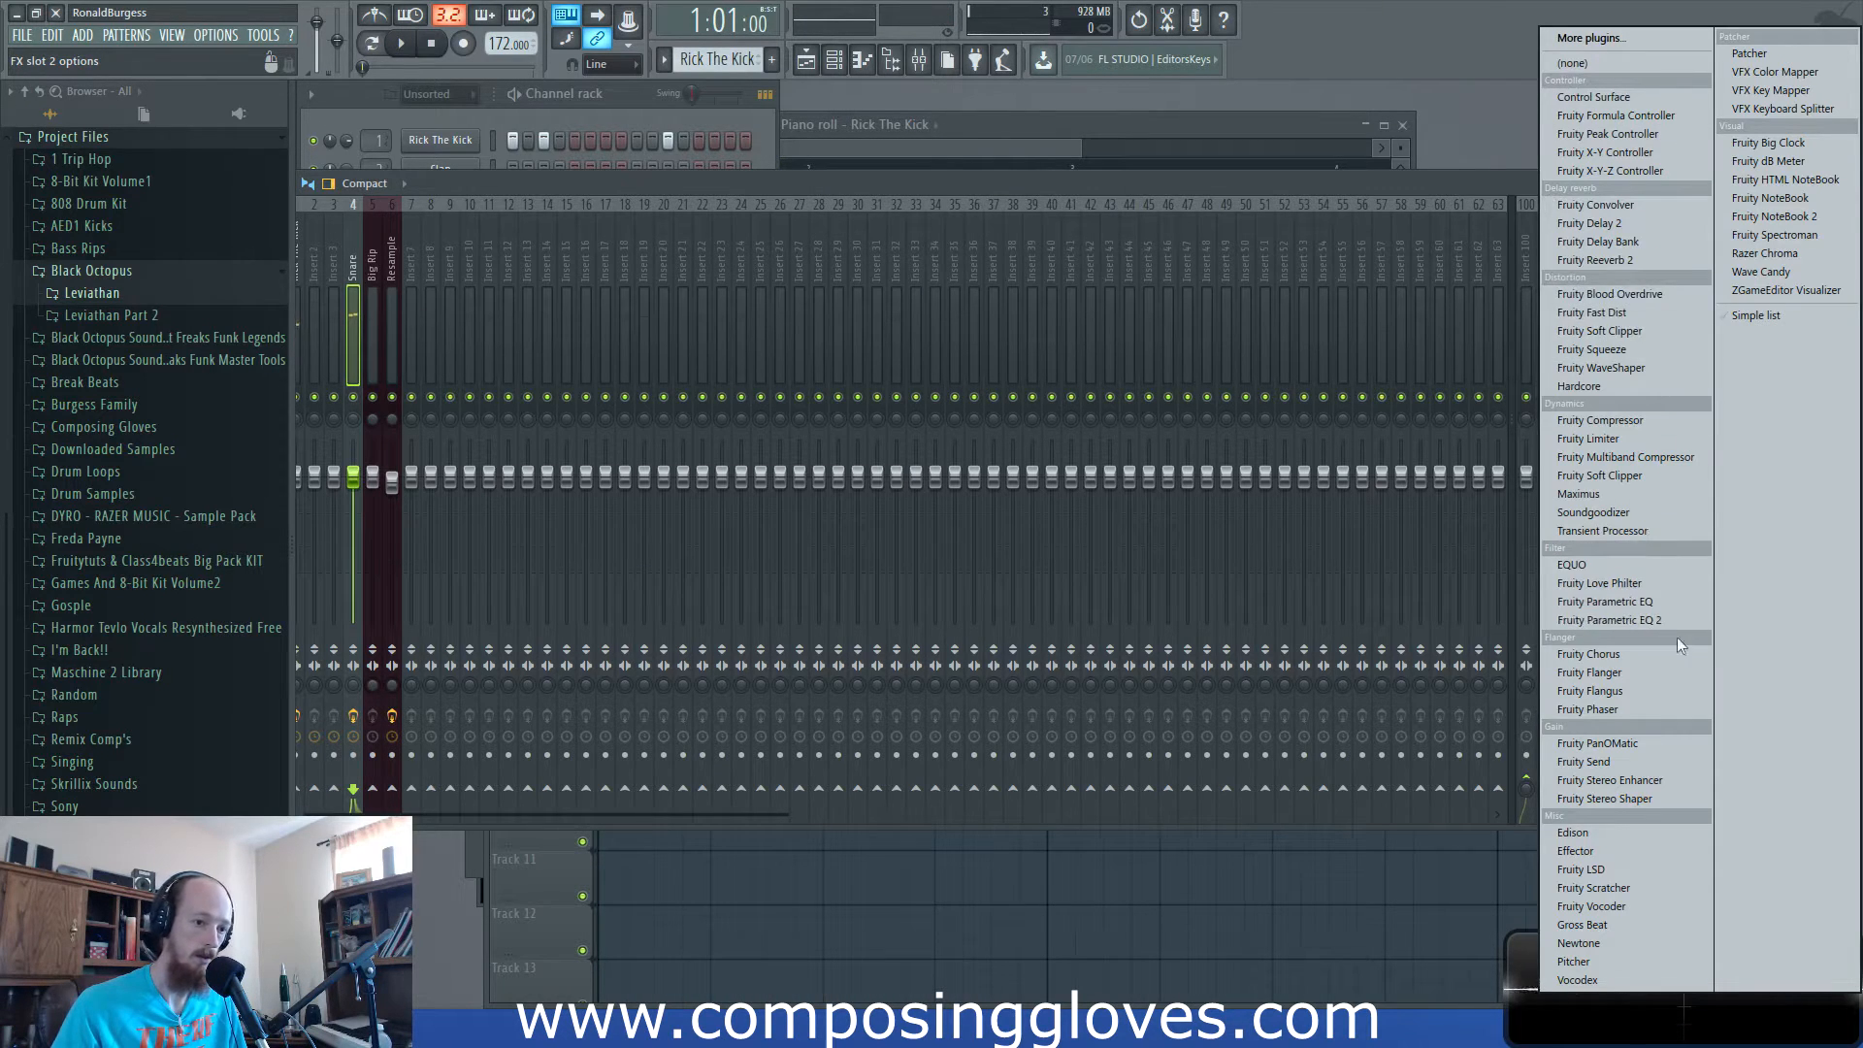
pyautogui.click(1596, 260)
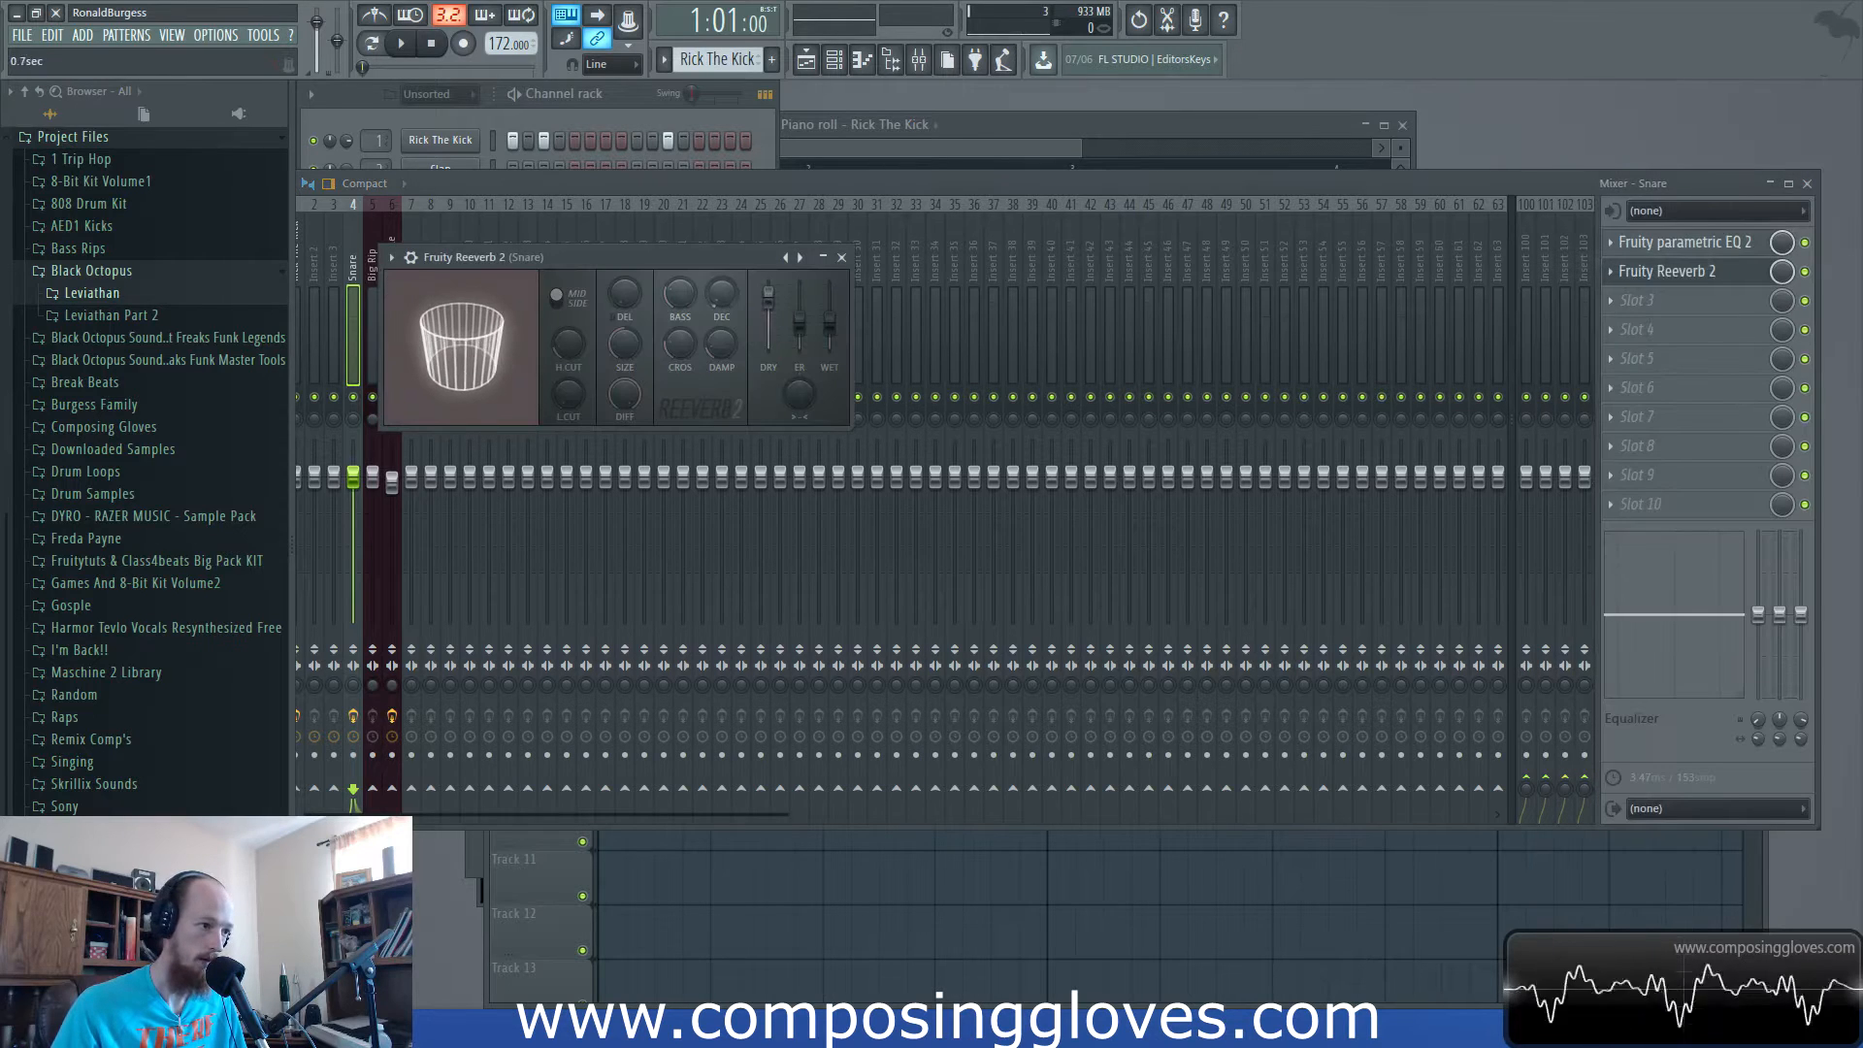
pyautogui.moveTo(1667, 271); pyautogui.dragTo(1667, 358)
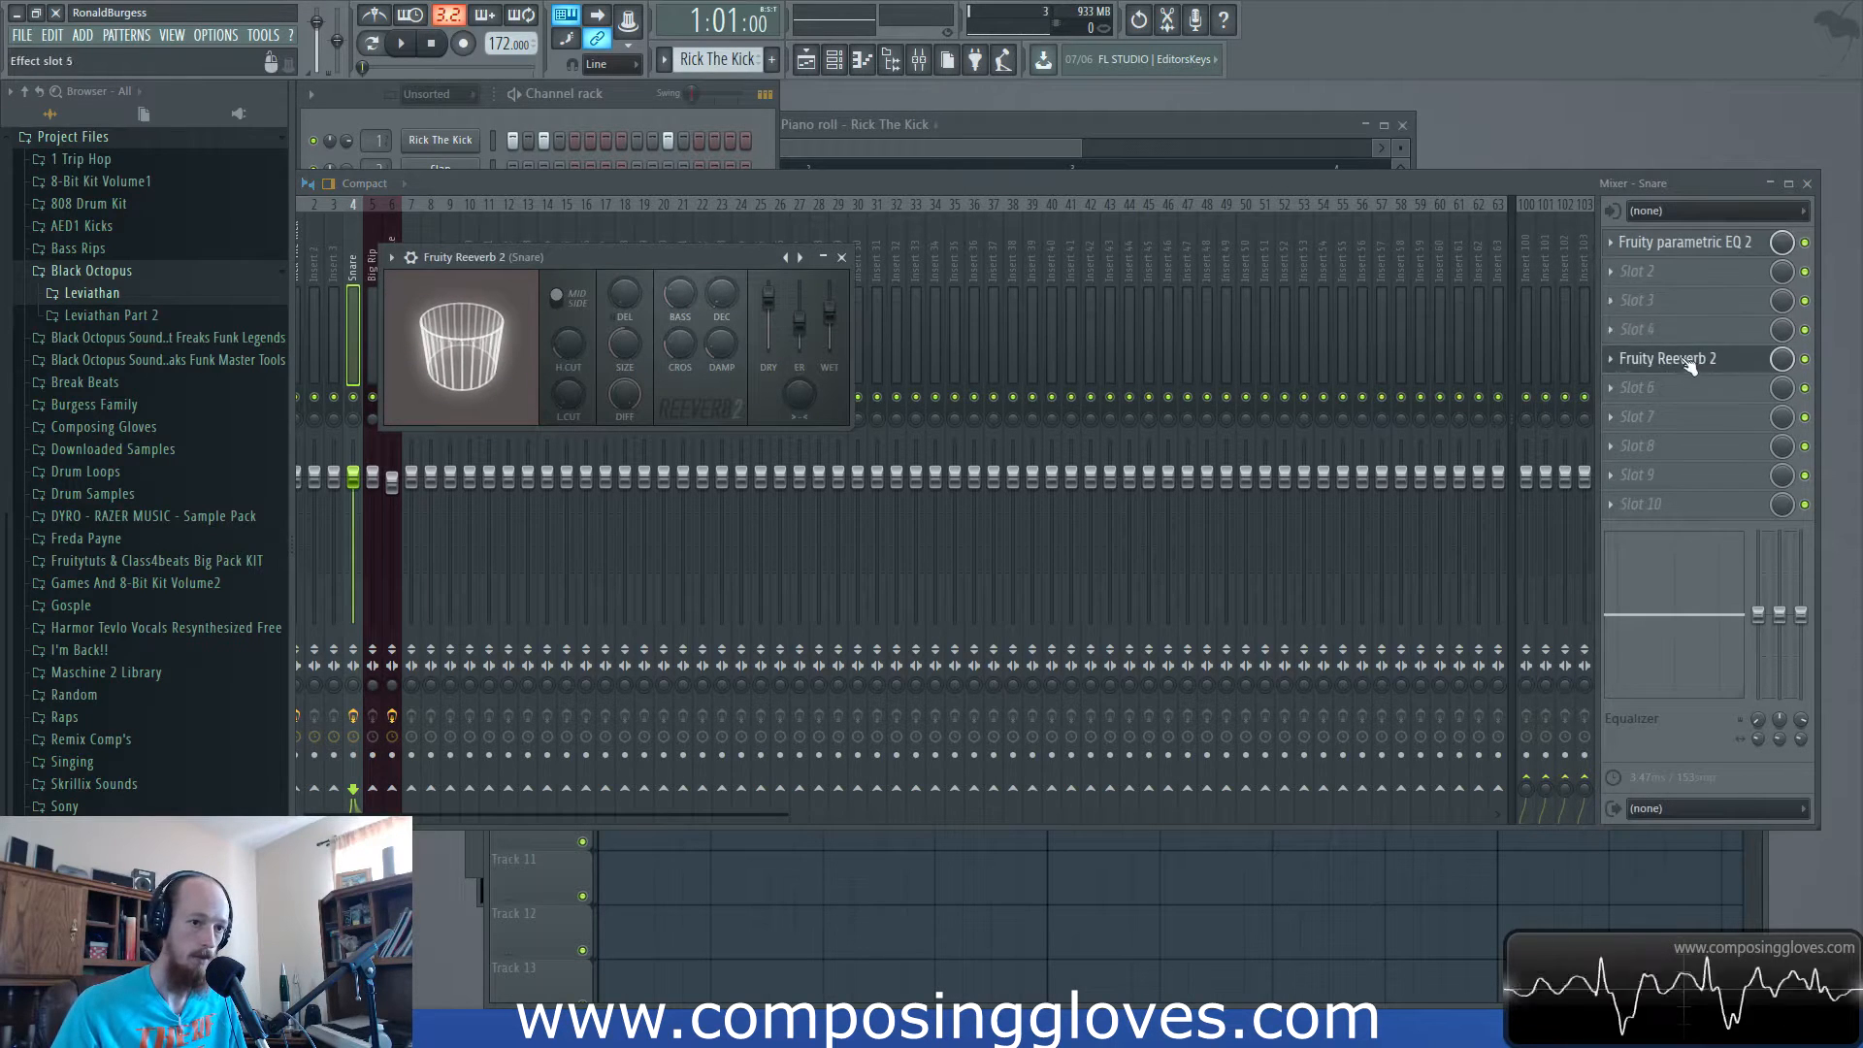
# Load Maximus into effect slot 2 of the Snare mixer track and audition it.
pyautogui.click(1616, 278)
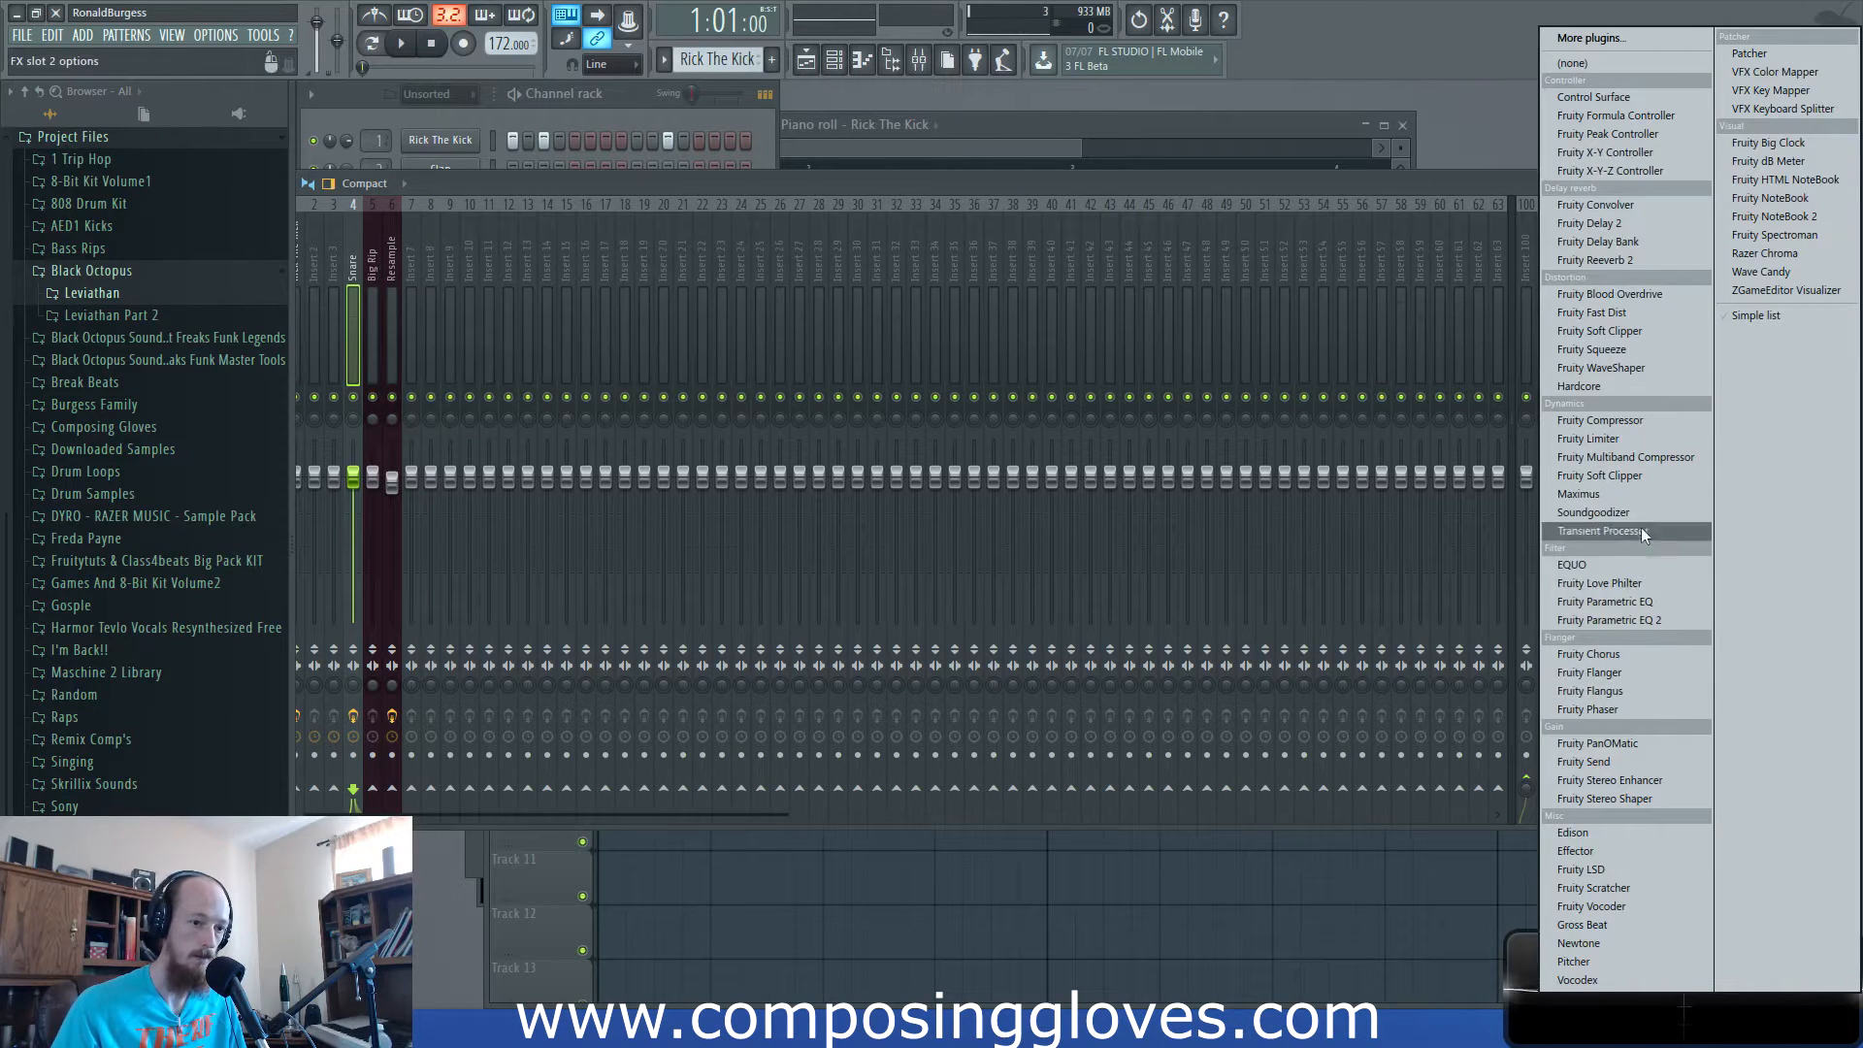
pyautogui.click(1656, 493)
pyautogui.press('space')
pyautogui.press('space')
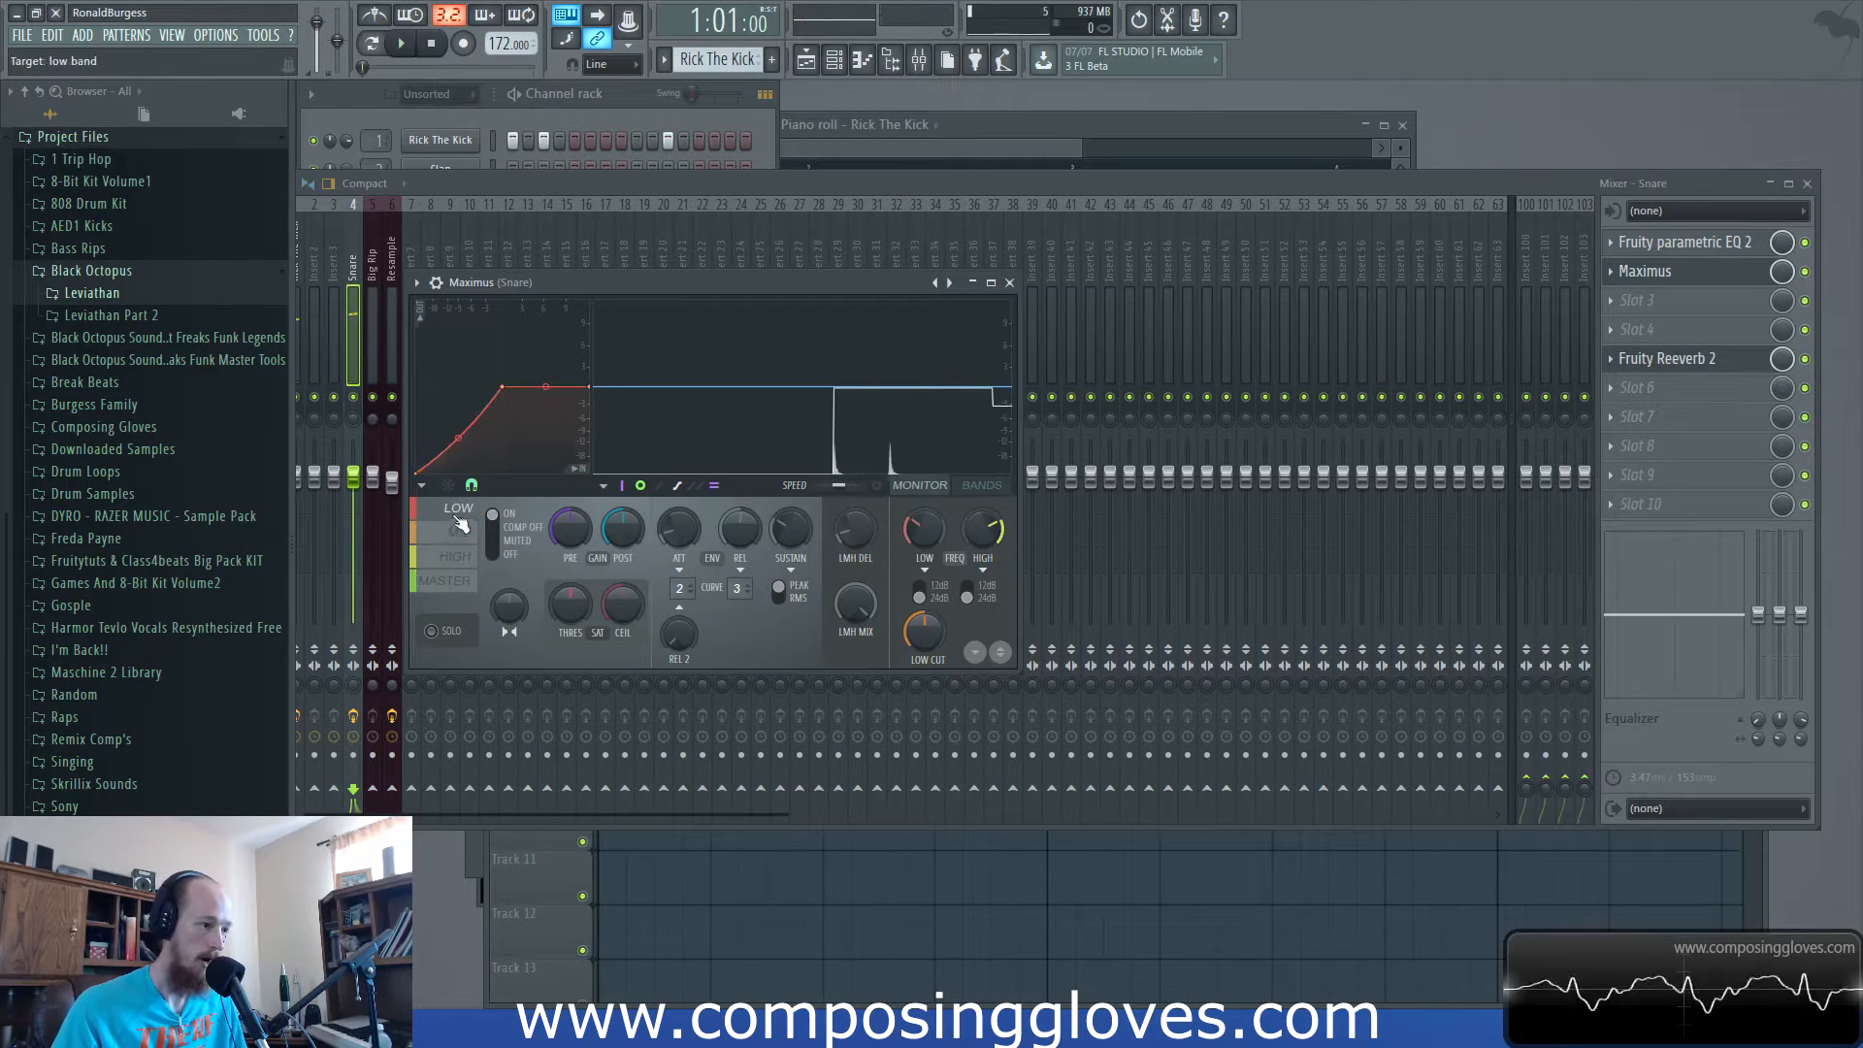
# Set the Maximus curve tension between points 1 and 2 to 24% on the high band and 19% on the mid band during playback.
pyautogui.press('space')
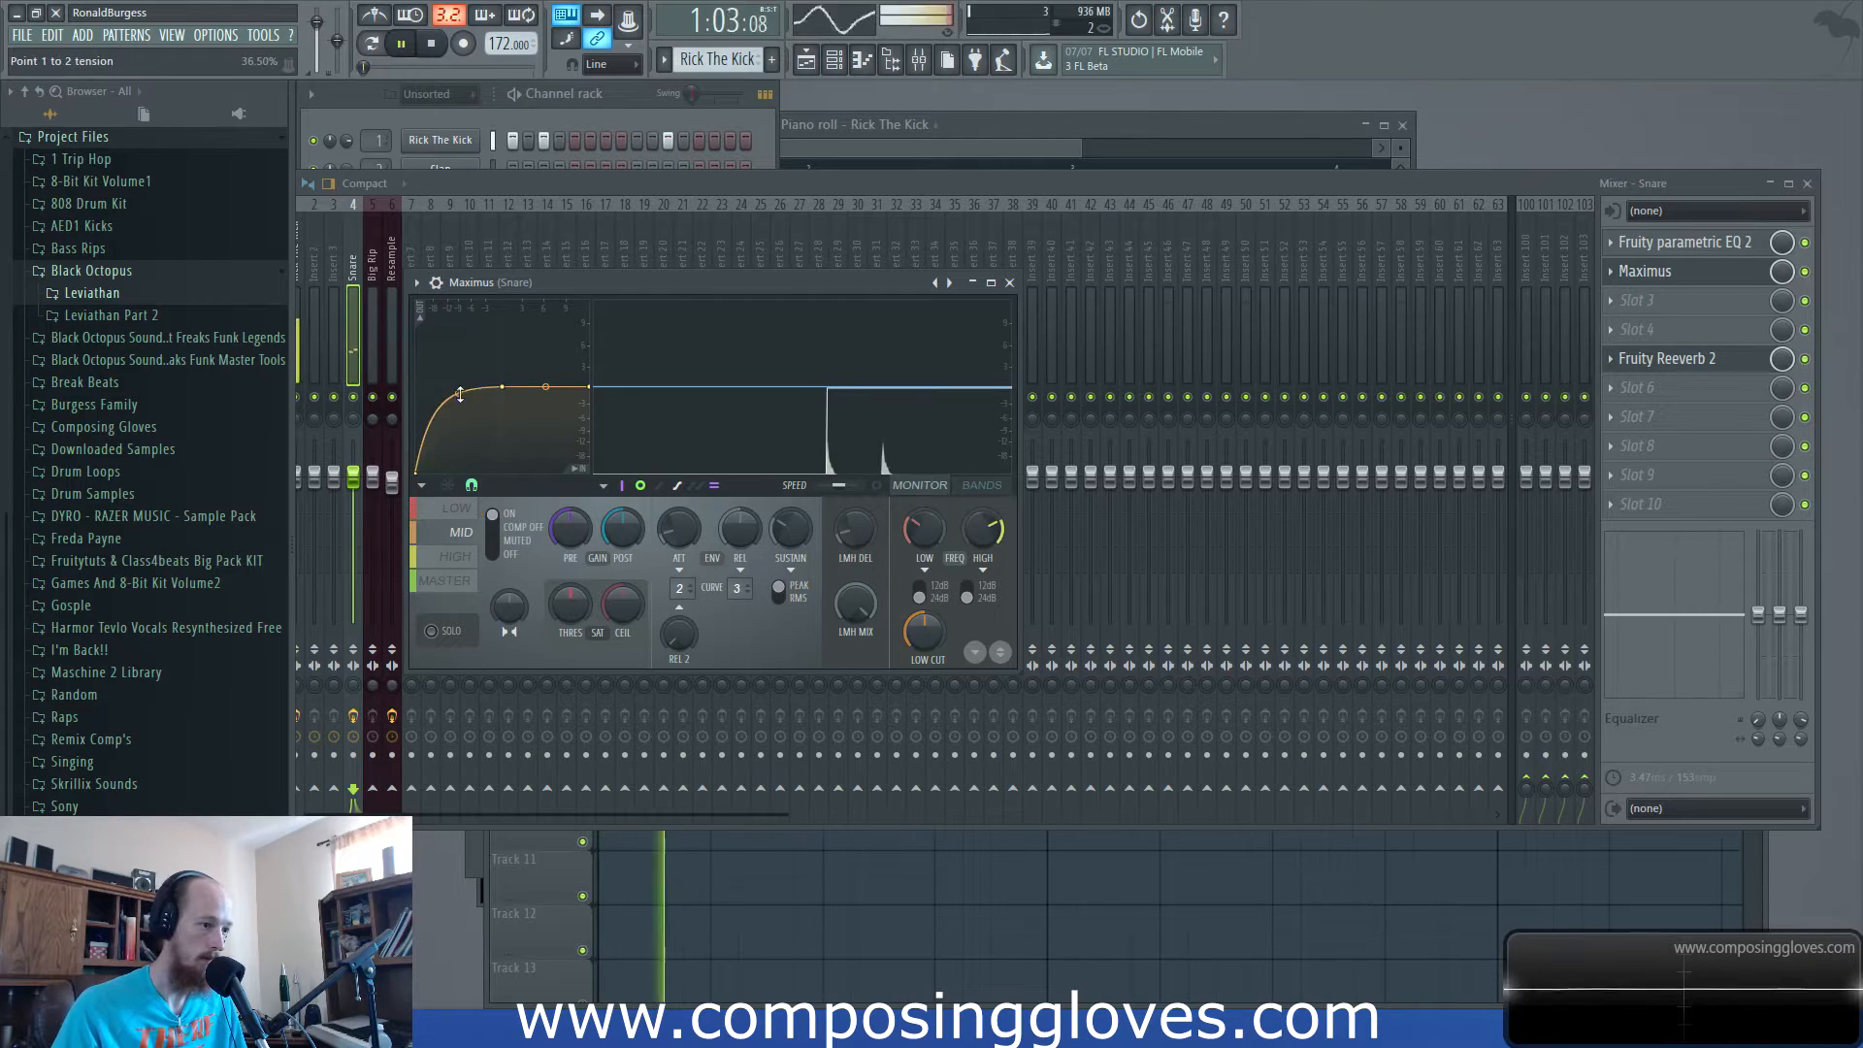
pyautogui.press('space')
pyautogui.click(456, 556)
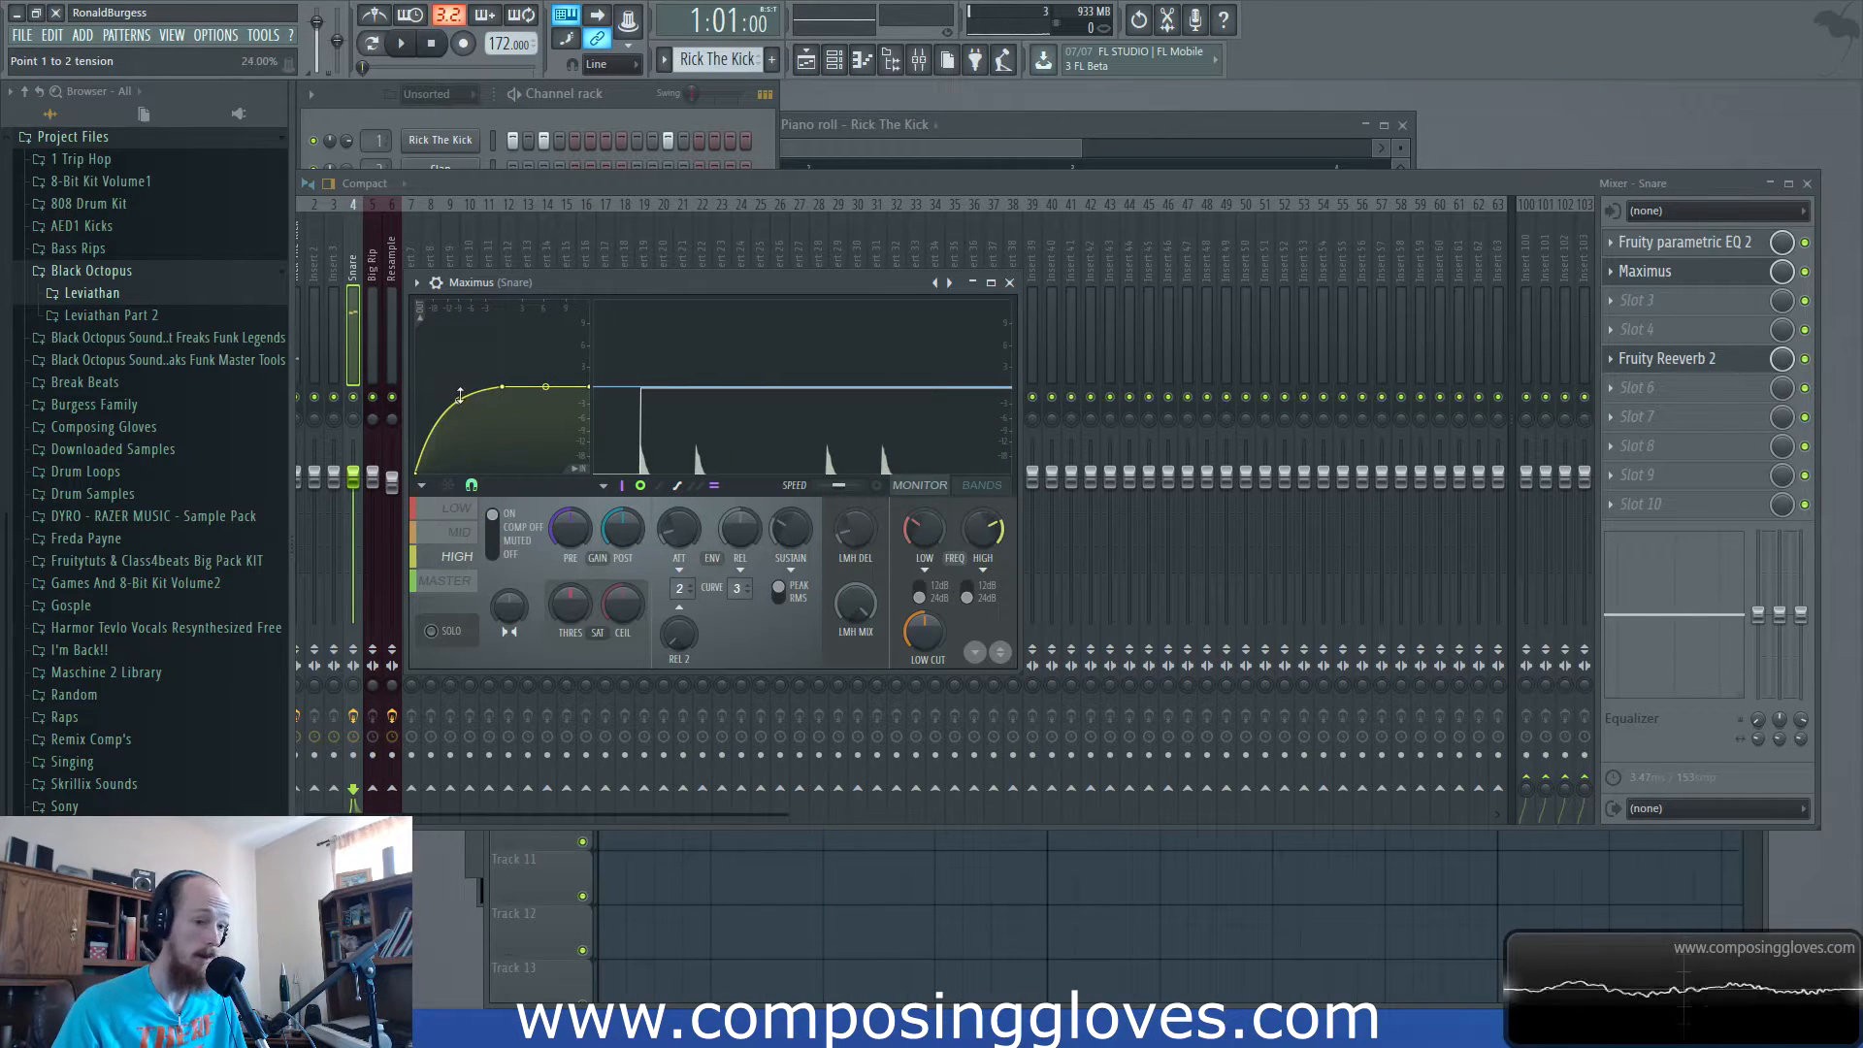
pyautogui.click(461, 531)
pyautogui.press('space')
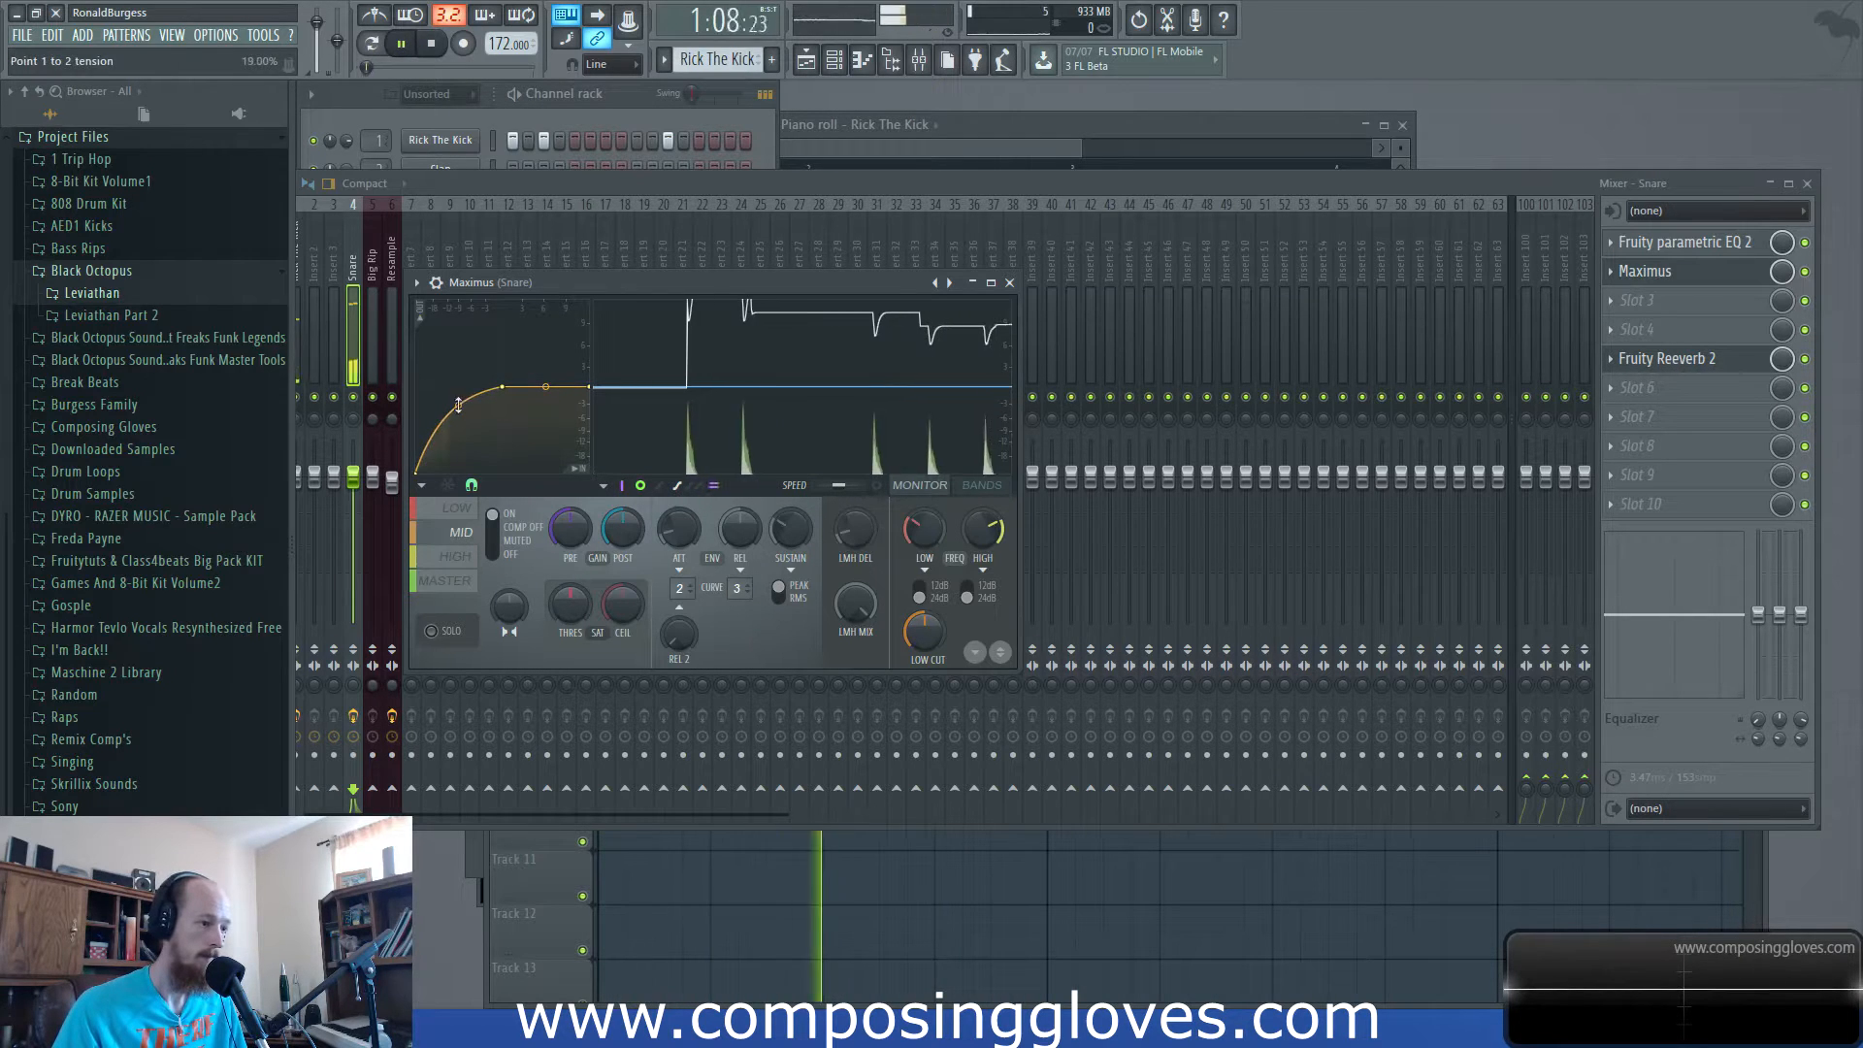
pyautogui.press('space')
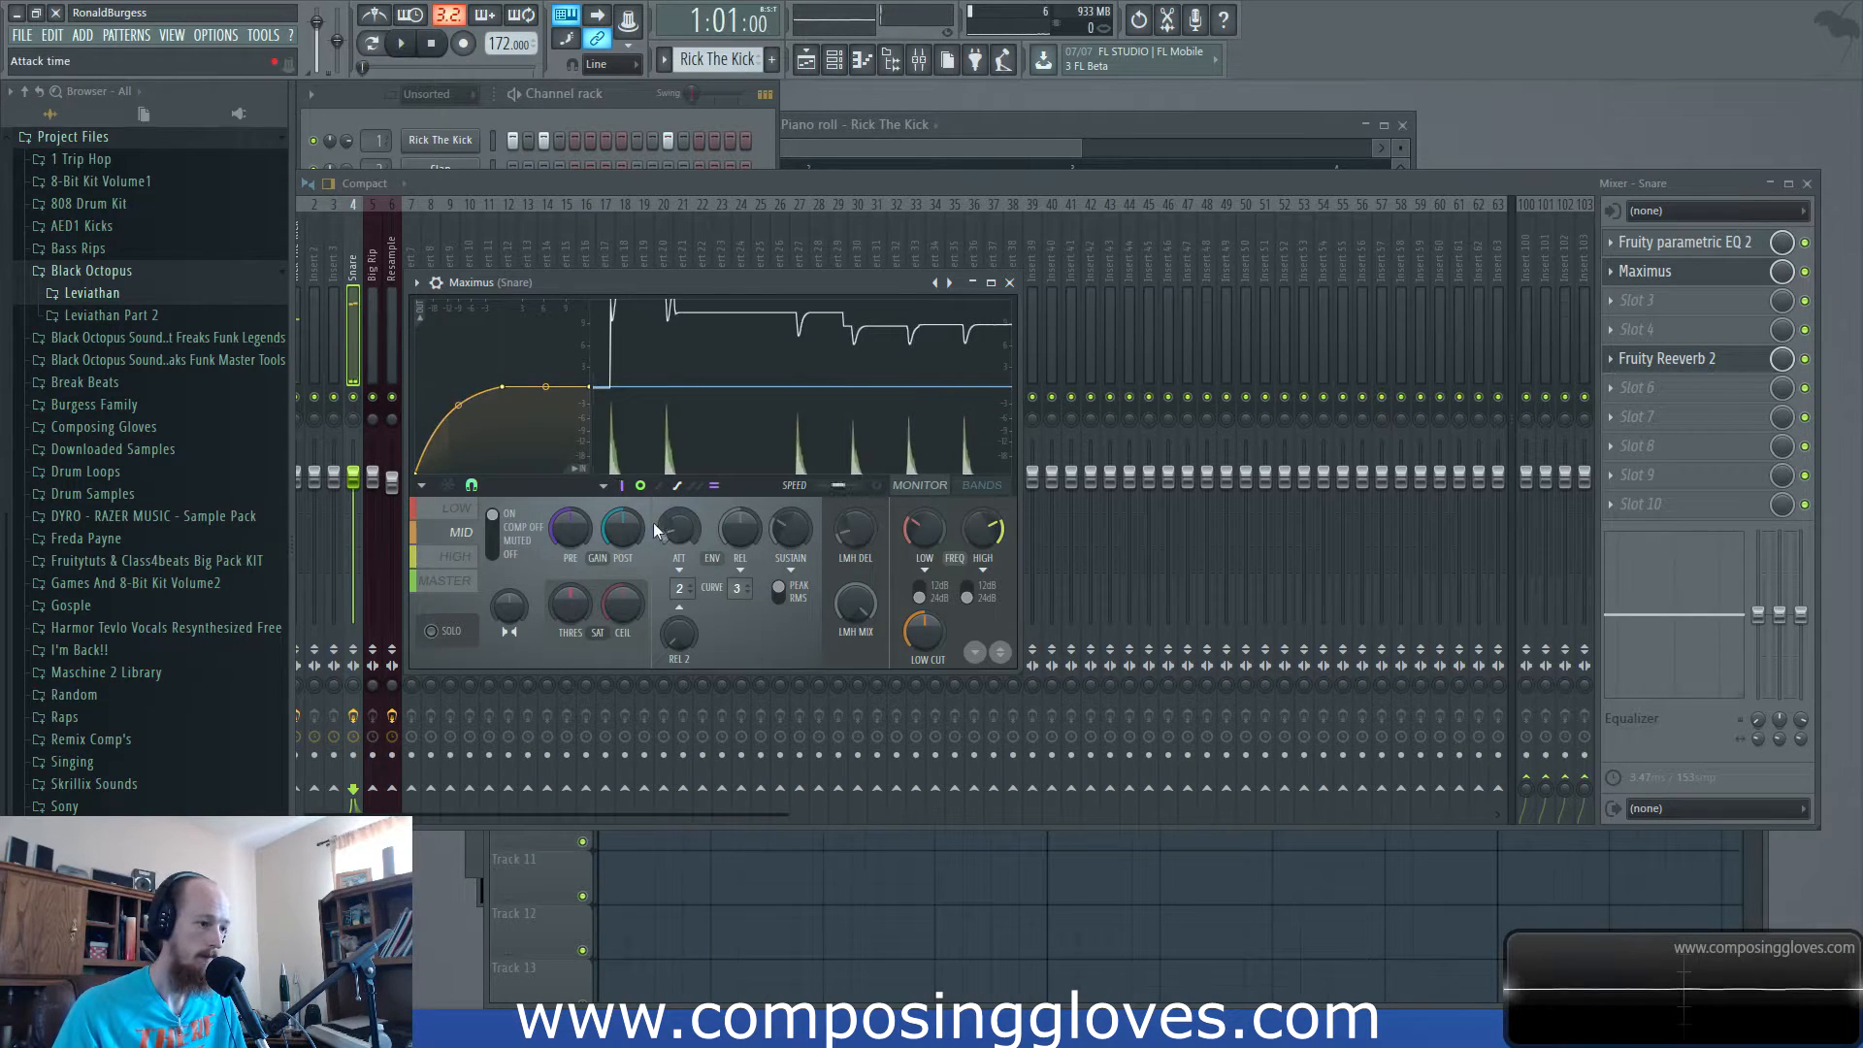
# Readjust the Snare sample's fade-out slightly, audition the pattern and close the channel settings.
pyautogui.click(686, 147)
pyautogui.click(439, 227)
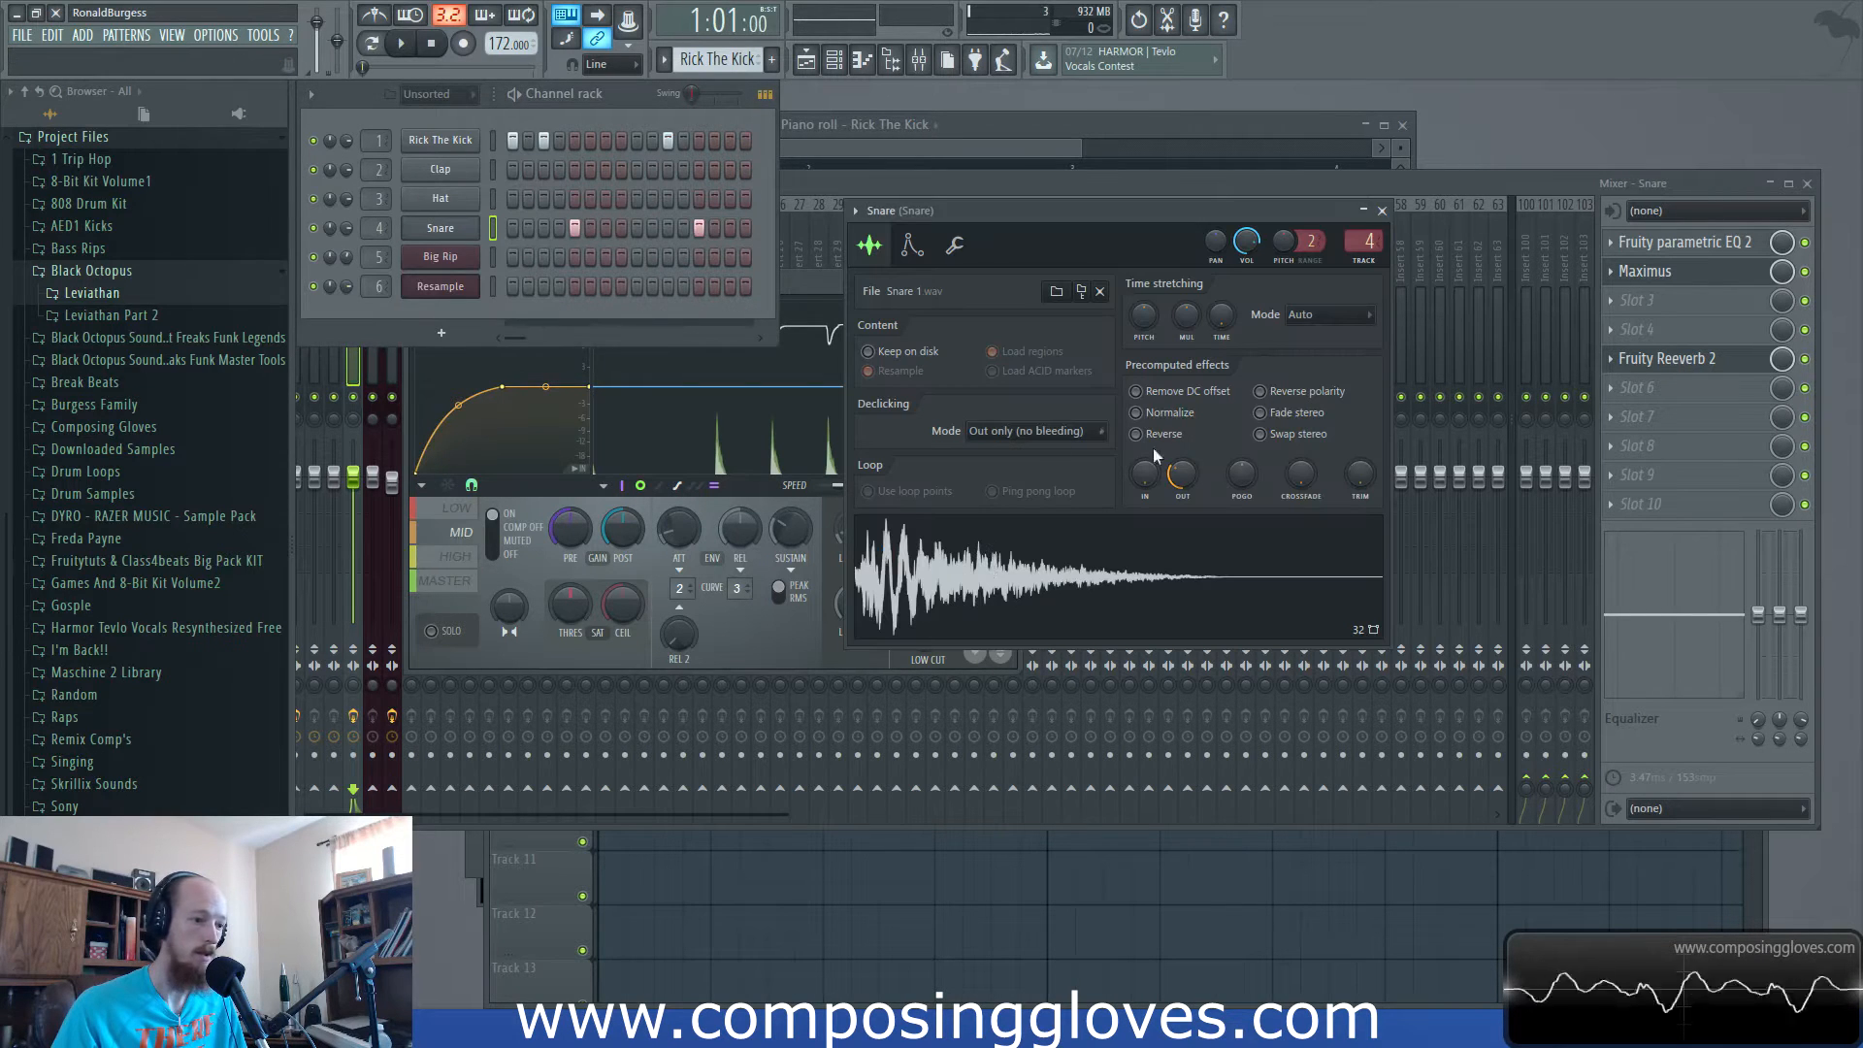
pyautogui.moveTo(1172, 478); pyautogui.dragTo(1173, 468)
pyautogui.press('space')
pyautogui.press('space')
pyautogui.press('space')
pyautogui.click(1378, 188)
pyautogui.press('space')
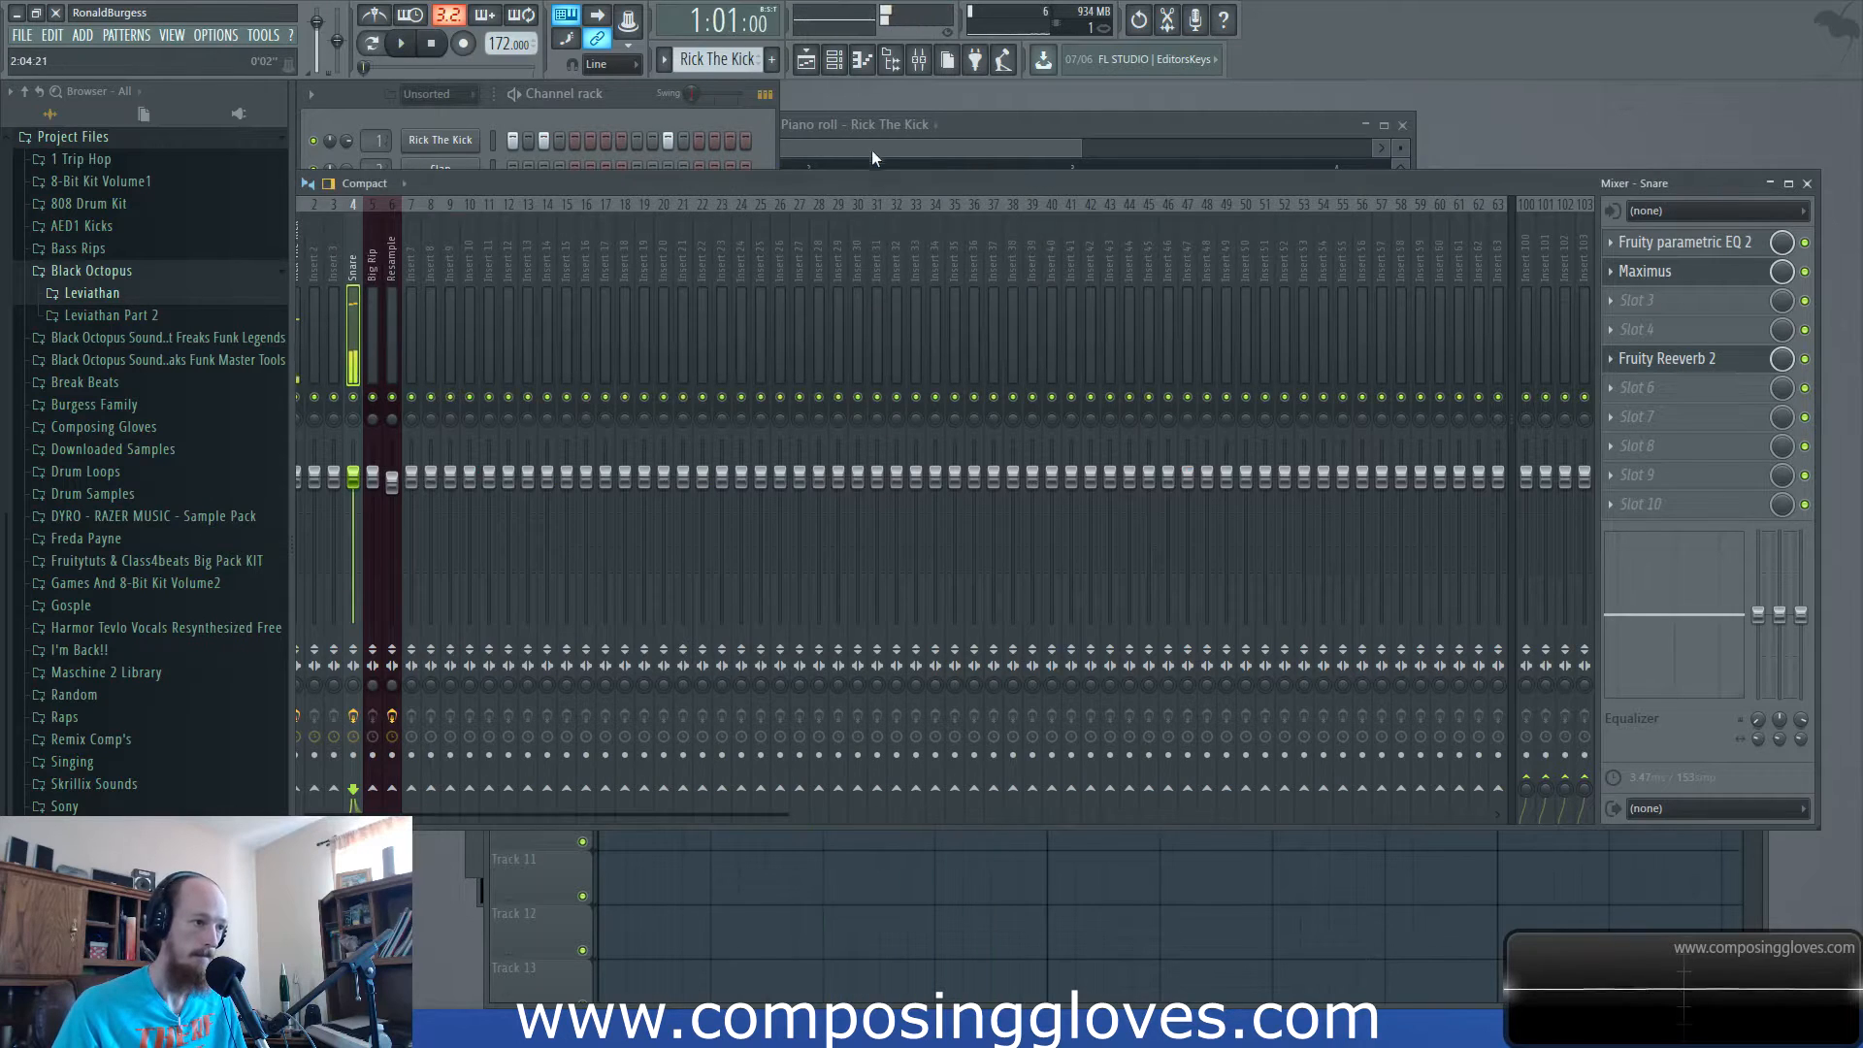
# Bring the playlist back to the front and look through the sample folders in the browser.
pyautogui.click(870, 166)
pyautogui.click(1486, 179)
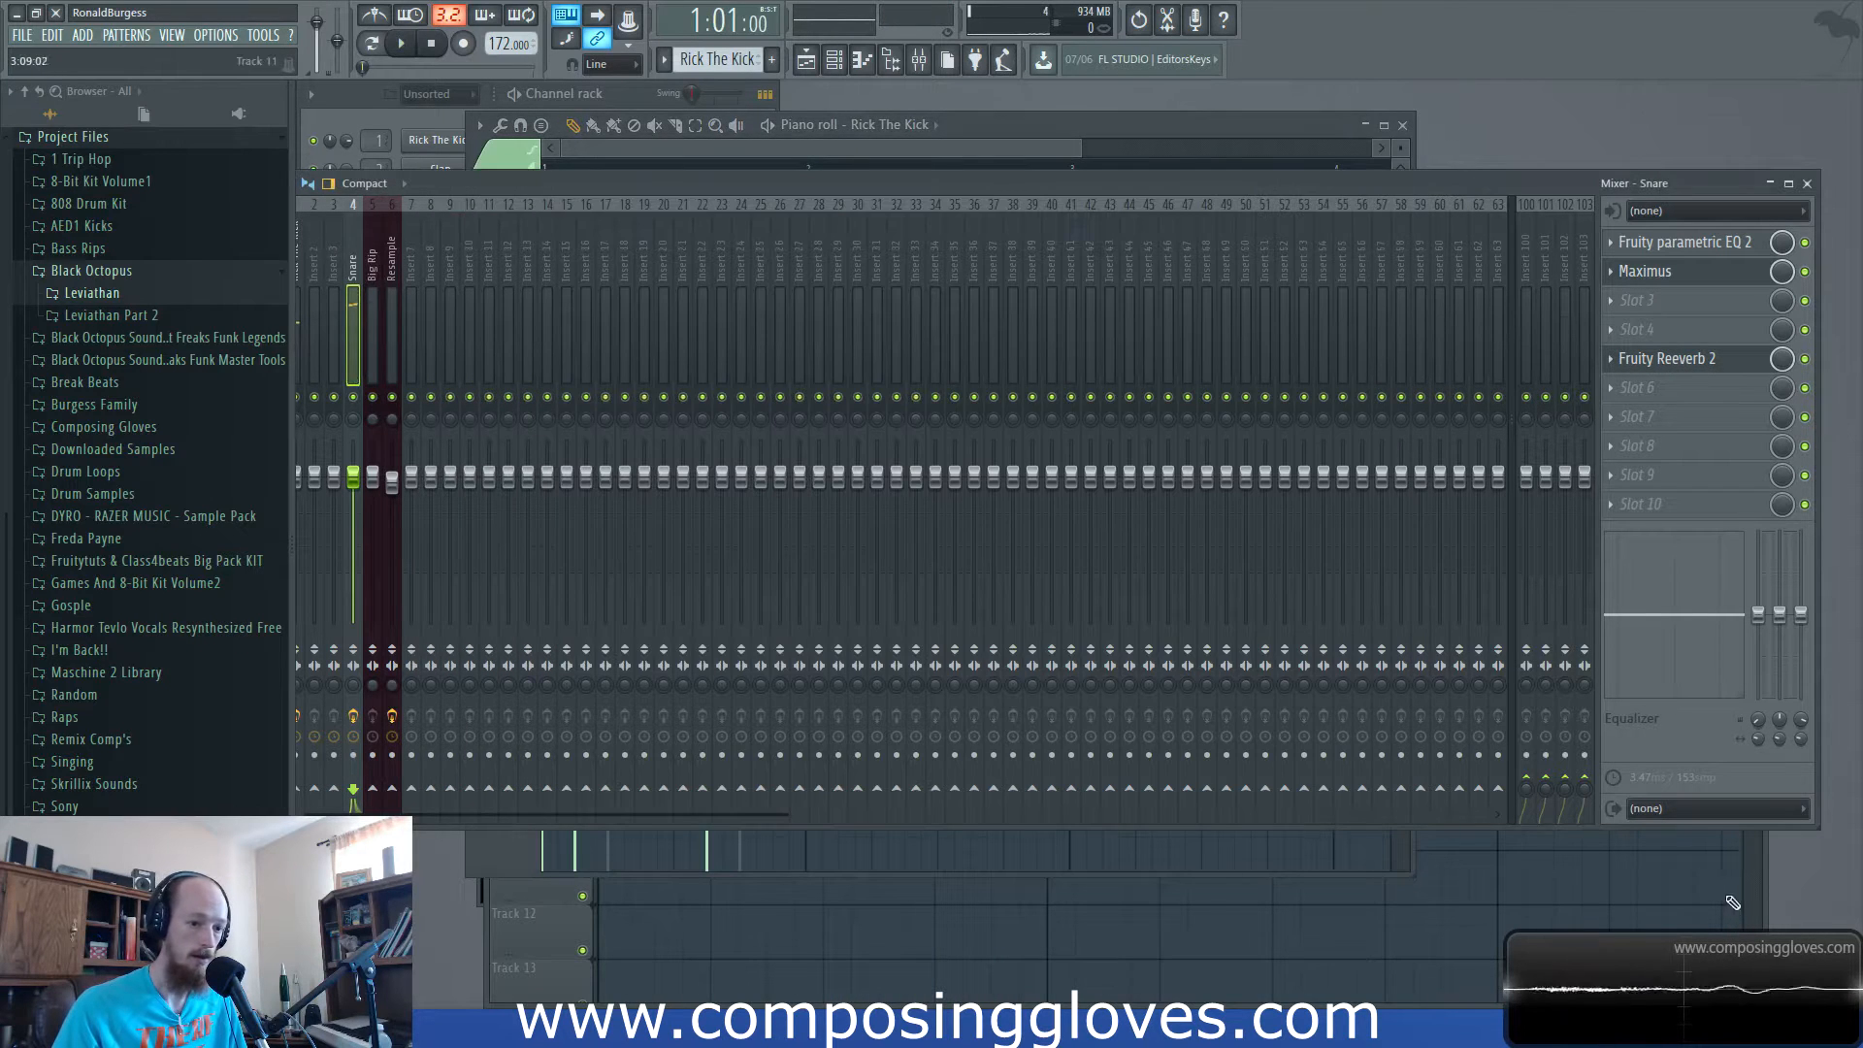
pyautogui.click(1758, 878)
pyautogui.moveTo(1755, 879); pyautogui.dragTo(1752, 320)
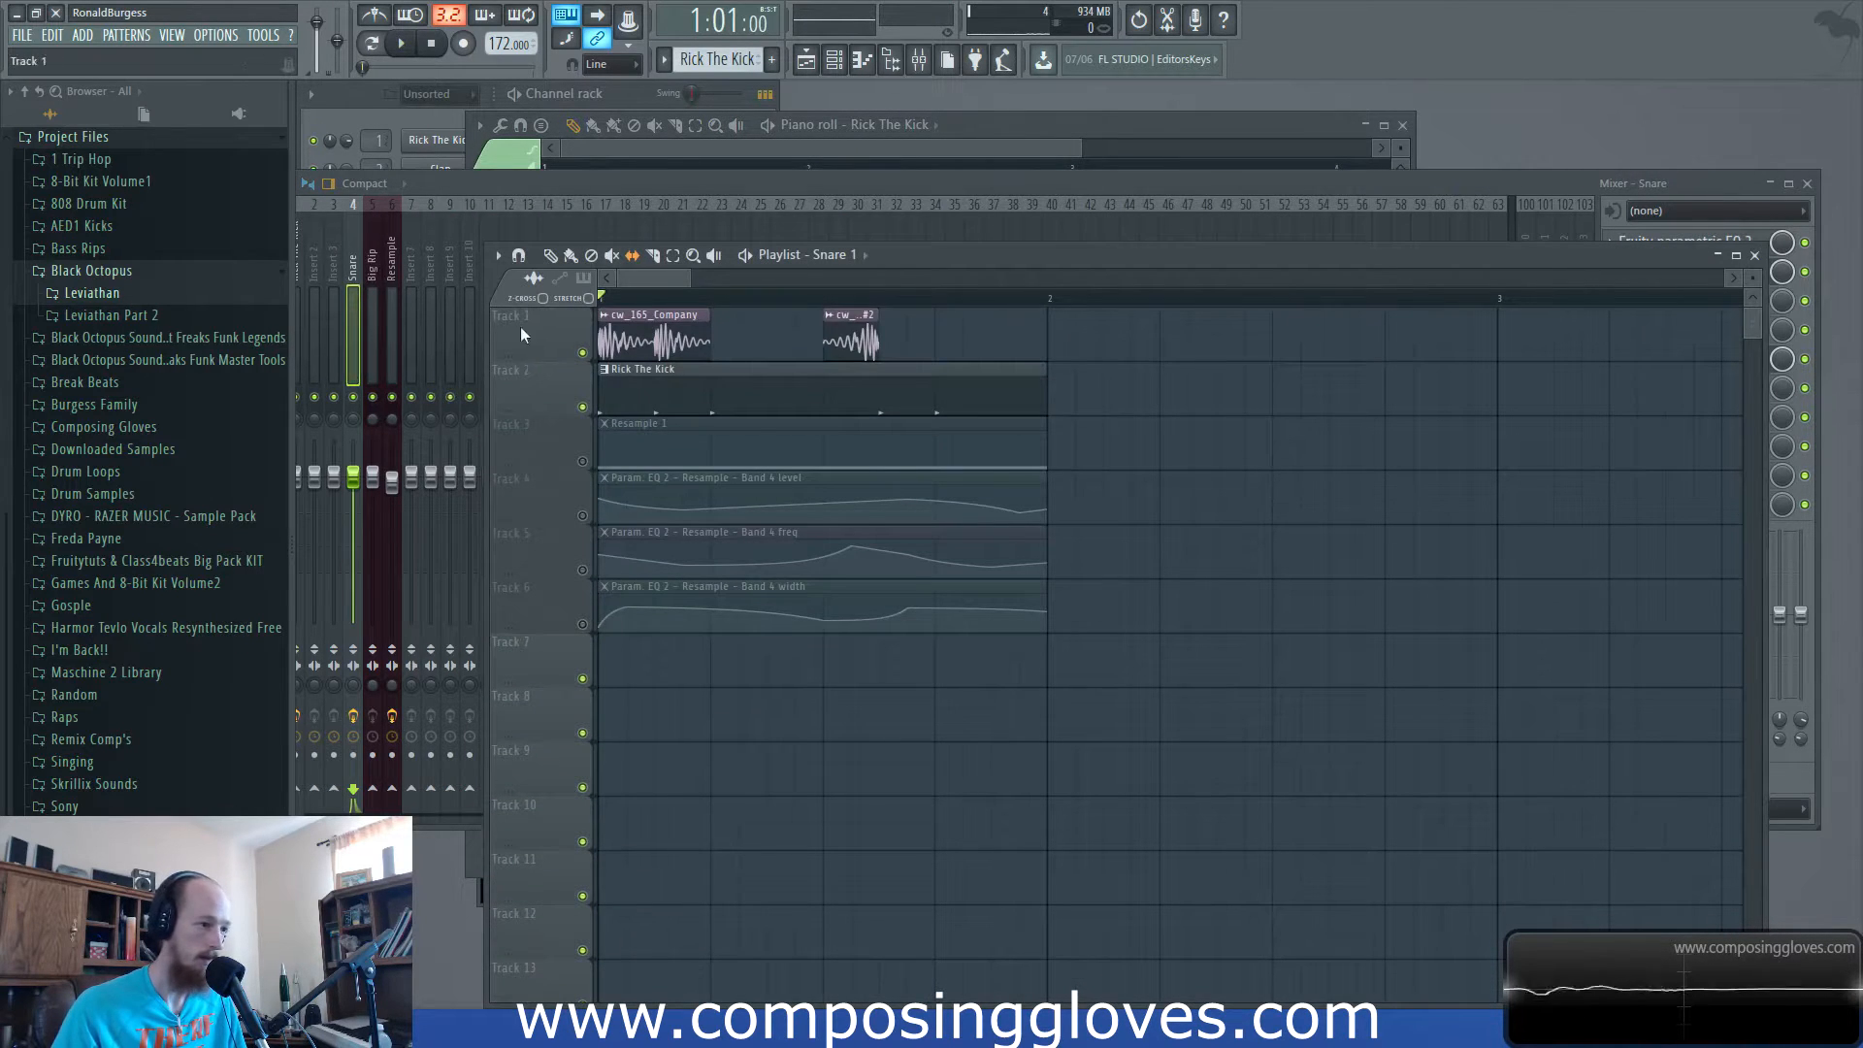
pyautogui.scroll(-3, 146, 456)
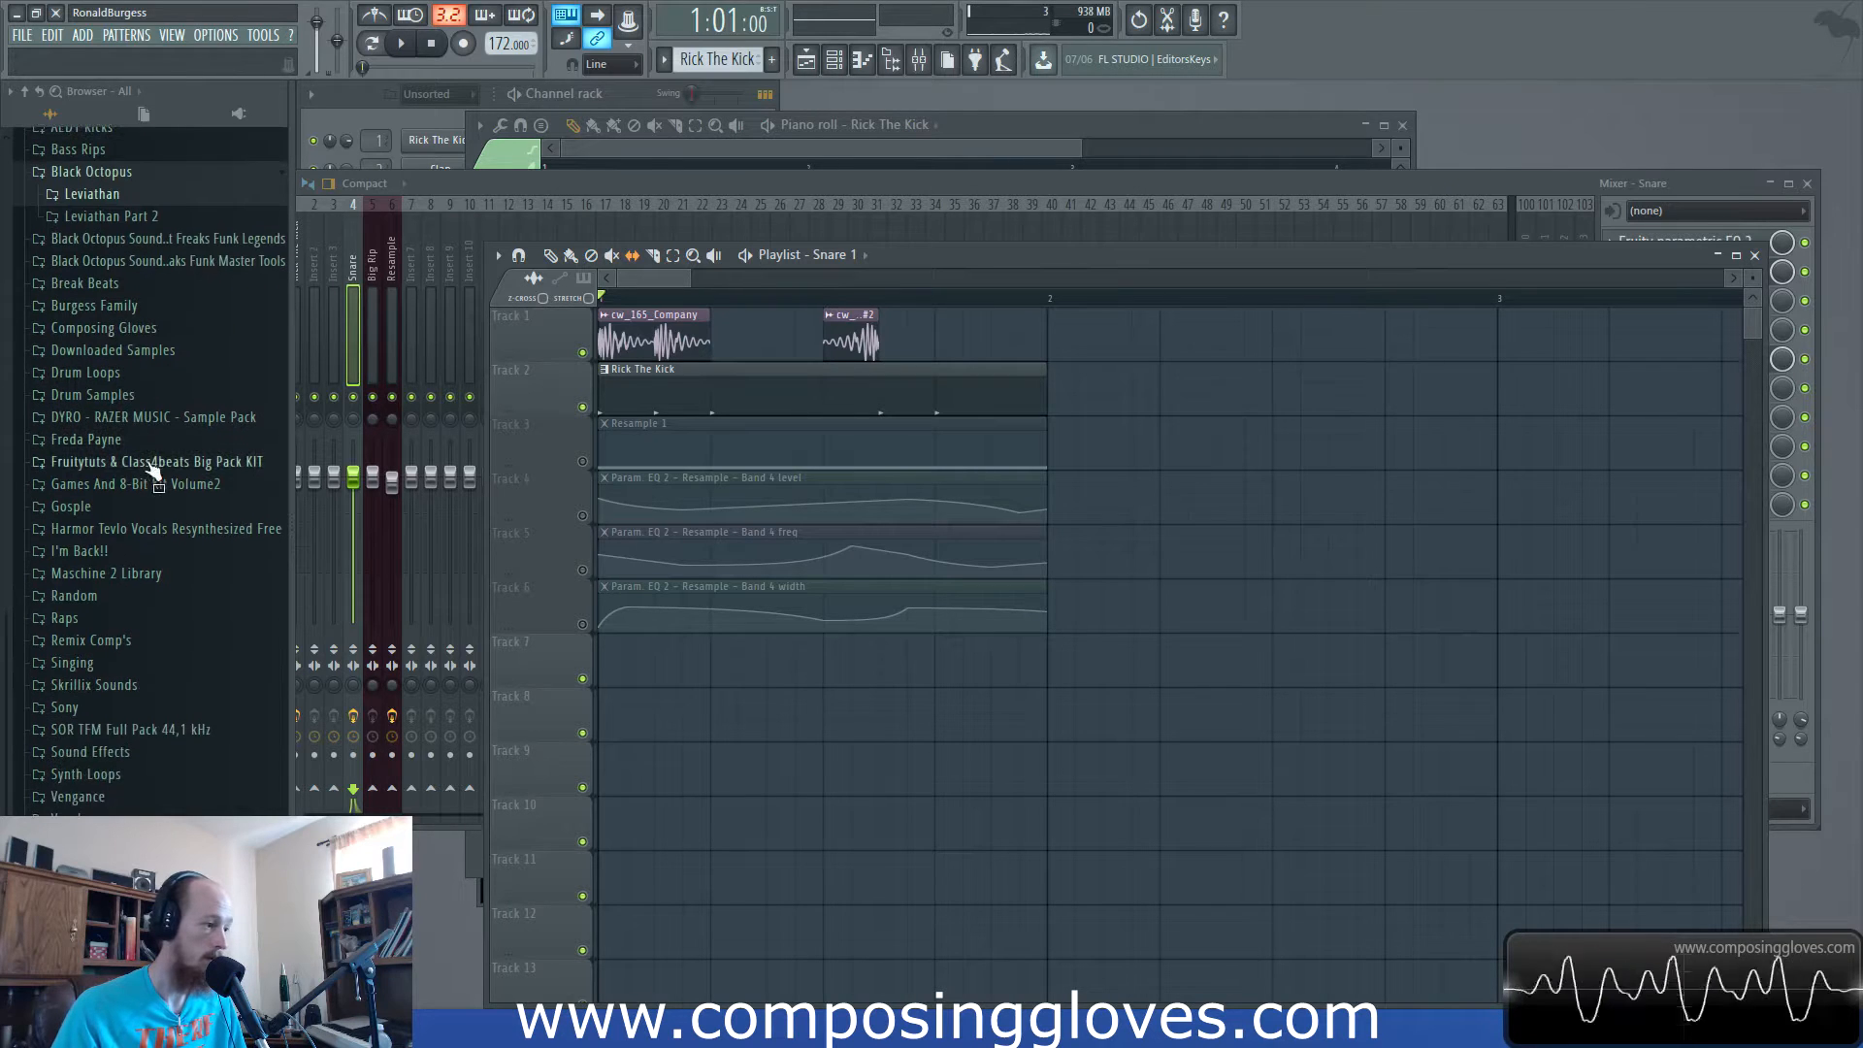
# Open the Snares folder under Drums - Snare & Claps in the Black Octopus Leviathan sample pack.
pyautogui.scroll(3, 107, 291)
pyautogui.click(101, 318)
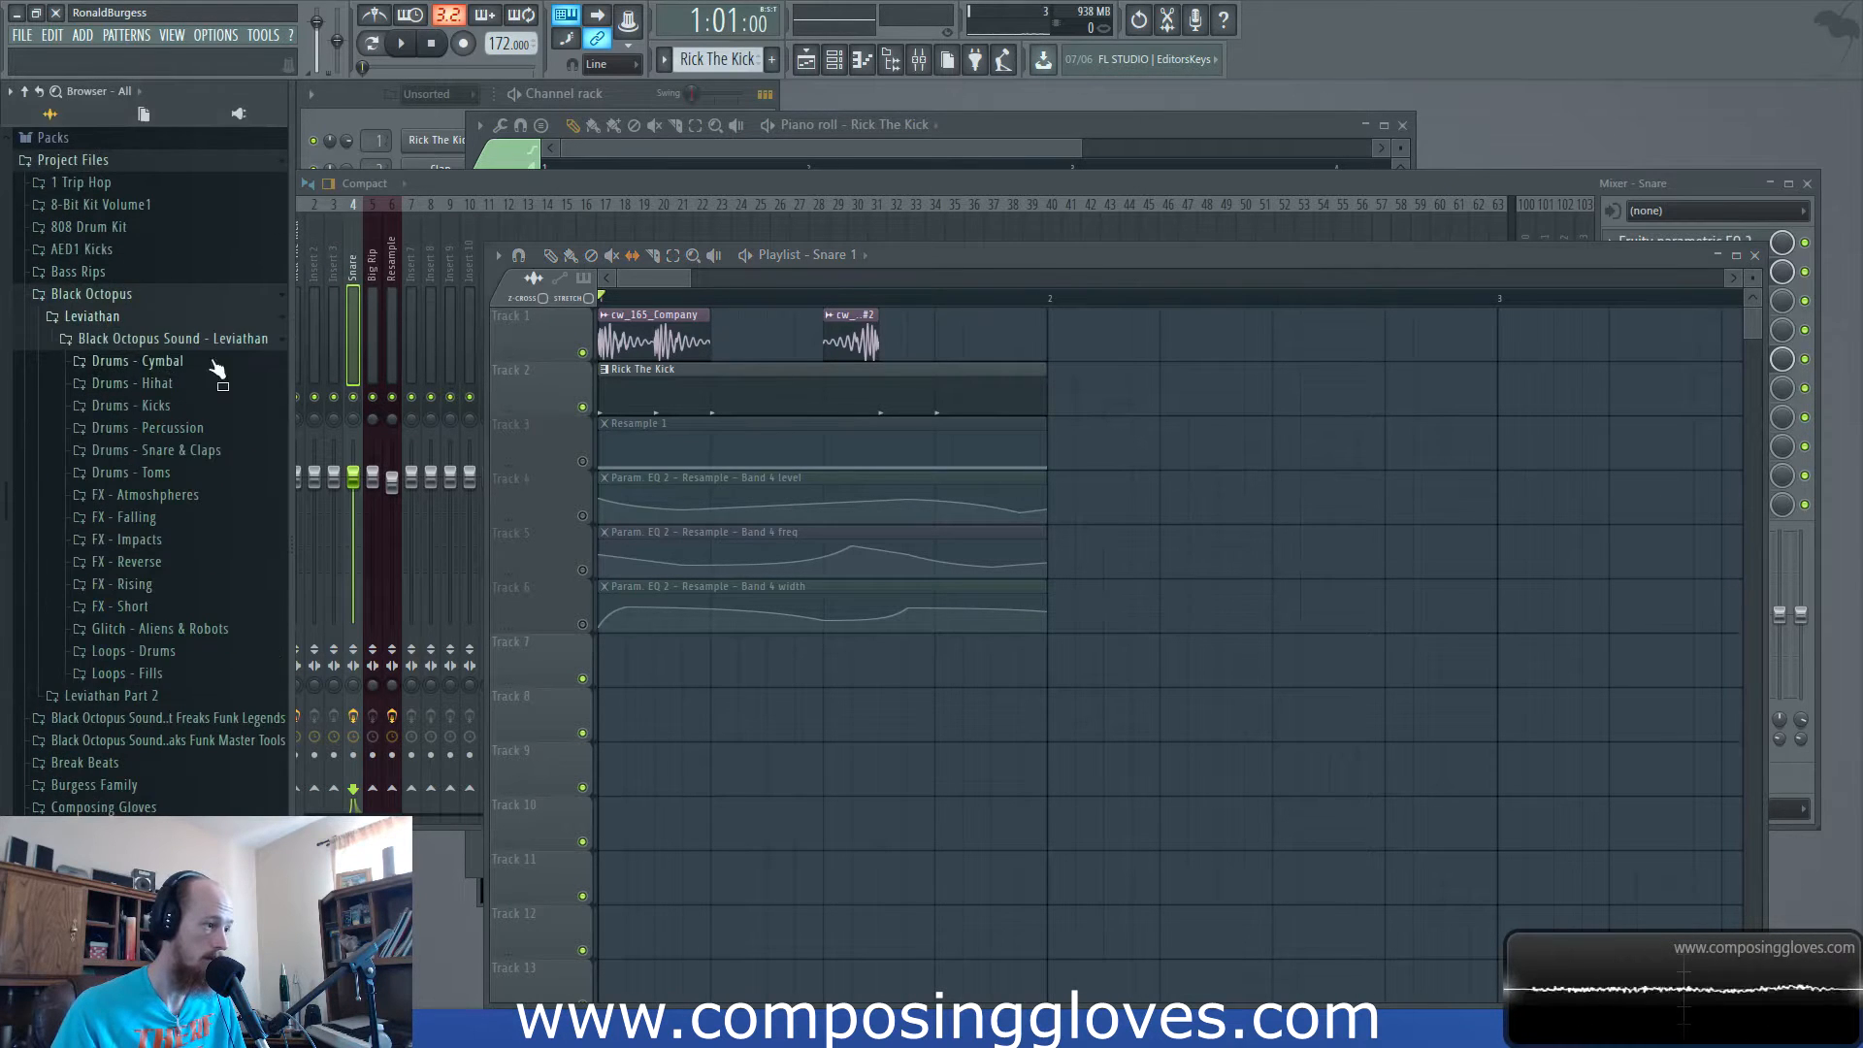
pyautogui.click(208, 452)
pyautogui.scroll(-2, 207, 456)
pyautogui.click(167, 396)
# Audition the Leviathan snare samples and add Lev_Snare_052 as a new channel directly below Snare.
pyautogui.scroll(-4, 165, 388)
pyautogui.click(184, 648)
pyautogui.click(179, 629)
pyautogui.scroll(-2, 179, 621)
pyautogui.click(189, 691)
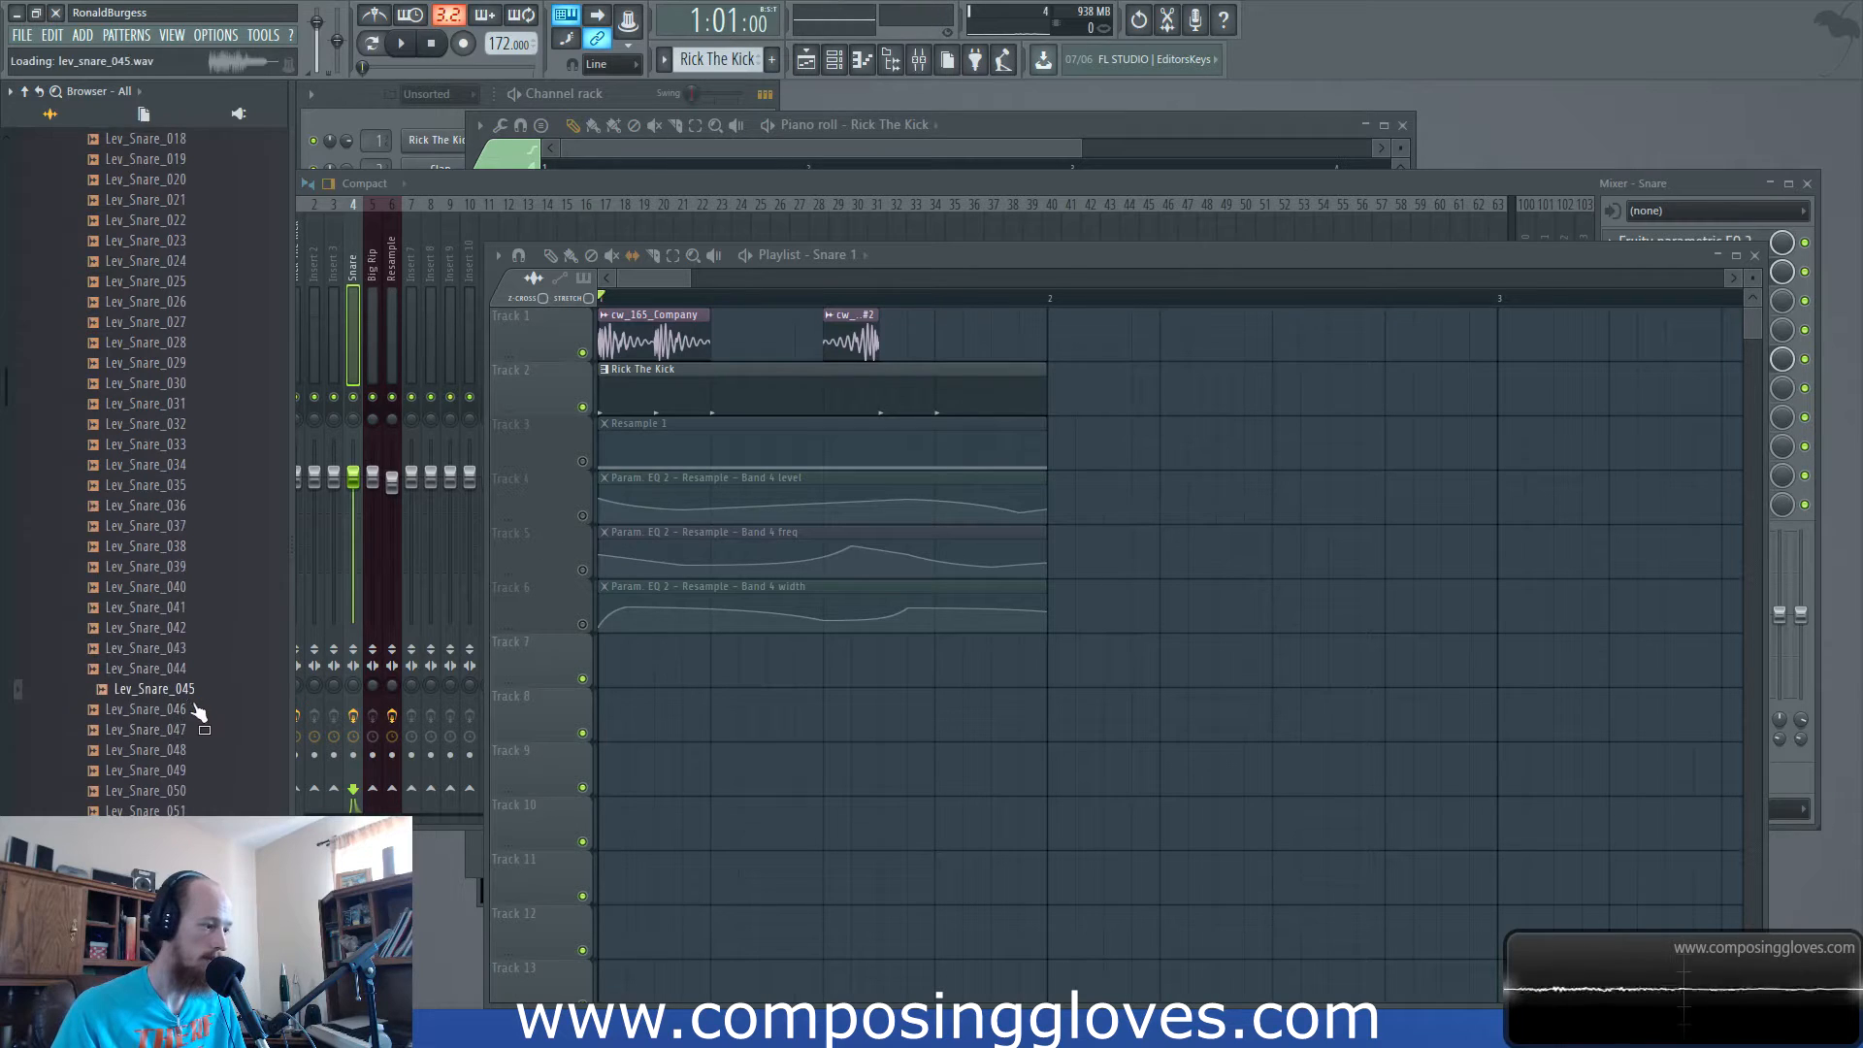
pyautogui.scroll(-2, 194, 713)
pyautogui.click(184, 711)
pyautogui.moveTo(187, 728); pyautogui.dragTo(495, 168)
pyautogui.click(358, 113)
pyautogui.moveTo(156, 723); pyautogui.dragTo(465, 247)
# Rename the new snare channel as "Snare Layert" and place its hits on steps 5 and 13.
pyautogui.middleClick(461, 257)
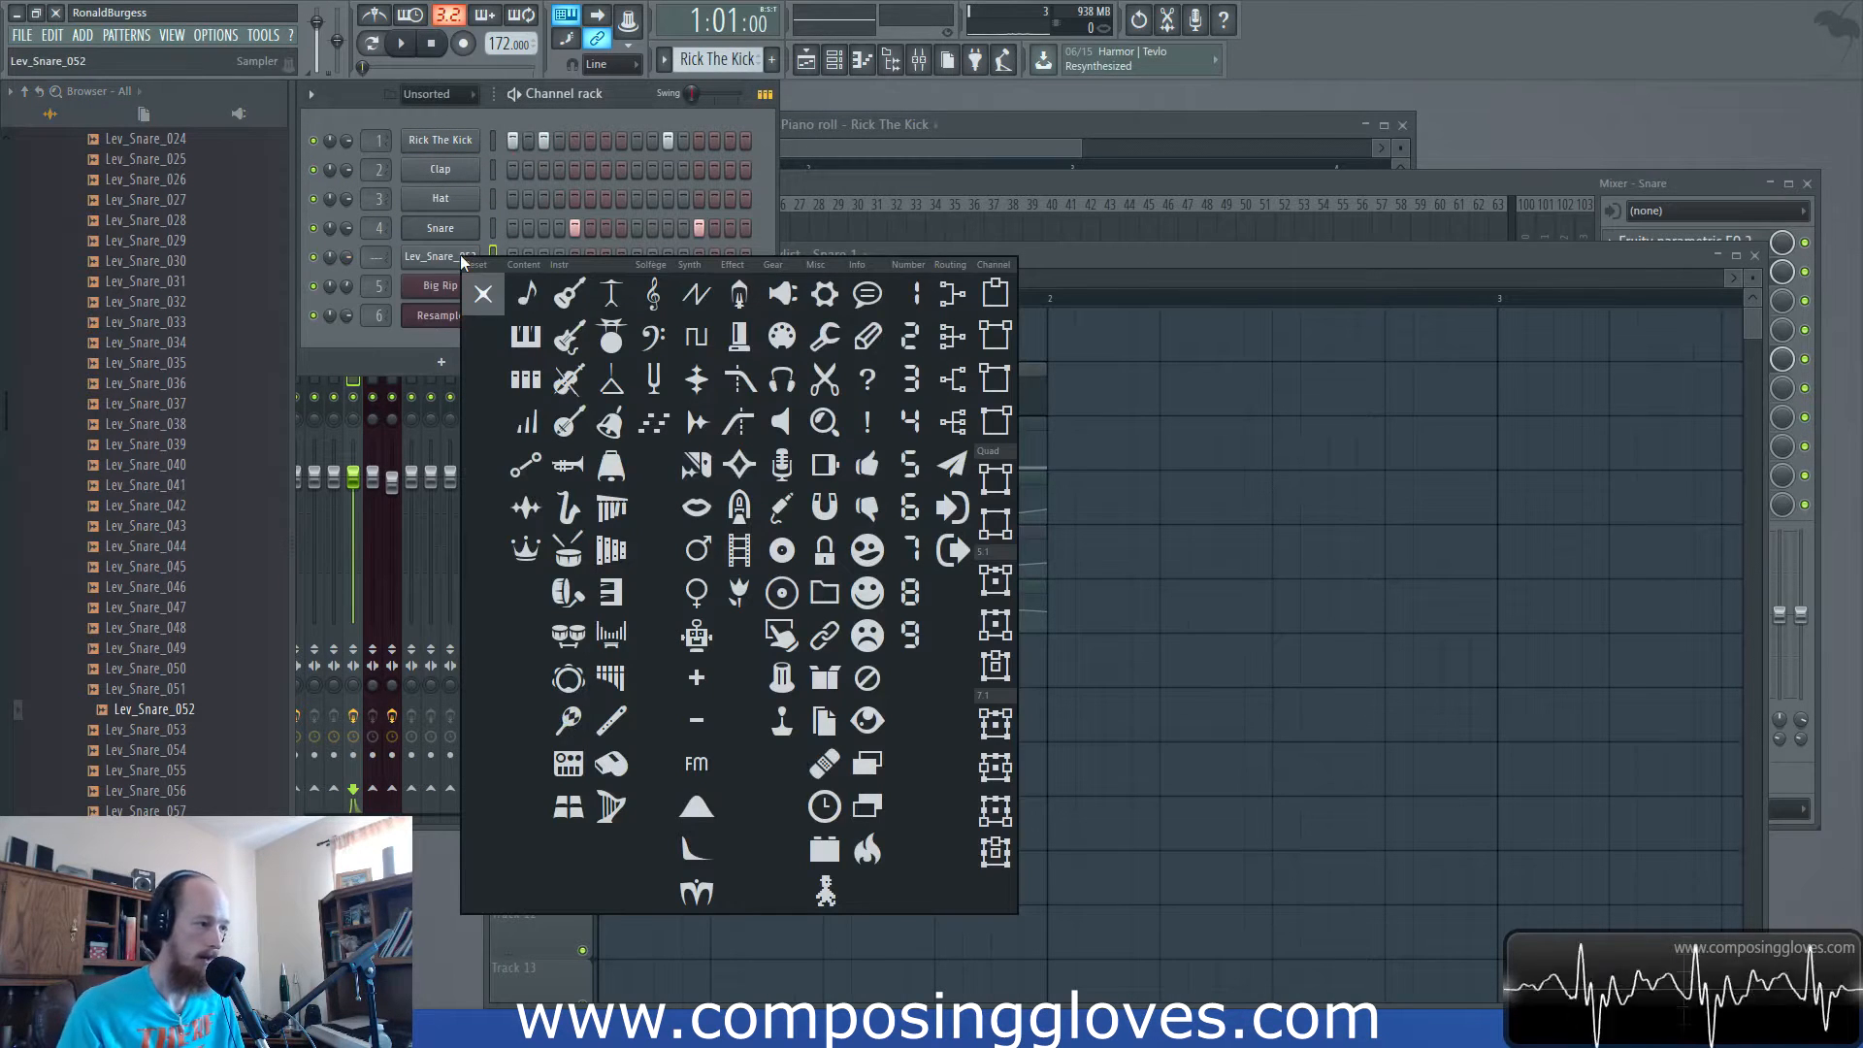
pyautogui.click(443, 261)
pyautogui.click(444, 258)
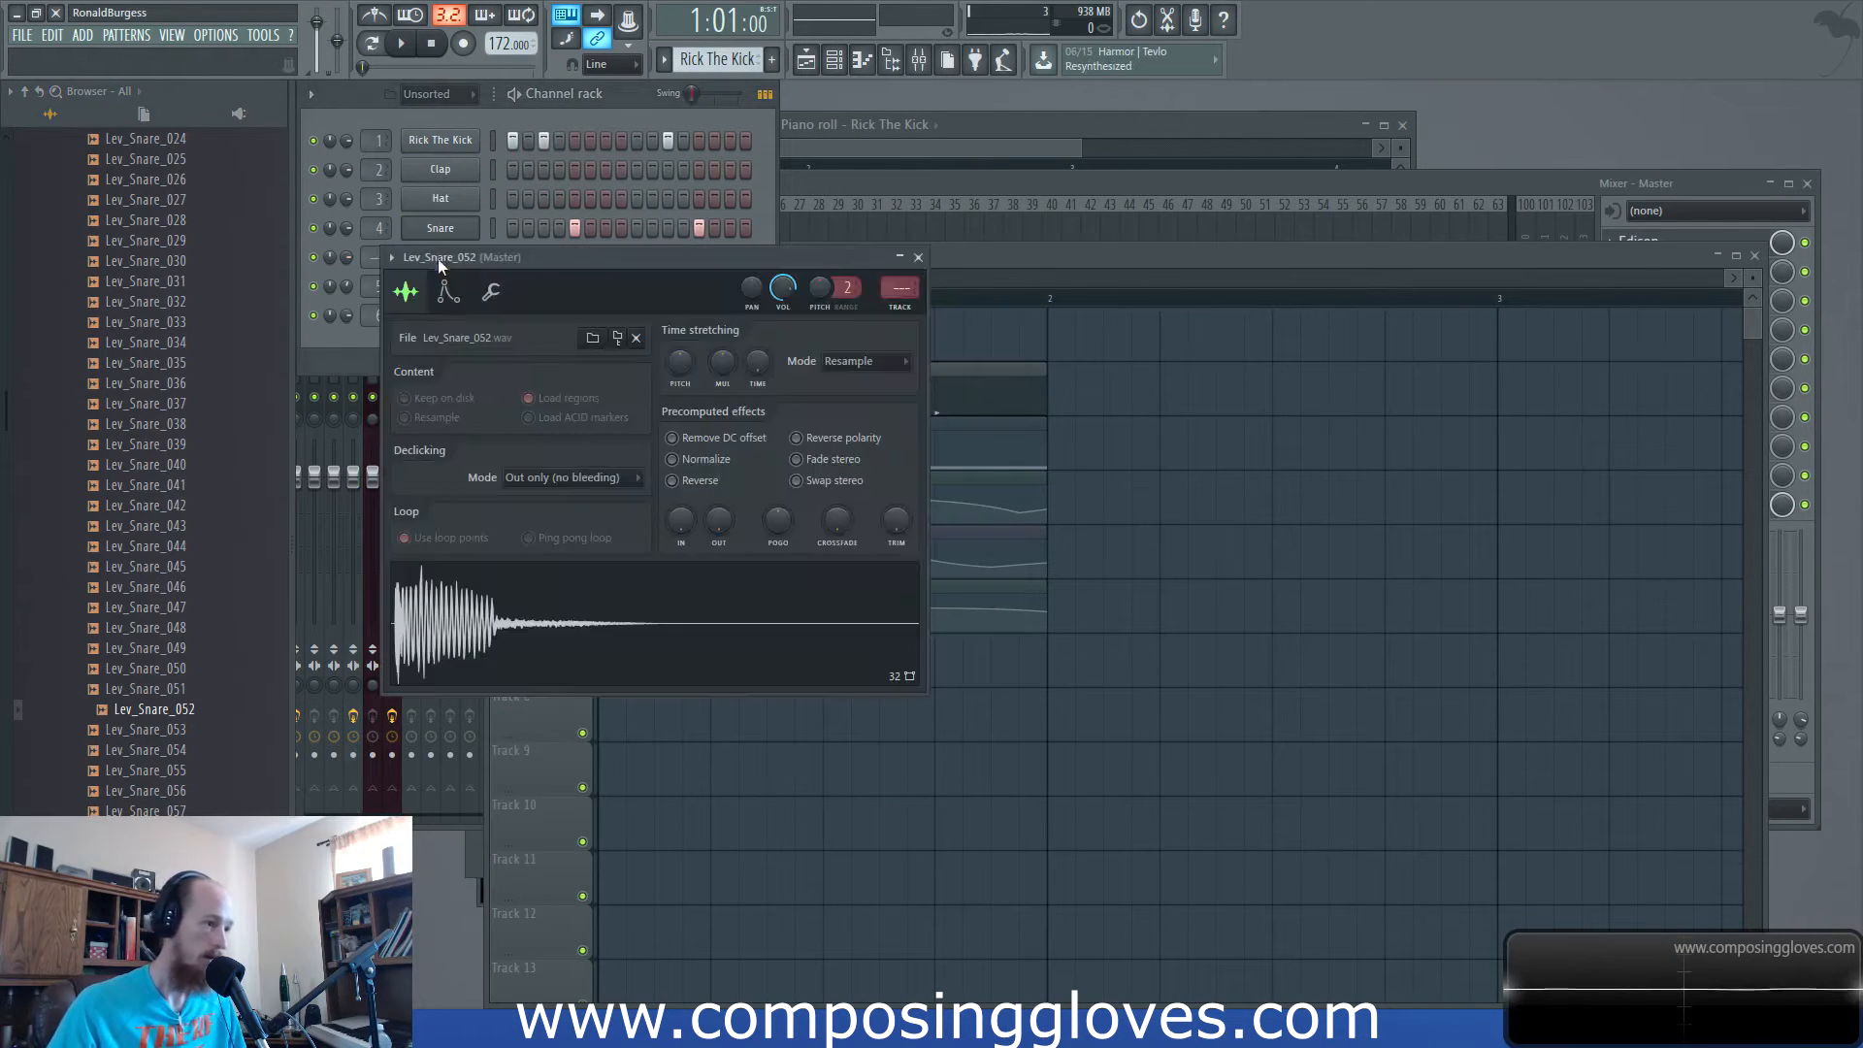
pyautogui.click(369, 258)
pyautogui.middleClick(452, 259)
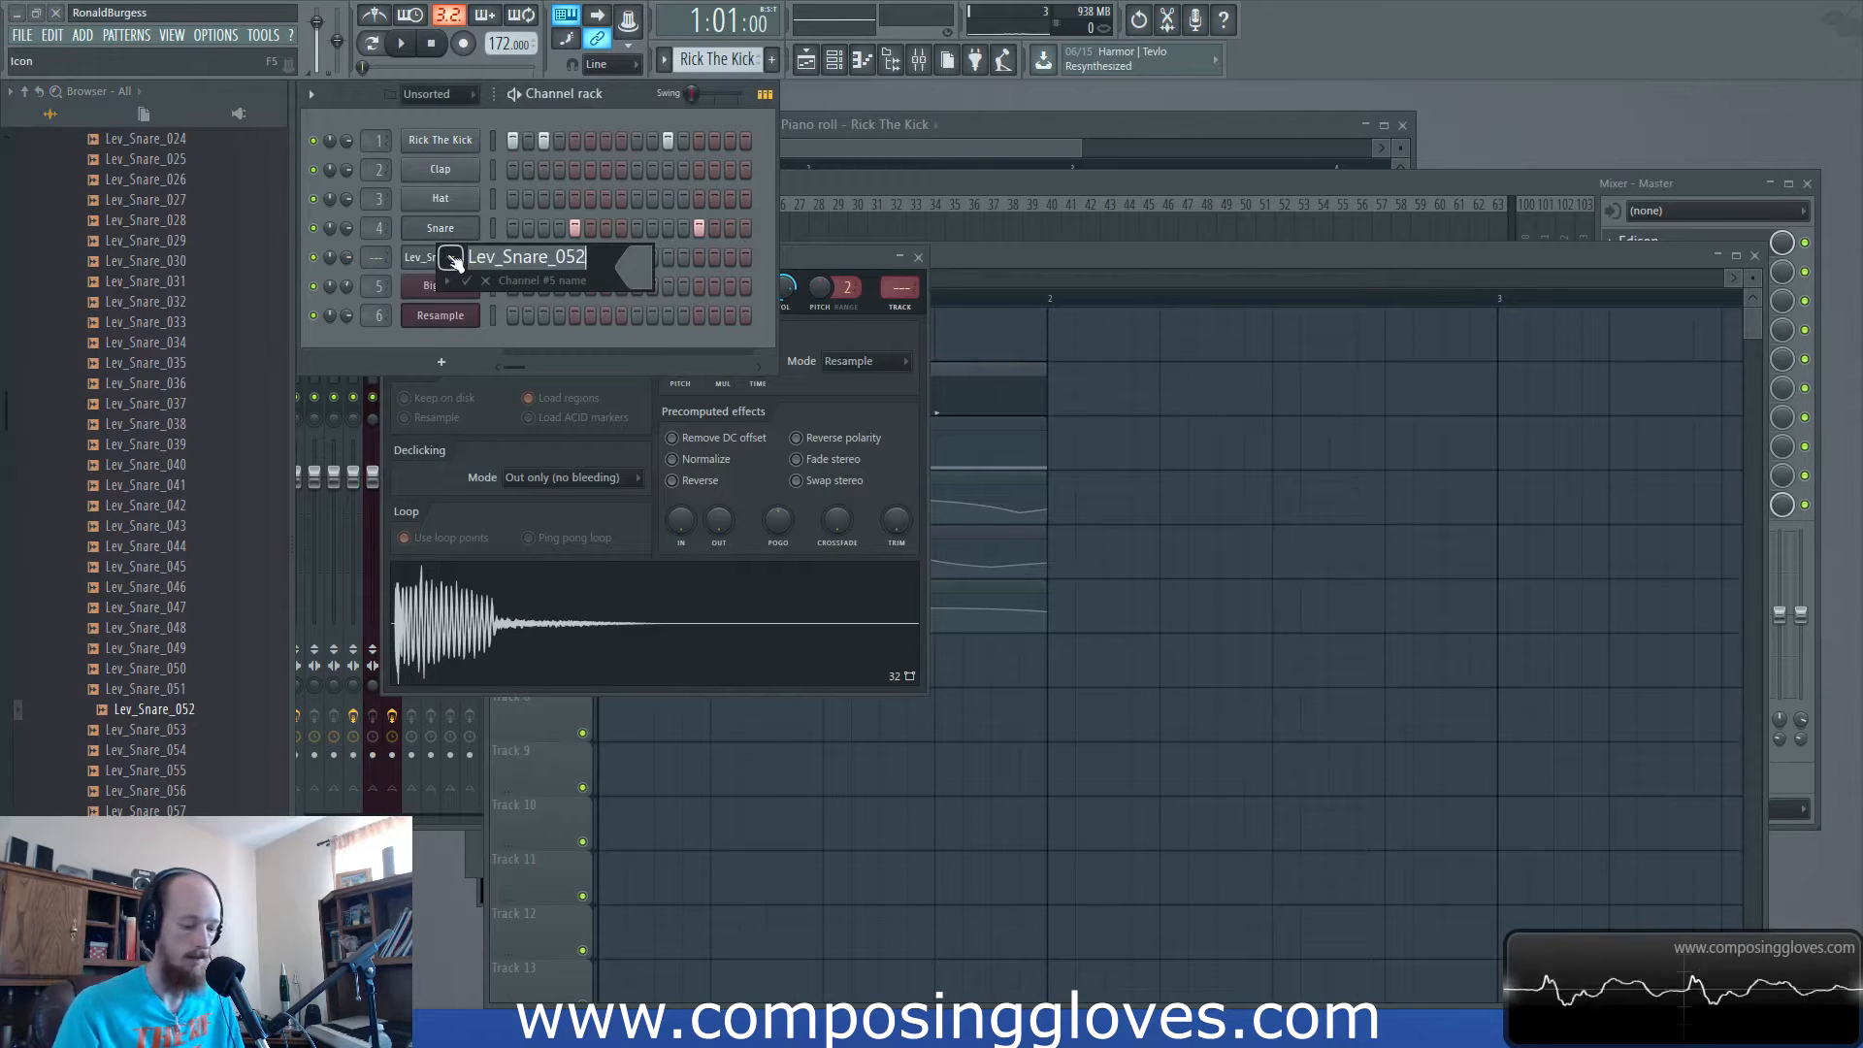
pyautogui.write('Snare Lay')
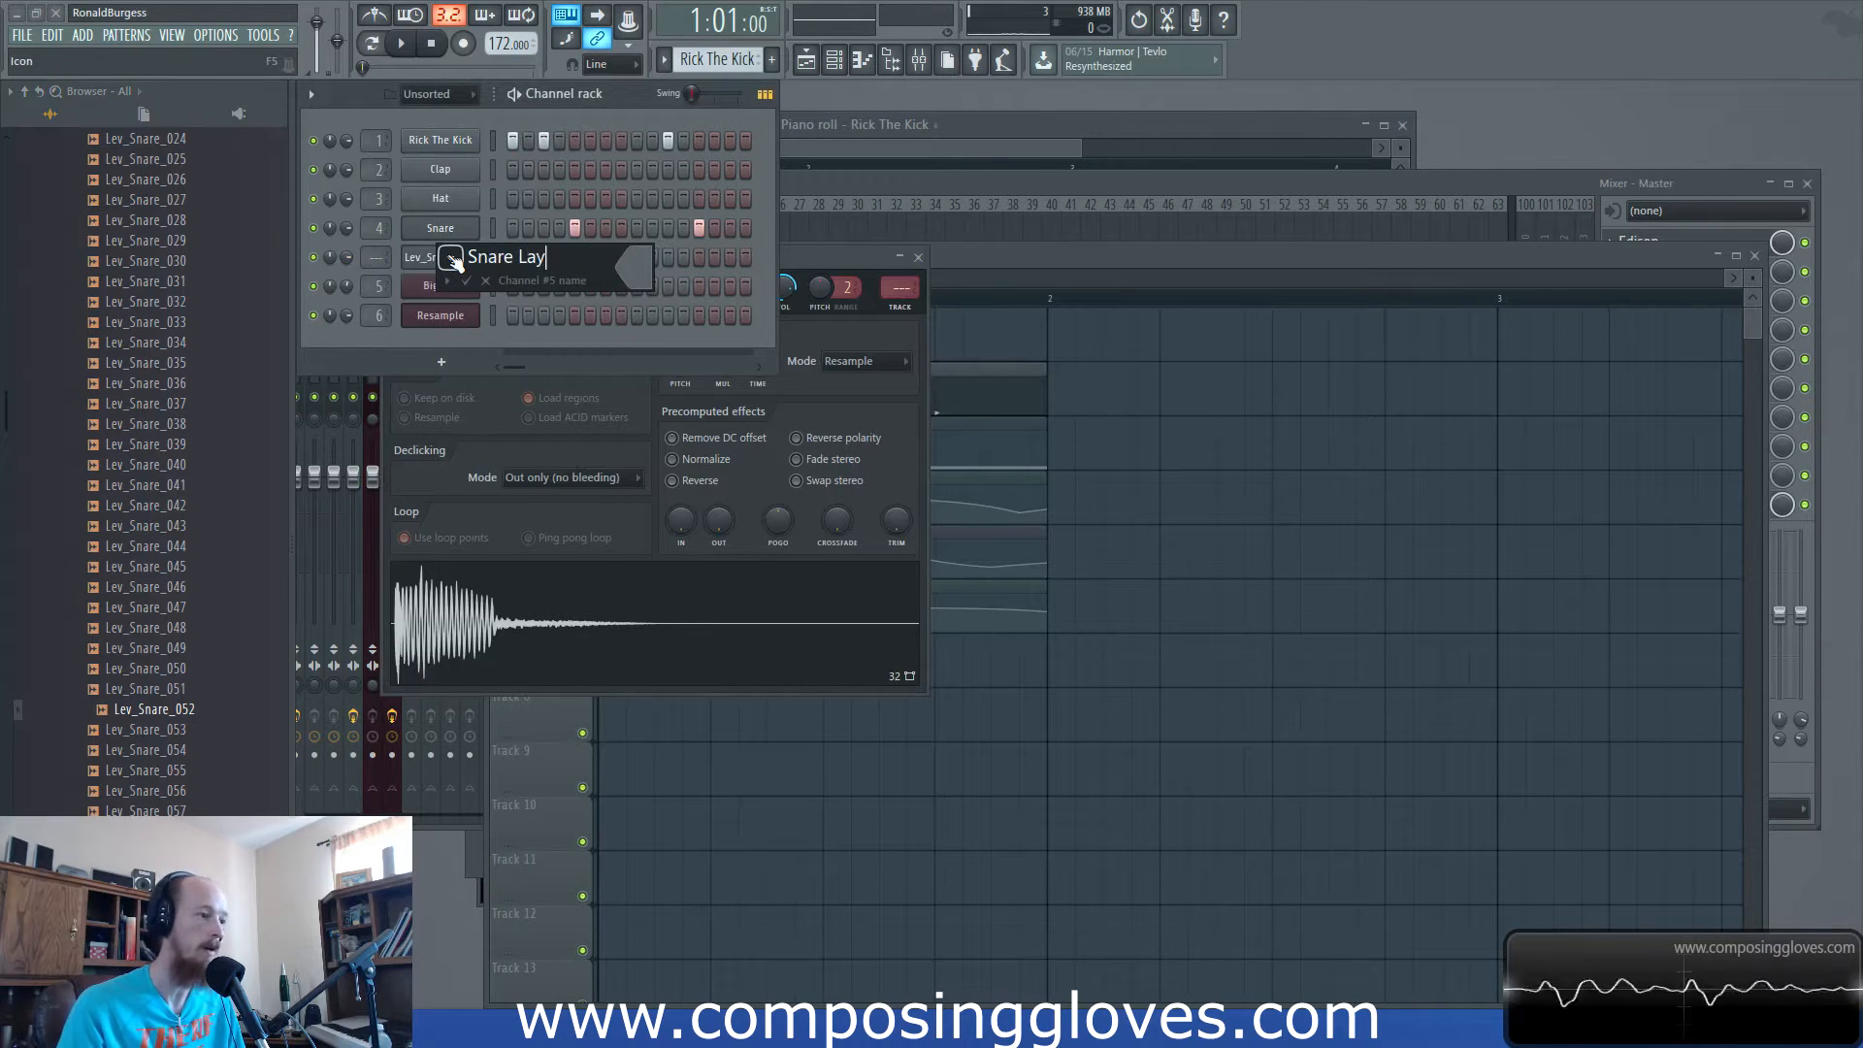
pyautogui.write('ert')
pyautogui.press('Return')
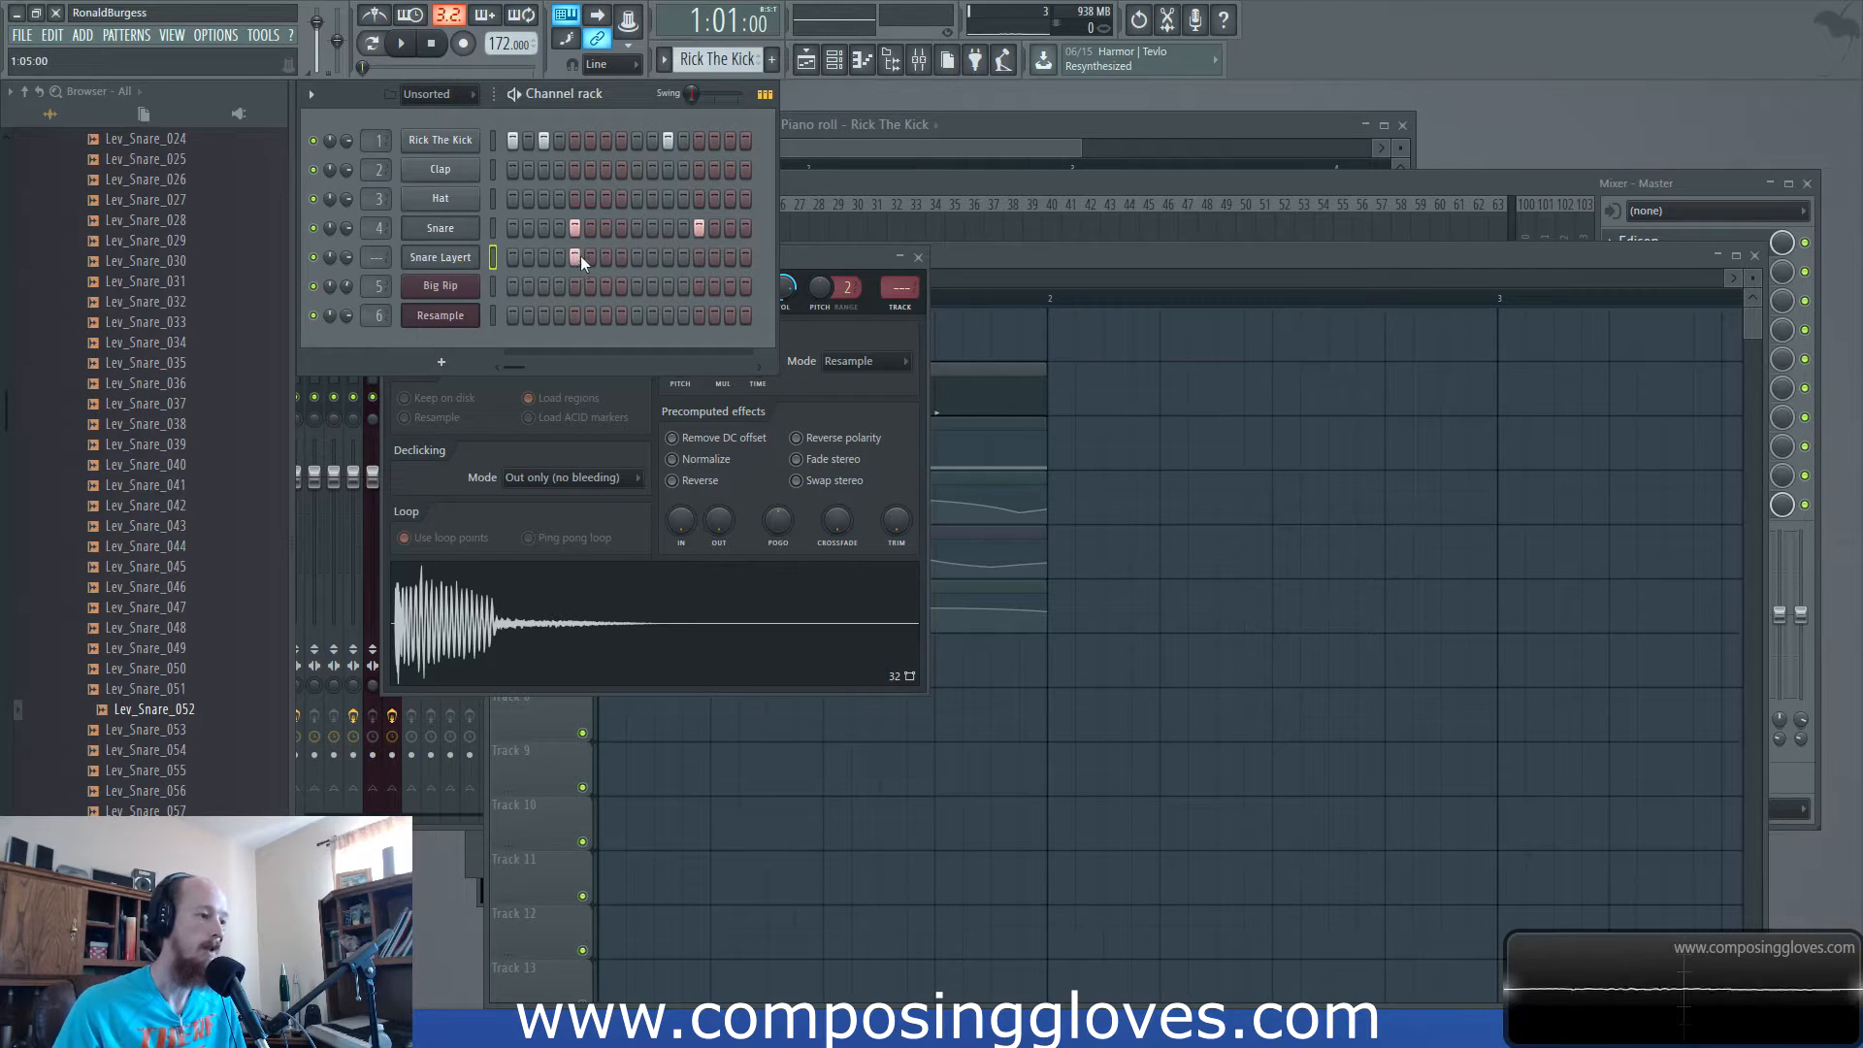
pyautogui.click(698, 256)
# Route the Snare Layert channel to the empty mixer insert 7.
pyautogui.click(436, 260)
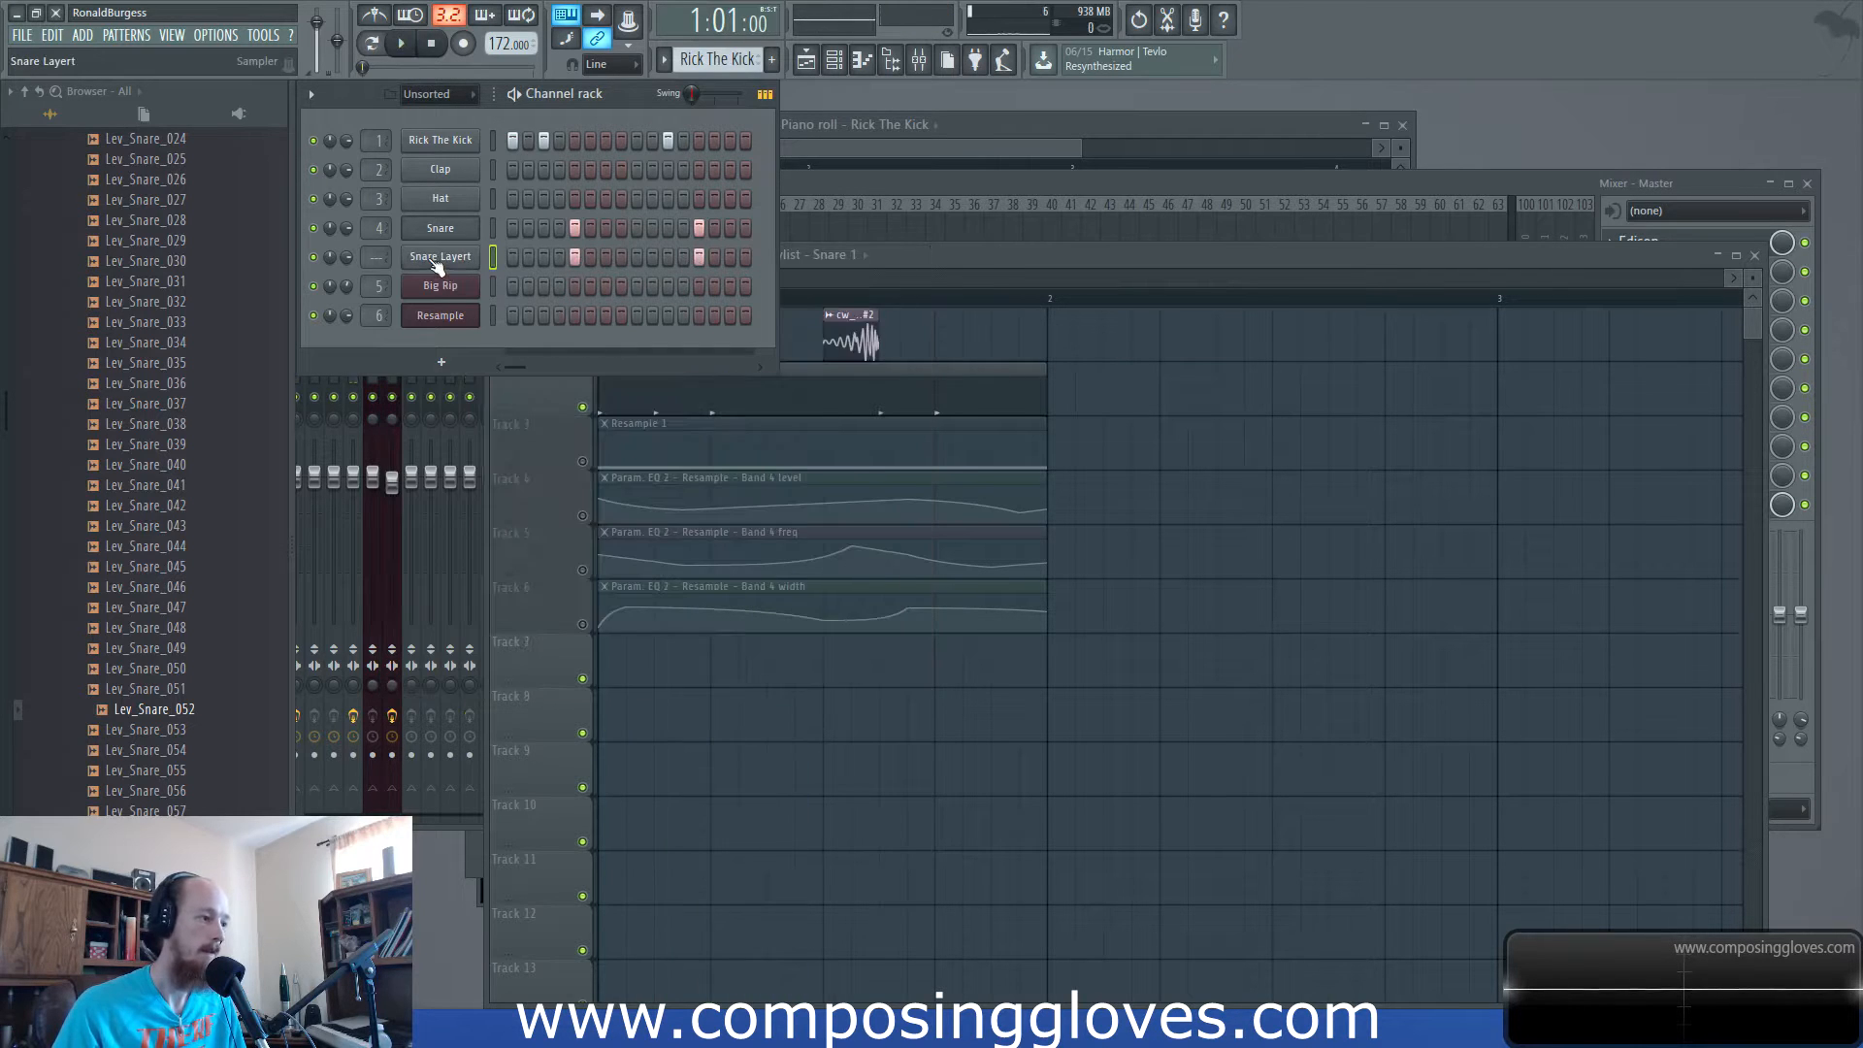
pyautogui.click(444, 257)
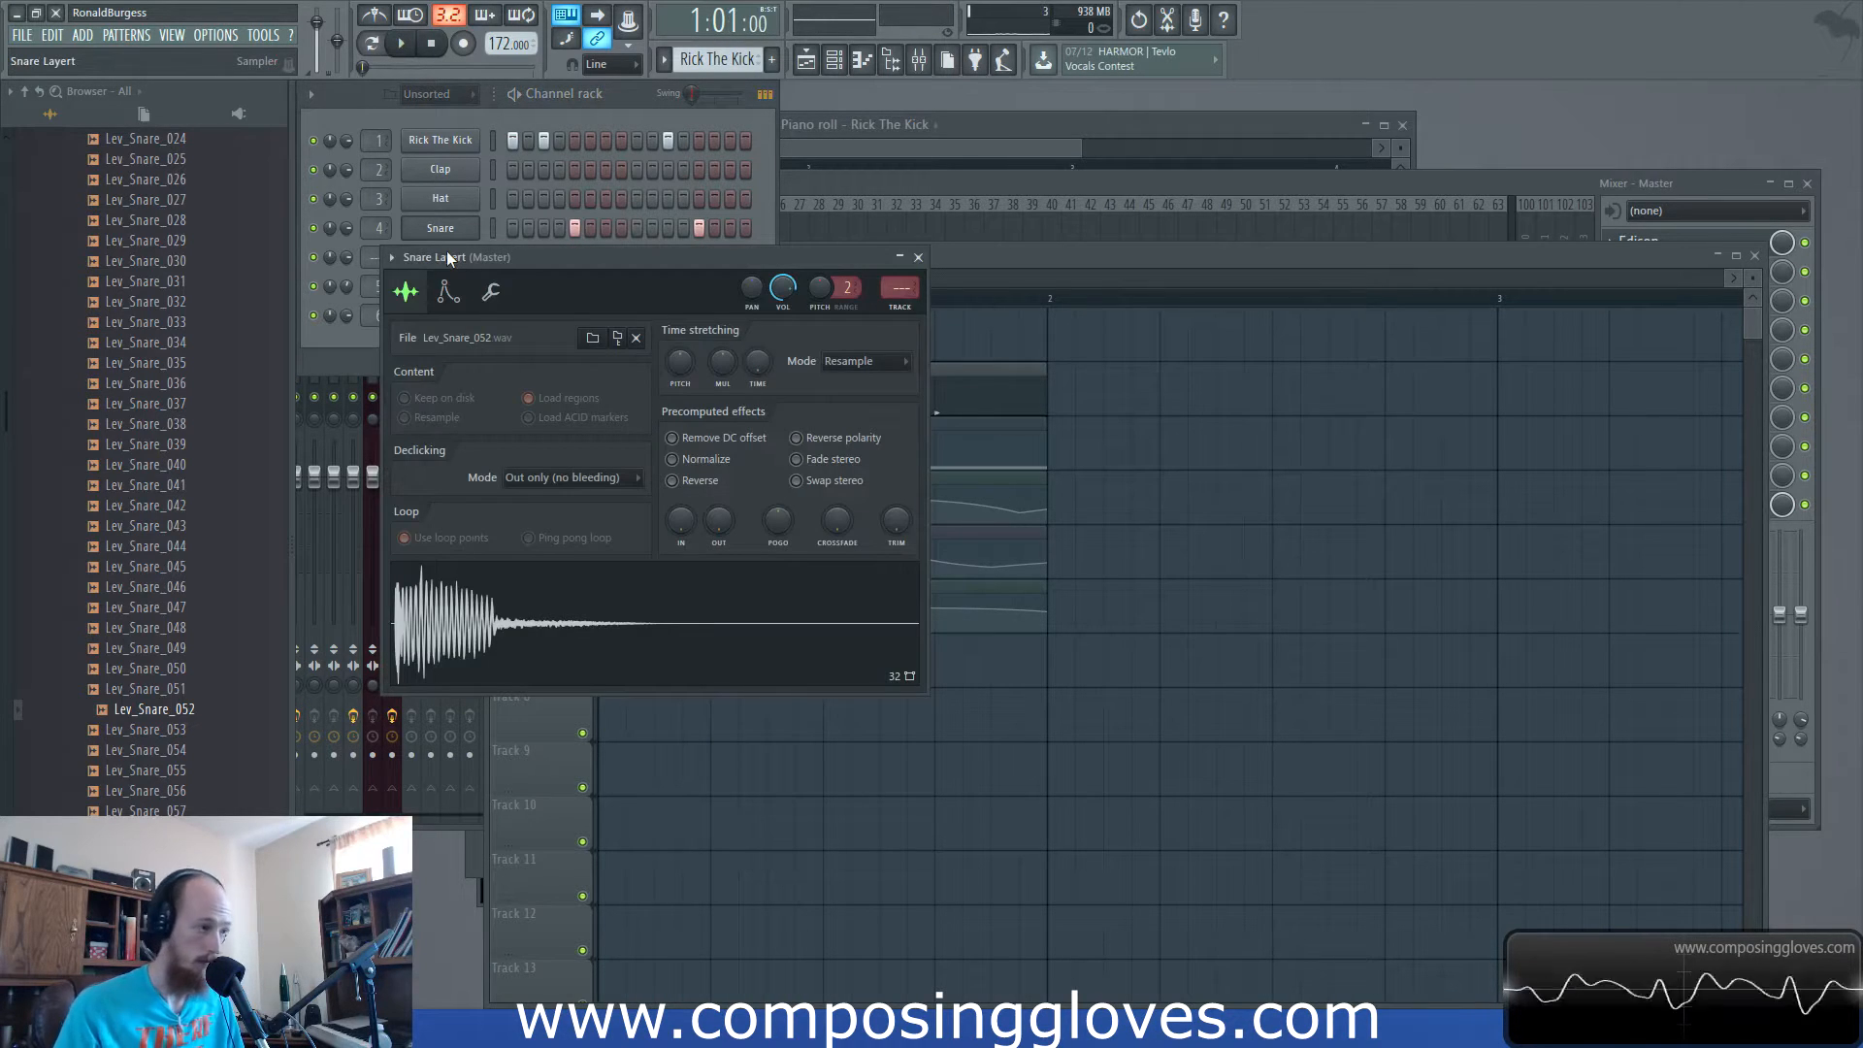
pyautogui.click(376, 260)
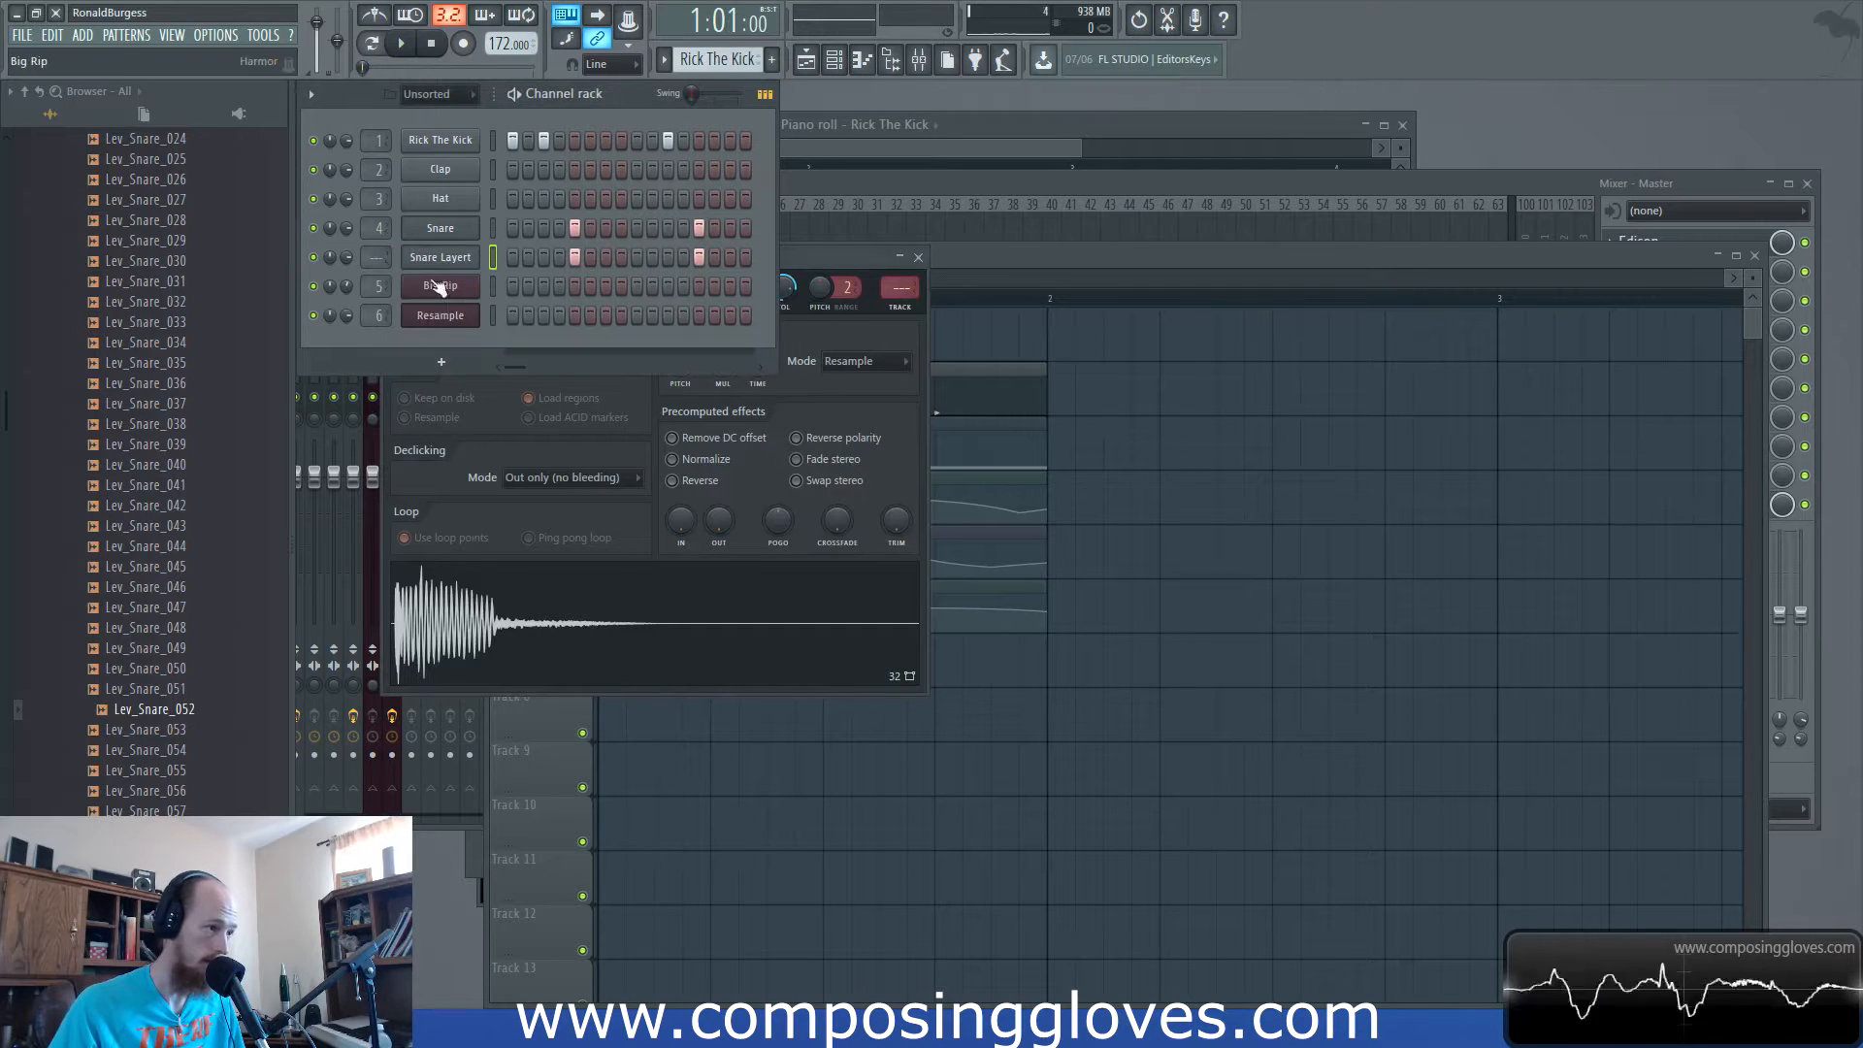
pyautogui.moveTo(376, 259)
pyautogui.mouseDown()
pyautogui.moveTo(375, 231)
pyautogui.moveTo(376, 259)
pyautogui.mouseUp()
pyautogui.click(917, 62)
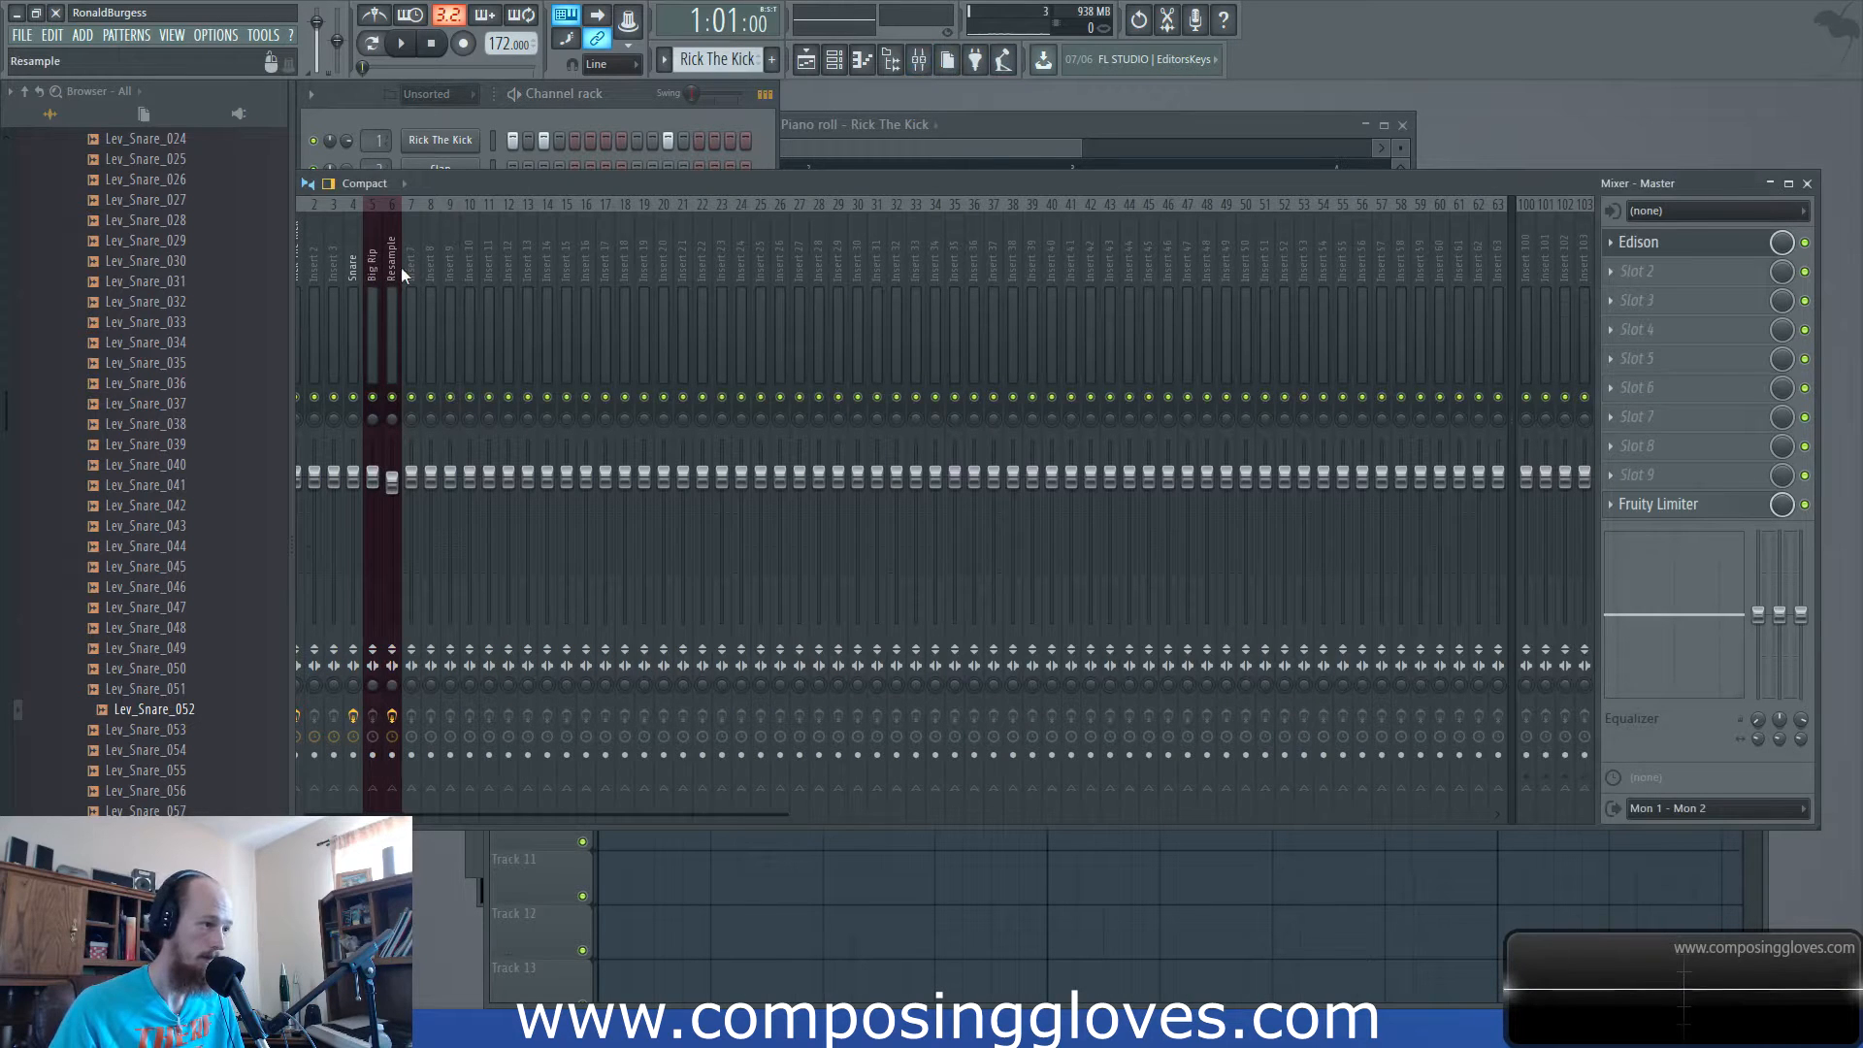
pyautogui.press('F6')
pyautogui.moveTo(376, 258); pyautogui.dragTo(376, 236)
pyautogui.click(869, 194)
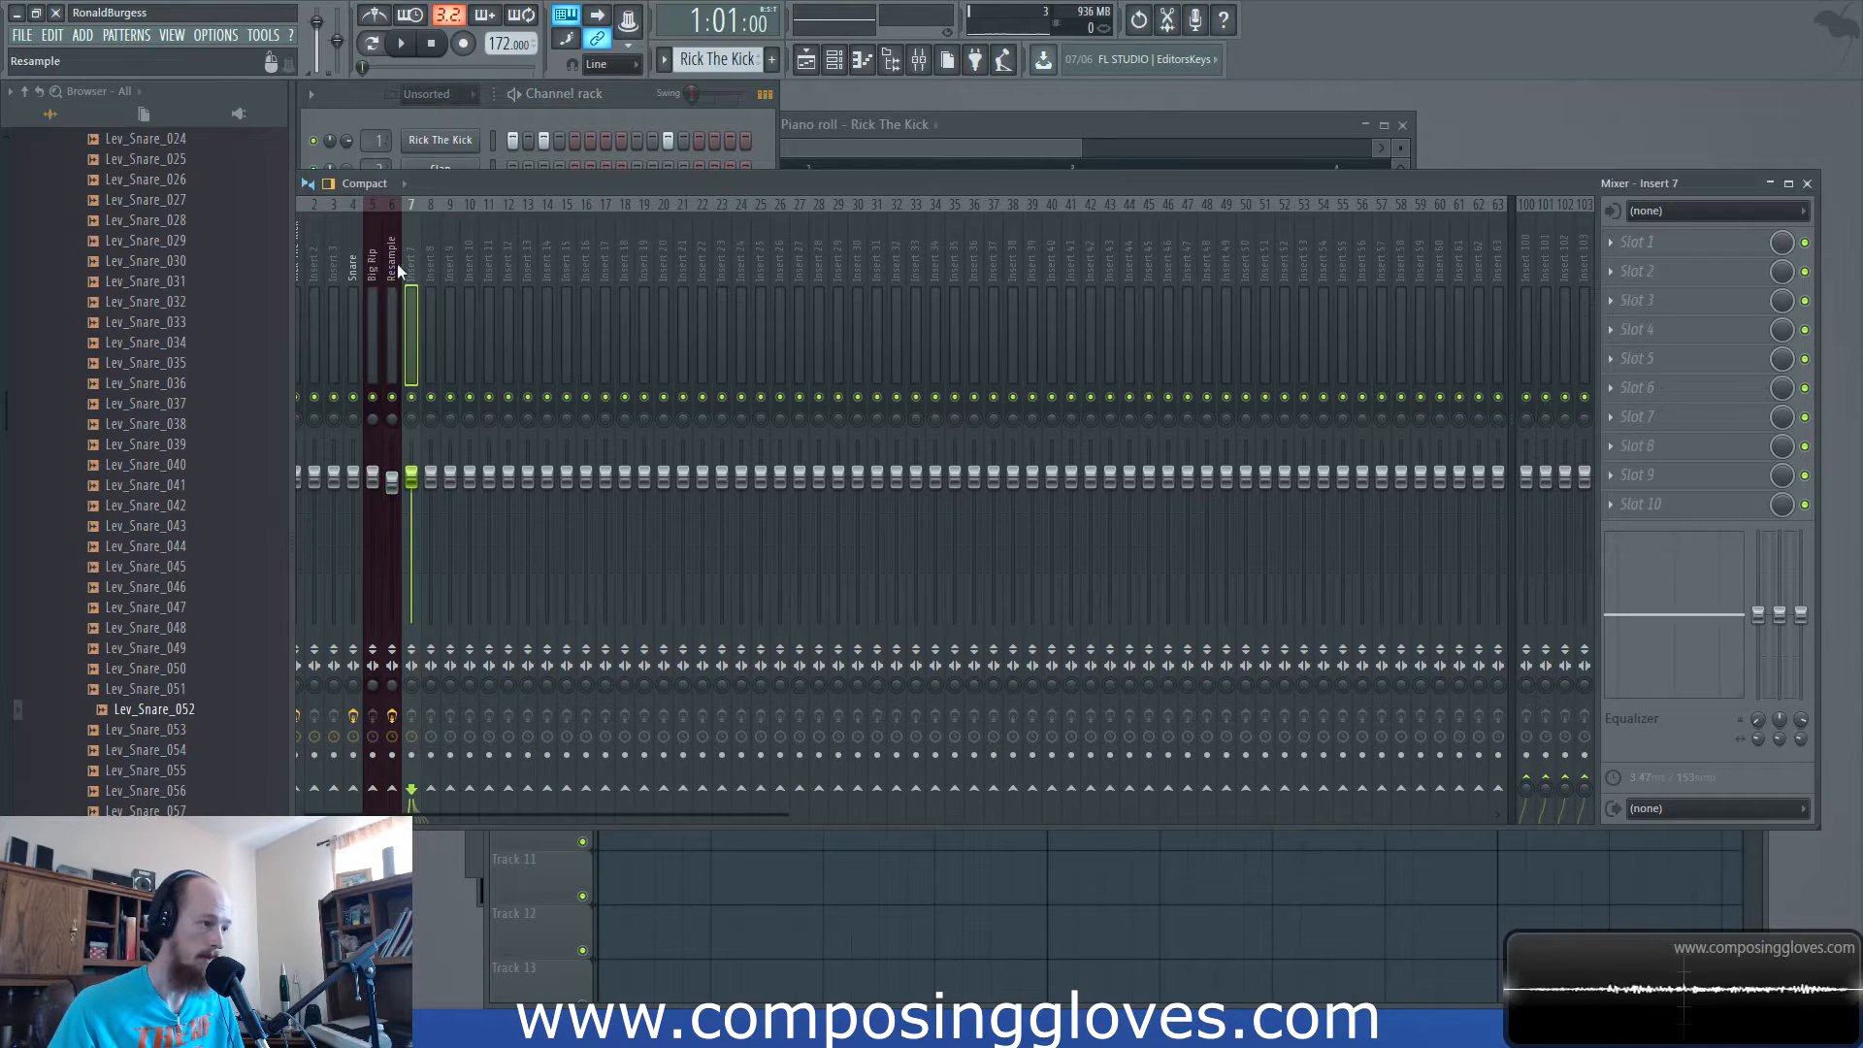
# Move mixer insert 7 between Snare and Big Rip and name it "Snare Layer 1".
pyautogui.scroll(-3, 406, 267)
pyautogui.scroll(3, 372, 273)
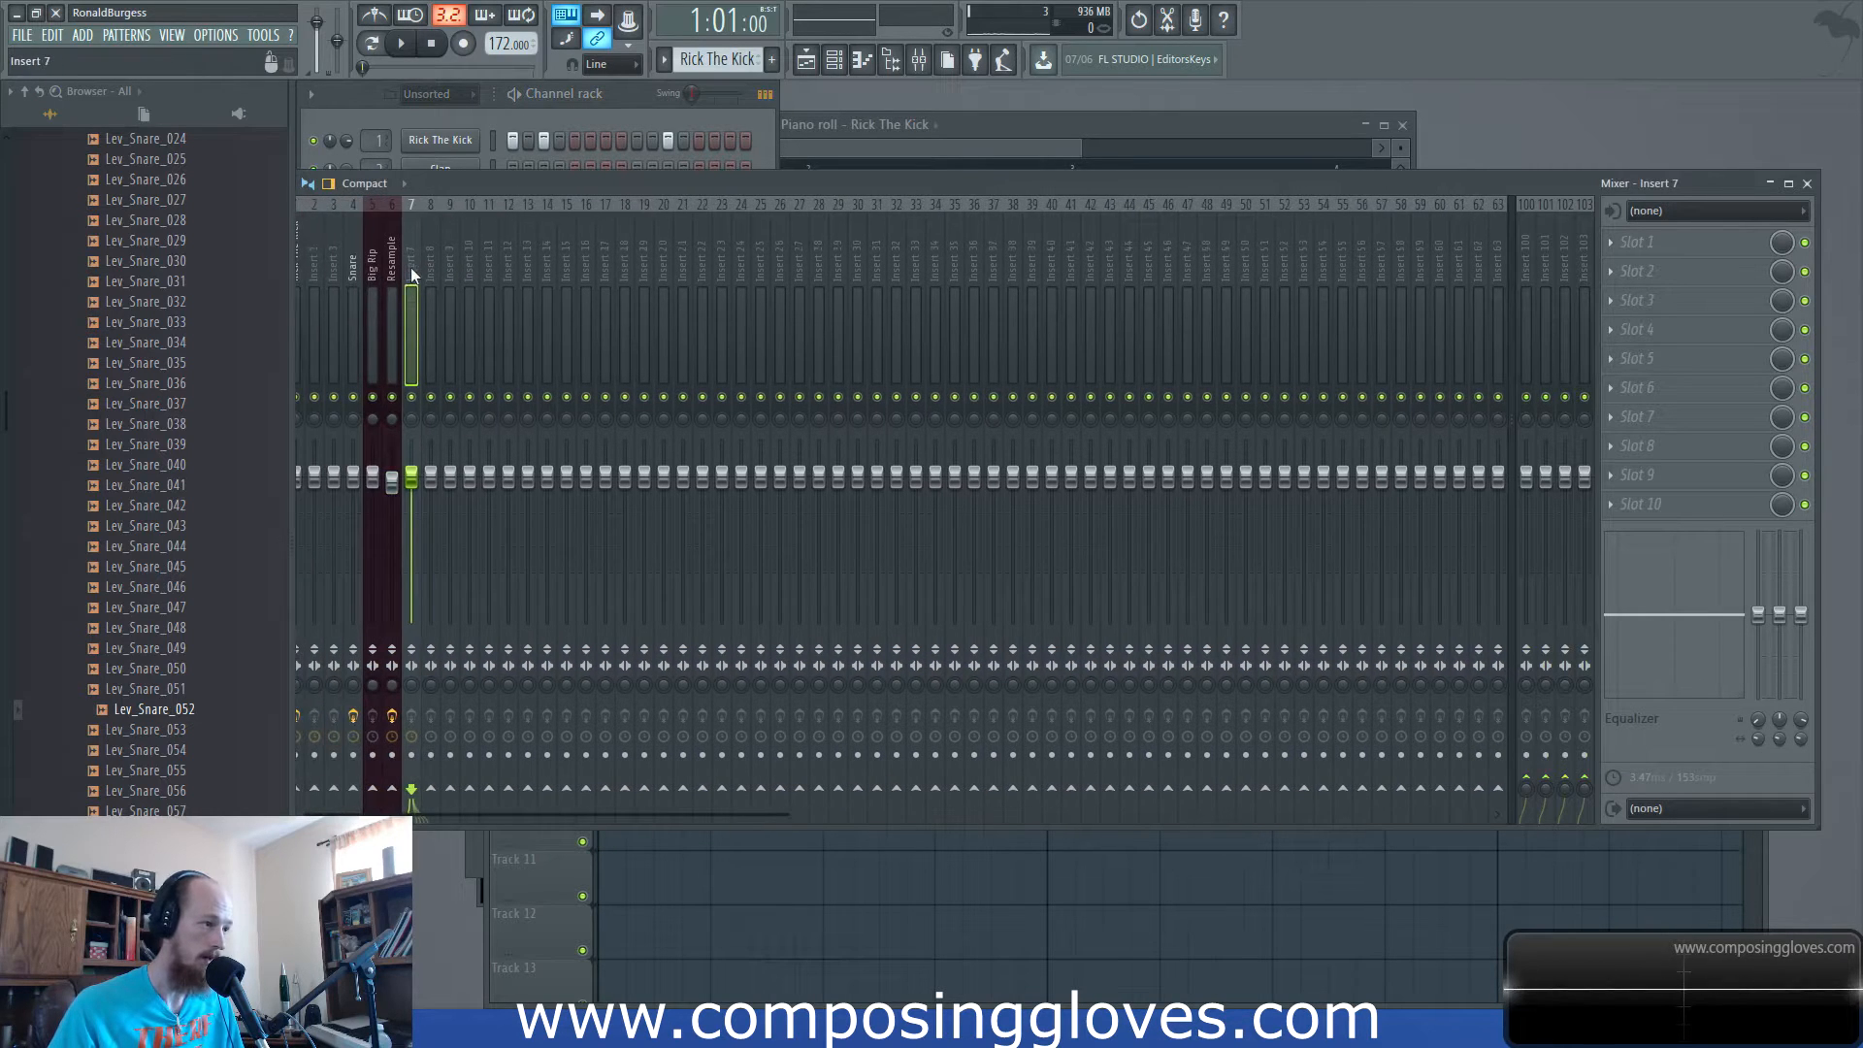
pyautogui.moveTo(410, 266); pyautogui.dragTo(373, 266)
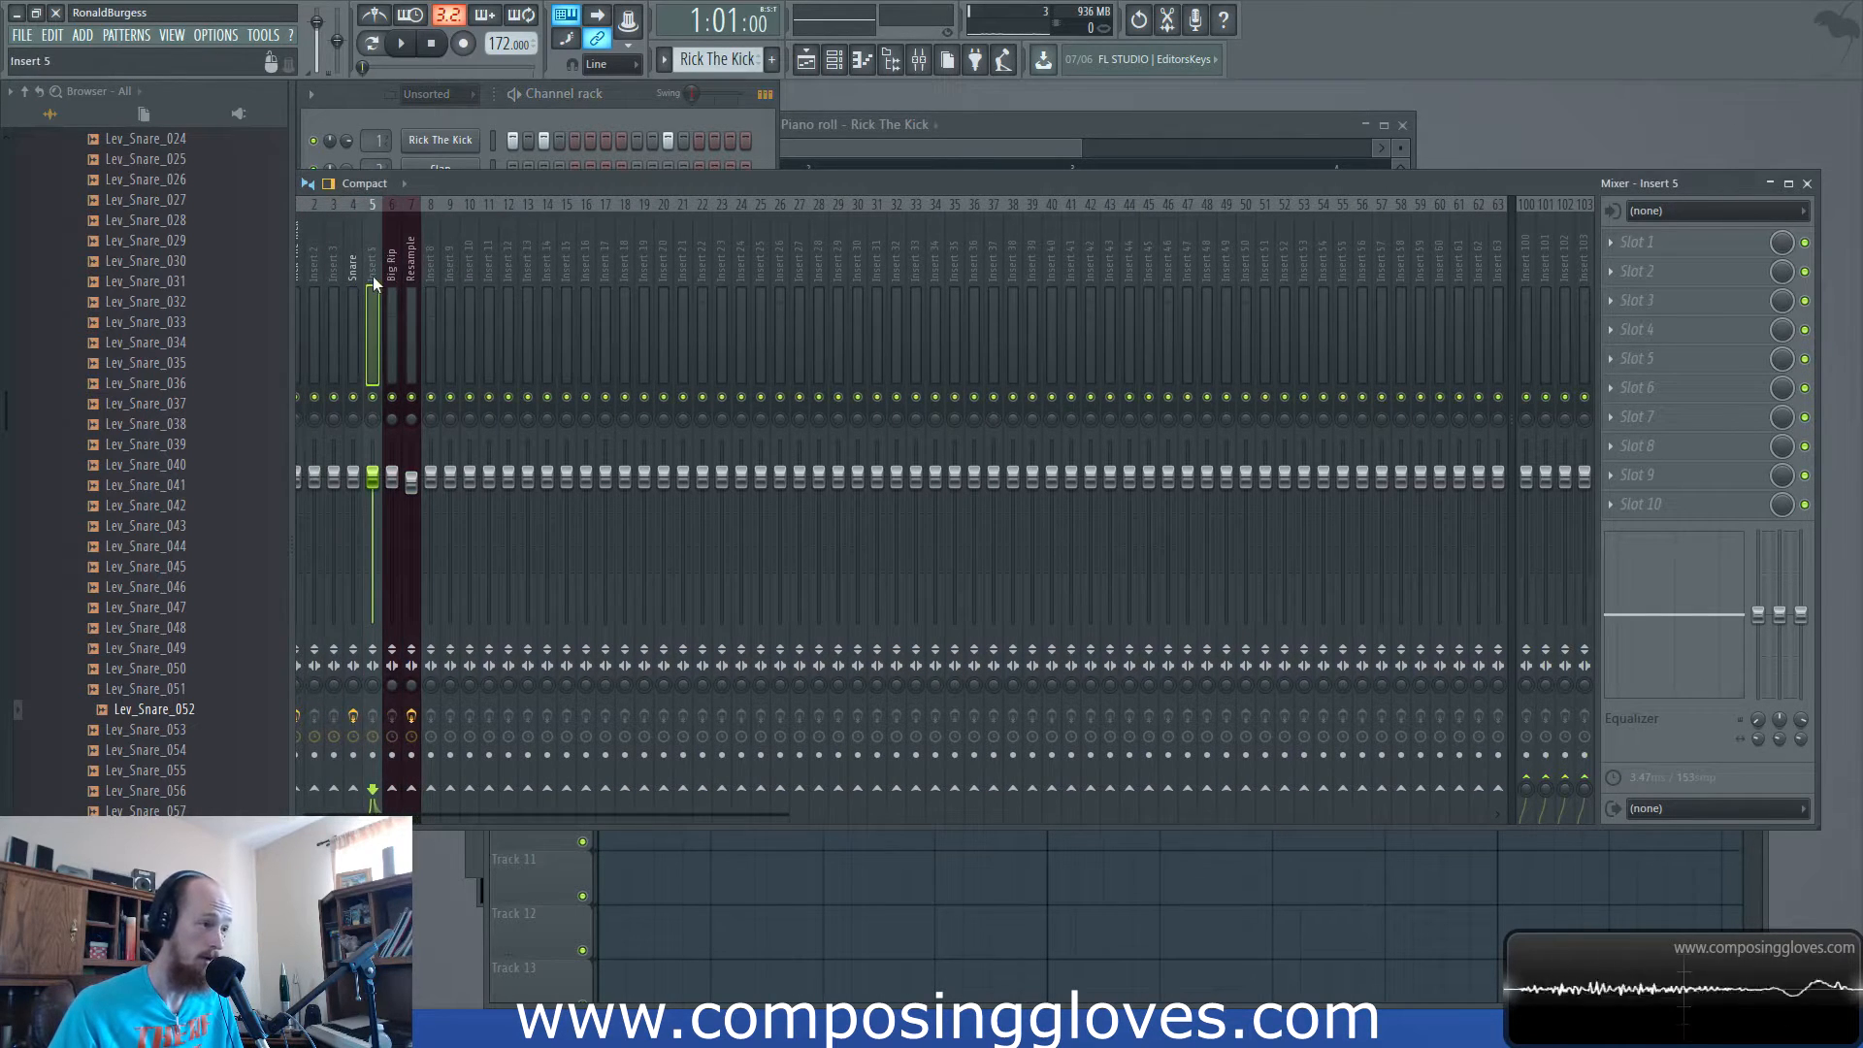
pyautogui.moveTo(630, 186)
pyautogui.mouseDown()
pyautogui.moveTo(766, 175)
pyautogui.moveTo(600, 176)
pyautogui.mouseUp()
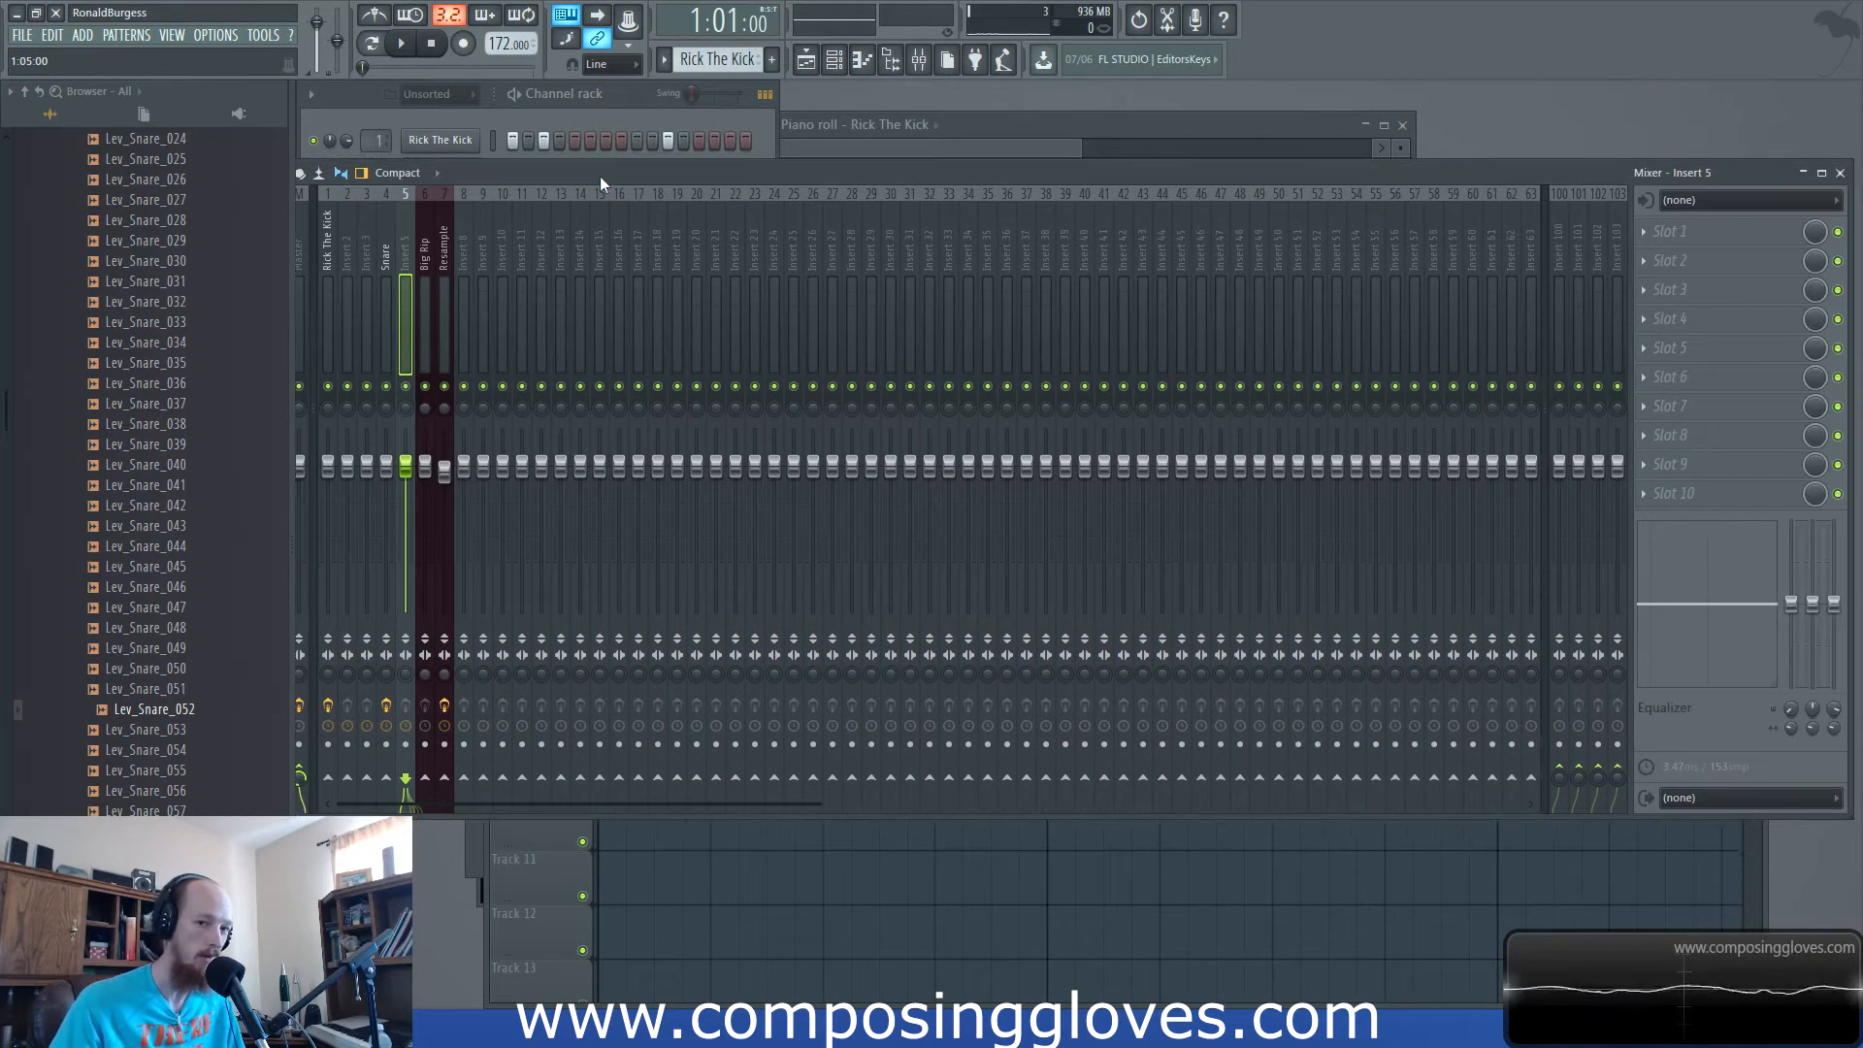
pyautogui.doubleClick(405, 255)
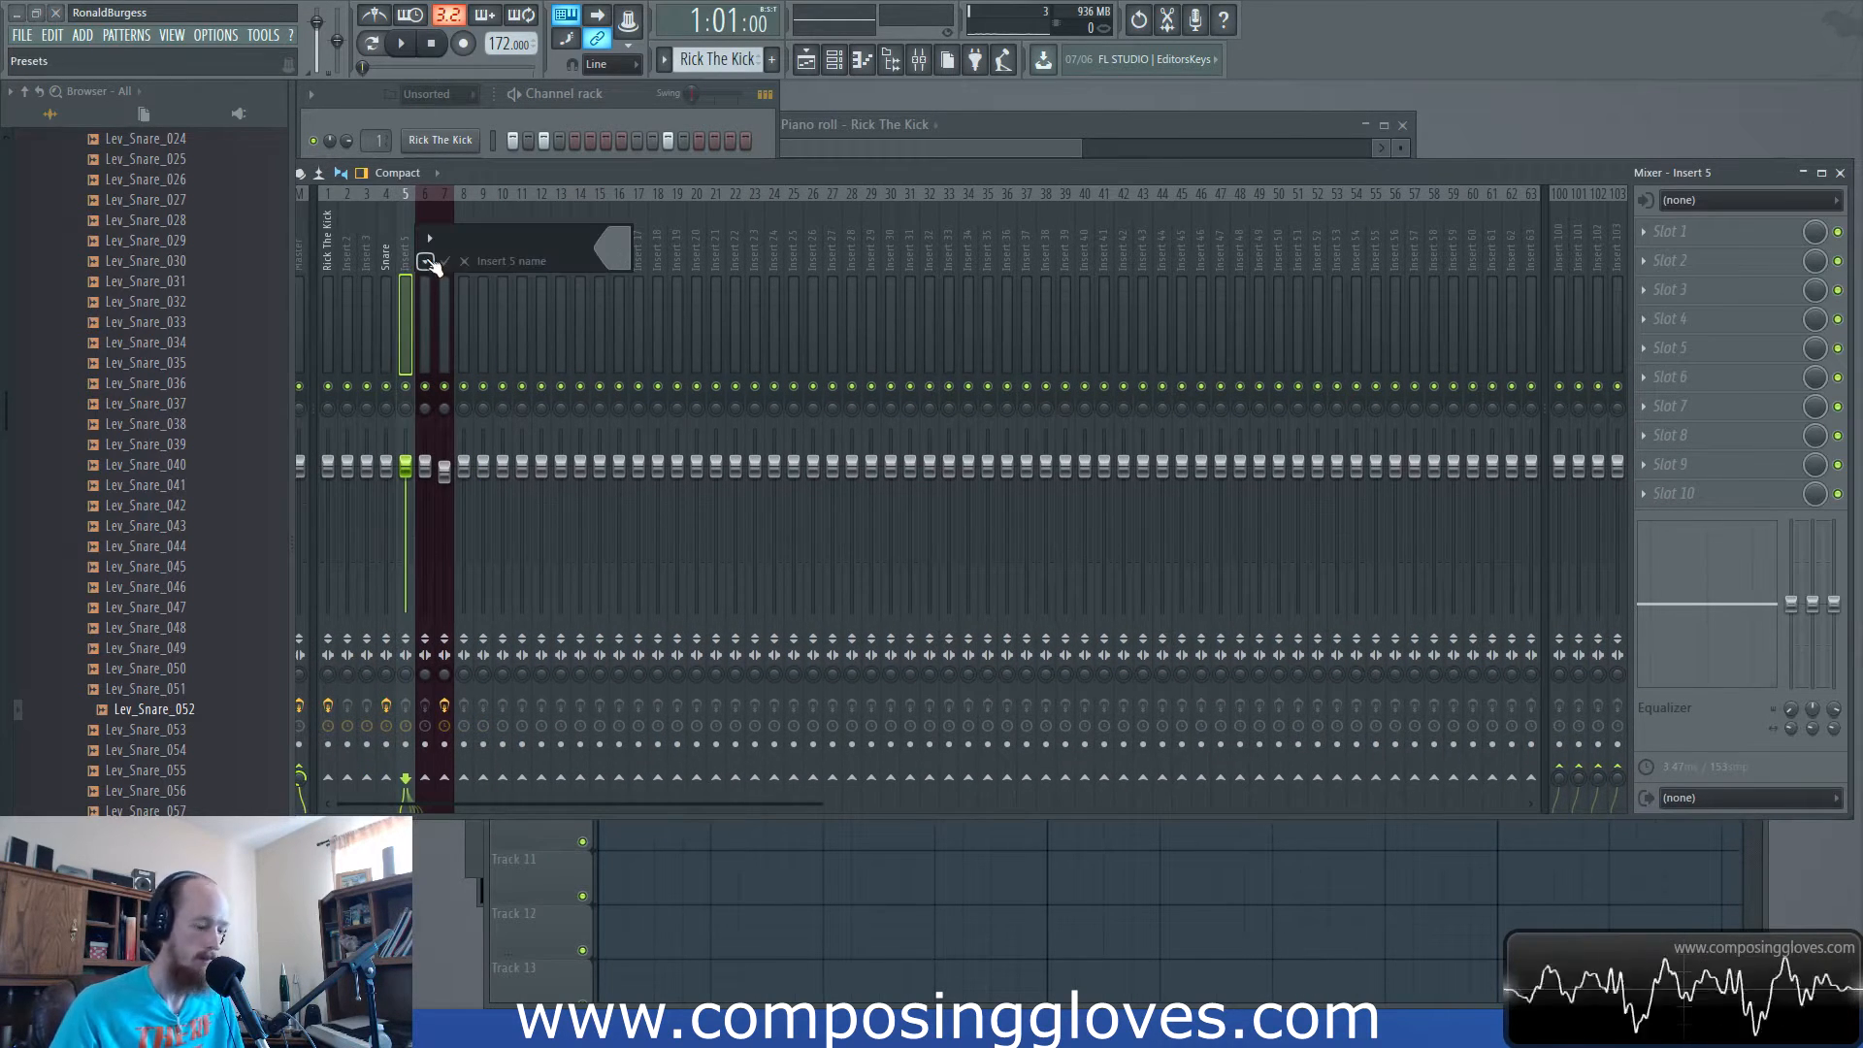
pyautogui.write('Snare L')
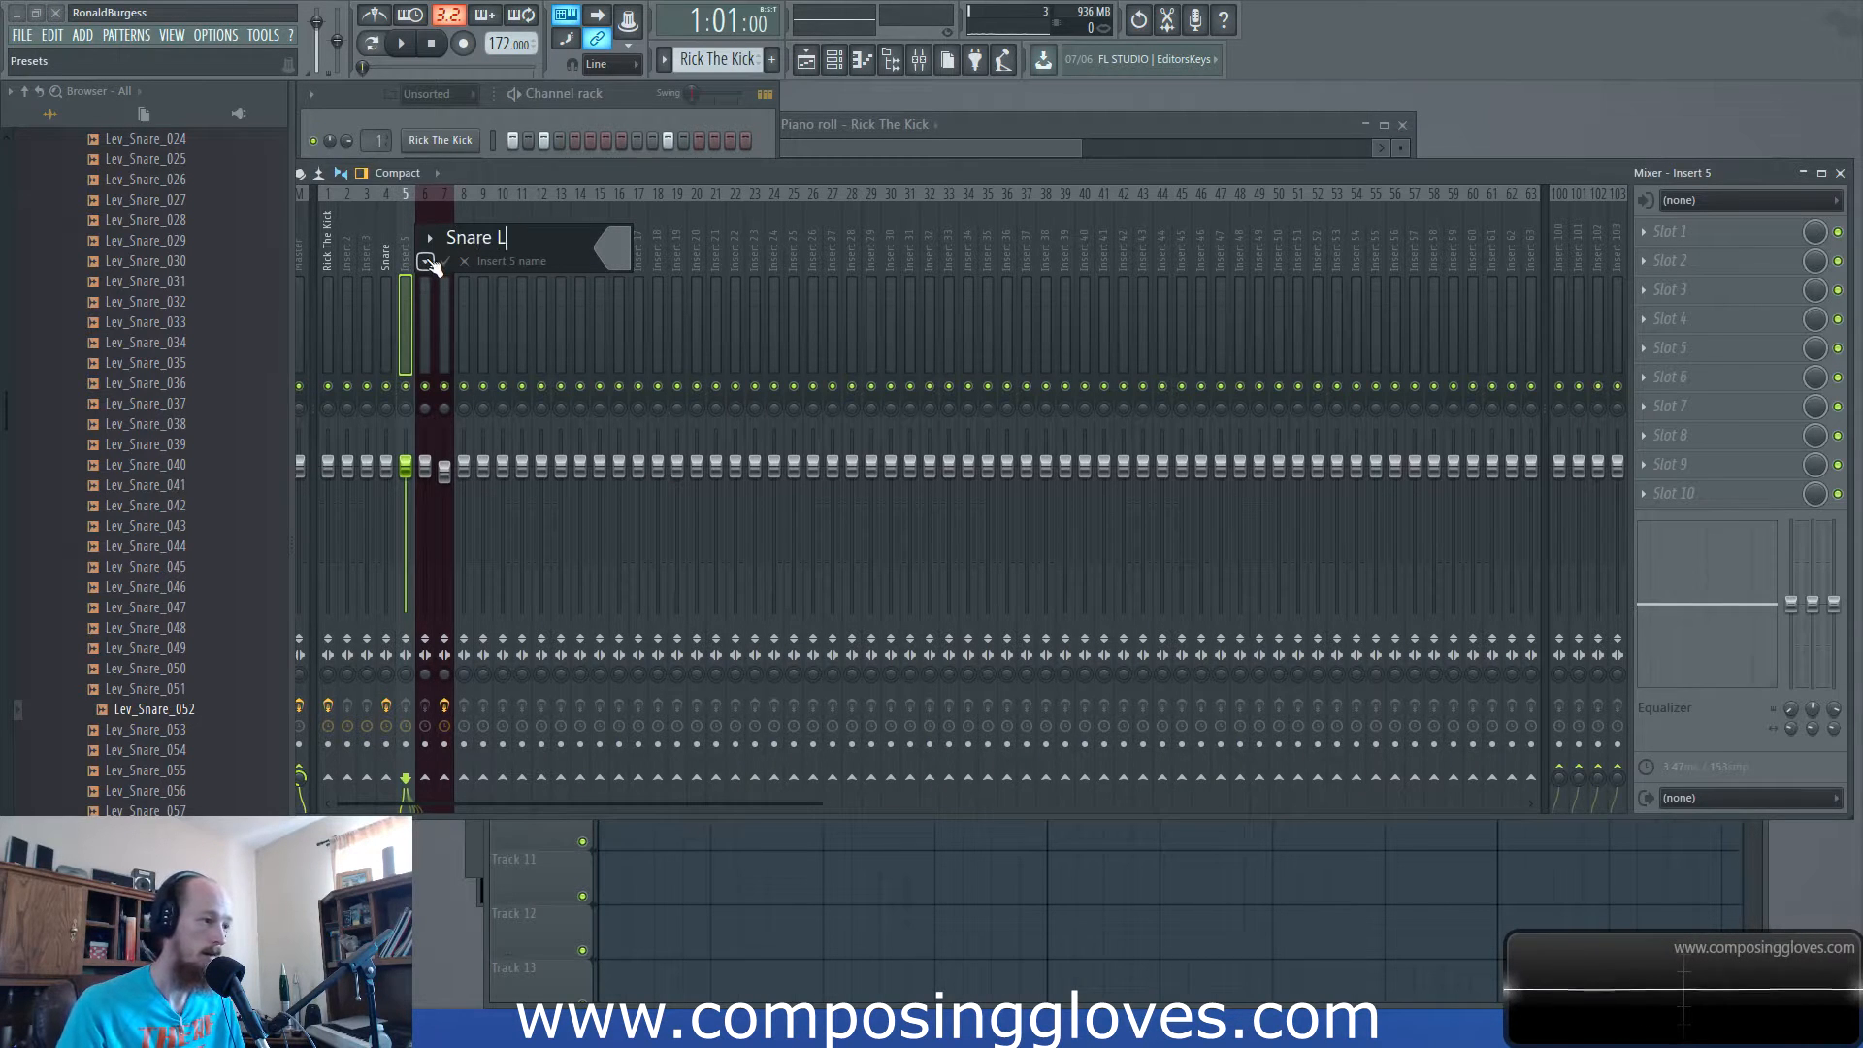
pyautogui.write('ayer 1')
pyautogui.press('Return')
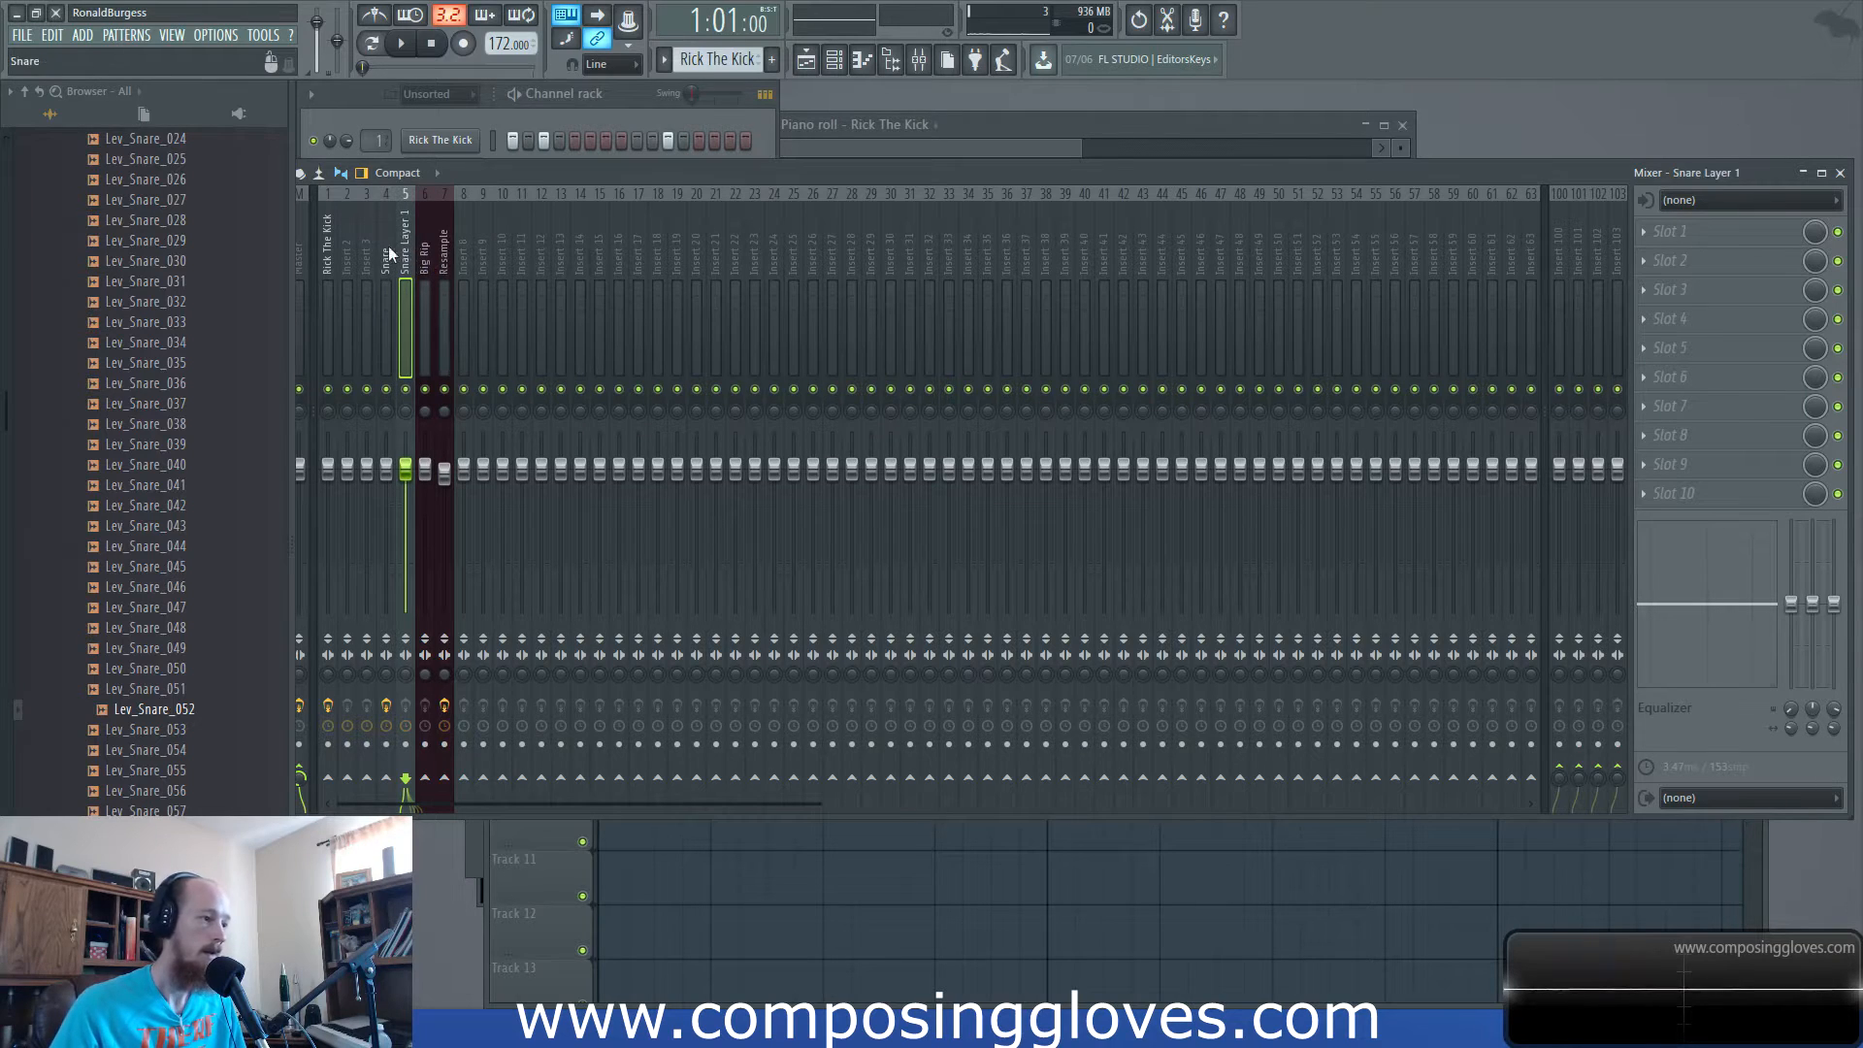
# Load Fruity Parametric EQ 2 into slot 1 of Snare Layer 1 and boost bands 4 and 6.
pyautogui.click(1673, 231)
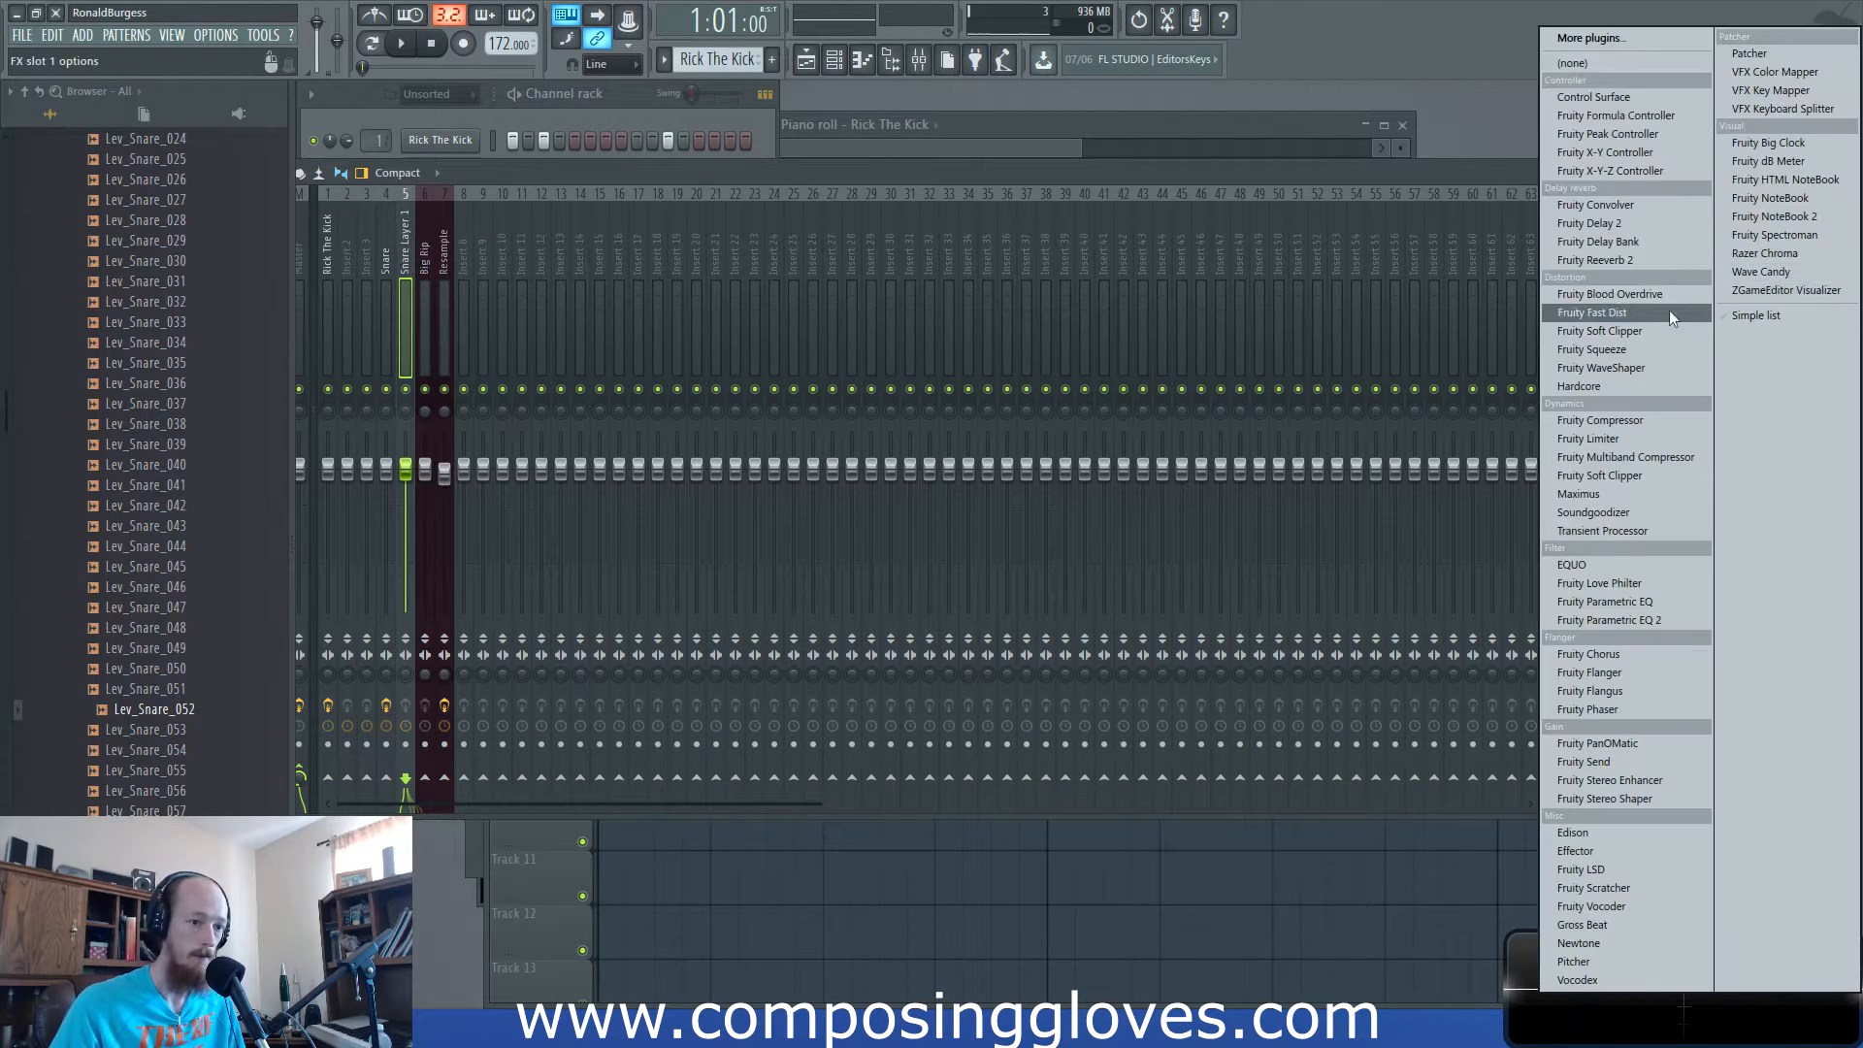
pyautogui.click(1679, 620)
pyautogui.press('space')
pyautogui.moveTo(502, 342)
pyautogui.mouseDown()
pyautogui.moveTo(499, 312)
pyautogui.moveTo(636, 320)
pyautogui.moveTo(509, 316)
pyautogui.mouseUp()
pyautogui.press('space')
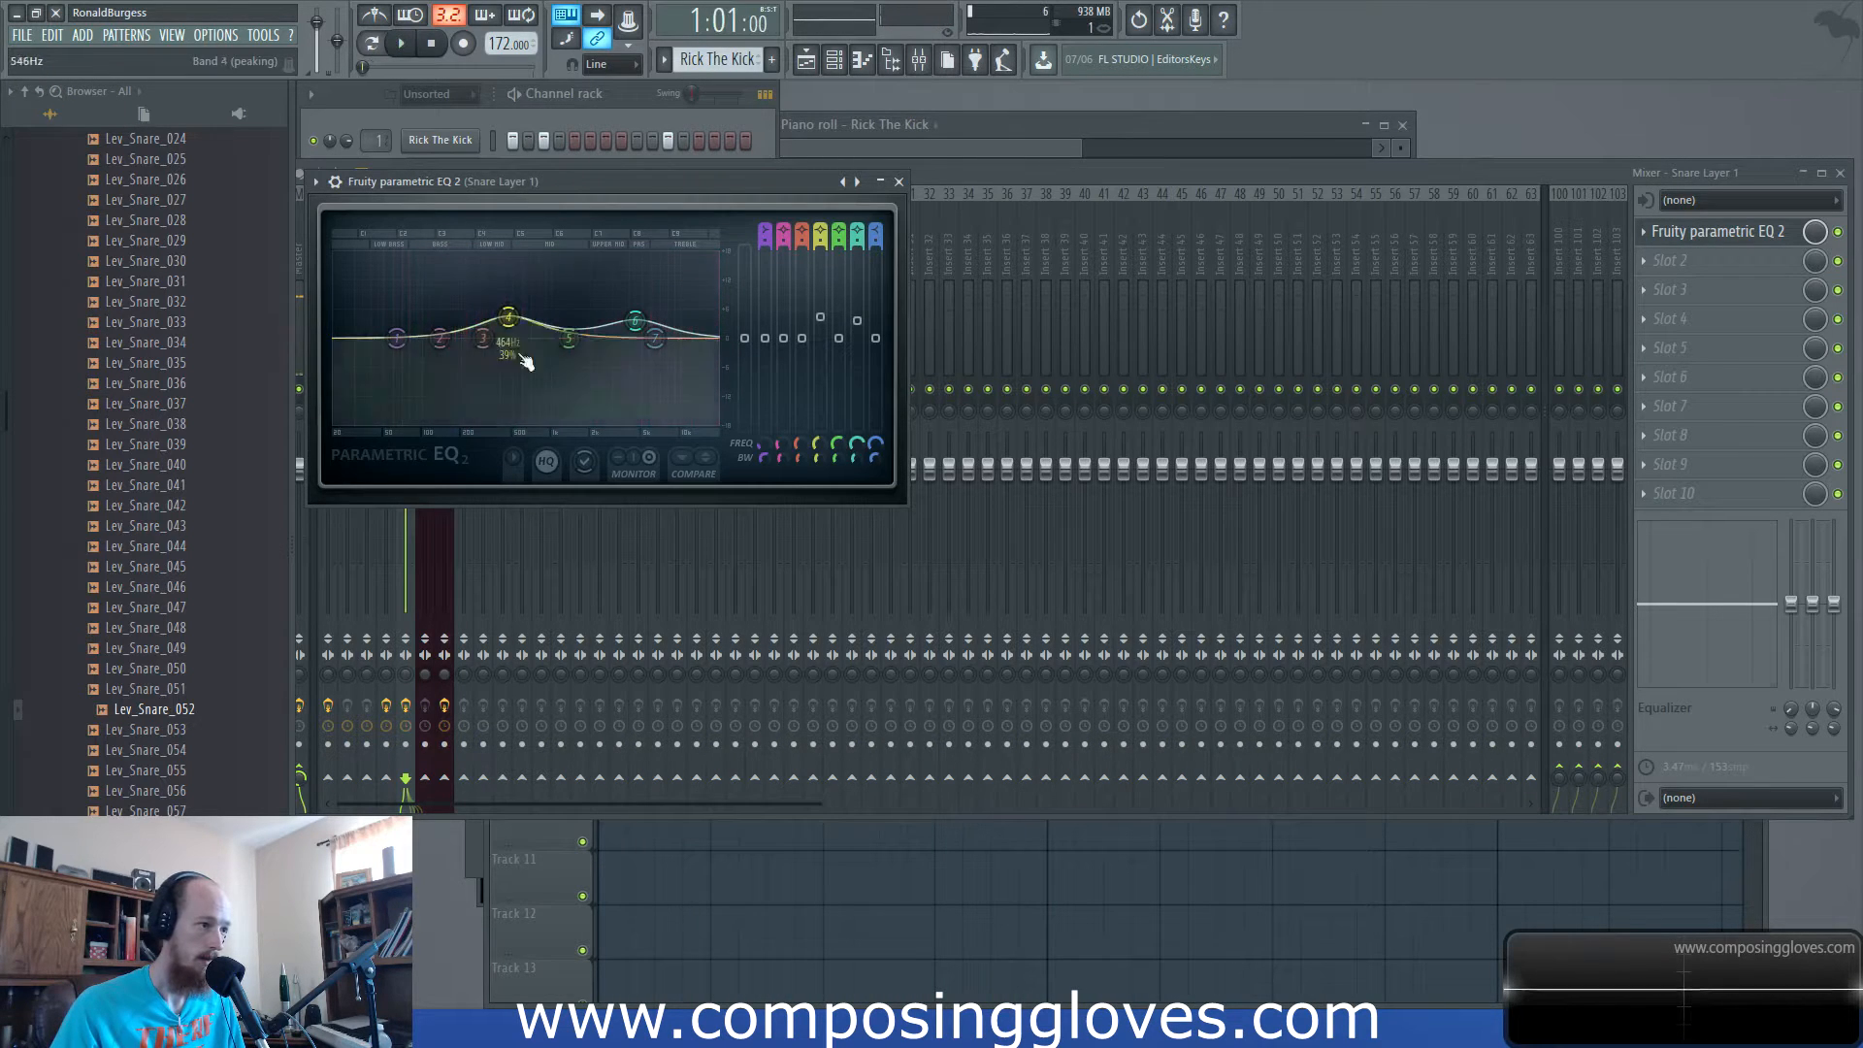
# Rearrange the mixer, playlist and channel rack windows and play back the beat with the snare layer.
pyautogui.click(1034, 121)
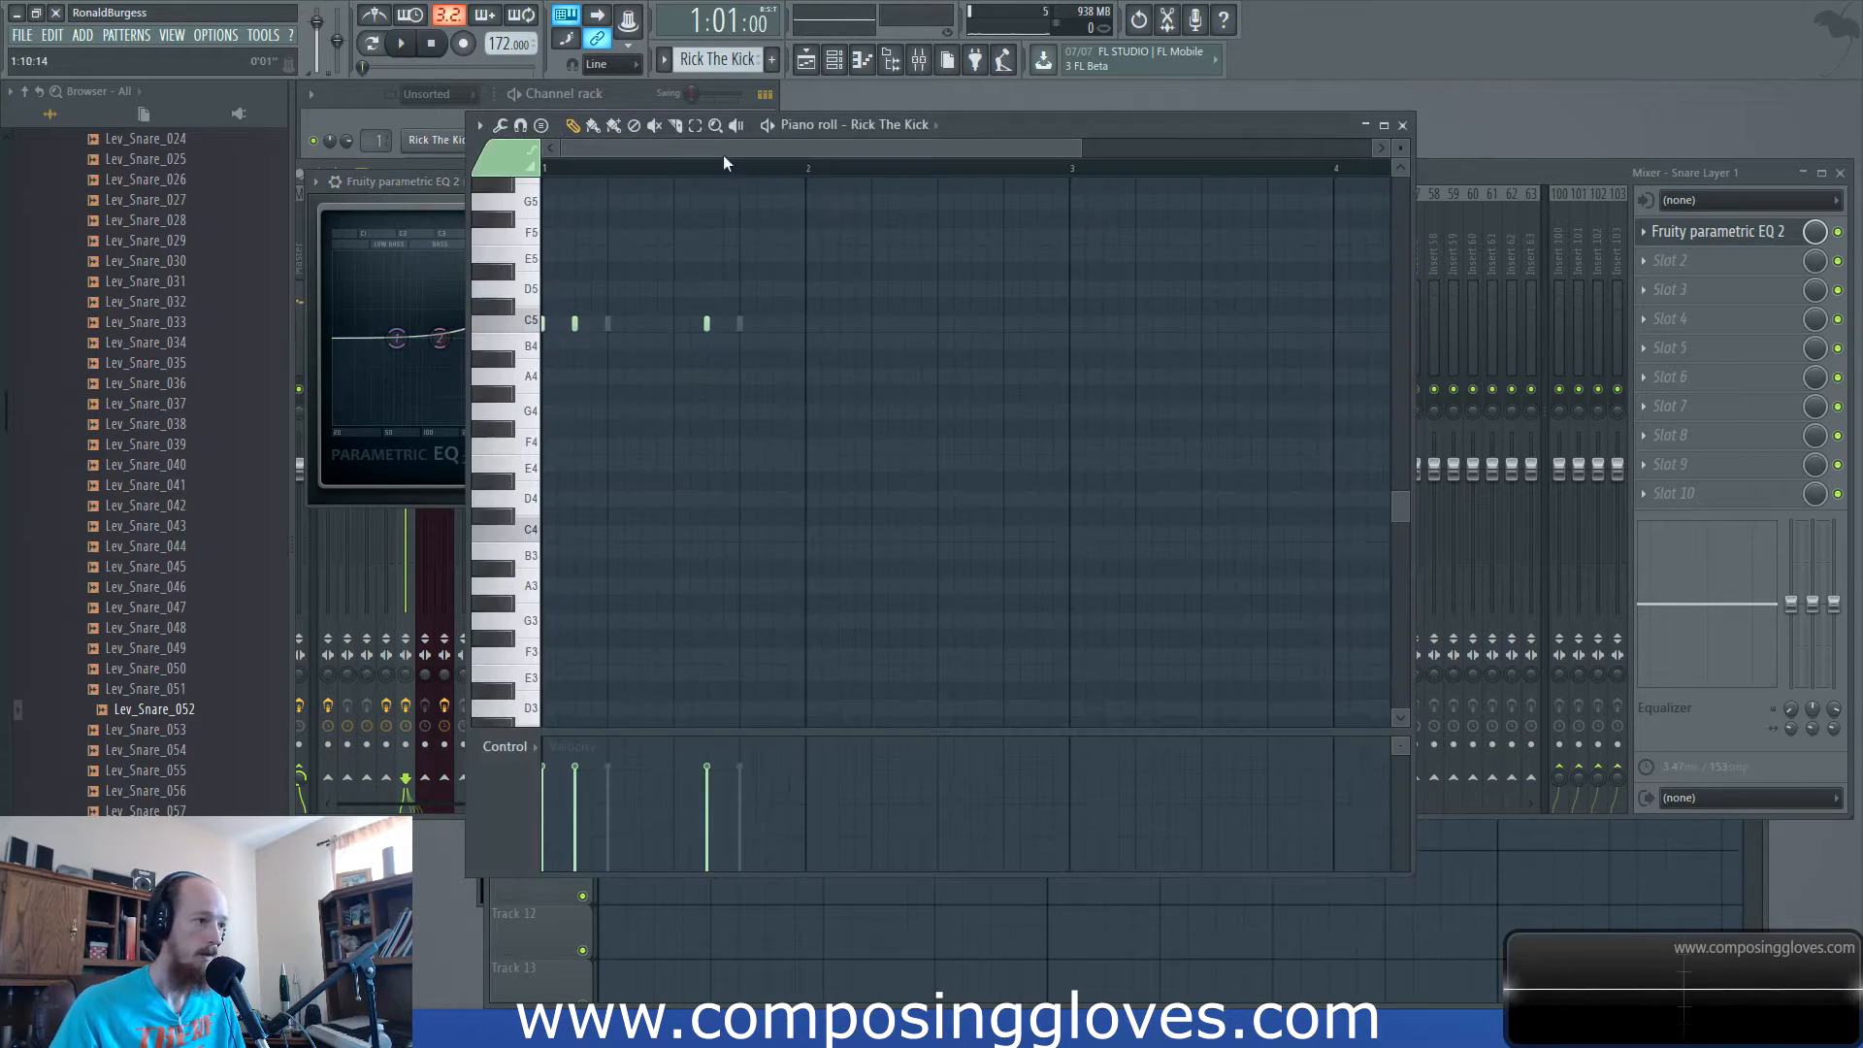
pyautogui.click(1434, 174)
pyautogui.moveTo(1238, 175); pyautogui.dragTo(1235, 414)
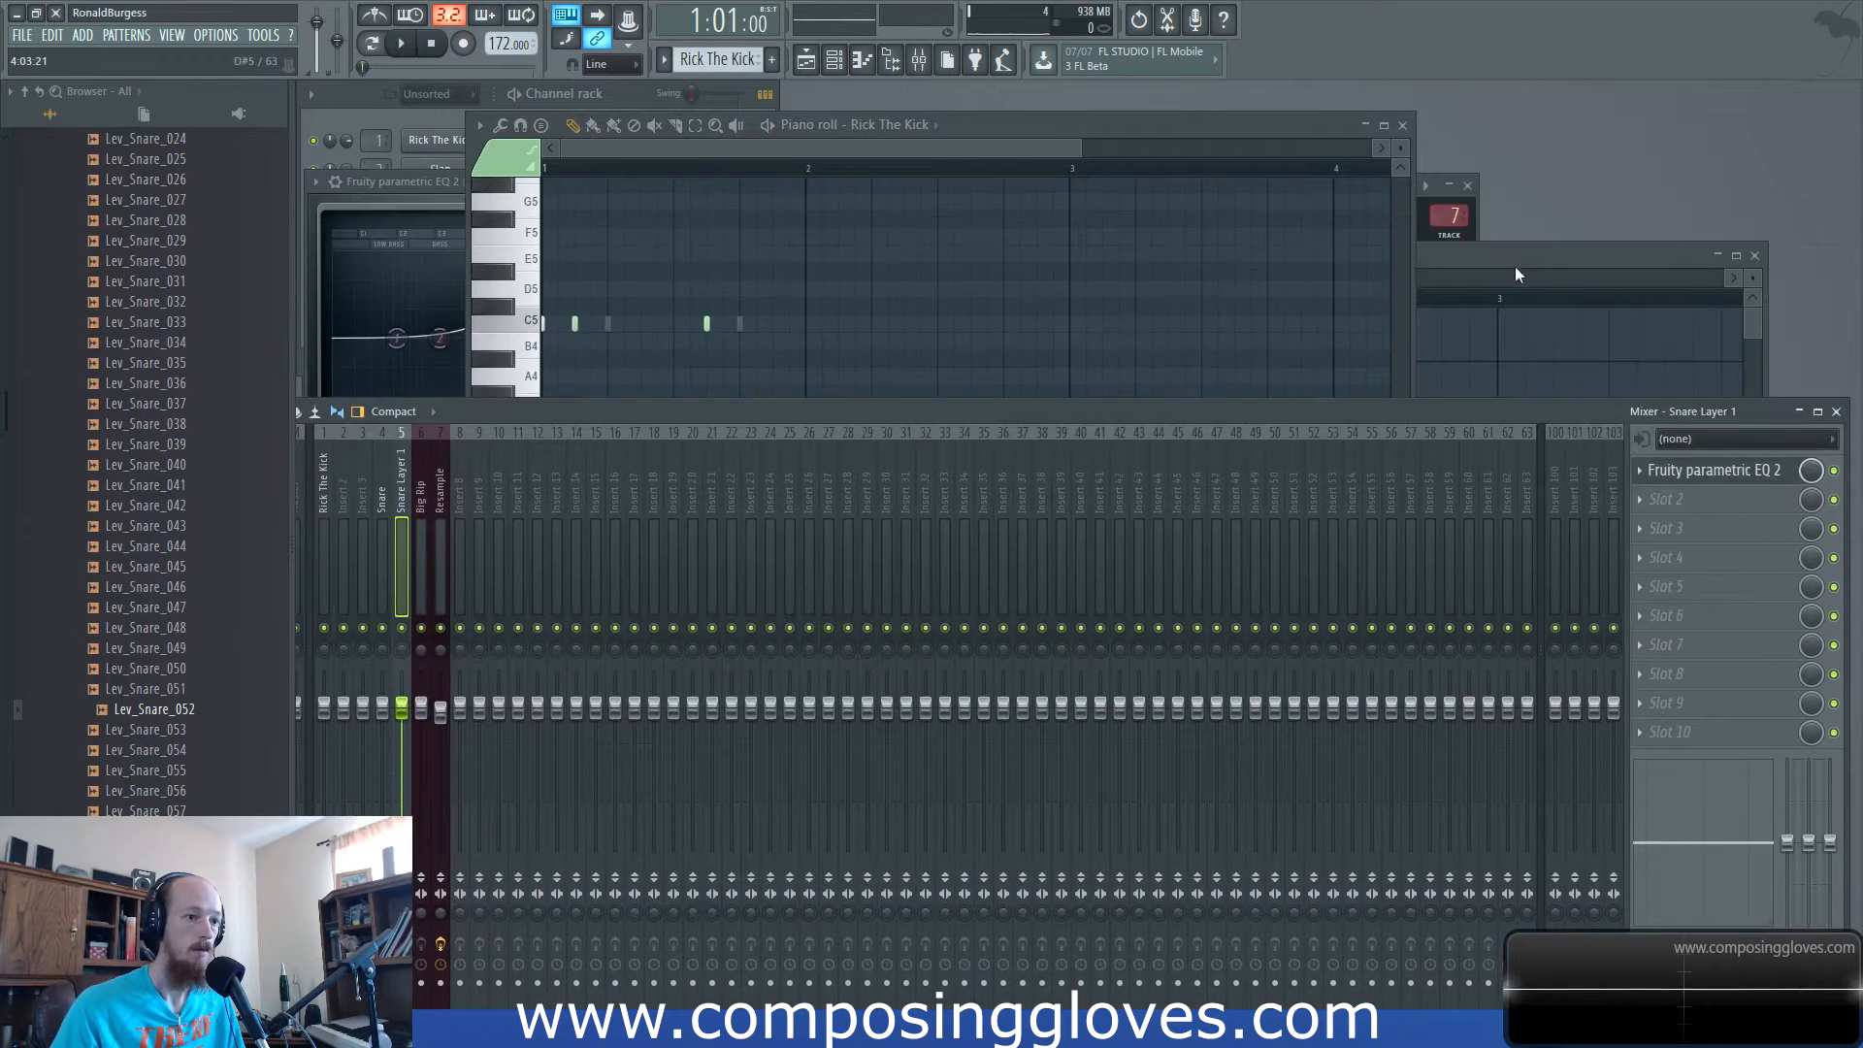
pyautogui.click(1515, 262)
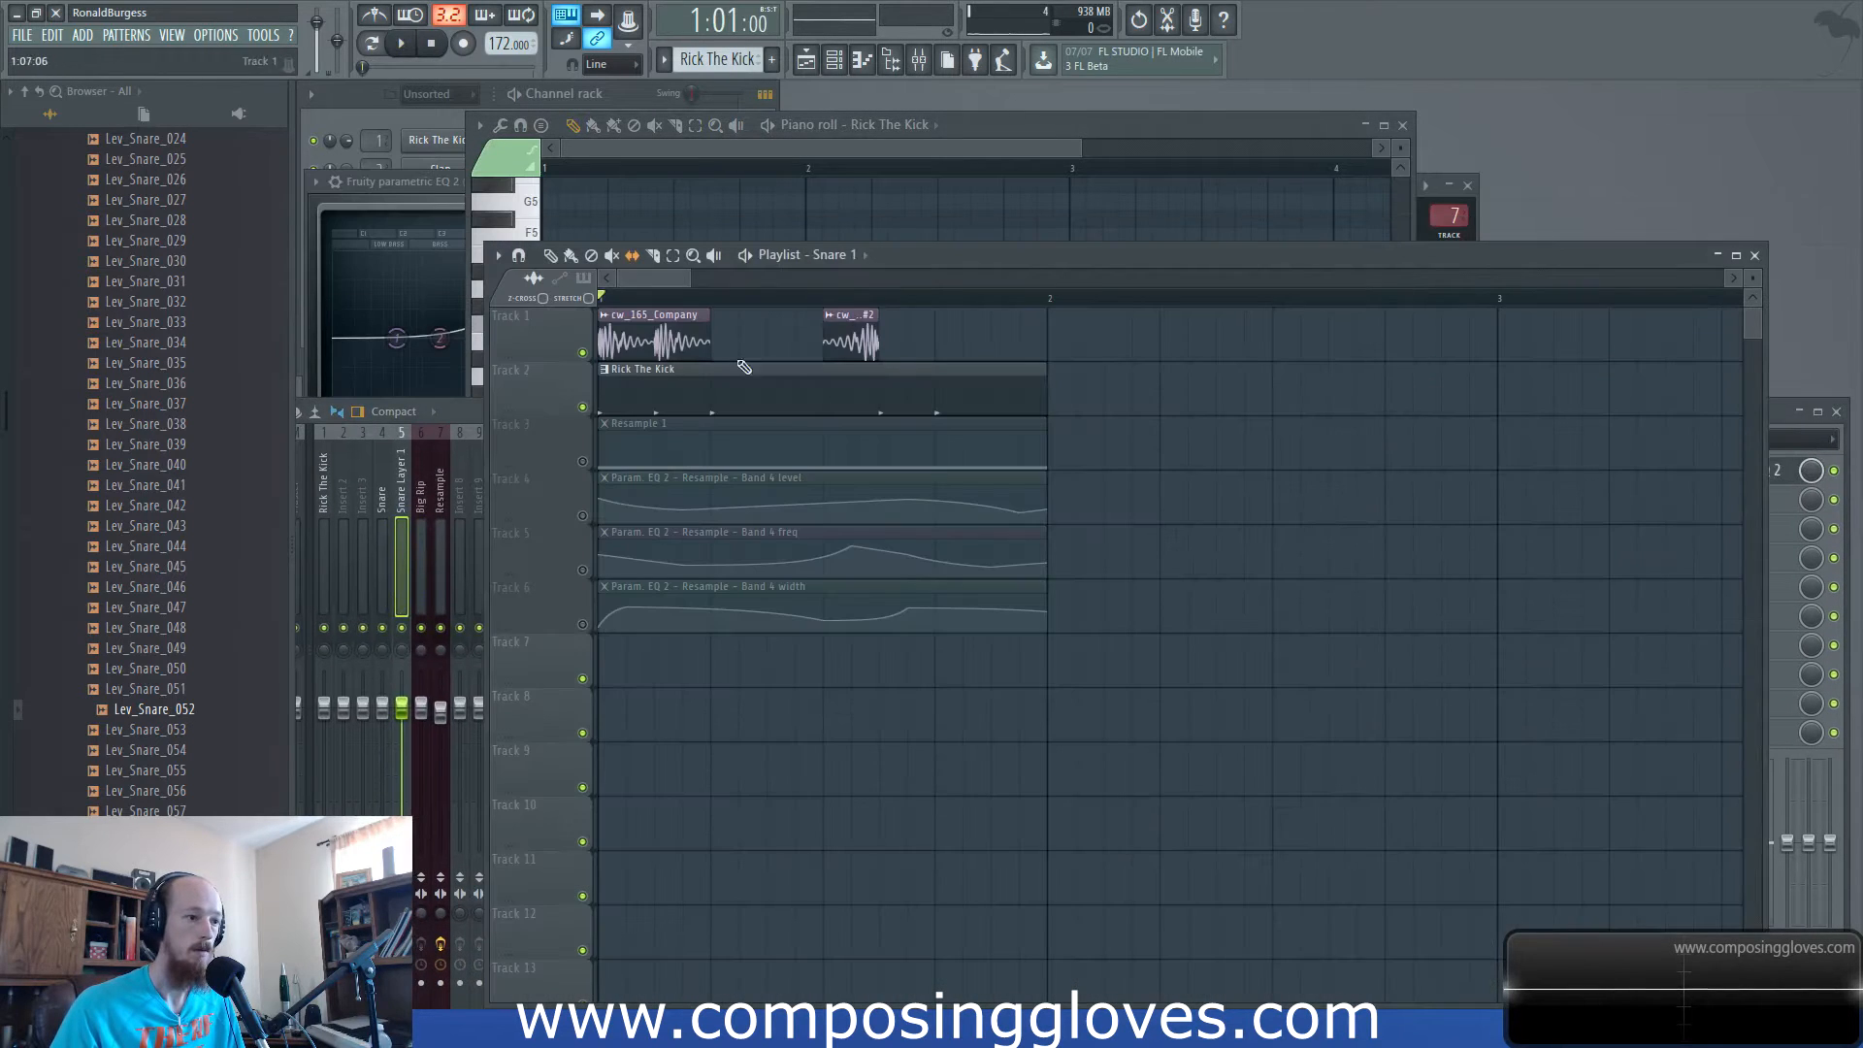
pyautogui.click(373, 123)
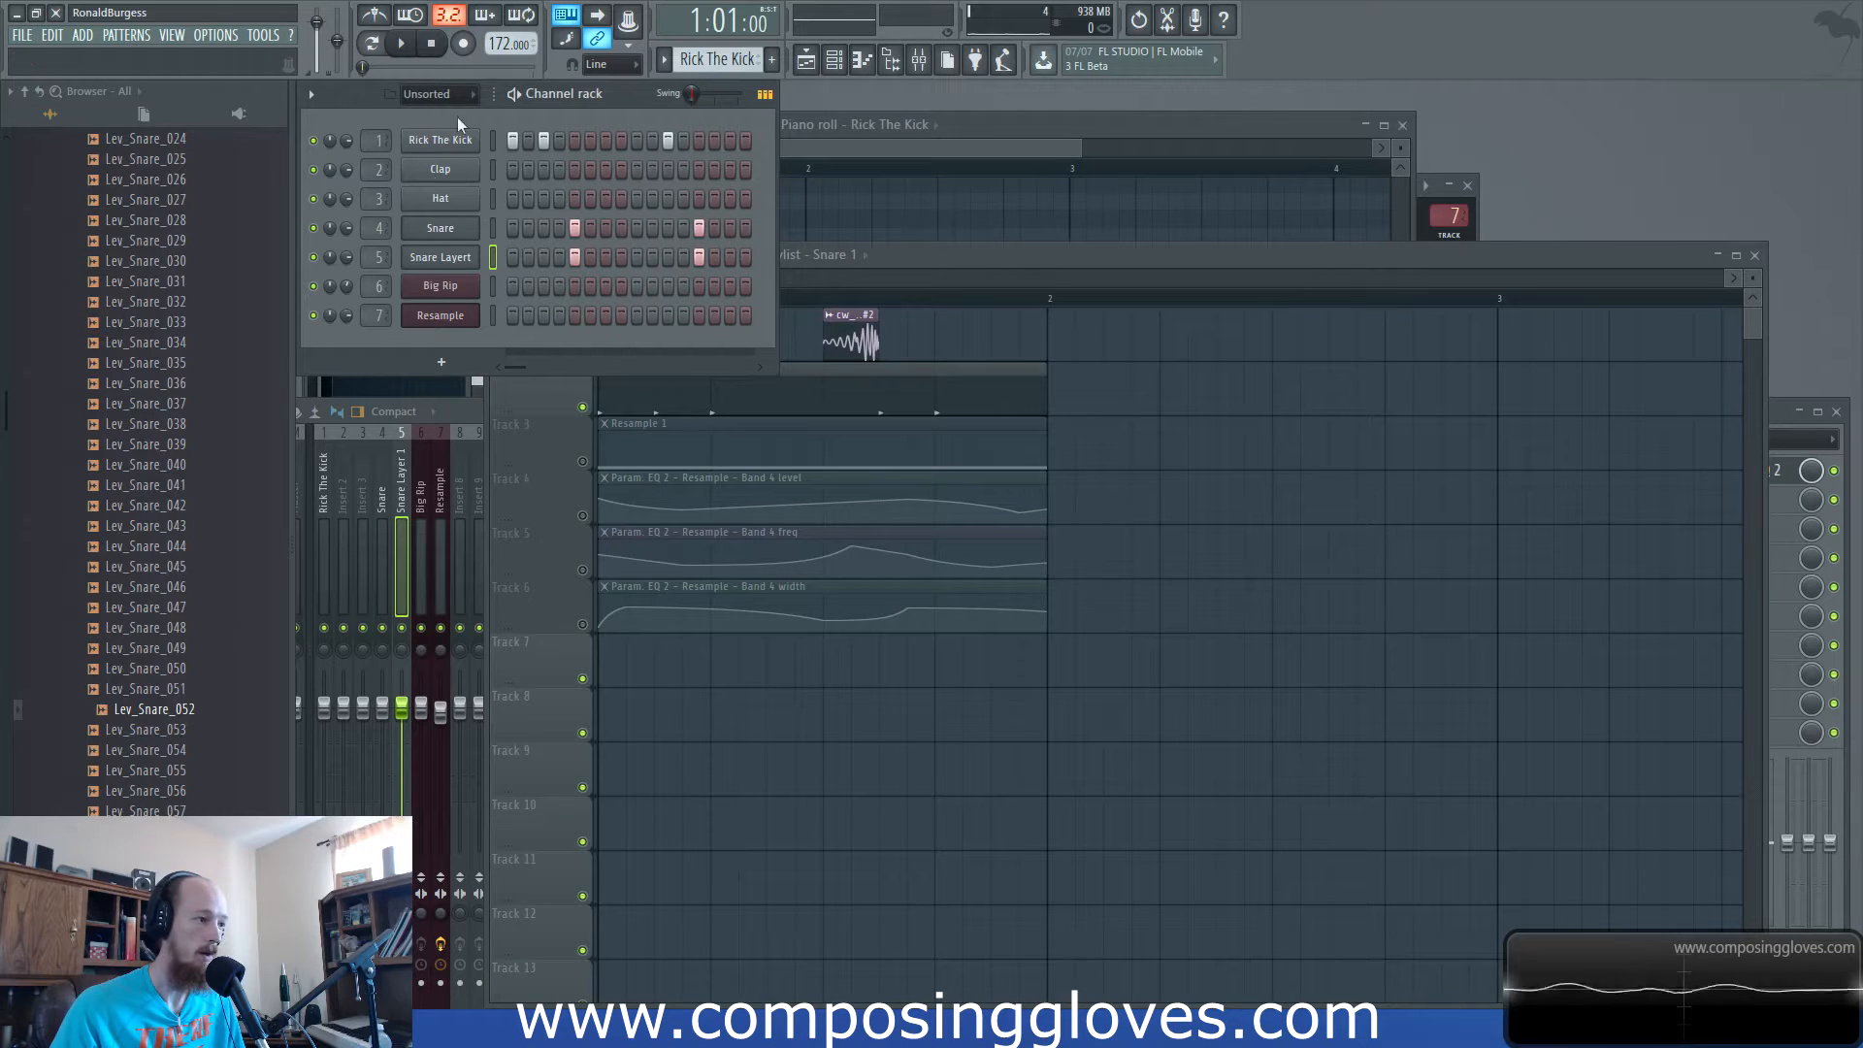
pyautogui.press('space')
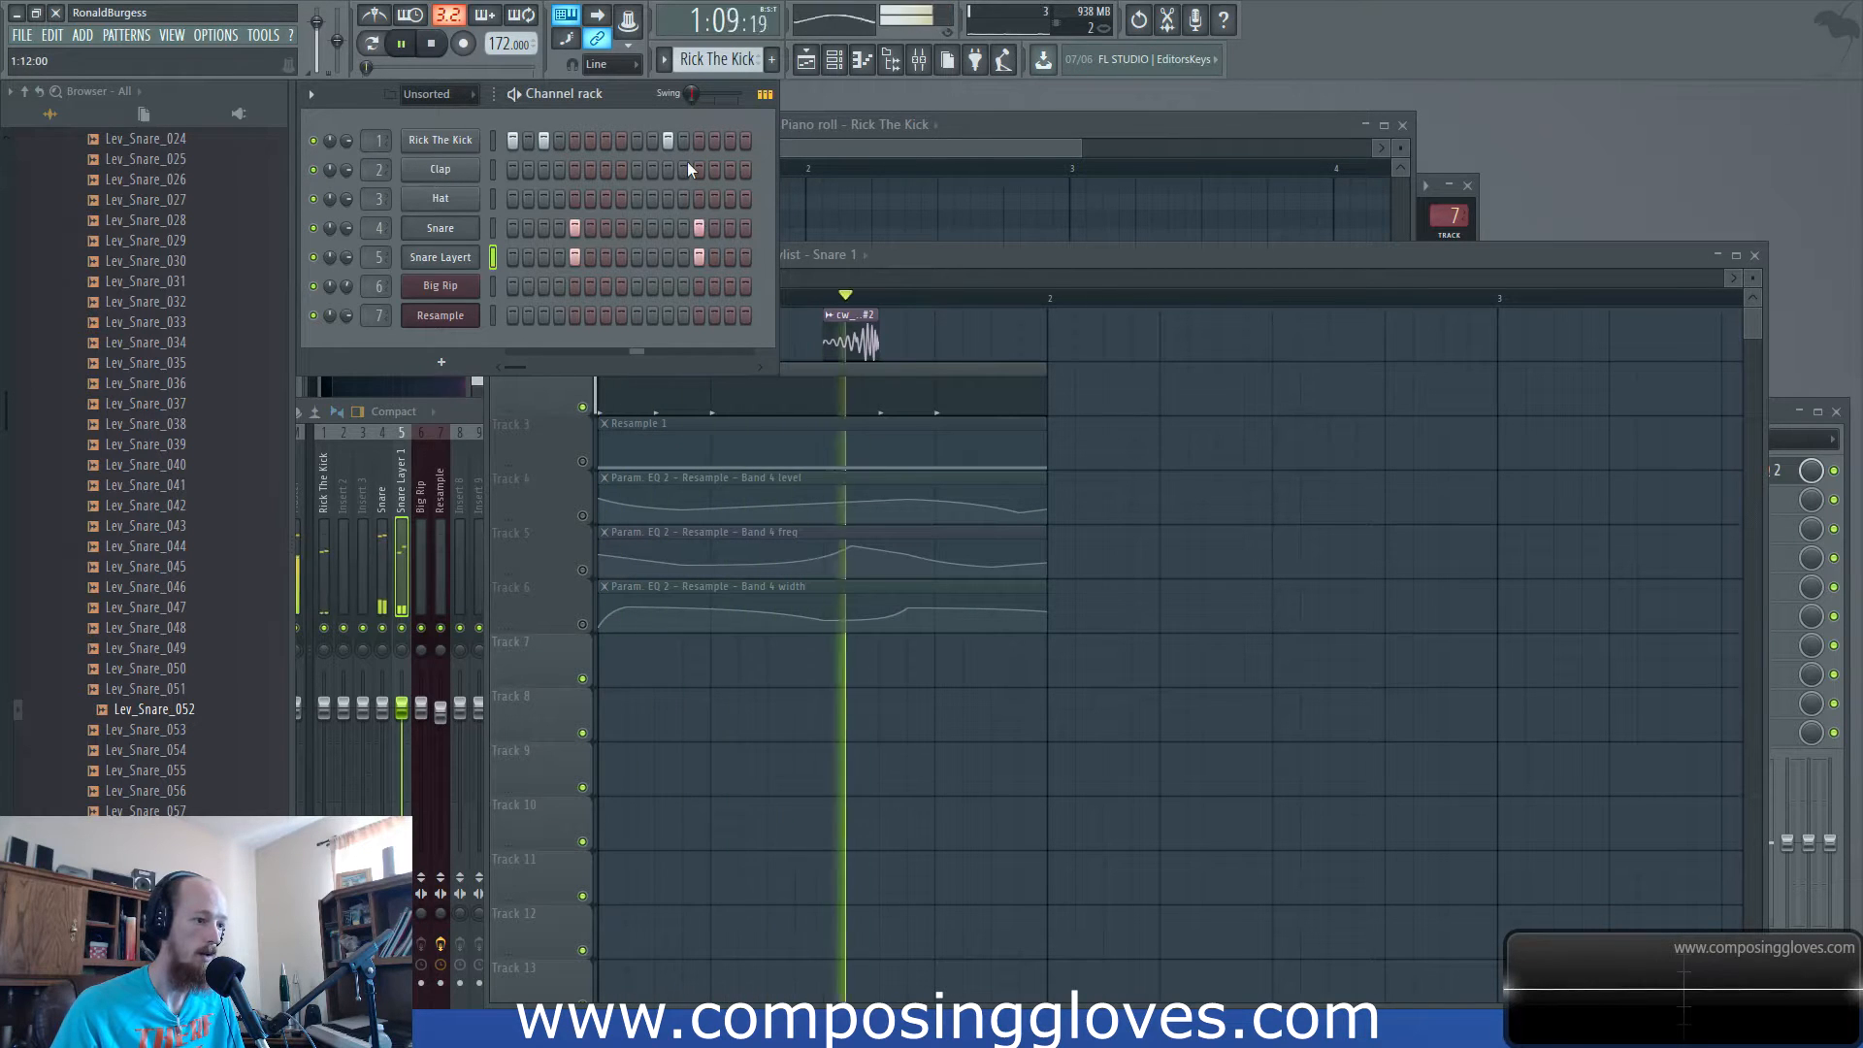
pyautogui.press('space')
# Collapse the Drums - Snare & Claps folder and open Drums - Kicks in the Leviathan pack.
pyautogui.scroll(15, 155, 543)
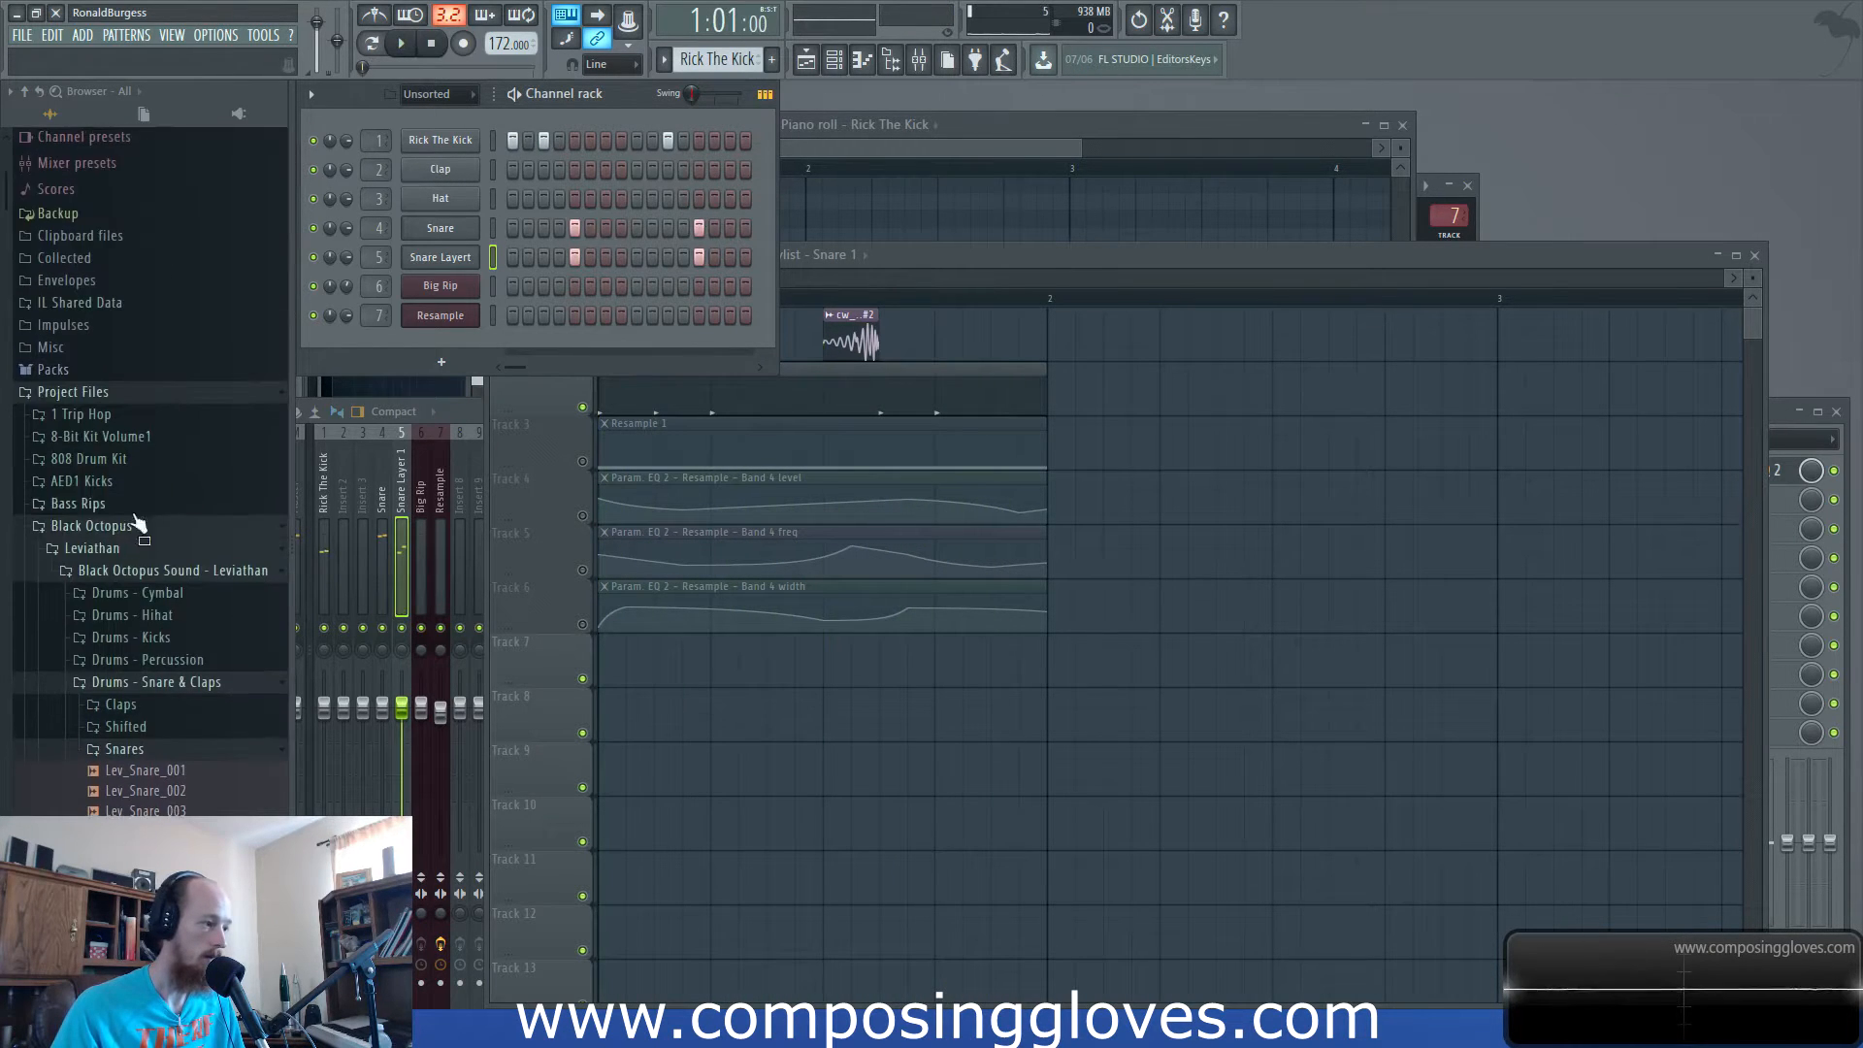
pyautogui.click(174, 626)
pyautogui.click(183, 561)
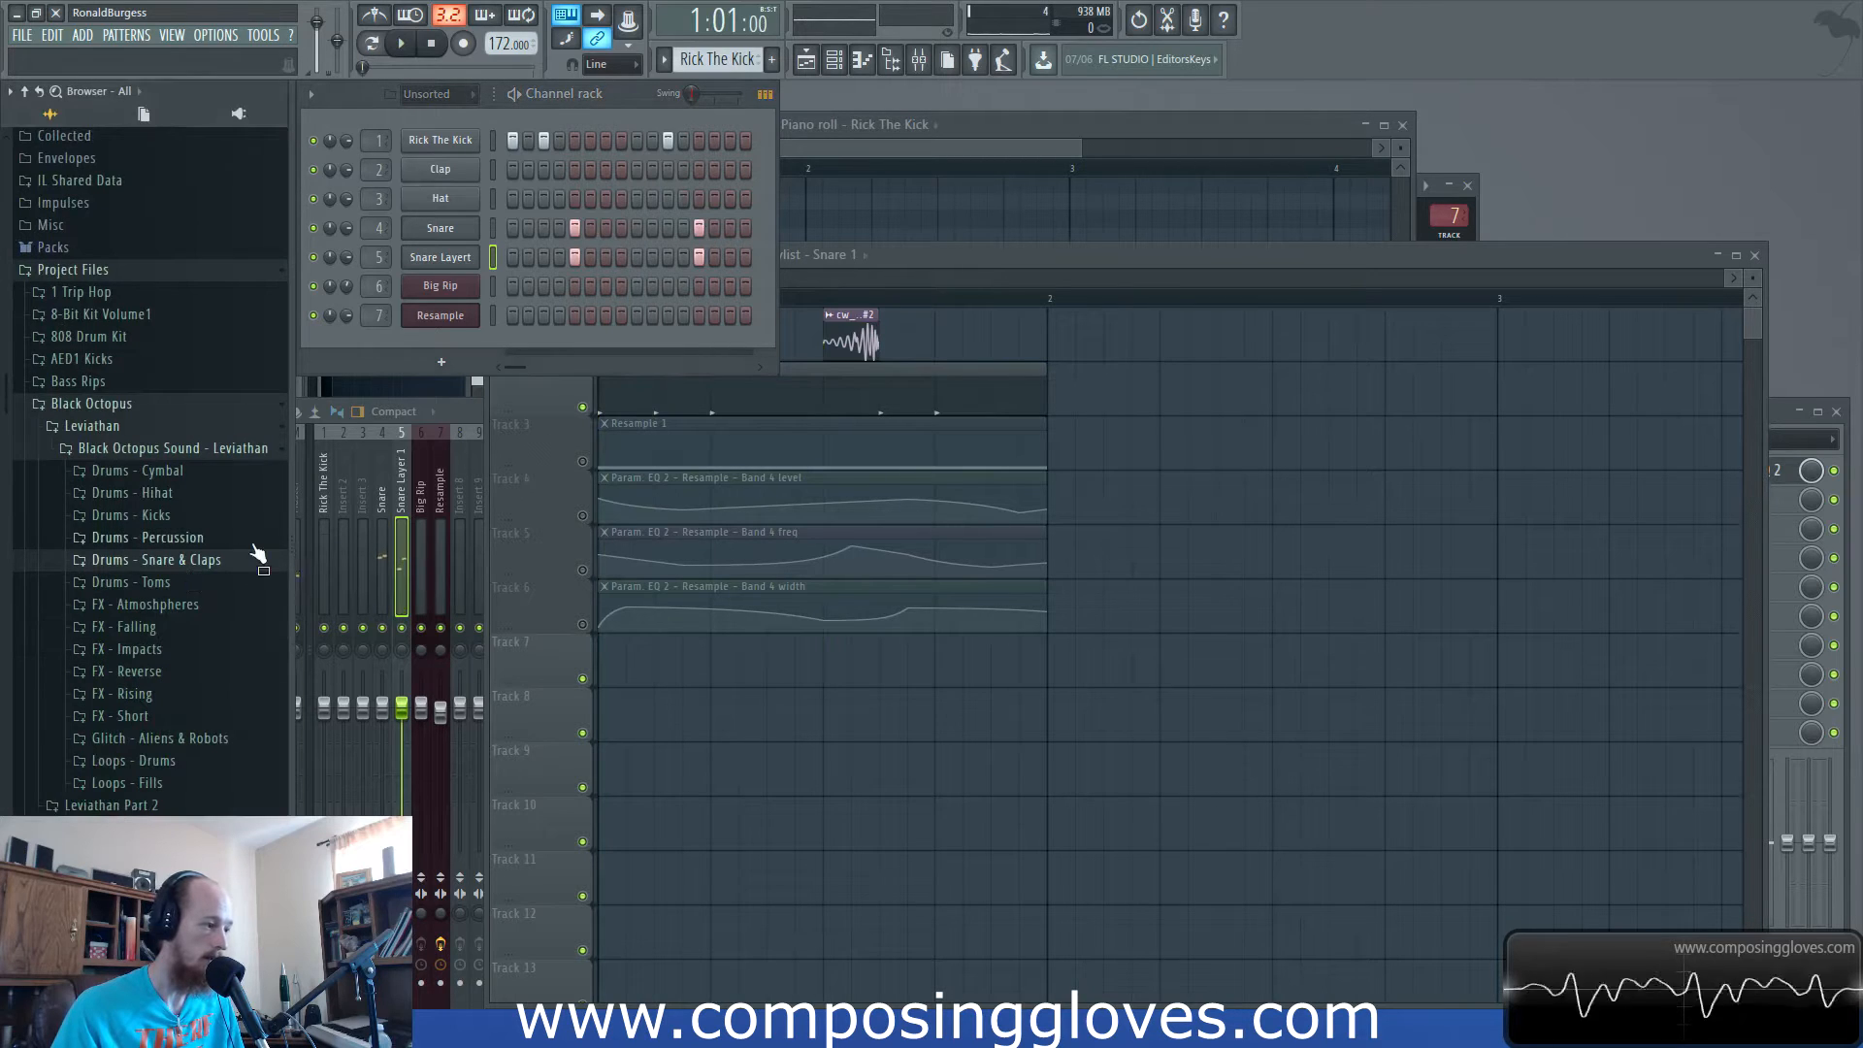
pyautogui.click(201, 515)
# Audition the Lev_Kick_A samples and load Lev_Kick_A_037 into the Clap channel.
pyautogui.scroll(-5, 187, 478)
pyautogui.click(167, 529)
pyautogui.click(171, 629)
pyautogui.click(173, 711)
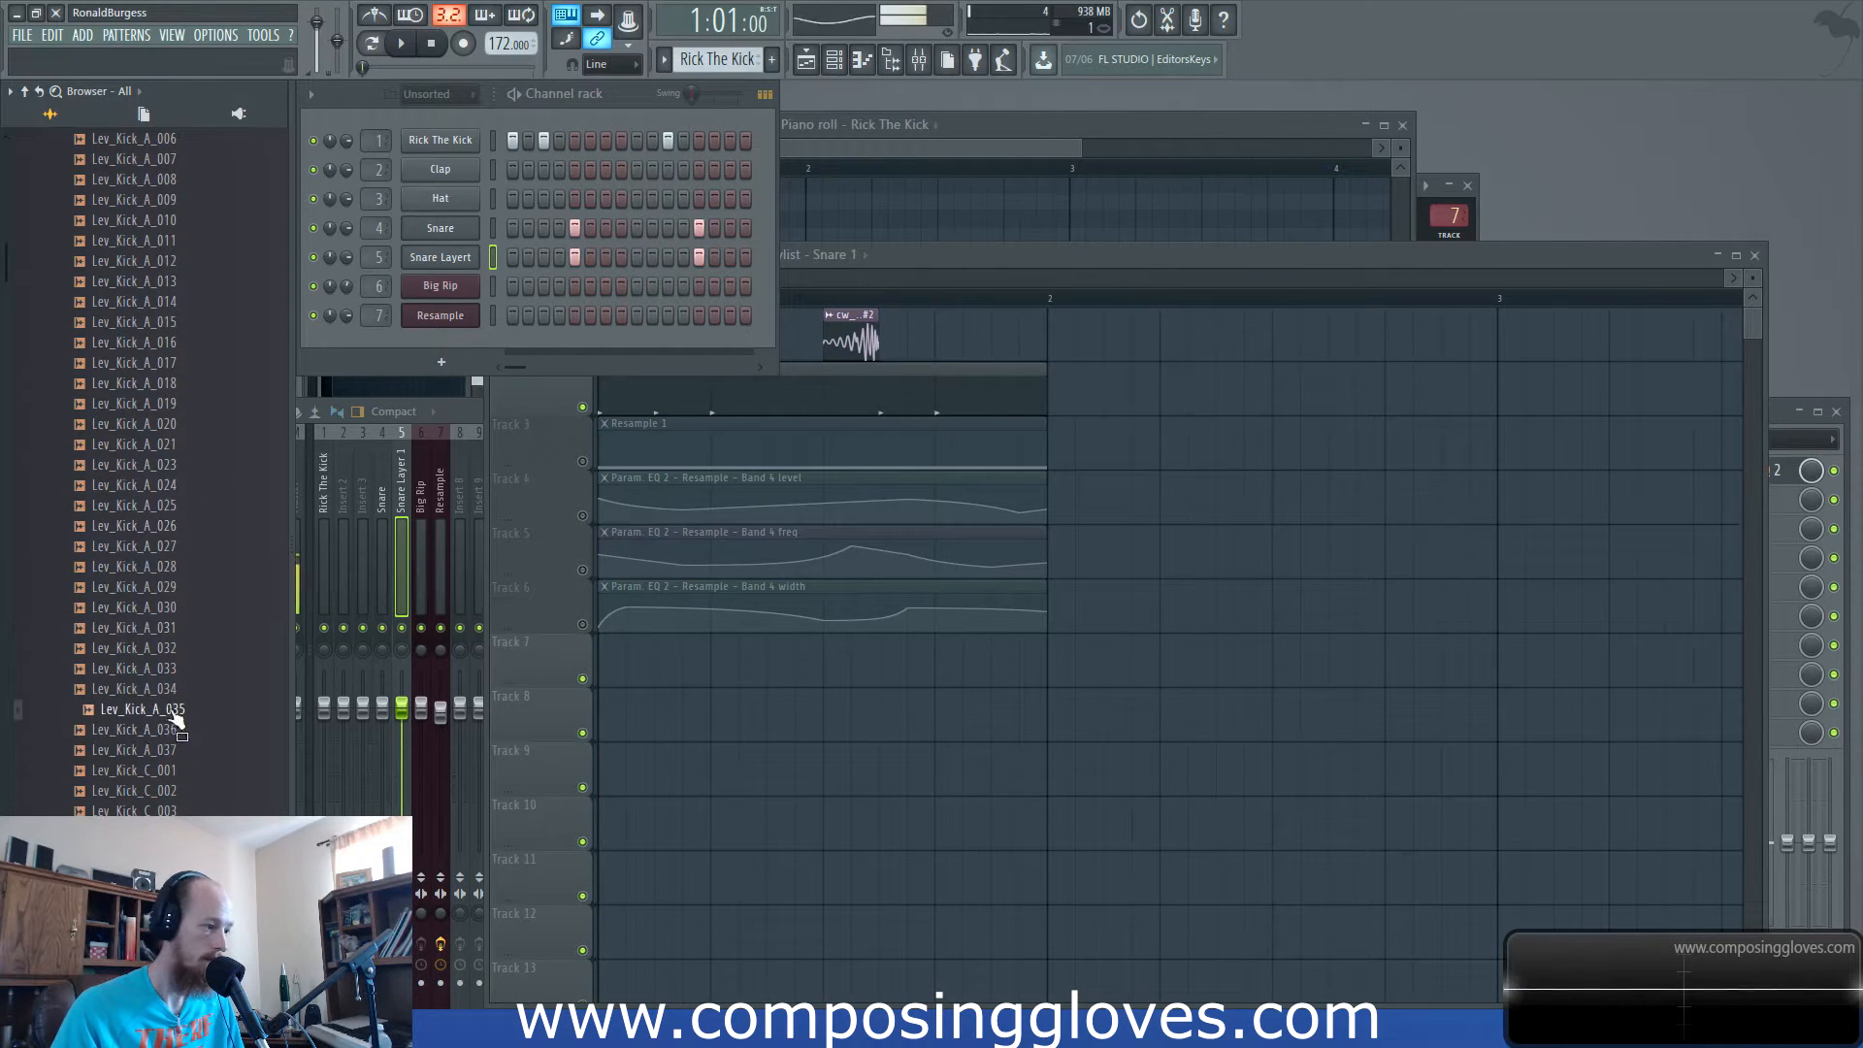
pyautogui.click(163, 689)
pyautogui.click(160, 669)
pyautogui.click(159, 650)
pyautogui.click(160, 751)
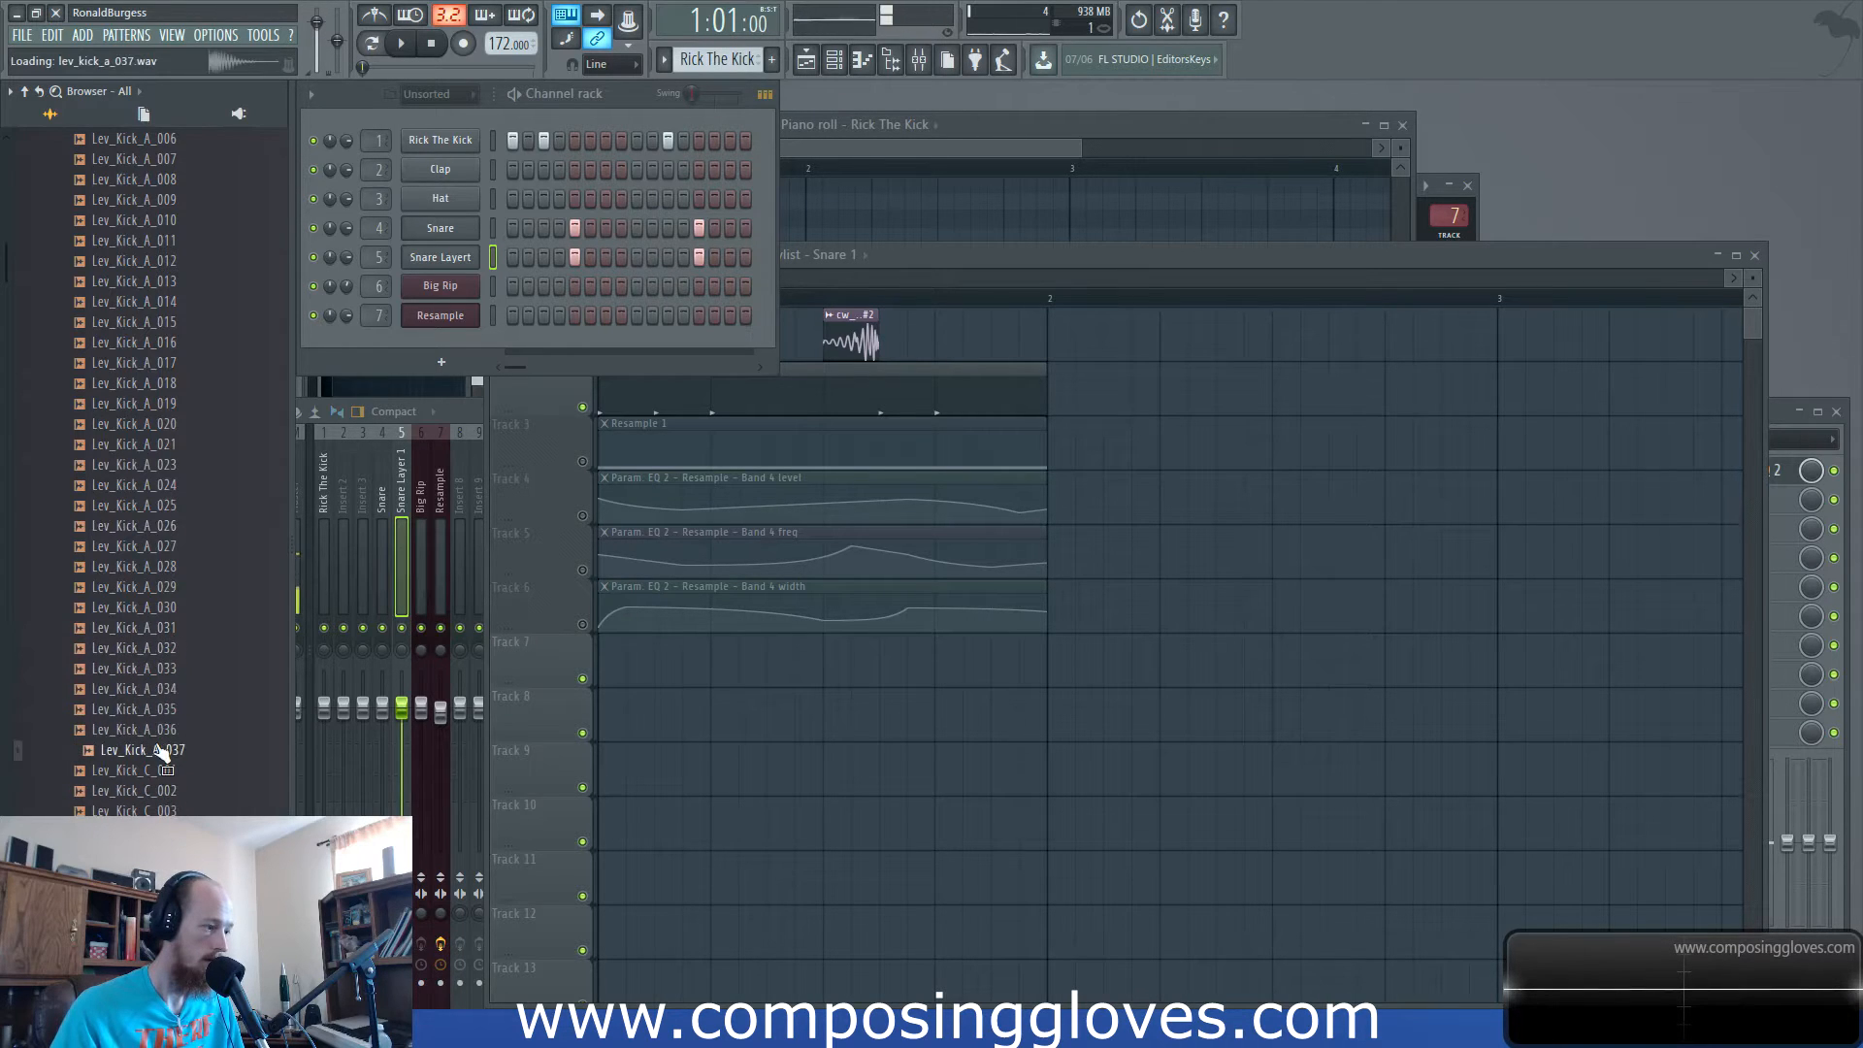
pyautogui.click(155, 731)
pyautogui.click(154, 710)
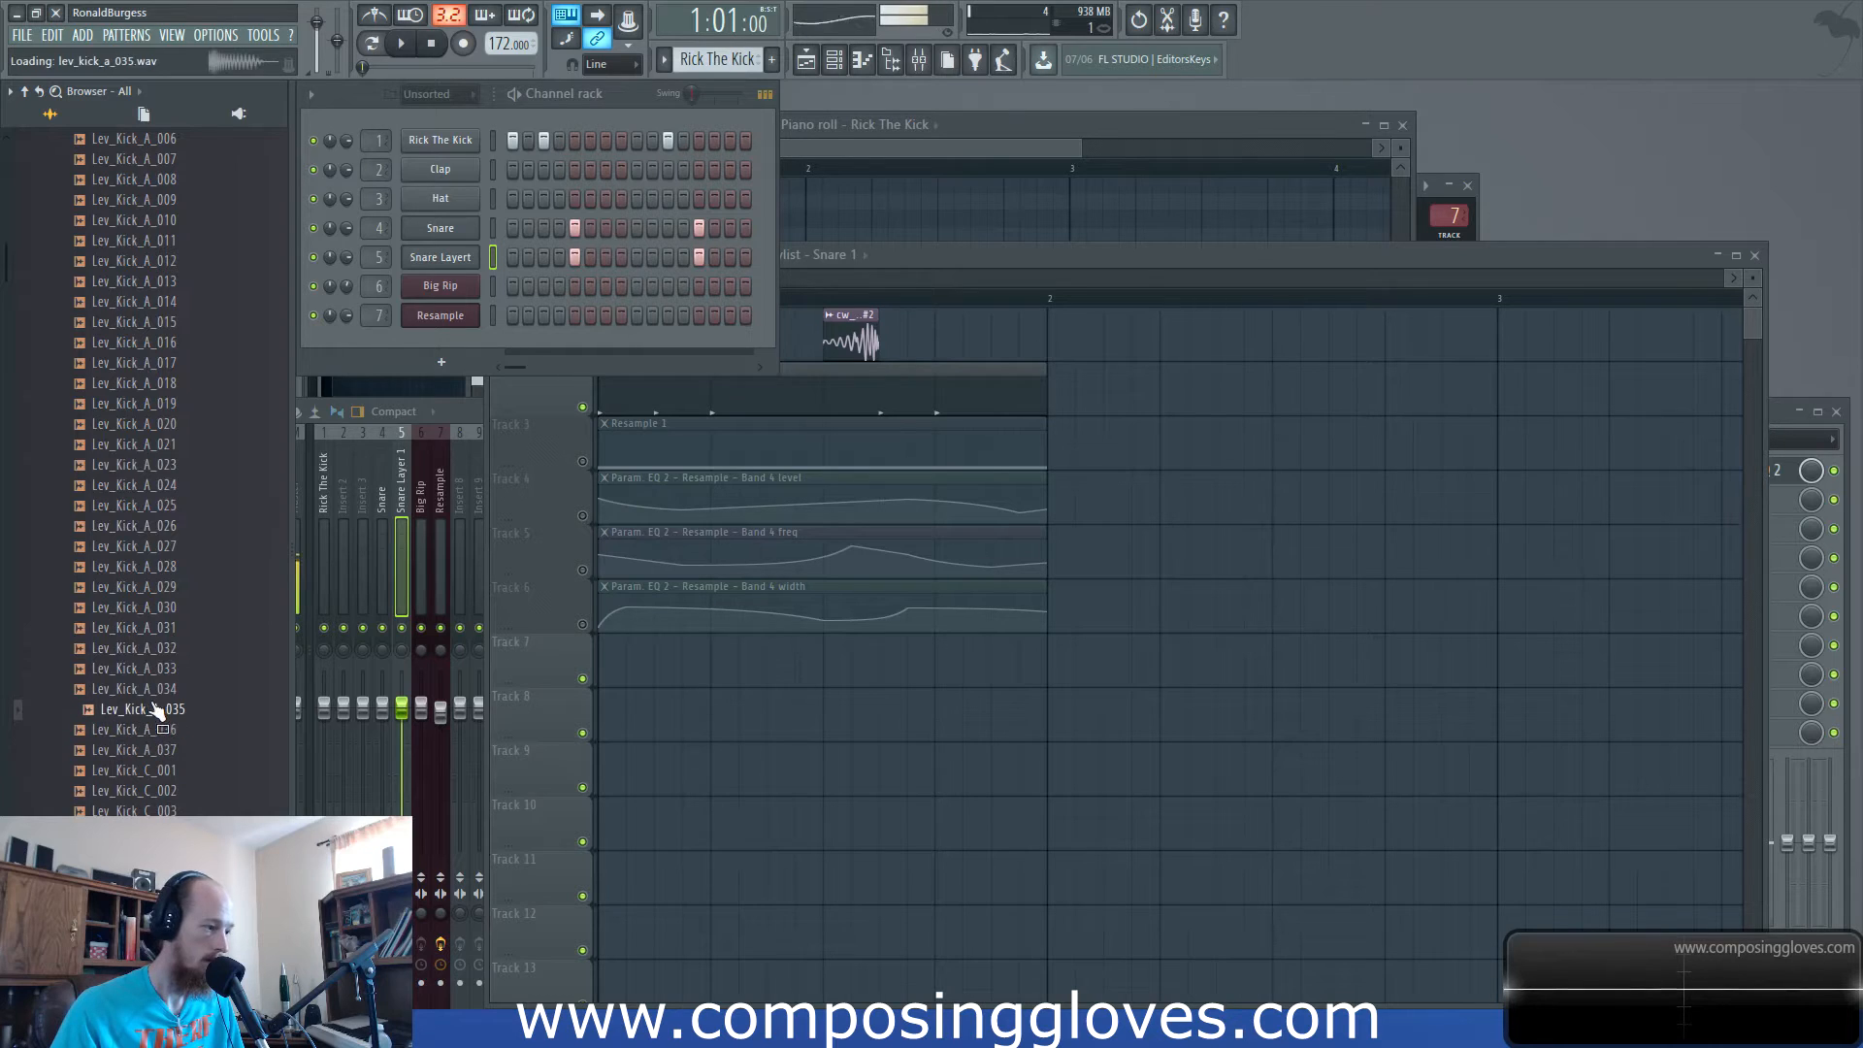
pyautogui.click(155, 750)
pyautogui.moveTo(150, 750); pyautogui.dragTo(441, 171)
# Try to rename the second channel as "Layer Kick".
pyautogui.rightClick(476, 172)
pyautogui.write('Layer Kick')
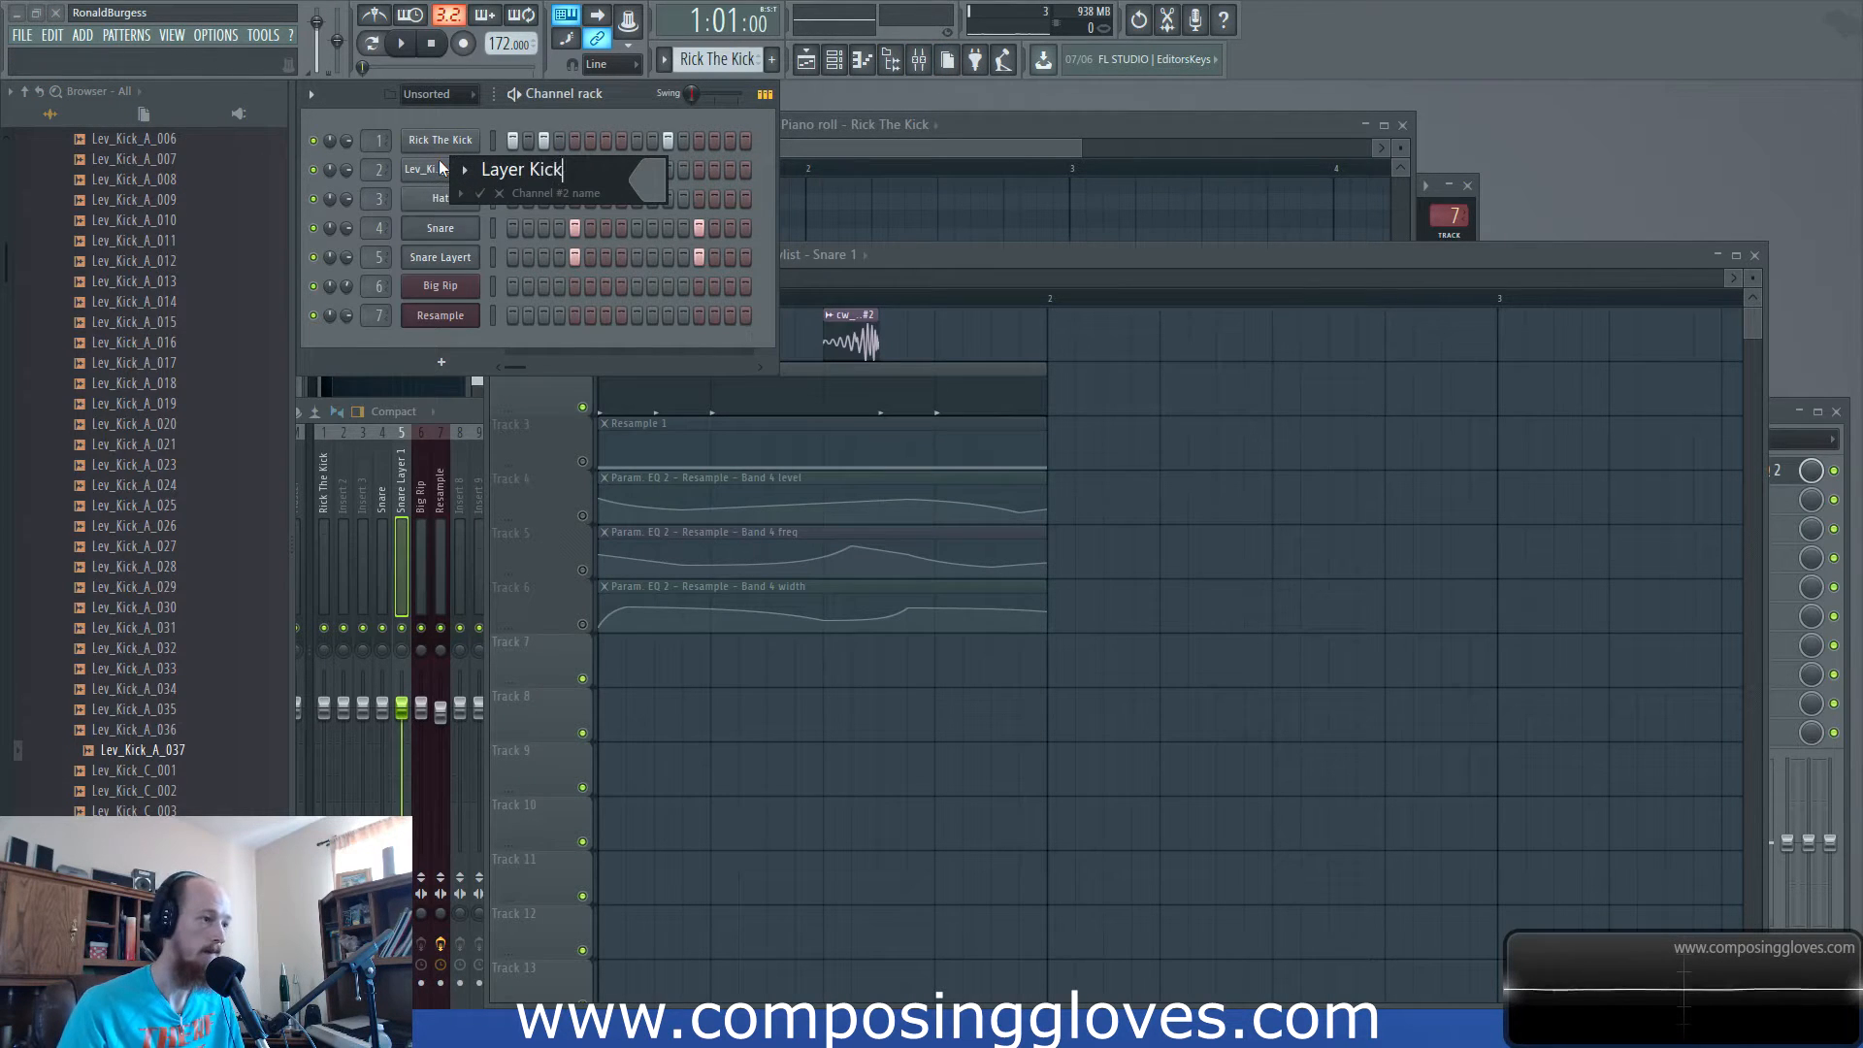
pyautogui.press('Return')
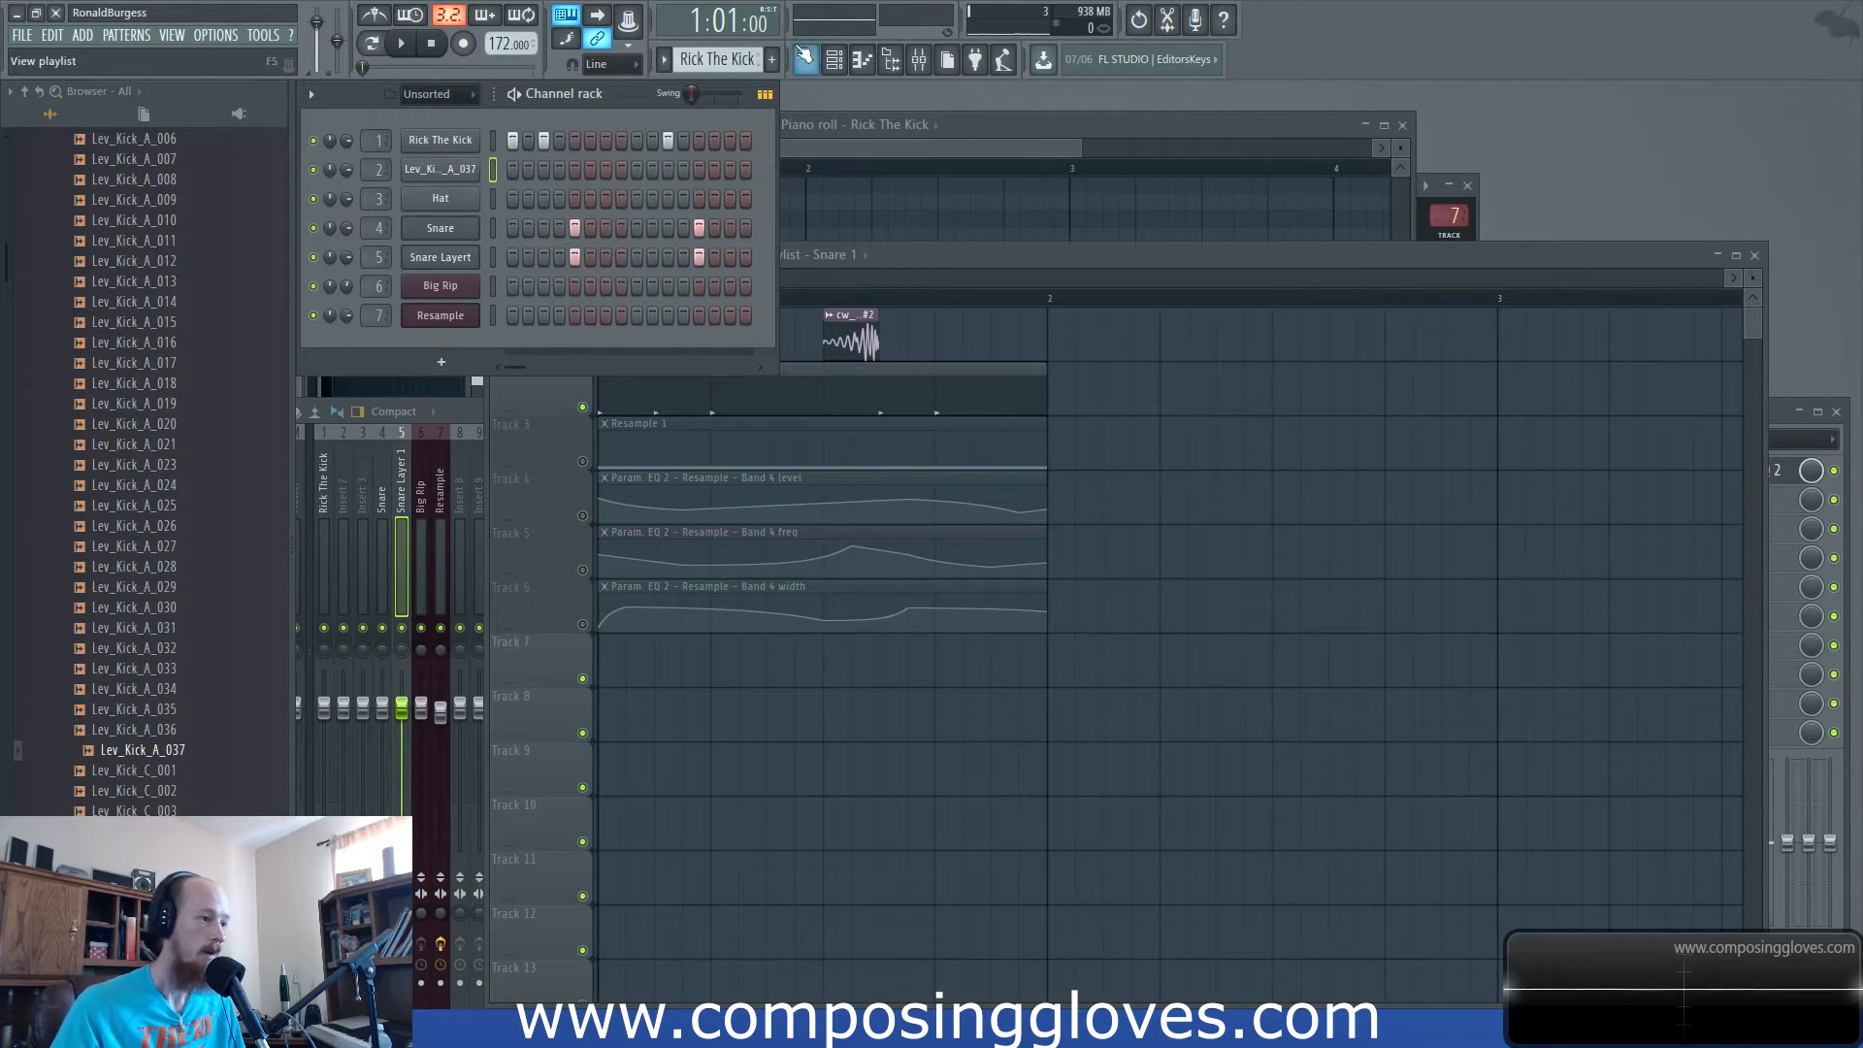
# Name mixer insert 2 "Layer Kick".
pyautogui.click(919, 61)
pyautogui.doubleClick(345, 495)
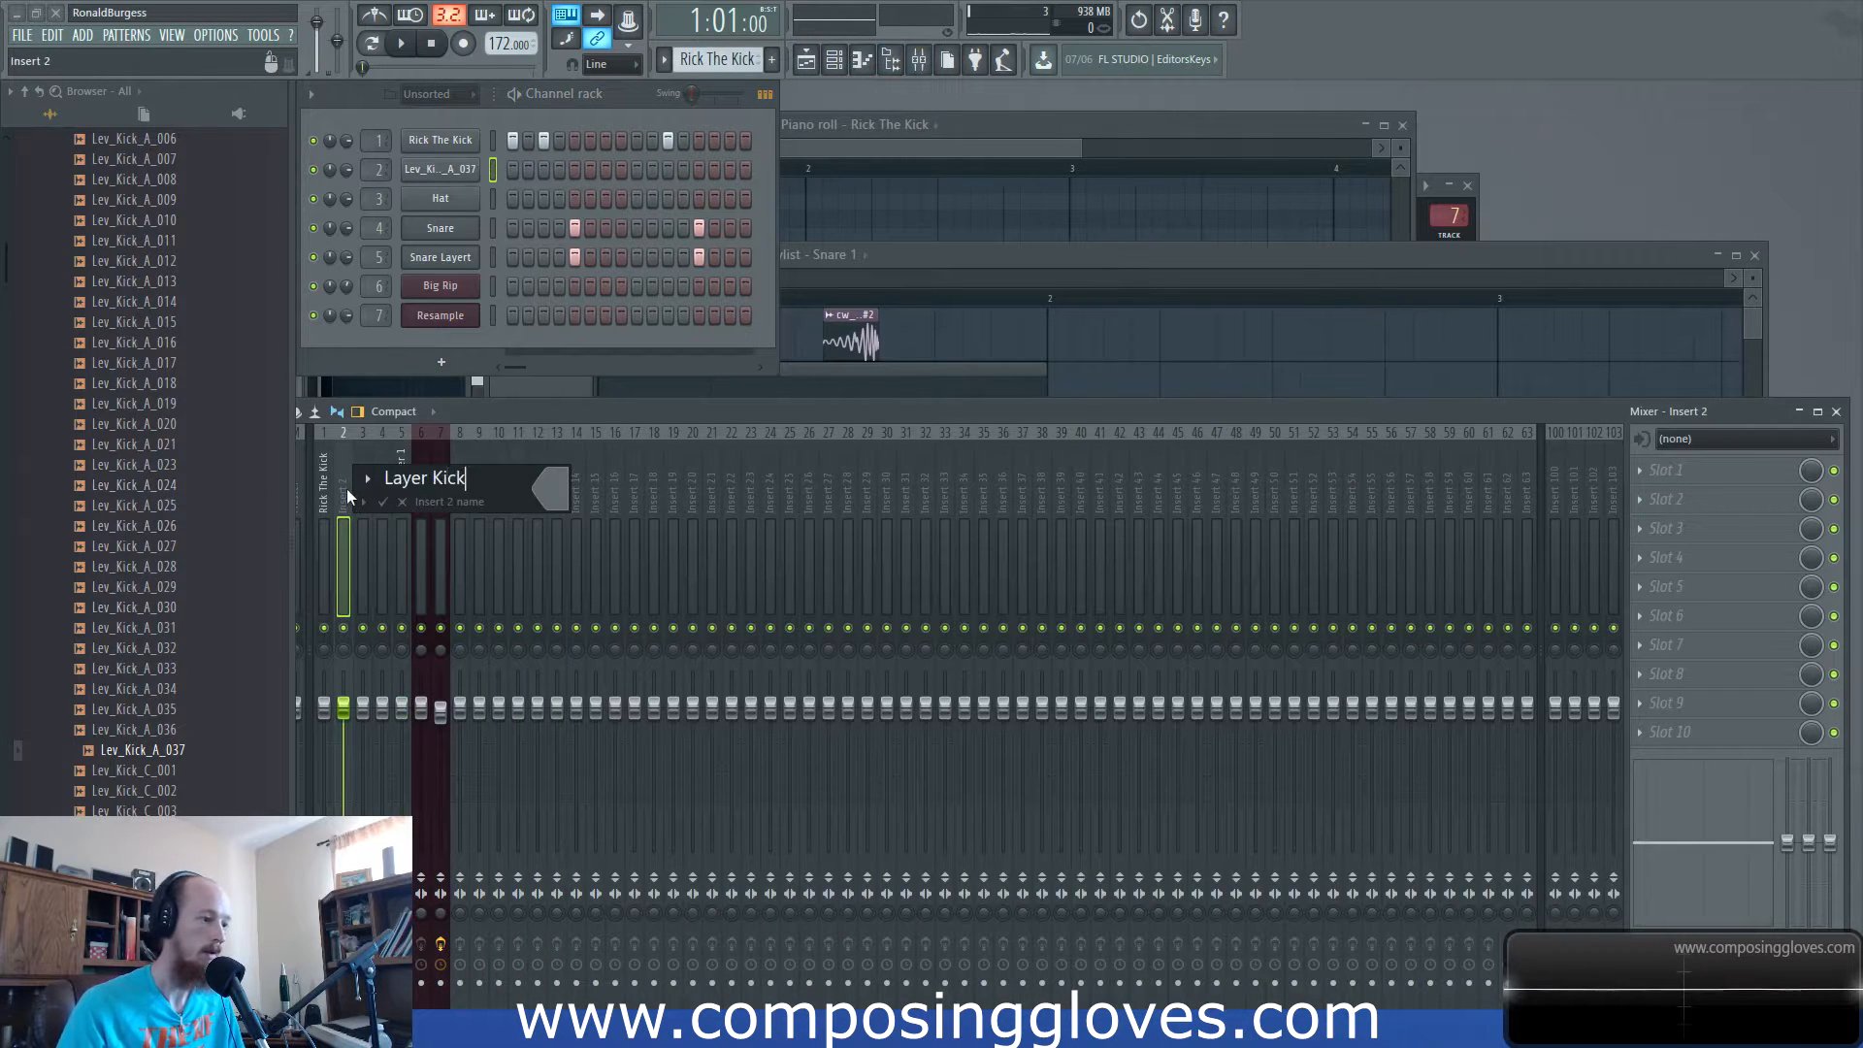
pyautogui.write('Layer Kick')
pyautogui.press('Return')
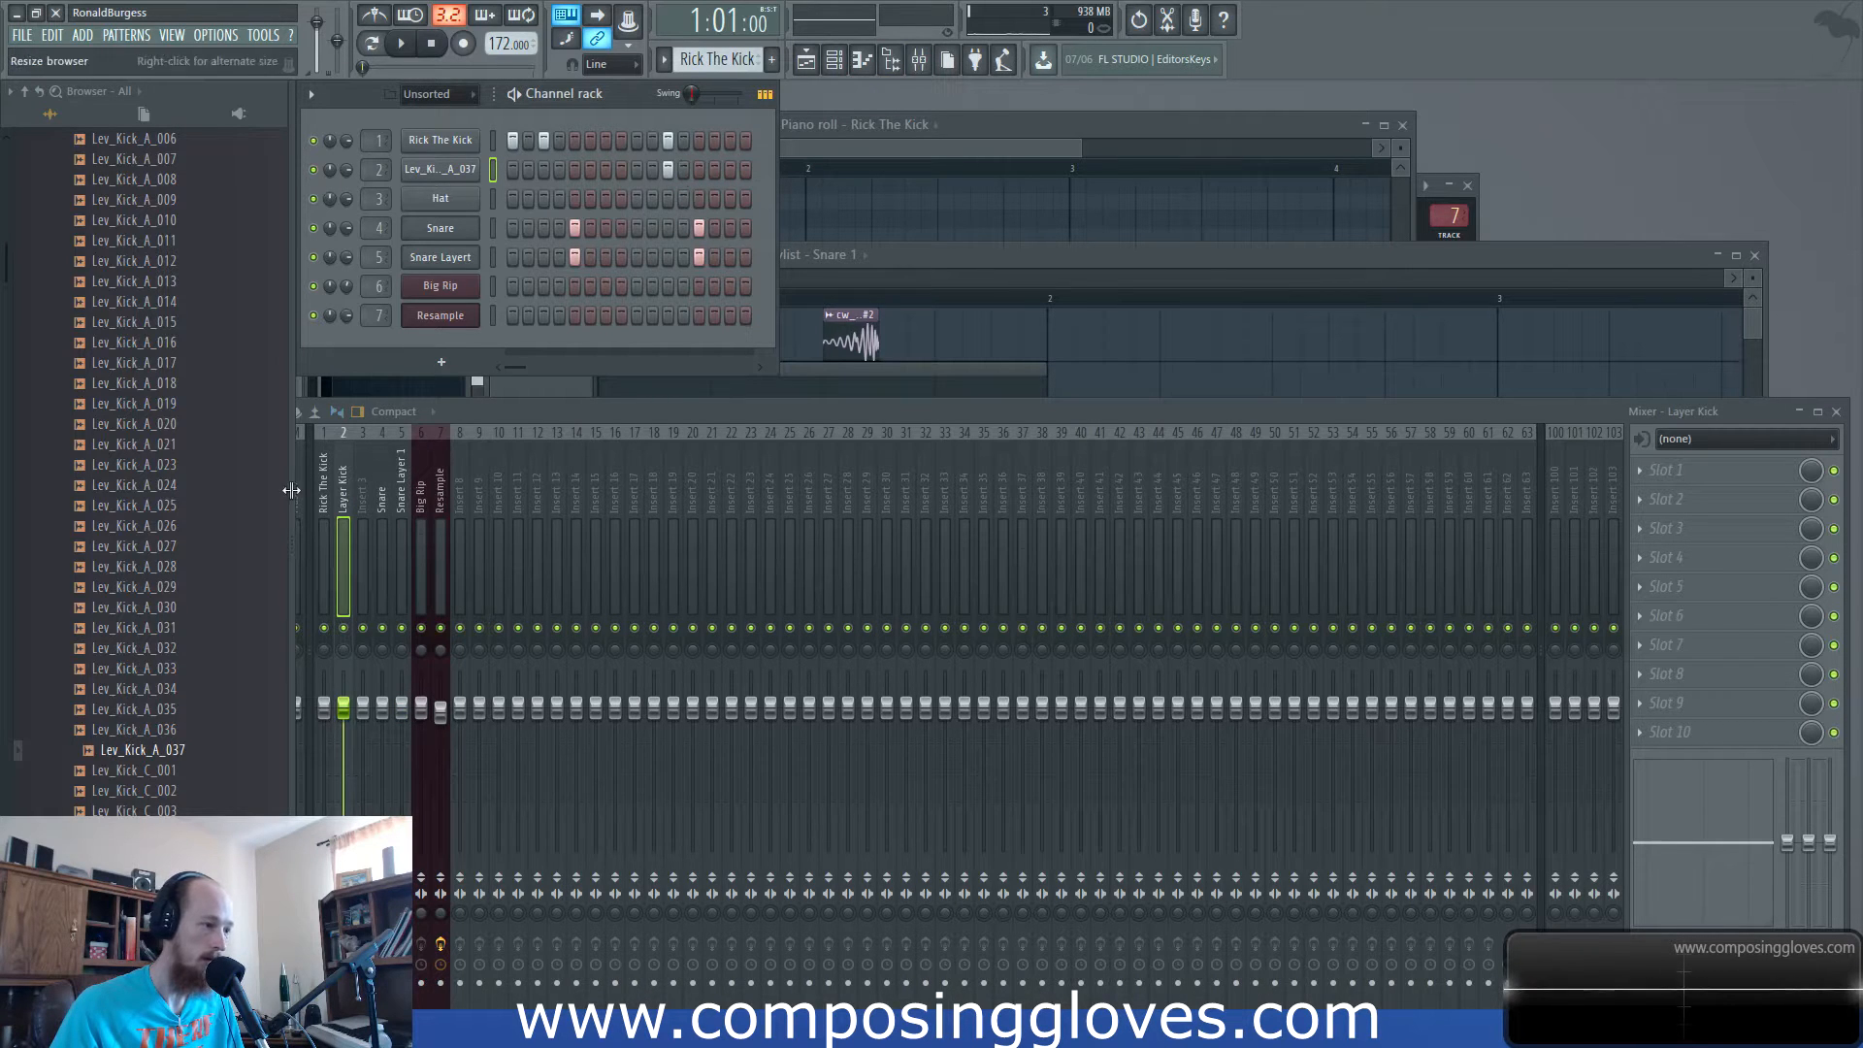
# Load Fruity Parametric EQ 2 into slot 1 of the Layer Kick mixer track.
pyautogui.click(1640, 471)
pyautogui.click(1671, 624)
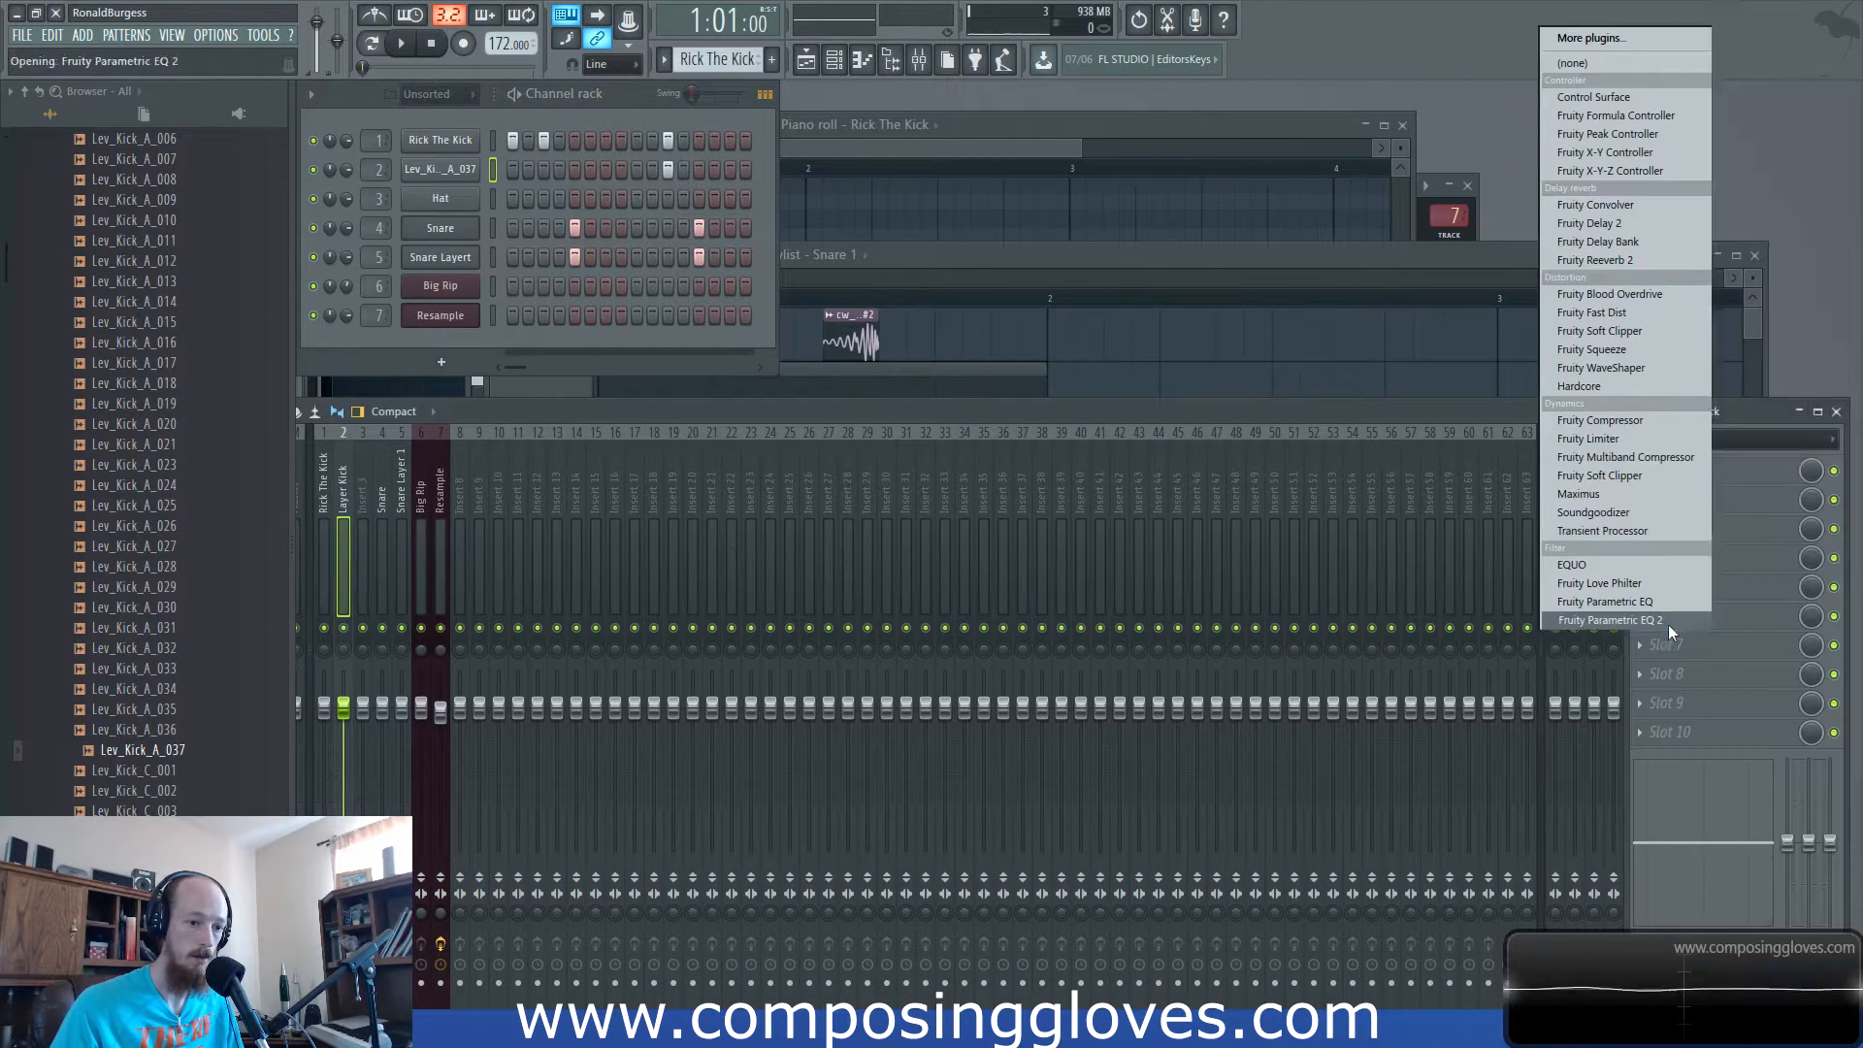
# Shape the Layer Kick EQ: roll off the lows with band 1, slightly dip bands 2 and 3, and gently lift the mids and highs.
pyautogui.press('space')
pyautogui.moveTo(669, 510); pyautogui.dragTo(720, 475)
pyautogui.moveTo(762, 490); pyautogui.dragTo(787, 475)
pyautogui.moveTo(719, 476); pyautogui.dragTo(726, 478)
pyautogui.moveTo(549, 490); pyautogui.dragTo(519, 573)
pyautogui.press('space')
pyautogui.moveTo(590, 492); pyautogui.dragTo(585, 504)
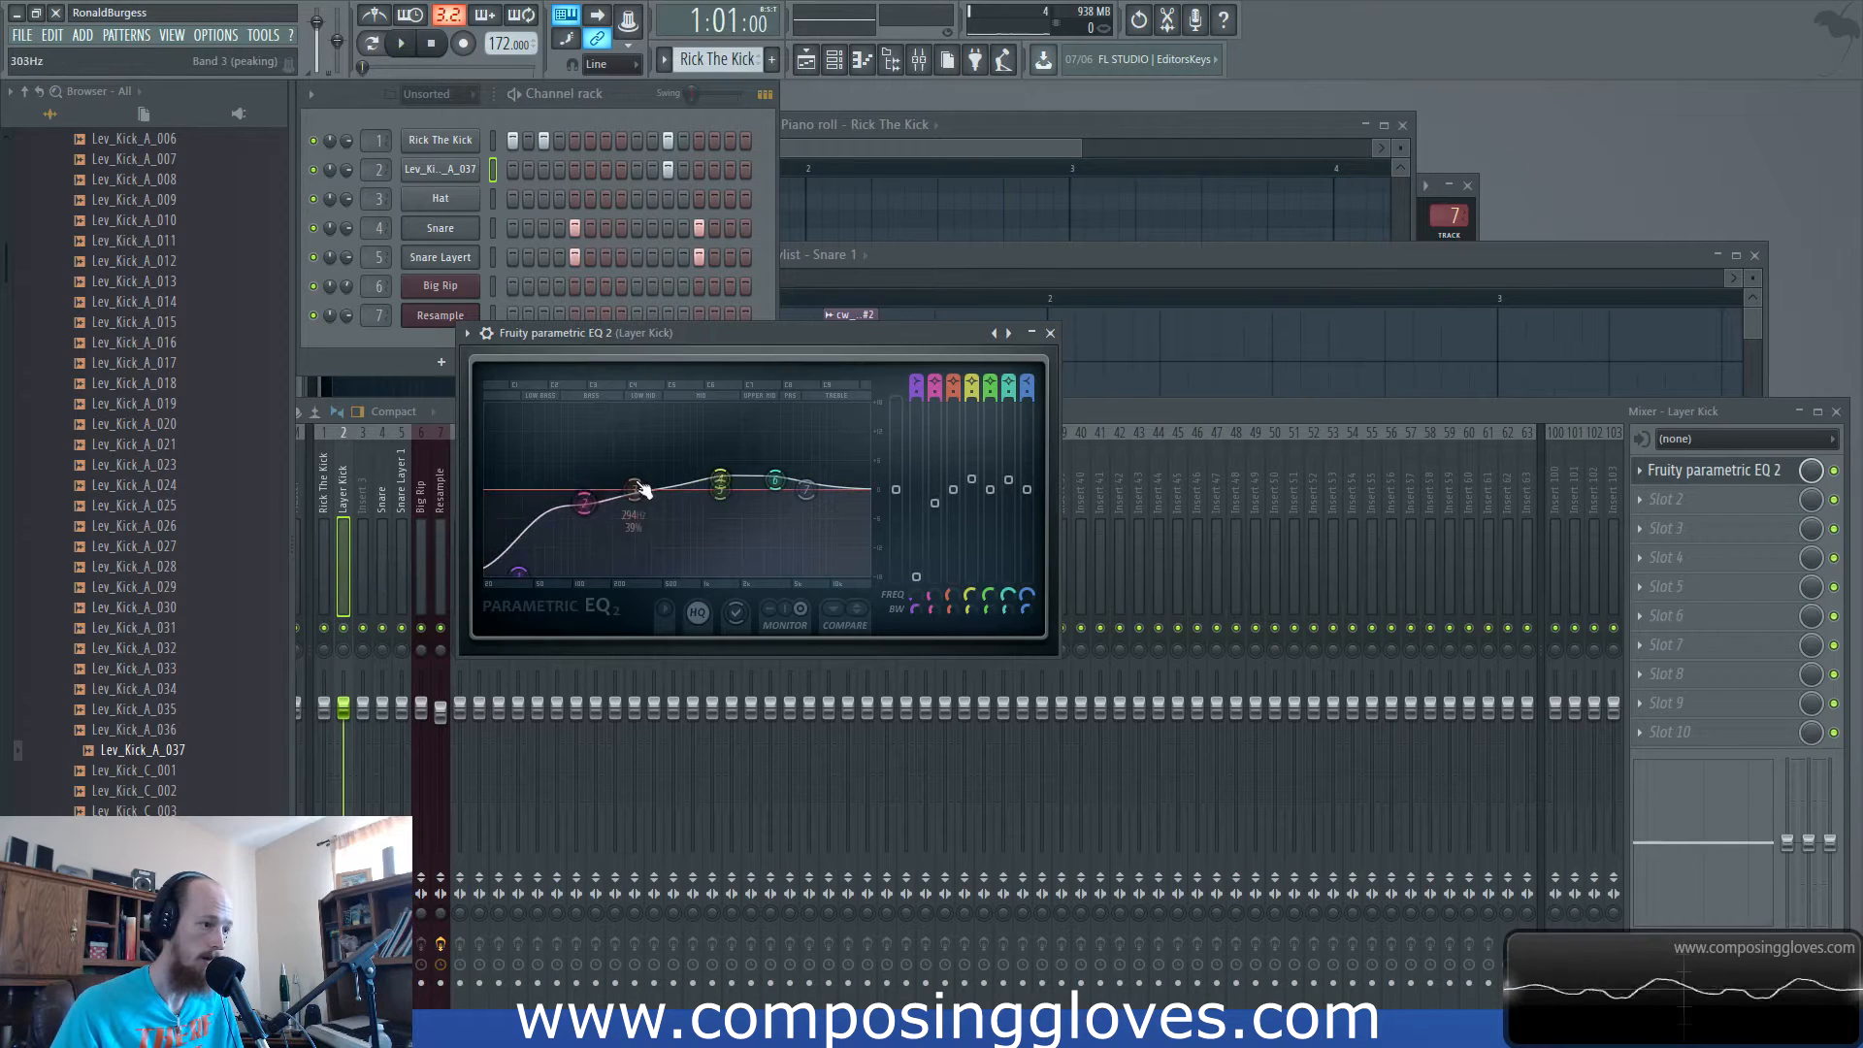
pyautogui.press('space')
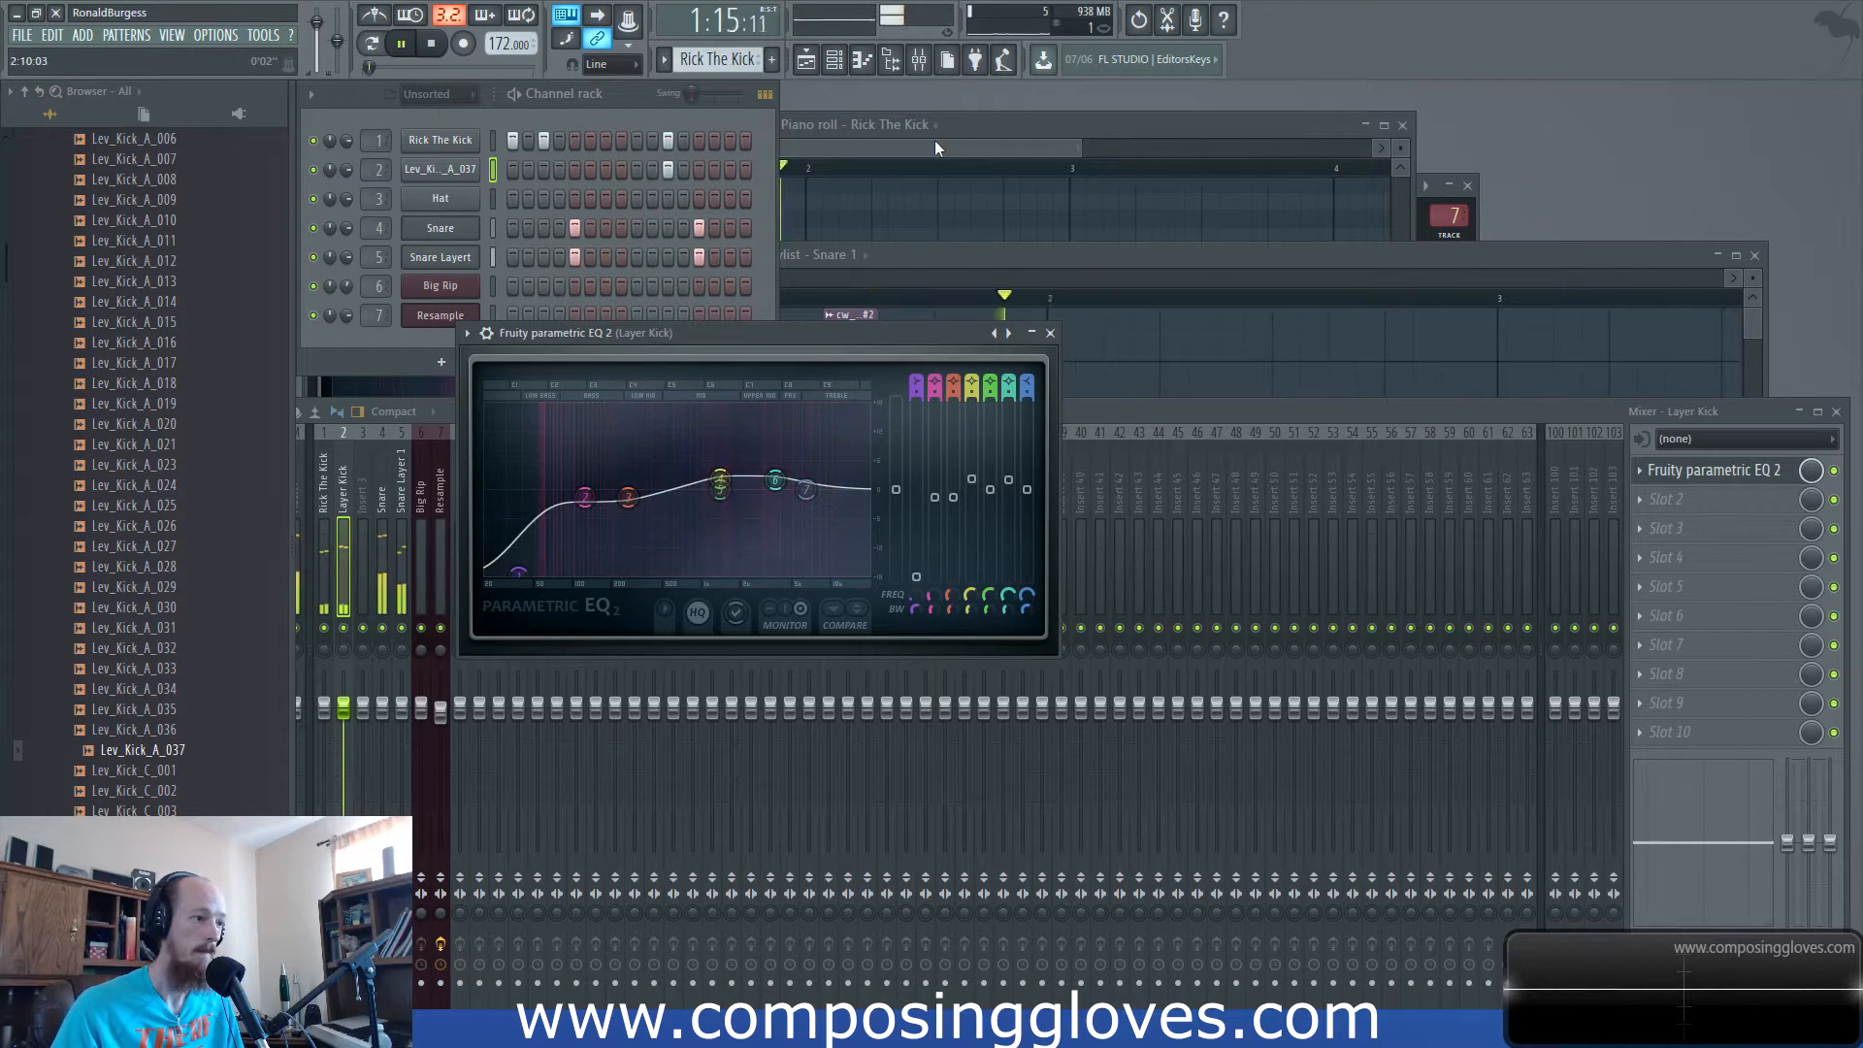
# Open the sampler settings of the Lev_Kick_A_037 channel and rename the channel "Layer Kick".
pyautogui.click(443, 170)
pyautogui.press('space')
pyautogui.click(579, 653)
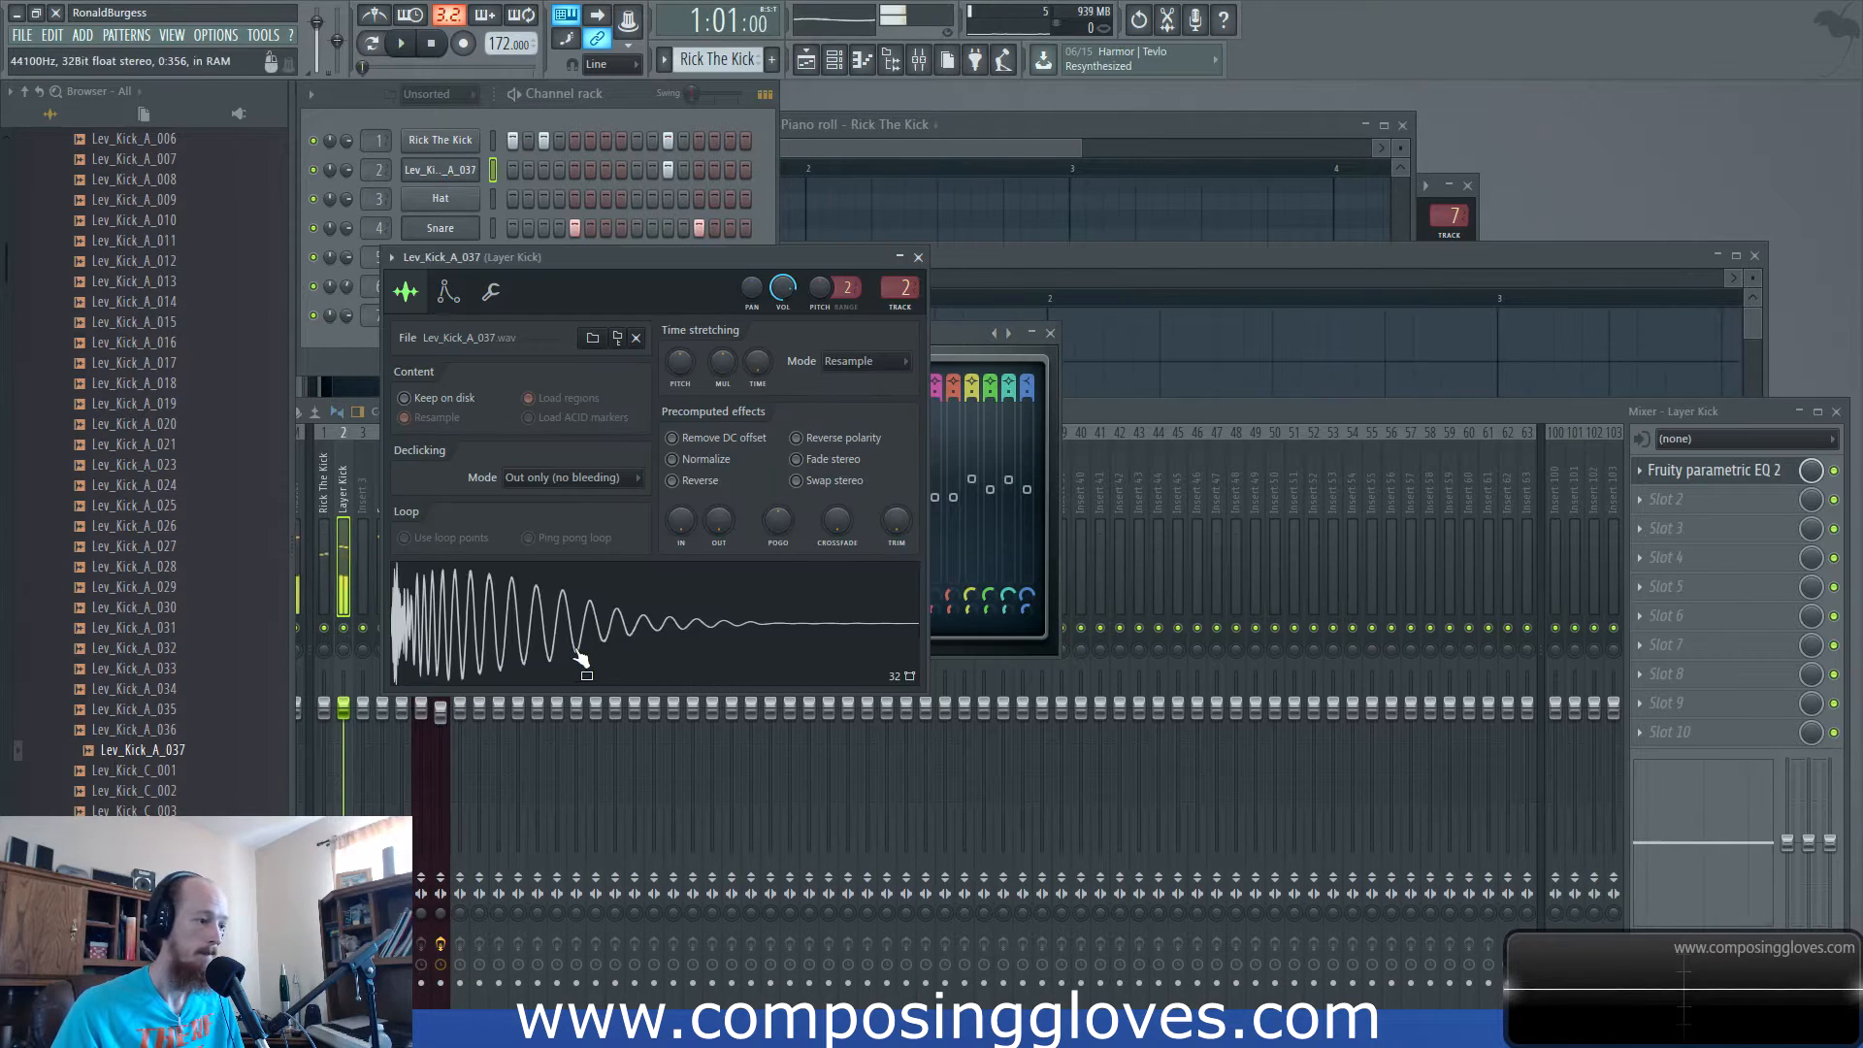
pyautogui.click(960, 333)
pyautogui.middleClick(457, 175)
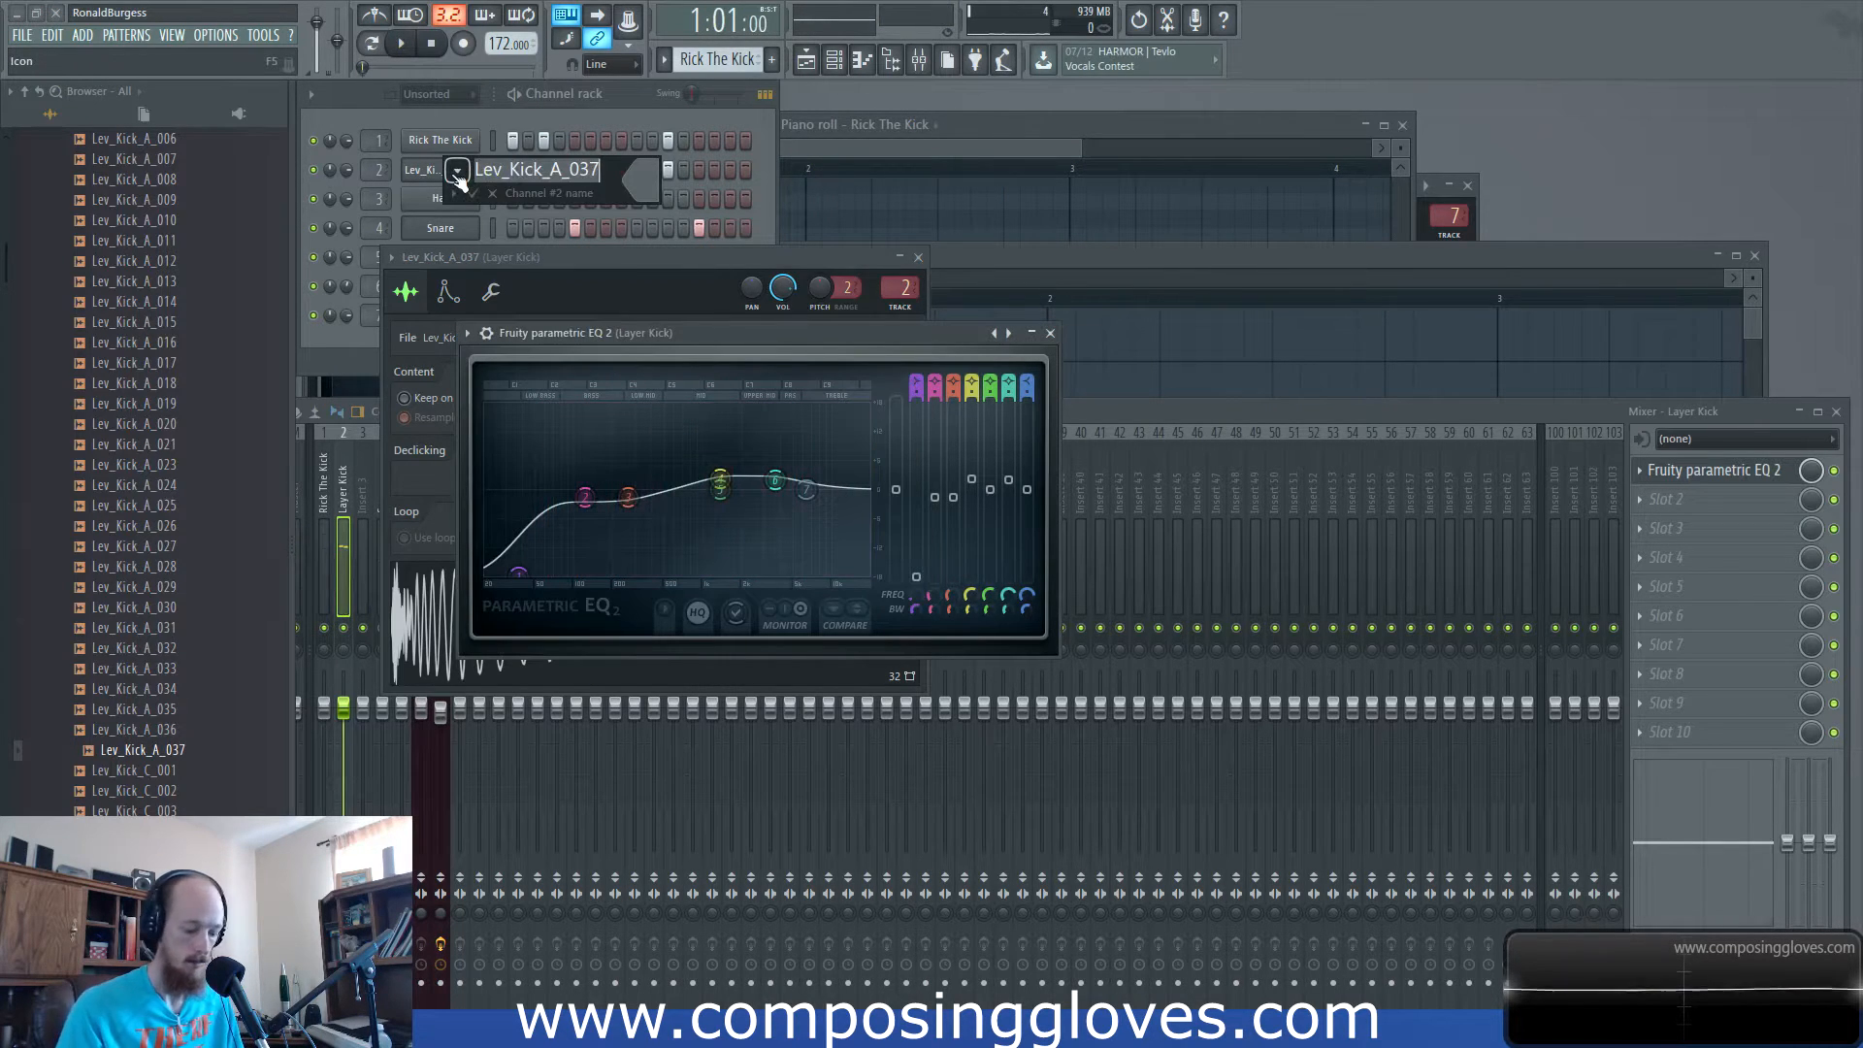
pyautogui.write('Layer Kick')
pyautogui.press('Return')
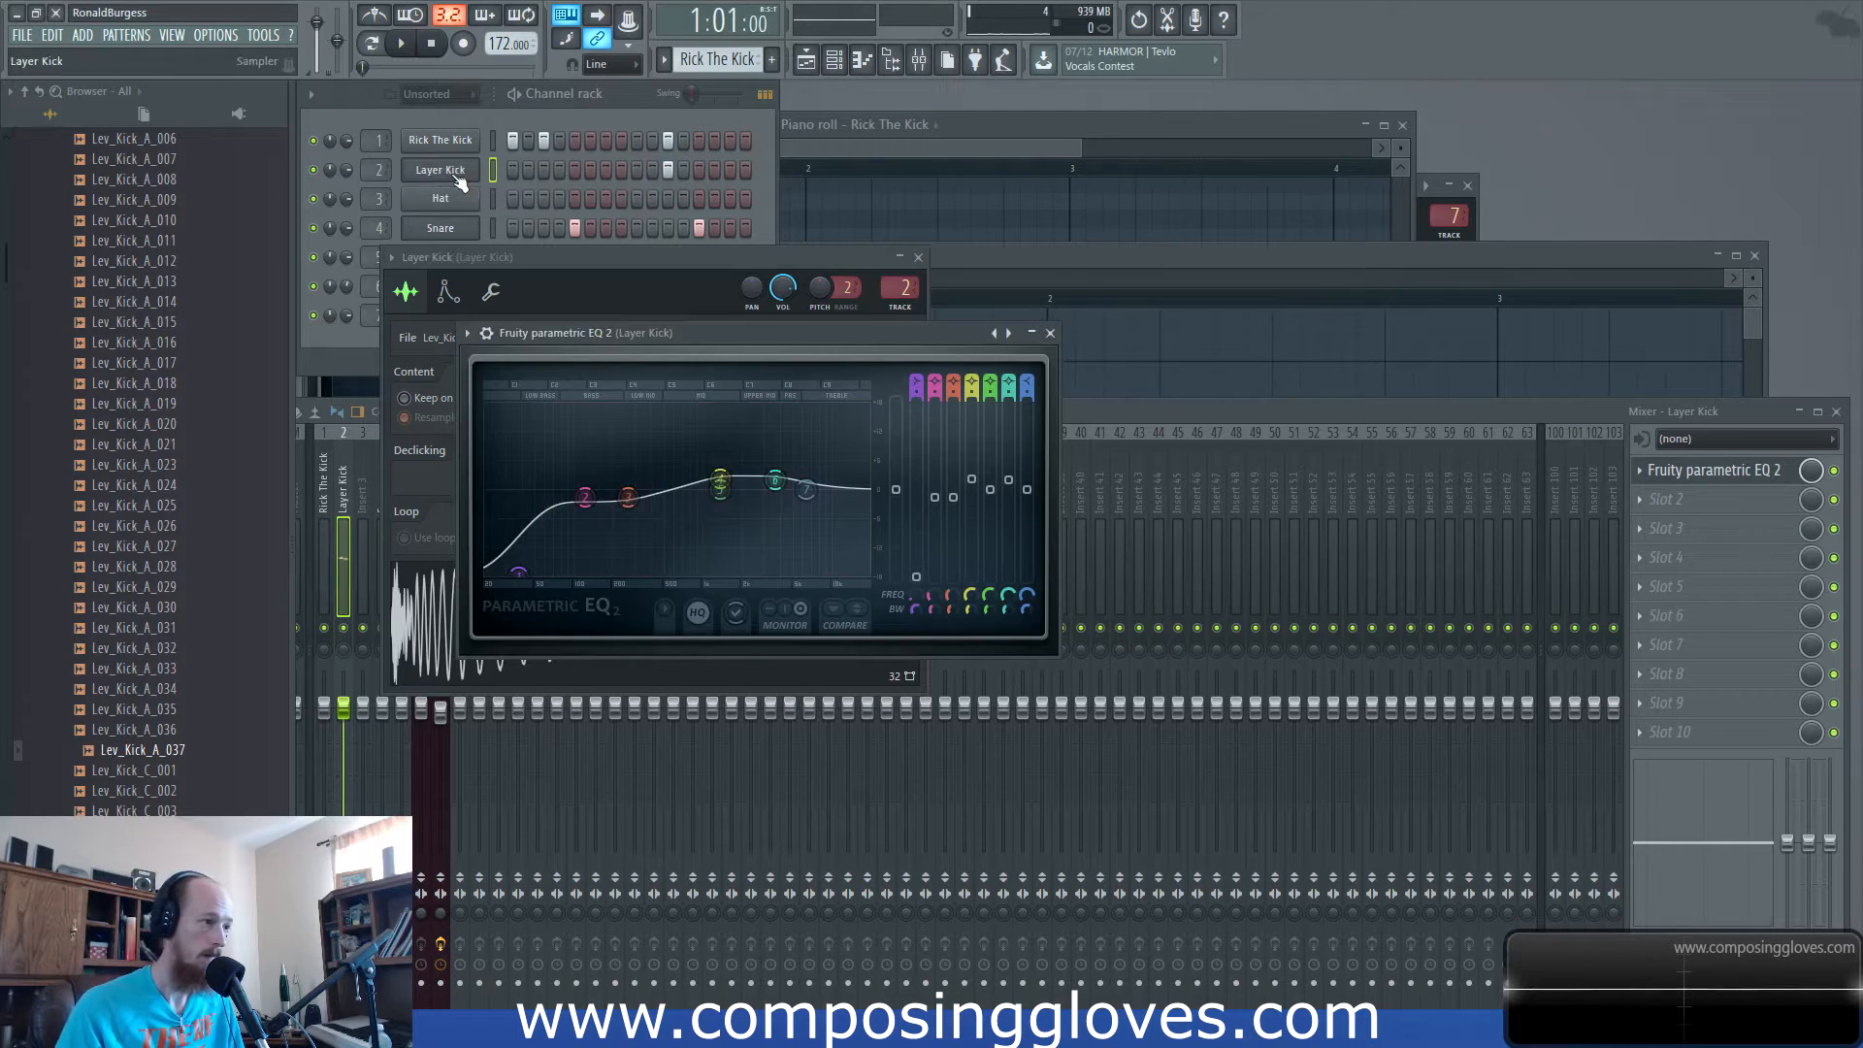
# Lower the Layer Kick sample's time-stretching pitch, set the stretch mode to Auto, and audition the beat.
pyautogui.press('space')
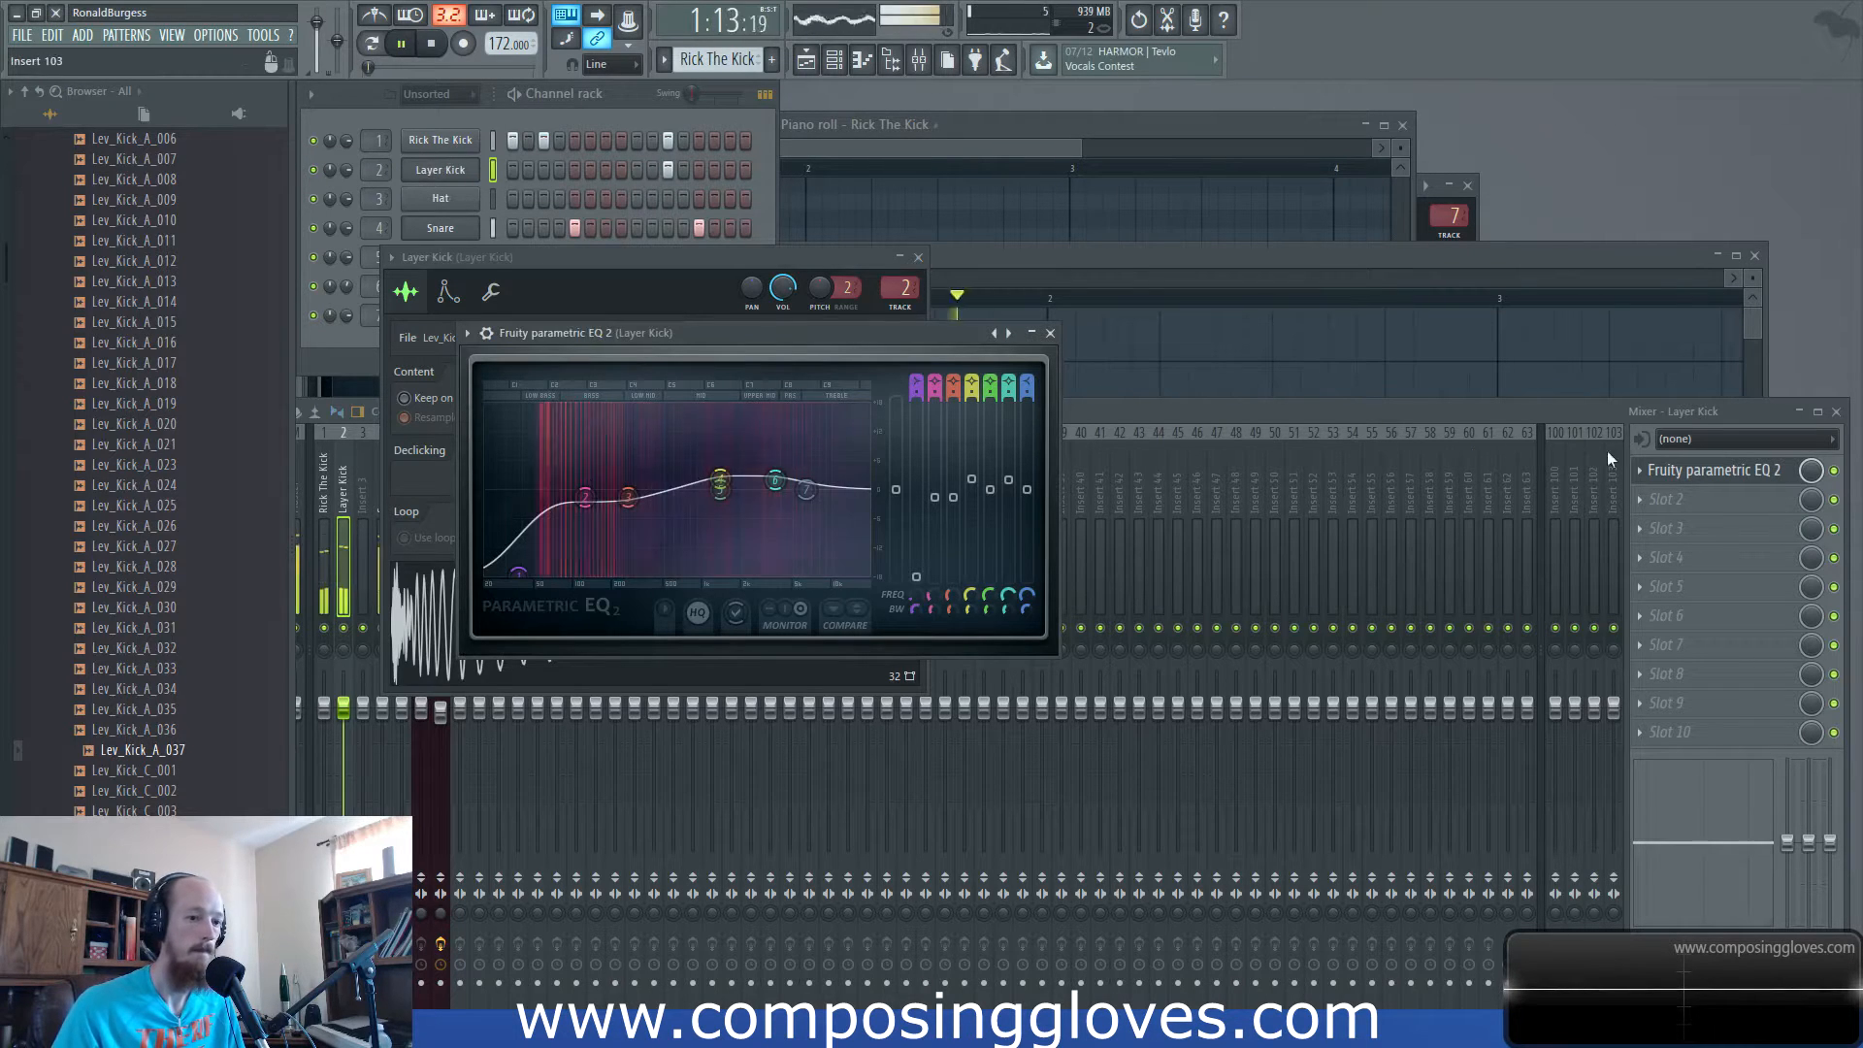
pyautogui.click(895, 149)
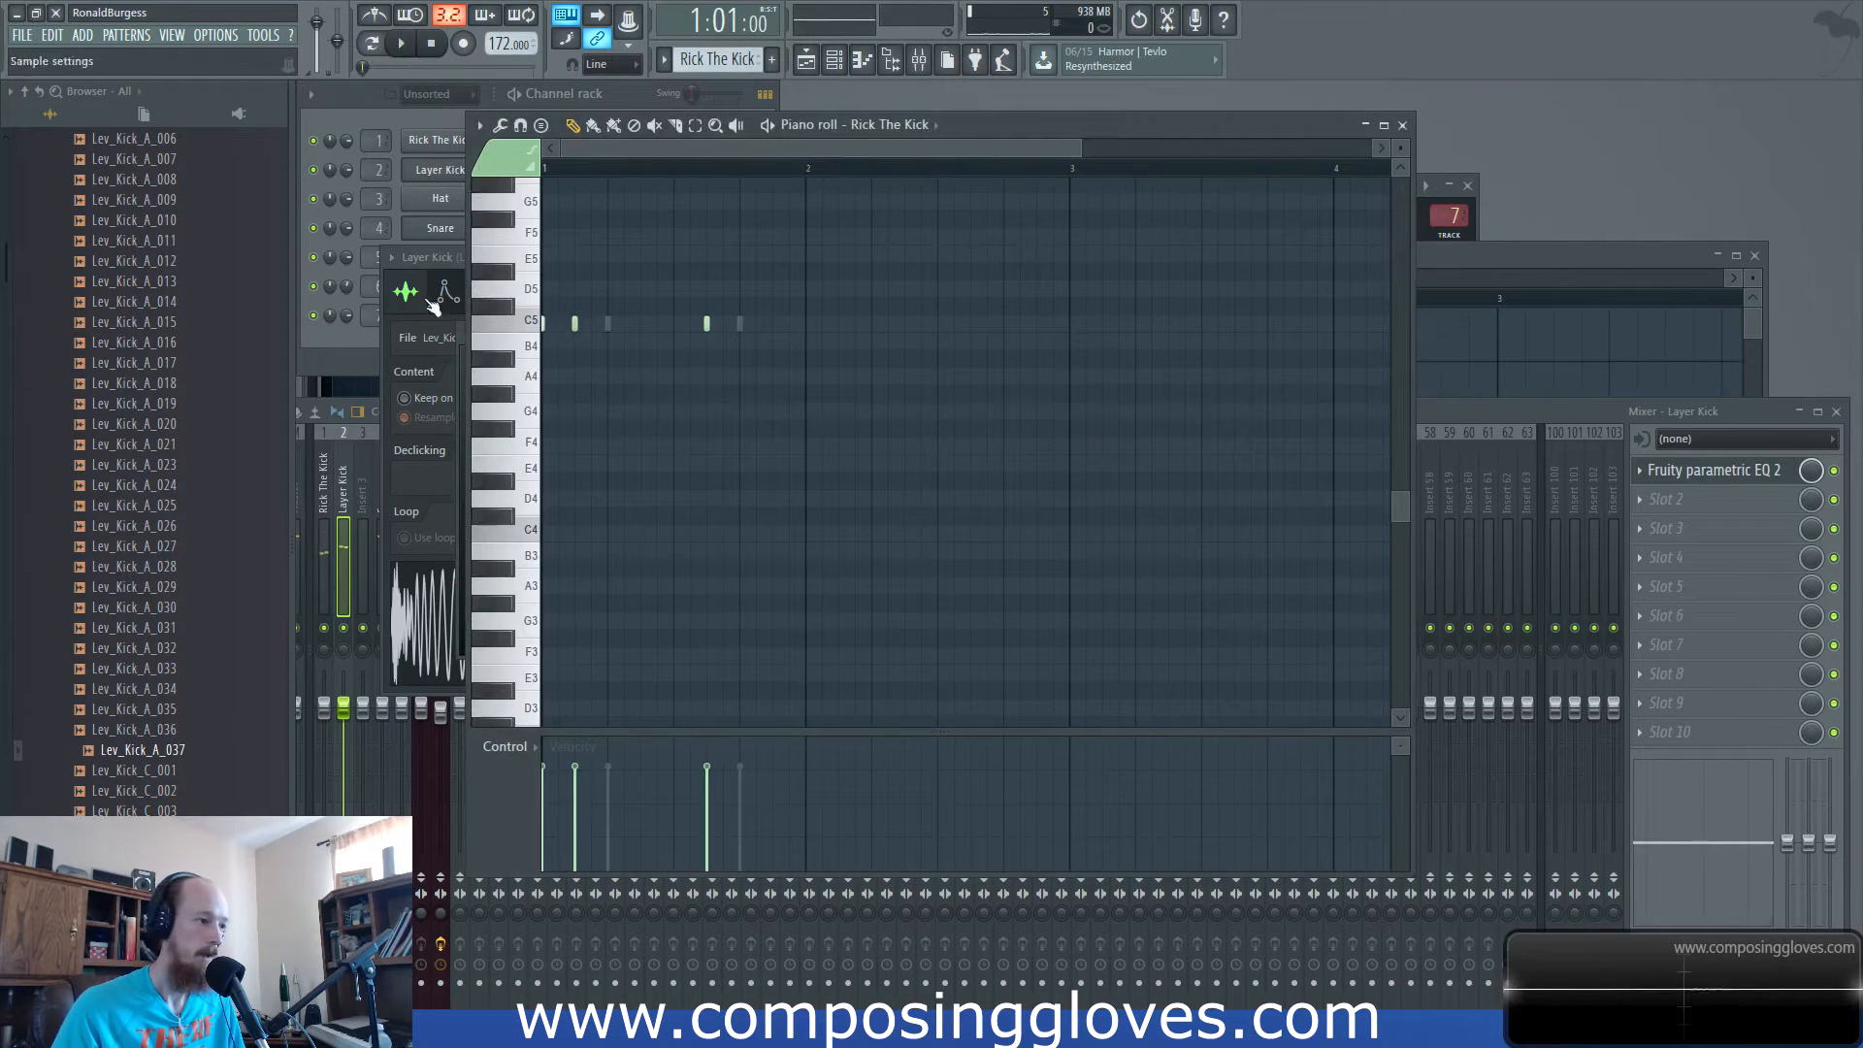
pyautogui.click(387, 341)
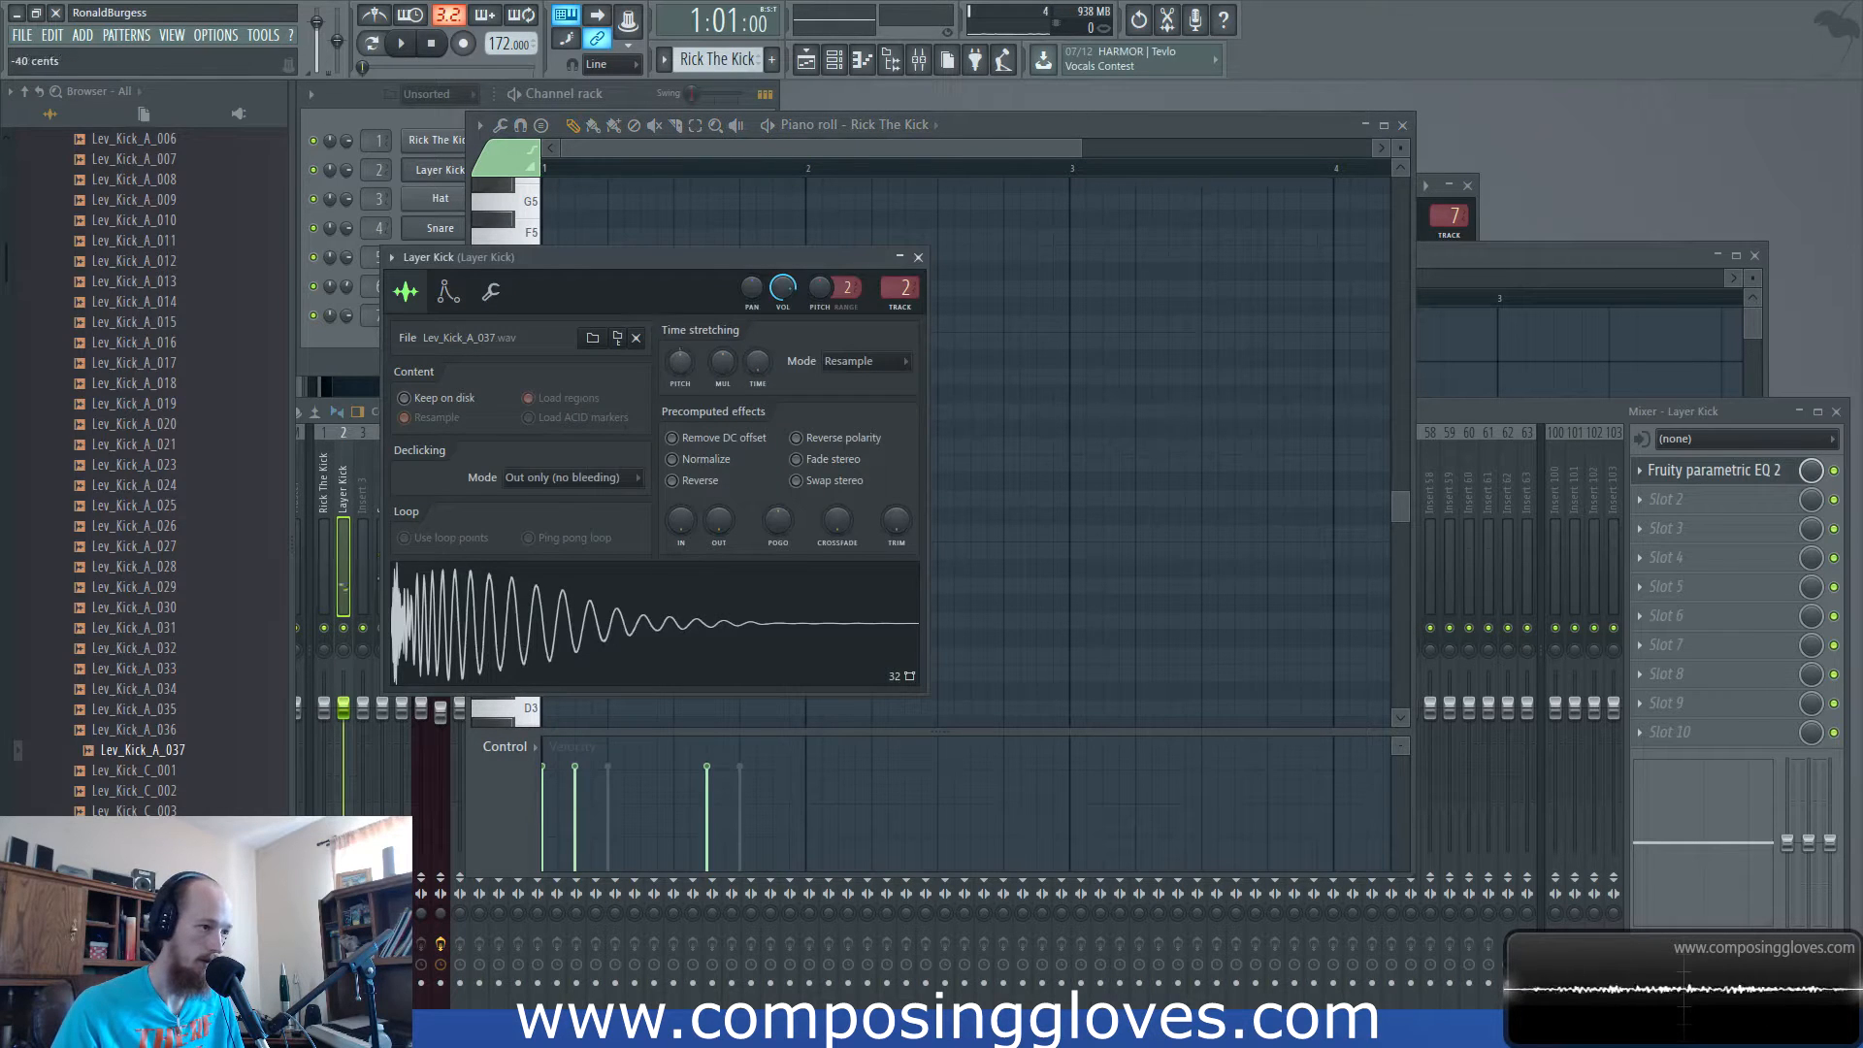
pyautogui.click(894, 388)
pyautogui.press('space')
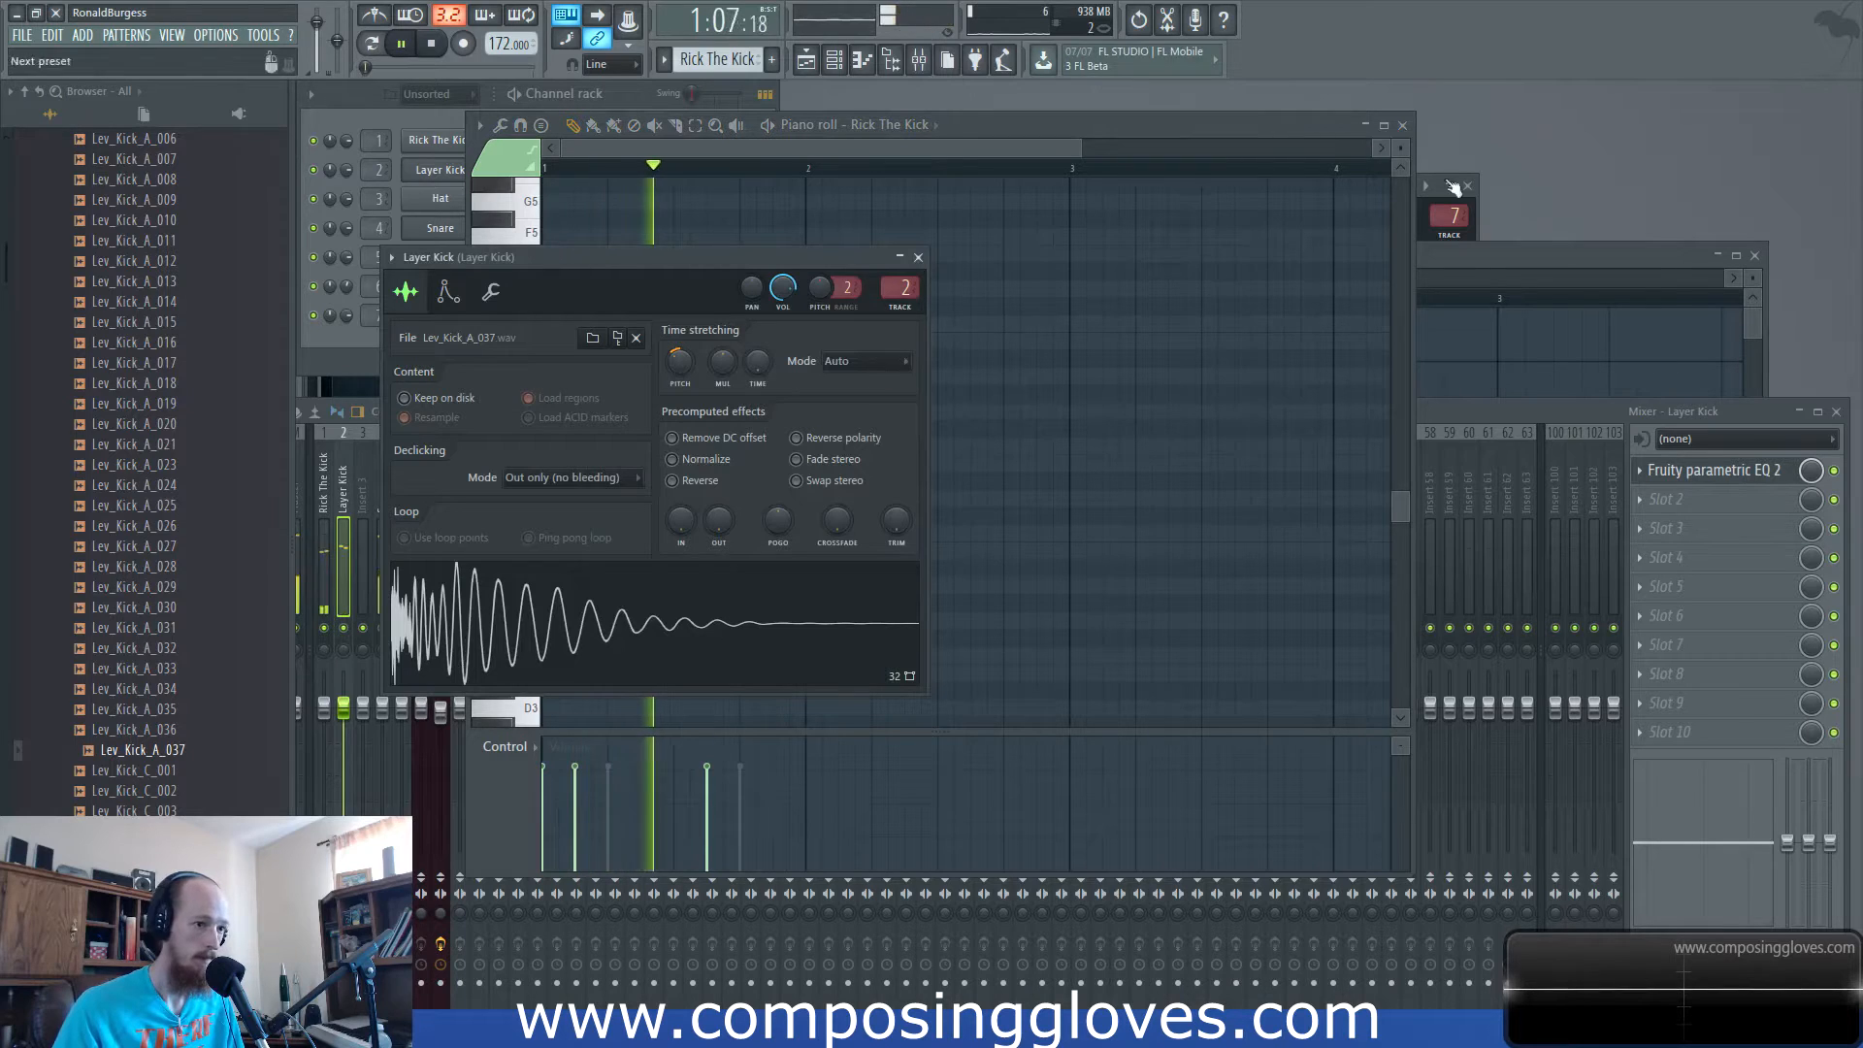
pyautogui.click(1477, 257)
pyautogui.press('space')
# Duplicate the track 1 audio clips and the Rick The Kick pattern clip from bar 1 into bar 2 of the playlist.
pyautogui.moveTo(688, 281); pyautogui.dragTo(796, 280)
pyautogui.press('space')
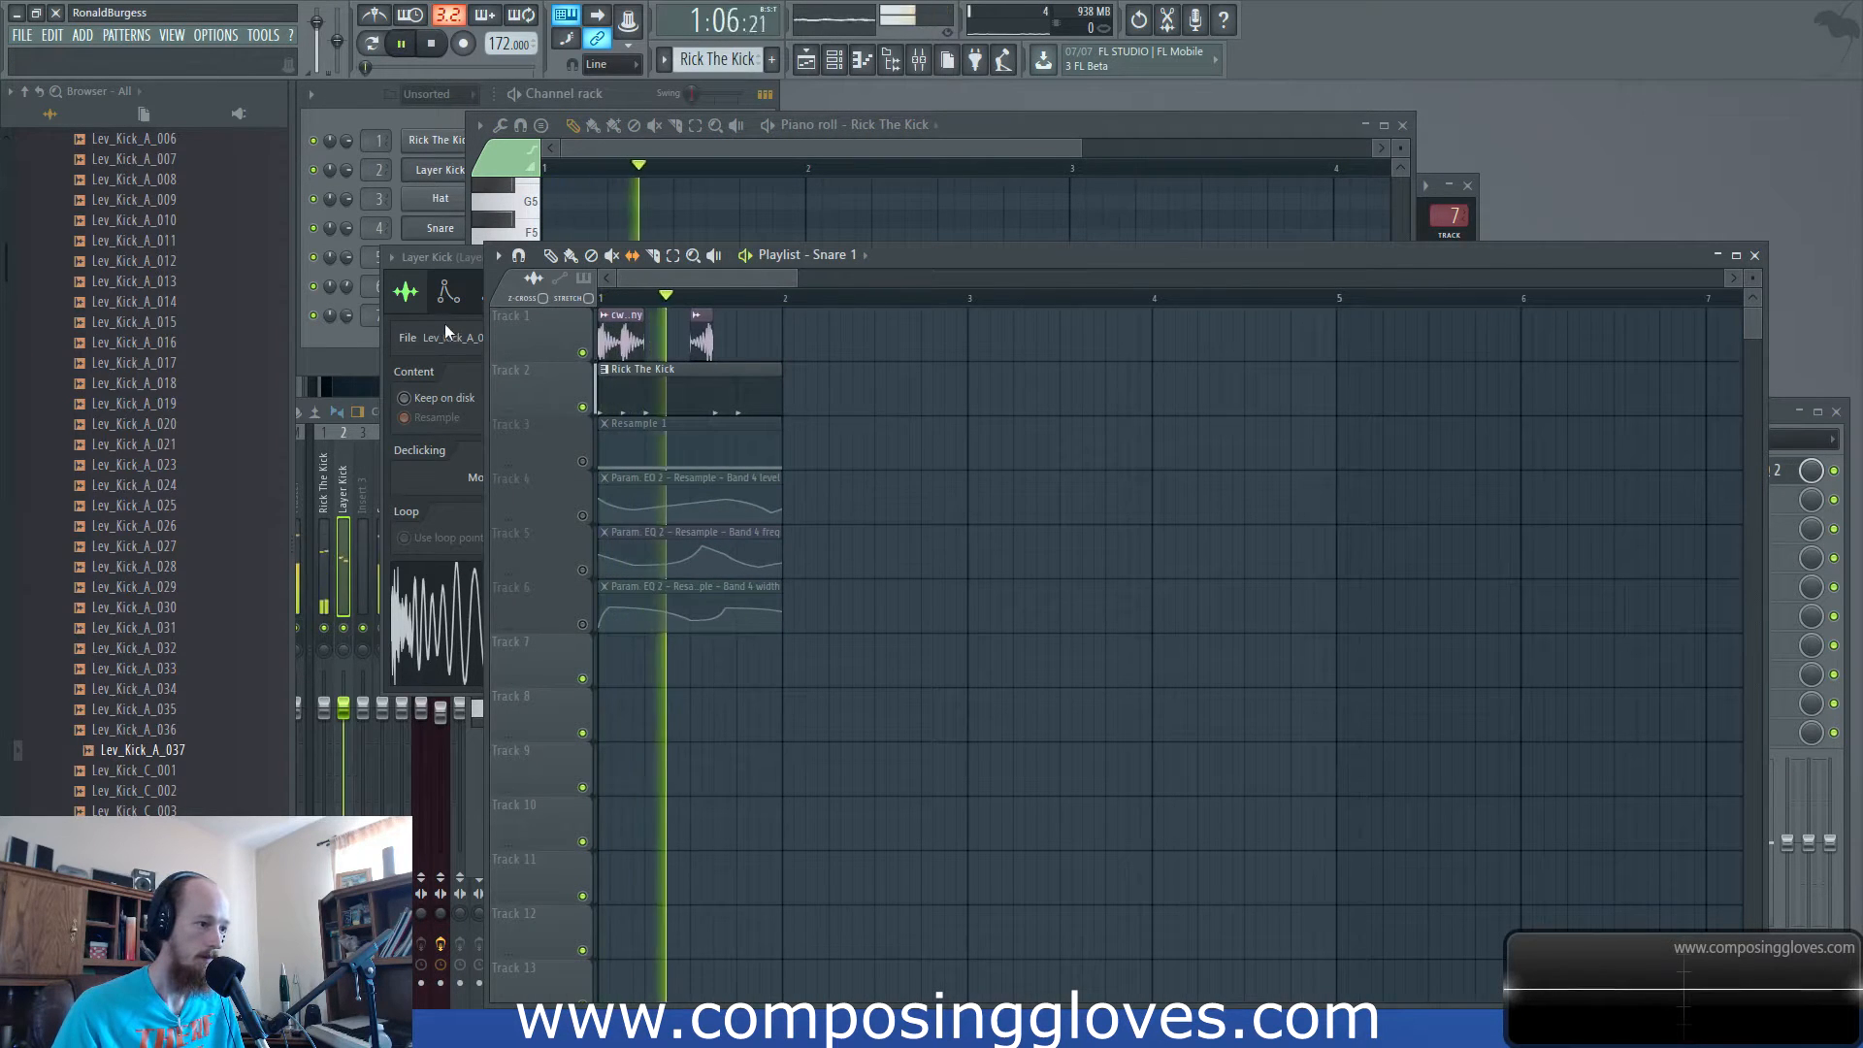
pyautogui.press('space')
pyautogui.scroll(3, 686, 391)
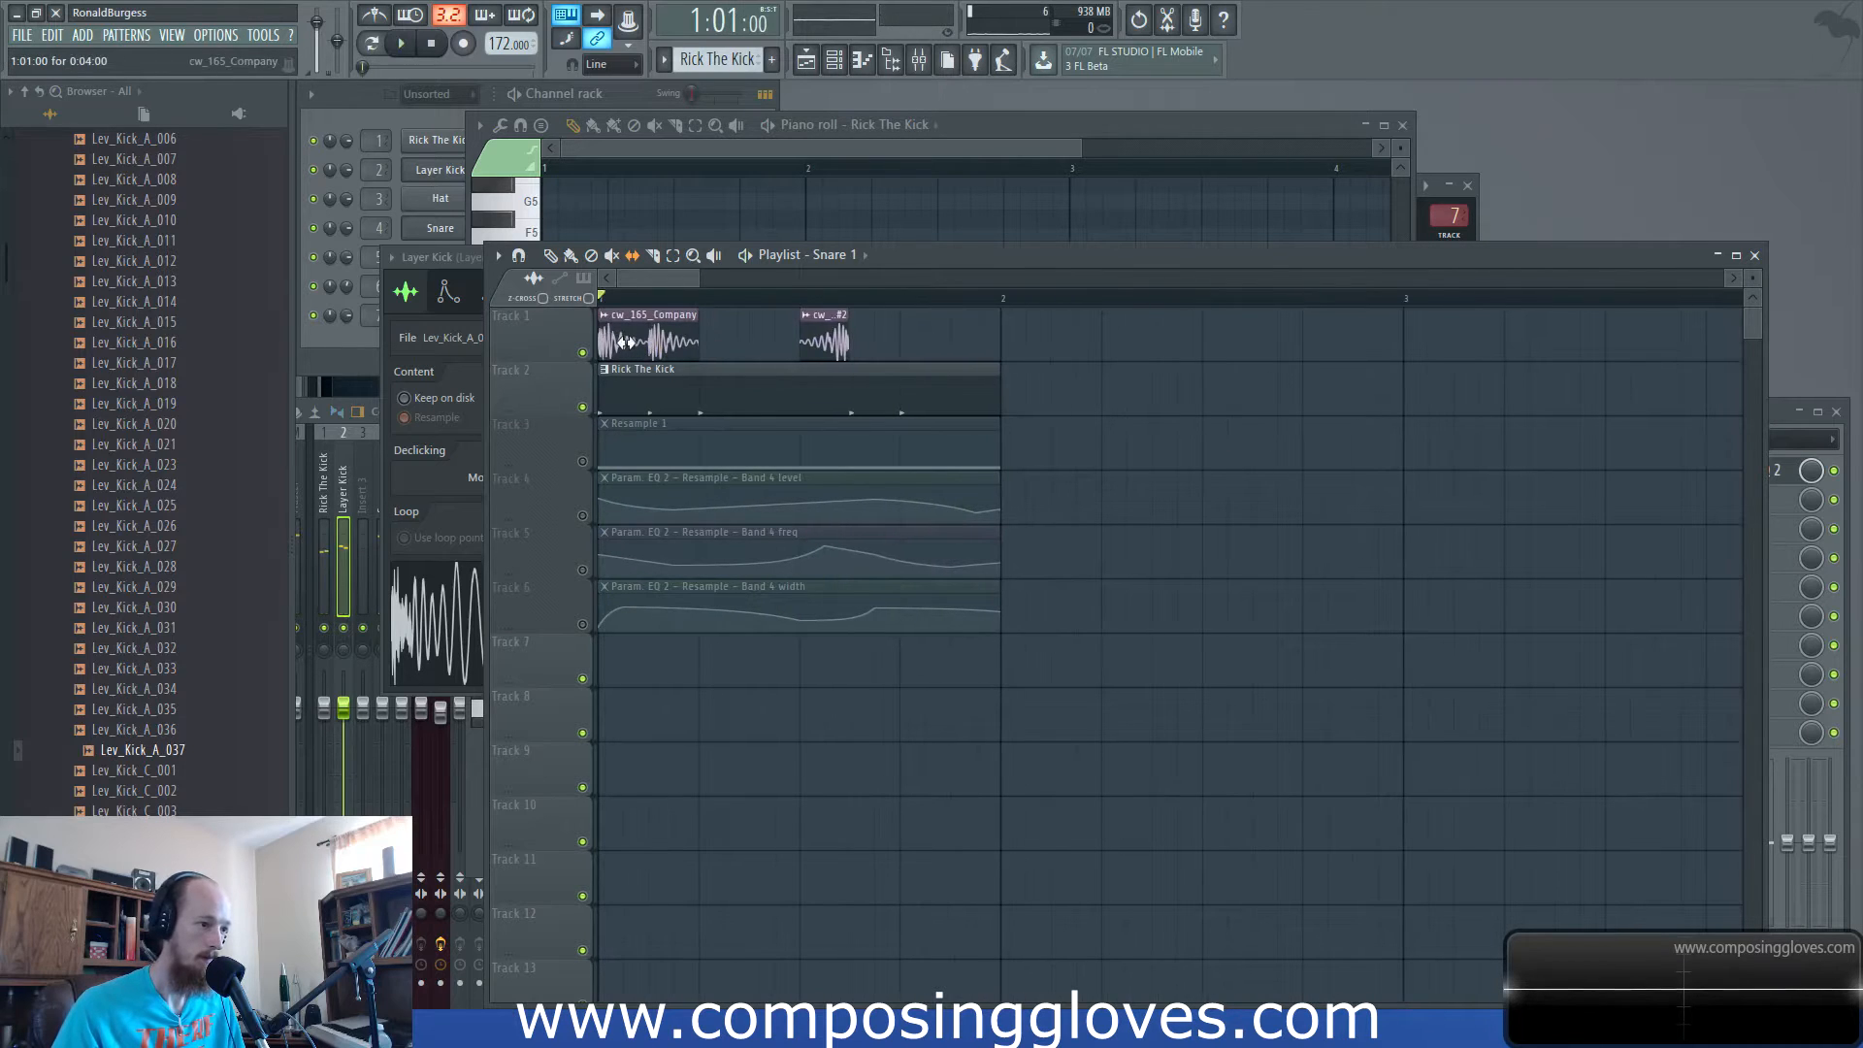
pyautogui.click(400, 117)
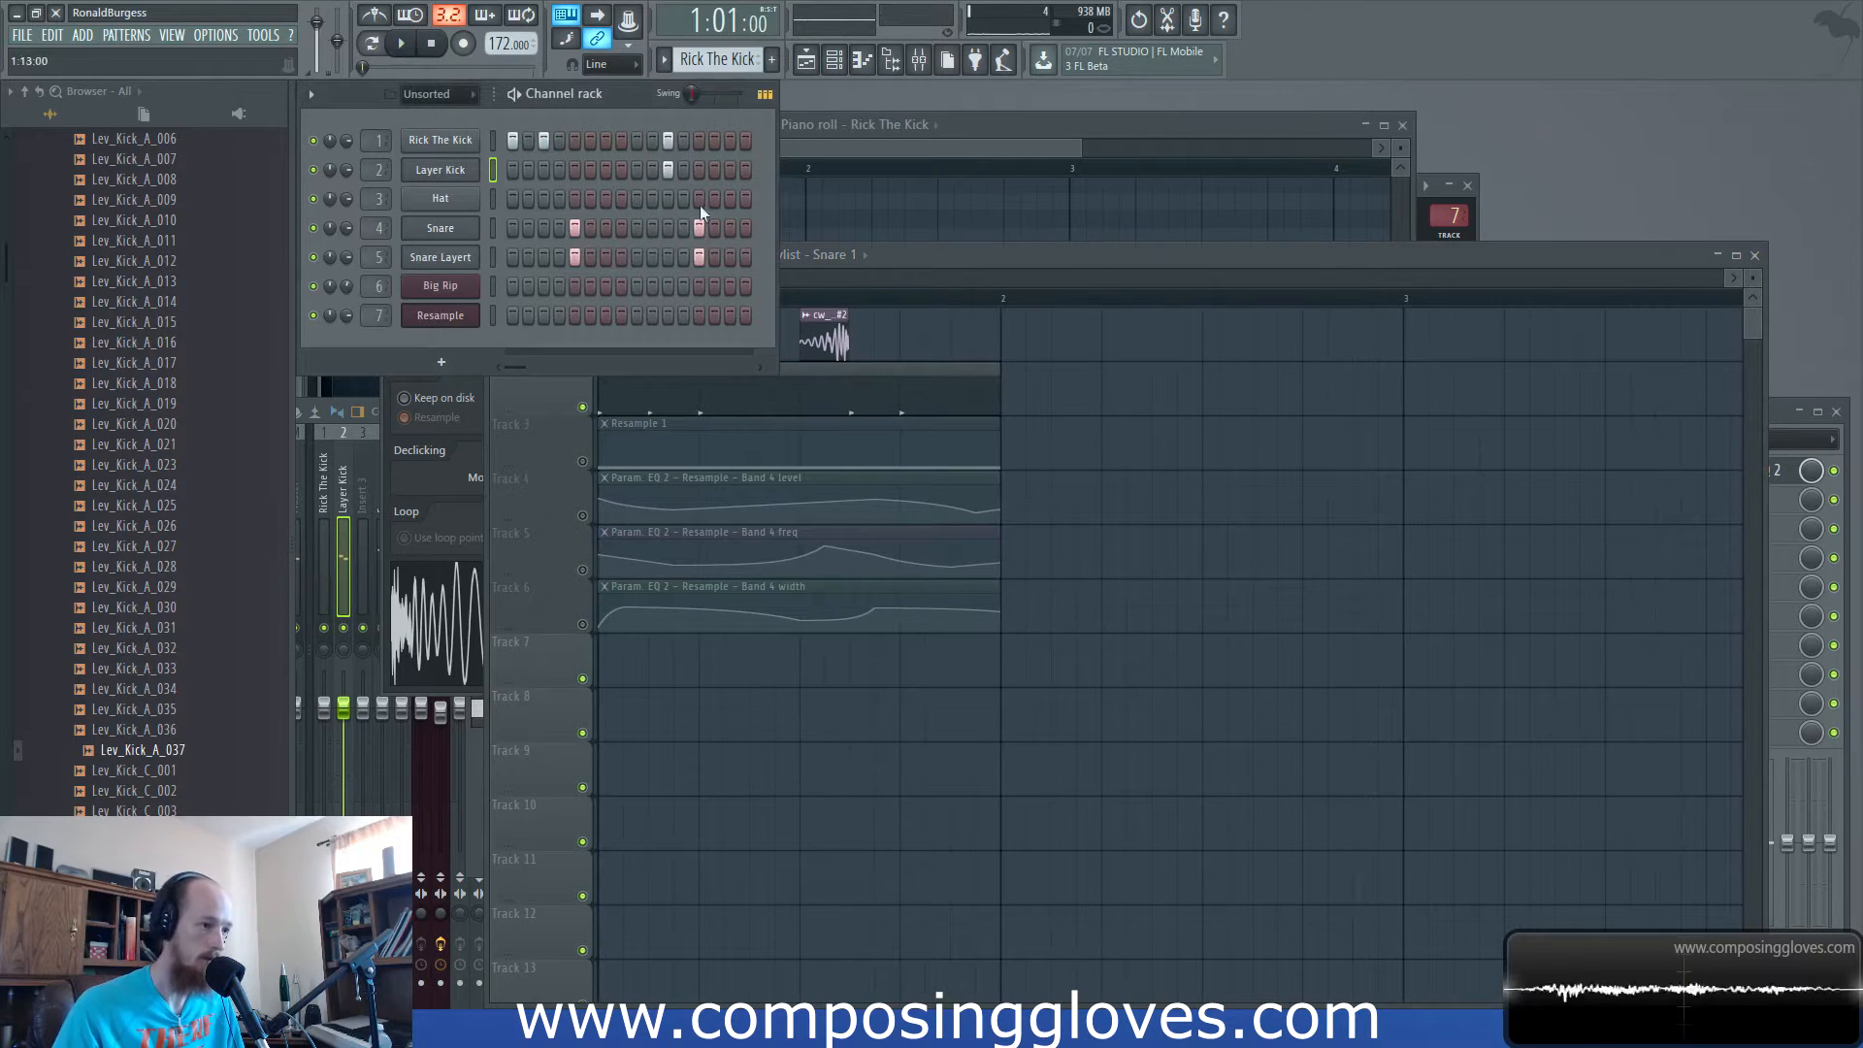
pyautogui.click(912, 254)
pyautogui.scroll(-2, 811, 341)
pyautogui.moveTo(622, 343); pyautogui.dragTo(892, 444)
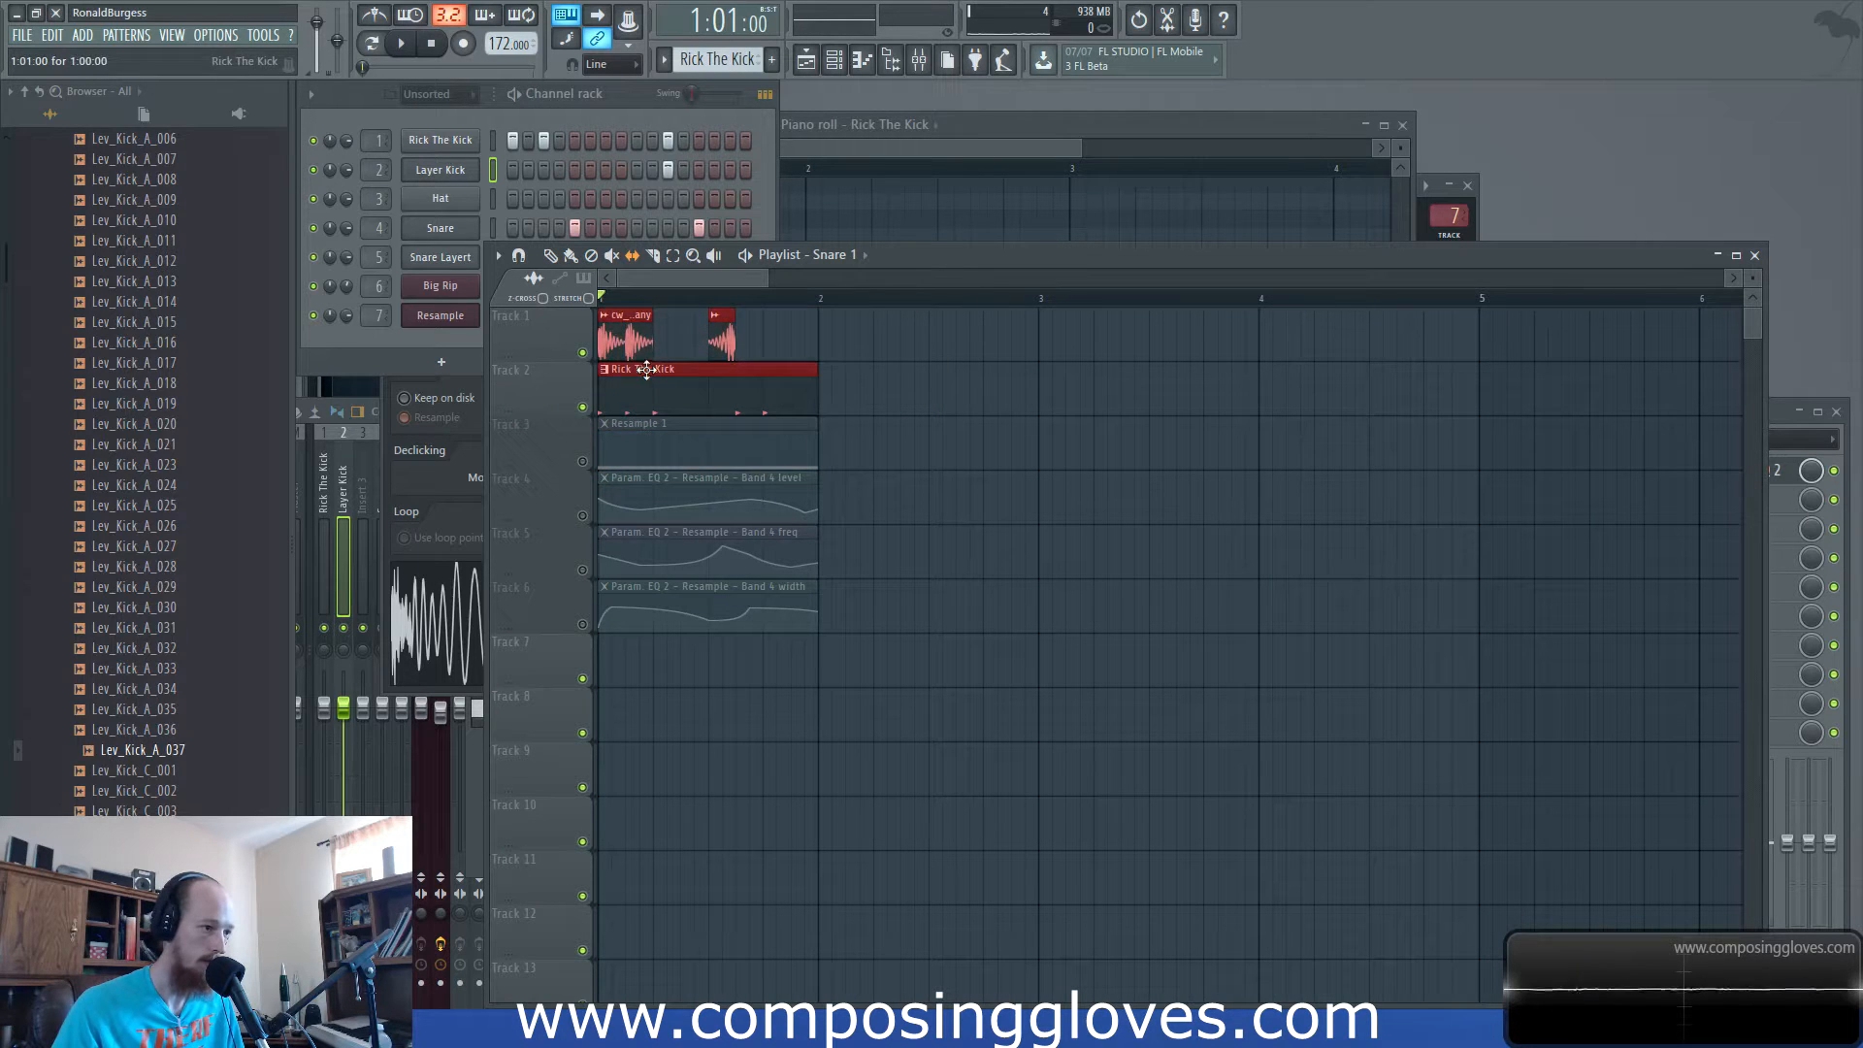
pyautogui.moveTo(646, 370); pyautogui.dragTo(873, 382)
pyautogui.moveTo(600, 301); pyautogui.dragTo(595, 301)
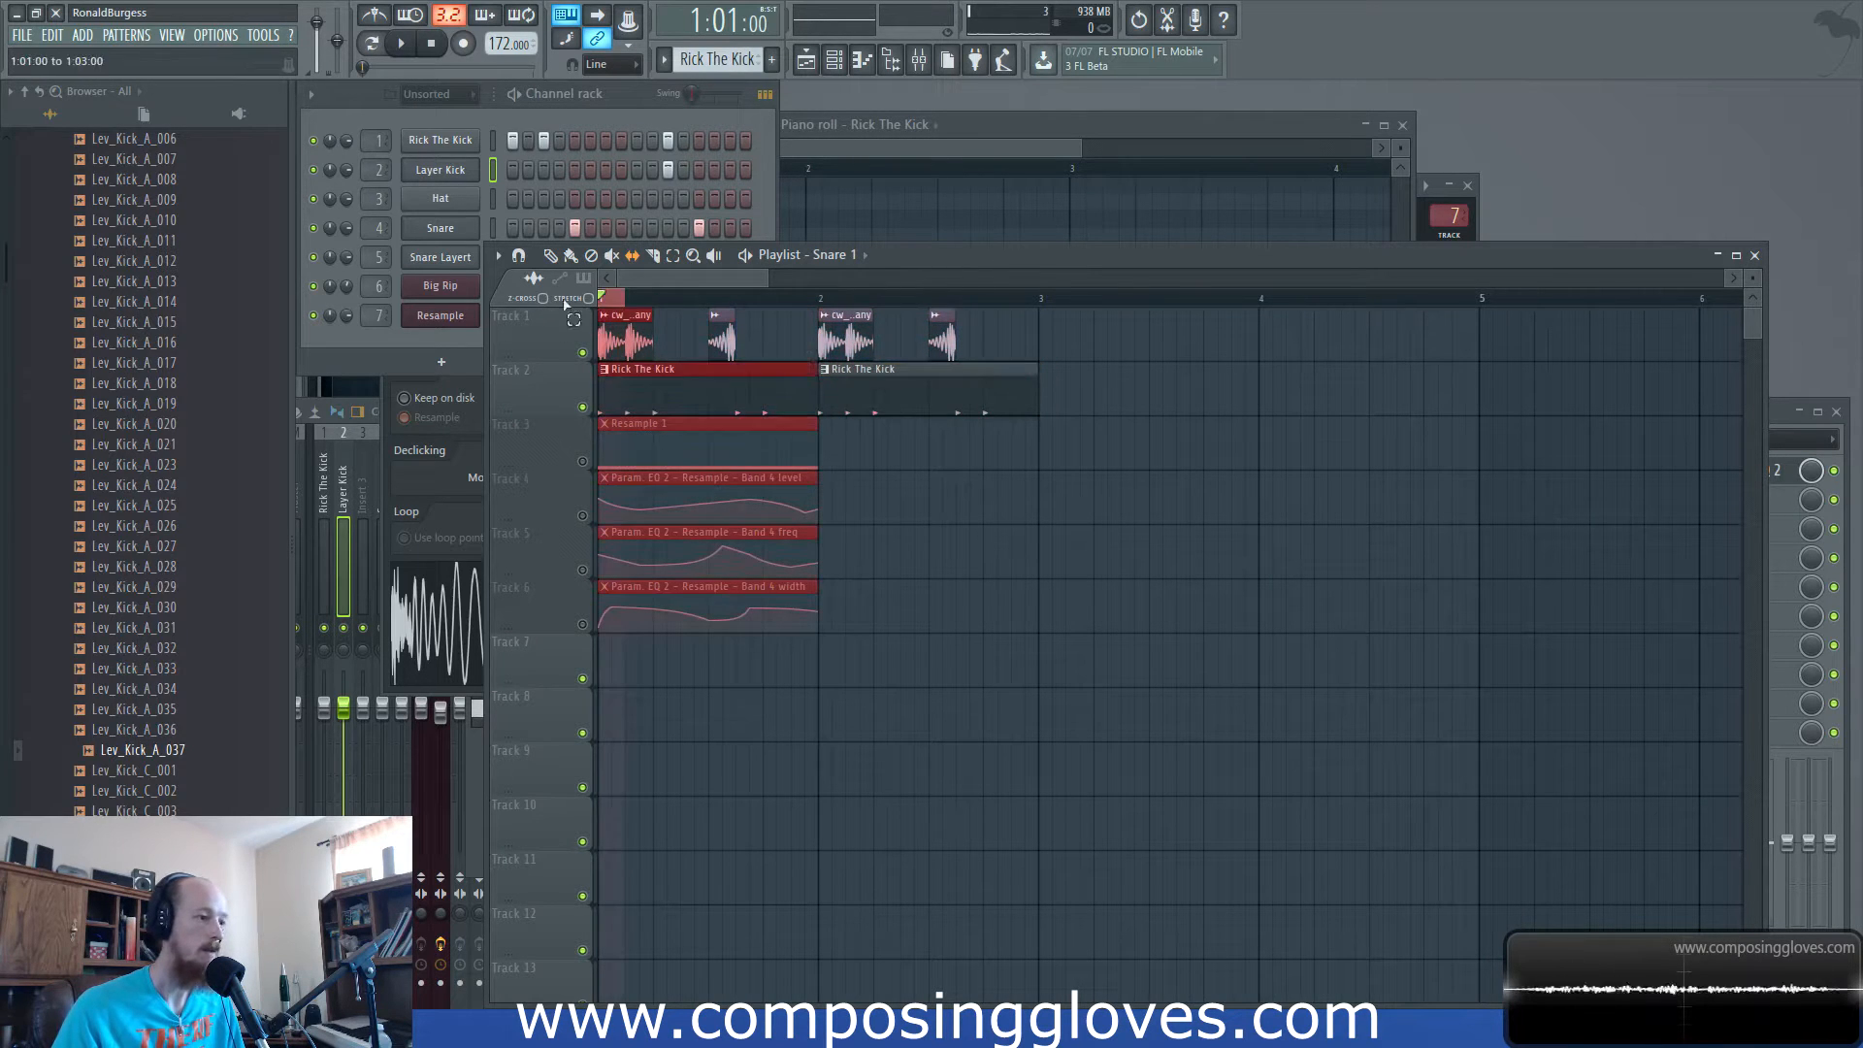
pyautogui.click(636, 302)
# Create a new pattern named "High Loop".
pyautogui.click(633, 106)
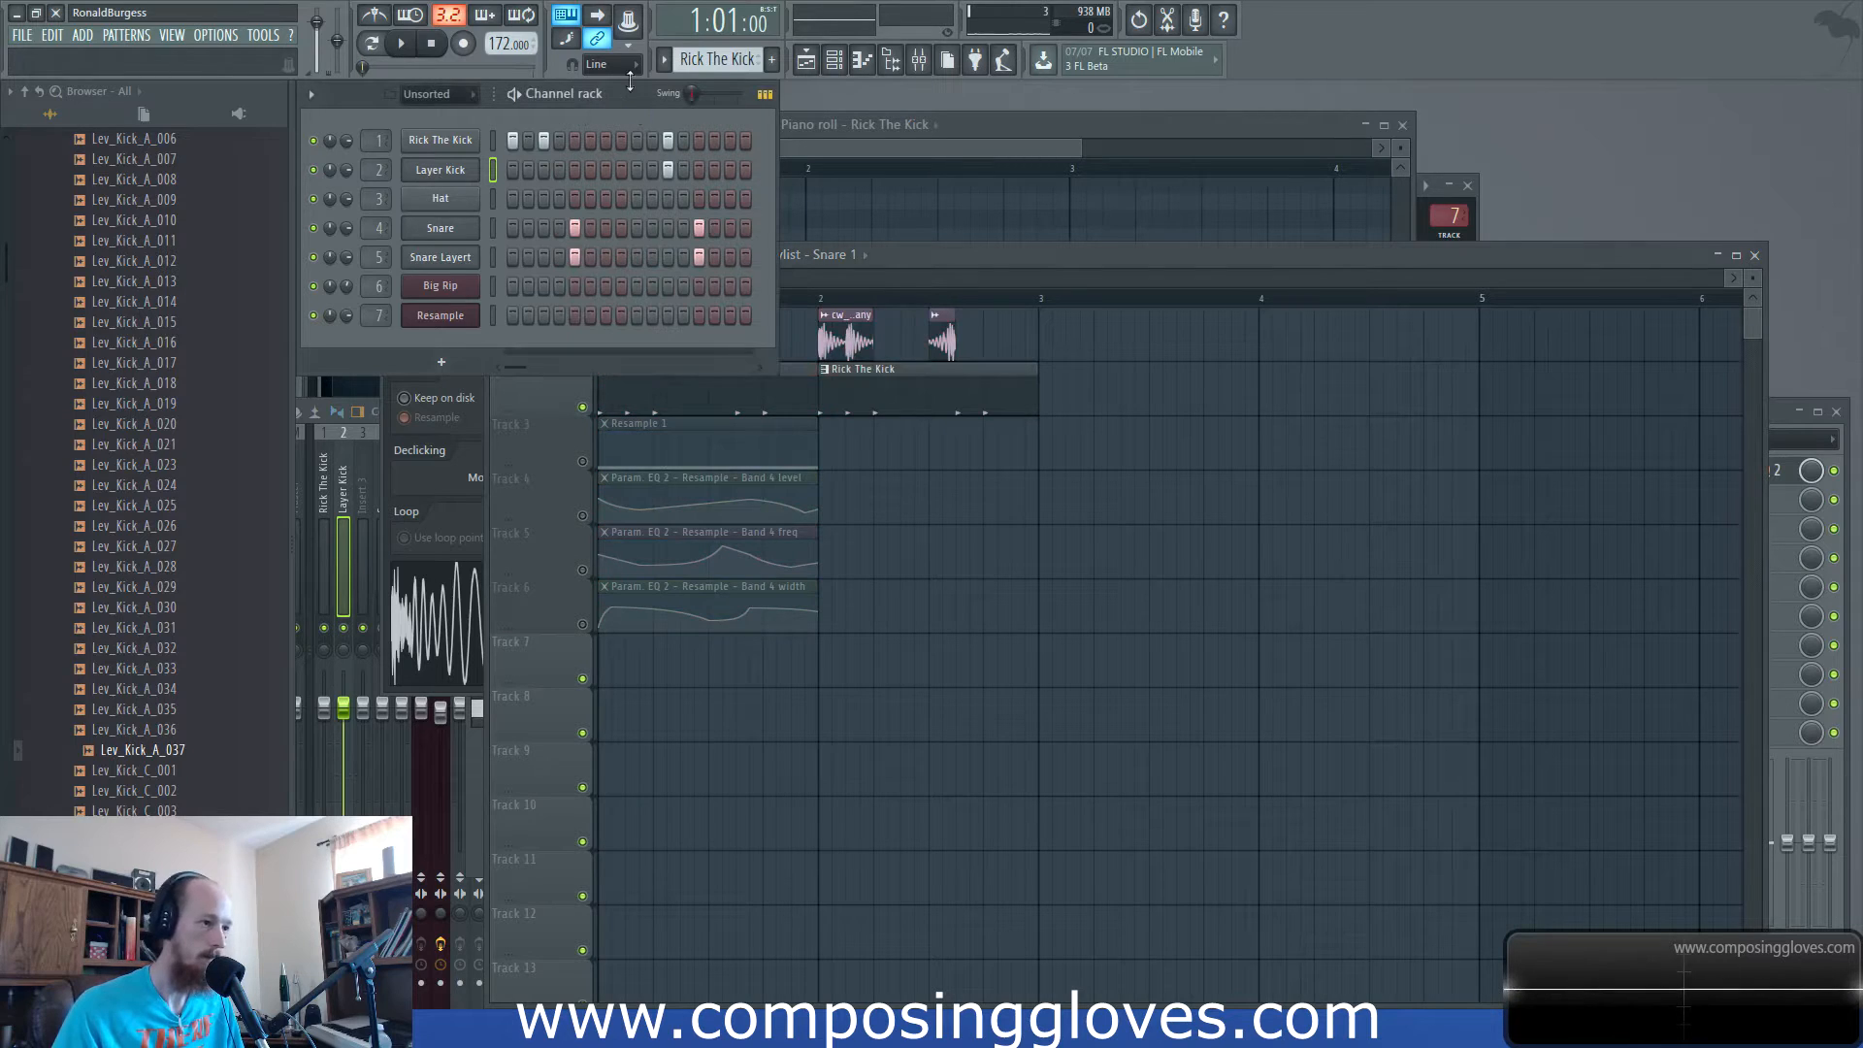
pyautogui.click(771, 59)
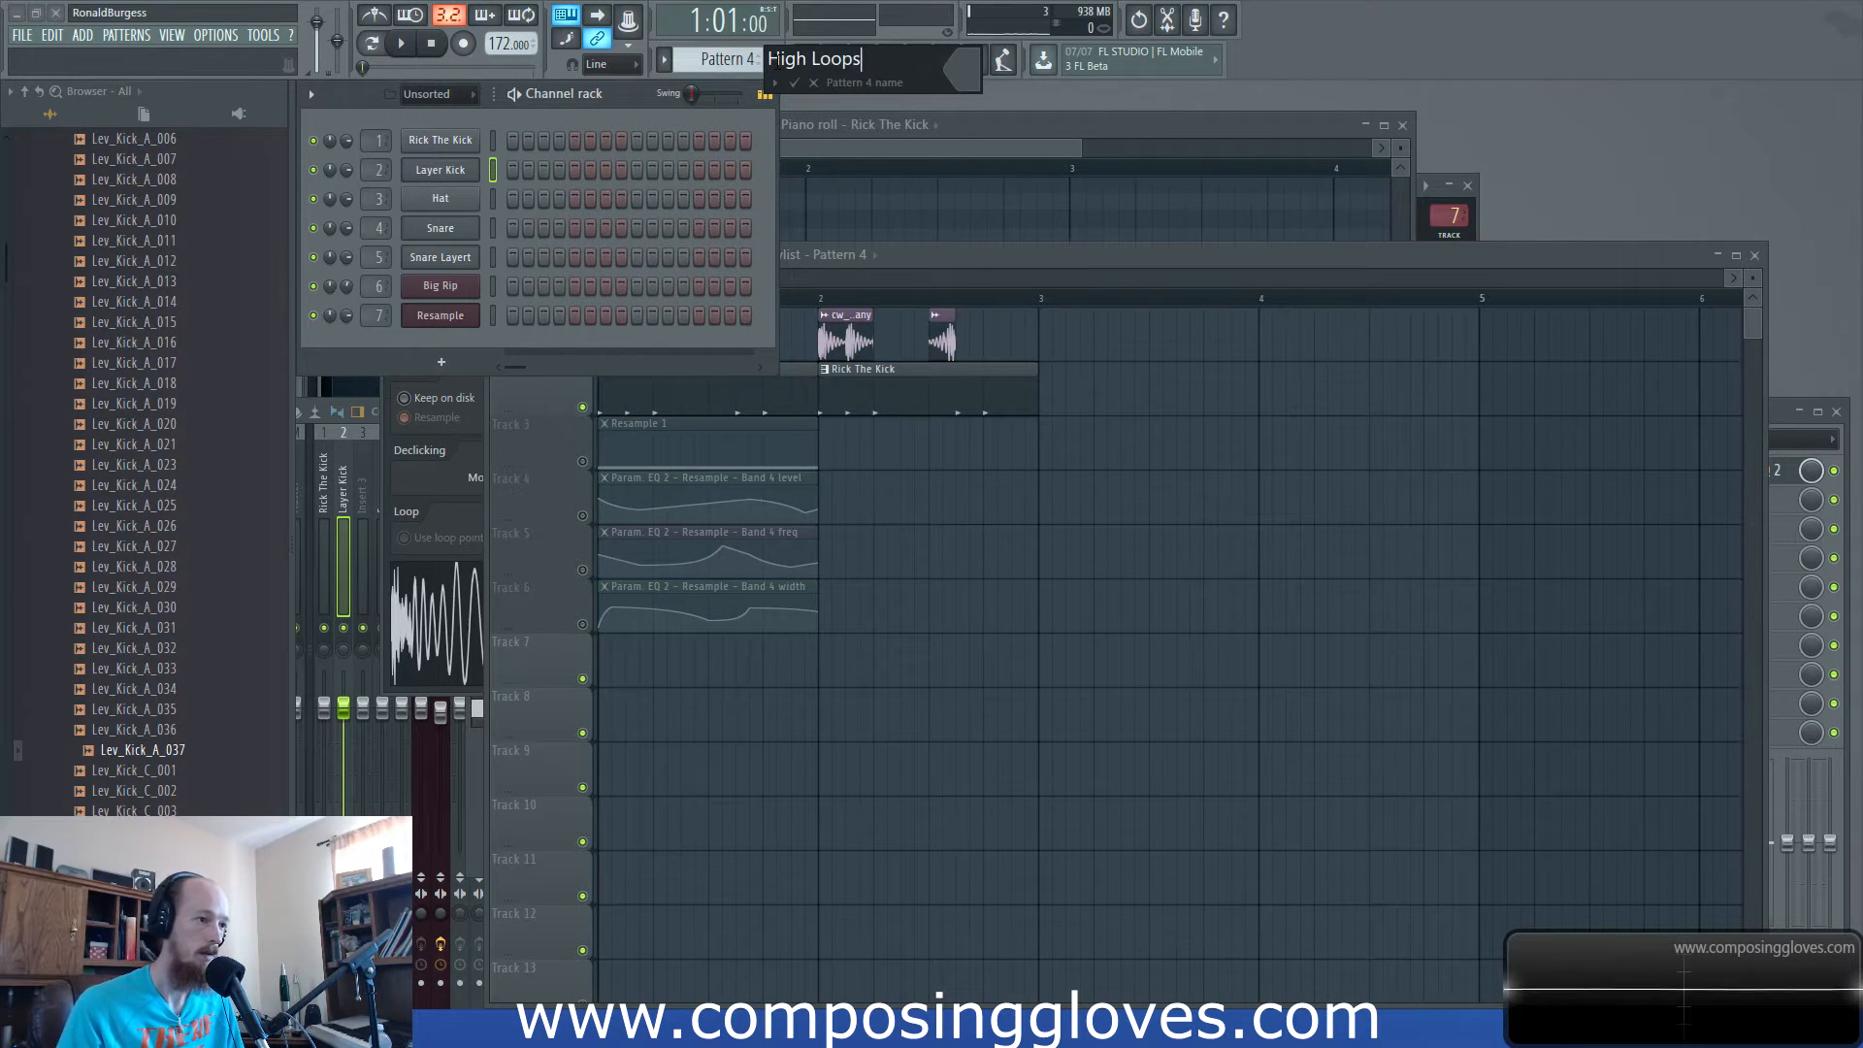
pyautogui.write('High Loop')
pyautogui.press('Return')
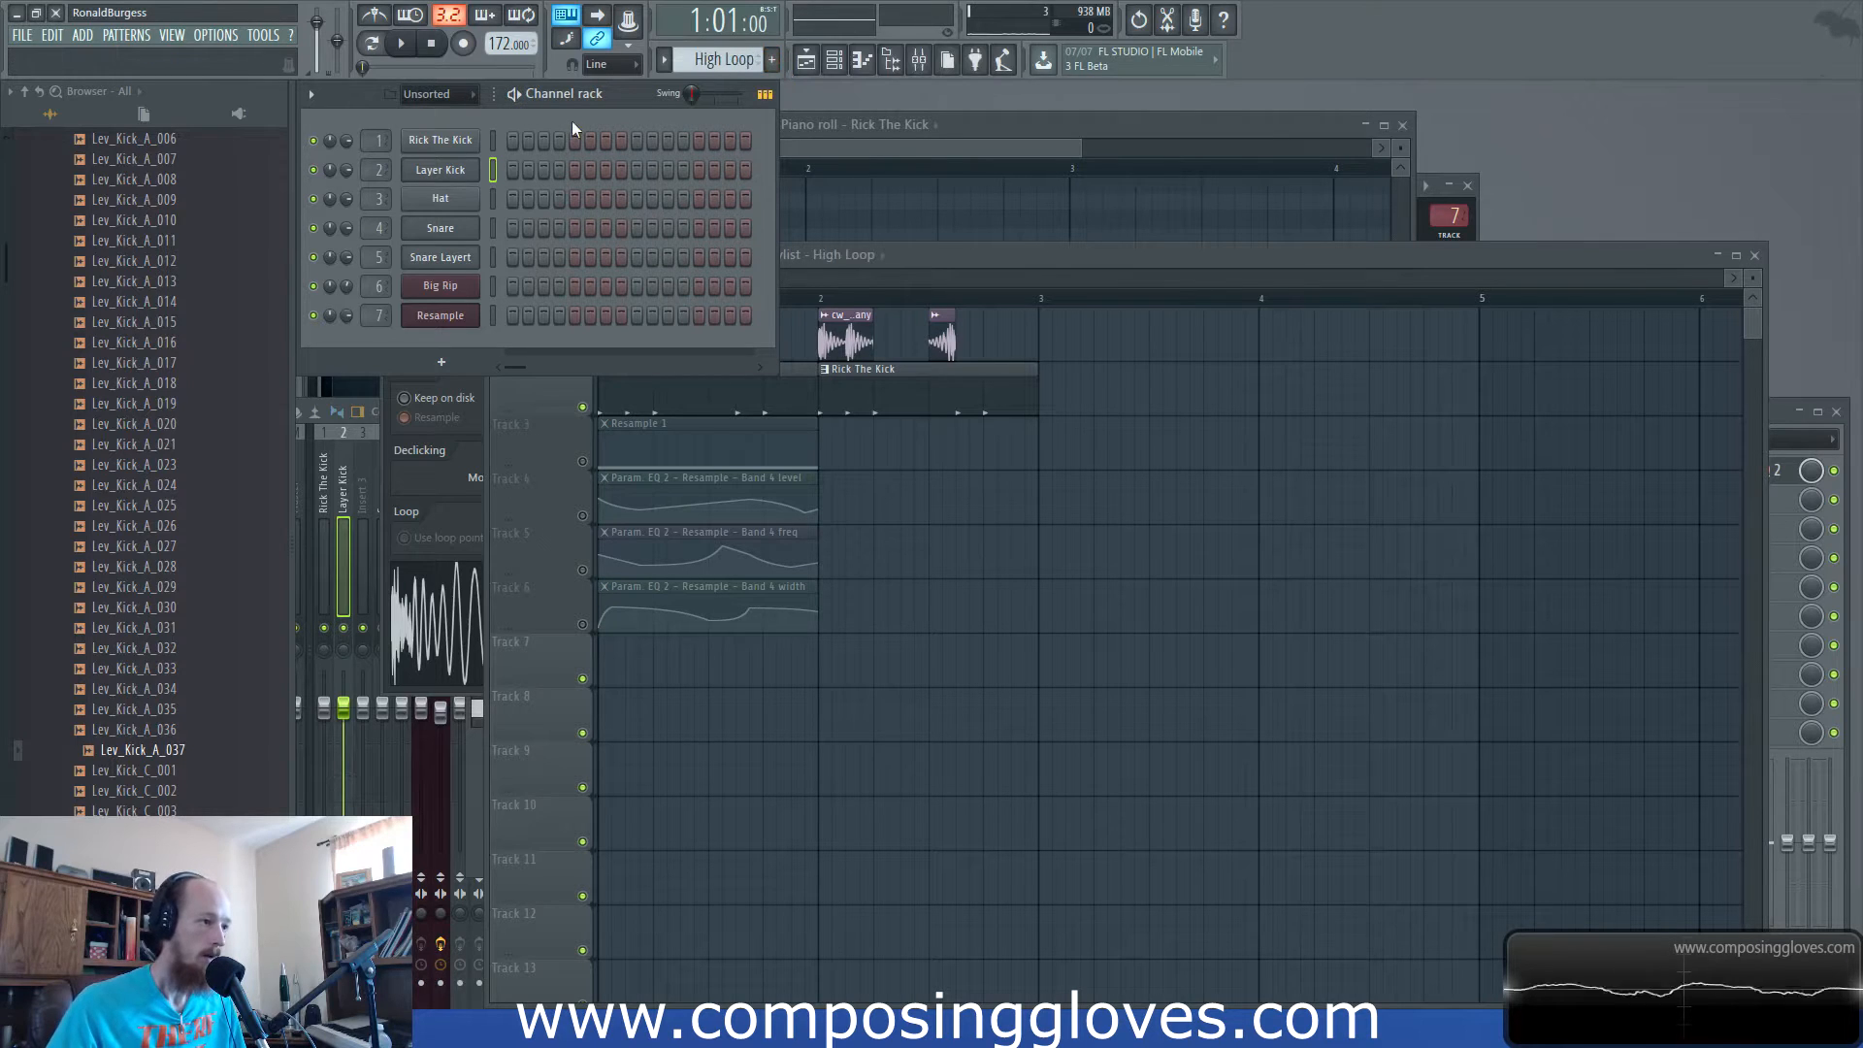
# Close the Black Octopus folder and browse to the Percussion drum samples in the Maschine 2 Library.
pyautogui.scroll(10, 115, 233)
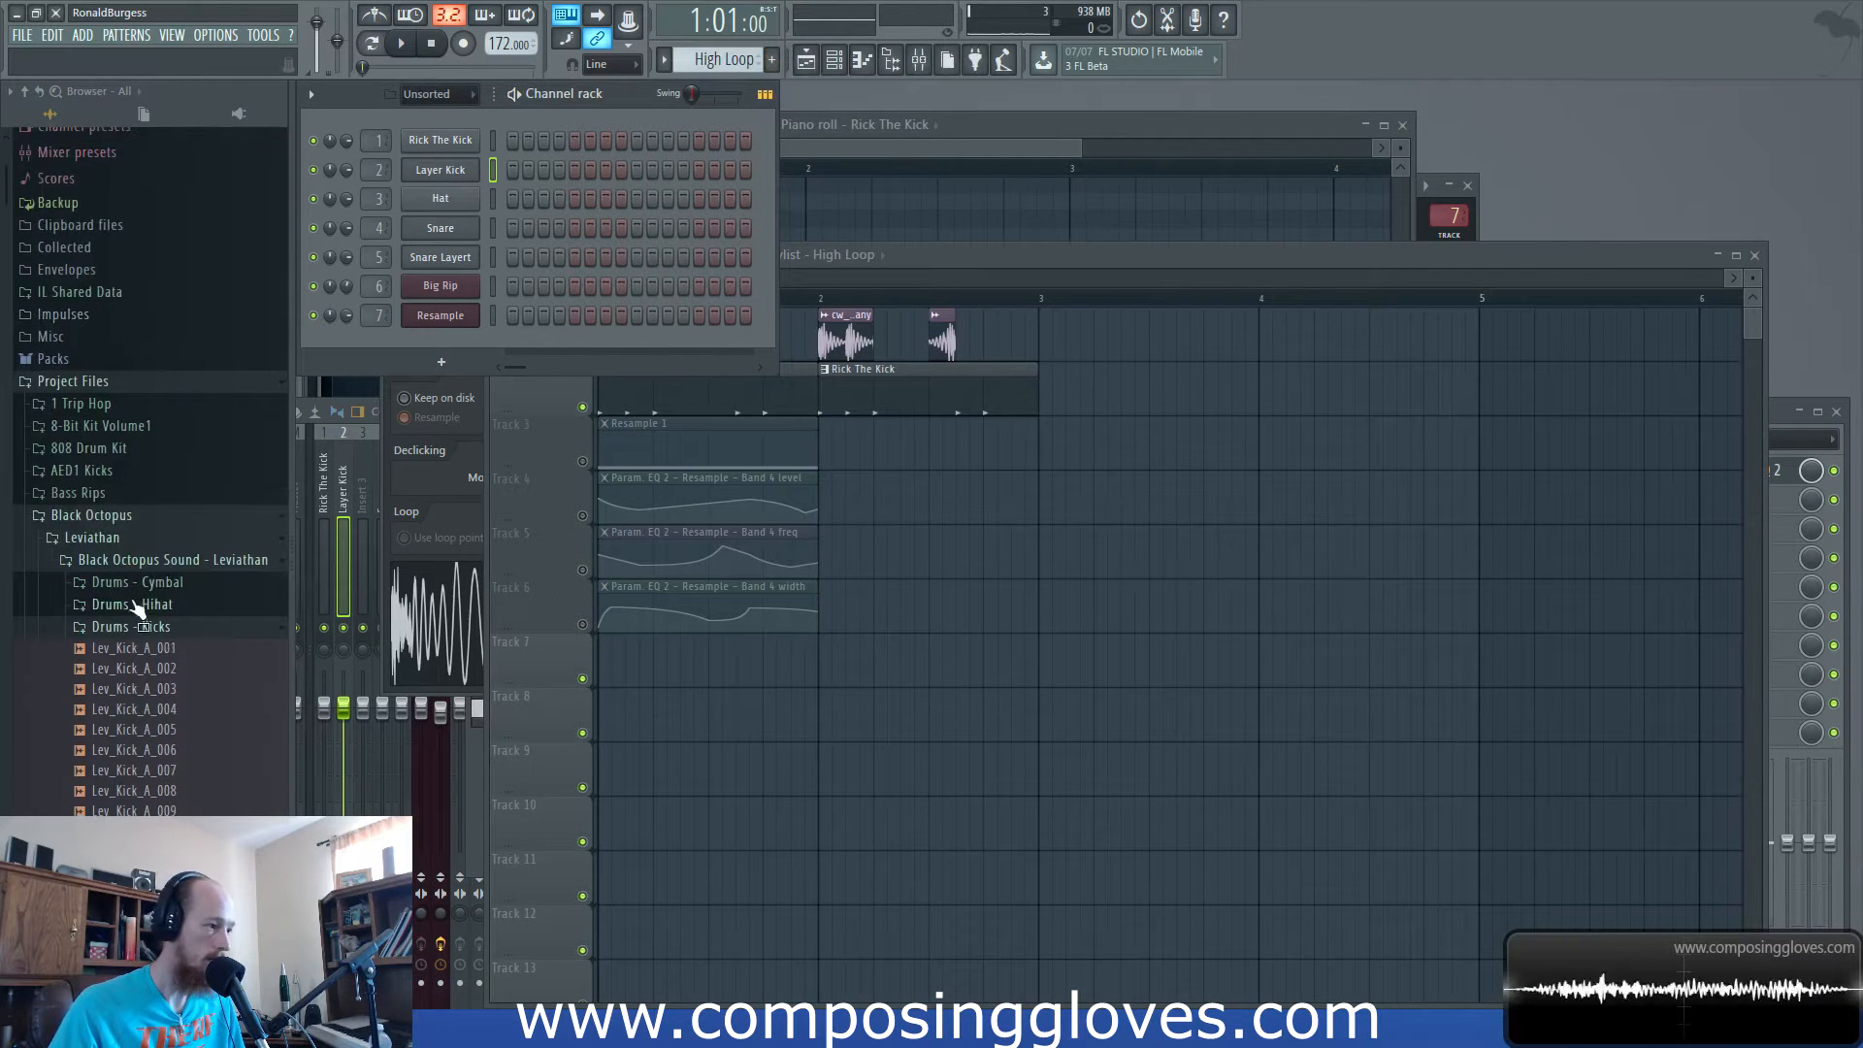
pyautogui.click(163, 561)
pyautogui.click(104, 271)
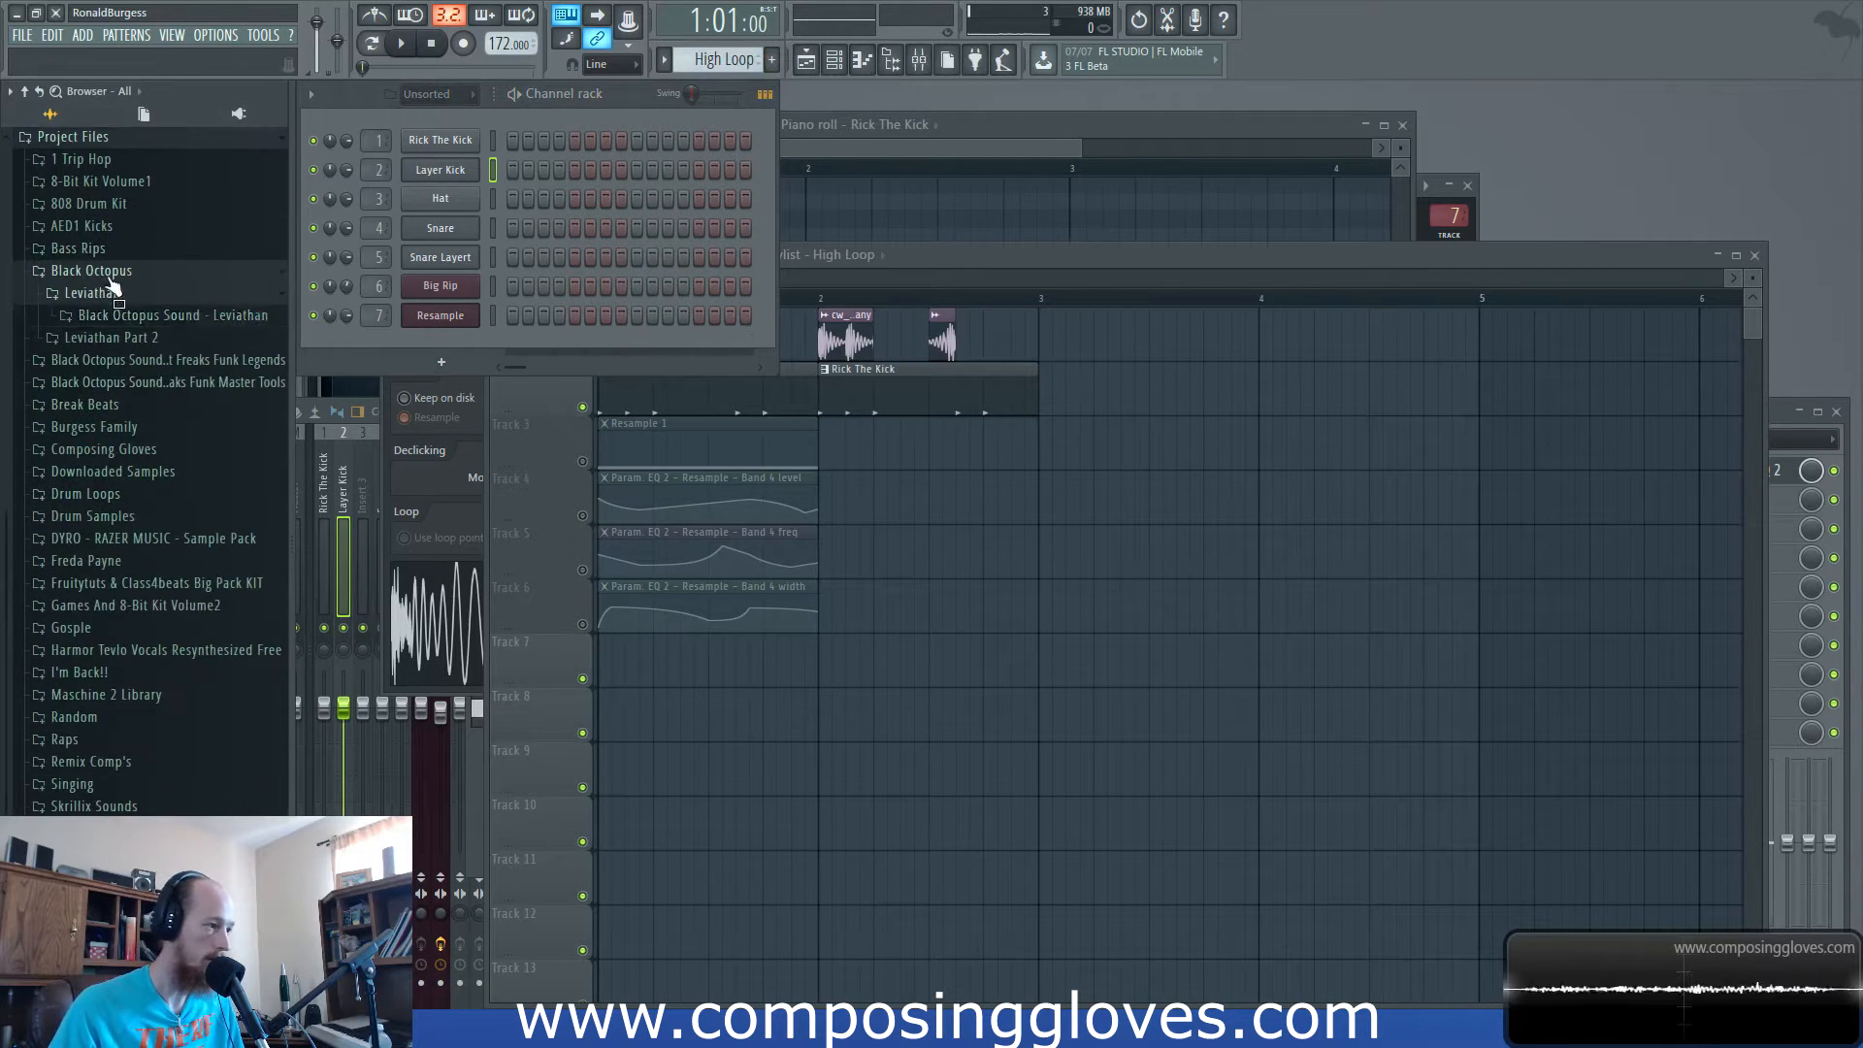
pyautogui.scroll(-1, 161, 781)
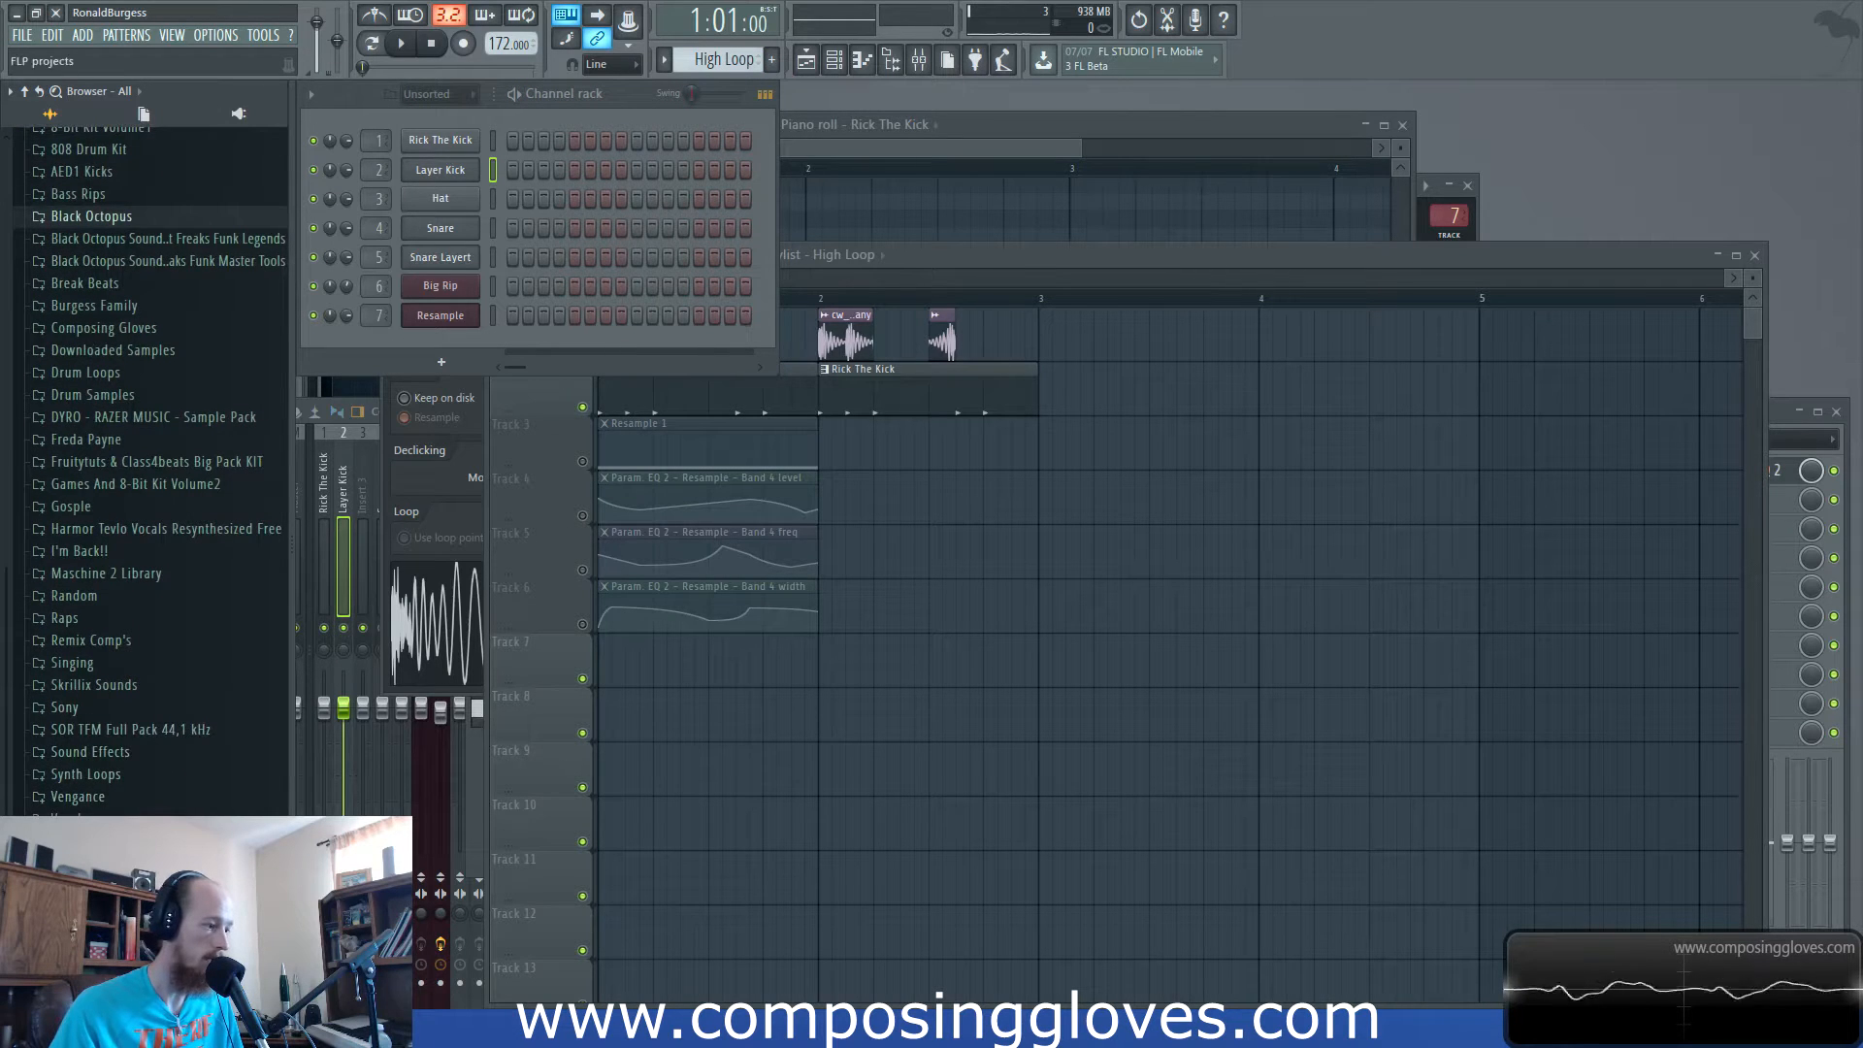
pyautogui.click(152, 576)
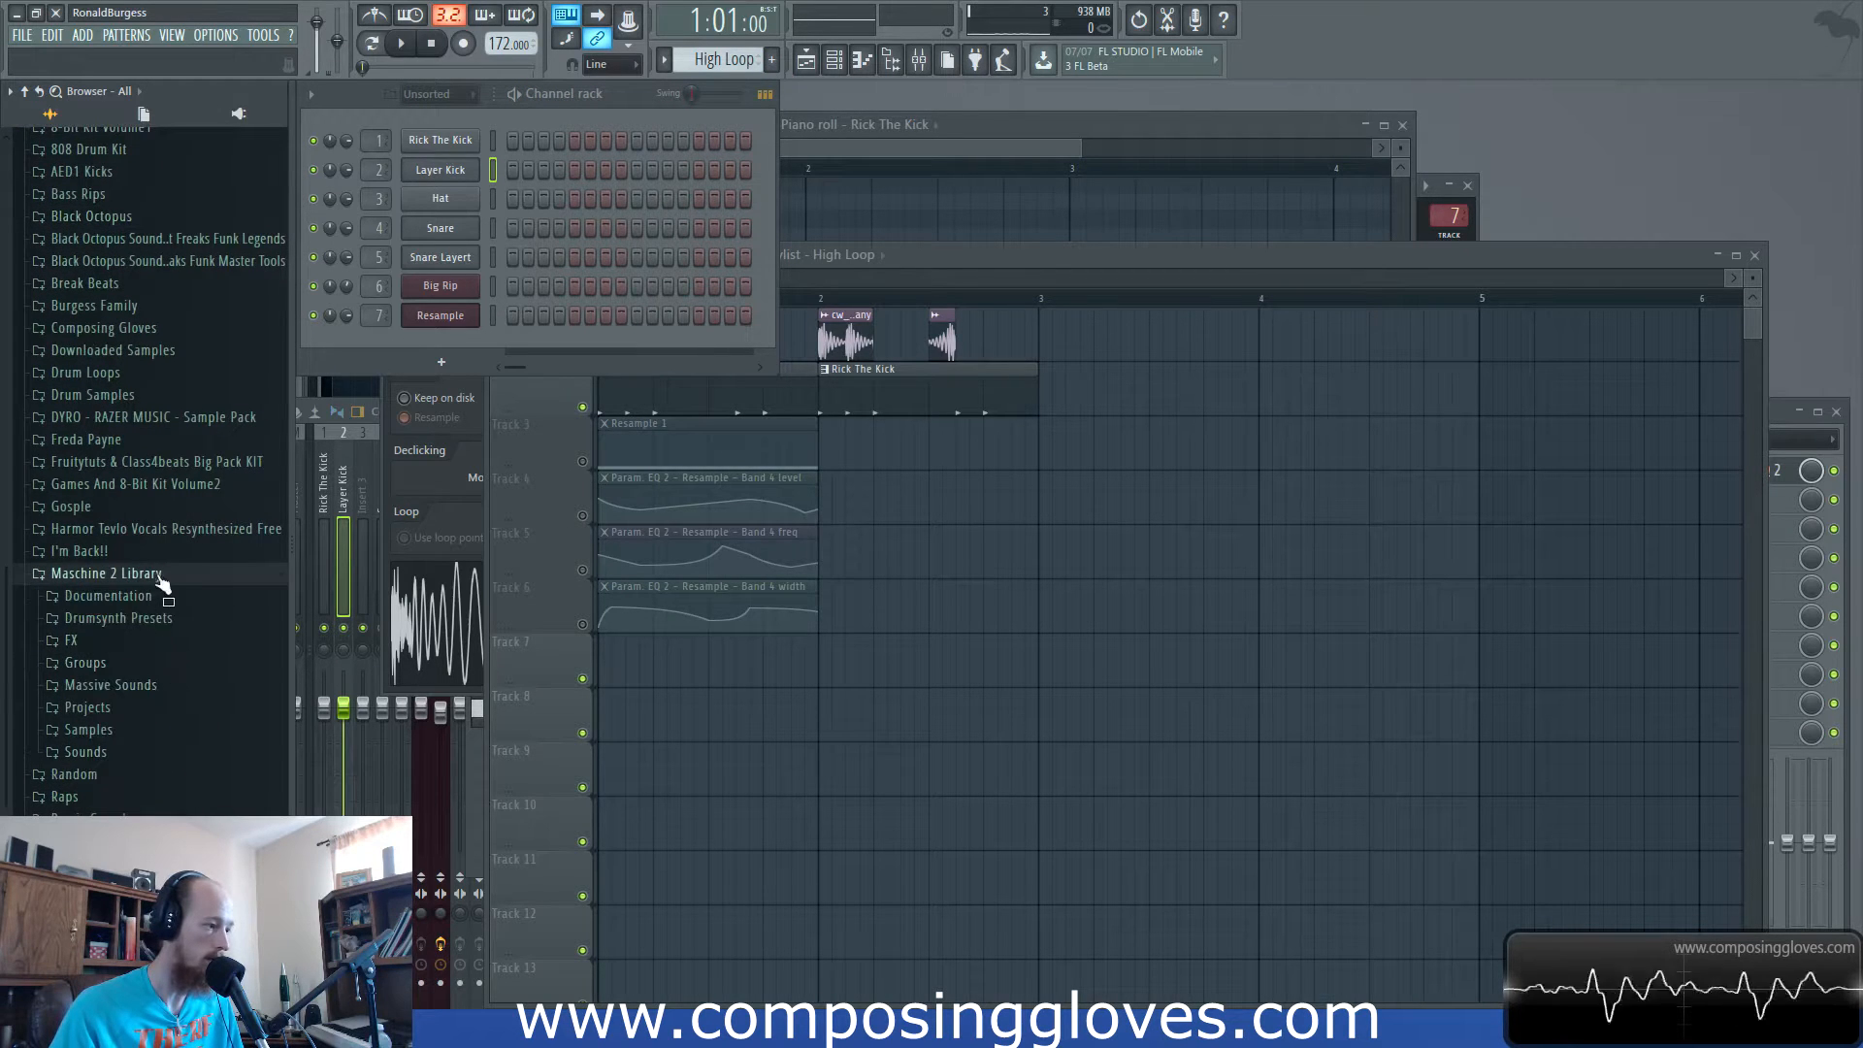
pyautogui.click(158, 732)
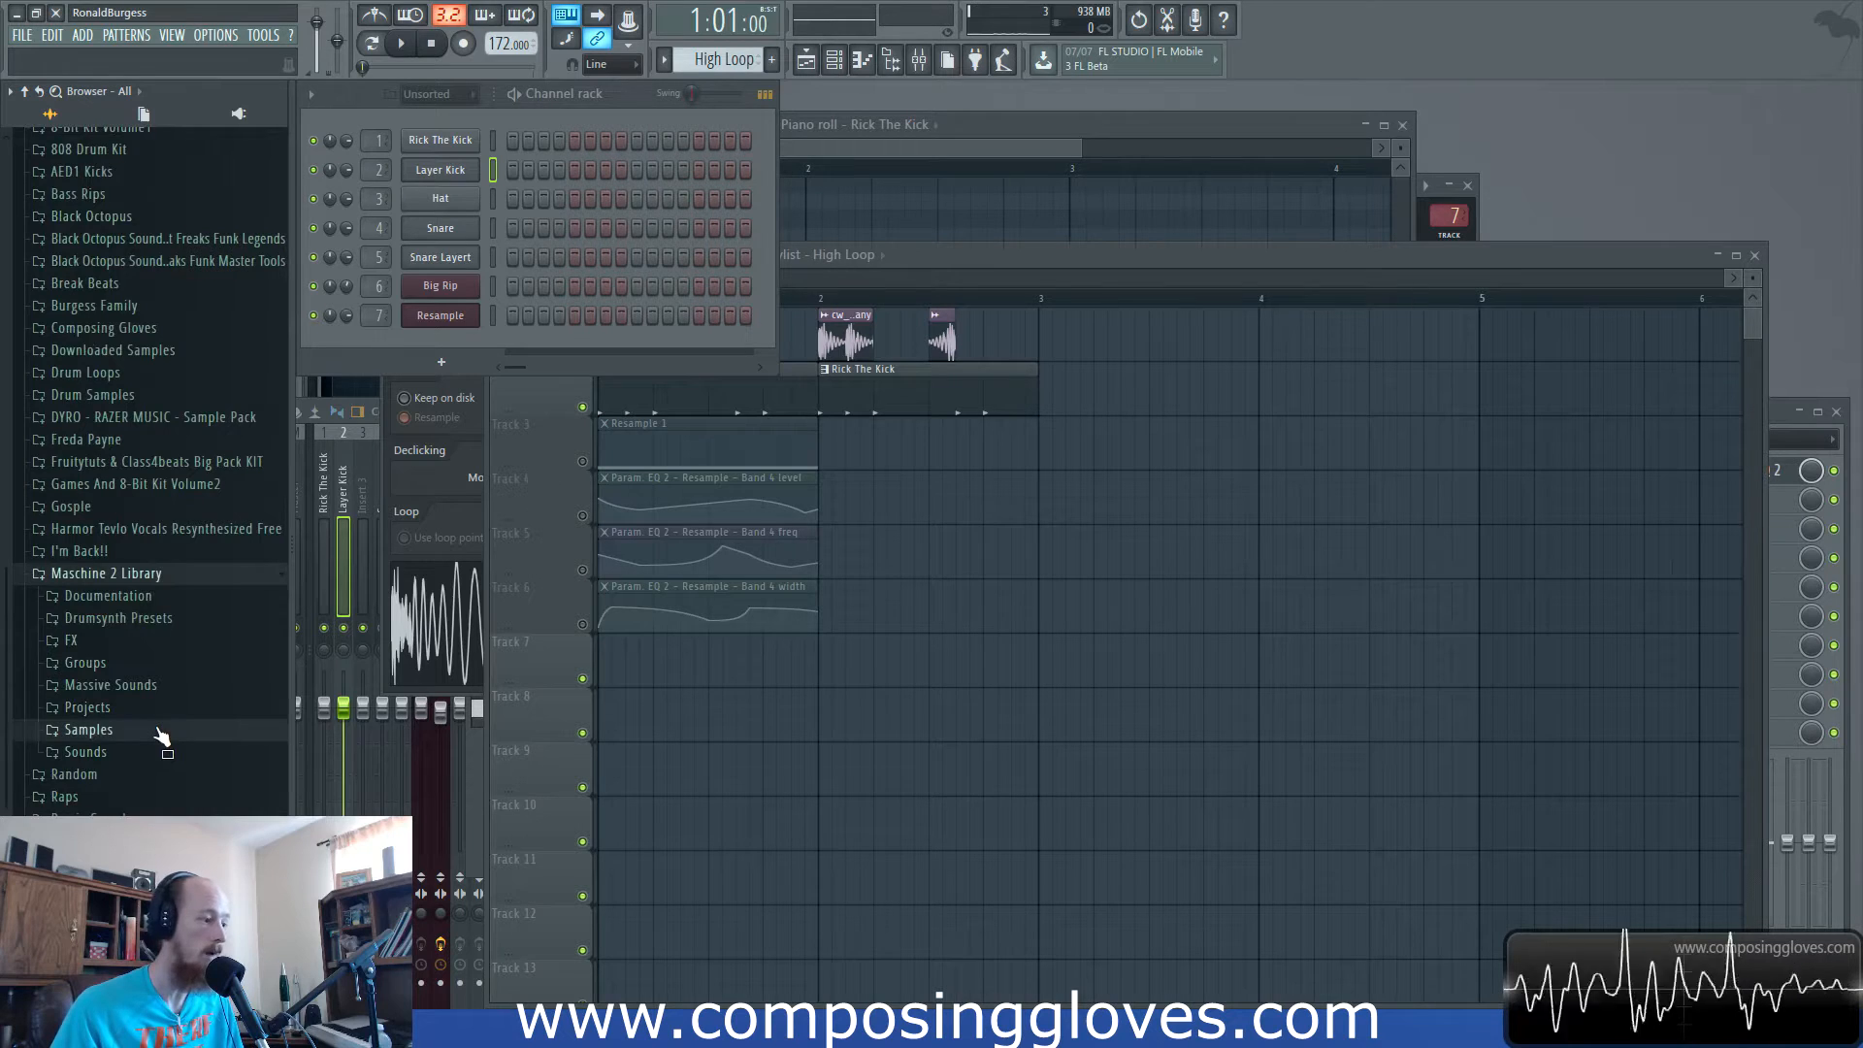
pyautogui.click(197, 640)
pyautogui.click(179, 644)
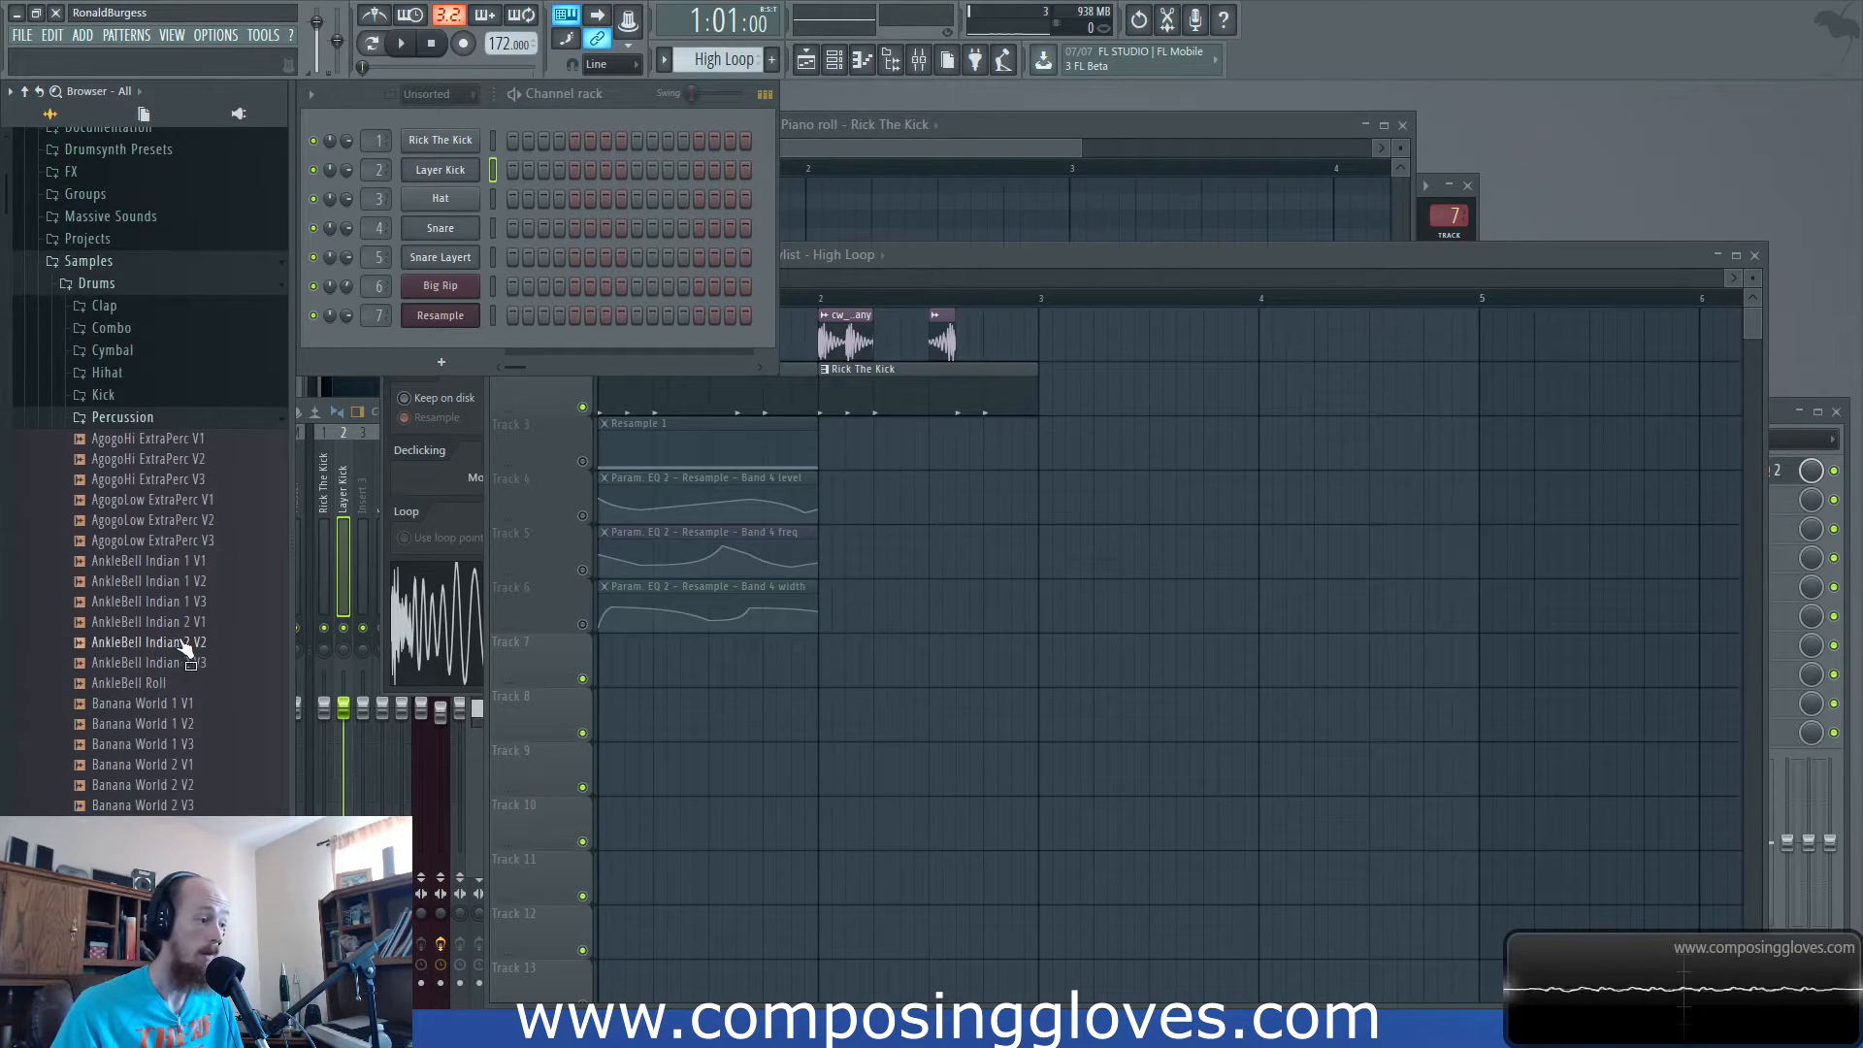
# Audition the Bongo Baller, Bongo CaliLife and Bongo Congolezi samples and load Bongo Congolezi 1 into the Snare channel.
pyautogui.scroll(-10, 184, 648)
pyautogui.click(154, 744)
pyautogui.scroll(-6, 163, 679)
pyautogui.click(175, 784)
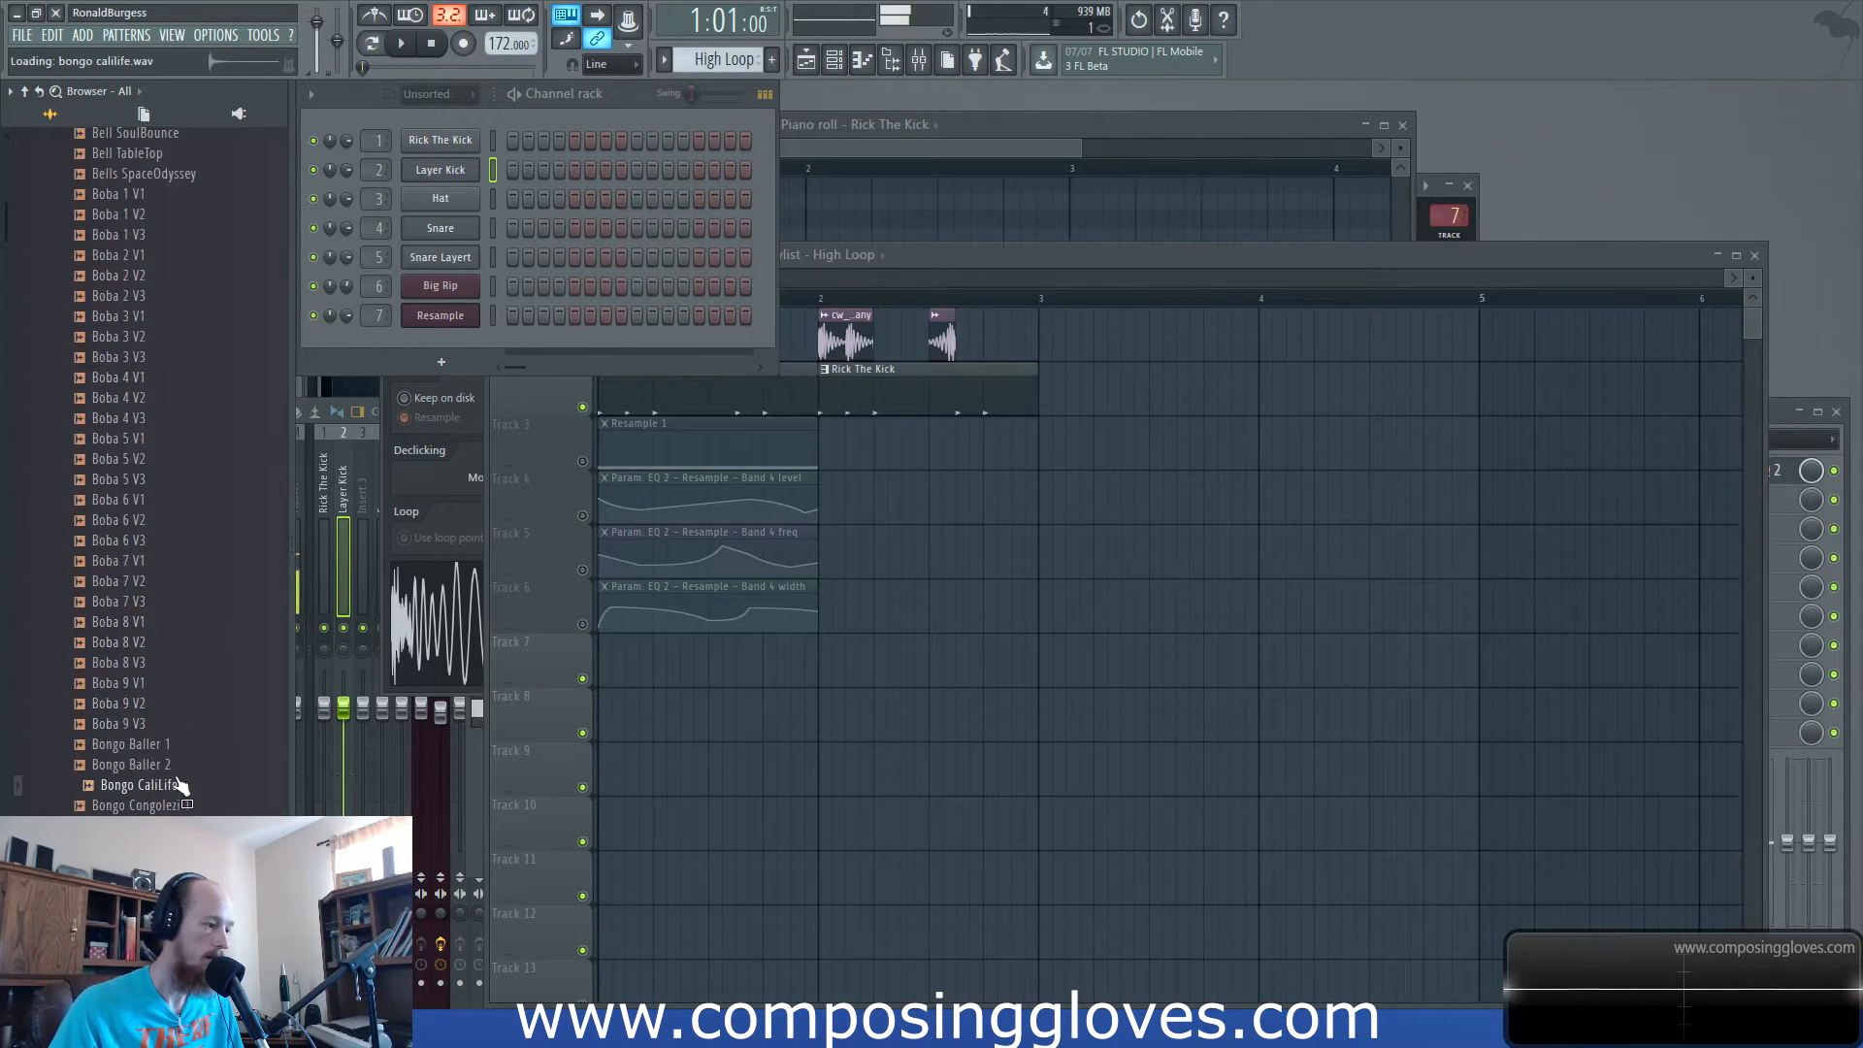
pyautogui.scroll(-4, 185, 602)
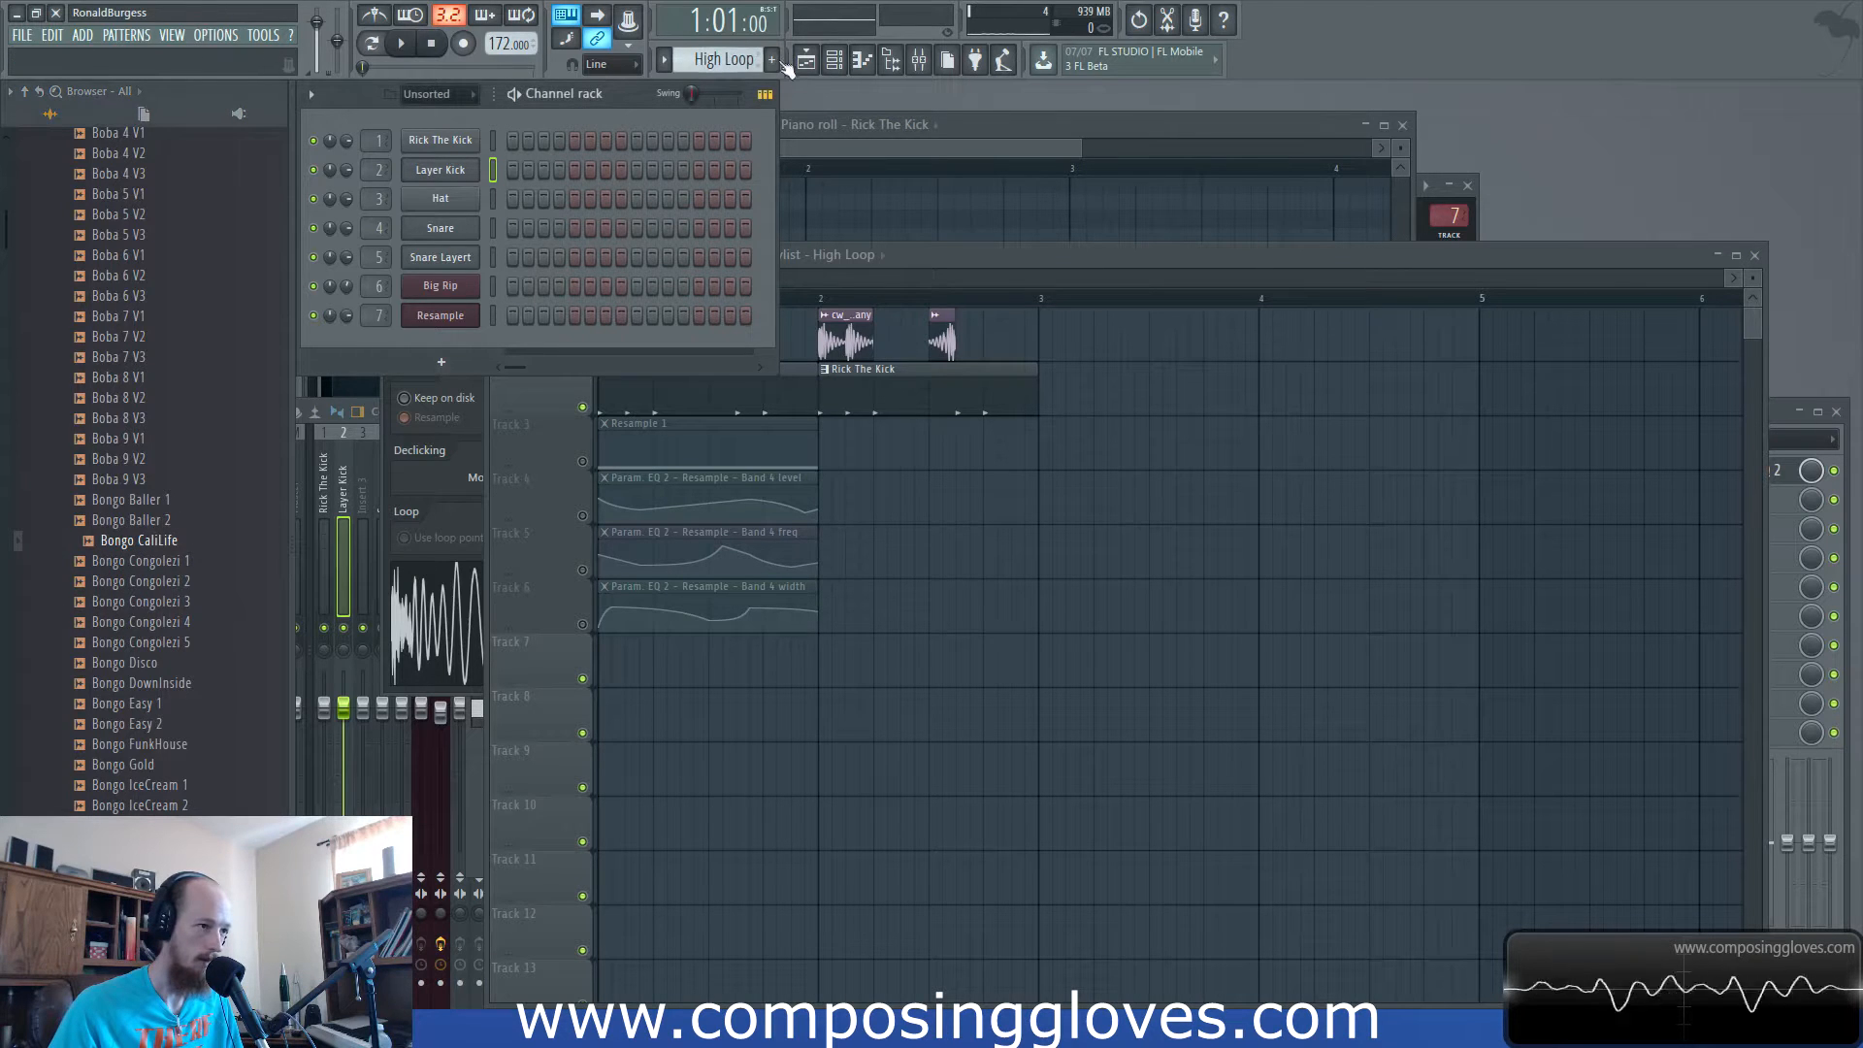
pyautogui.click(157, 545)
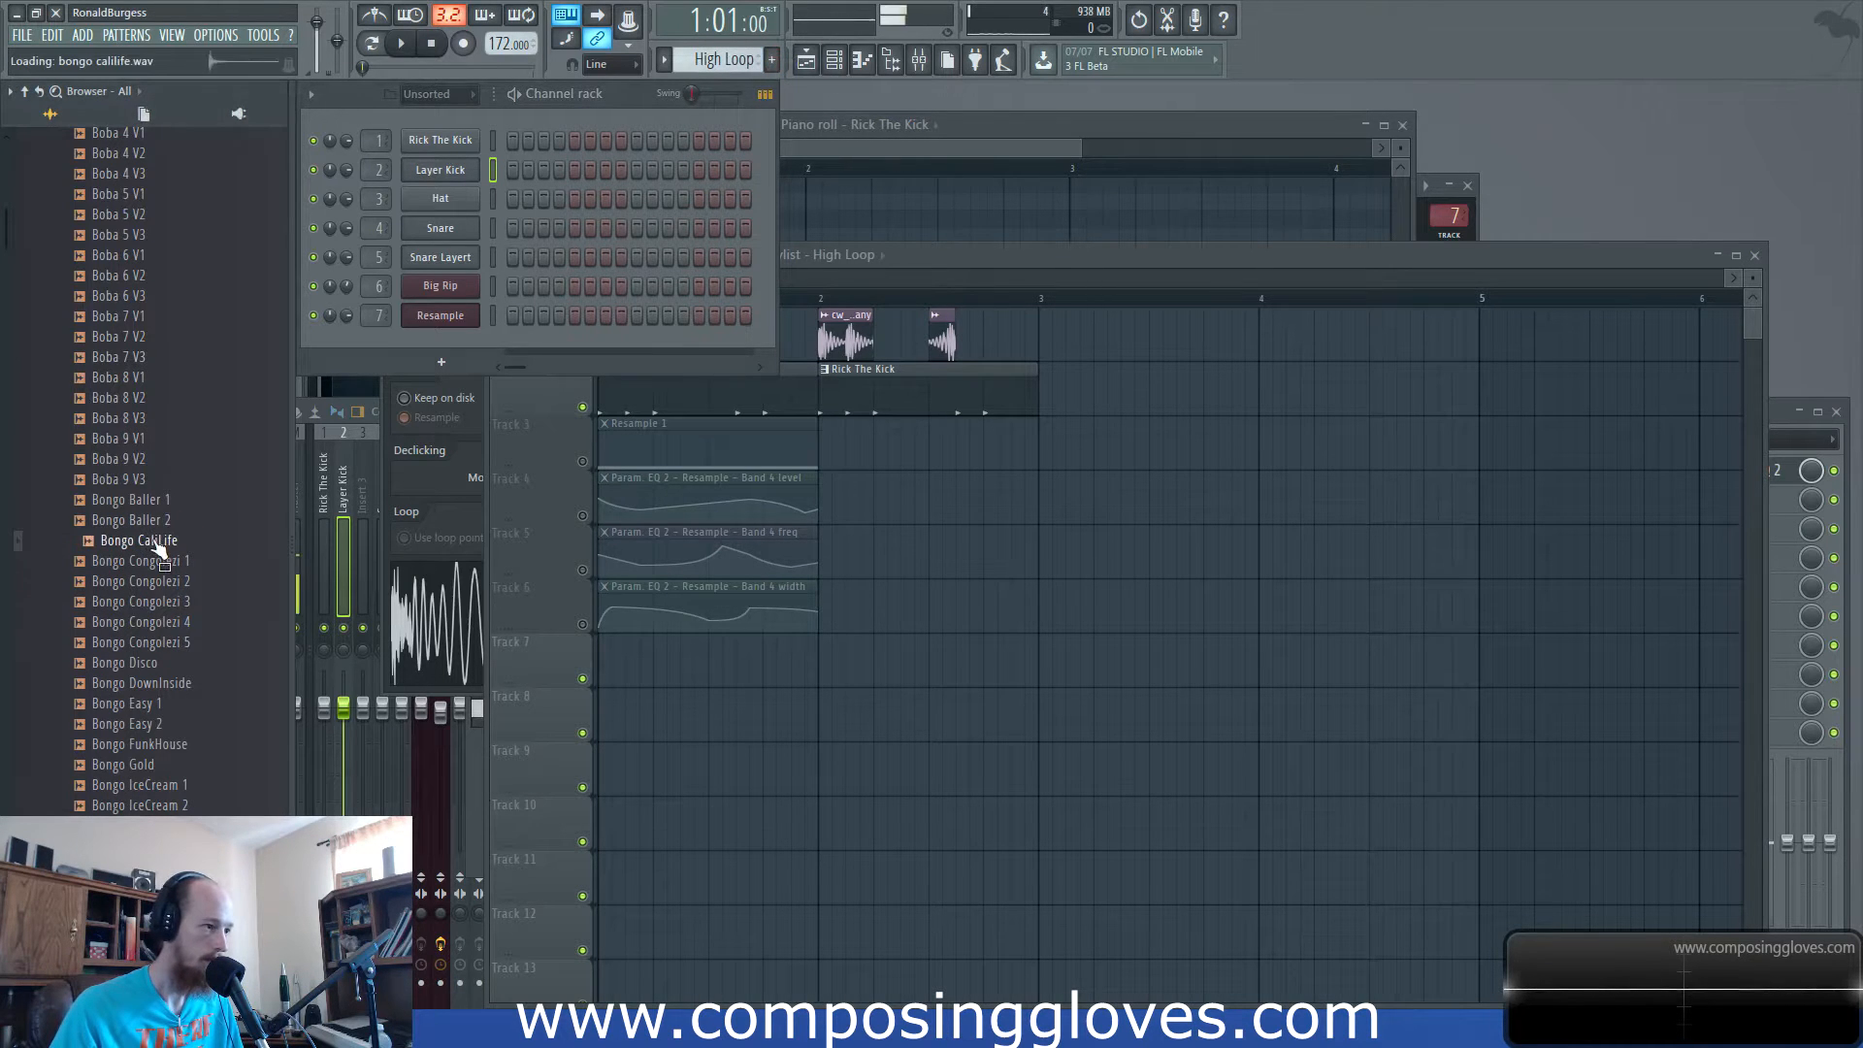
pyautogui.moveTo(208, 527); pyautogui.dragTo(148, 507)
pyautogui.click(163, 563)
pyautogui.click(148, 540)
pyautogui.click(170, 524)
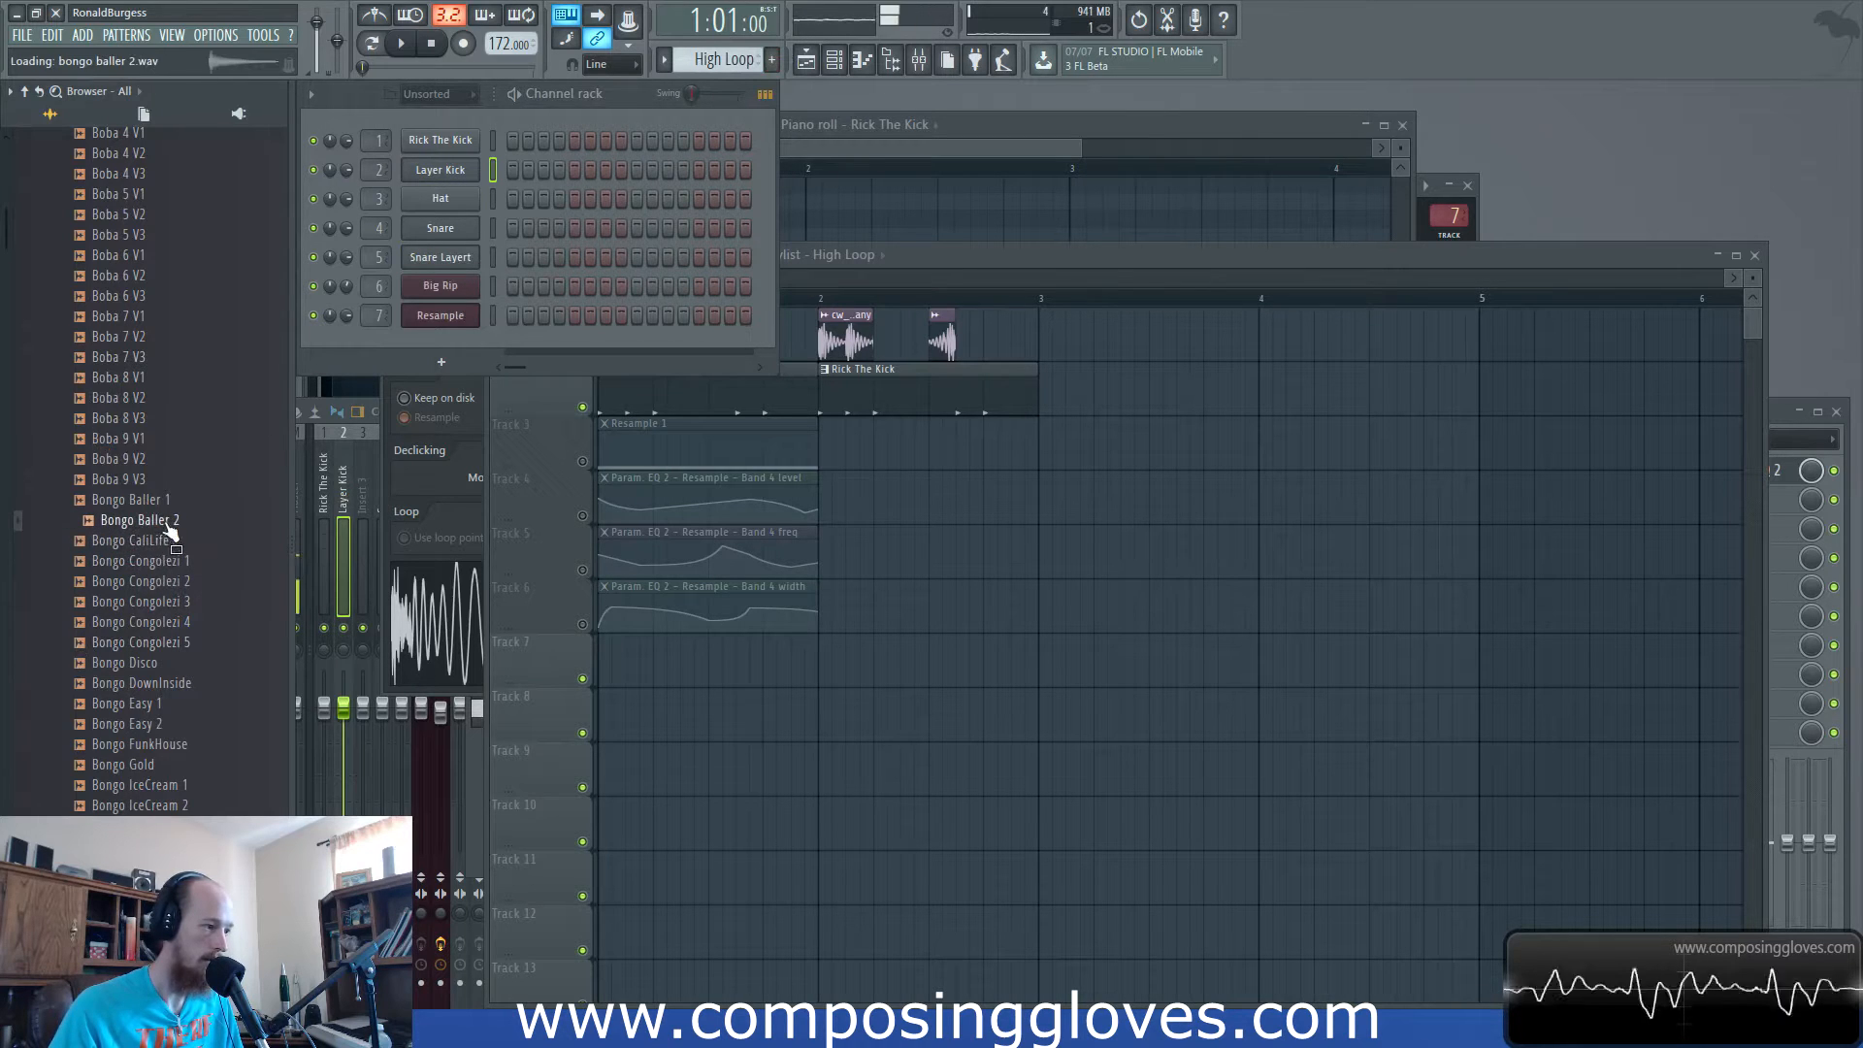
pyautogui.click(151, 501)
pyautogui.click(146, 562)
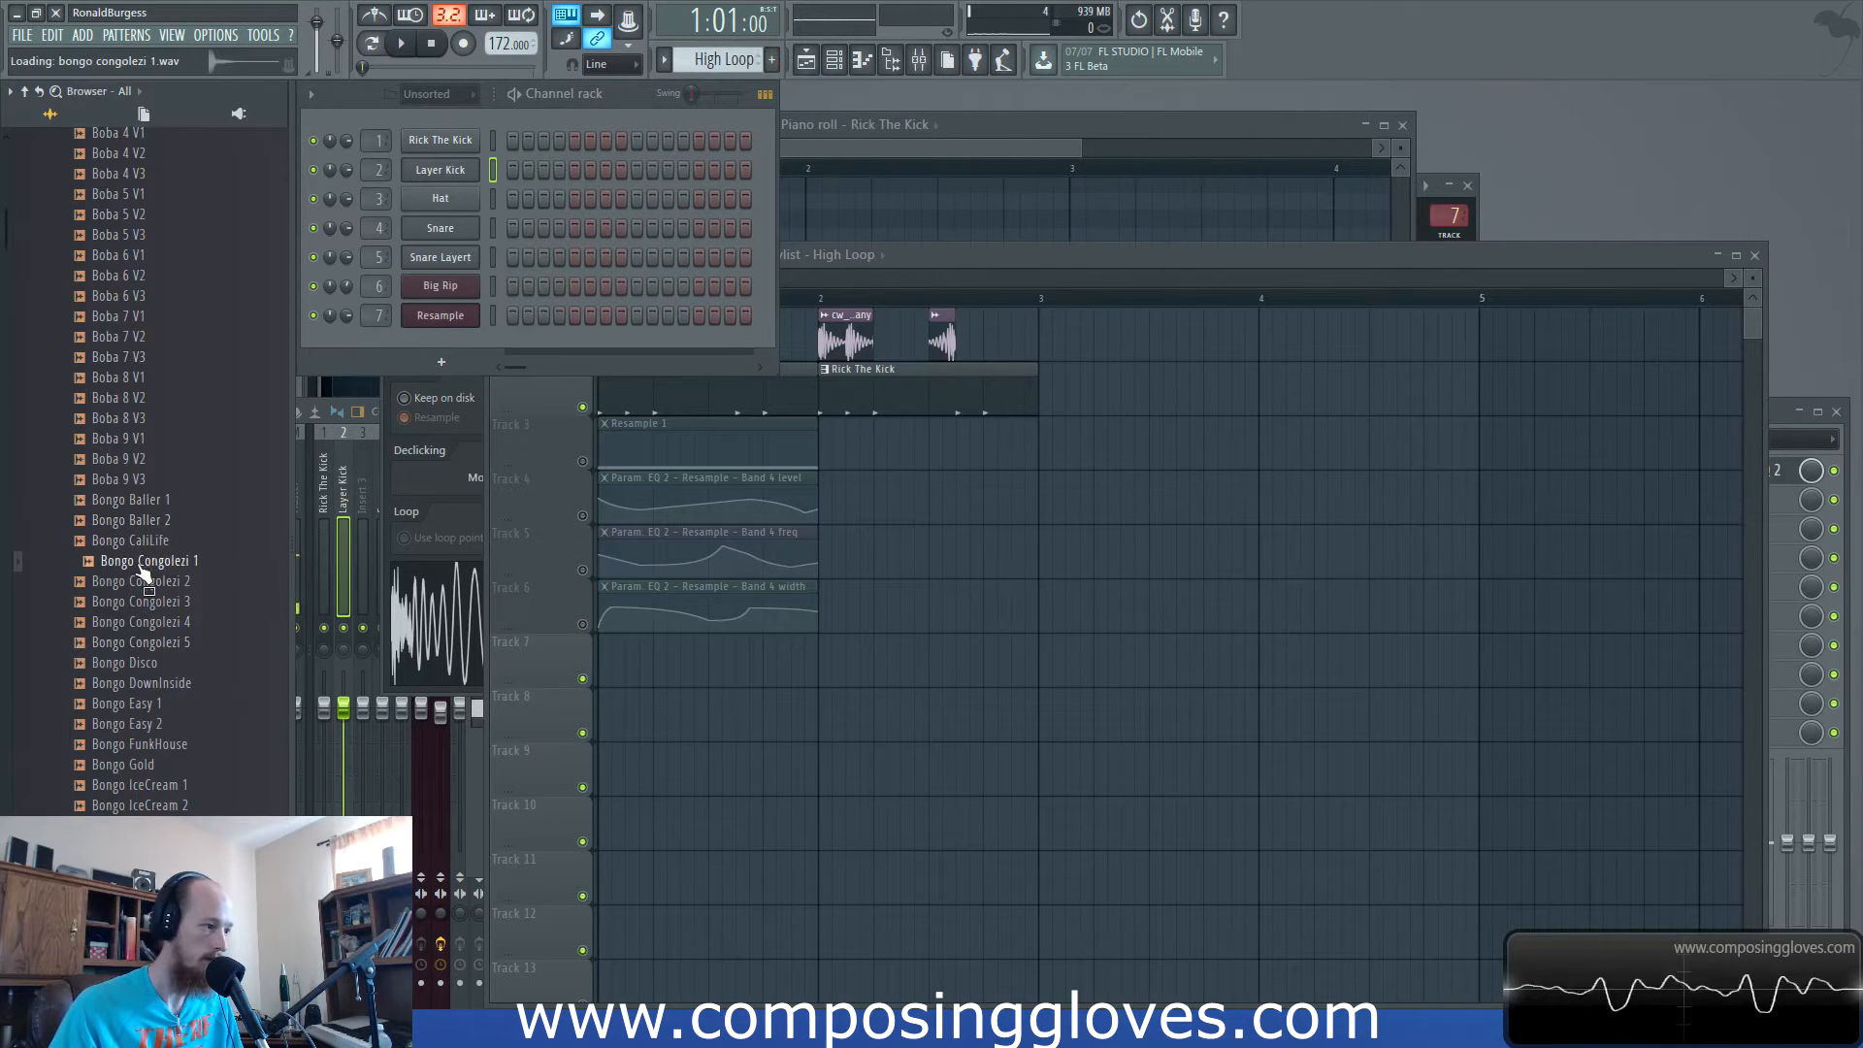
pyautogui.moveTo(438, 221); pyautogui.dragTo(452, 226)
# Audition the Bongo Congolezi 4 and Bongo Congolezi 5 samples.
pyautogui.click(145, 642)
pyautogui.click(162, 624)
pyautogui.click(154, 647)
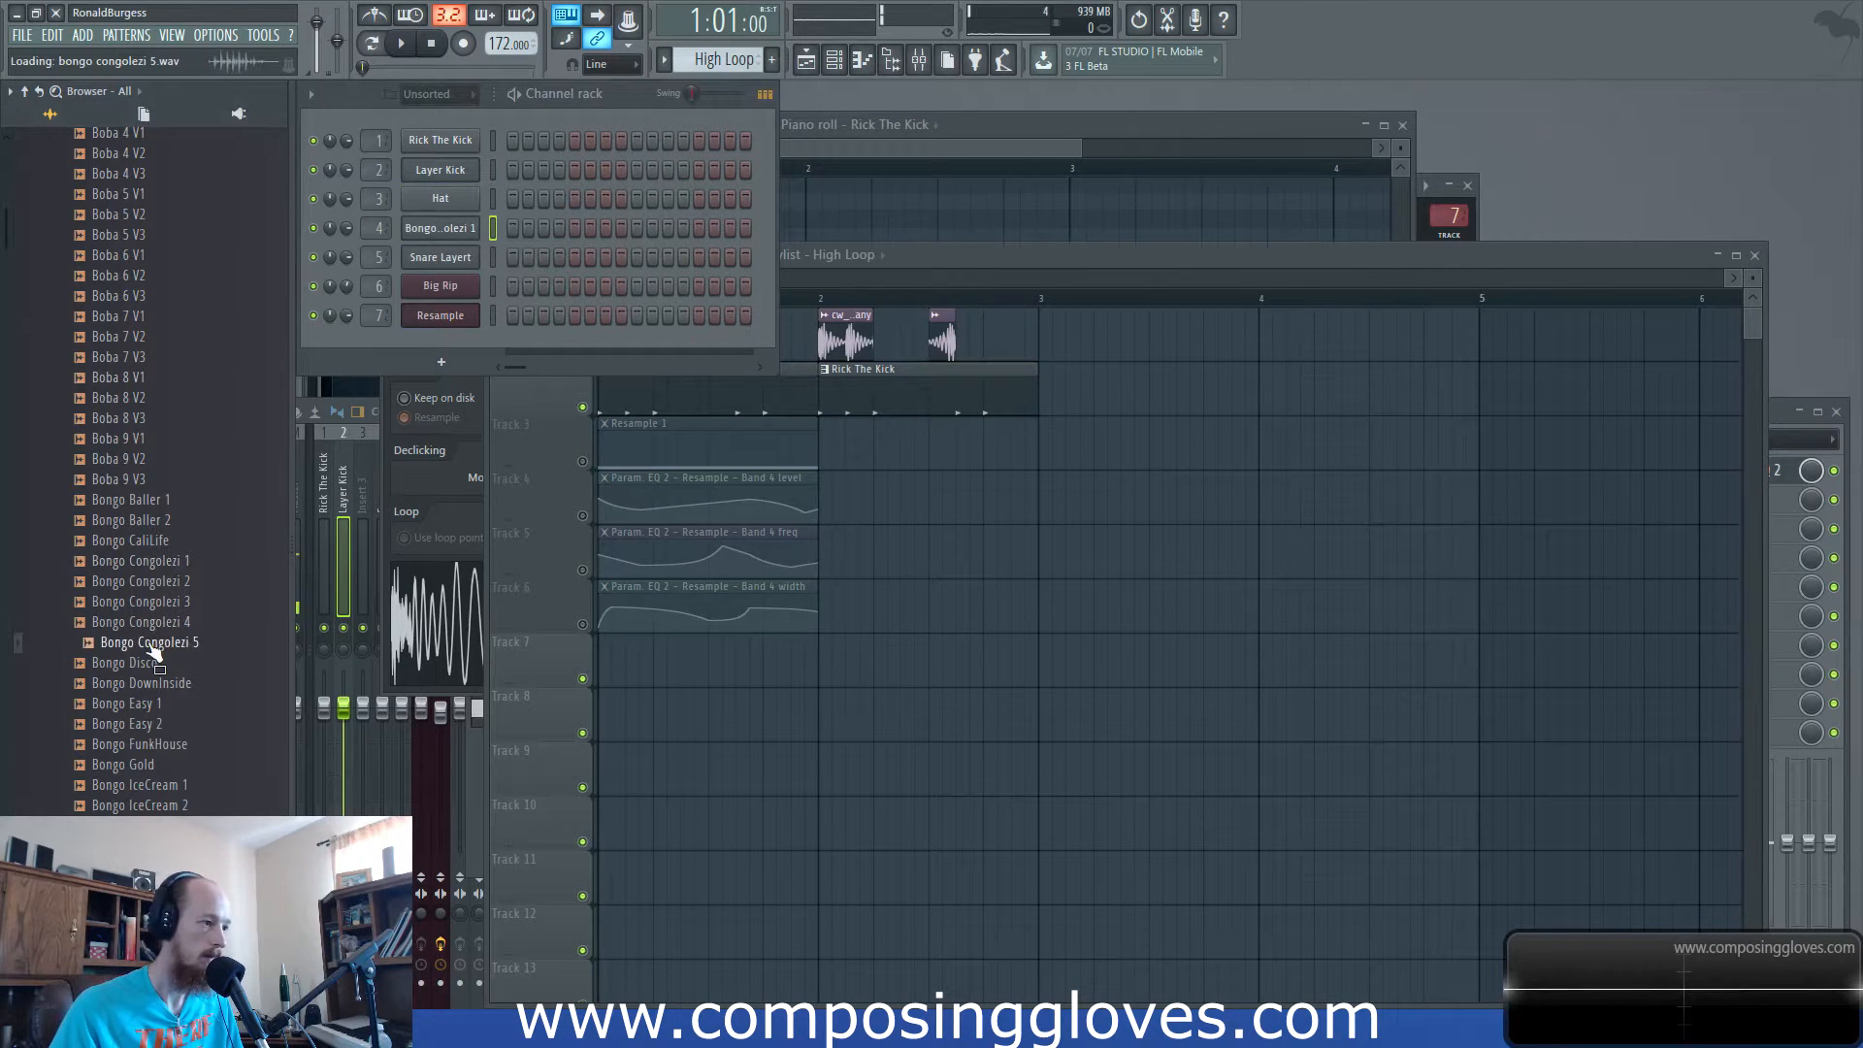
# Open the Bongo Congolezi 1 channel's sampler settings and play the playlist arrangement from the start.
pyautogui.click(457, 233)
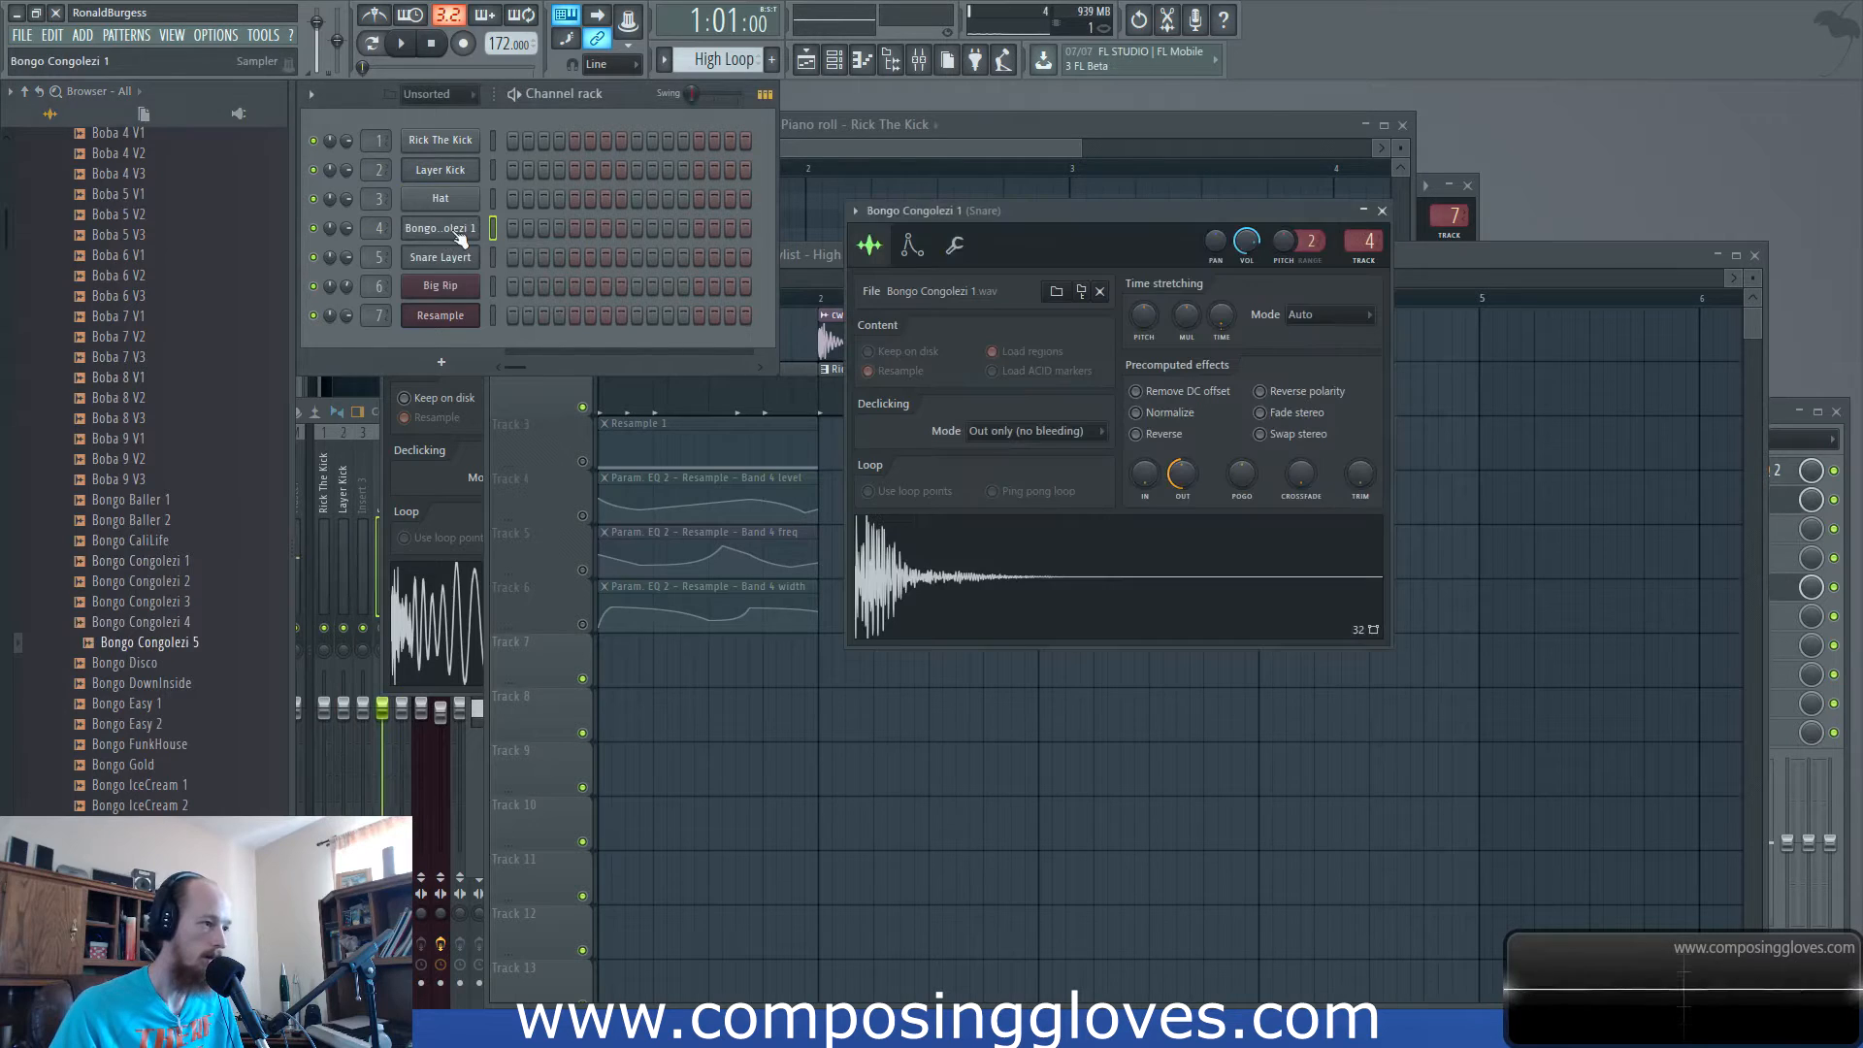
pyautogui.click(819, 299)
pyautogui.press('space')
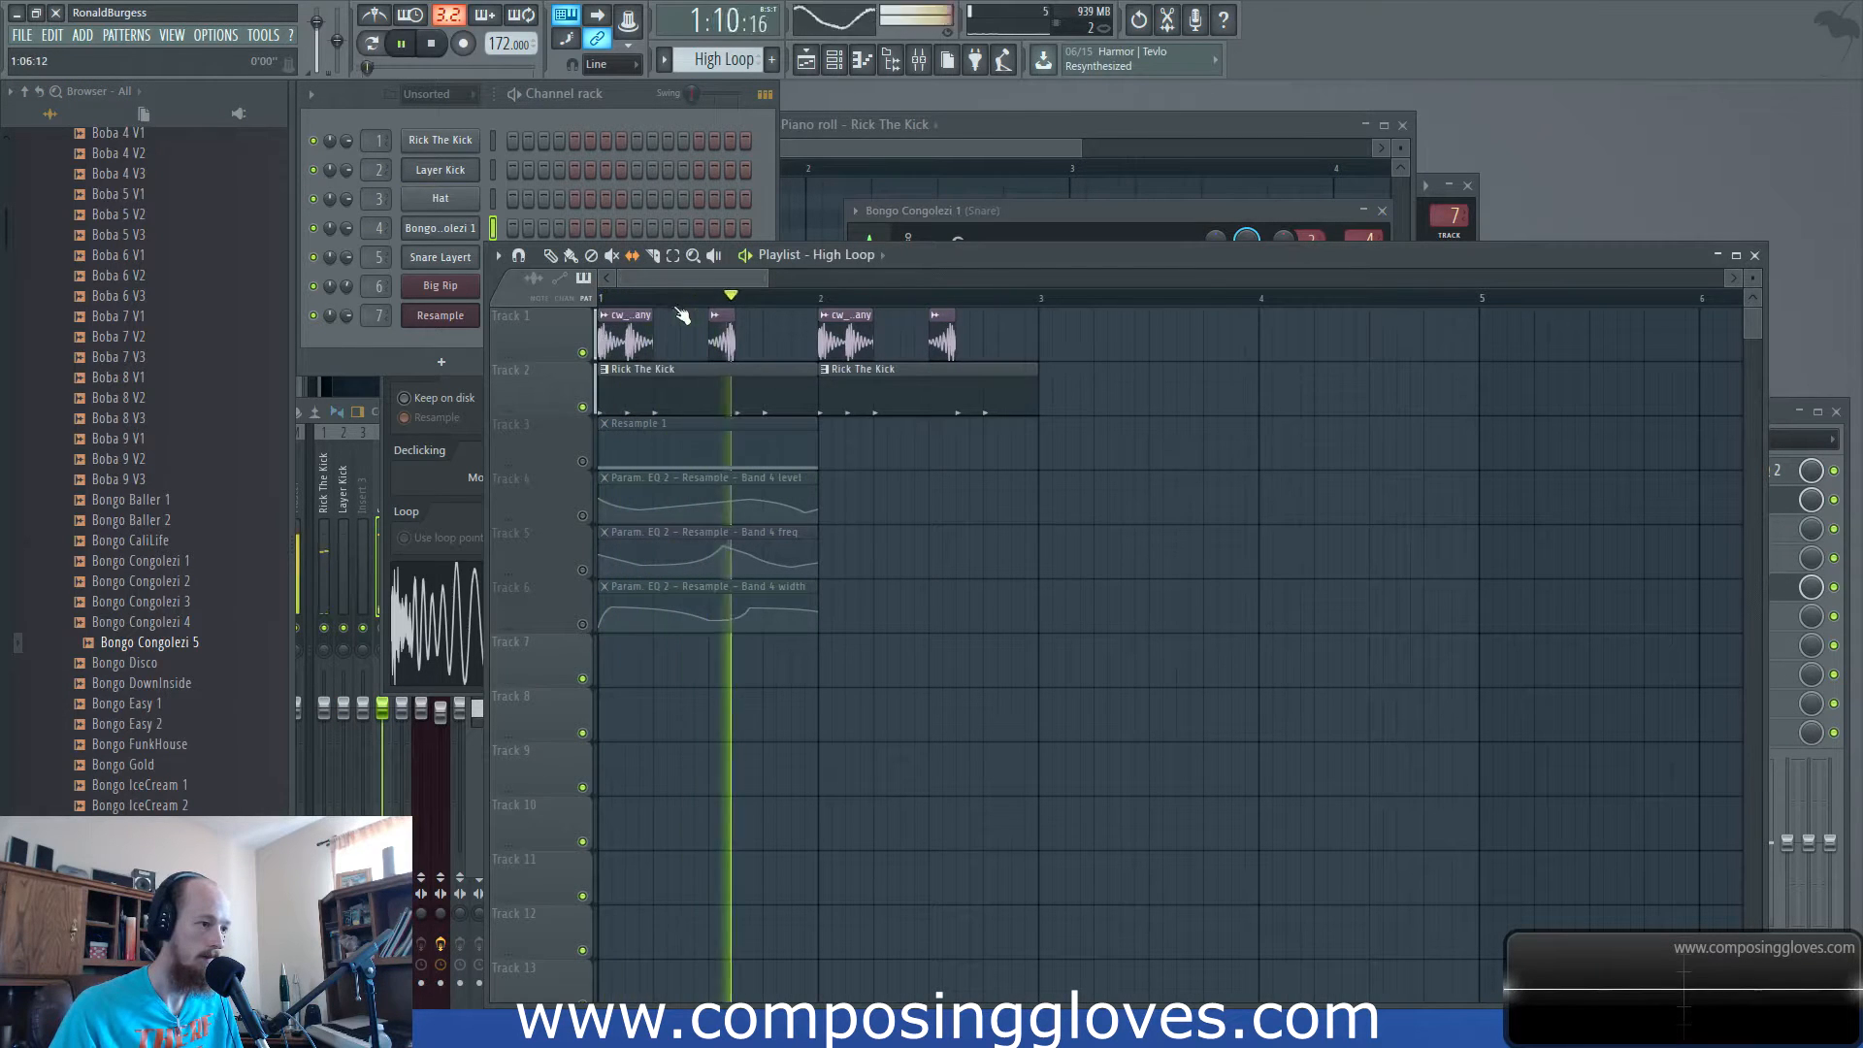
pyautogui.press('space')
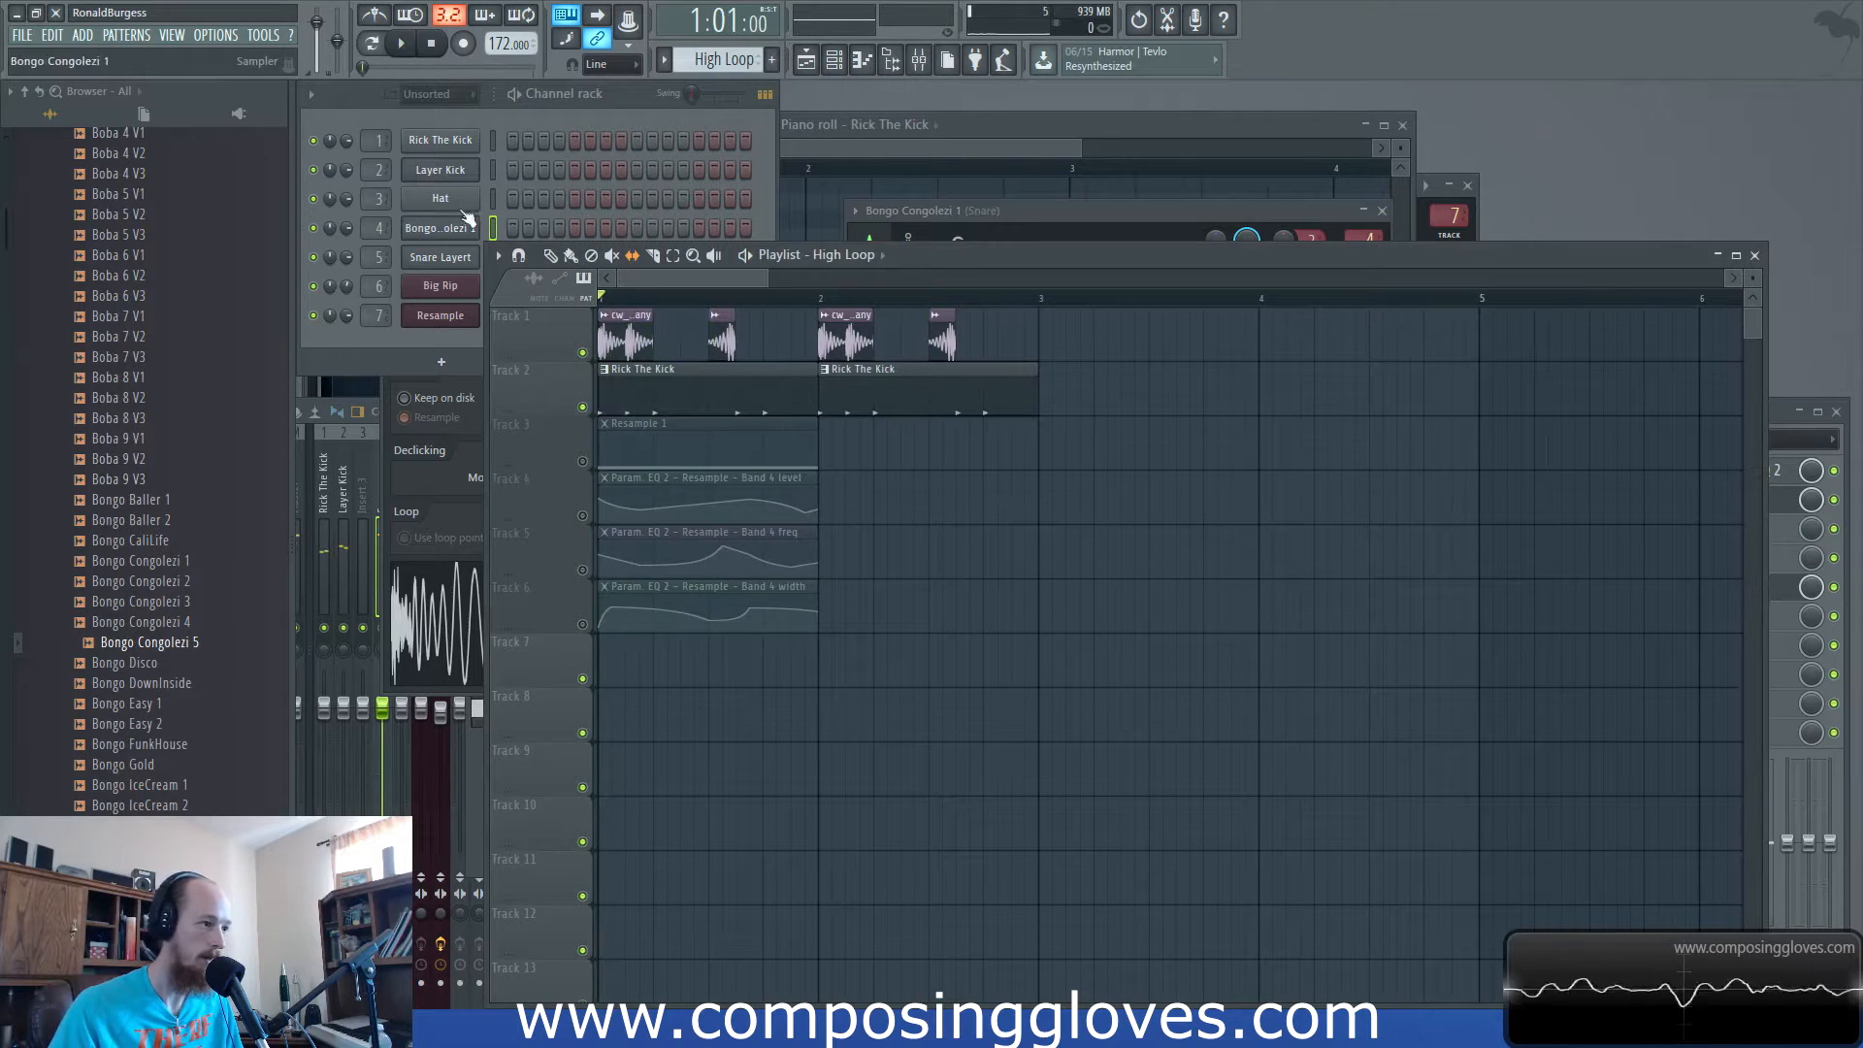
# Filter the channel rack to show the Automation channels and return it to the Unsorted group.
pyautogui.click(429, 93)
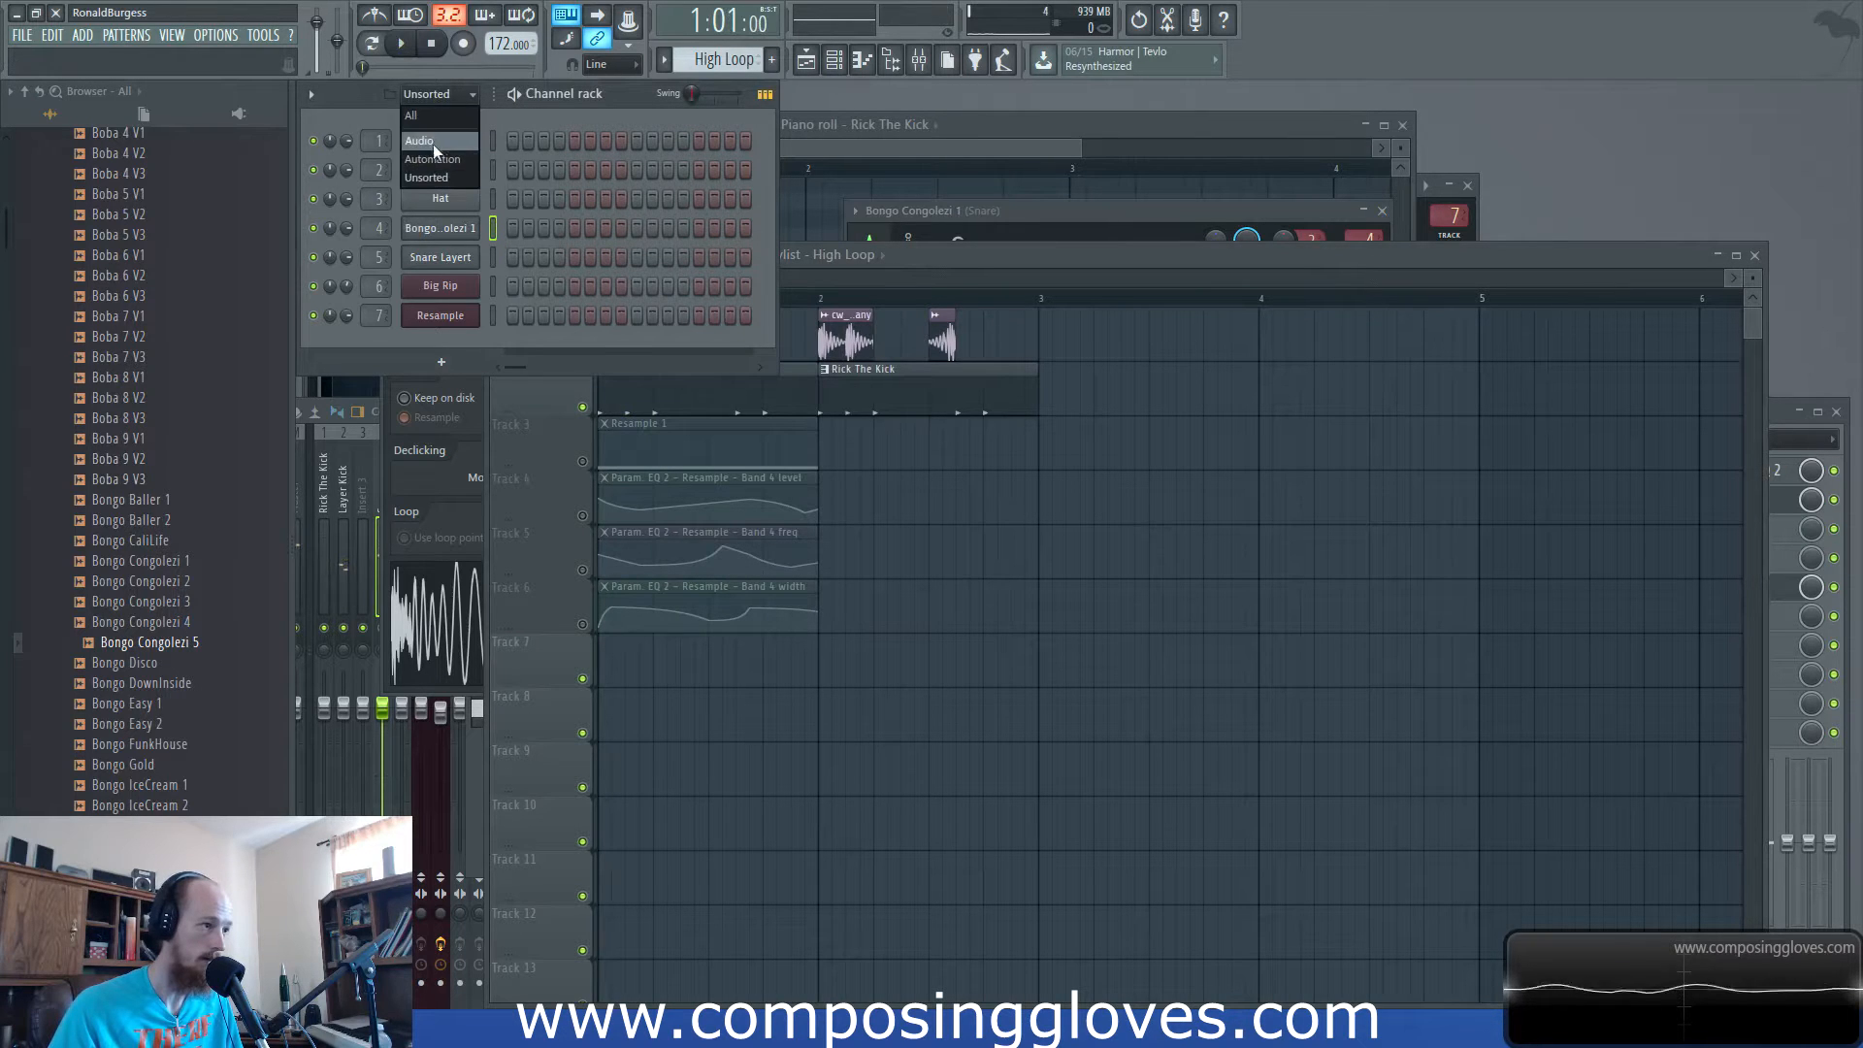
pyautogui.click(433, 144)
pyautogui.click(433, 170)
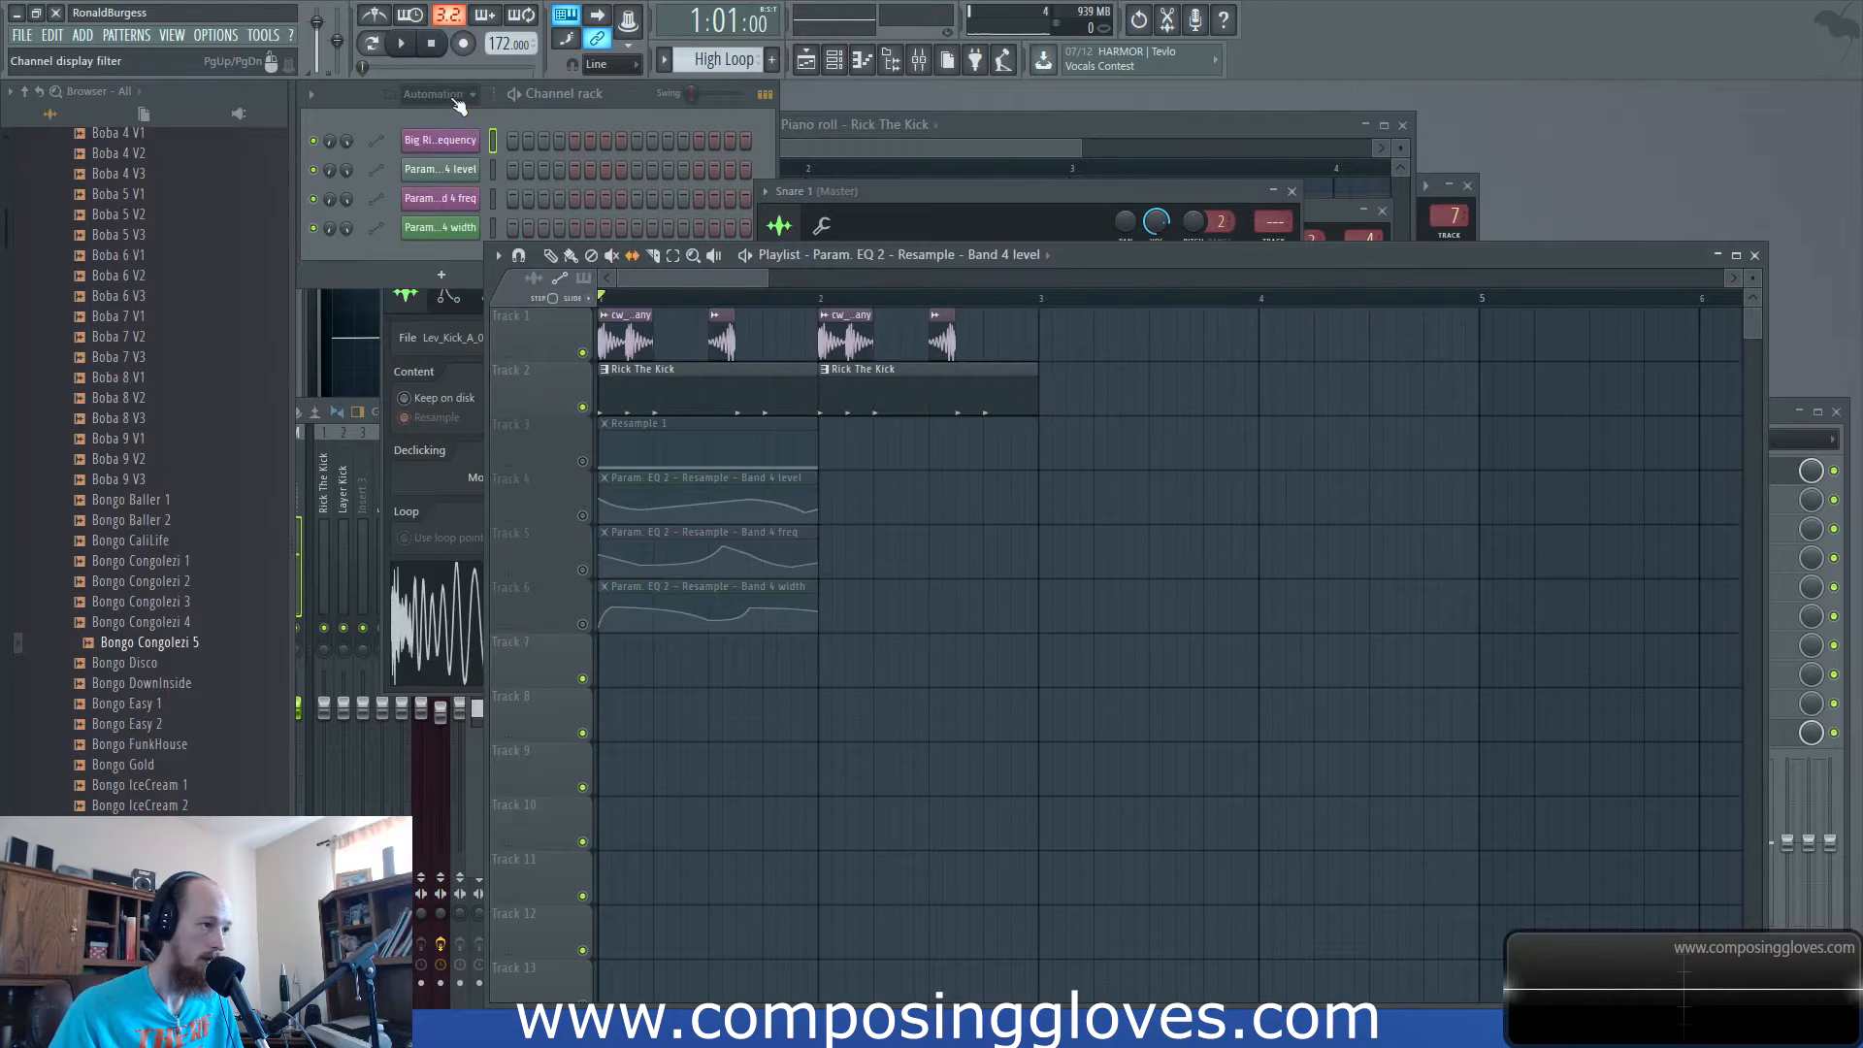
pyautogui.moveTo(951, 148); pyautogui.dragTo(960, 148)
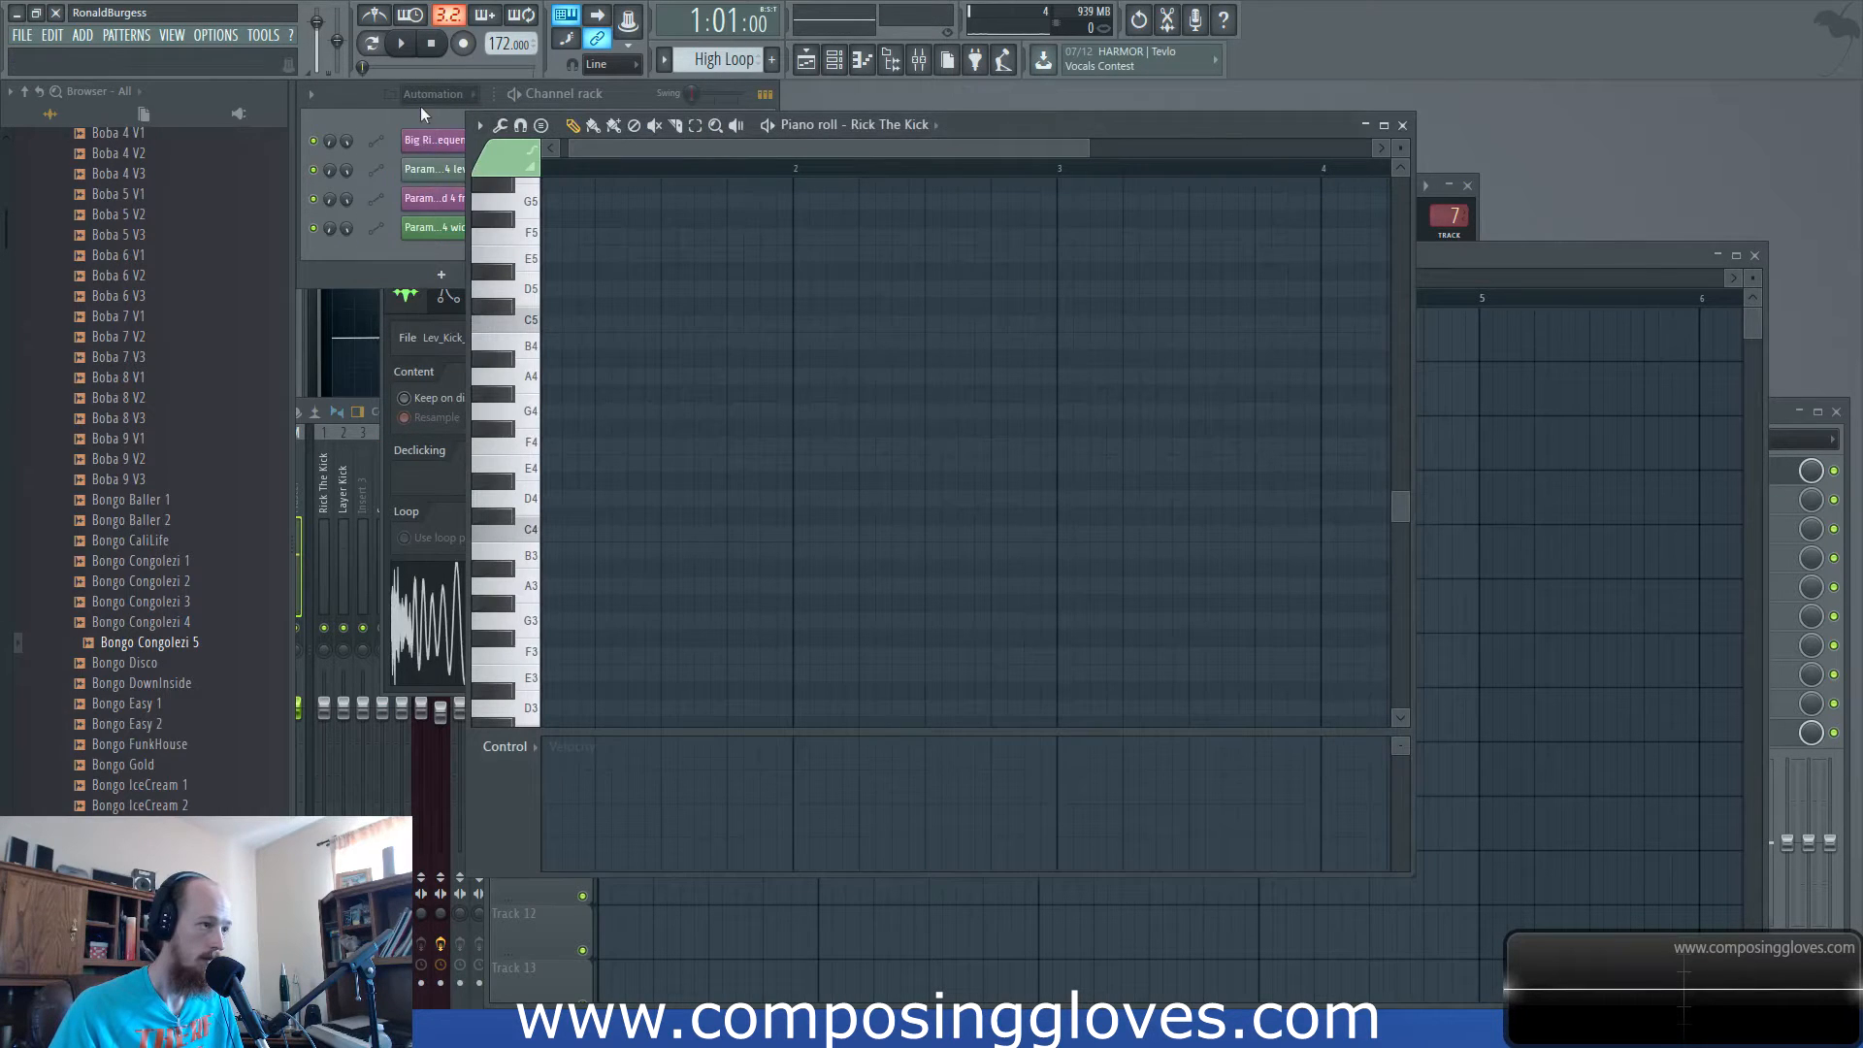
pyautogui.click(421, 105)
pyautogui.click(434, 172)
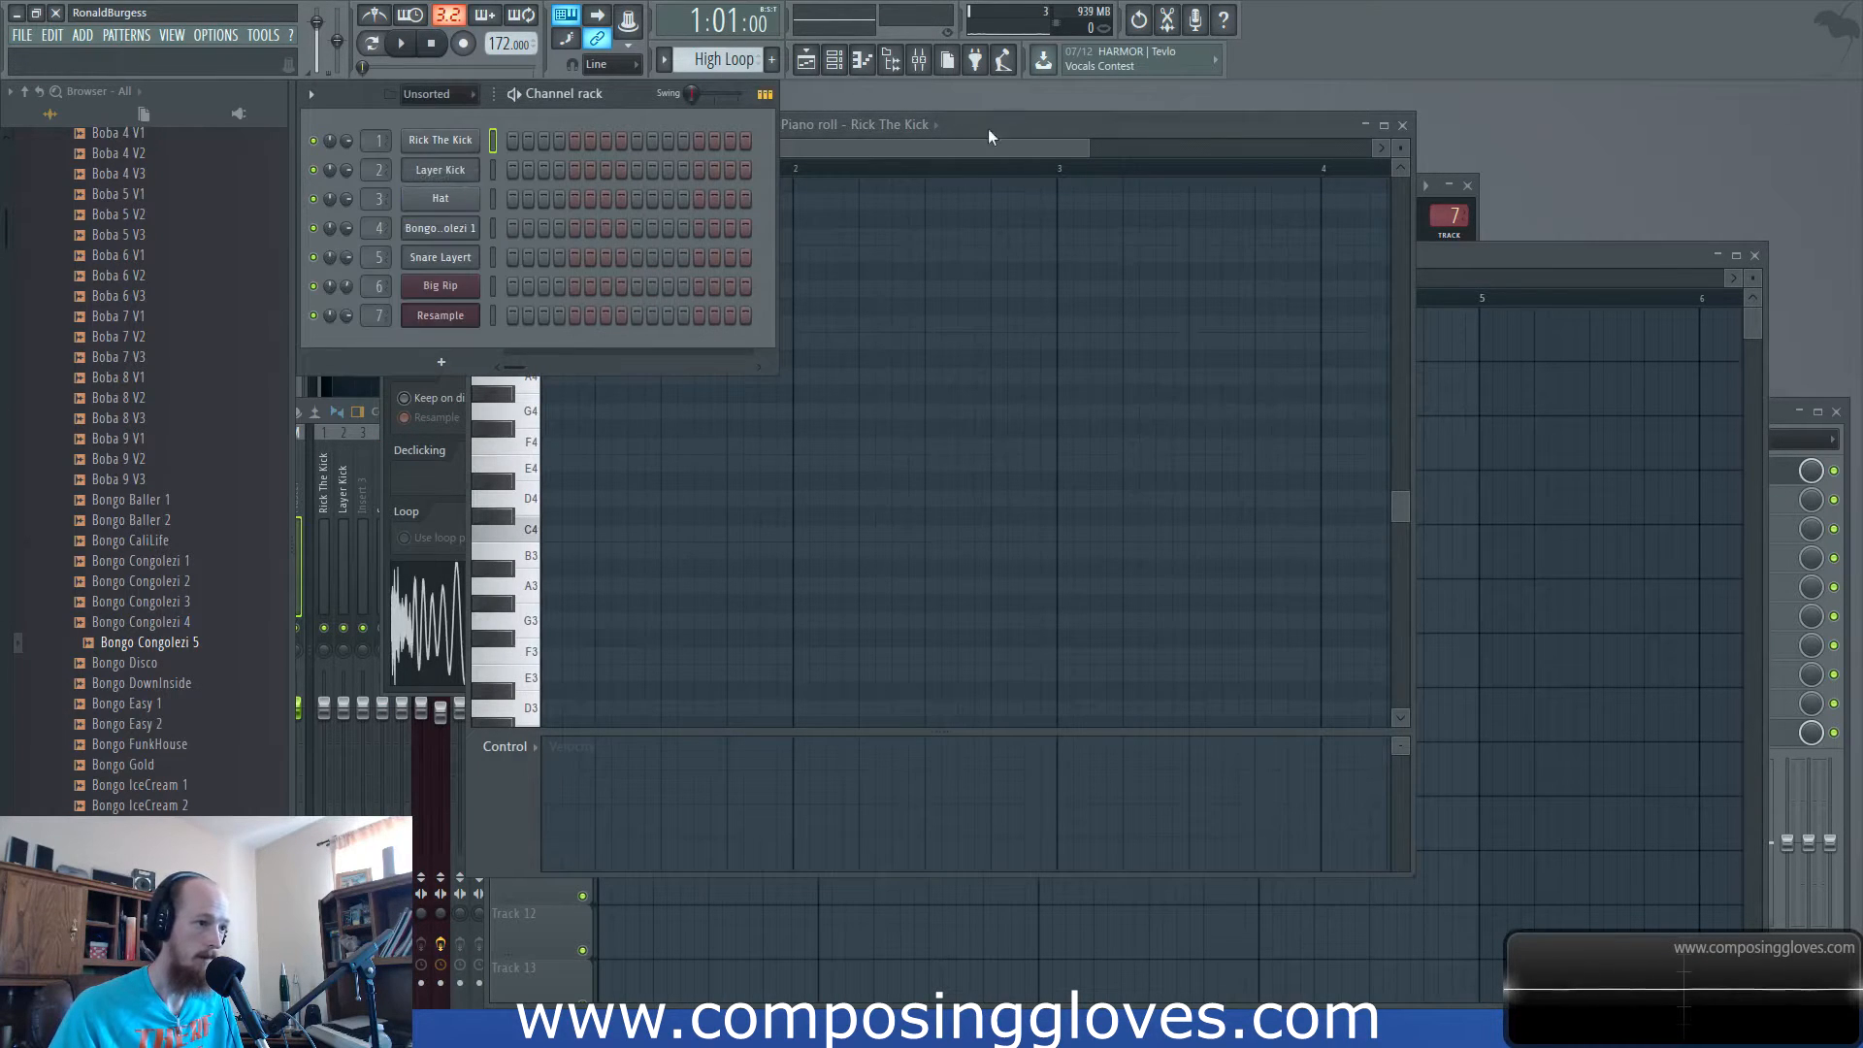
# Move the piano roll and Snare Layer EQ windows aside and put the Snare 1 sample back into the fourth channel.
pyautogui.moveTo(988, 135); pyautogui.dragTo(1278, 475)
pyautogui.click(818, 175)
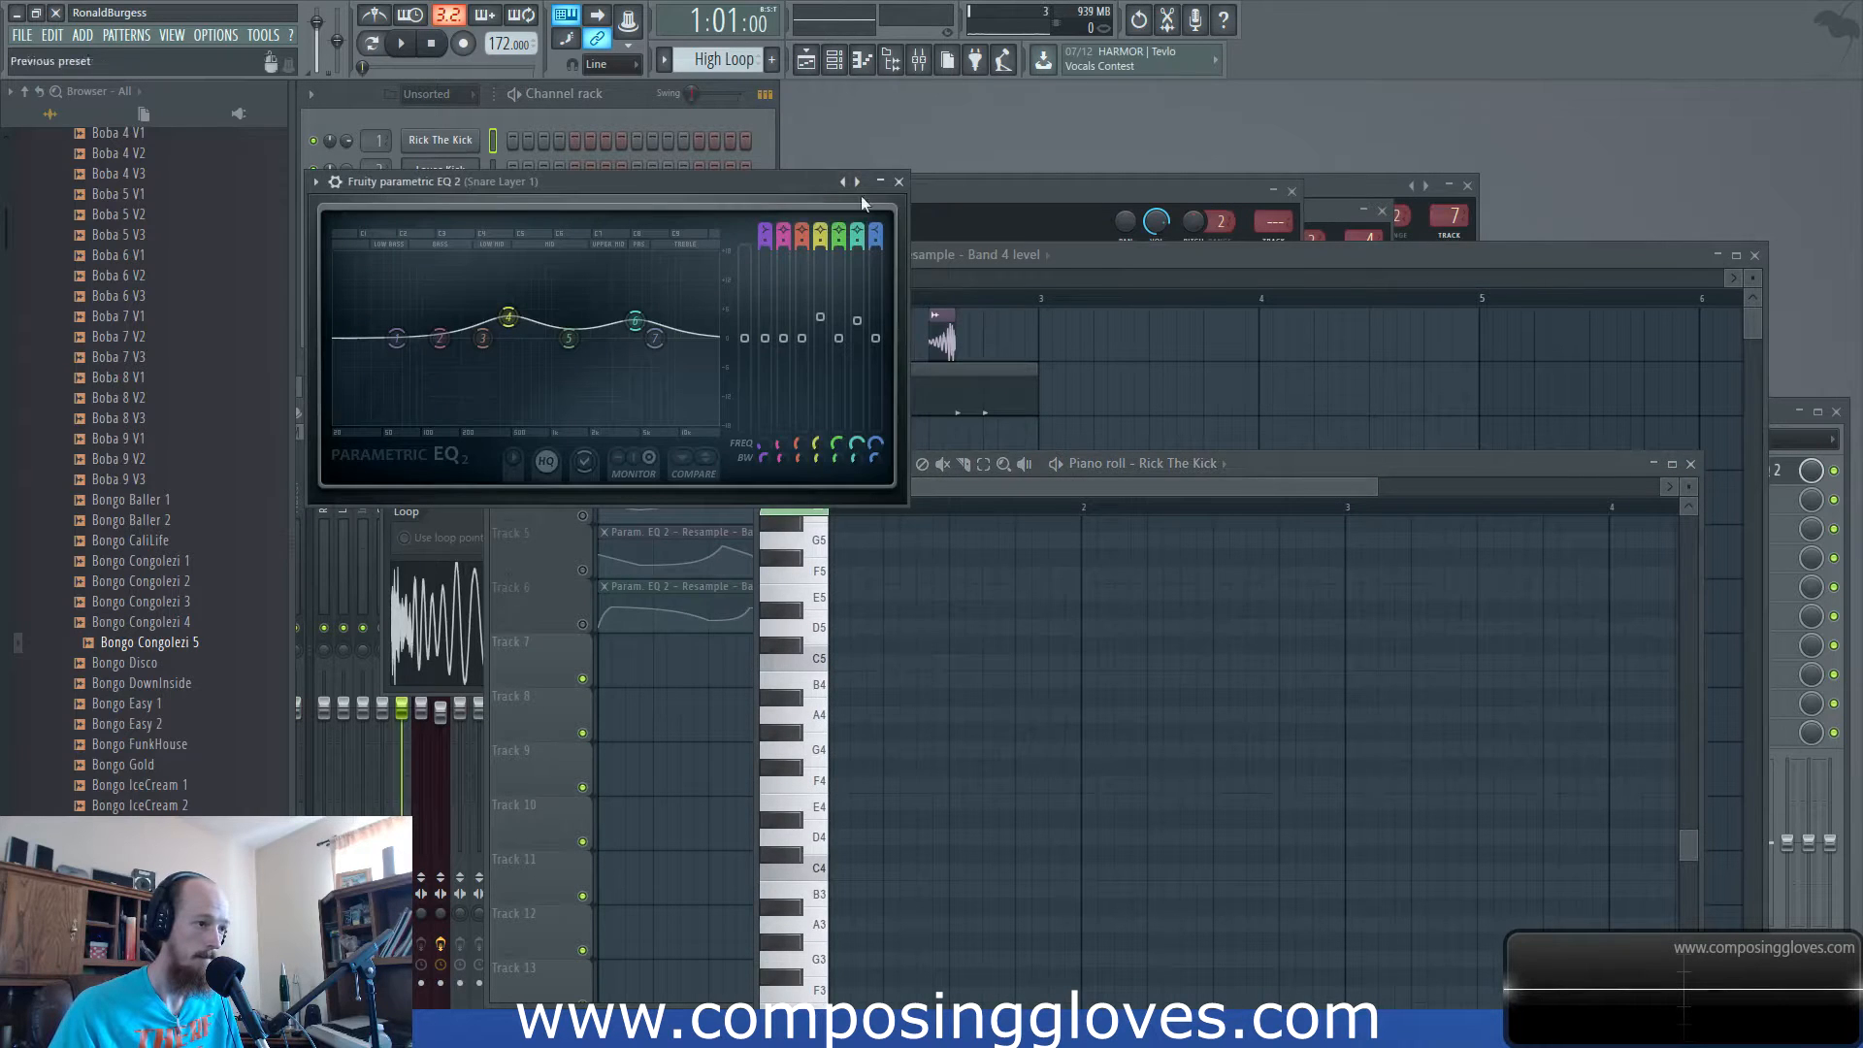
pyautogui.click(947, 194)
pyautogui.moveTo(563, 181); pyautogui.dragTo(503, 633)
pyautogui.moveTo(862, 539); pyautogui.dragTo(448, 231)
pyautogui.press('space')
pyautogui.press('space')
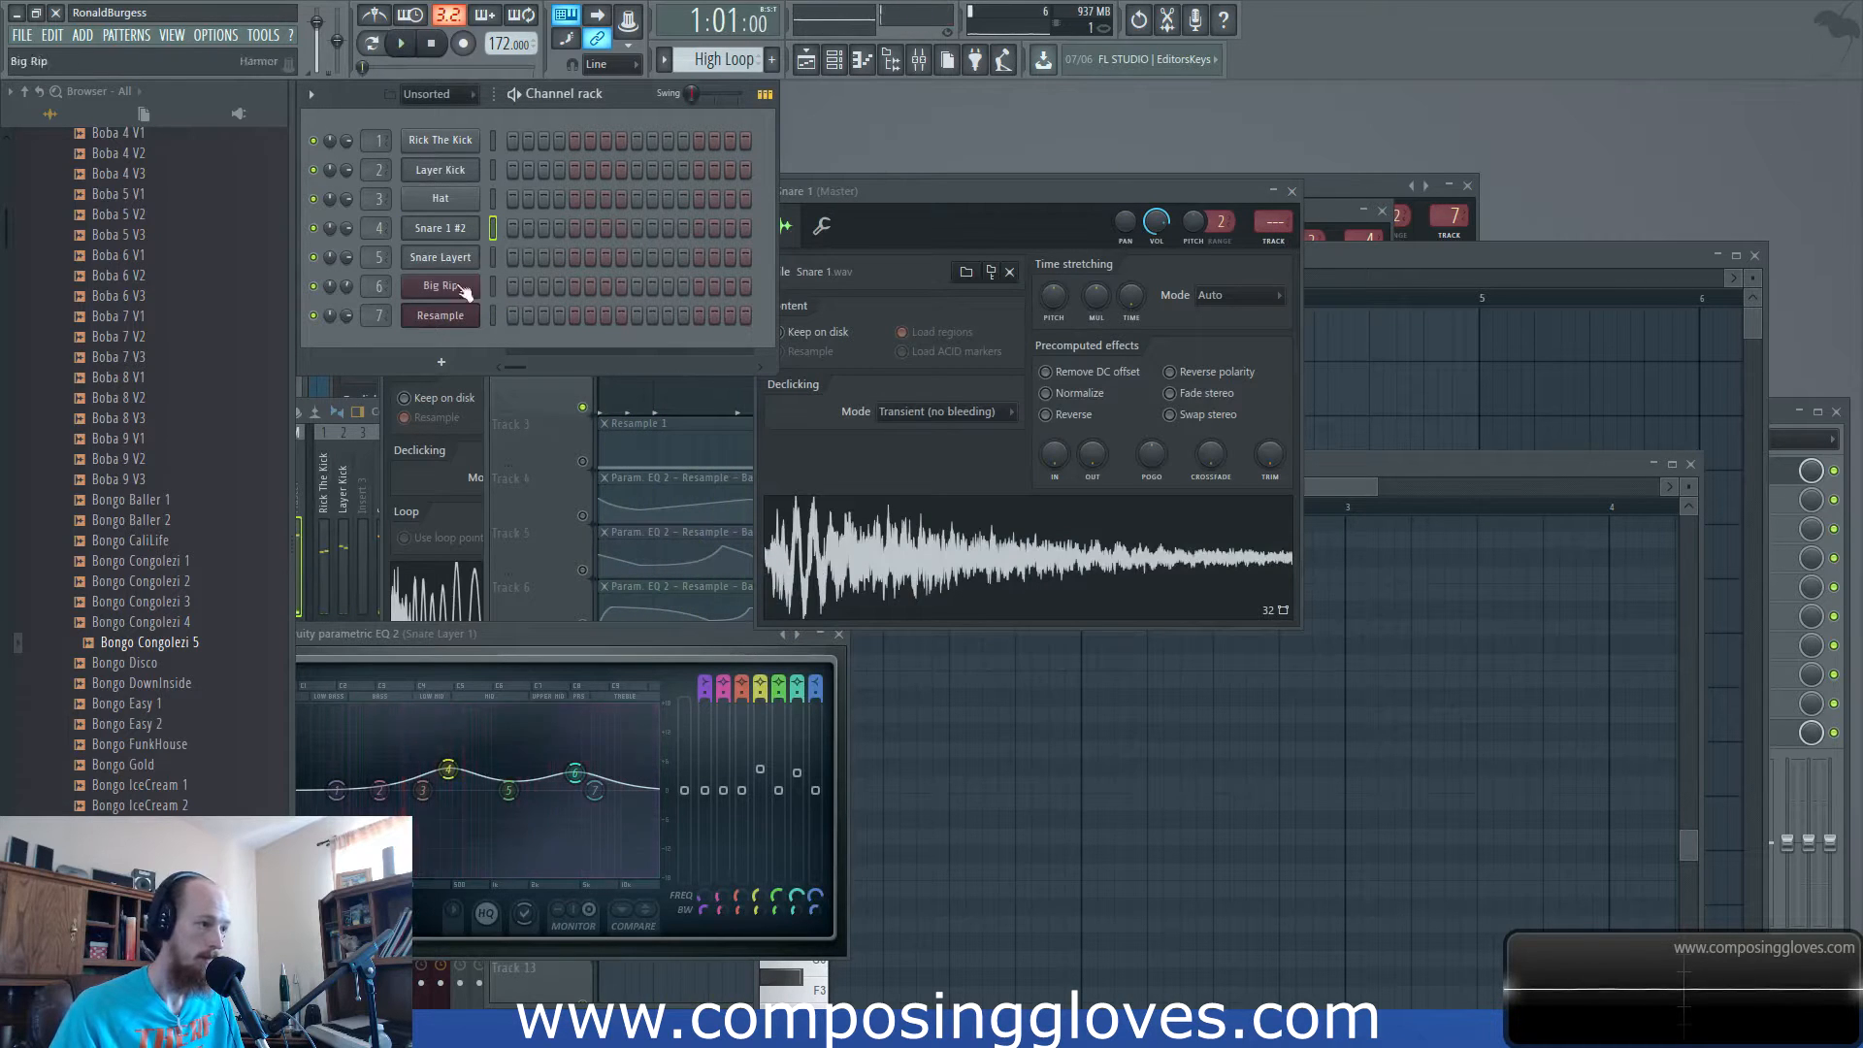
# Add a Bongo Congolezi 5 channel above Big Rip and replace its sample with Bongo Easy 1.
pyautogui.moveTo(194, 645); pyautogui.dragTo(433, 283)
pyautogui.scroll(-6, 146, 621)
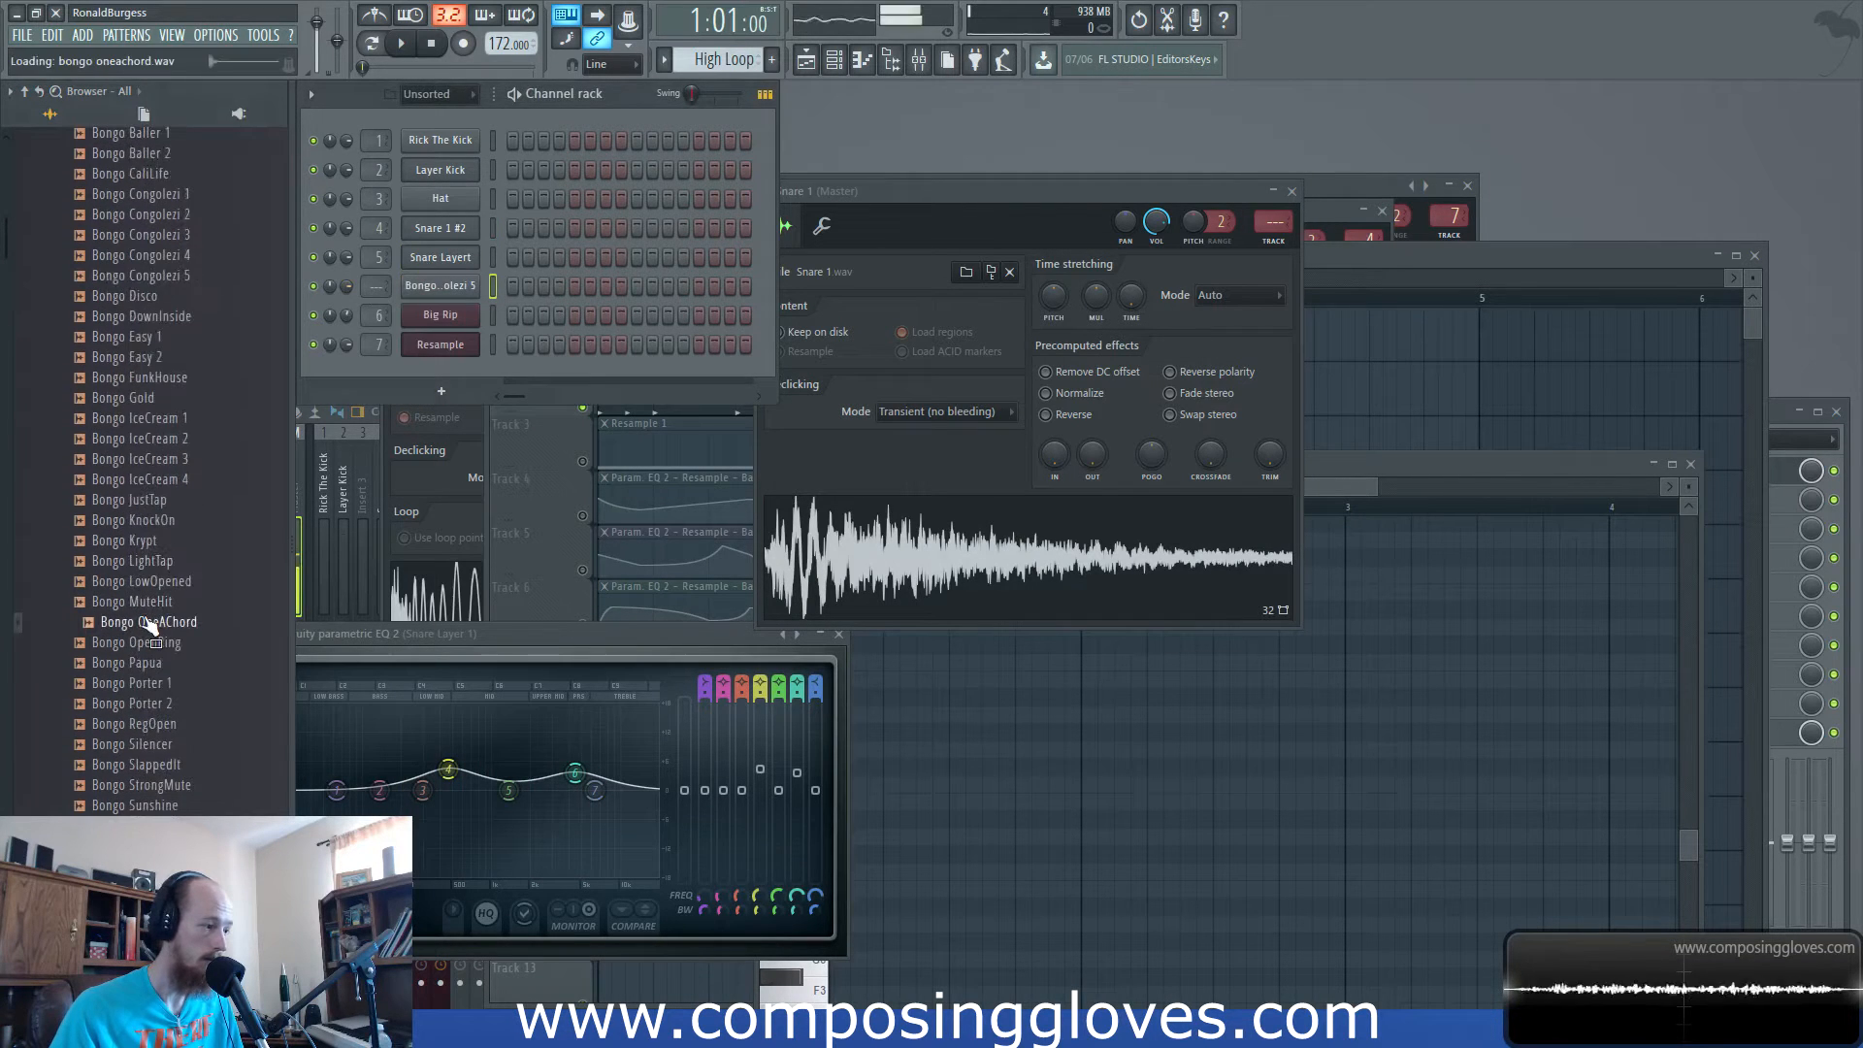
pyautogui.click(167, 337)
pyautogui.moveTo(167, 337); pyautogui.dragTo(424, 287)
# Audition Bongo Papua and Bongo RegOpen and add both as new channels below Bongo Easy 1.
pyautogui.click(140, 664)
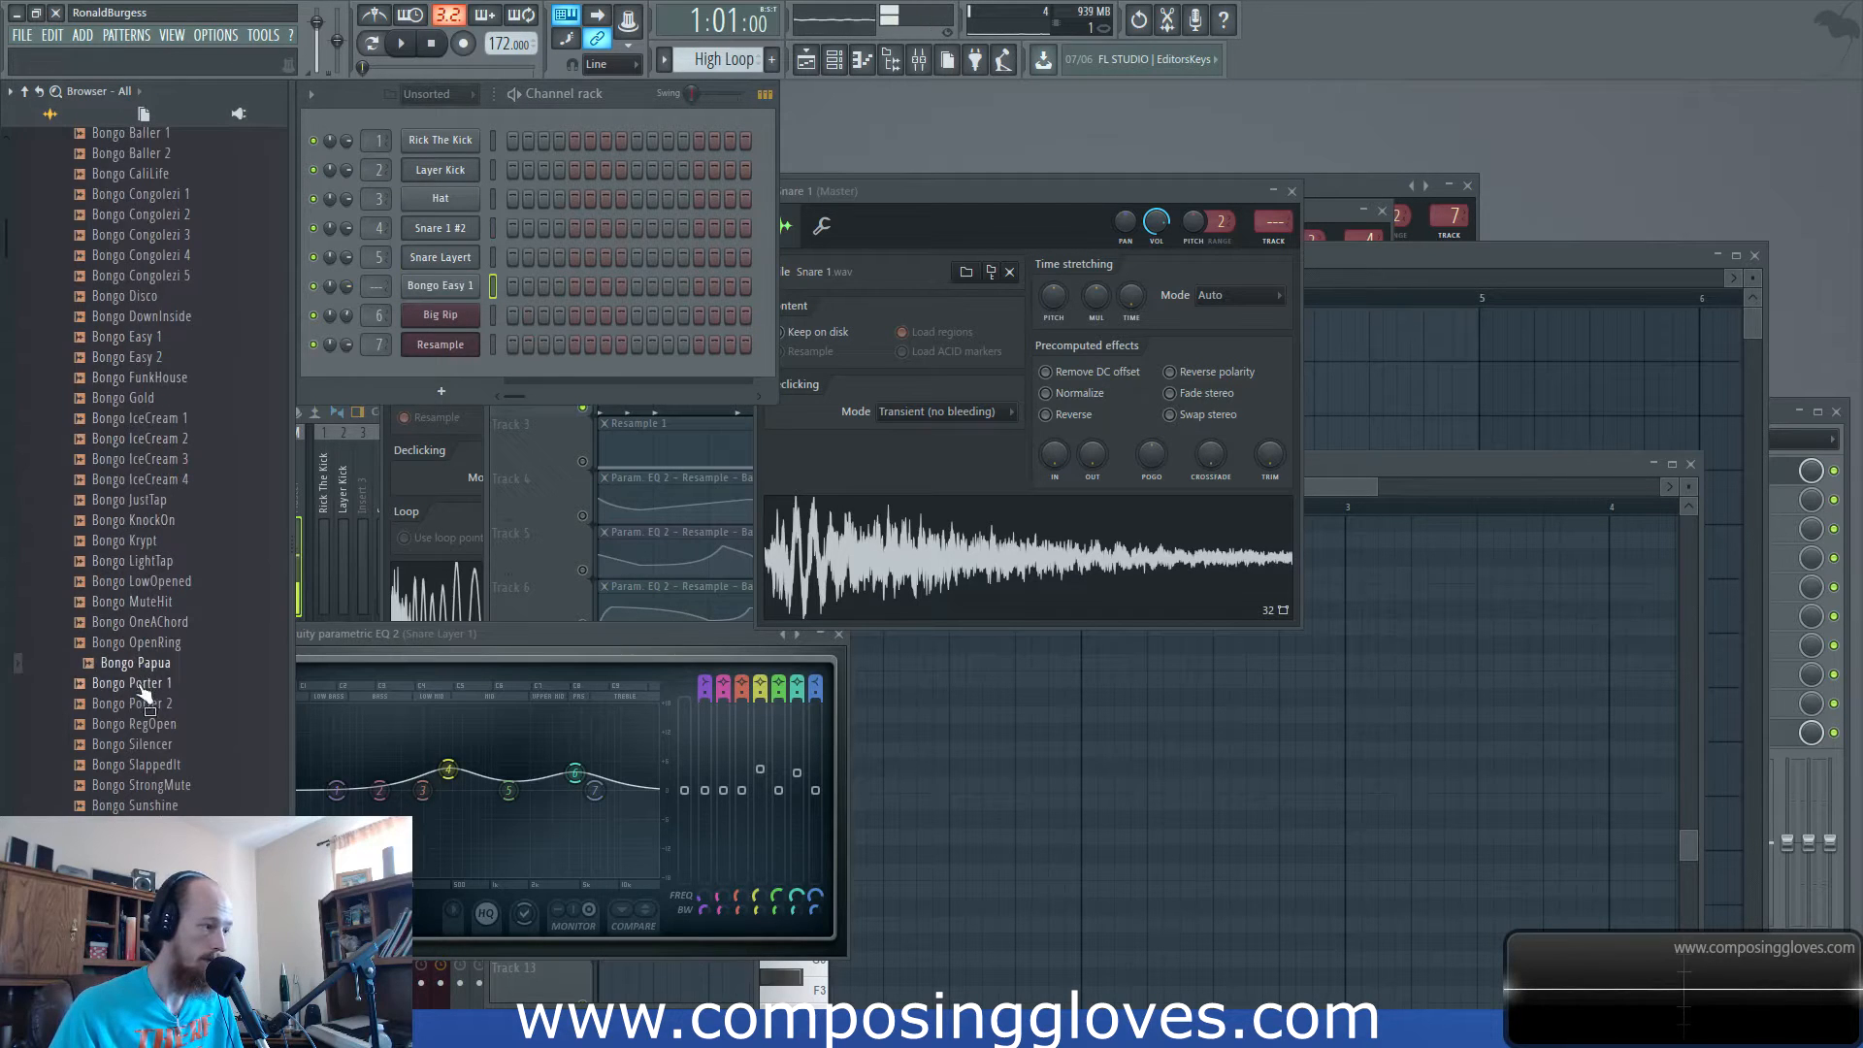
pyautogui.moveTo(143, 679); pyautogui.dragTo(451, 316)
pyautogui.click(146, 725)
pyautogui.moveTo(354, 541); pyautogui.dragTo(445, 335)
# Audition the Clave ExtraPerc V1 and Banana World 2 V2 samples and close the Percussion folder.
pyautogui.scroll(-6, 174, 697)
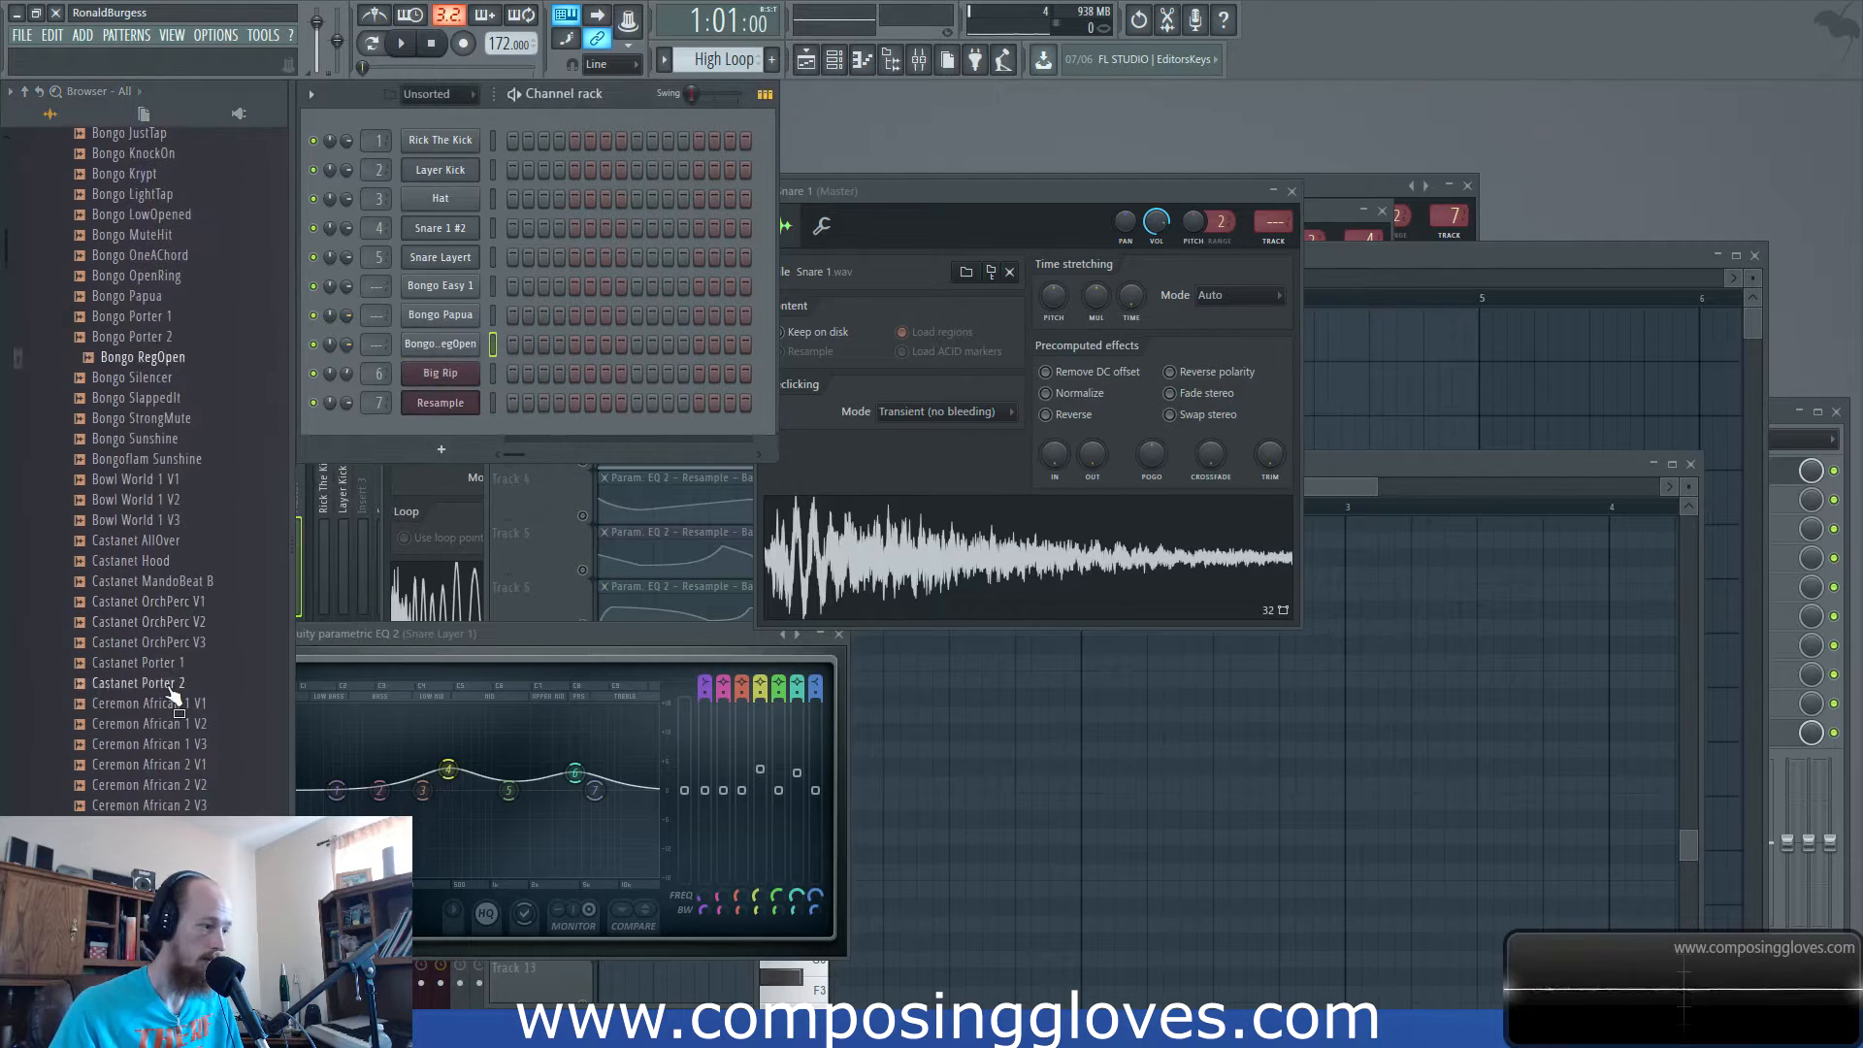
pyautogui.scroll(-12, 170, 689)
pyautogui.click(167, 684)
pyautogui.scroll(-2, 161, 665)
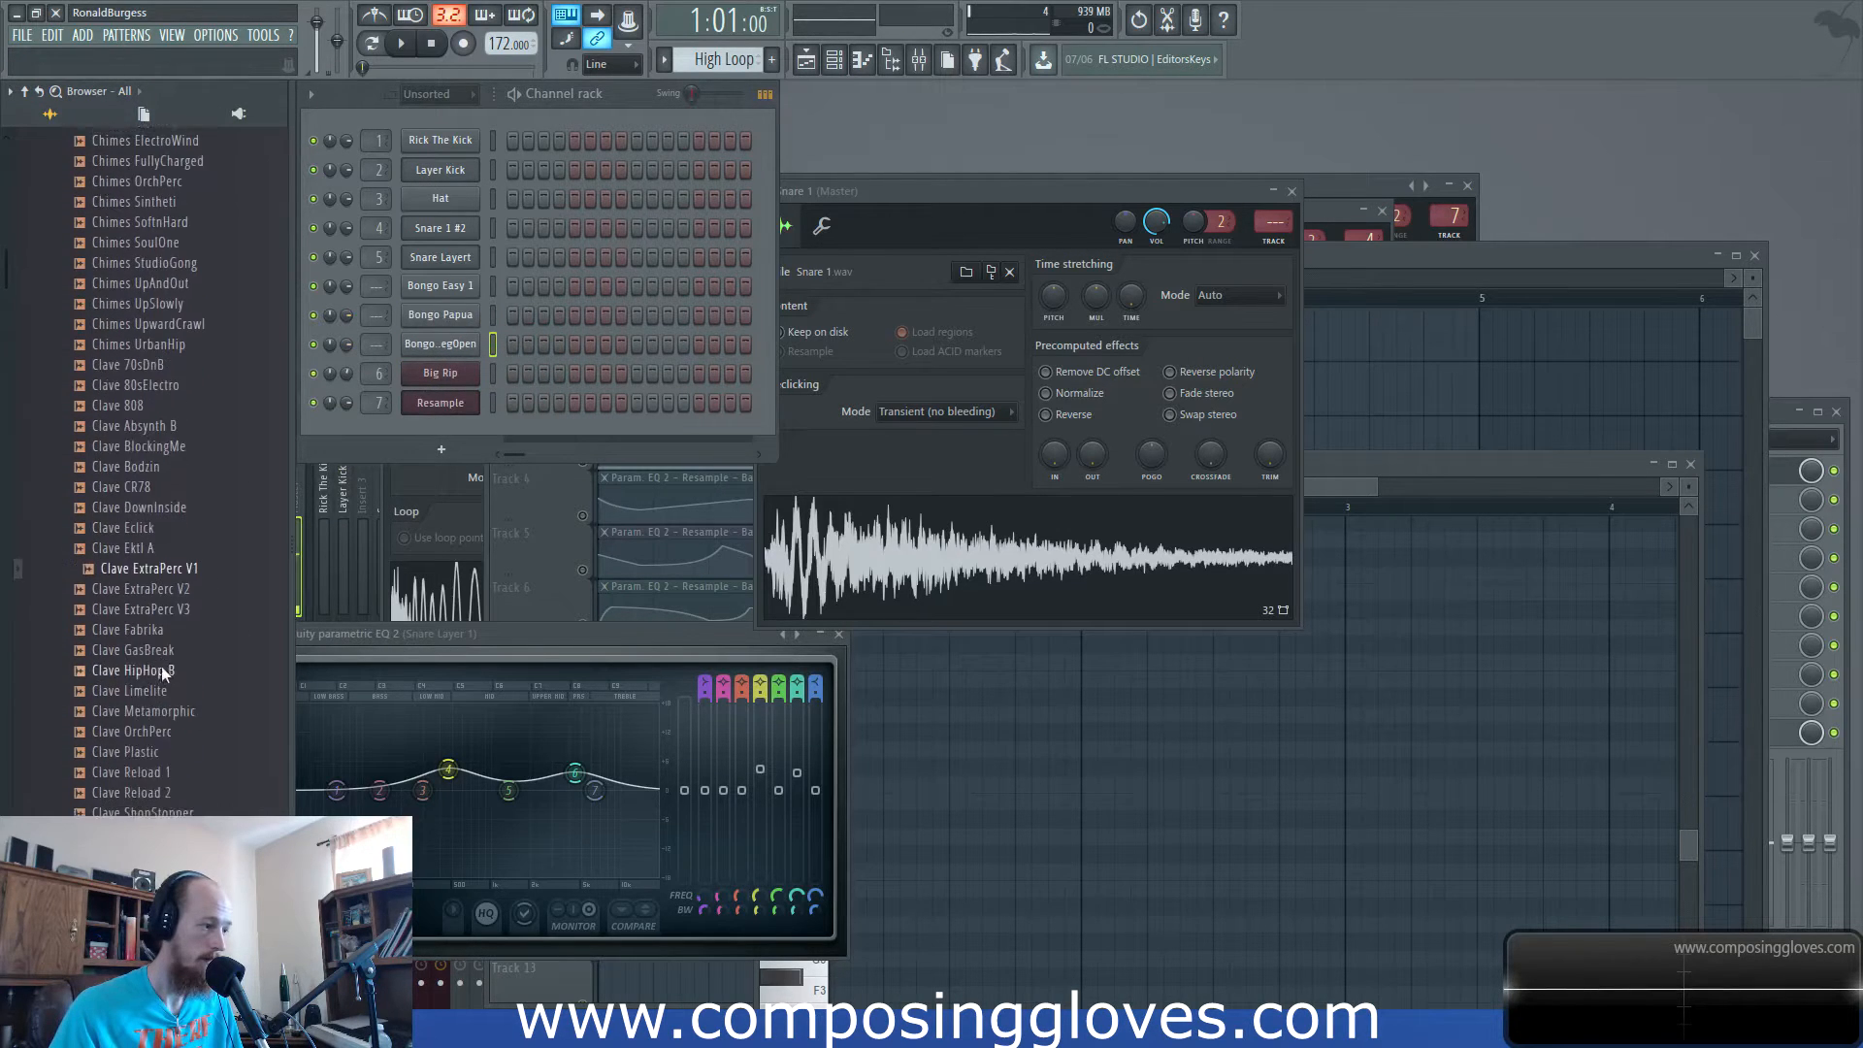
pyautogui.scroll(20, 163, 660)
pyautogui.click(163, 663)
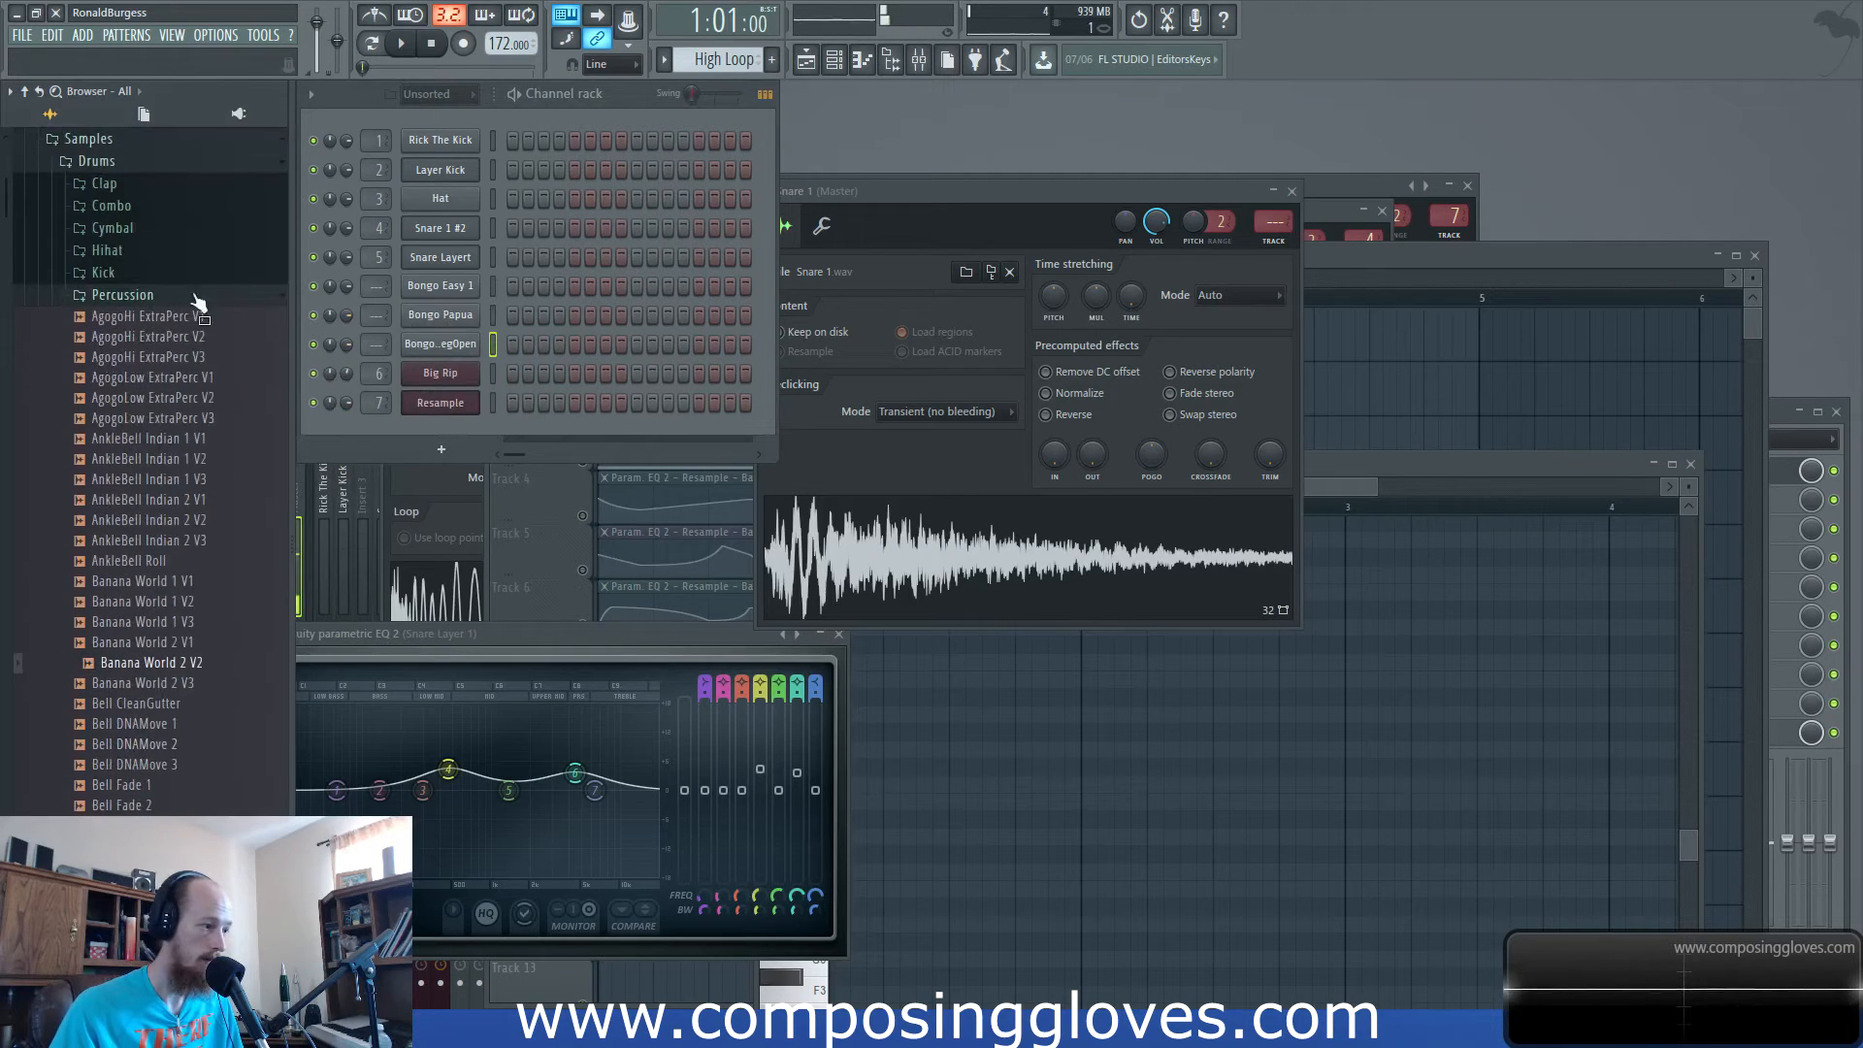
pyautogui.click(161, 295)
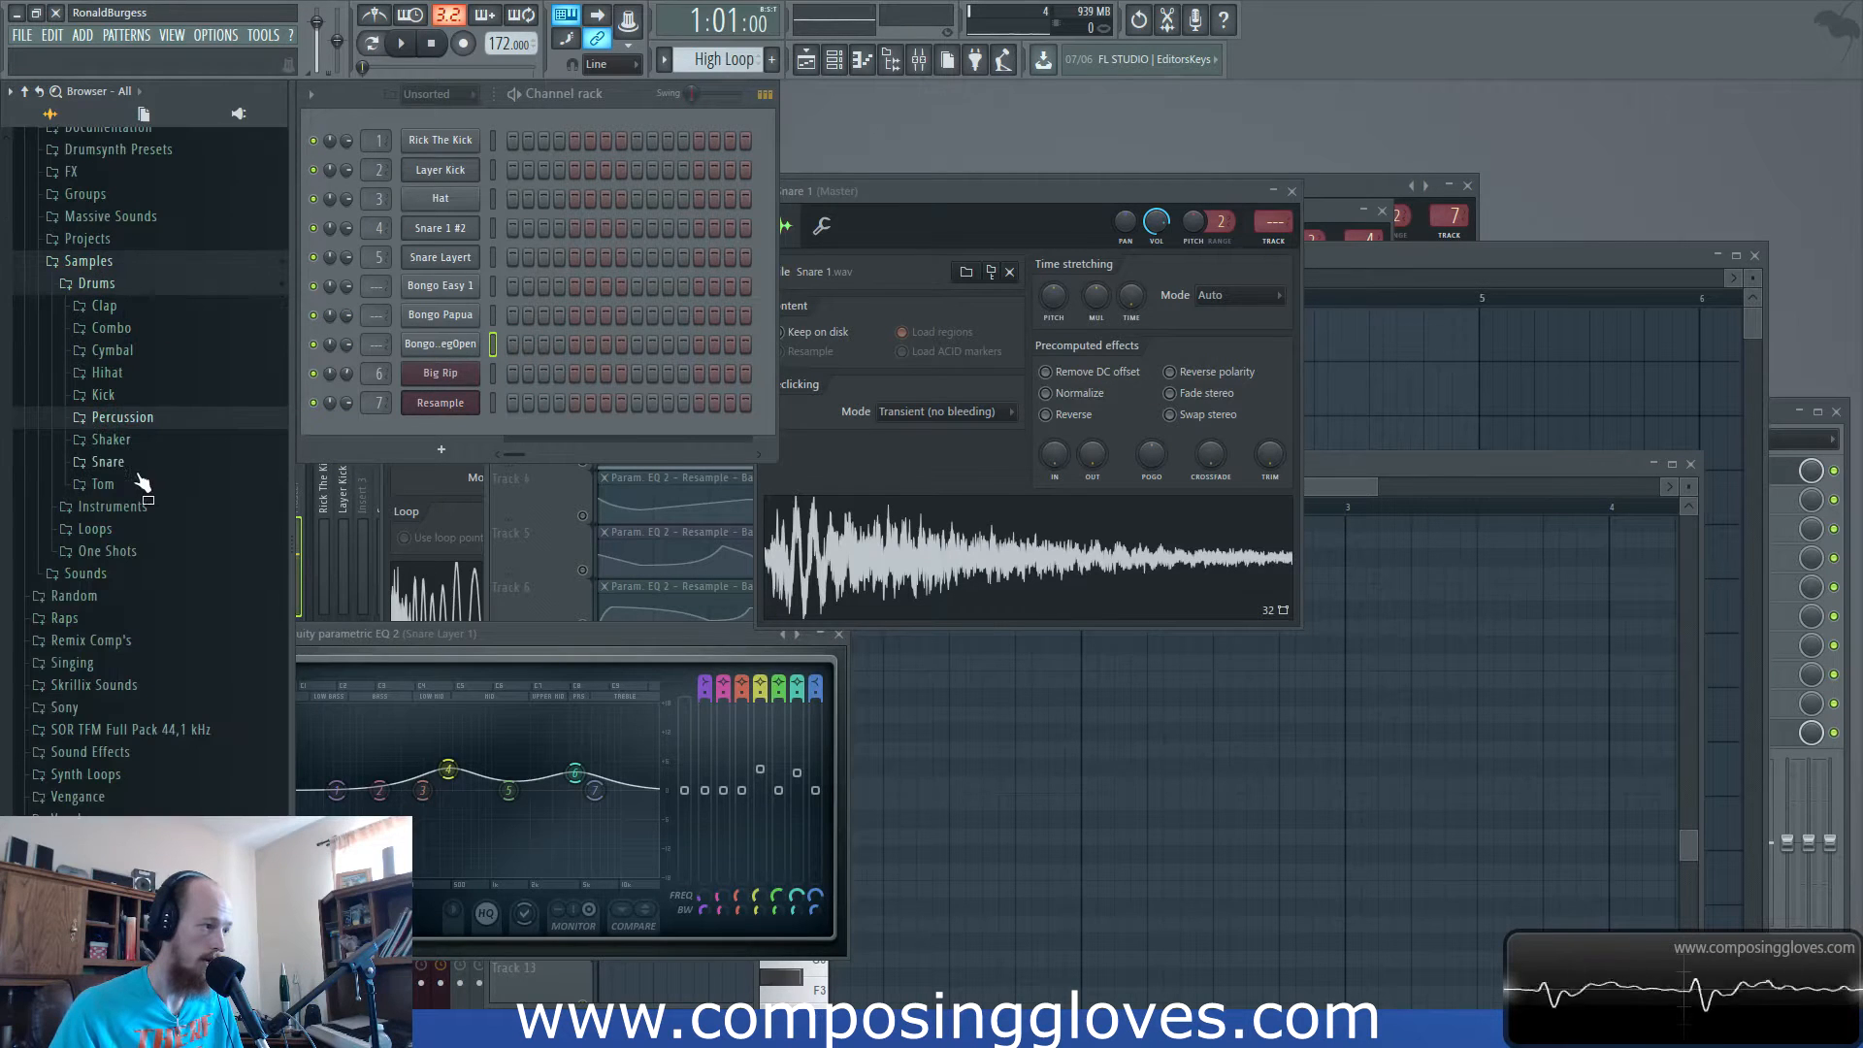
# Open the Hihat folder and add ClosedHH Absynth B 1 and ClosedHH Absynth B 2 as new channels below the snare layer.
pyautogui.click(107, 372)
pyautogui.click(145, 579)
pyautogui.click(155, 659)
pyautogui.moveTo(156, 659); pyautogui.dragTo(458, 270)
pyautogui.click(190, 682)
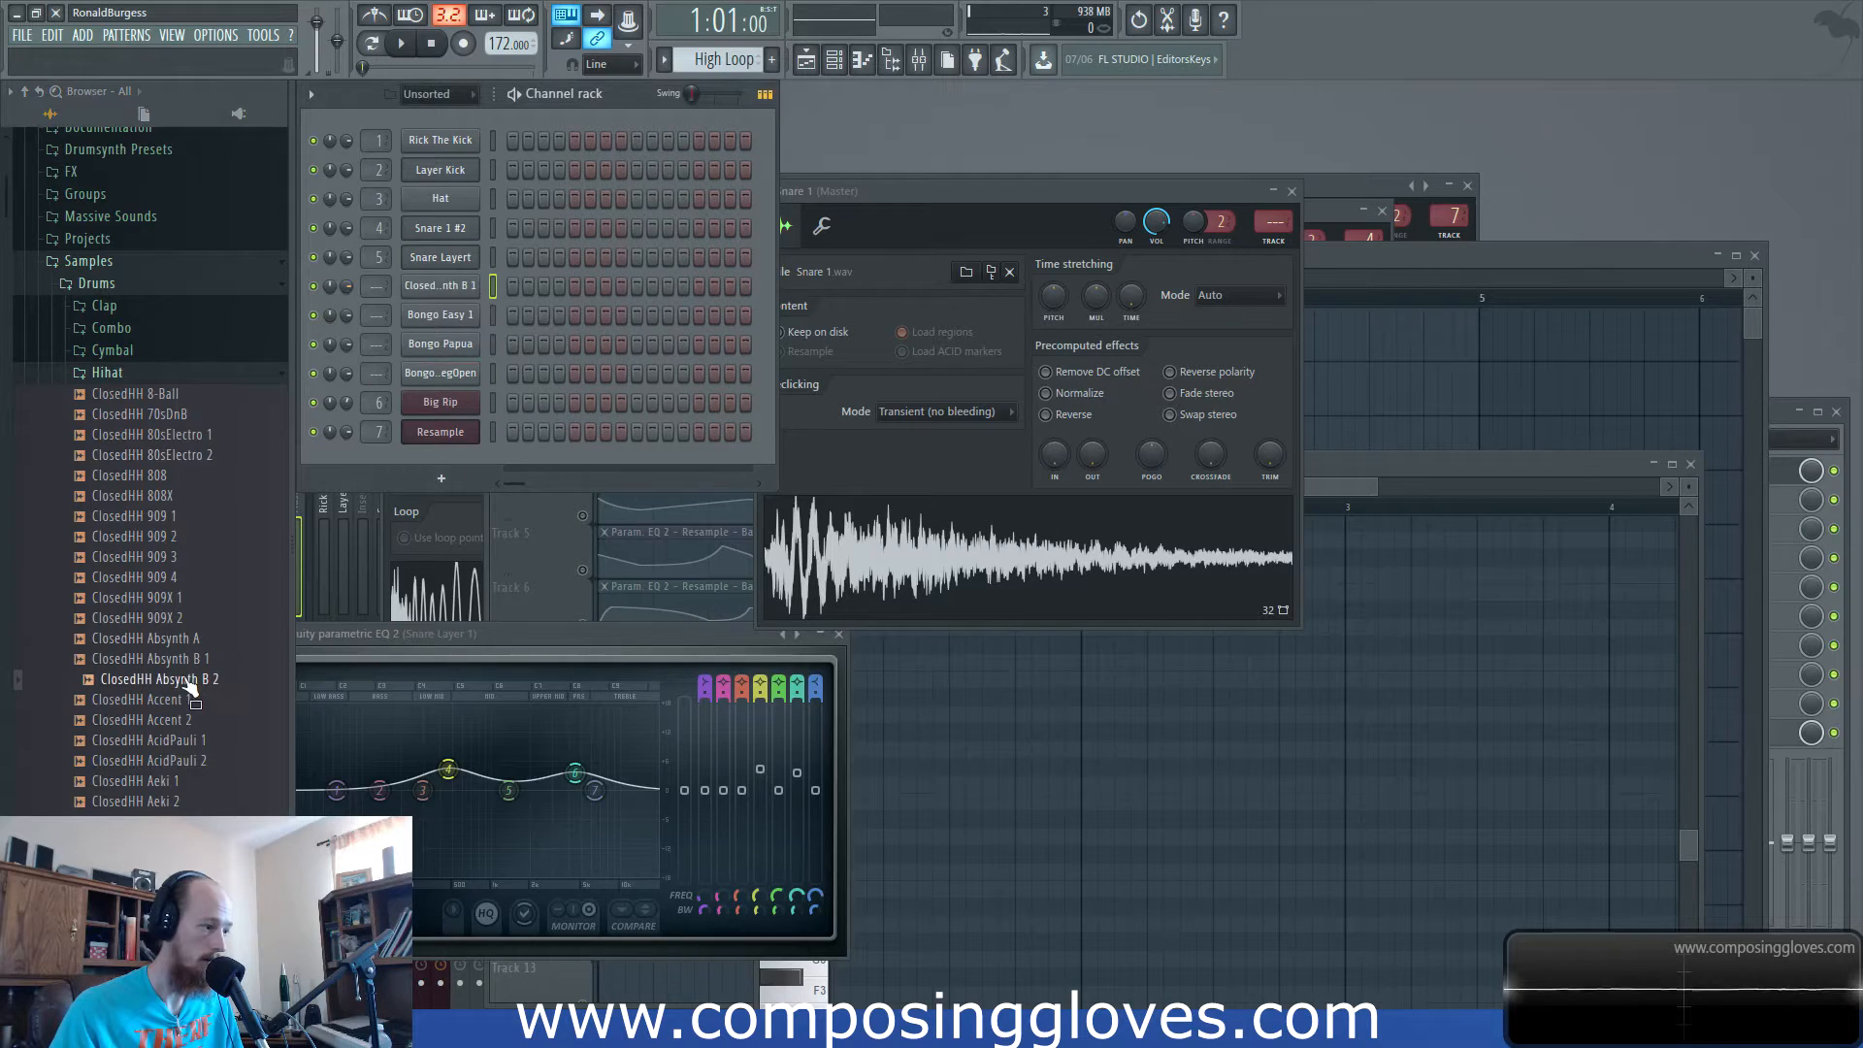
pyautogui.moveTo(190, 686); pyautogui.dragTo(454, 298)
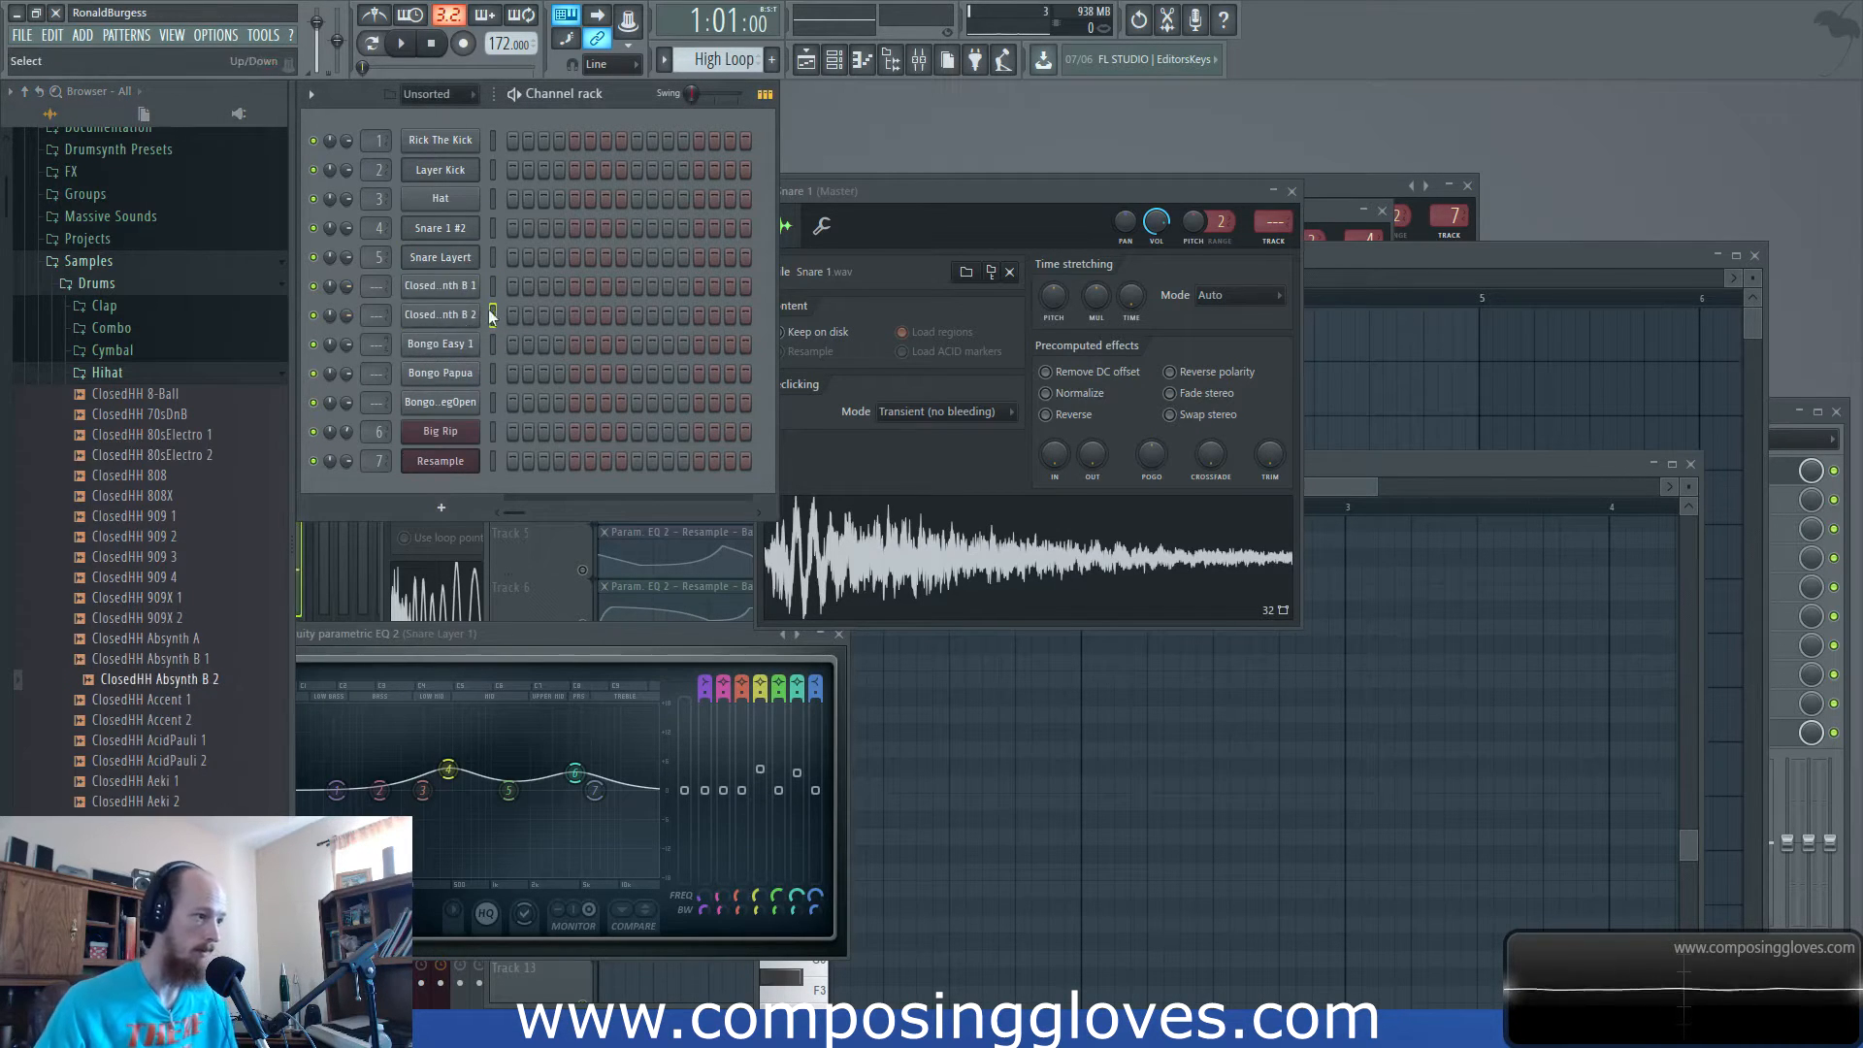
# Rename the ClosedHH Absynth B 1 channel to Closed Hat and the ClosedHH Absynth B 2 channel to Open HAt.
pyautogui.middleClick(458, 293)
pyautogui.write('Closed Hat')
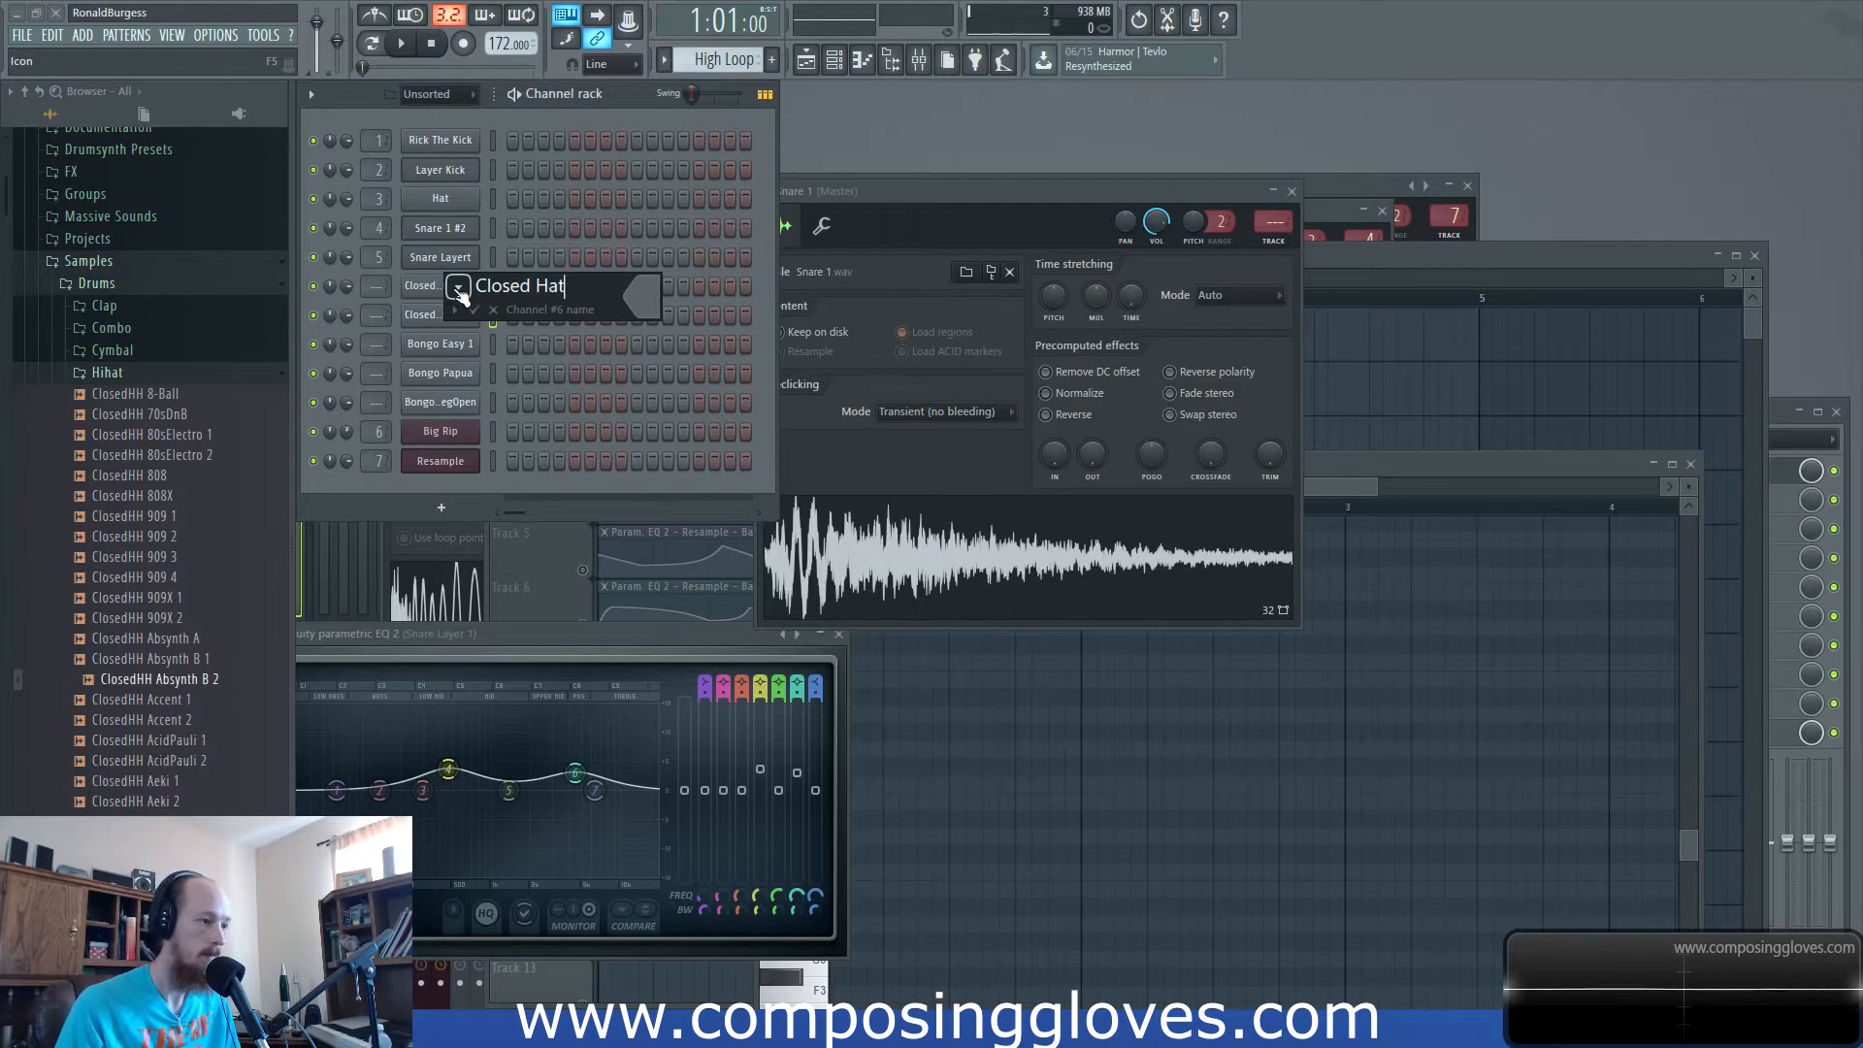
pyautogui.press('Return')
pyautogui.middleClick(463, 322)
pyautogui.click(439, 318)
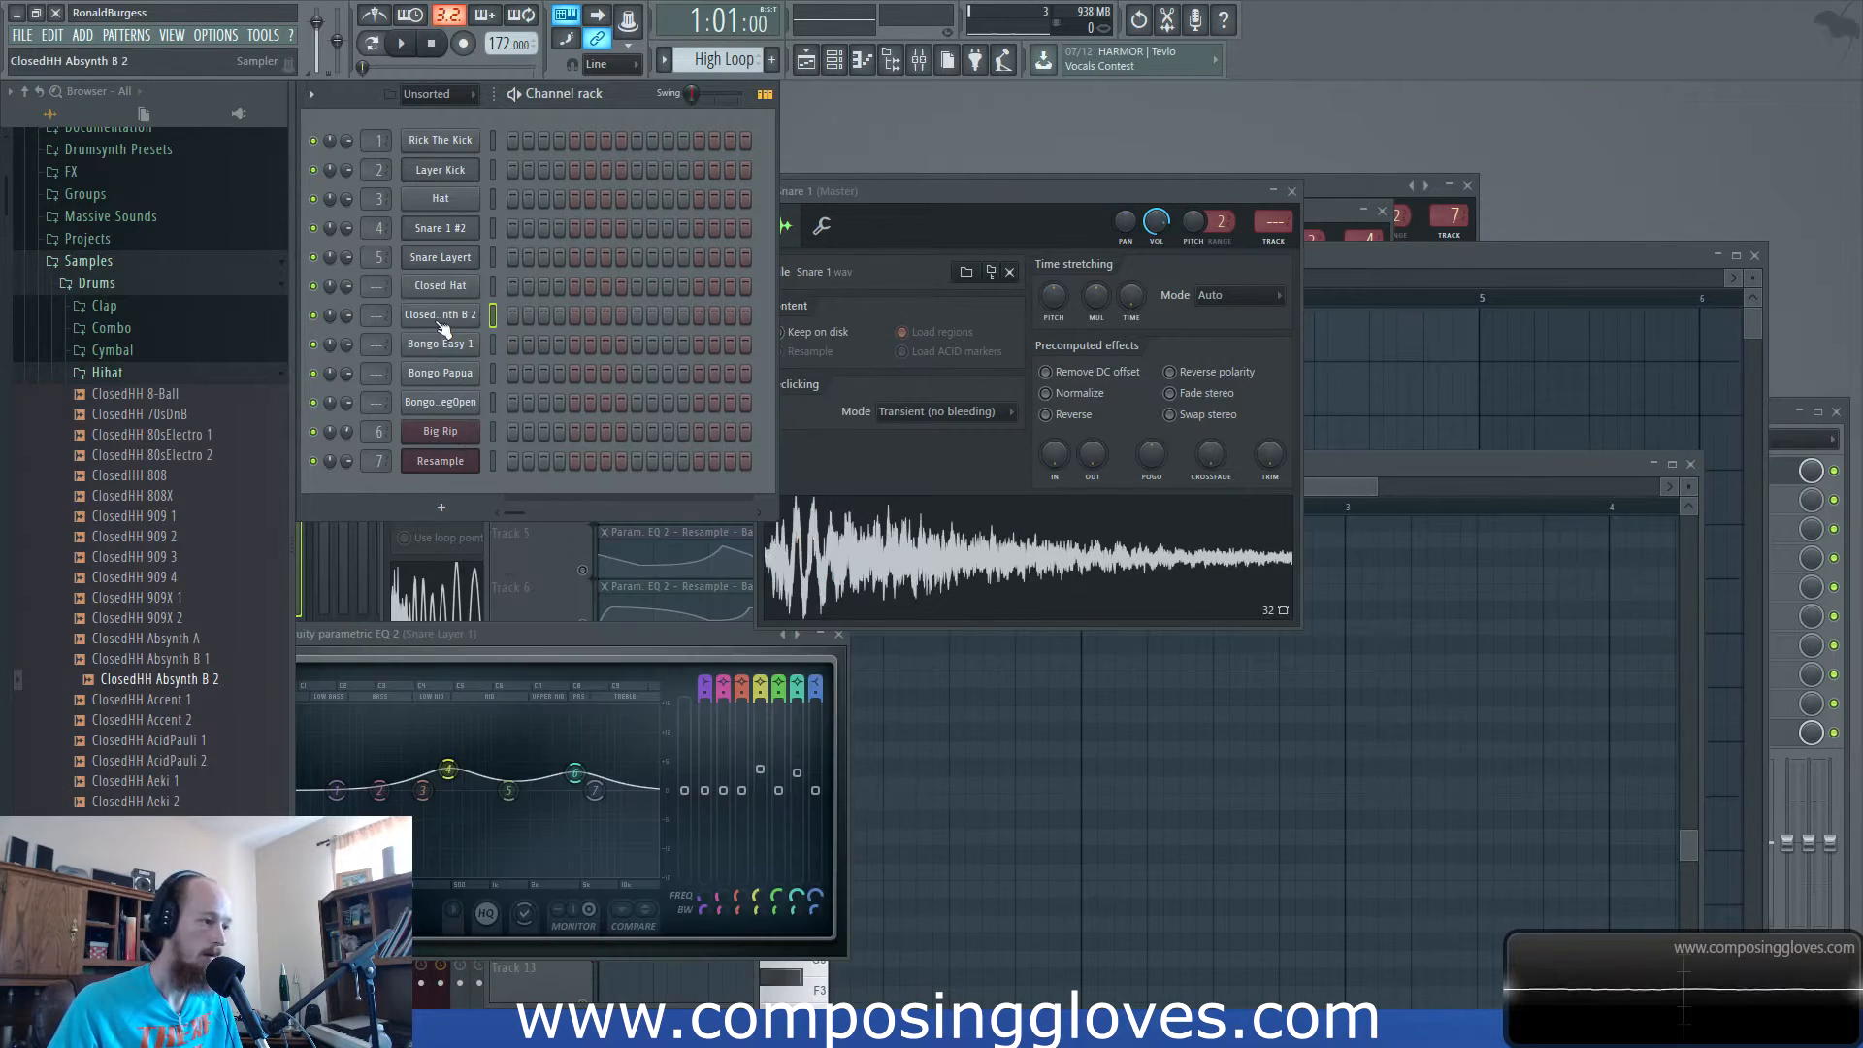
pyautogui.middleClick(443, 324)
pyautogui.write('Open HAt')
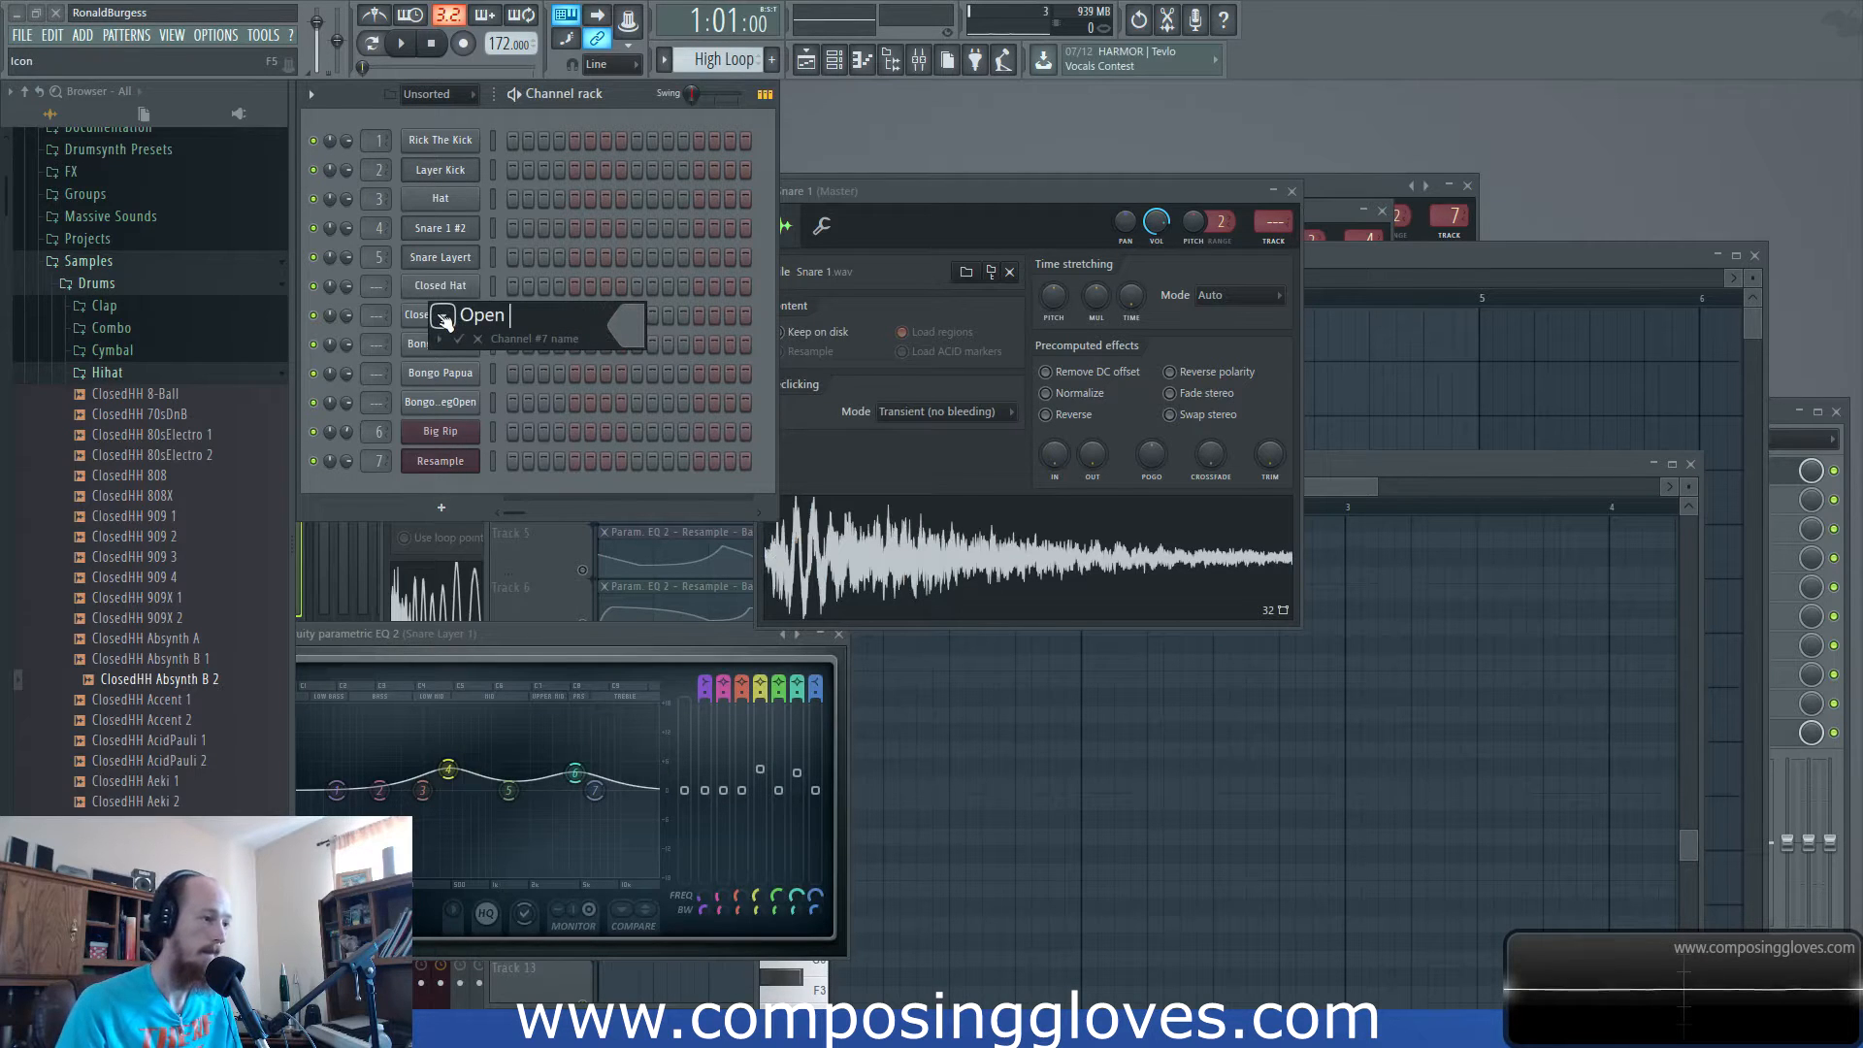
pyautogui.press('Return')
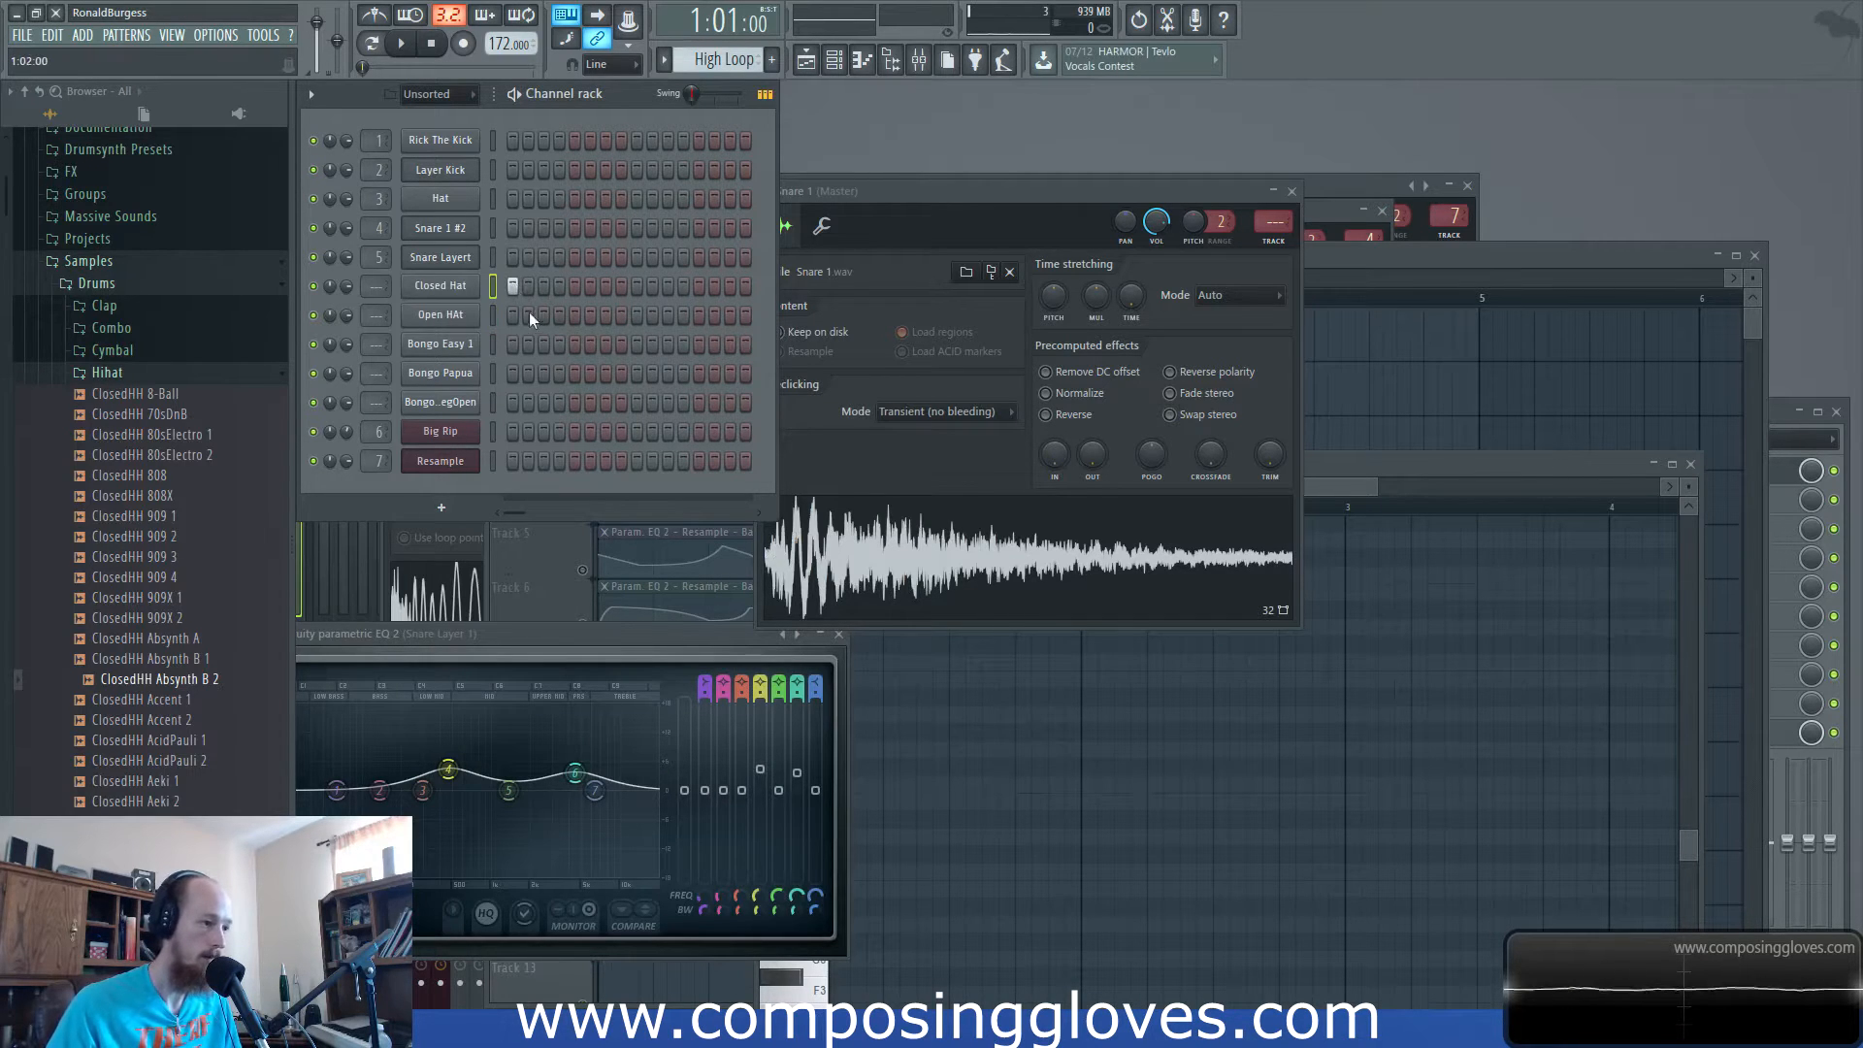
# Program a Closed Hat hit on step 1 and Open HAt hits on every odd step from 3 to 15, playing the pattern.
pyautogui.press('space')
pyautogui.press('space')
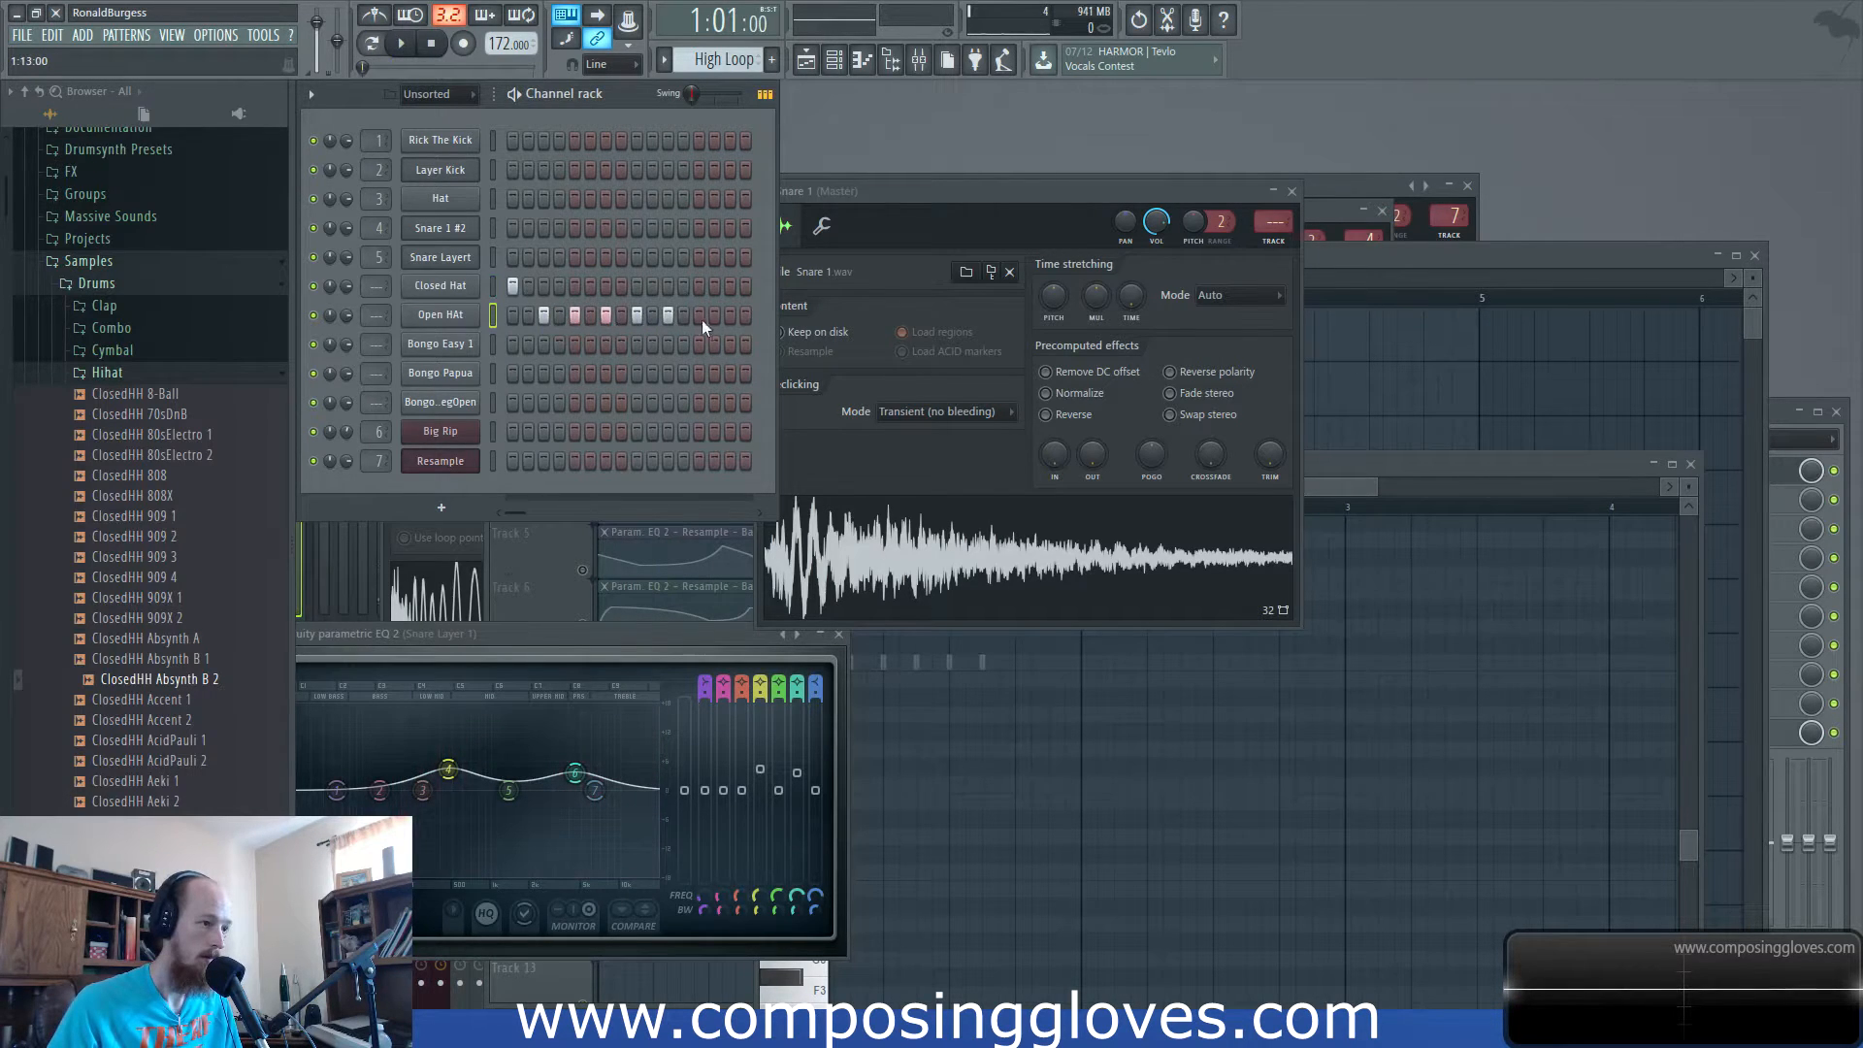
pyautogui.press('space')
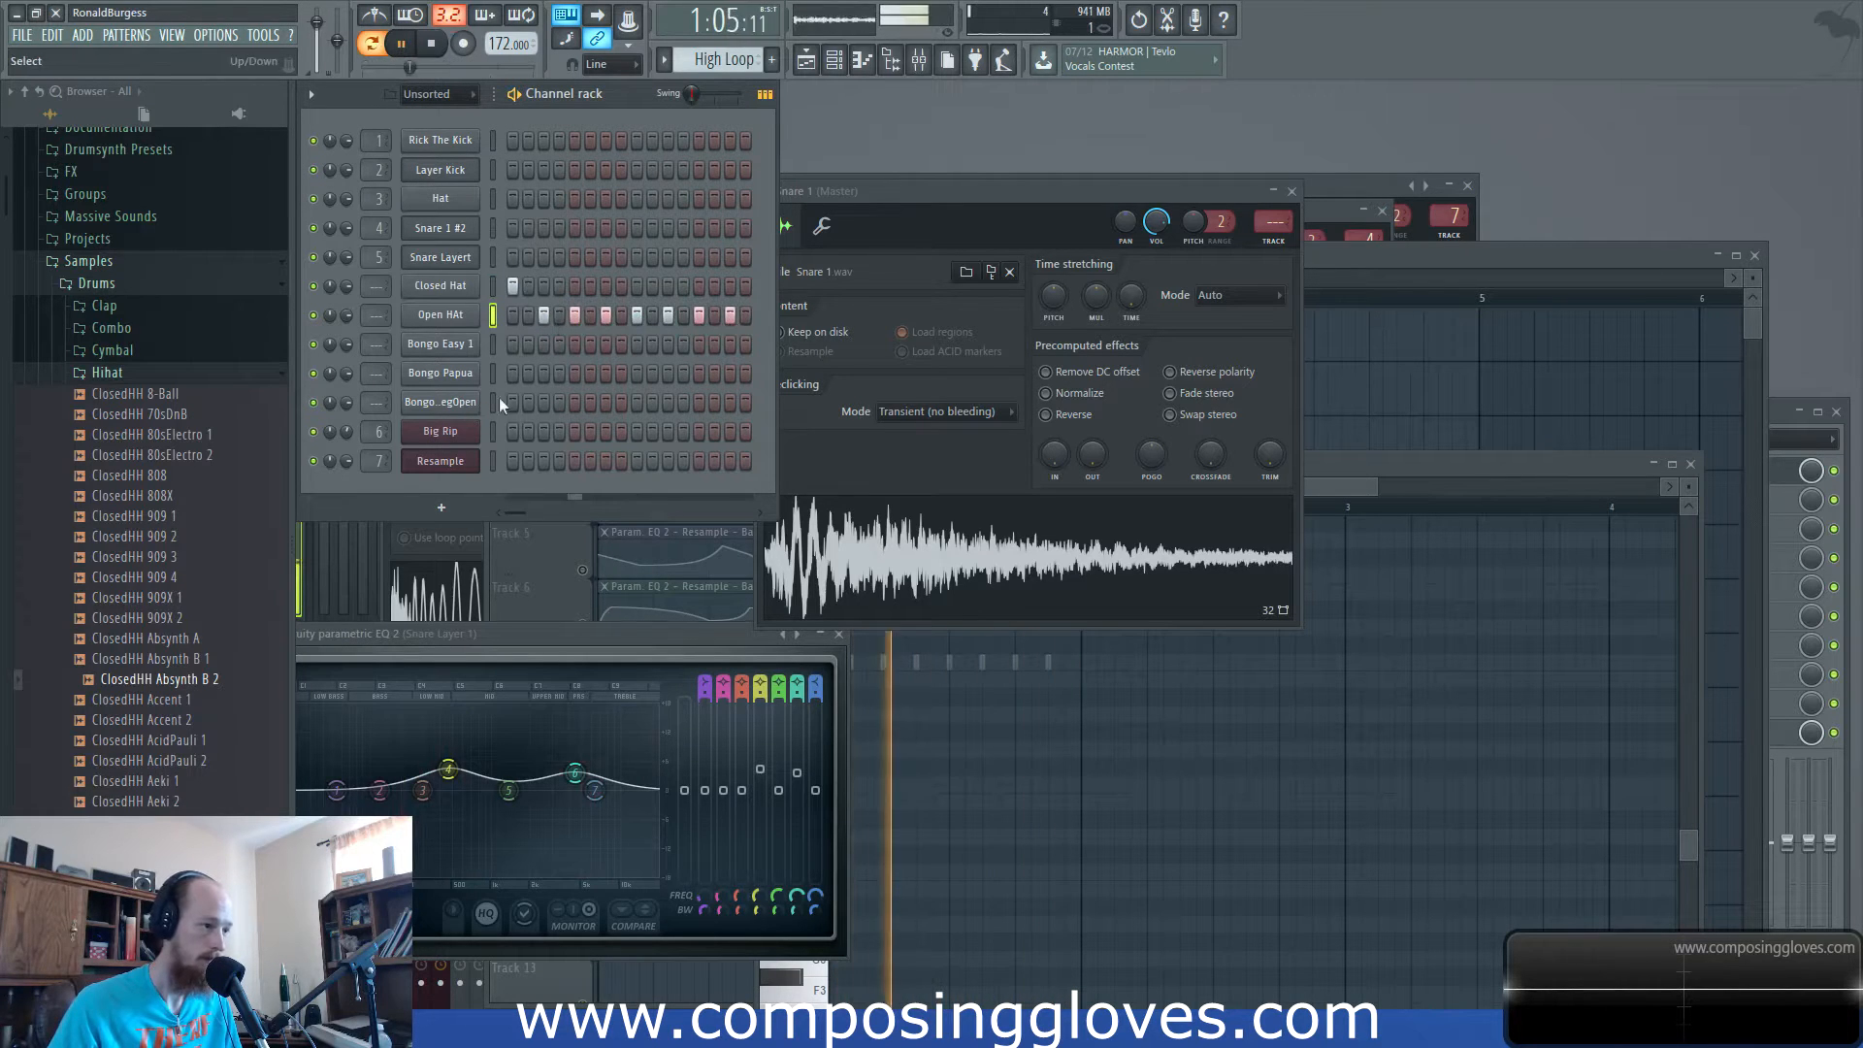
# Add a fade out to the Open HAt and Closed Hat samples while the loop plays, and stop playback.
pyautogui.click(441, 314)
pyautogui.moveTo(643, 452); pyautogui.dragTo(643, 417)
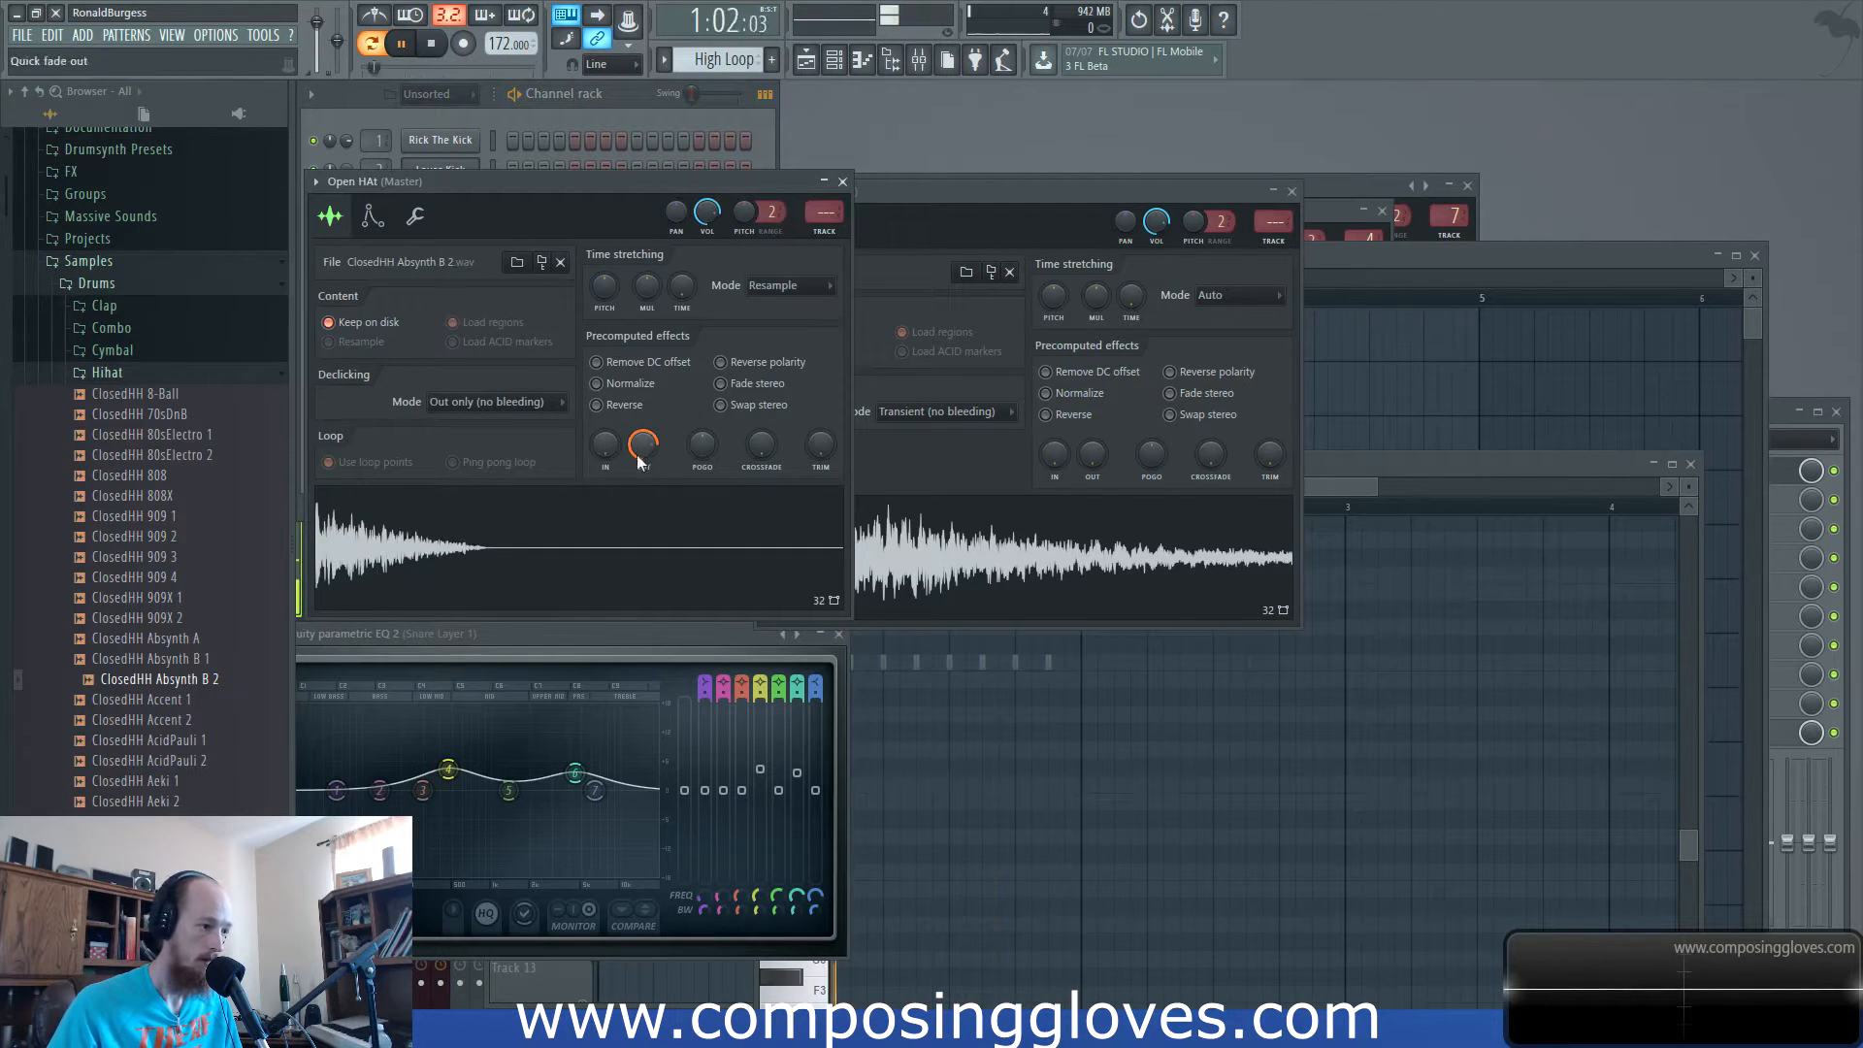
pyautogui.moveTo(586, 179); pyautogui.dragTo(1039, 256)
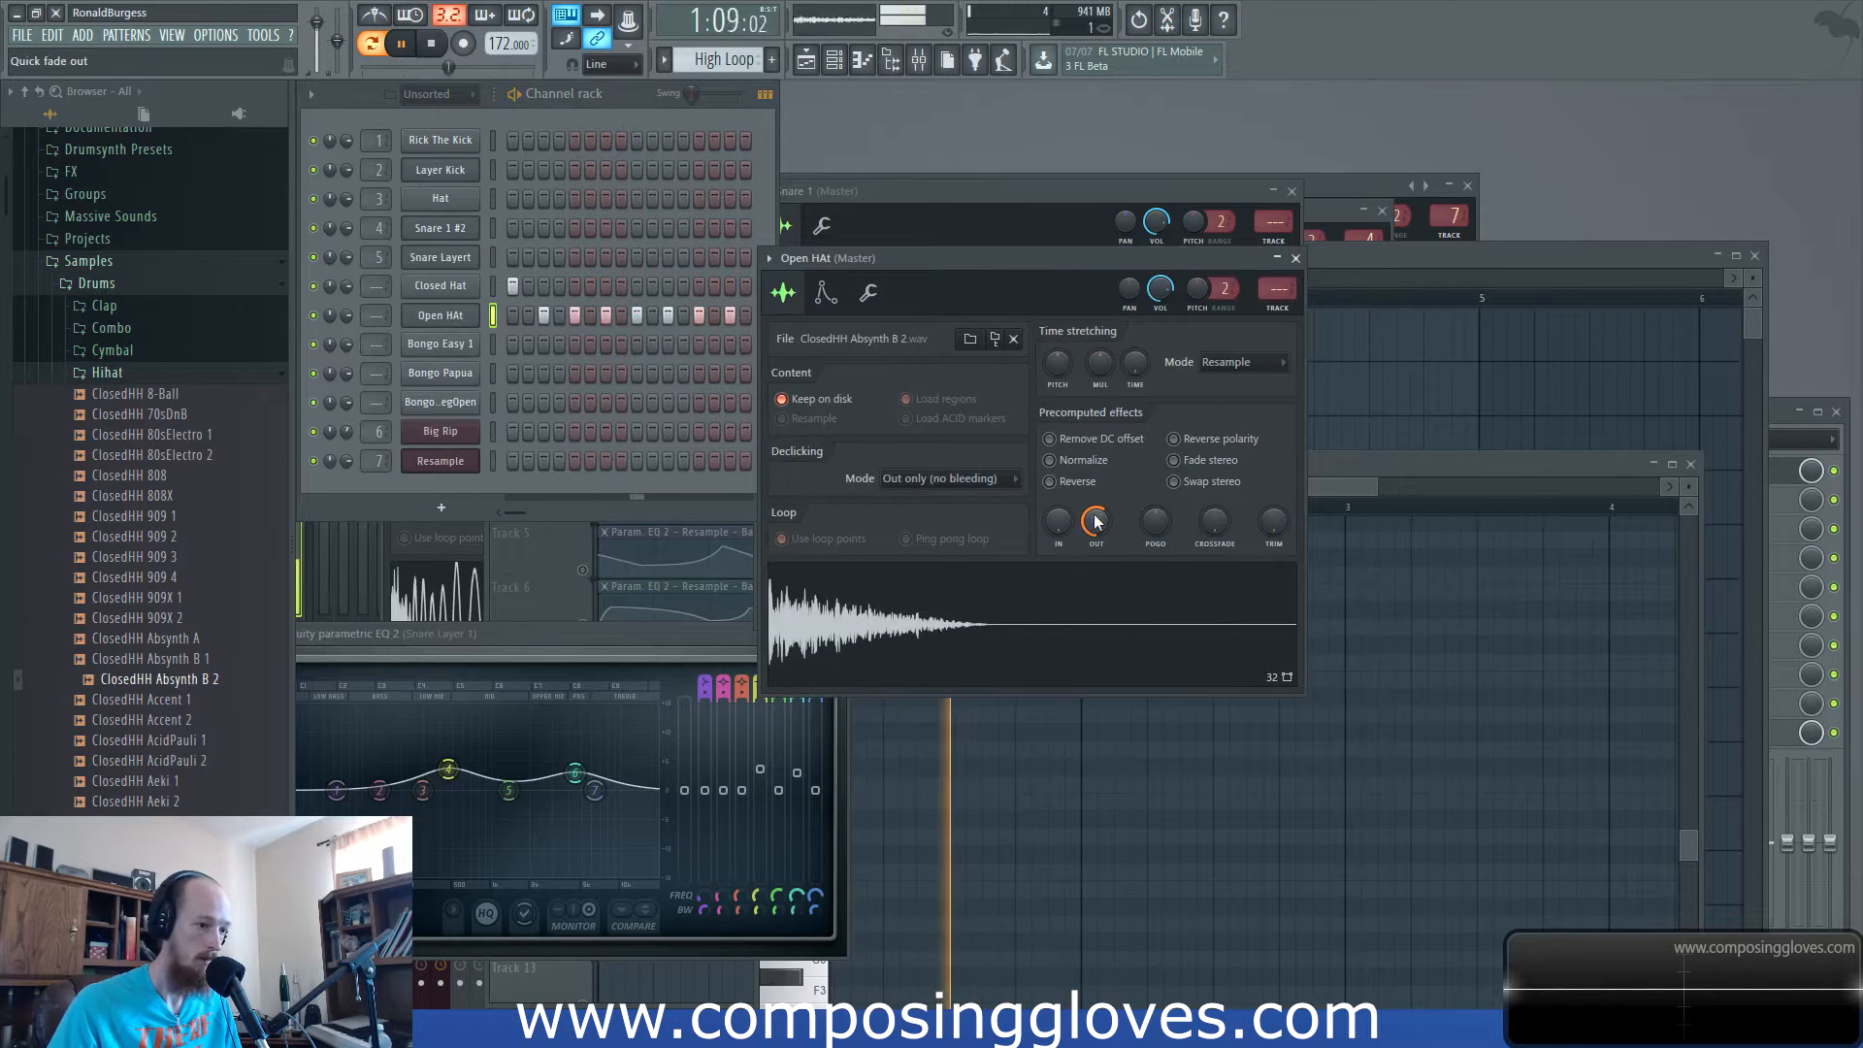
pyautogui.click(441, 285)
pyautogui.moveTo(820, 622); pyautogui.dragTo(823, 613)
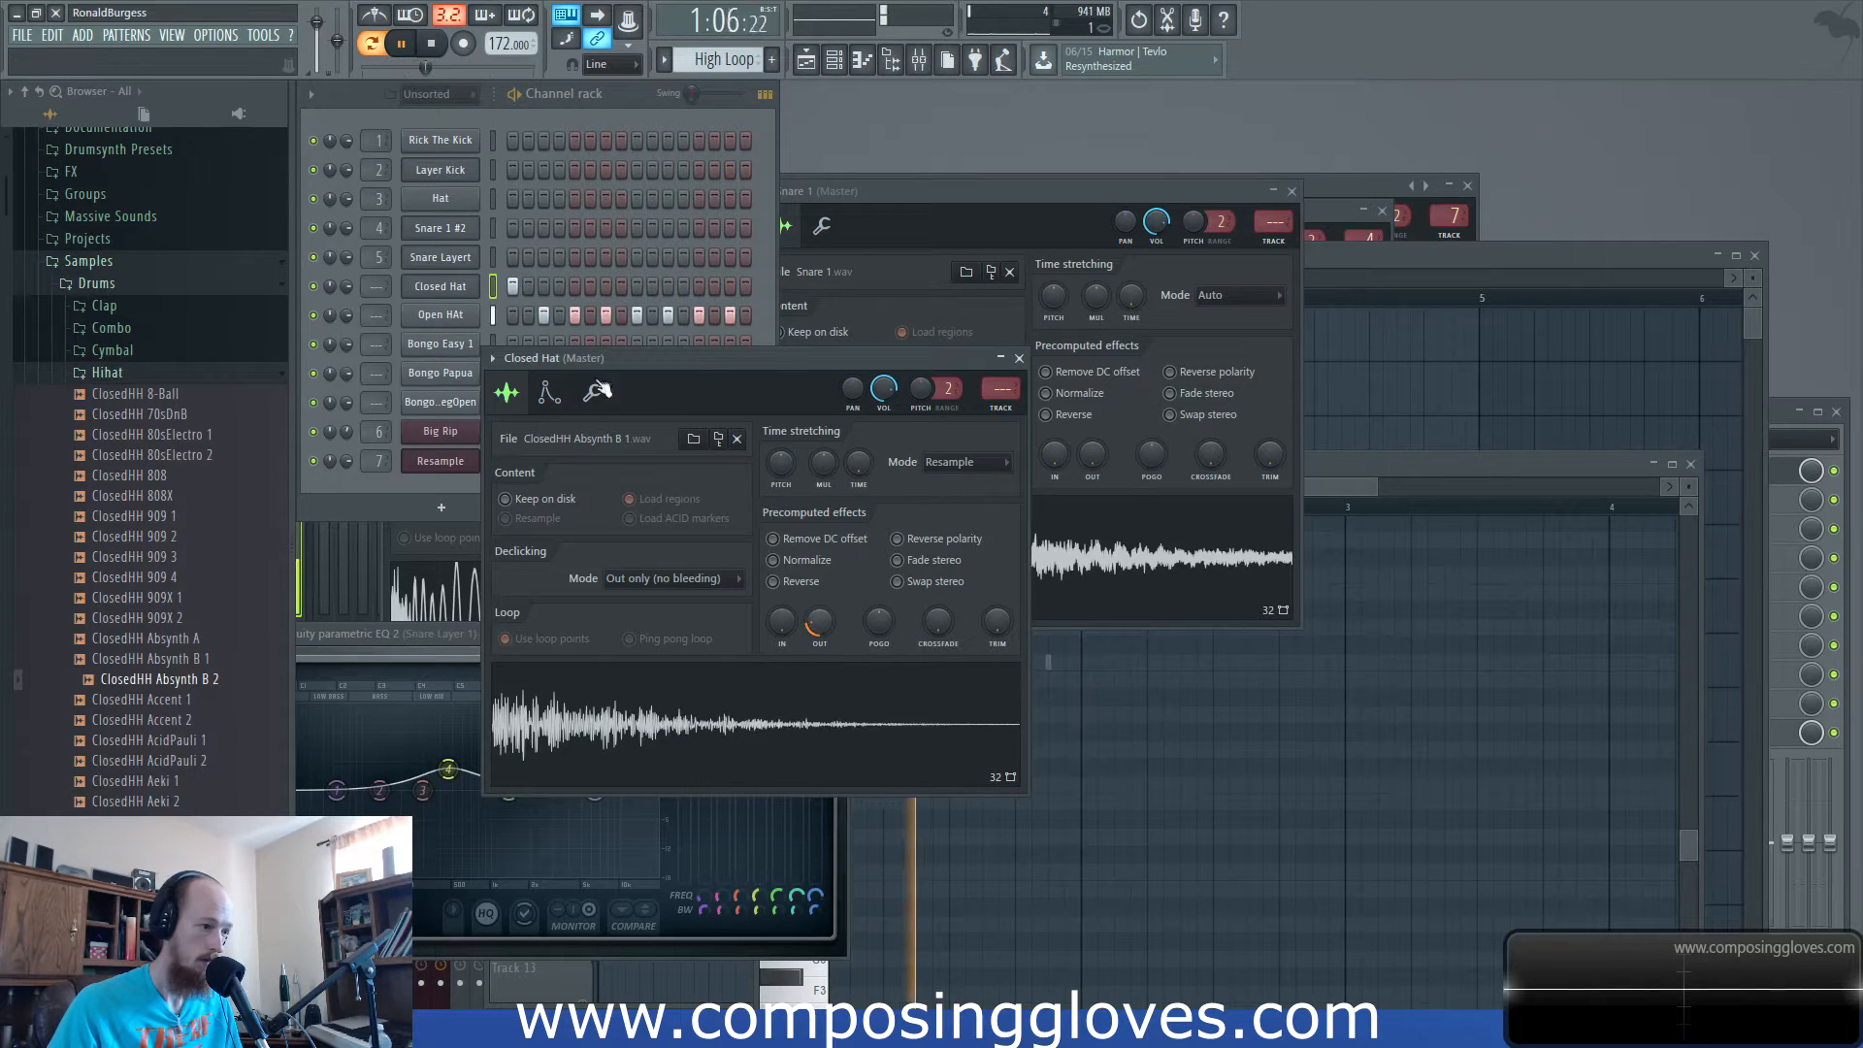
pyautogui.click(603, 96)
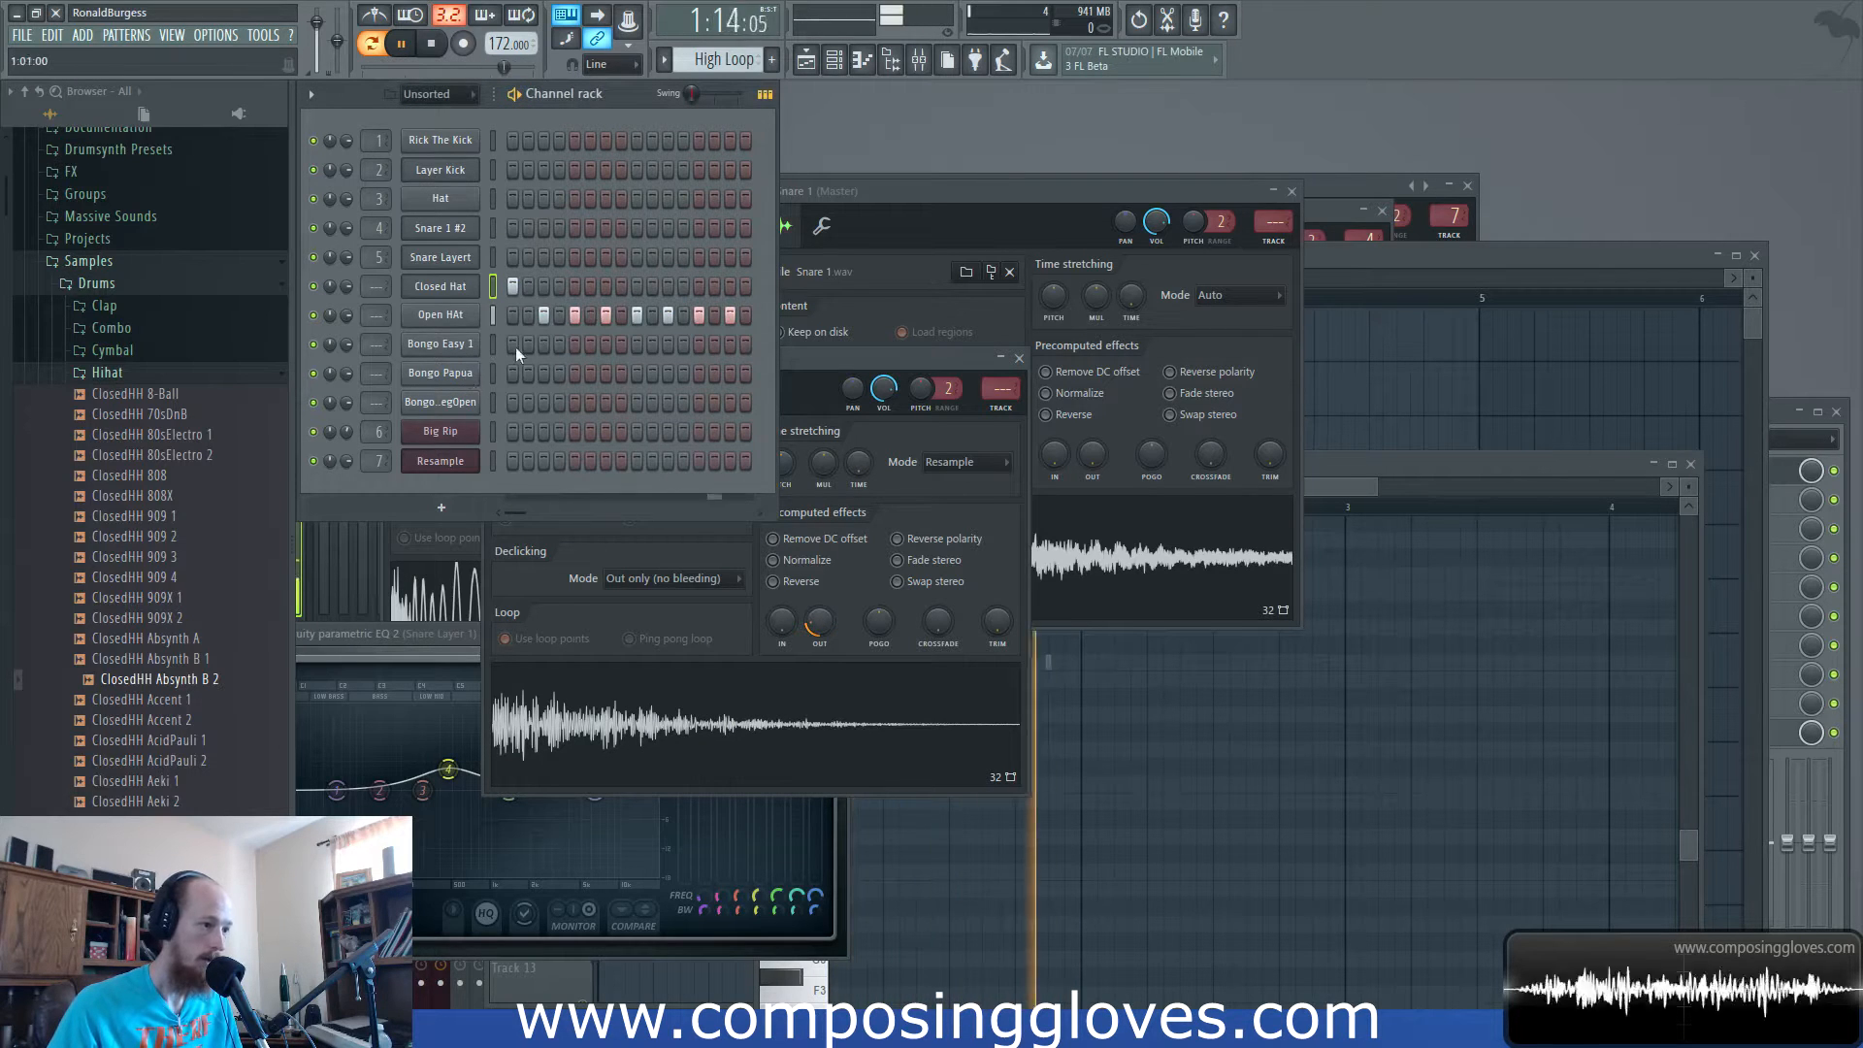
pyautogui.press('space')
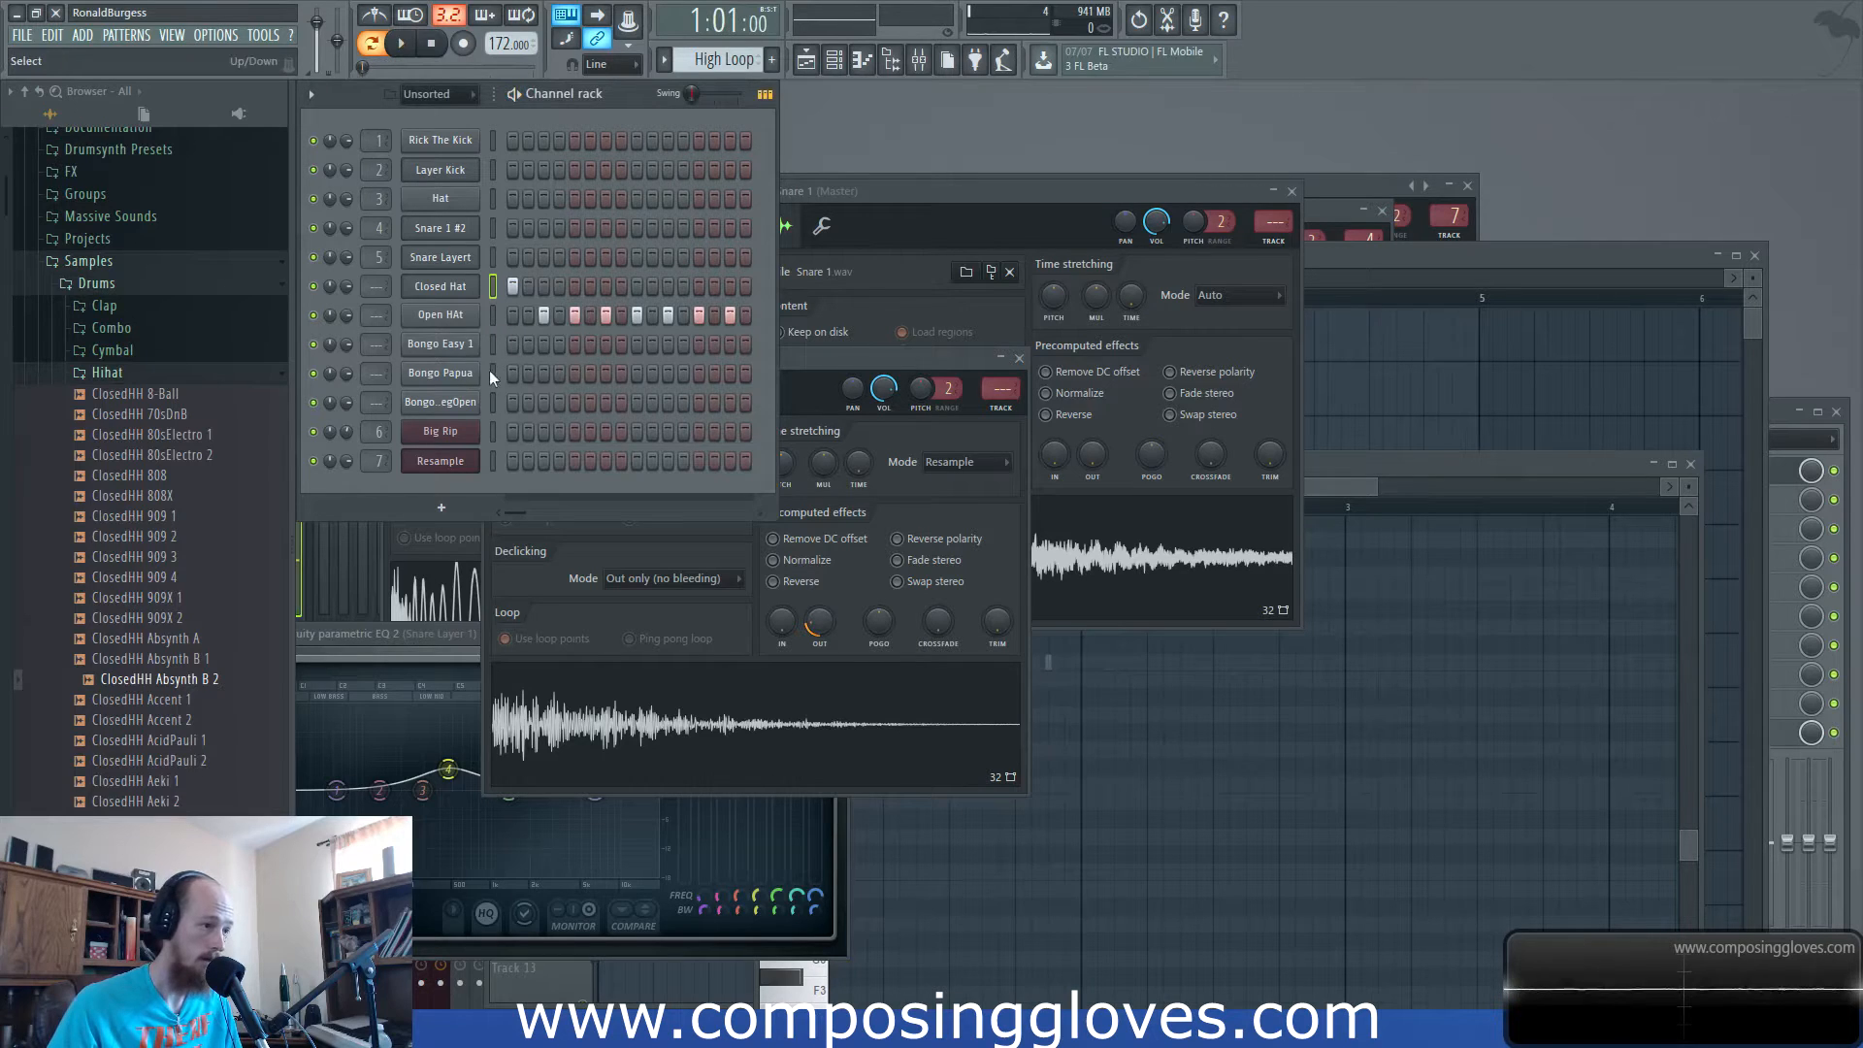
# Place a Bongo RegOpen hit on step 3 and play the pattern.
pyautogui.click(558, 373)
pyautogui.click(544, 402)
pyautogui.press('space')
# Draw Bongo Papua notes at A4 on step 9 and D5 on step 11 in the piano roll and play the pattern.
pyautogui.rightClick(473, 373)
pyautogui.click(509, 376)
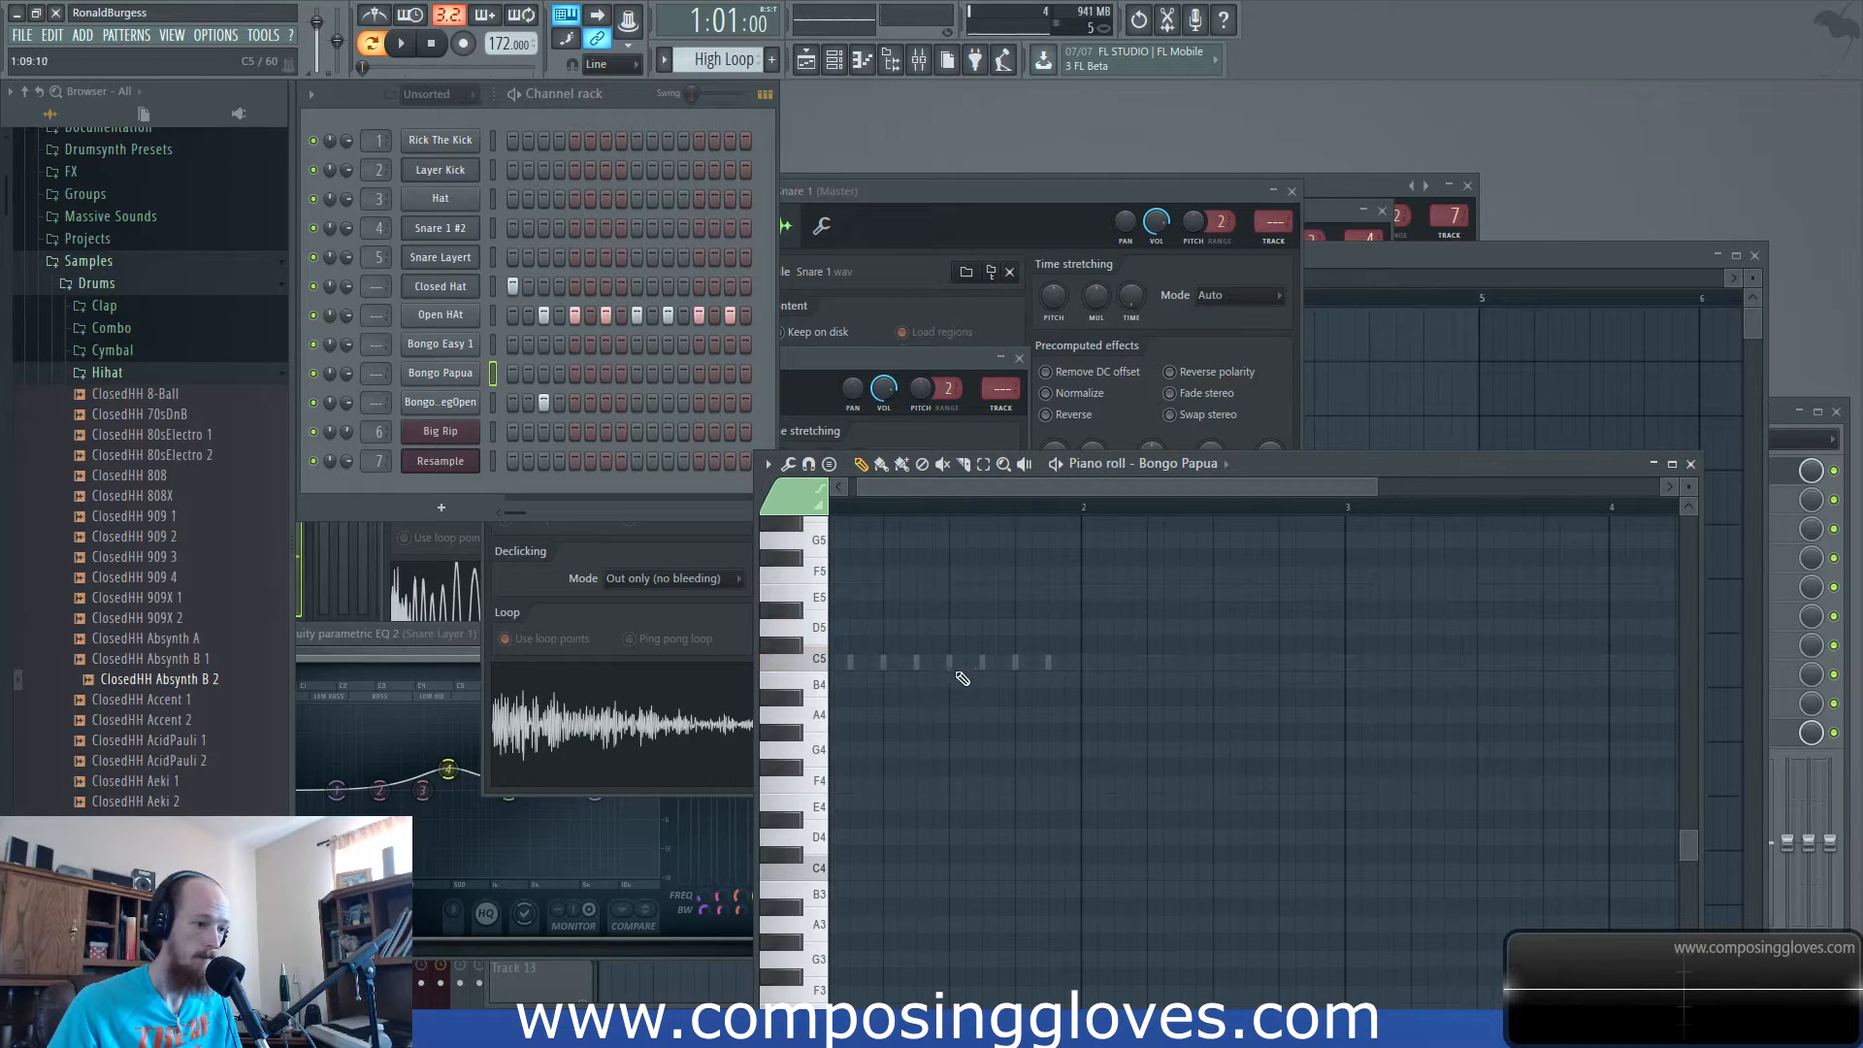
pyautogui.click(958, 717)
pyautogui.moveTo(1211, 719); pyautogui.dragTo(958, 715)
pyautogui.click(988, 628)
pyautogui.press('space')
pyautogui.press('space')
pyautogui.press('space')
# Draw a C5 note on step 15 for Bongo Easy 1 in the piano roll and lengthen it to two steps.
pyautogui.rightClick(441, 343)
pyautogui.click(522, 344)
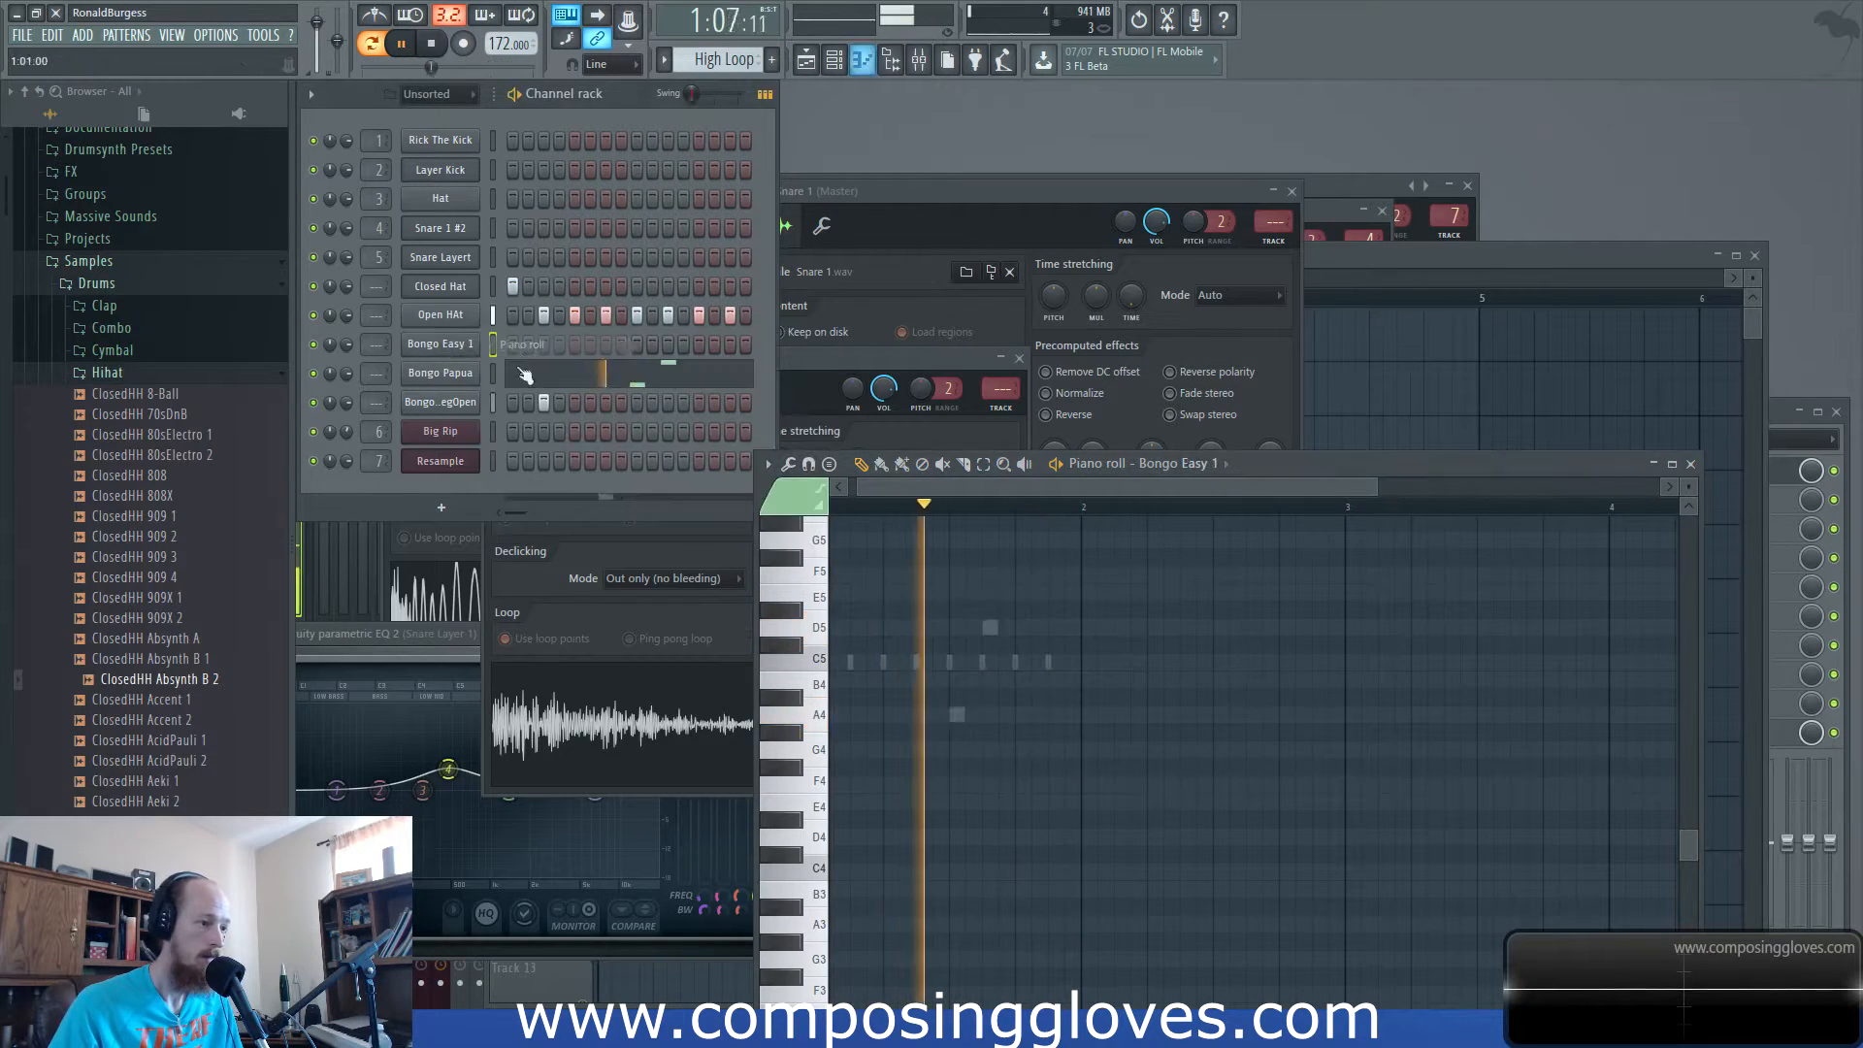
pyautogui.click(1056, 661)
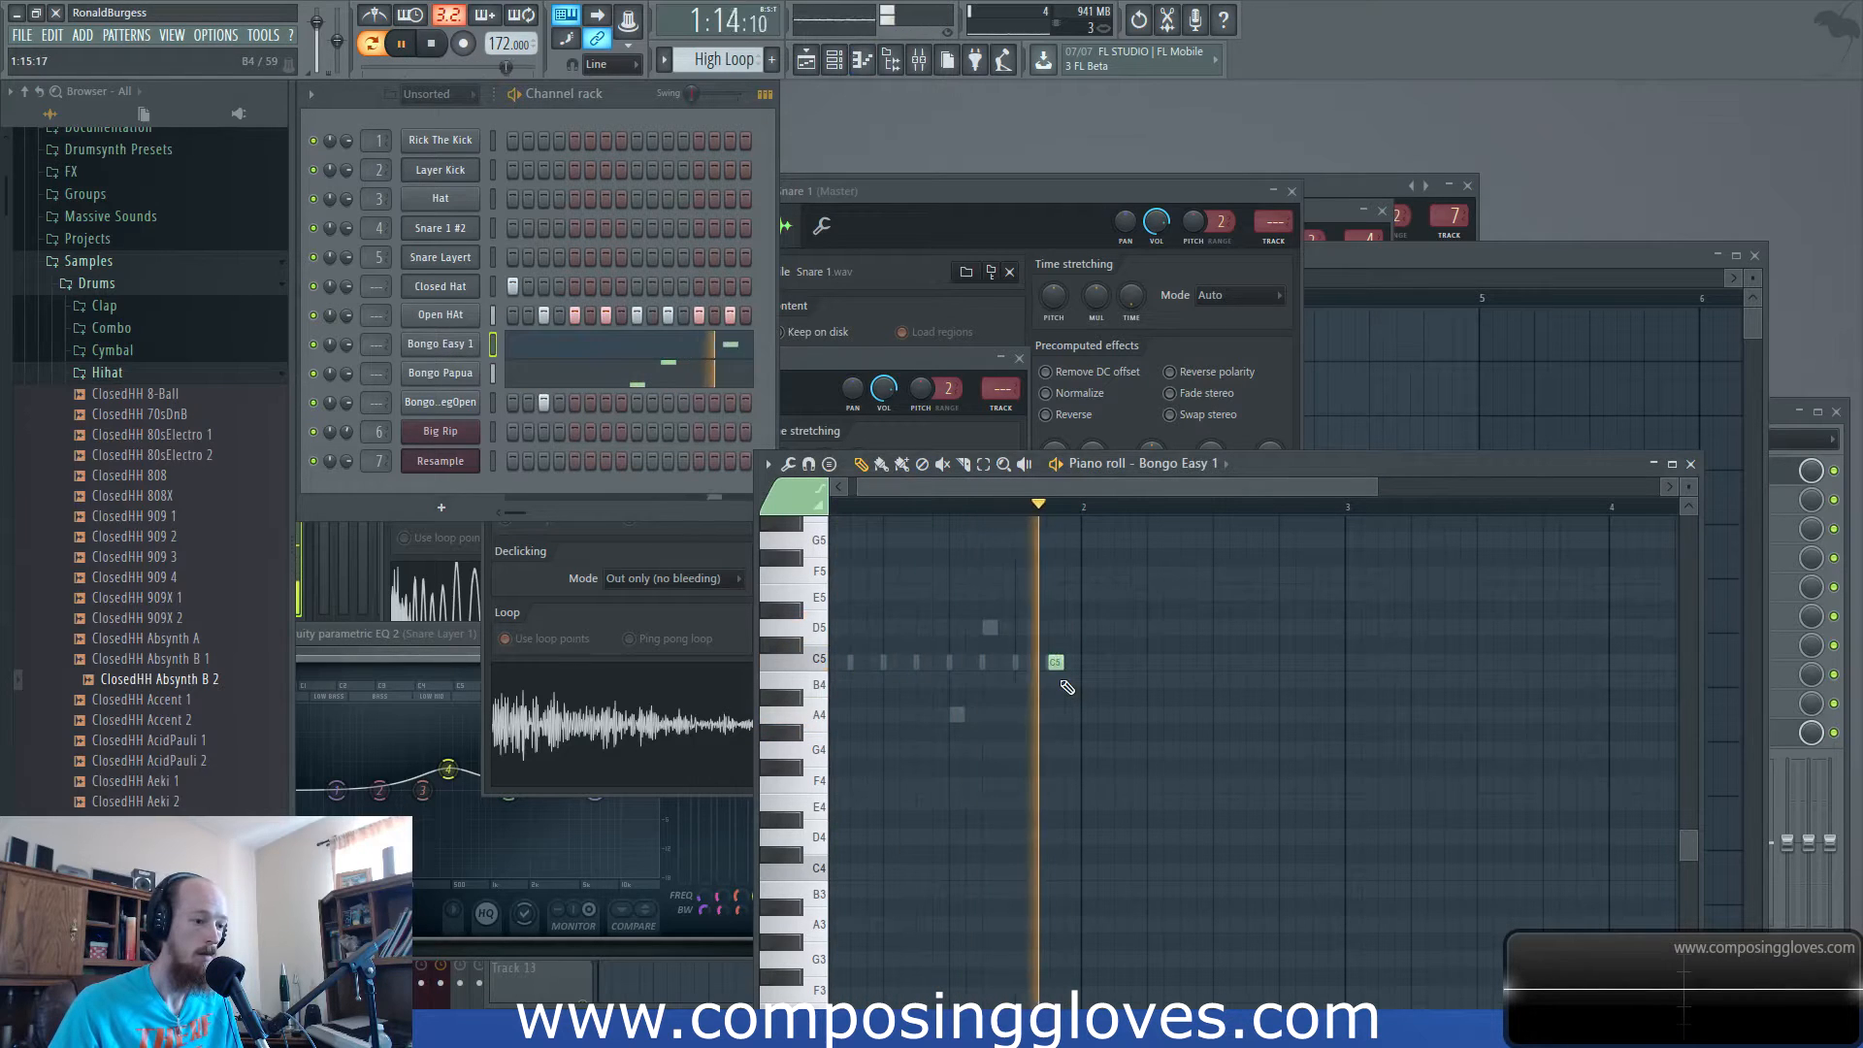
pyautogui.moveTo(1061, 662); pyautogui.dragTo(1074, 661)
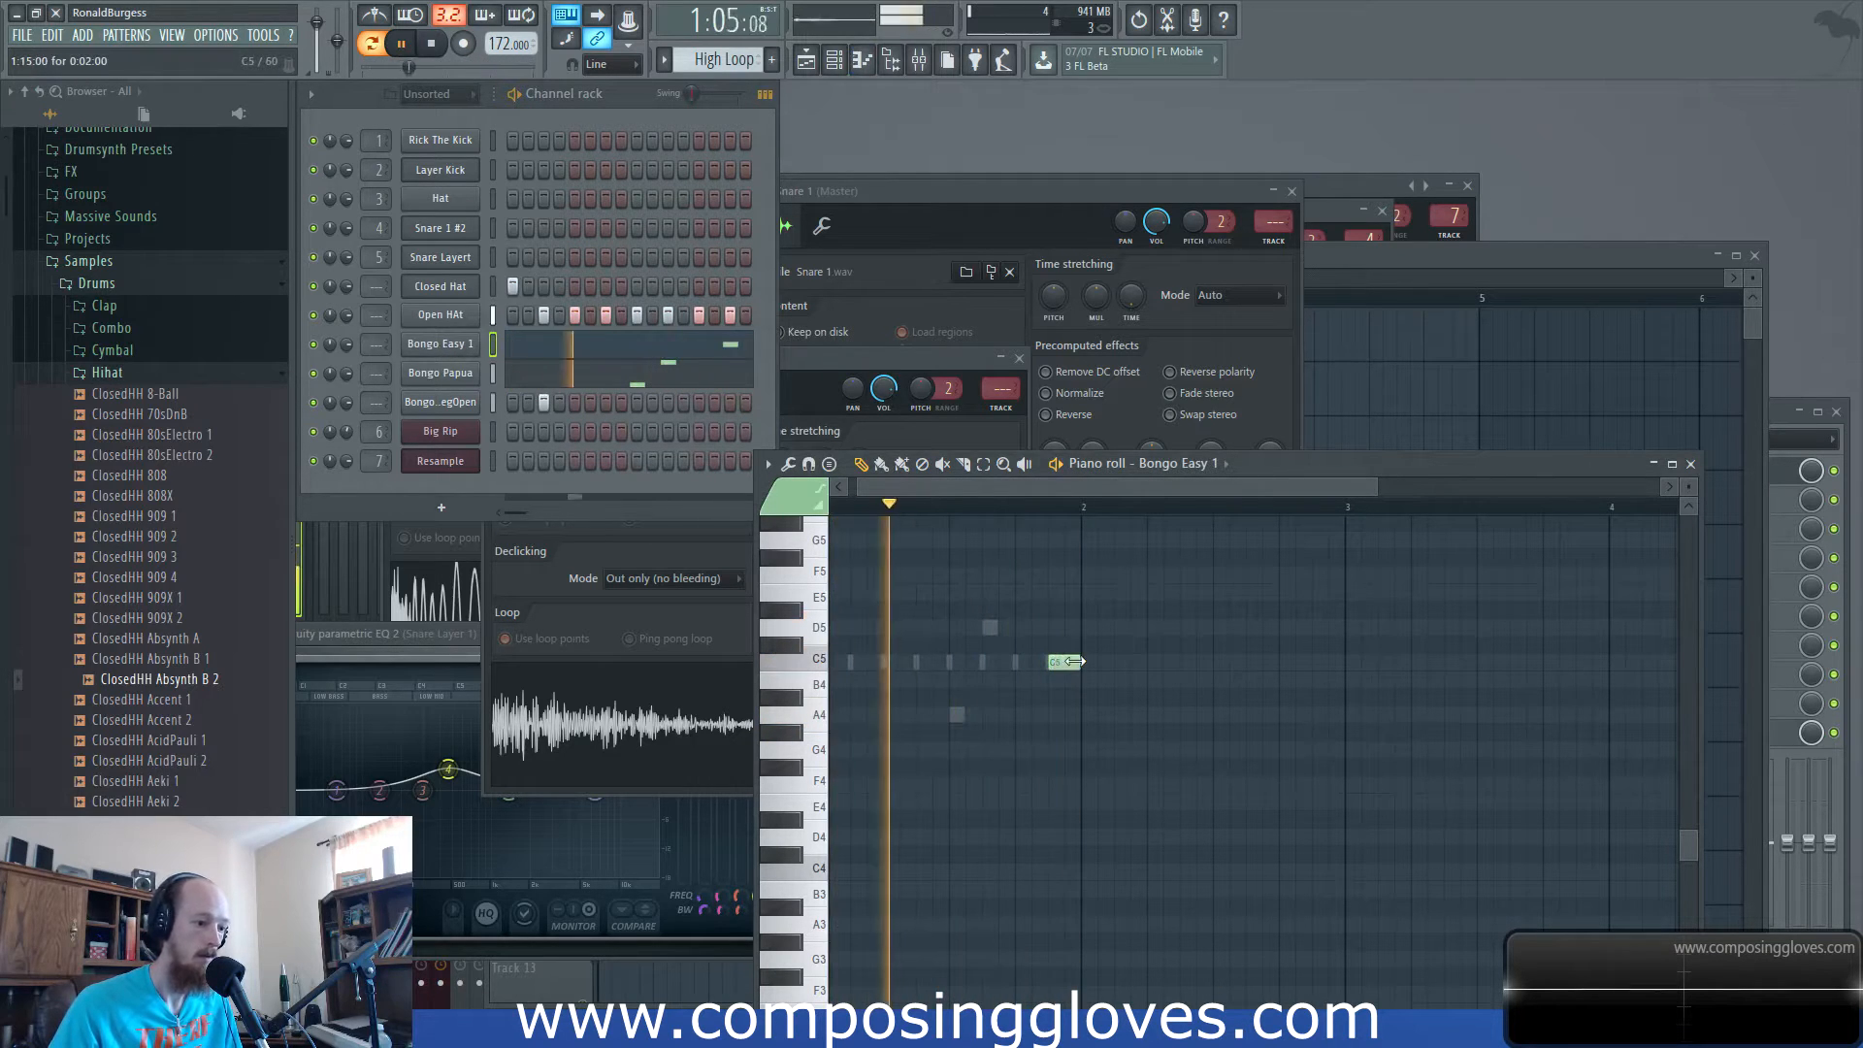
# Place the High Loop pattern on playlist Track 7 at bar 1, play the arrangement, and copy the clip to bar 2.
pyautogui.click(1440, 254)
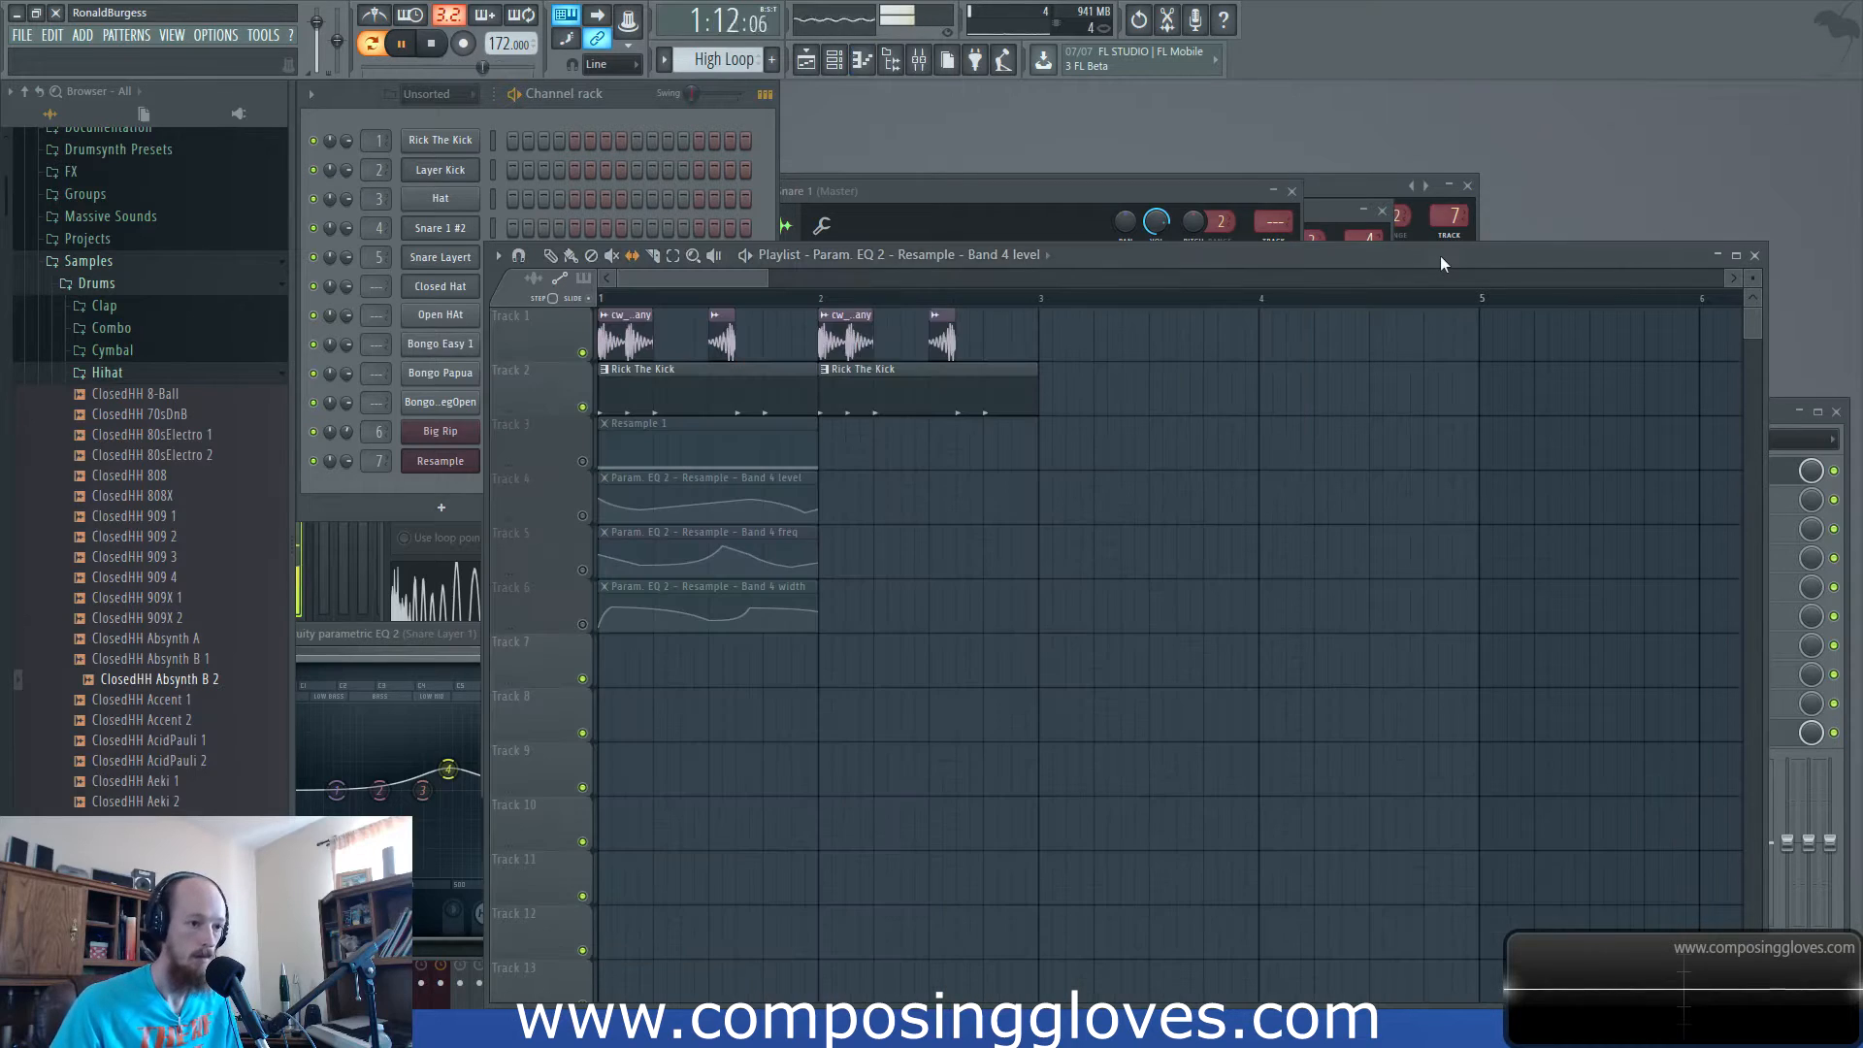
pyautogui.press('space')
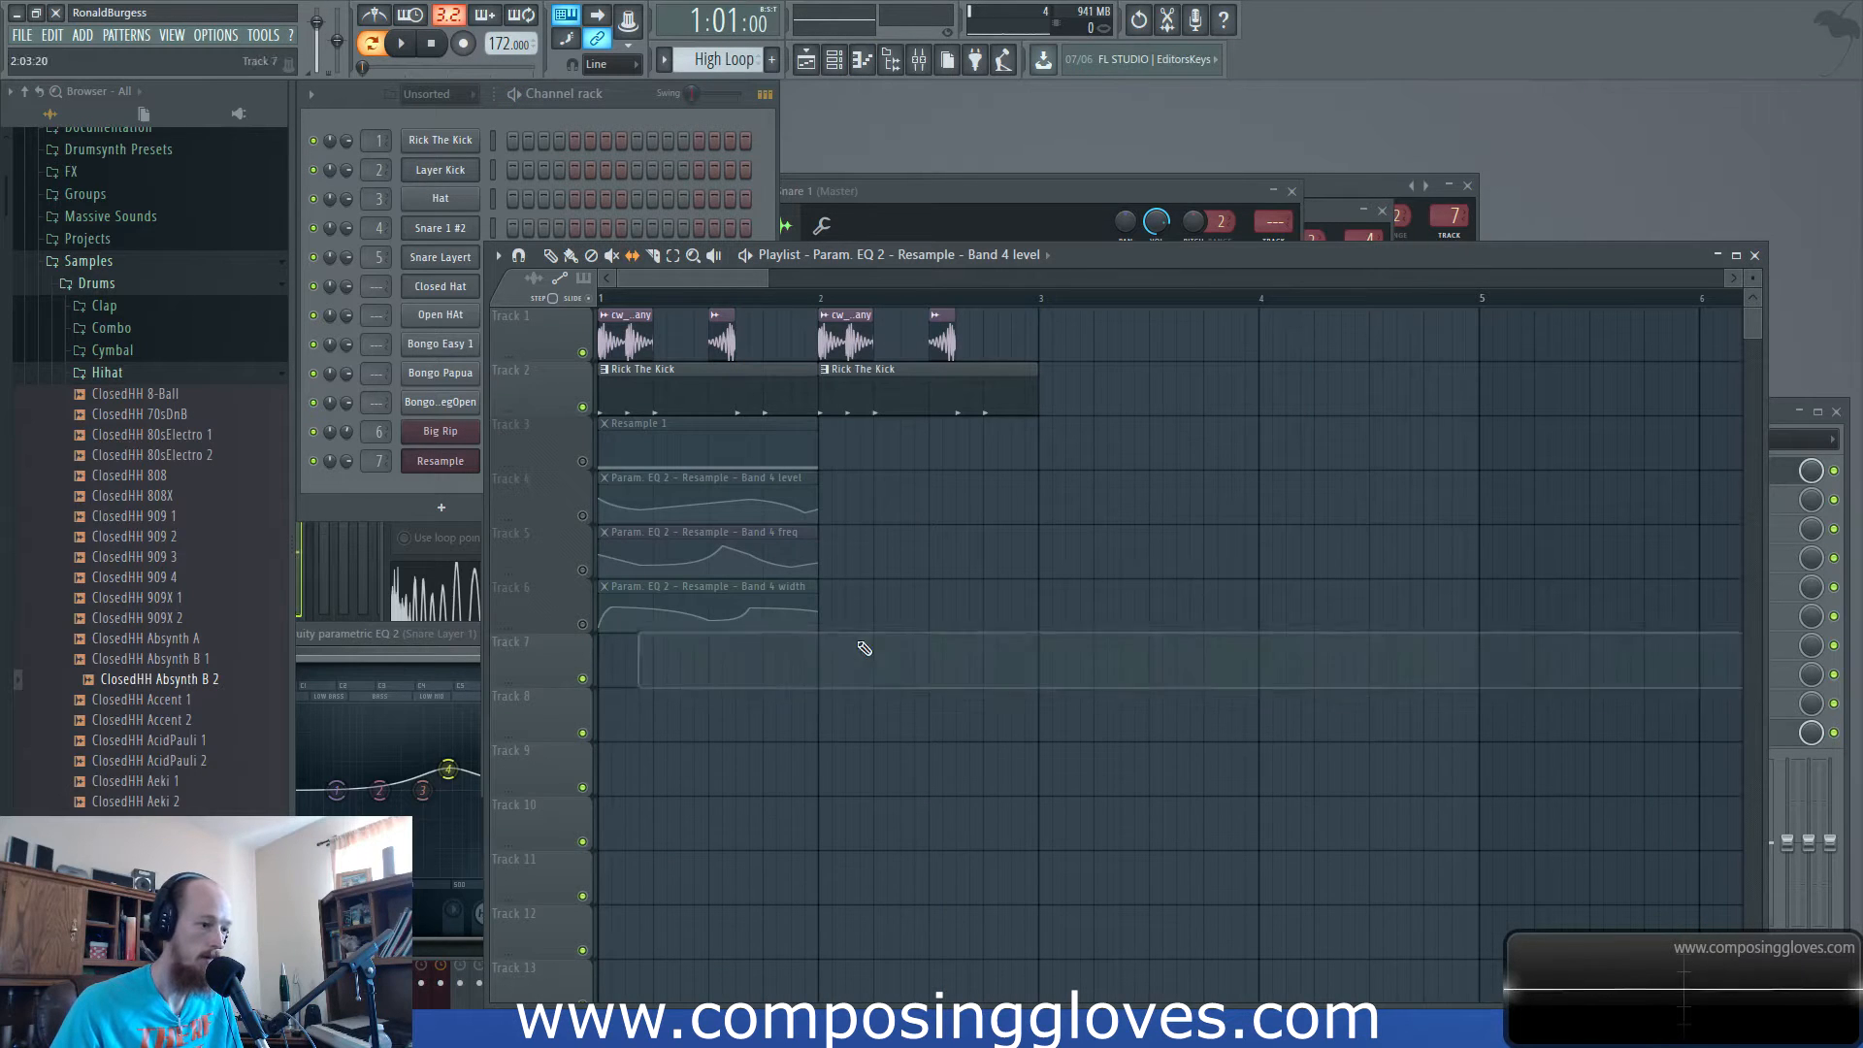
pyautogui.click(1011, 257)
pyautogui.click(947, 517)
pyautogui.click(739, 669)
pyautogui.moveTo(739, 670); pyautogui.dragTo(585, 656)
pyautogui.rightClick(1007, 579)
pyautogui.click(1038, 615)
pyautogui.moveTo(866, 648); pyautogui.dragTo(732, 648)
pyautogui.press('space')
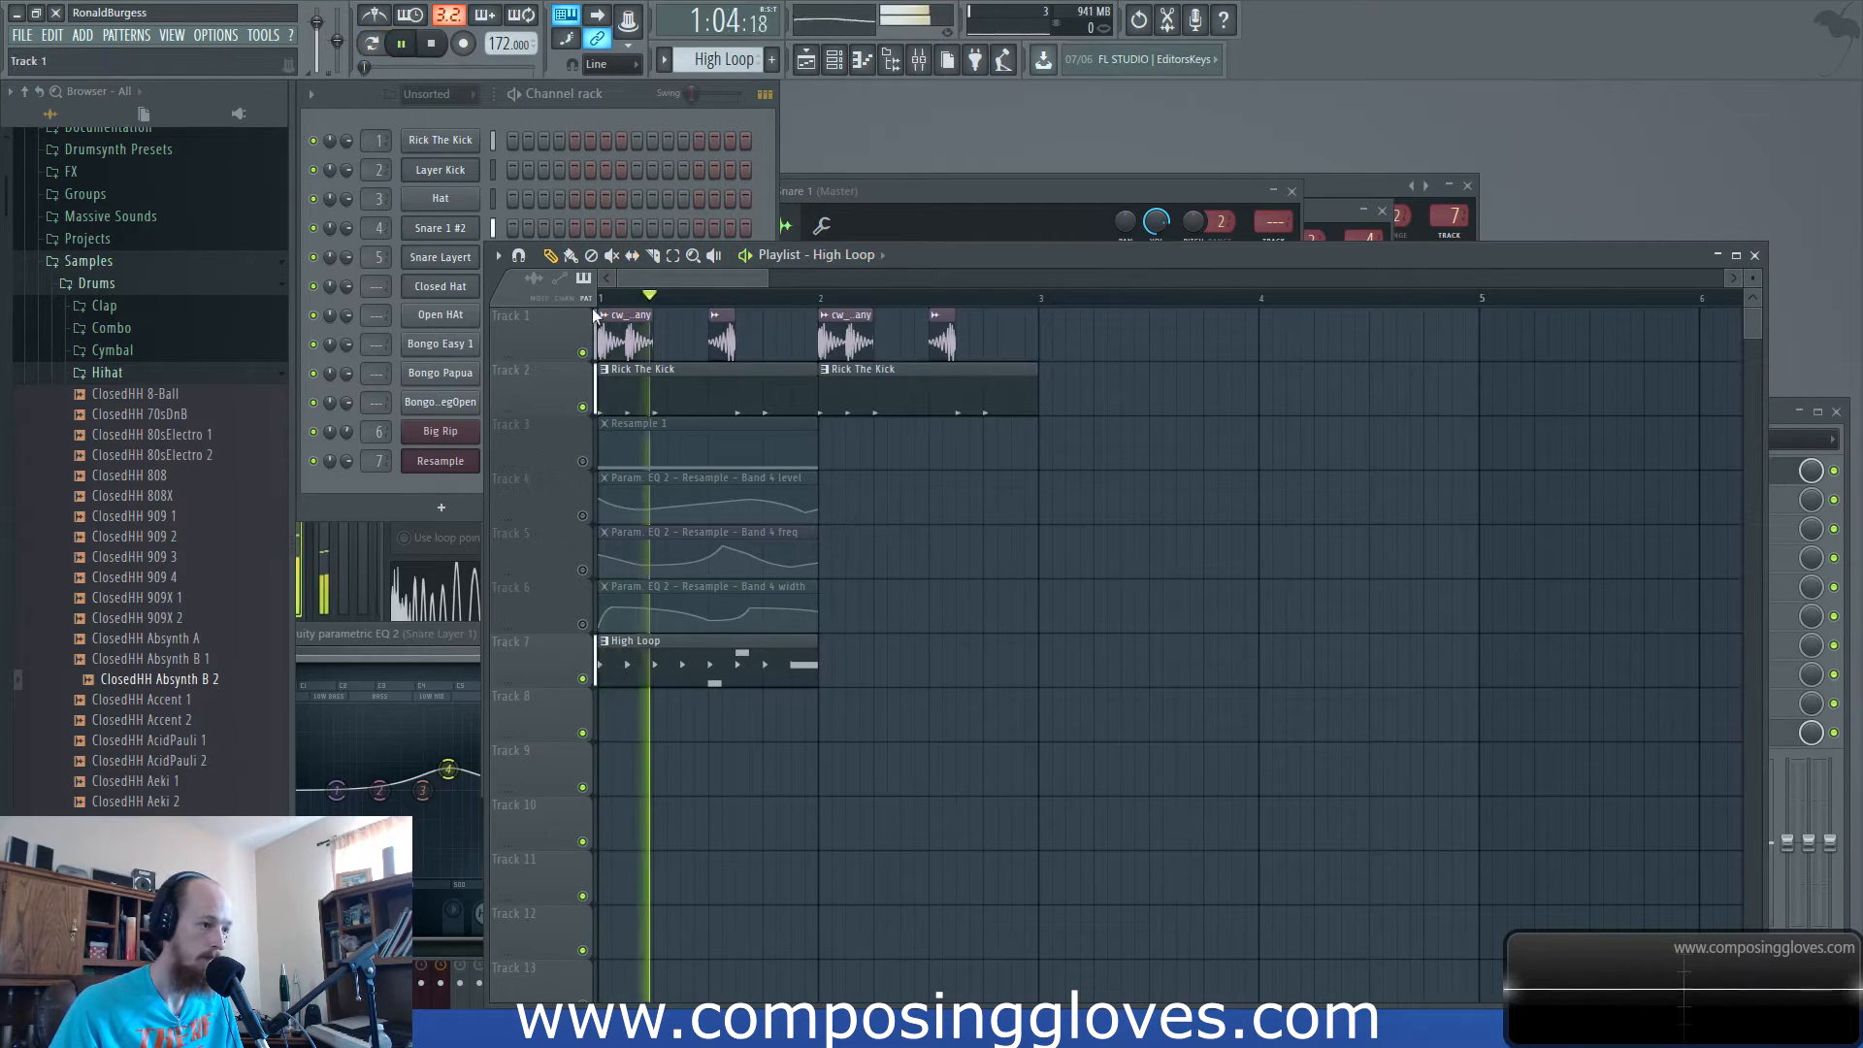
pyautogui.press('space')
pyautogui.moveTo(661, 678)
pyautogui.mouseDown()
pyautogui.moveTo(922, 648)
pyautogui.moveTo(886, 660)
pyautogui.mouseUp()
# Open the High Loop pattern, lower the two Bongo Papua notes an octave to A3 and D4, and play the arrangement.
pyautogui.doubleClick(702, 651)
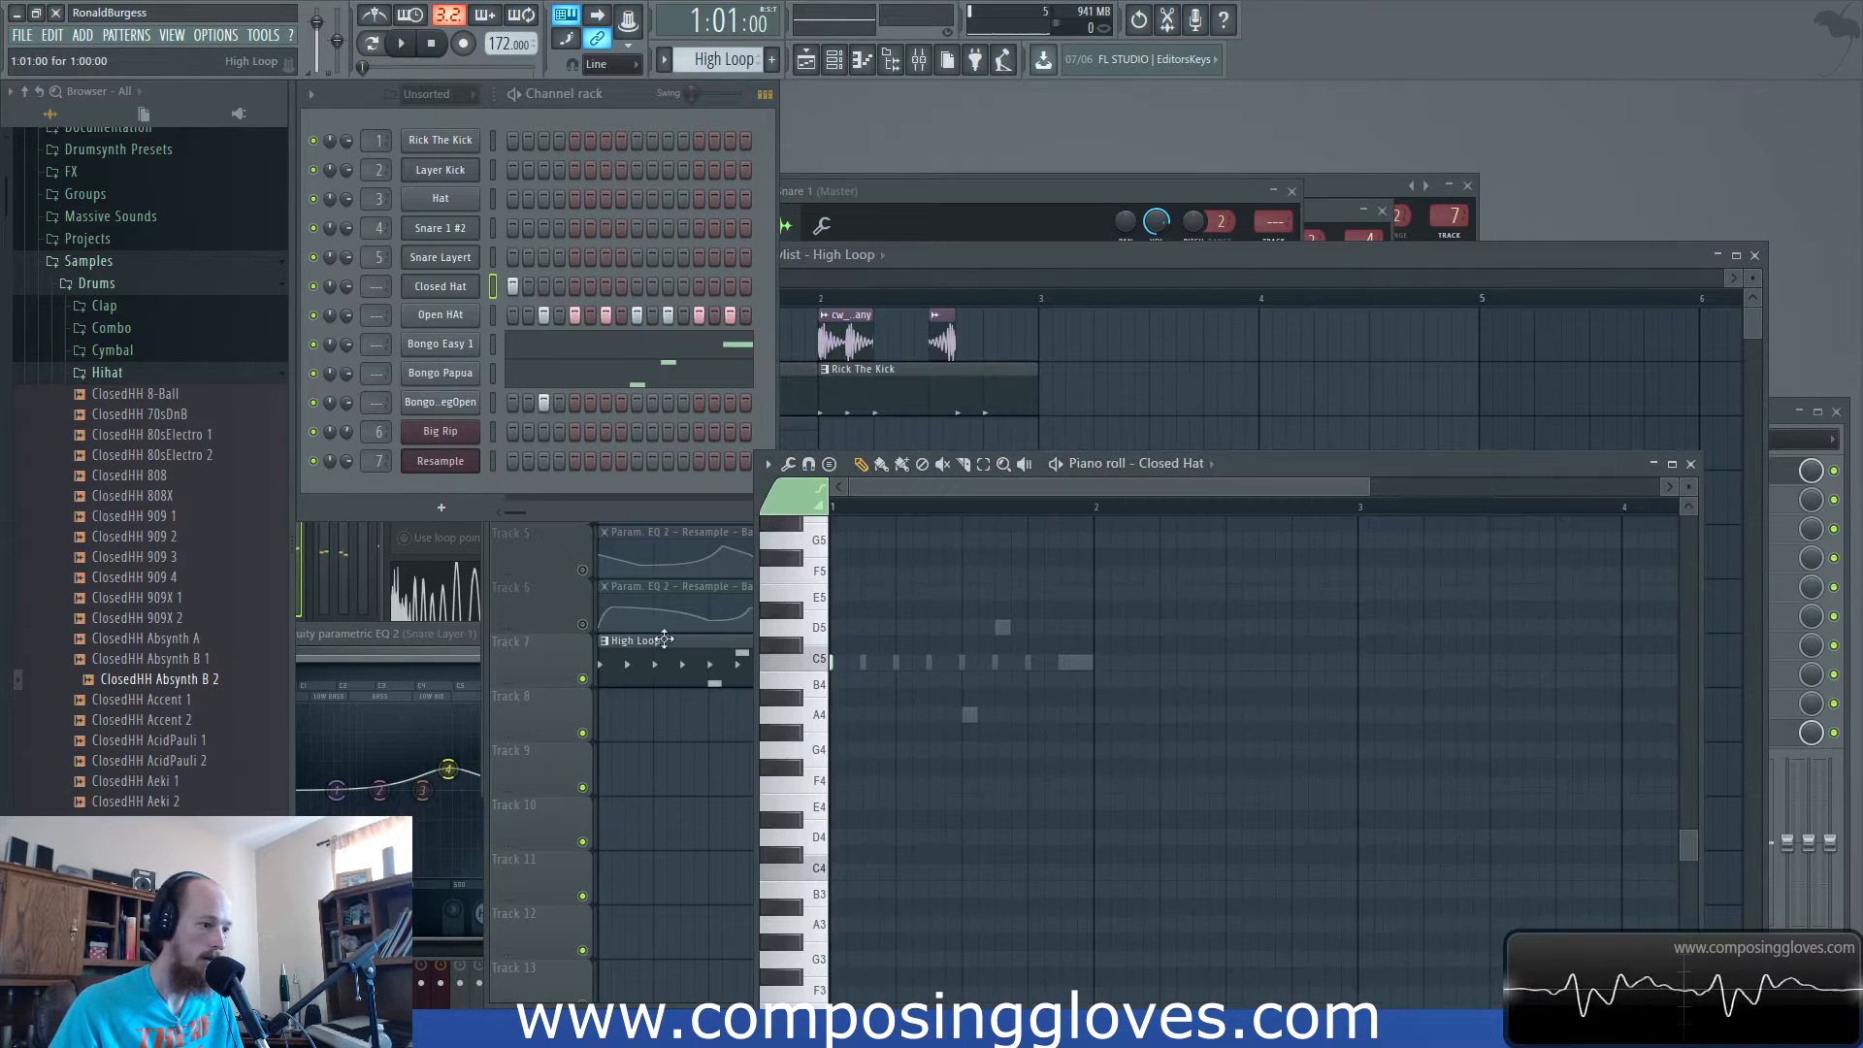
pyautogui.click(674, 388)
pyautogui.doubleClick(745, 661)
pyautogui.moveTo(745, 661); pyautogui.dragTo(917, 623)
pyautogui.doubleClick(749, 628)
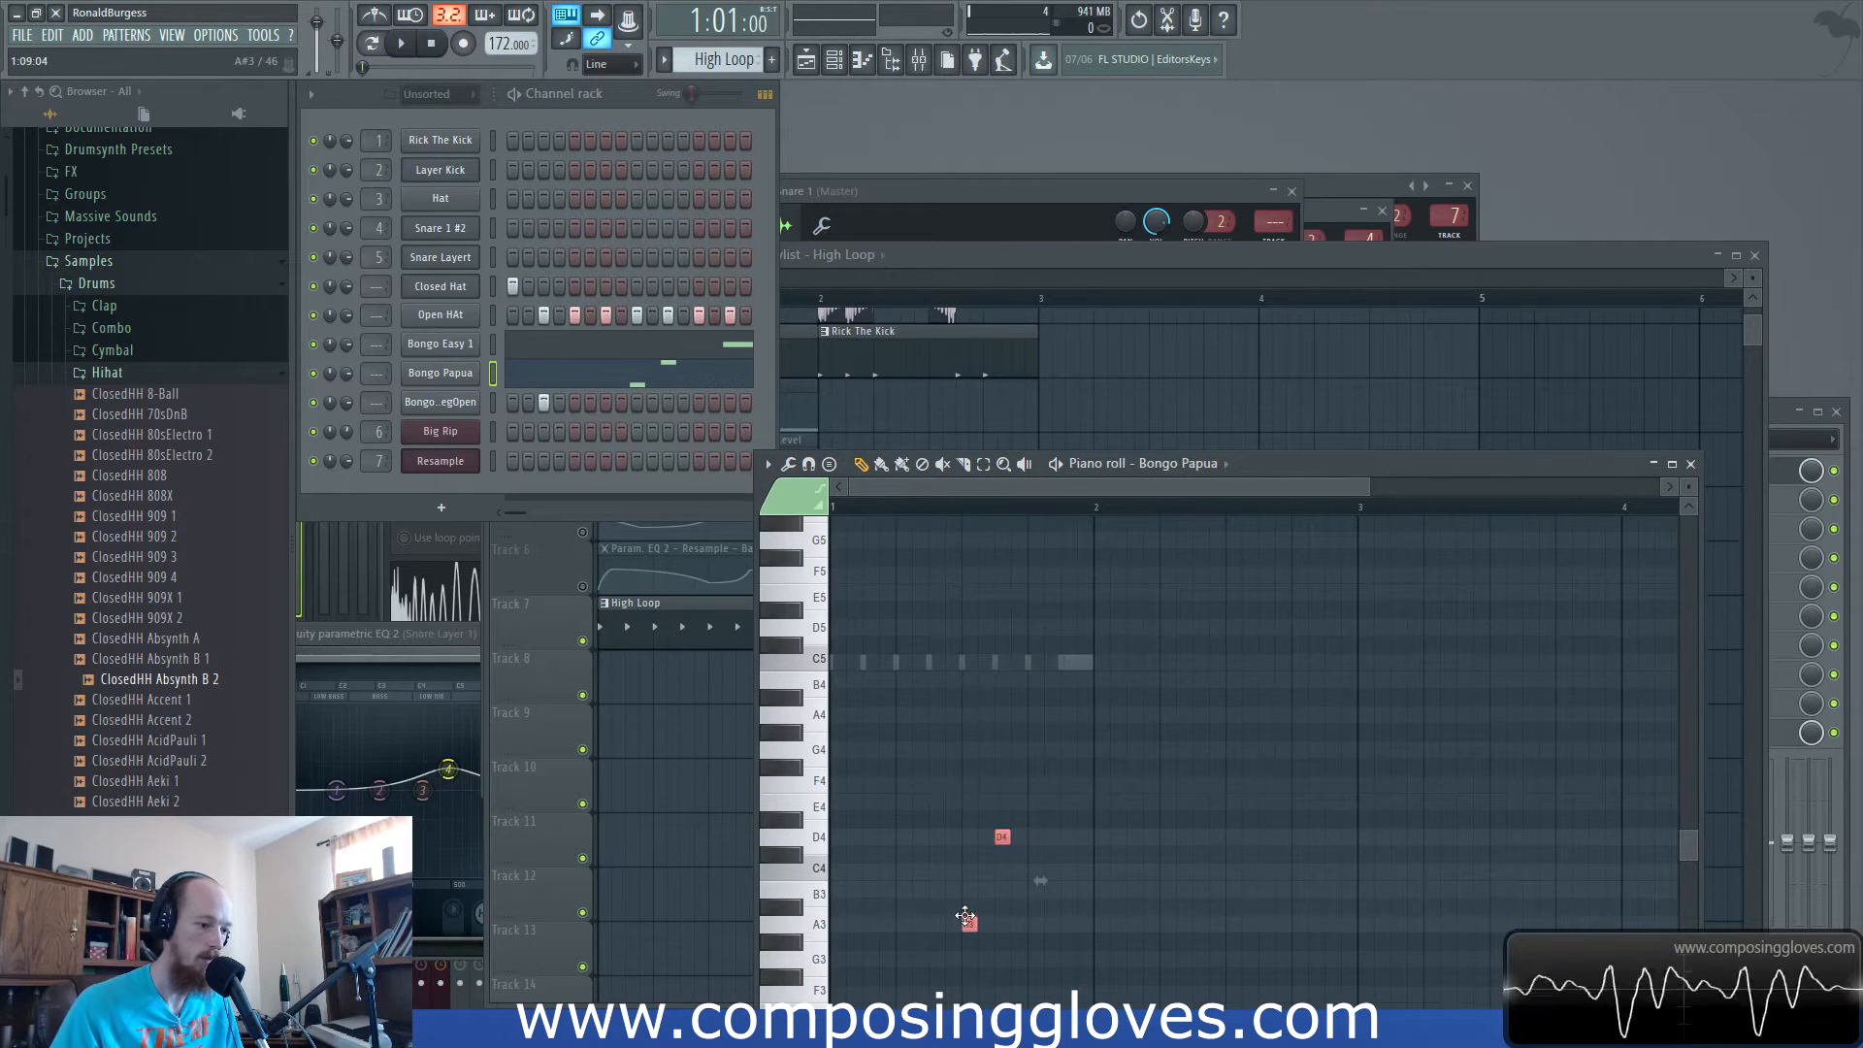
pyautogui.press('space')
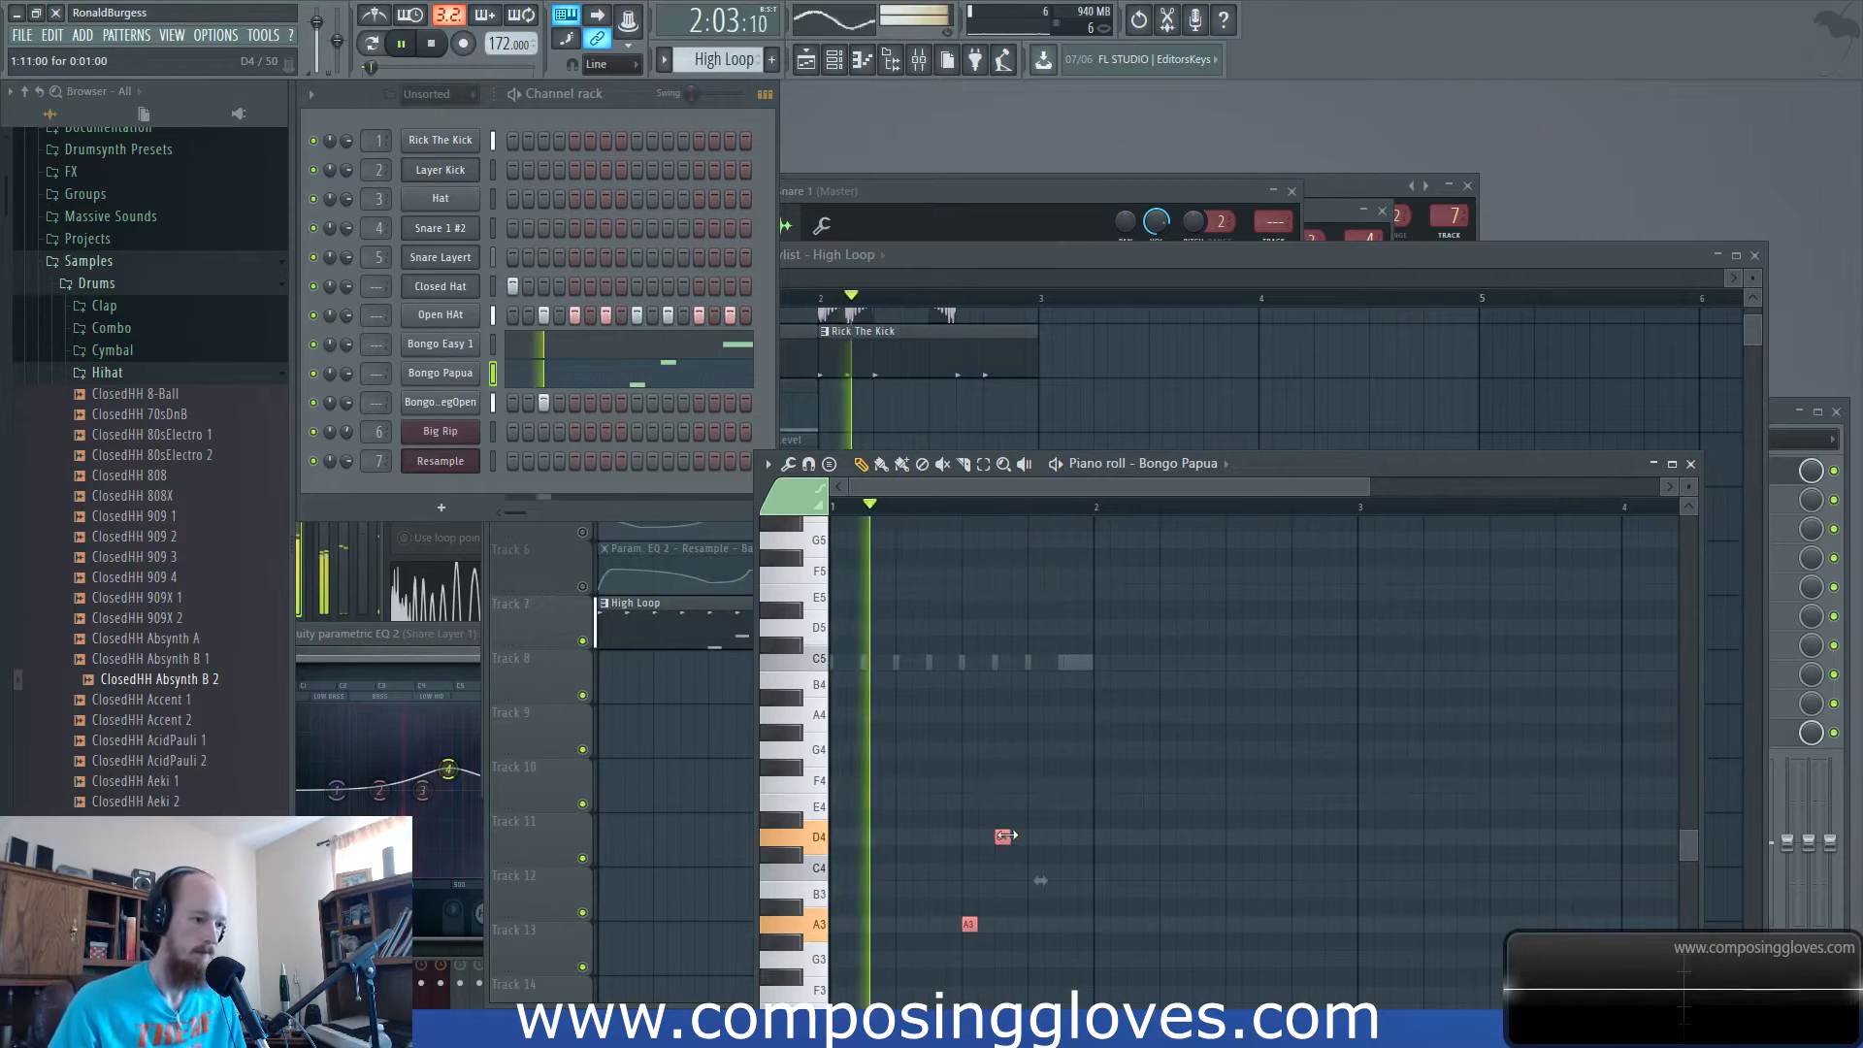
# Return to the playlist and play the arrangement with the changed High Loop pattern.
pyautogui.press('space')
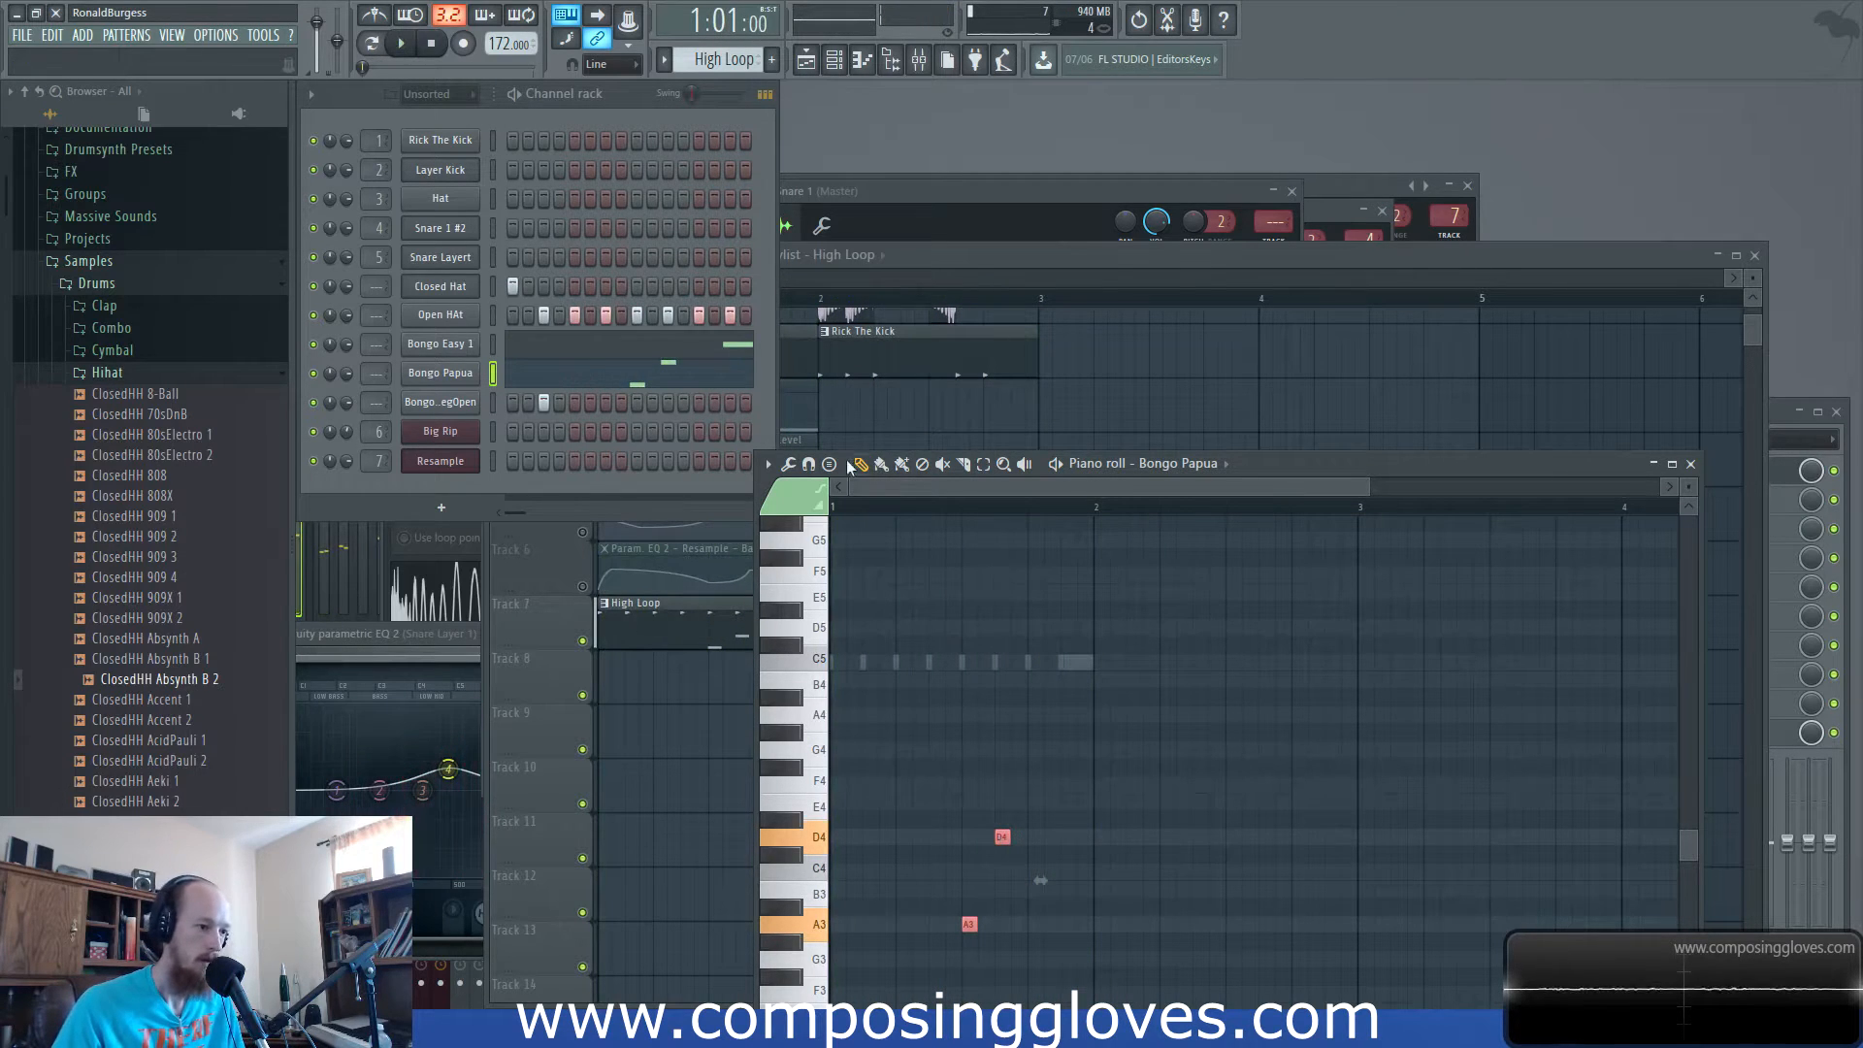
pyautogui.click(891, 267)
pyautogui.scroll(1, 688, 412)
pyautogui.moveTo(688, 411); pyautogui.dragTo(611, 399)
pyautogui.press('space')
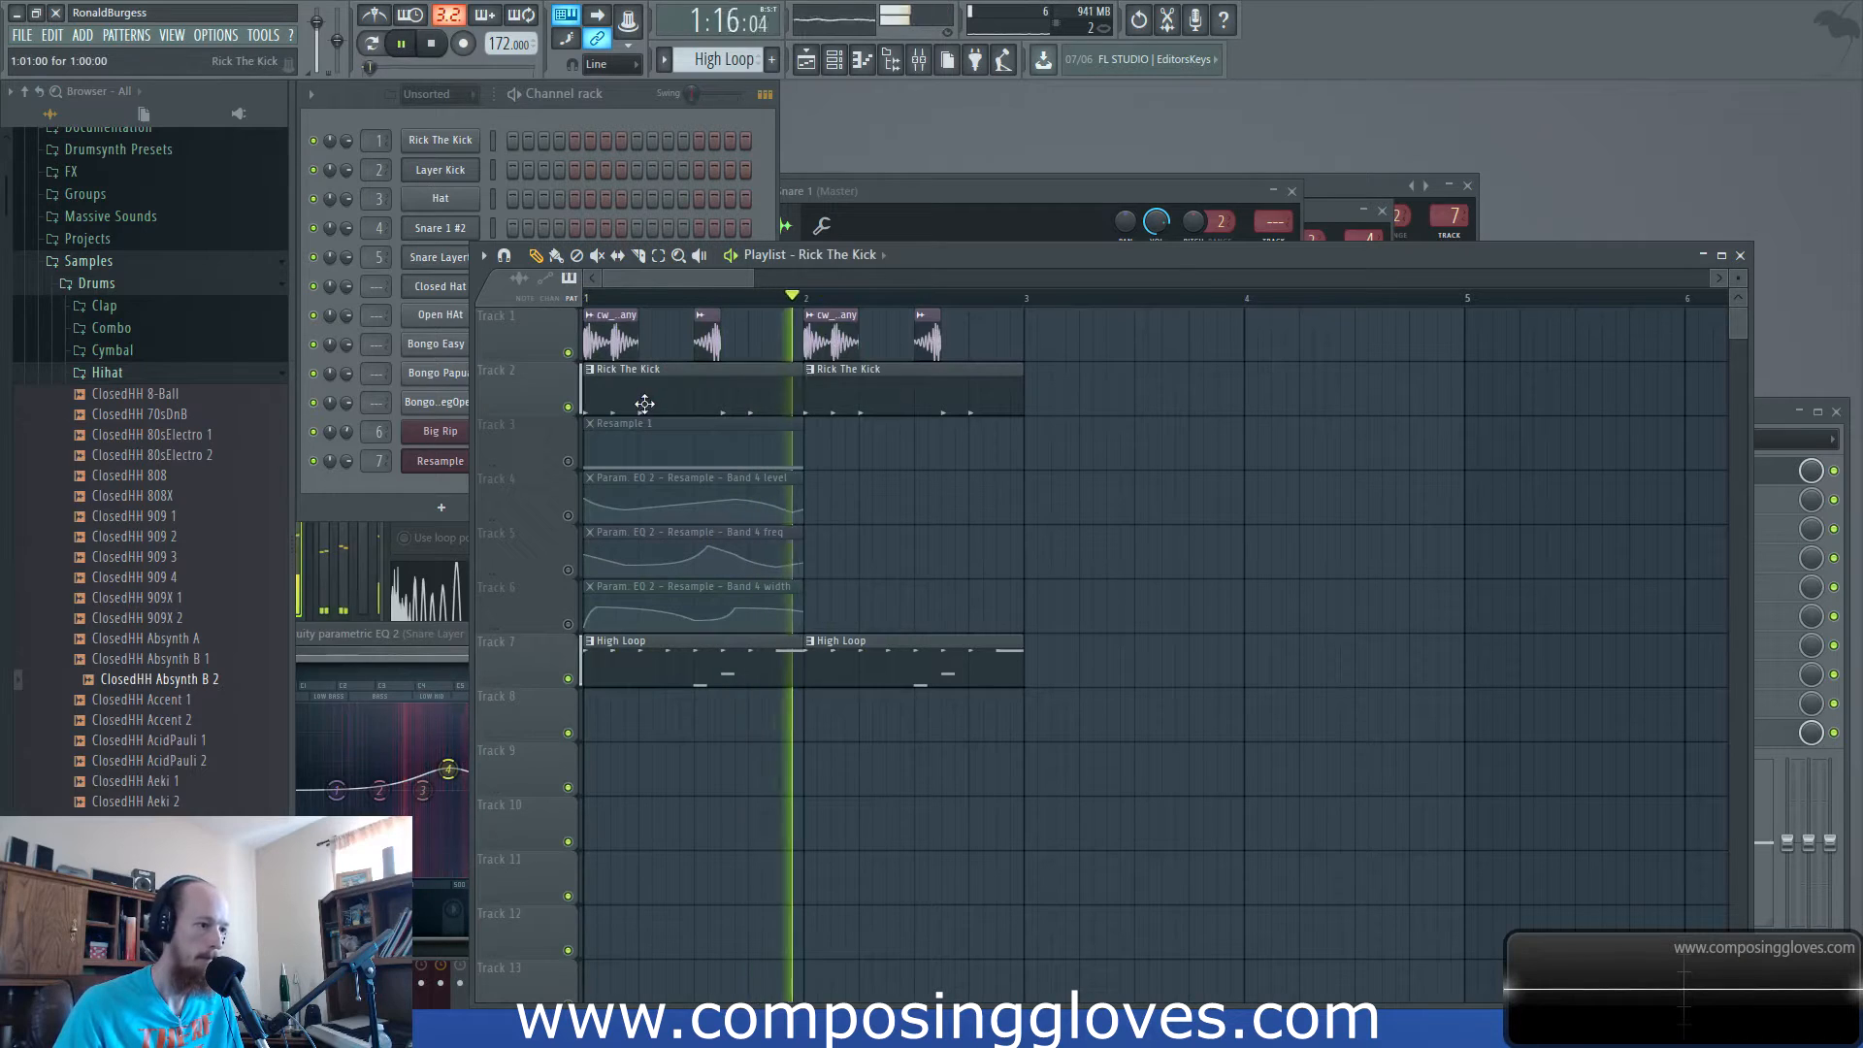
pyautogui.press('space')
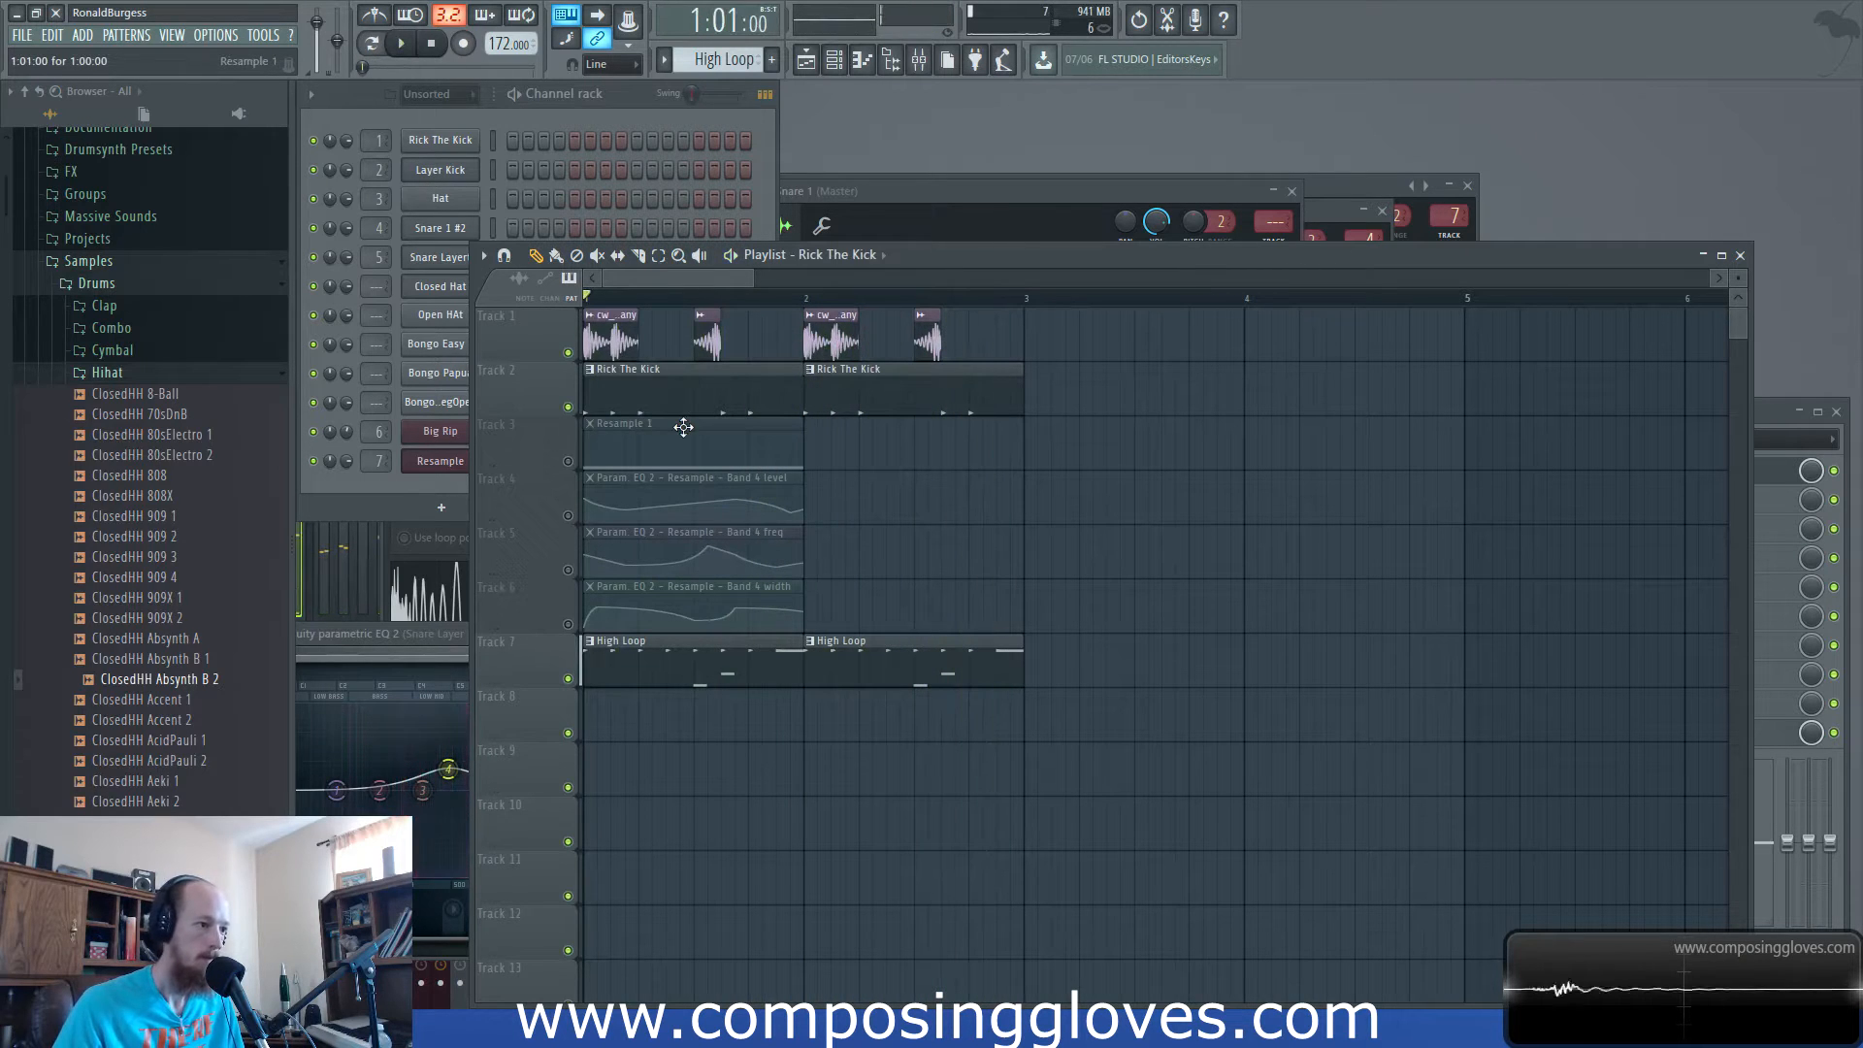
pyautogui.press('space')
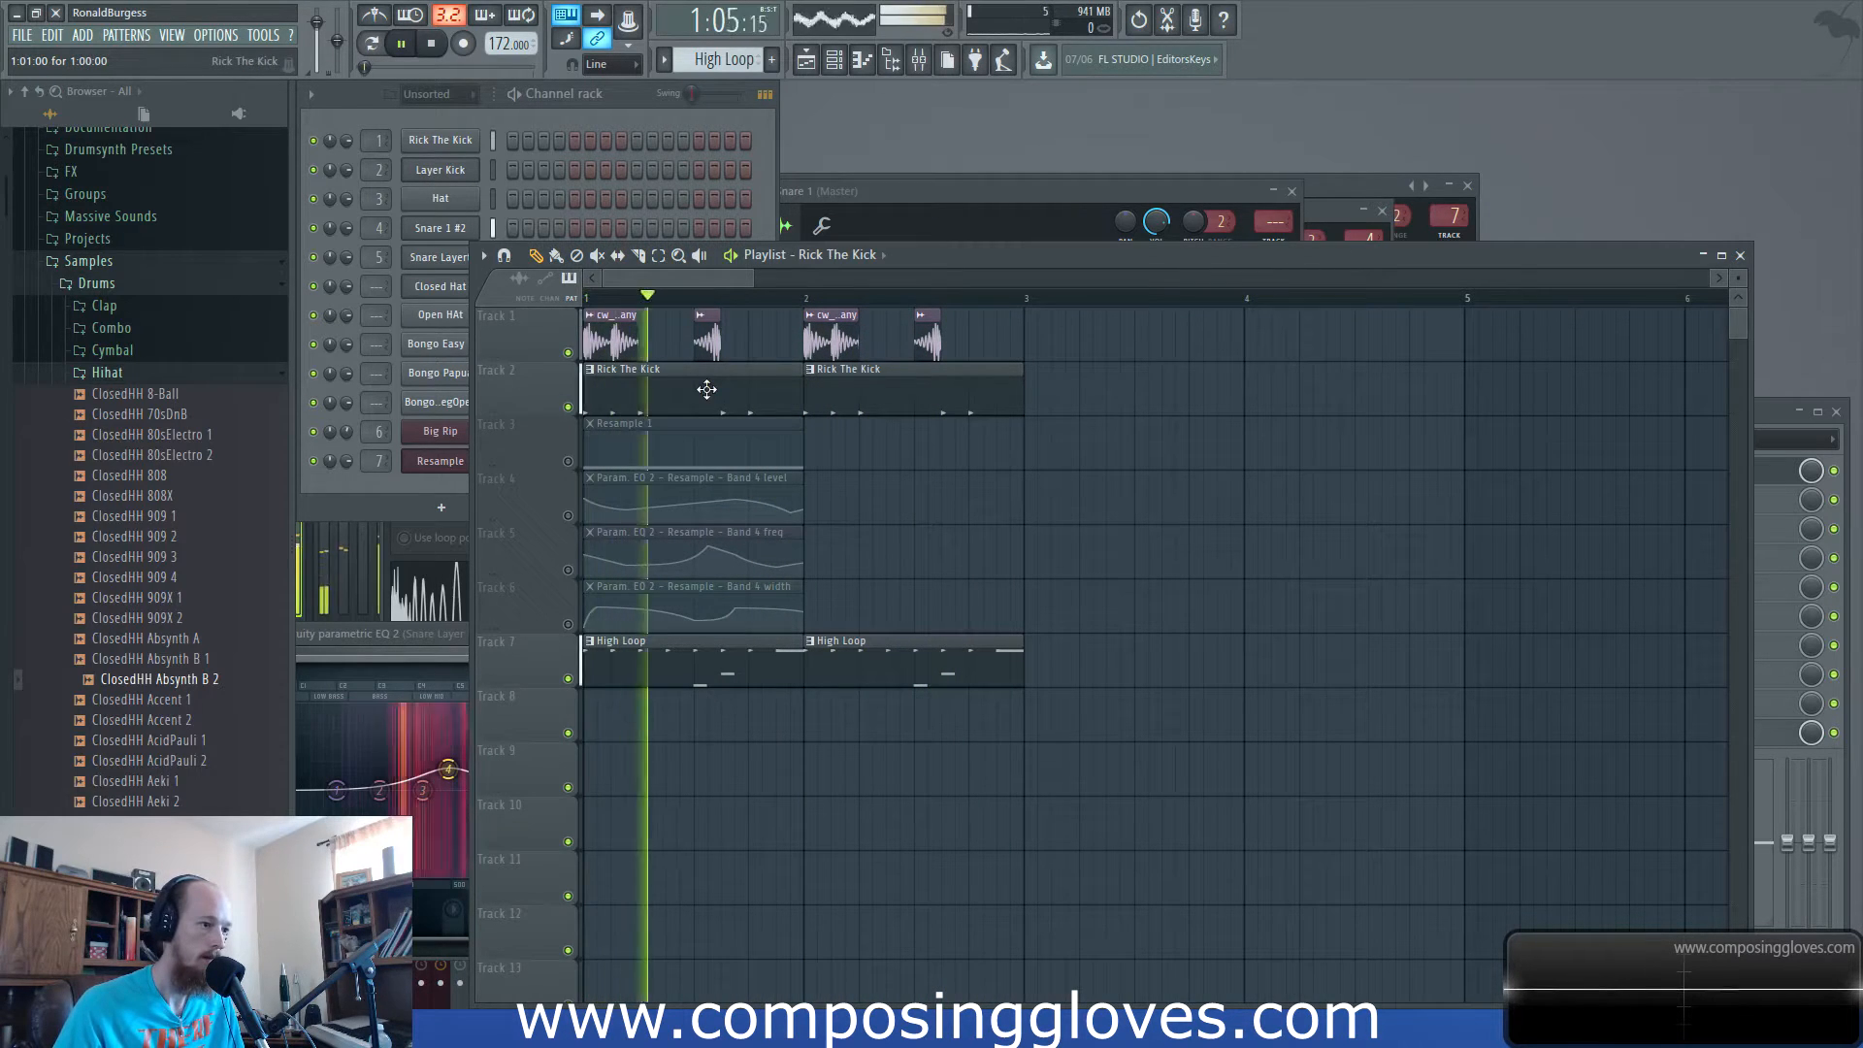
pyautogui.press('space')
# Delete the short cw_165_Company slice midway through bar 1 on Track 1 and play the arrangement without it.
pyautogui.moveTo(705, 338); pyautogui.dragTo(731, 335)
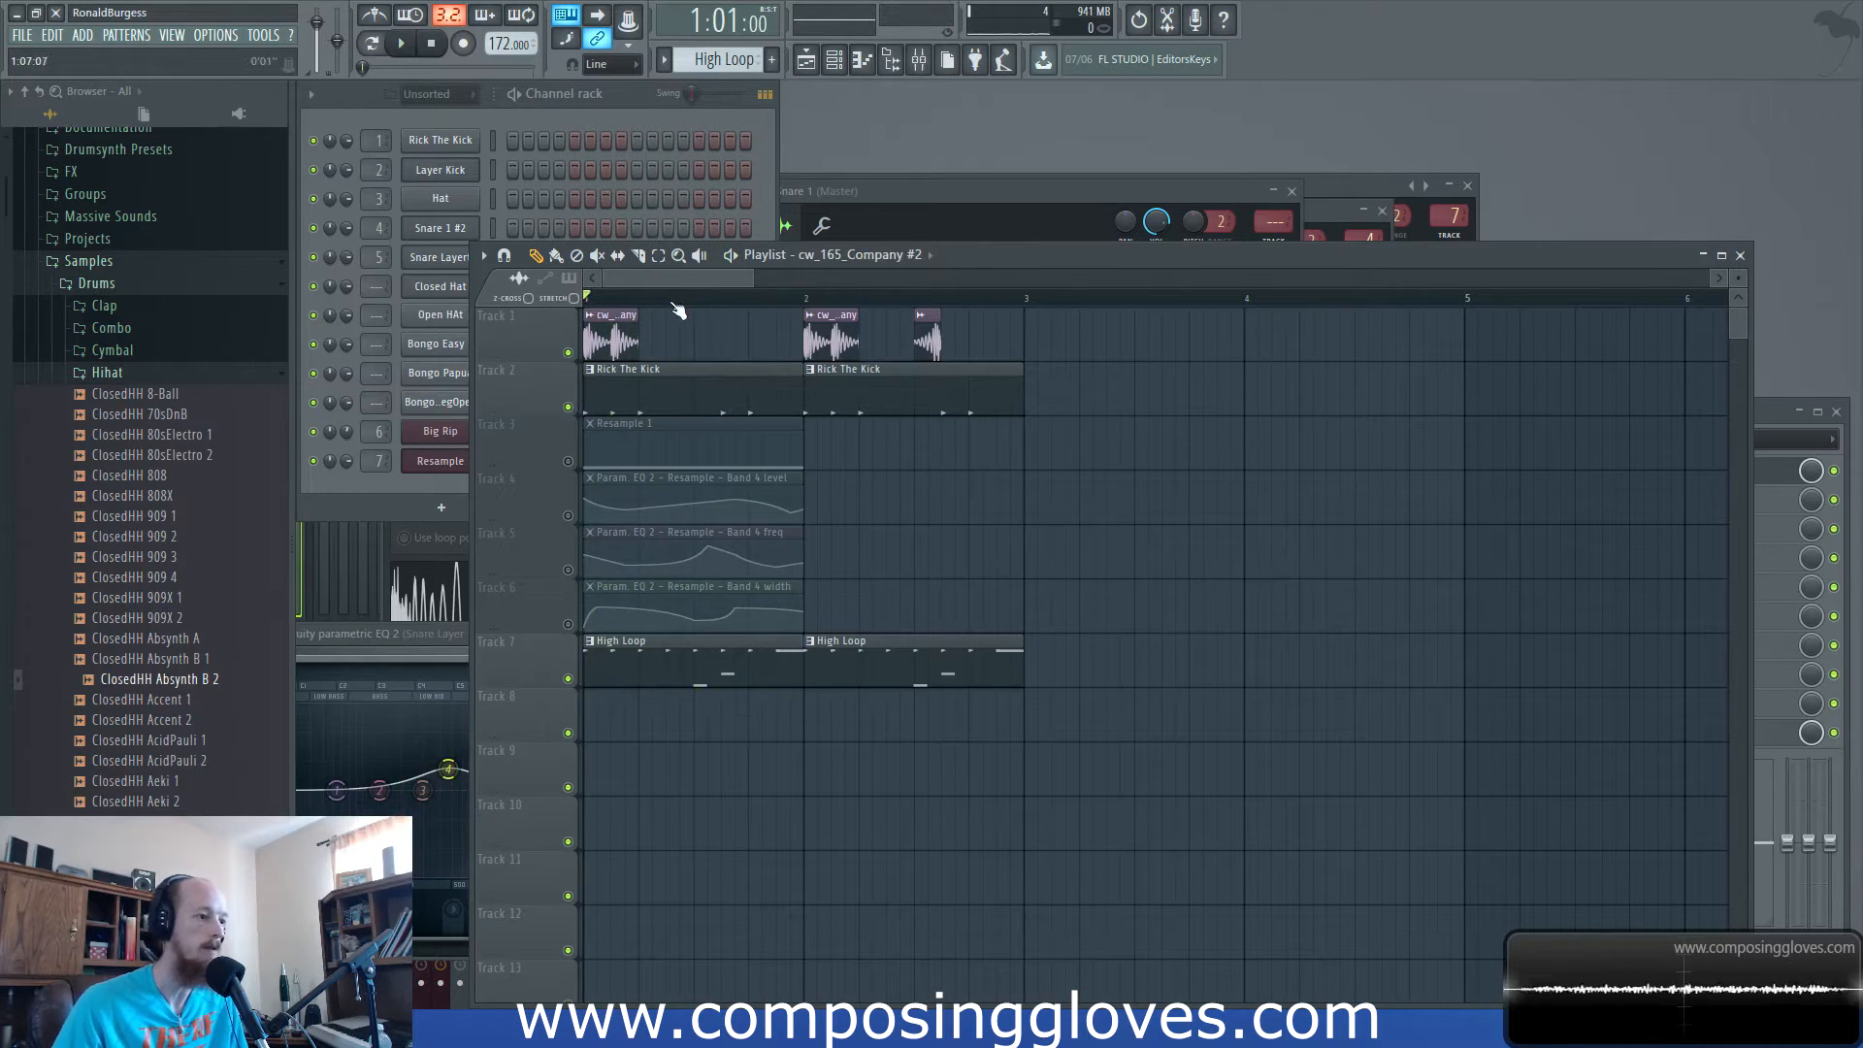
pyautogui.press('space')
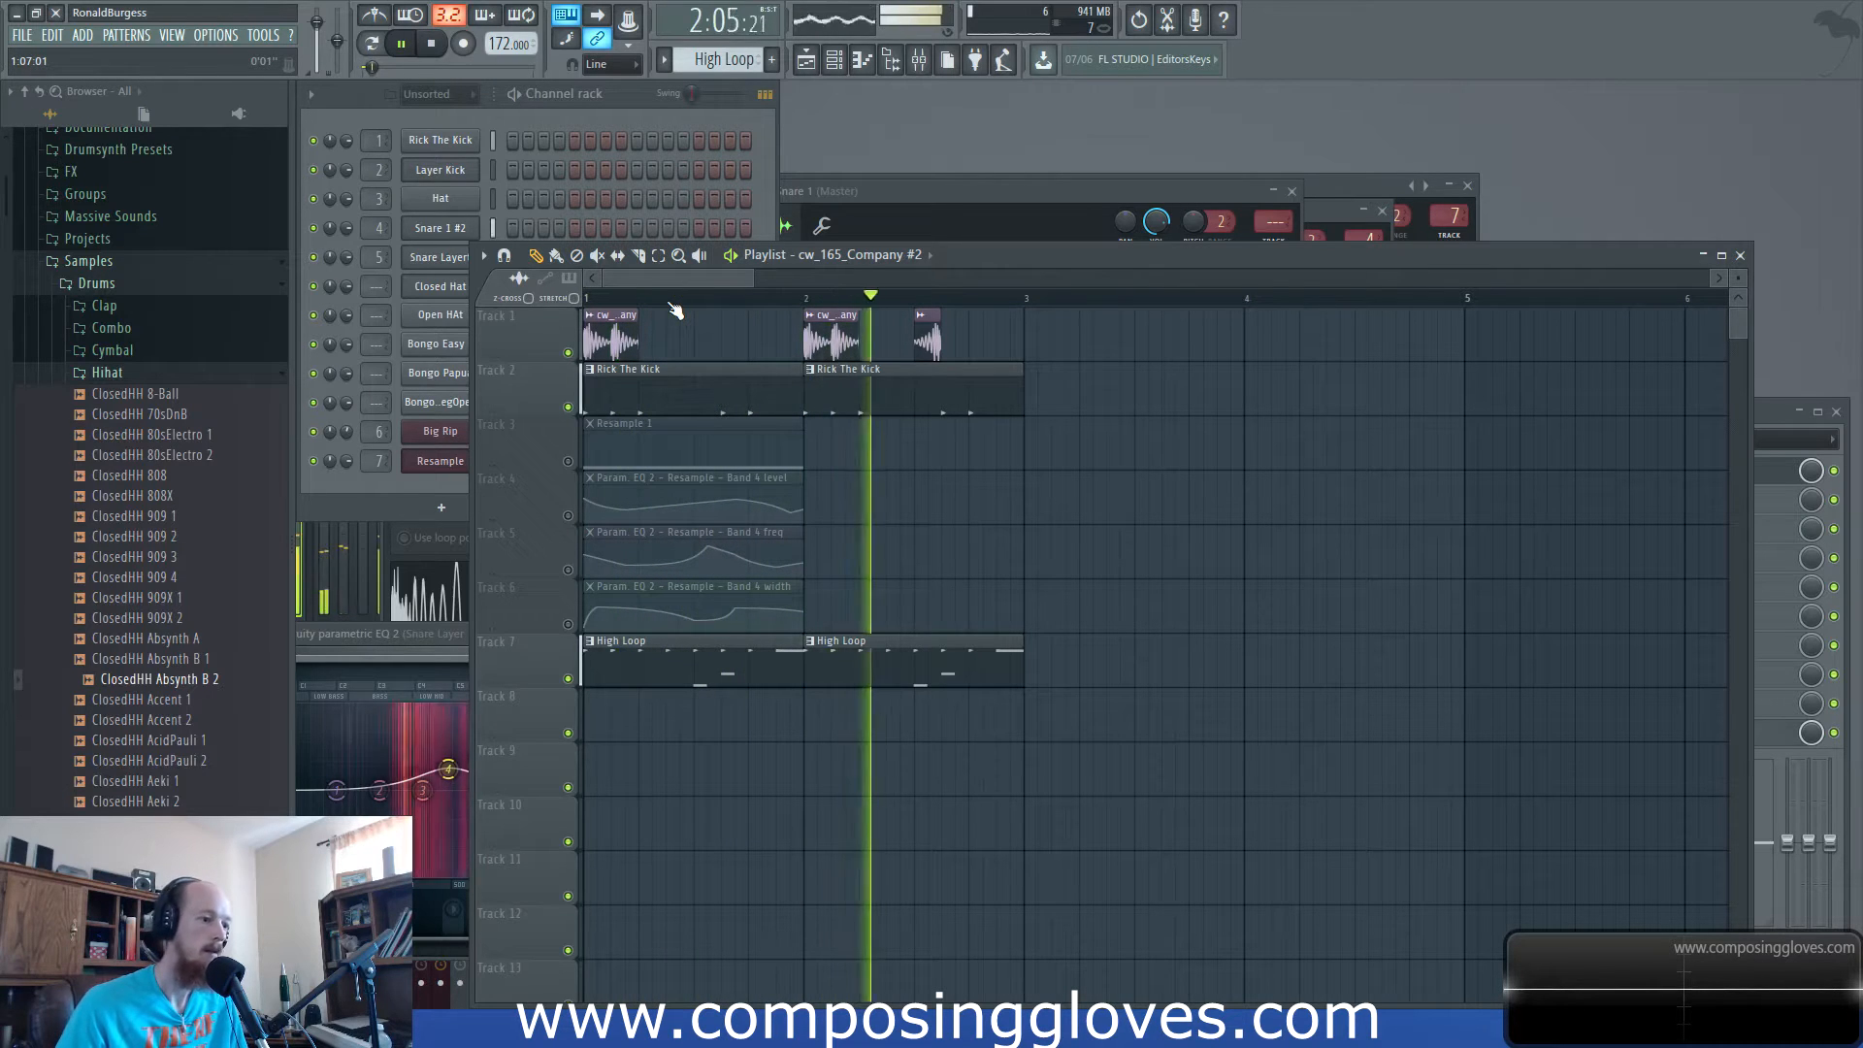
pyautogui.click(679, 298)
pyautogui.press('space')
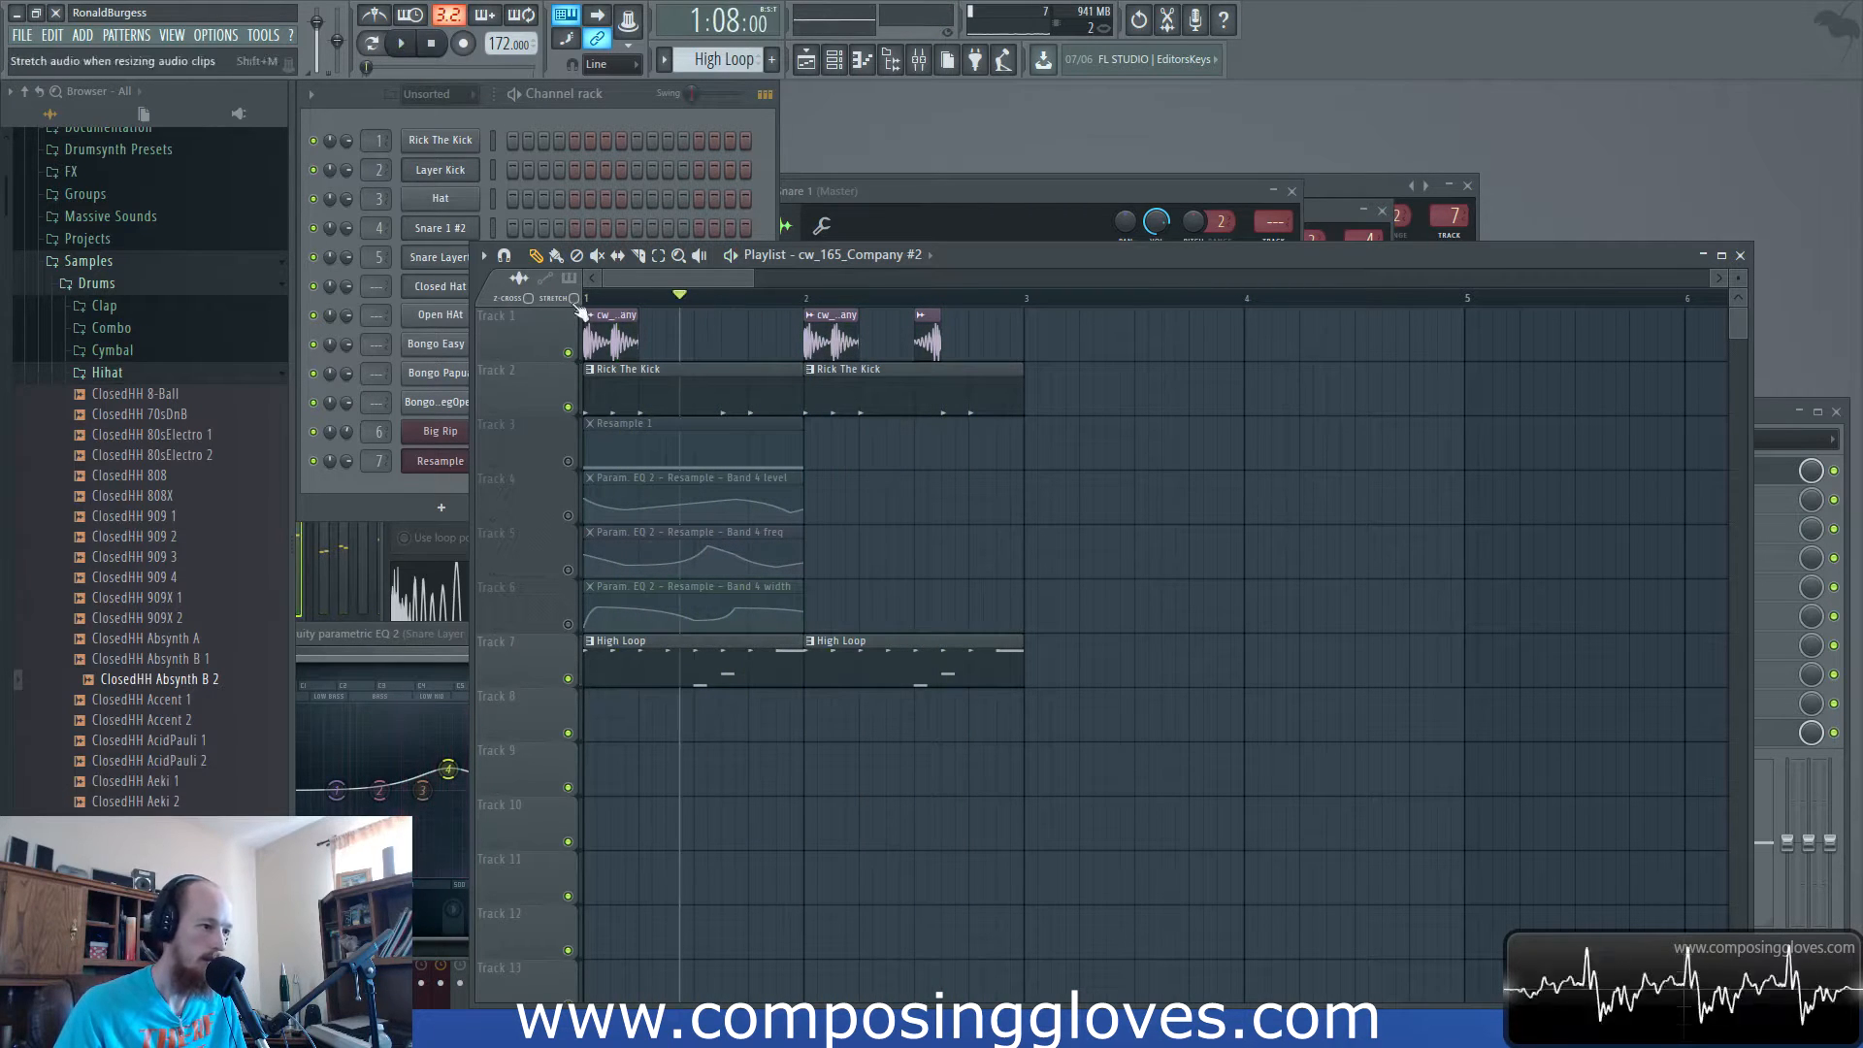
pyautogui.press('space')
pyautogui.press('space')
pyautogui.press('space')
pyautogui.press('space')
# Examine the Snare 1 #2 channel settings and the Fruity Reeverb 2, Fruity parametric EQ 2 and Maximus on its mixer track.
pyautogui.click(423, 114)
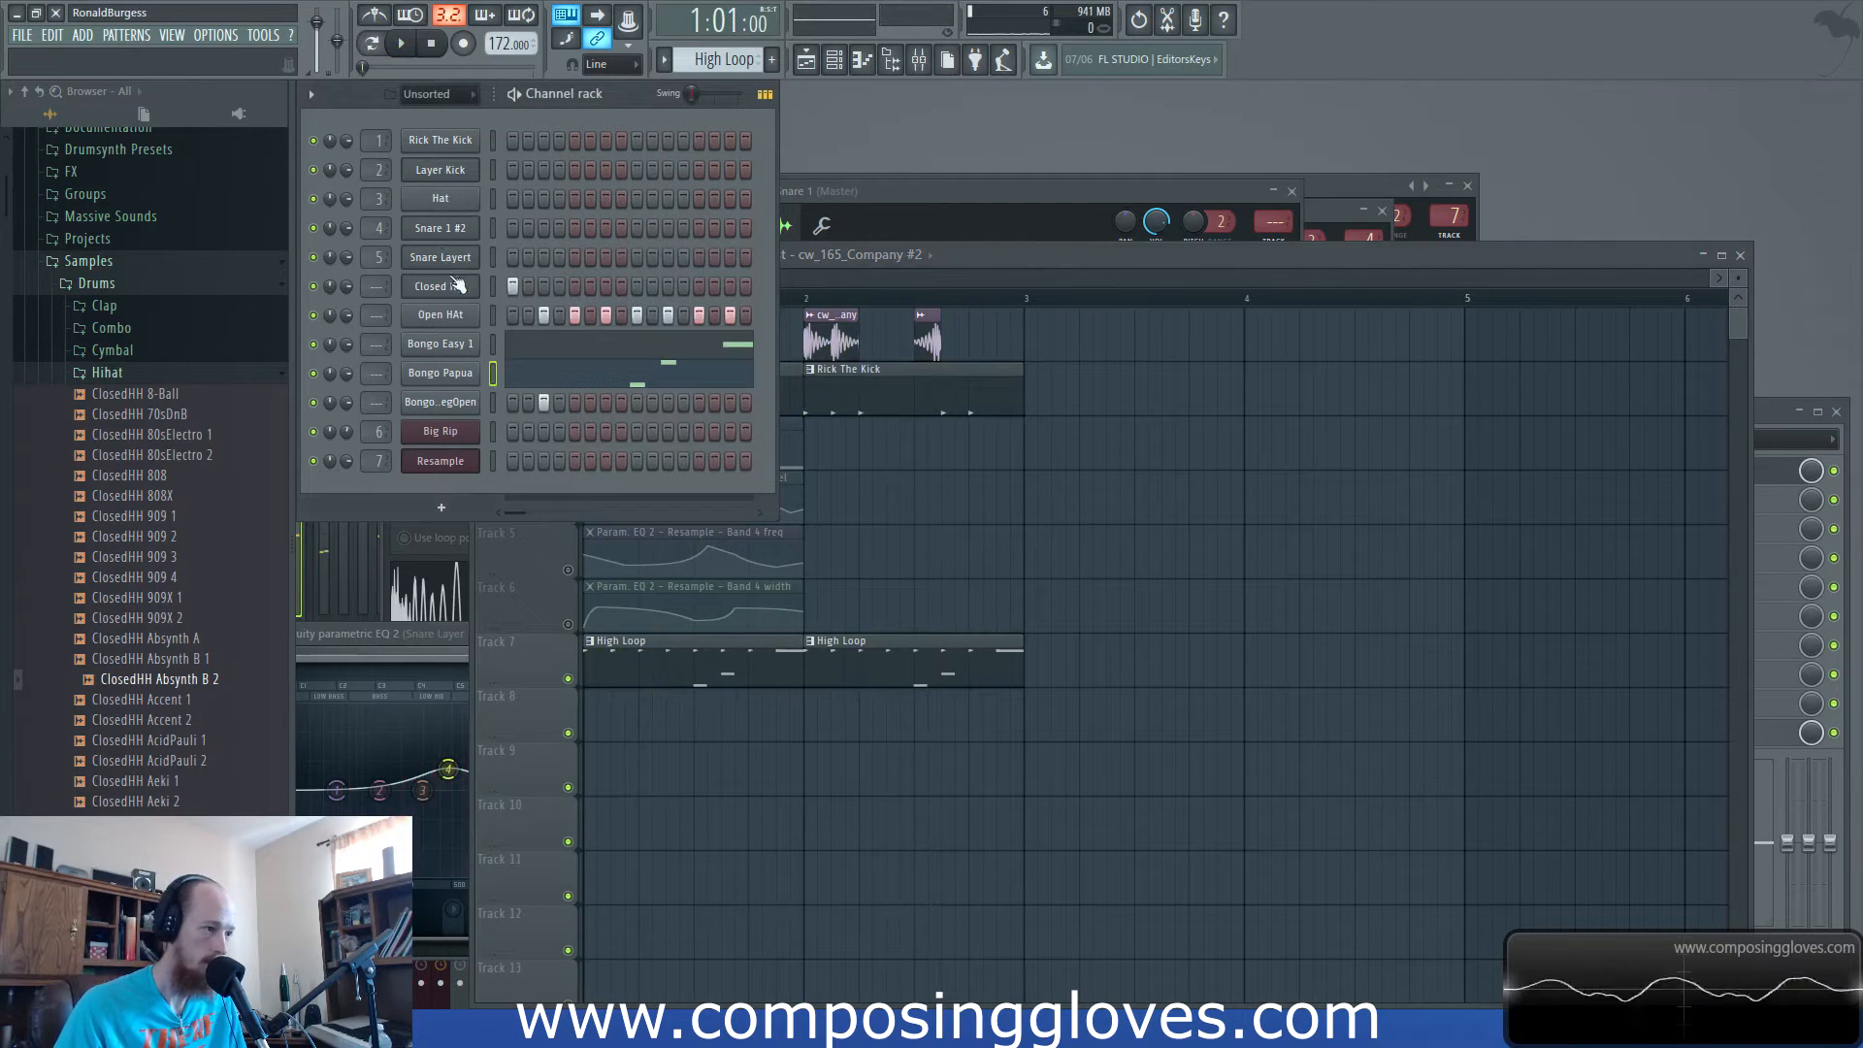
pyautogui.click(474, 227)
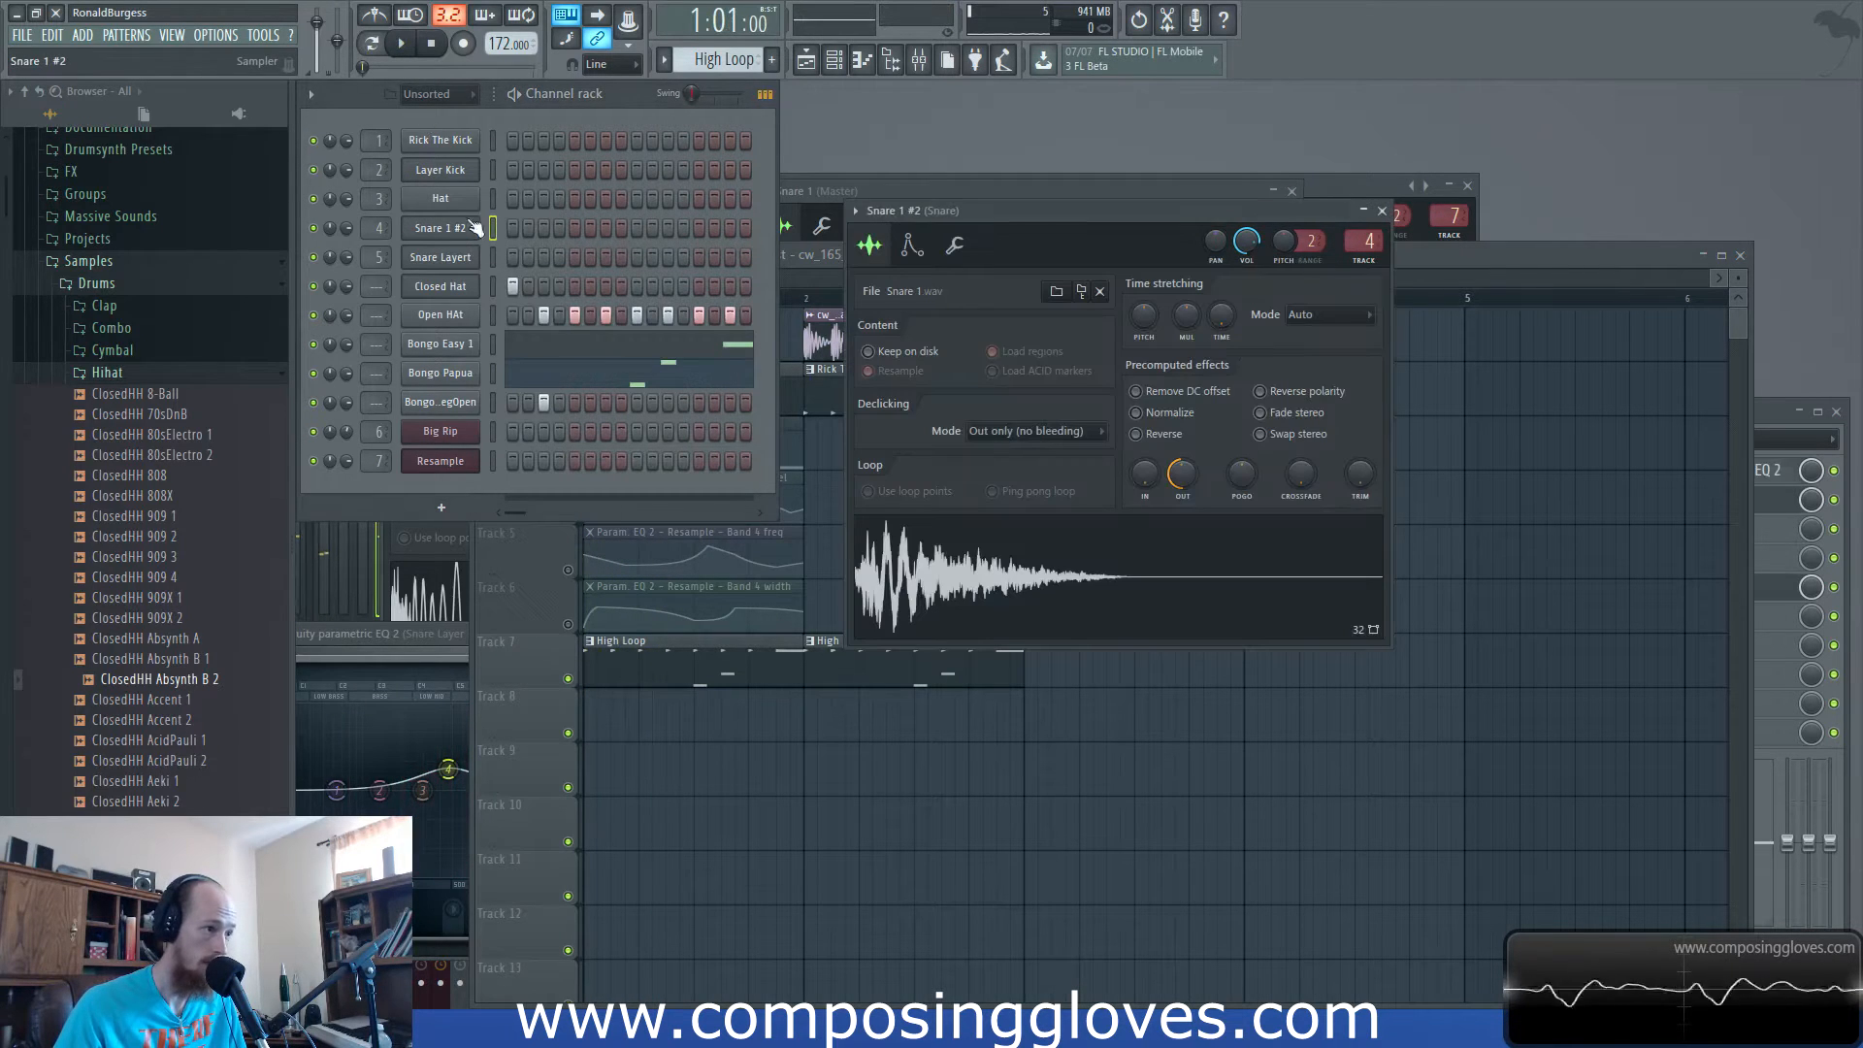
pyautogui.click(918, 60)
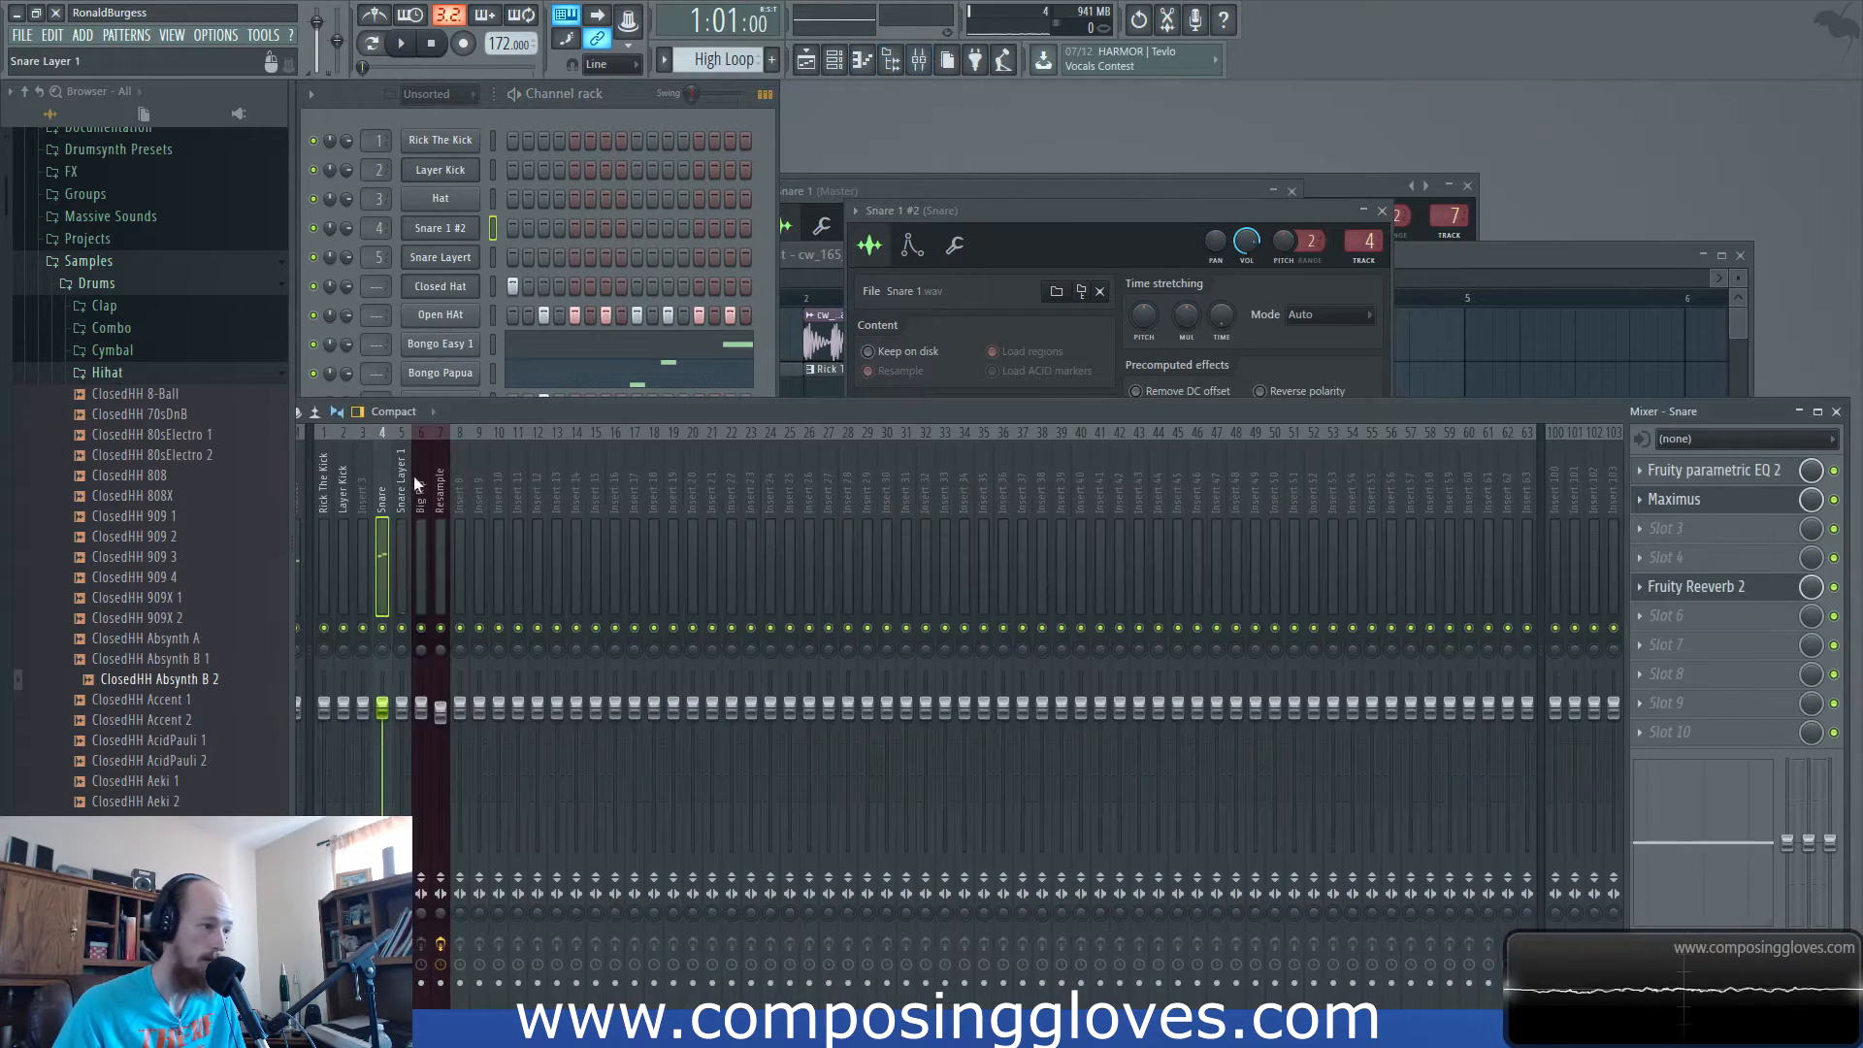
pyautogui.click(1718, 499)
pyautogui.click(1741, 476)
pyautogui.click(1735, 586)
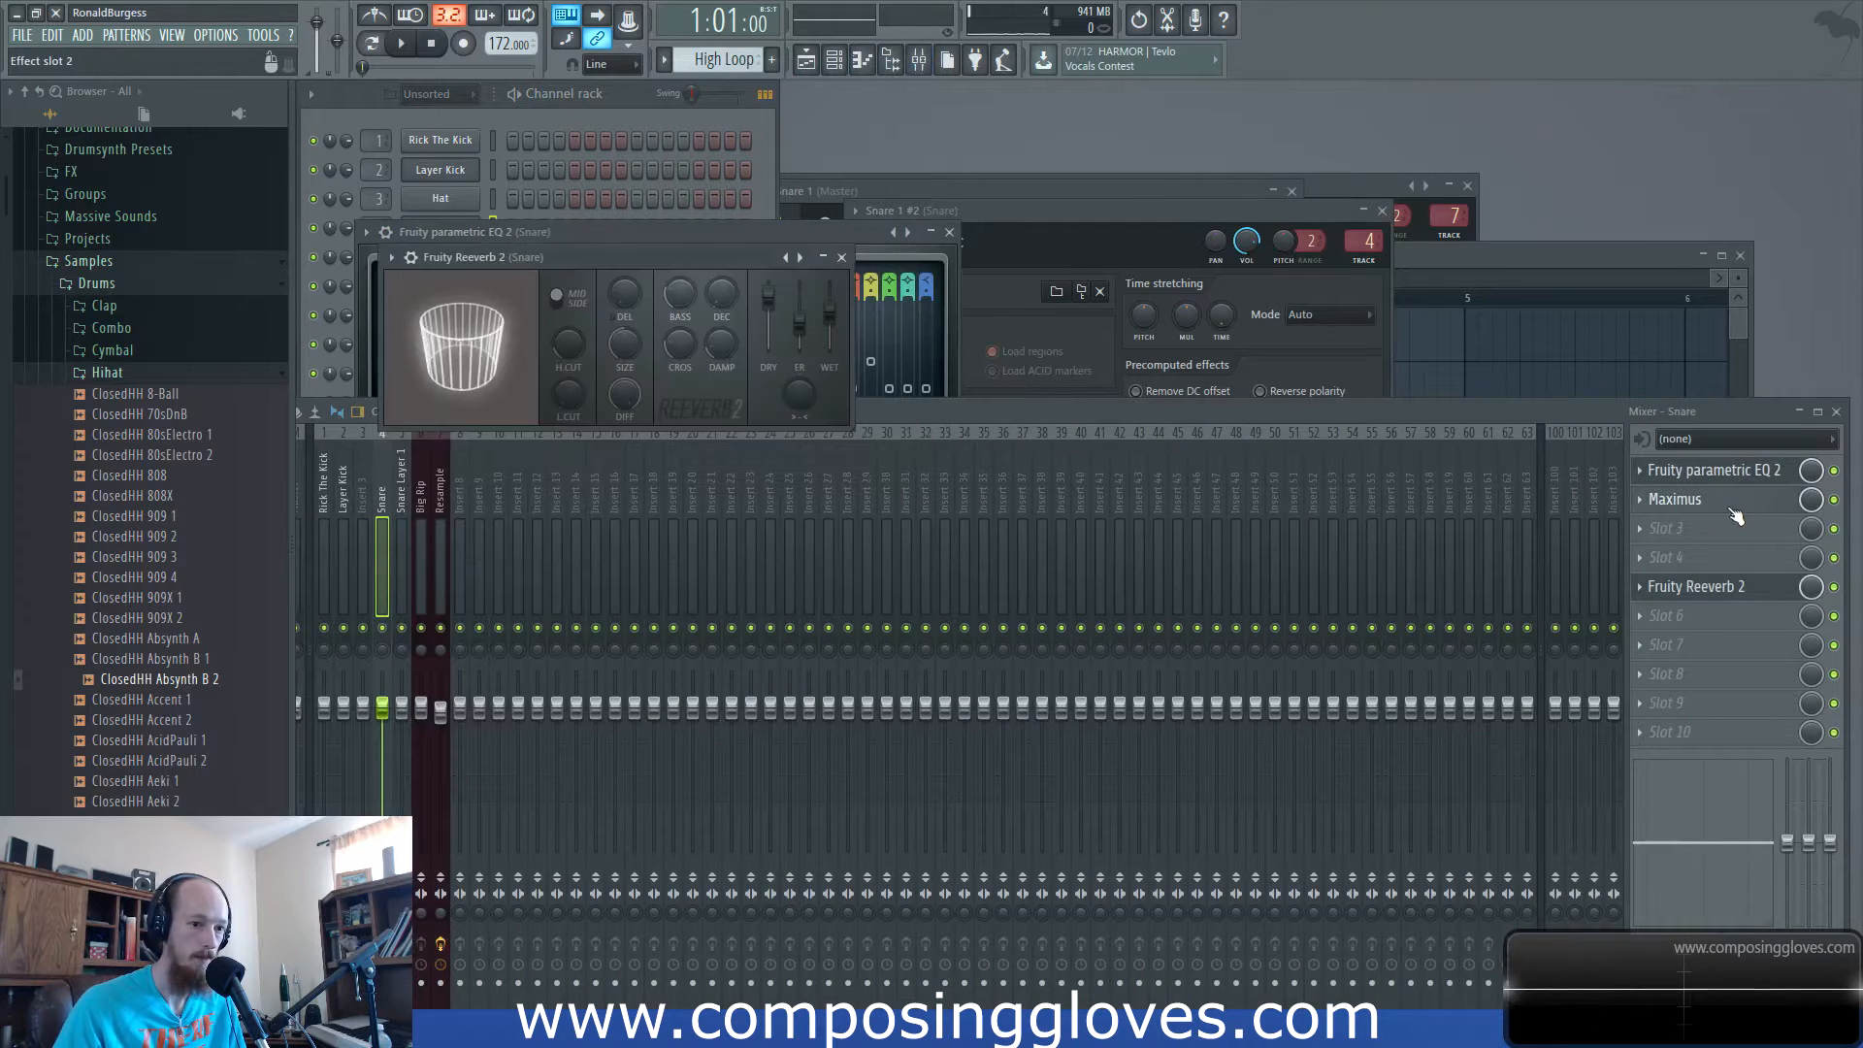
pyautogui.click(1734, 505)
# Open the Snare Layer channel and its Fruity parametric EQ 2, and adjust the band 7 high shelf to about 4211 Hz during playback.
pyautogui.click(436, 129)
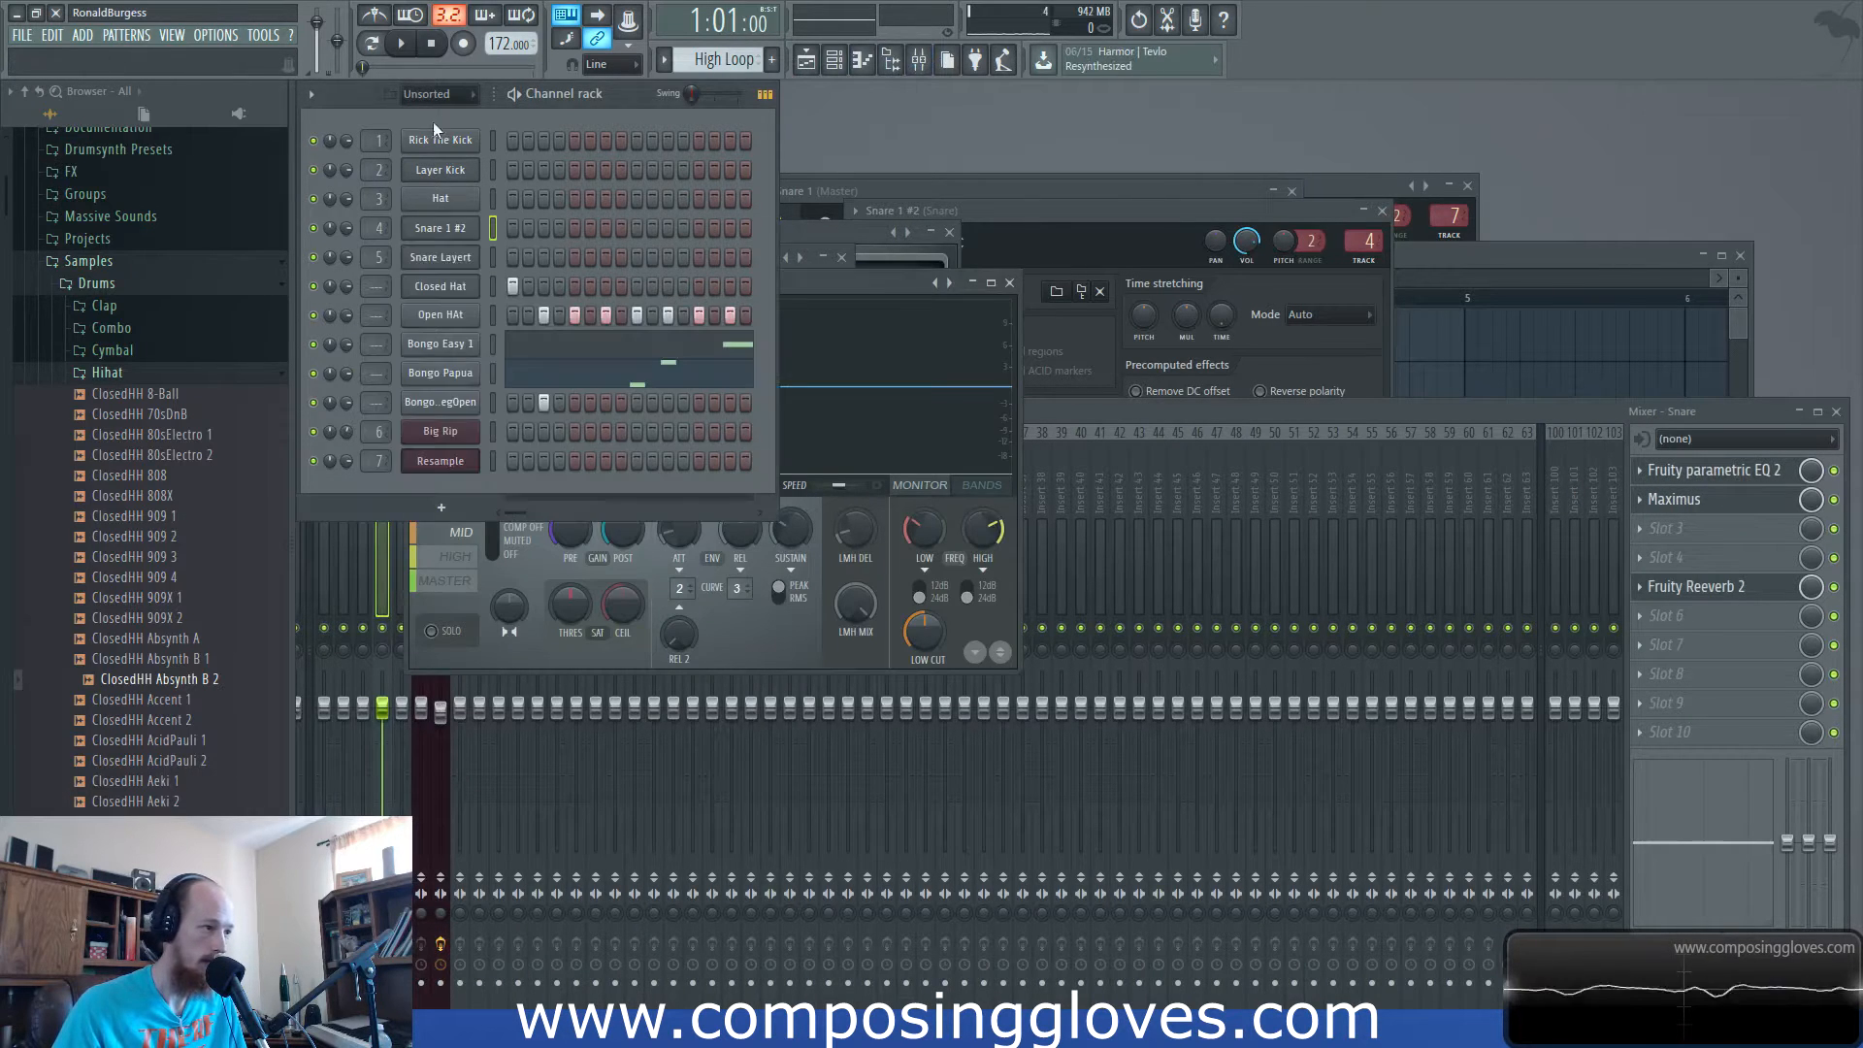
pyautogui.click(455, 233)
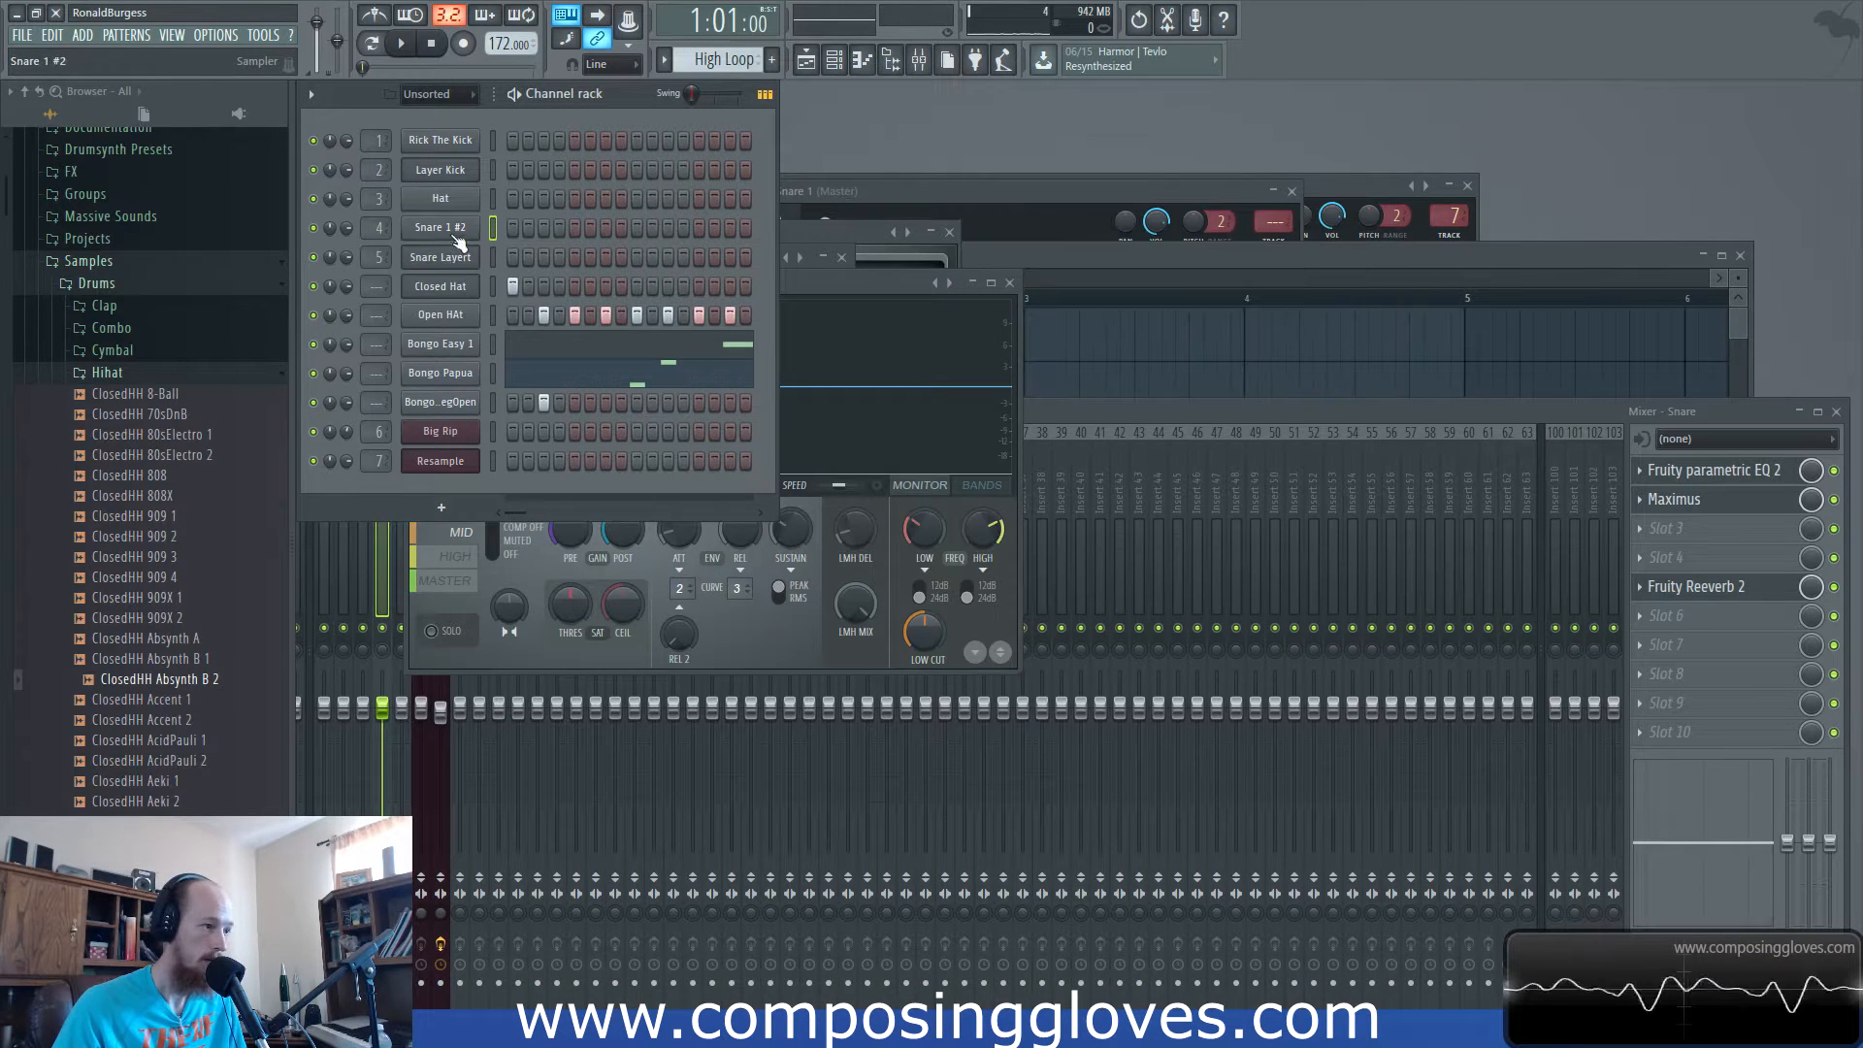
pyautogui.click(460, 258)
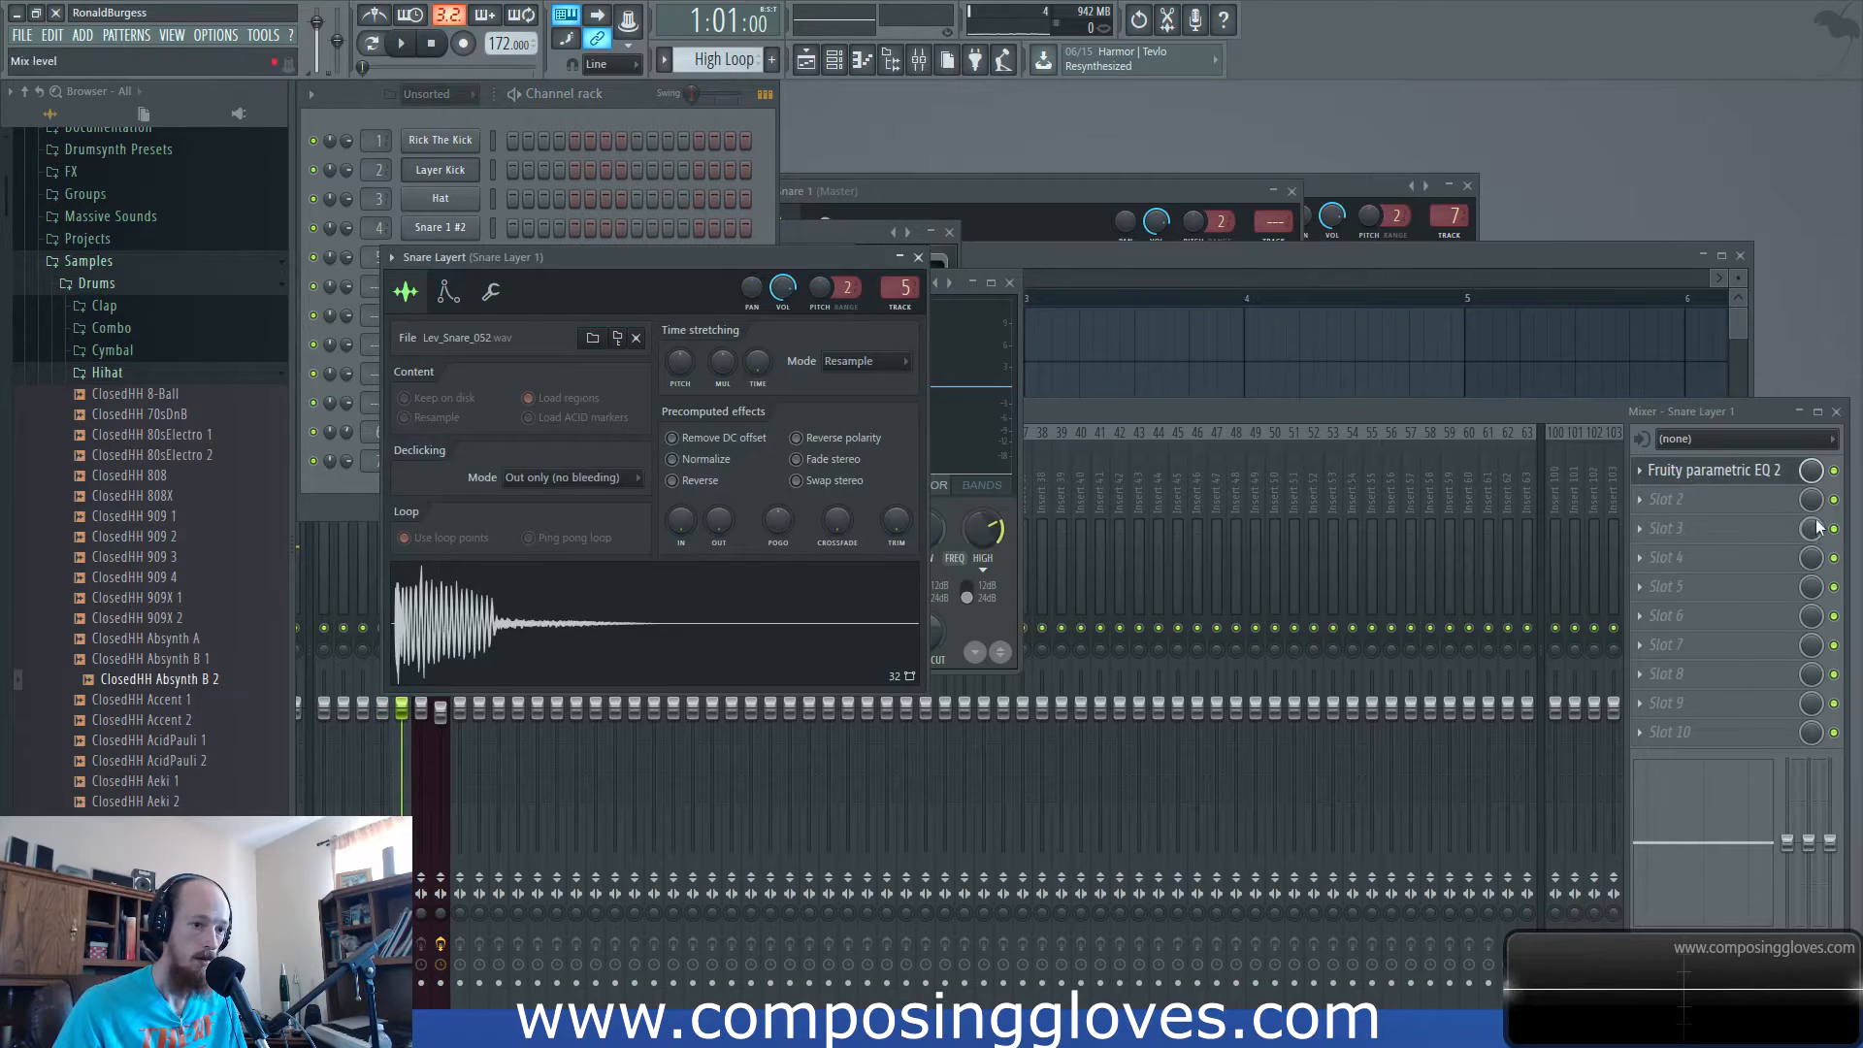
pyautogui.click(1754, 497)
pyautogui.click(1417, 444)
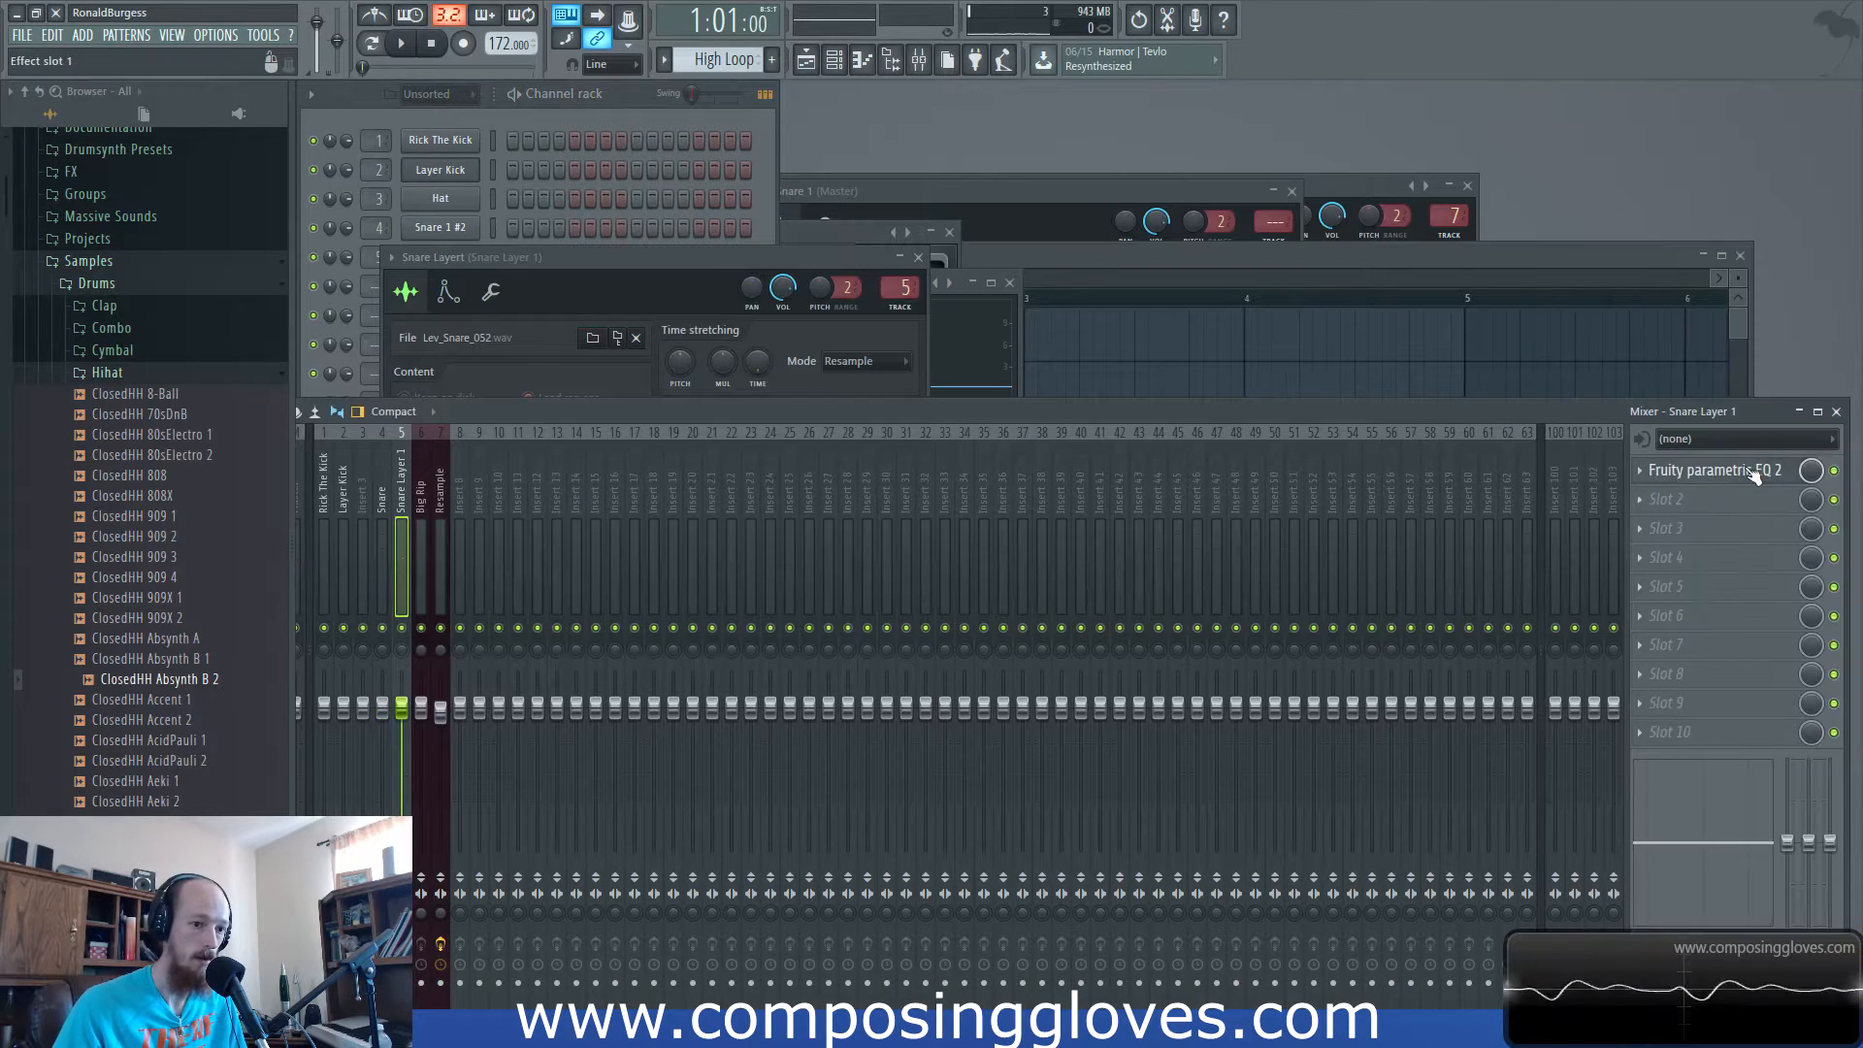
pyautogui.click(1754, 470)
pyautogui.press('space')
pyautogui.moveTo(597, 777); pyautogui.dragTo(581, 754)
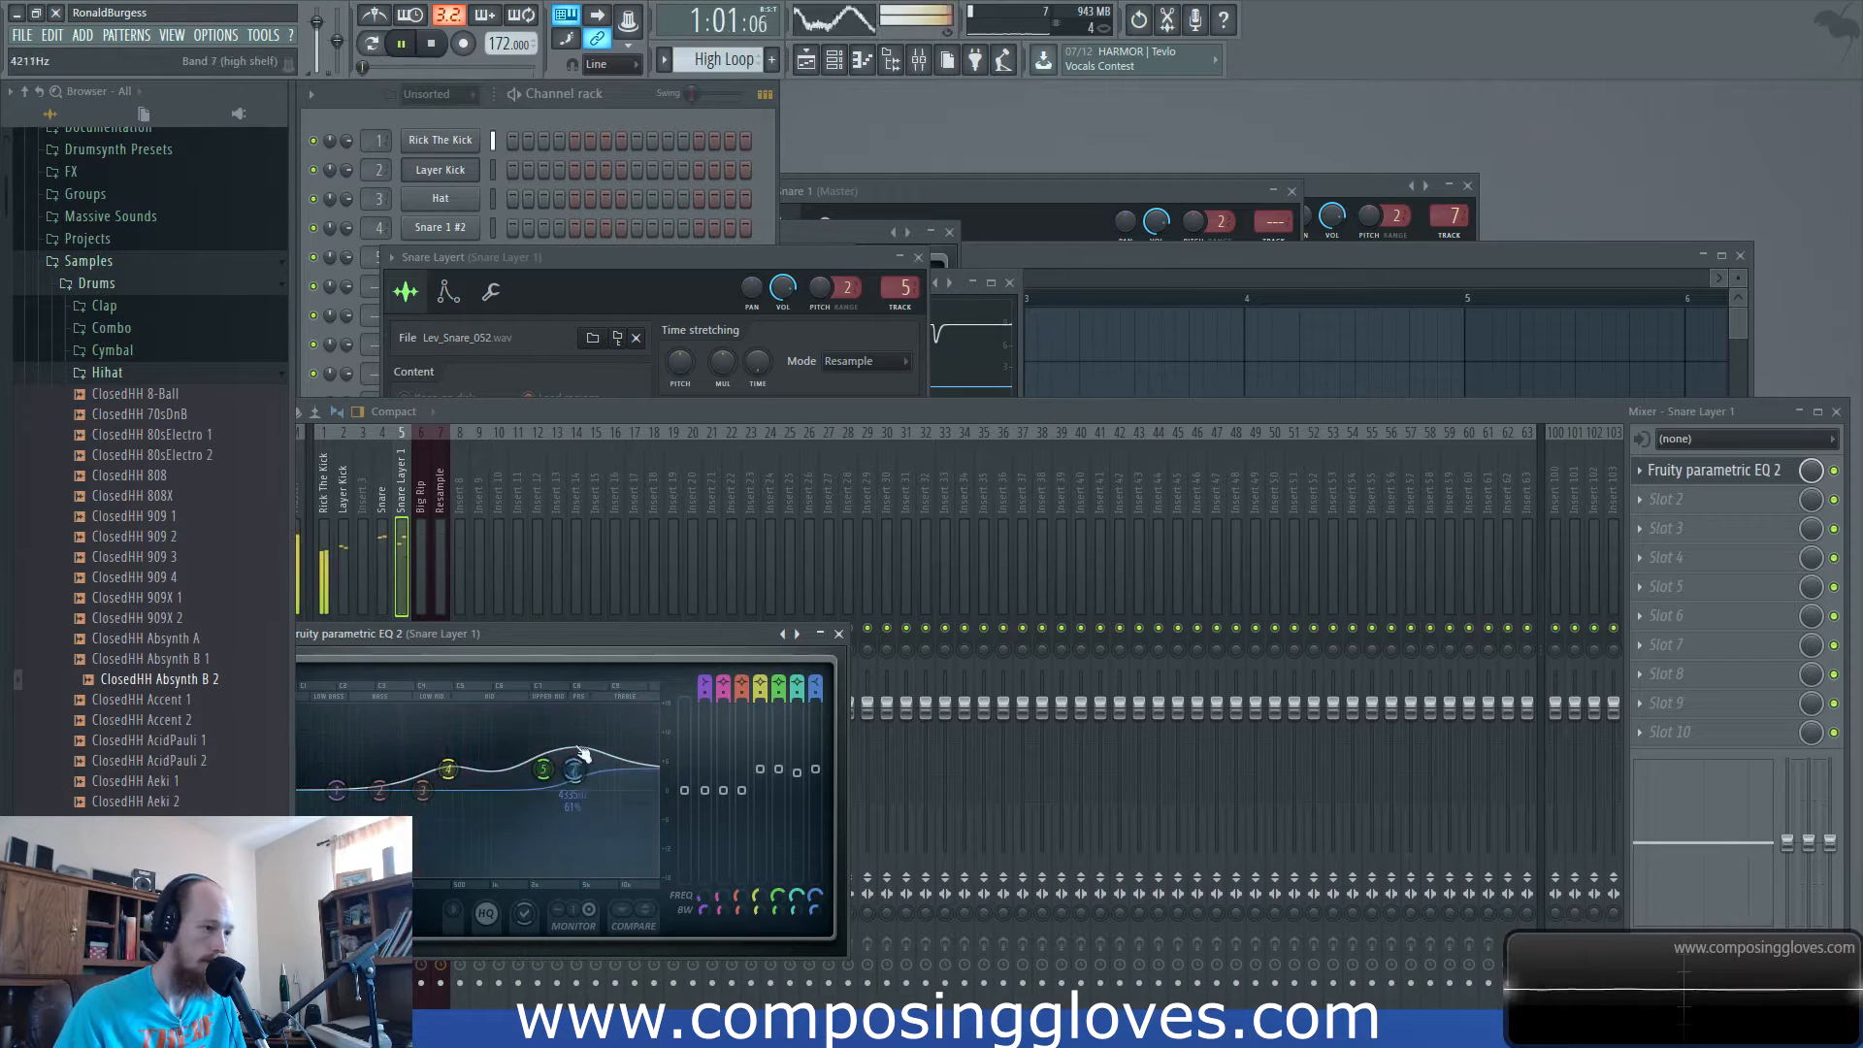
# Add a slight fade-out to the Lev_Snare_052 sample of the Snare Layer channel while the arrangement plays.
pyautogui.click(631, 260)
pyautogui.moveTo(725, 514); pyautogui.dragTo(720, 527)
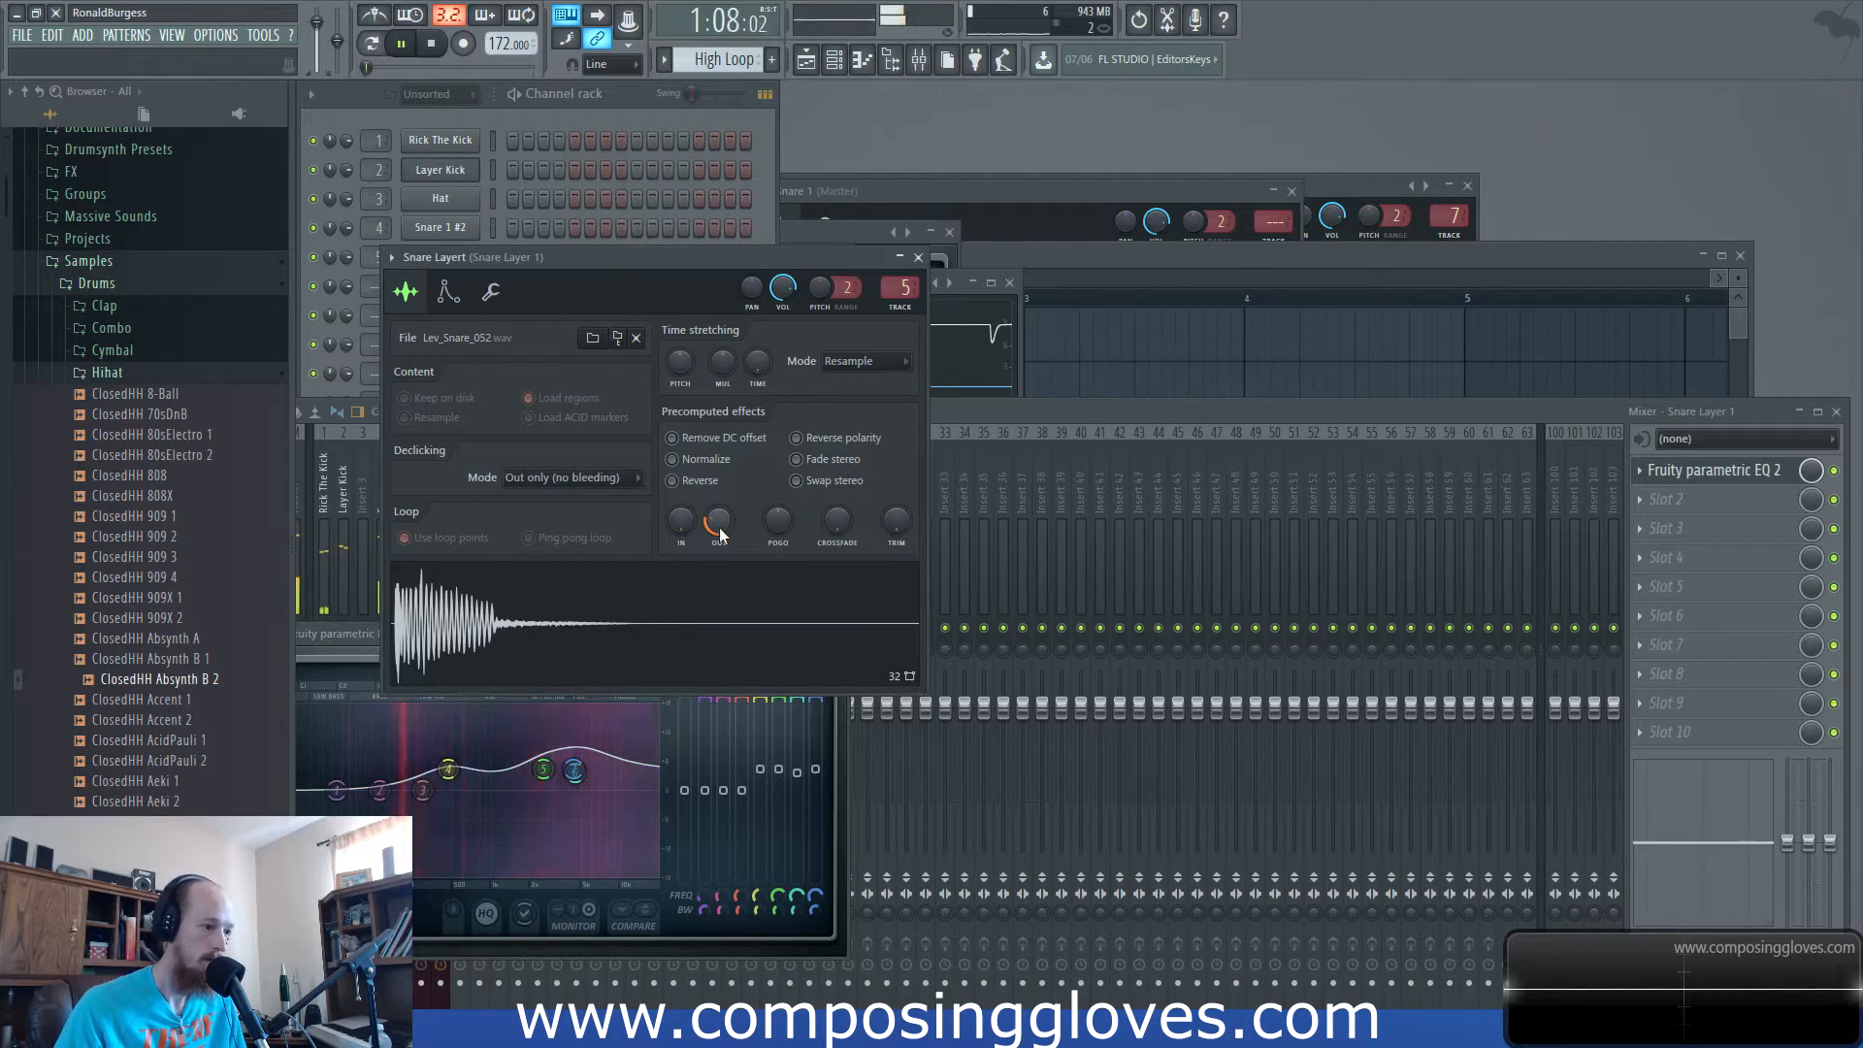
pyautogui.click(1009, 438)
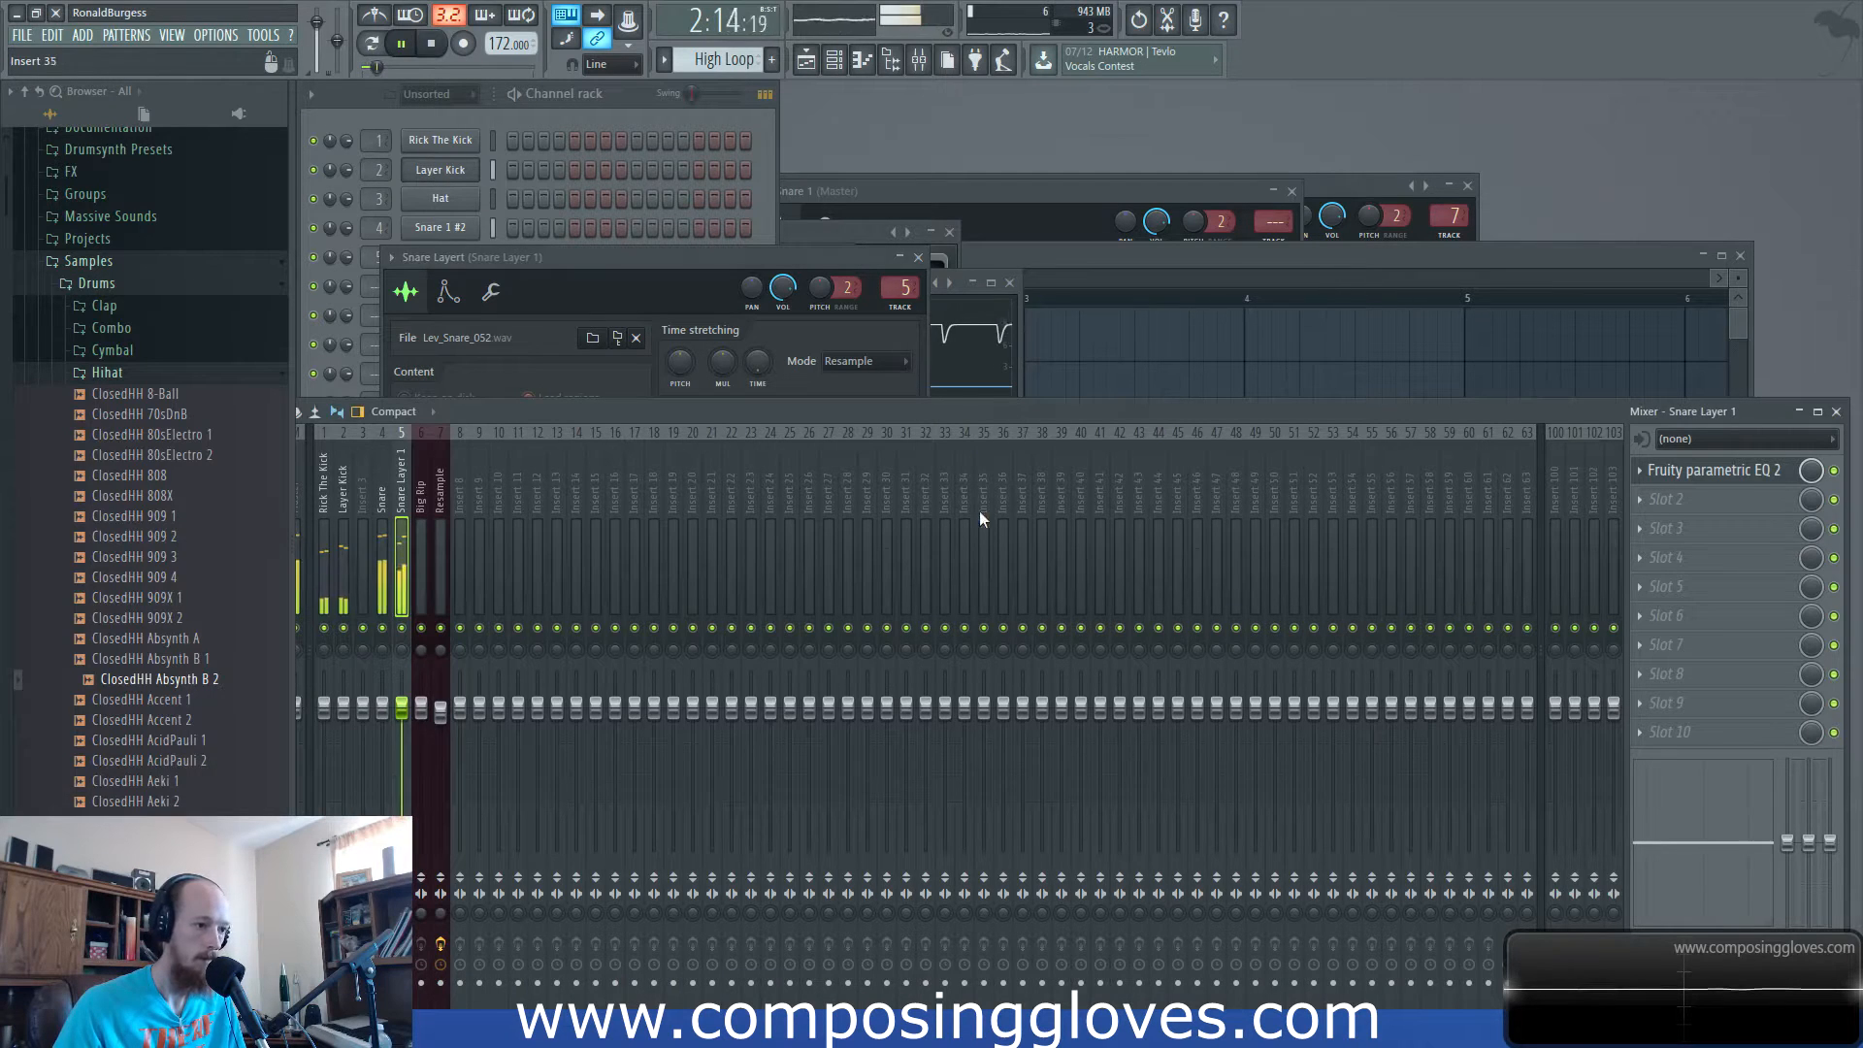
pyautogui.press('space')
pyautogui.click(1666, 499)
pyautogui.click(1610, 335)
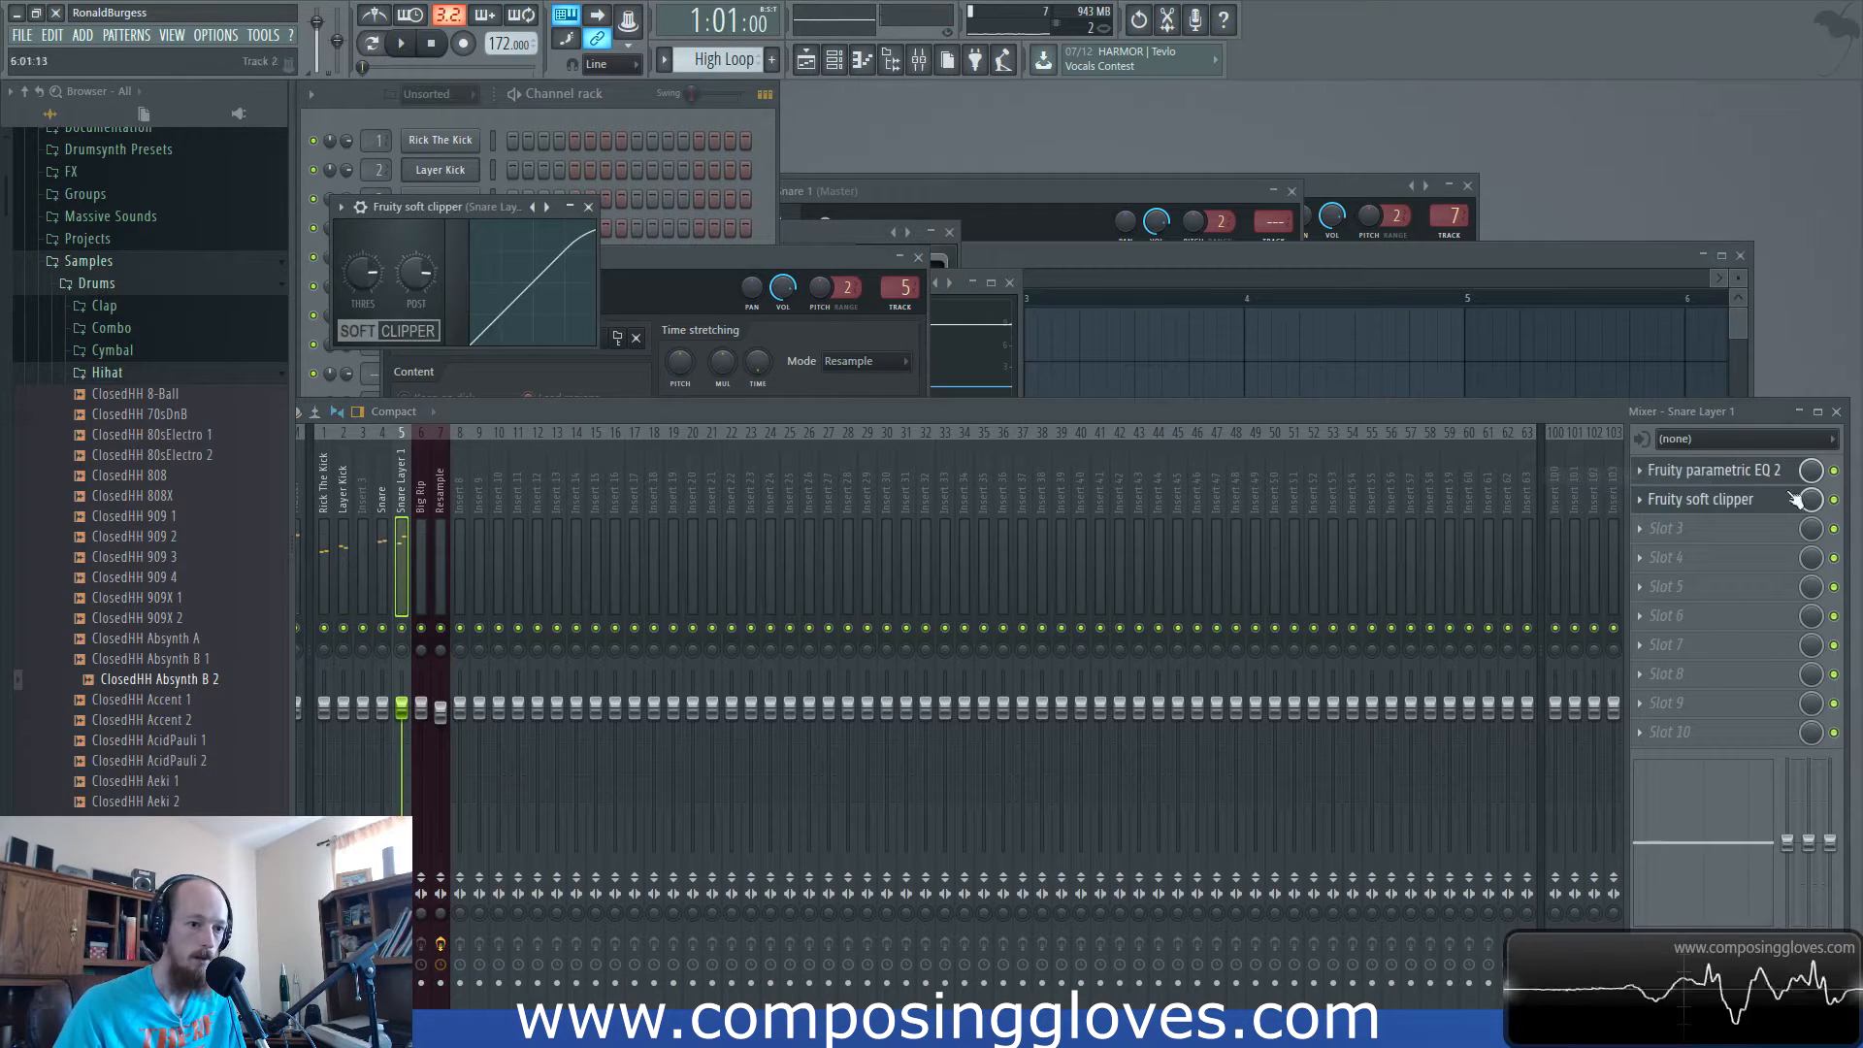
pyautogui.click(1677, 498)
# Load Maximus into effect slot 2 of the Snare Layer 1 mixer track.
pyautogui.click(1641, 500)
pyautogui.moveTo(1685, 526)
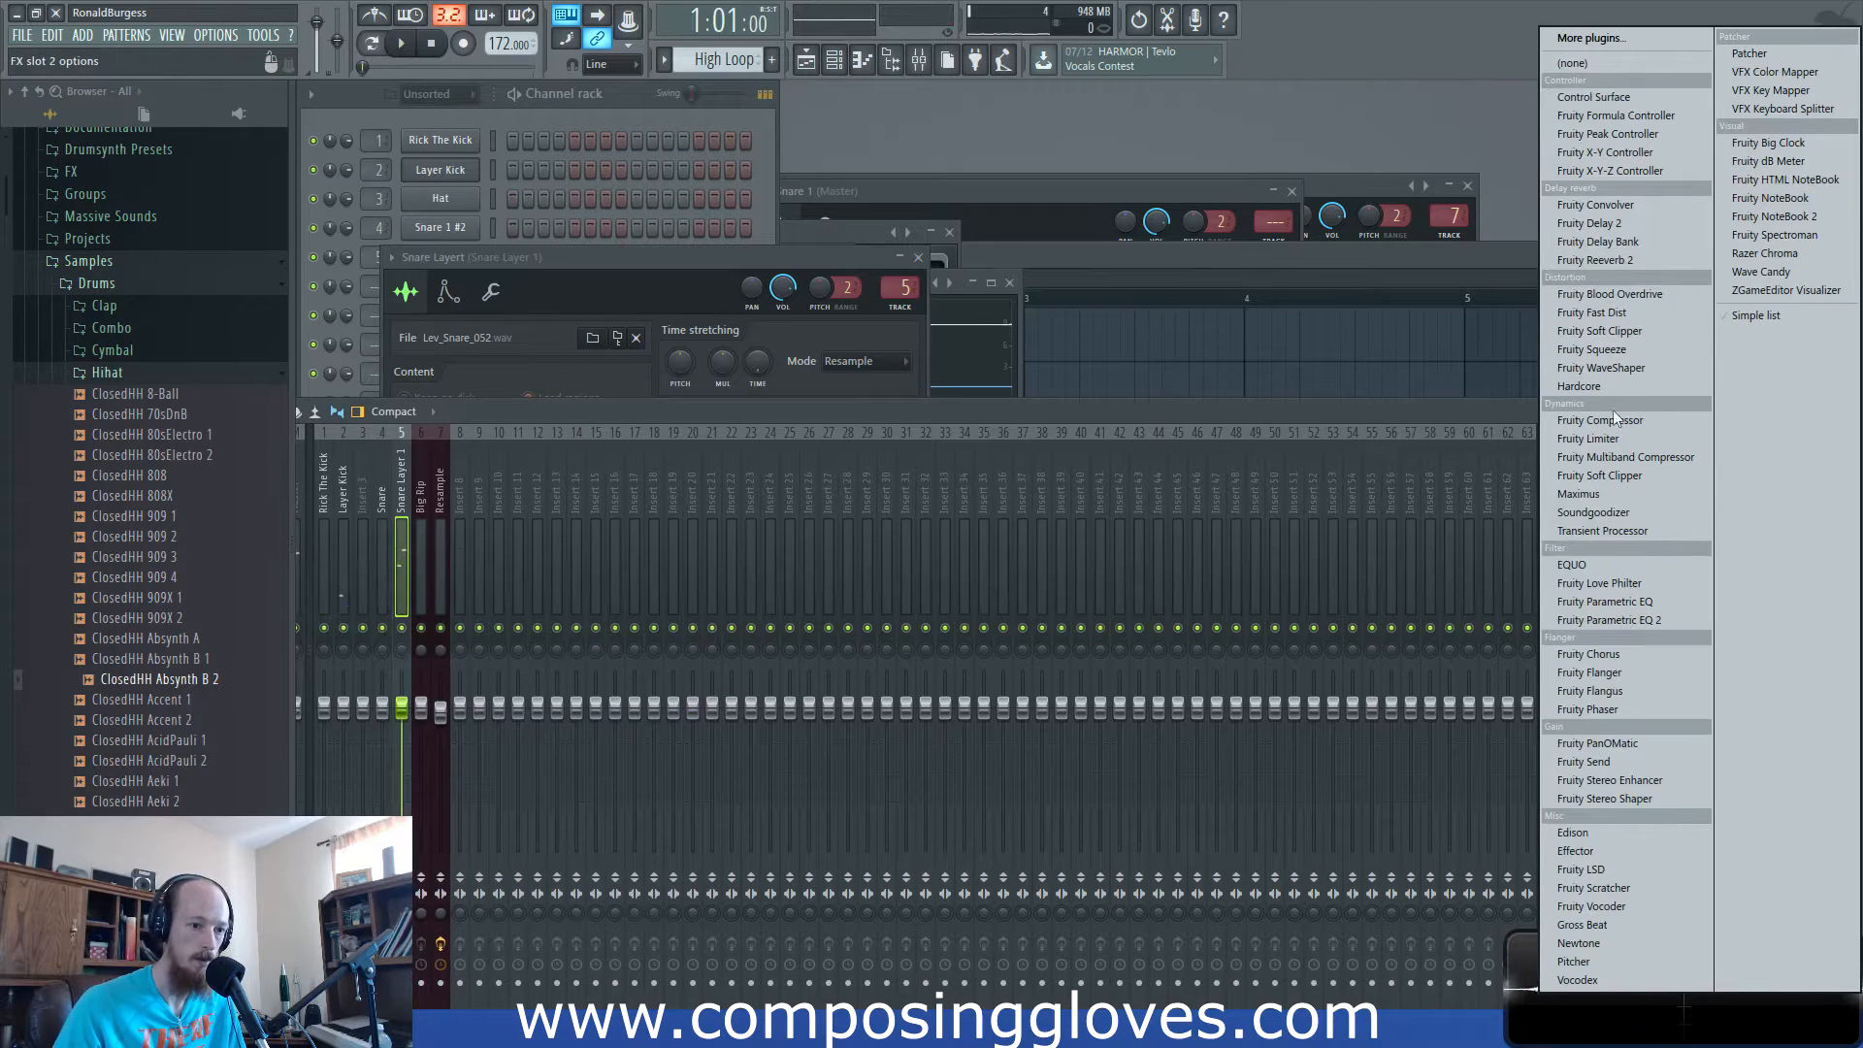
pyautogui.click(1627, 494)
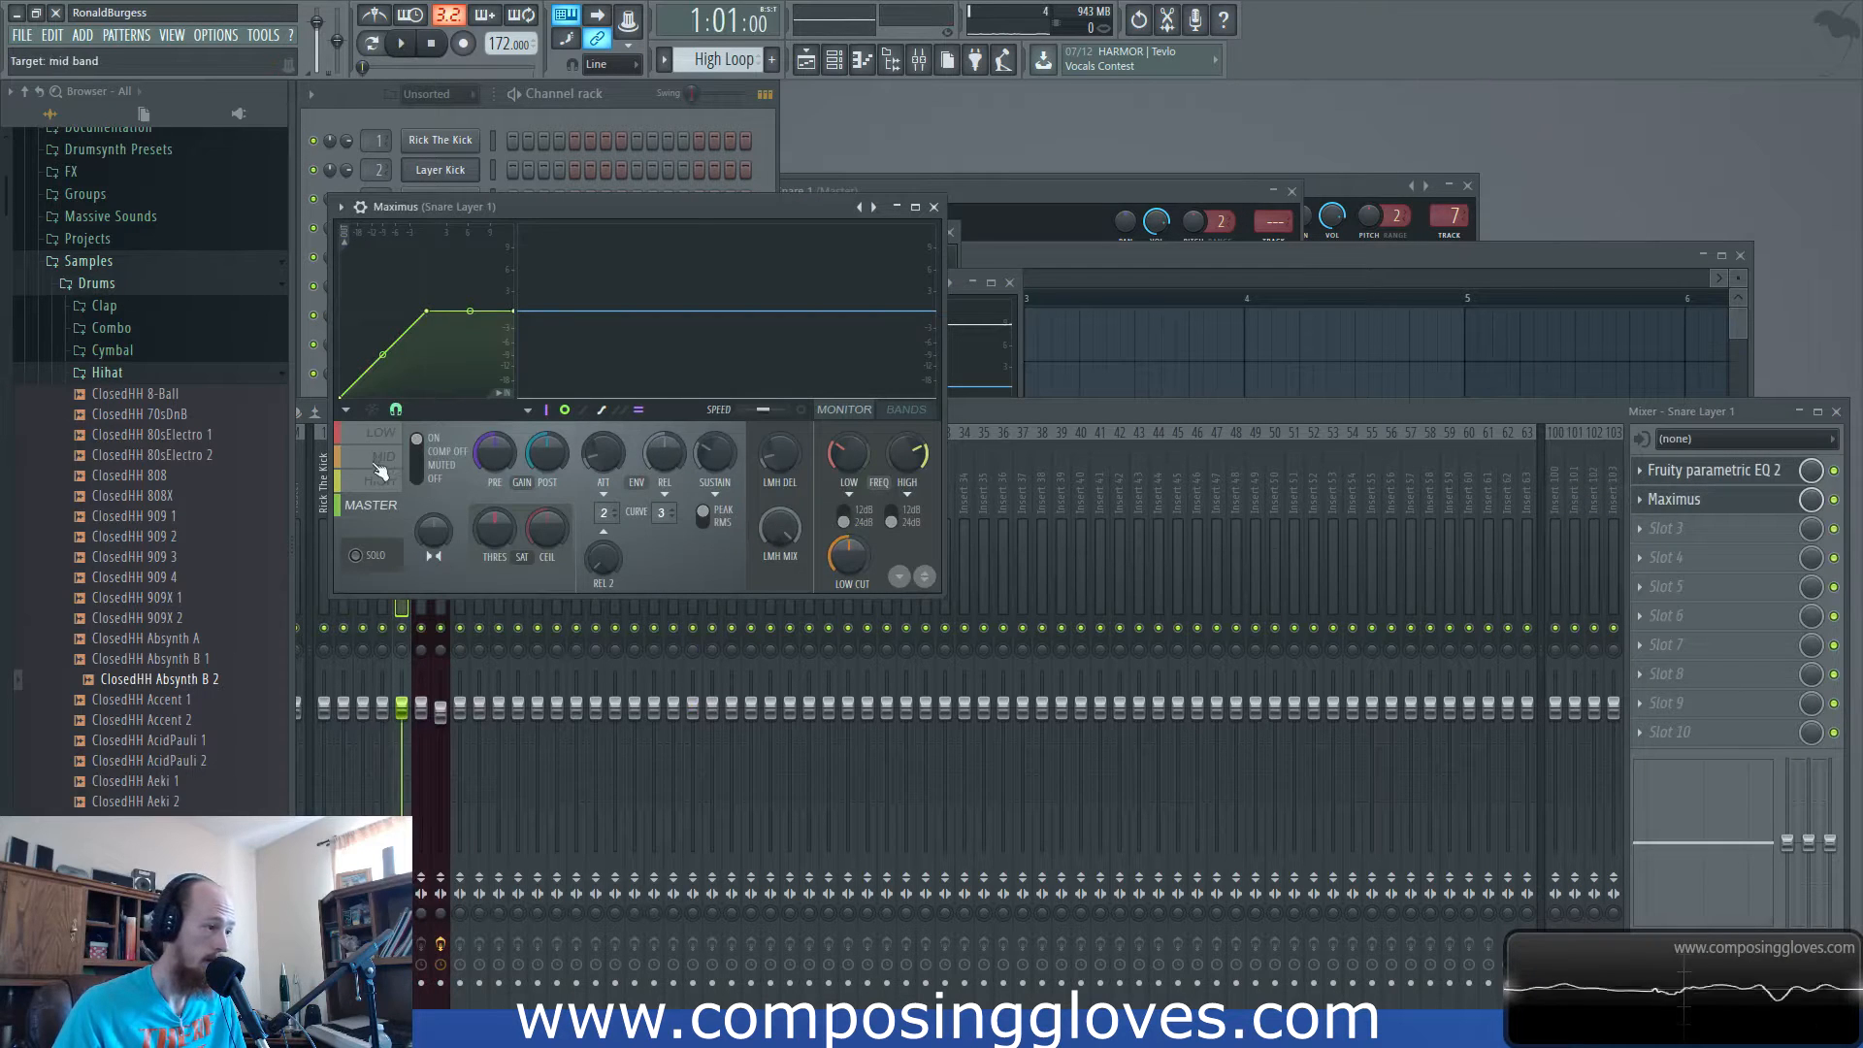
# Bend the first compression curve segment upward in Maximus, with 13.50% tension on the high band and 14.00% on the mid band.
pyautogui.moveTo(383, 354); pyautogui.dragTo(382, 334)
pyautogui.press('space')
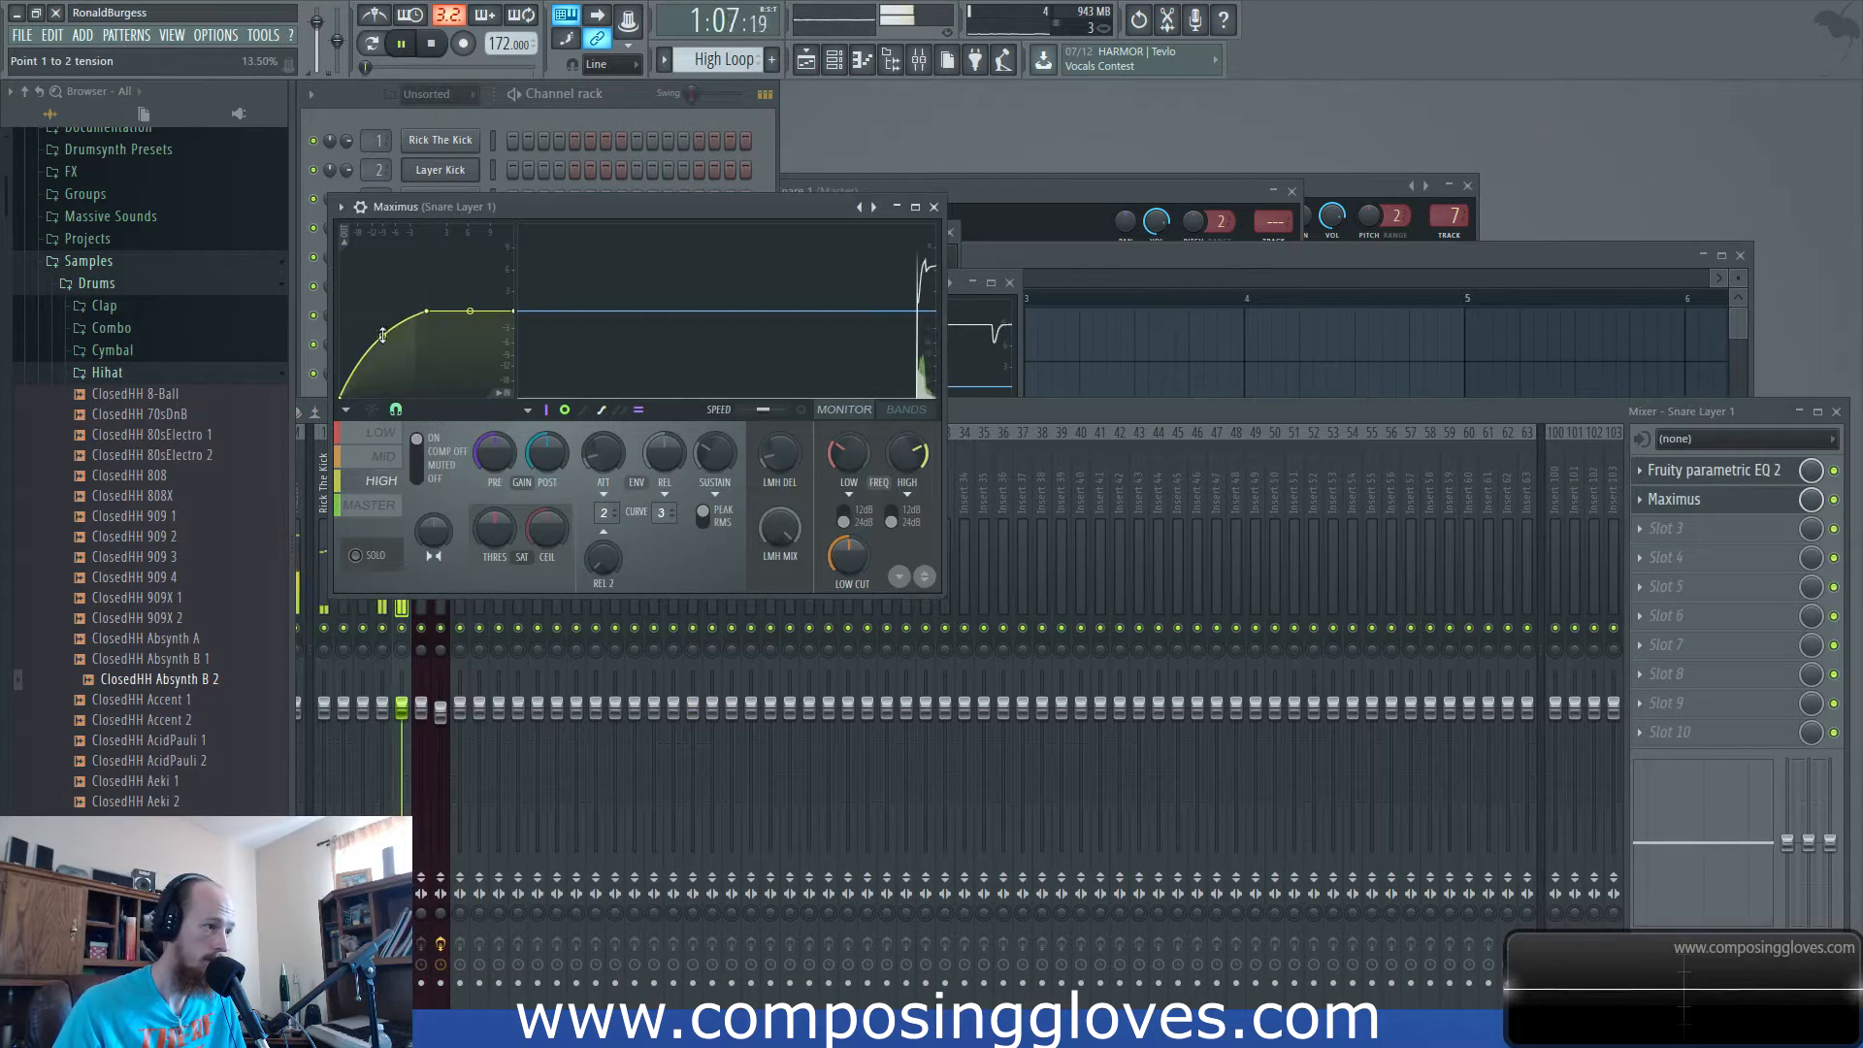
pyautogui.click(382, 457)
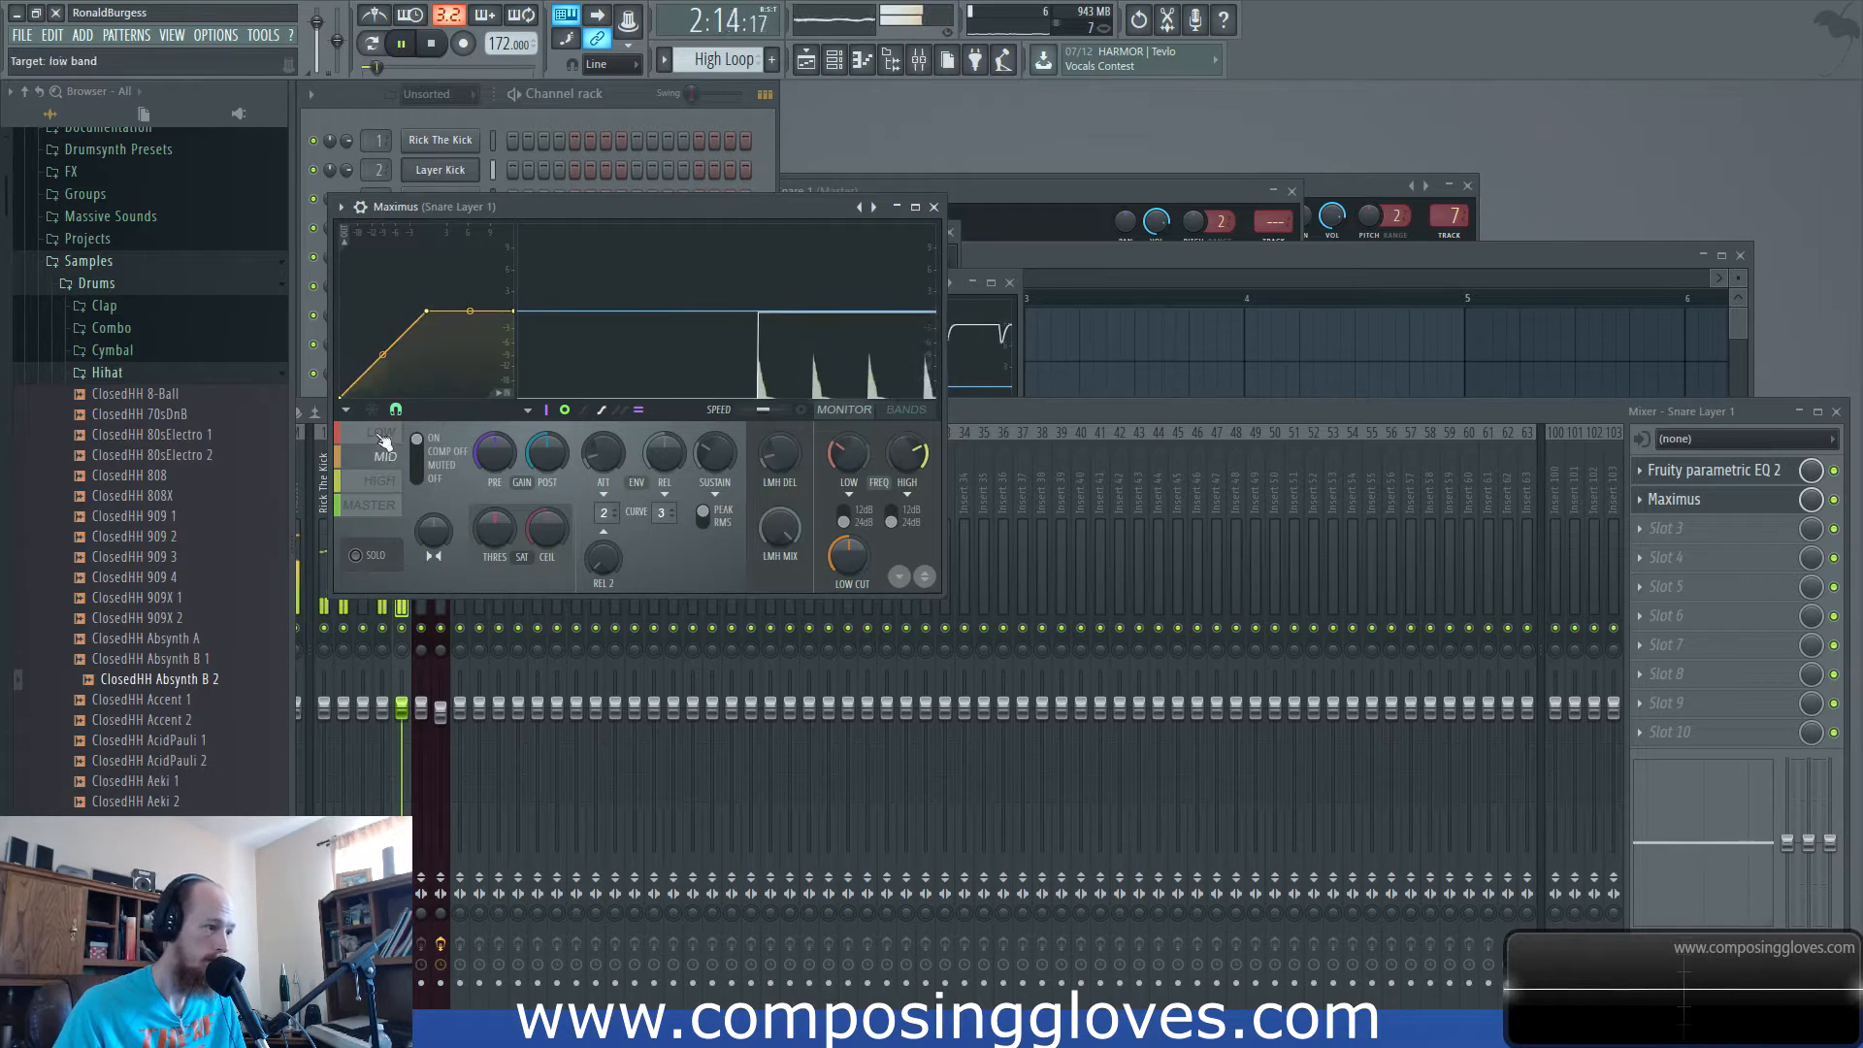
pyautogui.moveTo(382, 354); pyautogui.dragTo(382, 333)
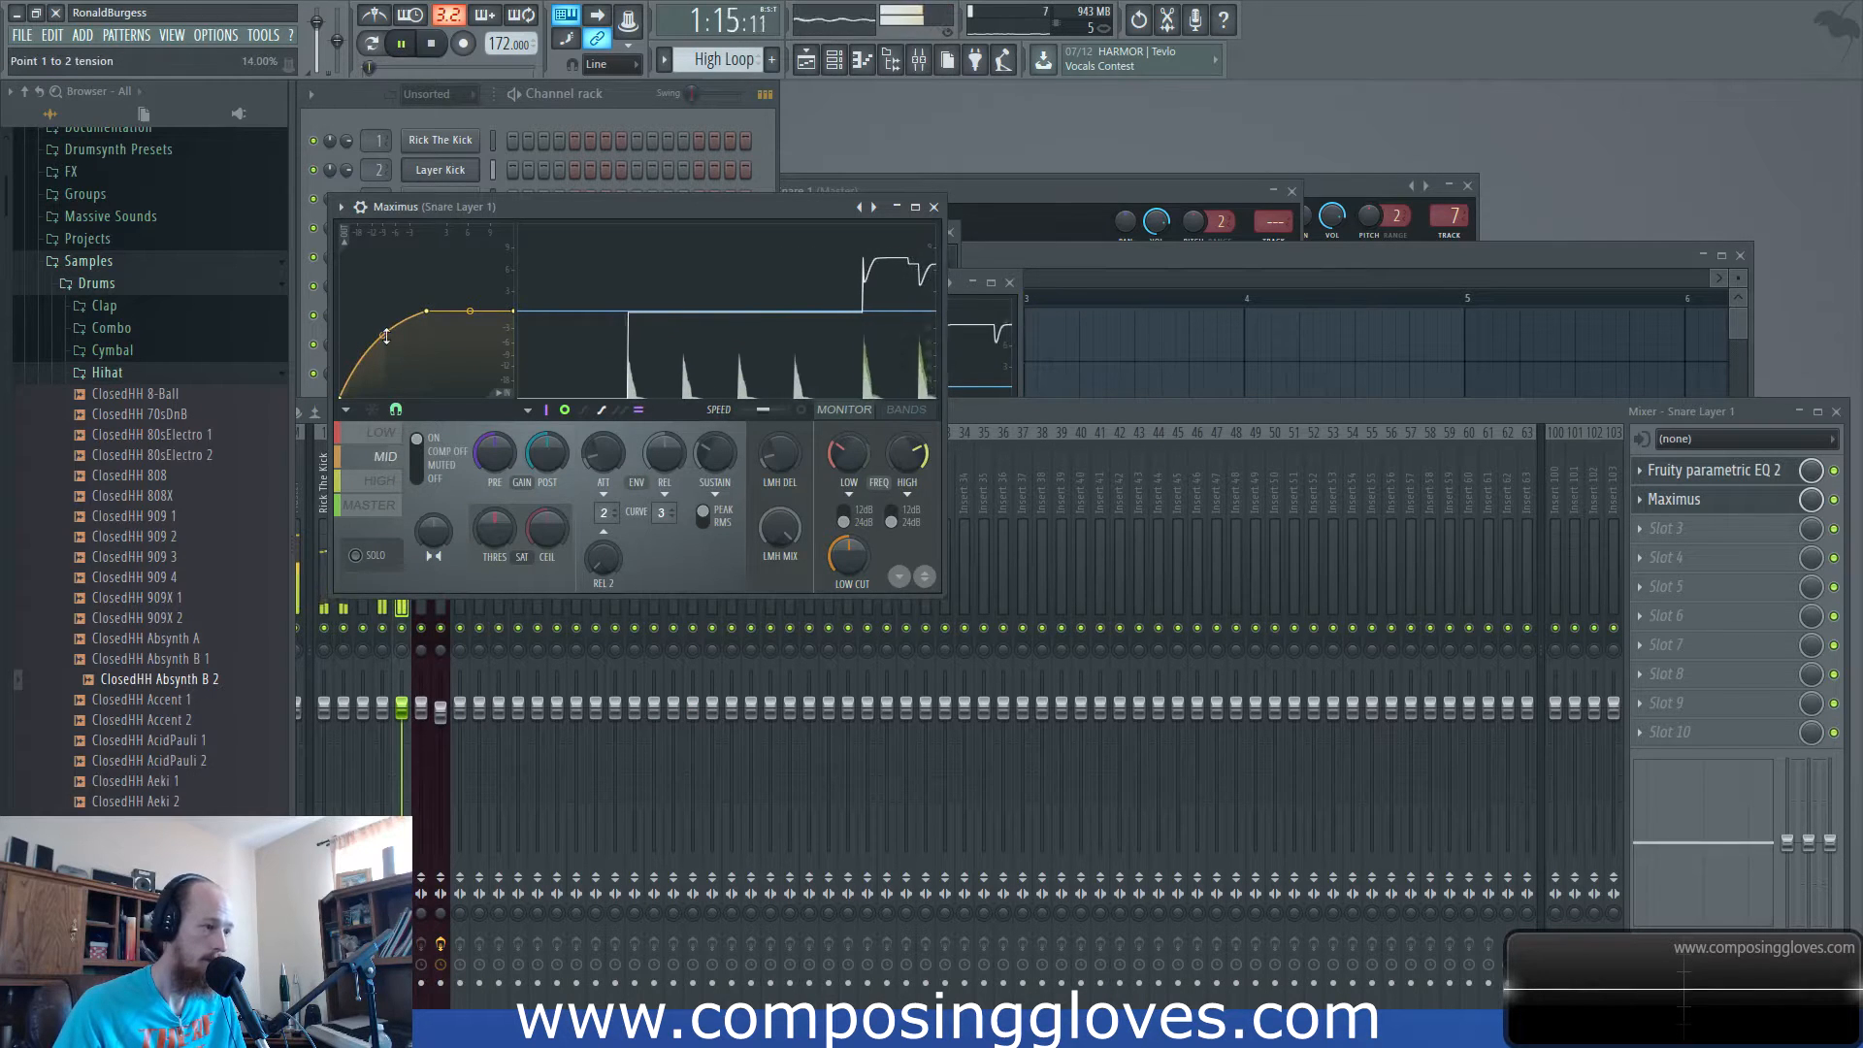
pyautogui.press('space')
# Unmute Tracks 3 to 6, holding Resample 1 and its EQ automation, and play the arrangement.
pyautogui.press('F5')
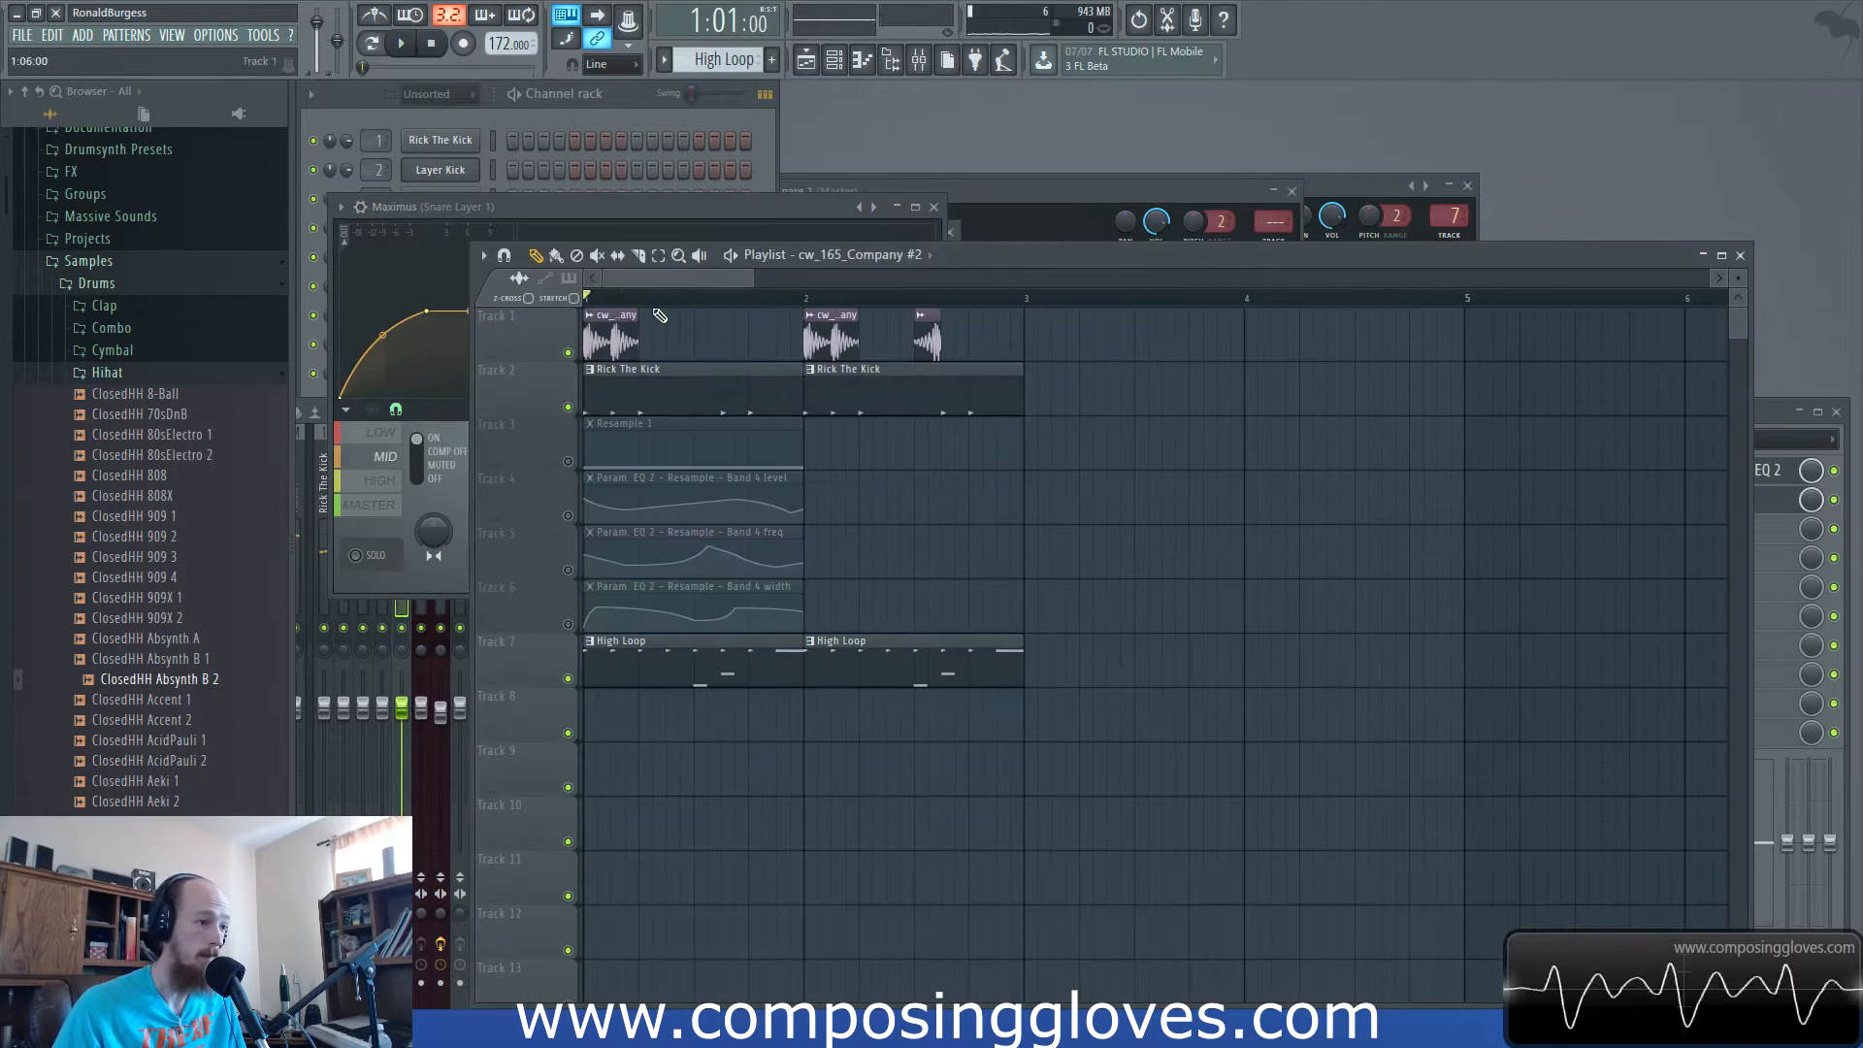
pyautogui.press('space')
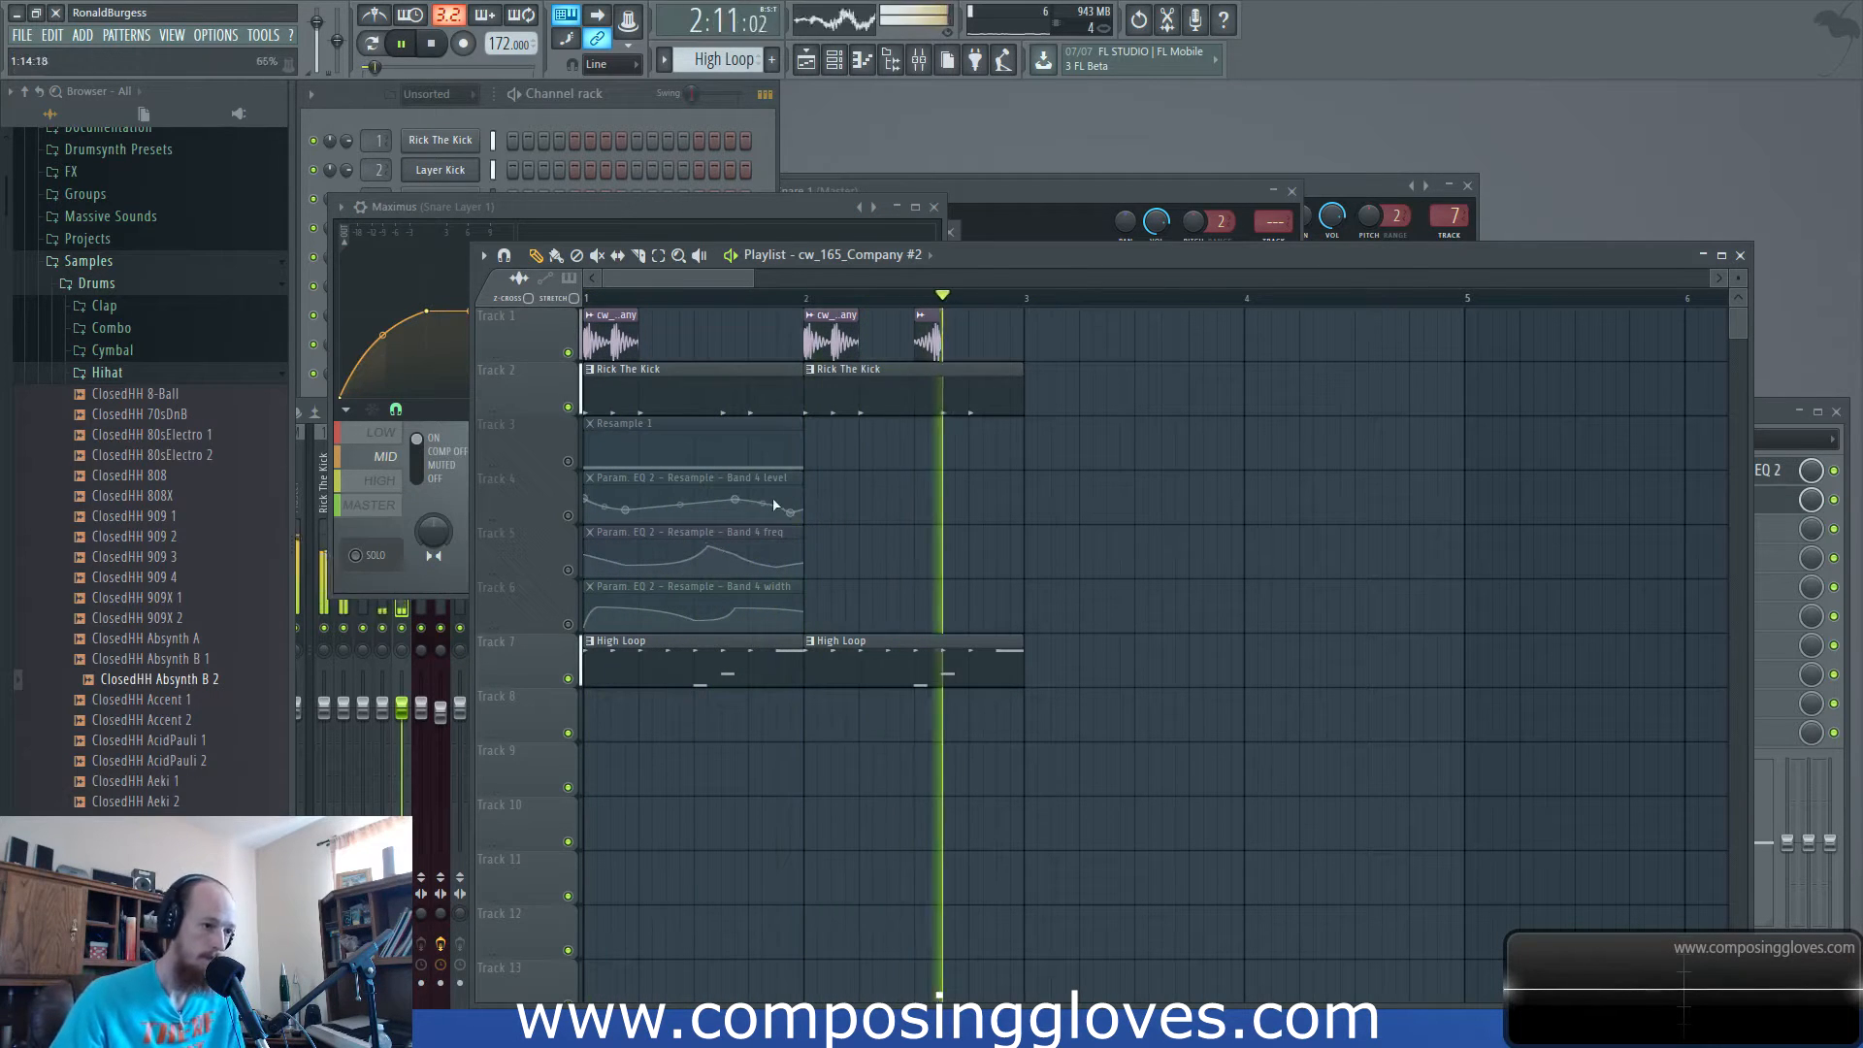
pyautogui.press('space')
pyautogui.rightClick(568, 461)
pyautogui.rightClick(569, 515)
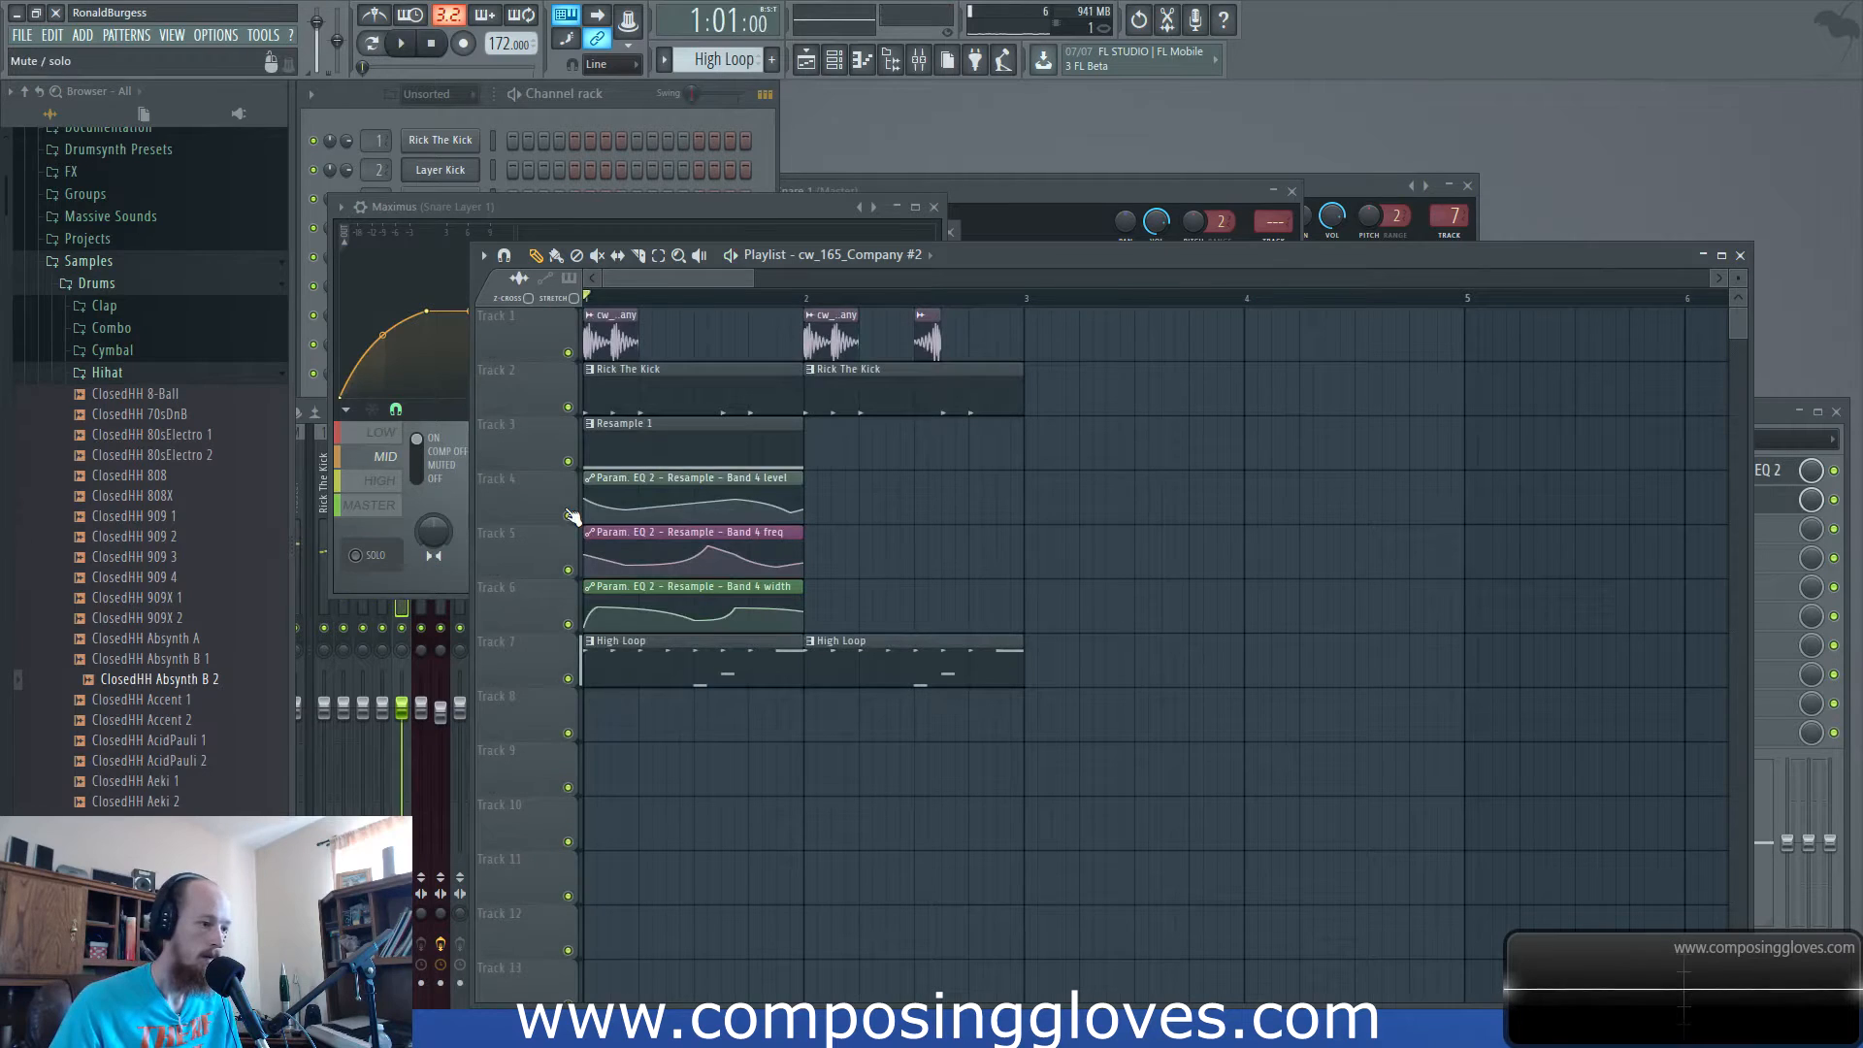
pyautogui.press('space')
pyautogui.press('space')
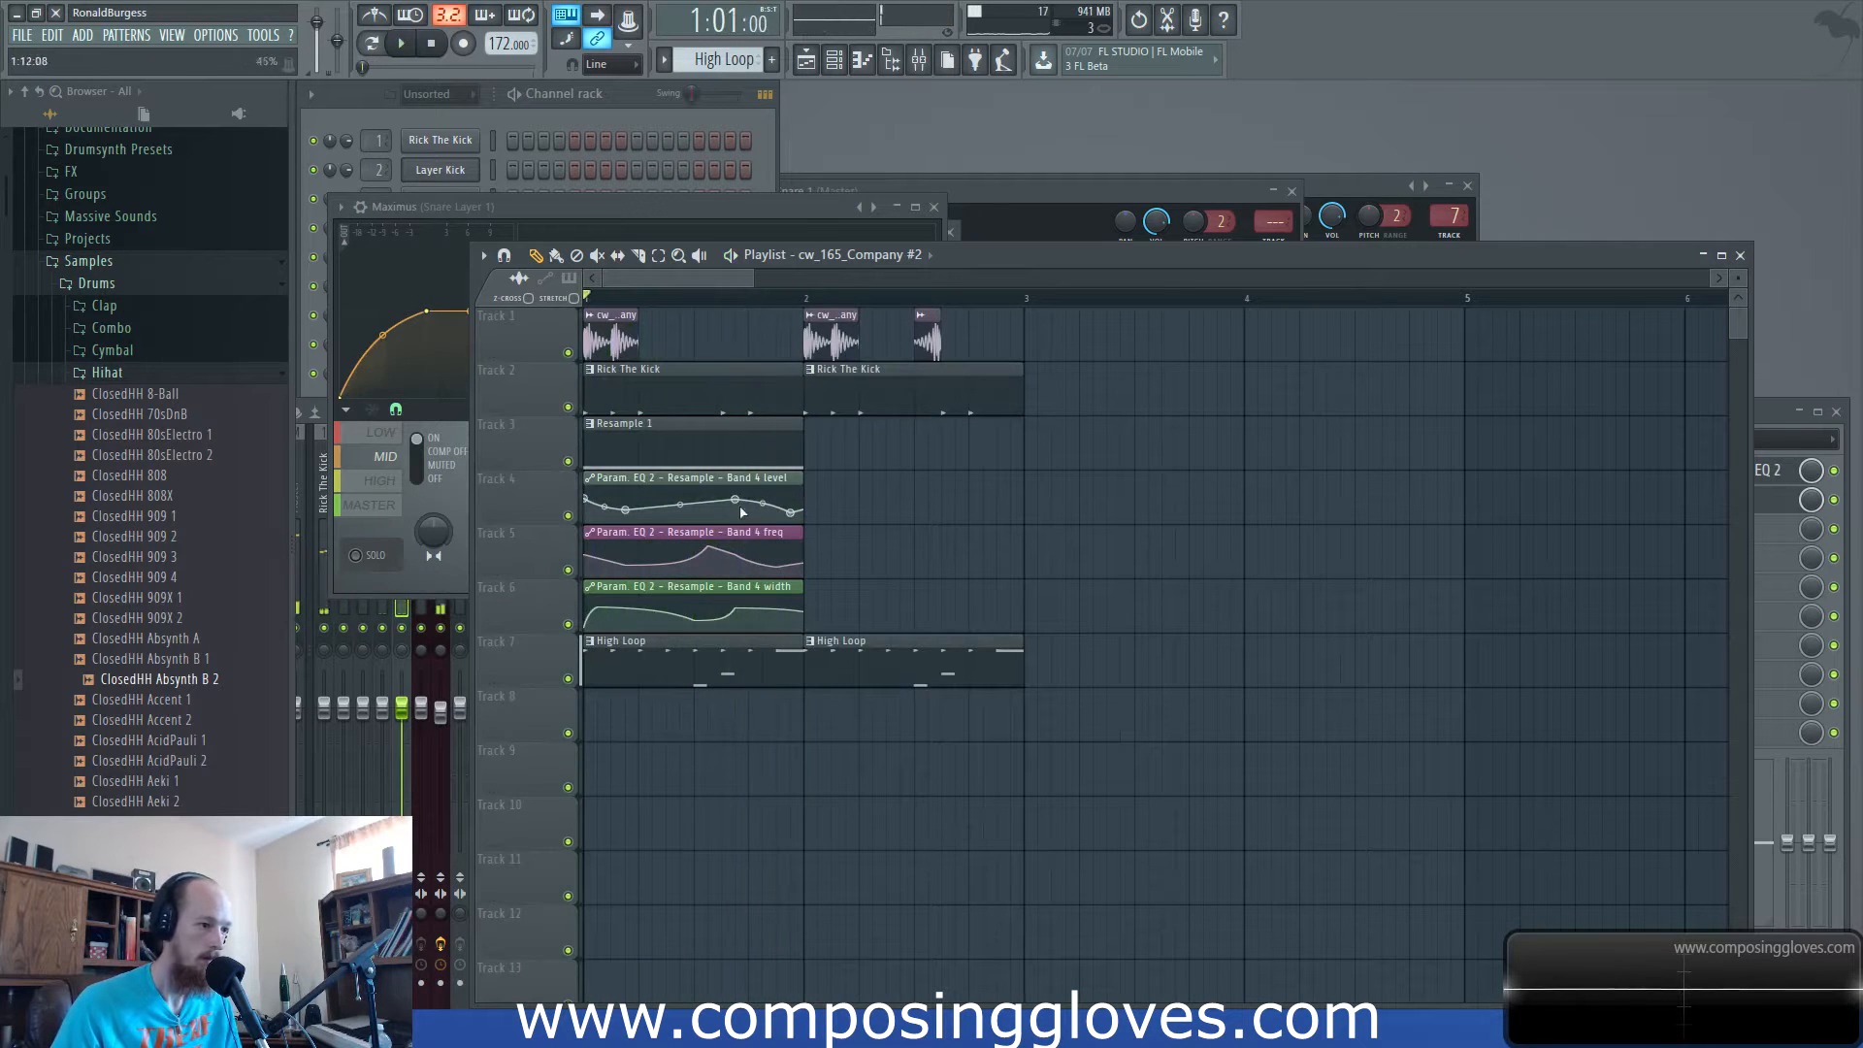
# Open the Resample 1 pattern, lower its one-bar note from C5 to G4, and play the arrangement.
pyautogui.doubleClick(629, 466)
pyautogui.moveTo(915, 653)
pyautogui.mouseDown()
pyautogui.moveTo(907, 715)
pyautogui.moveTo(890, 645)
pyautogui.moveTo(891, 663)
pyautogui.mouseUp()
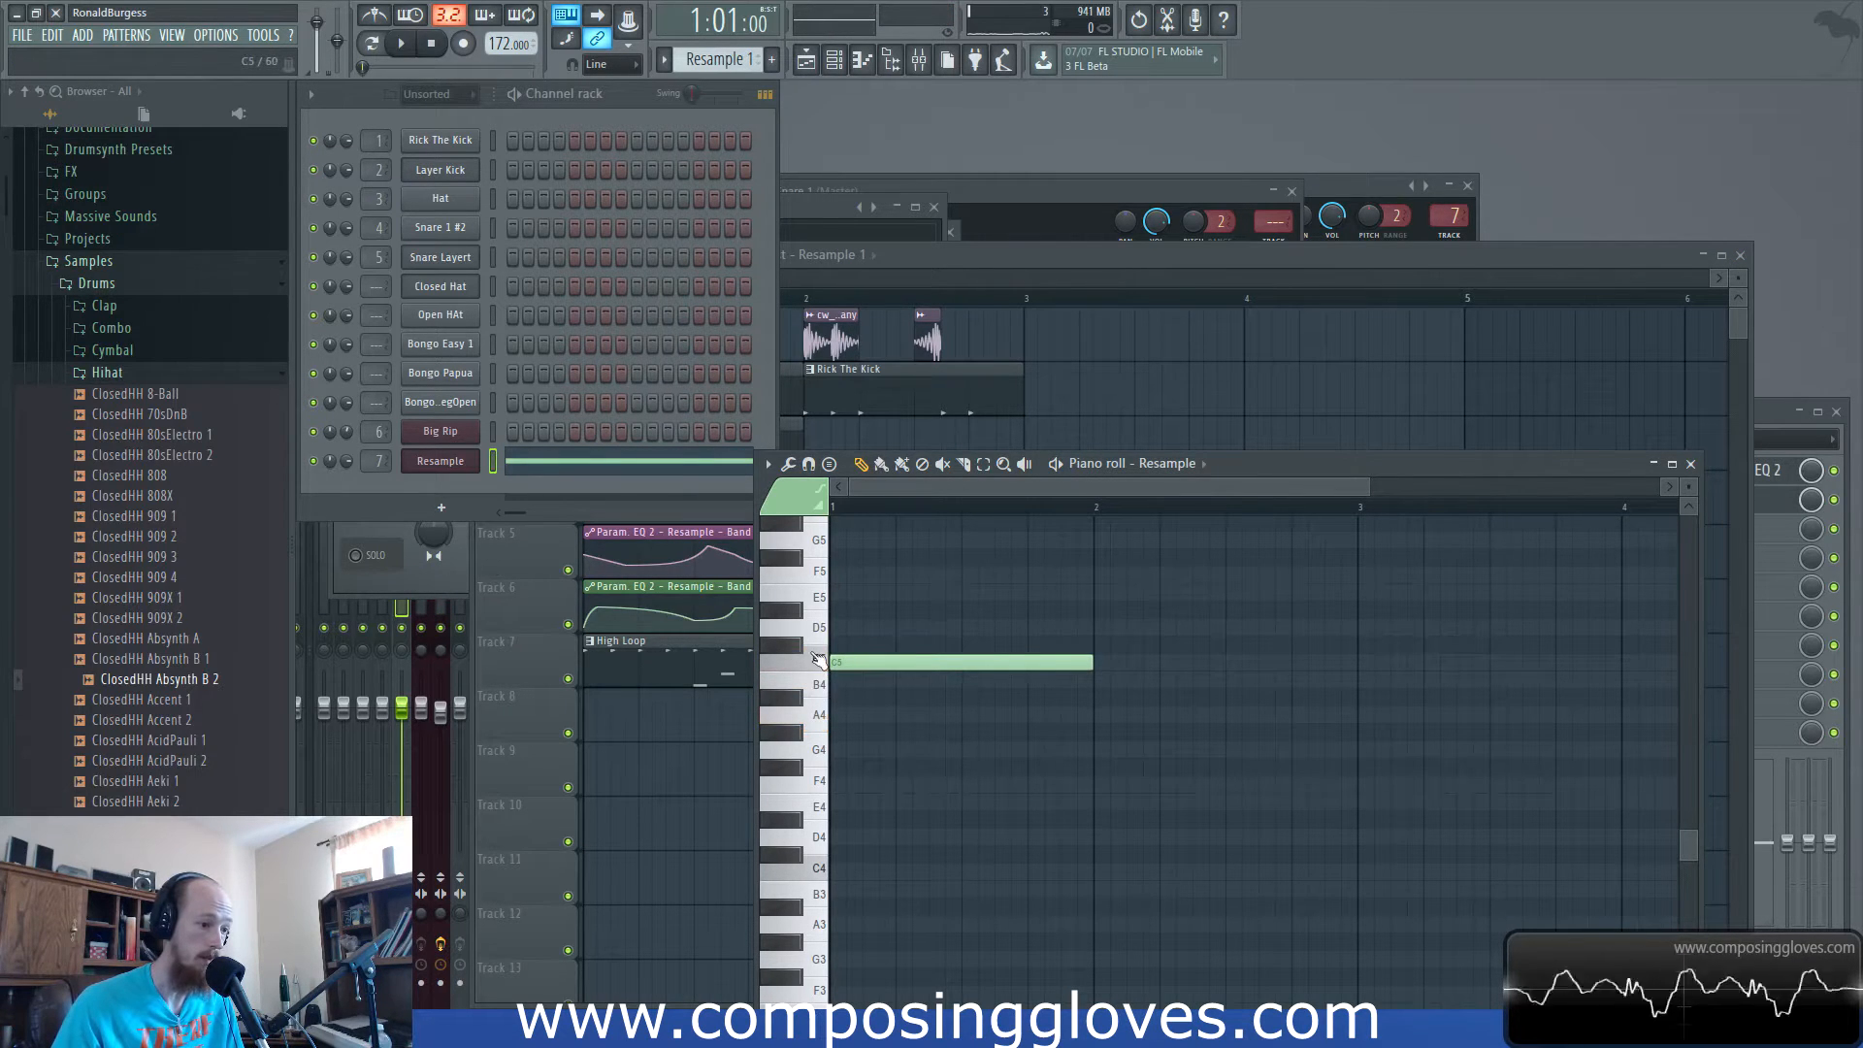
pyautogui.moveTo(871, 663); pyautogui.dragTo(871, 749)
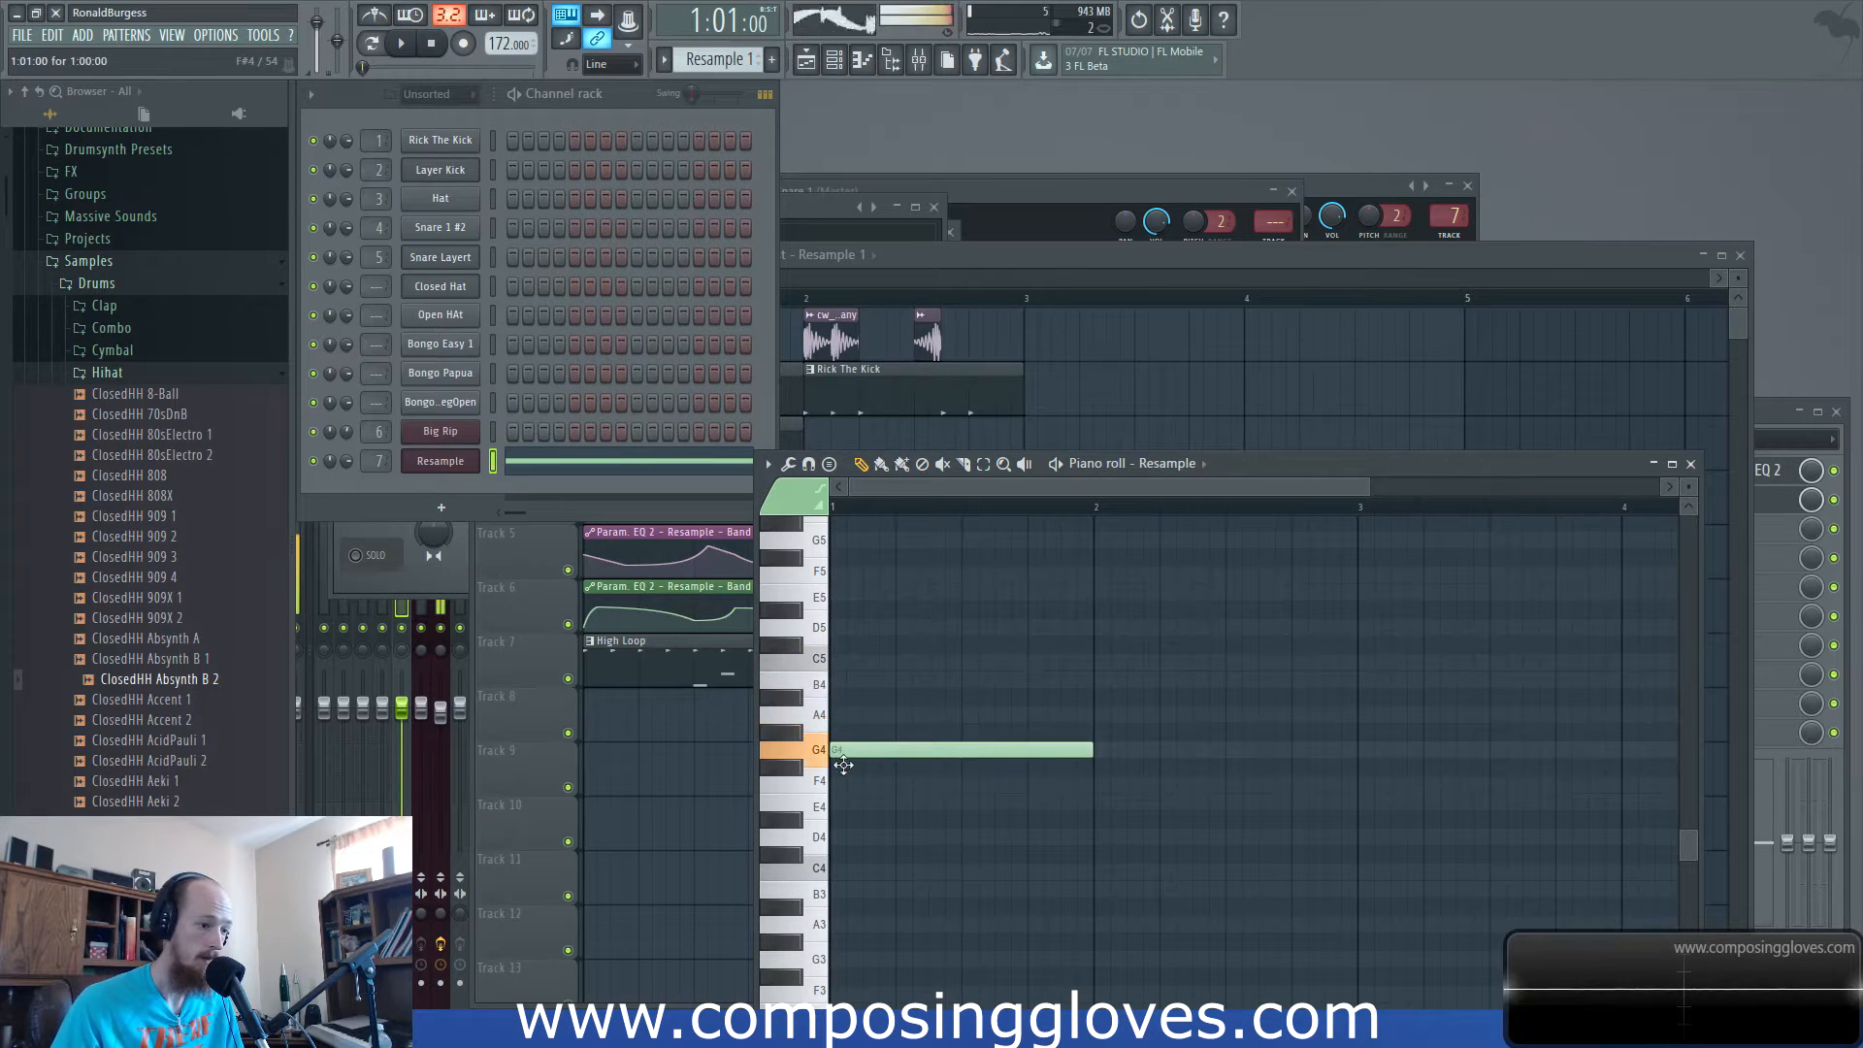
pyautogui.press('space')
pyautogui.press('space')
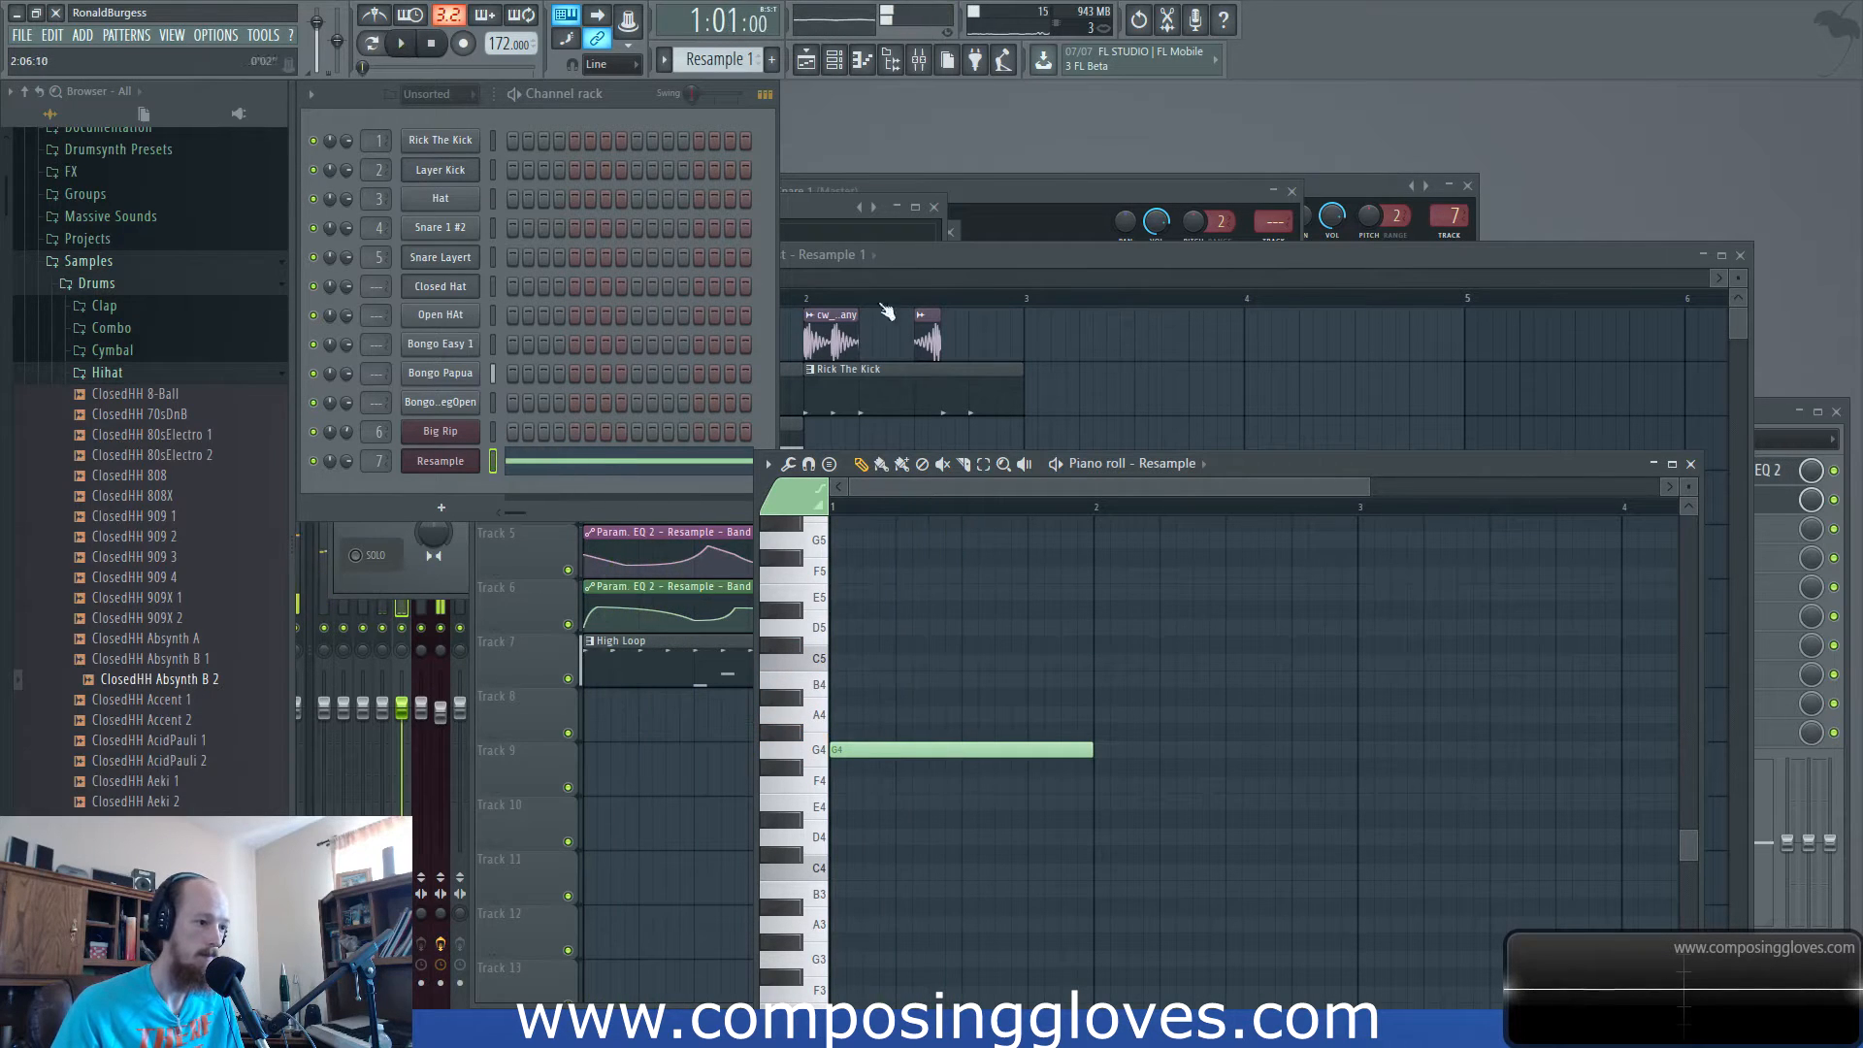
pyautogui.moveTo(878, 749)
pyautogui.mouseDown()
pyautogui.moveTo(864, 633)
pyautogui.moveTo(859, 751)
pyautogui.mouseUp()
# Reshape the opening of the Band 4 level, freq and width automation clips in the playlist, checking the sound with repeated playback.
pyautogui.moveTo(971, 259); pyautogui.dragTo(961, 260)
pyautogui.scroll(-1, 614, 305)
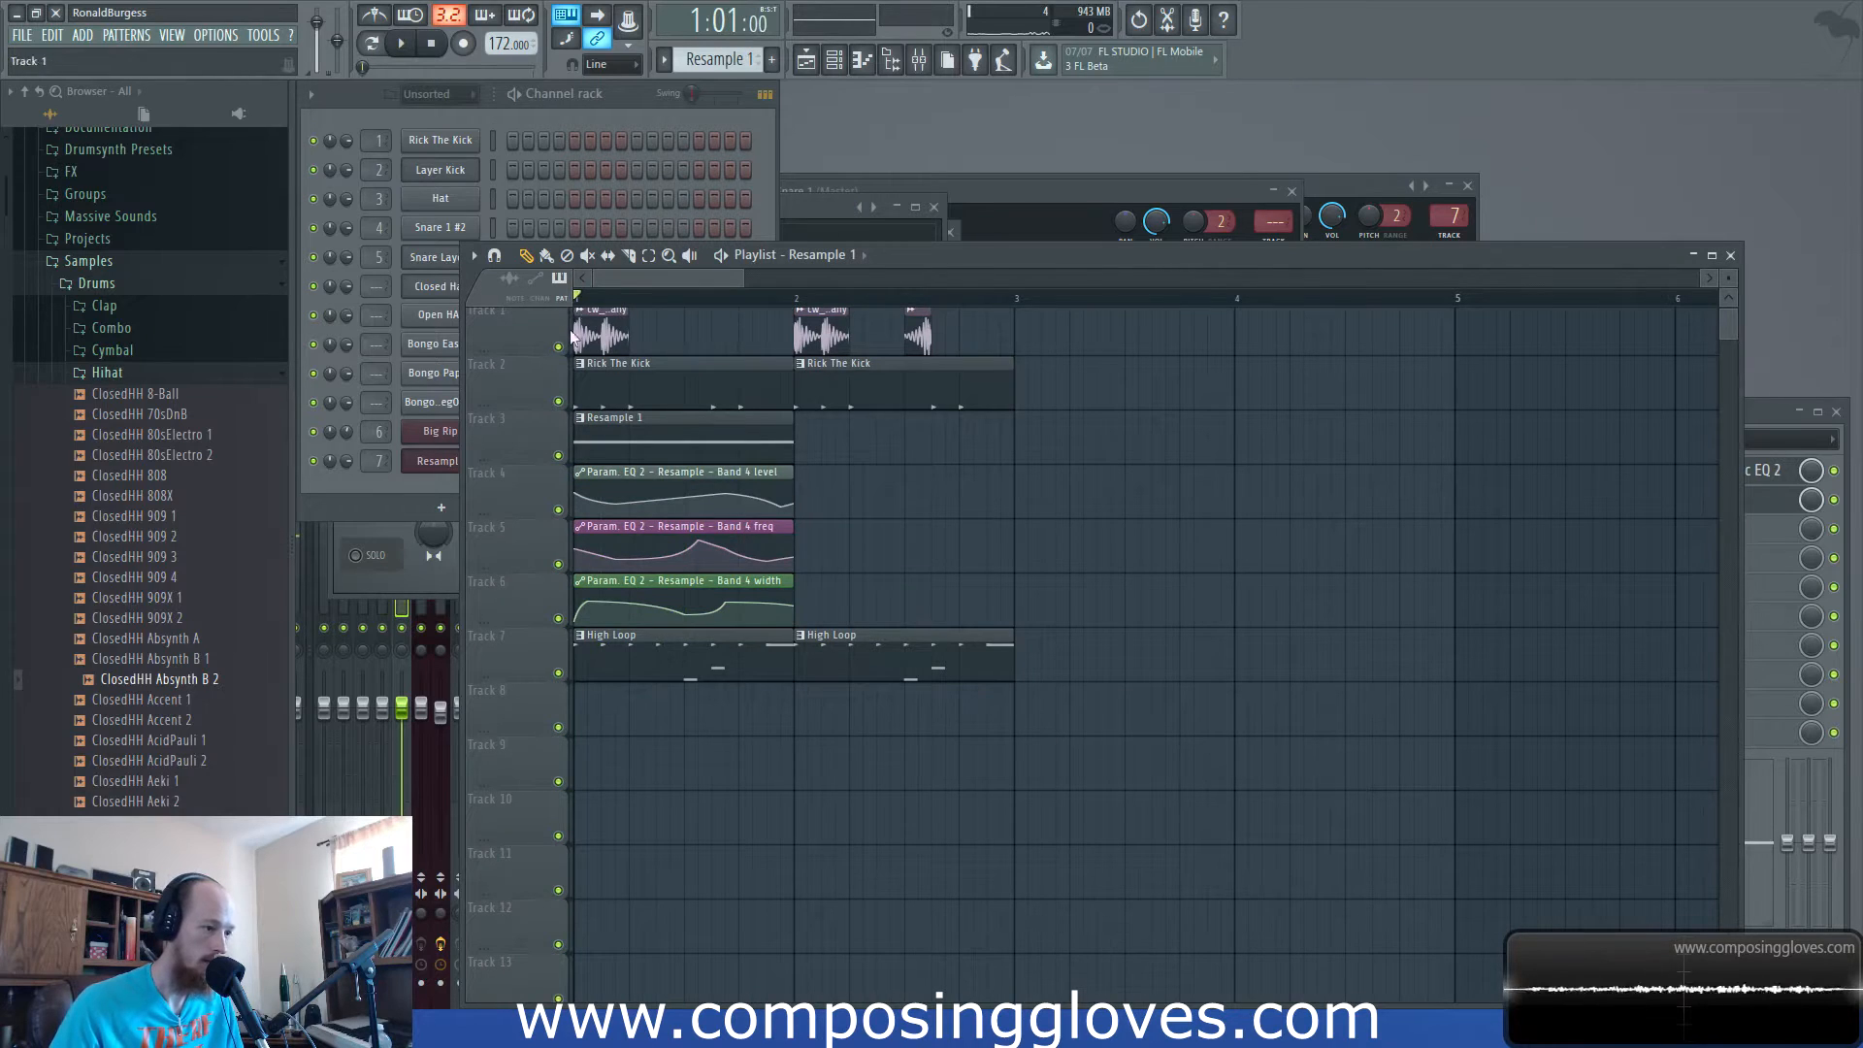
pyautogui.scroll(3, 575, 310)
pyautogui.press('space')
pyautogui.moveTo(579, 495); pyautogui.dragTo(622, 613)
pyautogui.press('space')
pyautogui.press('space')
pyautogui.press('space')
pyautogui.press('space')
pyautogui.press('space')
pyautogui.press('space')
pyautogui.press('space')
pyautogui.press('space')
pyautogui.press('space')
pyautogui.press('space')
pyautogui.press('space')
pyautogui.press('space')
pyautogui.press('space')
pyautogui.press('space')
pyautogui.press('space')
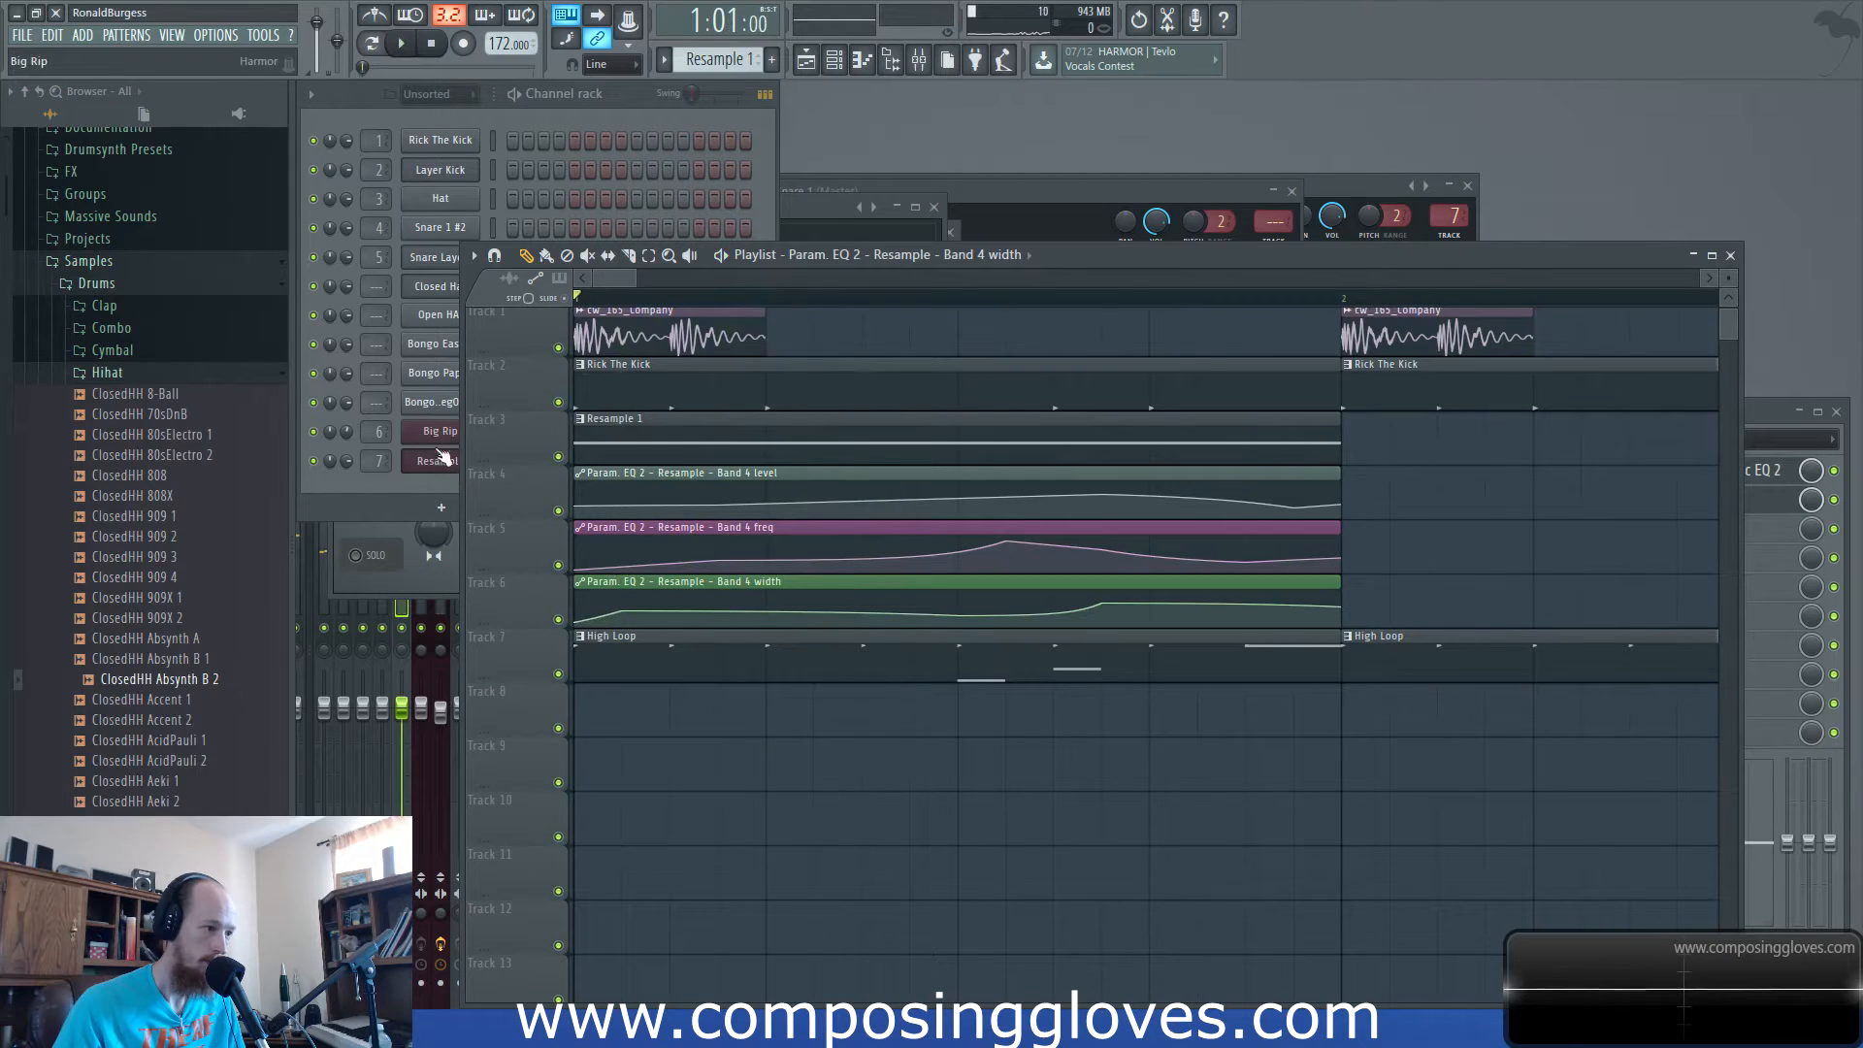
# Set the Resample channel's Harmor compression to Heating, adjust its low, mid and high band levels, and check the sound in playback.
pyautogui.click(433, 461)
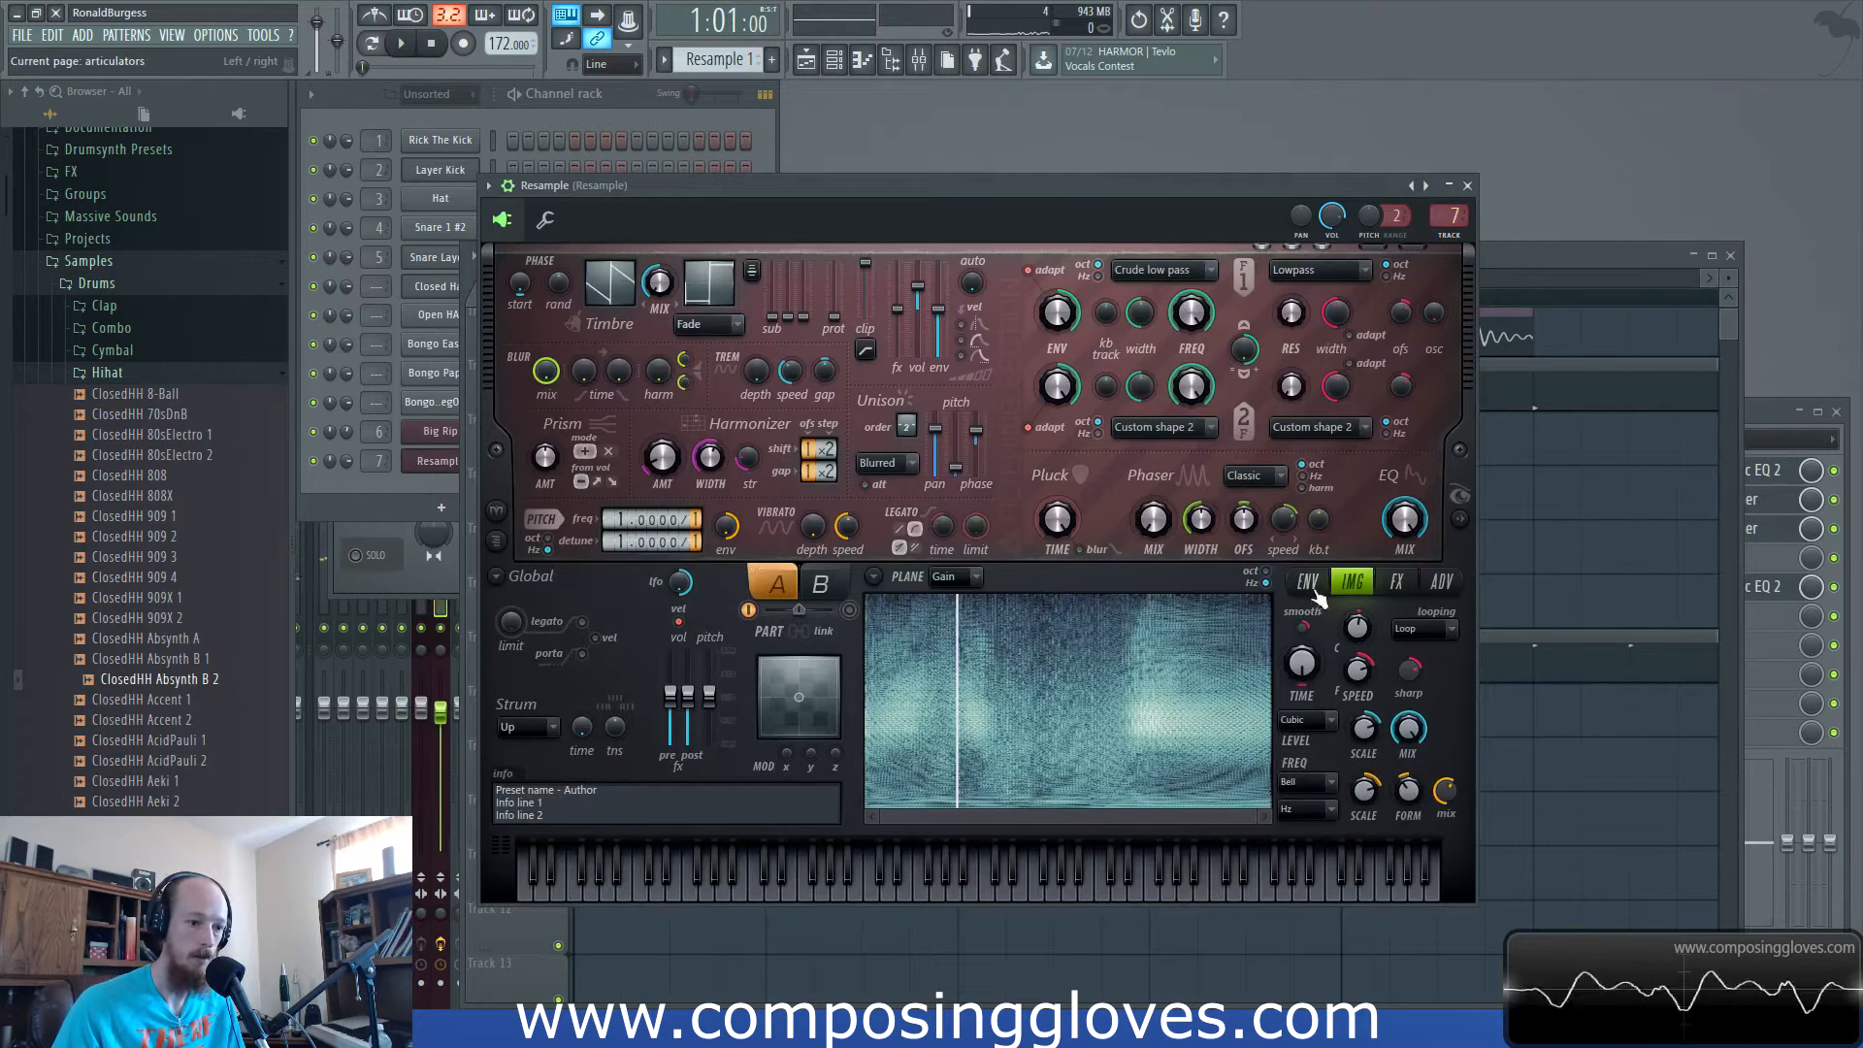
pyautogui.click(1397, 581)
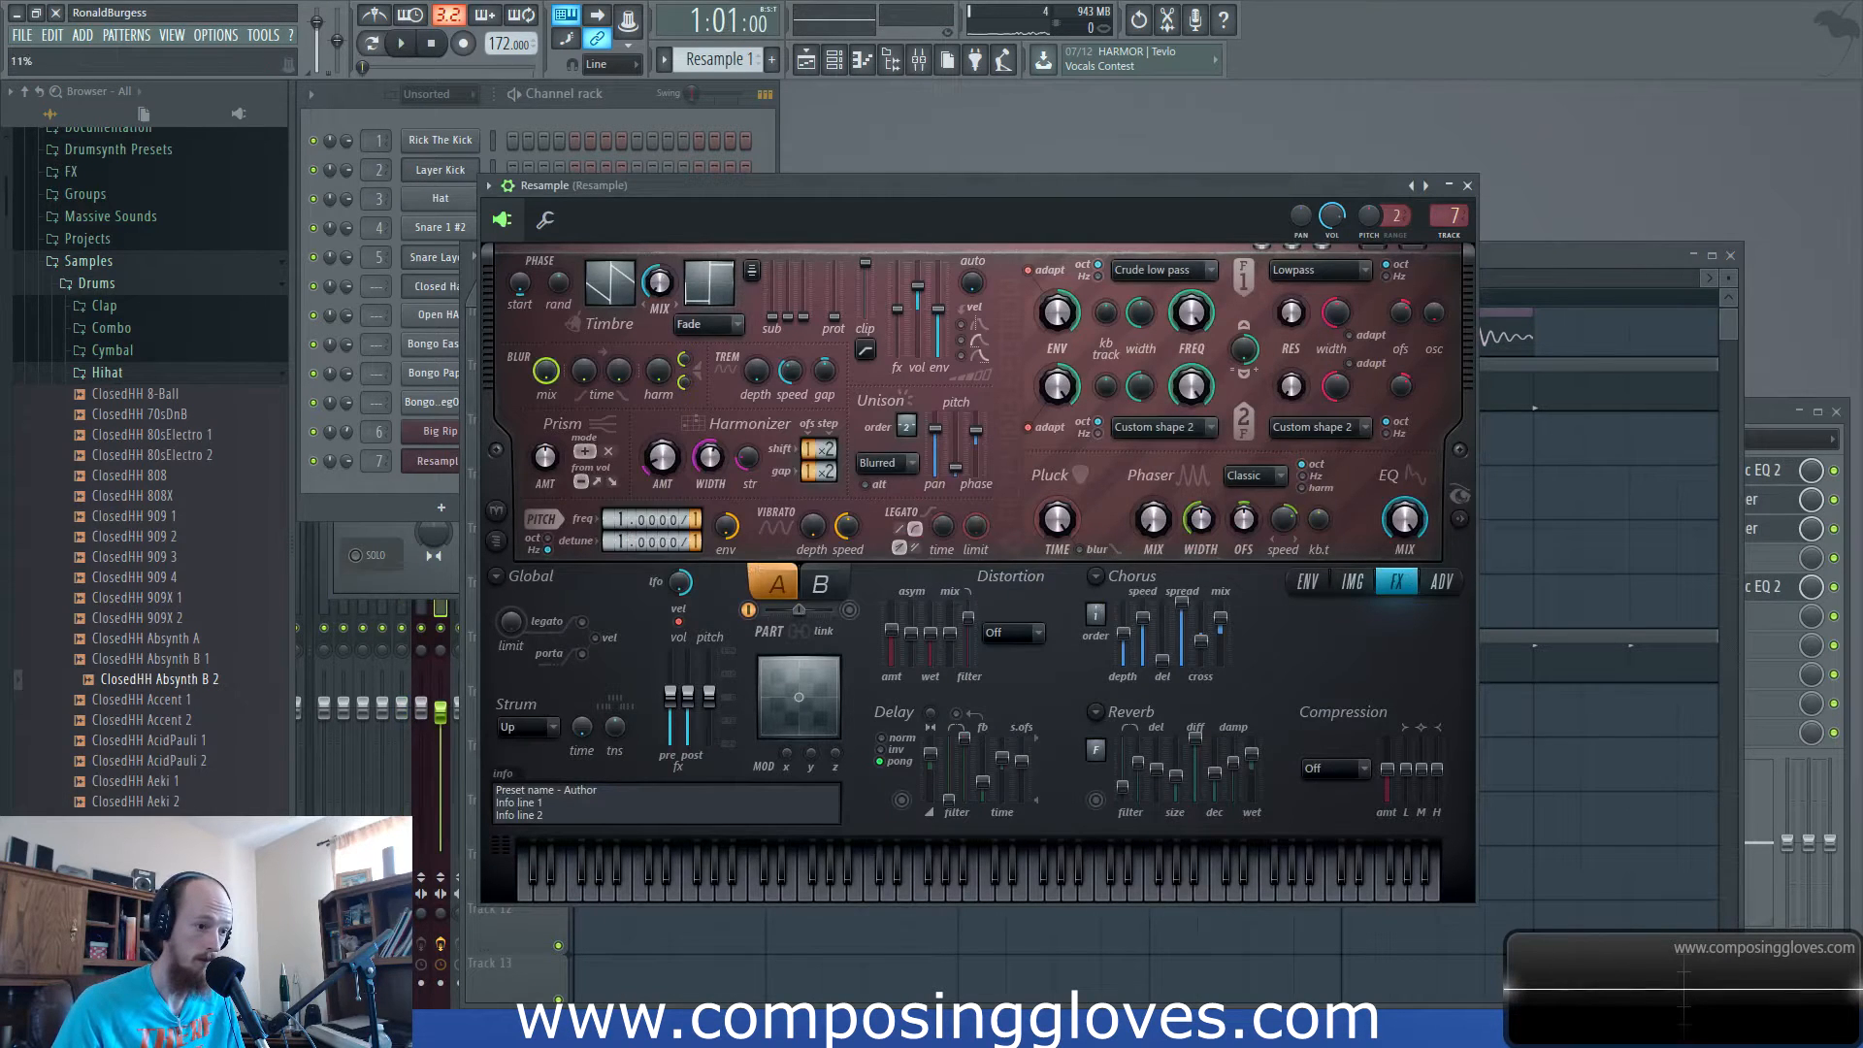
pyautogui.press('space')
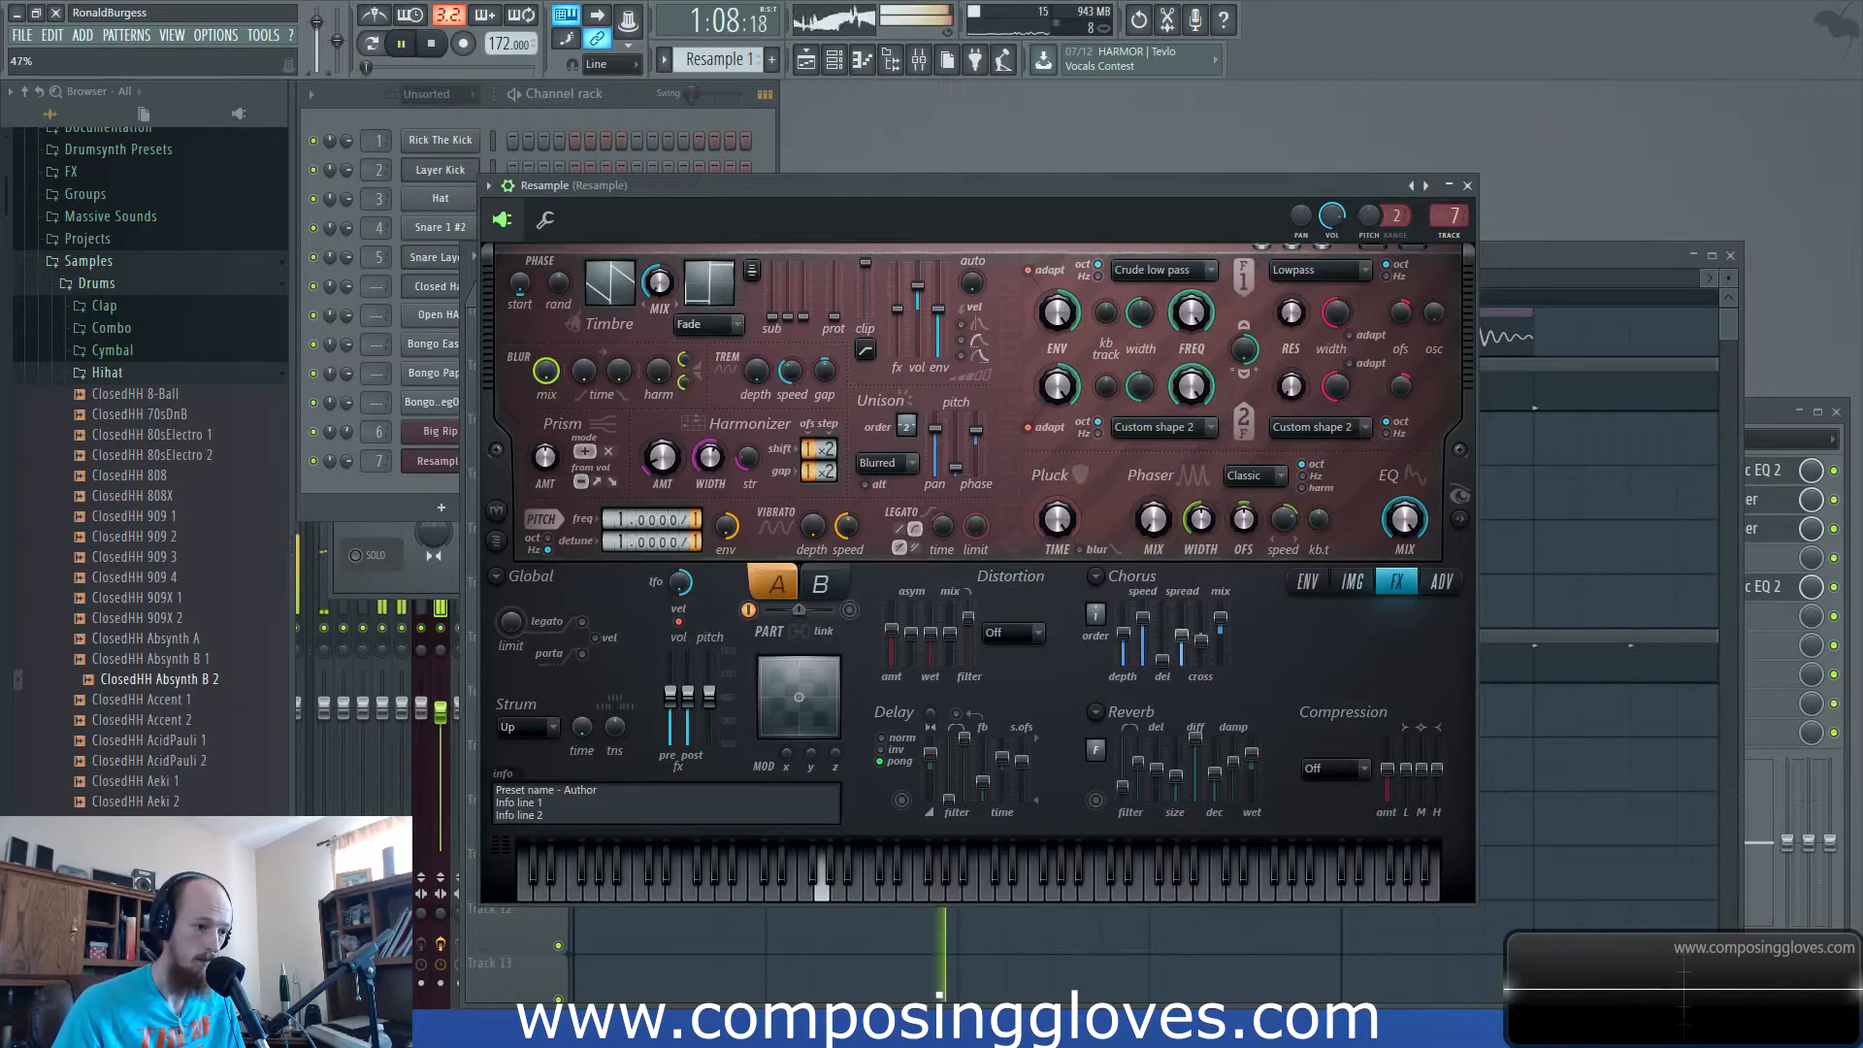
pyautogui.click(1334, 769)
pyautogui.click(1360, 850)
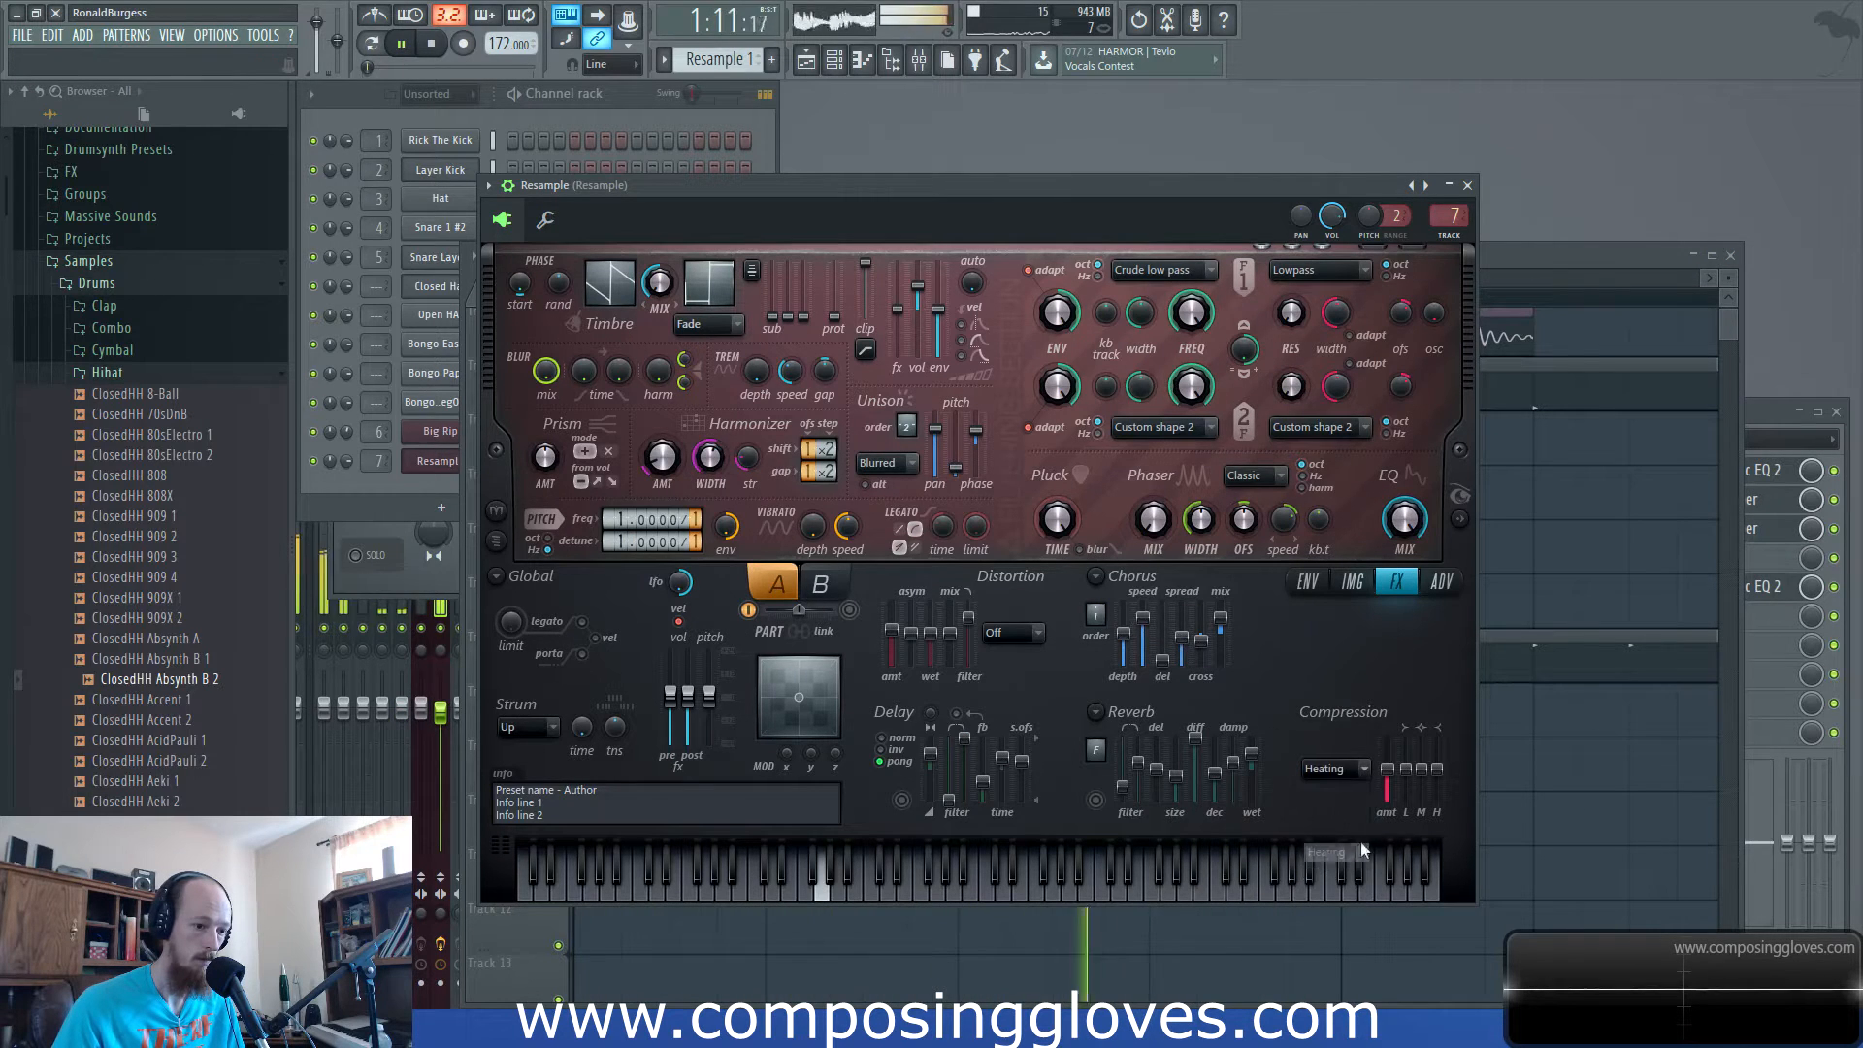
pyautogui.press('space')
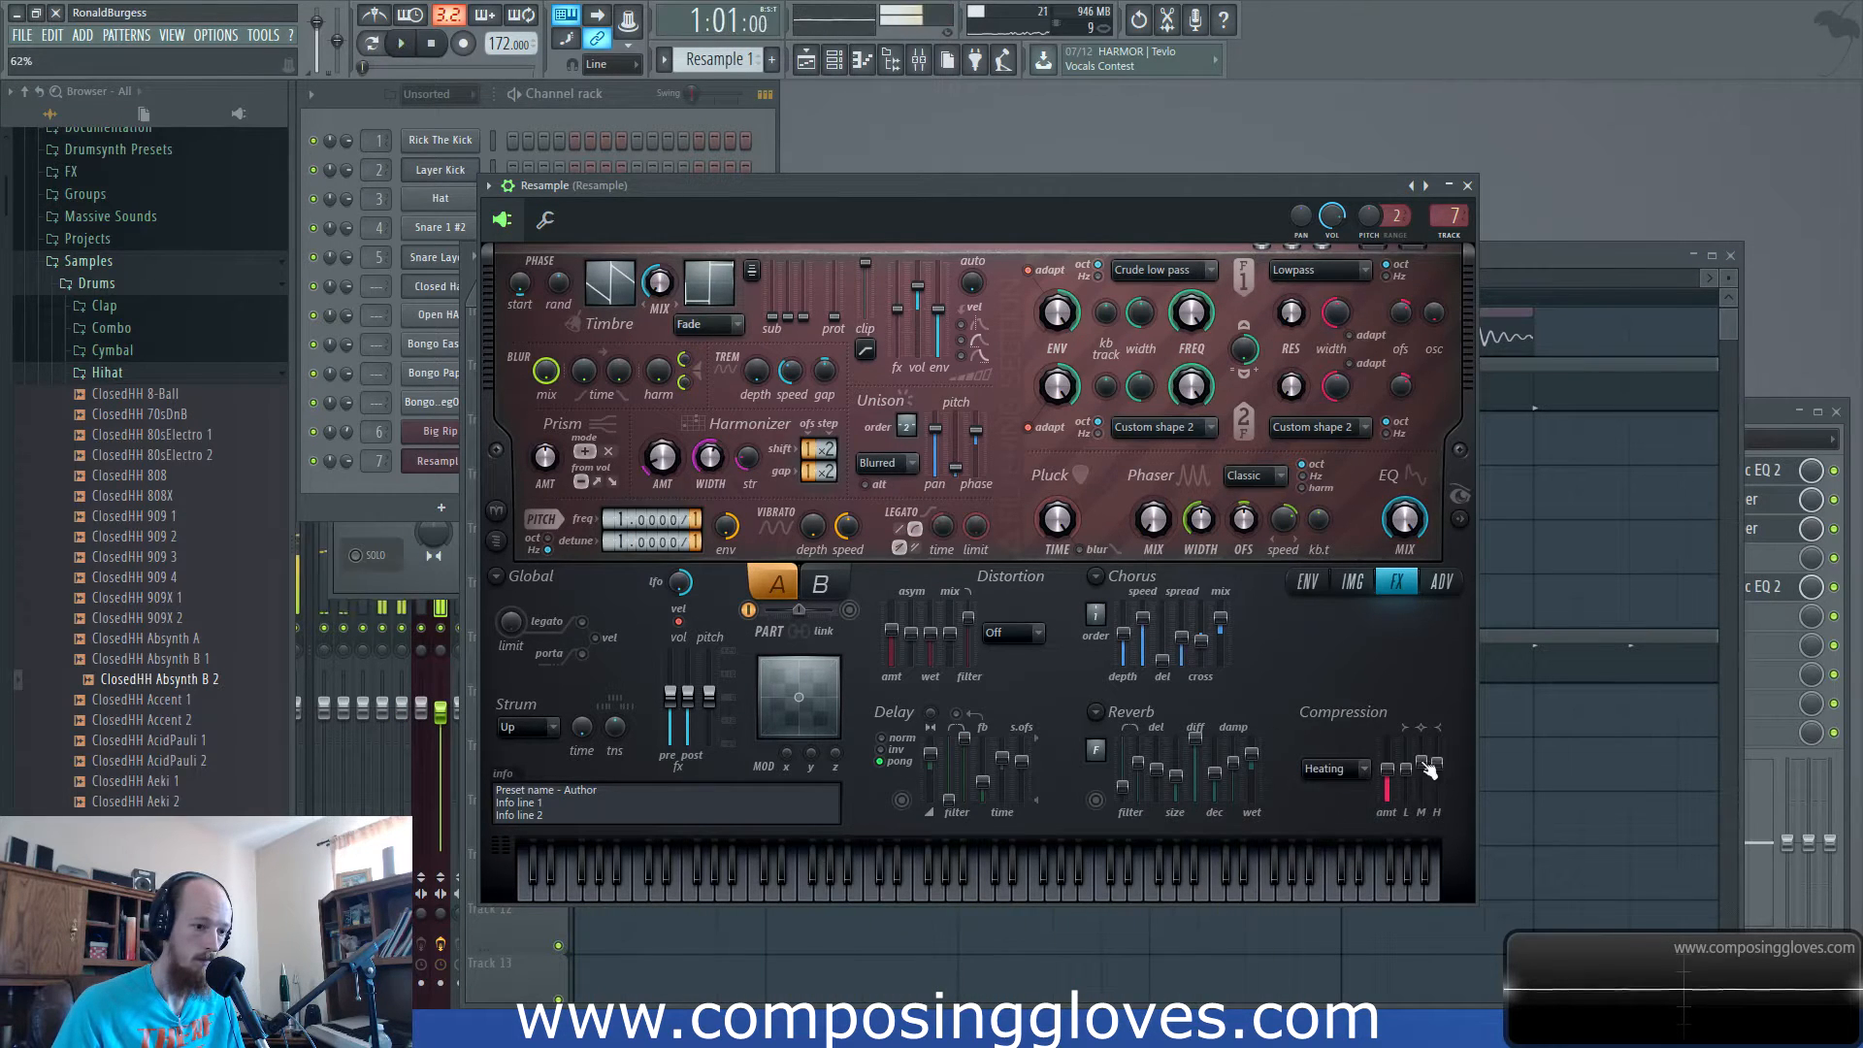
pyautogui.press('space')
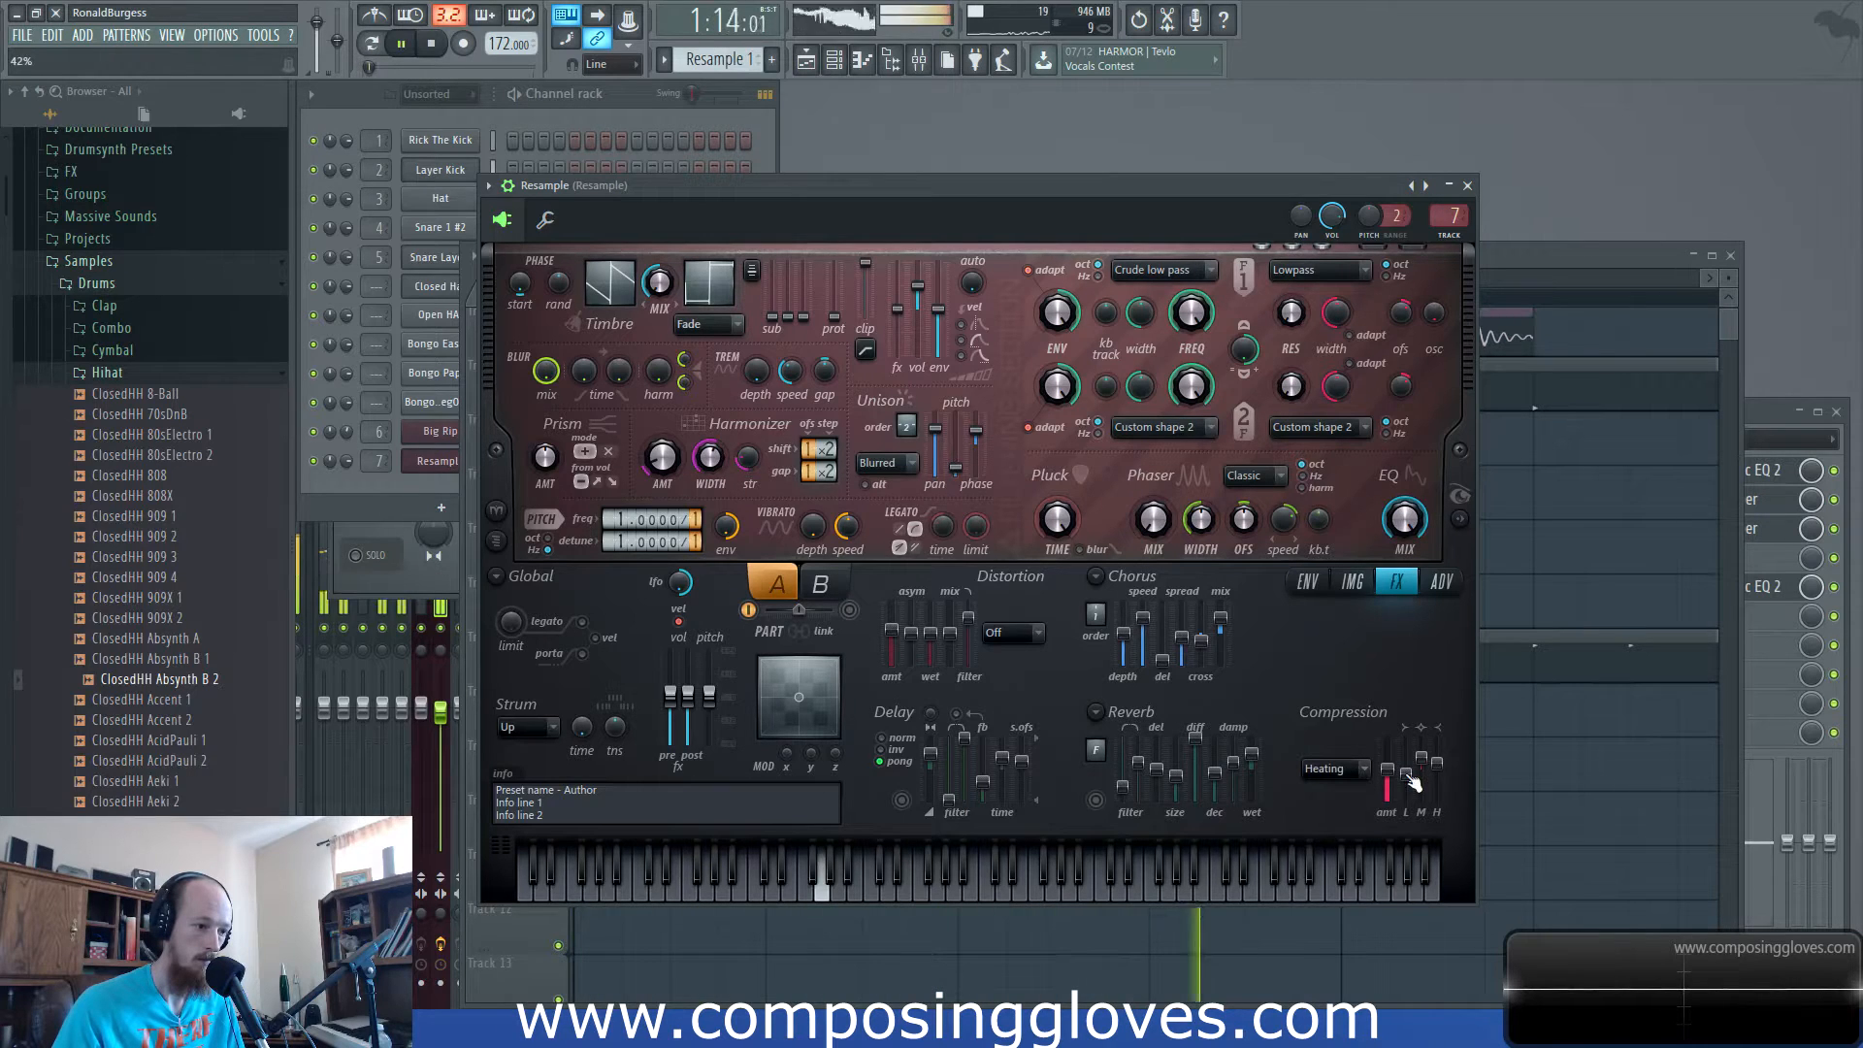
pyautogui.press('space')
pyautogui.moveTo(889, 187); pyautogui.dragTo(1071, 279)
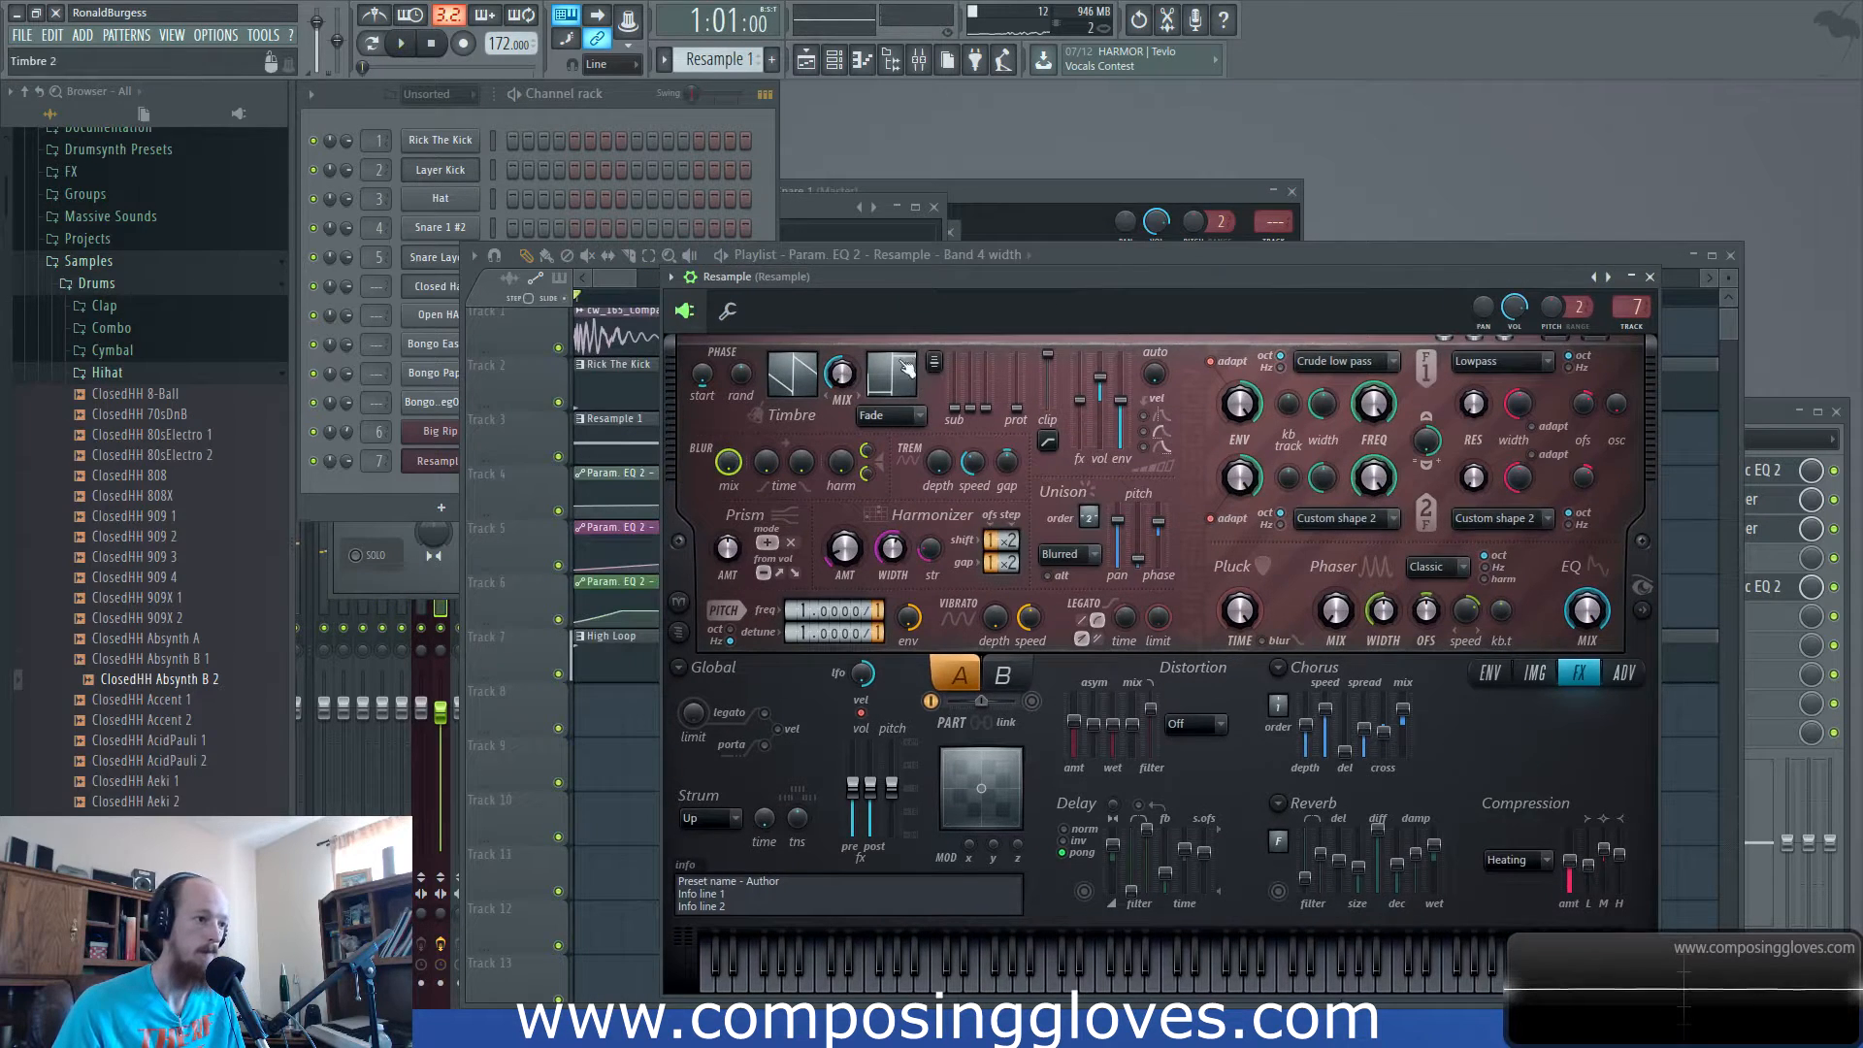
pyautogui.click(605, 293)
pyautogui.press('space')
pyautogui.press('space')
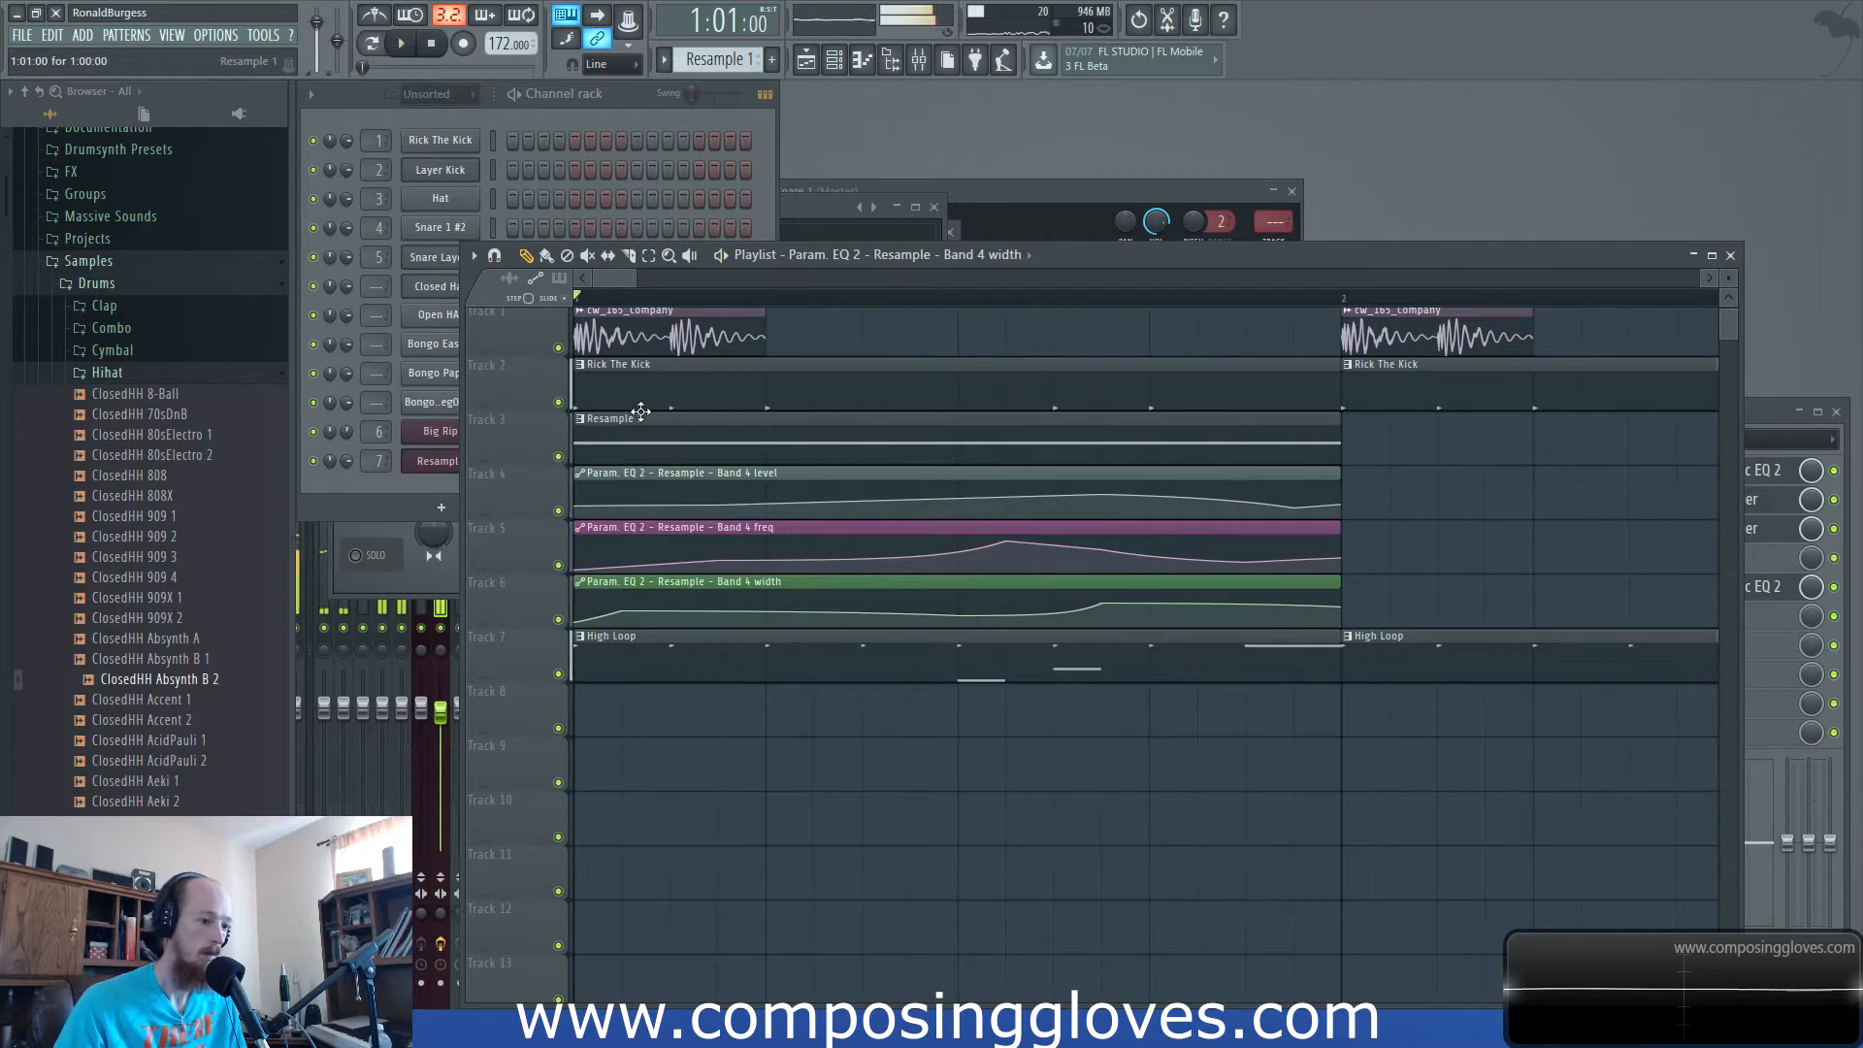
# Review the Resample 1 pattern's note and listen to the first bar of the arrangement several times.
pyautogui.moveTo(796, 443); pyautogui.dragTo(833, 451)
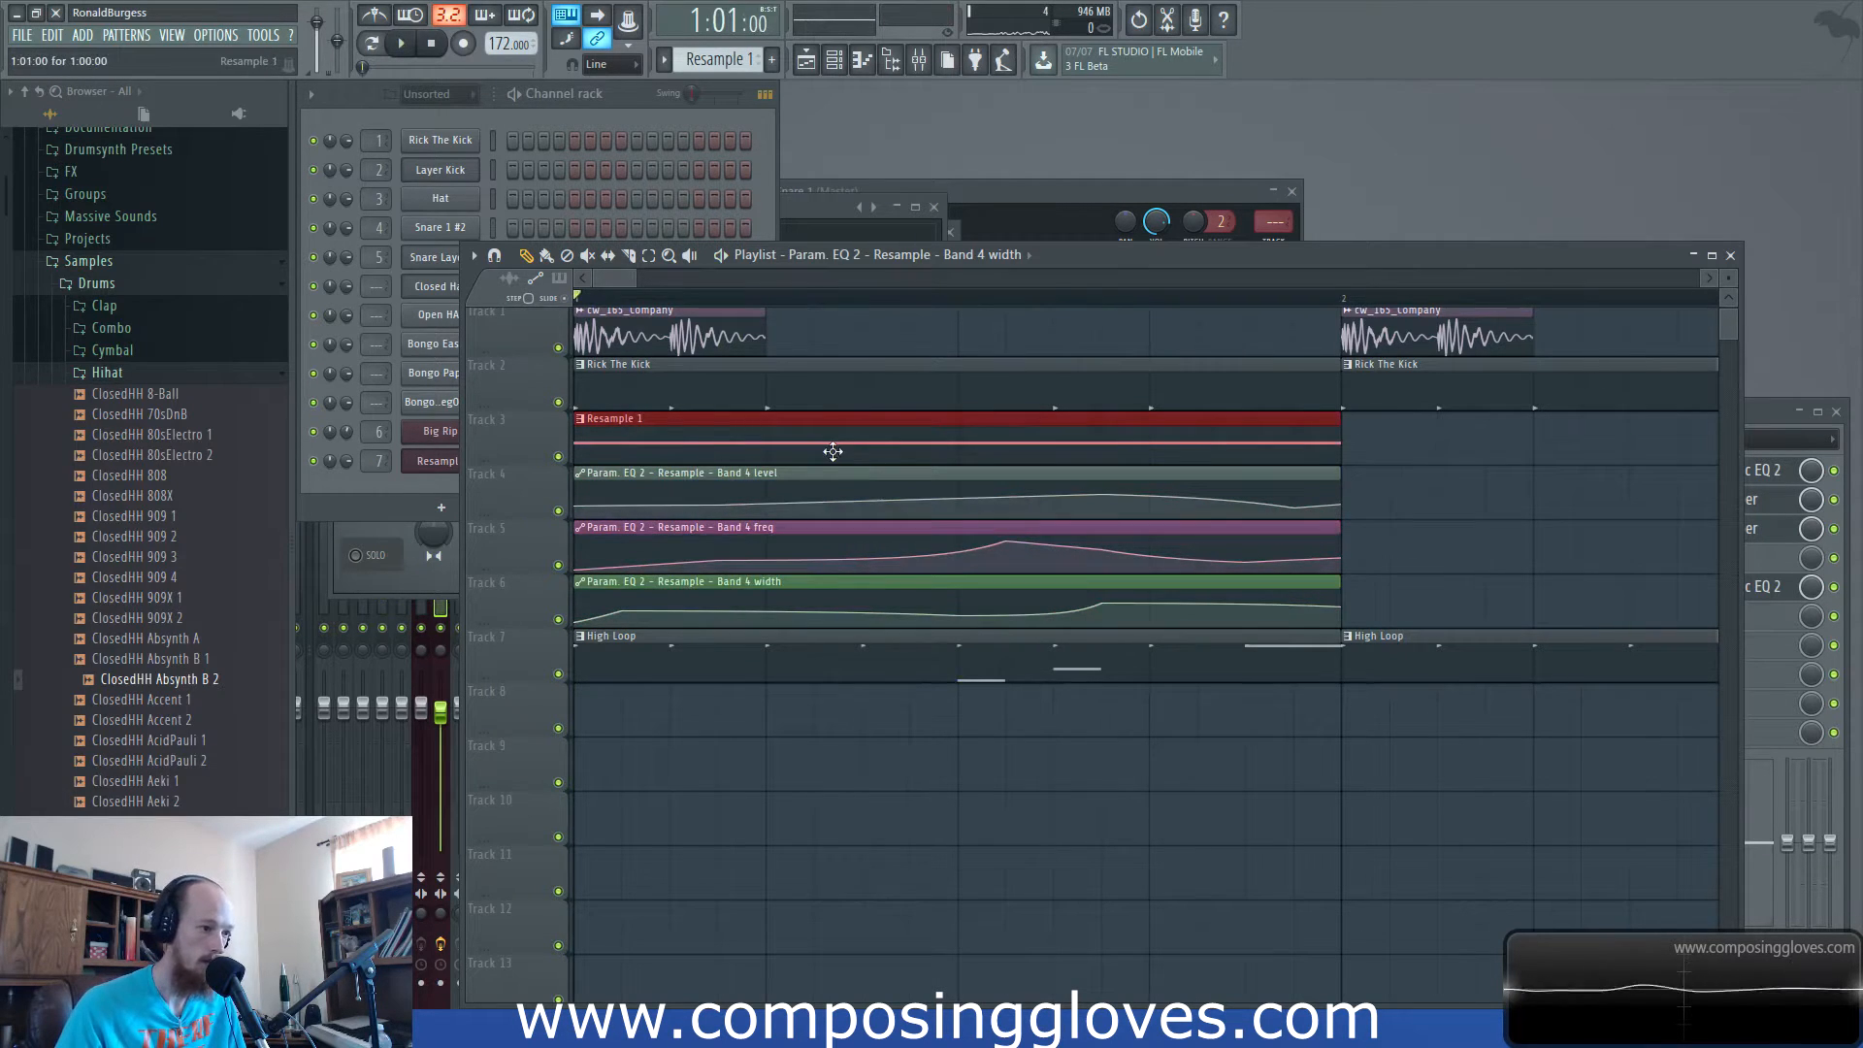
pyautogui.doubleClick(694, 443)
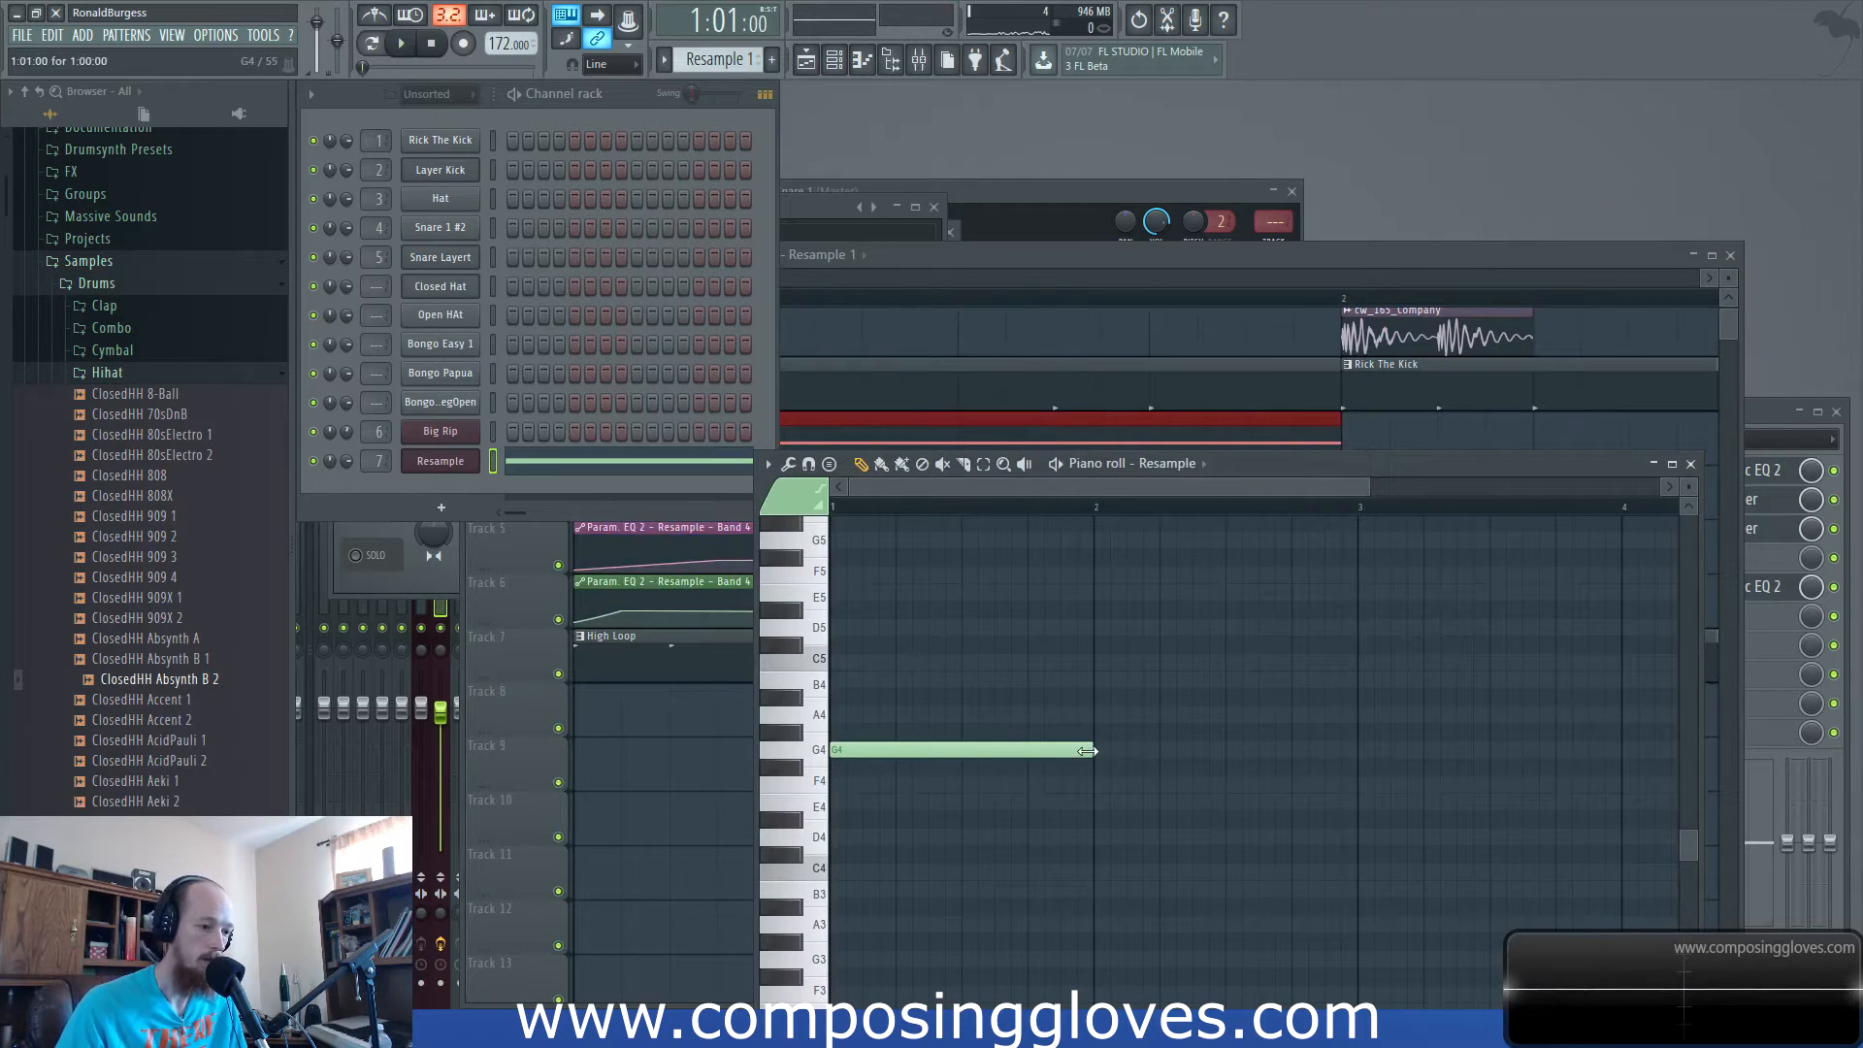
pyautogui.press('space')
pyautogui.press('space')
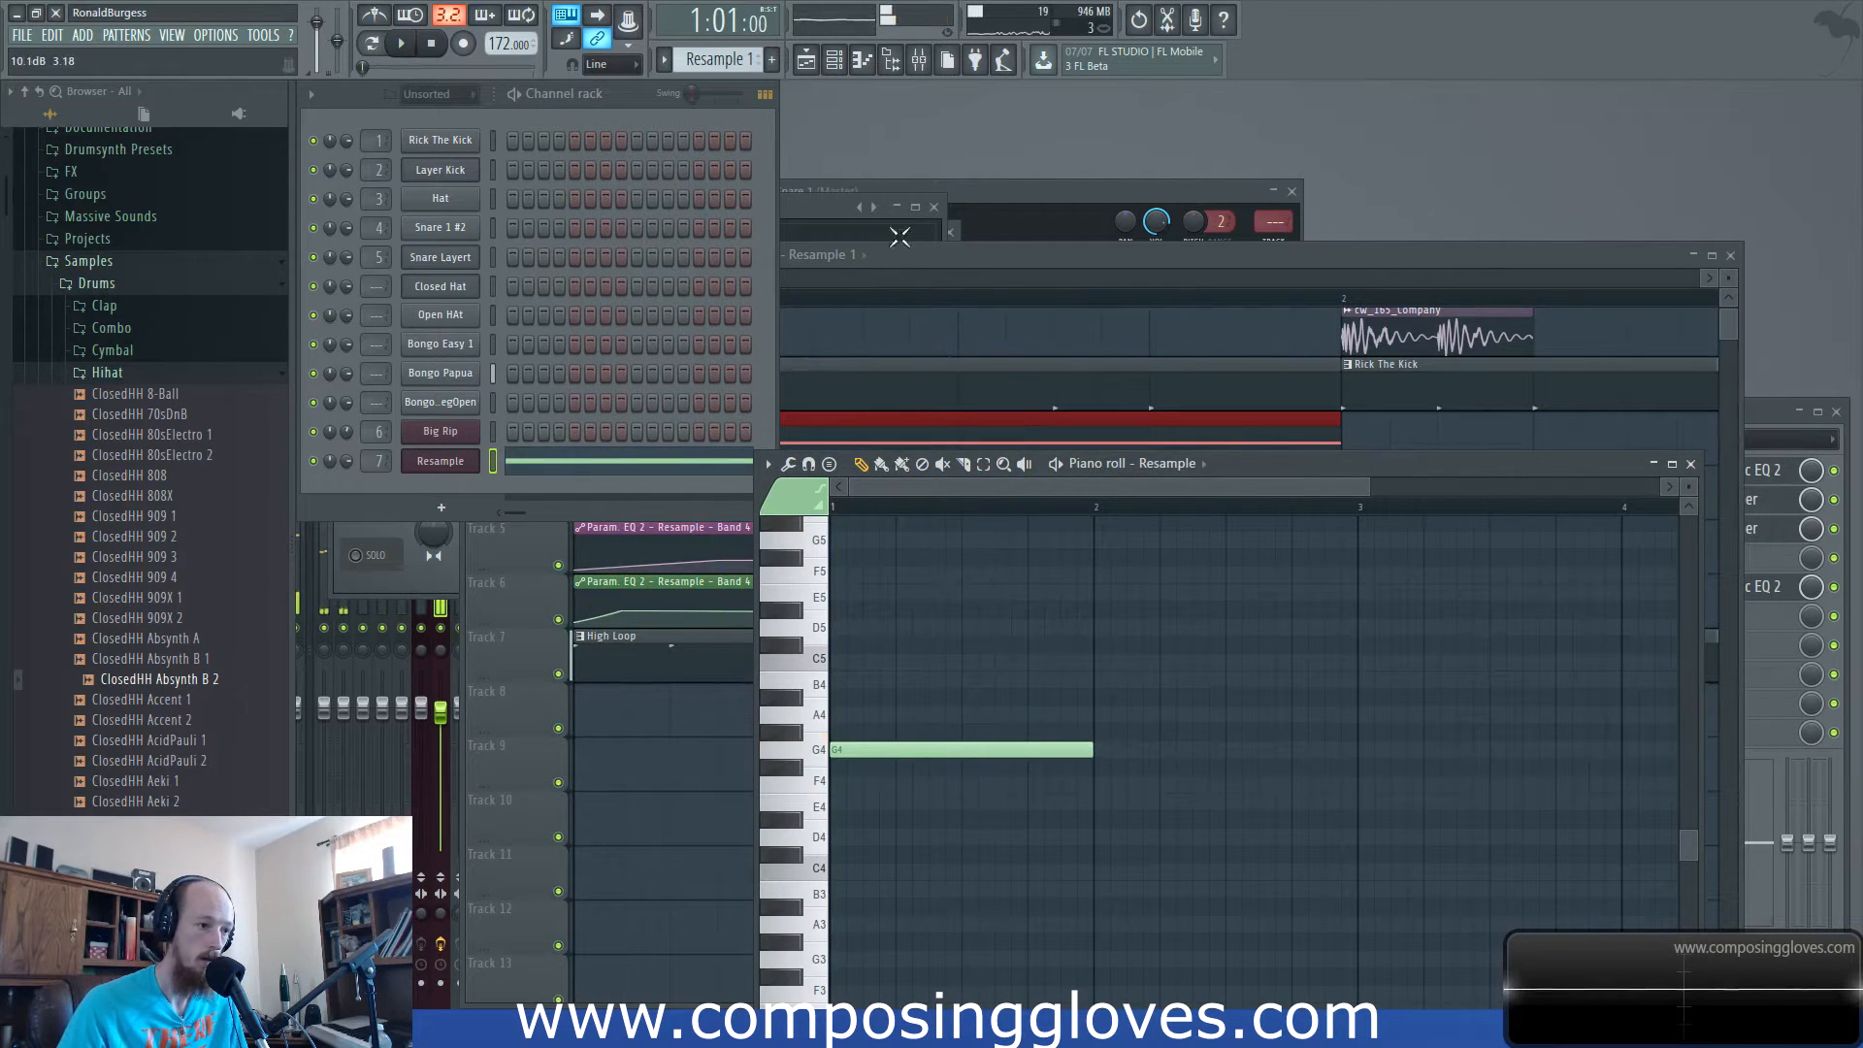
pyautogui.click(922, 271)
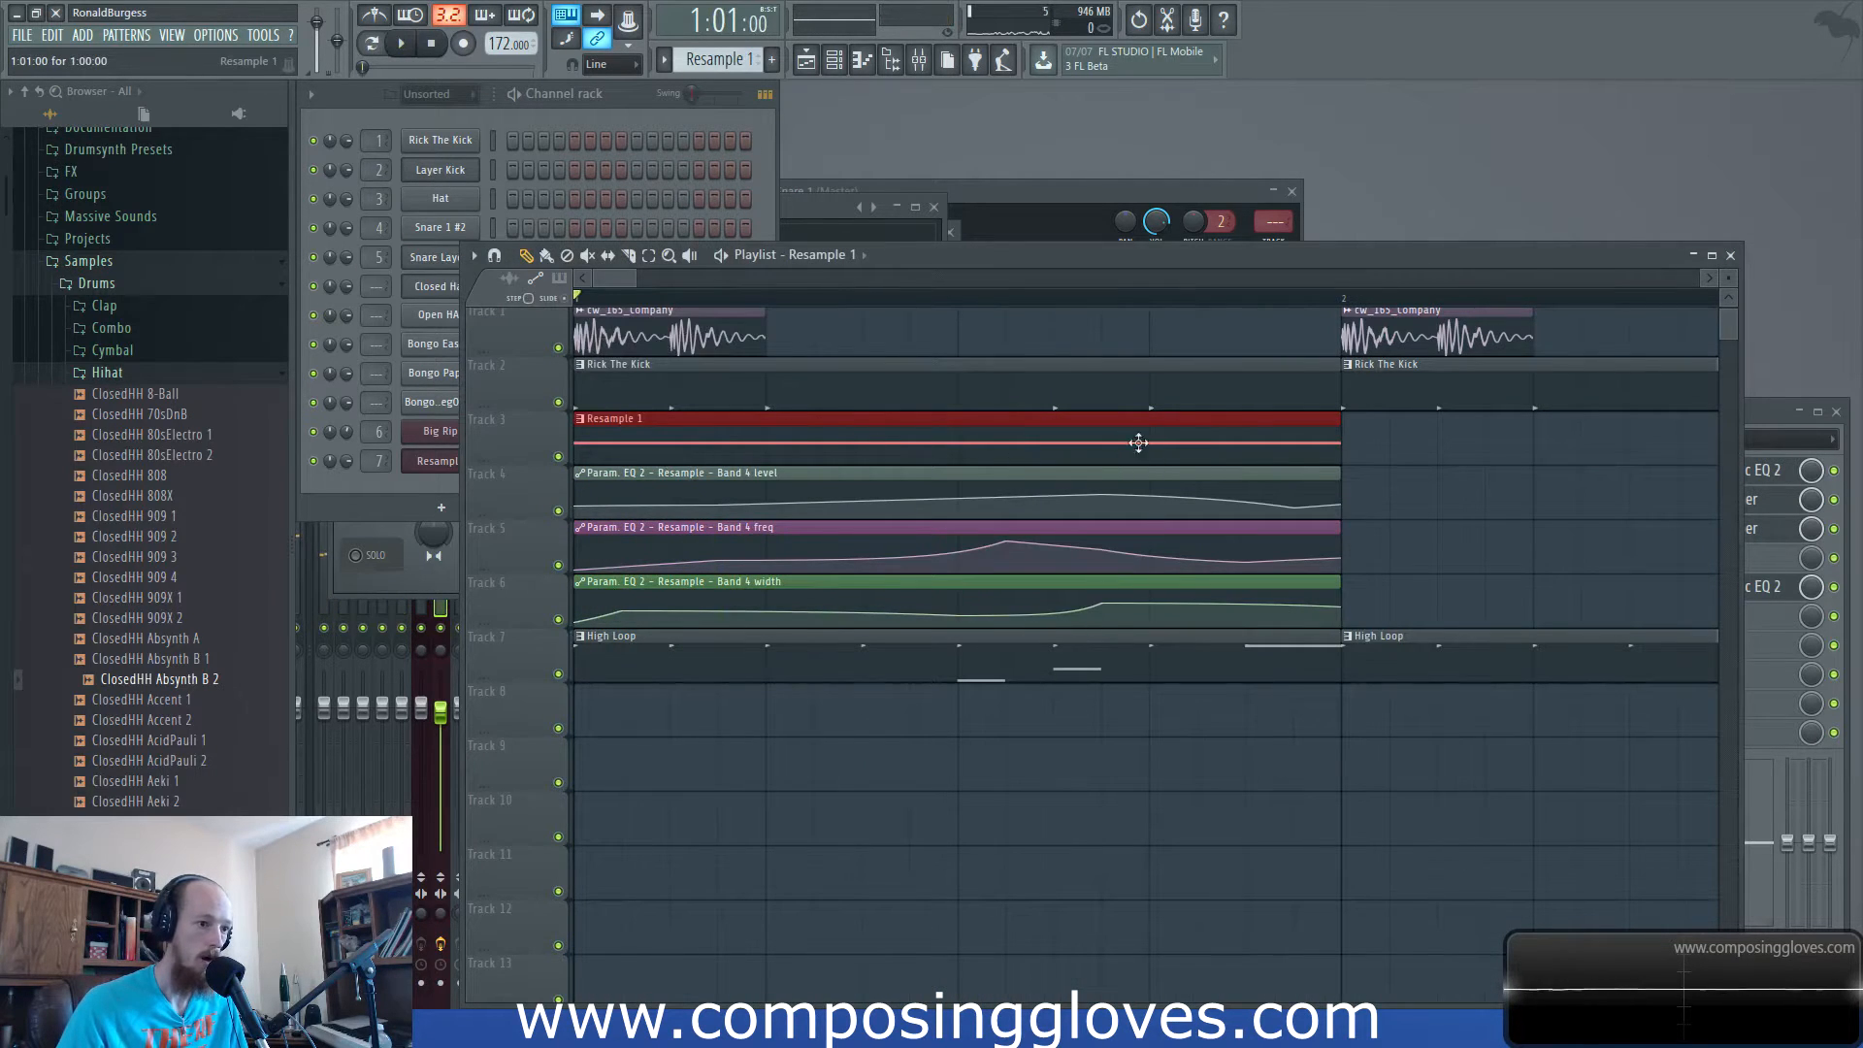
pyautogui.press('space')
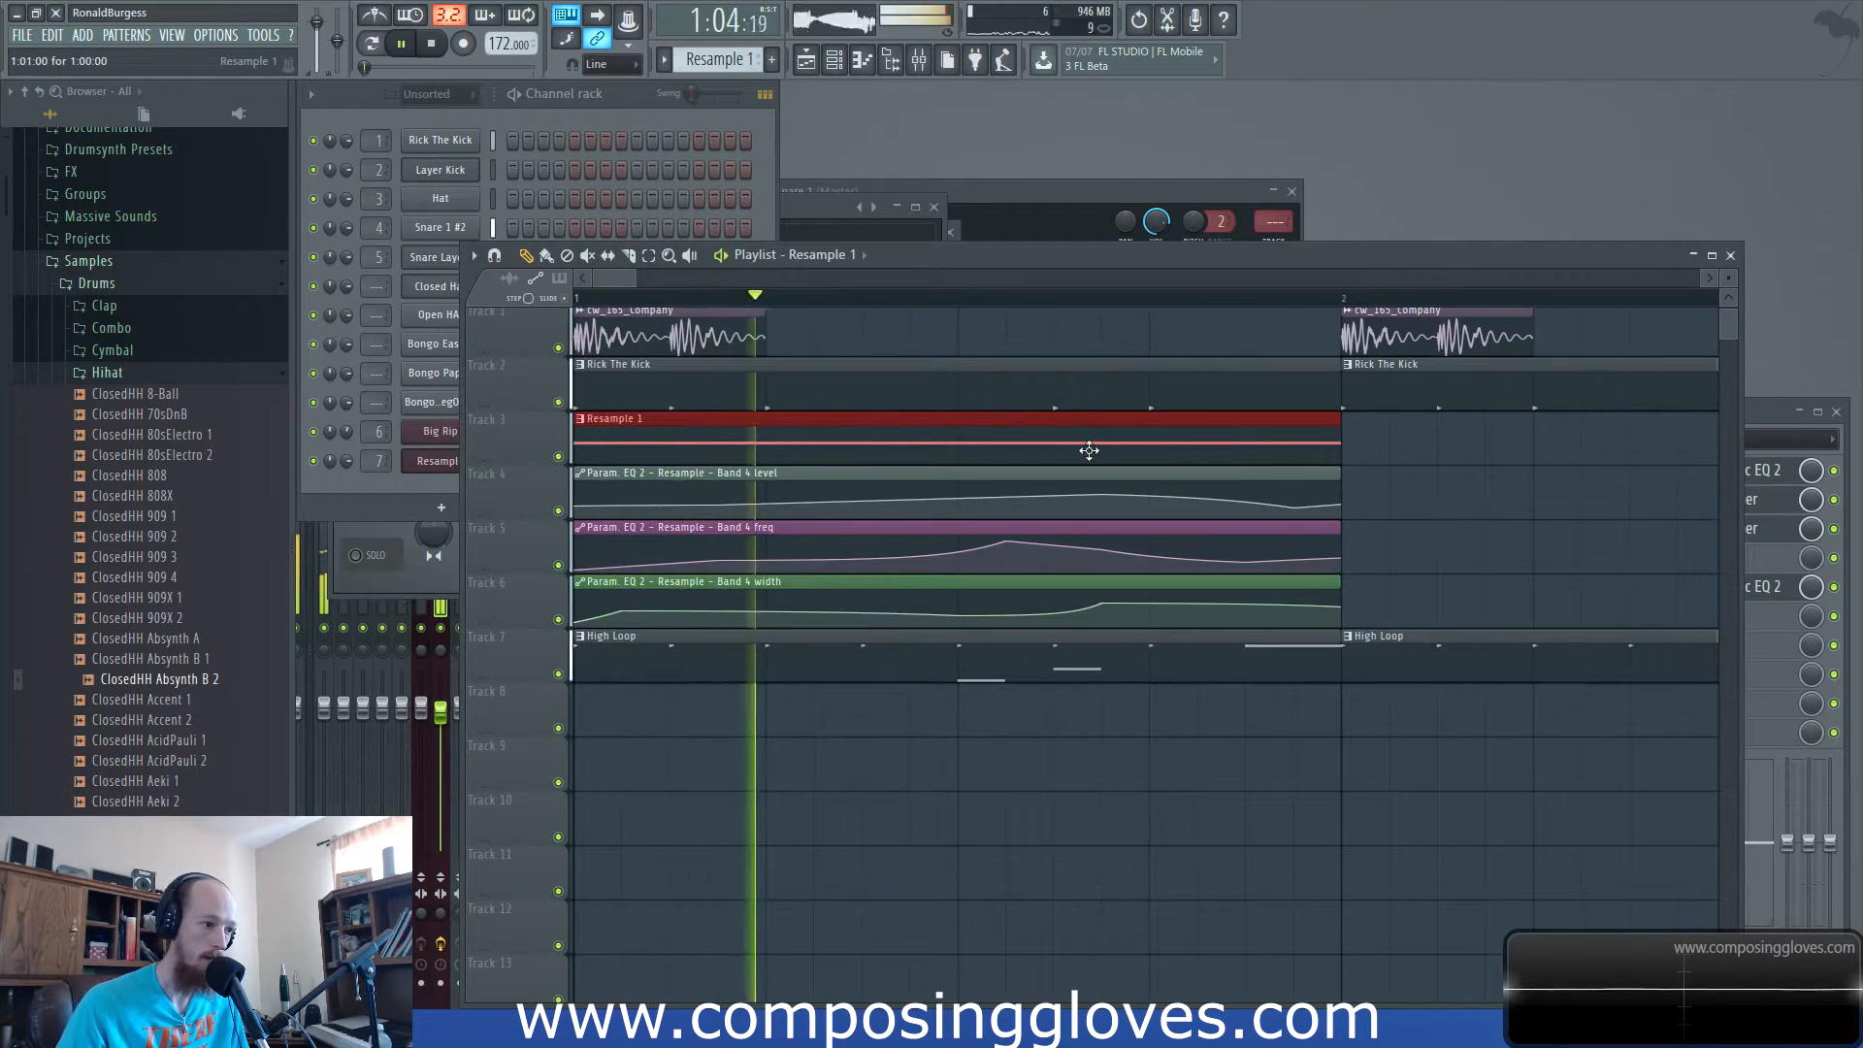
pyautogui.press('space')
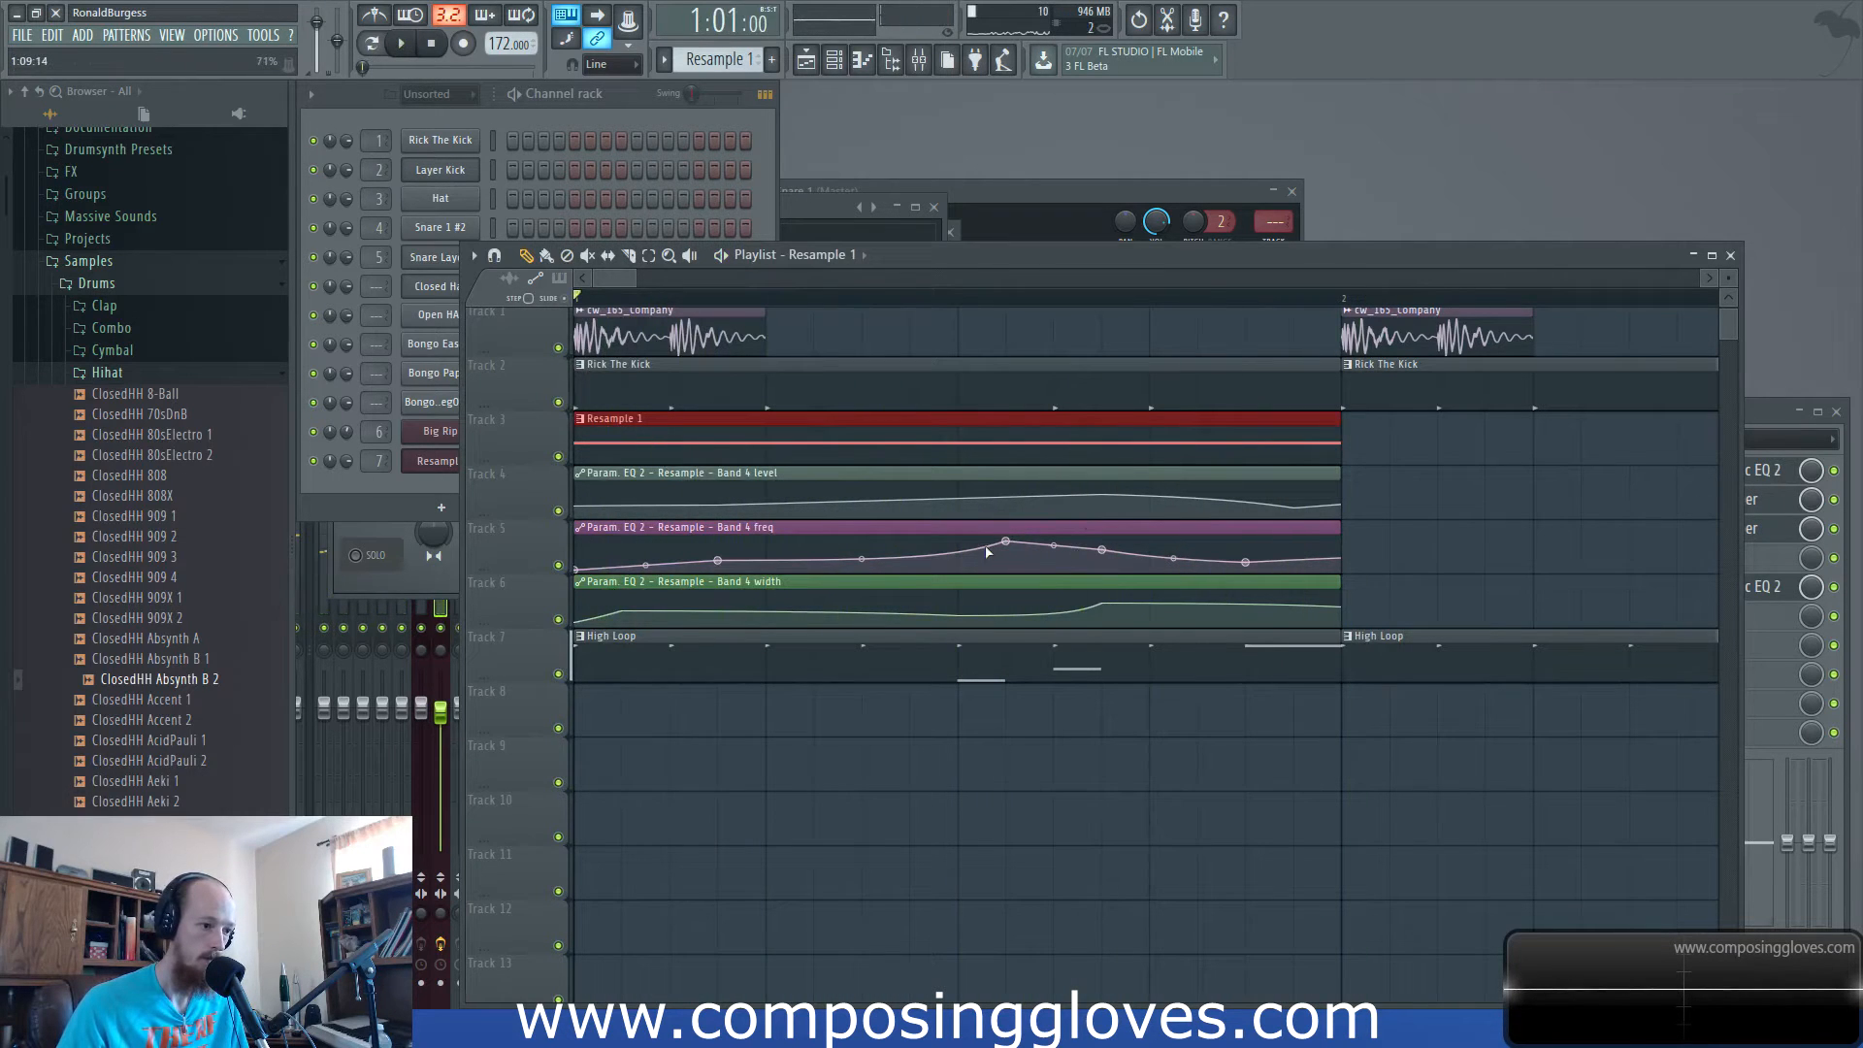
pyautogui.press('space')
pyautogui.press('space')
pyautogui.press('space')
pyautogui.press('space')
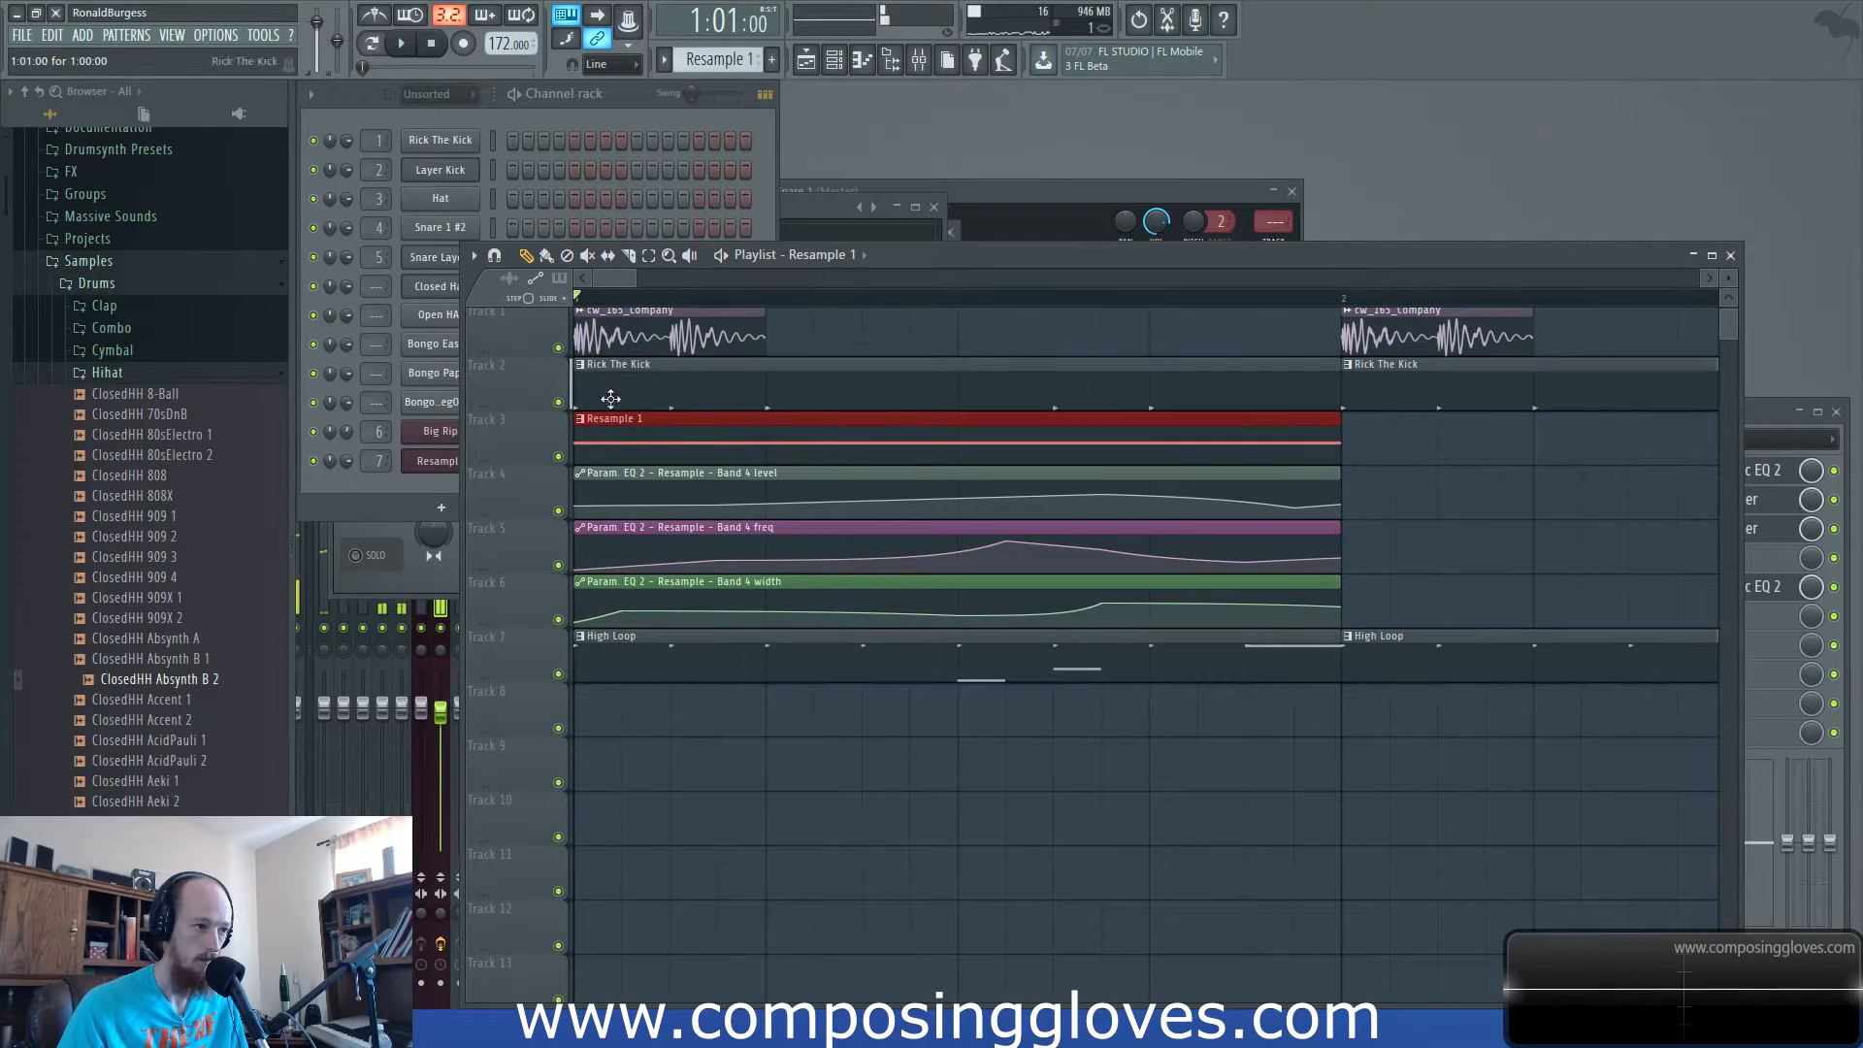
# Adjust the harmonizer amount in the Resample channel's Harmor, checking the sound with repeated playback.
pyautogui.click(436, 465)
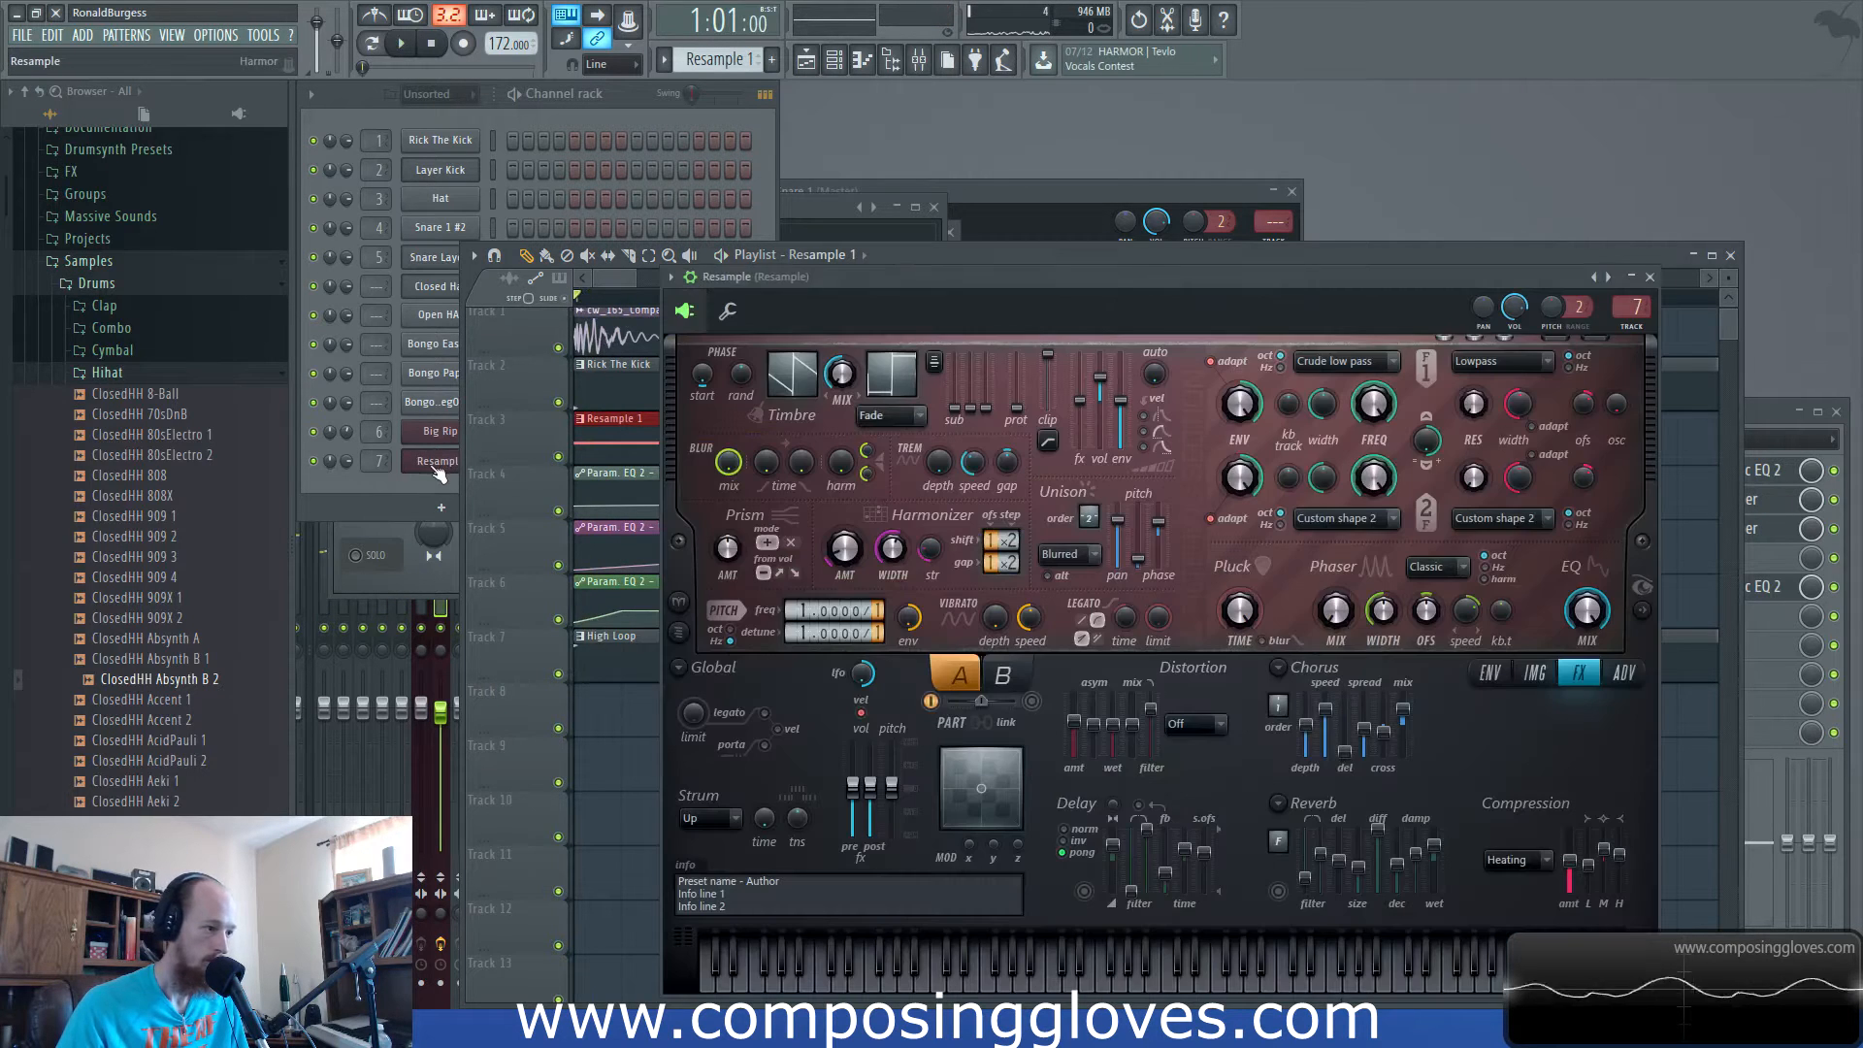
pyautogui.press('space')
pyautogui.moveTo(860, 545); pyautogui.dragTo(860, 515)
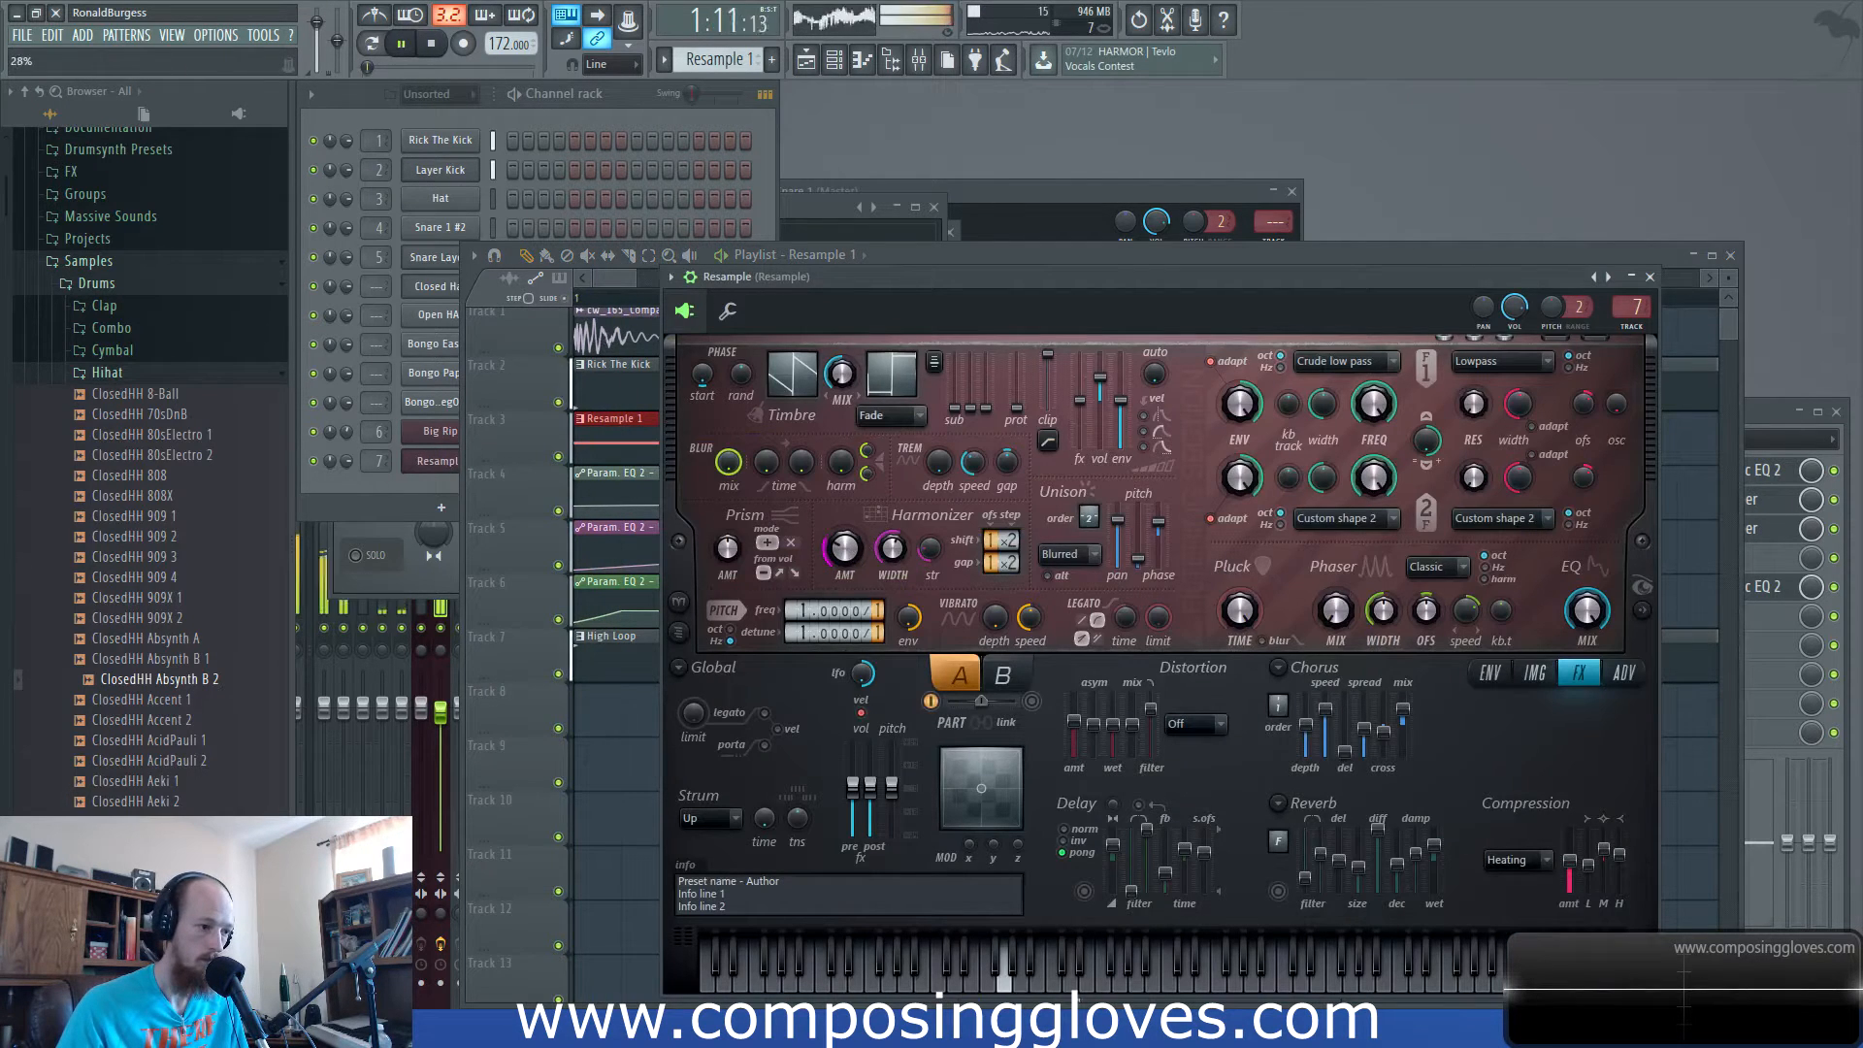
pyautogui.press('space')
pyautogui.moveTo(805, 611); pyautogui.dragTo(805, 611)
pyautogui.press('space')
pyautogui.press('space')
pyautogui.press('space')
pyautogui.press('space')
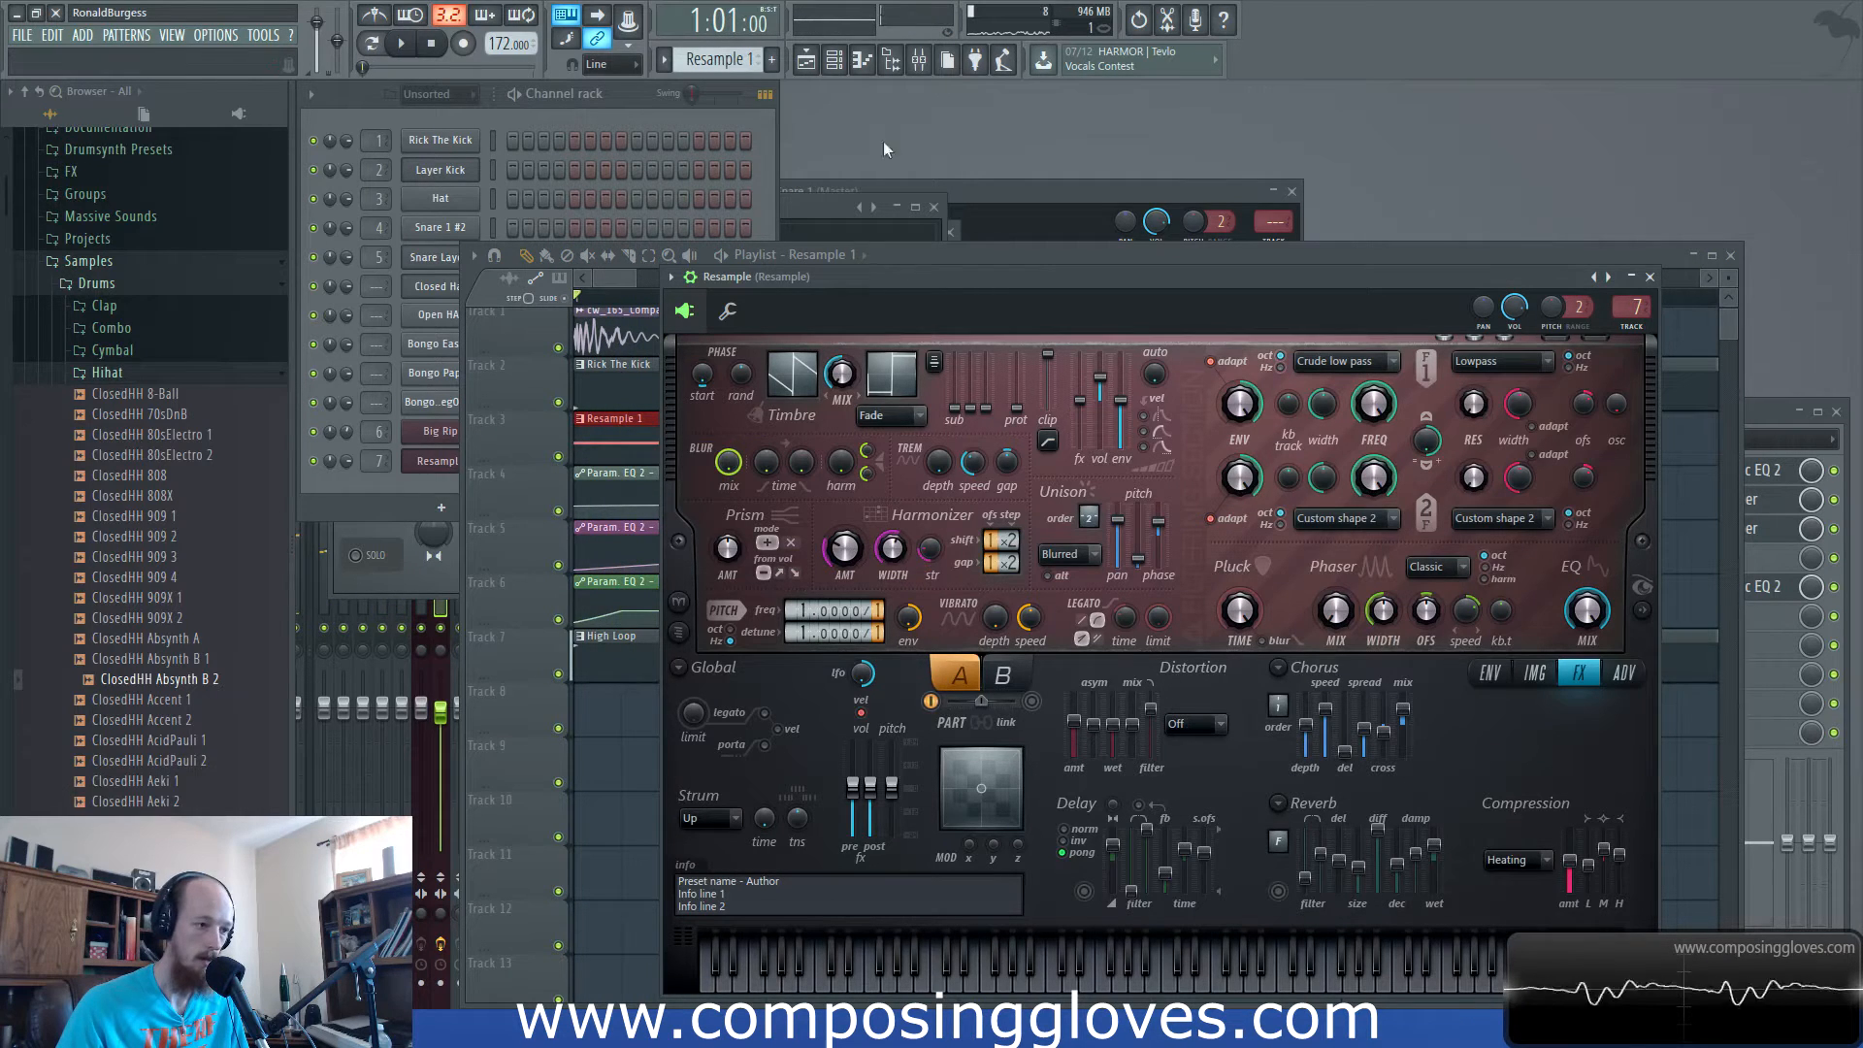
# Look over the two-bar arrangement in the playlist and play it repeatedly from the start.
pyautogui.click(918, 59)
pyautogui.moveTo(1002, 294); pyautogui.dragTo(987, 306)
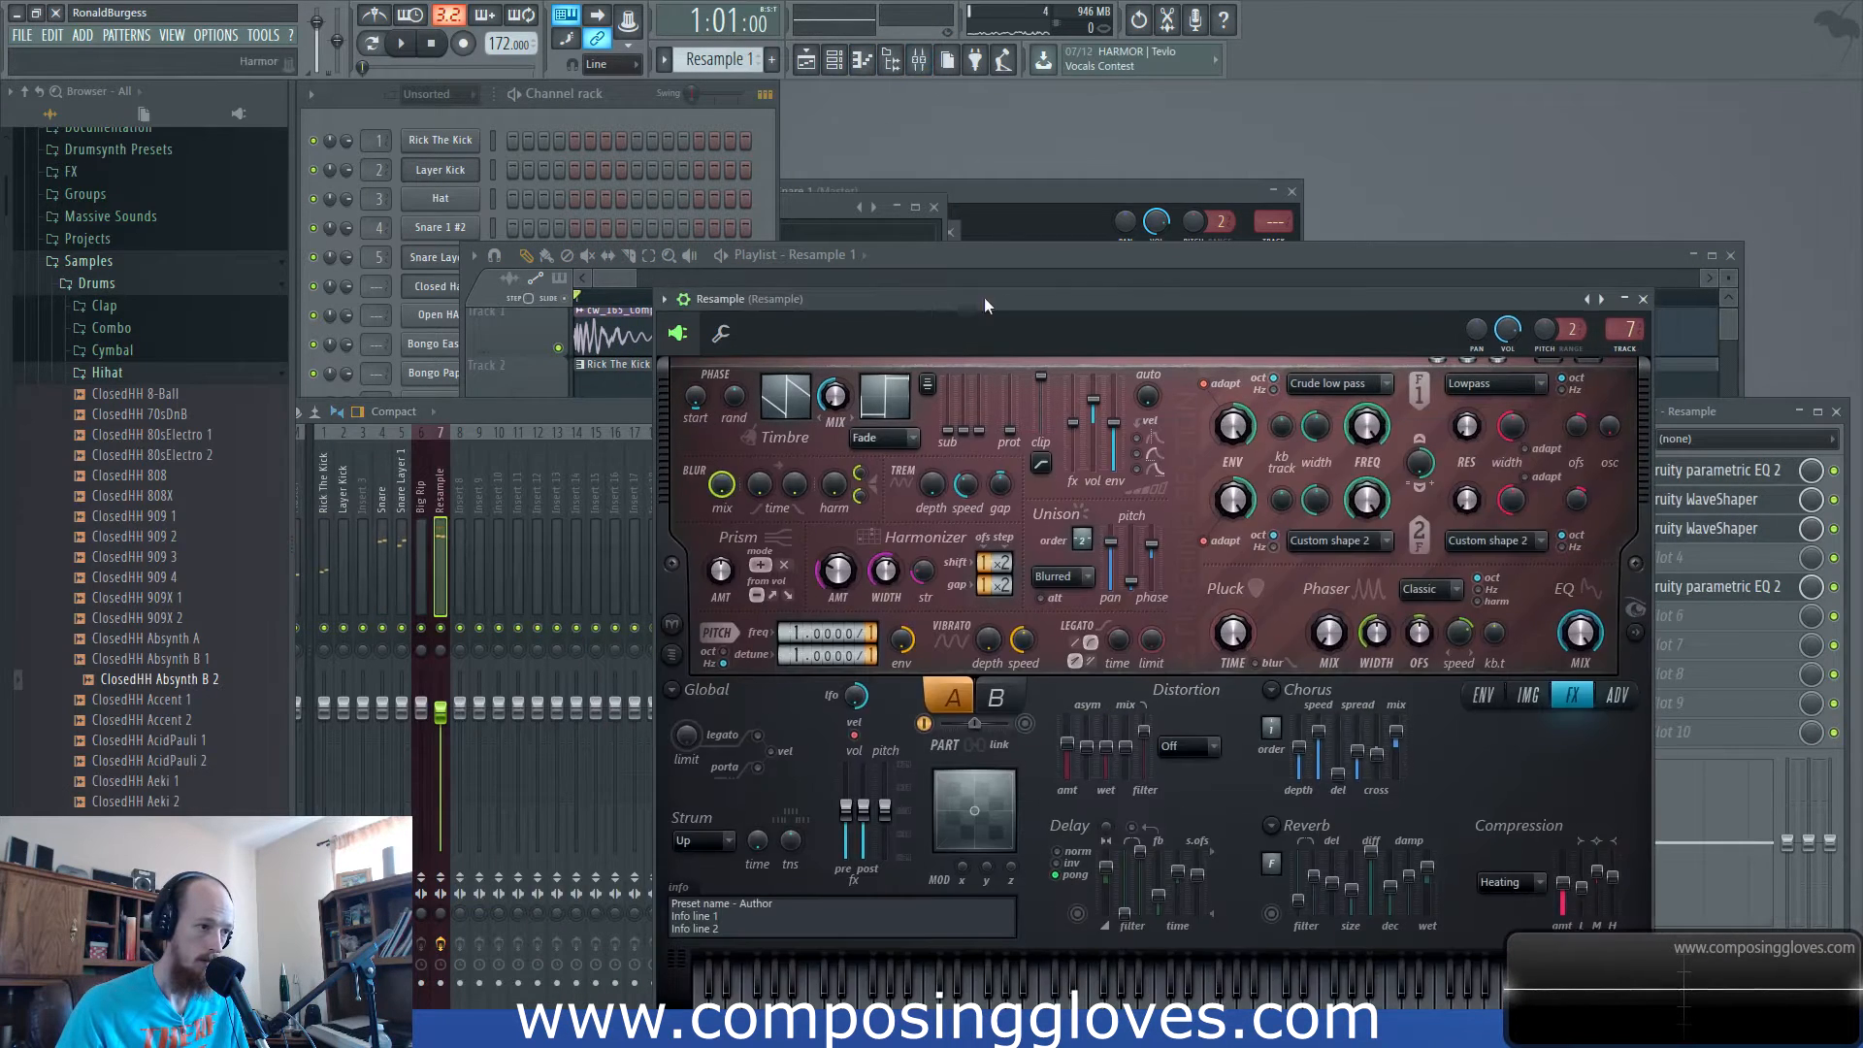
pyautogui.click(619, 276)
pyautogui.scroll(-5, 854, 408)
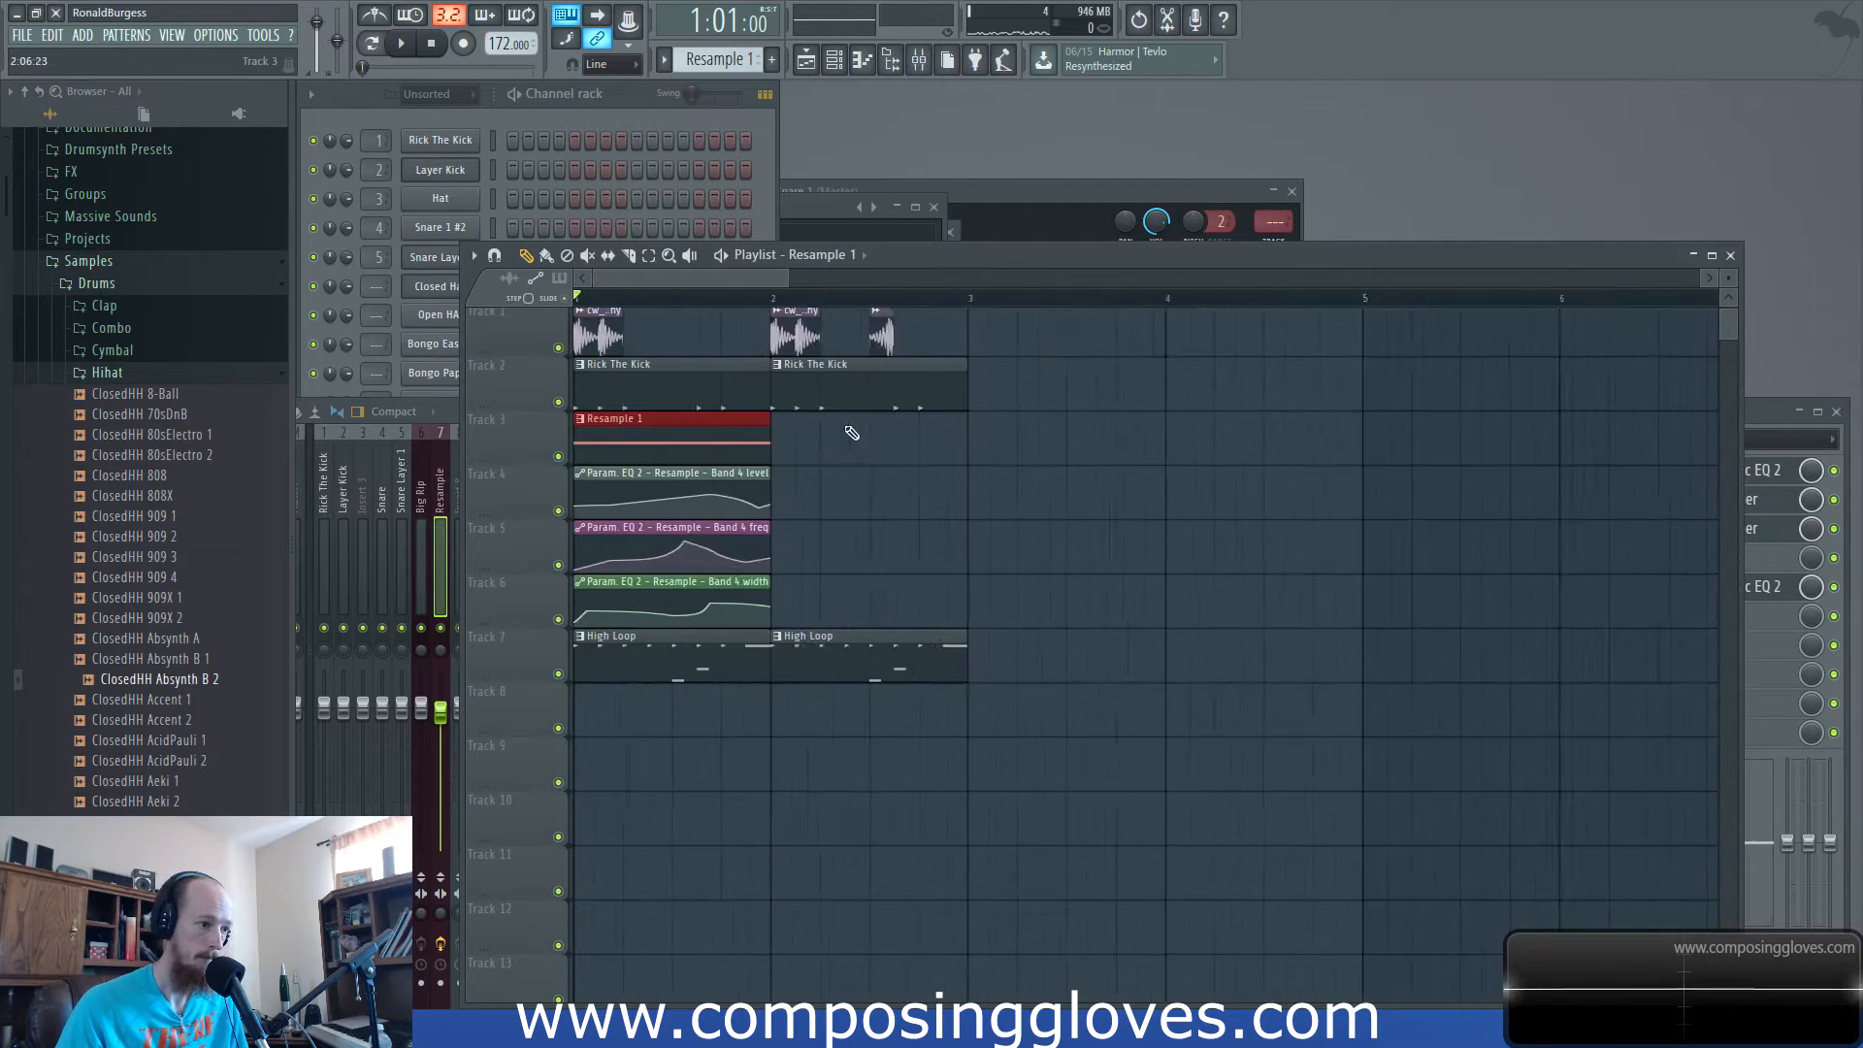
pyautogui.press('space')
pyautogui.press('space')
pyautogui.scroll(3, 674, 361)
pyautogui.scroll(2, 681, 359)
pyautogui.press('space')
pyautogui.press('space')
# Sidechain the Rick The Kick mixer track to the Resample track and load Fruity Limiter in Resample's slot 8.
pyautogui.click(919, 62)
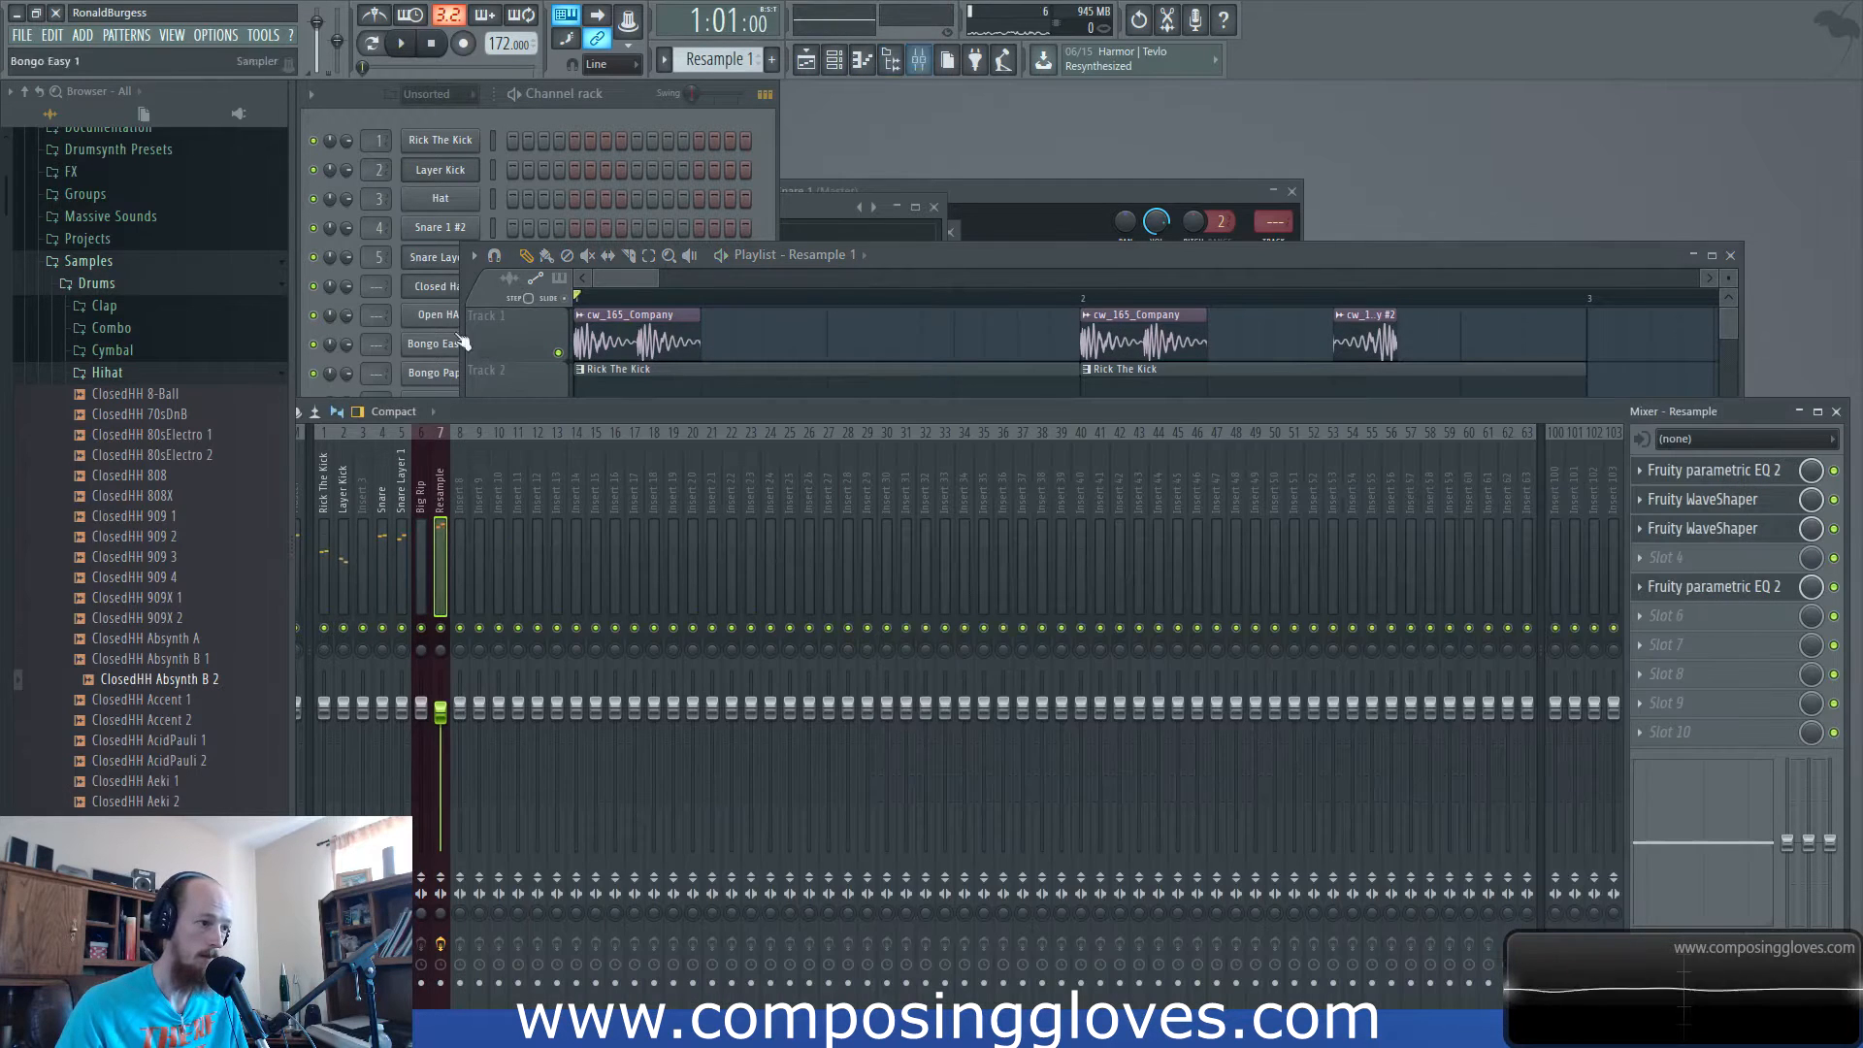
pyautogui.click(323, 500)
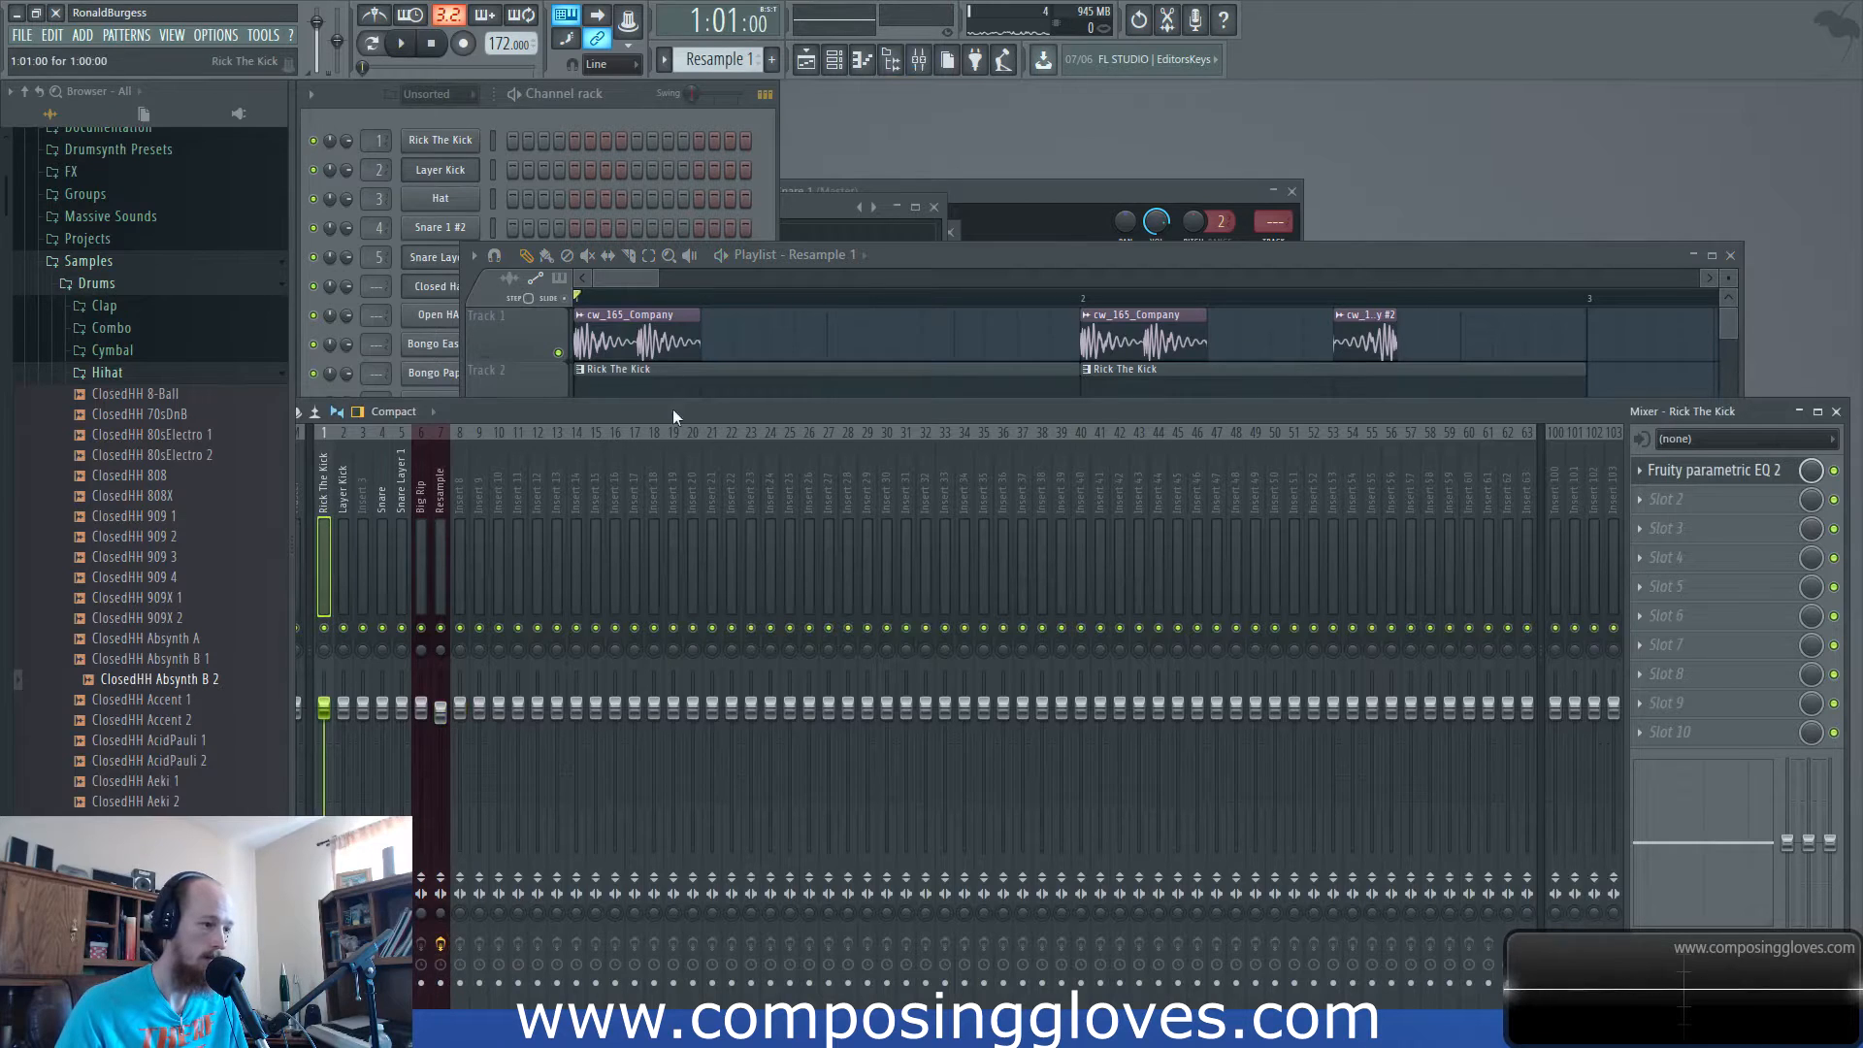
pyautogui.moveTo(673, 411); pyautogui.dragTo(710, 199)
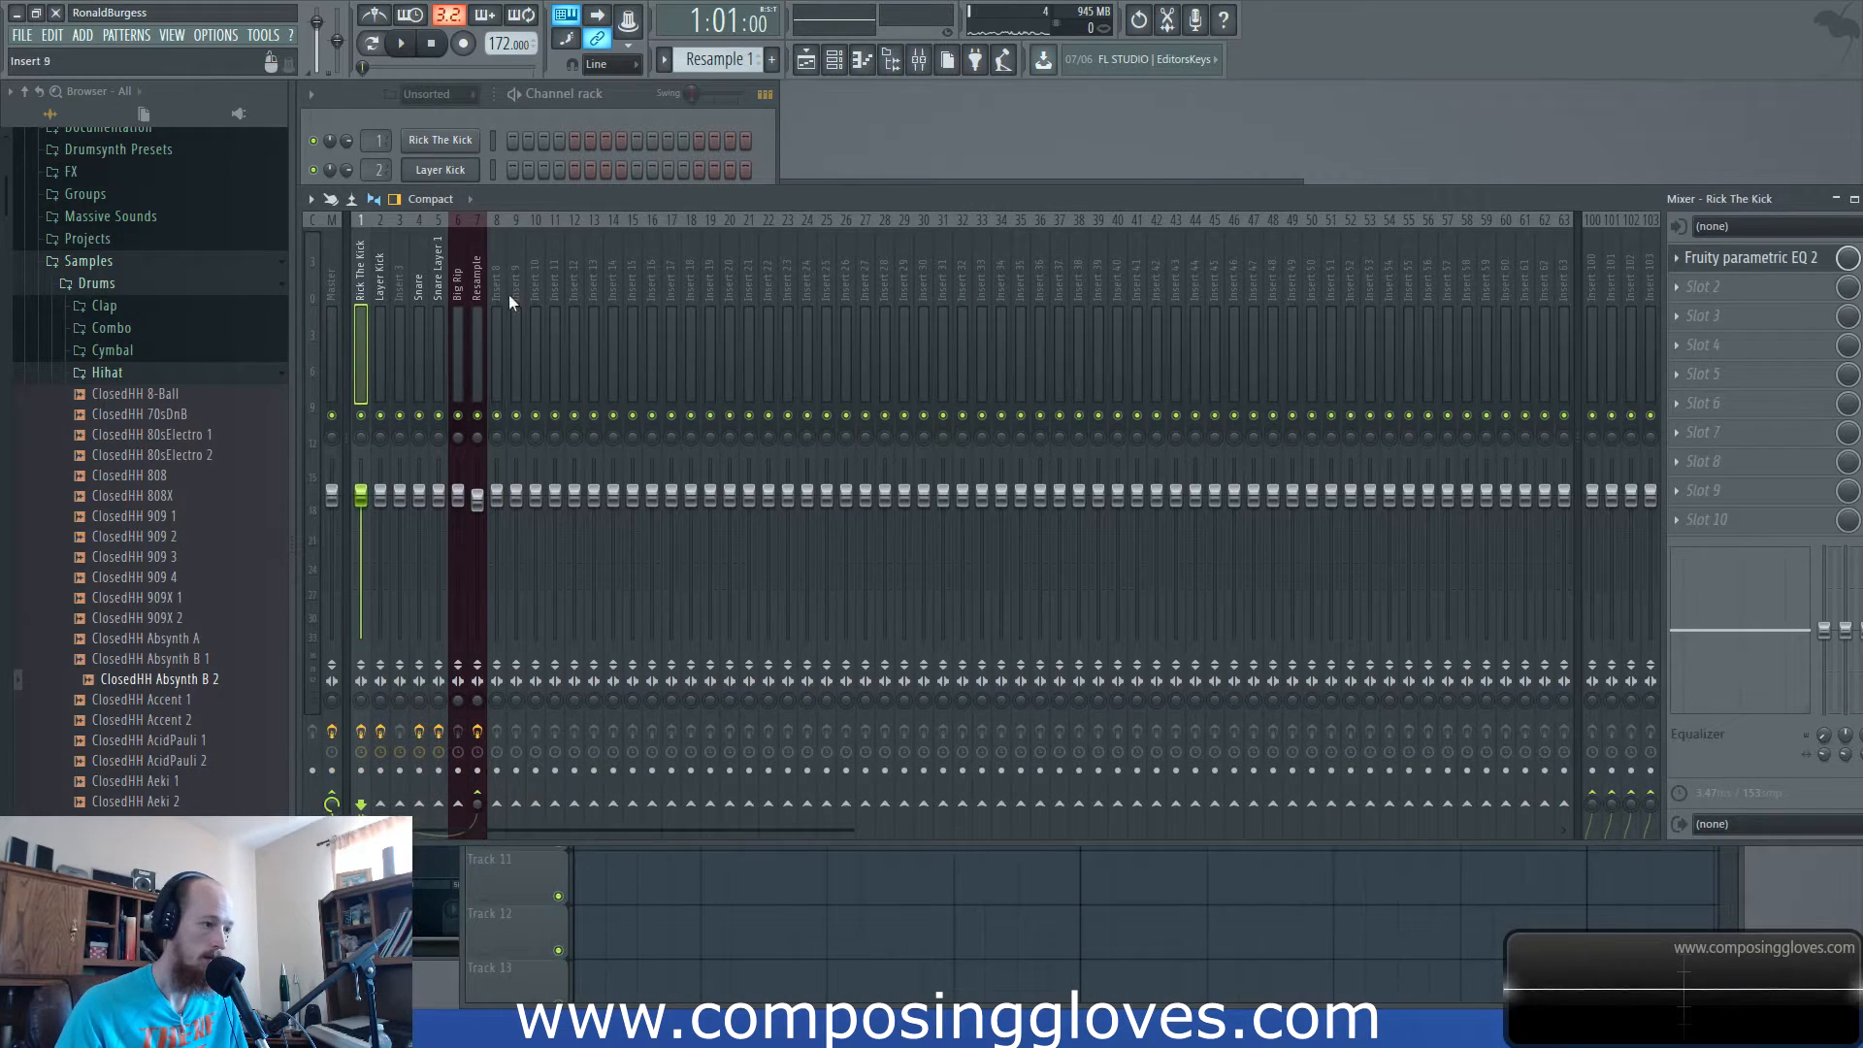
pyautogui.click(481, 277)
pyautogui.click(1713, 458)
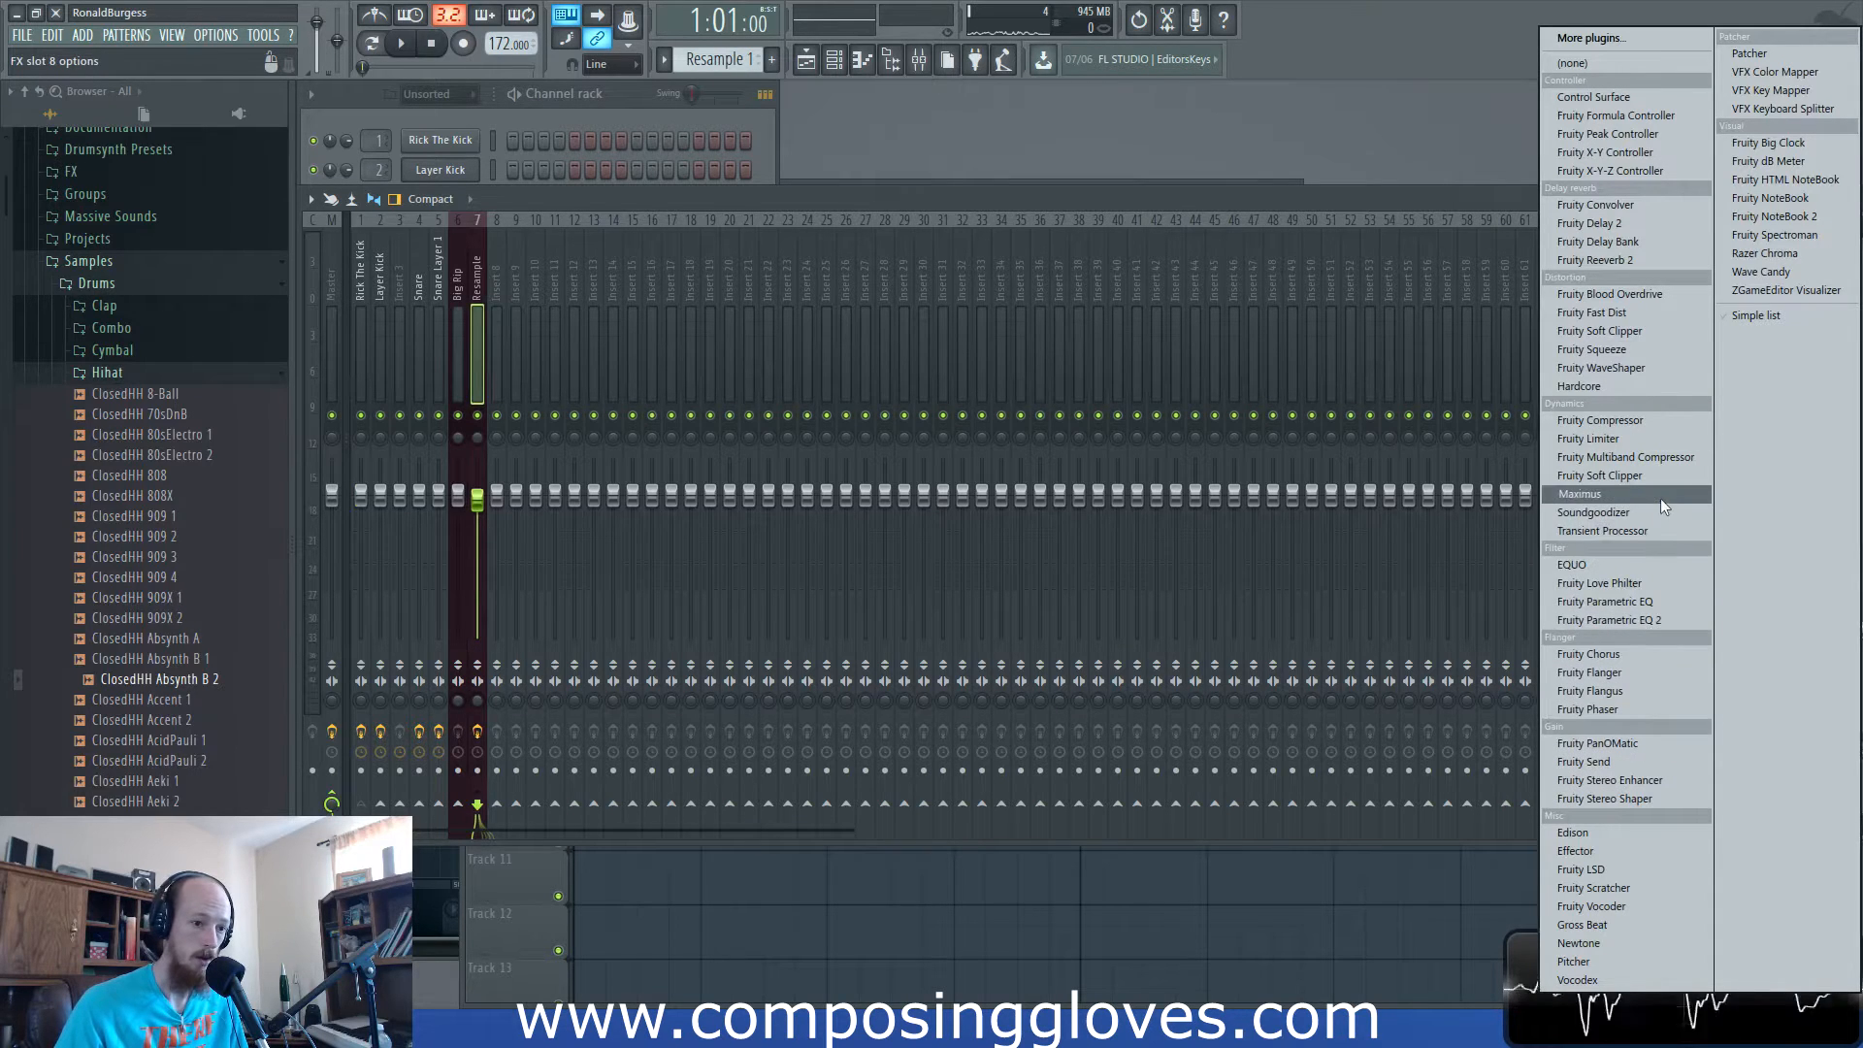
pyautogui.click(1634, 441)
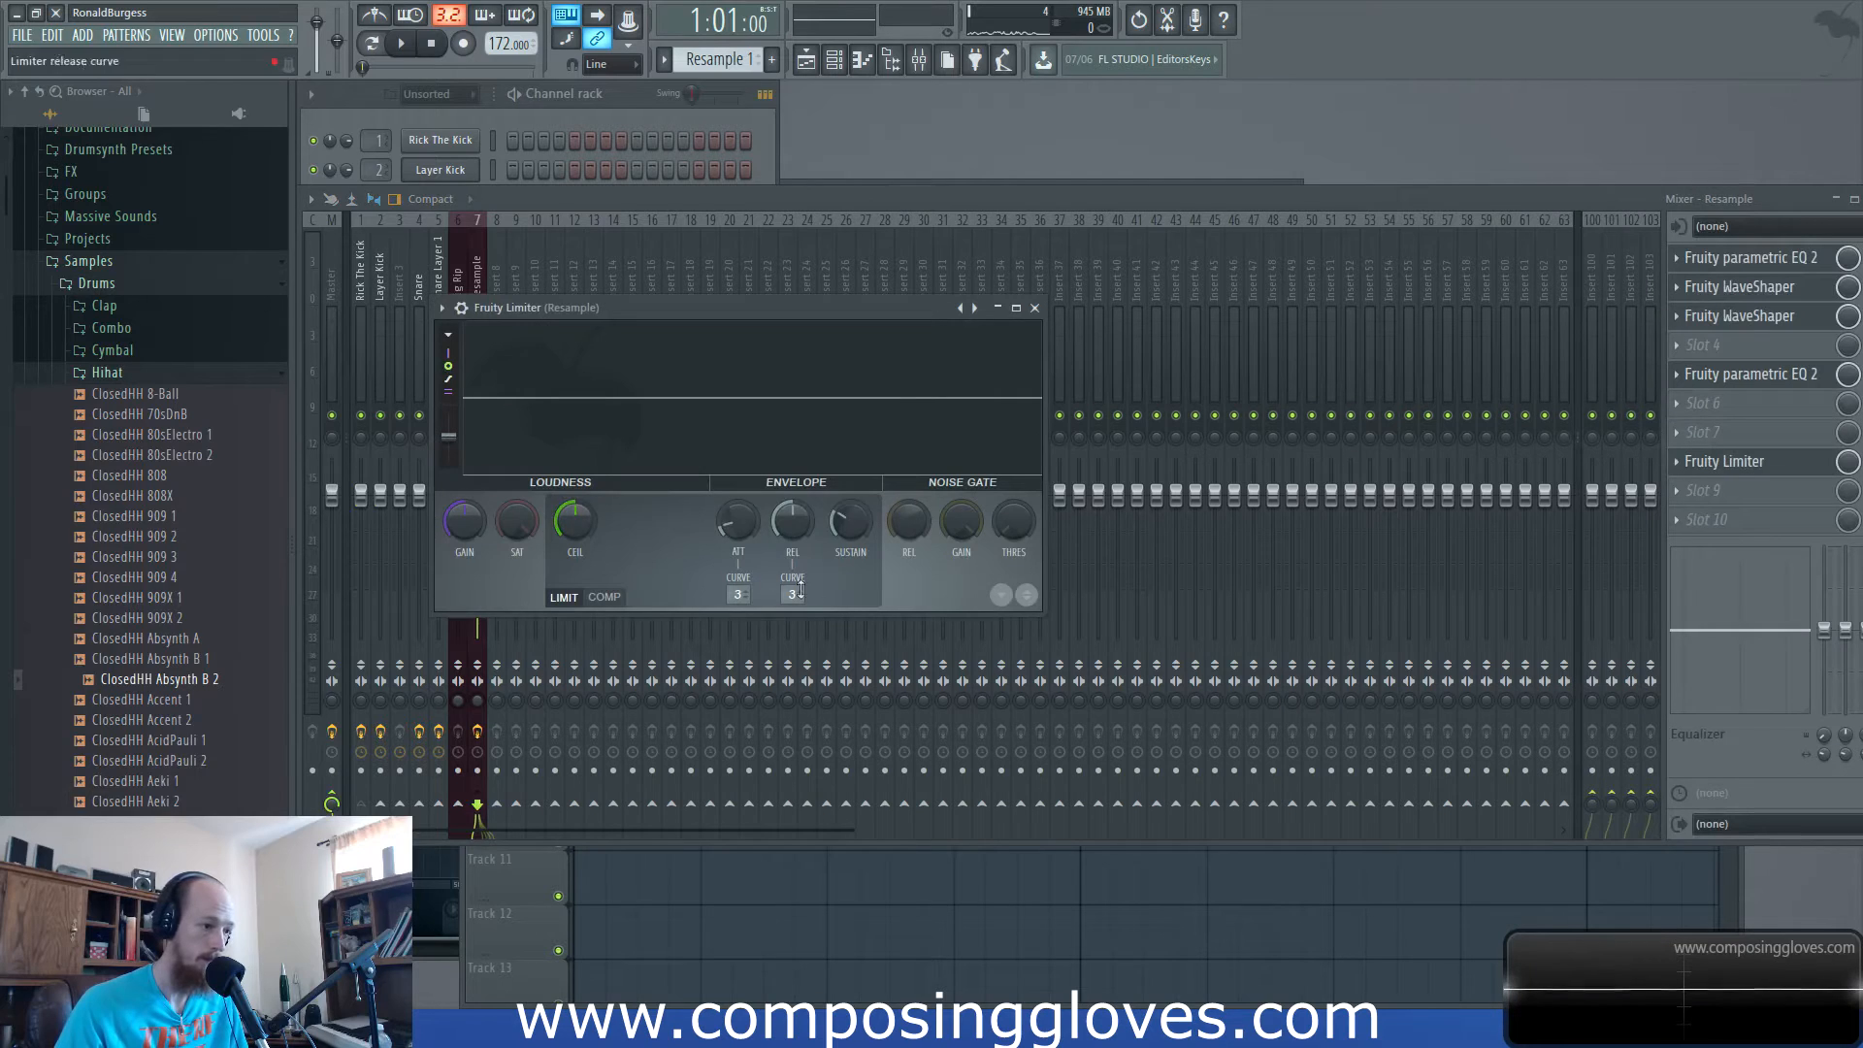
# Put Fruity Limiter in compressor mode with Rick The Kick as sidechain source, adjust threshold, knee and ratio, and play the result.
pyautogui.click(619, 599)
pyautogui.click(788, 594)
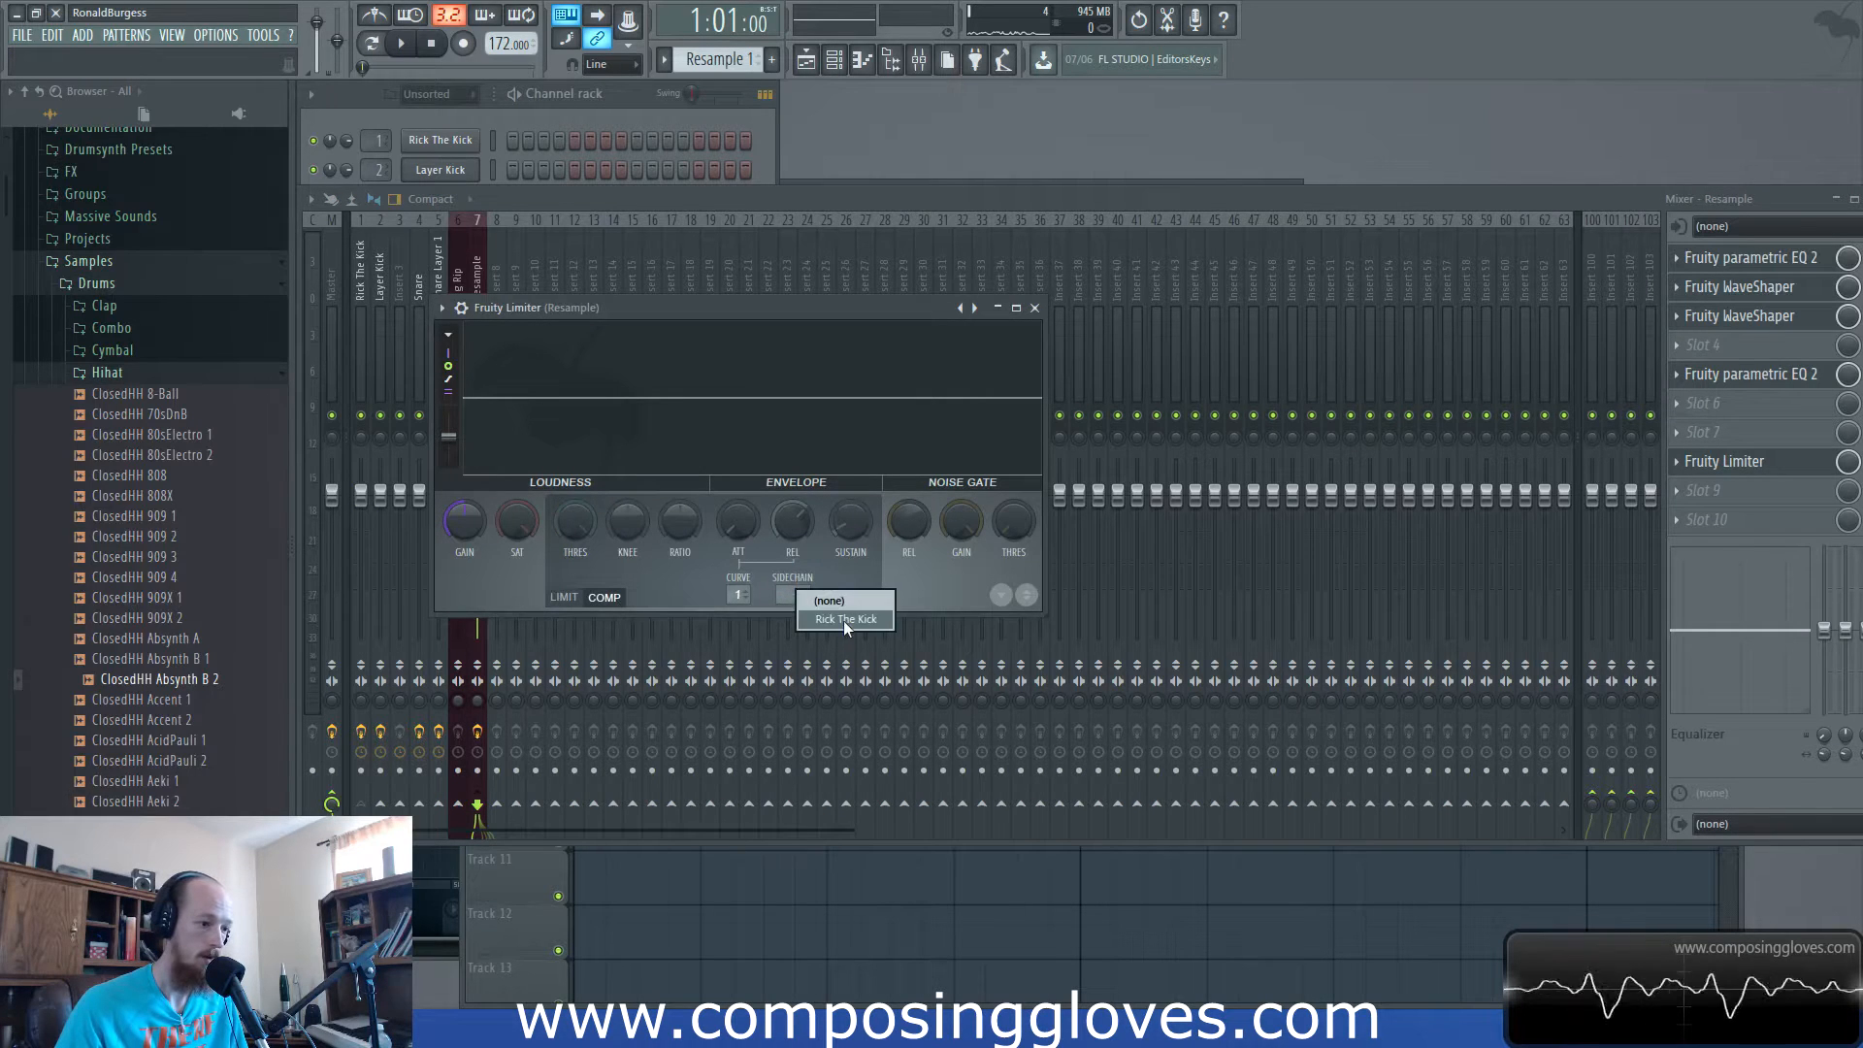
pyautogui.press('space')
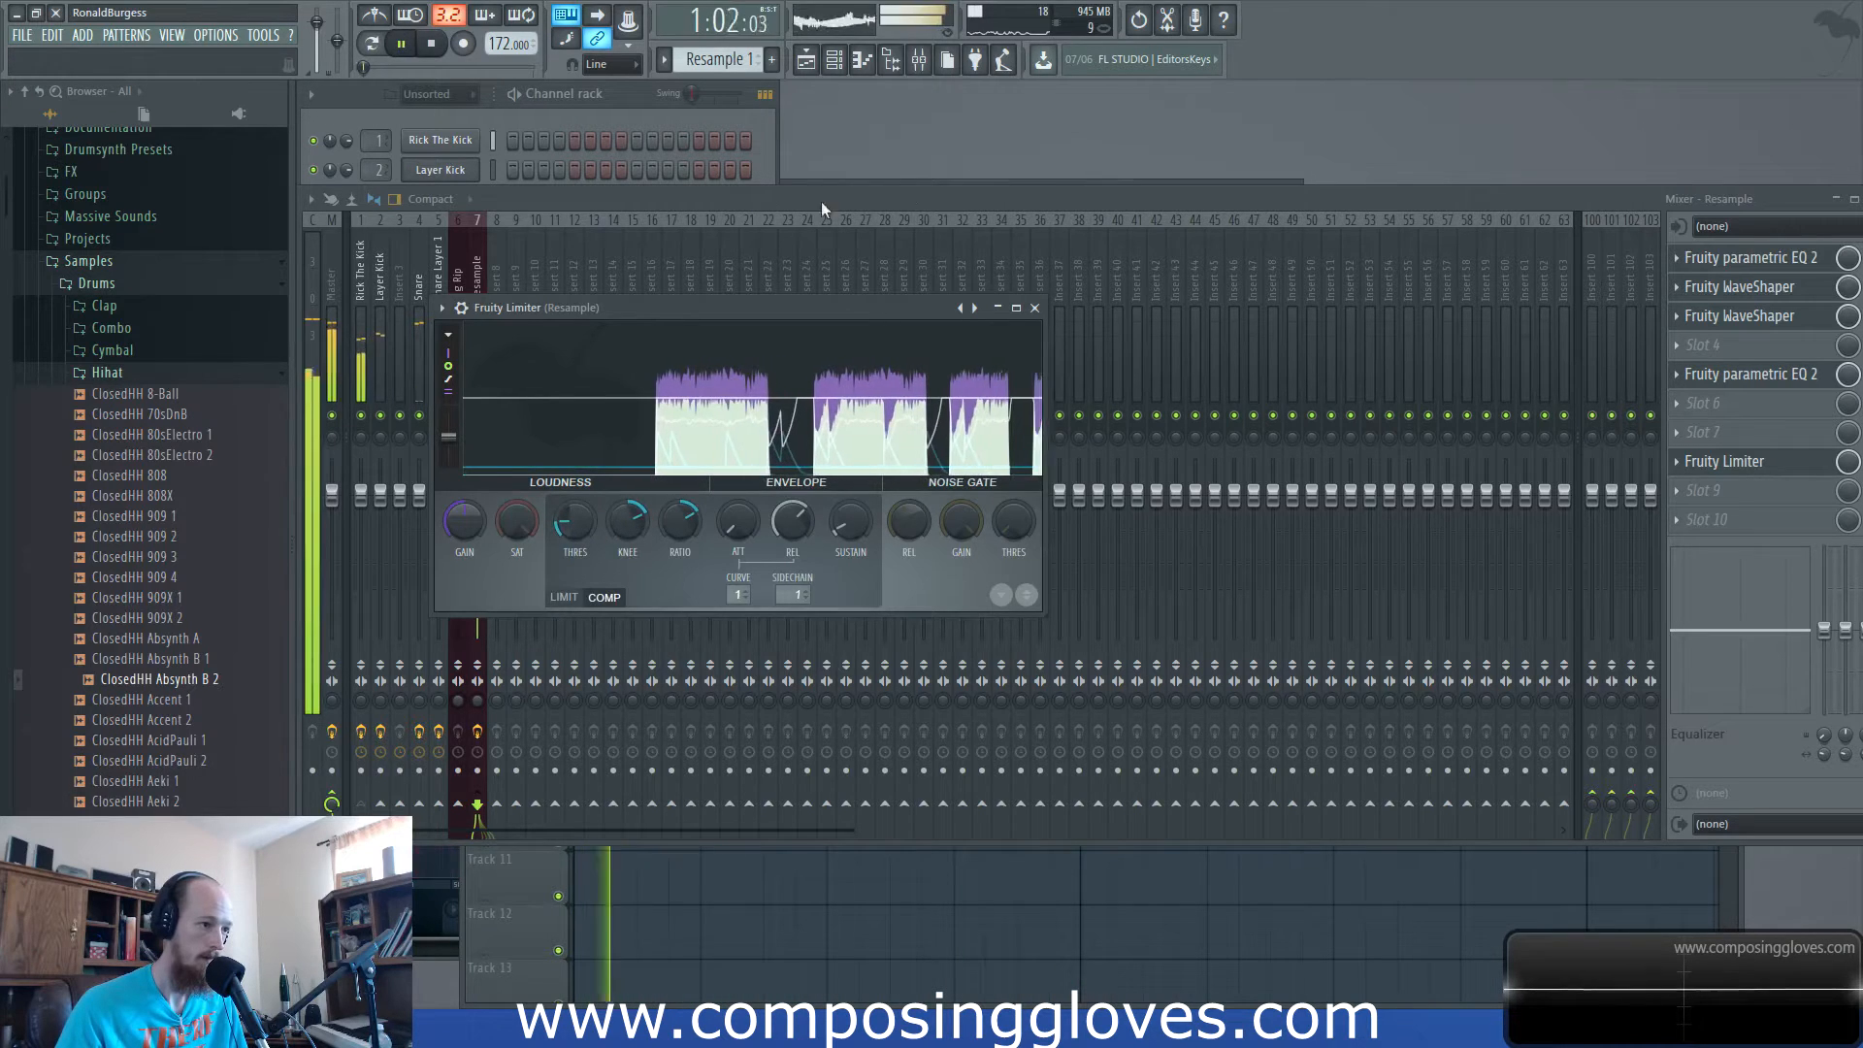
pyautogui.press('space')
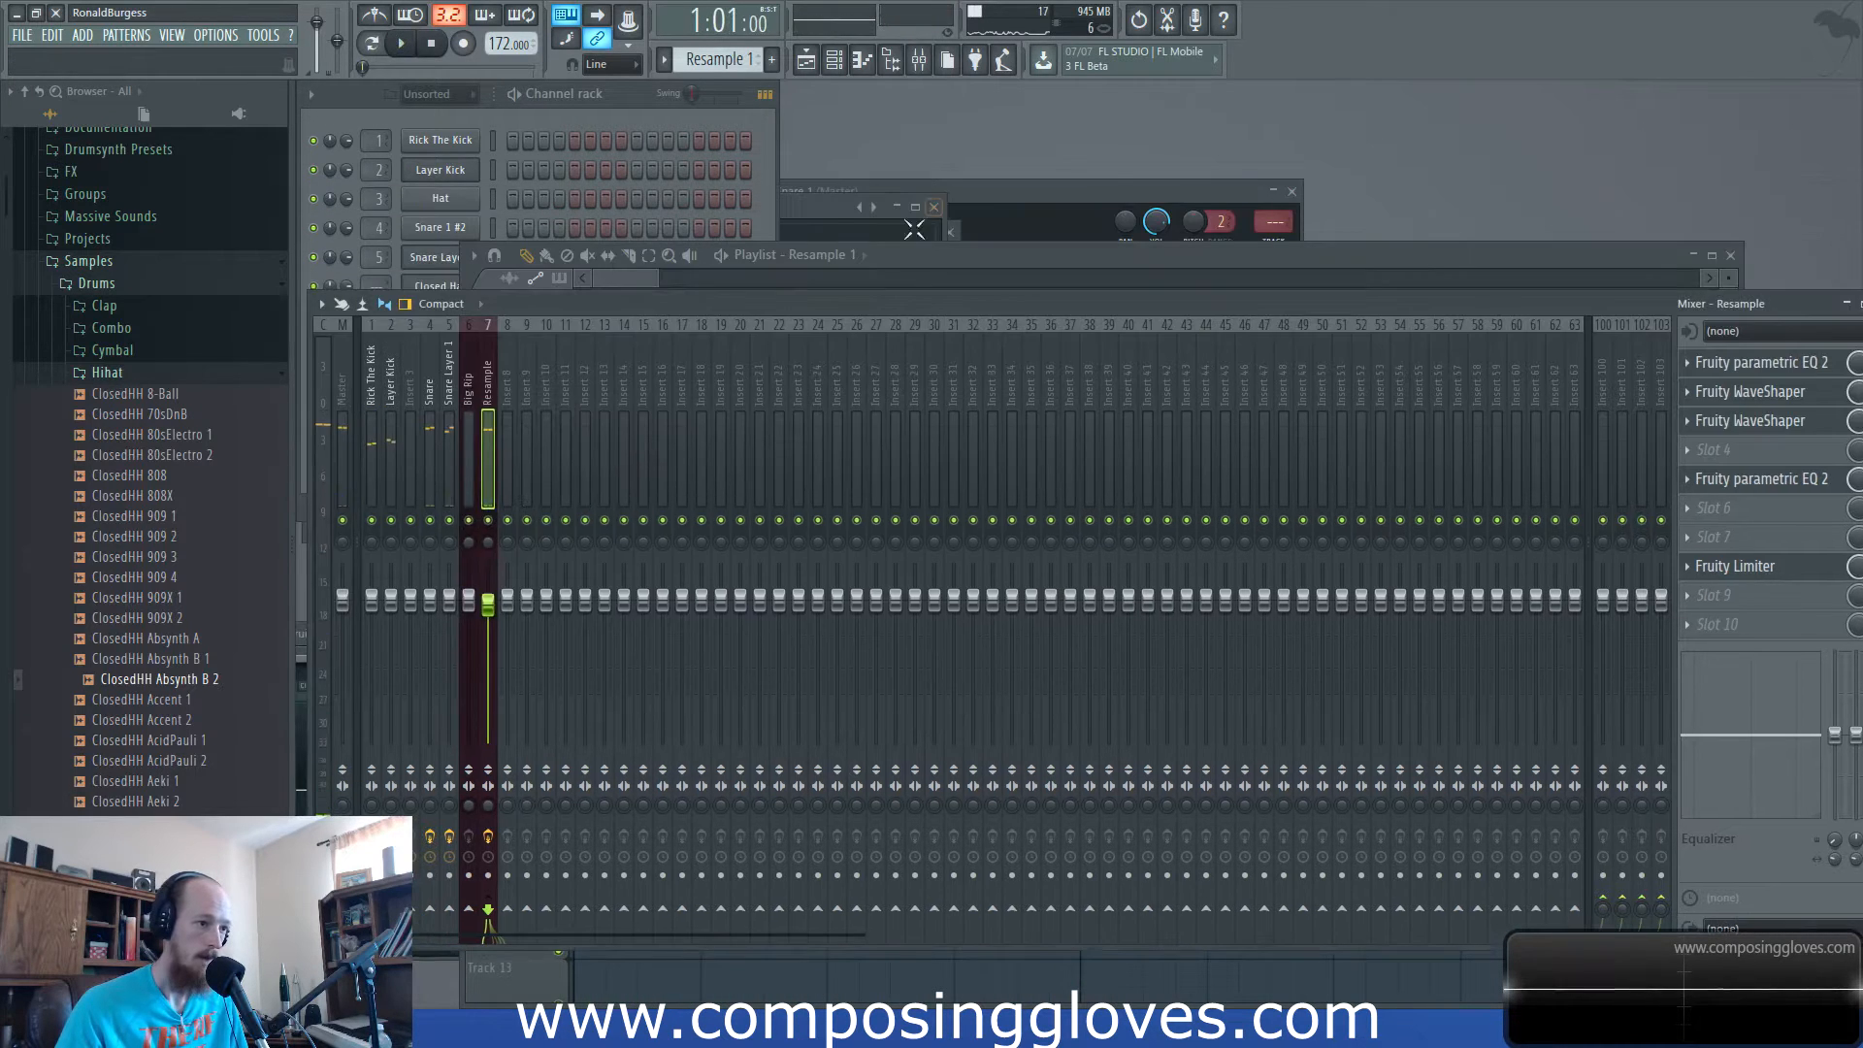
# Shorten the first cw_165_Company clip to two steps and remove the step 3 kick in a unique bar-one copy of Rick The Kick.
pyautogui.click(724, 330)
pyautogui.moveTo(699, 338); pyautogui.dragTo(632, 346)
pyautogui.doubleClick(645, 398)
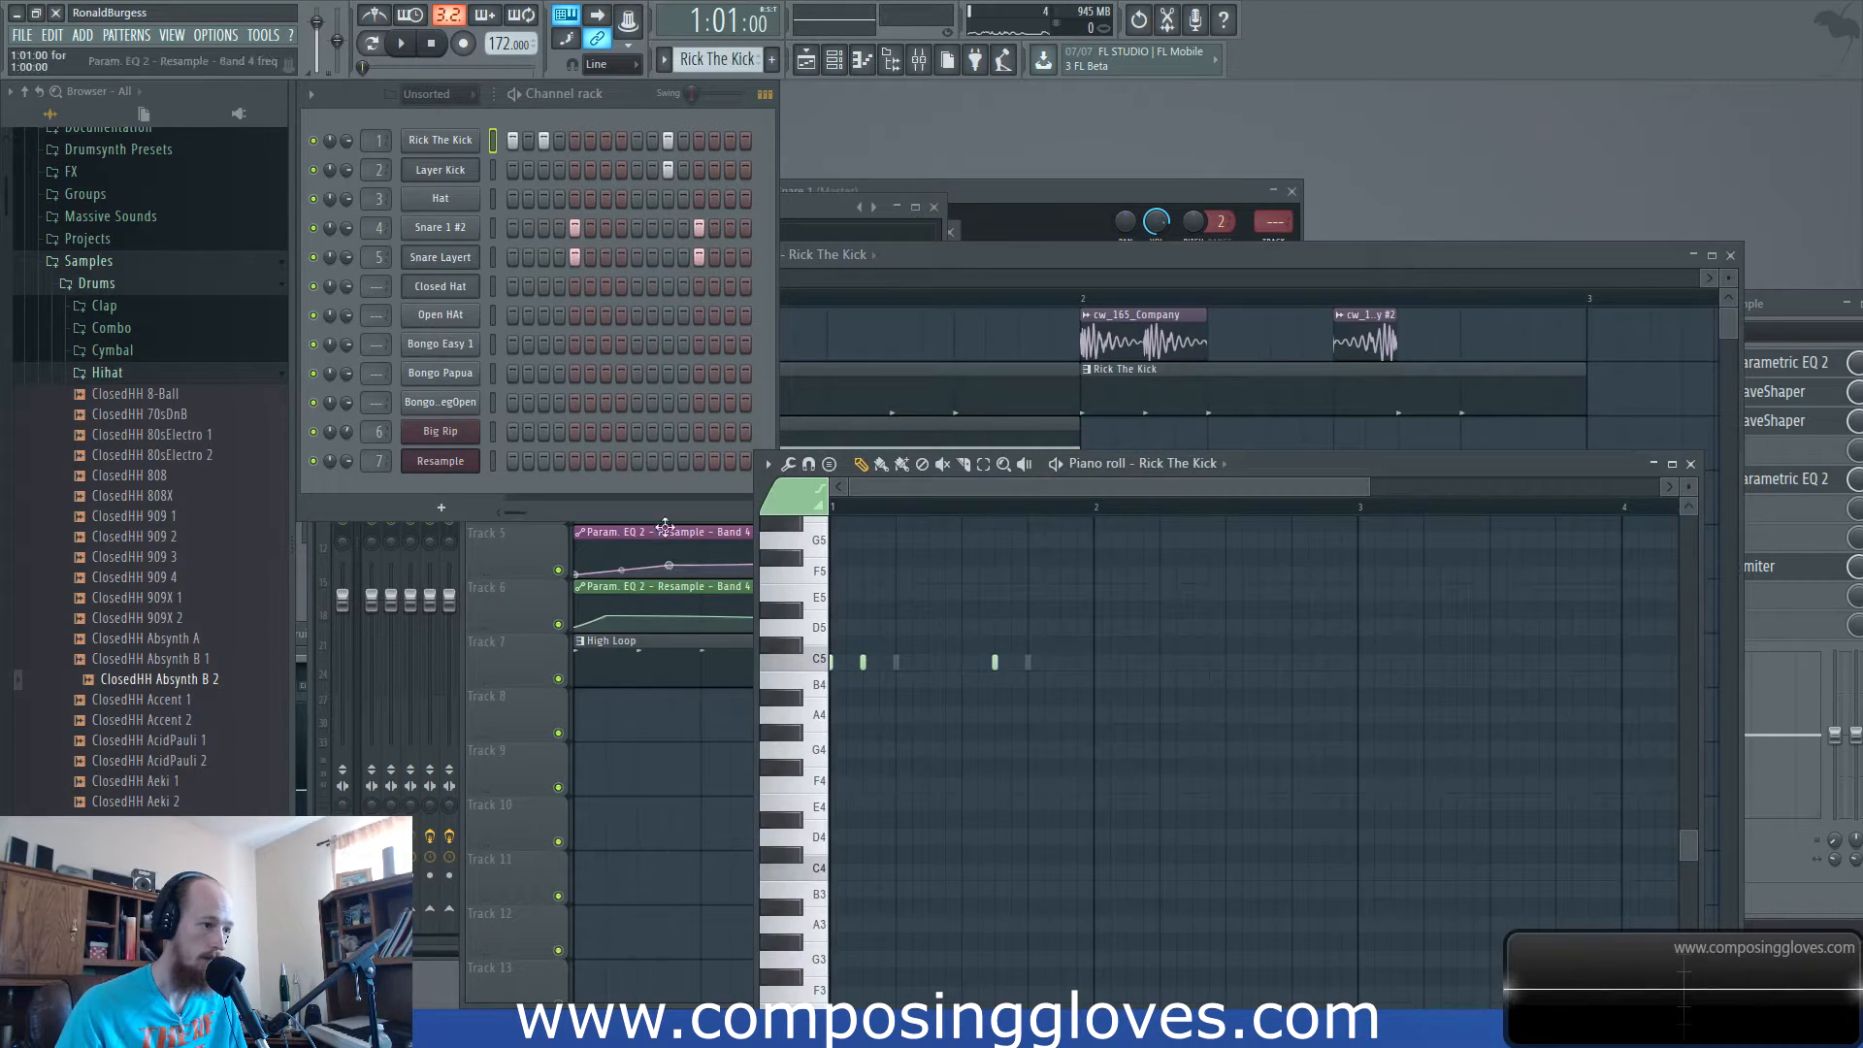
pyautogui.press('space')
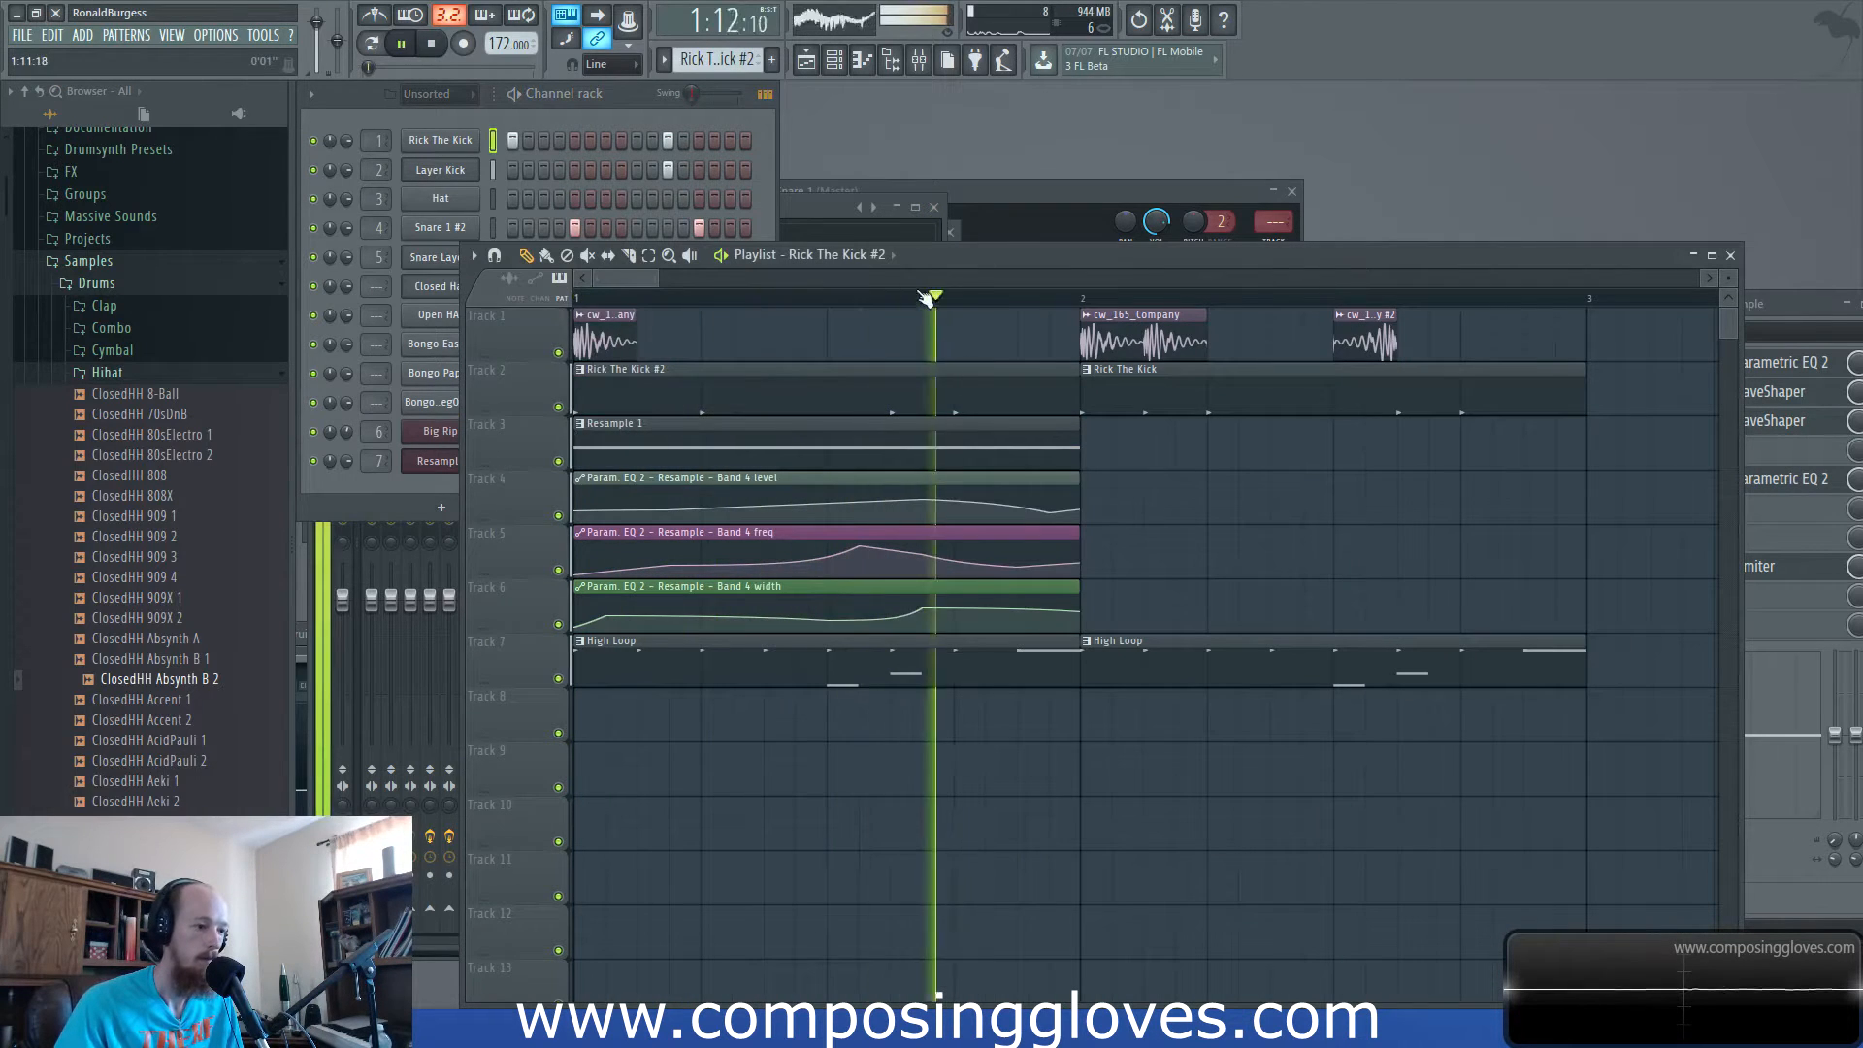
pyautogui.press('space')
pyautogui.press('space')
pyautogui.press('space')
pyautogui.press('space')
pyautogui.press('space')
# Check the Resample 1 pattern's note and select the whole first bar of the playlist timeline.
pyautogui.doubleClick(657, 434)
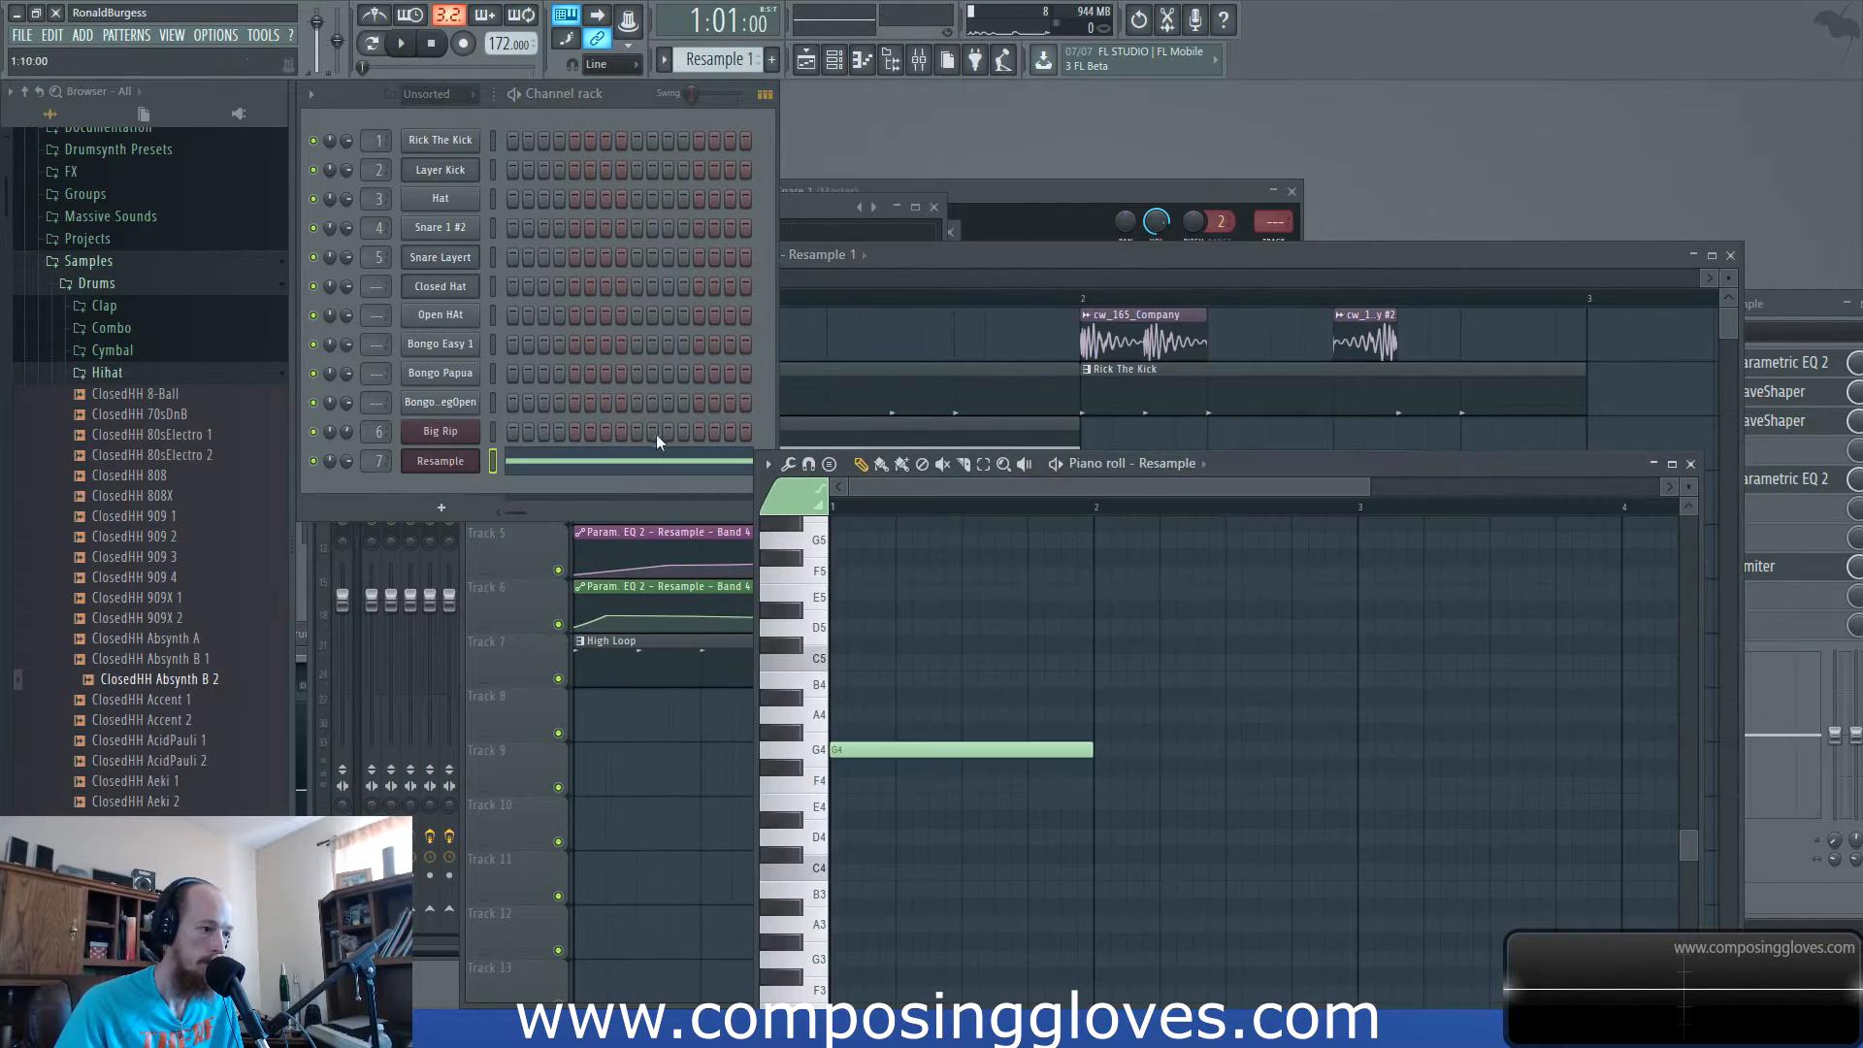
pyautogui.click(945, 254)
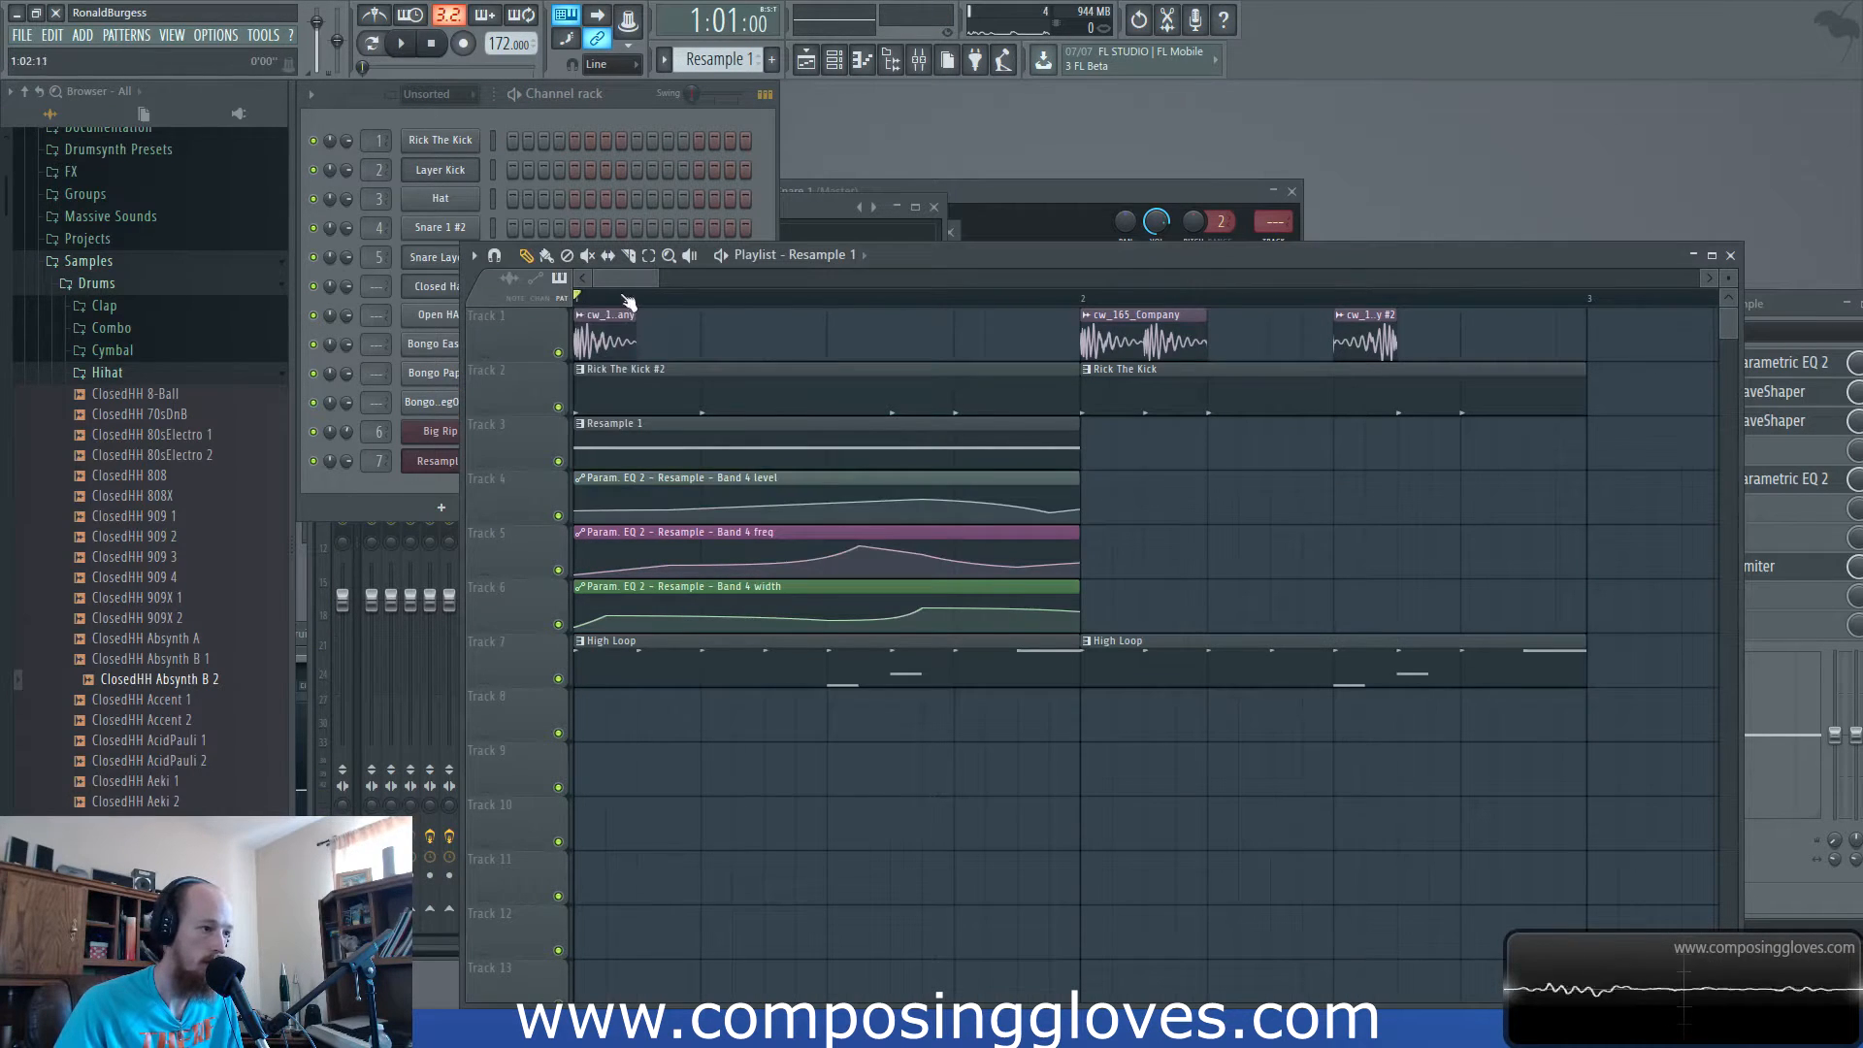
pyautogui.moveTo(579, 305); pyautogui.dragTo(1080, 299)
# Load Edison on the mixer's Master track and return to the playlist with the first bar selected.
pyautogui.click(430, 487)
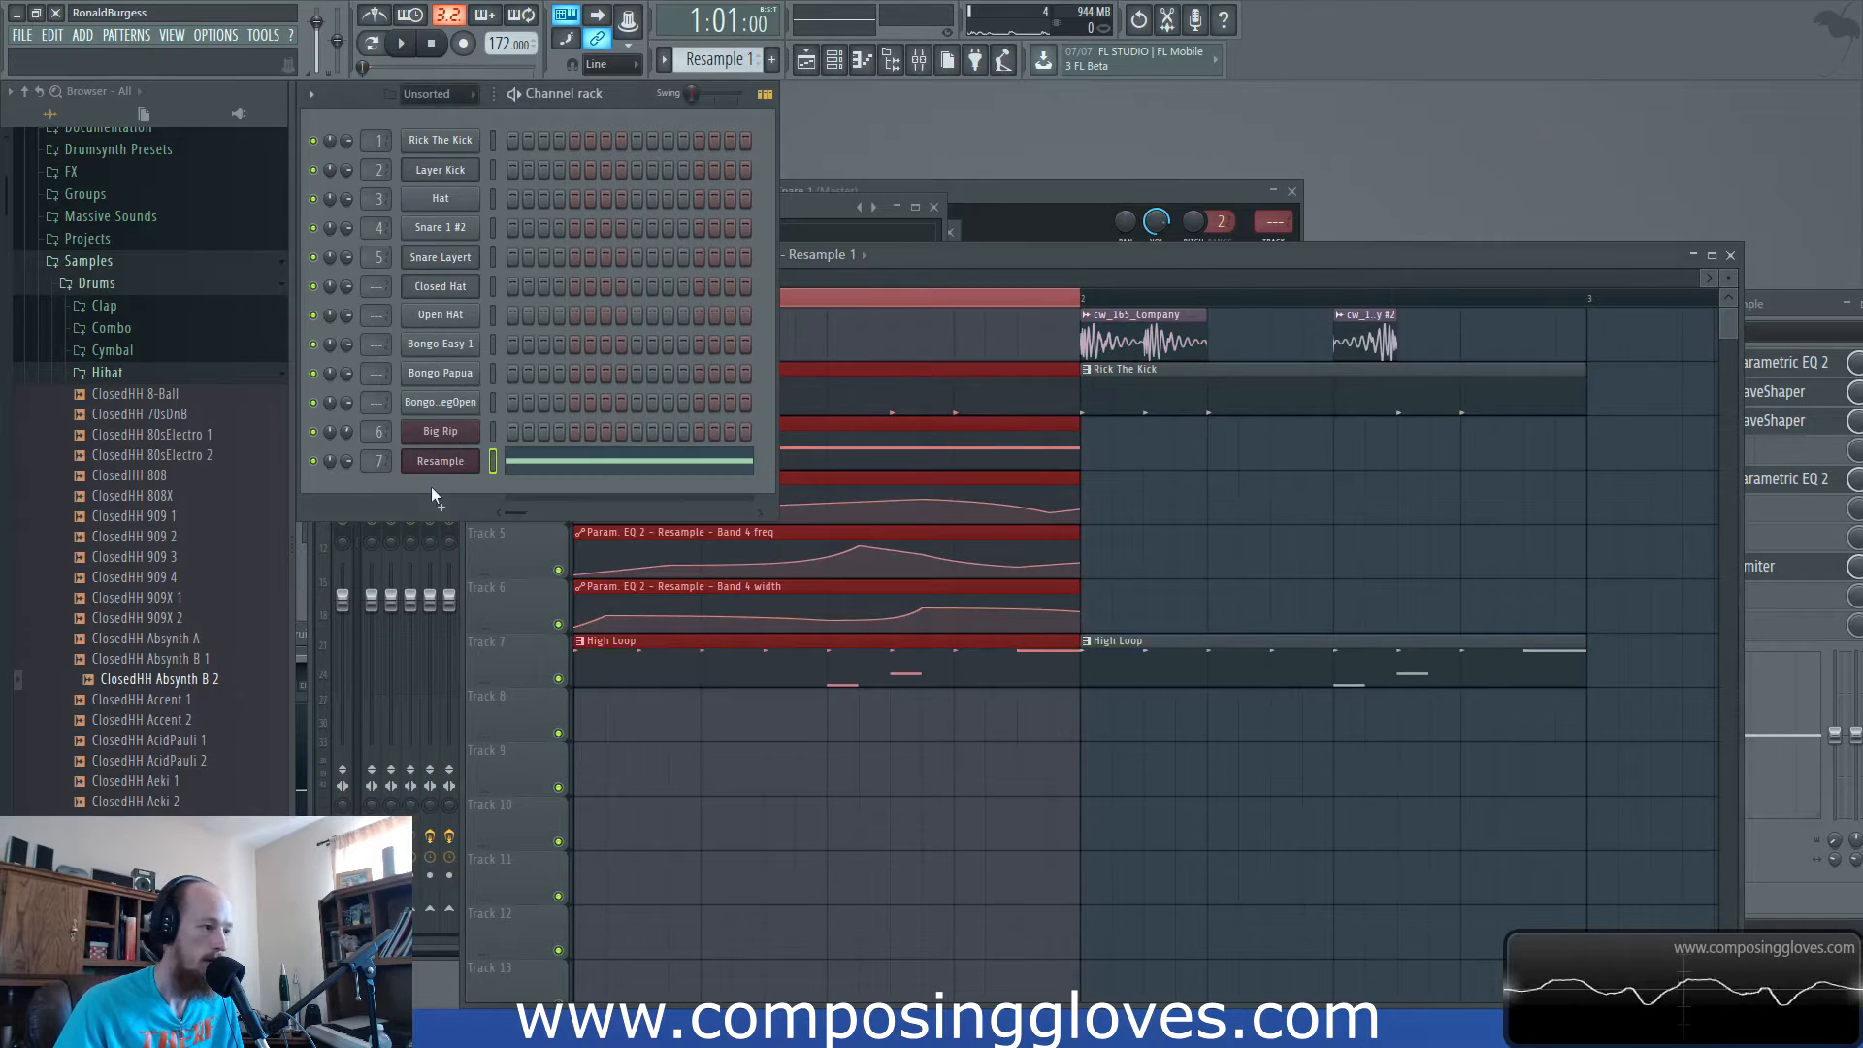
pyautogui.press('F9')
pyautogui.click(348, 394)
pyautogui.hotkey('ctrl', 'e')
pyautogui.press('Delete')
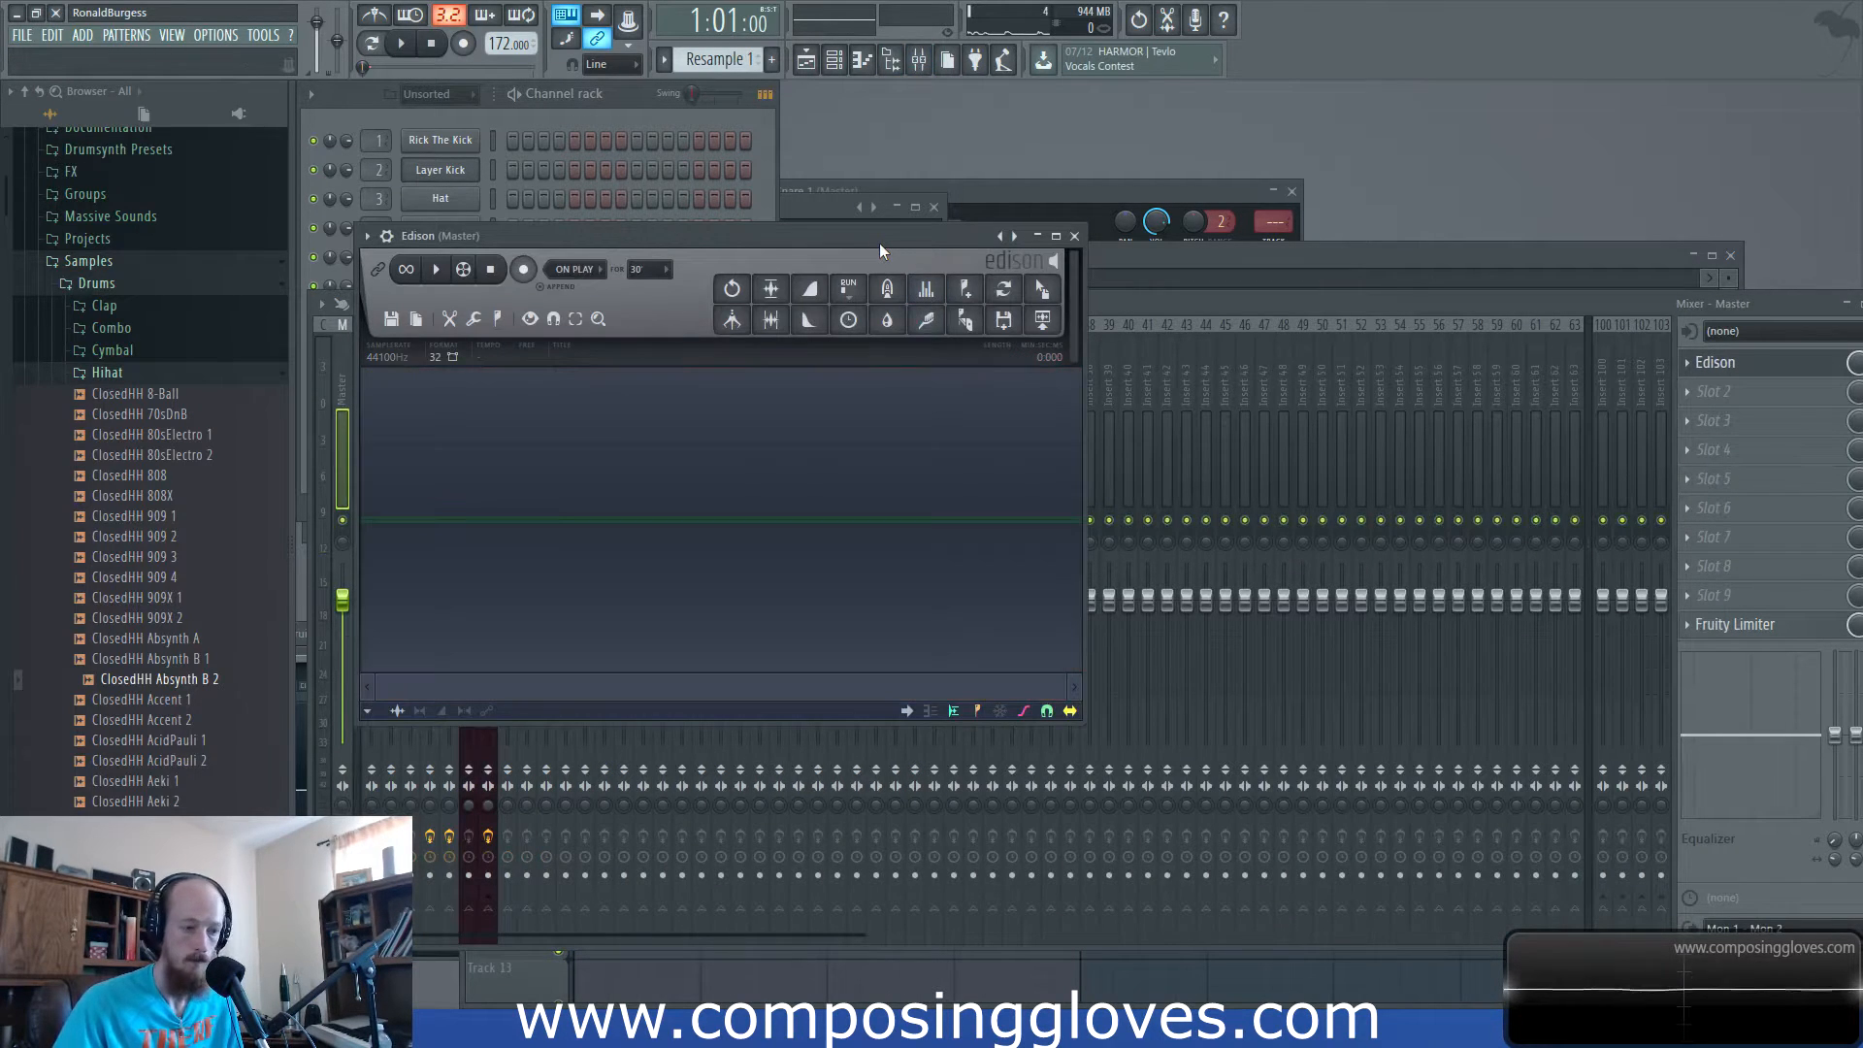
pyautogui.click(1346, 259)
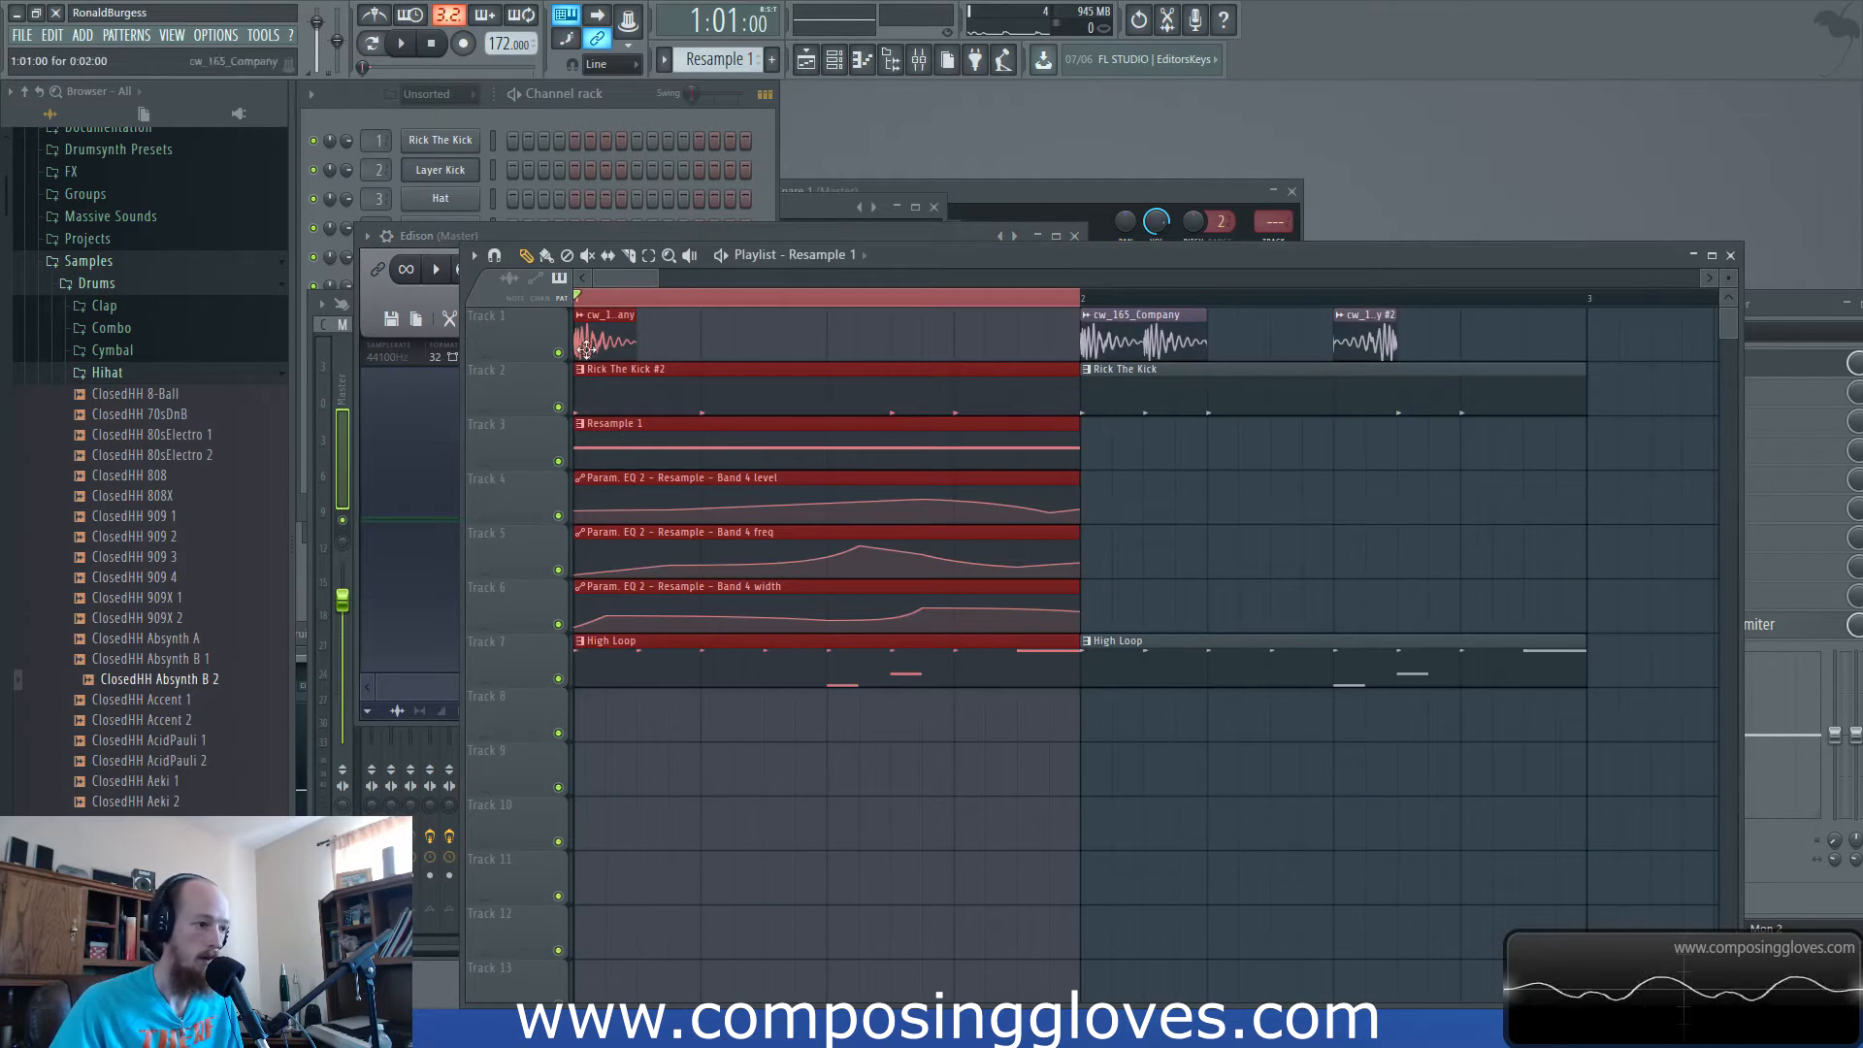
pyautogui.click(558, 352)
pyautogui.click(558, 407)
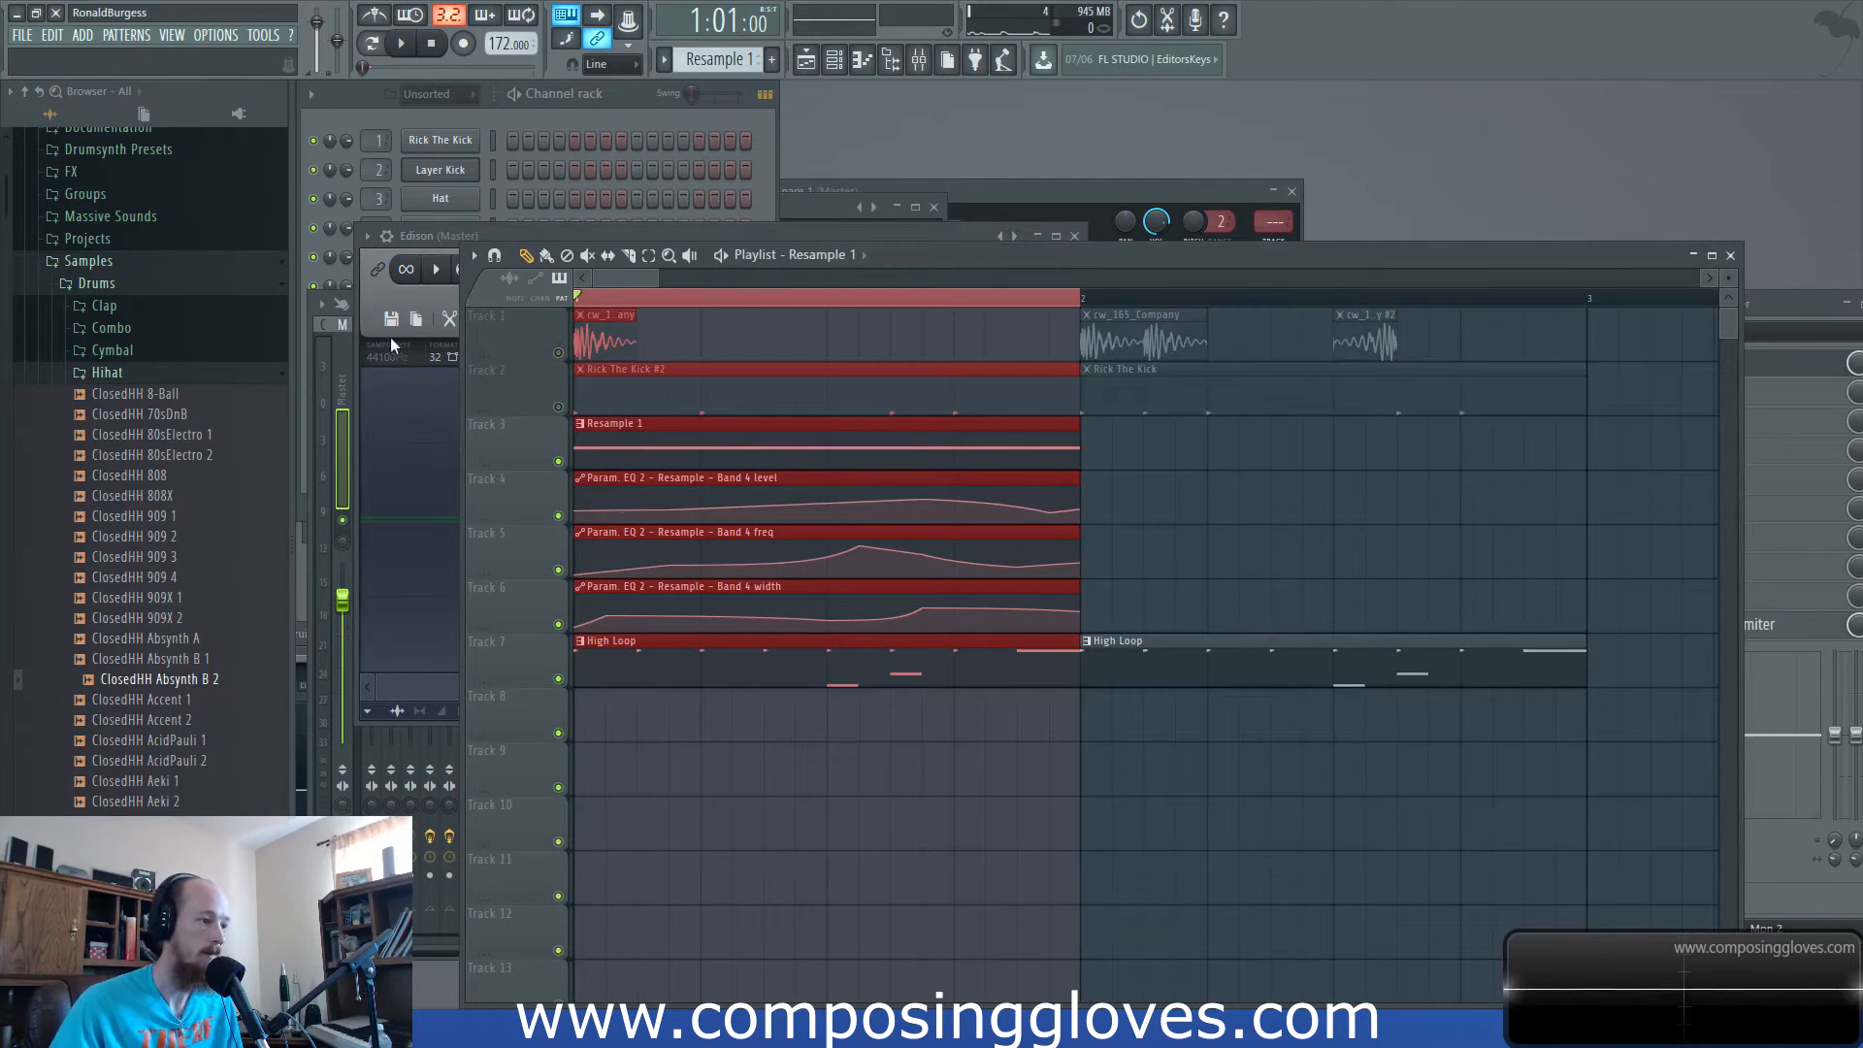
pyautogui.click(382, 295)
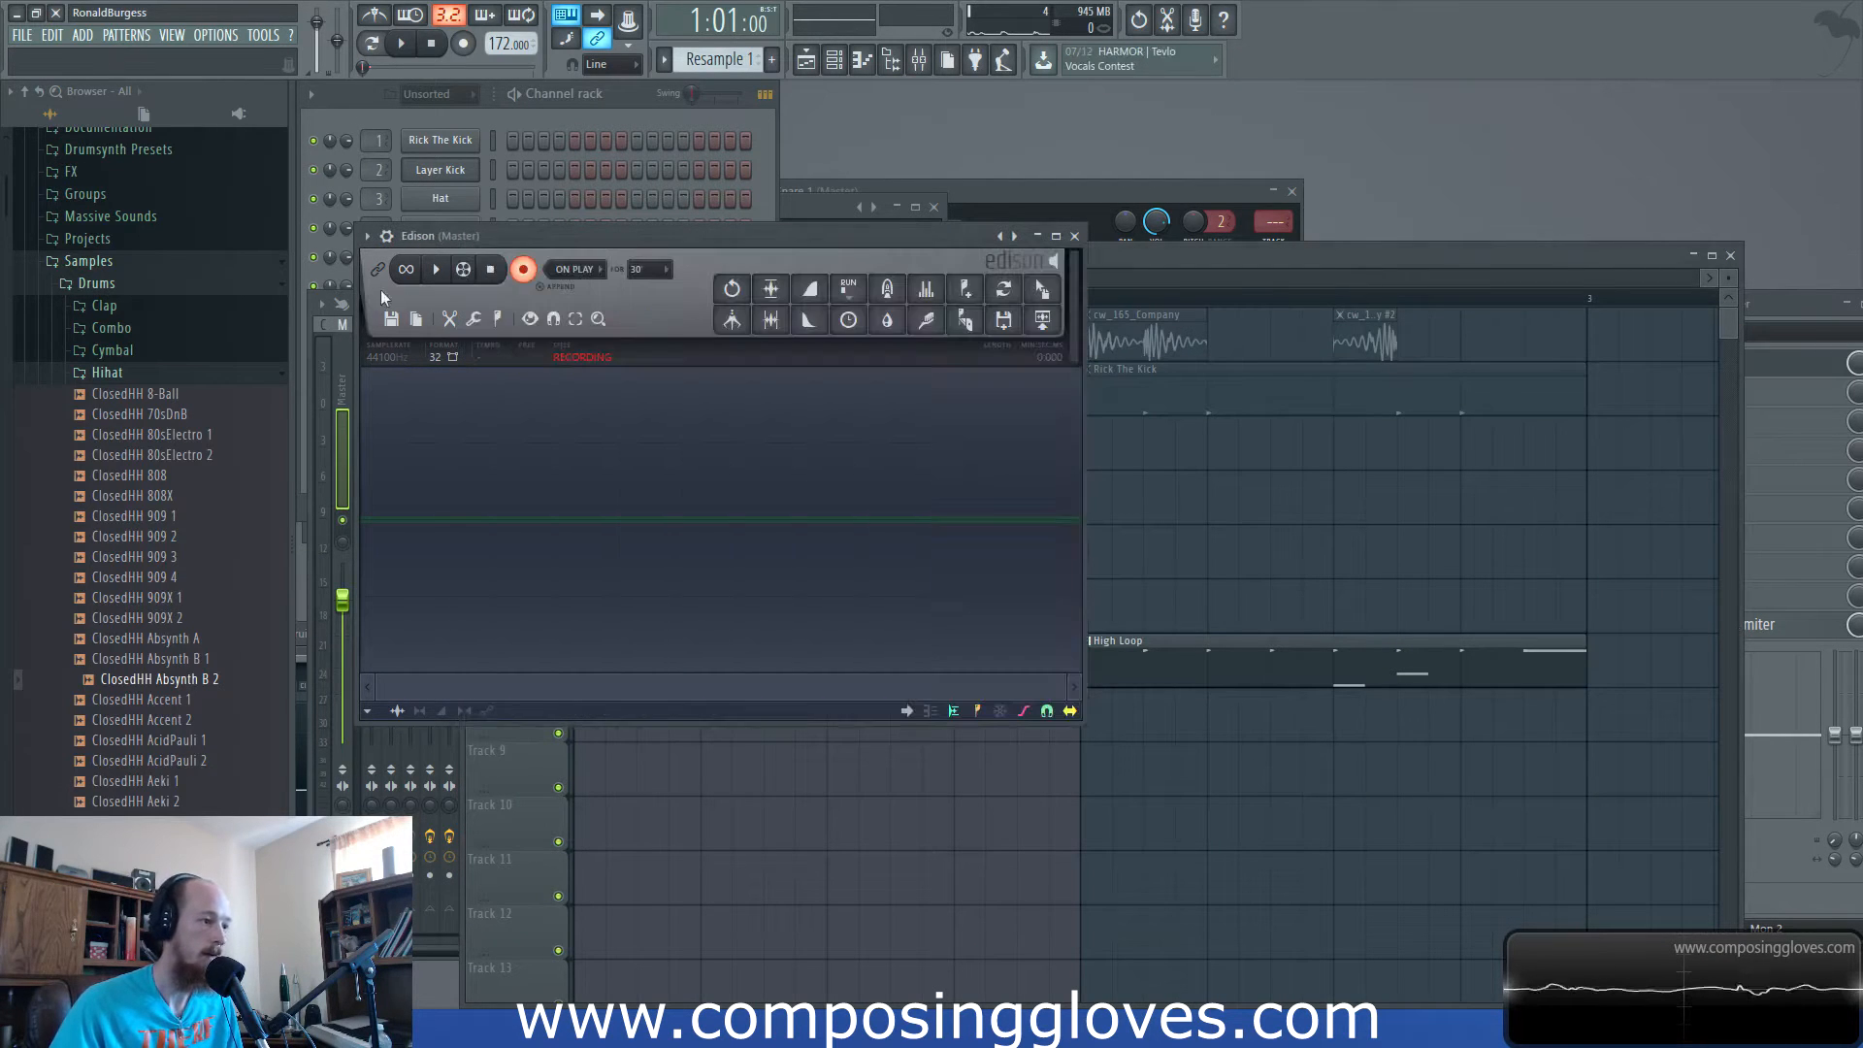
pyautogui.click(402, 43)
pyautogui.click(402, 43)
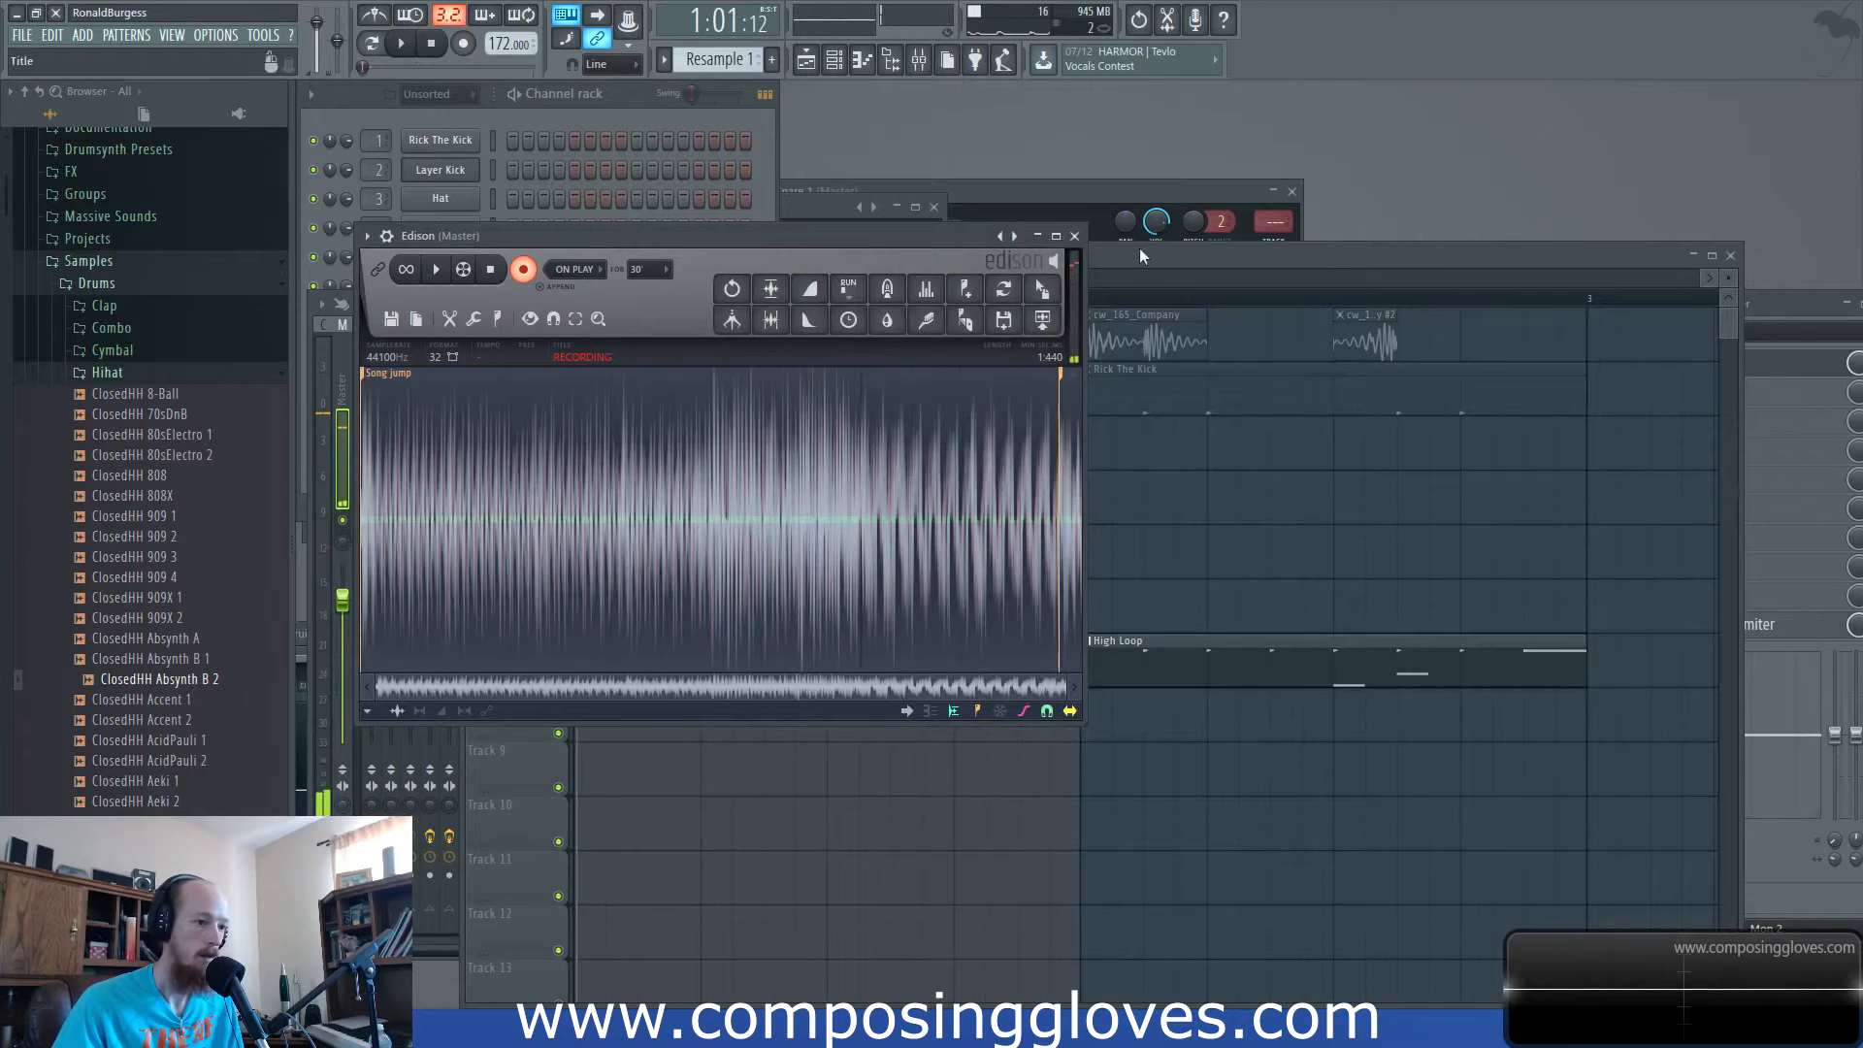
pyautogui.click(523, 266)
pyautogui.hotkey('ctrl', 'a')
pyautogui.press('Delete')
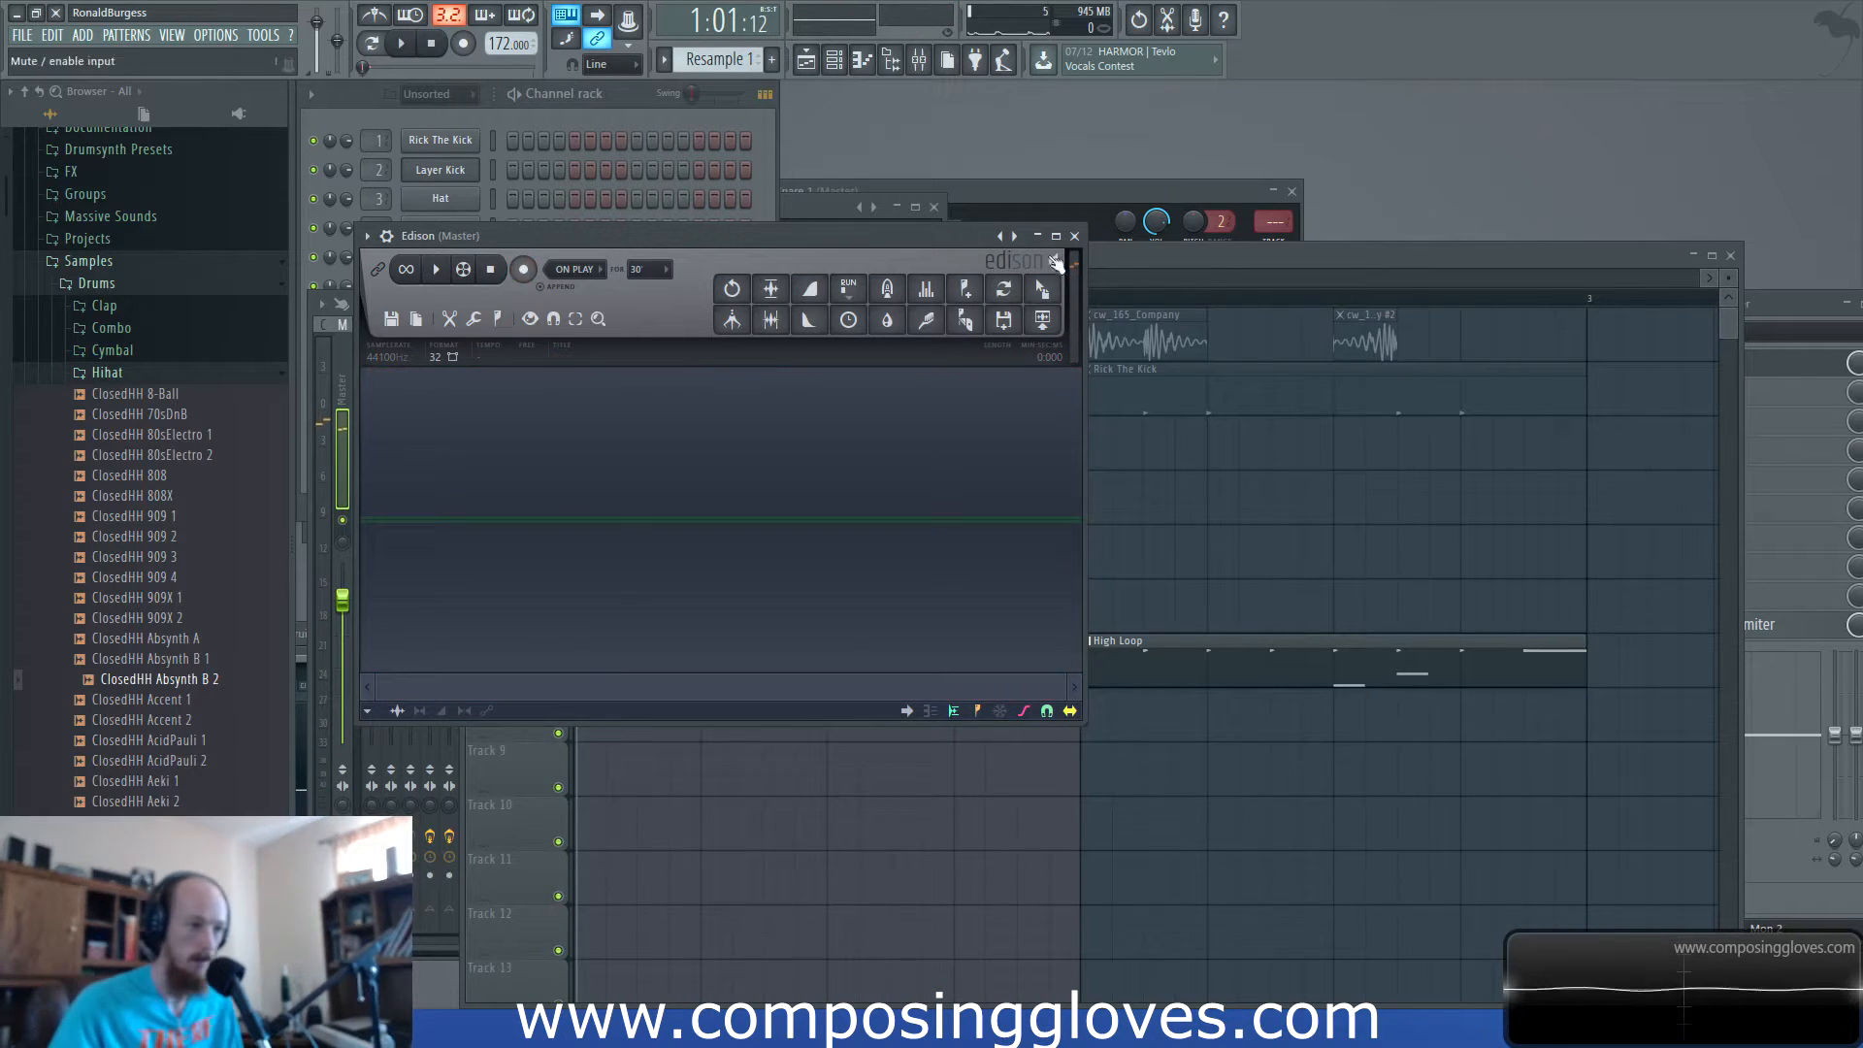
# Solo the Resample 1 track and re-enable the three Param. EQ 2 automation tracks, leaving only tracks 3 to 6 audible.
pyautogui.moveTo(1108, 256); pyautogui.dragTo(1108, 261)
pyautogui.rightClick(559, 466)
pyautogui.rightClick(559, 467)
pyautogui.rightClick(559, 467)
pyautogui.click(560, 521)
pyautogui.click(560, 576)
pyautogui.click(560, 630)
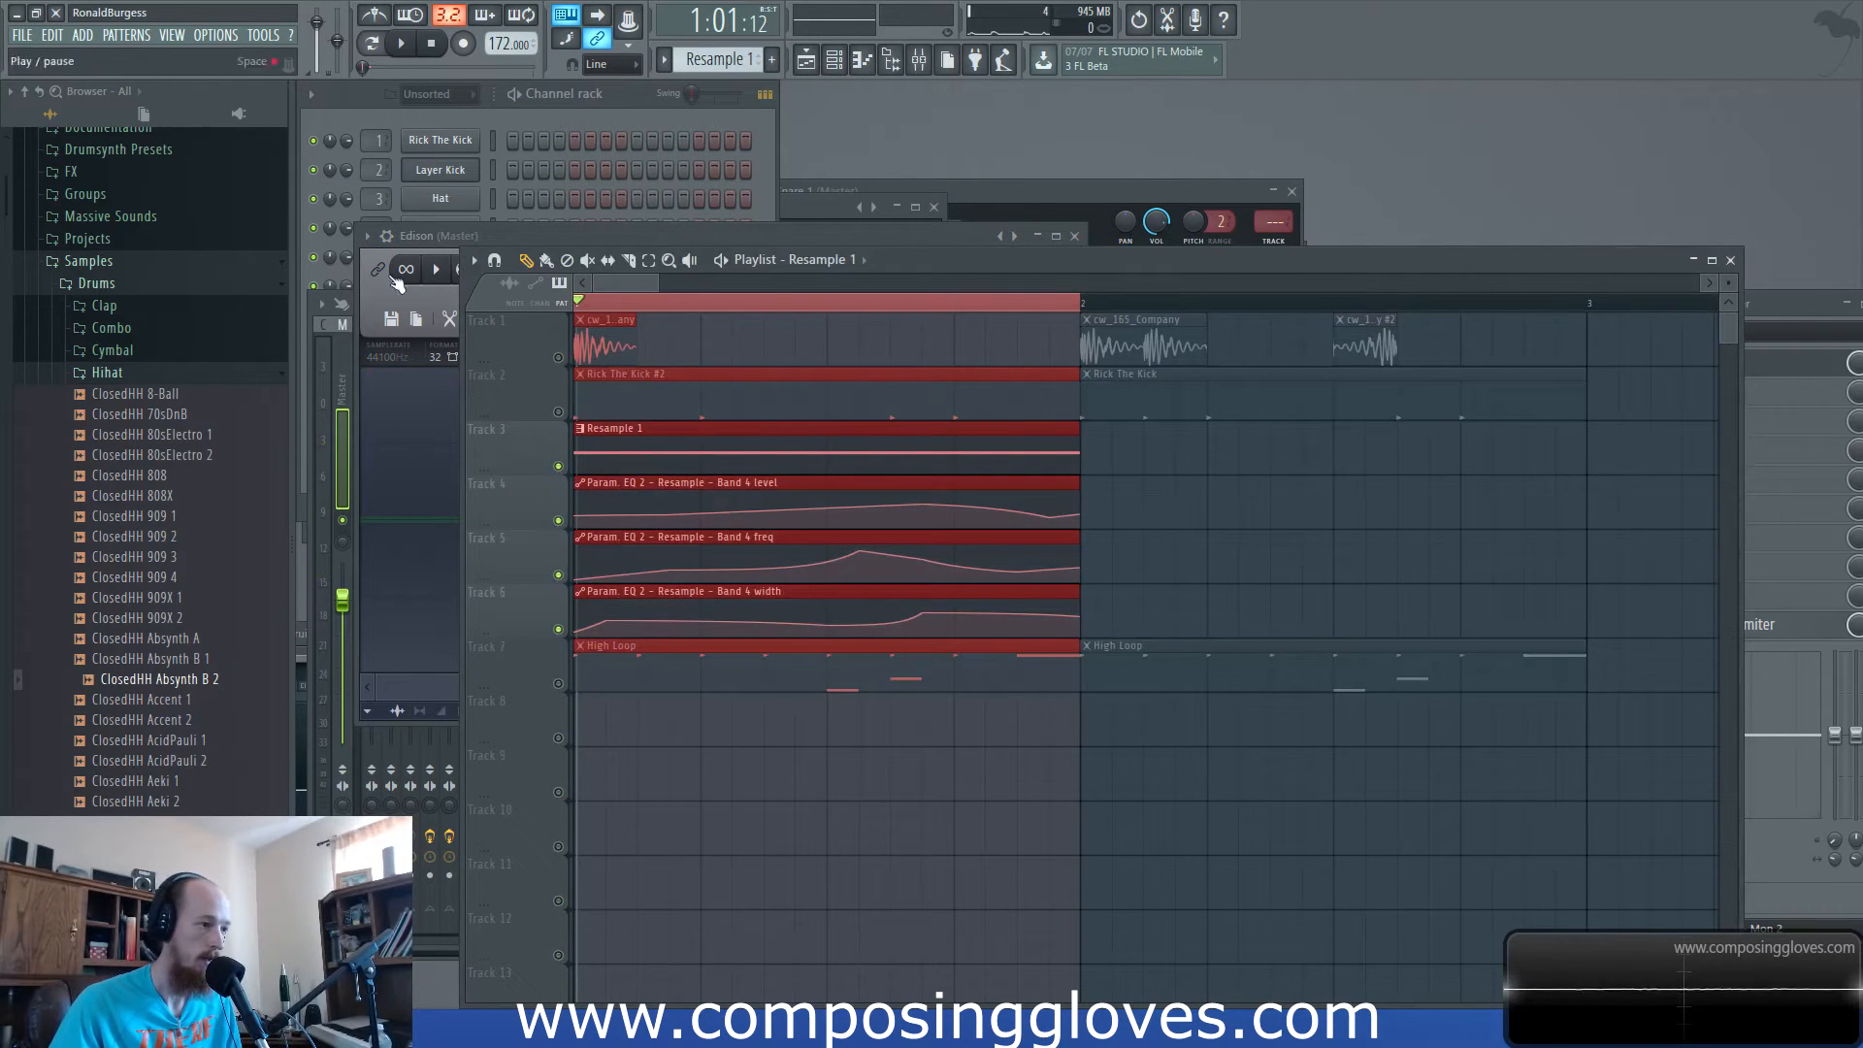
# Record the looping first bar of the isolated bass in Edison, and stop once it has passed the loop point.
pyautogui.click(512, 237)
pyautogui.click(523, 269)
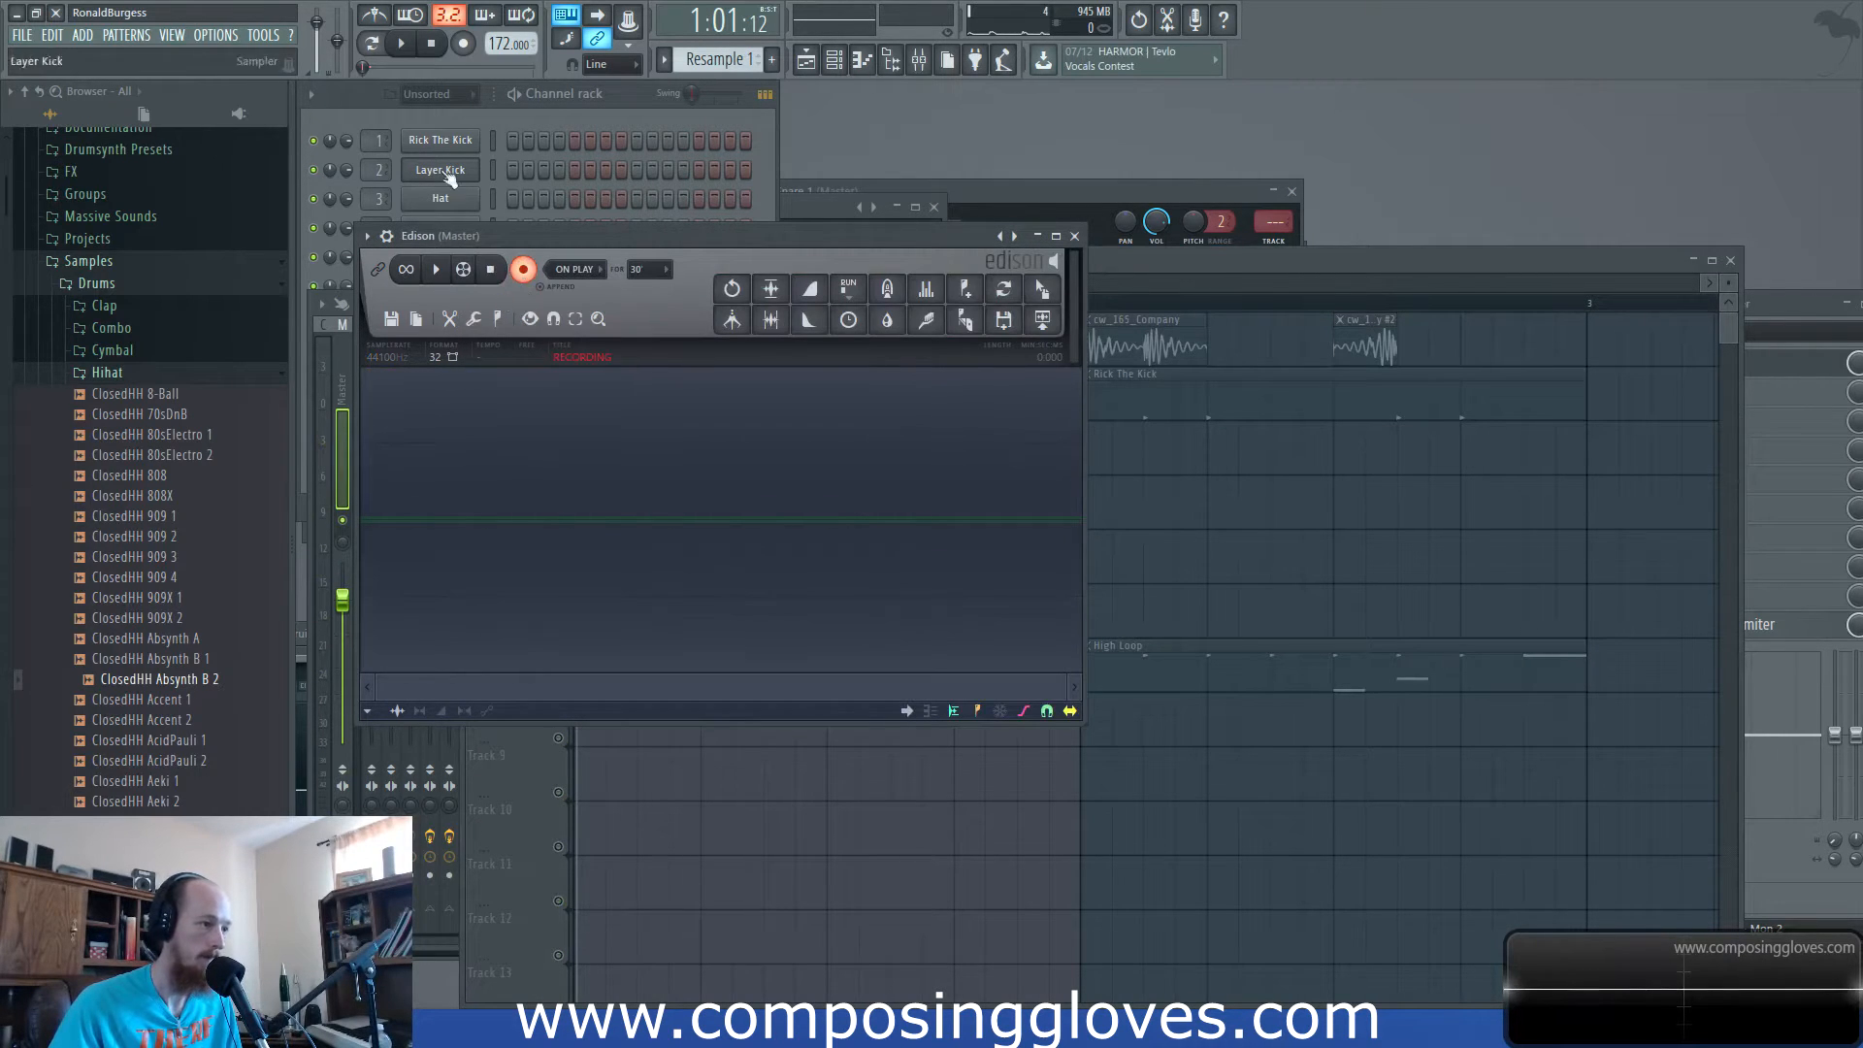
pyautogui.click(403, 45)
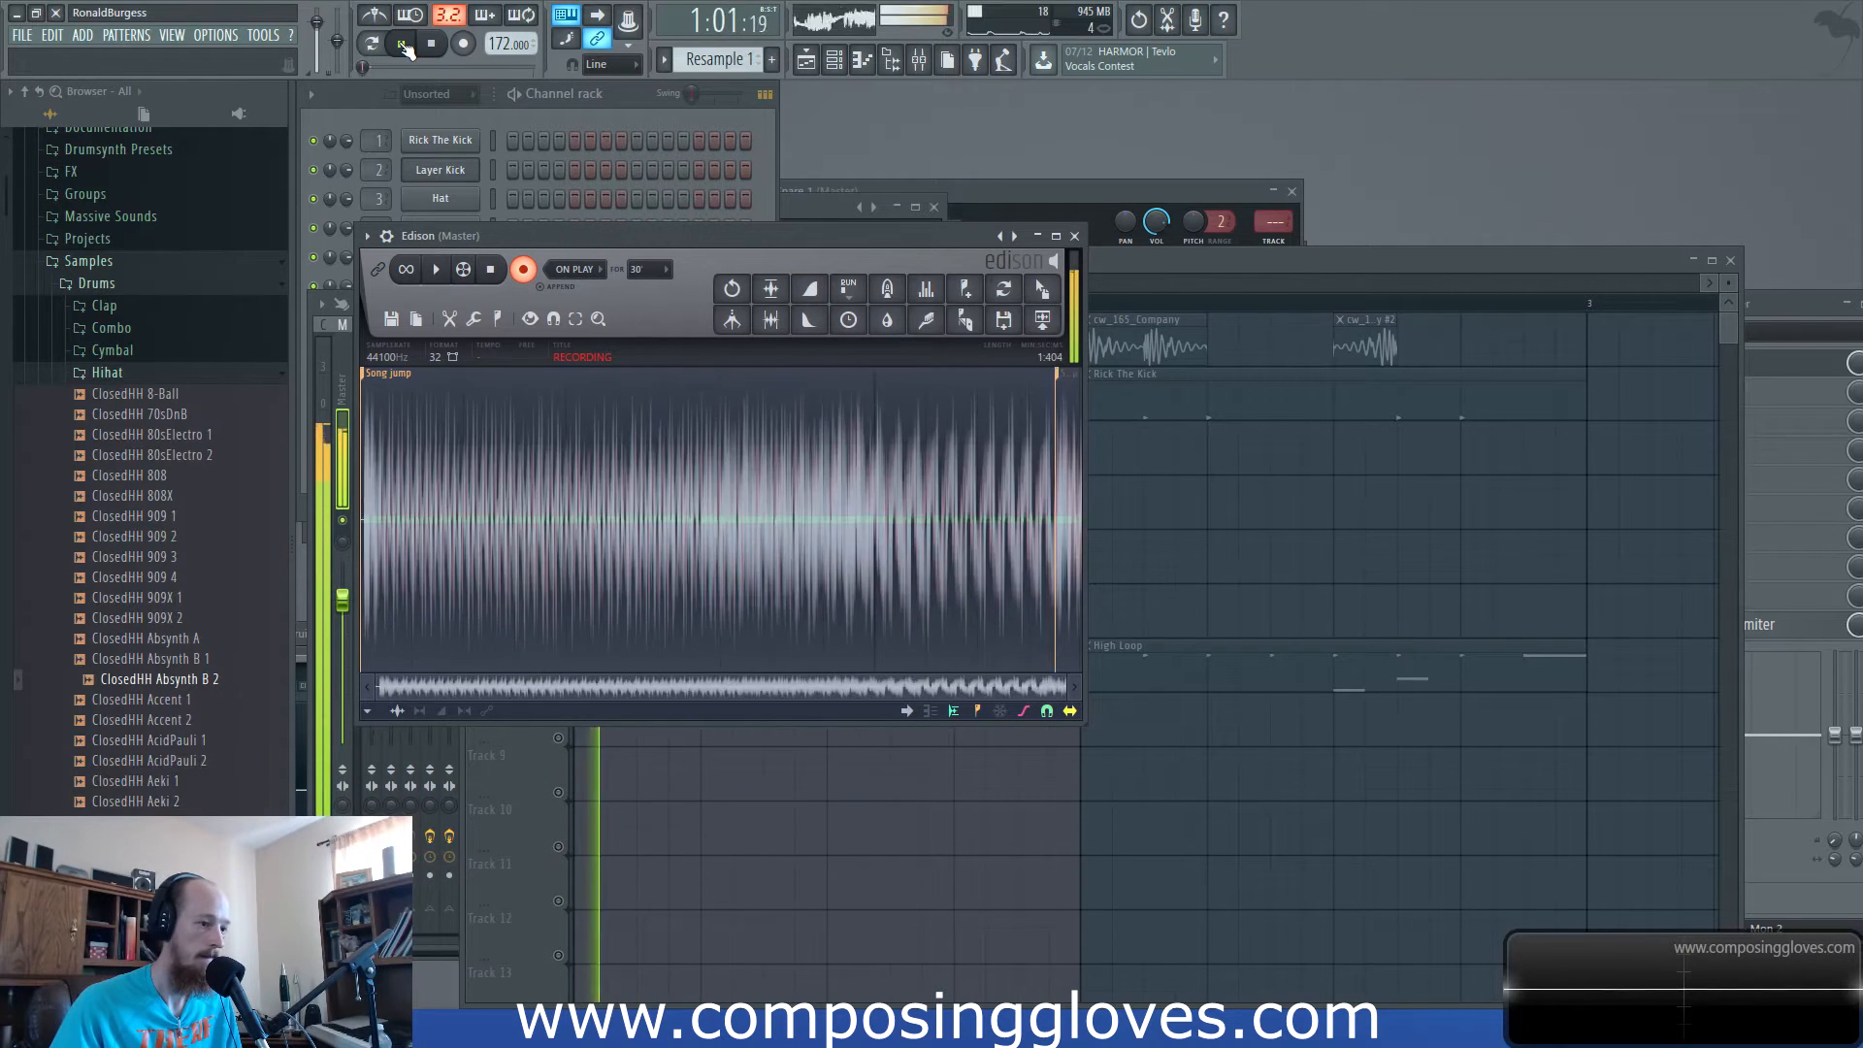
pyautogui.click(402, 44)
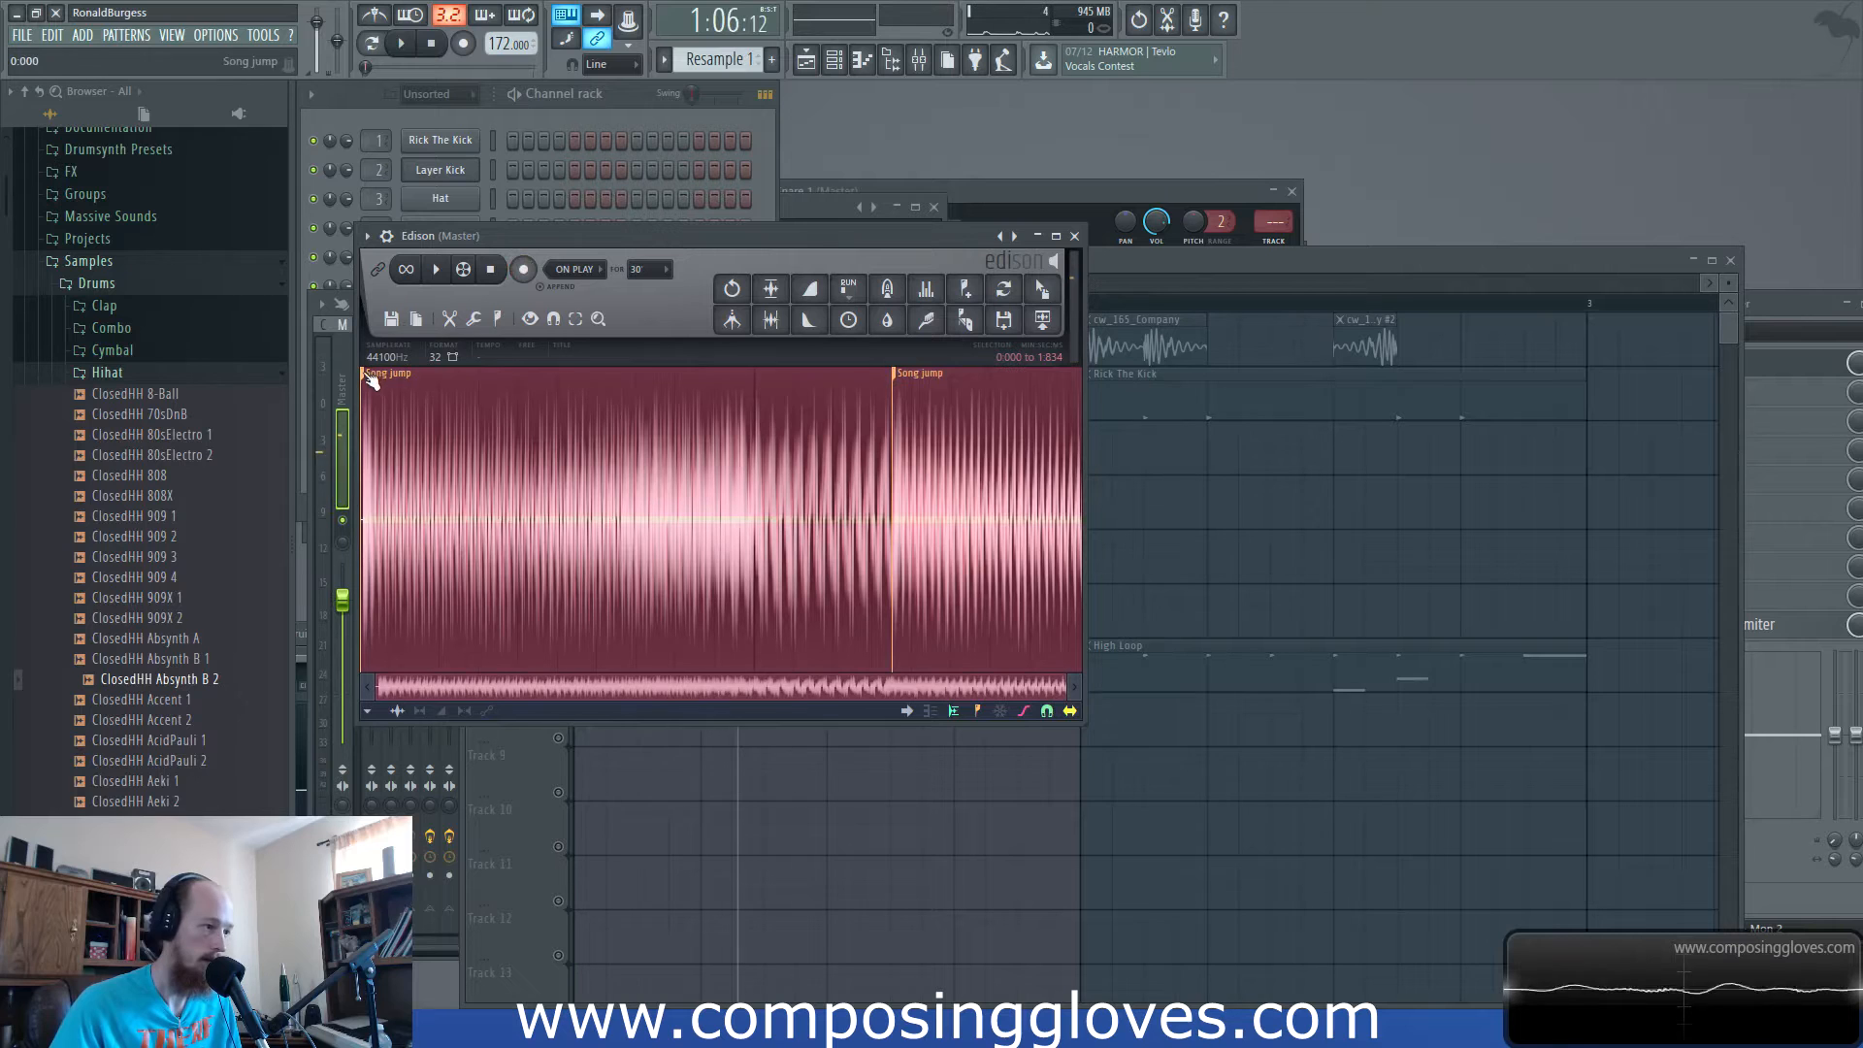
# Trim the Edison recording to the first loop, between the two Song jump markers.
pyautogui.hotkey('ctrl', 'c')
pyautogui.hotkey('ctrl', 'a')
pyautogui.press('Delete')
pyautogui.hotkey('ctrl', 'v')
# Move Resample 1 and its EQ automation clips to bar 5 and place the Edison recording at bar 1 on track 3.
pyautogui.moveTo(1042, 289); pyautogui.dragTo(473, 682)
pyautogui.scroll(-3, 624, 515)
pyautogui.moveTo(590, 452); pyautogui.dragTo(1436, 454)
pyautogui.moveTo(641, 719); pyautogui.dragTo(580, 466)
pyautogui.click(599, 305)
pyautogui.press('space')
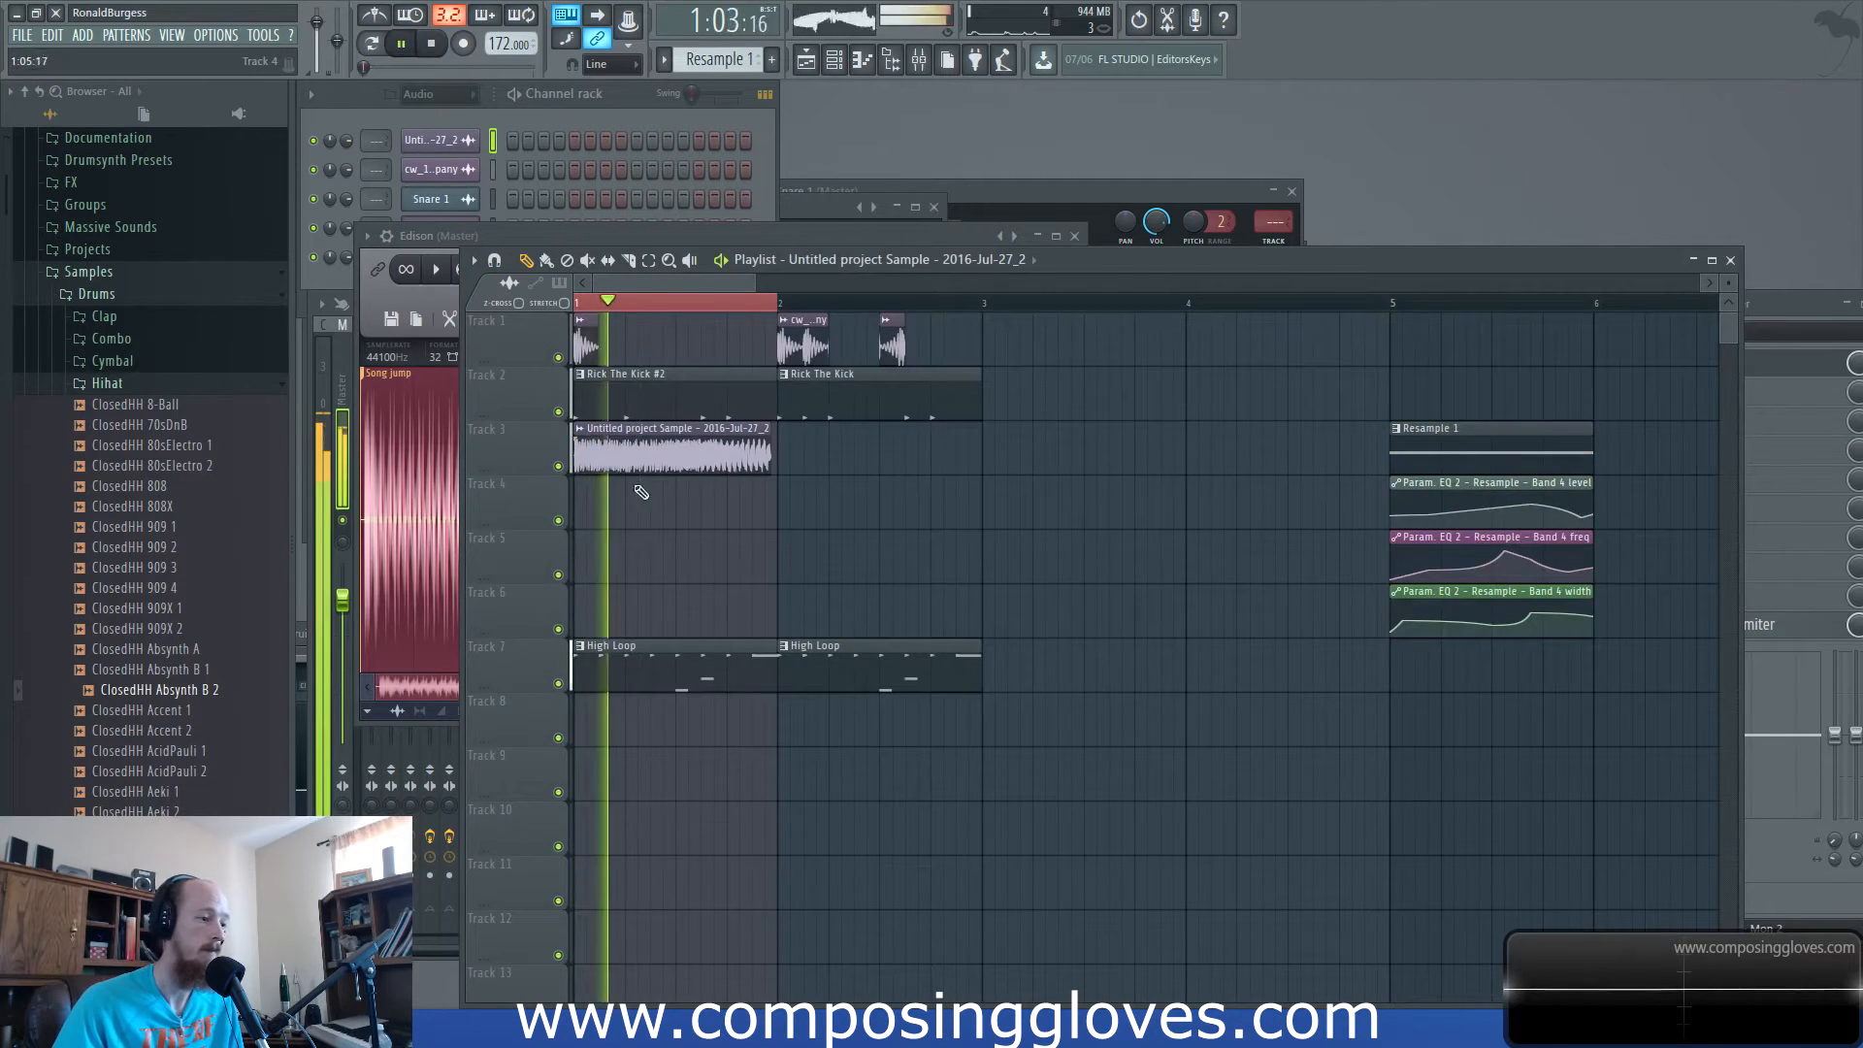
# Open the recorded bass clip's sample settings, lower its time-stretching pitch, and play the result.
pyautogui.press('space')
pyautogui.scroll(3, 639, 427)
pyautogui.doubleClick(809, 466)
pyautogui.moveTo(629, 312); pyautogui.dragTo(629, 325)
pyautogui.press('space')
pyautogui.press('space')
pyautogui.press('space')
pyautogui.press('space')
pyautogui.press('space')
pyautogui.press('space')
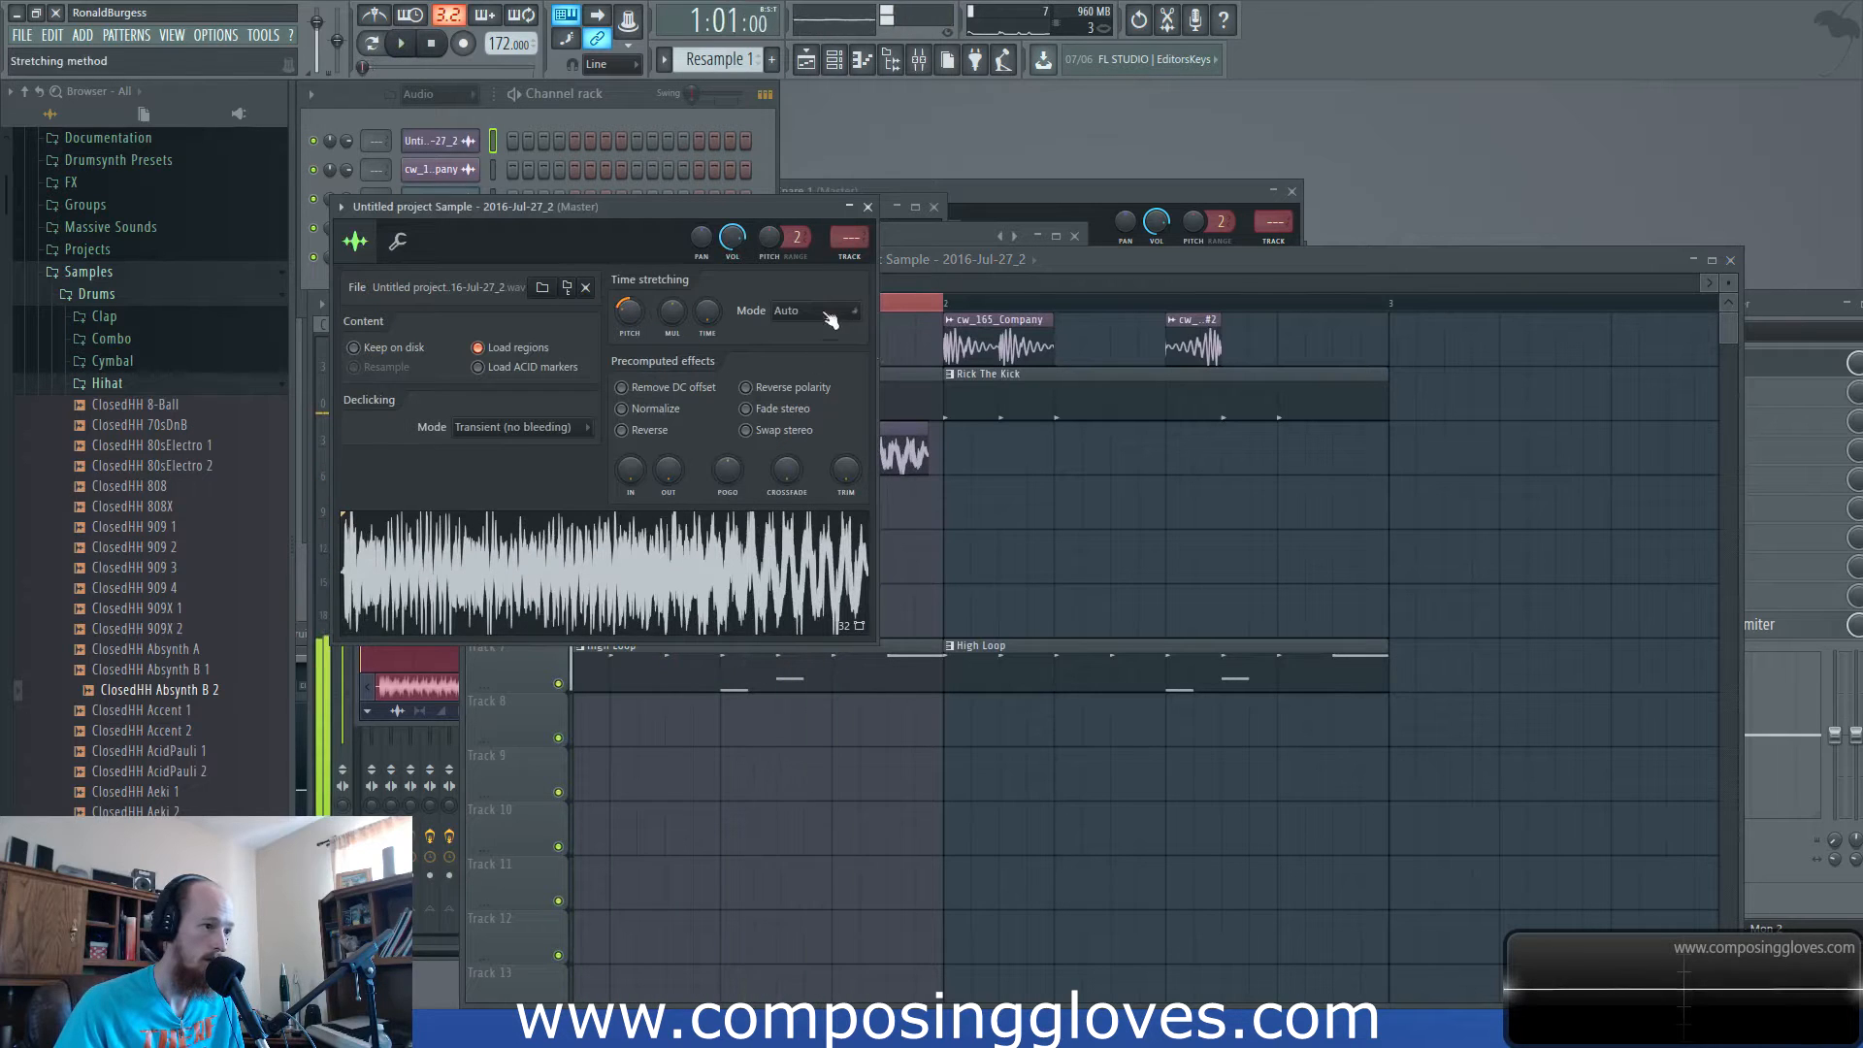
# Audition the bass sample with the e2 time-stretching modes, including e2 generic and e2 speech.
pyautogui.click(830, 320)
pyautogui.click(809, 329)
pyautogui.press('space')
pyautogui.press('space')
pyautogui.scroll(-1, 816, 310)
pyautogui.press('space')
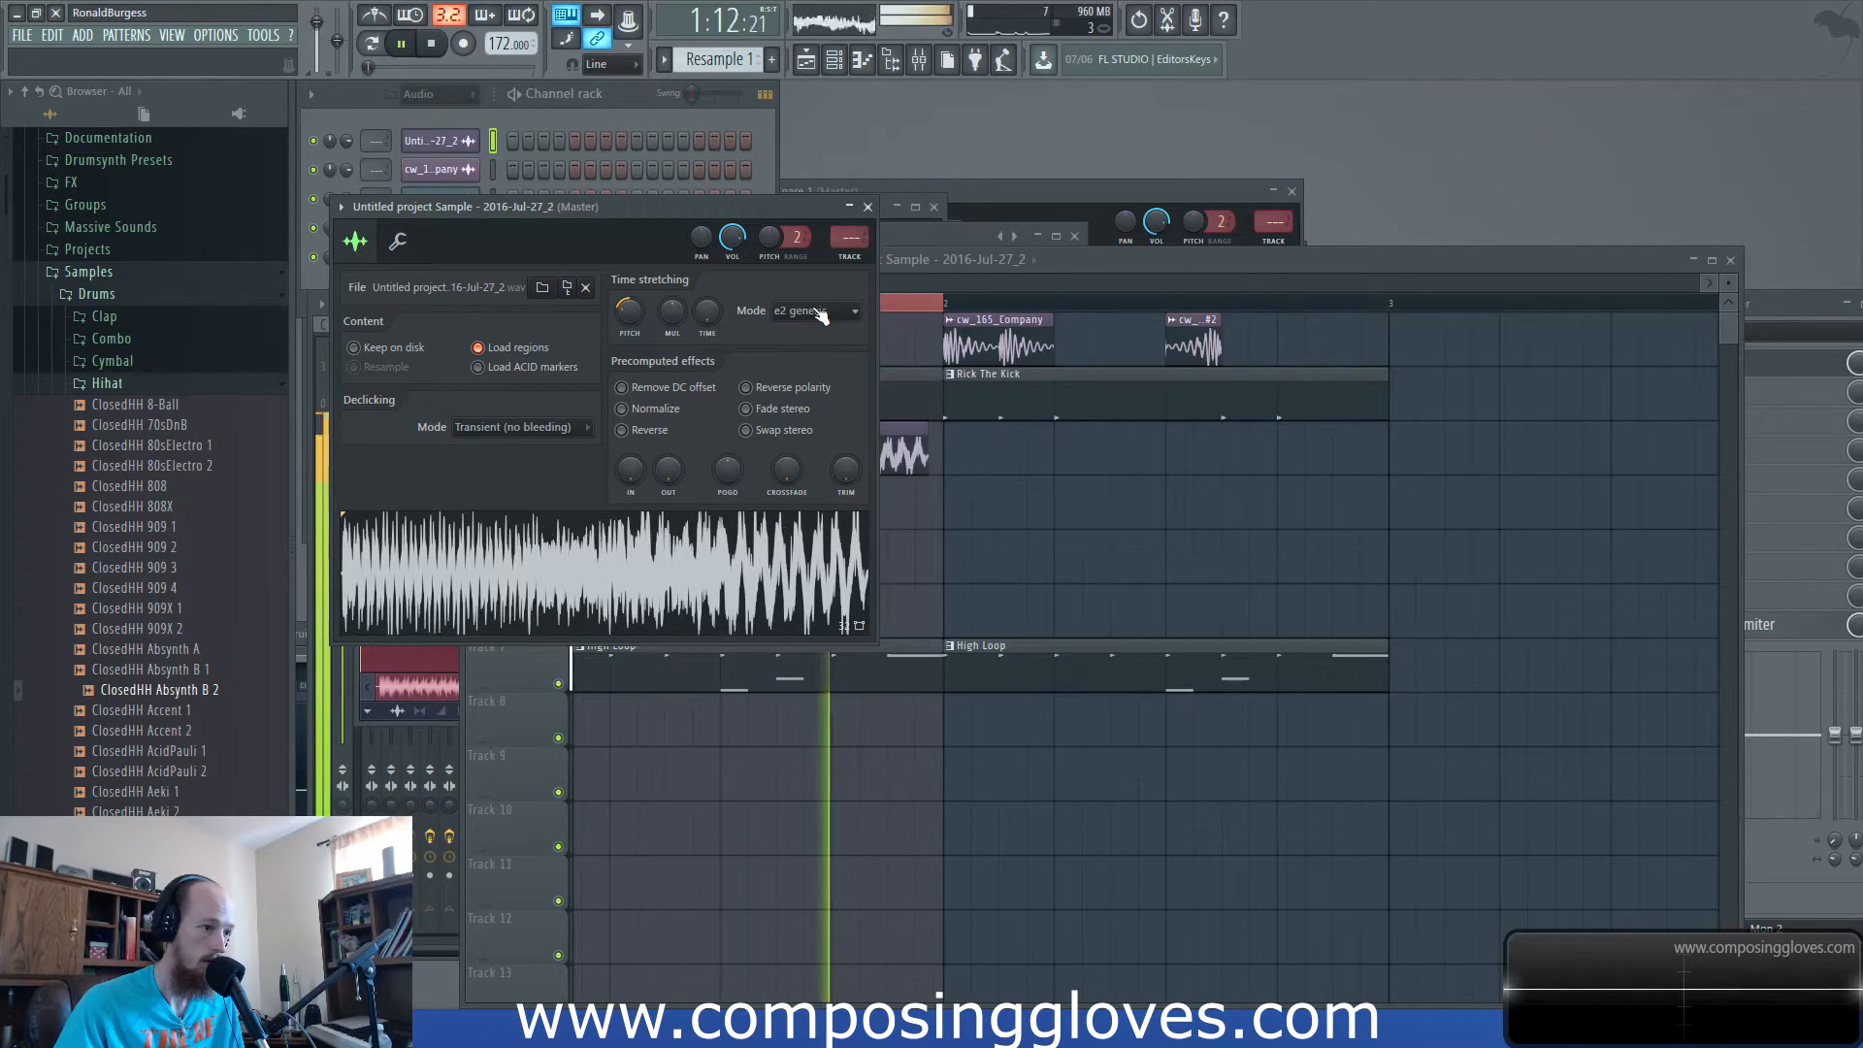
pyautogui.press('space')
pyautogui.scroll(-1, 821, 316)
pyautogui.press('space')
pyautogui.scroll(-1, 821, 316)
pyautogui.press('space')
pyautogui.press('space')
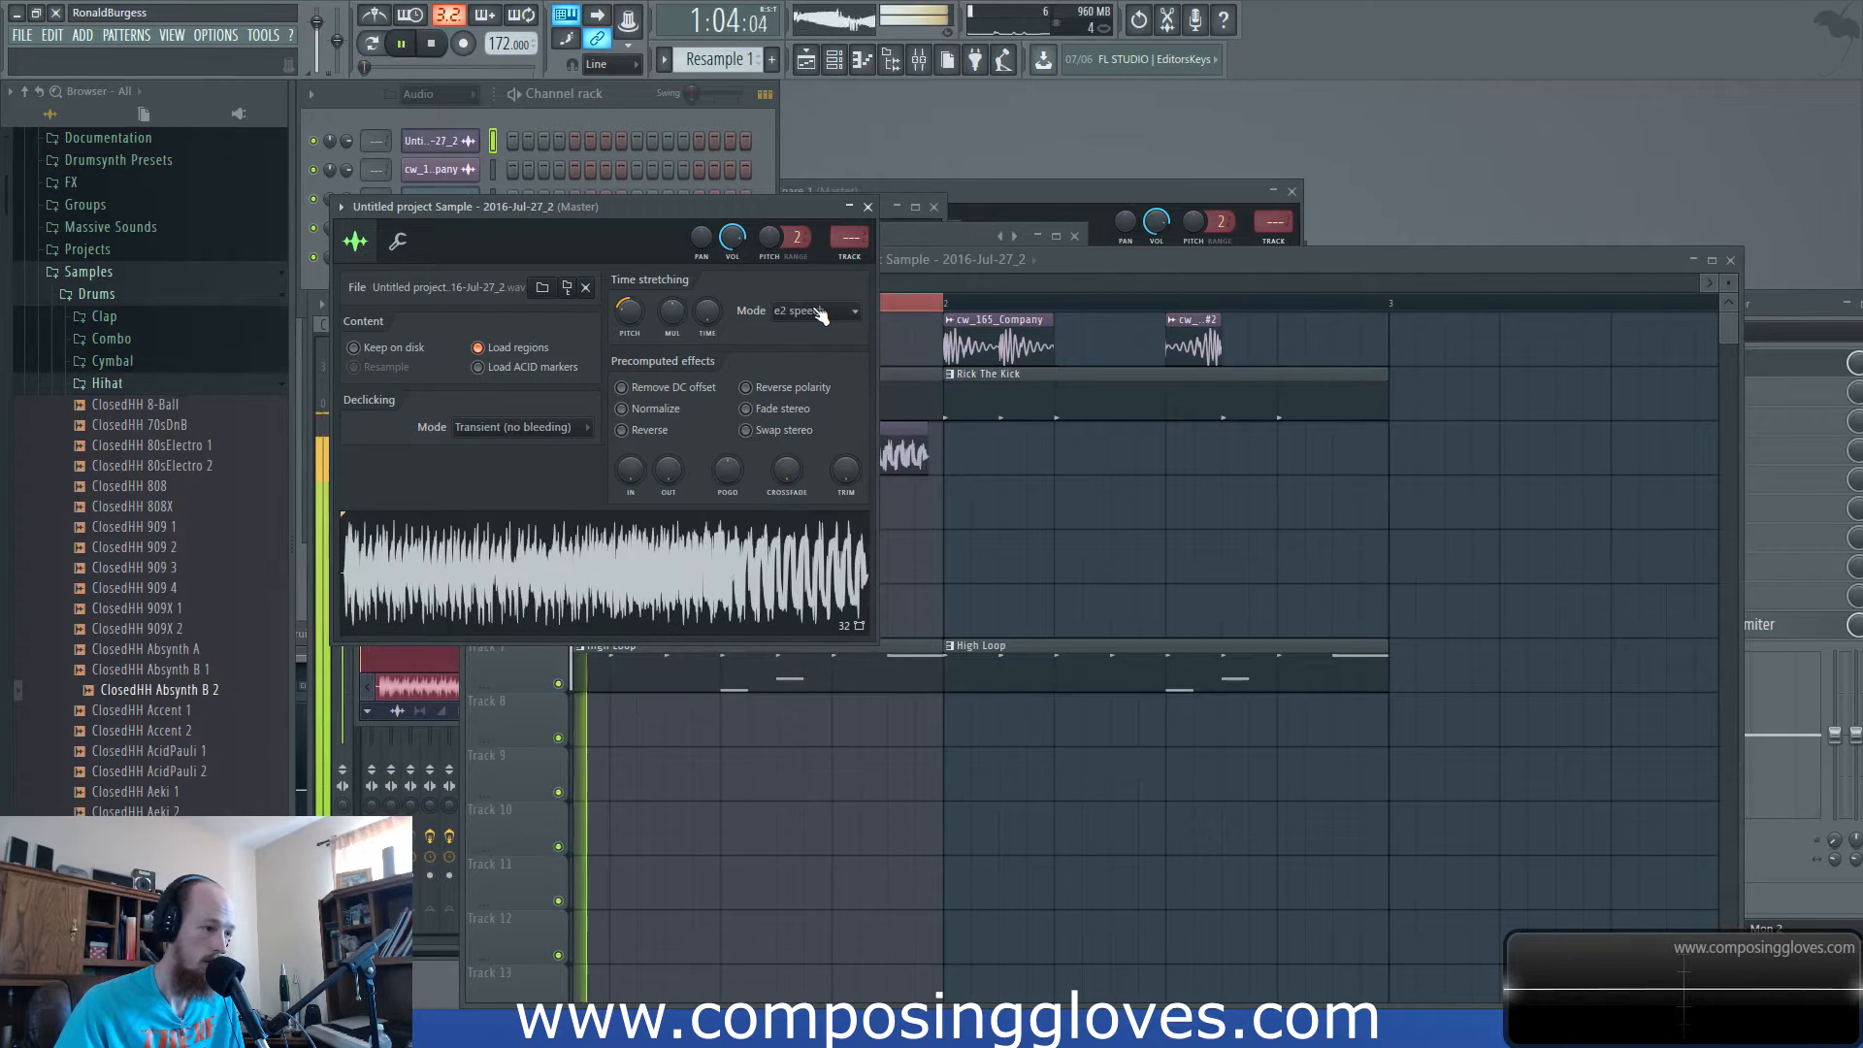
pyautogui.press('space')
pyautogui.scroll(-1, 820, 315)
pyautogui.press('space')
pyautogui.press('space')
pyautogui.press('space')
pyautogui.press('space')
# Compare the e3 generic, e3 mono and Slice stretch modes on the bass sample, and set its time stretching to Slice map.
pyautogui.scroll(-1, 820, 315)
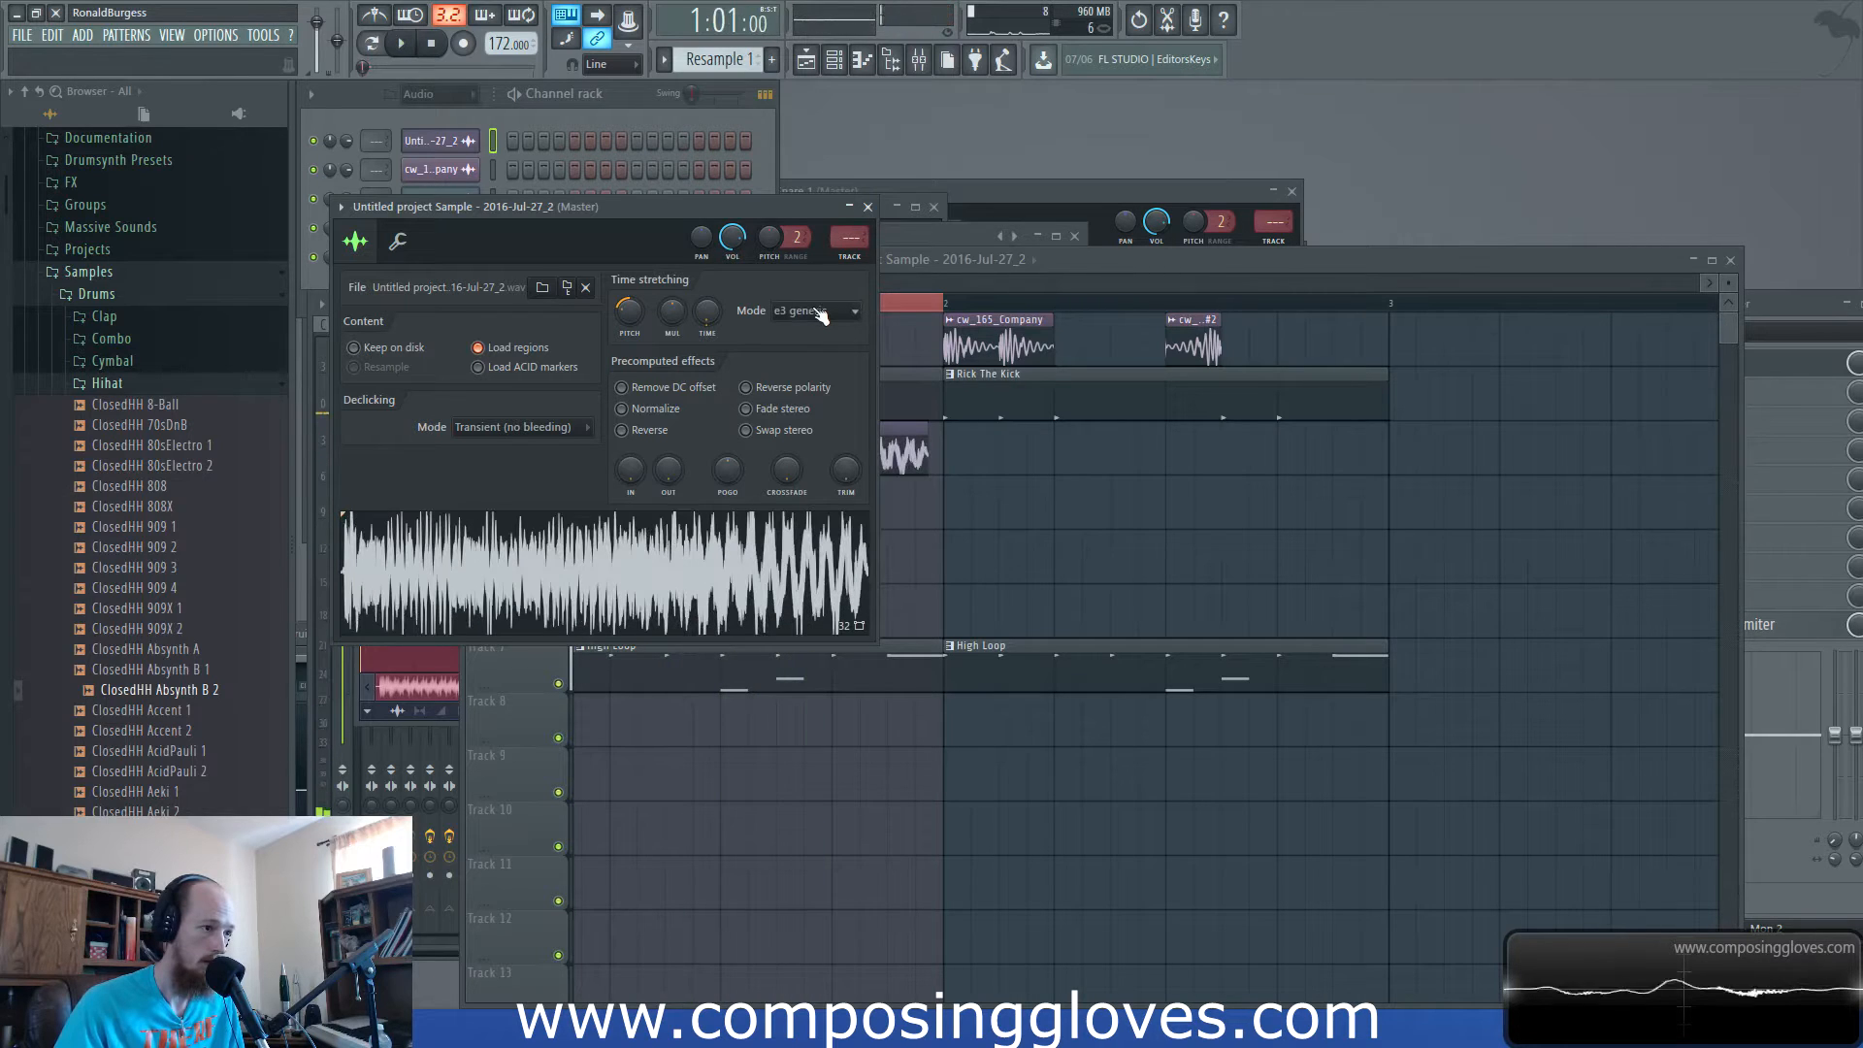
pyautogui.press('space')
pyautogui.press('space')
pyautogui.scroll(-1, 821, 315)
pyautogui.press('space')
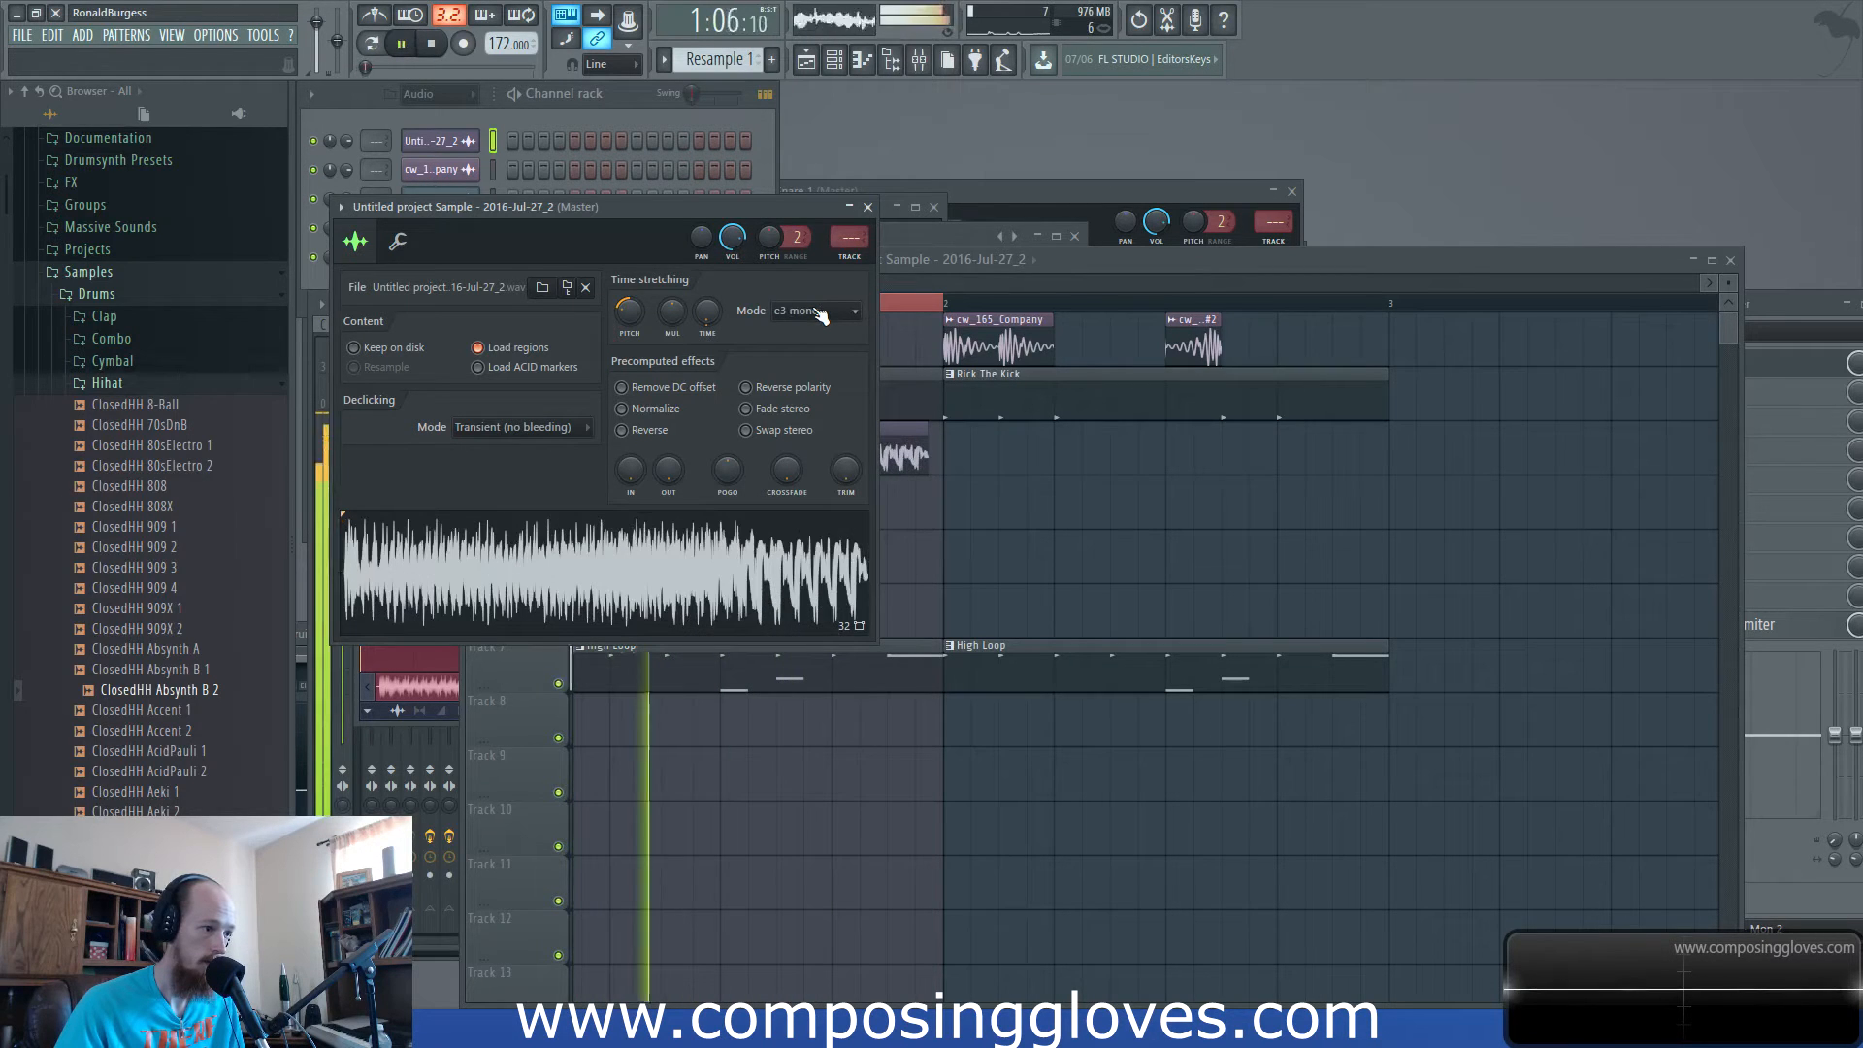
pyautogui.press('space')
pyautogui.scroll(-1, 821, 316)
pyautogui.press('space')
pyautogui.press('space')
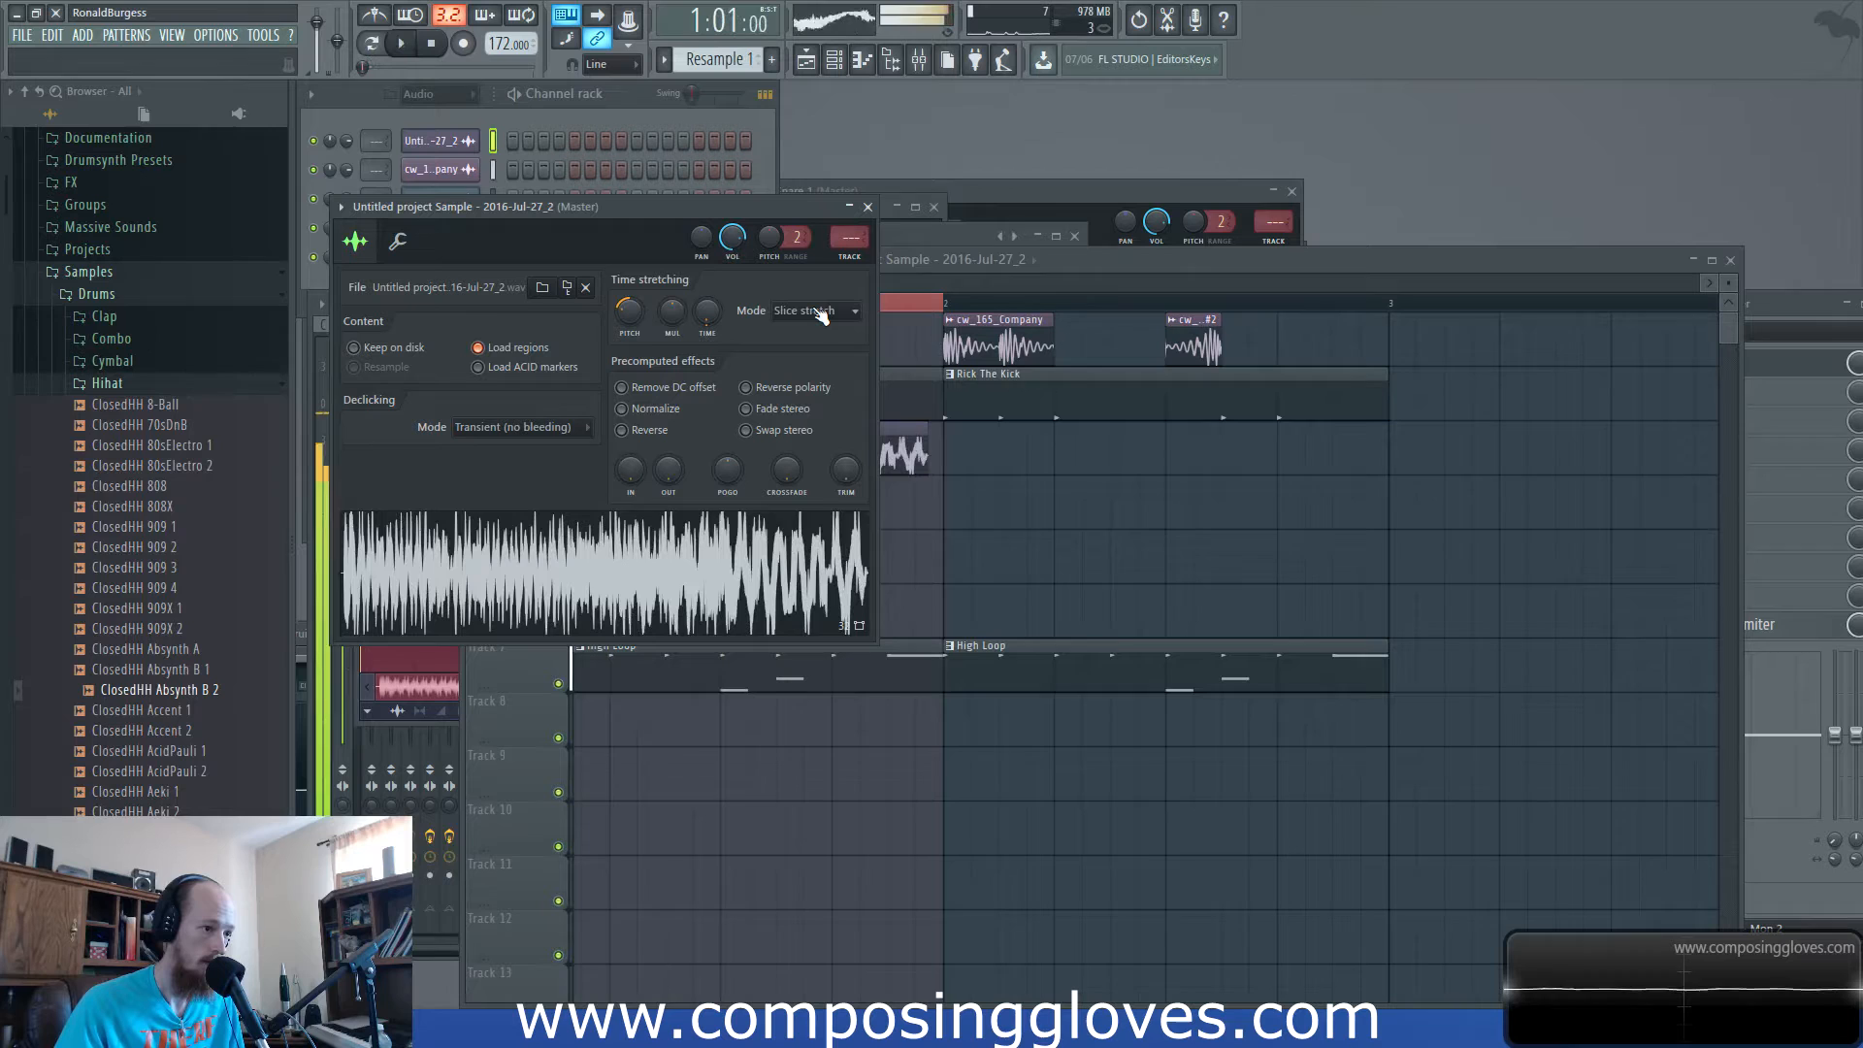
pyautogui.scroll(-1, 821, 315)
pyautogui.press('space')
pyautogui.press('space')
# Play the beat with the stretched bass sample and filter the channel rack to the Unsorted group.
pyautogui.press('F5')
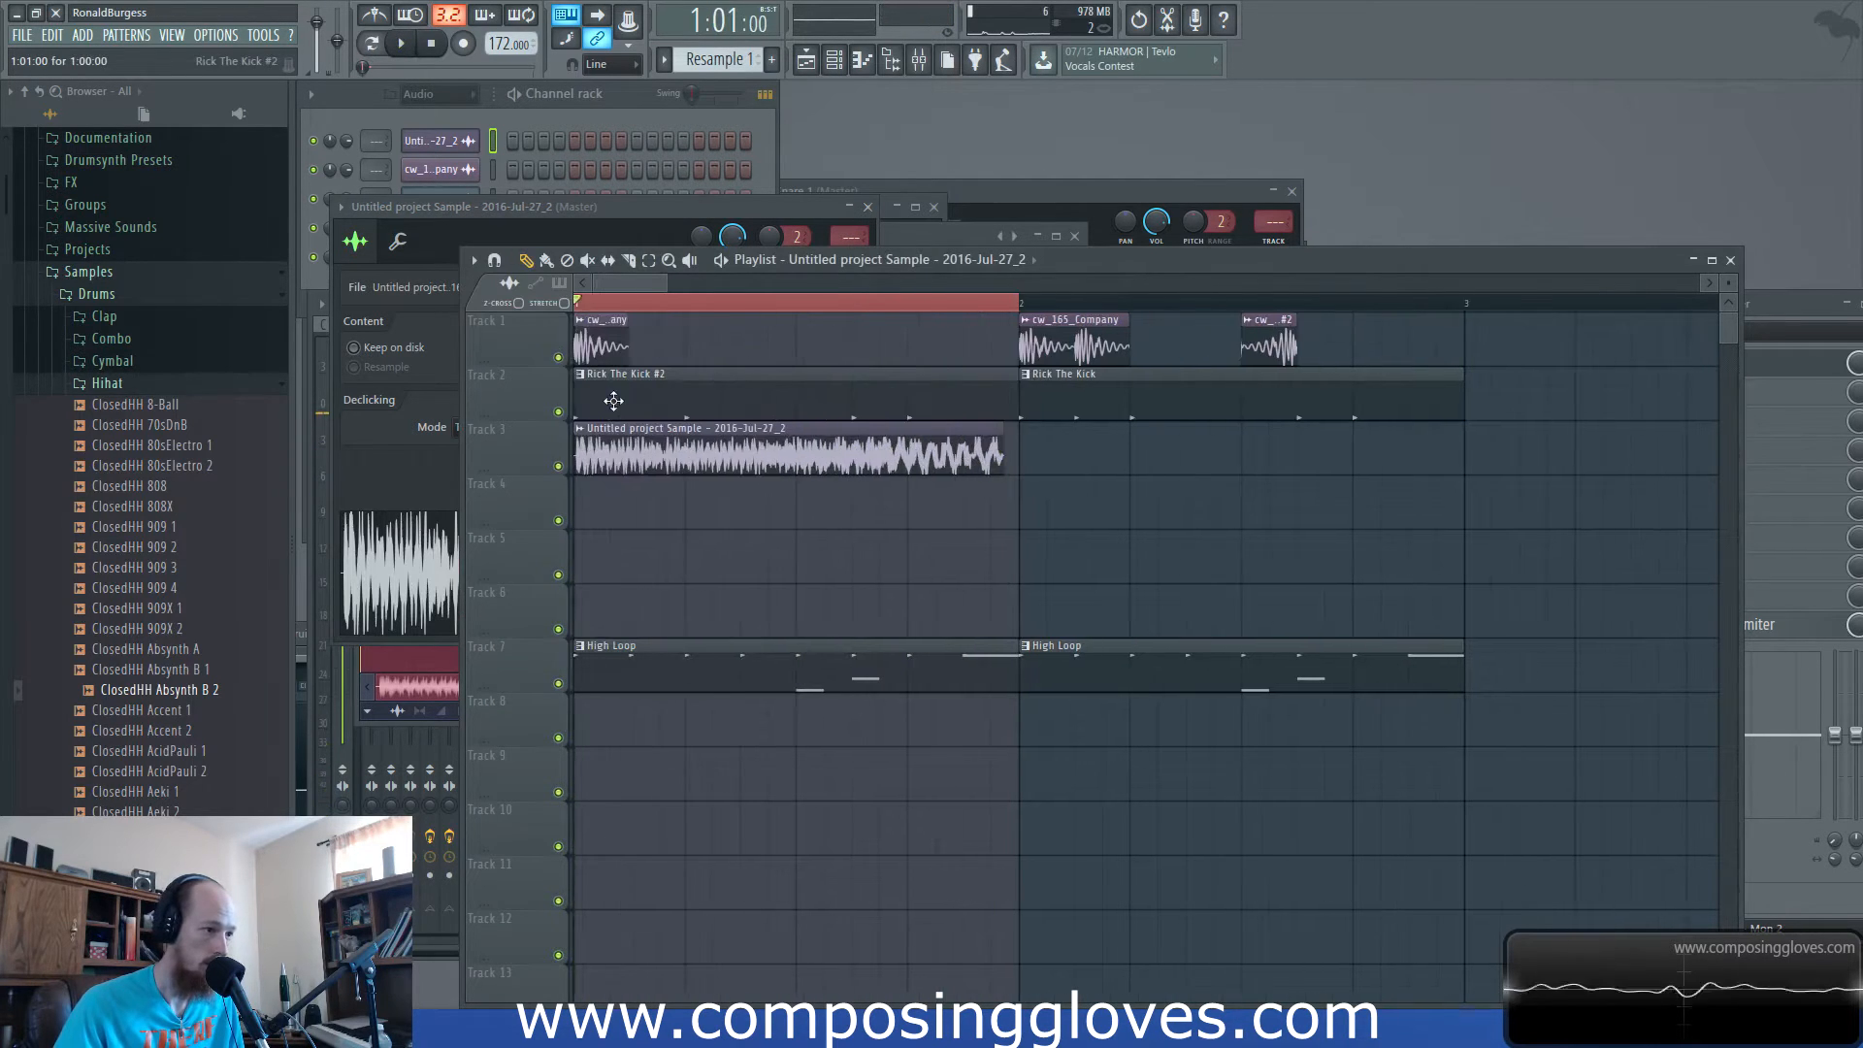
pyautogui.press('space')
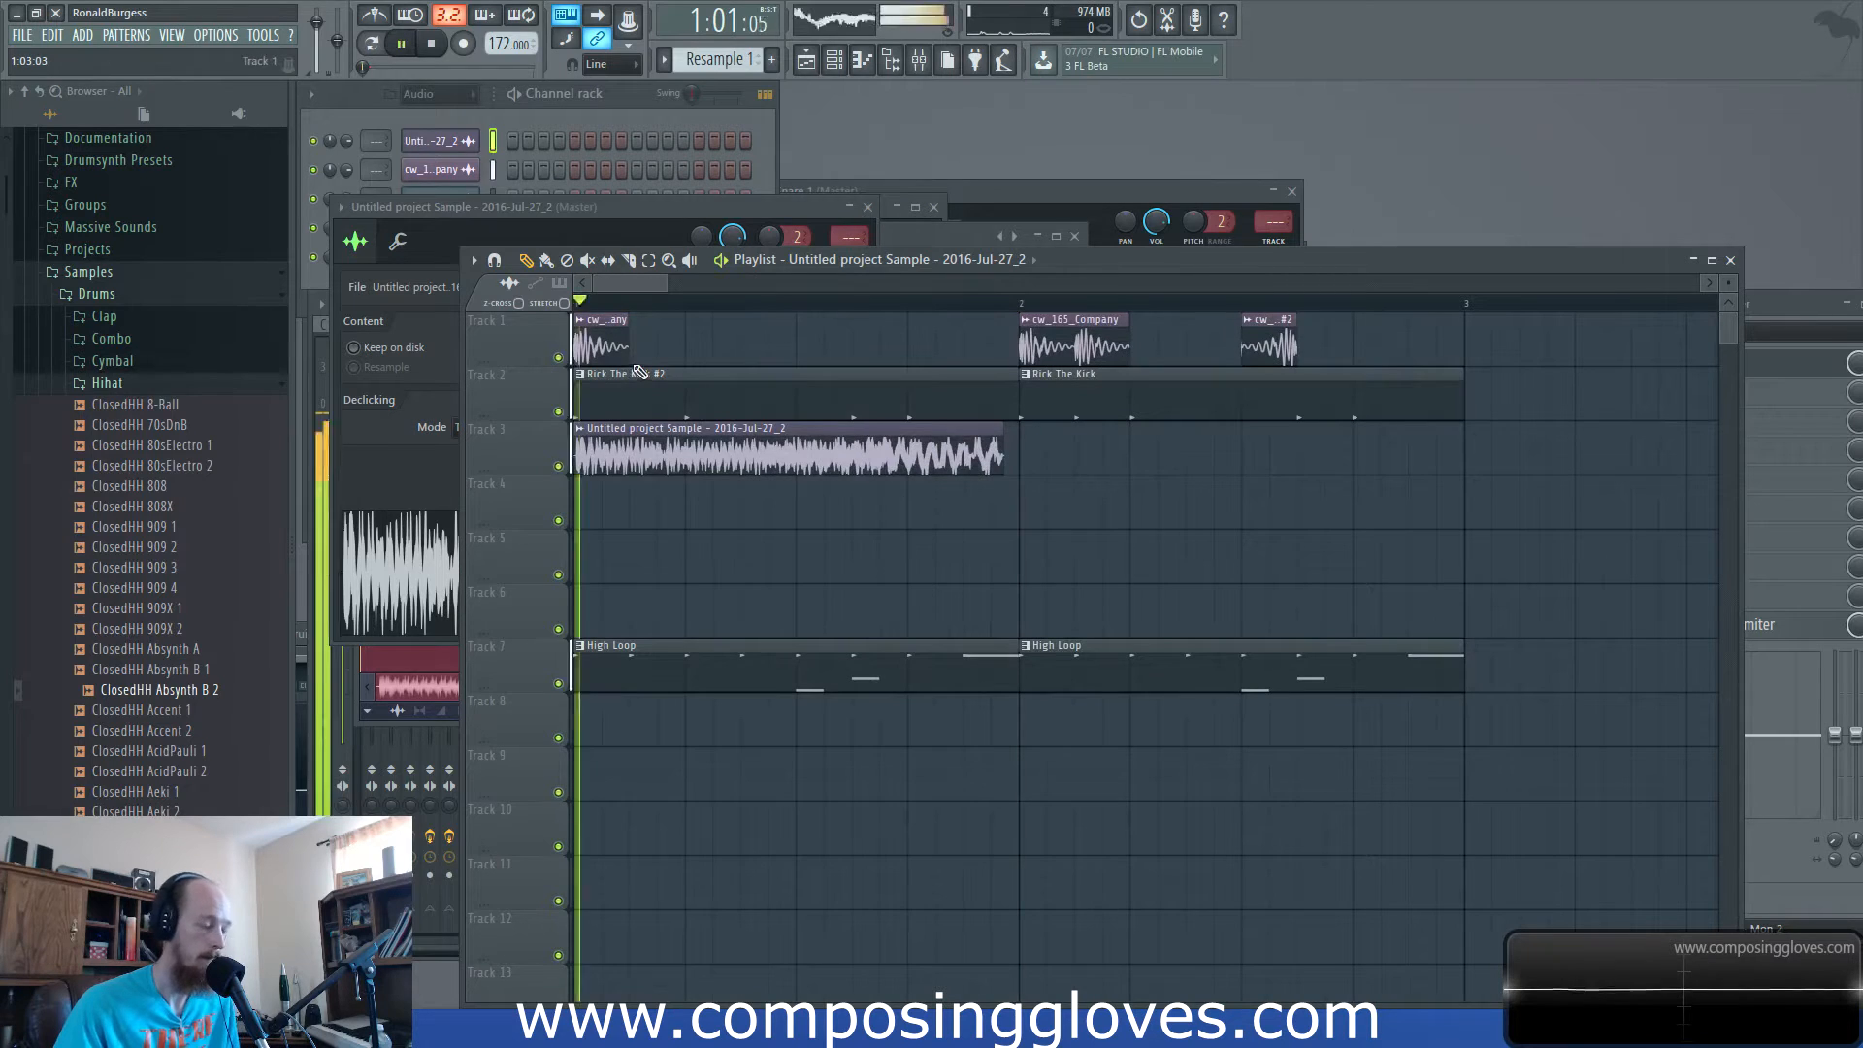
pyautogui.press('space')
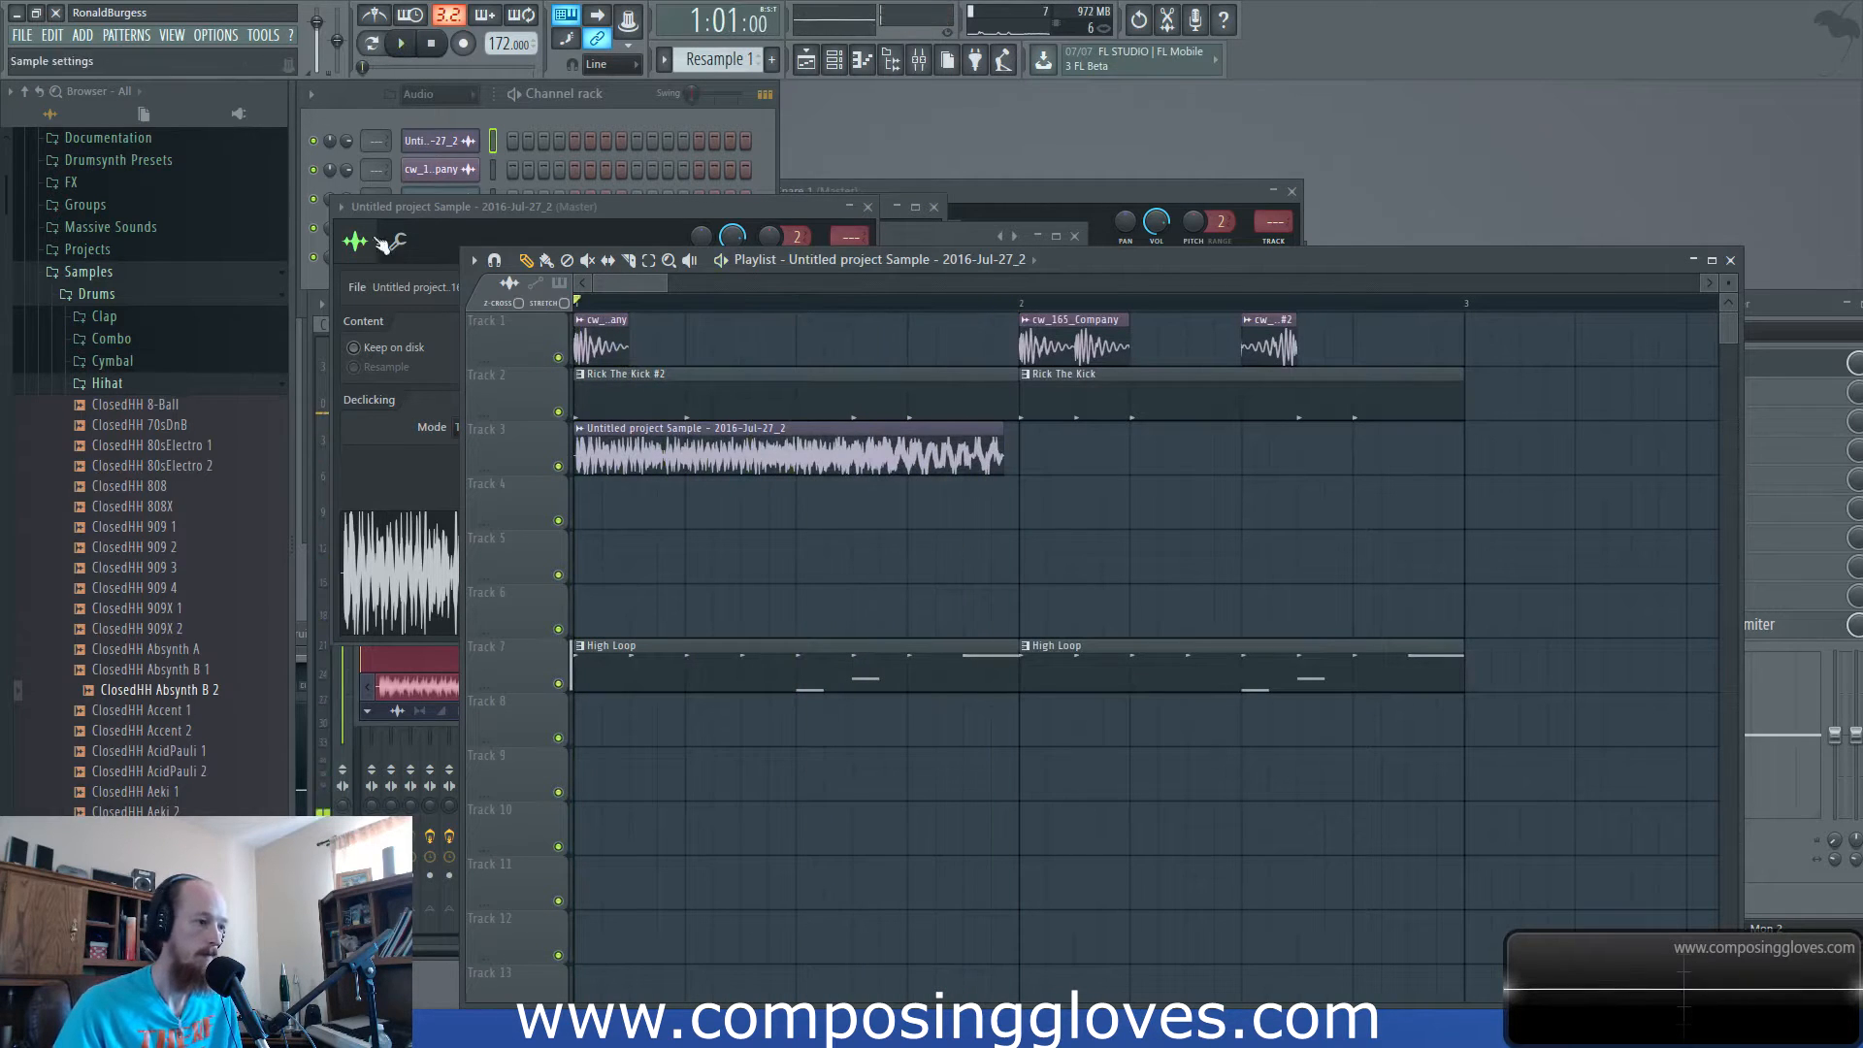
pyautogui.click(427, 120)
pyautogui.click(456, 96)
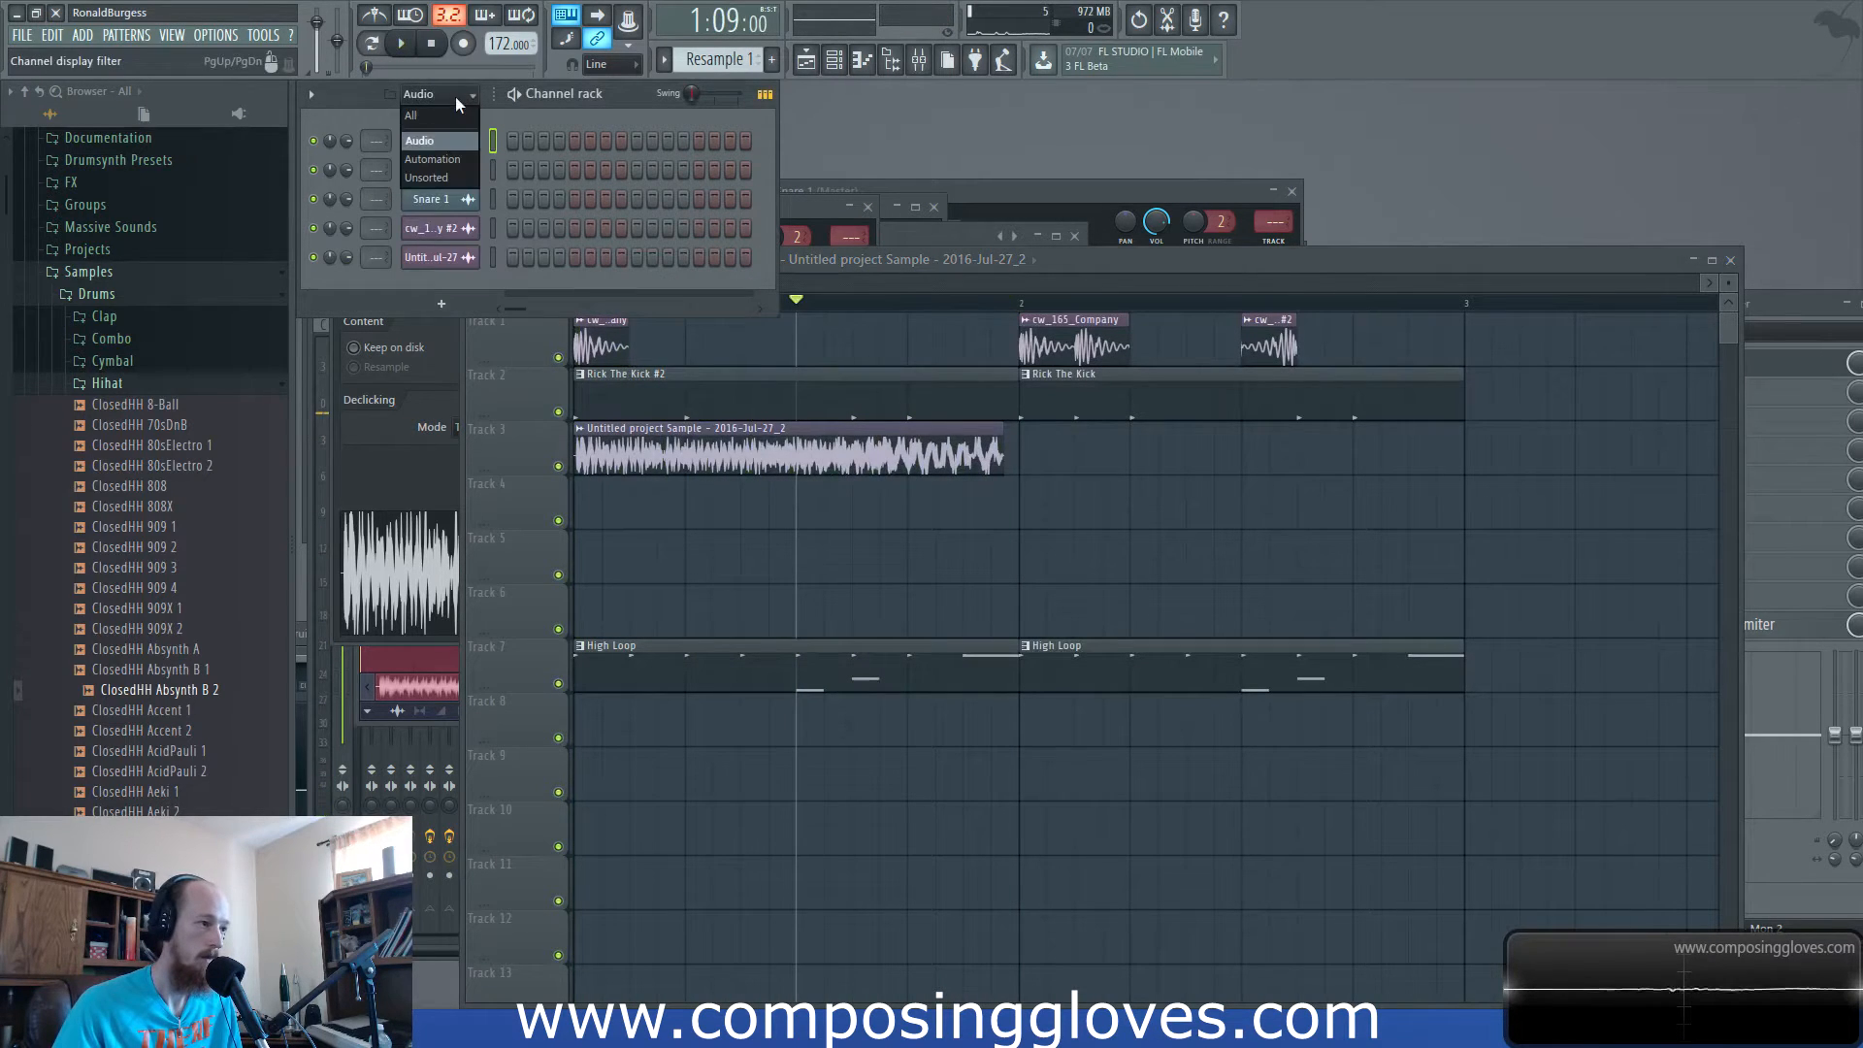
pyautogui.click(428, 186)
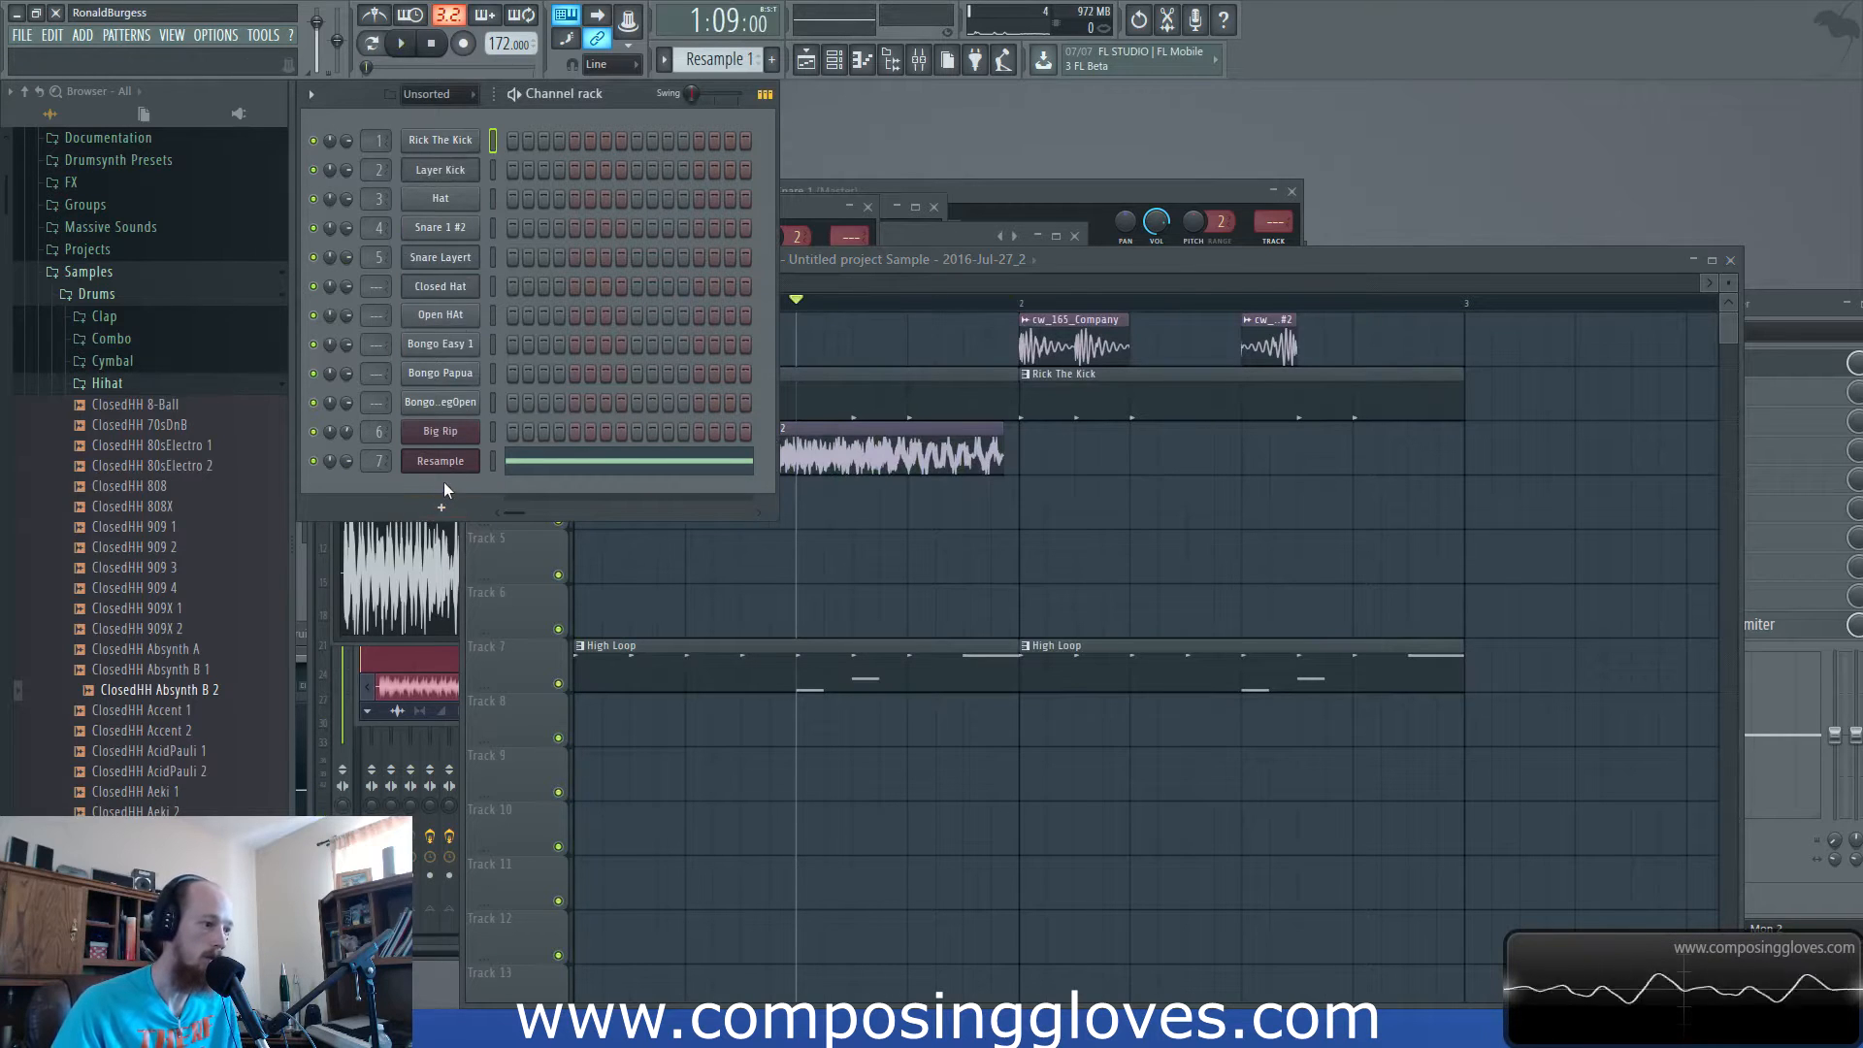
# Add copies of the recorded bass clip at bars 2 and 3 on track 3, and shorten the bar 2 copy to 0:07:12.
pyautogui.click(1110, 260)
pyautogui.scroll(-2, 684, 466)
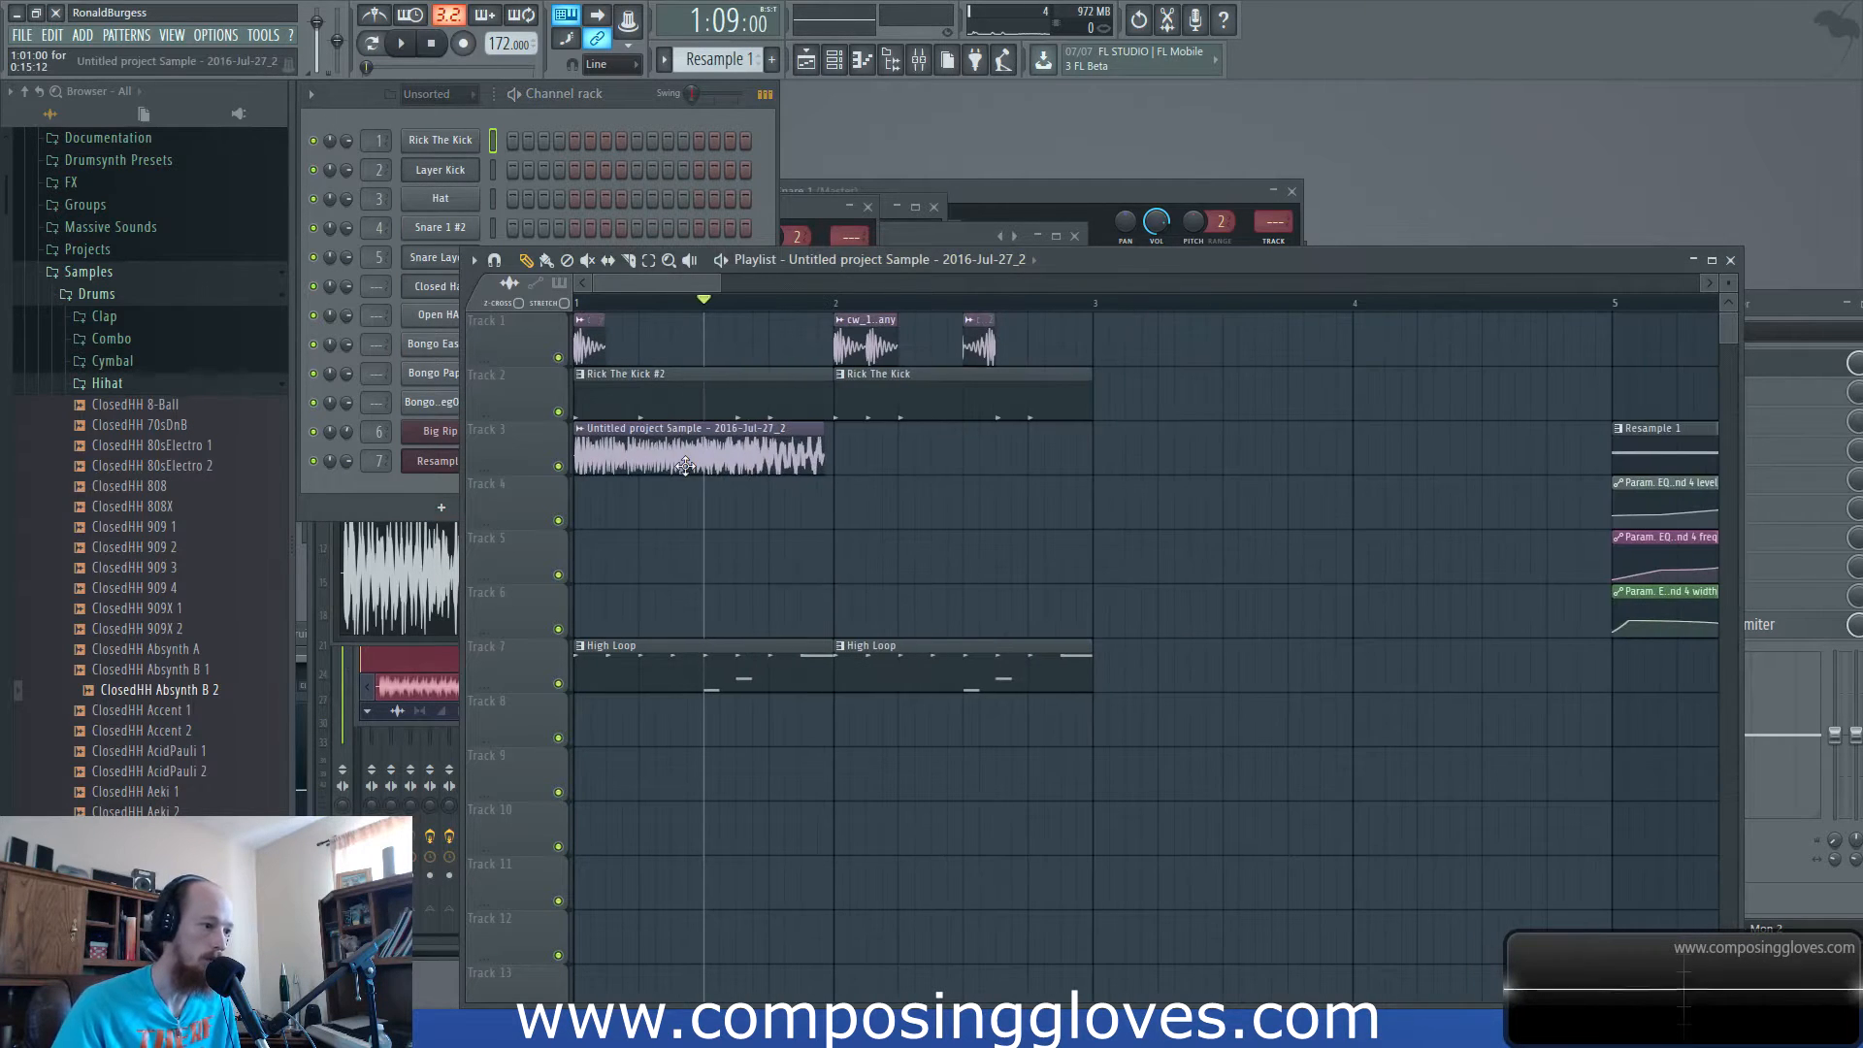
pyautogui.click(904, 454)
pyautogui.click(1223, 460)
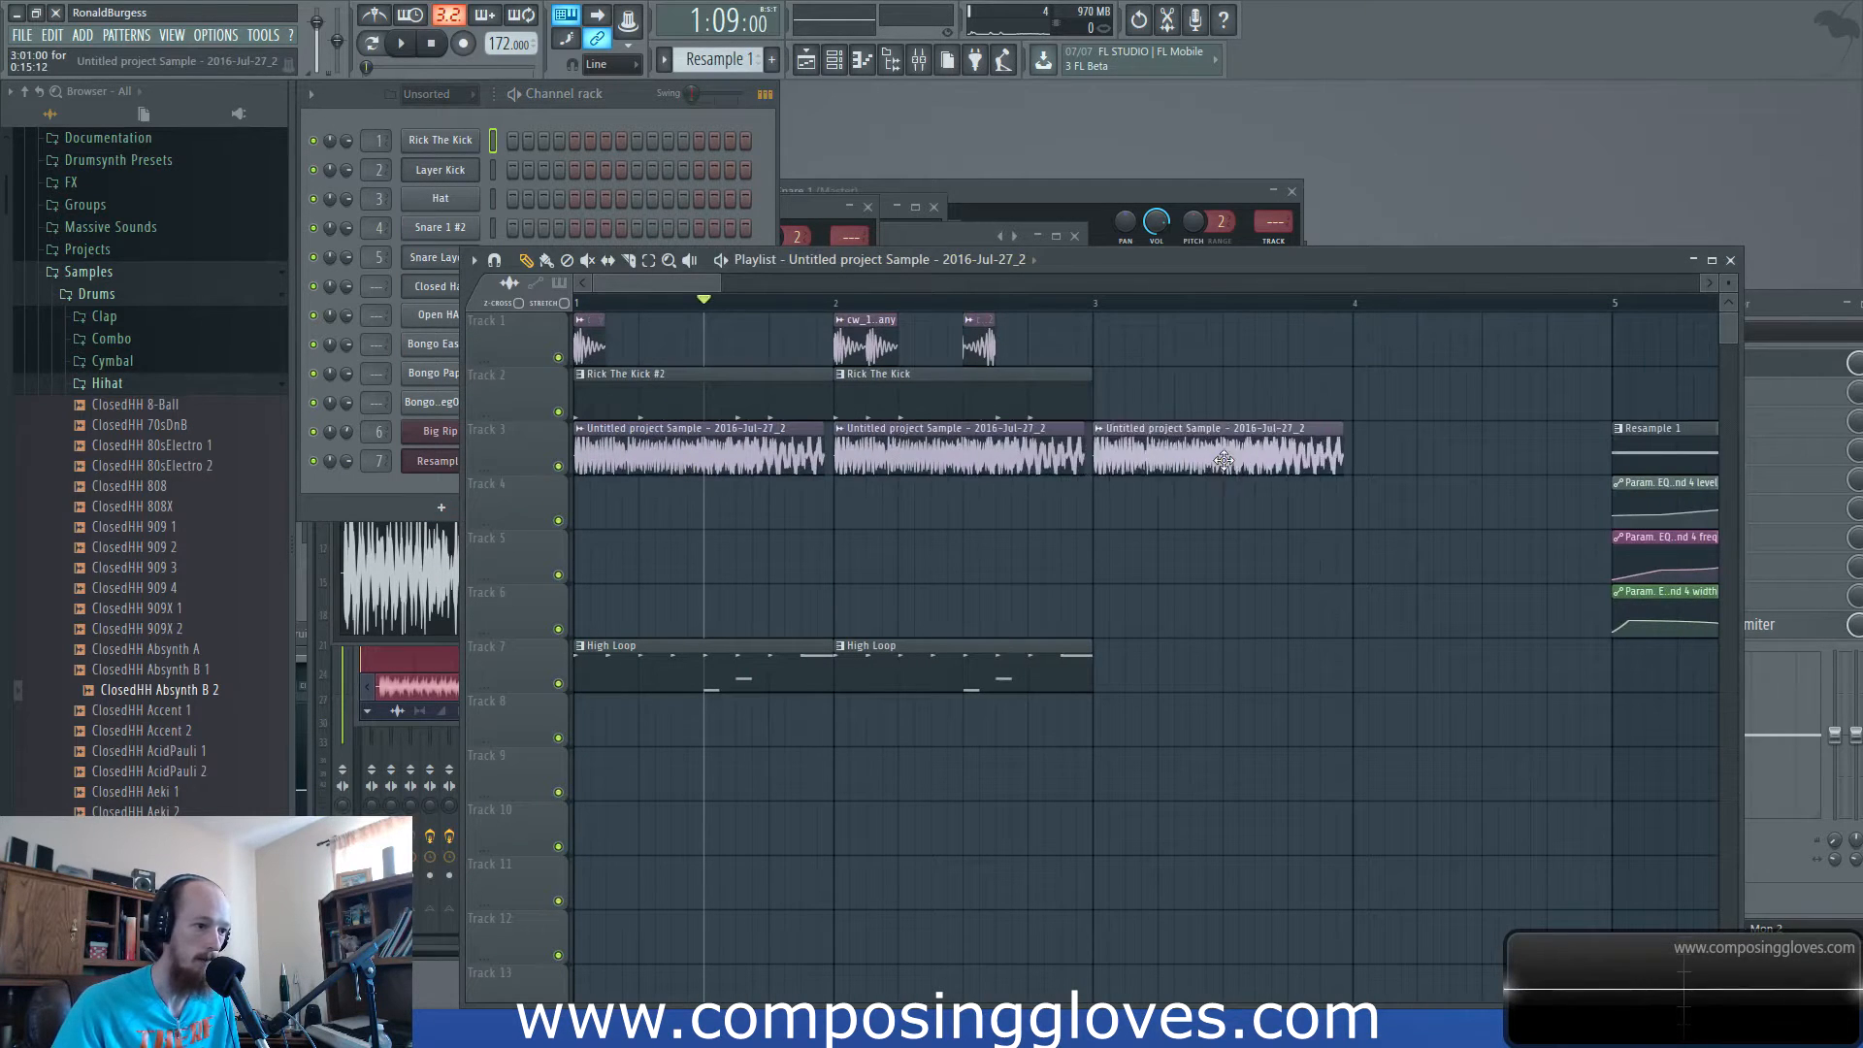
pyautogui.press('space')
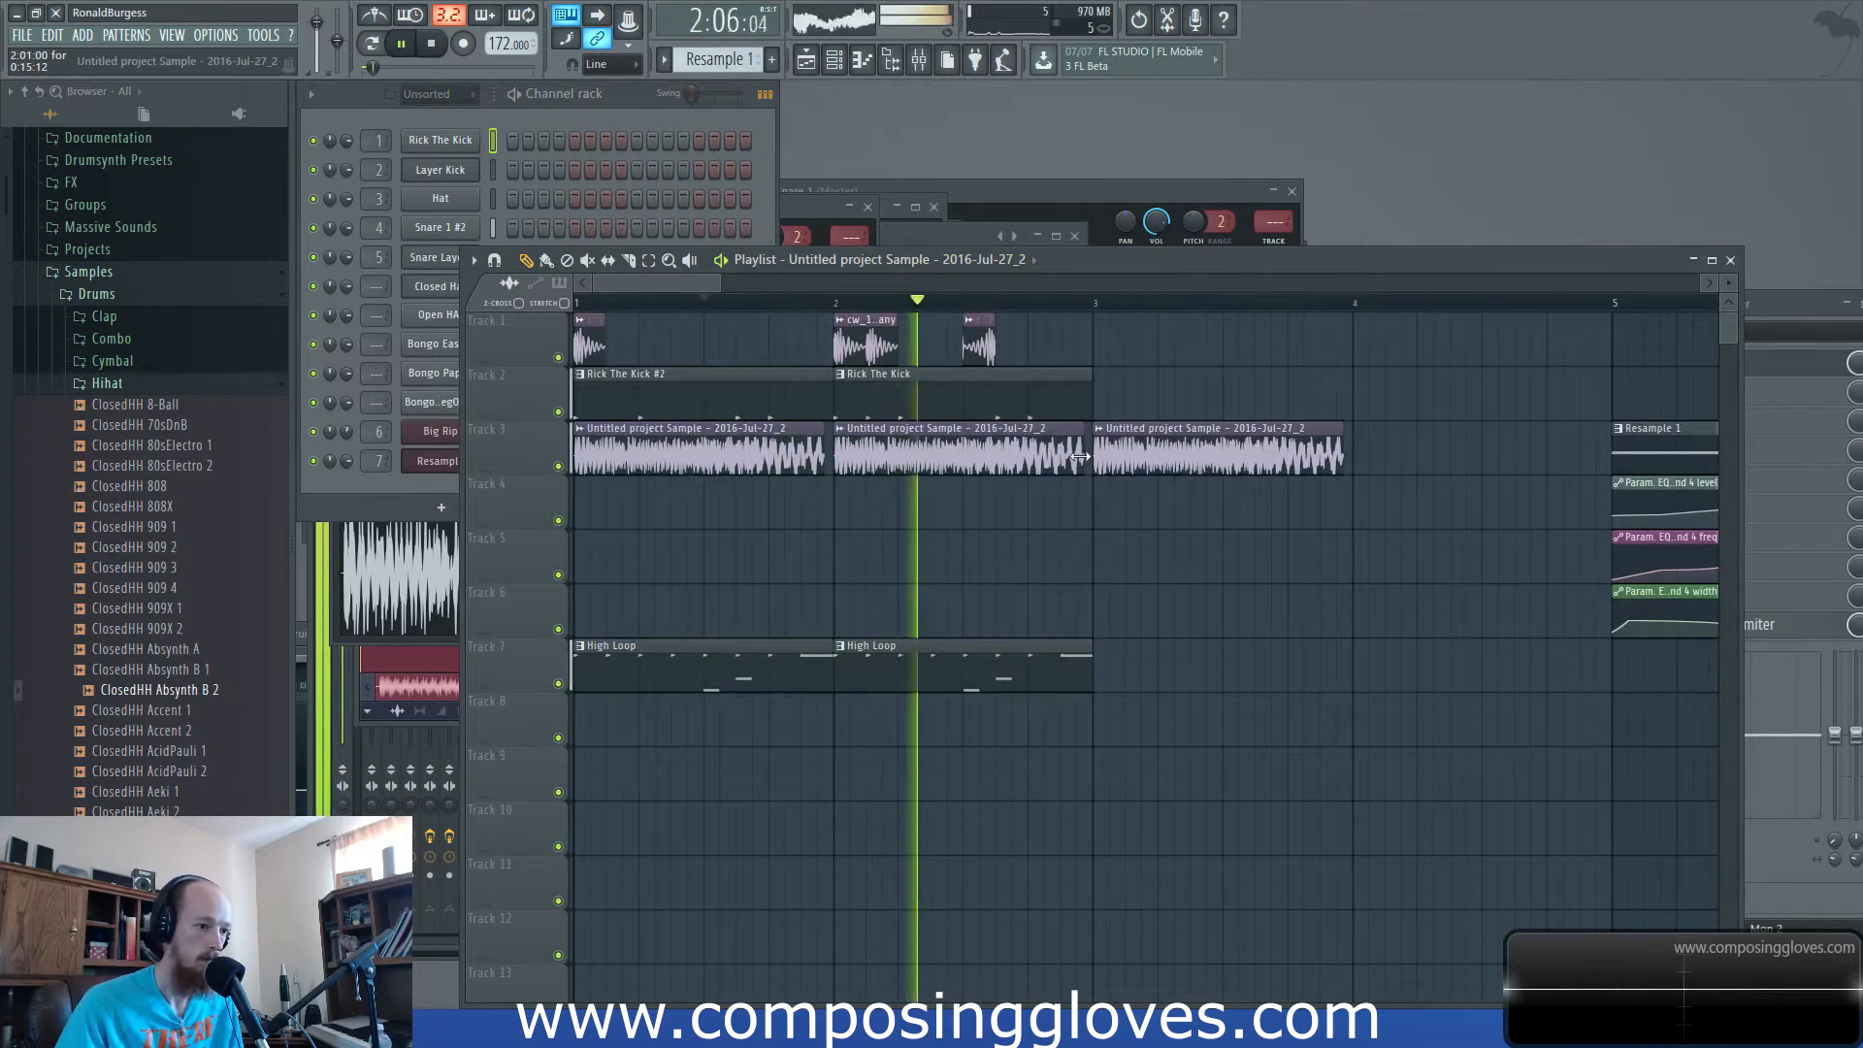
pyautogui.press('space')
pyautogui.moveTo(1084, 465); pyautogui.dragTo(980, 465)
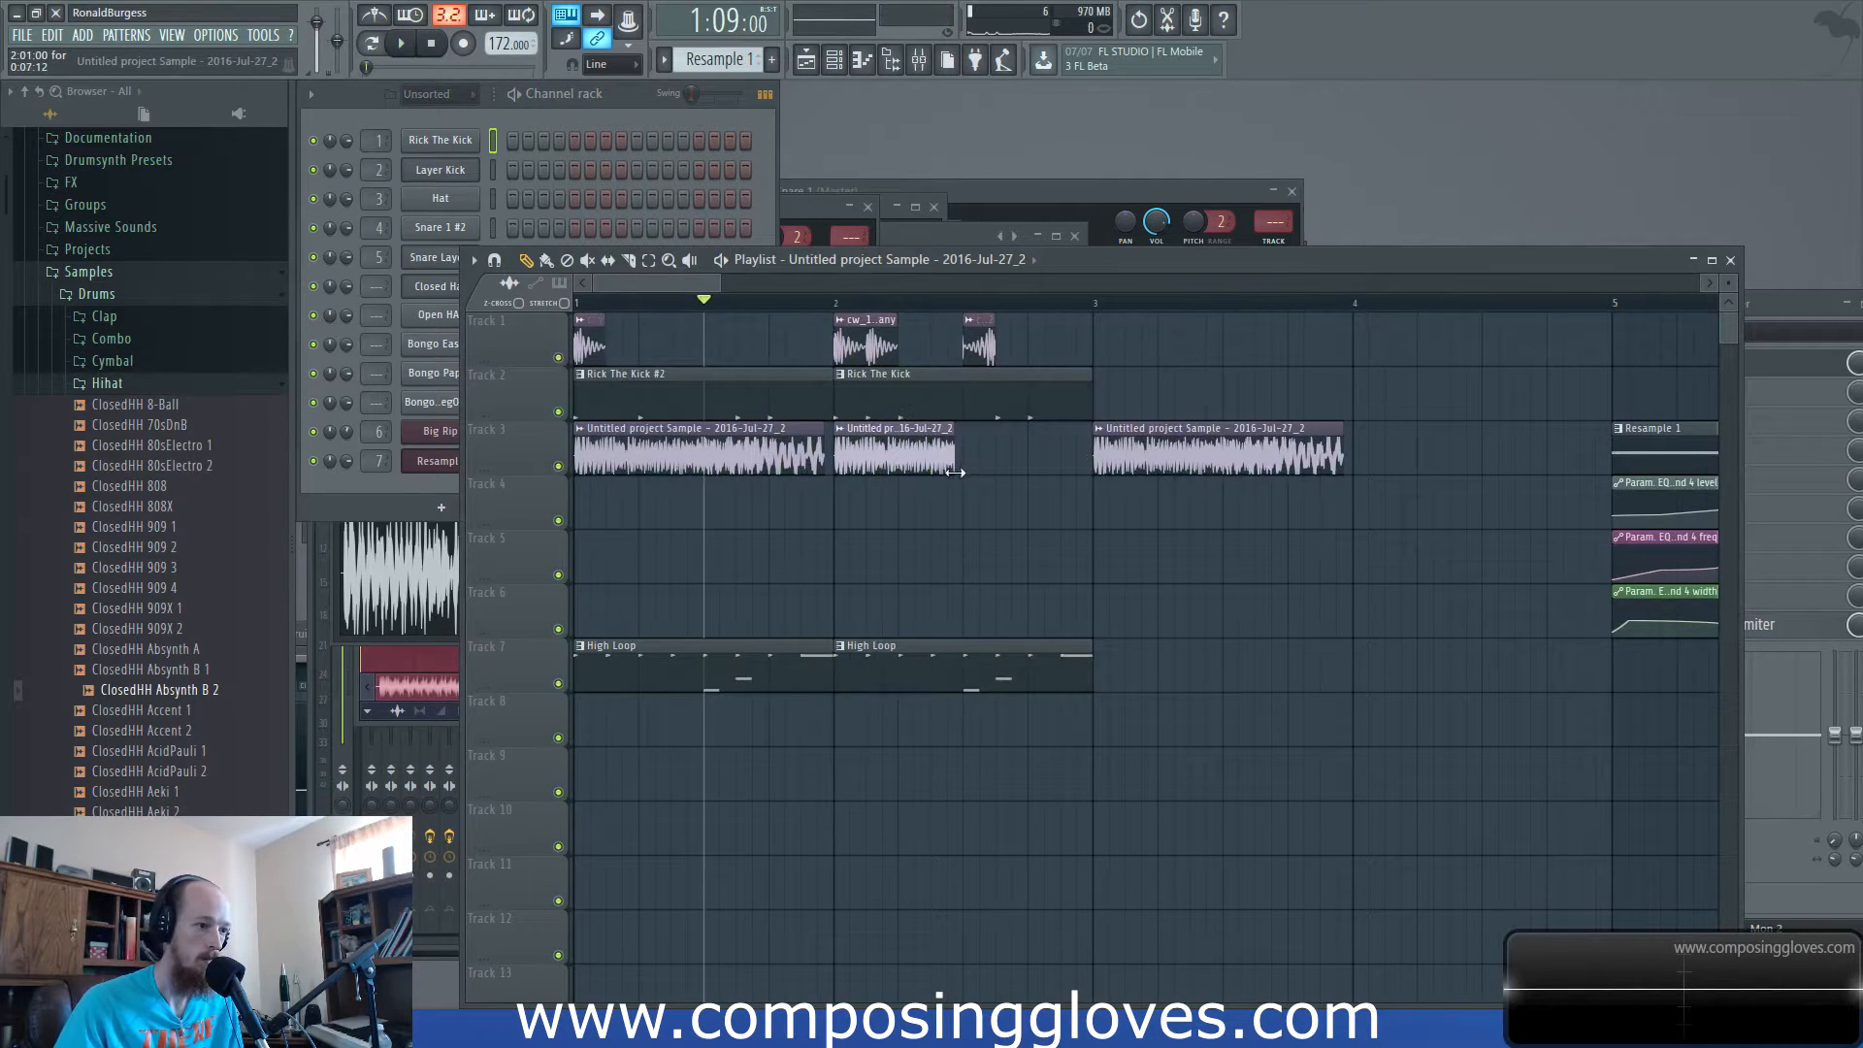
# Play the arrangement from bar 1 to check the bass clips against the drums.
pyautogui.press('space')
pyautogui.press('space')
pyautogui.click(586, 303)
pyautogui.press('space')
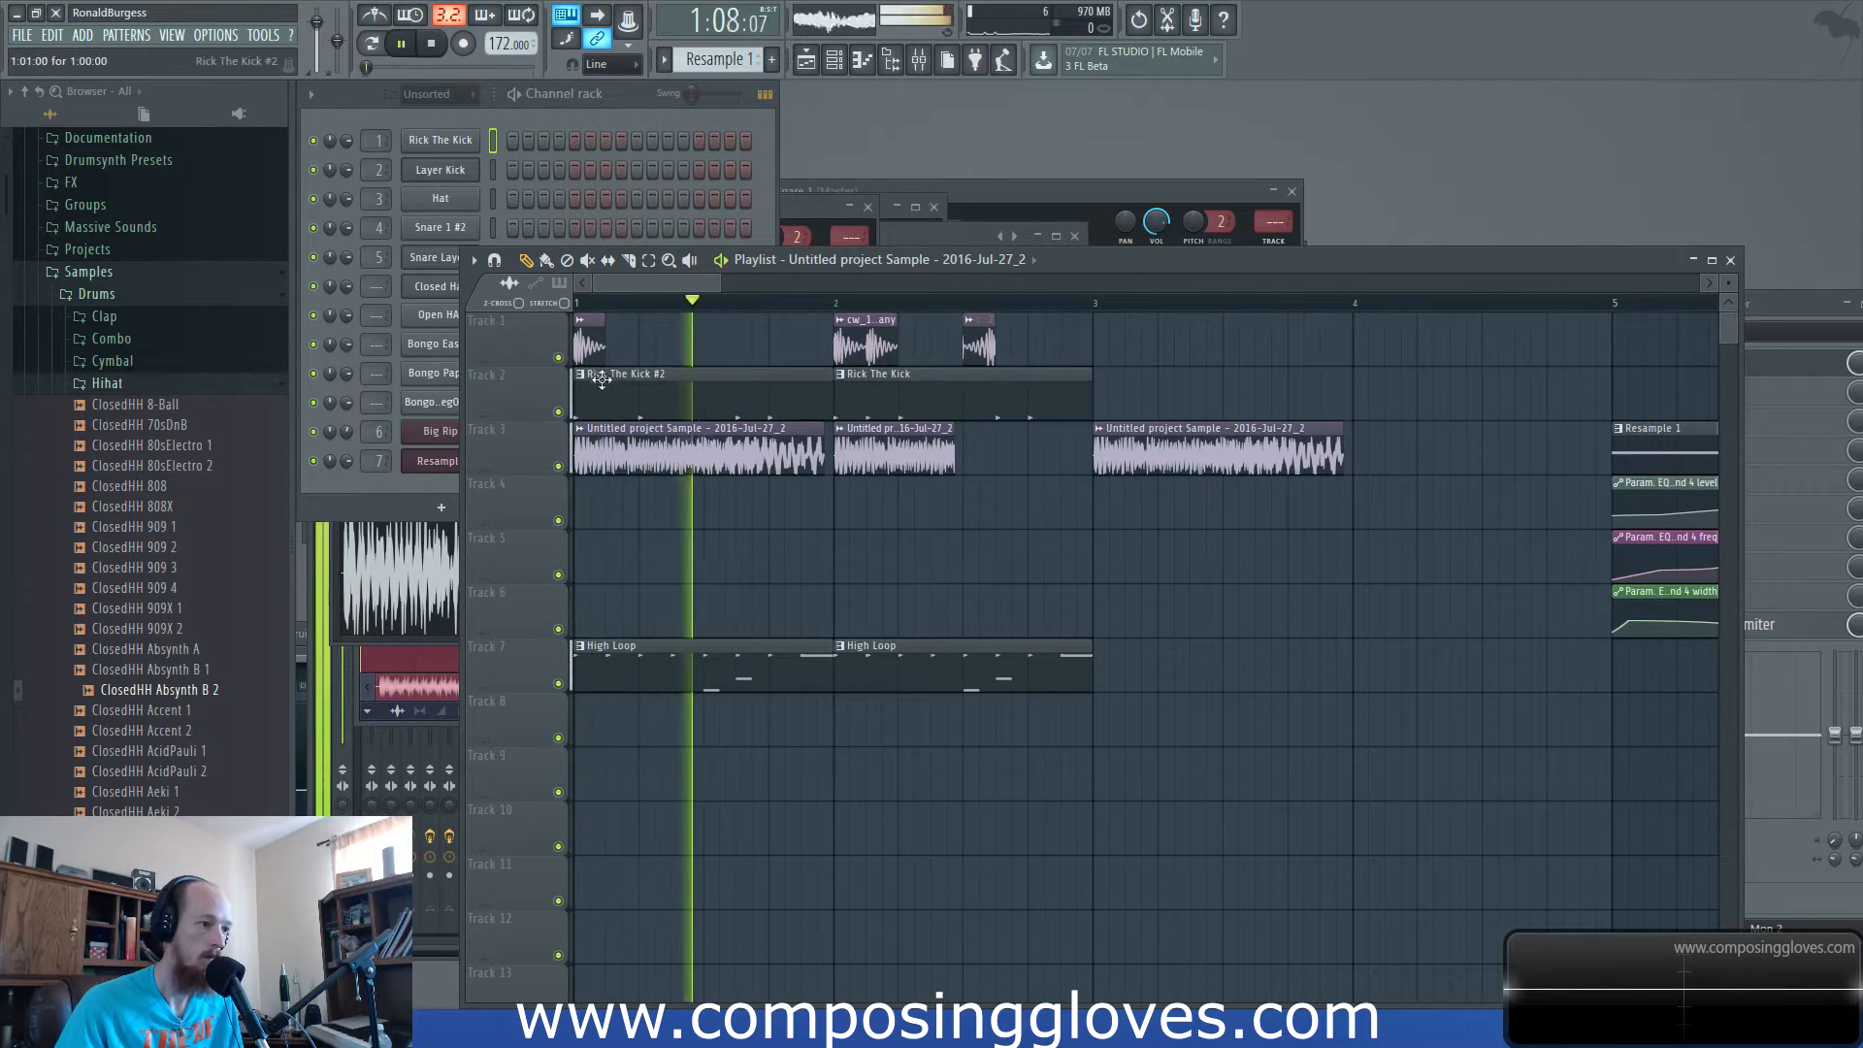
pyautogui.press('space')
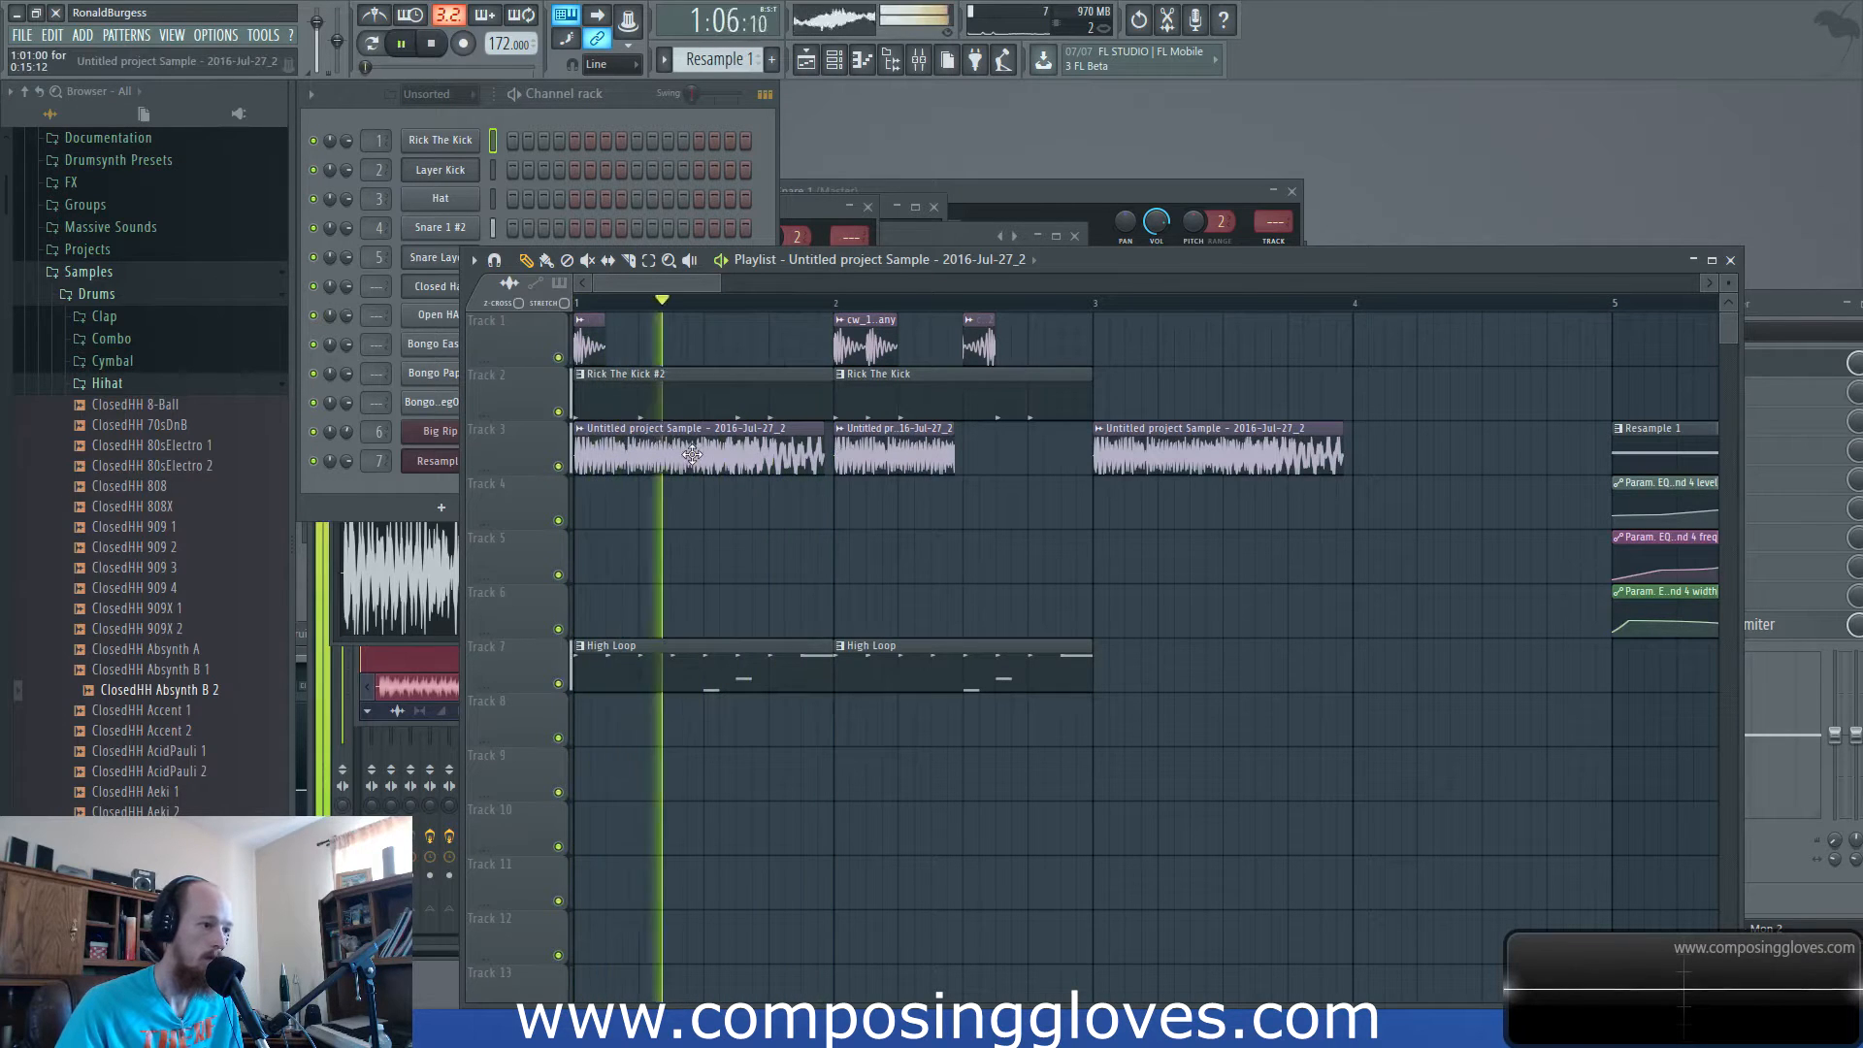
pyautogui.press('space')
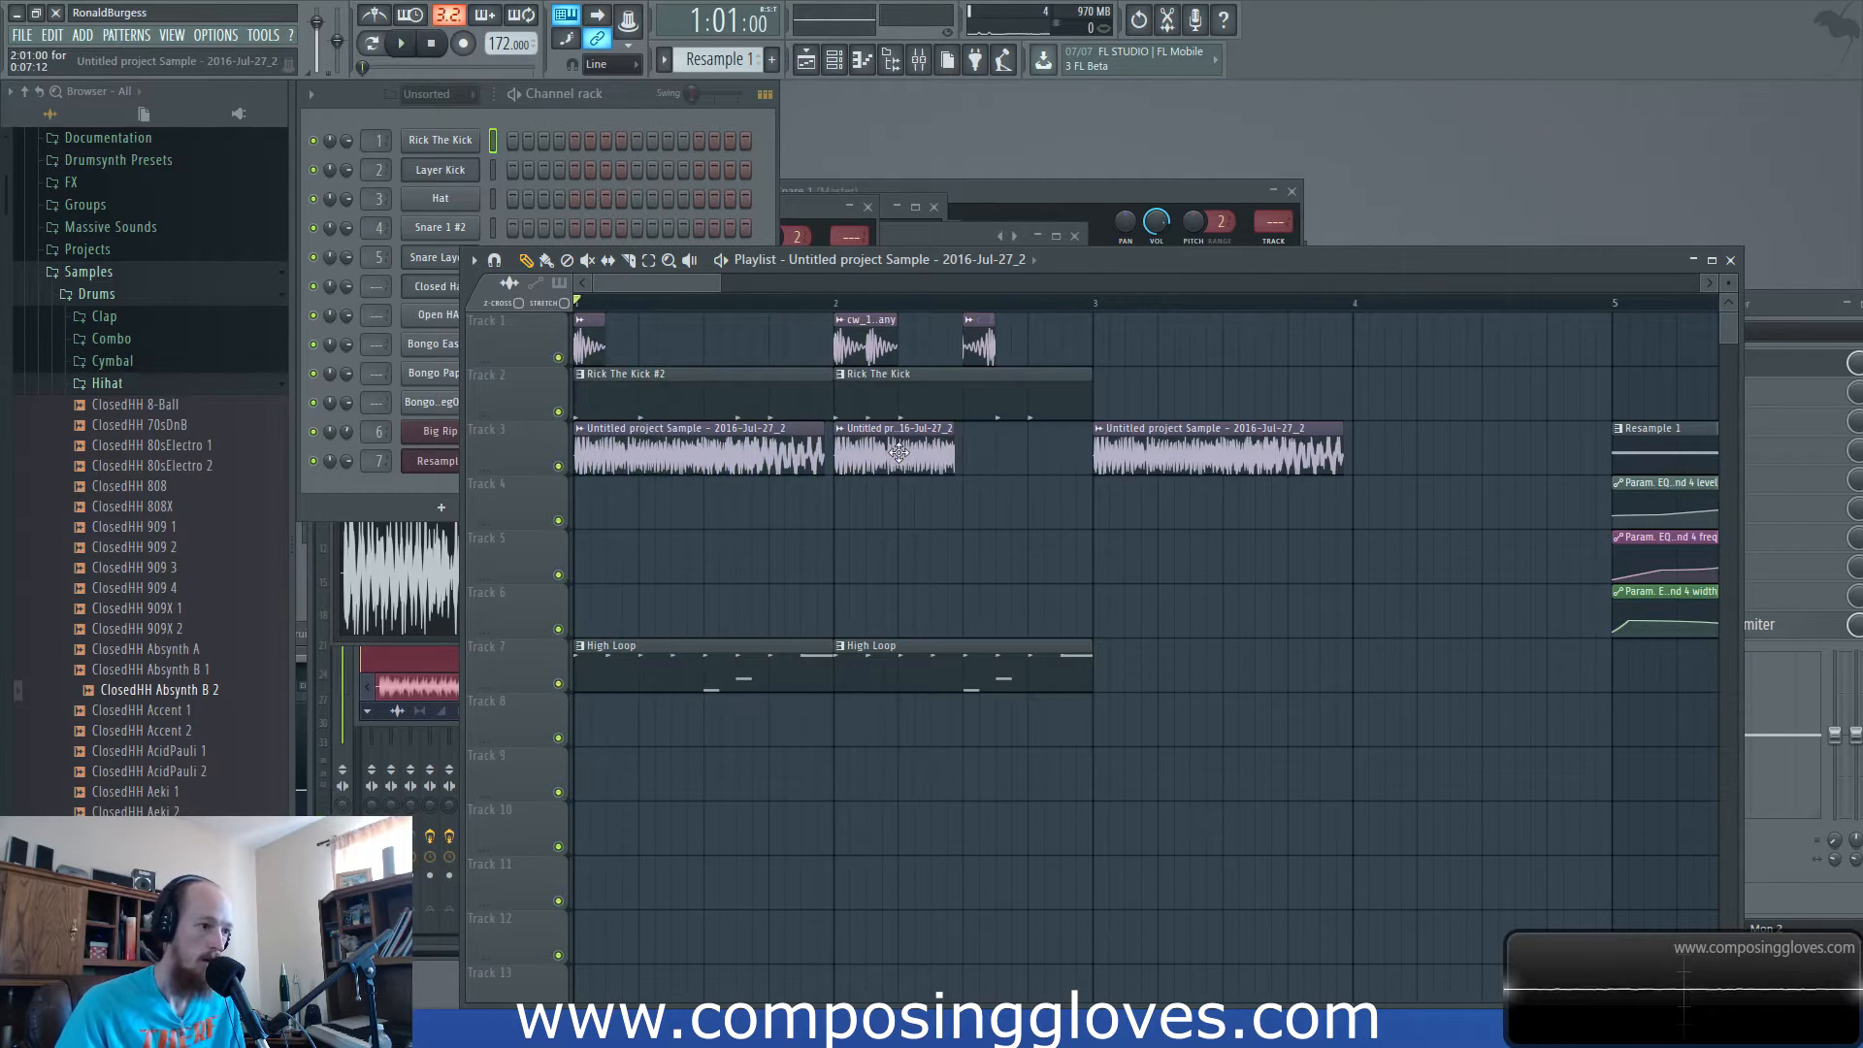
# Add a Harmor channel and show its image (IMG) section.
pyautogui.click(389, 486)
pyautogui.click(442, 507)
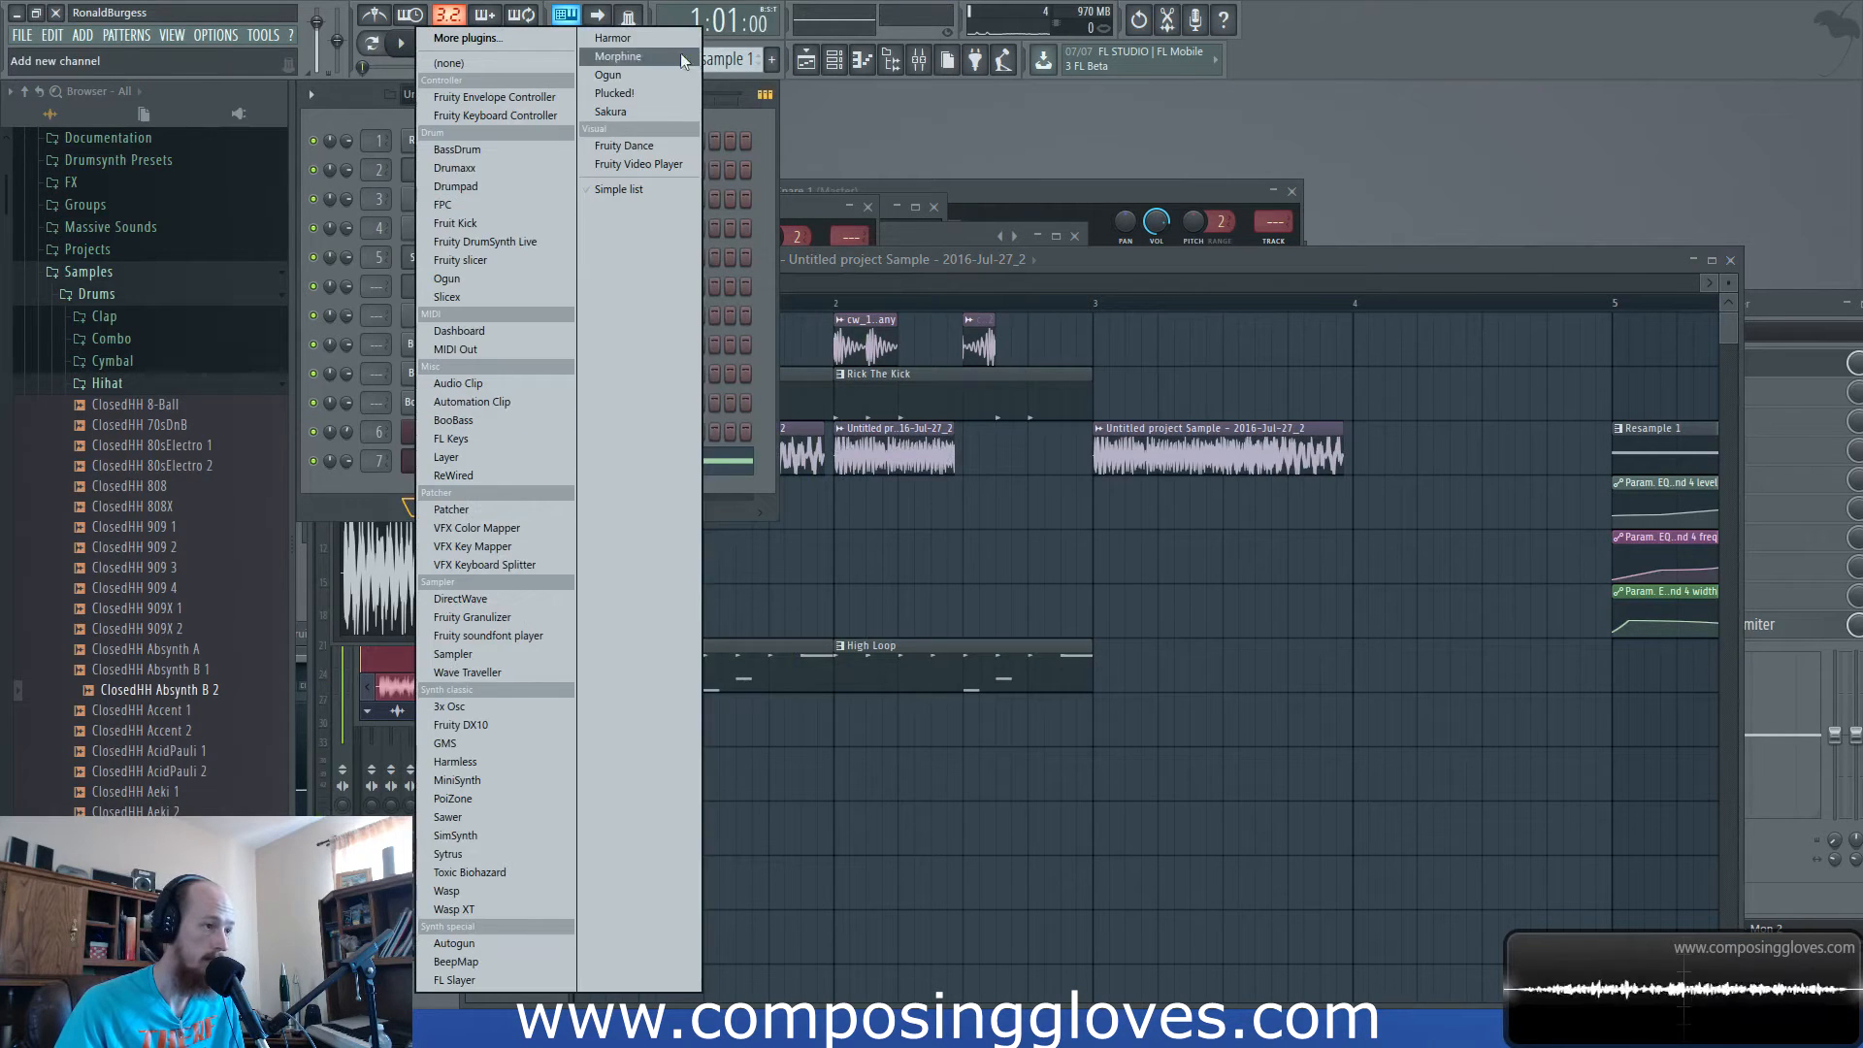
pyautogui.click(641, 51)
pyautogui.moveTo(677, 206); pyautogui.dragTo(502, 125)
pyautogui.click(1551, 573)
pyautogui.click(1594, 573)
pyautogui.click(1086, 522)
# Open the bar 3 bass clip's sample settings and load its waveform into Harmor for image resynthesis.
pyautogui.click(1293, 445)
pyautogui.doubleClick(1292, 445)
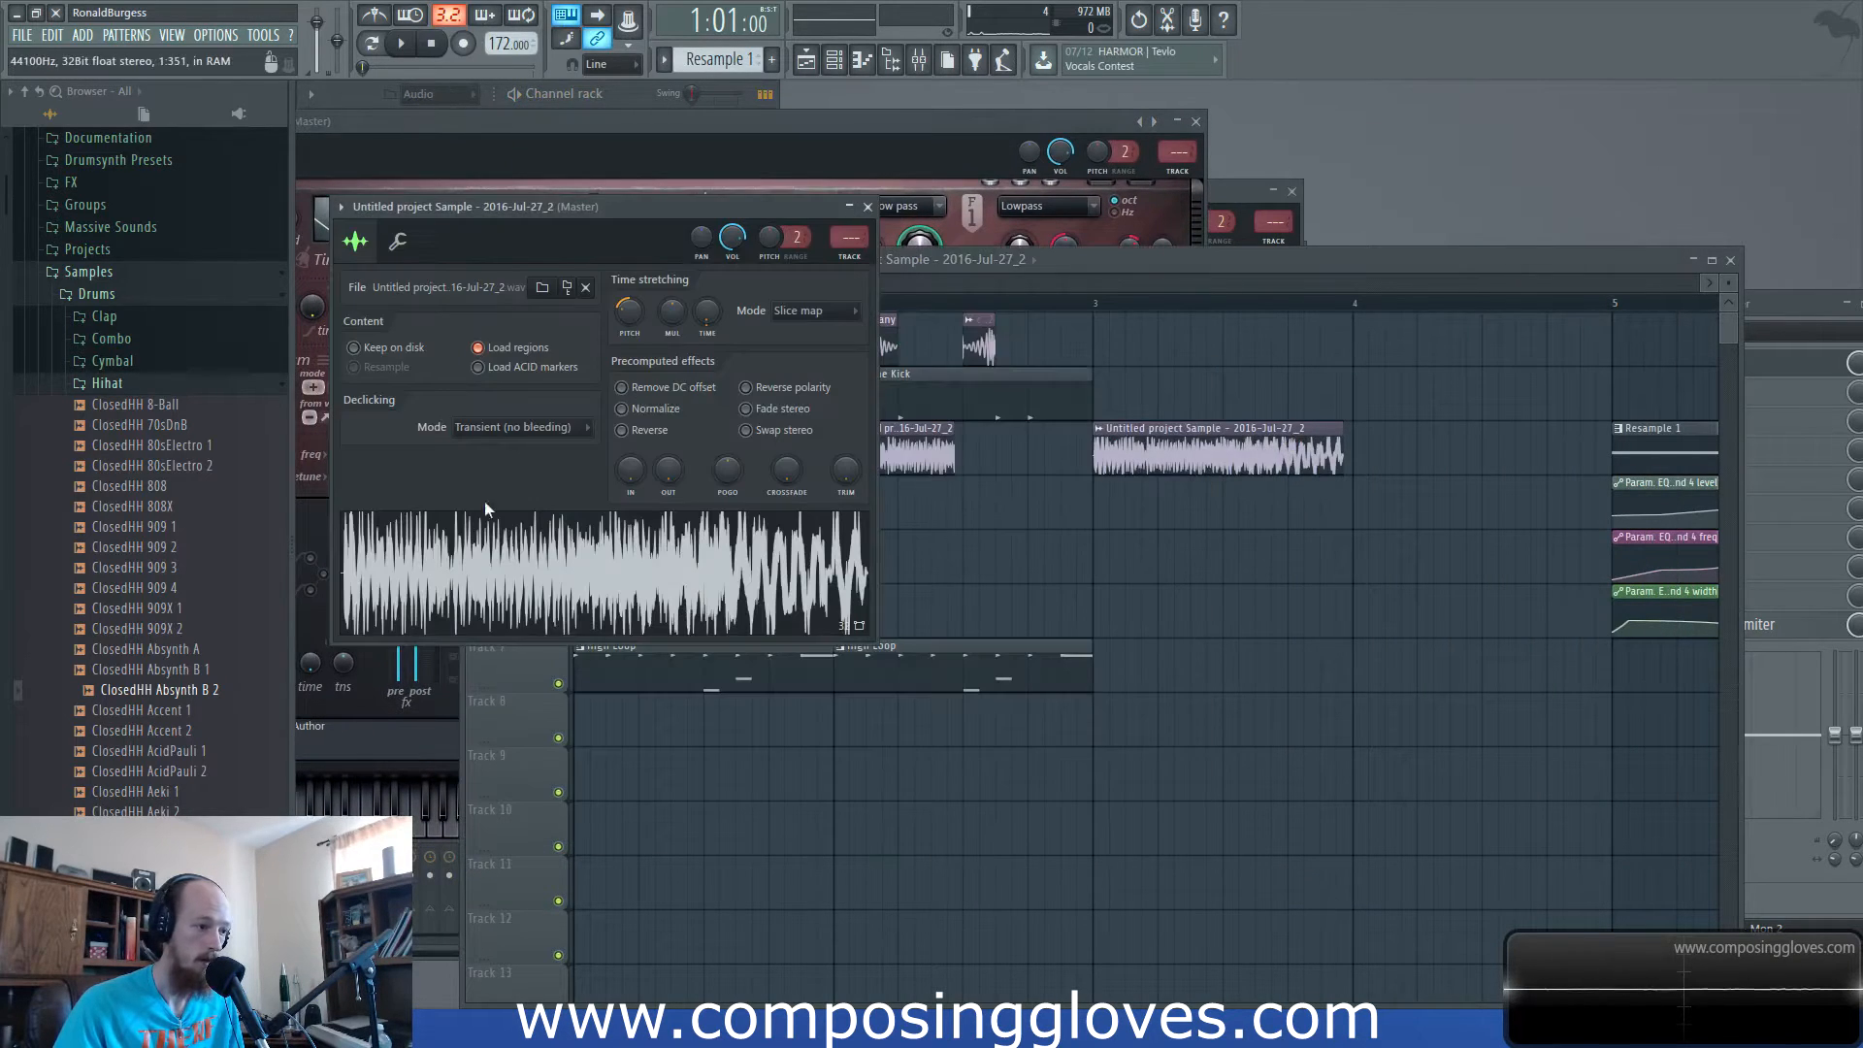
pyautogui.moveTo(598, 205); pyautogui.dragTo(1247, 246)
pyautogui.moveTo(1170, 648); pyautogui.dragTo(351, 555)
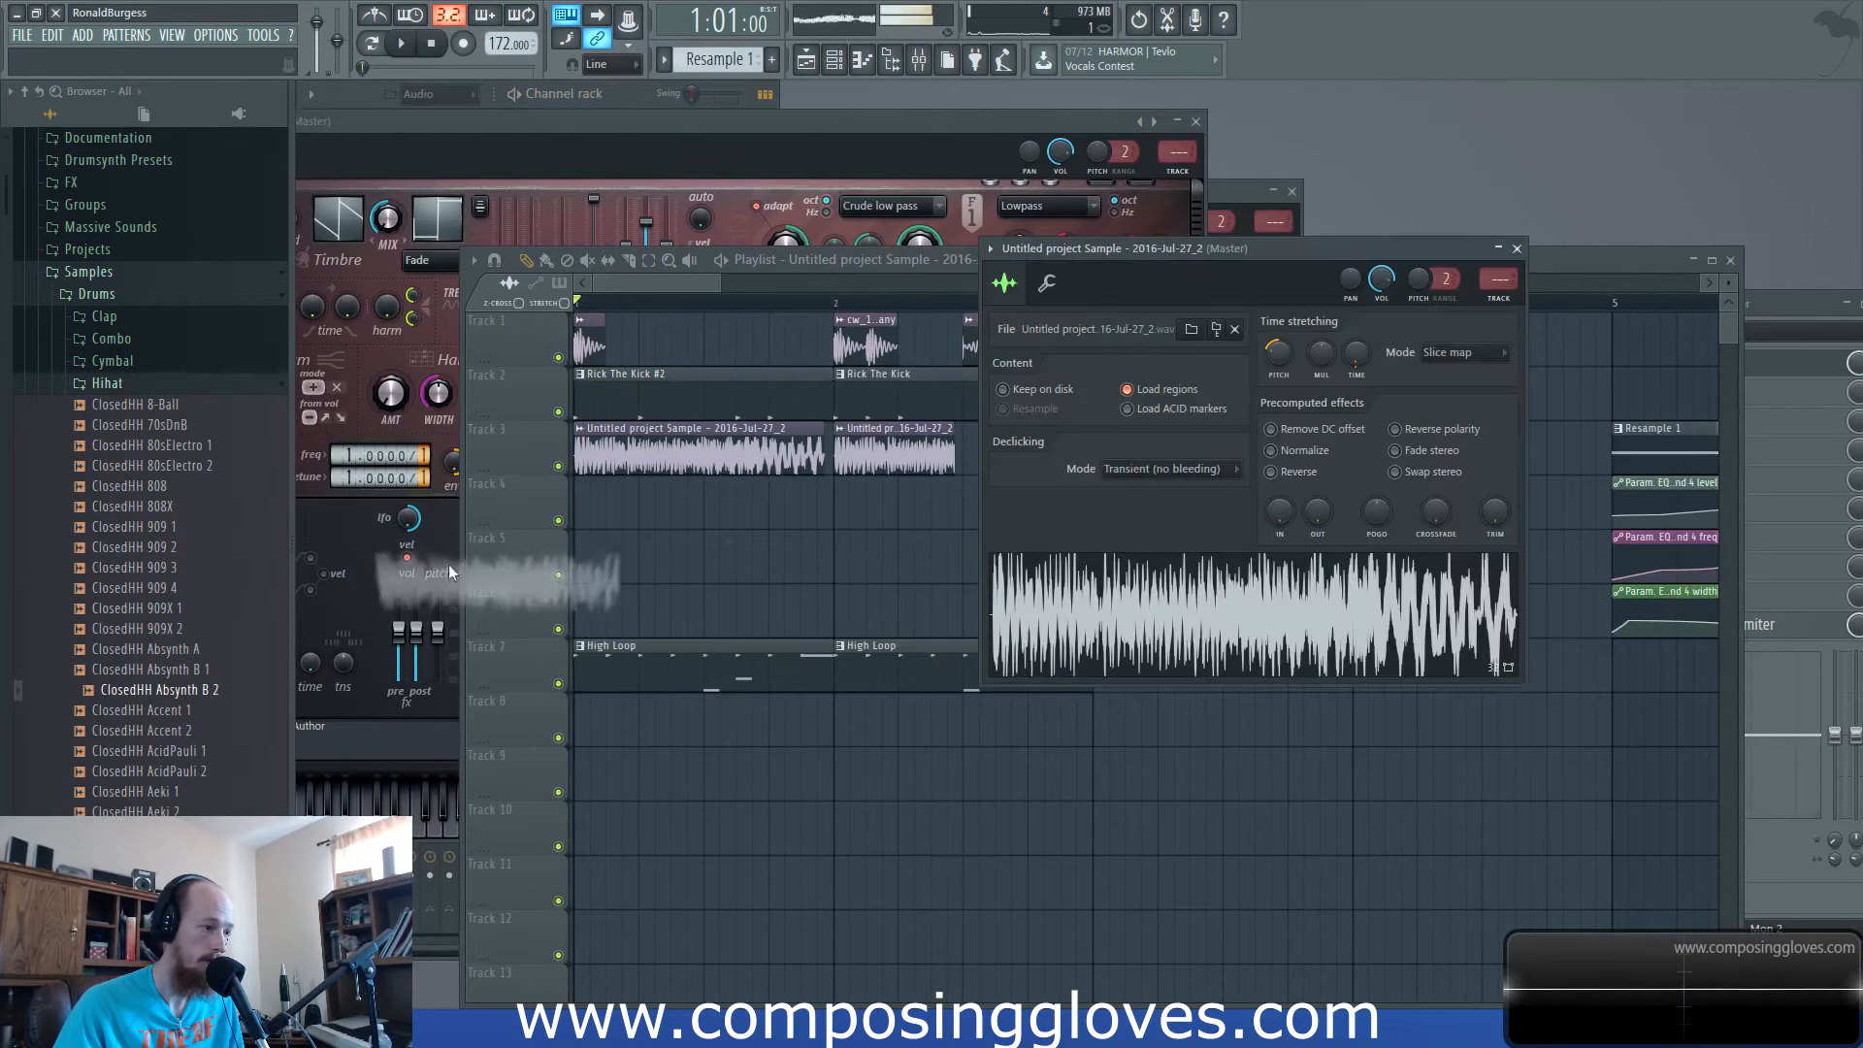
pyautogui.moveTo(514, 117); pyautogui.dragTo(739, 163)
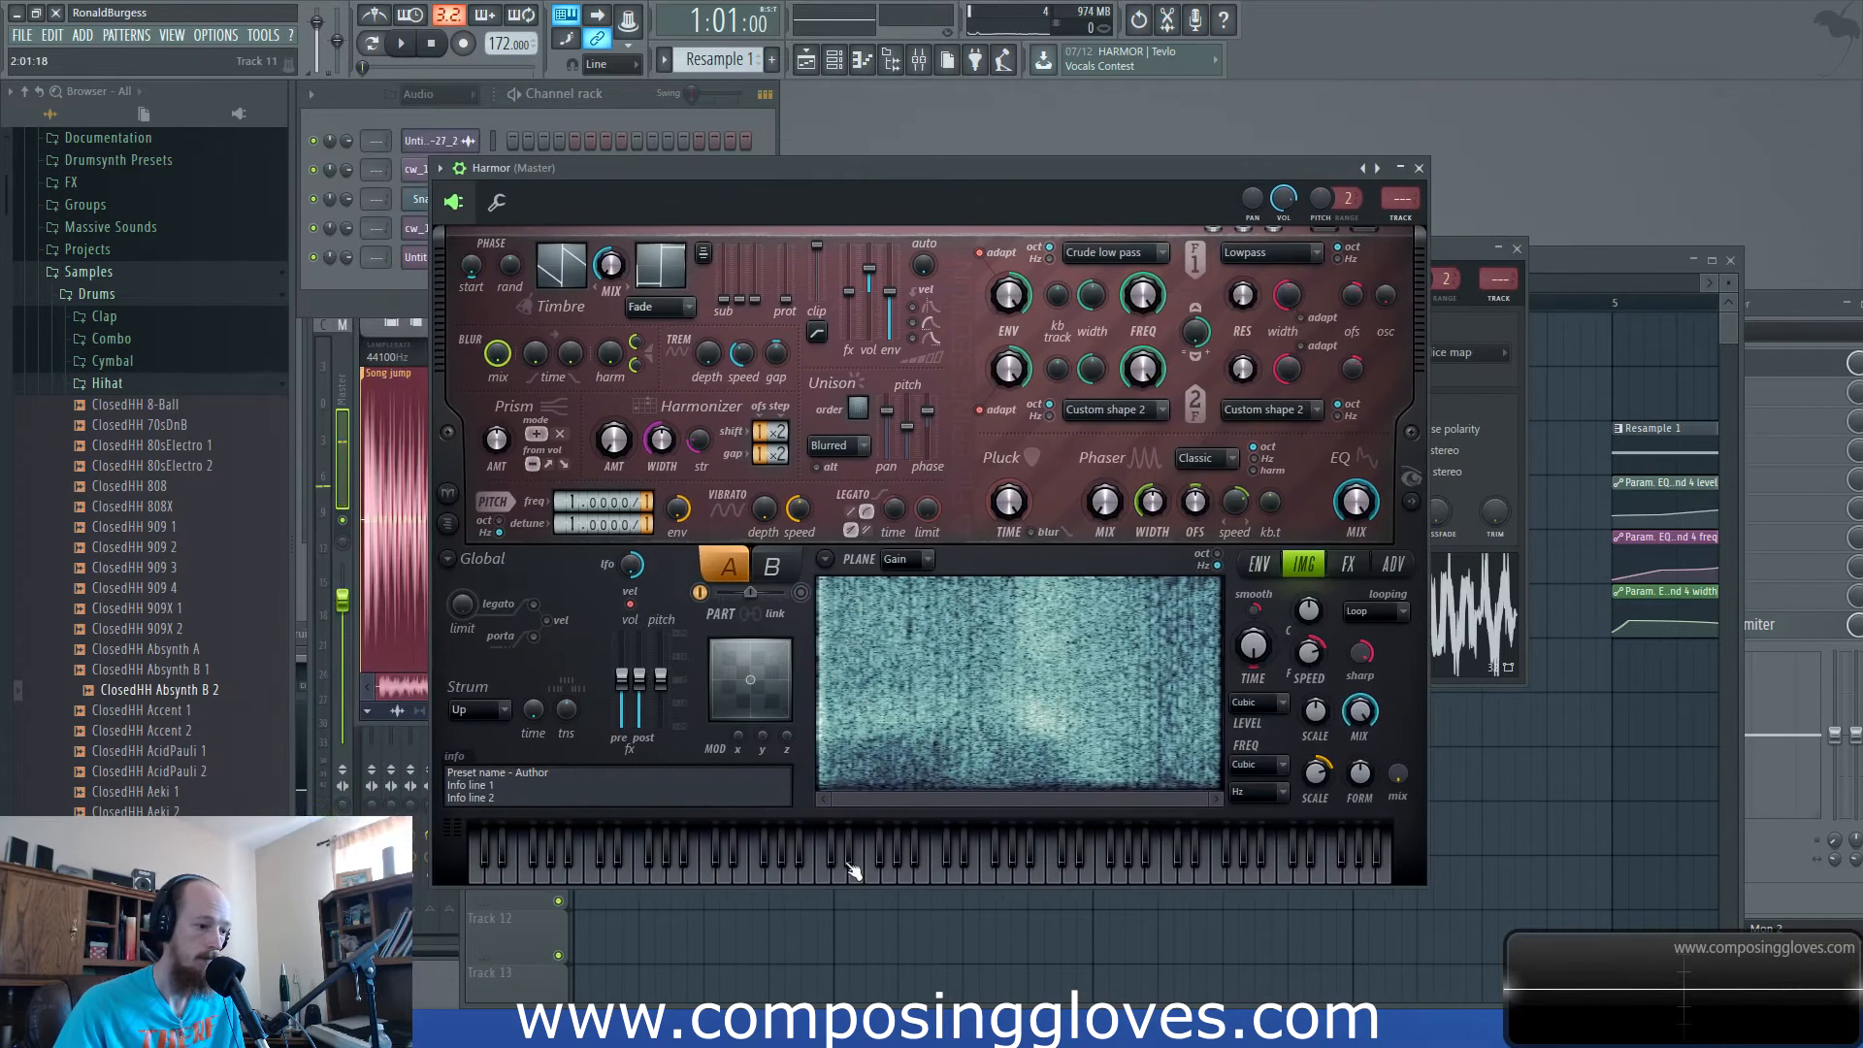
# Test a note in Harmor and select the Harmor channel in the channel rack's Unsorted group.
pyautogui.click(848, 864)
pyautogui.moveTo(804, 885); pyautogui.dragTo(821, 877)
pyautogui.click(435, 119)
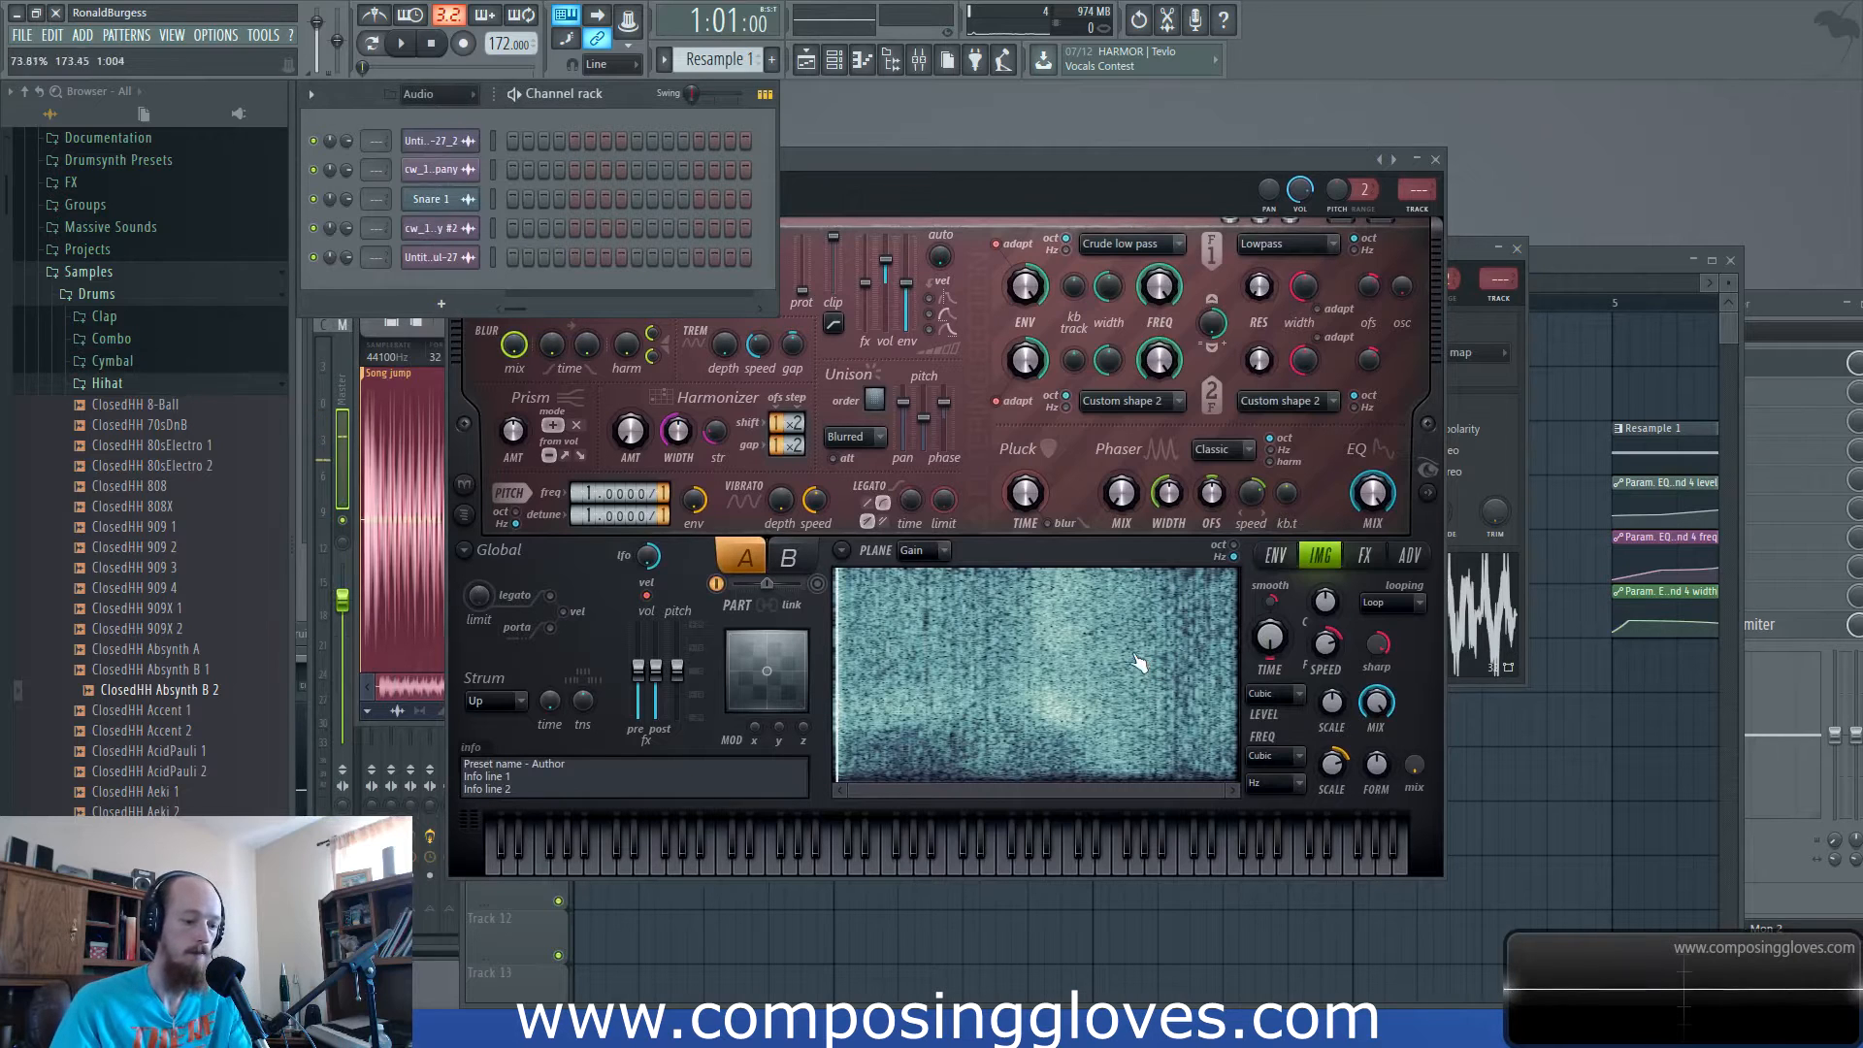
pyautogui.moveTo(1096, 198); pyautogui.dragTo(1144, 208)
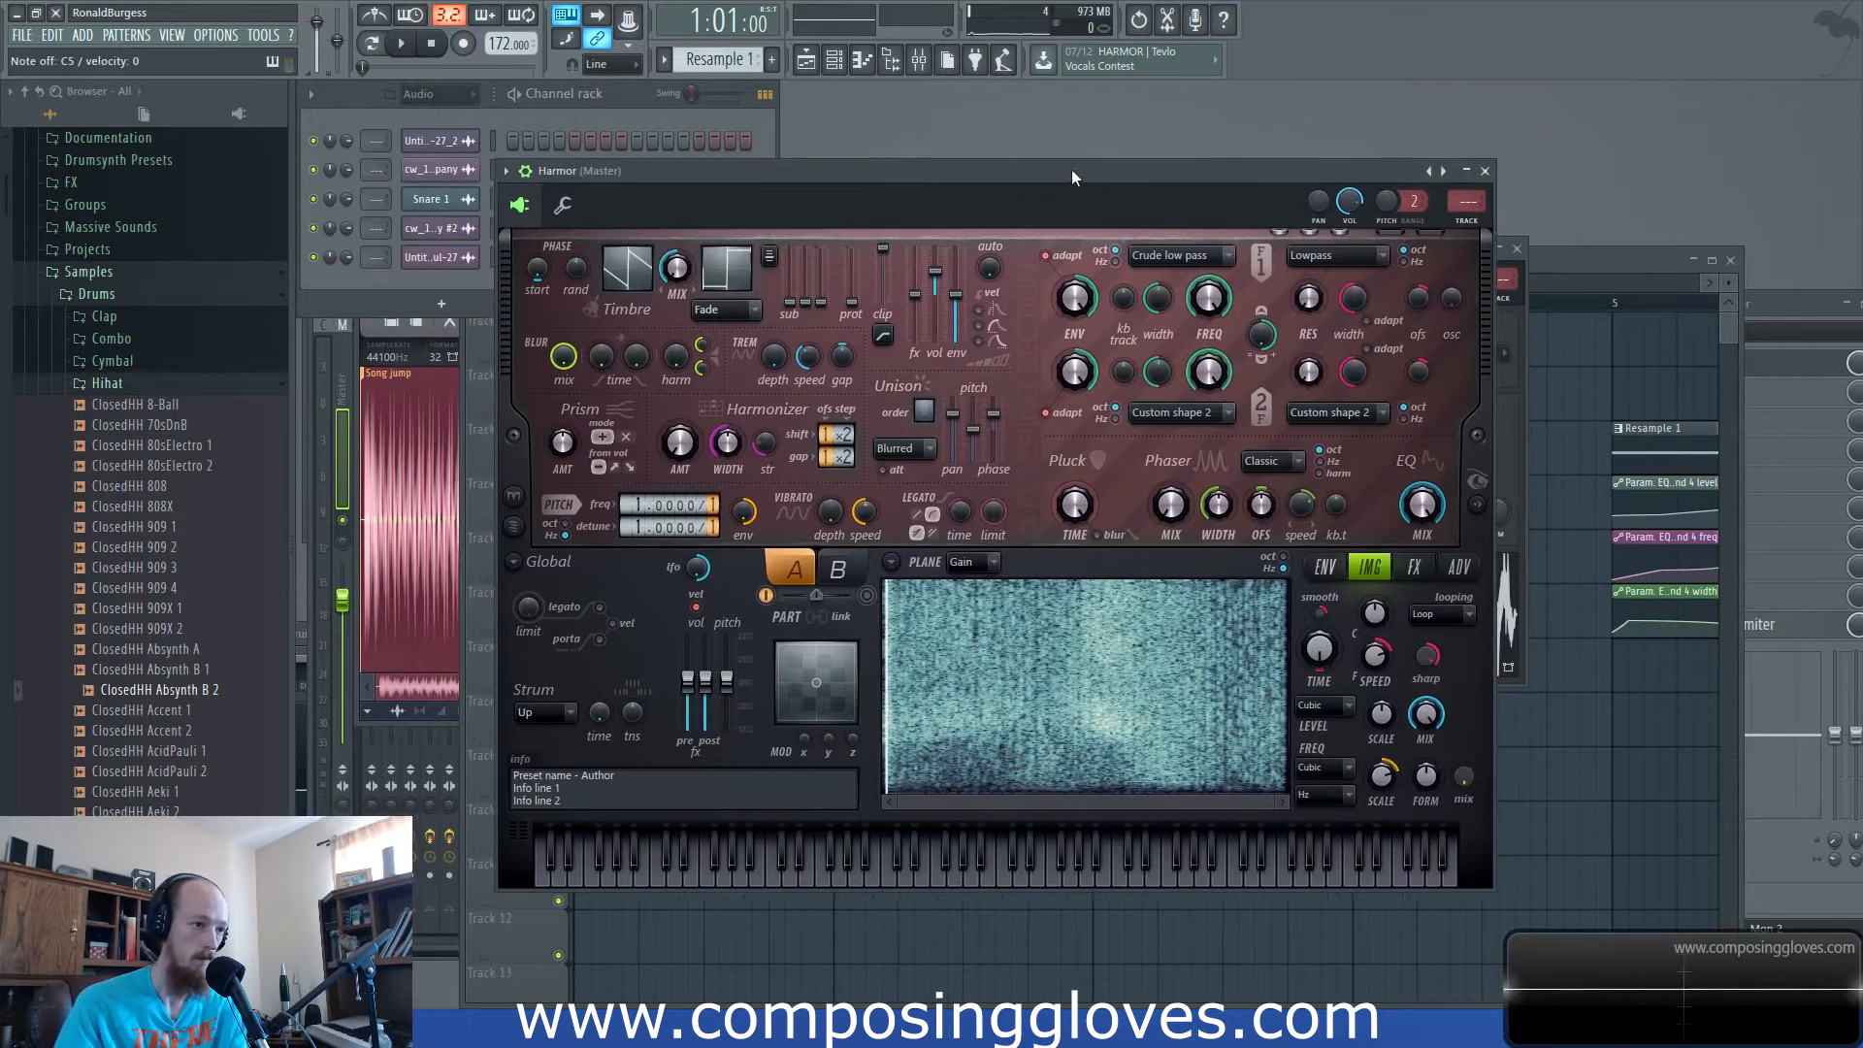
pyautogui.click(452, 95)
pyautogui.click(427, 178)
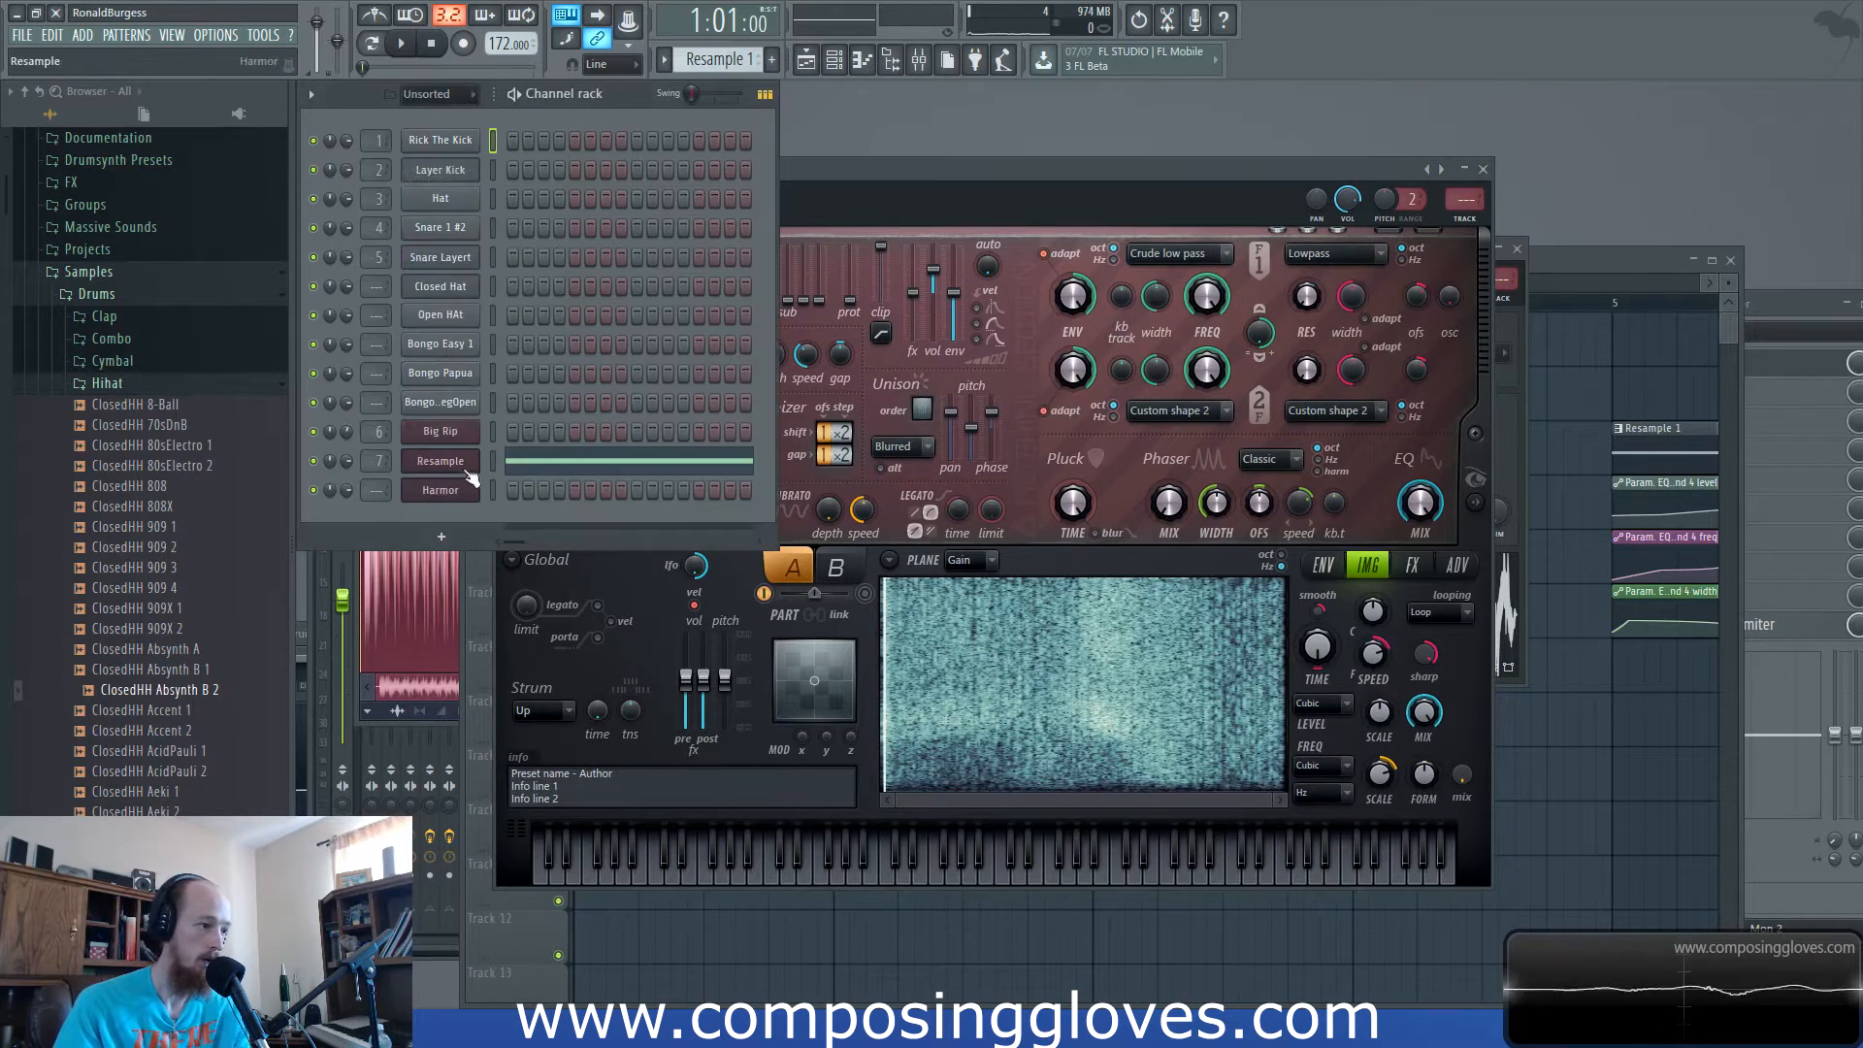
pyautogui.click(447, 491)
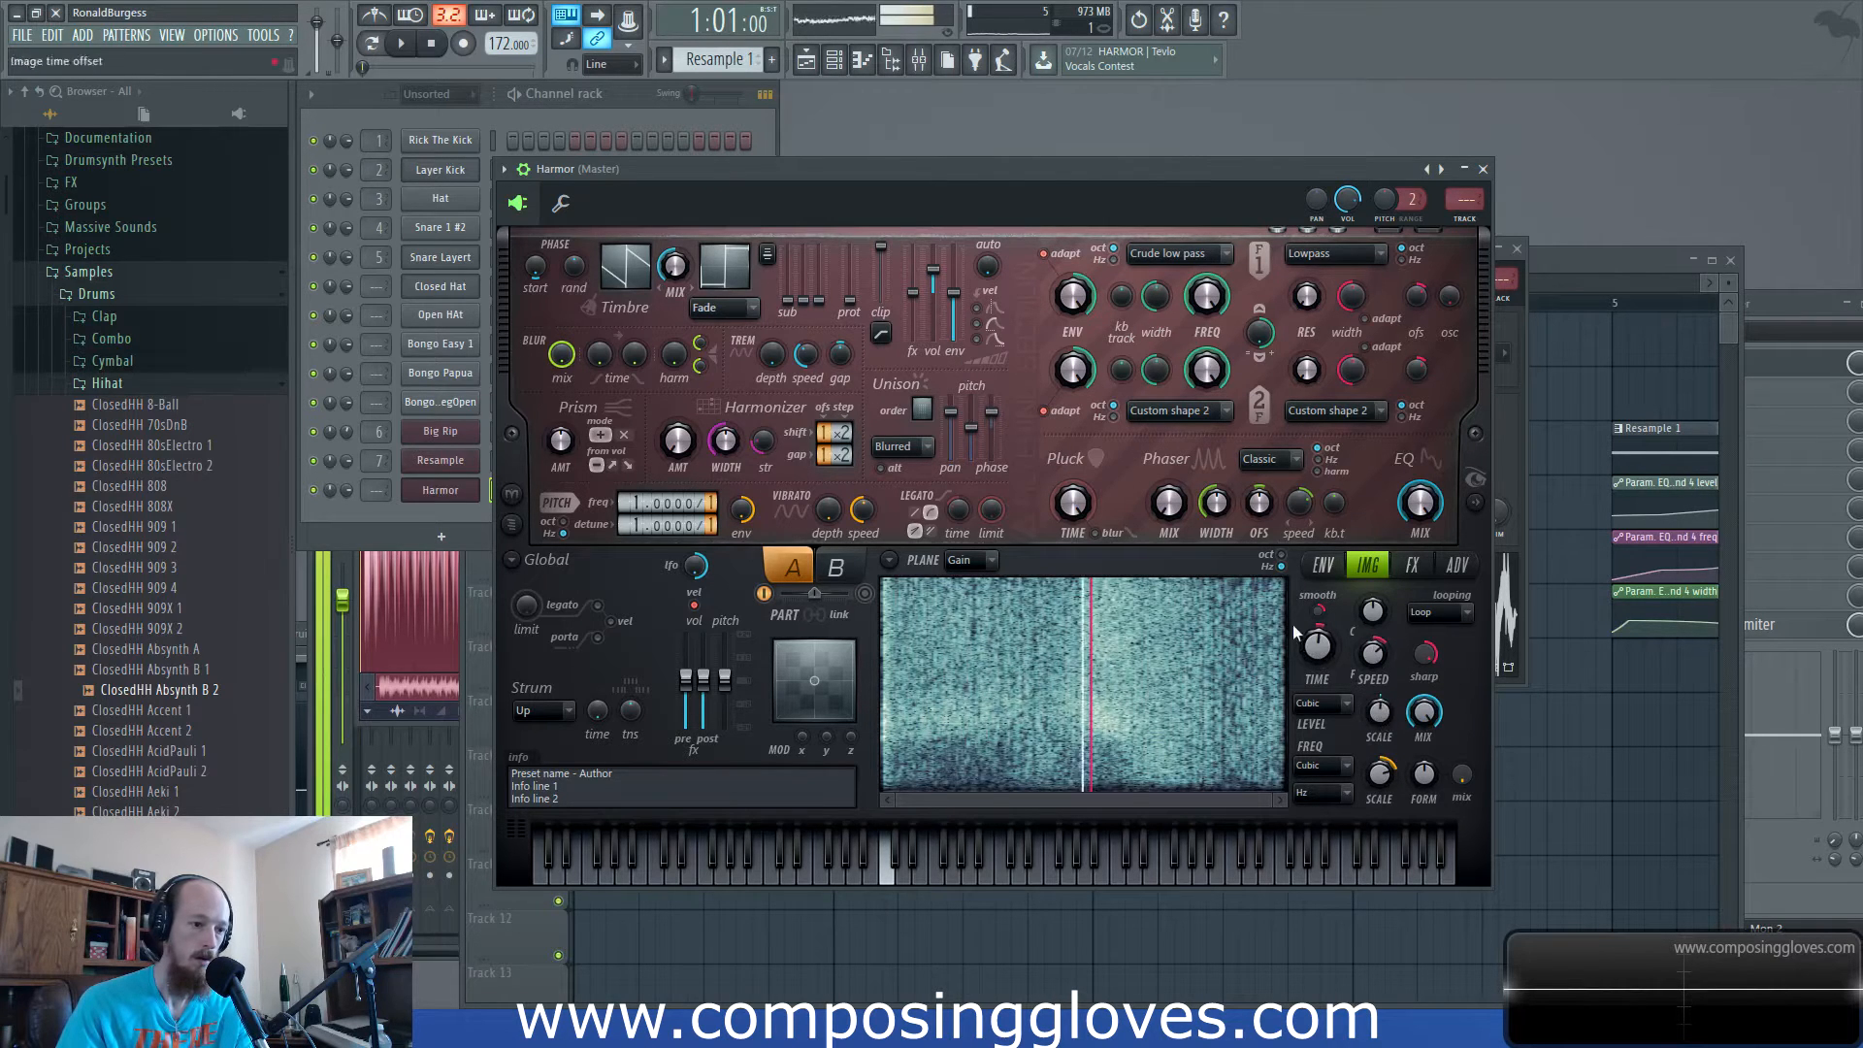
# Set Harmor's distortion type to Log, adjust its amount, and return to the image section.
pyautogui.click(1412, 564)
pyautogui.click(1027, 616)
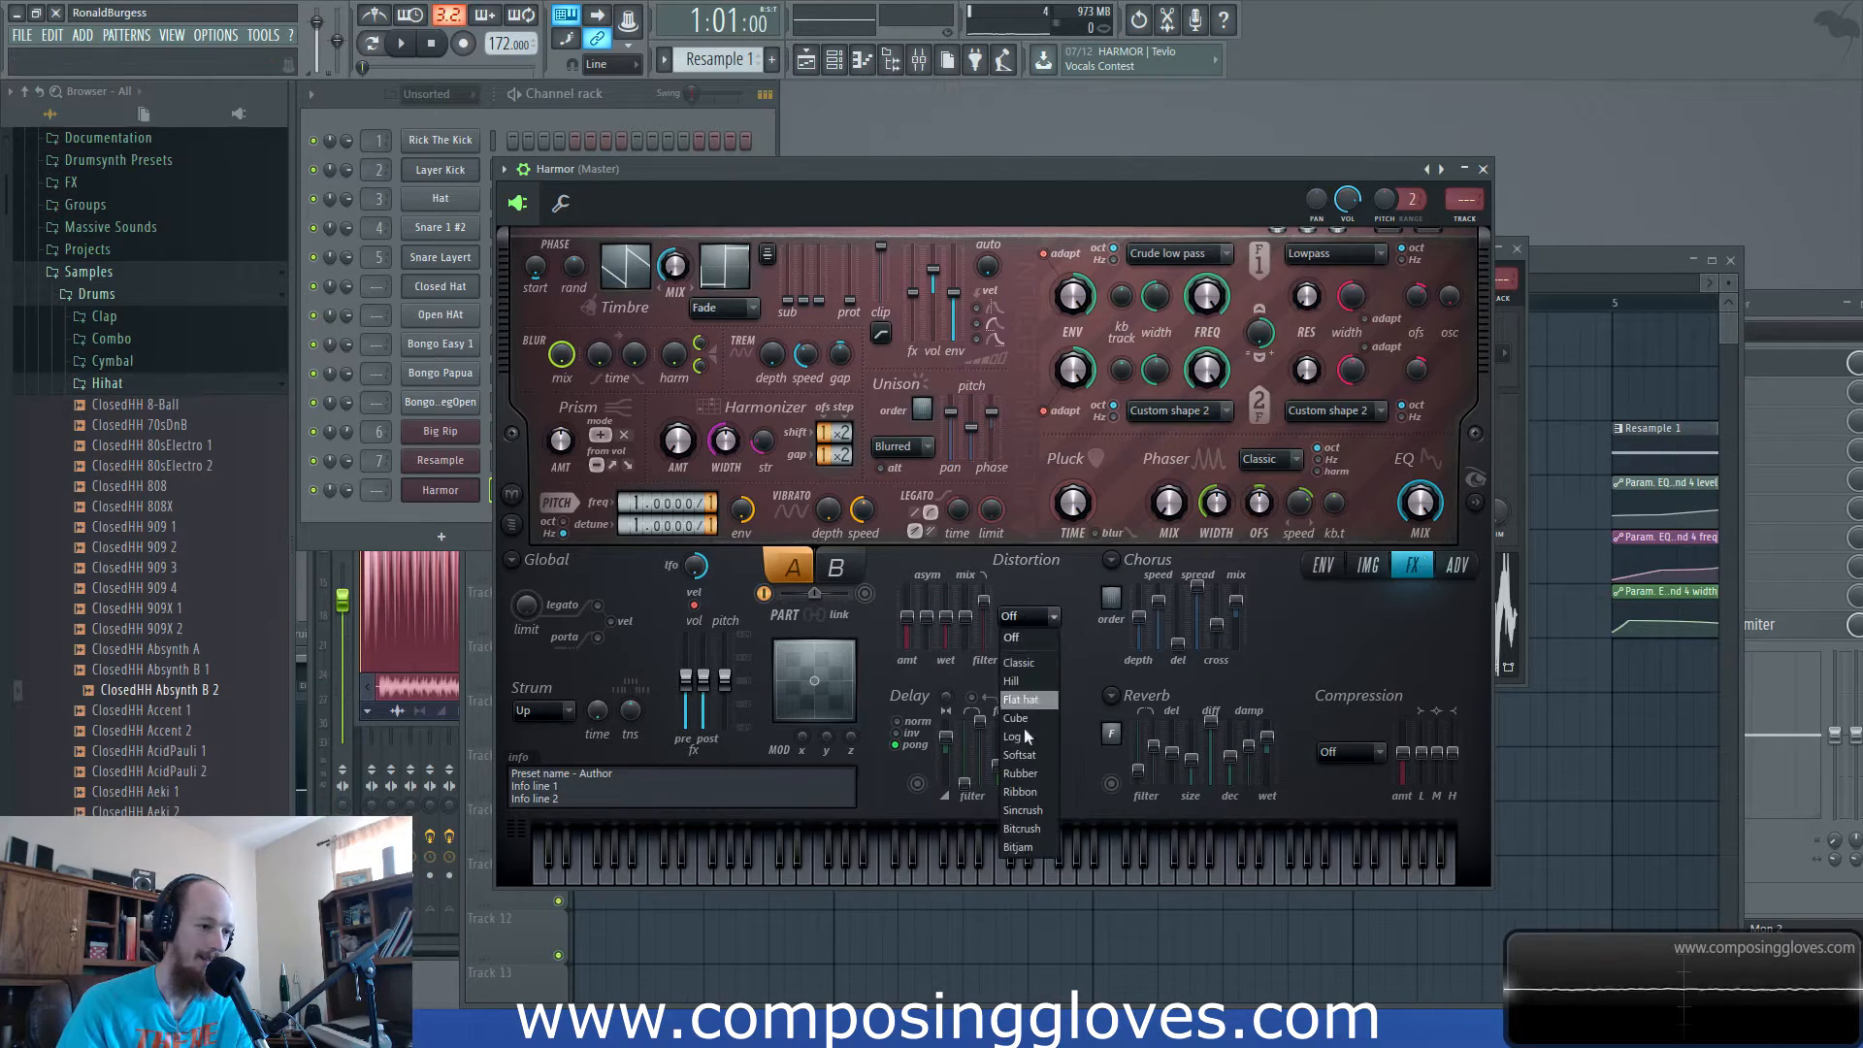
pyautogui.click(1014, 737)
pyautogui.moveTo(908, 618); pyautogui.dragTo(913, 636)
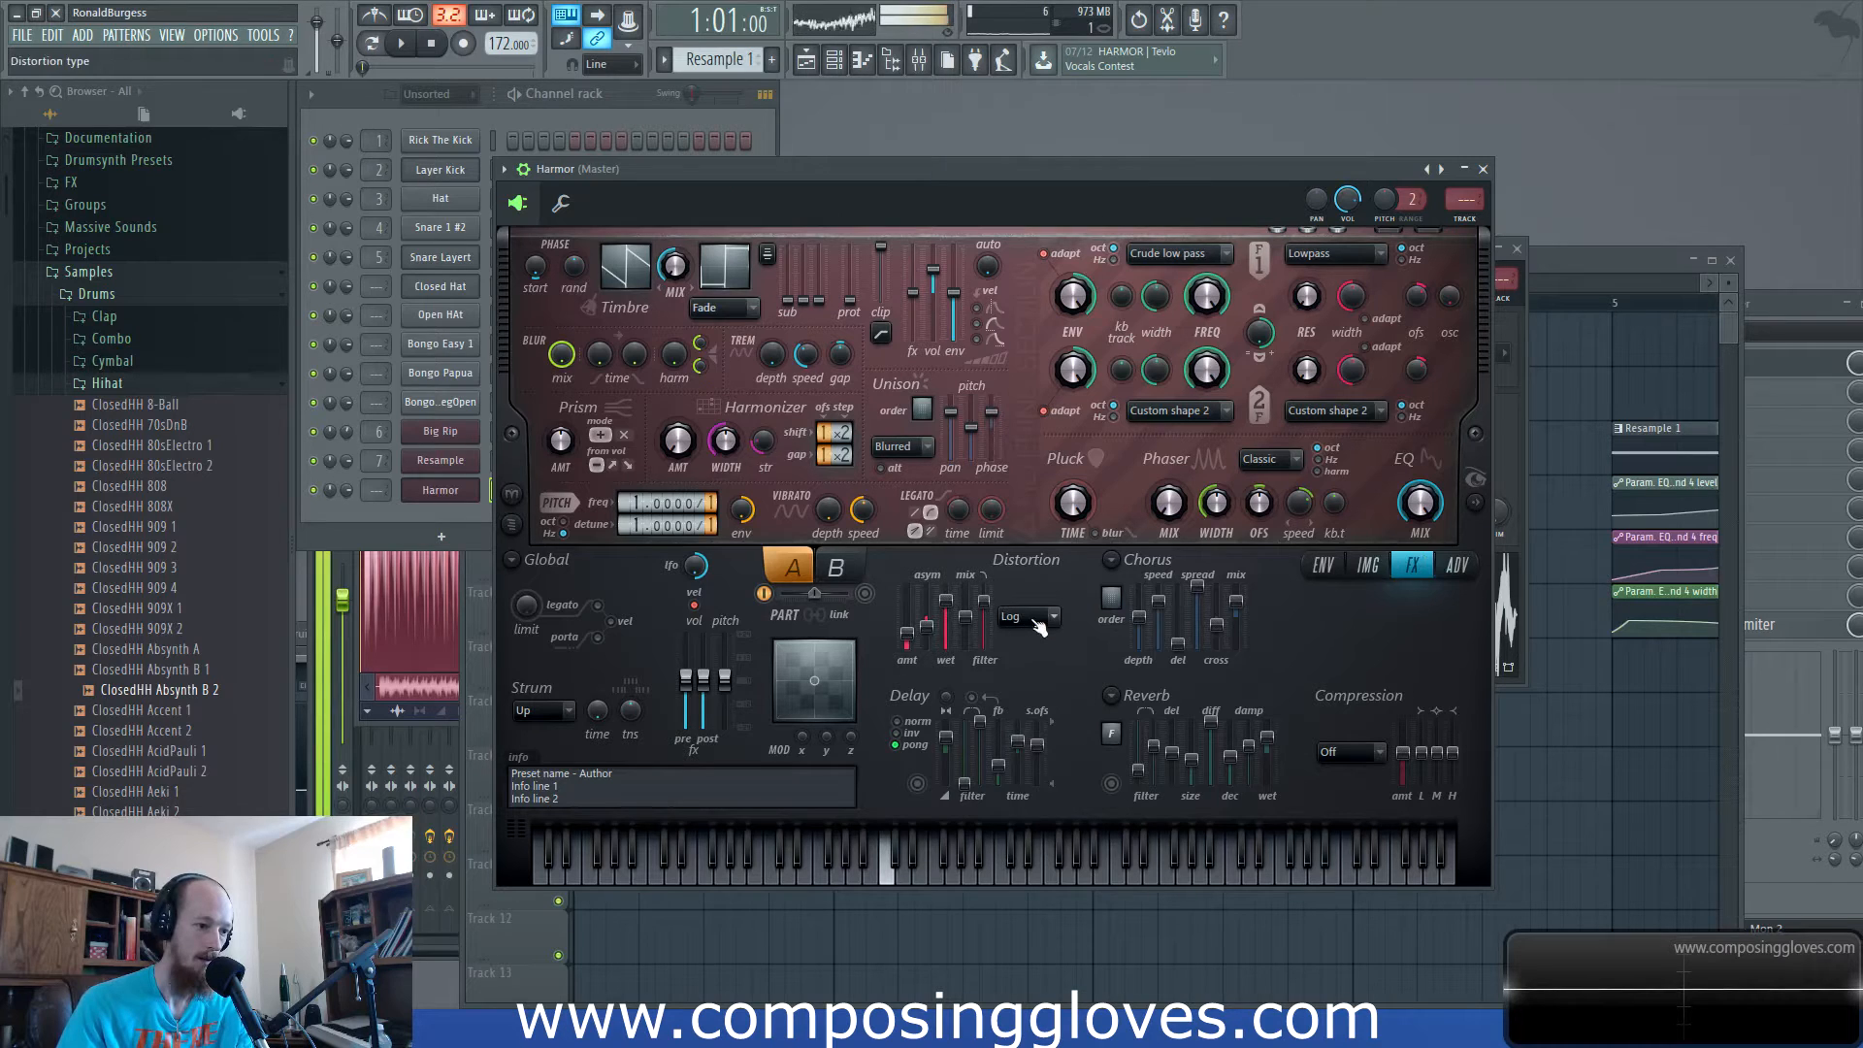
pyautogui.click(1369, 565)
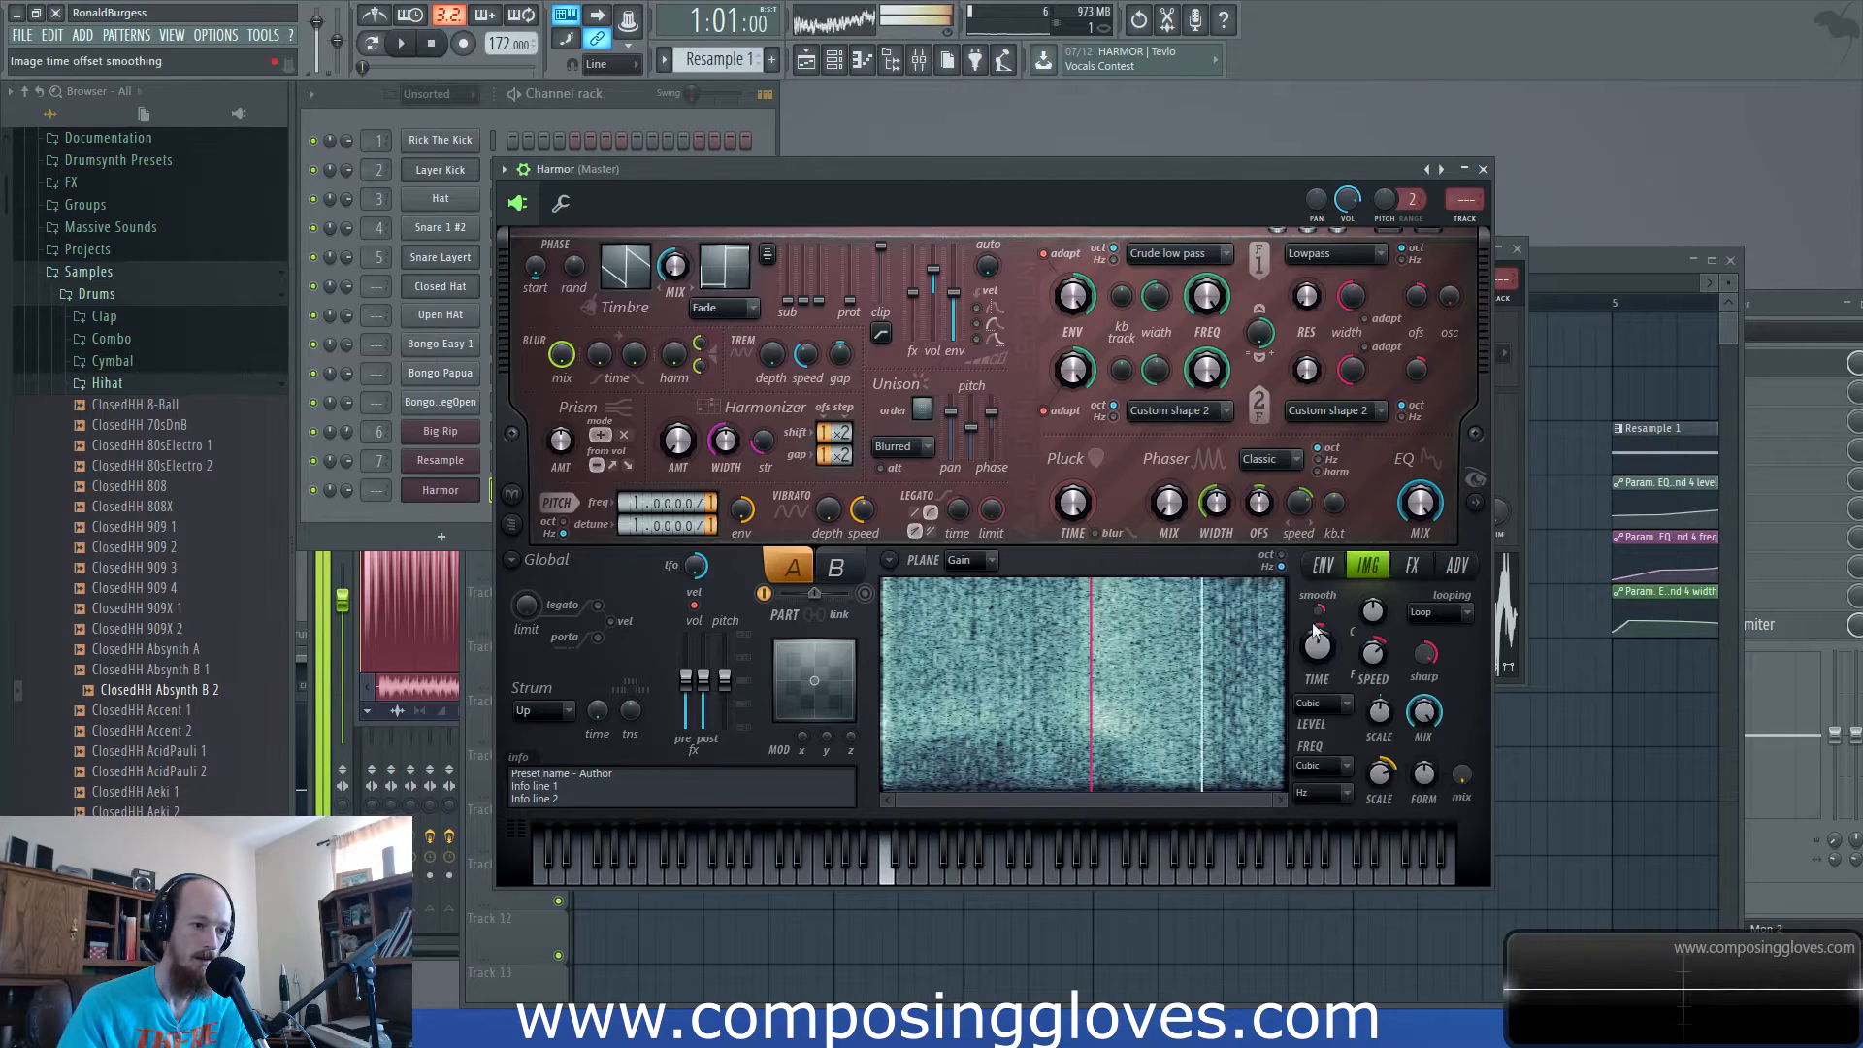
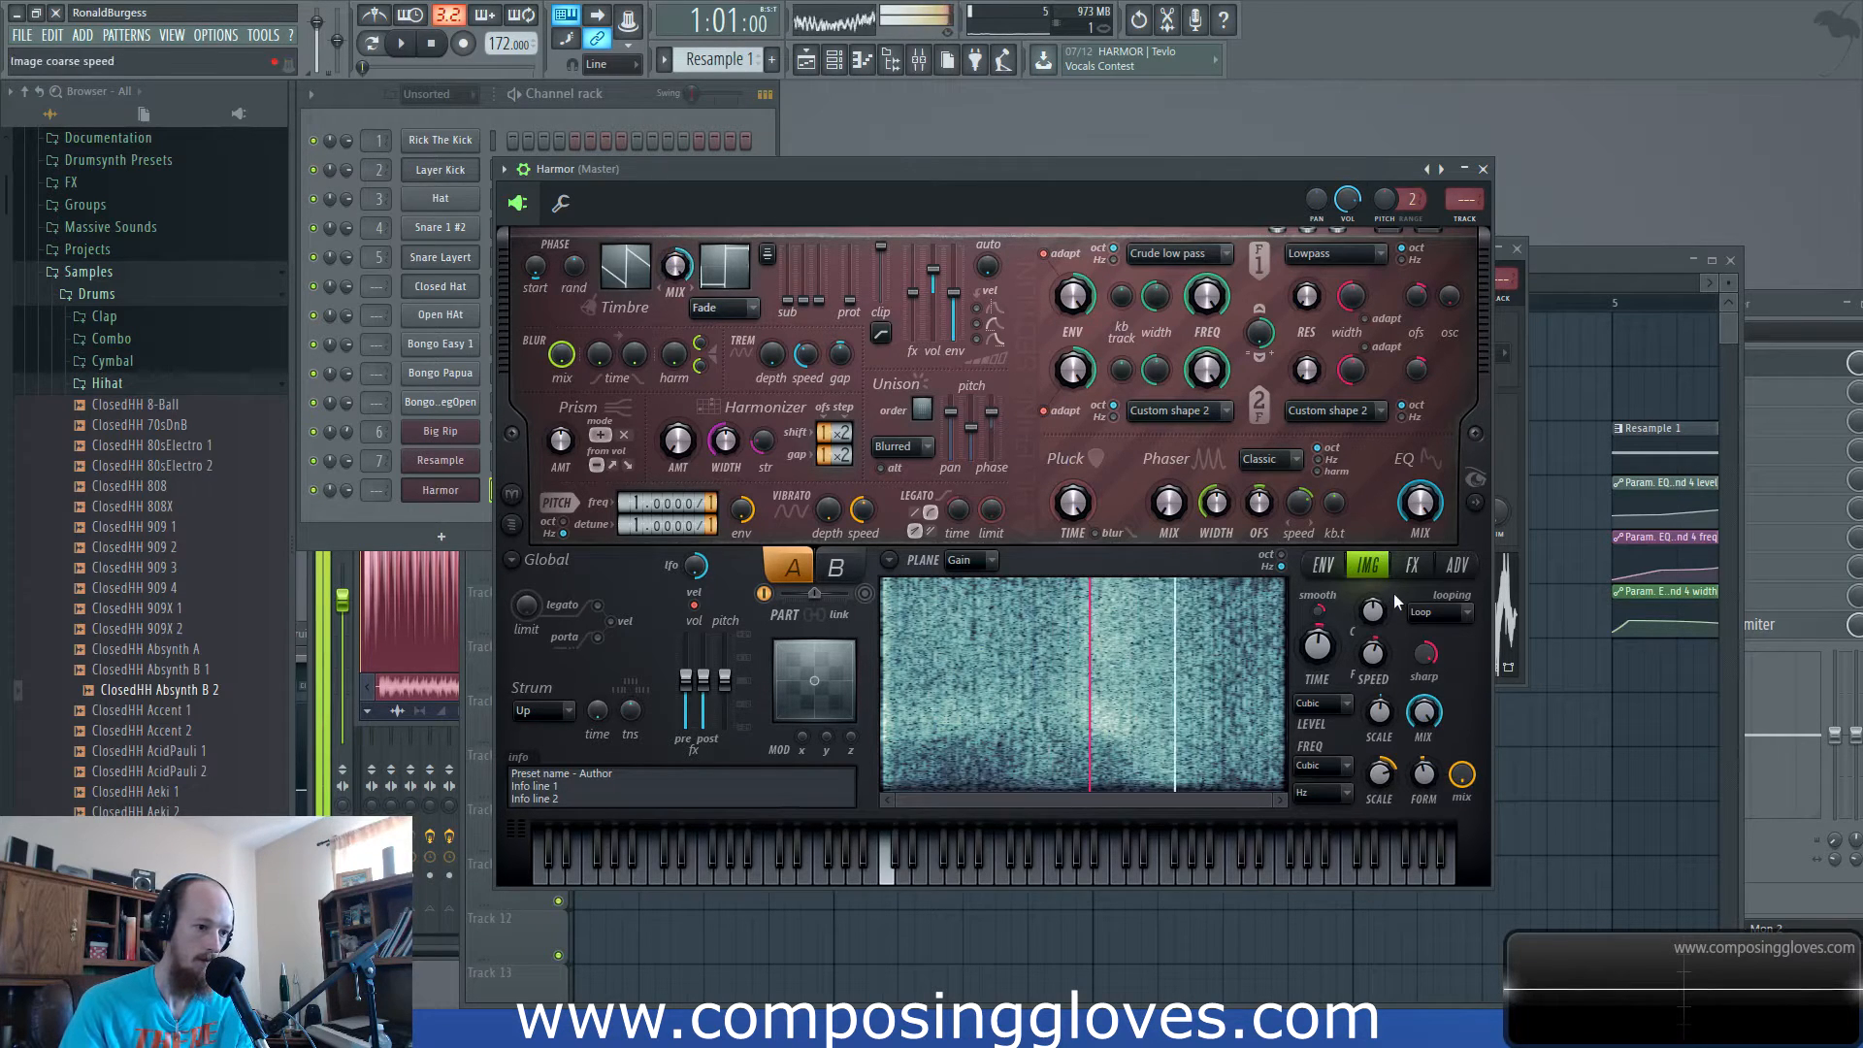
# Create a new empty pattern with its default name for the Harmor part.
pyautogui.click(418, 525)
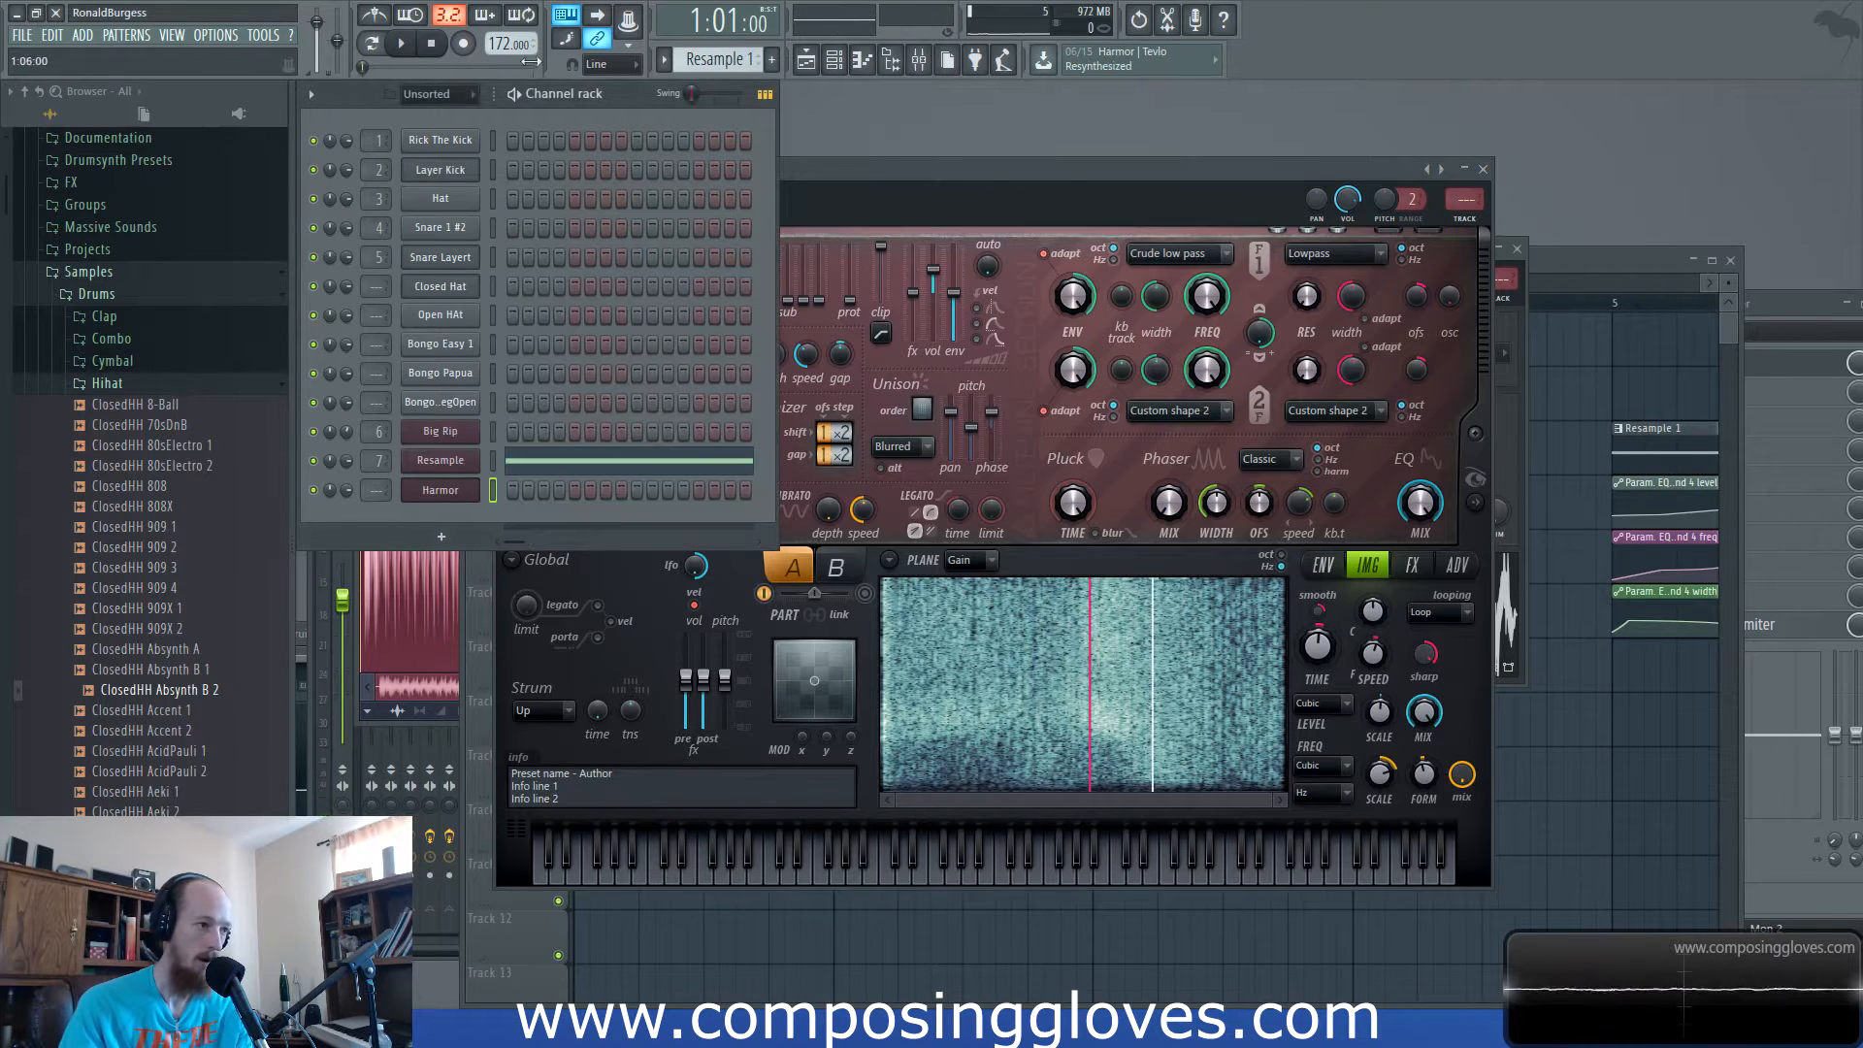
pyautogui.click(772, 60)
pyautogui.press('Return')
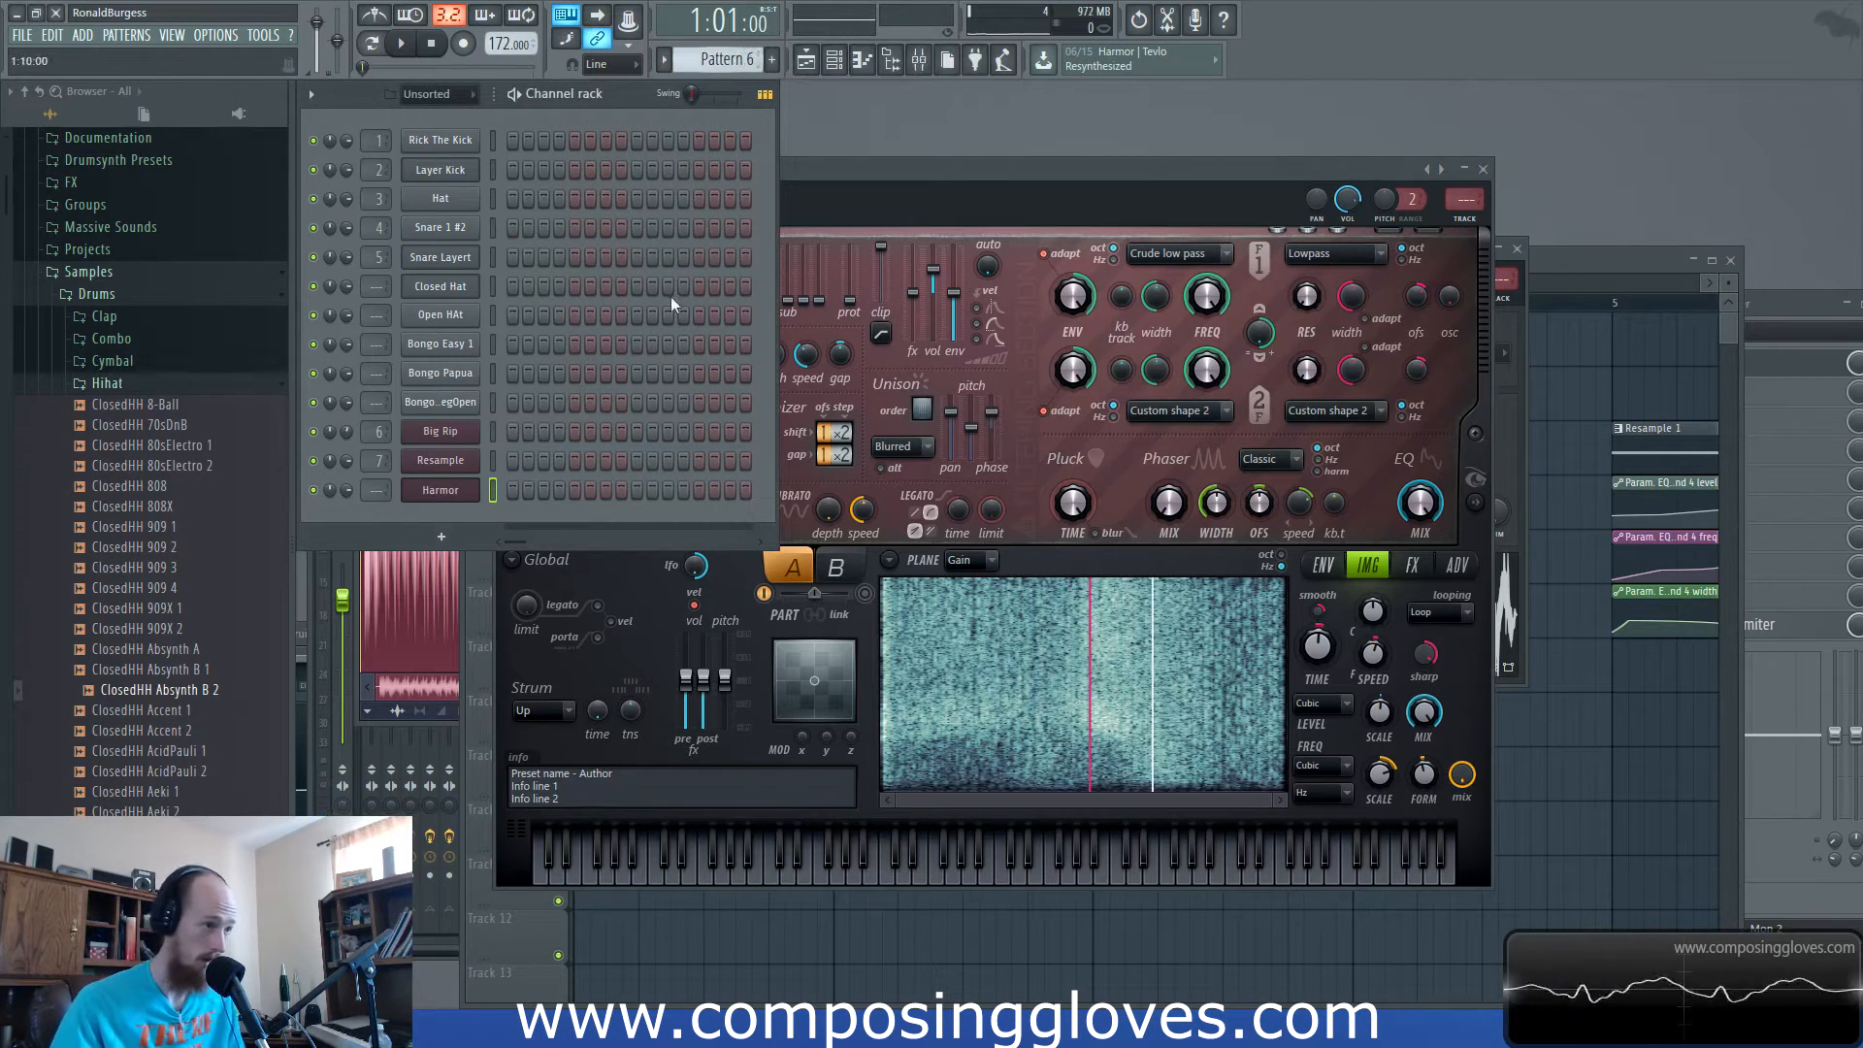
# Bring the playlist forward and delete the bass audio clips at bars 2 and 3 on Track 3.
pyautogui.moveTo(1167, 155); pyautogui.dragTo(1457, 550)
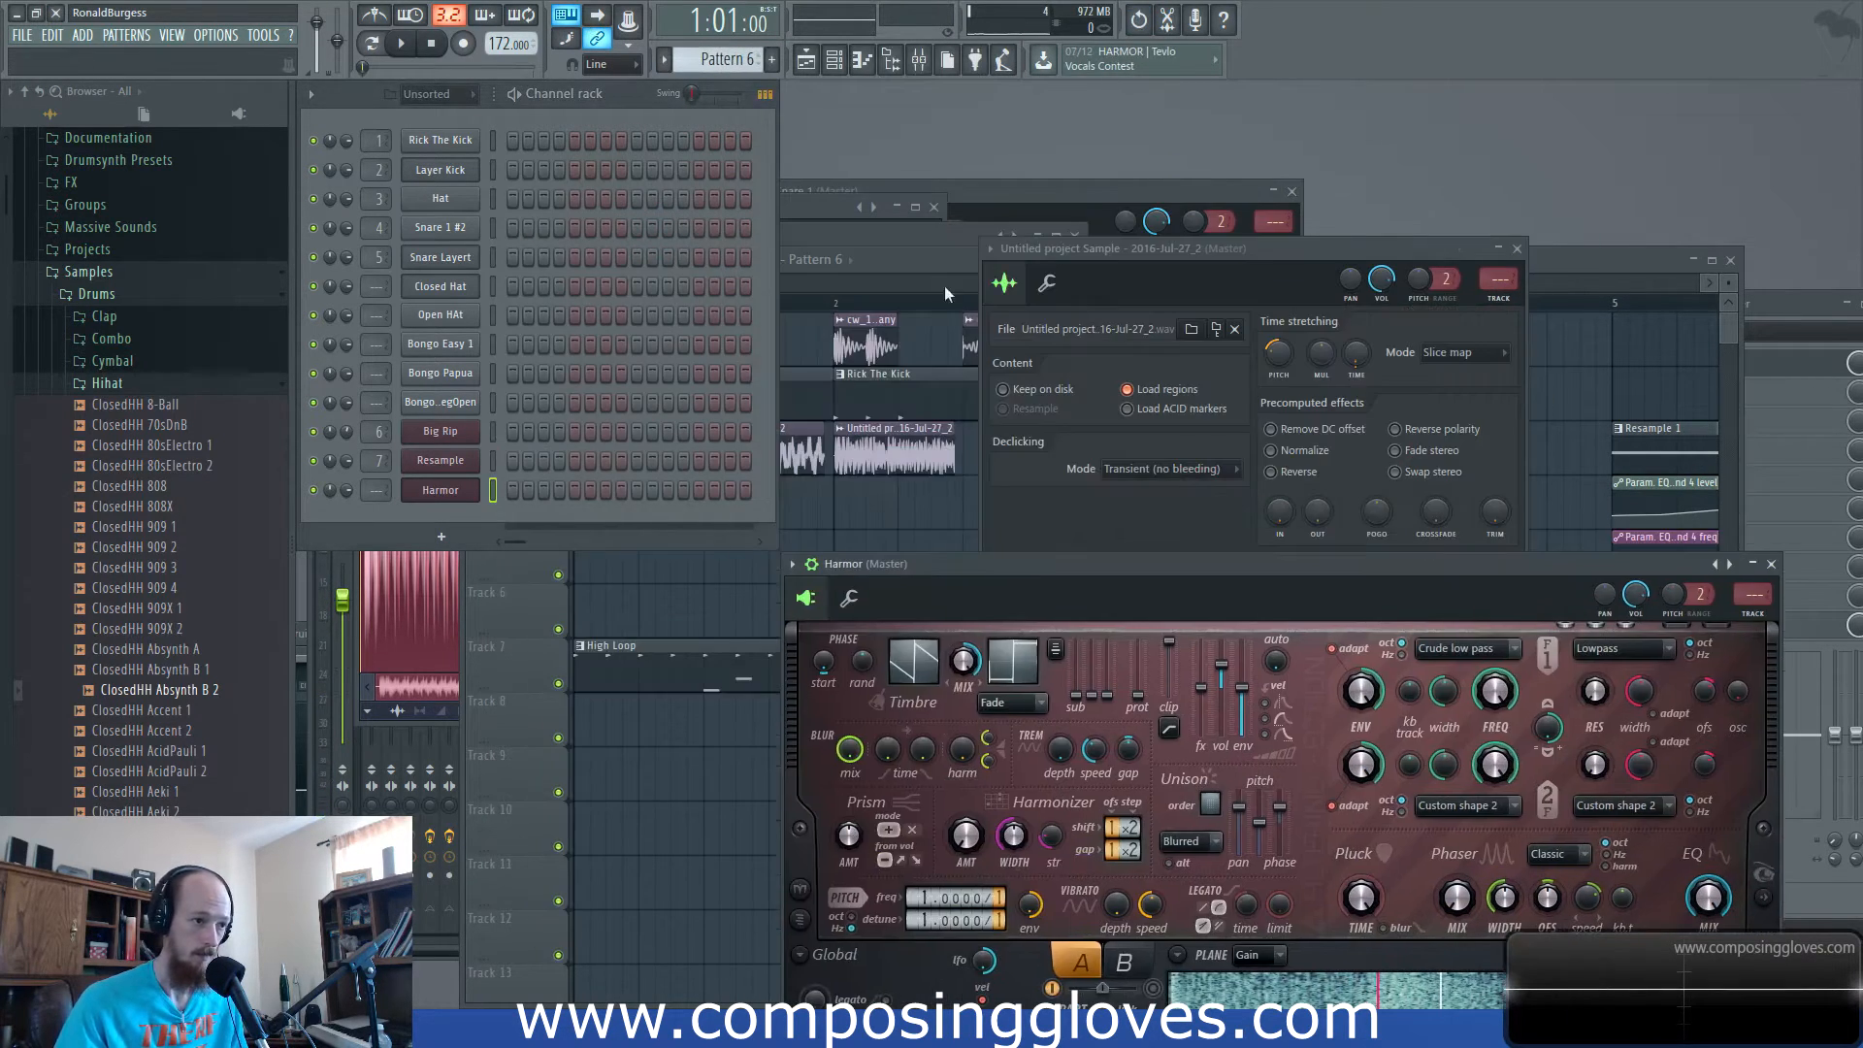
pyautogui.click(954, 365)
pyautogui.rightClick(928, 468)
pyautogui.rightClick(1155, 464)
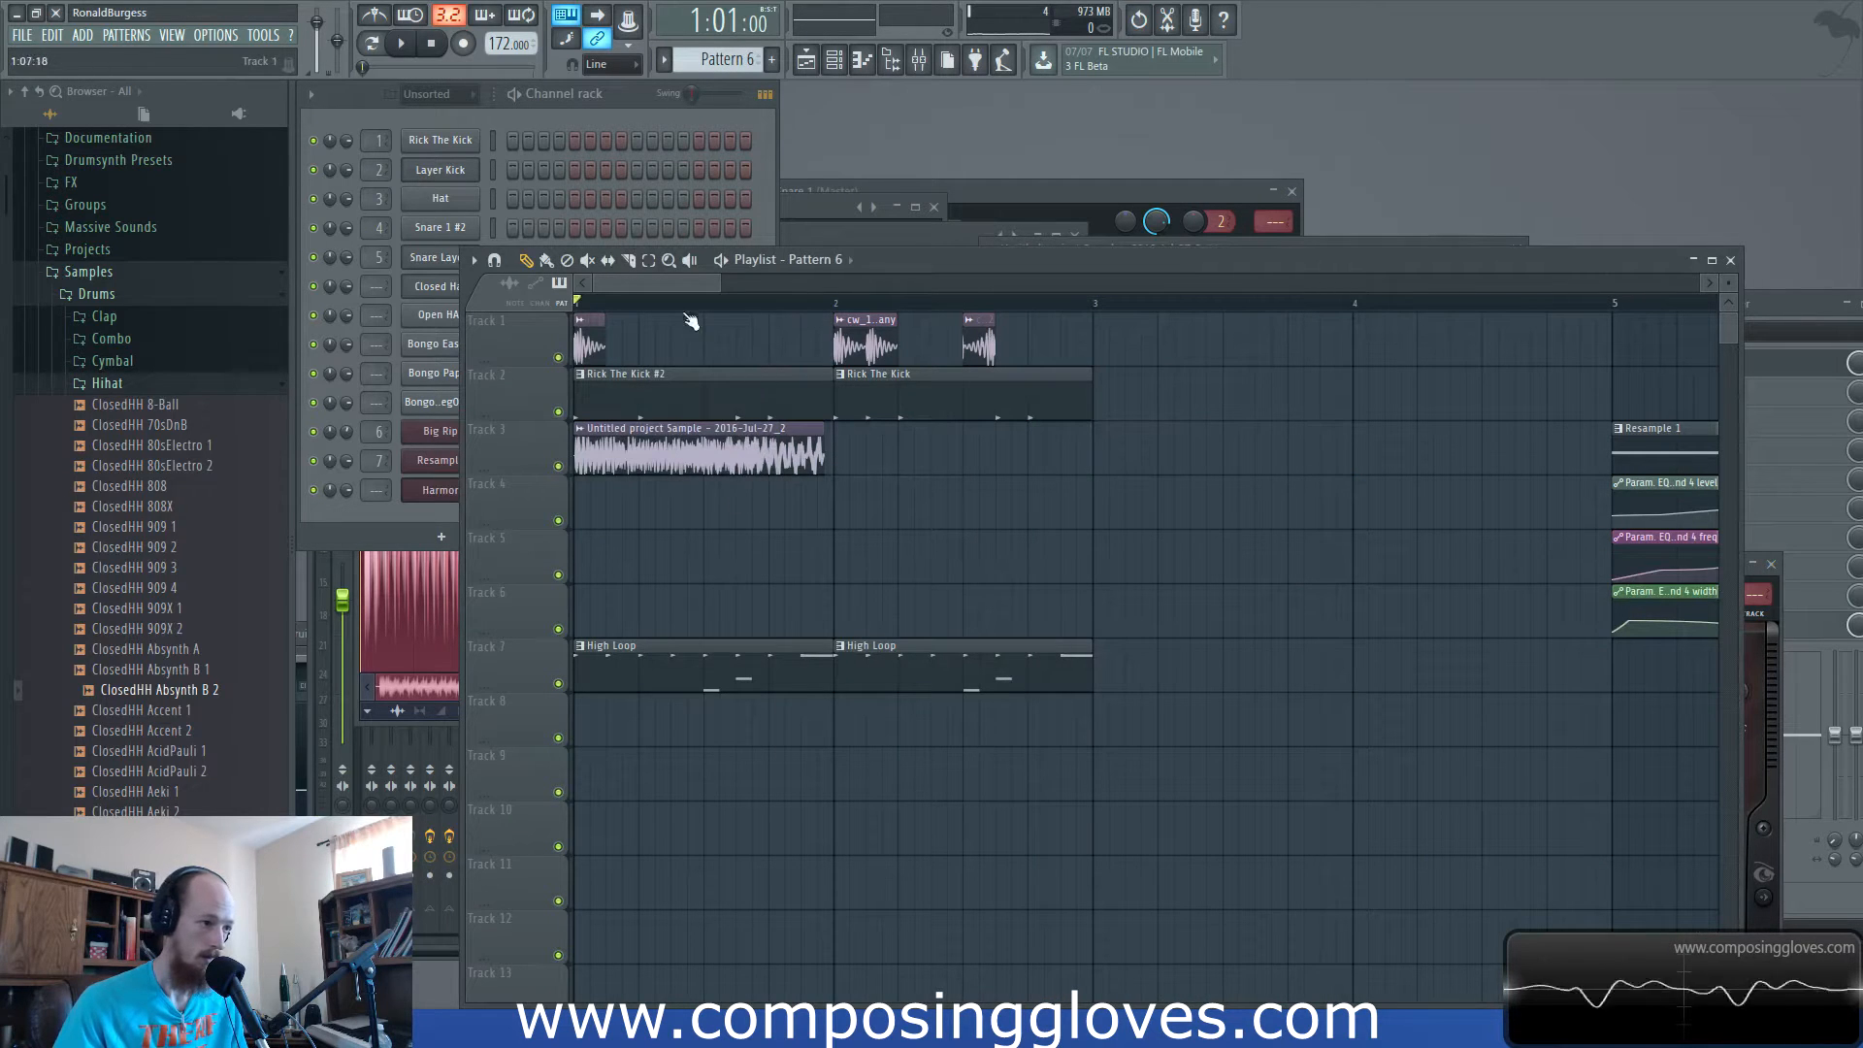
pyautogui.press('space')
pyautogui.press('space')
# Open the Harmor channel's piano roll and place a one-bar G4 note starting at bar 1.
pyautogui.click(411, 520)
pyautogui.rightClick(475, 483)
pyautogui.click(522, 481)
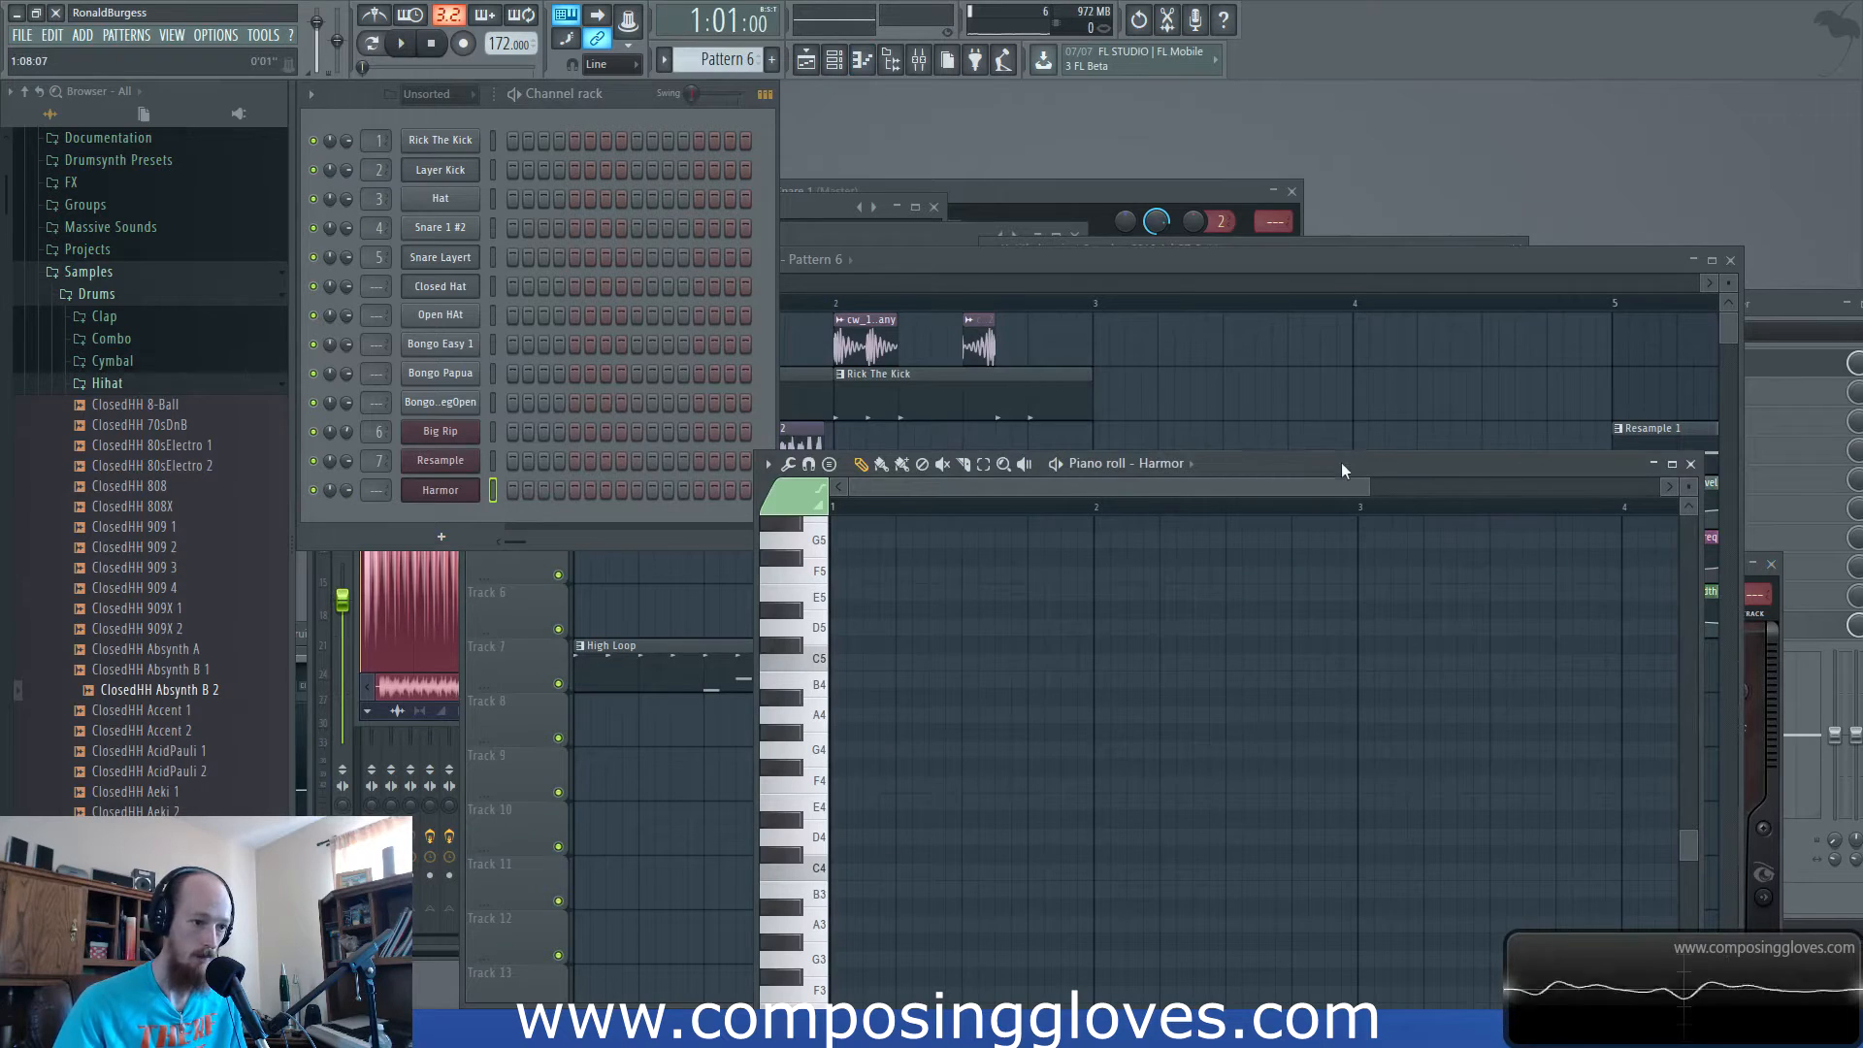
pyautogui.moveTo(1341, 462); pyautogui.dragTo(1262, 229)
pyautogui.click(742, 383)
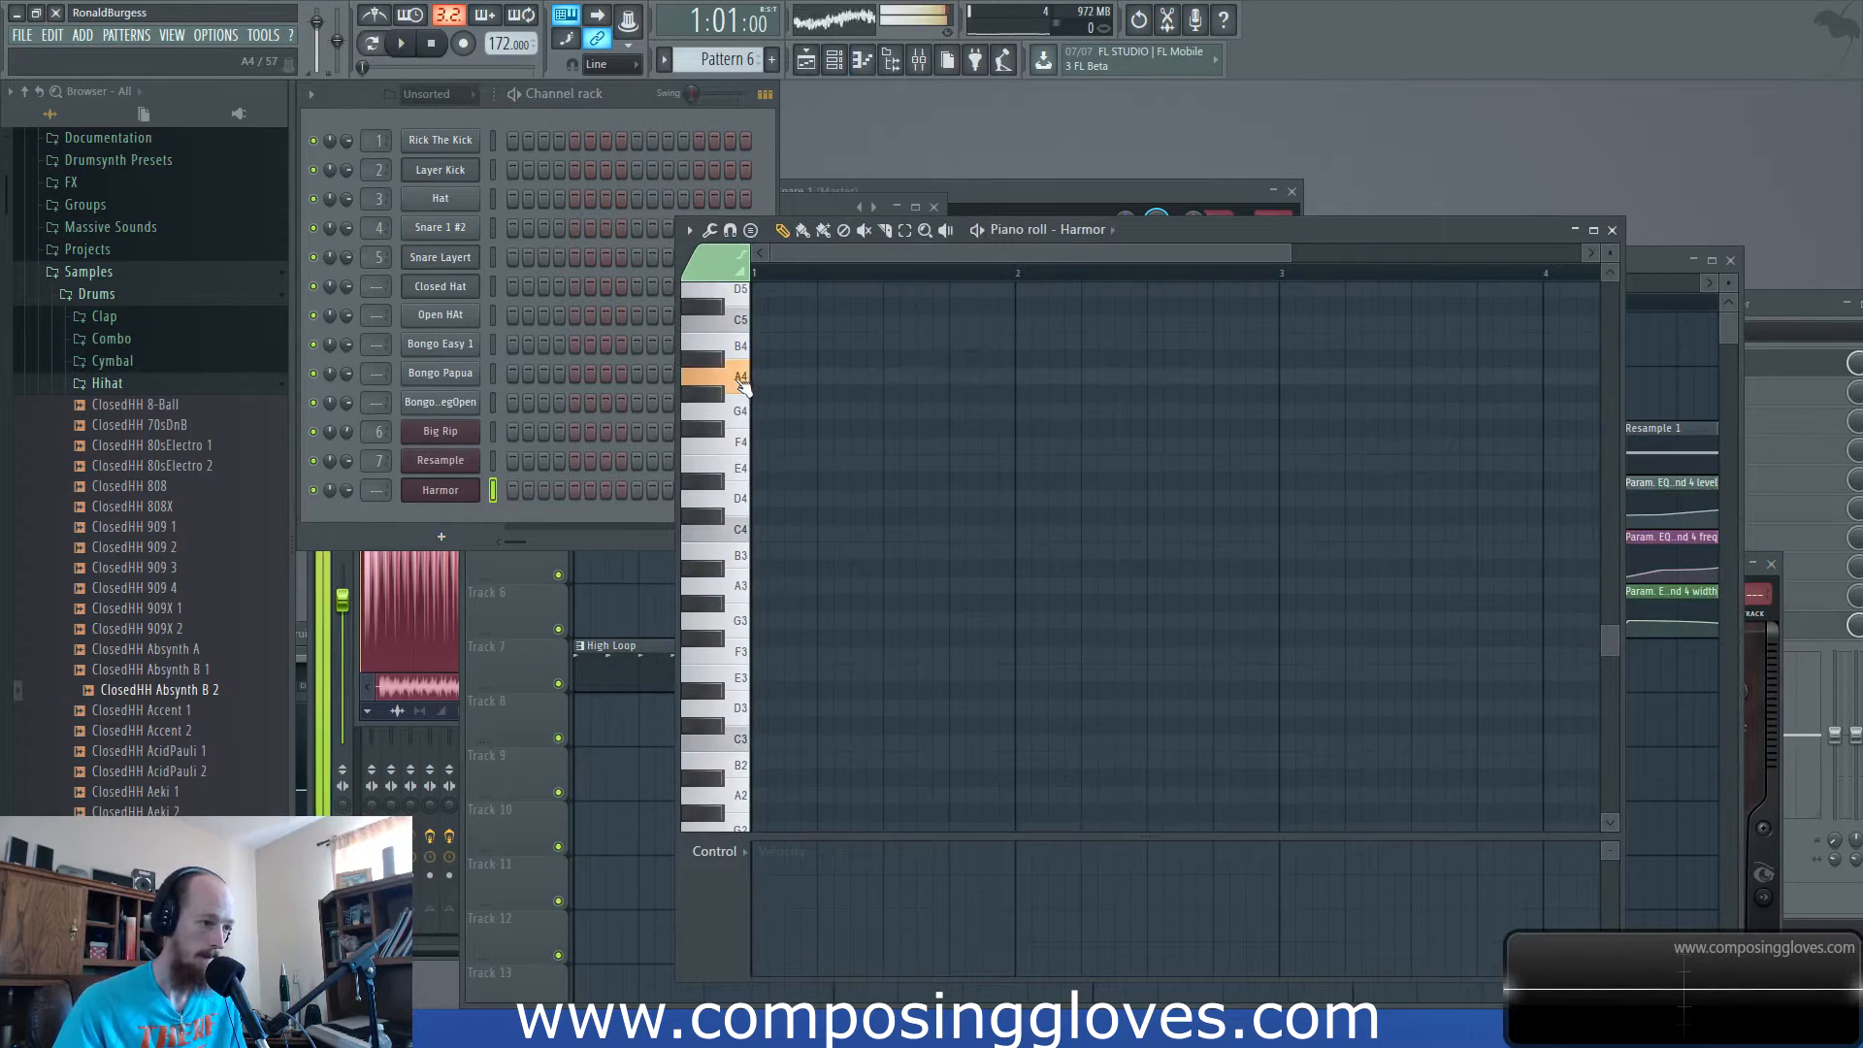
pyautogui.click(778, 376)
pyautogui.scroll(3, 832, 532)
pyautogui.click(808, 601)
pyautogui.moveTo(807, 597); pyautogui.dragTo(753, 618)
pyautogui.rightClick(810, 584)
pyautogui.rightClick(856, 639)
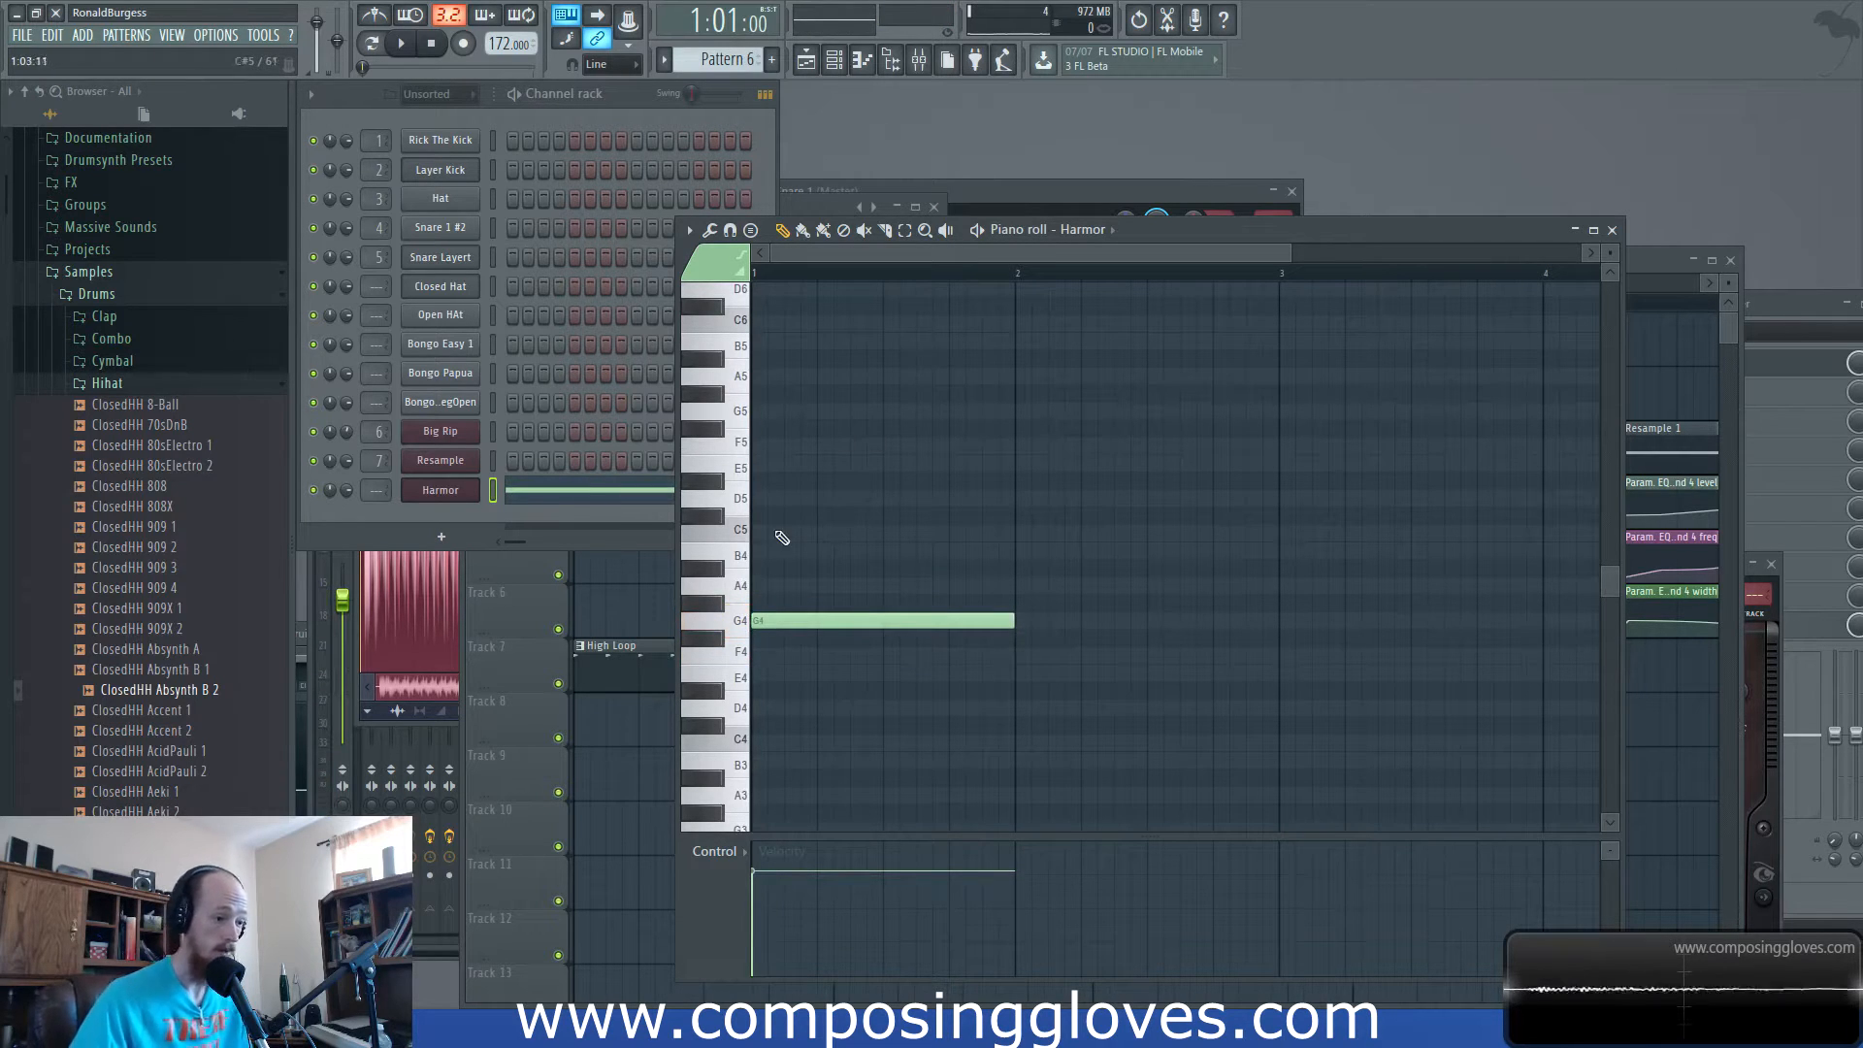
# Move the bass audio clip on Track 3 of the playlist from bar 1 to bar 3.
pyautogui.moveTo(1227, 231); pyautogui.dragTo(1100, 451)
pyautogui.moveTo(912, 266); pyautogui.dragTo(797, 302)
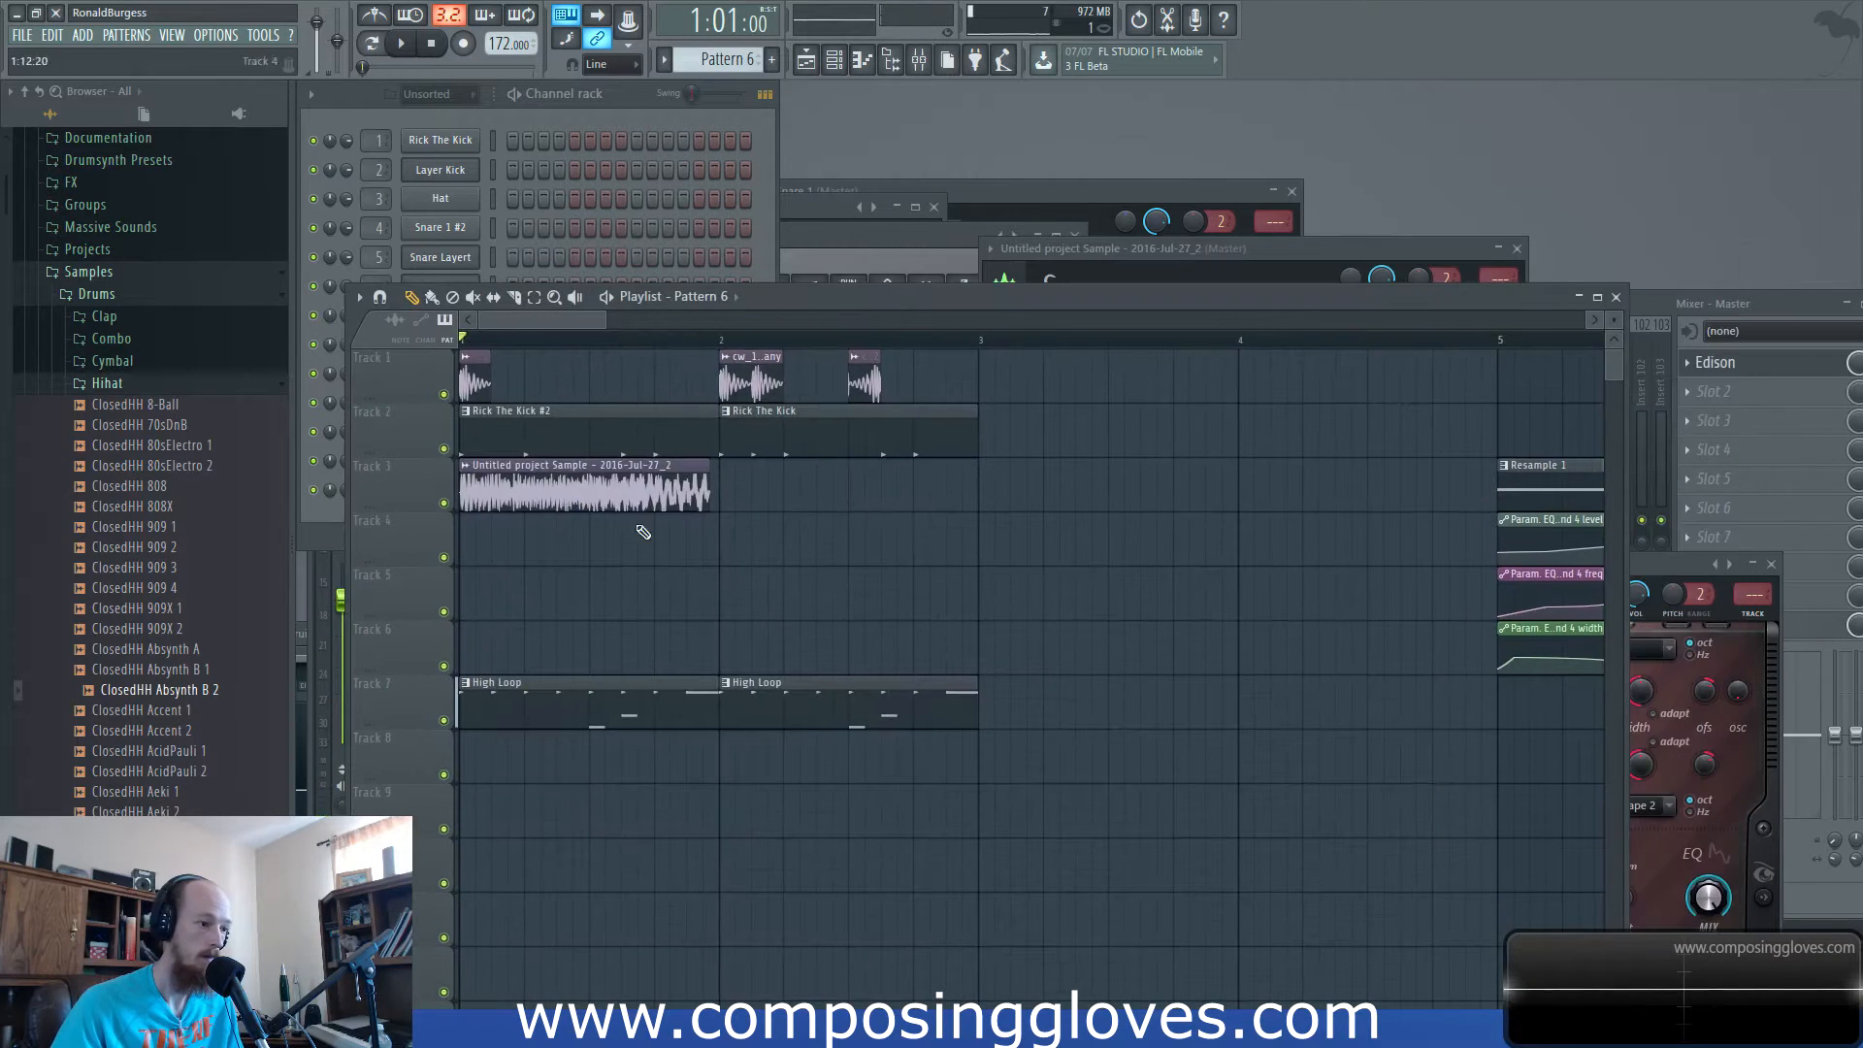
pyautogui.moveTo(643, 515); pyautogui.dragTo(1051, 480)
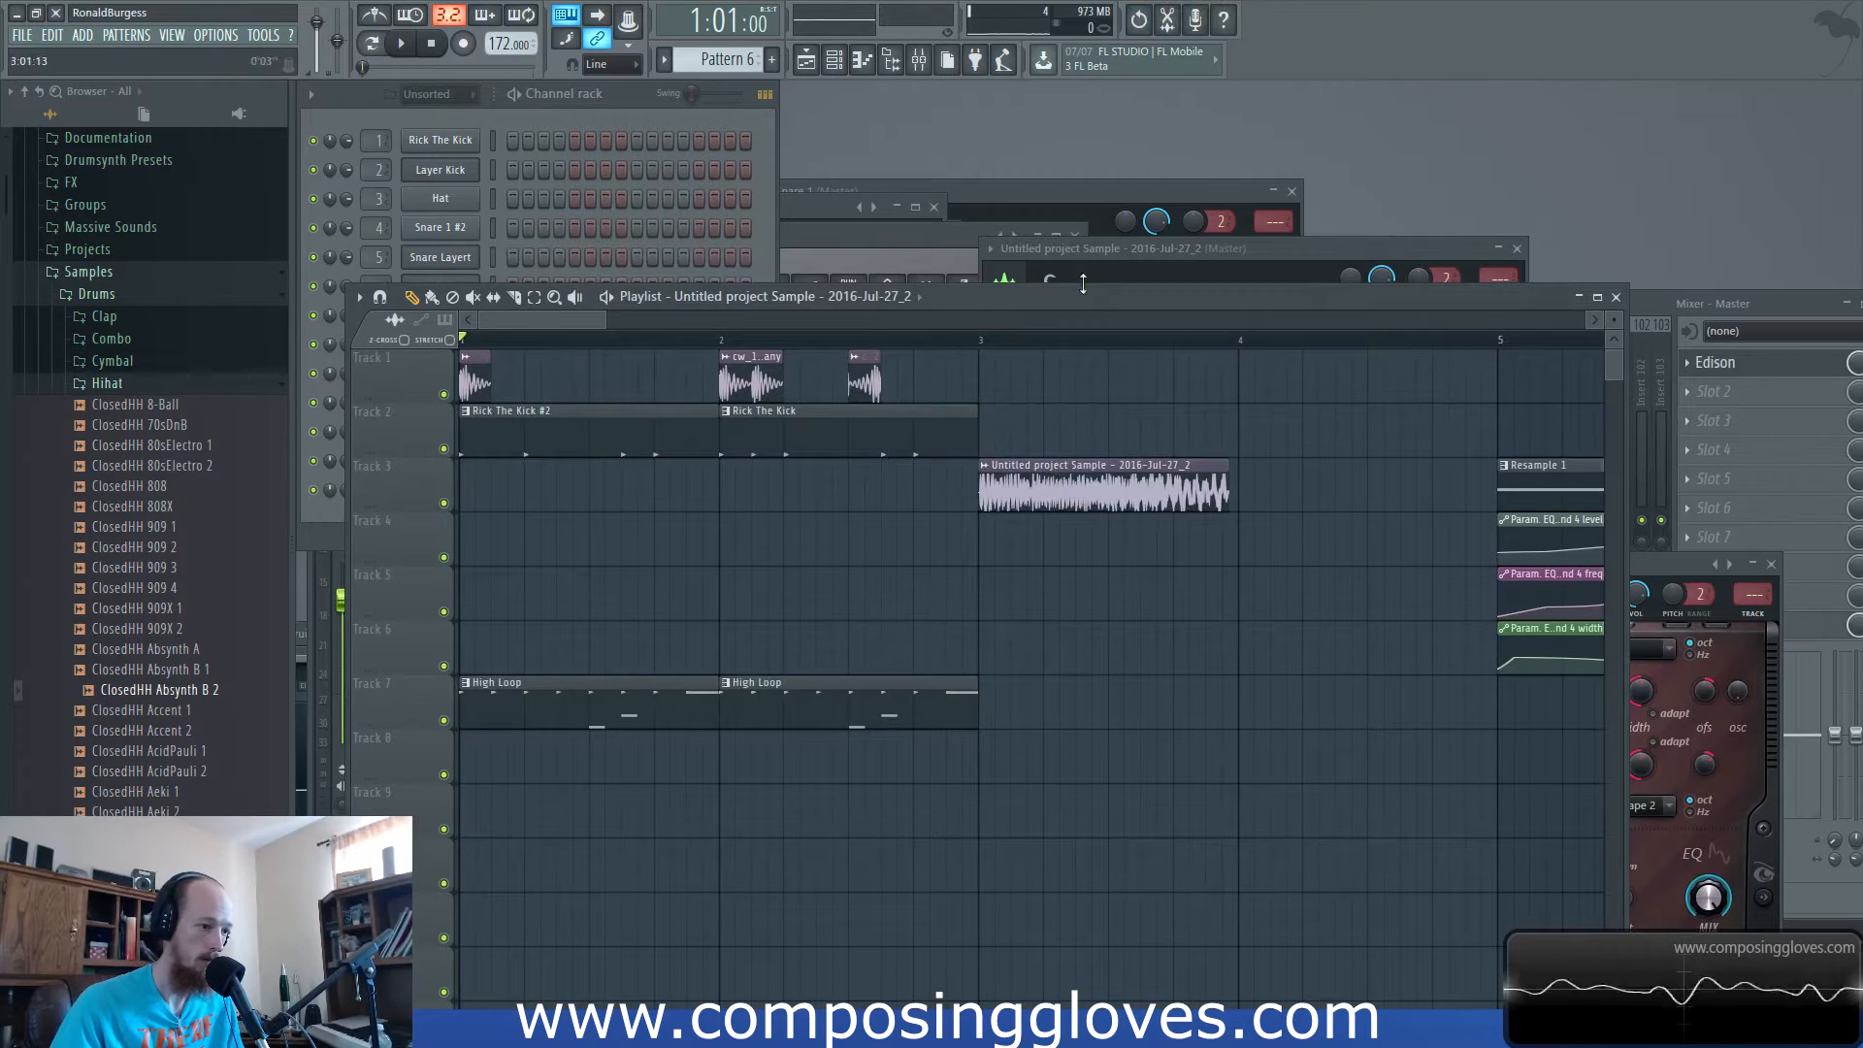
# Place the Harmor pattern (Pattern 6) at bar 1 on Track 4 of the playlist.
pyautogui.click(925, 298)
pyautogui.click(778, 626)
pyautogui.click(656, 577)
pyautogui.moveTo(656, 577); pyautogui.dragTo(443, 405)
pyautogui.press('space')
pyautogui.moveTo(553, 420); pyautogui.dragTo(530, 508)
pyautogui.press('space')
pyautogui.moveTo(537, 441); pyautogui.dragTo(524, 611)
pyautogui.moveTo(582, 485); pyautogui.dragTo(582, 432)
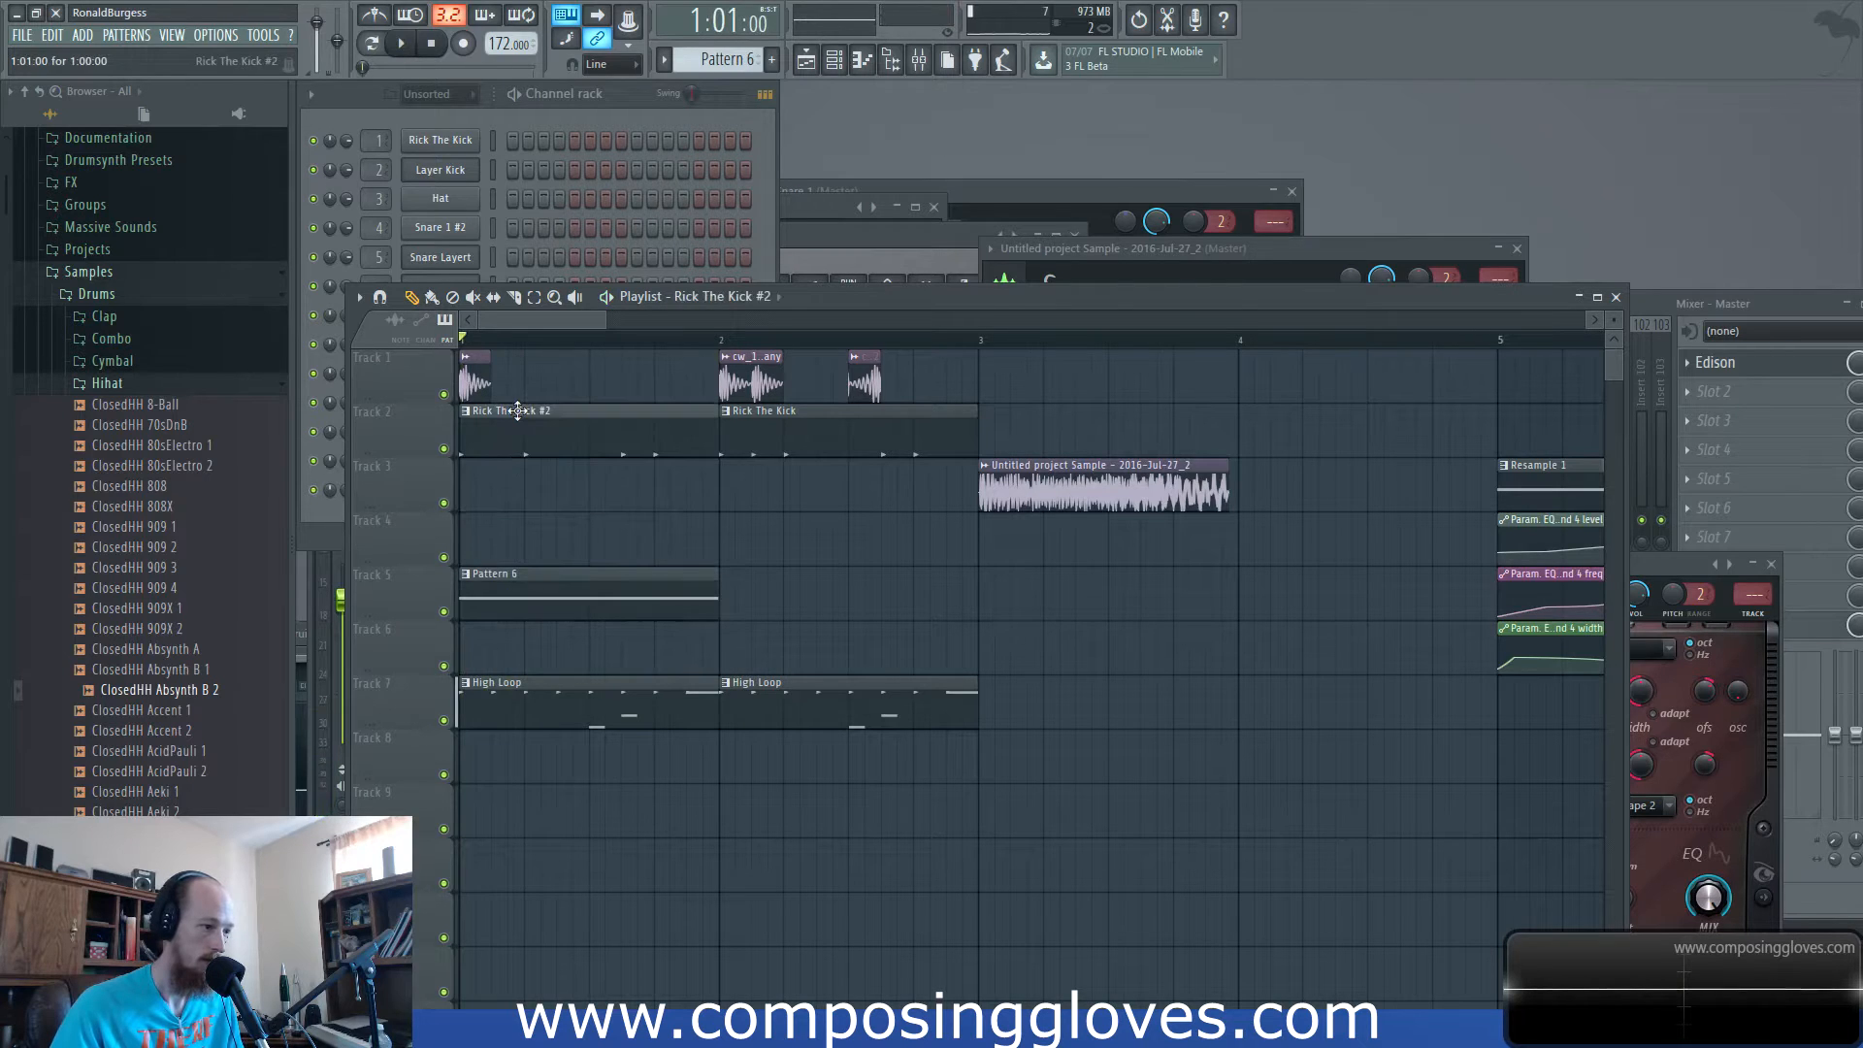
pyautogui.press('space')
pyautogui.press('space')
pyautogui.moveTo(563, 574); pyautogui.dragTo(563, 520)
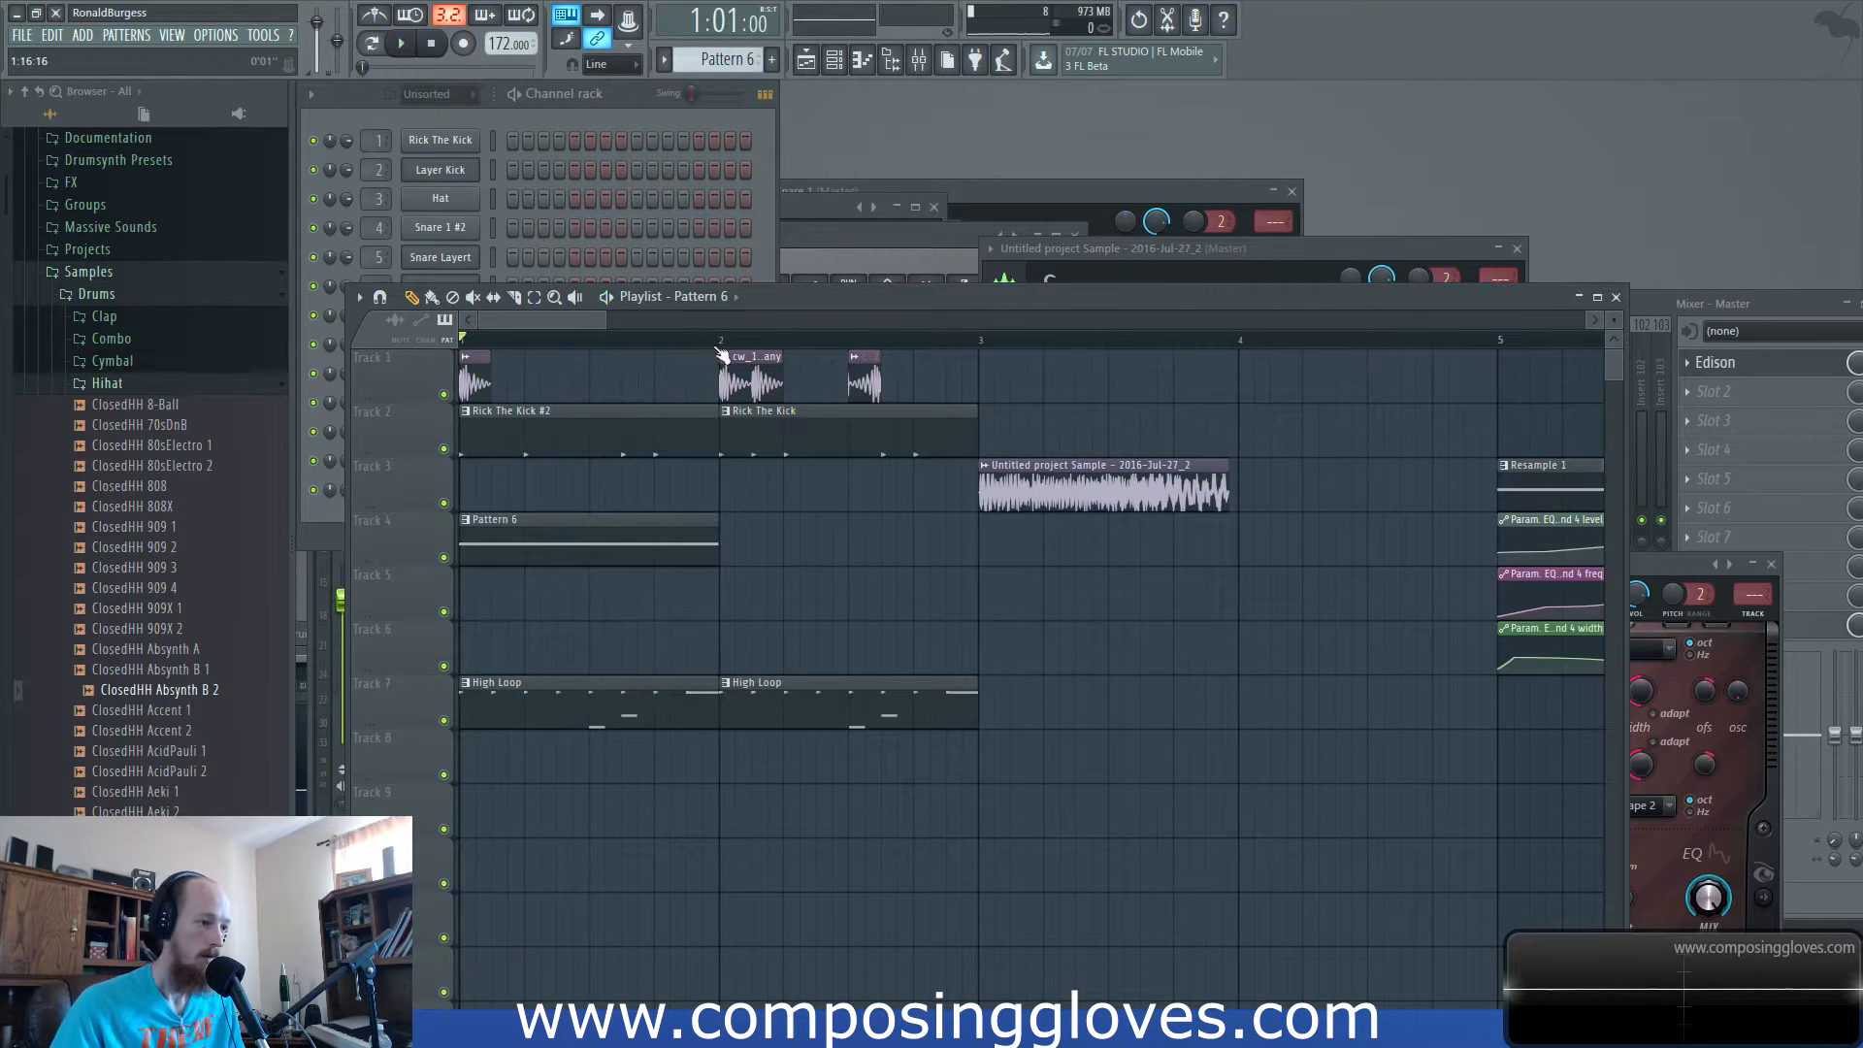
# Set bar 1 as the playback loop, reopen Harmor from the channel rack, and play the loop.
pyautogui.moveTo(718, 343); pyautogui.dragTo(461, 343)
pyautogui.click(318, 528)
pyautogui.click(454, 491)
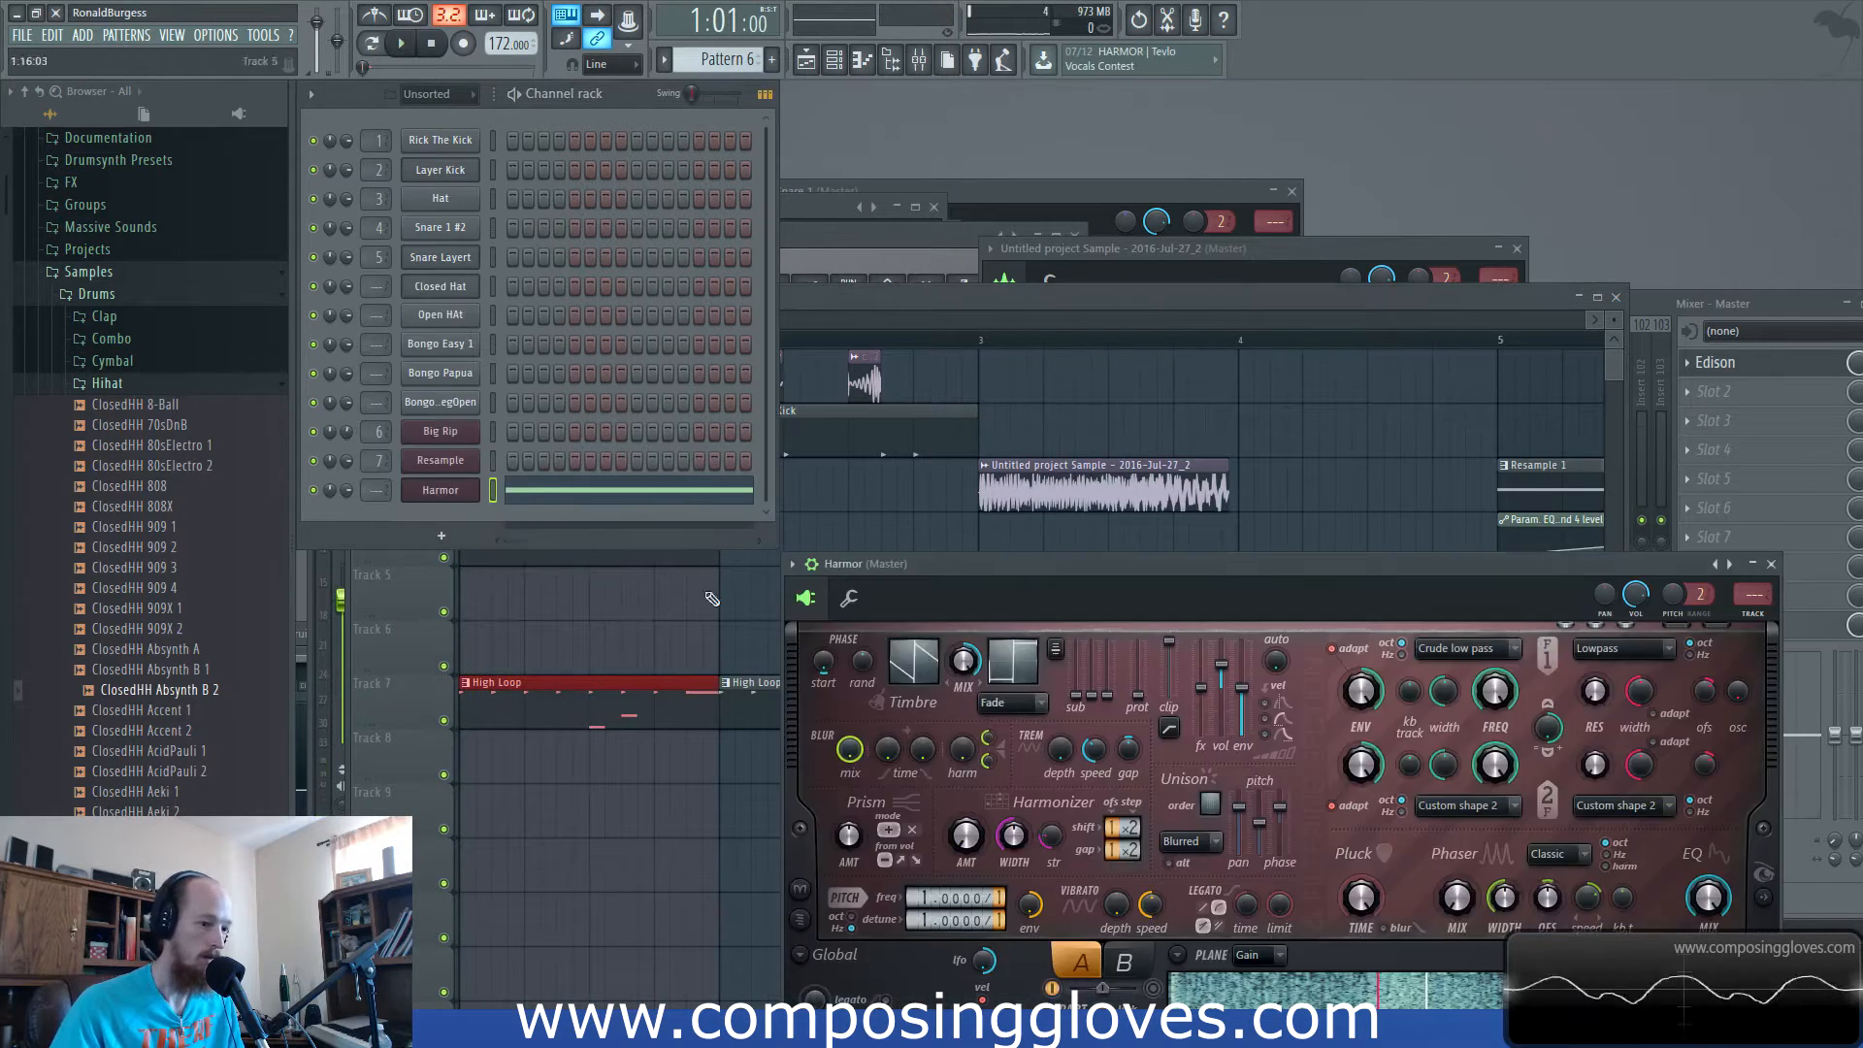
pyautogui.moveTo(1424, 562); pyautogui.dragTo(1296, 347)
pyautogui.press('space')
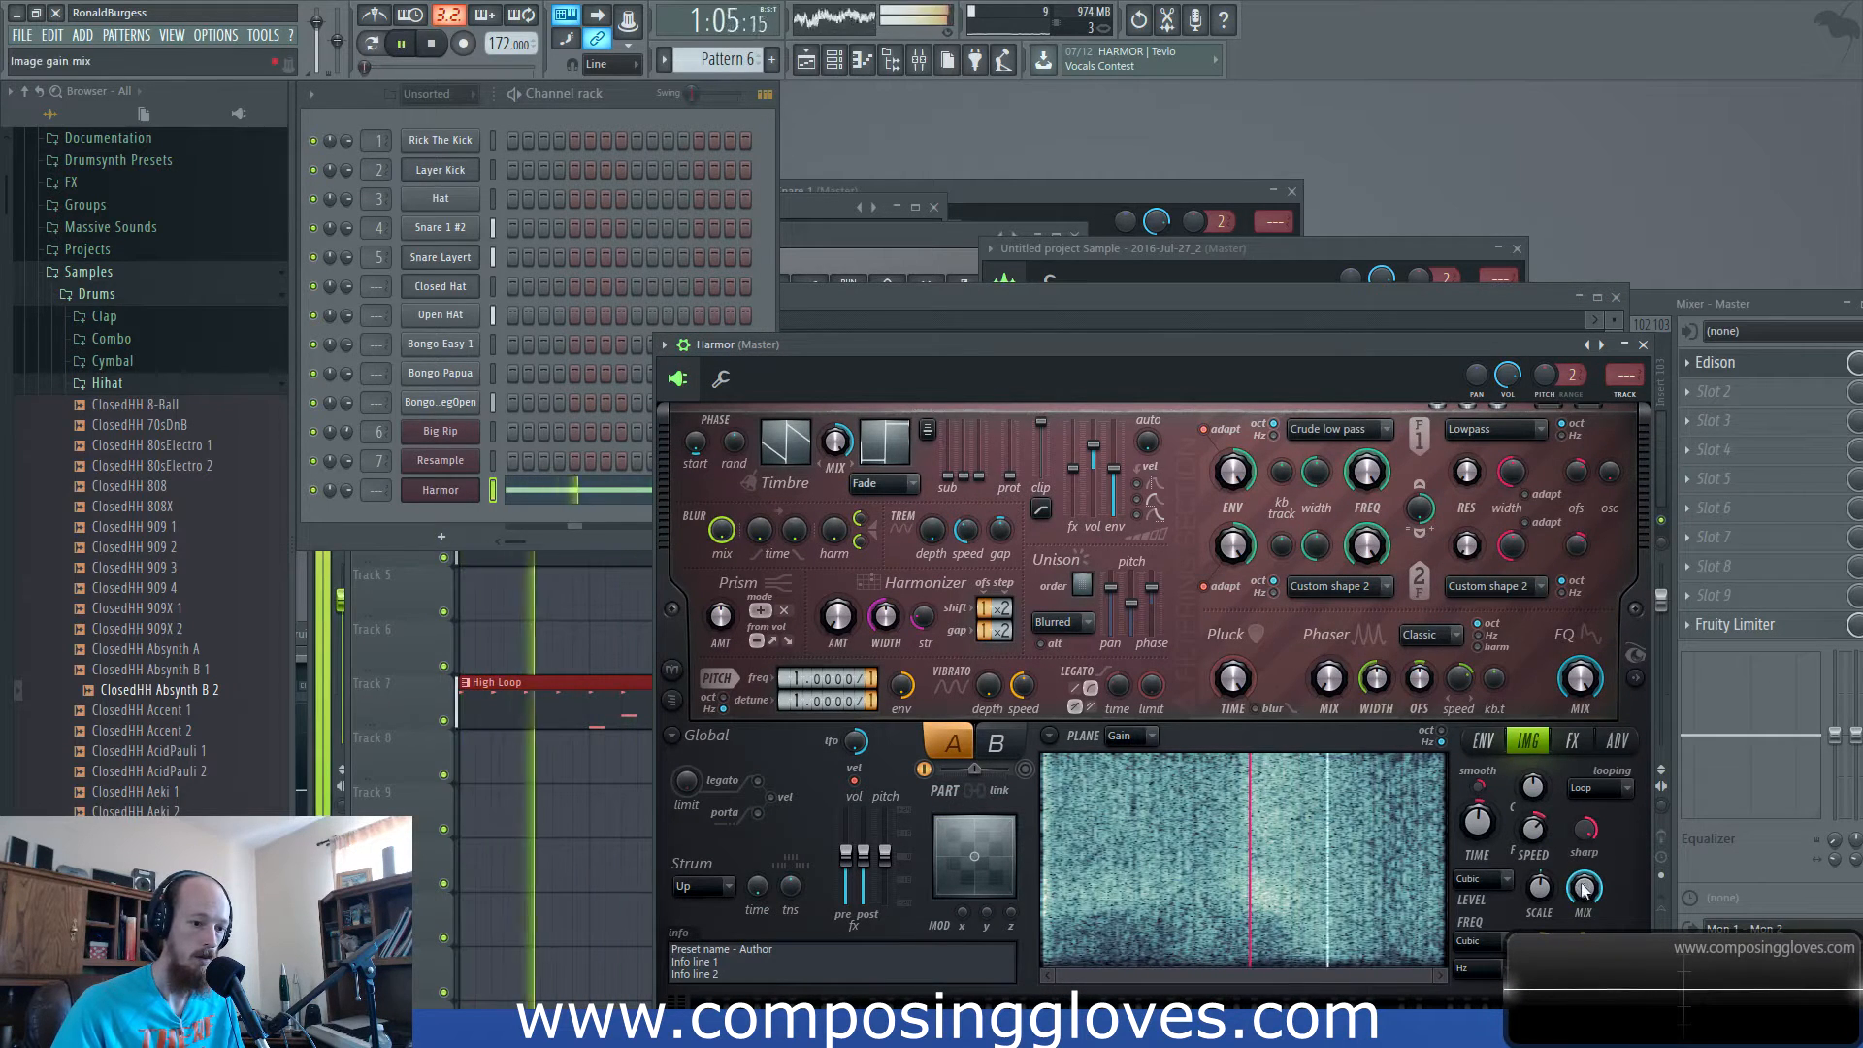
# Adjust Harmor's image gain pixel scale, stop playback, and create automation clips for image gain pixel scale and image fine speed.
pyautogui.moveTo(1540, 887); pyautogui.dragTo(1540, 795)
pyautogui.press('space')
pyautogui.rightClick(1540, 894)
pyautogui.click(1634, 839)
pyautogui.rightClick(1533, 830)
pyautogui.click(1610, 836)
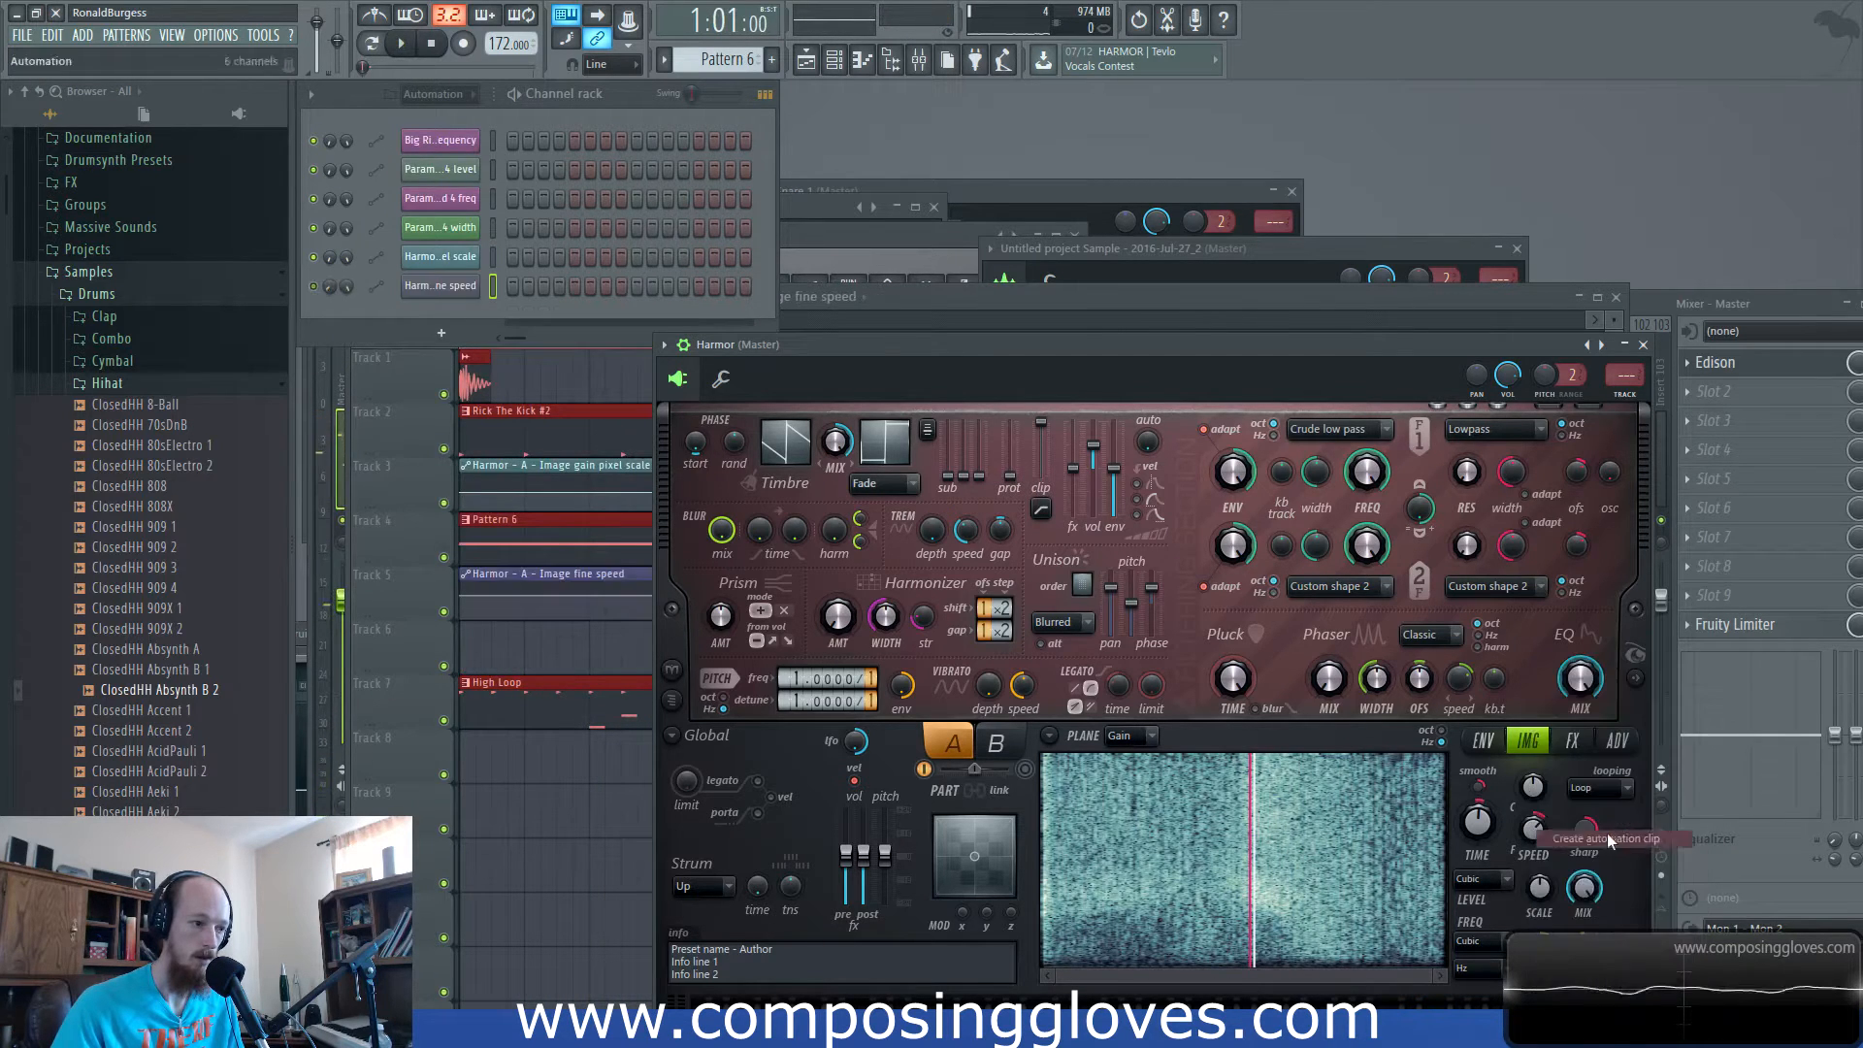
# Shape both Harmor automation clips over bar 1 with an early dip followed by a rise while the loop plays.
pyautogui.click(1022, 302)
pyautogui.moveTo(527, 509); pyautogui.dragTo(619, 486)
pyautogui.press('space')
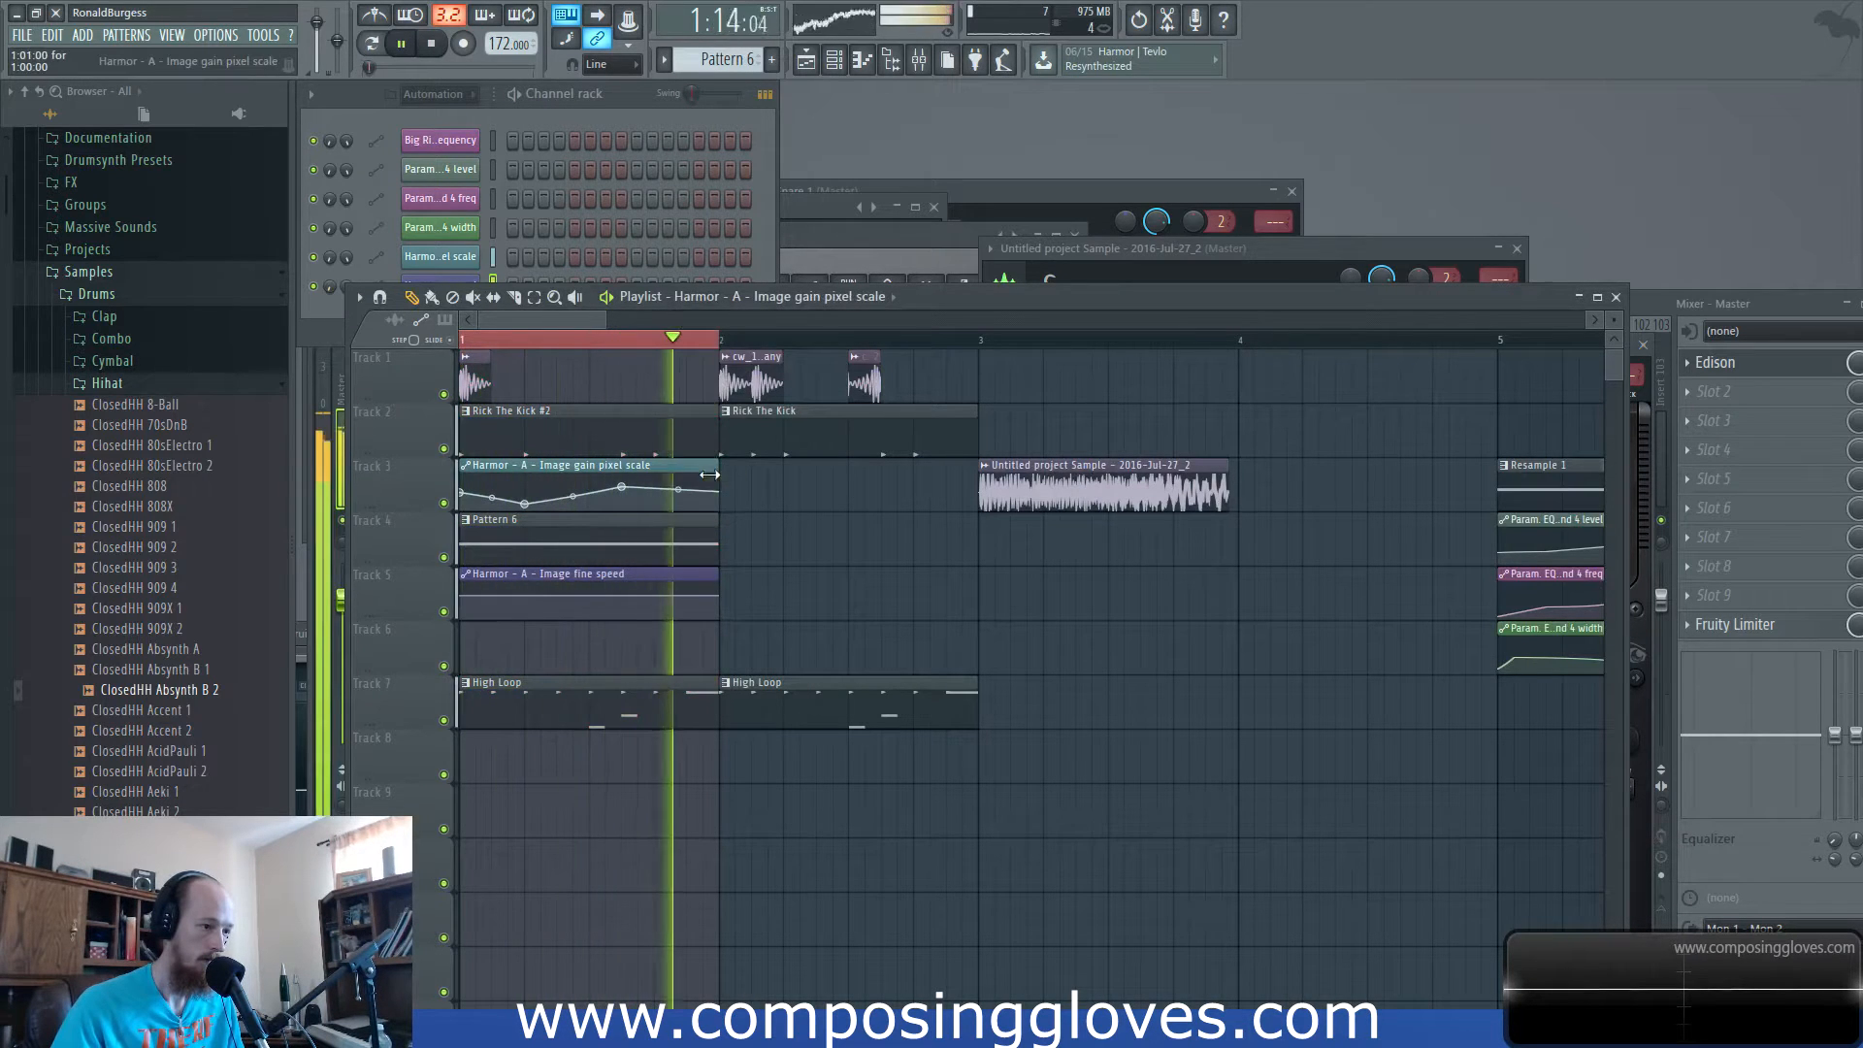
pyautogui.rightClick(541, 611)
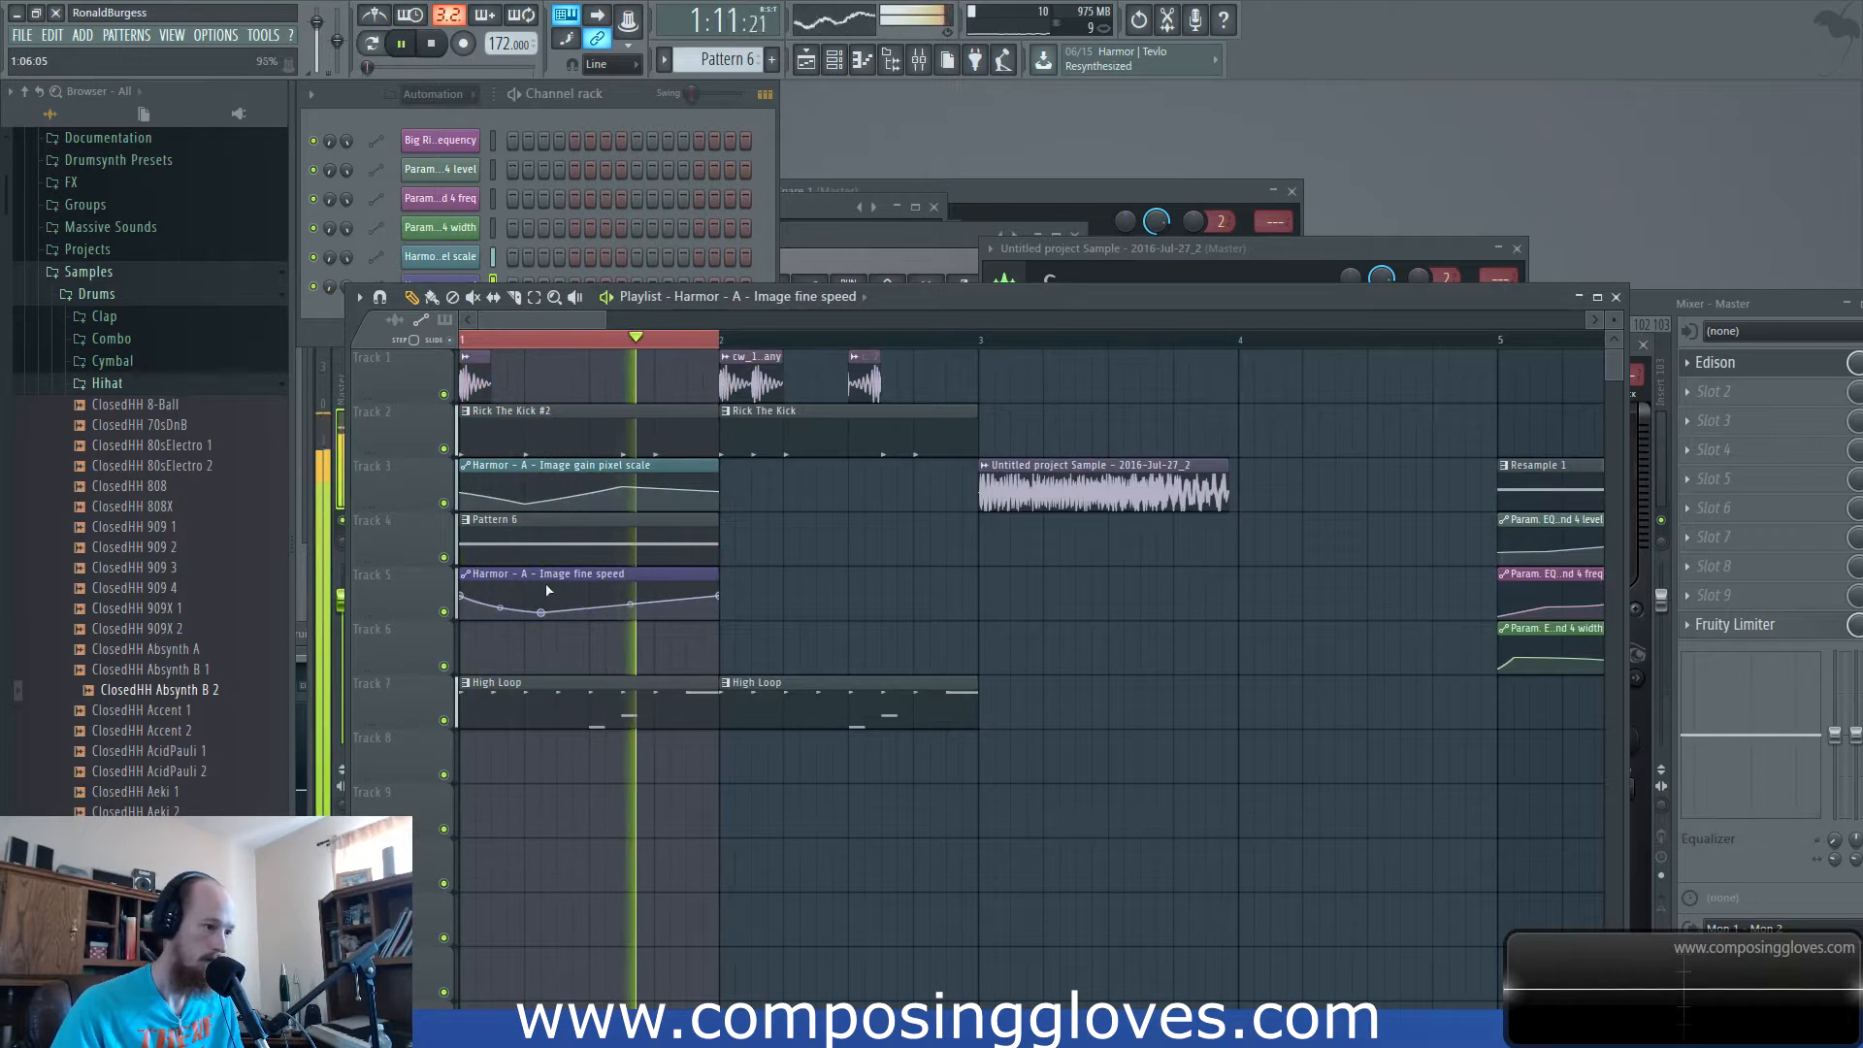
# Stop playback and examine the master track's Edison and the Resample track's effects in the mixer.
pyautogui.click(890, 60)
pyautogui.press('space')
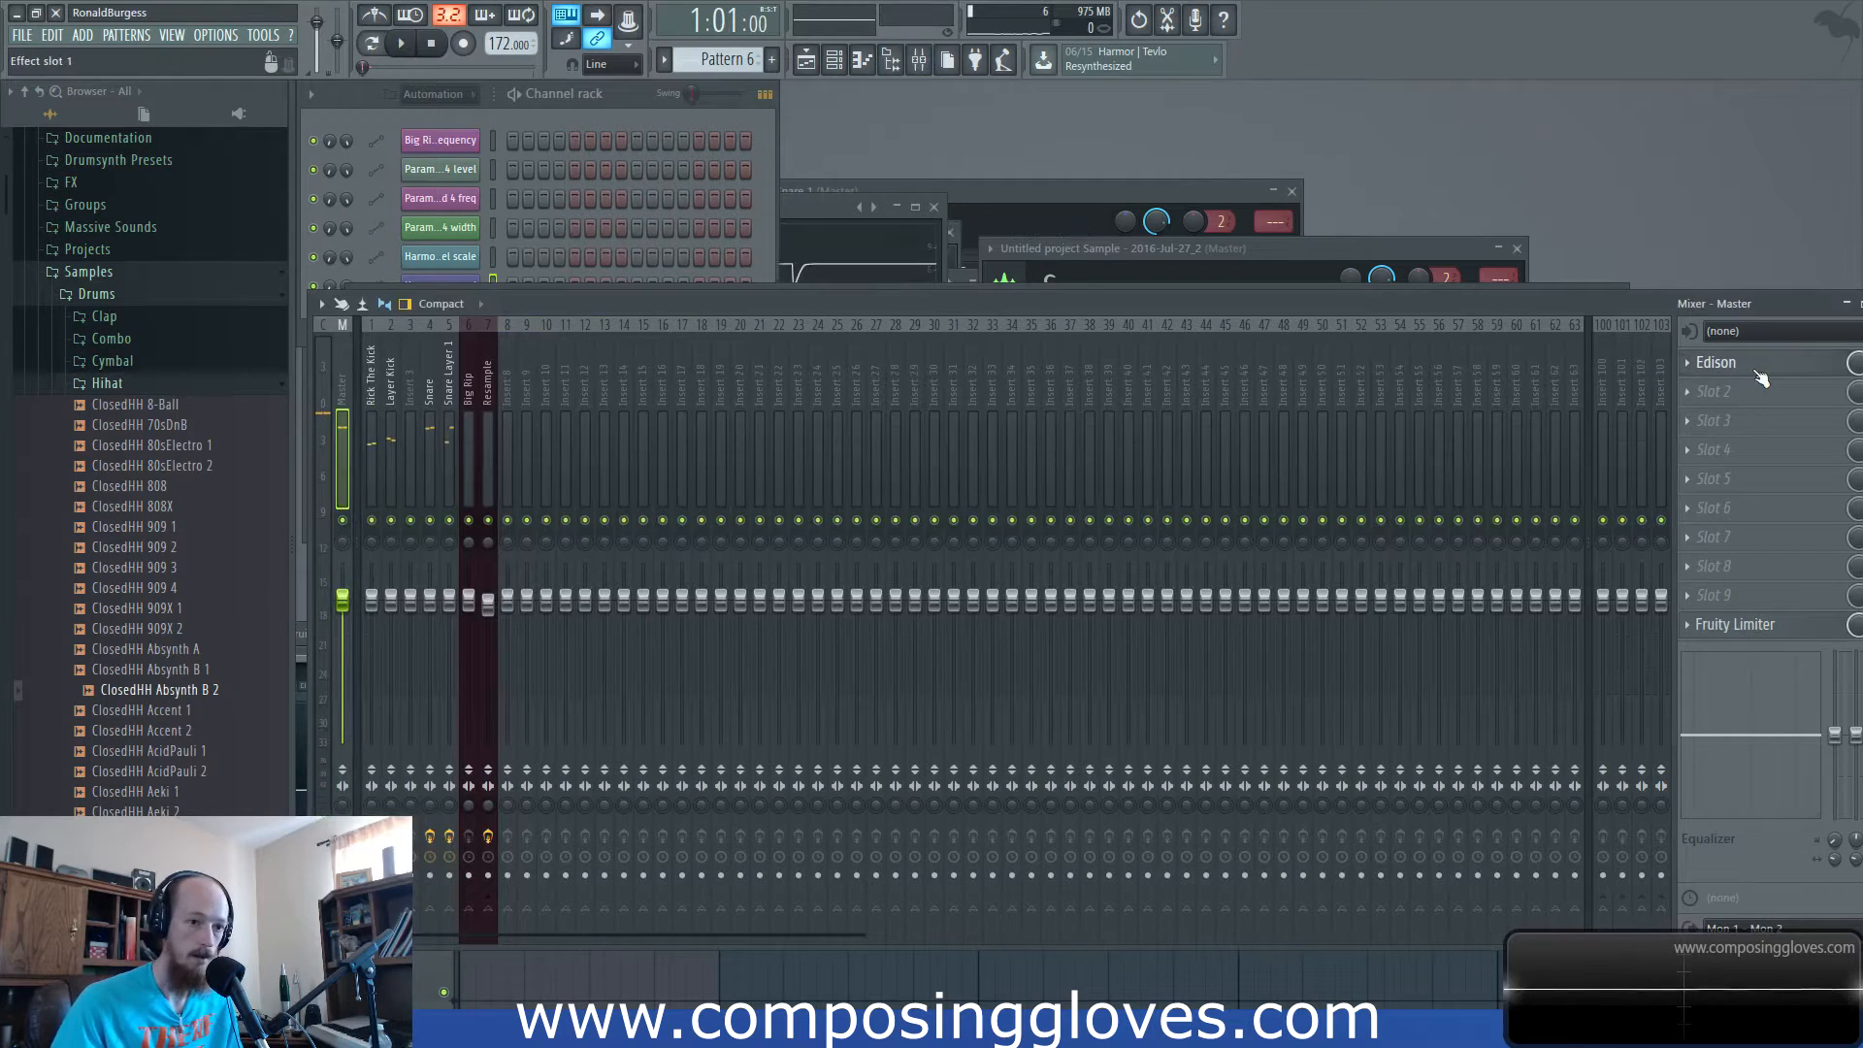
pyautogui.click(1747, 364)
pyautogui.click(1257, 316)
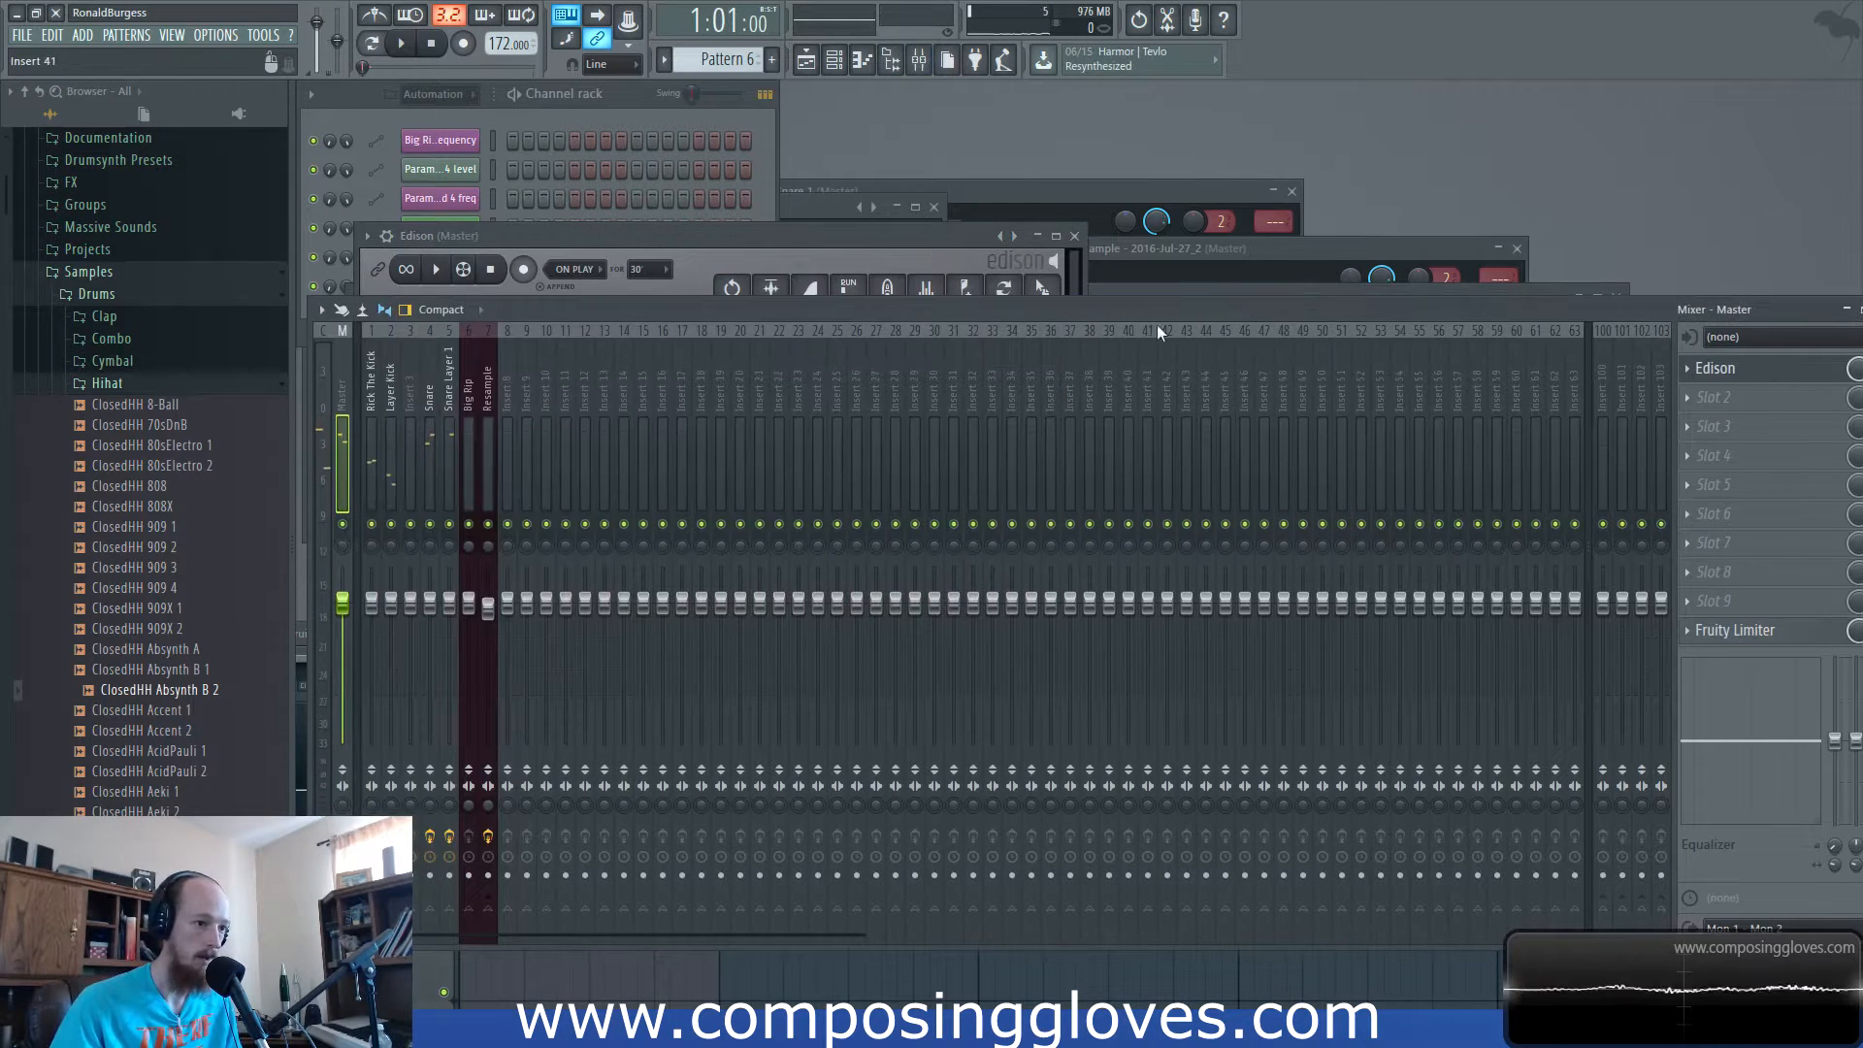
pyautogui.click(386, 399)
pyautogui.click(481, 408)
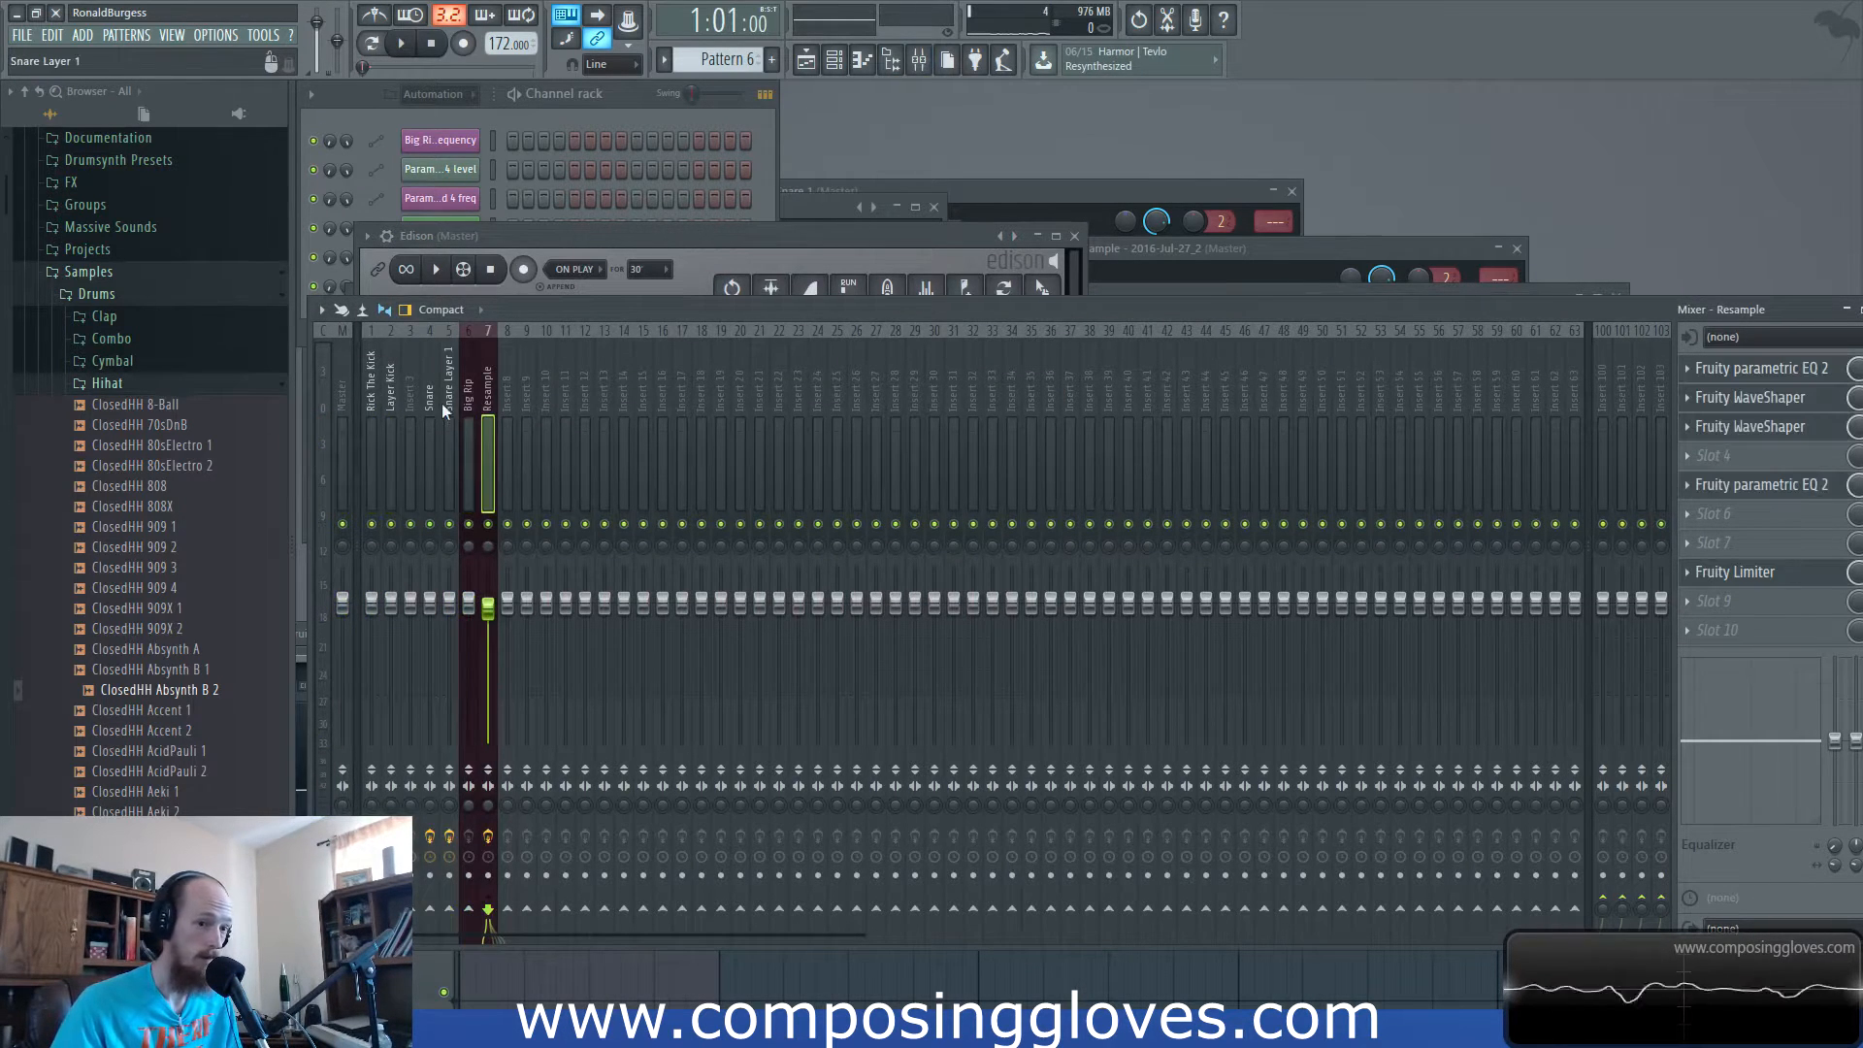
pyautogui.moveTo(1377, 309); pyautogui.dragTo(1273, 235)
pyautogui.moveTo(616, 242); pyautogui.dragTo(813, 309)
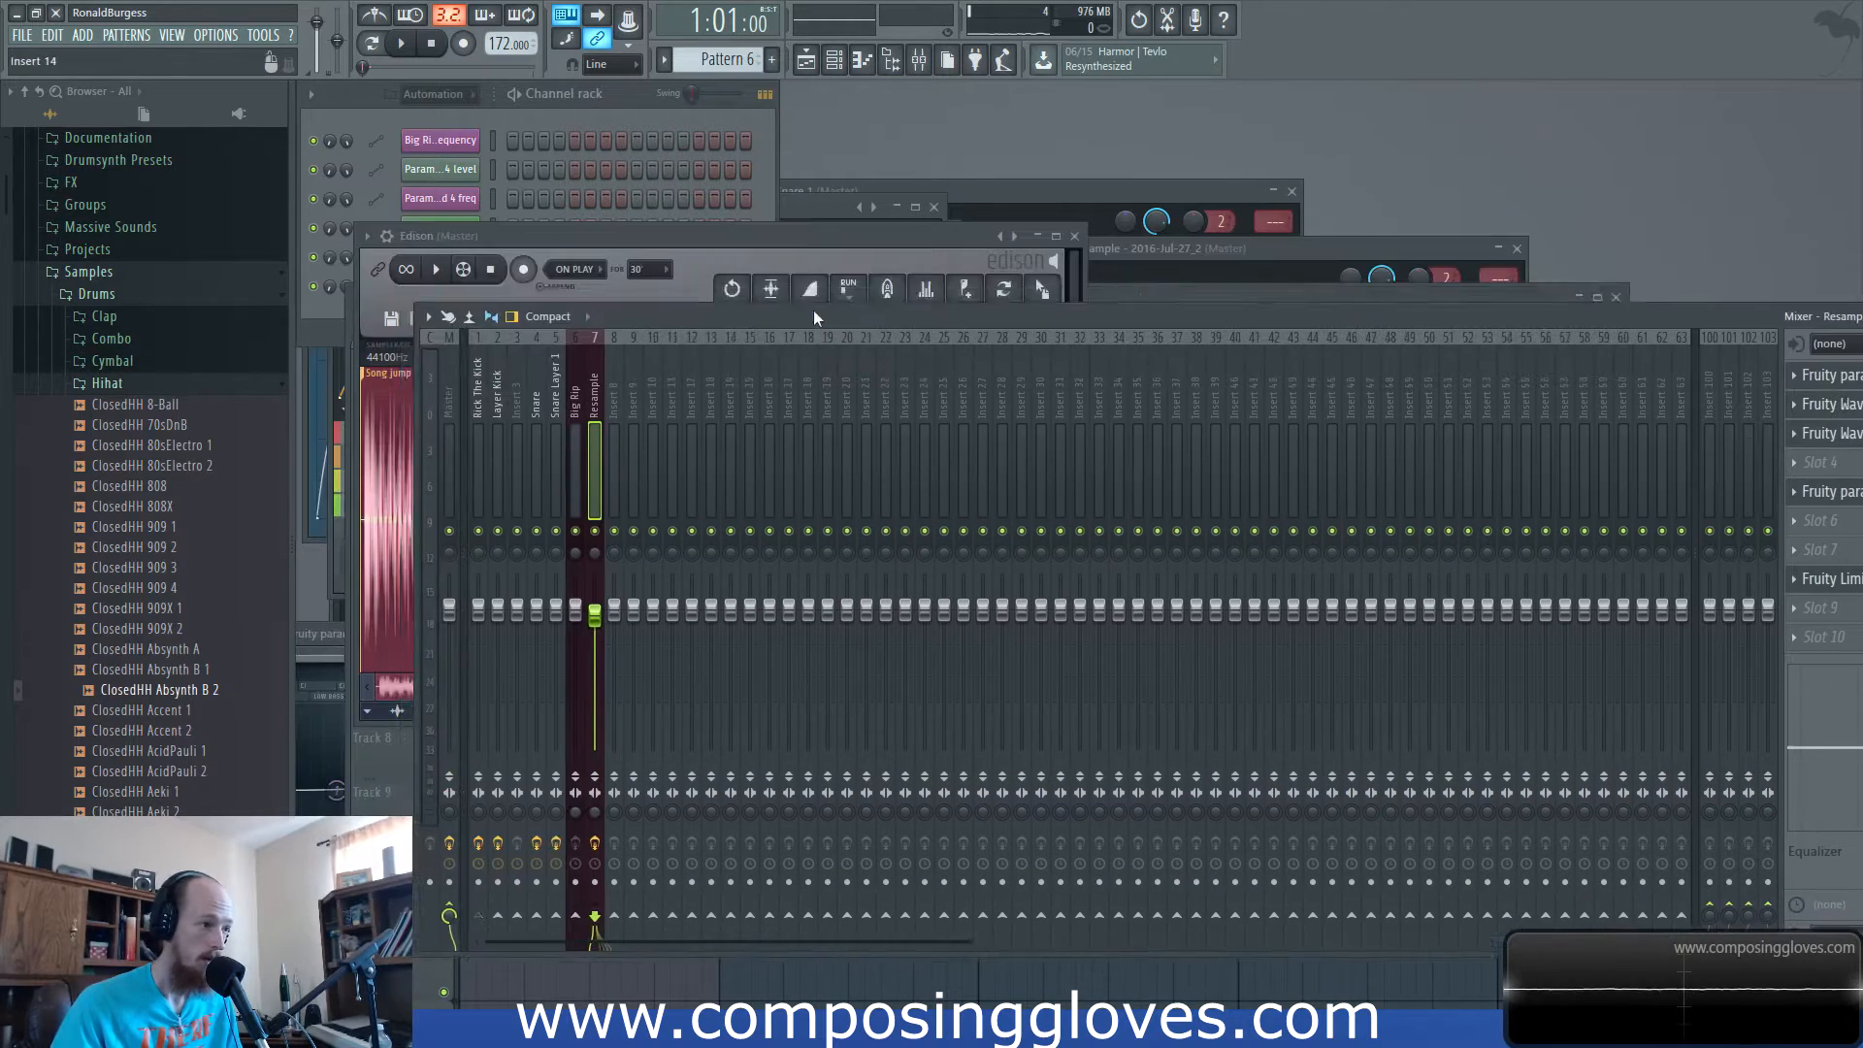
# Rename the Harmor channel in the Unsorted group as Live Bass and route it to mixer track 8.
pyautogui.click(433, 93)
pyautogui.click(445, 184)
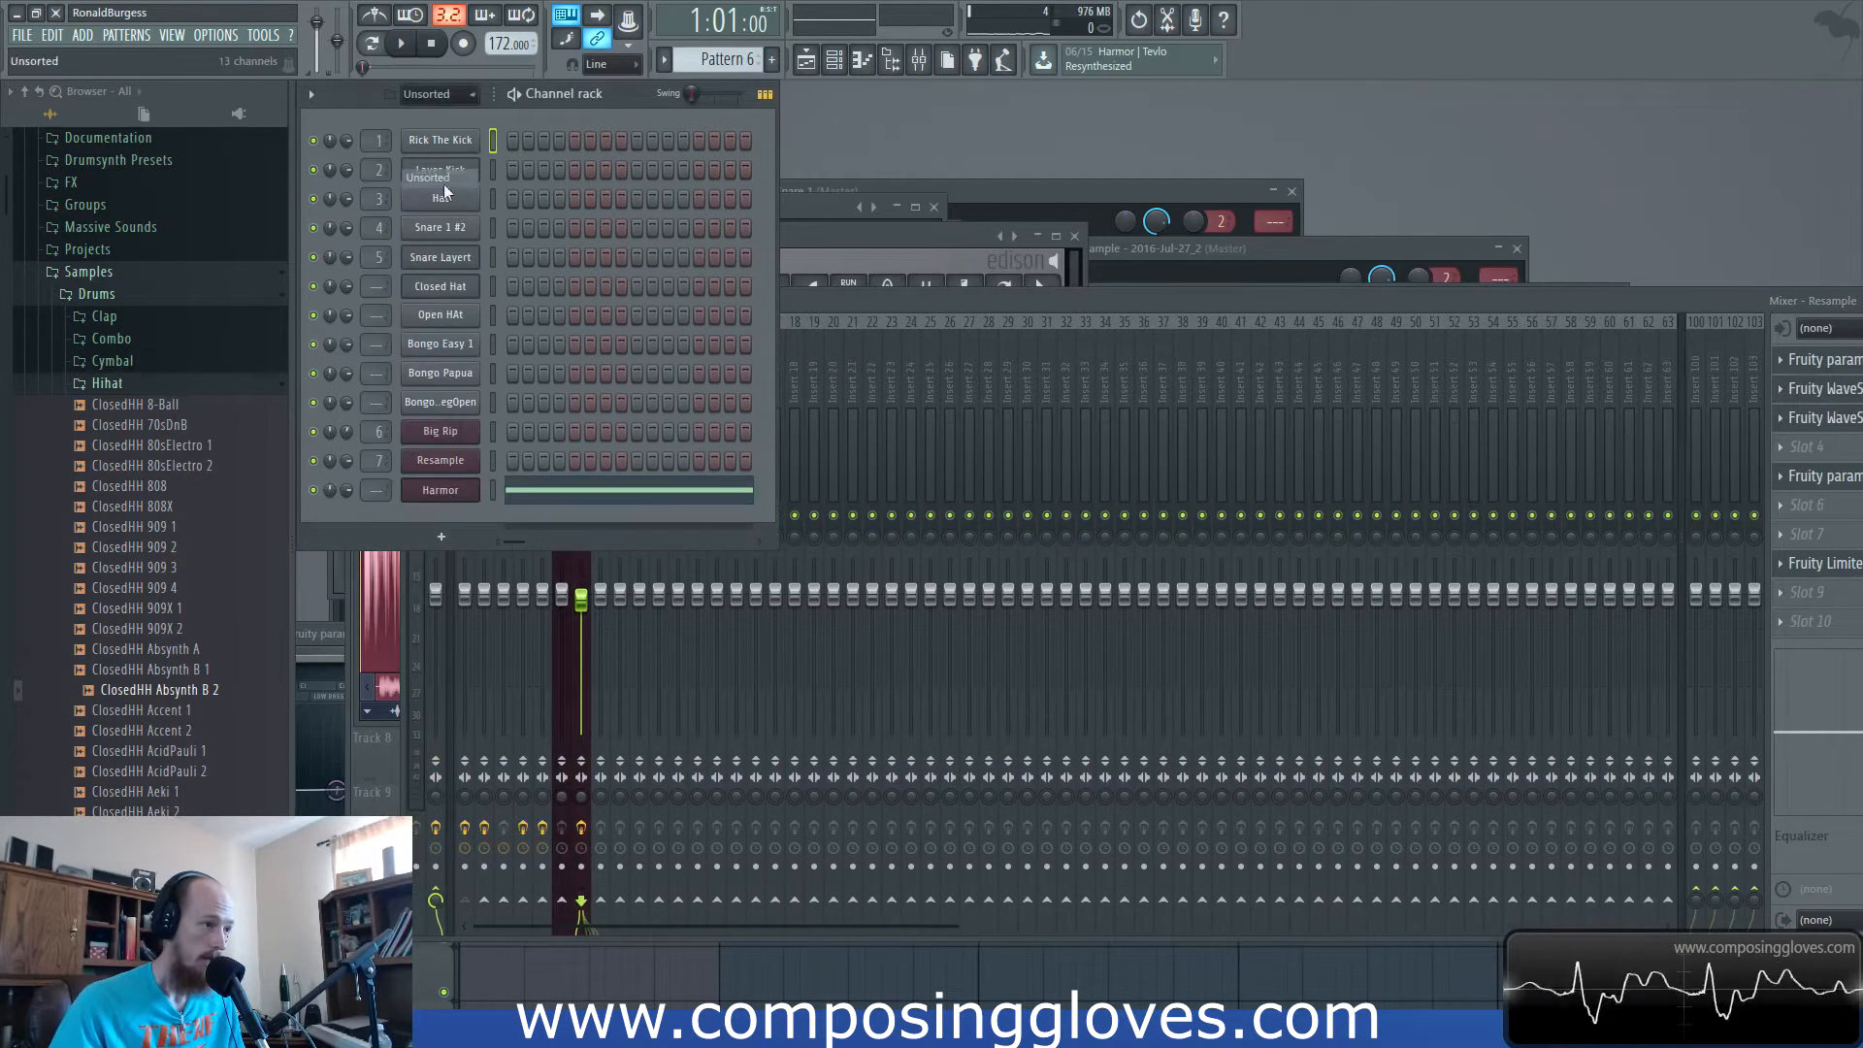
pyautogui.click(462, 493)
pyautogui.keyDown('shift'); pyautogui.click(463, 493); pyautogui.keyUp('shift')
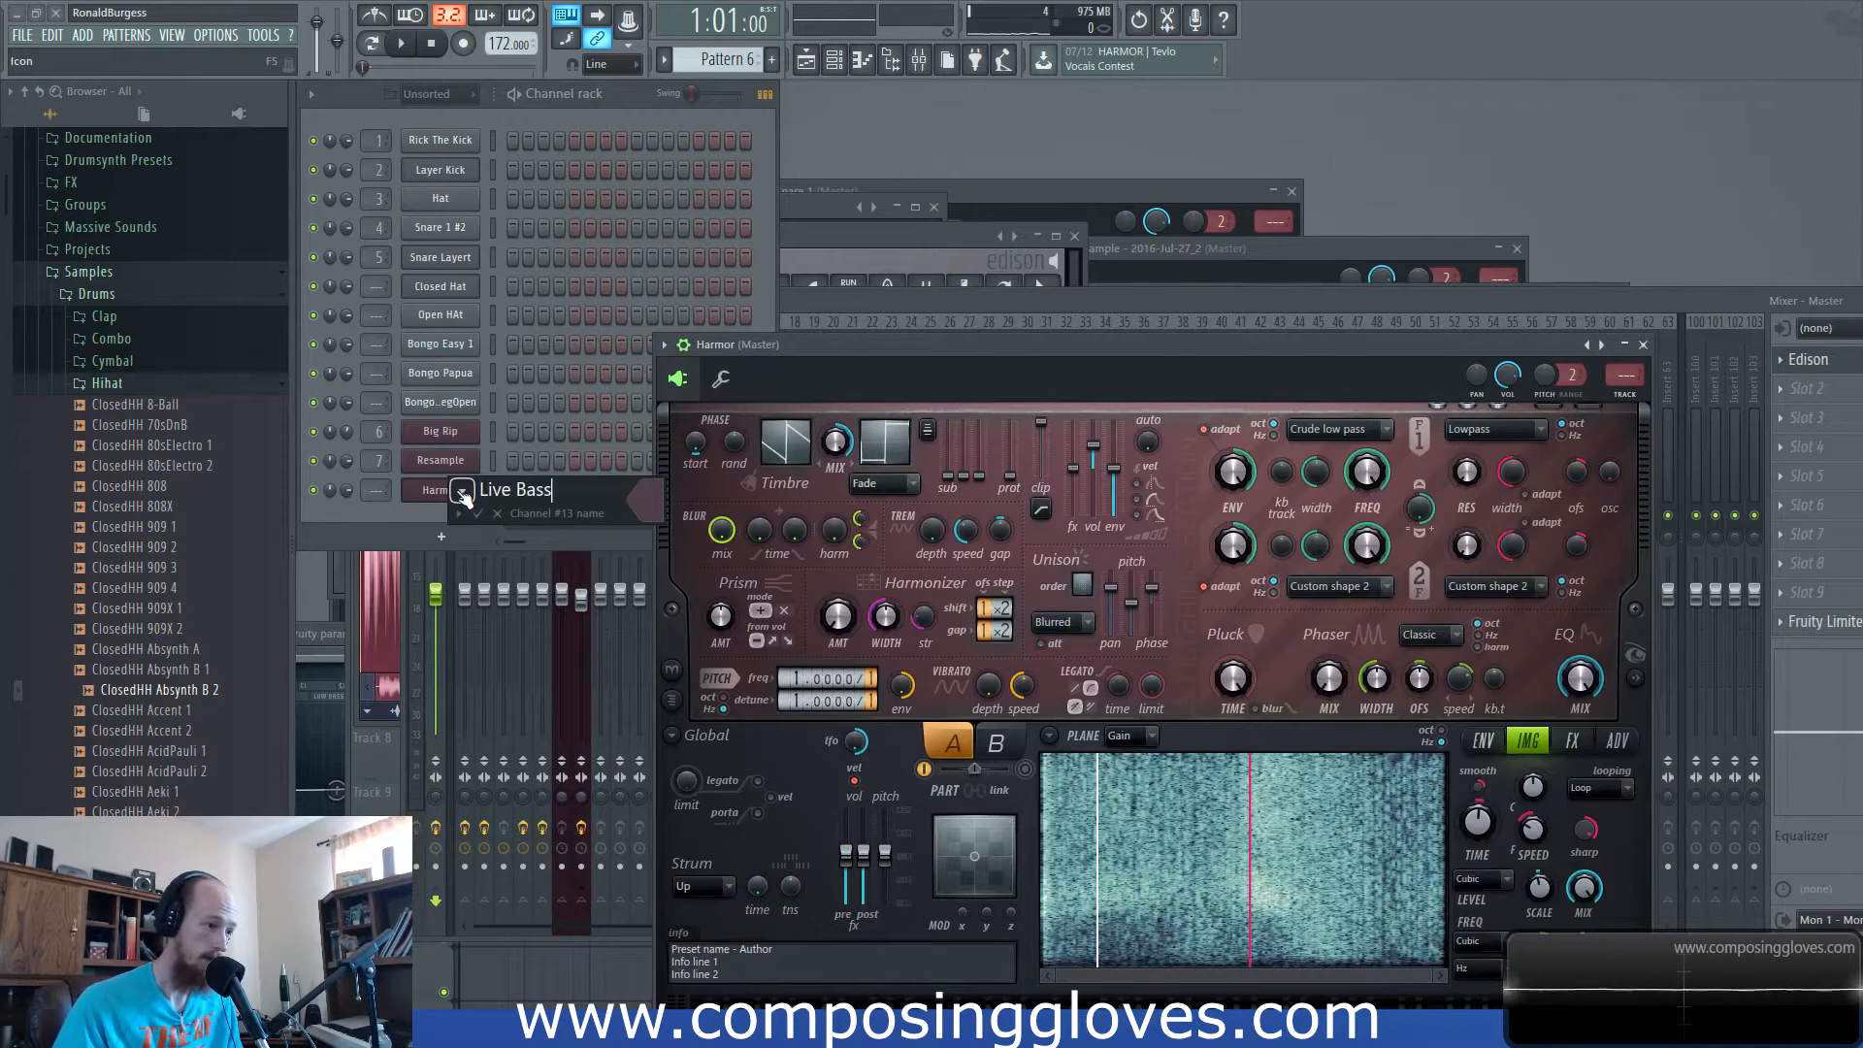
pyautogui.press('Return')
pyautogui.hotkey('ctrl', 'l')
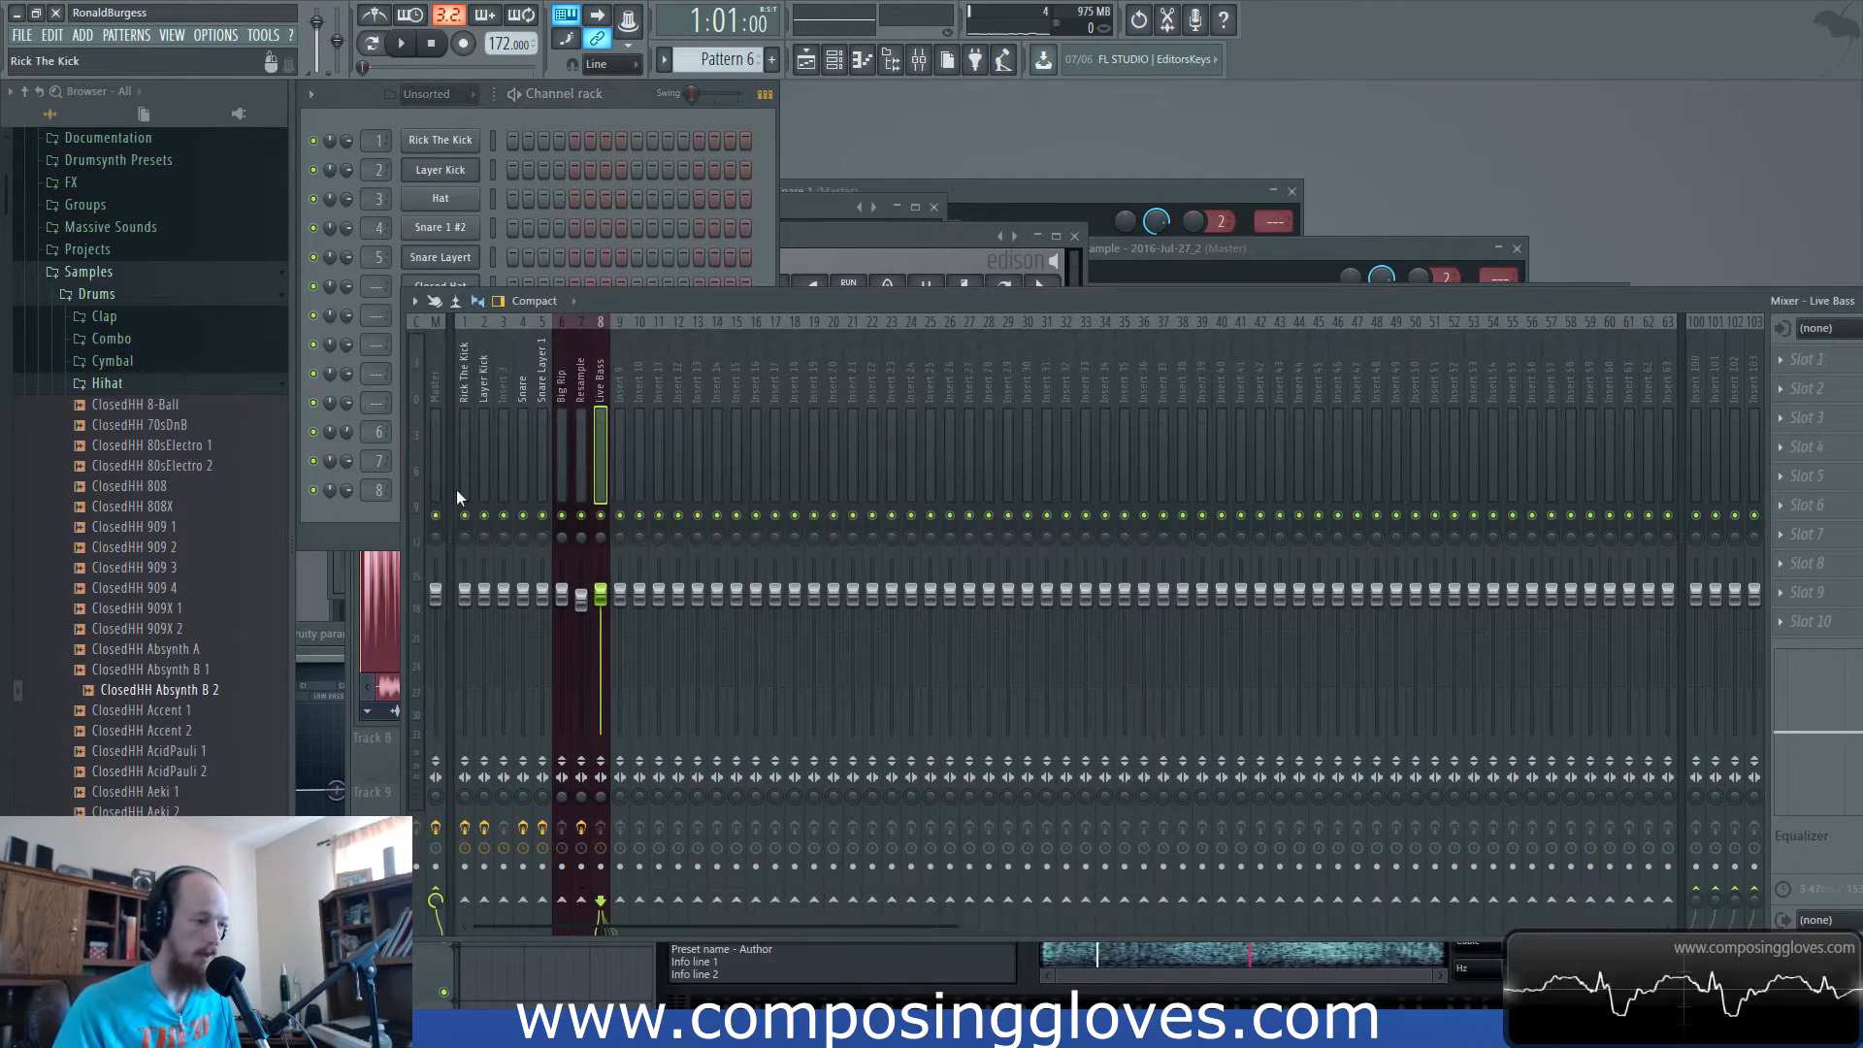
# Add Fruity Parametric EQ 2 to slot 1 of the Live Bass track and boost the upper bands while the loop plays.
pyautogui.click(1781, 360)
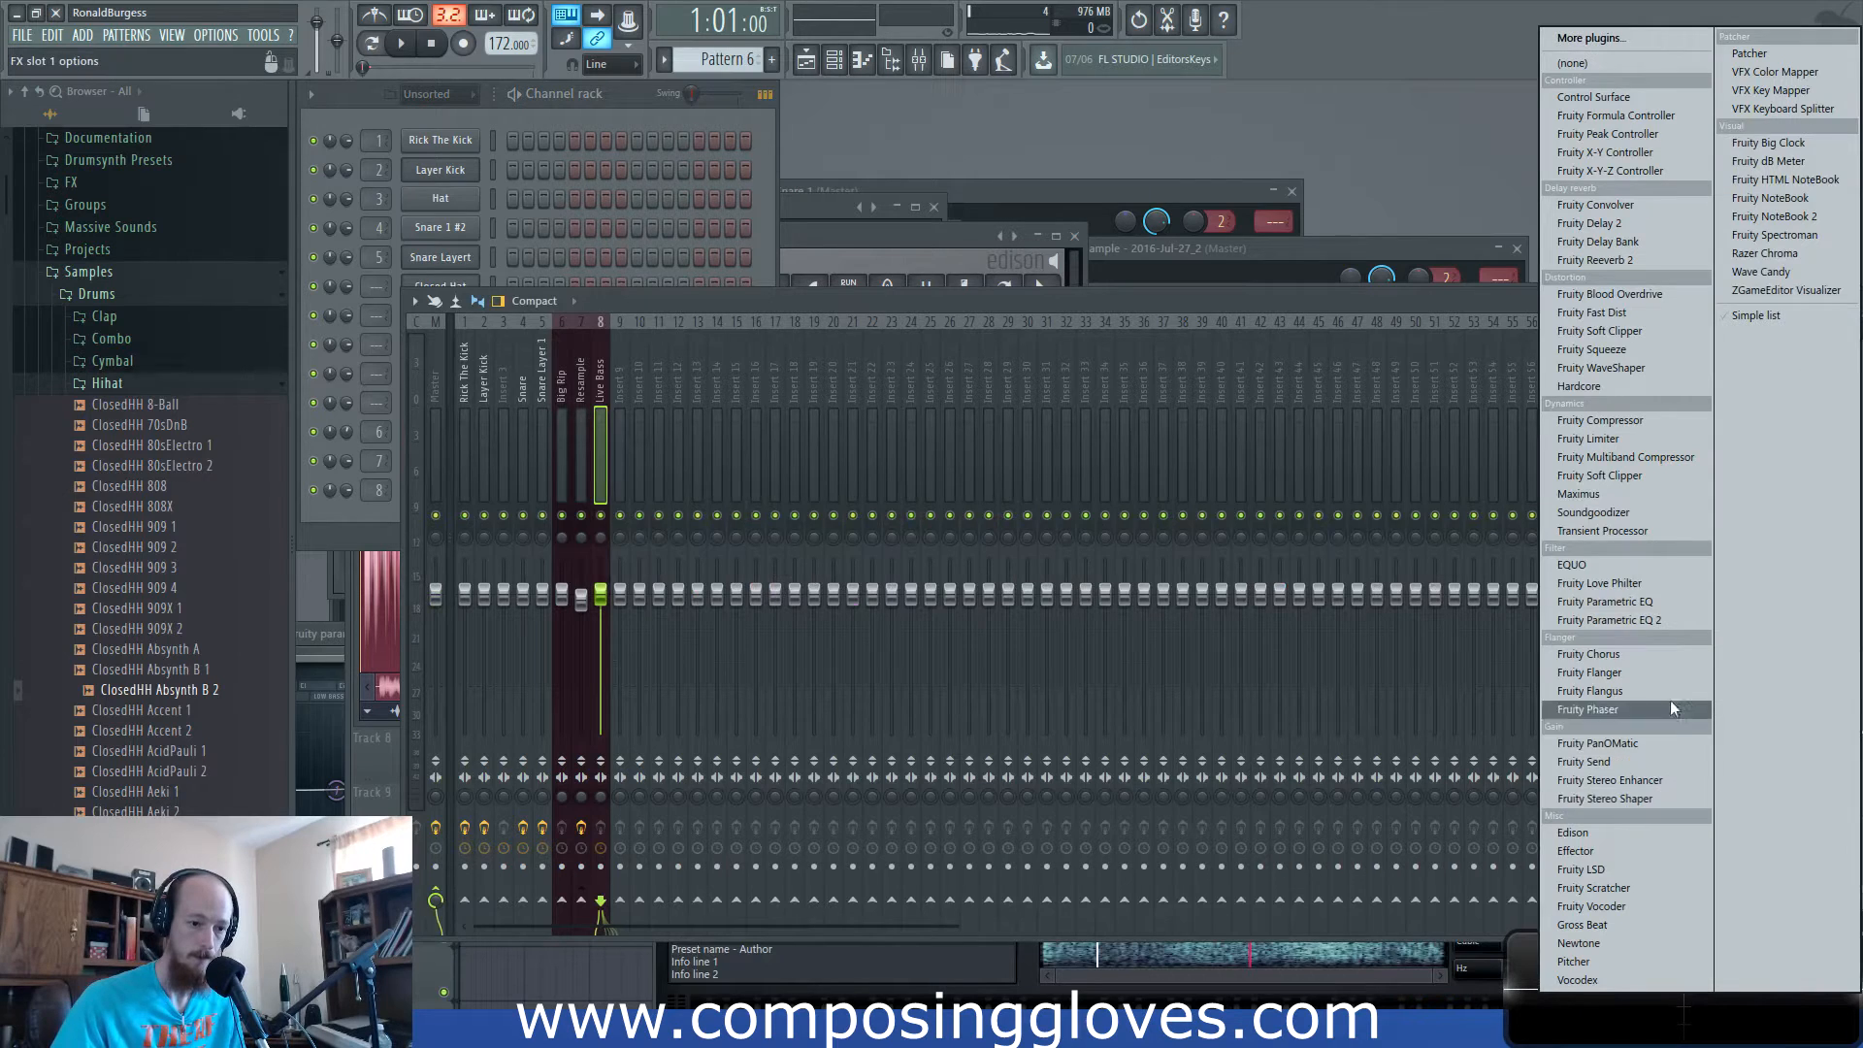
pyautogui.click(1674, 618)
pyautogui.moveTo(575, 388)
pyautogui.mouseDown()
pyautogui.moveTo(573, 352)
pyautogui.moveTo(638, 381)
pyautogui.moveTo(669, 364)
pyautogui.moveTo(641, 387)
pyautogui.moveTo(571, 391)
pyautogui.mouseUp()
pyautogui.press('space')
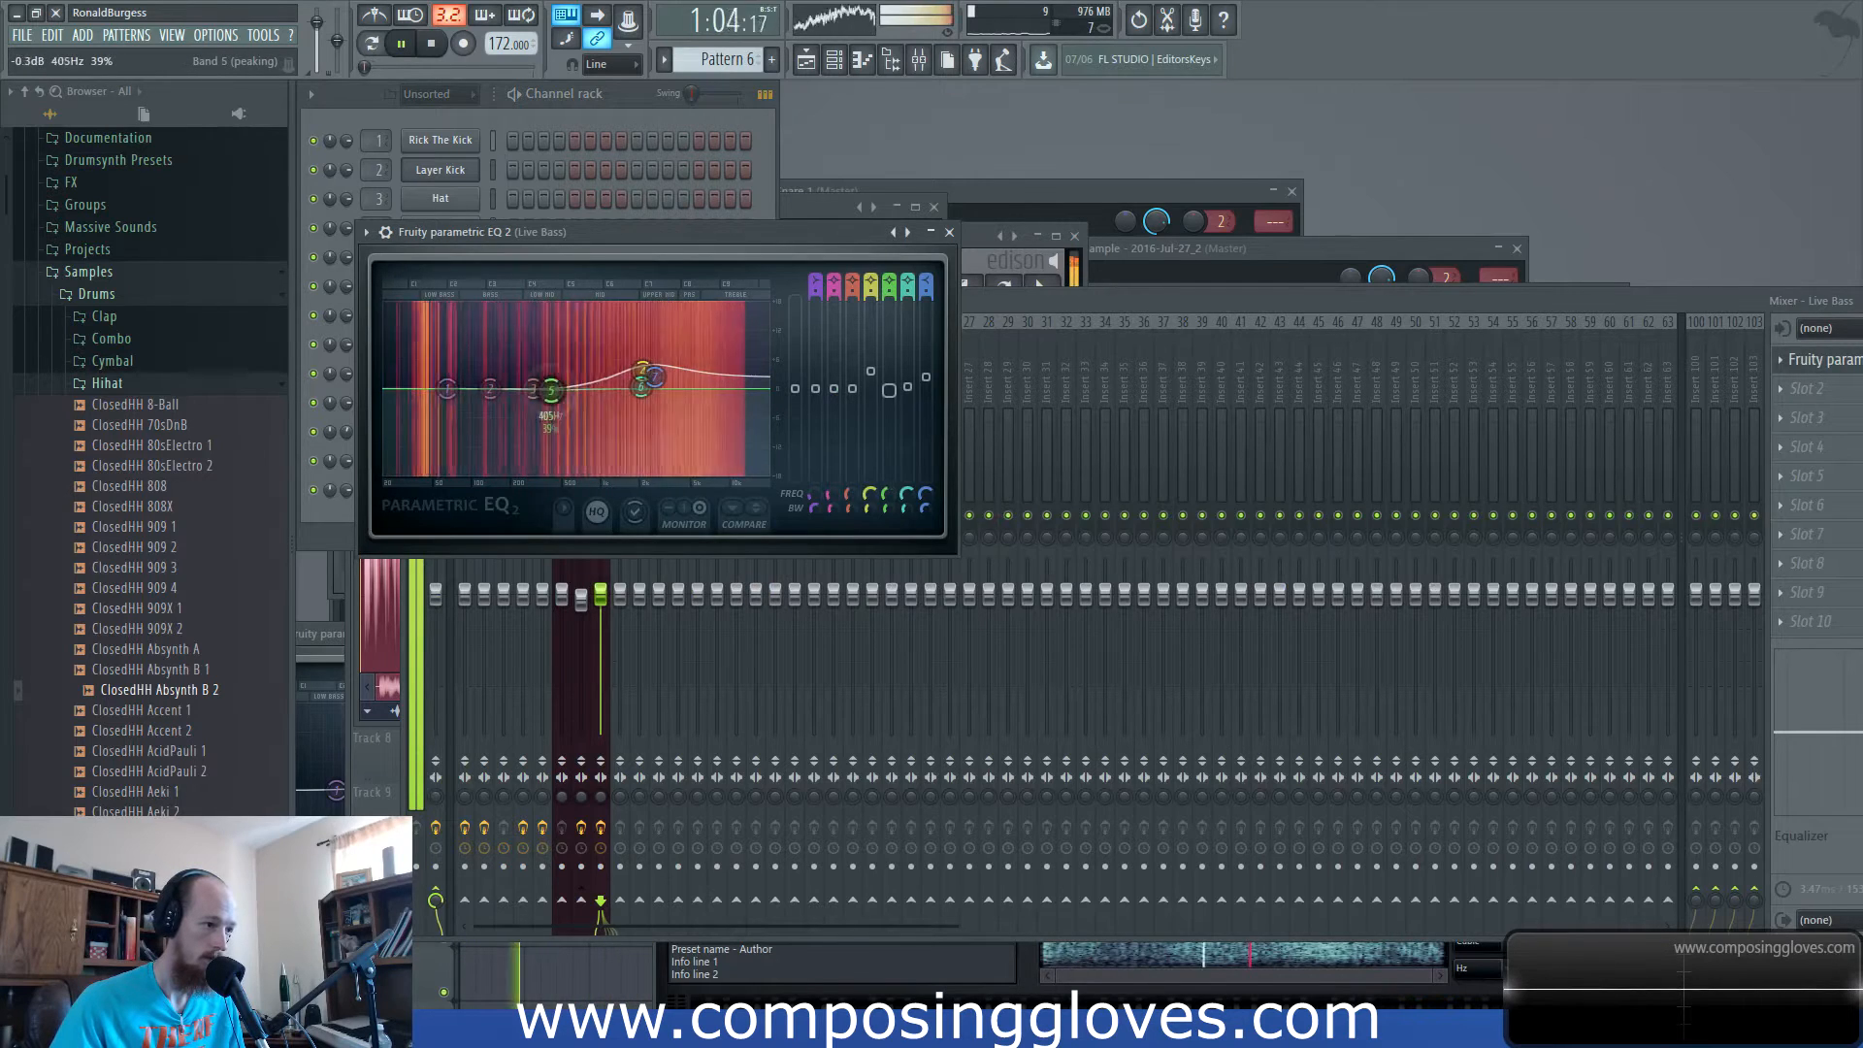
# Add Fruity WaveShaper to slot 2 of the Live Bass track and bend its curve upward around a low midpoint.
pyautogui.click(1792, 398)
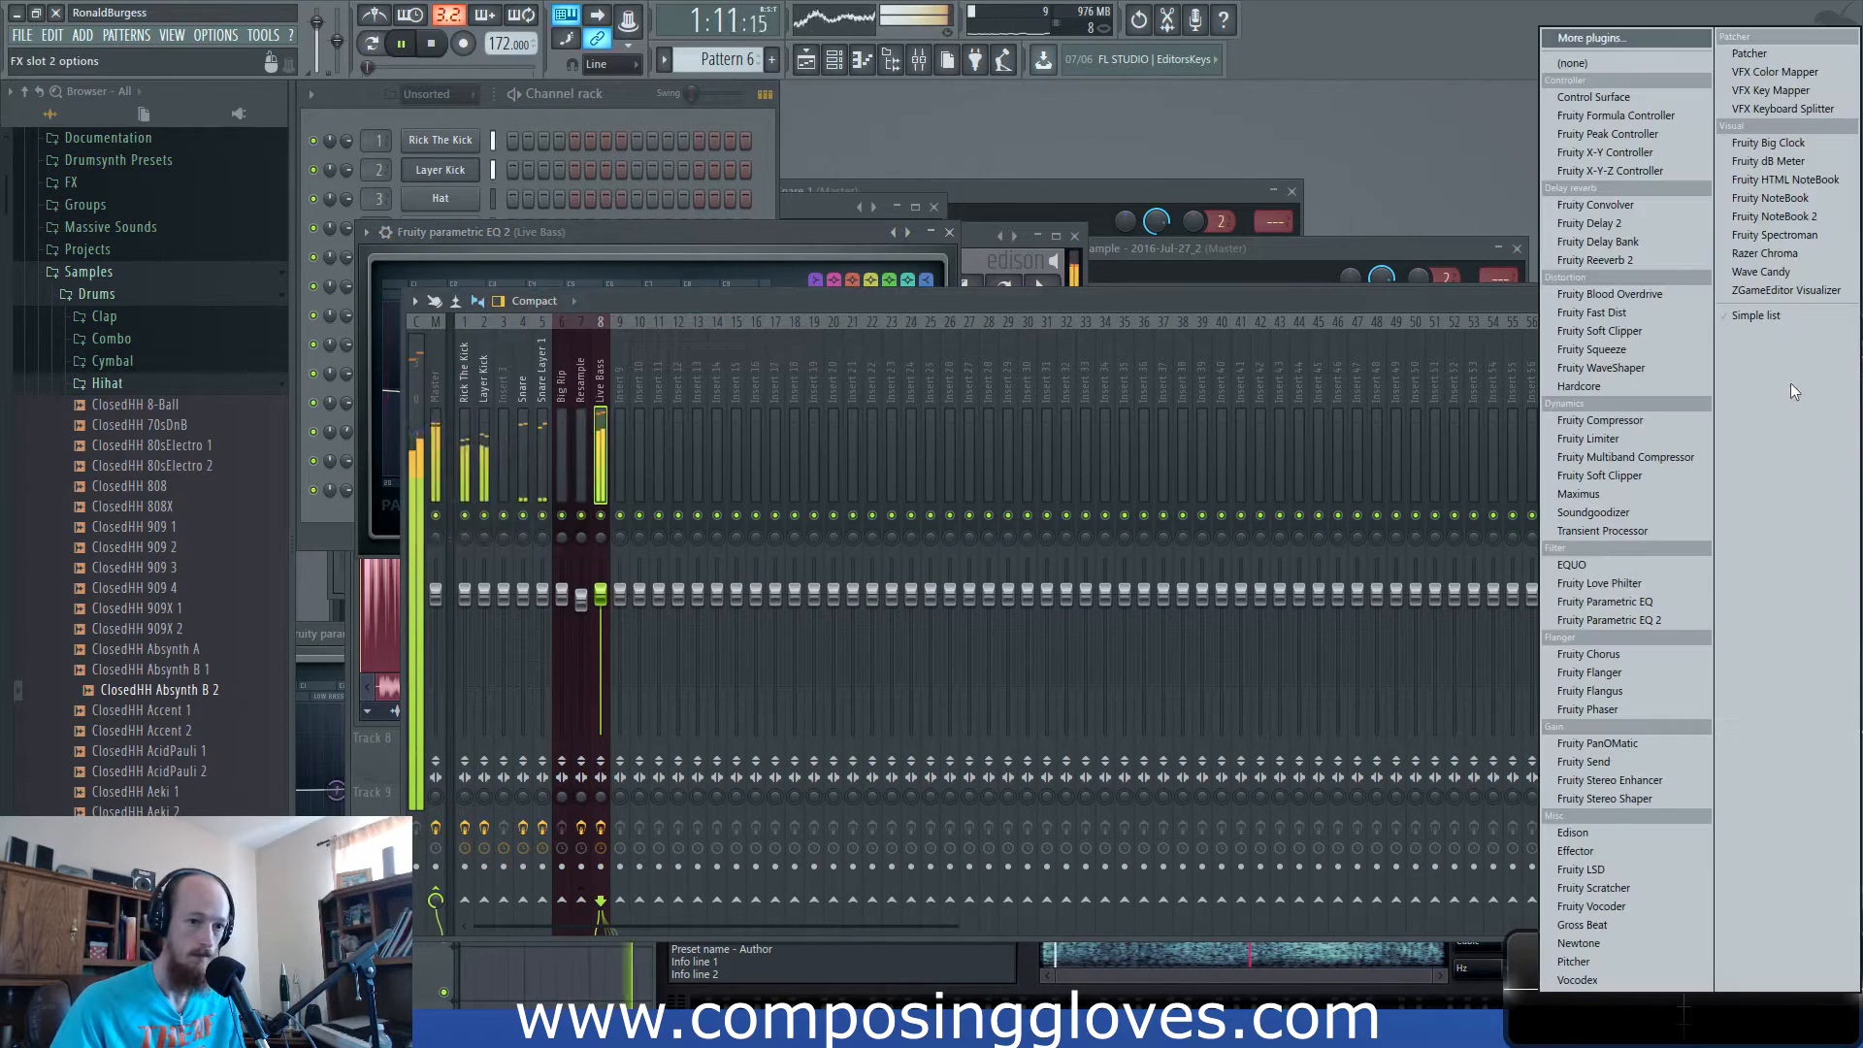
pyautogui.click(1650, 369)
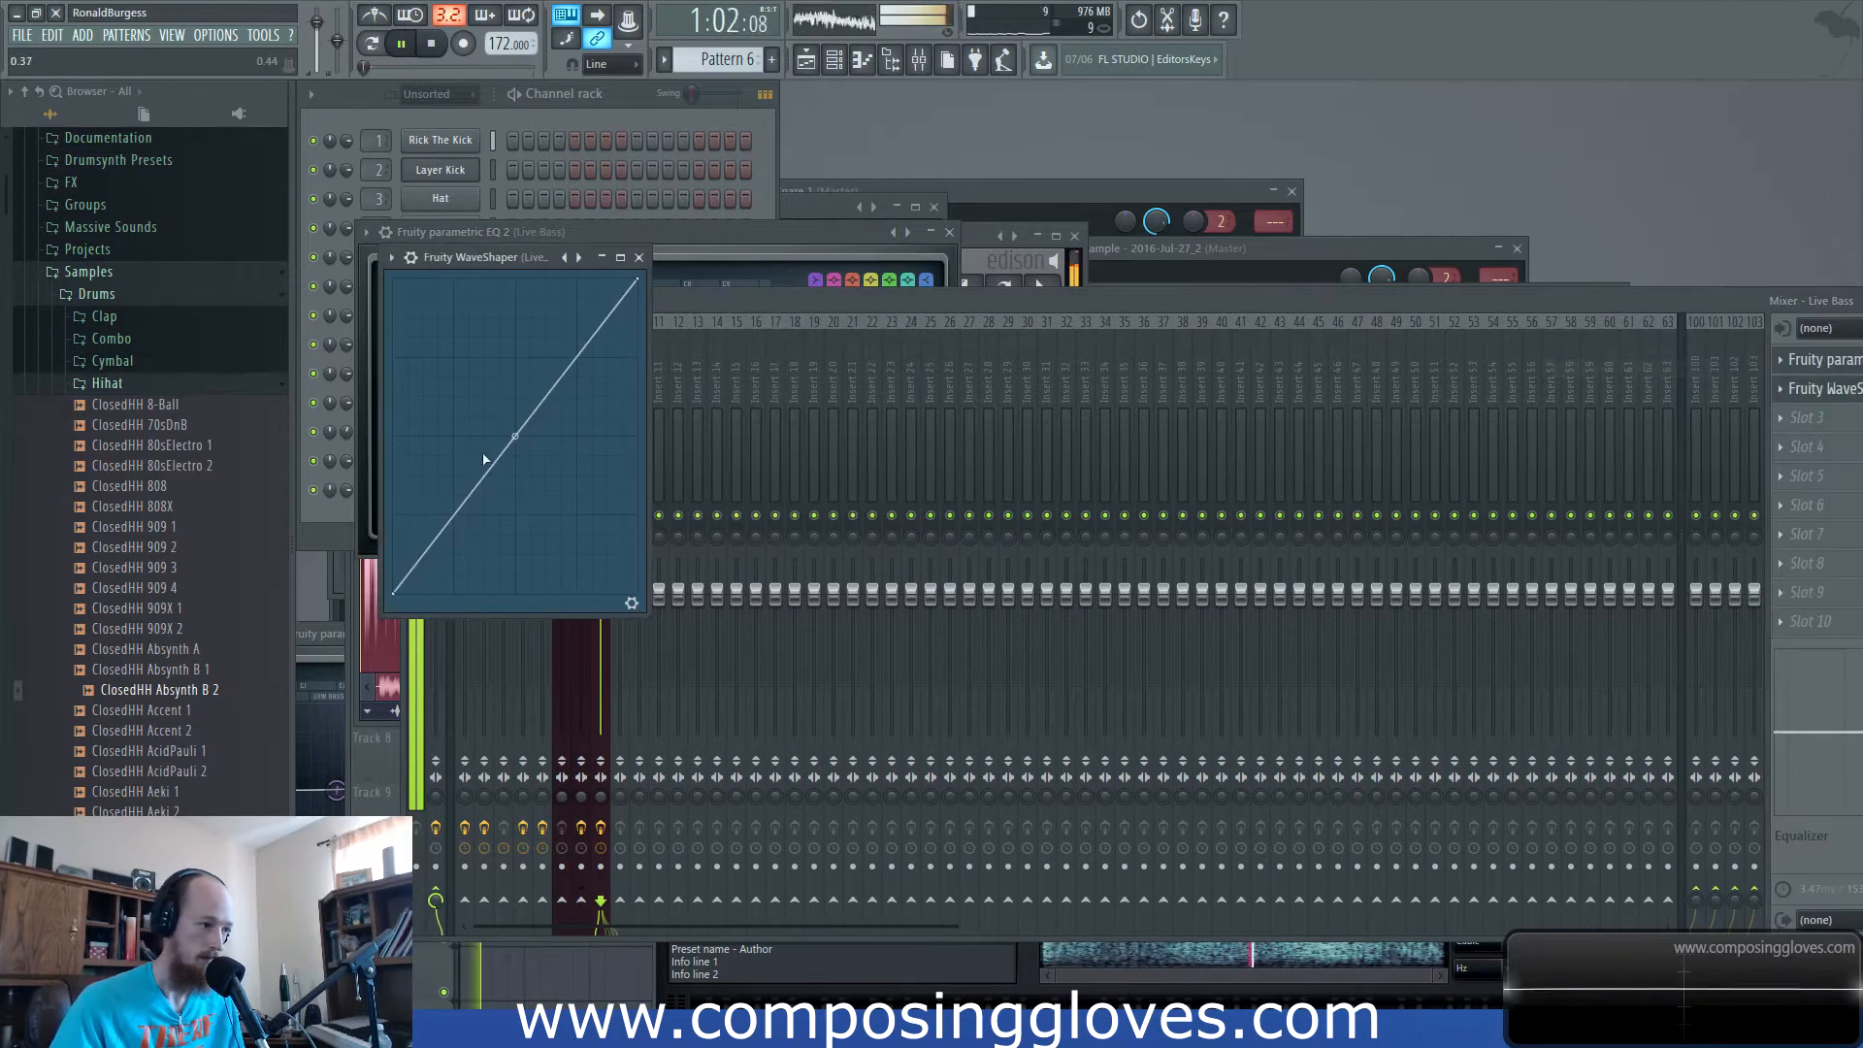
pyautogui.moveTo(515, 436); pyautogui.dragTo(424, 437)
pyautogui.rightClick(507, 378)
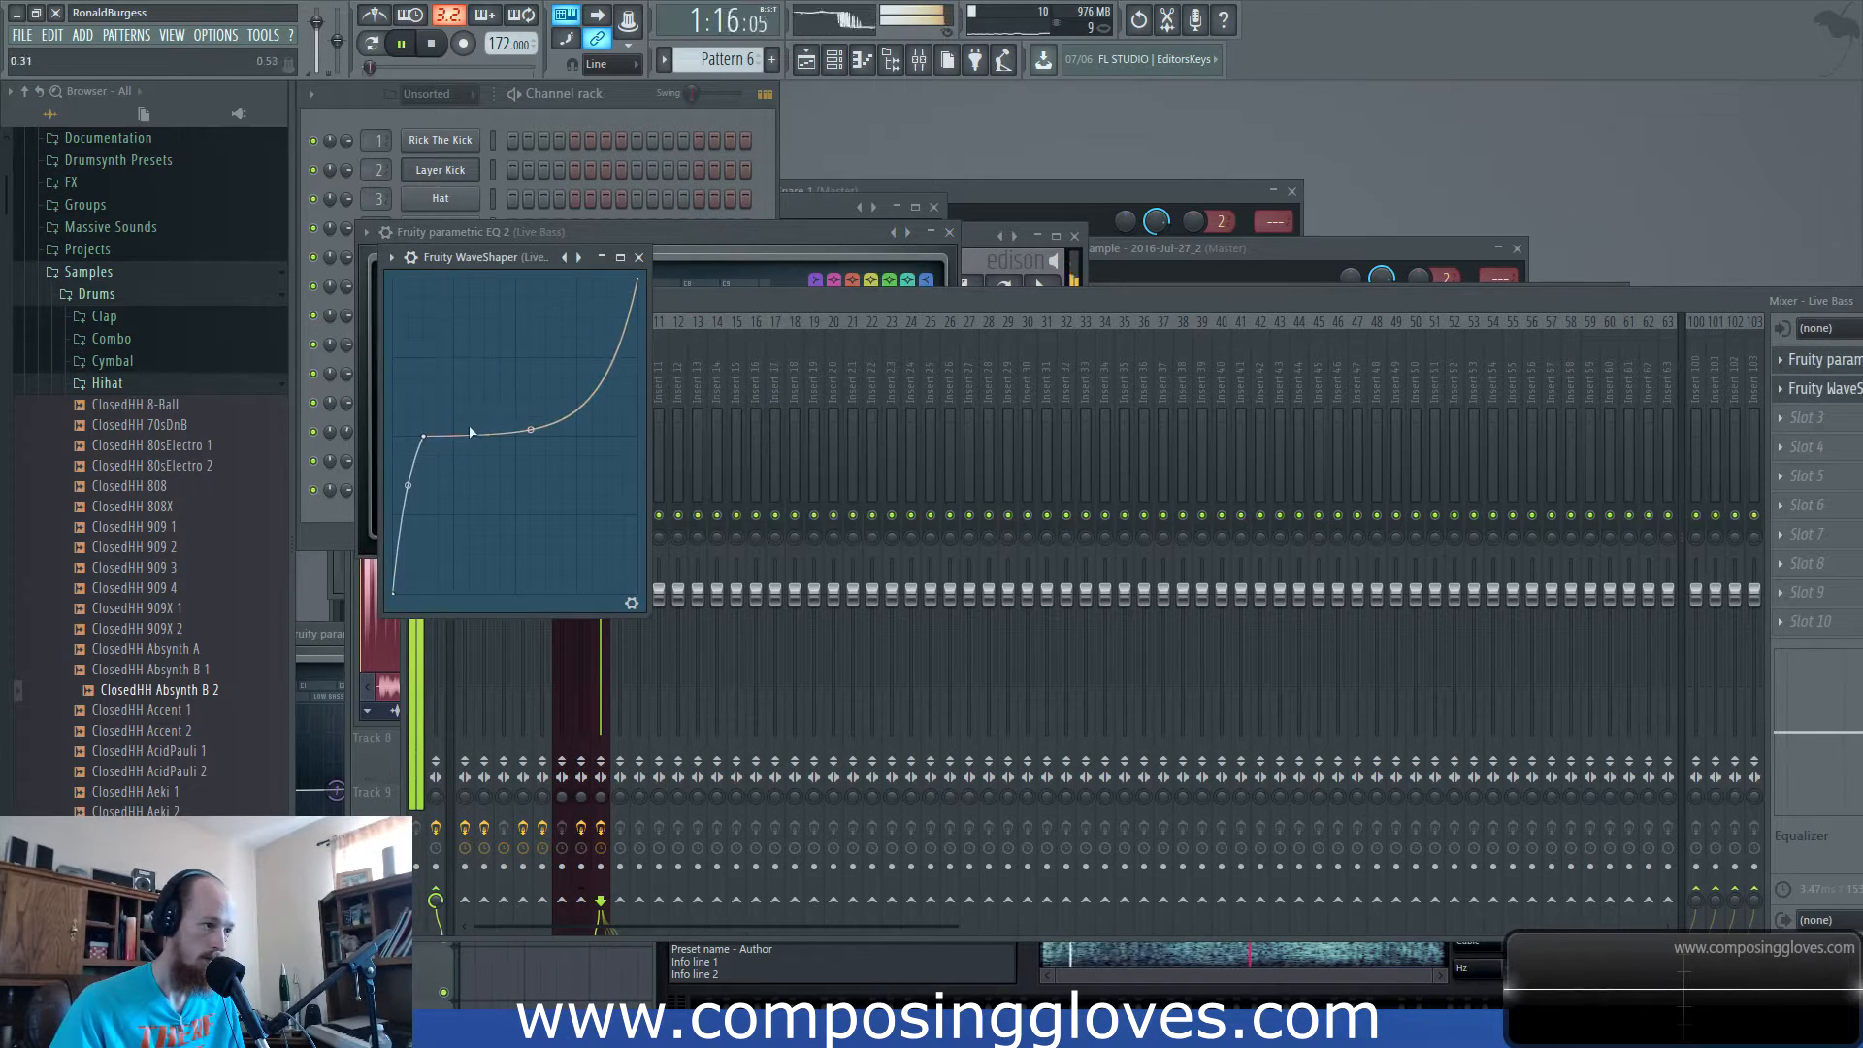
pyautogui.moveTo(427, 439); pyautogui.dragTo(438, 499)
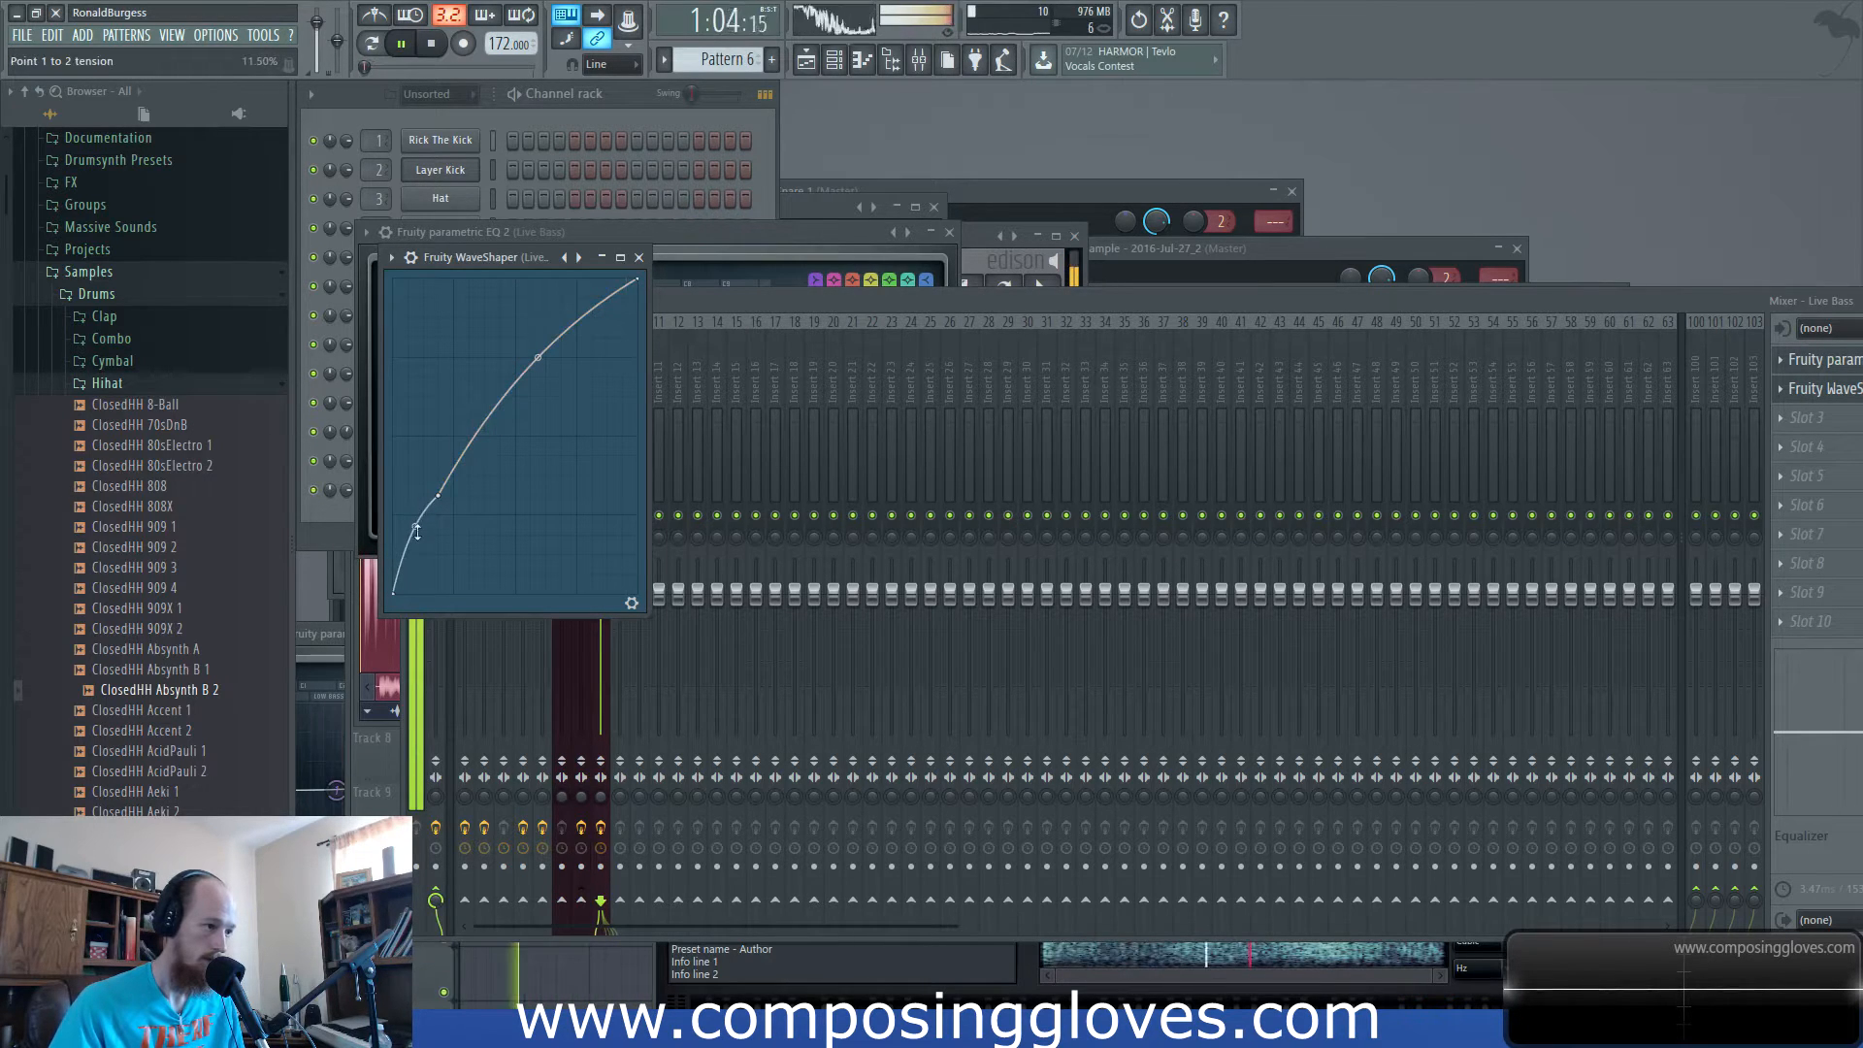
# Stop playback and add a Rick The Kick hit on the first step of Pattern 6.
pyautogui.click(1182, 260)
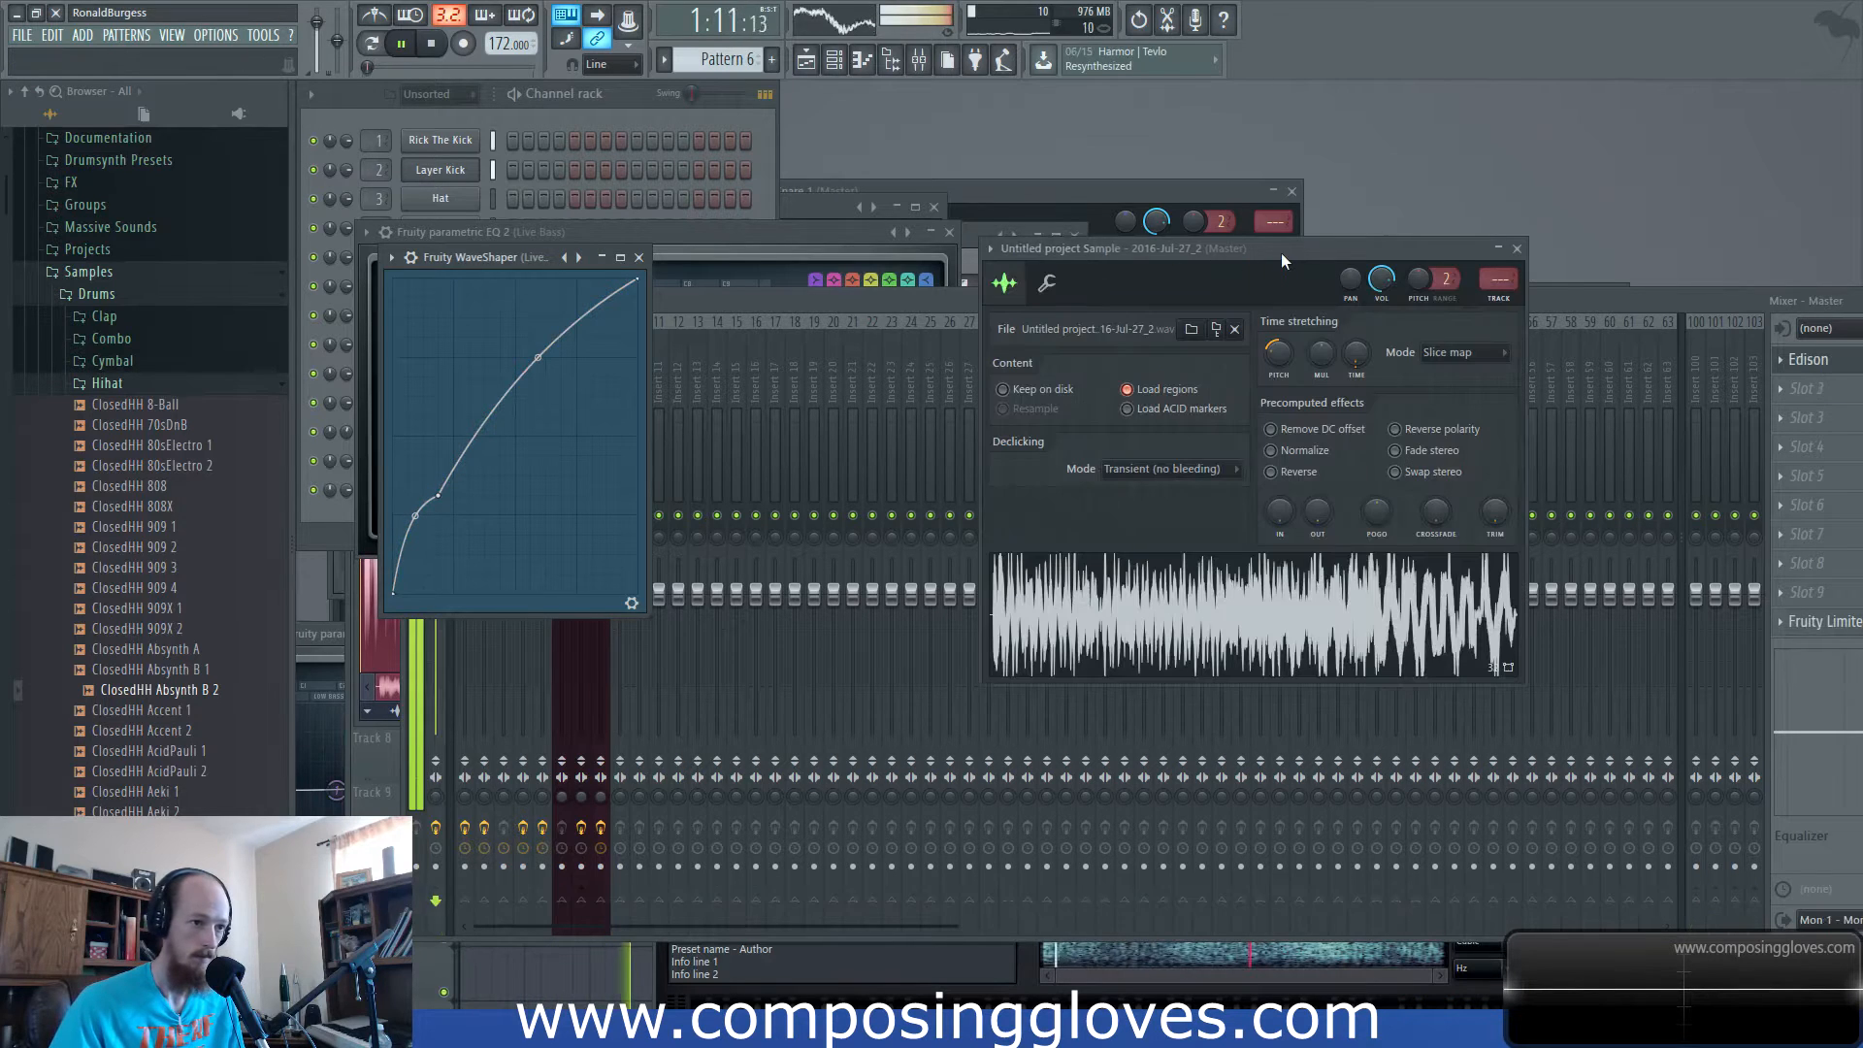
pyautogui.press('space')
pyautogui.moveTo(1599, 301); pyautogui.dragTo(1568, 391)
pyautogui.click(514, 139)
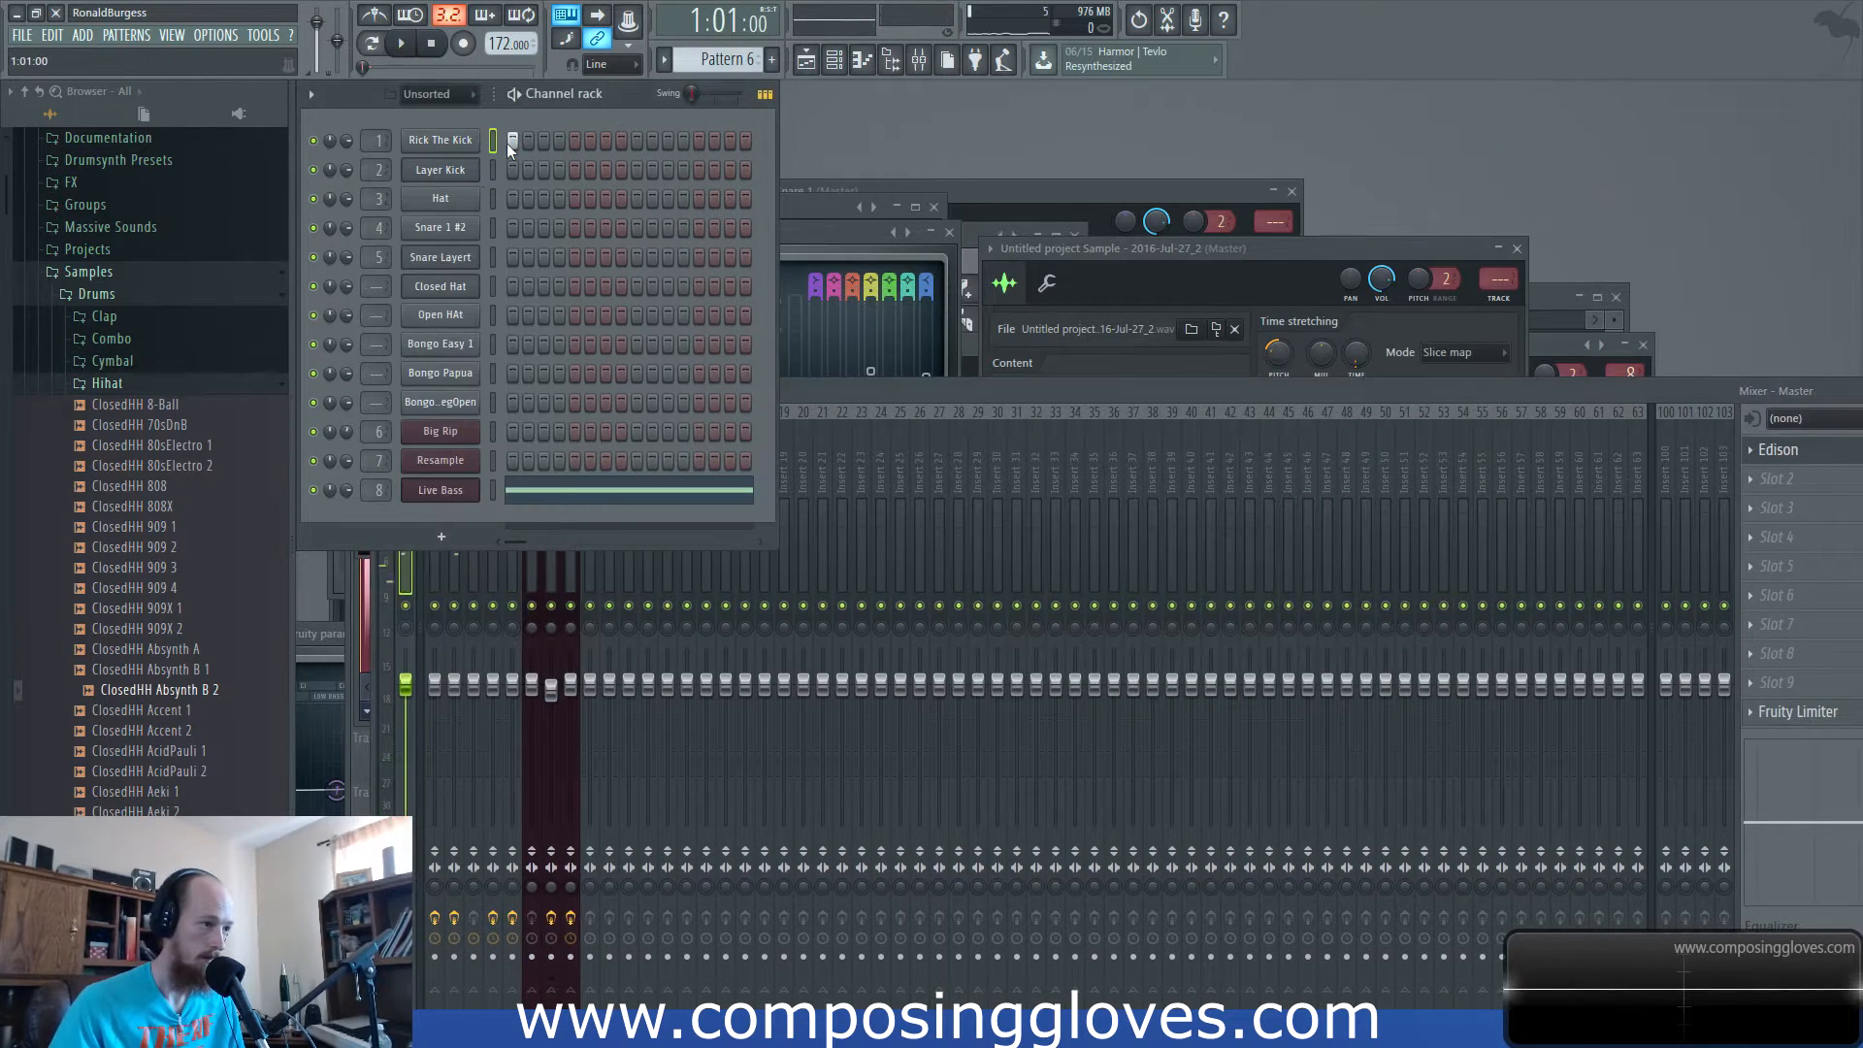
# Shape the Live Bass Harmor's global EQ into alternating dips and boosts, with a dip of about 5 dB near 165 Hz, while the loop plays.
pyautogui.click(452, 493)
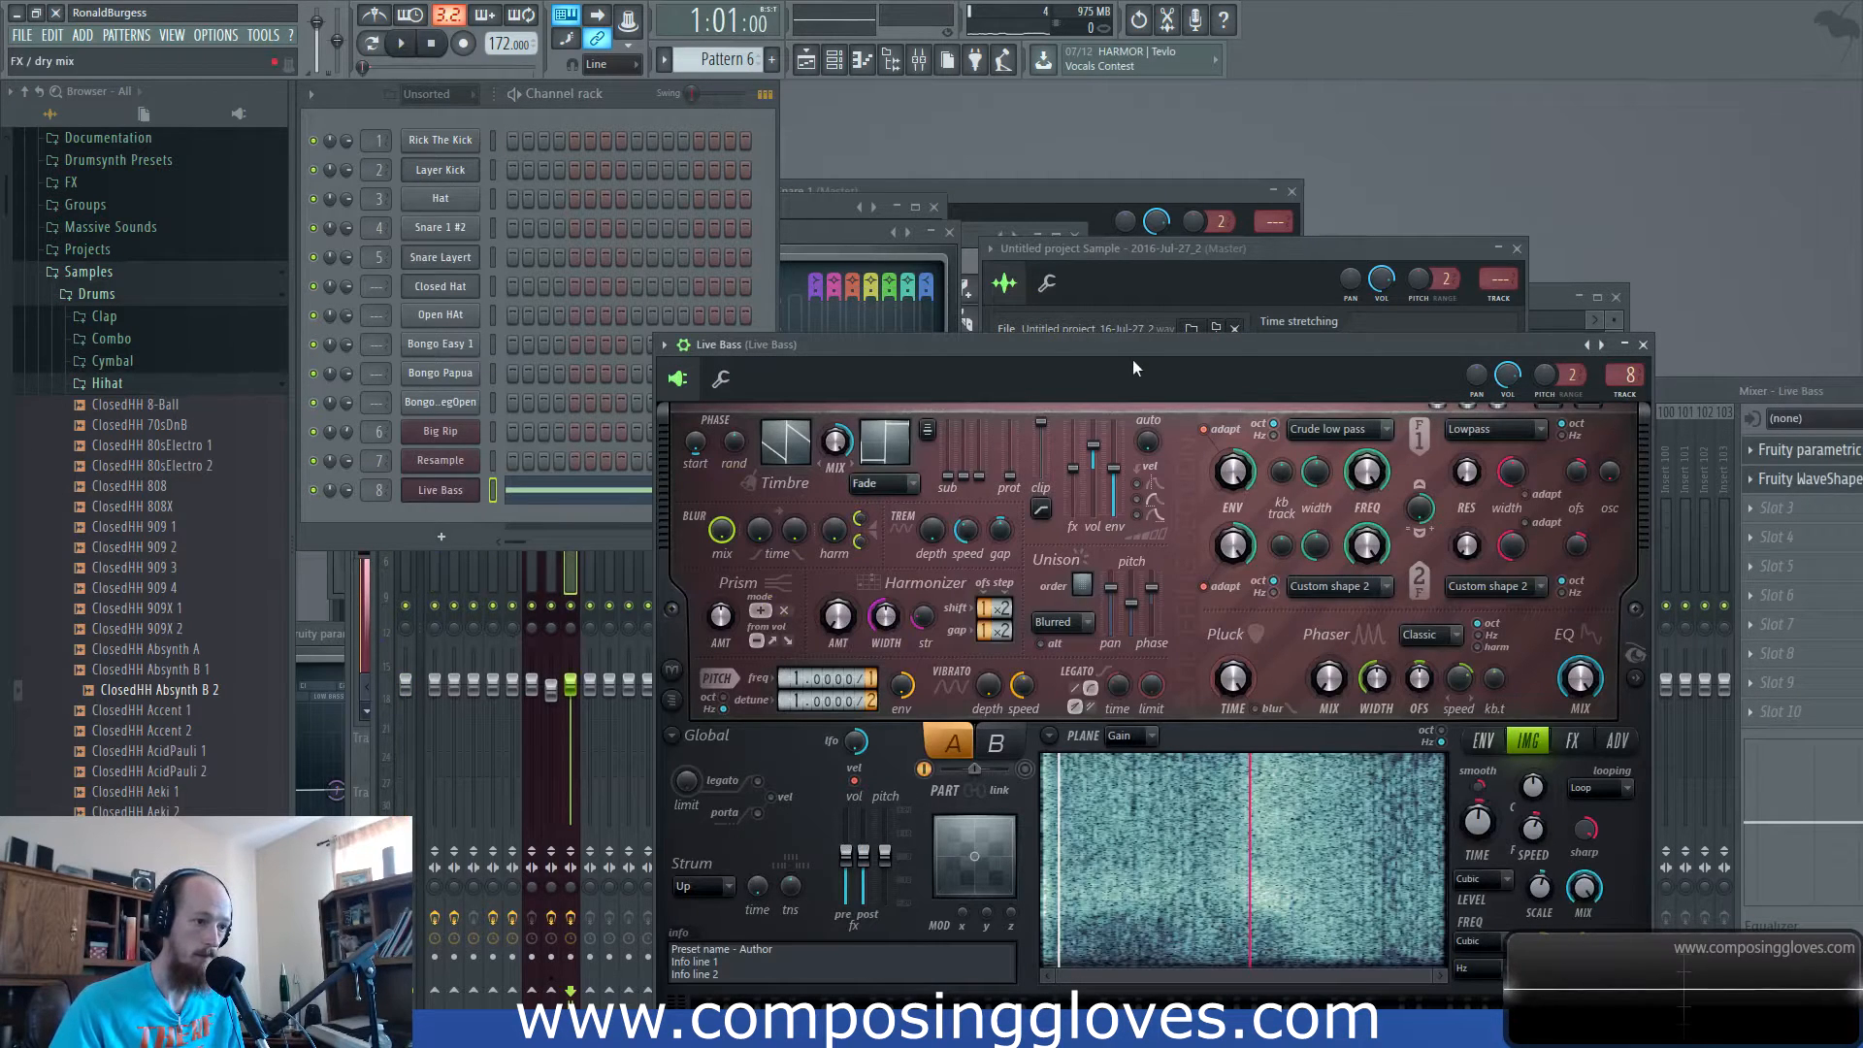
pyautogui.moveTo(1133, 367); pyautogui.dragTo(1059, 291)
pyautogui.press('space')
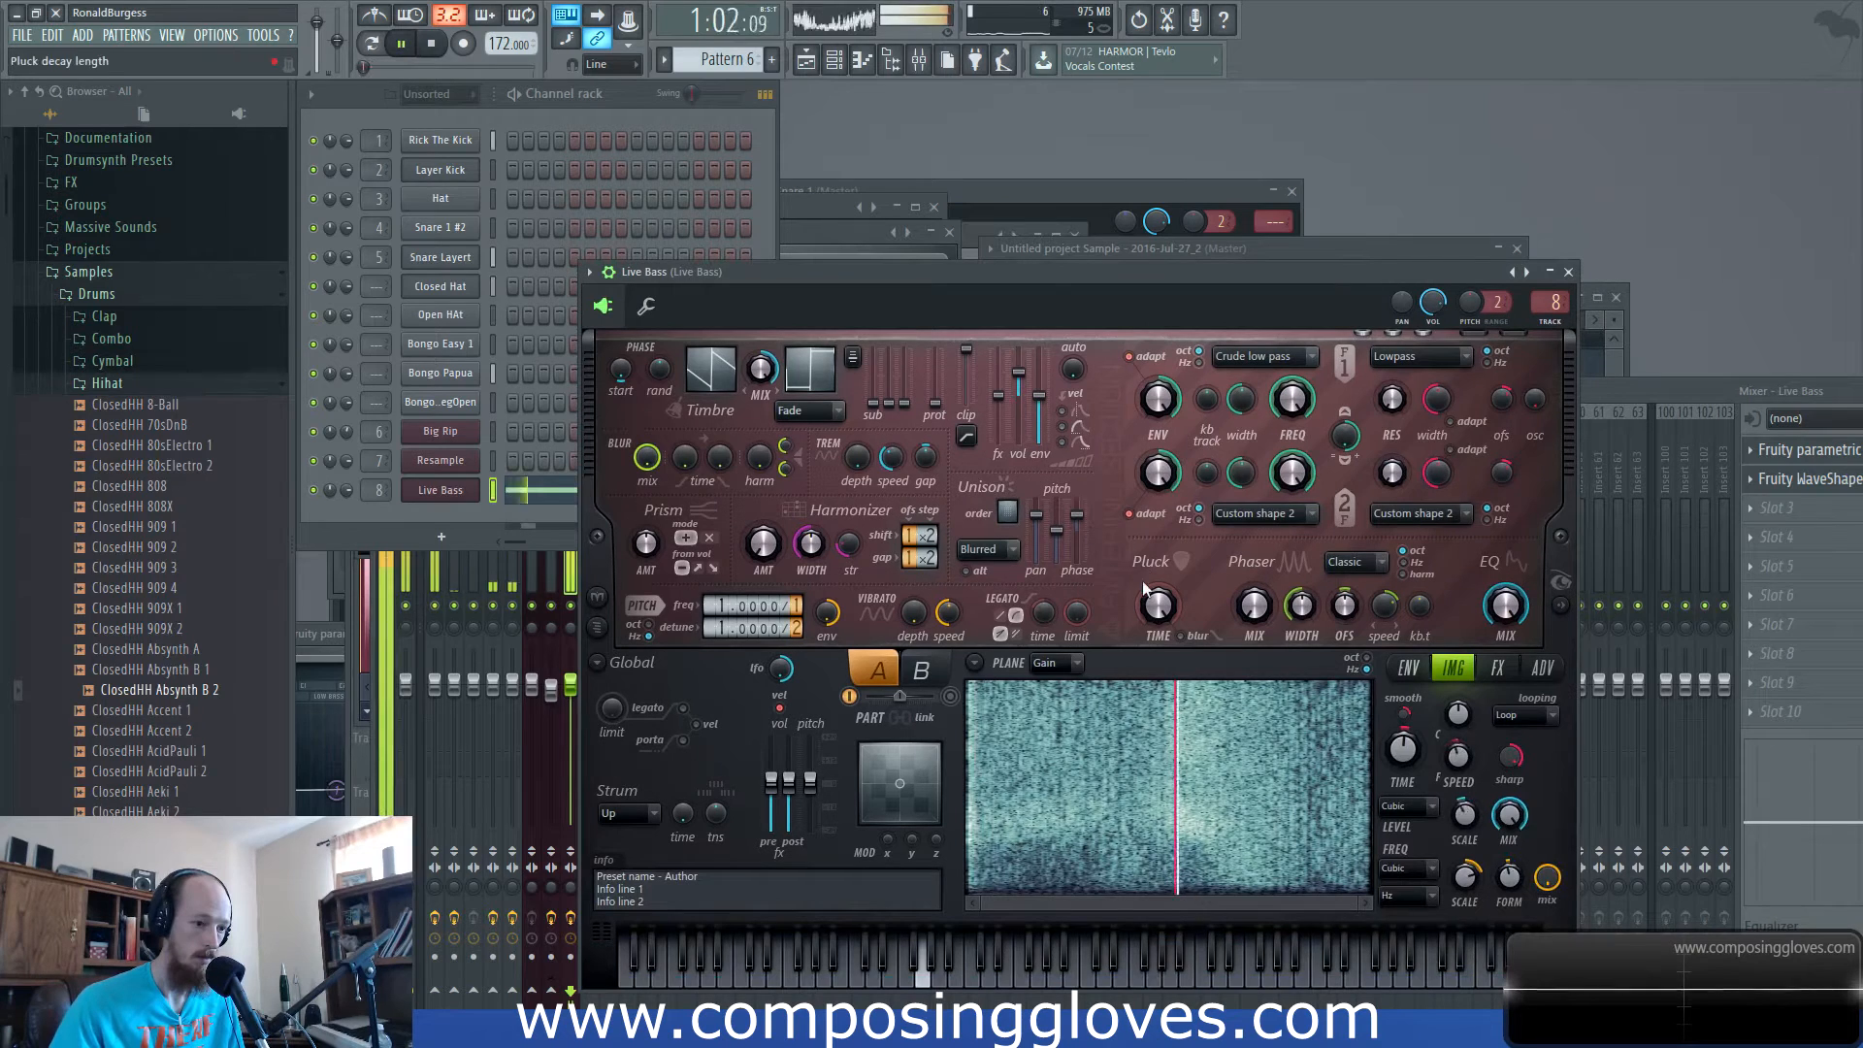
pyautogui.moveTo(1145, 584); pyautogui.dragTo(1145, 543)
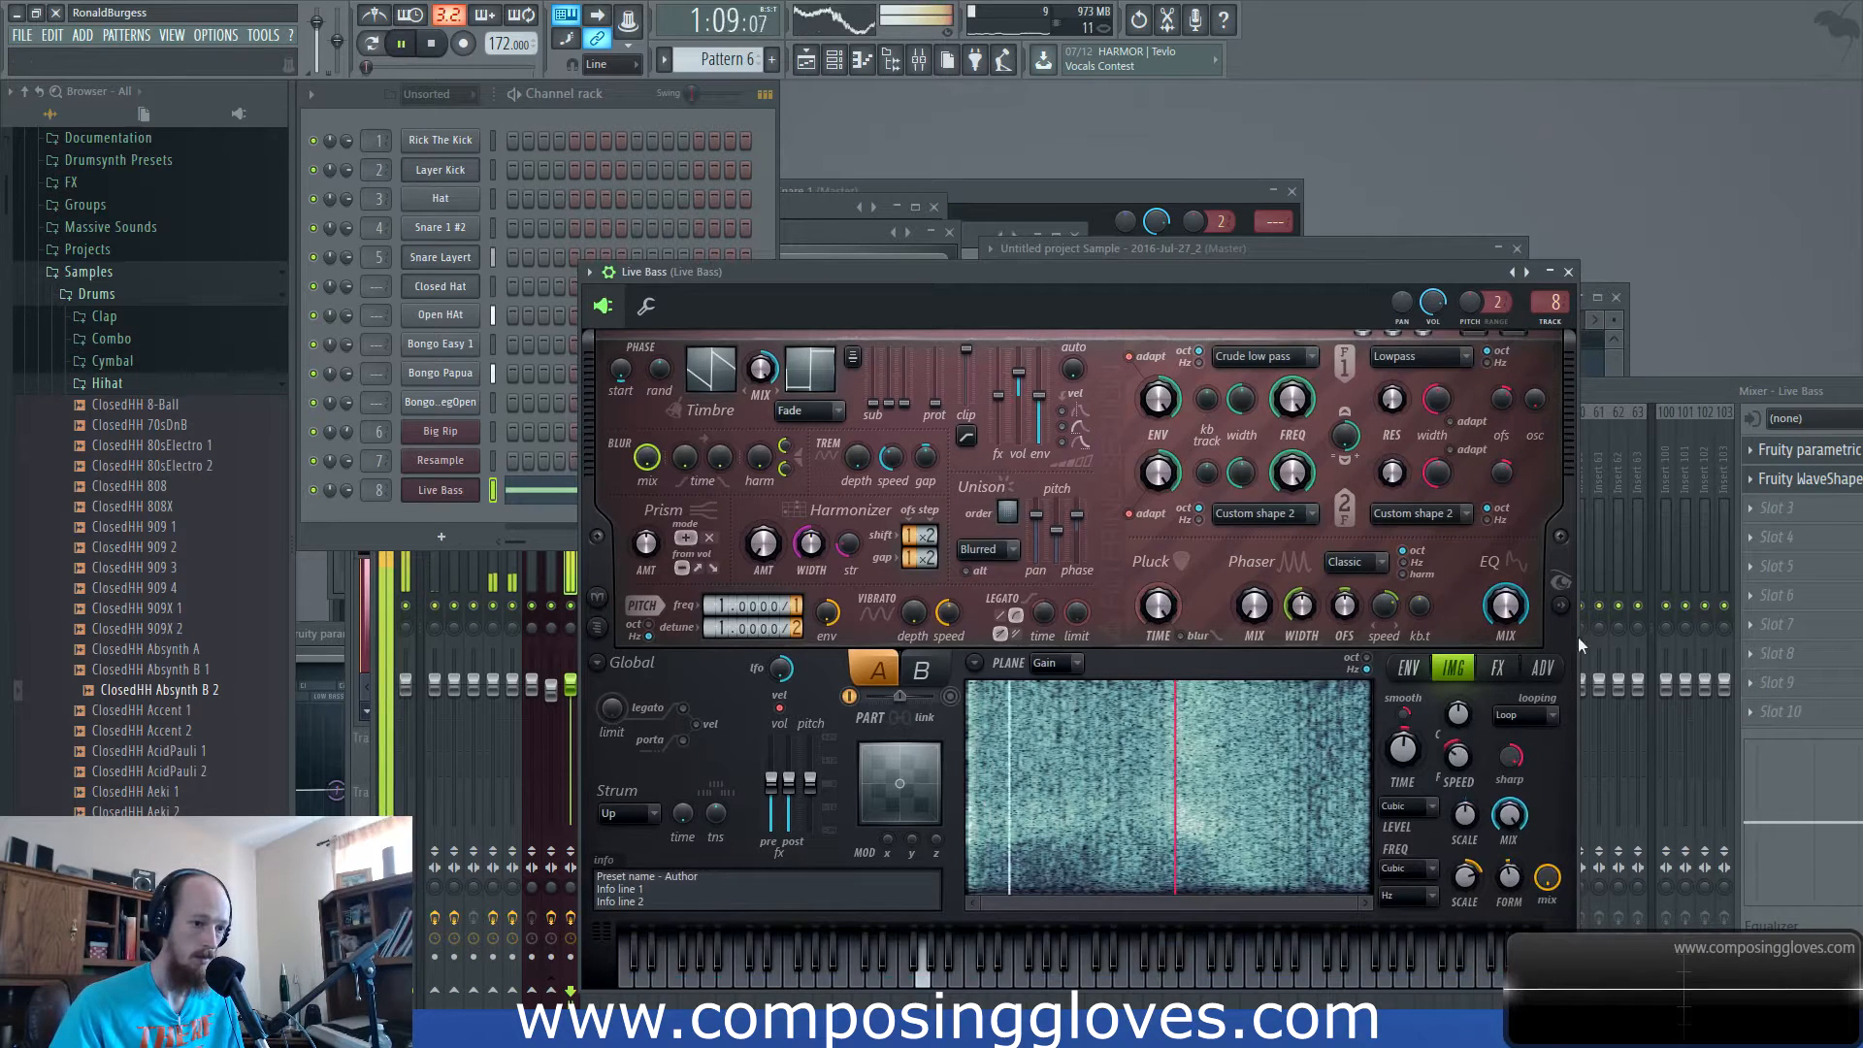
pyautogui.click(1542, 668)
pyautogui.click(1423, 671)
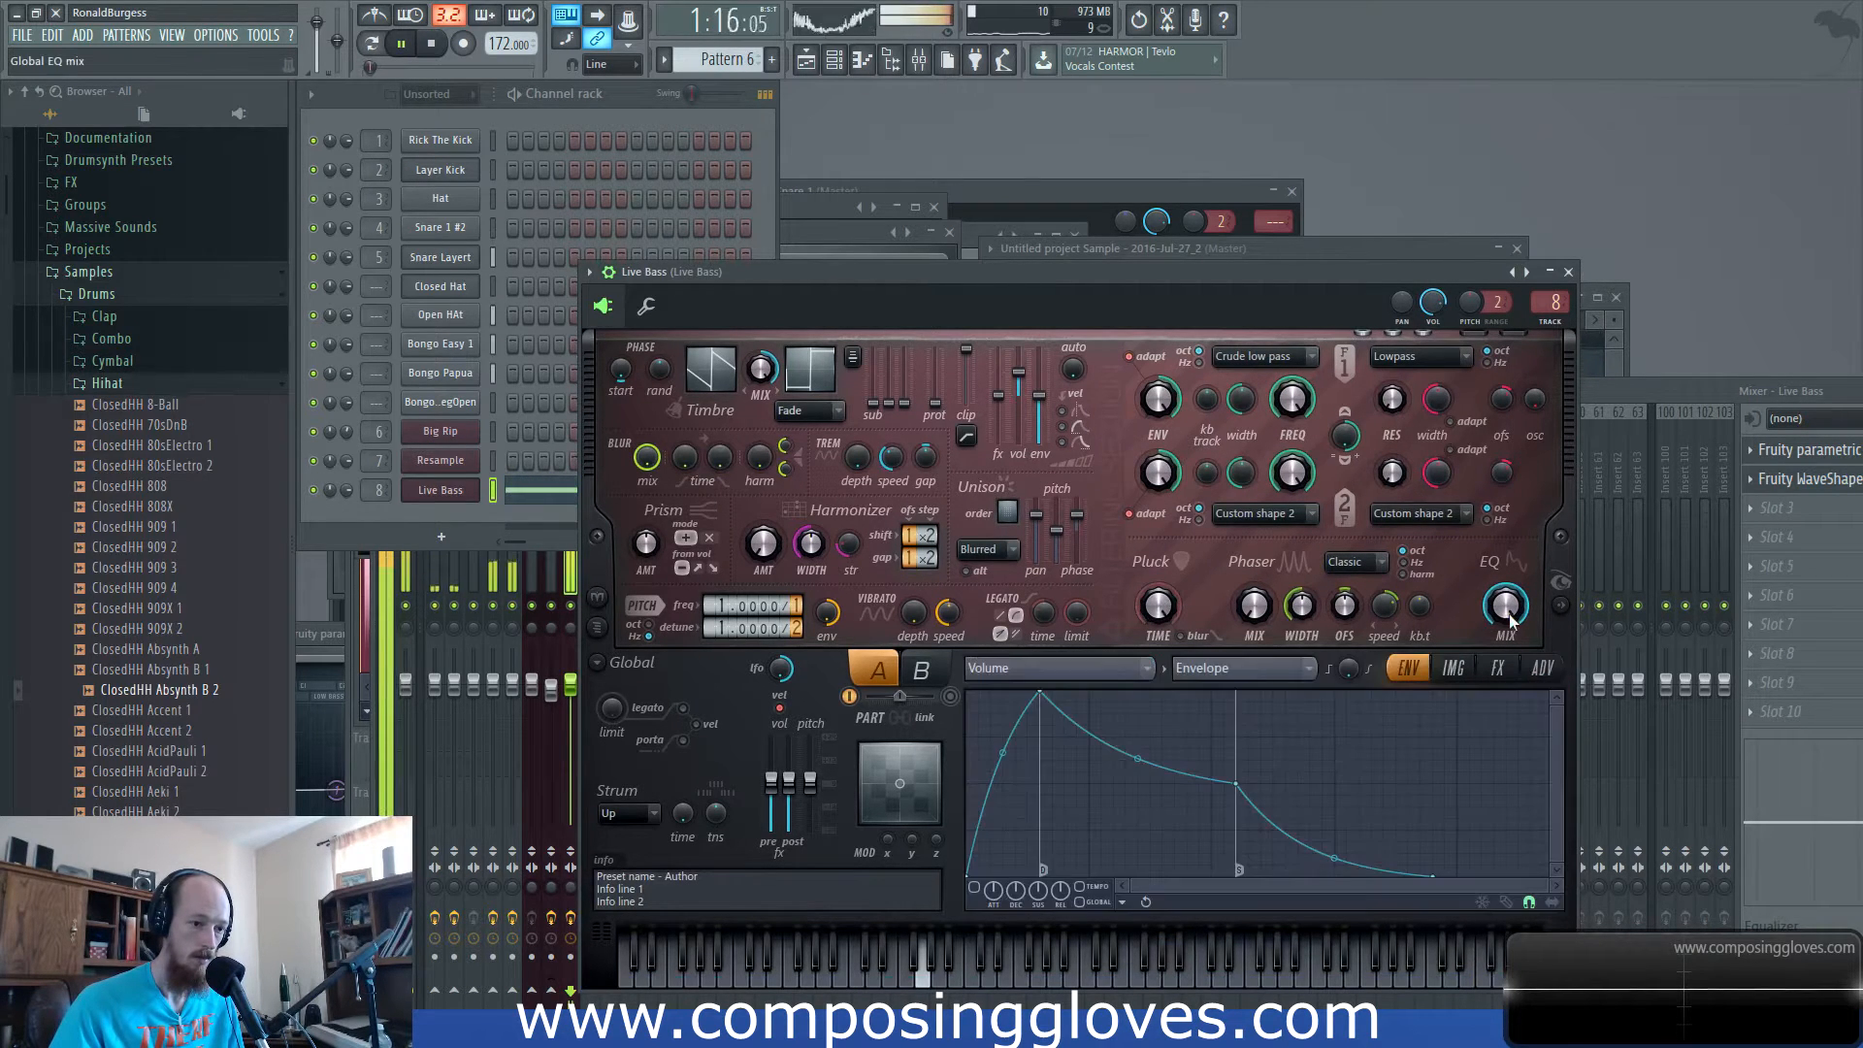
pyautogui.moveTo(1257, 783); pyautogui.dragTo(1419, 818)
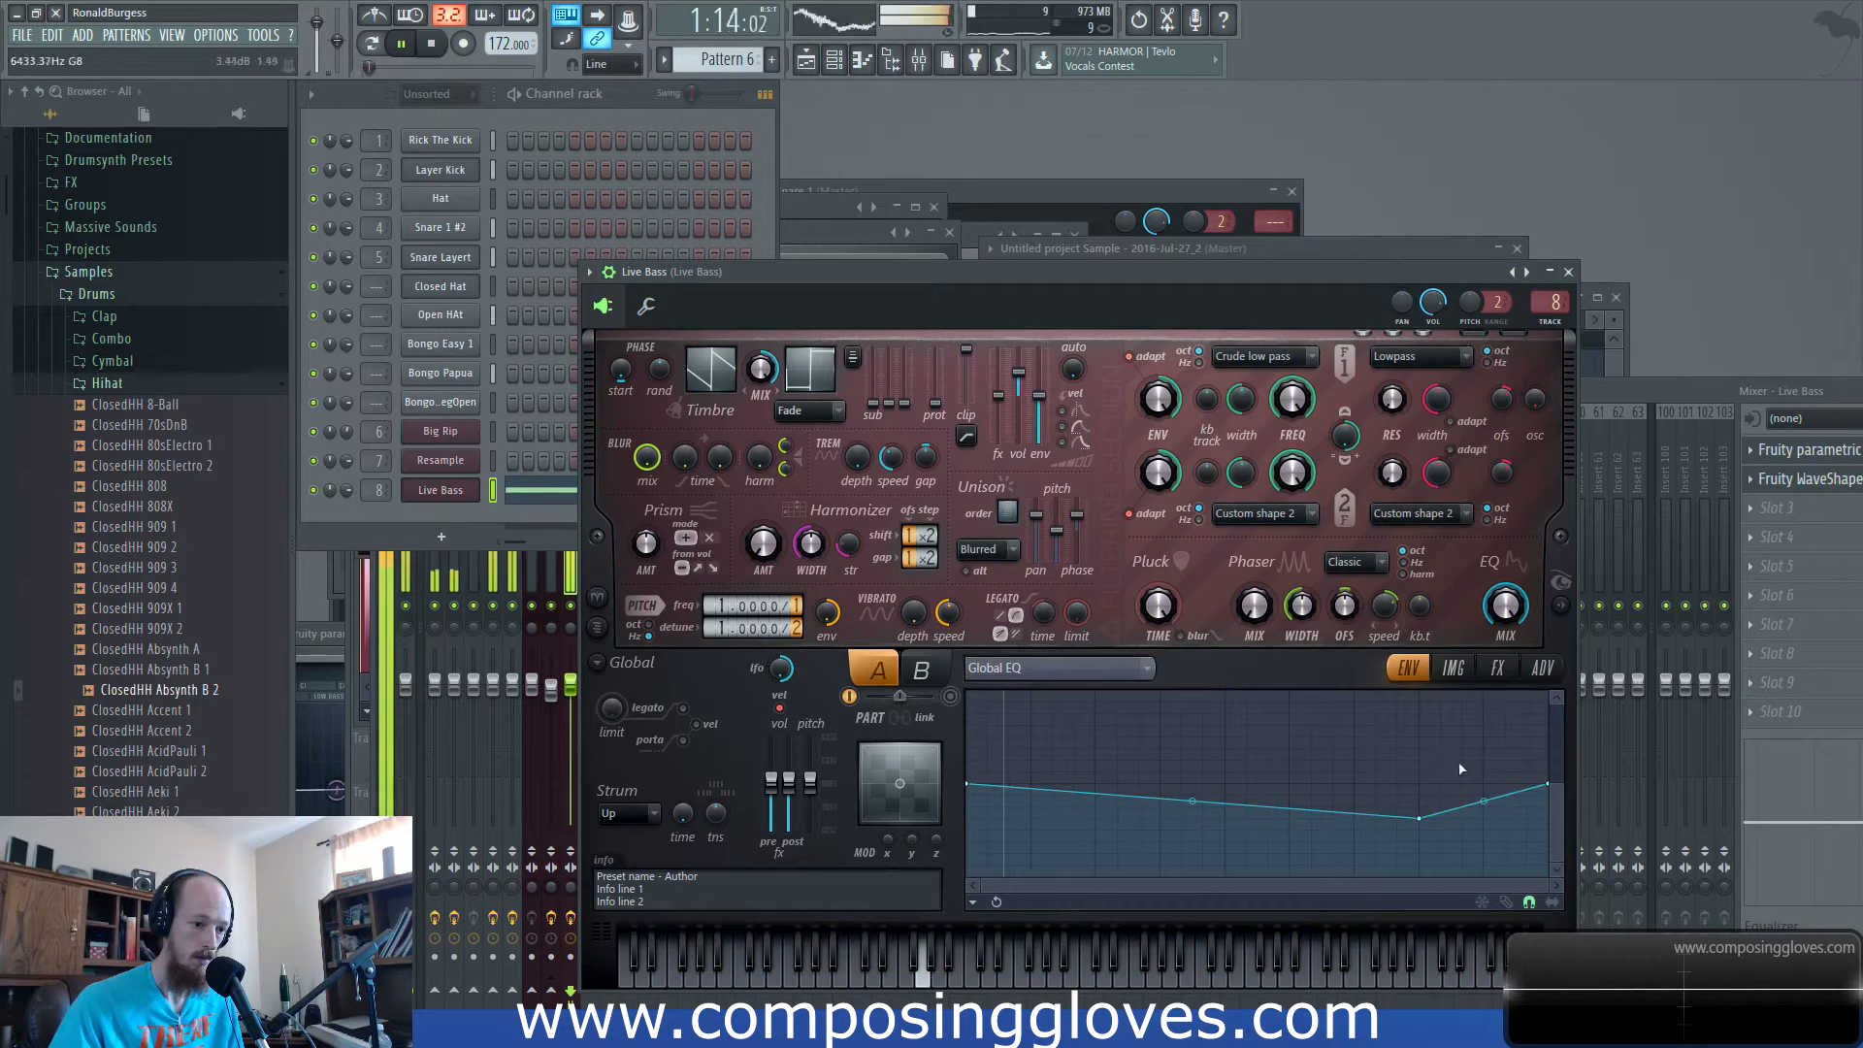
pyautogui.moveTo(1390, 818); pyautogui.dragTo(1307, 773)
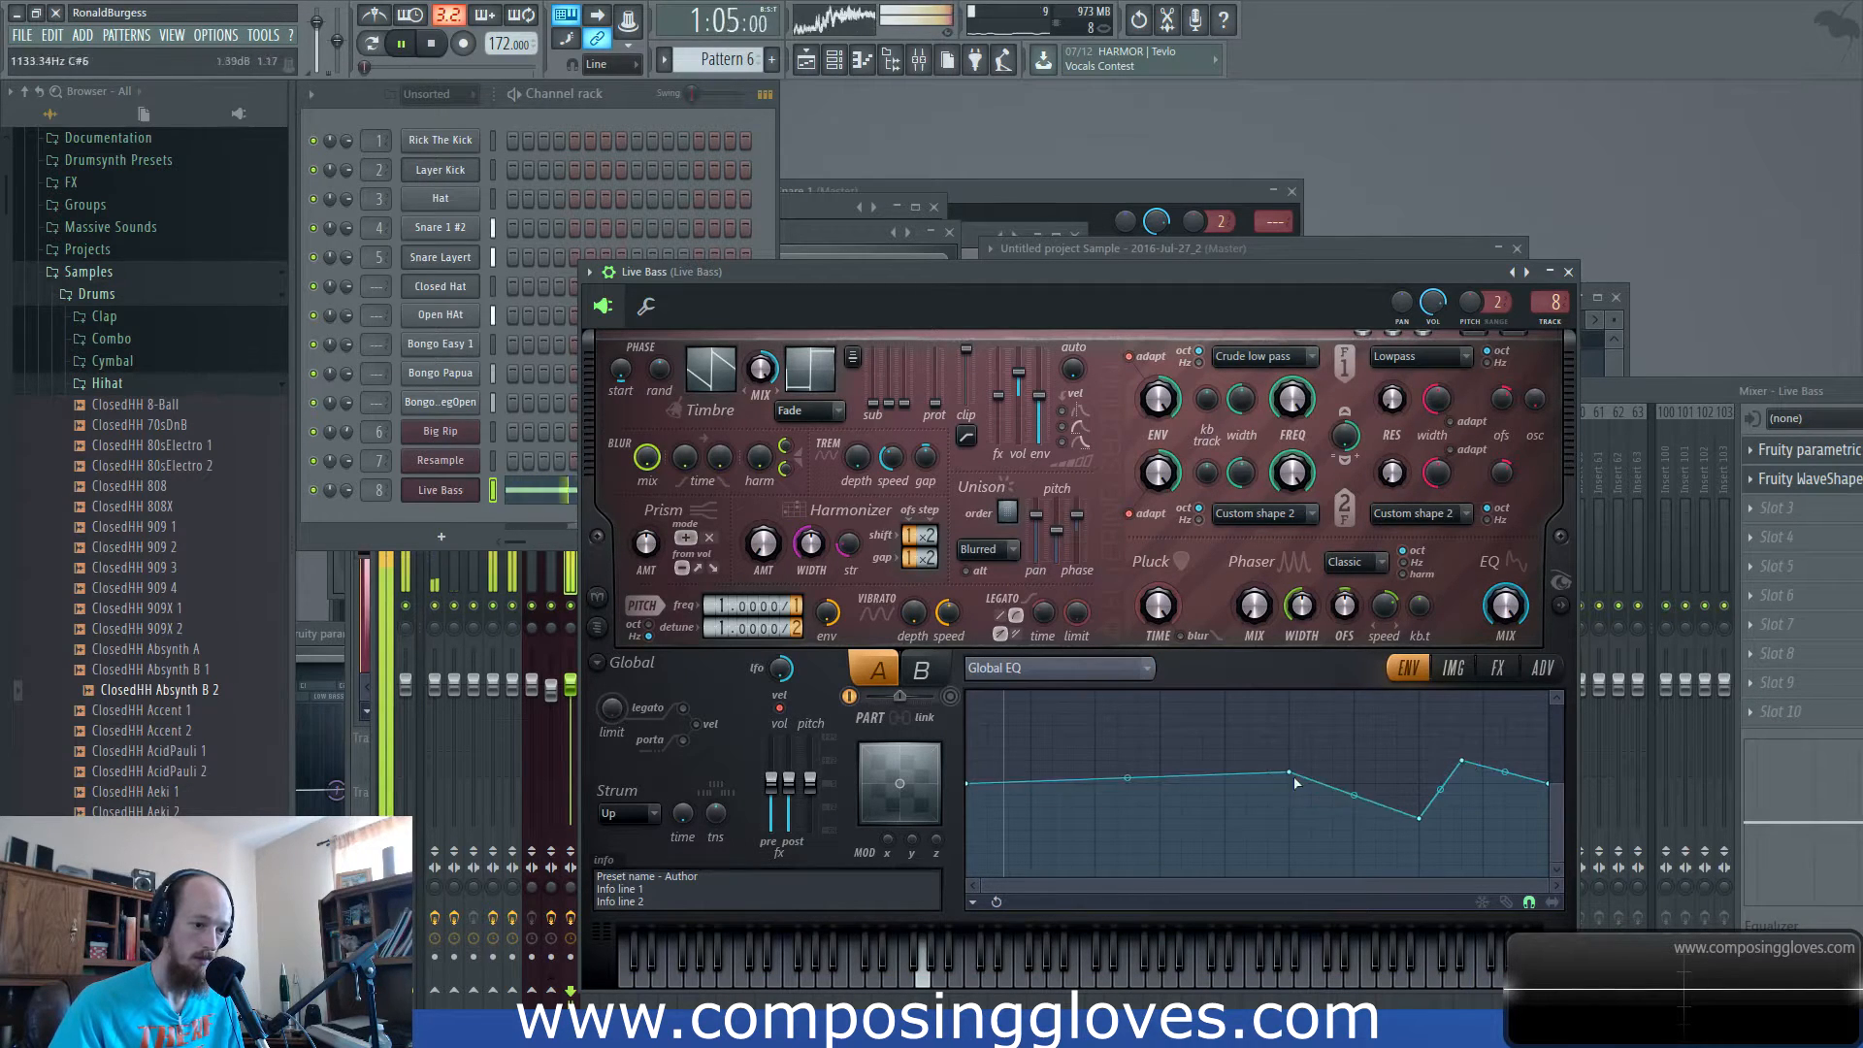
pyautogui.moveTo(1175, 784); pyautogui.dragTo(1126, 805)
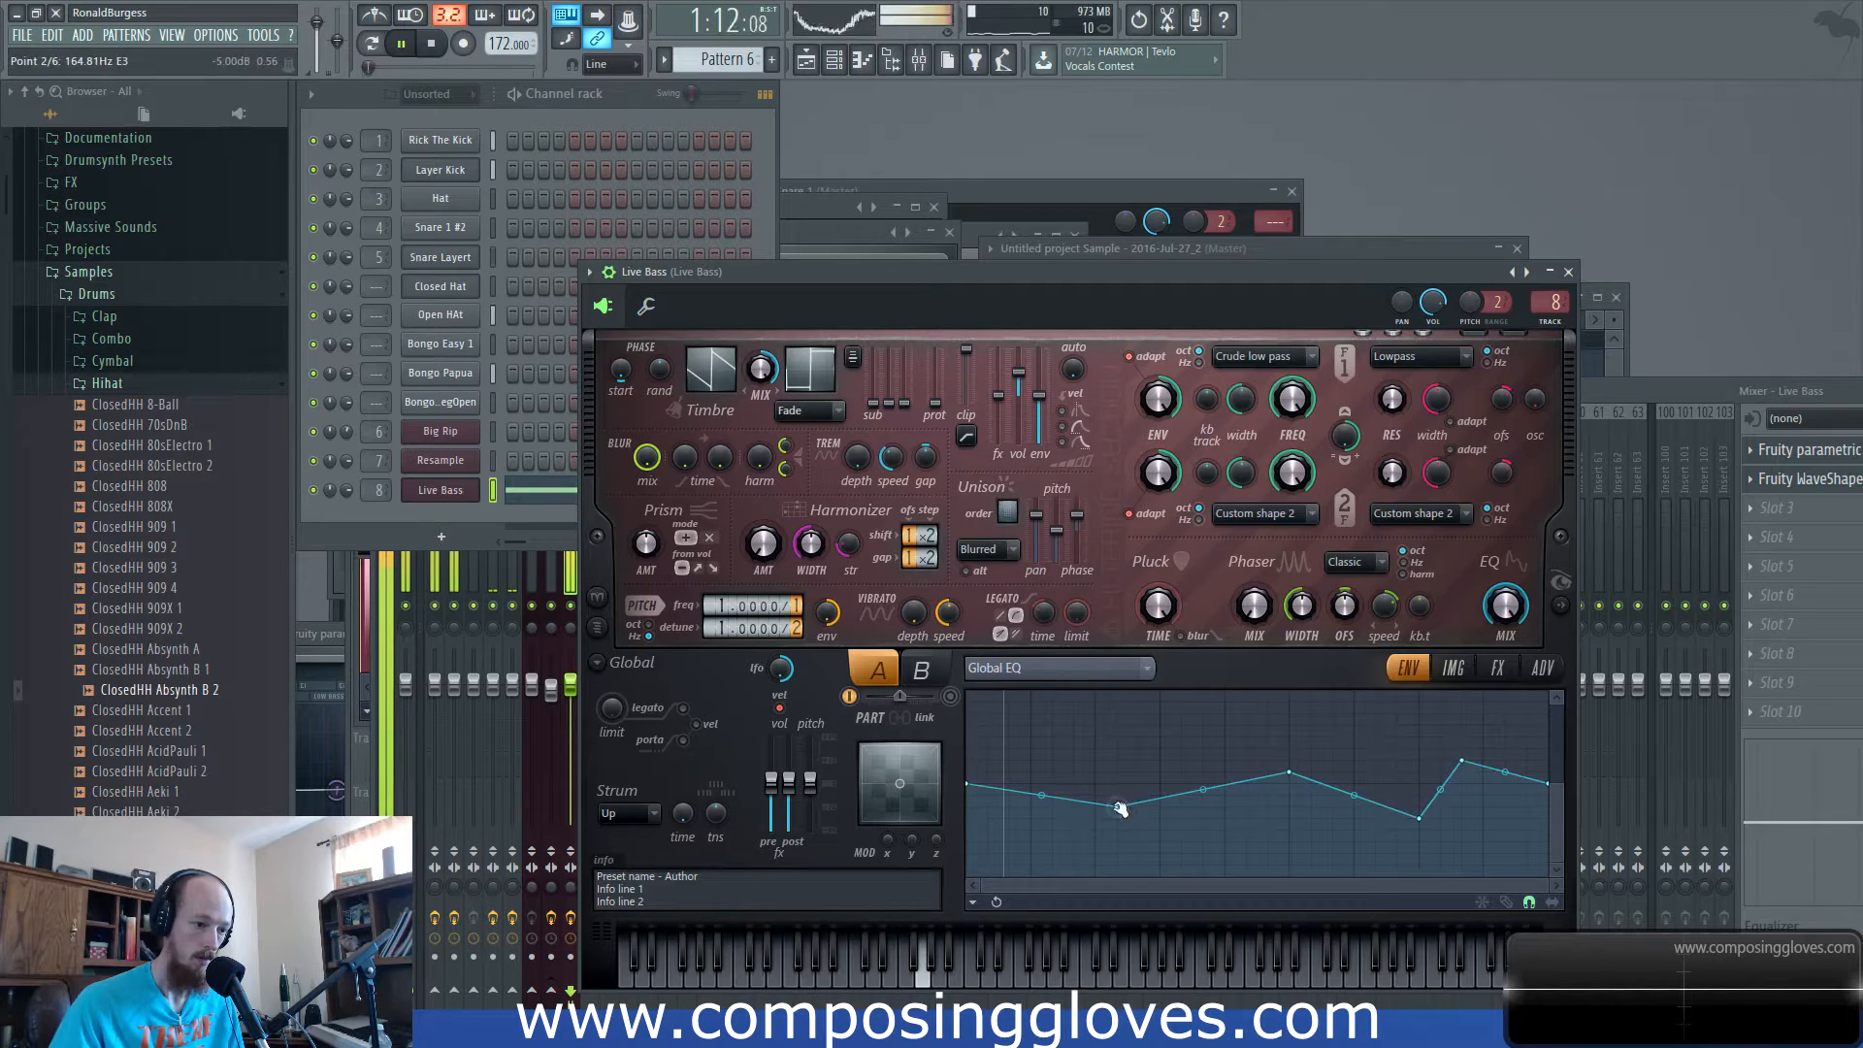
pyautogui.press('space')
# Extend Pattern 6's Live Bass part with one-bar notes at F4 in bar 2 and E4 in bar 3.
pyautogui.click(1626, 354)
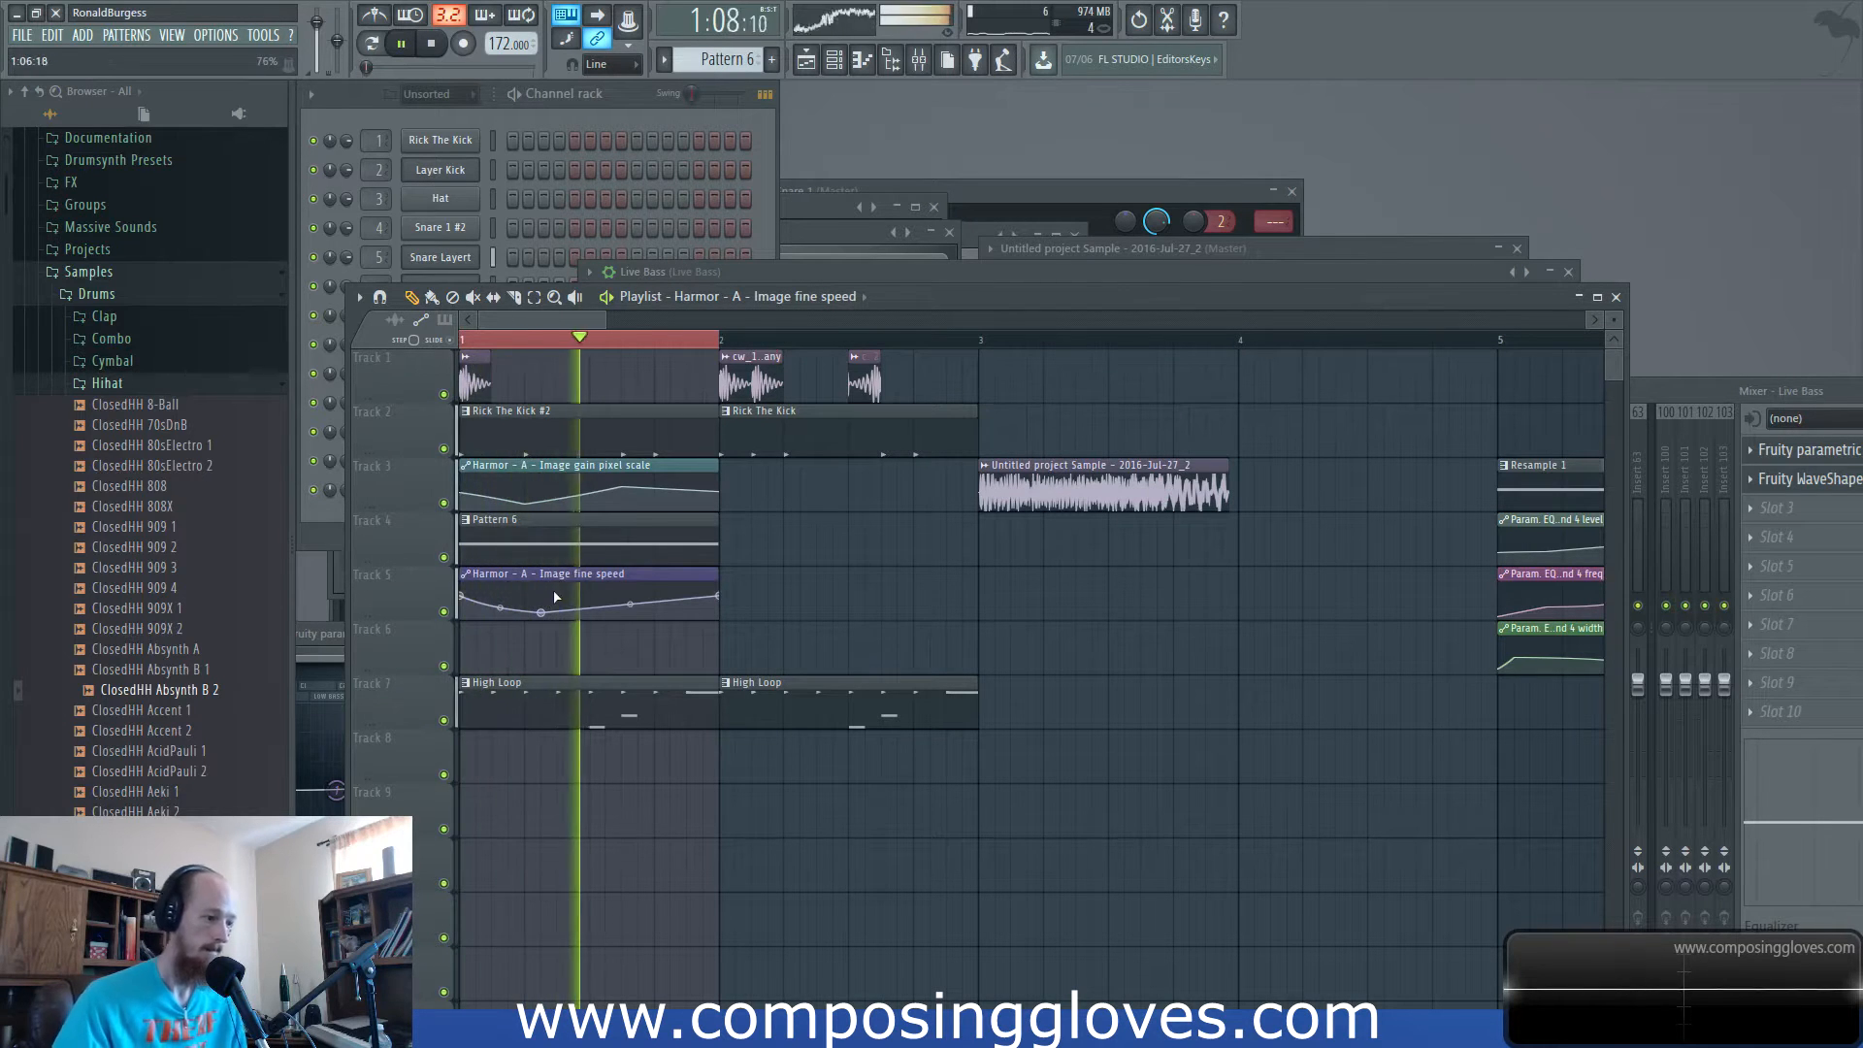
pyautogui.scroll(-3, 563, 518)
pyautogui.moveTo(490, 504); pyautogui.dragTo(495, 488)
pyautogui.press('space')
pyautogui.scroll(3, 506, 525)
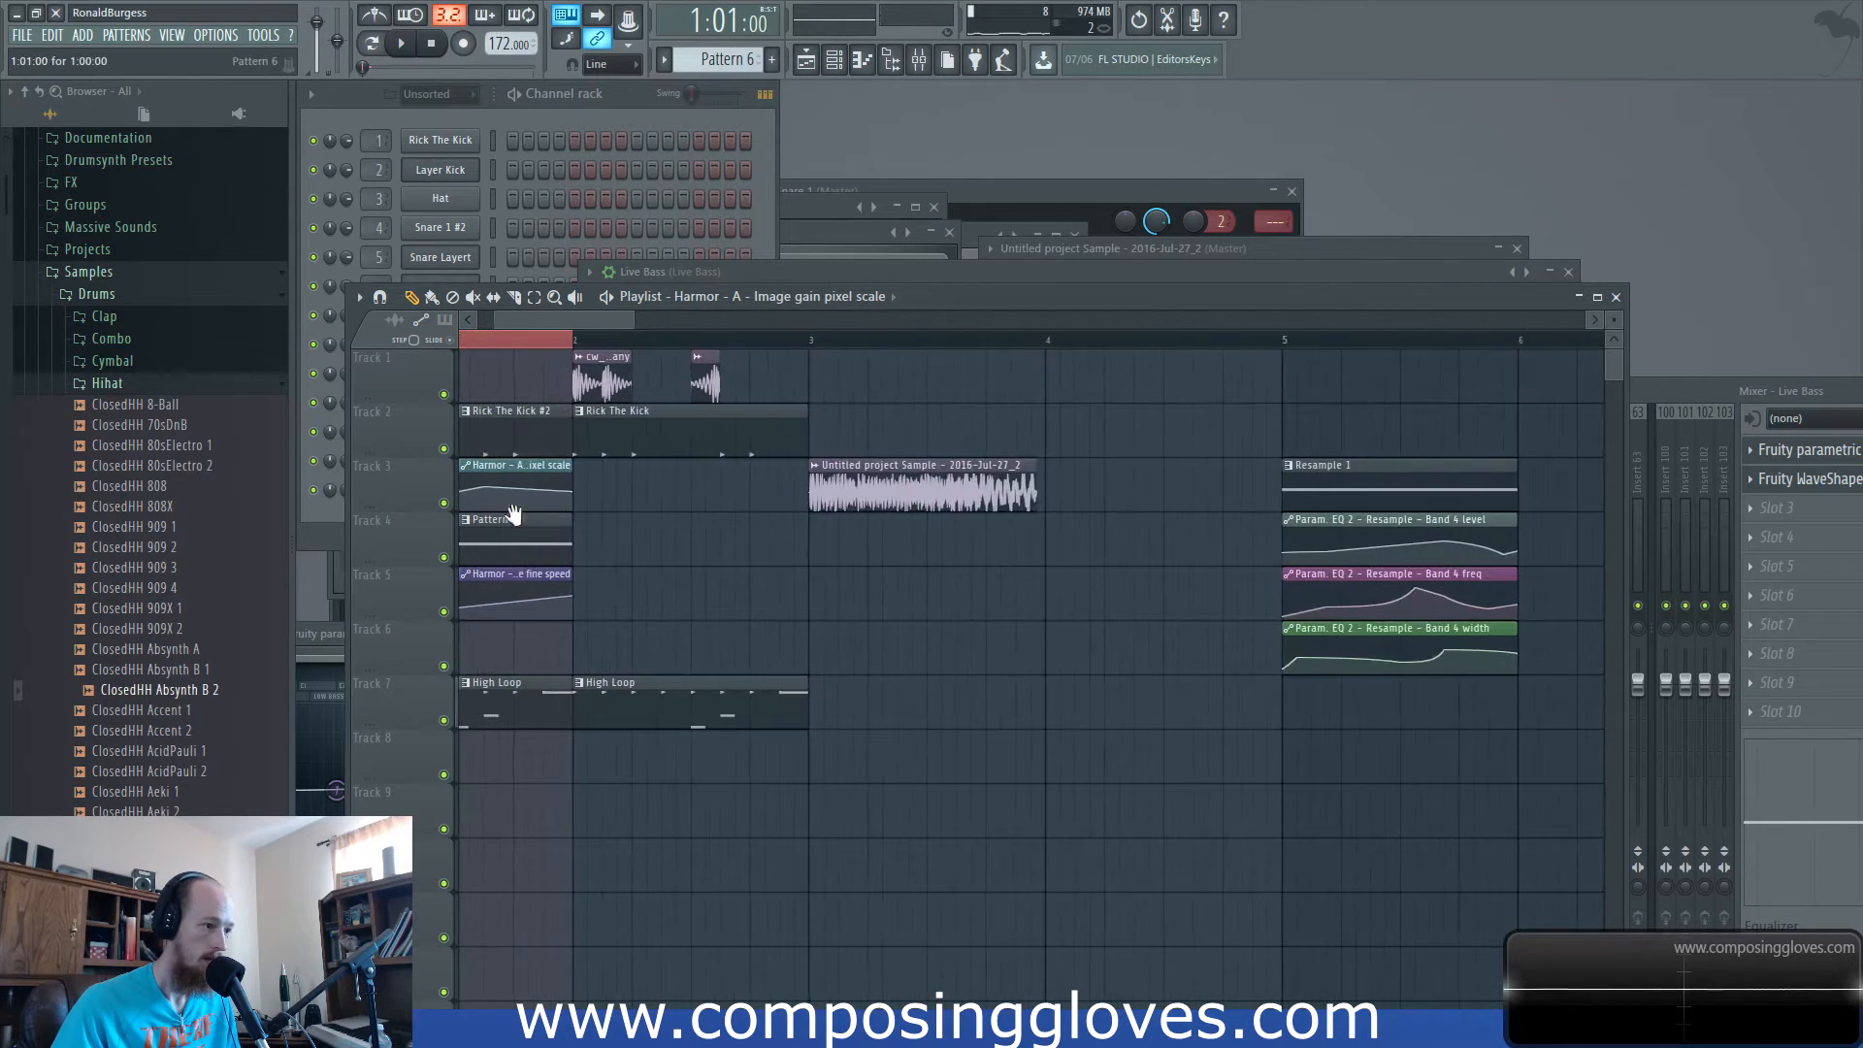
pyautogui.doubleClick(585, 546)
pyautogui.scroll(-2, 937, 728)
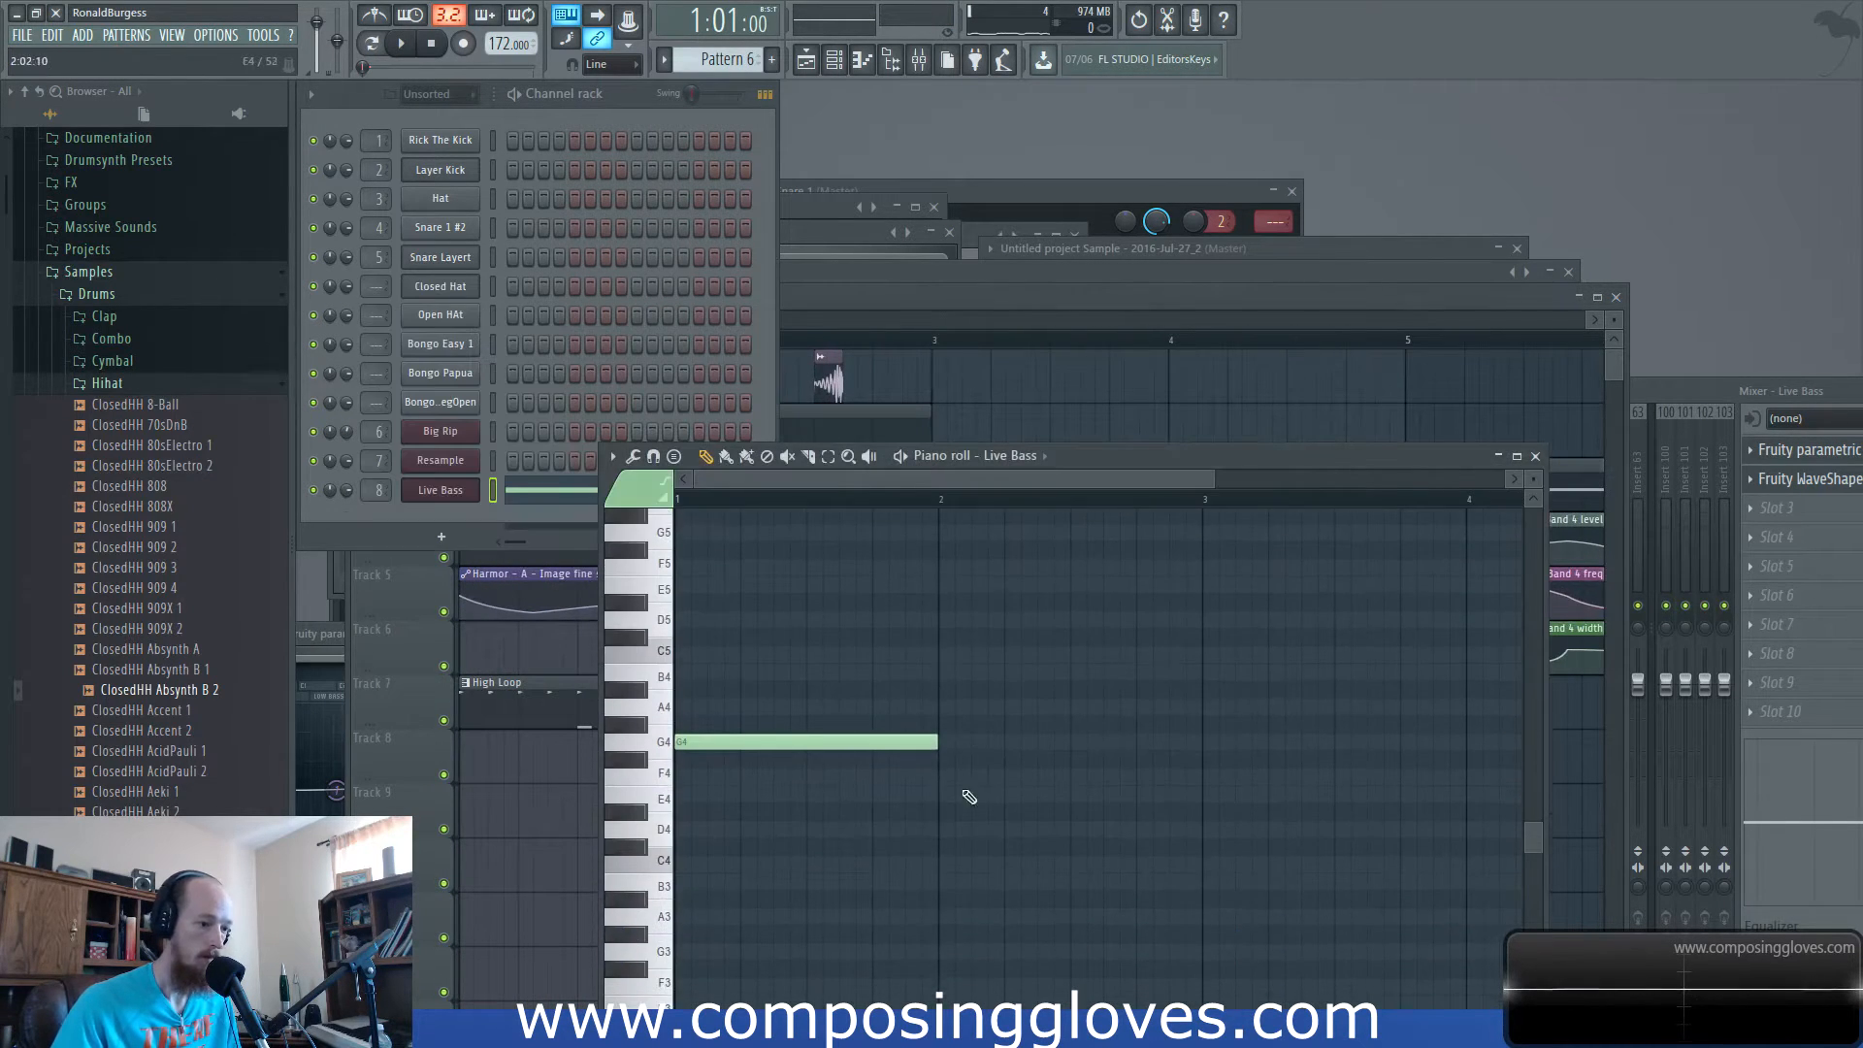
pyautogui.click(953, 777)
pyautogui.click(1213, 795)
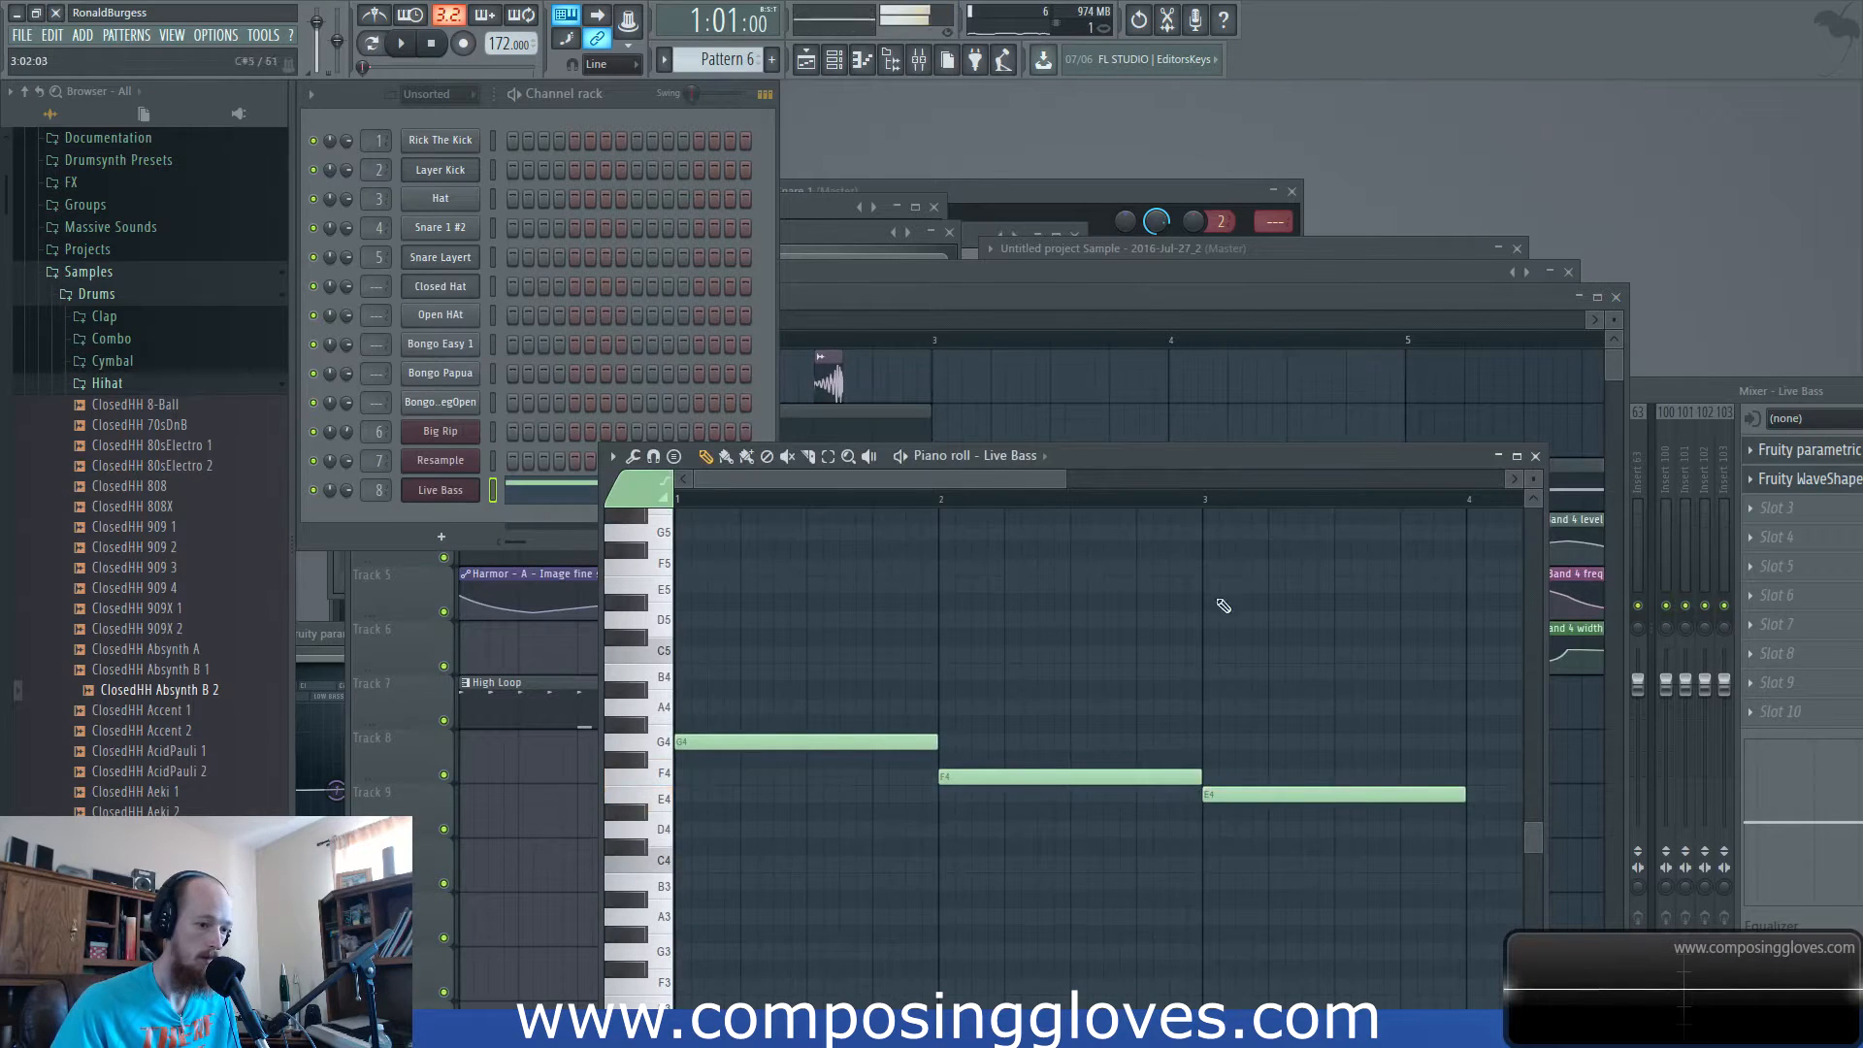
# Move the Untitled project Sample clip in the playlist to the start of bar 4 on Track 1.
pyautogui.moveTo(958, 295); pyautogui.dragTo(919, 313)
pyautogui.scroll(-2, 621, 515)
pyautogui.moveTo(829, 495); pyautogui.dragTo(1015, 392)
# Extend the Image gain pixel scale and Image fine speed automation clips to the end of bar 3.
pyautogui.press('space')
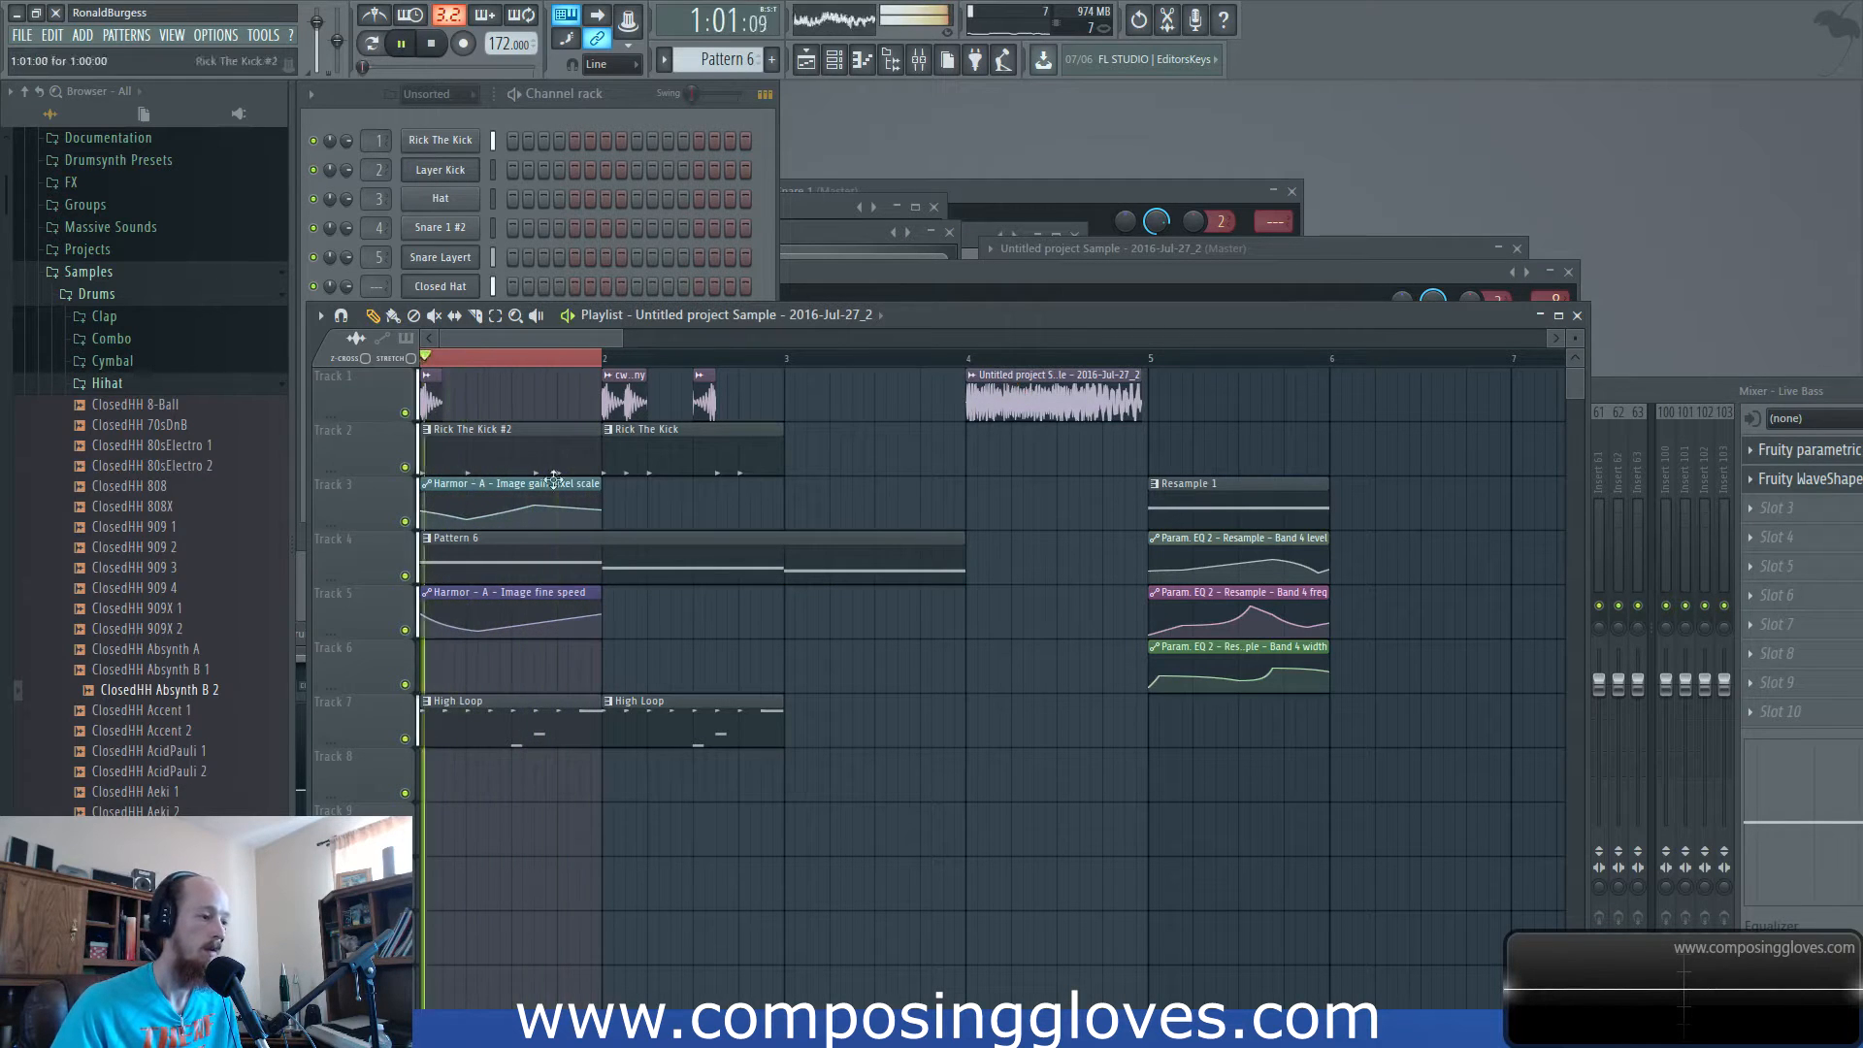
pyautogui.moveTo(602, 485); pyautogui.dragTo(783, 479)
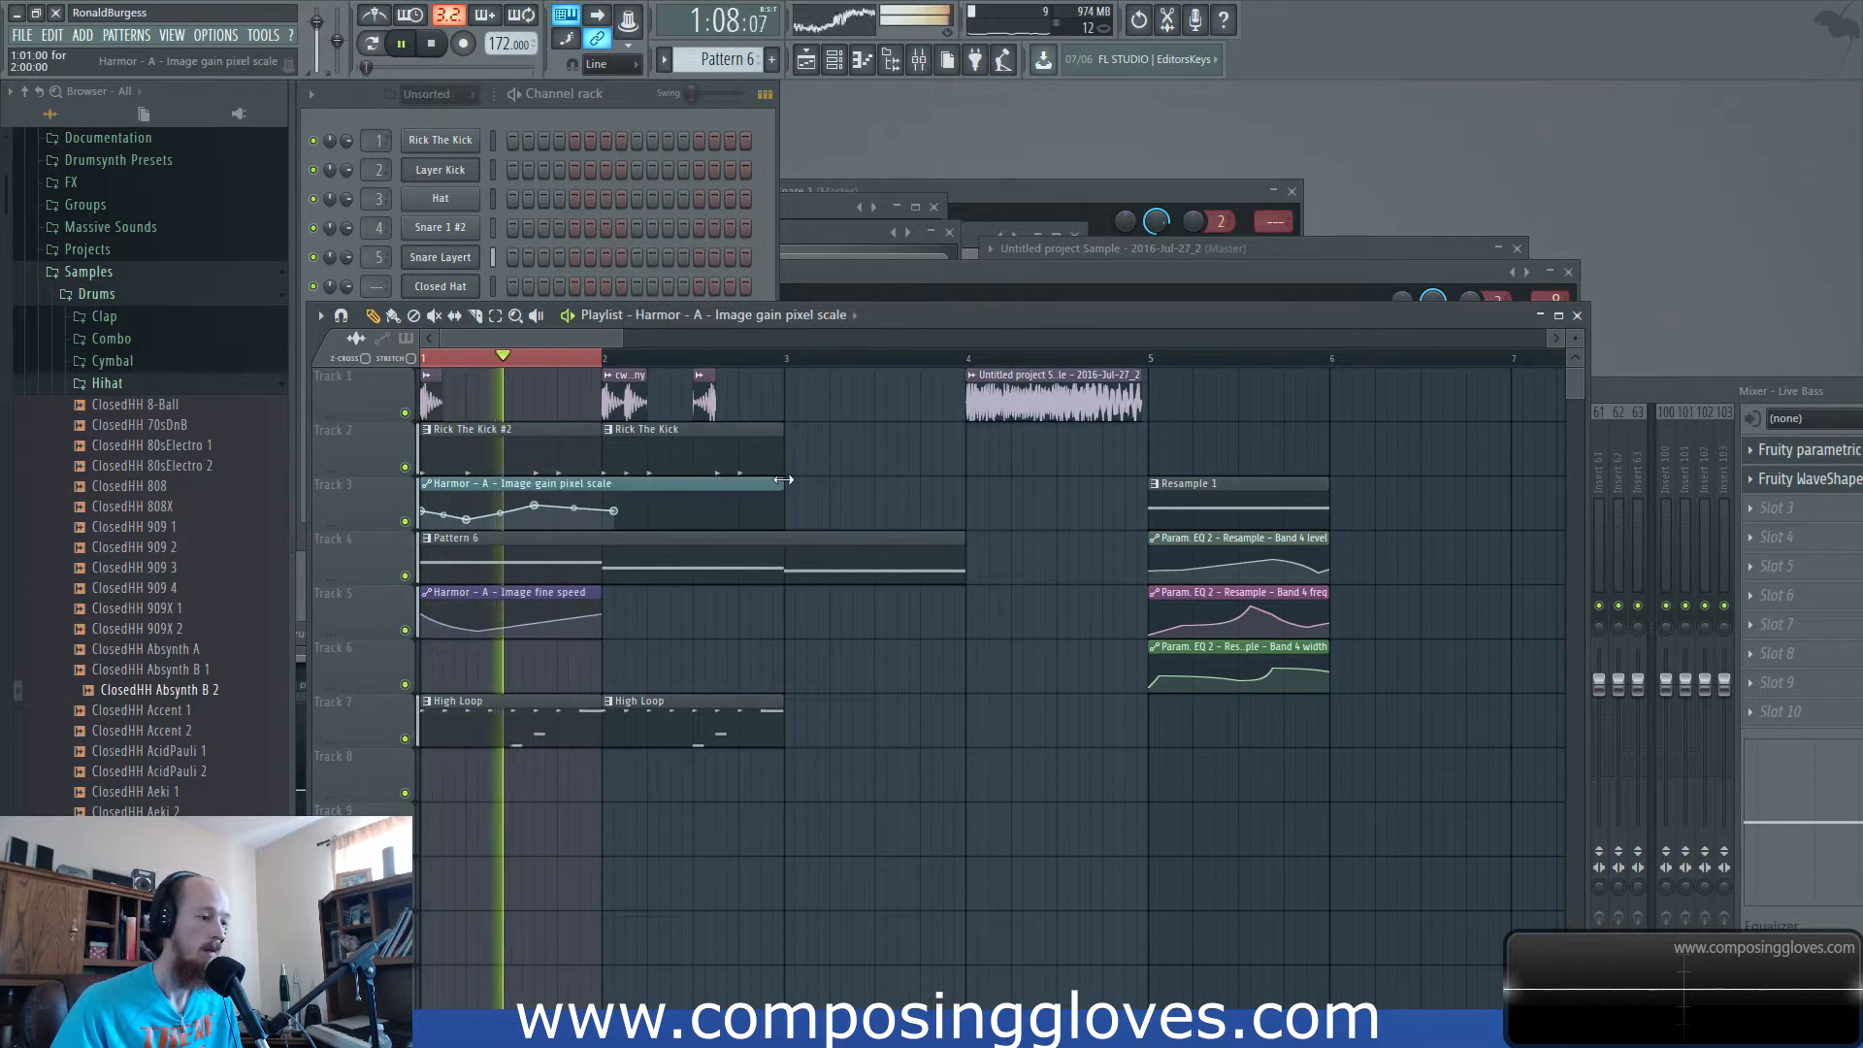
pyautogui.moveTo(601, 594); pyautogui.dragTo(965, 596)
pyautogui.moveTo(784, 485); pyautogui.dragTo(965, 488)
# Continue the Image gain pixel scale curve with new points through bar 3, clearing the playlist's time selection.
pyautogui.rightClick(706, 518)
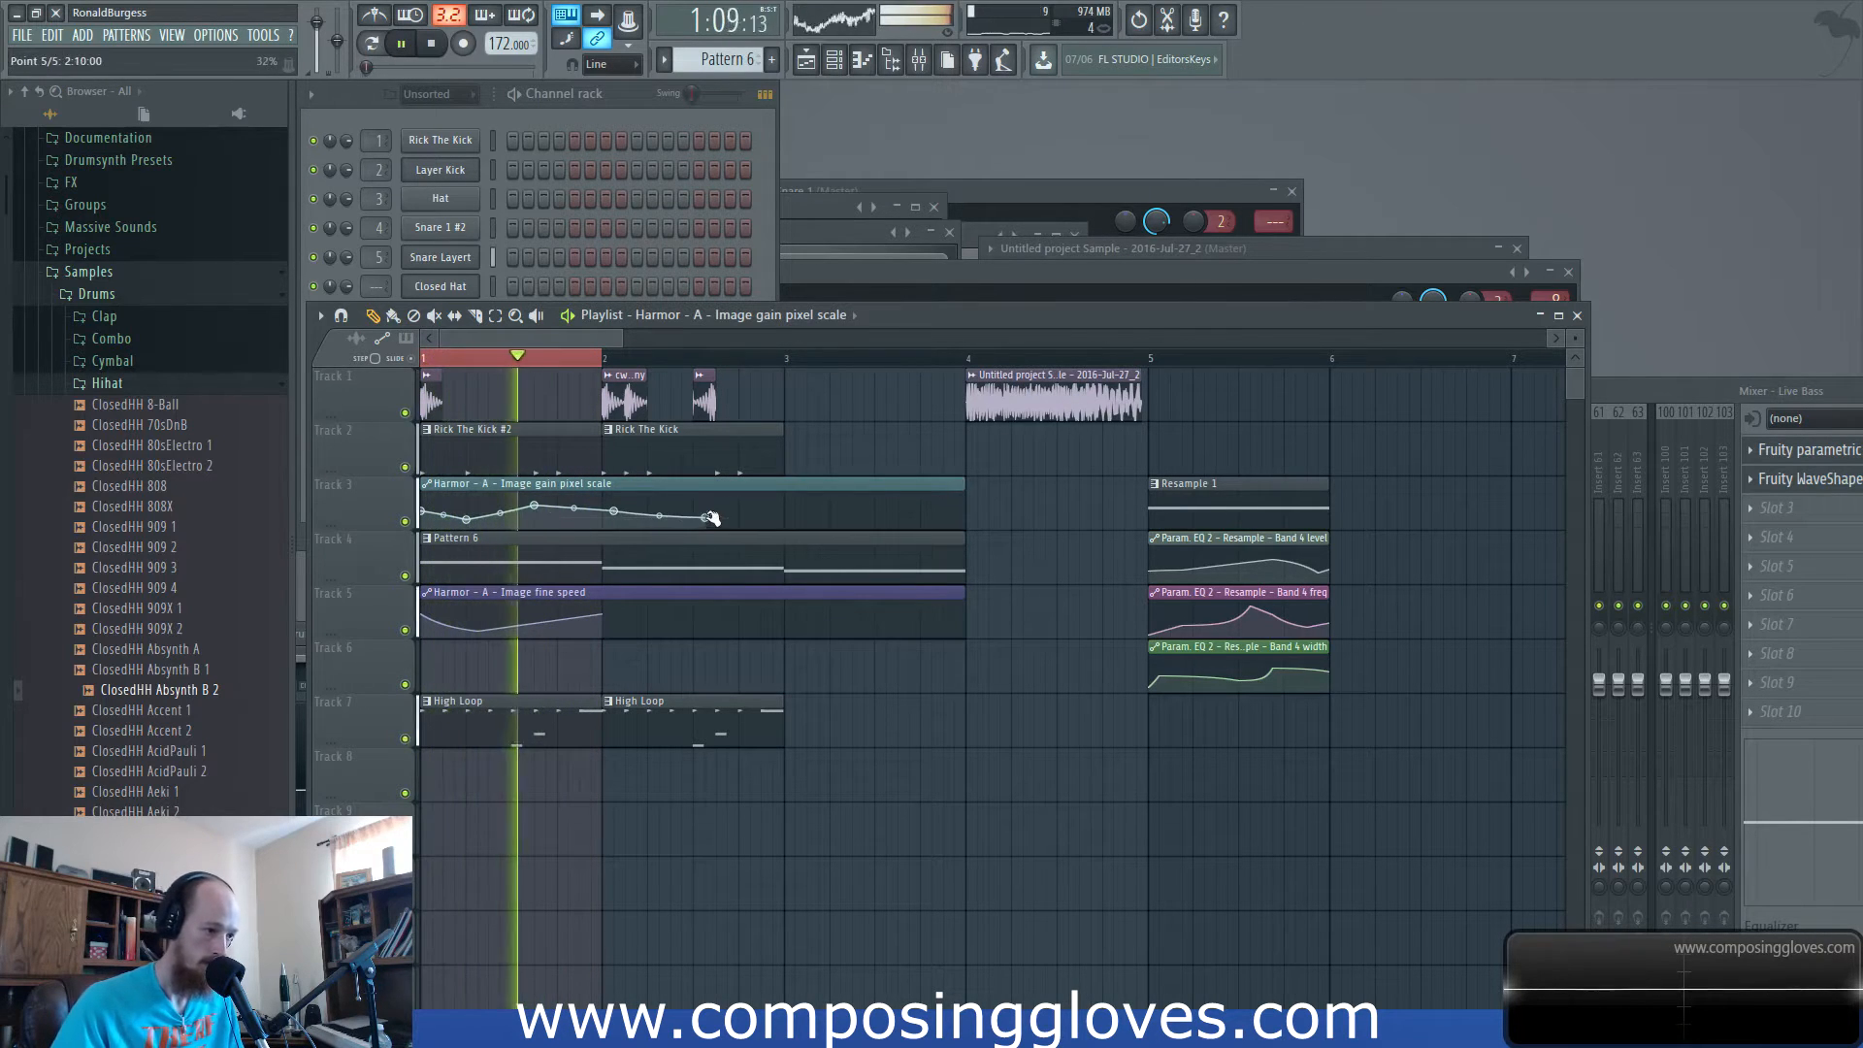
pyautogui.rightClick(601, 361)
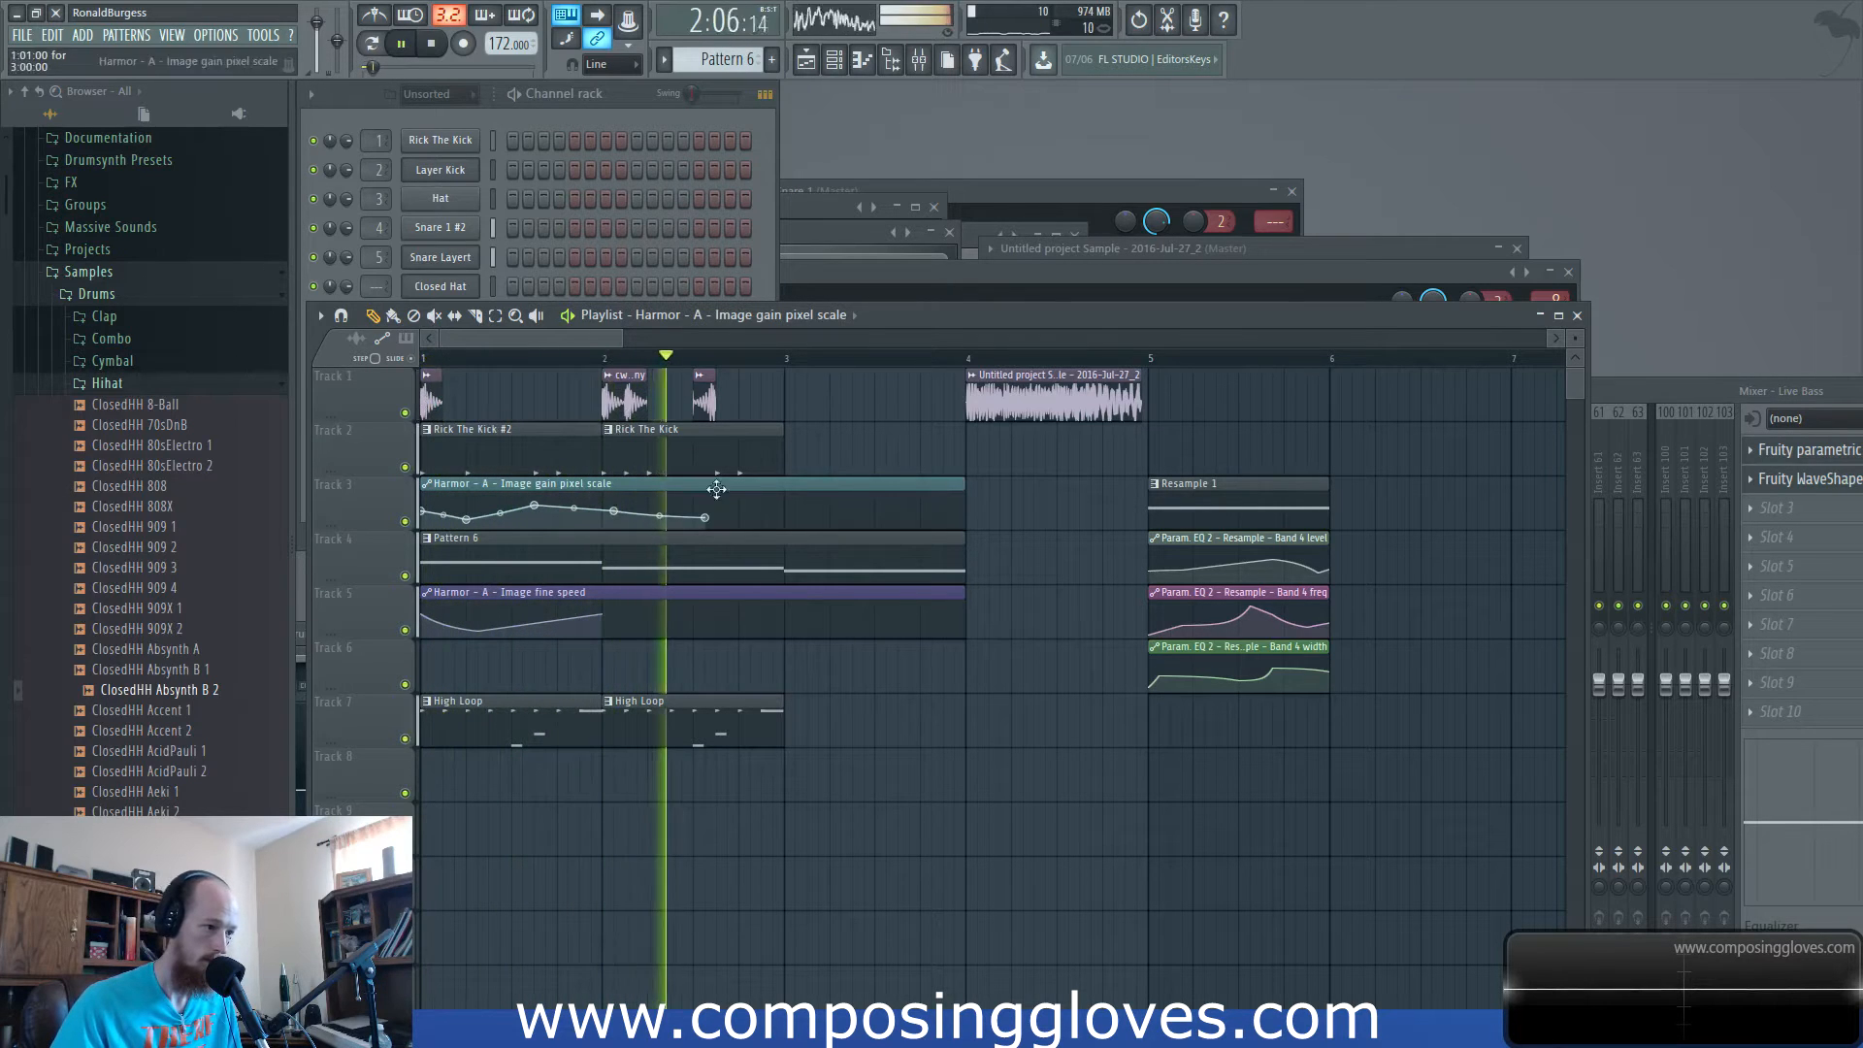
pyautogui.press('space')
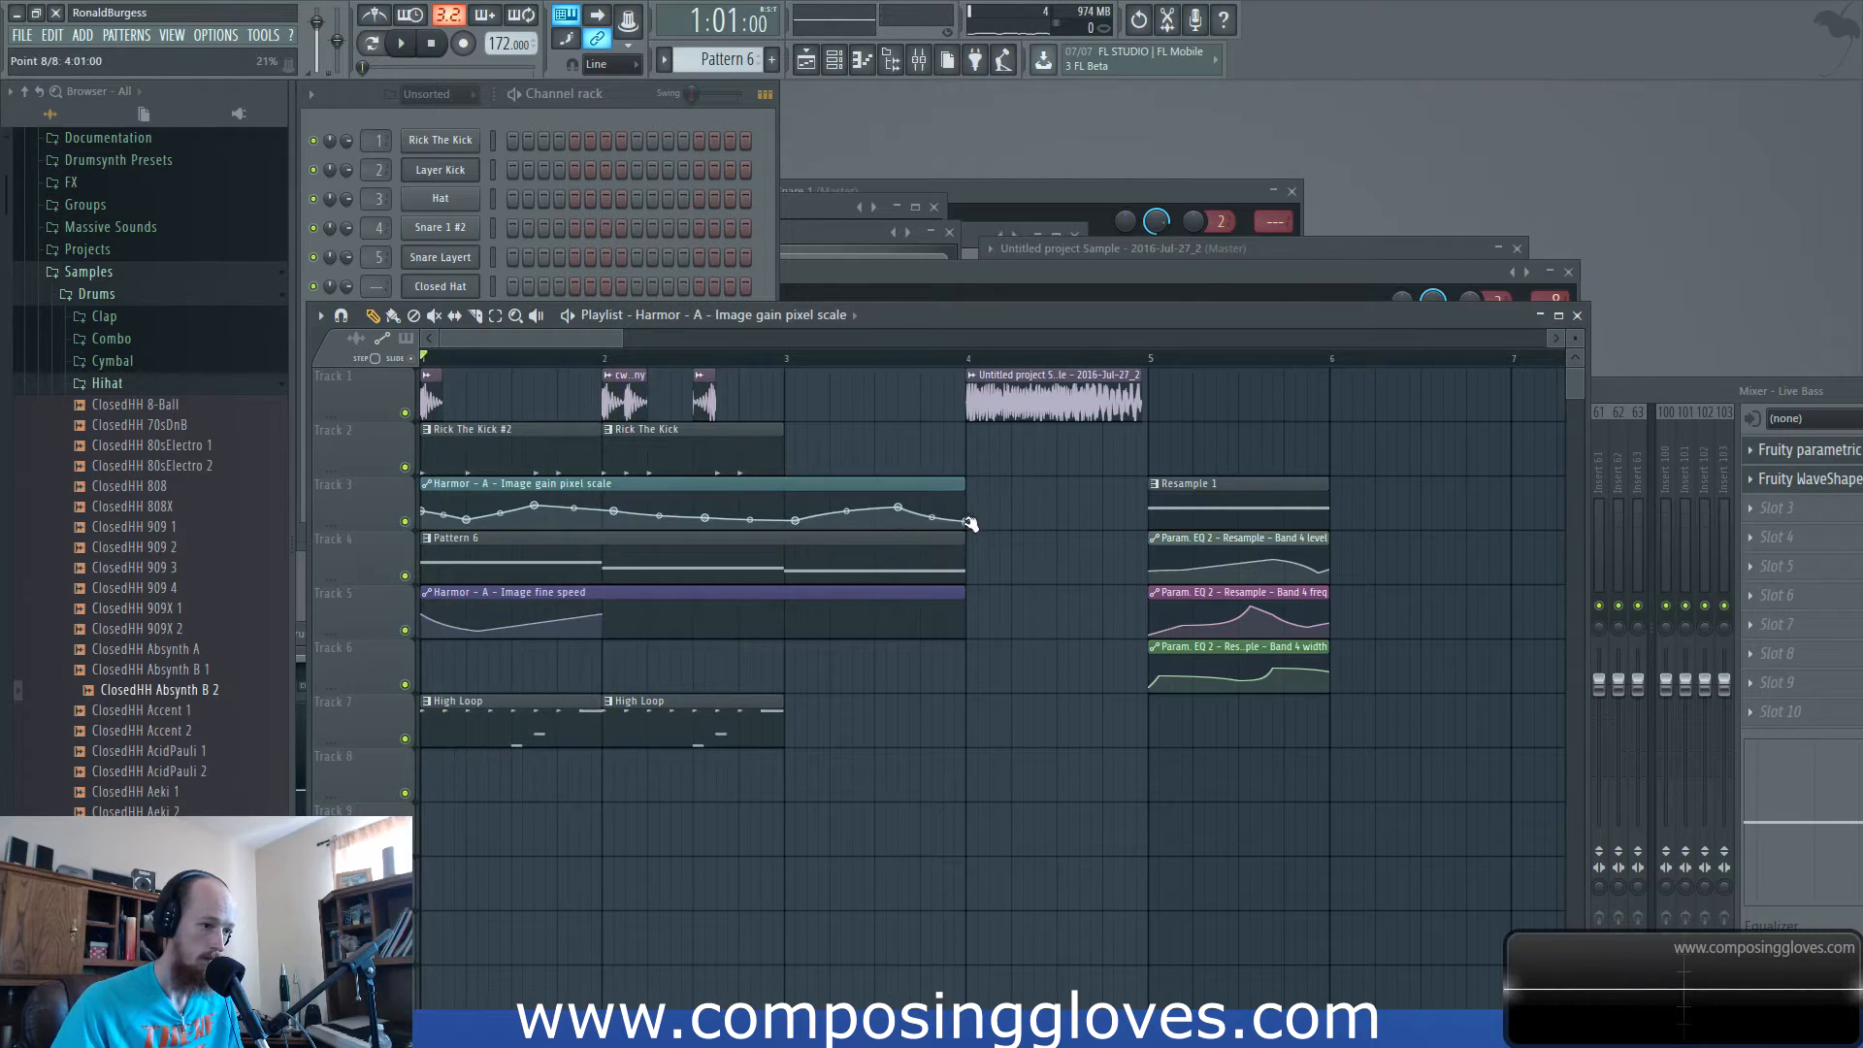
# Add points to the Image fine speed curve, keeping it low through bars 2 and 3 before a rise at the end, and audition it.
pyautogui.rightClick(739, 628)
pyautogui.rightClick(807, 628)
pyautogui.rightClick(932, 628)
pyautogui.rightClick(951, 612)
pyautogui.press('space')
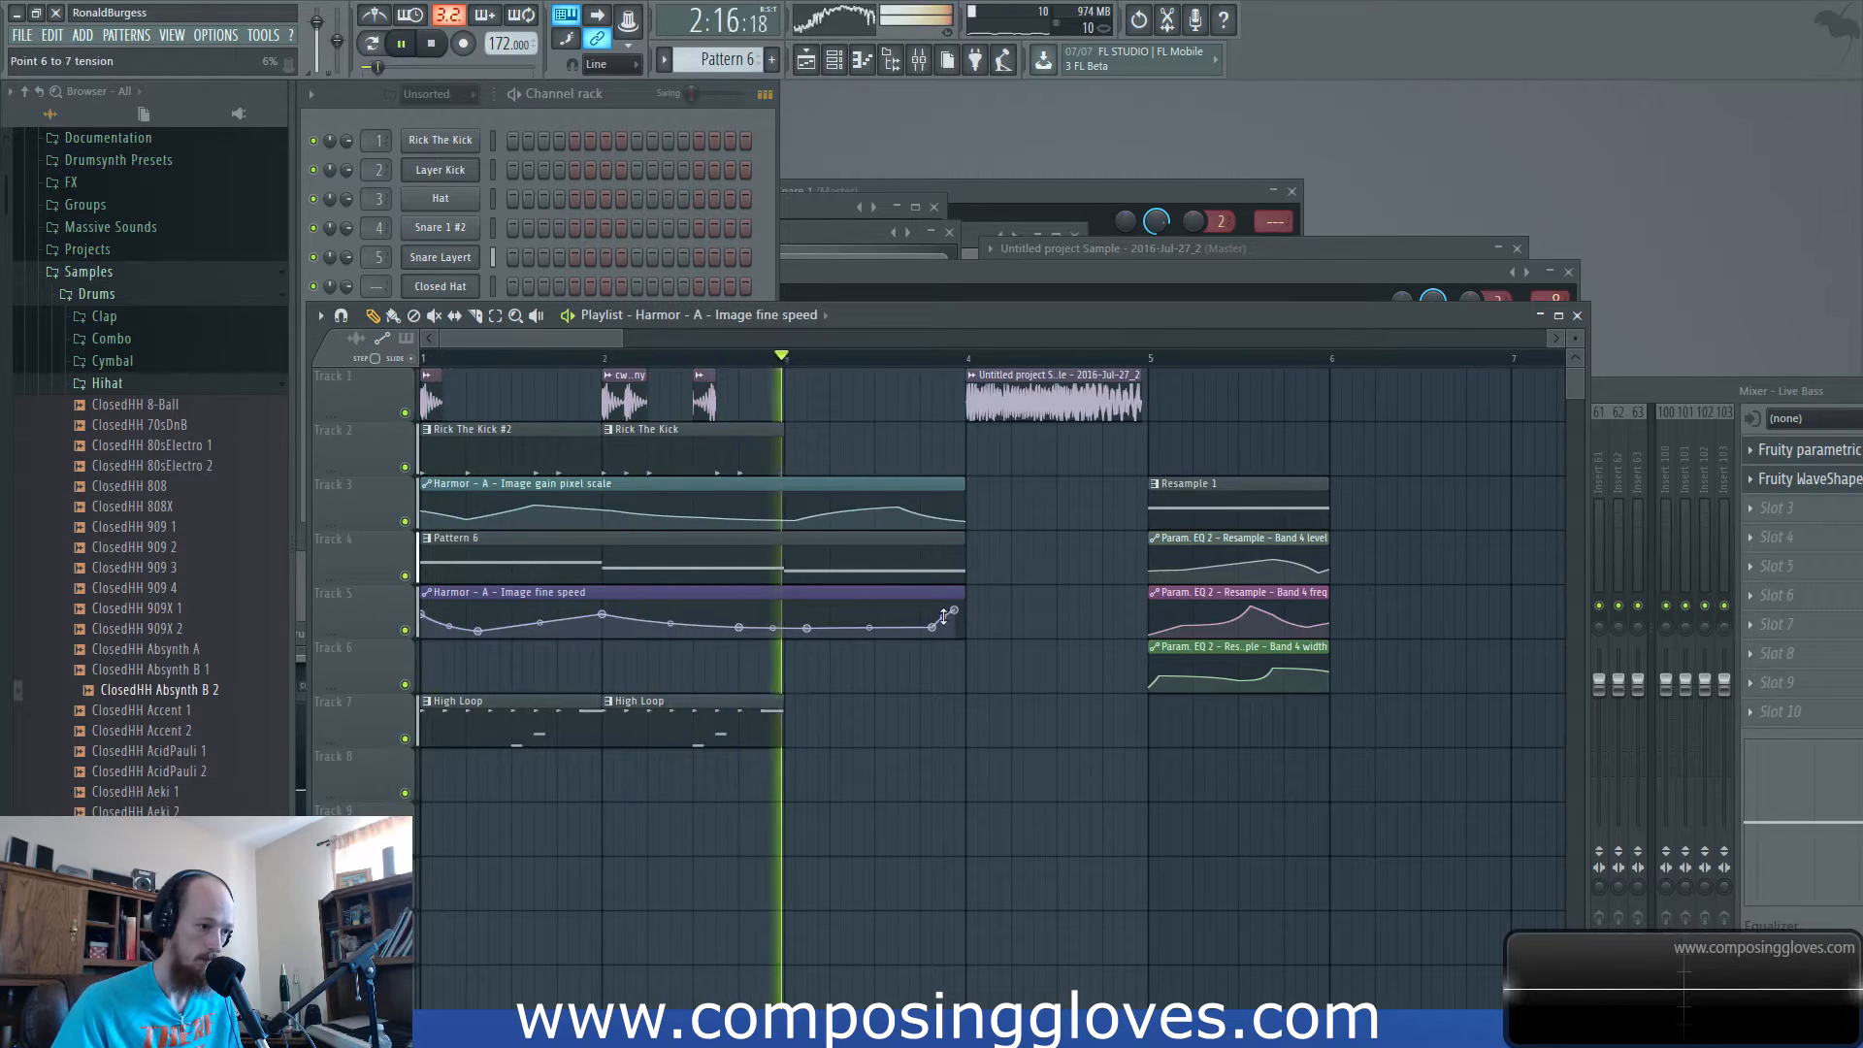
pyautogui.press('space')
# Move the sample clip to Track 3 at bar 4, shift the Resample 1 clip and its EQ automation to bar 6, and play the arrangement.
pyautogui.moveTo(1009, 413); pyautogui.dragTo(1025, 521)
pyautogui.moveTo(1190, 512); pyautogui.dragTo(1373, 514)
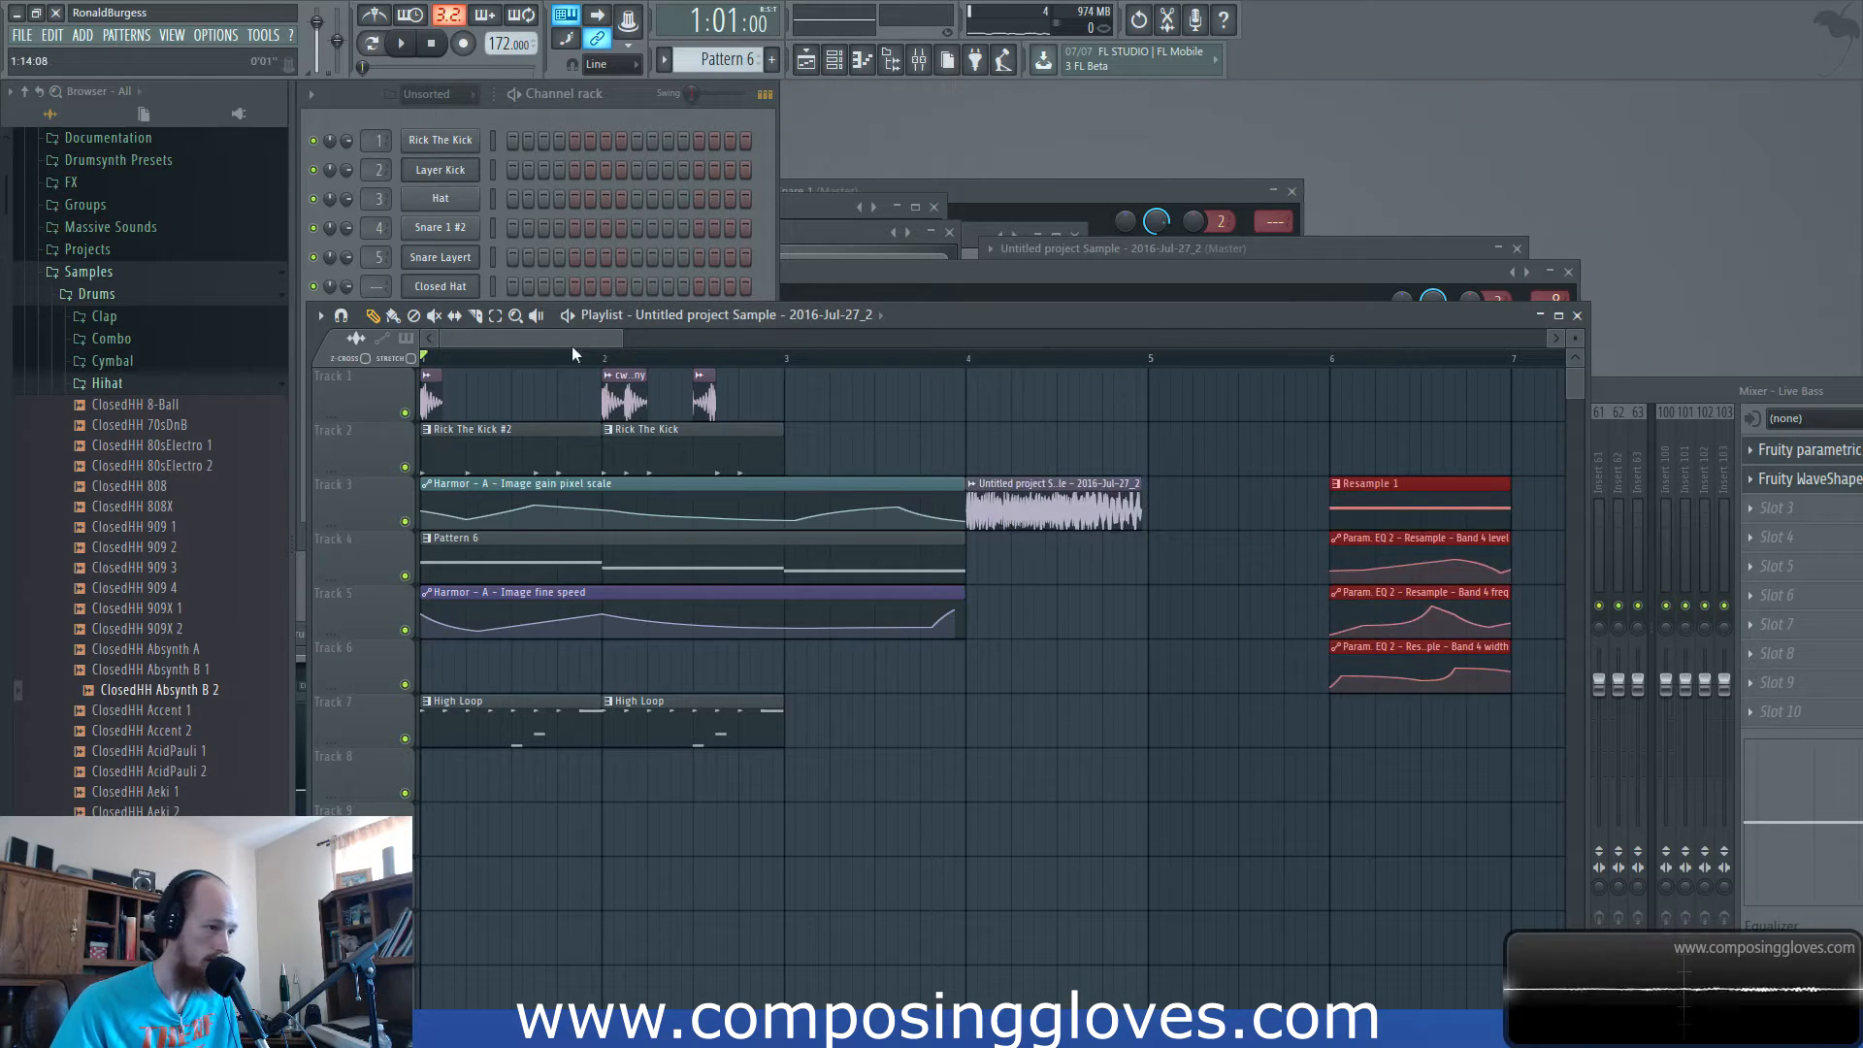
pyautogui.press('space')
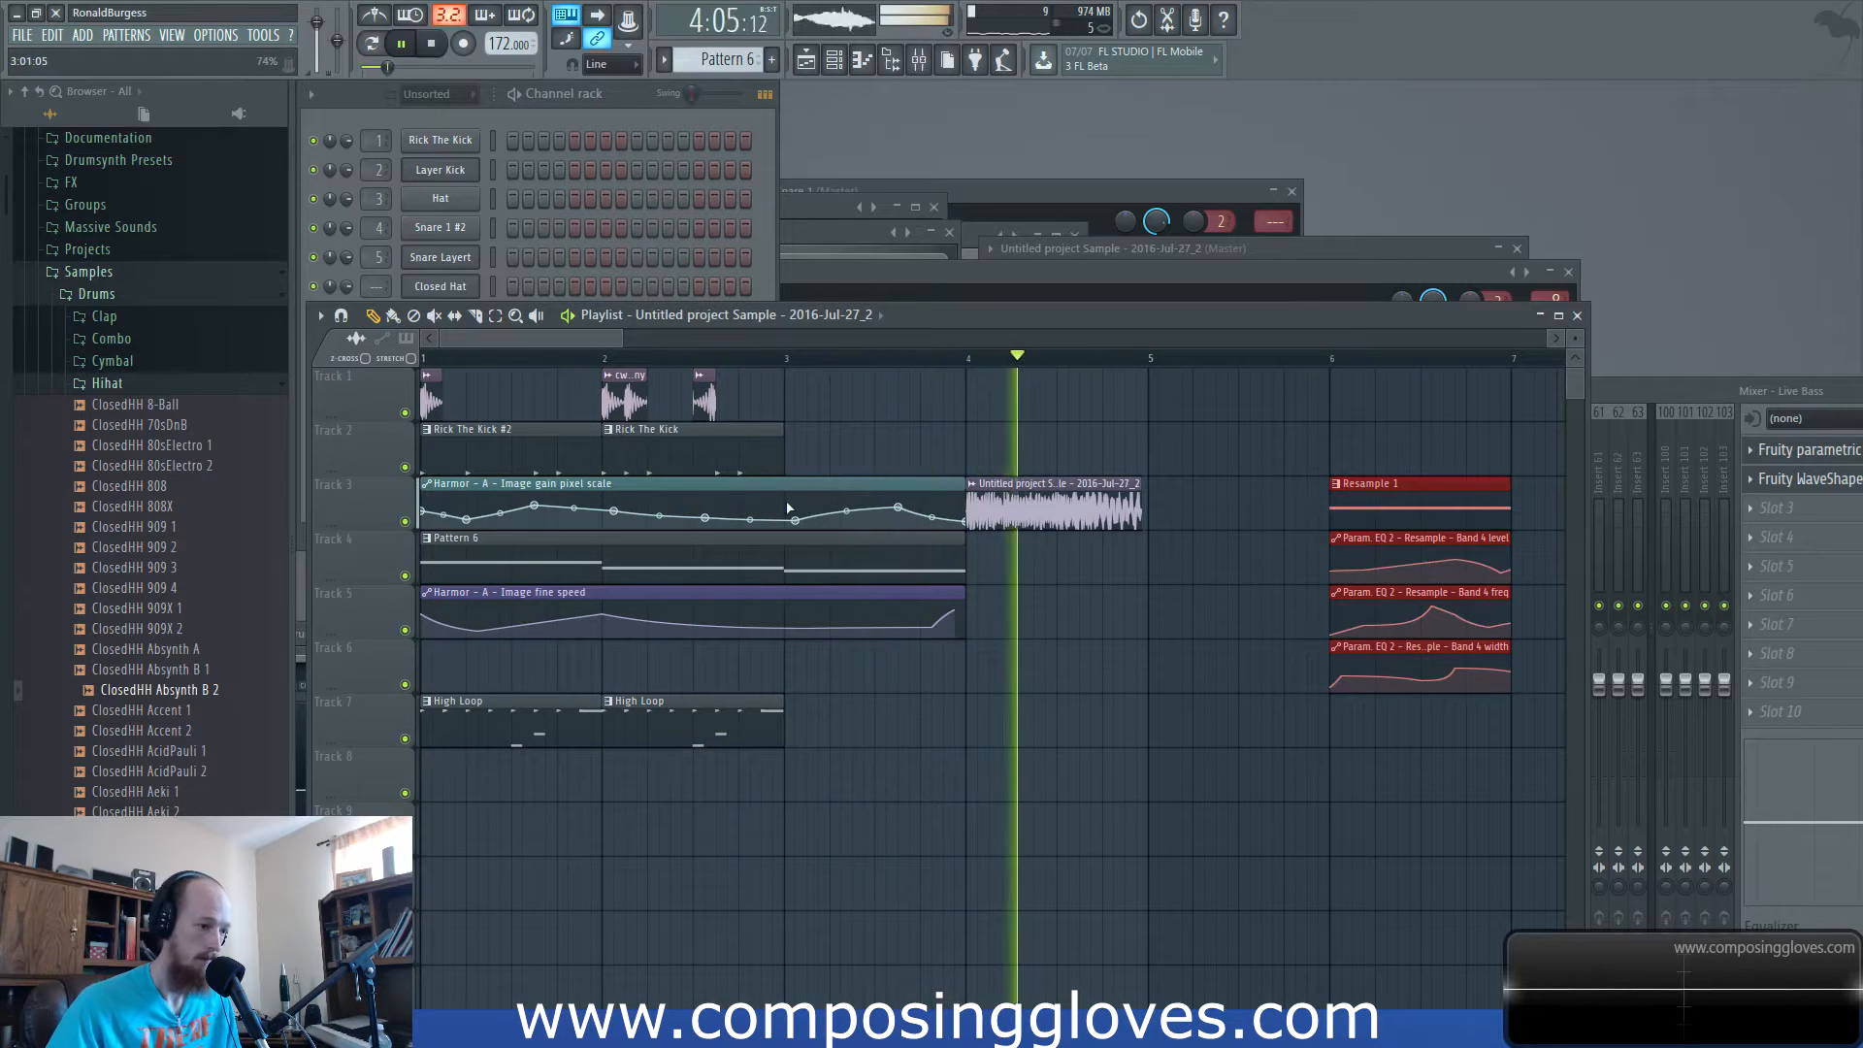
pyautogui.press('space')
# Try the High threshold clipping mode in the Live Bass Harmor and audition it.
pyautogui.doubleClick(509, 563)
pyautogui.click(441, 490)
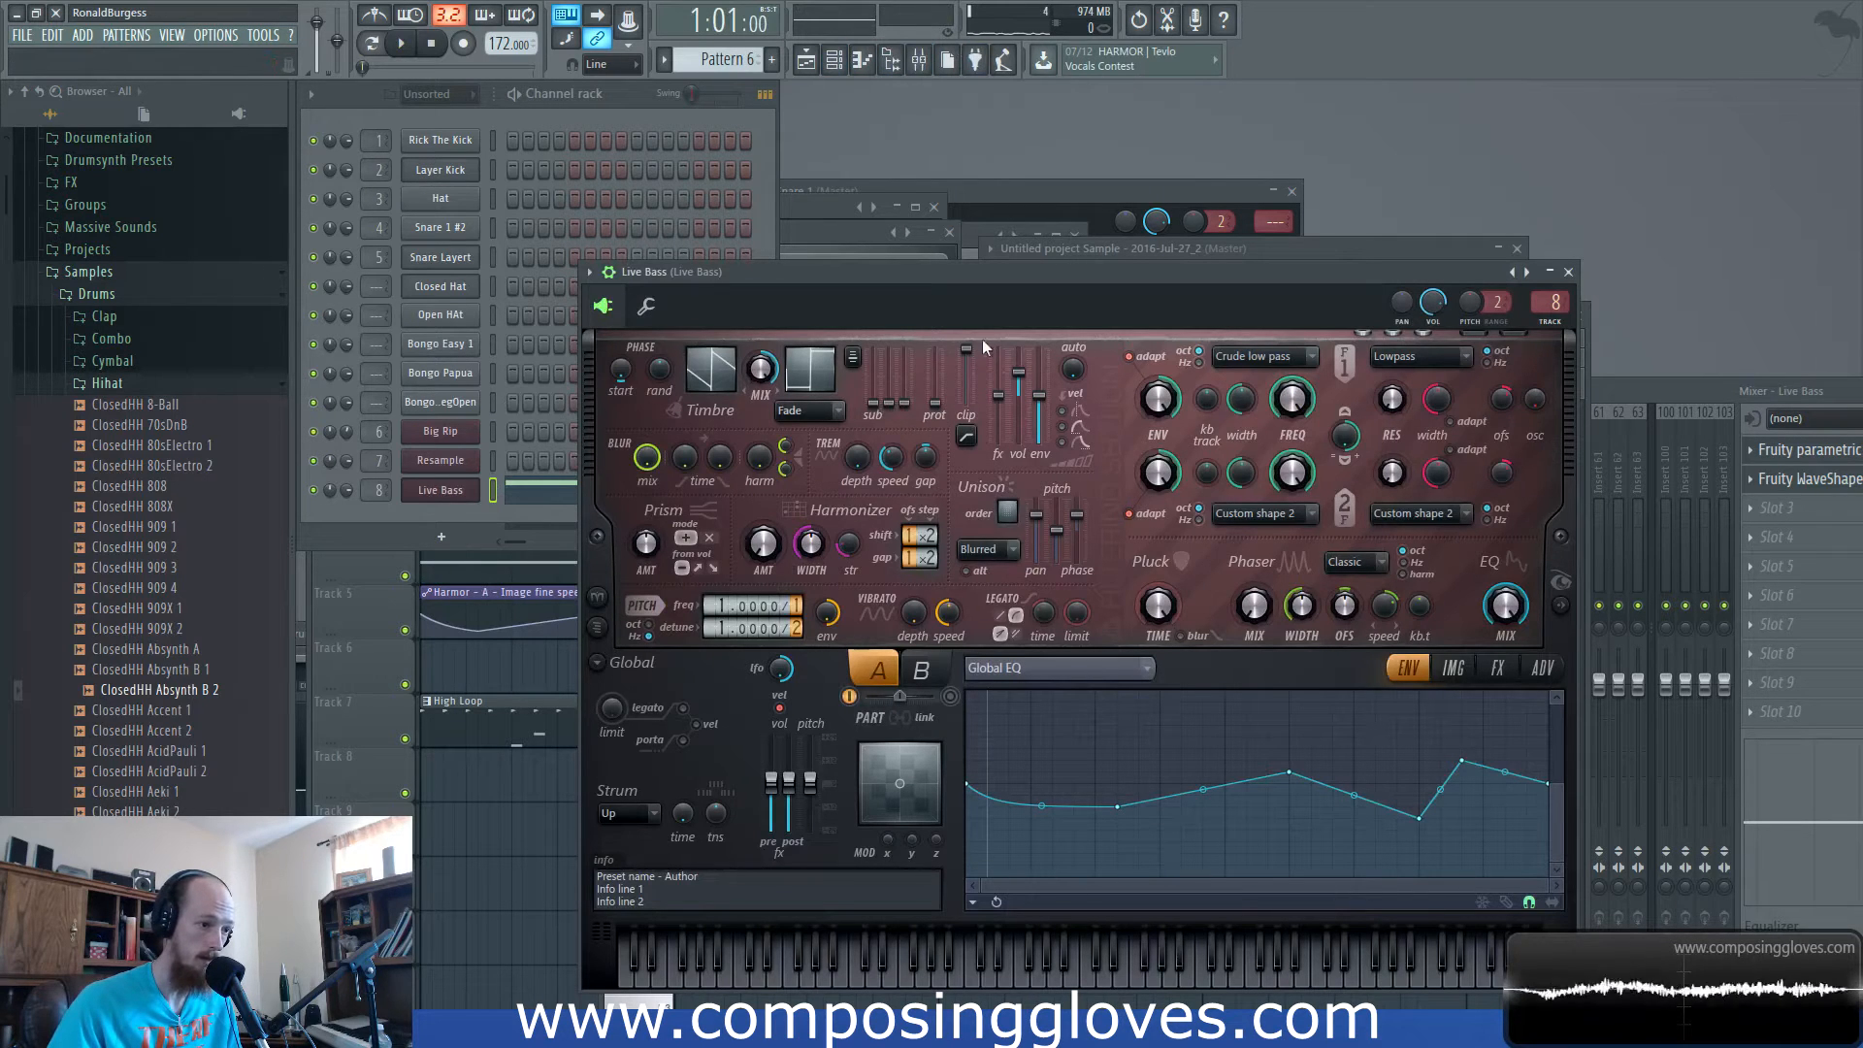
pyautogui.click(968, 437)
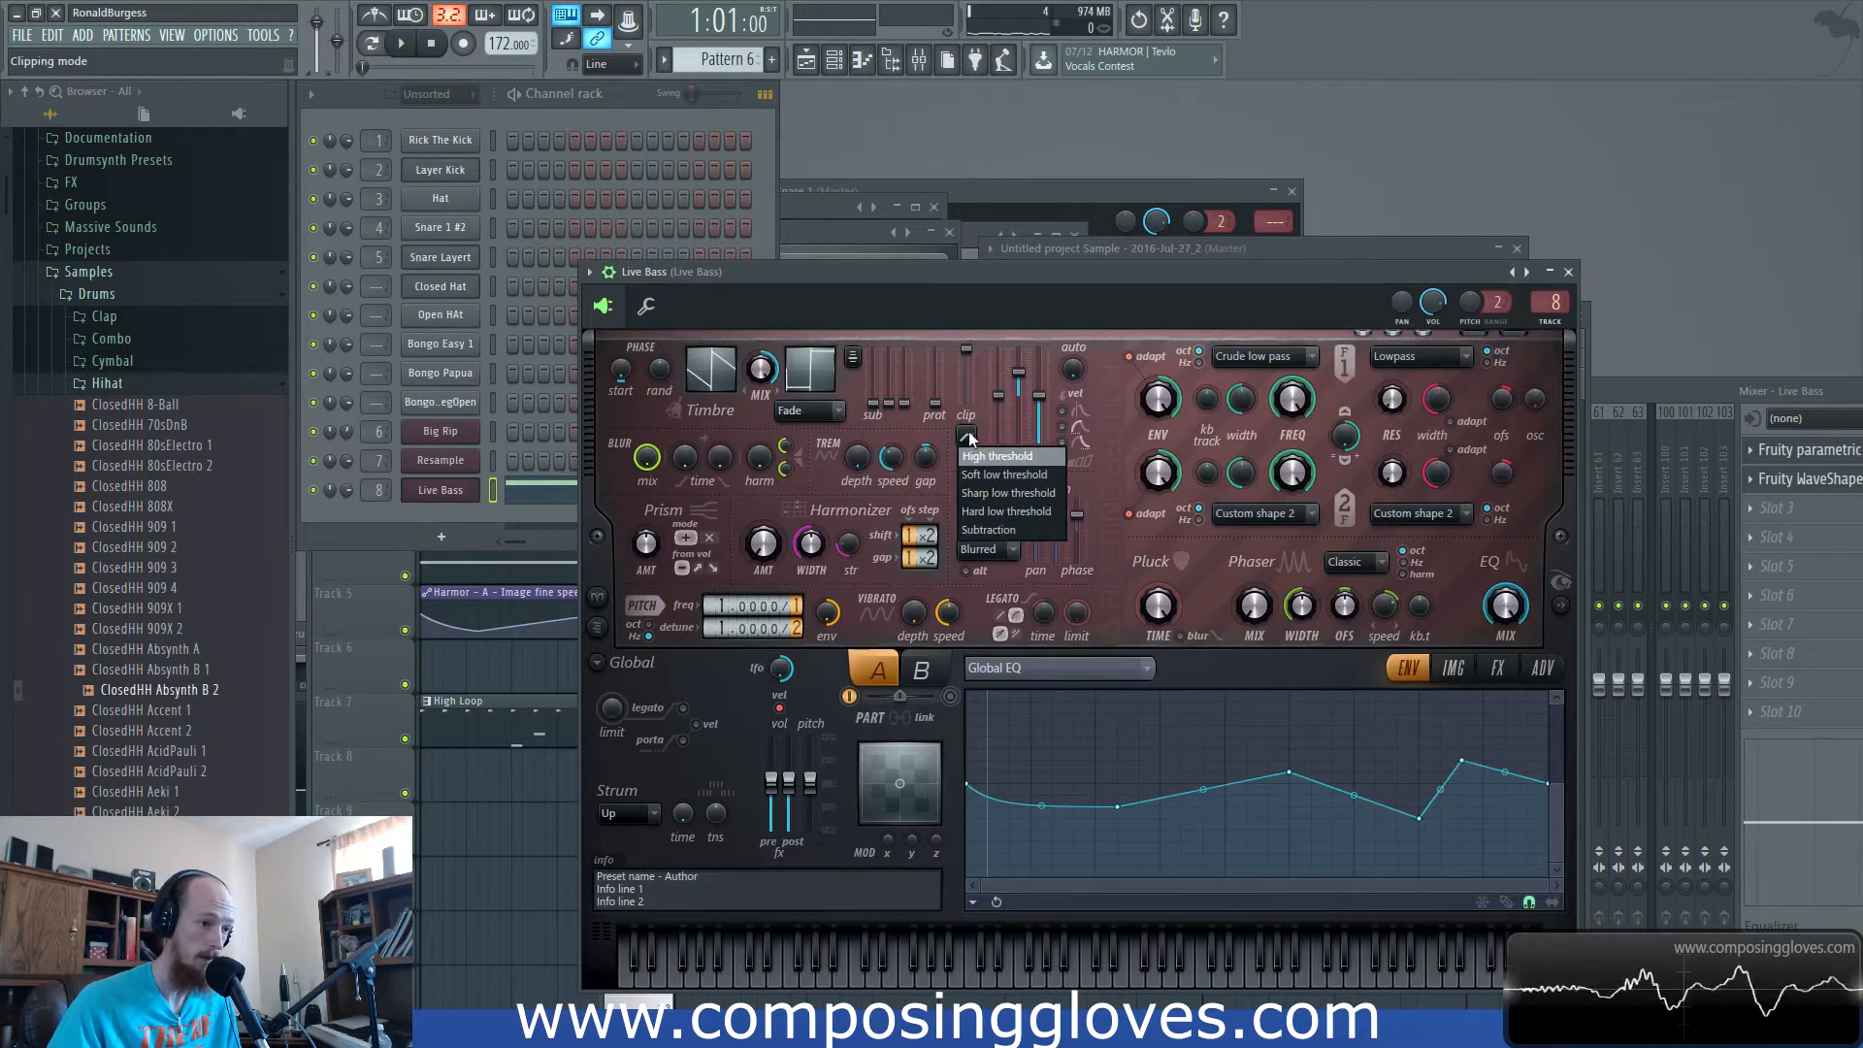
pyautogui.click(1052, 456)
pyautogui.press('space')
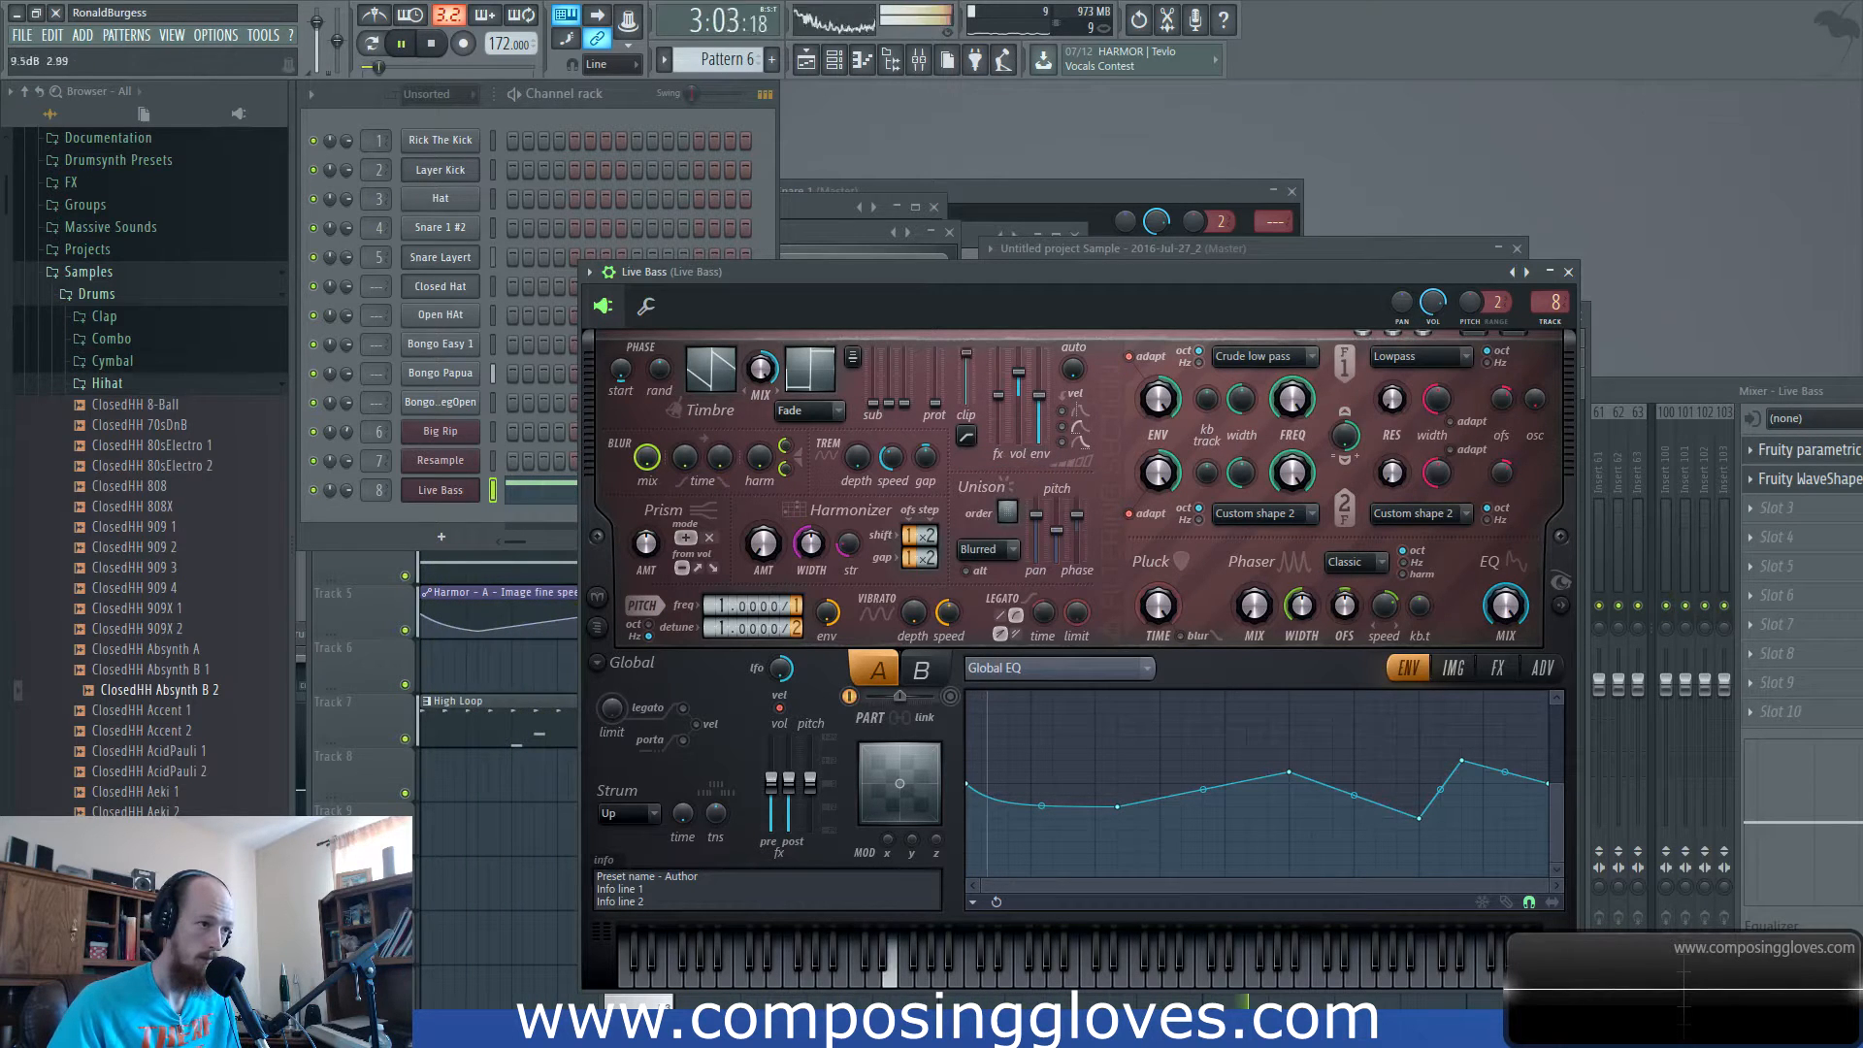
pyautogui.rightClick(973, 350)
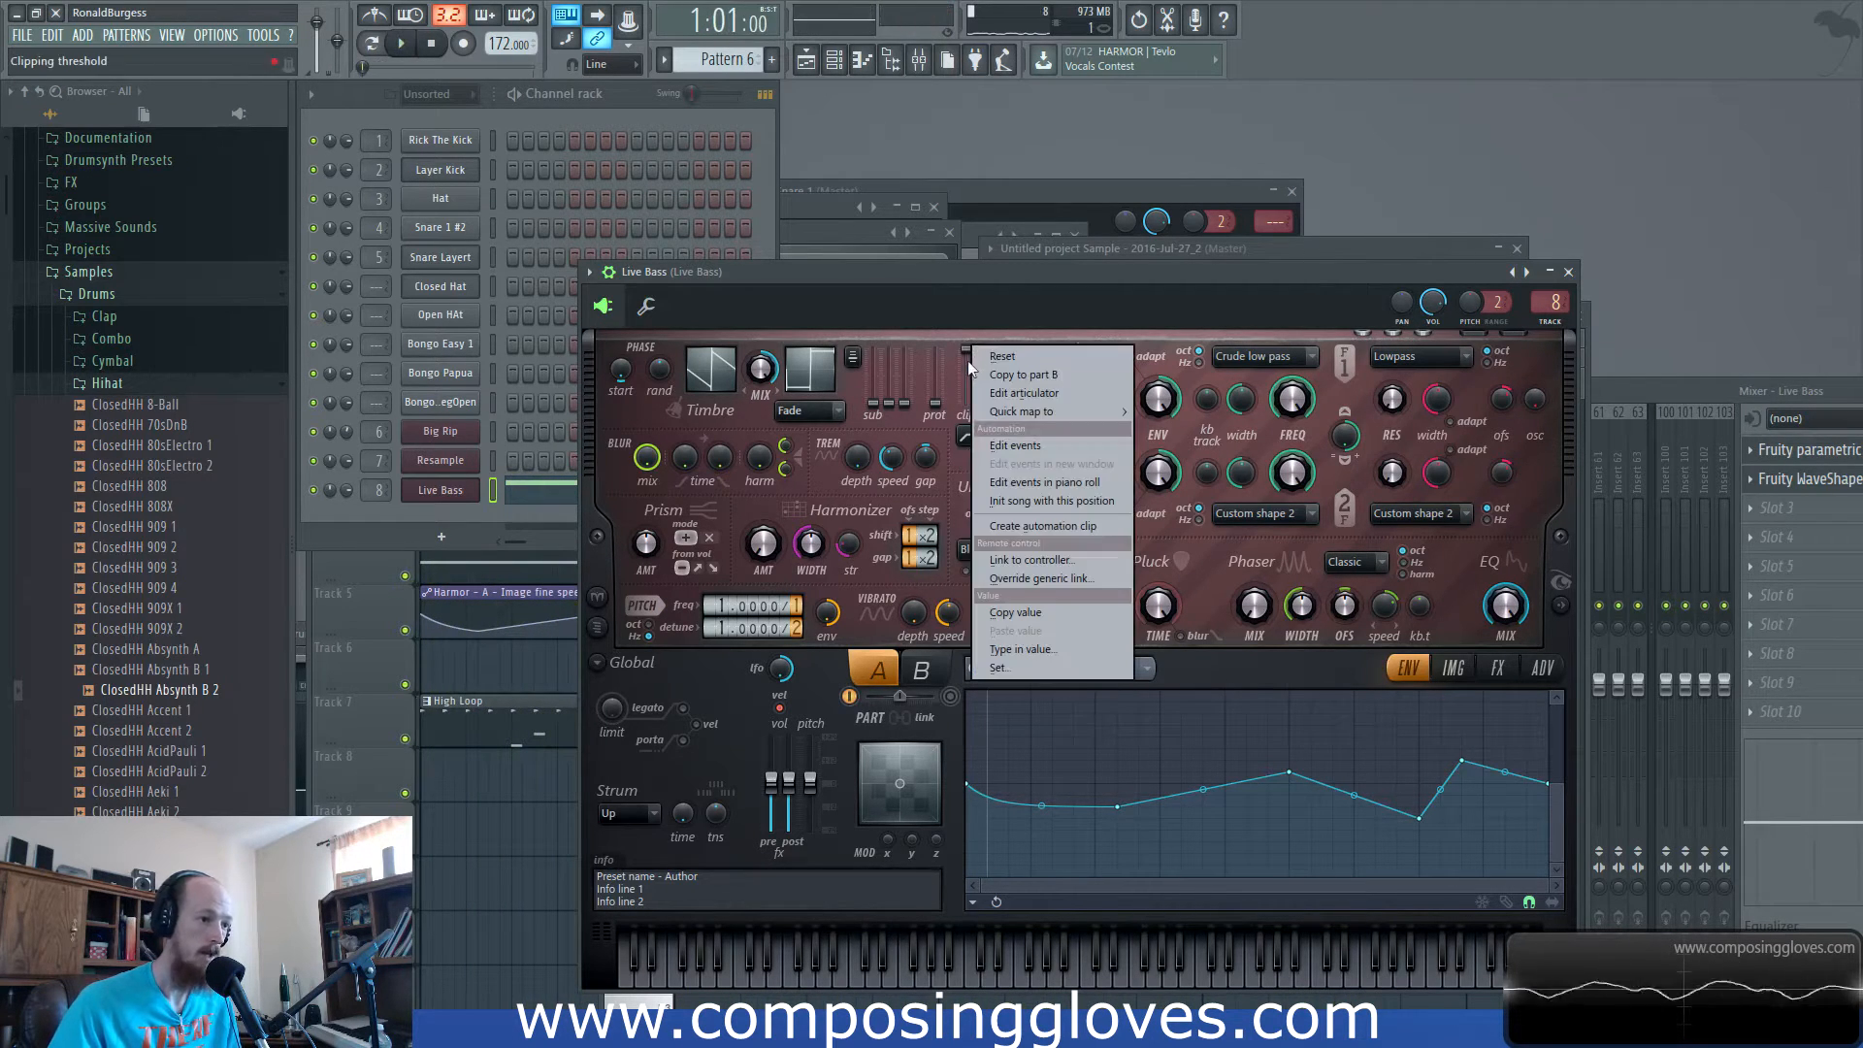
pyautogui.click(941, 318)
# Try the Soft low threshold and Sharp low threshold clipping modes on Live Bass, auditioning each.
pyautogui.click(966, 436)
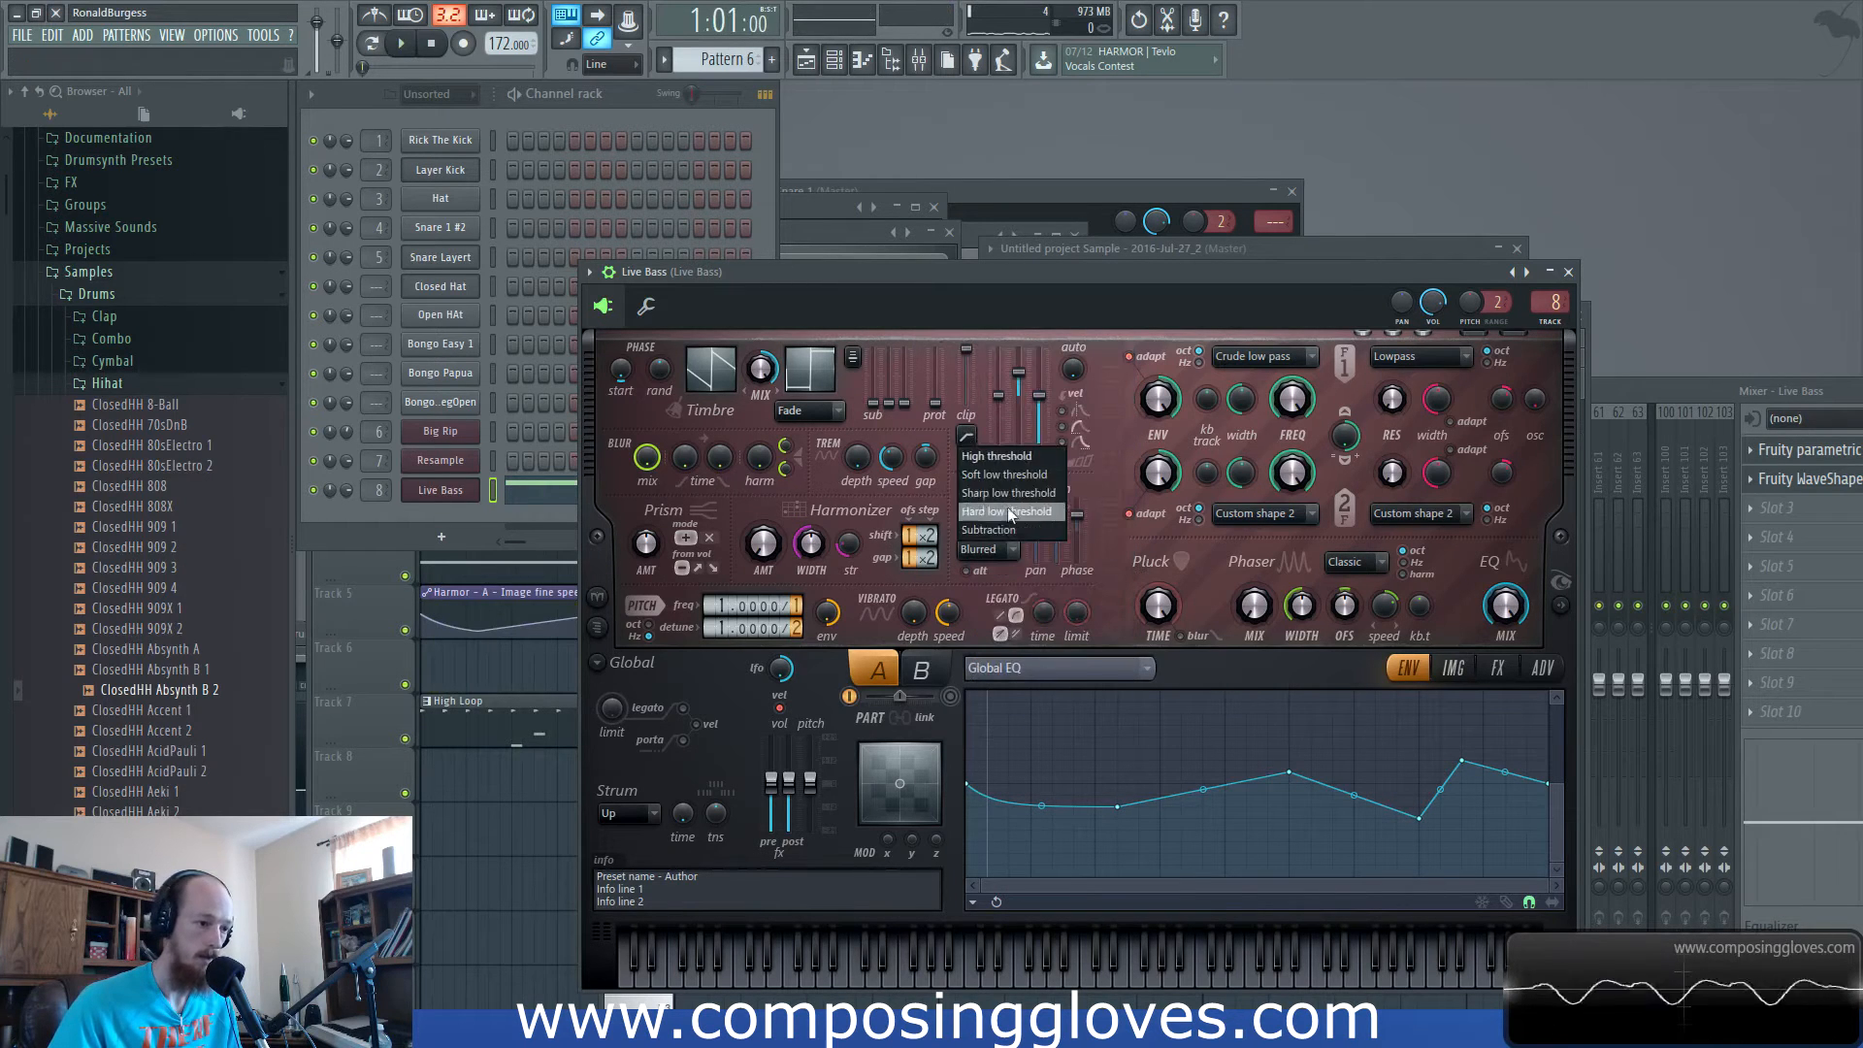
pyautogui.click(1020, 485)
pyautogui.press('space')
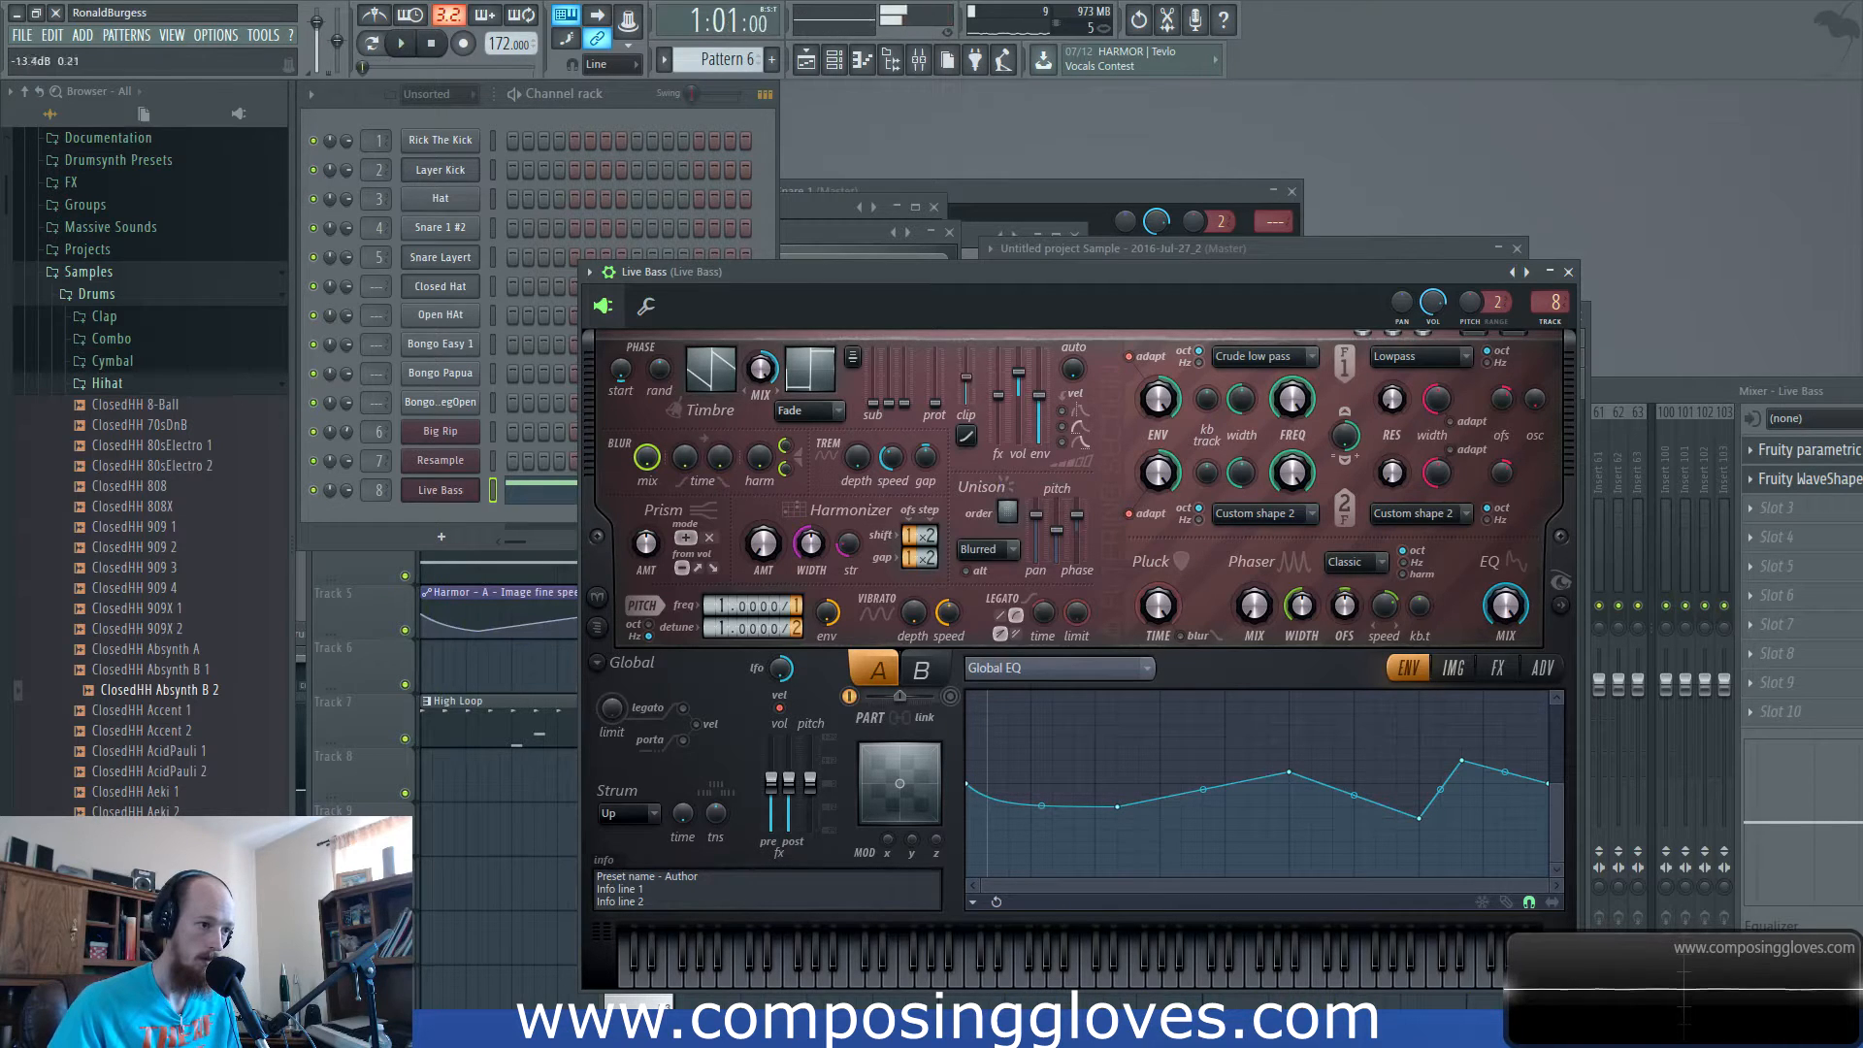
pyautogui.click(966, 442)
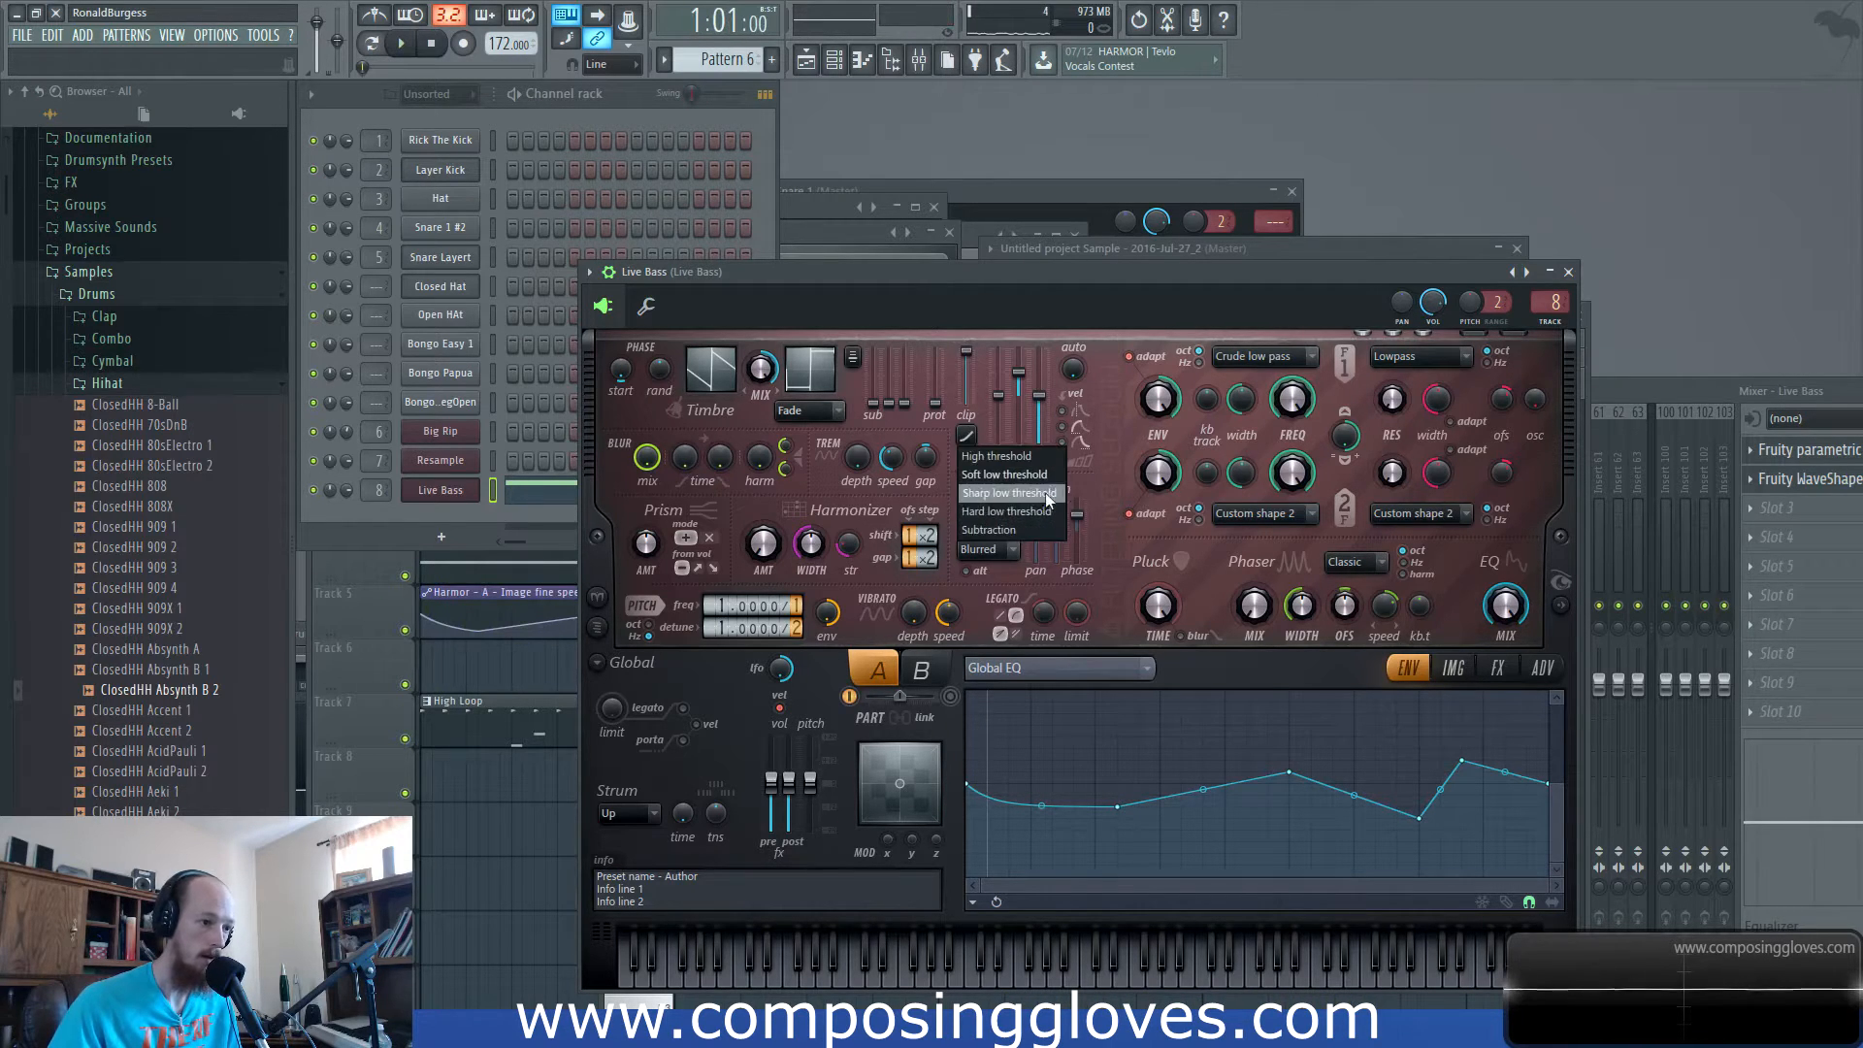
pyautogui.click(1048, 495)
pyautogui.press('space')
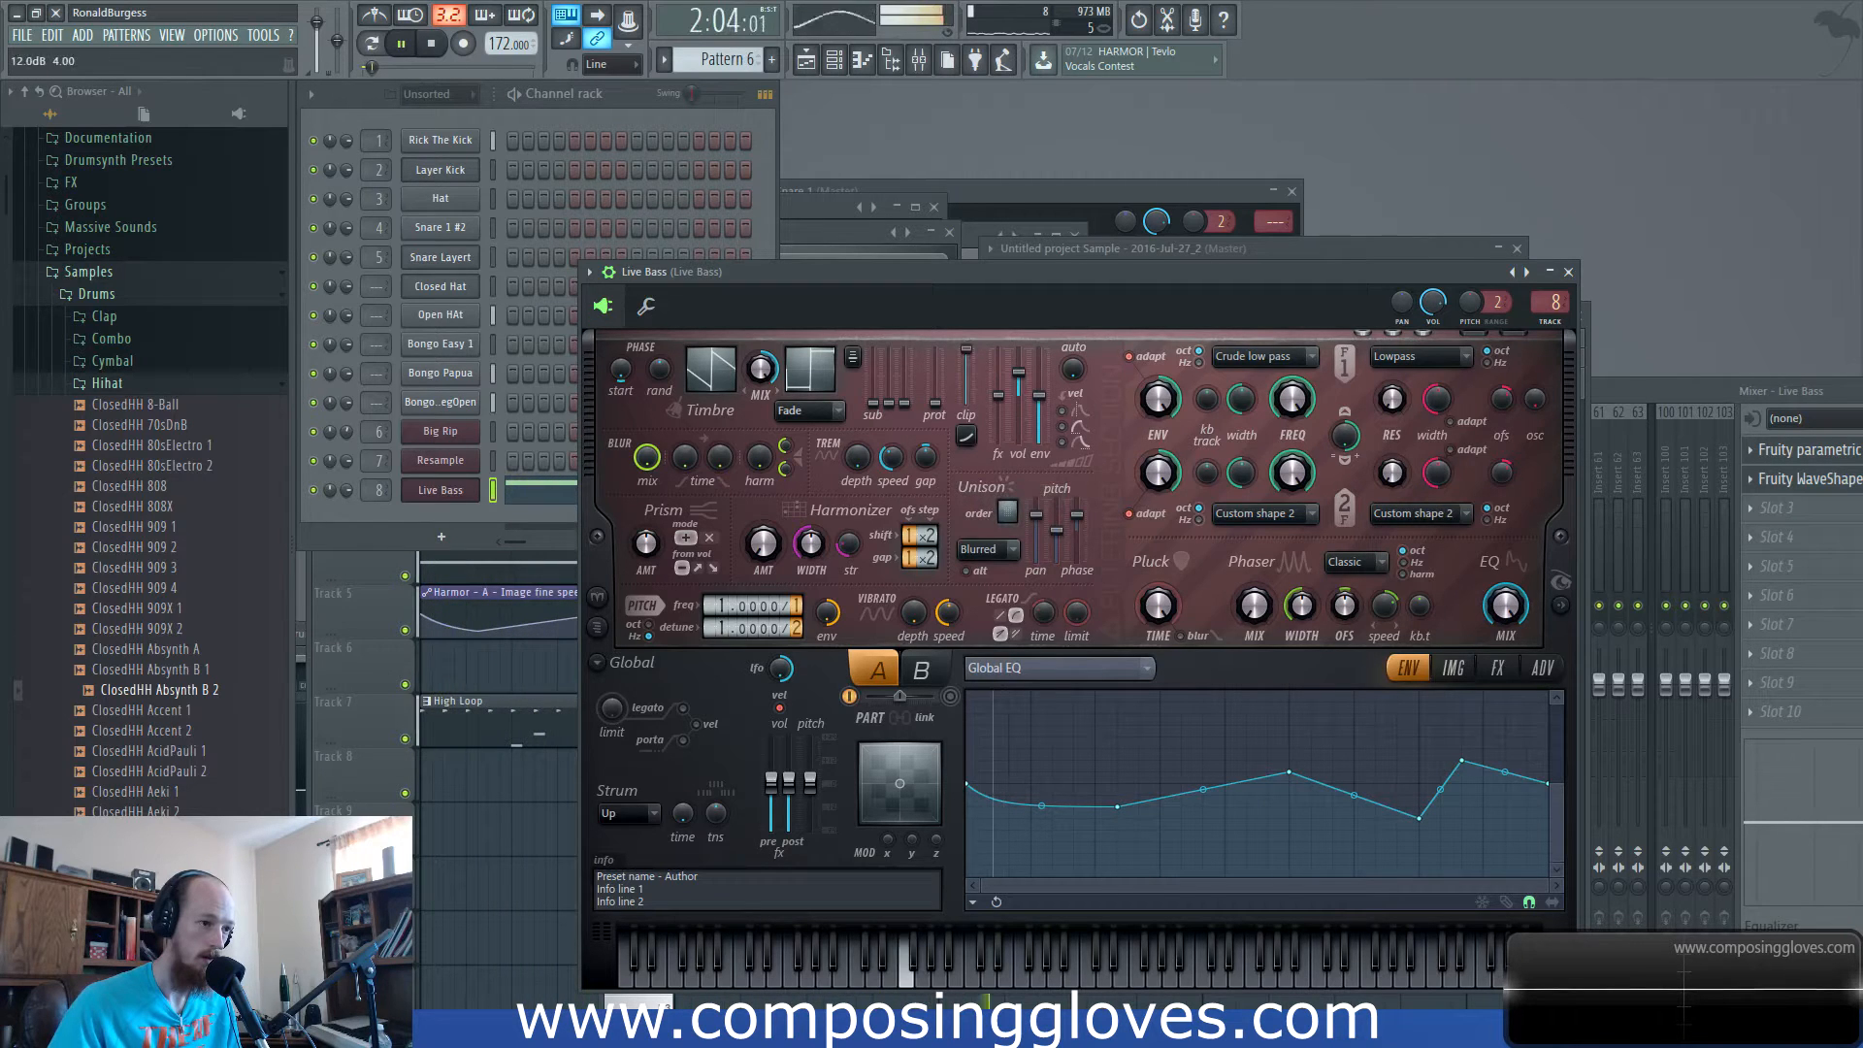
# Set the Live Bass clipping mode to Subtraction, audition it and raise the clipping threshold to its maximum.
pyautogui.click(965, 437)
pyautogui.click(1019, 532)
pyautogui.press('space')
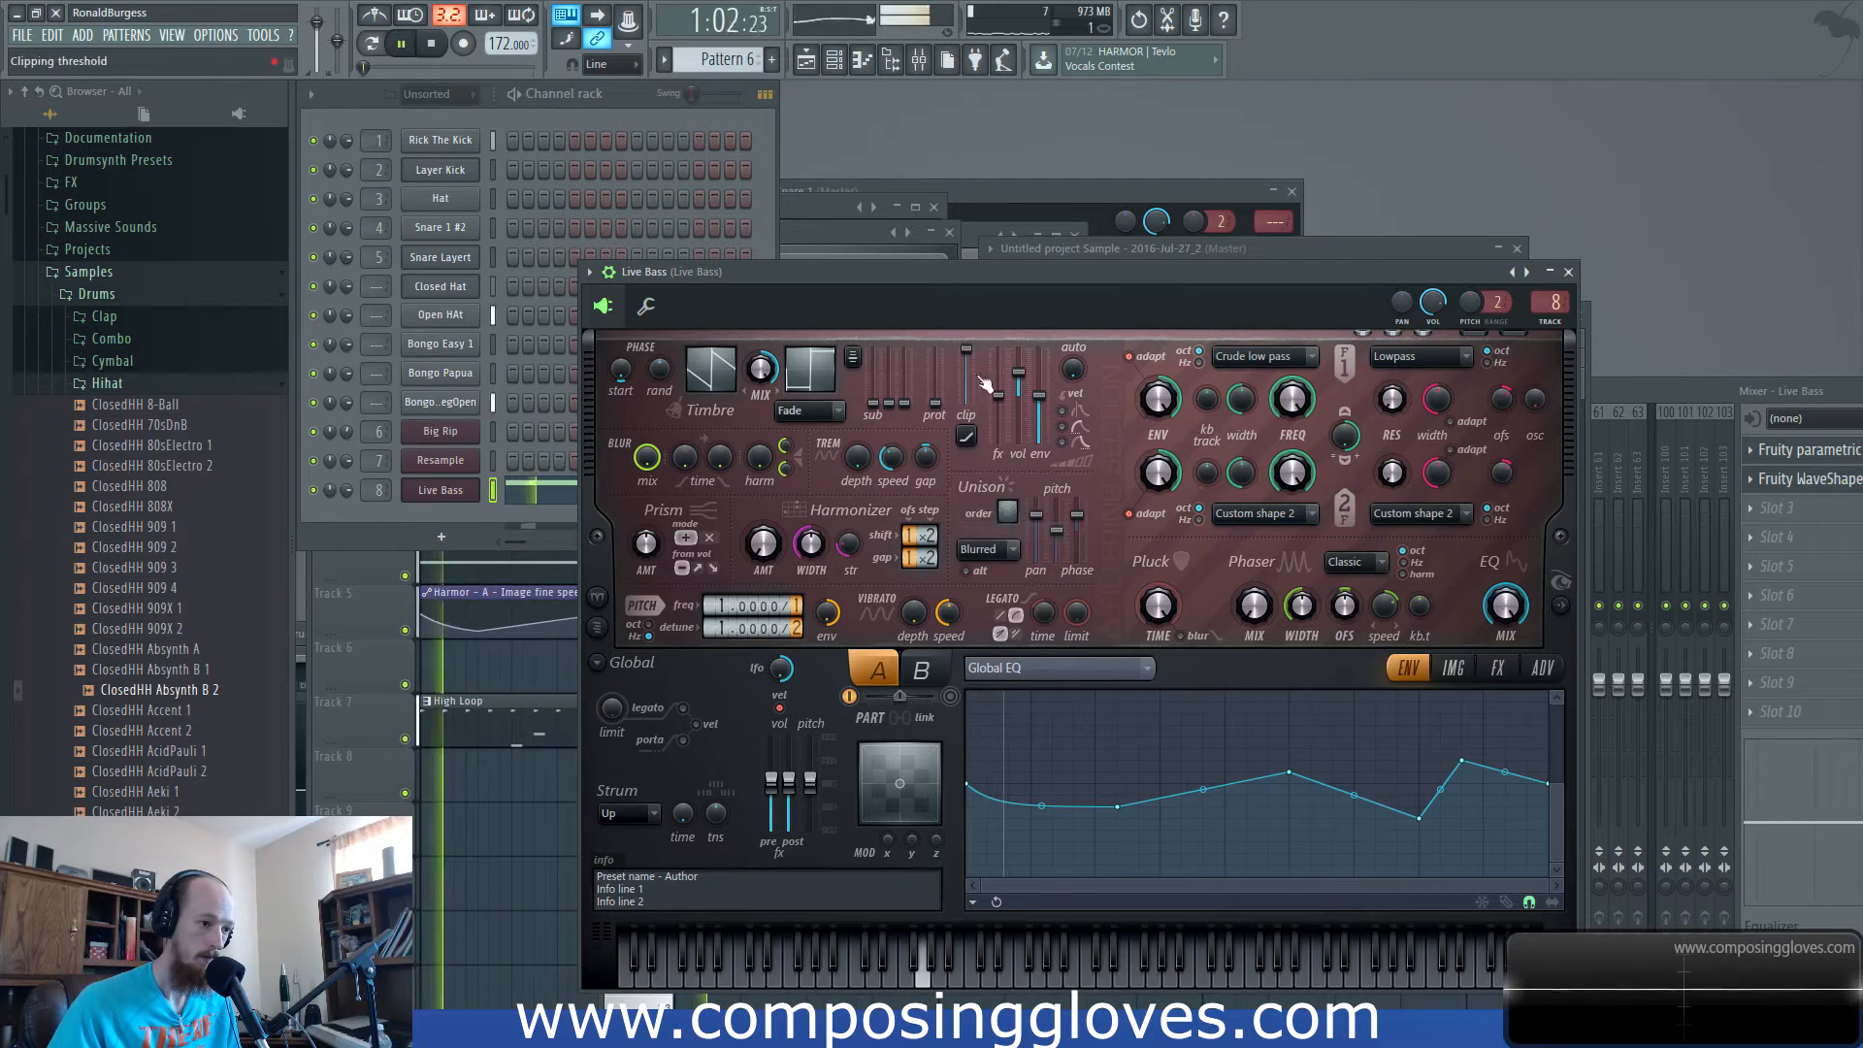
pyautogui.press('space')
pyautogui.click(966, 437)
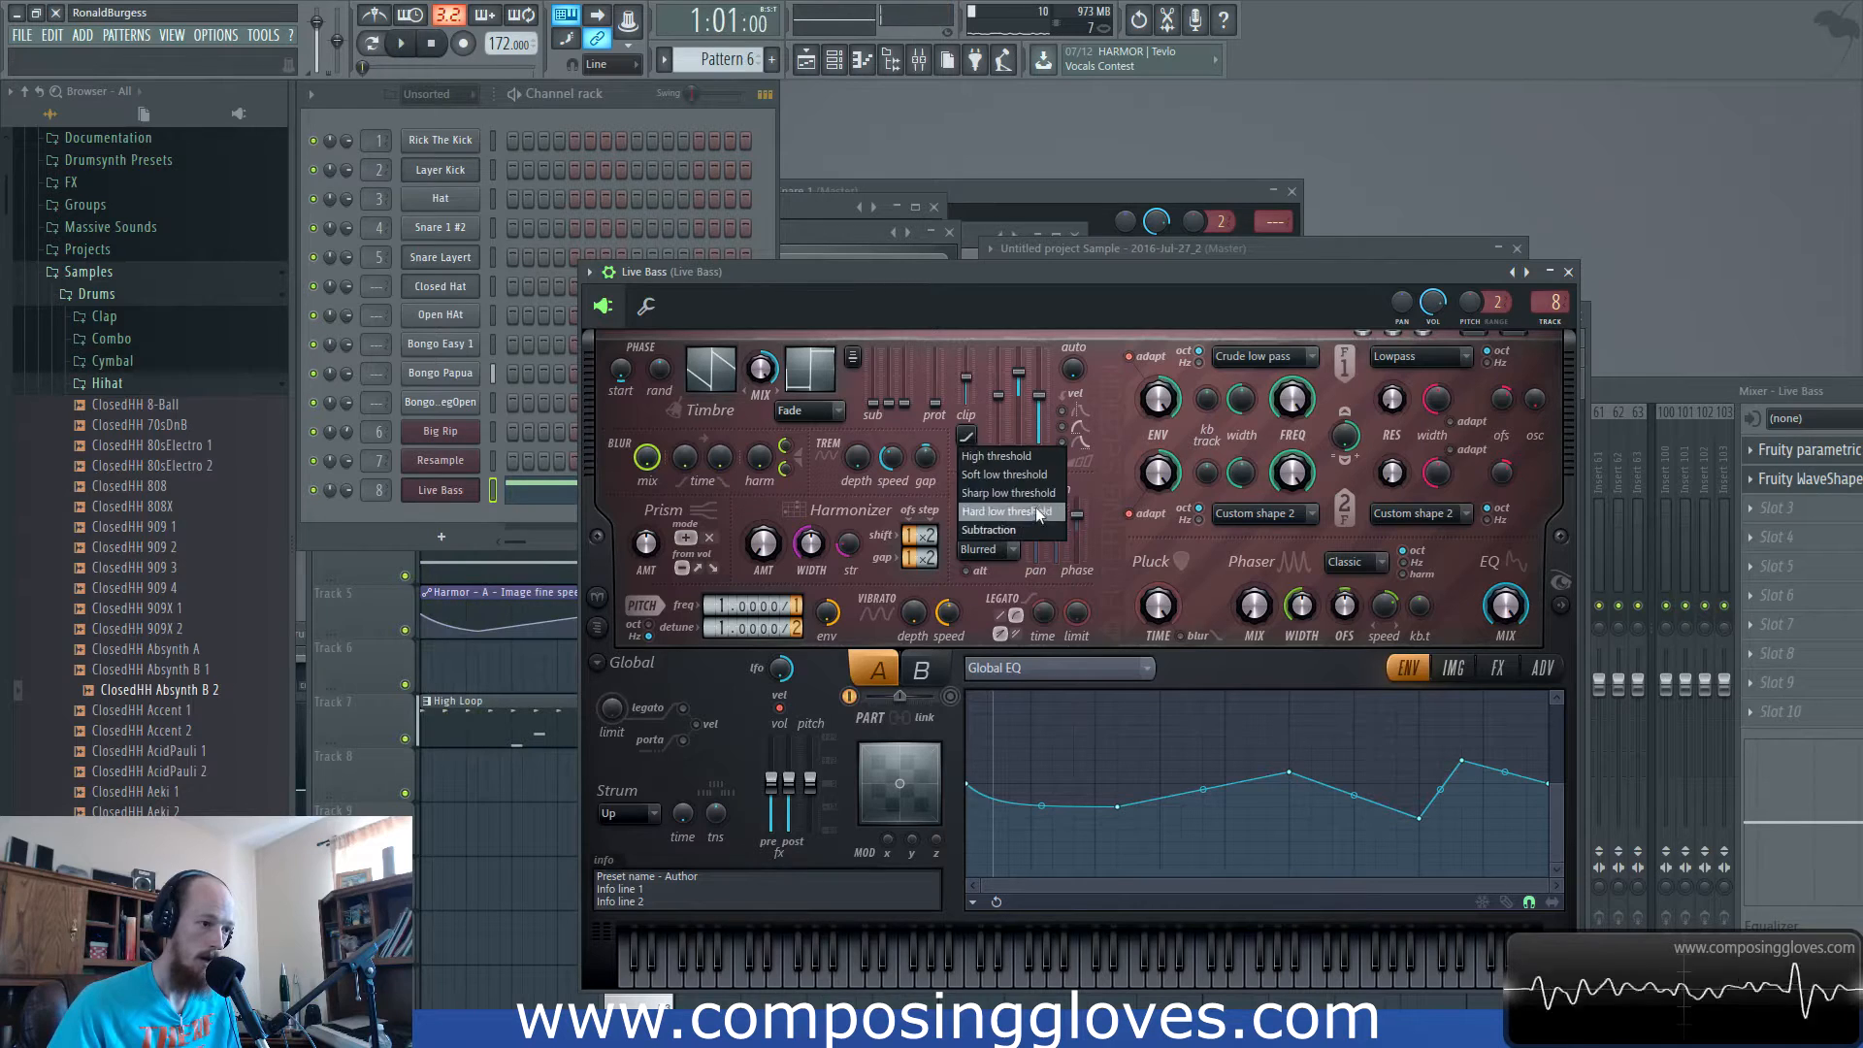
pyautogui.moveTo(966, 391); pyautogui.dragTo(967, 349)
# Rearrange the Harmor and playlist windows to show both, and set the playlist time selection to bars 1 through 3.
pyautogui.rightClick(970, 355)
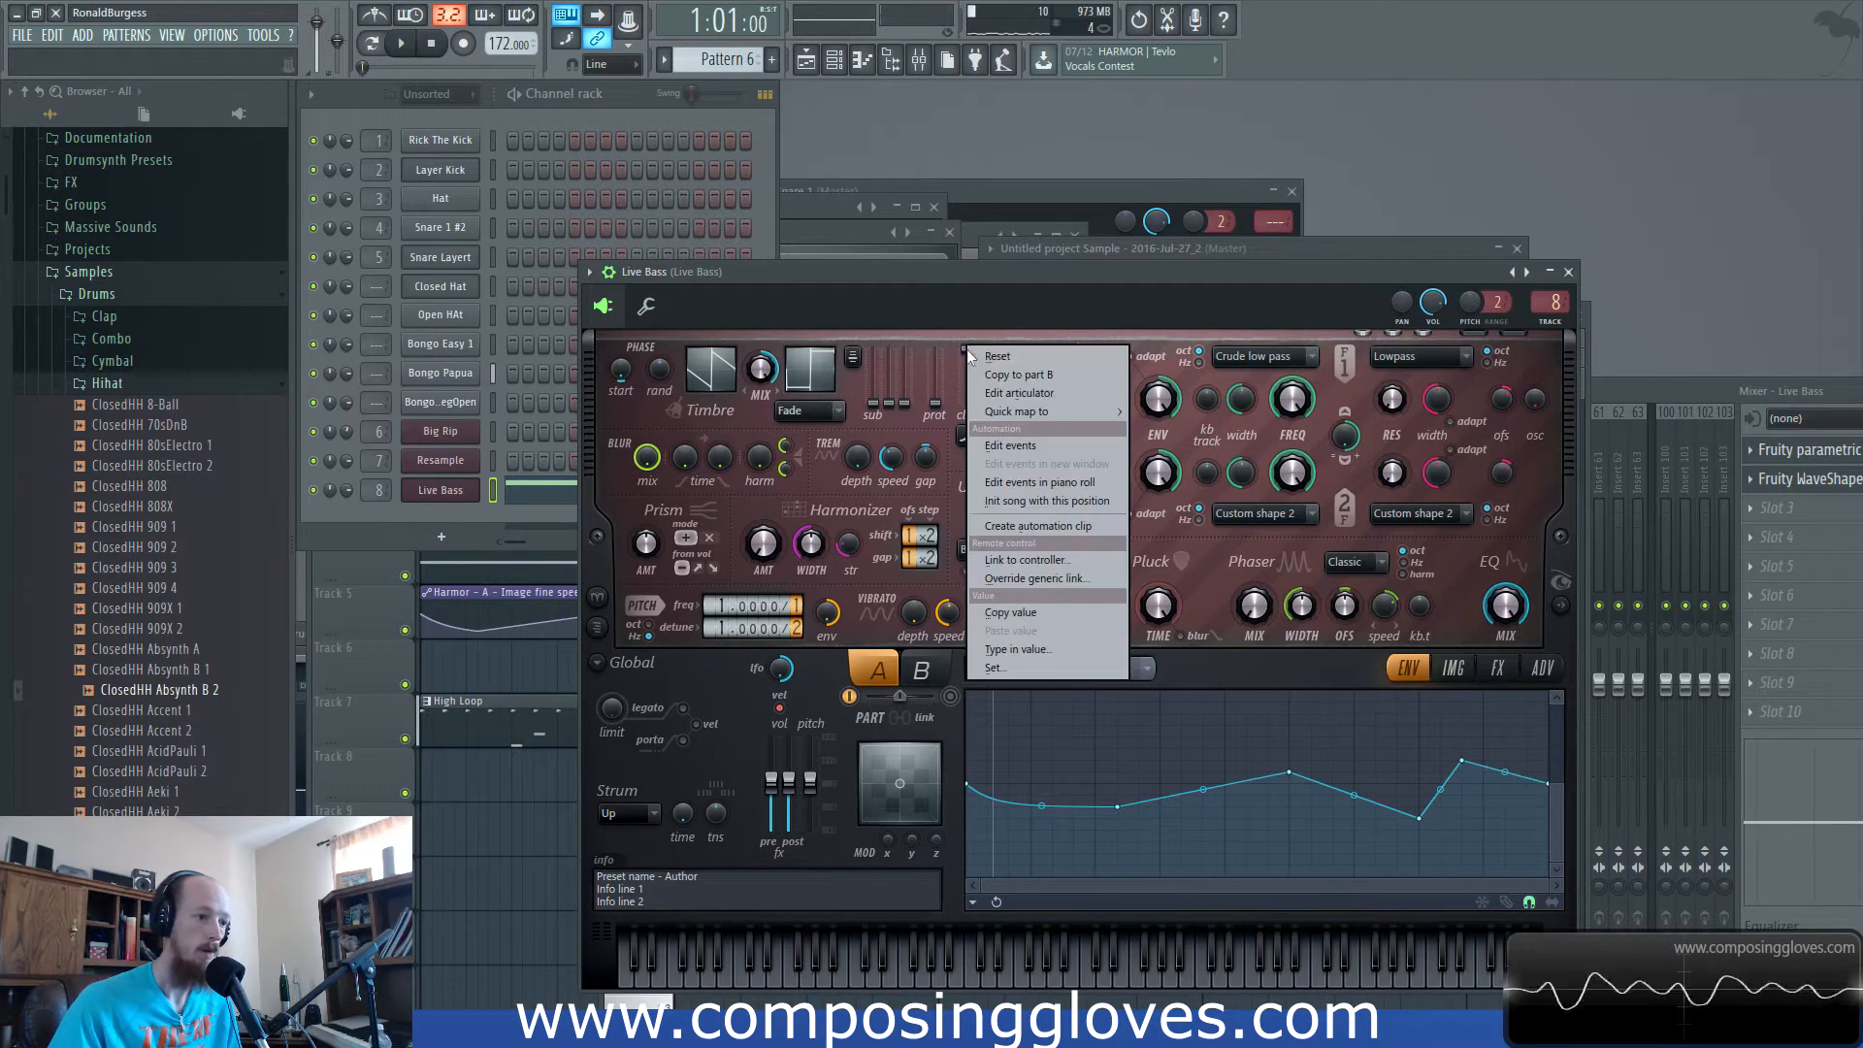
pyautogui.click(1723, 380)
pyautogui.moveTo(1055, 283); pyautogui.dragTo(1410, 598)
pyautogui.press('F5')
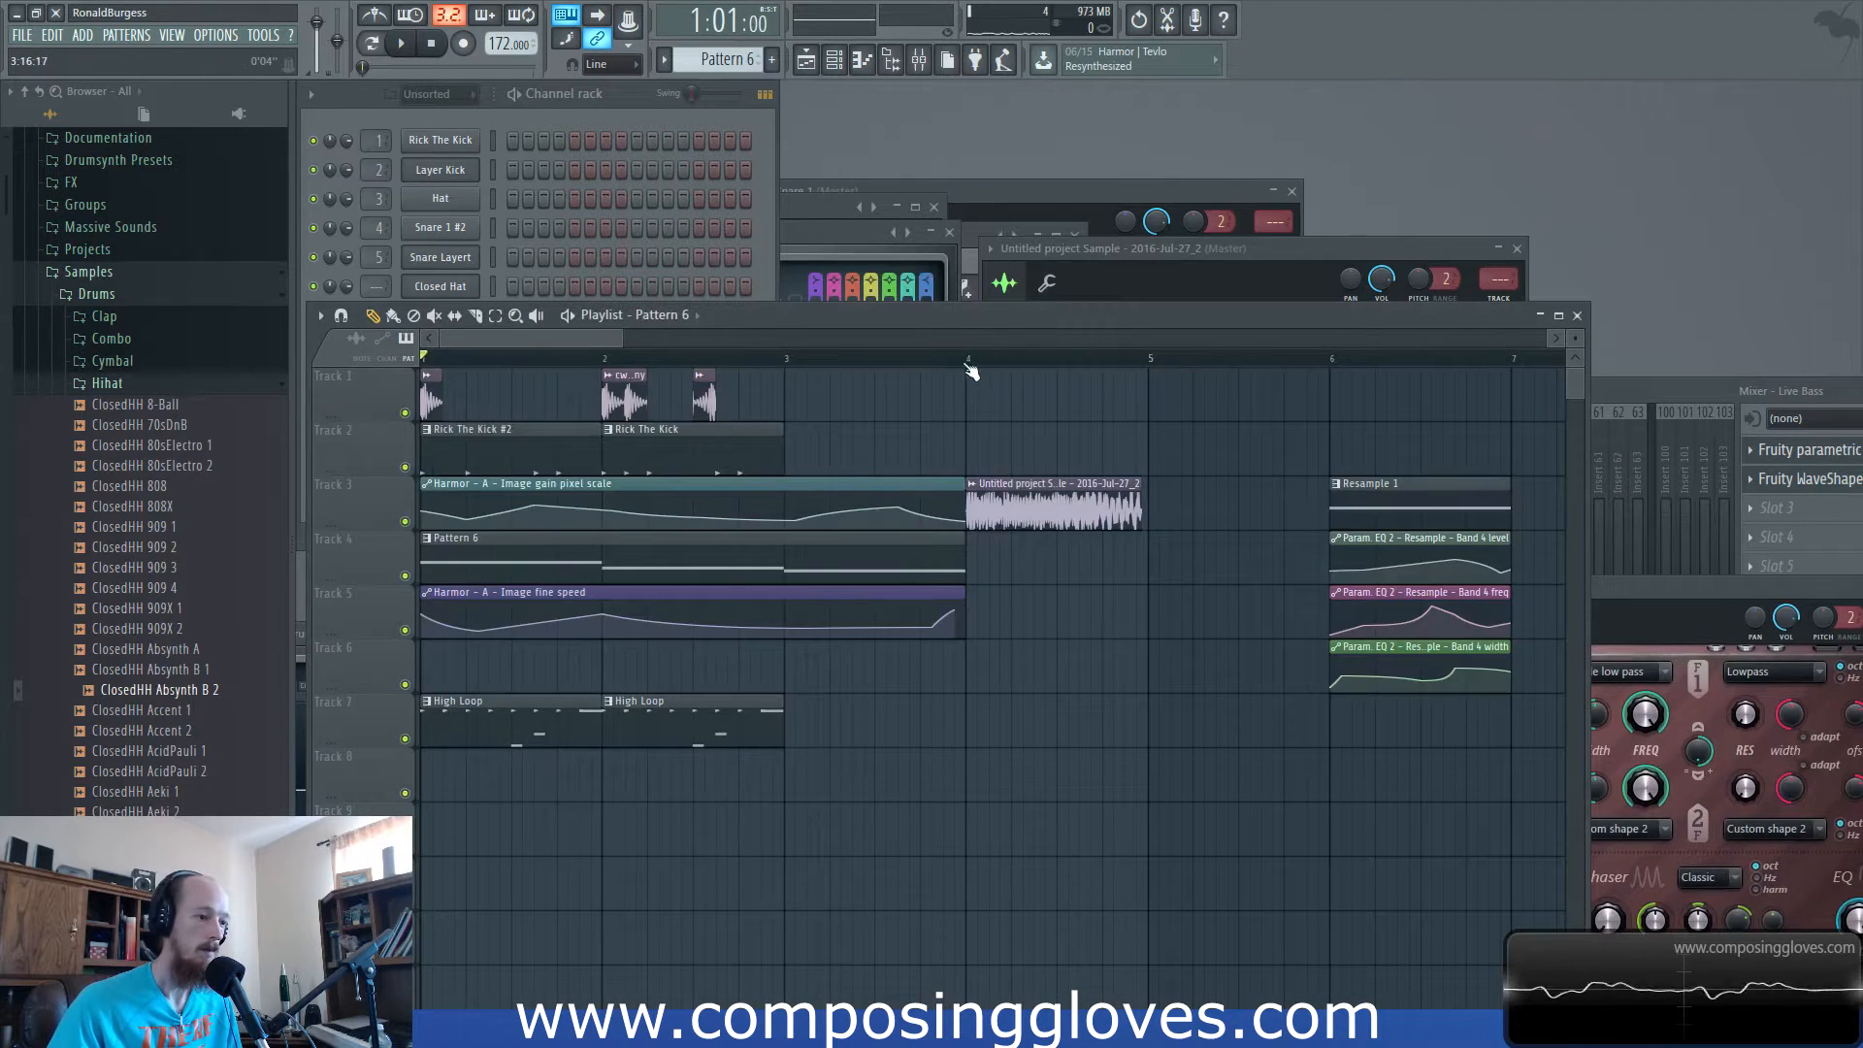
pyautogui.moveTo(969, 367); pyautogui.dragTo(423, 361)
pyautogui.moveTo(864, 312); pyautogui.dragTo(1126, 91)
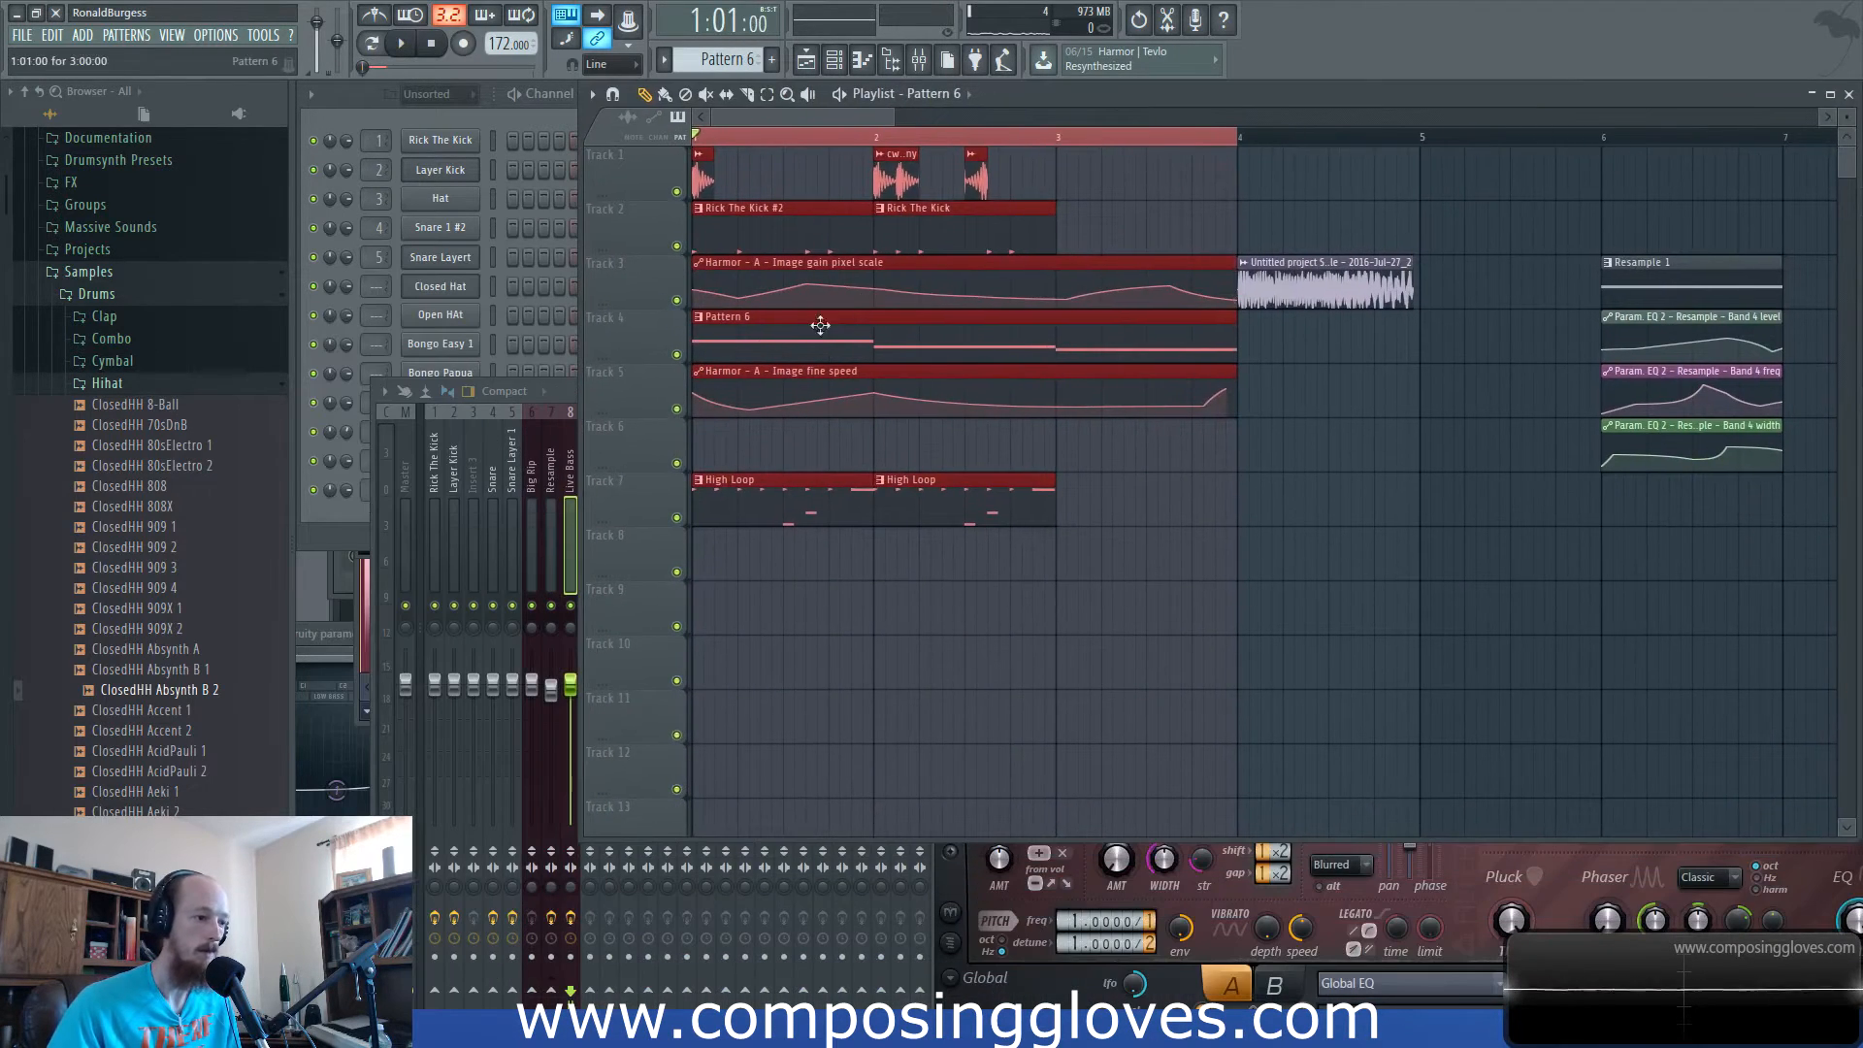
# Create an automation clip for the Live Bass clipping threshold across the selected three bars.
pyautogui.press('F6')
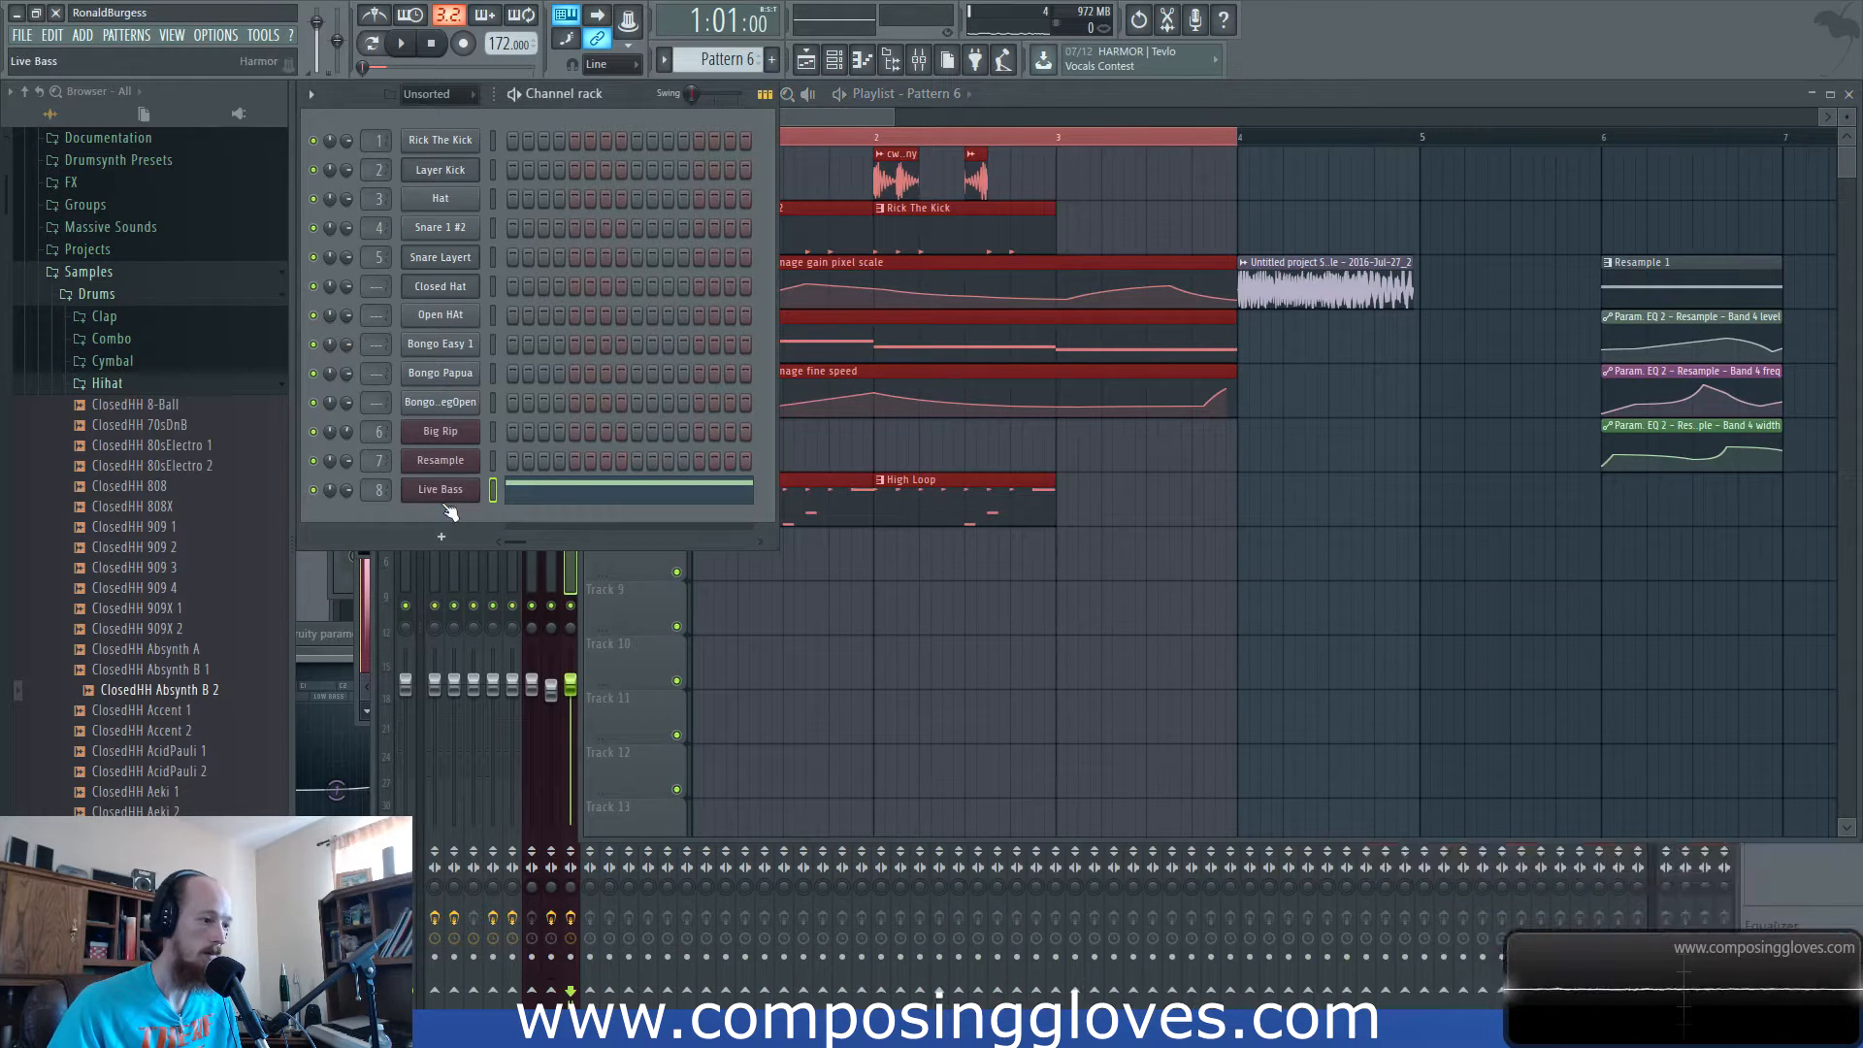
pyautogui.click(440, 491)
pyautogui.rightClick(1321, 679)
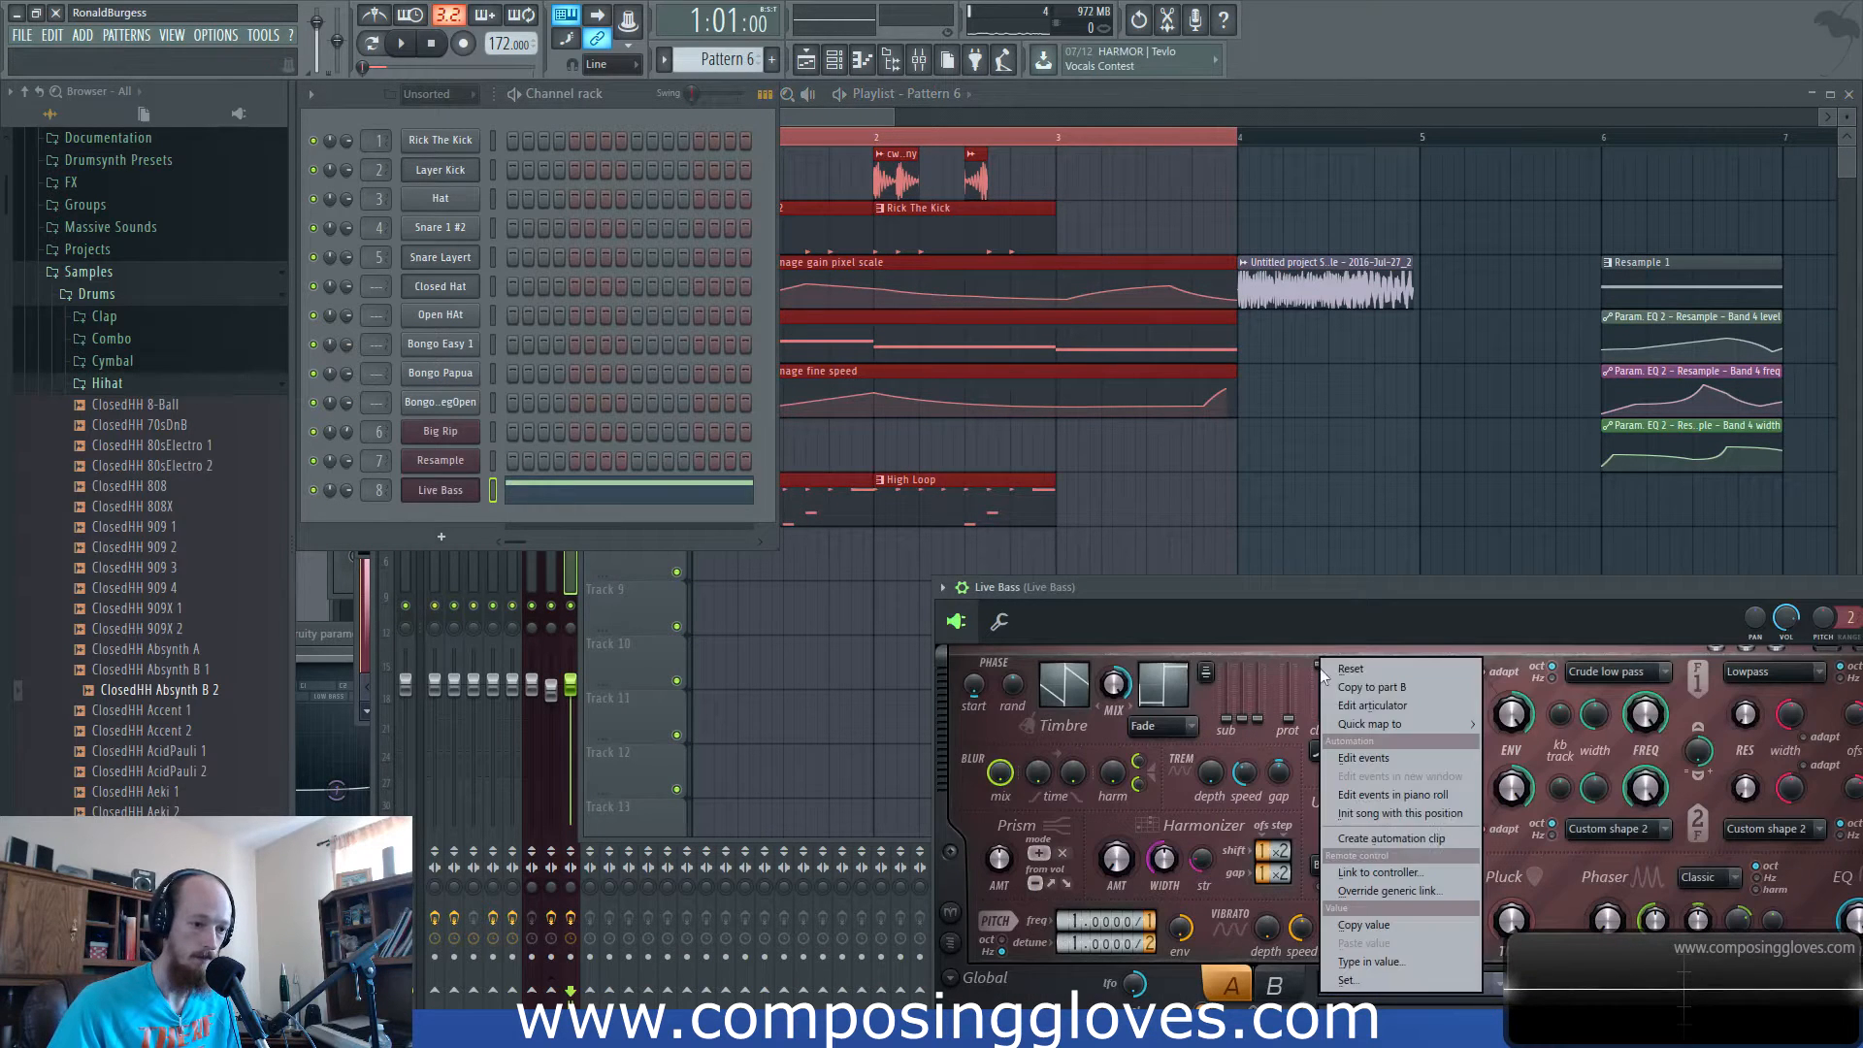
pyautogui.click(1393, 839)
pyautogui.click(890, 116)
pyautogui.scroll(3, 761, 399)
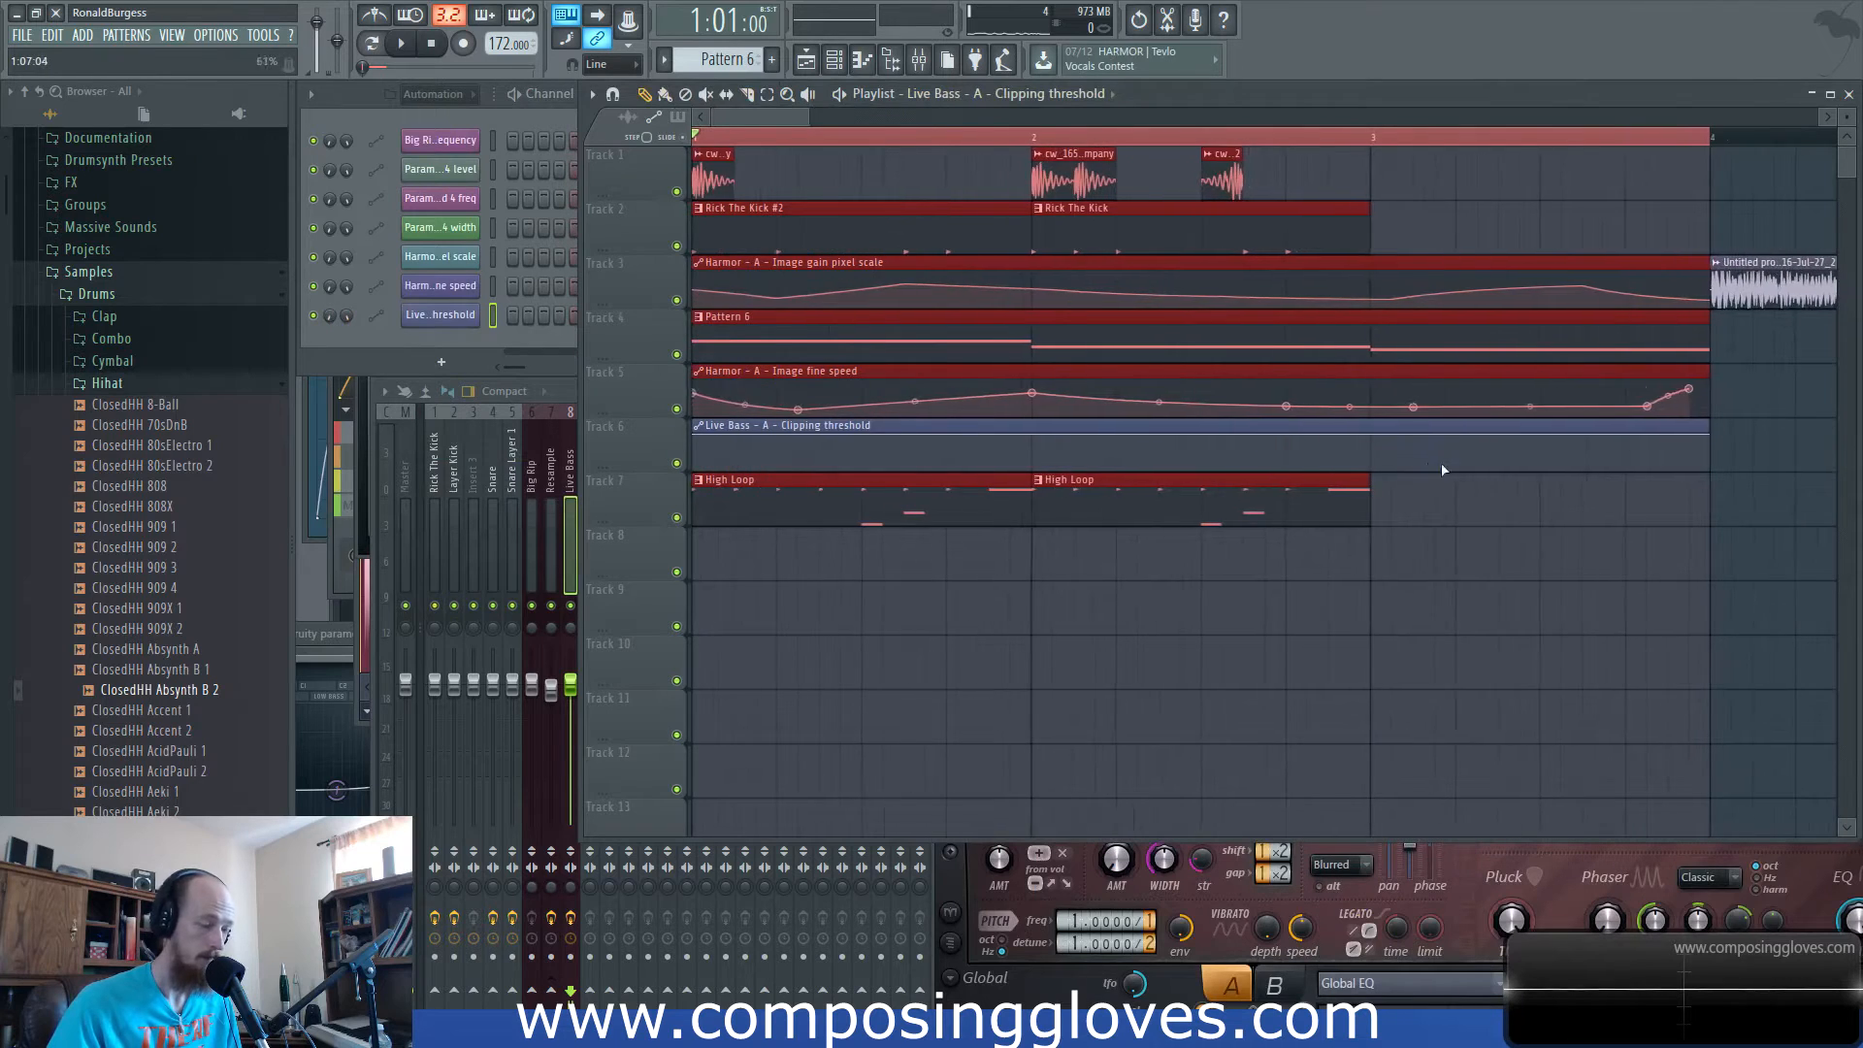
# Move the two High Loop clips out of the selected bars so that they start at bar 4.
pyautogui.scroll(-4, 767, 352)
pyautogui.scroll(2, 1141, 319)
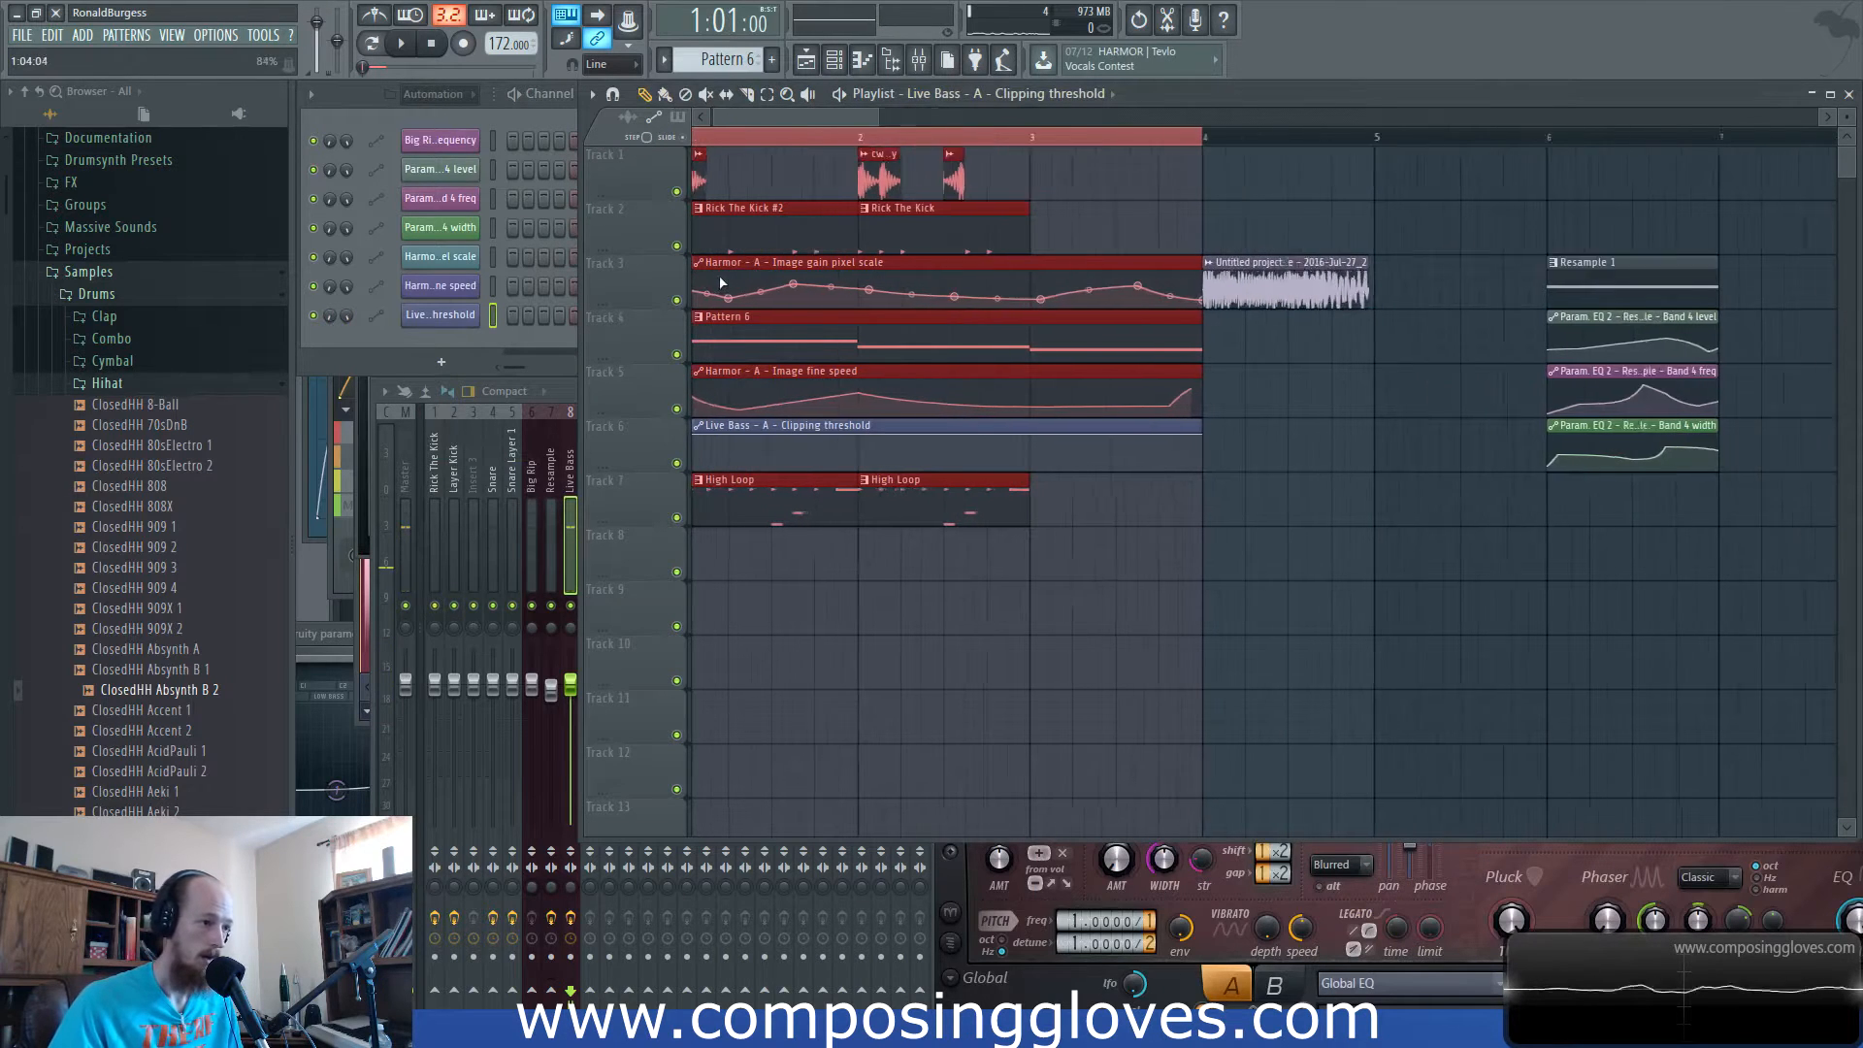
pyautogui.moveTo(774, 515); pyautogui.dragTo(1368, 508)
pyautogui.scroll(2, 1164, 515)
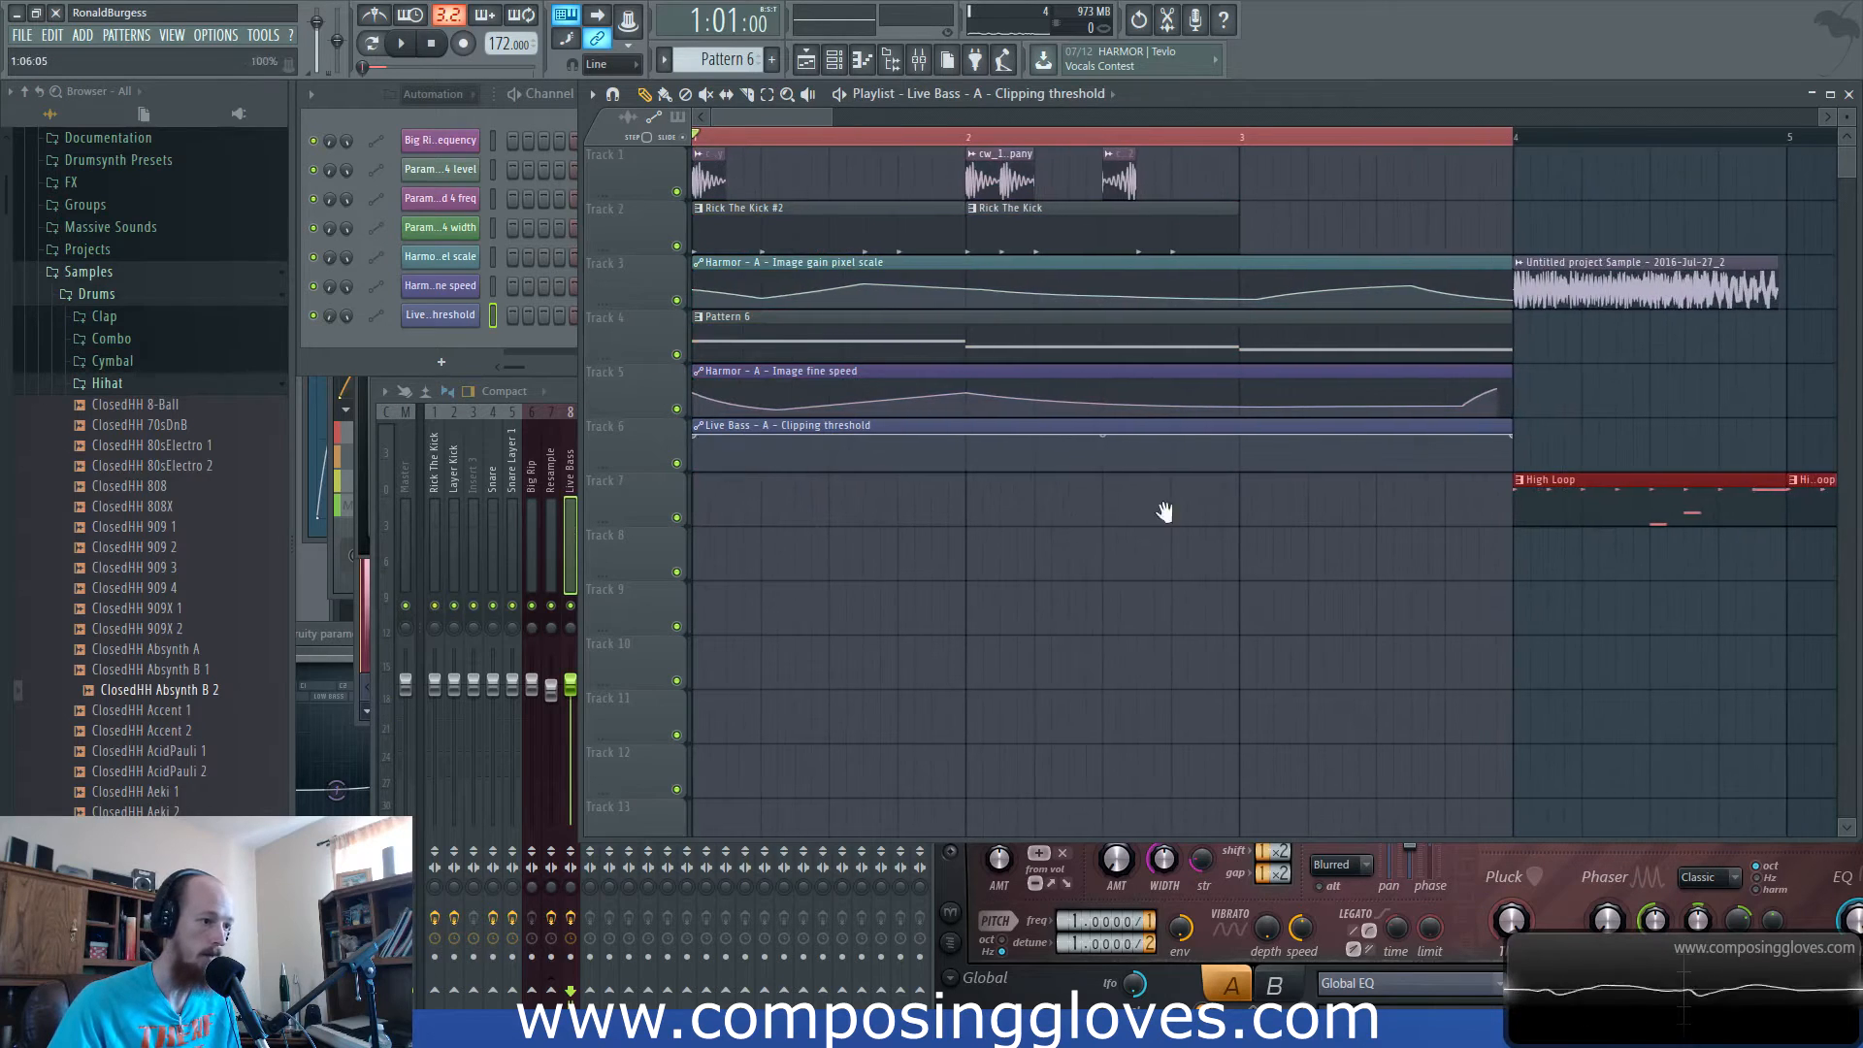
pyautogui.scroll(-3, 753, 421)
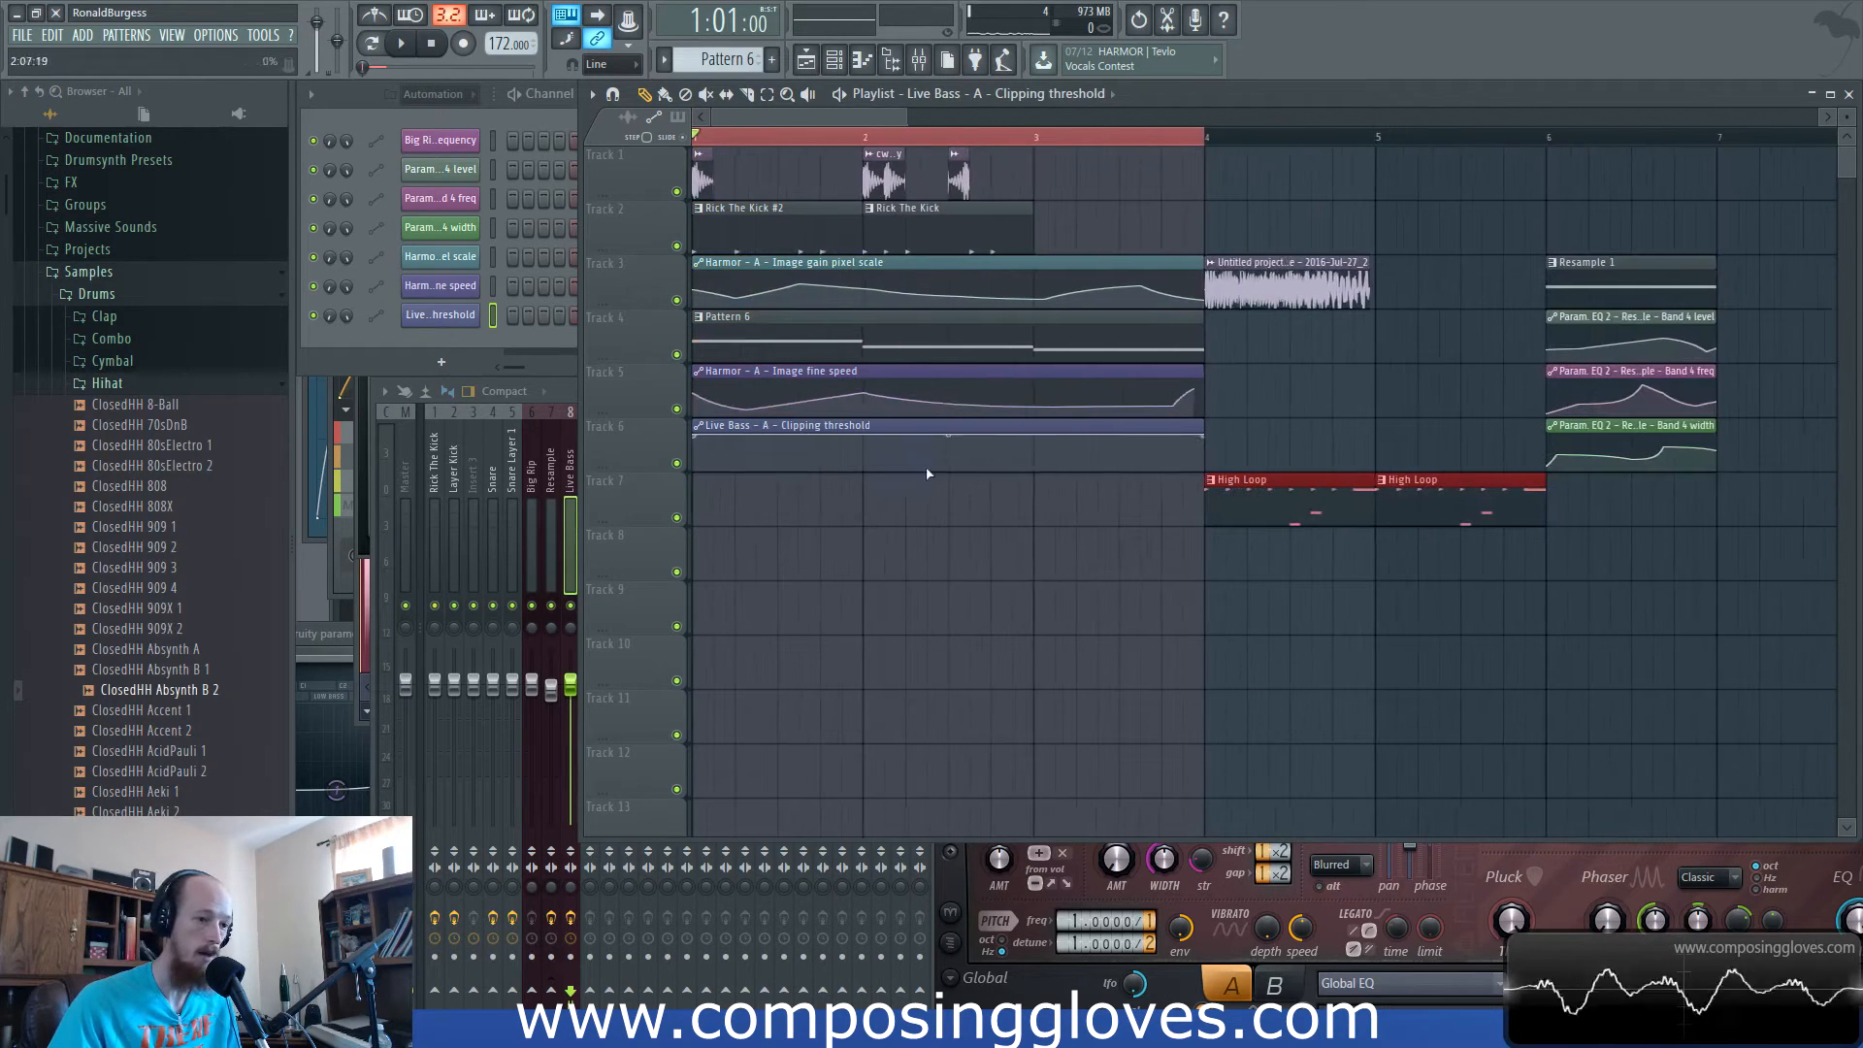
# Shape the Live Bass clipping threshold clip into repeated dips and peaks between minimum and maximum across bar 1, auditioning it.
pyautogui.rightClick(741, 465)
pyautogui.press('space')
pyautogui.press('space')
pyautogui.press('space')
pyautogui.press('space')
pyautogui.moveTo(774, 462); pyautogui.dragTo(774, 450)
pyautogui.rightClick(780, 465)
pyautogui.rightClick(808, 450)
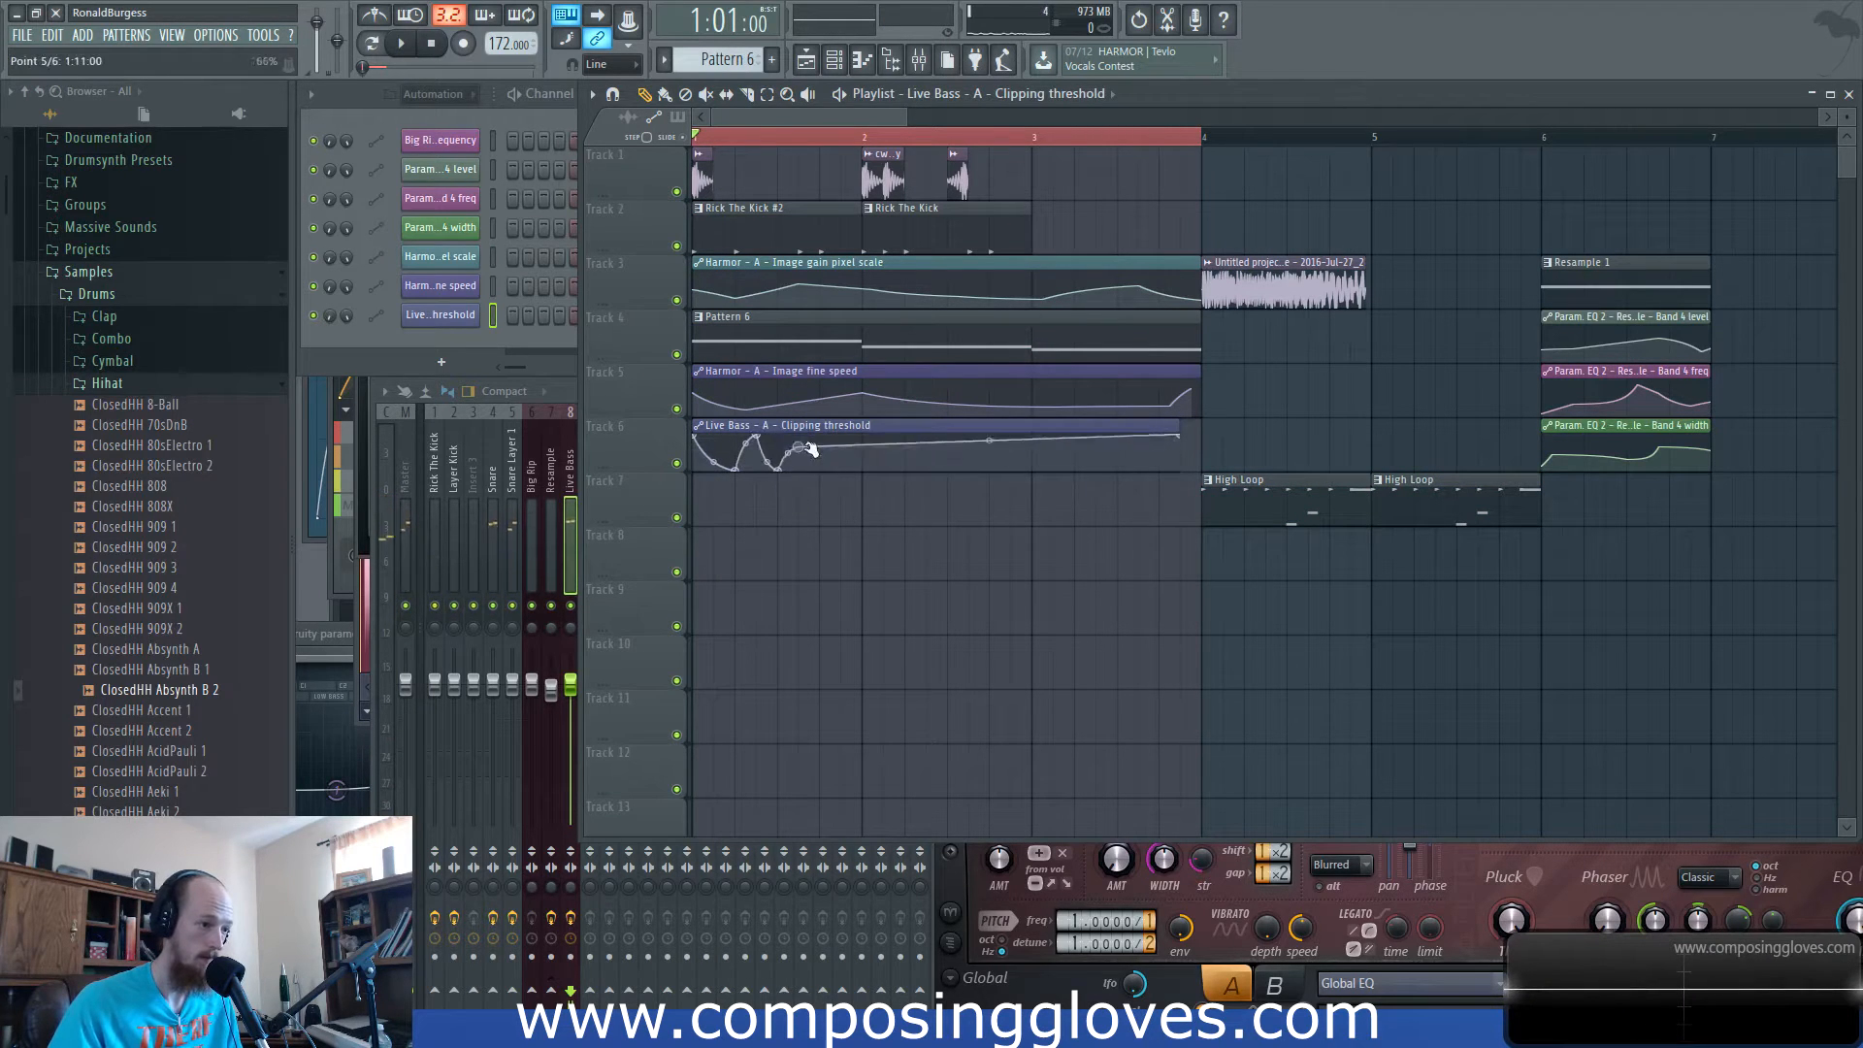
pyautogui.rightClick(807, 461)
pyautogui.rightClick(820, 468)
pyautogui.press('space')
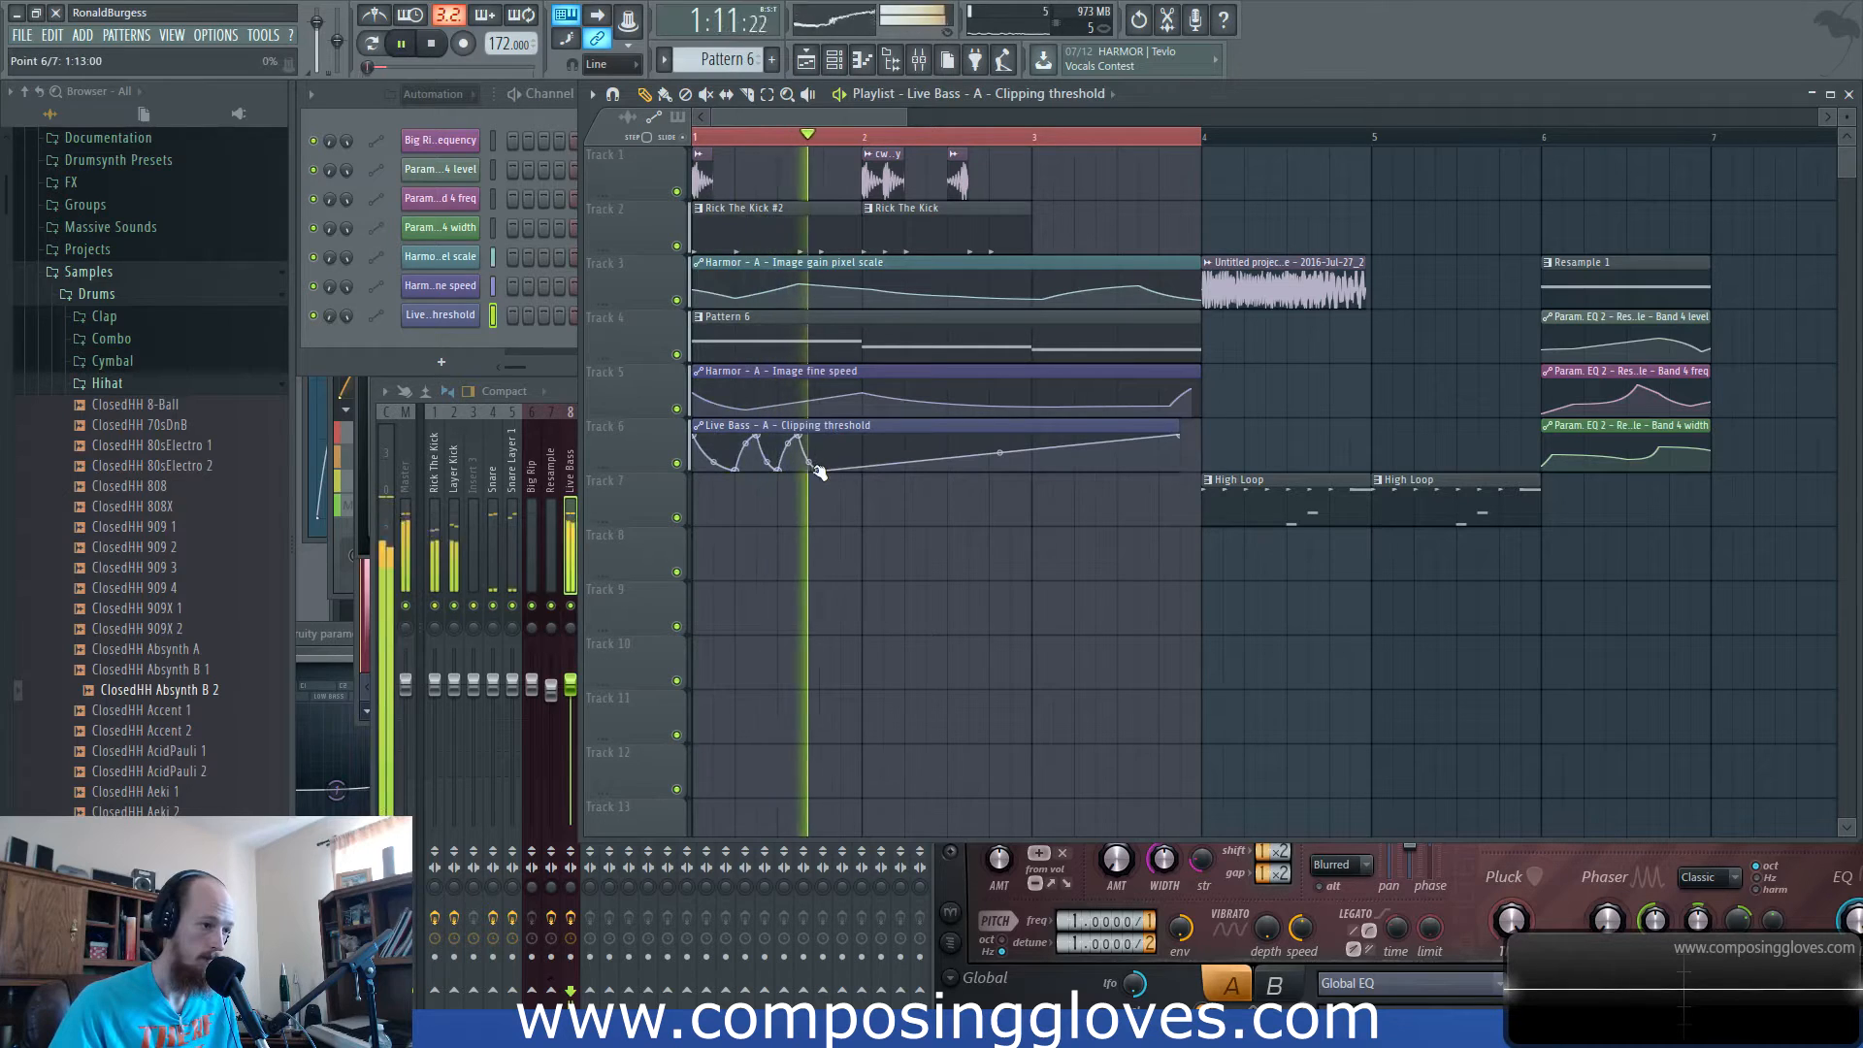
# Add a sharp clipping threshold peak late in bar 1 that falls to minimum at bar 2, bow its curve outward and audition it.
pyautogui.scroll(3, 841, 462)
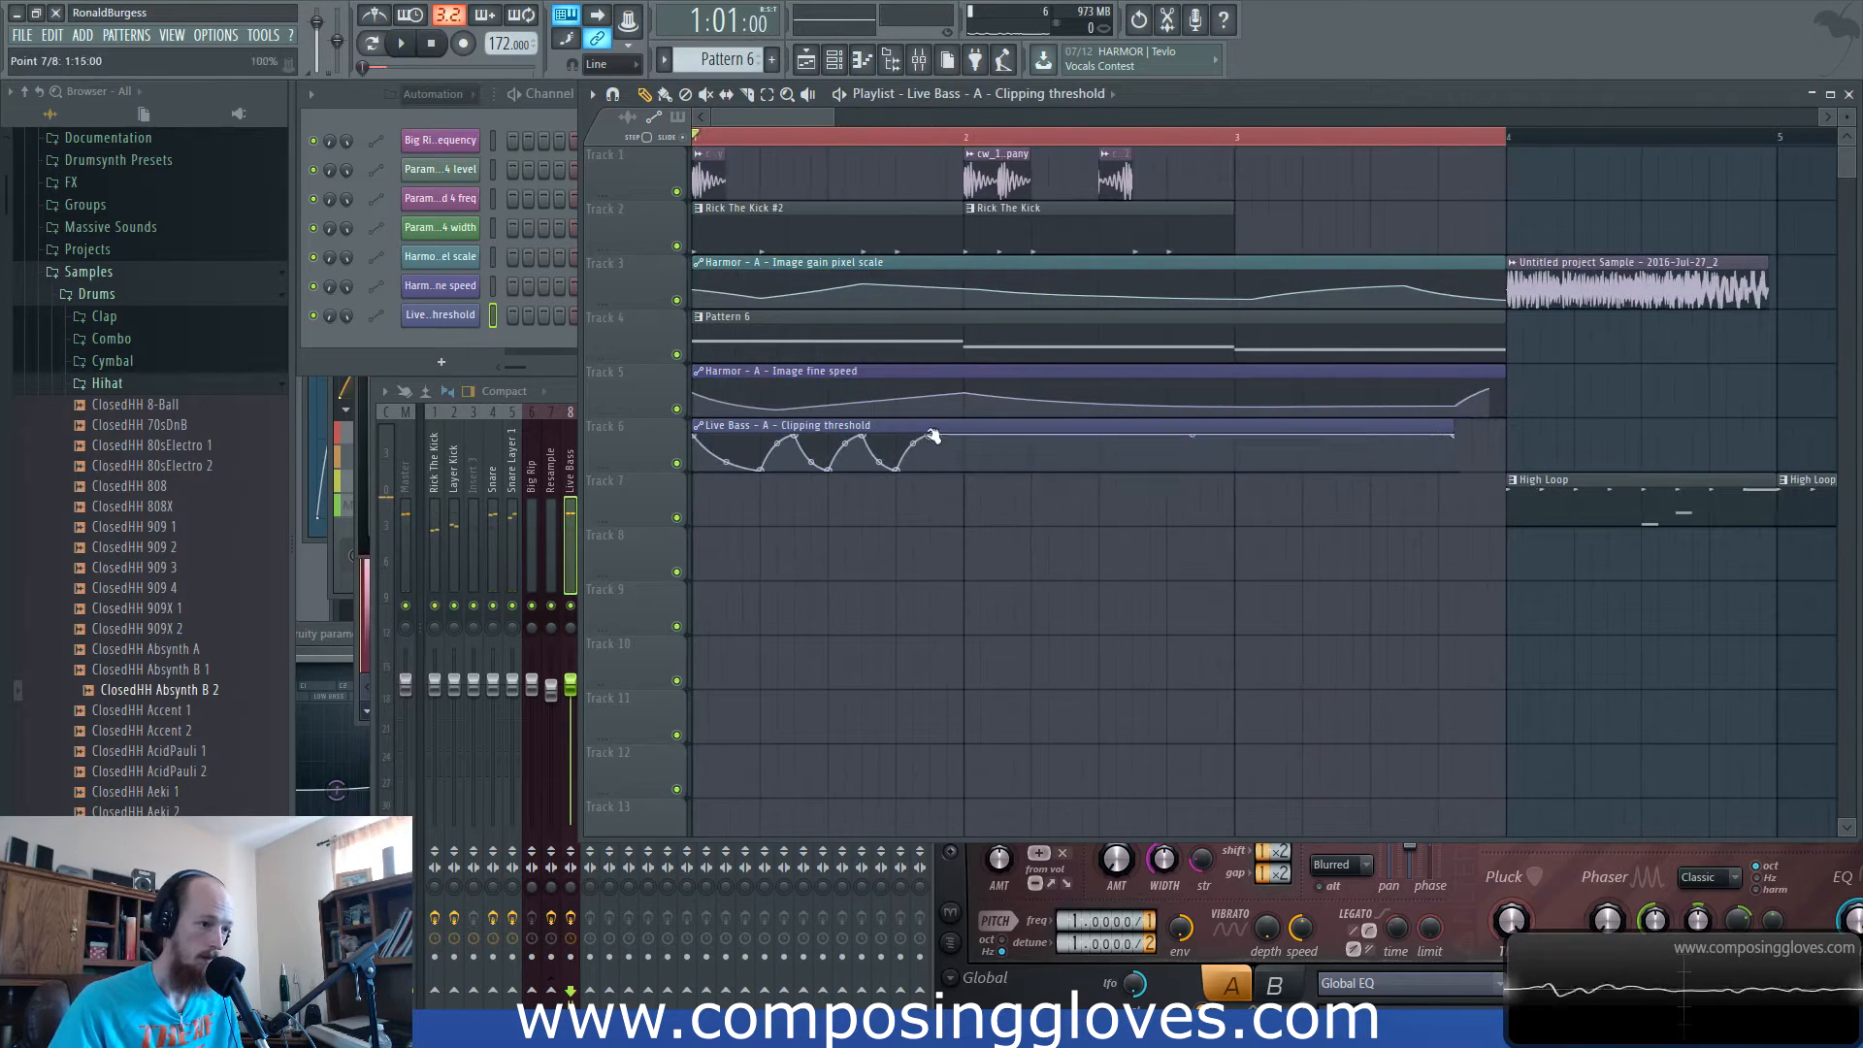
pyautogui.press('space')
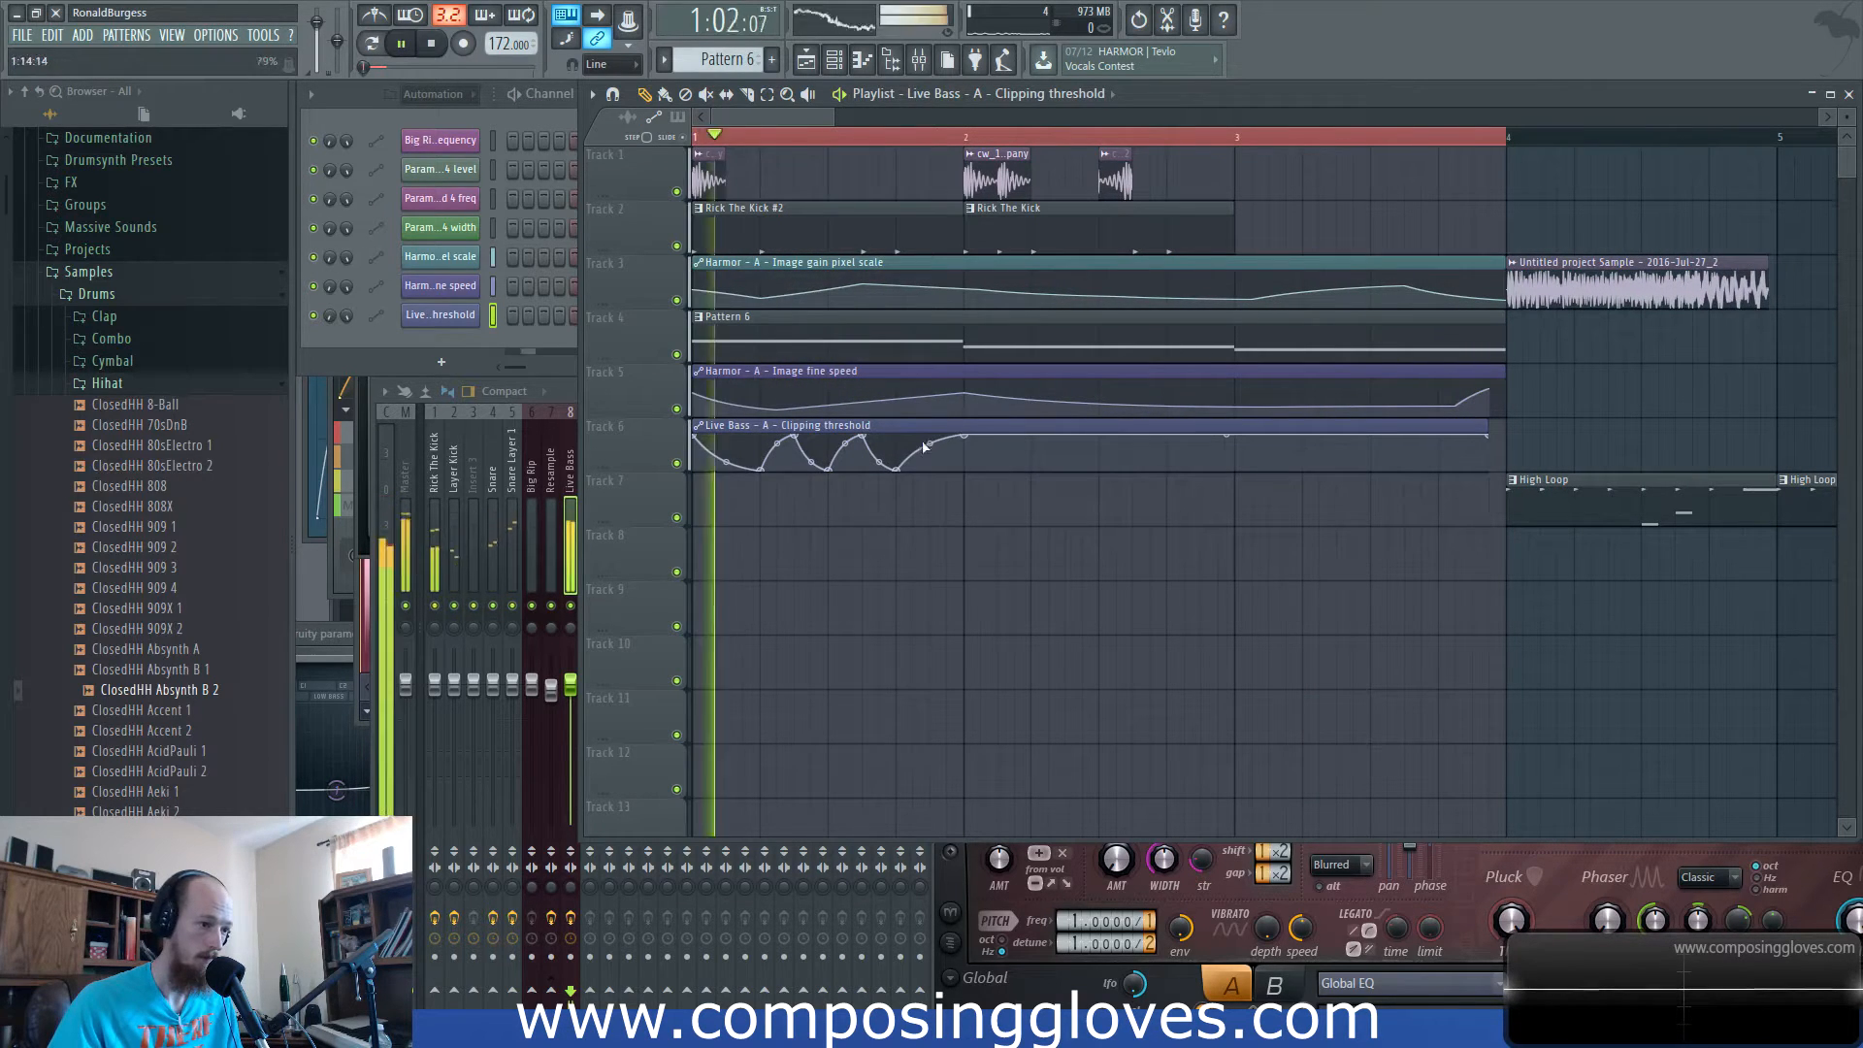
pyautogui.press('space')
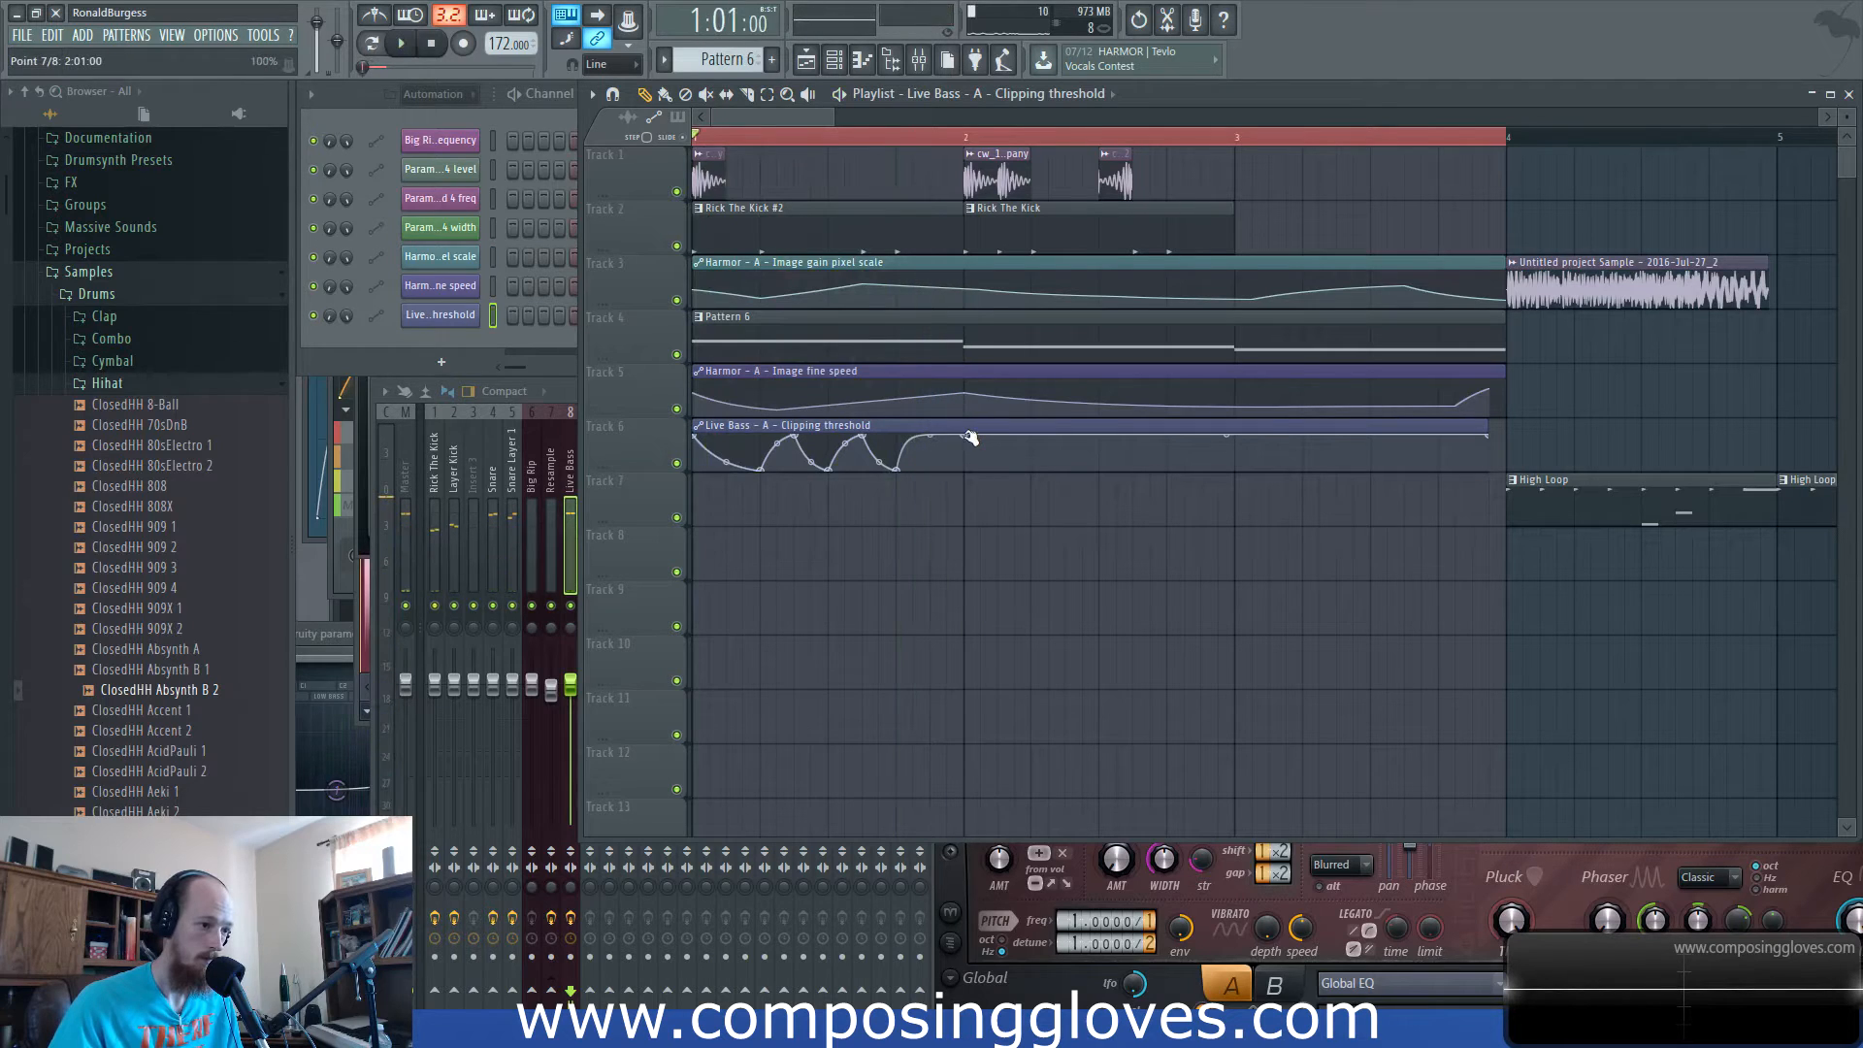
pyautogui.moveTo(967, 448); pyautogui.dragTo(959, 487)
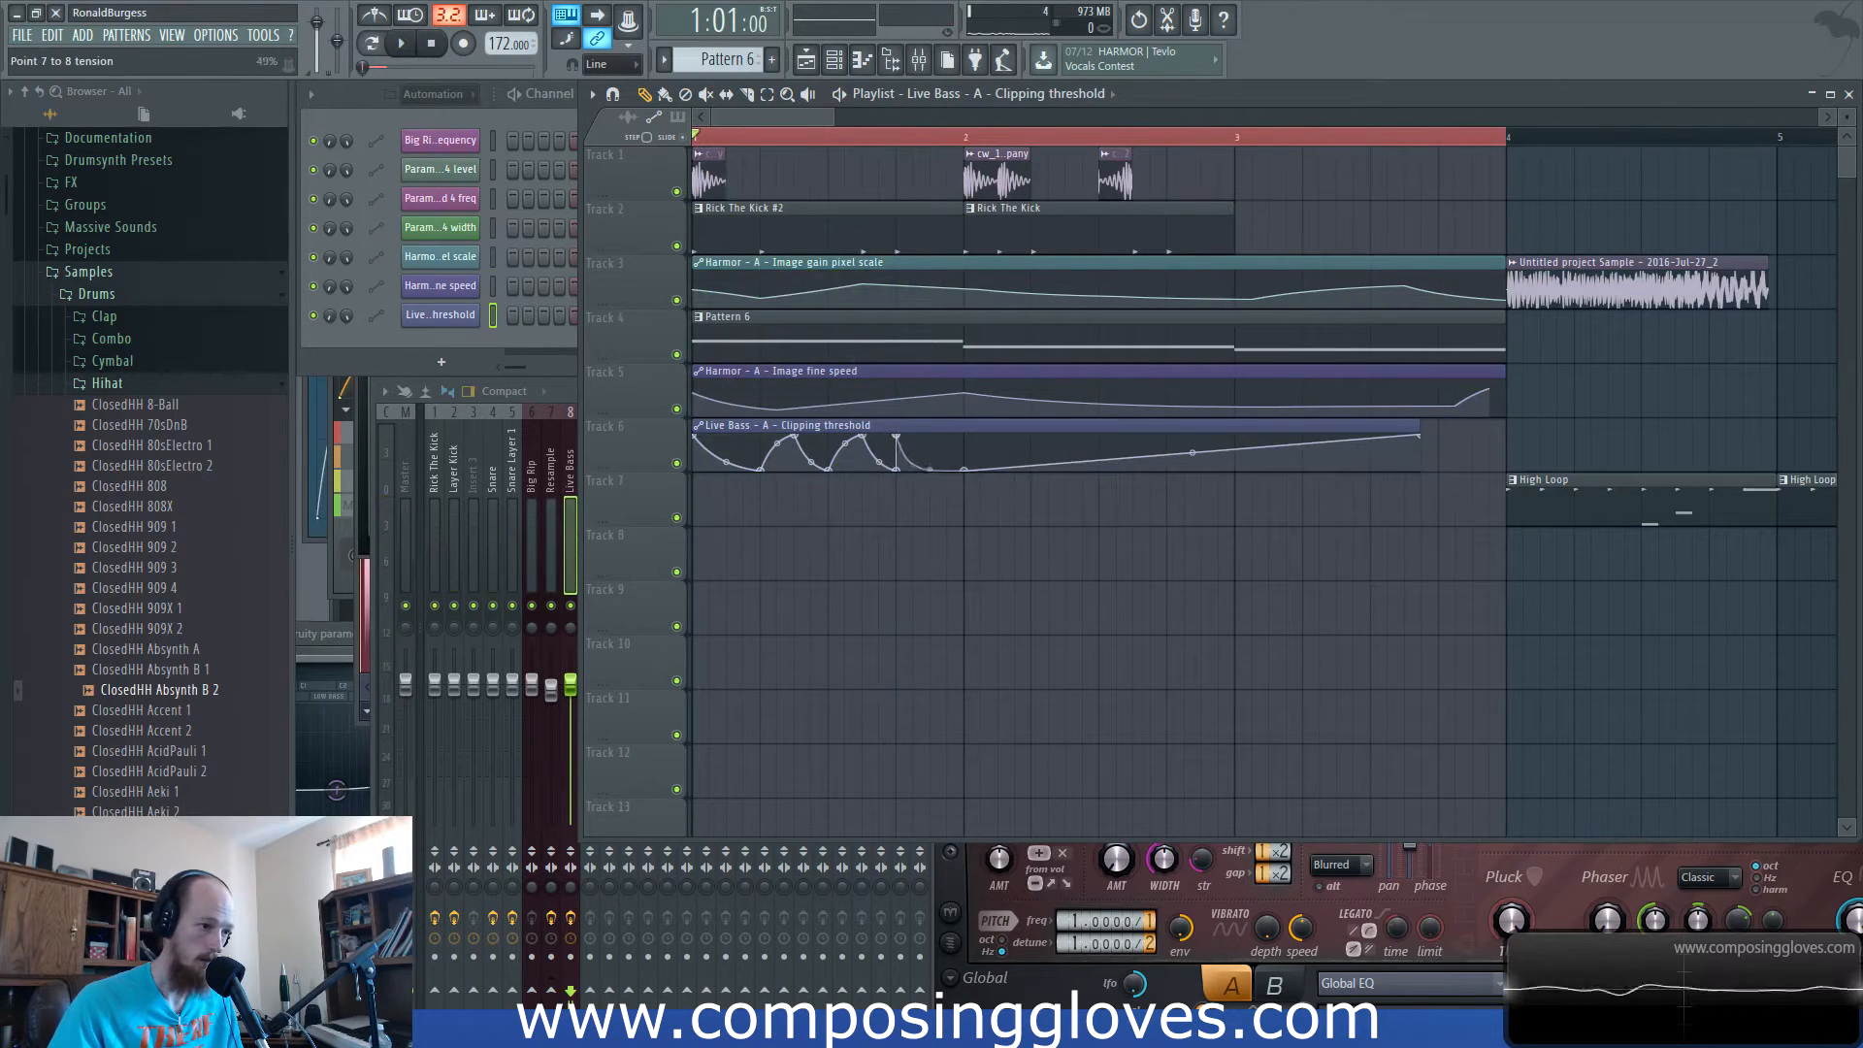
pyautogui.press('space')
pyautogui.press('space')
pyautogui.moveTo(930, 469); pyautogui.dragTo(930, 437)
pyautogui.press('space')
pyautogui.press('space')
# Extend the clipping threshold clip to the end of bar 3, and reshape bar 1's last peak into a rounded hump of about 53%.
pyautogui.moveTo(1417, 428); pyautogui.dragTo(1512, 429)
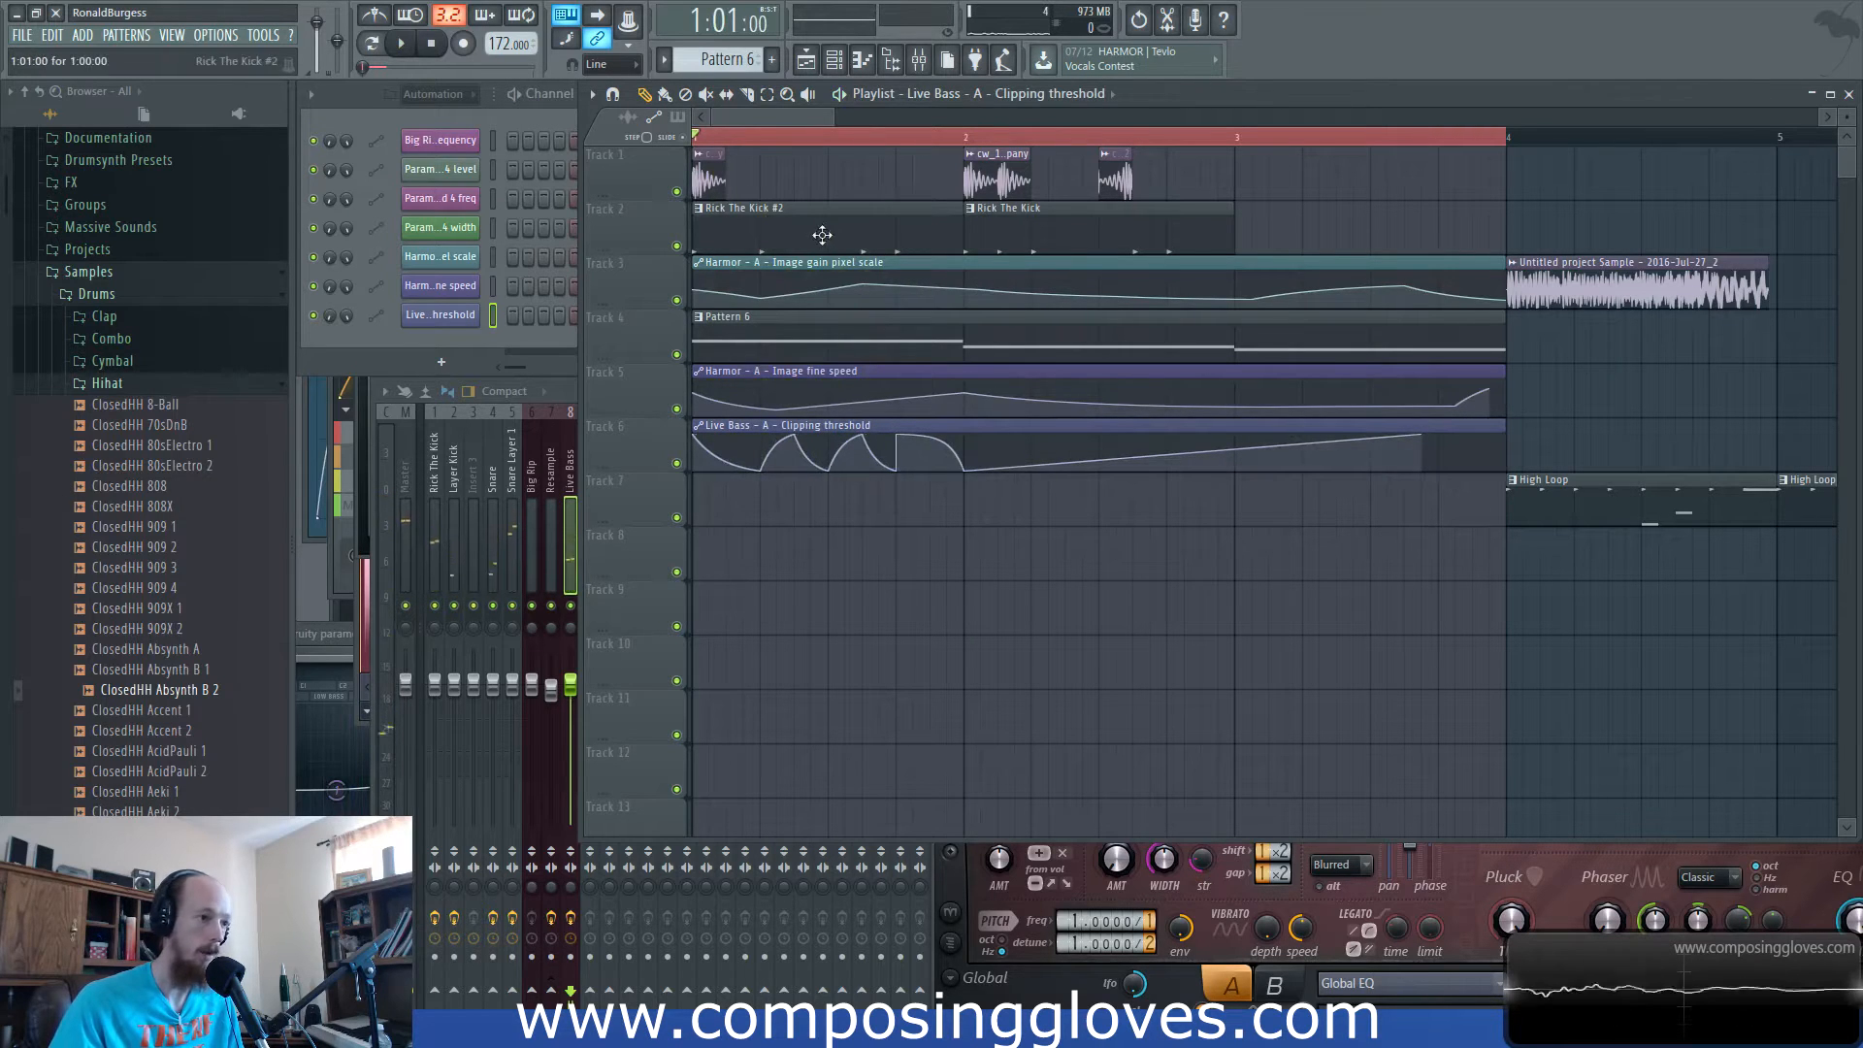
pyautogui.press('space')
pyautogui.press('space')
pyautogui.moveTo(901, 438); pyautogui.dragTo(938, 457)
pyautogui.press('space')
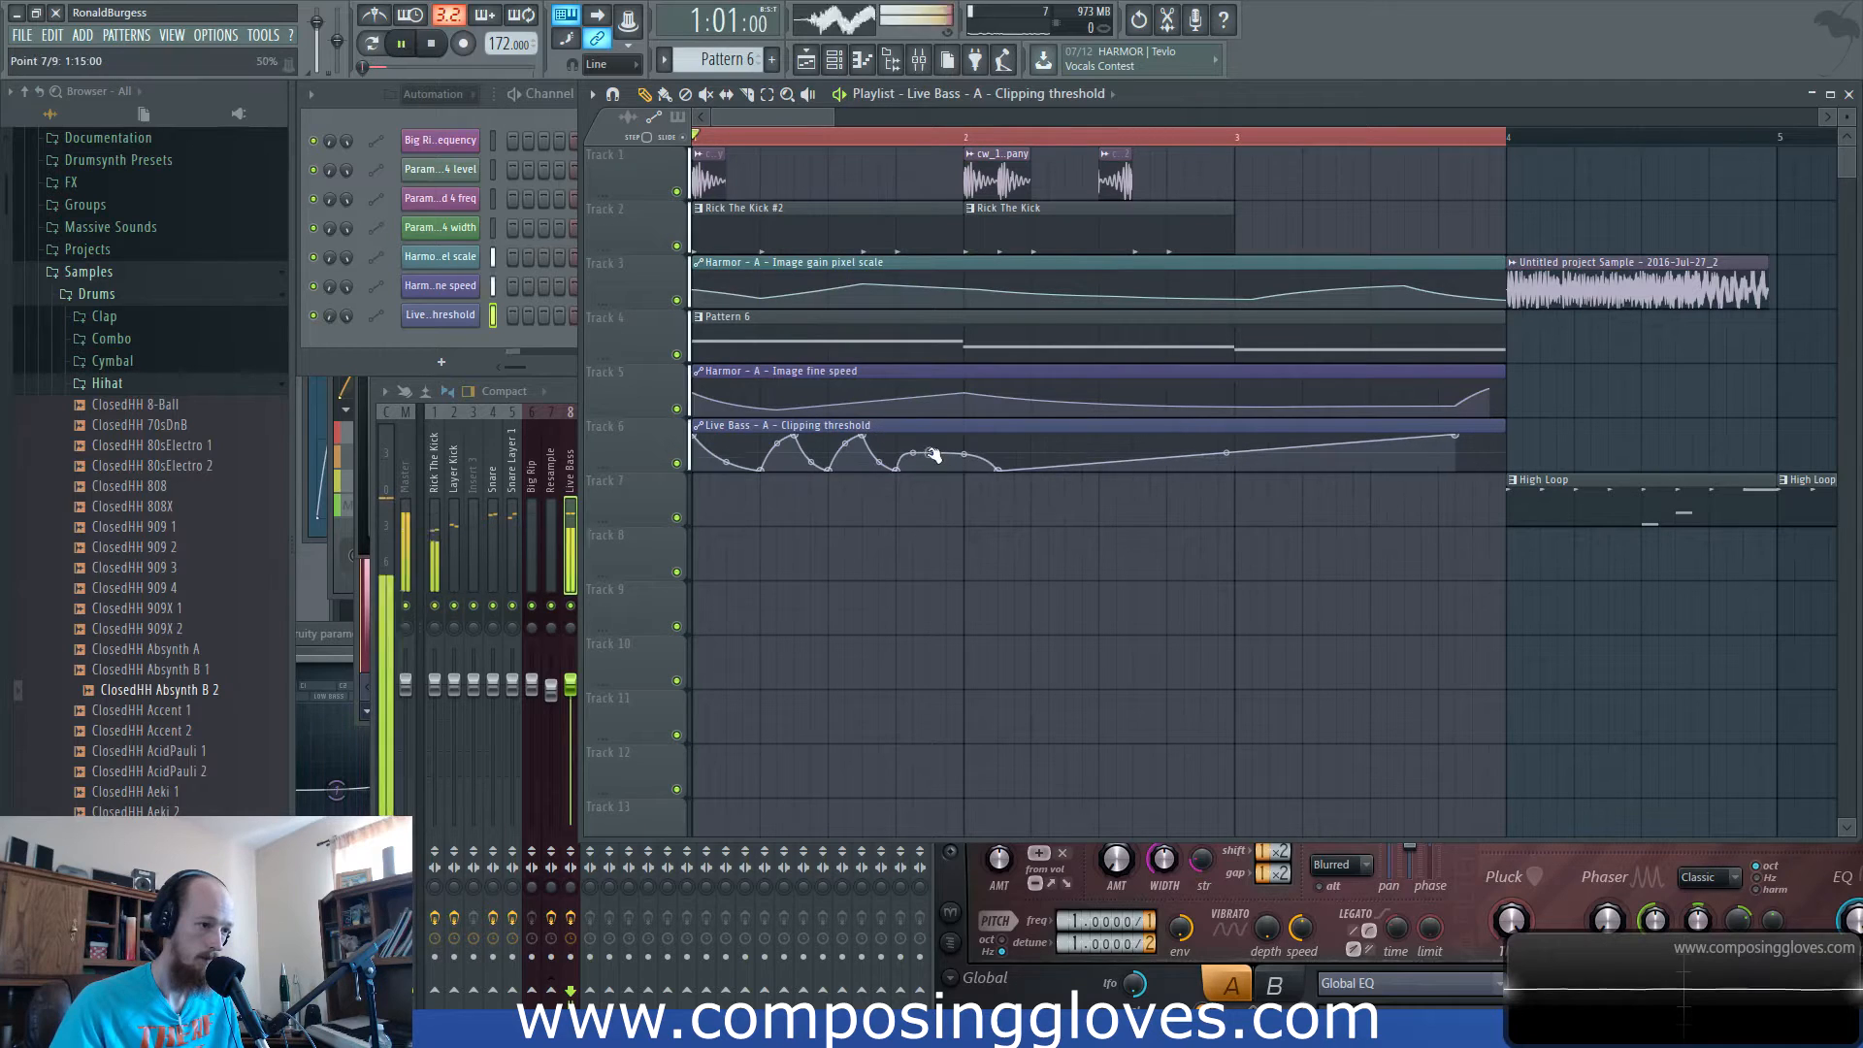
pyautogui.press('space')
pyautogui.press('space')
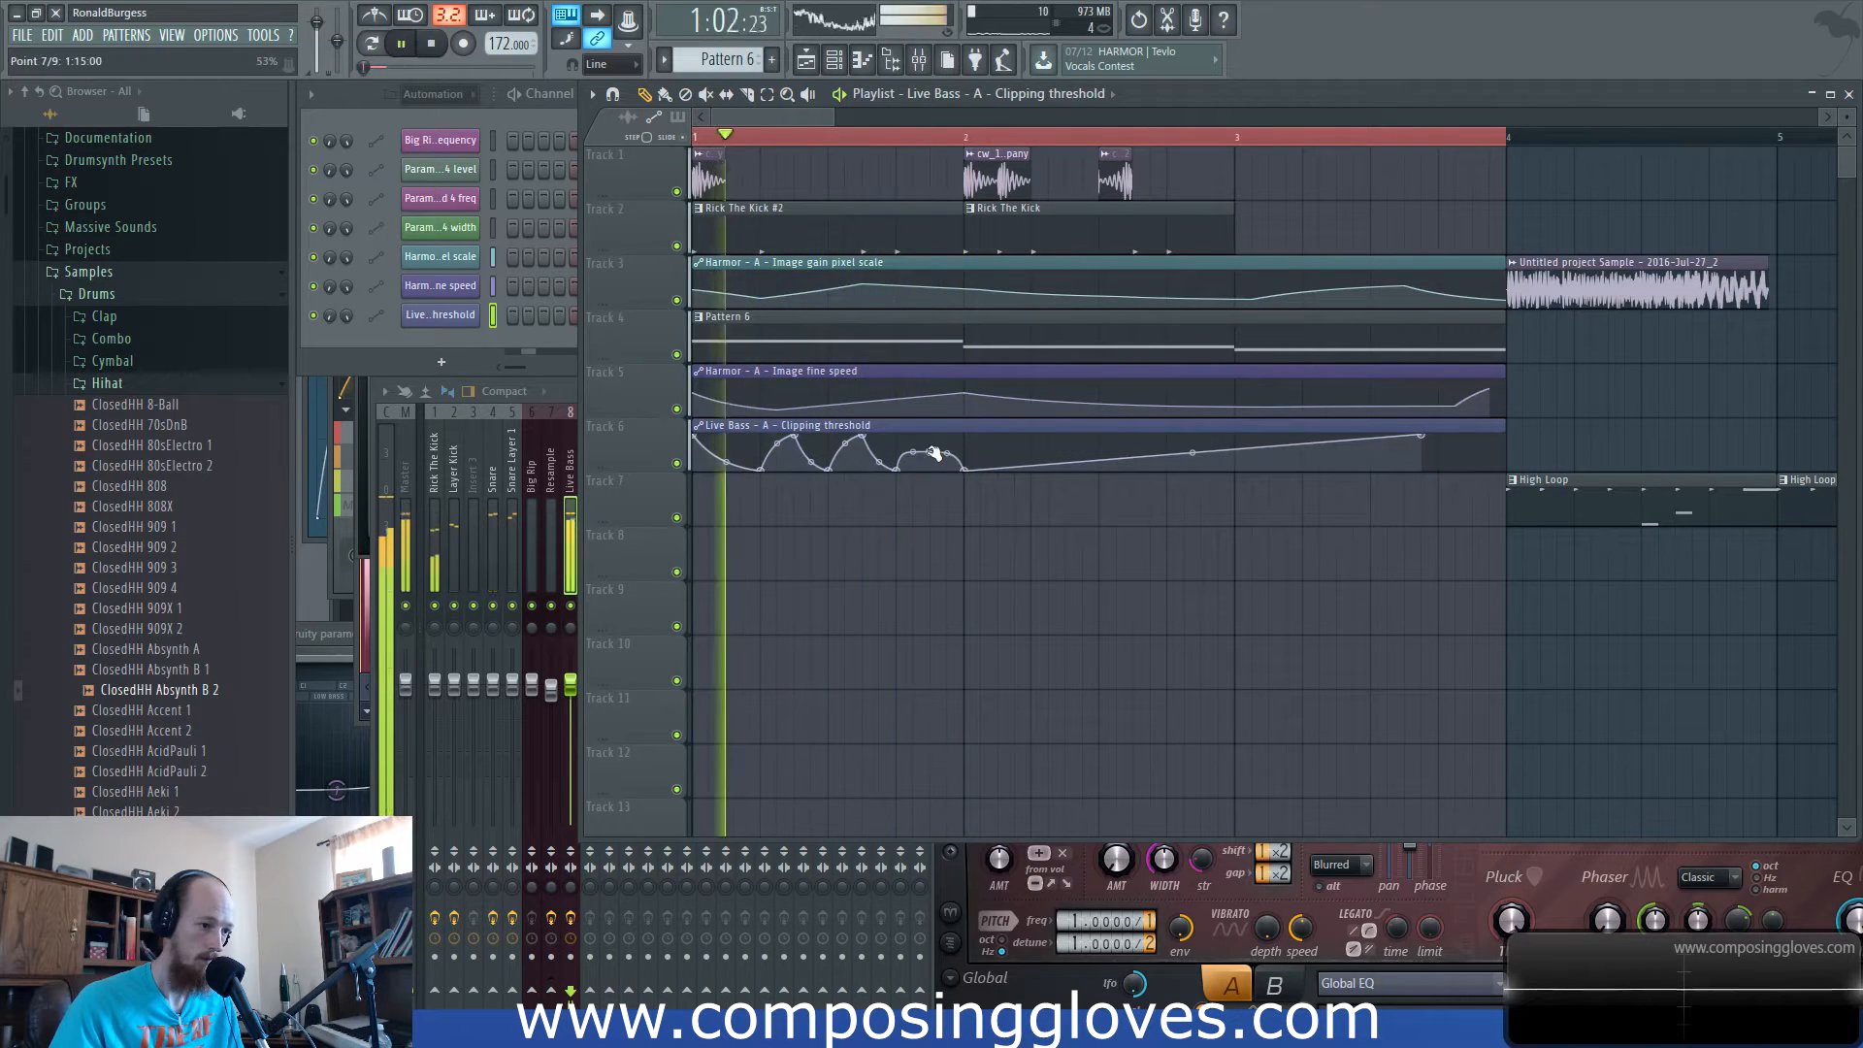
pyautogui.press('space')
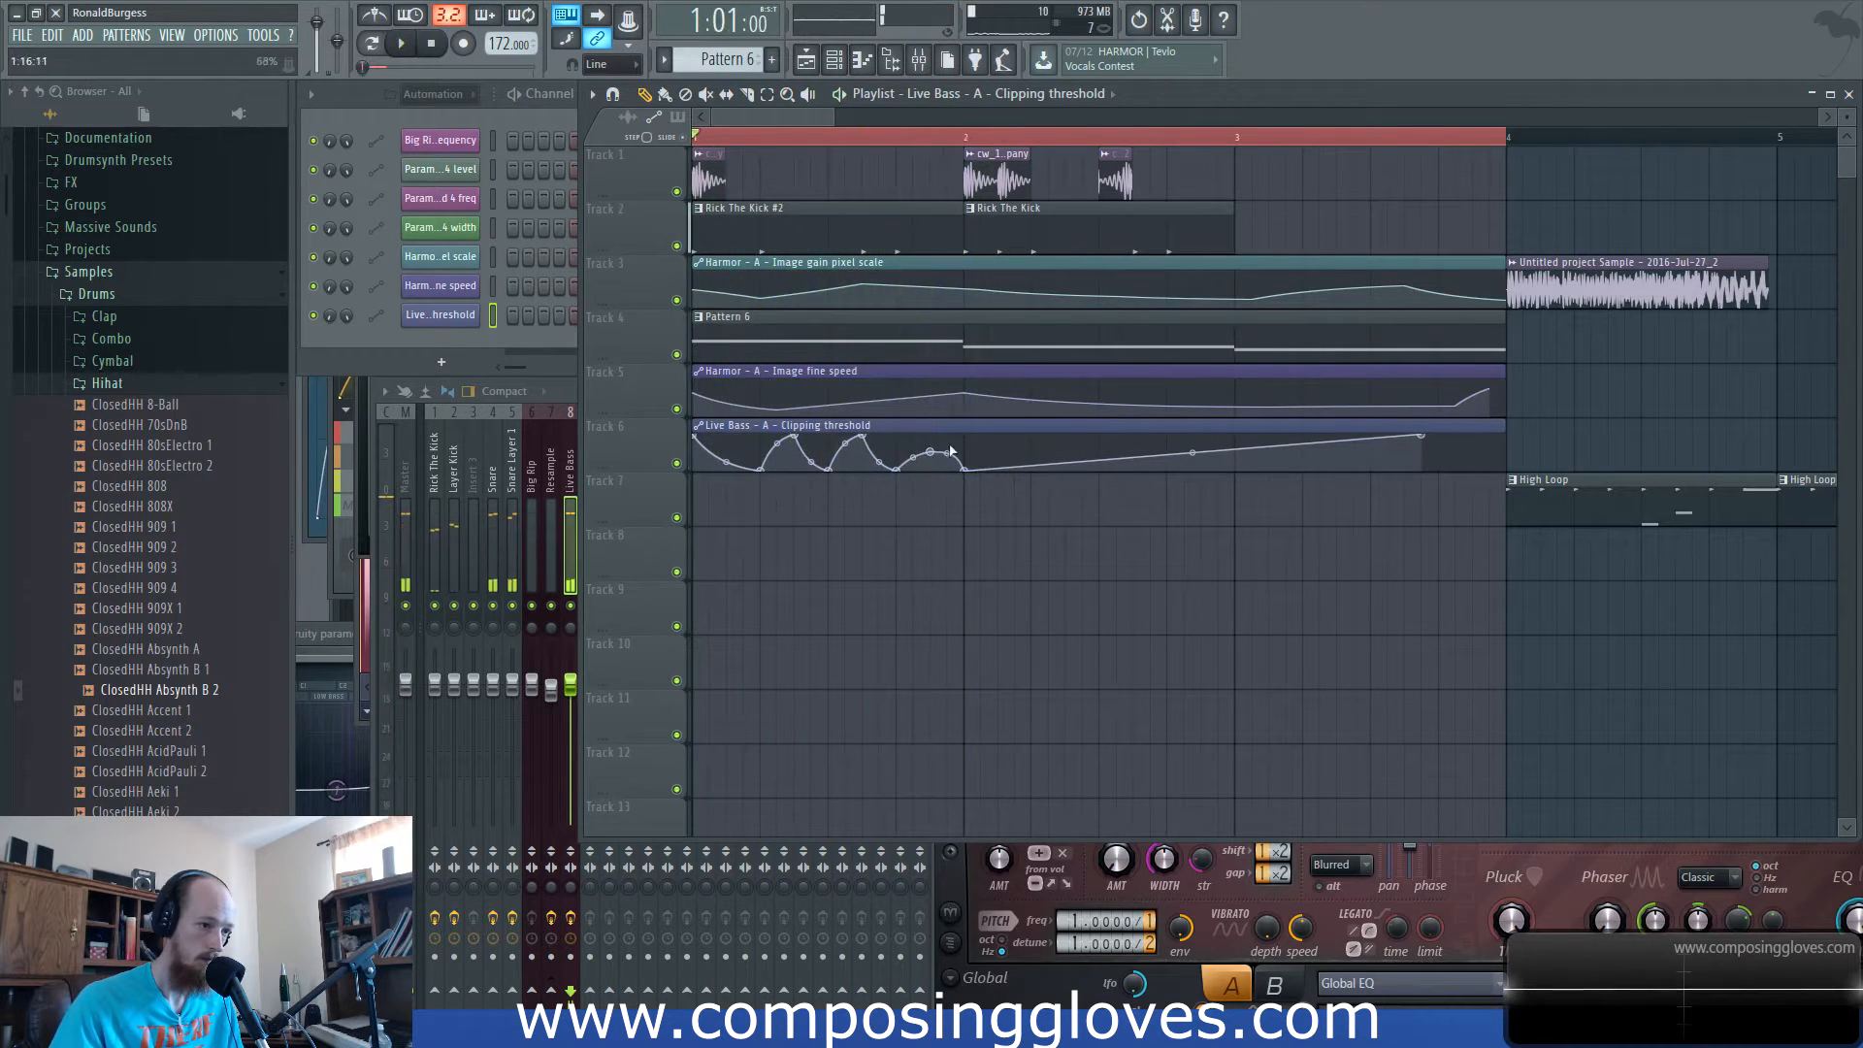
# Add a clipping threshold peak at the start of bar 2 with a curved fall to minimum, and audition it.
pyautogui.moveTo(998, 454); pyautogui.dragTo(1041, 495)
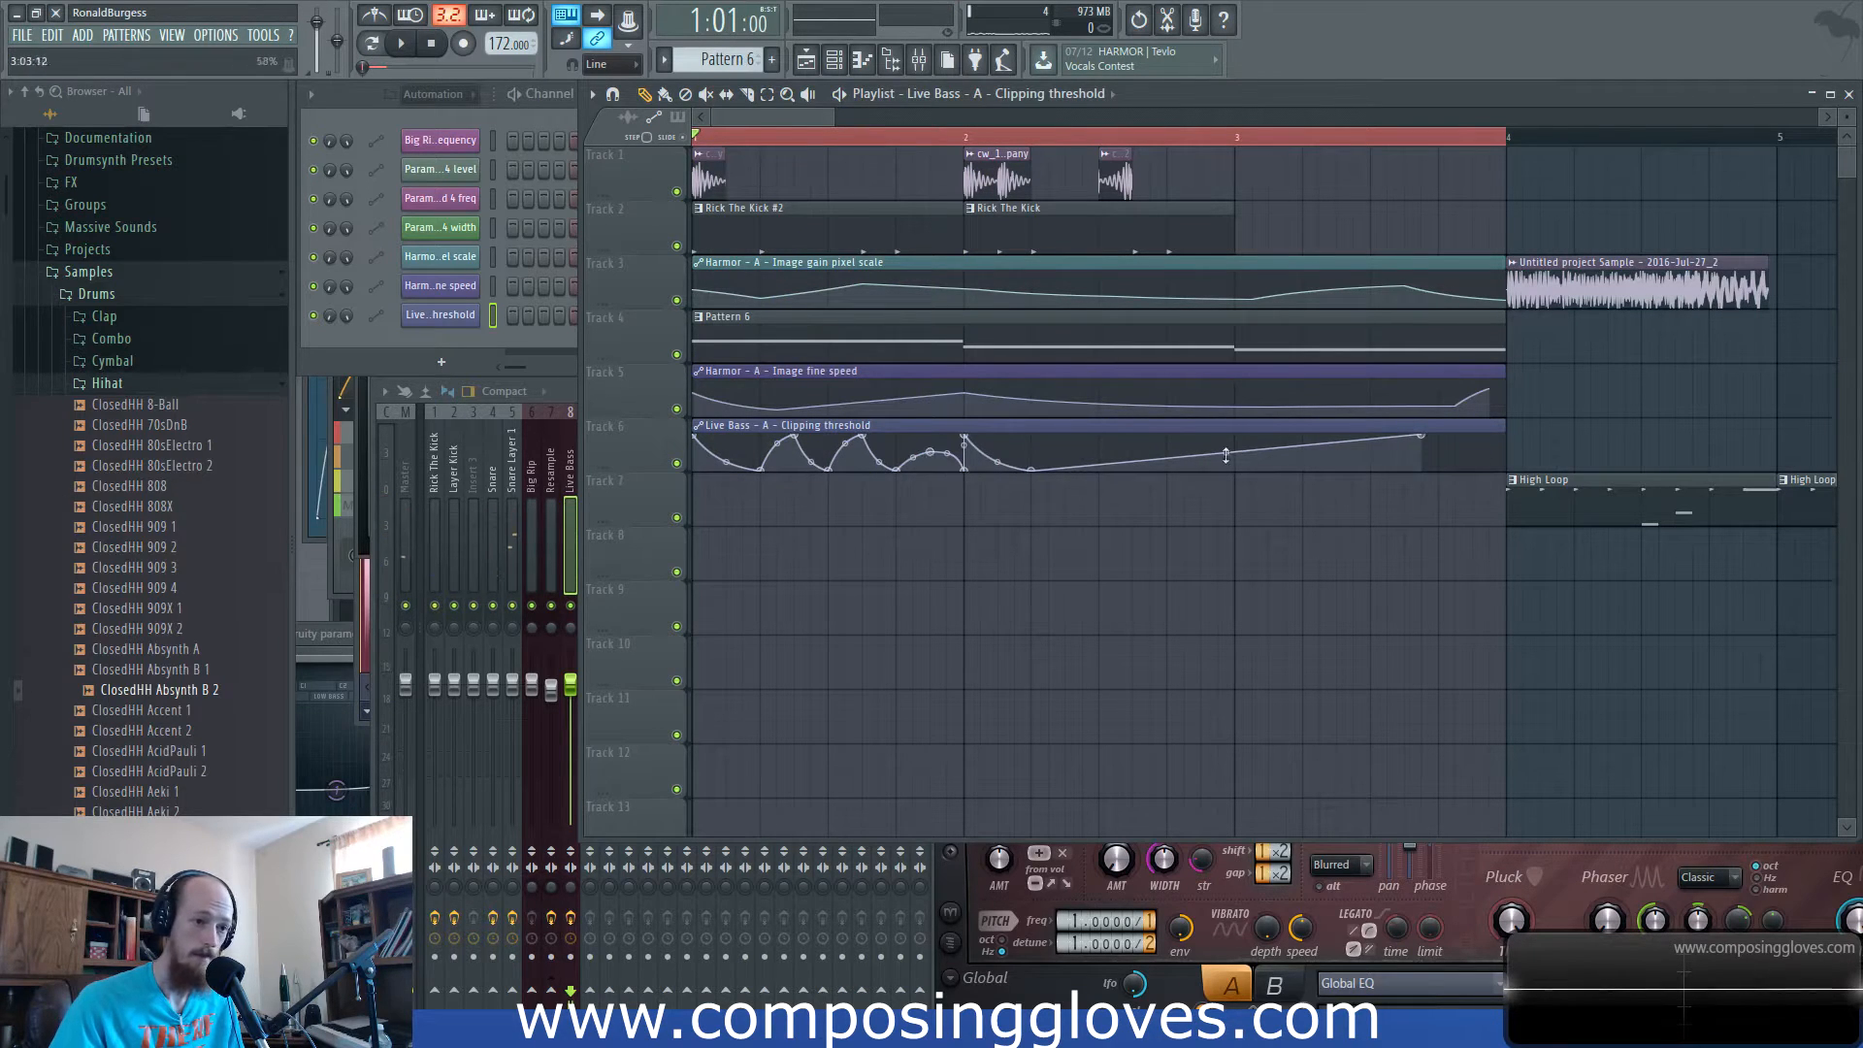
pyautogui.press('space')
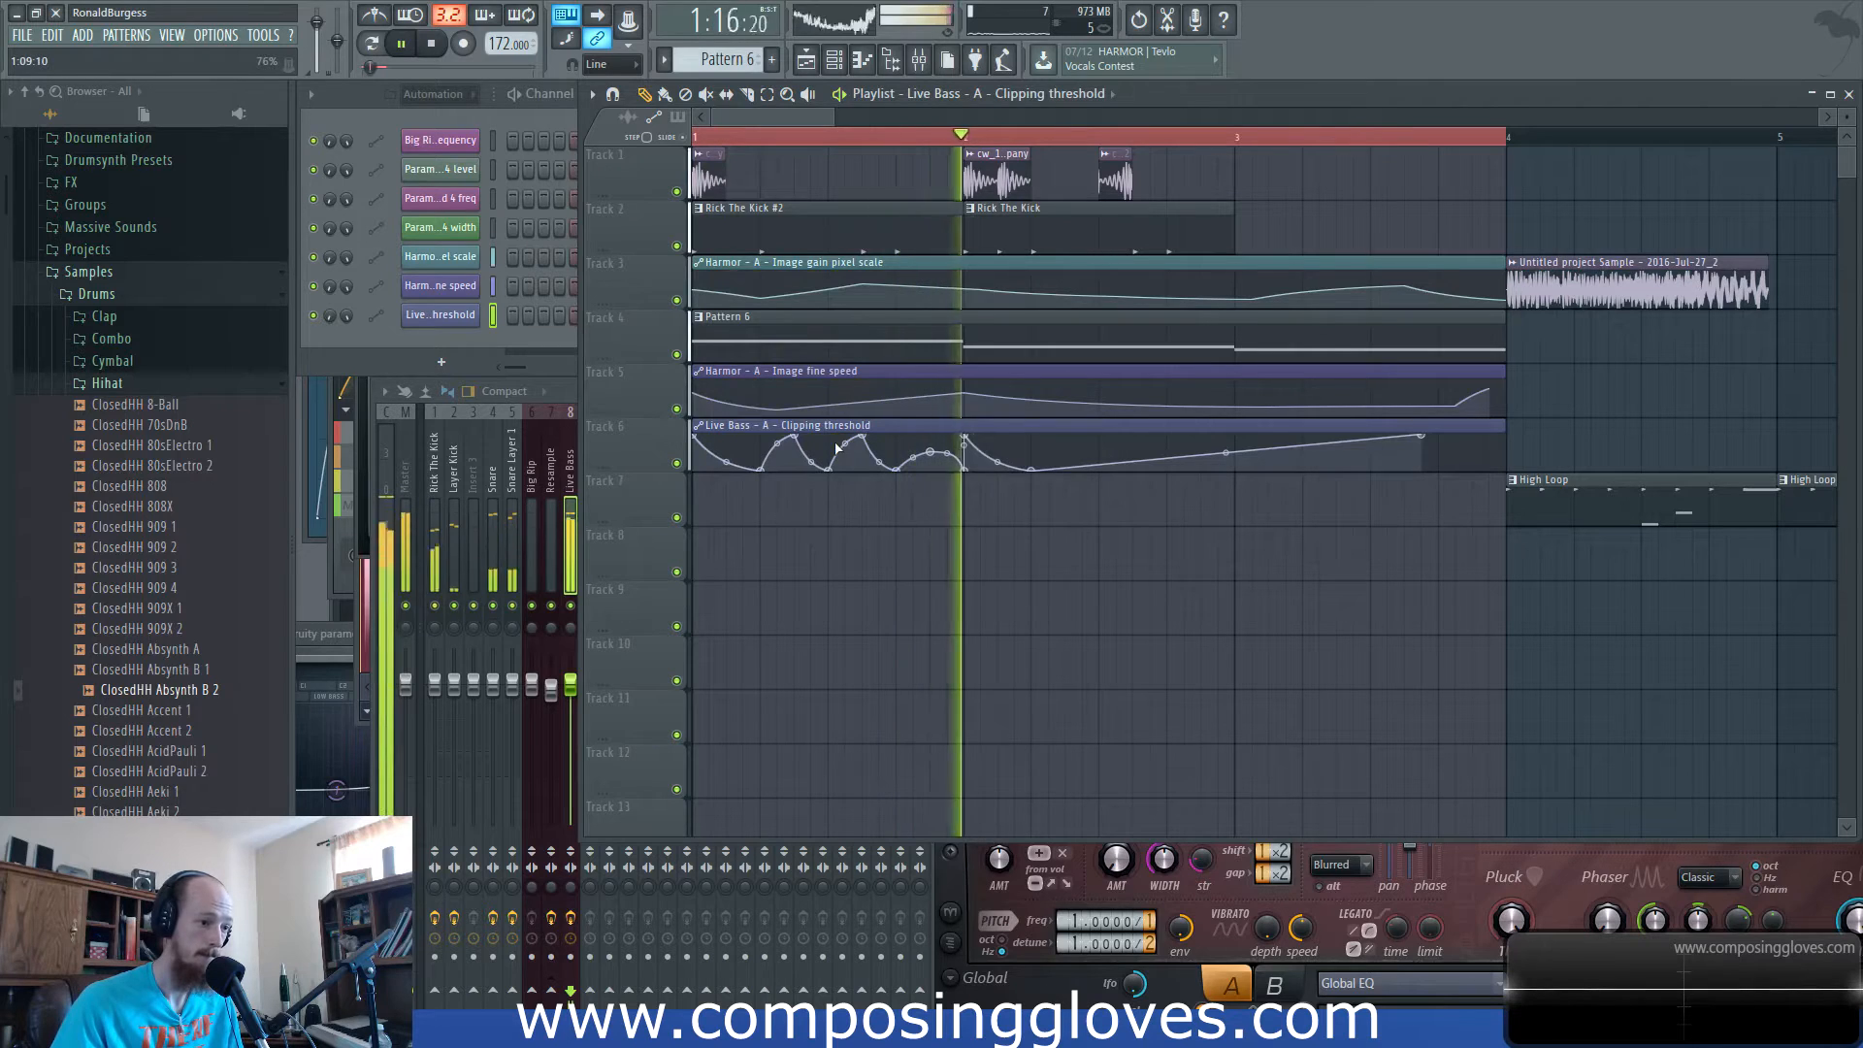
pyautogui.press('space')
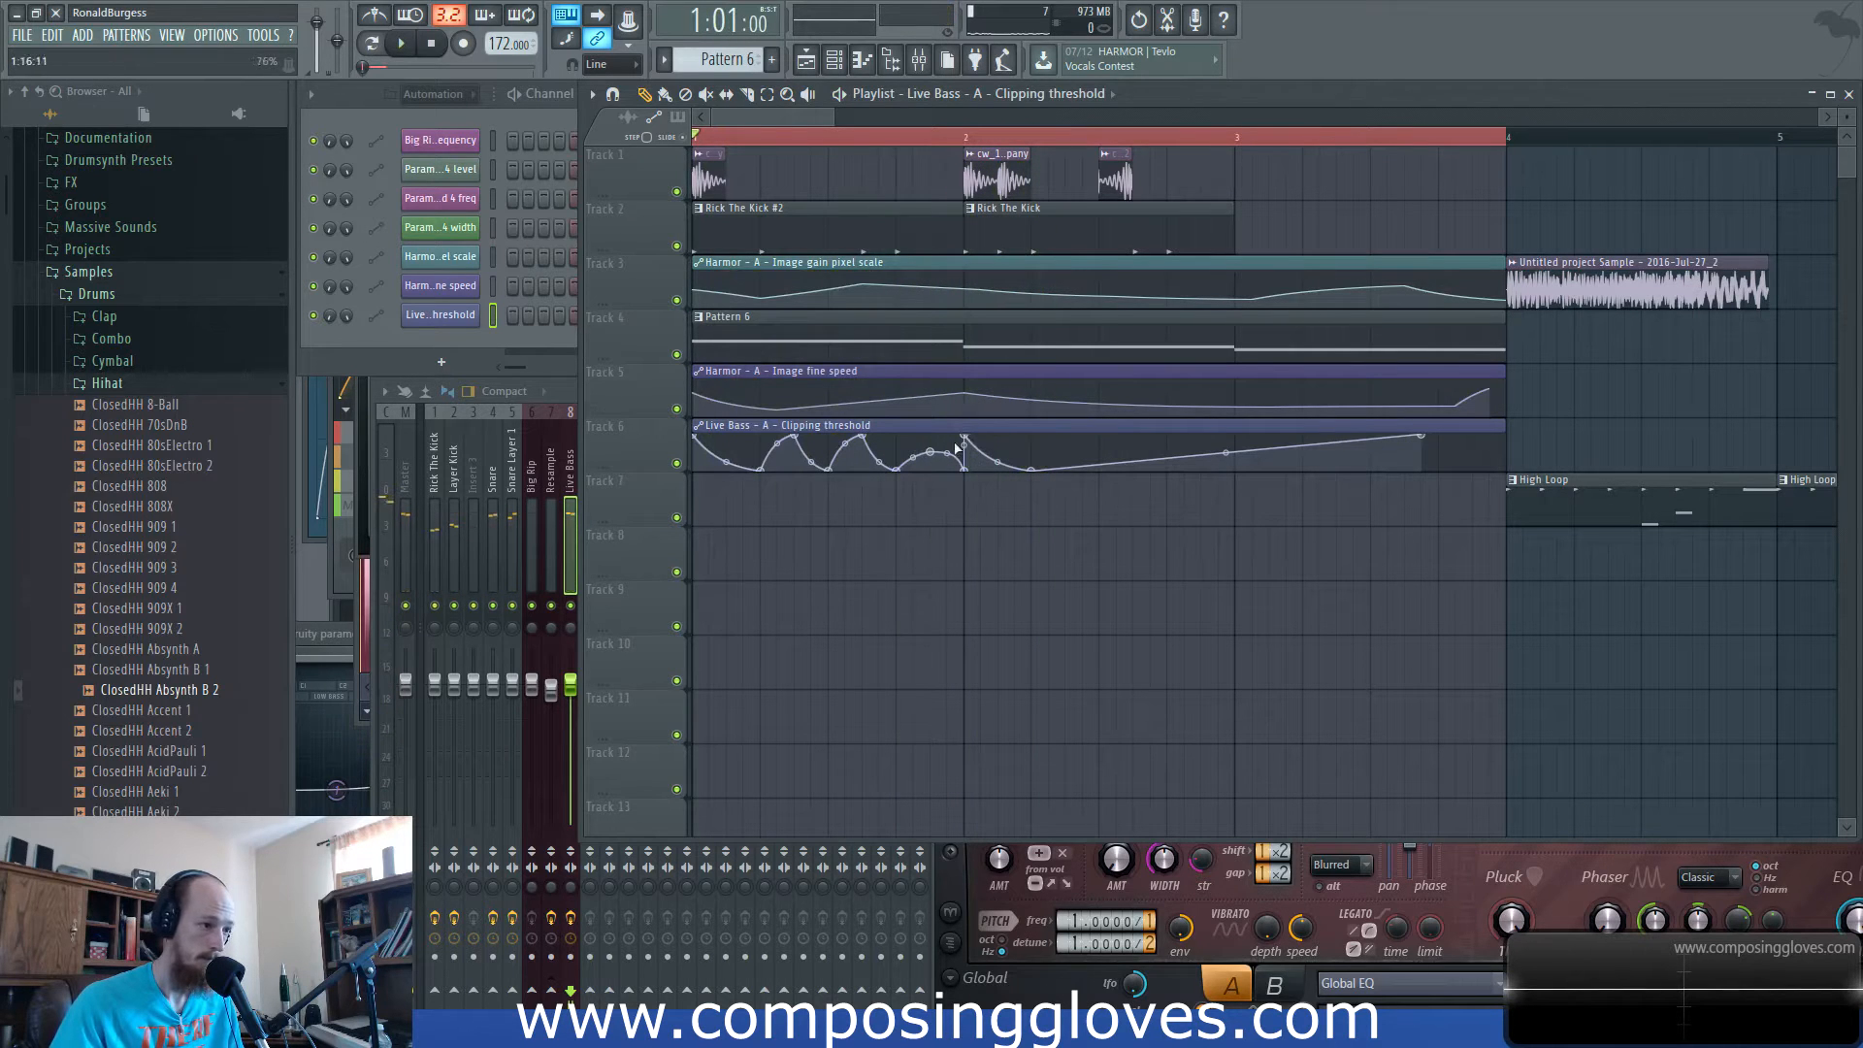
# Raise the second and third Live Bass notes of Pattern 6 to G4 in the piano roll and audition the loop.
pyautogui.doubleClick(1002, 341)
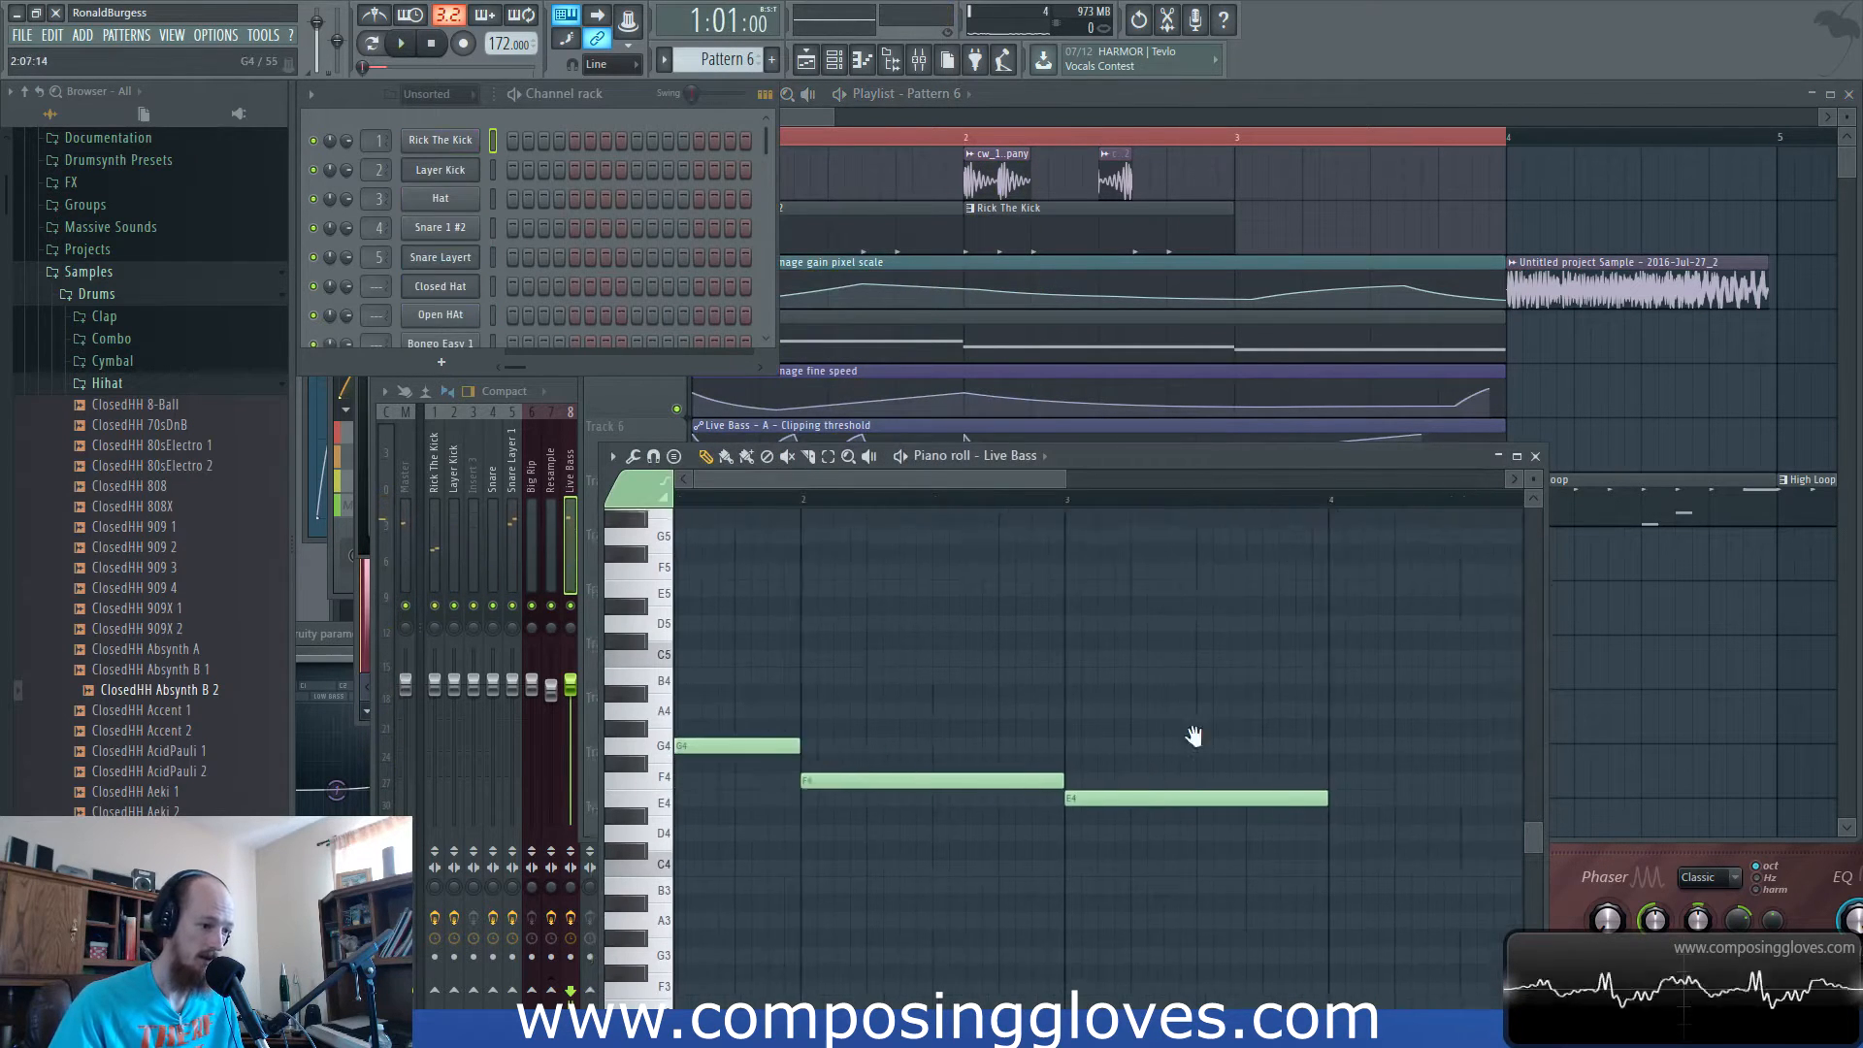
pyautogui.moveTo(966, 773); pyautogui.dragTo(960, 727)
pyautogui.moveTo(1247, 794); pyautogui.dragTo(1245, 742)
pyautogui.click(816, 113)
pyautogui.press('space')
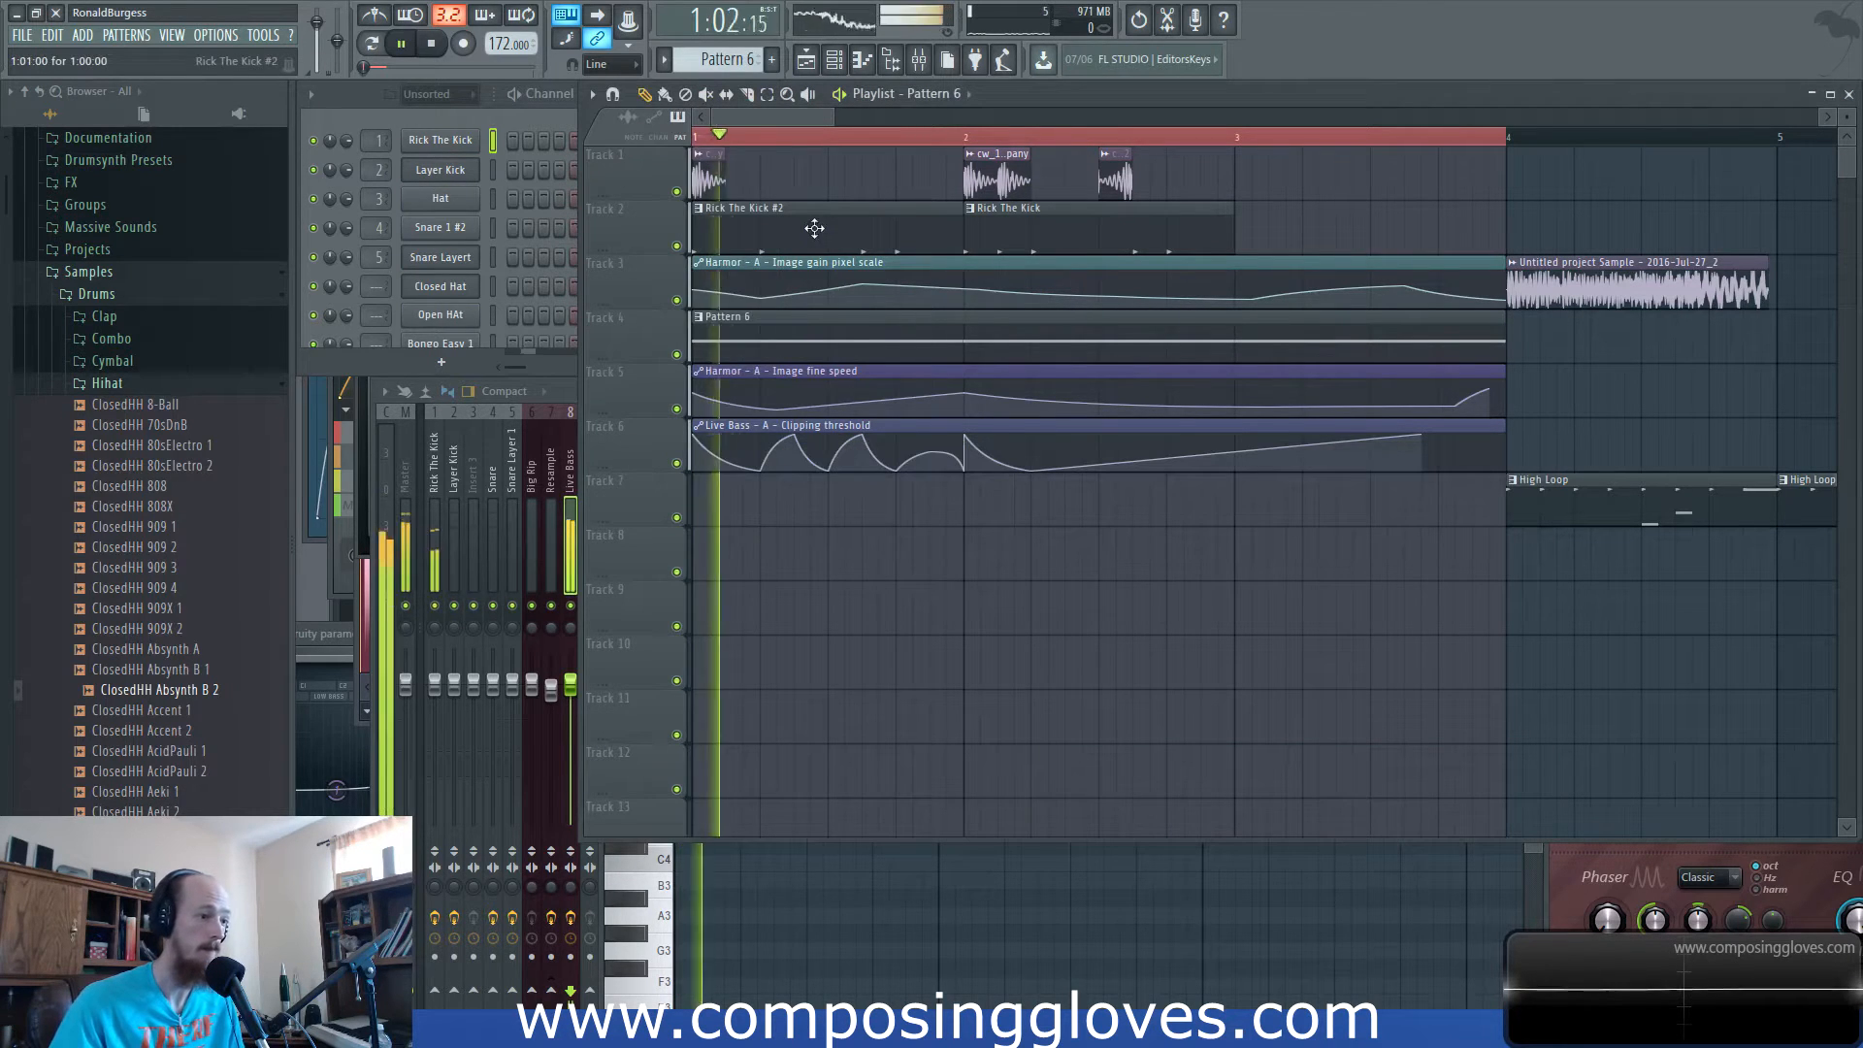
pyautogui.press('space')
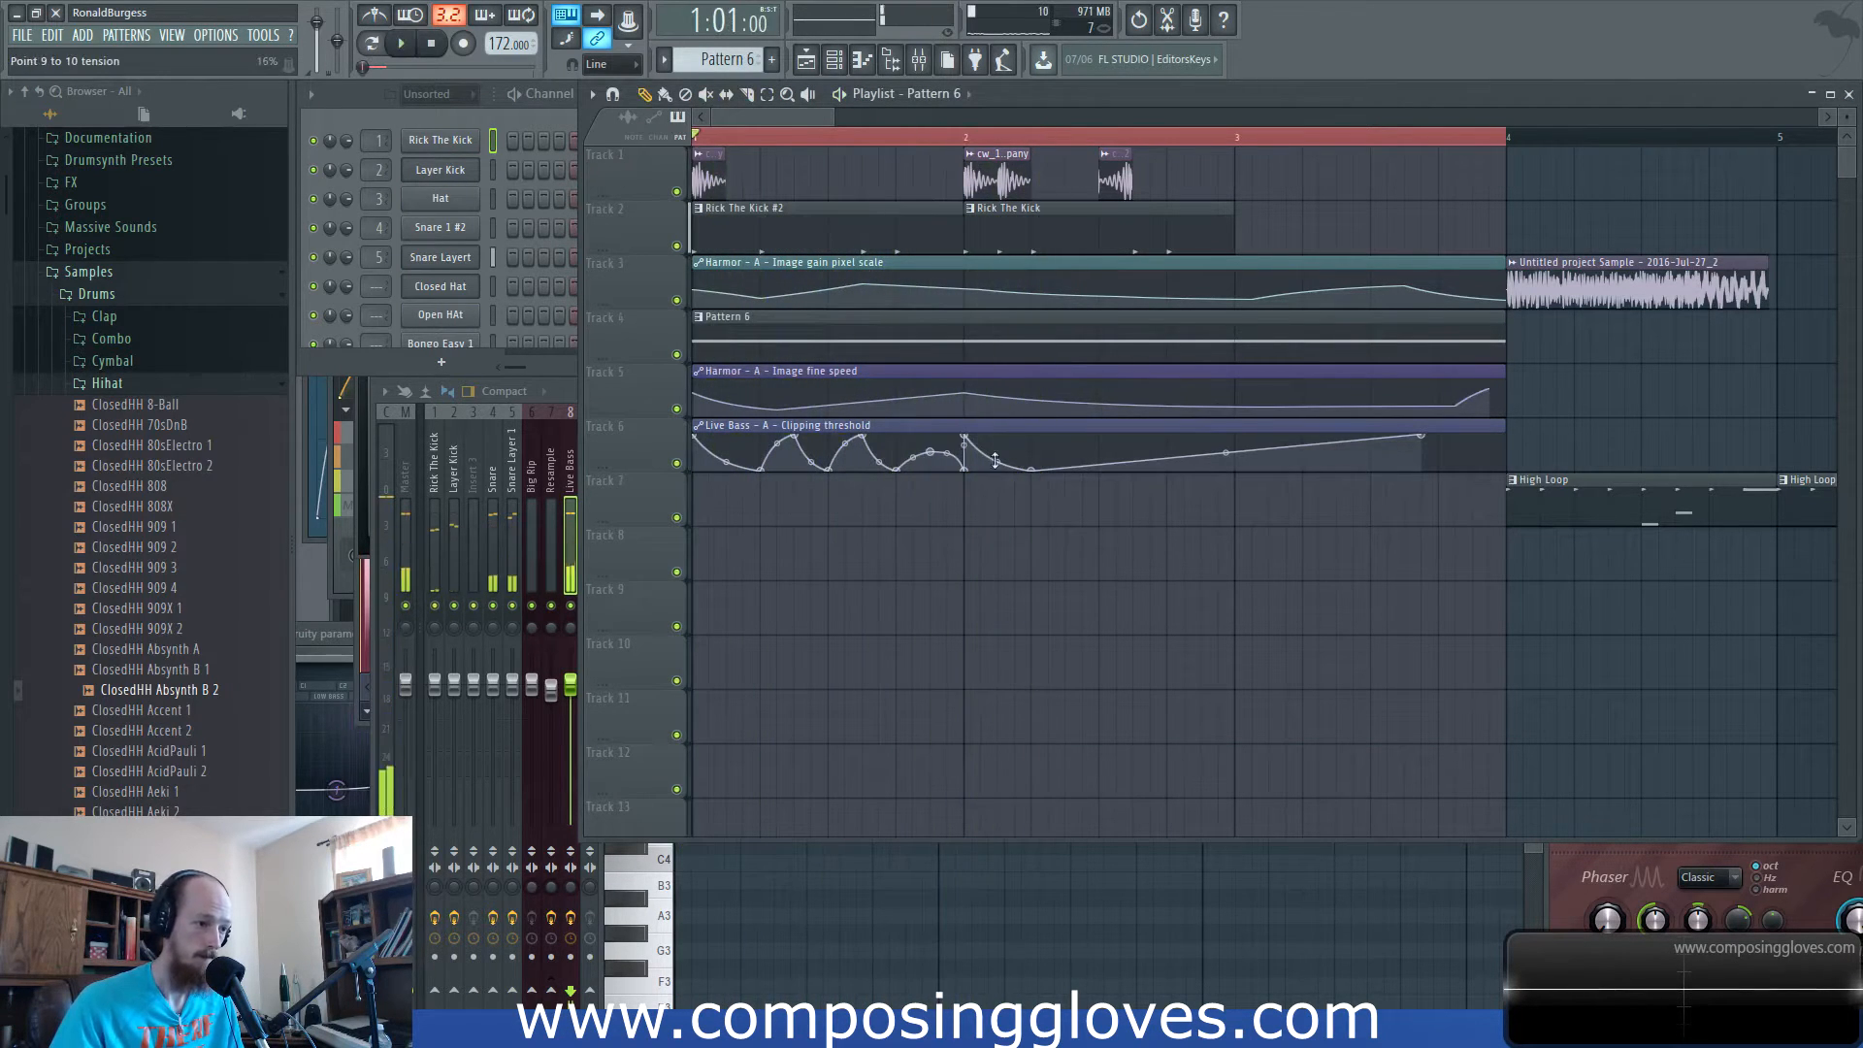
# Add a high clipping threshold point at 2:06 and set the snap to 1/2 step.
pyautogui.rightClick(1049, 441)
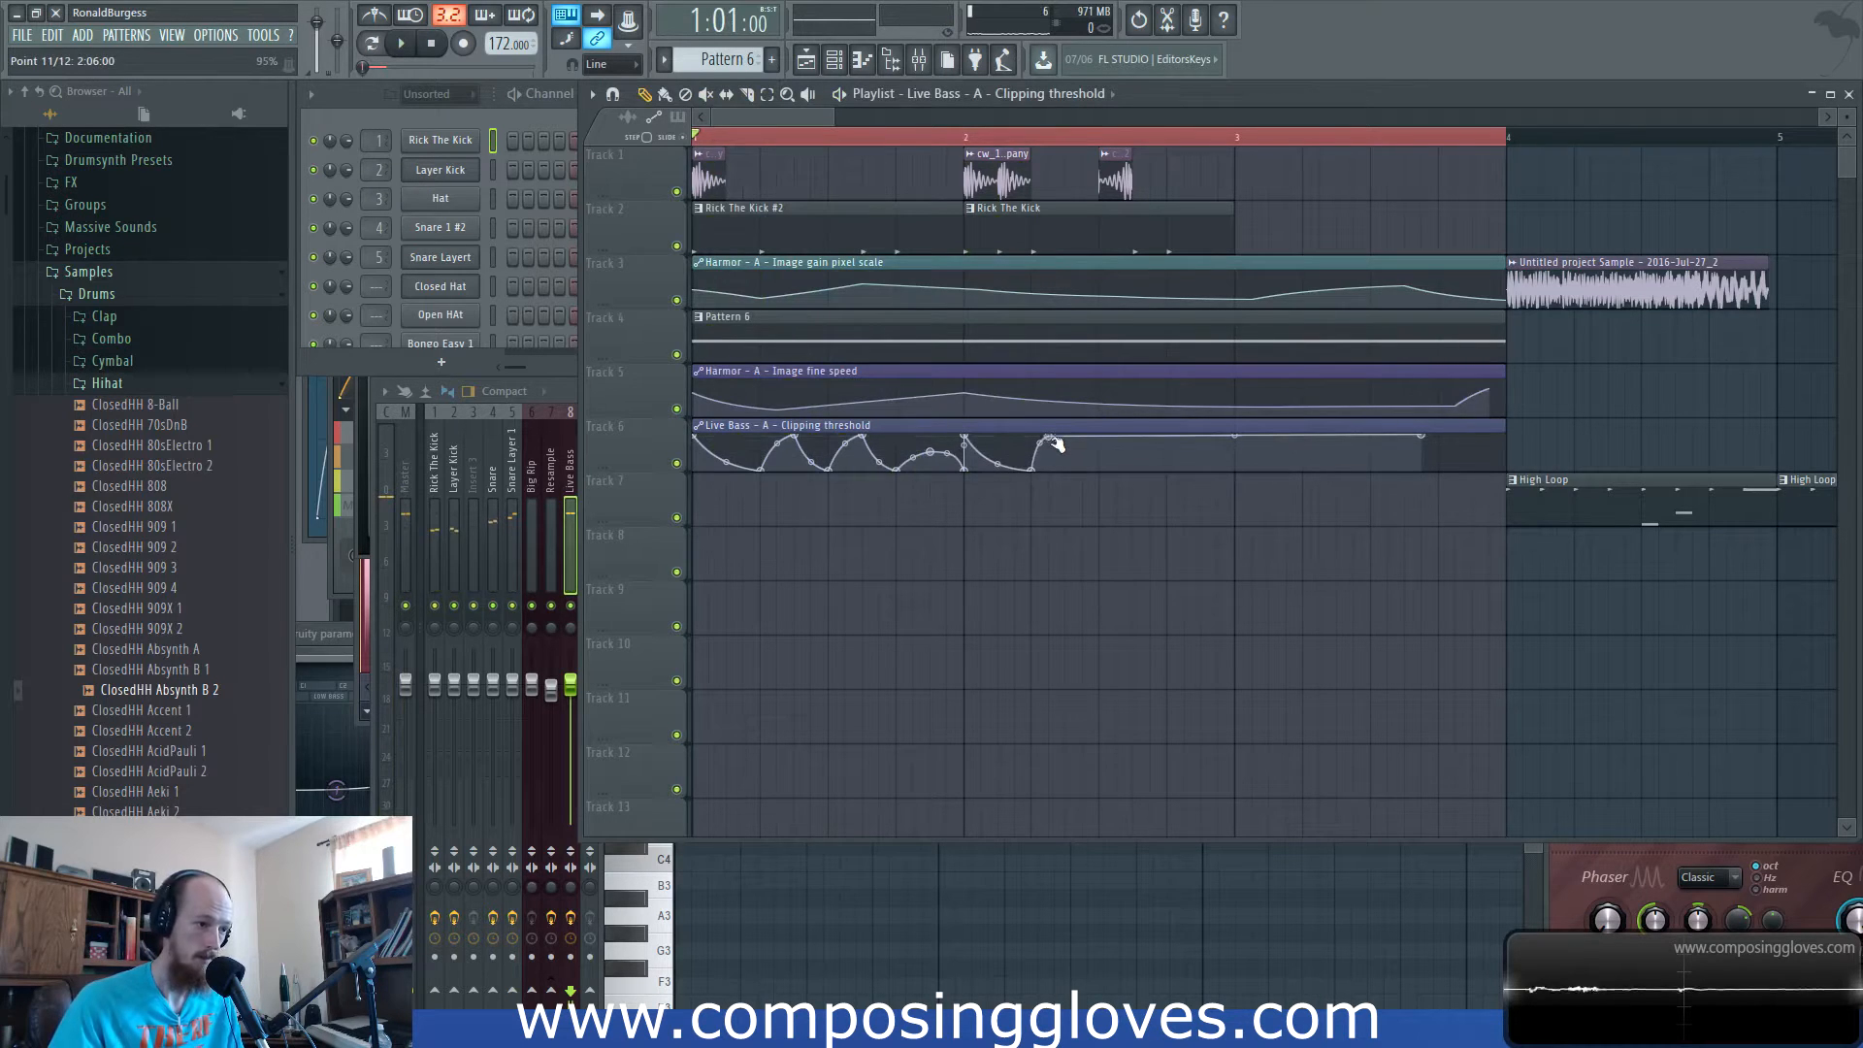
pyautogui.keyDown('ctrl'); pyautogui.scroll(3, 990, 398); pyautogui.keyUp('ctrl')
pyautogui.click(645, 65)
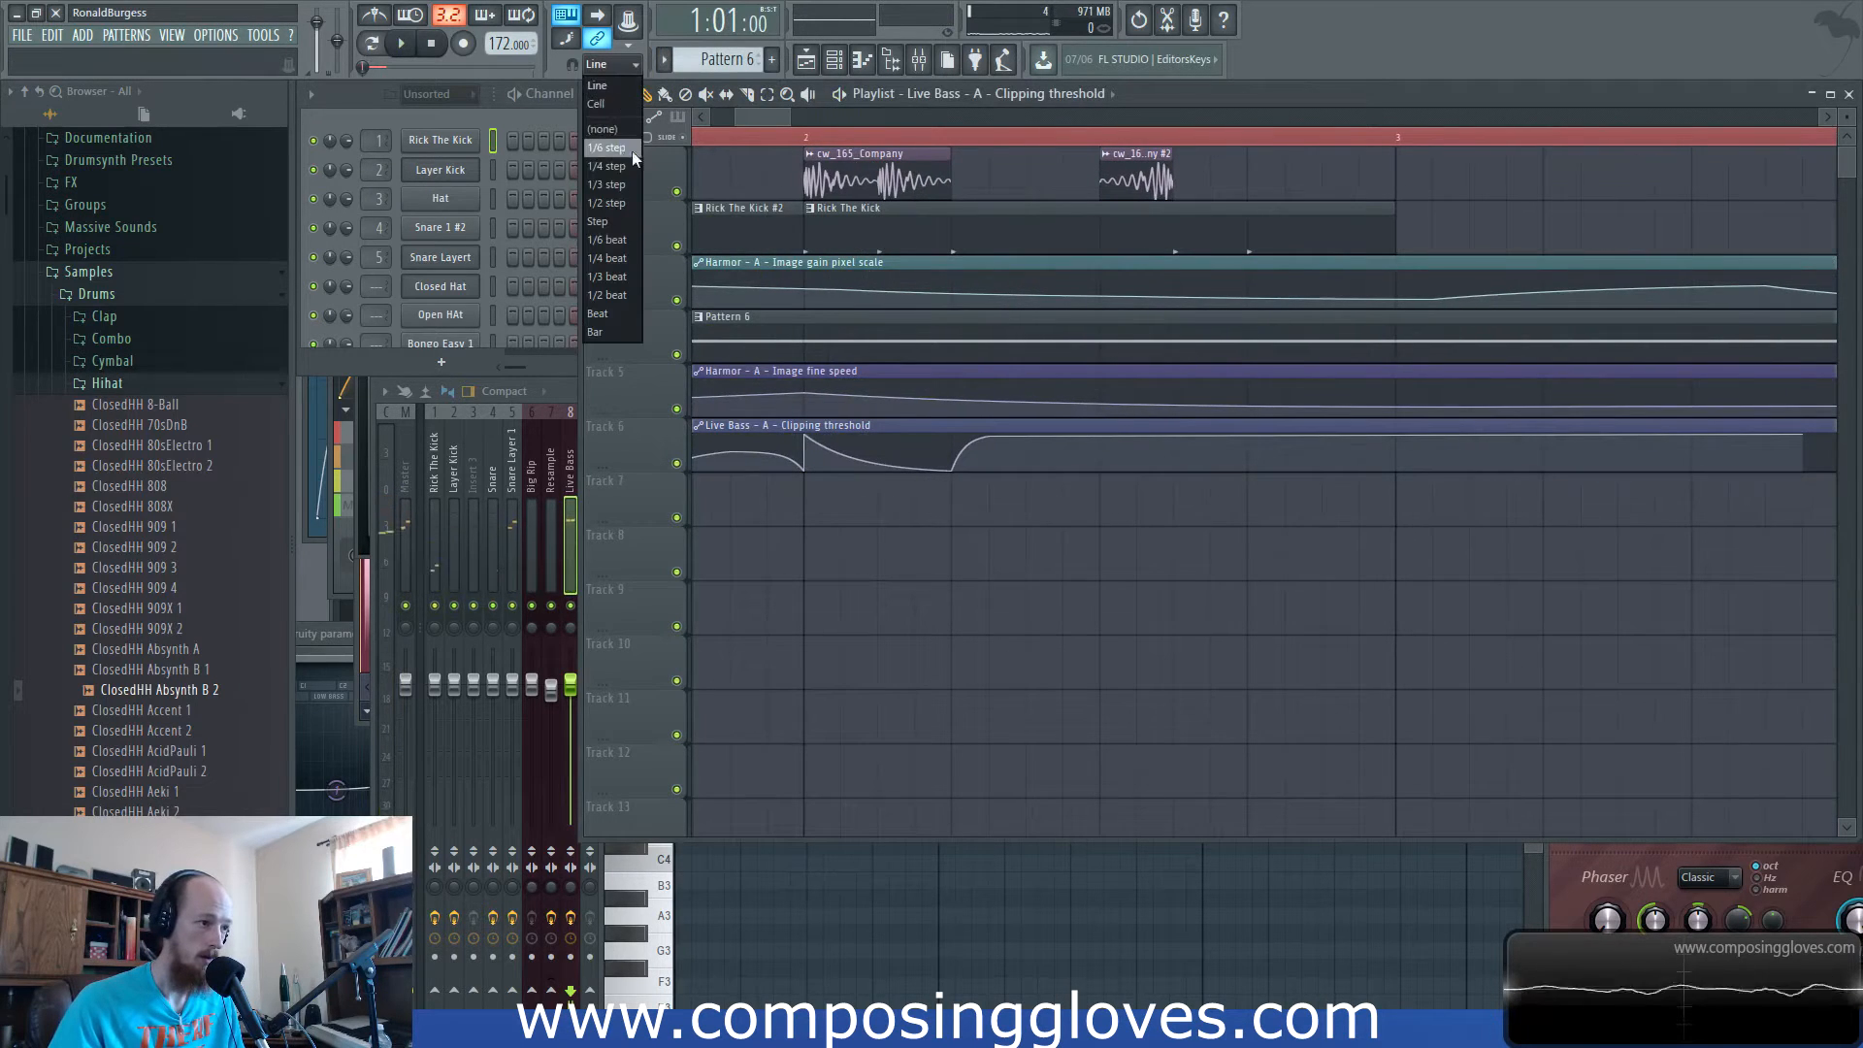
pyautogui.click(621, 205)
# Add rapid half-beat-or-shorter dips and peaks to the clipping threshold up to 2:09, audition them and add a high point at bar 3.
pyautogui.rightClick(988, 469)
pyautogui.rightClick(1008, 434)
pyautogui.rightClick(1026, 469)
pyautogui.rightClick(1062, 435)
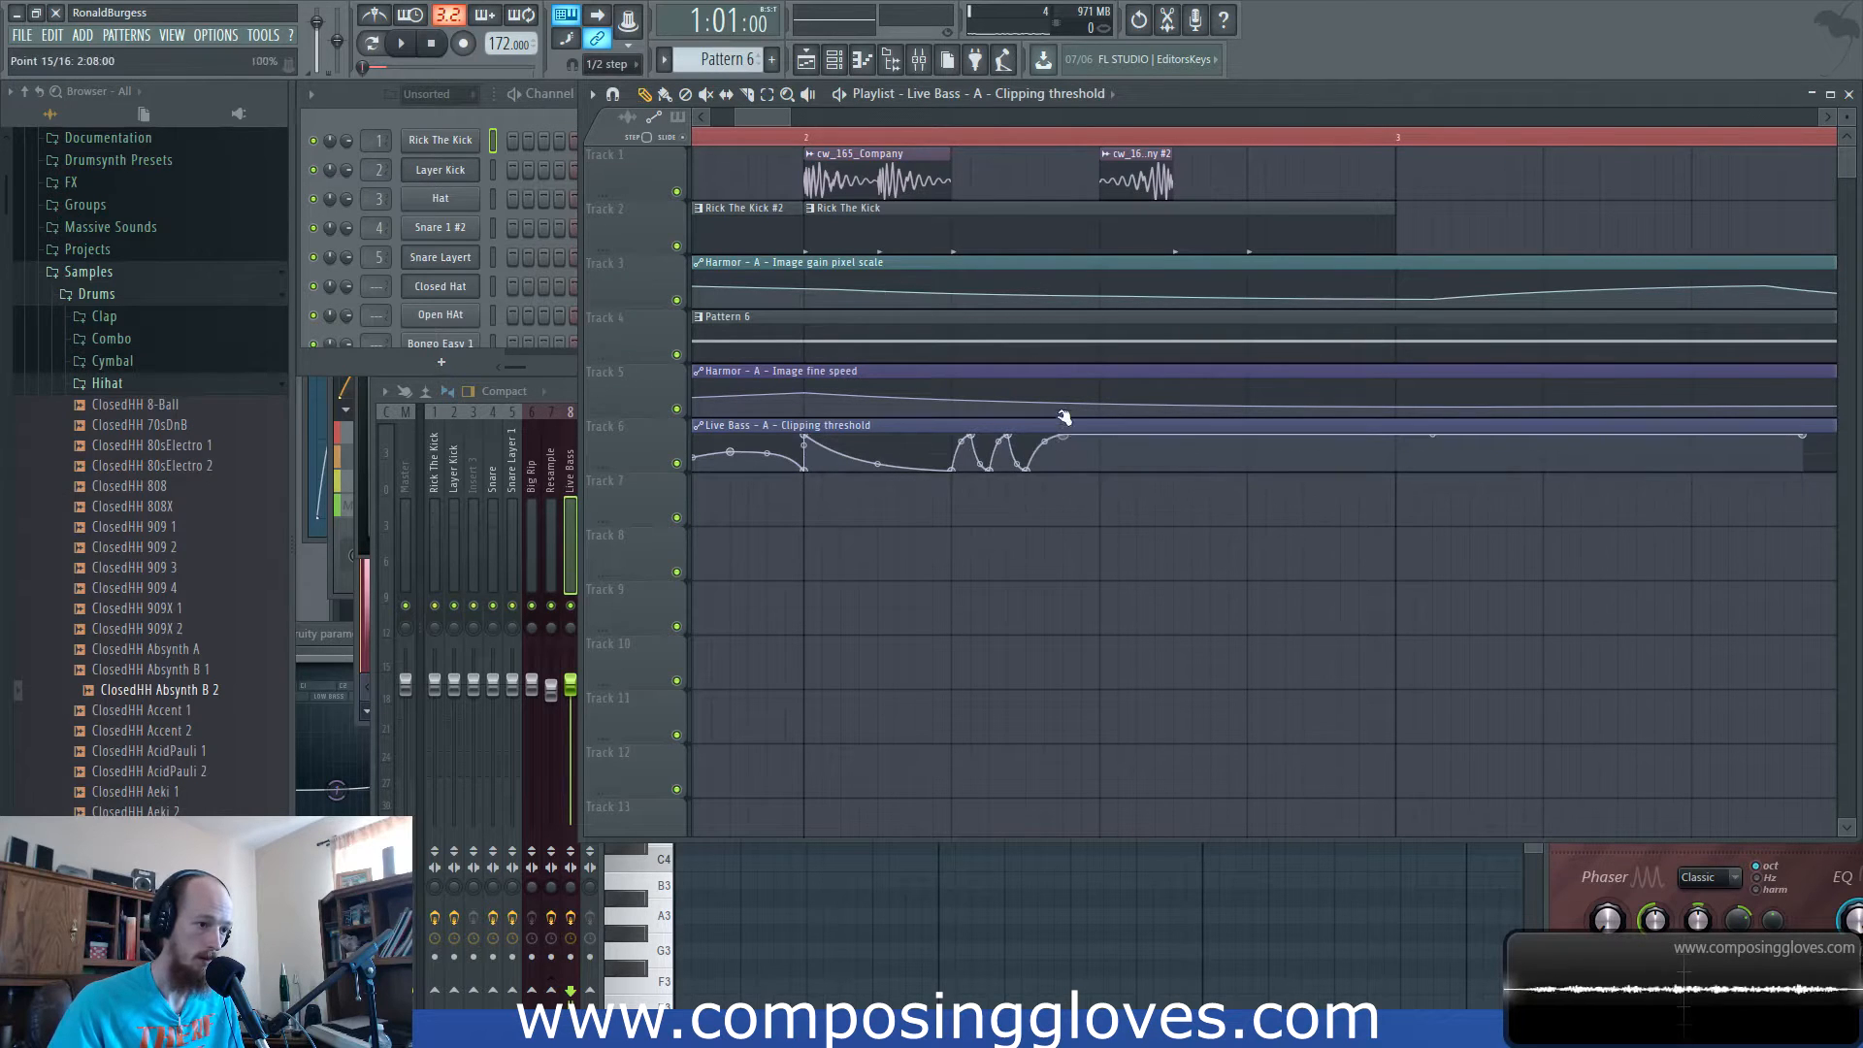
pyautogui.rightClick(1063, 469)
pyautogui.rightClick(1102, 435)
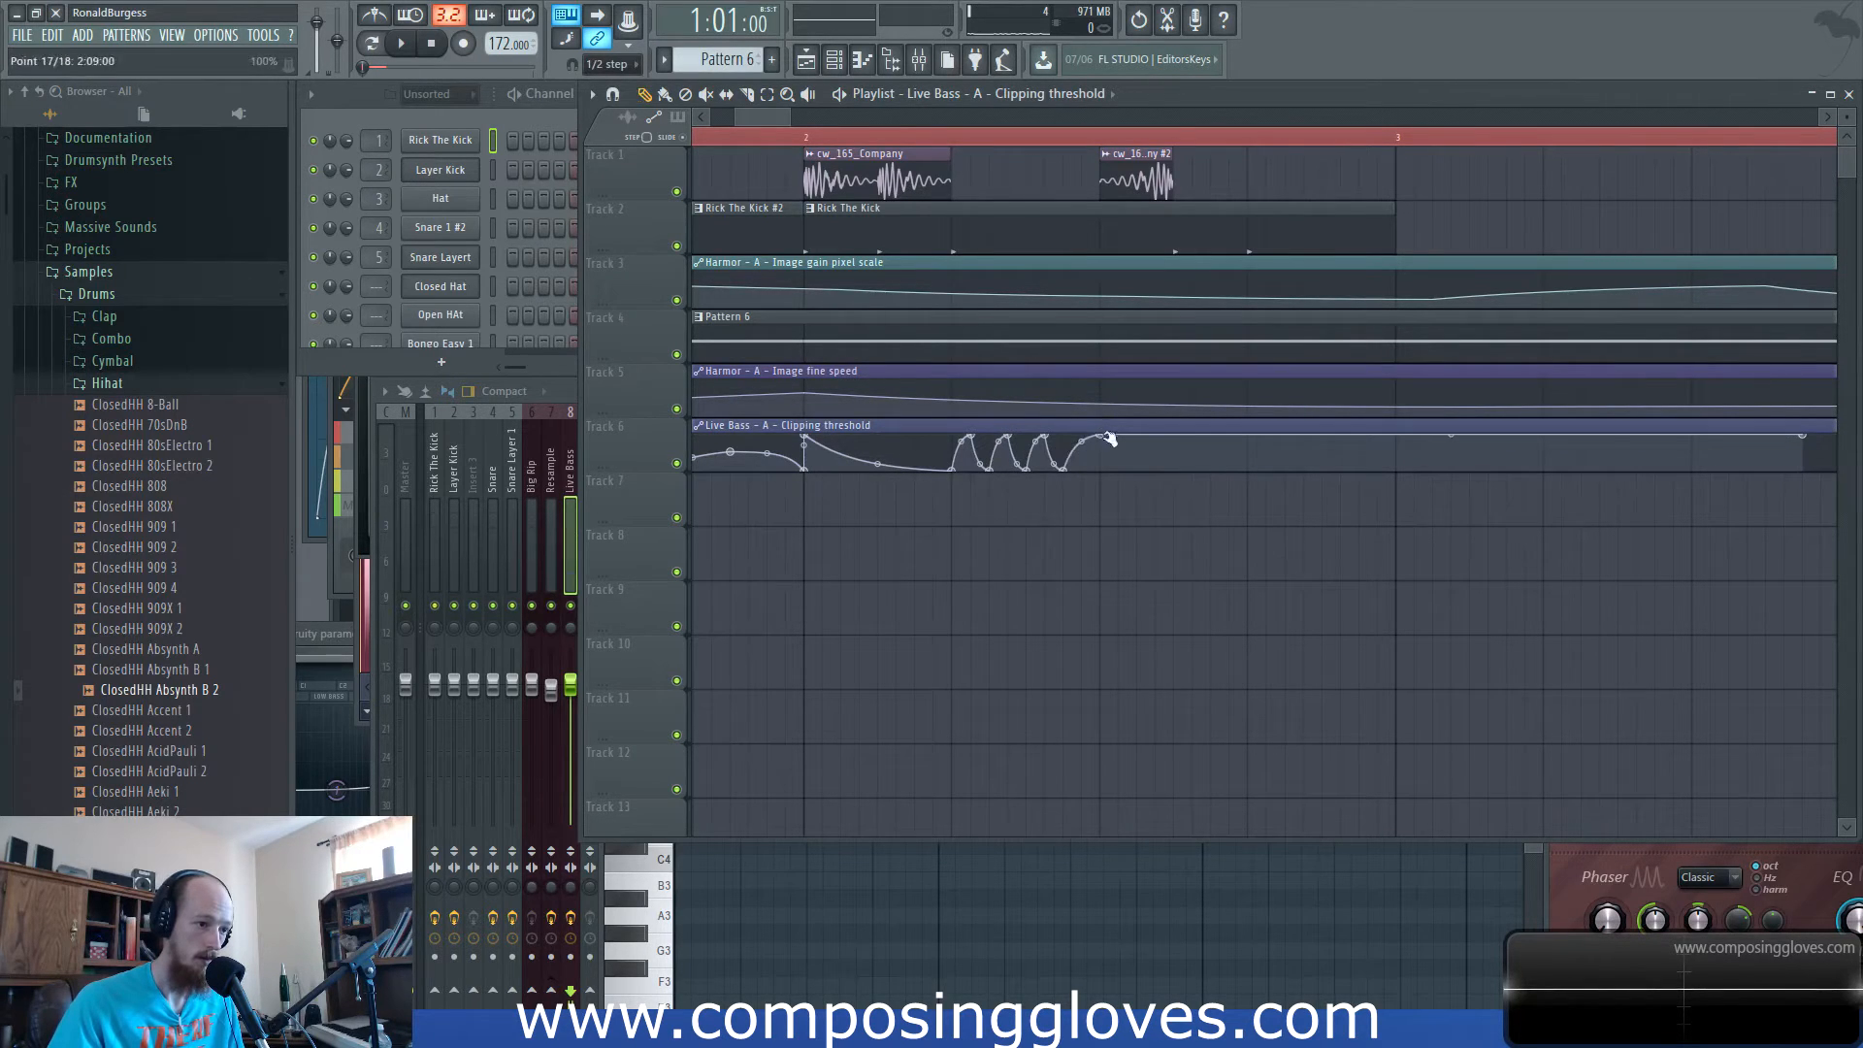
pyautogui.rightClick(1099, 468)
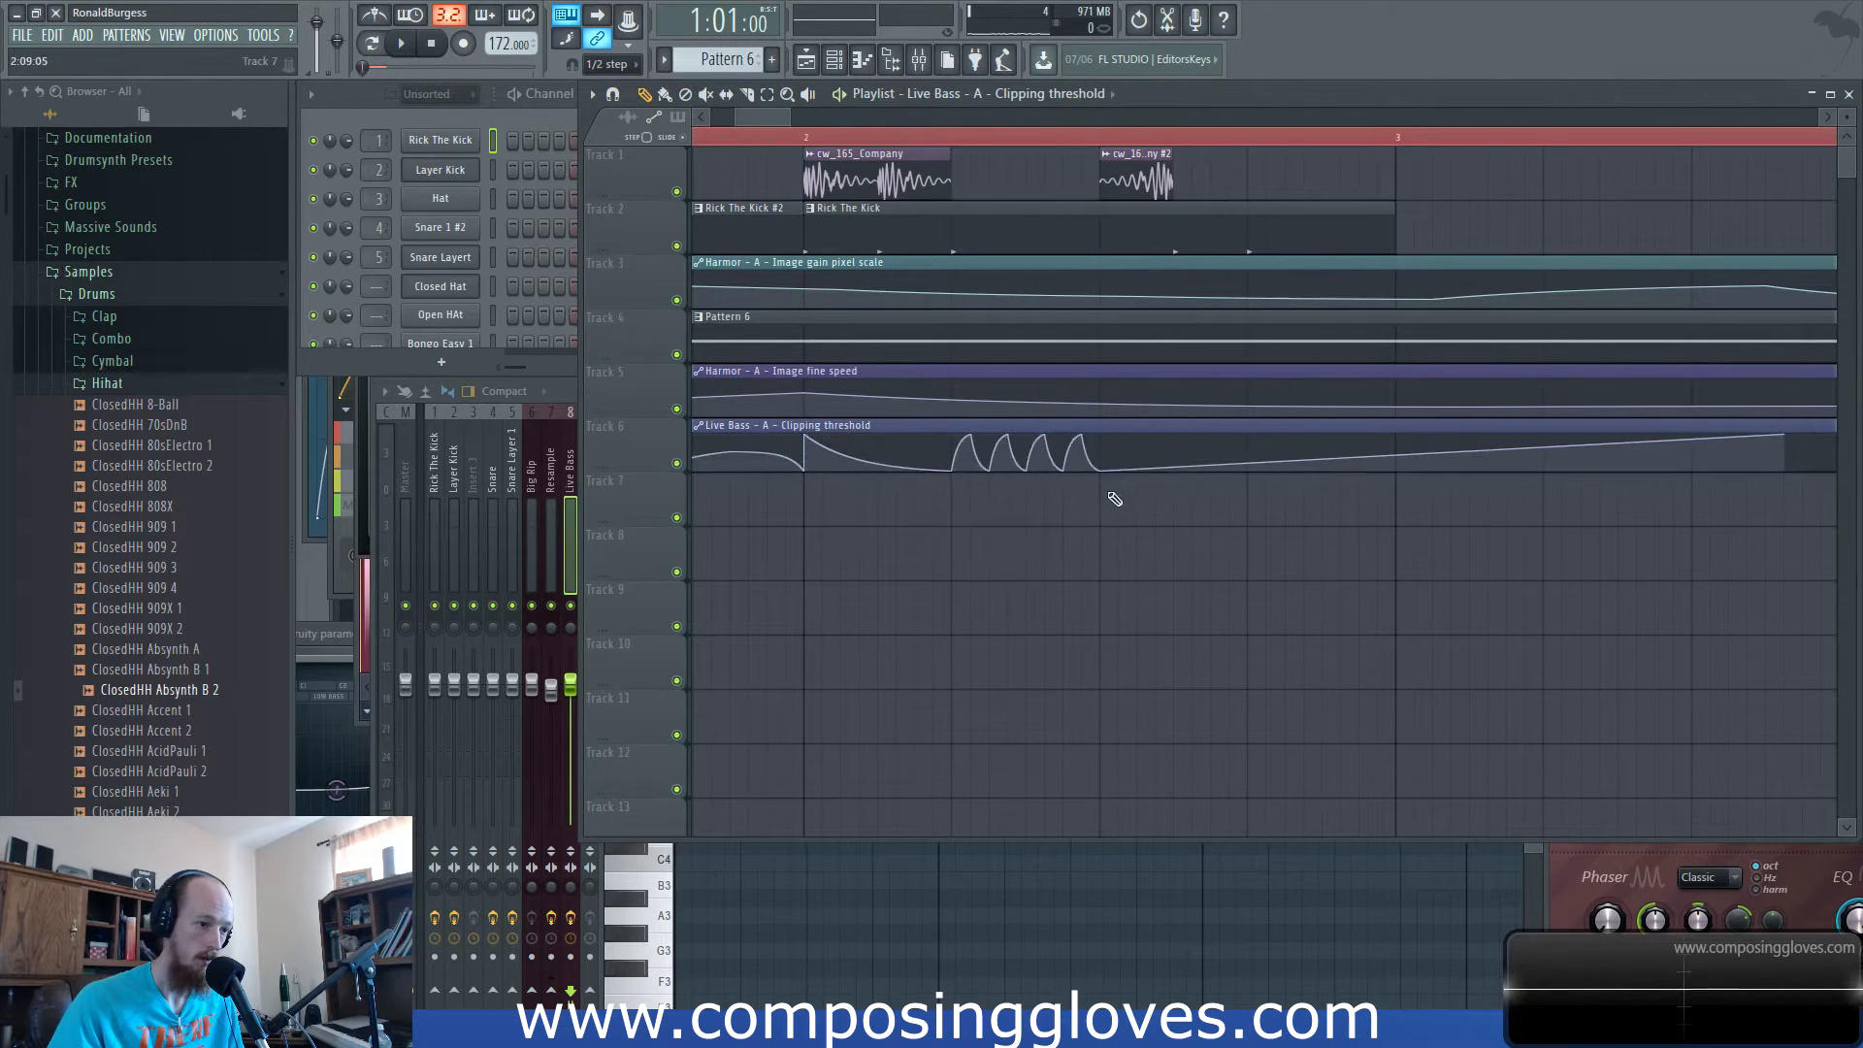
pyautogui.press('space')
pyautogui.scroll(-4, 1079, 451)
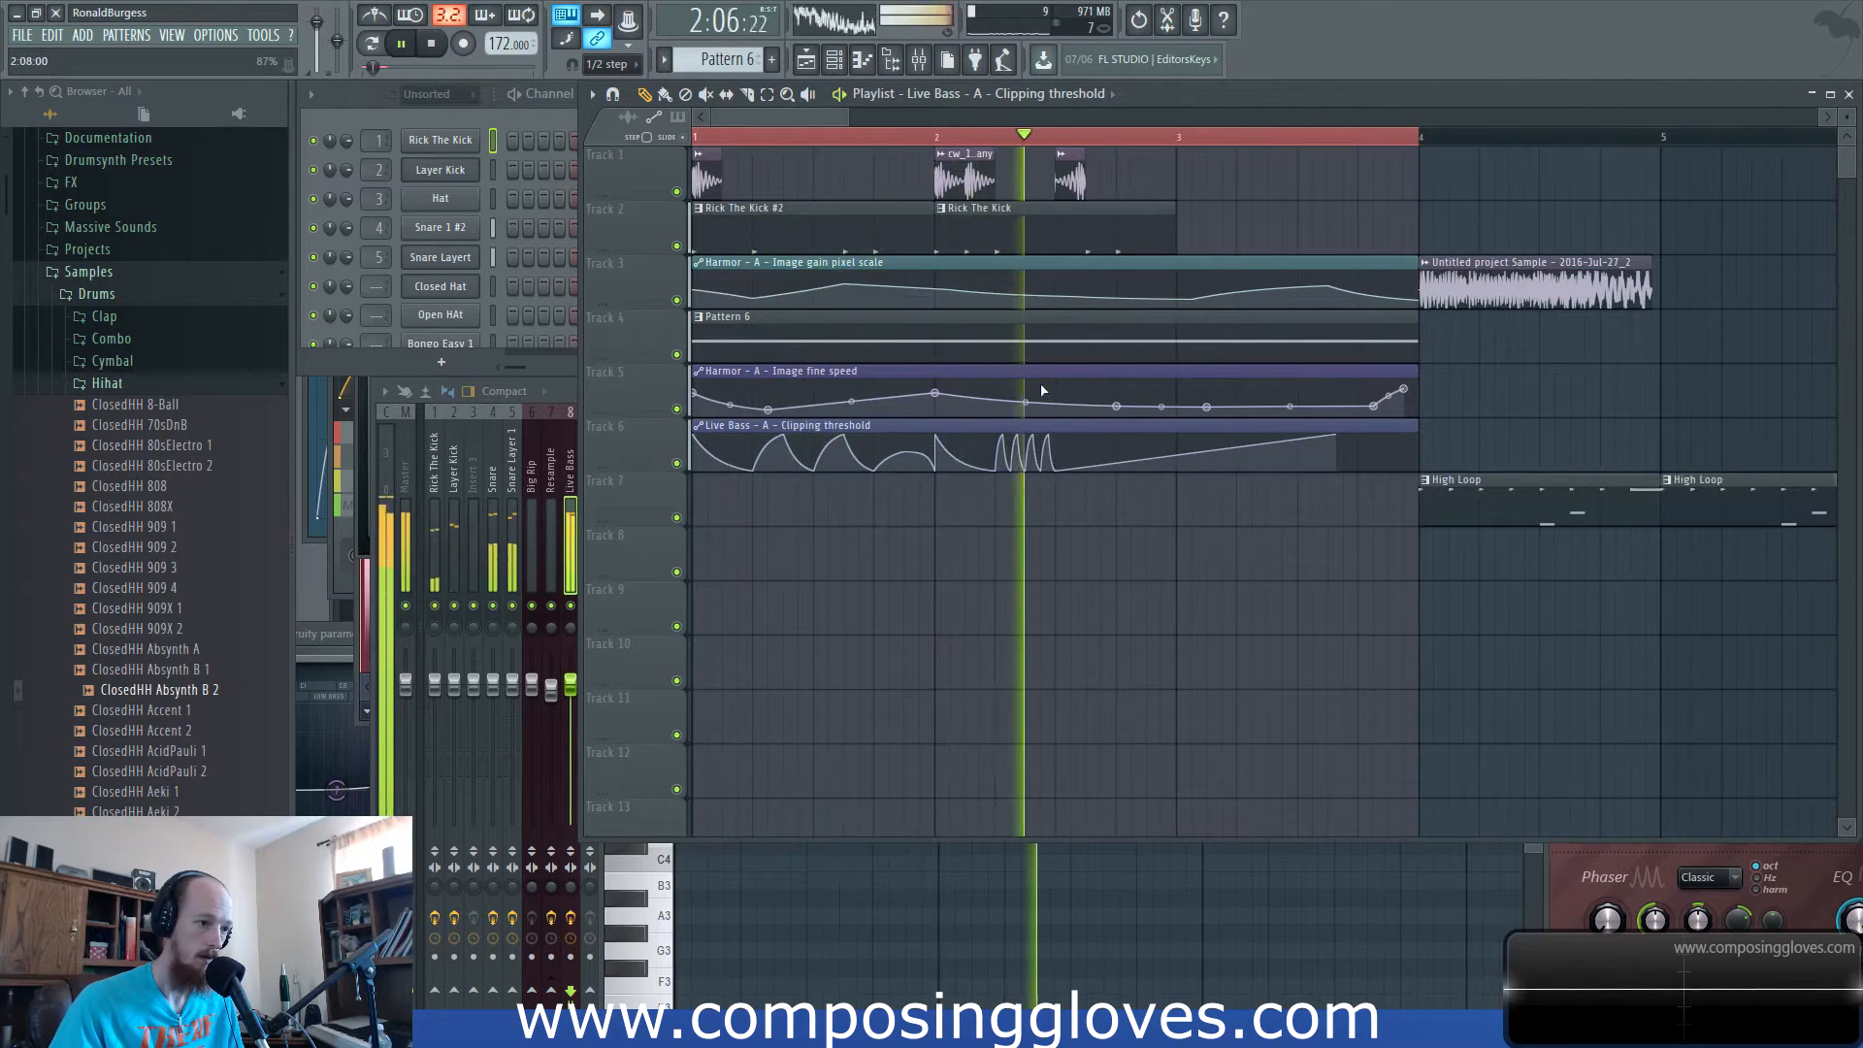
pyautogui.press('space')
pyautogui.rightClick(1179, 444)
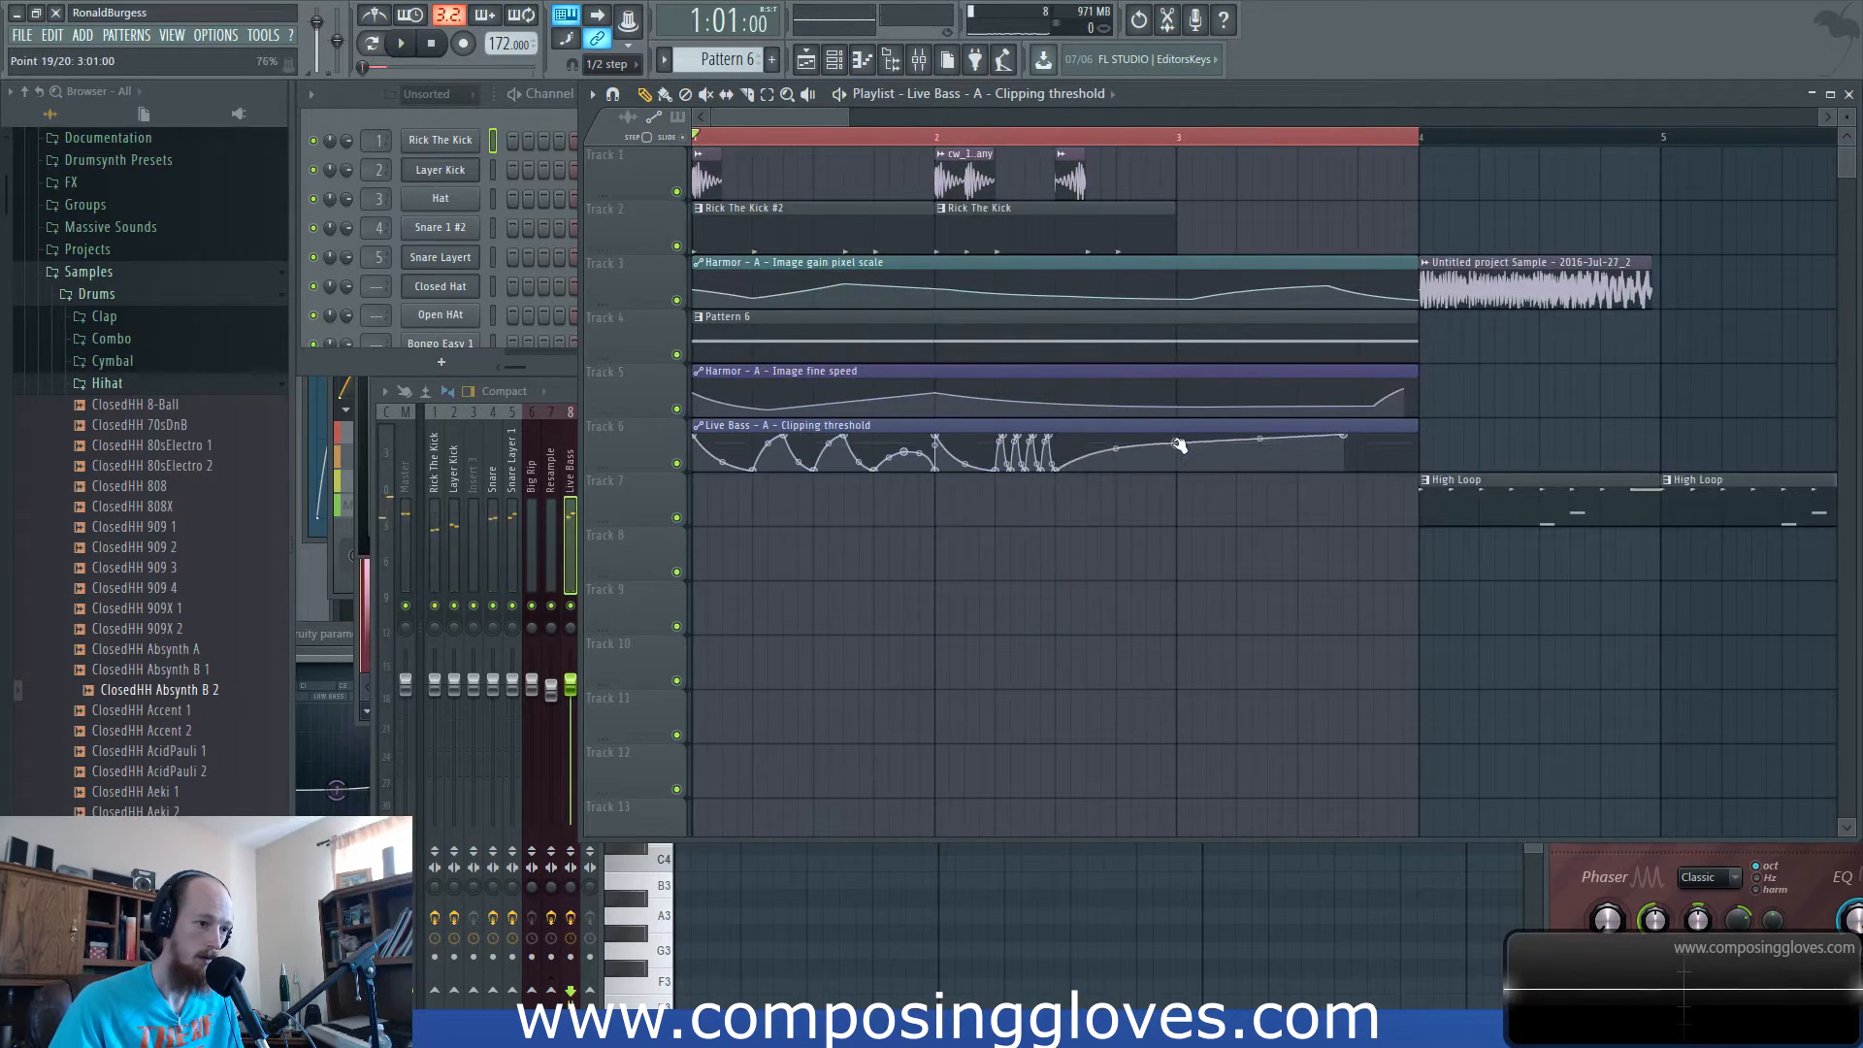
# Trim the clipping threshold clip to bar 1, repeat it in bars 2 and 3, and audition the result.
pyautogui.scroll(-3, 1031, 482)
pyautogui.moveTo(1039, 433); pyautogui.dragTo(1432, 423)
pyautogui.scroll(4, 793, 441)
pyautogui.scroll(-3, 1040, 385)
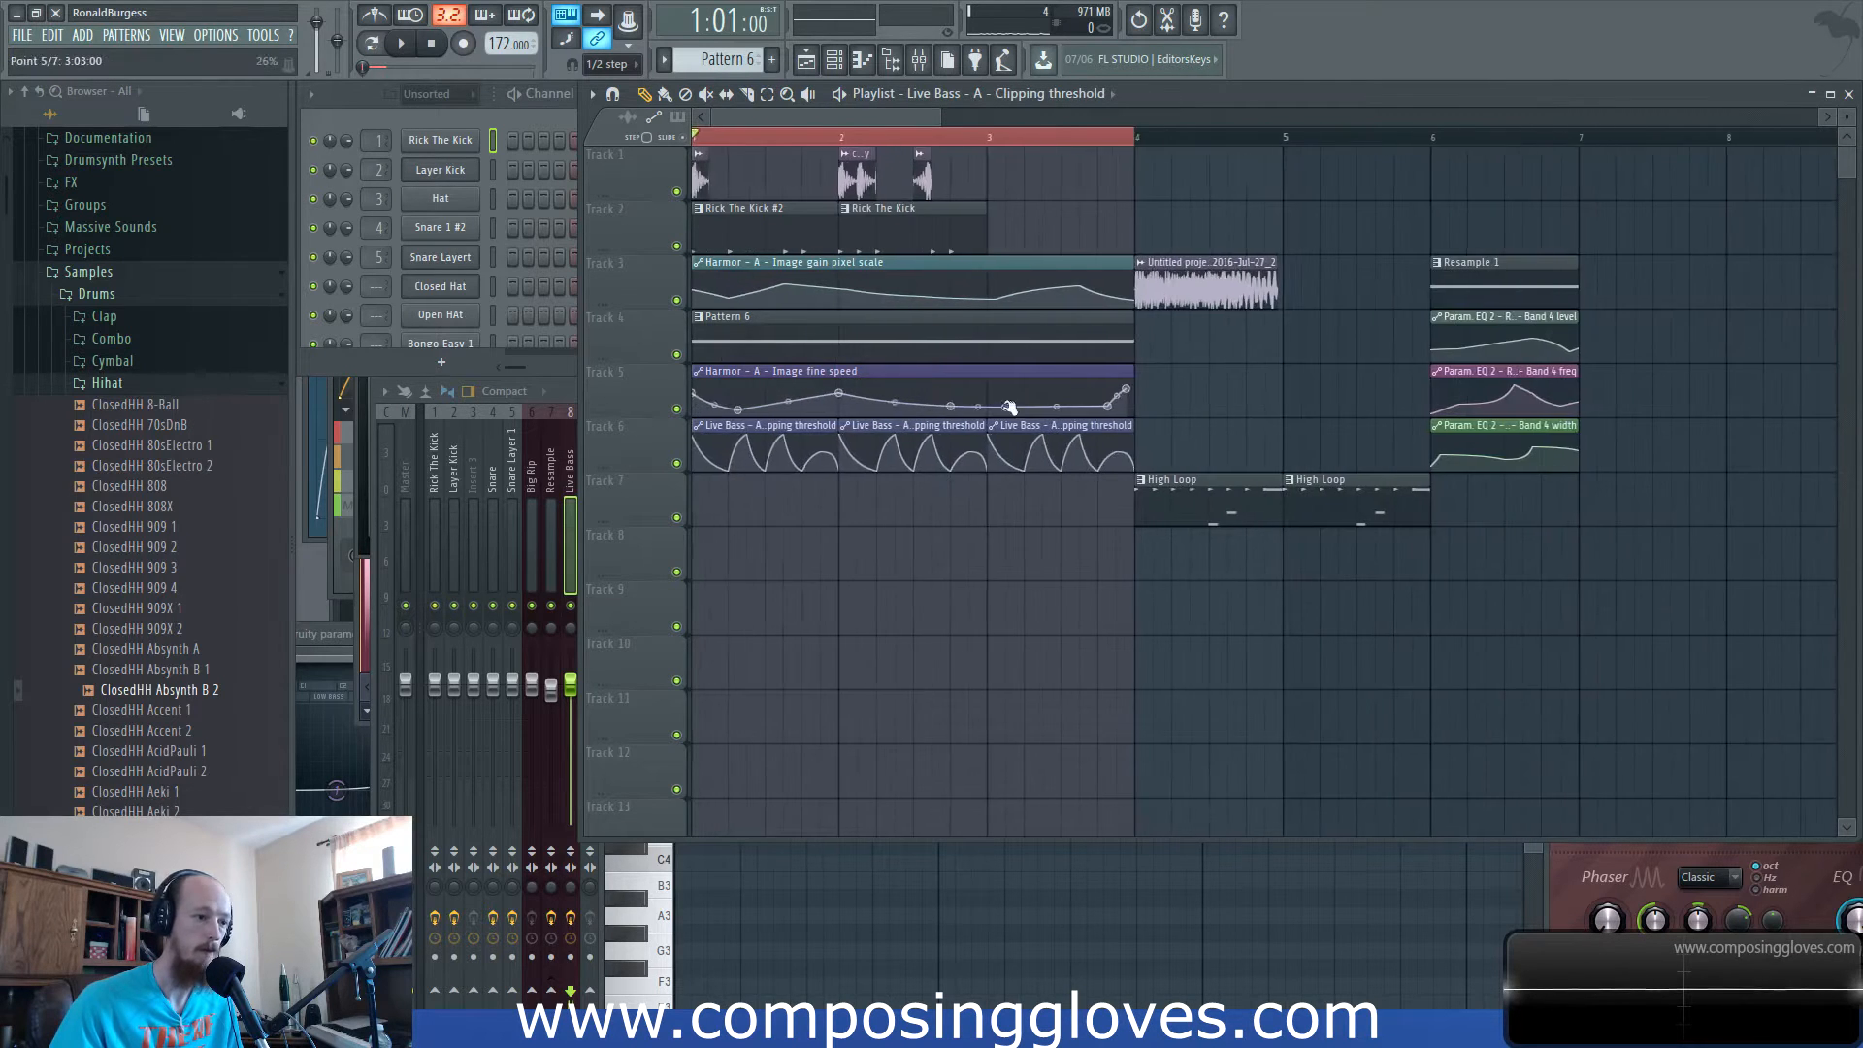
pyautogui.press('space')
pyautogui.scroll(2, 948, 350)
pyautogui.moveTo(948, 349); pyautogui.dragTo(1081, 371)
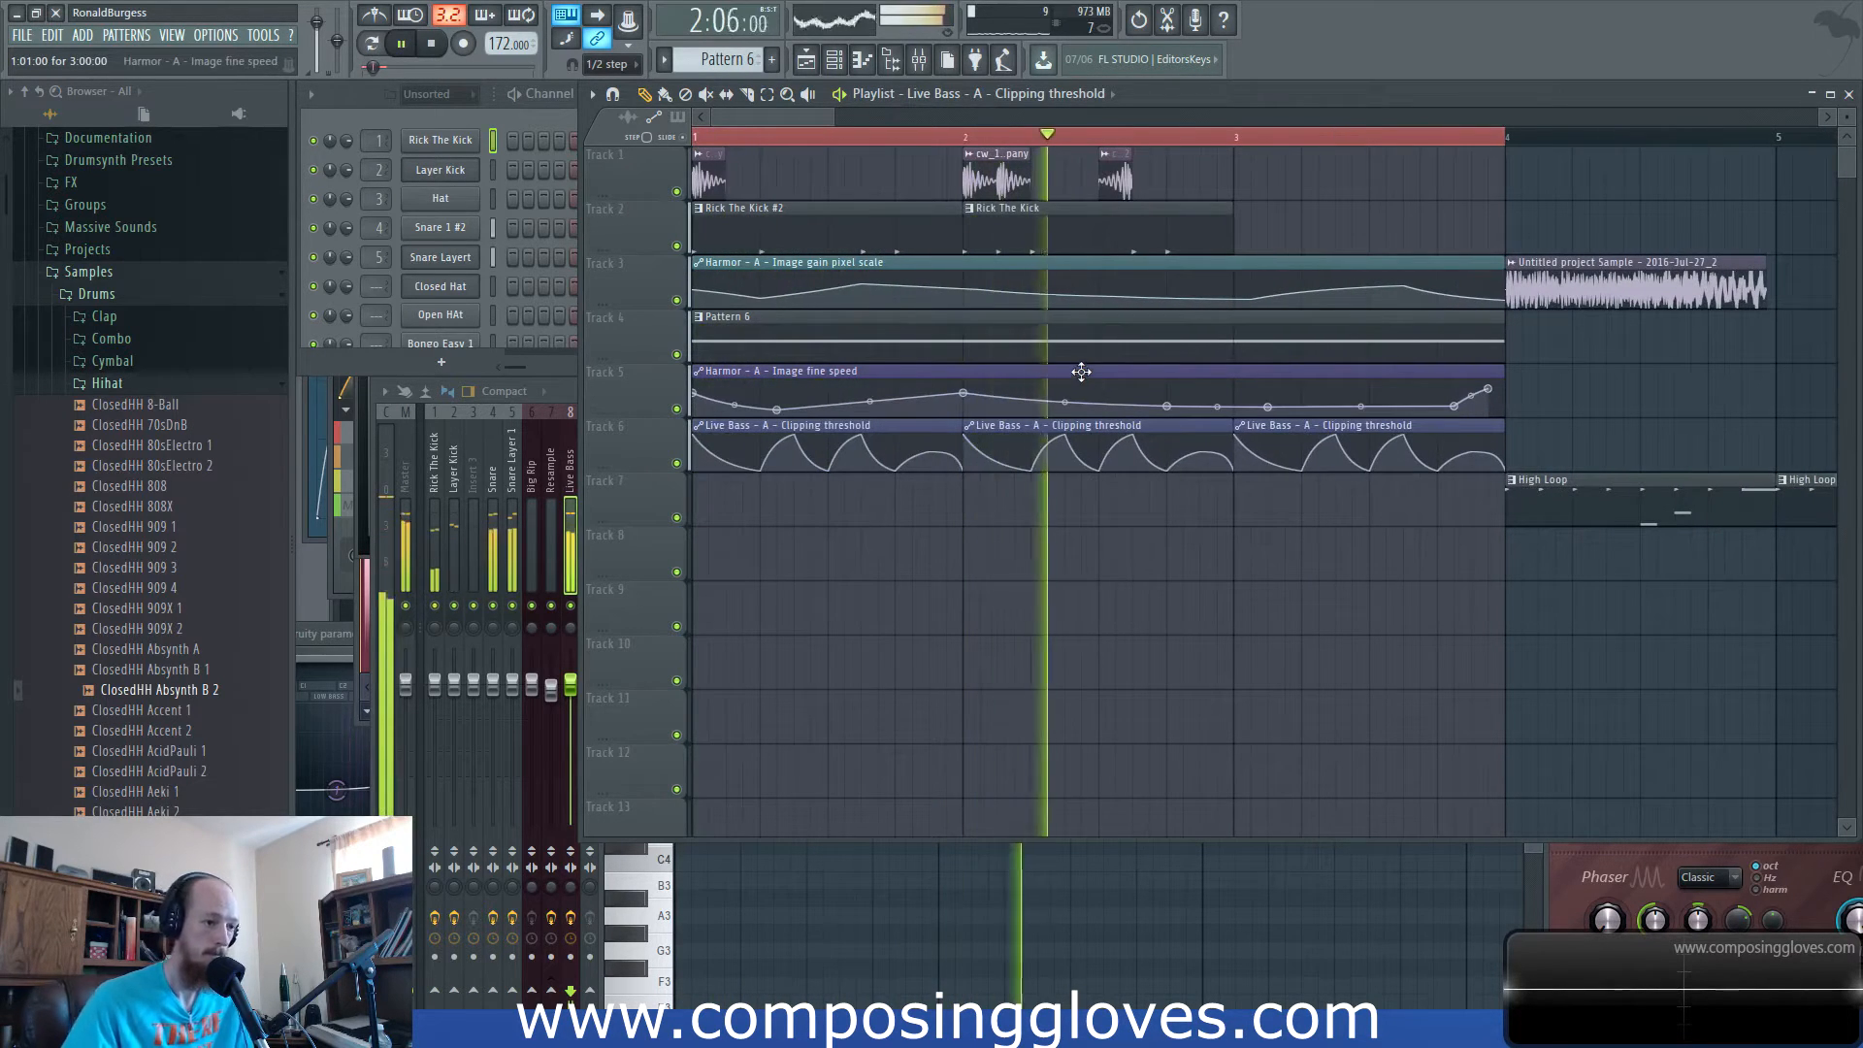
pyautogui.press('space')
# Repeat the vocal samples and Rick The Kick patterns across bars 3 and 4, and move the High Loop clips to bar 5.
pyautogui.moveTo(707, 151); pyautogui.dragTo(1167, 255)
pyautogui.moveTo(844, 229); pyautogui.dragTo(1389, 216)
pyautogui.scroll(-2, 1397, 194)
pyautogui.moveTo(1432, 156); pyautogui.dragTo(764, 208)
pyautogui.moveTo(1369, 440); pyautogui.dragTo(1549, 516)
# Audition the four-bar loop with the repeated clipping threshold automation.
pyautogui.press('space')
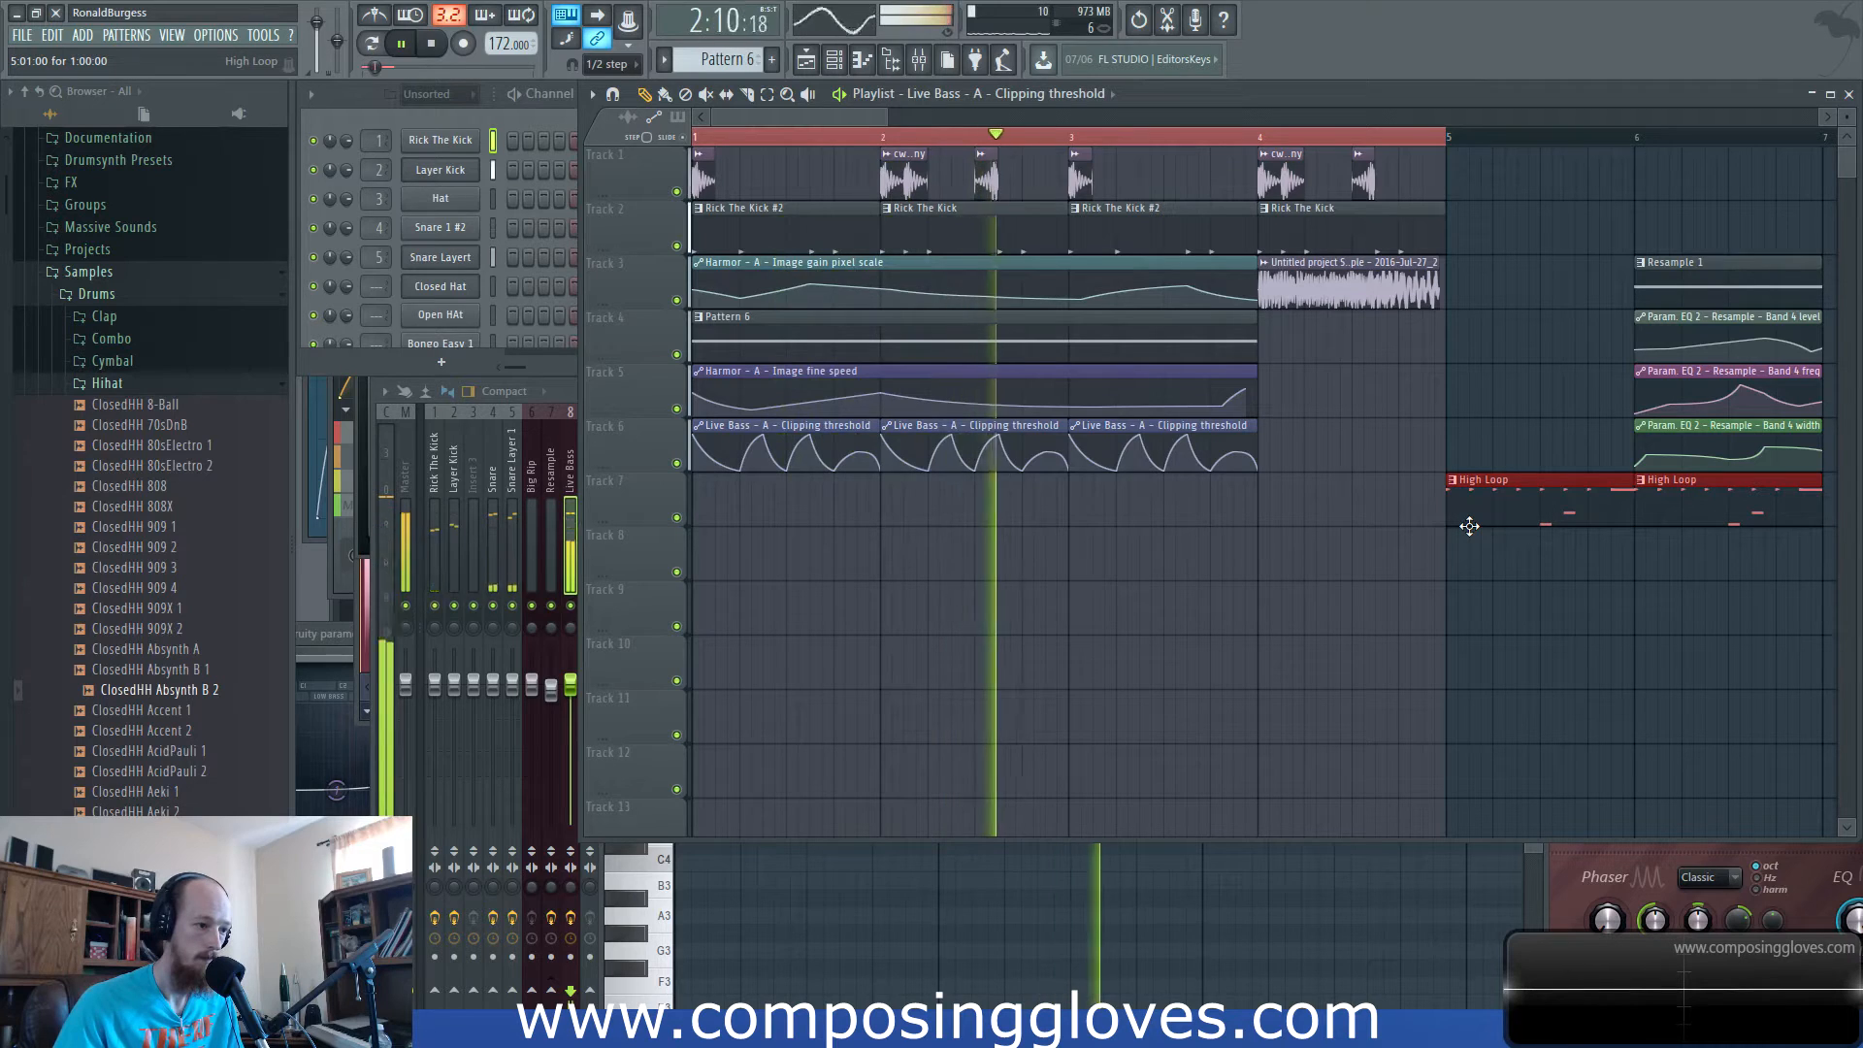
pyautogui.press('space')
pyautogui.press('space')
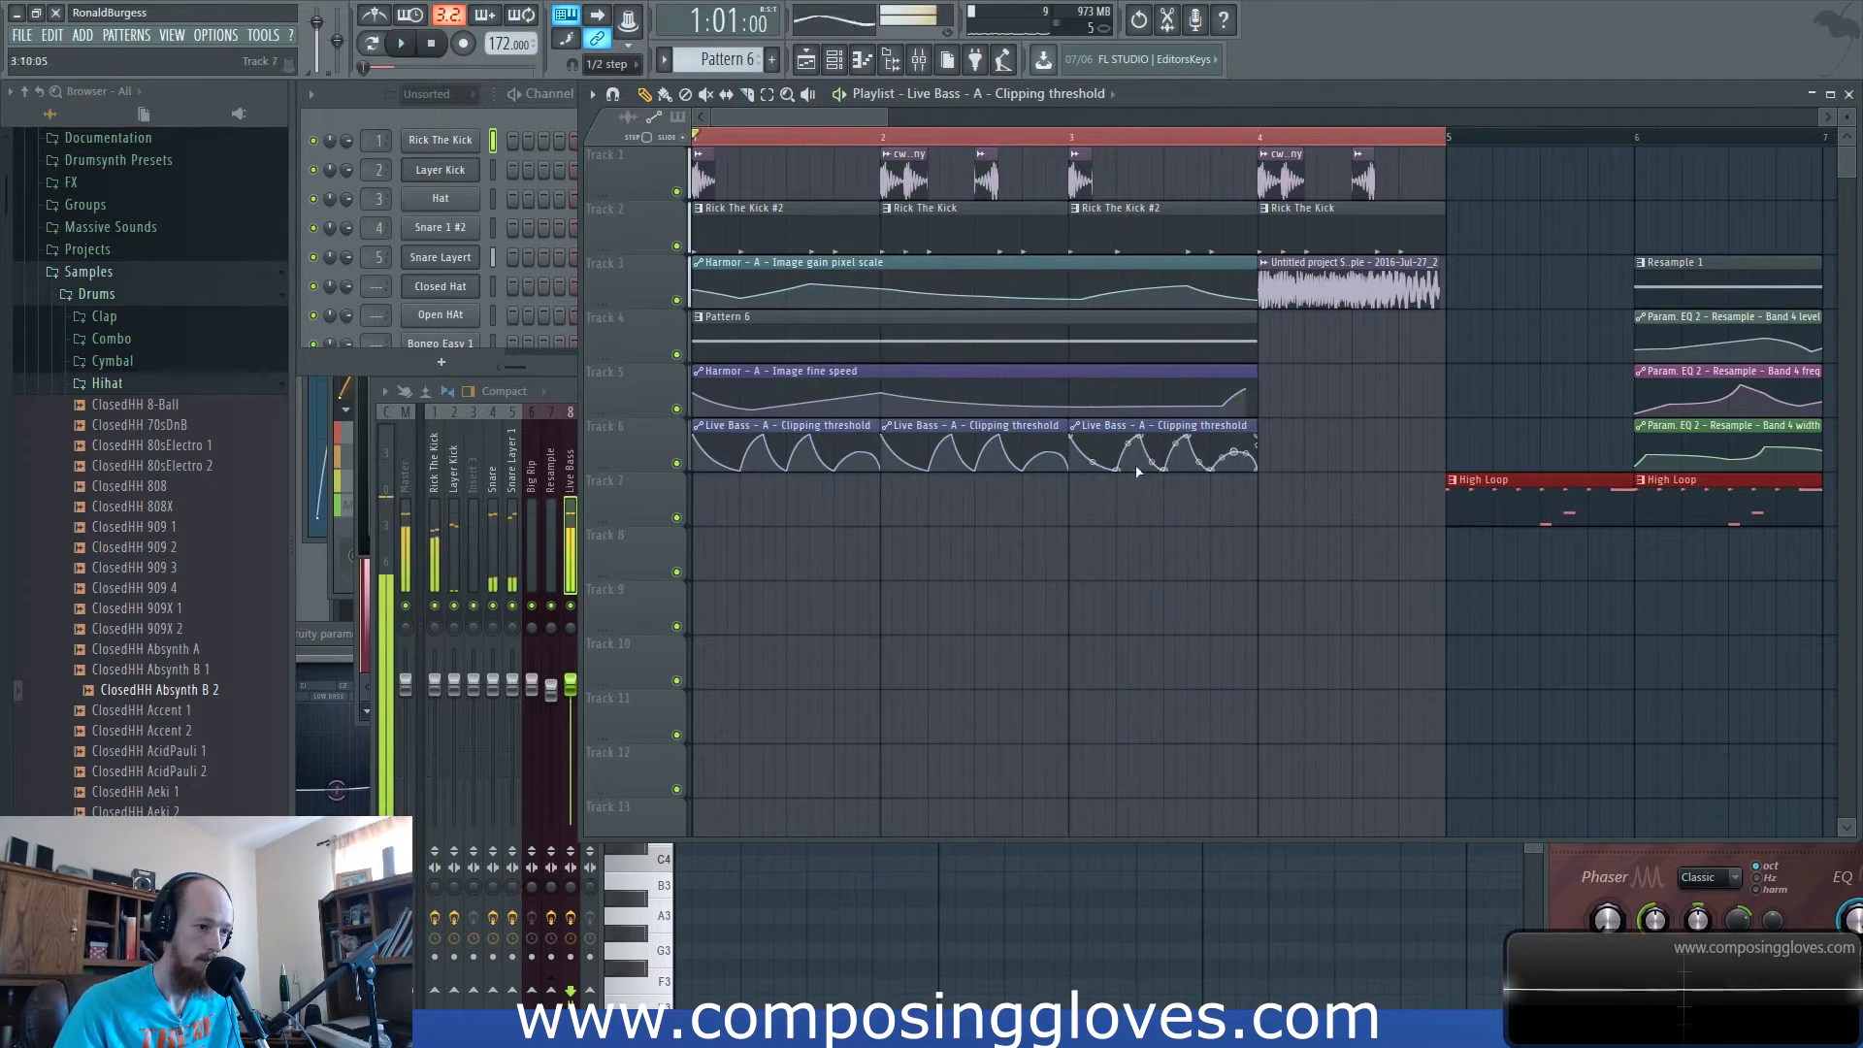
pyautogui.press('space')
pyautogui.press('space')
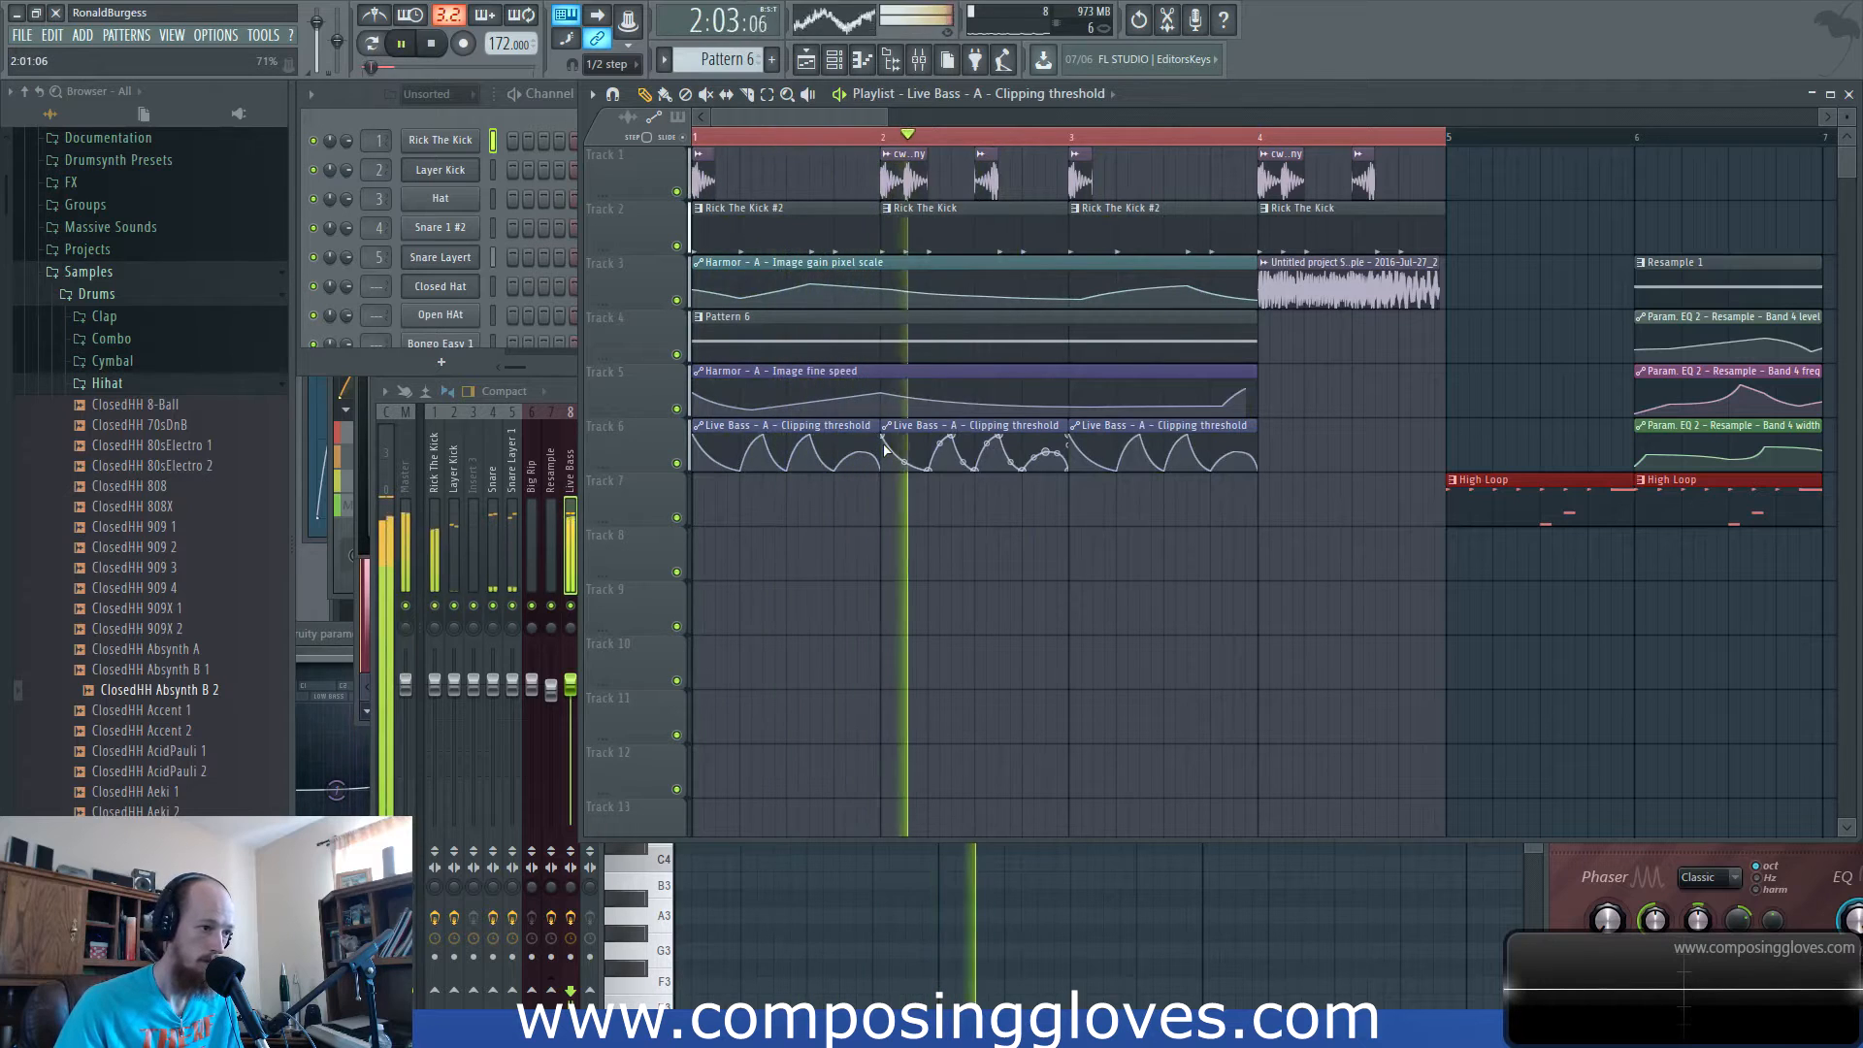
pyautogui.press('space')
# Make the bar 2 clipping threshold clip unique, add an extra quick dip and peak to its curve, and audition it.
pyautogui.scroll(3, 939, 461)
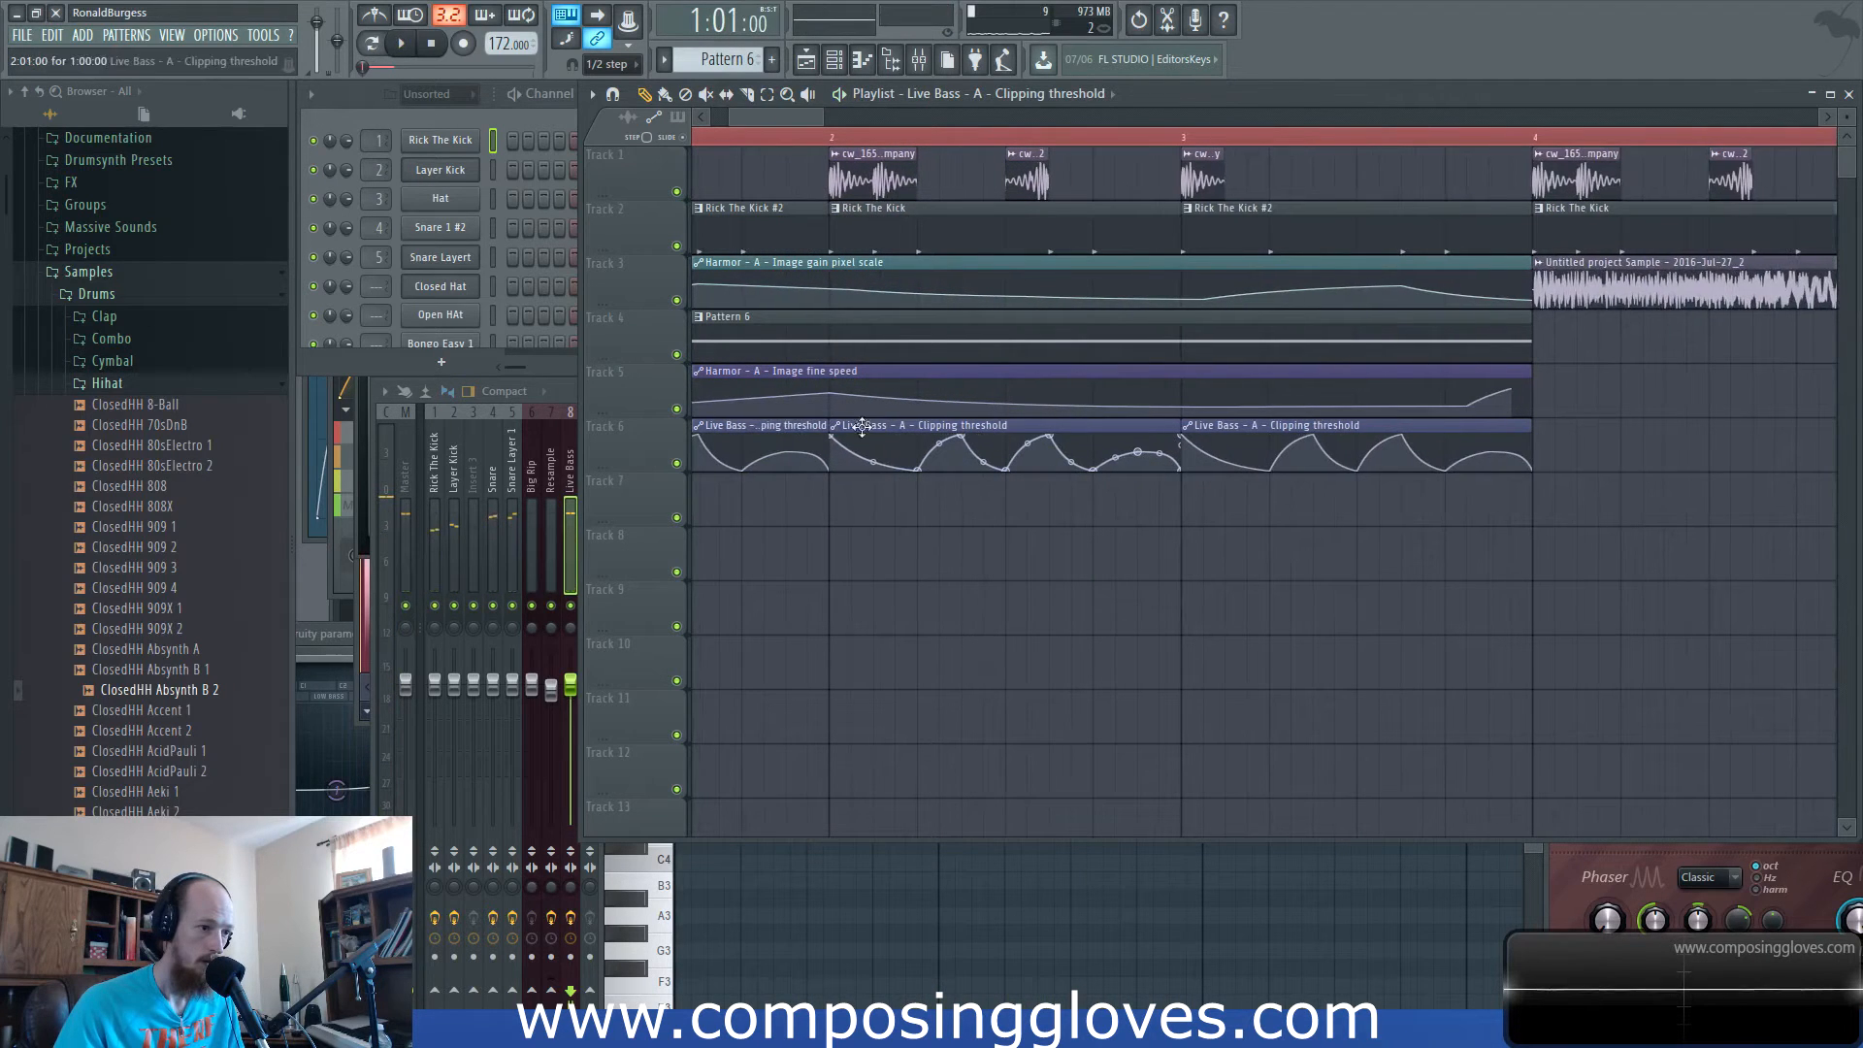
pyautogui.click(838, 431)
pyautogui.click(903, 572)
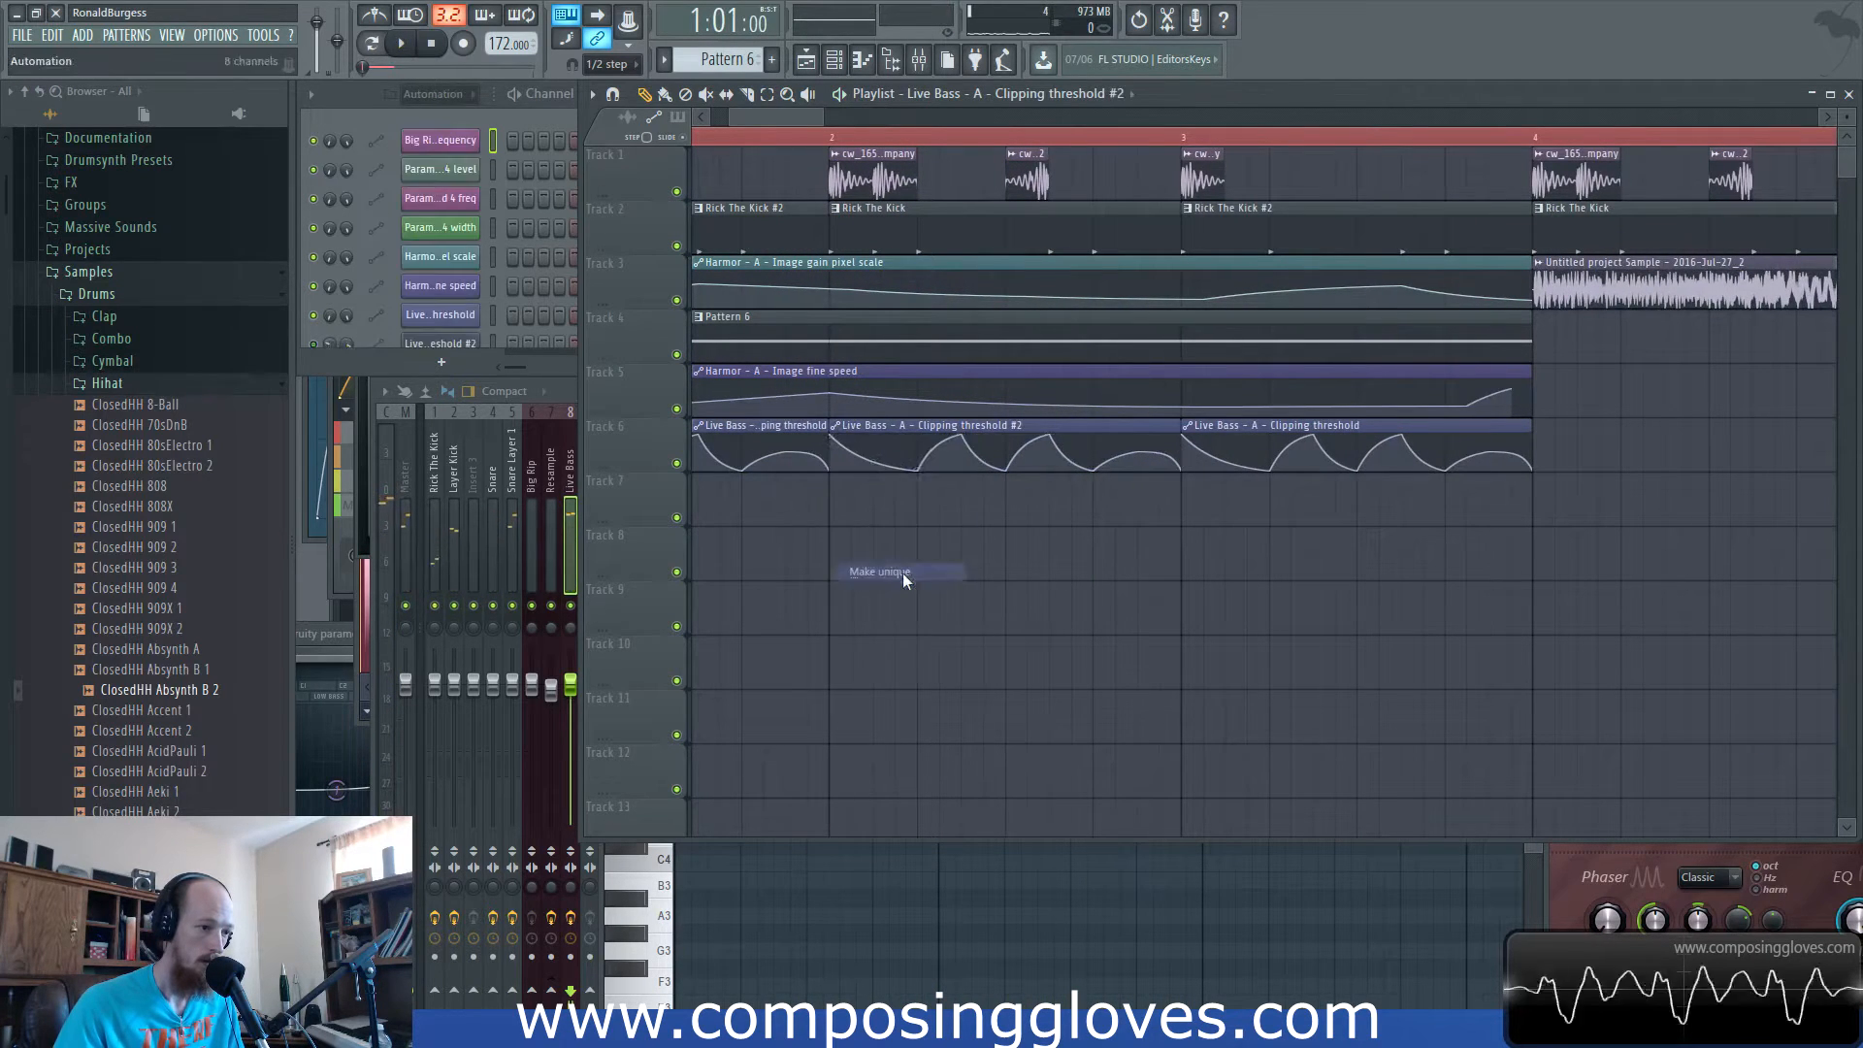
pyautogui.scroll(2, 940, 459)
pyautogui.moveTo(944, 436); pyautogui.dragTo(1012, 475)
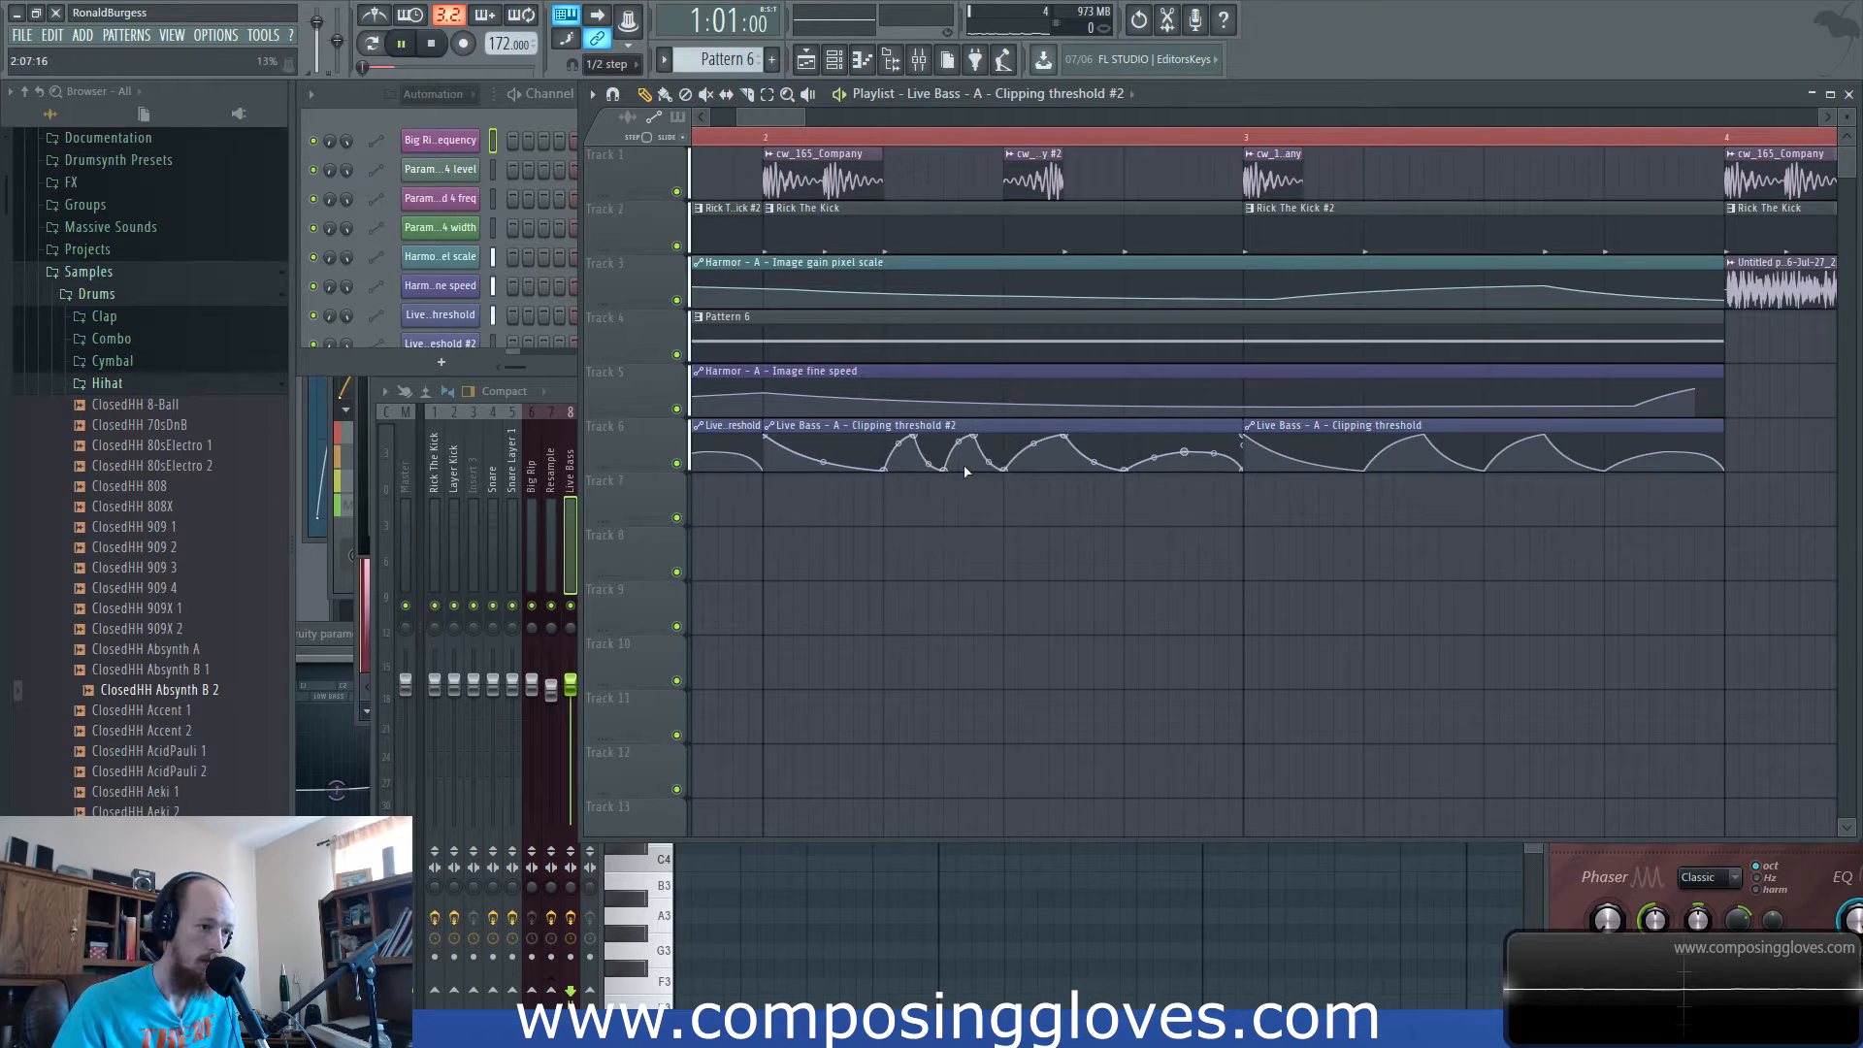
pyautogui.press('space')
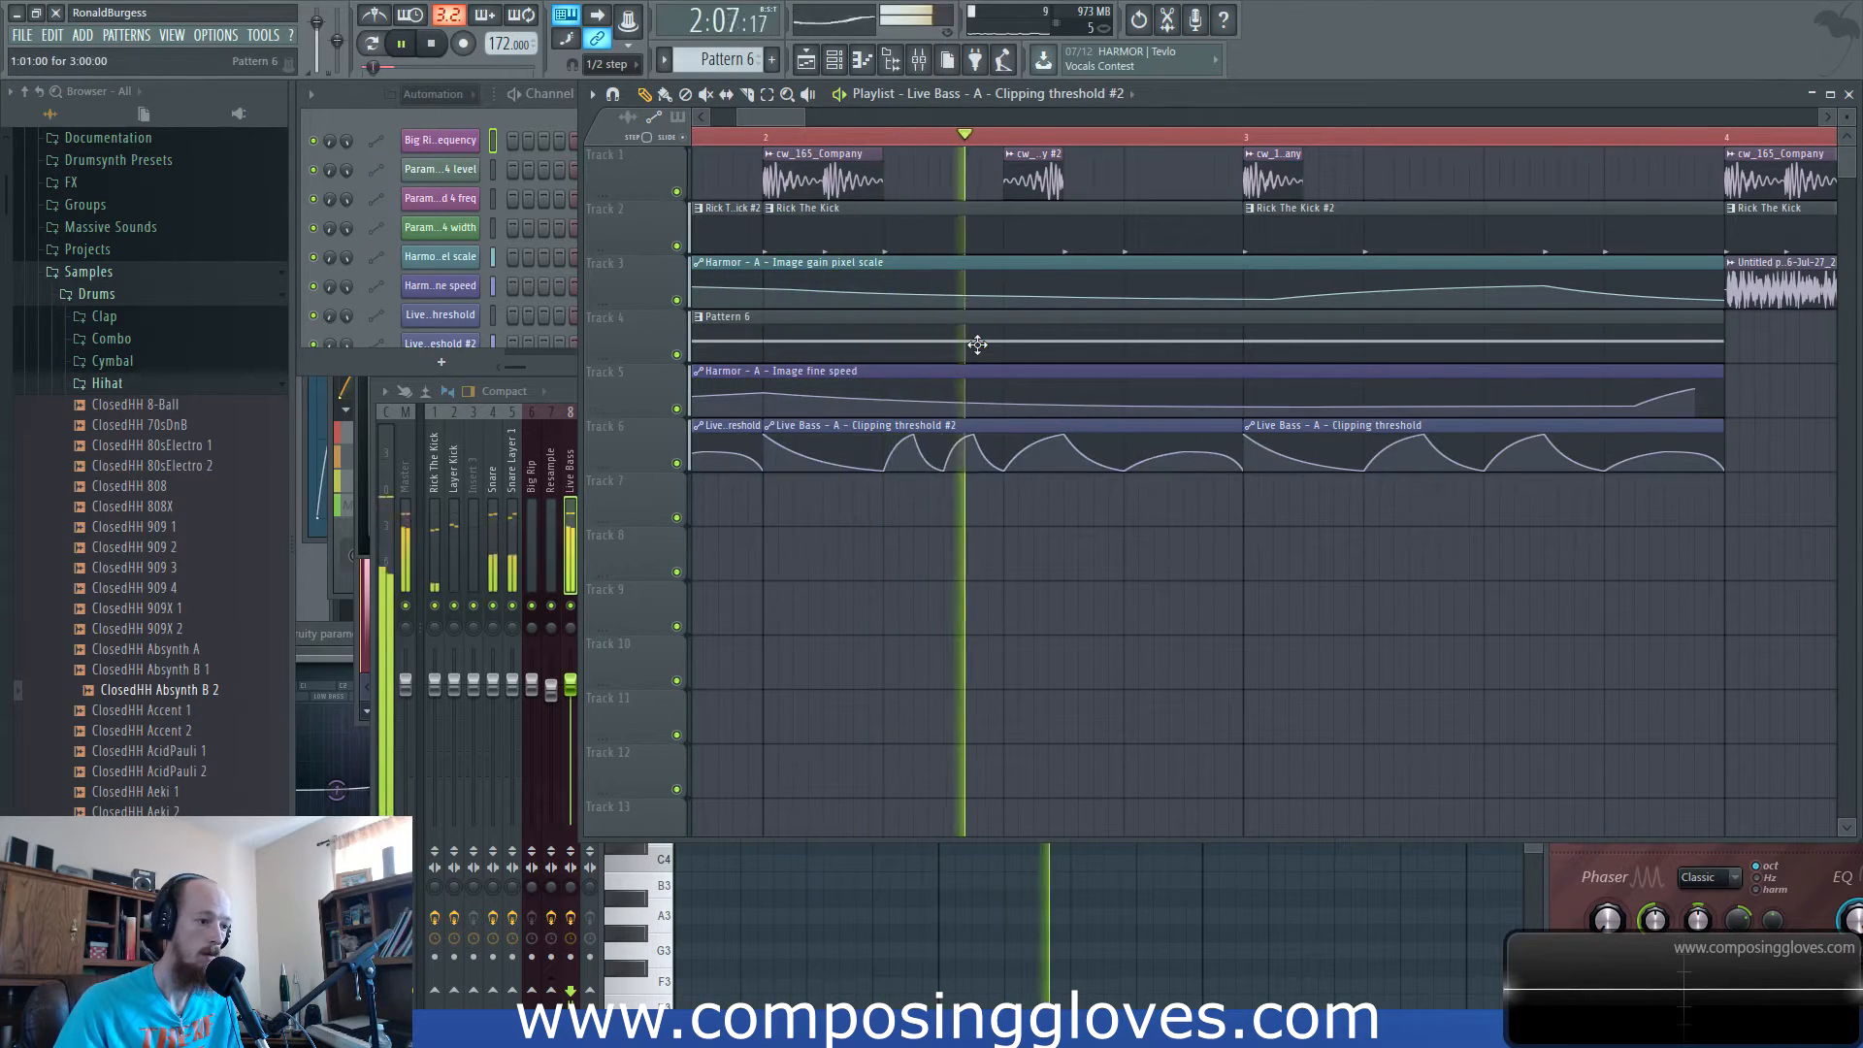
# Reshape the end of the bar 1 clipping threshold curve into a dip that rises to the bar line, and audition it.
pyautogui.press('space')
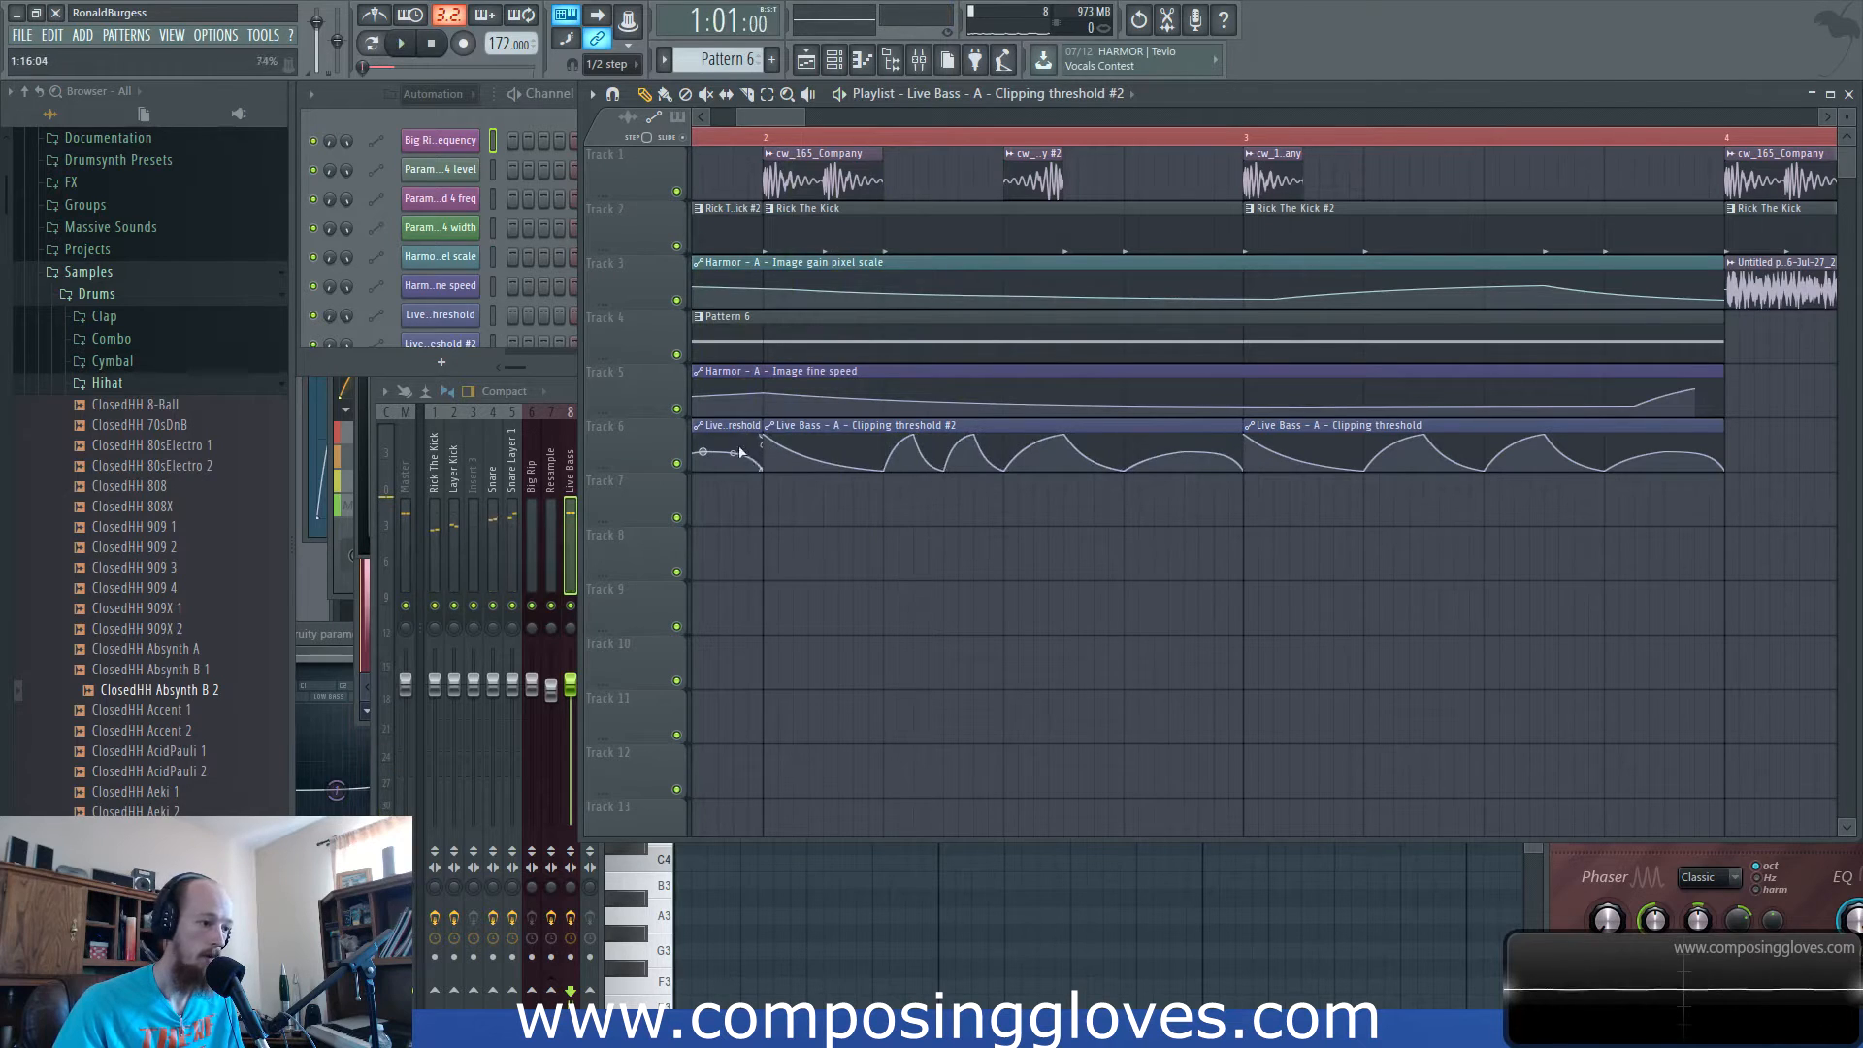
pyautogui.moveTo(740, 452); pyautogui.dragTo(824, 458)
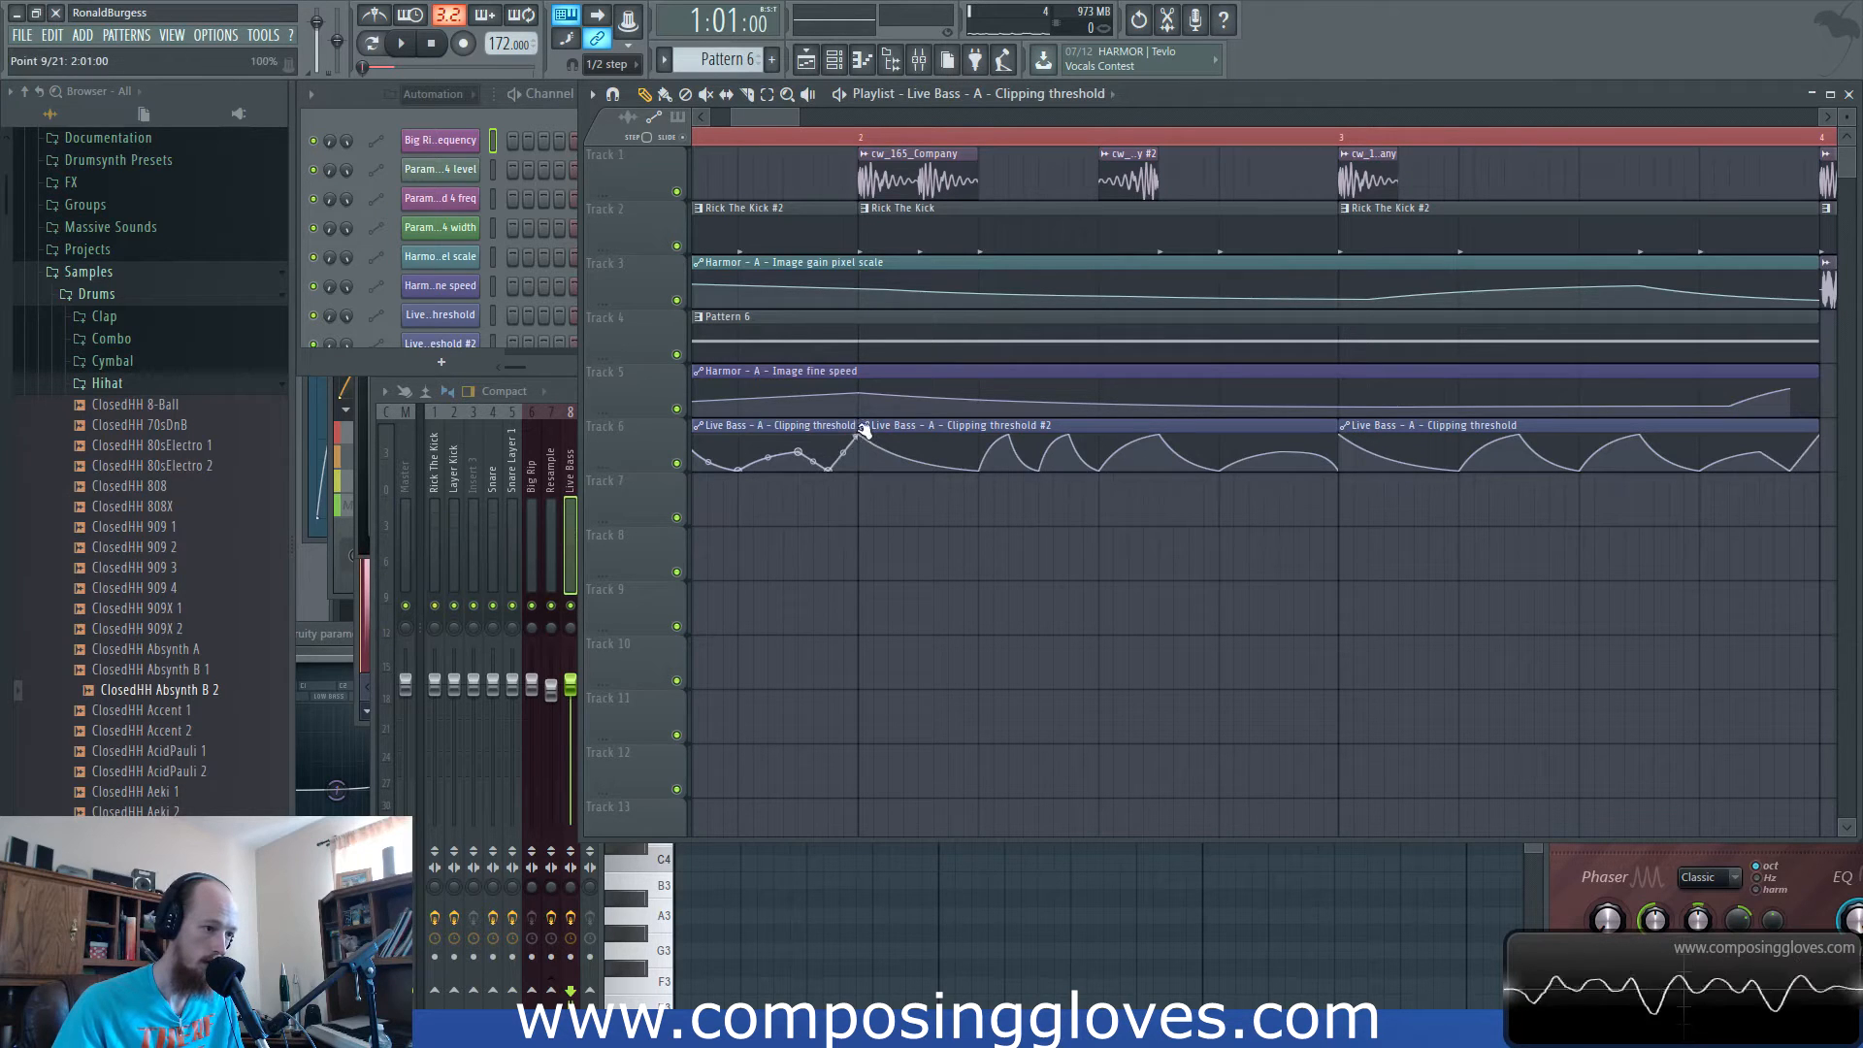
pyautogui.scroll(-2, 1093, 419)
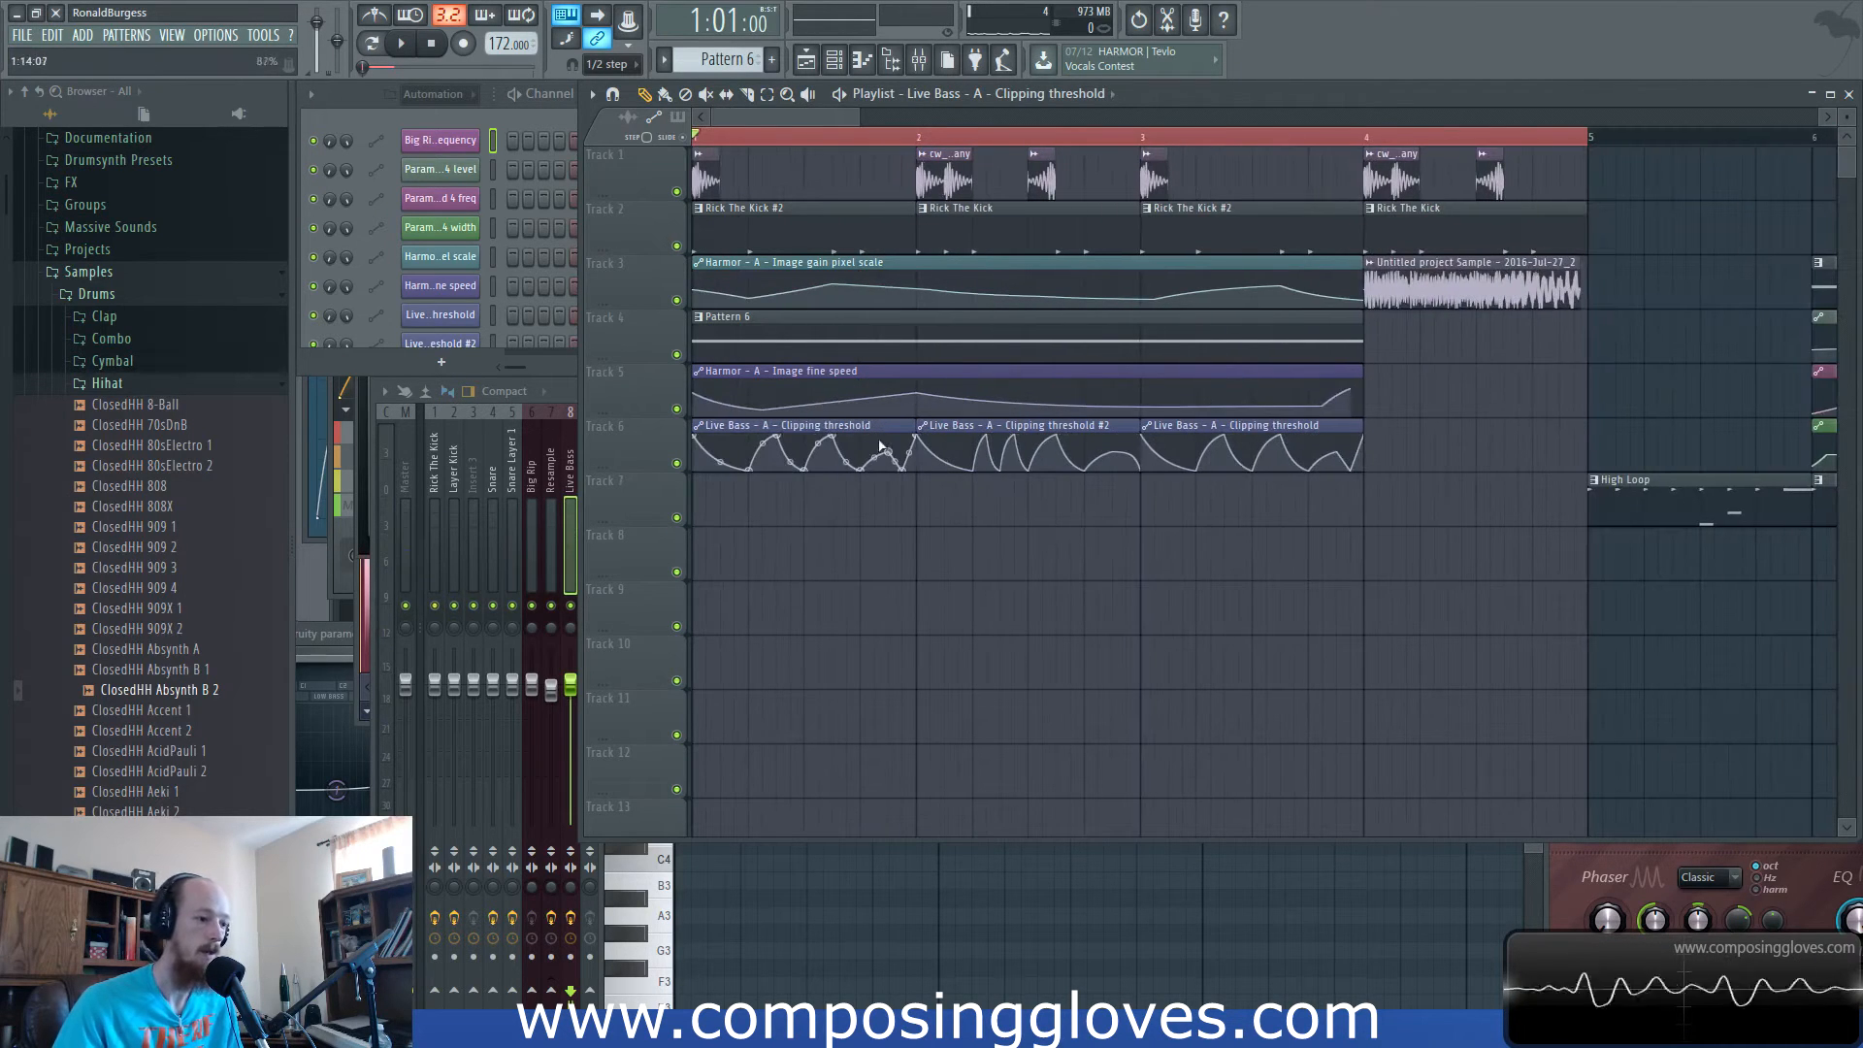
pyautogui.press('space')
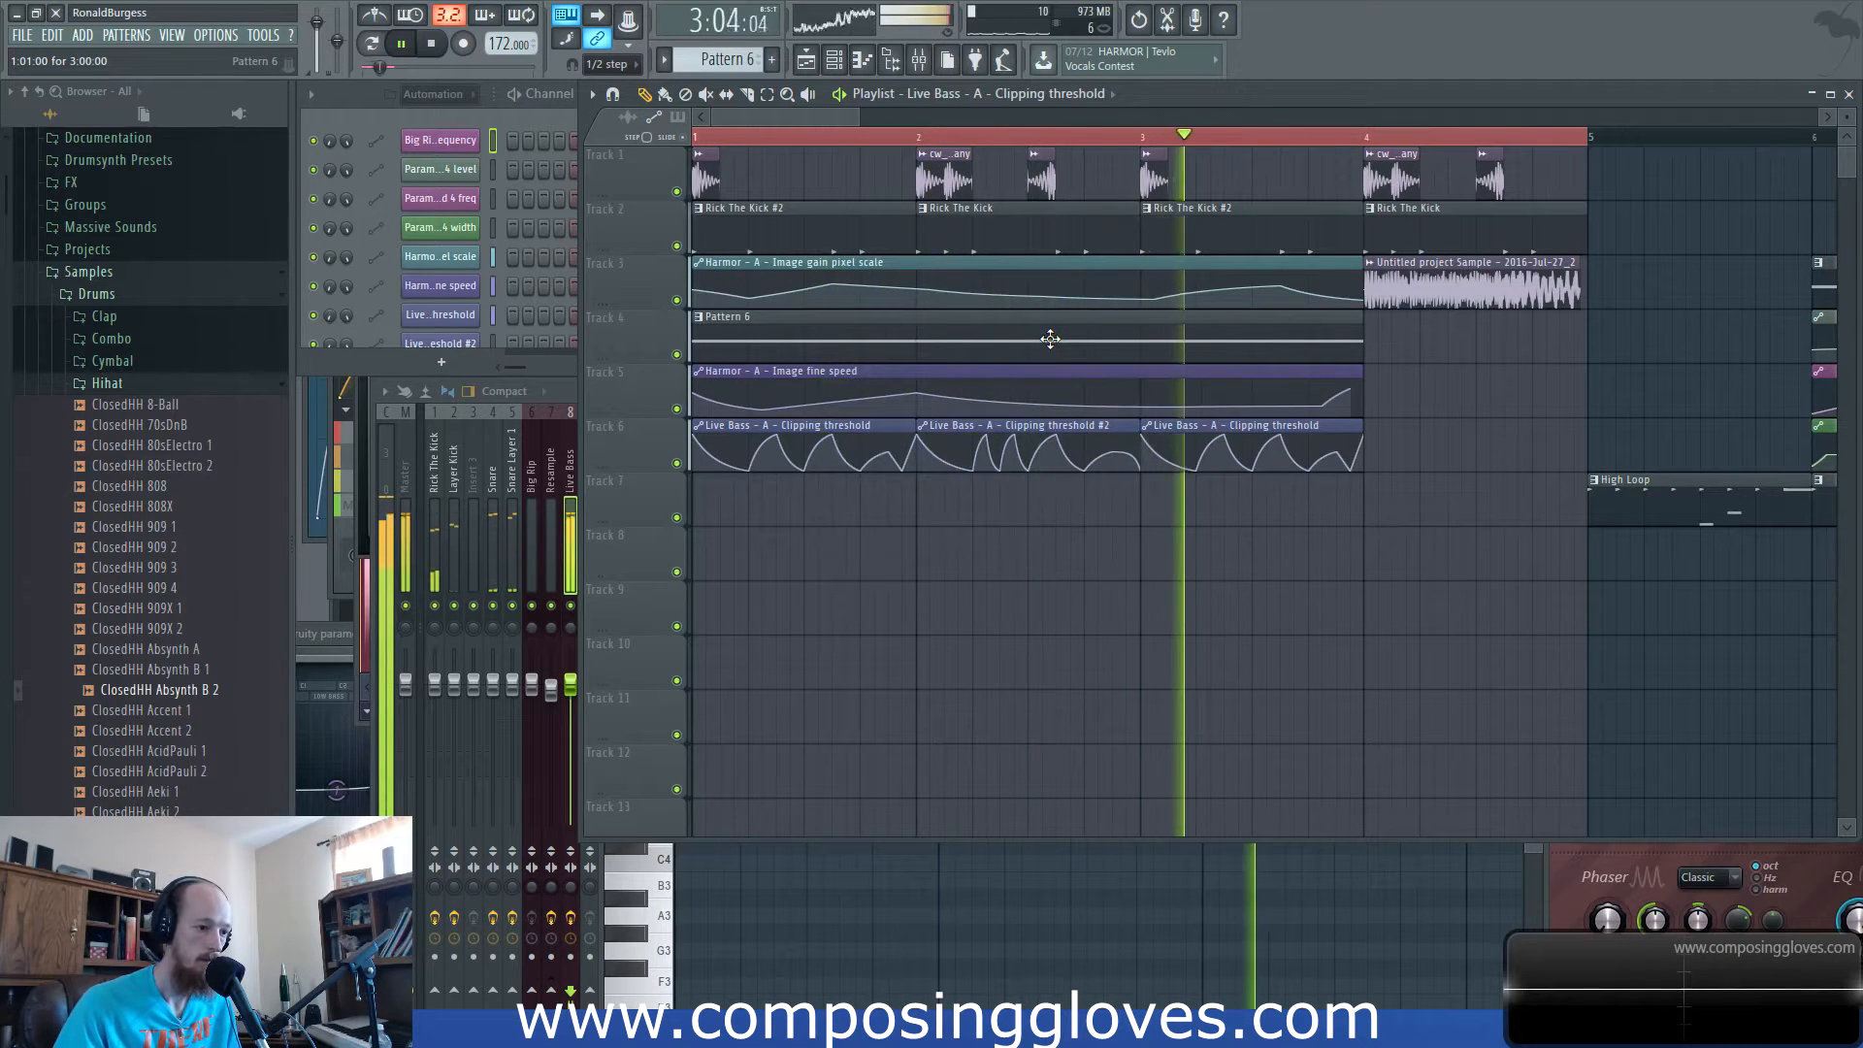
pyautogui.press('space')
pyautogui.scroll(-4, 1301, 232)
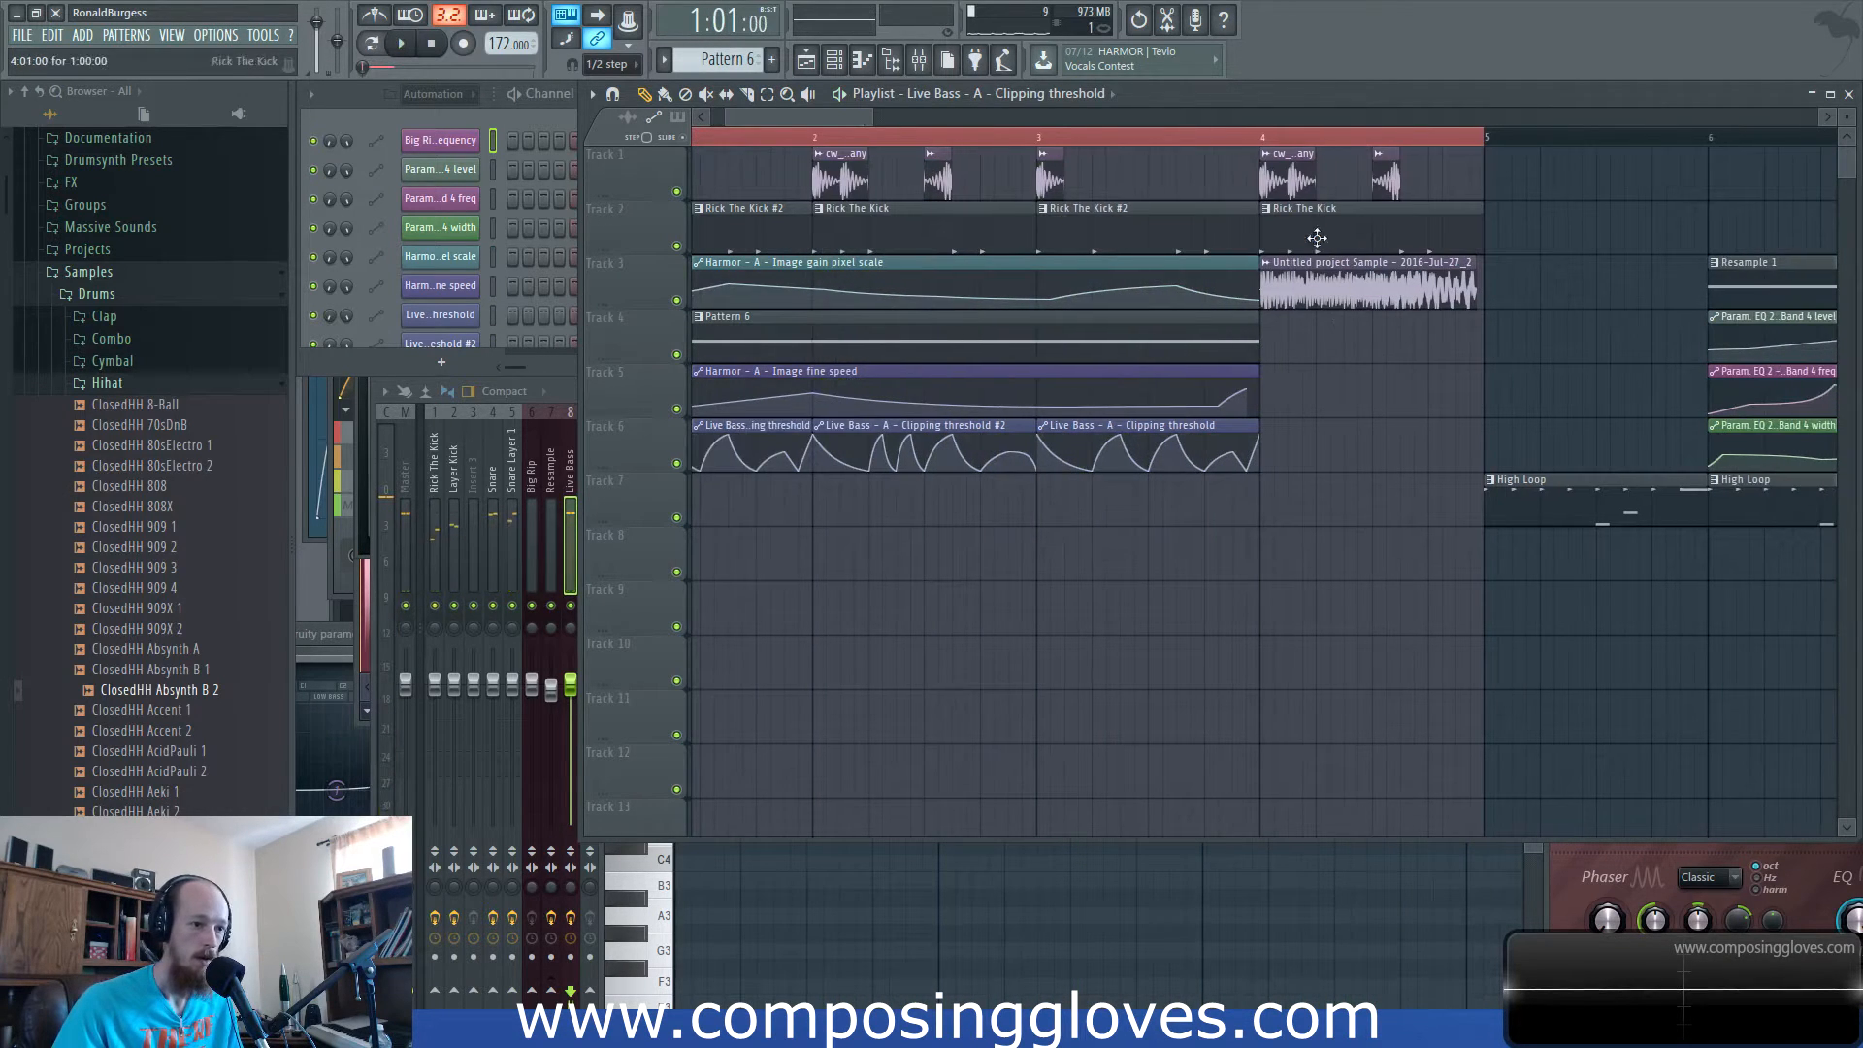
# Set the snap to Cell, audition the loop, and move the bar 4 Rick The Kick and resample clips to tracks 5 and 6.
pyautogui.moveTo(1134, 220)
pyautogui.mouseDown()
pyautogui.moveTo(1193, 331)
pyautogui.moveTo(1281, 236)
pyautogui.moveTo(1144, 255)
pyautogui.mouseUp()
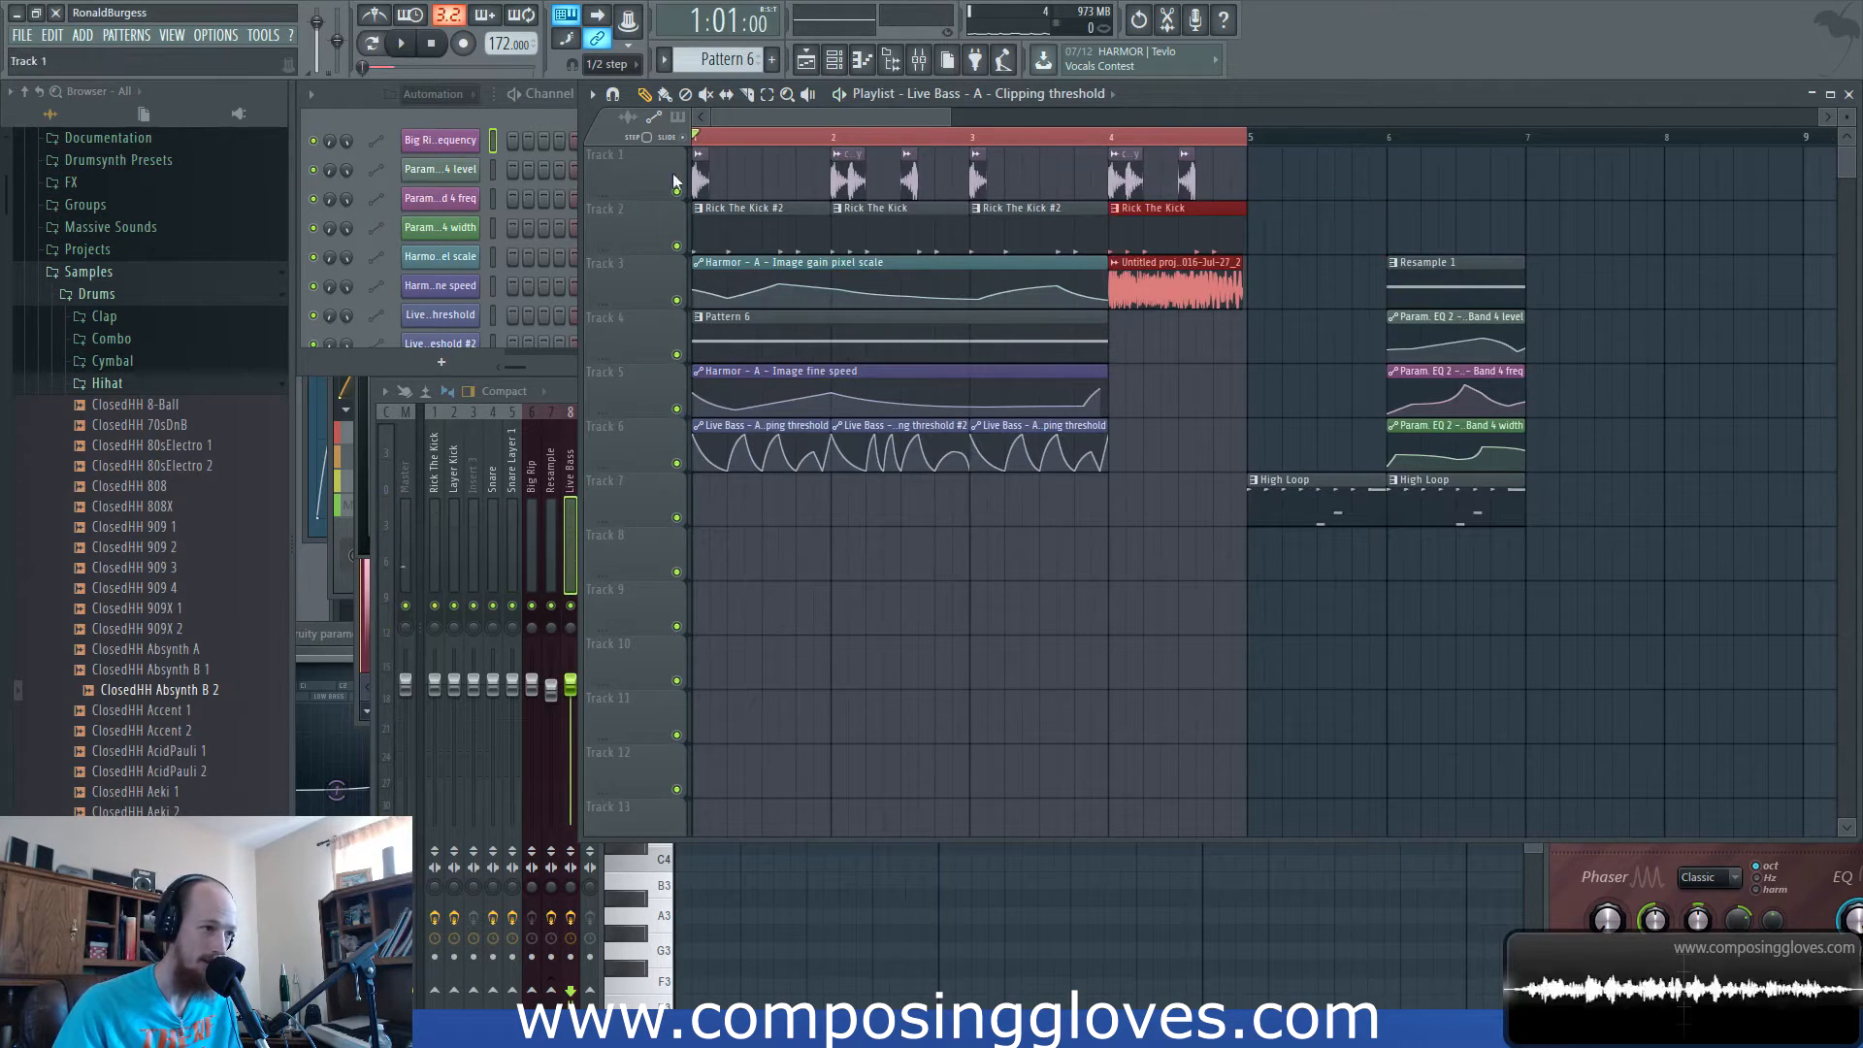
pyautogui.click(621, 64)
pyautogui.click(640, 112)
pyautogui.press('space')
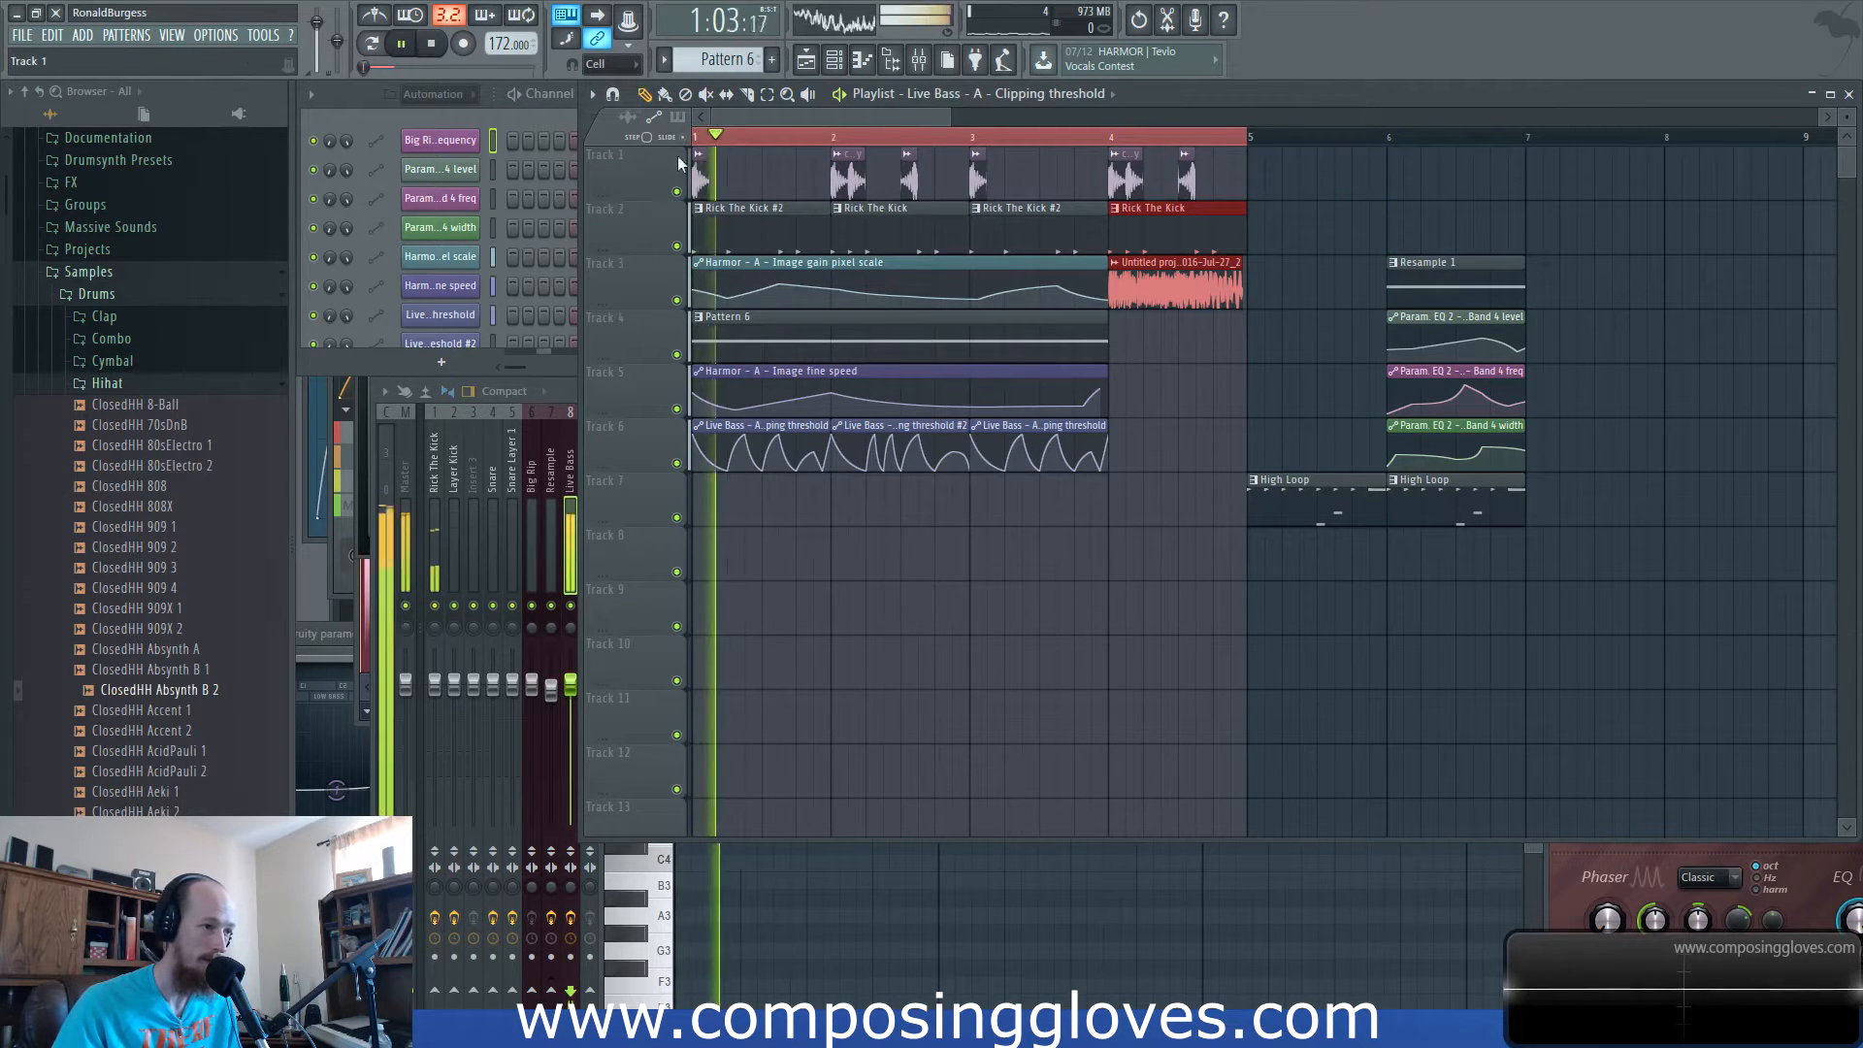
pyautogui.scroll(2, 891, 296)
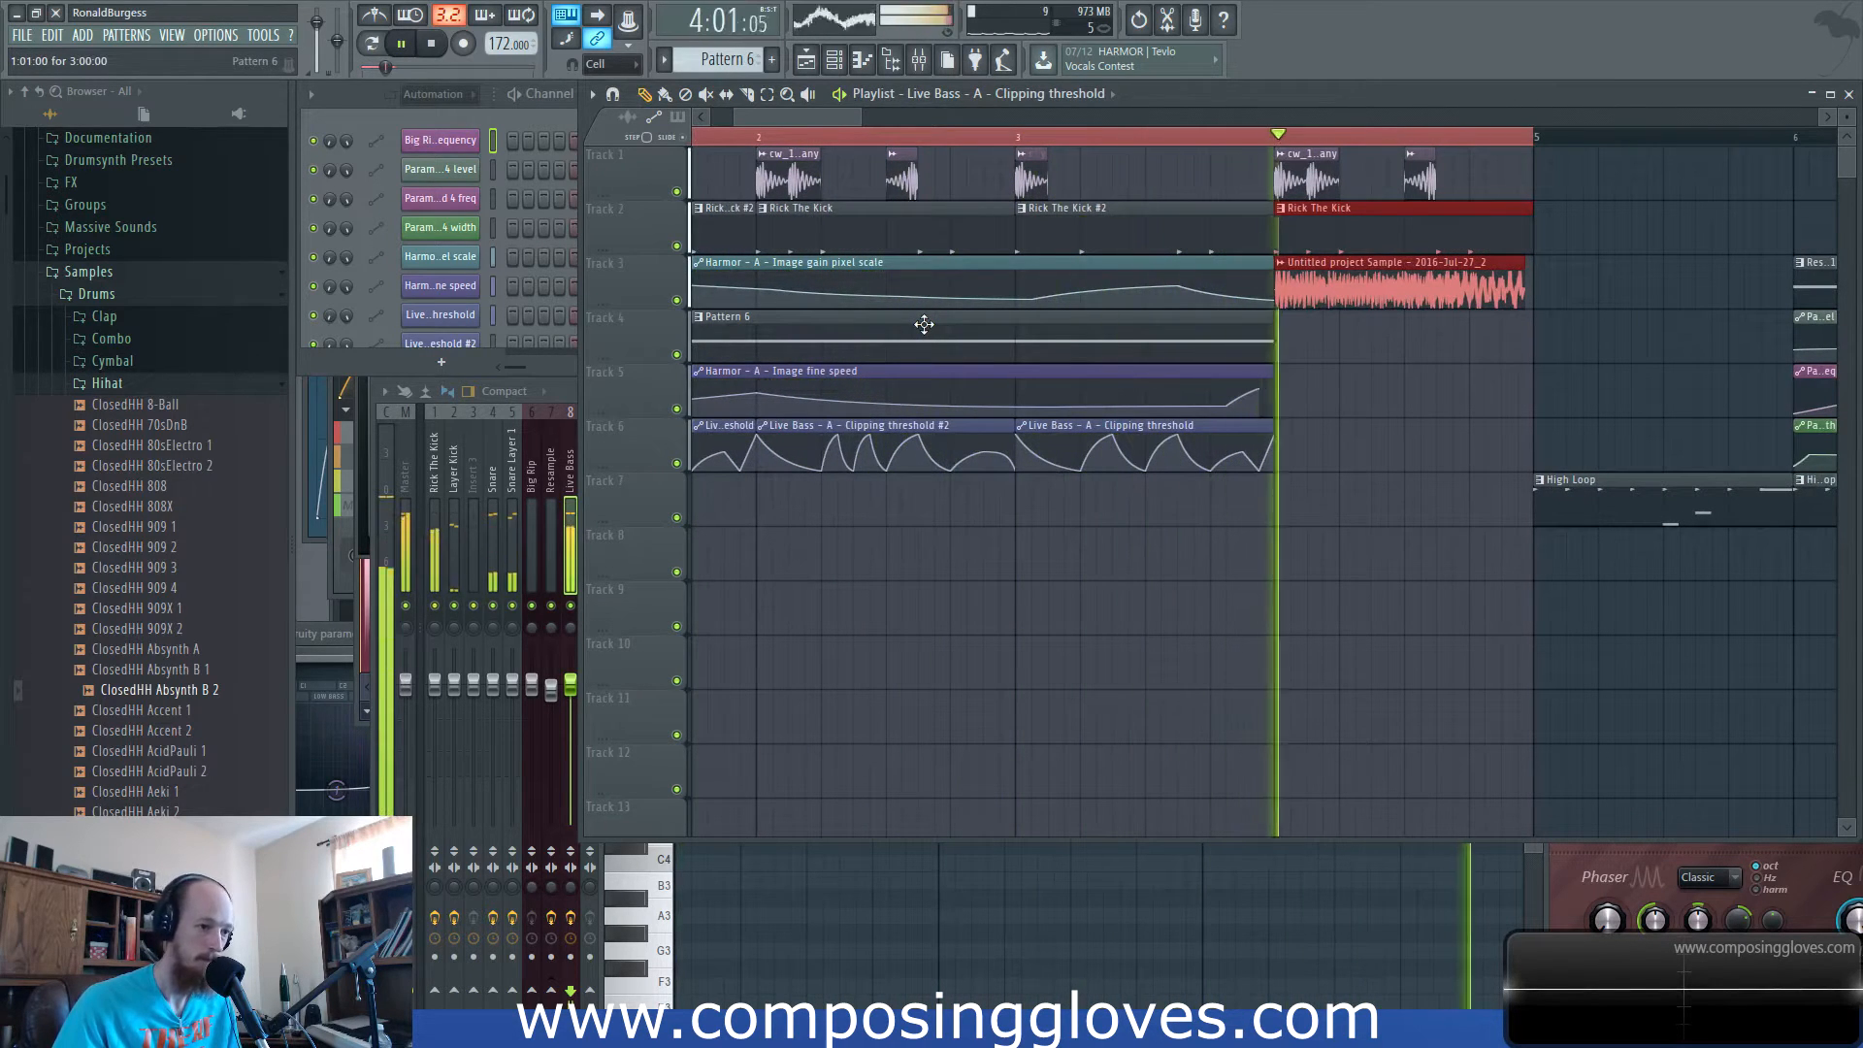
pyautogui.press('space')
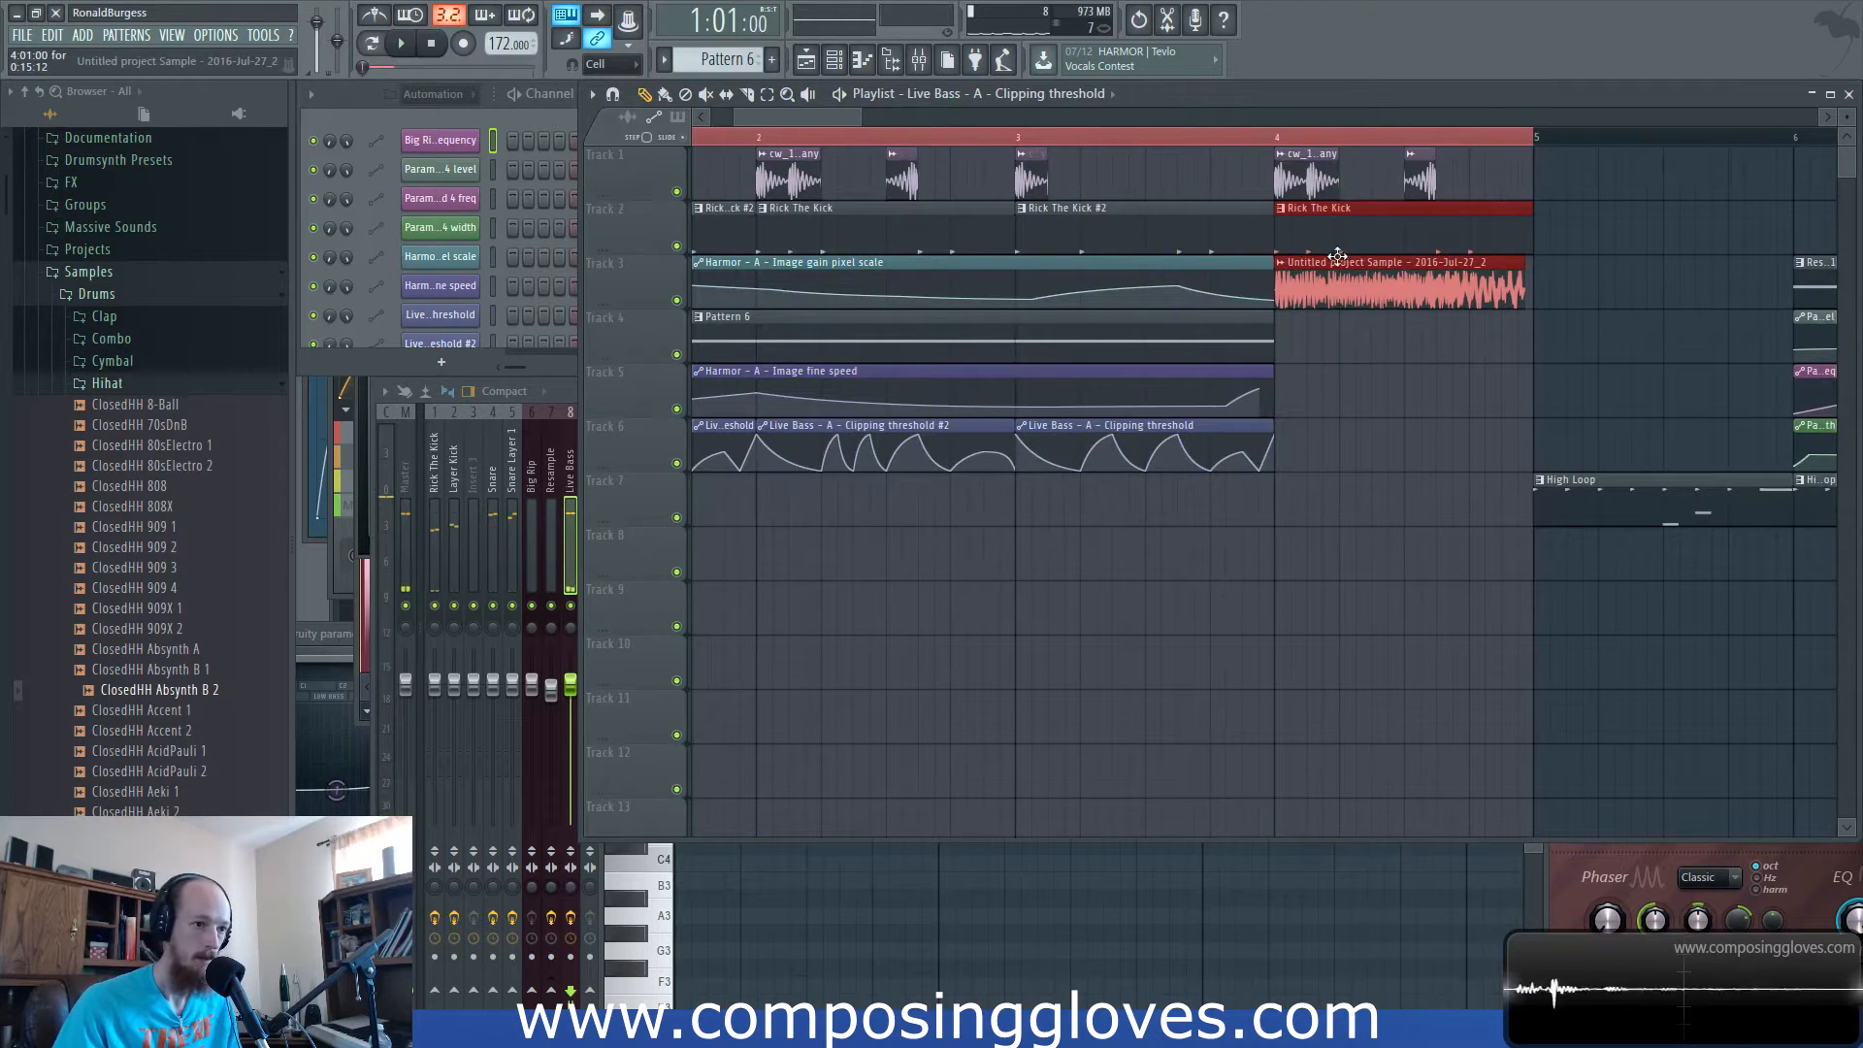
pyautogui.moveTo(1345, 291); pyautogui.dragTo(1345, 447)
# Retune the bar 4 resample by lowering its time-stretching pitch below the default, previewing the sound at each setting.
pyautogui.doubleClick(1345, 448)
pyautogui.click(1345, 626)
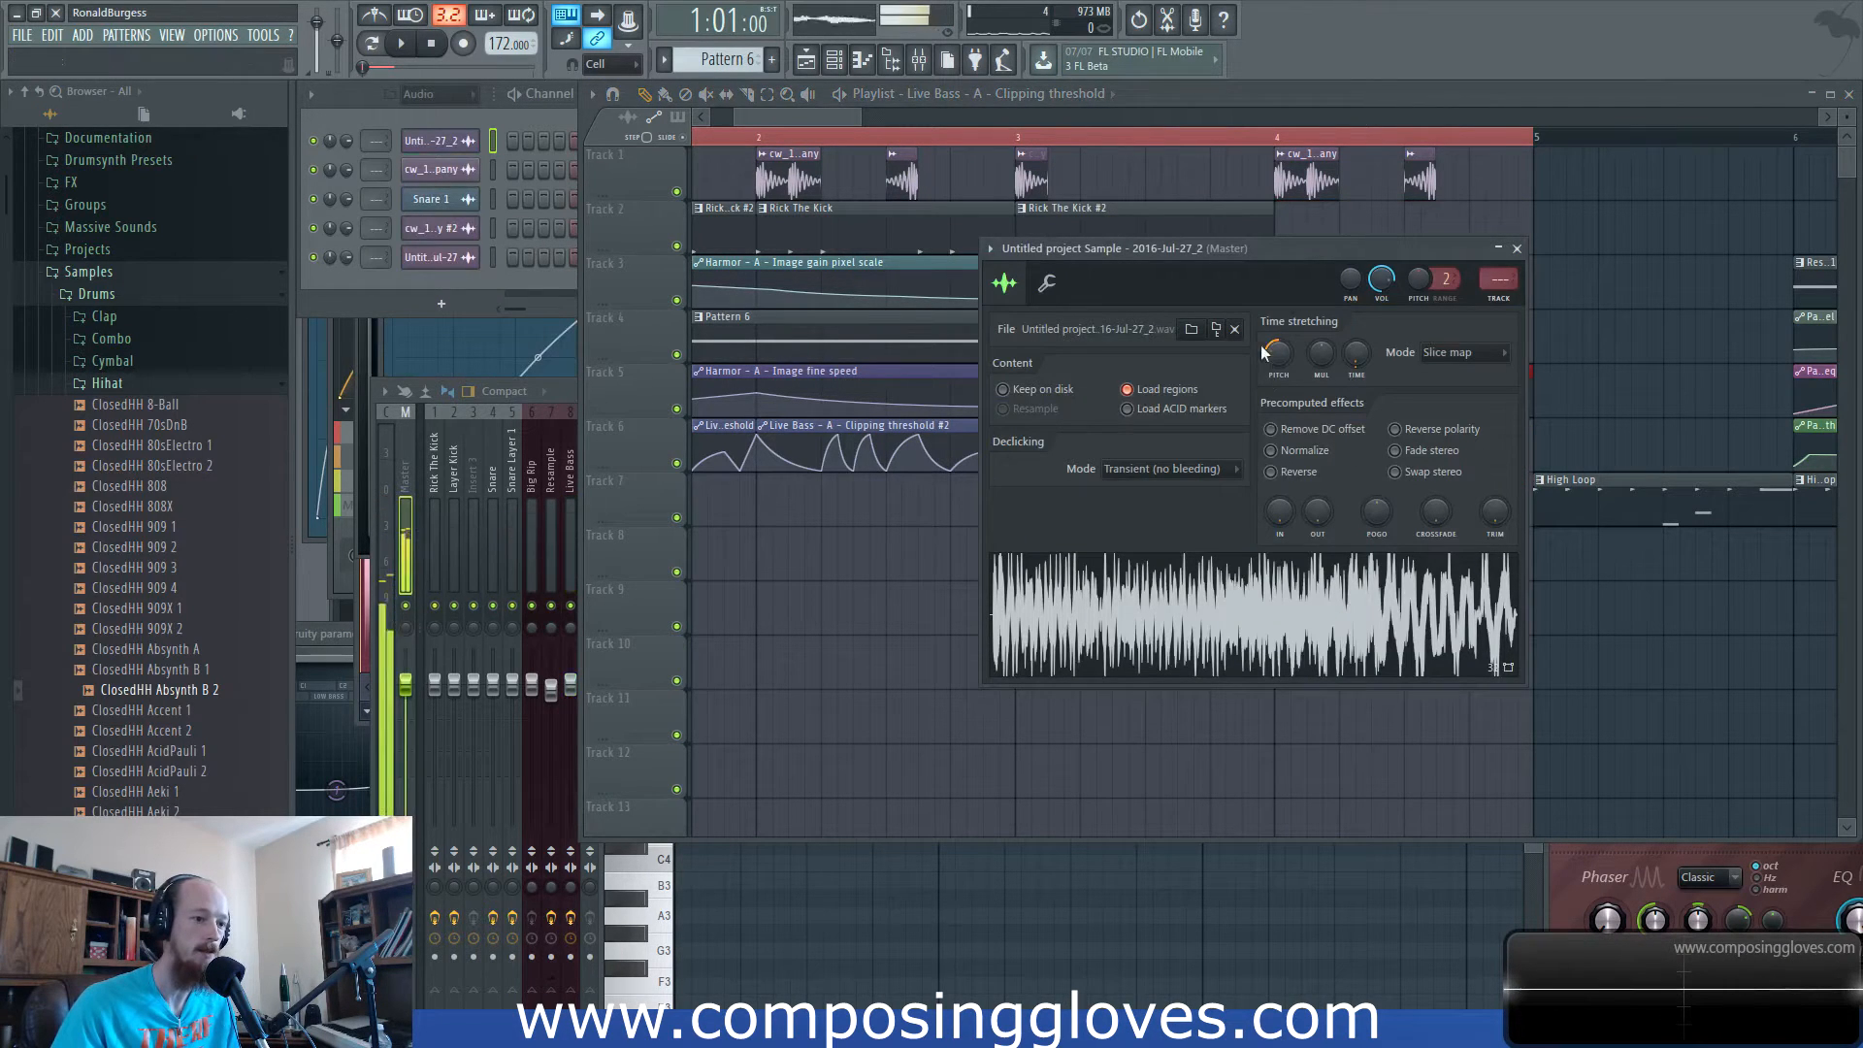
pyautogui.keyDown('alt'); pyautogui.click(1289, 358); pyautogui.keyUp('alt')
pyautogui.click(1328, 621)
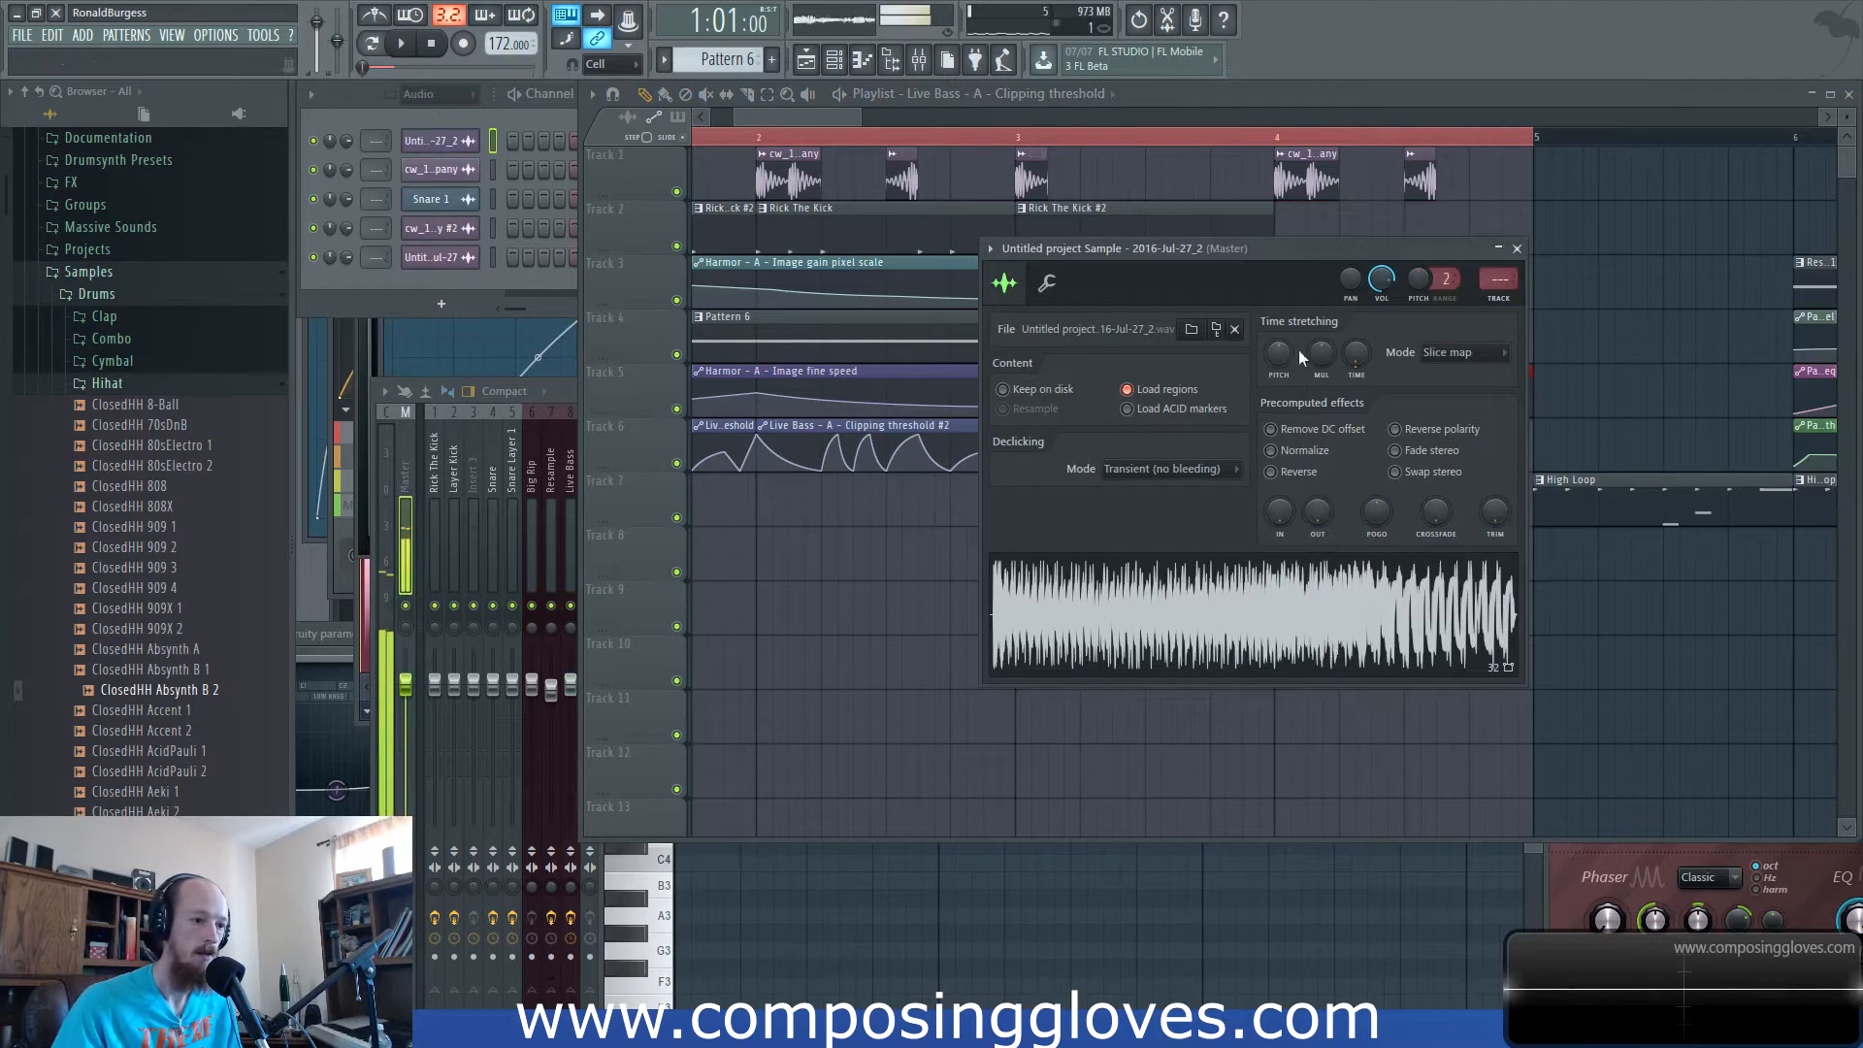
pyautogui.click(1291, 619)
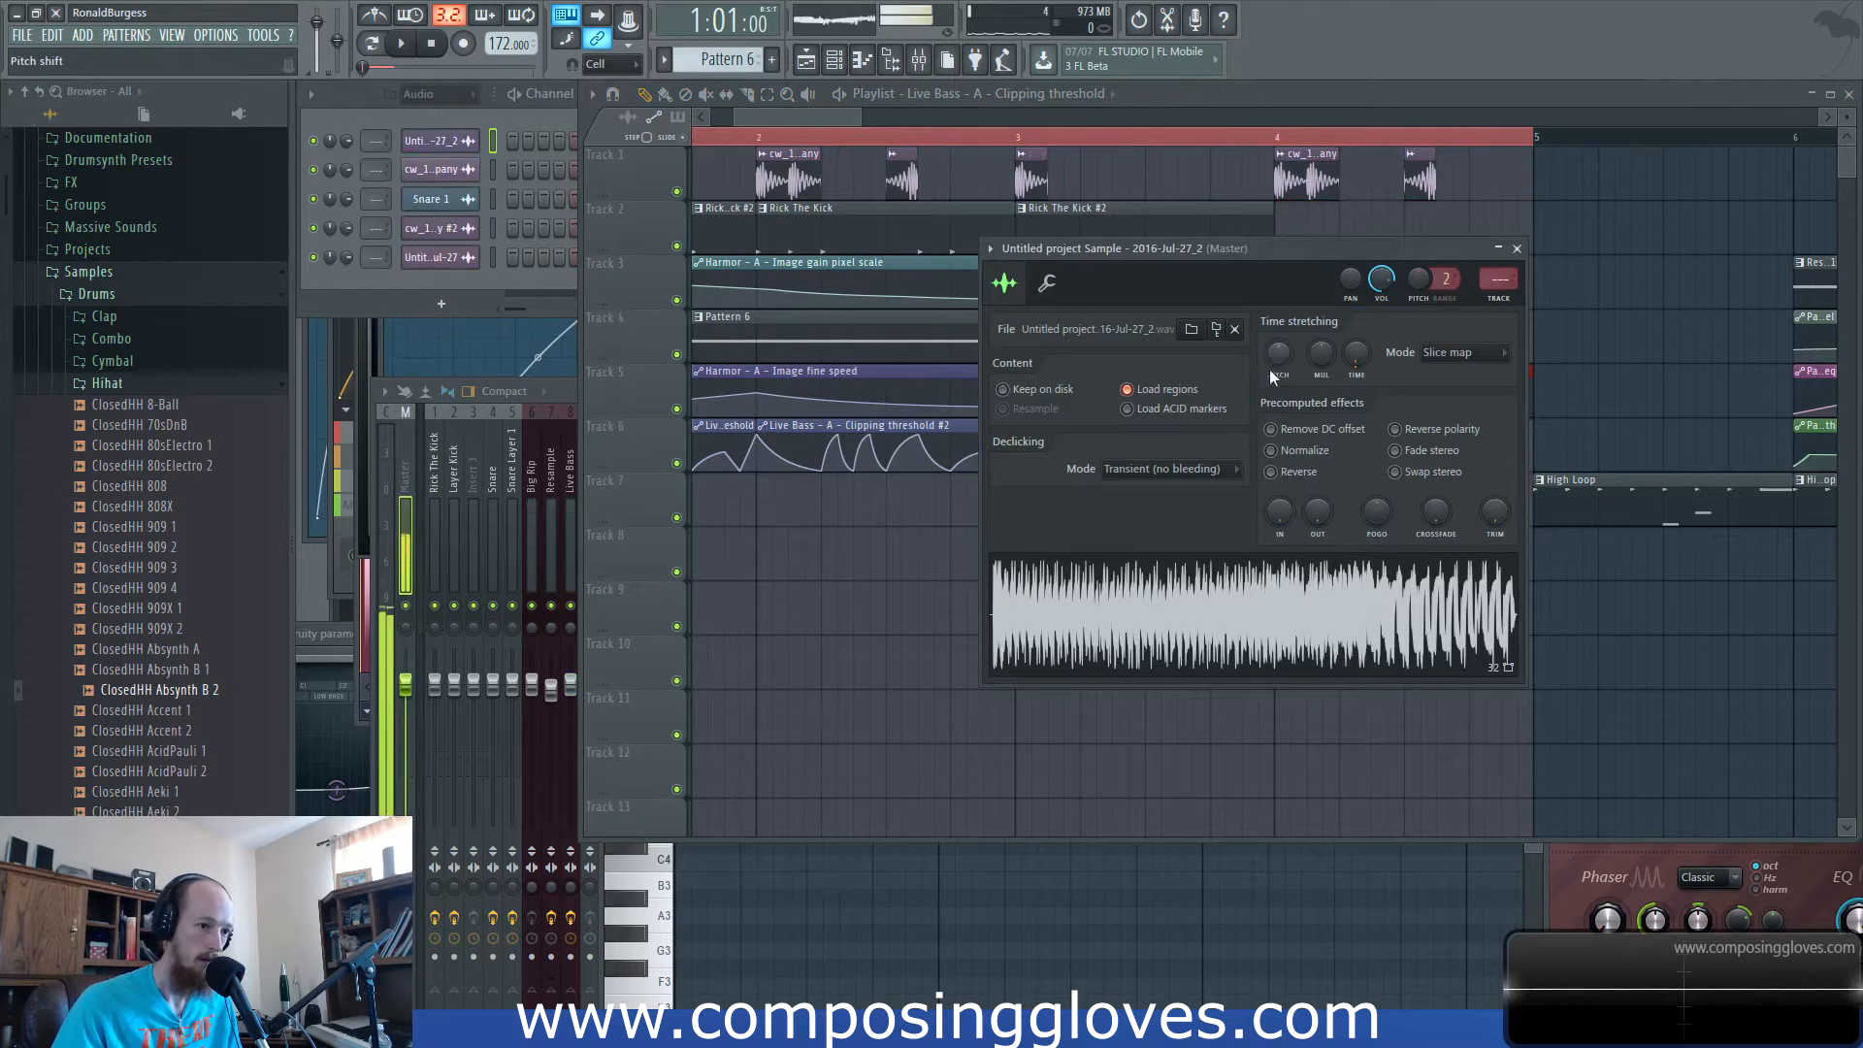
pyautogui.click(1322, 595)
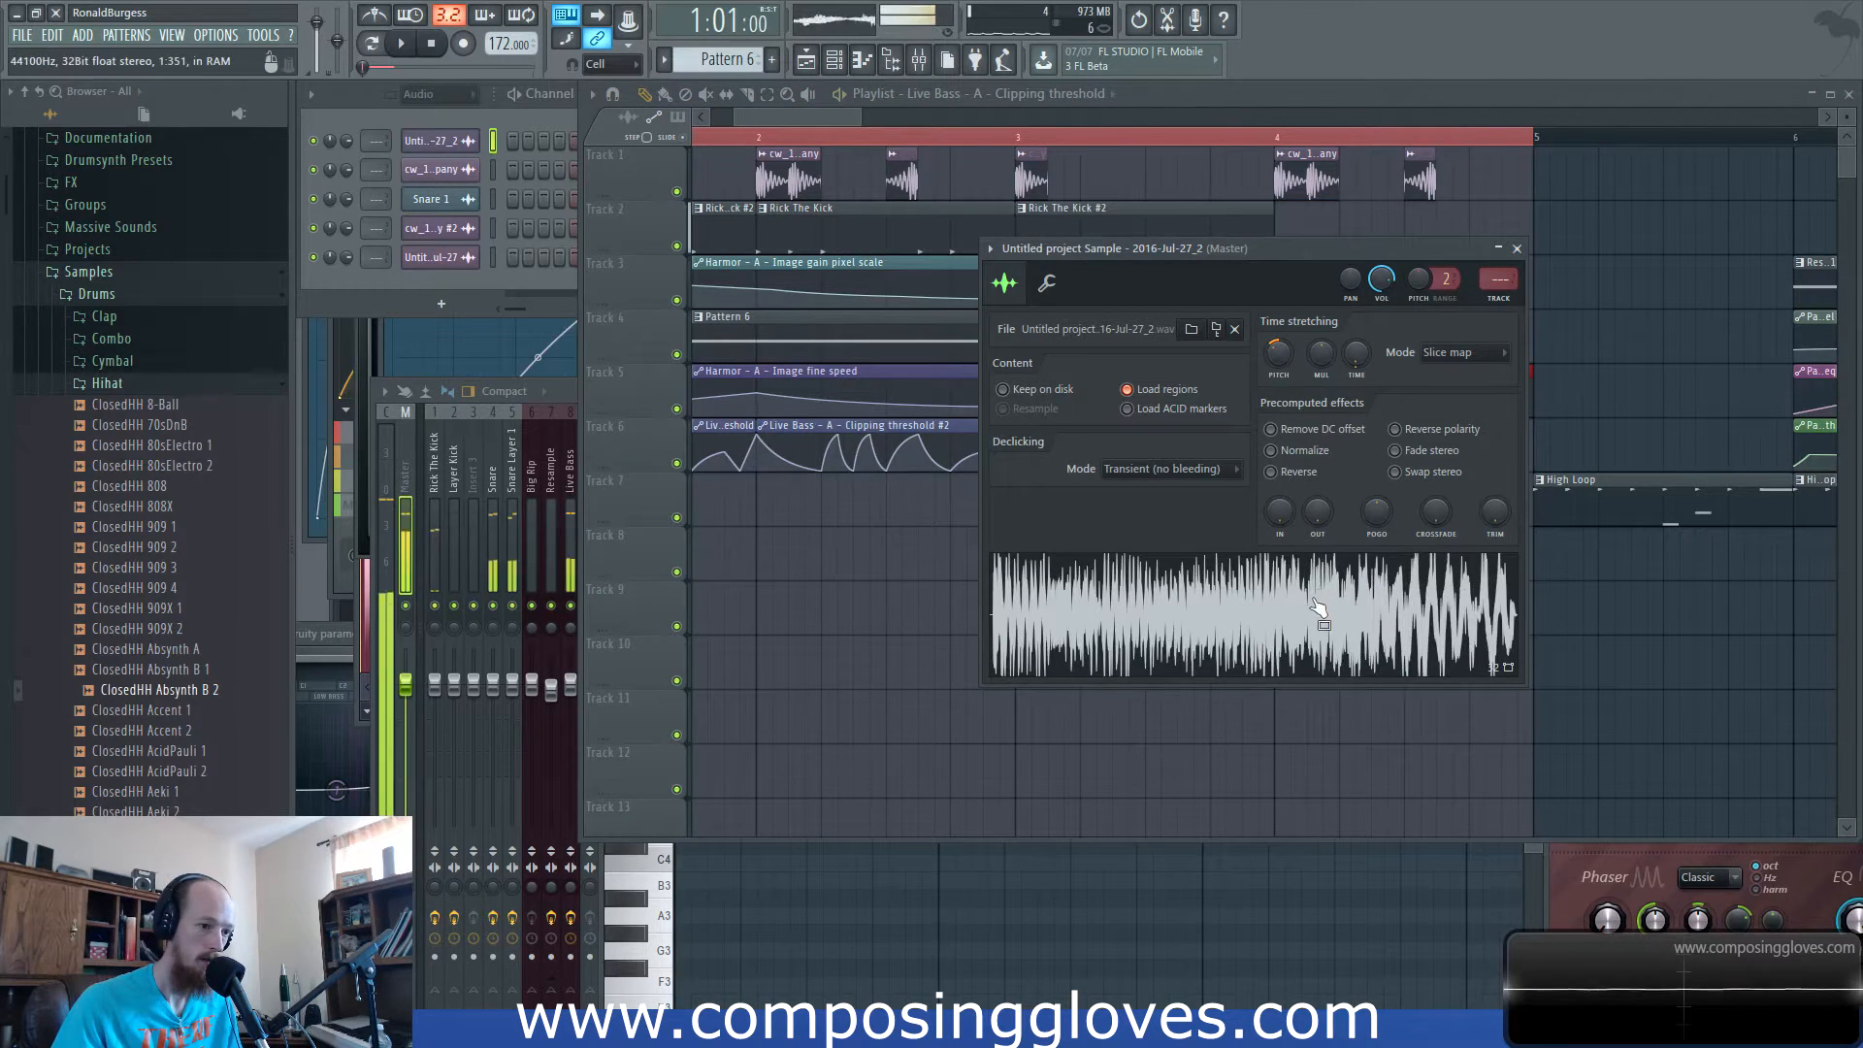
pyautogui.moveTo(1281, 356); pyautogui.dragTo(1281, 367)
pyautogui.click(1320, 579)
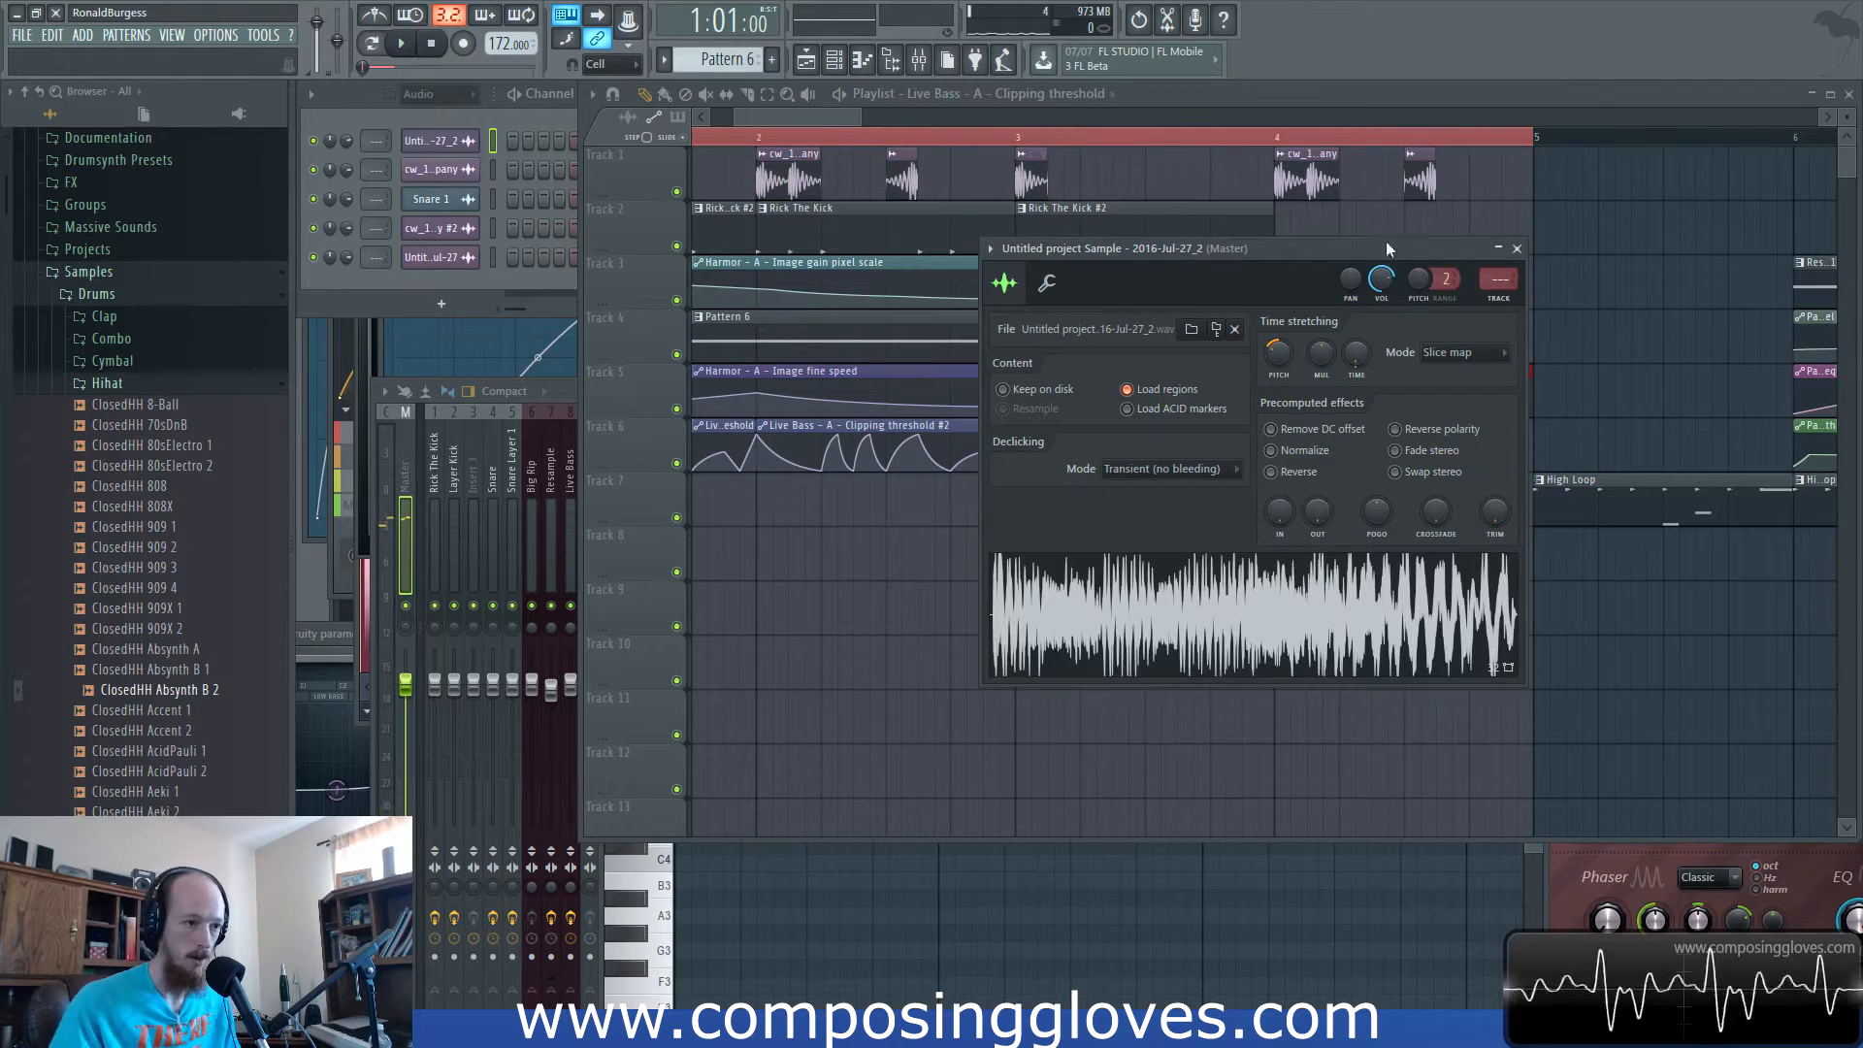
pyautogui.moveTo(1213, 249); pyautogui.dragTo(1247, 582)
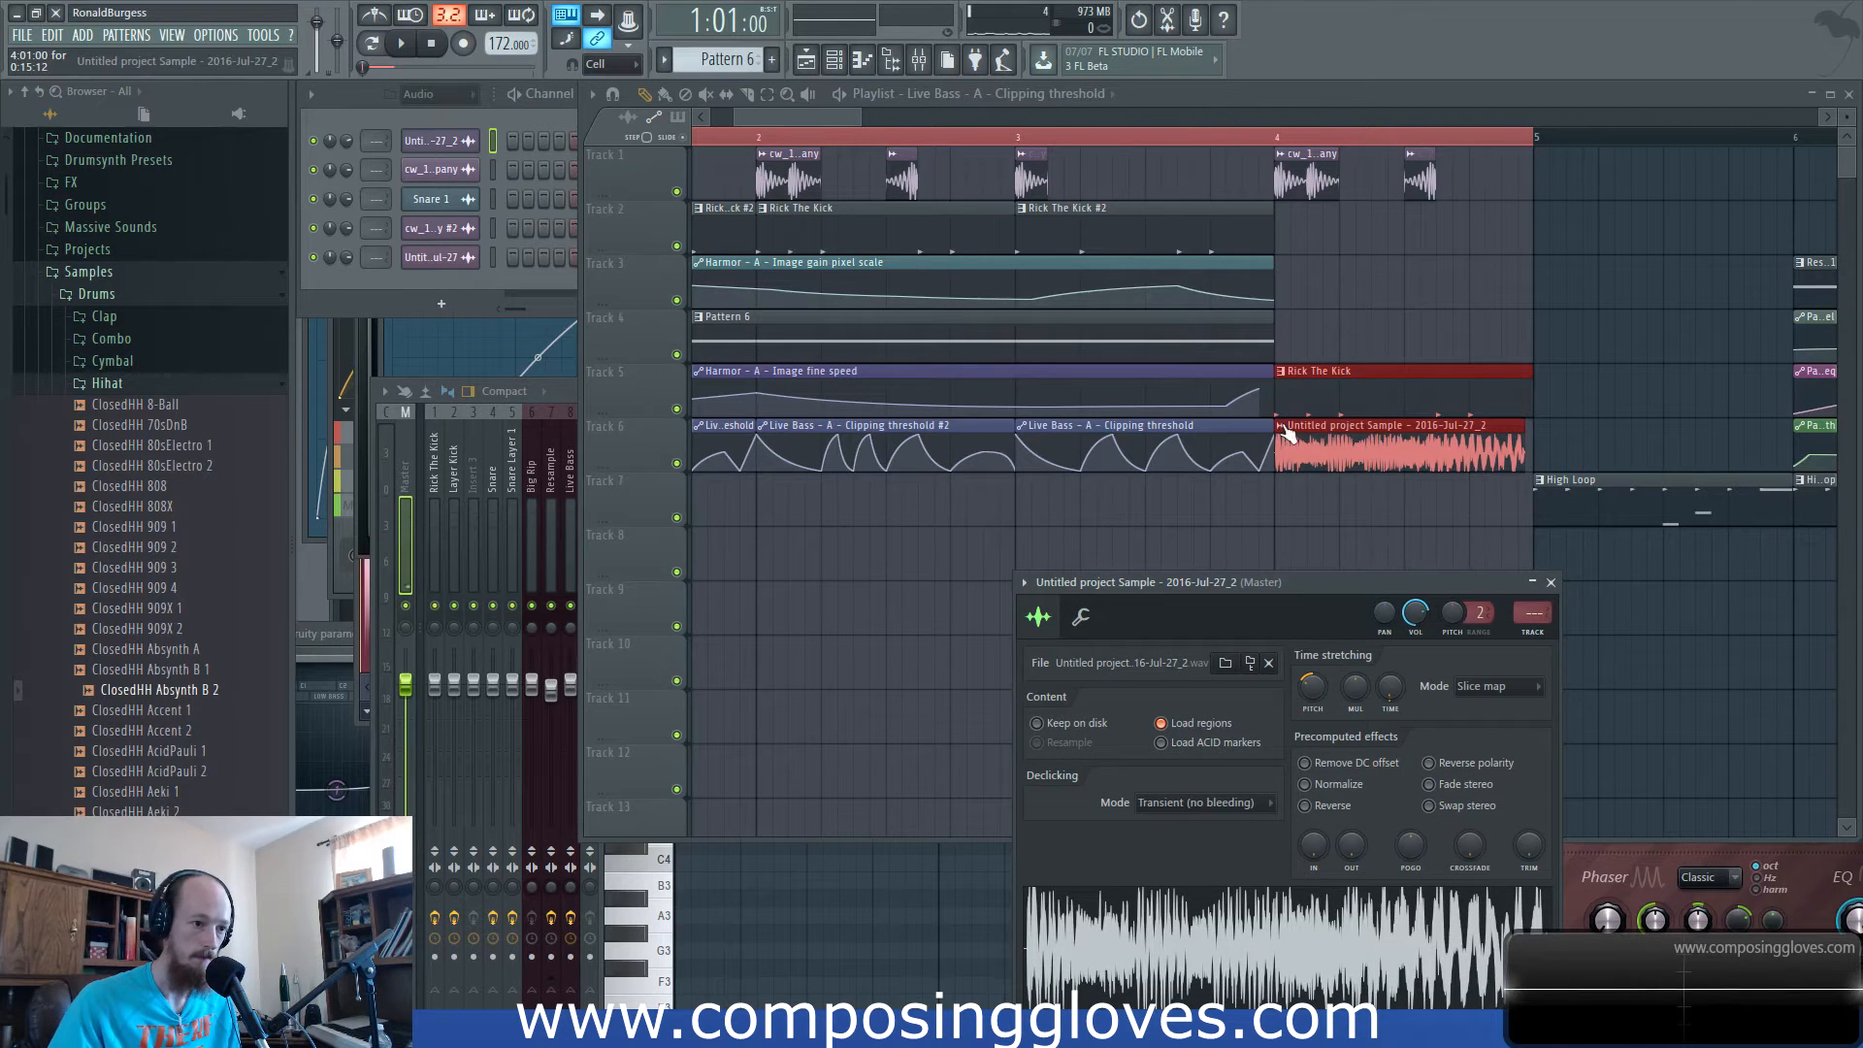
# Rename the bar 4 audio clip's channel to Resampled Bass.
pyautogui.click(1286, 428)
pyautogui.click(1352, 515)
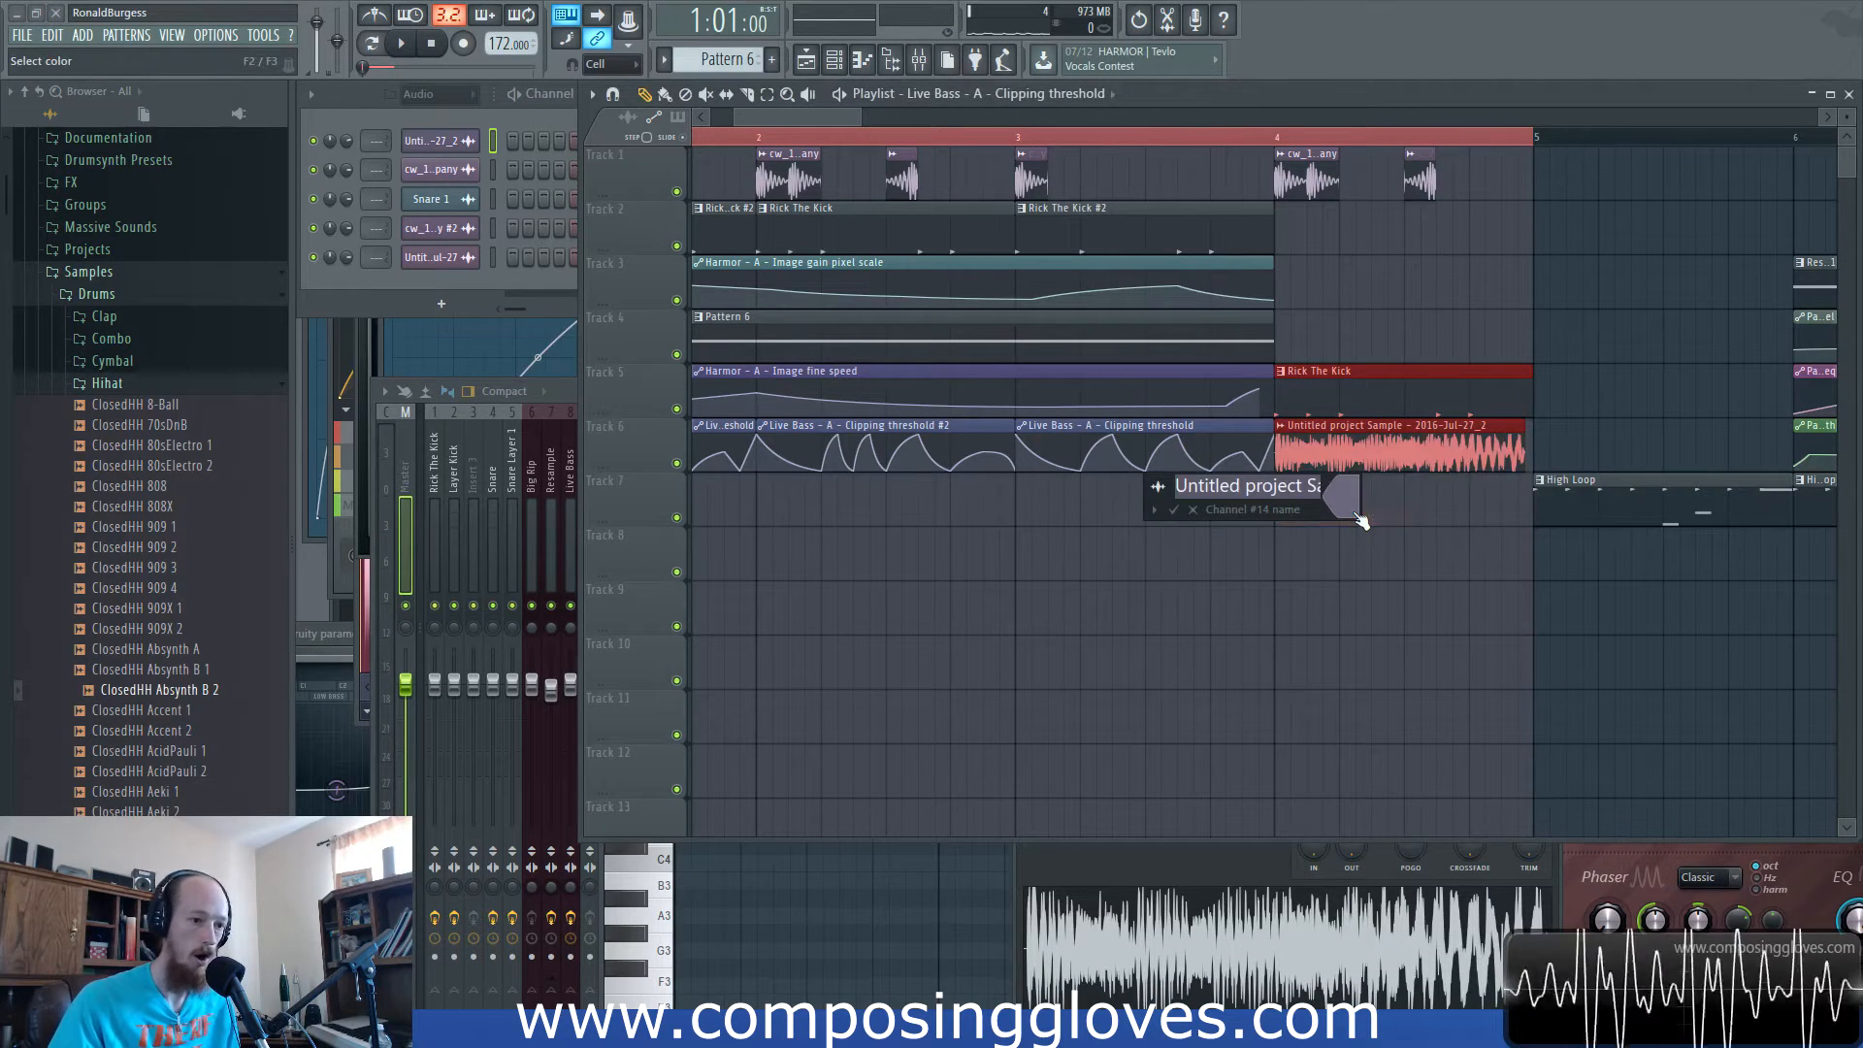
pyautogui.press('BackSpace')
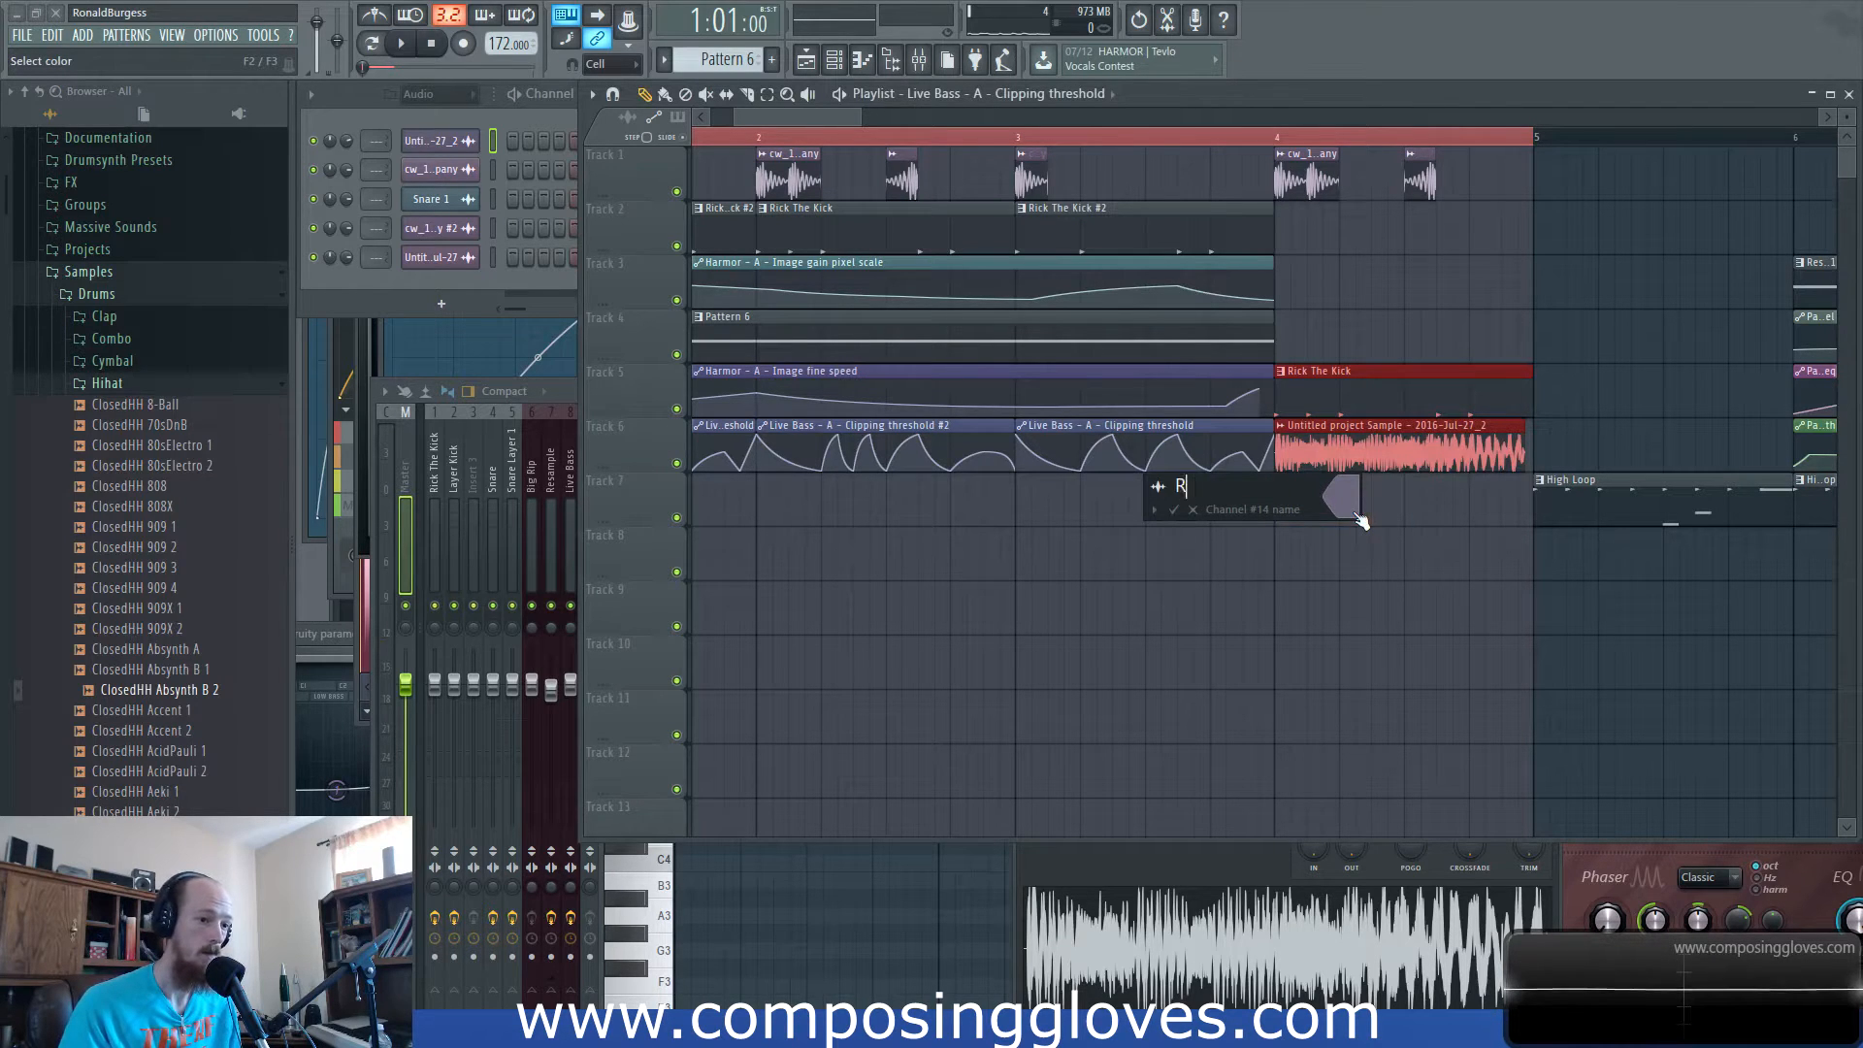
pyautogui.write('Resampled Bass')
pyautogui.press('Return')
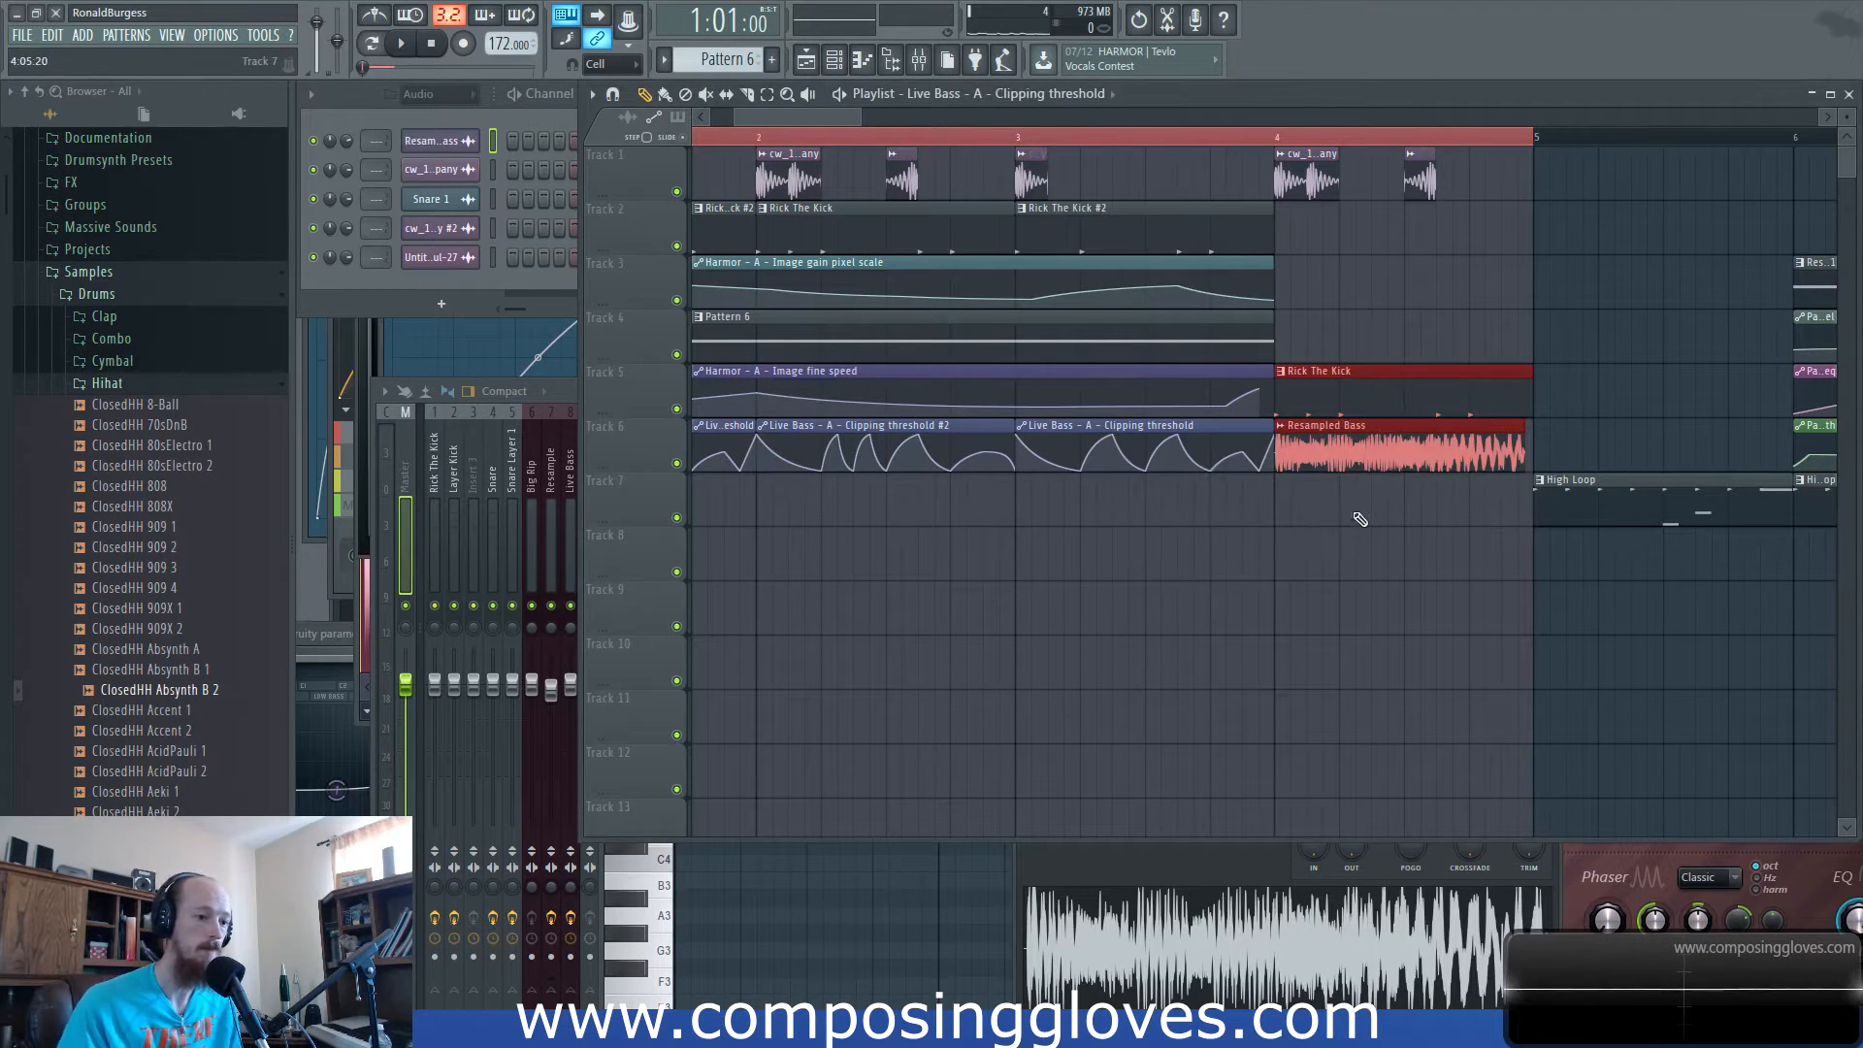
# Route the Resampled Bass channel to mixer insert 9.
pyautogui.doubleClick(1341, 444)
pyautogui.moveTo(1230, 607); pyautogui.dragTo(1178, 405)
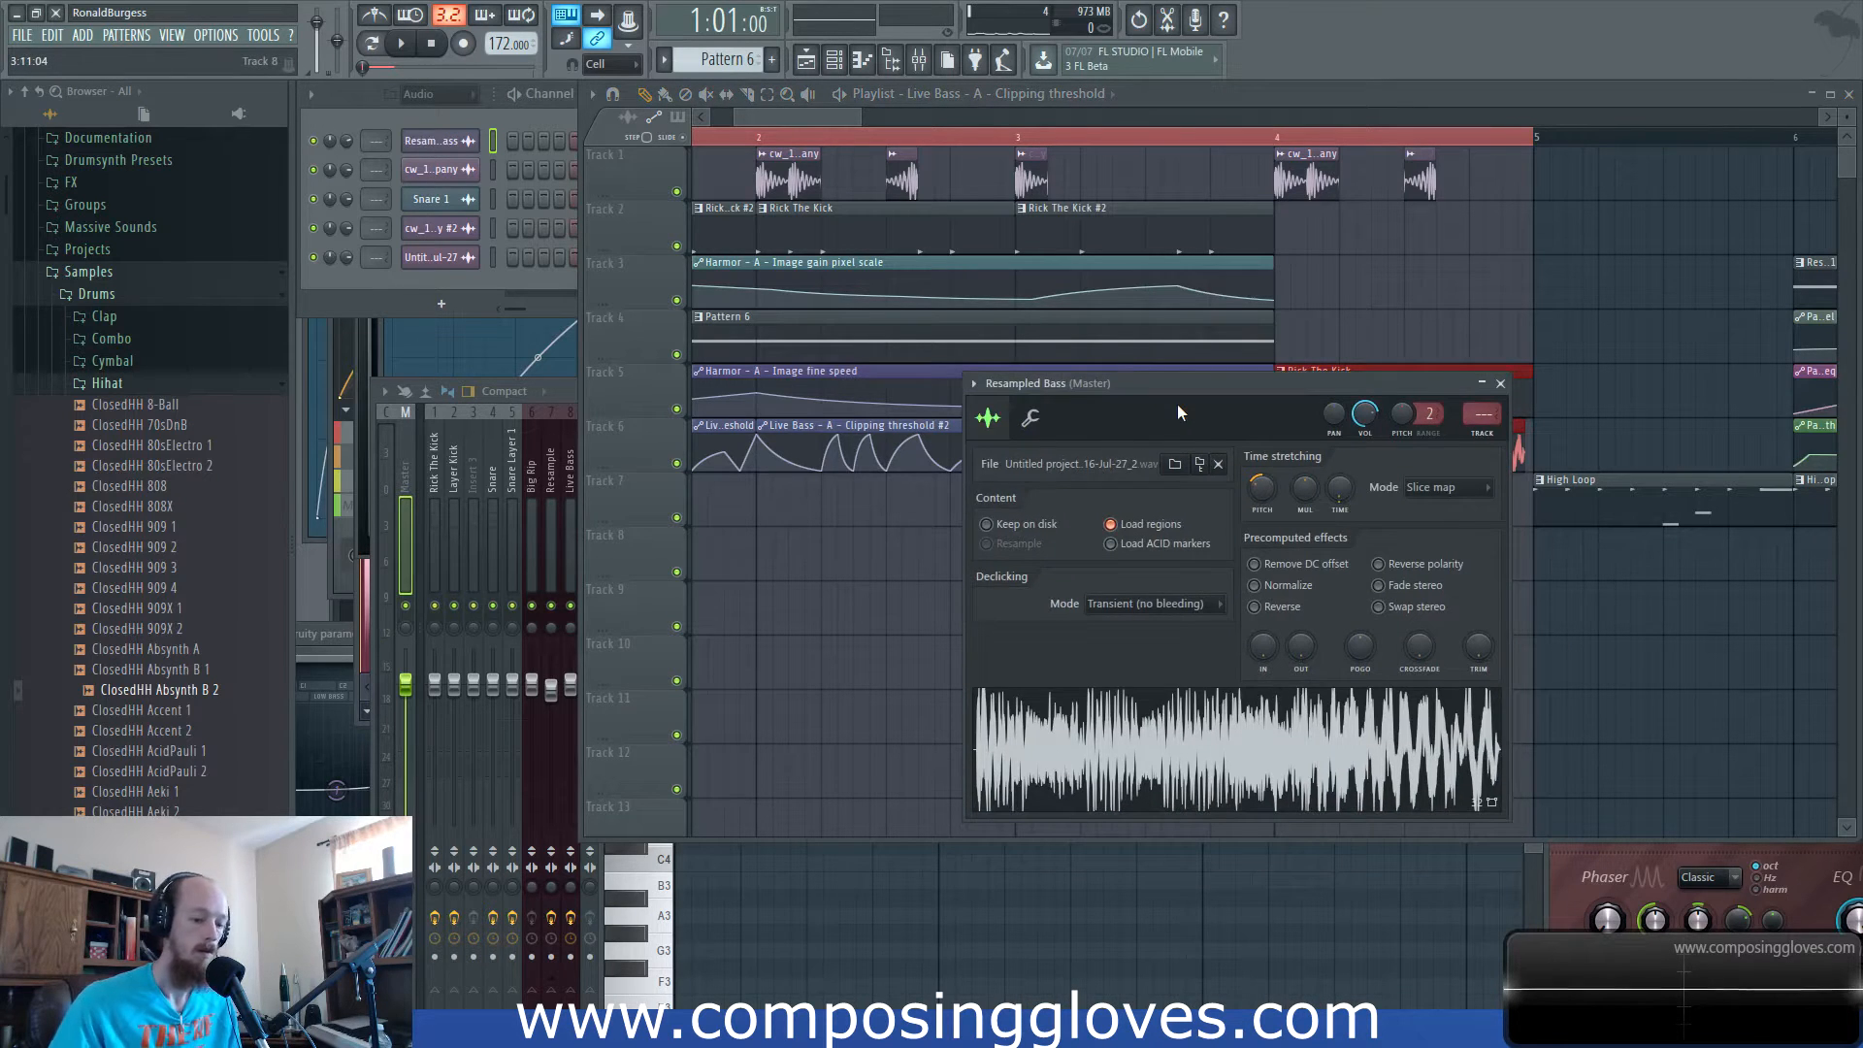
pyautogui.hotkey('ctrl', 'l')
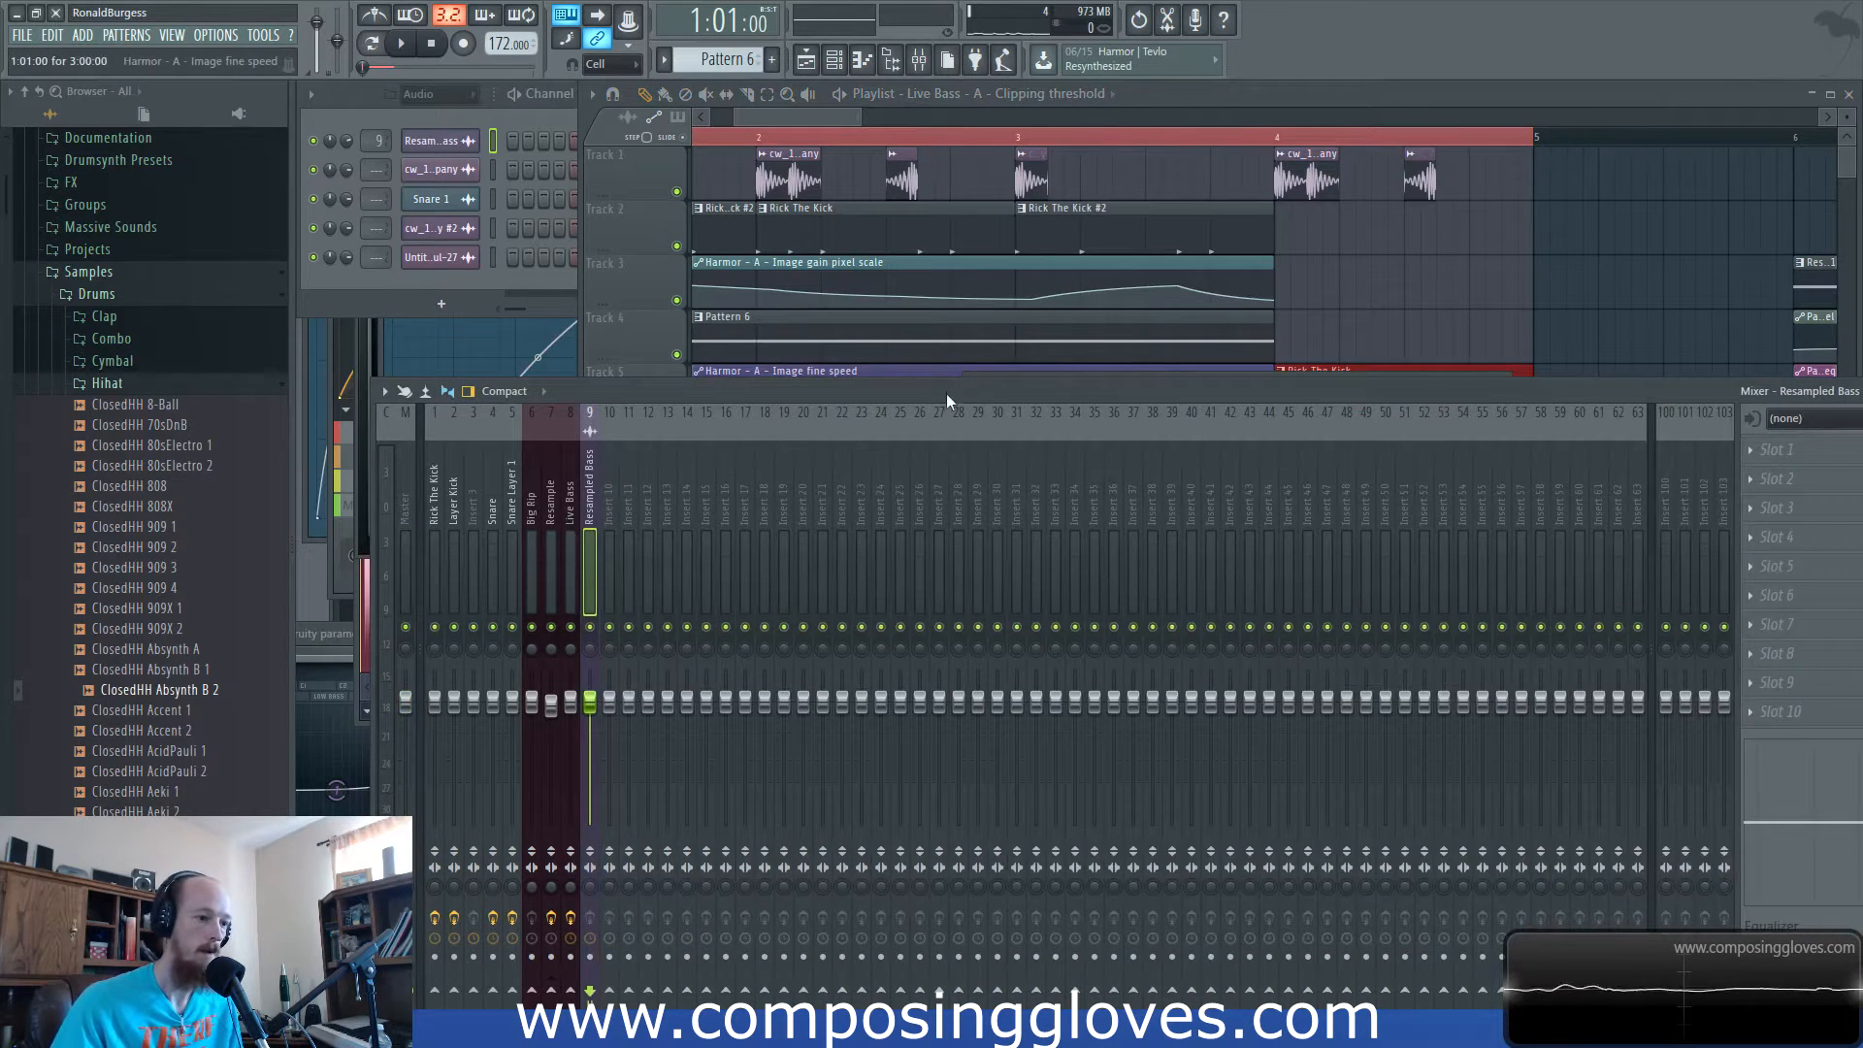
pyautogui.moveTo(946, 393); pyautogui.dragTo(816, 274)
# Set the playlist loop region to bar 4 and audition the resampled bass through its own mixer track.
pyautogui.click(1260, 125)
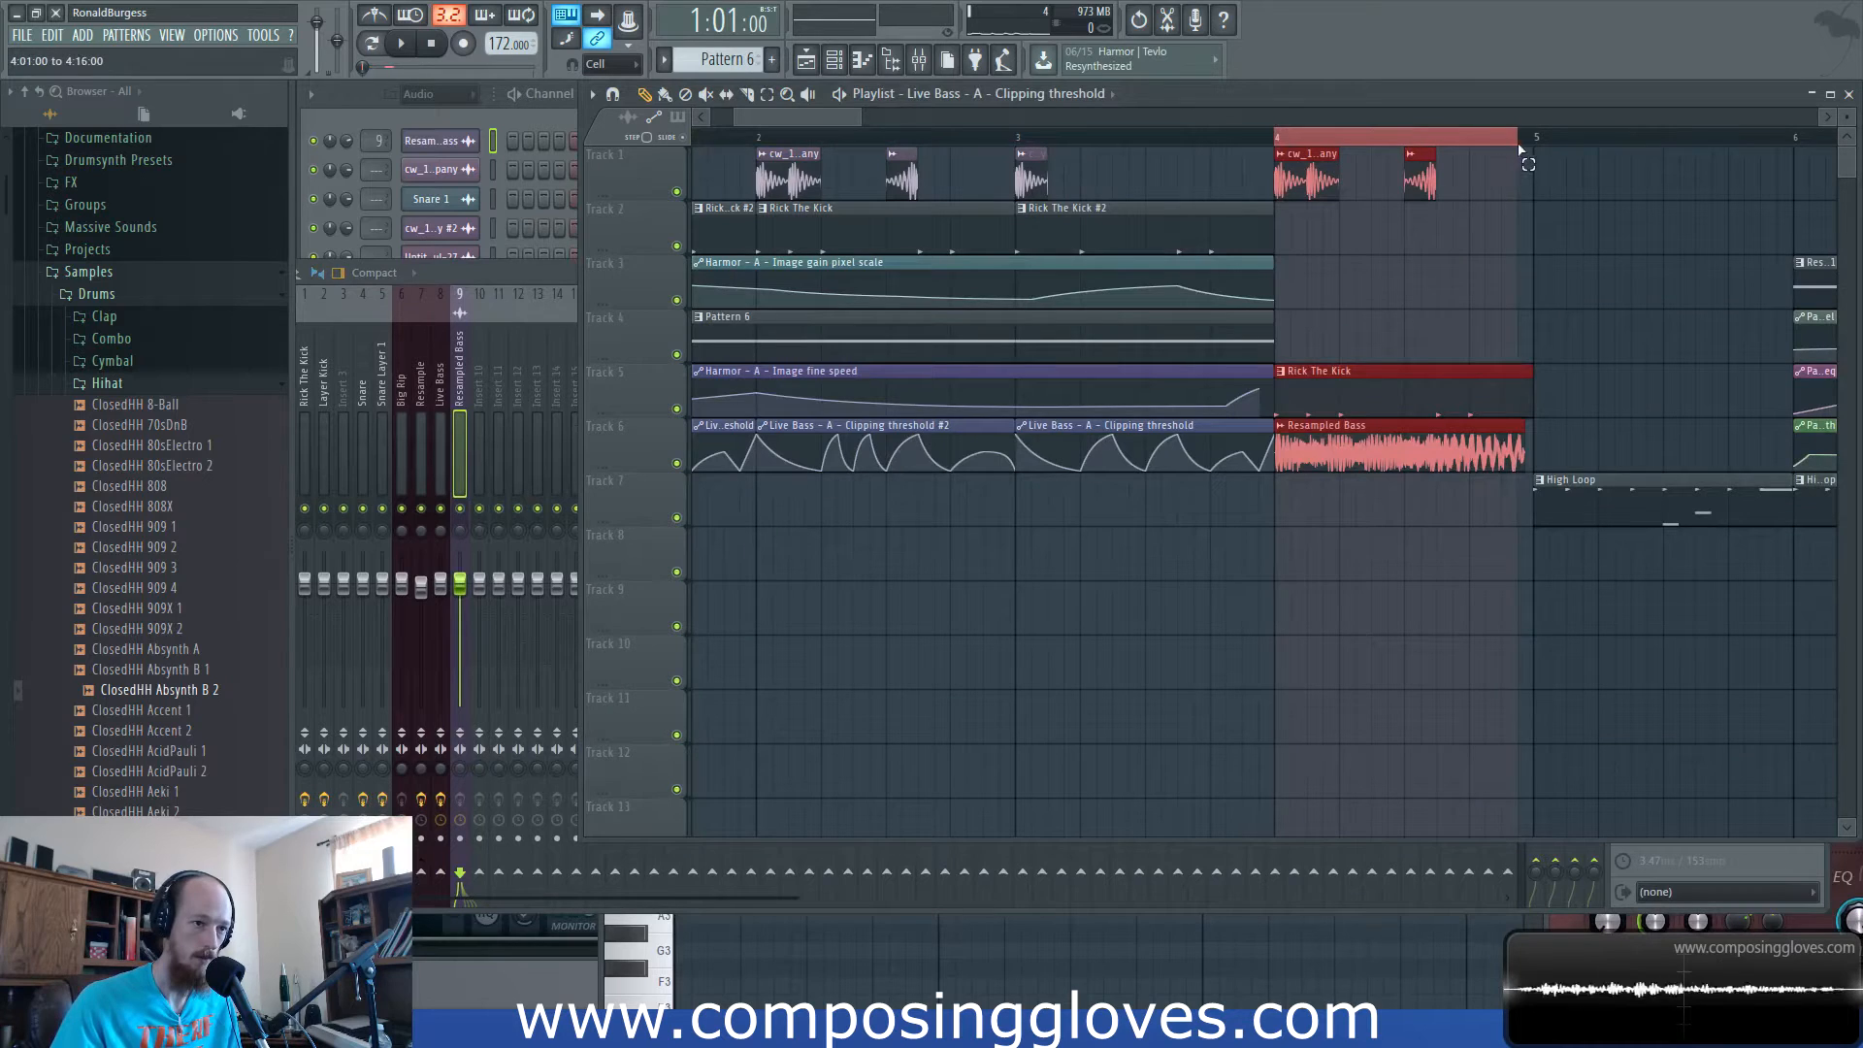
pyautogui.press('space')
pyautogui.click(545, 279)
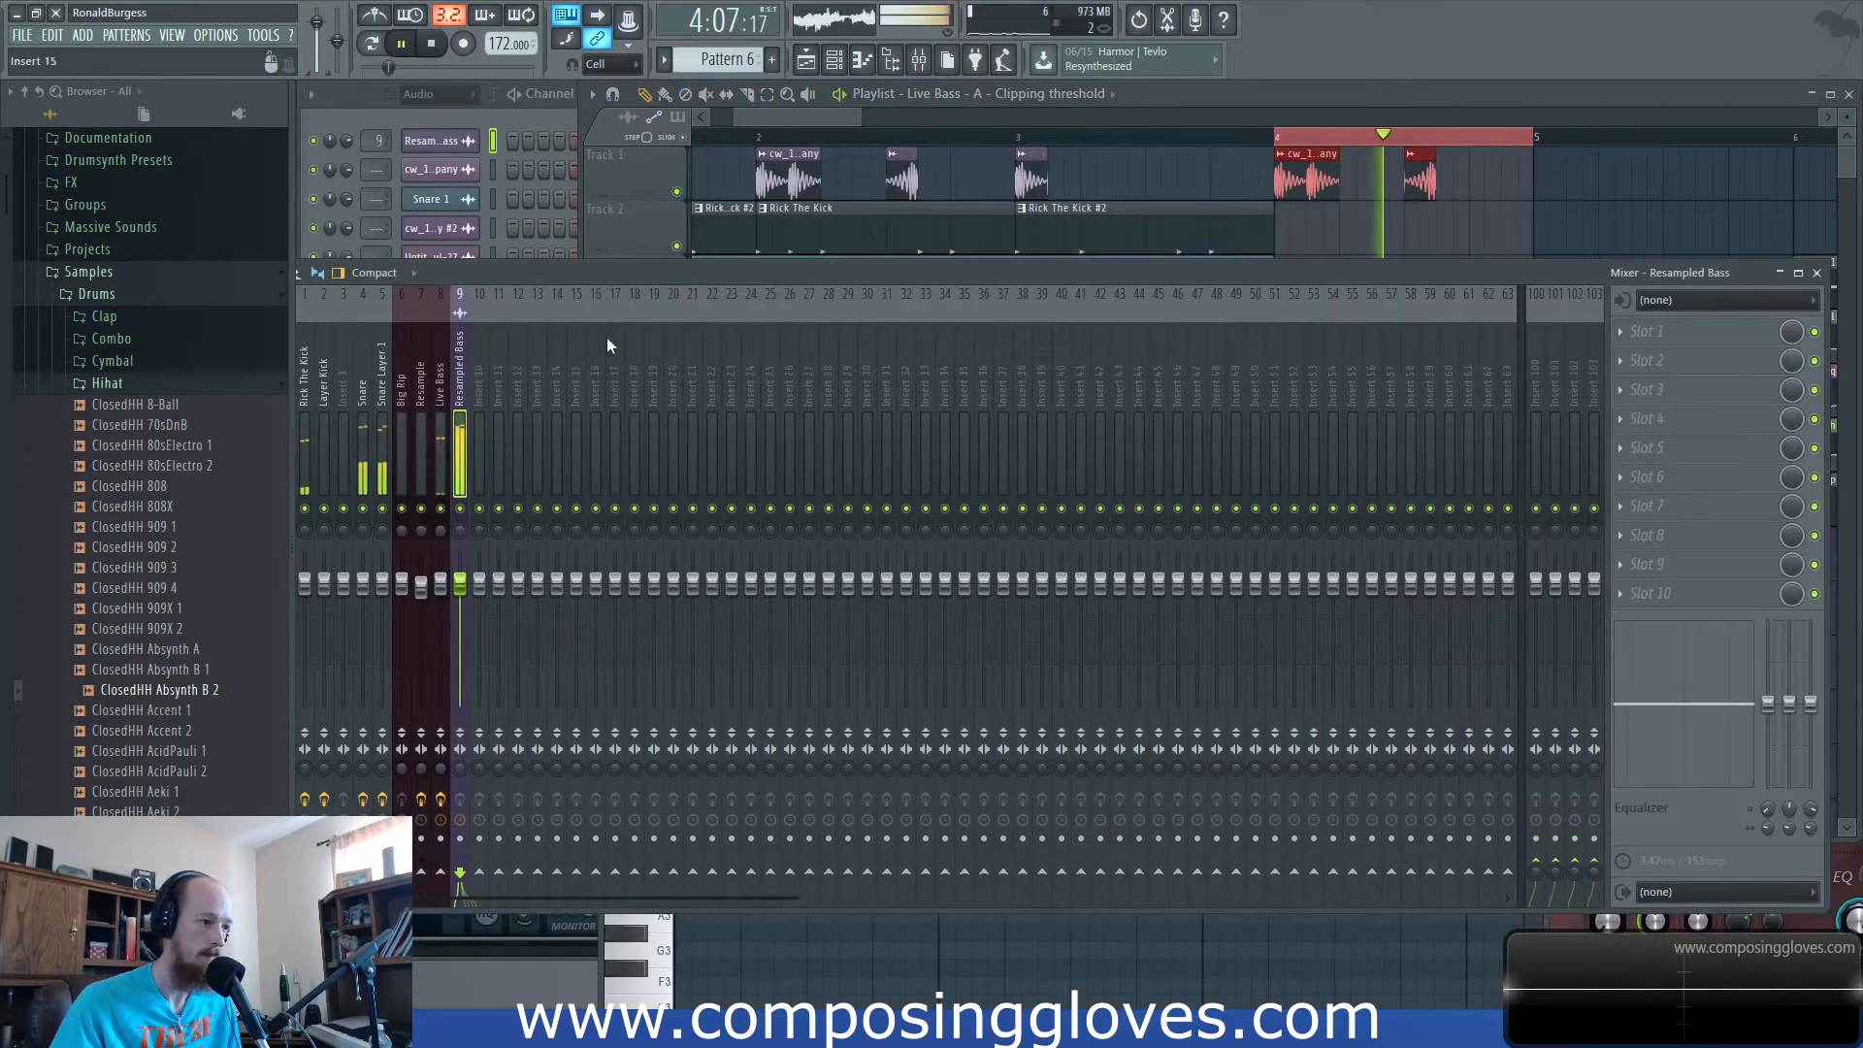
pyautogui.press('space')
# Load Fruity Parametric EQ 2 in slot 1 of Resampled Bass, with band 4 as a band pass shifted slightly lower.
pyautogui.click(1665, 339)
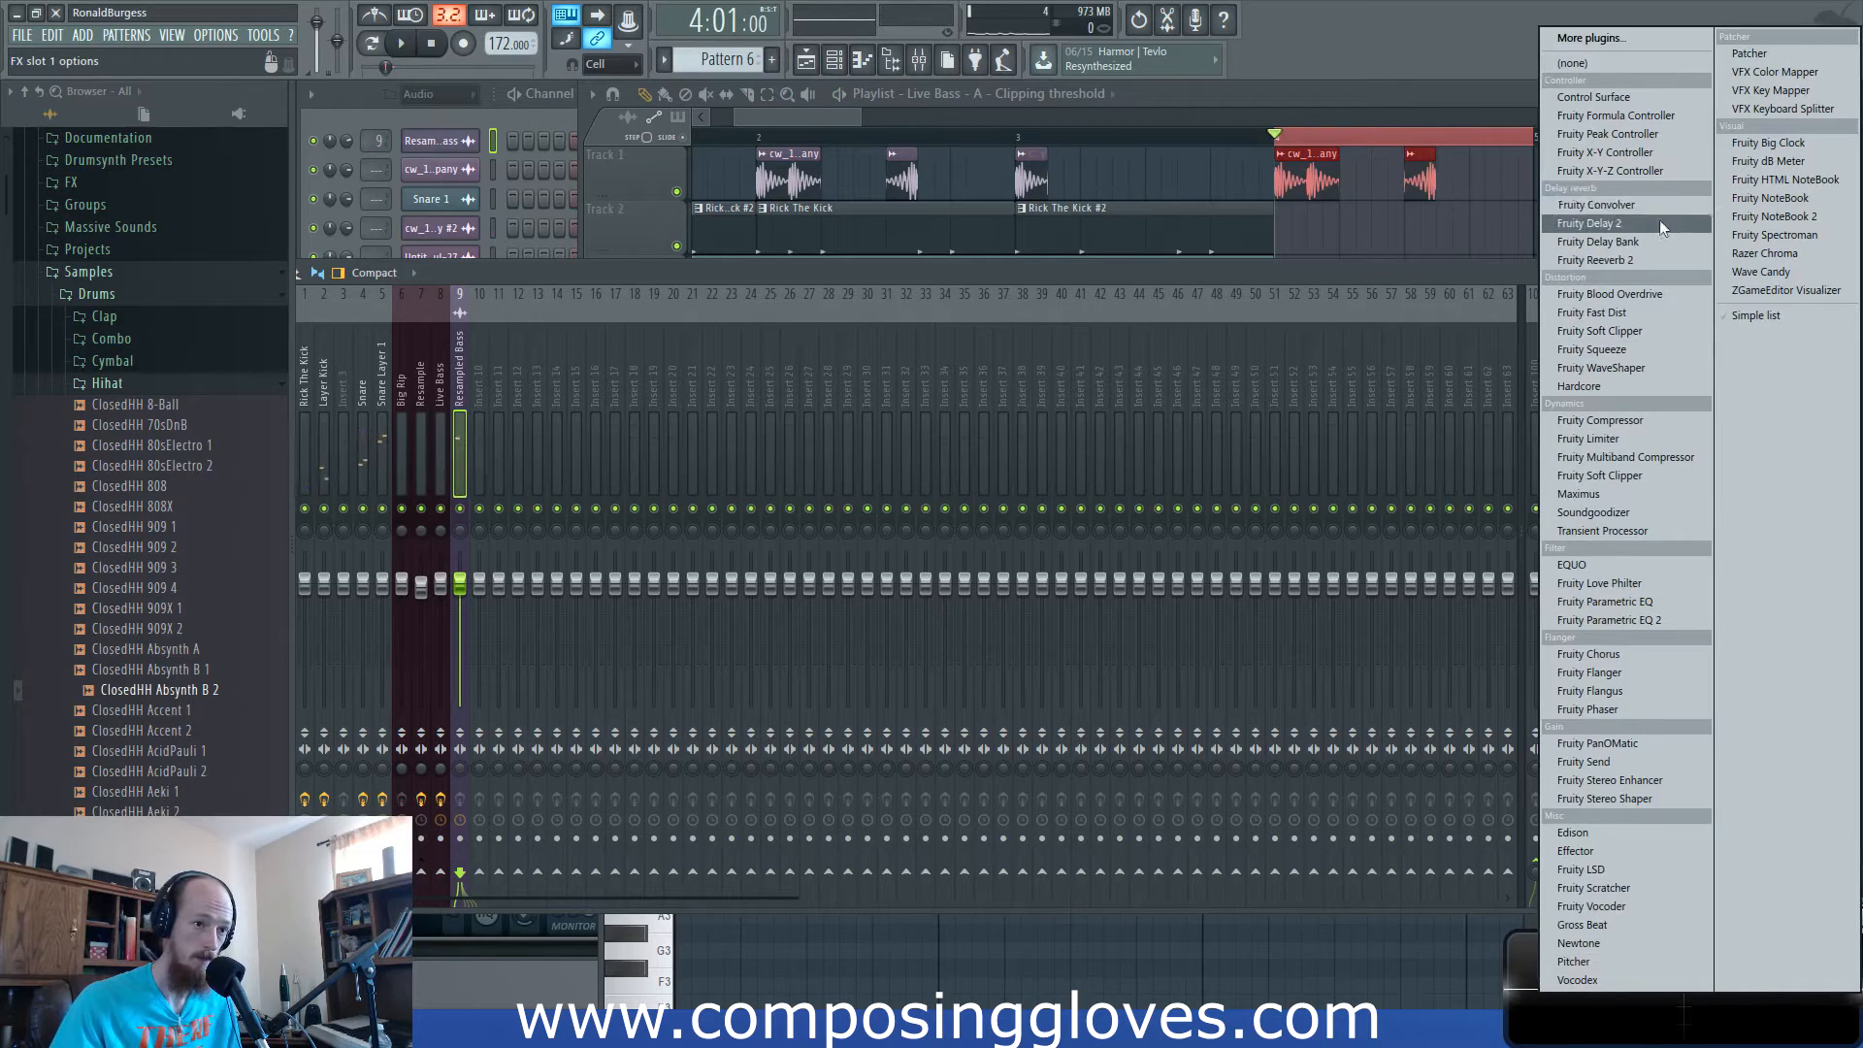
pyautogui.click(1669, 622)
pyautogui.rightClick(628, 442)
pyautogui.moveTo(677, 493)
pyautogui.click(755, 530)
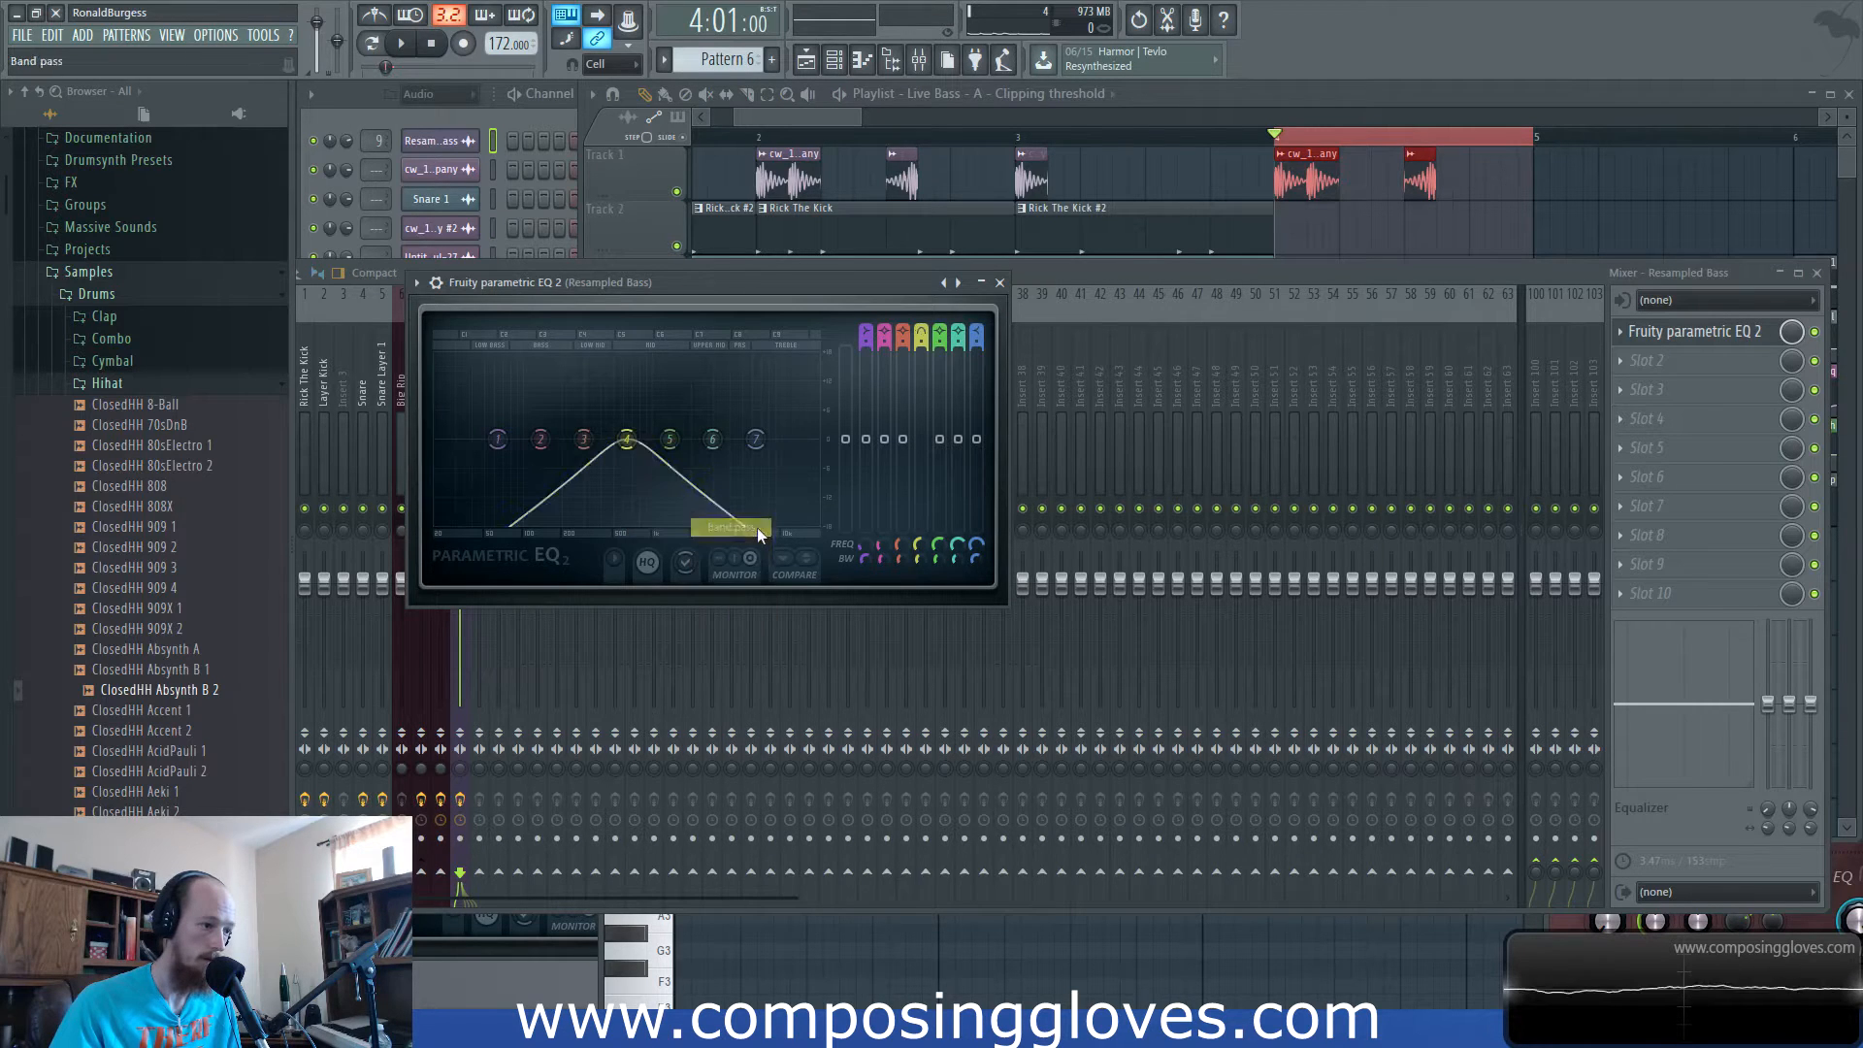
pyautogui.press('space')
pyautogui.moveTo(627, 440)
pyautogui.mouseDown()
pyautogui.moveTo(476, 439)
pyautogui.moveTo(750, 440)
pyautogui.moveTo(615, 439)
pyautogui.mouseUp()
pyautogui.press('space')
pyautogui.rightClick(615, 441)
pyautogui.click(615, 442)
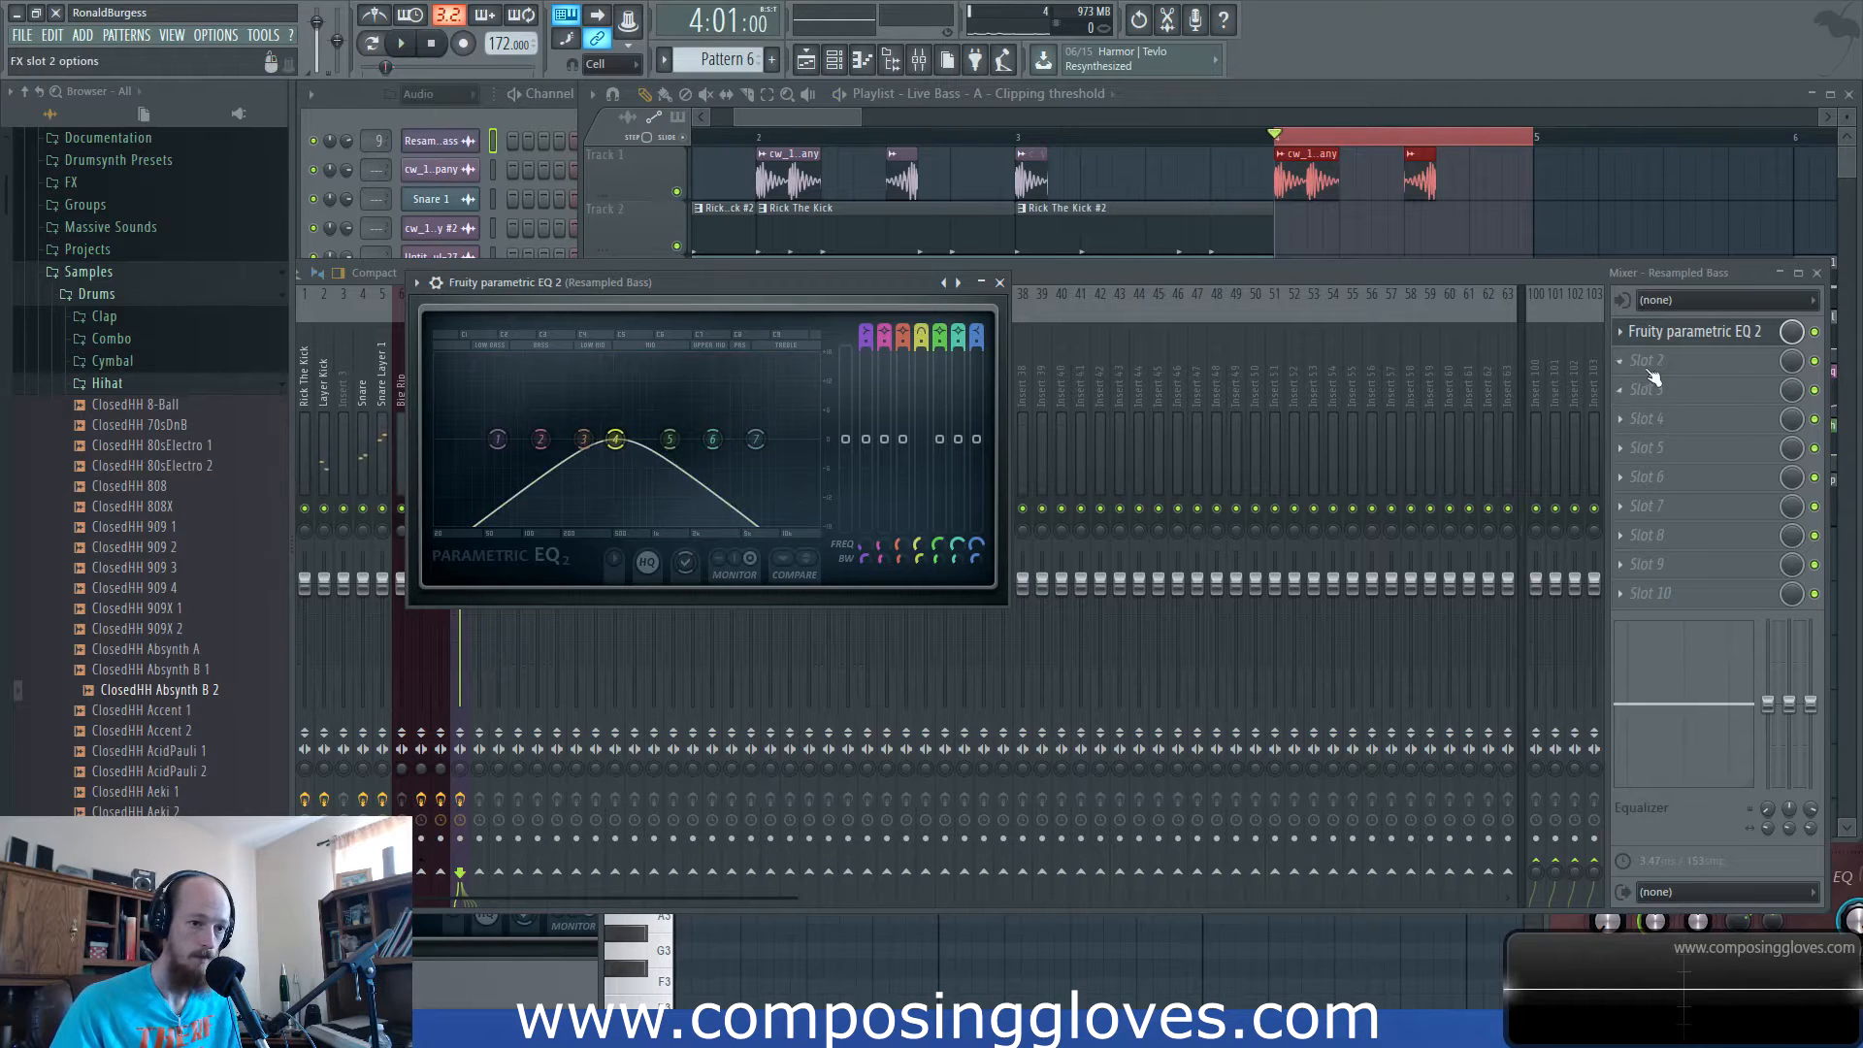
# Set the EQ's band 4 frequency to about 433 Hz and create an automation clip for it.
pyautogui.click(1630, 335)
pyautogui.click(1696, 333)
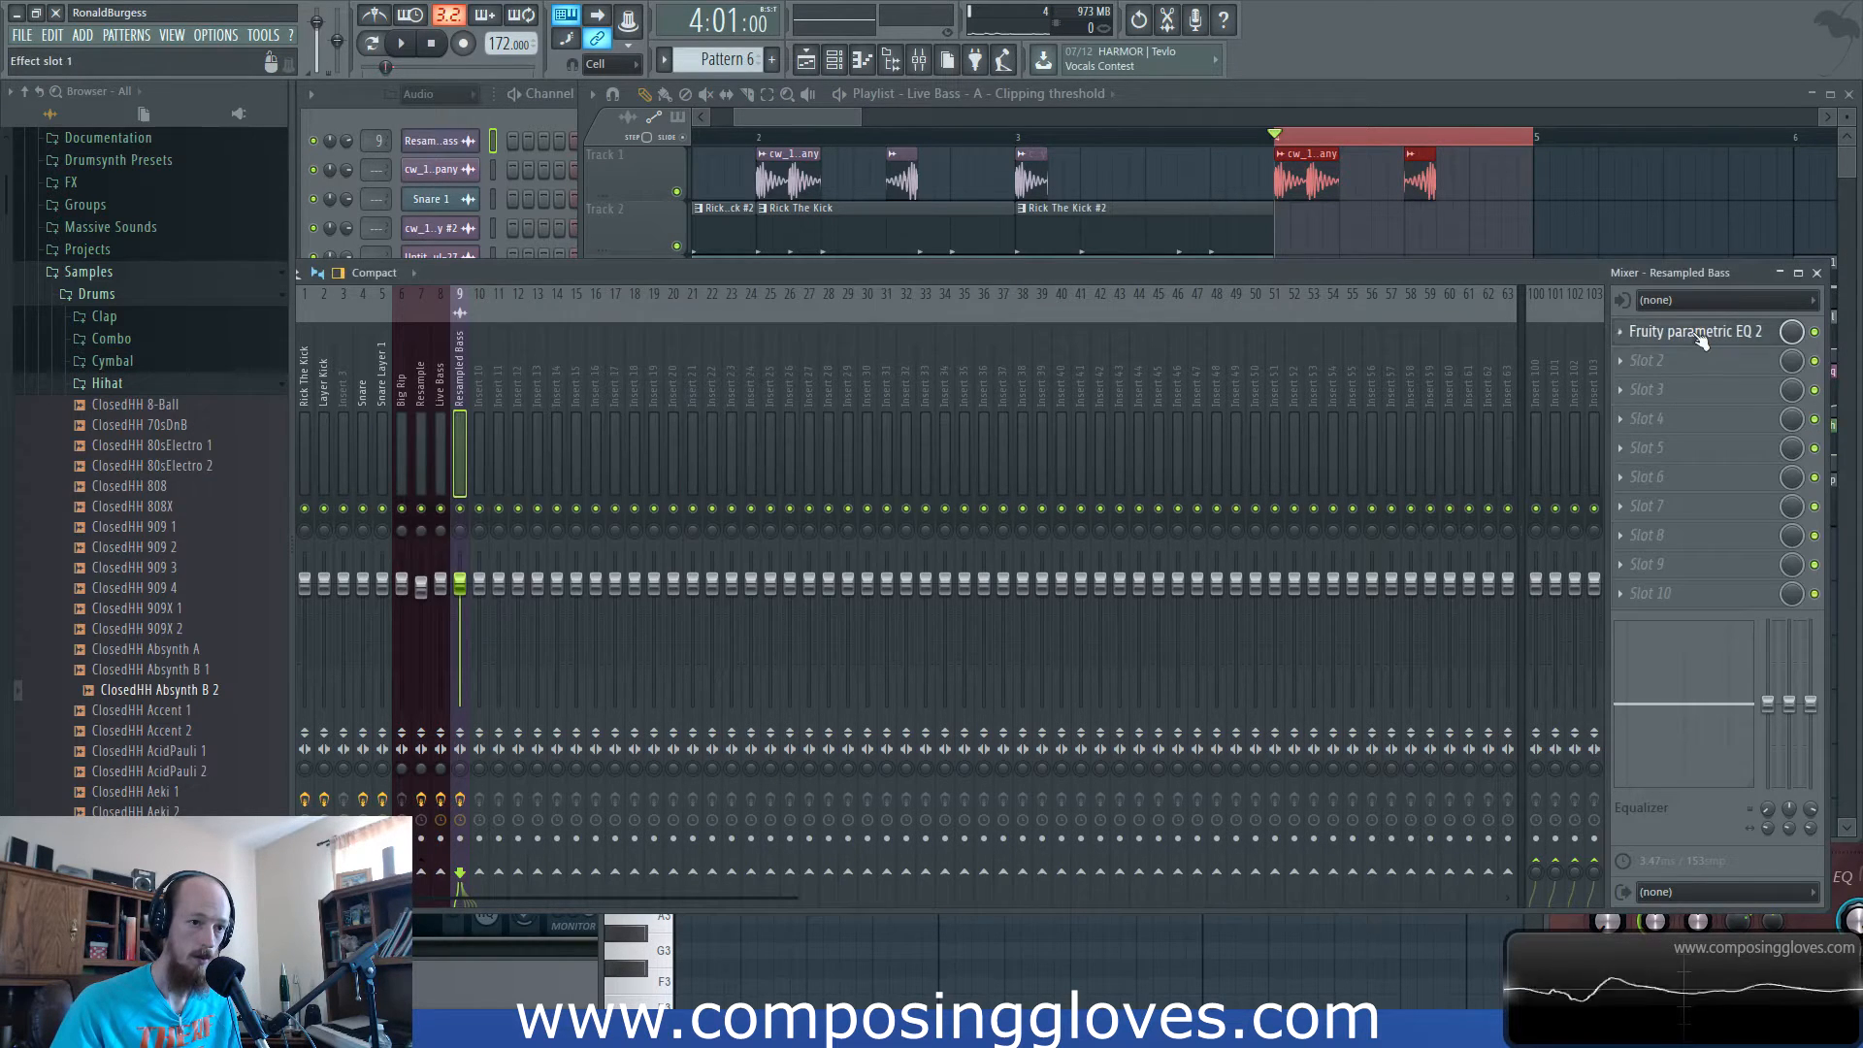
pyautogui.moveTo(922, 546); pyautogui.dragTo(922, 555)
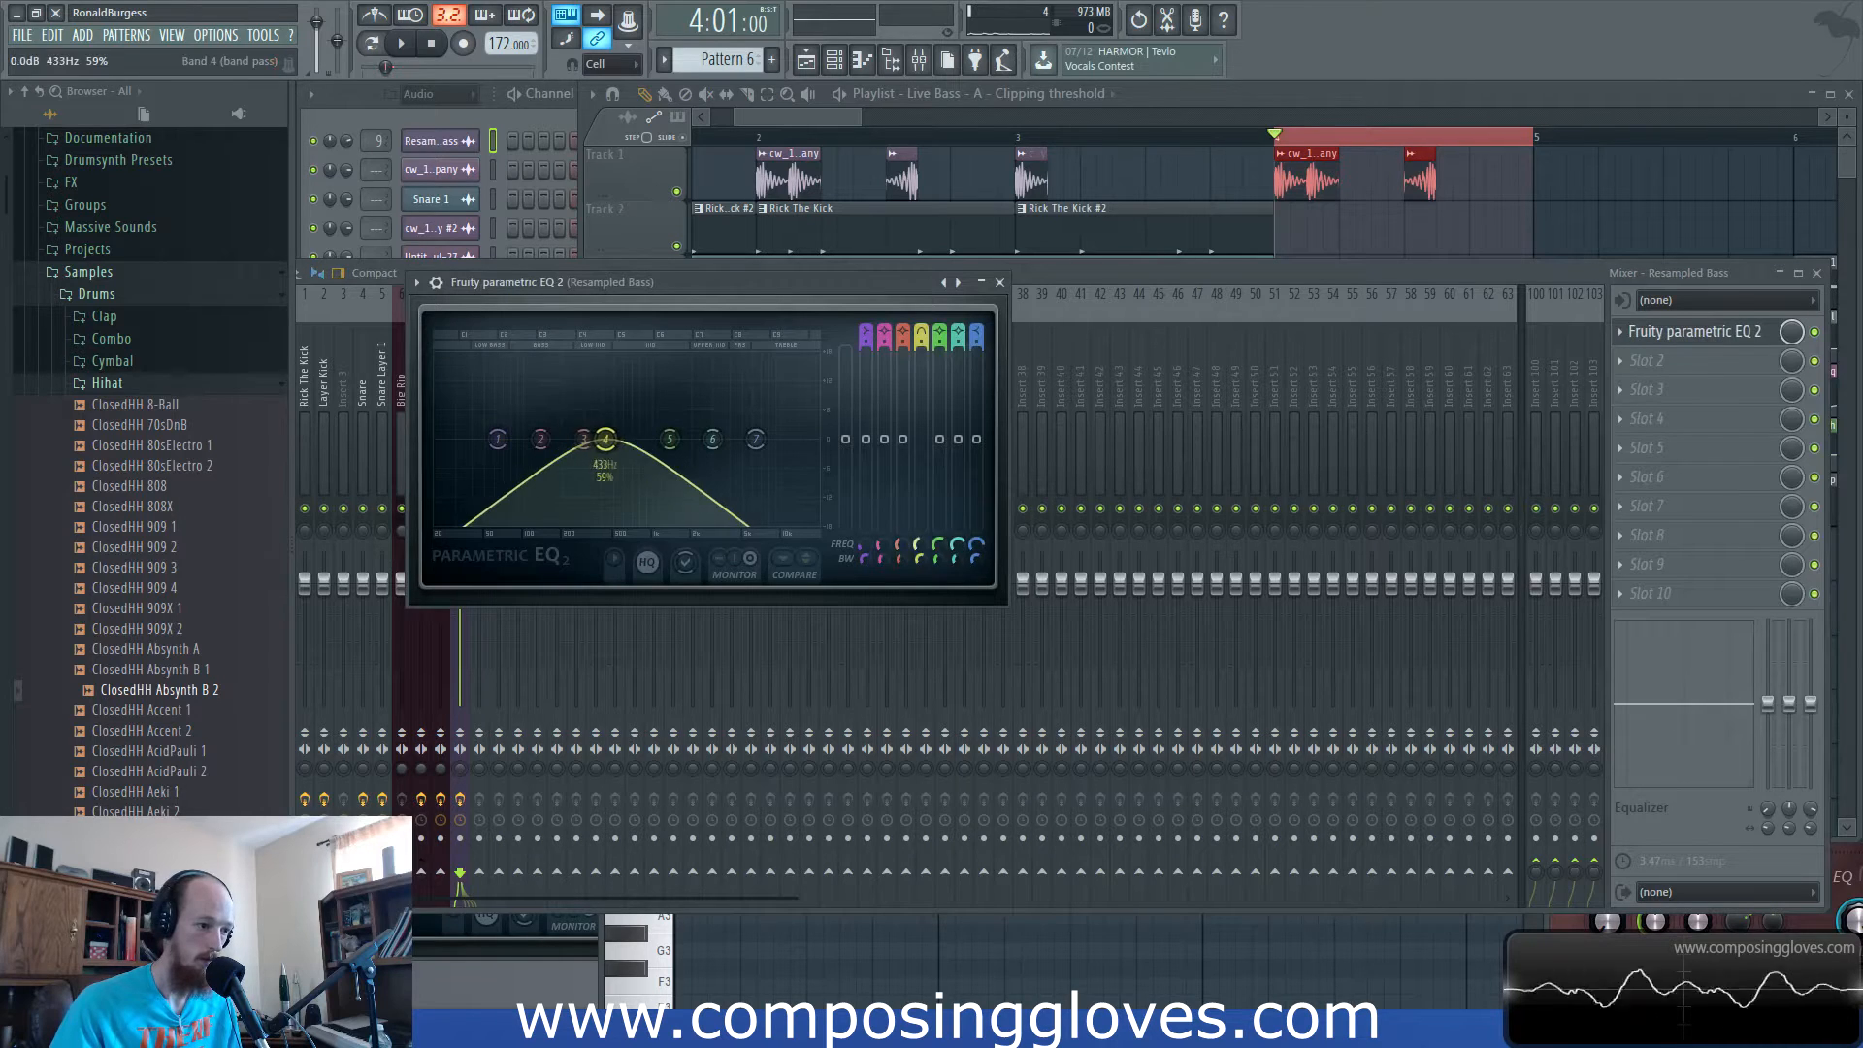
pyautogui.rightClick(925, 545)
pyautogui.click(1015, 669)
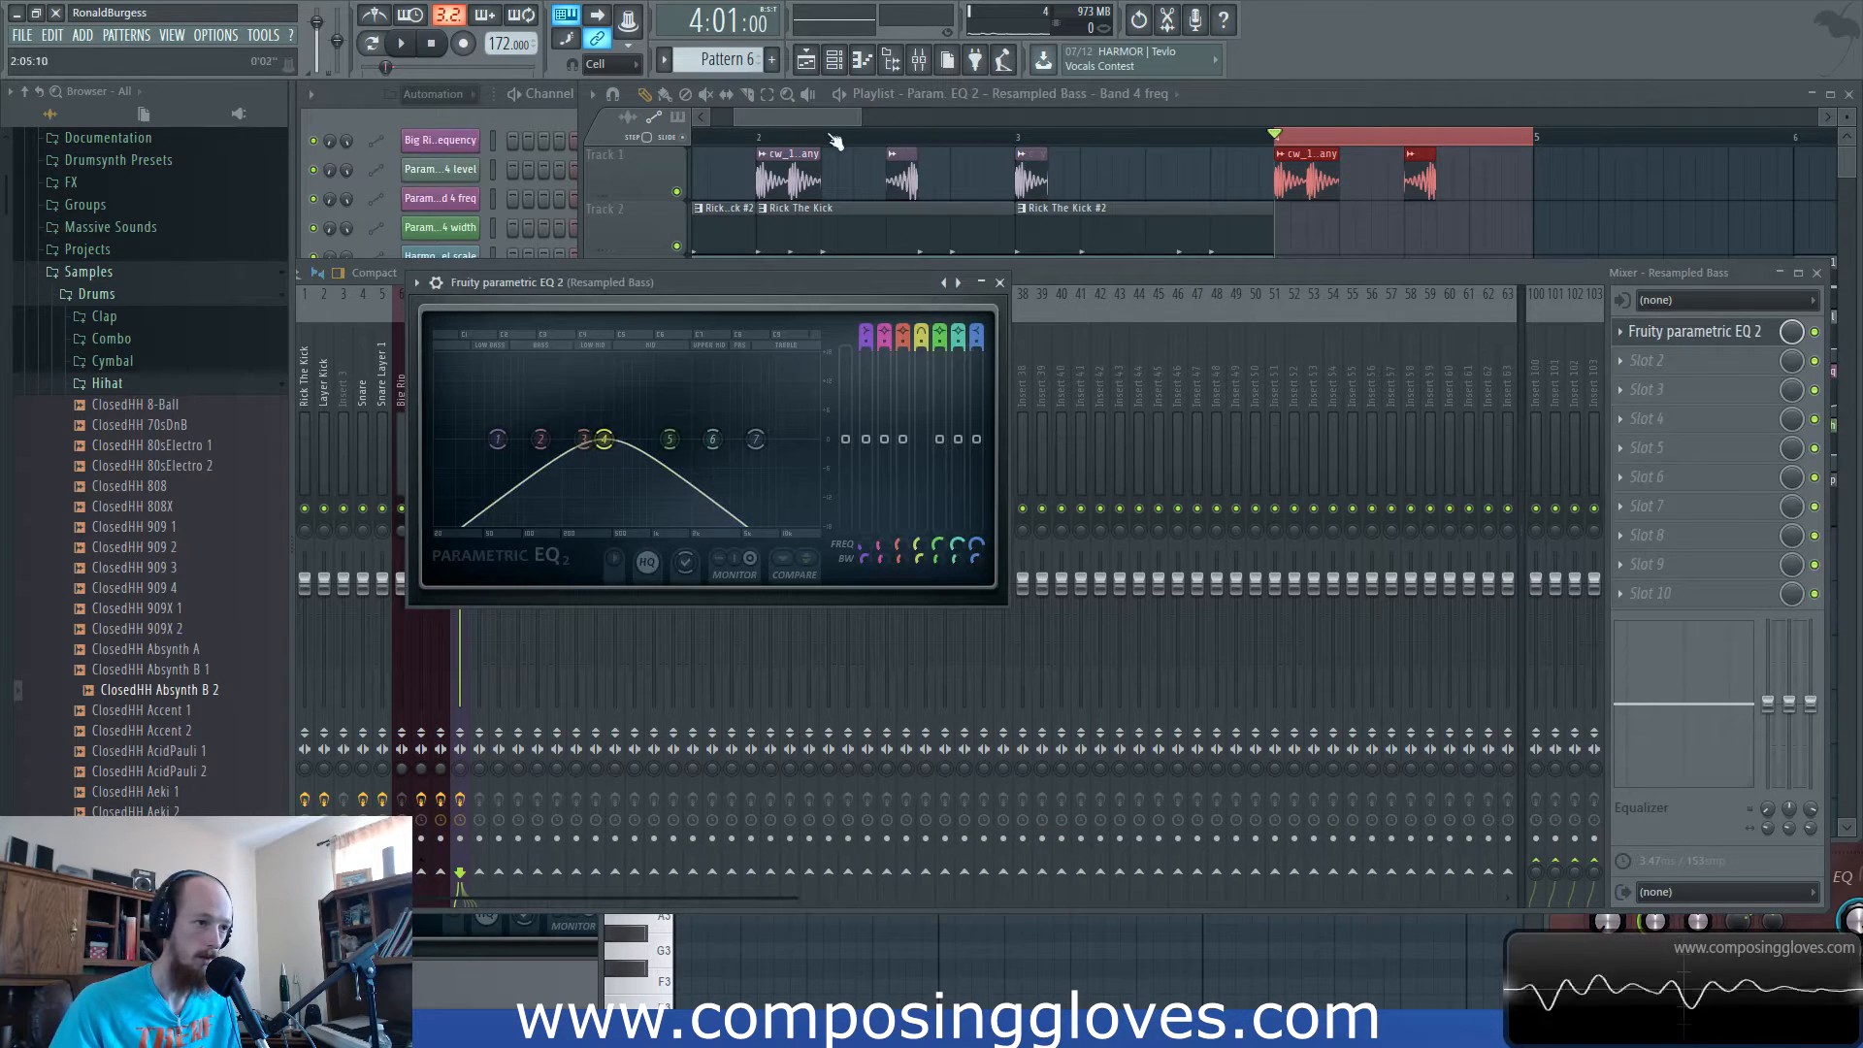
# Add zigzag points to the first part of the band 4 frequency automation clip in bar 4.
pyautogui.press('F5')
pyautogui.hscroll(-1, 961, 475)
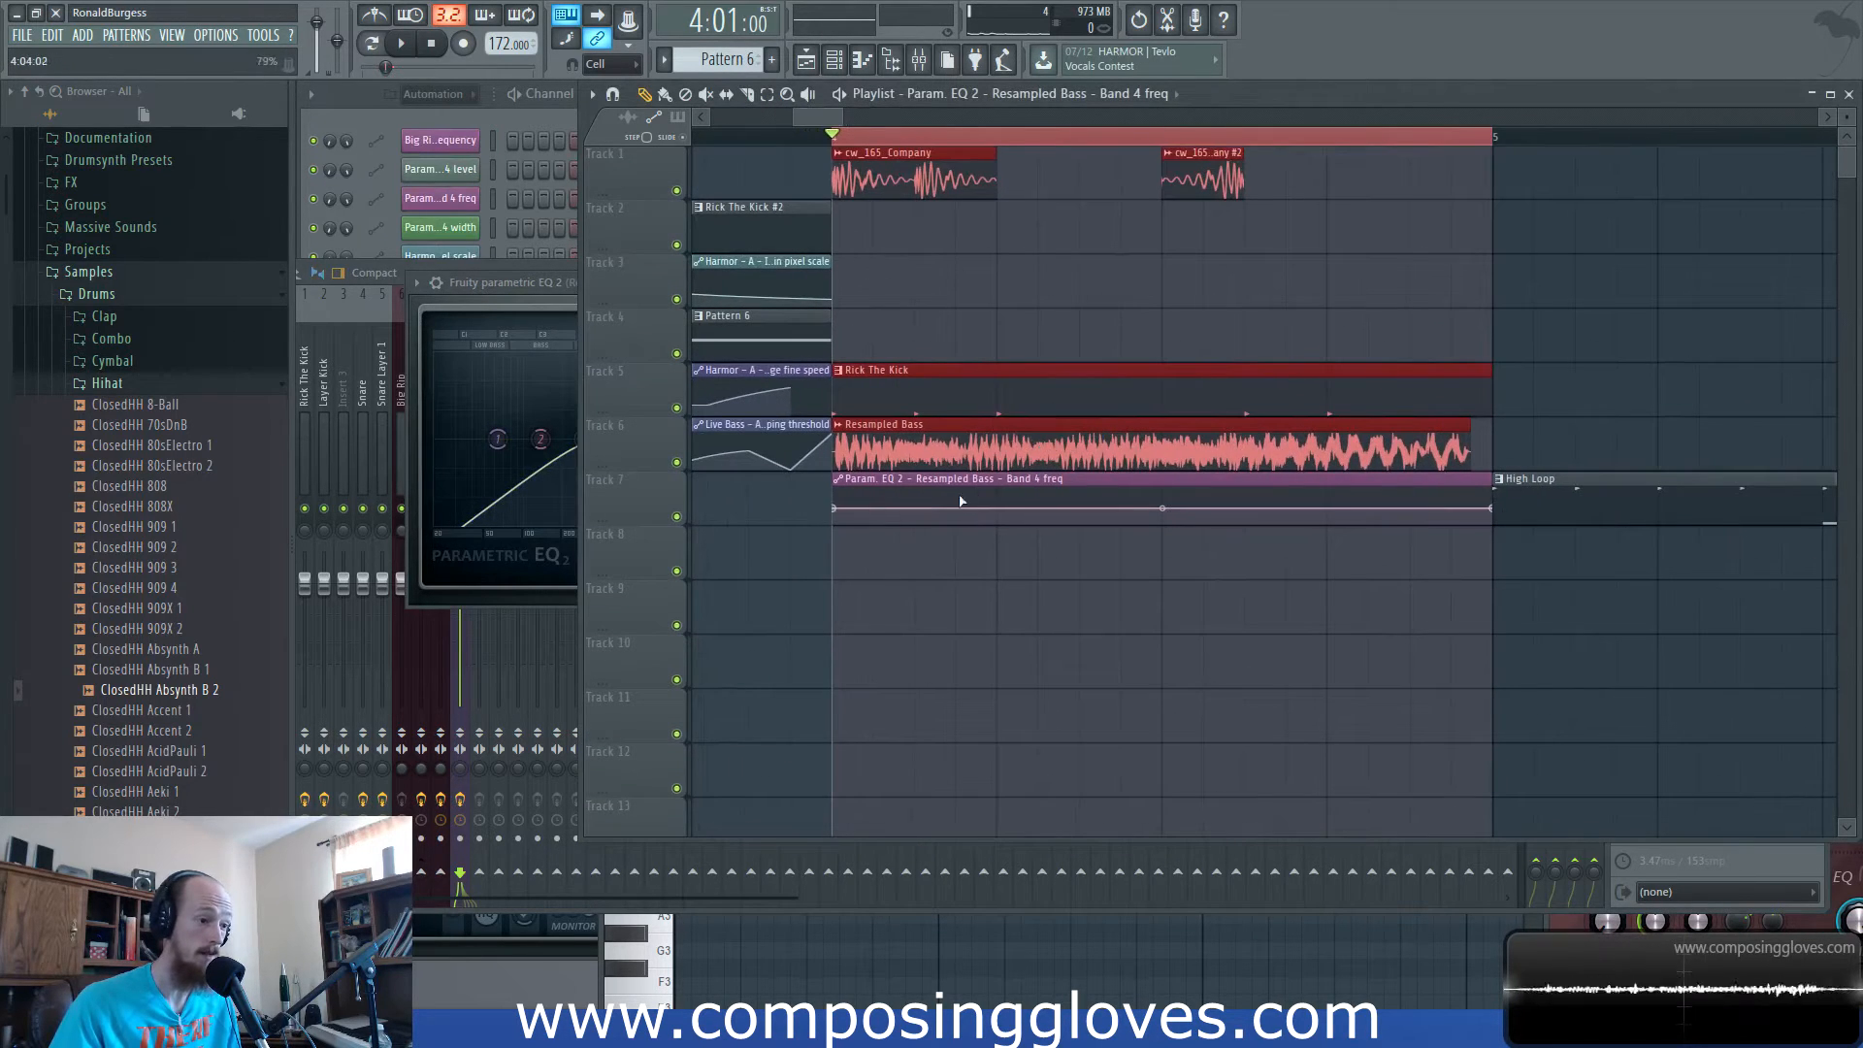
pyautogui.rightClick(866, 501)
pyautogui.rightClick(918, 503)
pyautogui.rightClick(957, 505)
pyautogui.moveTo(999, 505); pyautogui.dragTo(985, 503)
pyautogui.rightClick(996, 516)
pyautogui.rightClick(1037, 494)
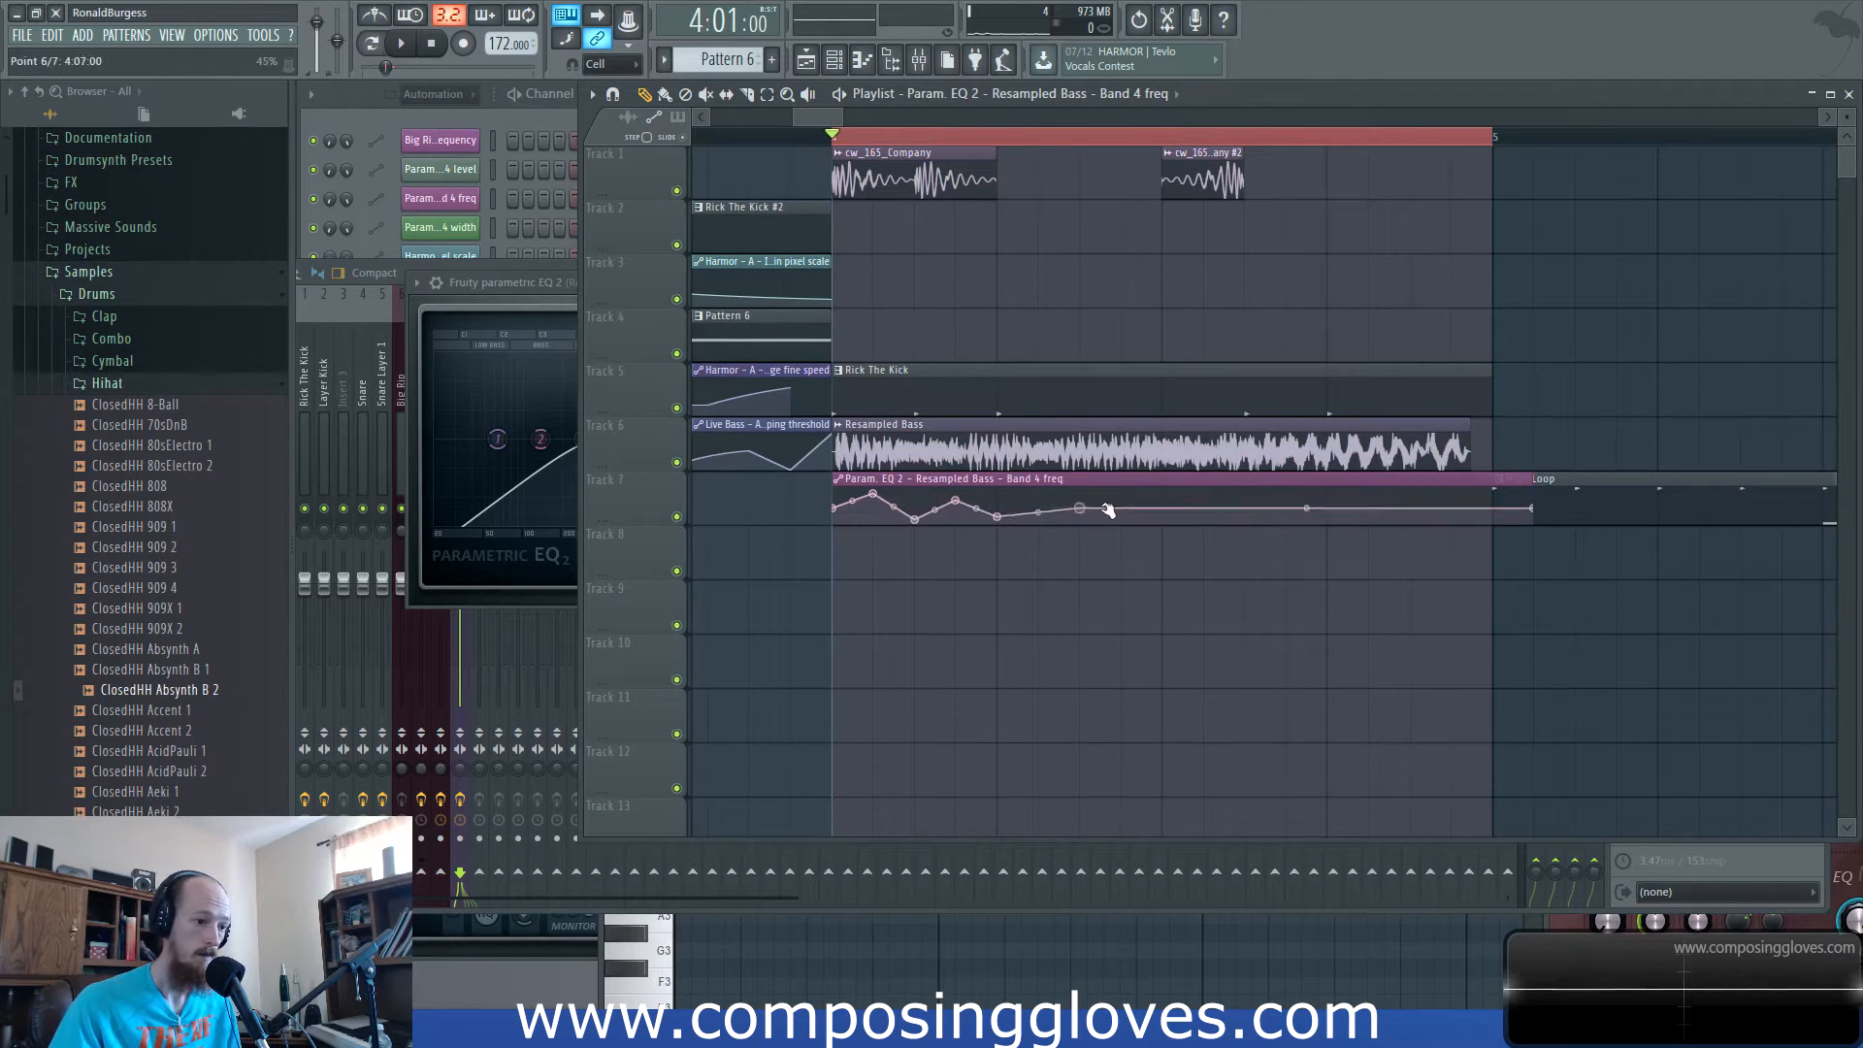
# Continue the band 4 frequency zigzag to mid-bar, finish it with a gentle rise to the bar's end, and audition it.
pyautogui.rightClick(1079, 521)
pyautogui.press('space')
pyautogui.rightClick(1121, 493)
pyautogui.press('space')
pyautogui.rightClick(1162, 519)
pyautogui.press('space')
pyautogui.moveTo(1129, 493)
pyautogui.mouseDown()
pyautogui.moveTo(1150, 505)
pyautogui.moveTo(1089, 501)
pyautogui.moveTo(1137, 505)
pyautogui.mouseUp()
pyautogui.press('space')
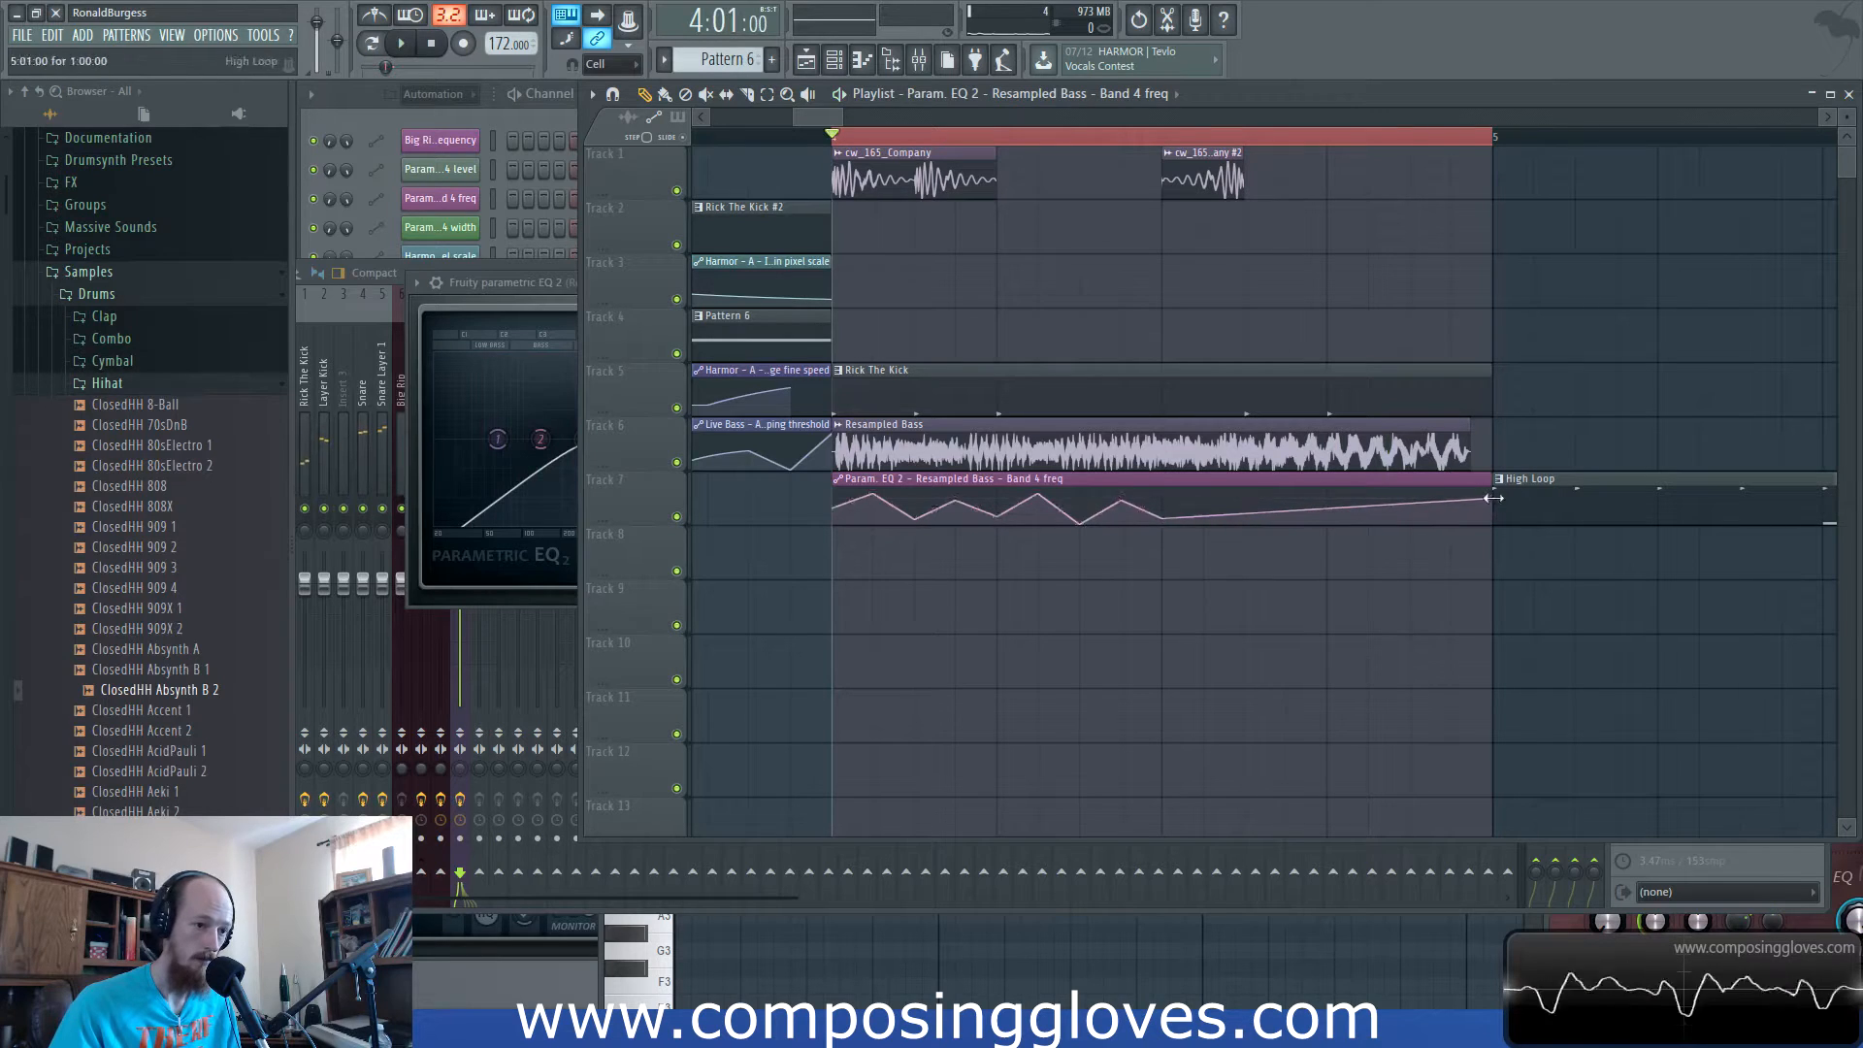
pyautogui.moveTo(1327, 505); pyautogui.dragTo(1327, 499)
pyautogui.press('space')
pyautogui.scroll(-5, 1207, 433)
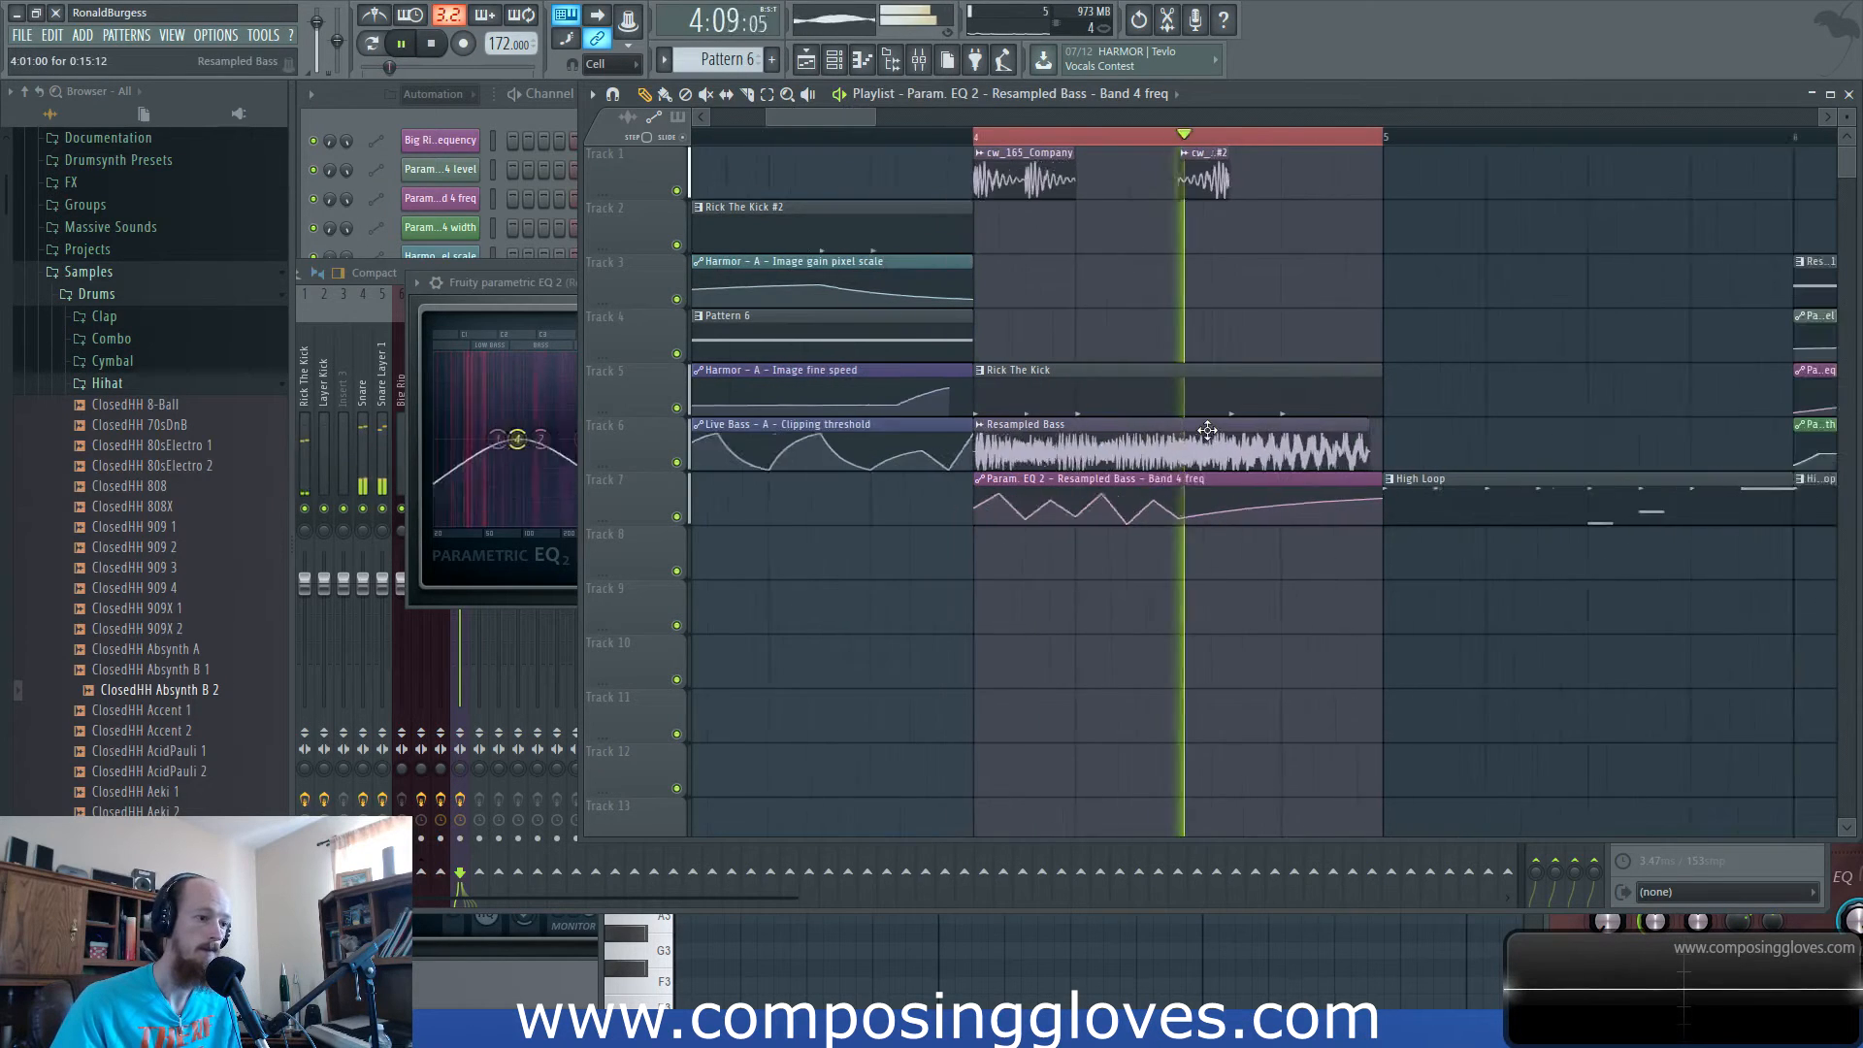
pyautogui.press('space')
pyautogui.press('space')
# Load Fruity WaveShaper in slot 2 of Resampled Bass and bend its curve upward with a steep rise at the low end.
pyautogui.press('F9')
pyautogui.press('space')
pyautogui.click(1636, 352)
pyautogui.click(1671, 367)
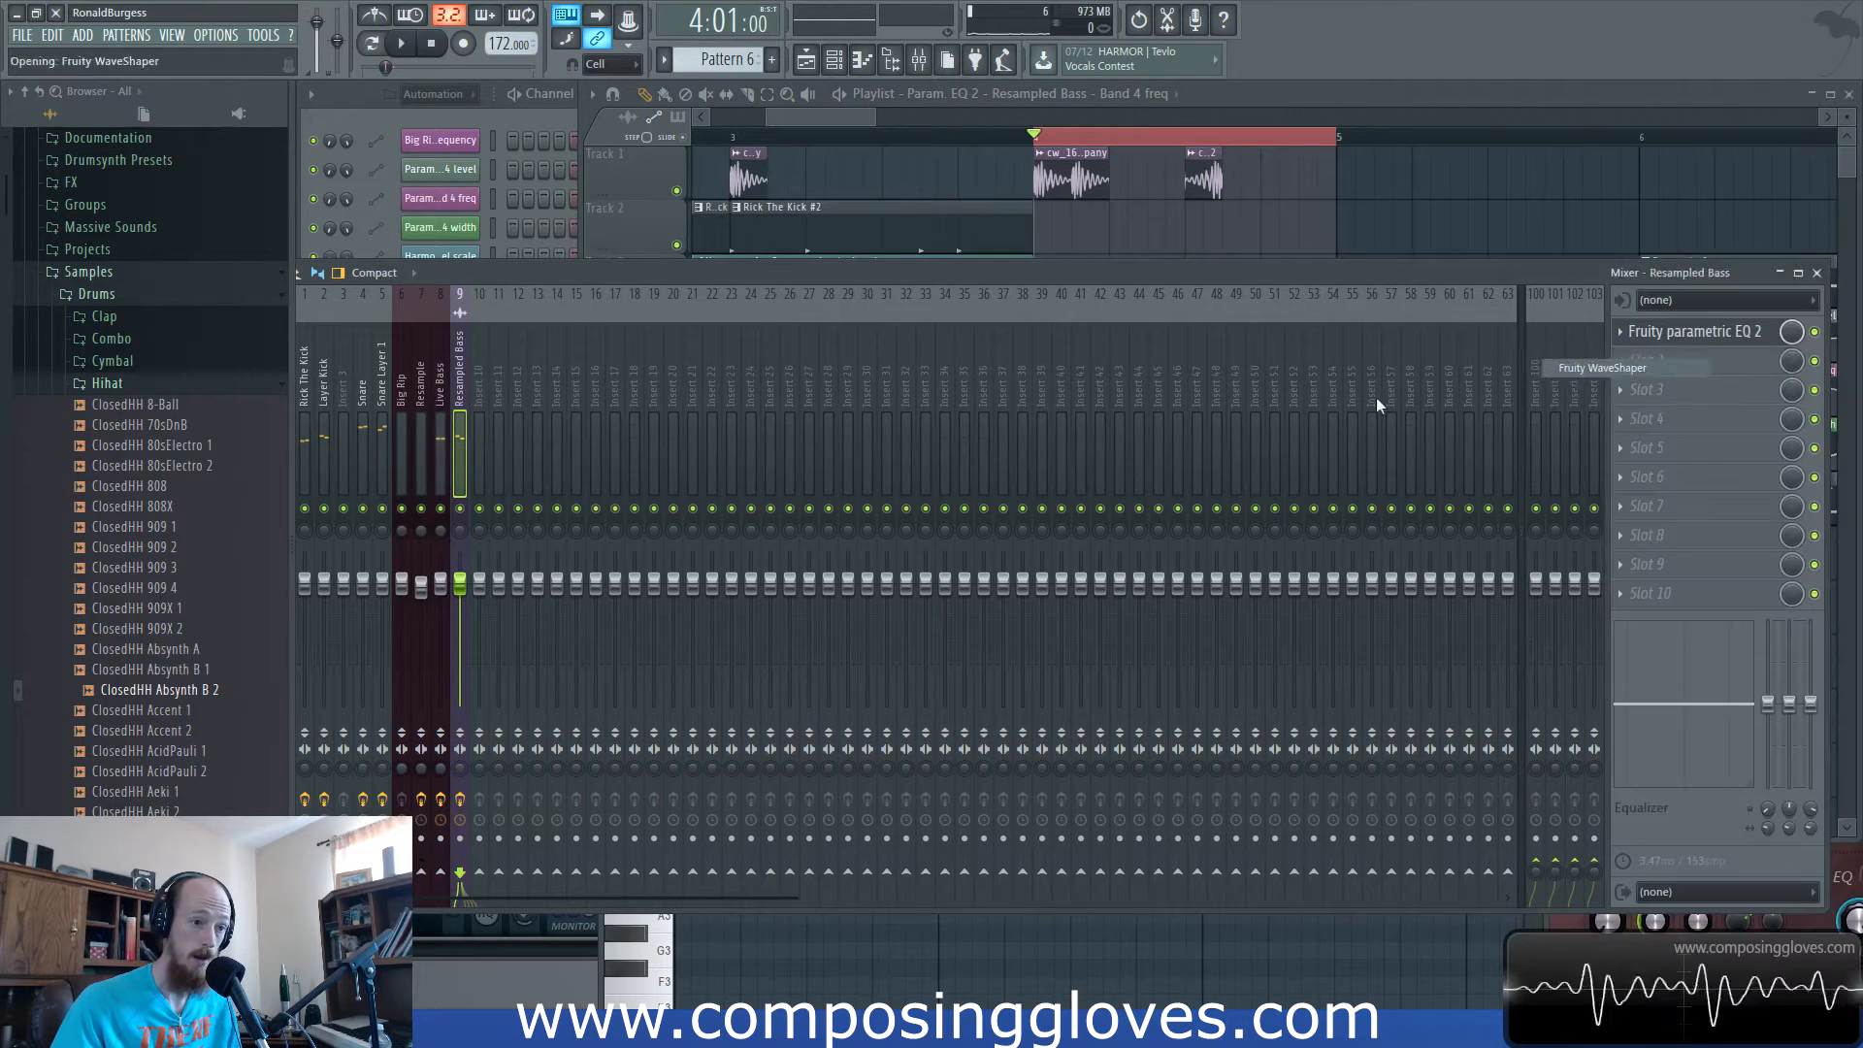
pyautogui.press('space')
pyautogui.moveTo(574, 491); pyautogui.dragTo(588, 406)
pyautogui.rightClick(488, 485)
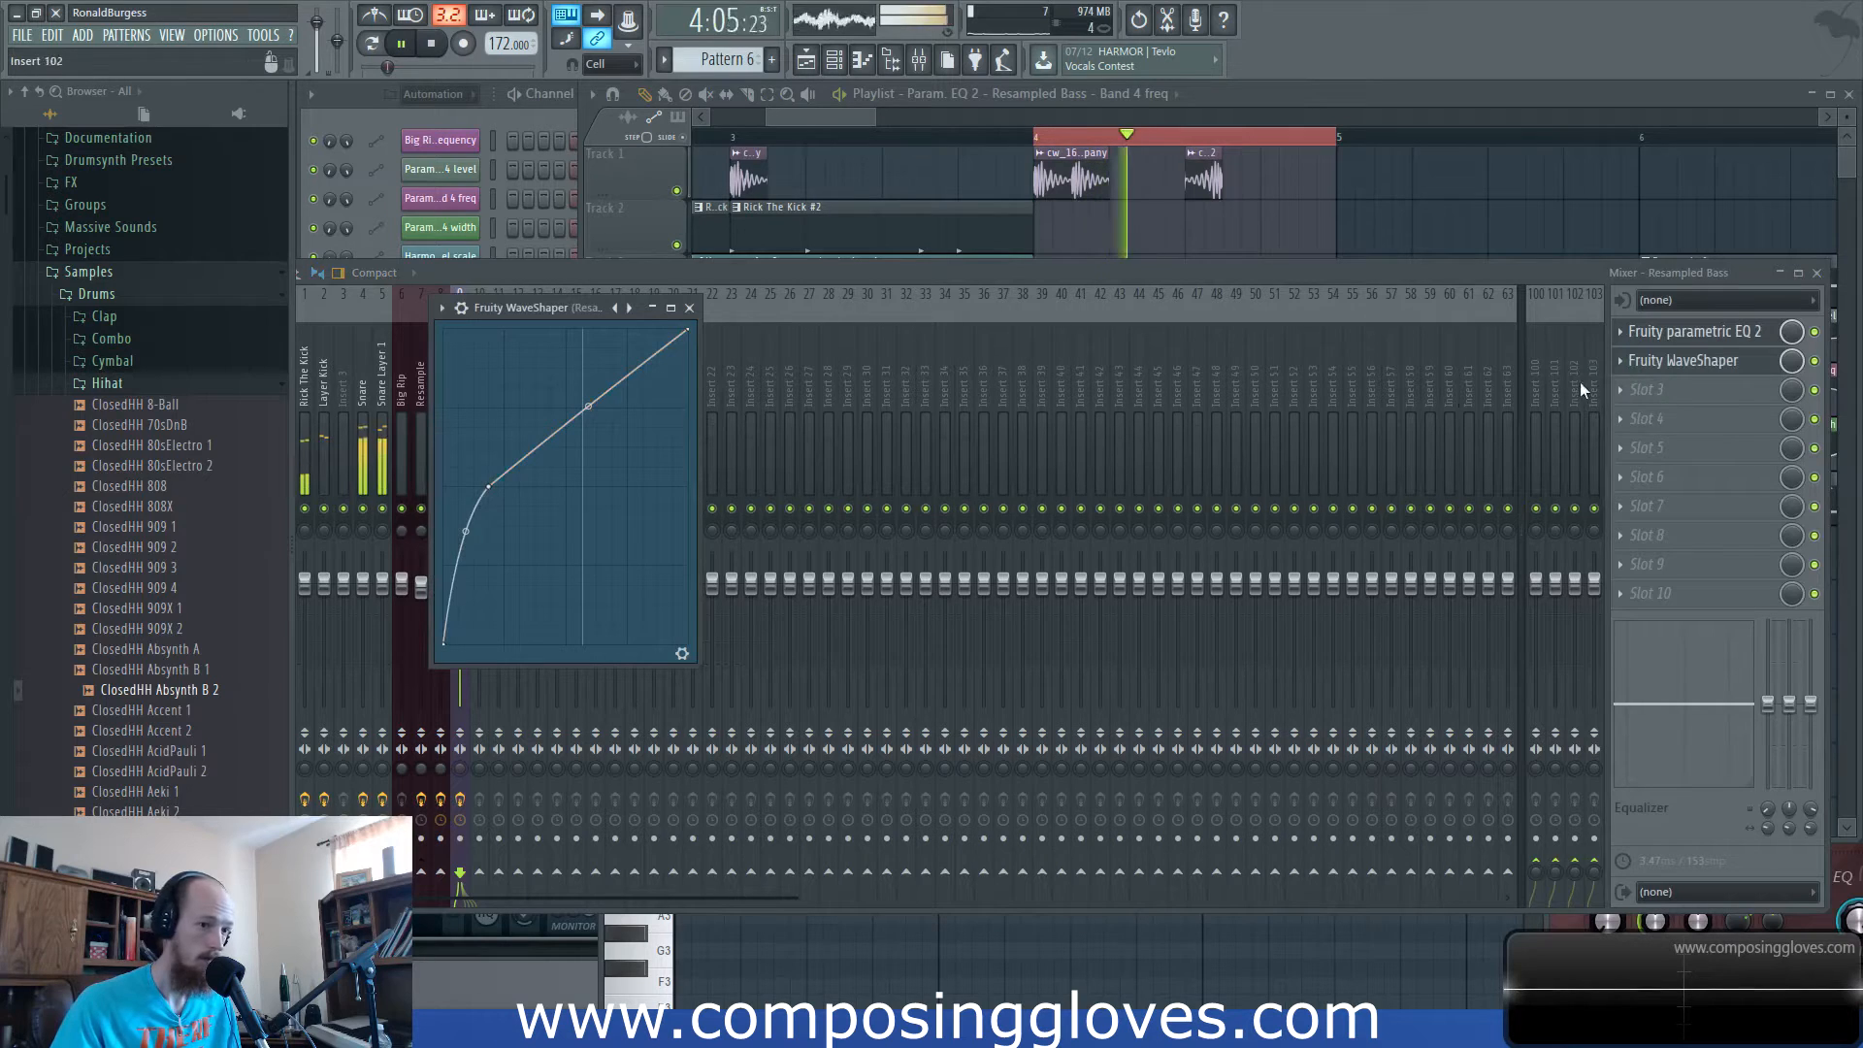
pyautogui.press('space')
# Load a second Fruity Parametric EQ 2 in slot 3 and dip bands 2, 4 and 5 while auditioning bar 4.
pyautogui.click(1642, 389)
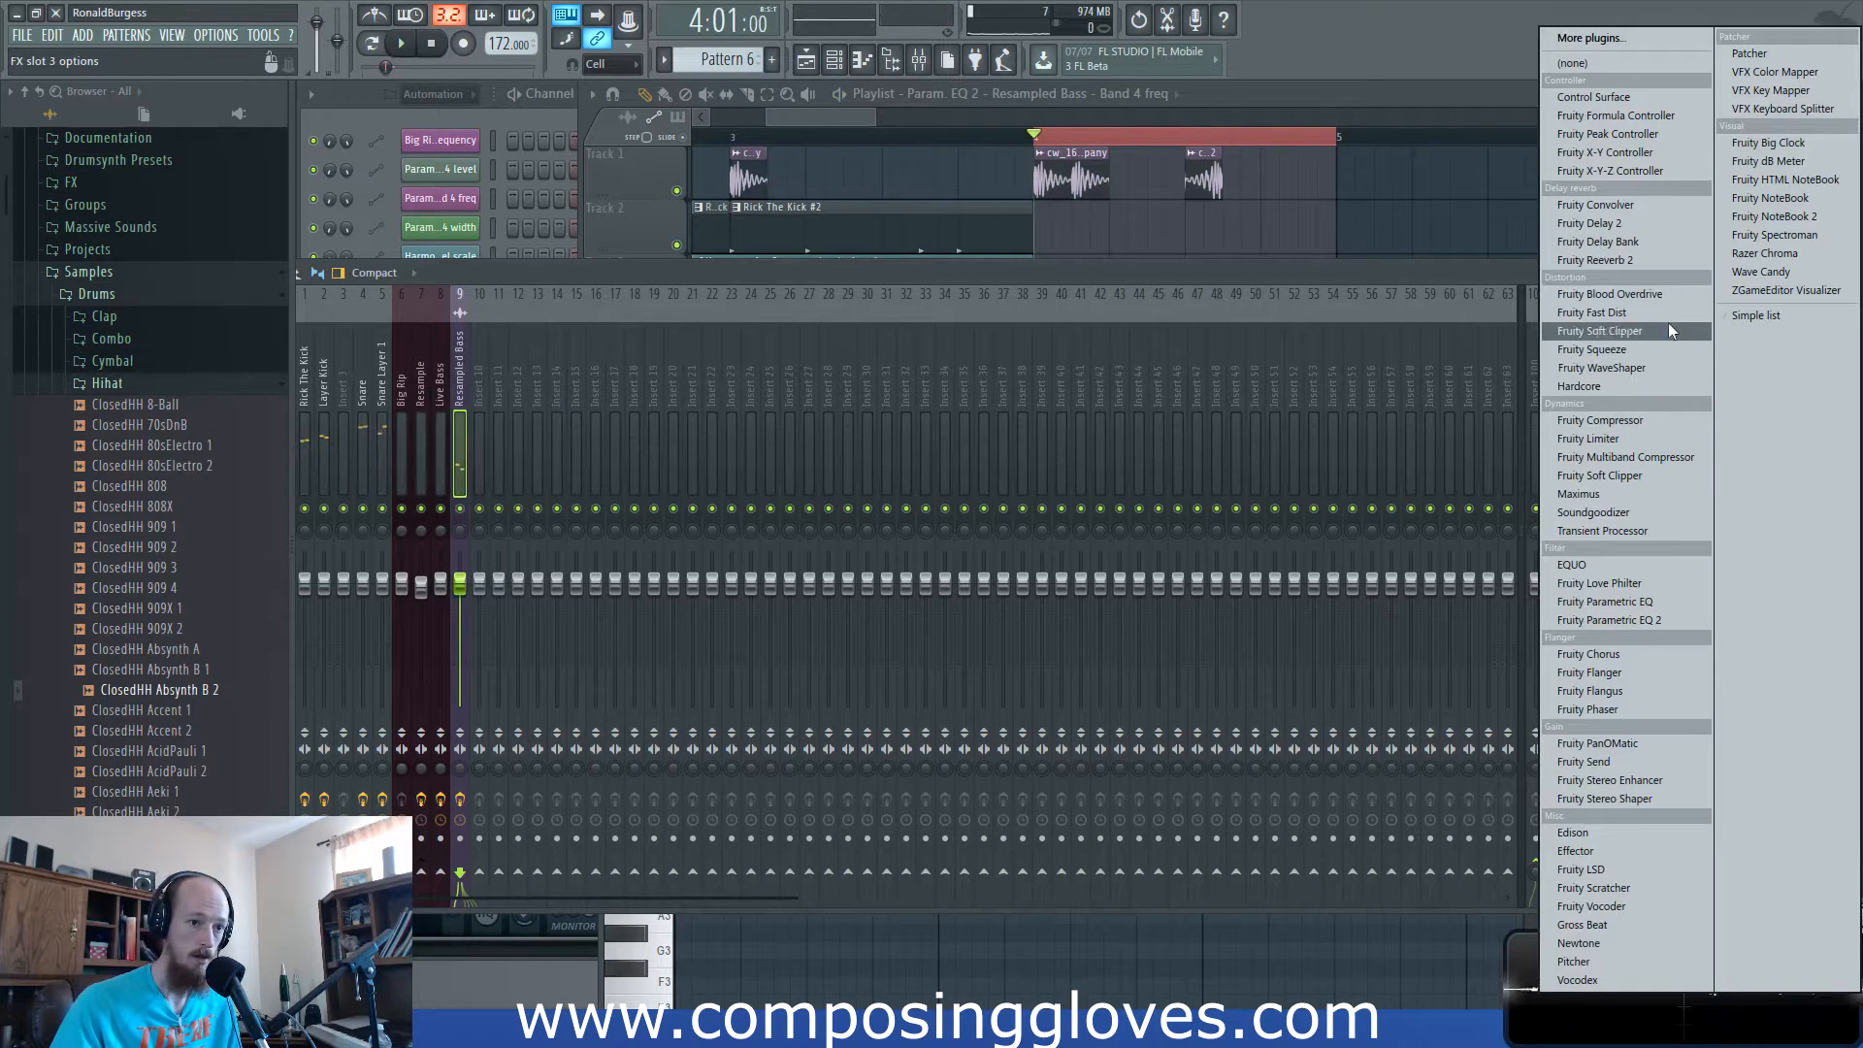
pyautogui.click(1671, 619)
pyautogui.press('space')
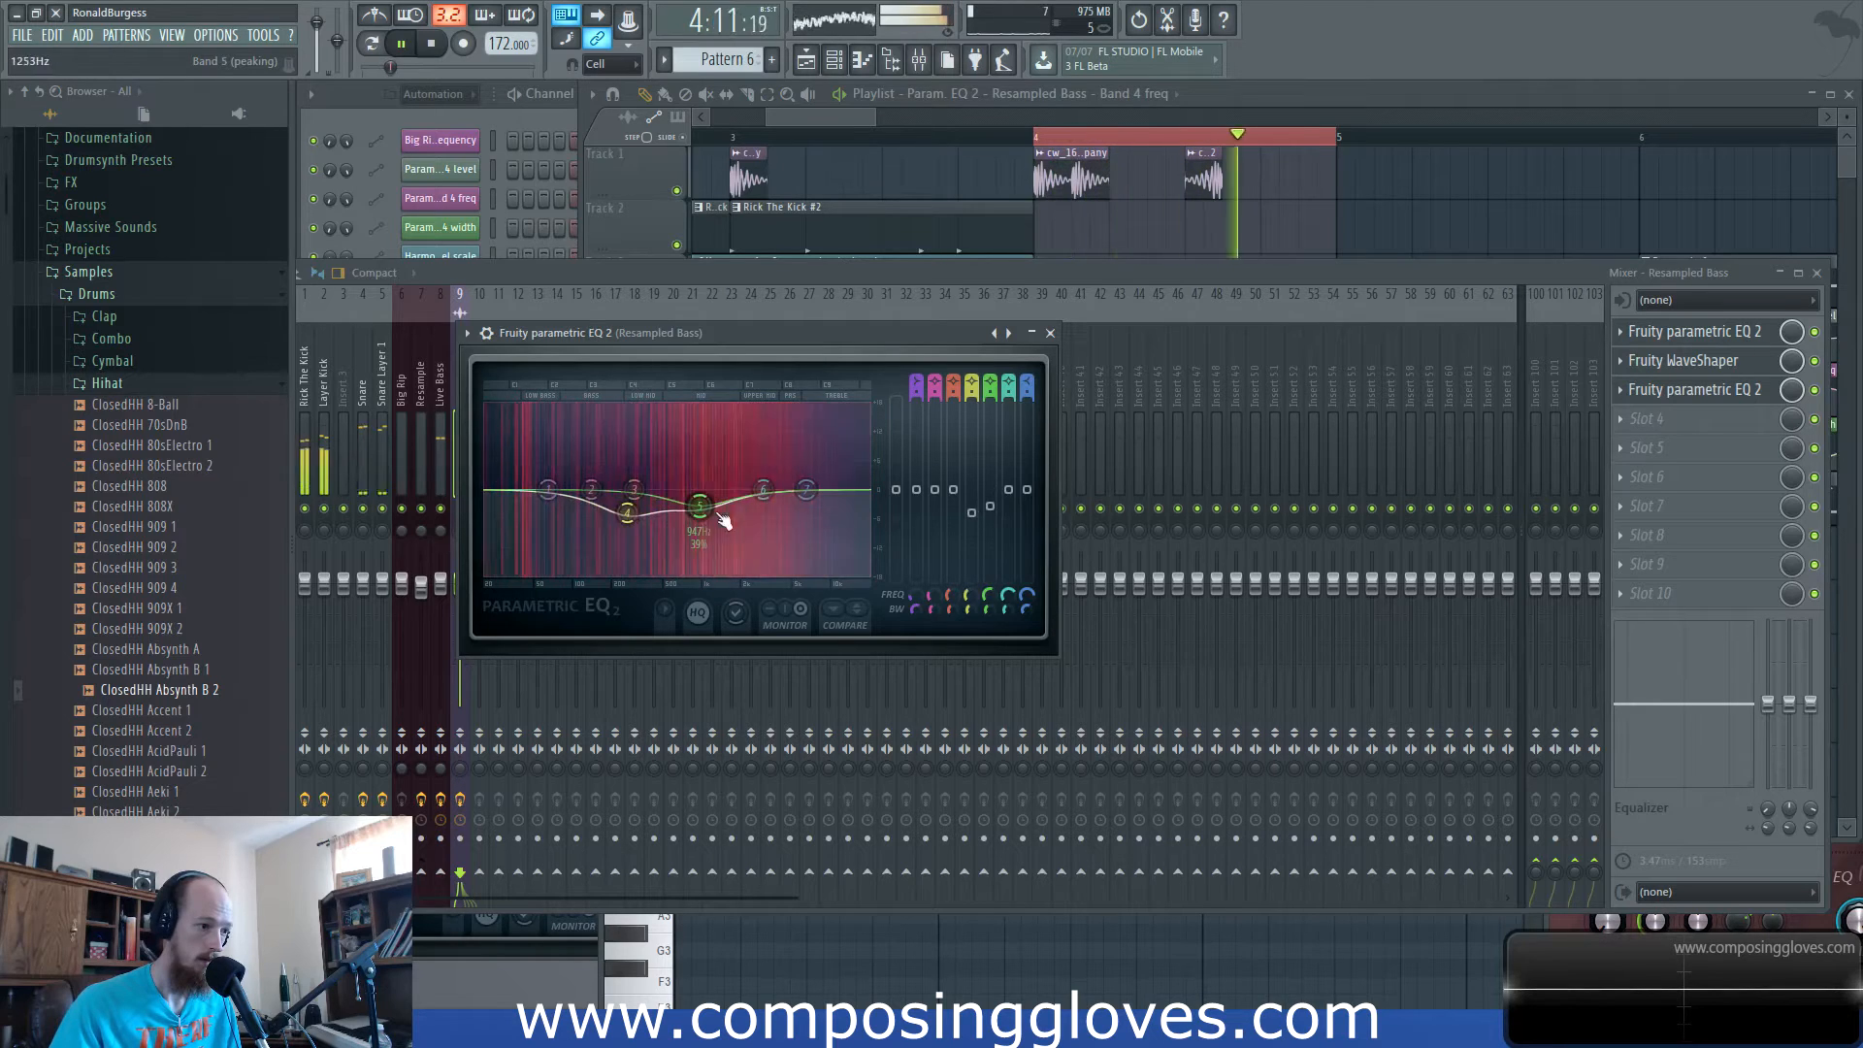
pyautogui.moveTo(697, 503); pyautogui.dragTo(796, 489)
pyautogui.moveTo(549, 489); pyautogui.dragTo(584, 498)
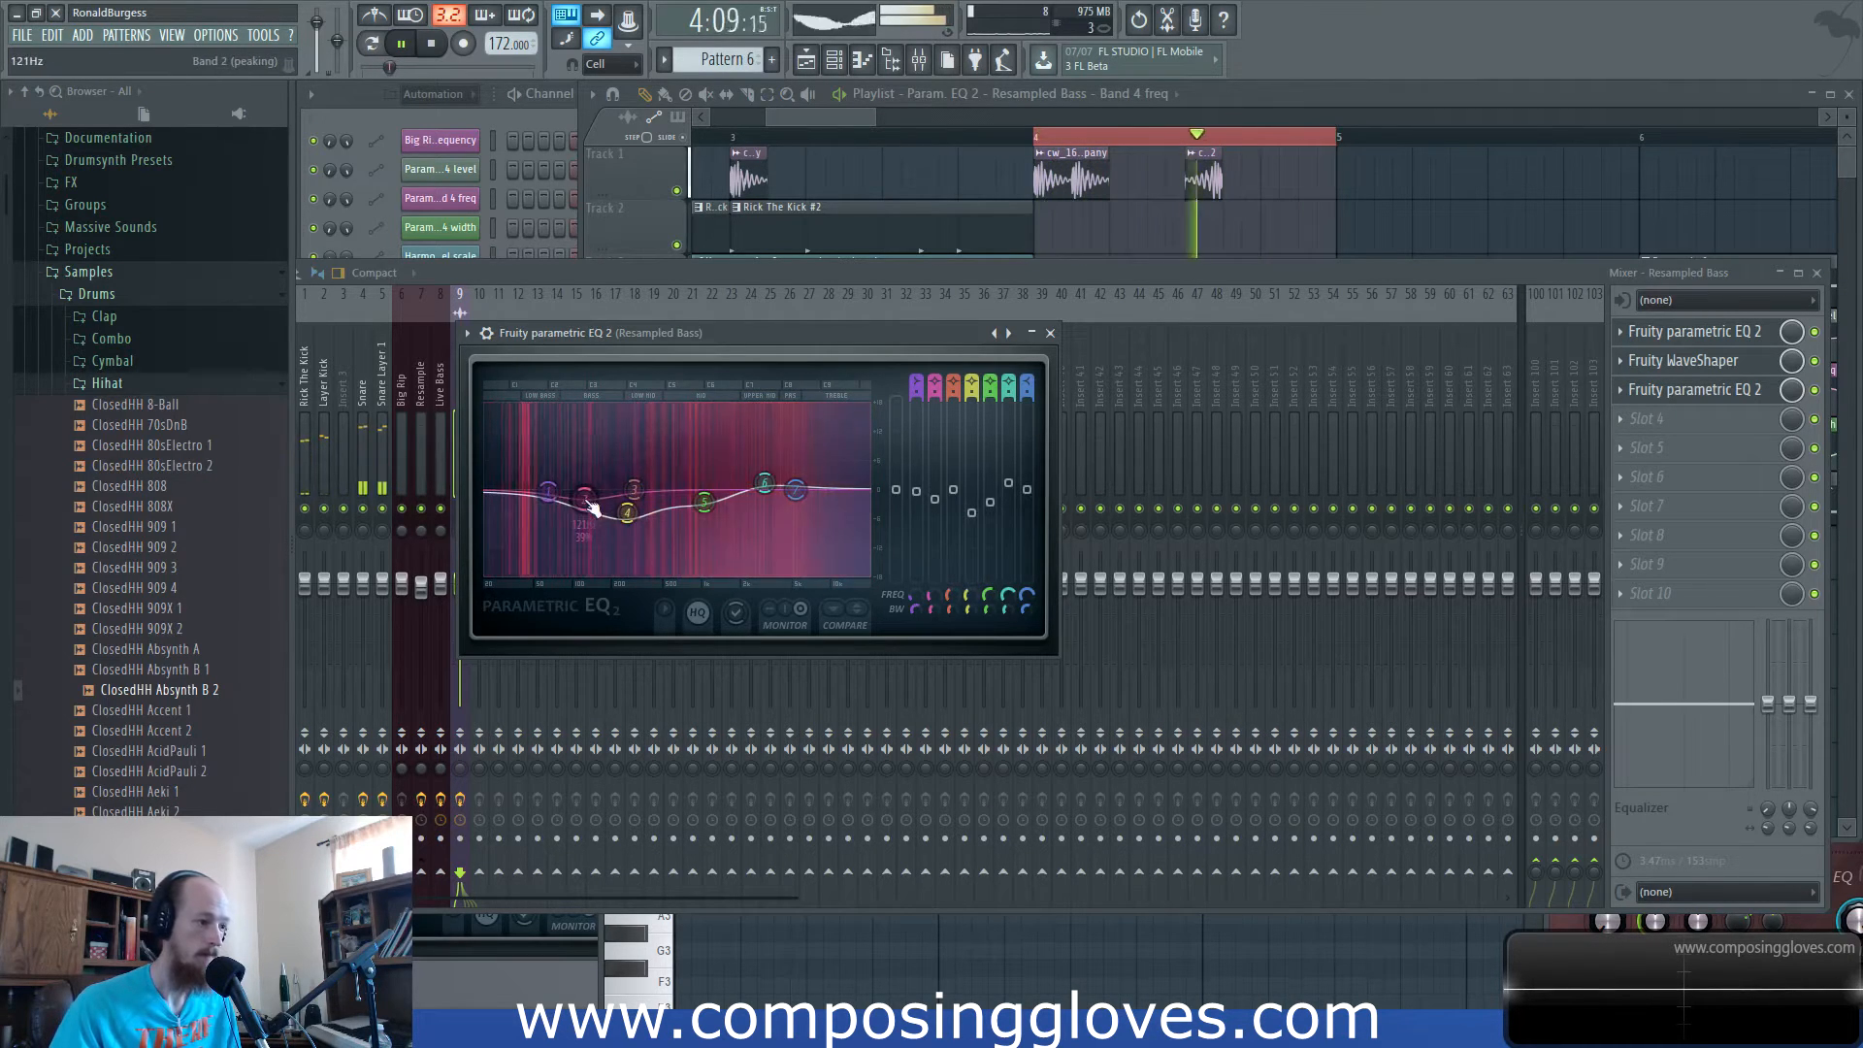
pyautogui.press('space')
# Load Maximus in slot 4 of the Resampled Bass mixer track.
pyautogui.click(1640, 447)
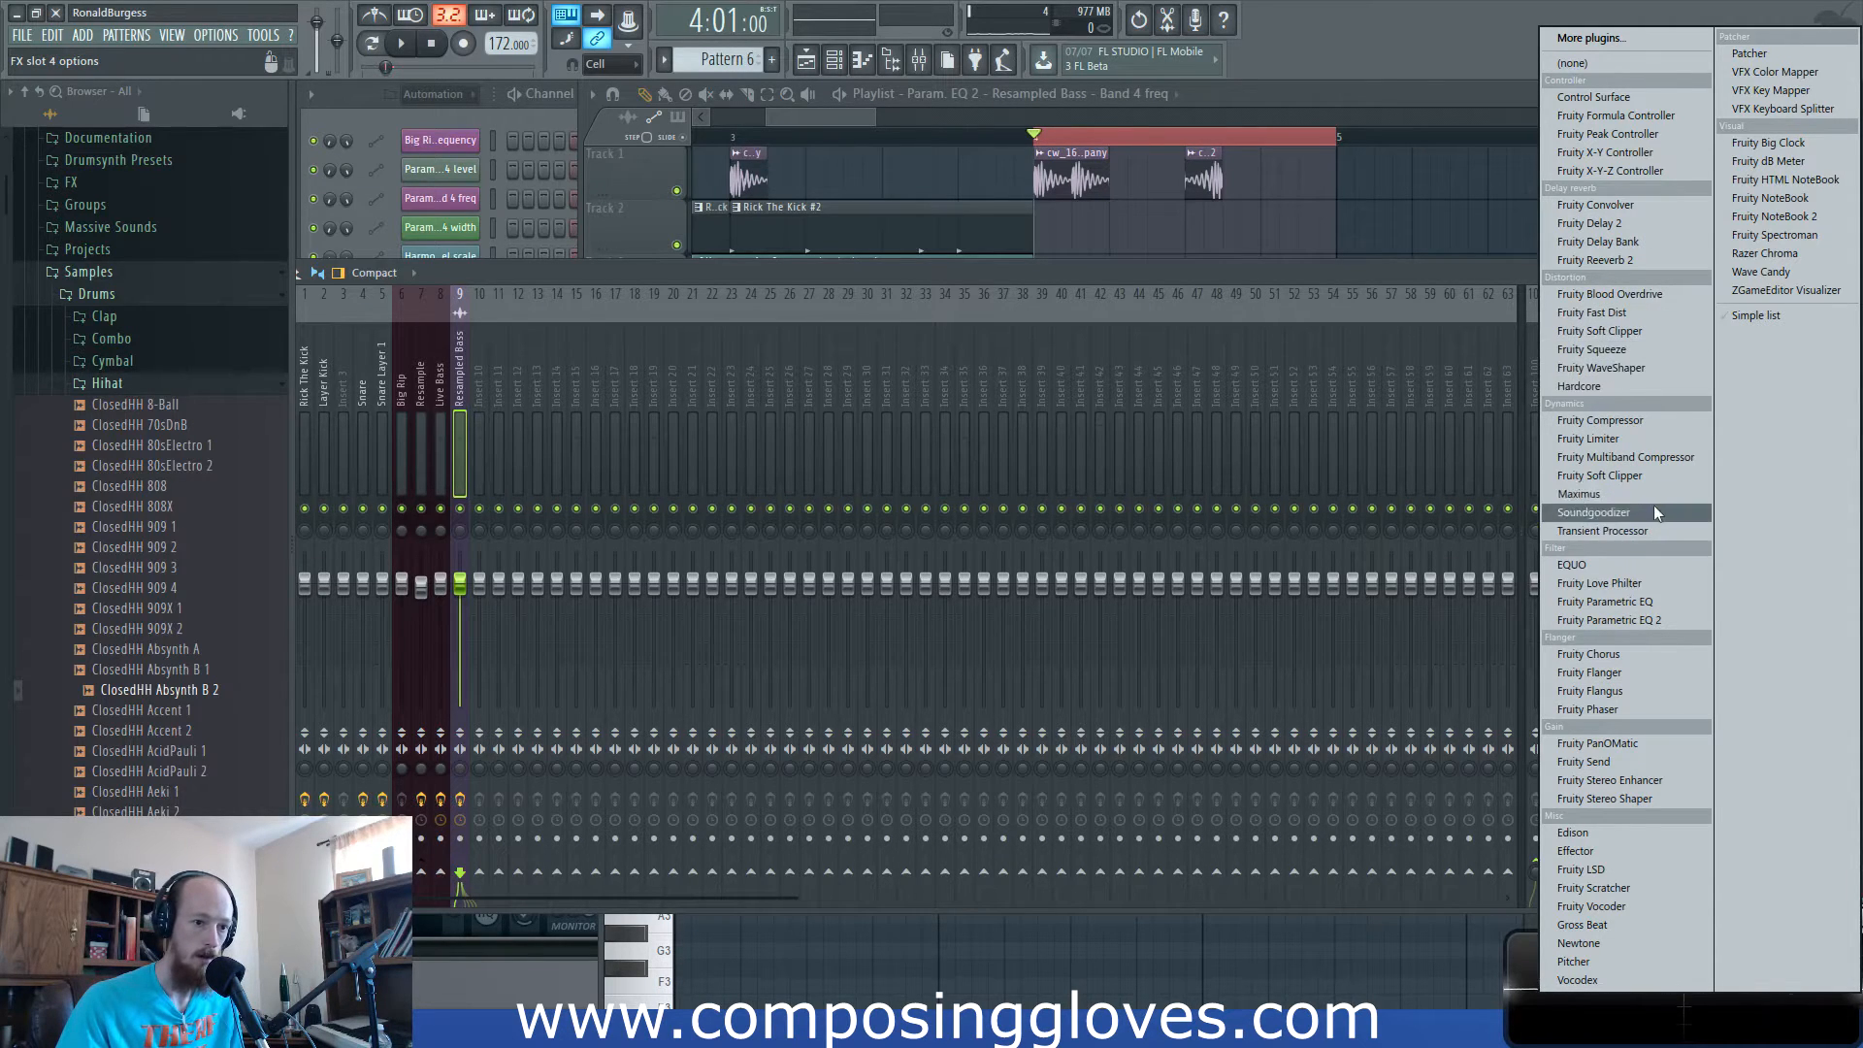
pyautogui.click(1579, 494)
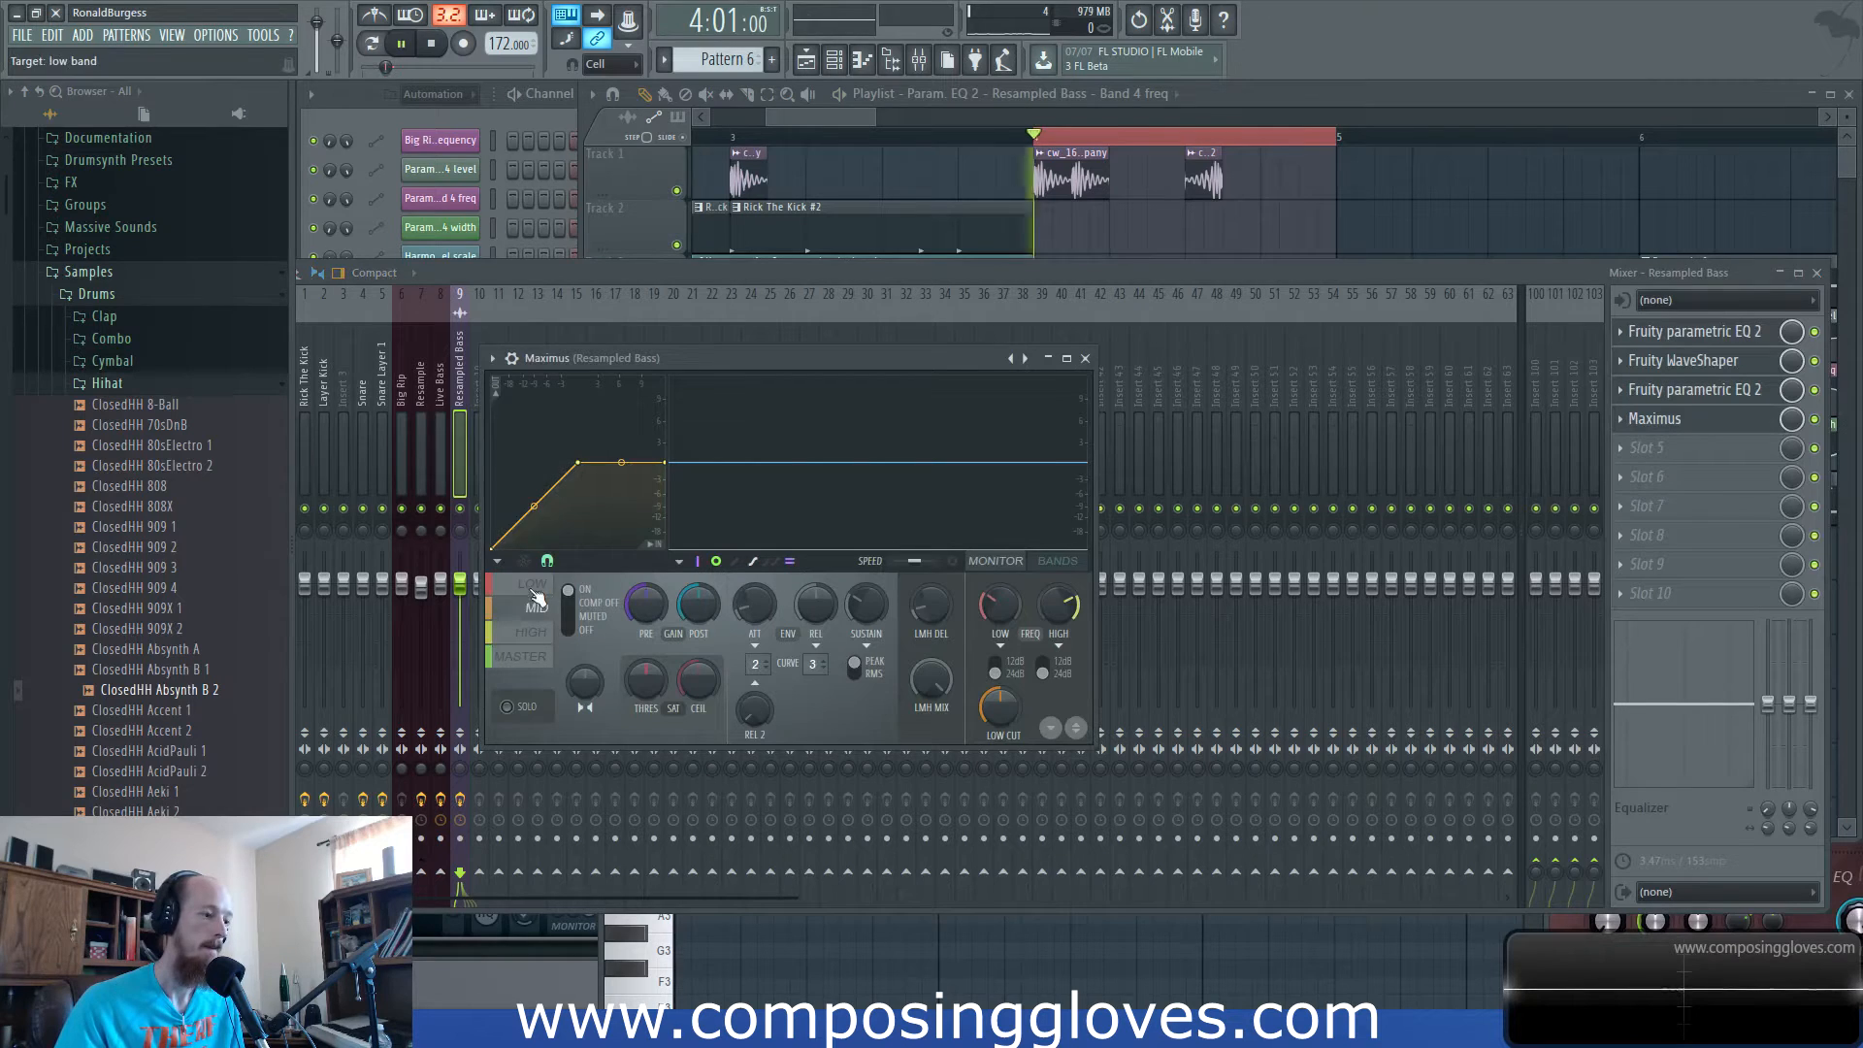
# Bend the rising part of the compression curve downward for the high and low bands in the Resampled Bass's Maximus.
pyautogui.press('space')
pyautogui.click(532, 632)
pyautogui.moveTo(534, 501); pyautogui.dragTo(534, 520)
pyautogui.click(539, 586)
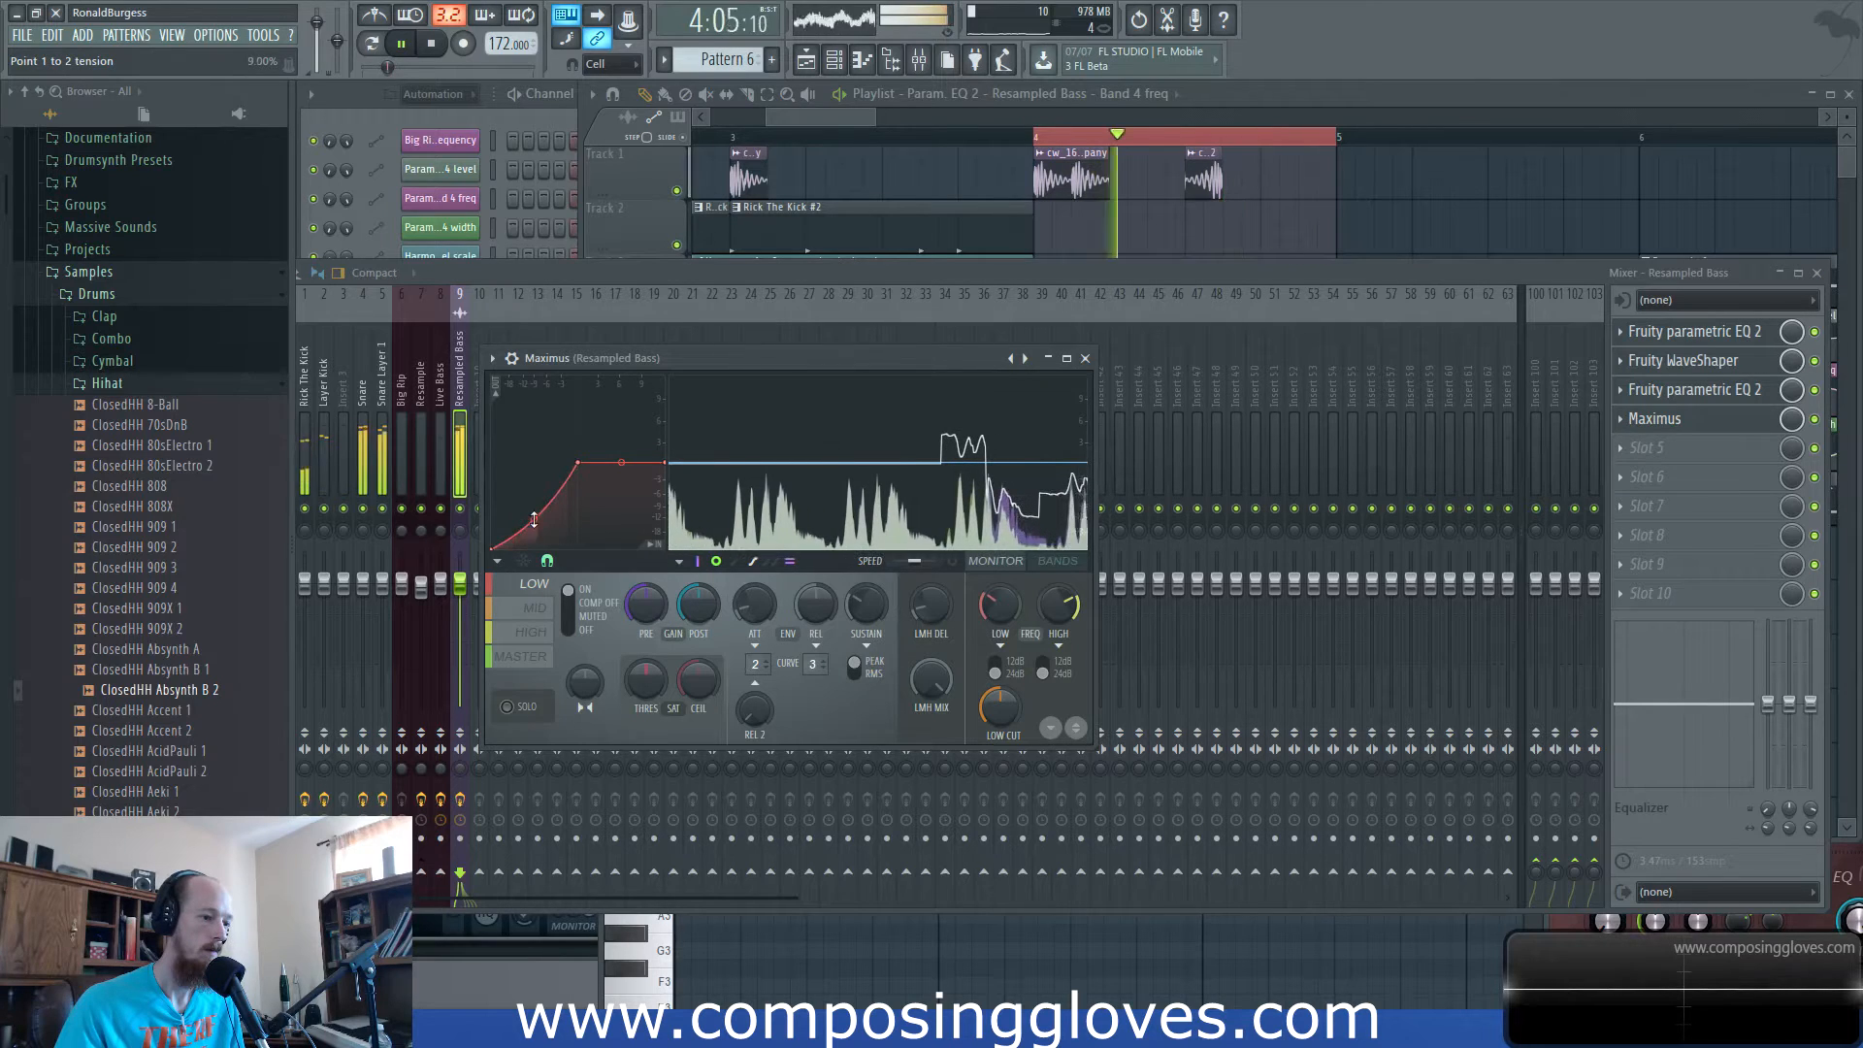
pyautogui.click(834, 114)
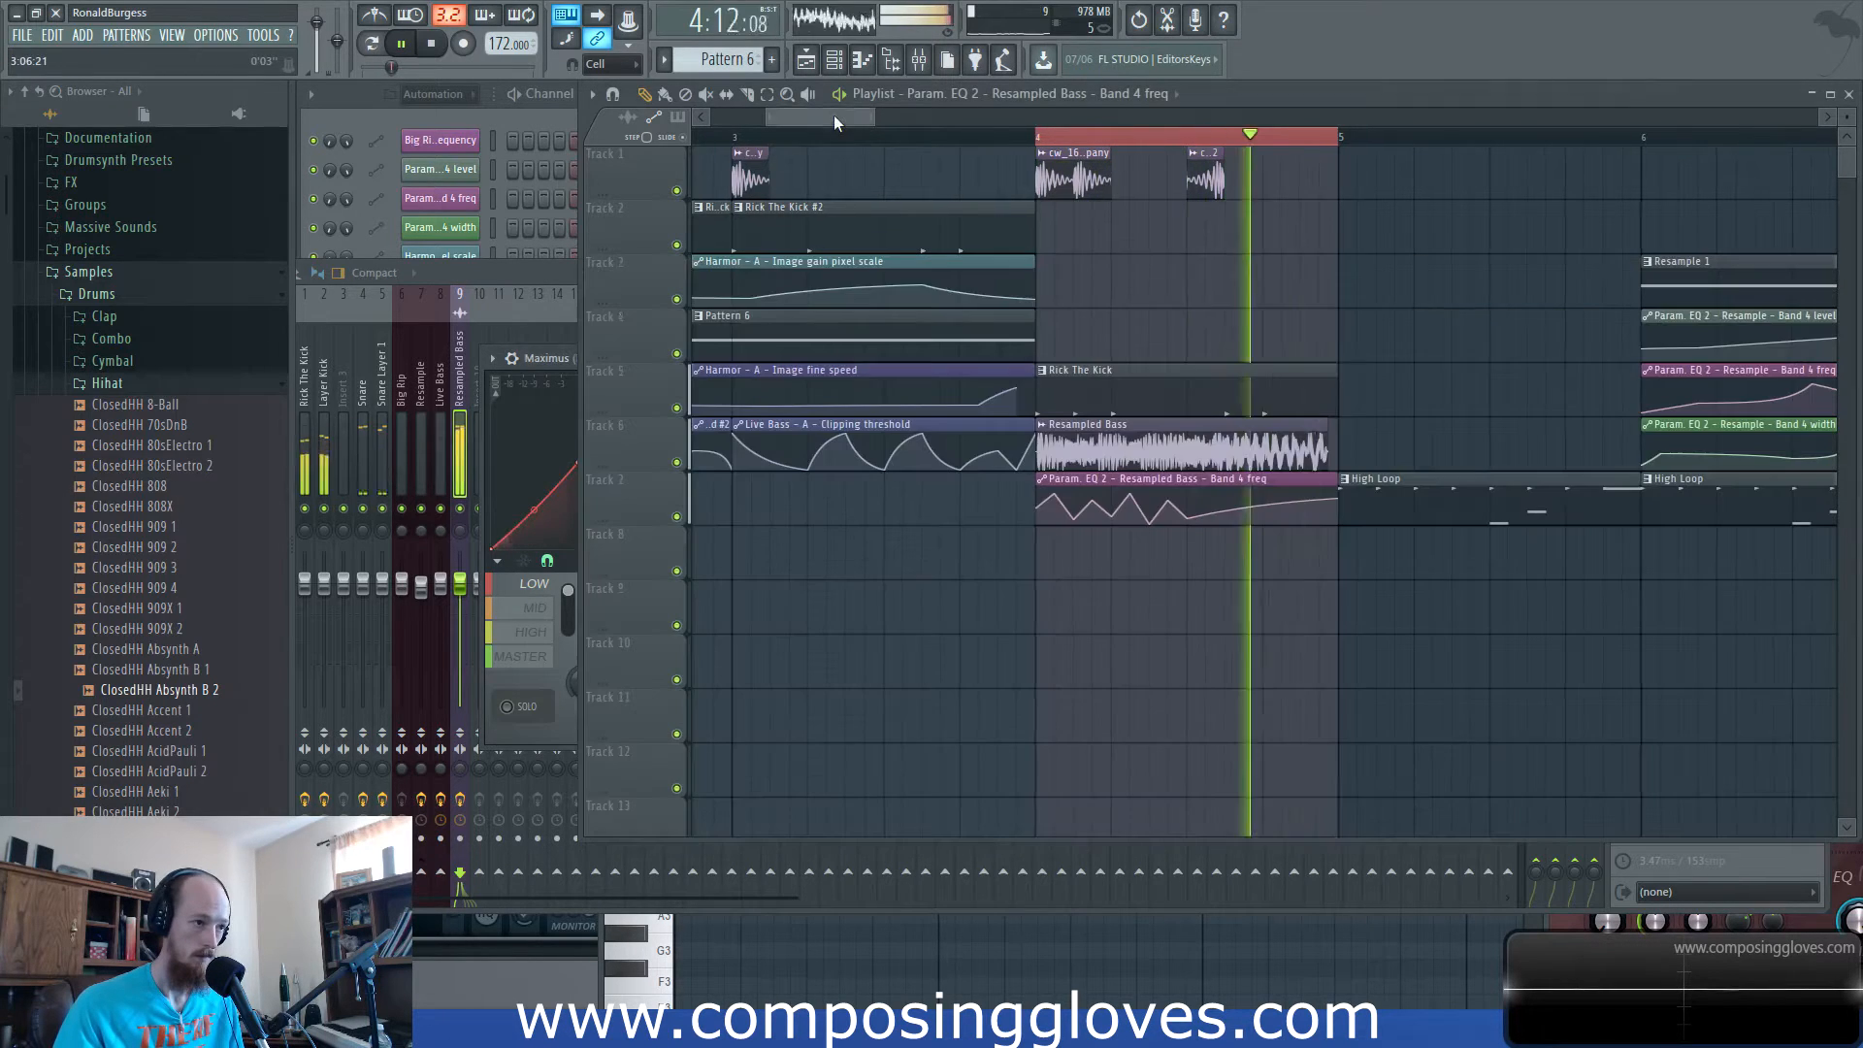
pyautogui.click(524, 271)
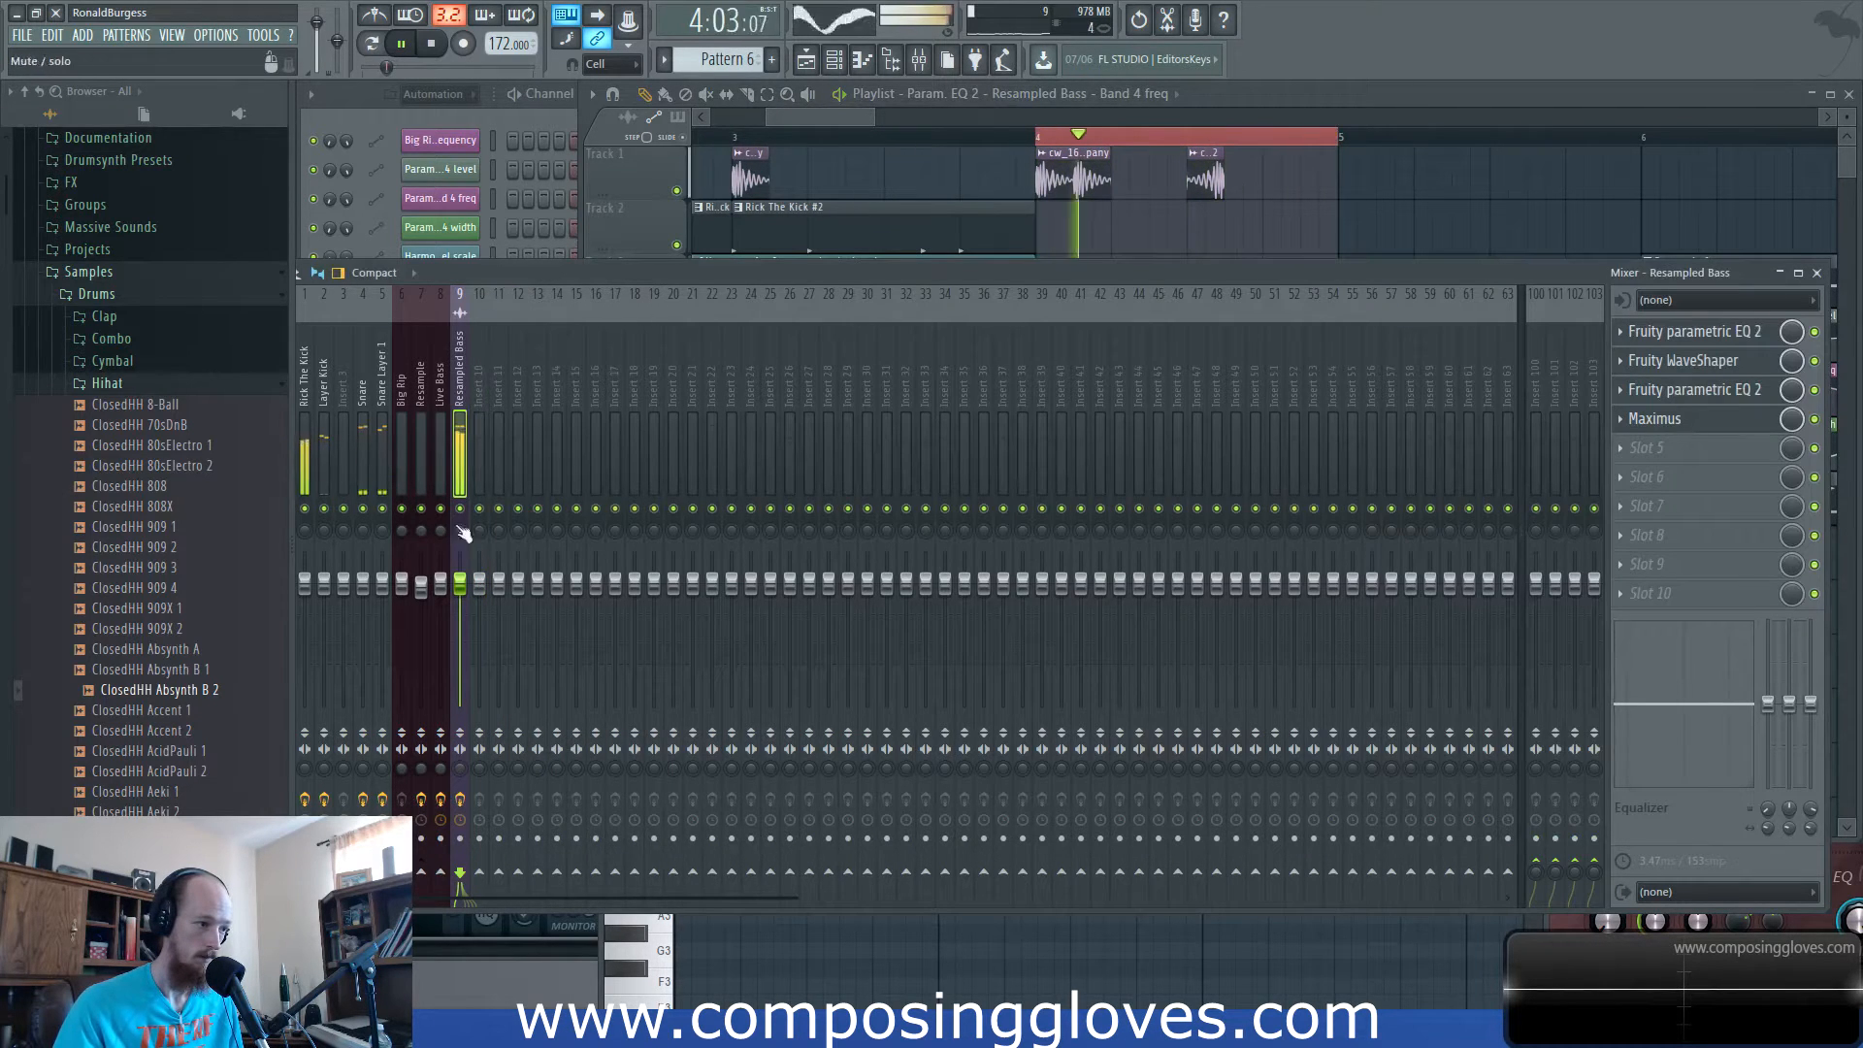
# Insert Fruity Parametric EQ 2 in slot 5 of the Resampled Bass track, cutting the highs and slightly dipping the lower mids with band 4.
pyautogui.click(1698, 447)
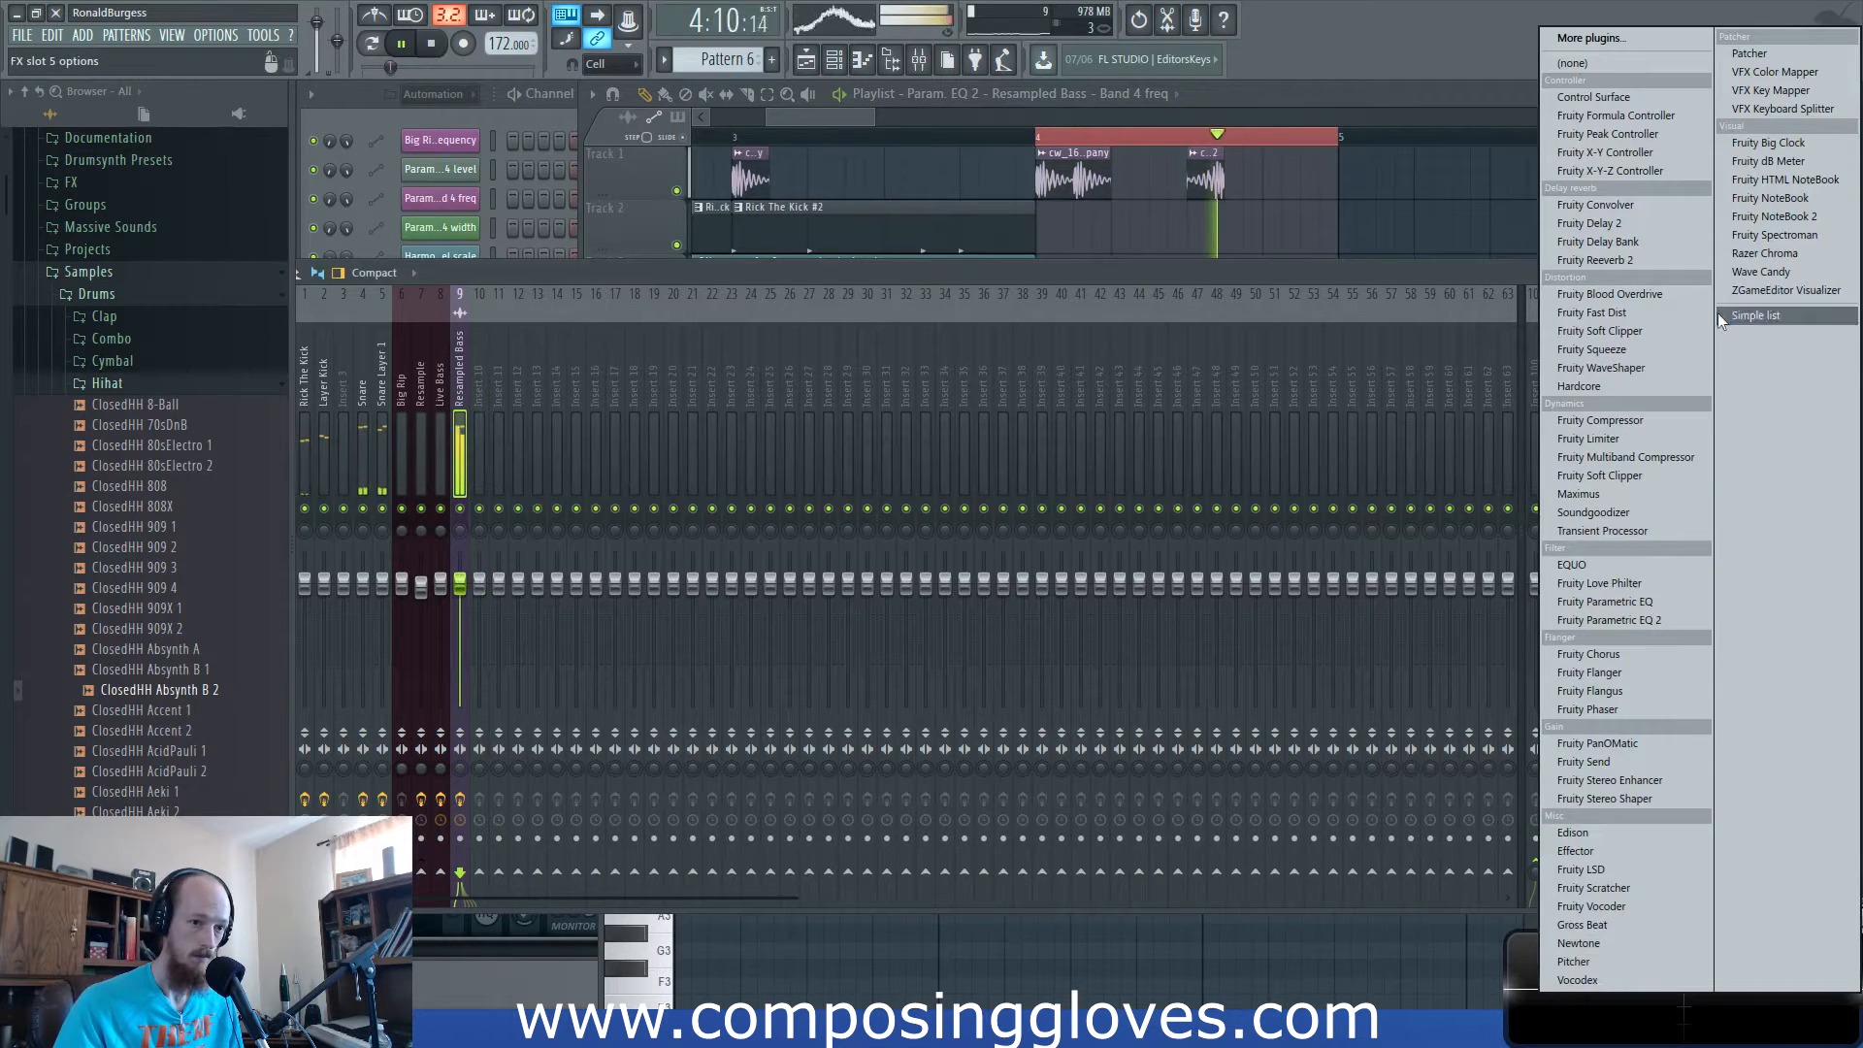
pyautogui.click(1656, 618)
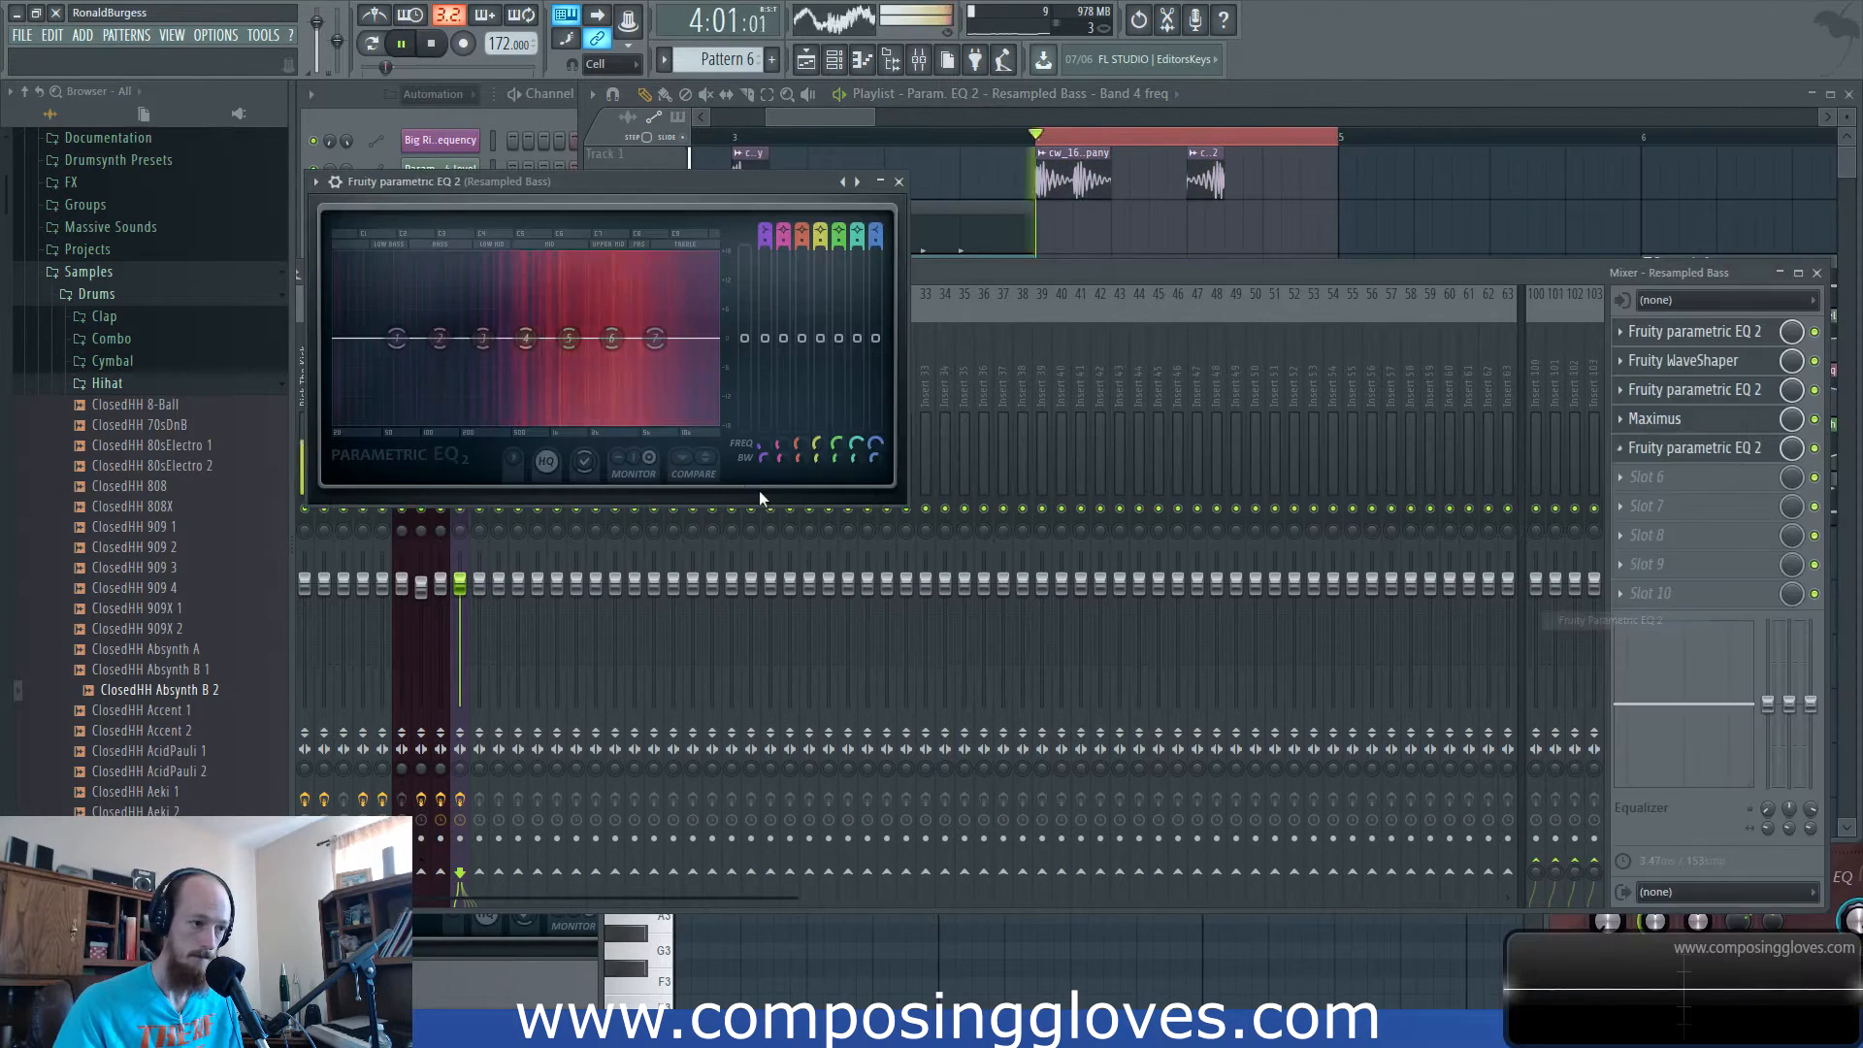
pyautogui.moveTo(663, 366); pyautogui.dragTo(642, 336)
pyautogui.moveTo(526, 337); pyautogui.dragTo(430, 346)
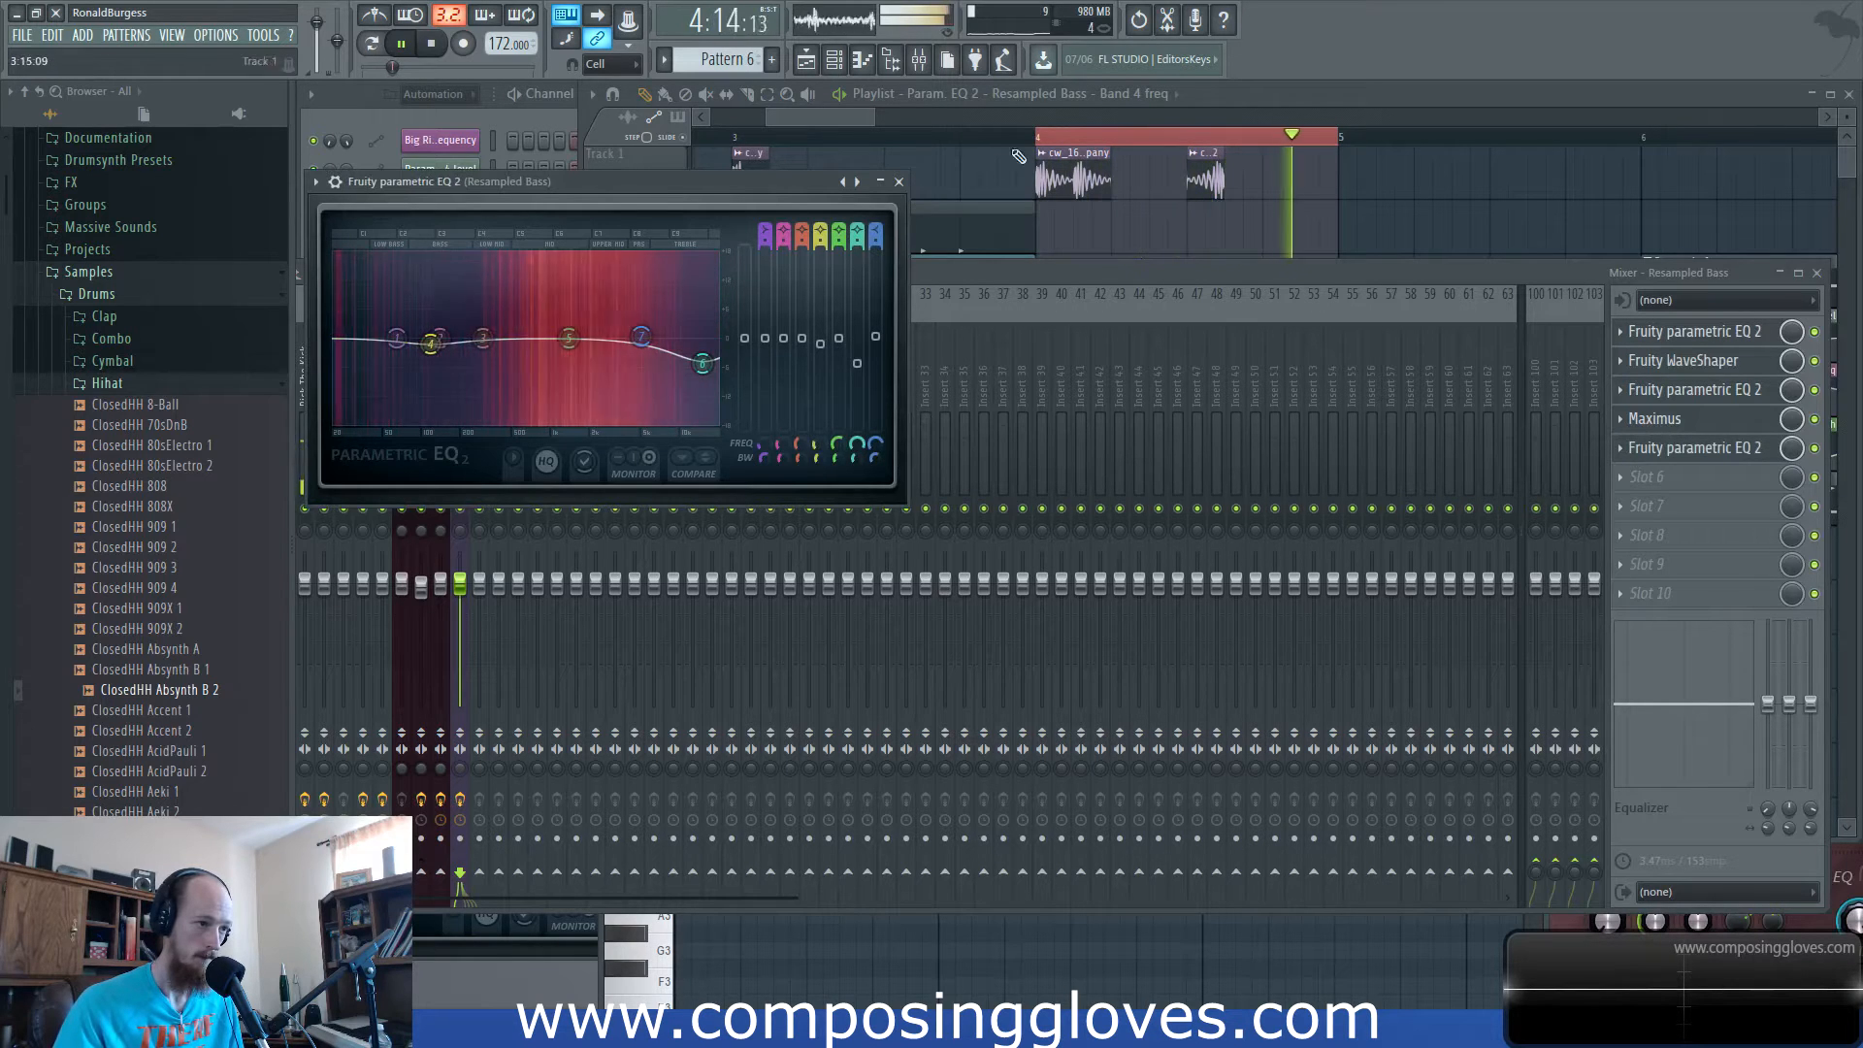
pyautogui.press('space')
# Insert Fruity Reeverb 2 in slot 6 of the Resampled Bass track, set its decay to 2.5 sec and play the loop.
pyautogui.click(1636, 482)
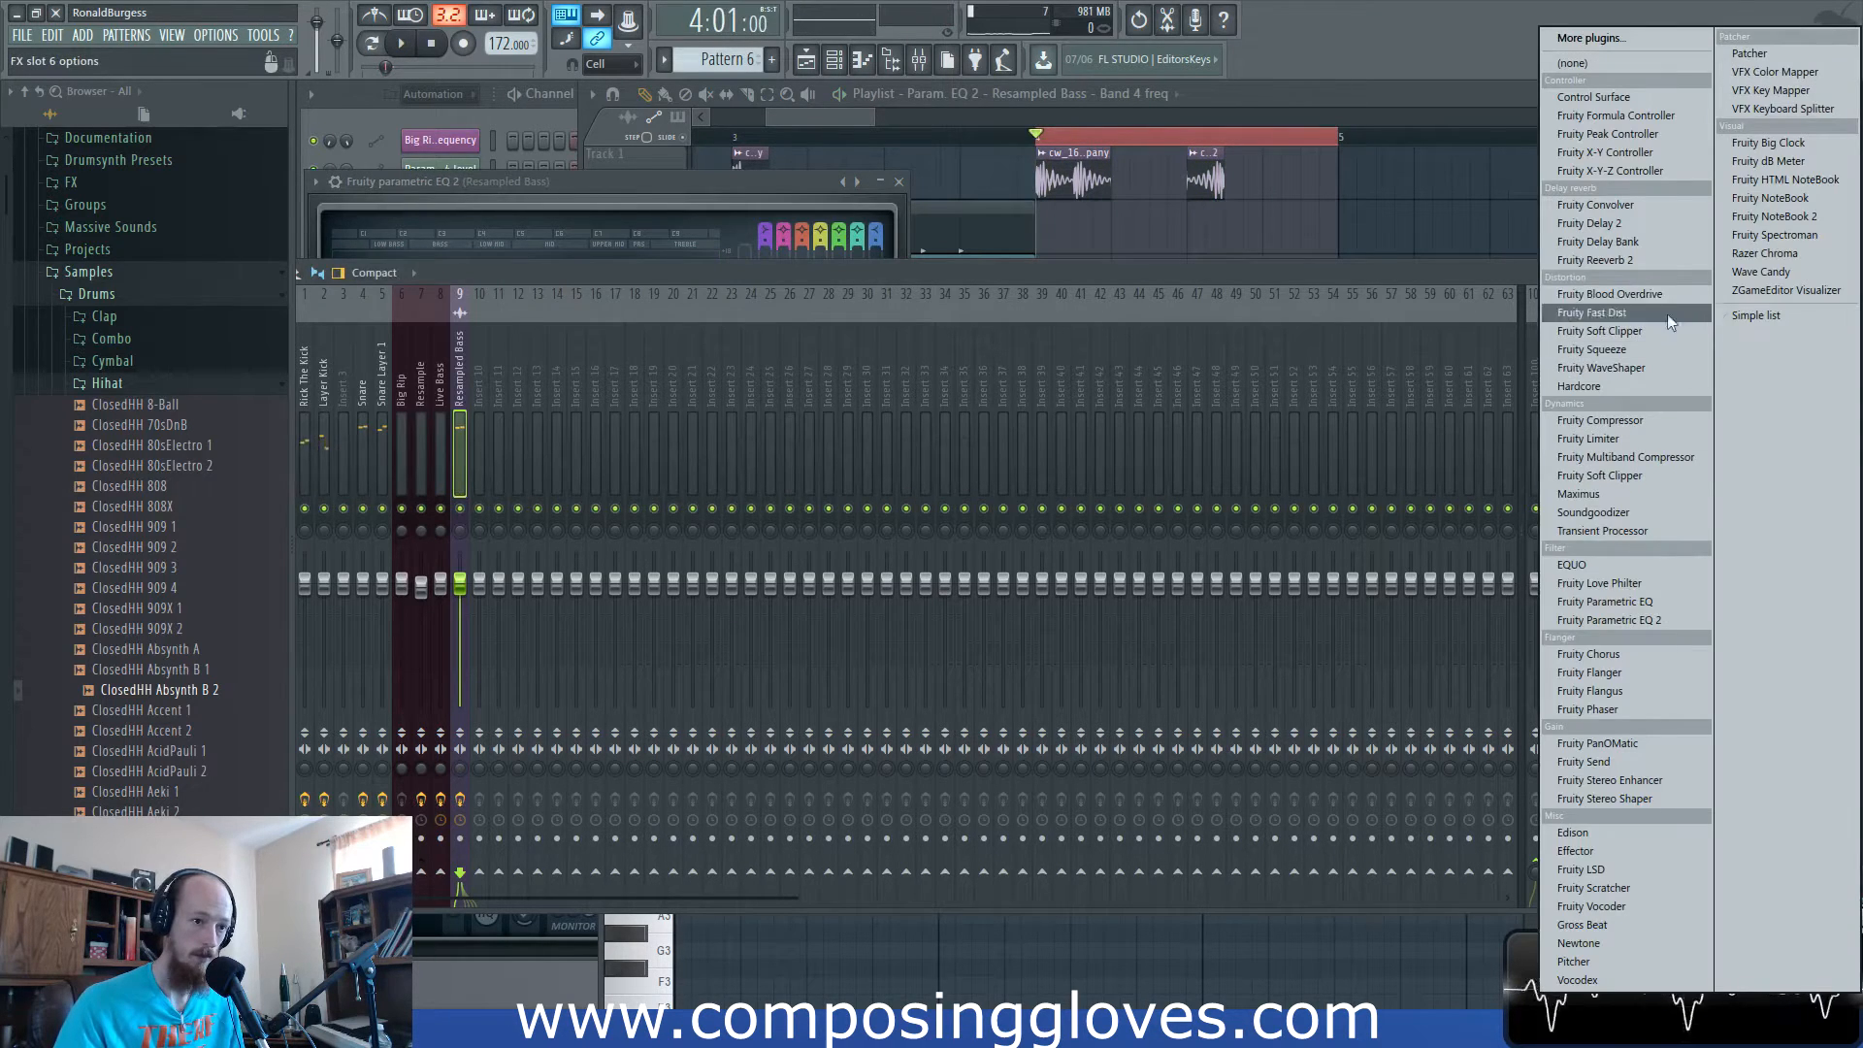
pyautogui.click(1669, 264)
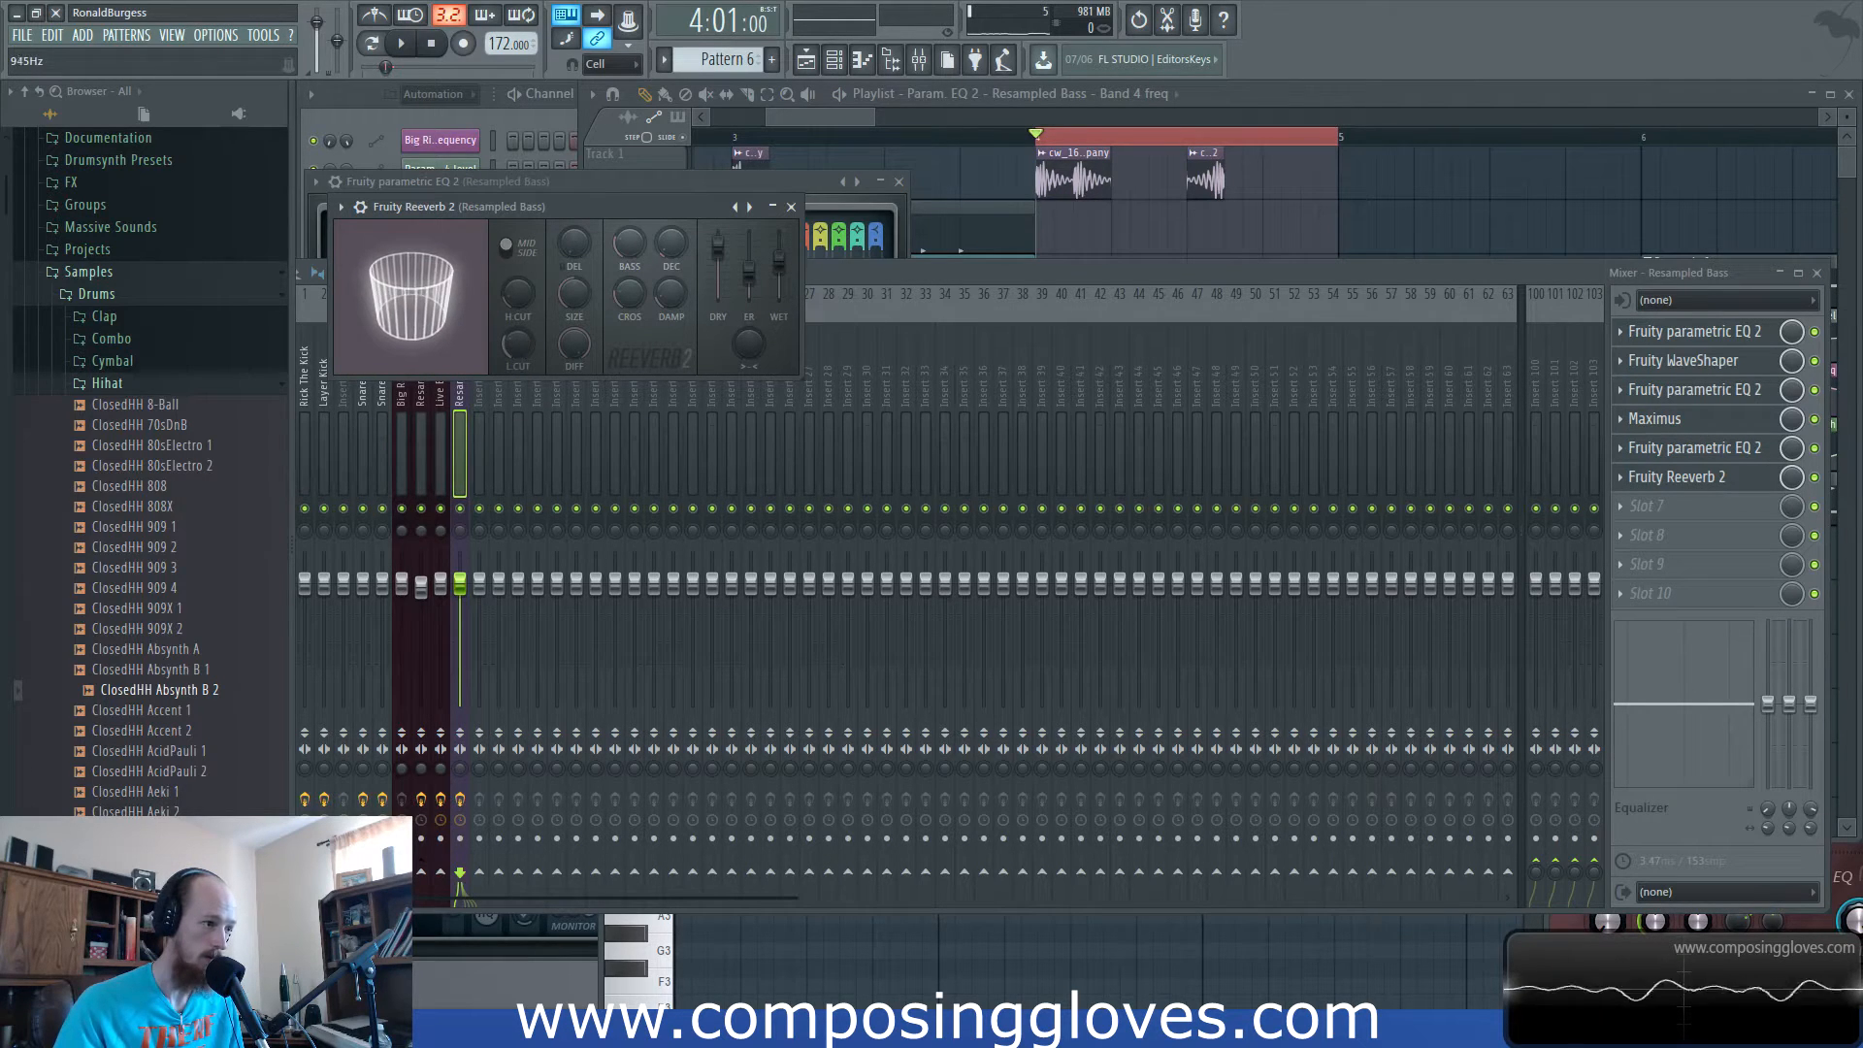
pyautogui.moveTo(670, 242); pyautogui.dragTo(671, 255)
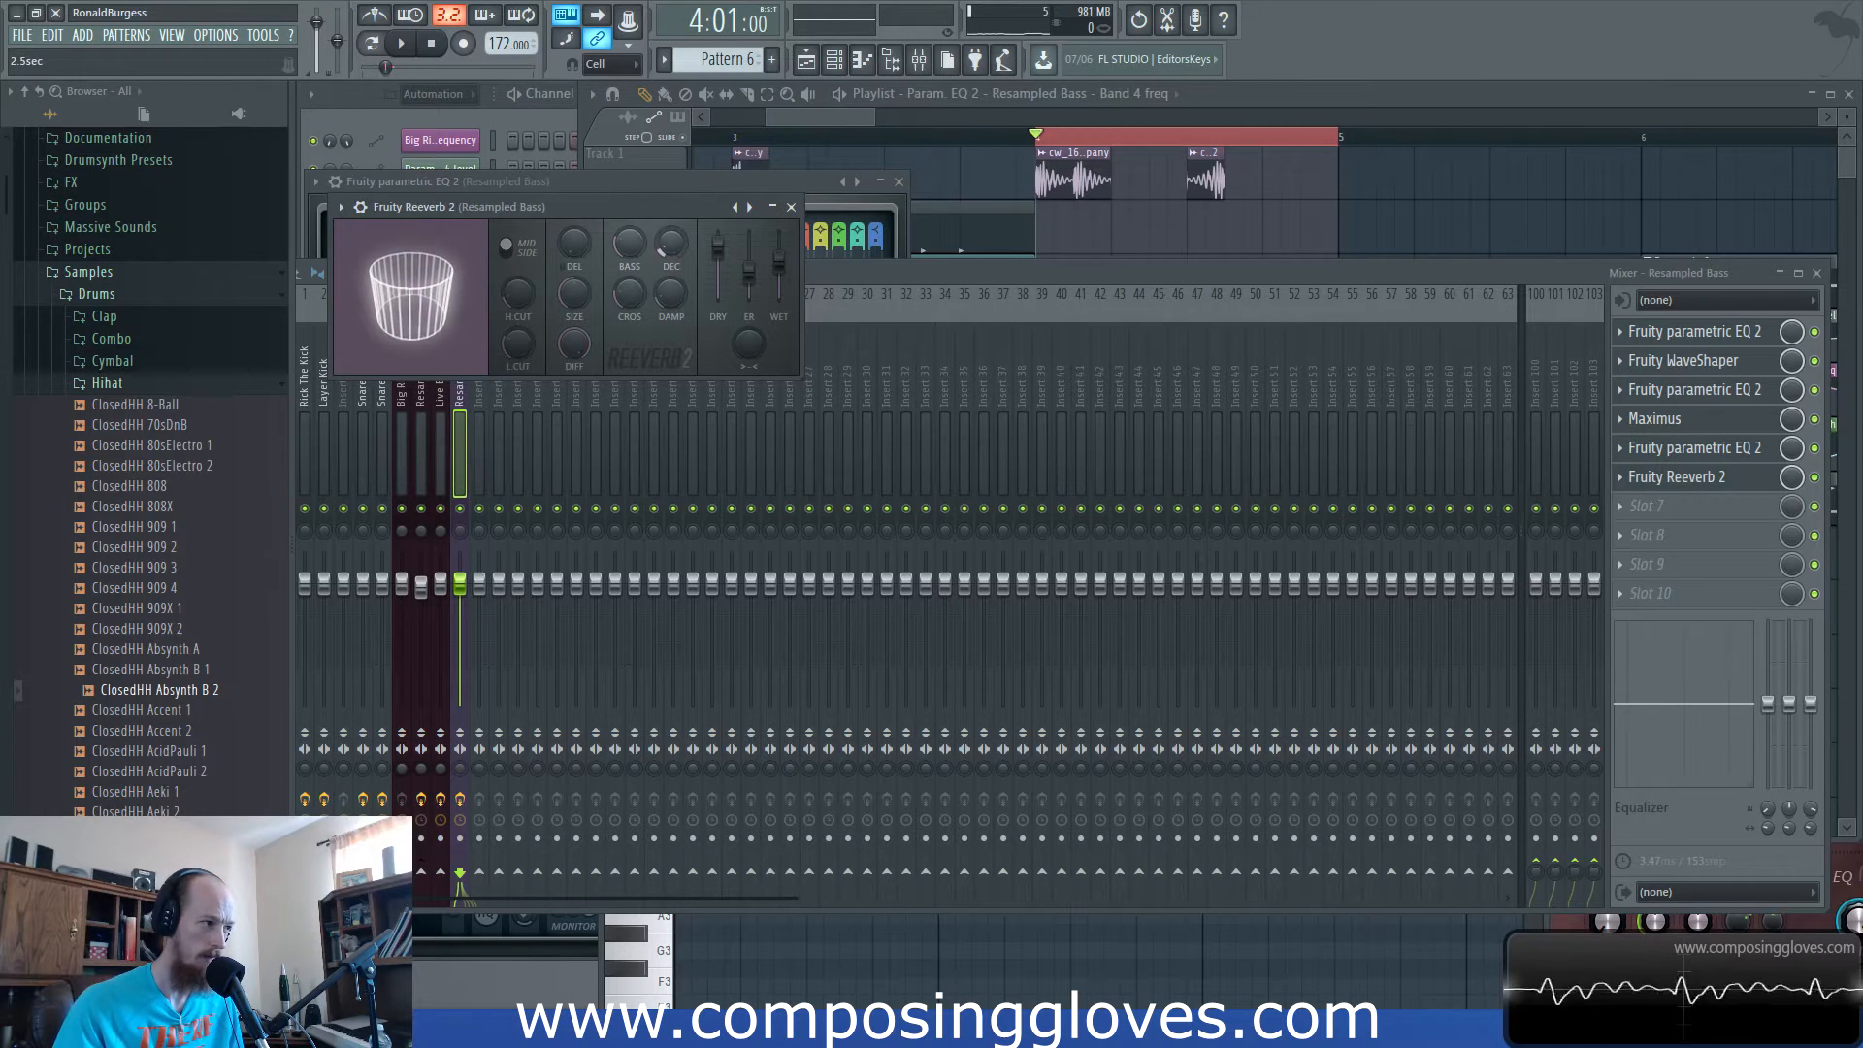
pyautogui.click(829, 114)
pyautogui.press('space')
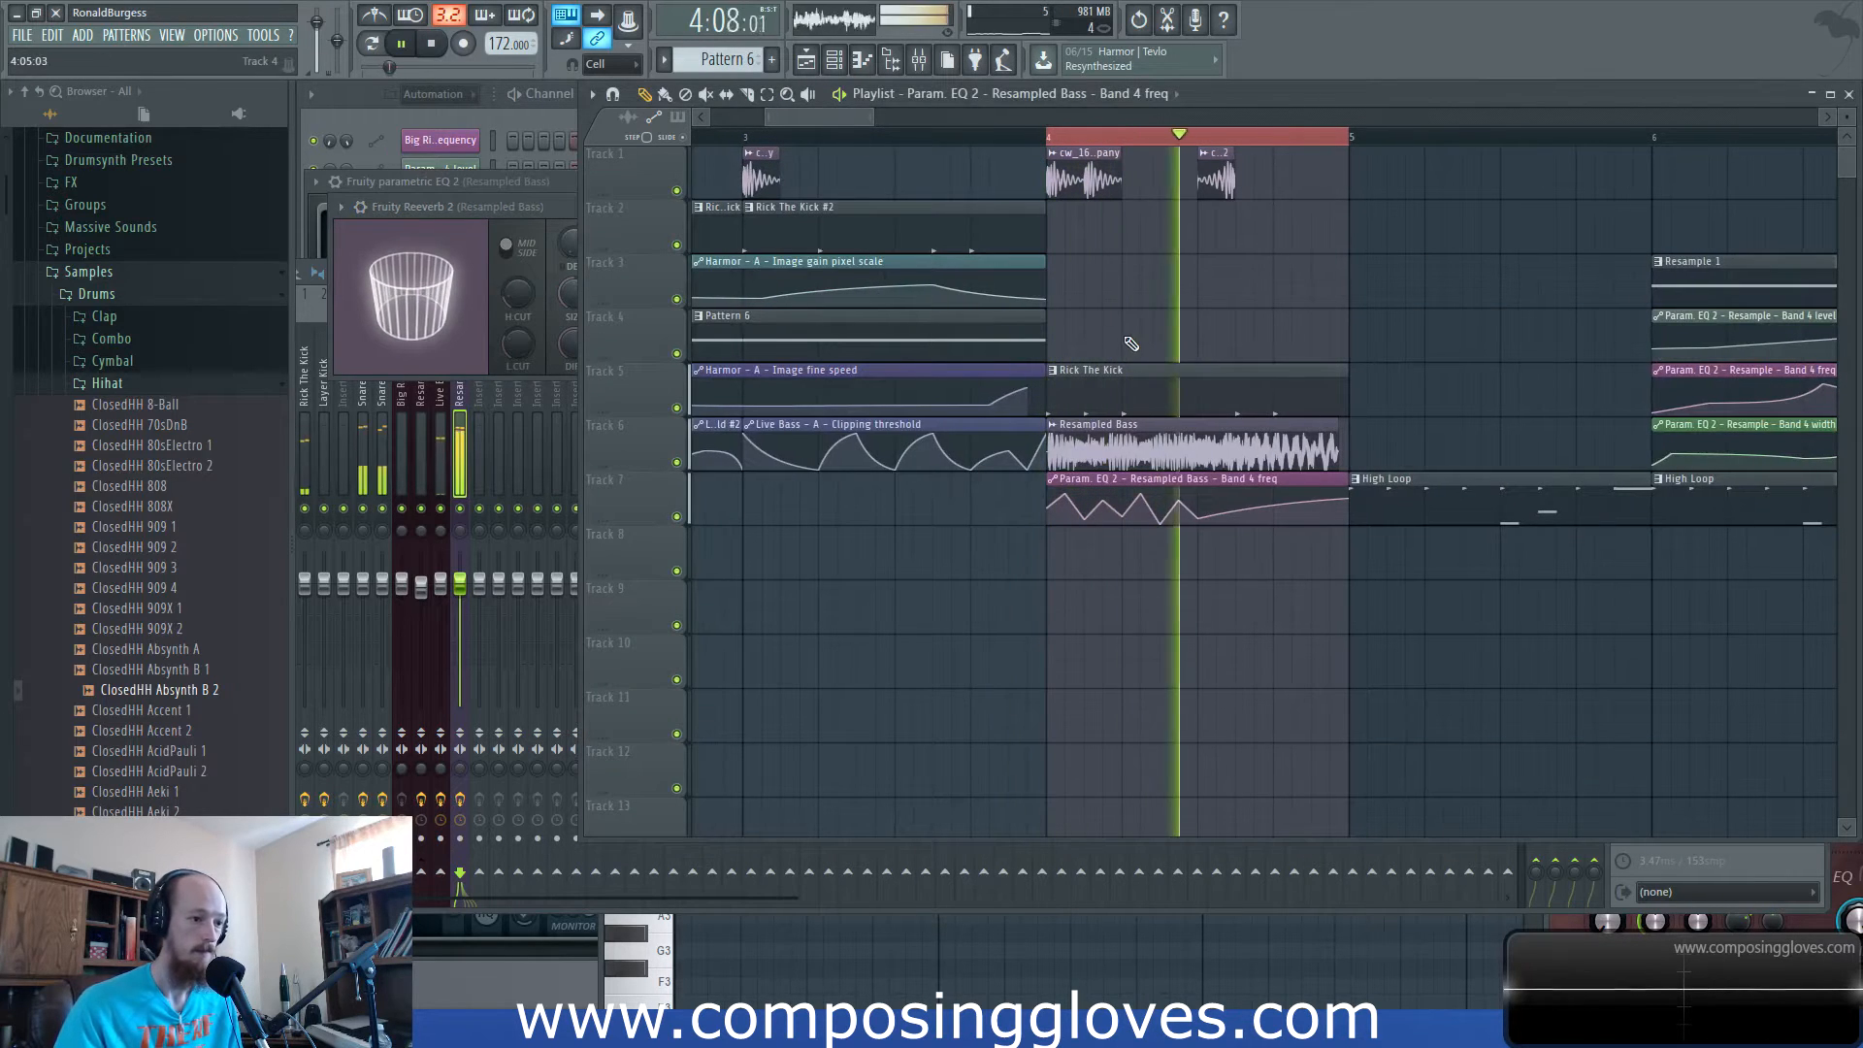
# Fine-tune the decay time of the Resampled Bass reverb by ear while the loop plays.
pyautogui.click(462, 211)
pyautogui.press('space')
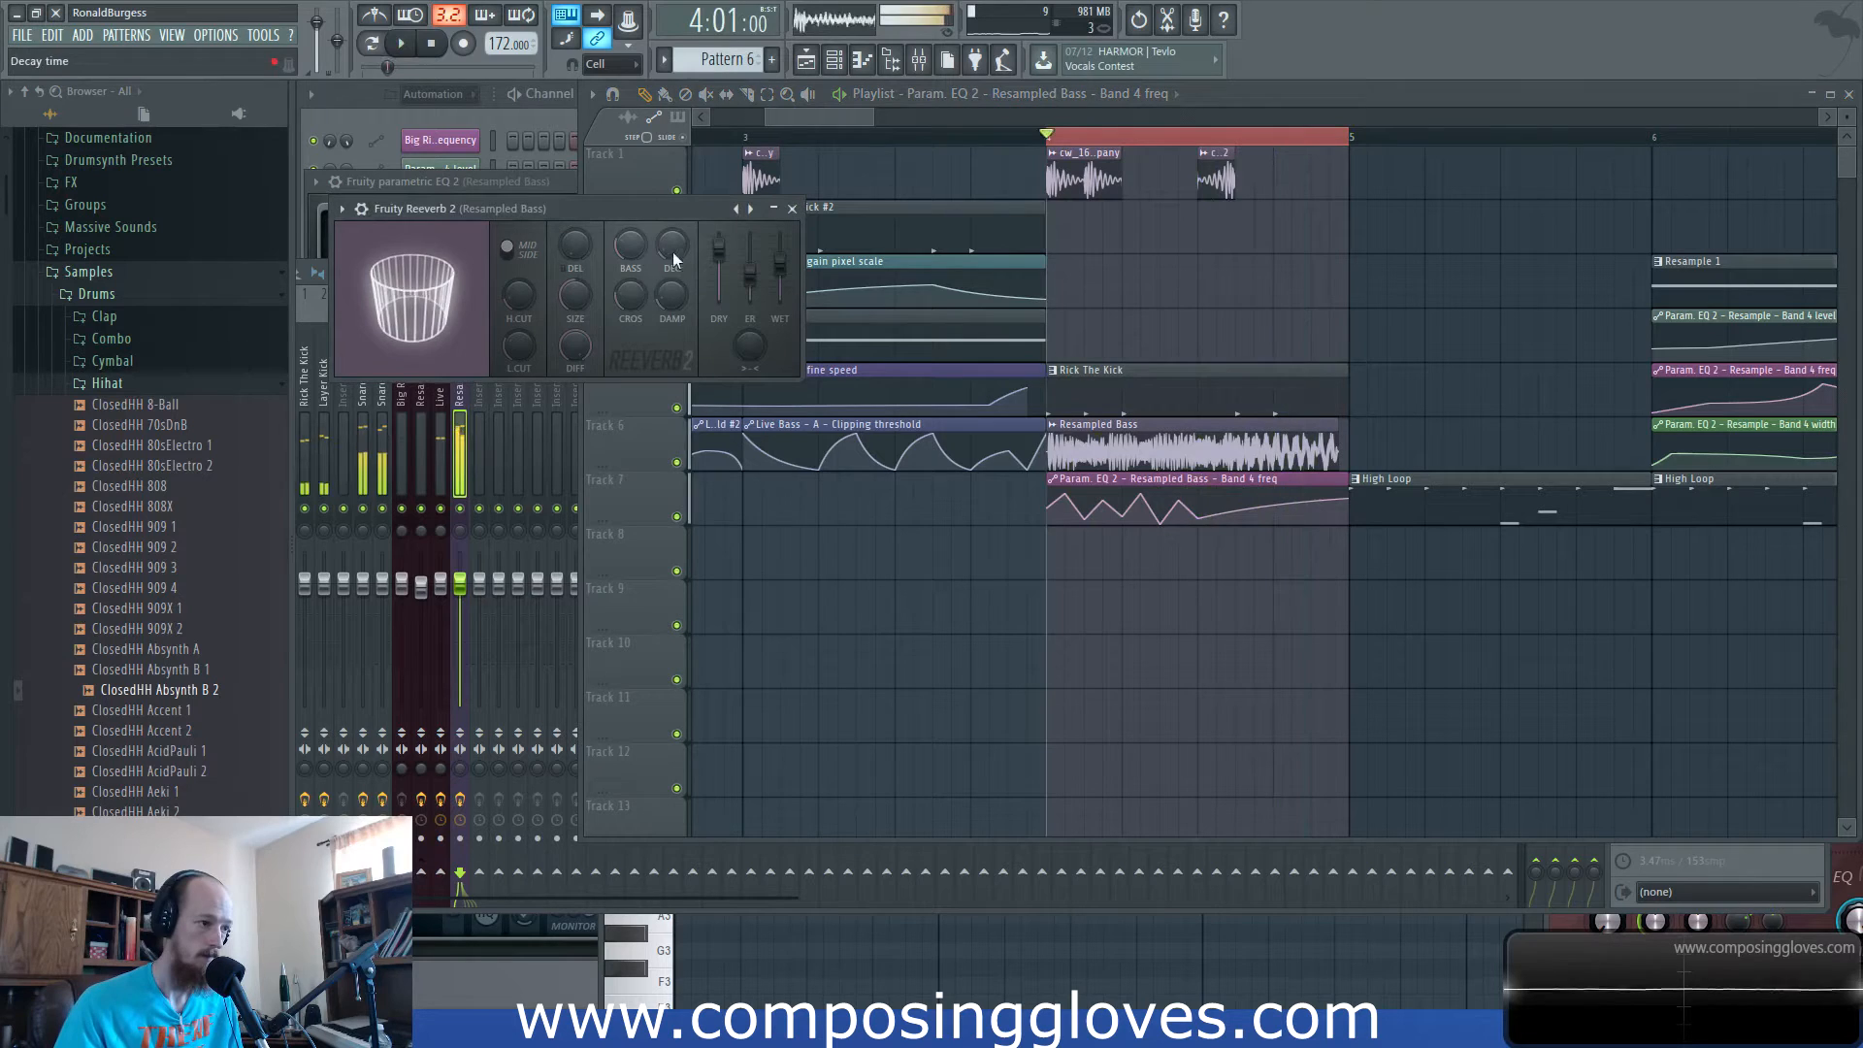
pyautogui.press('space')
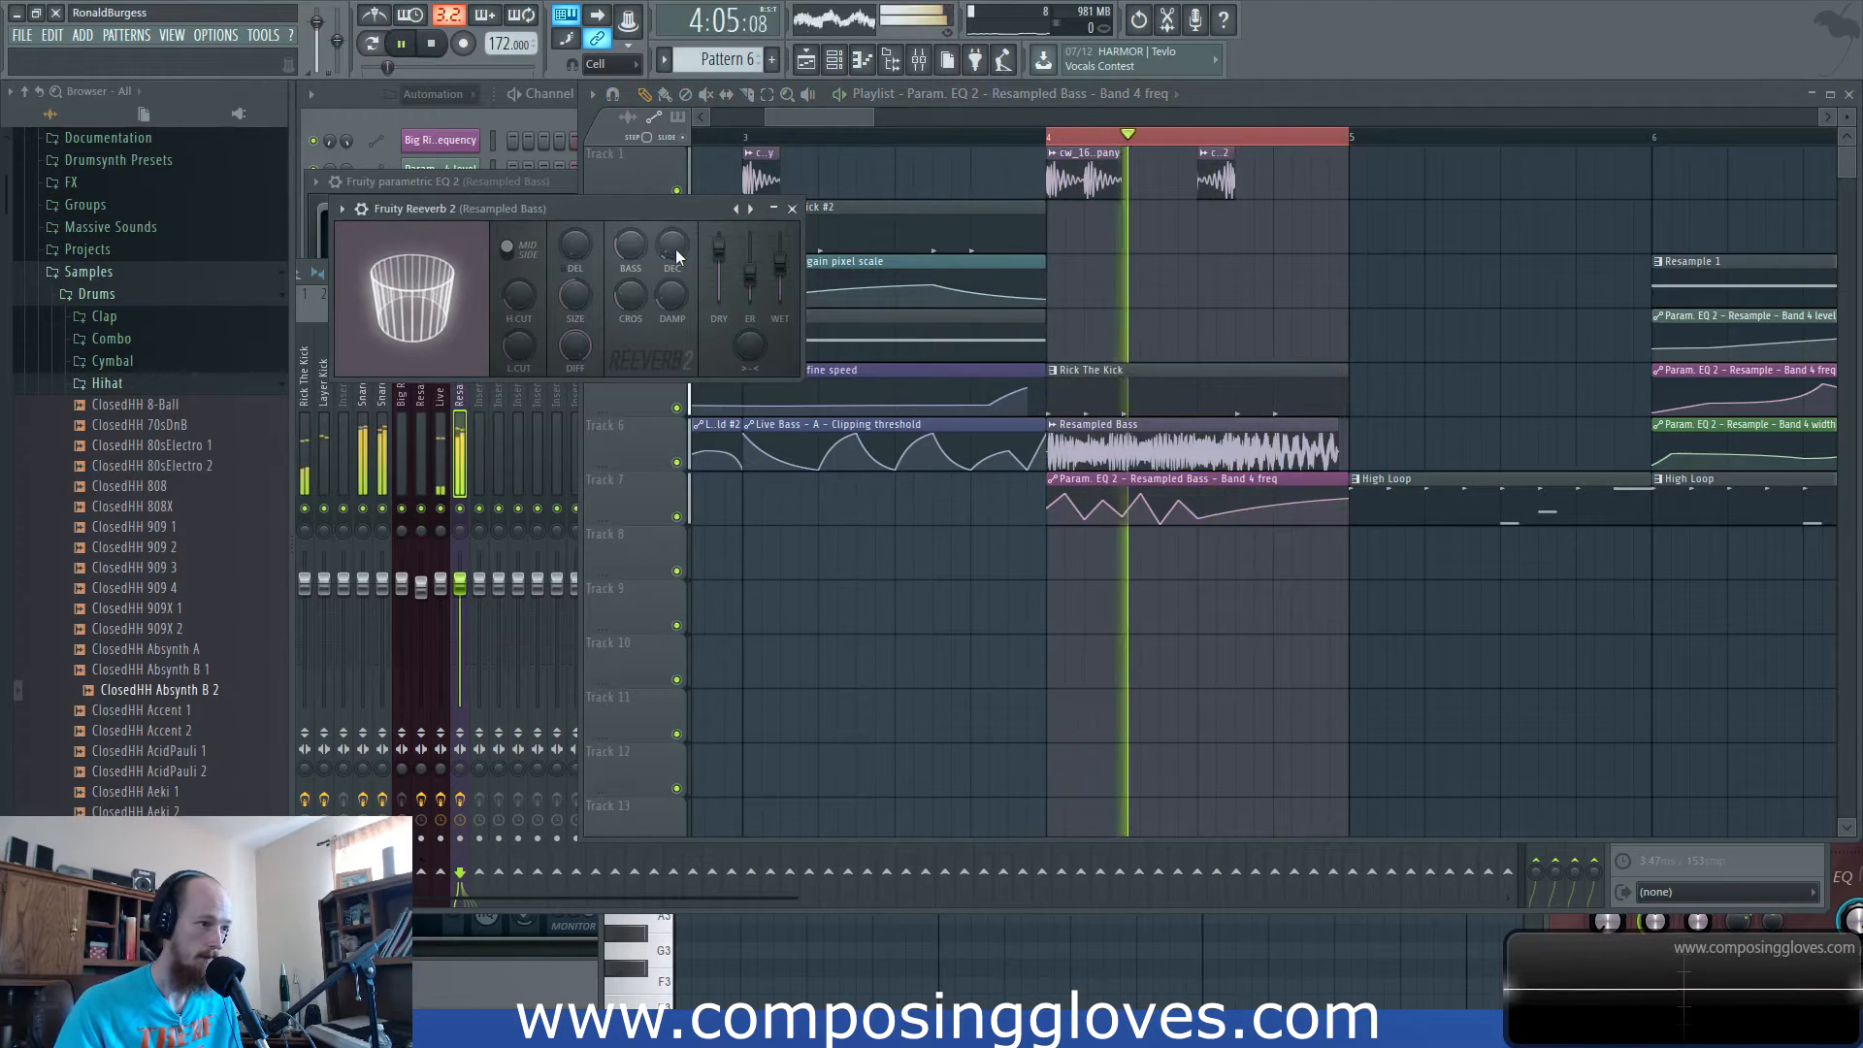
pyautogui.moveTo(672, 250); pyautogui.dragTo(673, 242)
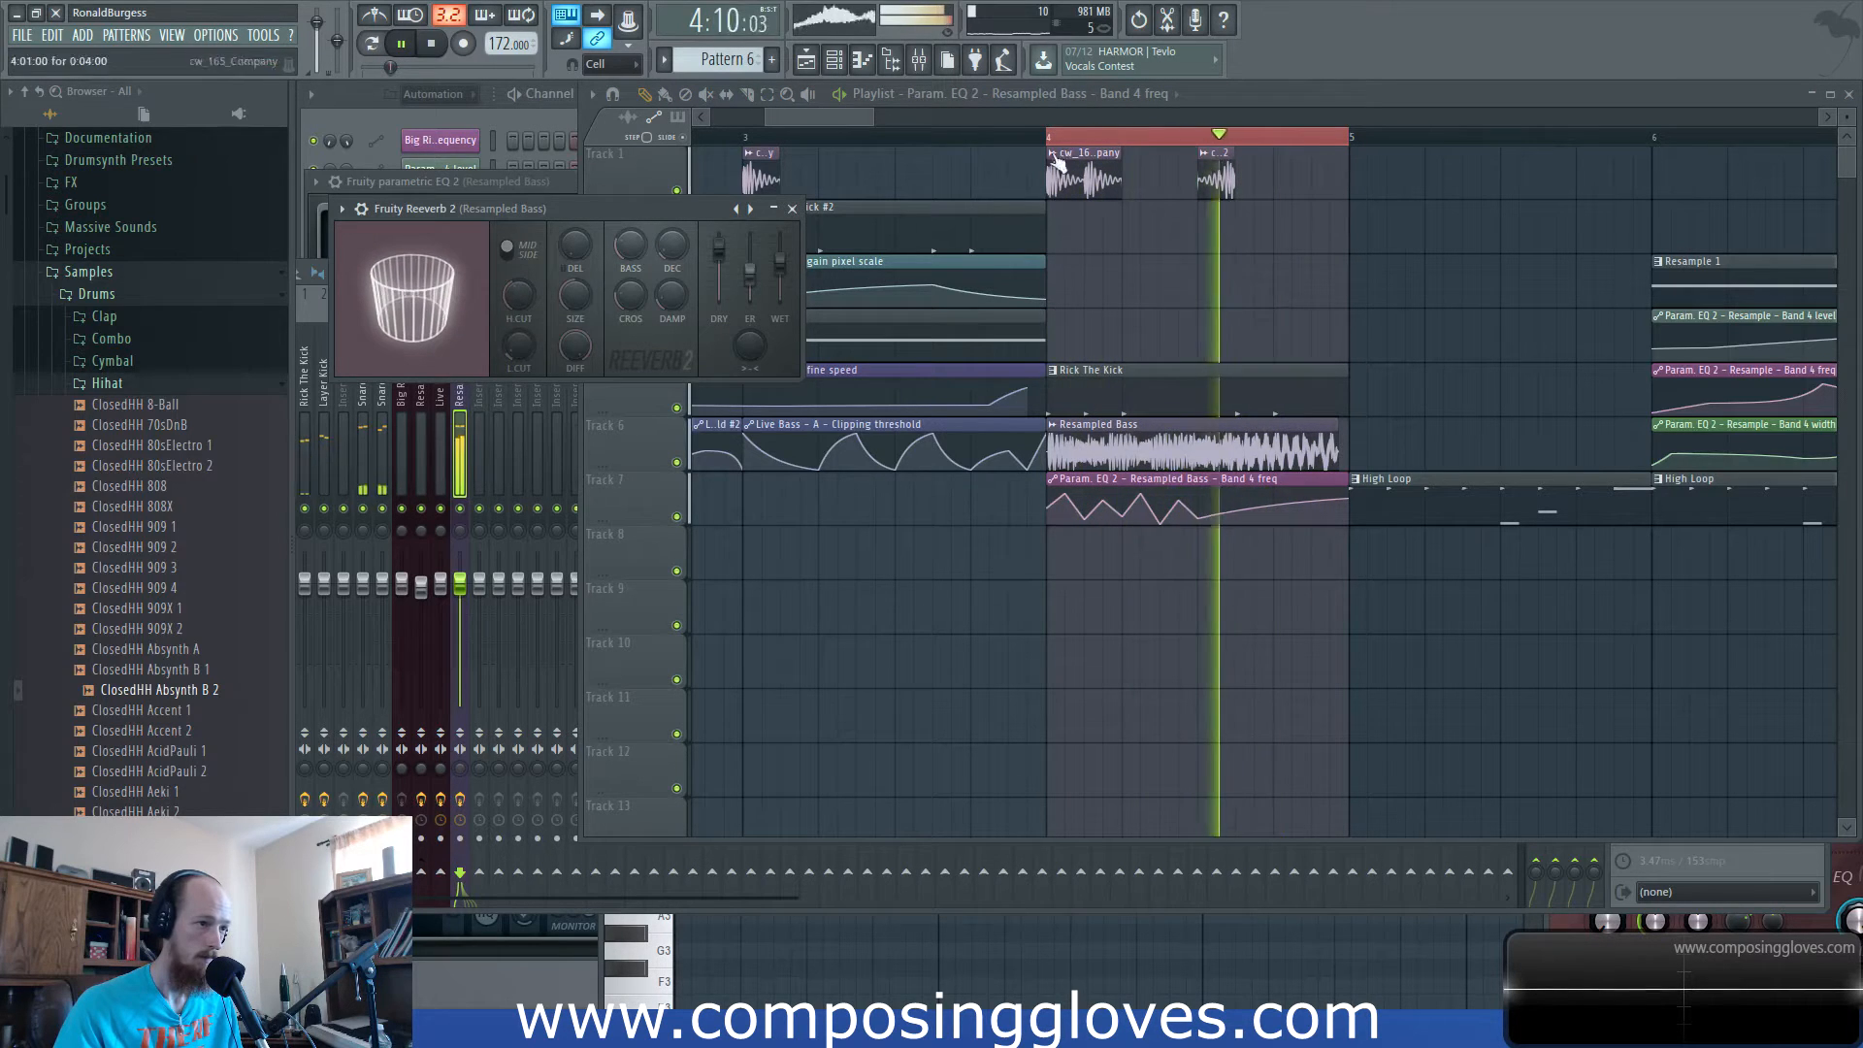
pyautogui.press('F9')
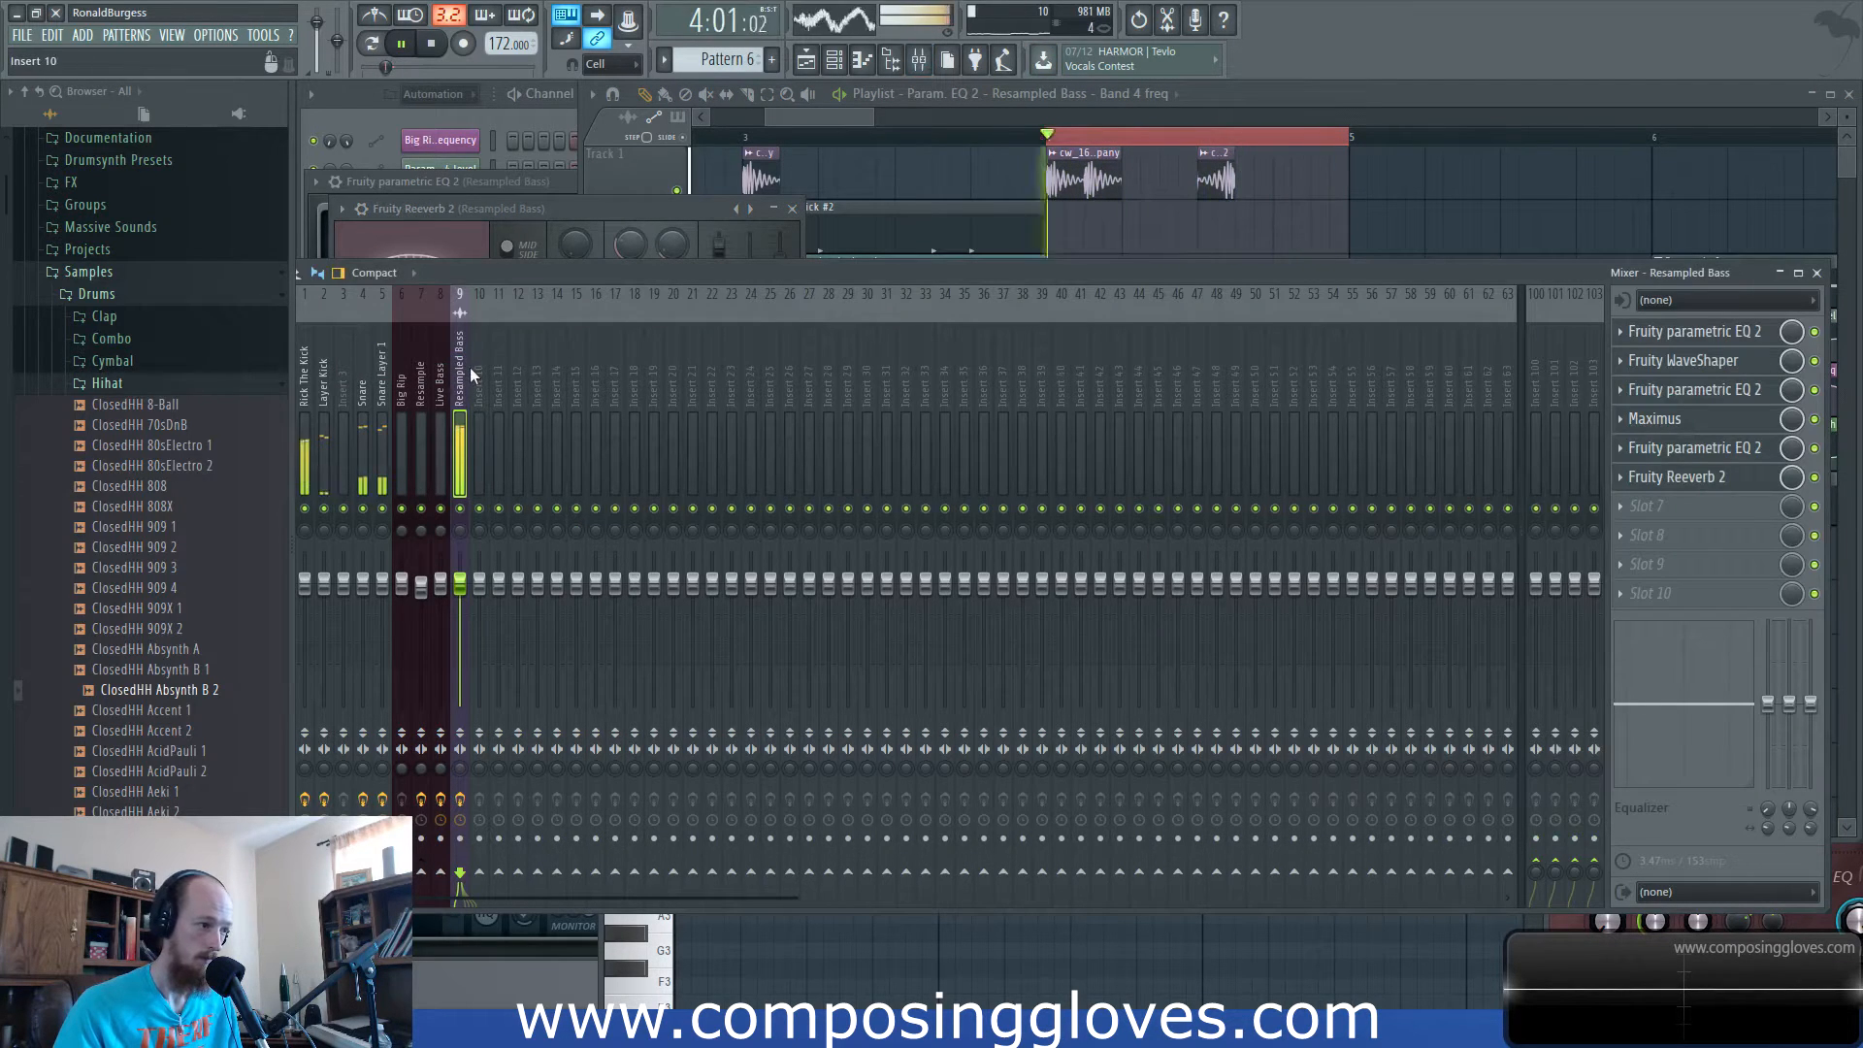
pyautogui.press('space')
# Extend the playlist's loop selection over bars 1 to 4 and move the bar 4 Rick The Kick clip up to Track 2.
pyautogui.moveTo(821, 120); pyautogui.dragTo(603, 120)
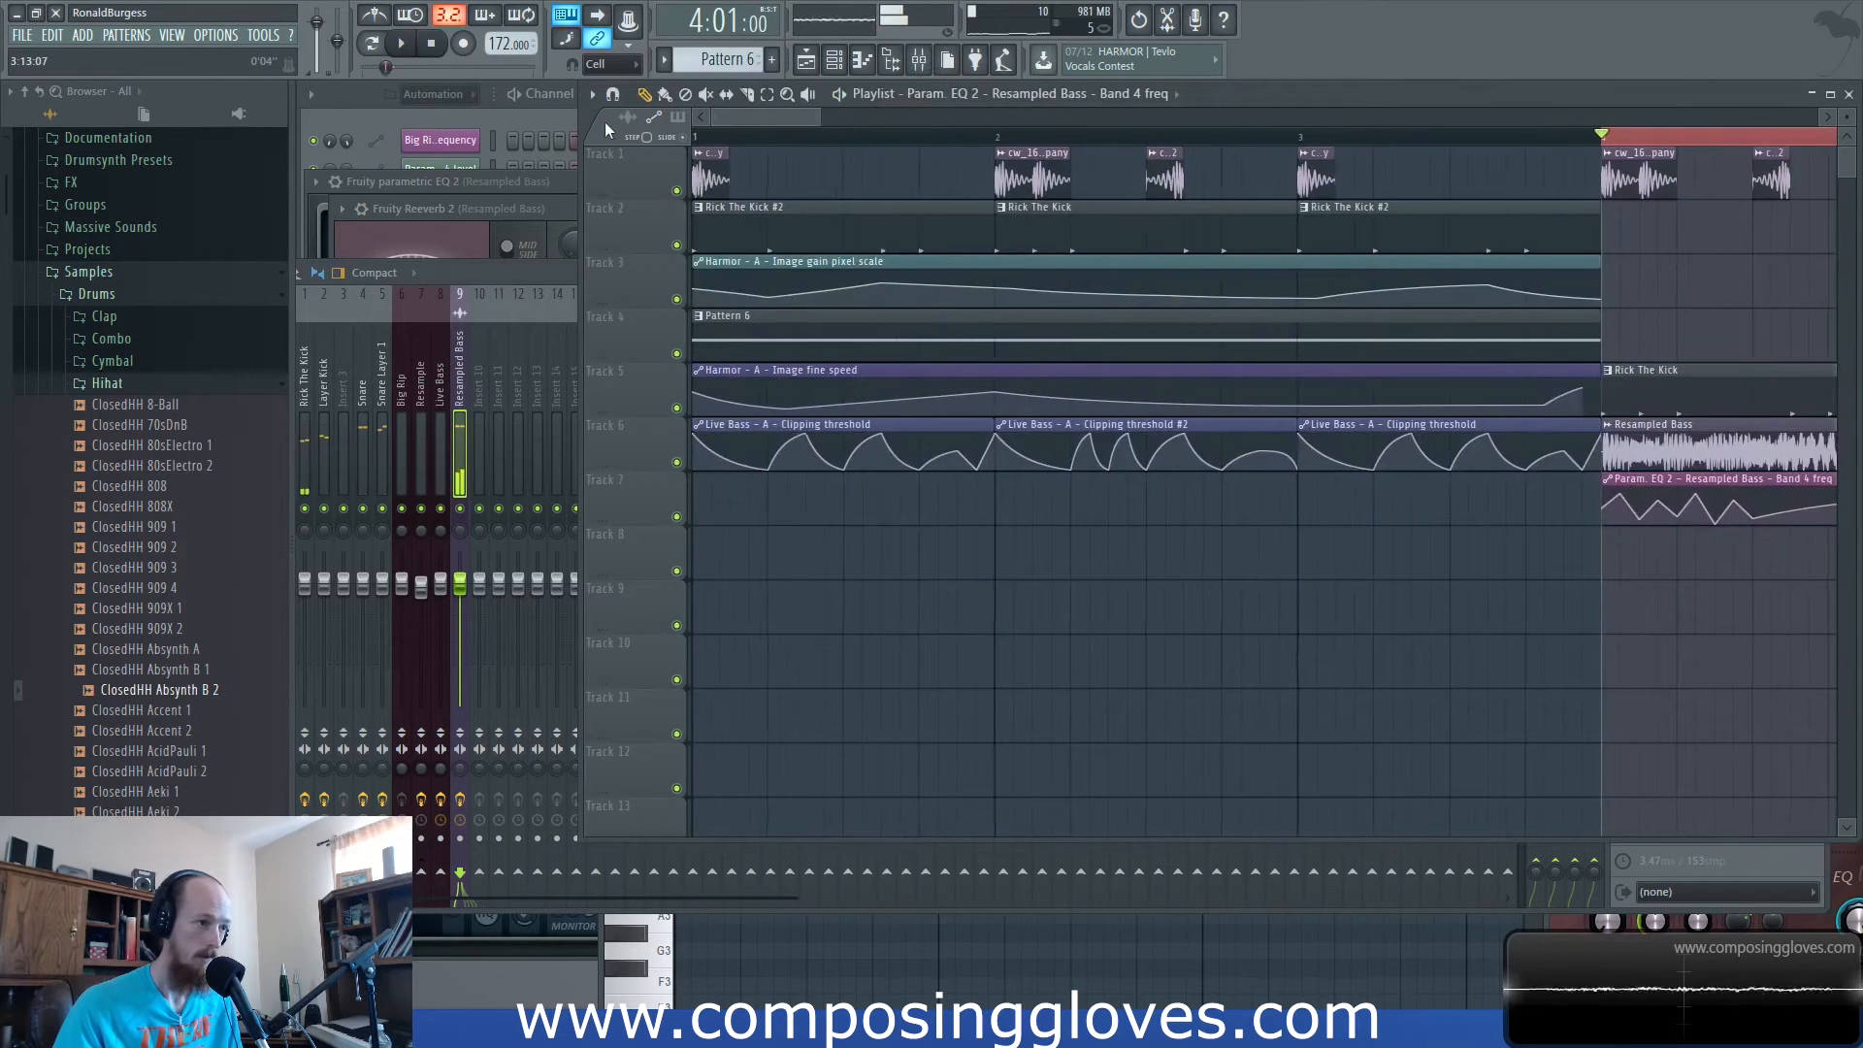
pyautogui.scroll(-6, 737, 136)
pyautogui.moveTo(899, 137); pyautogui.dragTo(406, 127)
pyautogui.press('space')
pyautogui.scroll(5, 728, 332)
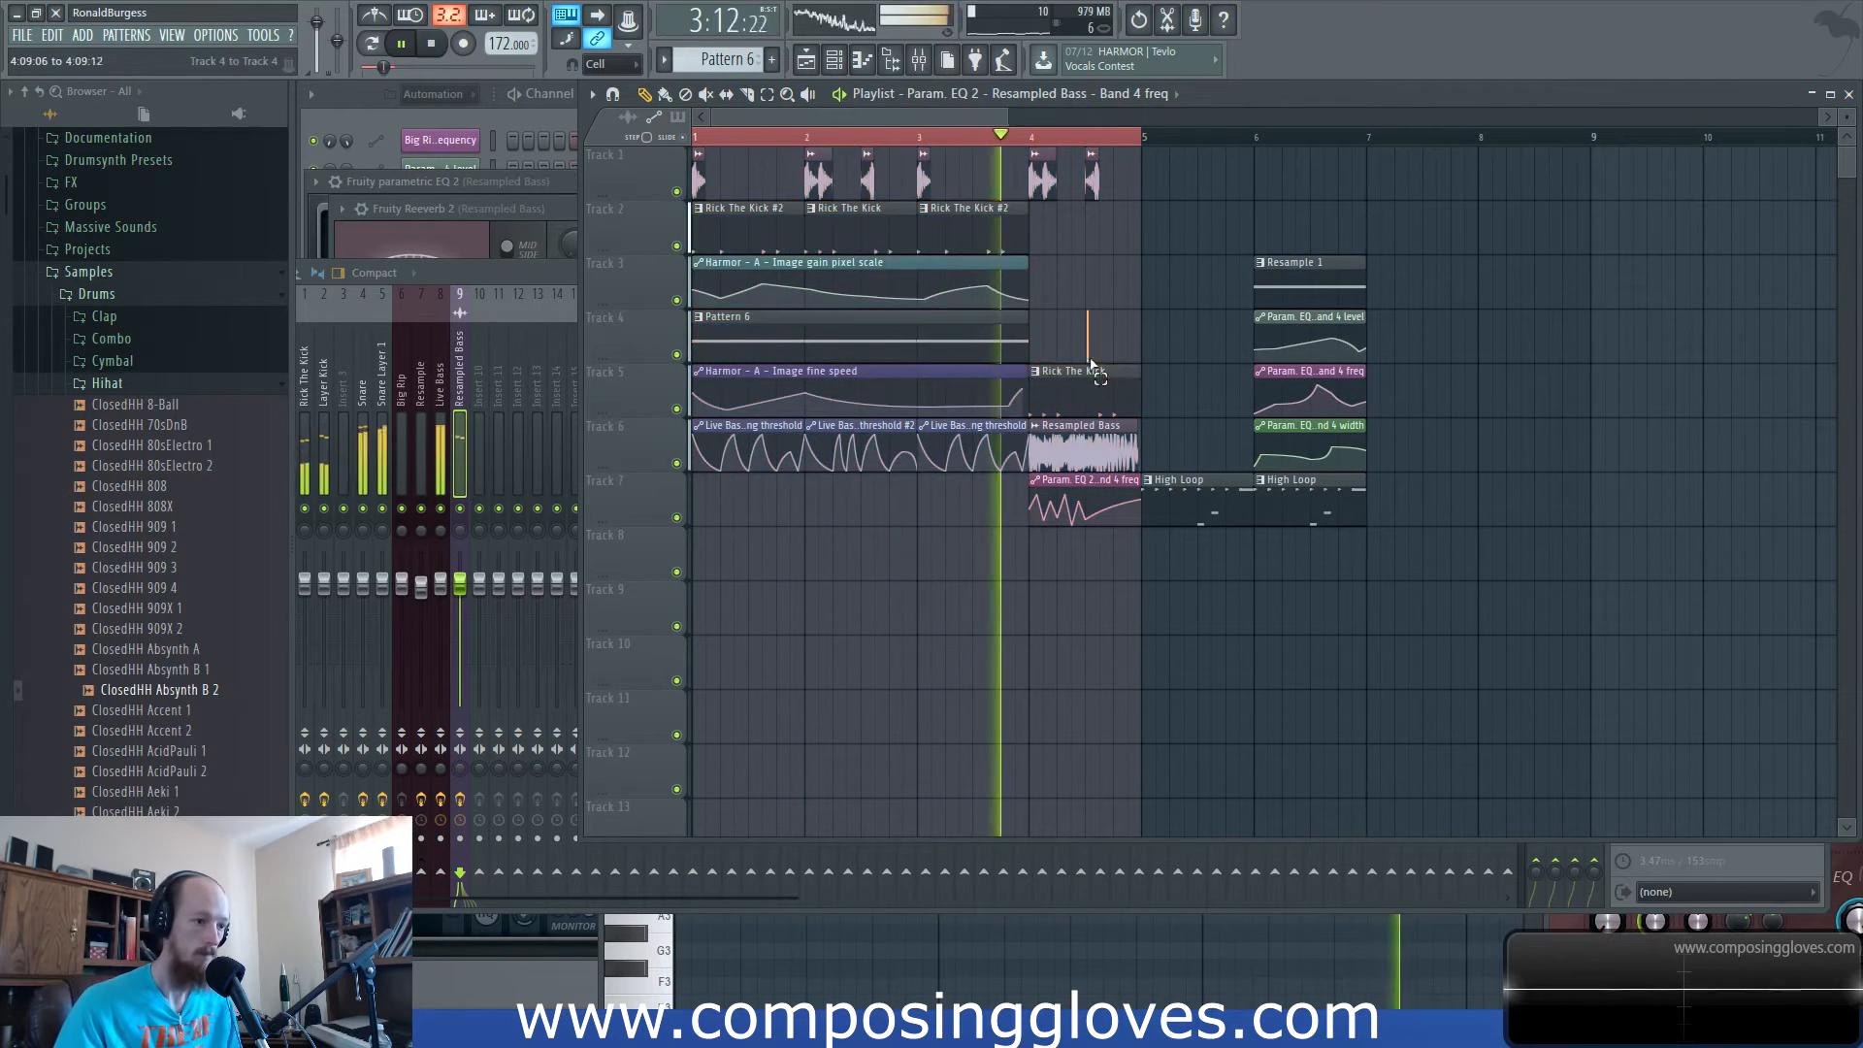
pyautogui.moveTo(1086, 395); pyautogui.dragTo(1081, 228)
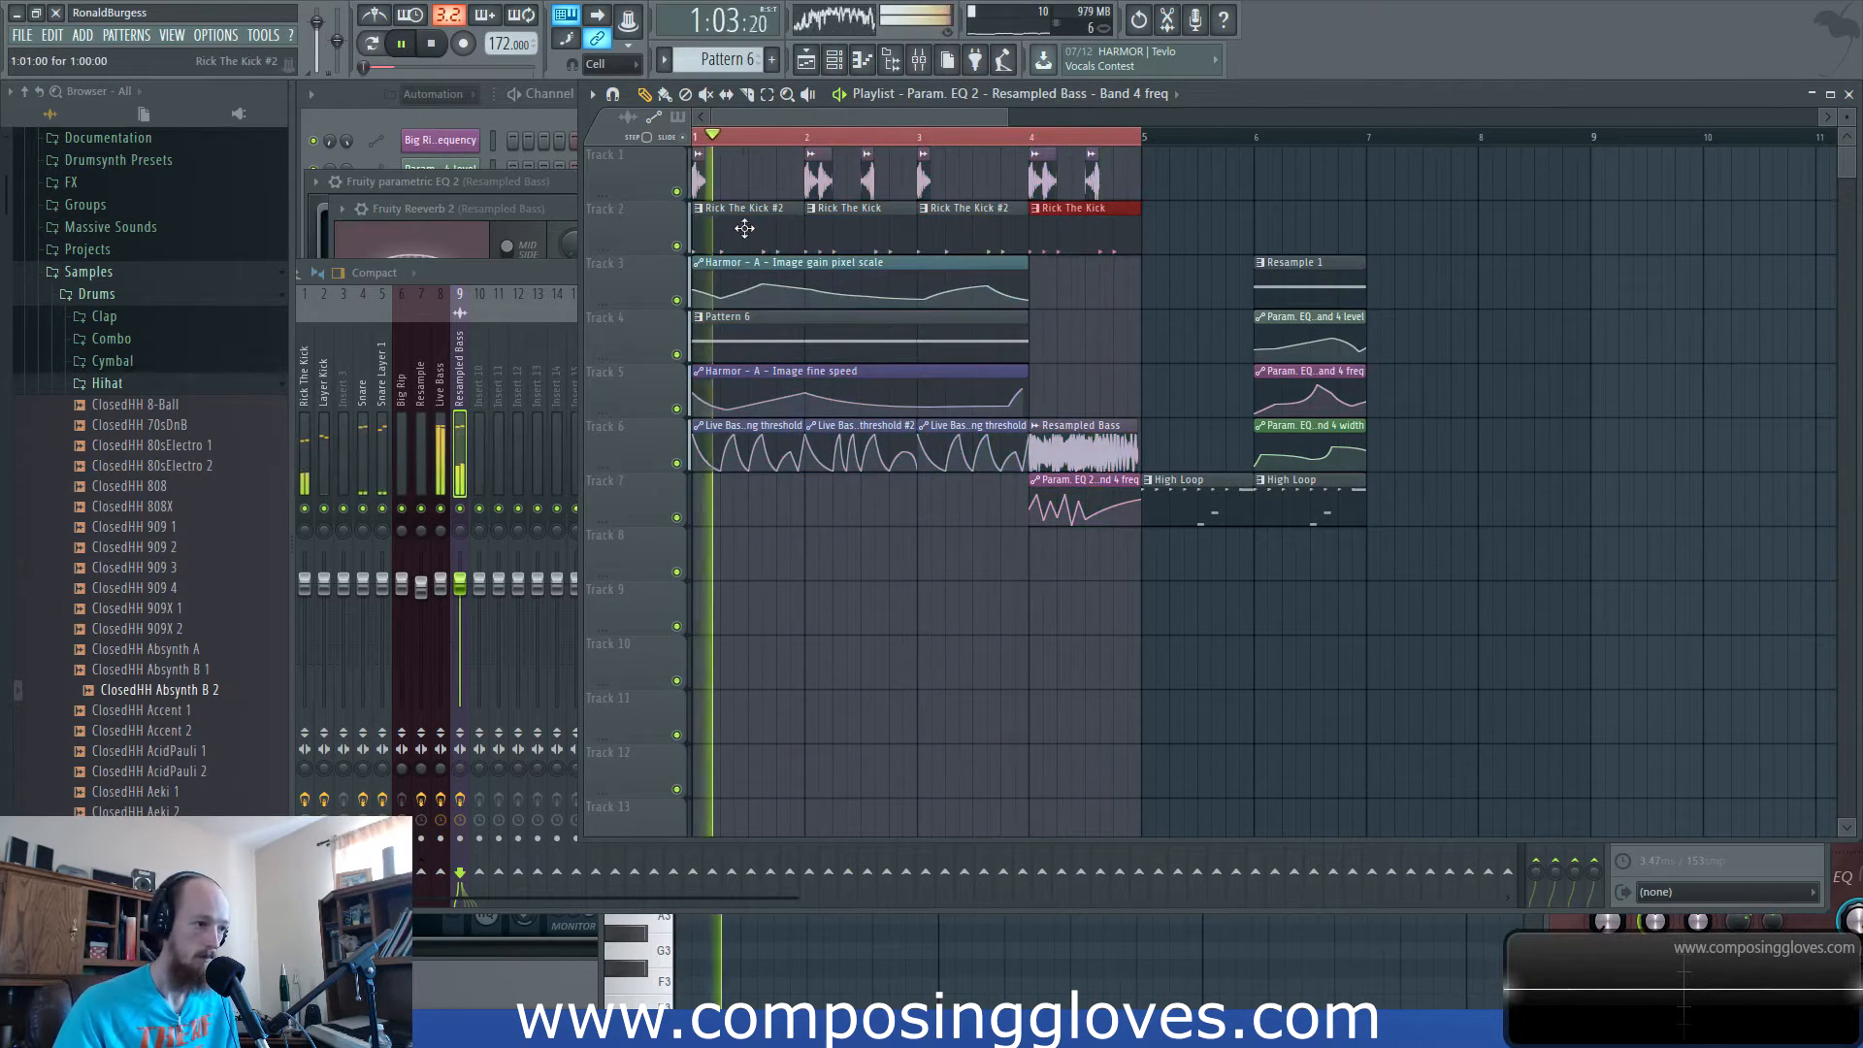
pyautogui.press('space')
# Mute every playlist track except Track 1 and Track 2 to isolate the drums.
pyautogui.click(474, 121)
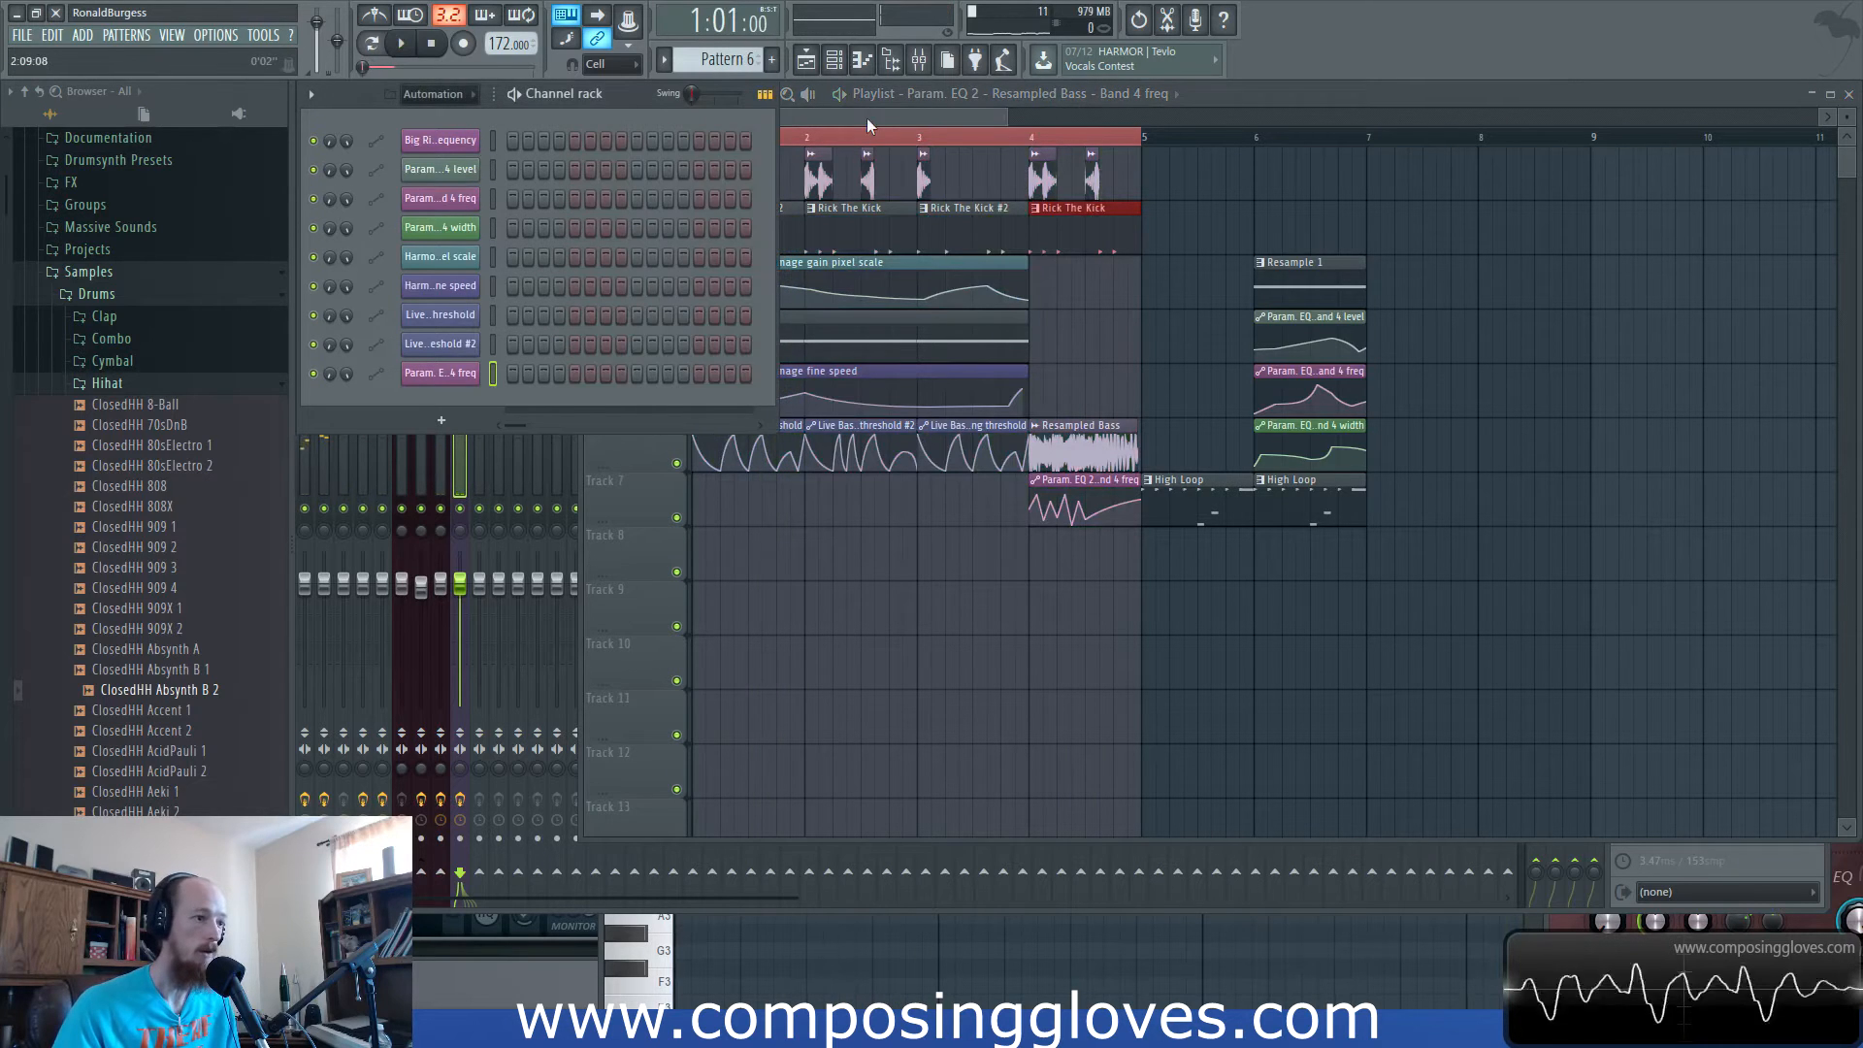
pyautogui.click(866, 121)
pyautogui.rightClick(677, 192)
pyautogui.click(677, 247)
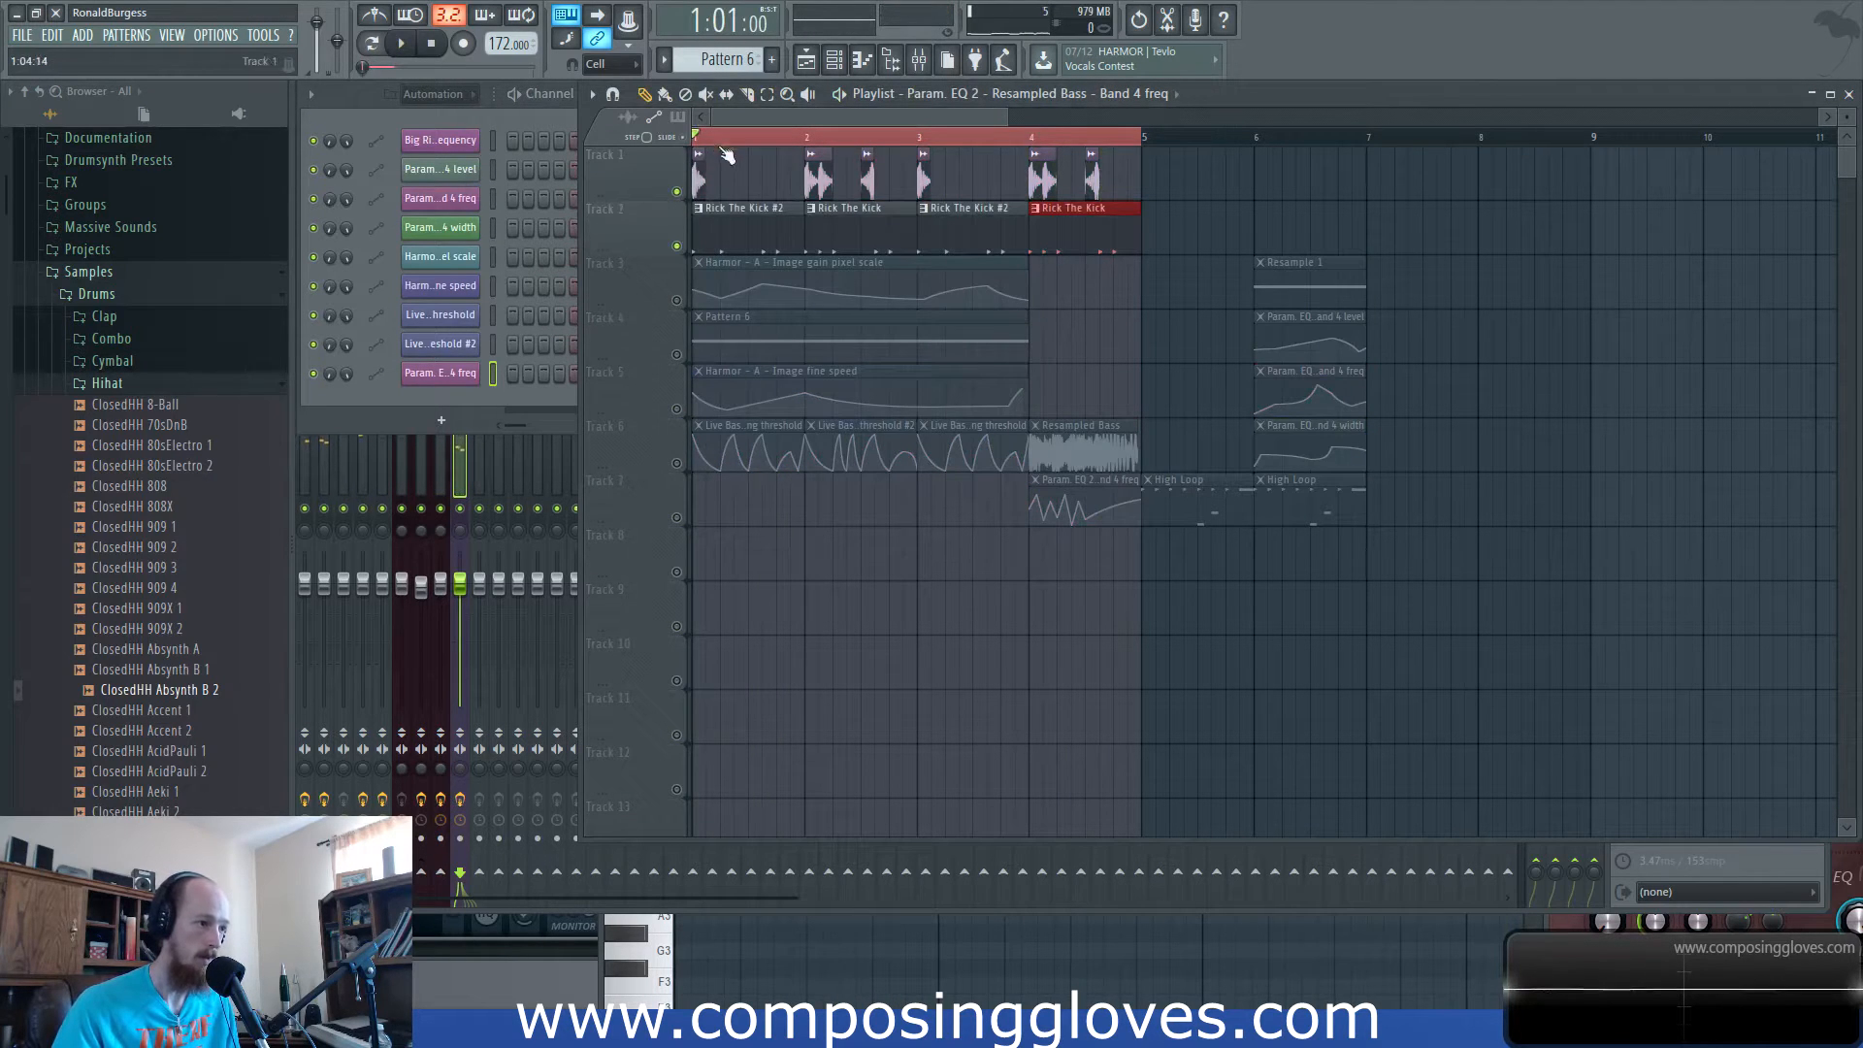
pyautogui.press('space')
# Show the Unsorted channel group and open the sampler settings of the Rick The Kick channel.
pyautogui.click(437, 94)
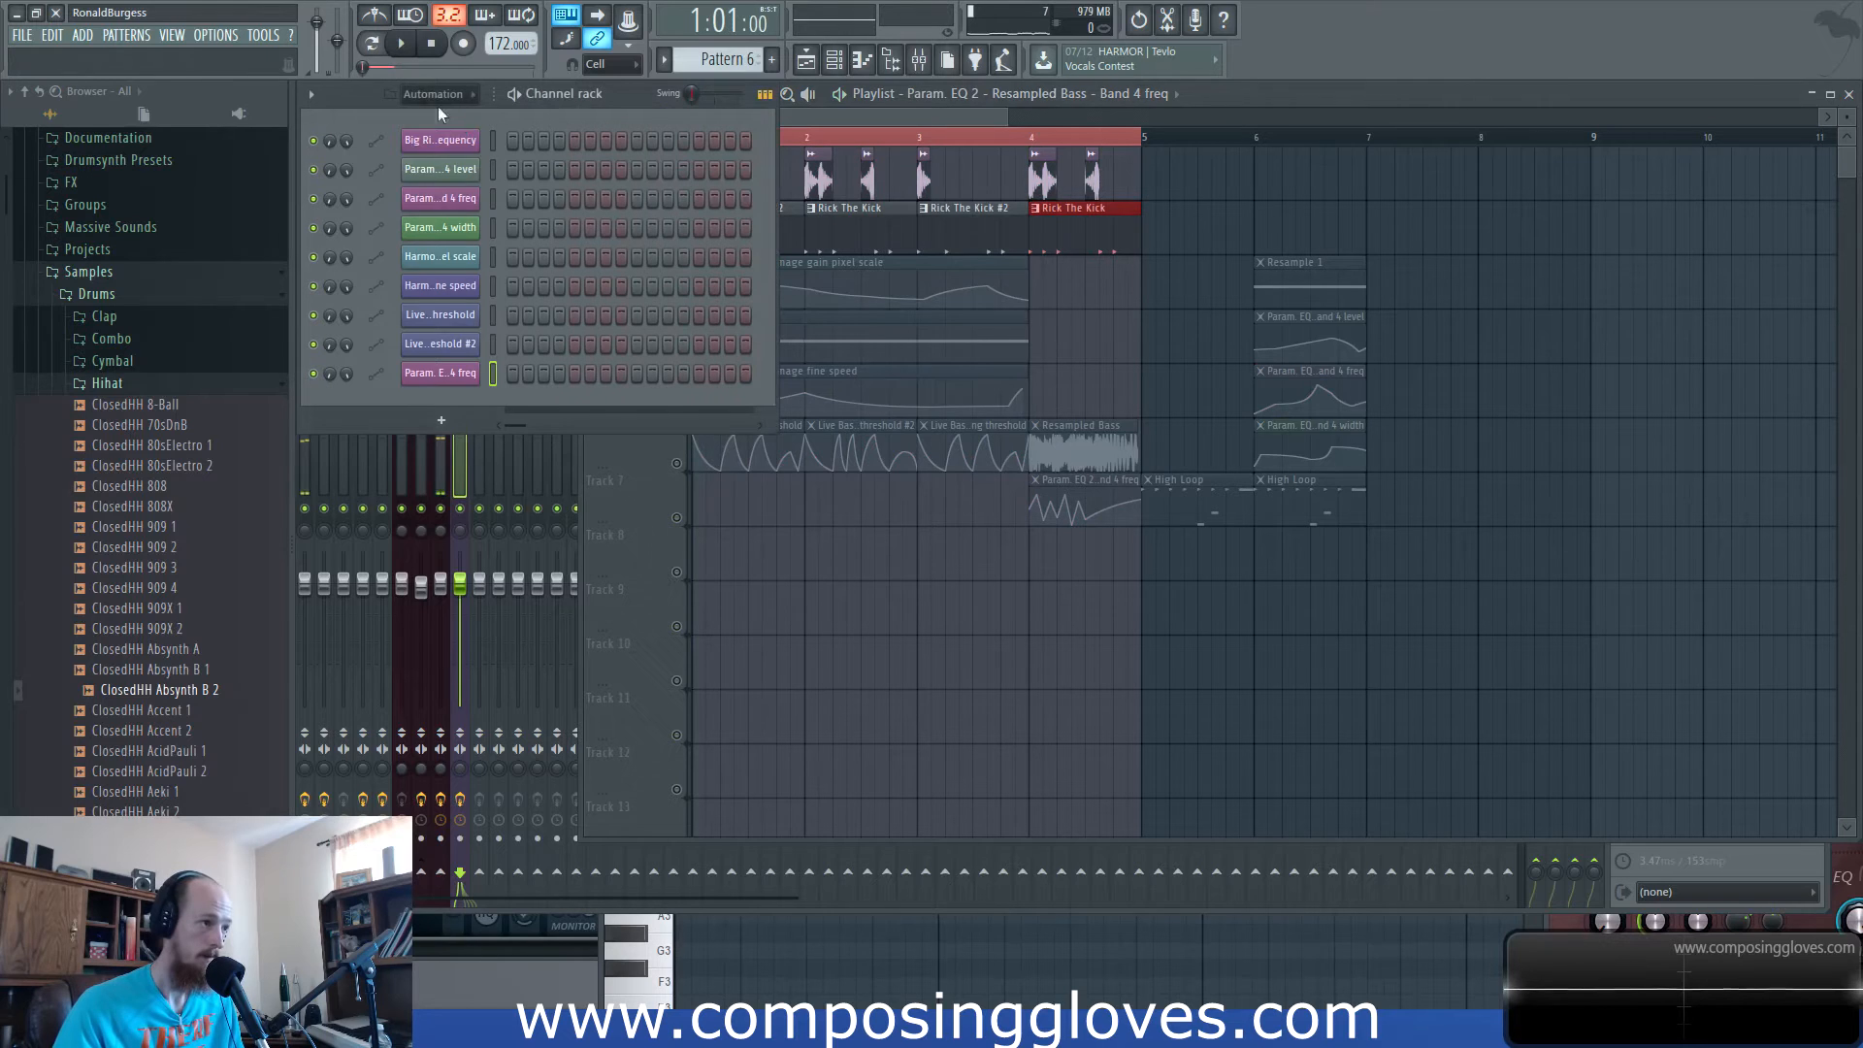
pyautogui.click(432, 178)
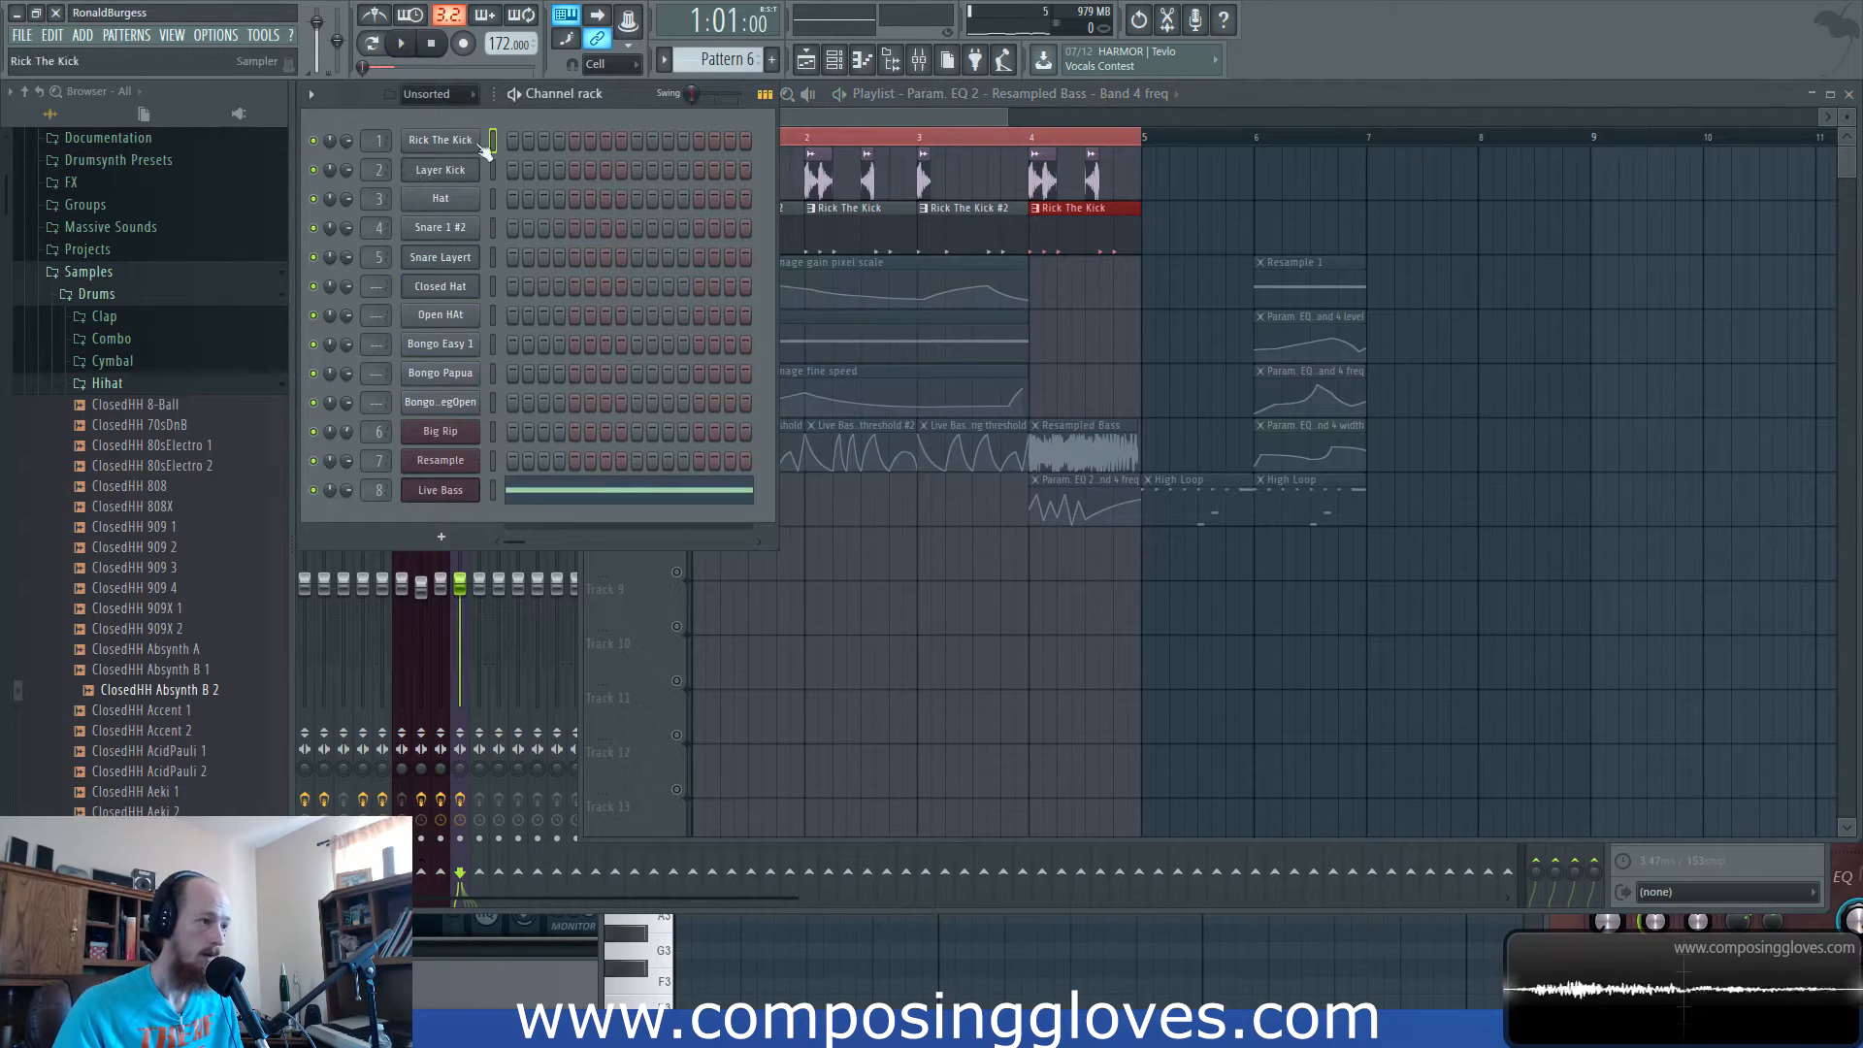
pyautogui.click(881, 118)
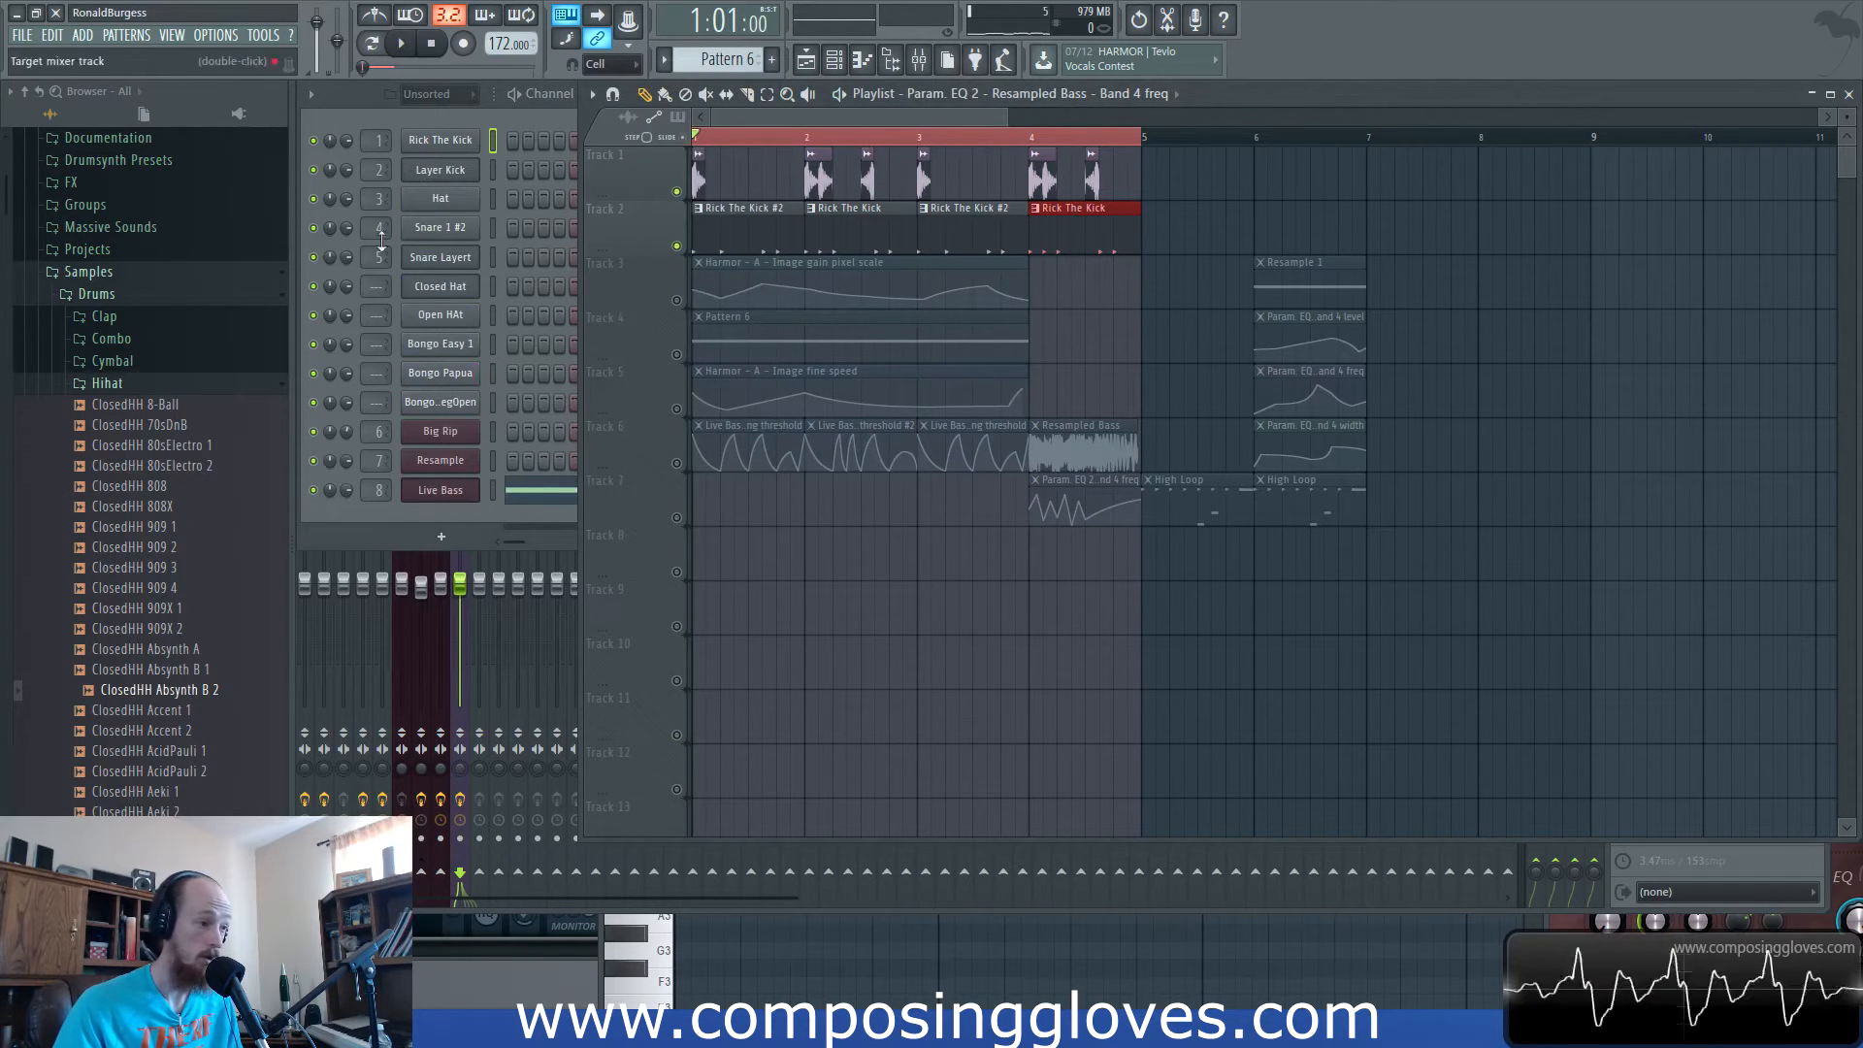
pyautogui.click(442, 490)
pyautogui.moveTo(1261, 588); pyautogui.dragTo(1035, 318)
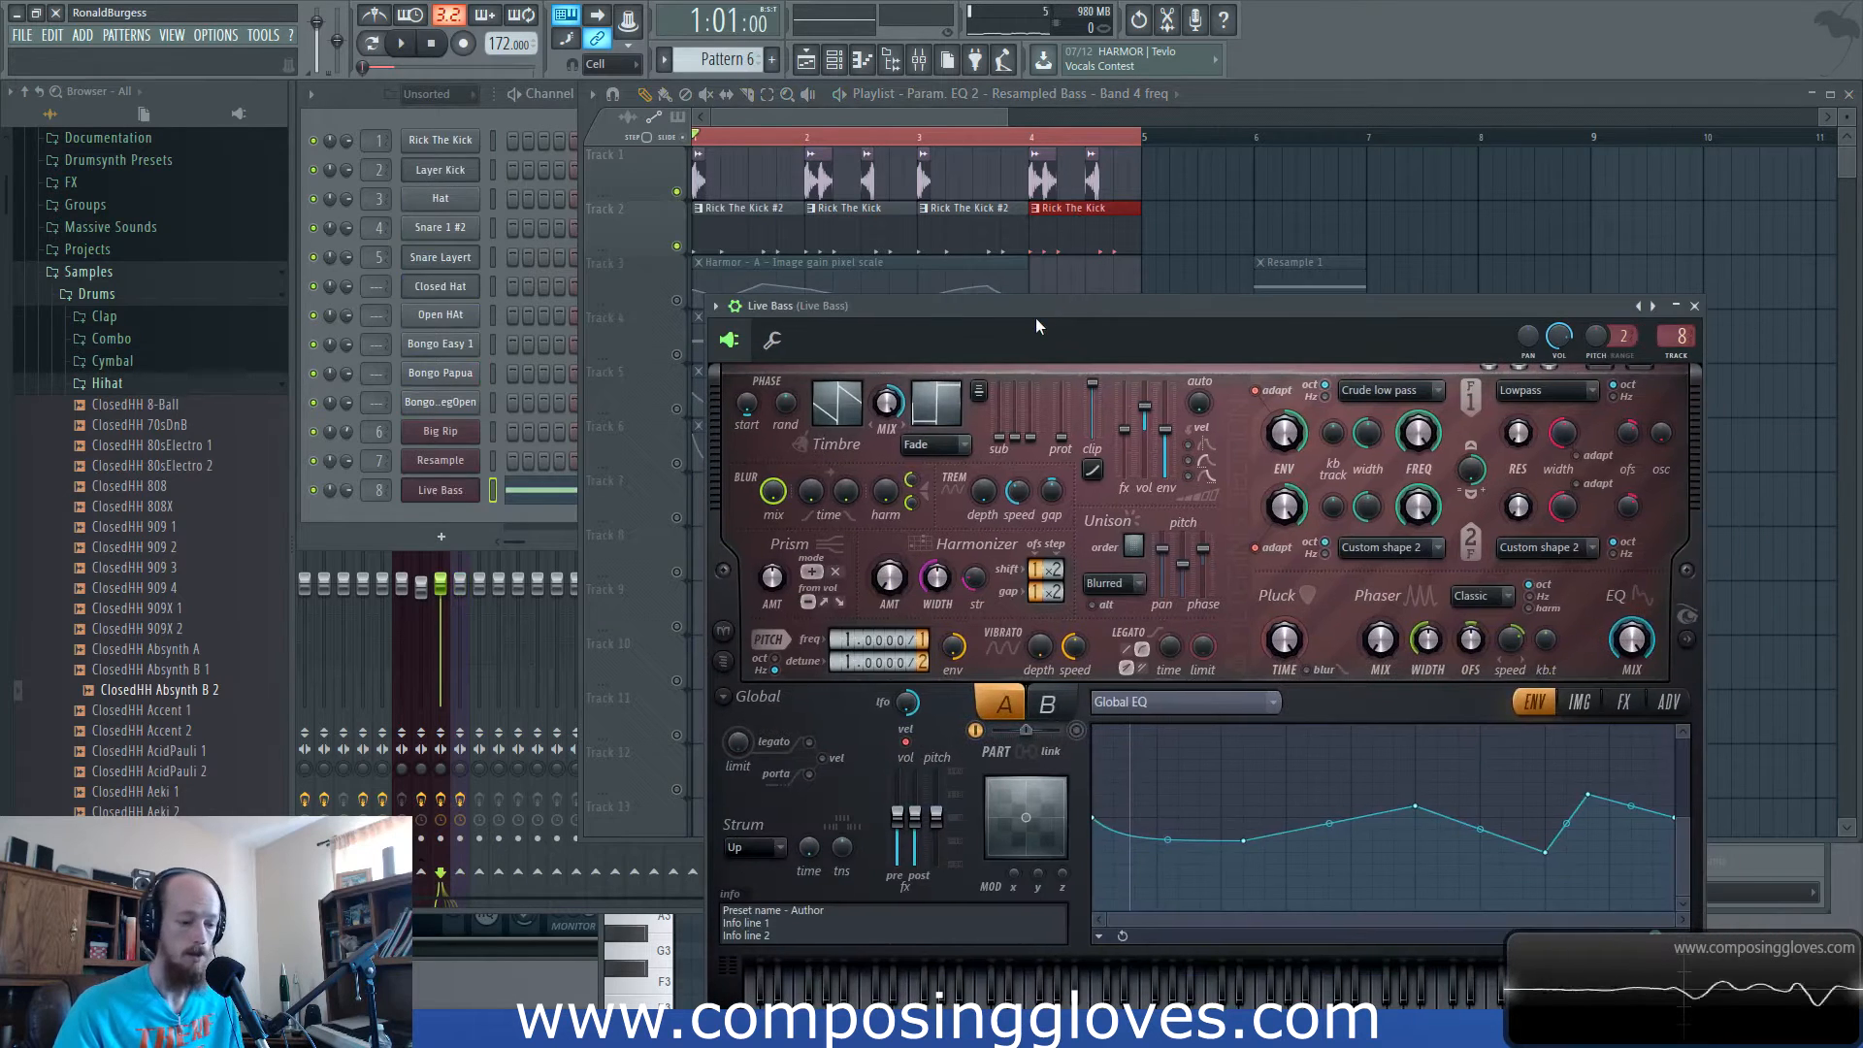
pyautogui.click(466, 145)
pyautogui.click(491, 122)
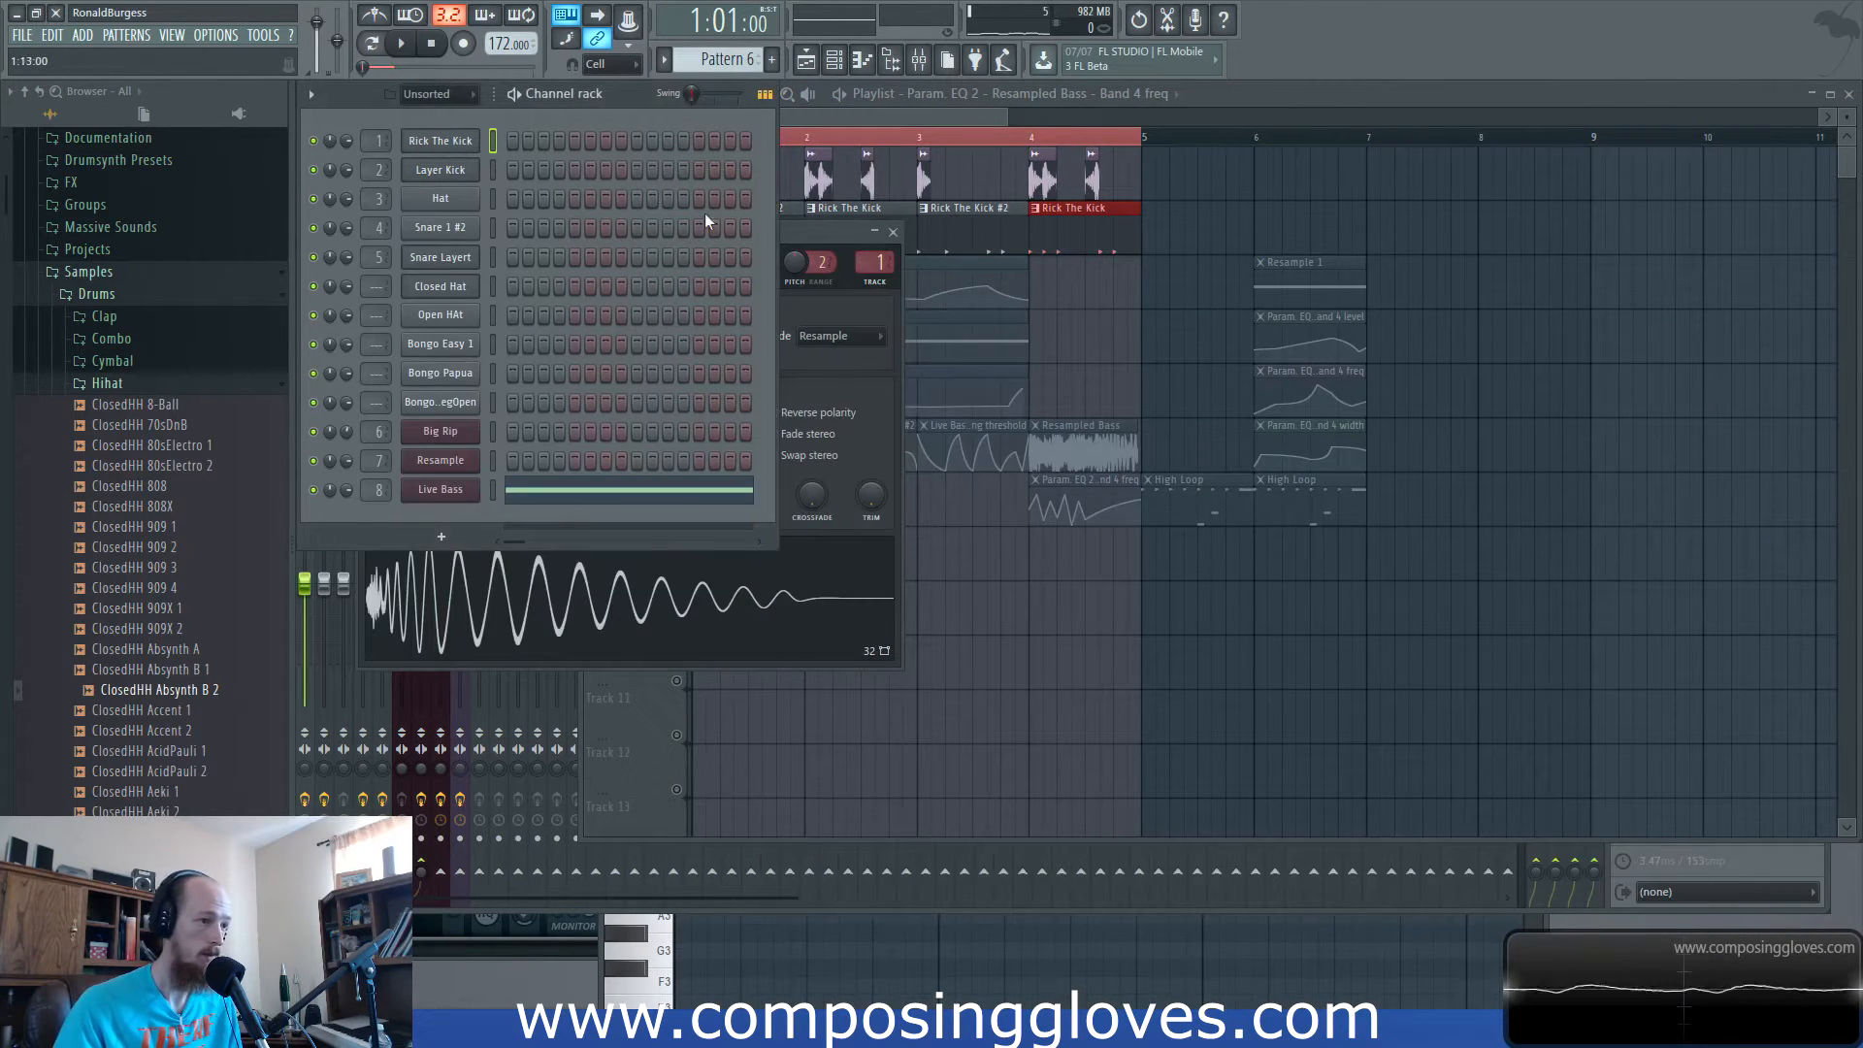
# Make Rick The Kick #2 the active pattern and play it in pattern mode.
pyautogui.moveTo(821, 232); pyautogui.dragTo(796, 271)
pyautogui.click(797, 221)
pyautogui.click(522, 108)
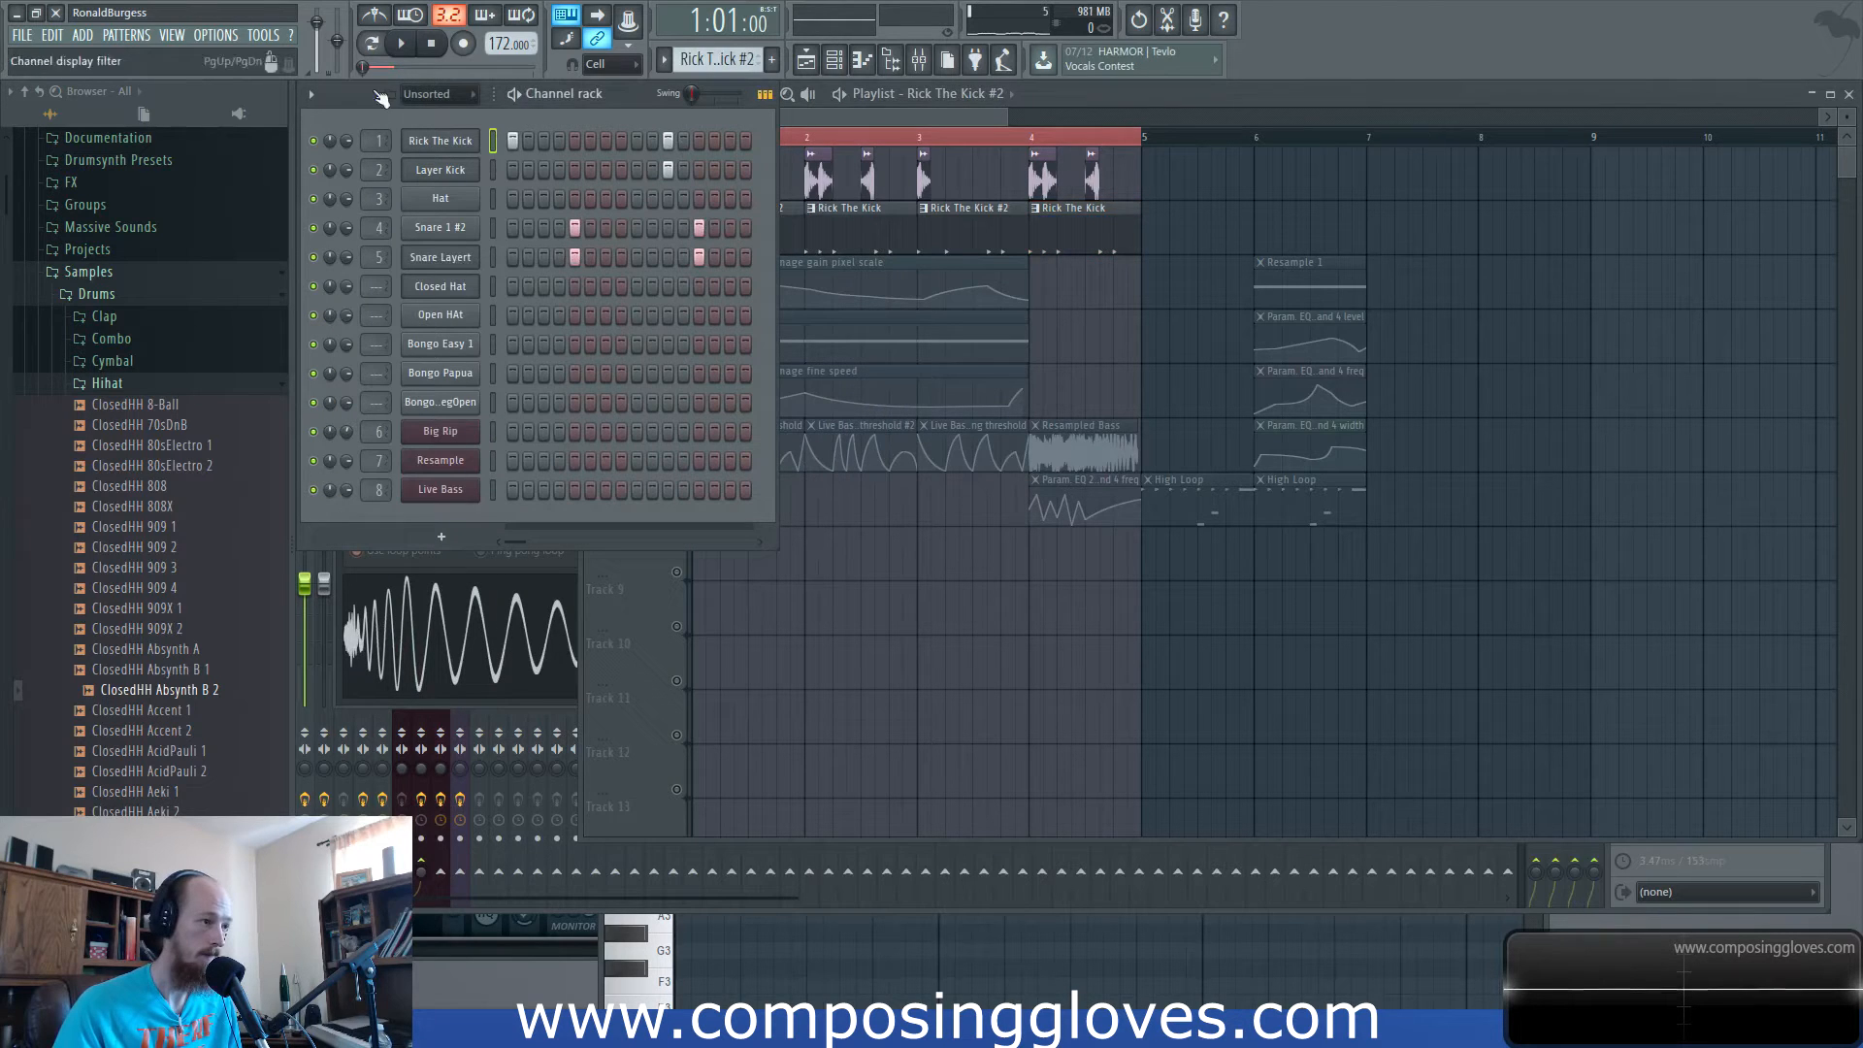
pyautogui.click(401, 43)
# Insert Maximus in slot 2 of the Rick The Kick mixer track.
pyautogui.click(893, 60)
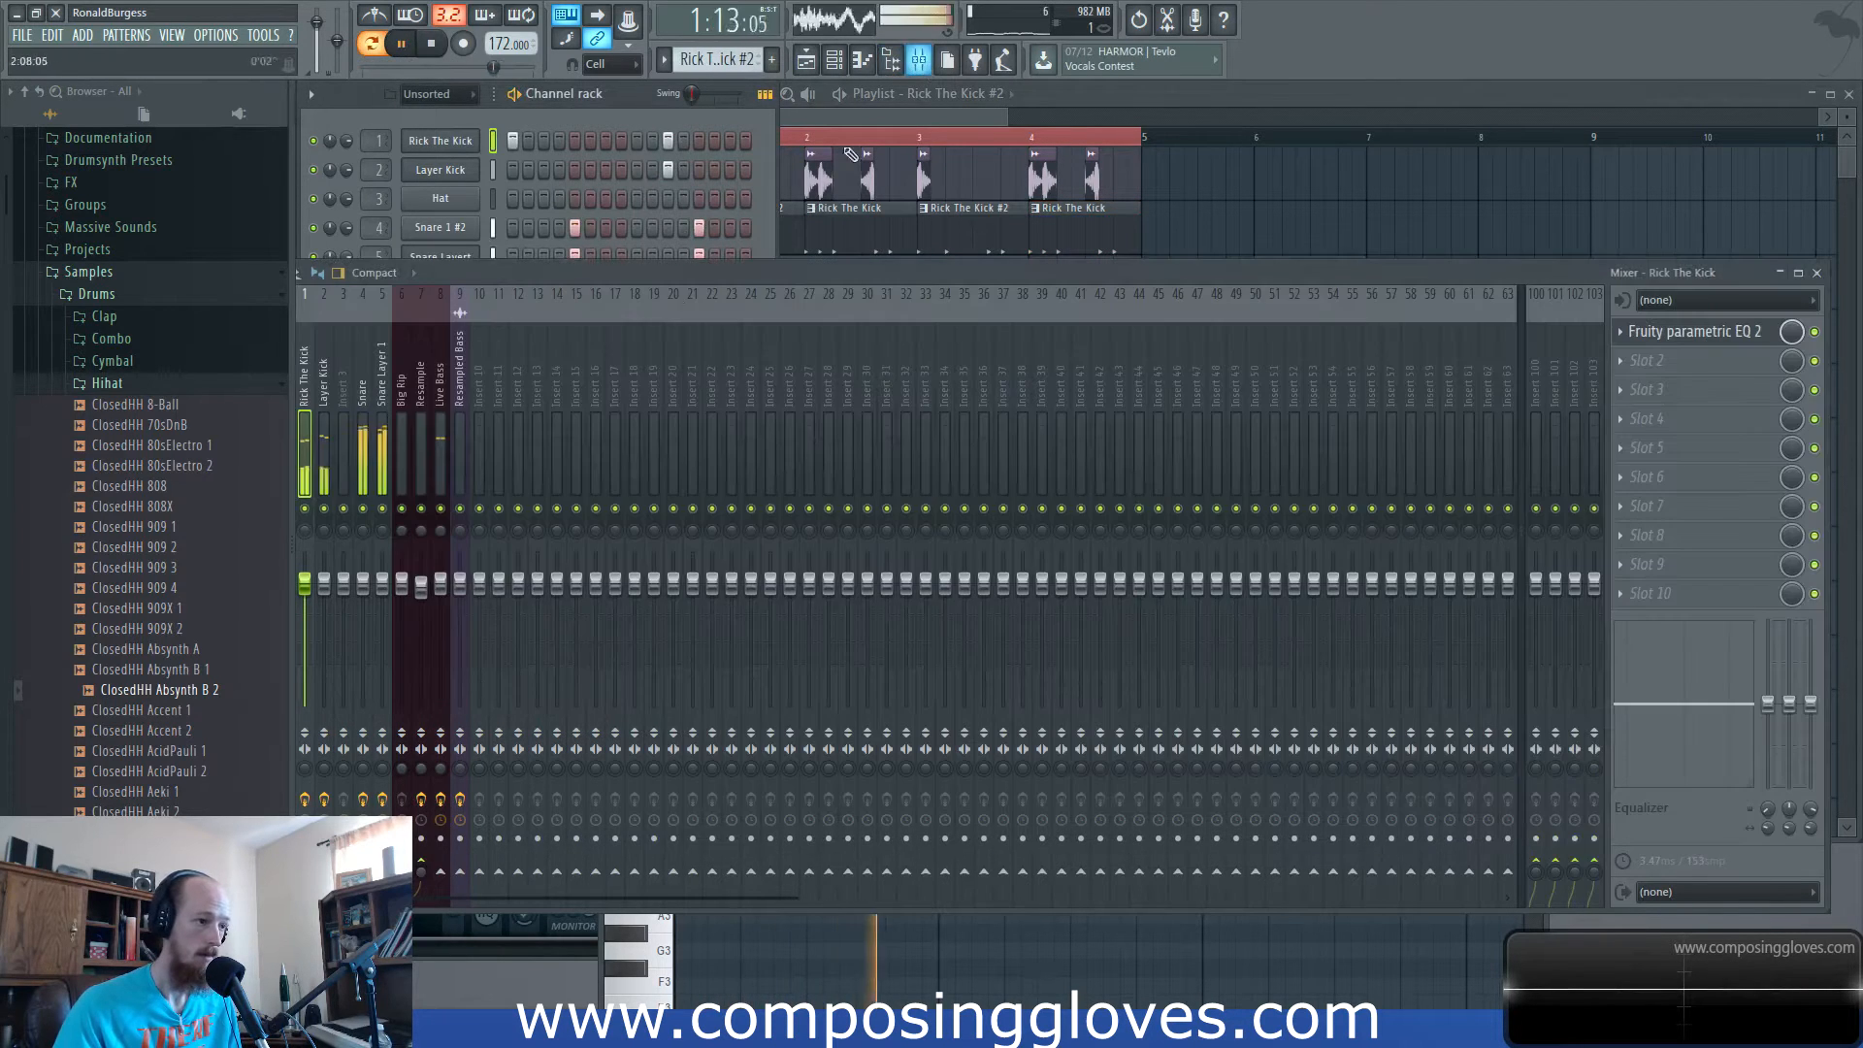
pyautogui.click(1746, 367)
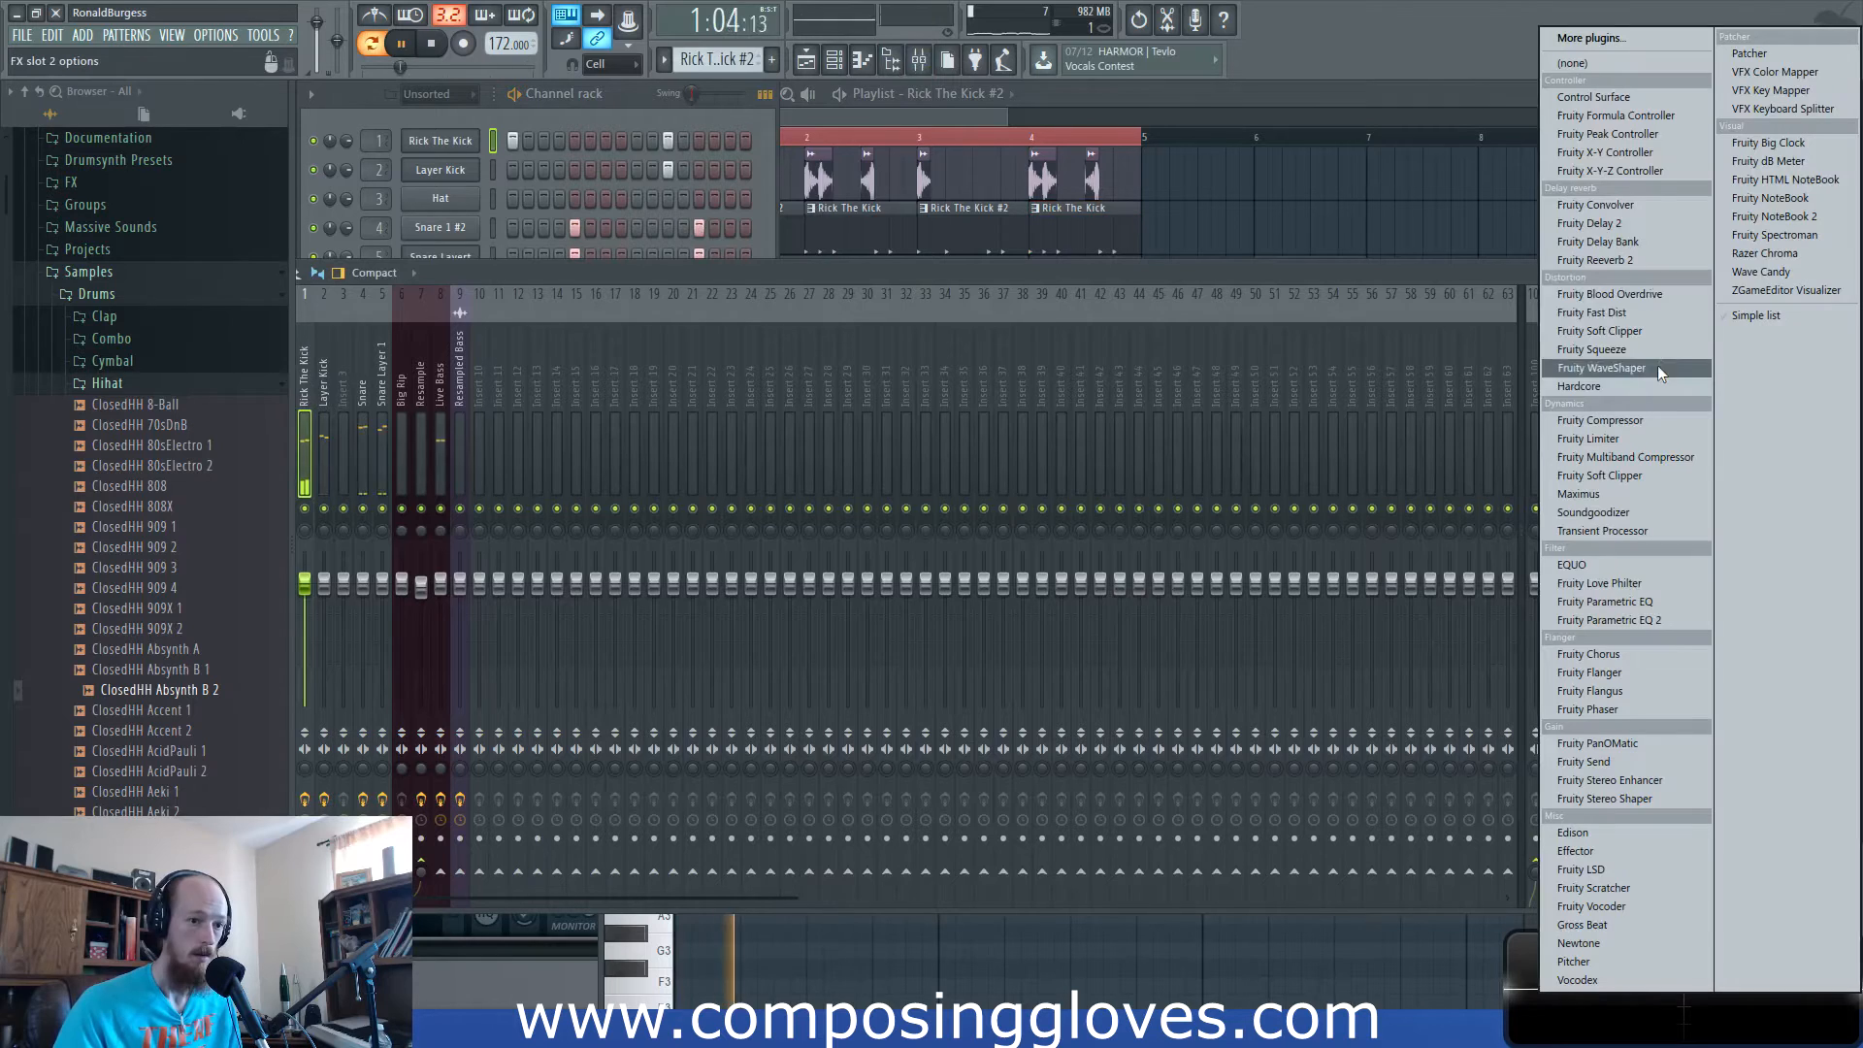
pyautogui.click(1669, 492)
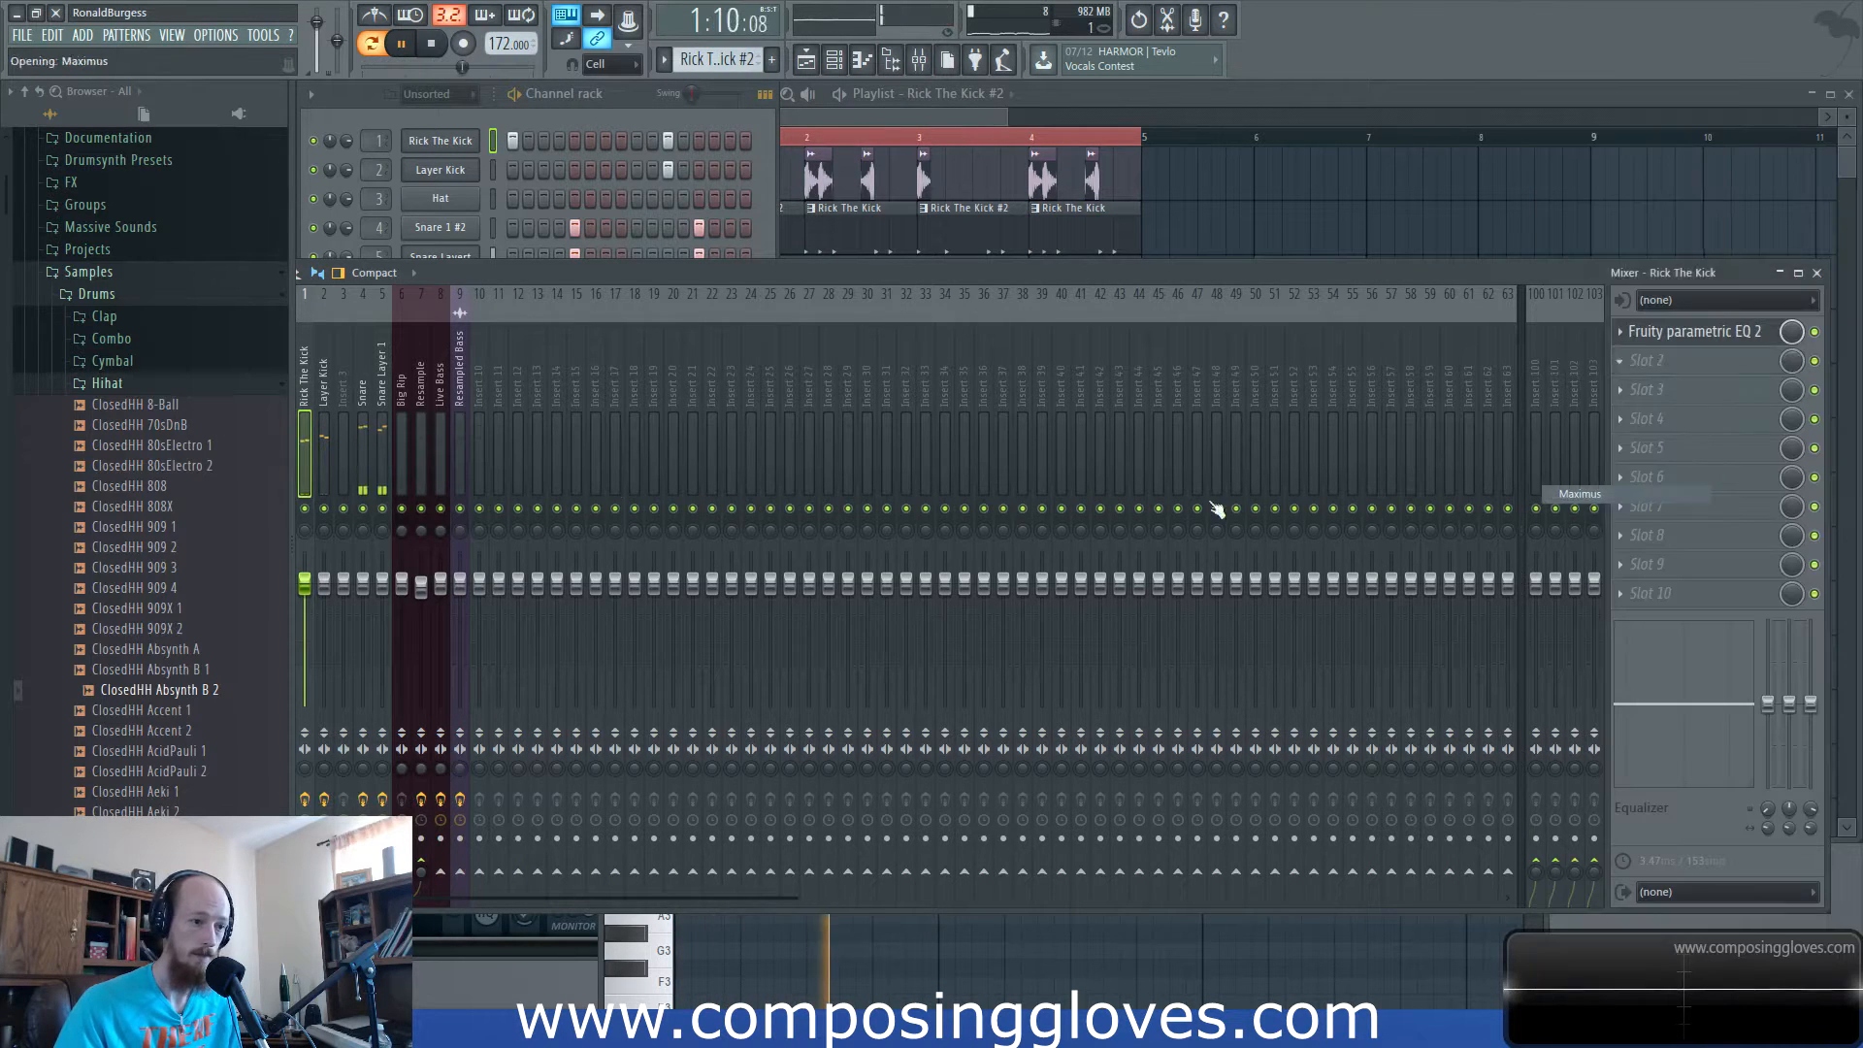
# Slightly lower the curve tension of the low, mid and high bands in the kick's Maximus while the pattern plays.
pyautogui.click(497, 540)
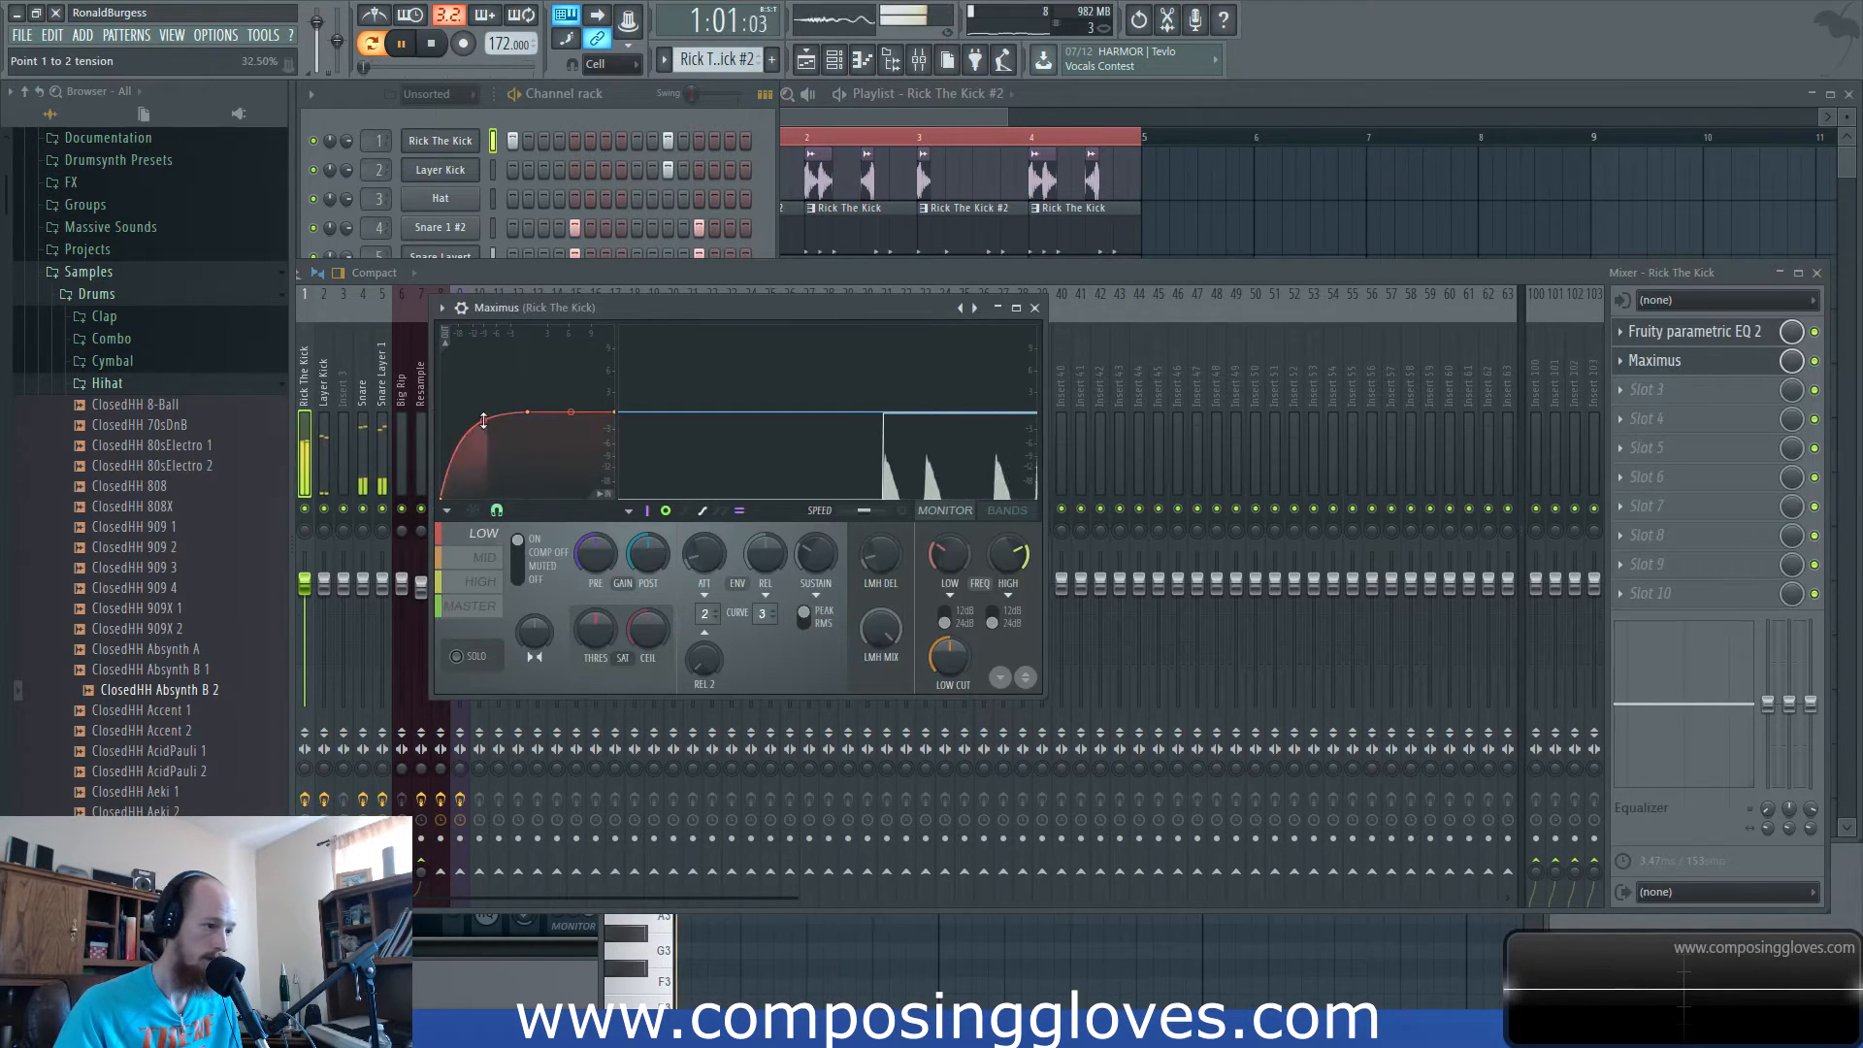
pyautogui.moveTo(484, 422); pyautogui.dragTo(484, 425)
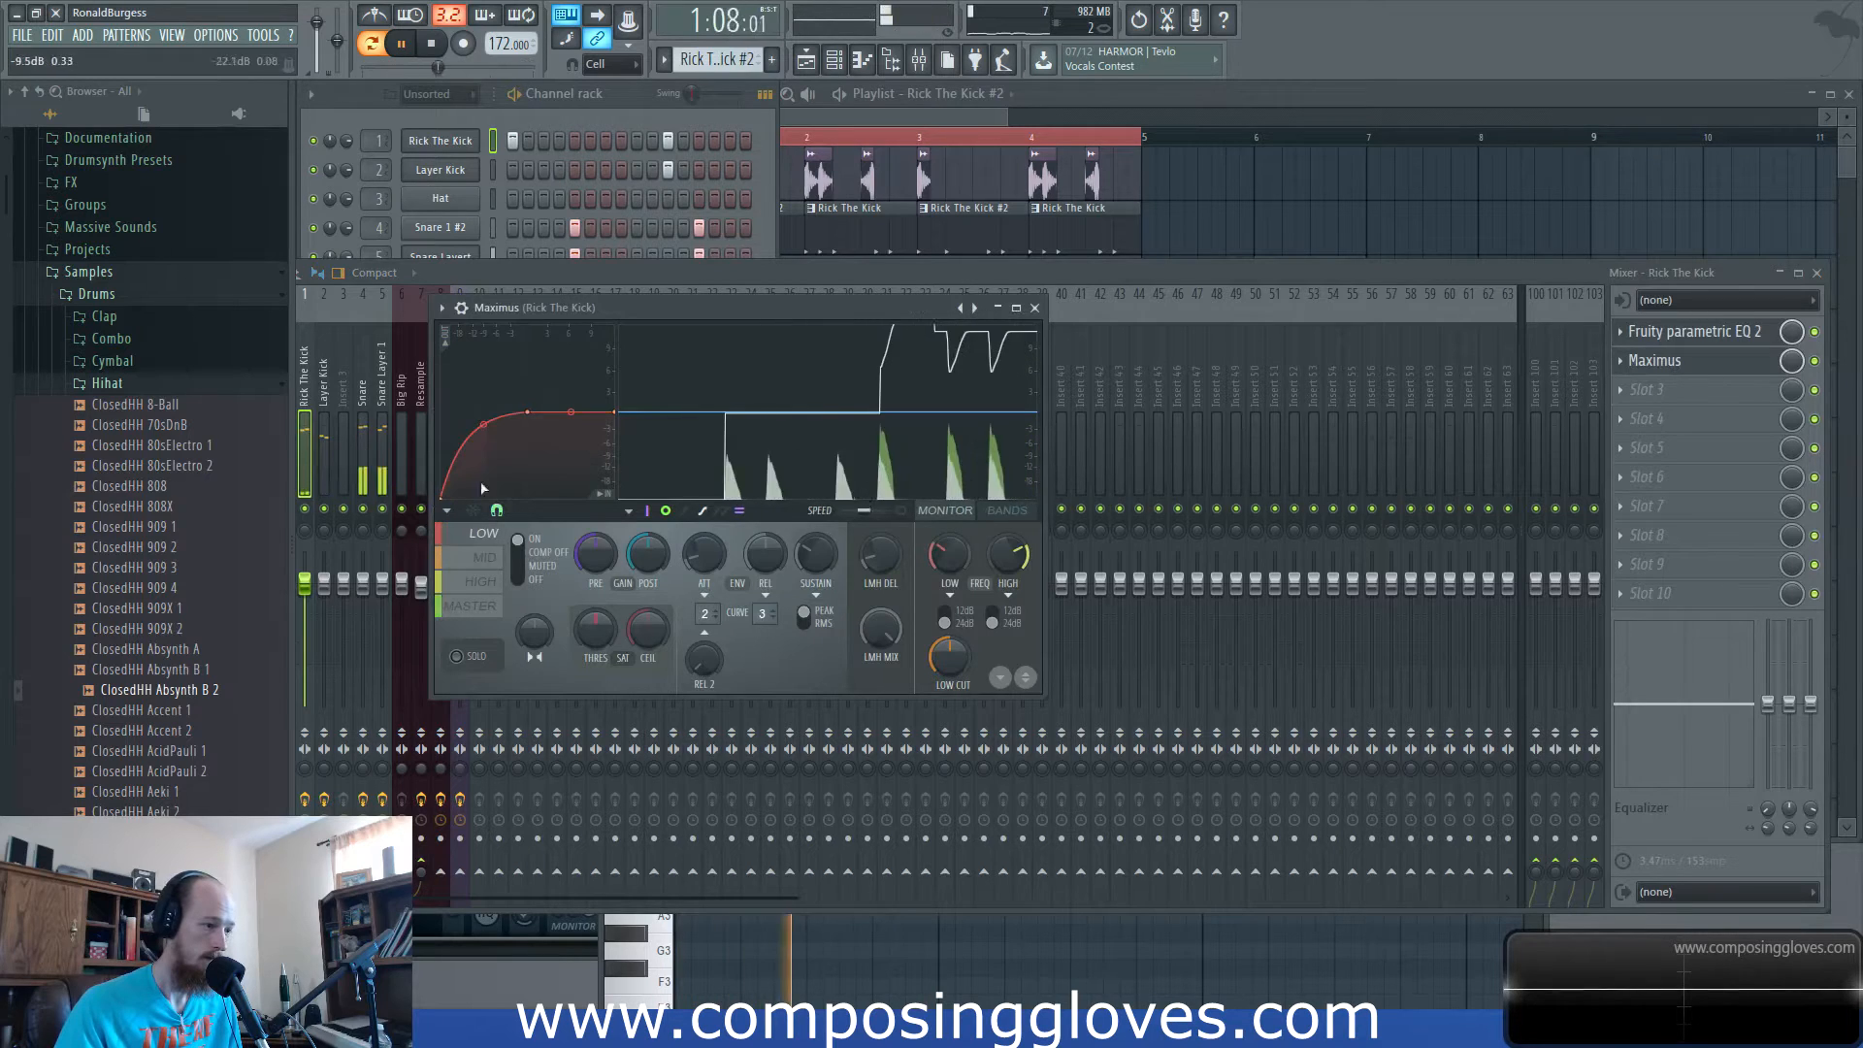
pyautogui.click(485, 557)
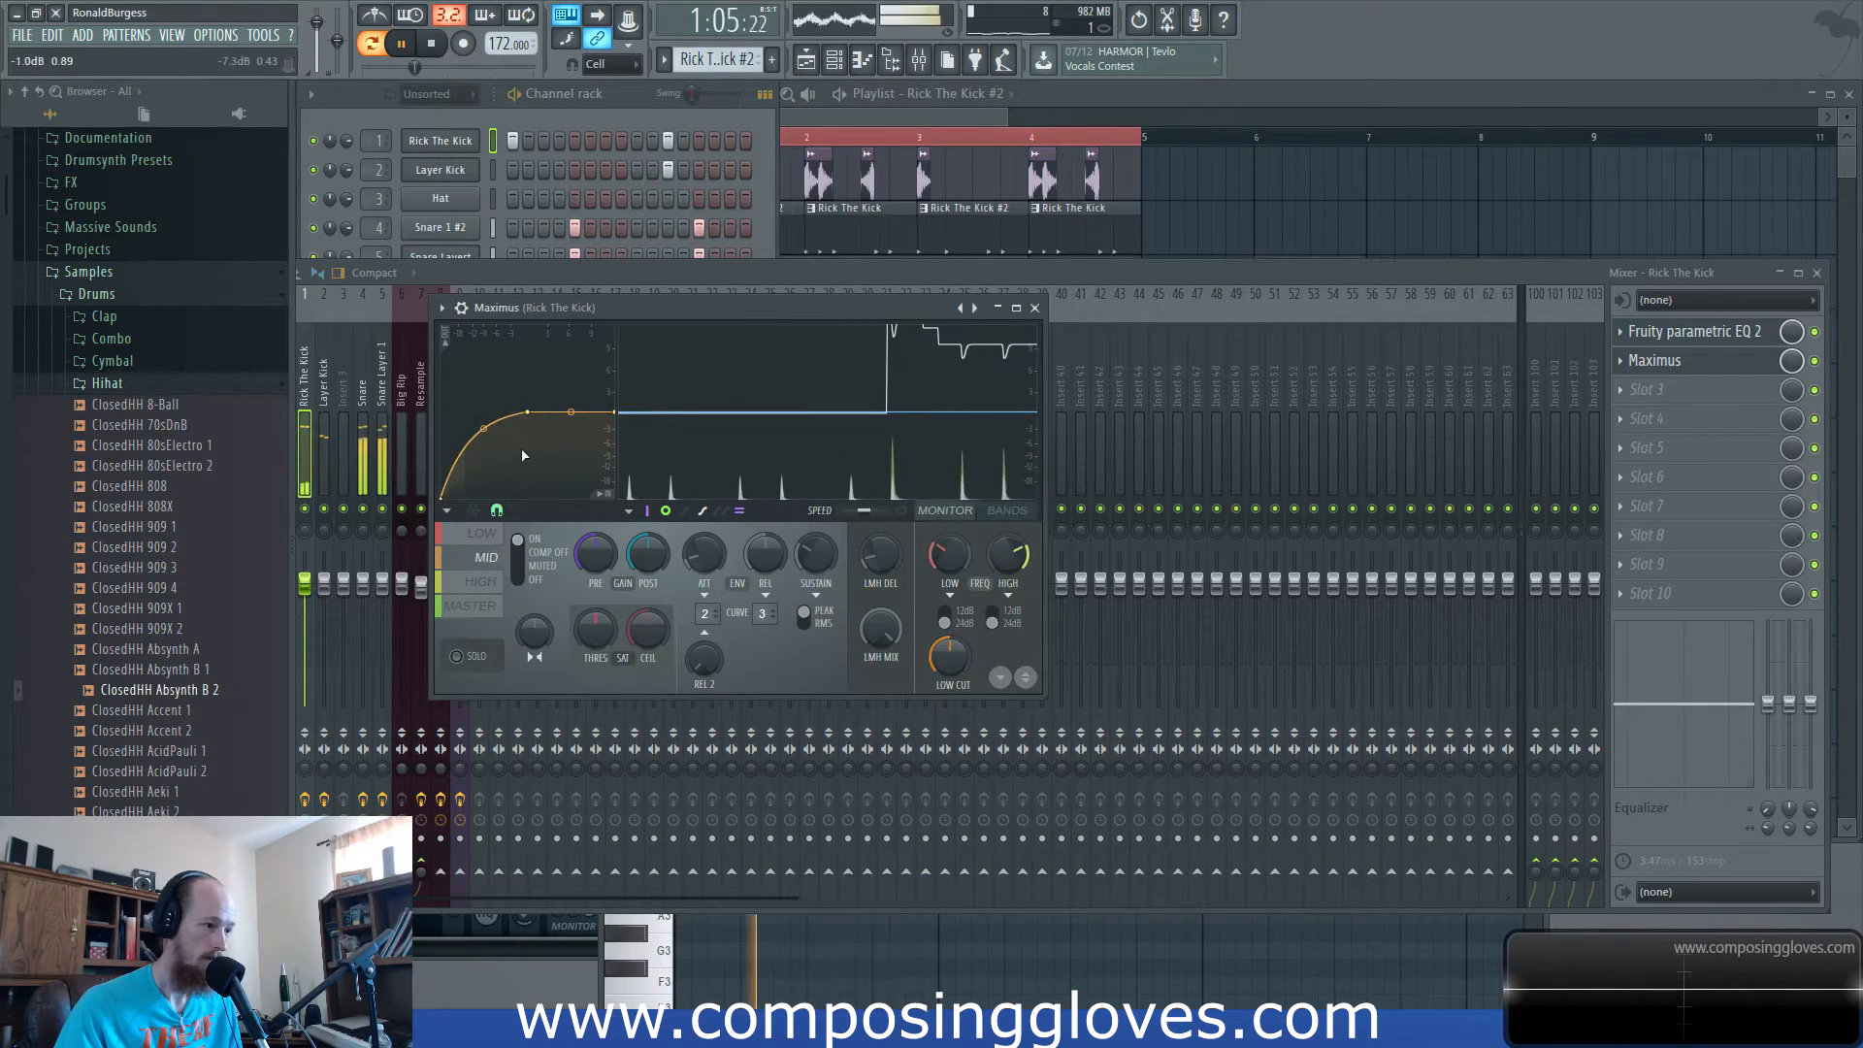
pyautogui.moveTo(485, 430); pyautogui.dragTo(484, 446)
pyautogui.click(482, 582)
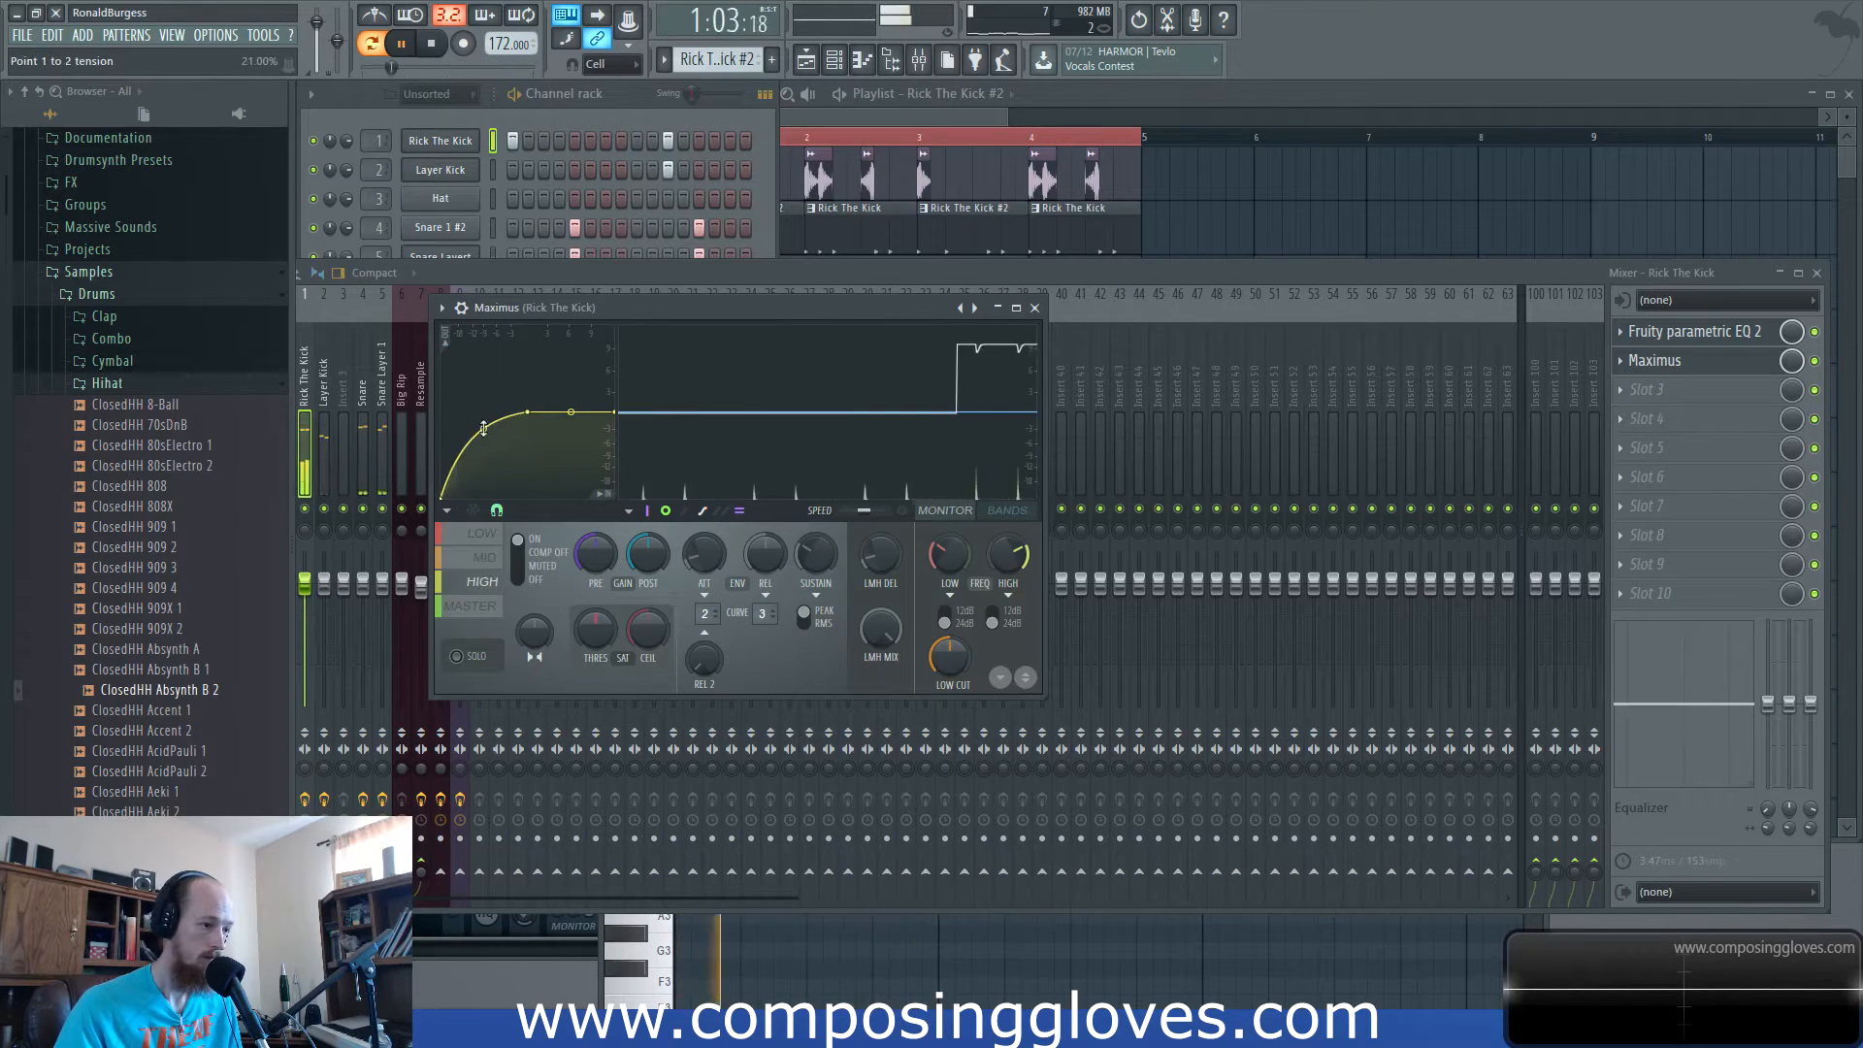
pyautogui.click(483, 533)
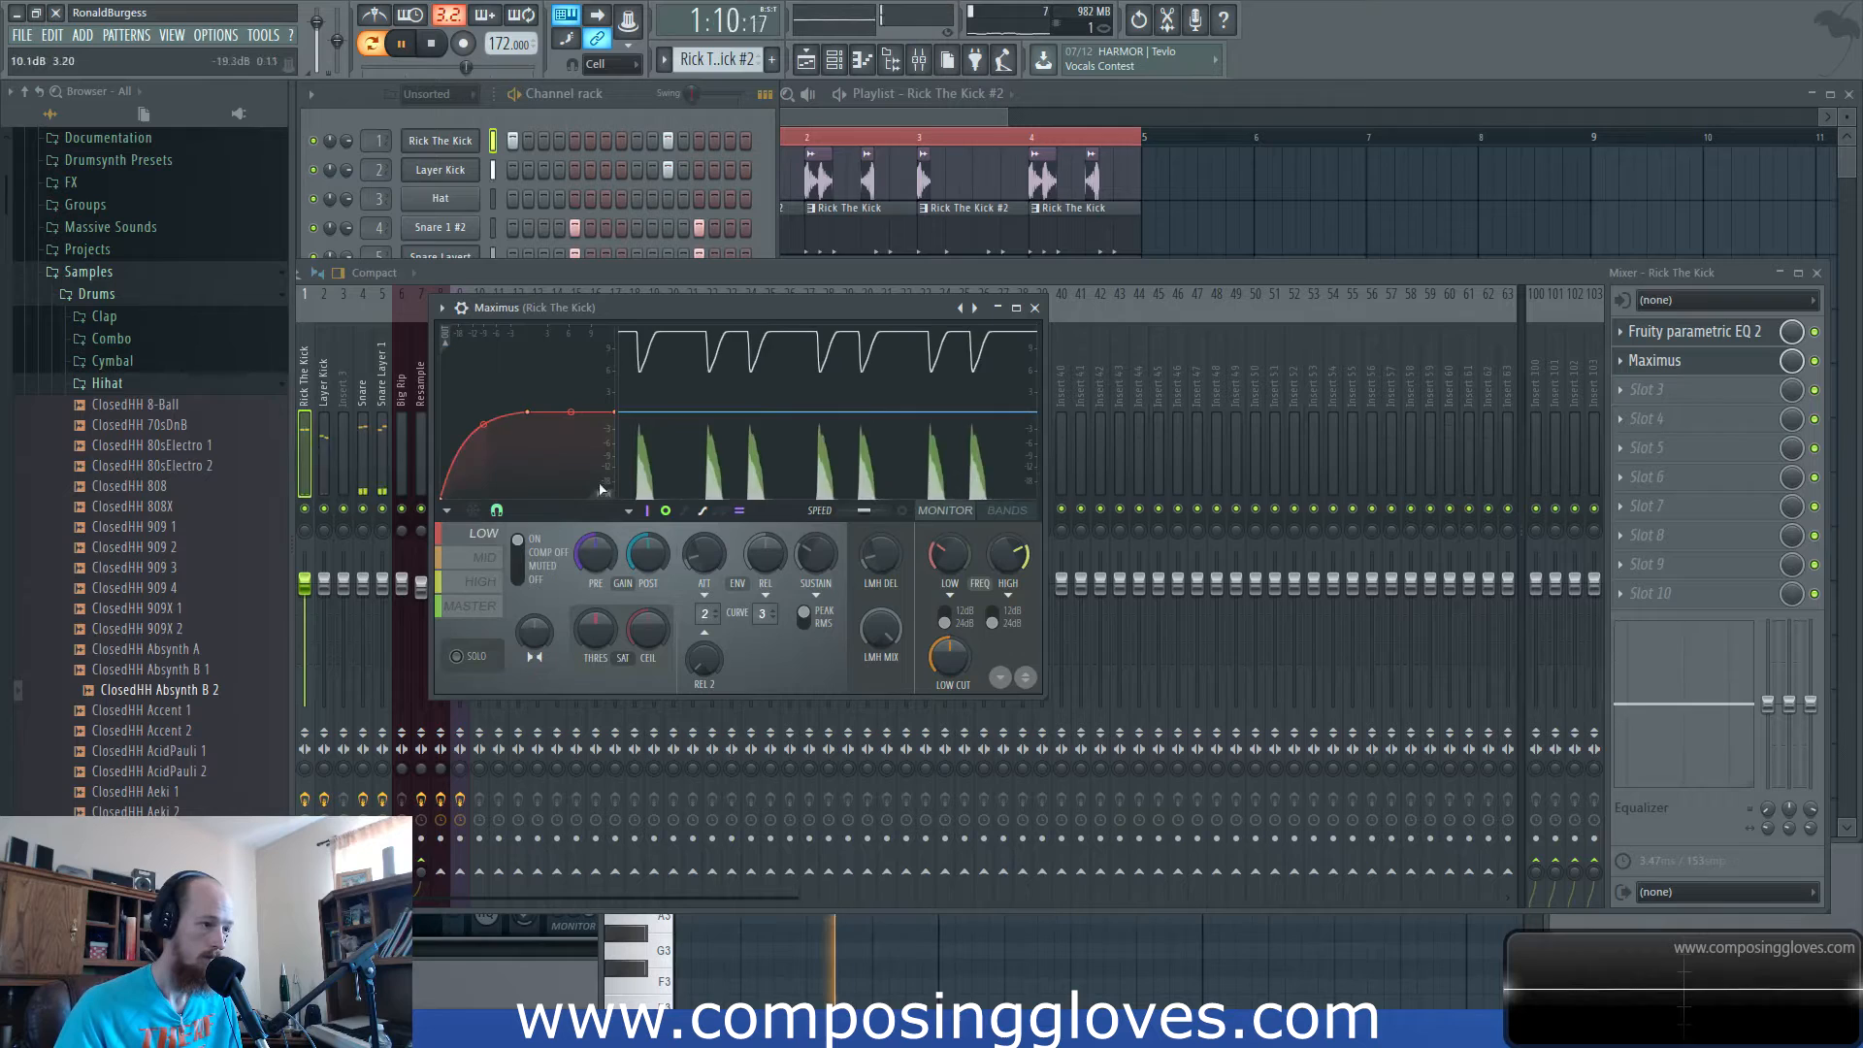
pyautogui.moveTo(488, 430); pyautogui.dragTo(488, 439)
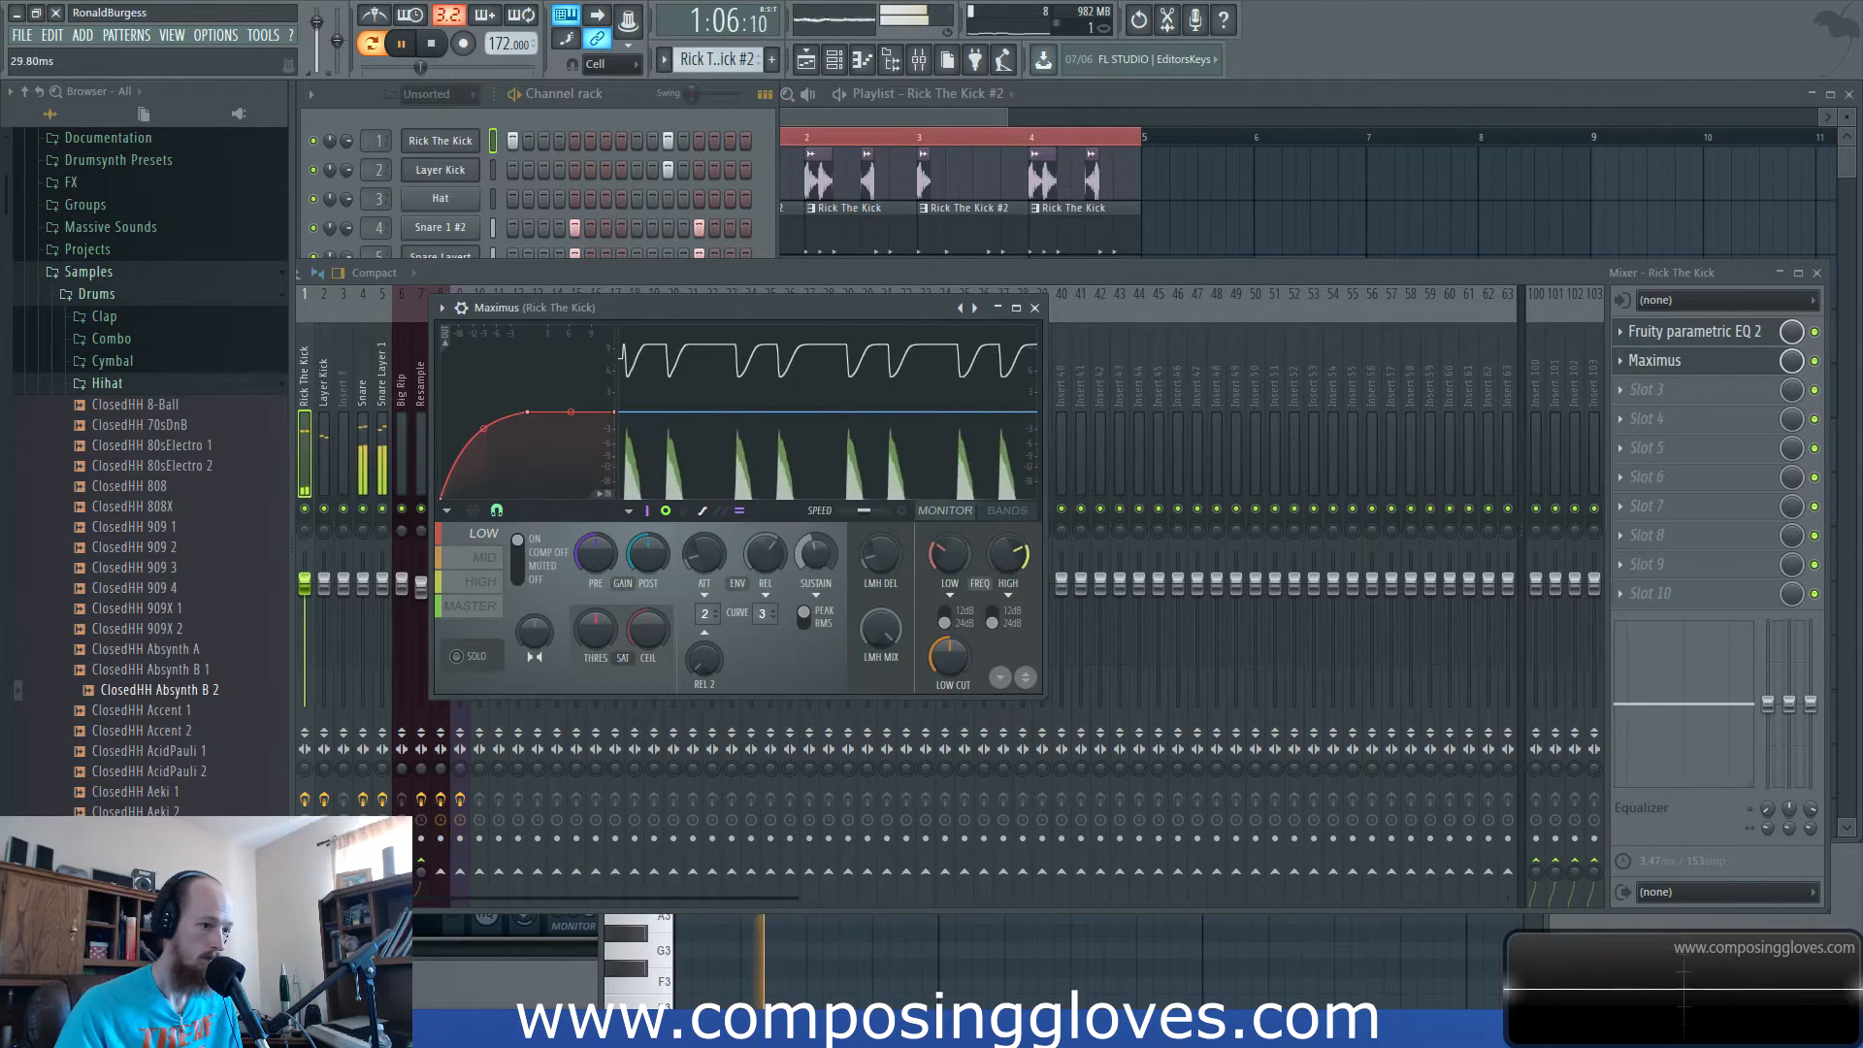
# Stop playback, switch back to song mode and reopen the Rick The Kick channel's sampler settings.
pyautogui.click(836, 118)
pyautogui.press('space')
pyautogui.click(372, 44)
pyautogui.click(419, 141)
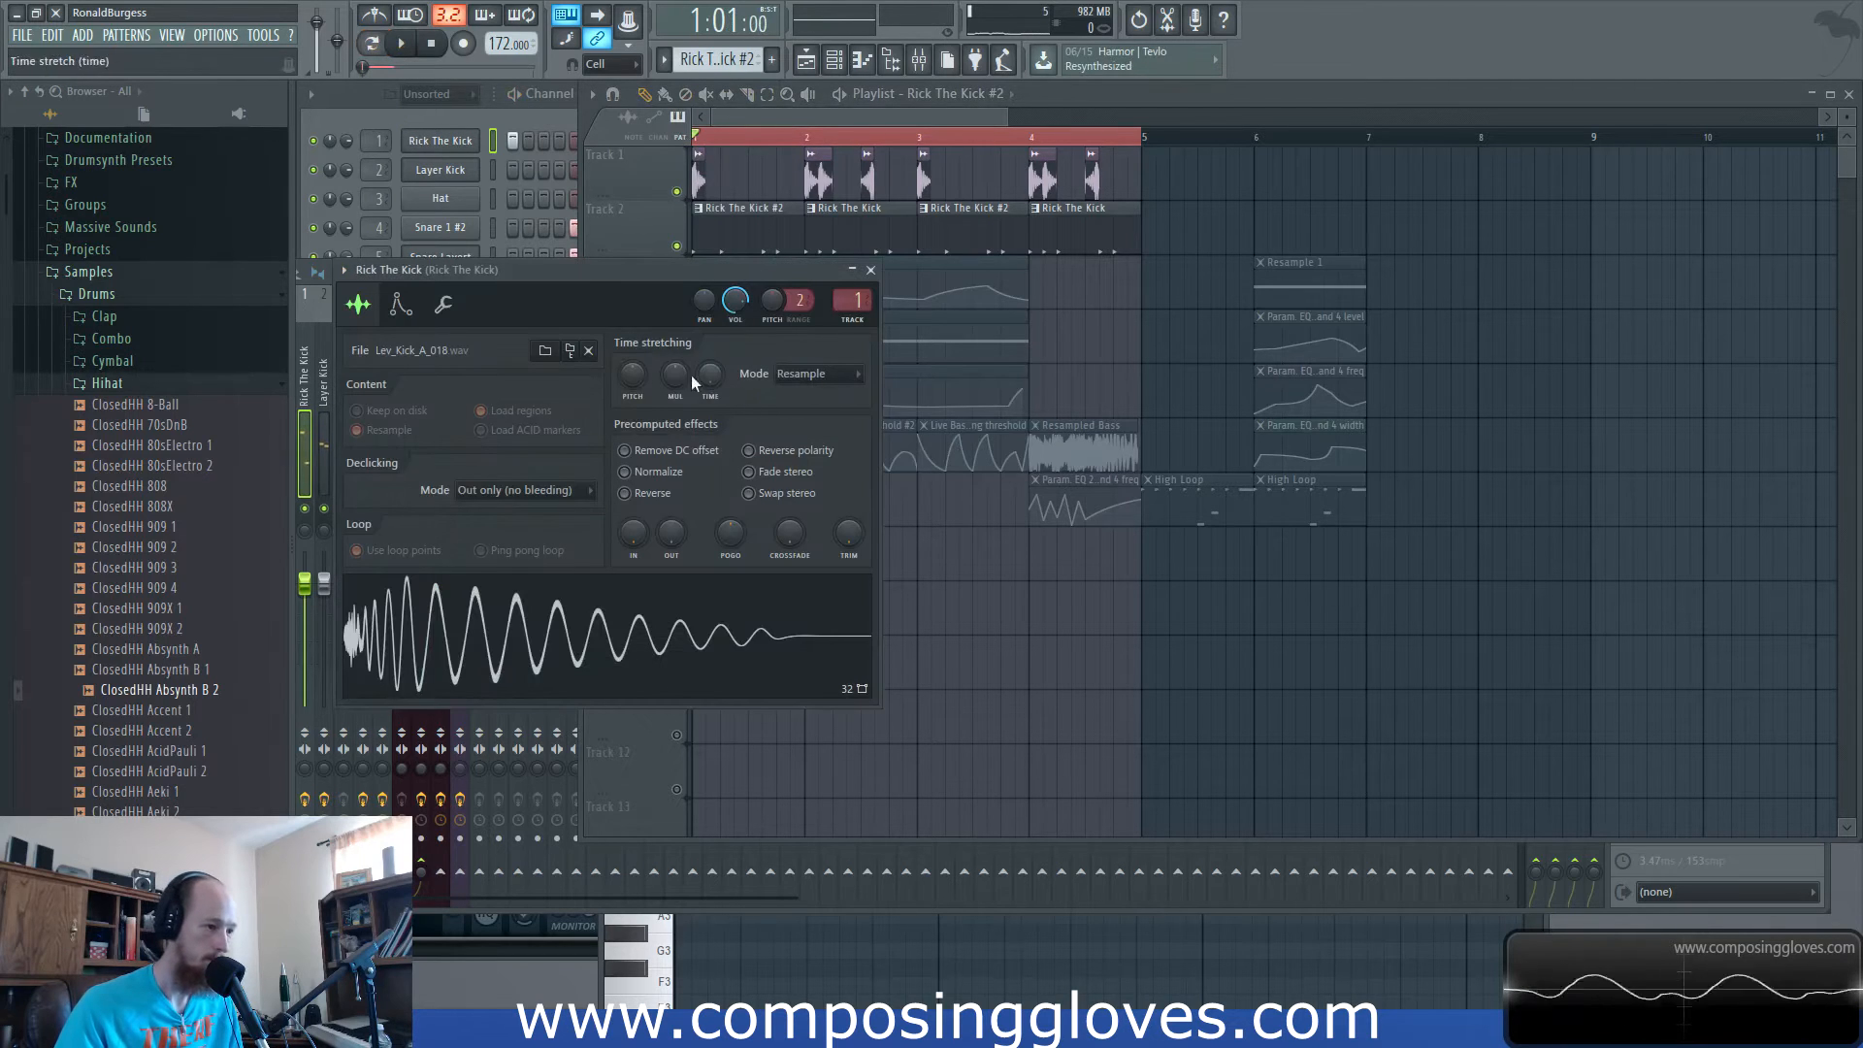
# Lower the time-stretching pitch of the Rick The Kick sample slightly and play the song.
pyautogui.moveTo(632, 376); pyautogui.dragTo(633, 382)
pyautogui.press('space')
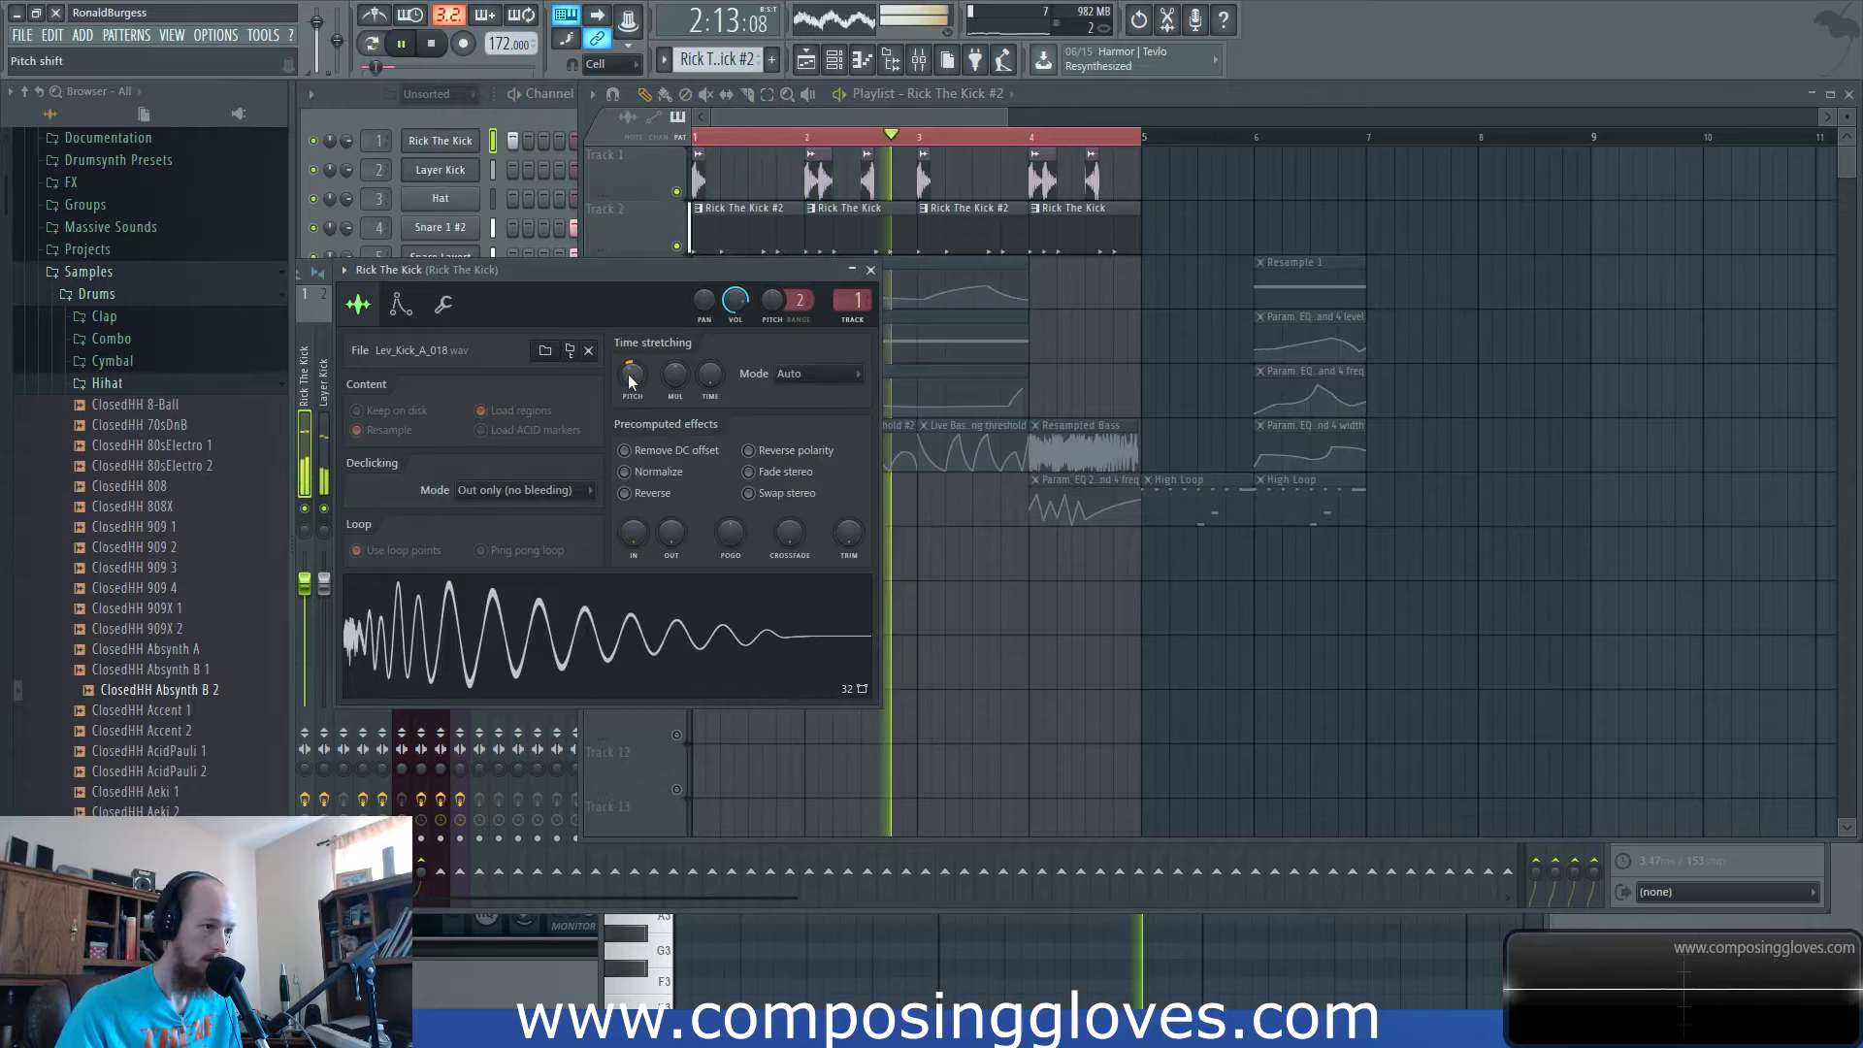
# Route the cw_165_Company audio clip to mixer track 10 and insert Fruity Parametric EQ 2 in its first slot.
pyautogui.doubleClick(700, 182)
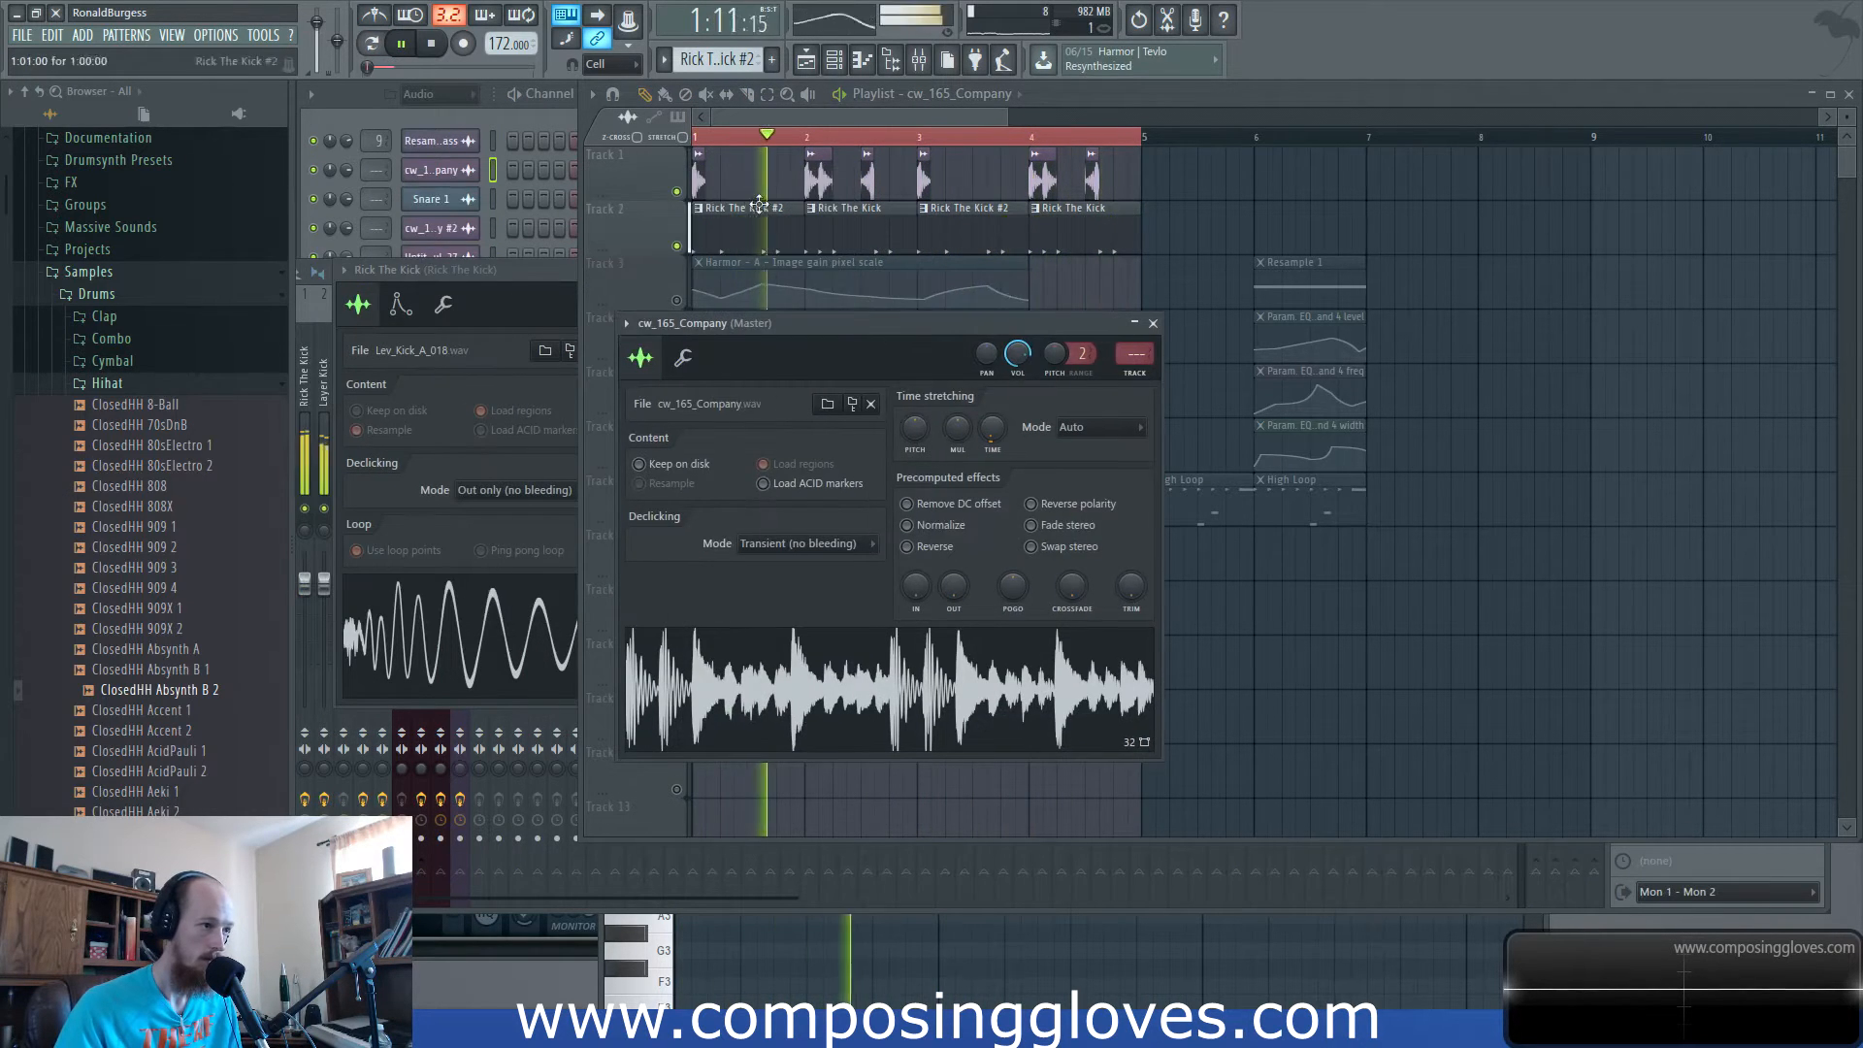
pyautogui.click(827, 194)
pyautogui.moveTo(828, 196); pyautogui.dragTo(844, 196)
pyautogui.doubleClick(729, 184)
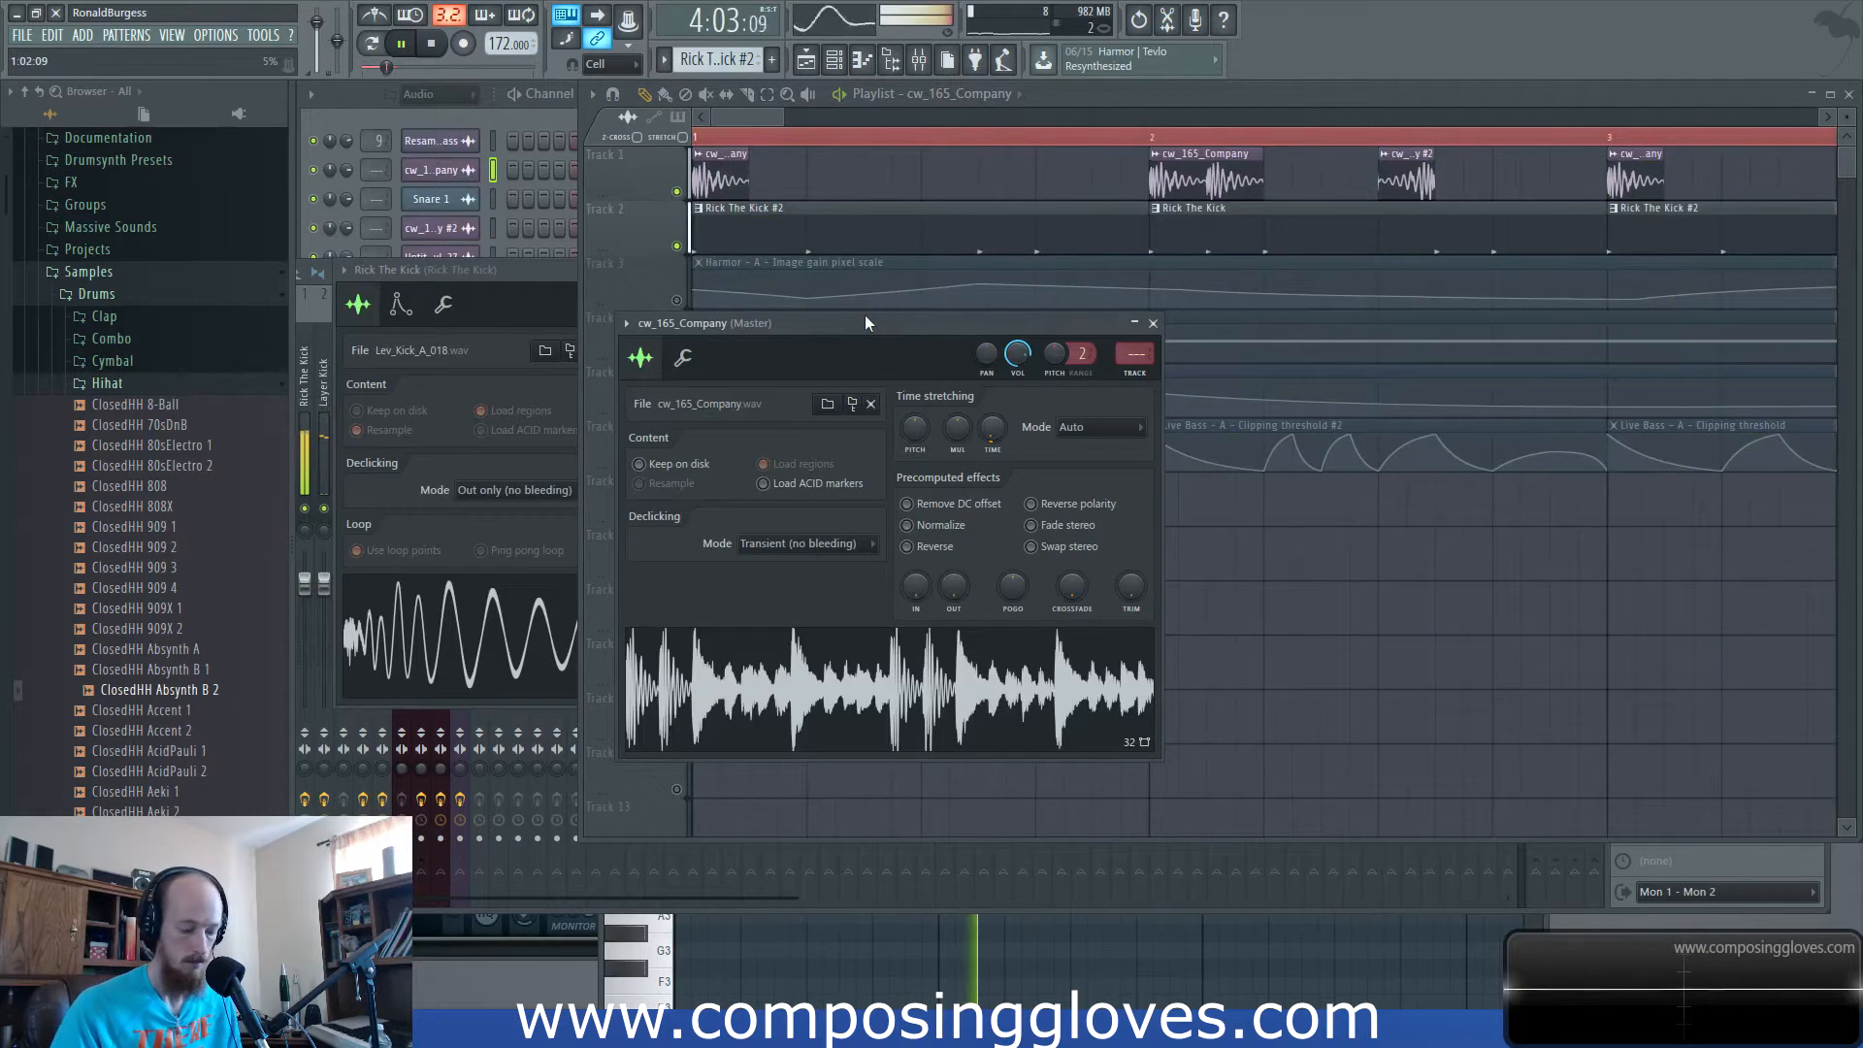
pyautogui.press('F9')
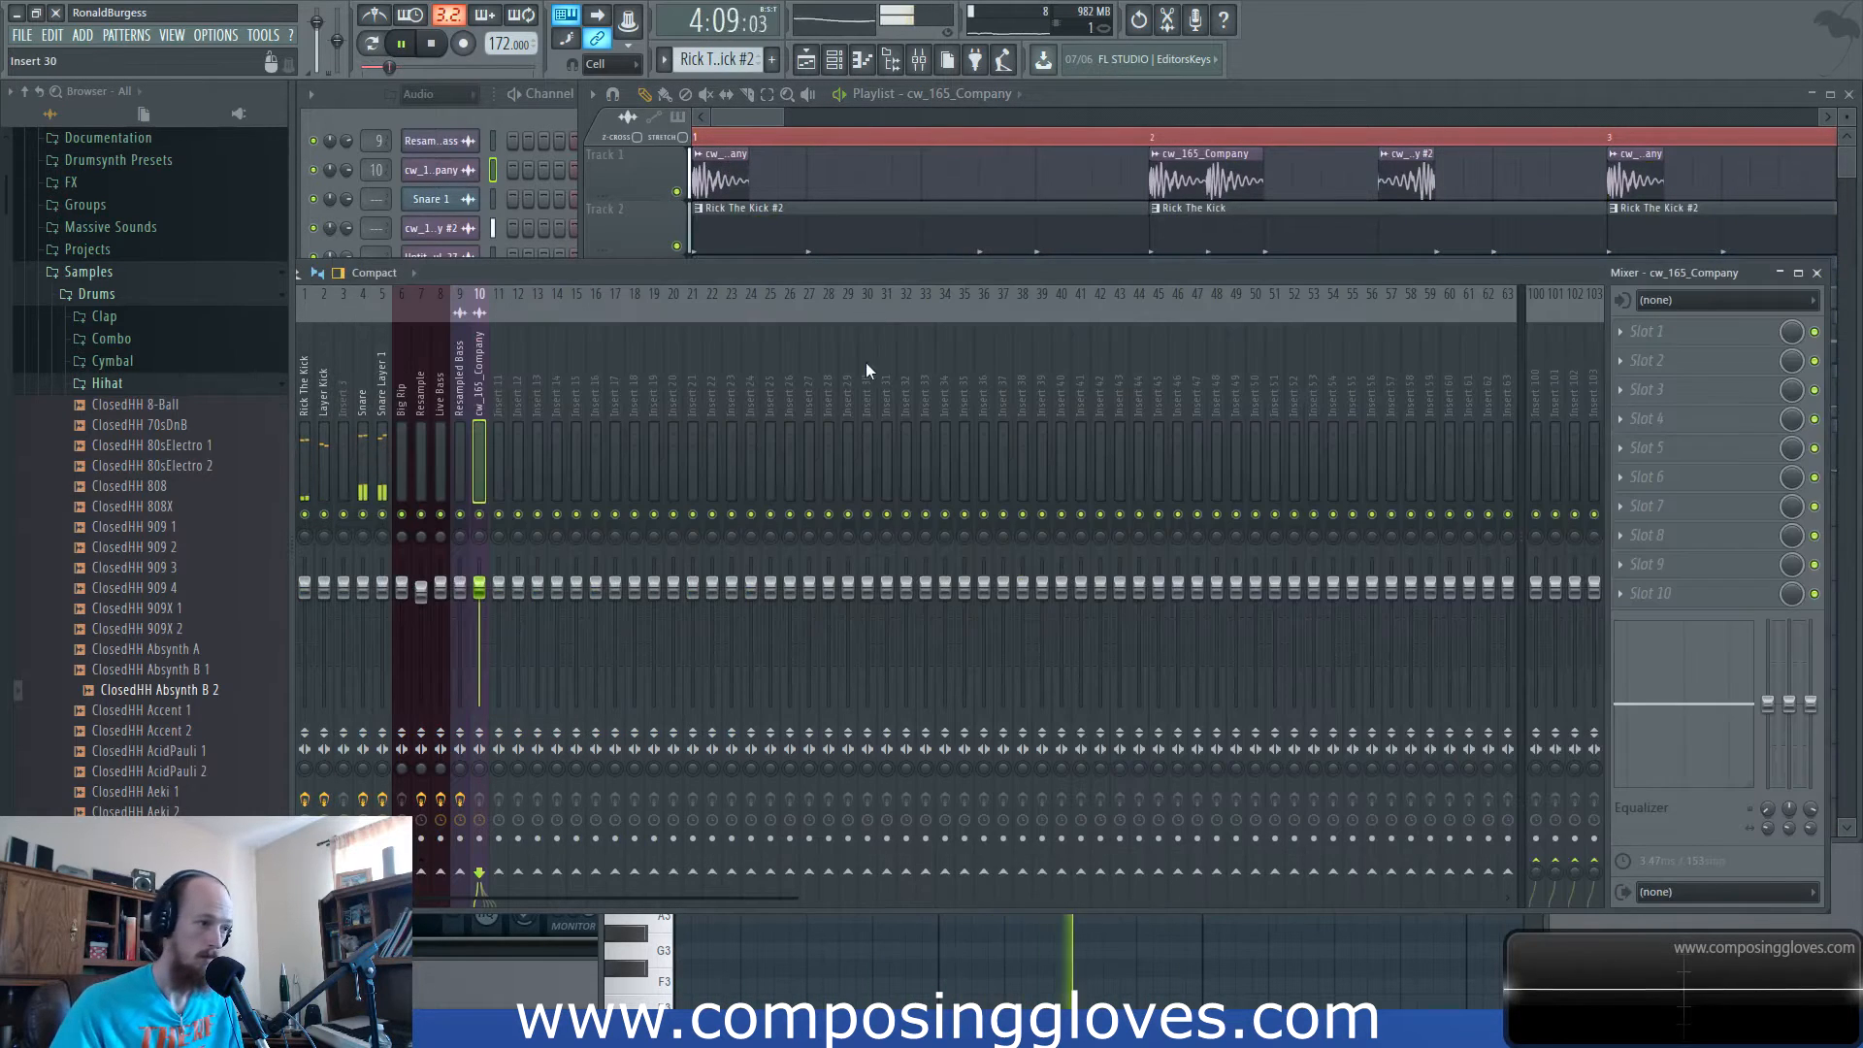
pyautogui.click(1647, 331)
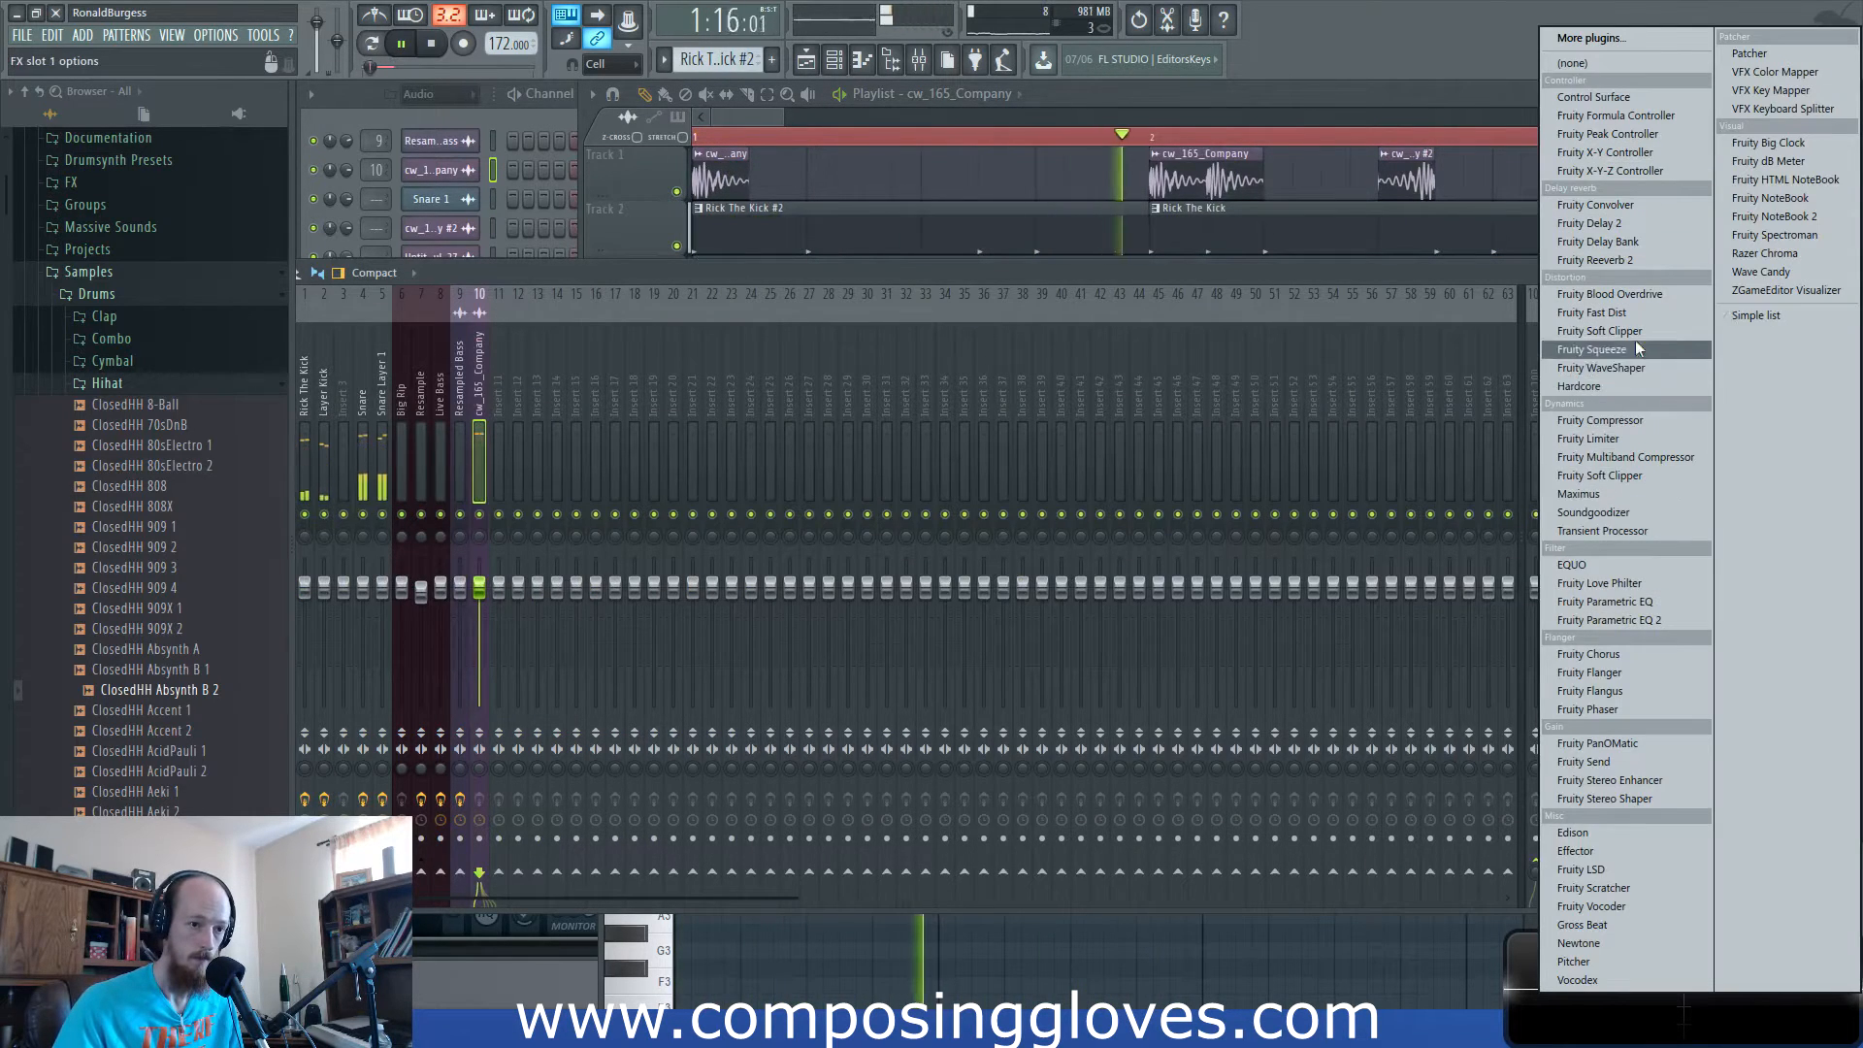
pyautogui.click(1665, 616)
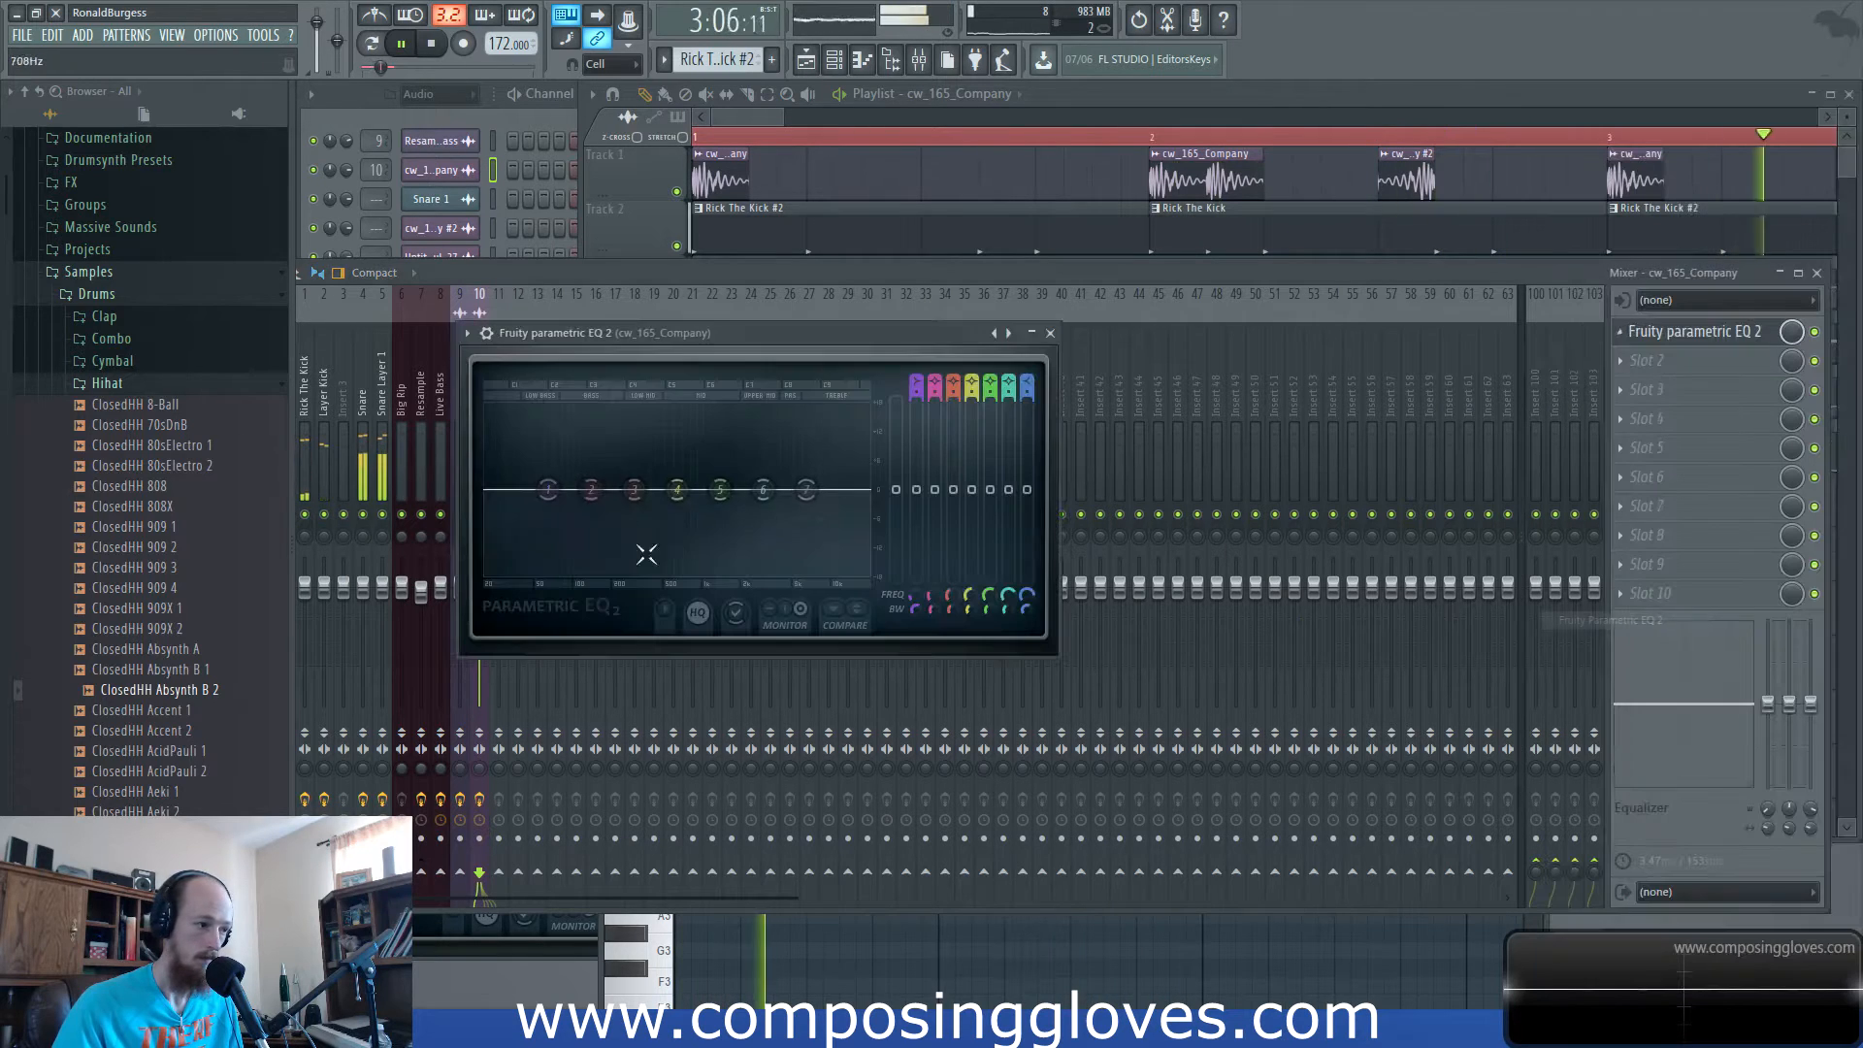
# Boost band 3 of the cw_165_Company EQ around 132 Hz while replaying the song from the start.
pyautogui.moveTo(634, 490); pyautogui.dragTo(597, 478)
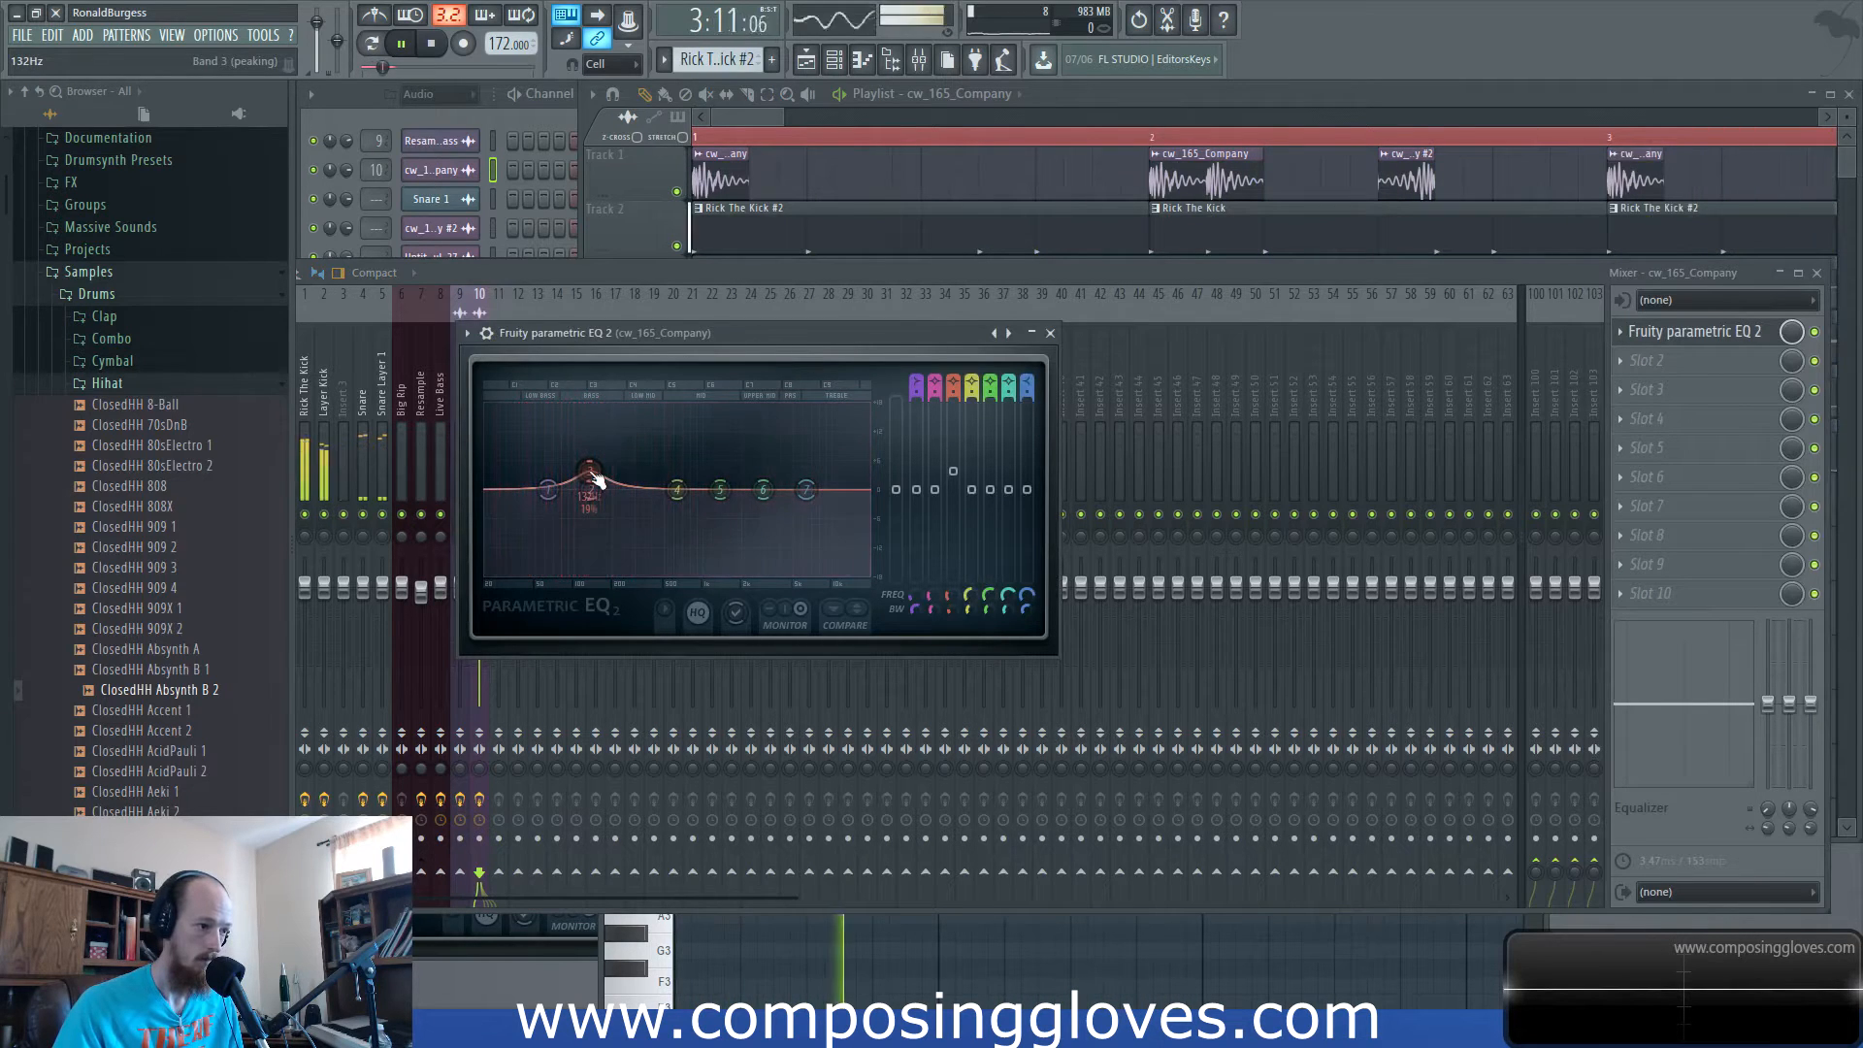
pyautogui.click(717, 136)
pyautogui.press('space')
pyautogui.press('space')
pyautogui.press('space')
pyautogui.press('space')
pyautogui.press('space')
pyautogui.press('space')
pyautogui.press('space')
pyautogui.moveTo(589, 490); pyautogui.dragTo(595, 480)
pyautogui.press('space')
# Slightly cut band 5 and lower band 1 at the bottom of the spectrum in the clip's EQ, replaying the opening repeatedly.
pyautogui.moveTo(720, 490)
pyautogui.mouseDown()
pyautogui.moveTo(774, 469)
pyautogui.moveTo(769, 514)
pyautogui.moveTo(761, 477)
pyautogui.moveTo(752, 513)
pyautogui.moveTo(729, 498)
pyautogui.mouseUp()
pyautogui.press('space')
pyautogui.press('space')
pyautogui.press('space')
pyautogui.press('space')
pyautogui.press('space')
pyautogui.press('space')
pyautogui.press('space')
pyautogui.press('space')
pyautogui.press('space')
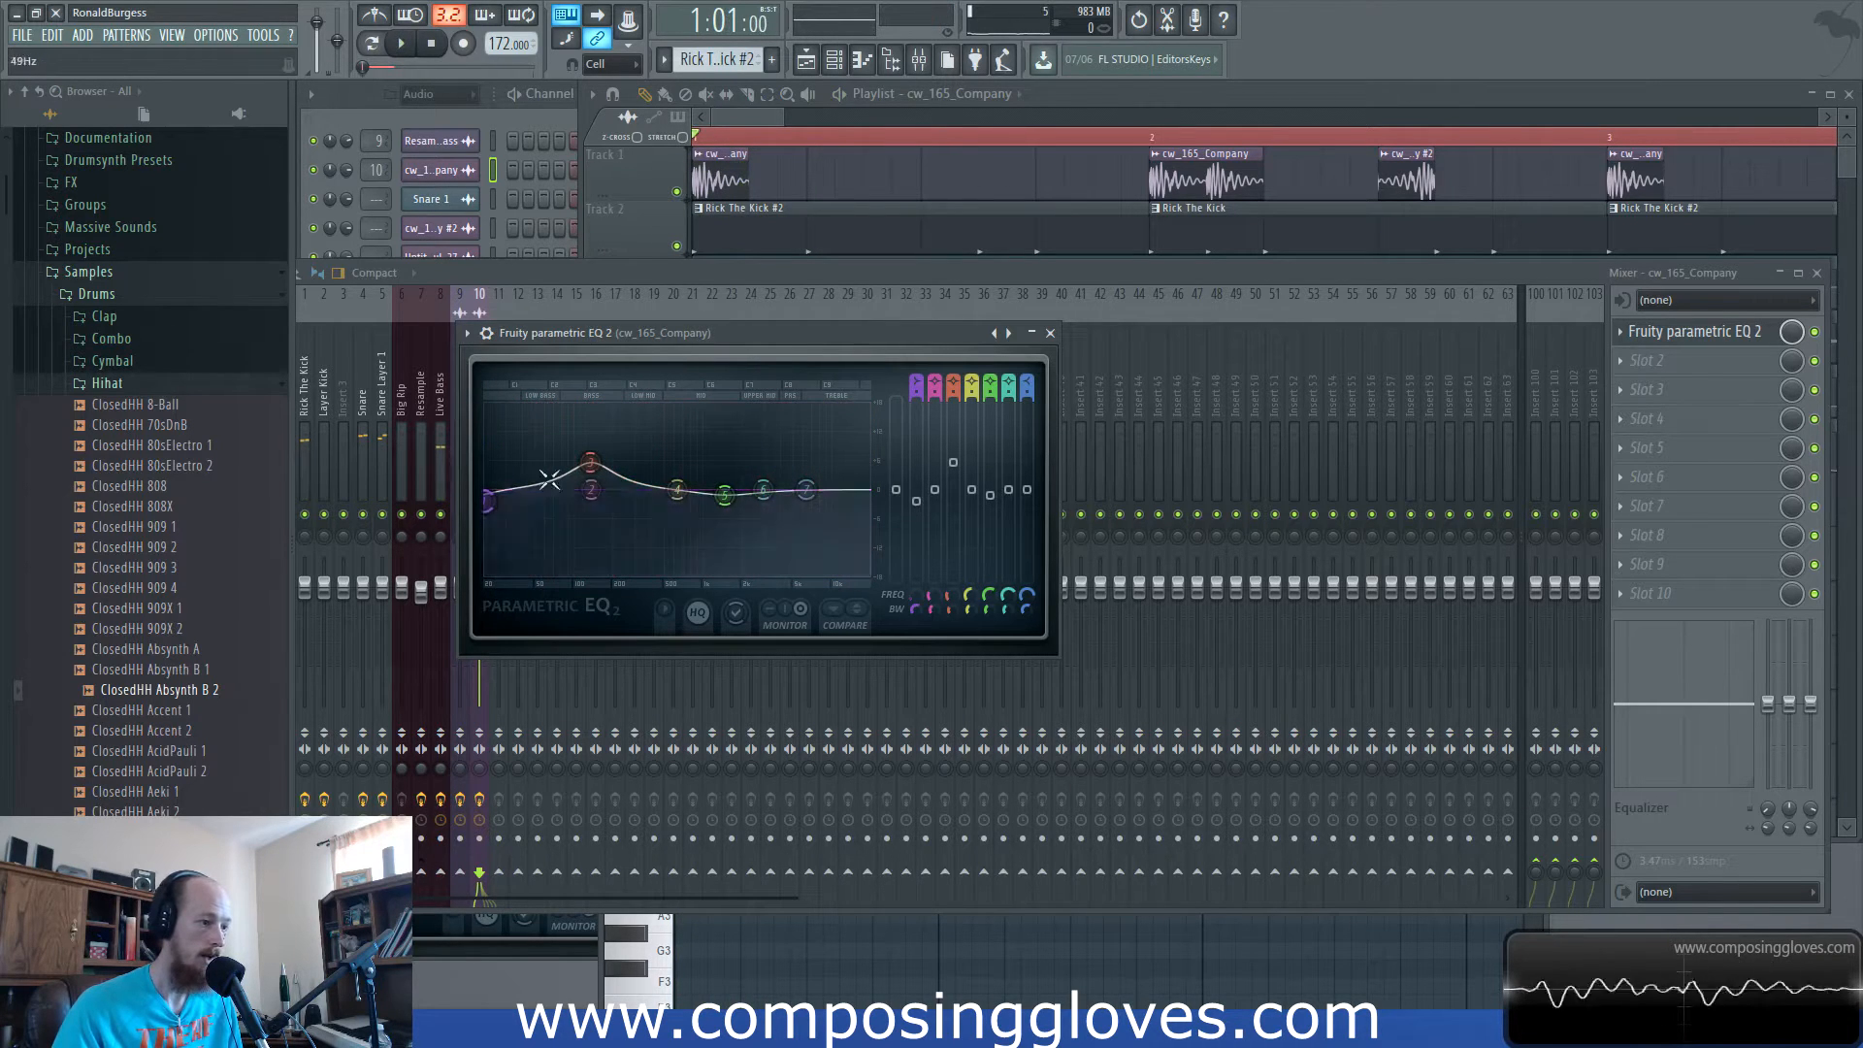
pyautogui.press('space')
pyautogui.press('space')
pyautogui.press('space')
pyautogui.press('space')
# Bring the channel rack forward and show its Unsorted channels.
pyautogui.click(732, 158)
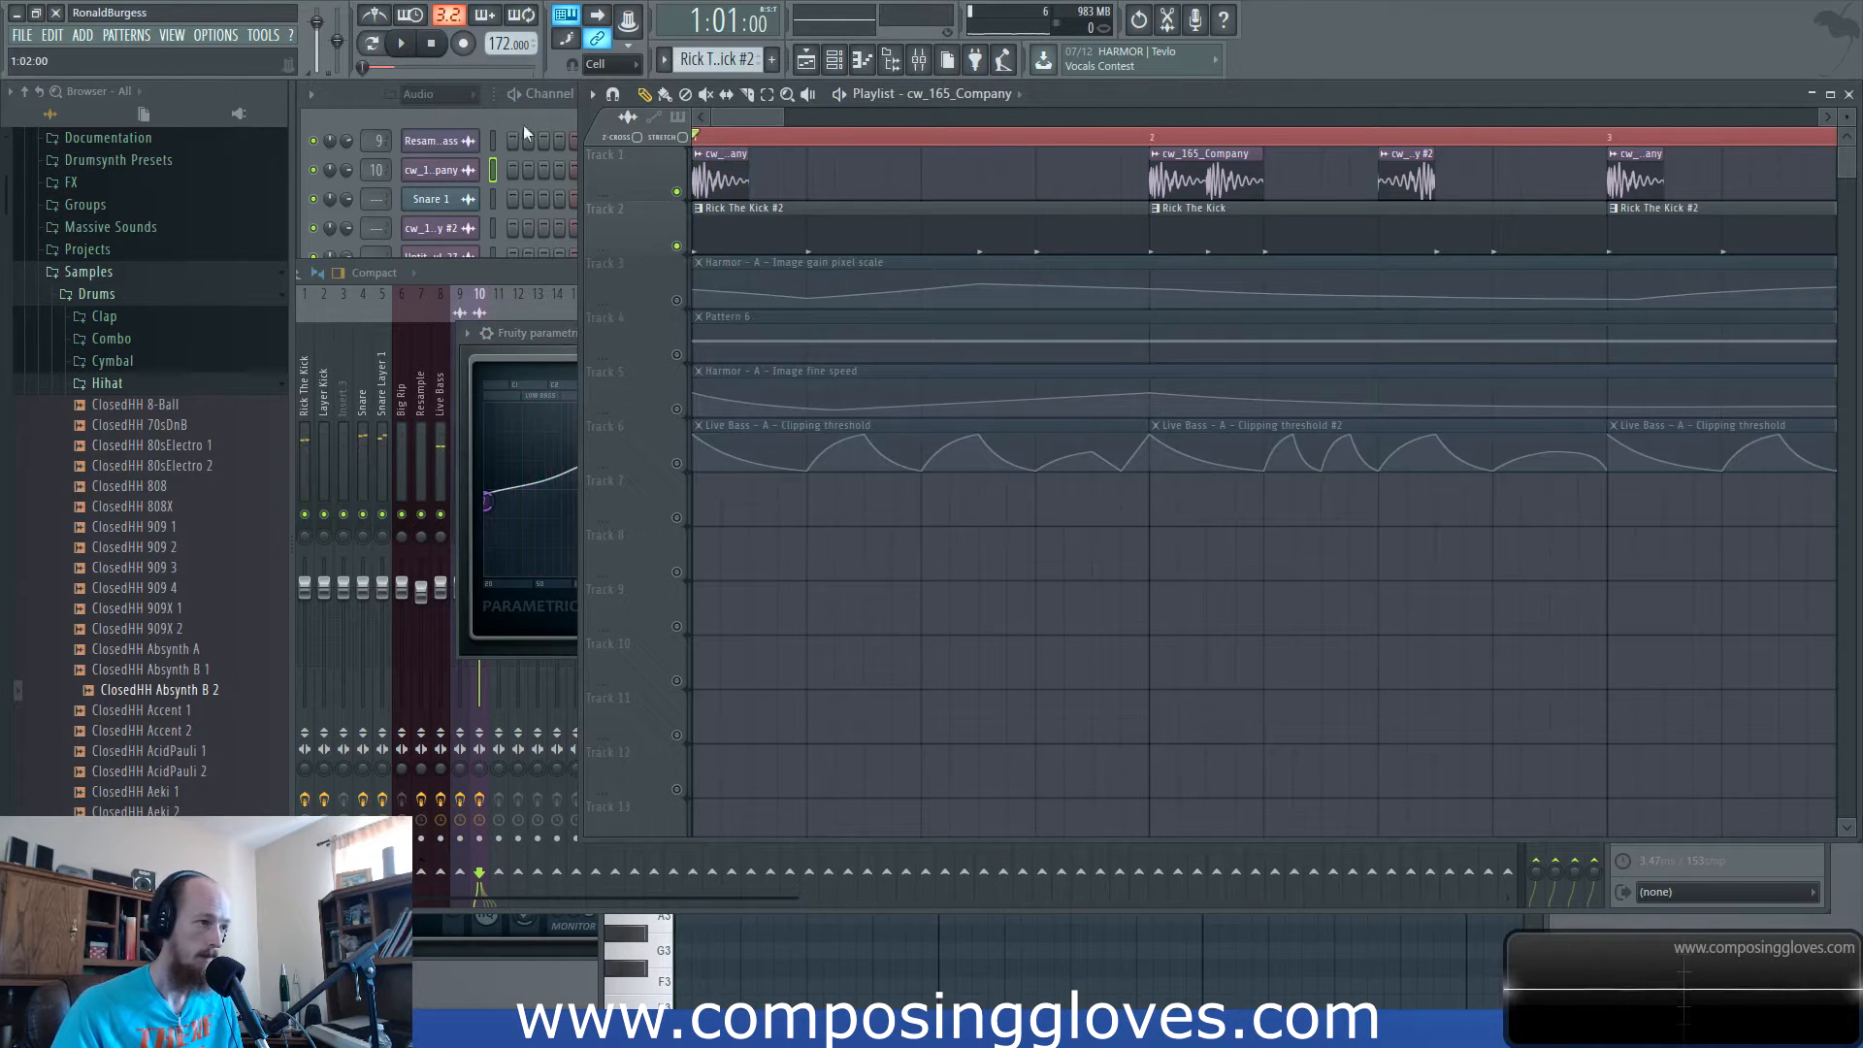
pyautogui.click(469, 110)
pyautogui.click(453, 179)
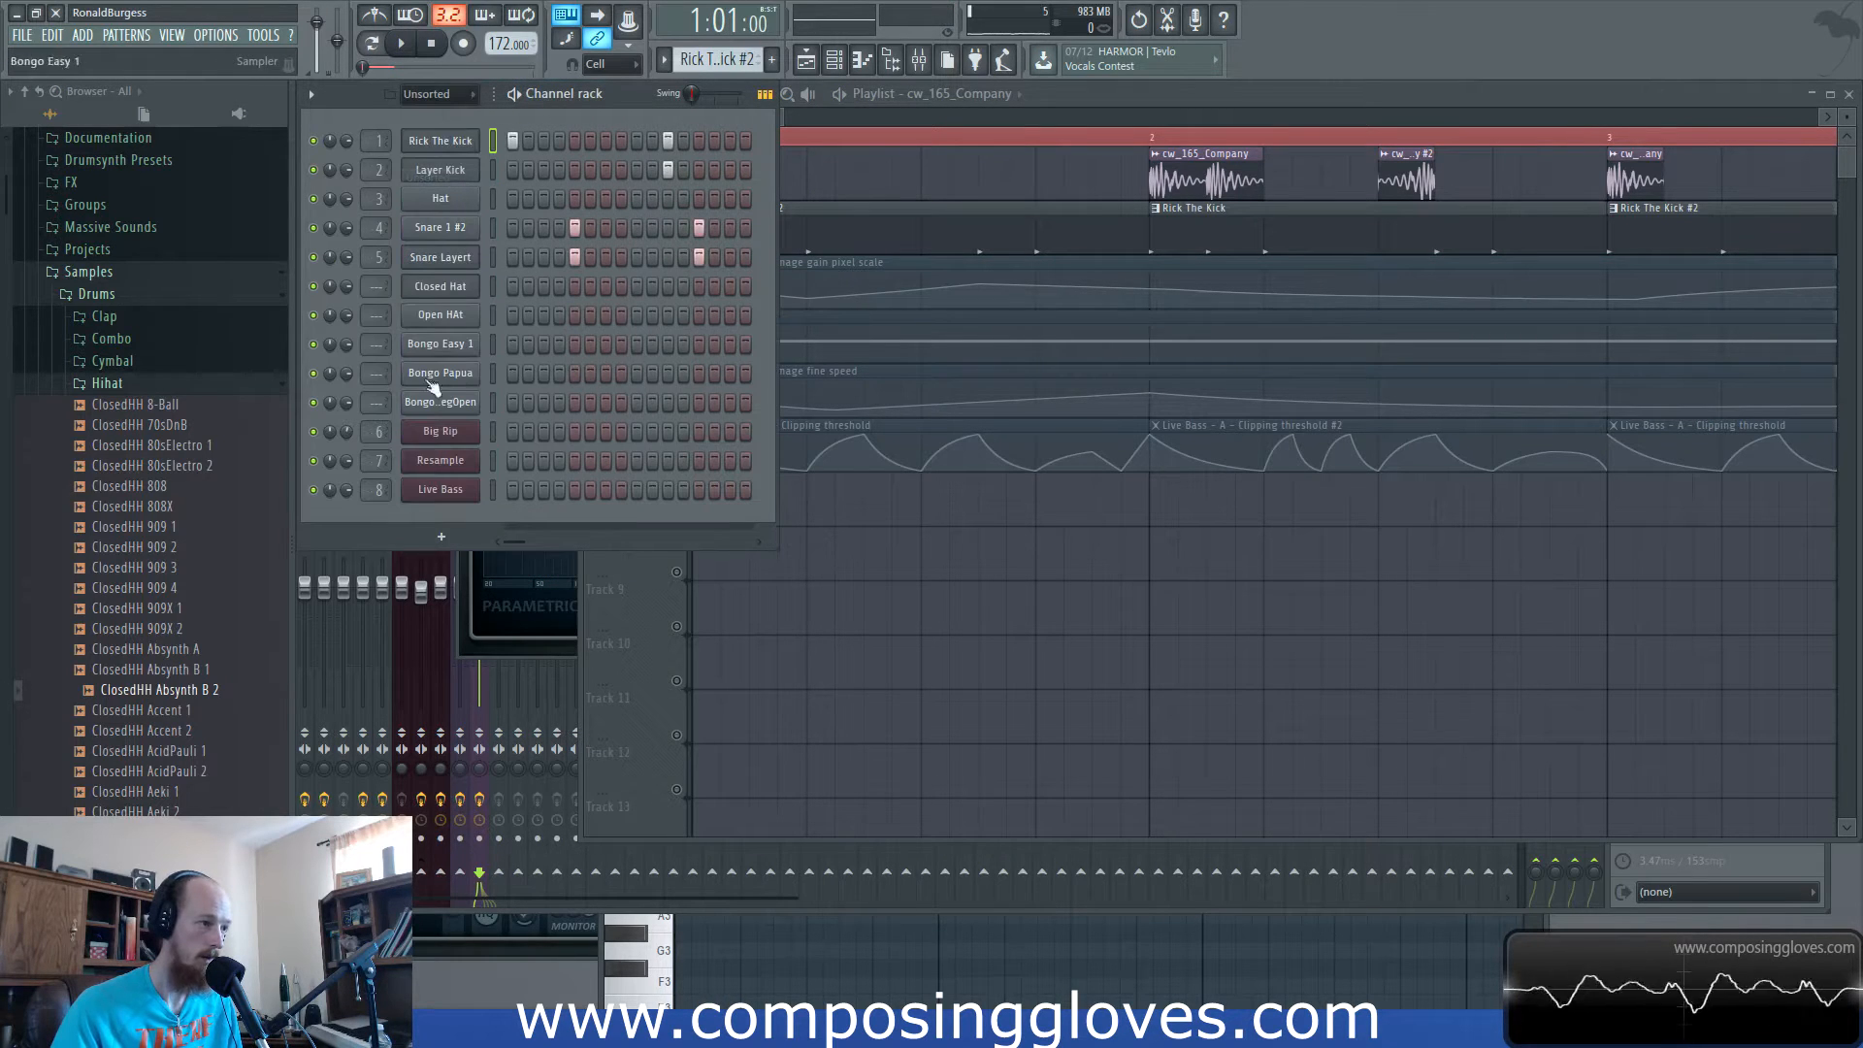
# Save the project under the new name NeroBass Track in the Projects folder.
pyautogui.hotkey('ctrl', 'shift', 's')
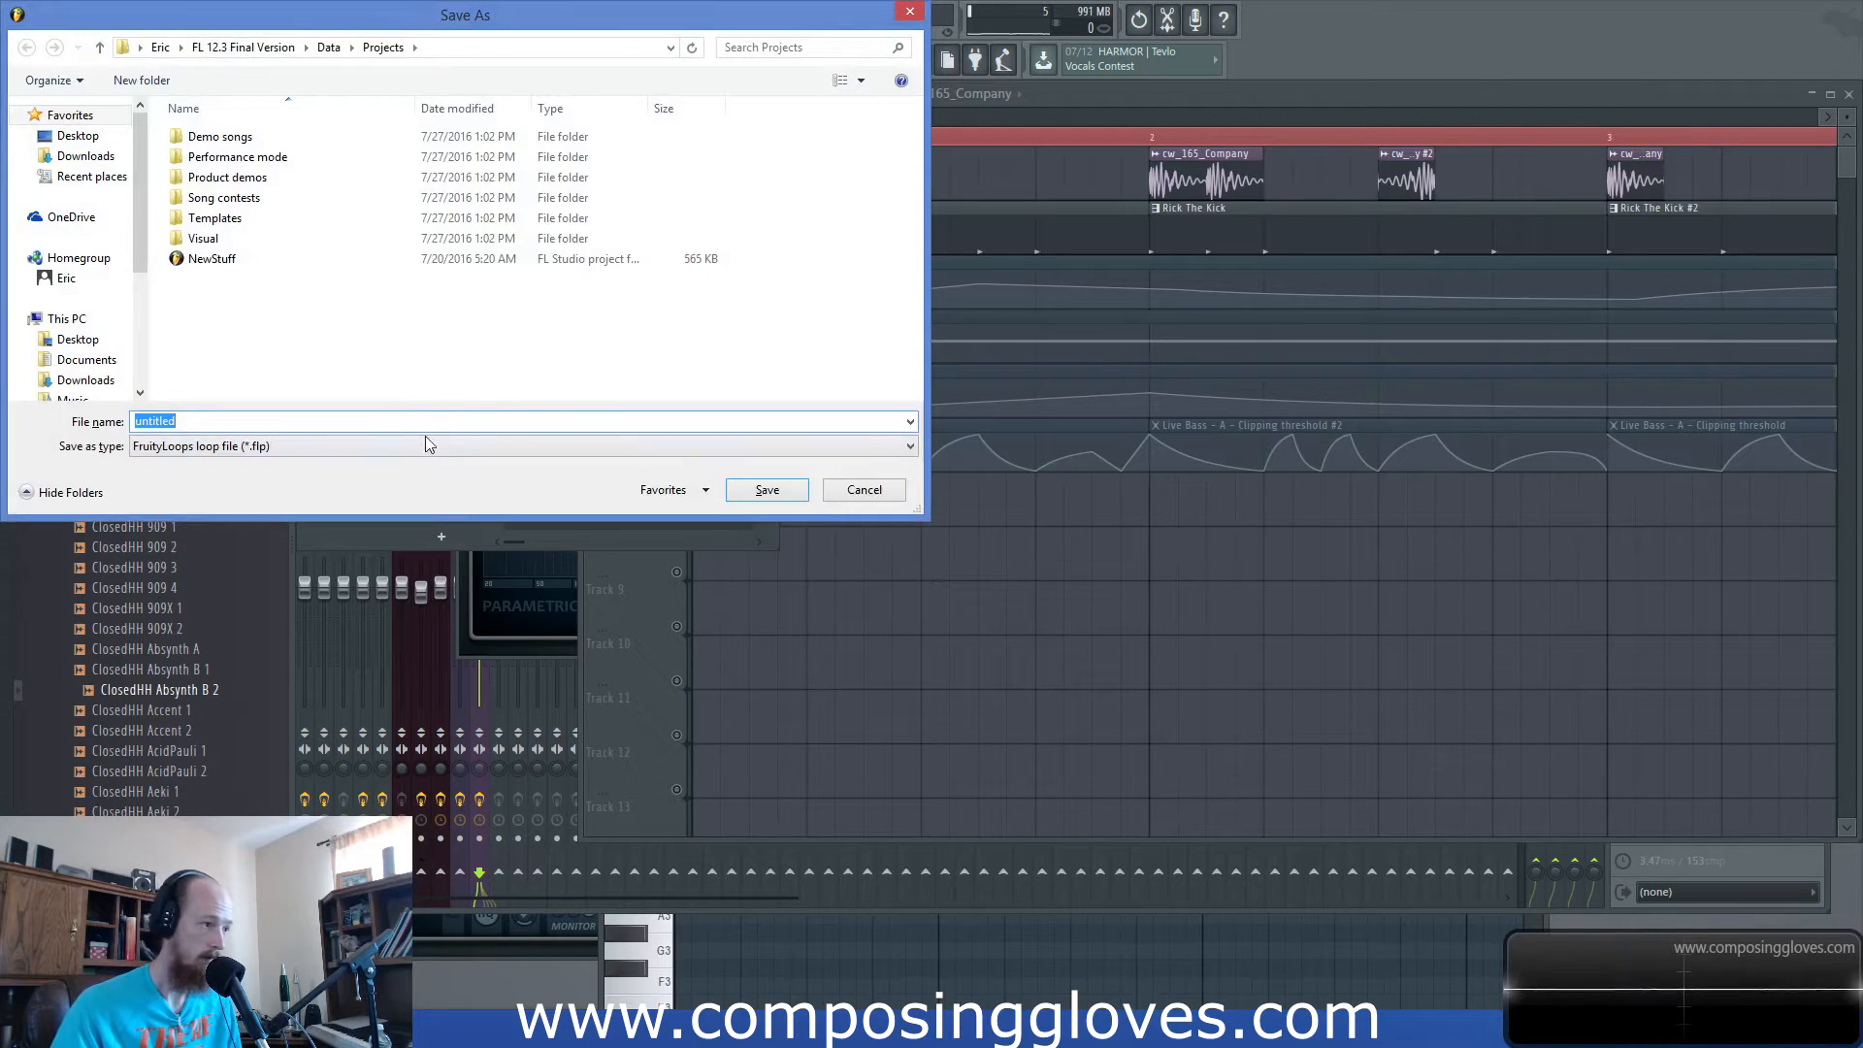
pyautogui.write('NeroBa')
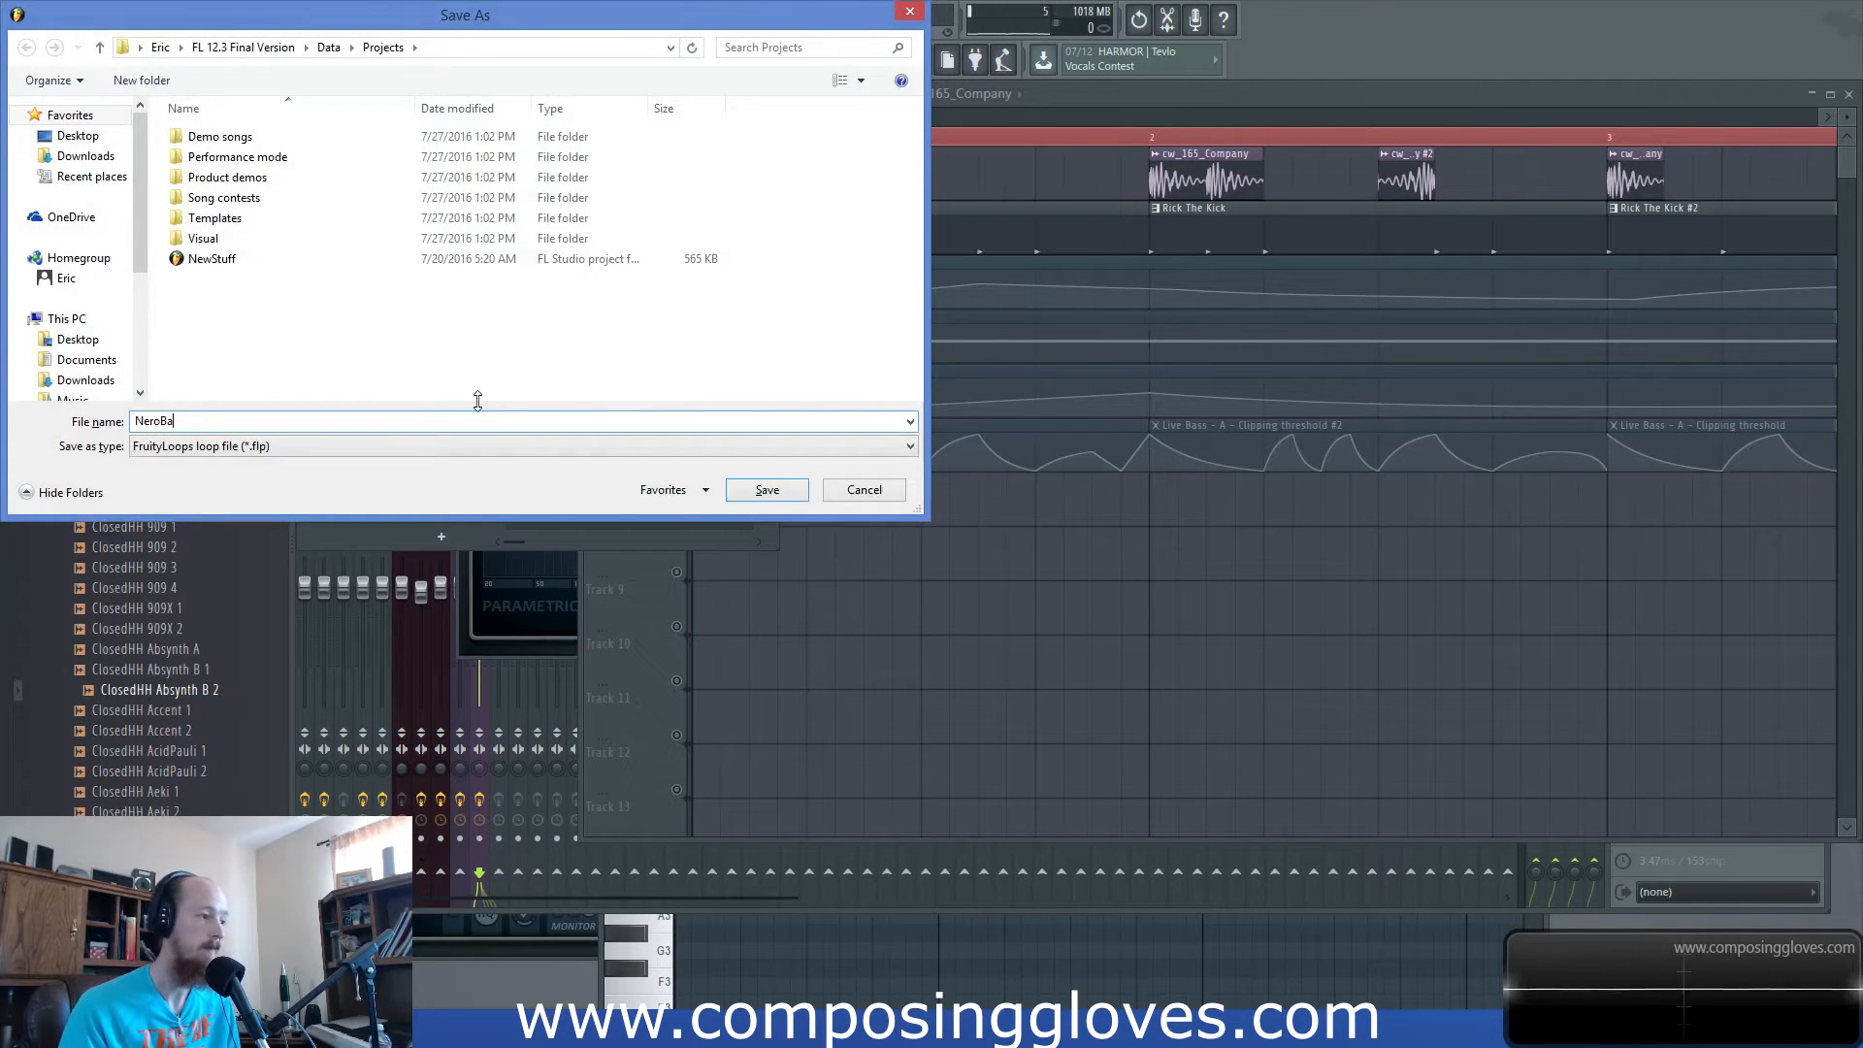
pyautogui.write('ss Track')
pyautogui.press('Return')
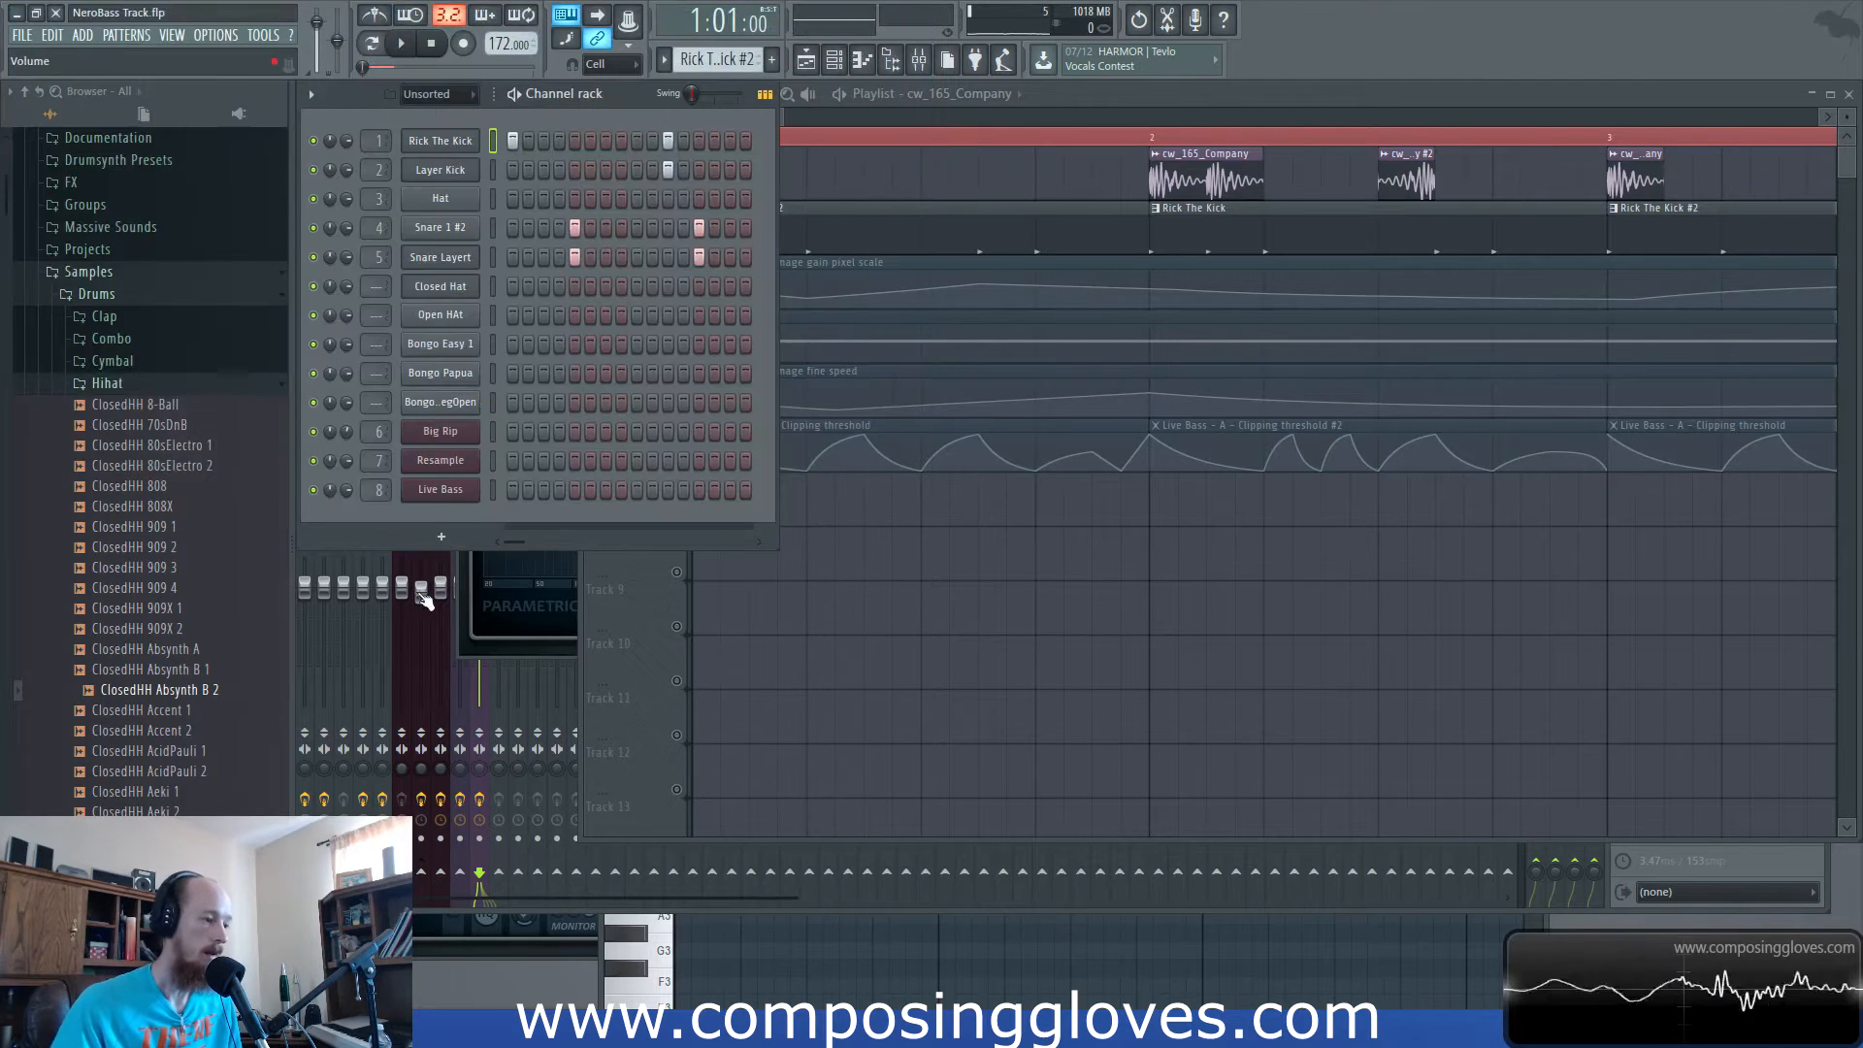
# Add a Drumpad channel to the rack and replace it with the BassDrum plugin.
pyautogui.click(443, 538)
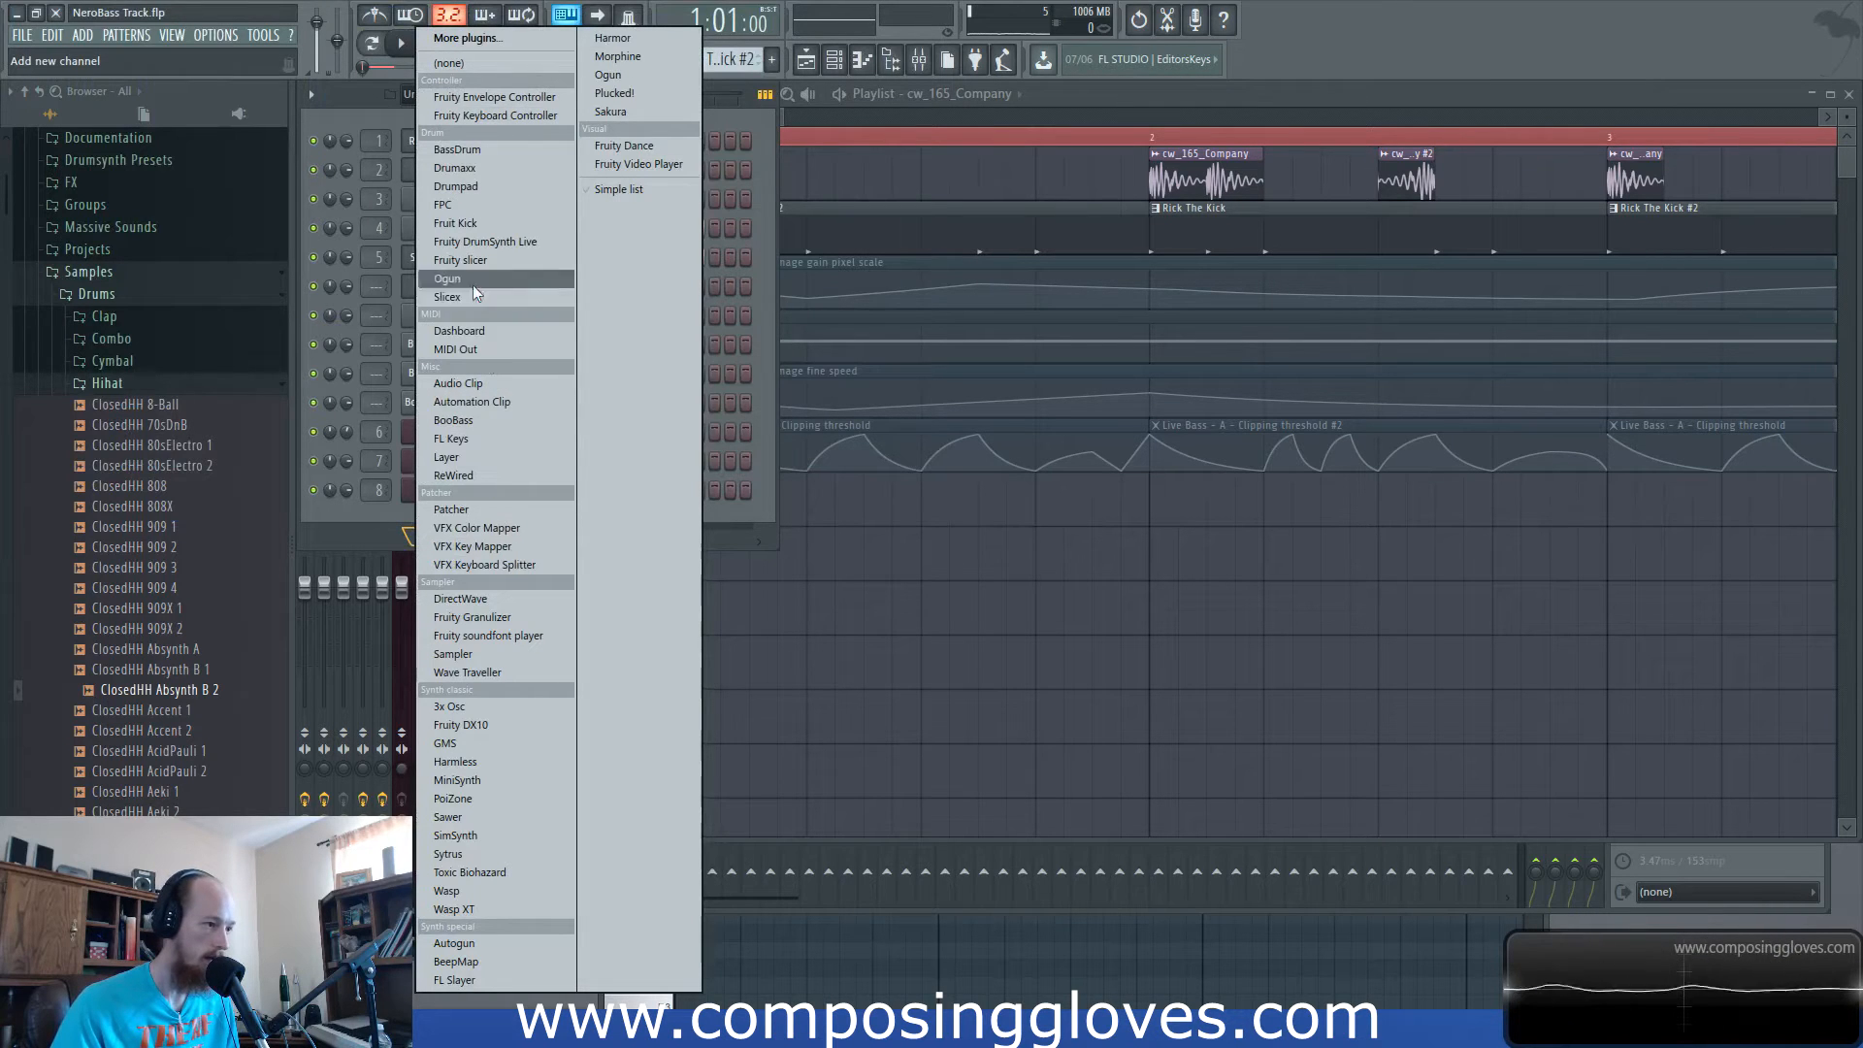
pyautogui.click(515, 186)
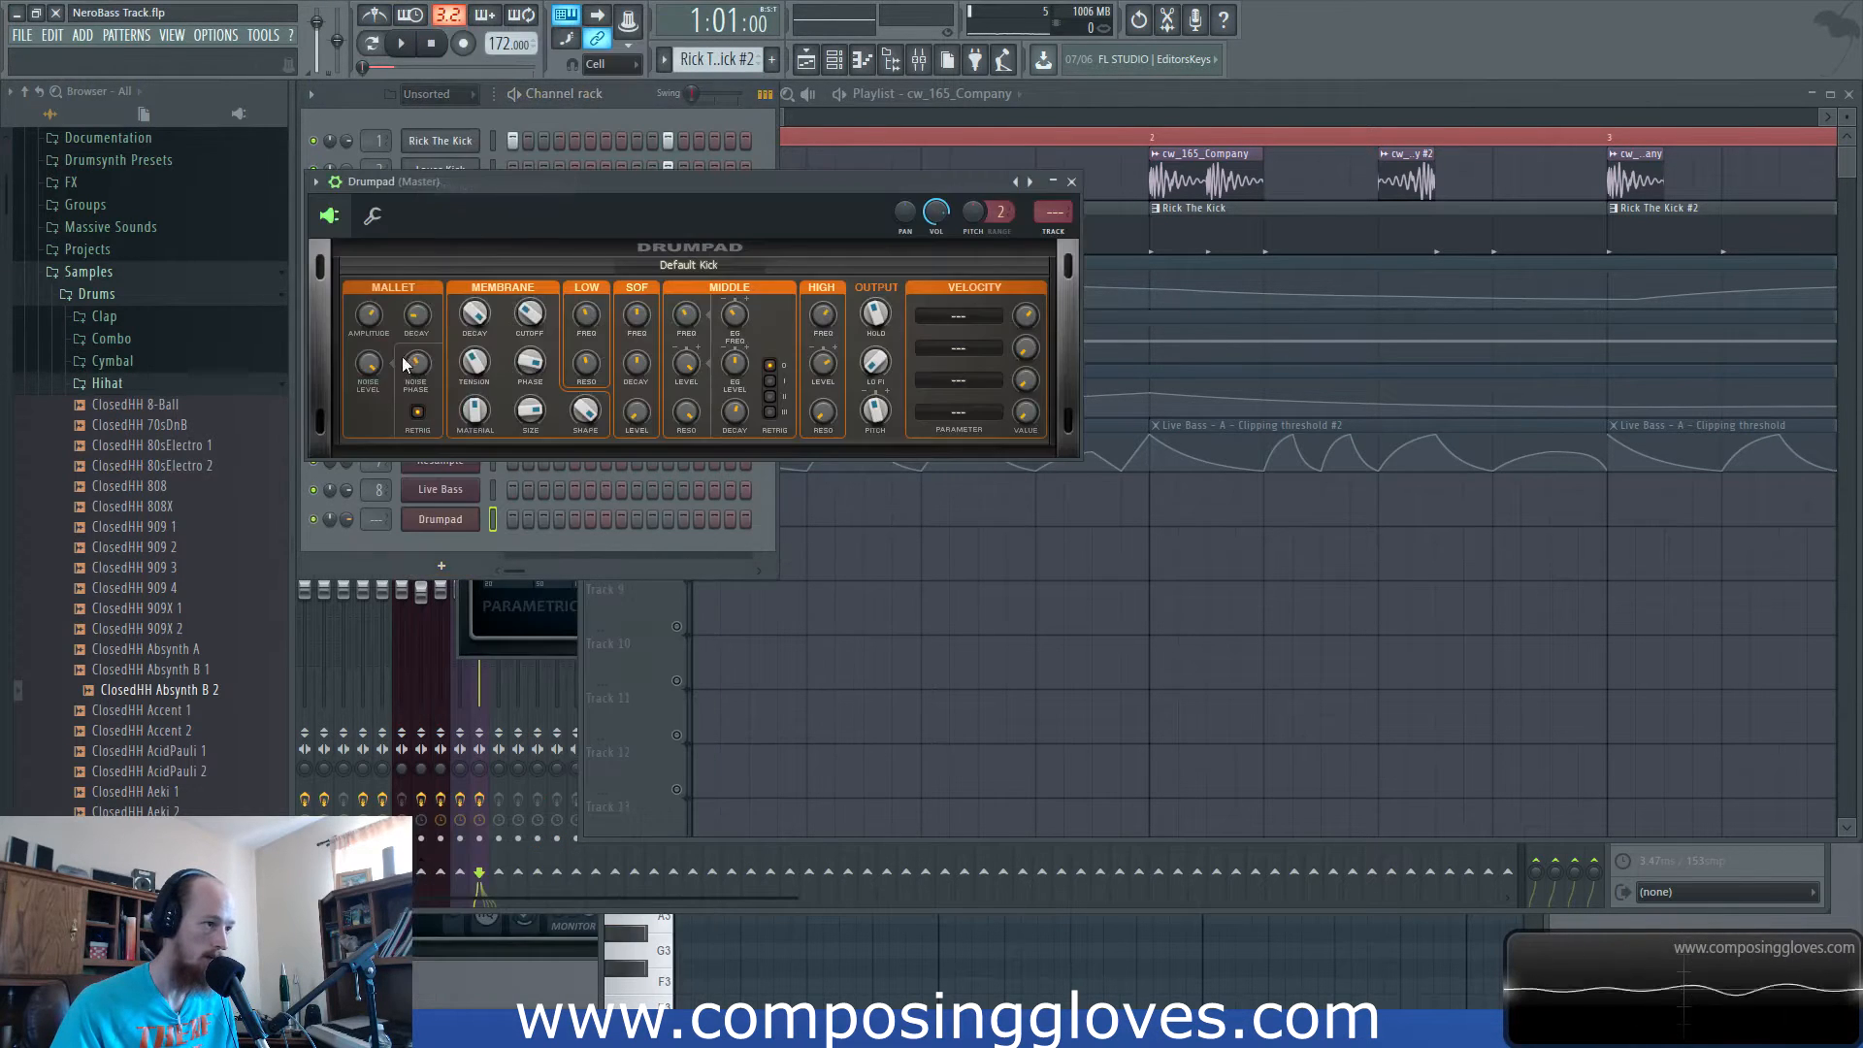
pyautogui.rightClick(439, 520)
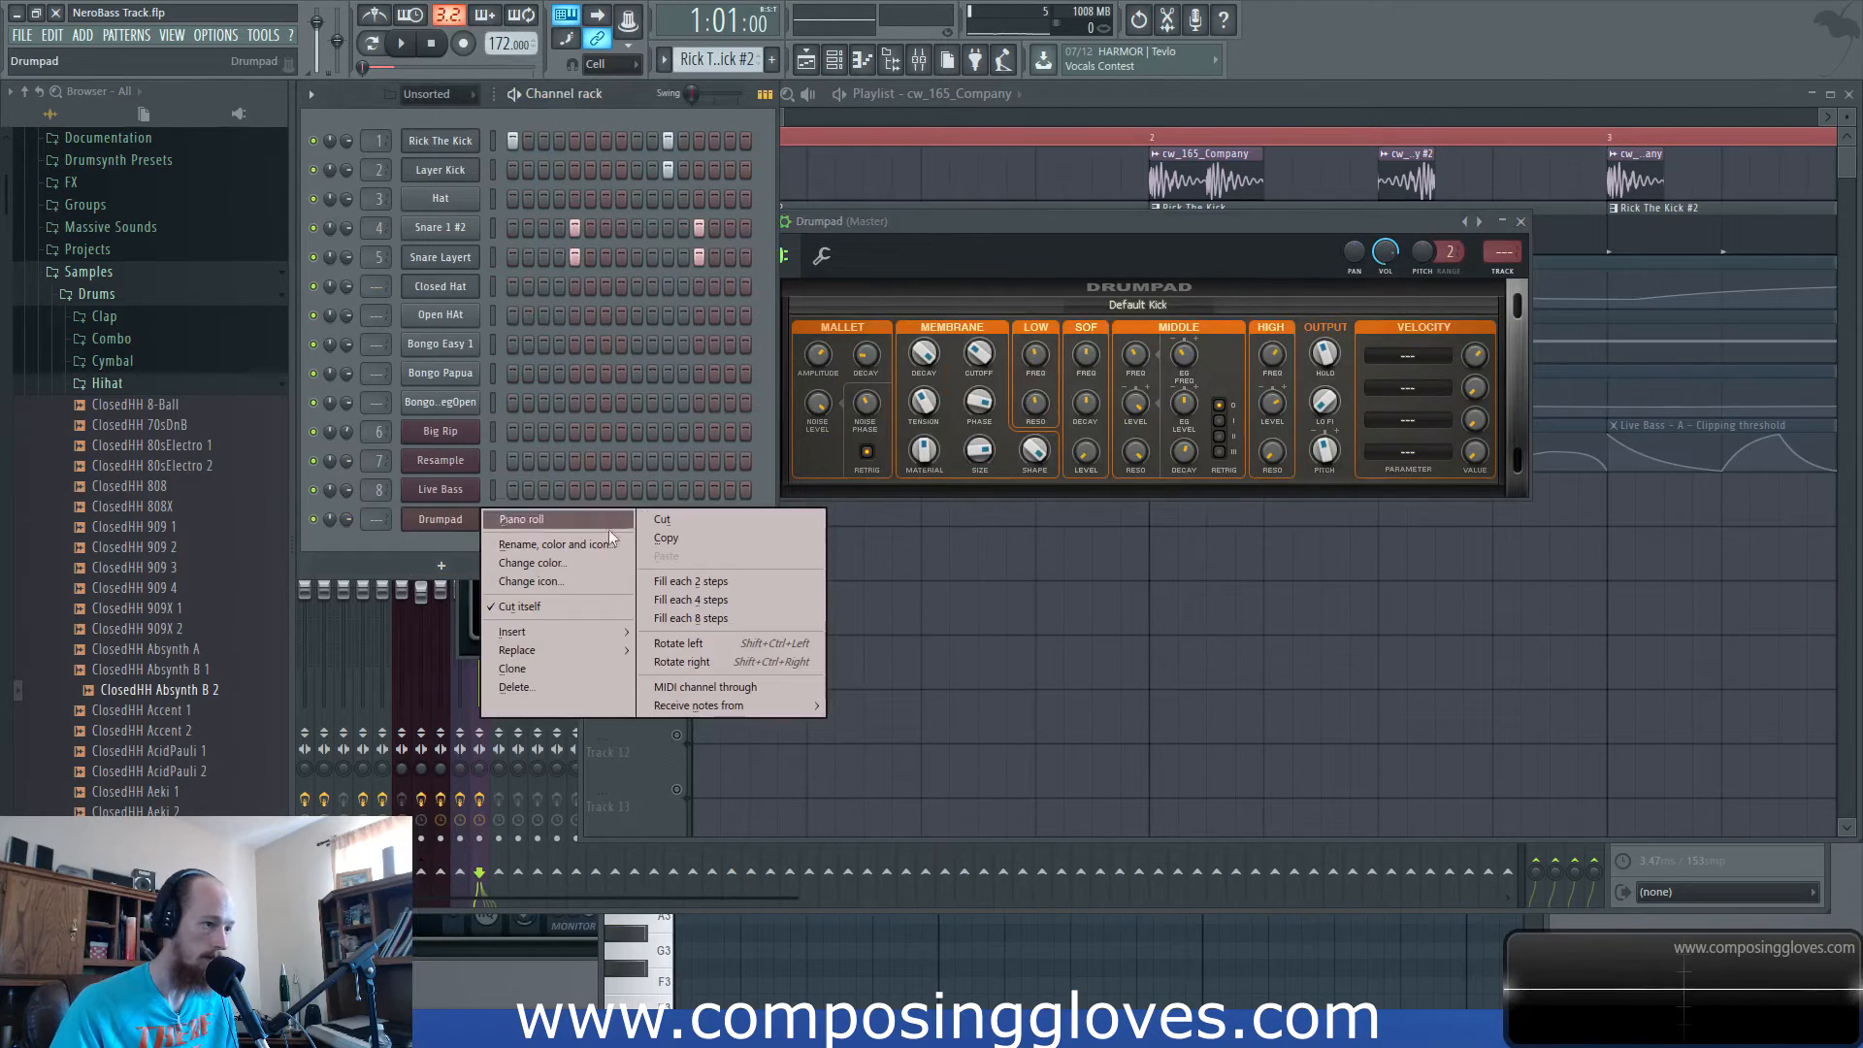
pyautogui.moveTo(595, 650)
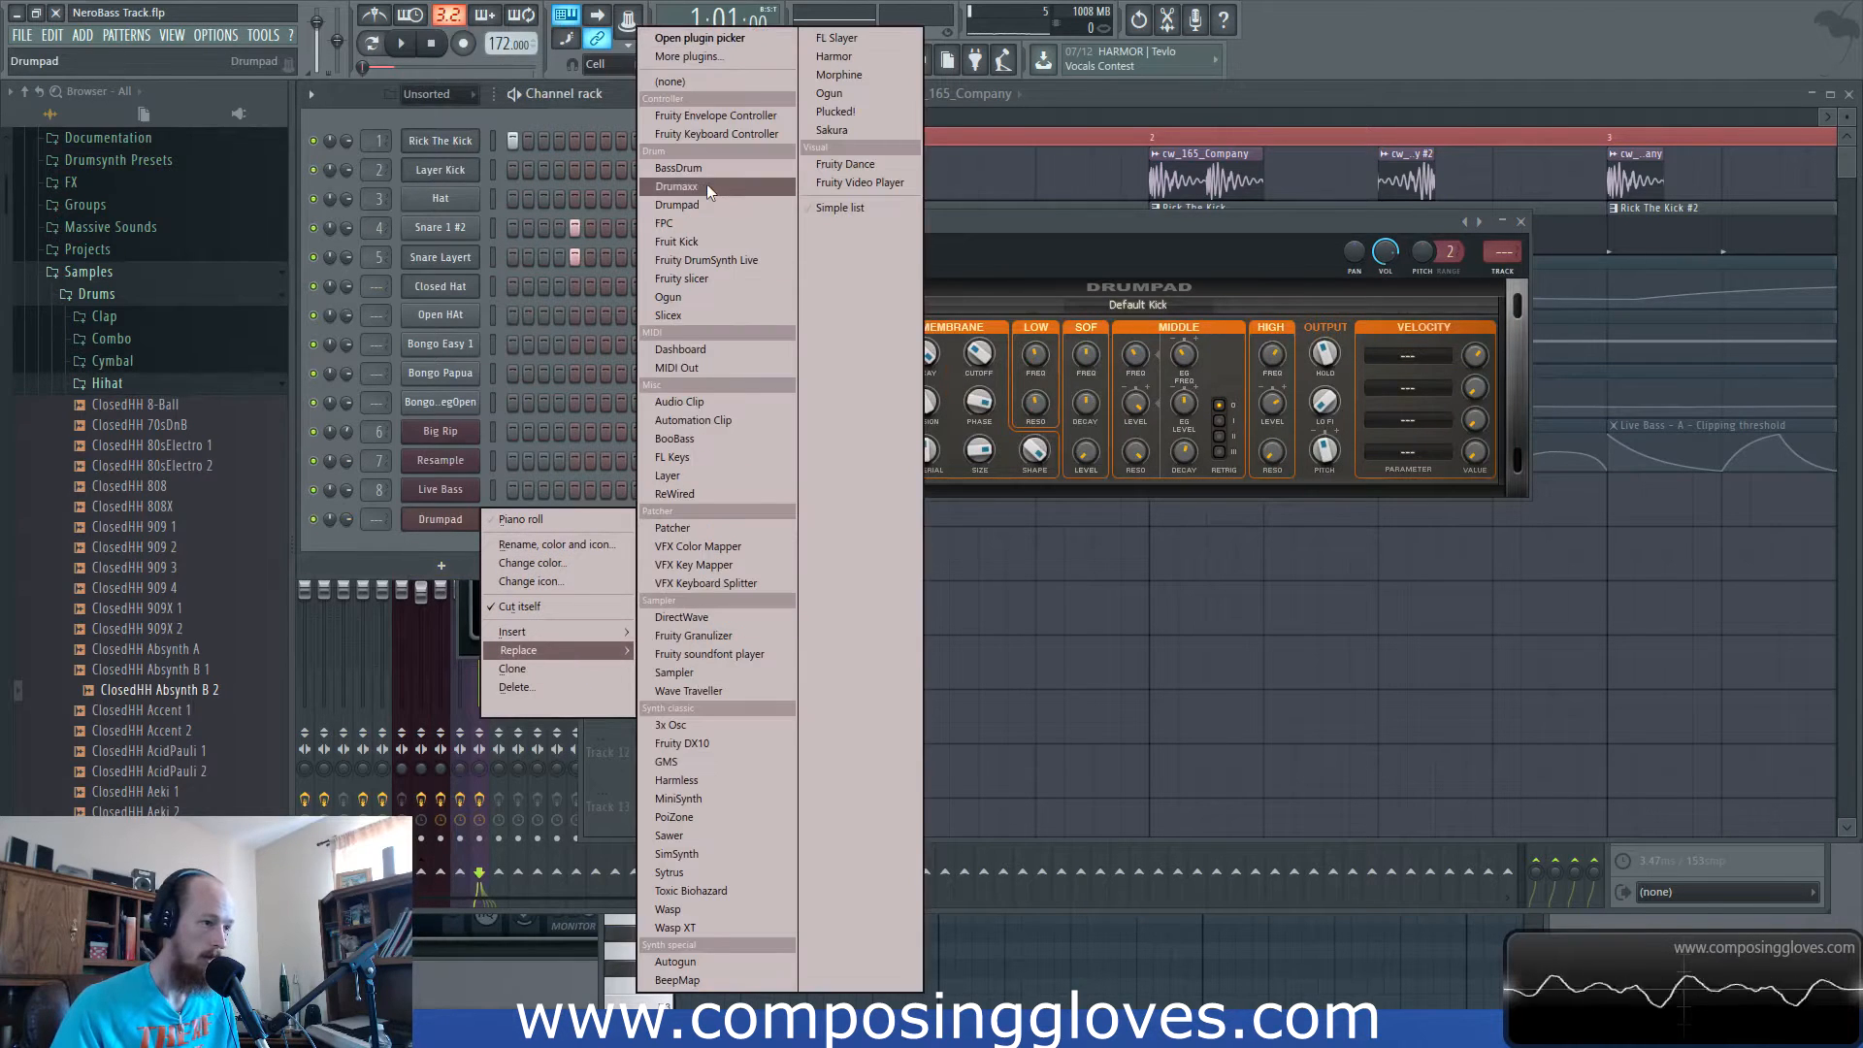
pyautogui.click(732, 167)
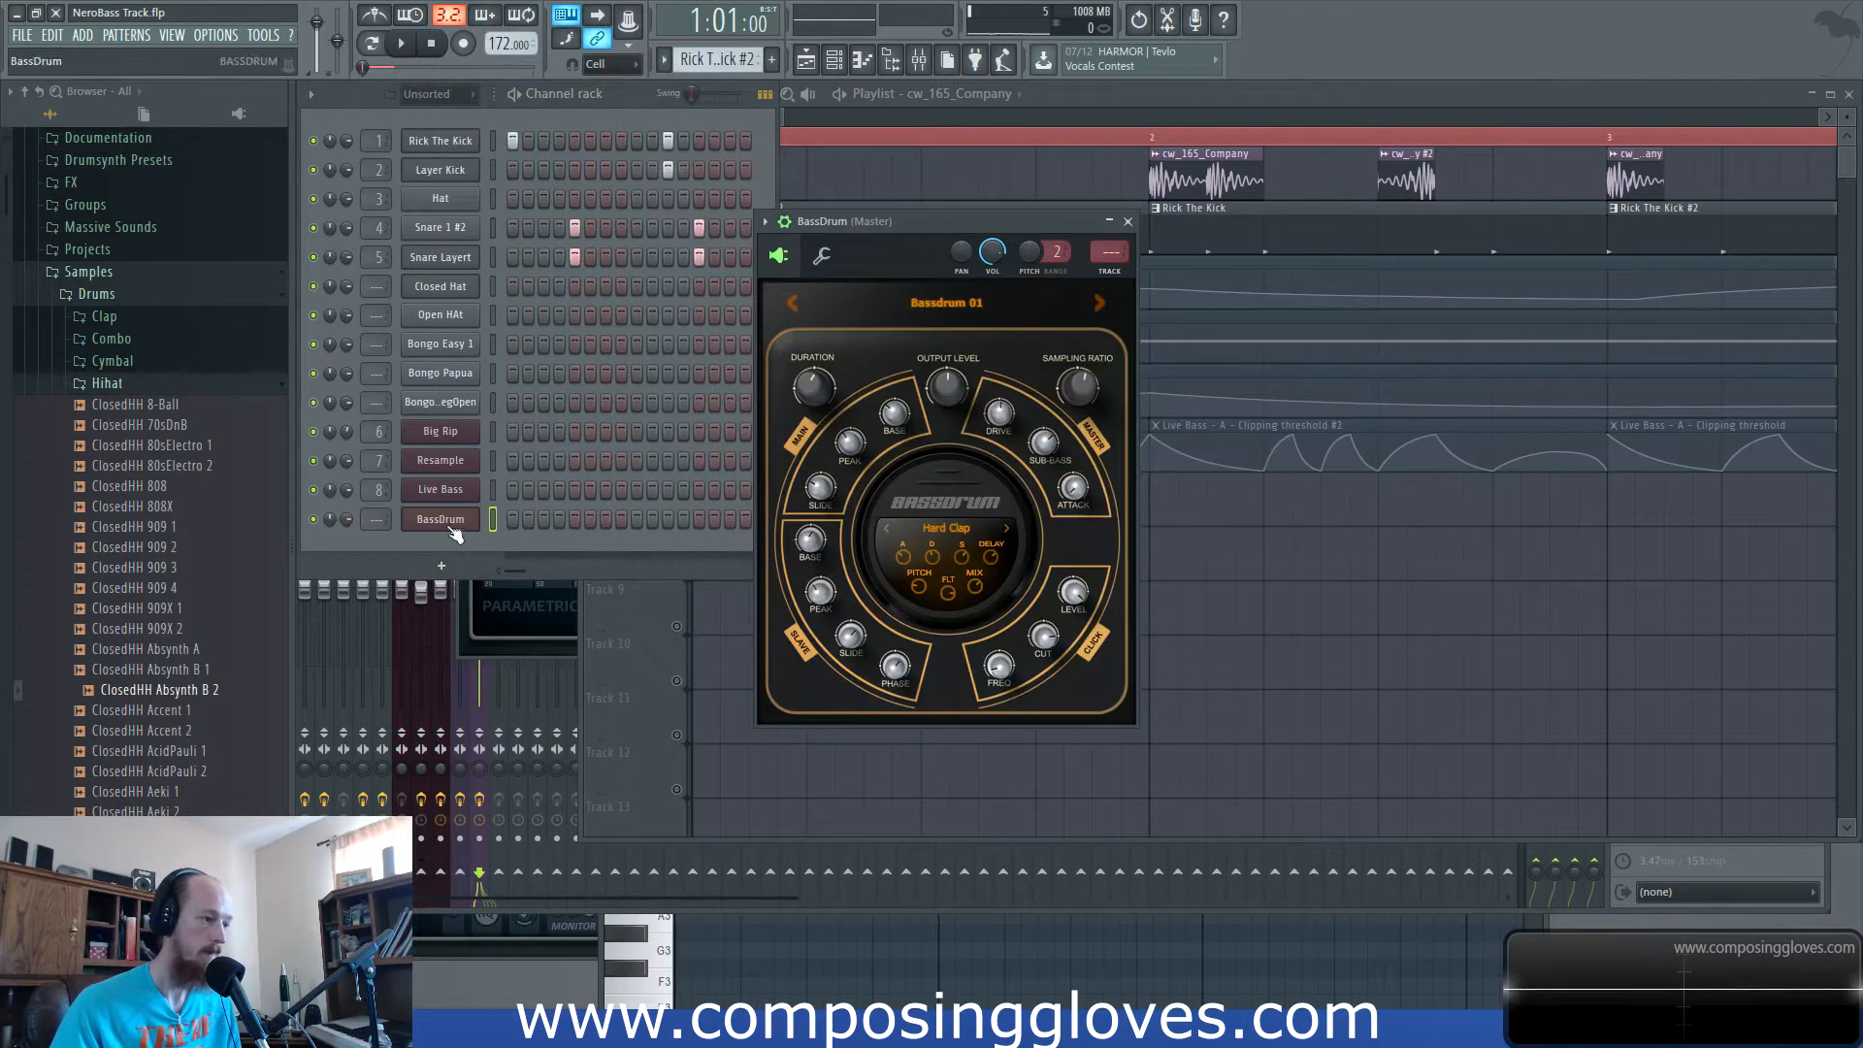
# Move the BassDrum channel below Layer Kick, give it hits on steps 1 and 11, and play the pattern.
pyautogui.moveTo(452, 529); pyautogui.dragTo(461, 350)
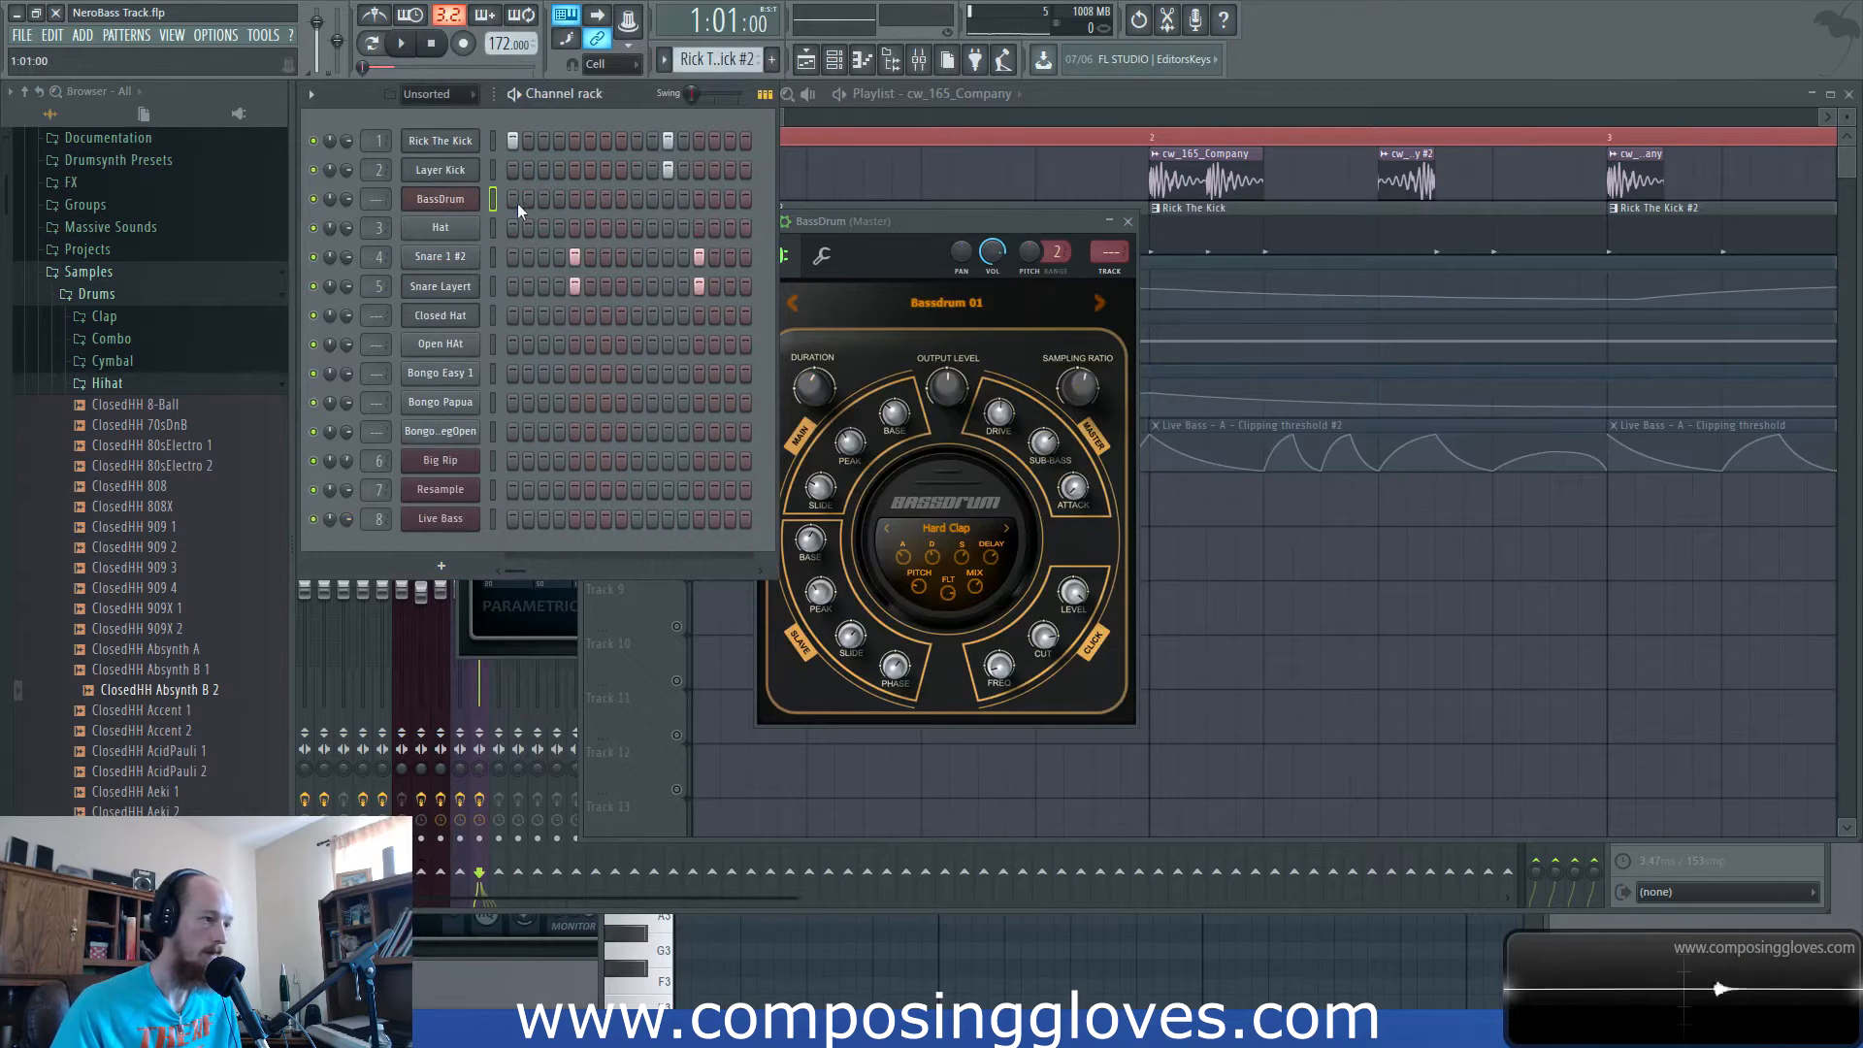
pyautogui.click(401, 43)
pyautogui.moveTo(914, 222); pyautogui.dragTo(919, 210)
# Audition the BassDrum presets one after another up to Bassdrum 19 while the pattern plays.
pyautogui.click(1106, 291)
pyautogui.click(1106, 291)
pyautogui.click(1108, 291)
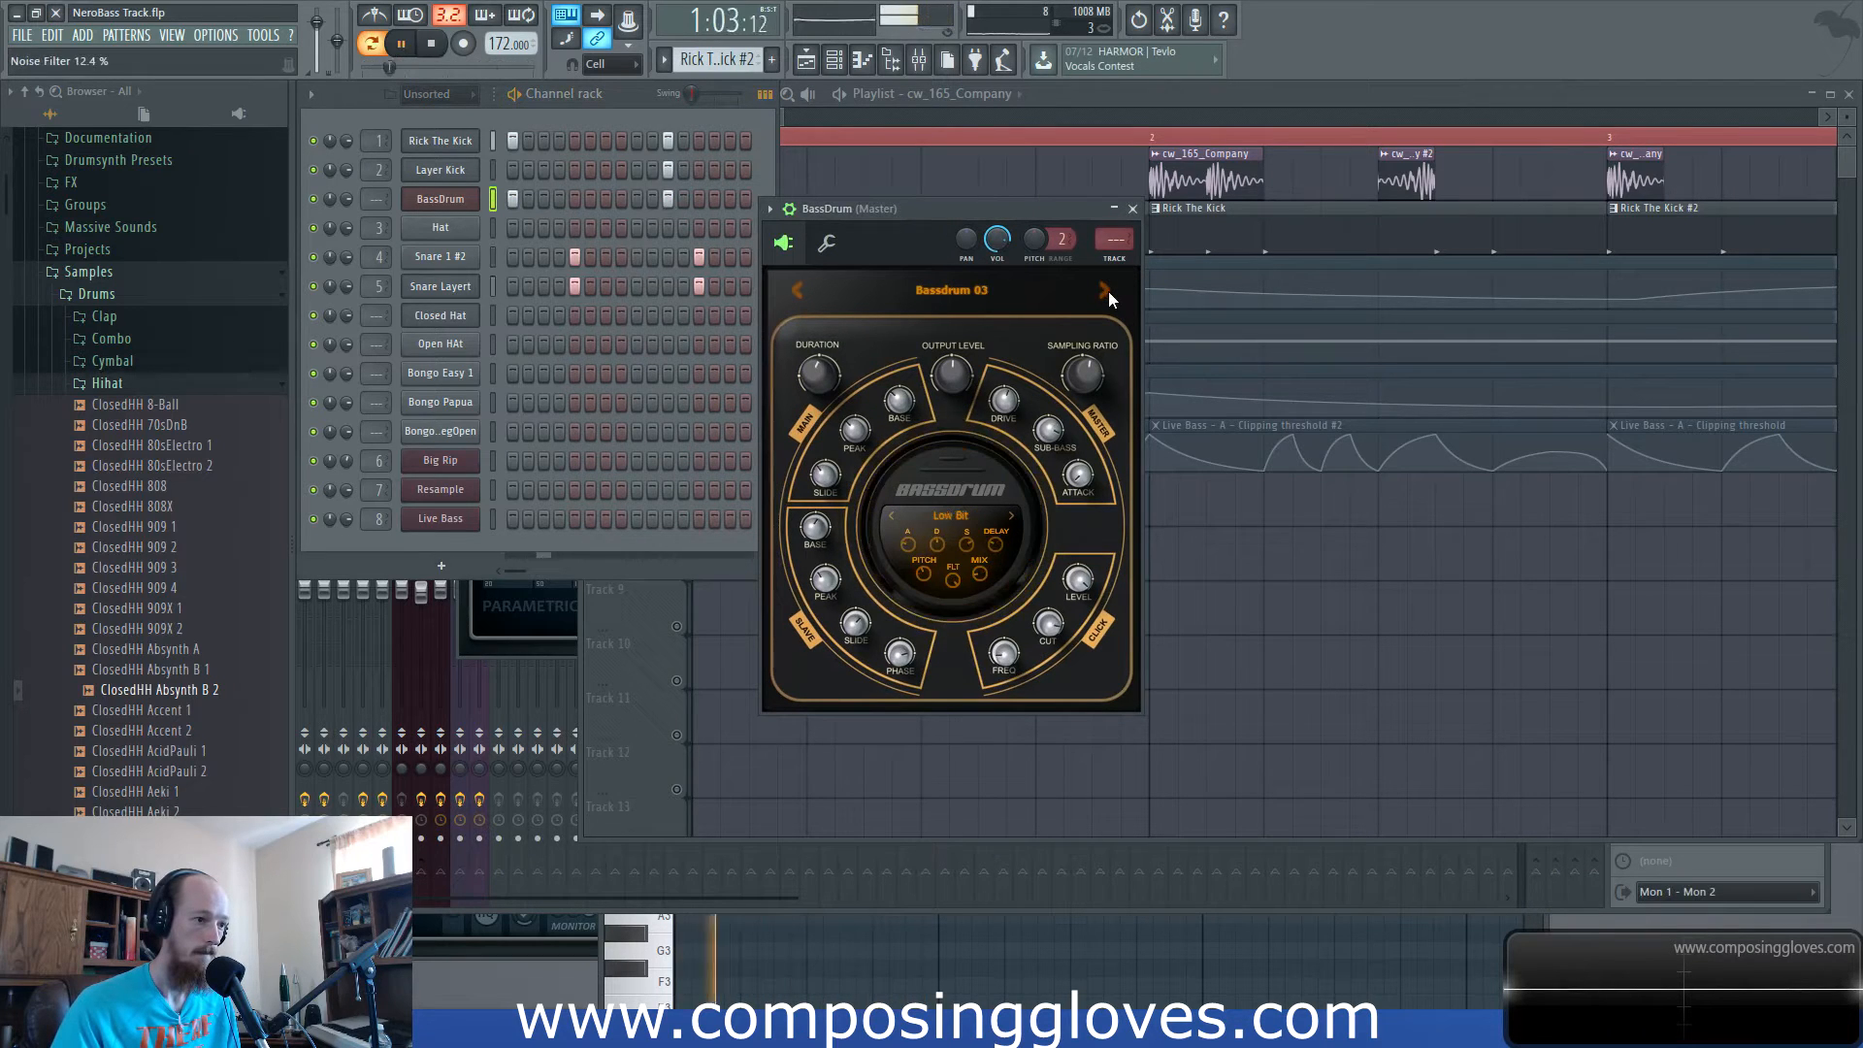
pyautogui.click(1108, 291)
pyautogui.click(1108, 291)
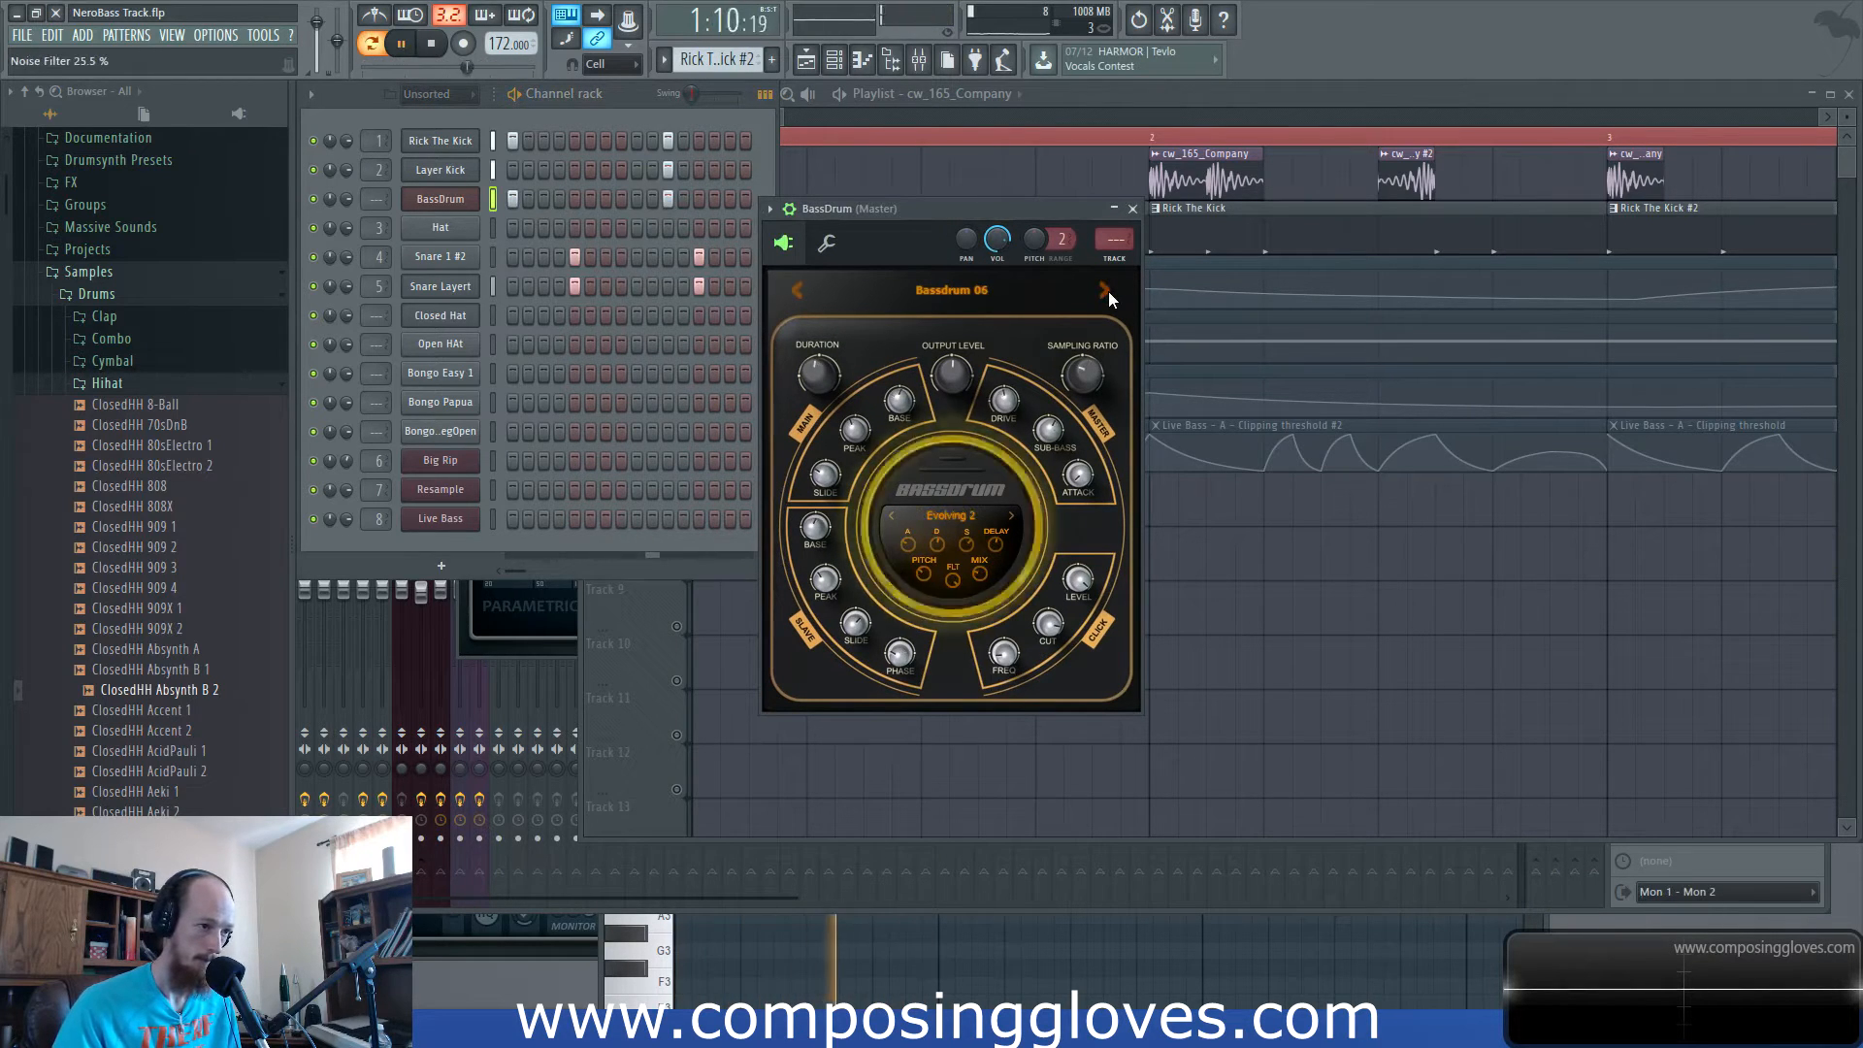
pyautogui.click(1106, 291)
pyautogui.click(1106, 291)
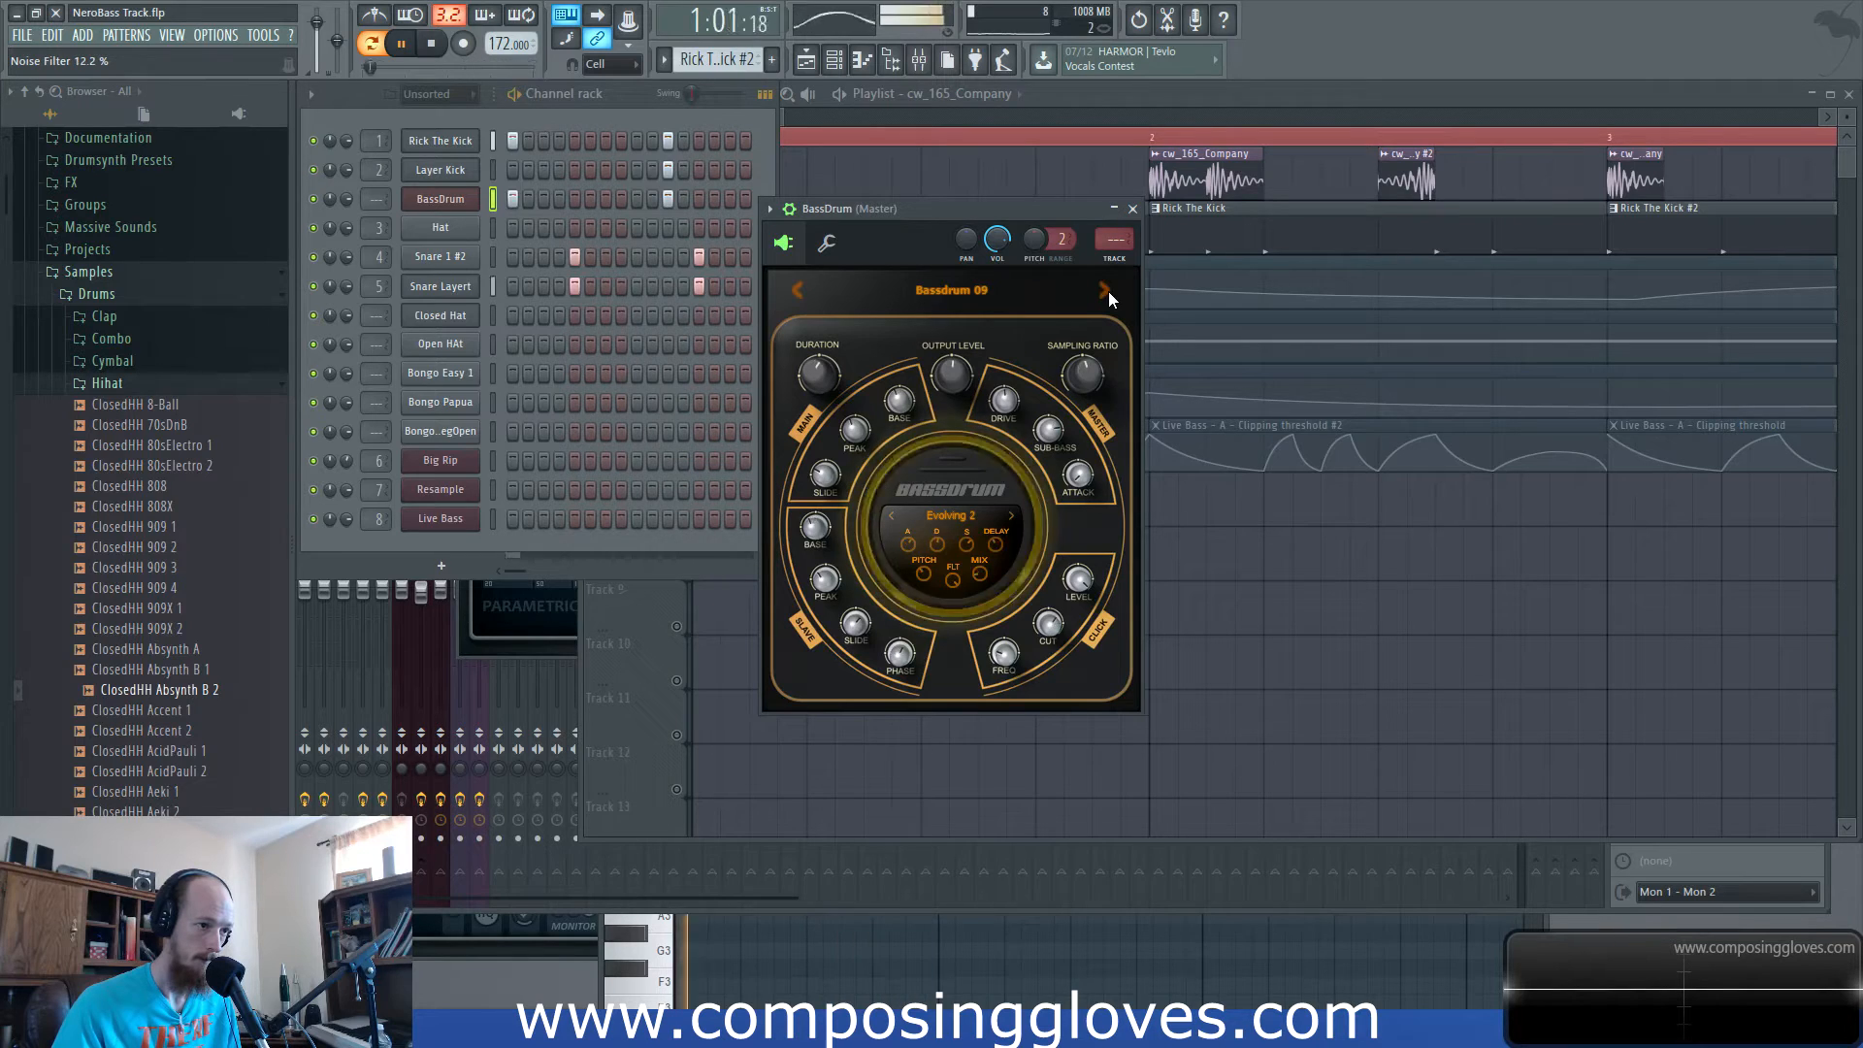
pyautogui.click(1106, 291)
pyautogui.click(1106, 291)
pyautogui.click(1106, 291)
pyautogui.click(1106, 291)
pyautogui.click(1106, 291)
pyautogui.click(1107, 292)
pyautogui.click(1107, 291)
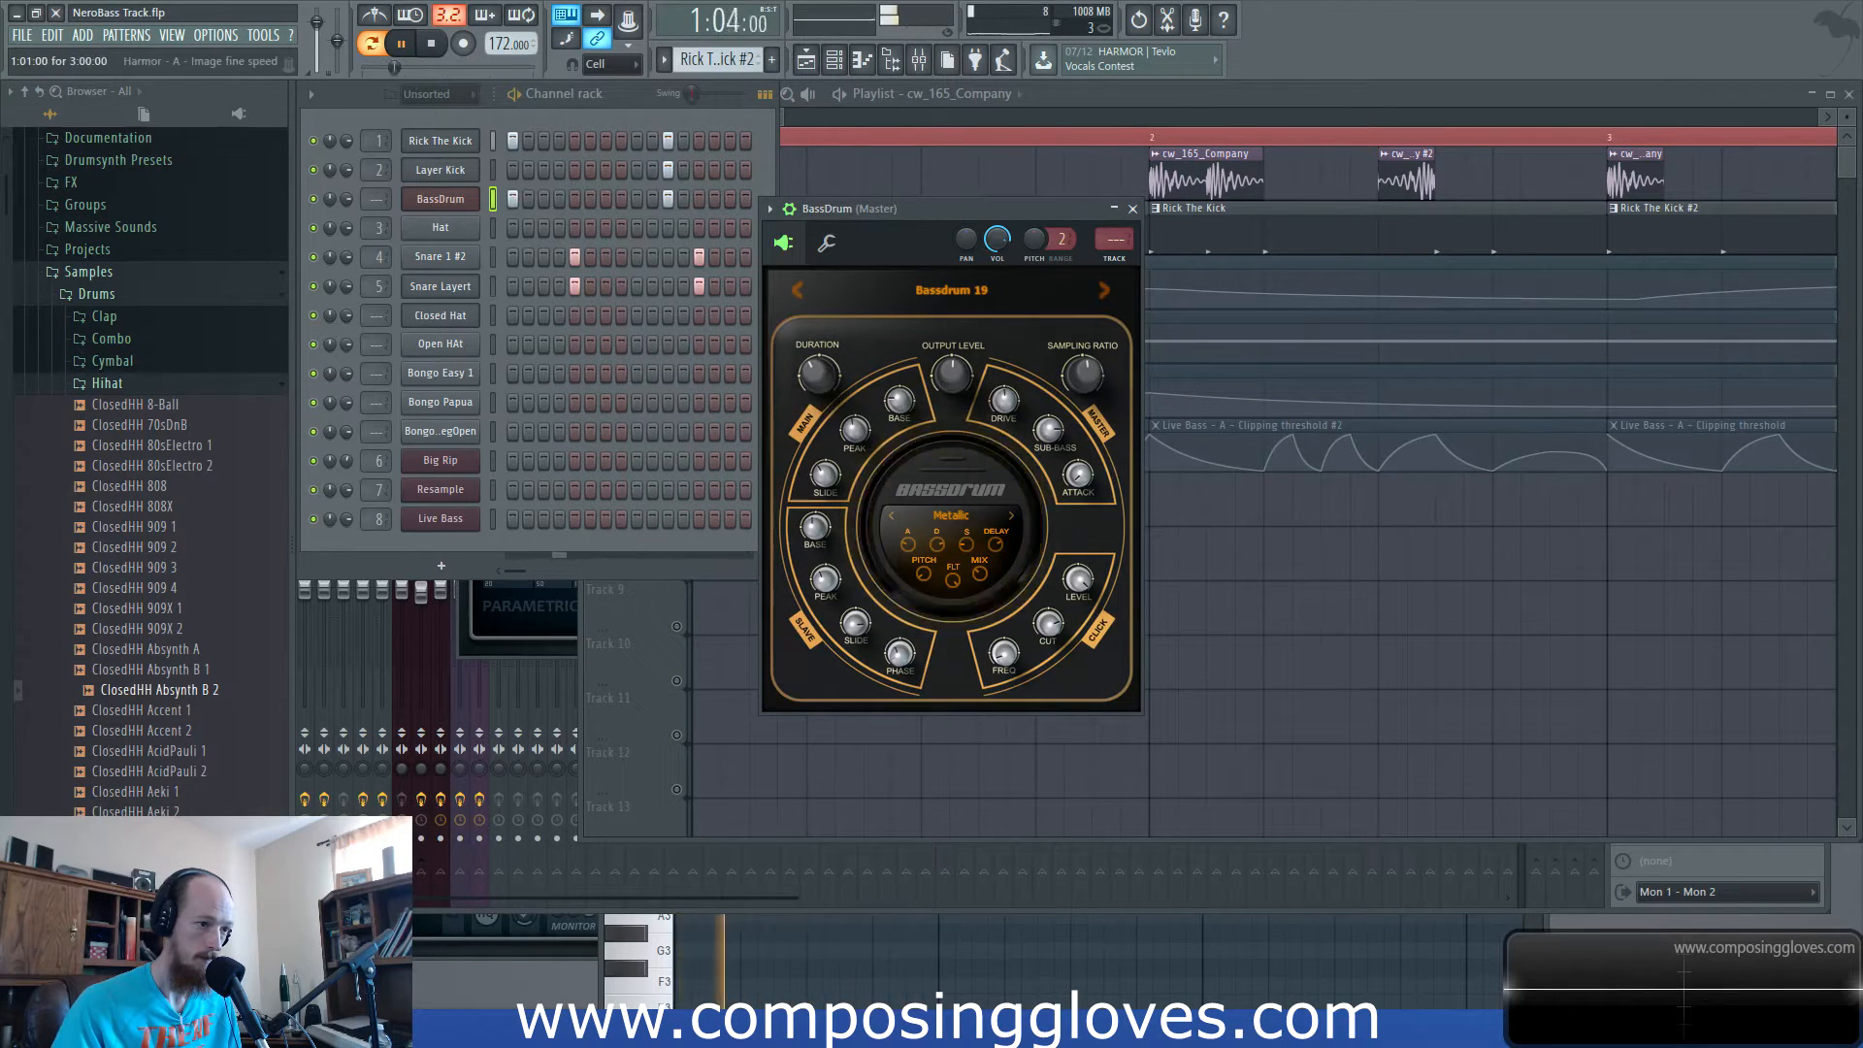
# Adjust the sampling ratio, output level and duration of the Bassdrum 19 preset.
pyautogui.moveTo(1083, 372); pyautogui.dragTo(1083, 350)
pyautogui.moveTo(948, 374); pyautogui.dragTo(948, 370)
pyautogui.moveTo(817, 374); pyautogui.dragTo(815, 375)
pyautogui.moveTo(1083, 373); pyautogui.dragTo(1078, 369)
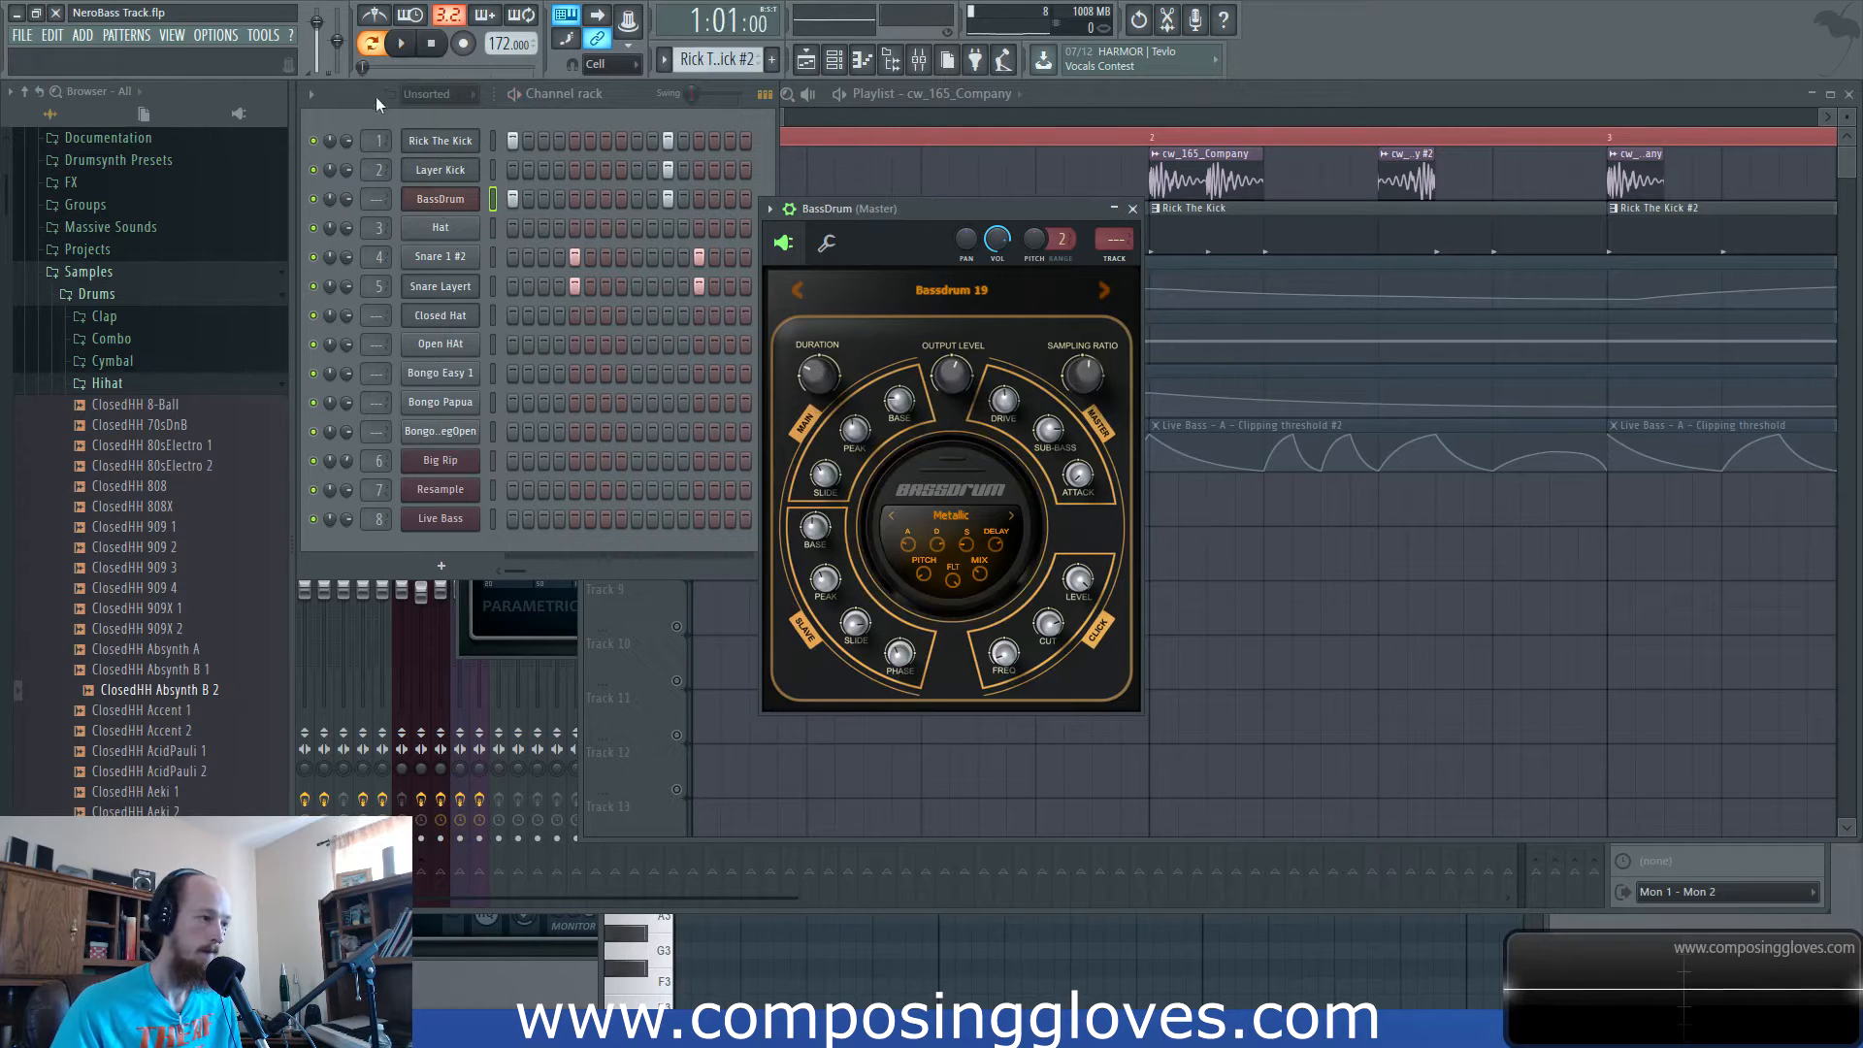
# Mute the Snare 1 #2 channel and restart the pattern.
pyautogui.click(314, 256)
pyautogui.press('space')
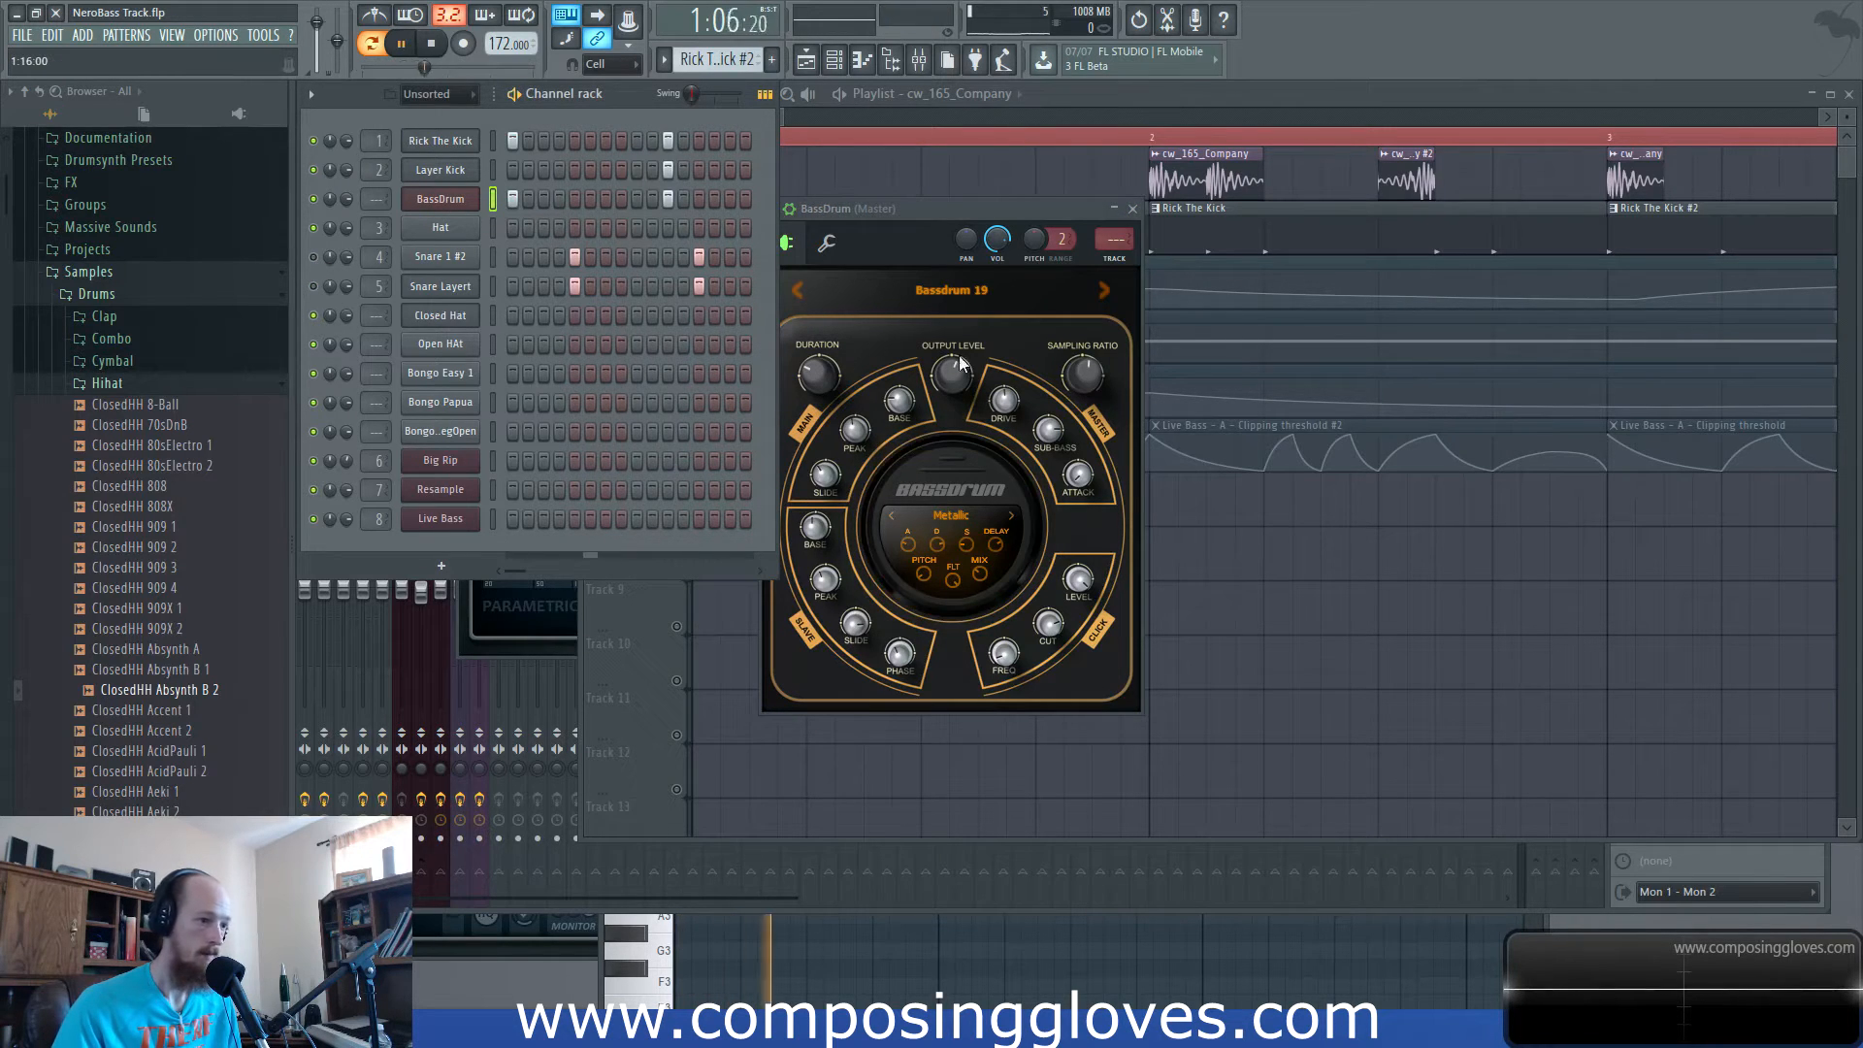
# Fine-tune the duration and output level of Bassdrum 19 and set its sampling ratio to 1.24.
pyautogui.moveTo(817, 374); pyautogui.dragTo(817, 379)
pyautogui.click(949, 379)
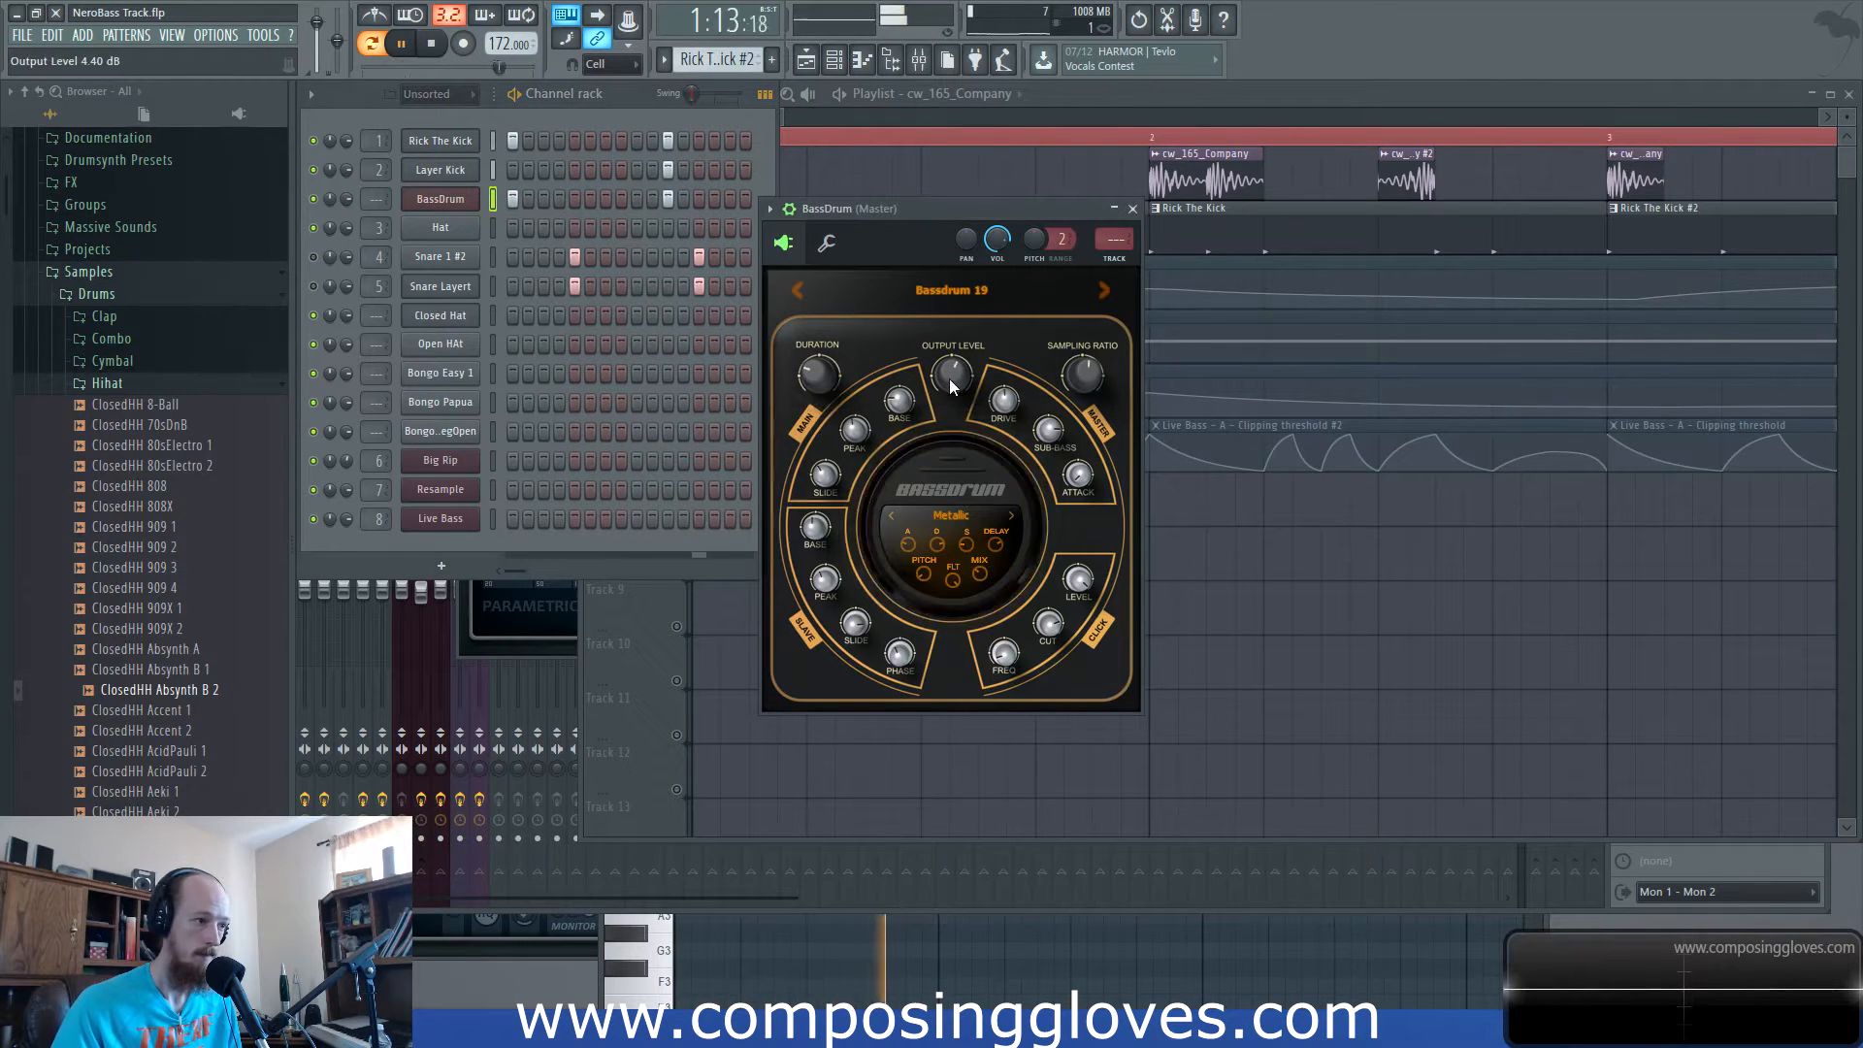
pyautogui.moveTo(941, 382); pyautogui.dragTo(941, 388)
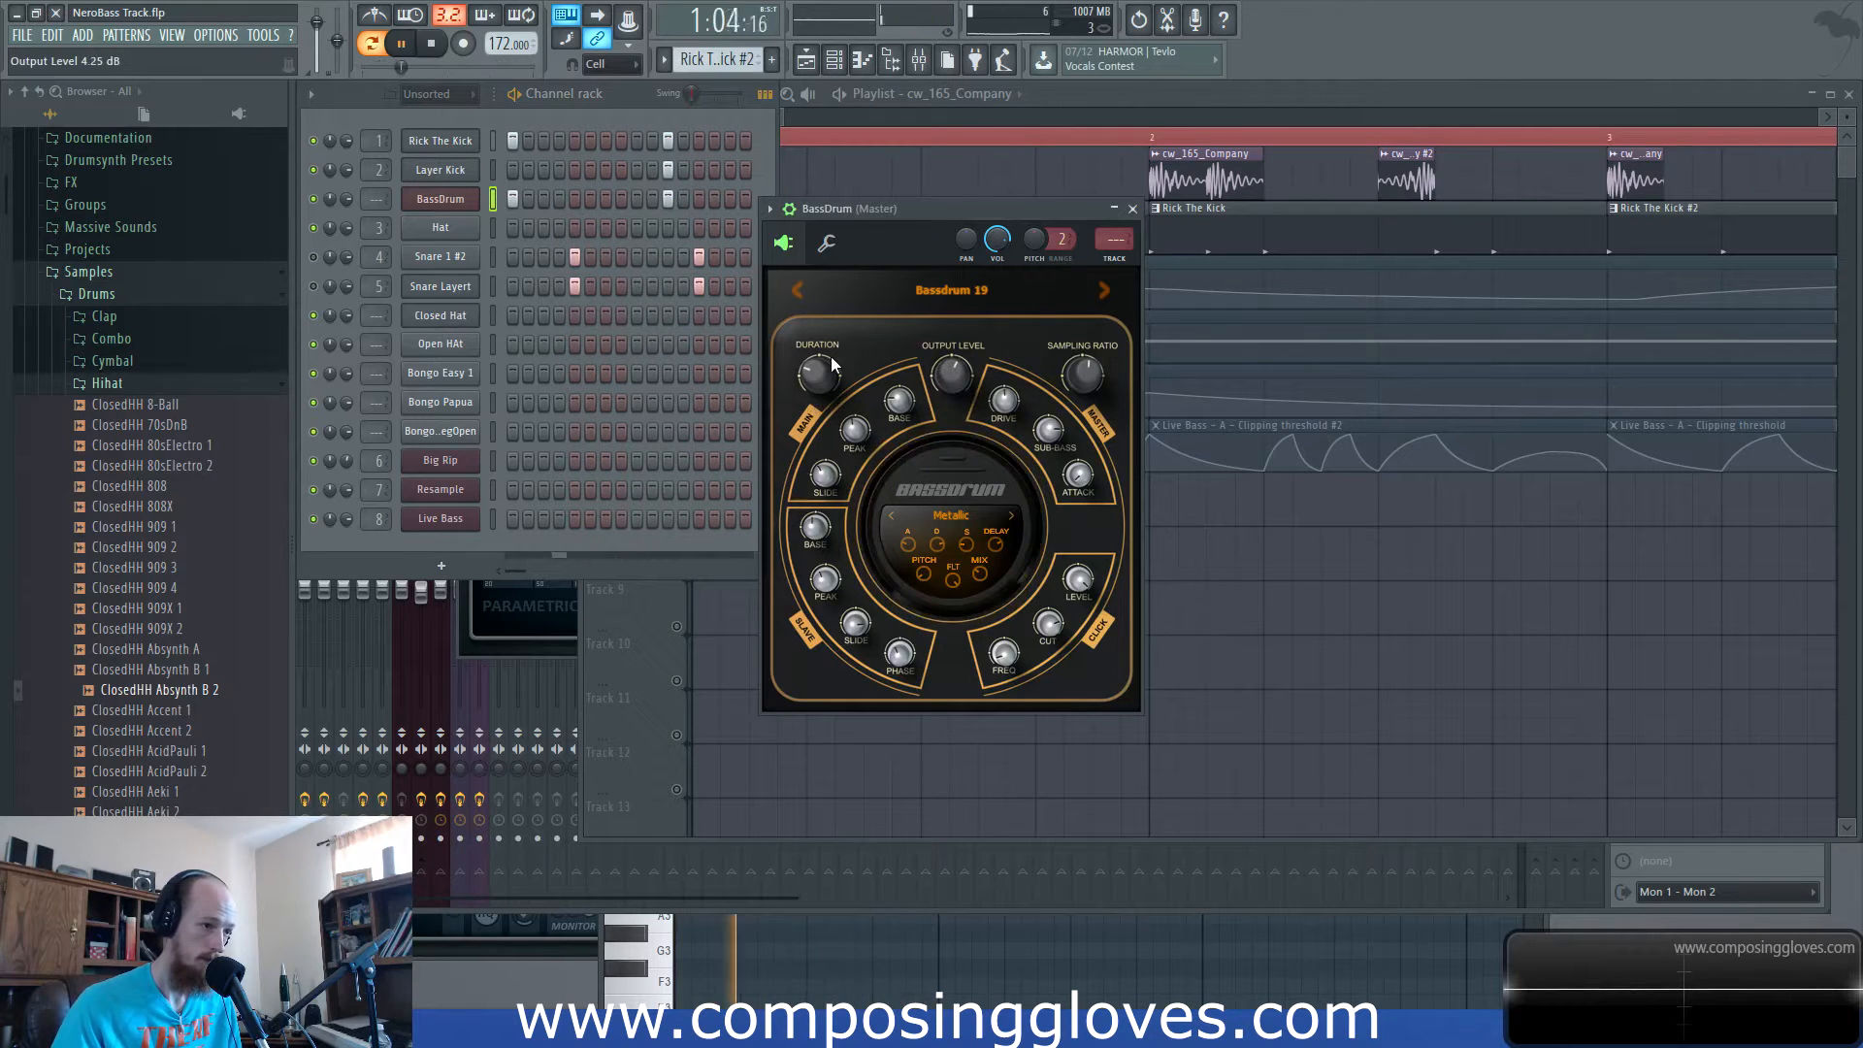
pyautogui.moveTo(817, 375); pyautogui.dragTo(817, 370)
pyautogui.moveTo(952, 377); pyautogui.dragTo(952, 363)
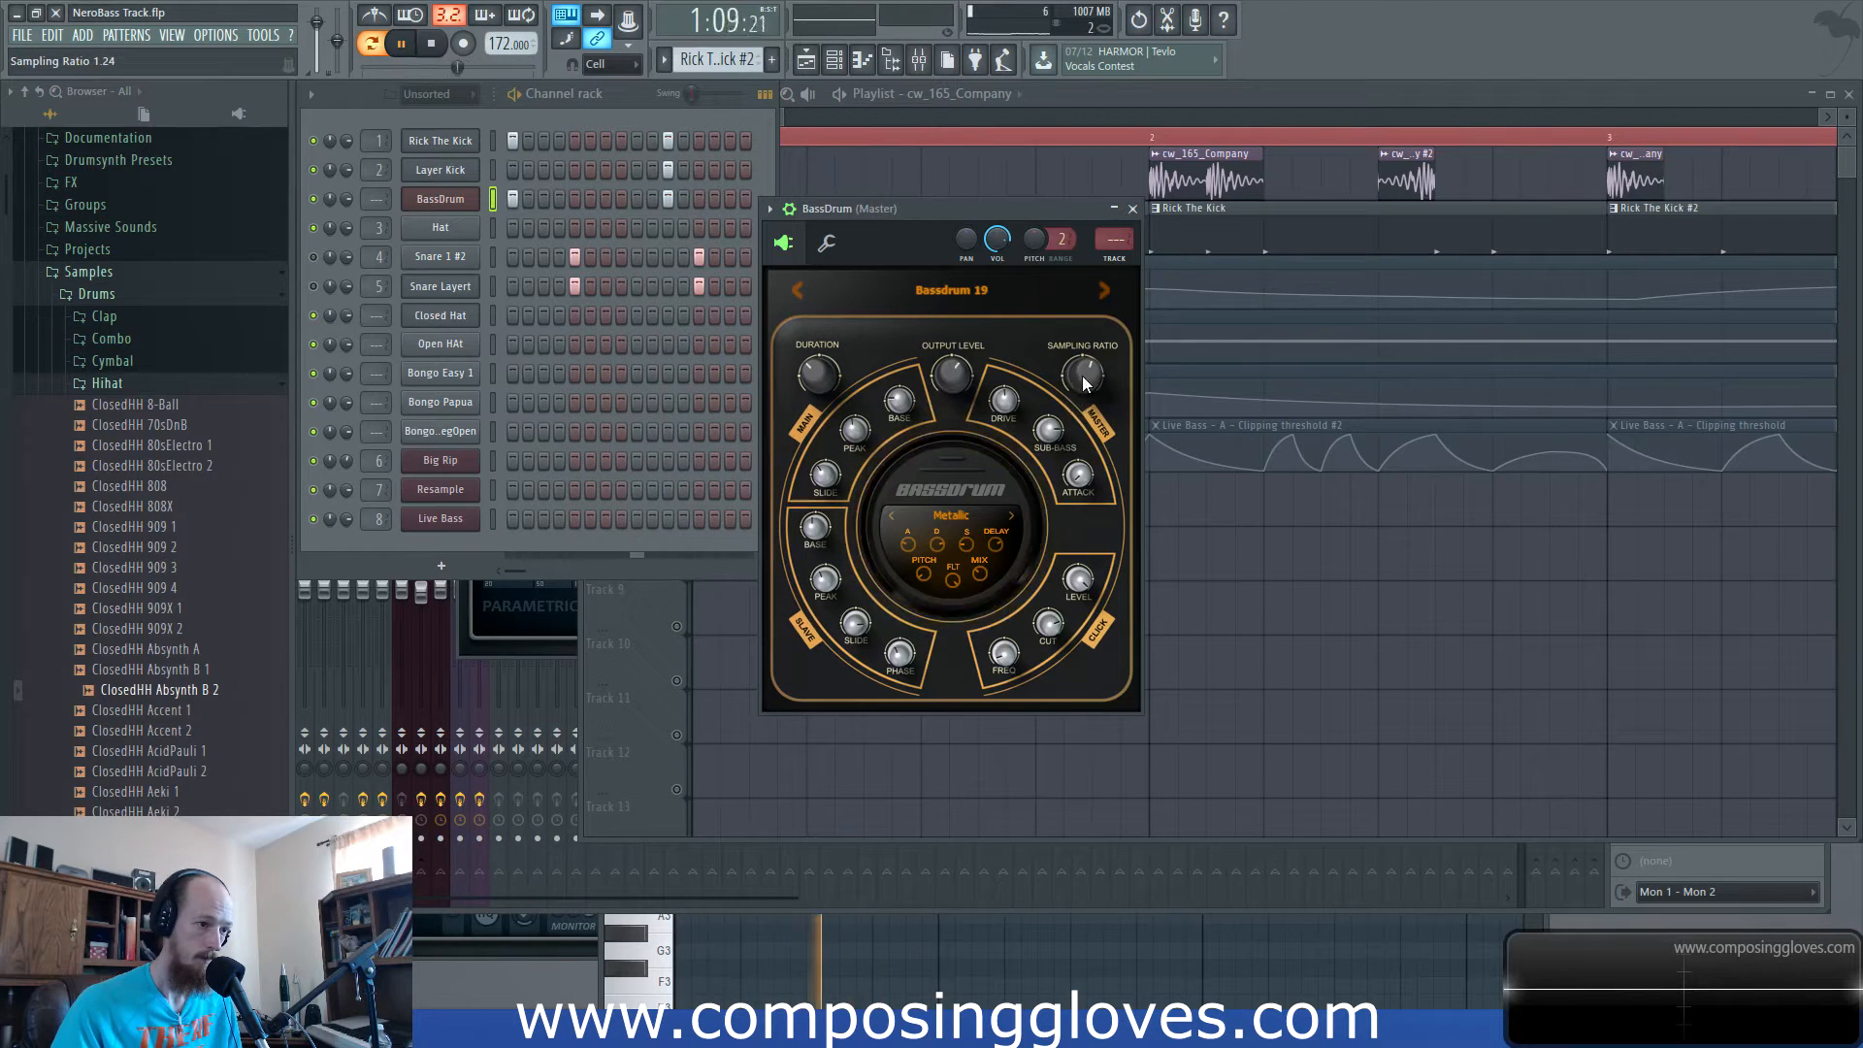
# Step through the remaining BassDrum presets to Bassdrum 42 during playback, and stop the pattern.
pyautogui.click(1108, 289)
pyautogui.click(1109, 289)
pyautogui.click(1108, 288)
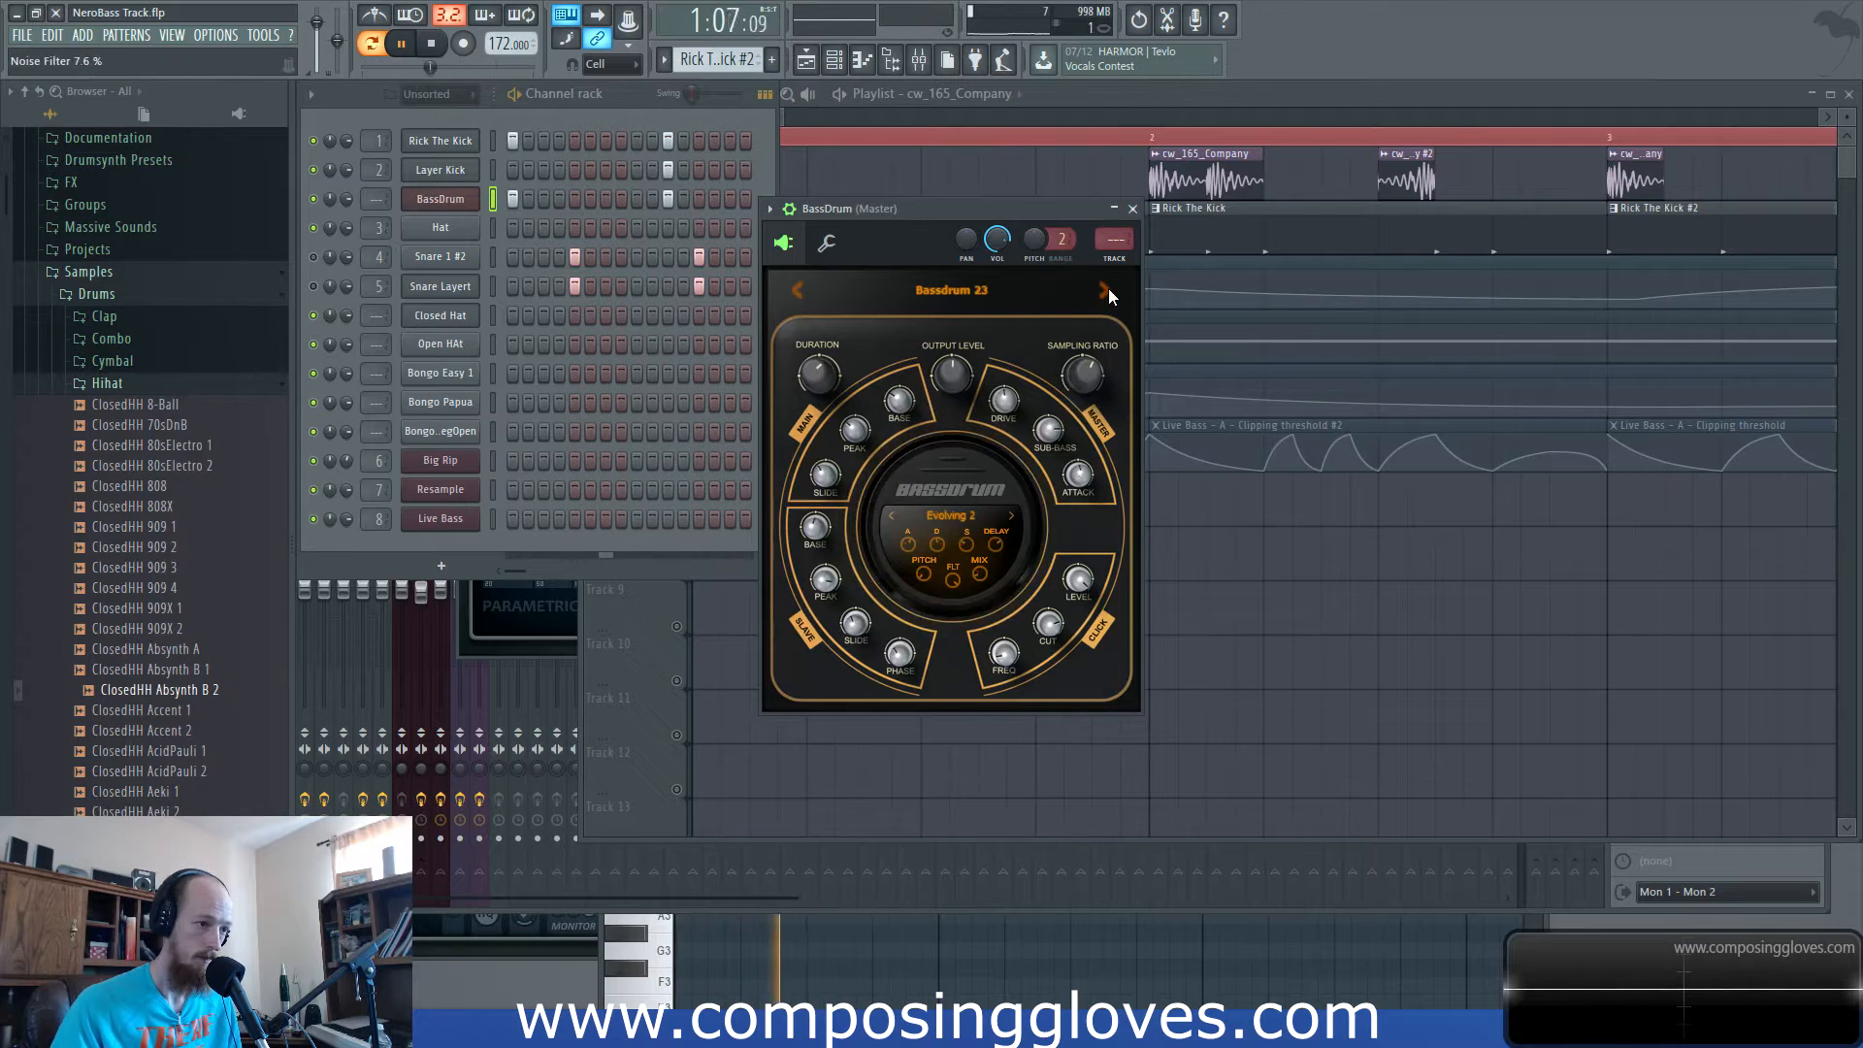
pyautogui.click(1109, 288)
pyautogui.click(1108, 288)
pyautogui.click(1108, 288)
pyautogui.click(1108, 289)
pyautogui.click(1108, 288)
pyautogui.click(1108, 288)
pyautogui.click(1108, 289)
pyautogui.click(1108, 288)
pyautogui.click(1108, 288)
pyautogui.click(1108, 288)
pyautogui.click(1109, 288)
pyautogui.click(1108, 288)
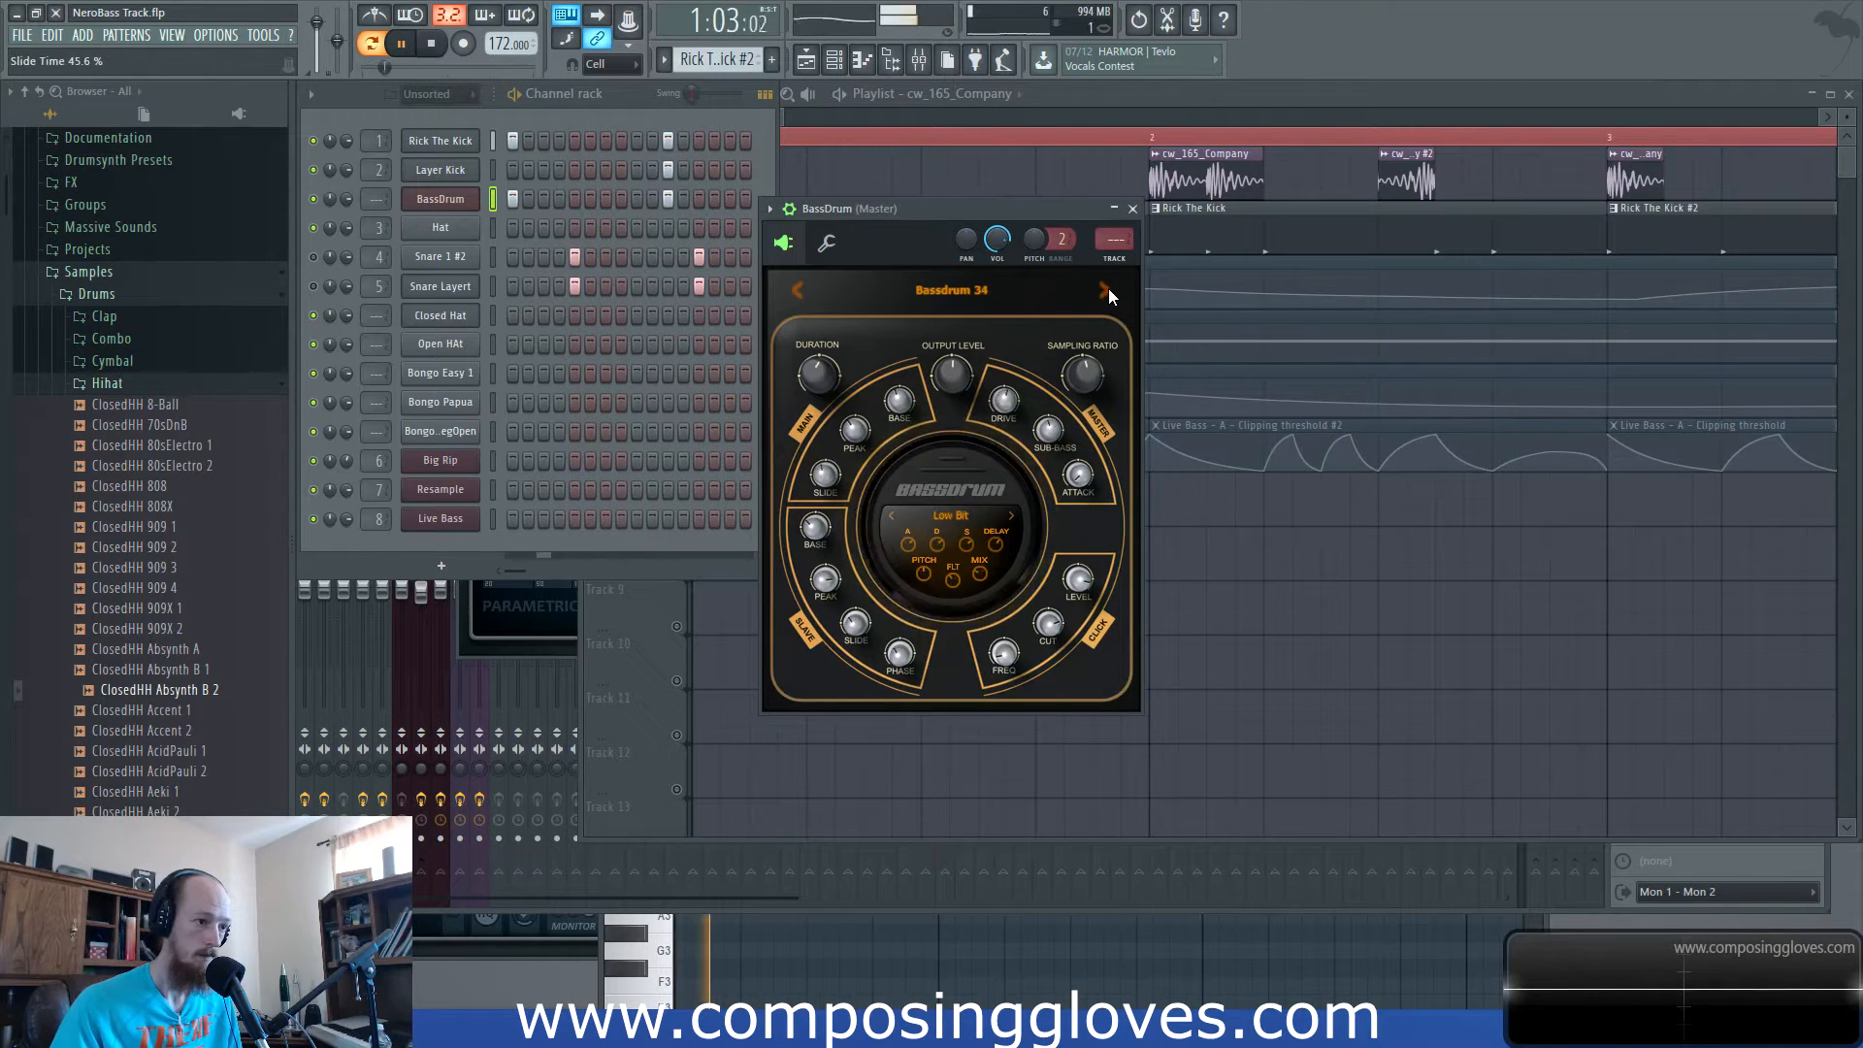
pyautogui.click(1108, 289)
pyautogui.click(1108, 288)
pyautogui.click(1108, 289)
pyautogui.click(1108, 288)
pyautogui.click(1108, 288)
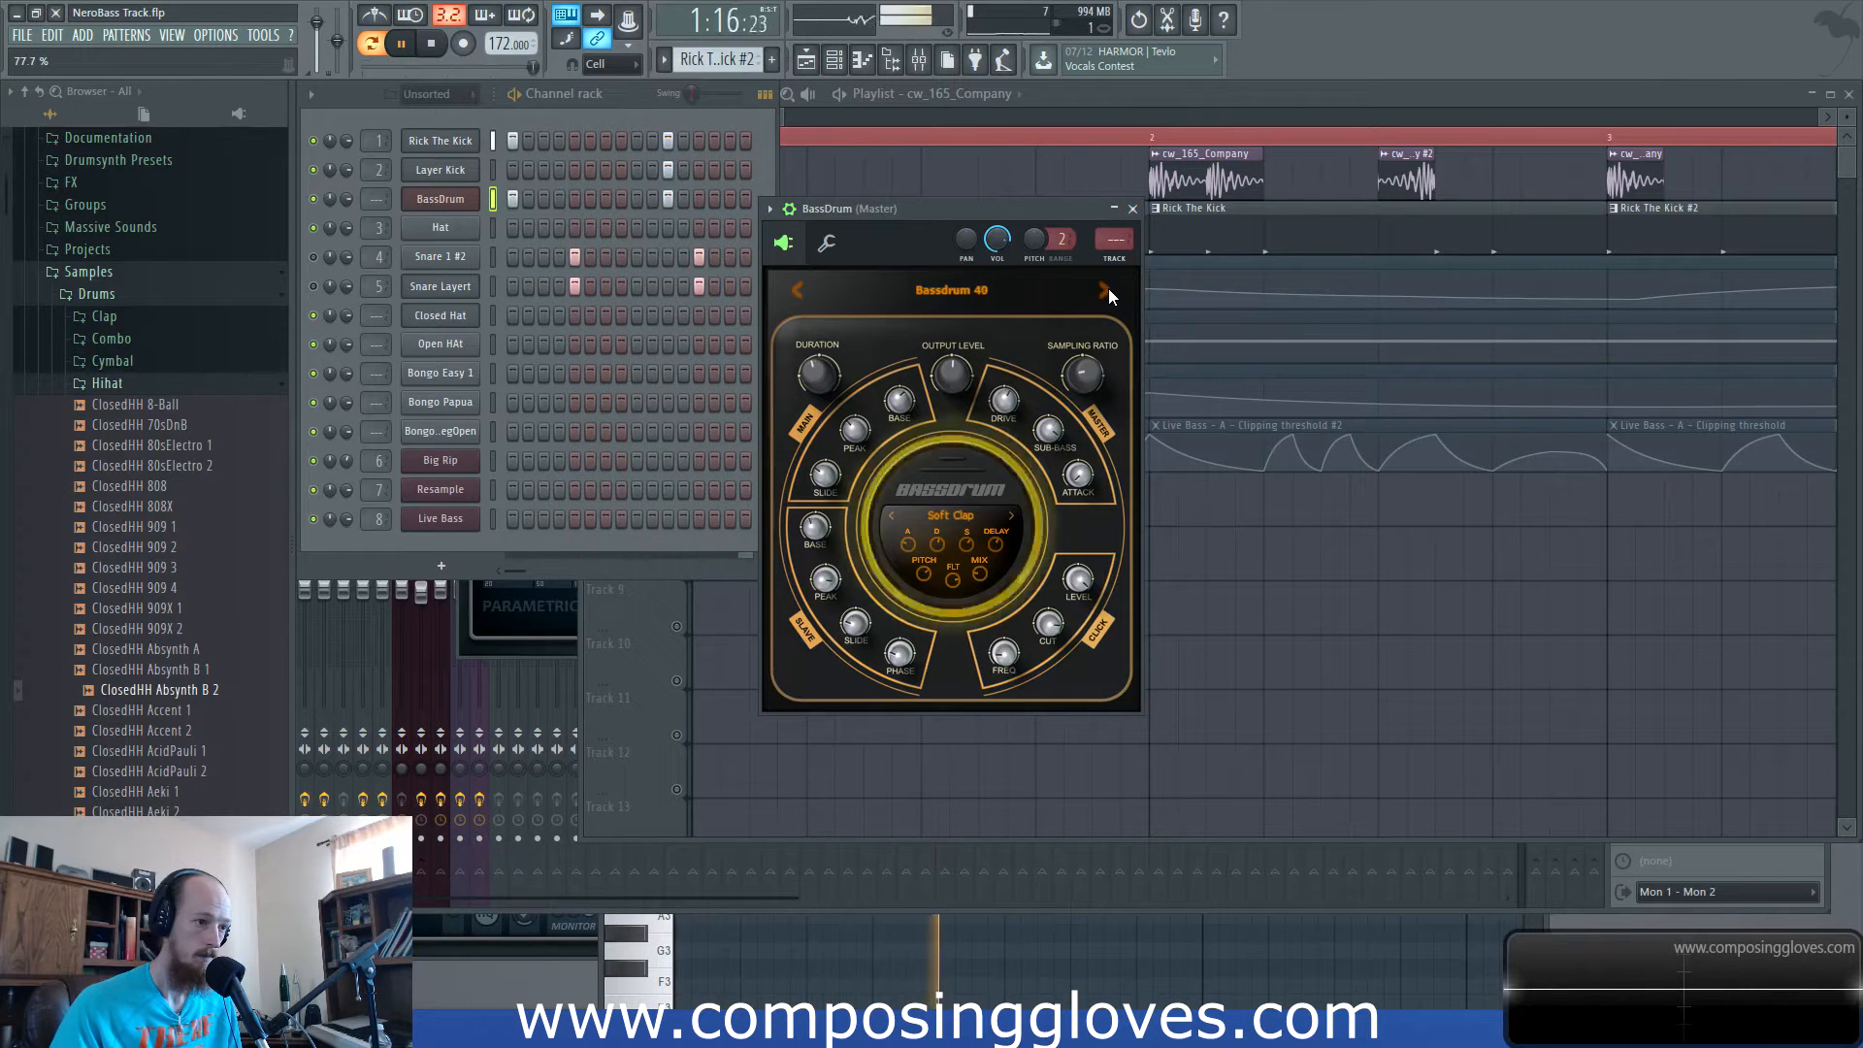
pyautogui.click(1108, 288)
pyautogui.click(1108, 289)
pyautogui.press('space')
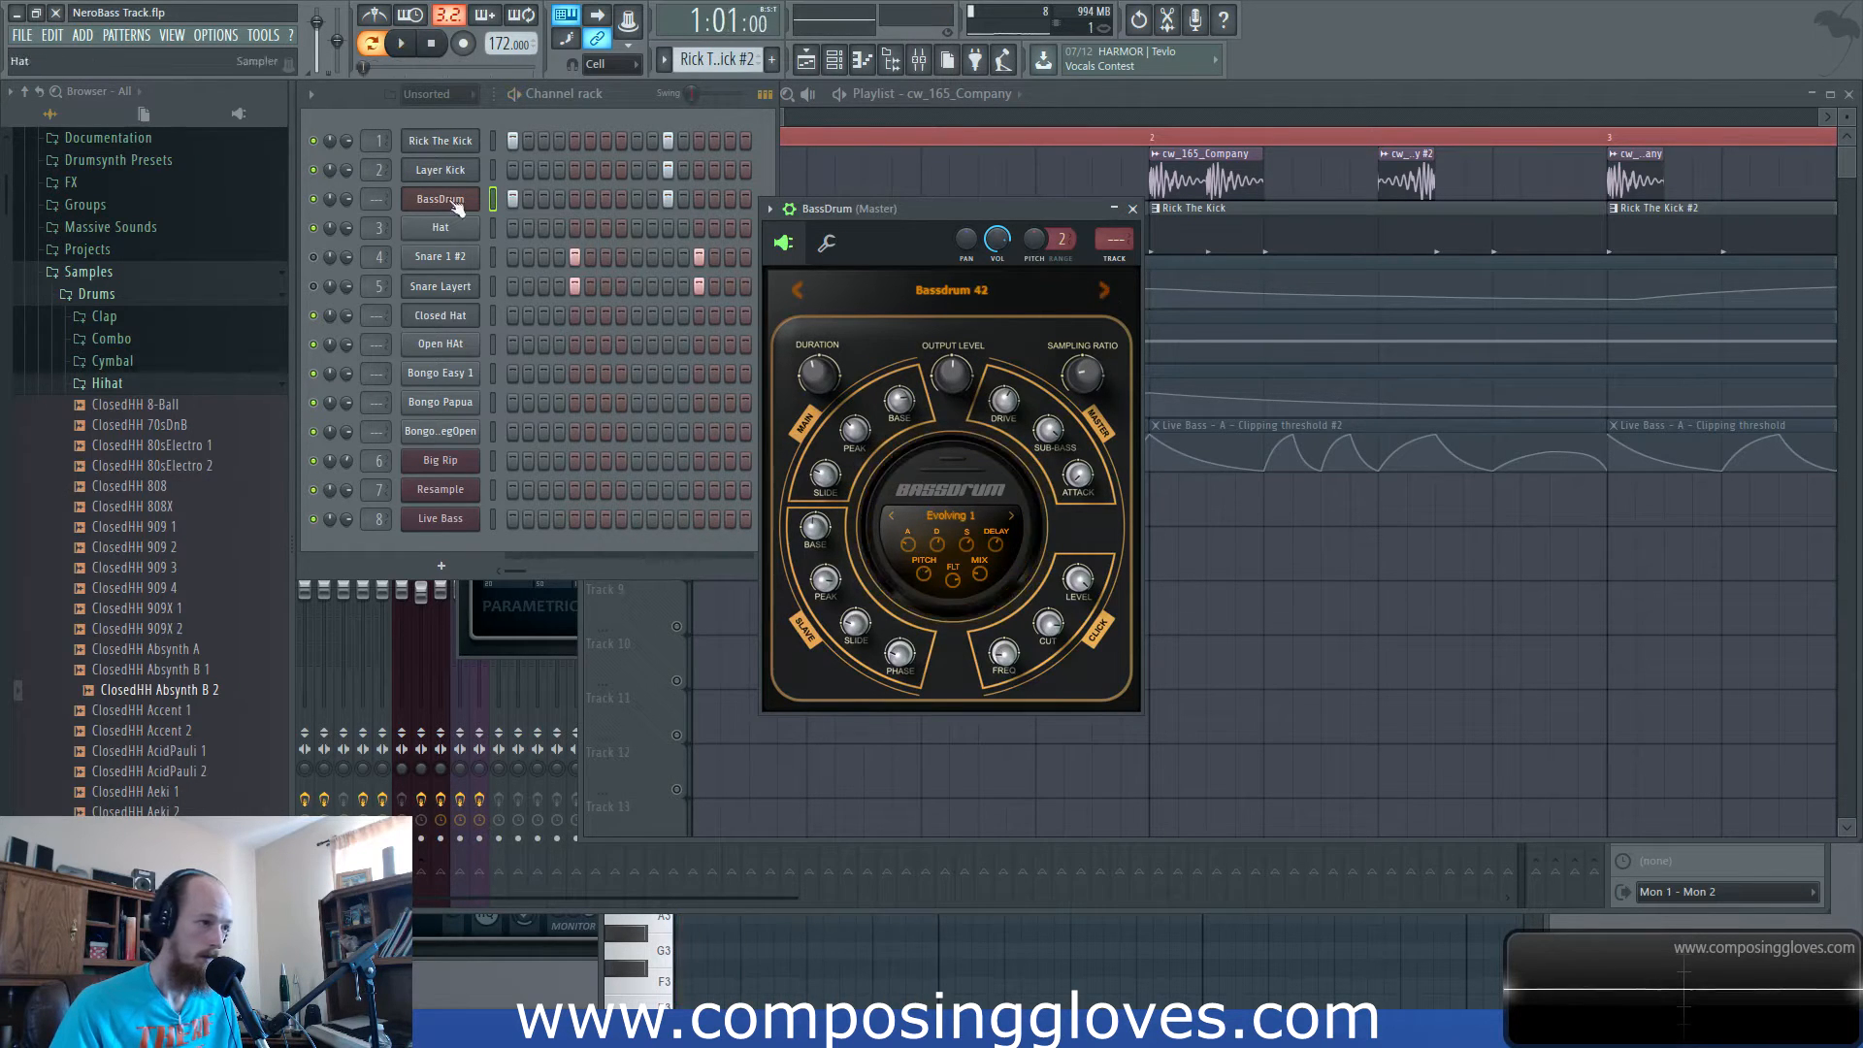
# Collapse the Hihat and Drums sample folders in the browser.
pyautogui.click(513, 117)
pyautogui.click(95, 386)
pyautogui.click(114, 294)
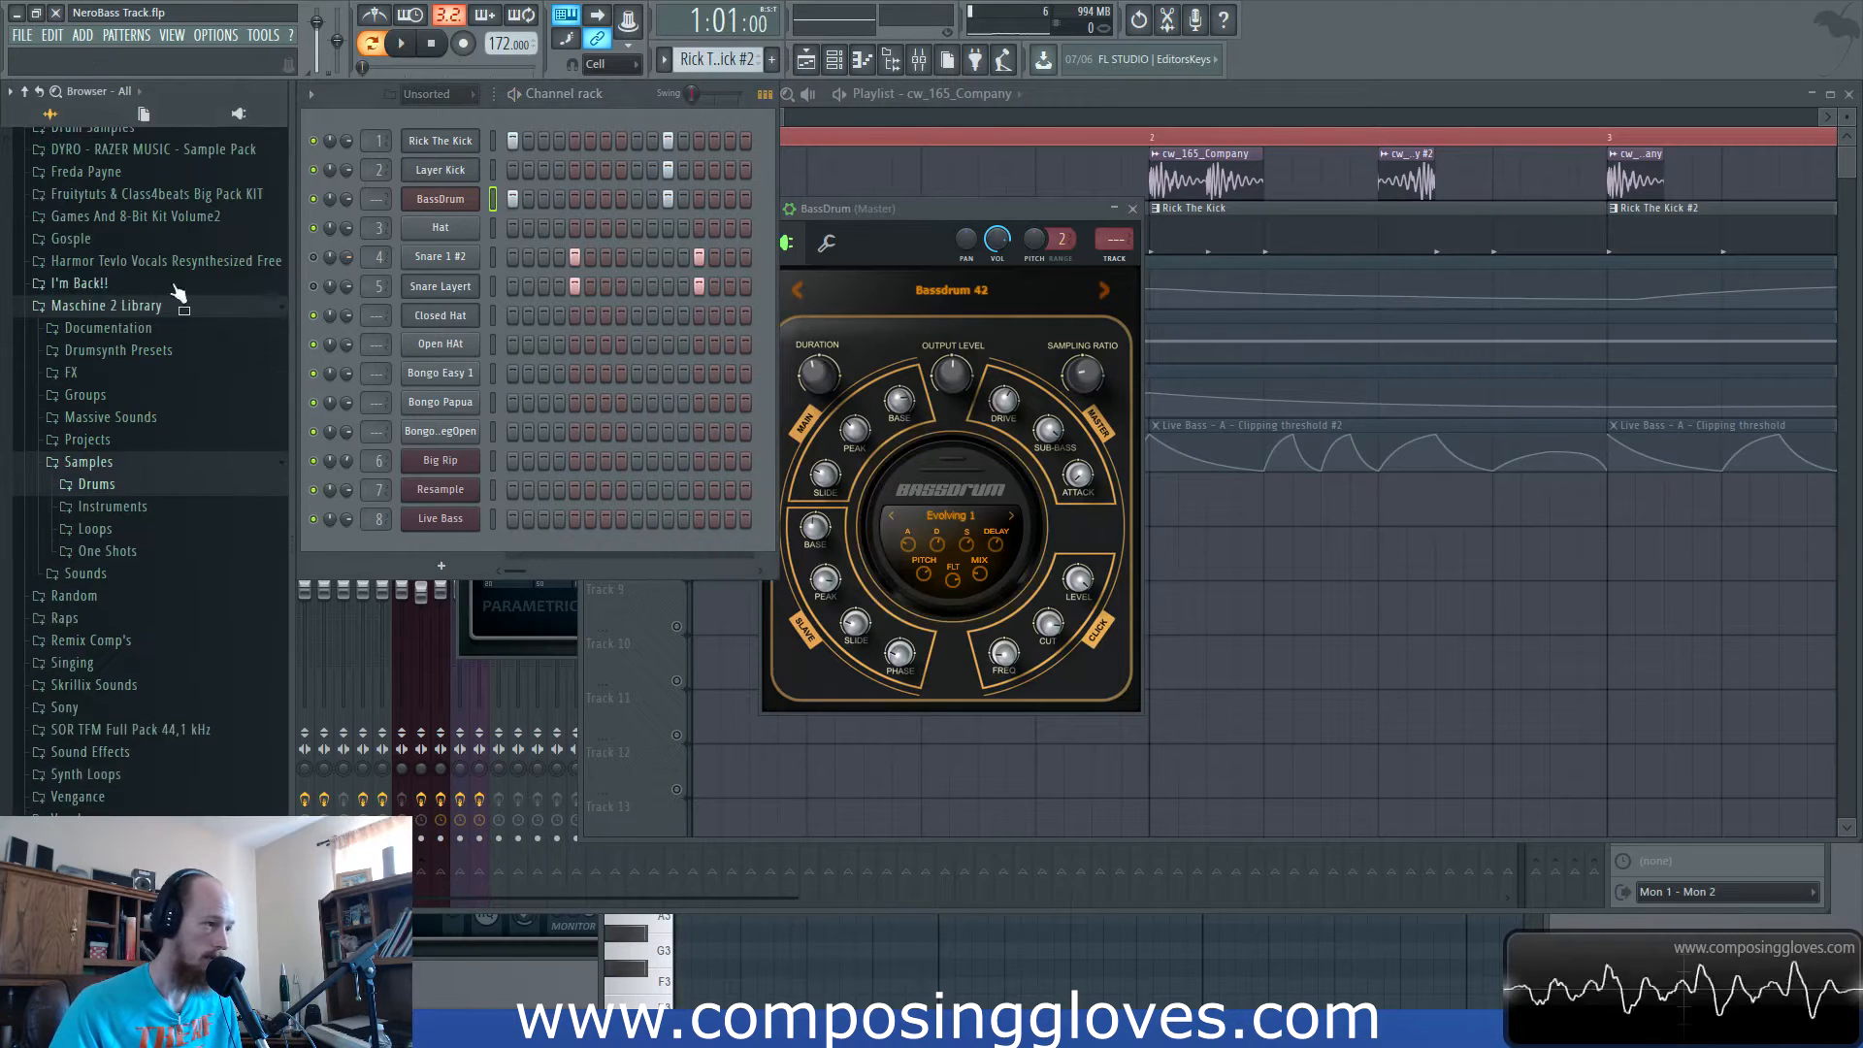
# Open the mixer, move its window higher and select the Rick The Kick track.
pyautogui.click(917, 62)
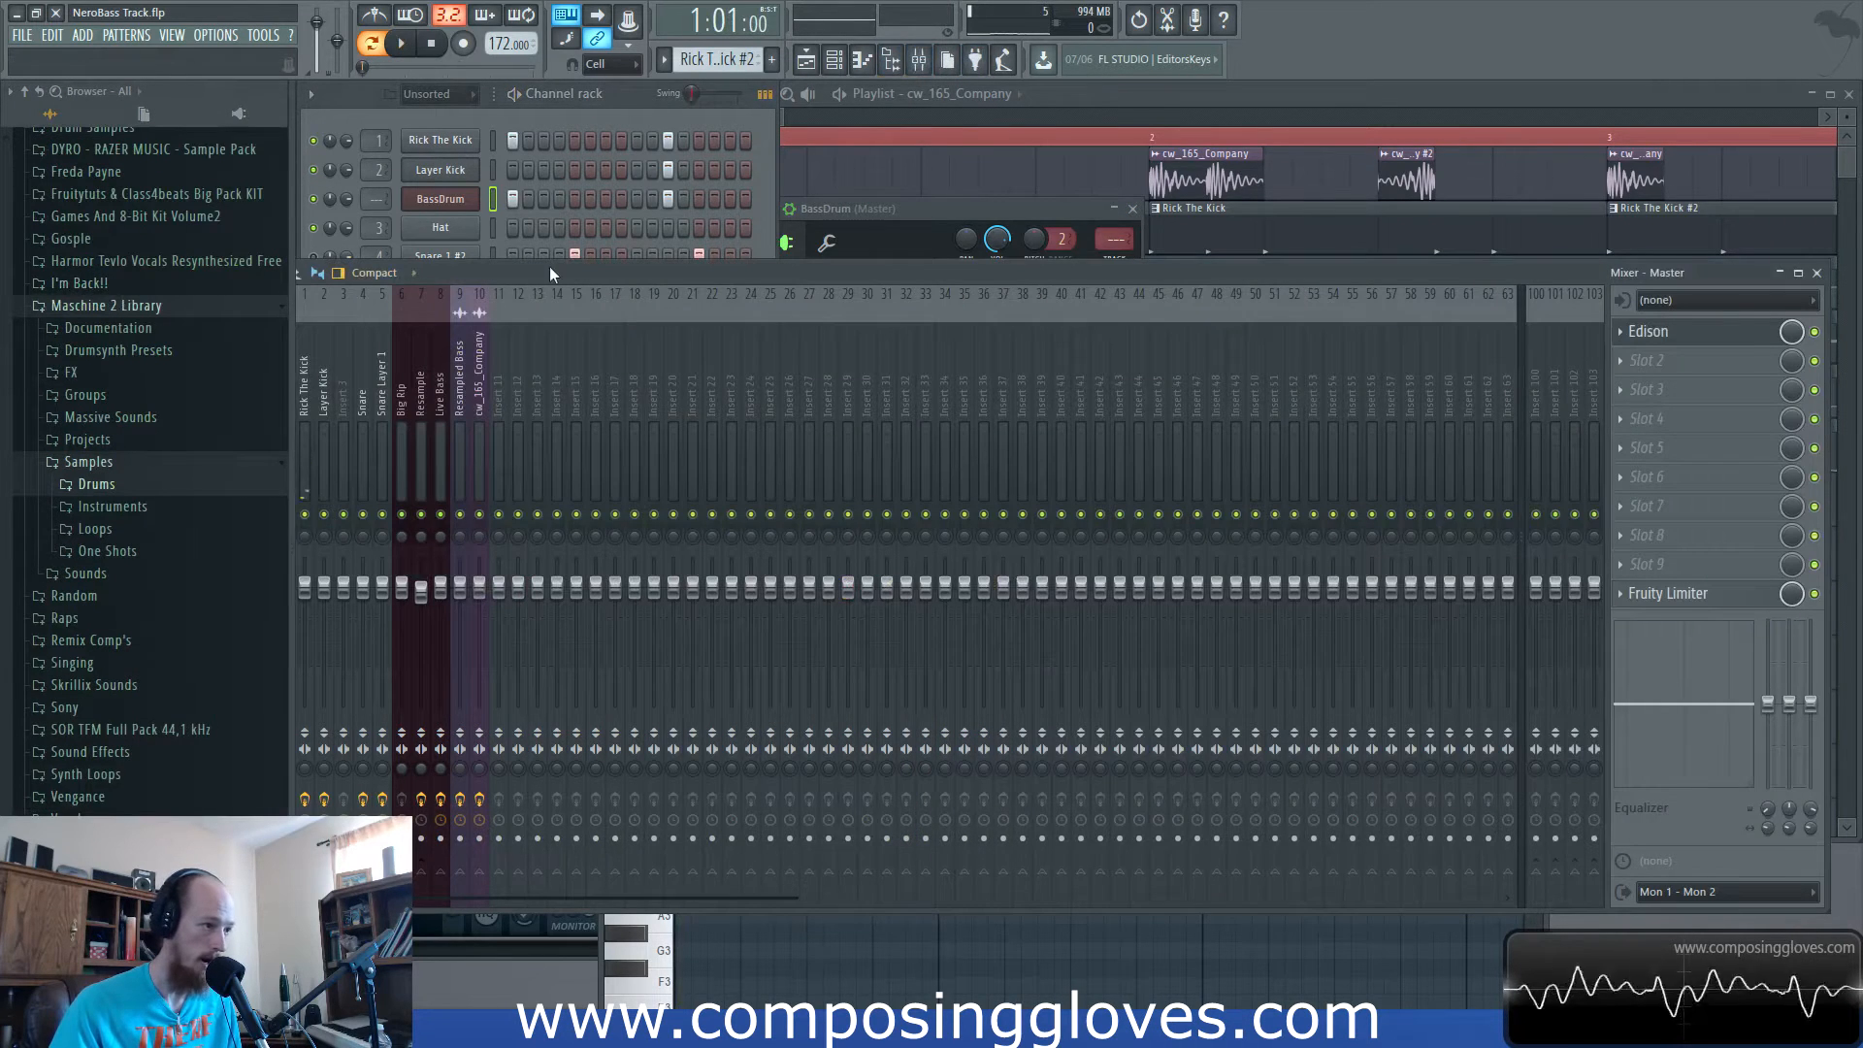
pyautogui.moveTo(549, 269); pyautogui.dragTo(595, 177)
pyautogui.click(355, 291)
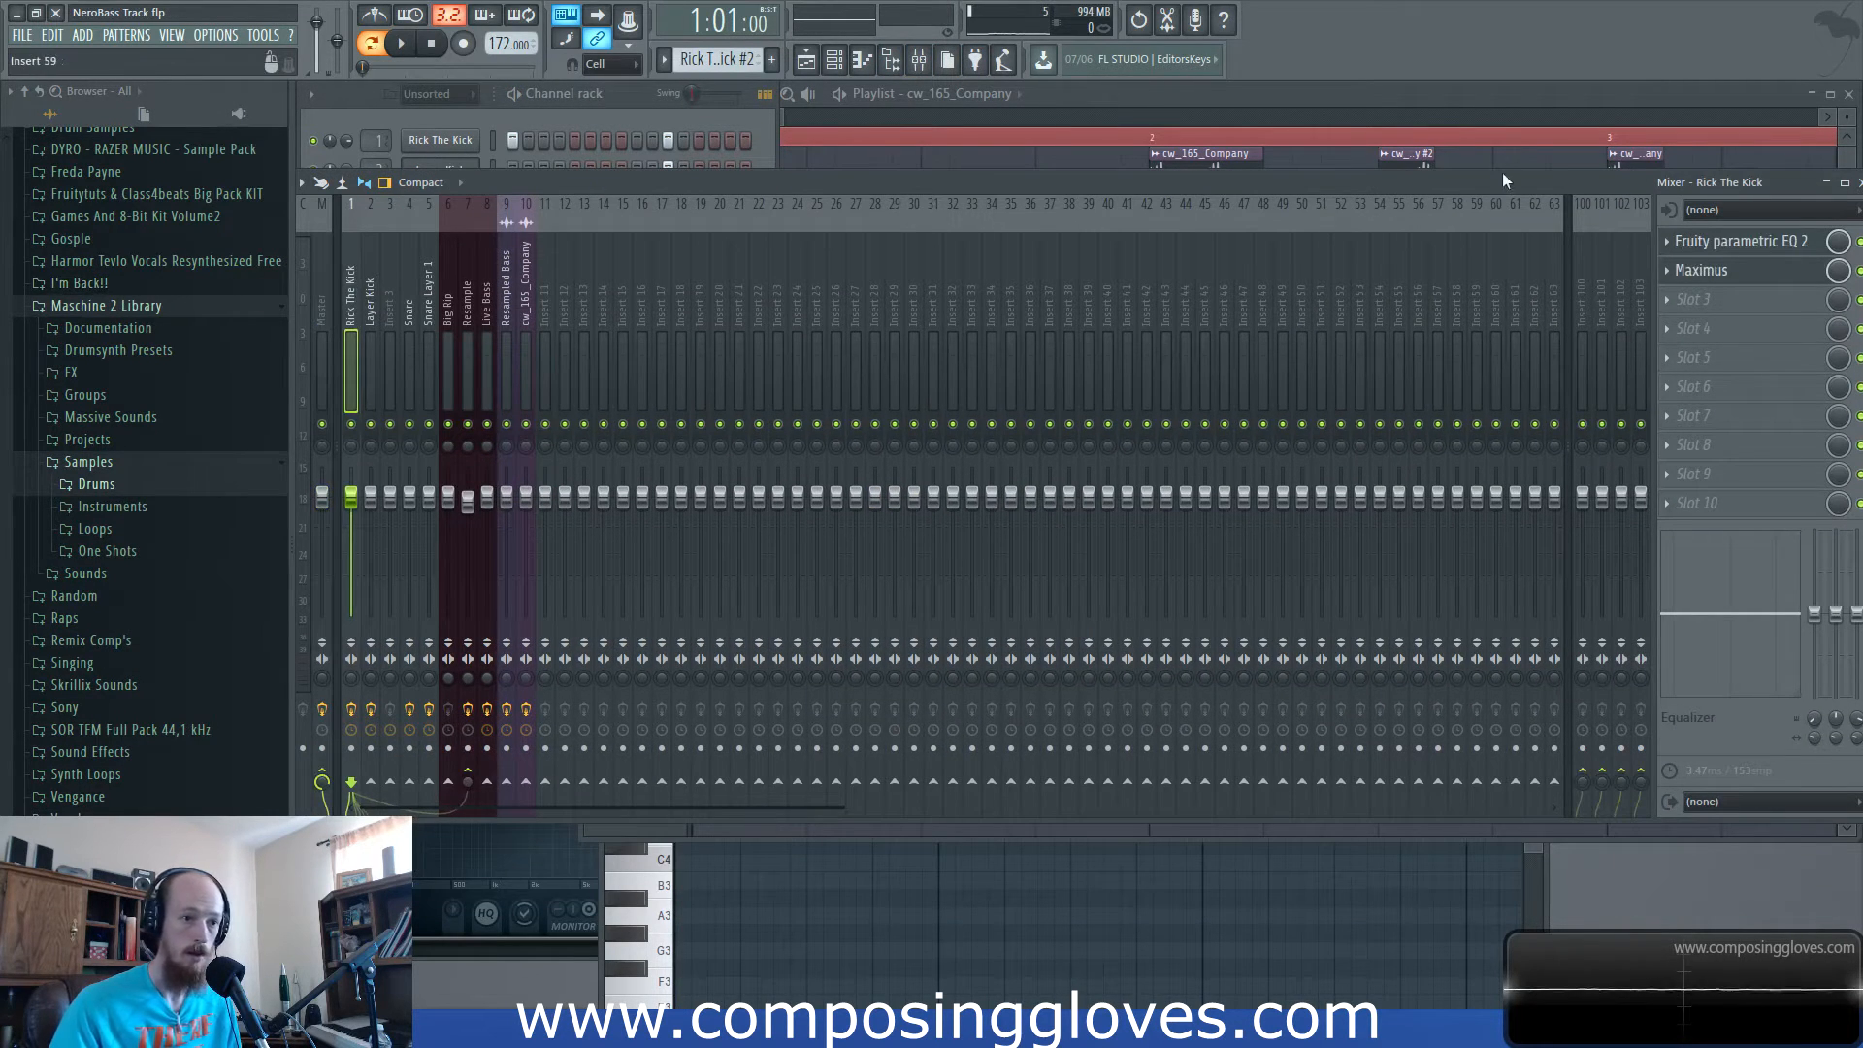
# Play the pattern to check how Maximus compresses the Rick The Kick track, and stop playback.
pyautogui.press('space')
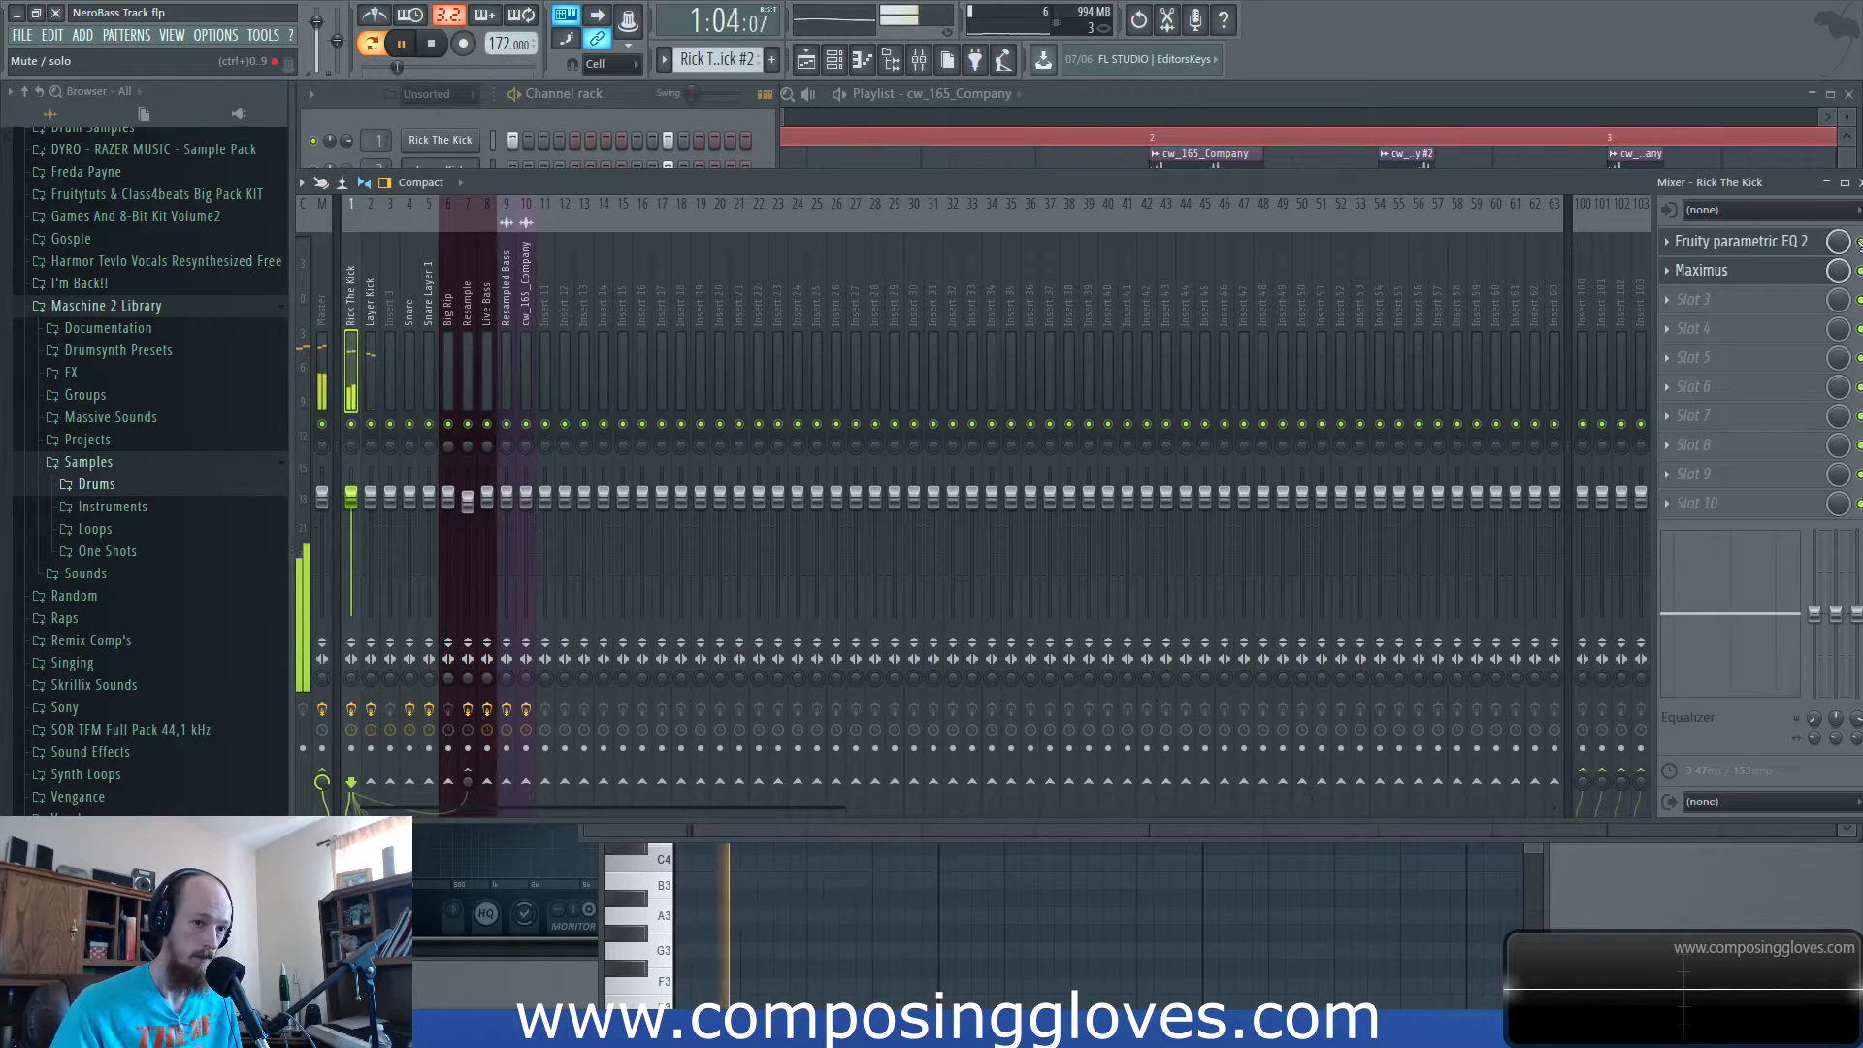
pyautogui.scroll(-3, 1771, 245)
pyautogui.press('space')
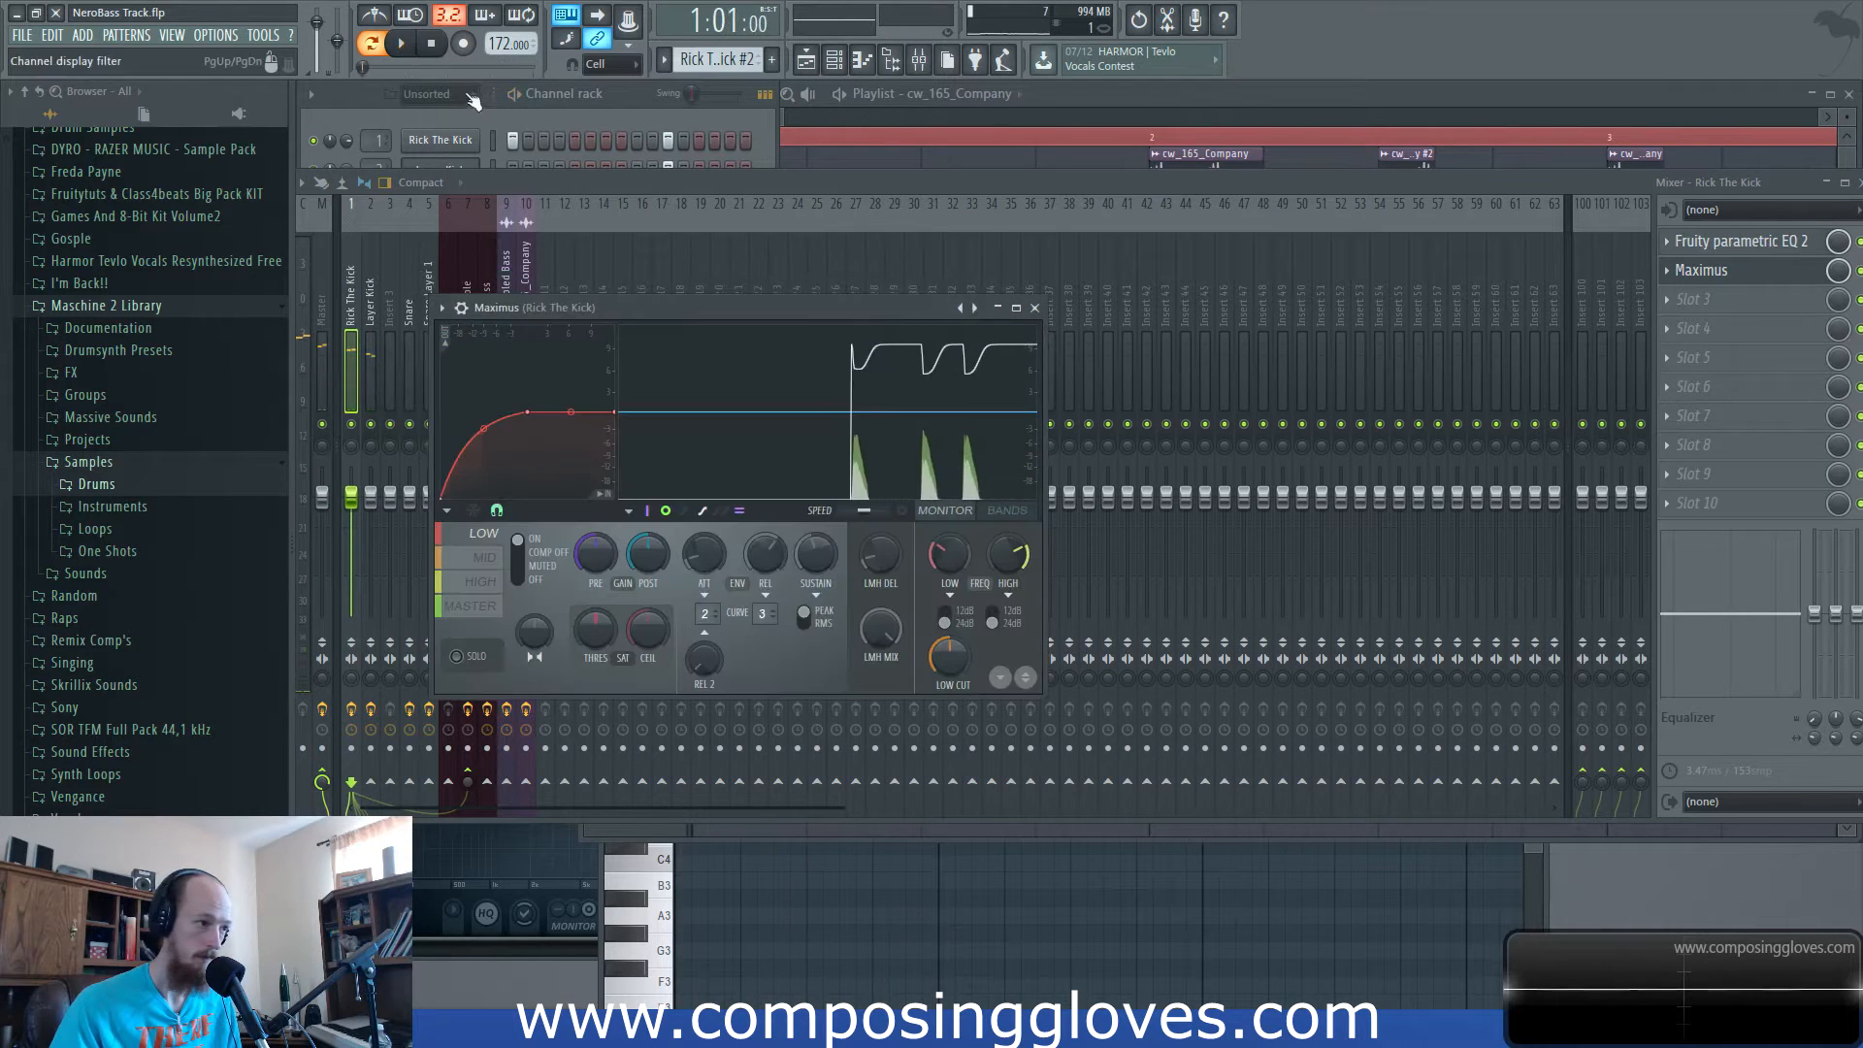
# Clear the BassDrum channel's steps, audition the pattern without it and open Rick The Kick's sampler settings.
pyautogui.click(477, 101)
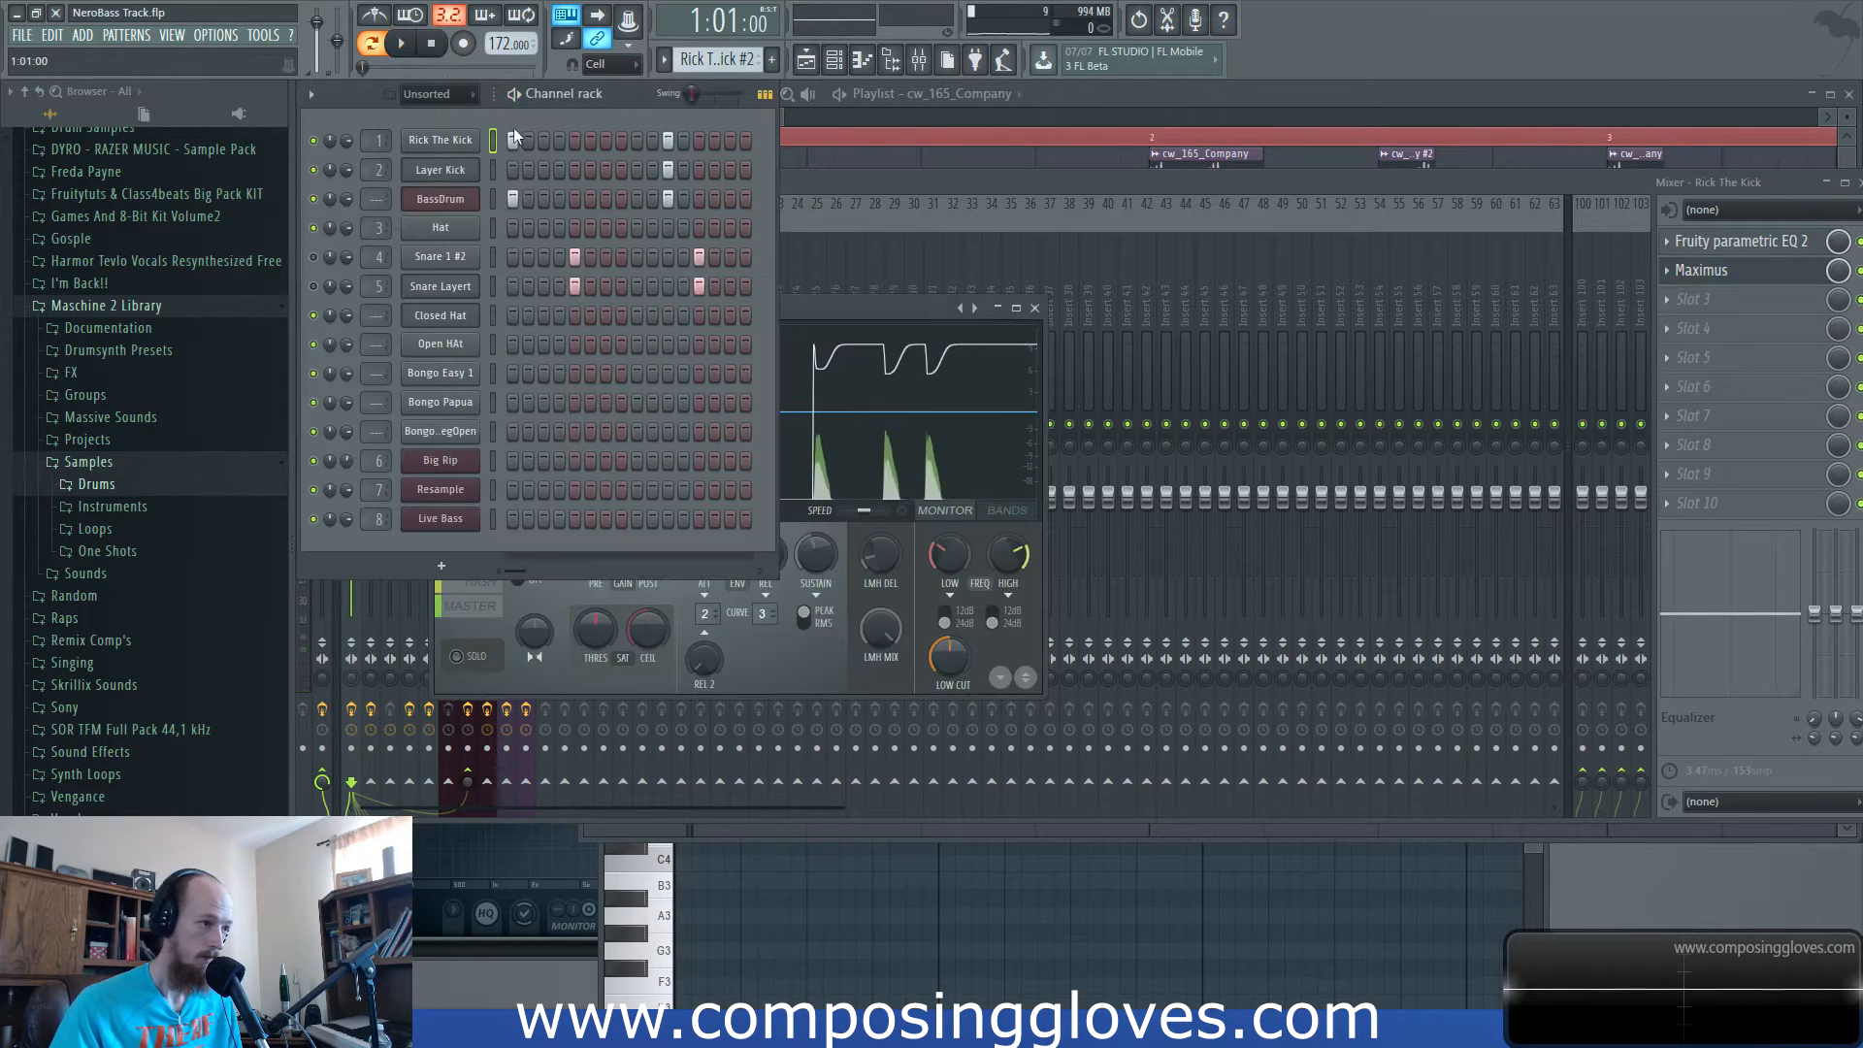
pyautogui.click(510, 197)
pyautogui.press('space')
pyautogui.click(450, 143)
pyautogui.press('space')
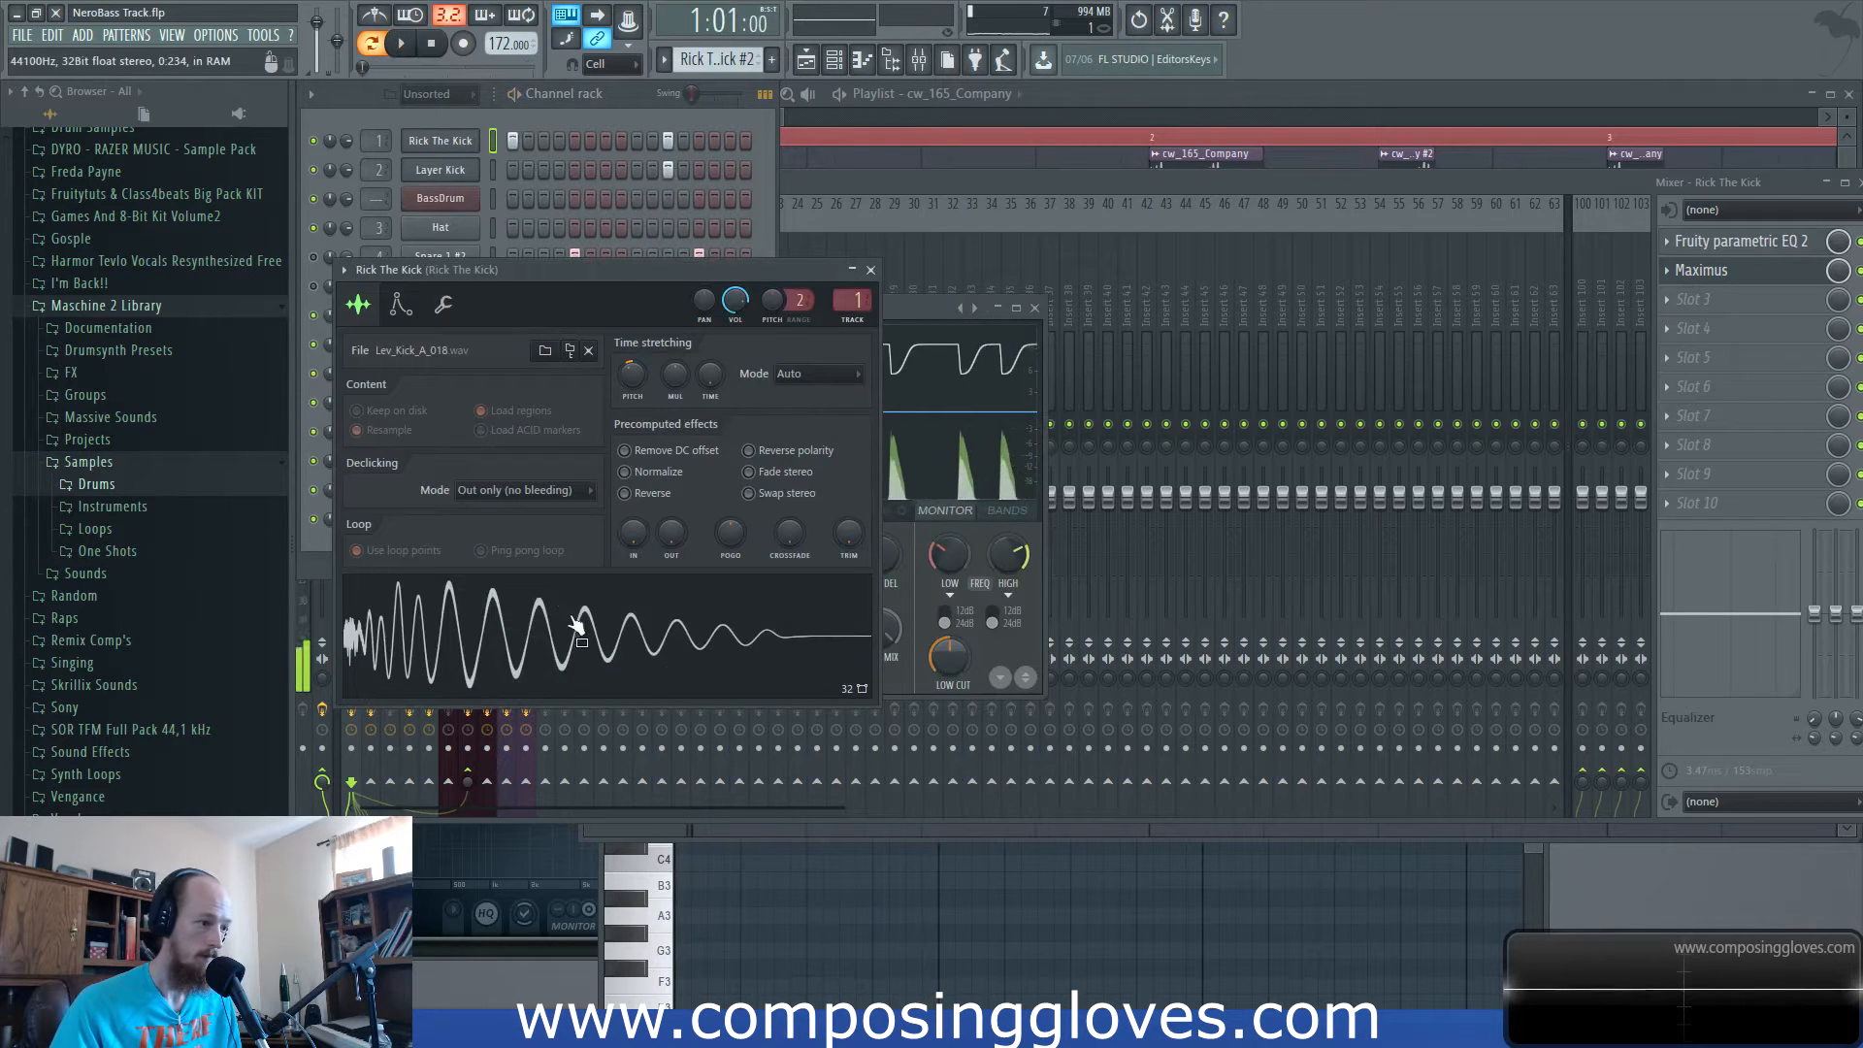
# Boost band 3 by a few decibels near 160 Hz in Rick The Kick's Fruity parametric EQ 2 during playback.
pyautogui.press('F9')
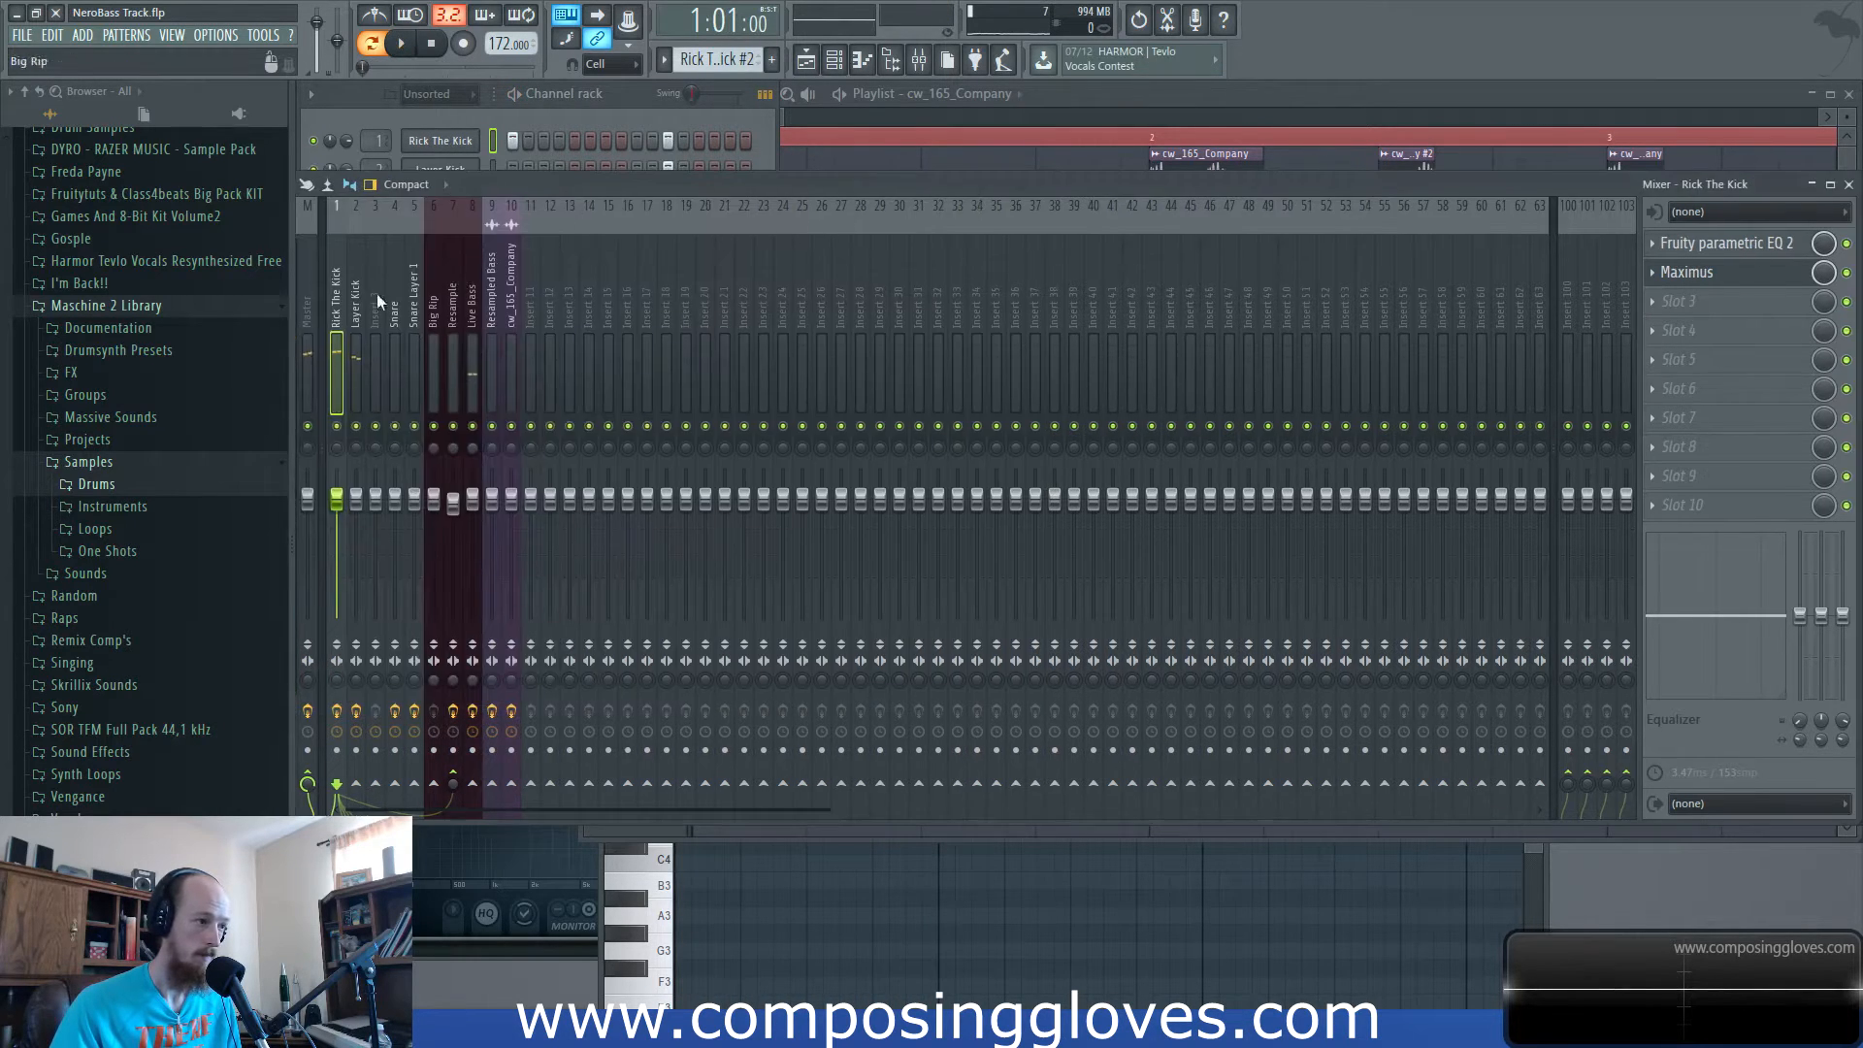
pyautogui.click(1698, 249)
pyautogui.press('space')
pyautogui.click(1688, 250)
pyautogui.moveTo(577, 420)
pyautogui.mouseDown()
pyautogui.moveTo(513, 427)
pyautogui.moveTo(552, 440)
pyautogui.mouseUp()
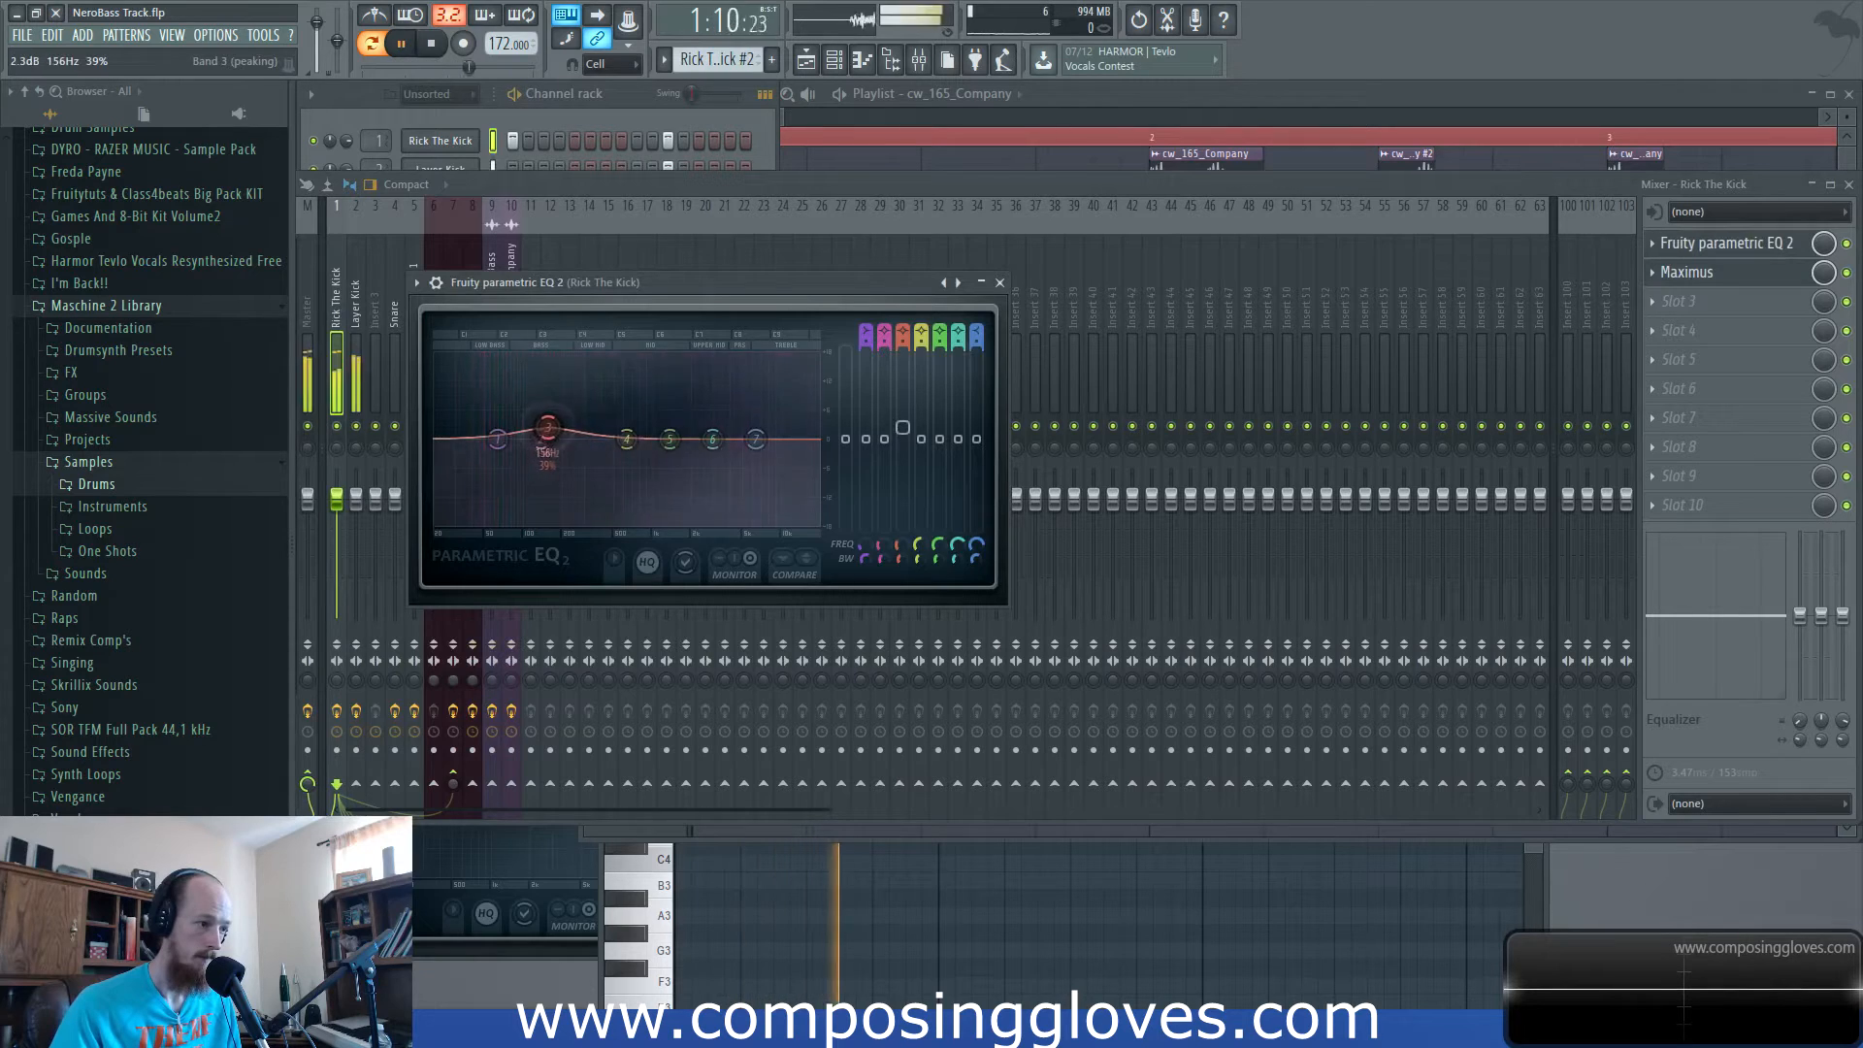
# Adjust the fade-out of the Rick The Kick sample, trying a much shorter tail before easing it back.
pyautogui.click(456, 140)
pyautogui.moveTo(661, 525); pyautogui.dragTo(661, 475)
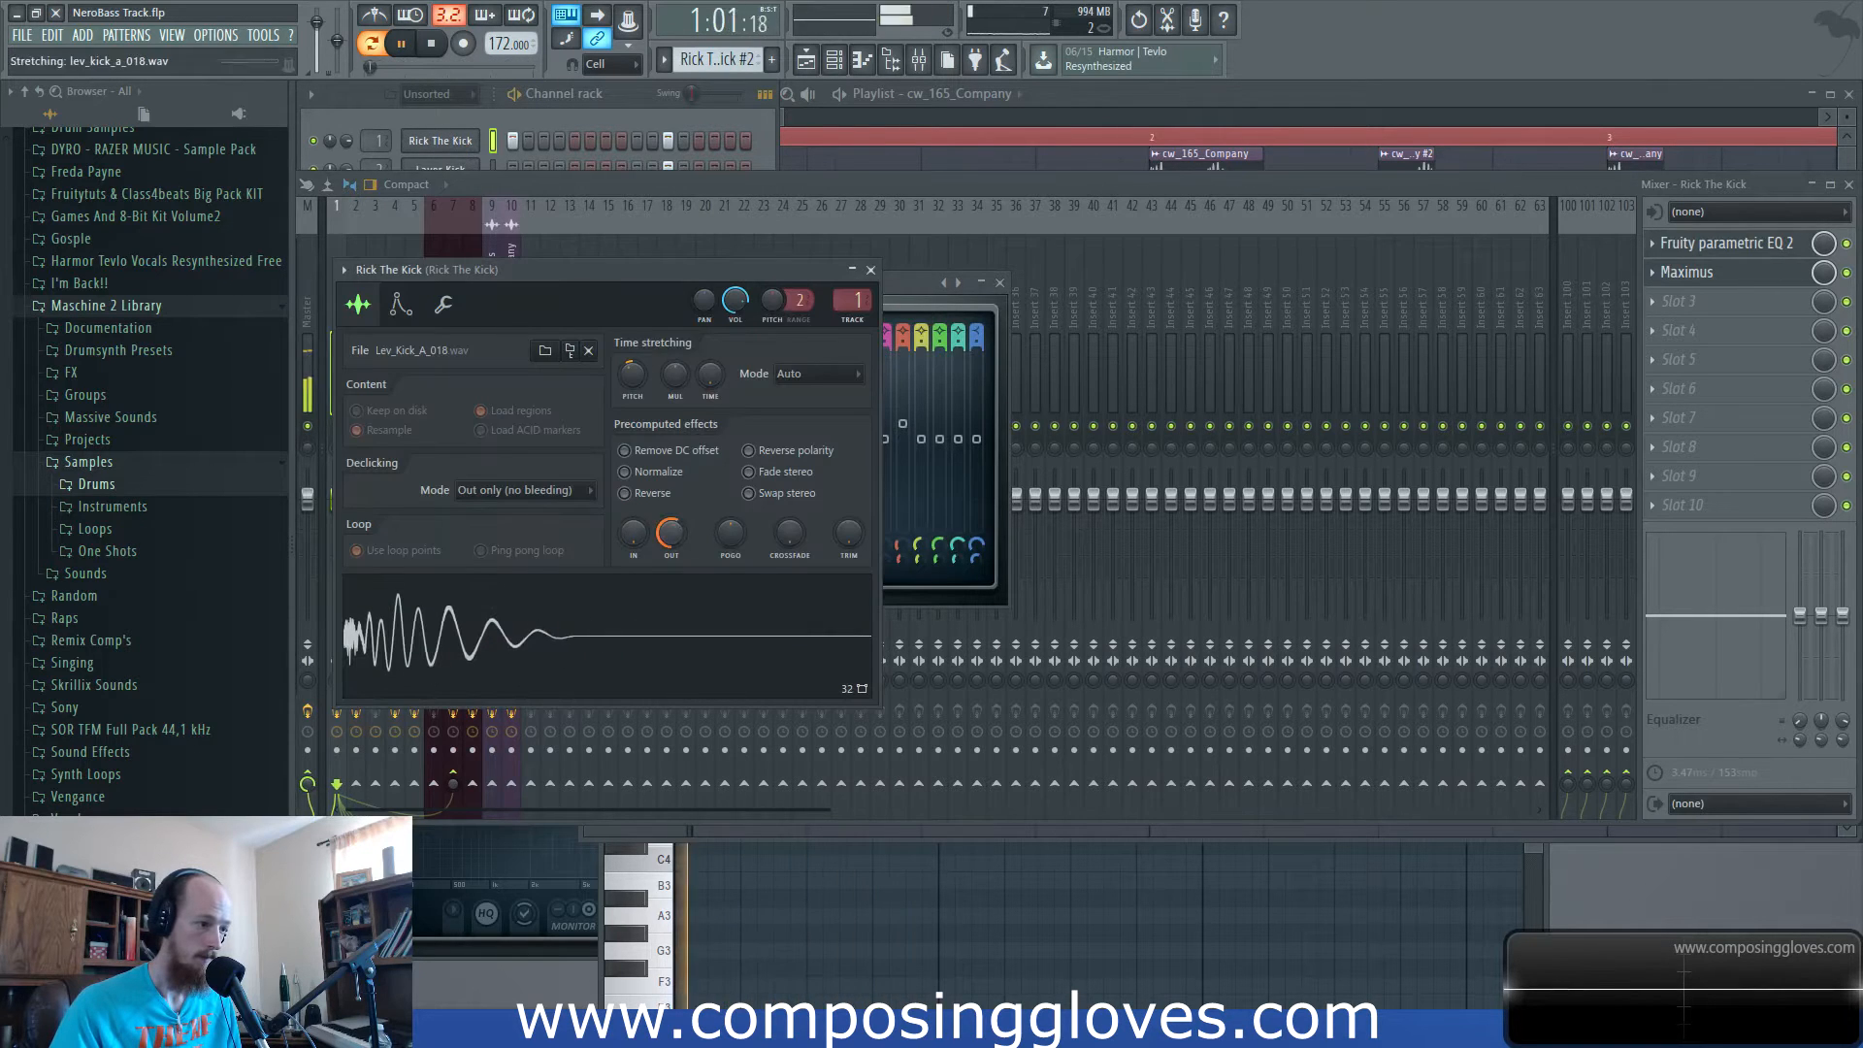
pyautogui.press('space')
pyautogui.moveTo(687, 540); pyautogui.dragTo(677, 536)
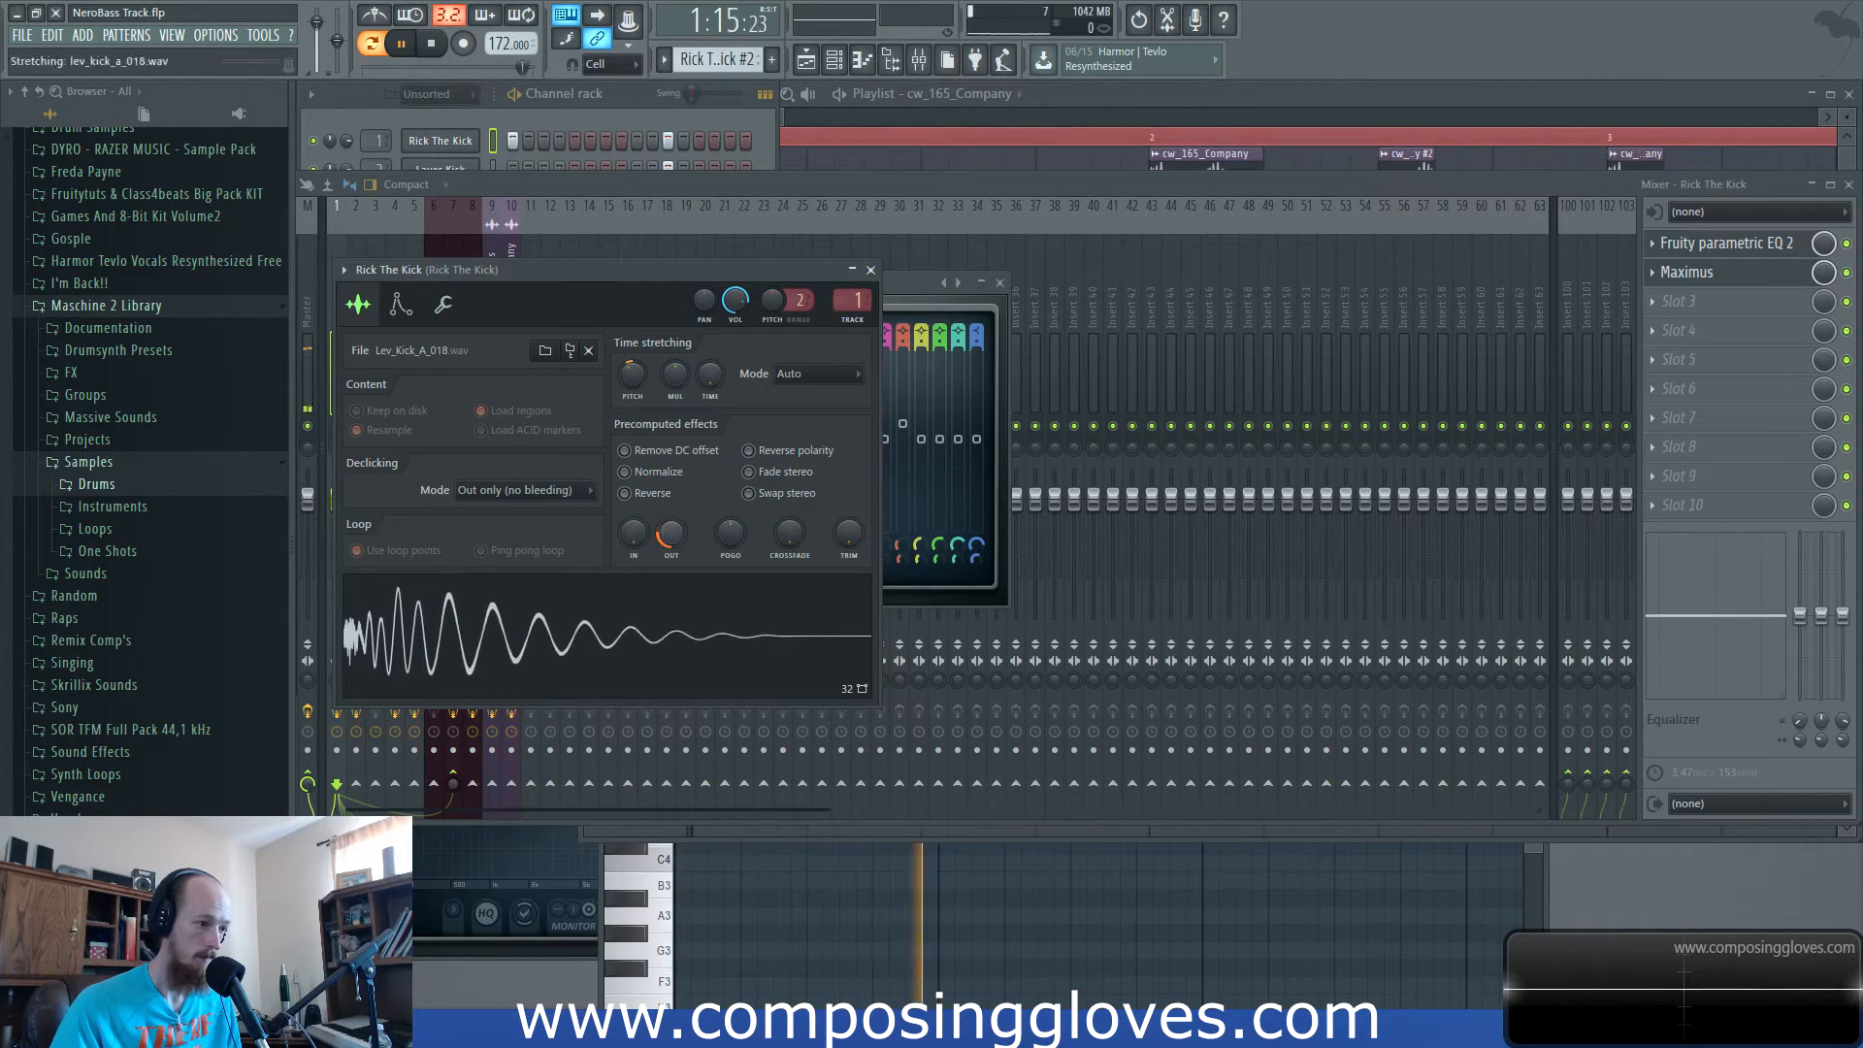
# Inspect the Layer Kick sampler settings while the pattern plays, stop playback and bring the playlist forward.
pyautogui.click(464, 167)
pyautogui.press('Tab')
pyautogui.click(672, 610)
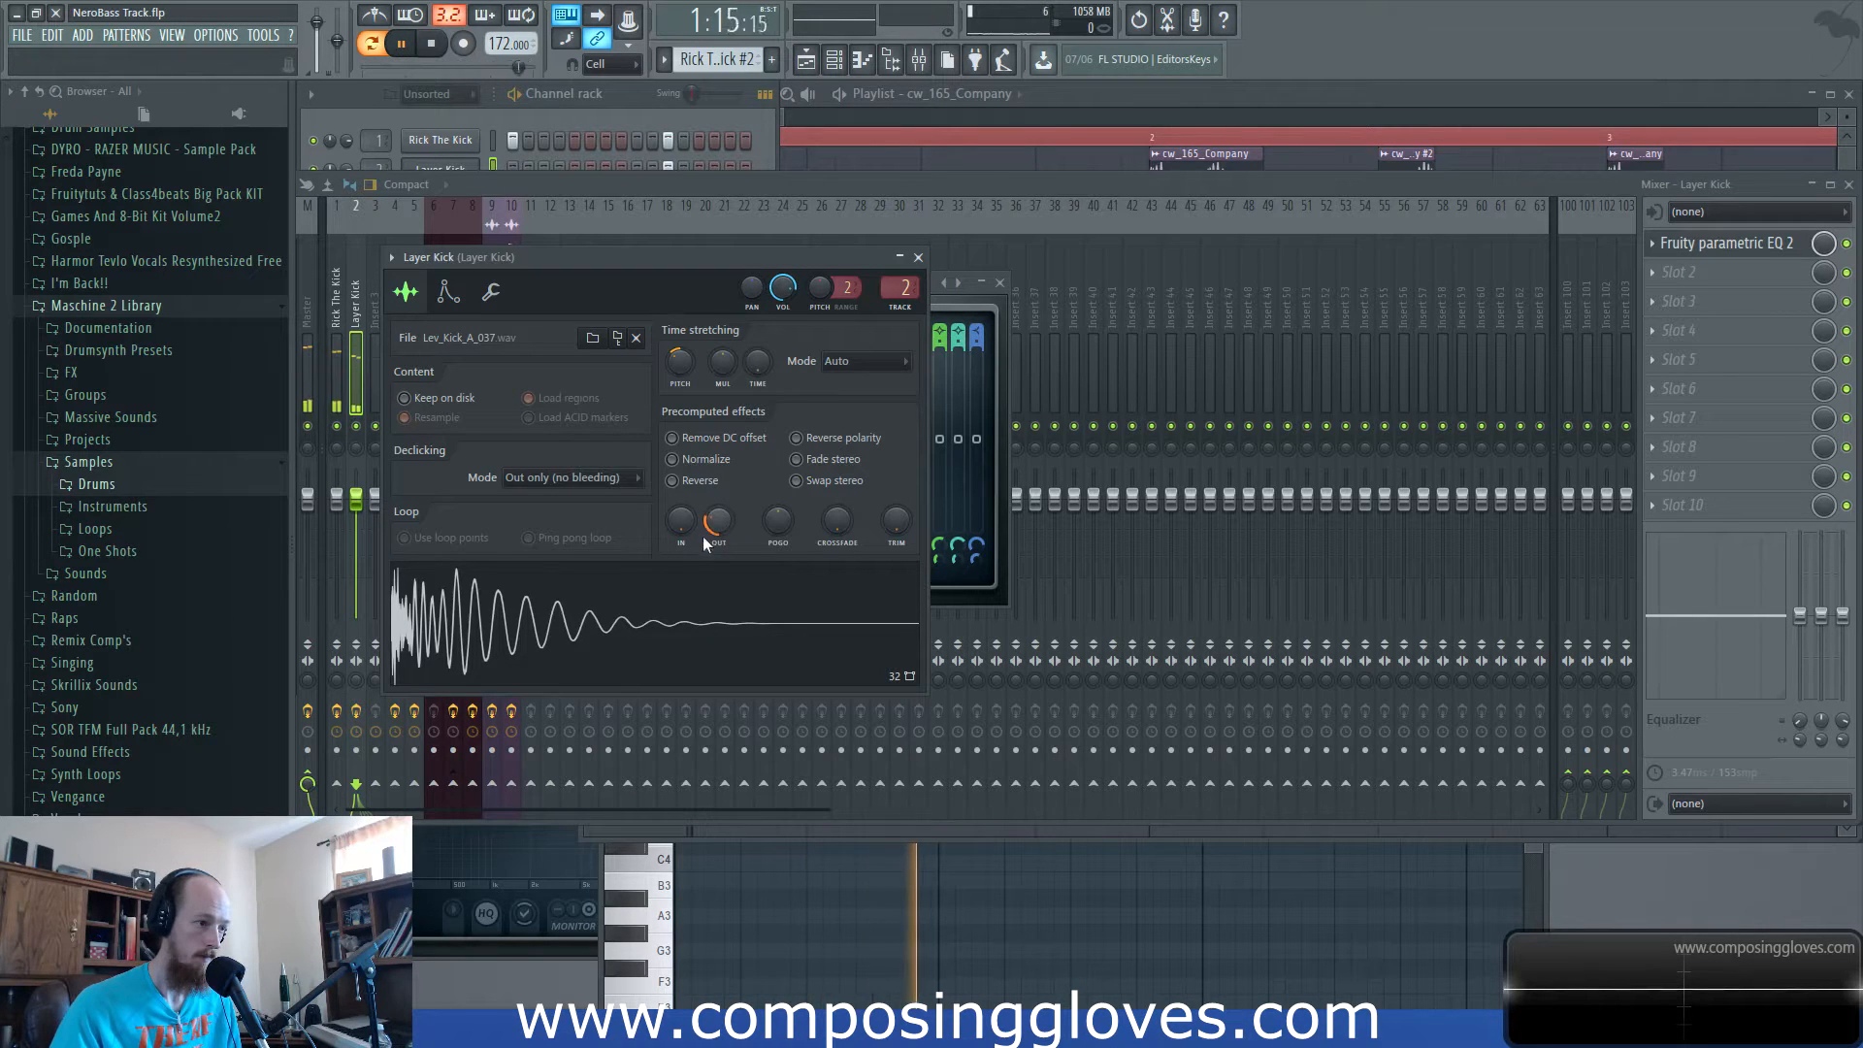
pyautogui.click(600, 119)
pyautogui.press('space')
pyautogui.click(876, 96)
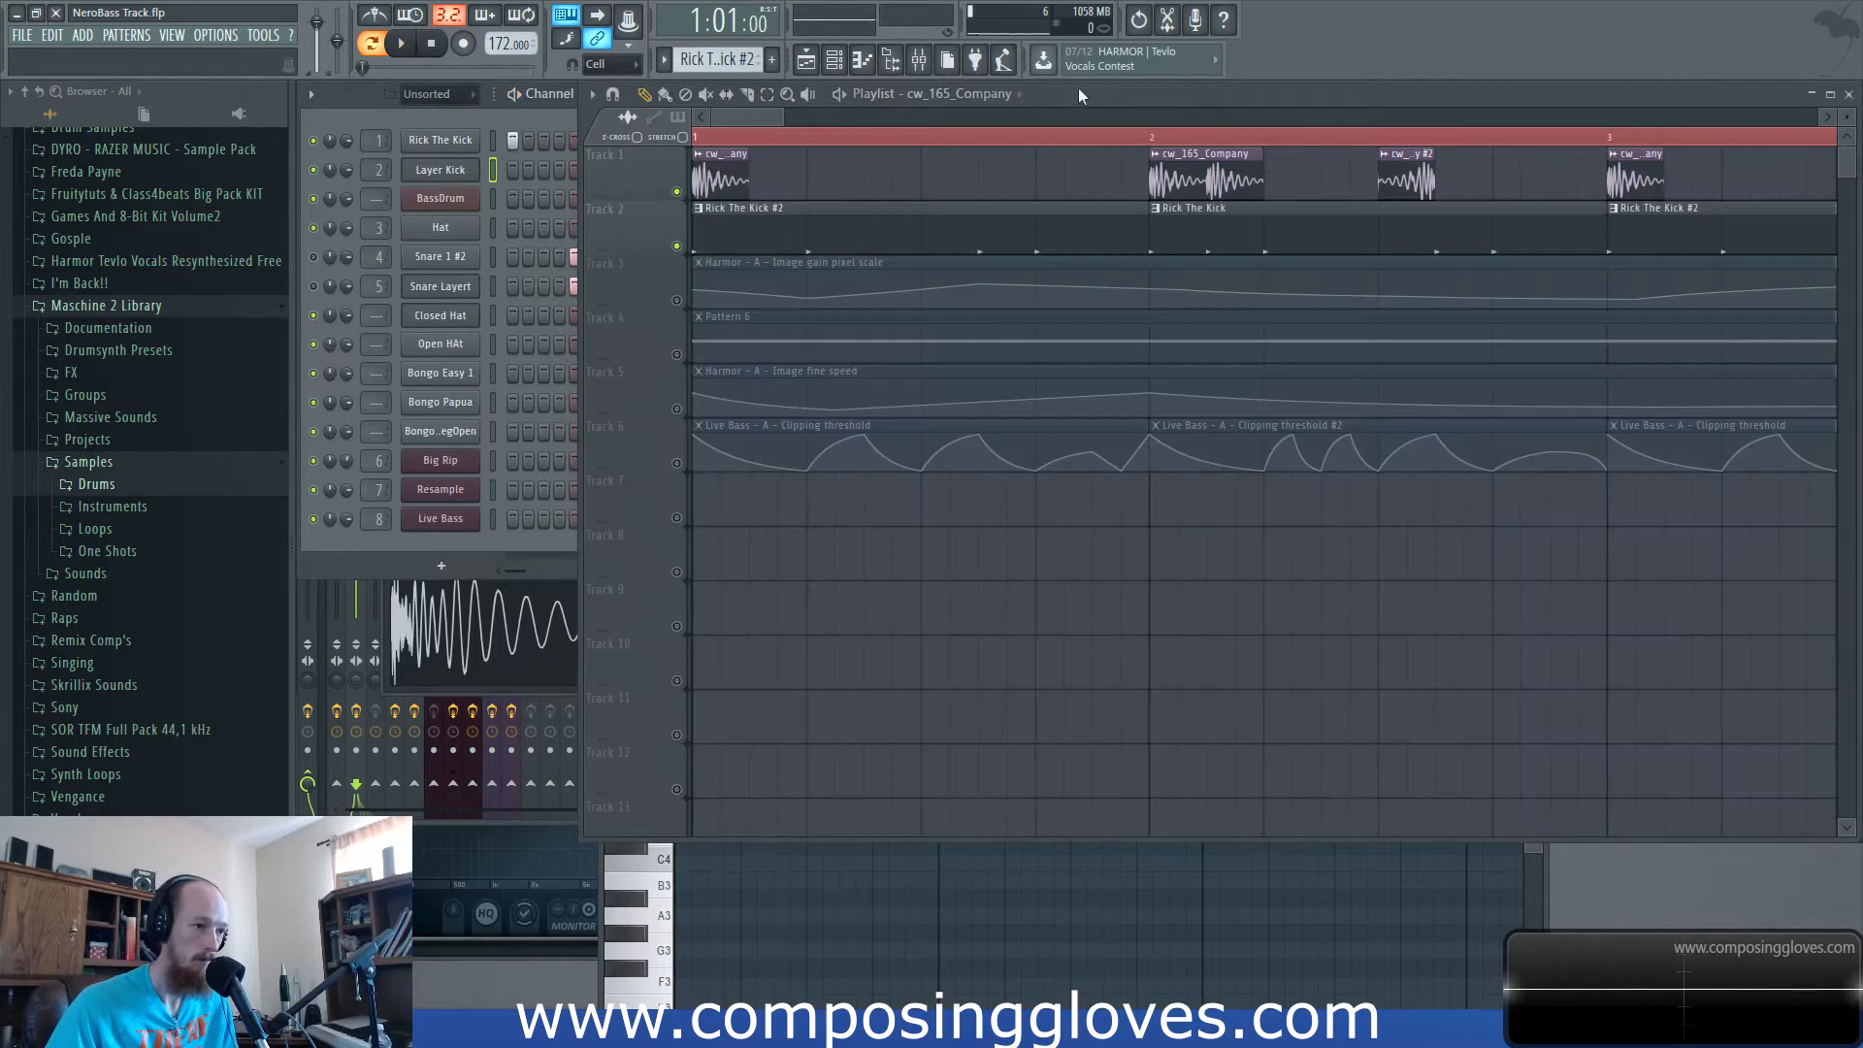
# Review the EQ and the Maximus low and mid bands on the Rick The Kick track, with the pattern playing.
pyautogui.click(445, 145)
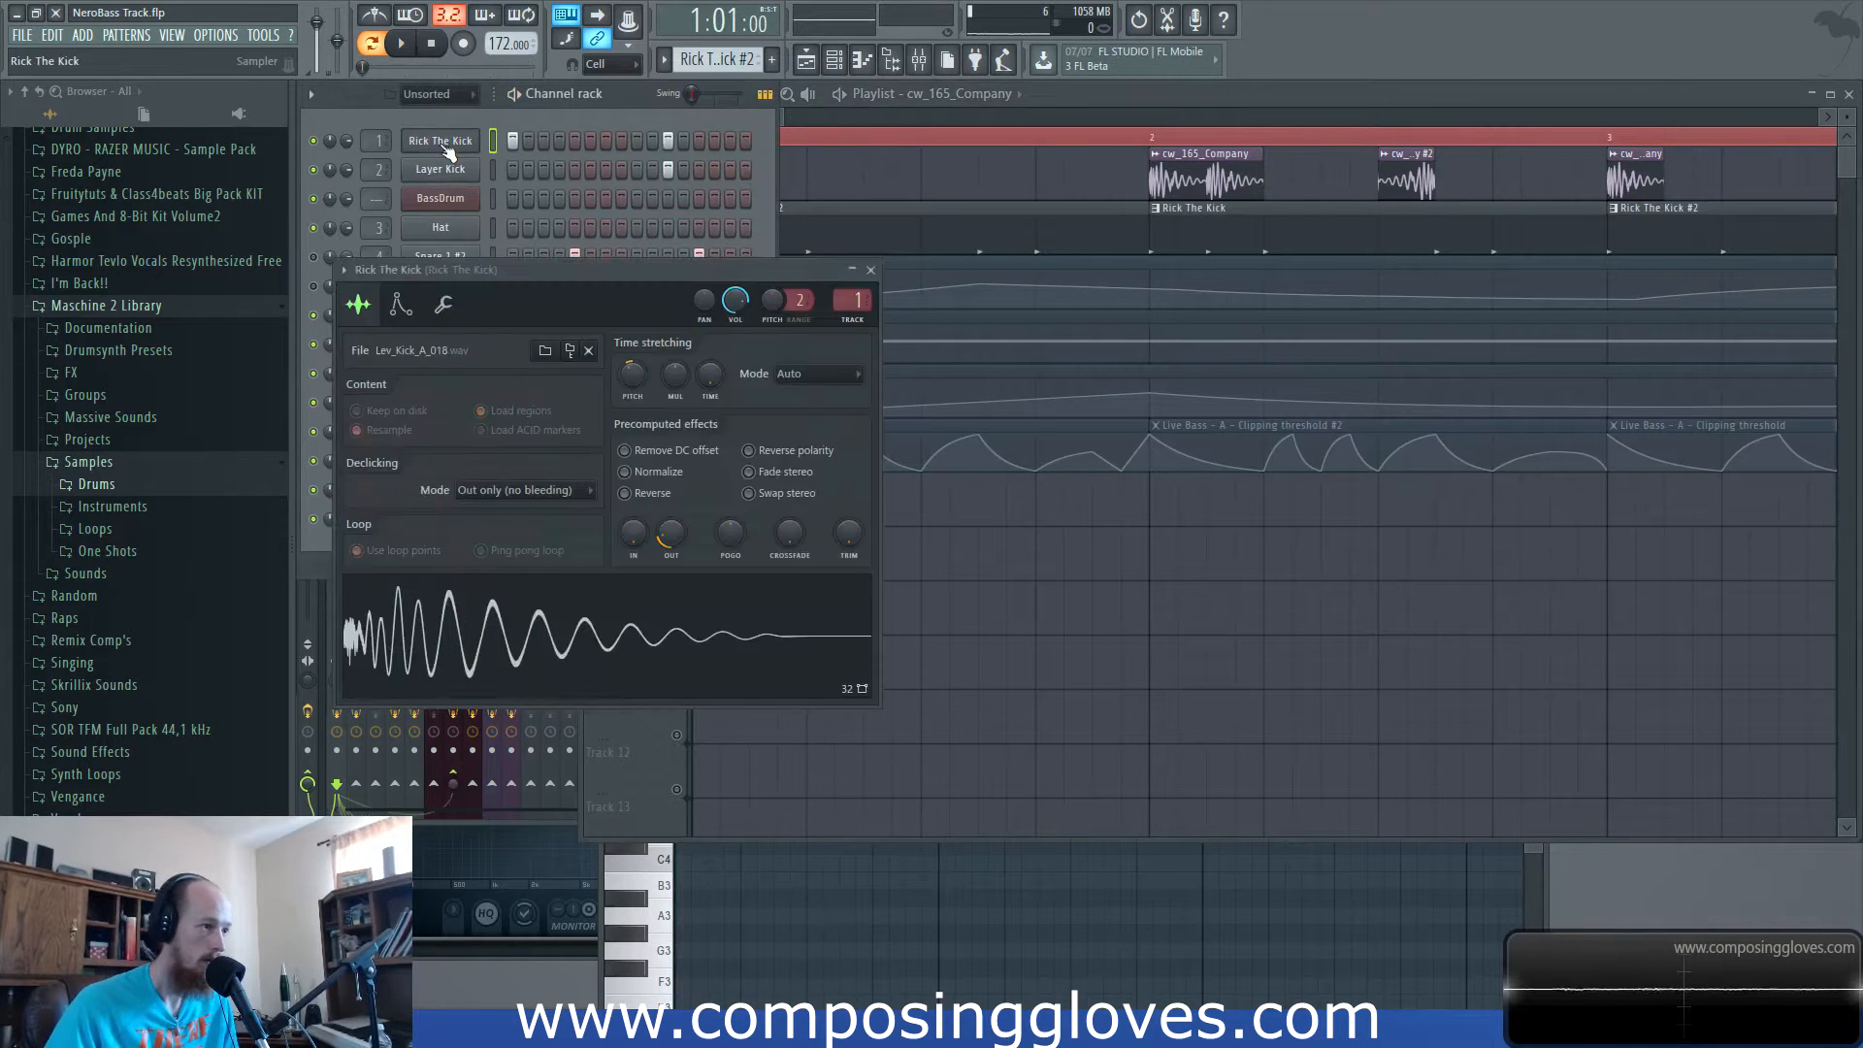
pyautogui.click(445, 144)
pyautogui.click(916, 63)
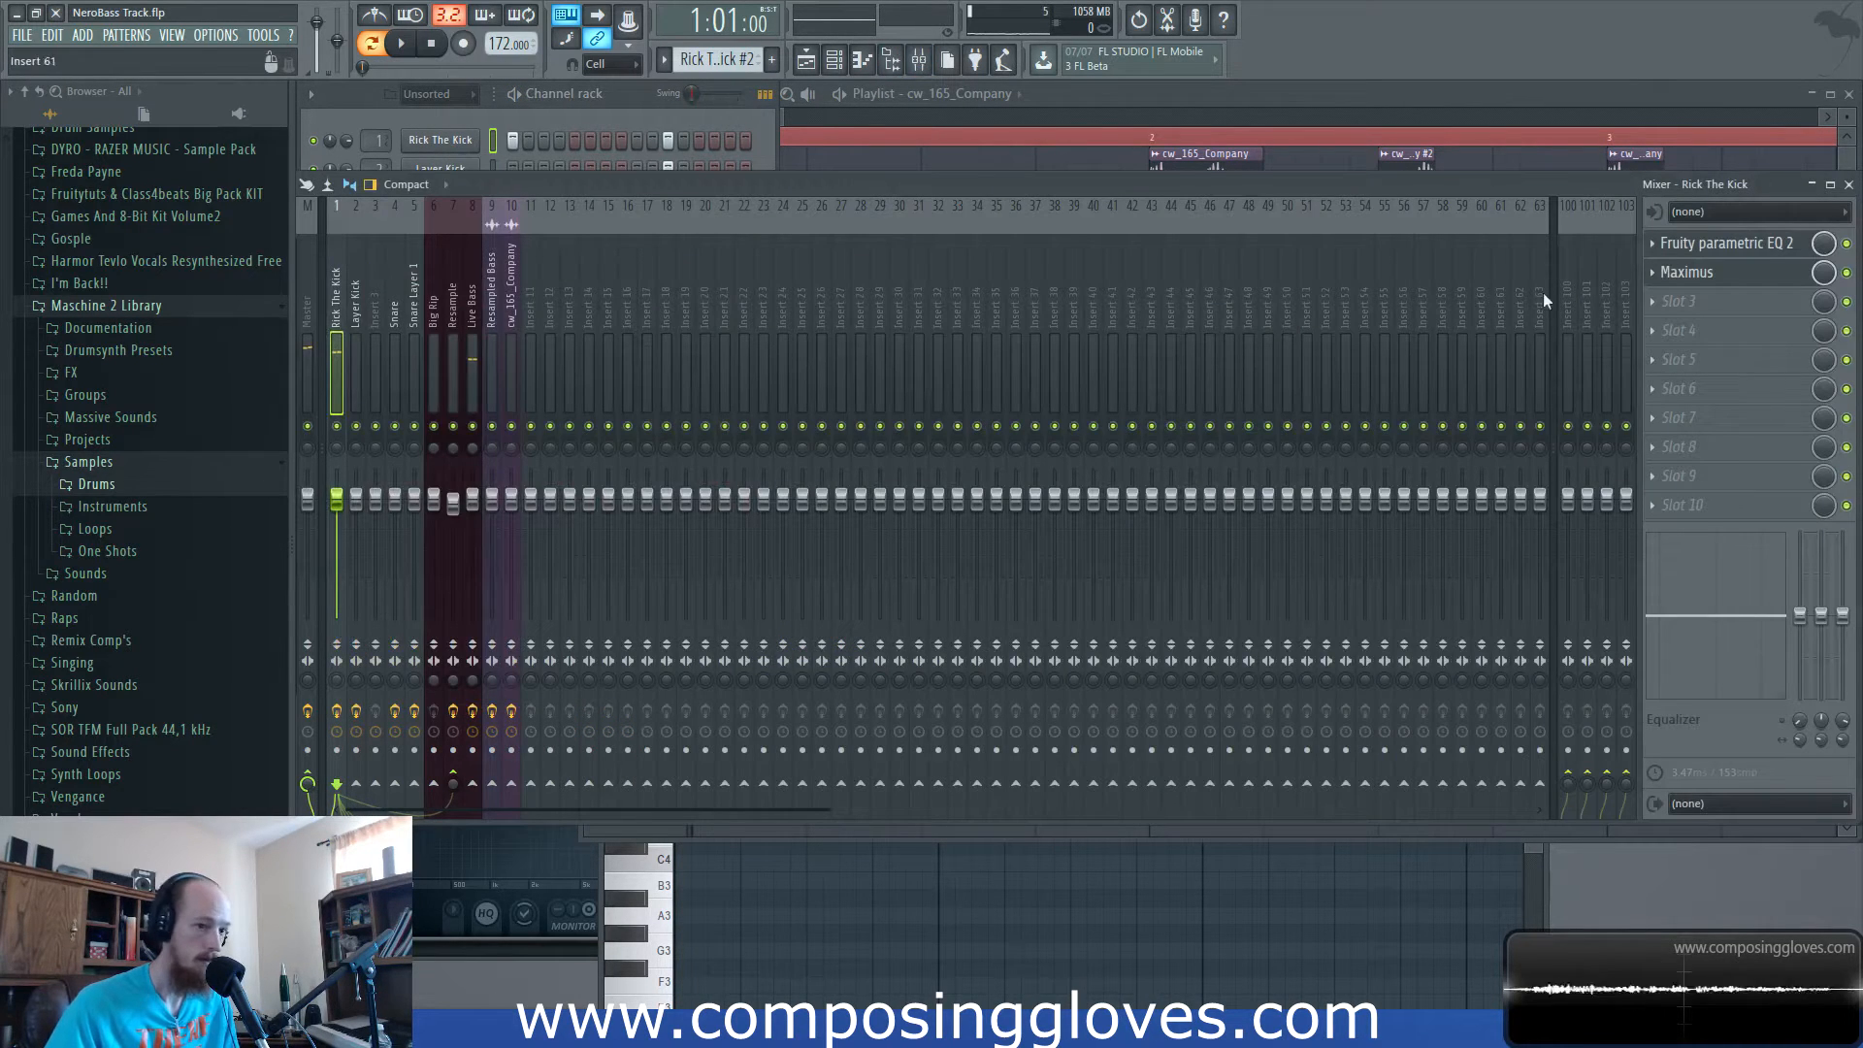
pyautogui.click(1714, 257)
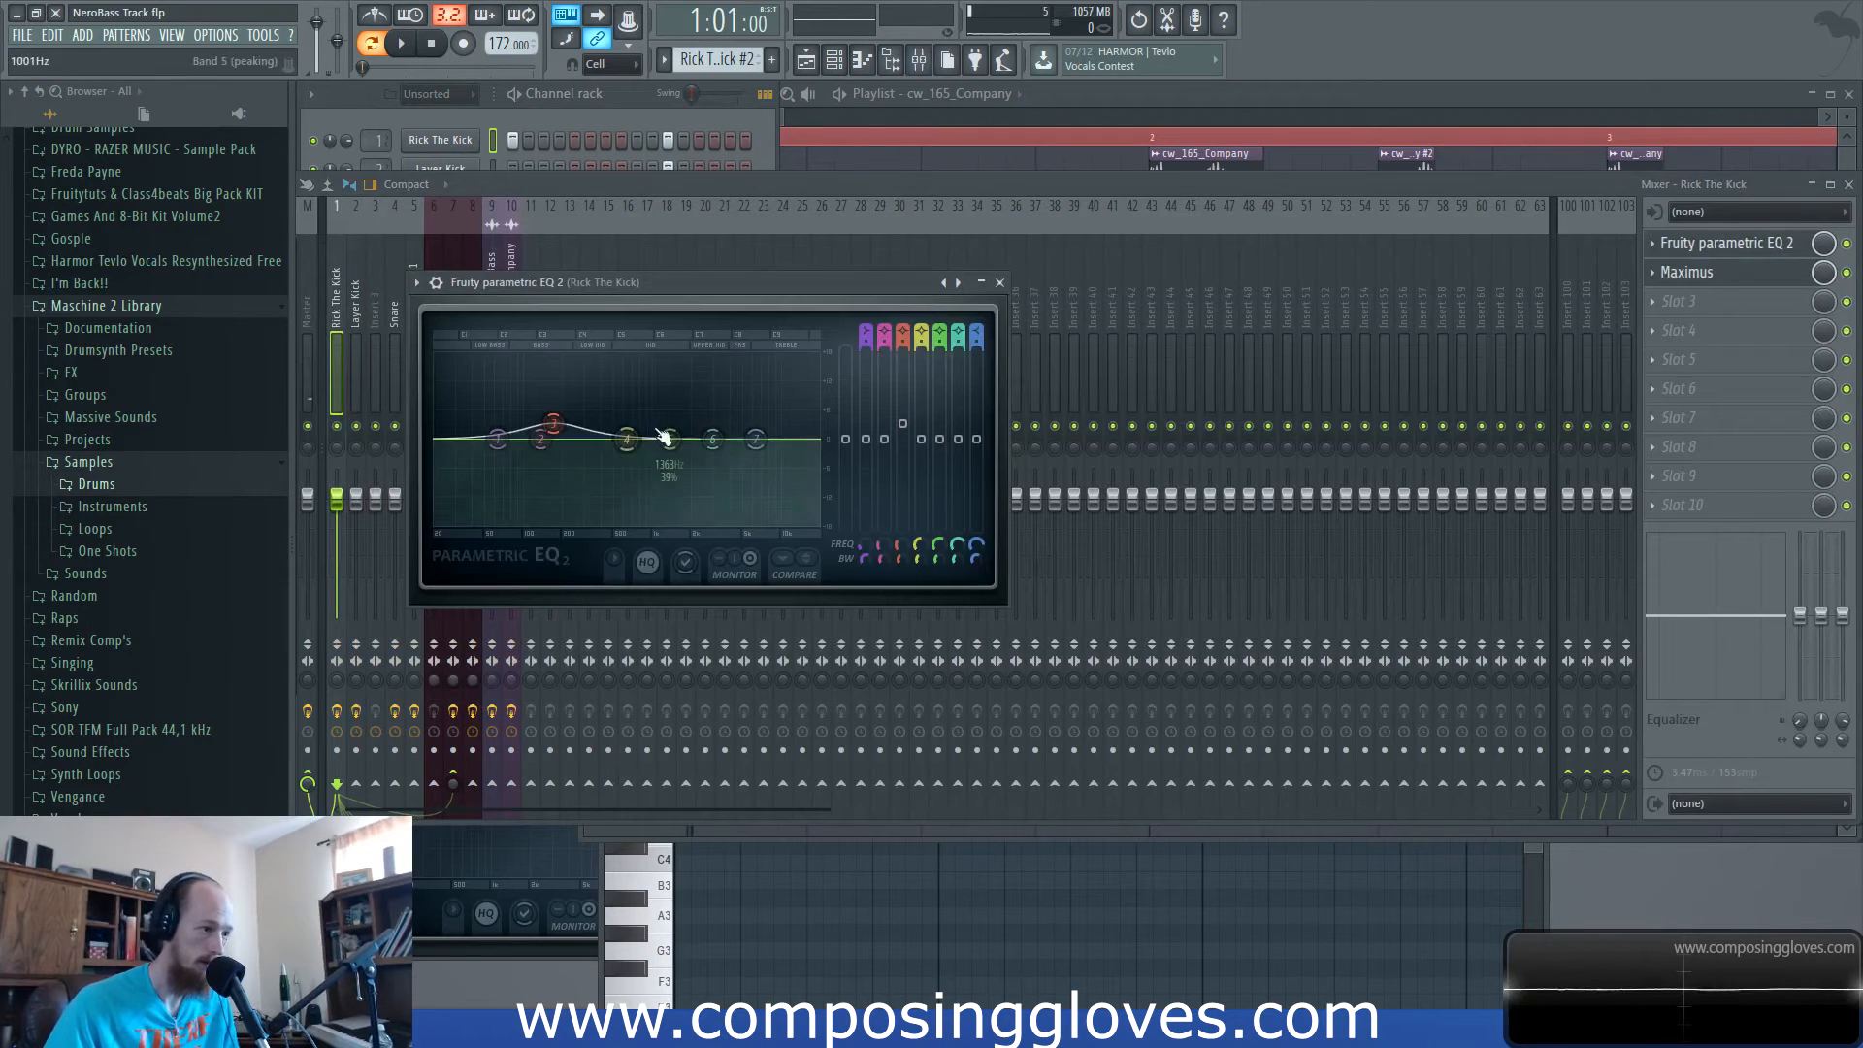
pyautogui.click(1686, 272)
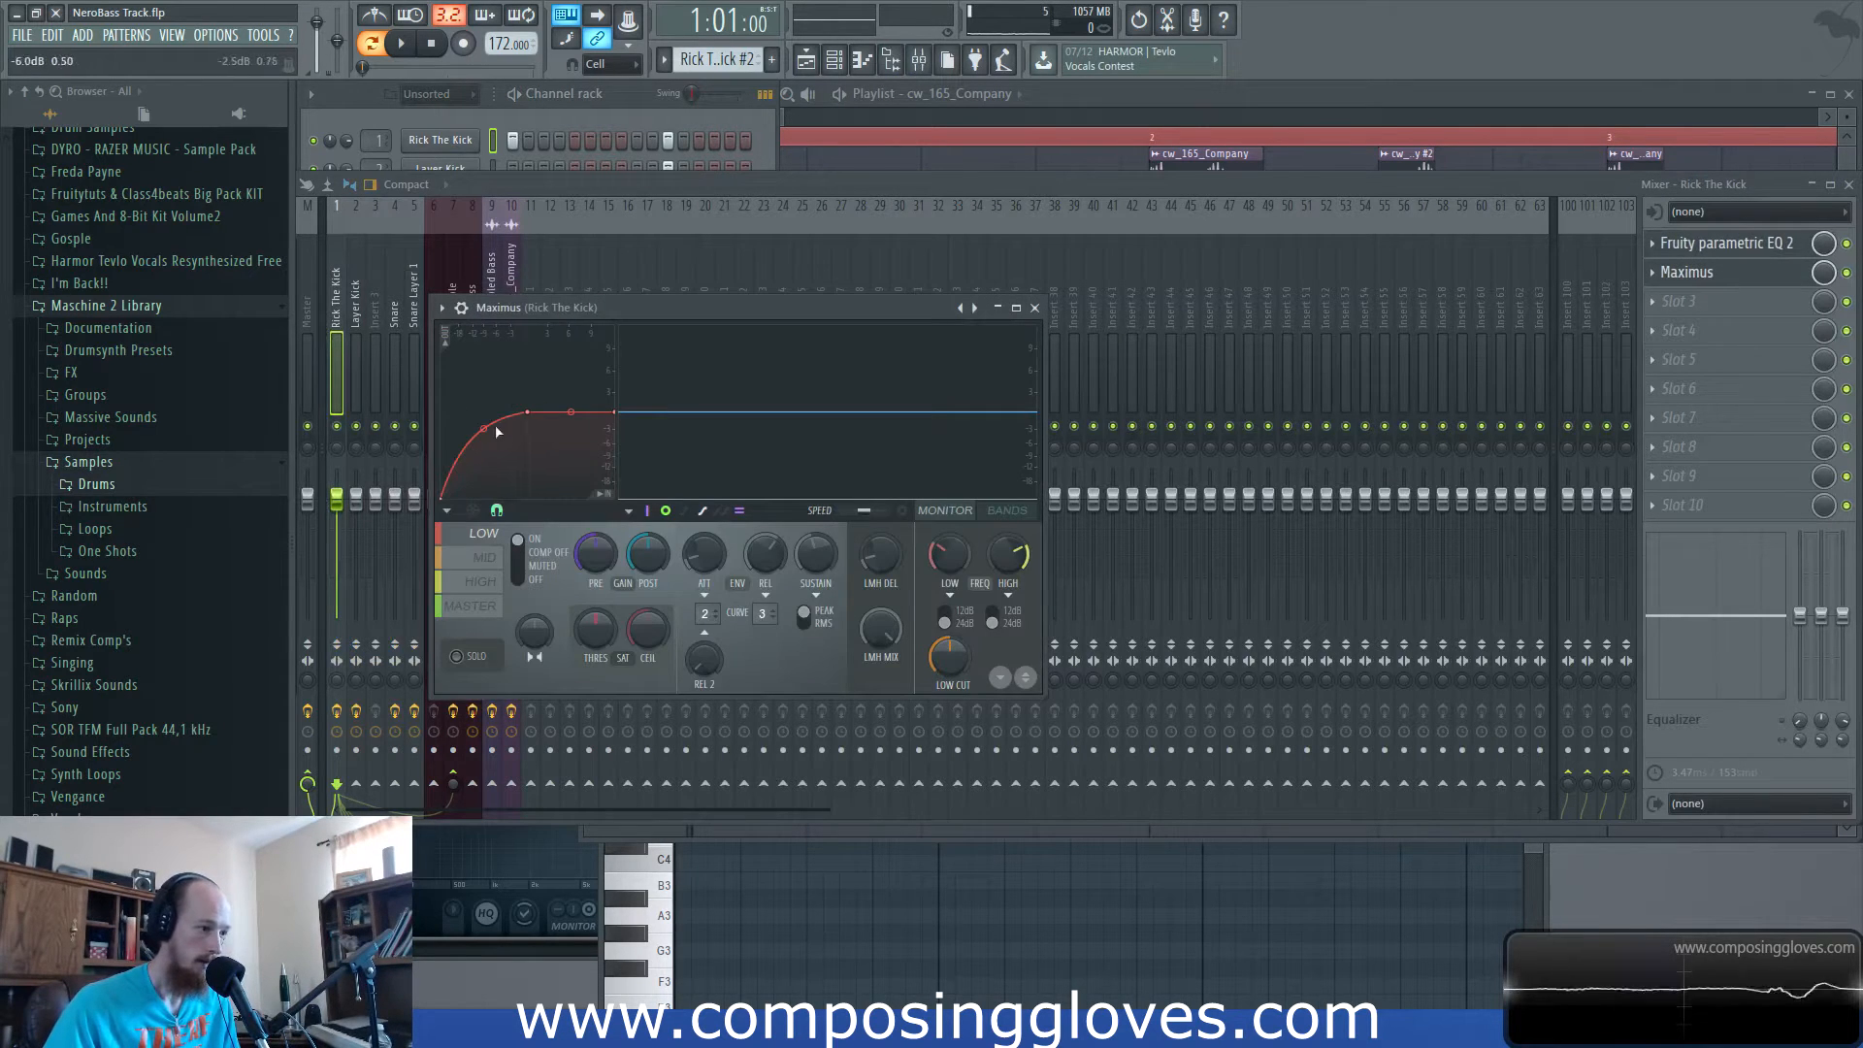
pyautogui.press('space')
pyautogui.click(485, 557)
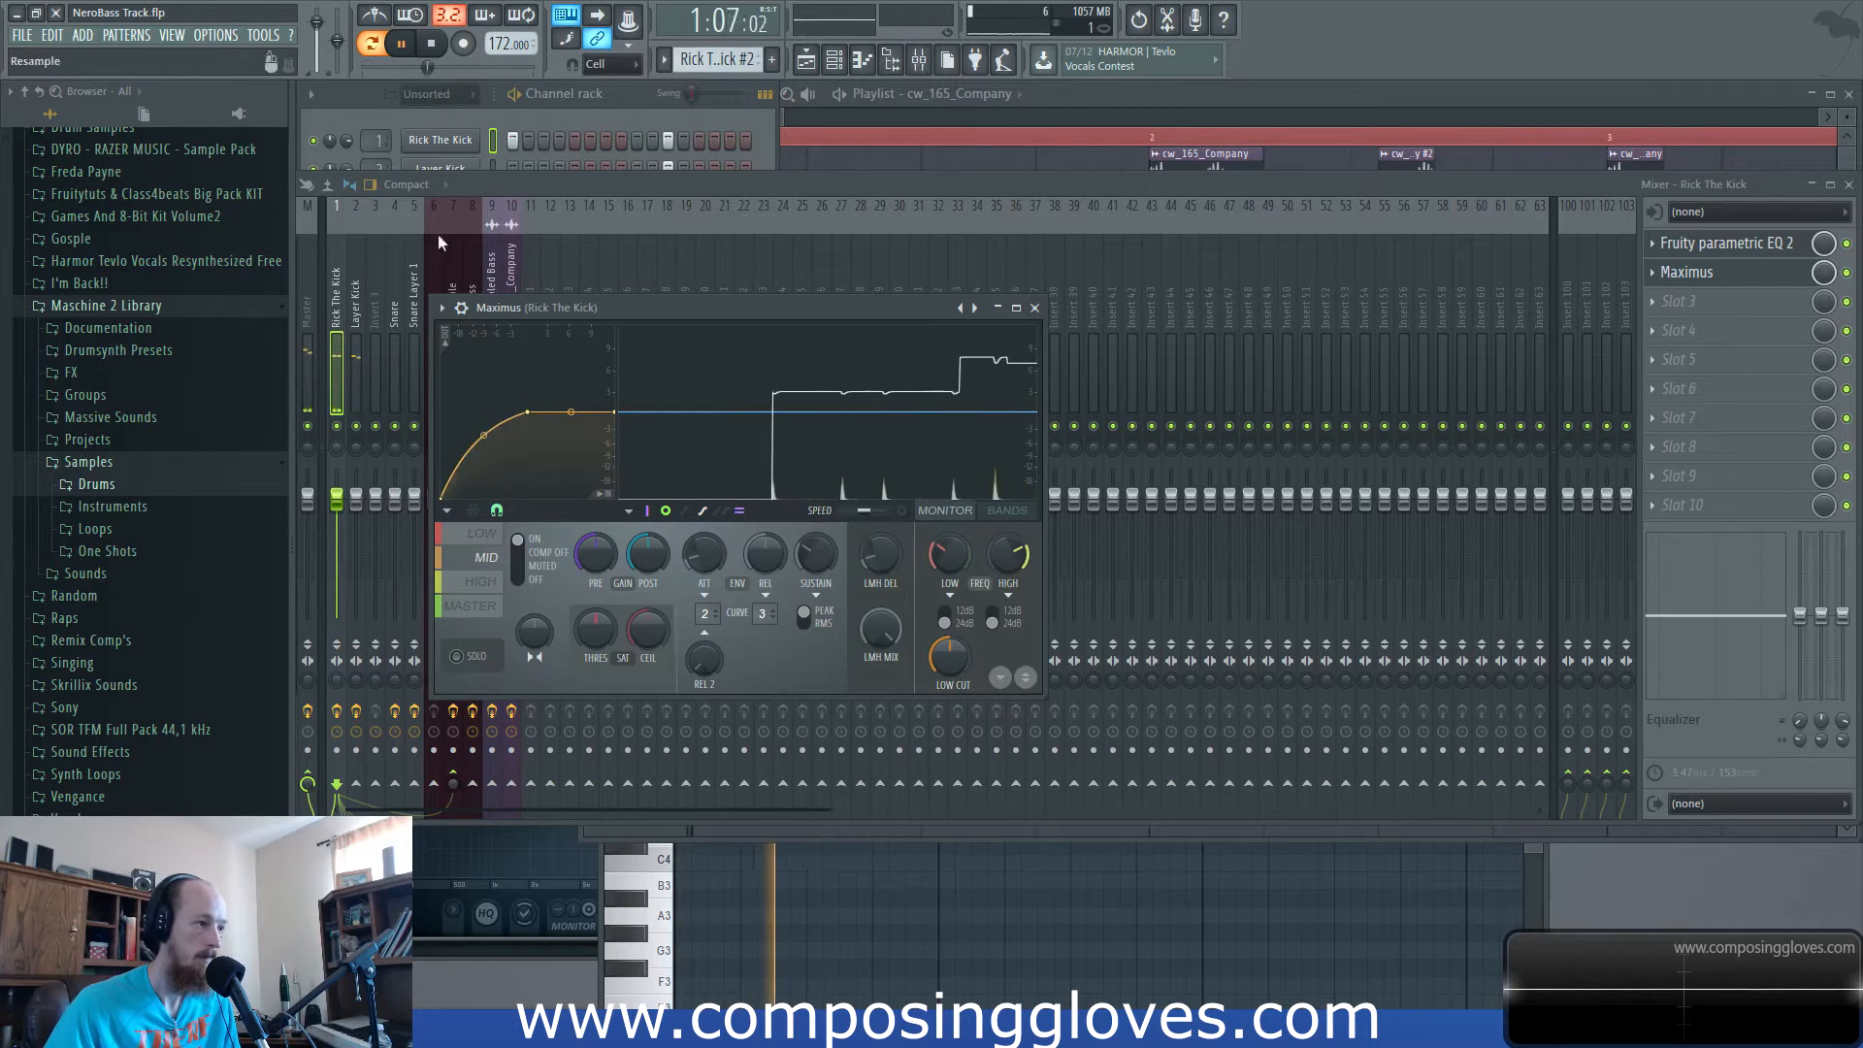
# Expand the Kick folder under the Maschine drum samples and audition Kick 909 6.
pyautogui.click(473, 117)
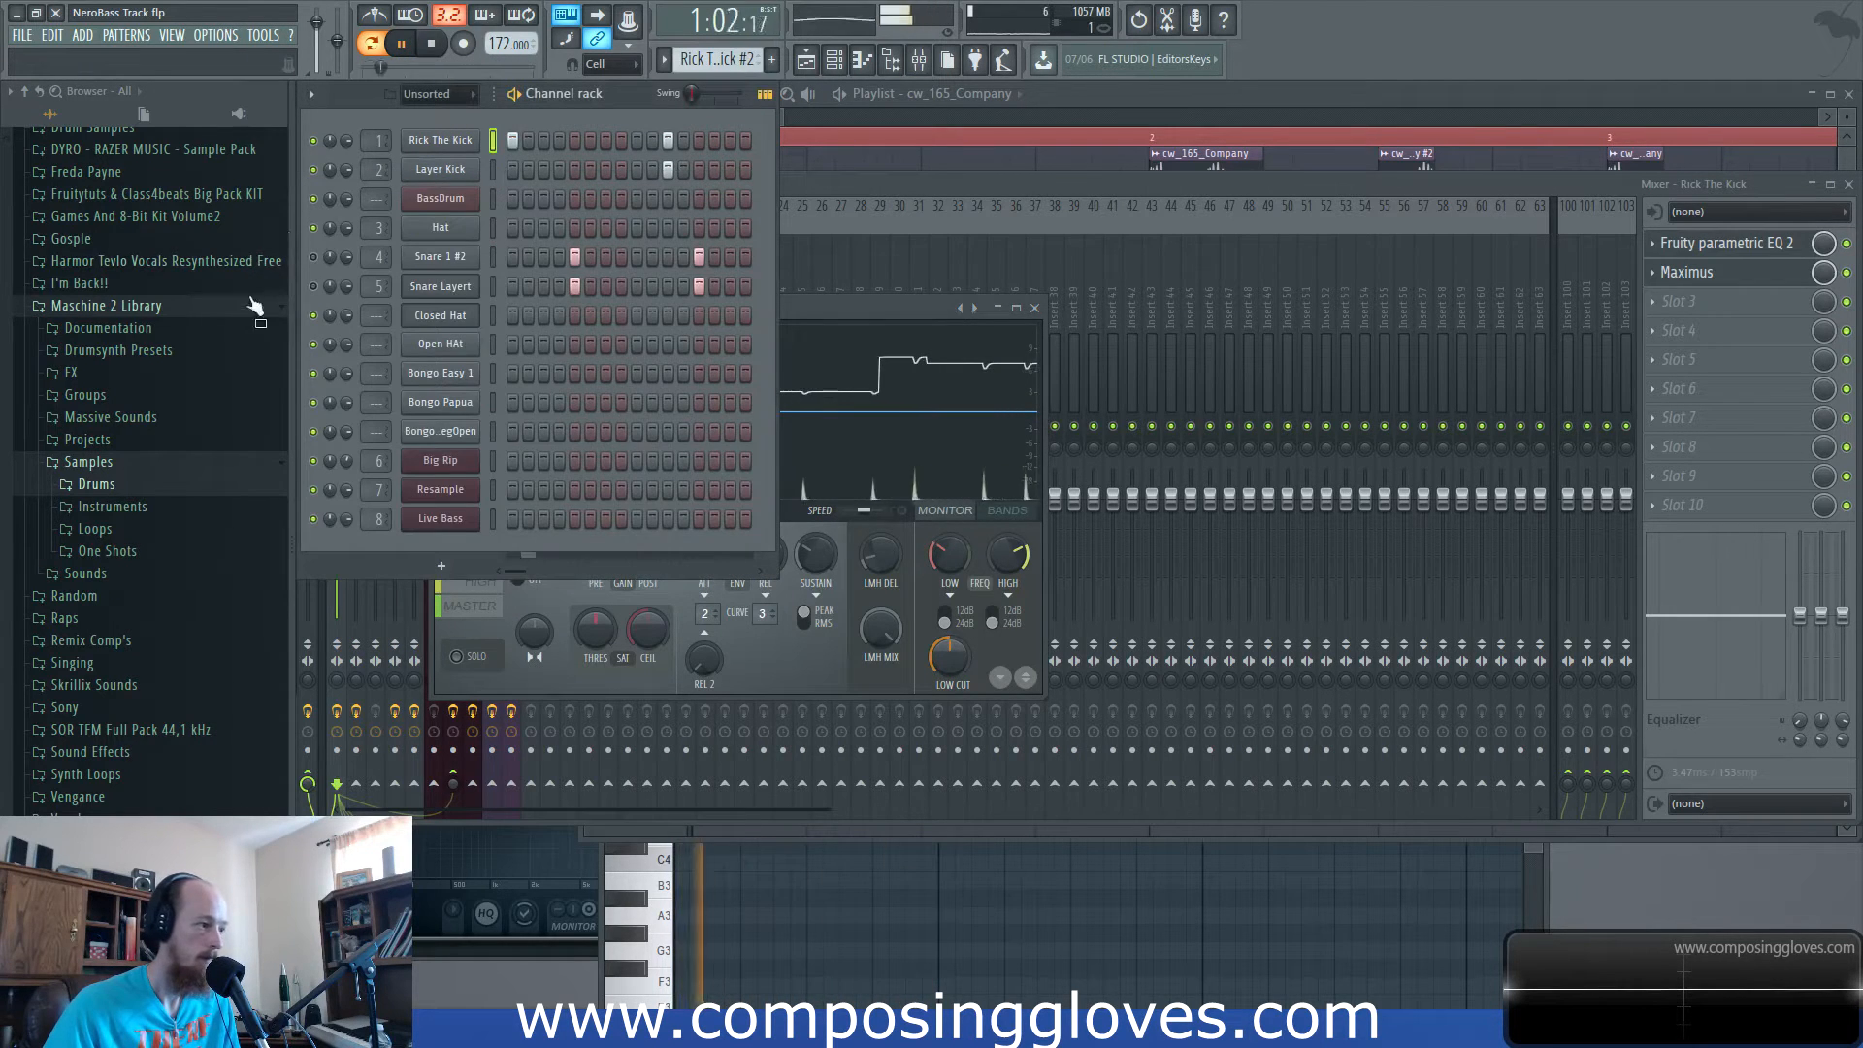
pyautogui.click(170, 484)
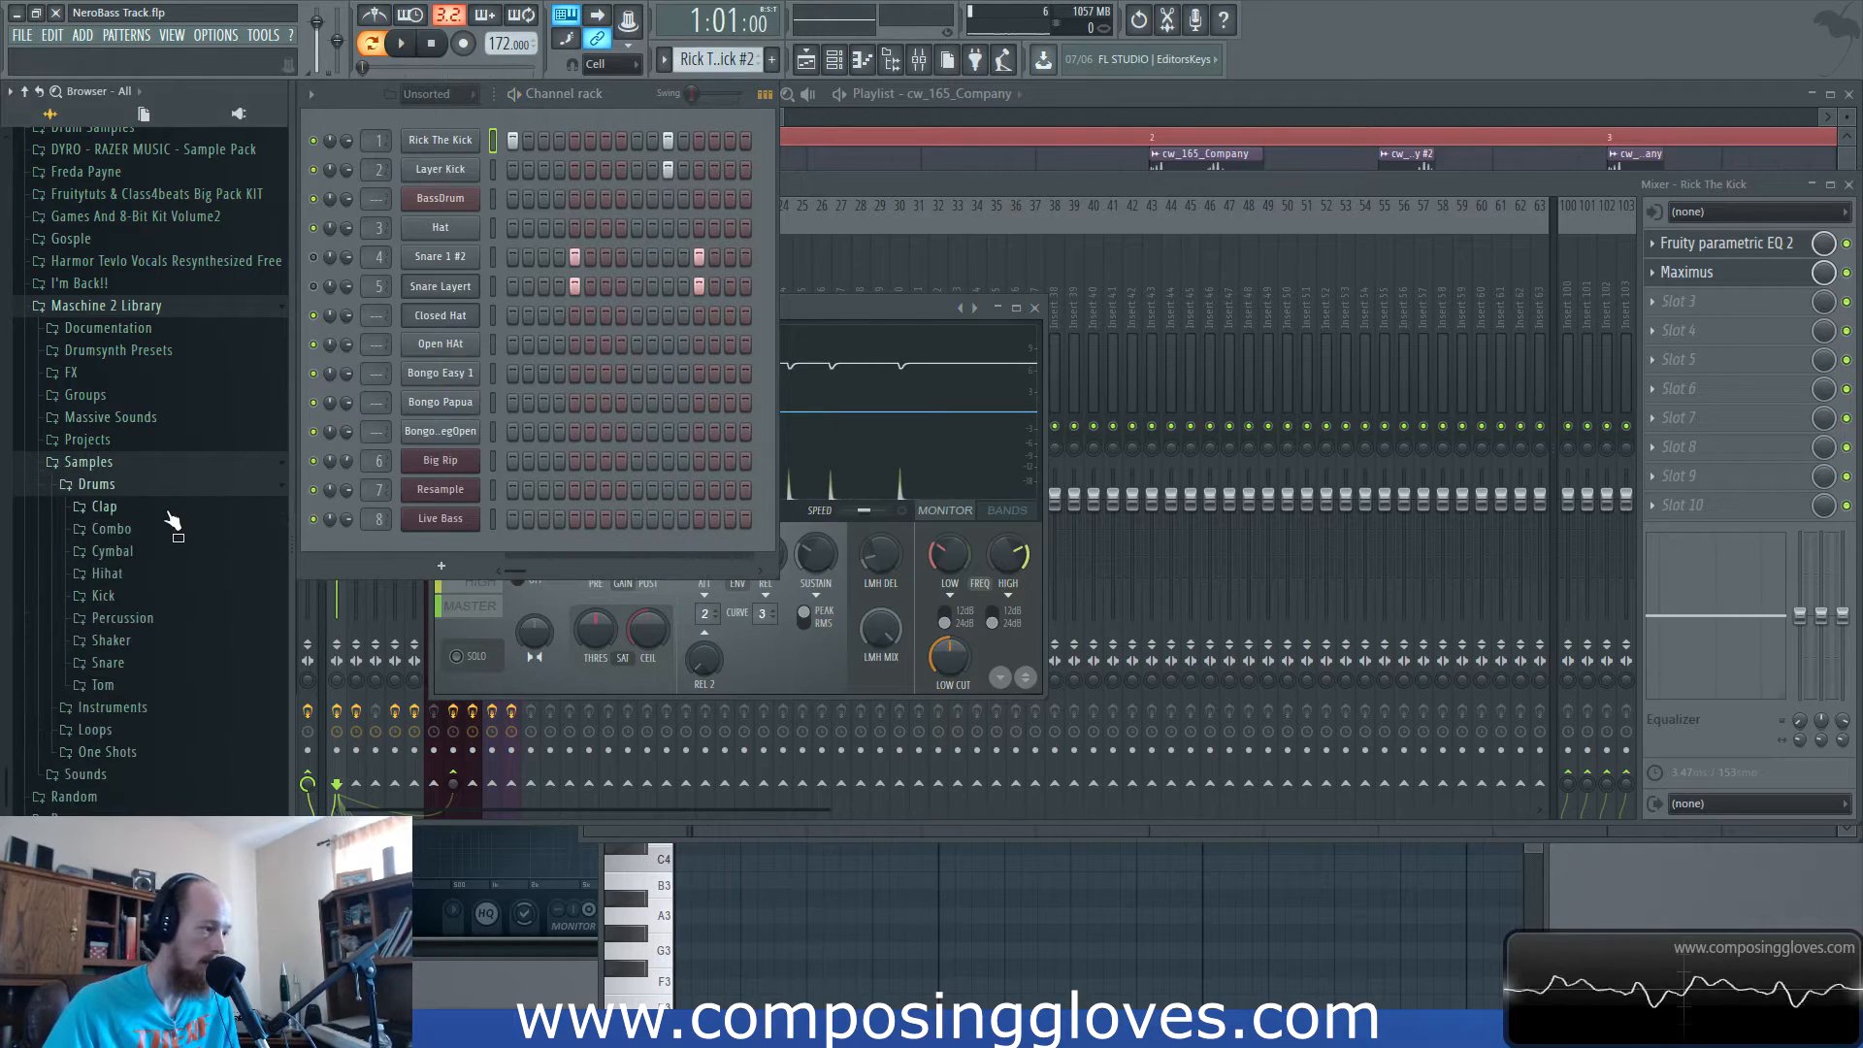
pyautogui.click(174, 597)
pyautogui.scroll(-6, 194, 640)
pyautogui.click(180, 561)
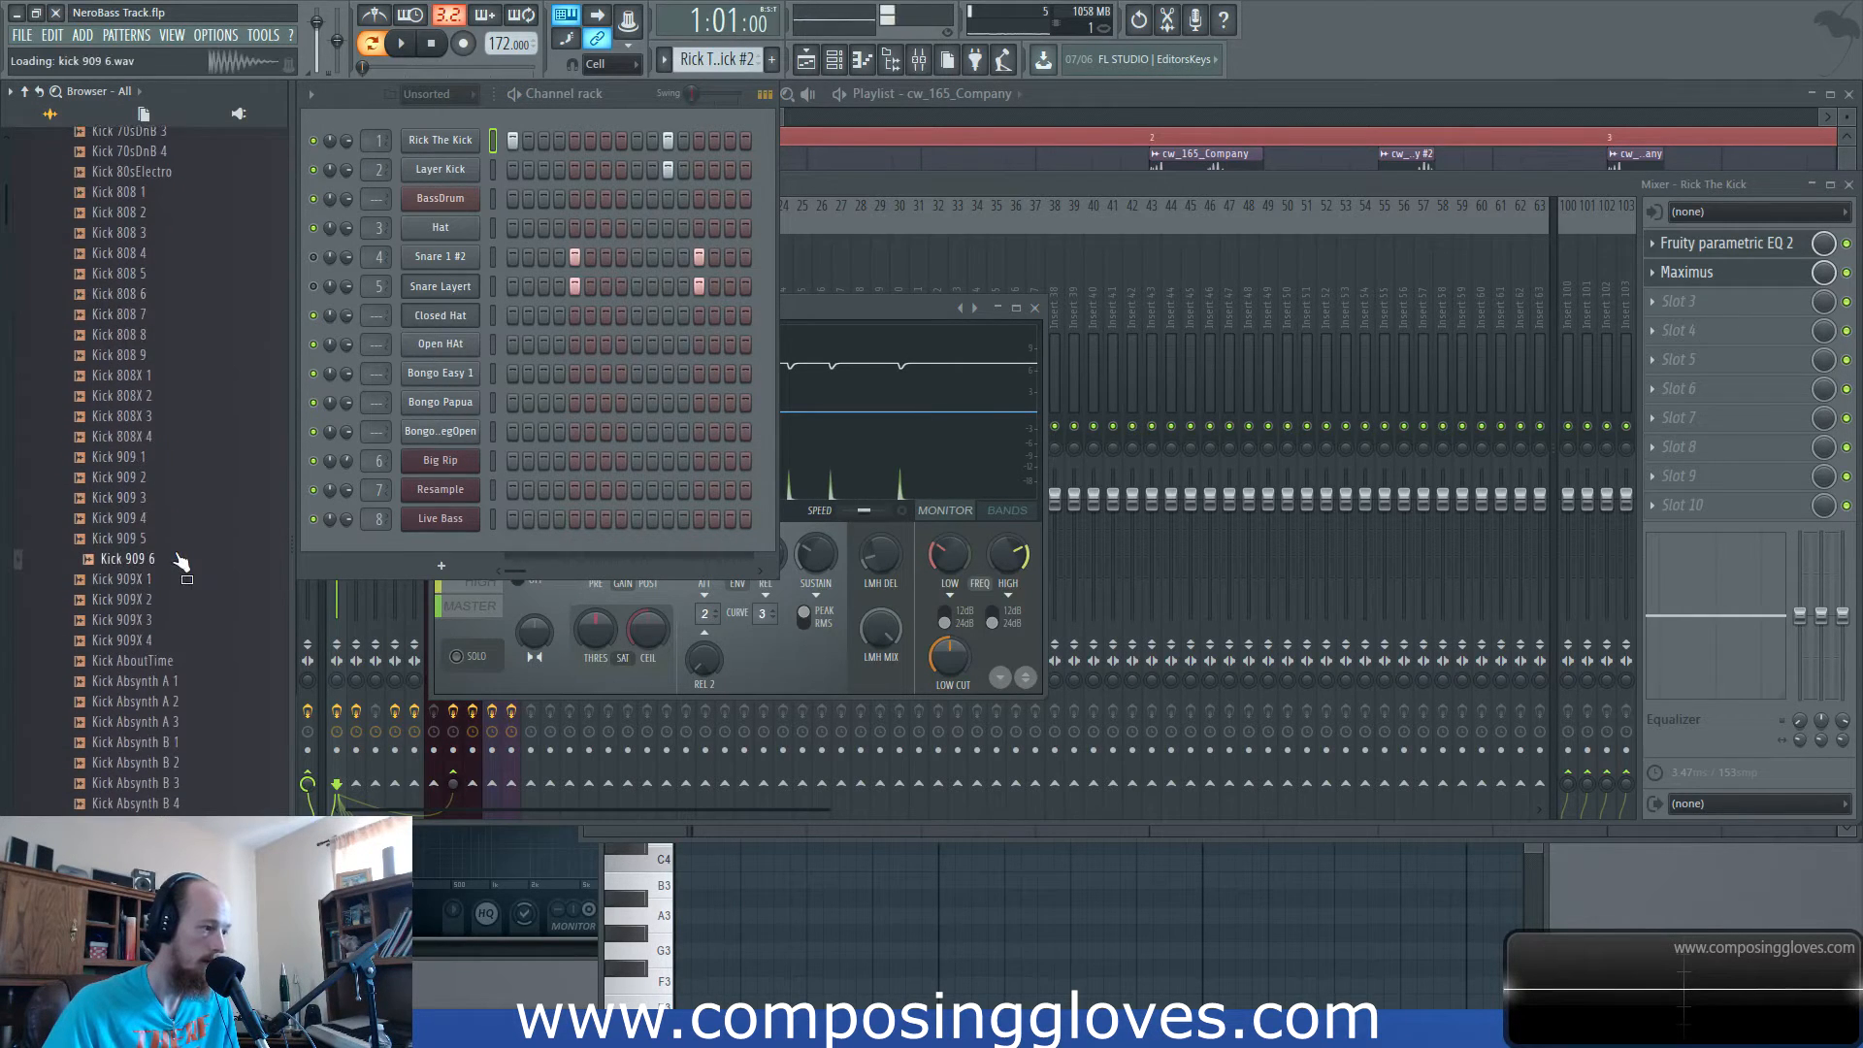
# Audition kick samples further down the Kick folder, including Kick Ame 2 and Kick Blurped.
pyautogui.scroll(-8, 209, 669)
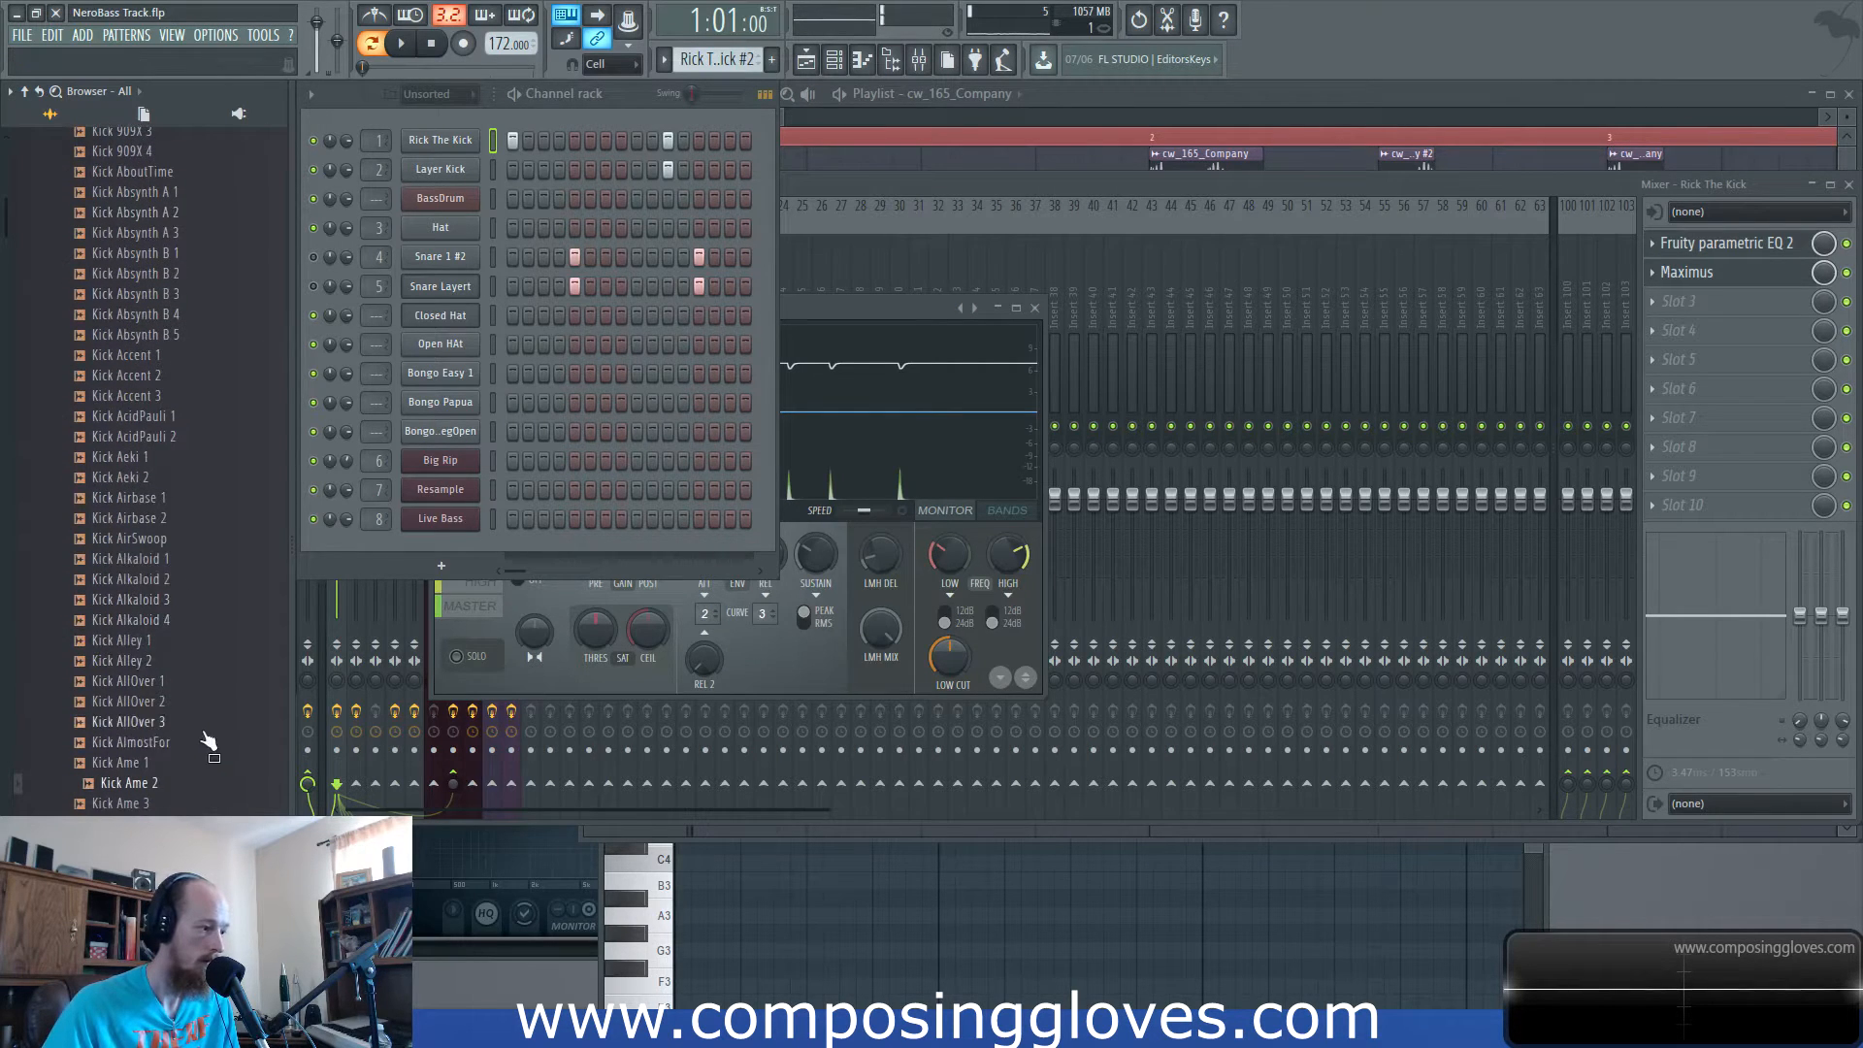
pyautogui.scroll(-20, 189, 680)
pyautogui.scroll(-15, 184, 629)
pyautogui.click(184, 621)
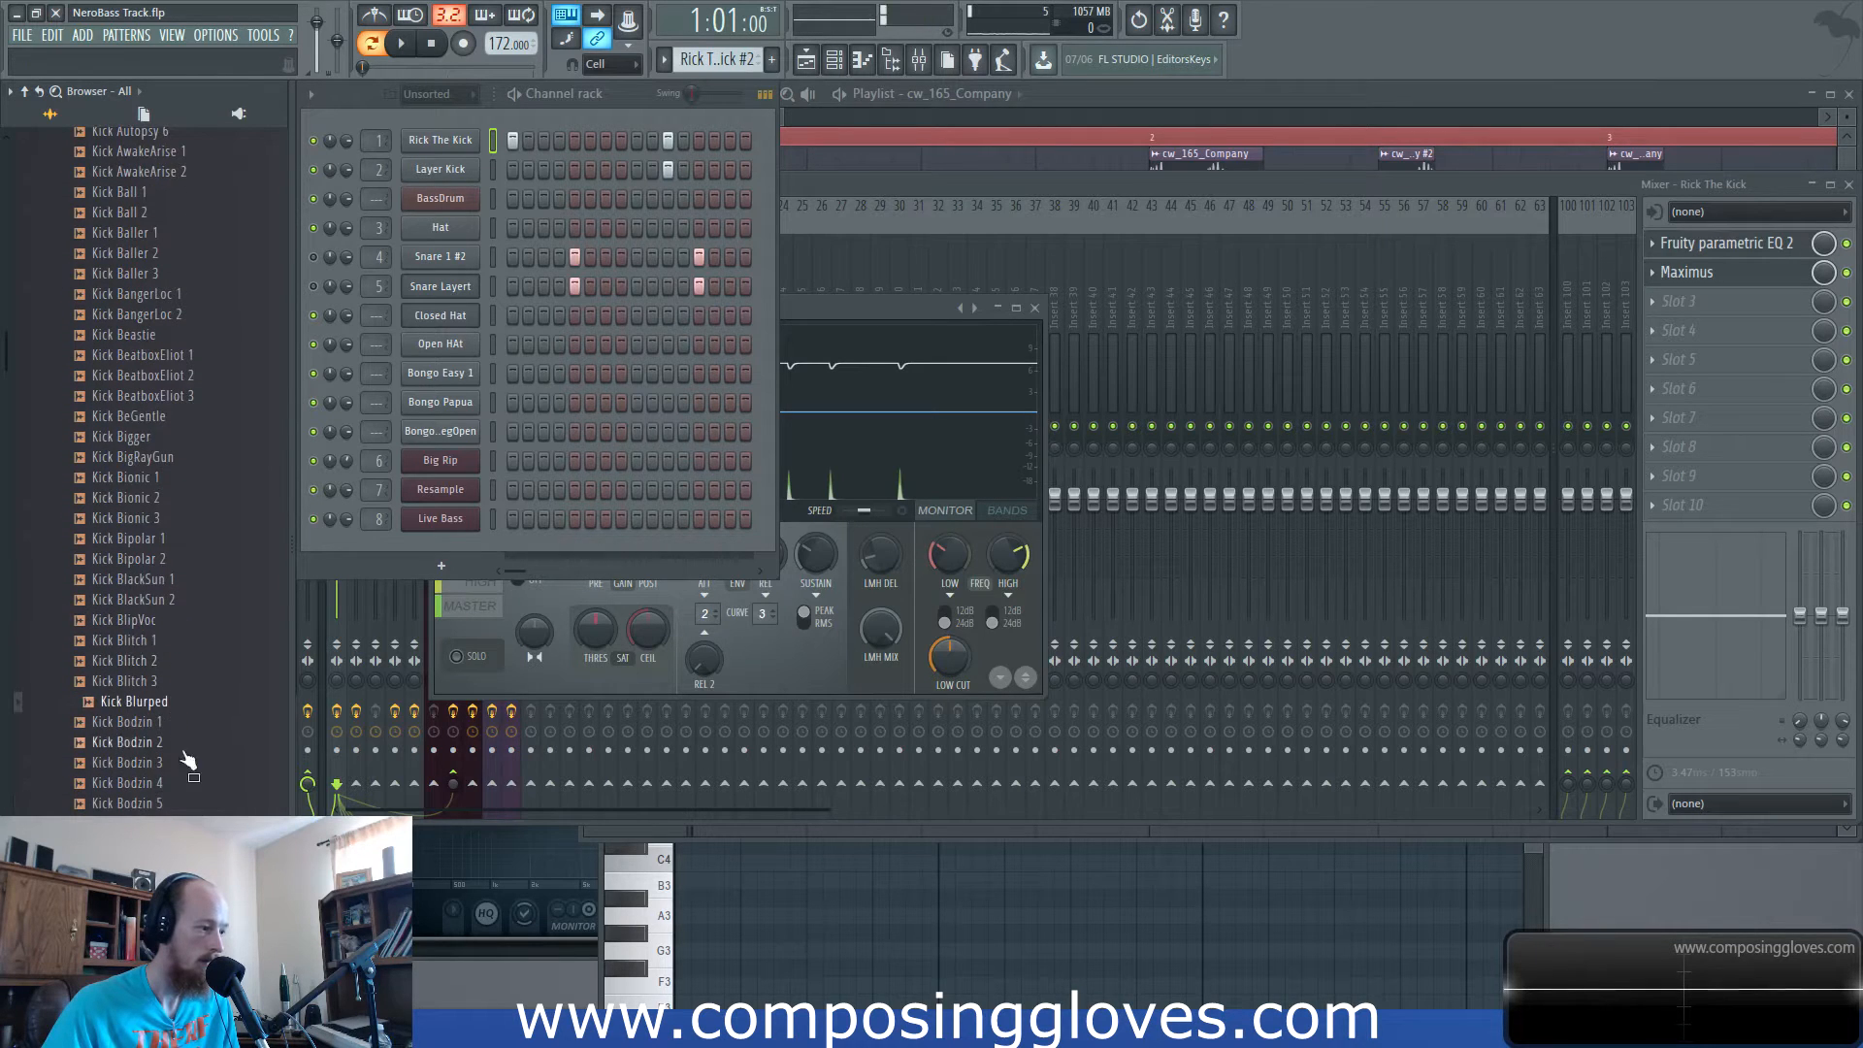
pyautogui.scroll(-13, 170, 571)
pyautogui.scroll(-18, 199, 655)
pyautogui.click(215, 626)
# Continue auditioning kick samples, including Kick DirtyDown and Kick Edged 1.
pyautogui.scroll(-15, 199, 544)
pyautogui.click(208, 643)
pyautogui.scroll(-16, 215, 679)
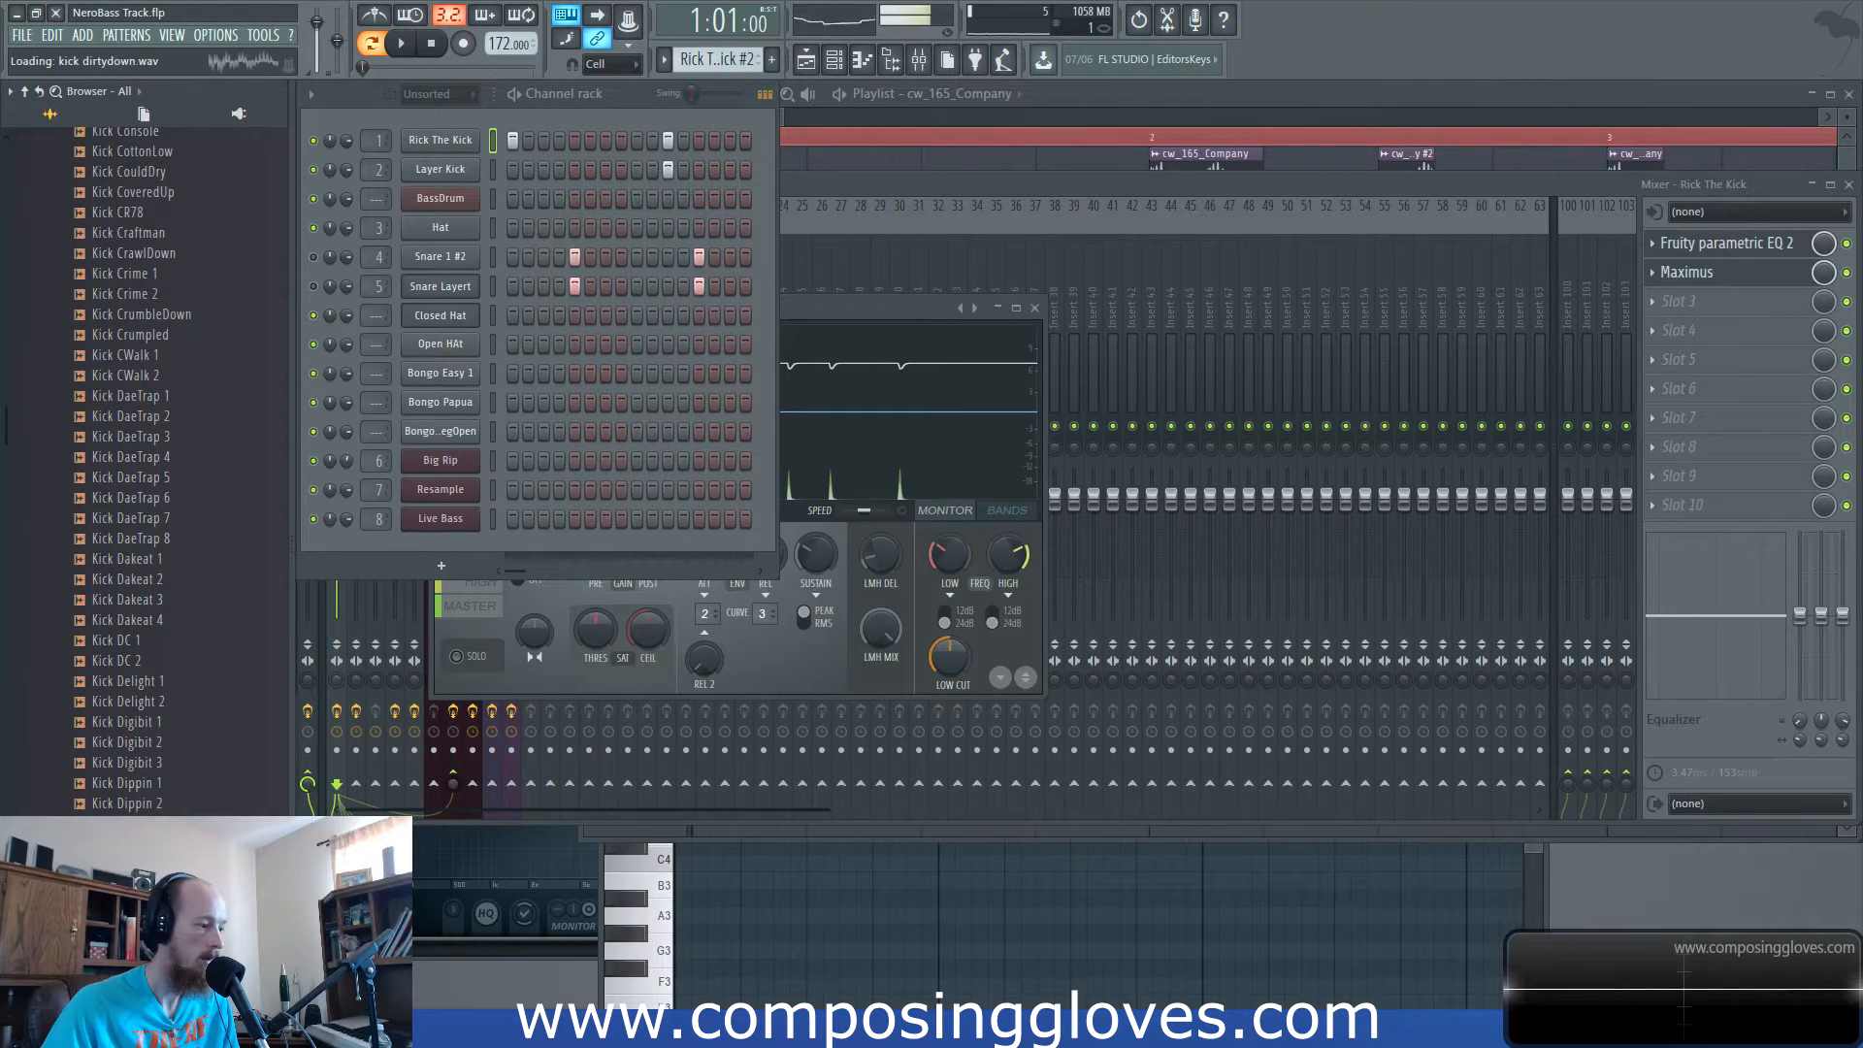
pyautogui.scroll(-20, 221, 801)
pyautogui.moveTo(185, 661); pyautogui.dragTo(191, 683)
pyautogui.scroll(-20, 204, 580)
pyautogui.click(204, 579)
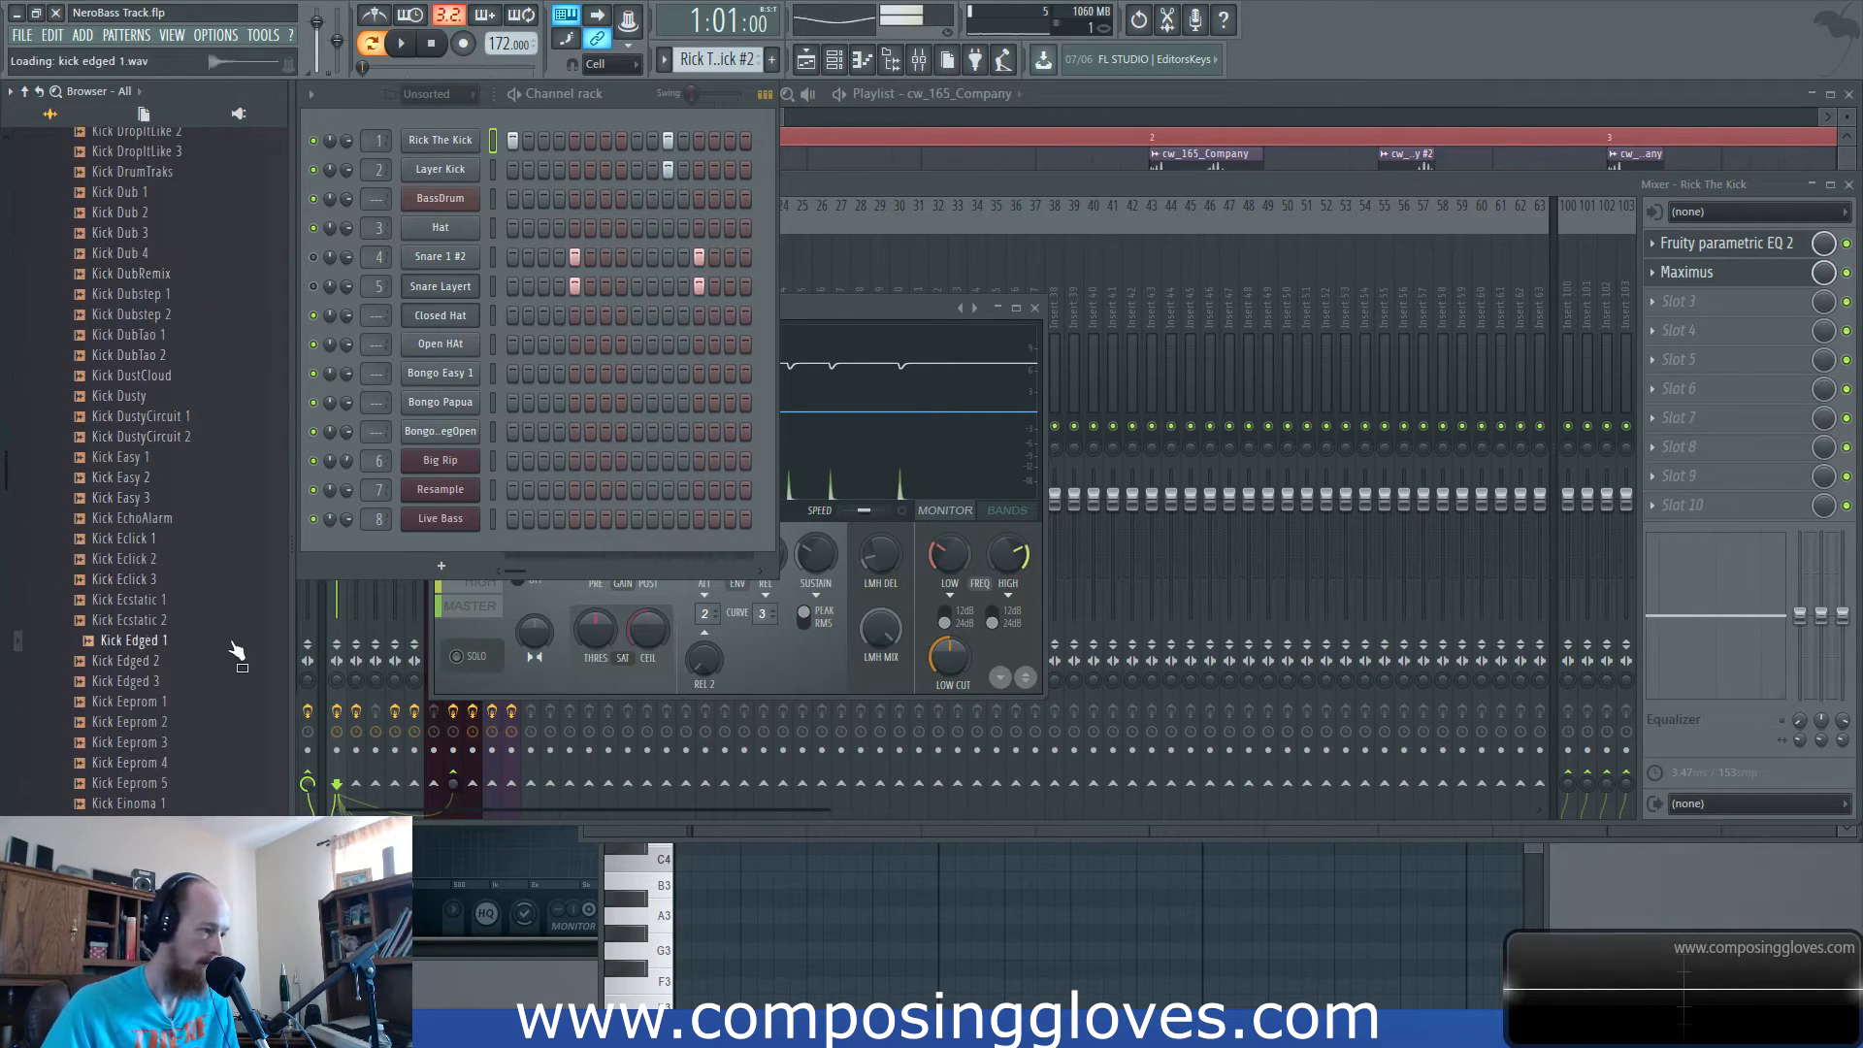
# Audition Kick Exile 3, load it into the Rick The Kick channel in place of its sample and play the pattern.
pyautogui.scroll(-6, 187, 782)
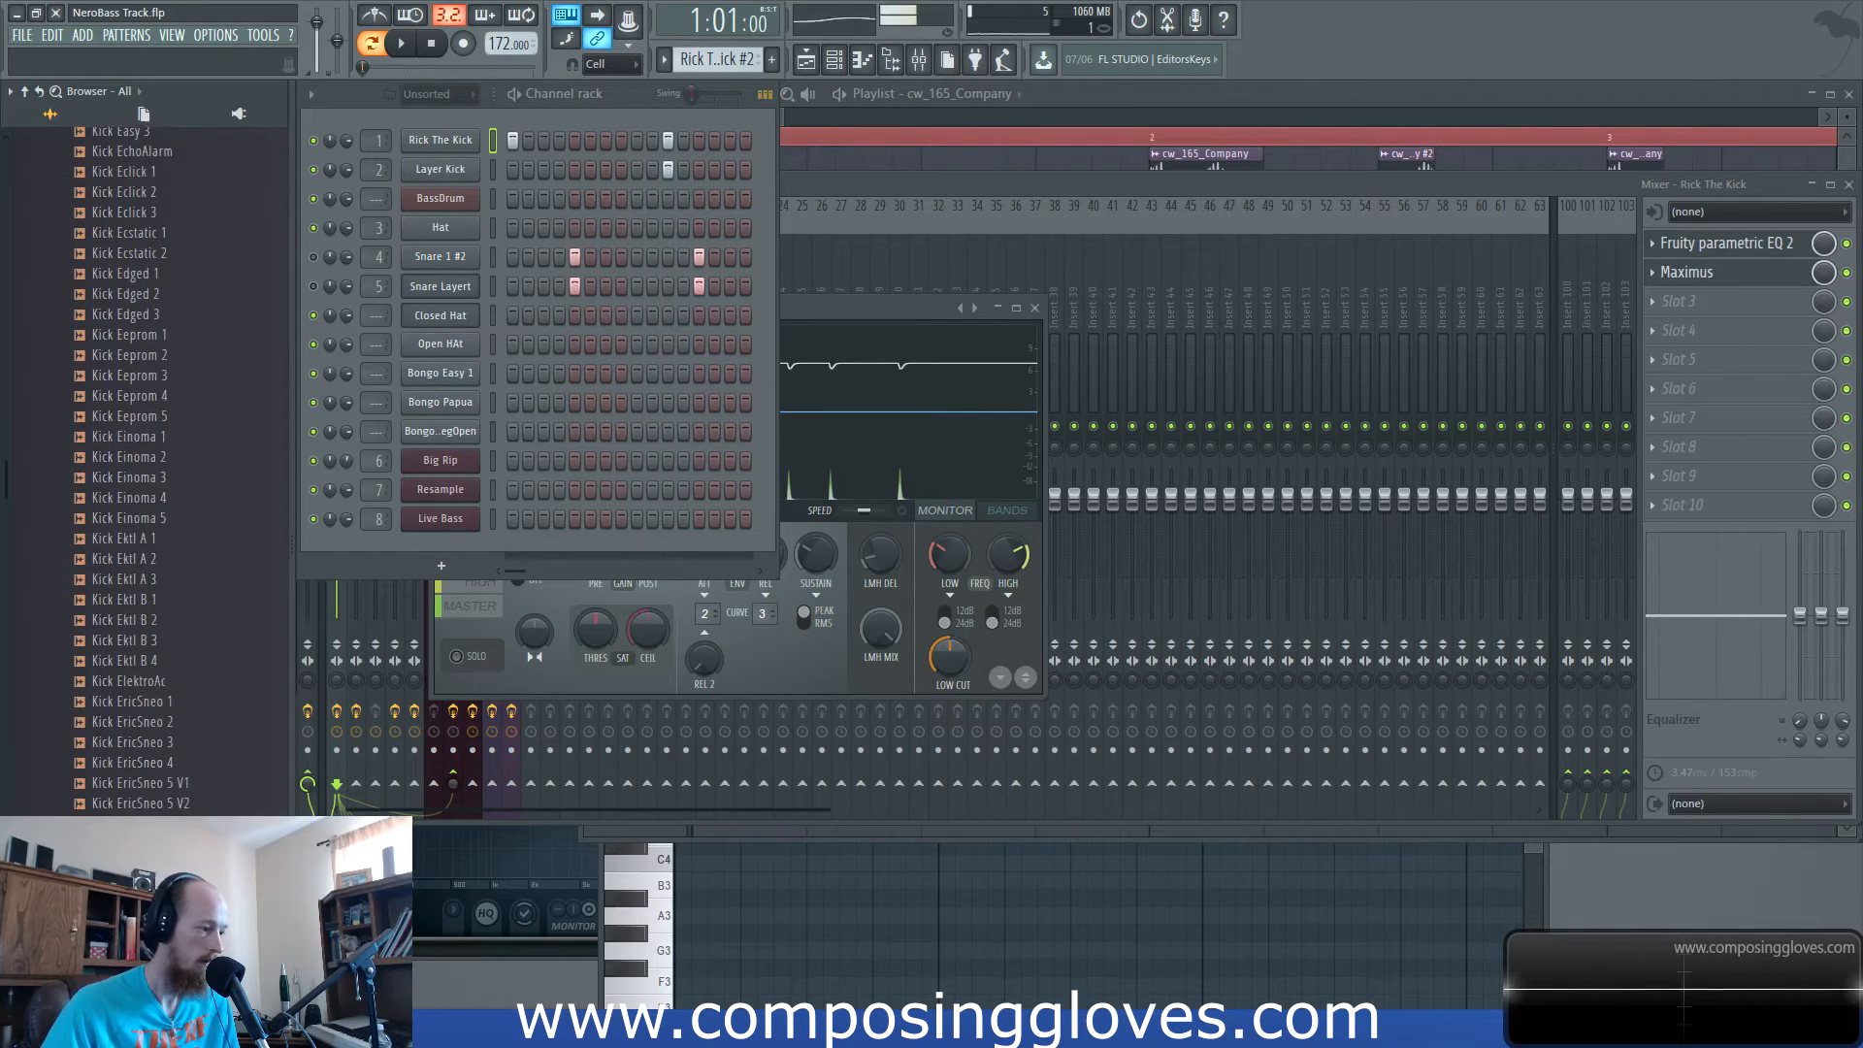
pyautogui.scroll(-6, 204, 582)
pyautogui.click(205, 670)
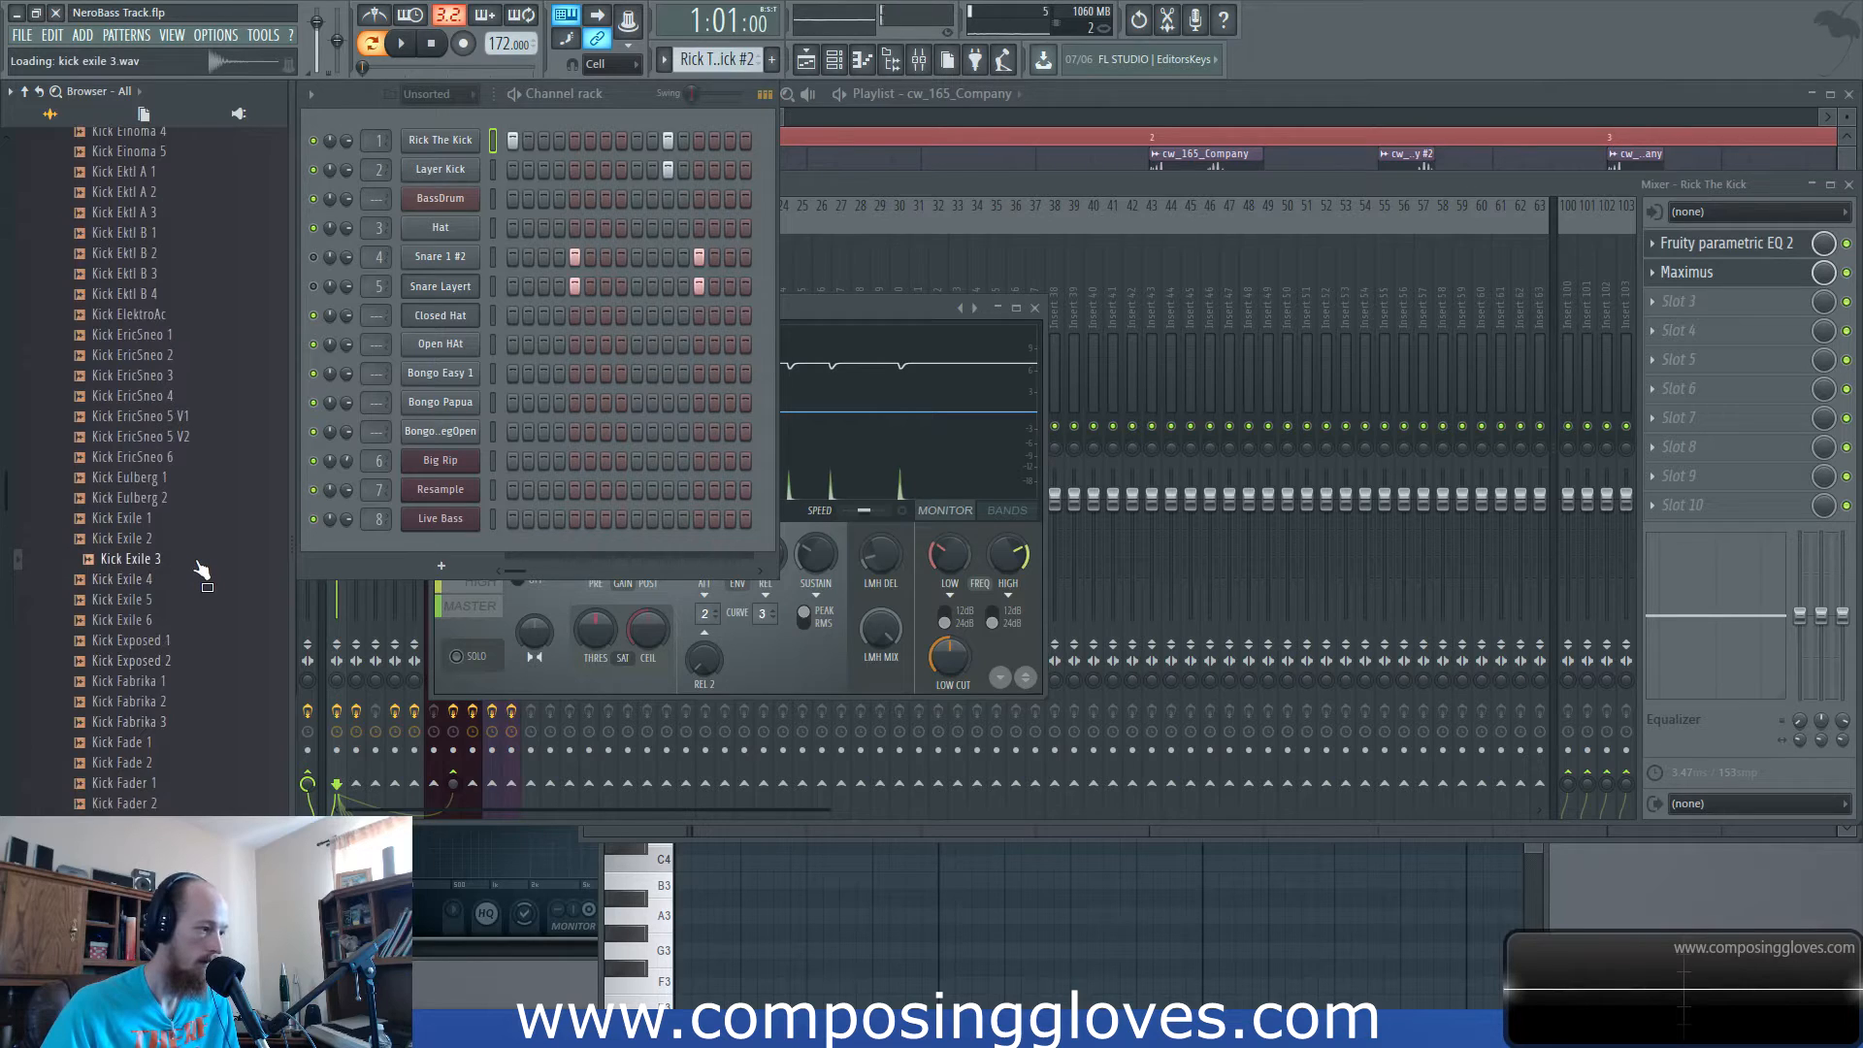
pyautogui.moveTo(129, 573); pyautogui.dragTo(466, 143)
pyautogui.press('space')
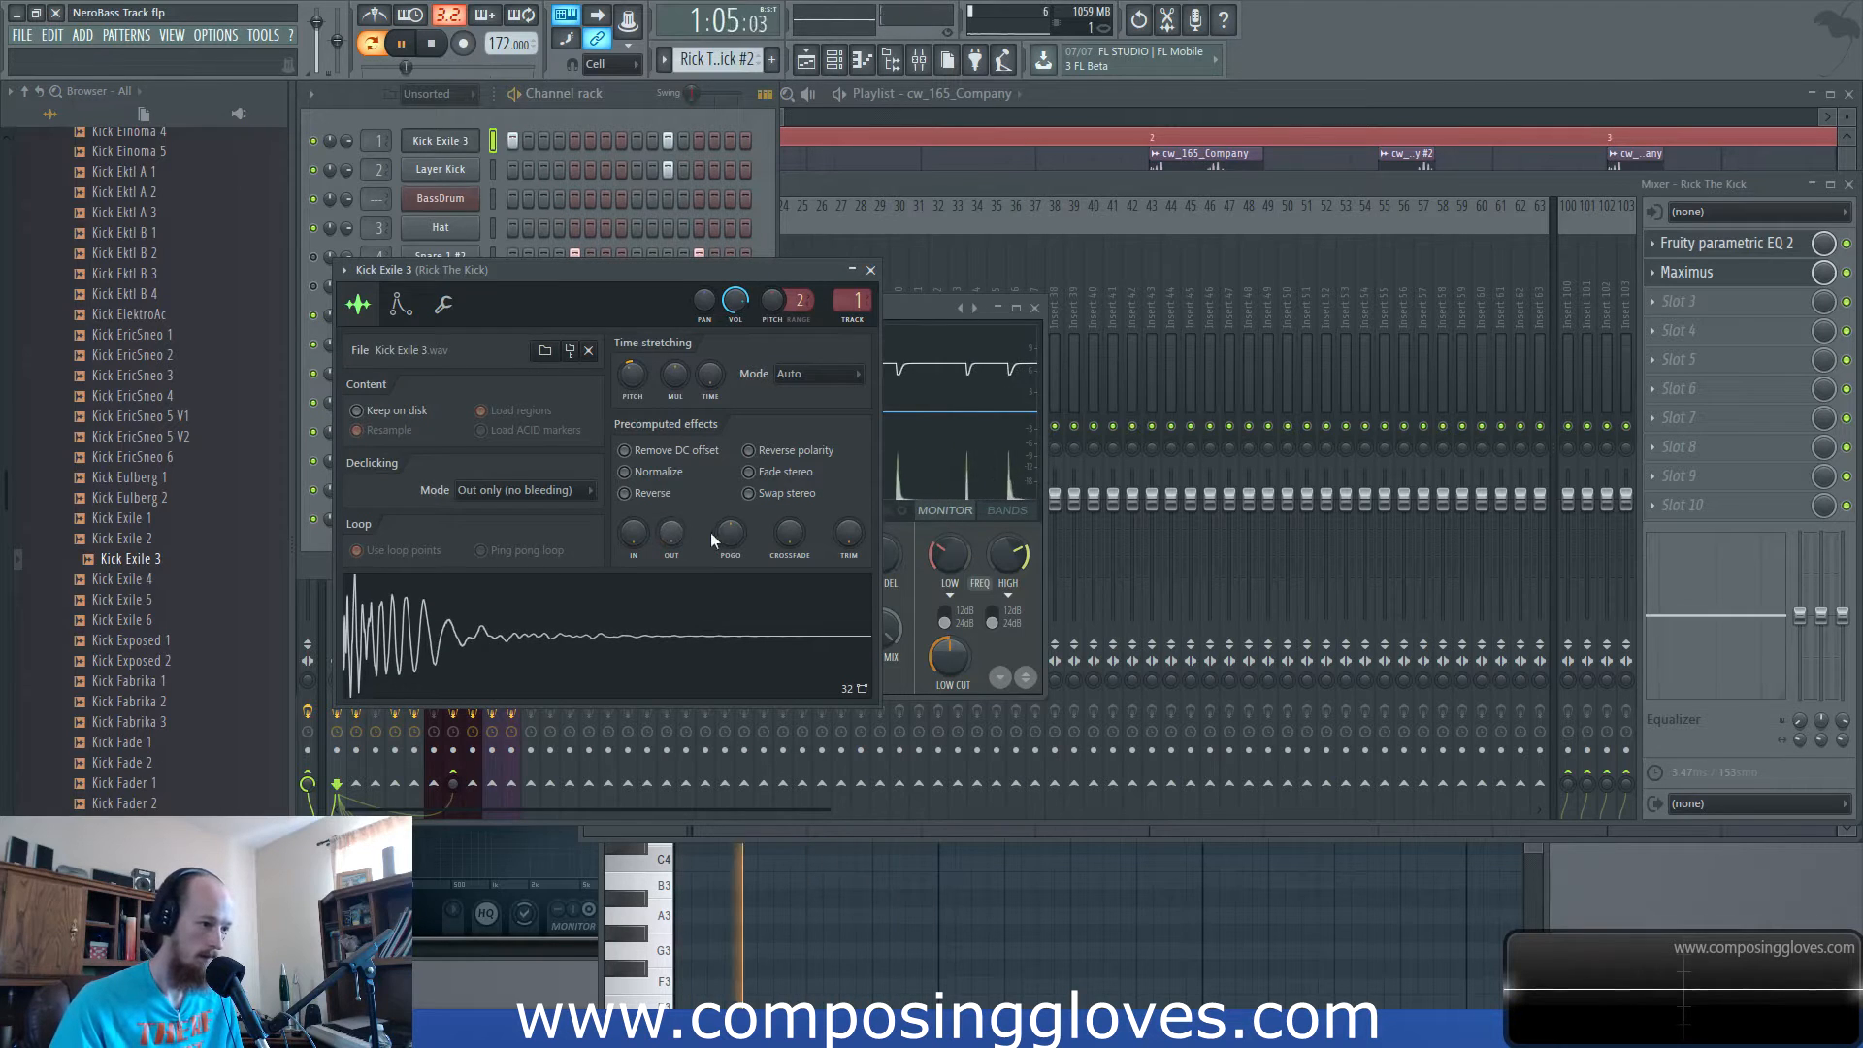
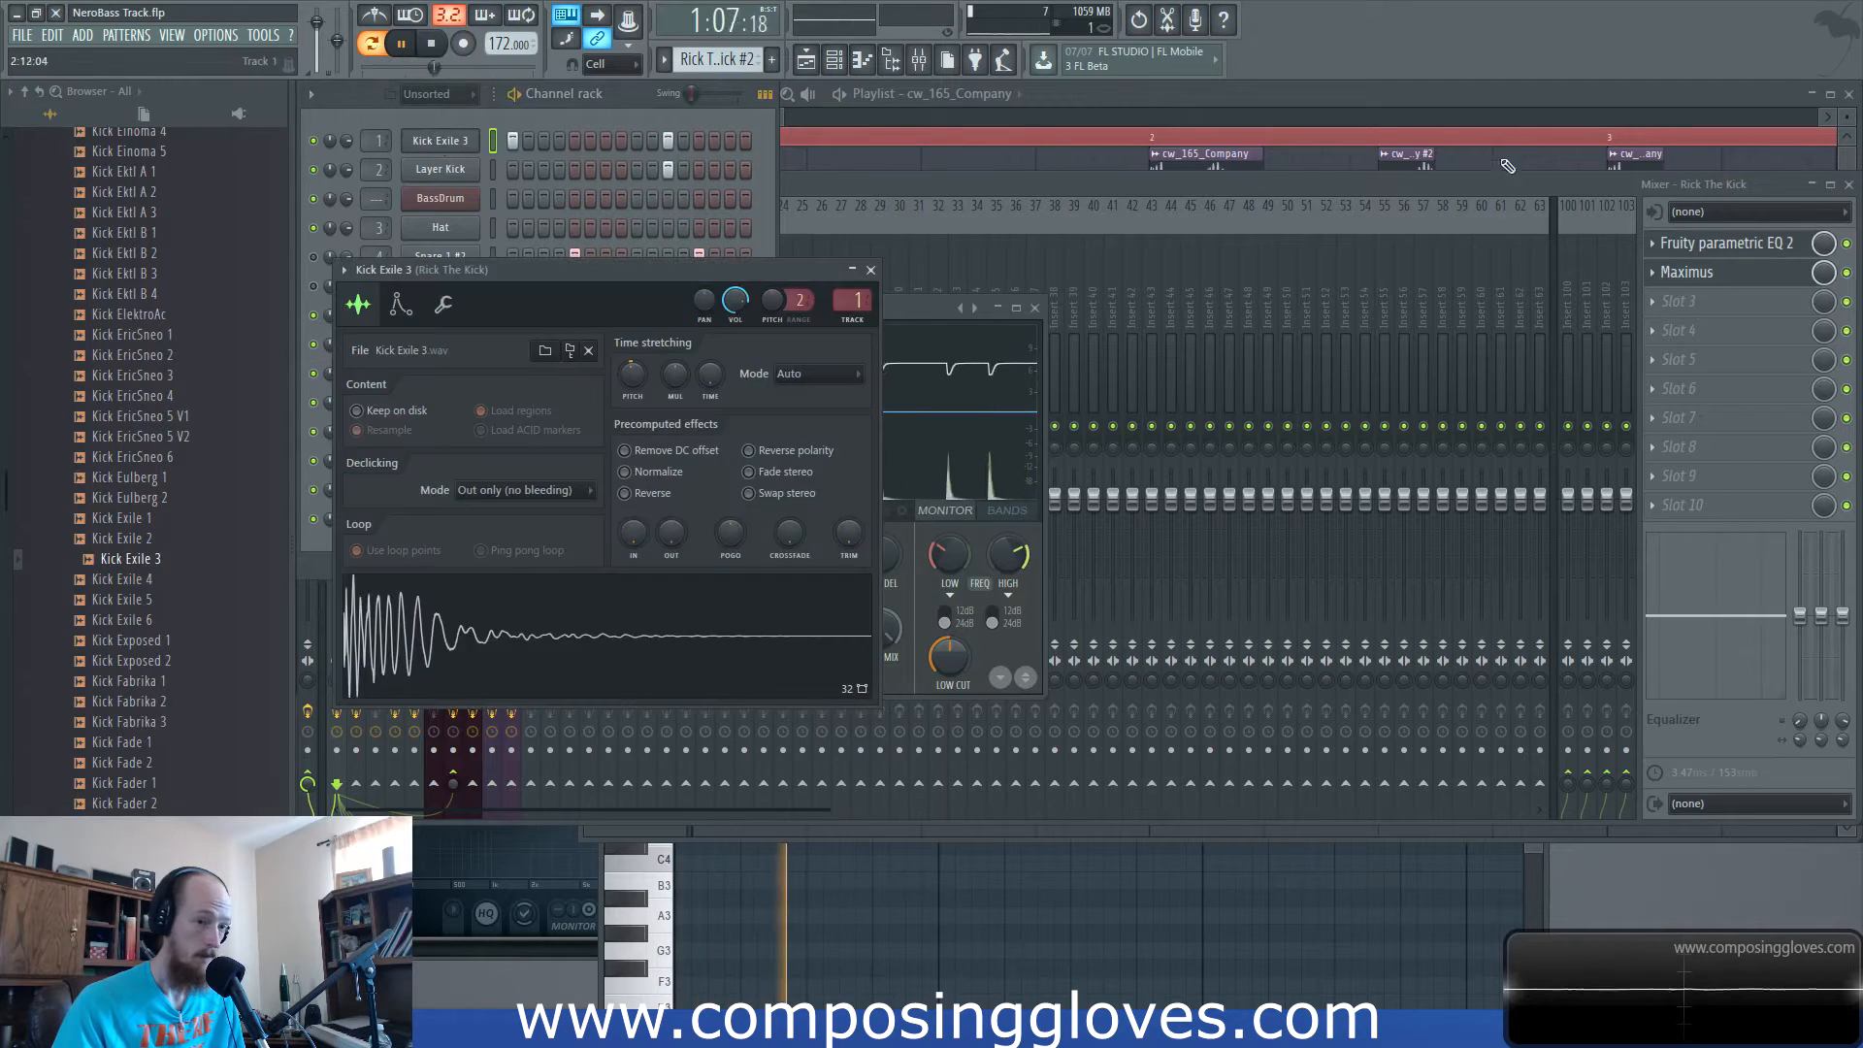
# Delete the extra cw_165_Company clip placed late in bar 2 of the playlist and play the arrangement in song mode.
pyautogui.click(1293, 169)
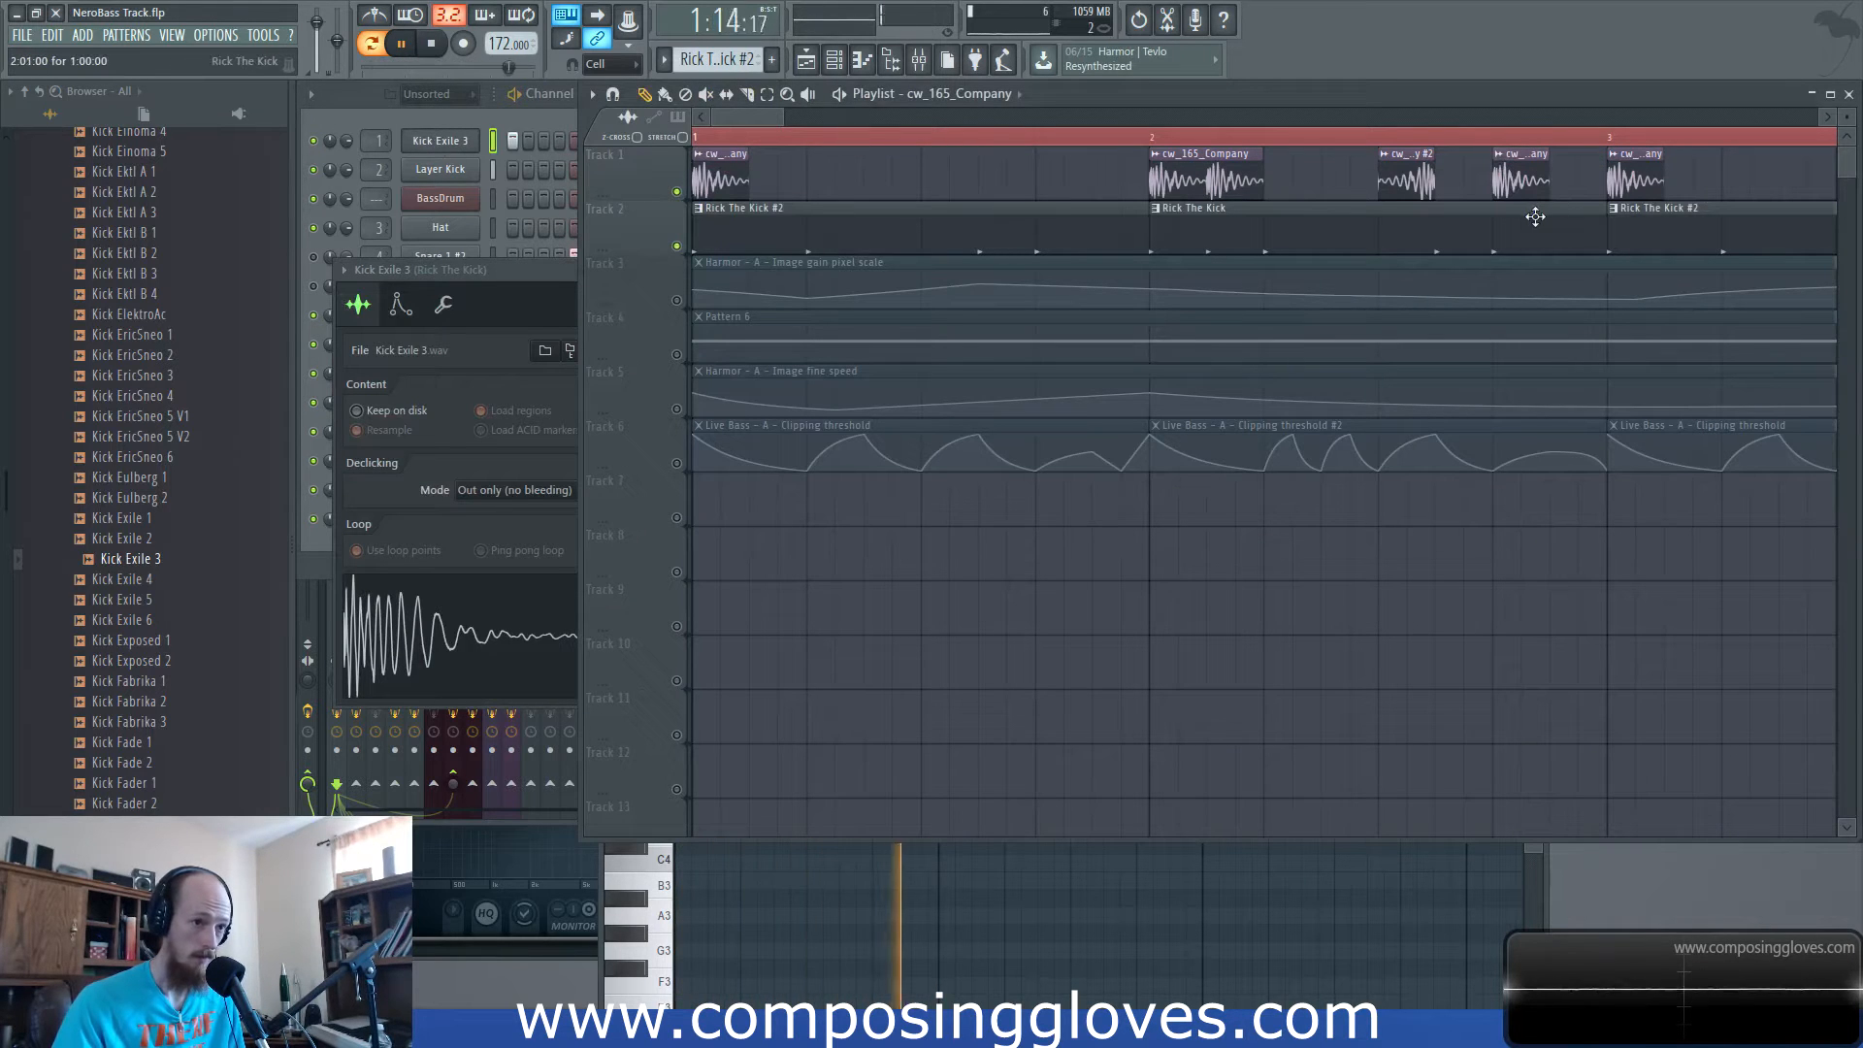
pyautogui.rightClick(1524, 189)
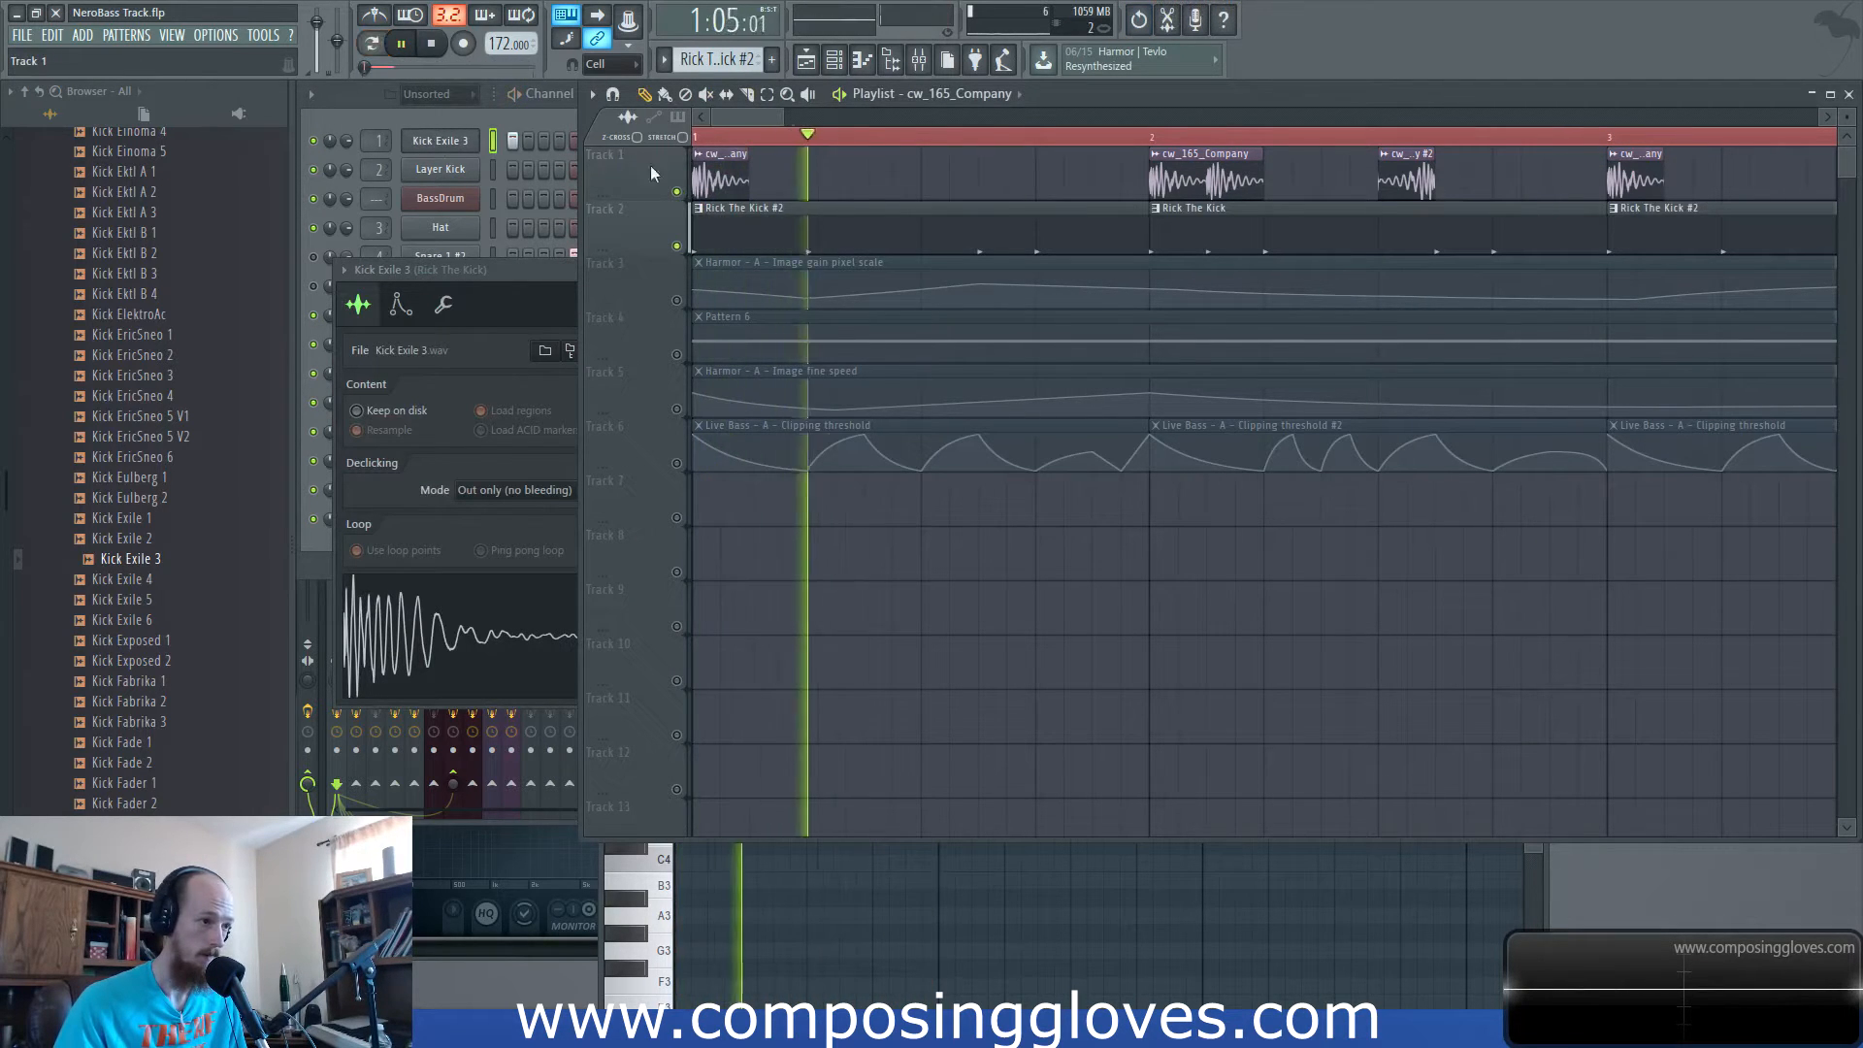
pyautogui.press('space')
# Unmute the two snare channels and place the Kick Exile 3 sample as an audio clip at the start of track 10.
pyautogui.click(427, 114)
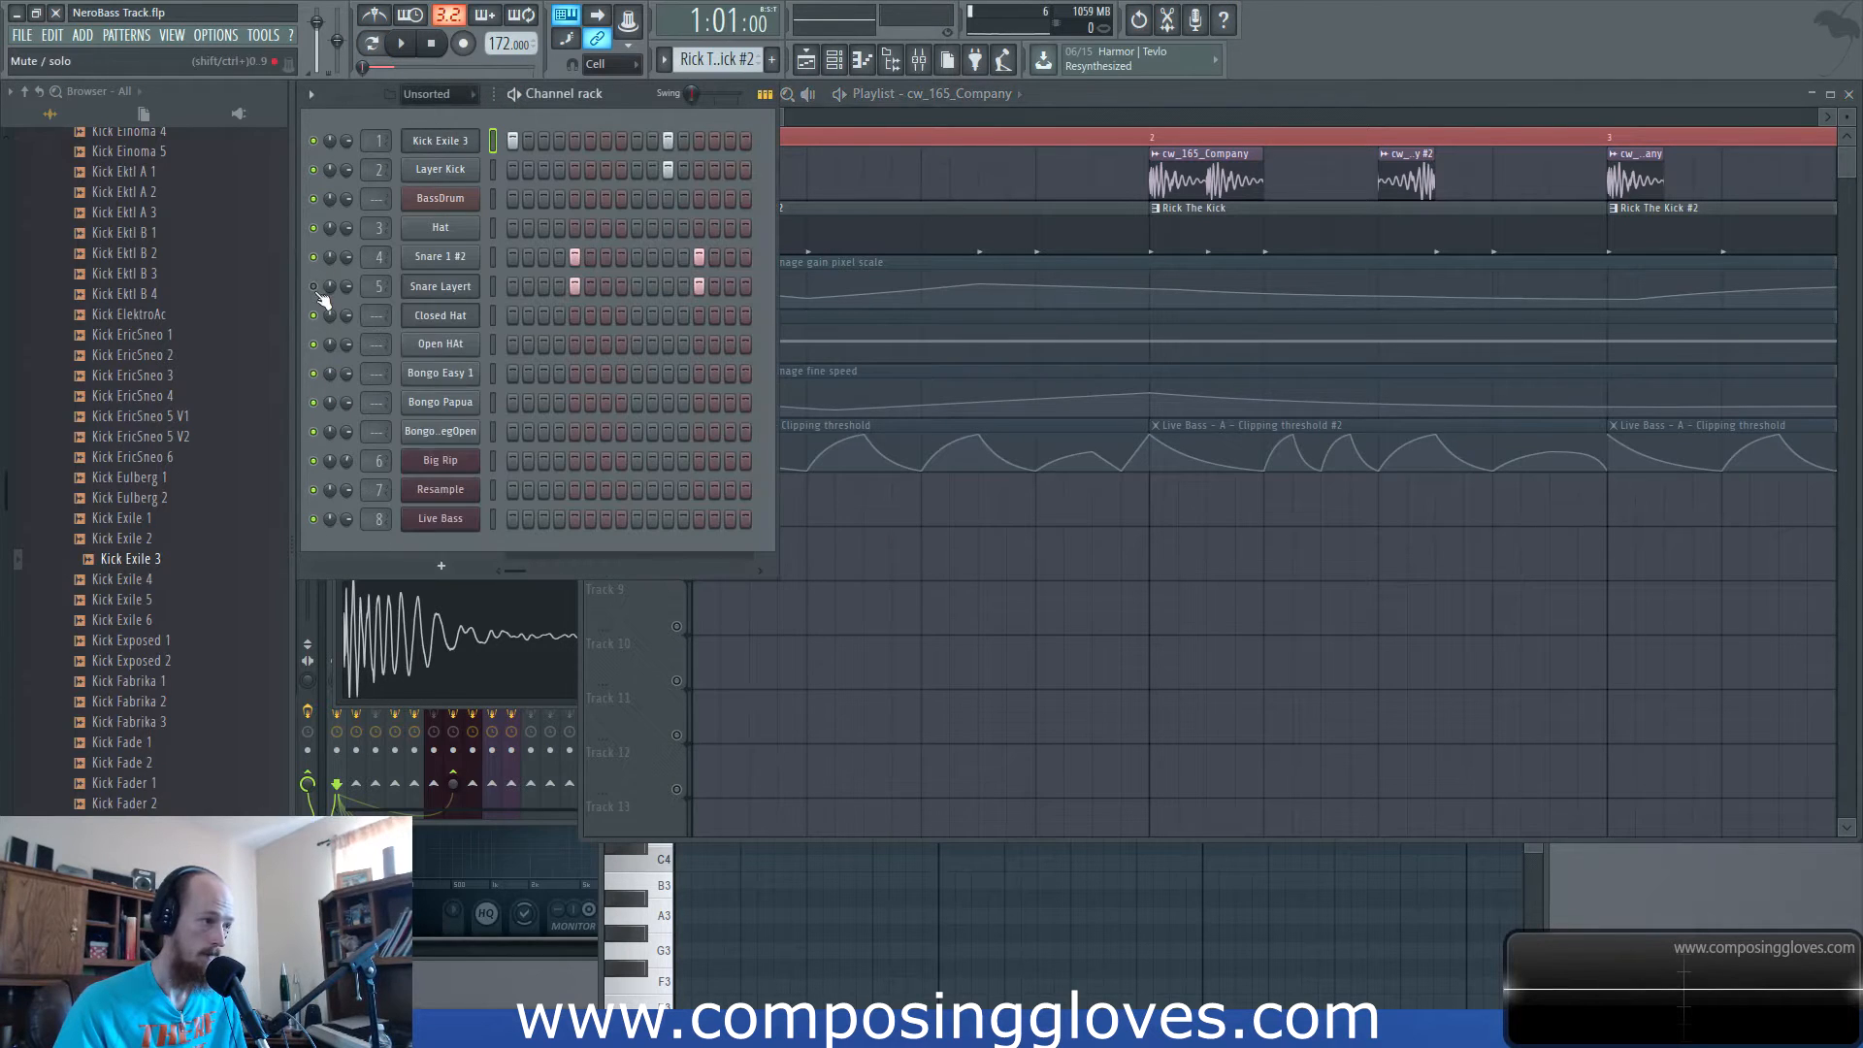
pyautogui.press('space')
pyautogui.click(442, 143)
pyautogui.moveTo(645, 677); pyautogui.dragTo(922, 670)
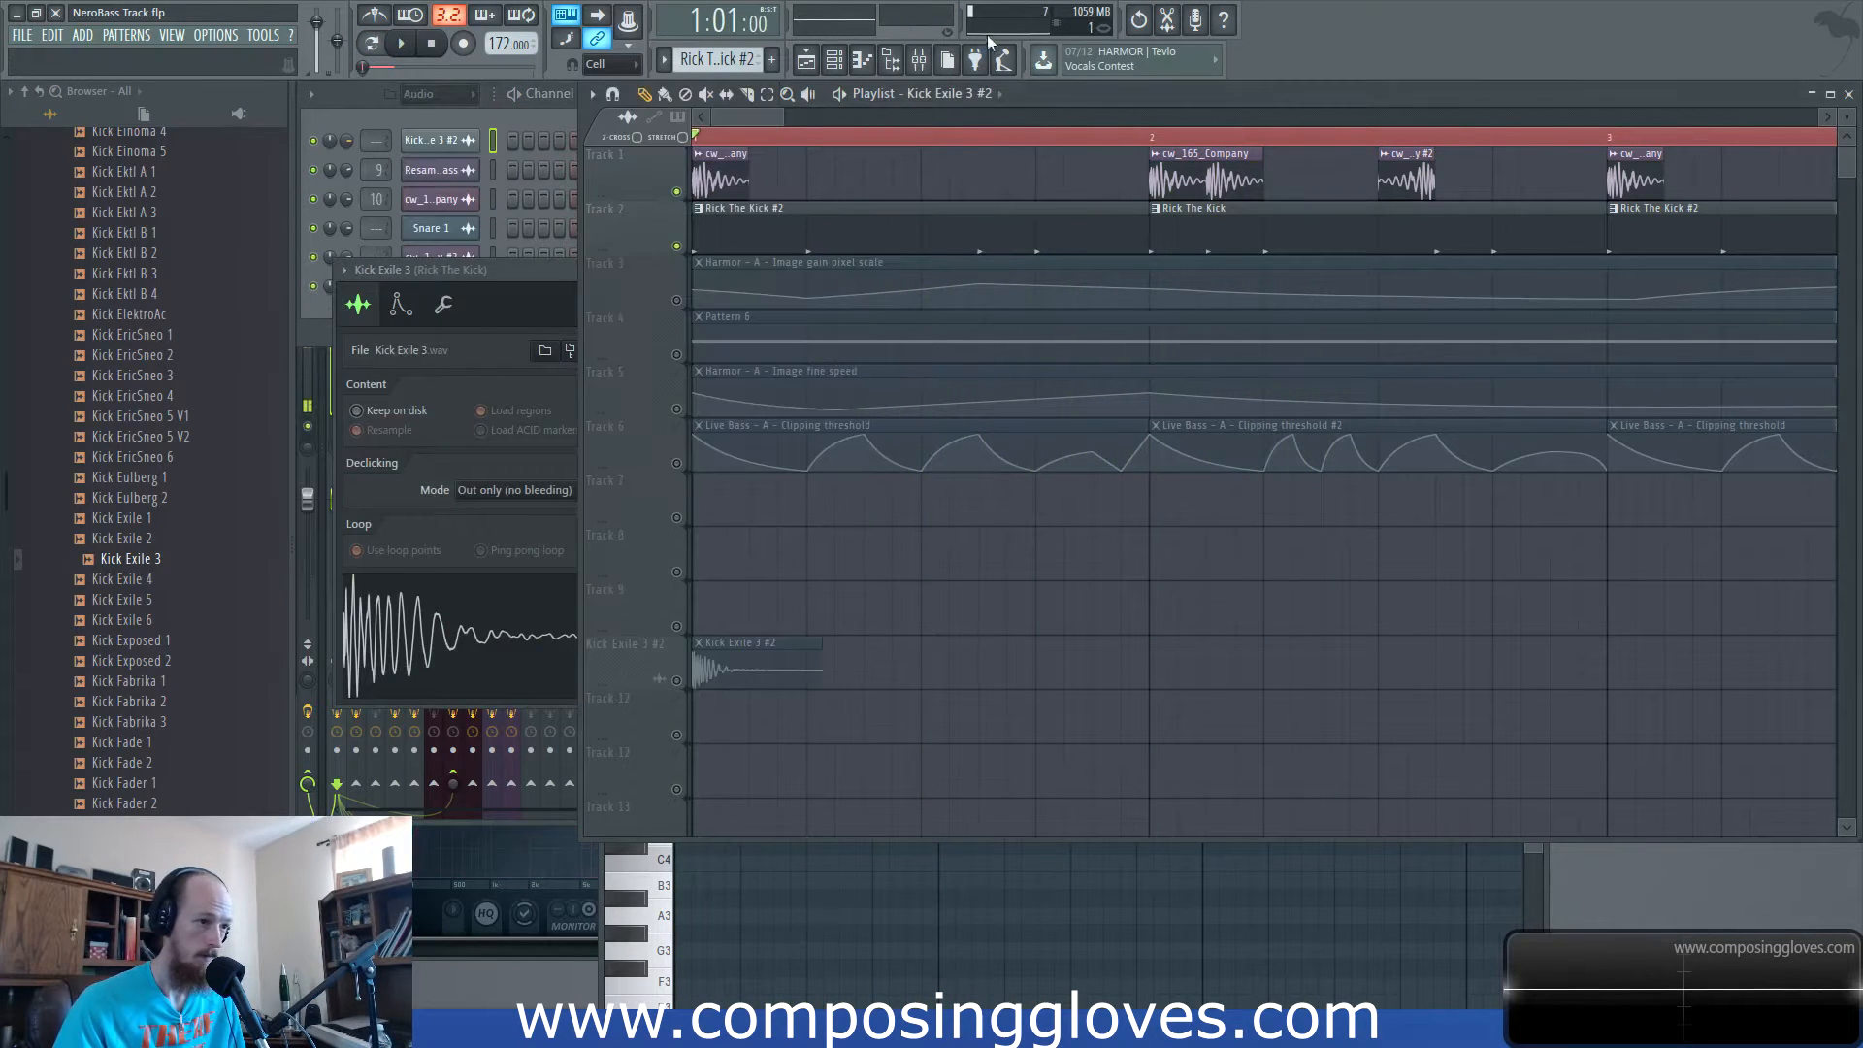
# Raise band 3 at a slightly lower frequency and cut band 5 in Rick The Kick's EQ while the song plays.
pyautogui.click(936, 60)
pyautogui.press('space')
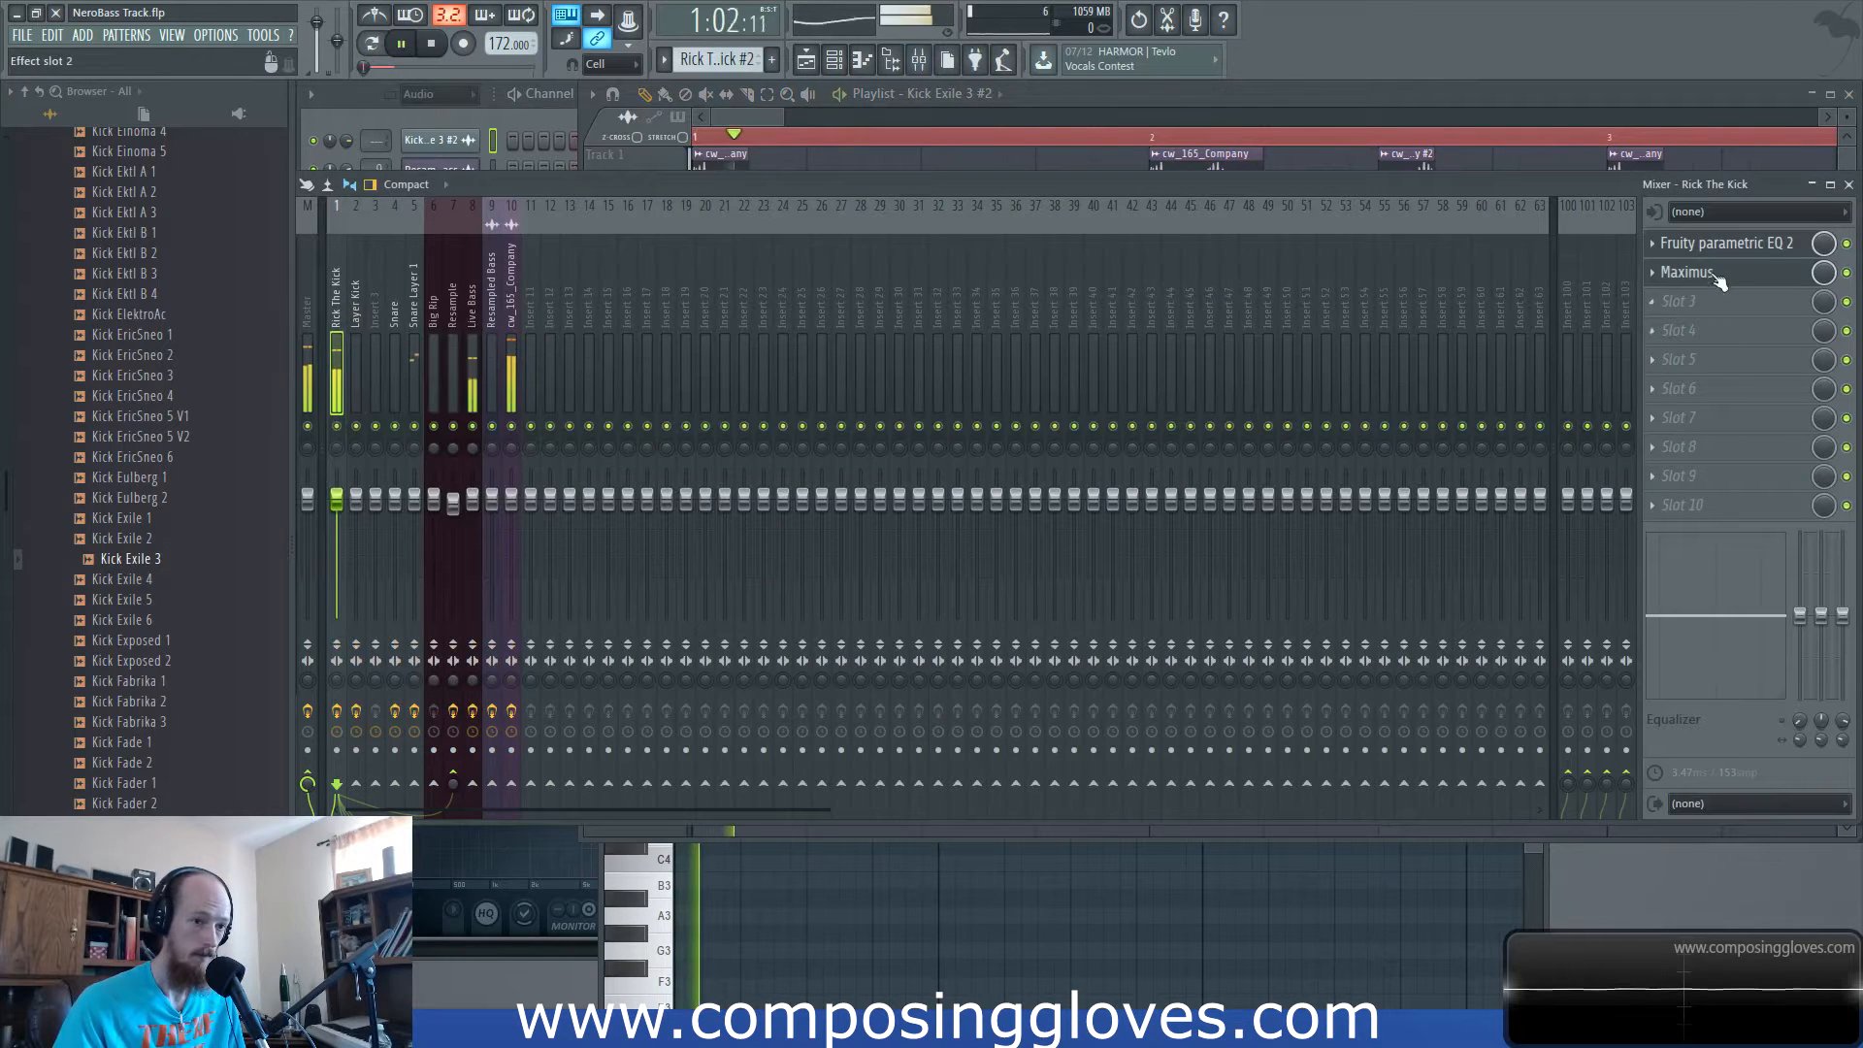
pyautogui.click(1722, 277)
pyautogui.click(1731, 254)
pyautogui.click(1729, 269)
pyautogui.click(1730, 255)
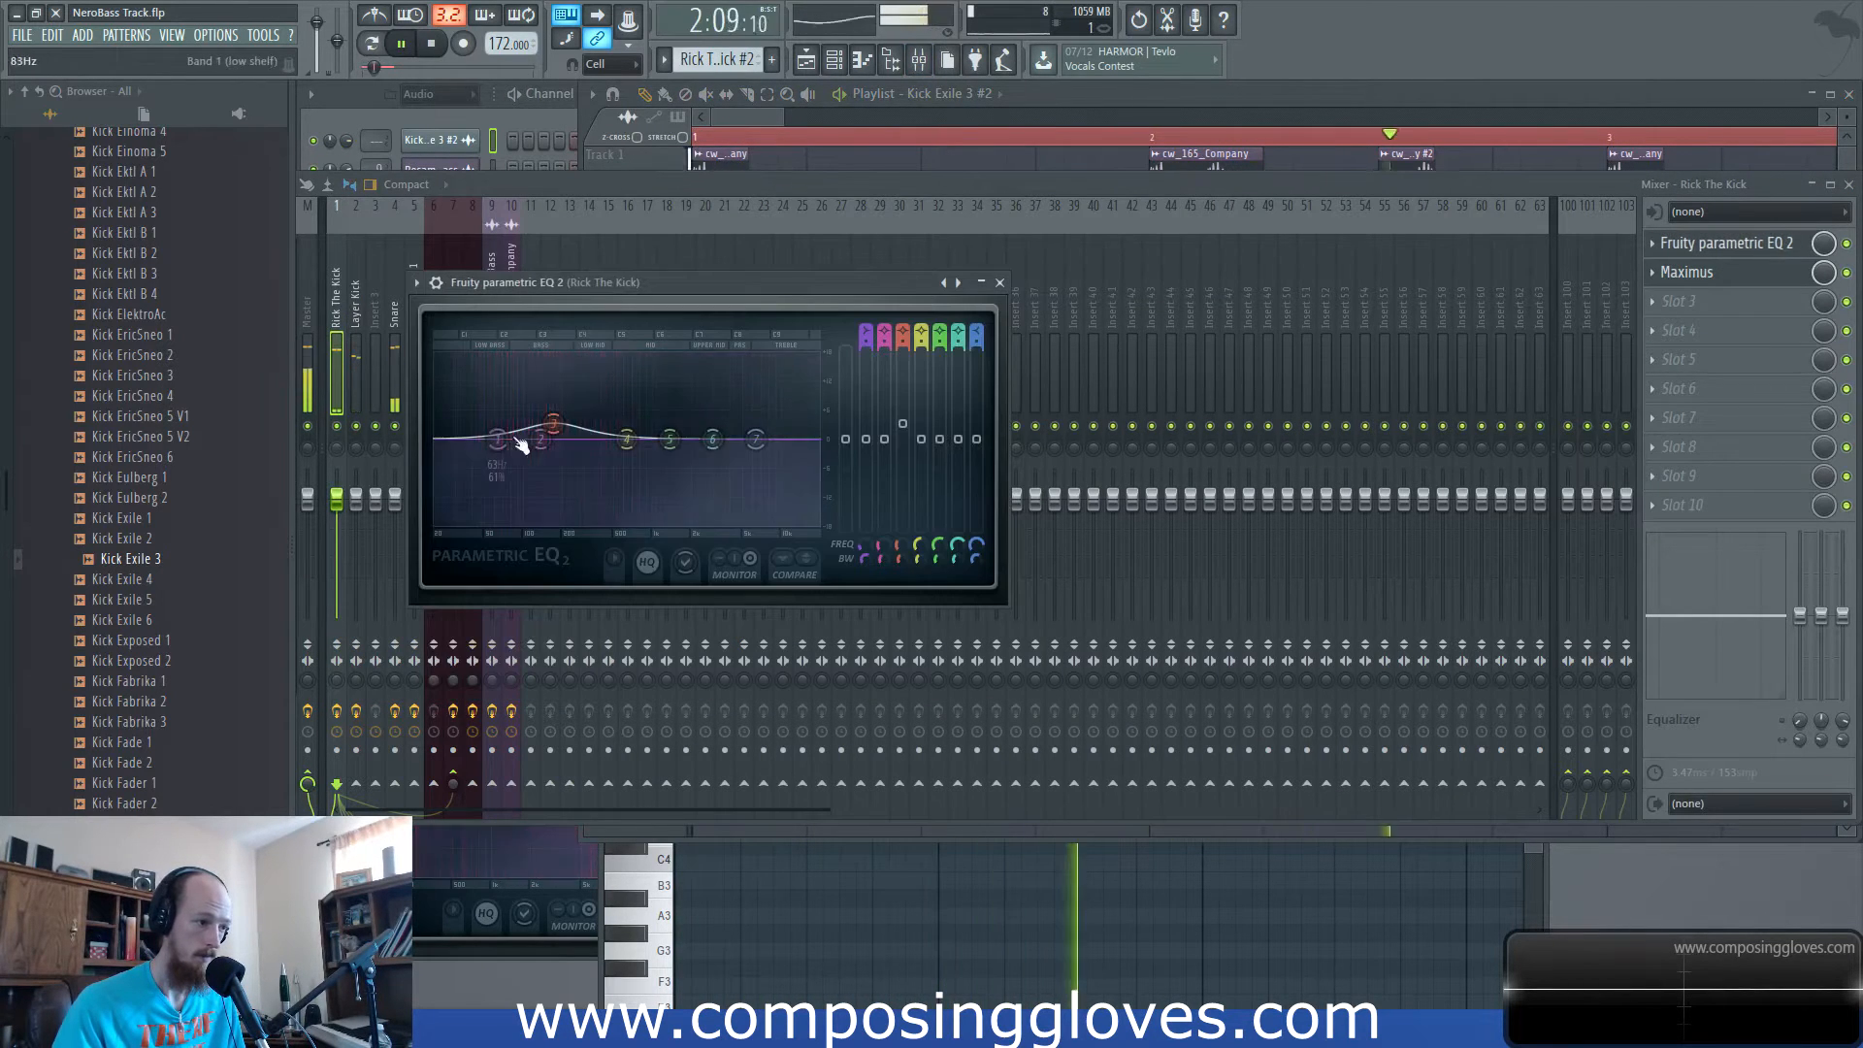
pyautogui.moveTo(553, 424); pyautogui.dragTo(542, 415)
pyautogui.moveTo(669, 438)
pyautogui.mouseDown()
pyautogui.moveTo(707, 417)
pyautogui.moveTo(675, 474)
pyautogui.moveTo(695, 459)
pyautogui.mouseUp()
pyautogui.click(684, 189)
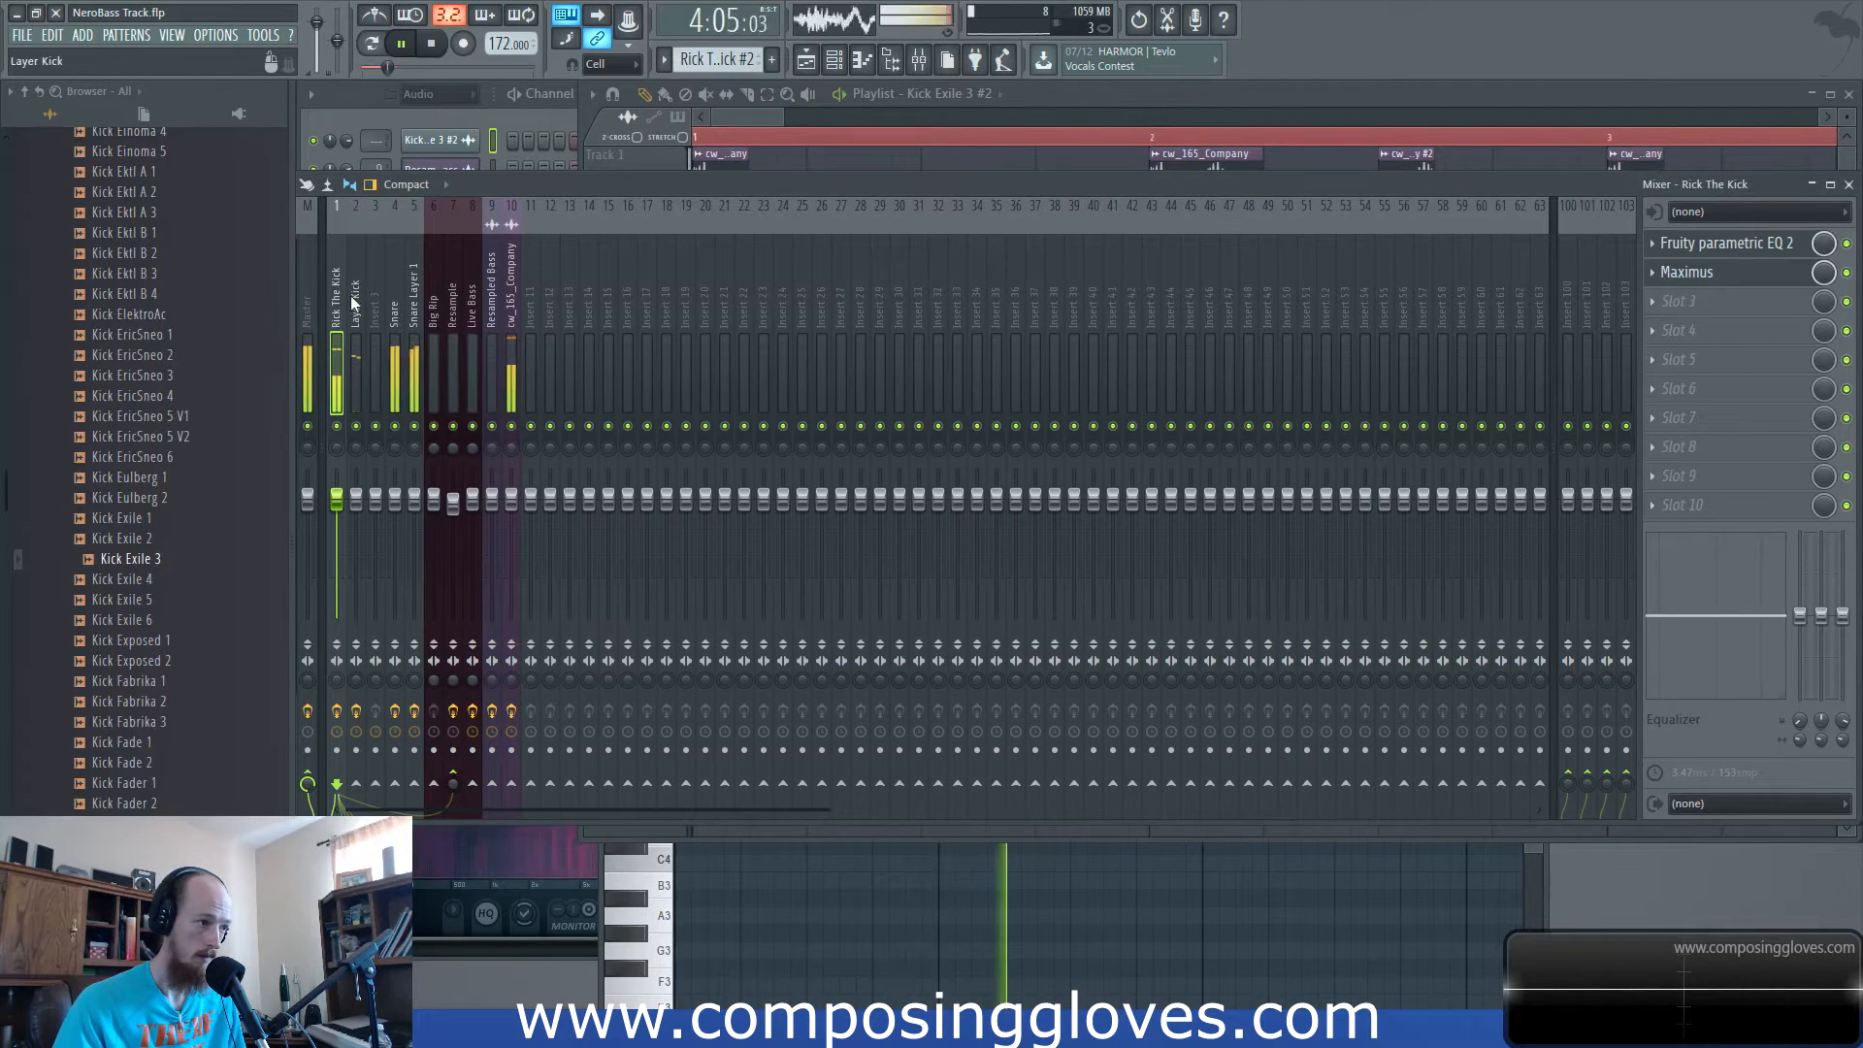
# Lower the low band's compression curve slightly in Rick The Kick's Maximus, comparing it with the mid band.
pyautogui.click(1766, 243)
pyautogui.click(1766, 271)
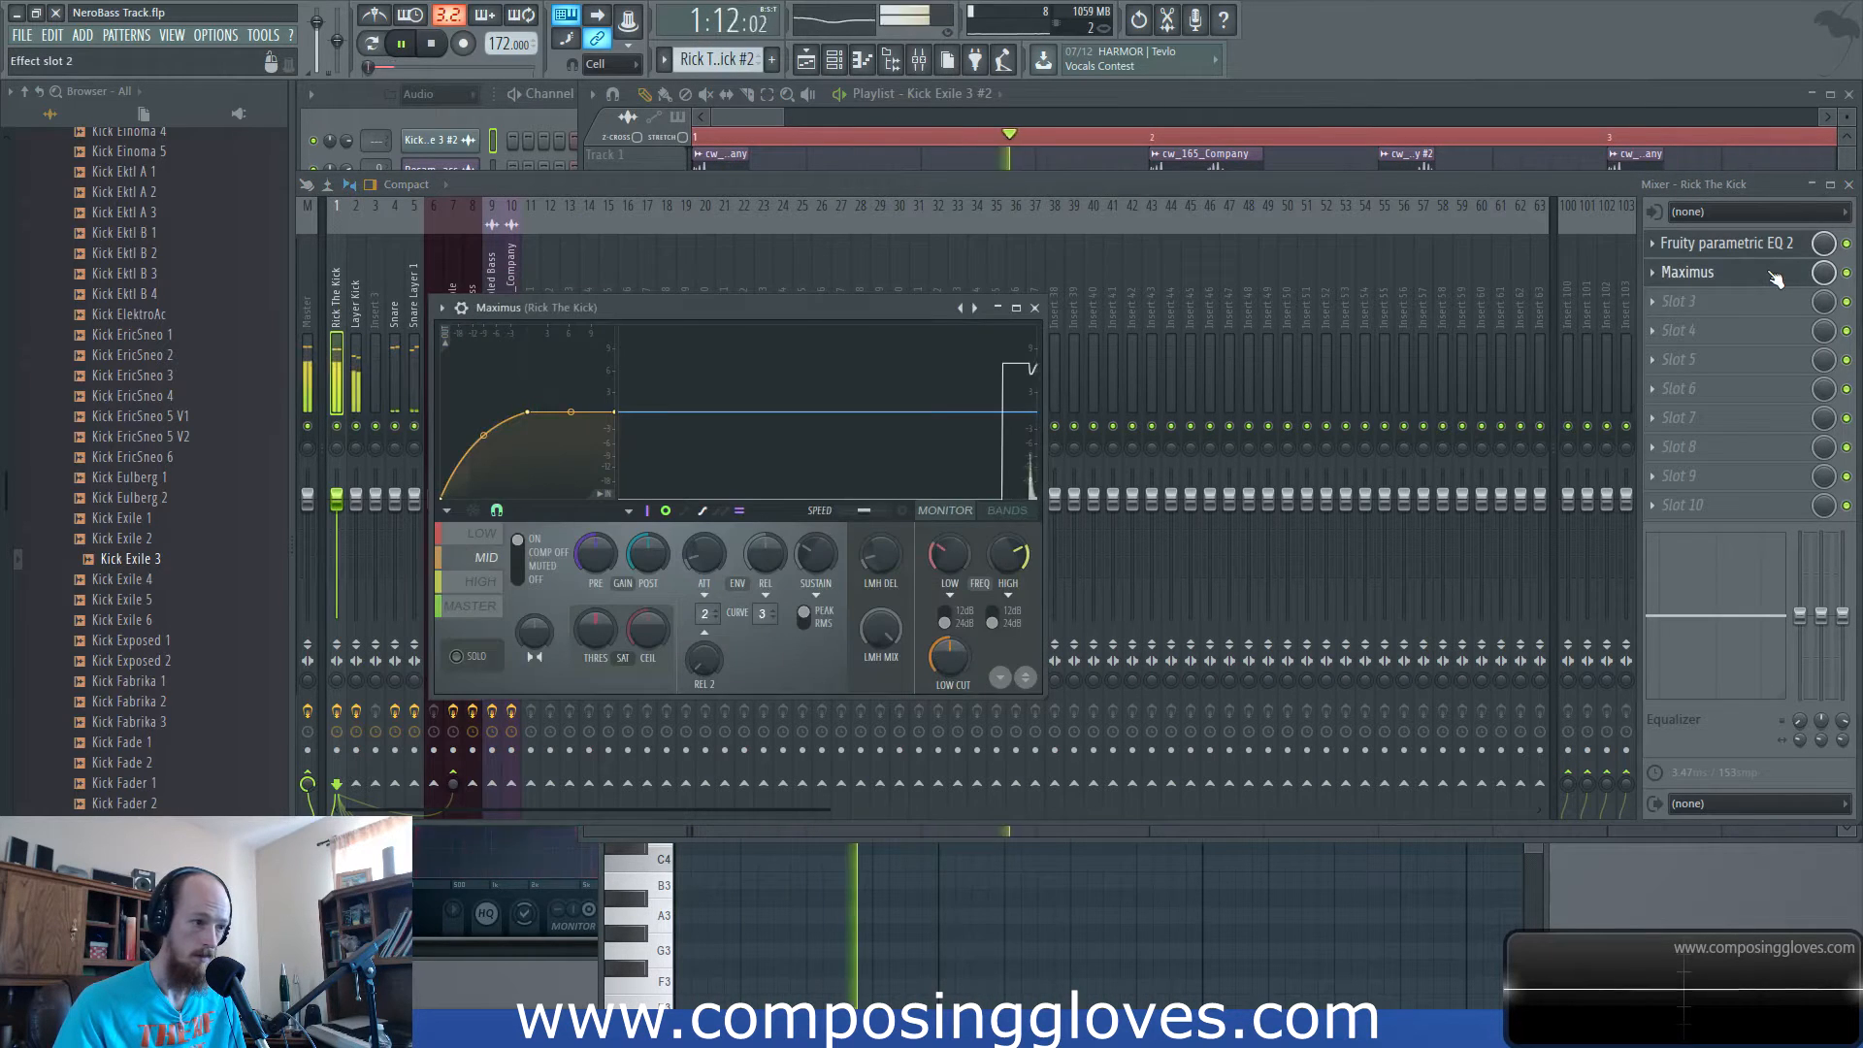
pyautogui.click(480, 535)
pyautogui.moveTo(482, 451)
pyautogui.mouseDown()
pyautogui.moveTo(483, 423)
pyautogui.moveTo(484, 463)
pyautogui.mouseUp()
pyautogui.click(487, 554)
pyautogui.click(482, 534)
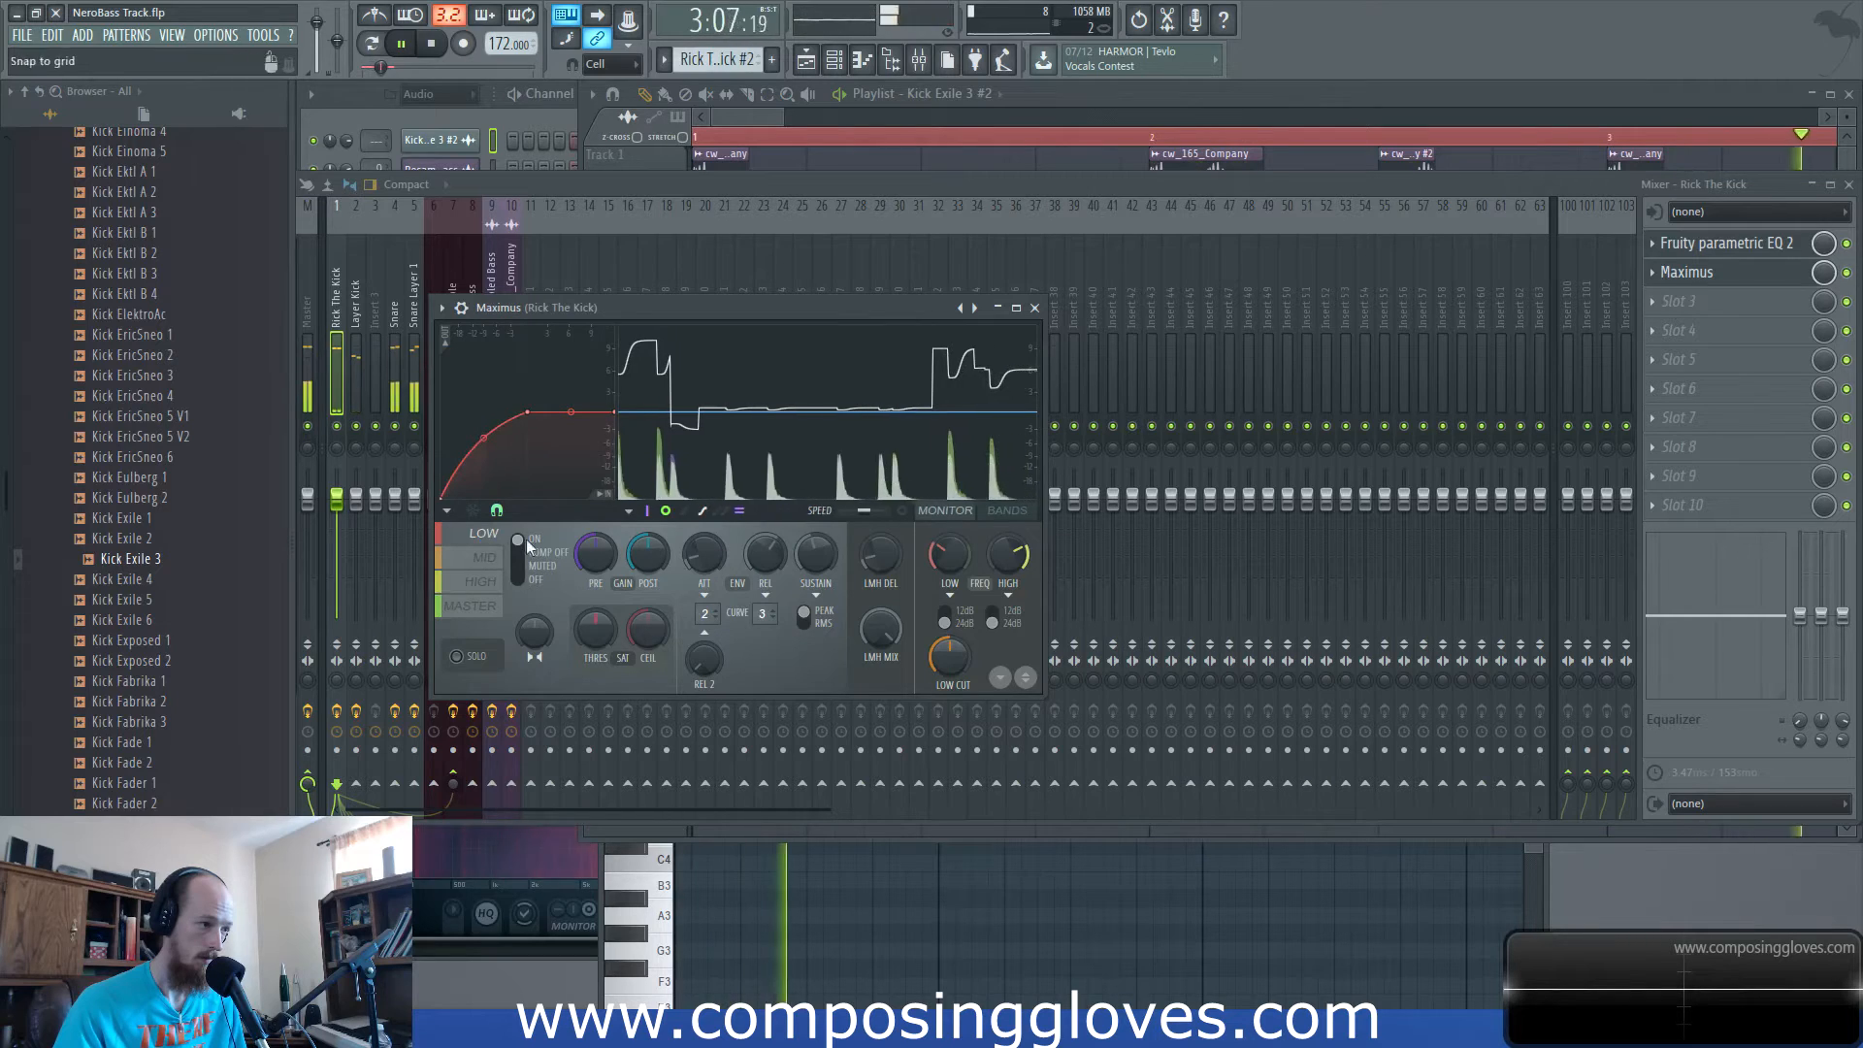
# Adjust the tension of the mid and high band compression curves slightly in Rick The Kick's Maximus.
pyautogui.click(484, 557)
pyautogui.moveTo(483, 451); pyautogui.dragTo(483, 432)
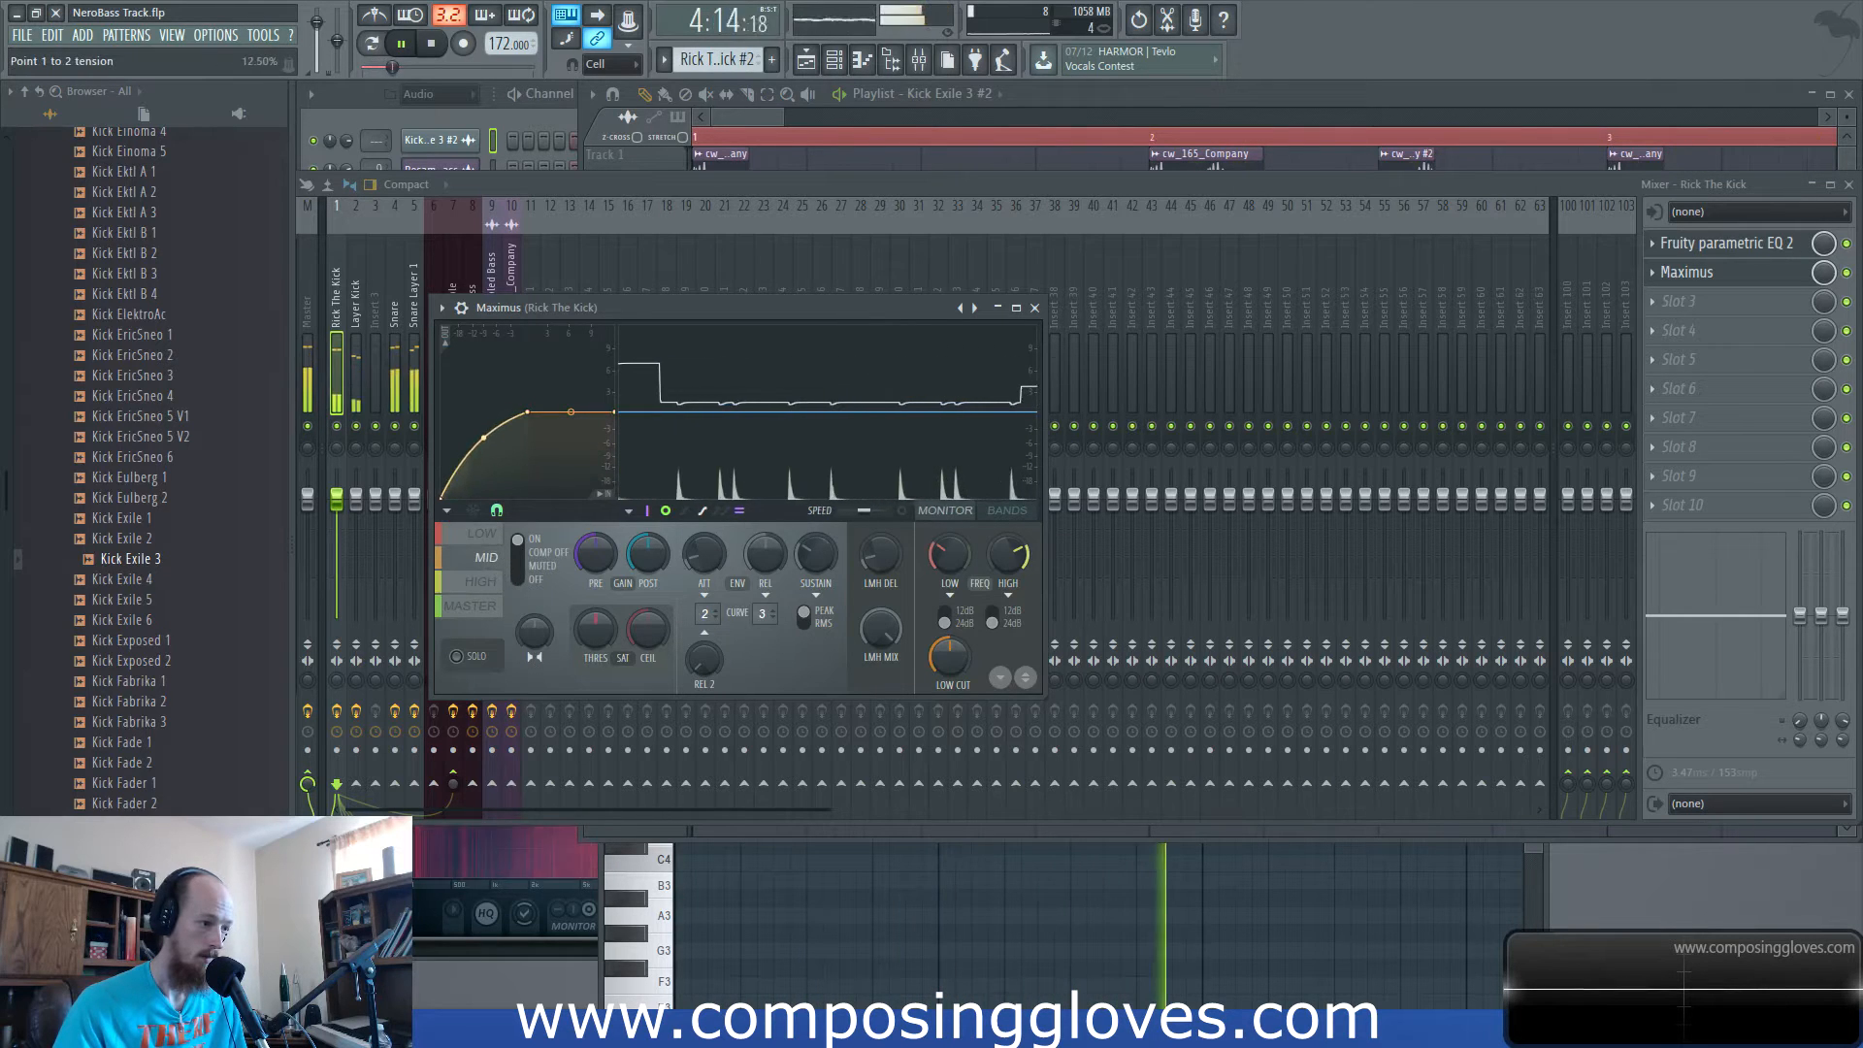
pyautogui.click(482, 581)
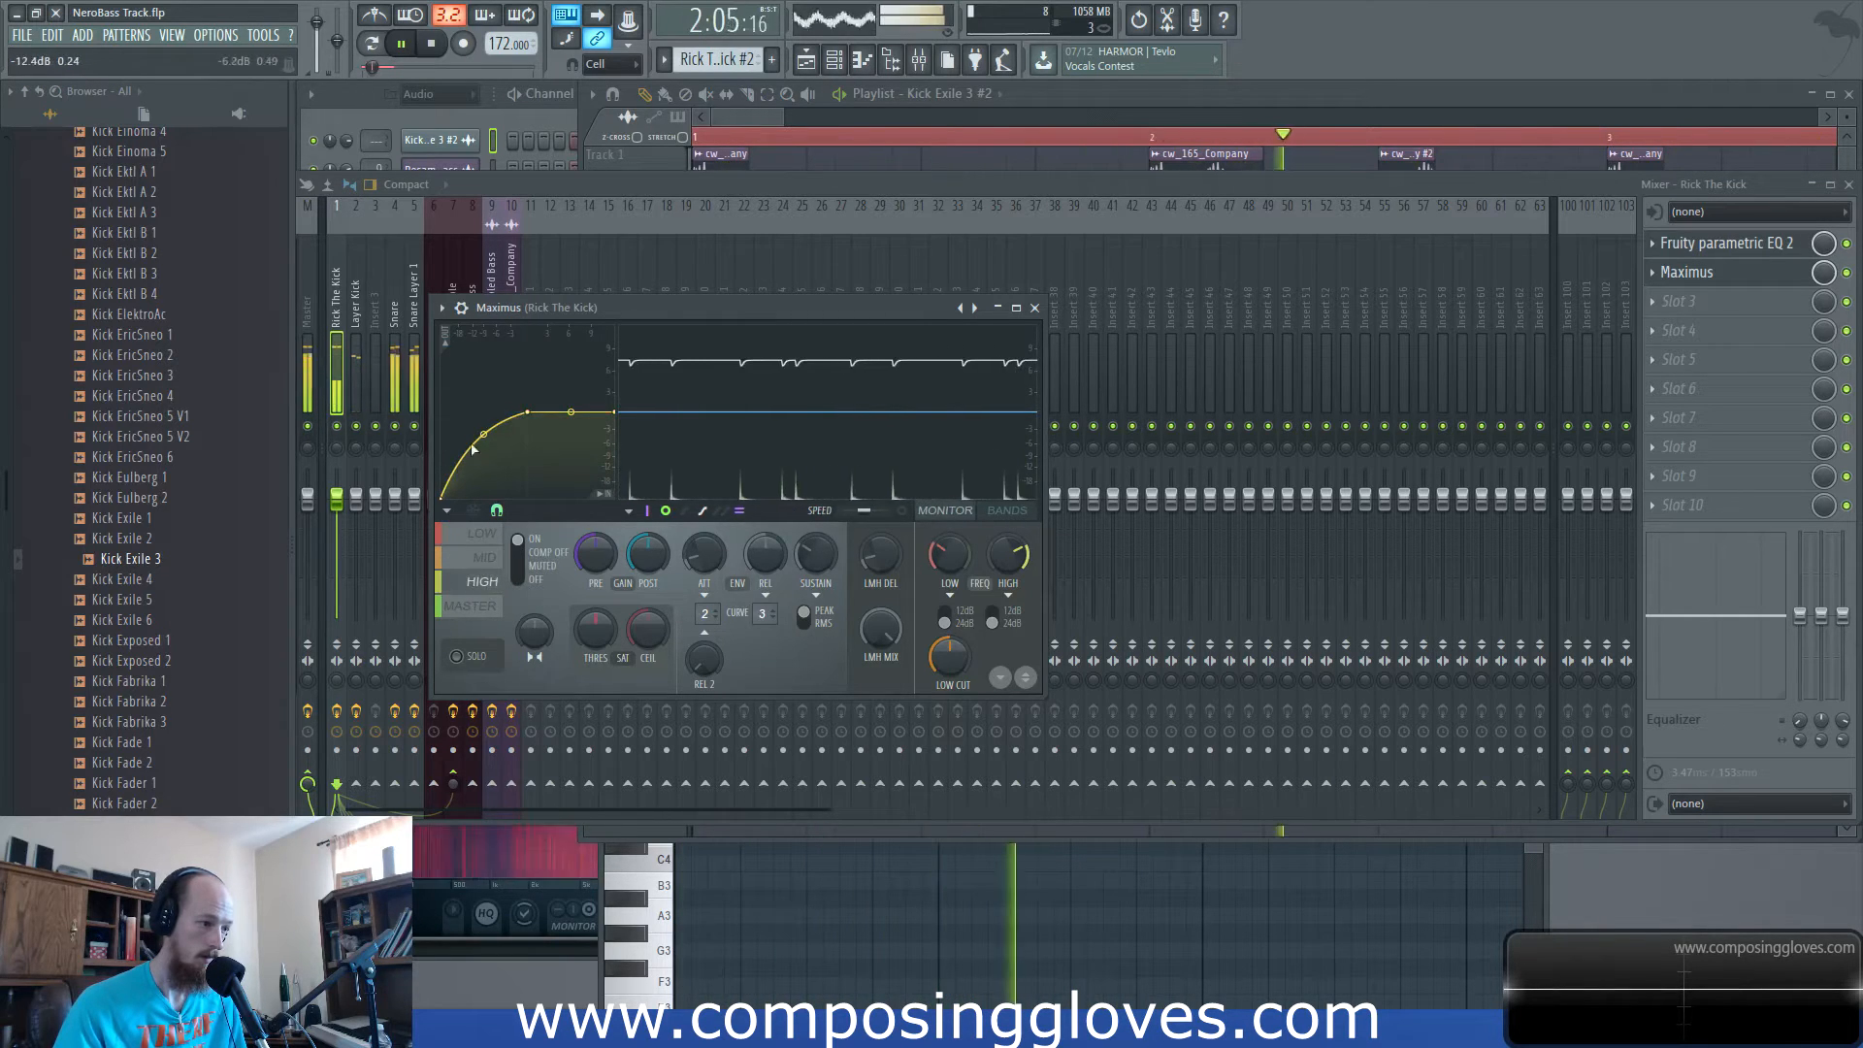
pyautogui.moveTo(482, 434)
pyautogui.mouseDown()
pyautogui.moveTo(482, 463)
pyautogui.moveTo(484, 437)
pyautogui.mouseUp()
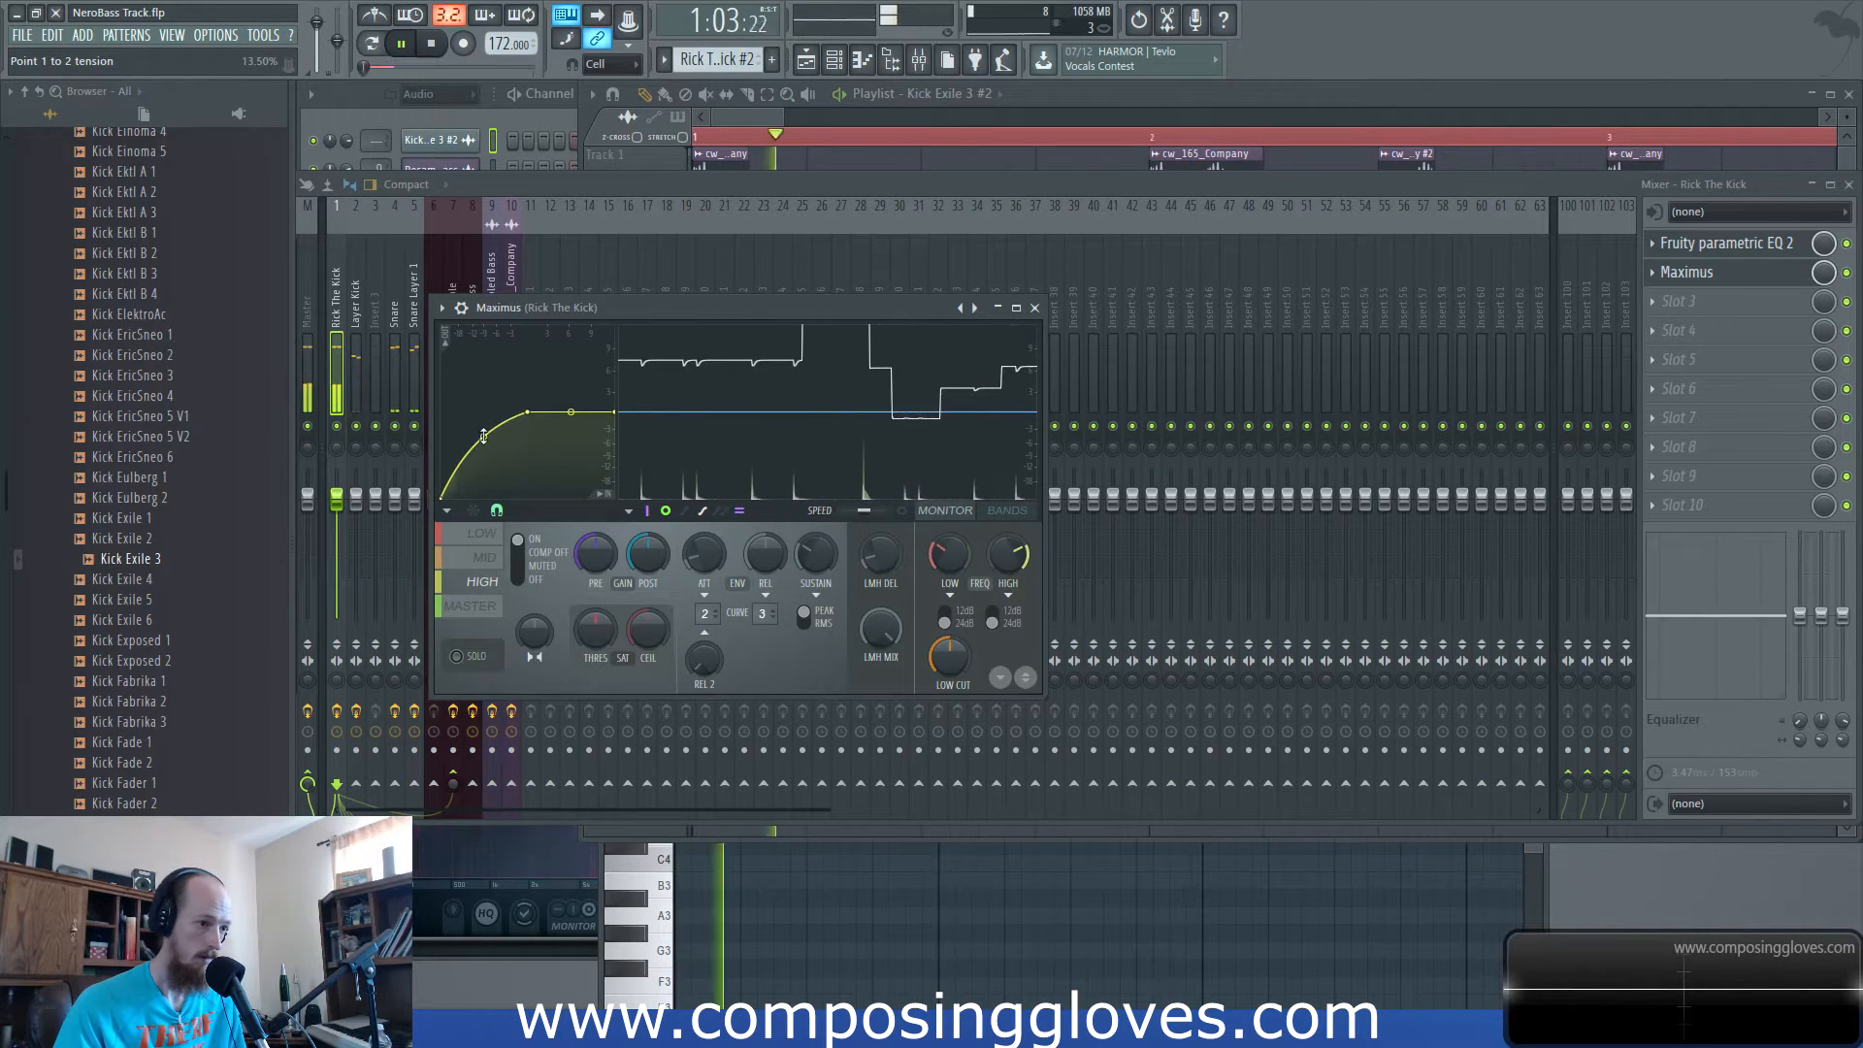
# Lower the band 3 boost slightly in Rick The Kick's parametric EQ while the song plays.
pyautogui.press('space')
pyautogui.click(340, 281)
pyautogui.click(355, 289)
pyautogui.click(337, 291)
pyautogui.click(1747, 246)
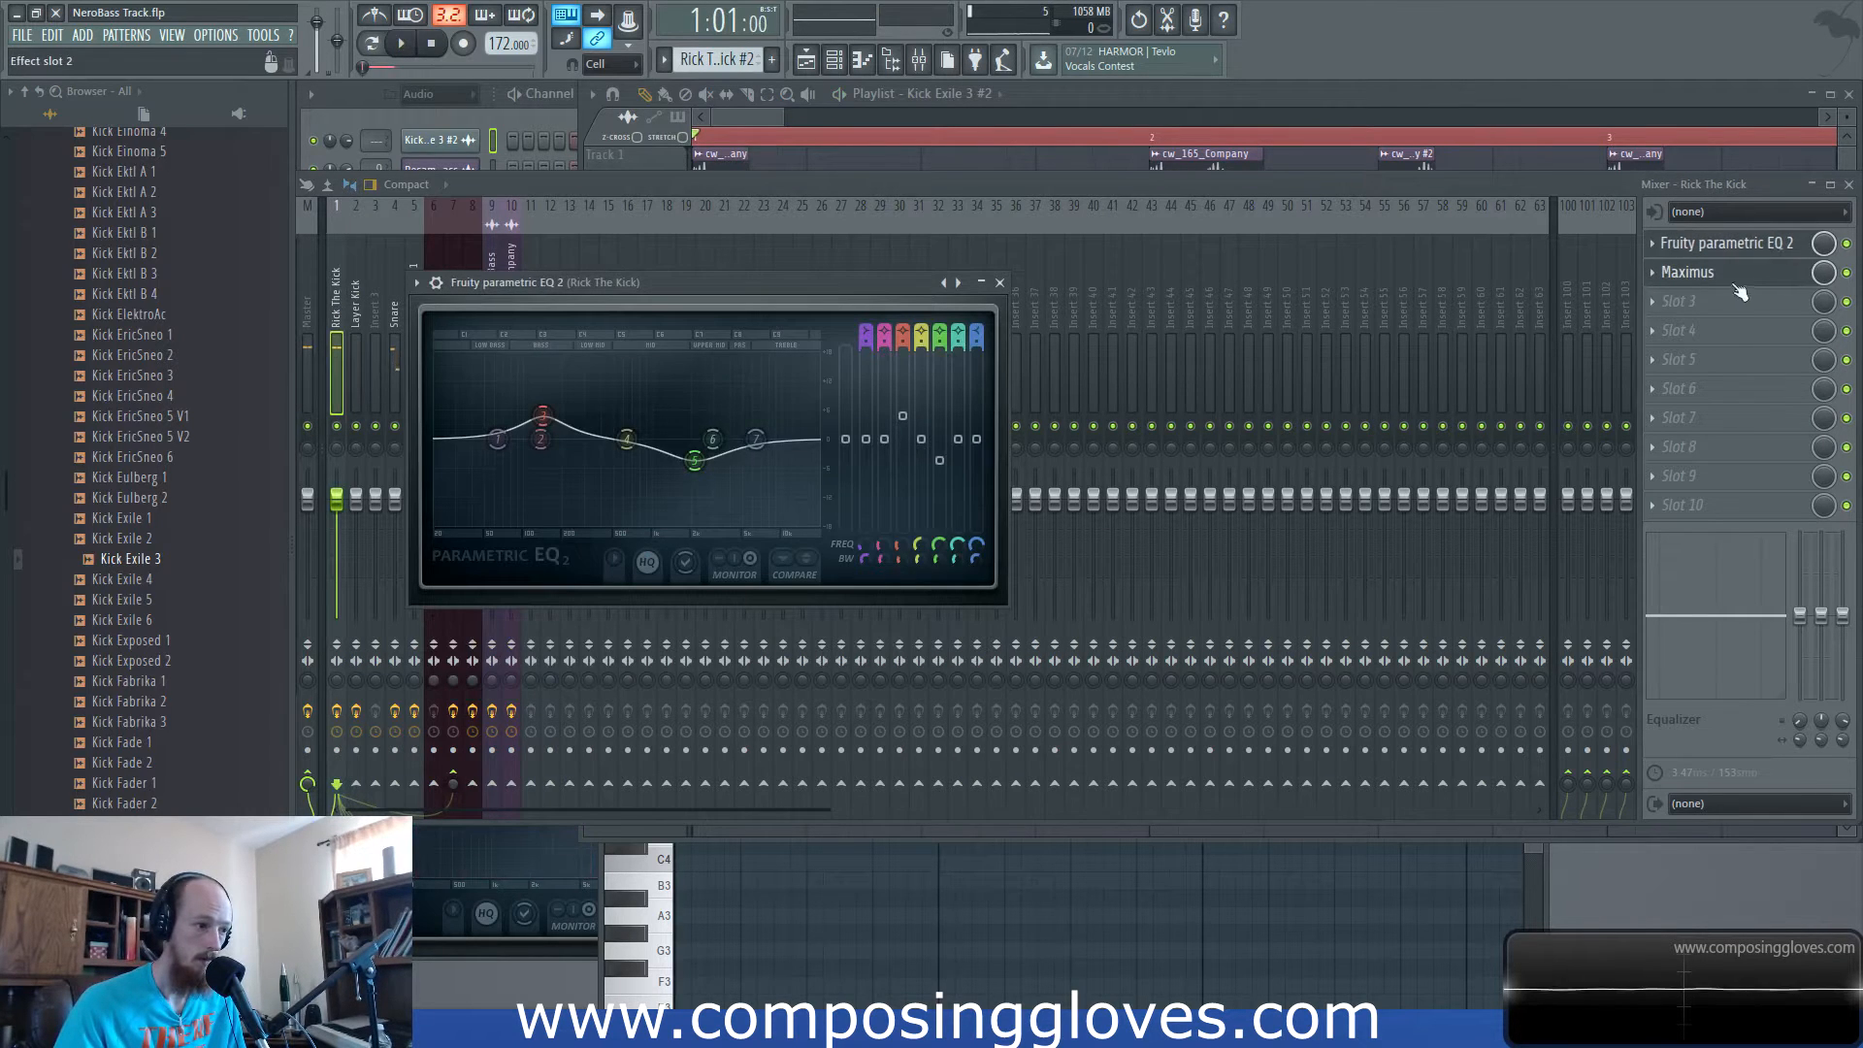
pyautogui.press('space')
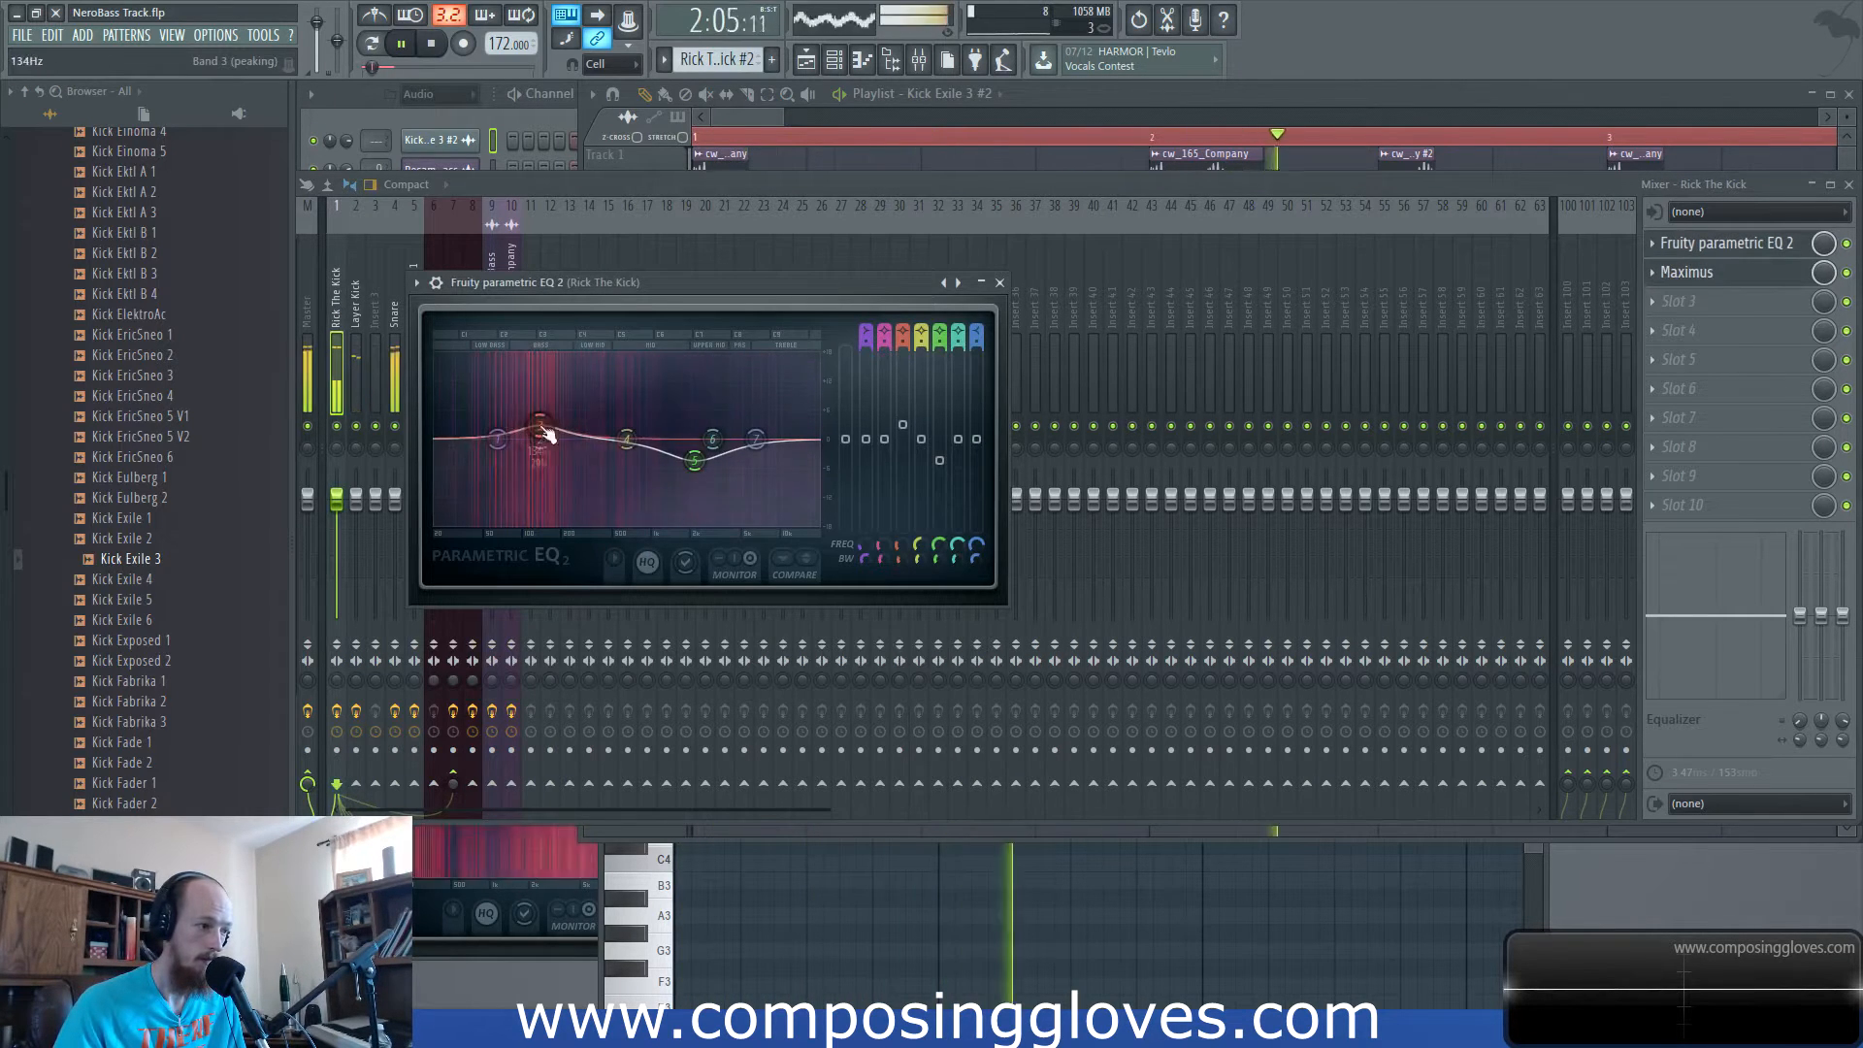
pyautogui.press('space')
# Add the Kick Foreshadow 2 sample as a channel above Kick Exile 3 with hits on steps 1 and 11, and play the song.
pyautogui.scroll(-8, 187, 631)
pyautogui.click(217, 460)
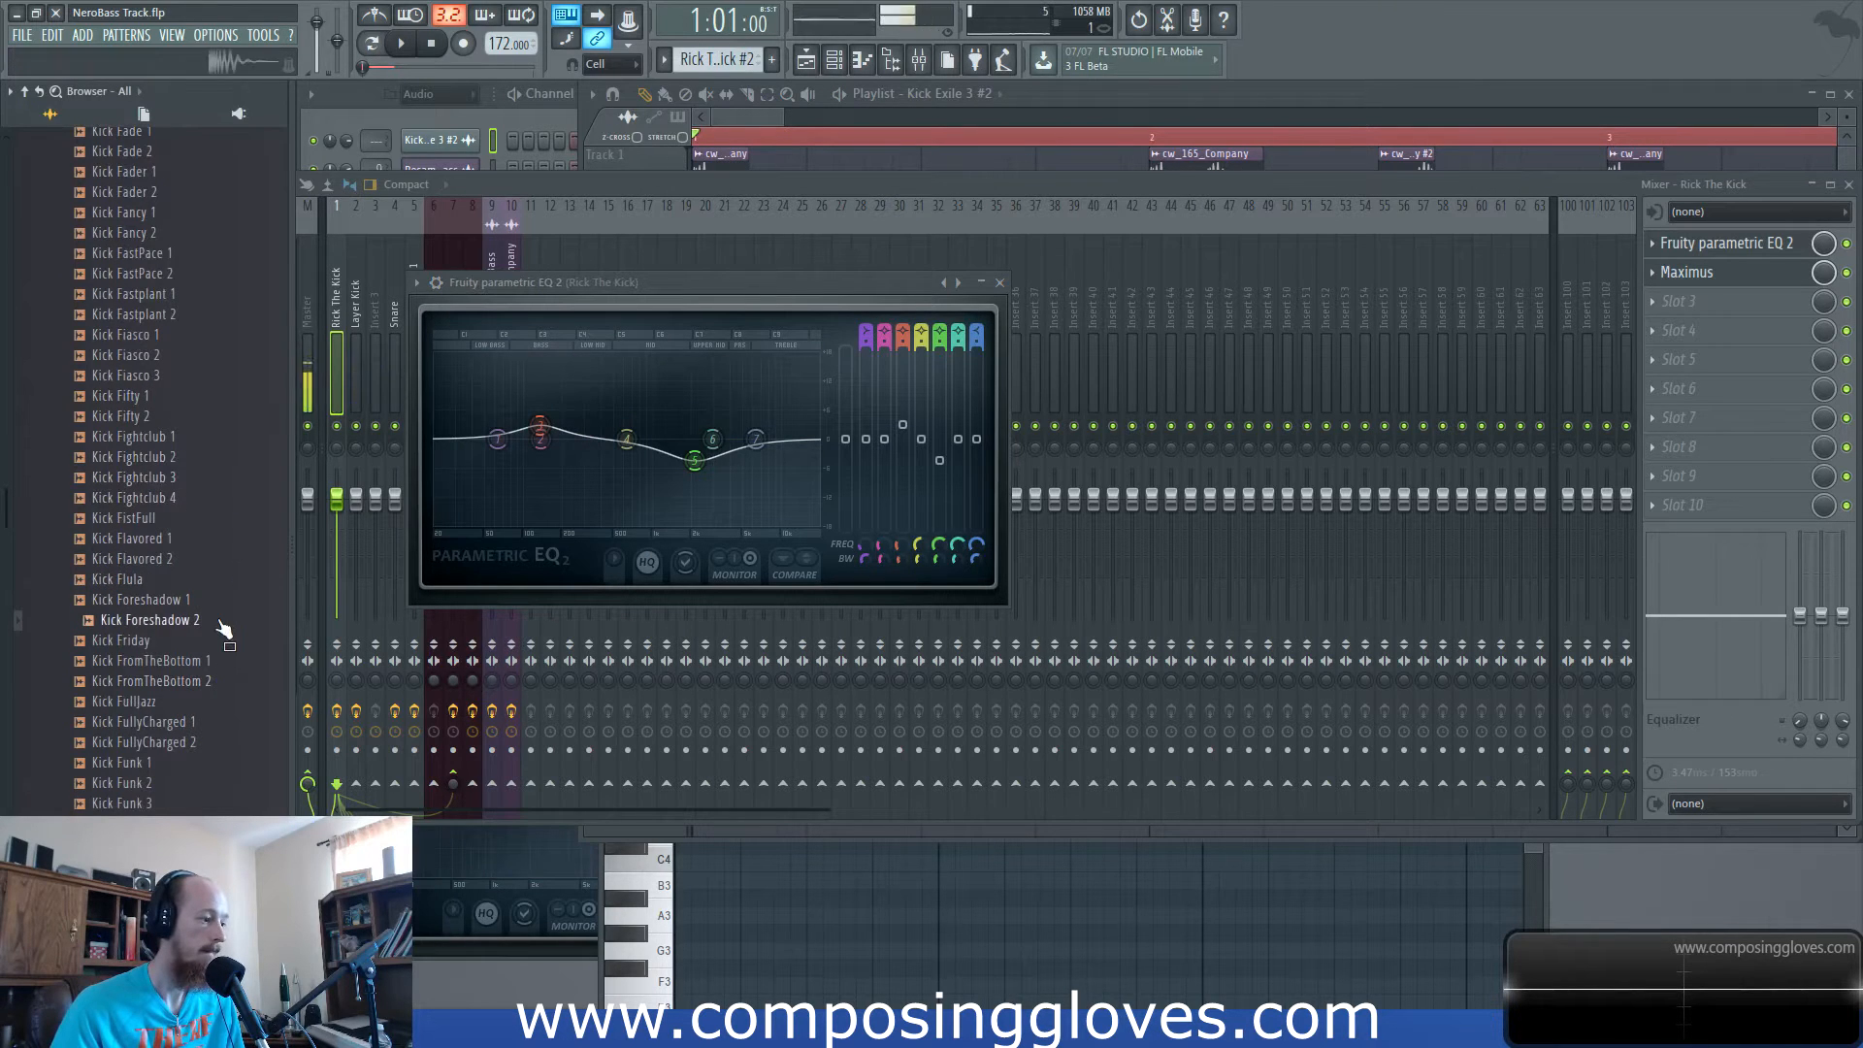
pyautogui.click(448, 153)
pyautogui.scroll(1, 435, 104)
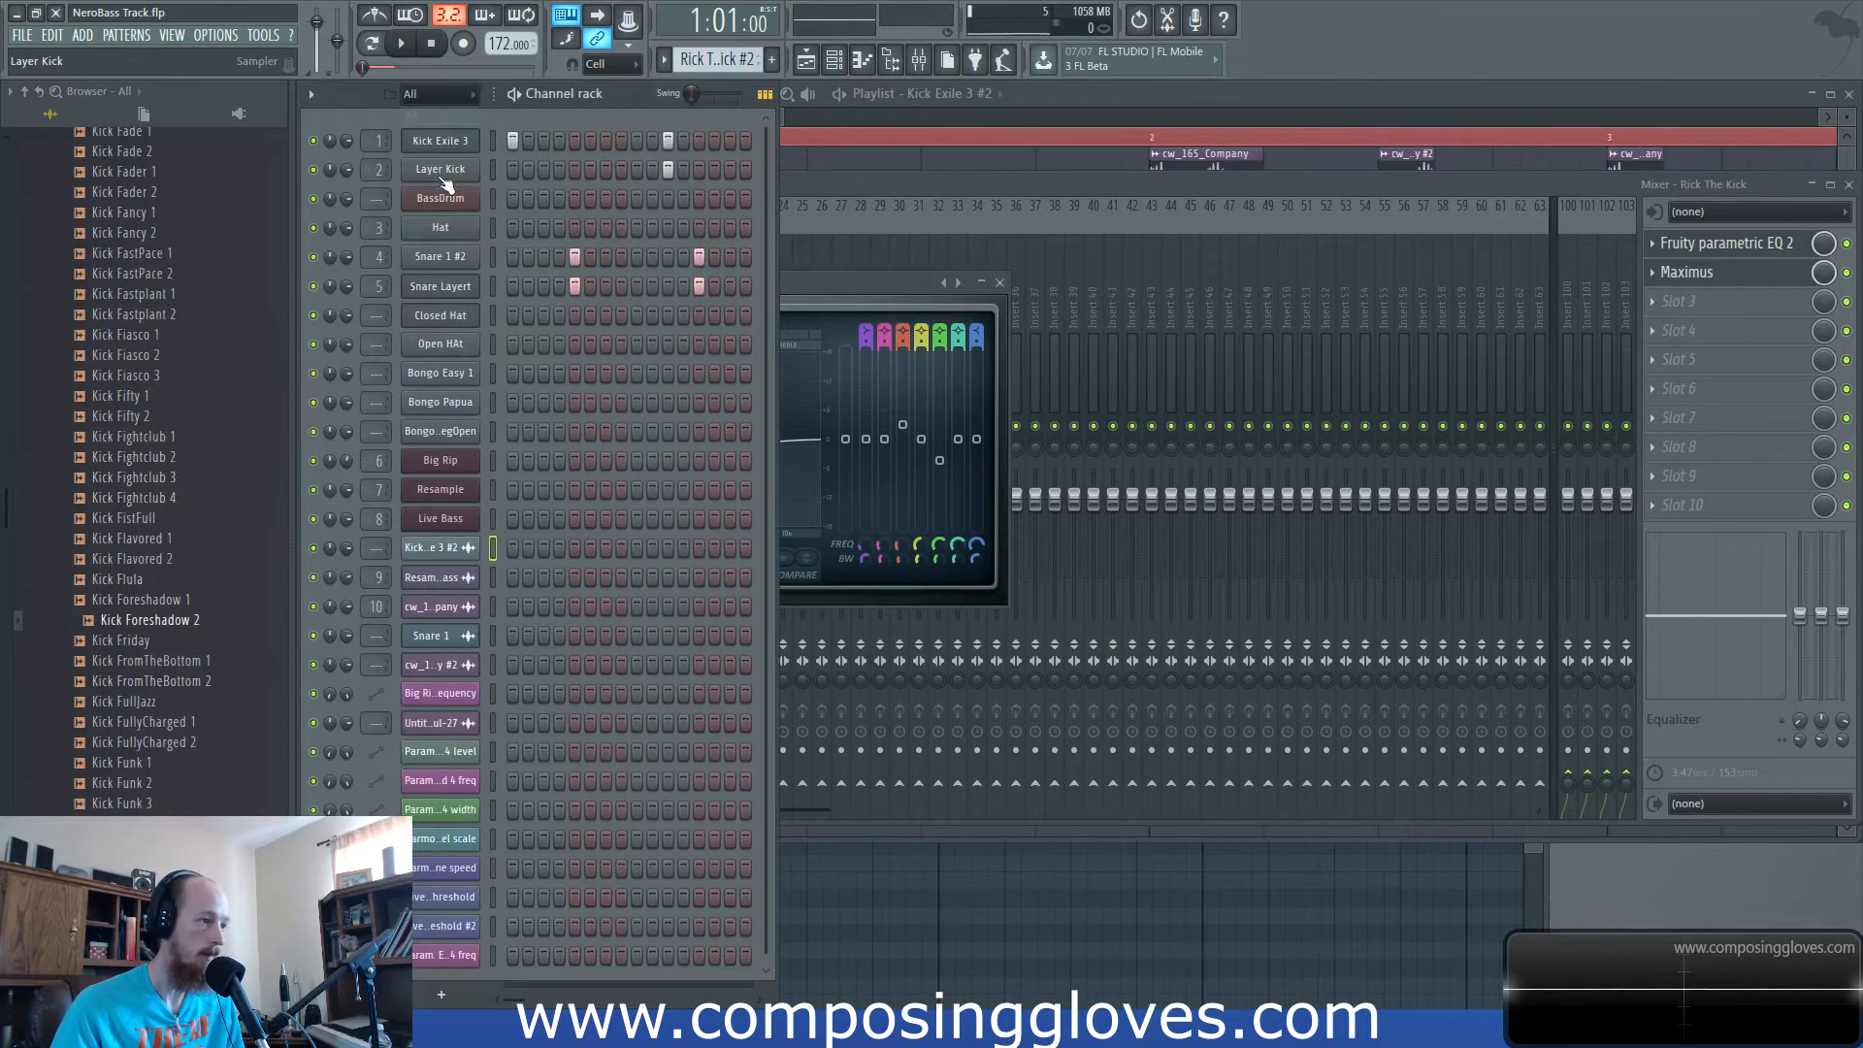
pyautogui.moveTo(160, 624); pyautogui.dragTo(415, 119)
pyautogui.press('space')
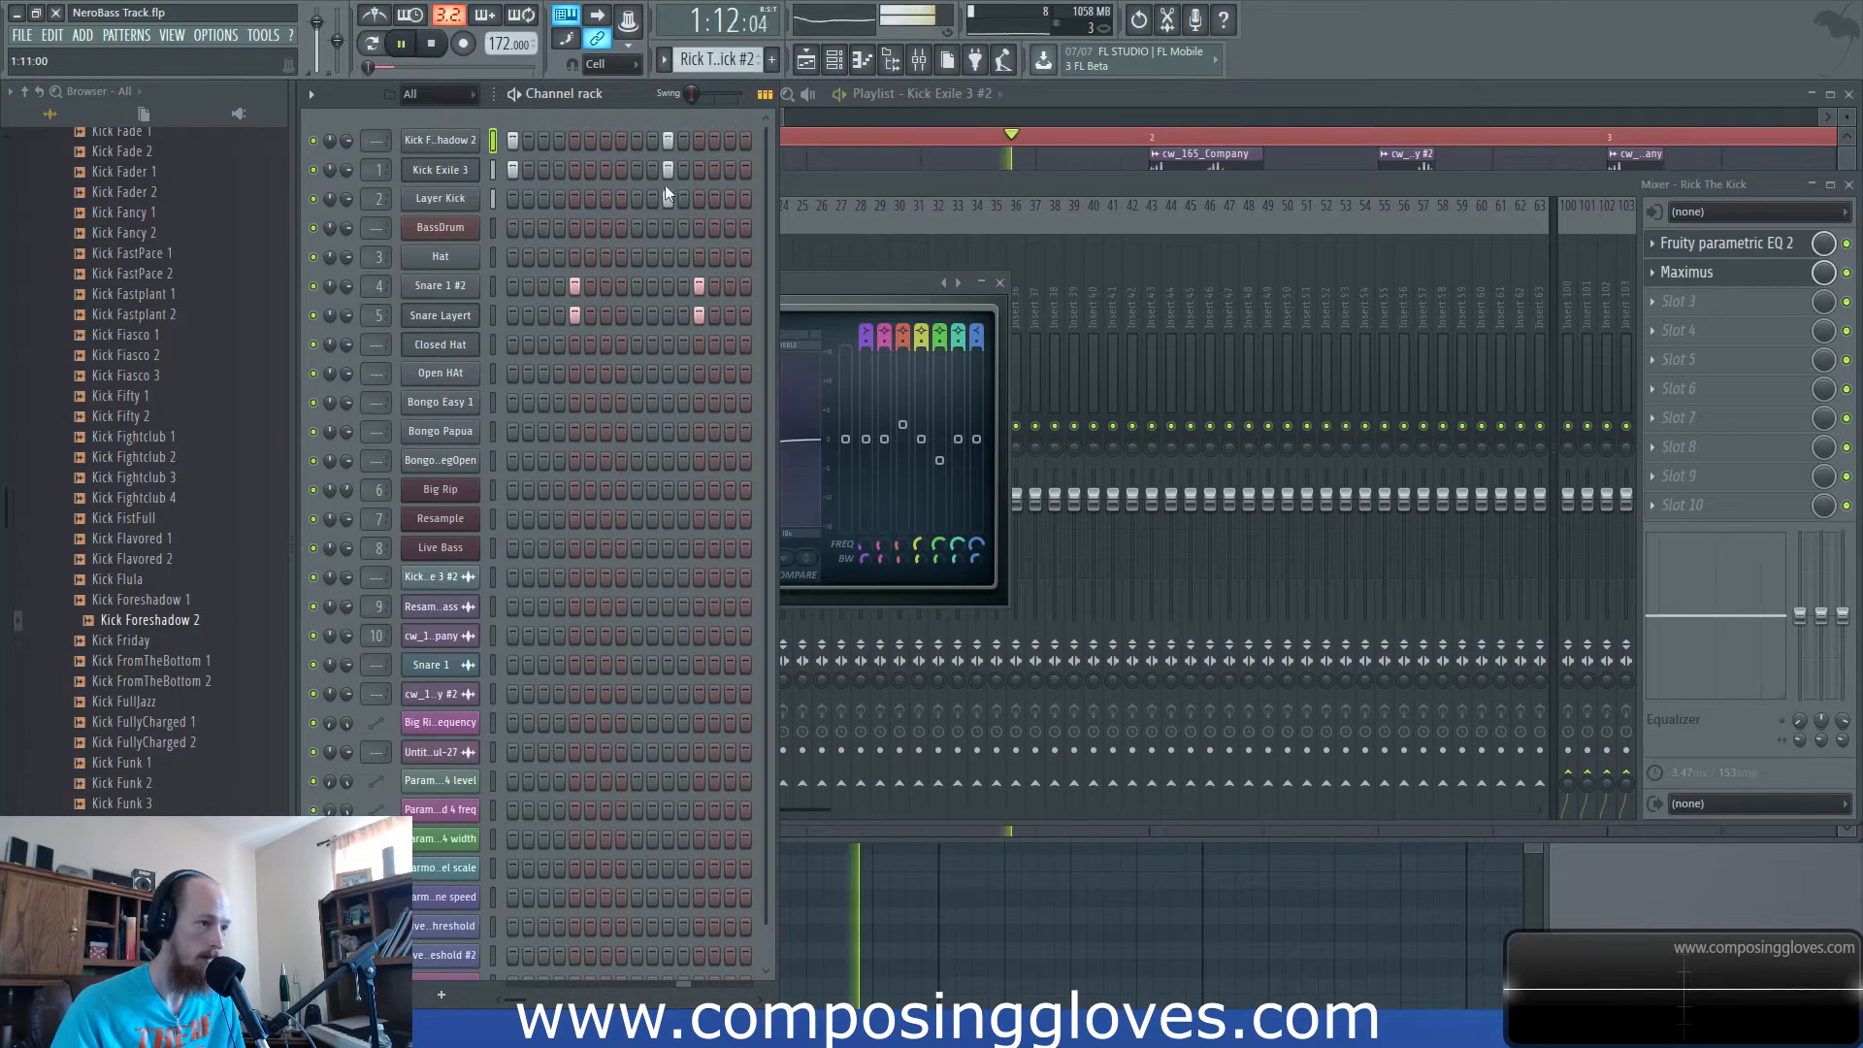
# Apply a small precomputed fade-out to Kick Foreshadow 2 and add a hit on its step 9.
pyautogui.click(440, 141)
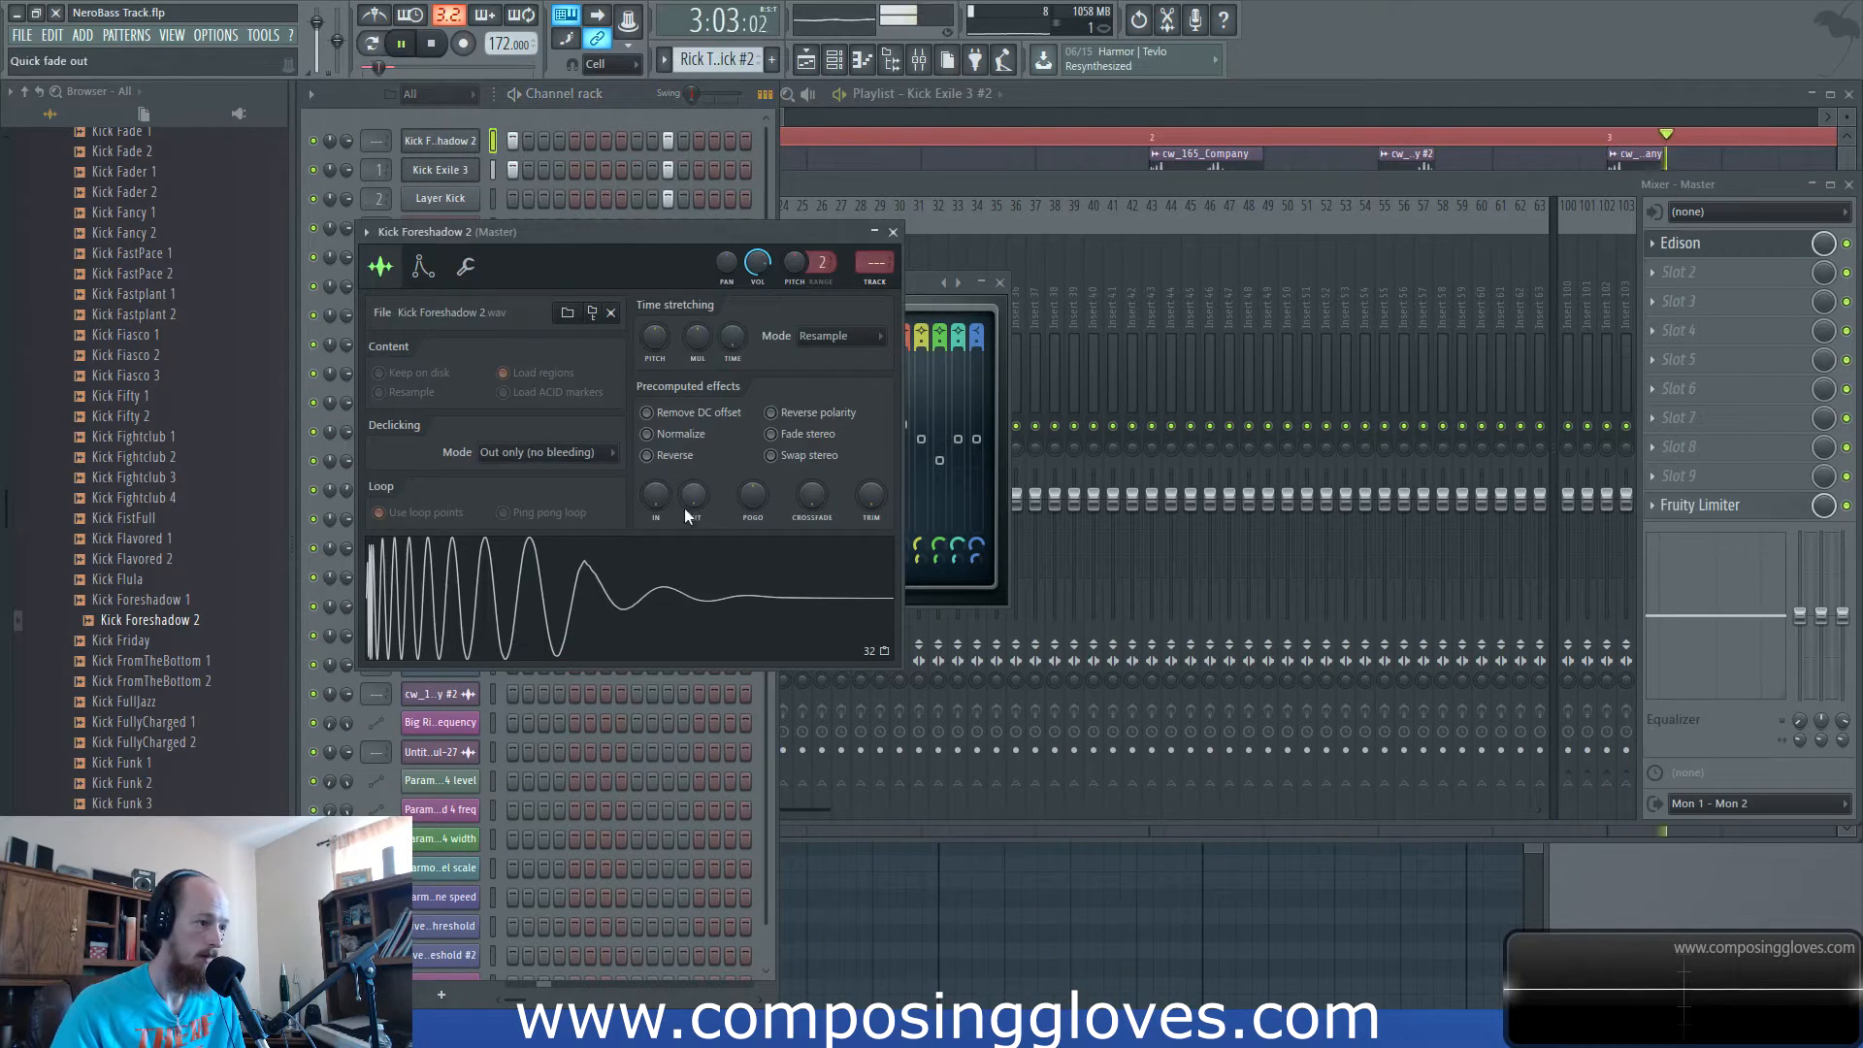
pyautogui.moveTo(656, 495); pyautogui.dragTo(694, 452)
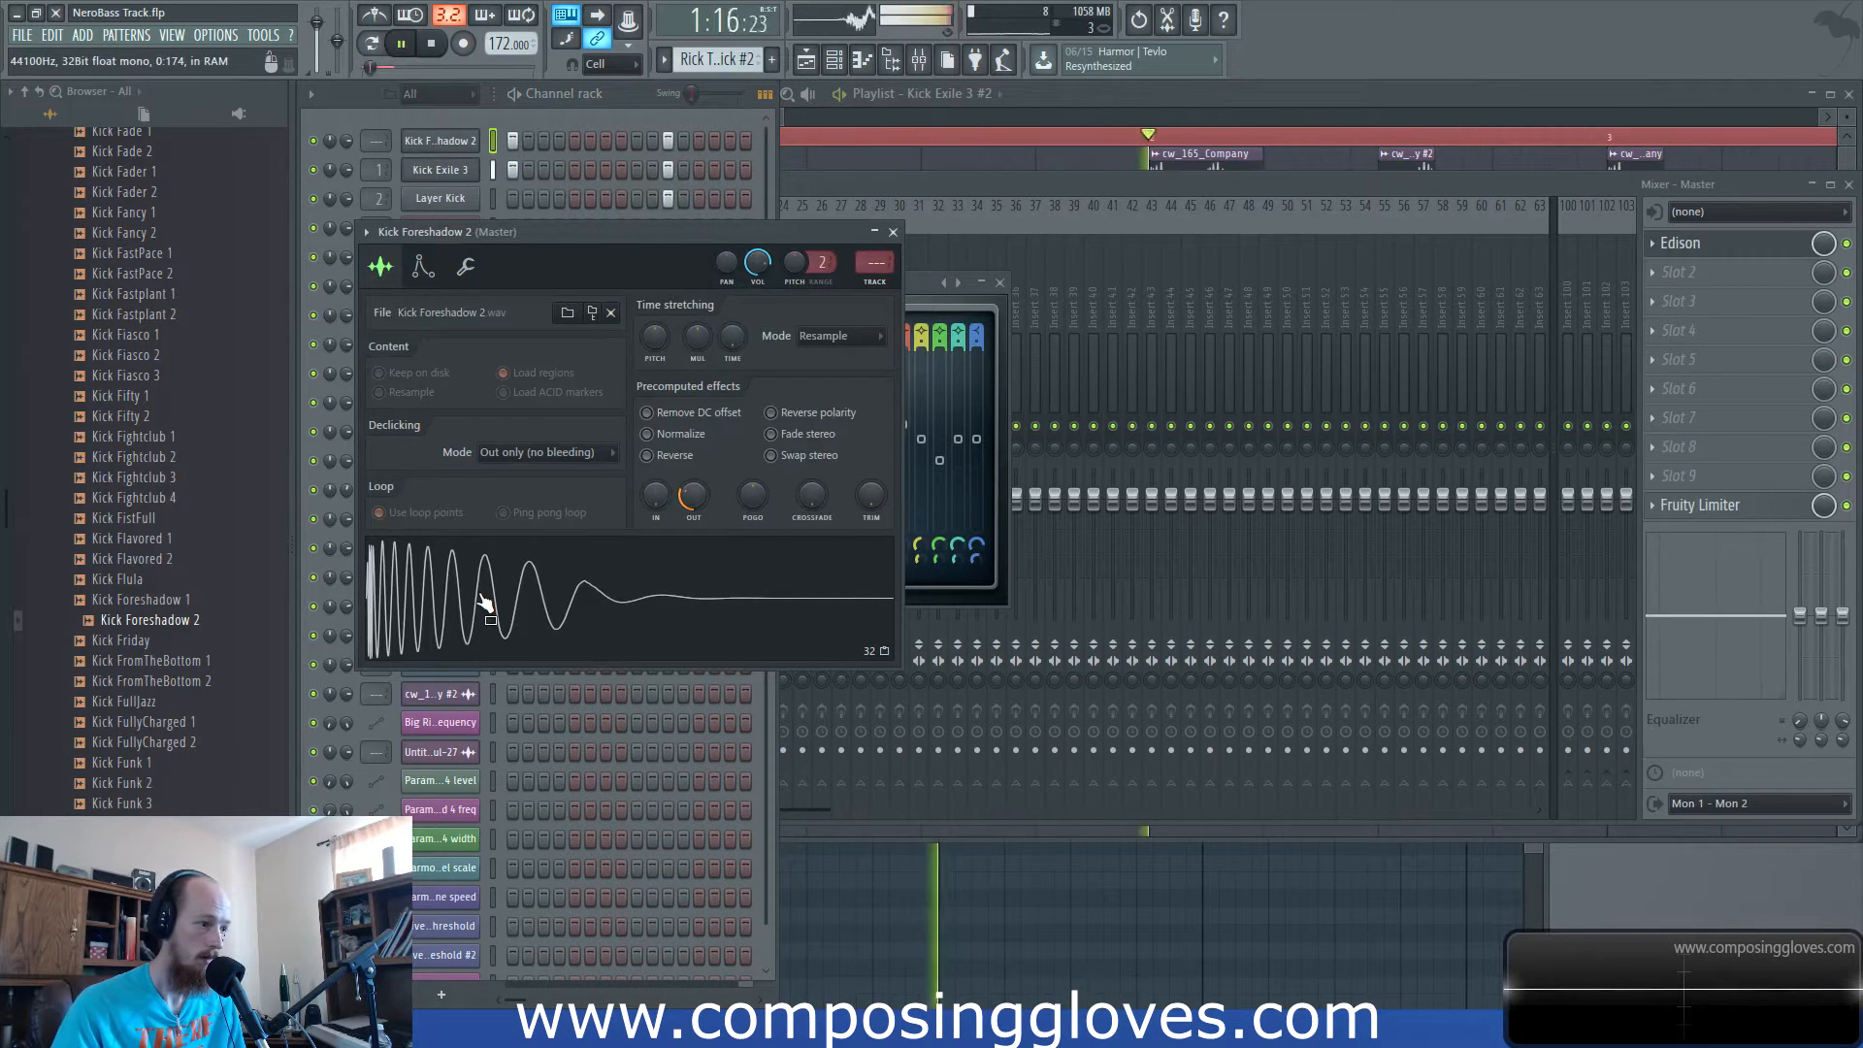
pyautogui.click(652, 140)
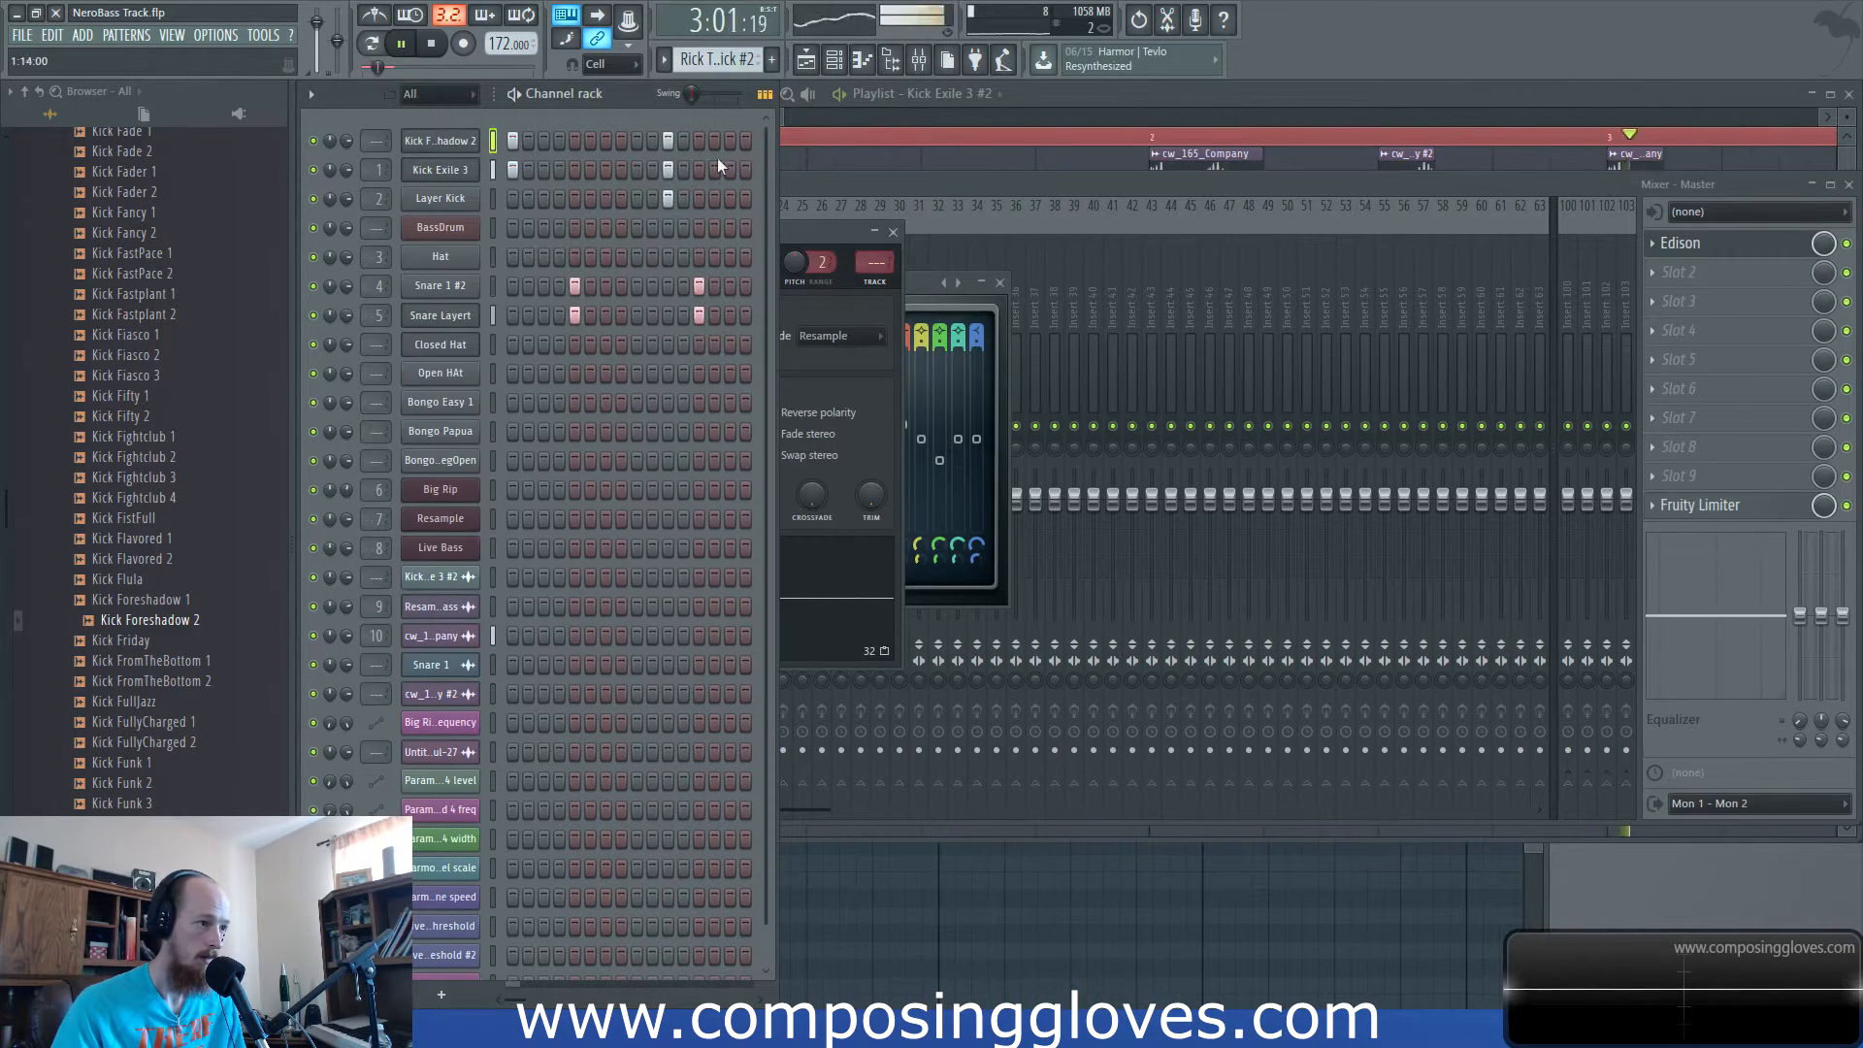
pyautogui.click(653, 140)
pyautogui.click(636, 141)
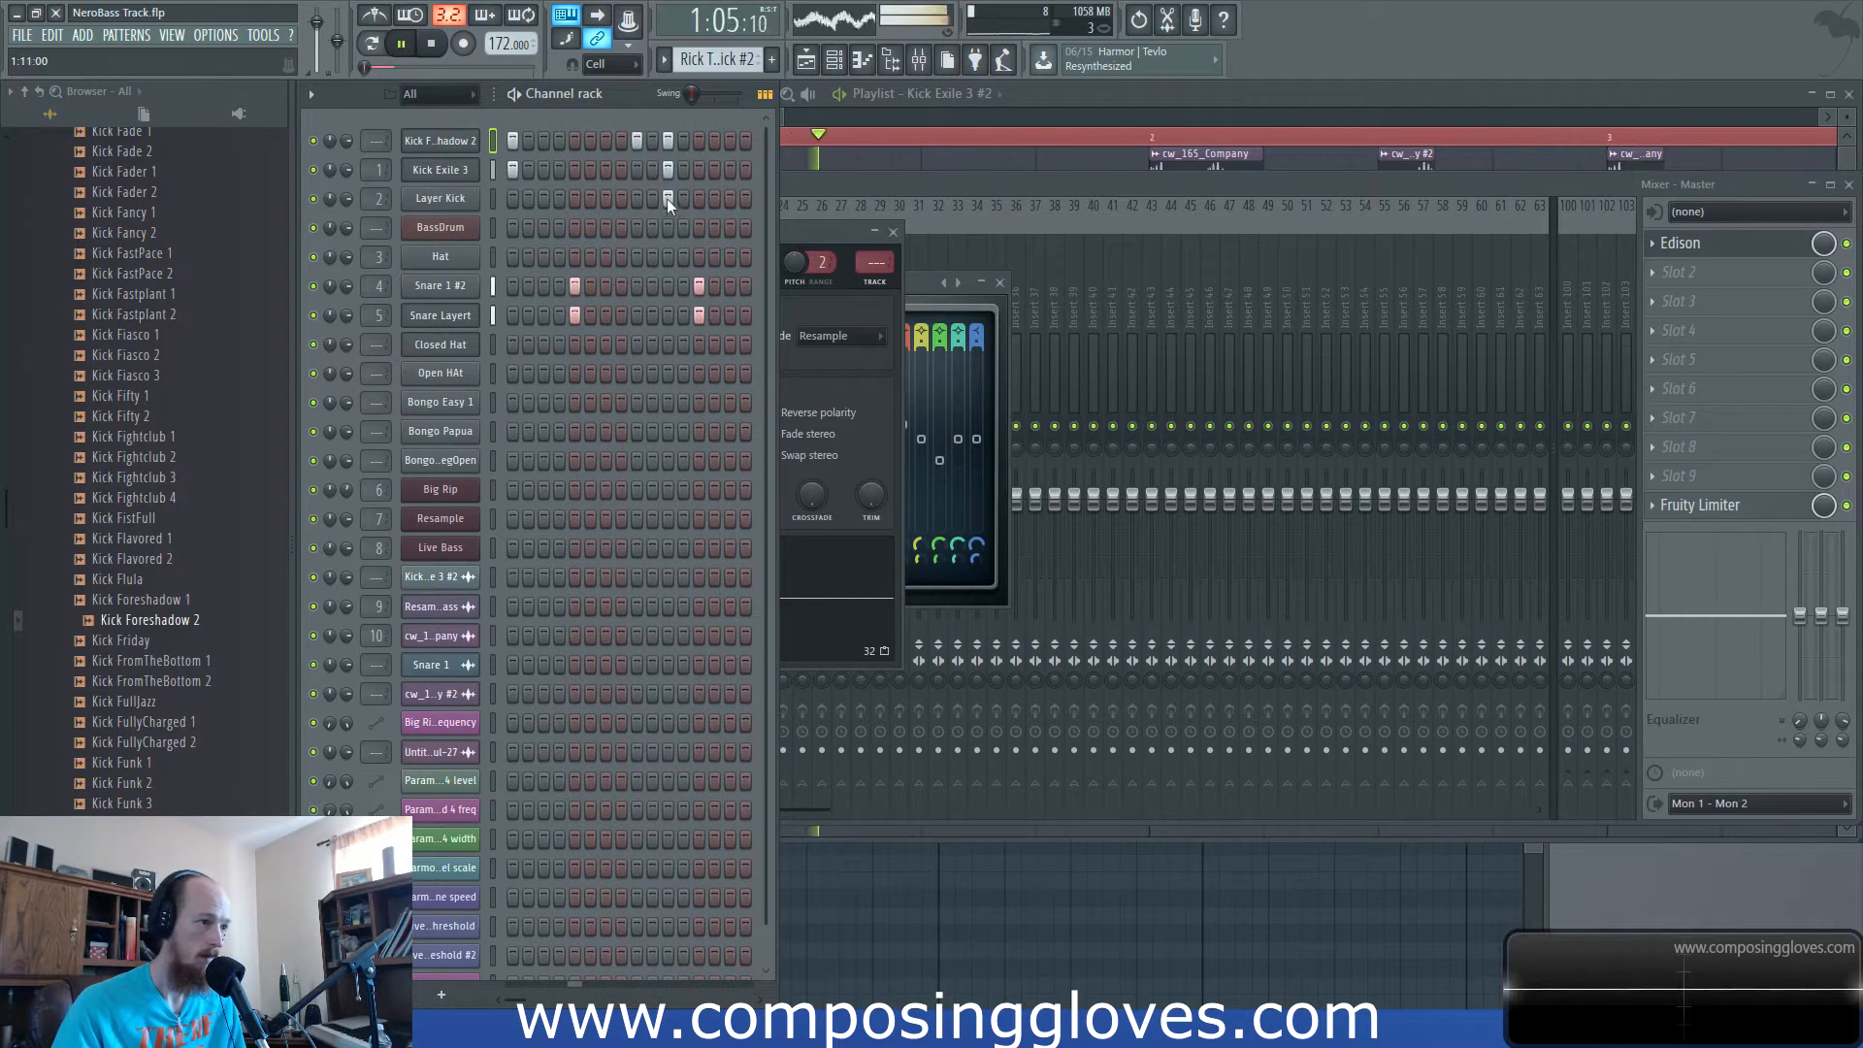
# Show the arrangement in the playlist, listen to it with the layered kick and stop playback.
pyautogui.click(1116, 91)
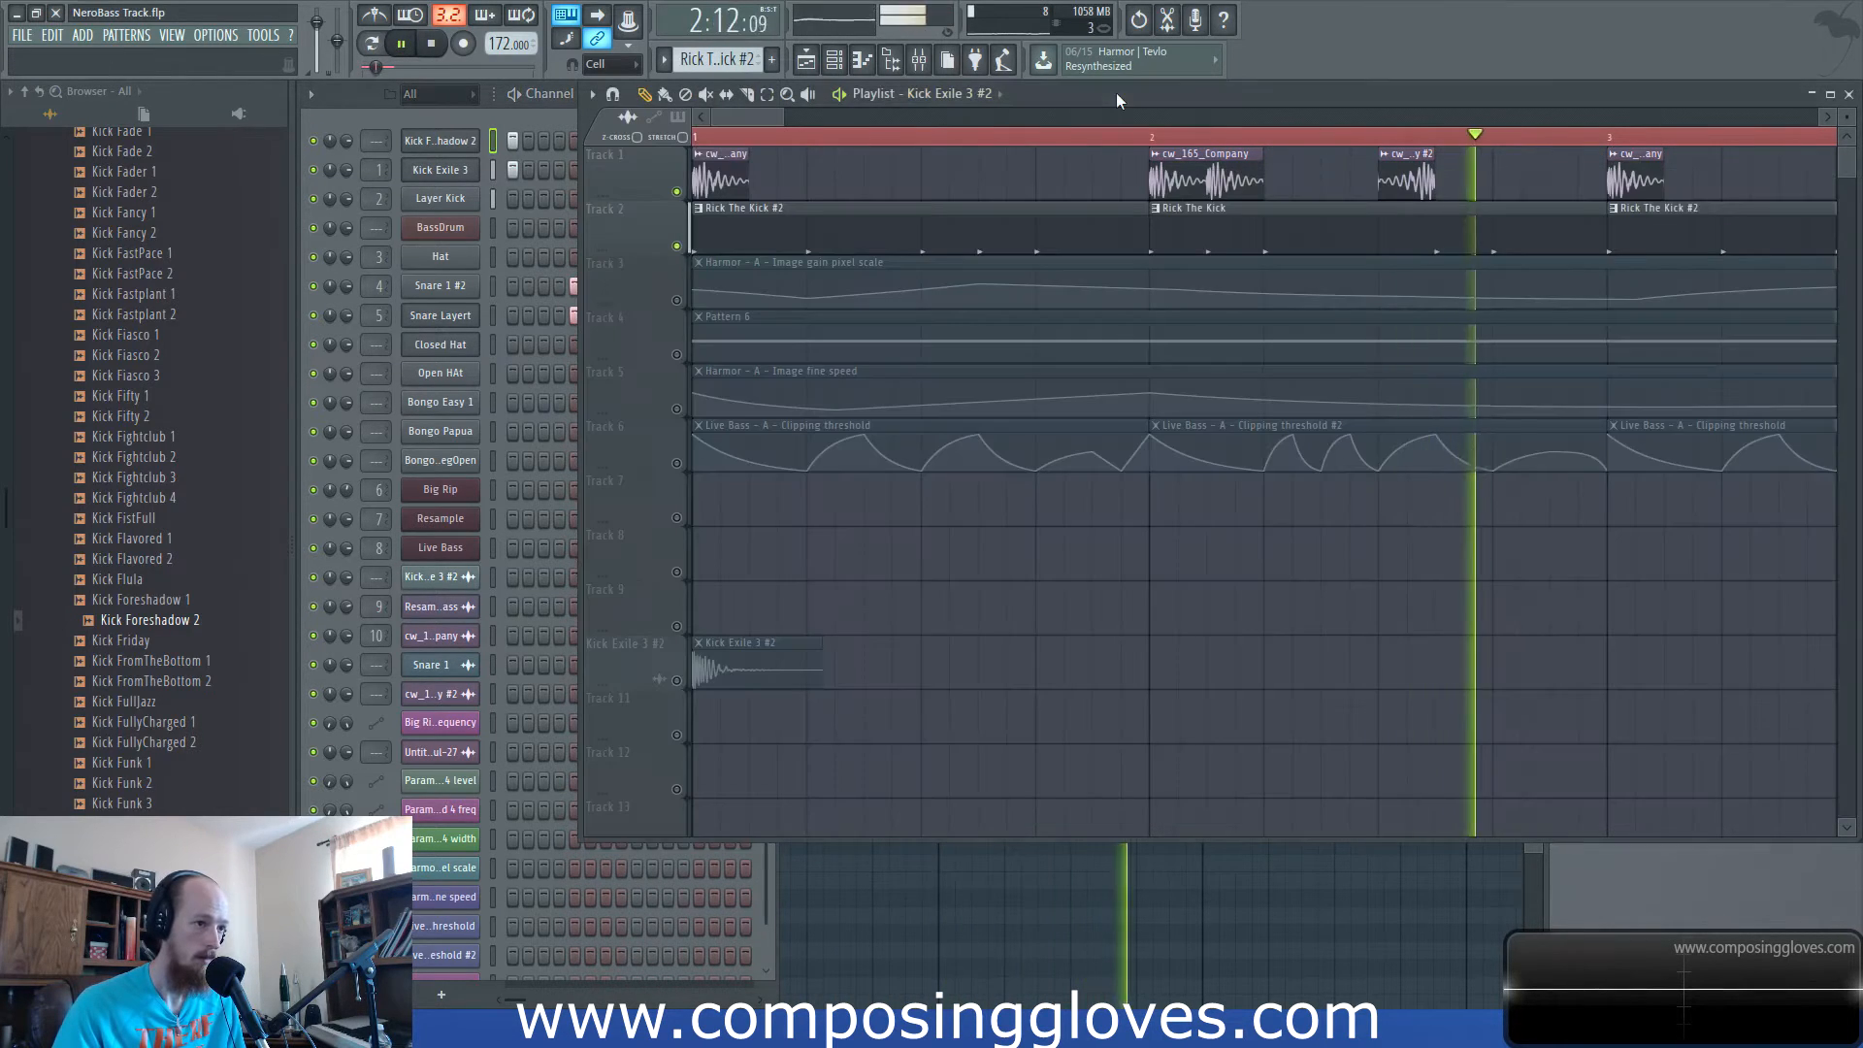
pyautogui.scroll(-5, 874, 220)
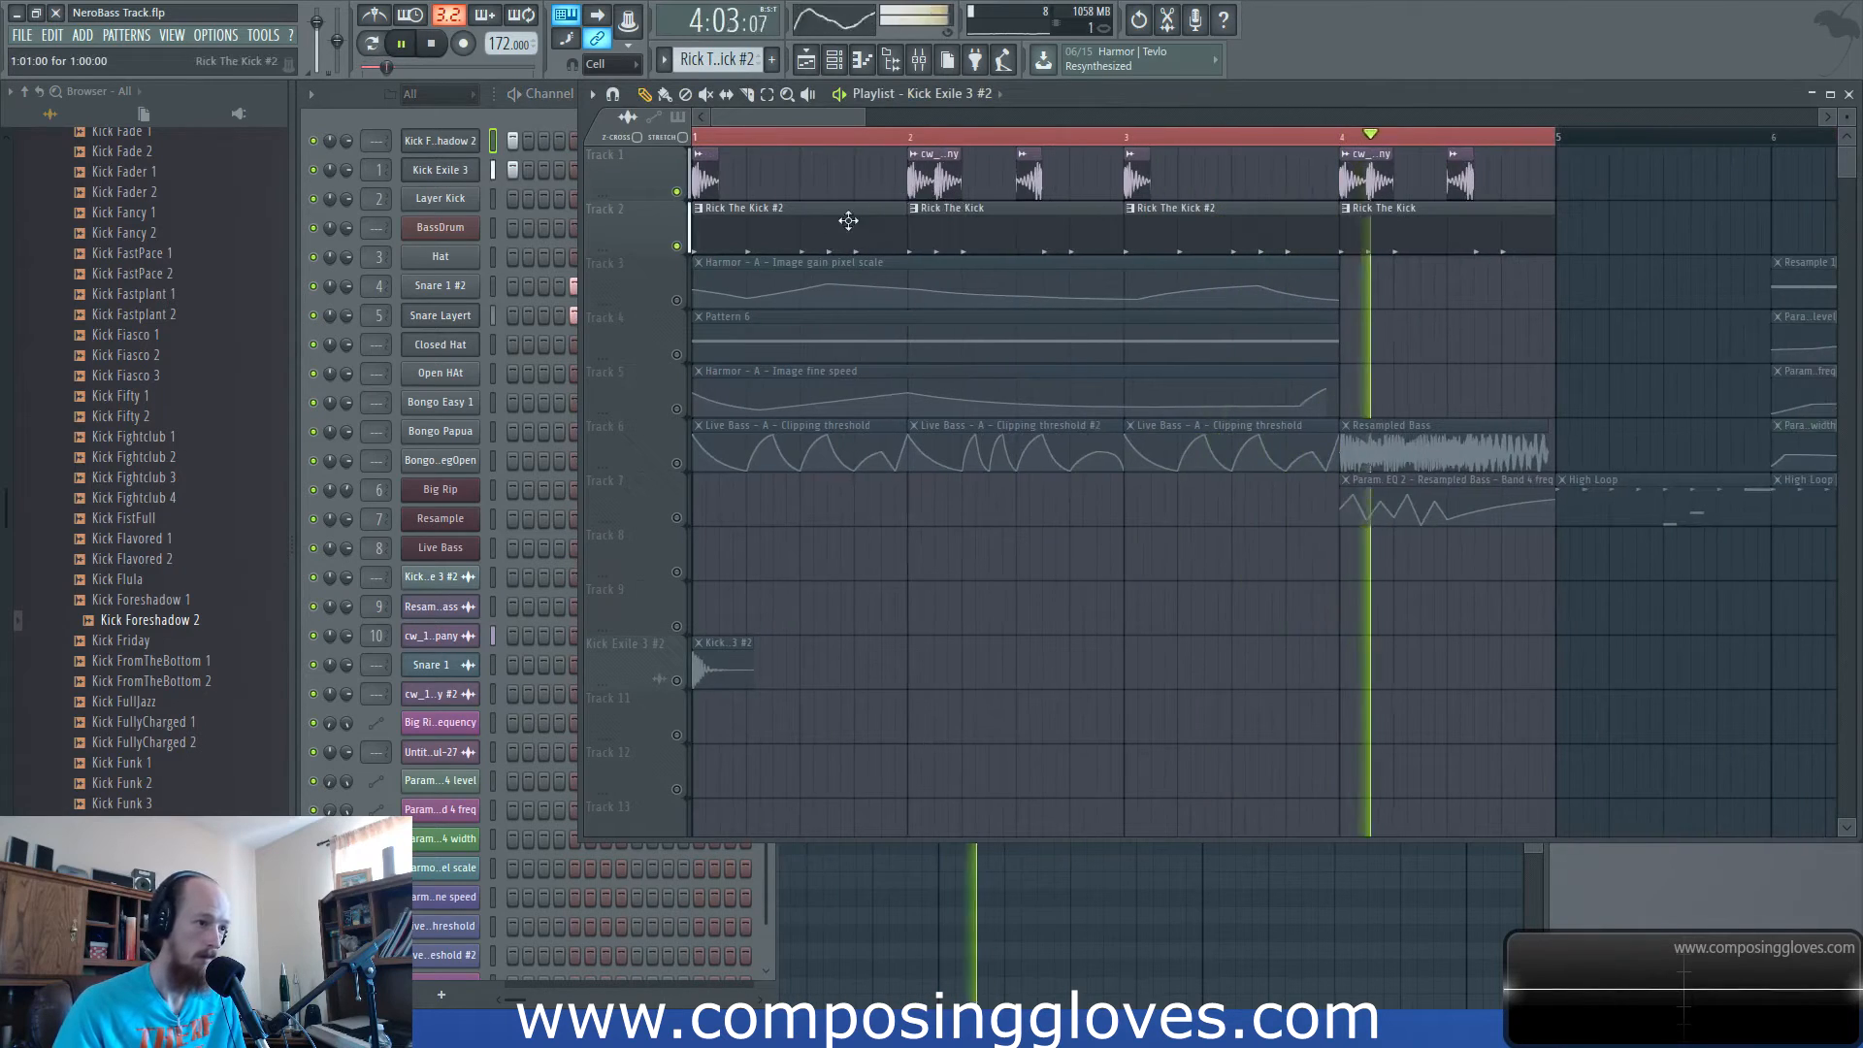
pyautogui.scroll(-3, 719, 219)
pyautogui.press('space')
# Collapse the open drum sample folders in the Maschine 2 Library and replay the arrangement briefly.
pyautogui.scroll(15, 153, 440)
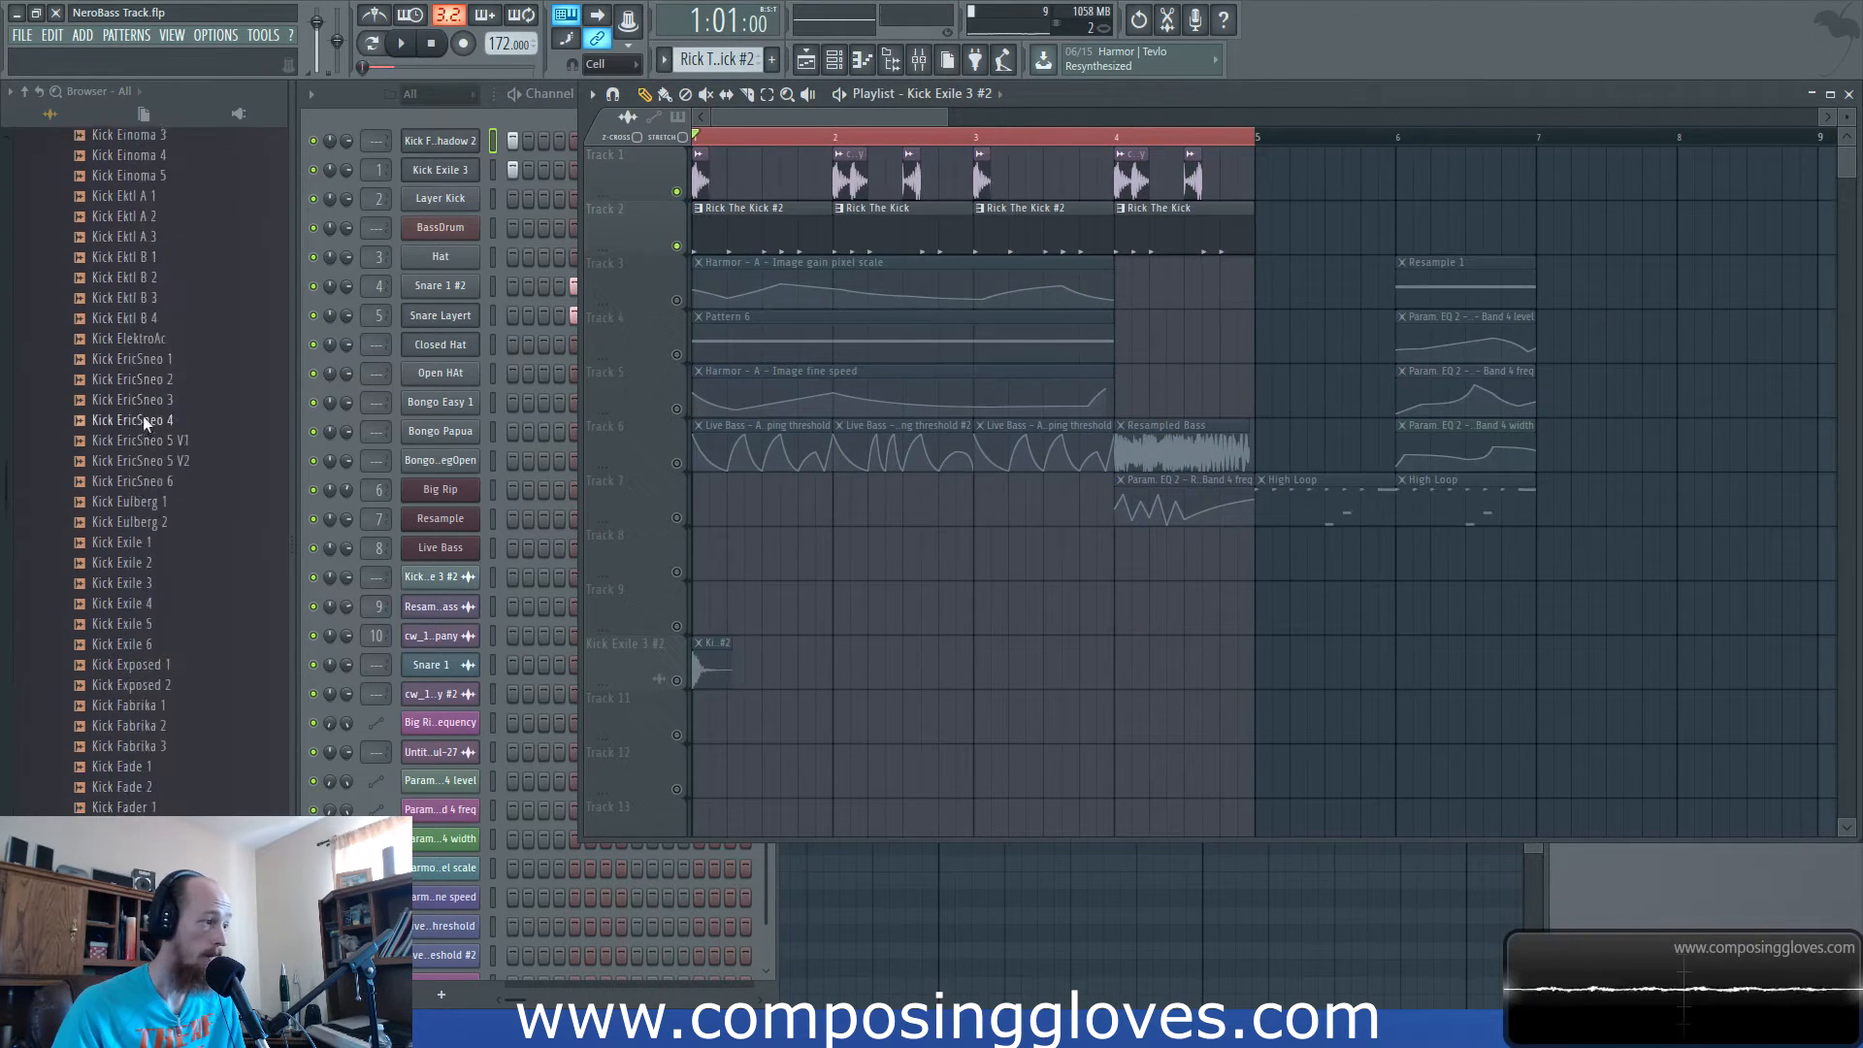
pyautogui.scroll(20, 154, 440)
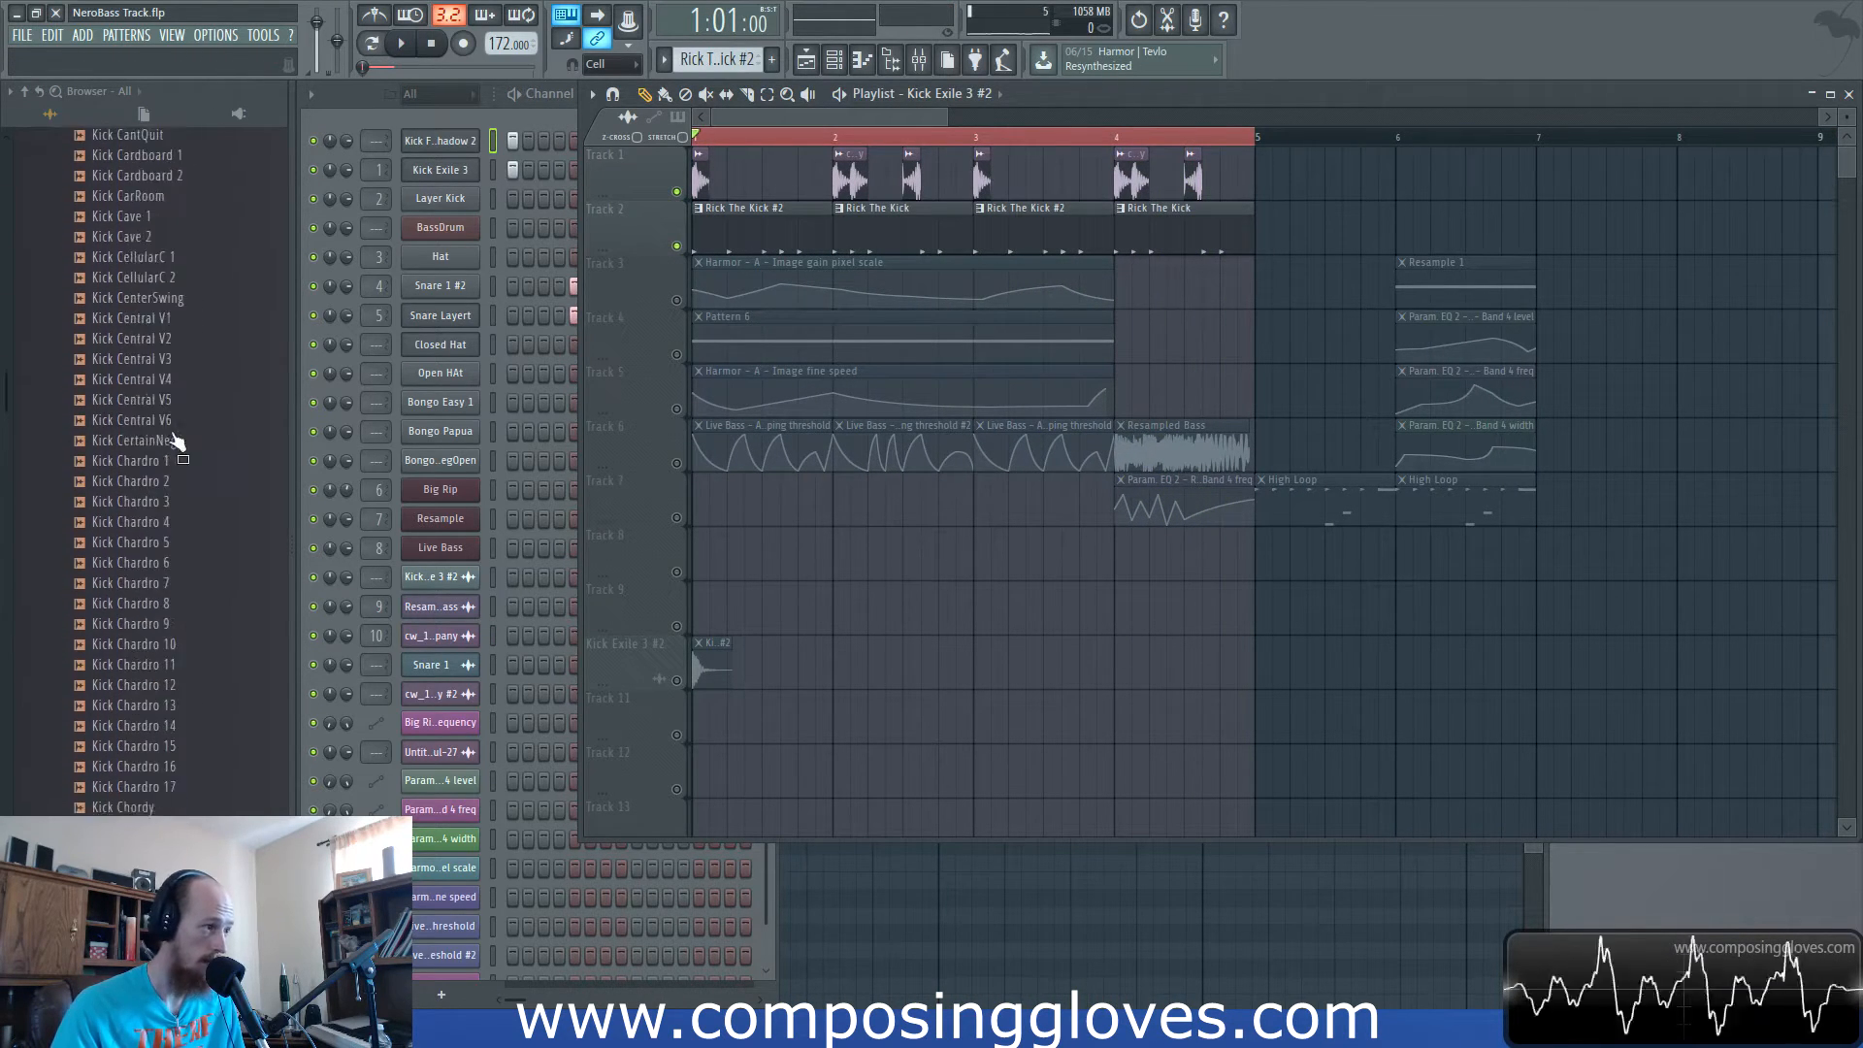
pyautogui.scroll(20, 178, 434)
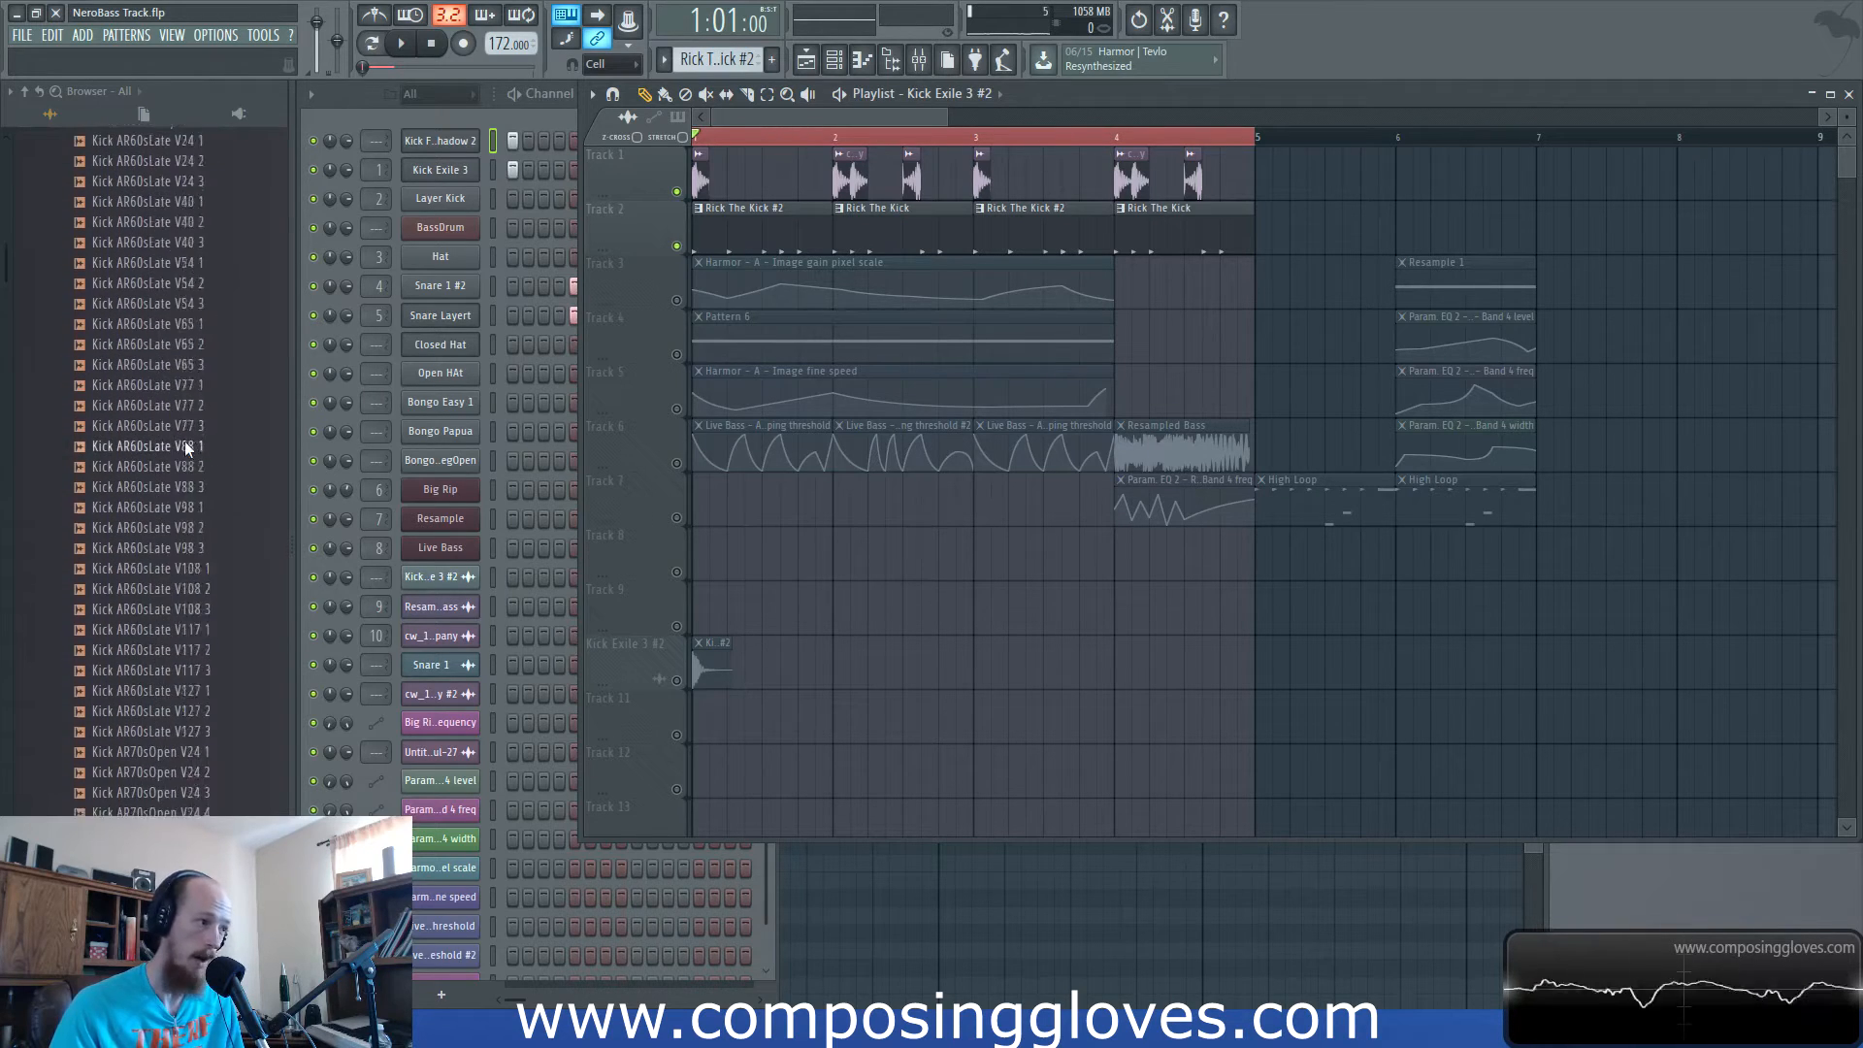
pyautogui.scroll(20, 179, 435)
pyautogui.scroll(-8, 158, 511)
pyautogui.click(125, 522)
pyautogui.click(97, 406)
pyautogui.scroll(1, 202, 412)
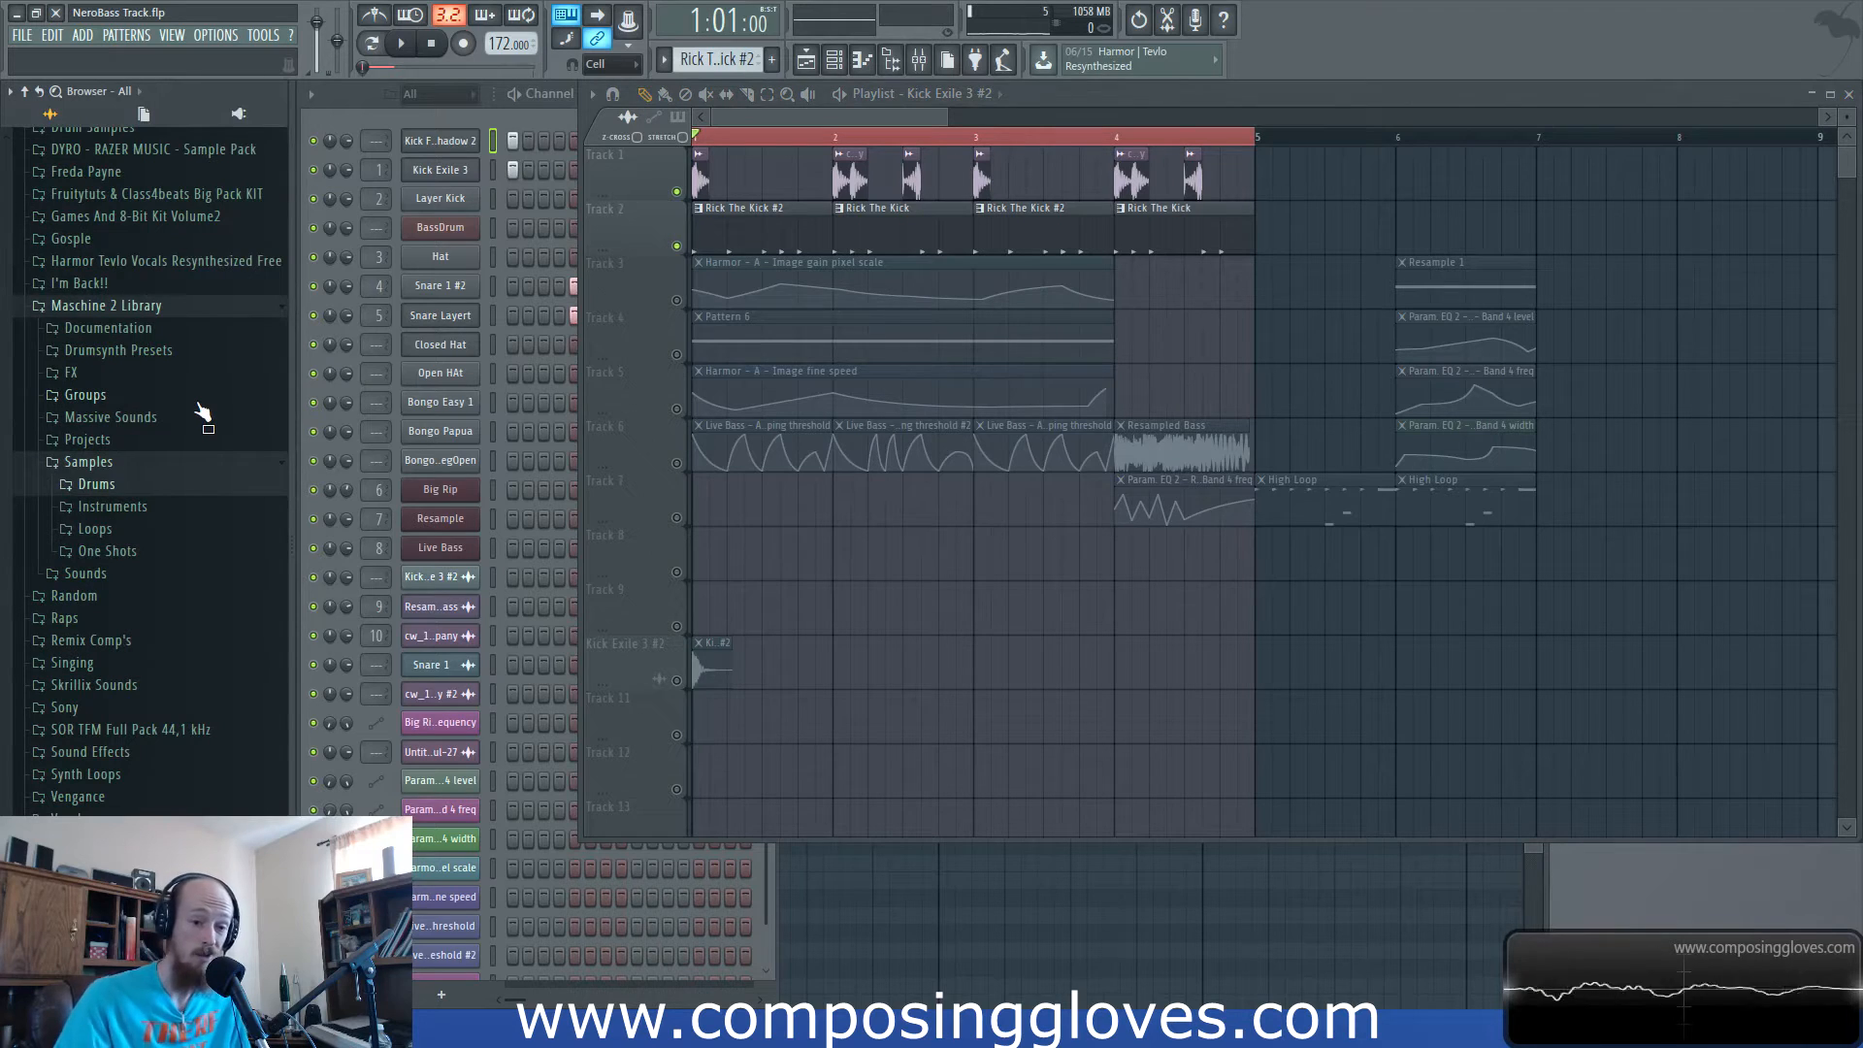
pyautogui.click(229, 463)
pyautogui.press('space')
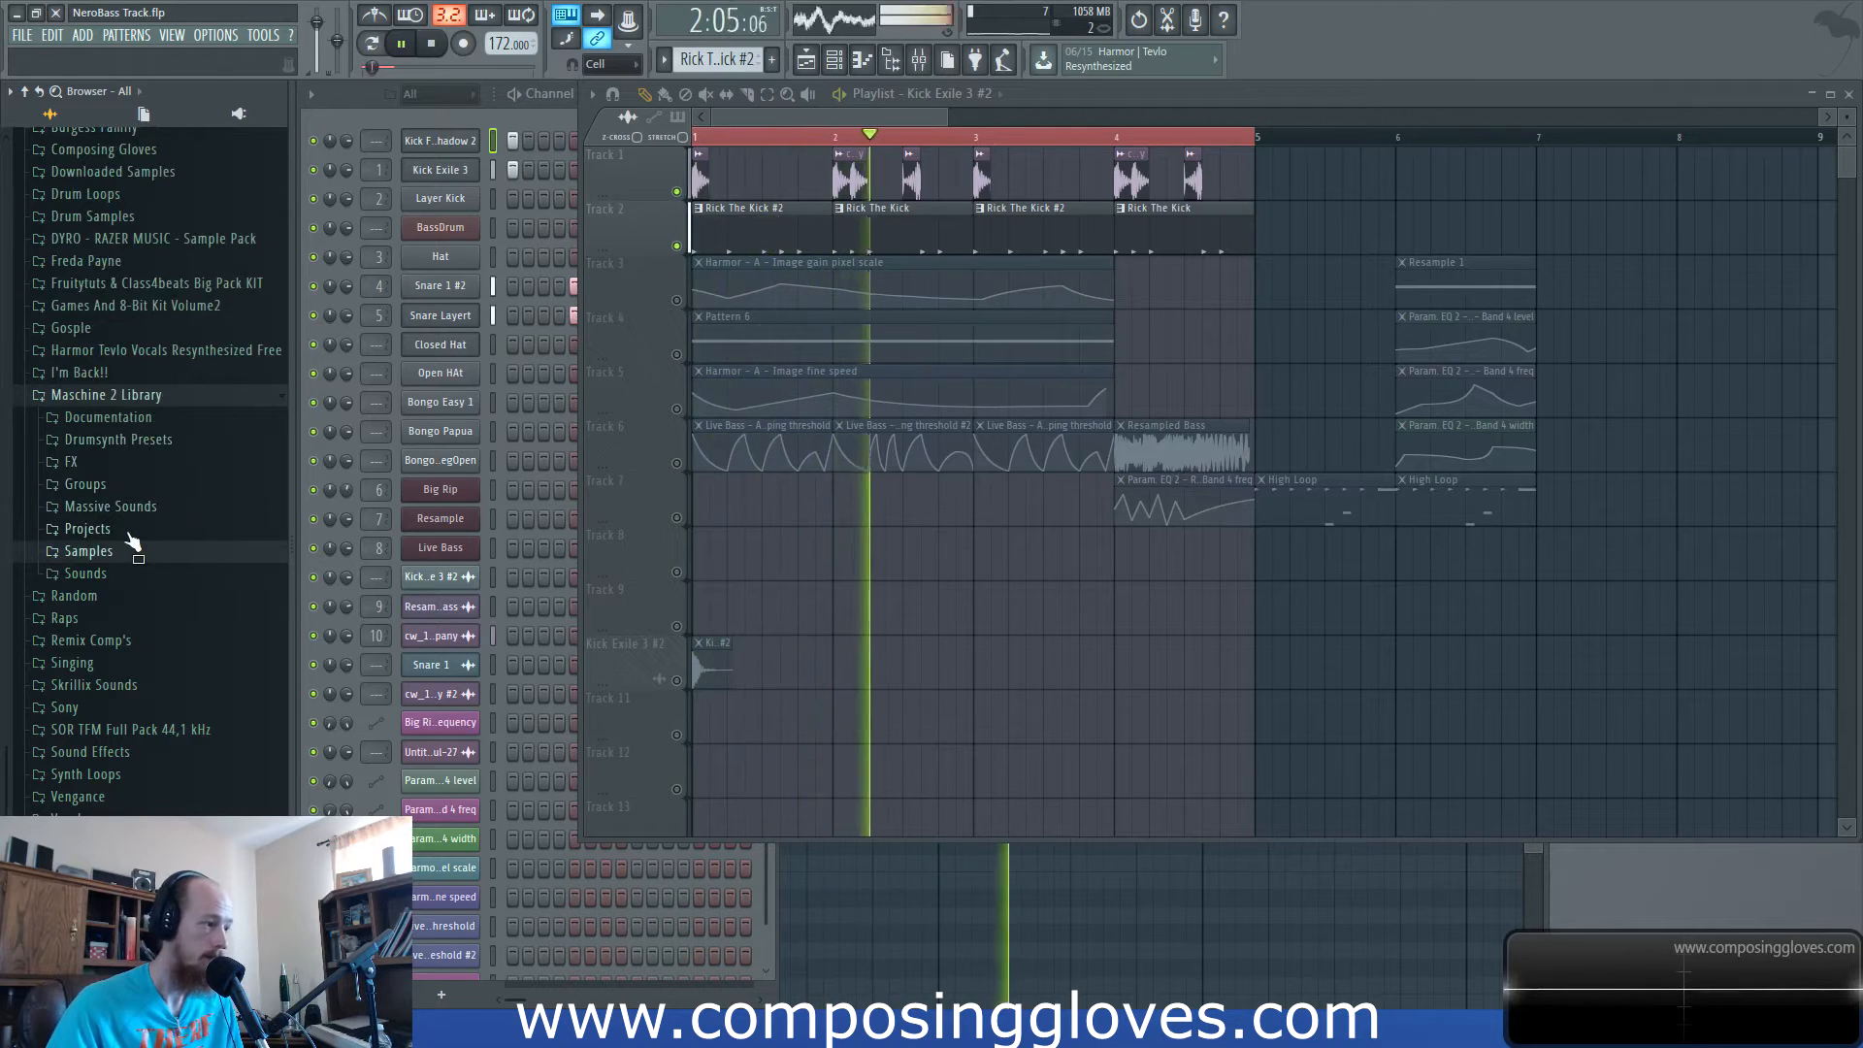
pyautogui.press('space')
# Look through the Break Beats folders and audition break samples for a loop to layer over the drums.
pyautogui.scroll(6, 163, 401)
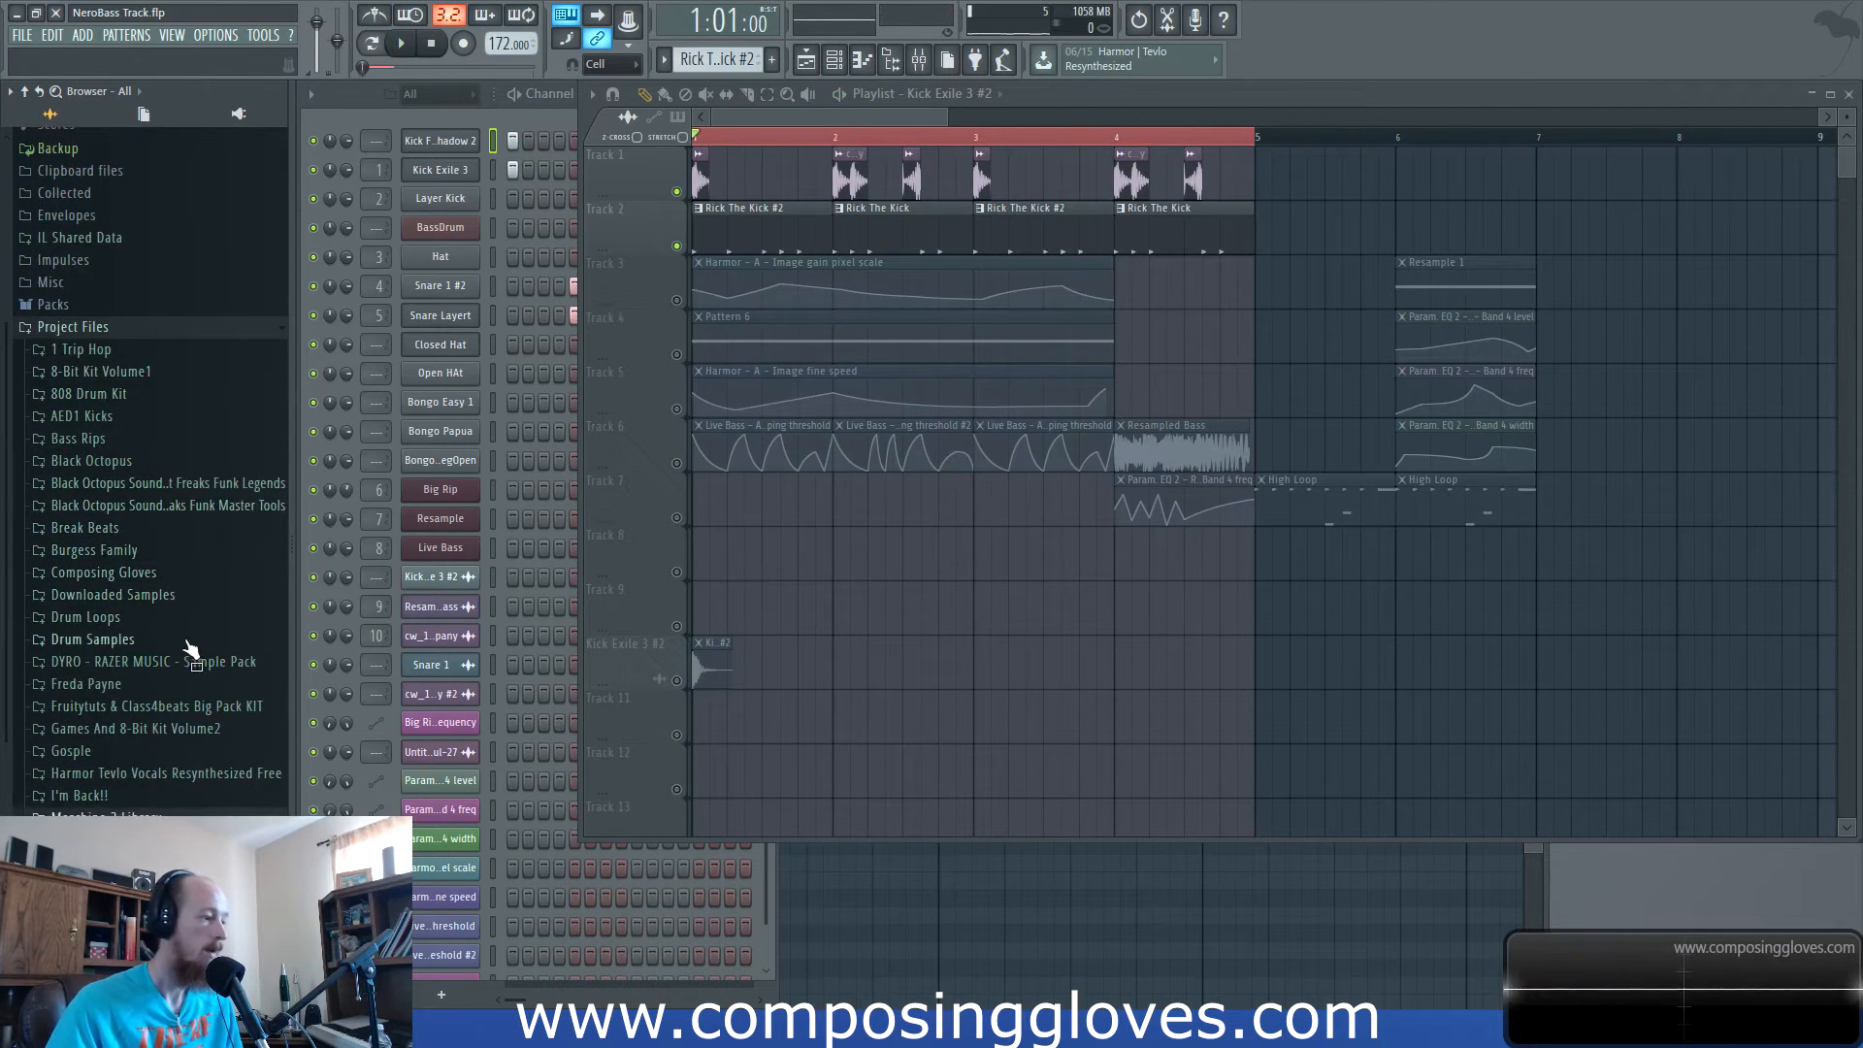
pyautogui.click(124, 533)
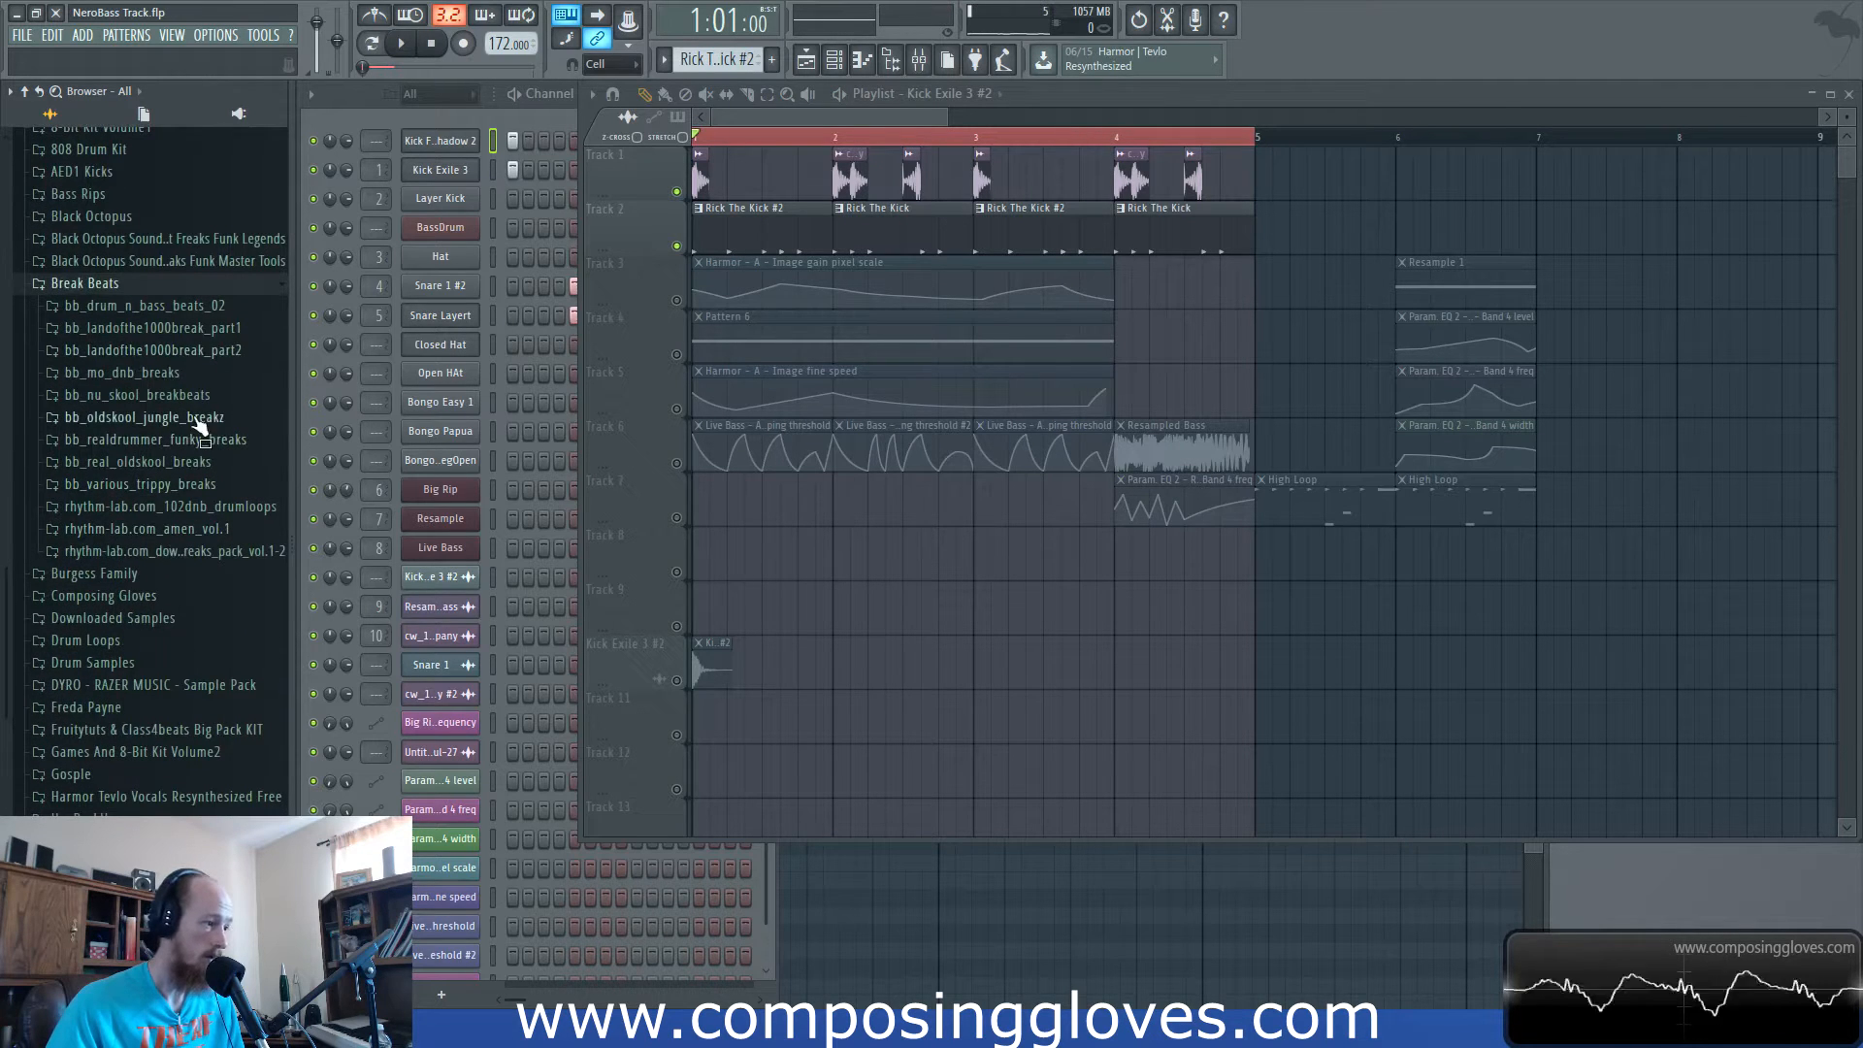
pyautogui.click(184, 484)
pyautogui.click(187, 527)
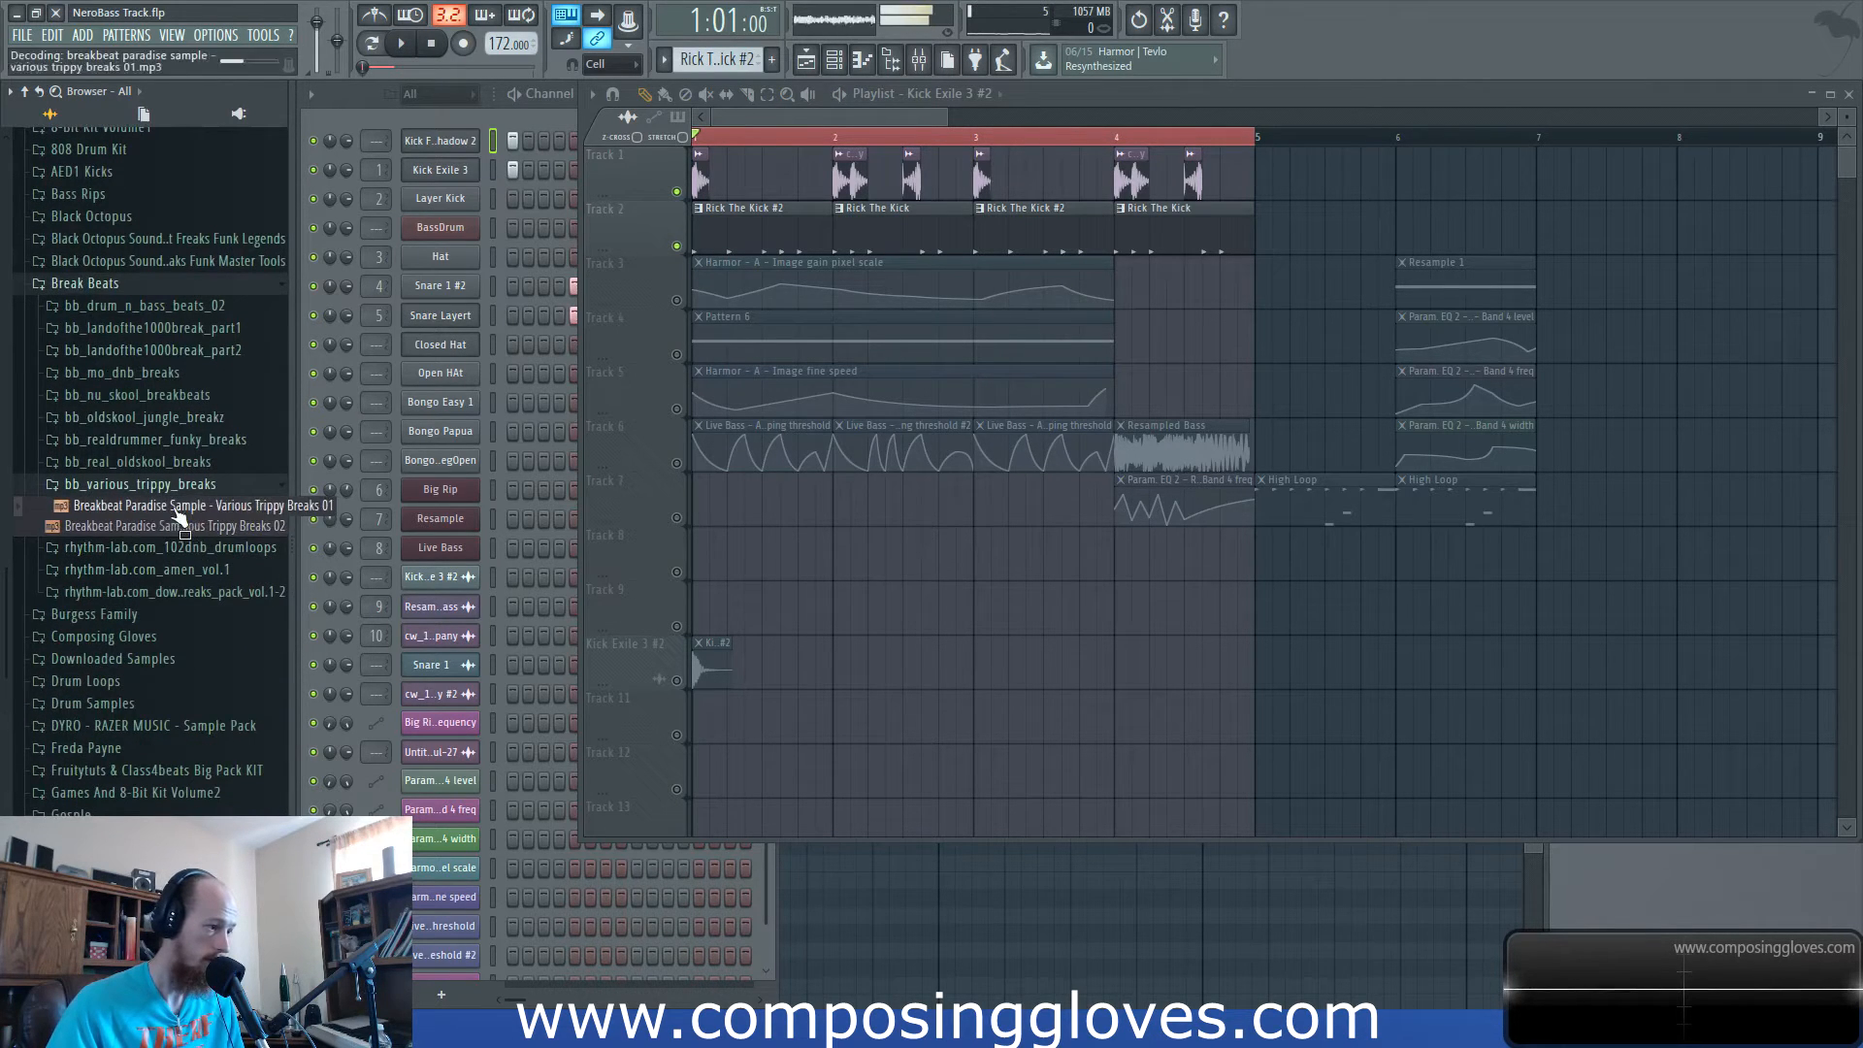
pyautogui.click(170, 569)
pyautogui.click(182, 557)
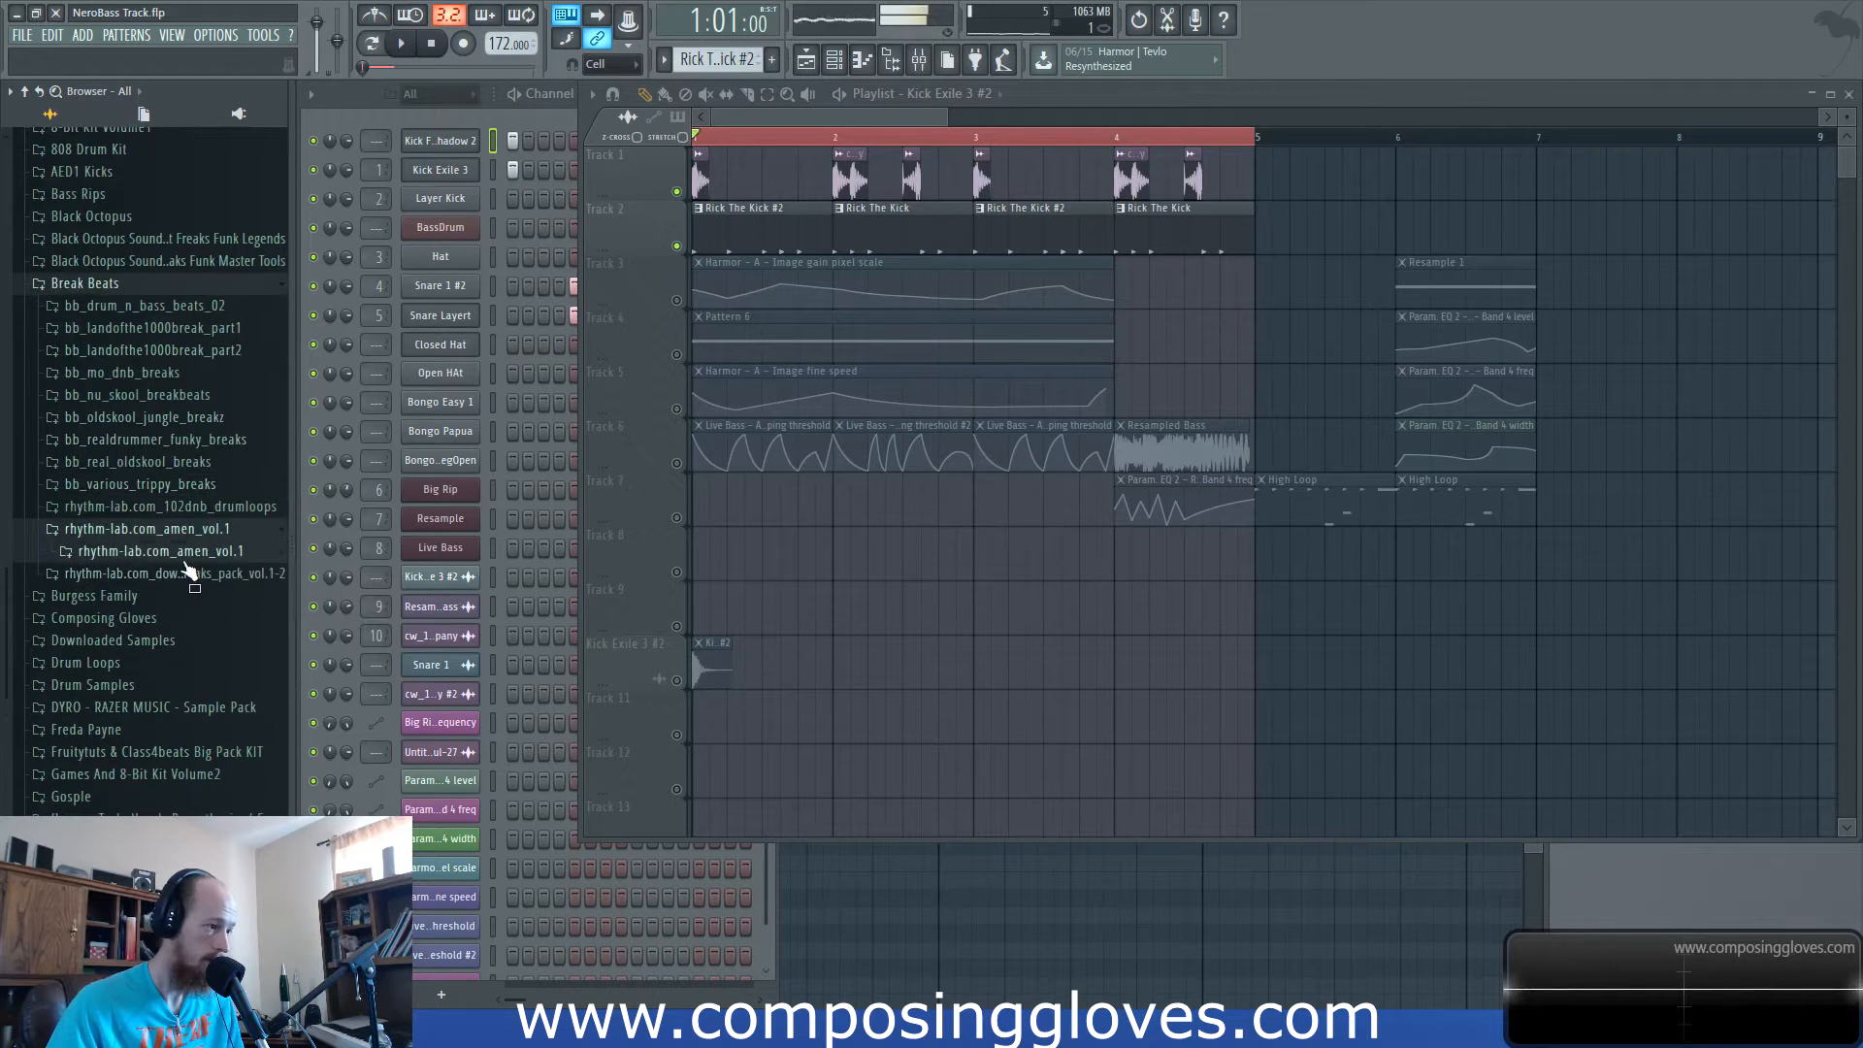
pyautogui.click(182, 557)
pyautogui.click(180, 575)
pyautogui.click(185, 597)
pyautogui.click(181, 550)
pyautogui.click(169, 594)
pyautogui.click(165, 633)
pyautogui.click(166, 651)
pyautogui.click(199, 692)
# Place the cw_downtempo_rolli_090 loop at the start of track 9 and unmute that track.
pyautogui.scroll(-4, 138, 512)
pyautogui.moveTo(110, 441); pyautogui.dragTo(727, 609)
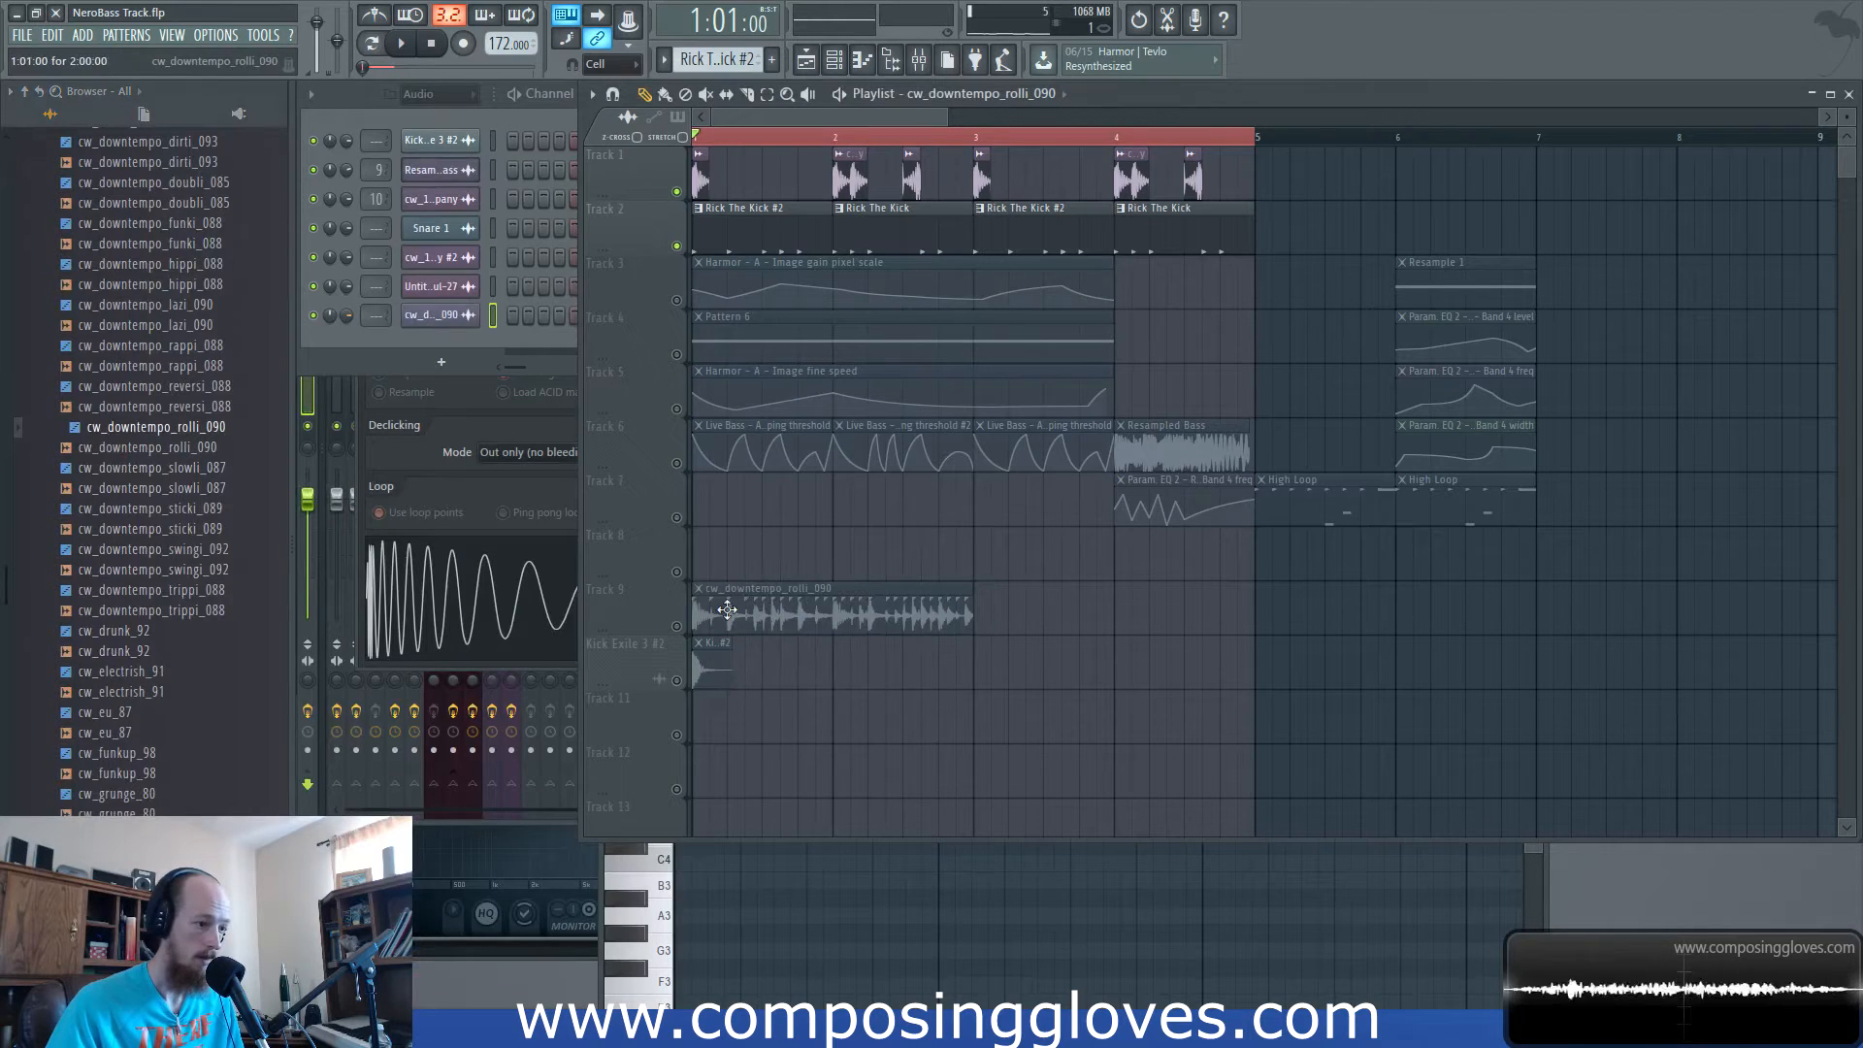
pyautogui.click(684, 627)
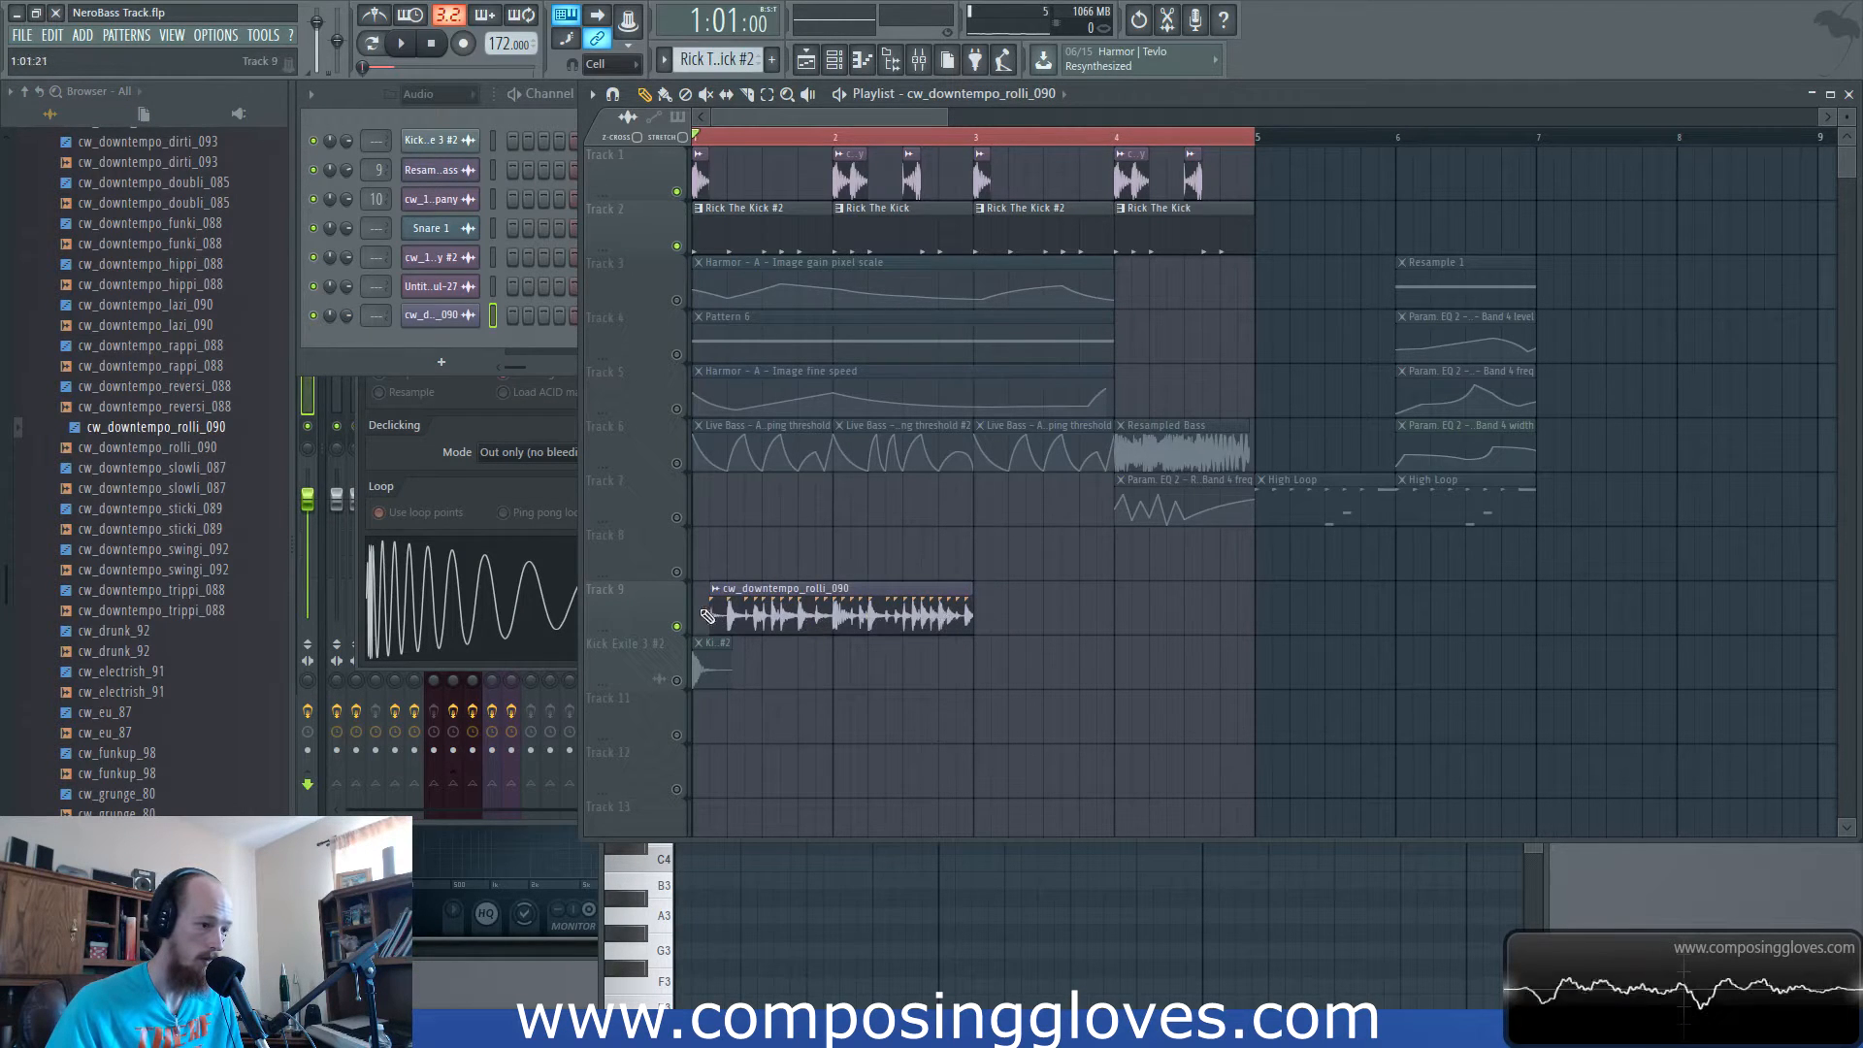
# Trim the loop clip on track 9 to six steps and place a copy directly behind it at step 9.
pyautogui.scroll(2, 1171, 623)
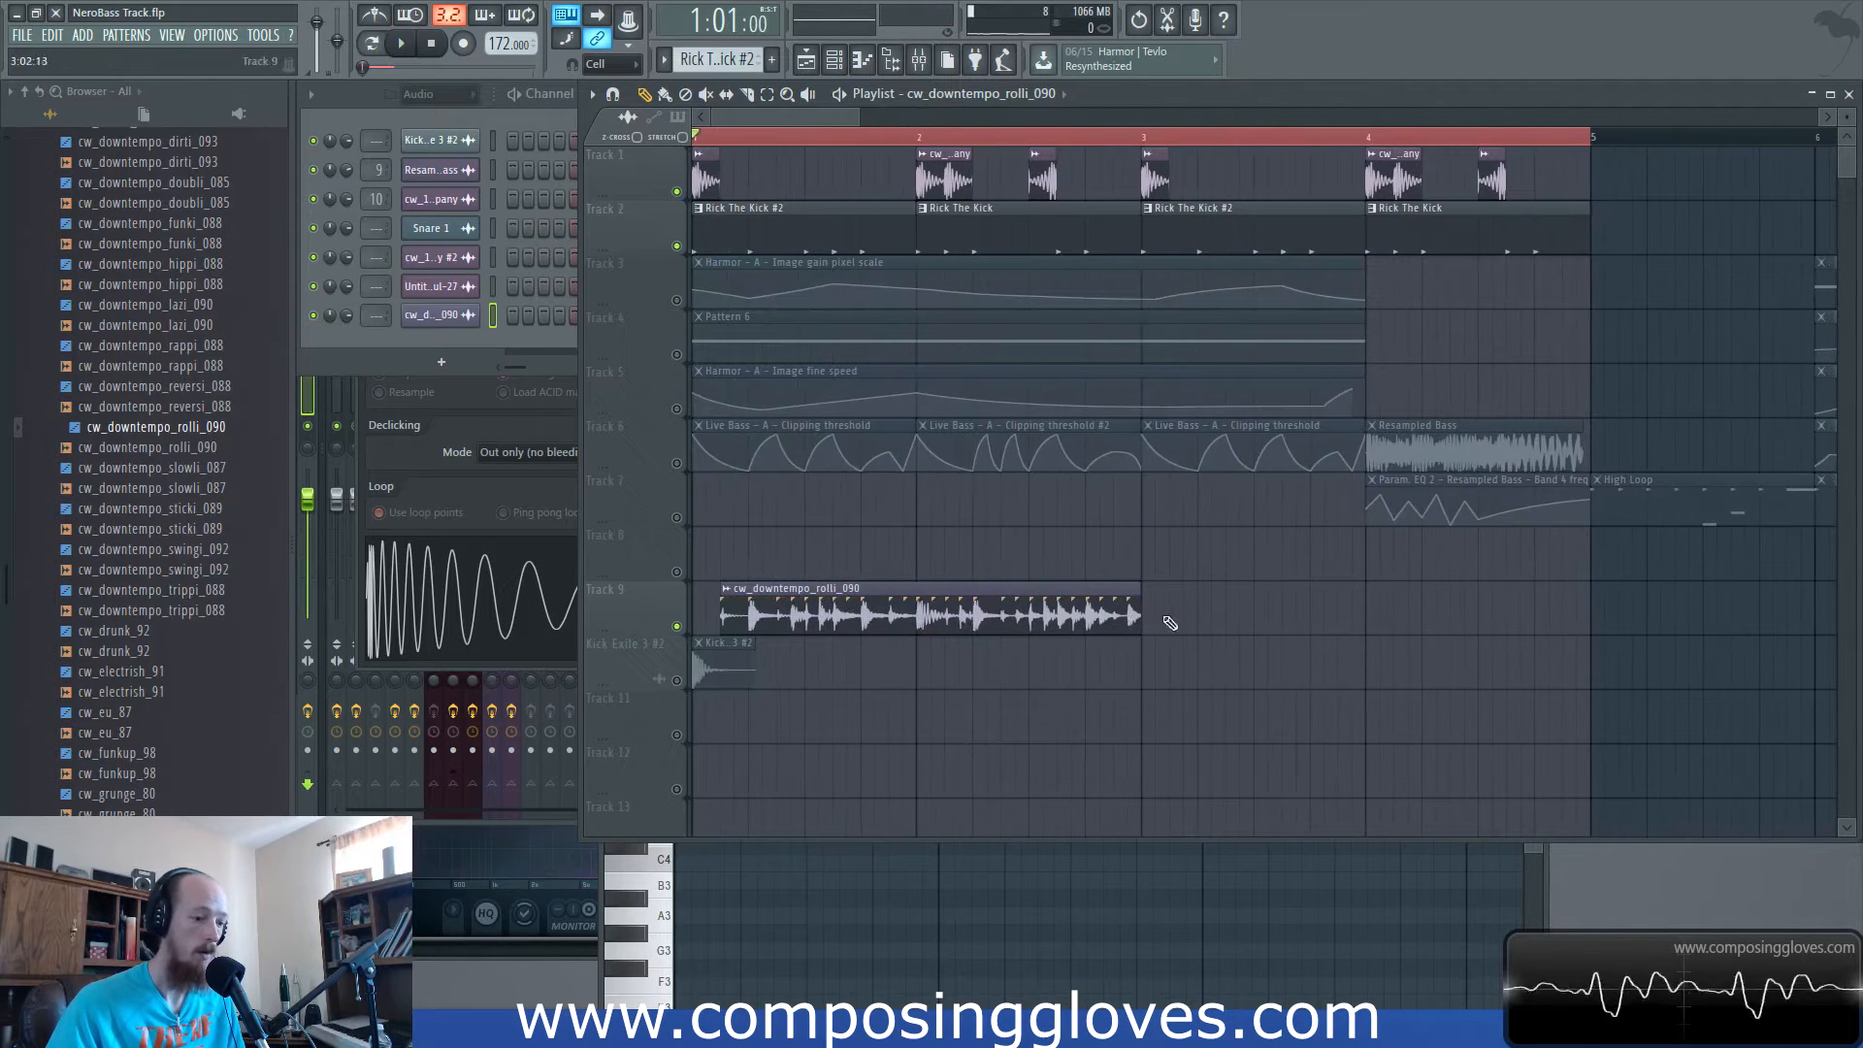
pyautogui.moveTo(1139, 627); pyautogui.dragTo(792, 624)
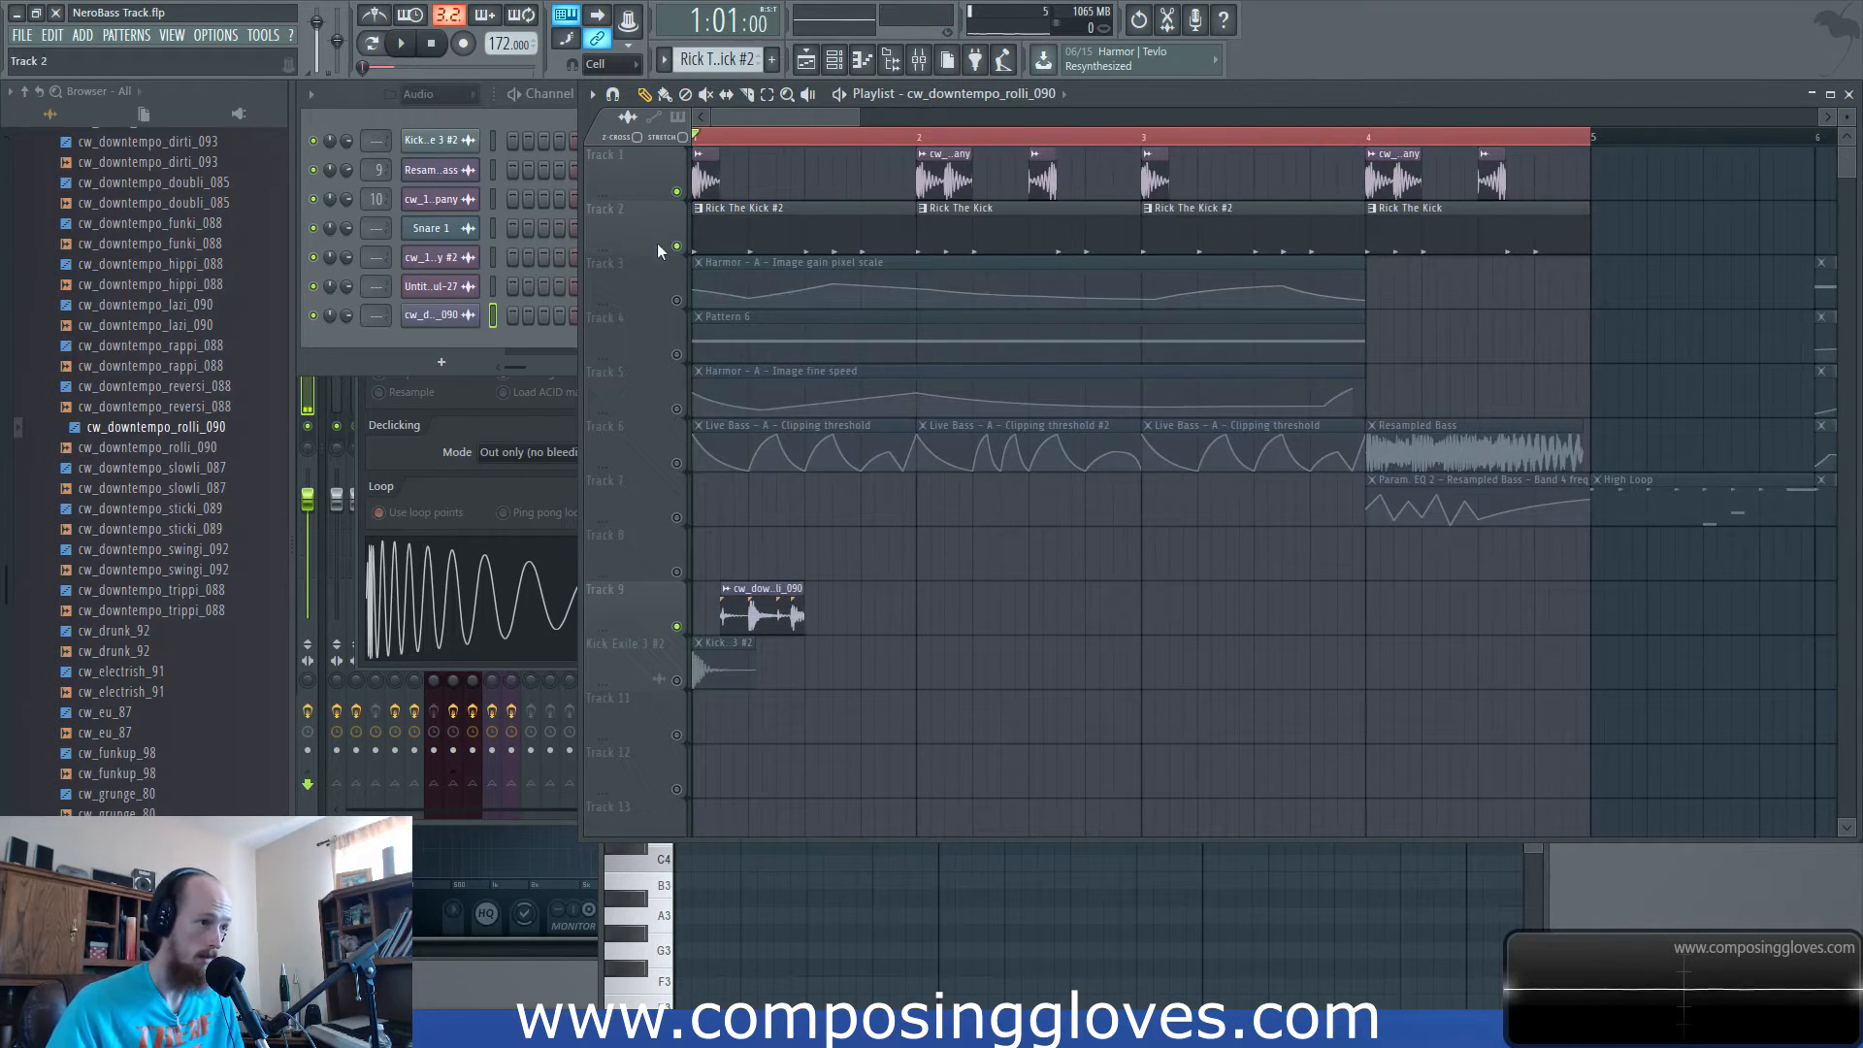
pyautogui.moveTo(822, 607)
pyautogui.mouseDown()
pyautogui.moveTo(905, 611)
pyautogui.moveTo(848, 613)
pyautogui.mouseUp()
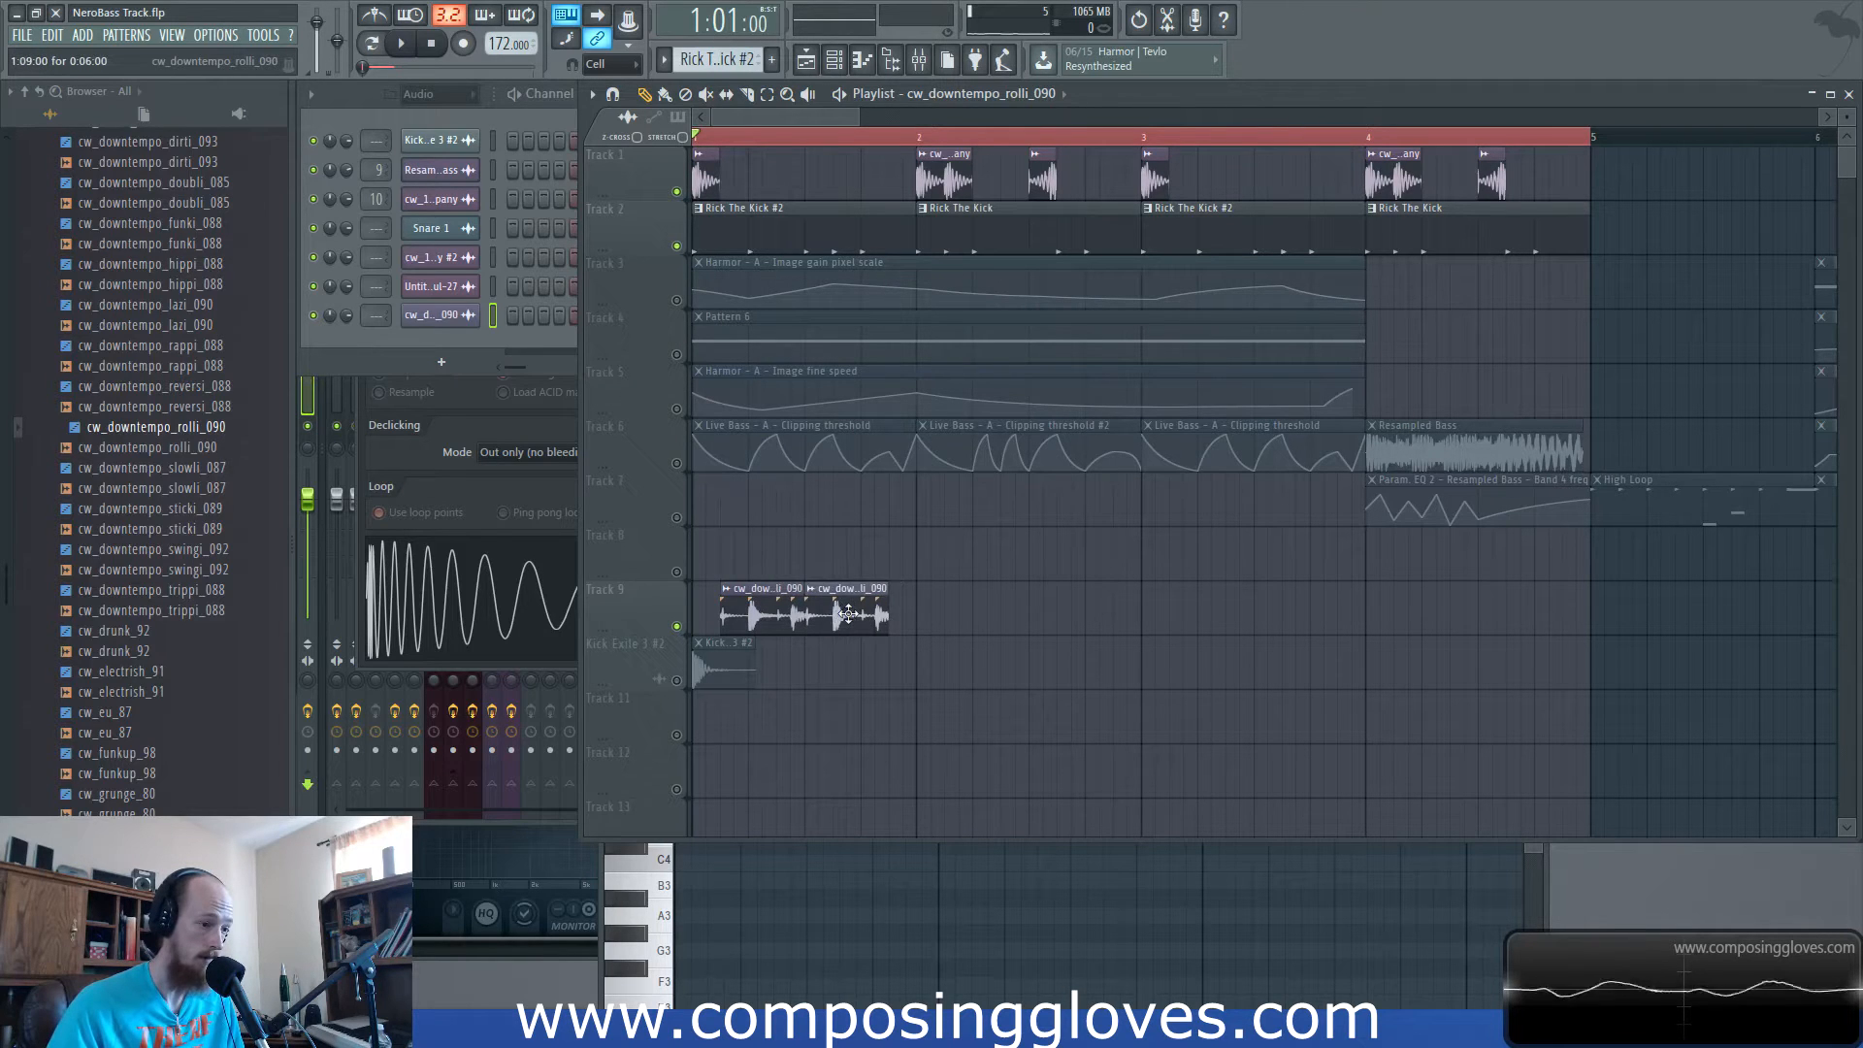
# Slip the audio within the second loop clip in bar 1 to another part of the break and preview it.
pyautogui.rightClick(831, 577)
pyautogui.click(860, 733)
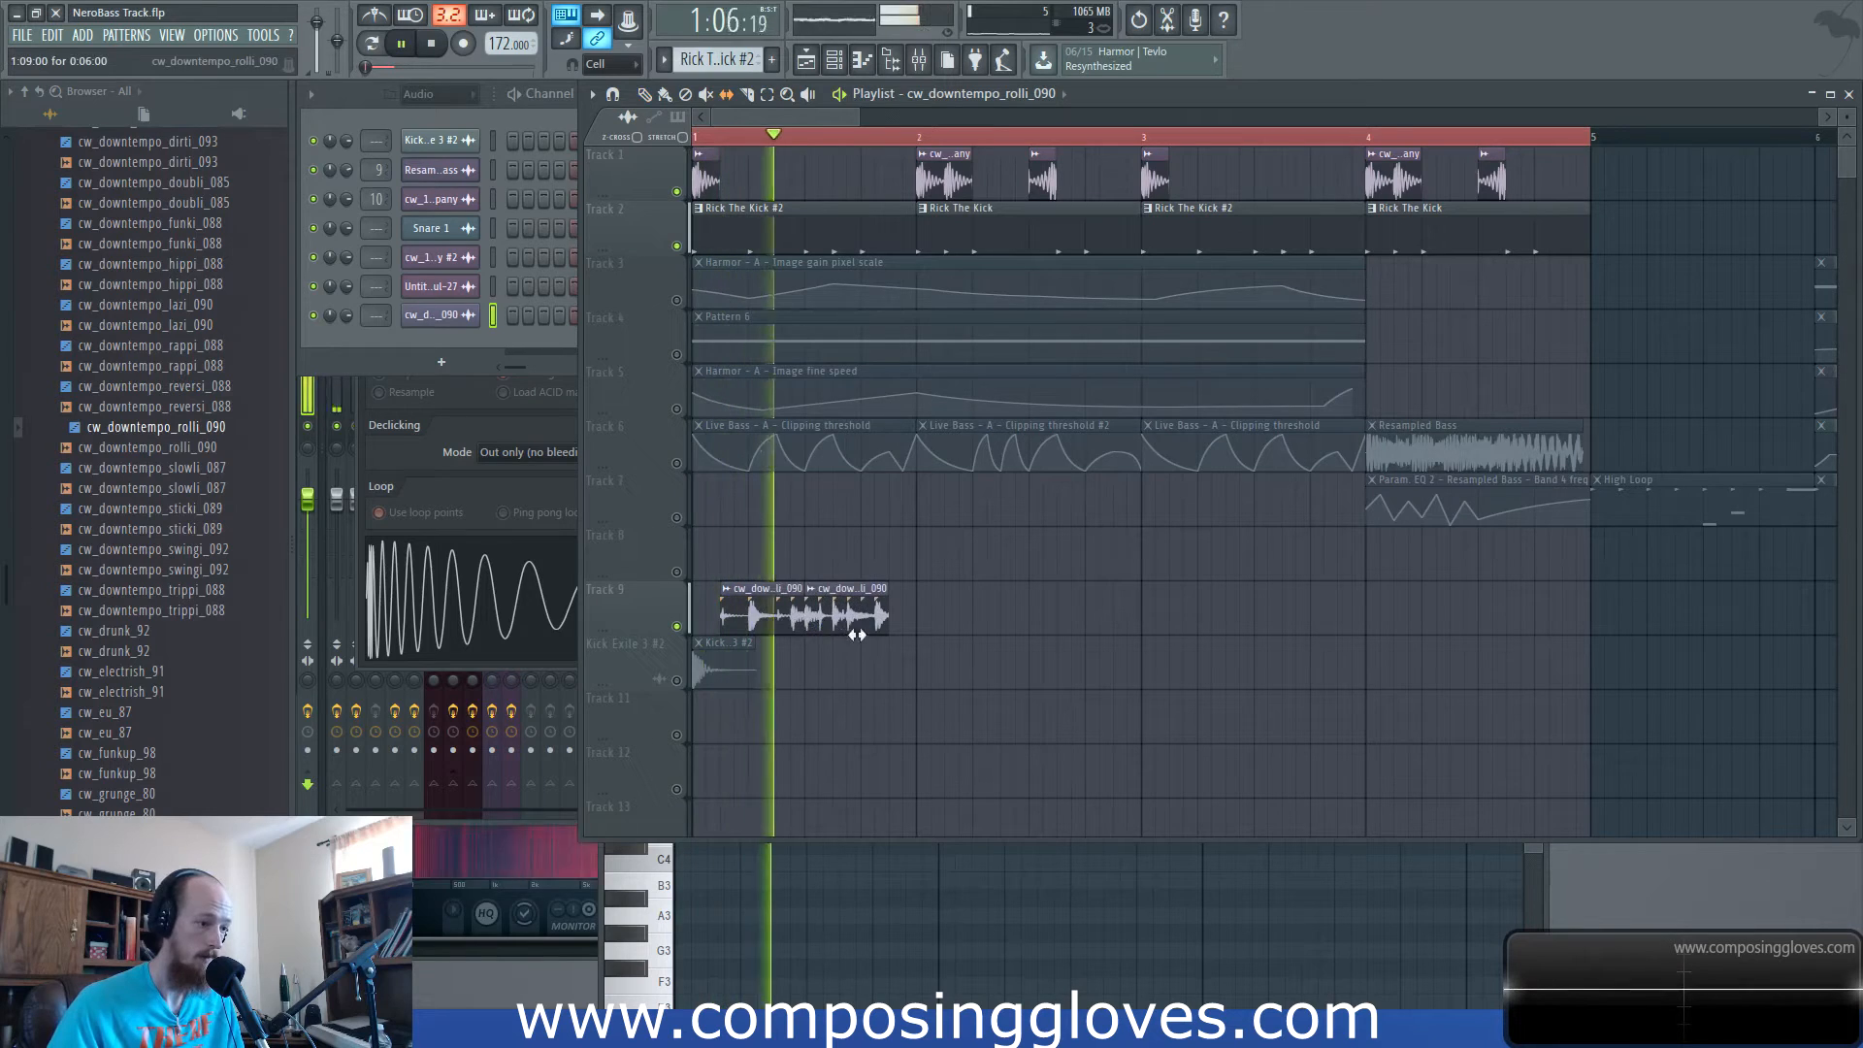
pyautogui.press('space')
# Duplicate the two loop clips to the start of bar 2, slip the first copy's audio and play the result.
pyautogui.moveTo(776, 569)
pyautogui.mouseDown()
pyautogui.moveTo(764, 587)
pyautogui.moveTo(960, 588)
pyautogui.mouseUp()
pyautogui.hotkey('ctrl', 'd')
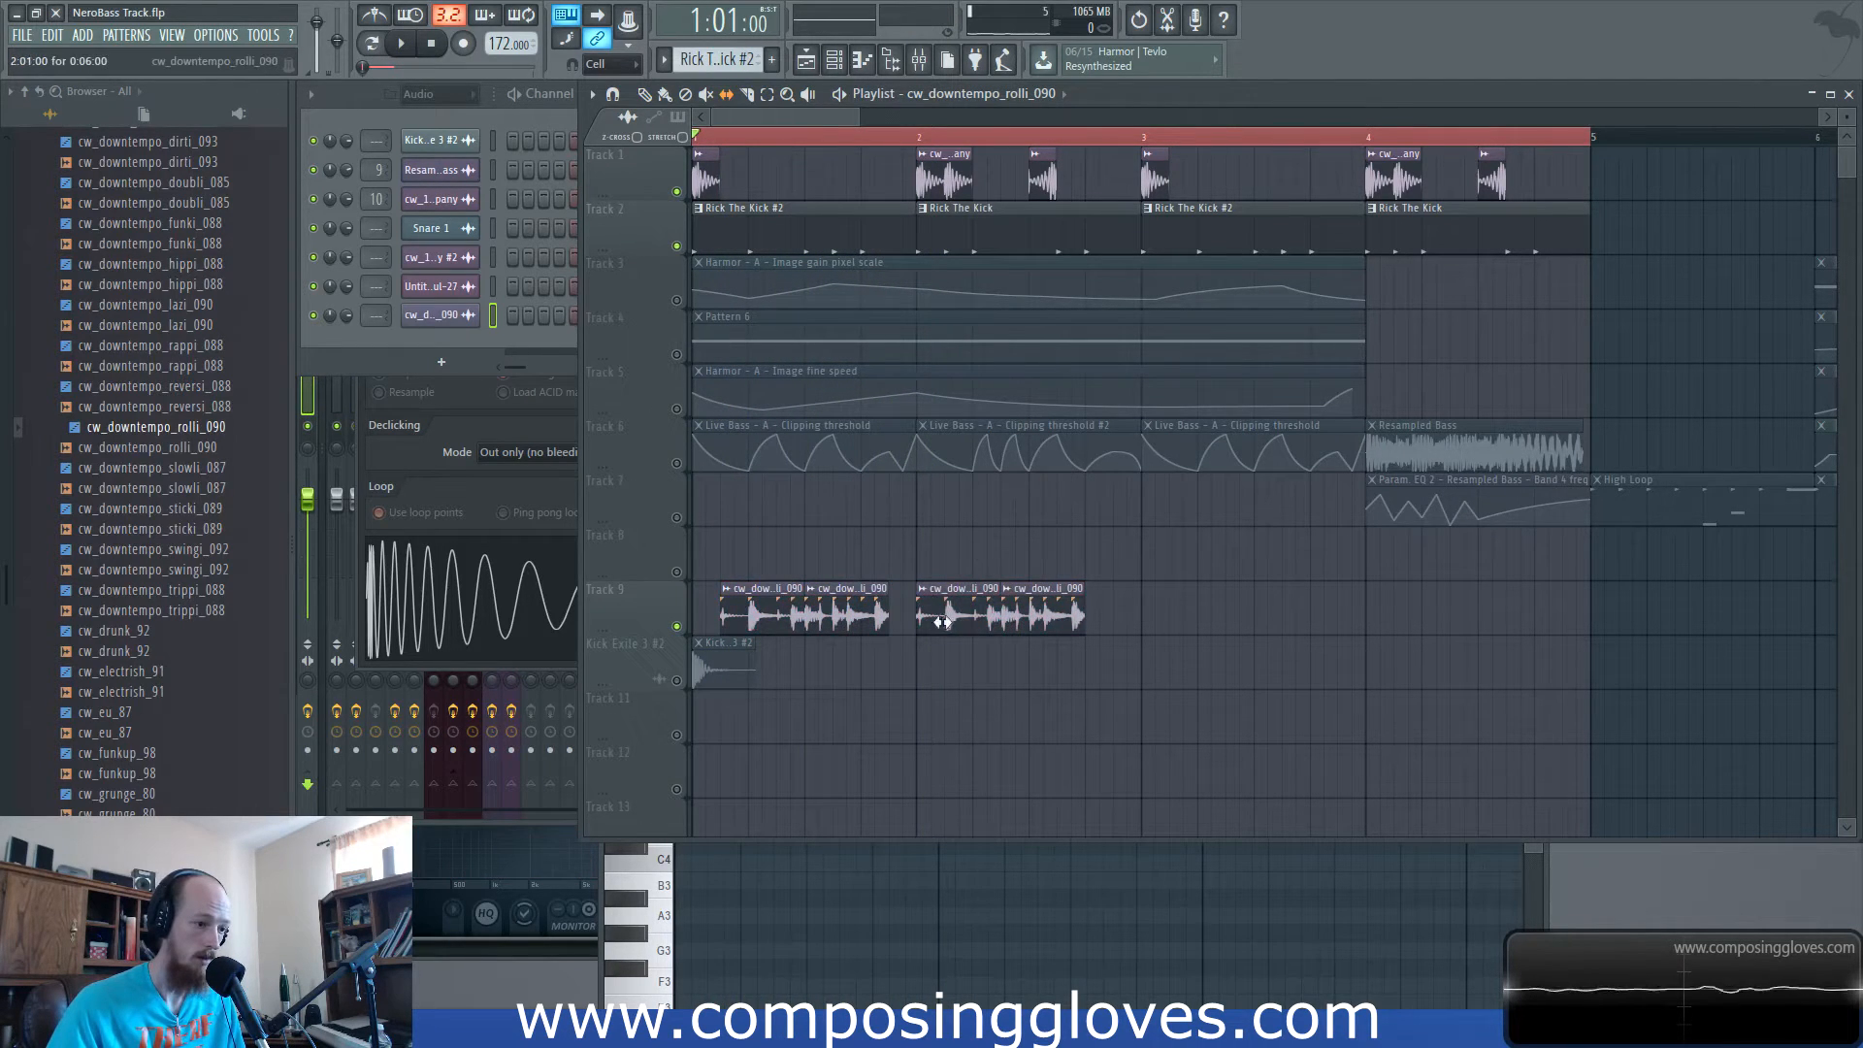
pyautogui.press('space')
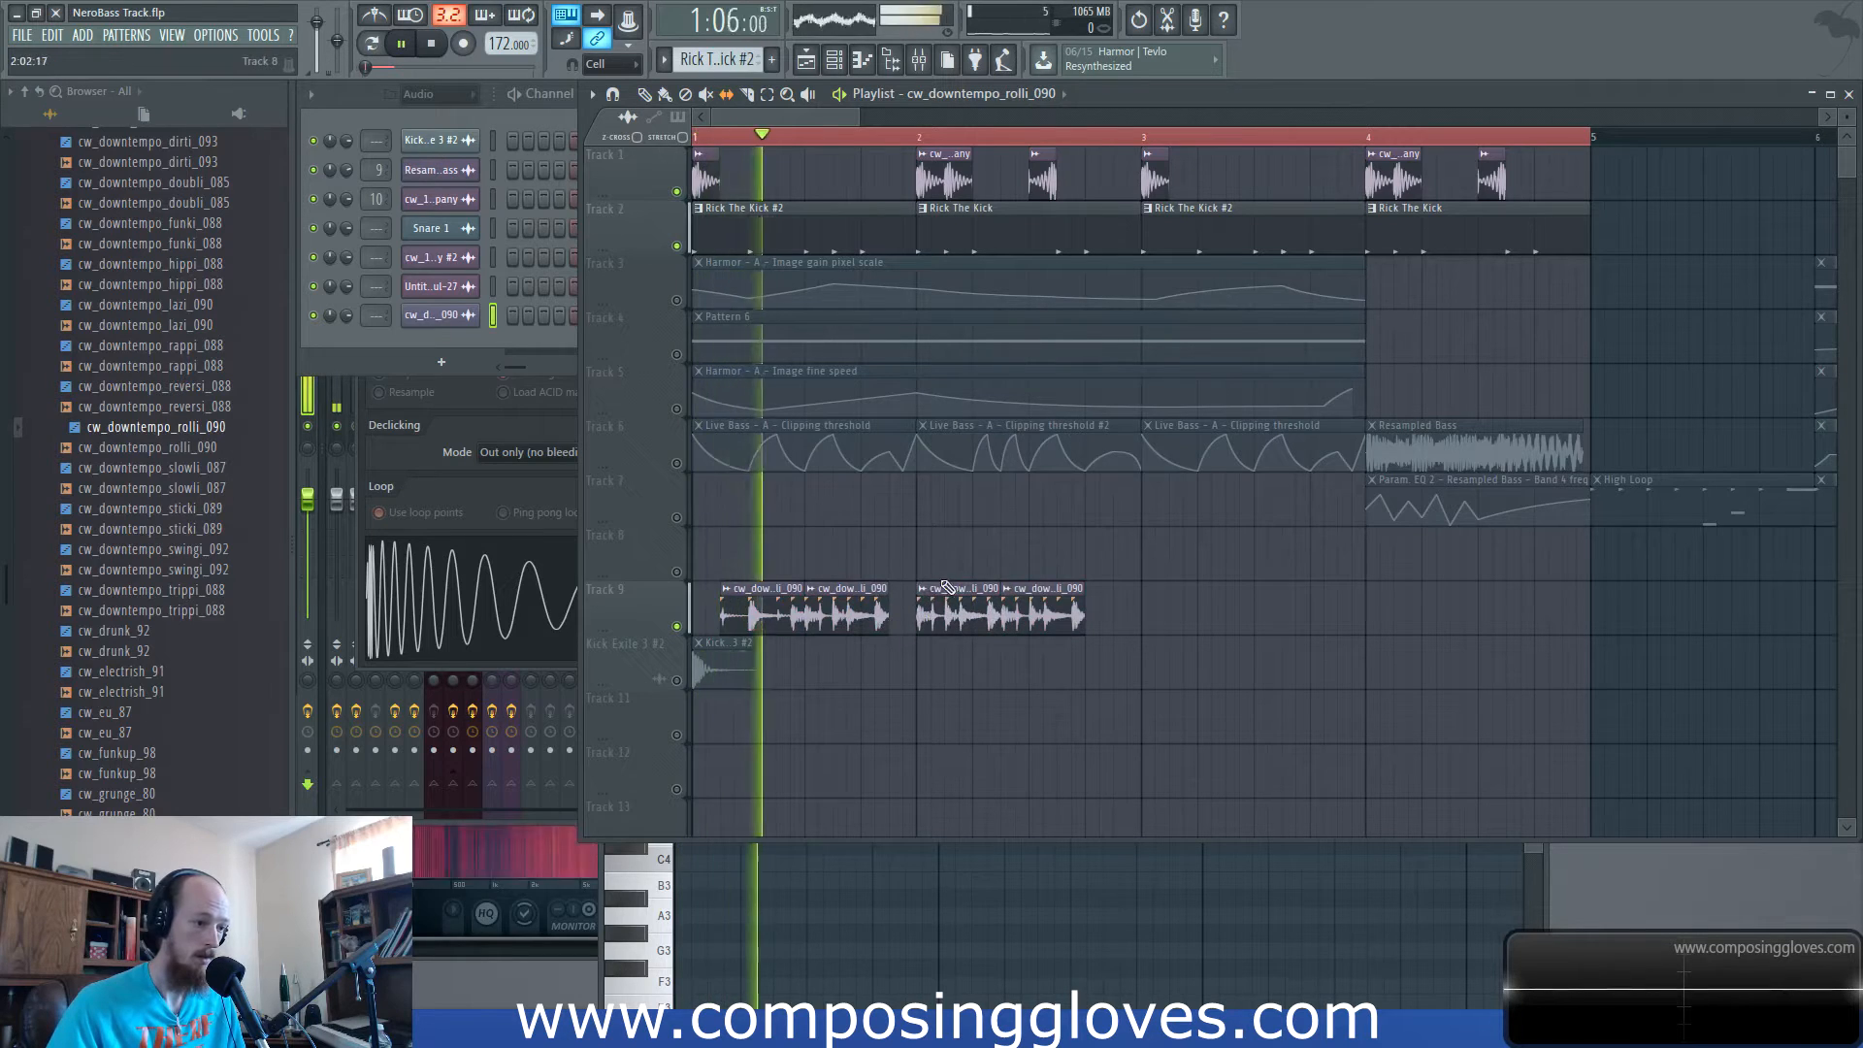
pyautogui.scroll(2, 1052, 554)
pyautogui.press('space')
# Duplicate all four loop clips on track 9 to start at bar 3 and slip the first copy's audio.
pyautogui.scroll(-2, 878, 580)
pyautogui.moveTo(768, 551); pyautogui.dragTo(1056, 621)
pyautogui.moveTo(766, 588); pyautogui.dragTo(1086, 583)
pyautogui.scroll(2, 1108, 568)
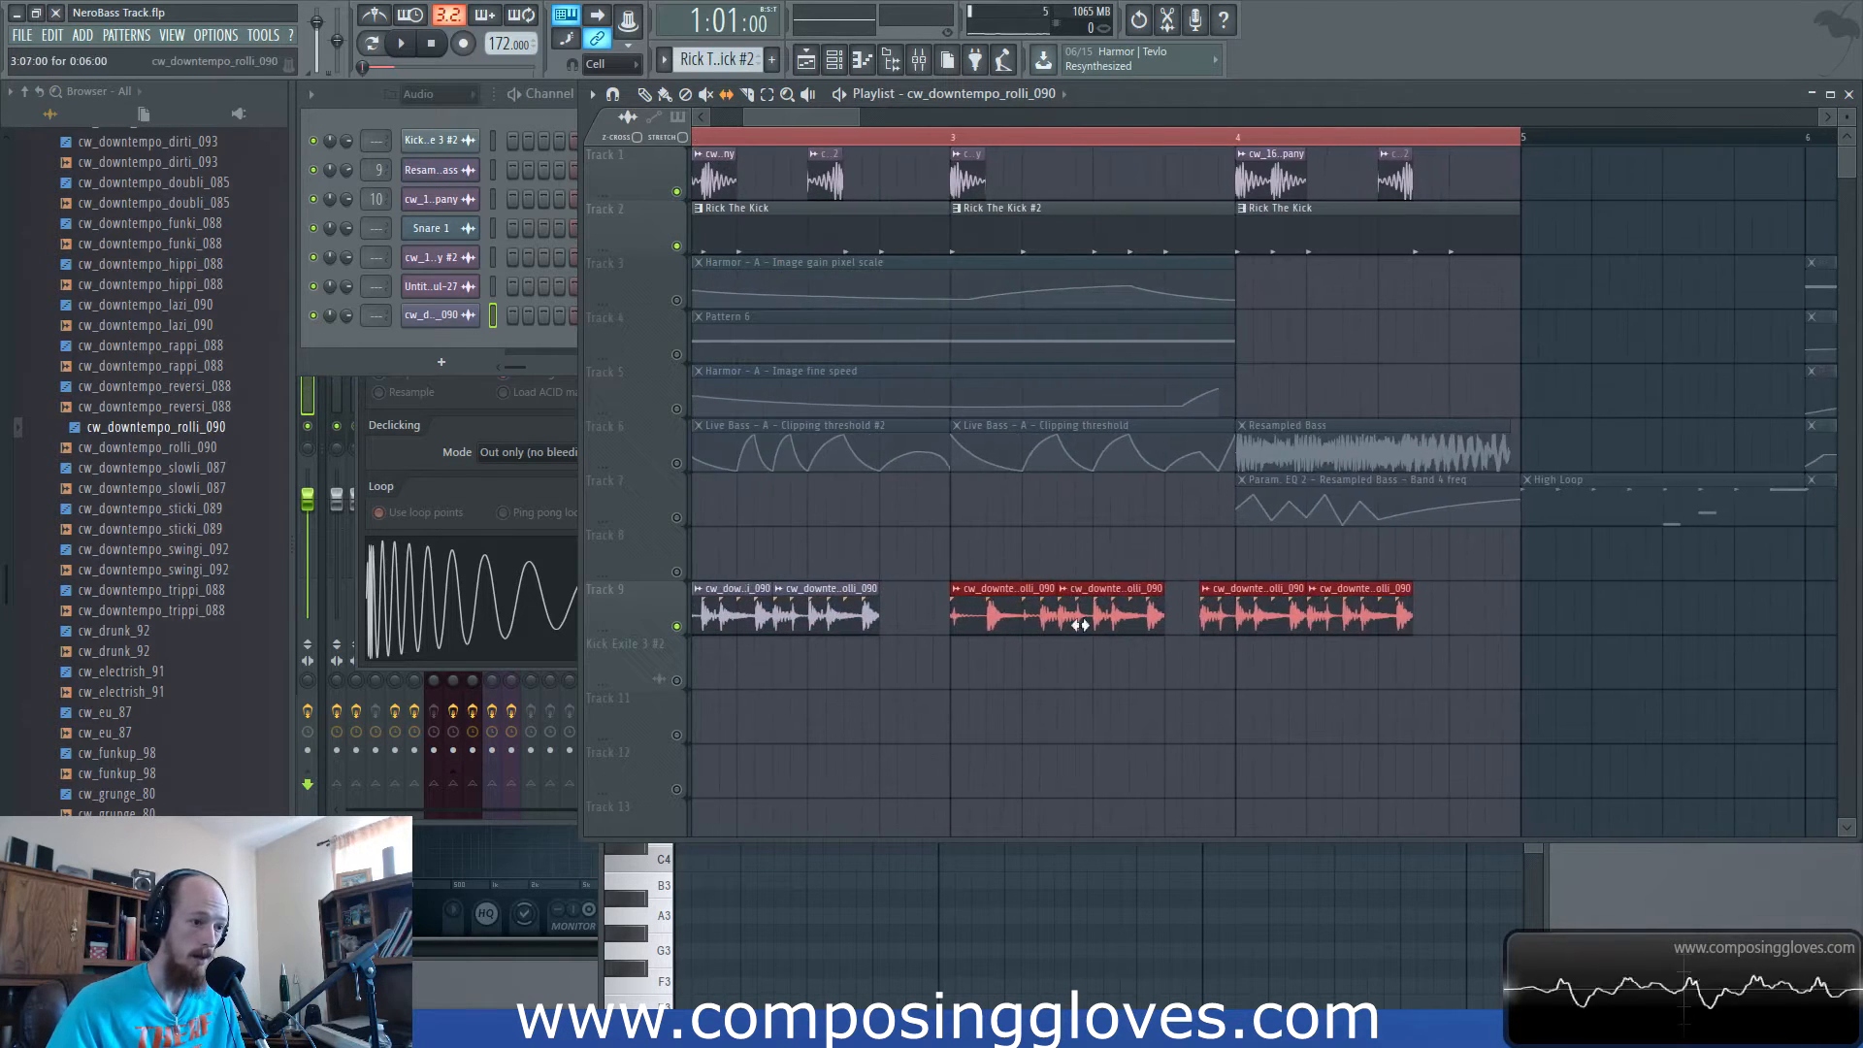
pyautogui.click(1057, 607)
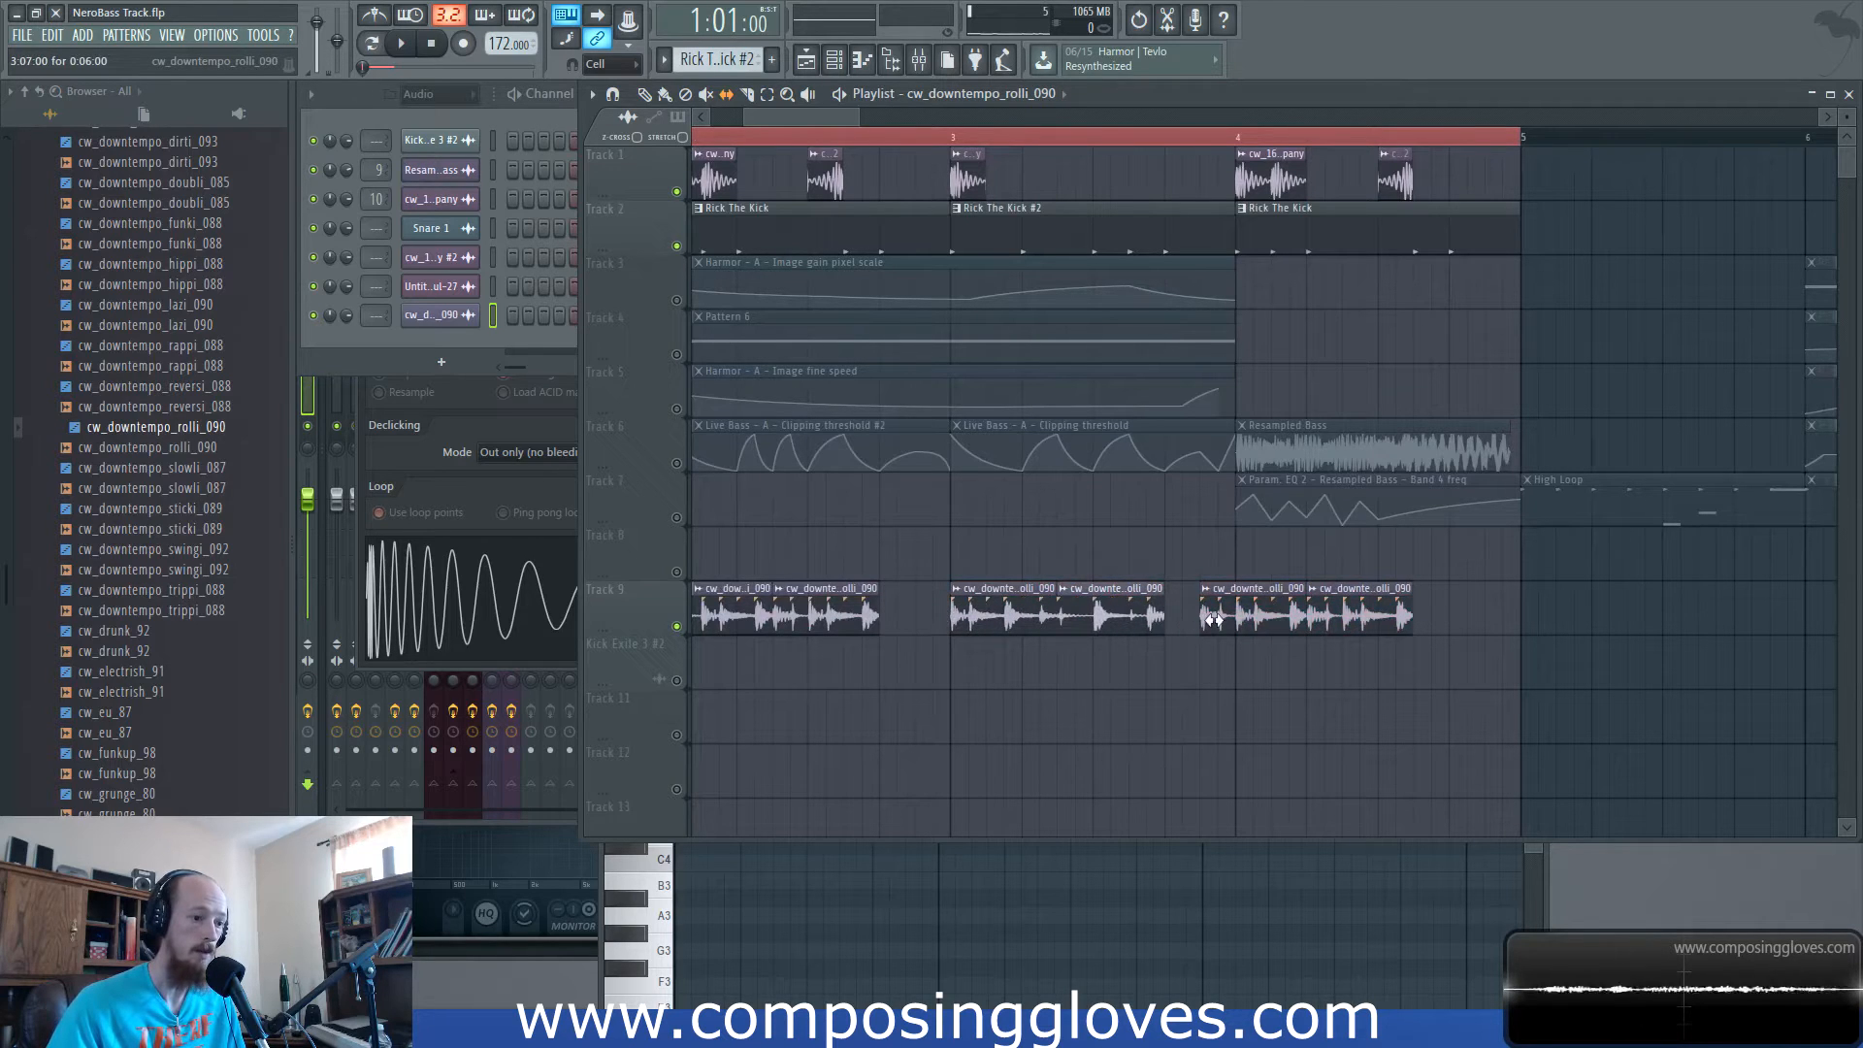
# Make the second loop clip in bar 3 unique and reverse its audio.
pyautogui.rightClick(1071, 604)
pyautogui.click(1139, 732)
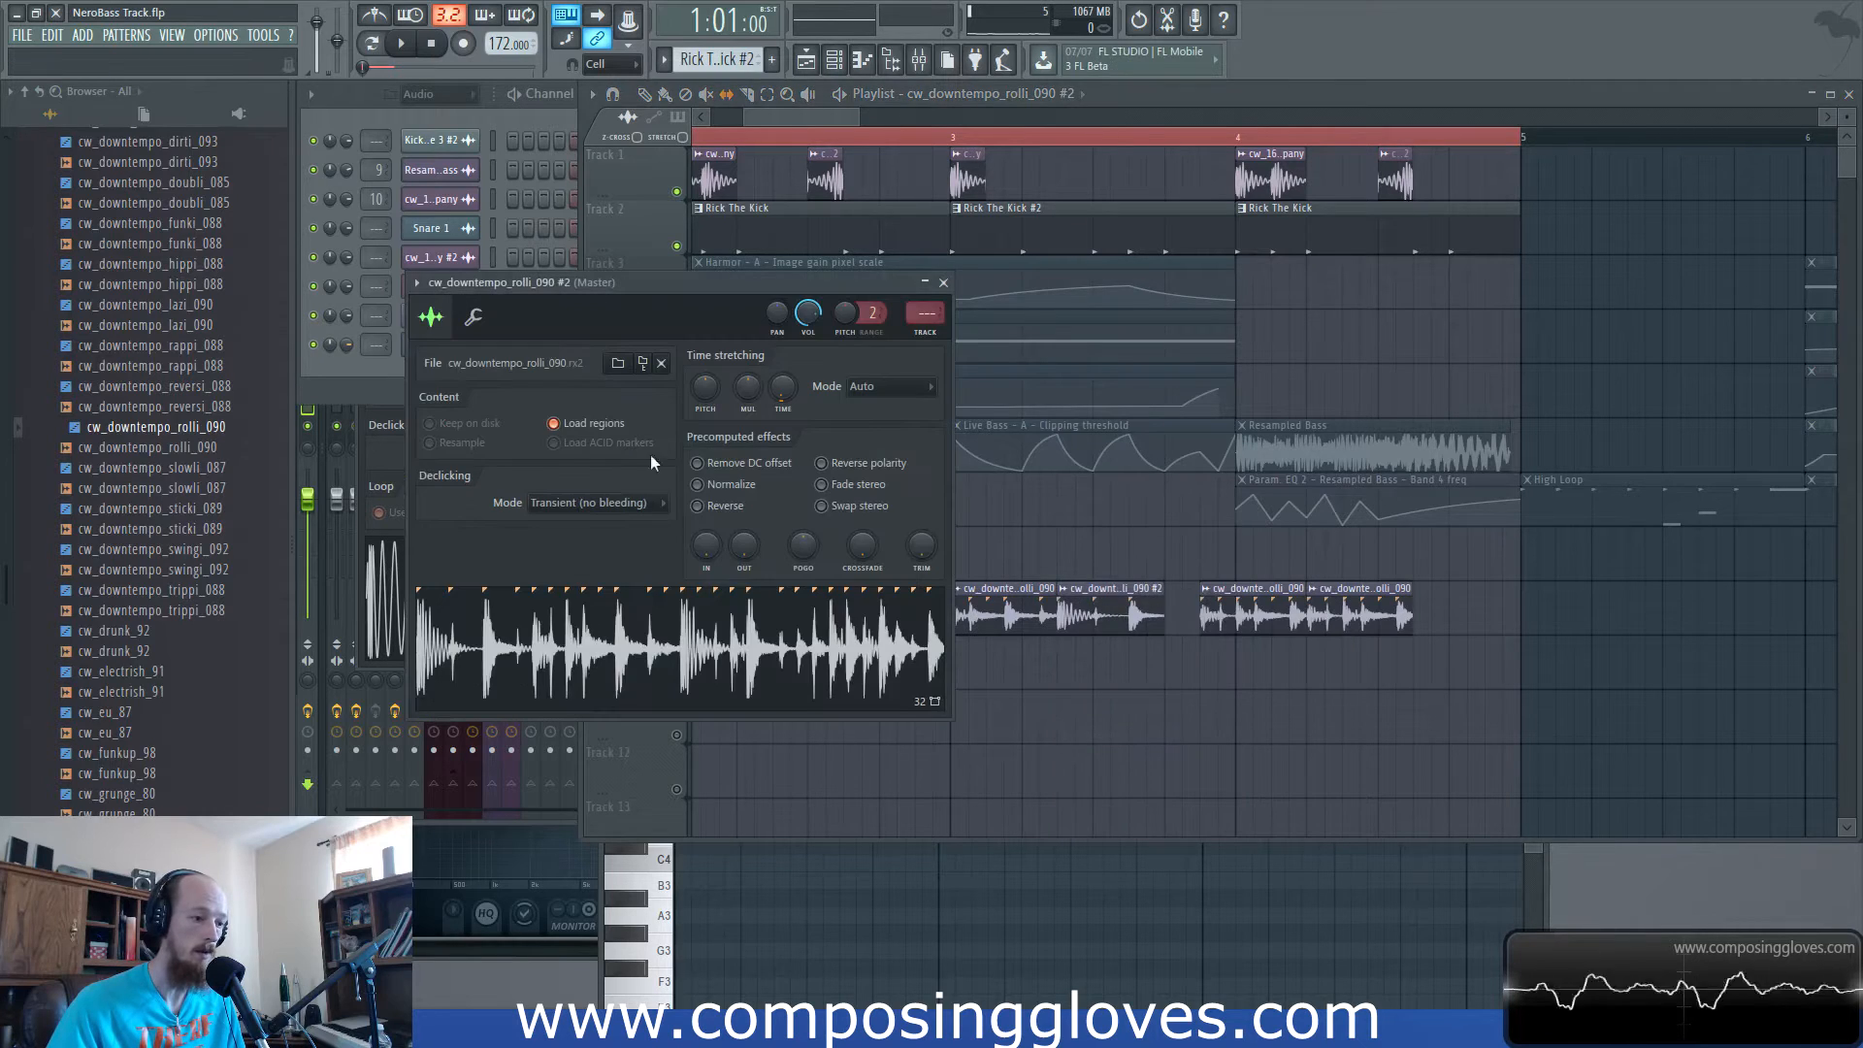
pyautogui.click(732, 510)
pyautogui.rightClick(1098, 559)
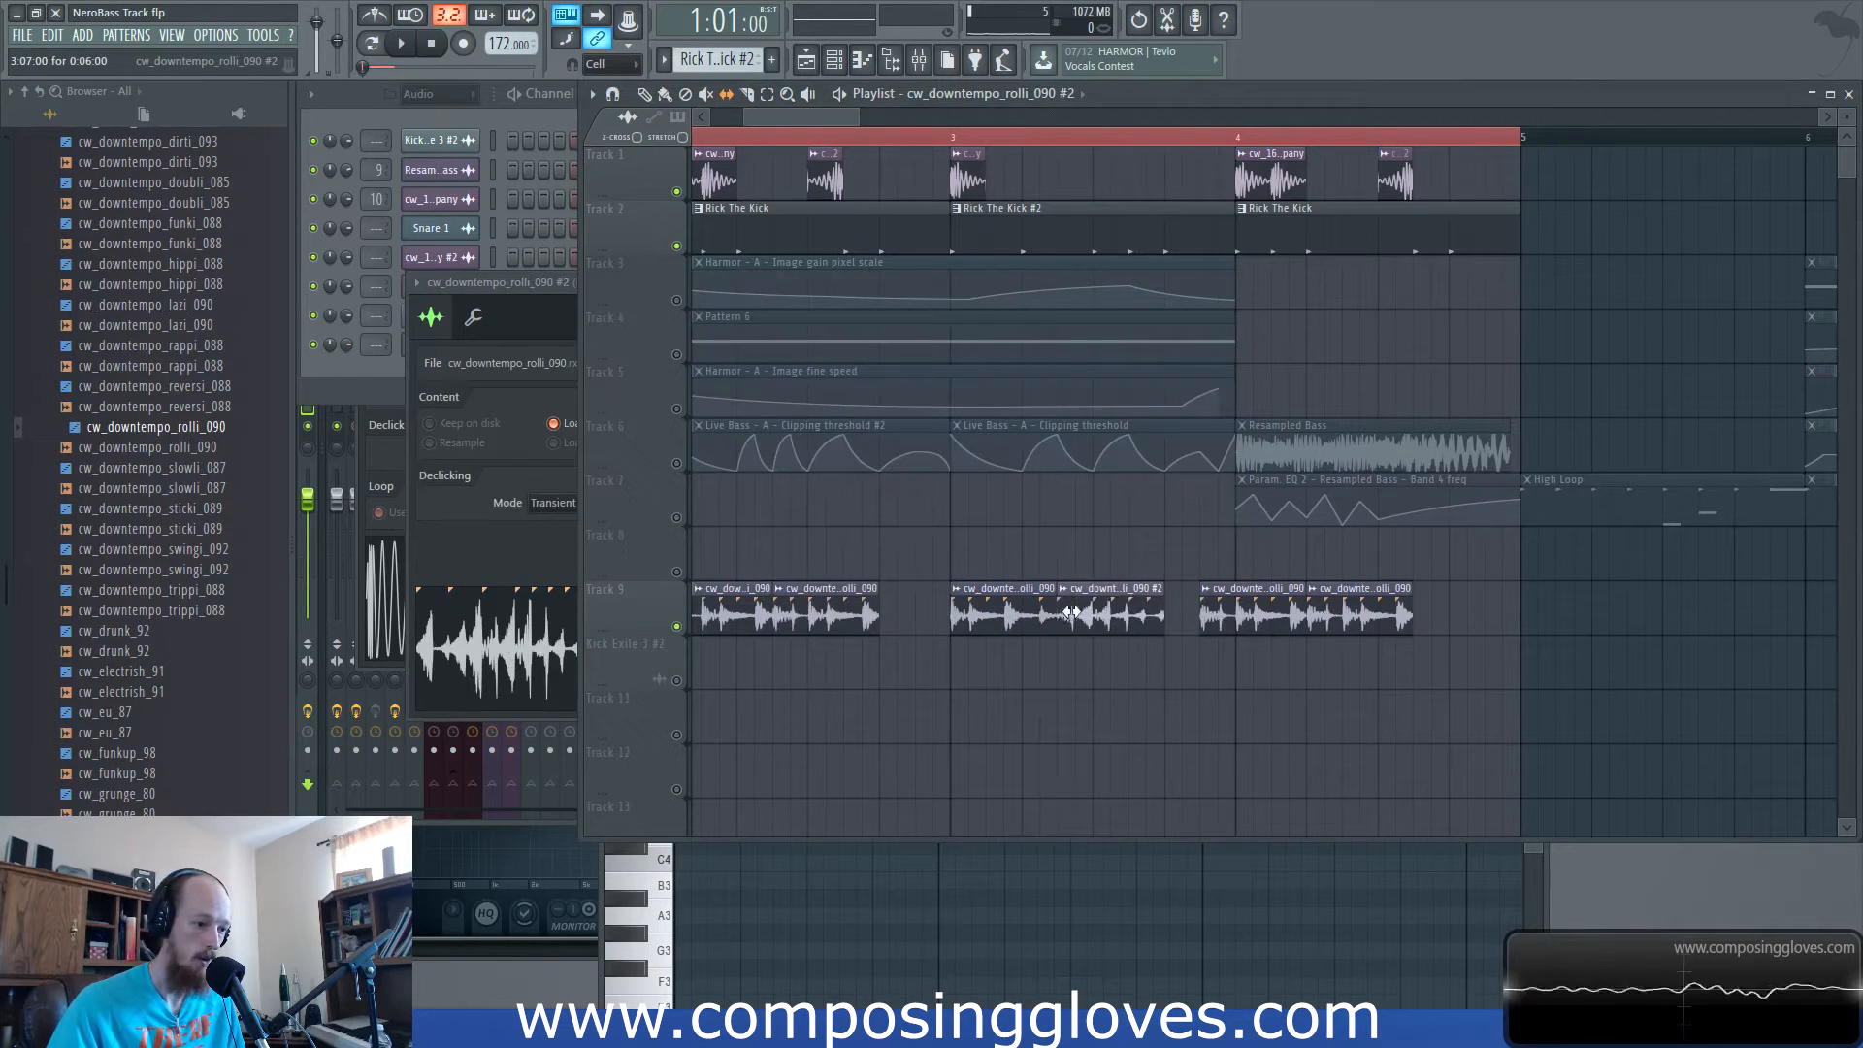
# Play the arrangement and trim the start of the reversed loop clip in bar 3, leaving a gap before it.
pyautogui.press('space')
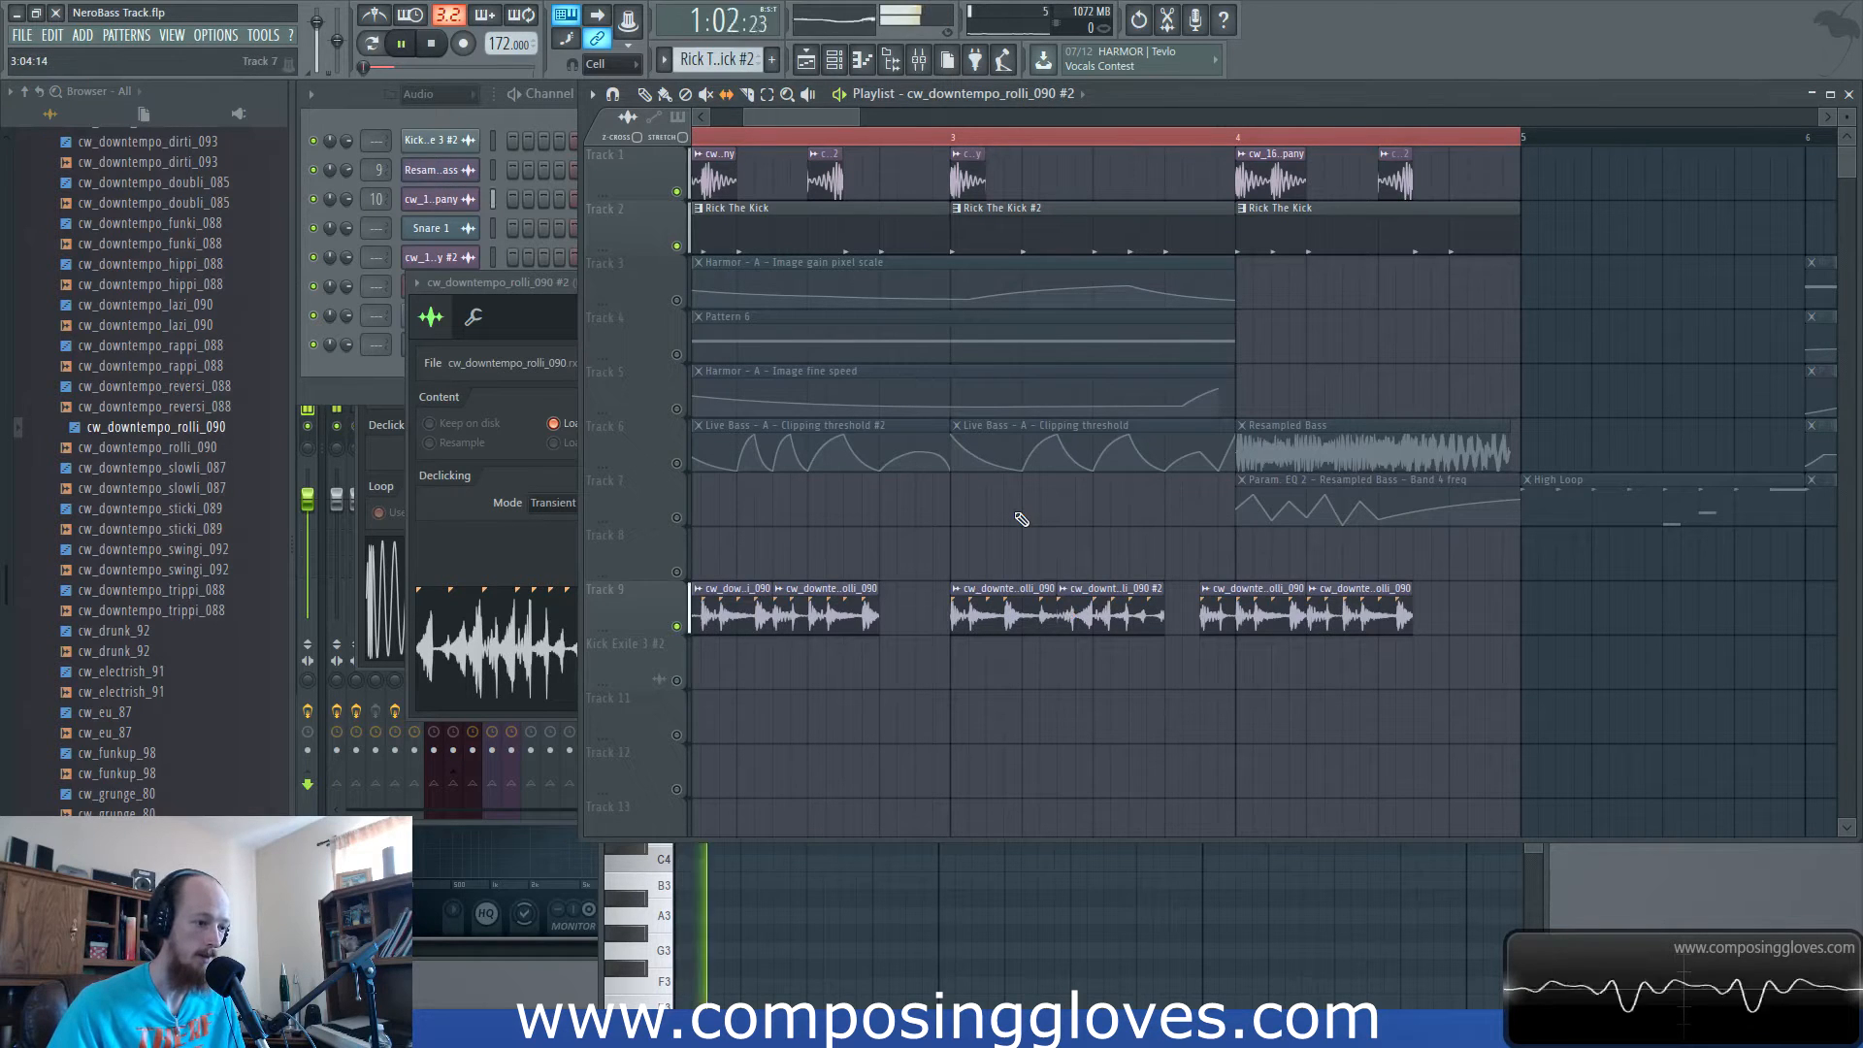
pyautogui.moveTo(1077, 541); pyautogui.dragTo(1034, 534)
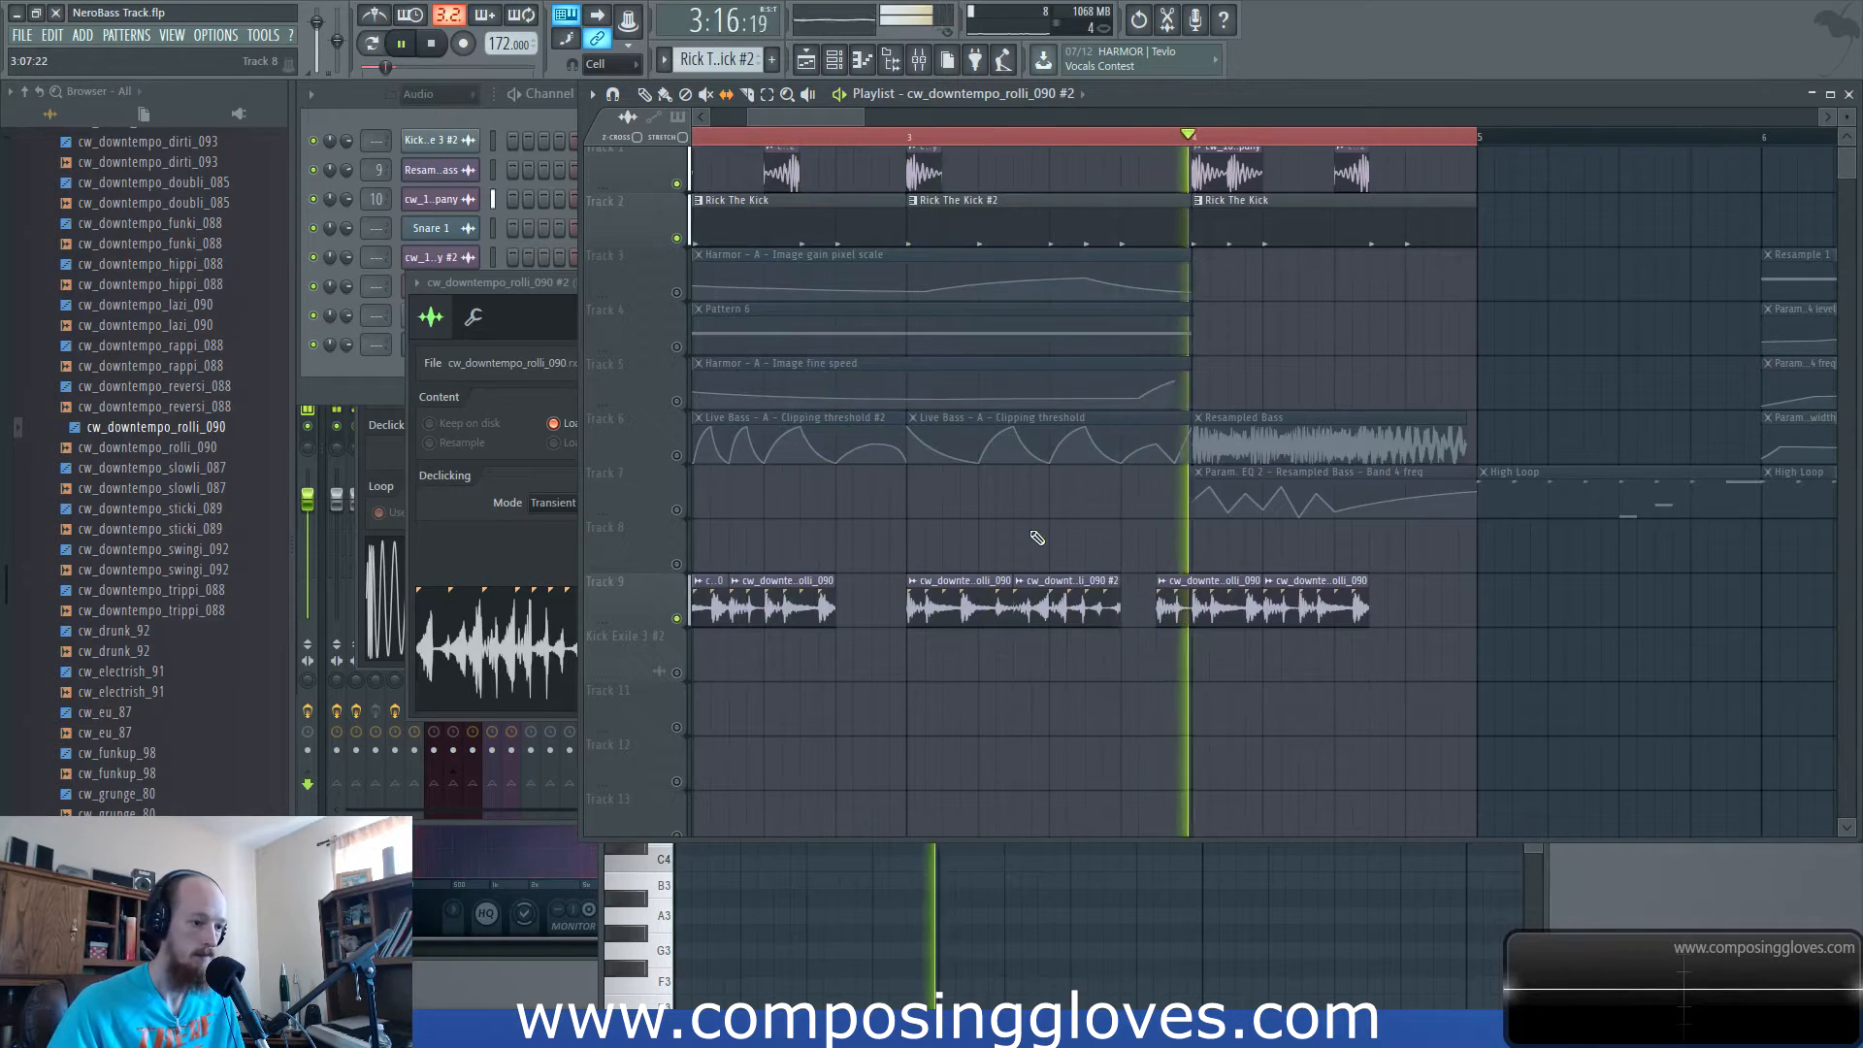
pyautogui.press('space')
pyautogui.scroll(3, 1032, 592)
pyautogui.rightClick(1031, 568)
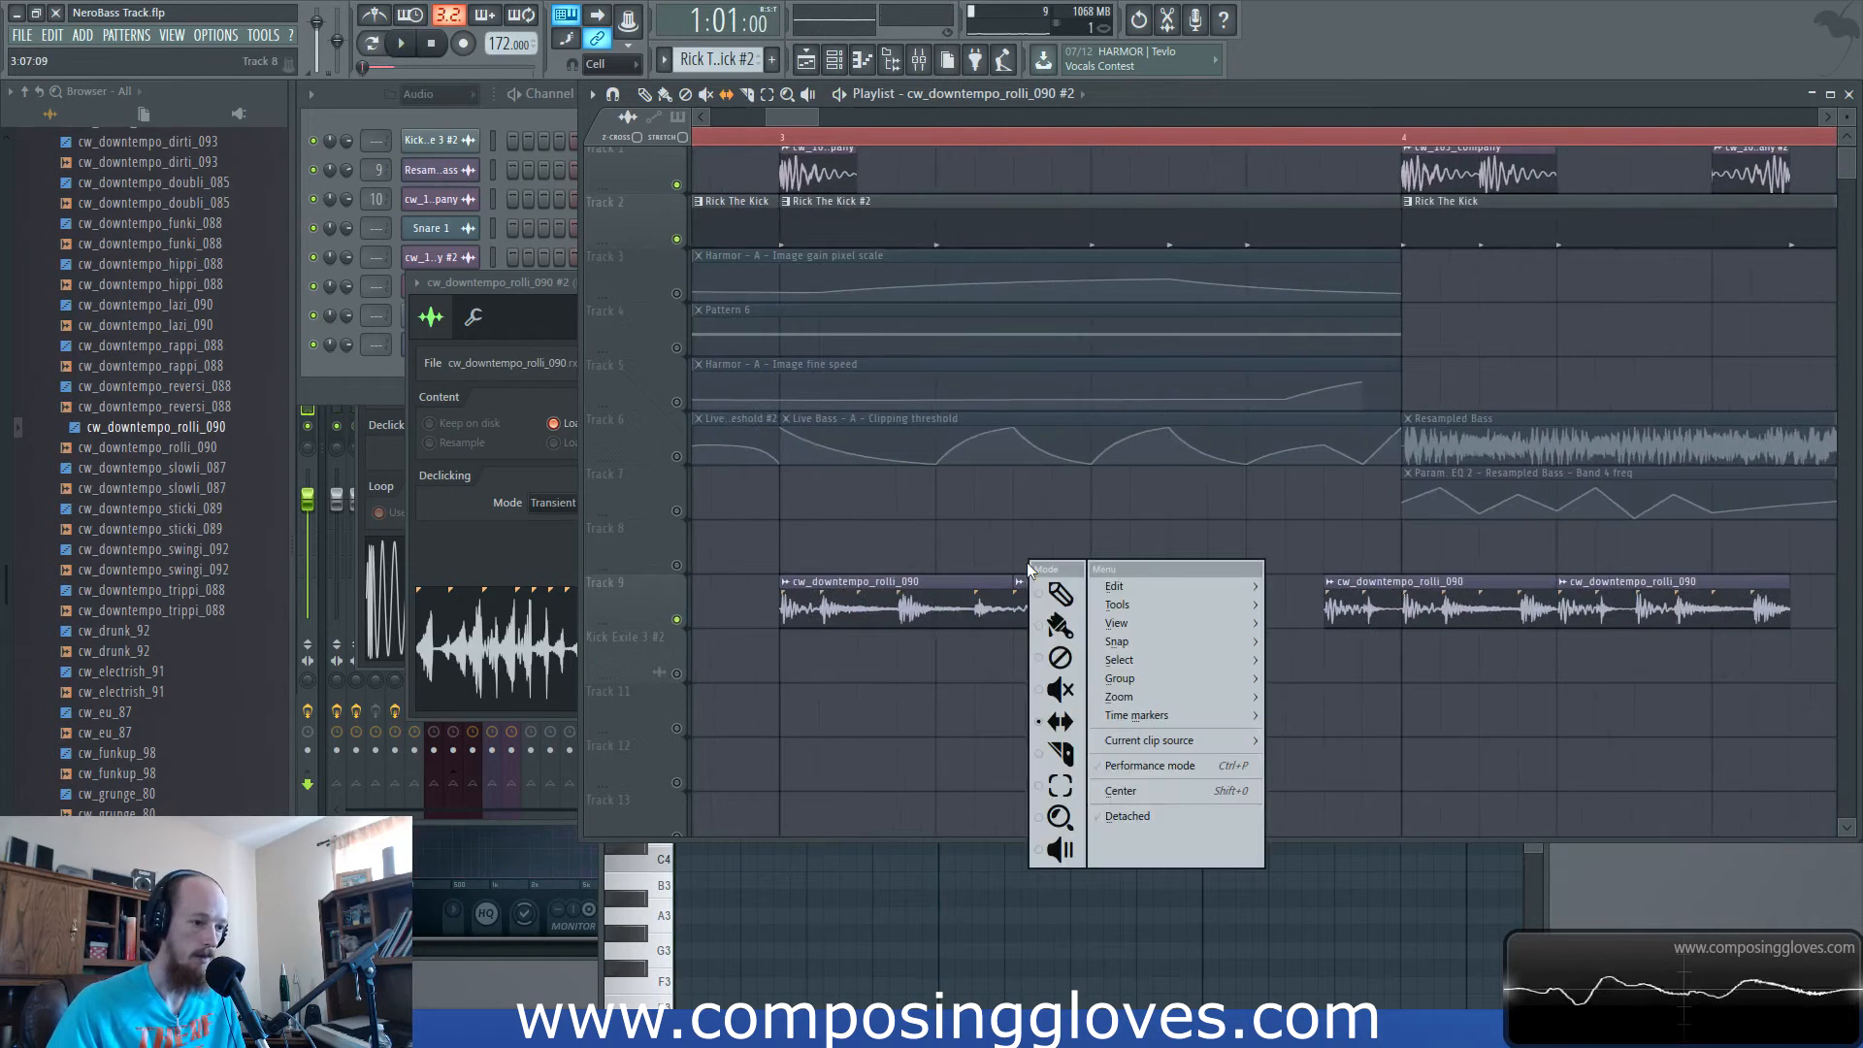
pyautogui.click(1064, 606)
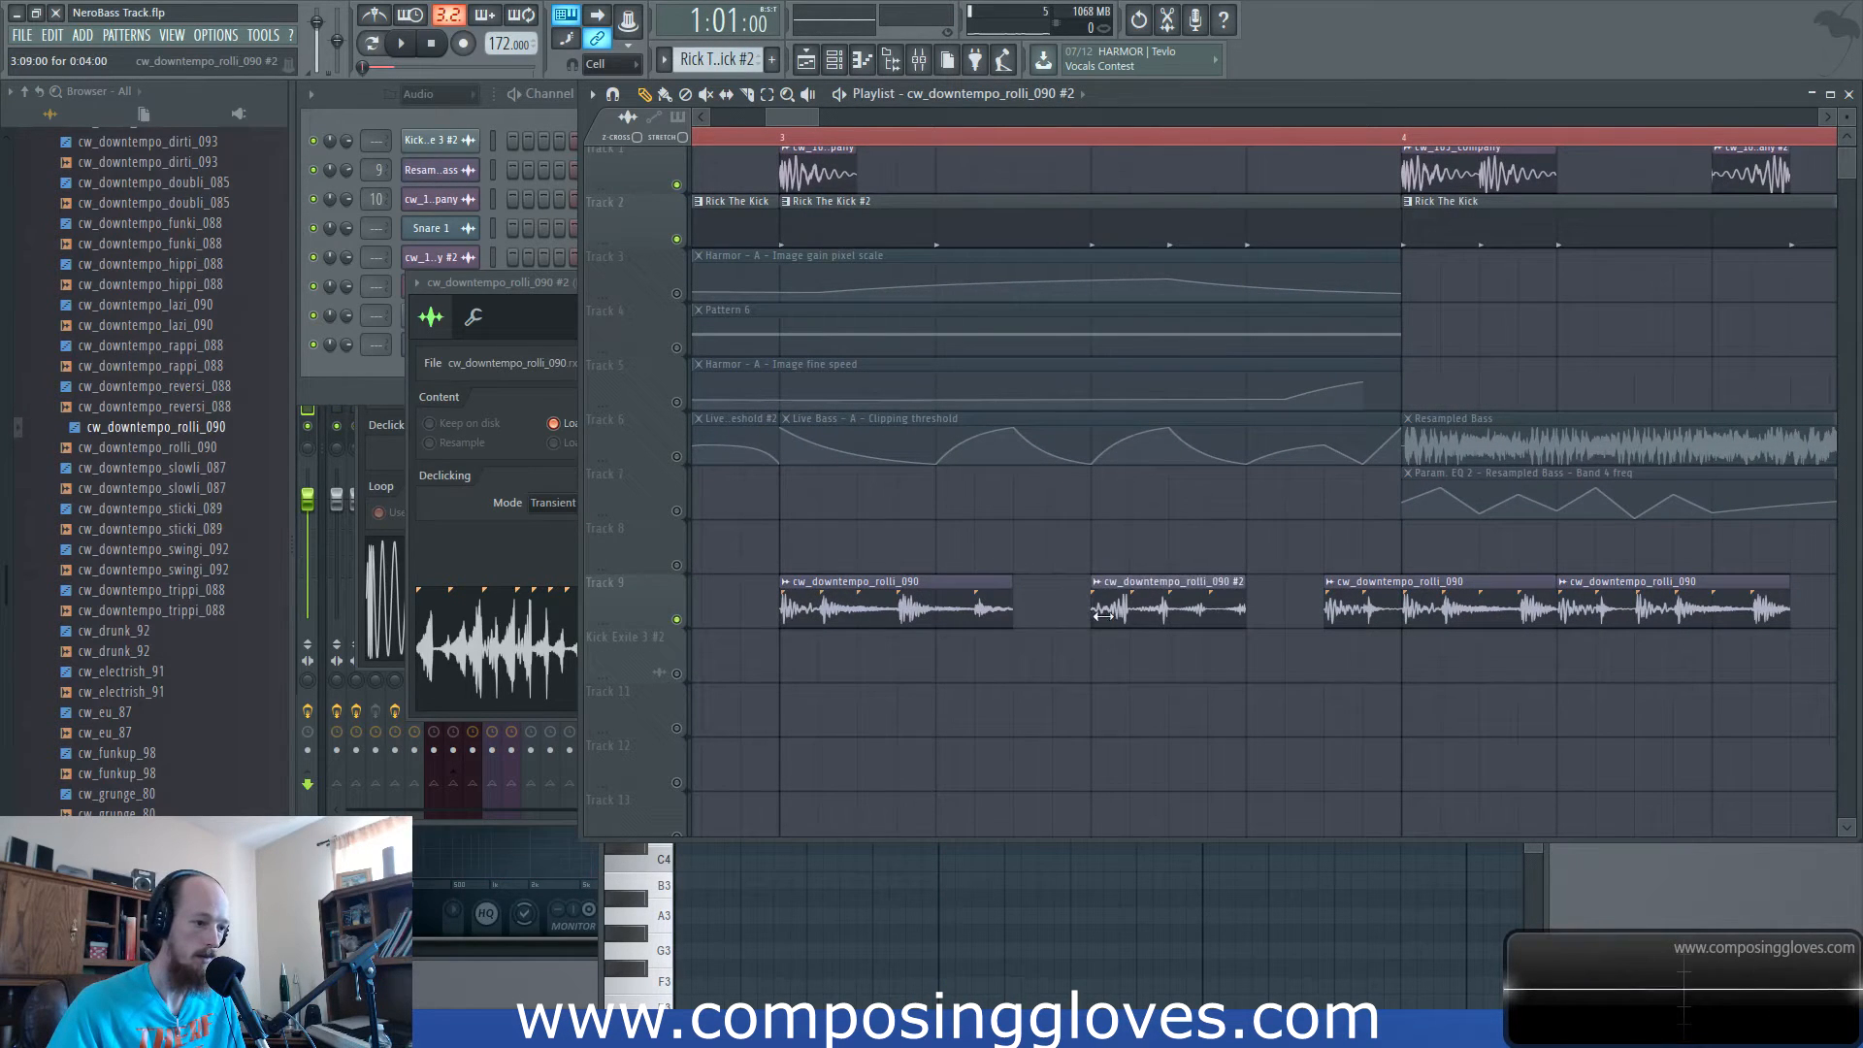
# Copy bar 3's first loop clip onto the Kick Exile 3 #2 track, trim it to fill the gap, slip its audio and unmute all tracks.
pyautogui.moveTo(890, 603); pyautogui.dragTo(1125, 664)
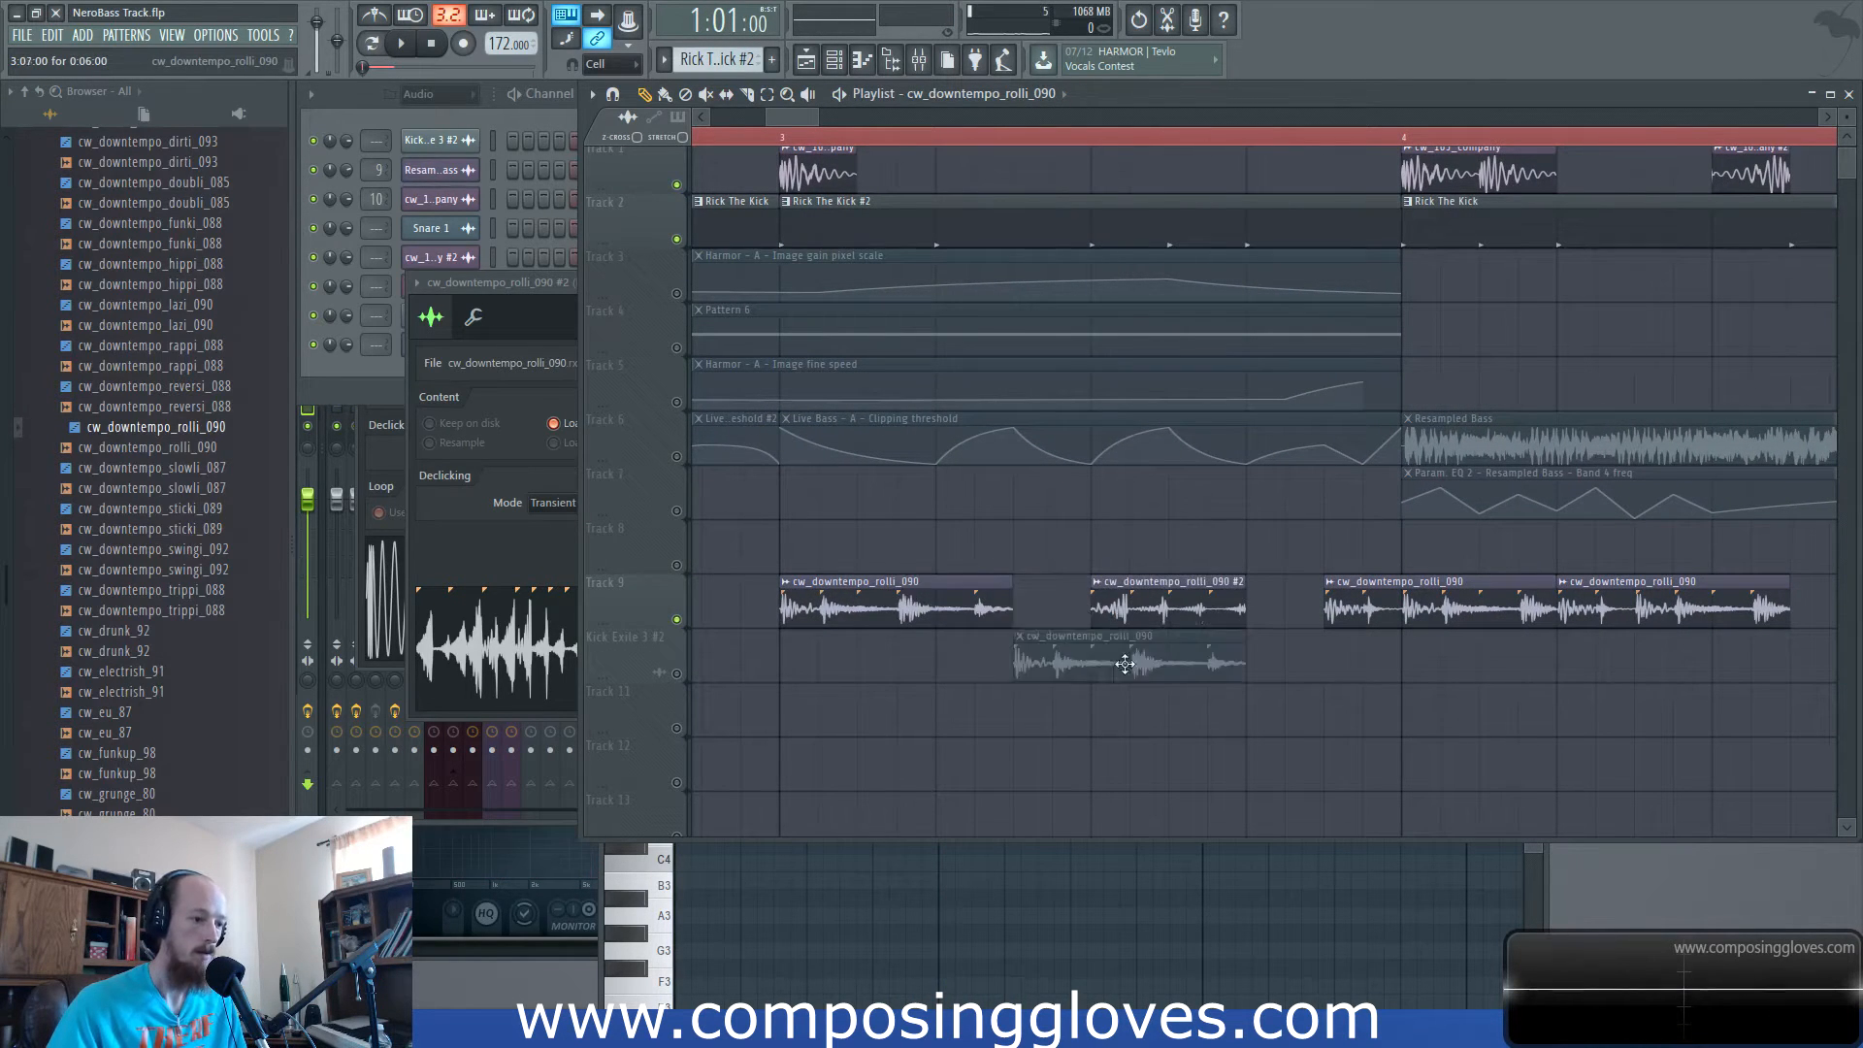
pyautogui.click(678, 673)
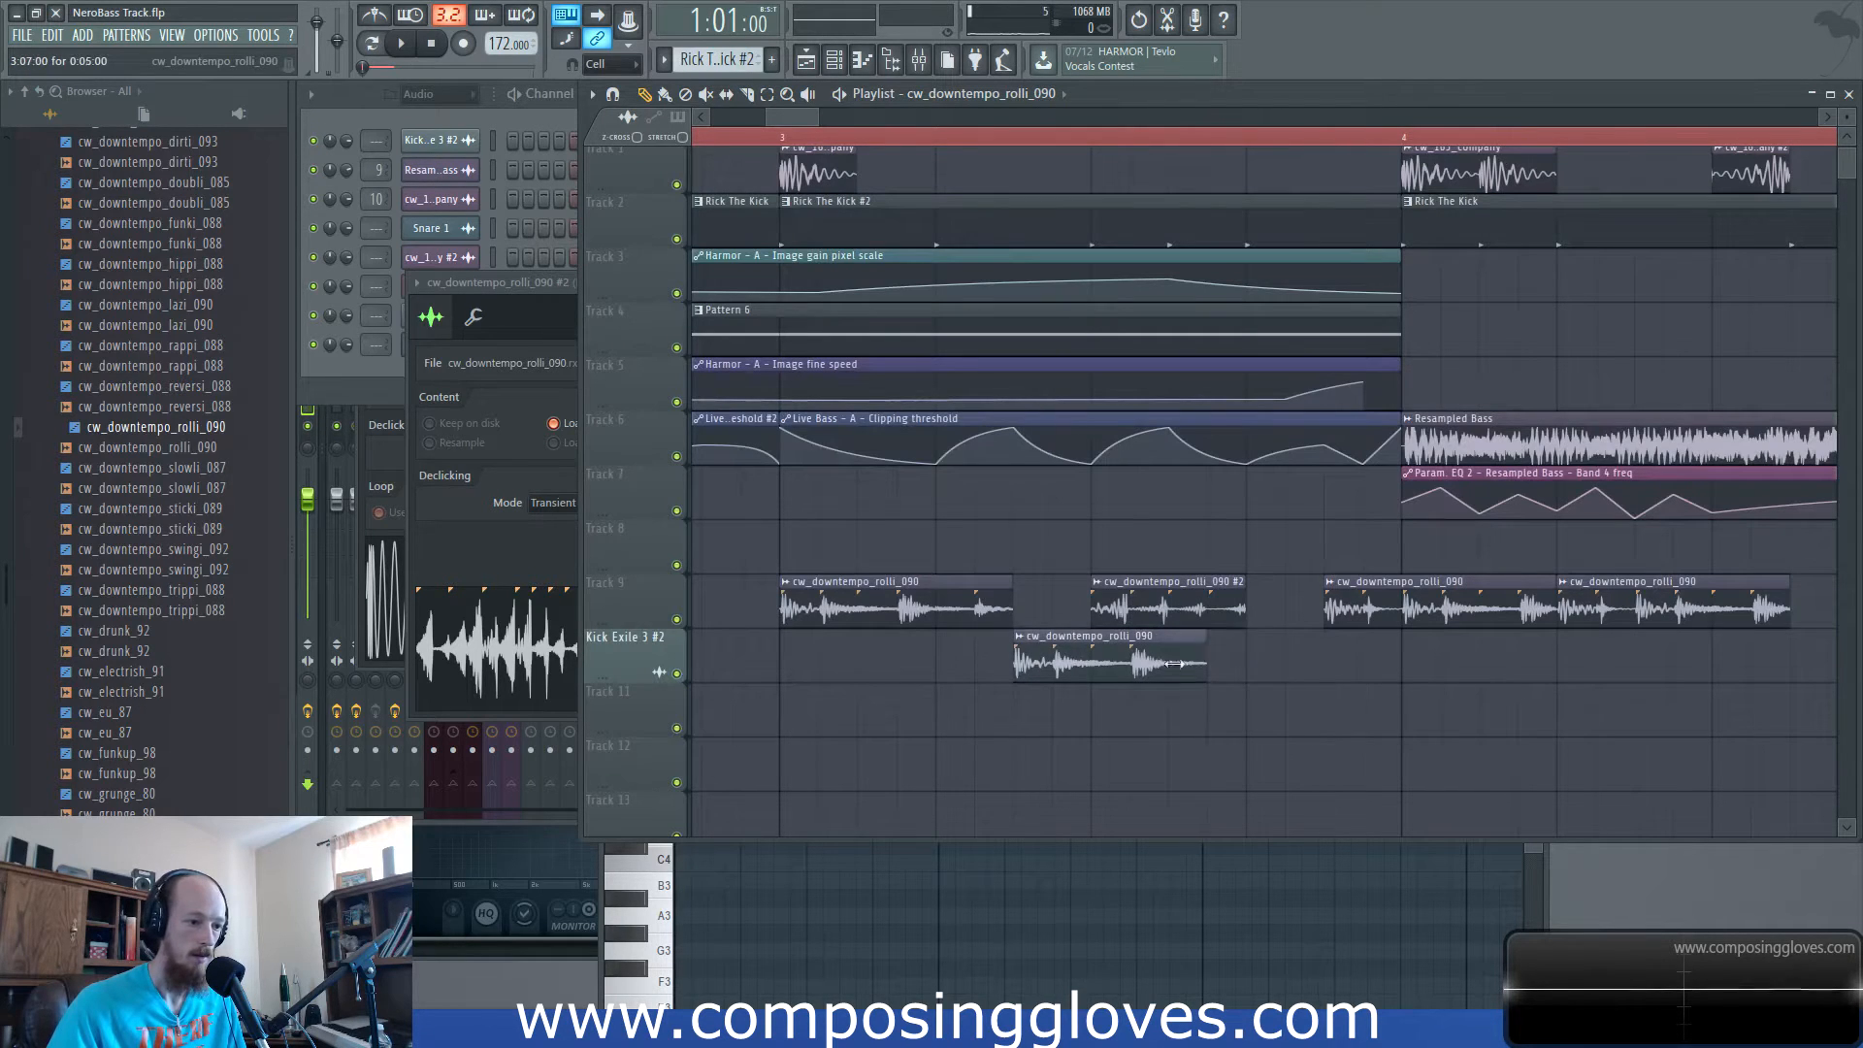
pyautogui.rightClick(1058, 626)
pyautogui.click(1083, 767)
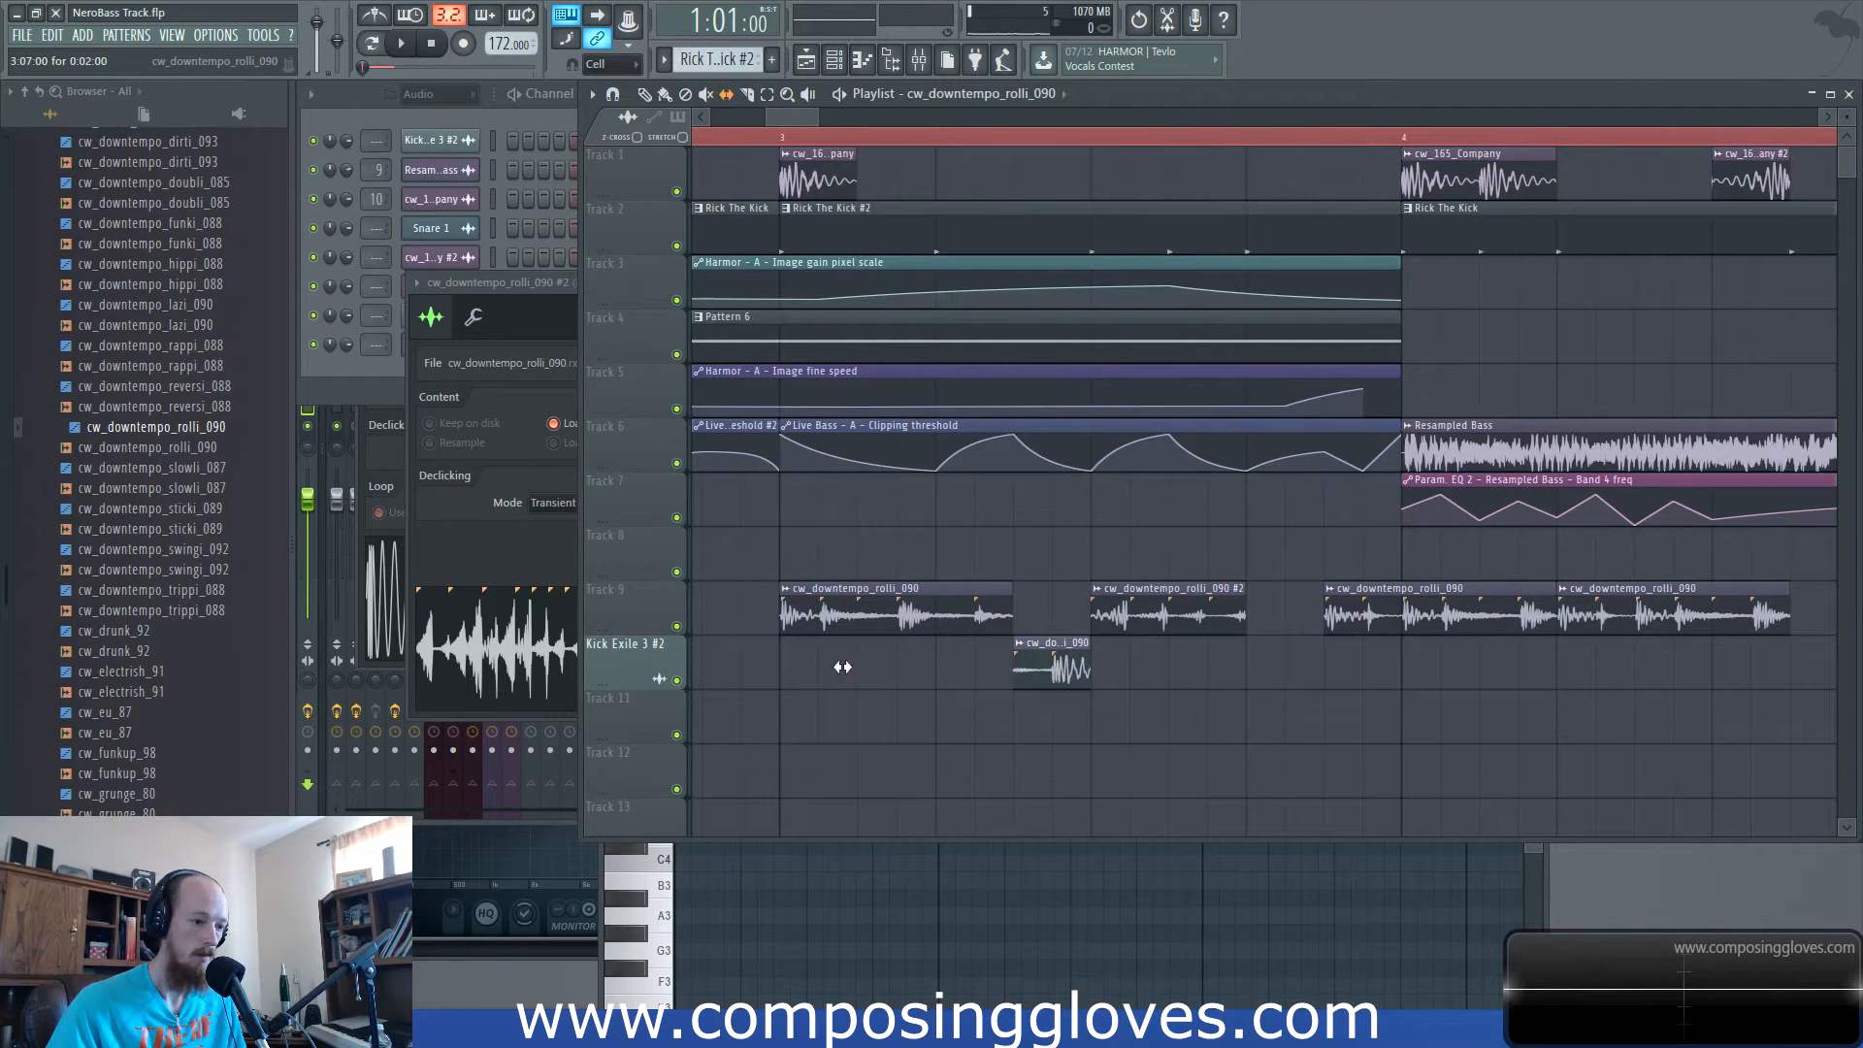
# Play the full arrangement to check the filled gap in bar 3.
pyautogui.scroll(-4, 845, 532)
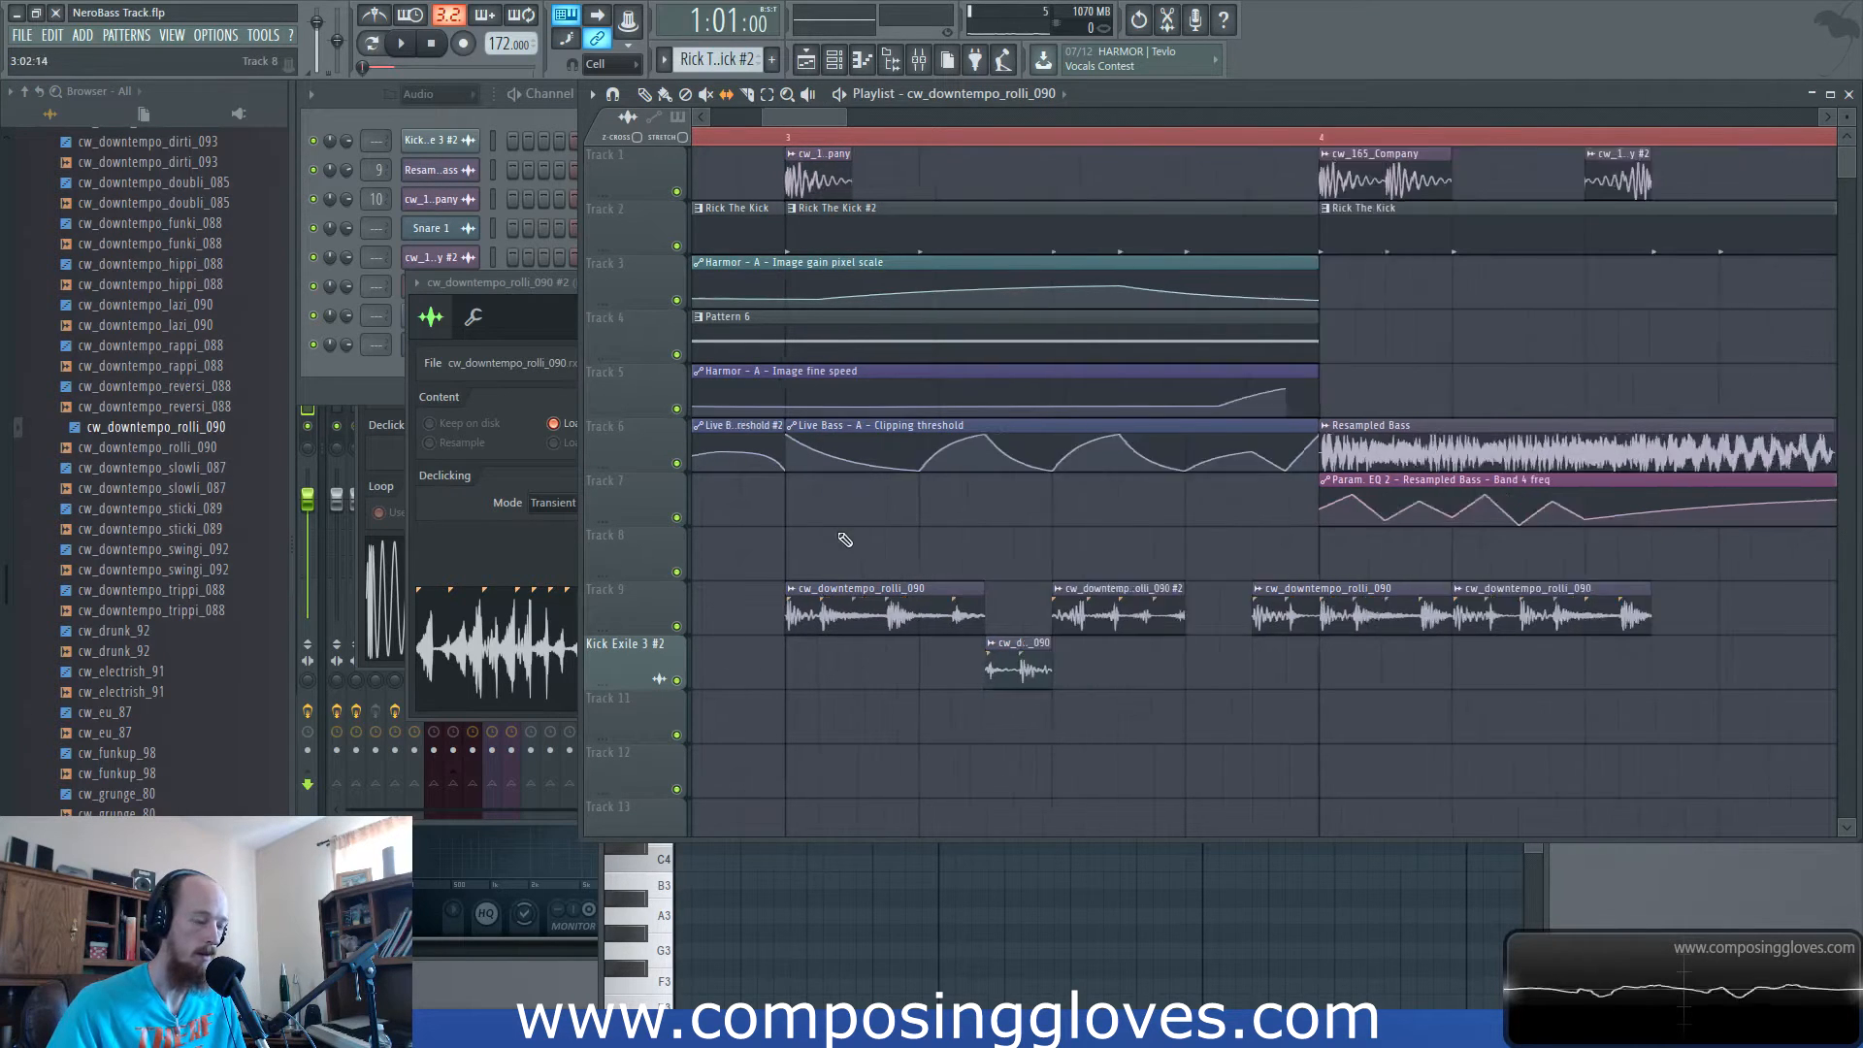
pyautogui.press('space')
pyautogui.moveTo(862, 538); pyautogui.dragTo(985, 563)
pyautogui.scroll(3, 986, 563)
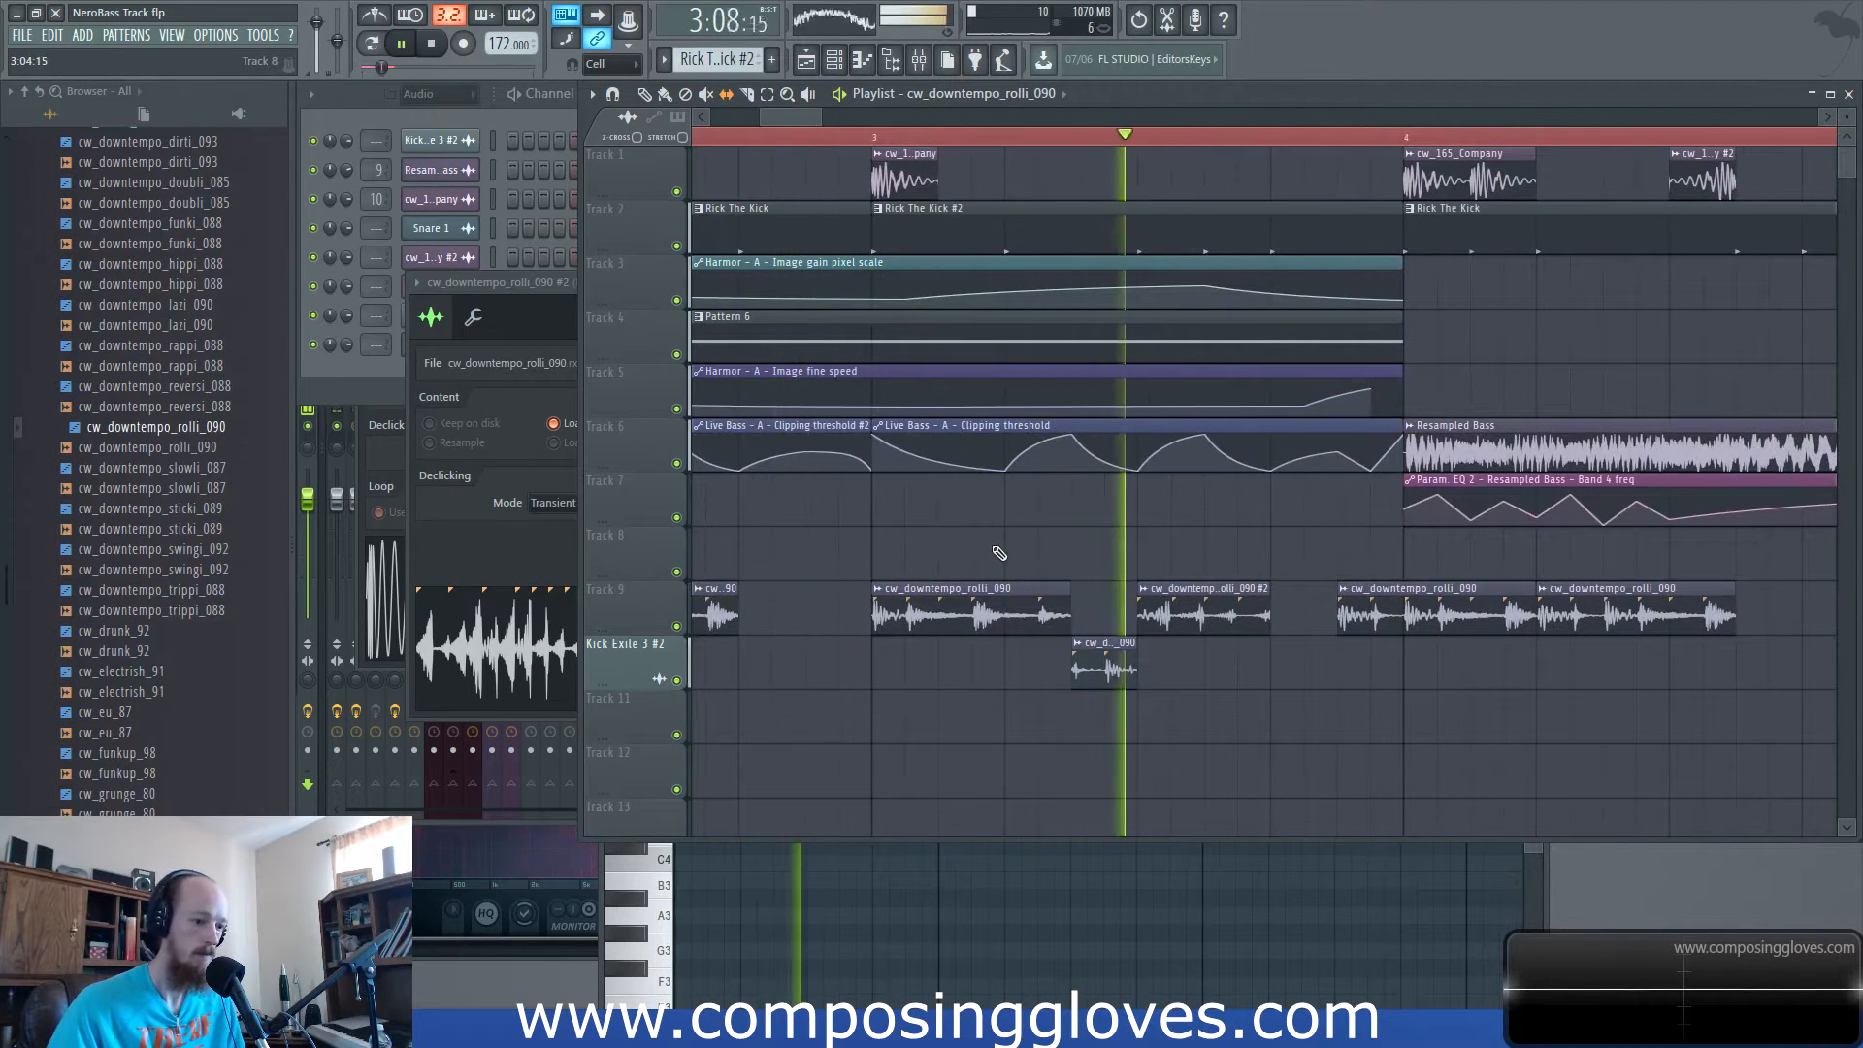
pyautogui.scroll(-3, 1249, 589)
pyautogui.press('space')
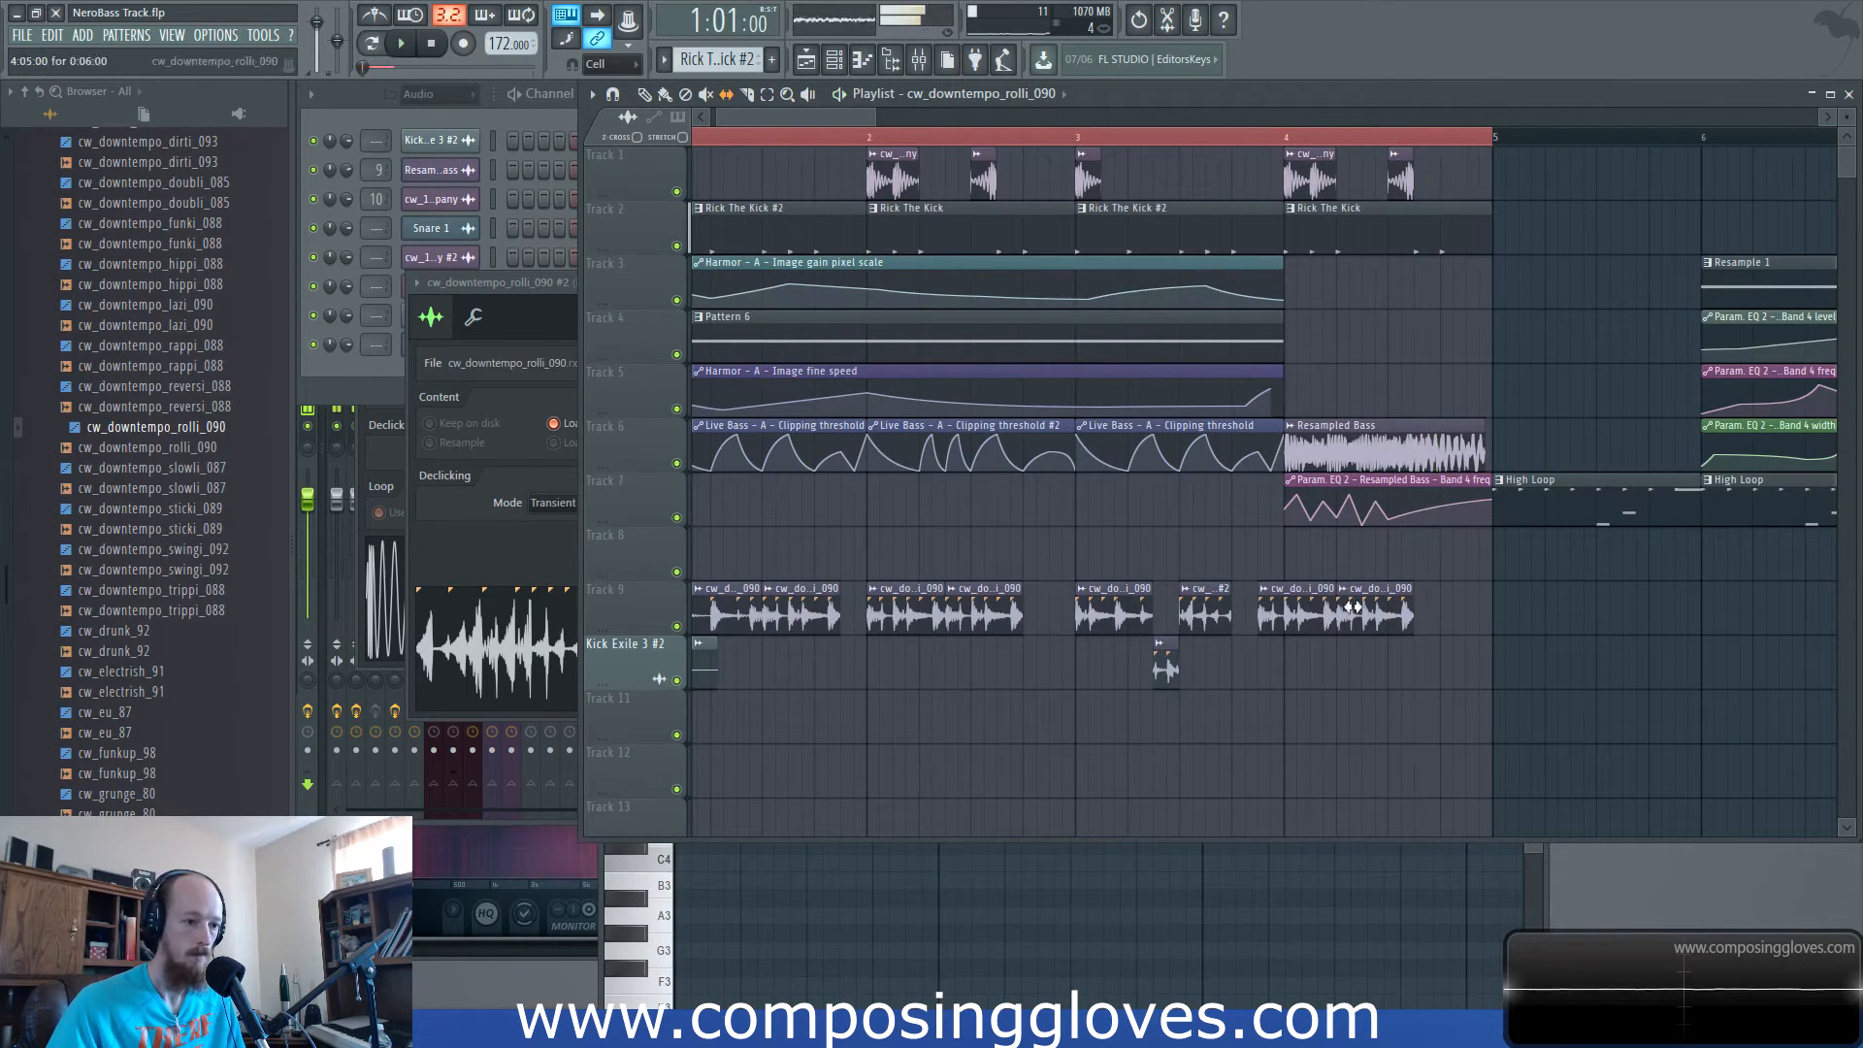
# Select bar 4 as the loop range and play it with only tracks 1 and 9 audible.
pyautogui.moveTo(1290, 144); pyautogui.dragTo(1490, 144)
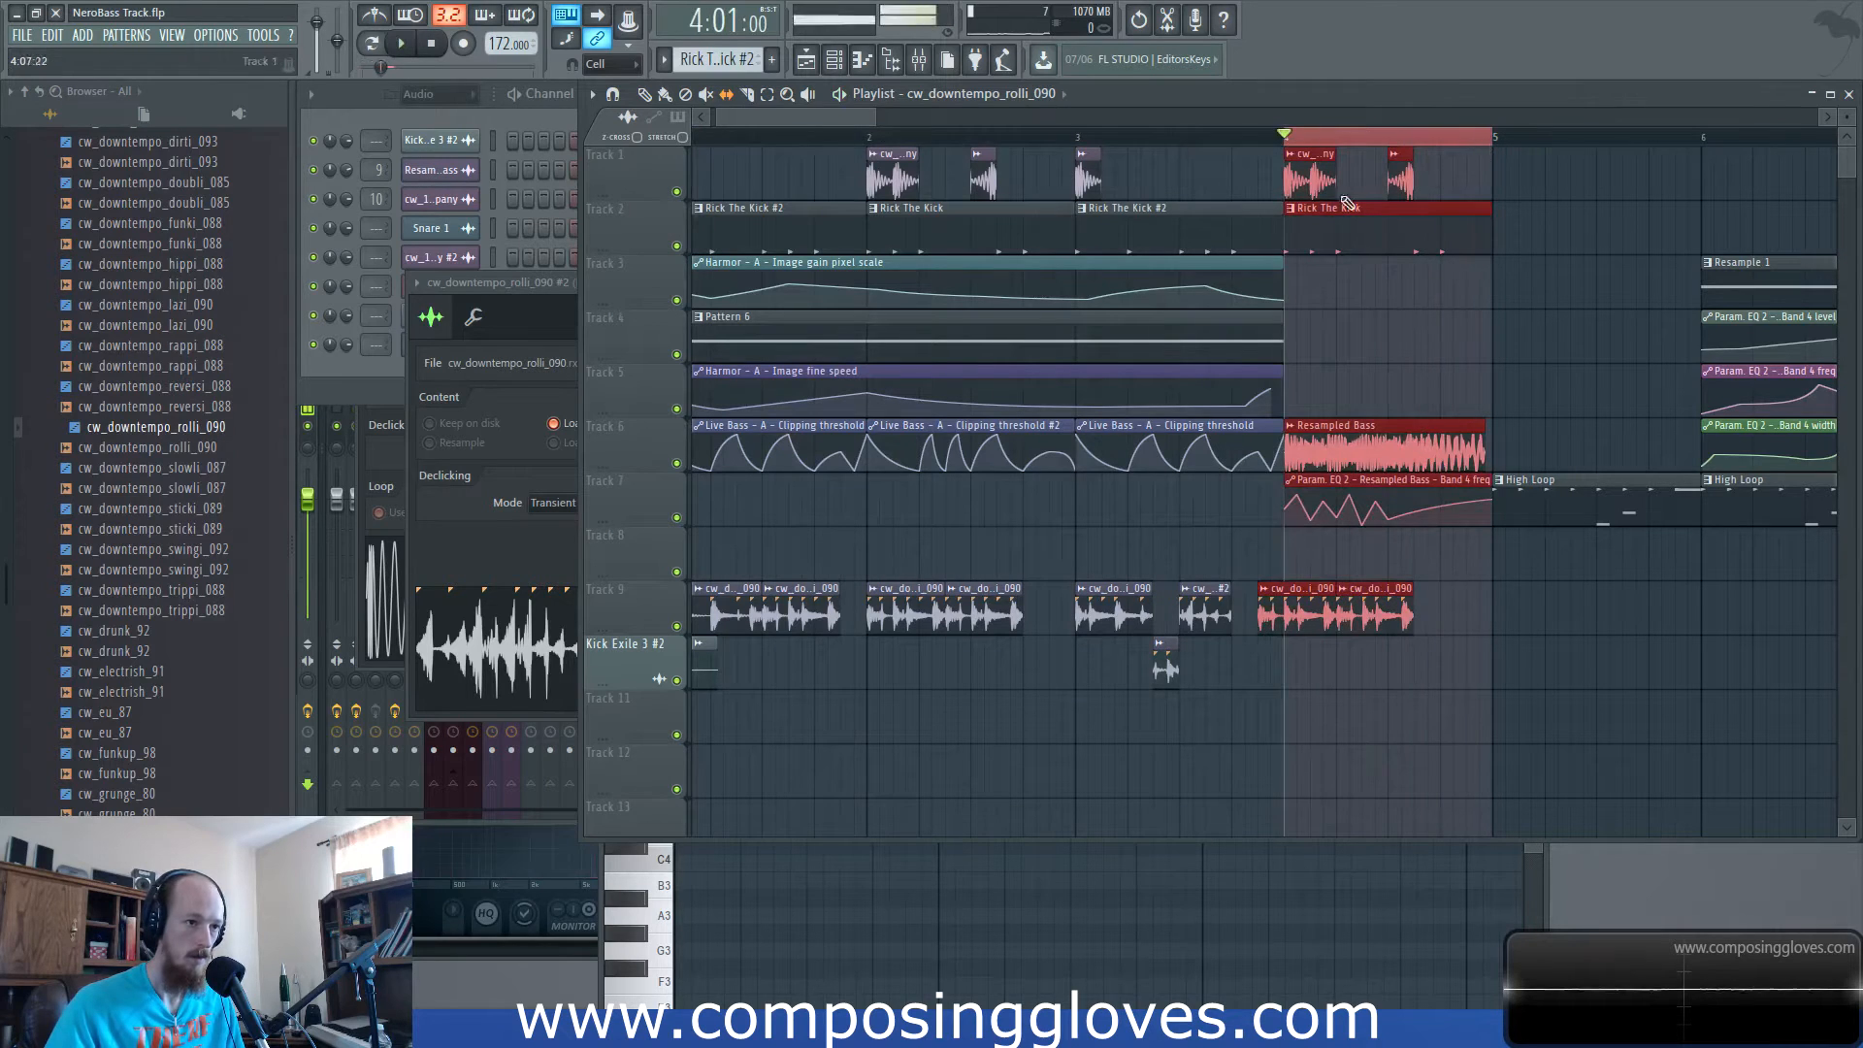
pyautogui.rightClick(677, 626)
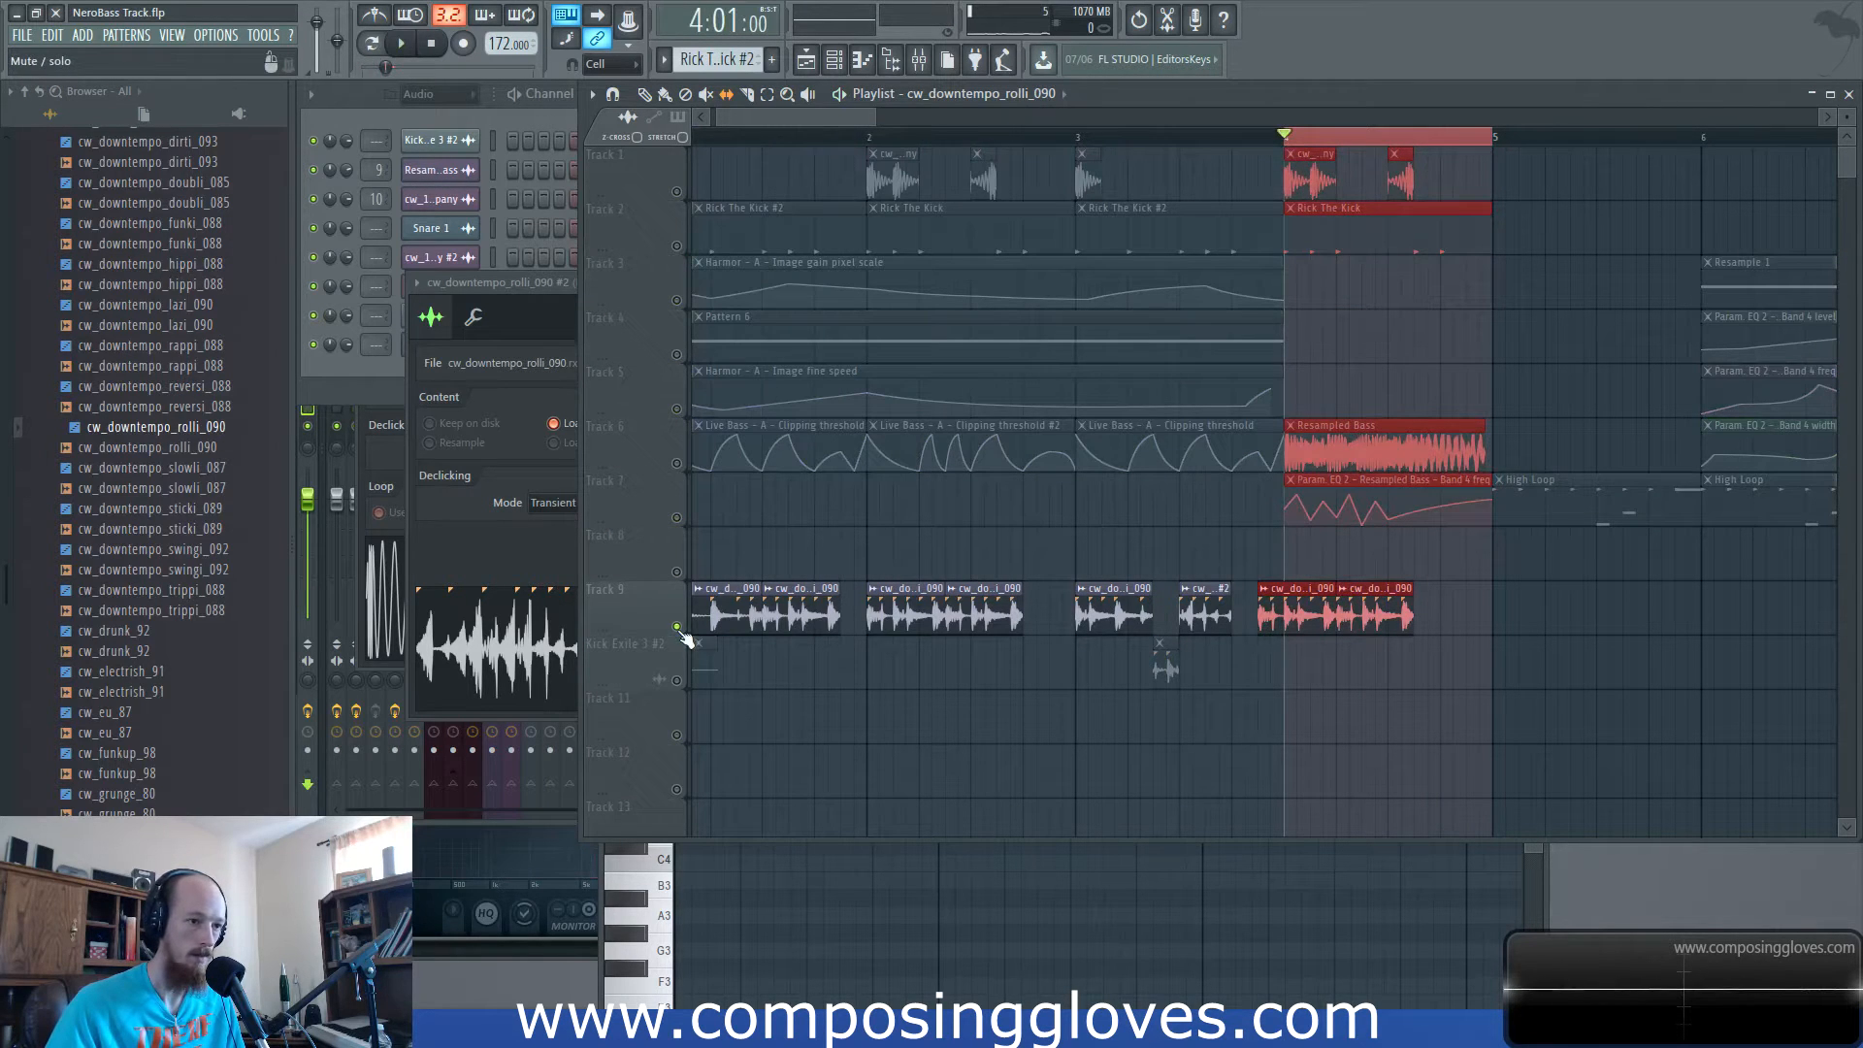
pyautogui.click(676, 192)
pyautogui.press('space')
# Duplicate the bar 4 loop clips onto the unmuted Kick Exile 3 #2 track, delete the copy beyond bar 4 and slip the remaining one's audio.
pyautogui.moveTo(1353, 615); pyautogui.dragTo(1263, 647)
pyautogui.scroll(3, 1092, 577)
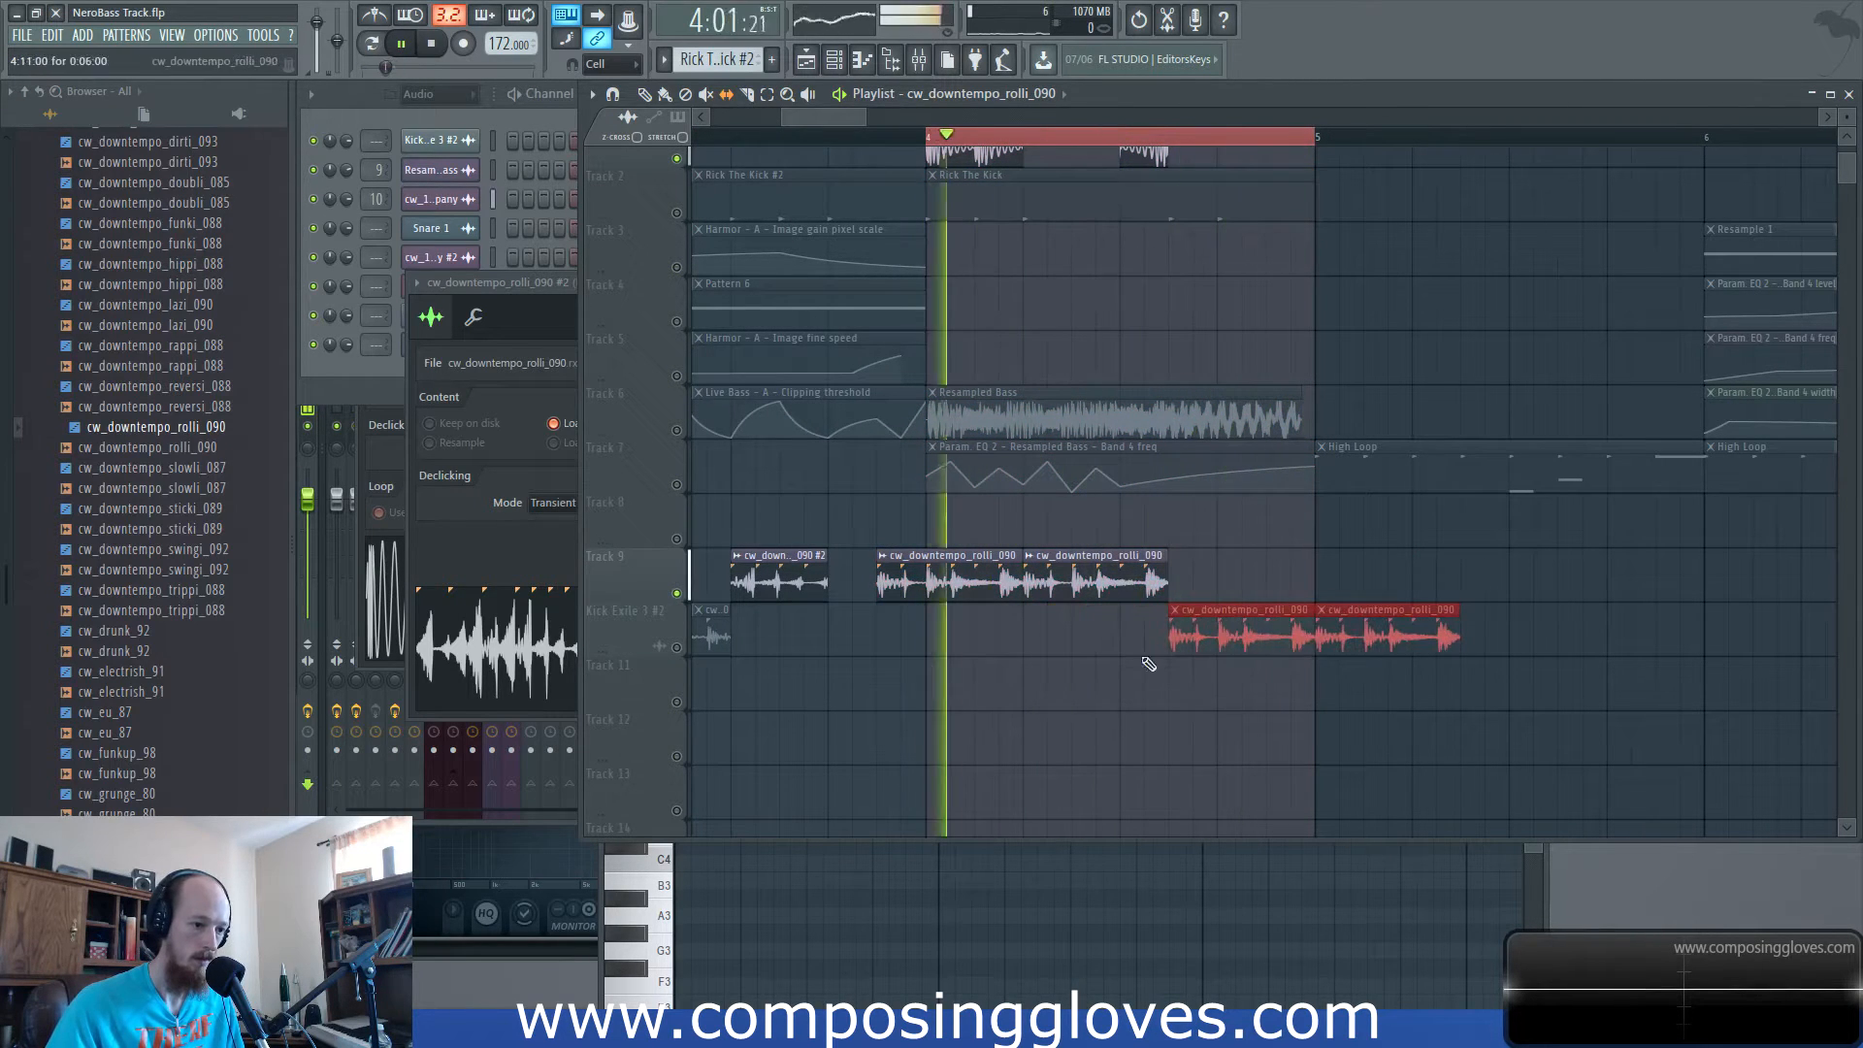
pyautogui.click(676, 647)
pyautogui.click(1412, 608)
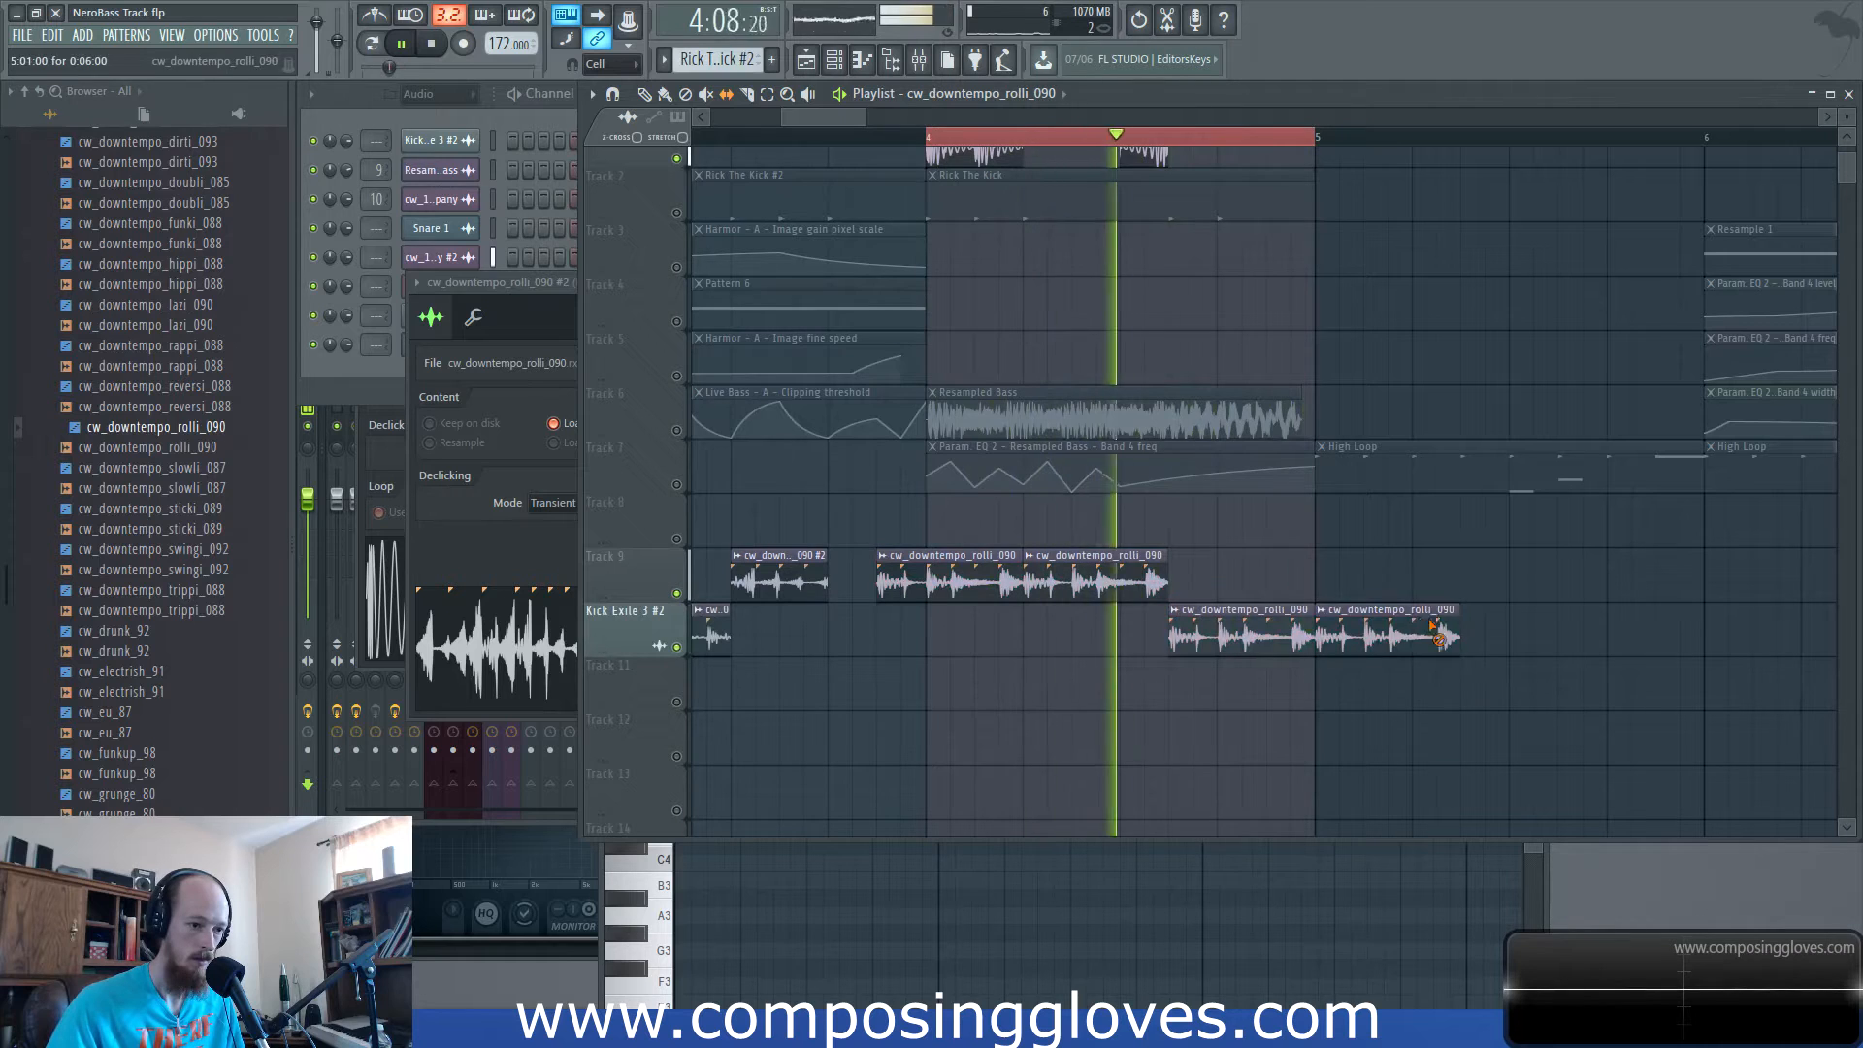
pyautogui.rightClick(1412, 608)
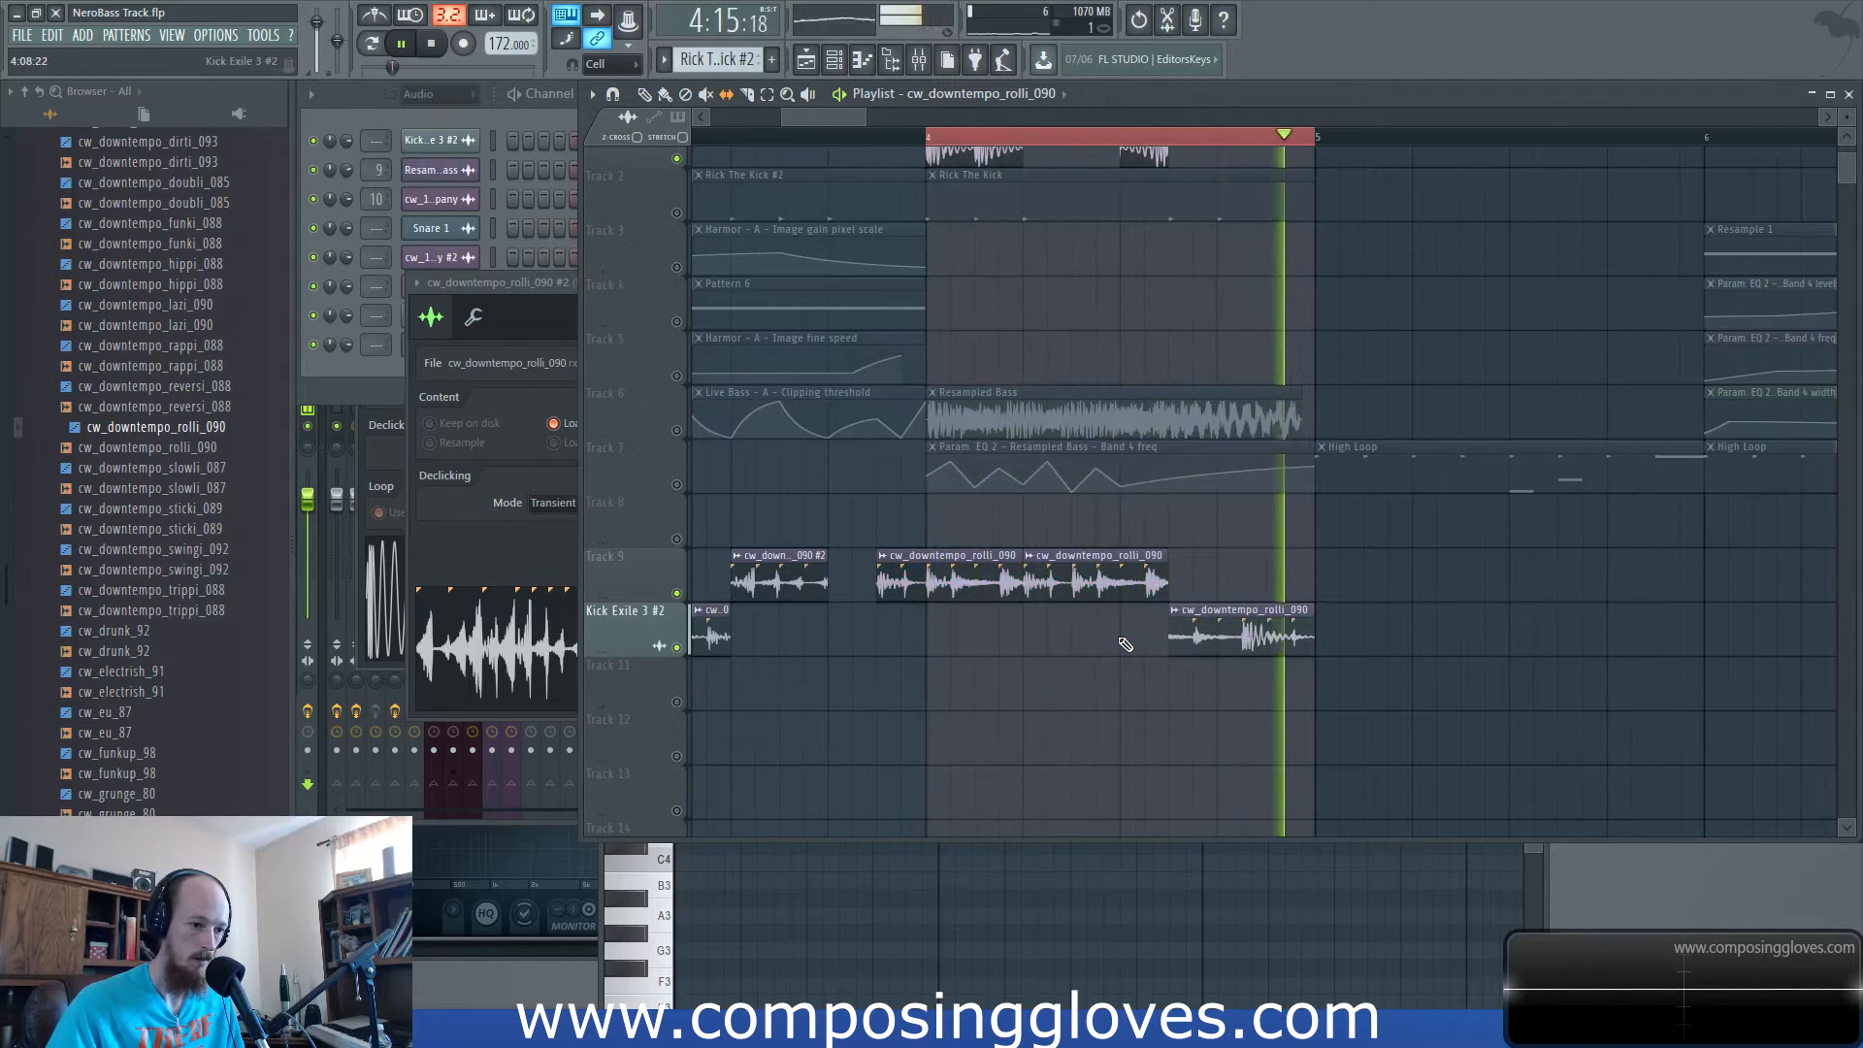
pyautogui.moveTo(1198, 639); pyautogui.dragTo(1179, 640)
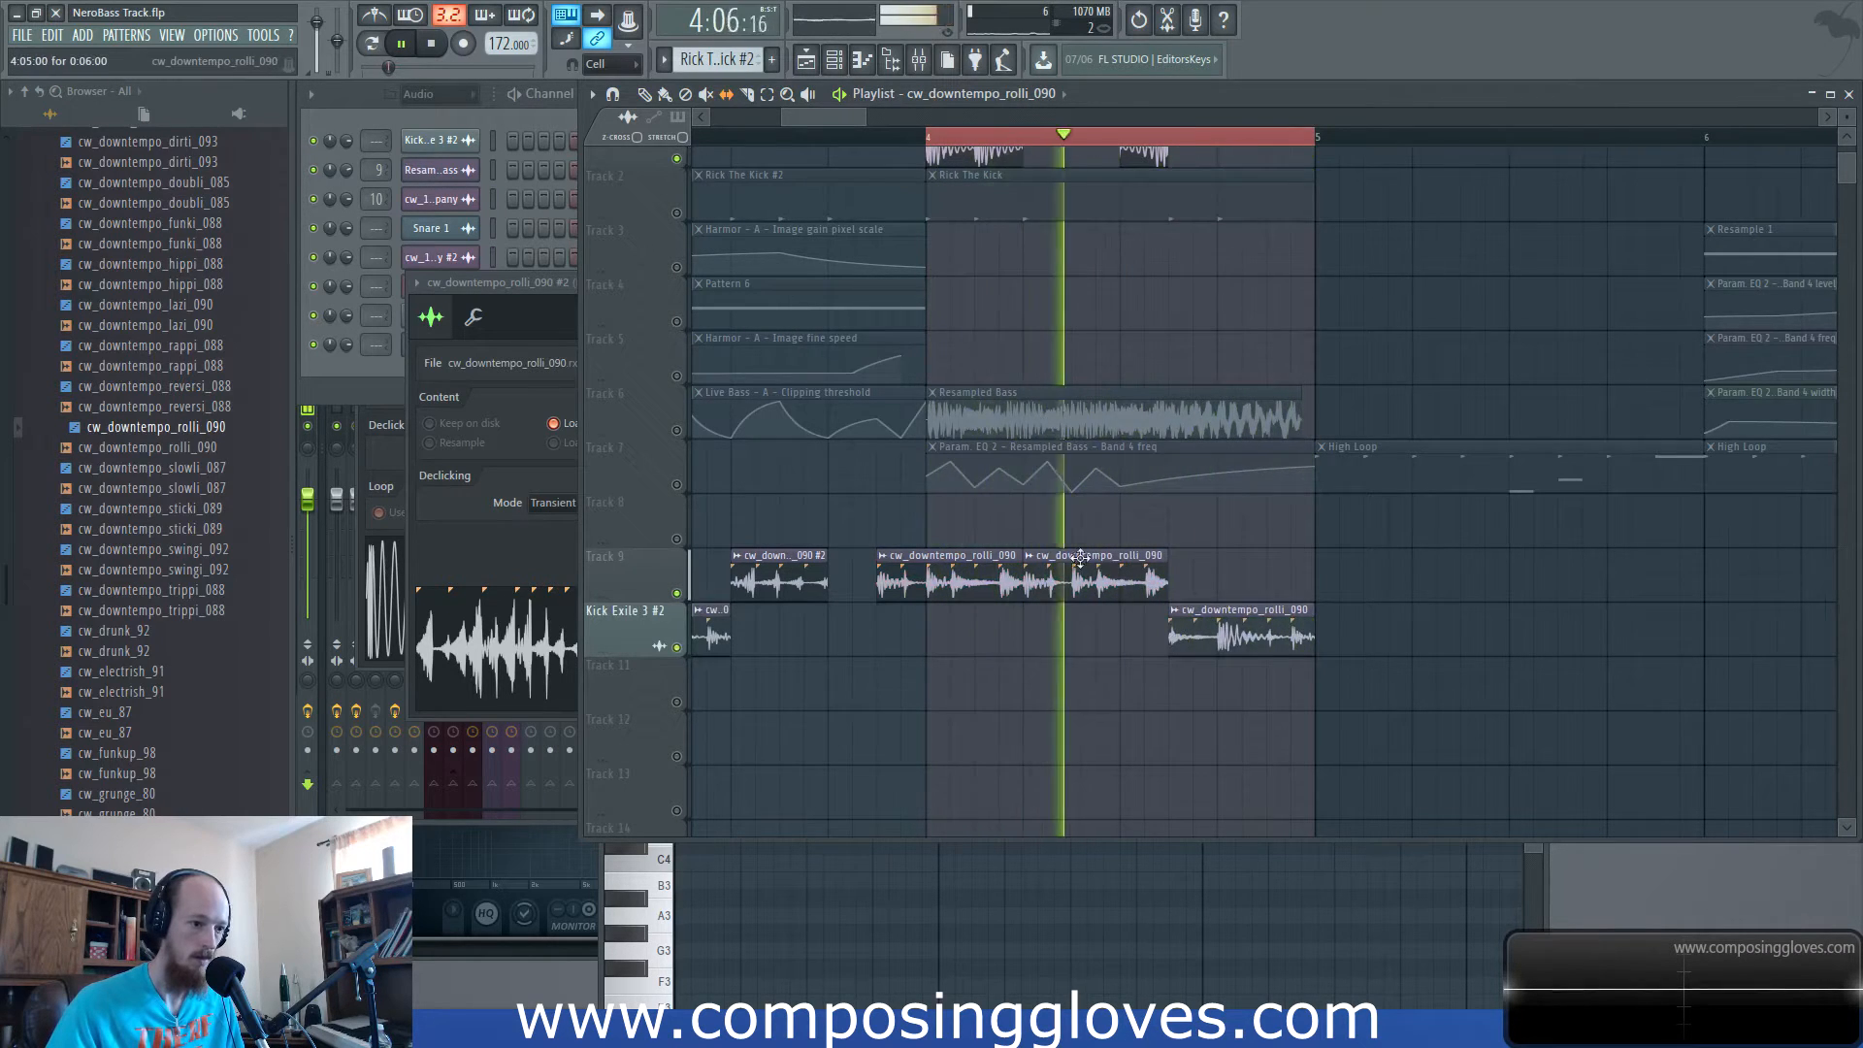
pyautogui.scroll(-4, 1179, 641)
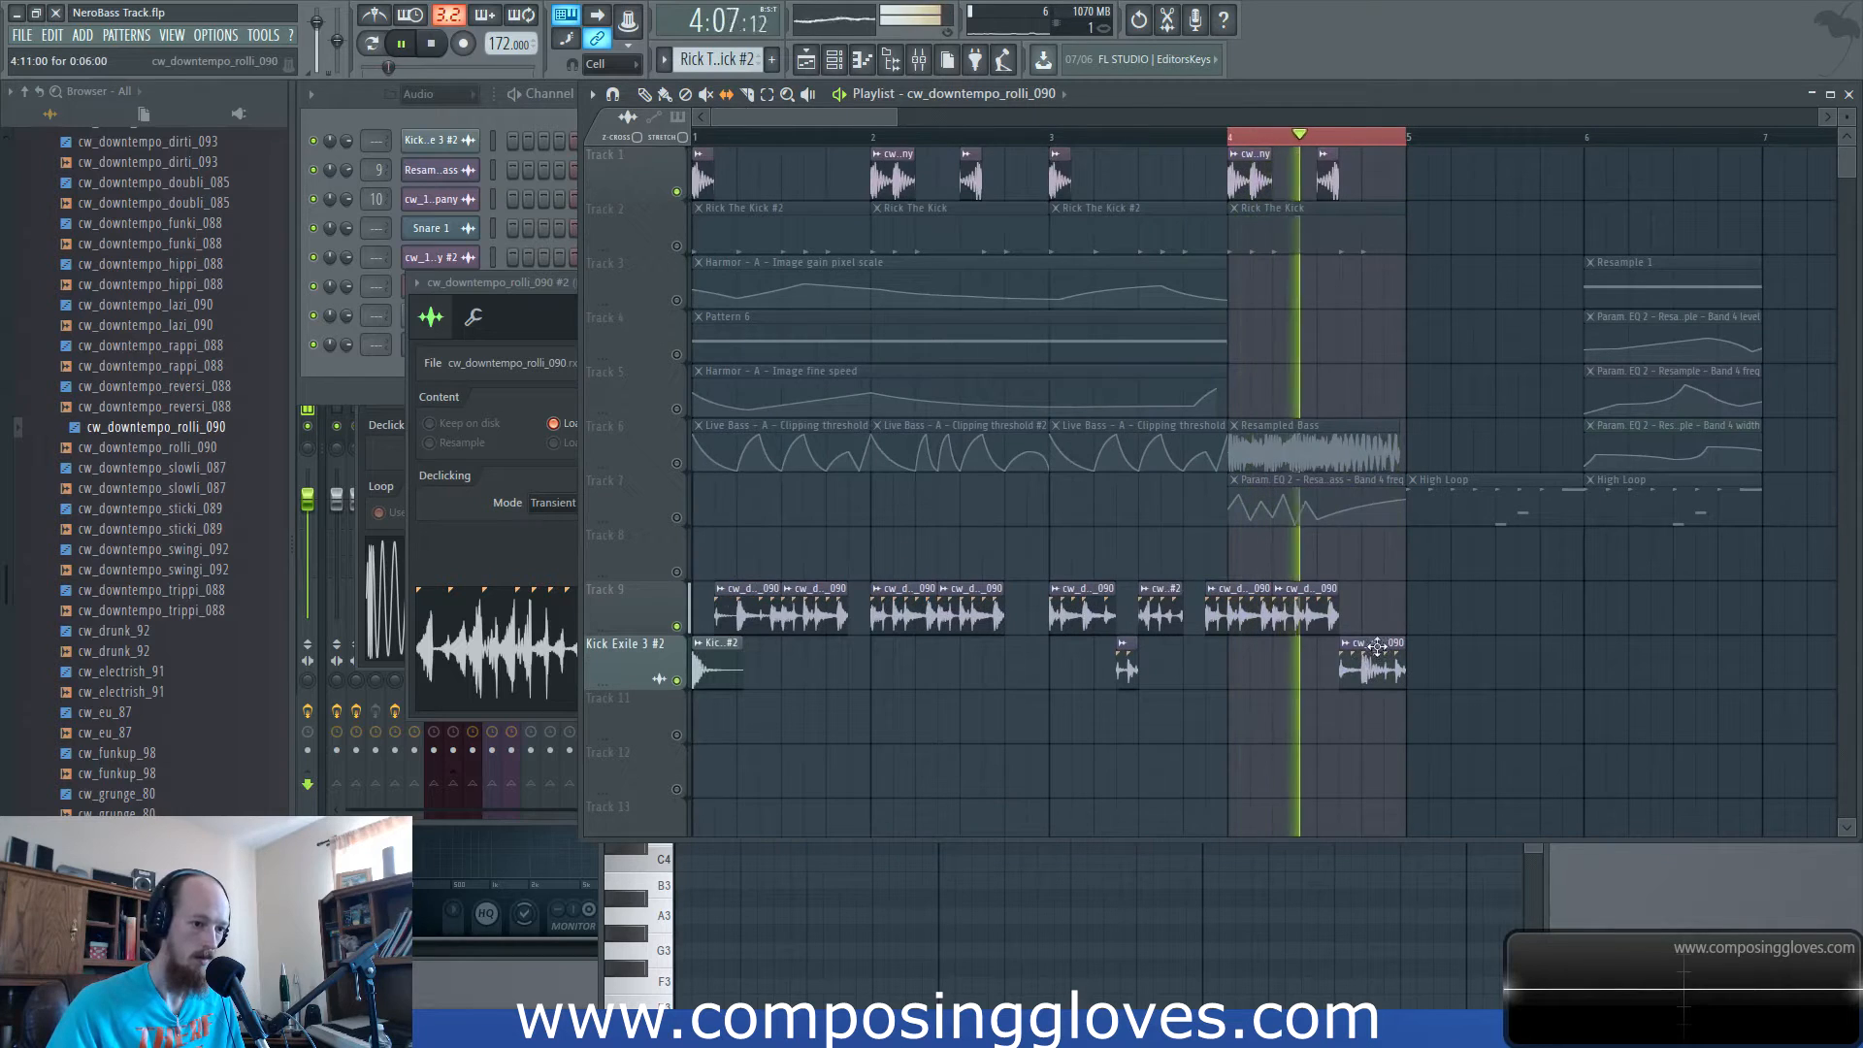
pyautogui.press('space')
# Route the cw_downtempo_rolli_090 channel to mixer track 11 and name that track Back Up Loop.
pyautogui.doubleClick(763, 589)
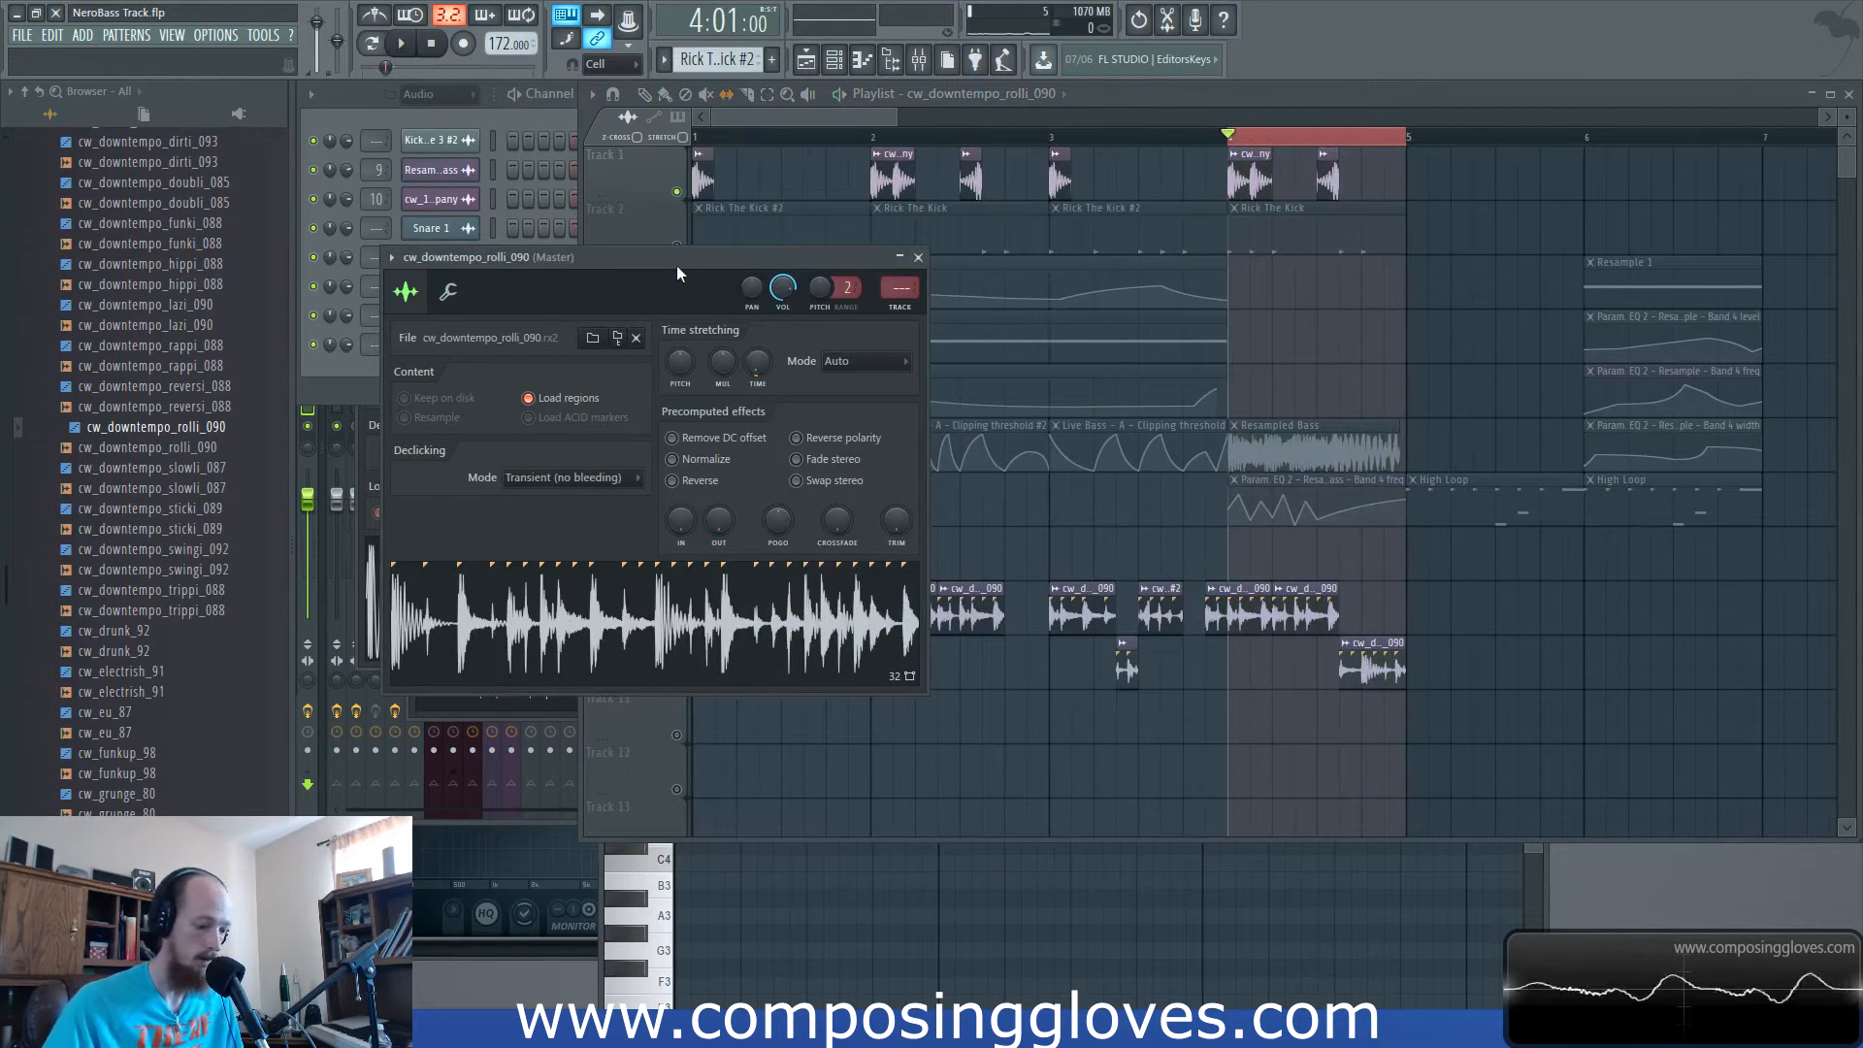
pyautogui.press('F9')
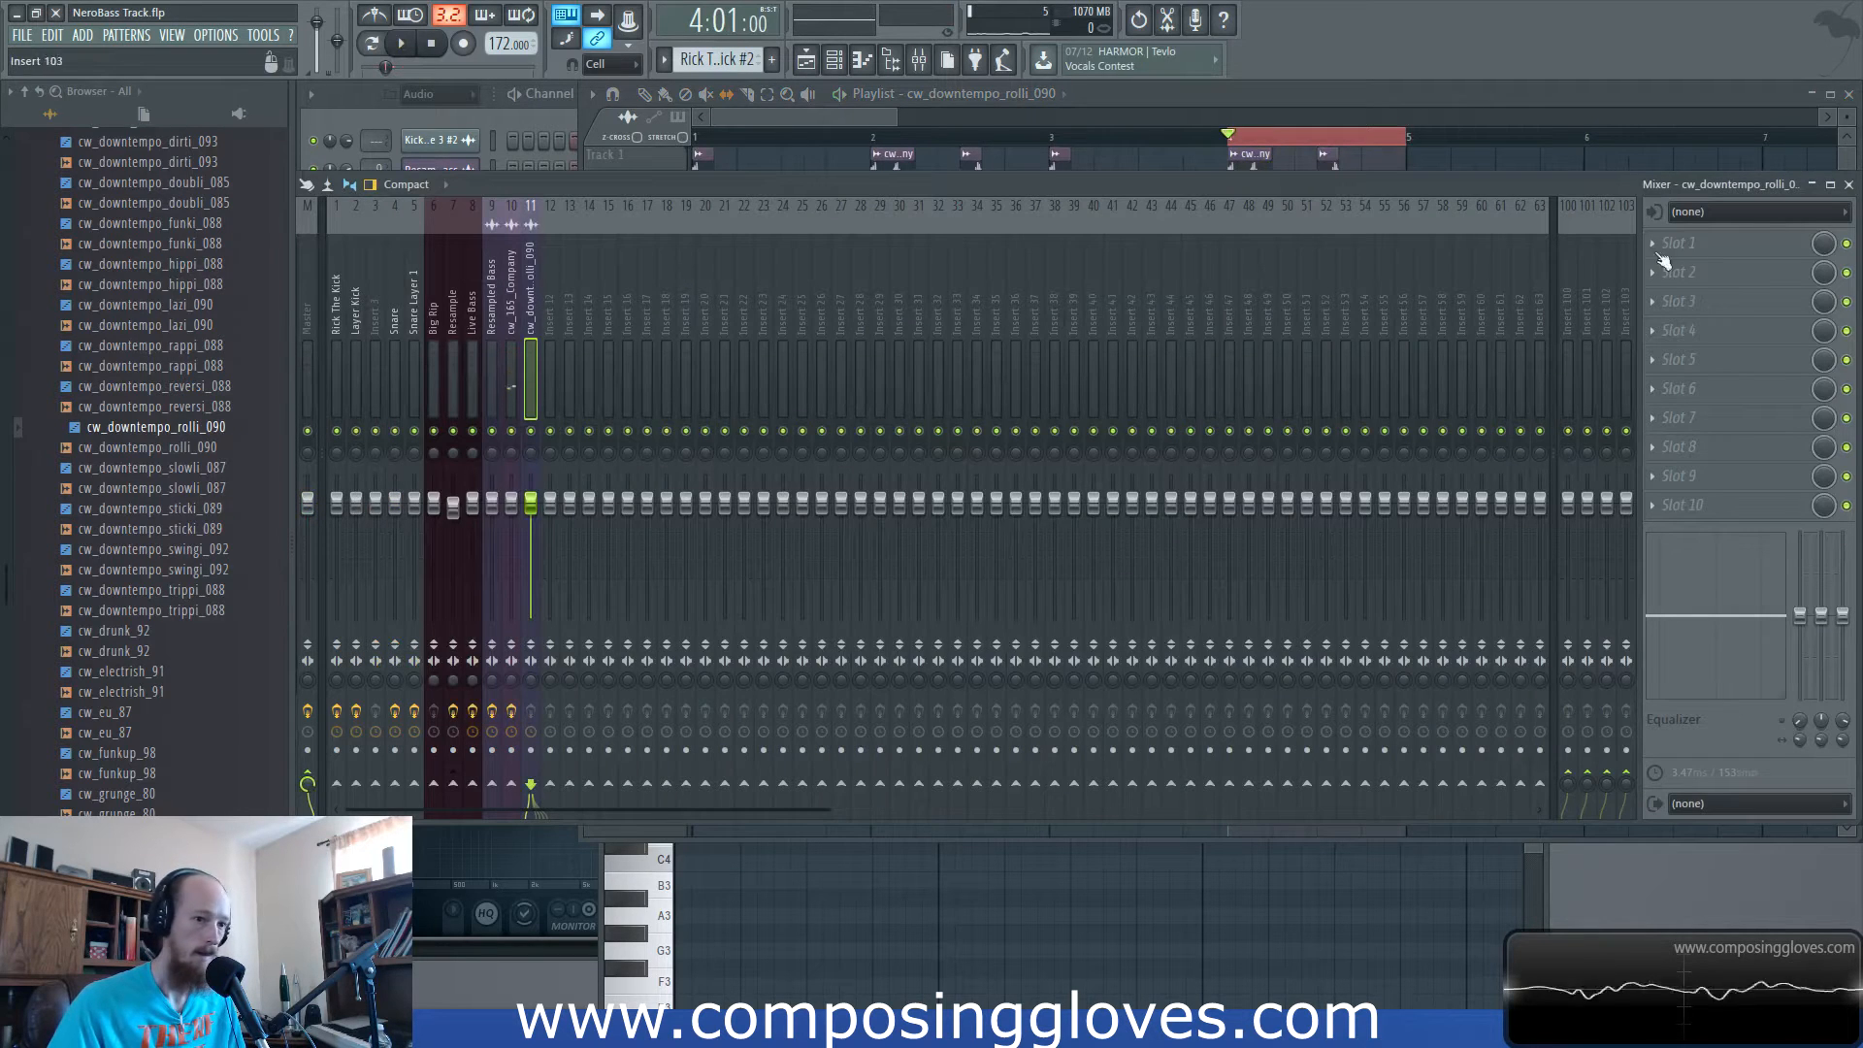
pyautogui.doubleClick(529, 295)
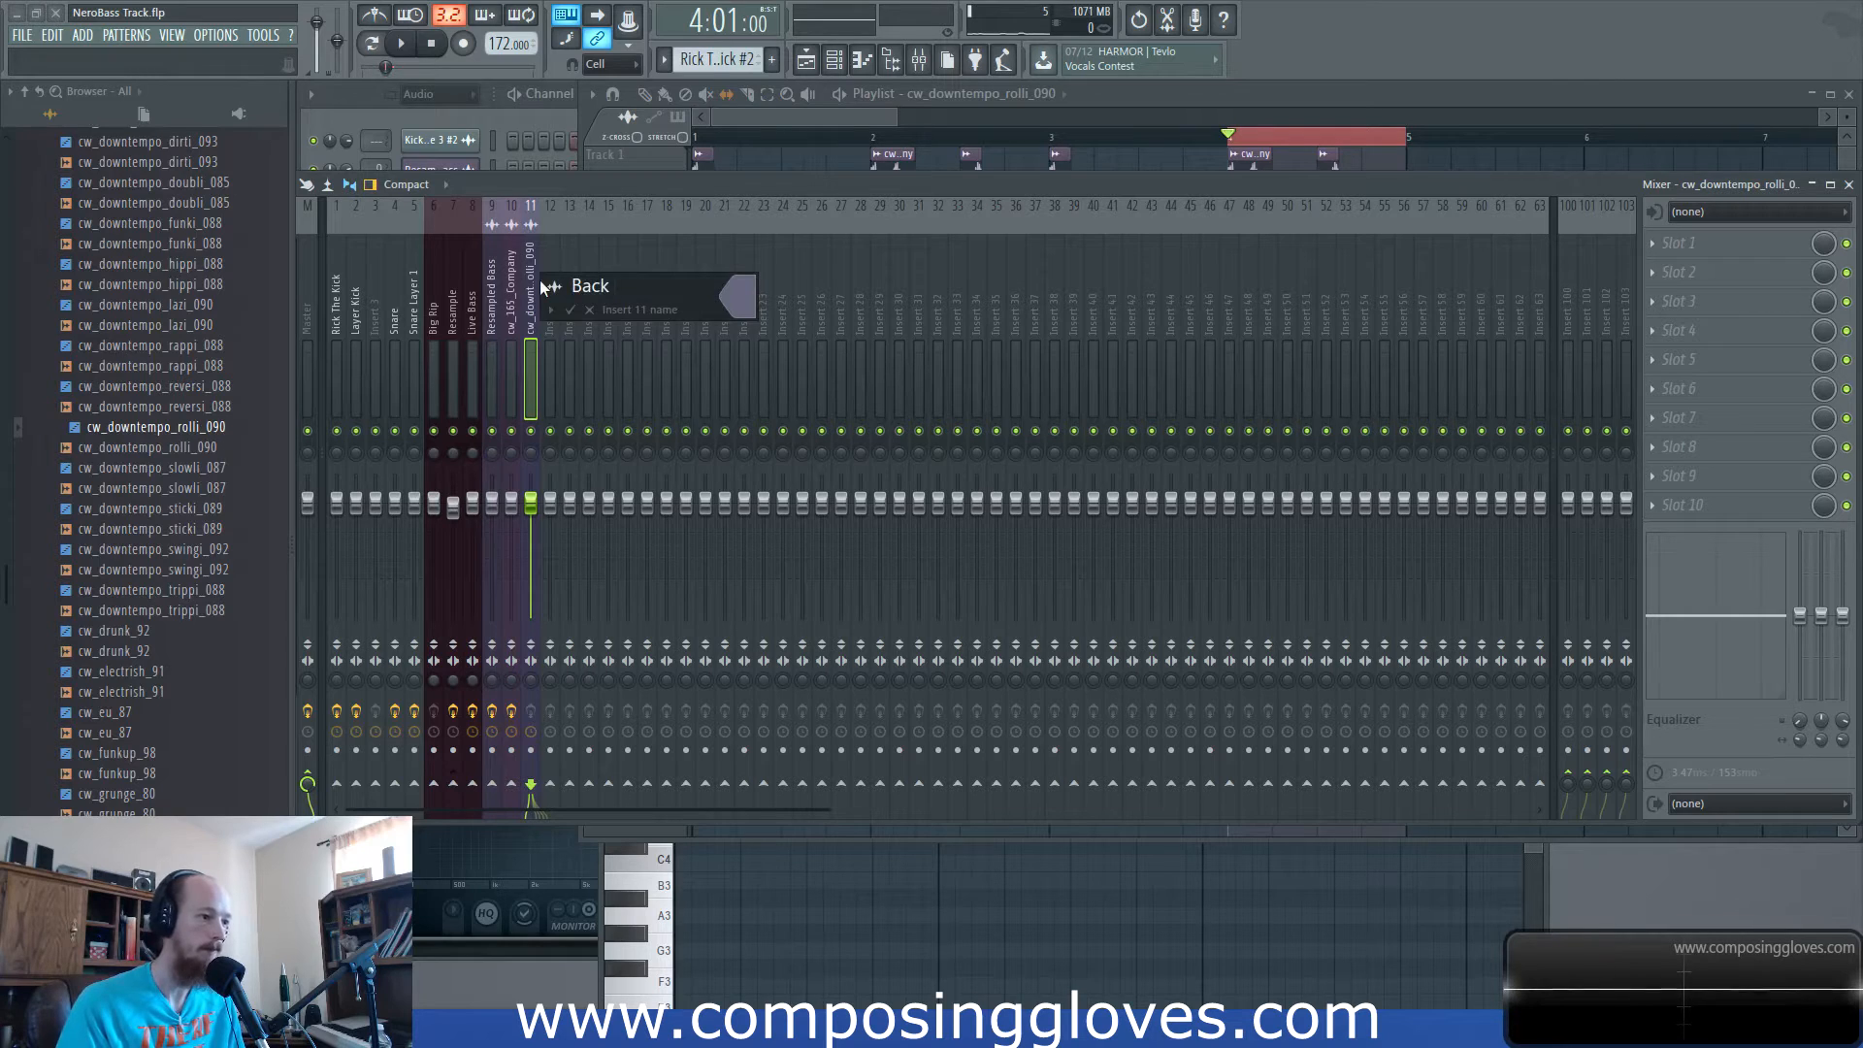
pyautogui.press('Return')
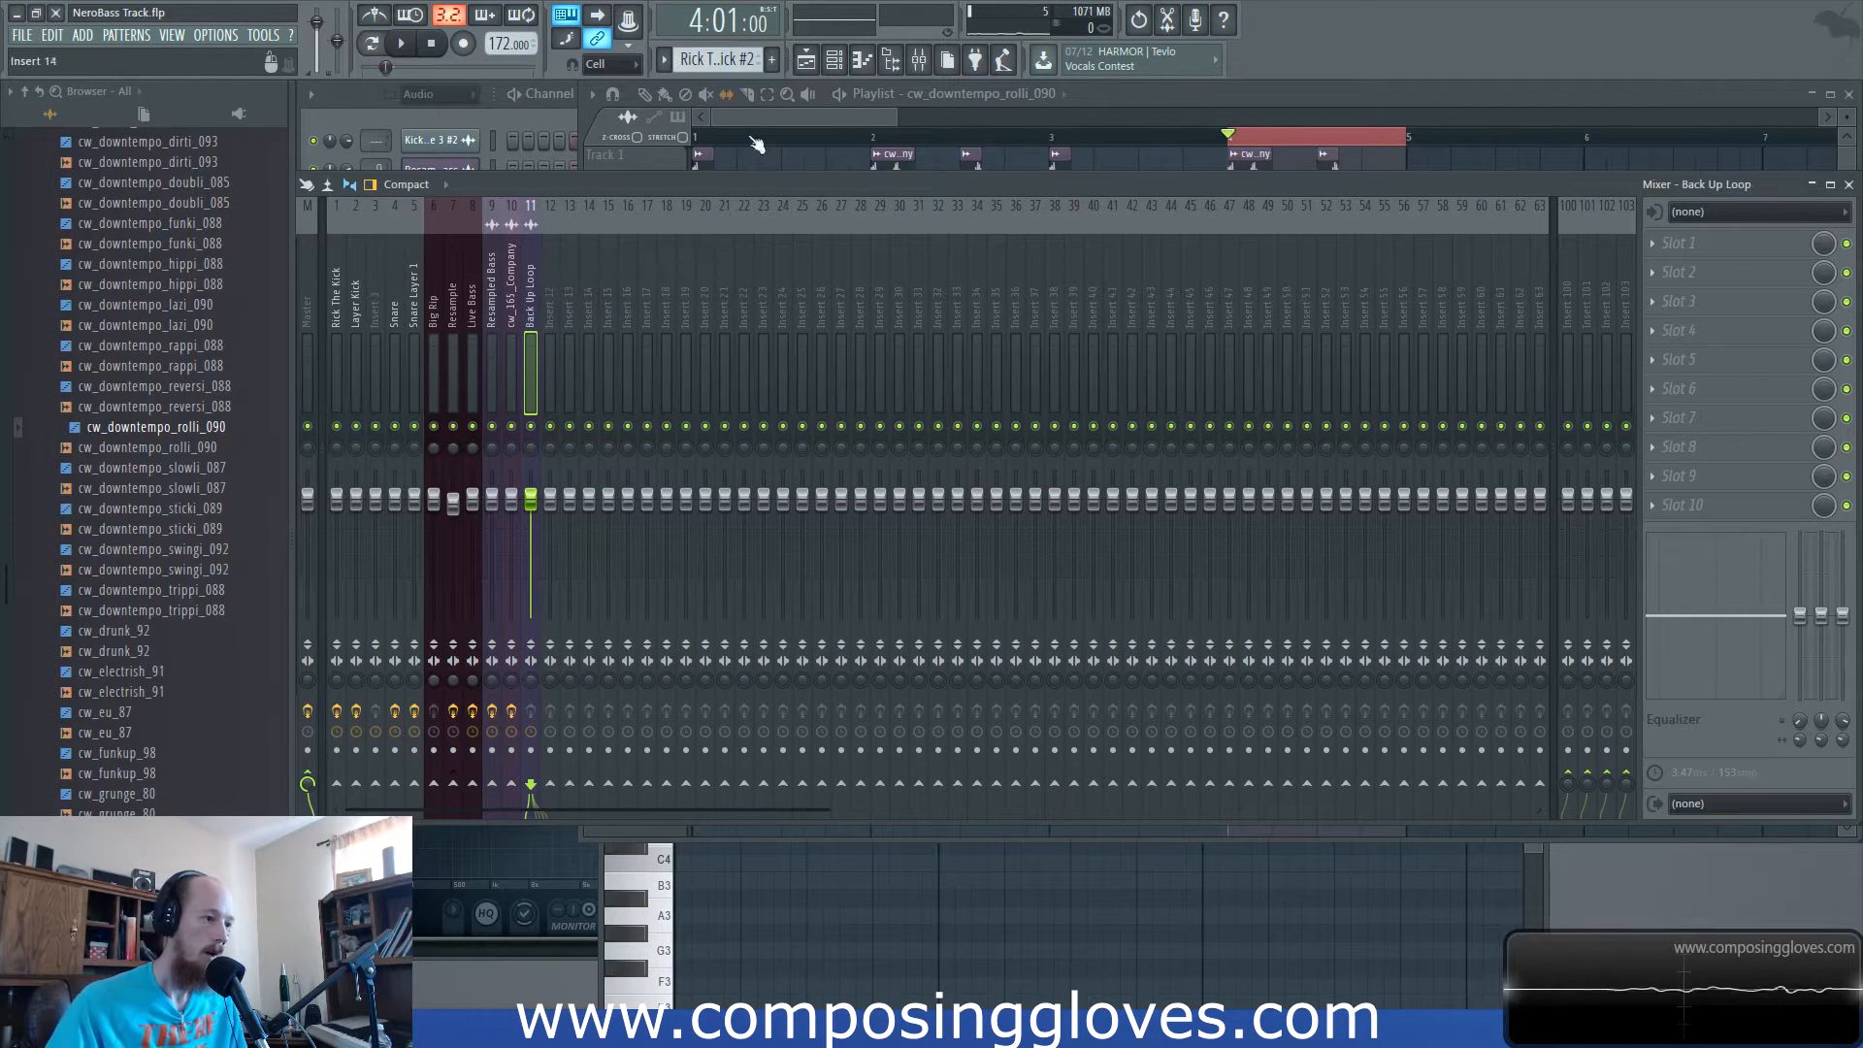
# Rename the cw_downtempo_rolli_090 loop clips' channel as Back Up Loop.
pyautogui.click(874, 121)
pyautogui.doubleClick(808, 593)
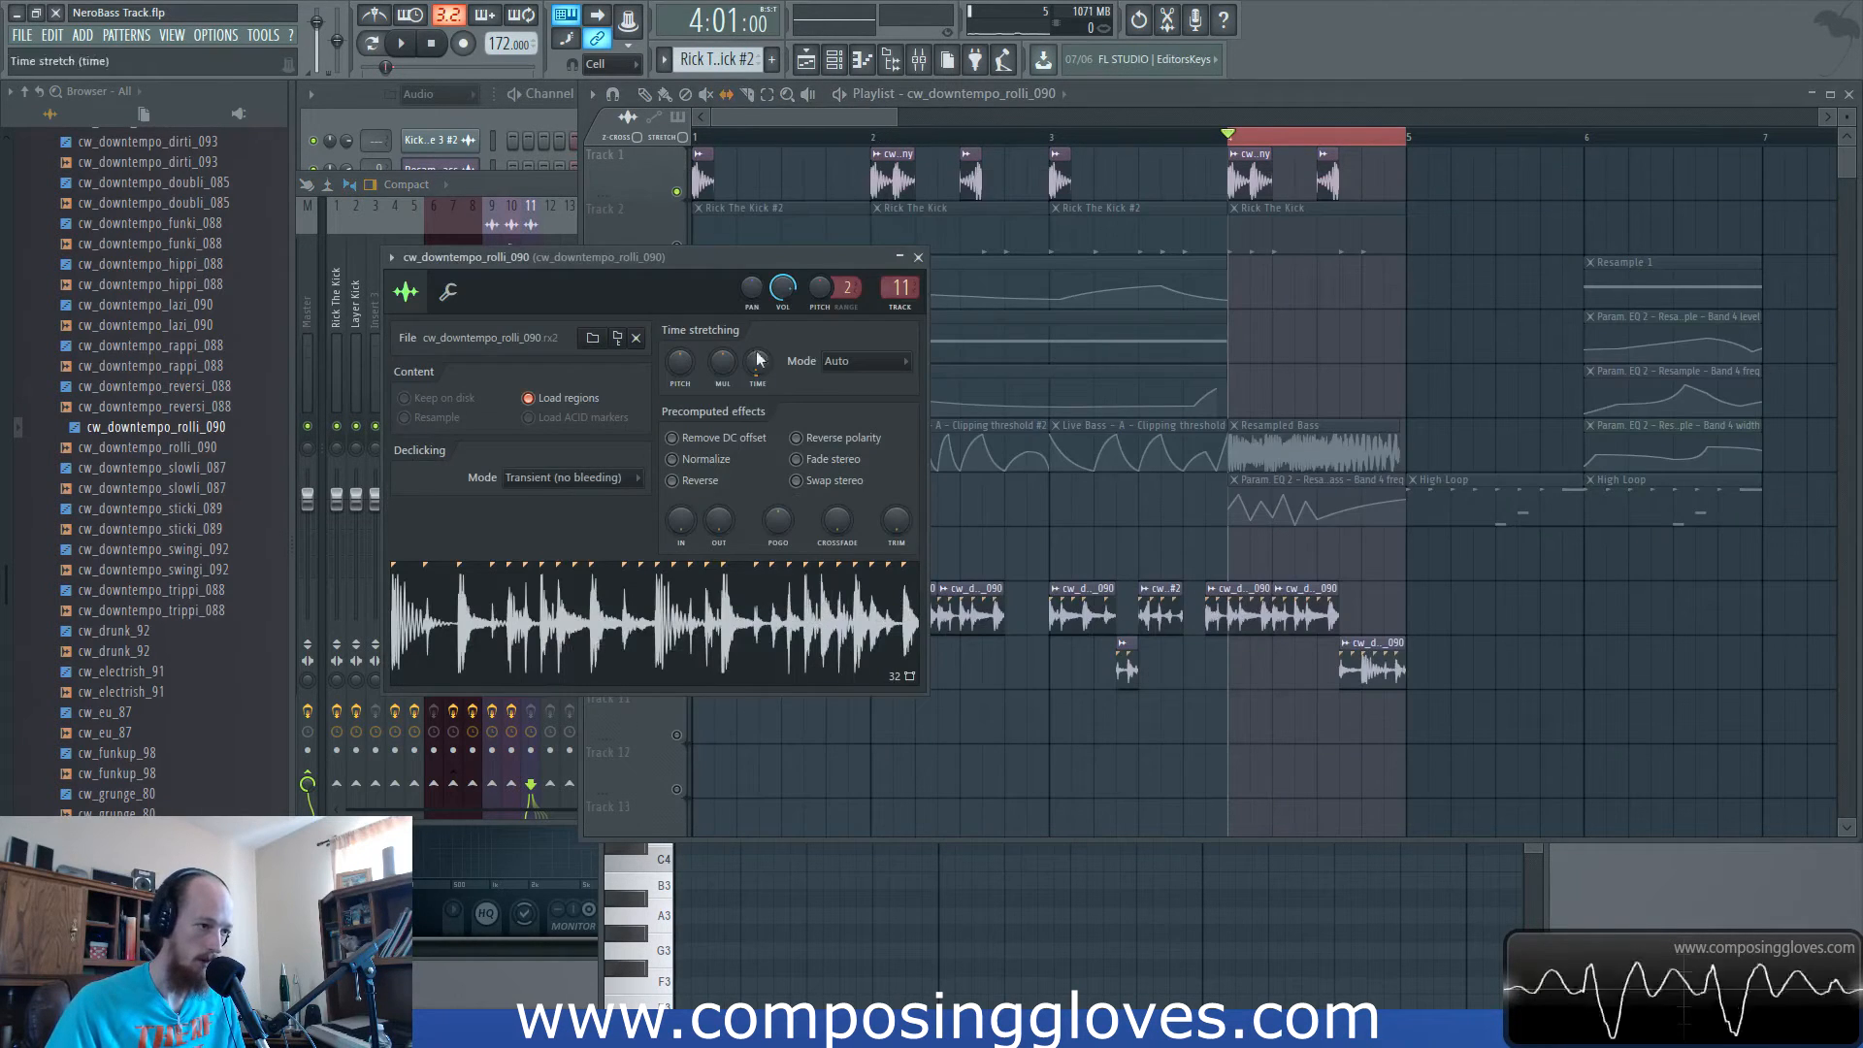
pyautogui.rightClick(1213, 590)
pyautogui.click(1255, 734)
pyautogui.write('B')
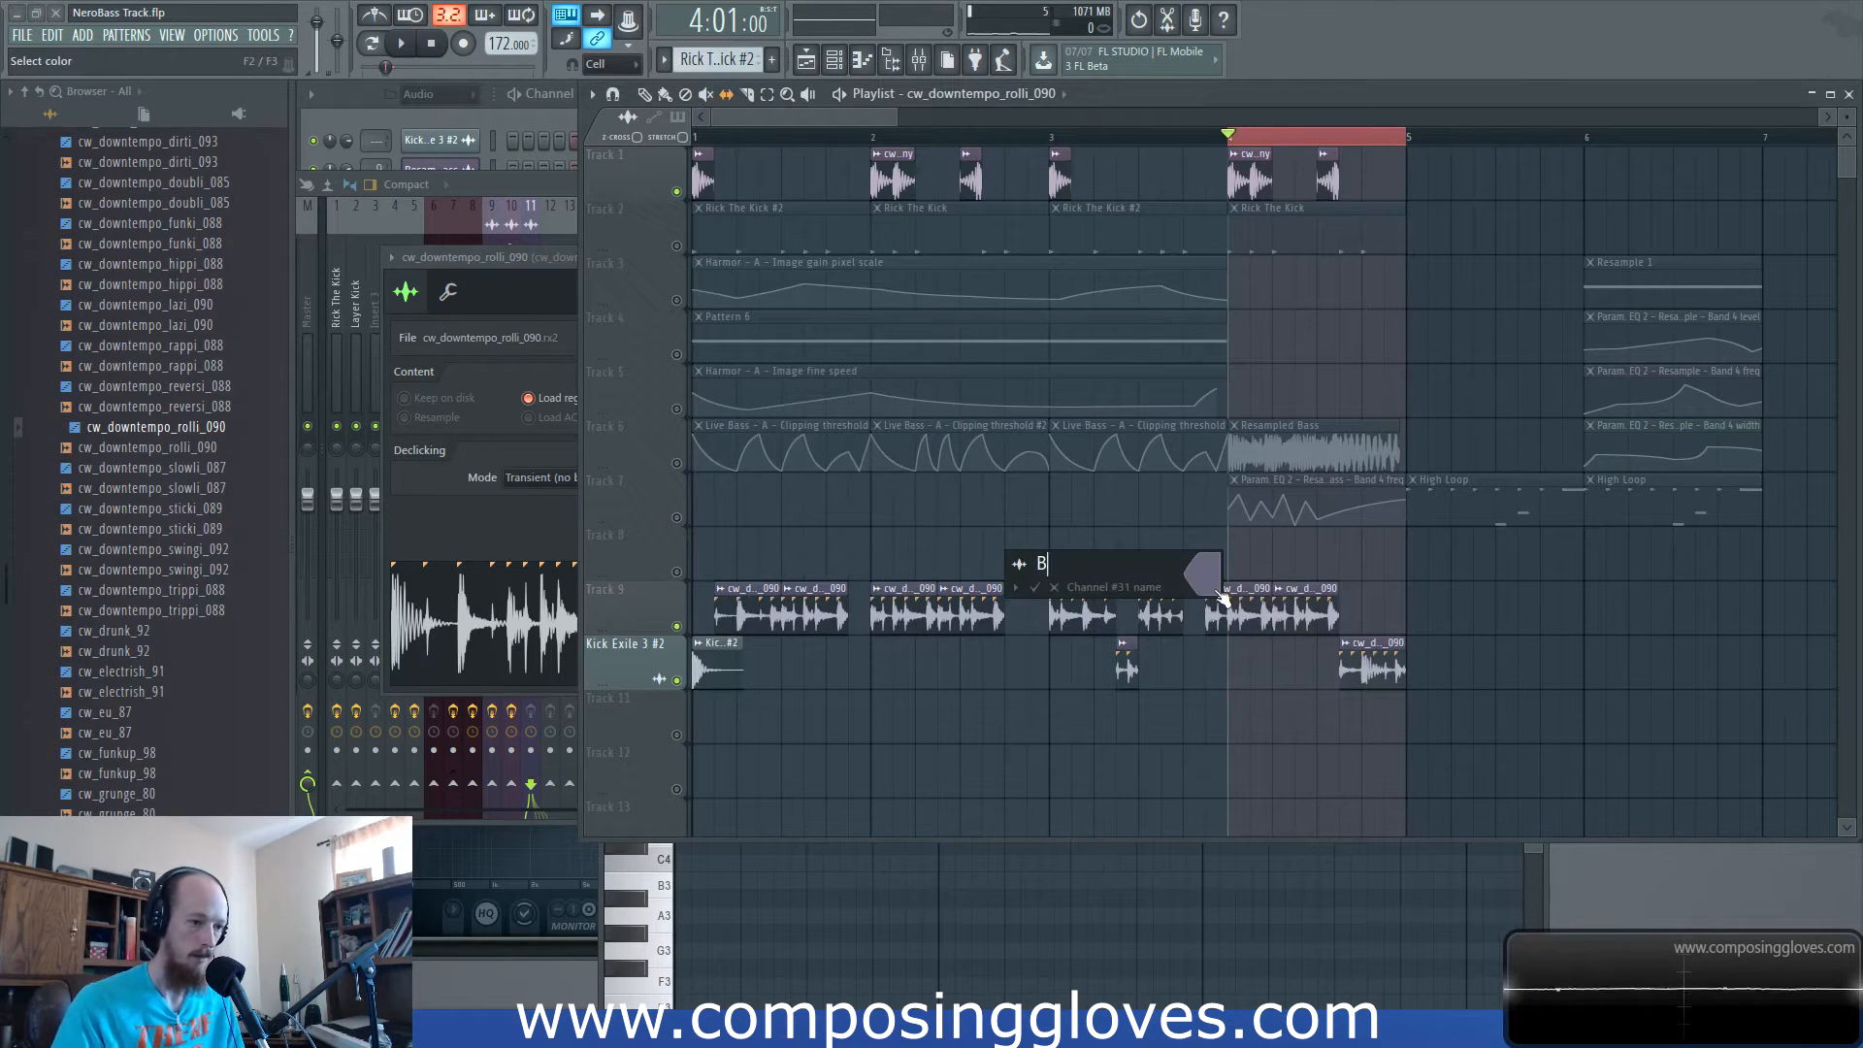
pyautogui.write('ack Up Loo')
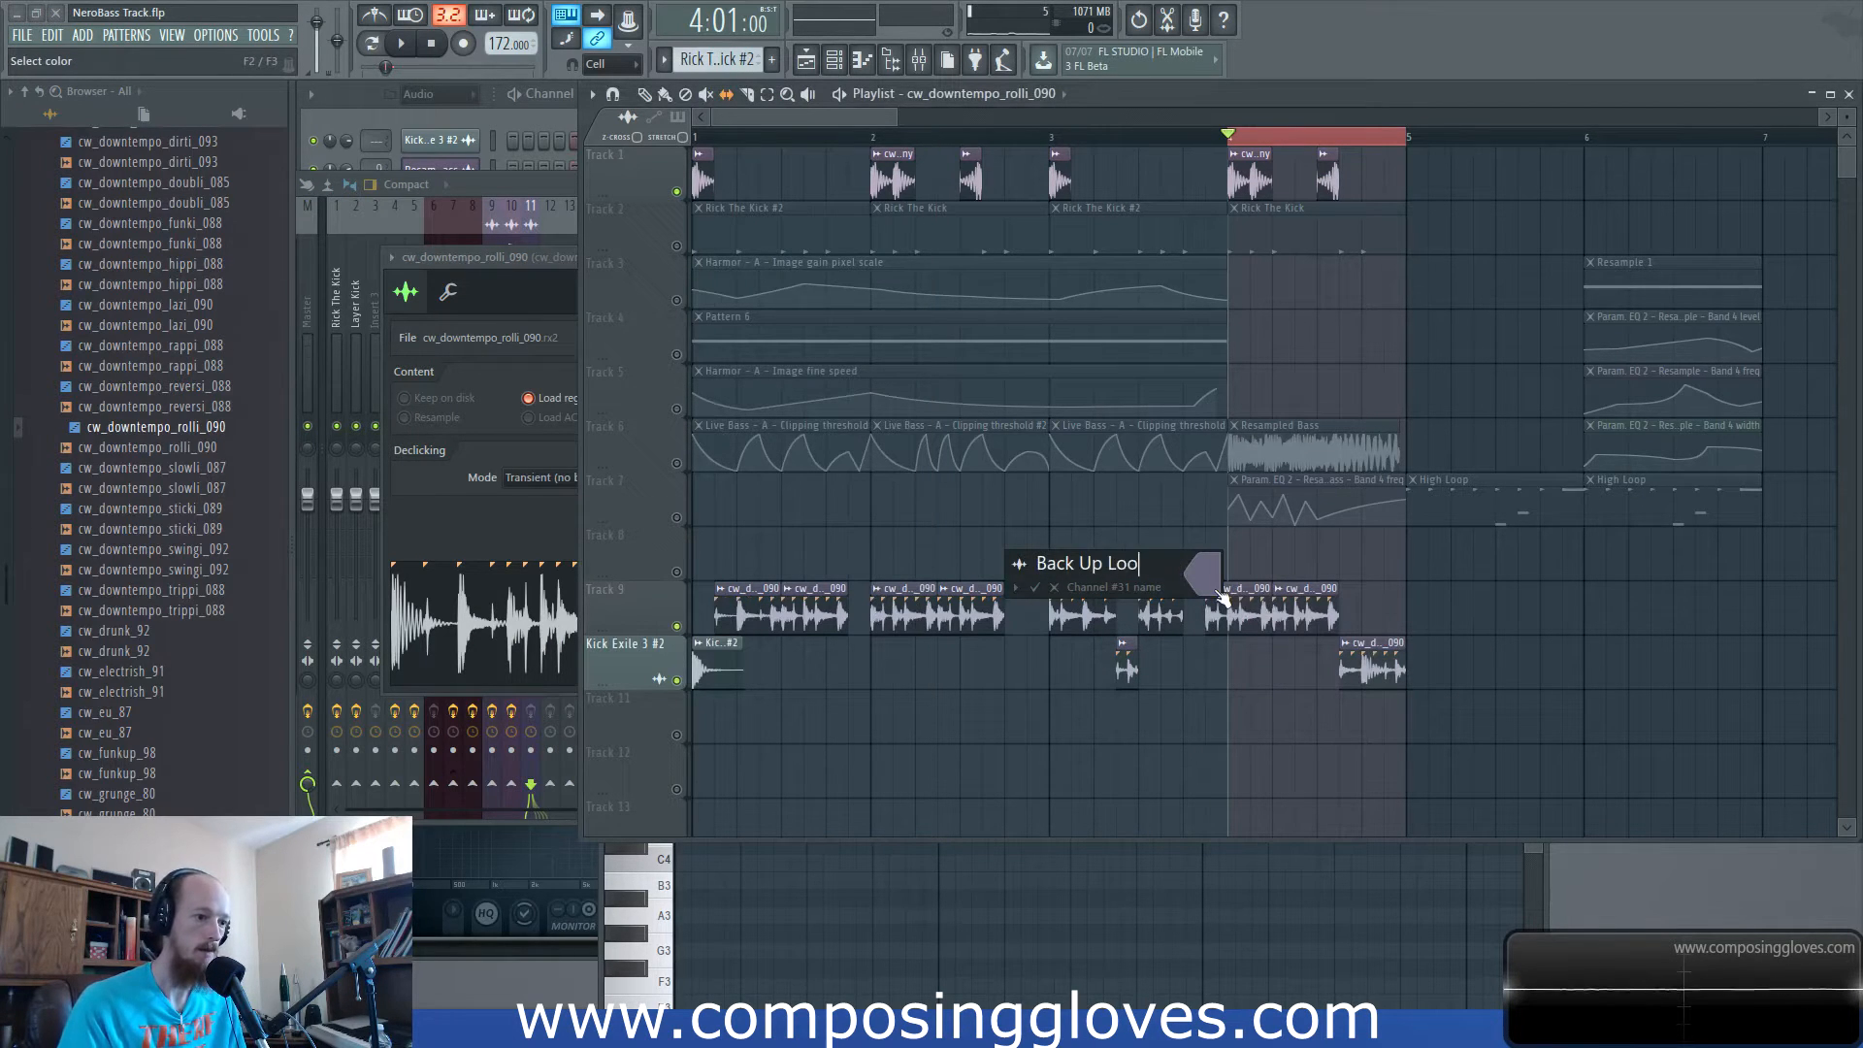
pyautogui.write('p')
pyautogui.press('Return')
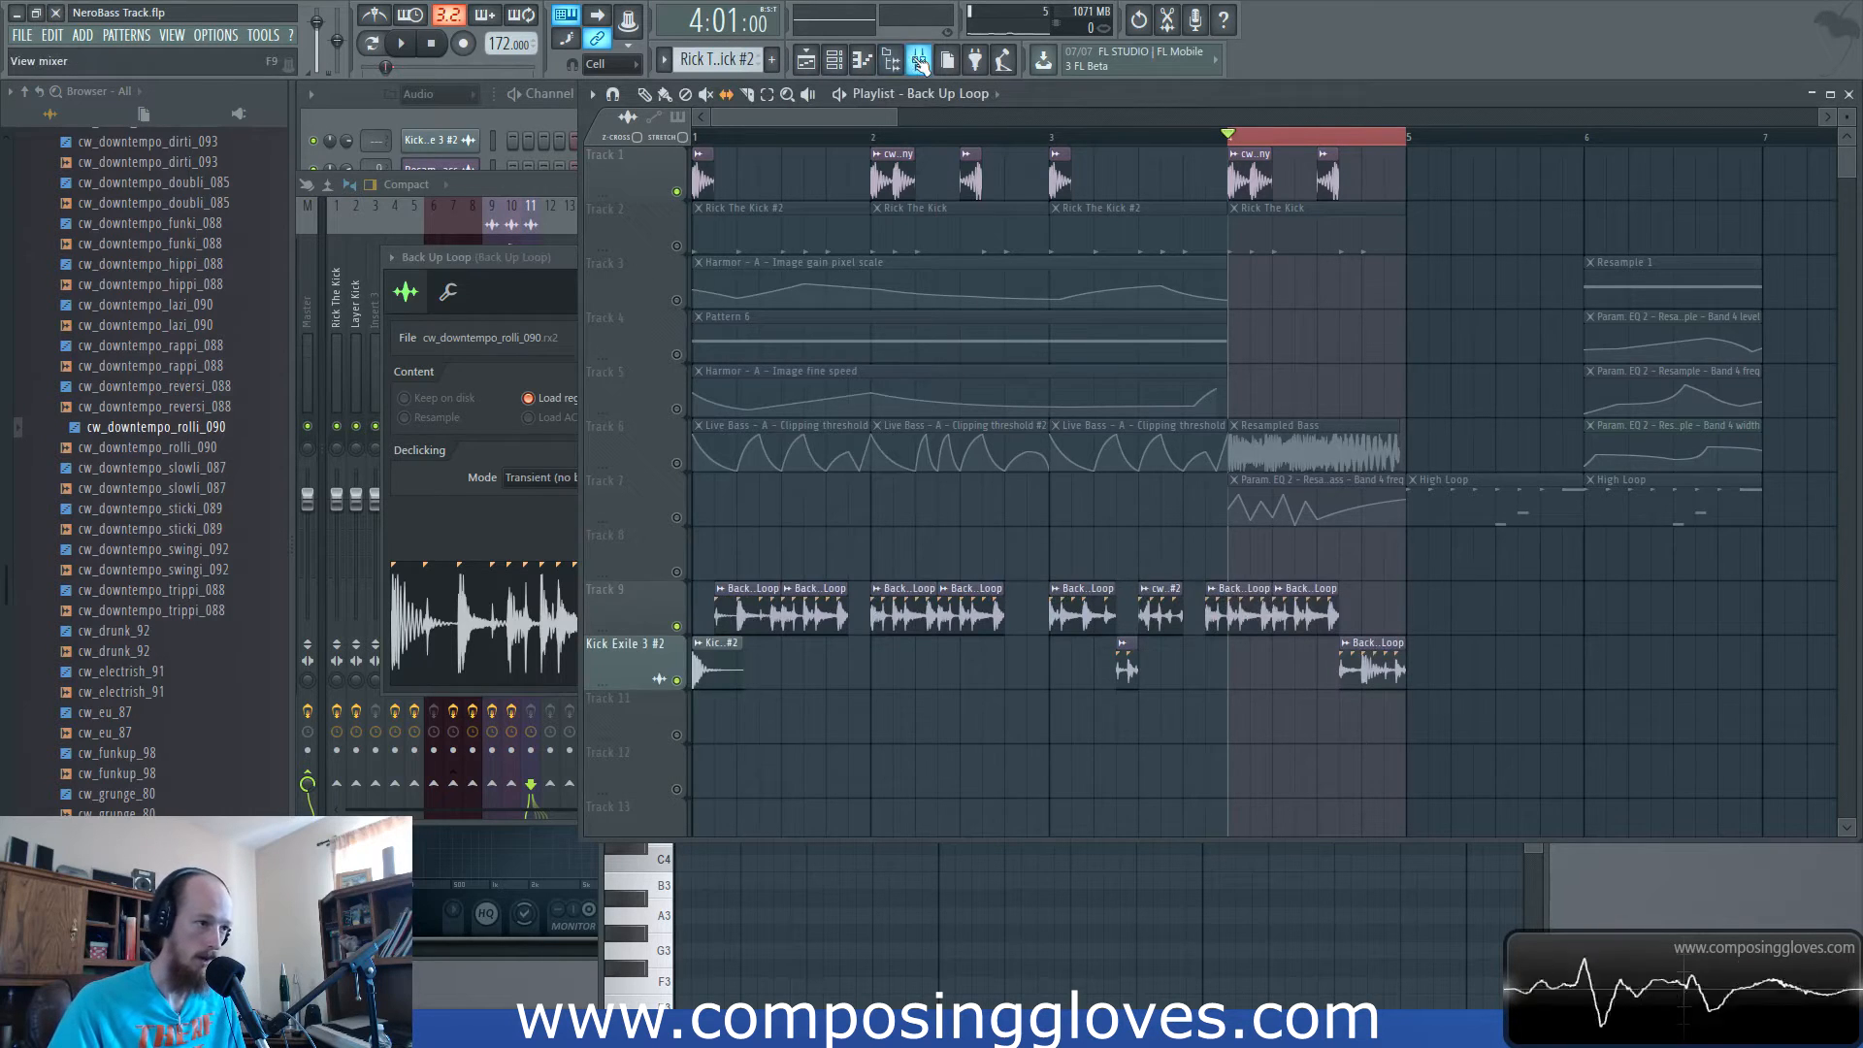
# Load Fruity Stereo Enhancer in slot 1 of the Back Up Loop mixer track, then replace it with Fruity Stereo Shaper.
pyautogui.click(918, 60)
pyautogui.click(1735, 241)
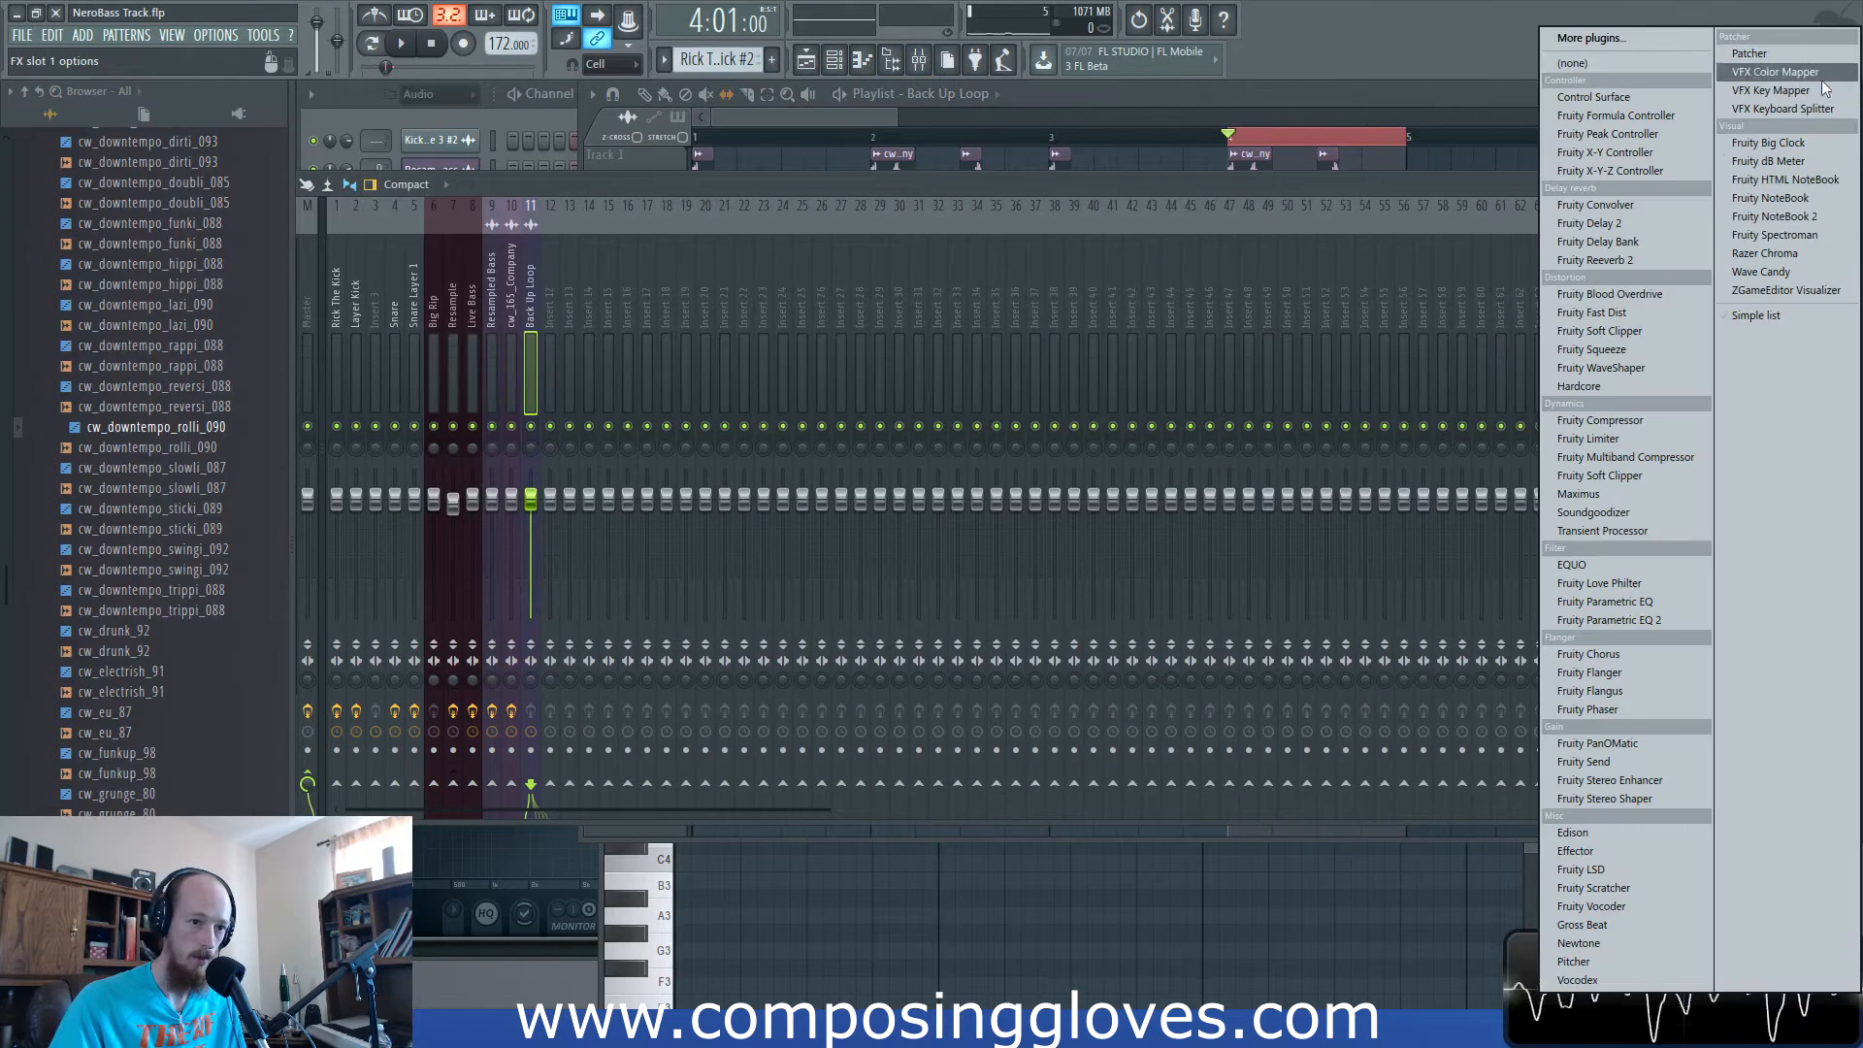
pyautogui.click(1670, 780)
pyautogui.click(1658, 242)
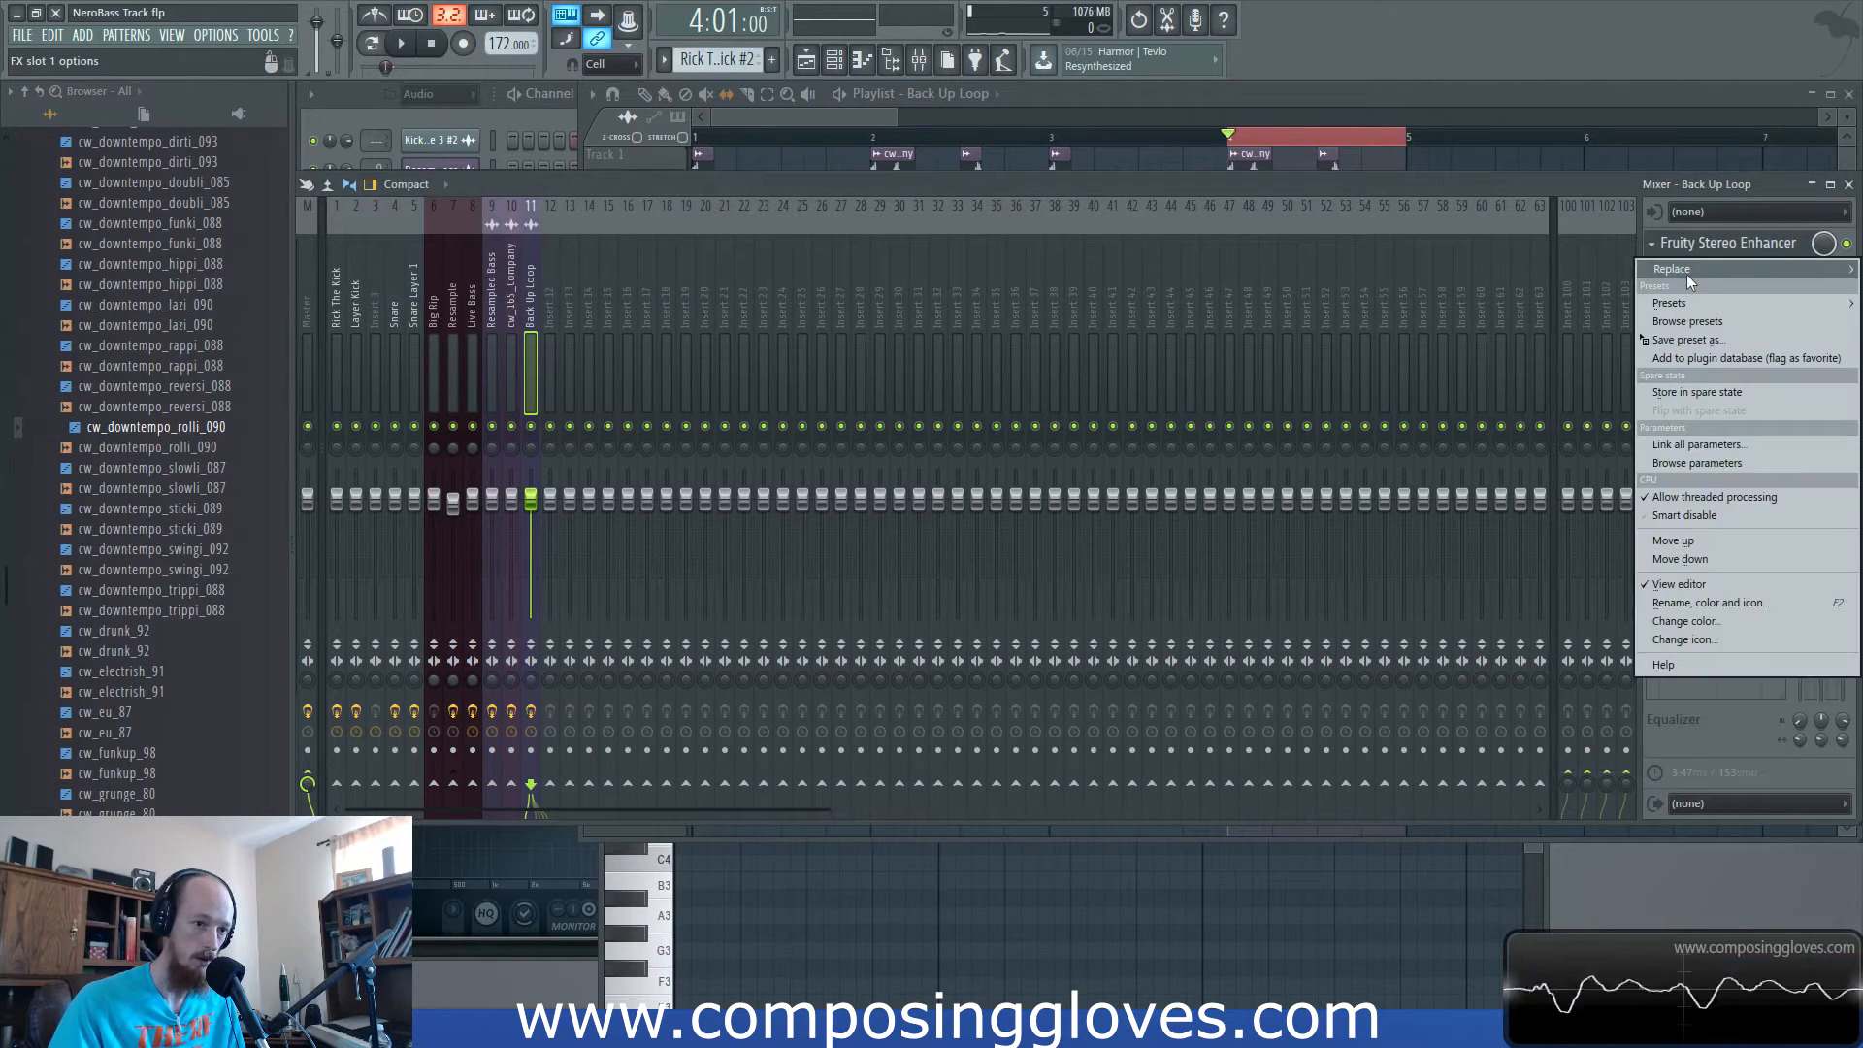
pyautogui.moveTo(1687, 274)
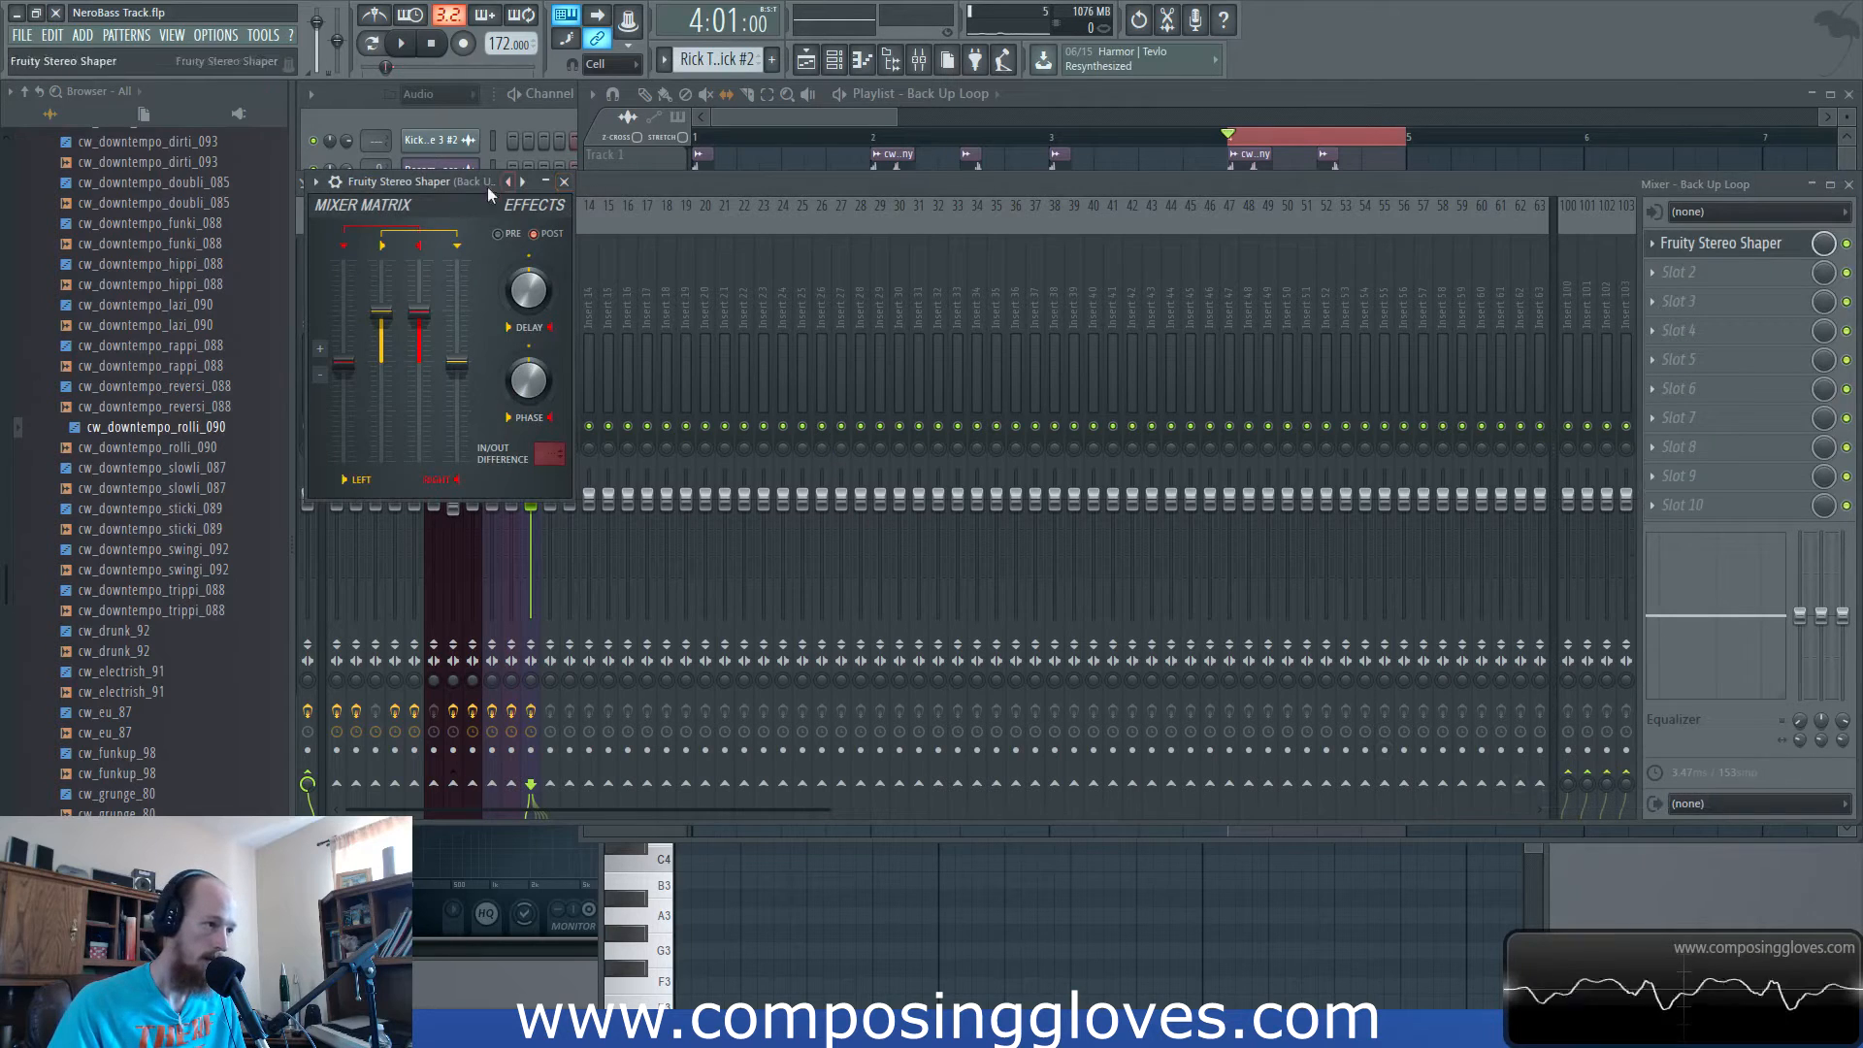
# Audition Fruity Stereo Shaper presets on the playing bar 4 loop and apply the Stereoize preset.
pyautogui.rightClick(509, 182)
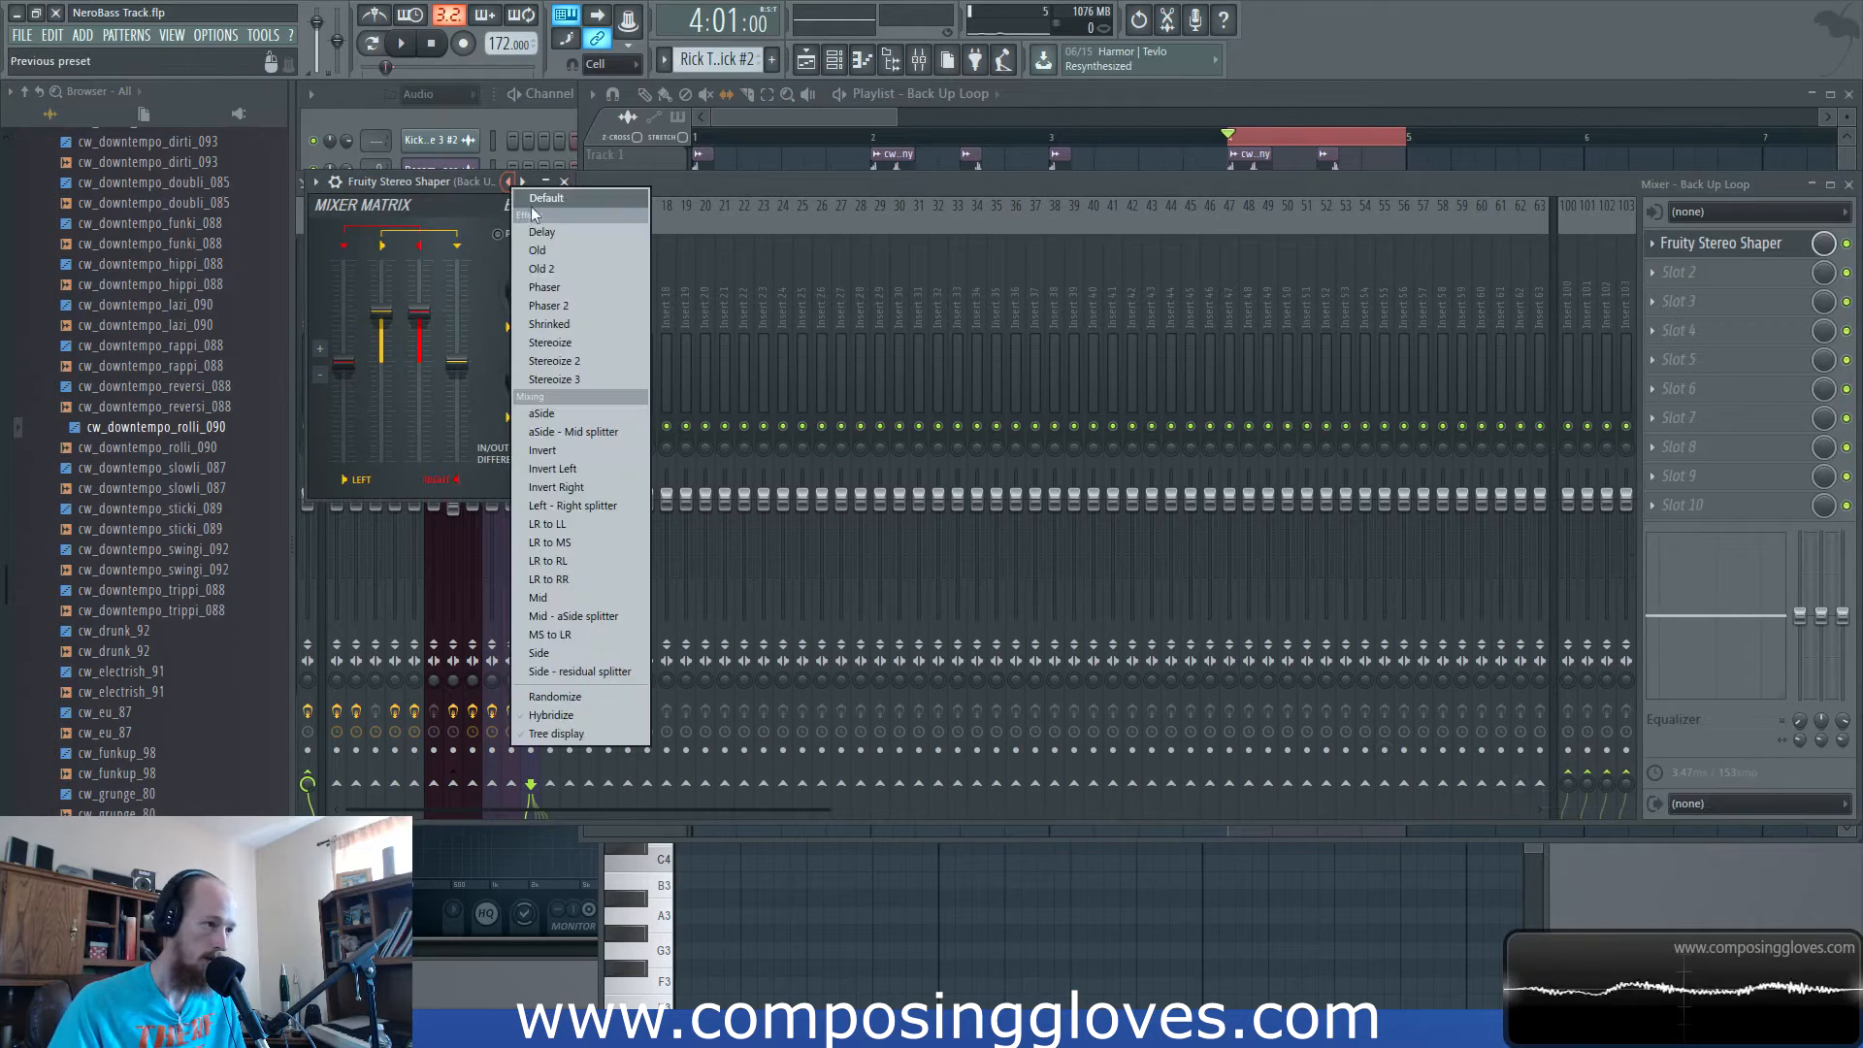
pyautogui.click(594, 327)
pyautogui.moveTo(476, 182); pyautogui.dragTo(749, 217)
pyautogui.press('space')
pyautogui.rightClick(829, 222)
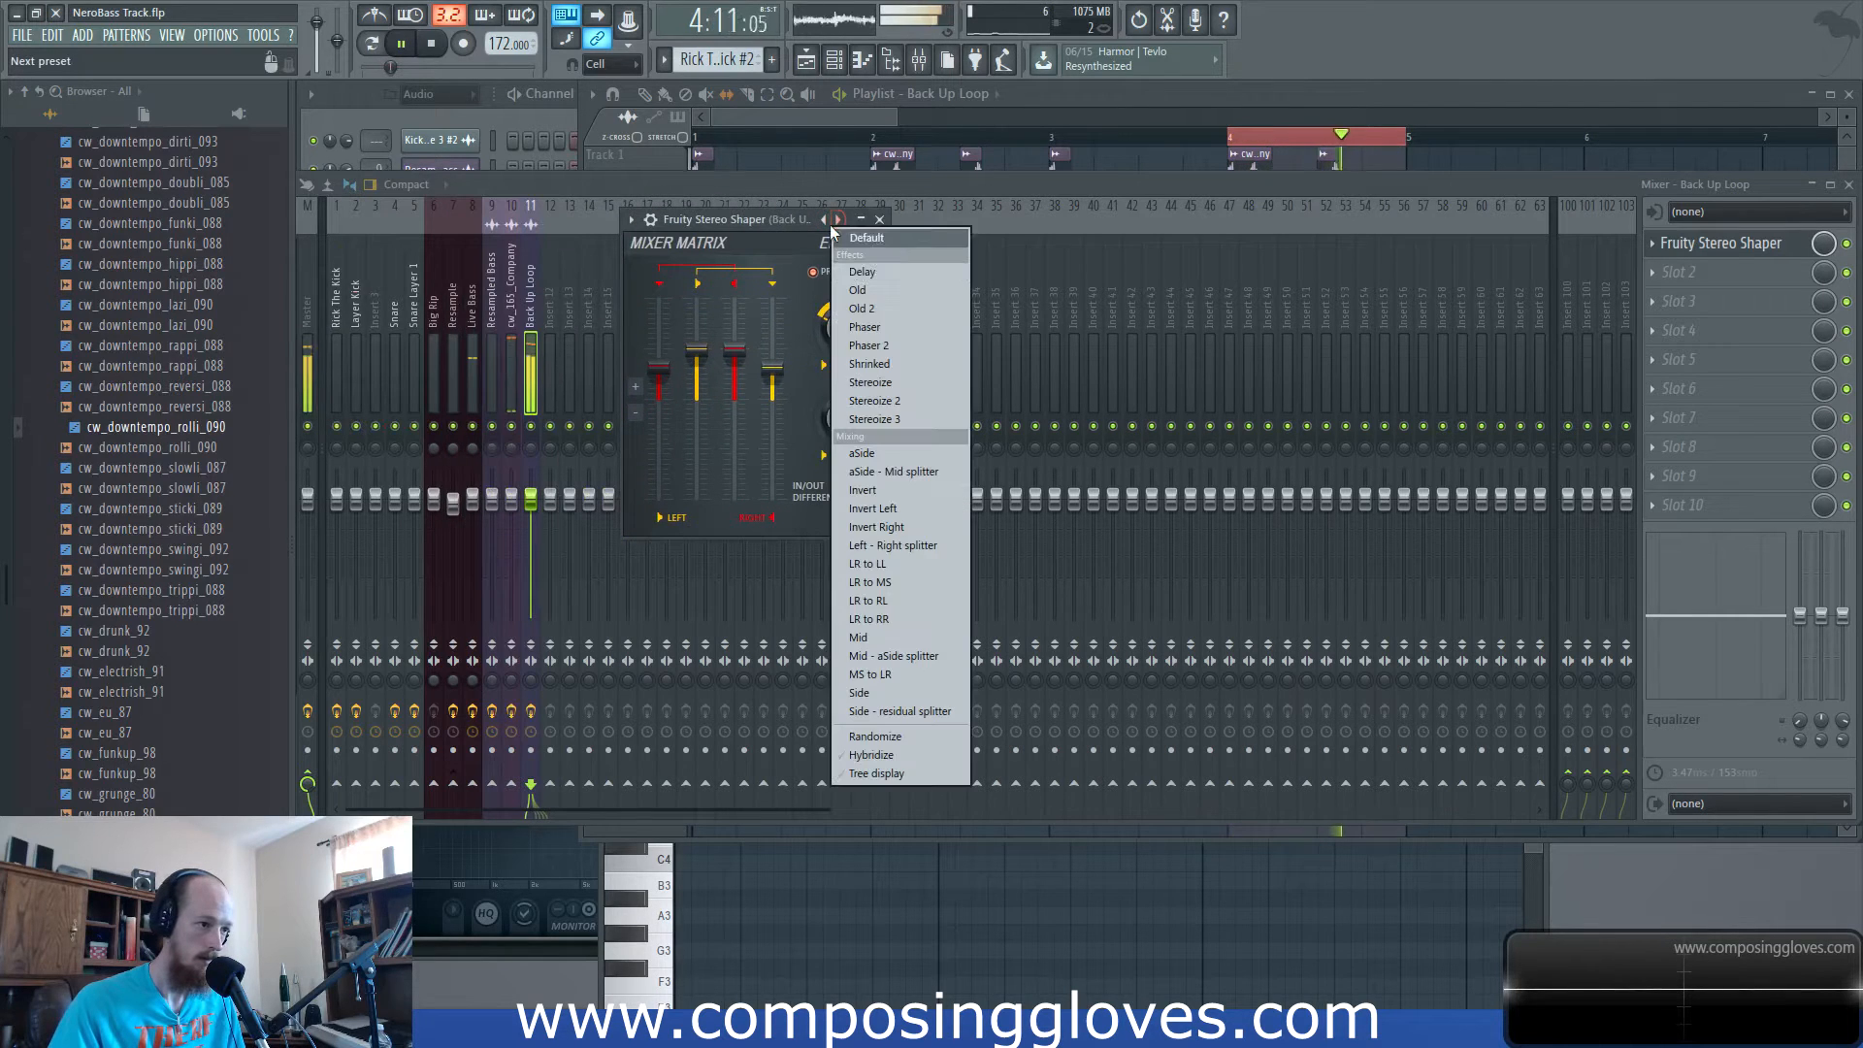
pyautogui.click(889, 382)
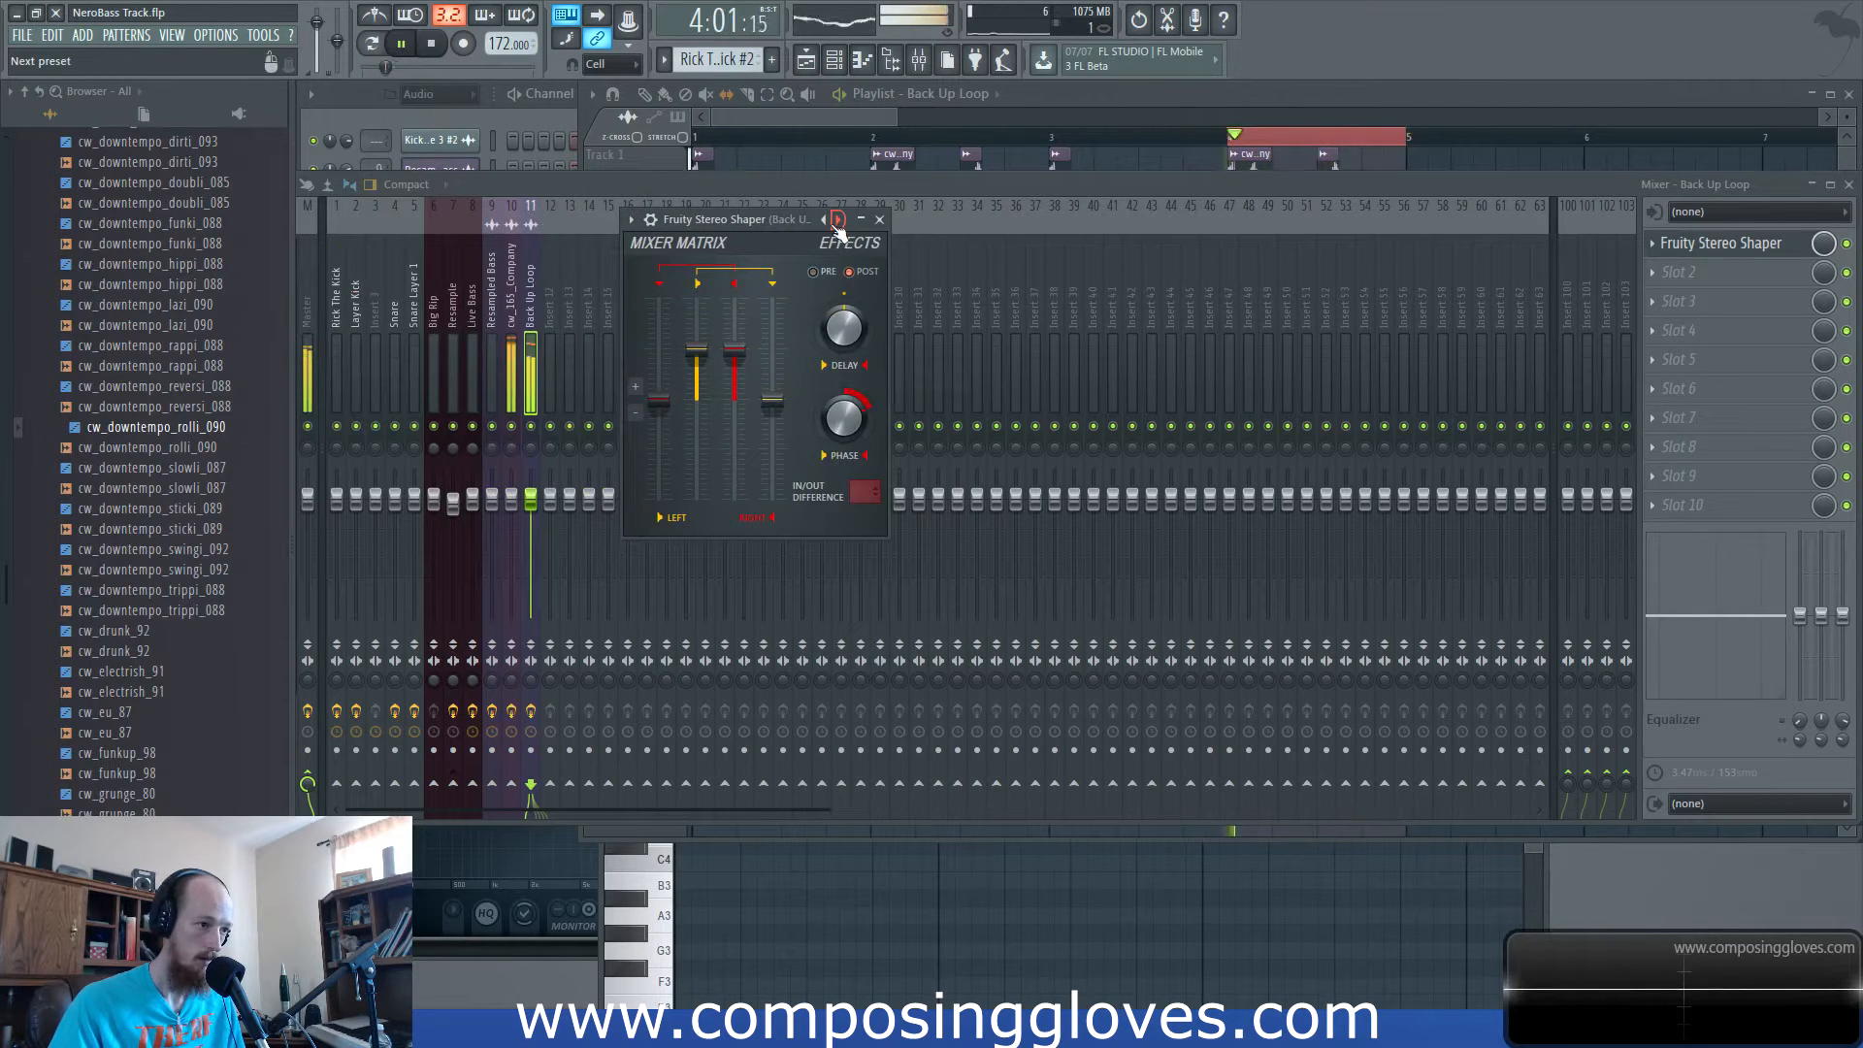
pyautogui.press('space')
# Select bars 1 to 4 in the playlist and play the full arrangement with the widened loop.
pyautogui.click(799, 113)
pyautogui.moveTo(1388, 133); pyautogui.dragTo(656, 255)
pyautogui.press('space')
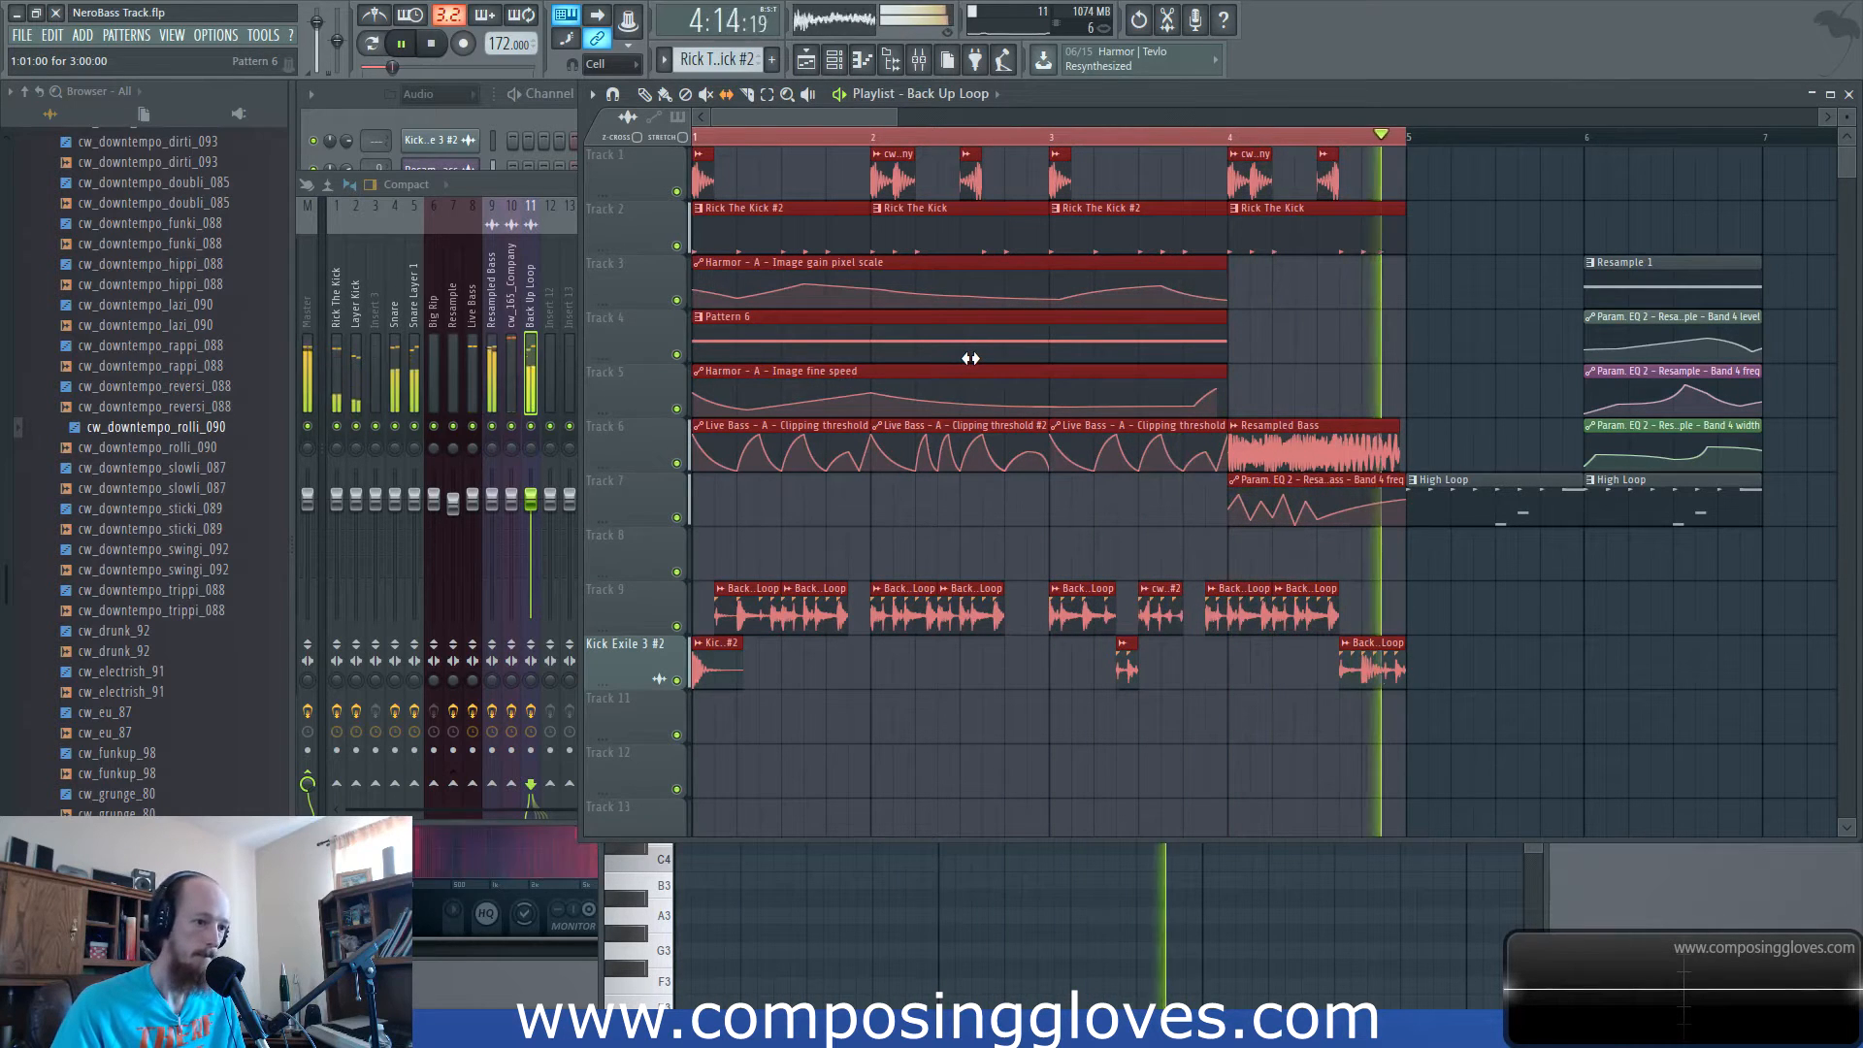
pyautogui.press('space')
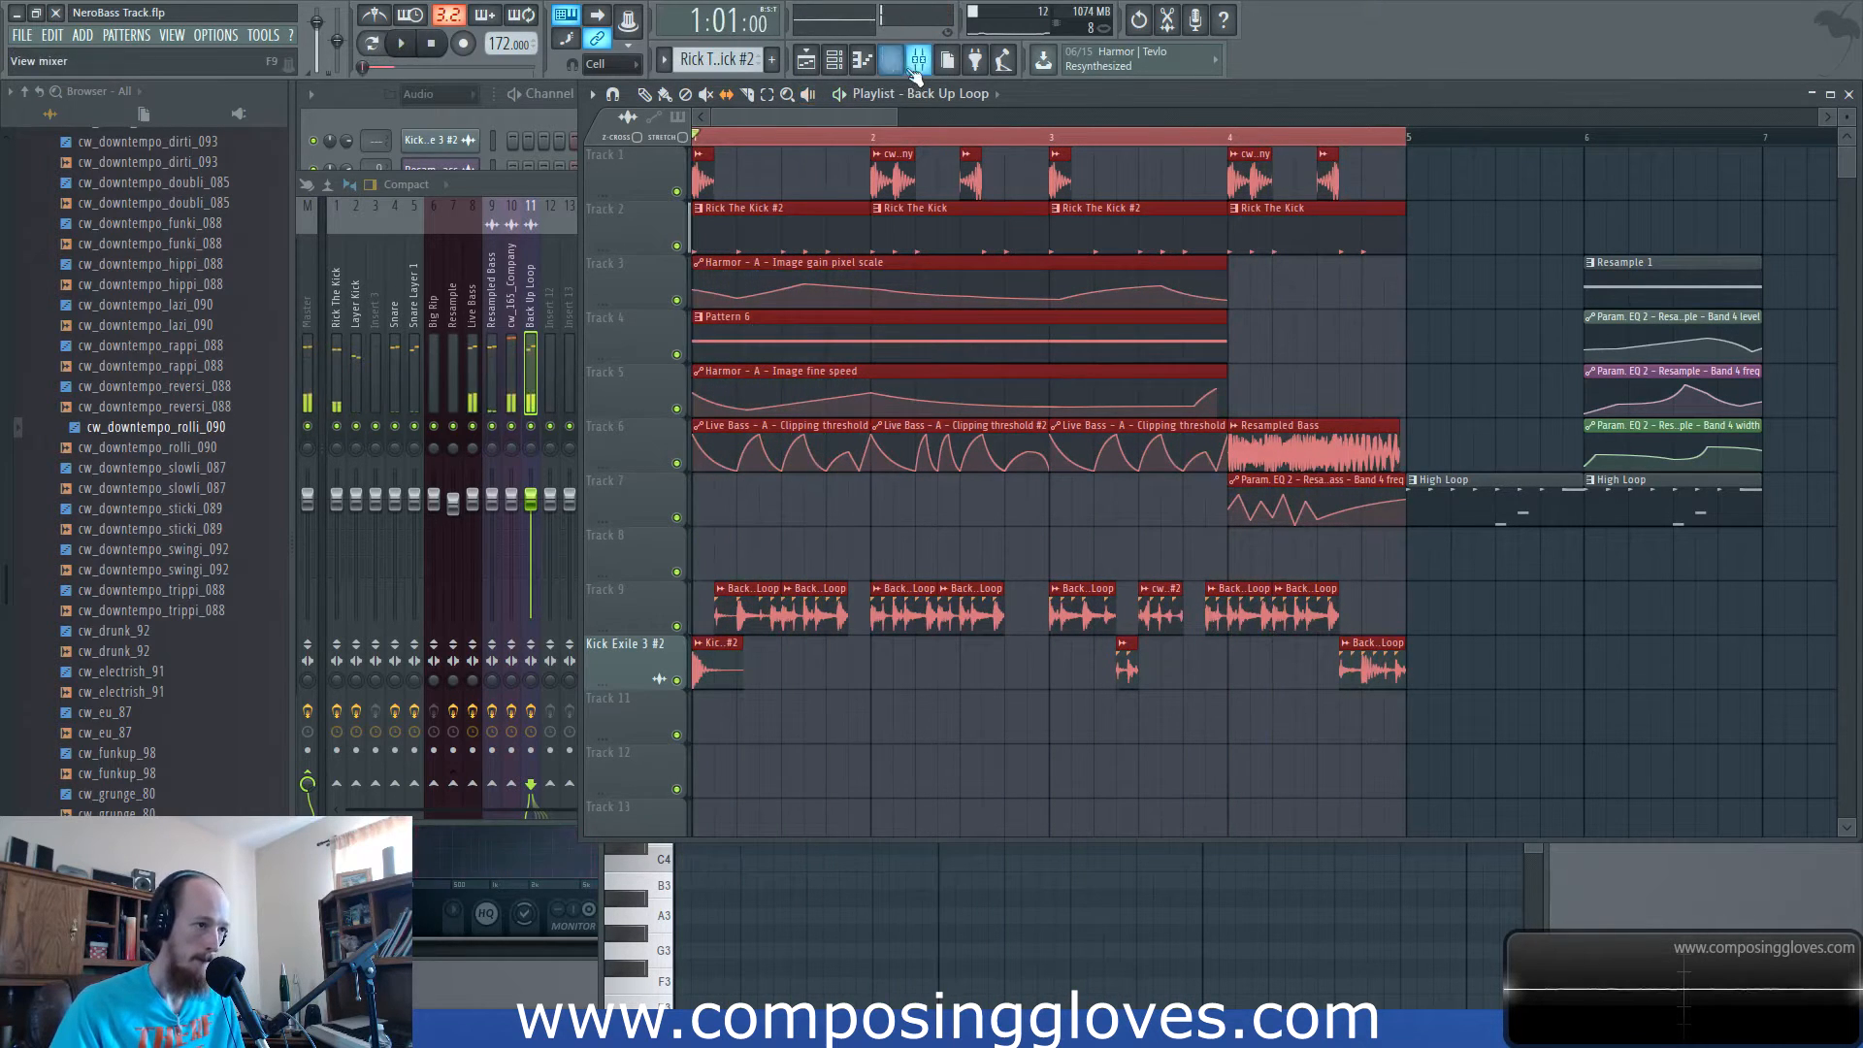
# Inspect the mixer with the Big Rip track selected, and play the start of the arrangement from bar 1.
pyautogui.click(915, 71)
pyautogui.click(452, 109)
pyautogui.click(918, 61)
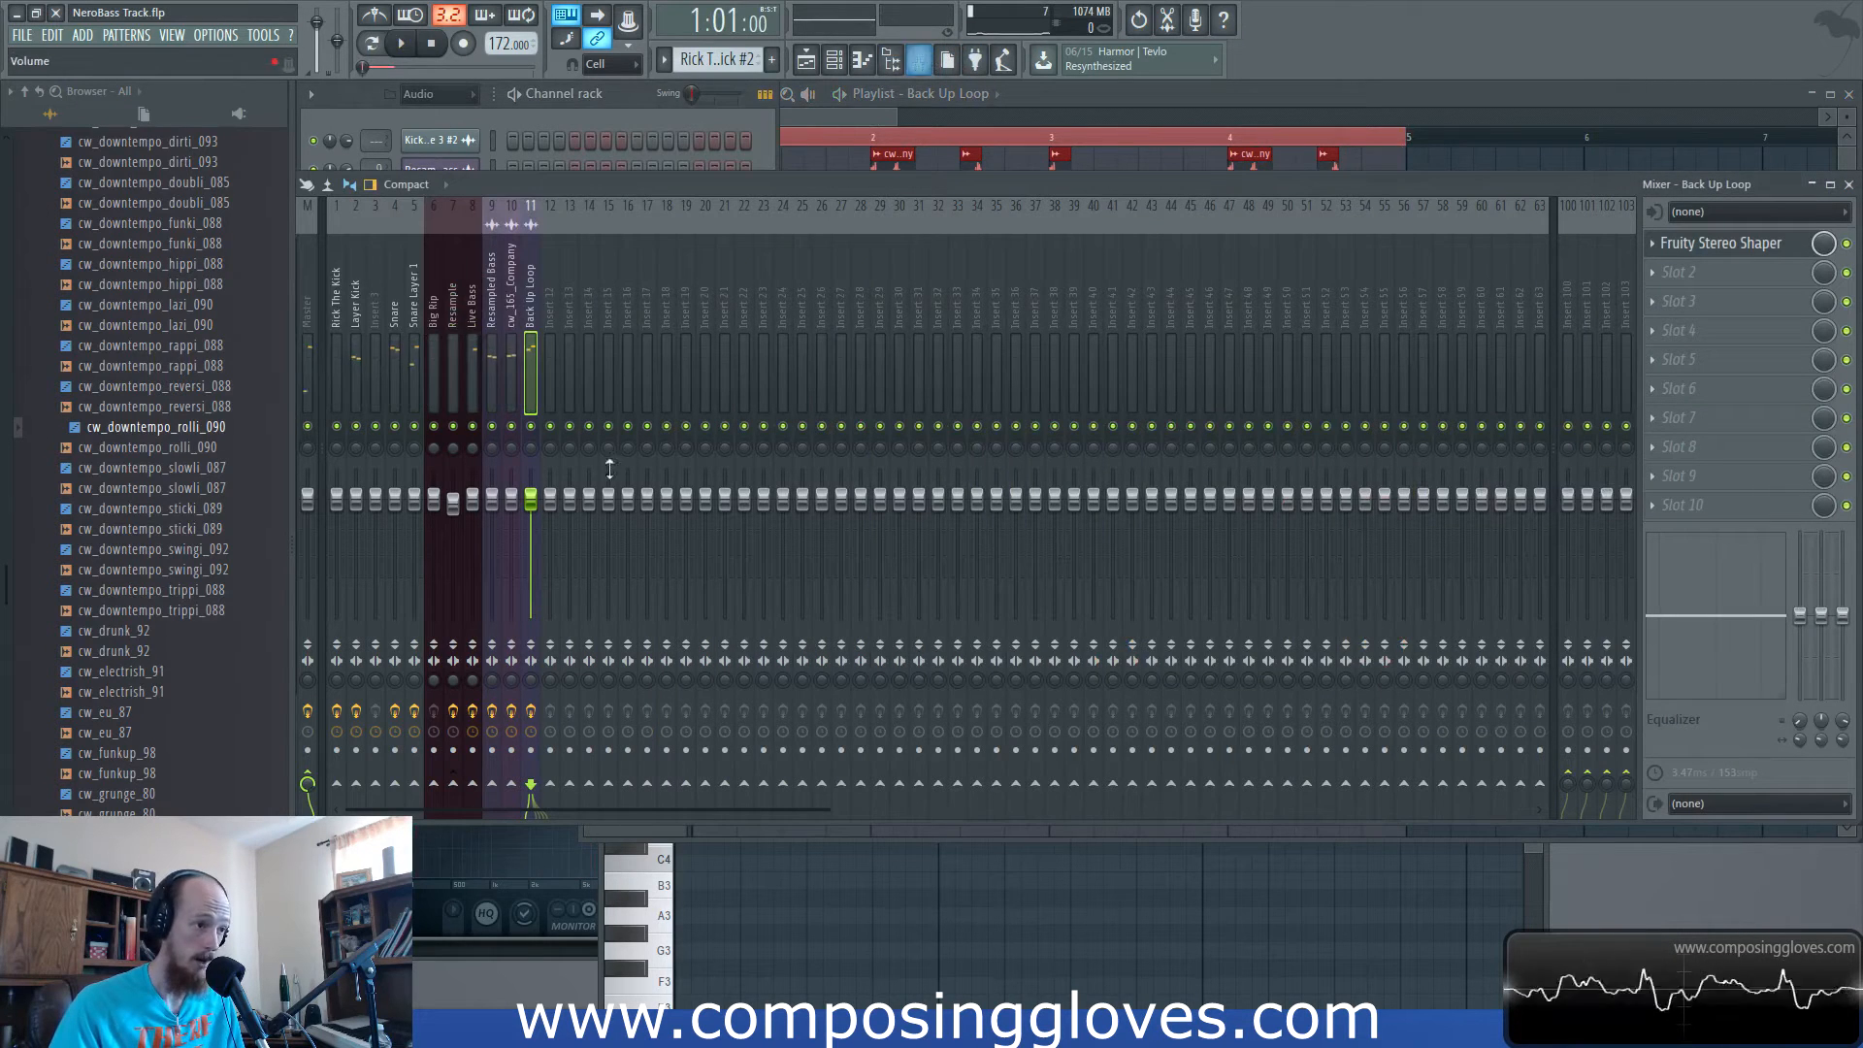
pyautogui.moveTo(609, 187); pyautogui.dragTo(666, 189)
pyautogui.click(493, 311)
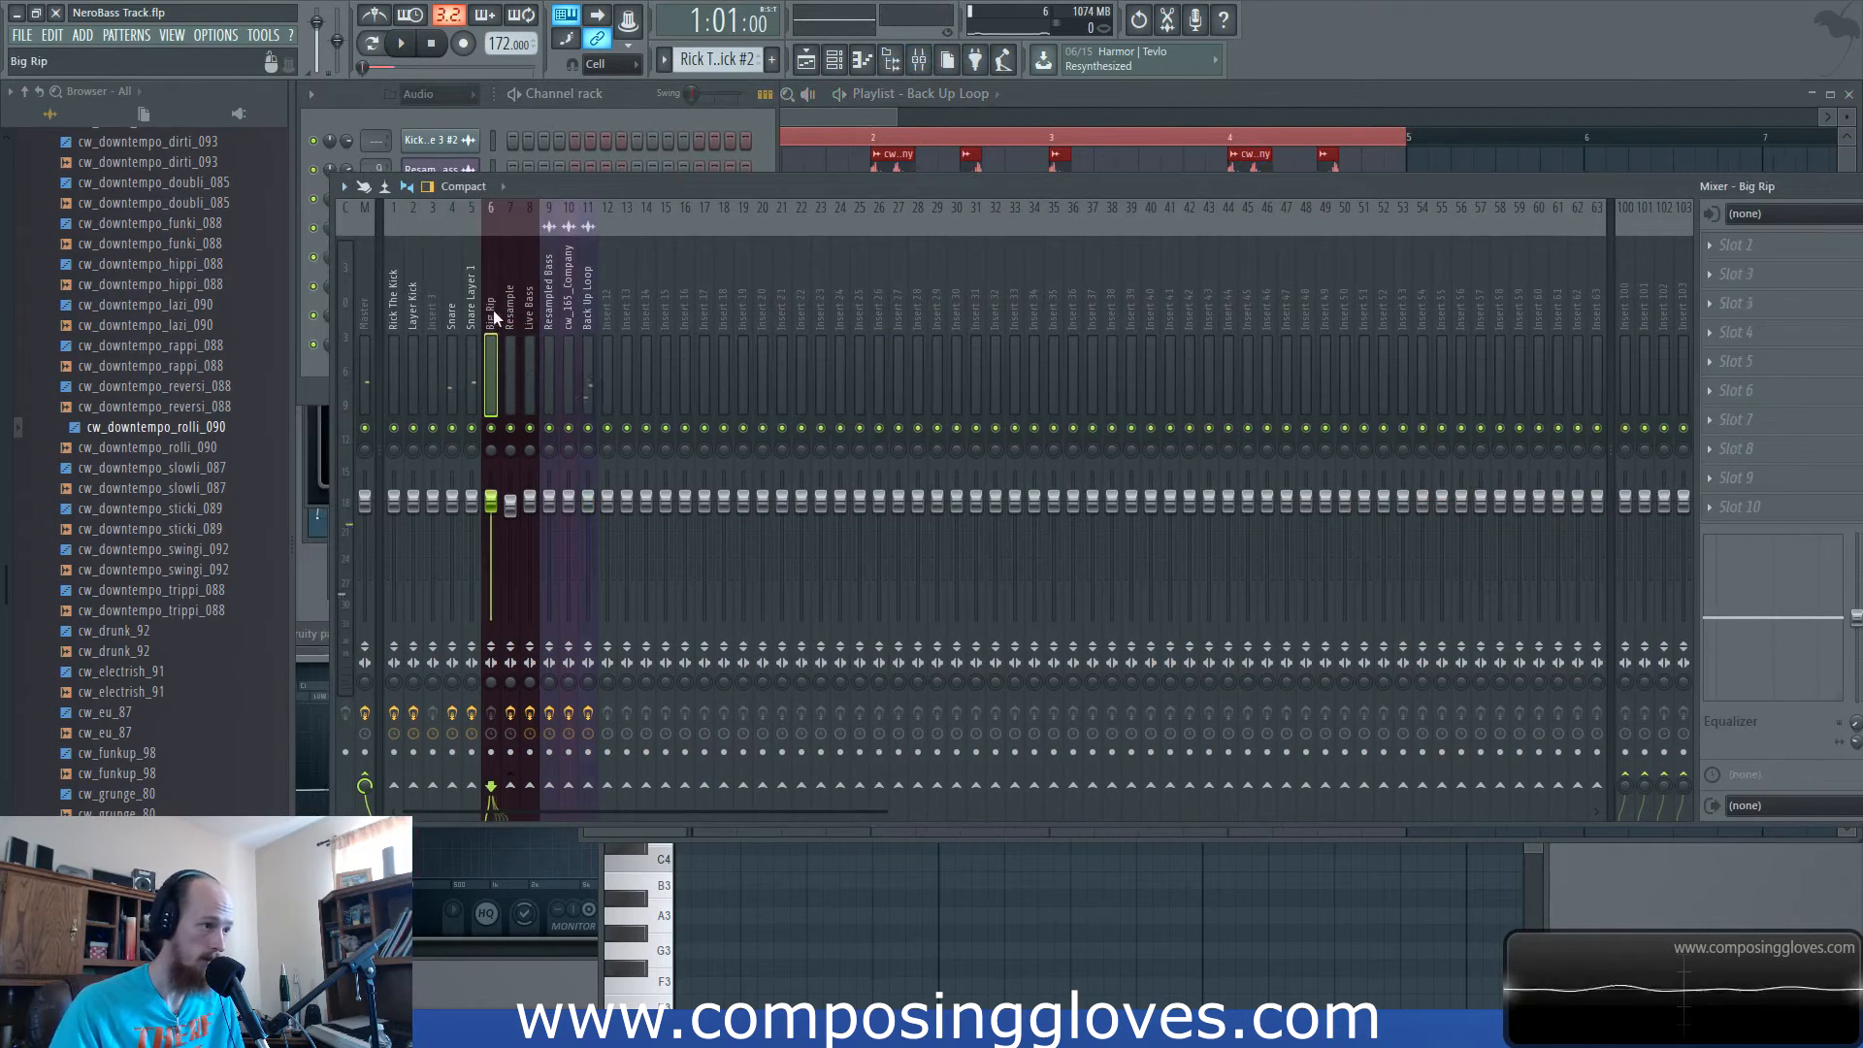
pyautogui.click(827, 114)
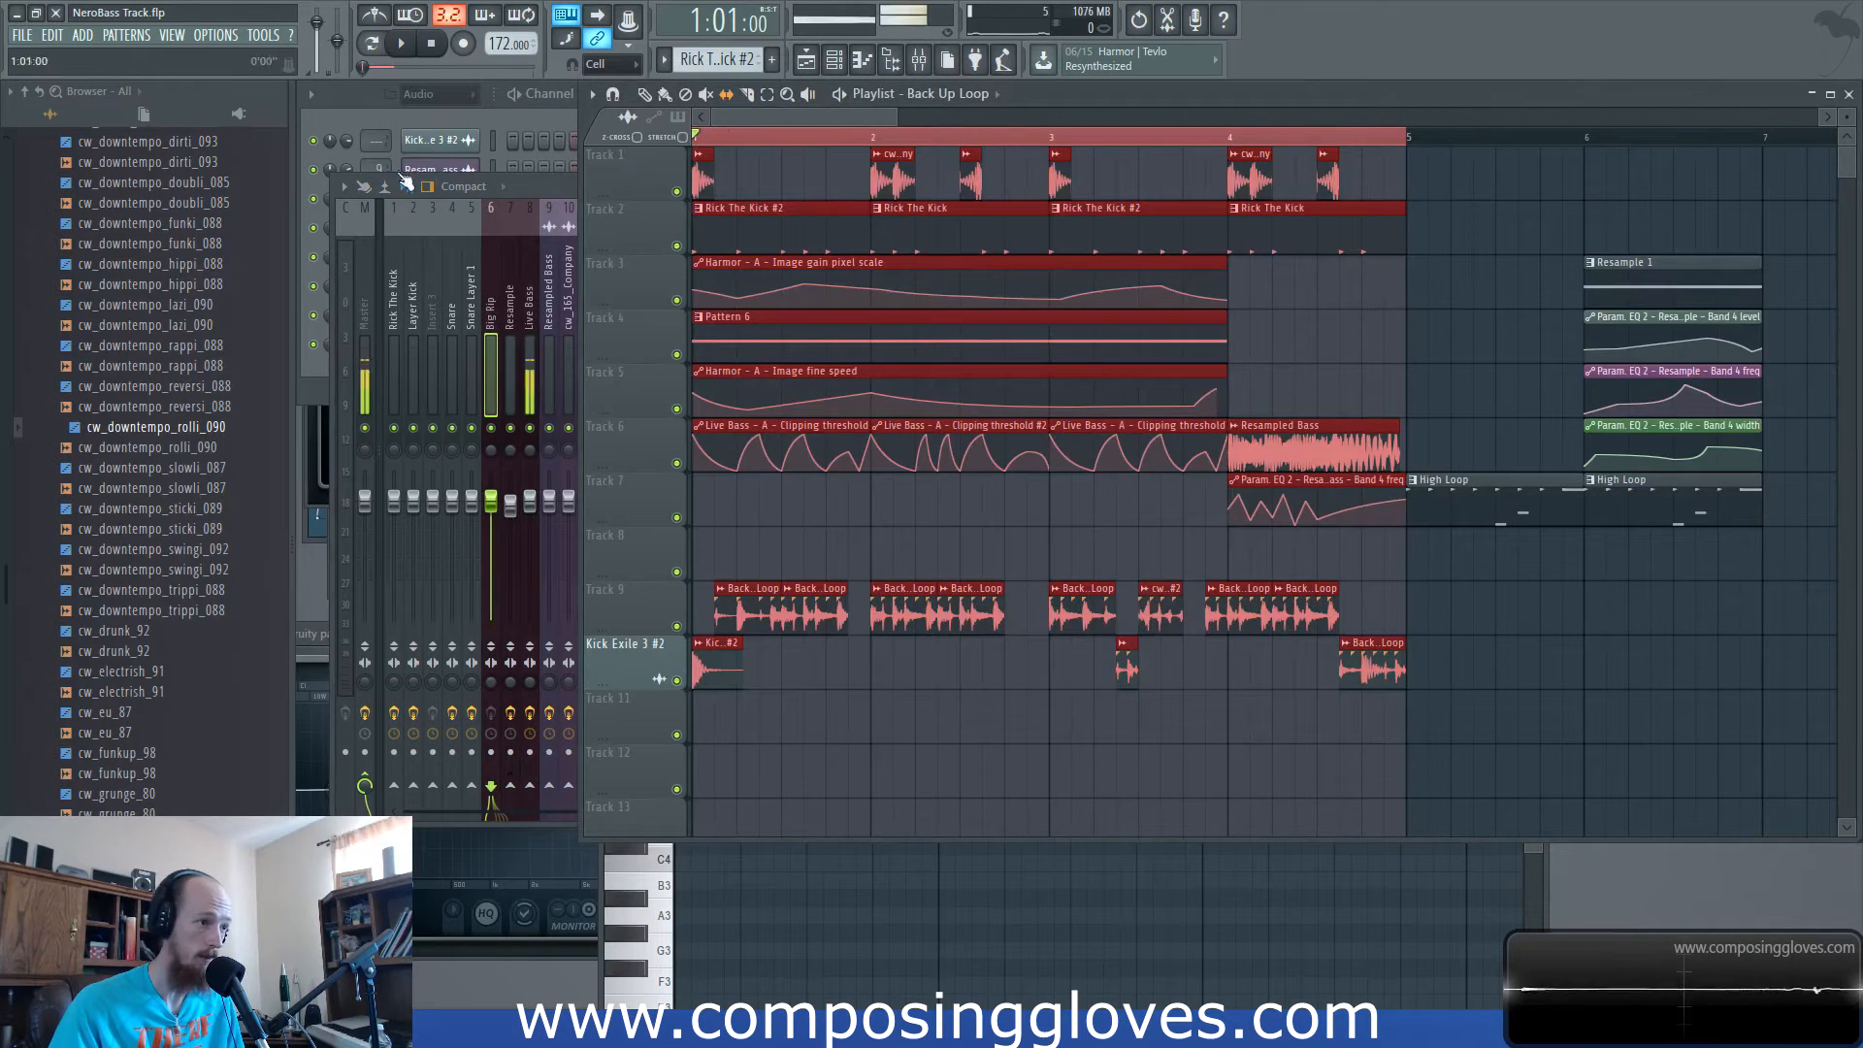
pyautogui.press('space')
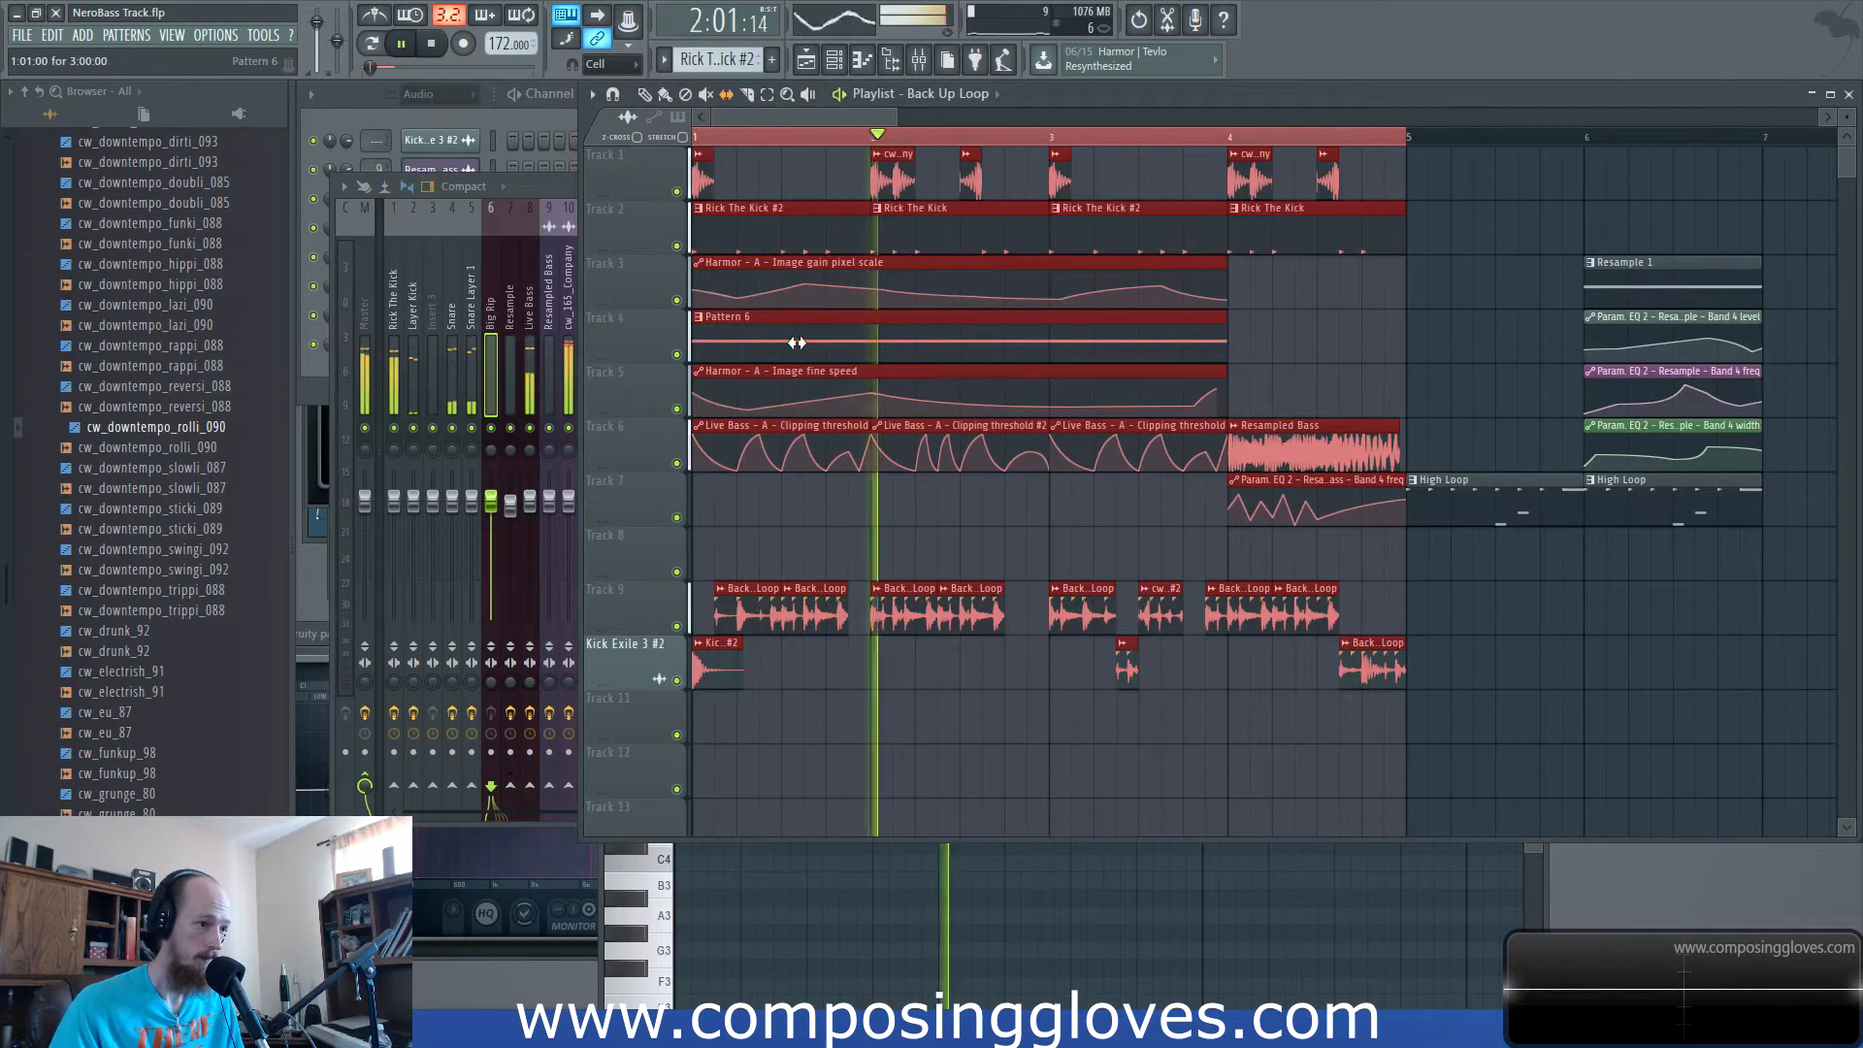
pyautogui.press('space')
# Open Pattern 6's Live Bass notes in the piano roll, select them all and audition the track.
pyautogui.click(468, 113)
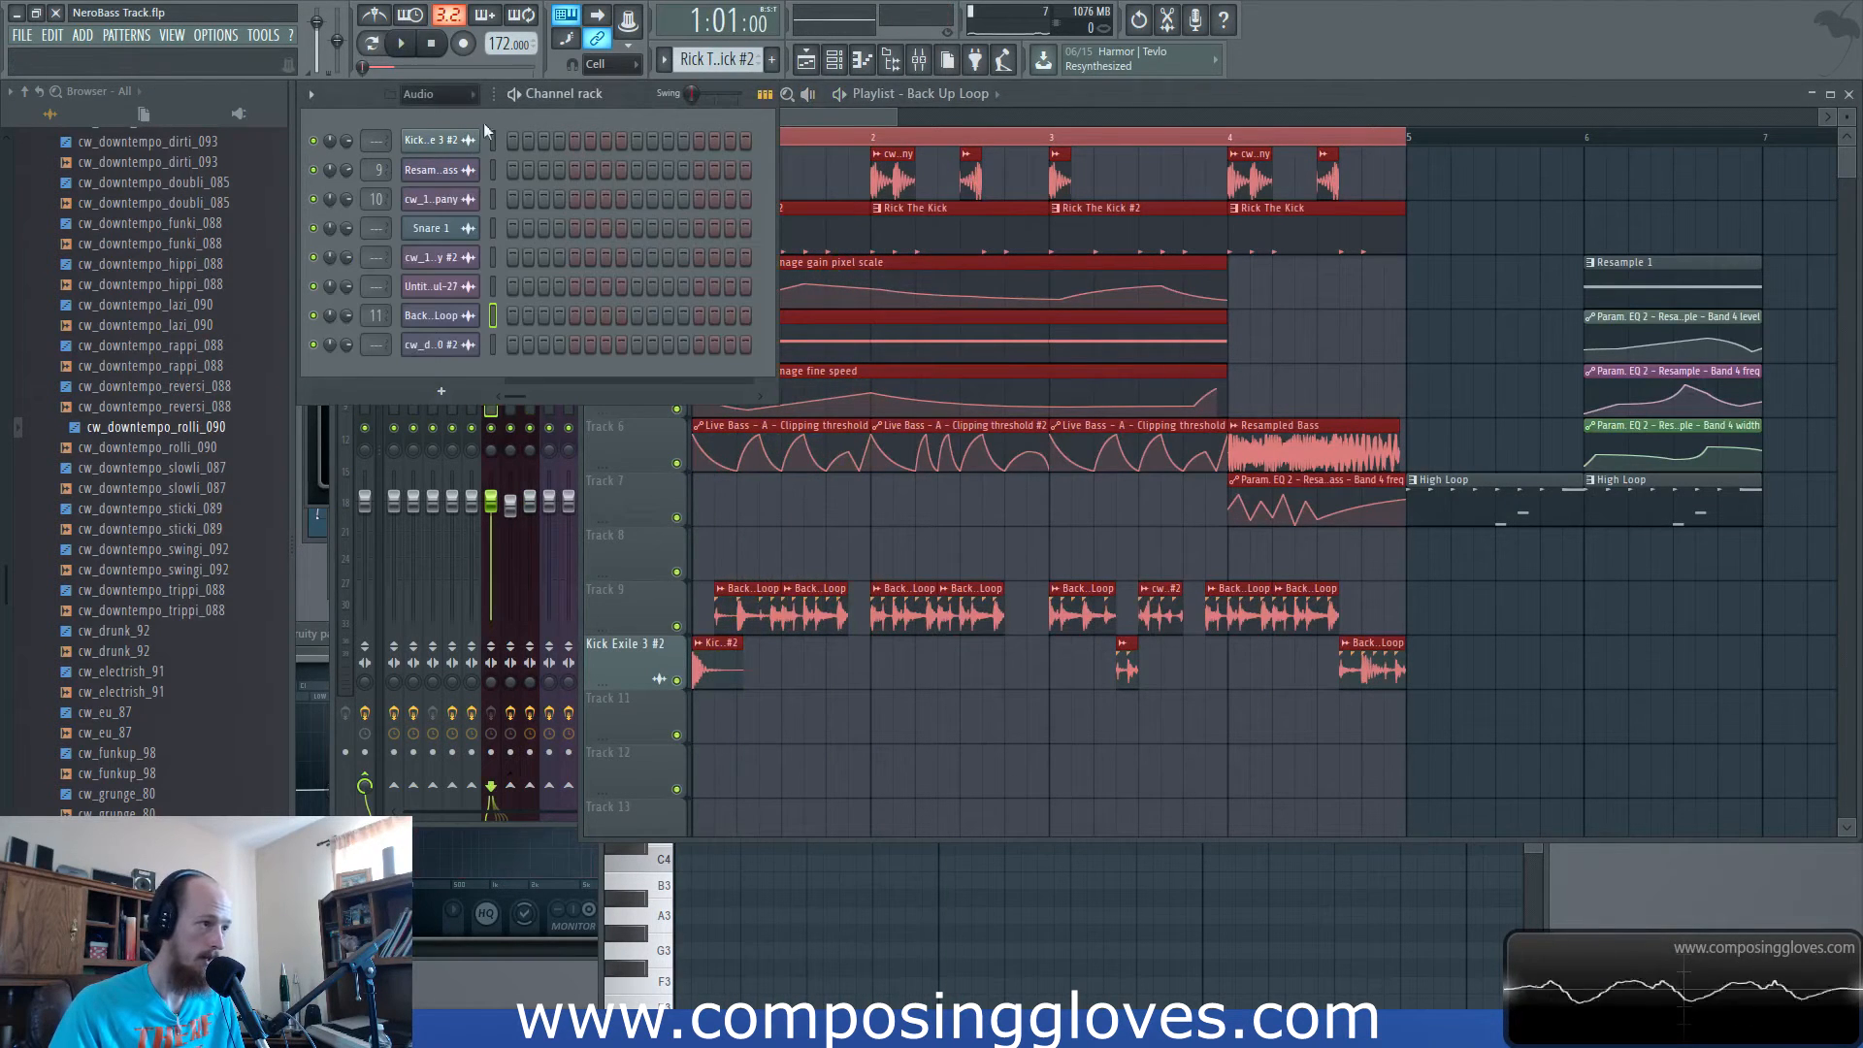
pyautogui.doubleClick(859, 335)
pyautogui.scroll(-3, 947, 687)
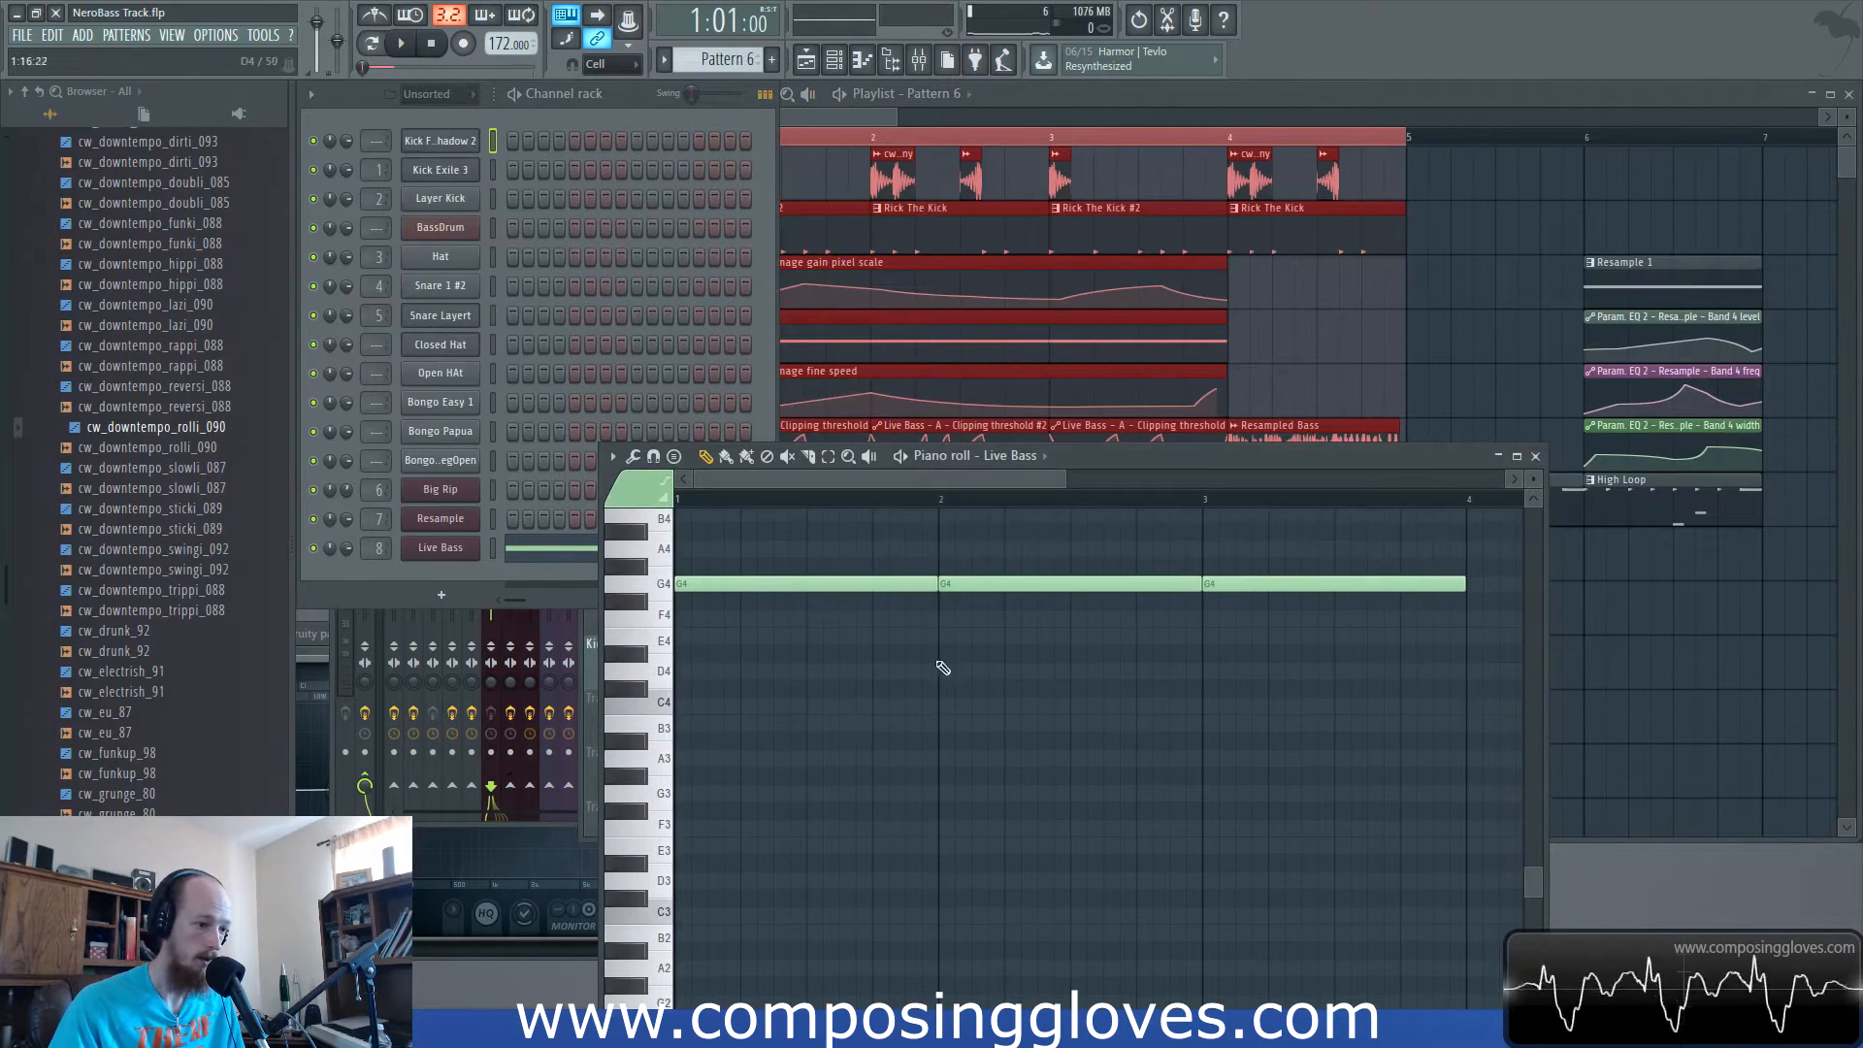
pyautogui.hotkey('ctrl', 'a')
pyautogui.moveTo(743, 586); pyautogui.dragTo(672, 596)
pyautogui.press('space')
pyautogui.press('space')
pyautogui.press('space')
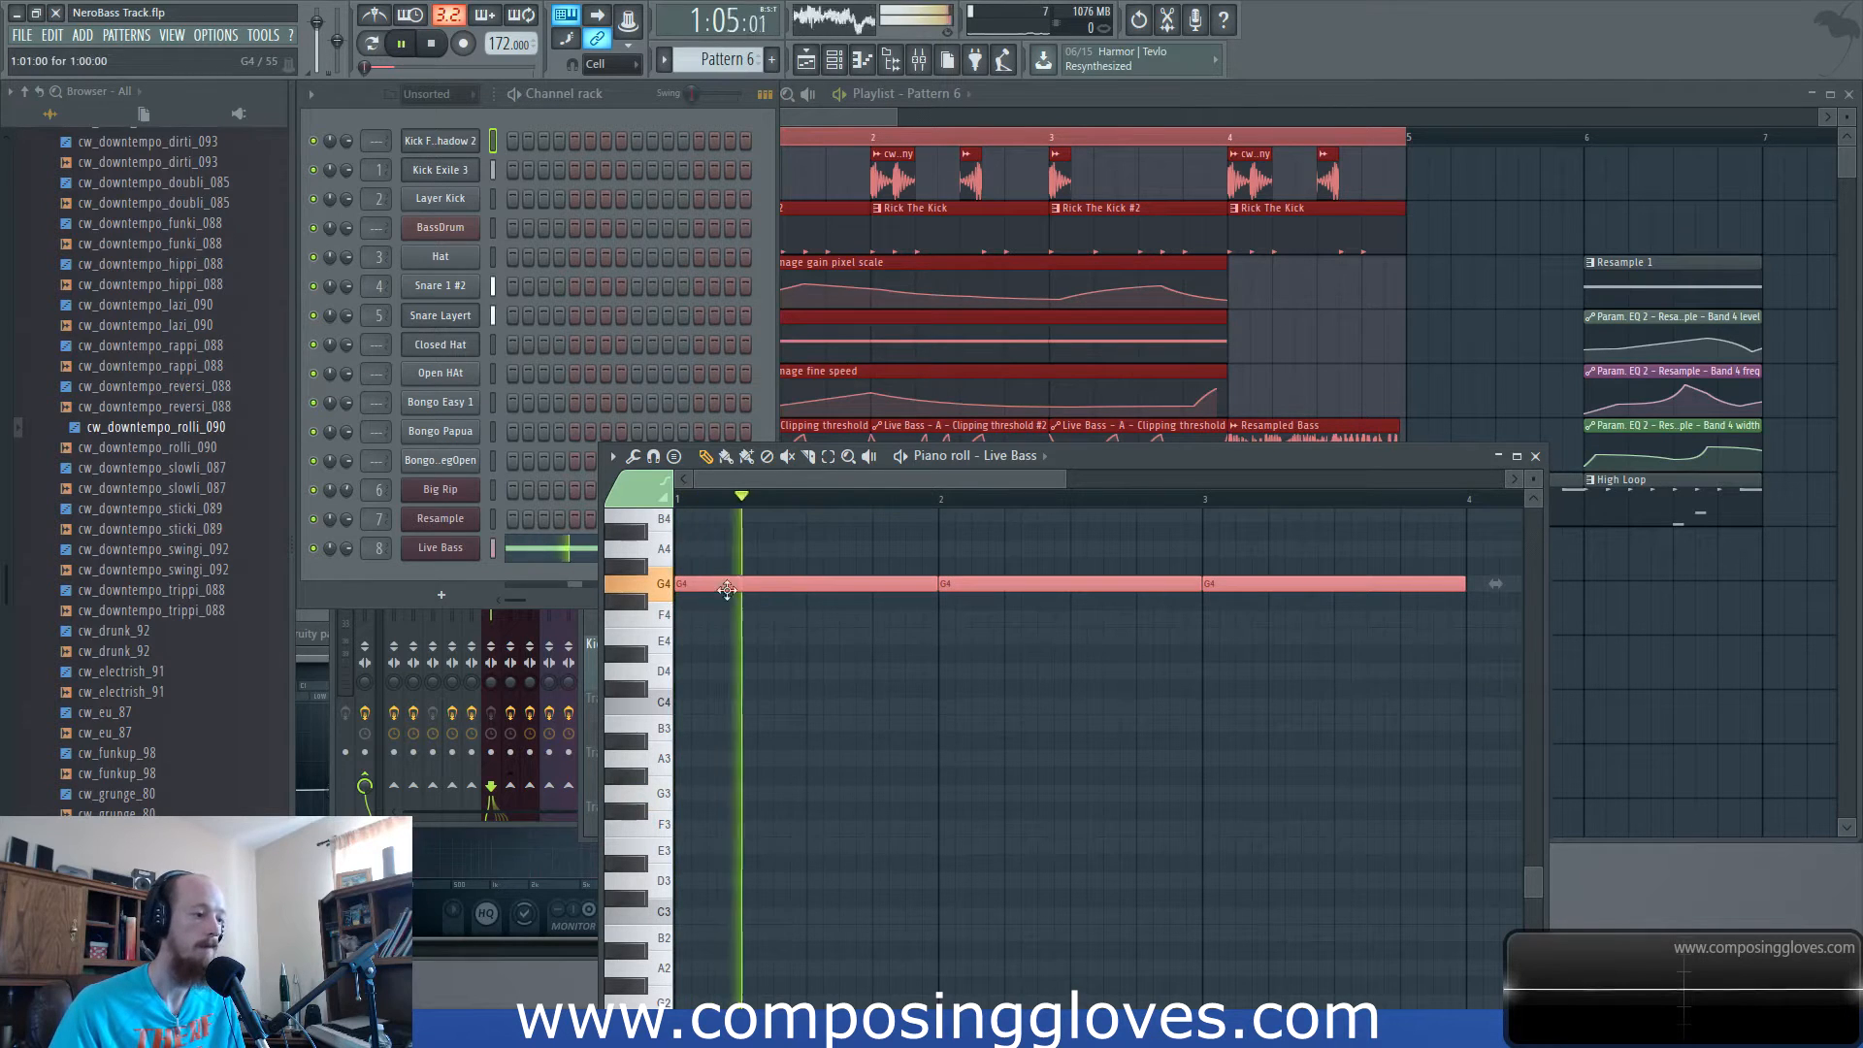
pyautogui.press('space')
# Try adjusting the sub harmonic and raising the low end of the Global EQ curve in Live Bass while the track plays.
pyautogui.click(441, 94)
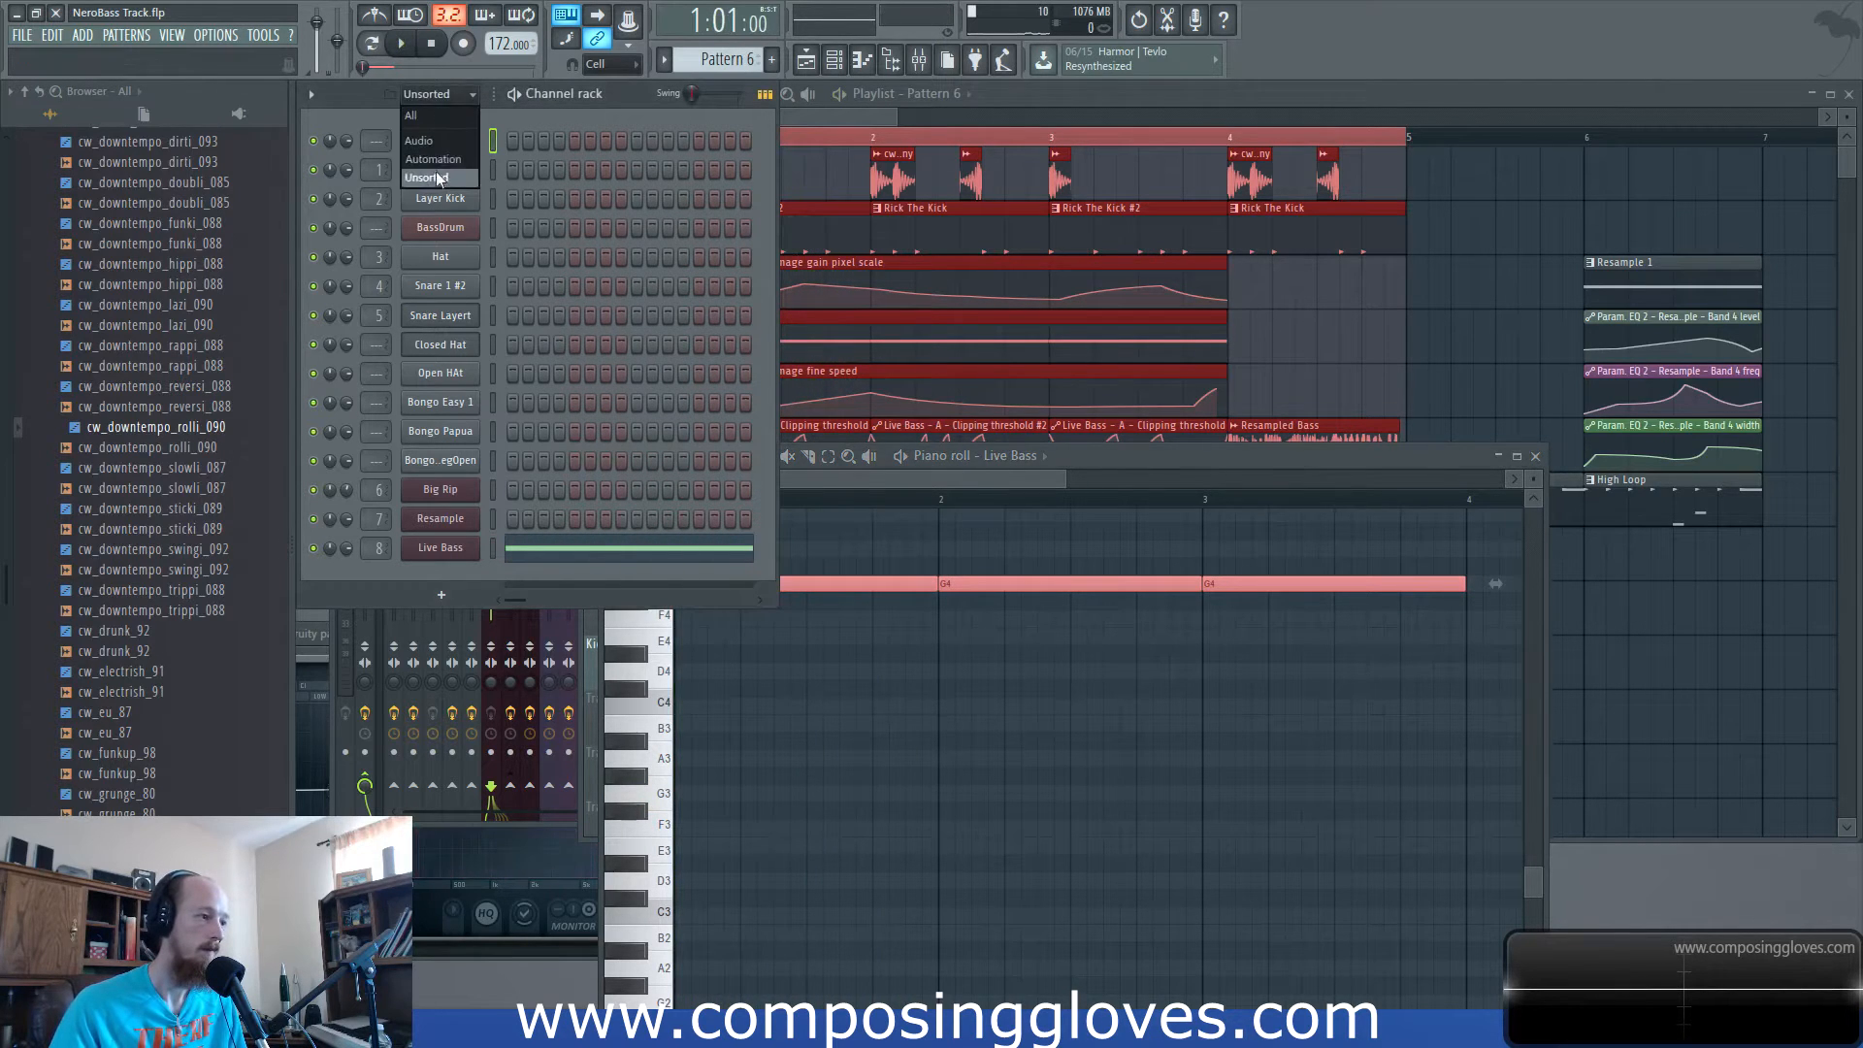
pyautogui.click(453, 556)
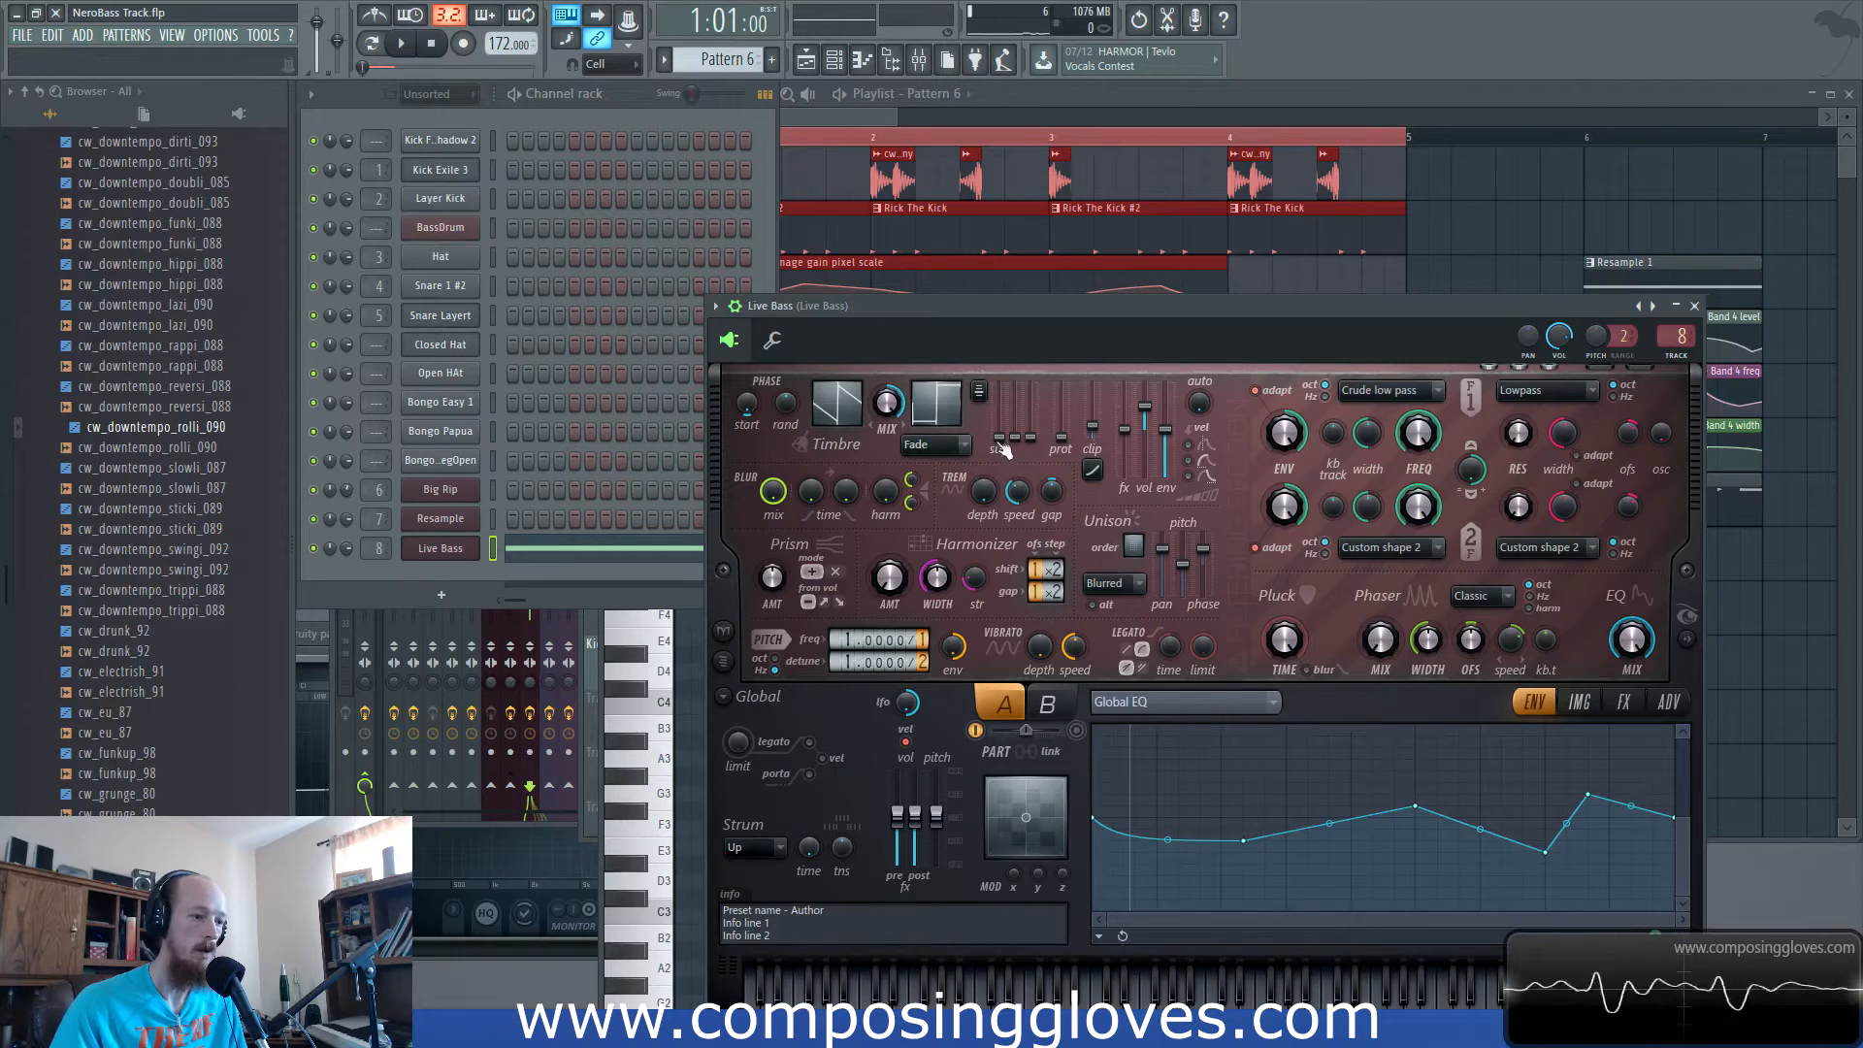
pyautogui.press('space')
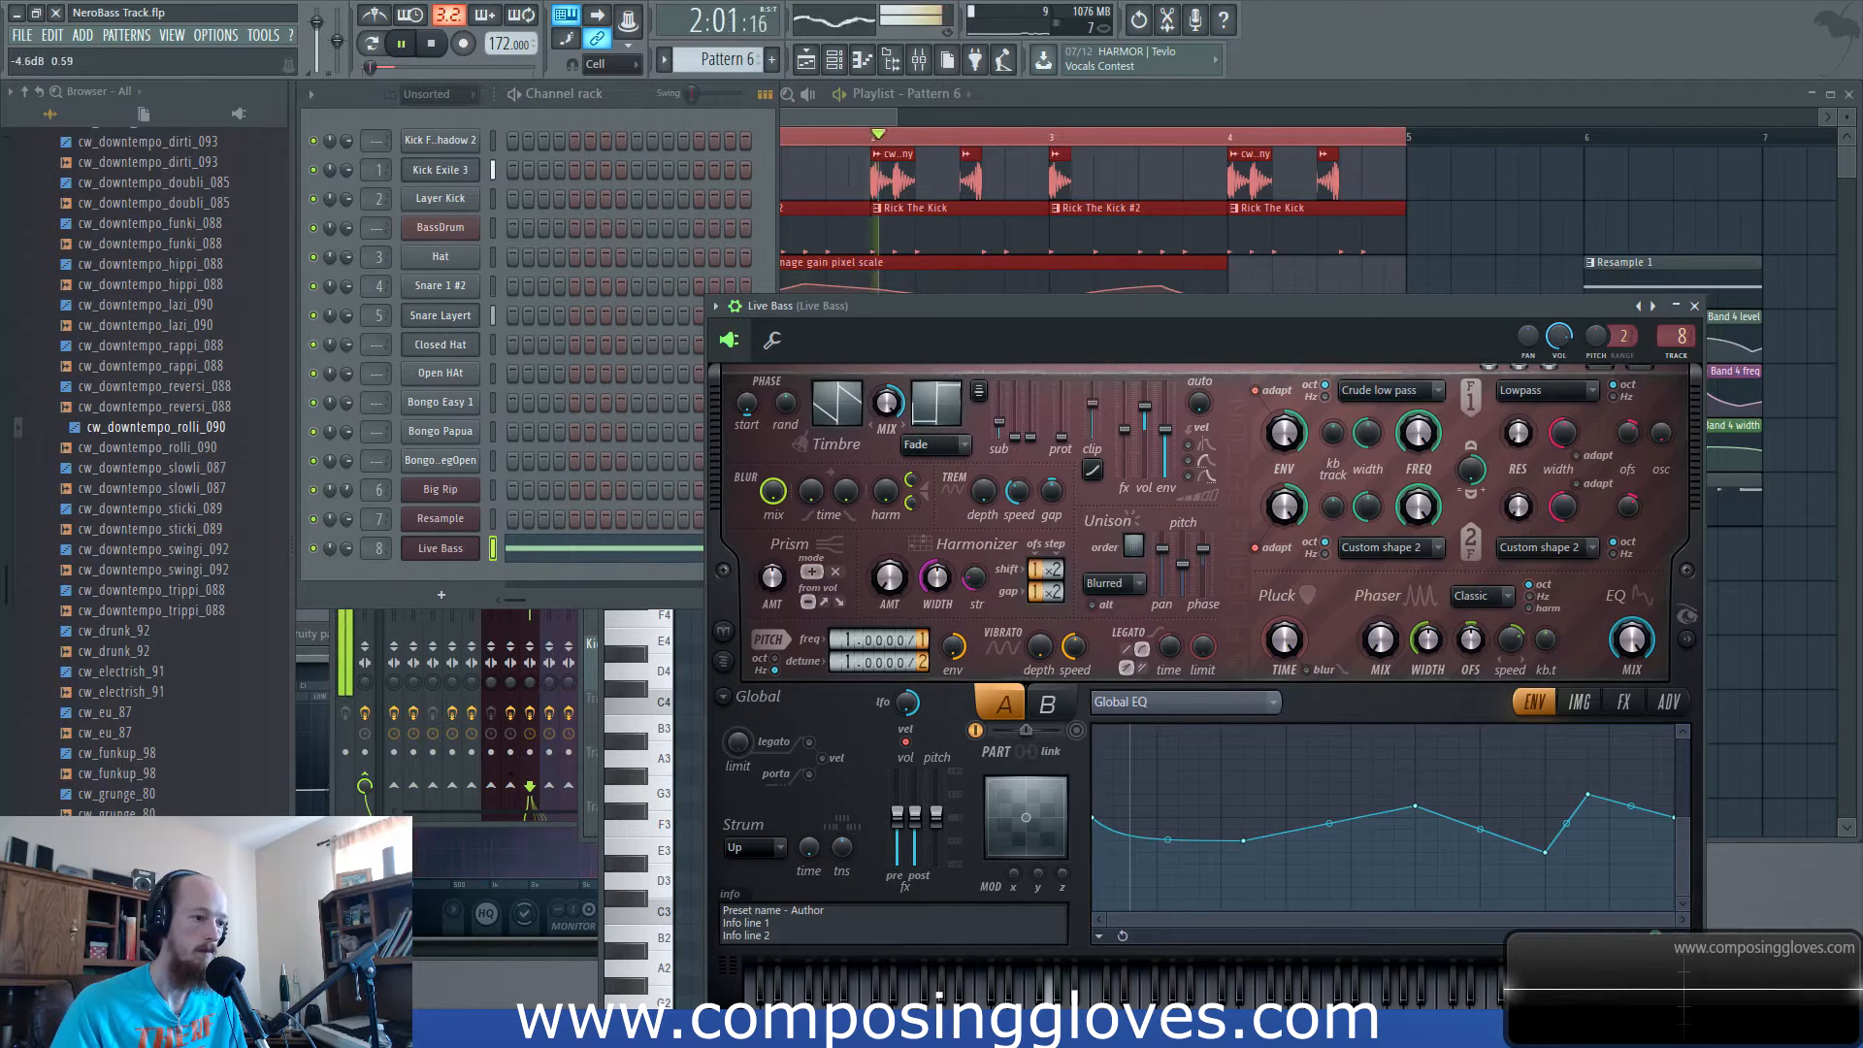
pyautogui.moveTo(1000, 424); pyautogui.dragTo(1001, 421)
pyautogui.moveTo(1167, 840); pyautogui.dragTo(1167, 830)
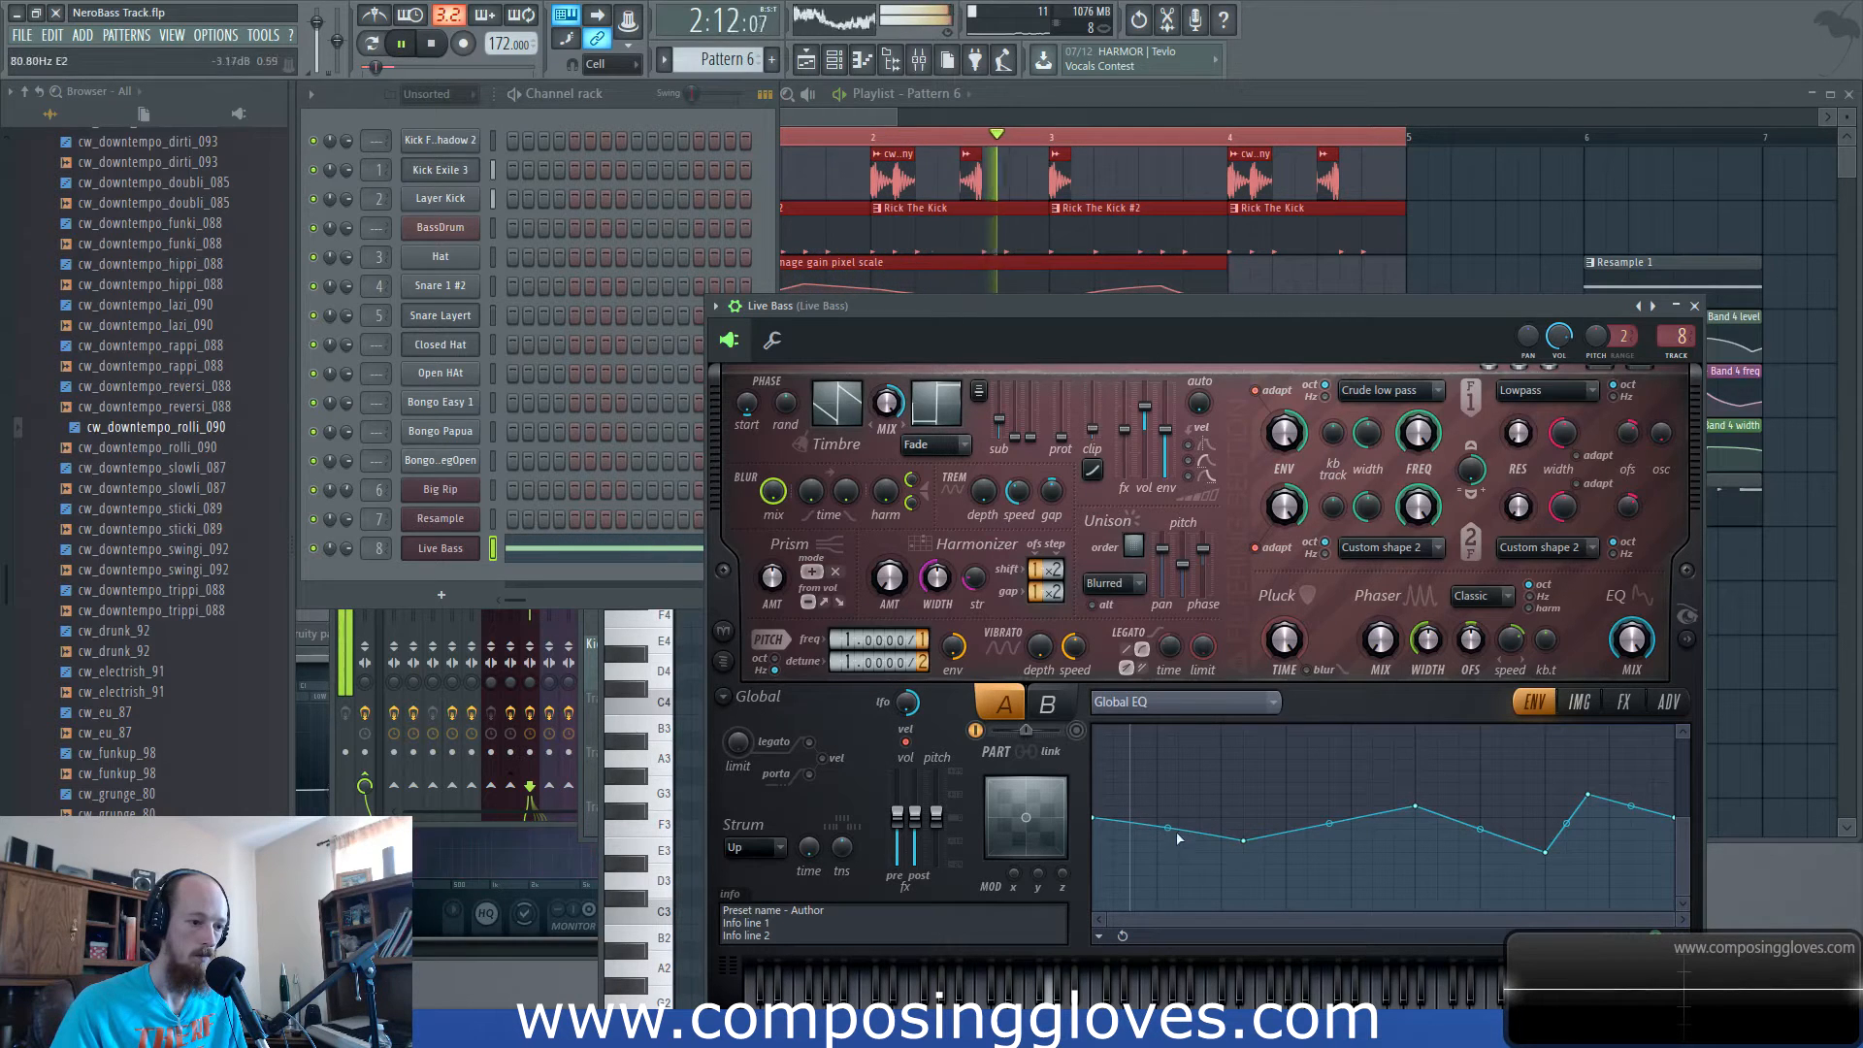
pyautogui.press('space')
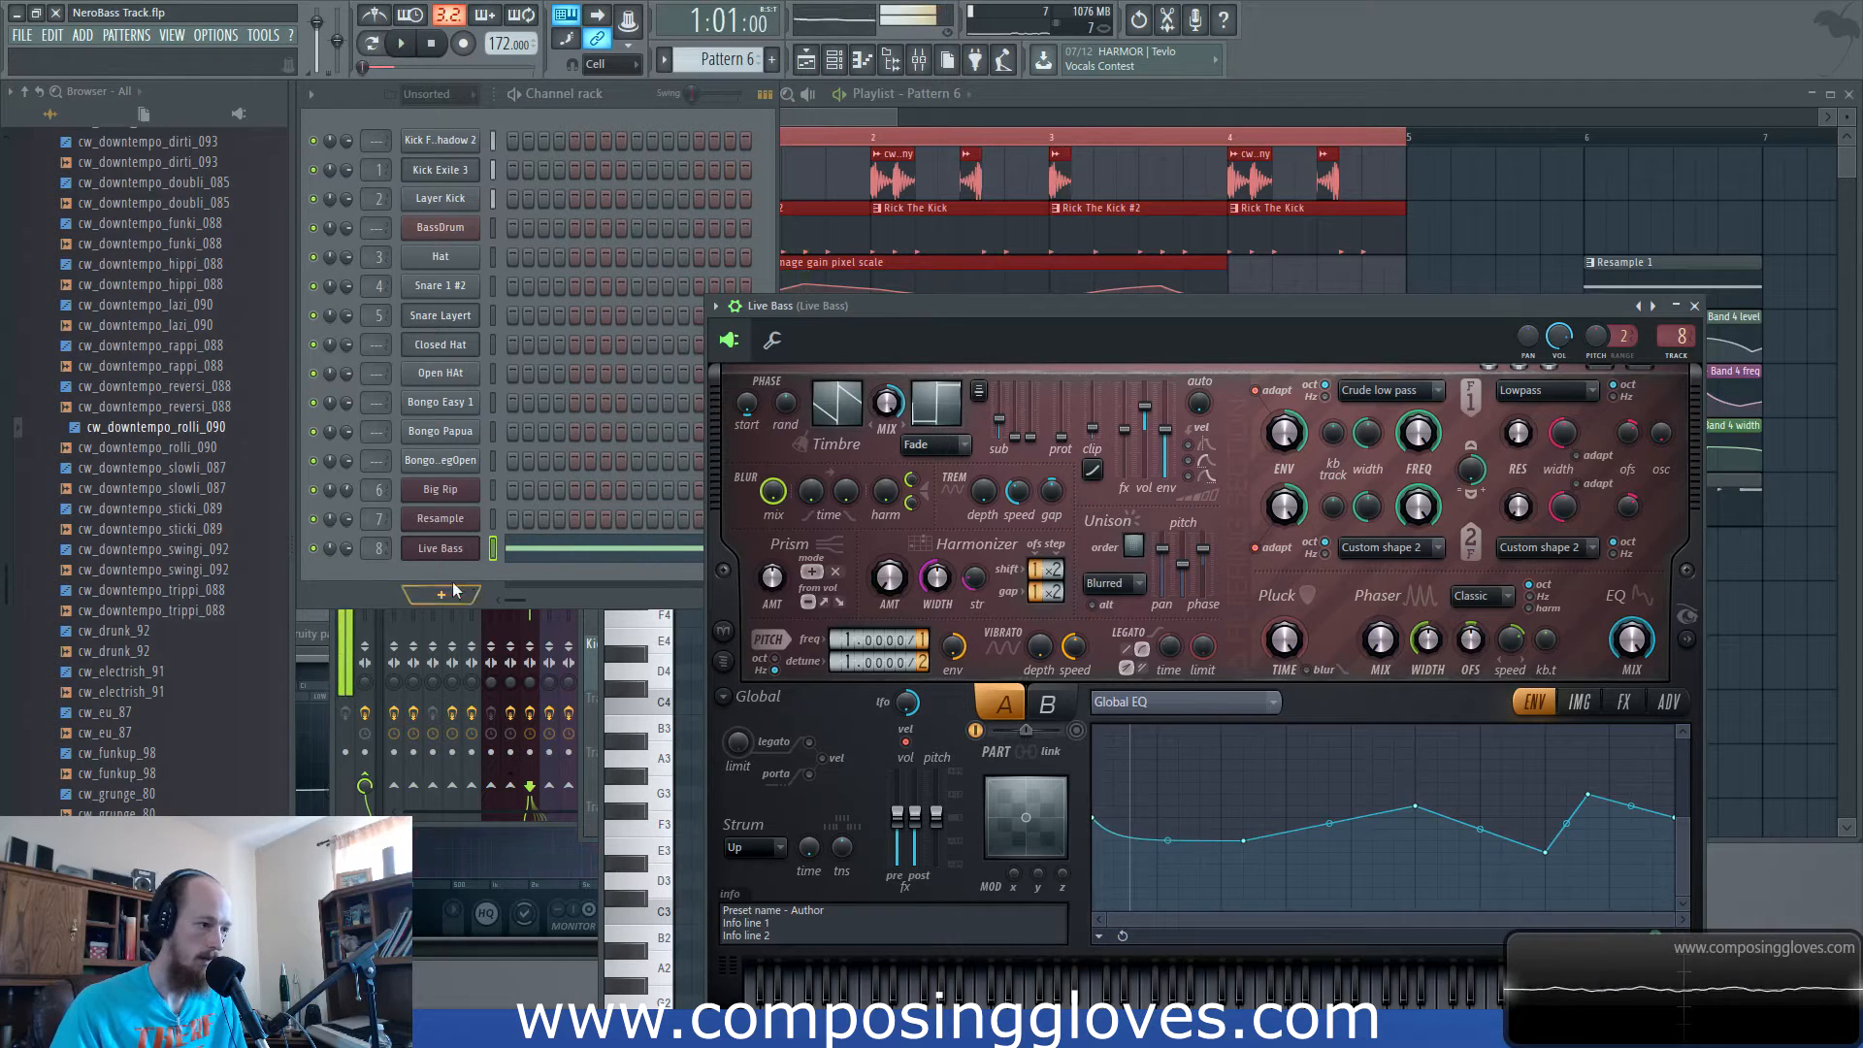
# Create the new pattern Pattern 7 and add a Morphine channel to the channel rack.
pyautogui.click(731, 107)
pyautogui.click(773, 61)
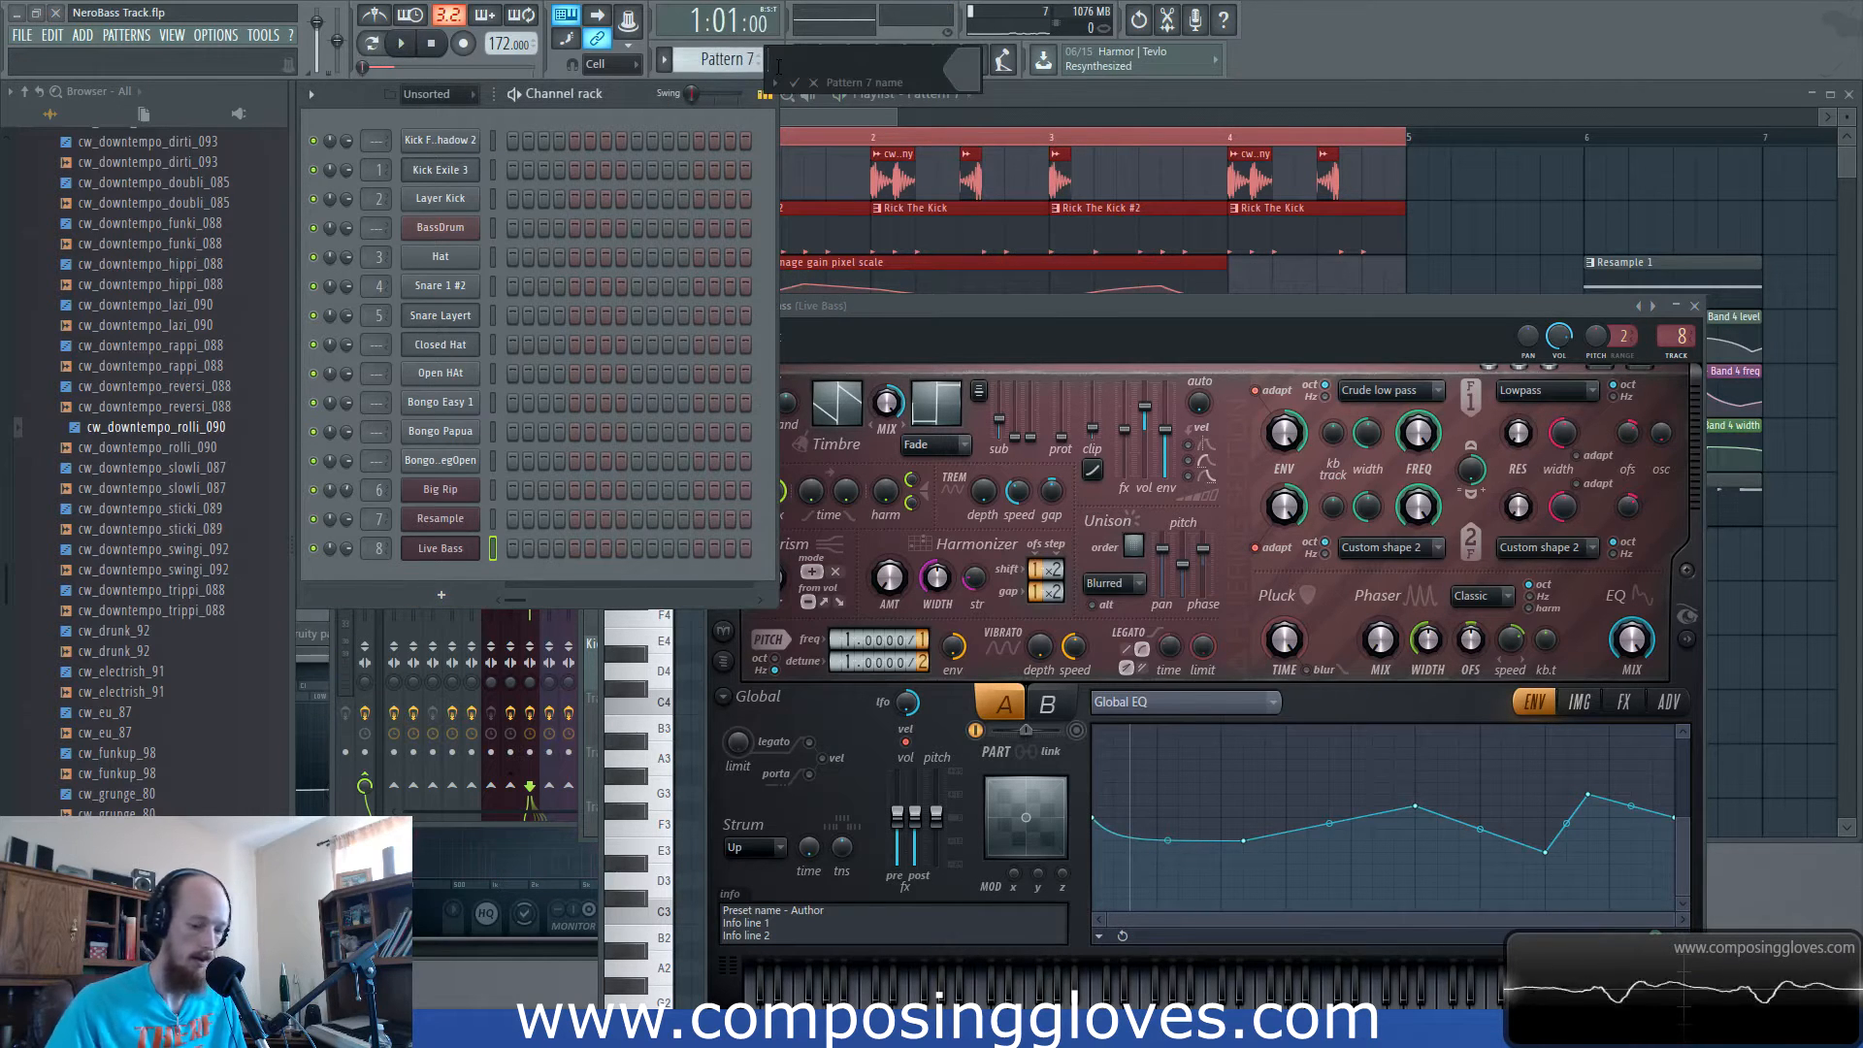
pyautogui.click(468, 583)
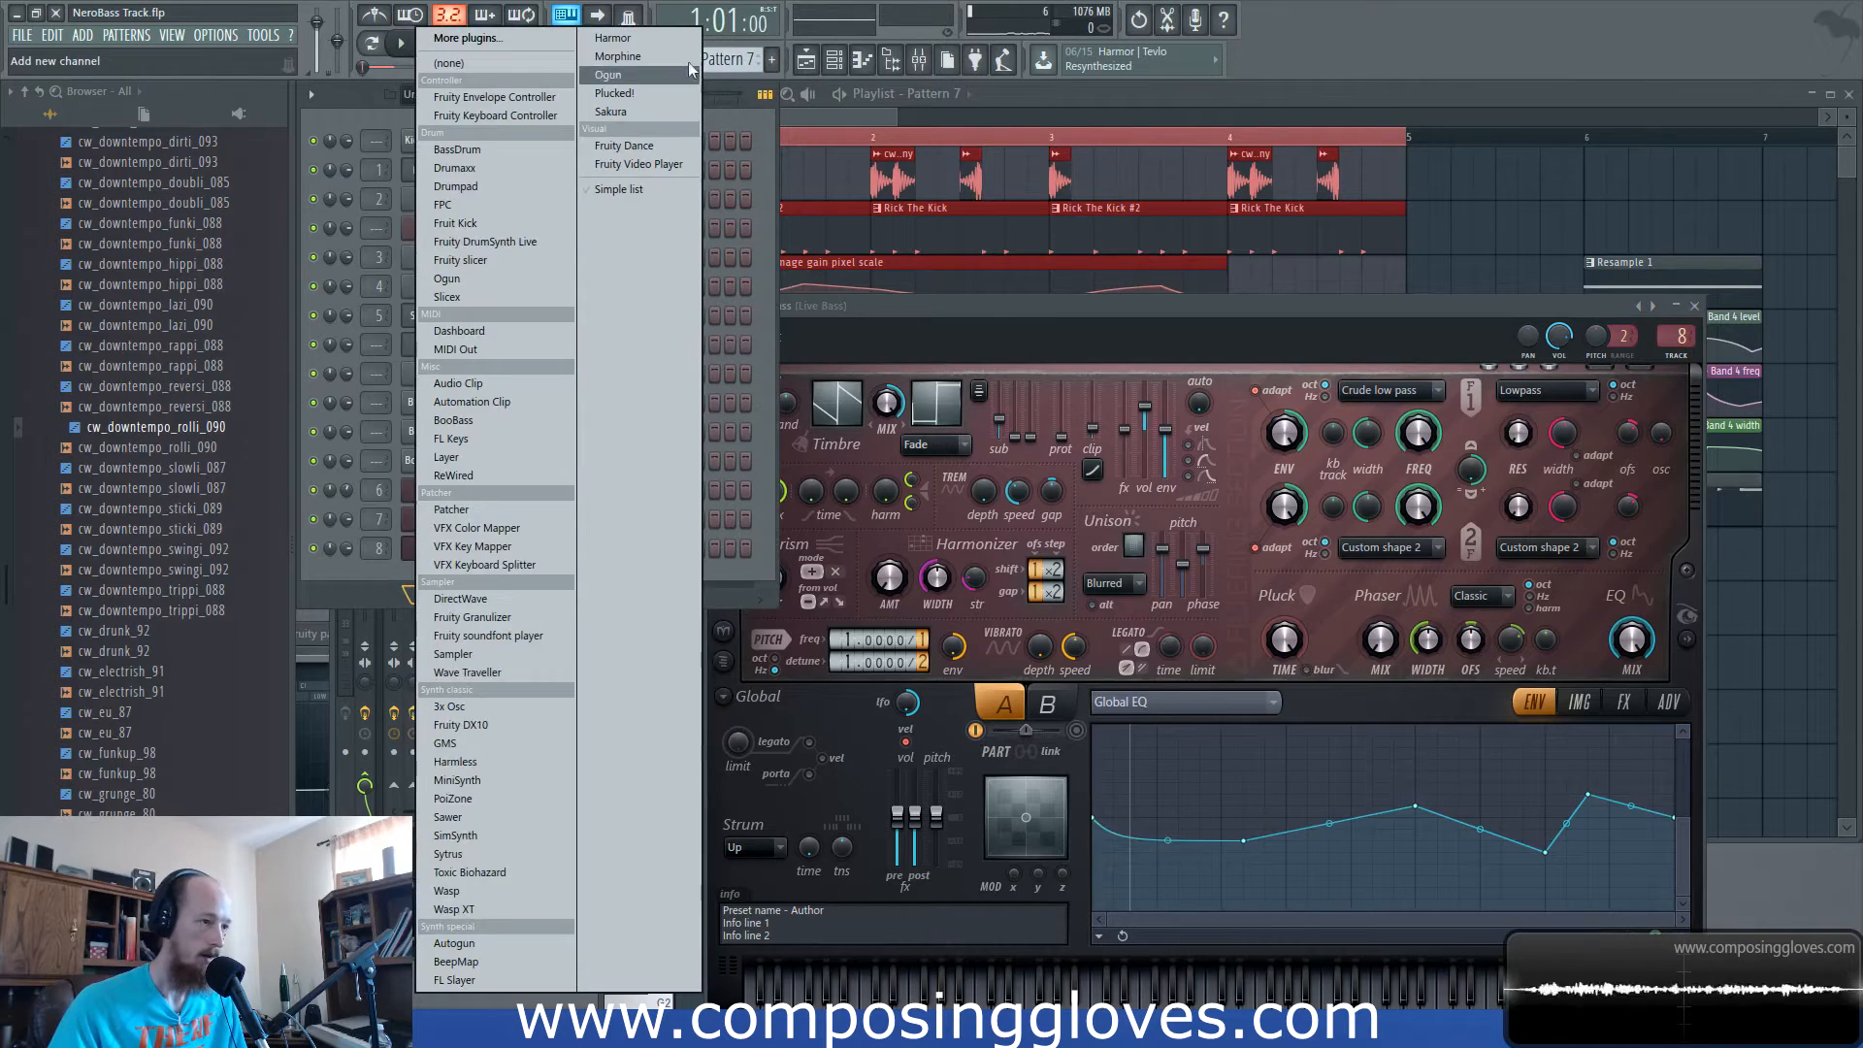
pyautogui.click(648, 55)
pyautogui.moveTo(683, 308); pyautogui.dragTo(1060, 318)
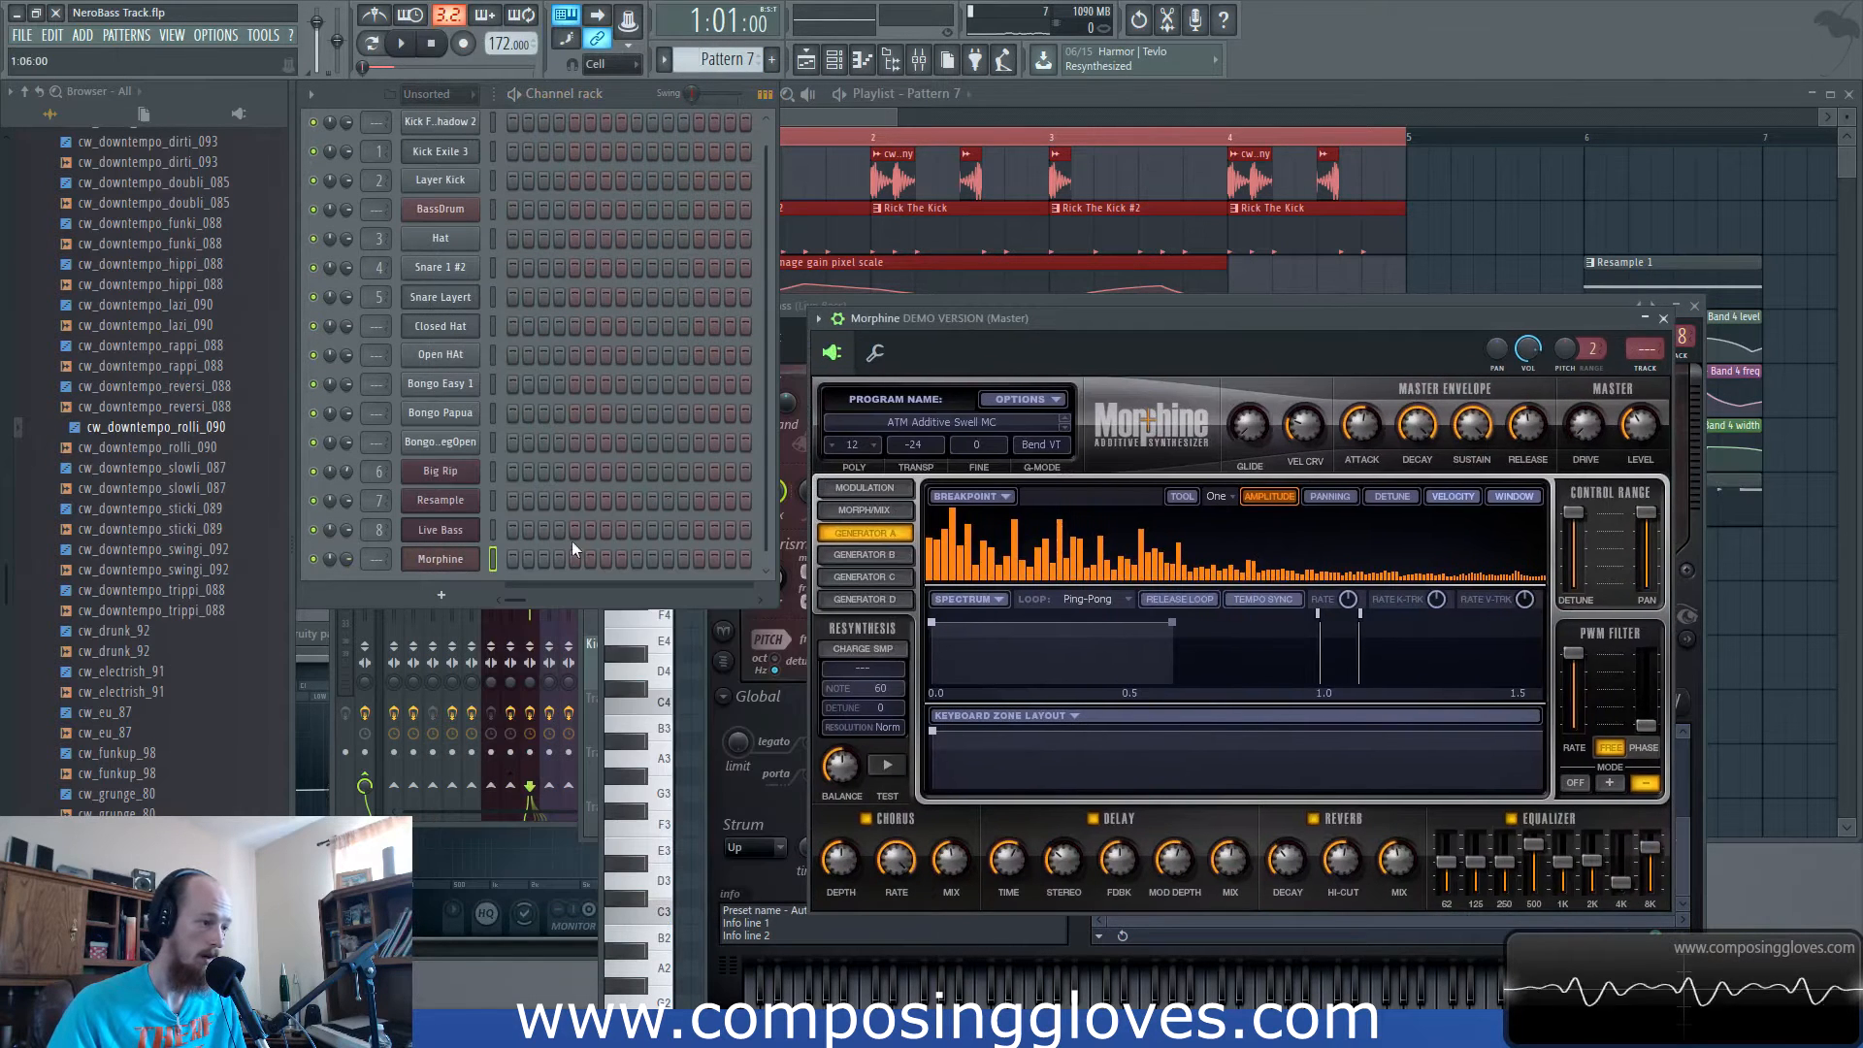
# Replace the Morphine channel with Harmor and rename it SUB.
pyautogui.rightClick(462, 561)
pyautogui.moveTo(592, 689)
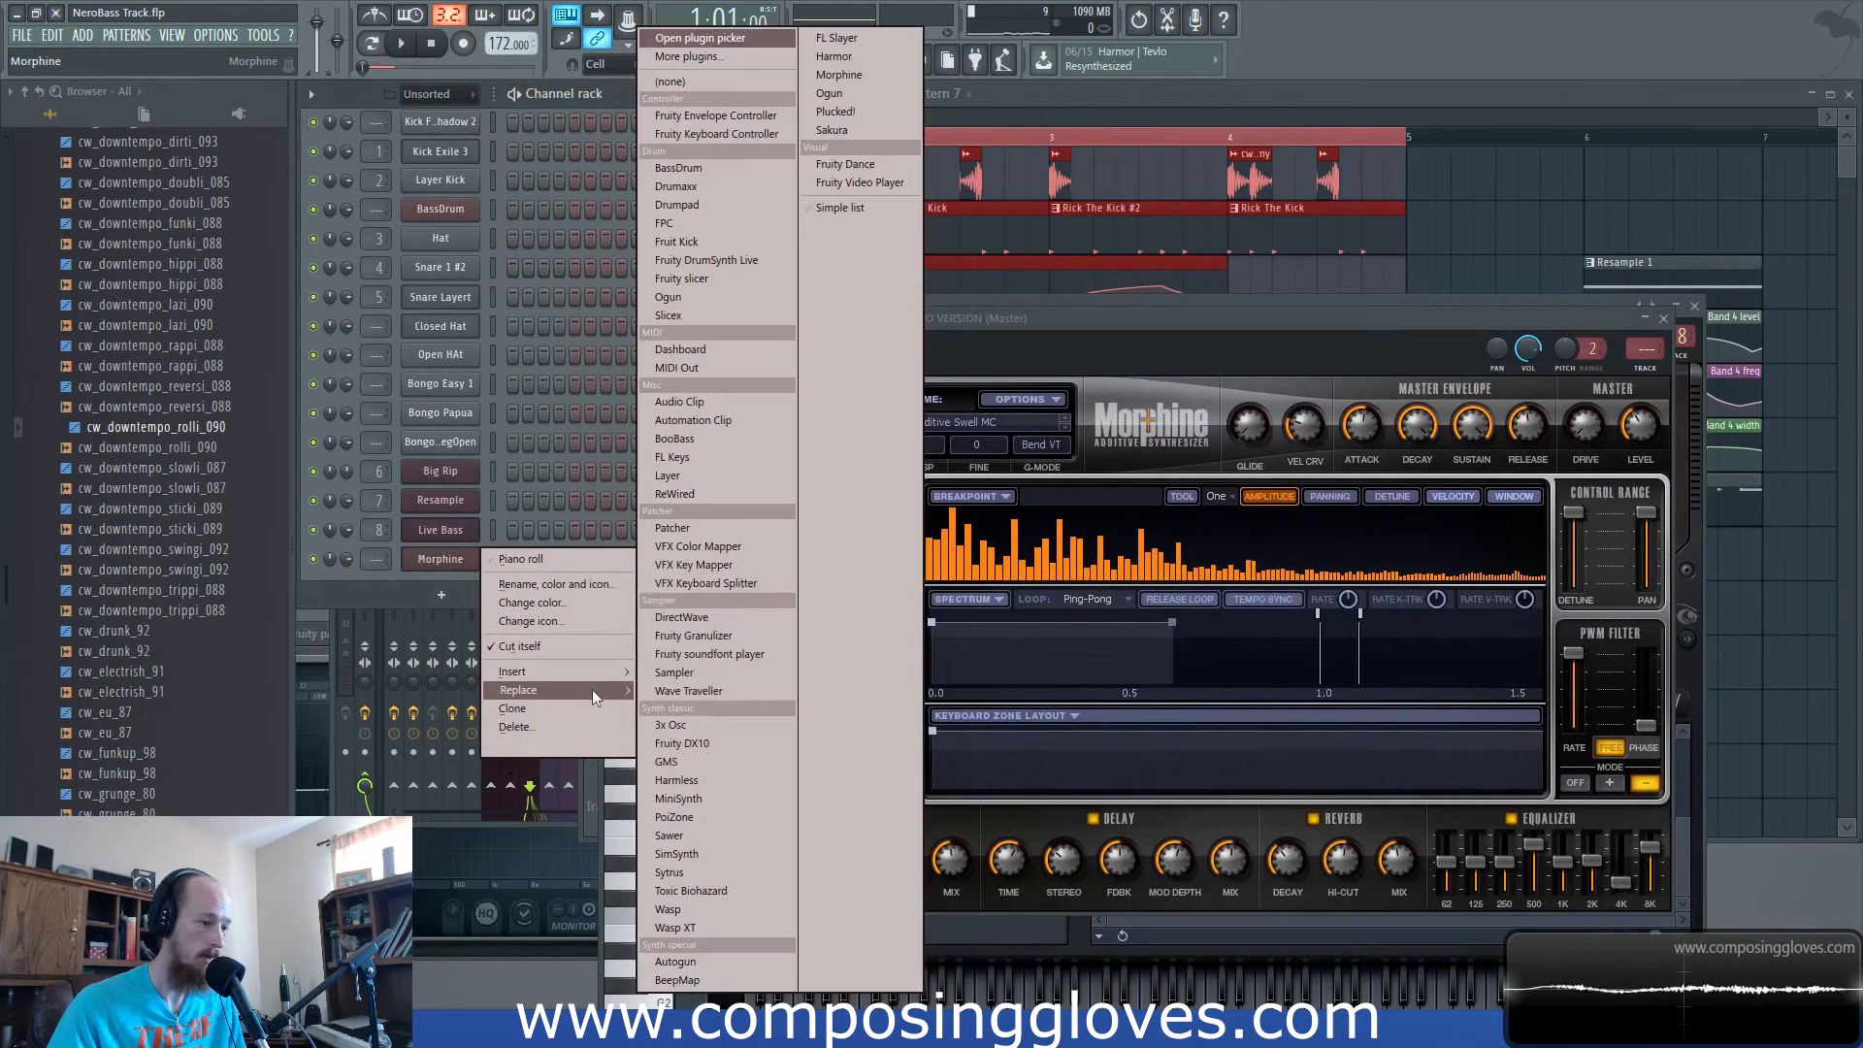
pyautogui.click(873, 56)
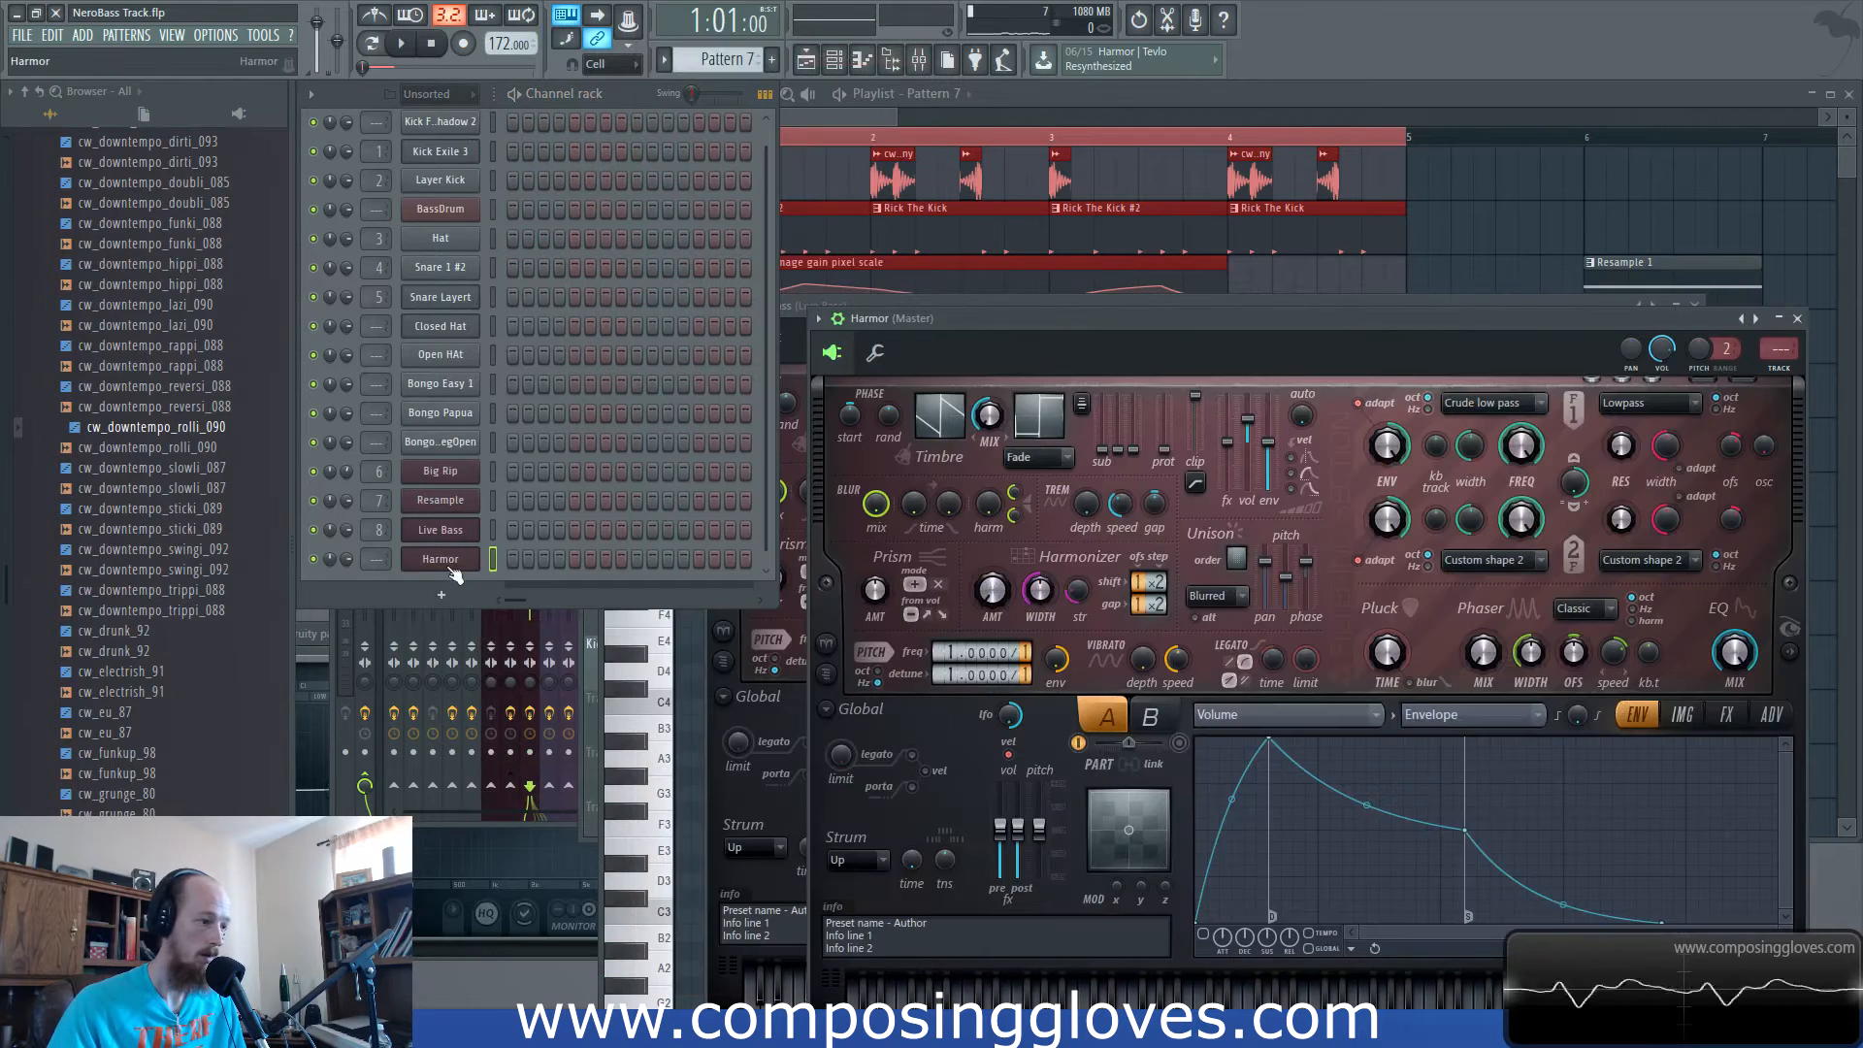
pyautogui.press('F2')
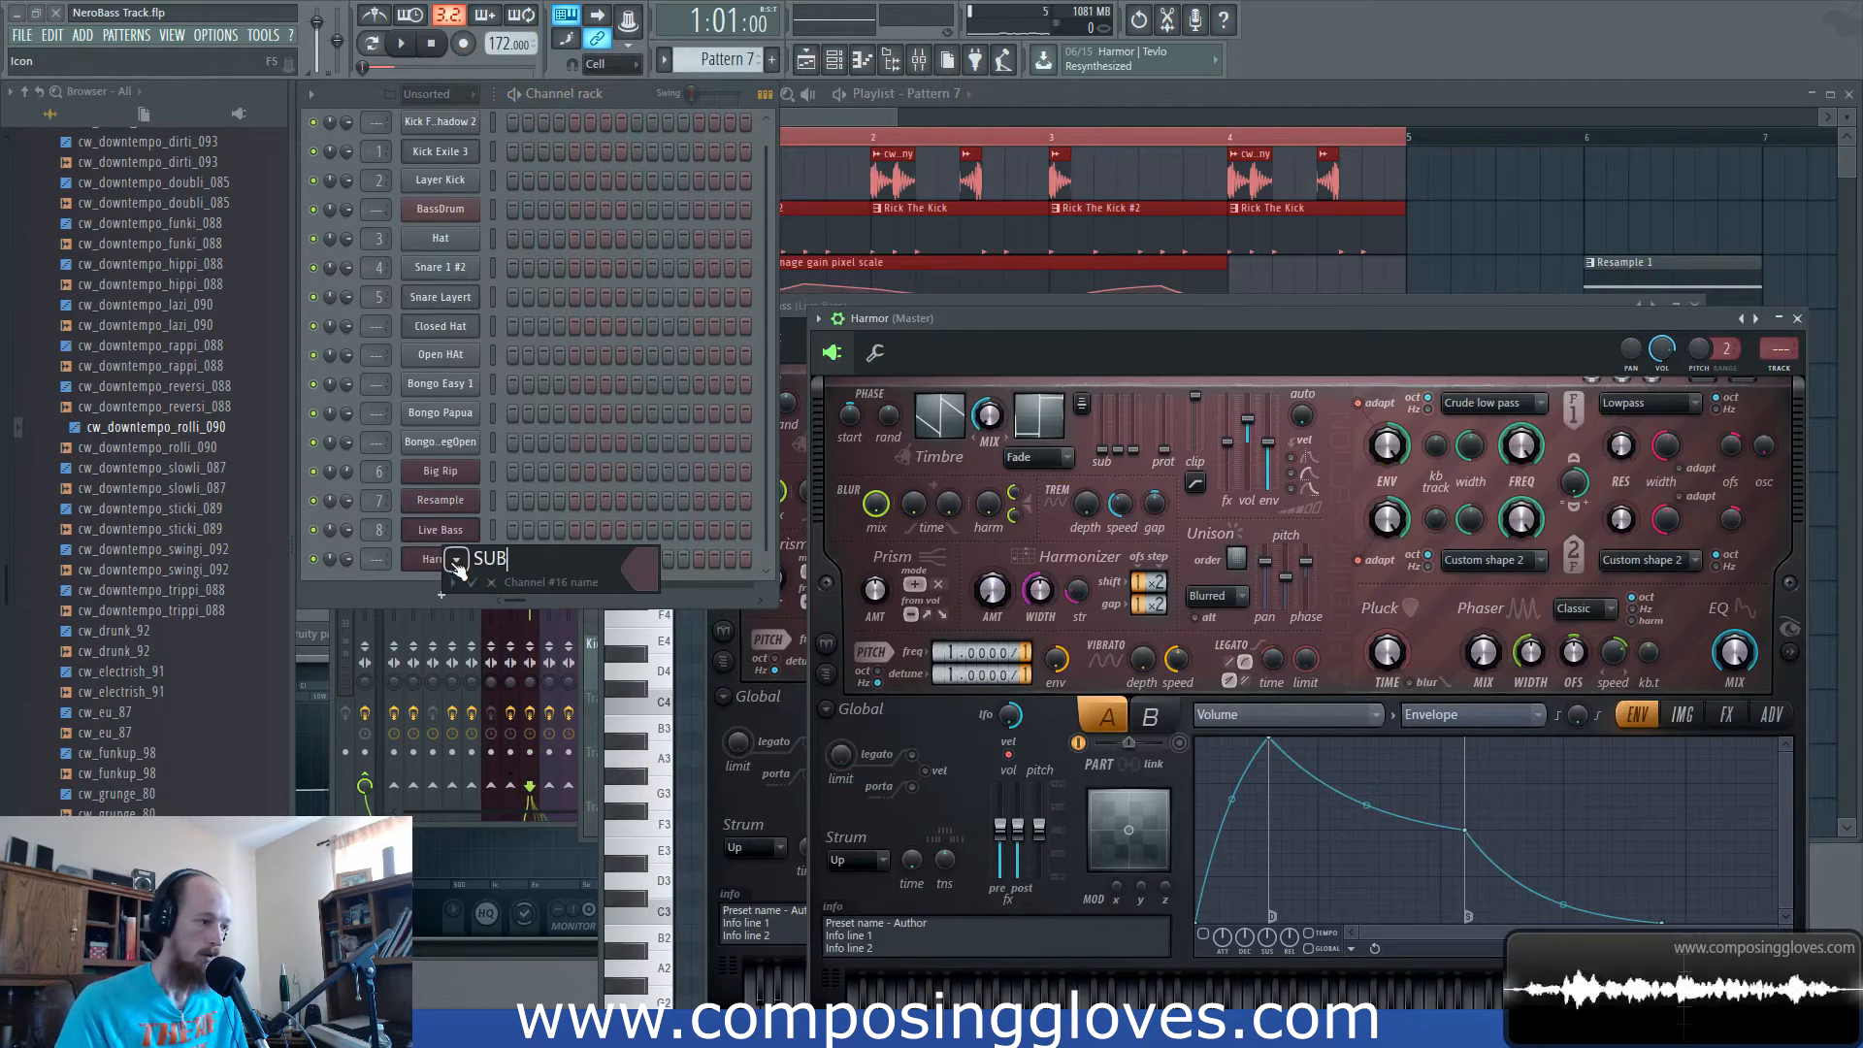
pyautogui.write('SUB')
pyautogui.press('Return')
pyautogui.moveTo(1357, 313); pyautogui.dragTo(1357, 186)
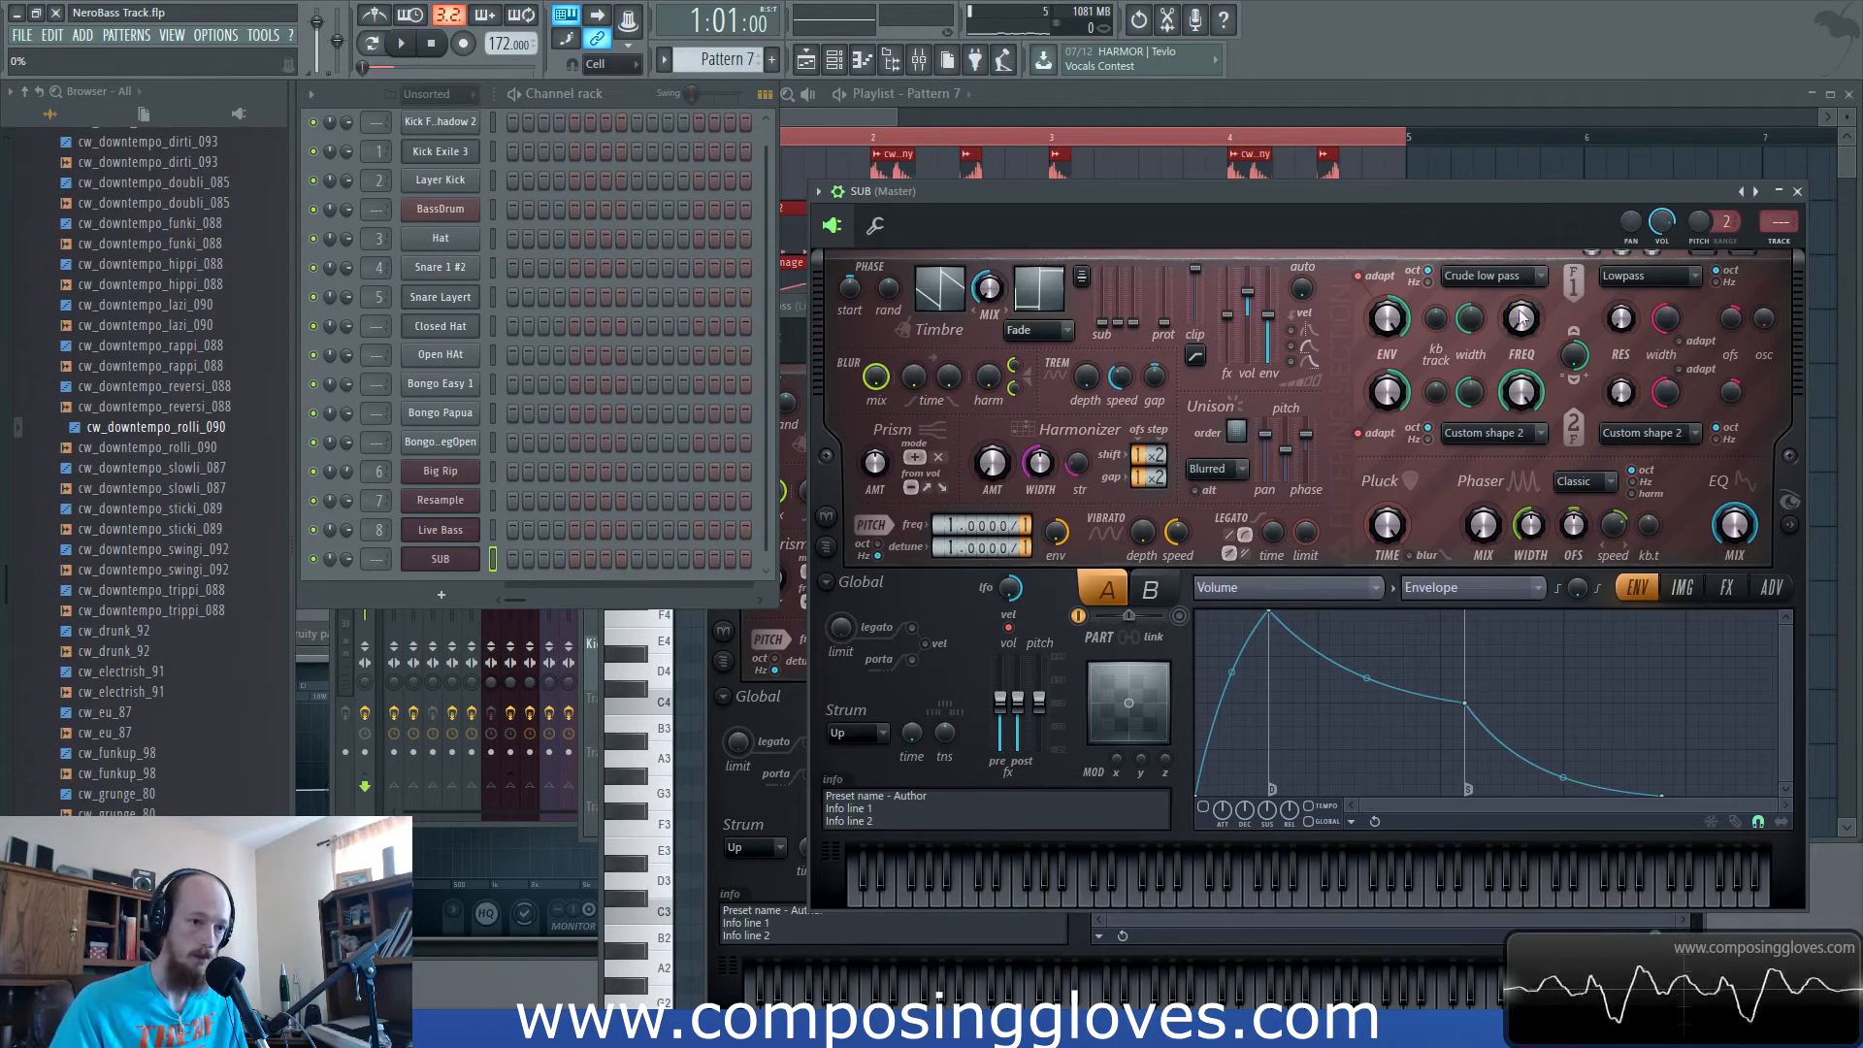
# Add a one-bar G2 note at bar 1 in the SUB channel's piano roll.
pyautogui.rightClick(466, 557)
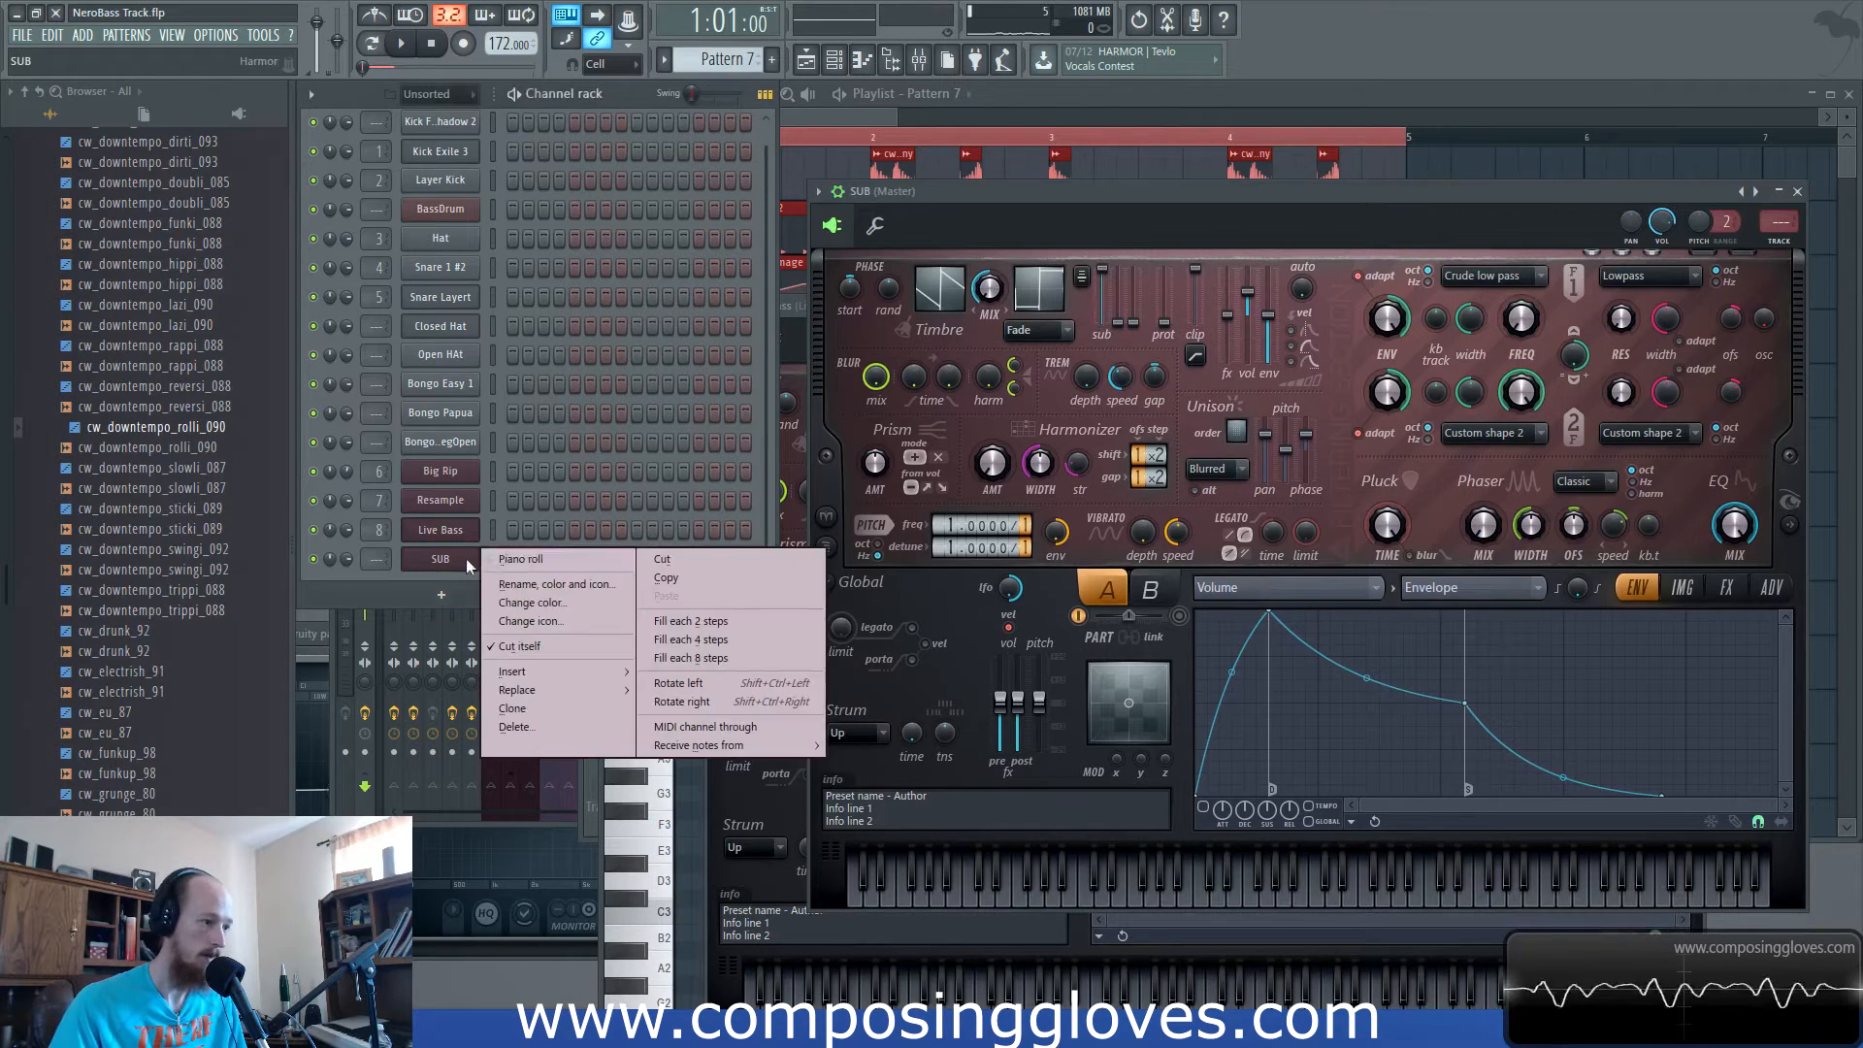
pyautogui.click(529, 559)
pyautogui.click(716, 742)
pyautogui.moveTo(664, 731); pyautogui.dragTo(616, 820)
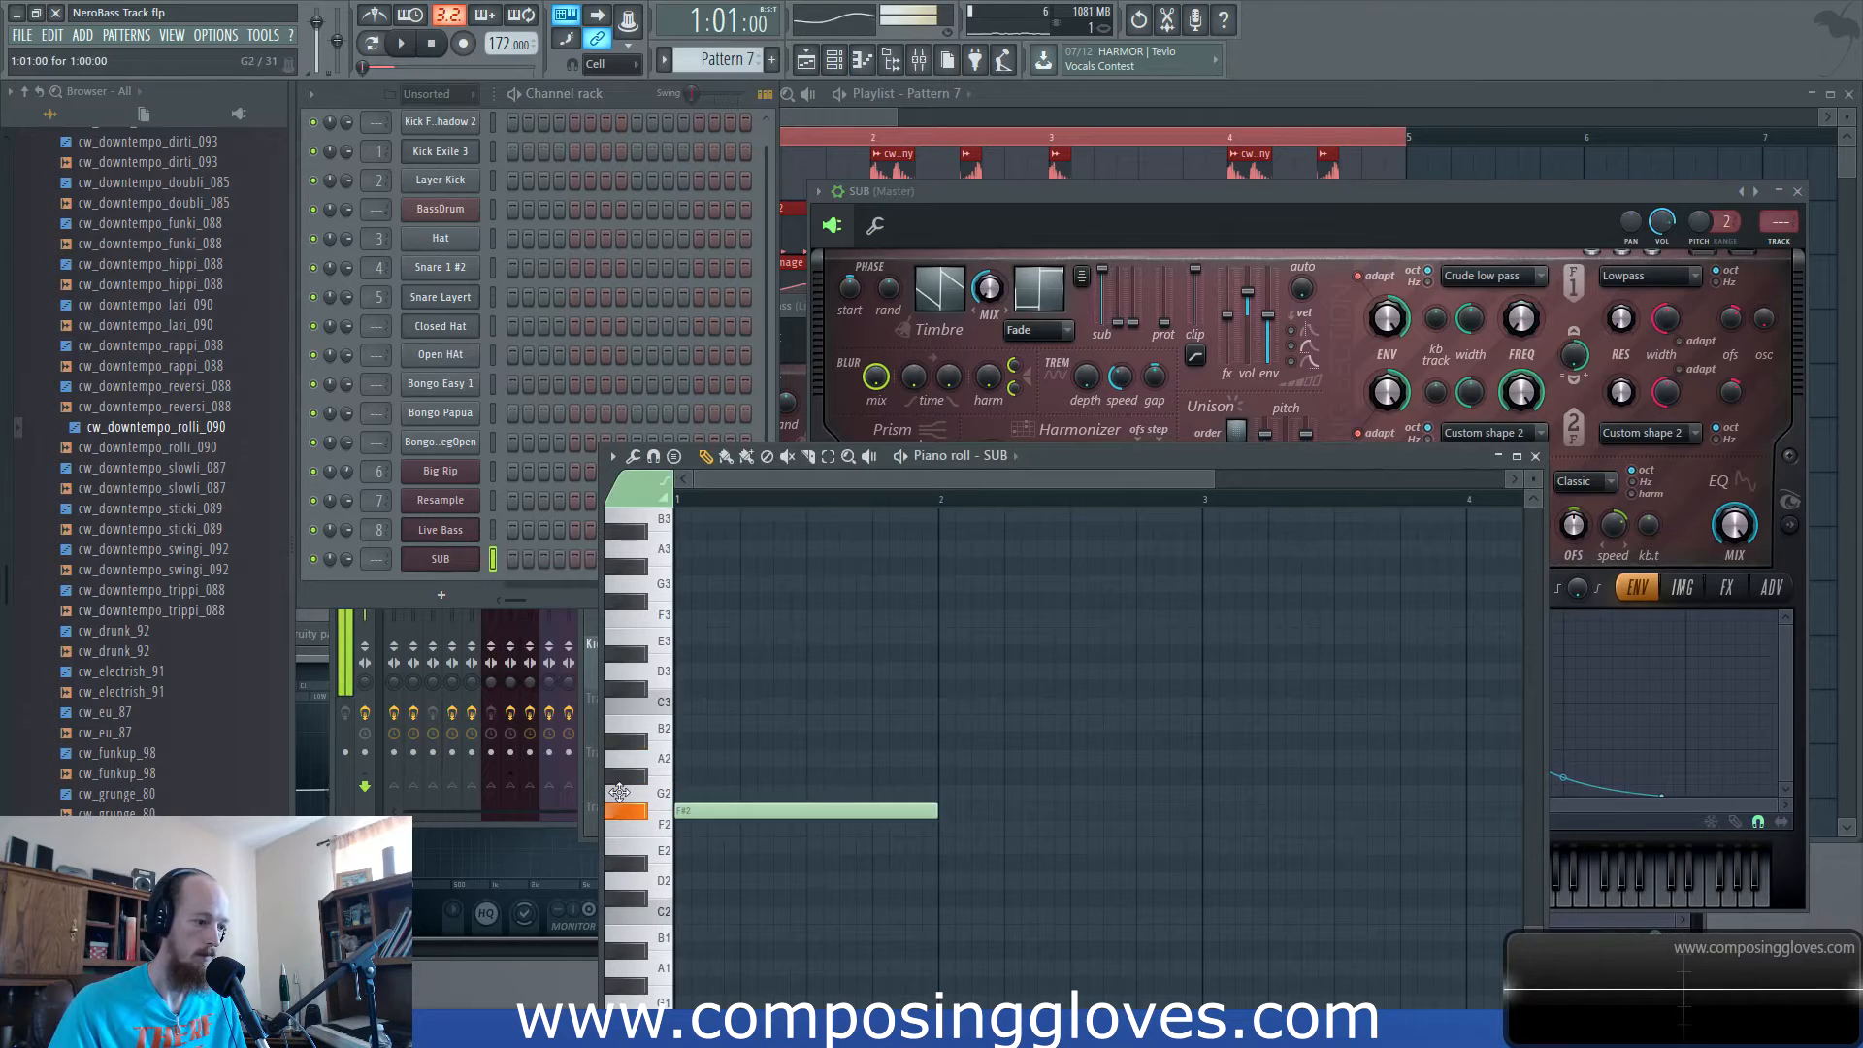
pyautogui.moveTo(741, 815); pyautogui.dragTo(734, 792)
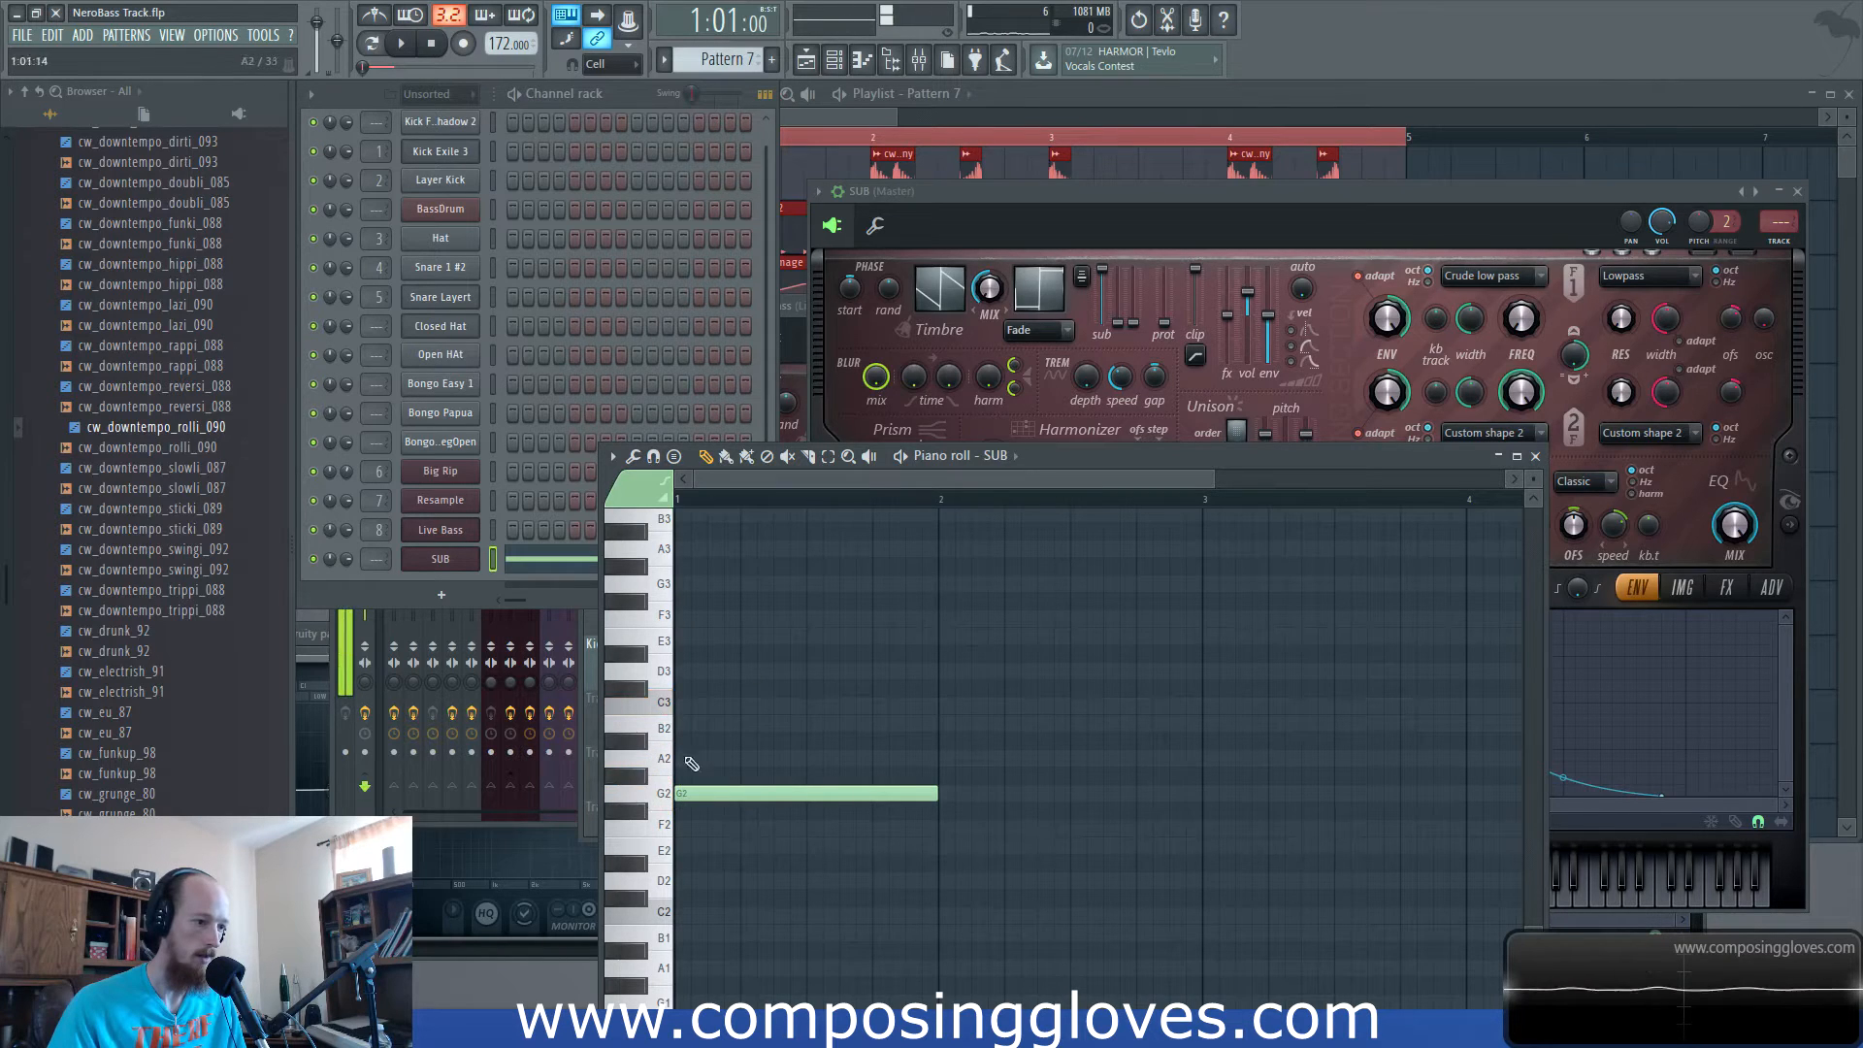
# Place a Pattern 7 clip at bar 1 on Track 7 of the playlist and briefly play it.
pyautogui.click(850, 107)
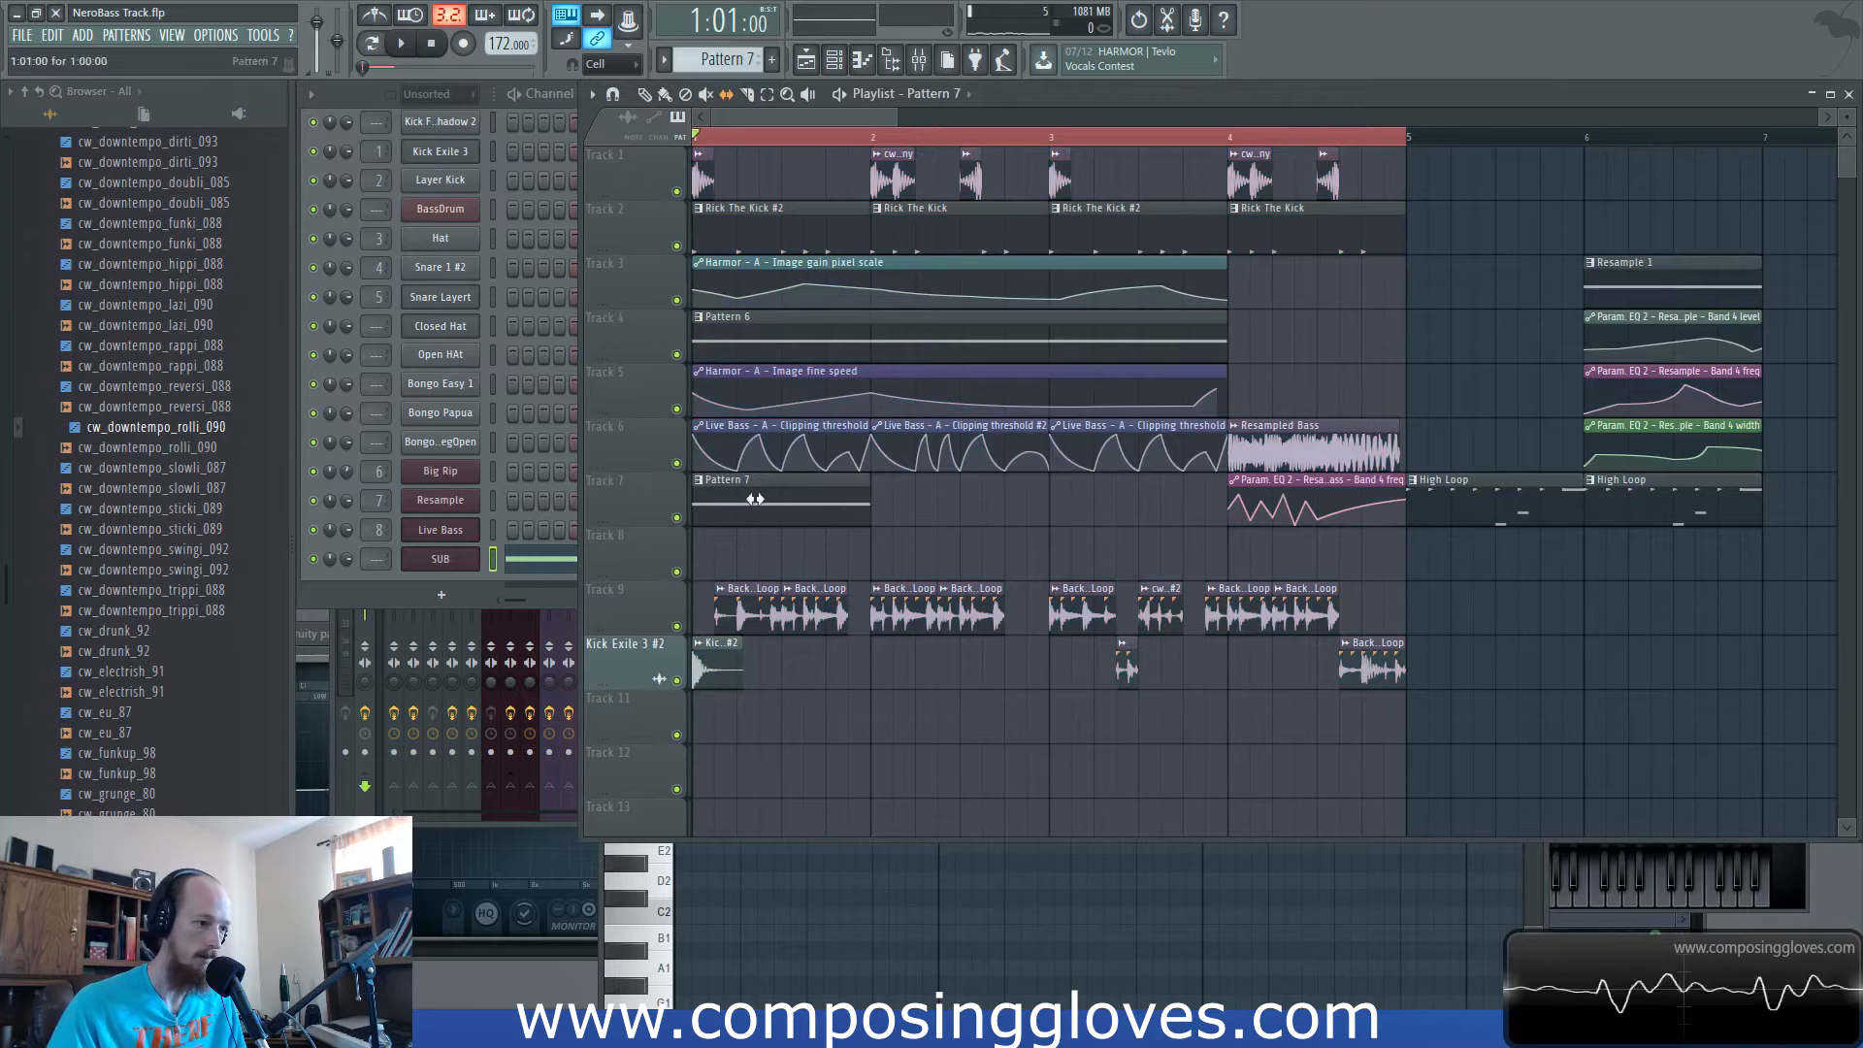
pyautogui.rightClick(886, 515)
pyautogui.click(927, 552)
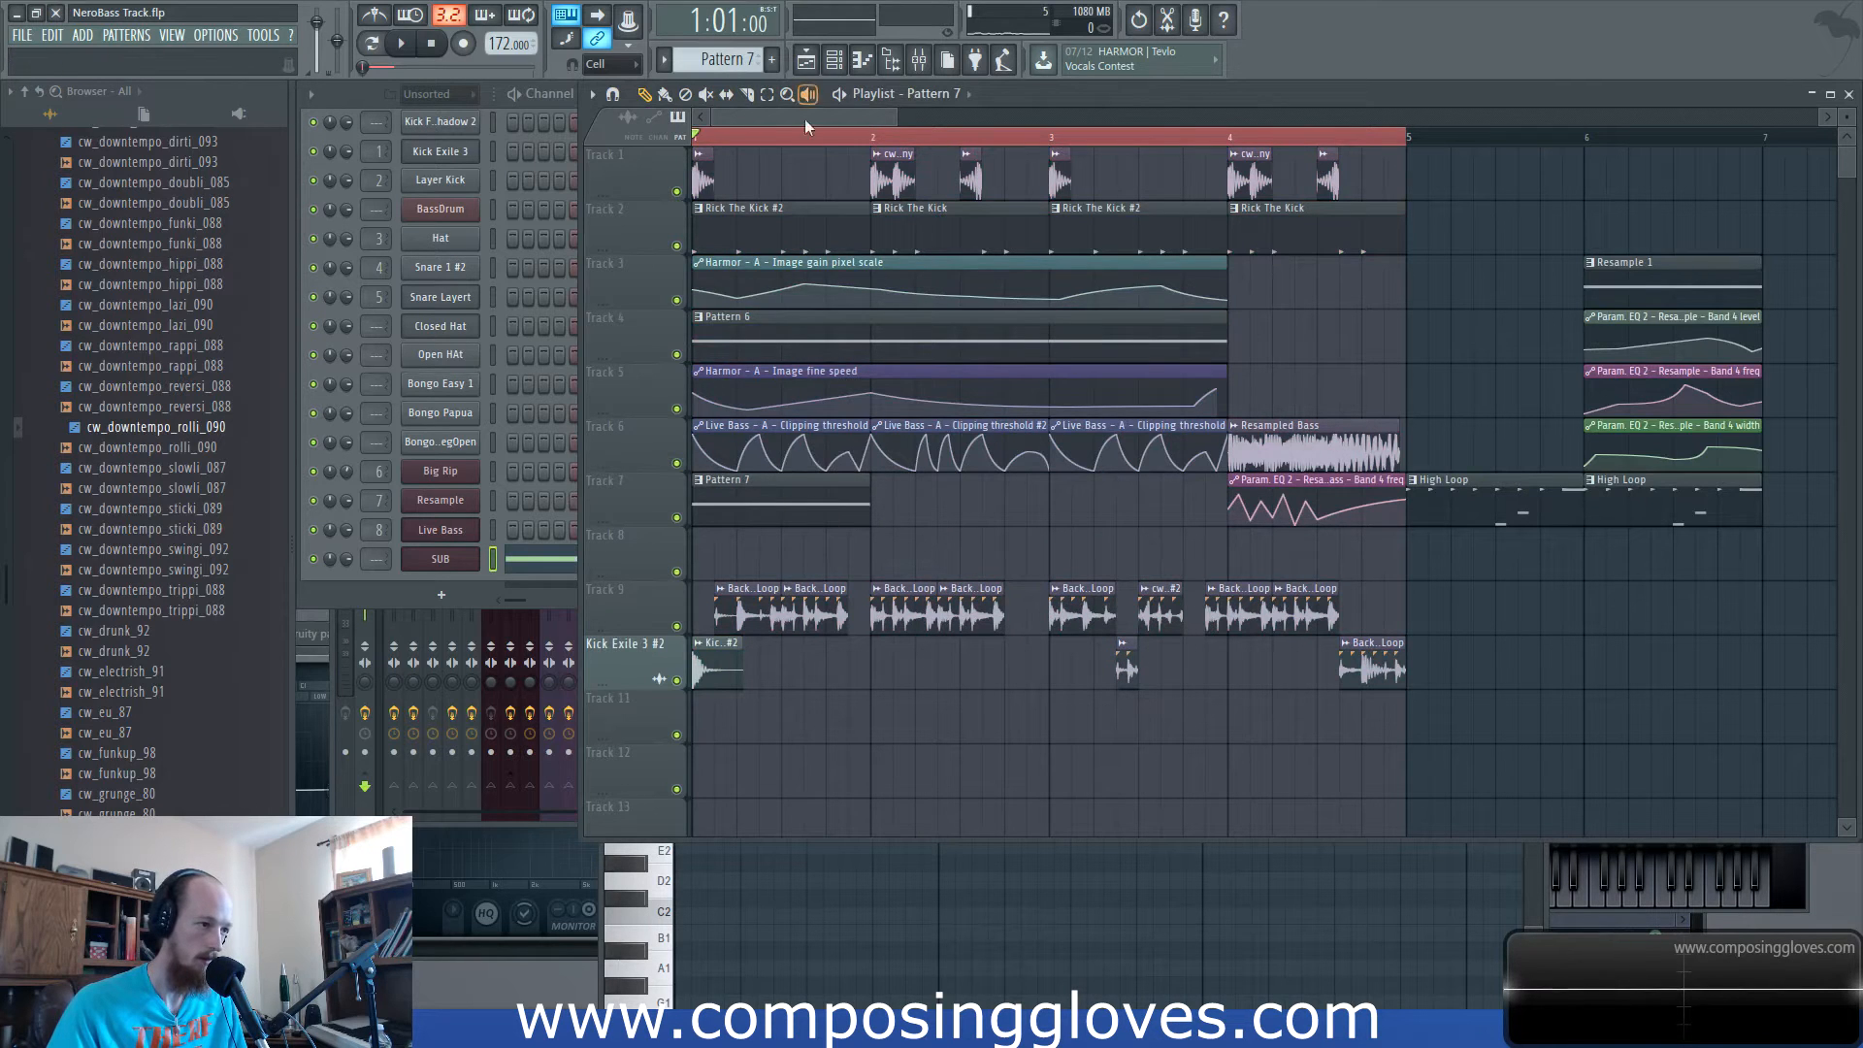
pyautogui.press('space')
pyautogui.press('space')
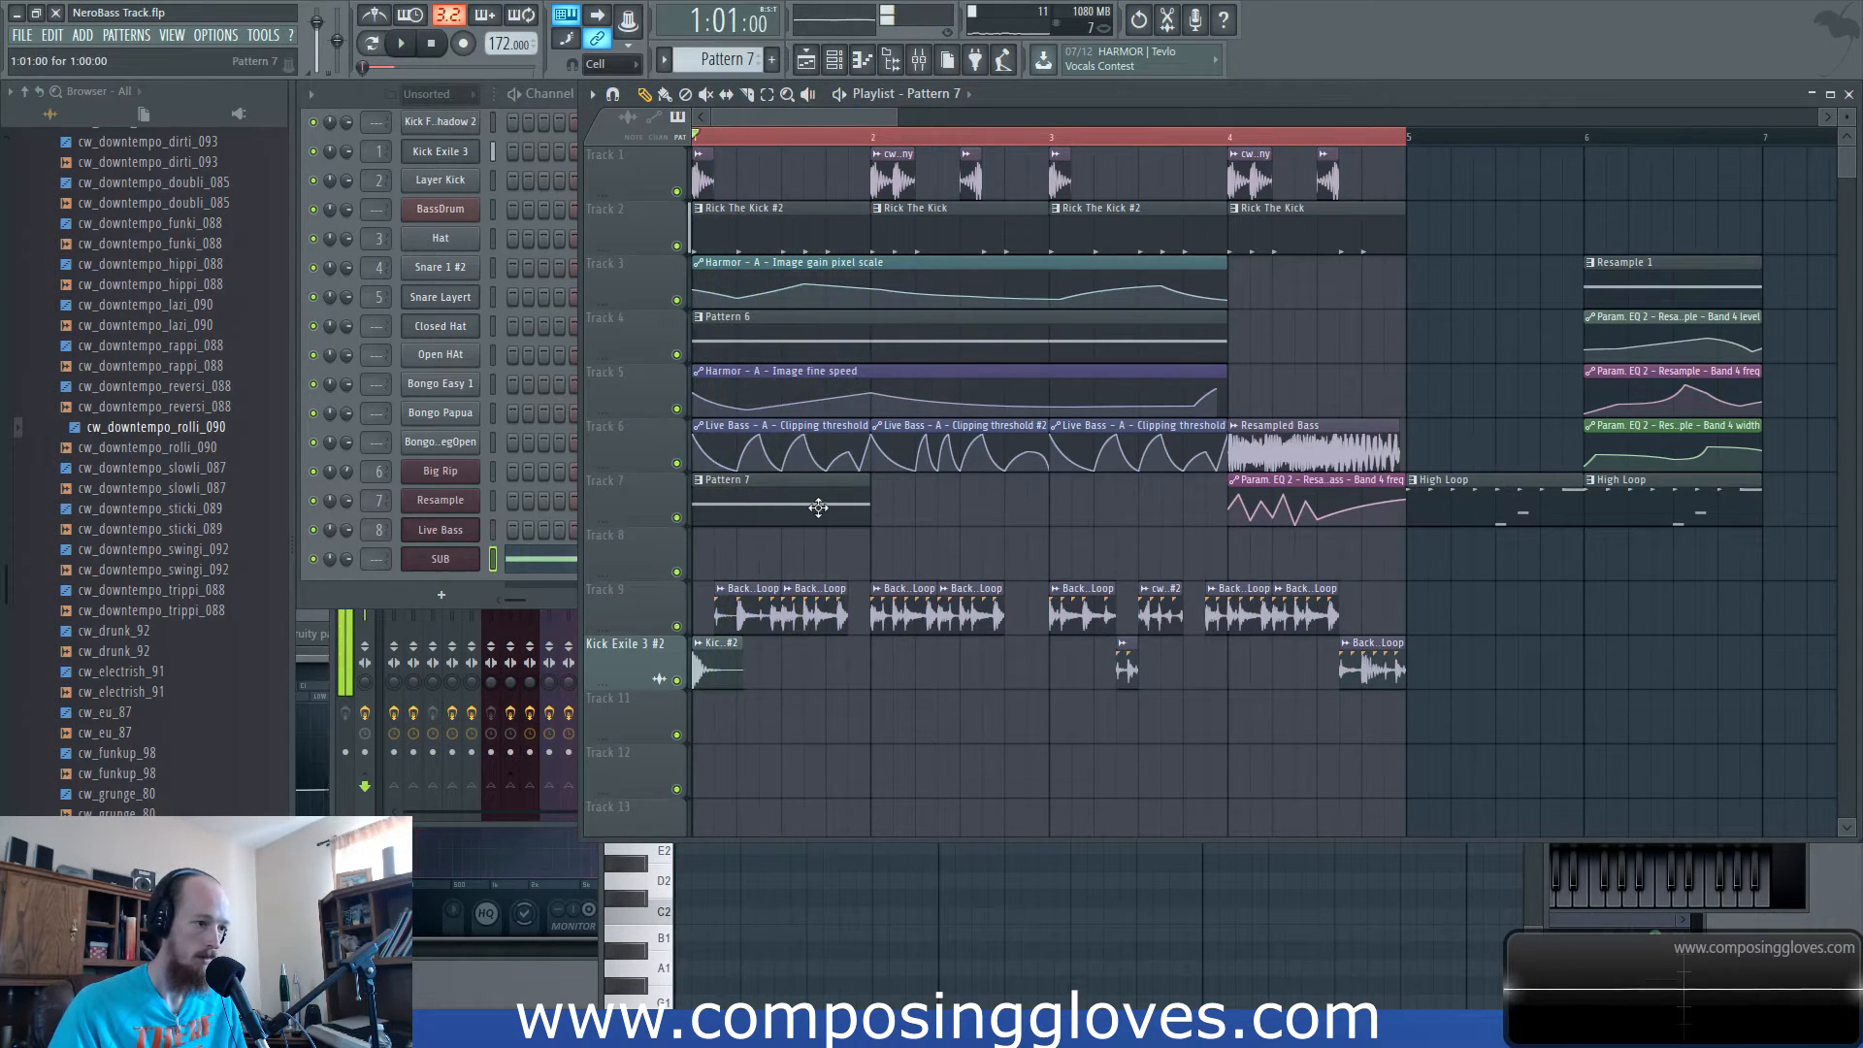
# Move Pattern 7 to Track 8 and repeat it across bars 1 to 4, playing the result.
pyautogui.doubleClick(818, 507)
pyautogui.click(850, 110)
pyautogui.moveTo(800, 501); pyautogui.dragTo(1131, 507)
pyautogui.moveTo(730, 521); pyautogui.dragTo(1310, 544)
pyautogui.keyDown('ctrl'); pyautogui.click(1127, 514); pyautogui.keyUp('ctrl')
pyautogui.press('space')
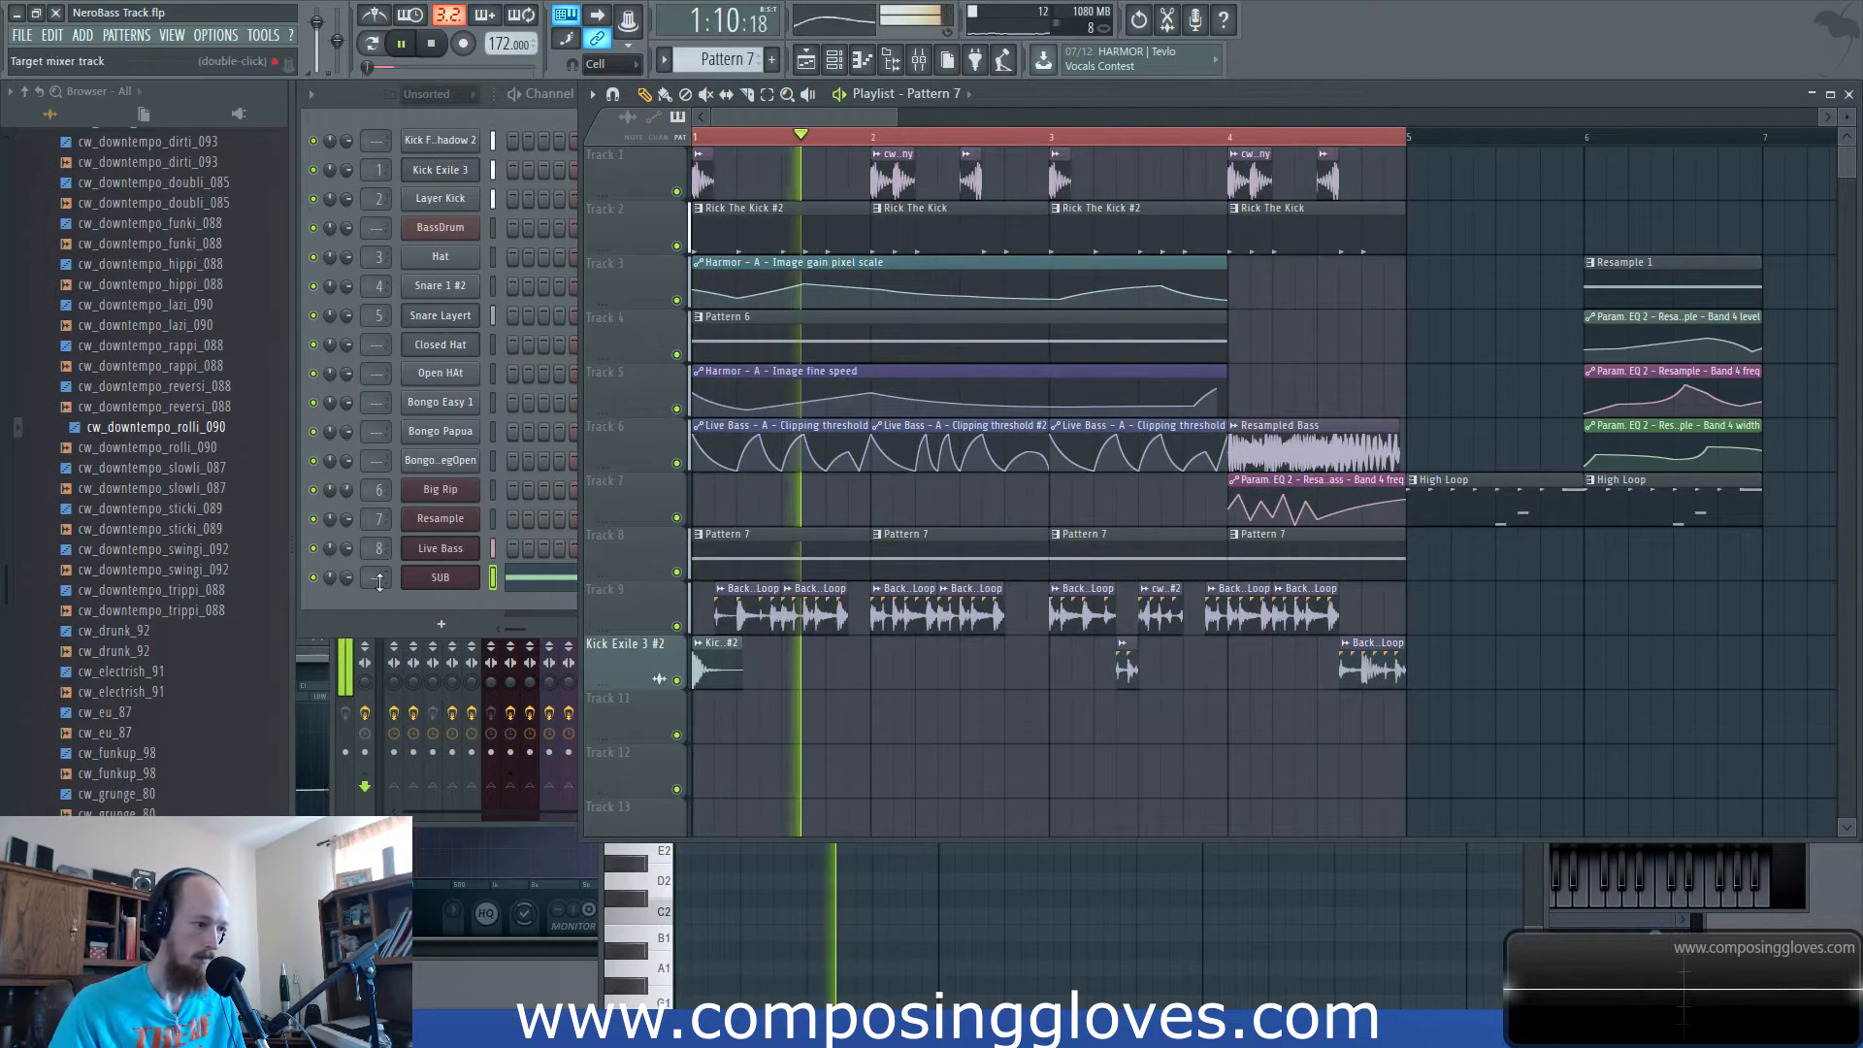
pyautogui.press('space')
# Set the SUB Harmor's compression type to Heating, raise its high-band level and audition the sound.
pyautogui.click(440, 578)
pyautogui.moveTo(1231, 195); pyautogui.dragTo(1193, 165)
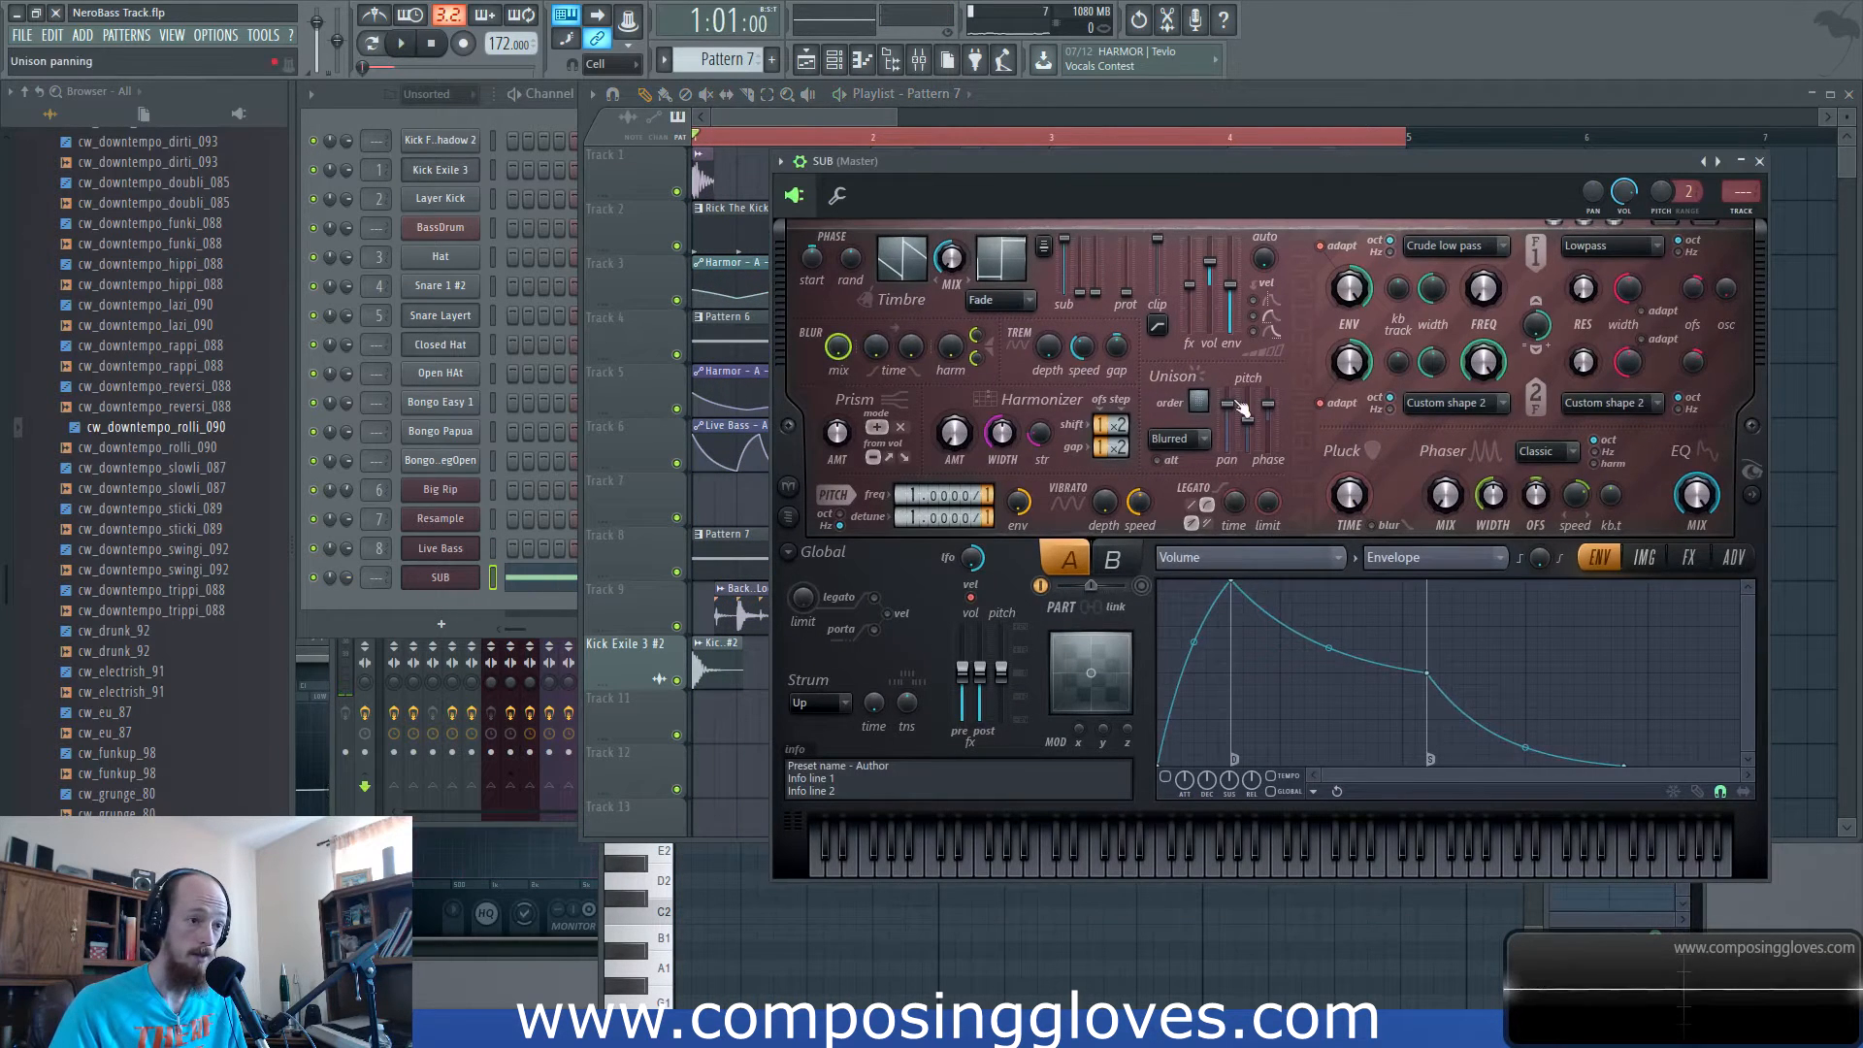
pyautogui.click(1689, 559)
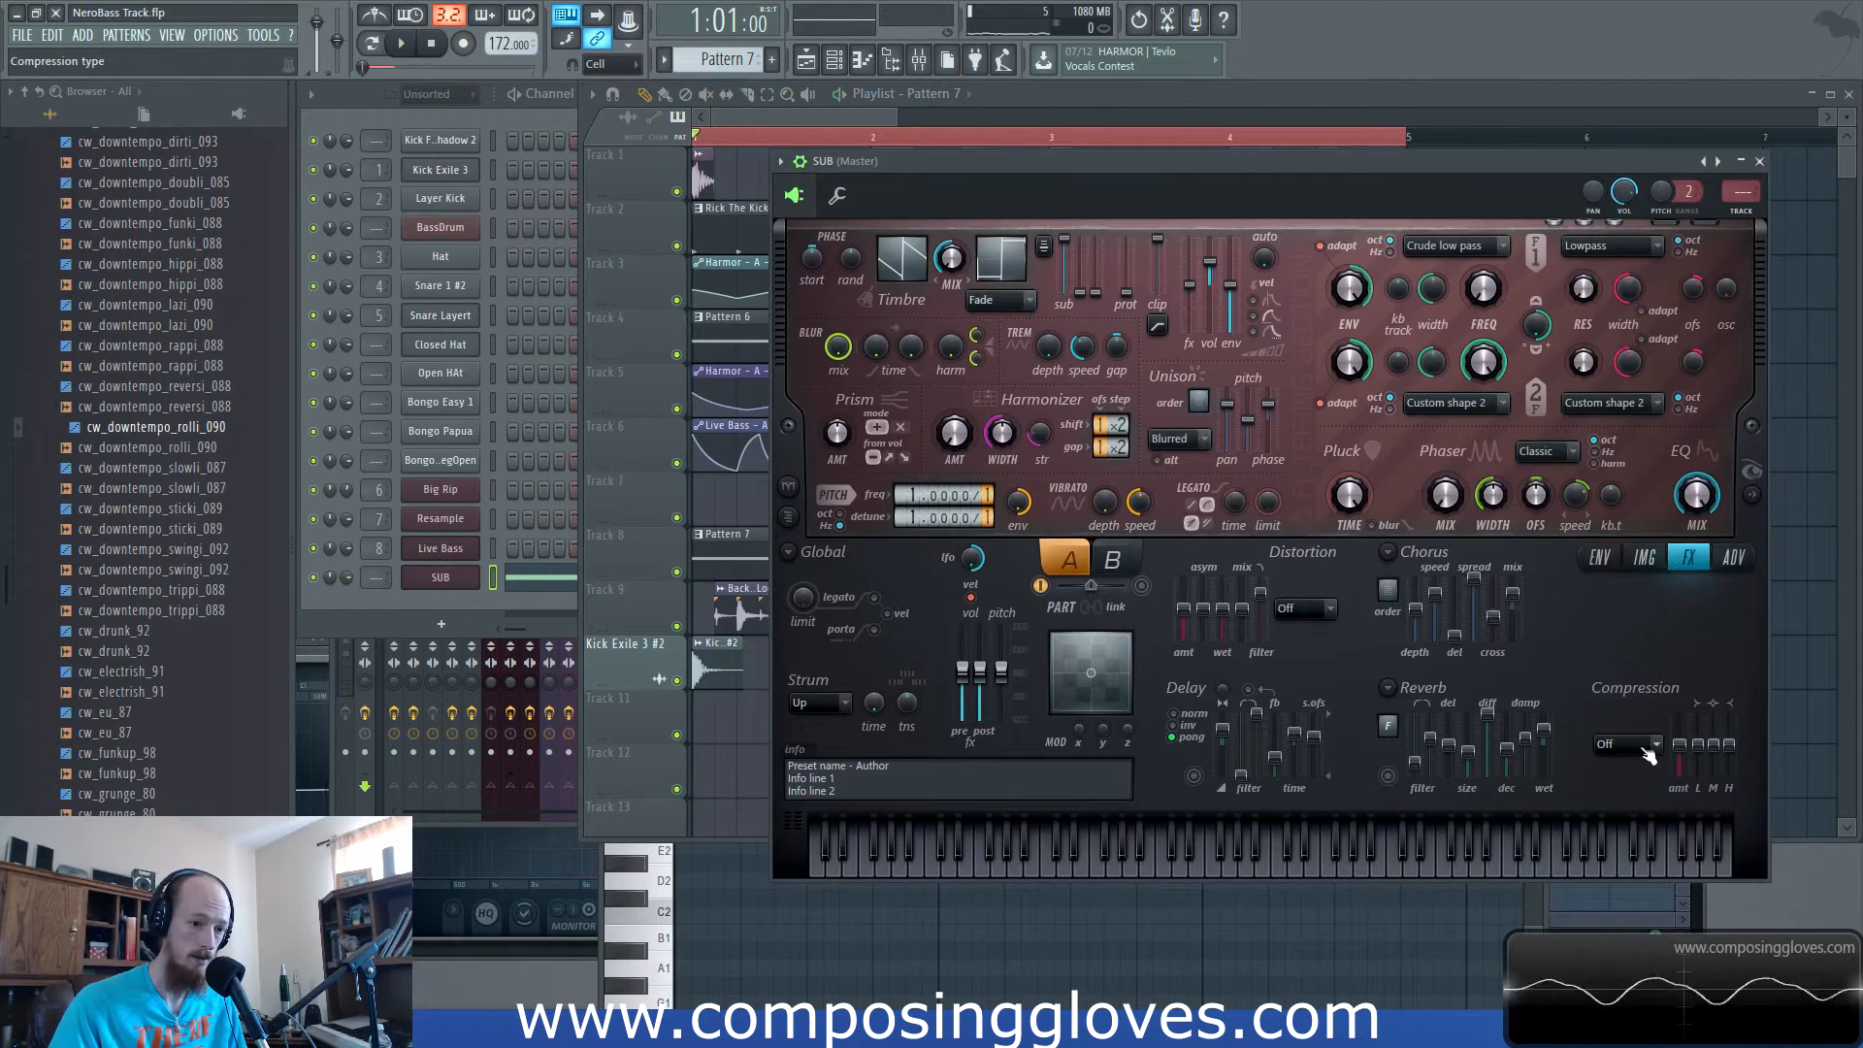
pyautogui.moveTo(1740, 756); pyautogui.dragTo(1740, 740)
pyautogui.press('space')
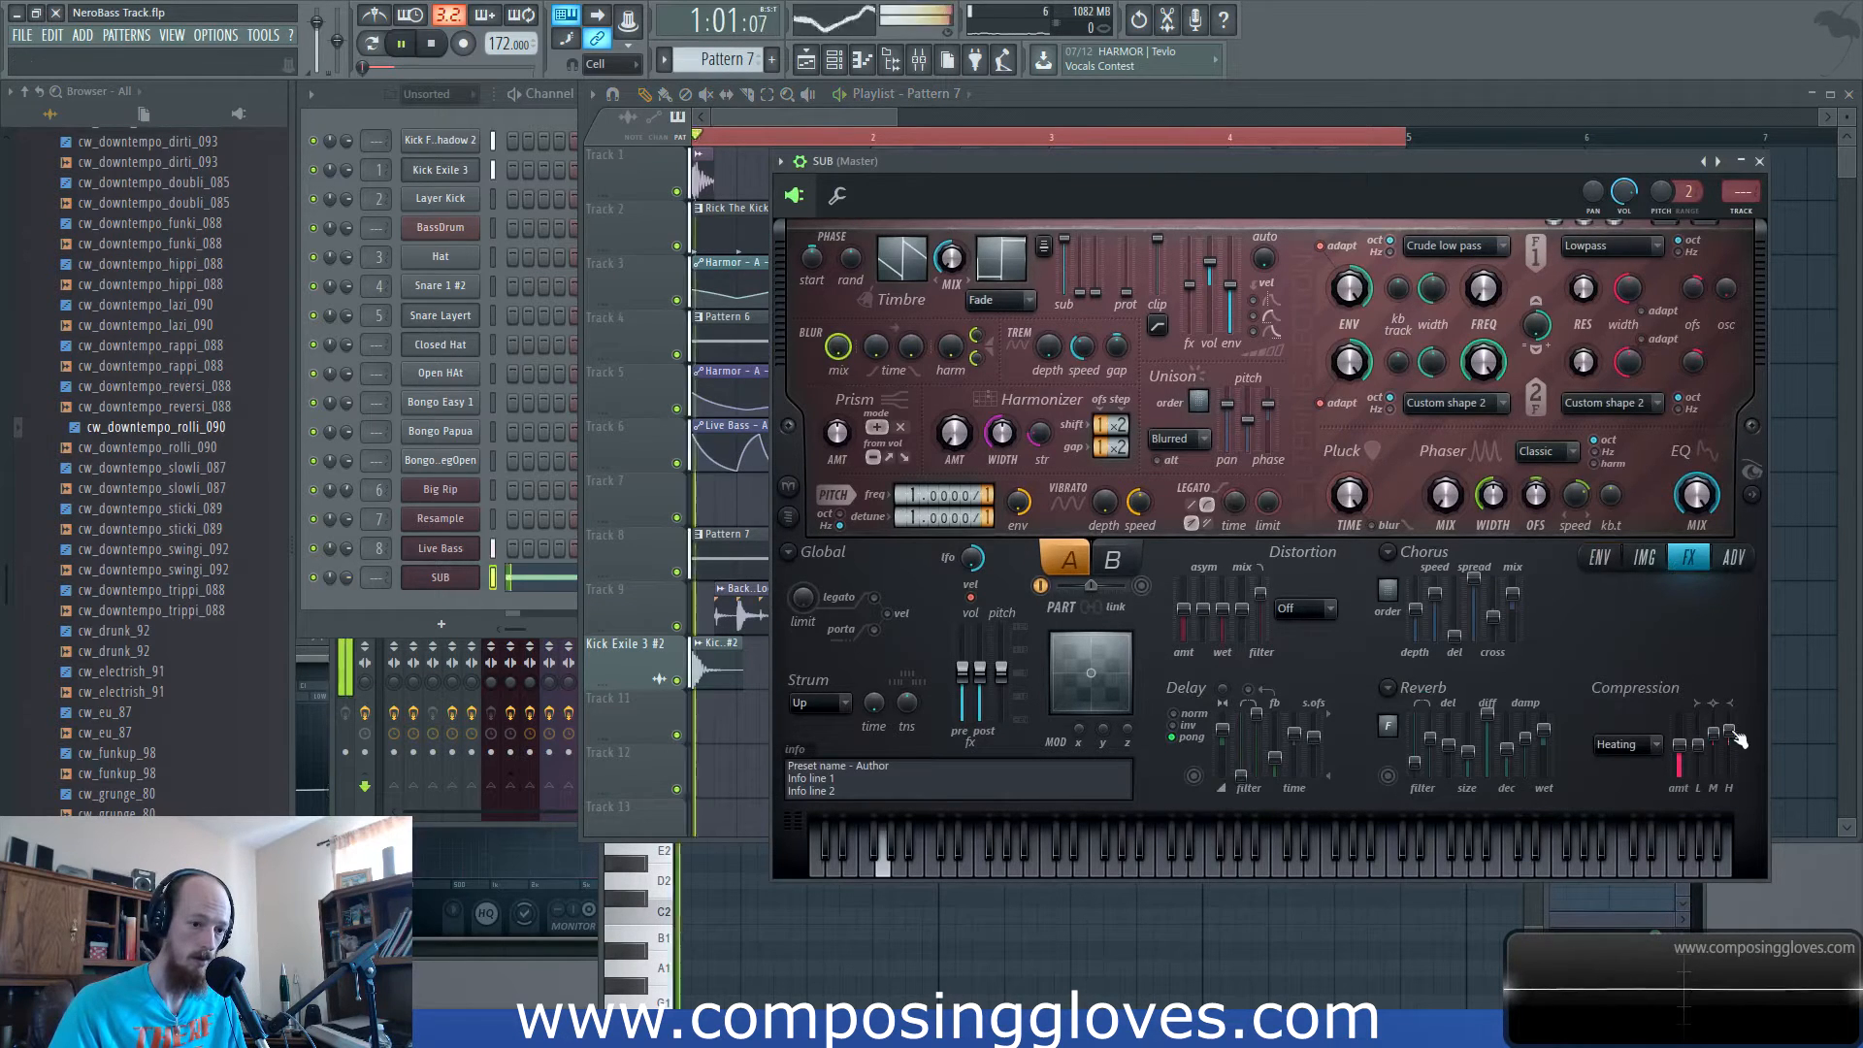
pyautogui.press('space')
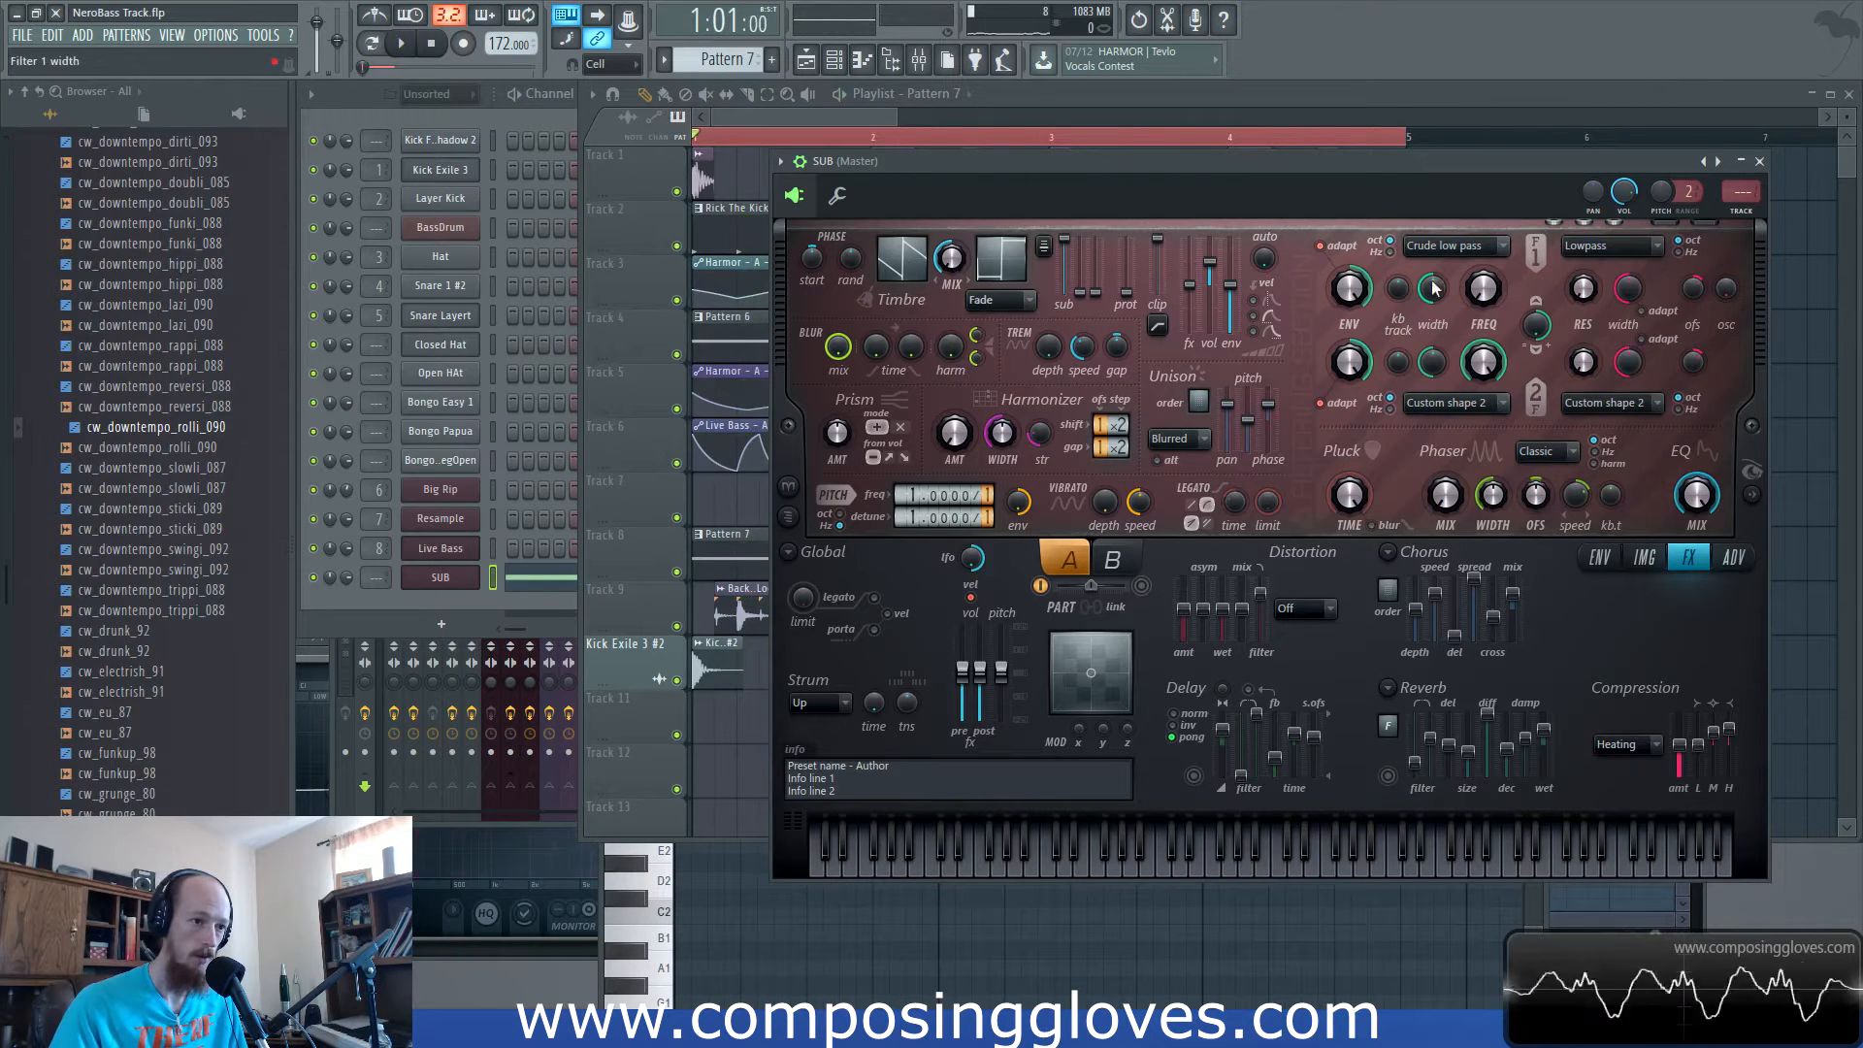
# Play bars 1 to 4 in the playlist to check the SUB bass against the full arrangement.
pyautogui.press('space')
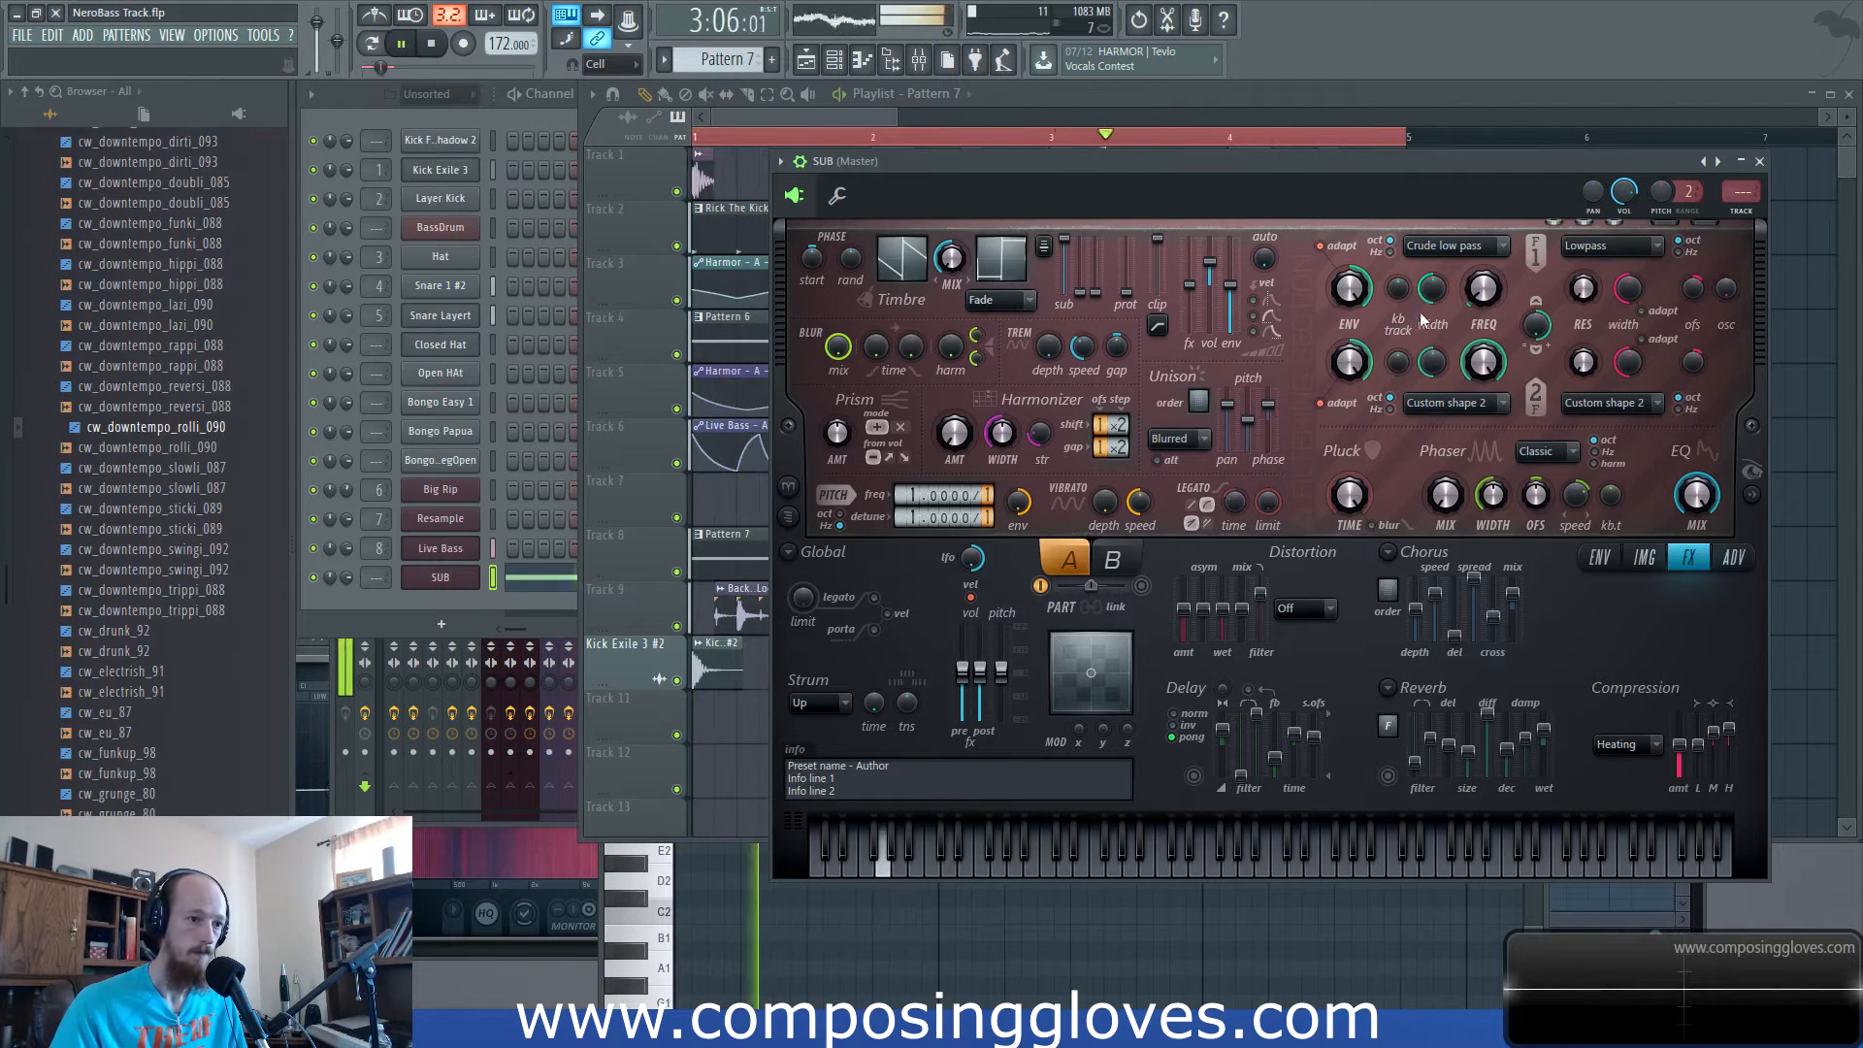
pyautogui.click(896, 557)
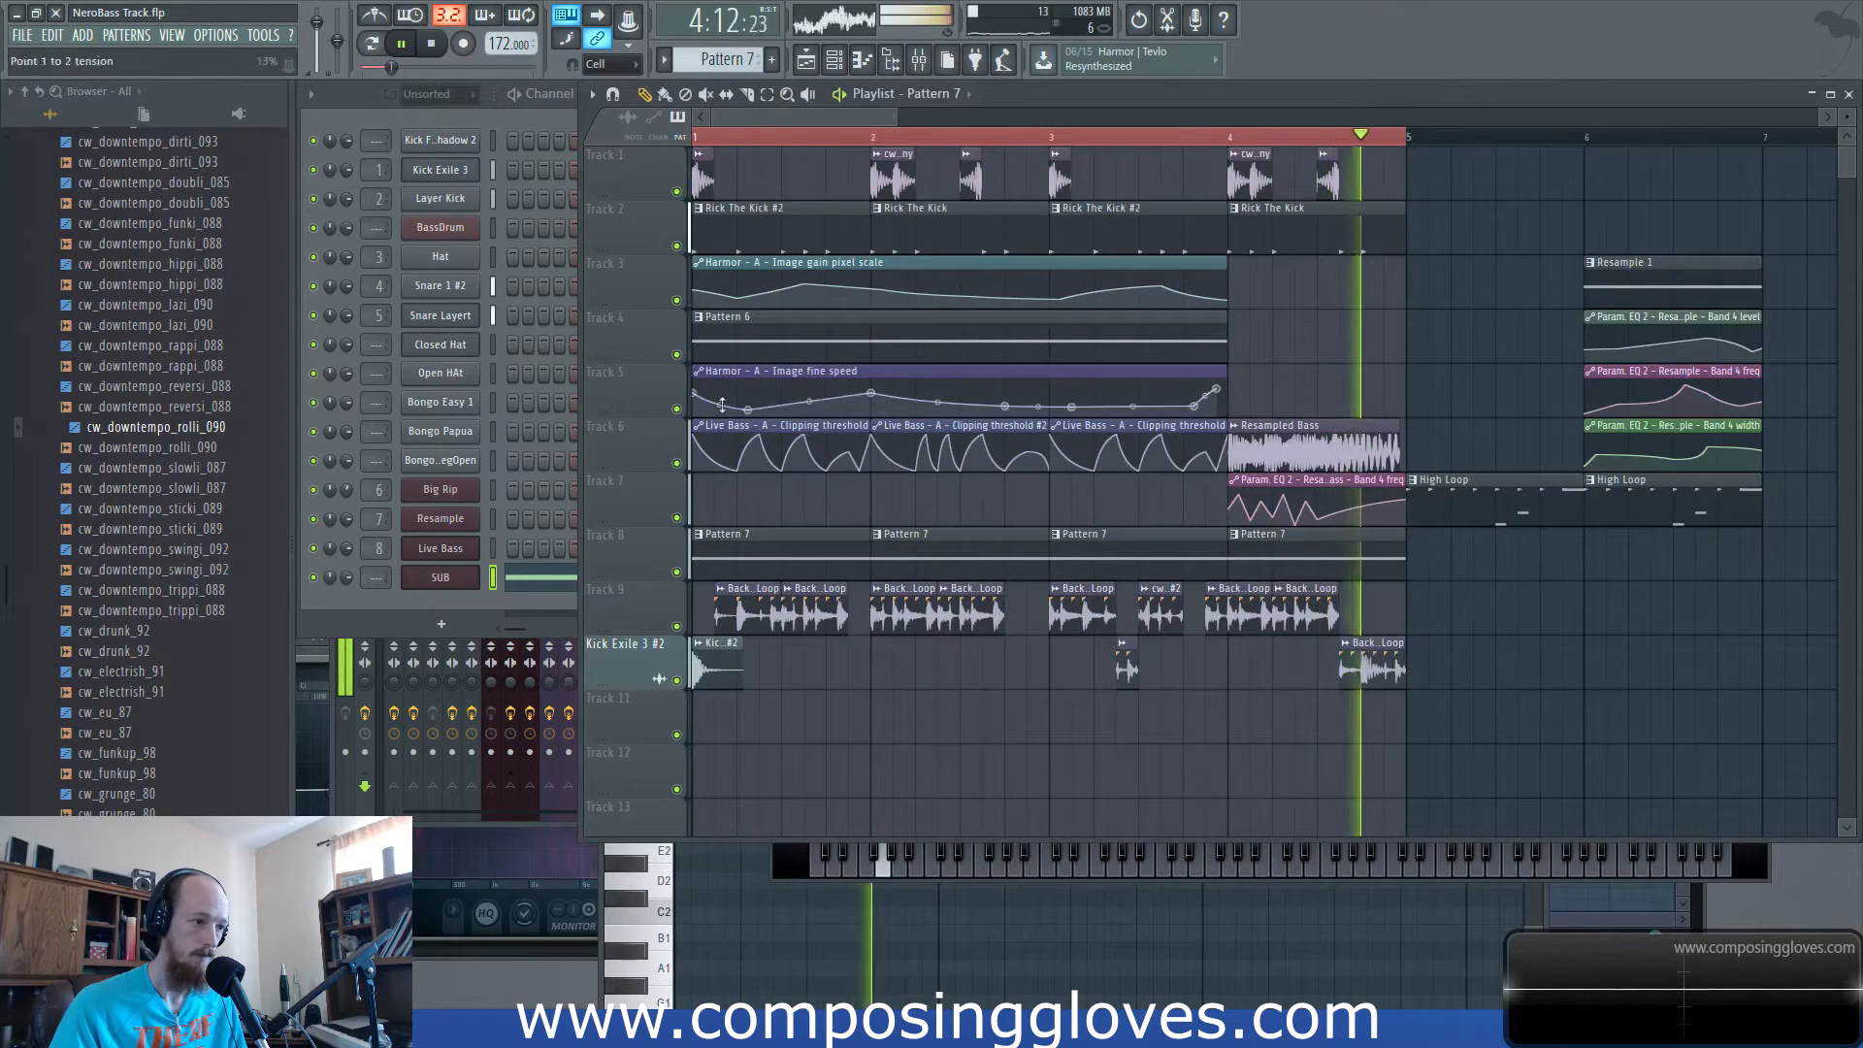
pyautogui.scroll(-2, 896, 557)
pyautogui.scroll(3, 811, 516)
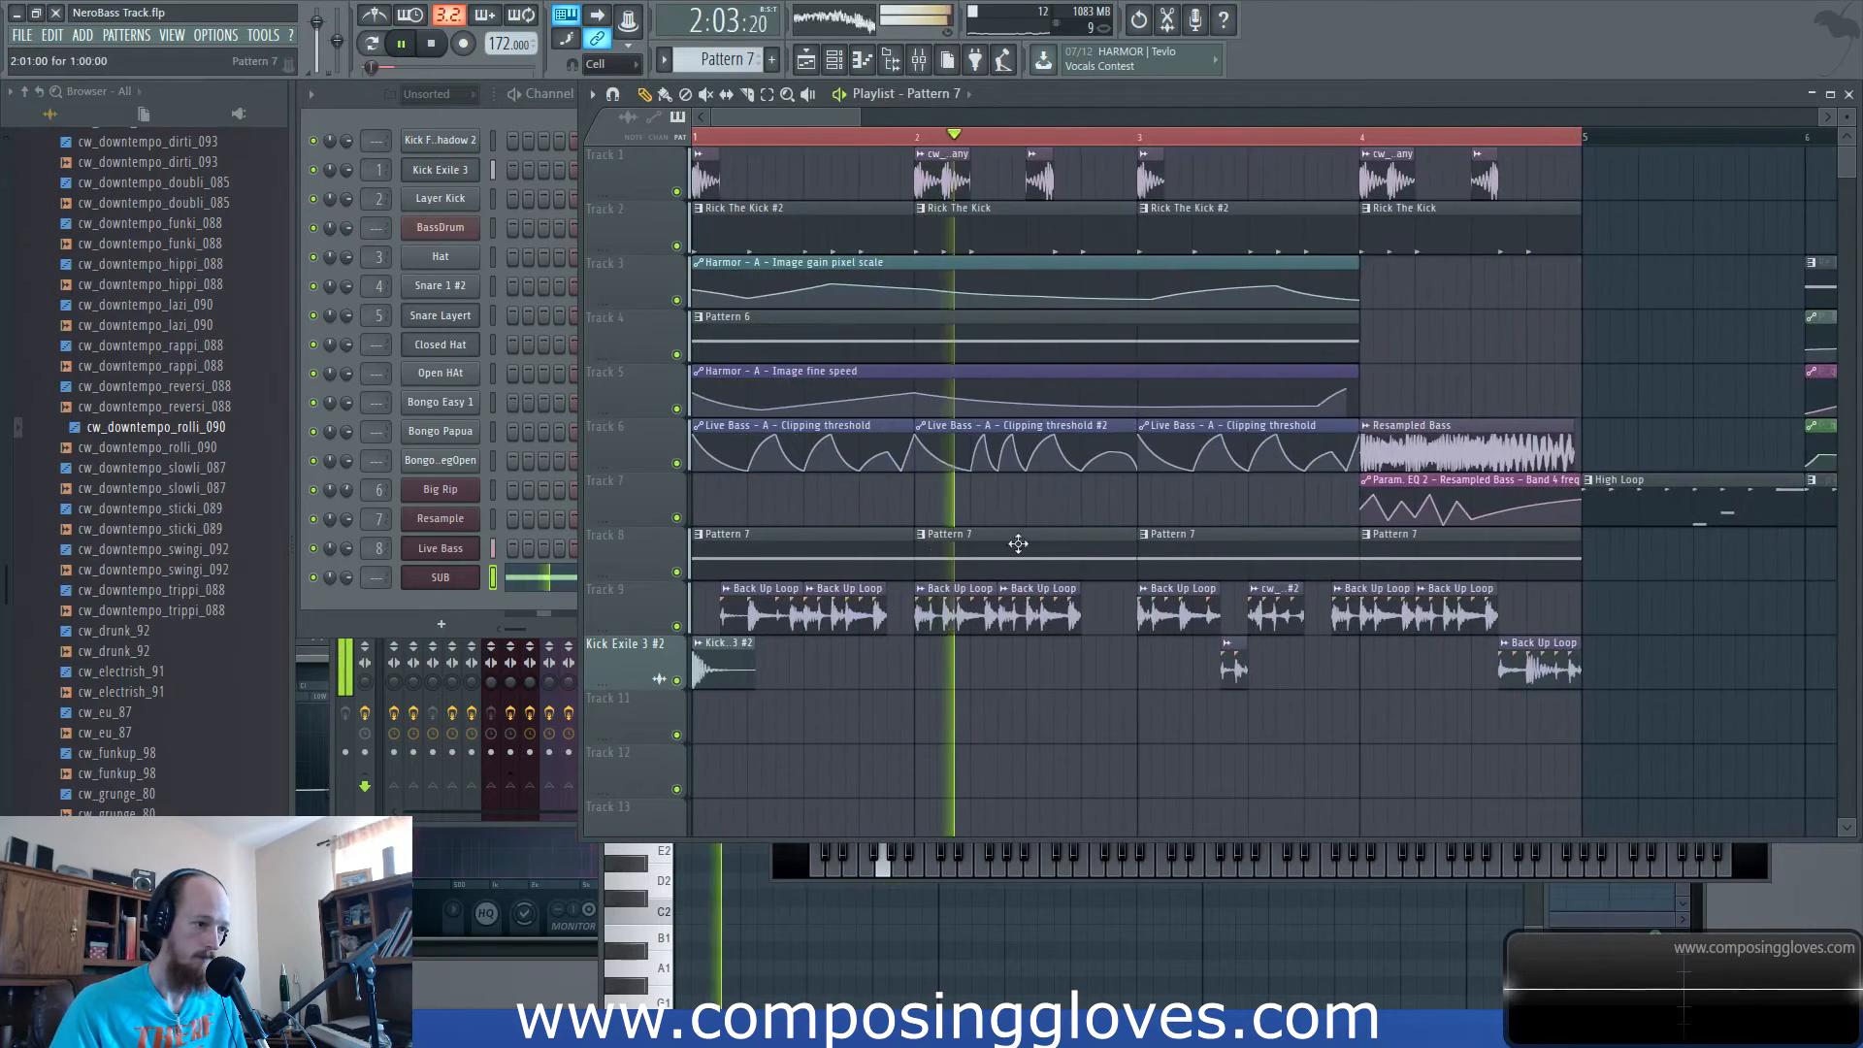
pyautogui.press('space')
pyautogui.press('space')
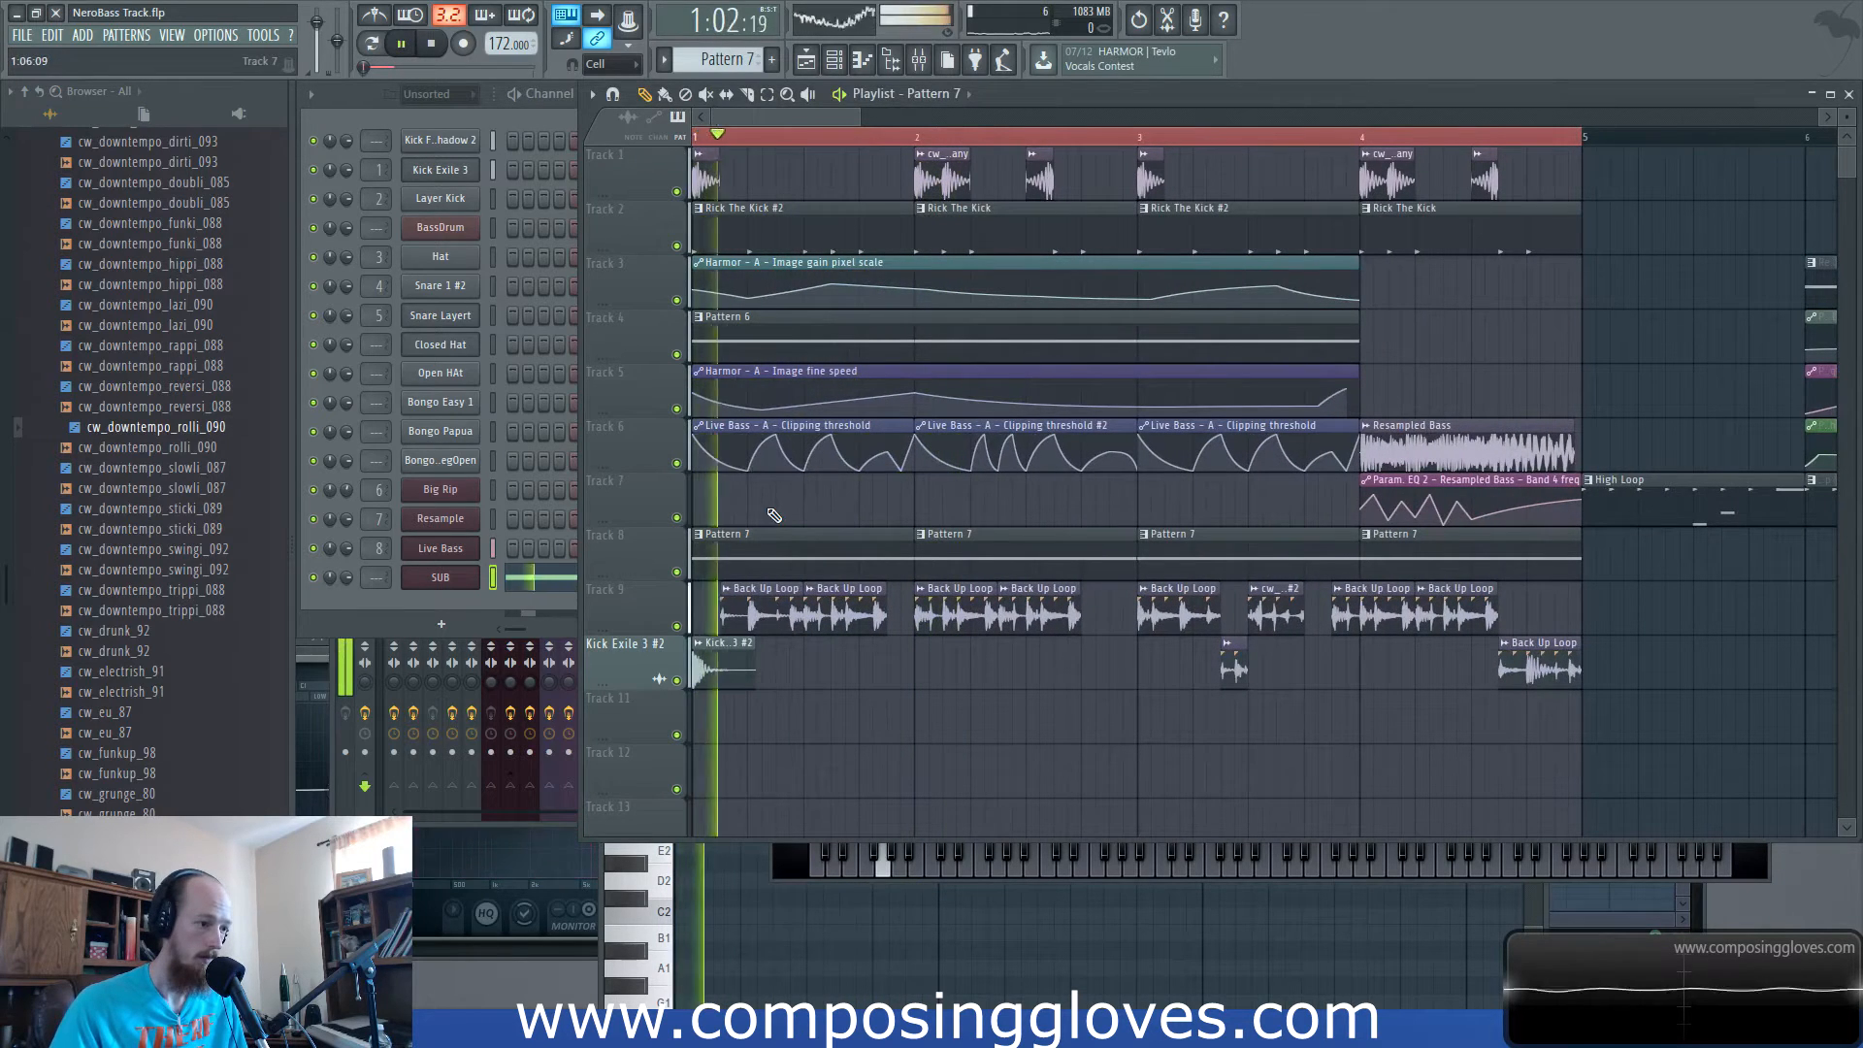
pyautogui.press('space')
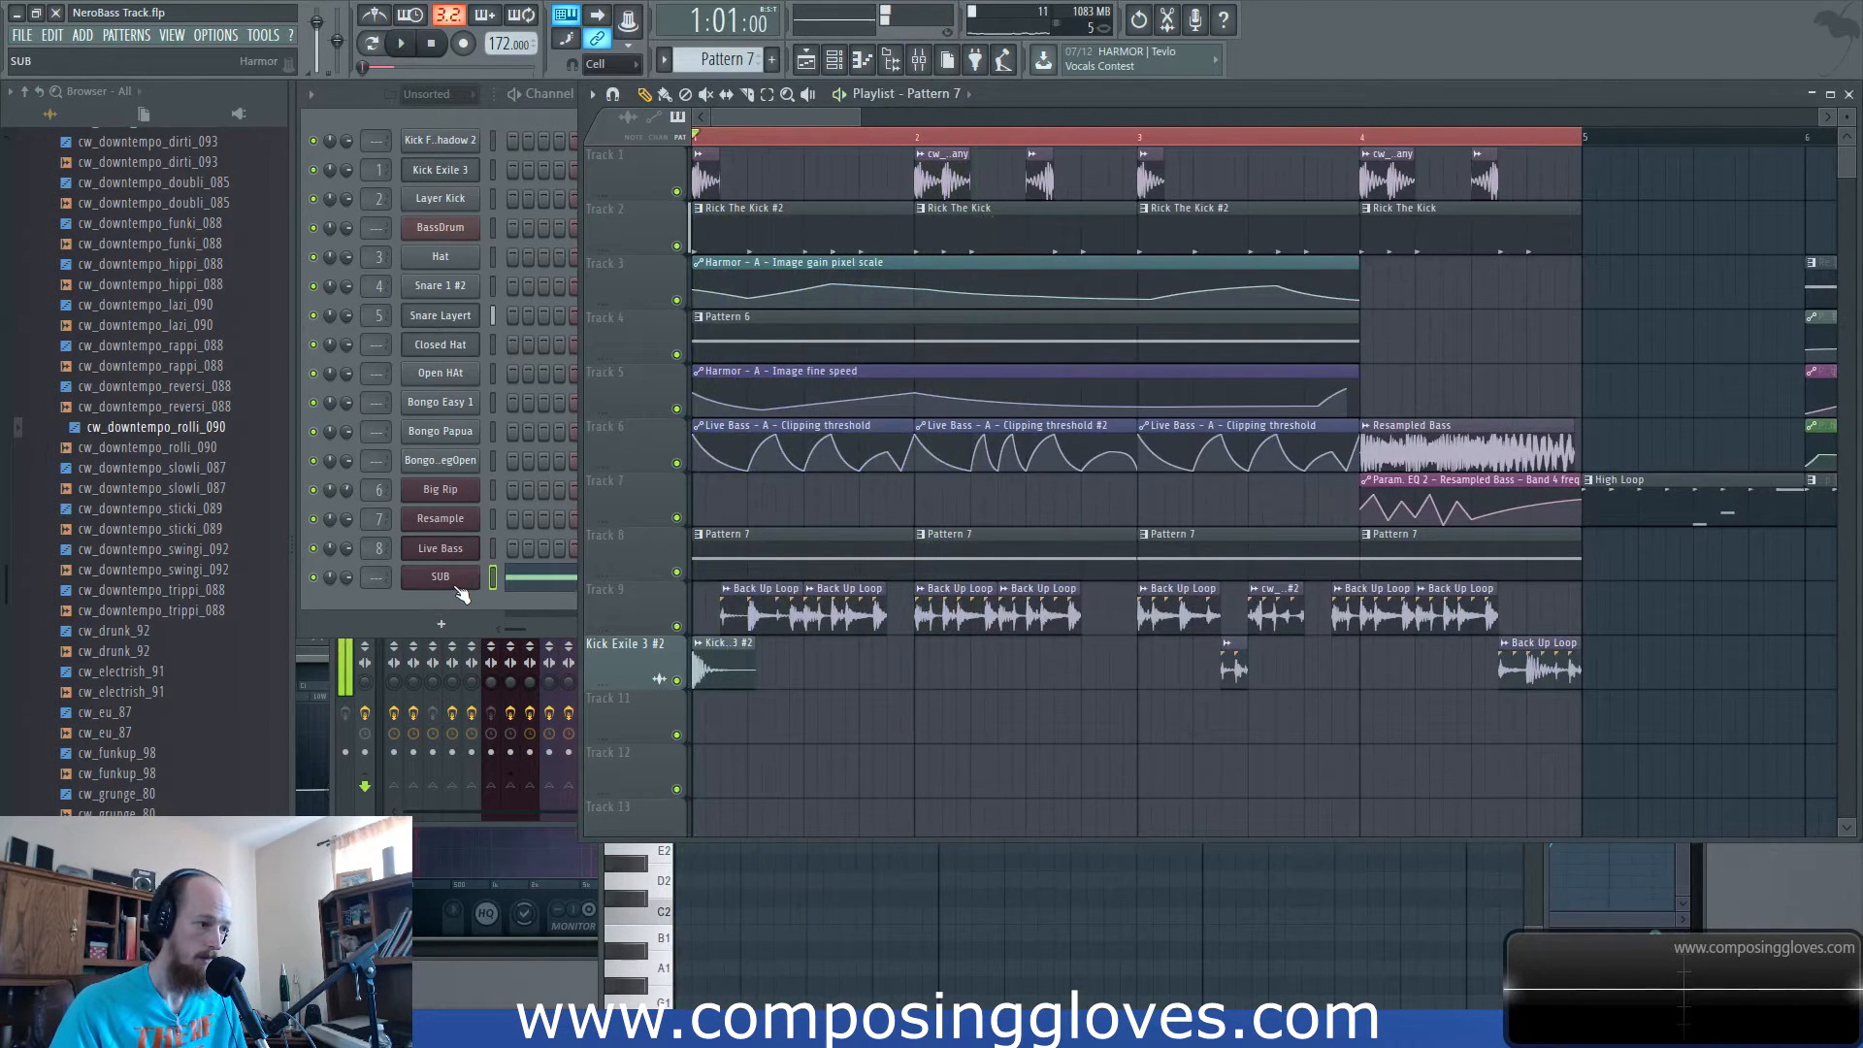
# Reshape the SUB Harmor's volume envelope with an instant attack, no release segment and a lower, faster-decaying sustain, then audition it.
pyautogui.click(446, 582)
pyautogui.click(1644, 559)
pyautogui.click(1599, 559)
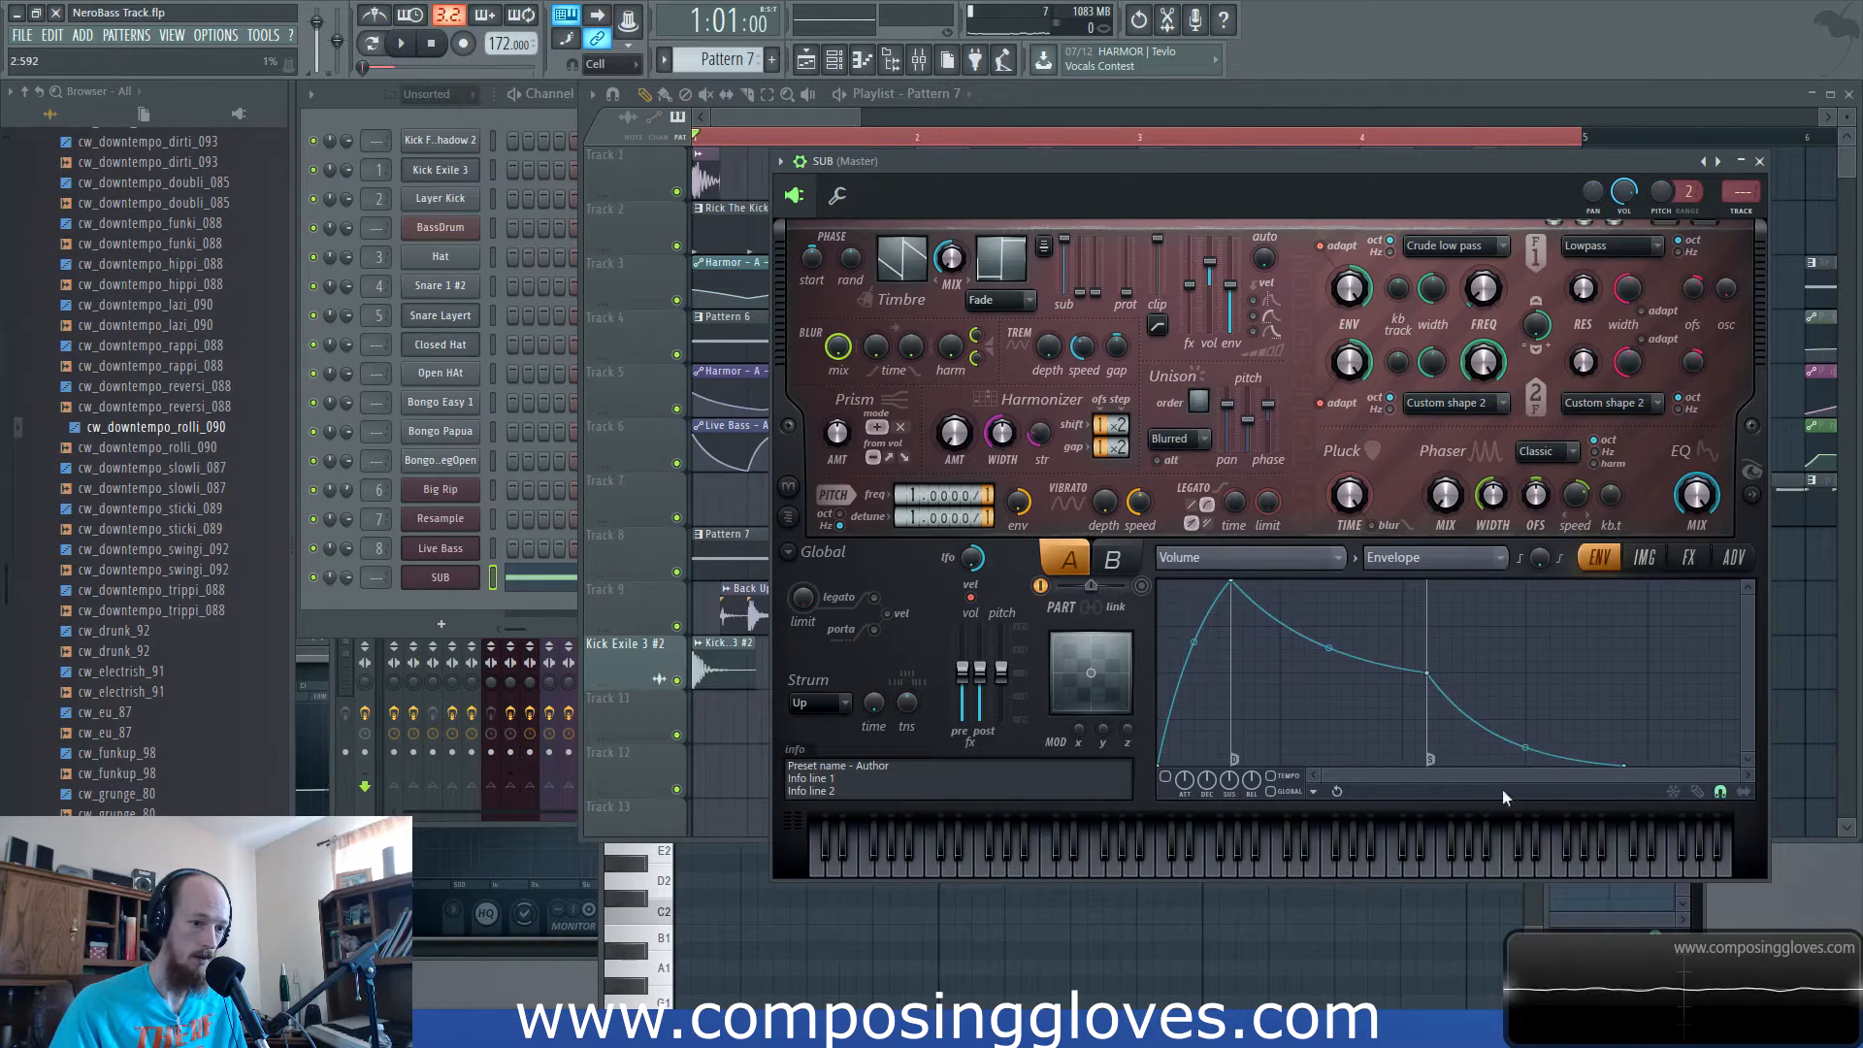
pyautogui.moveTo(1233, 583); pyautogui.dragTo(999, 538)
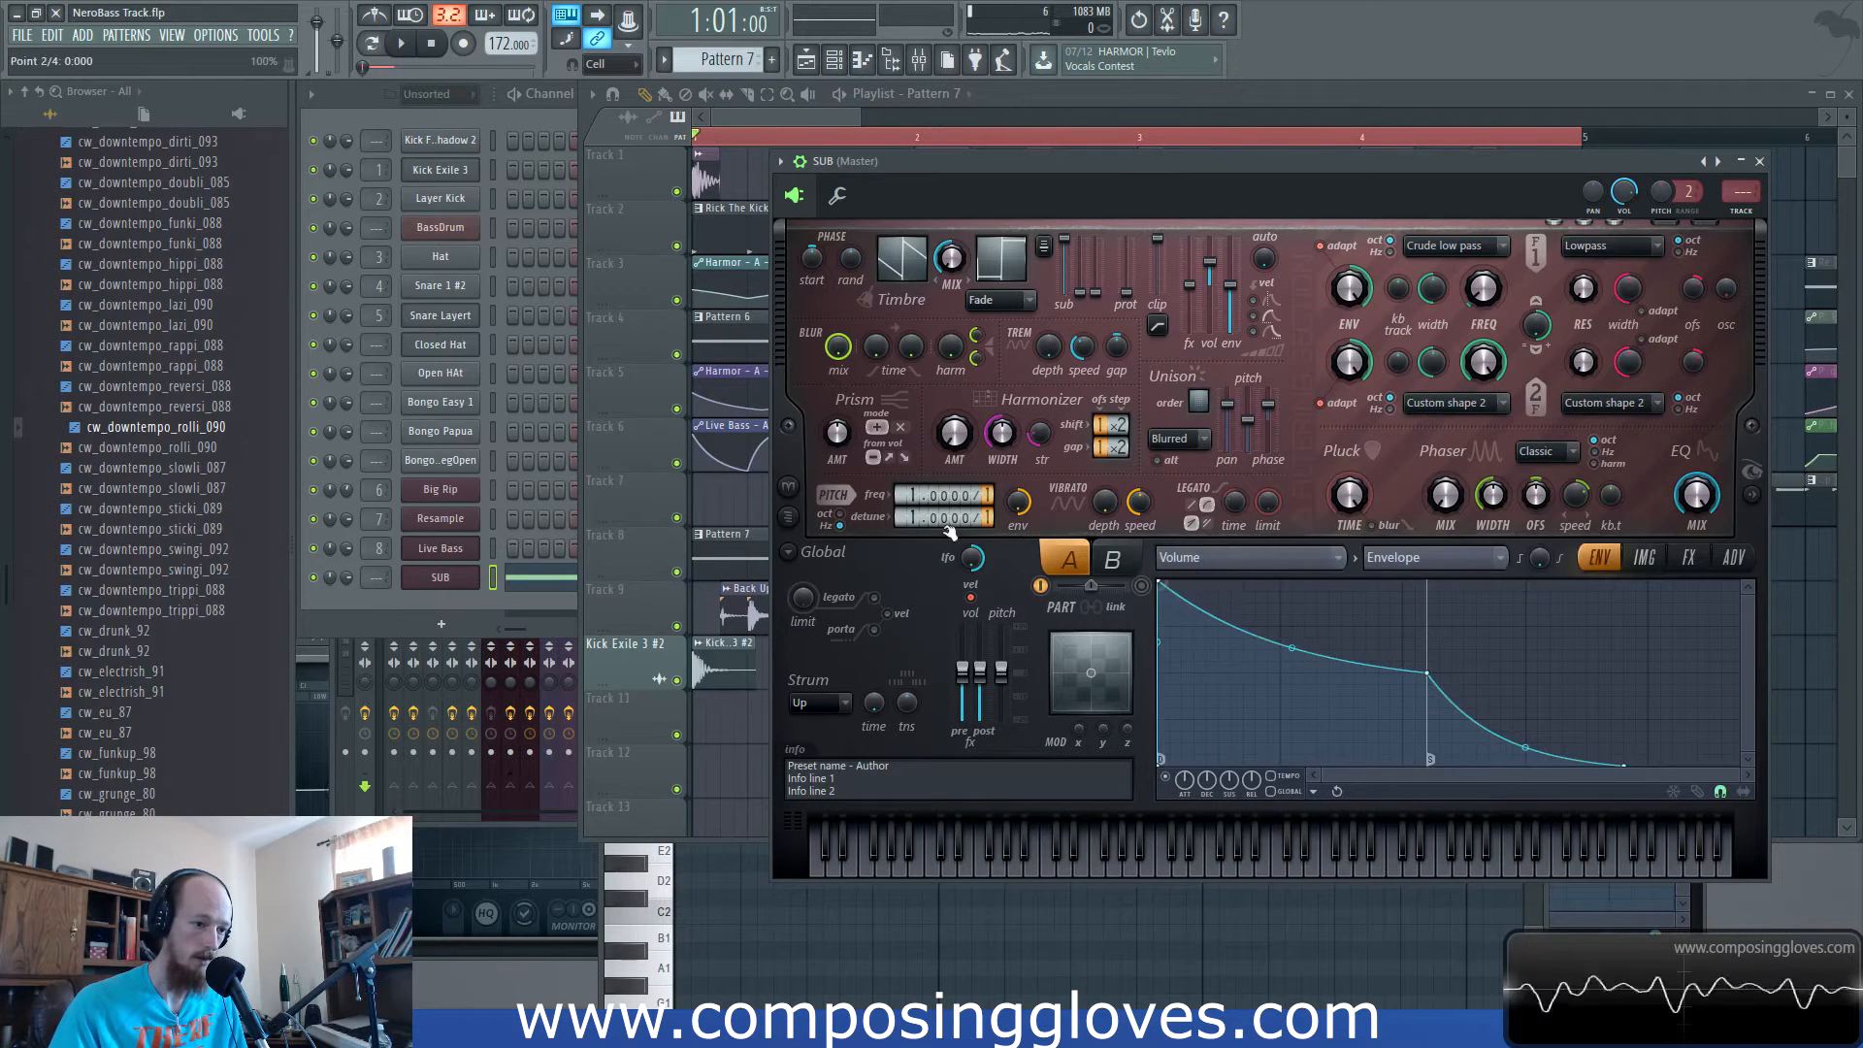
pyautogui.rightClick(1627, 764)
pyautogui.click(1678, 728)
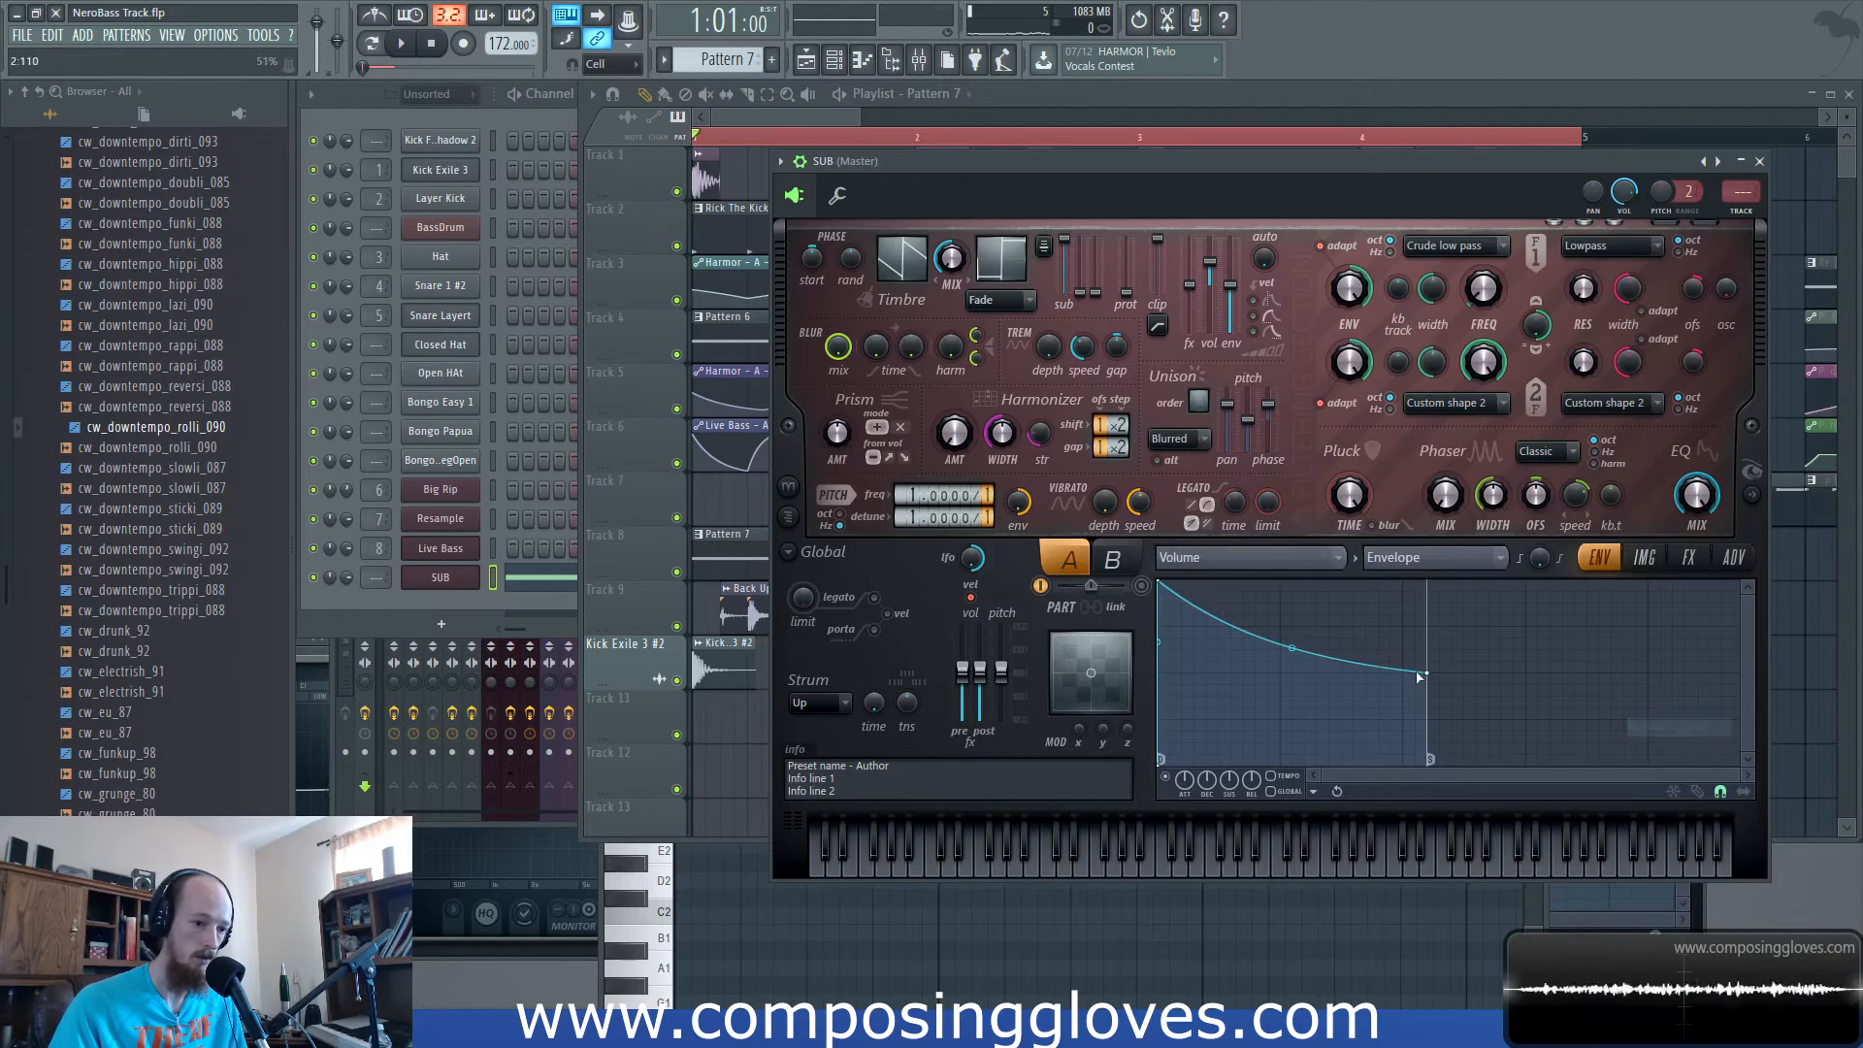
pyautogui.moveTo(1395, 719); pyautogui.dragTo(1406, 695)
pyautogui.moveTo(1277, 668); pyautogui.dragTo(1281, 686)
pyautogui.press('space')
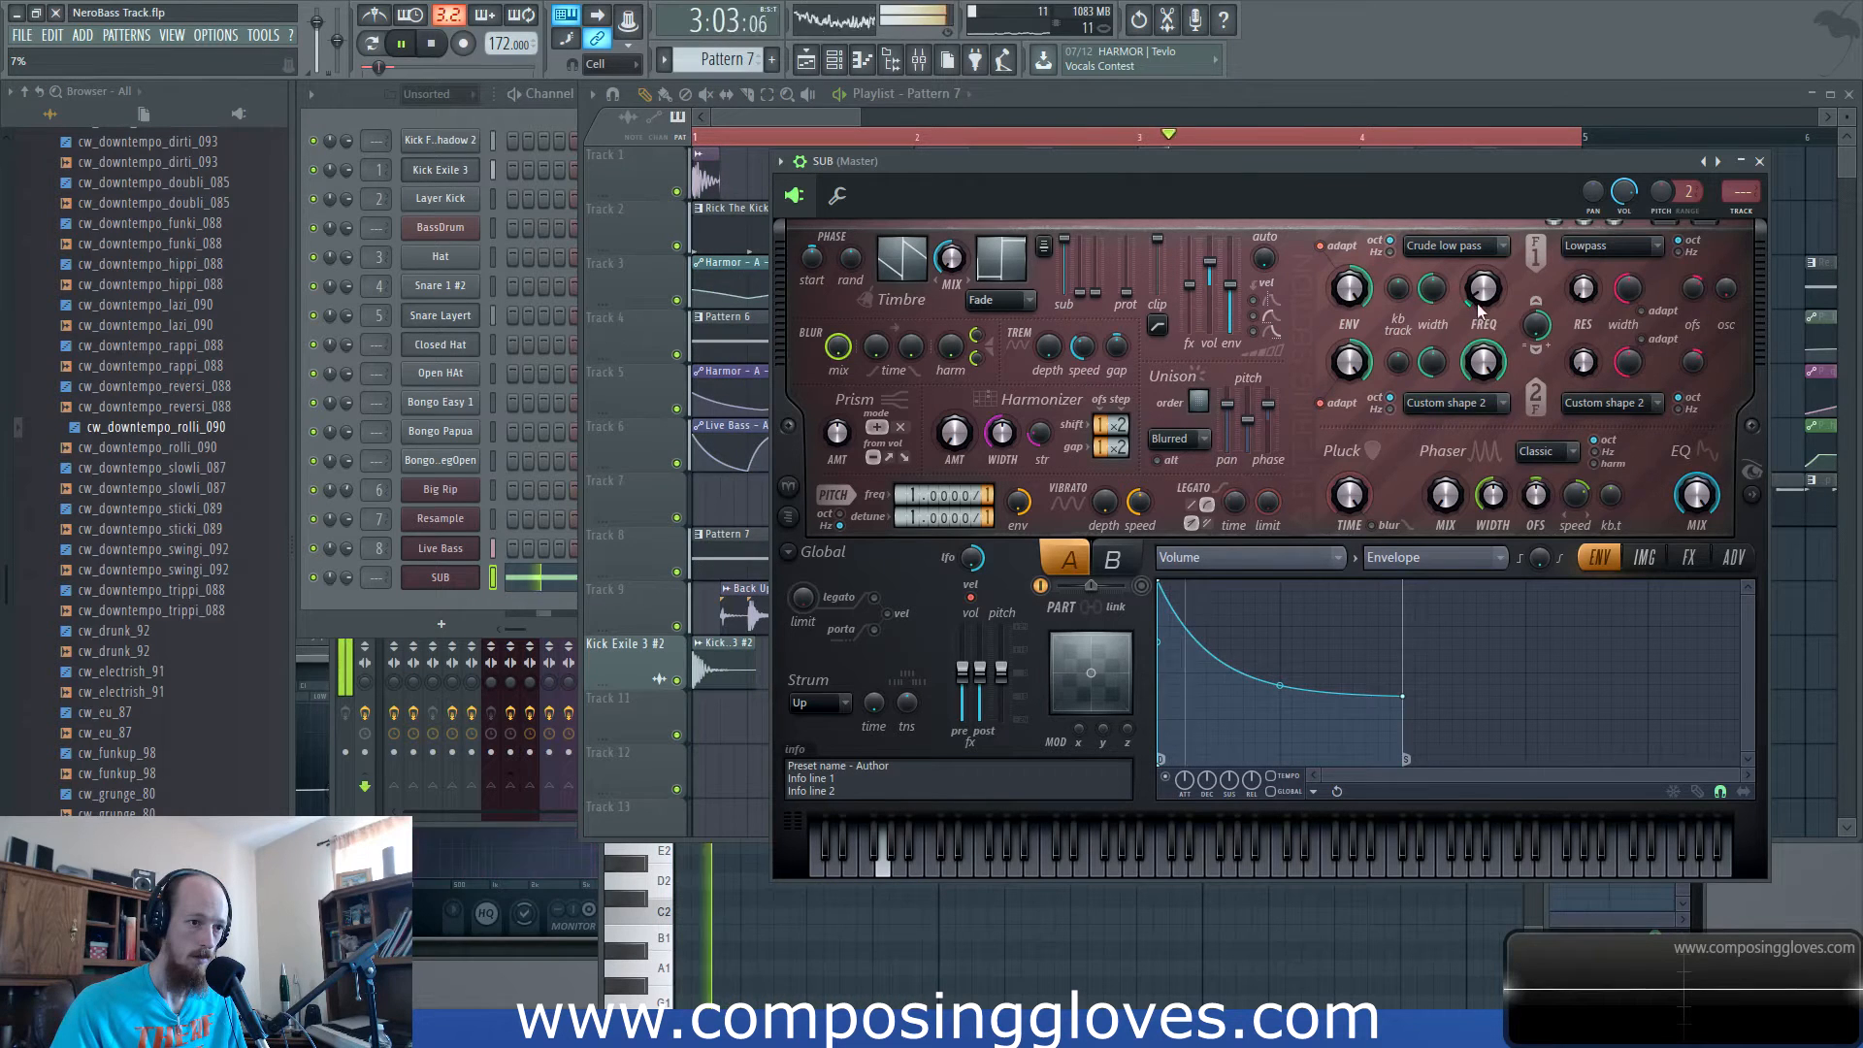
pyautogui.press('space')
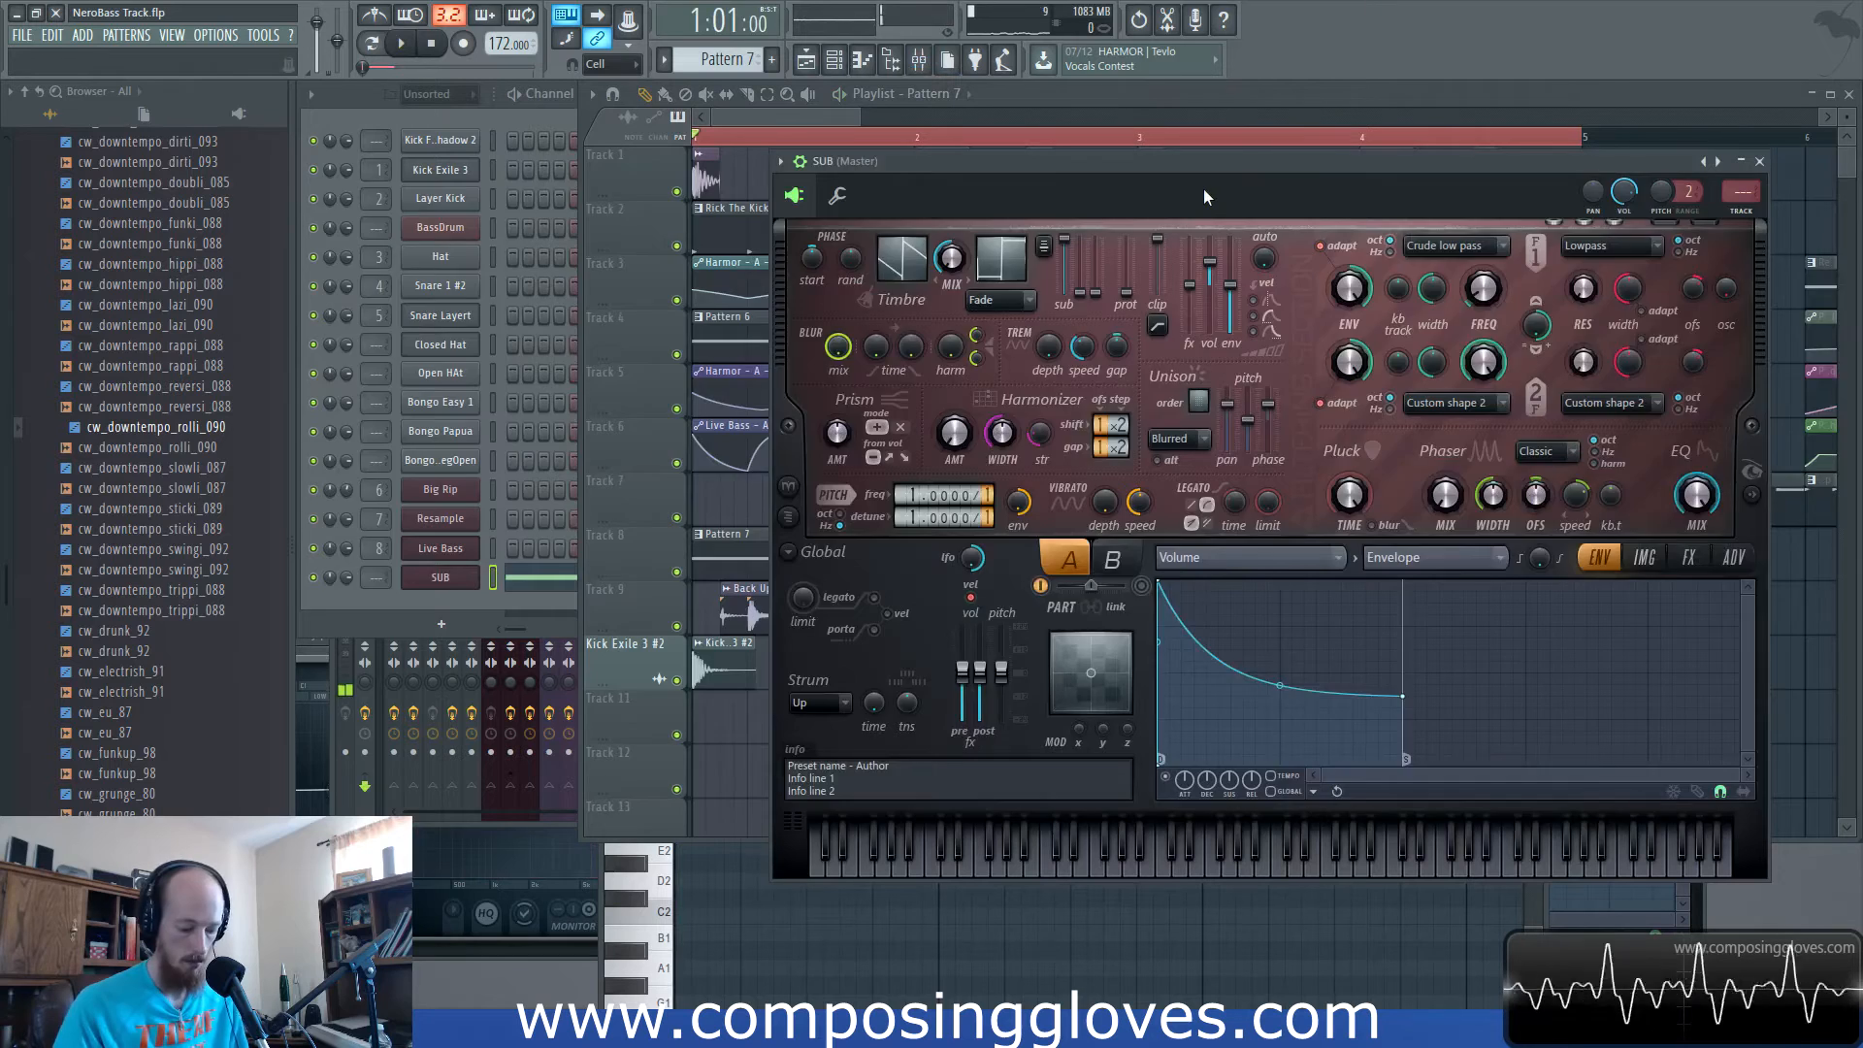
# Route the SUB channel to mixer track 12 and load Fruity Parametric EQ 2 in its first effect slot.
pyautogui.hotkey('ctrl', 'l')
pyautogui.click(1737, 245)
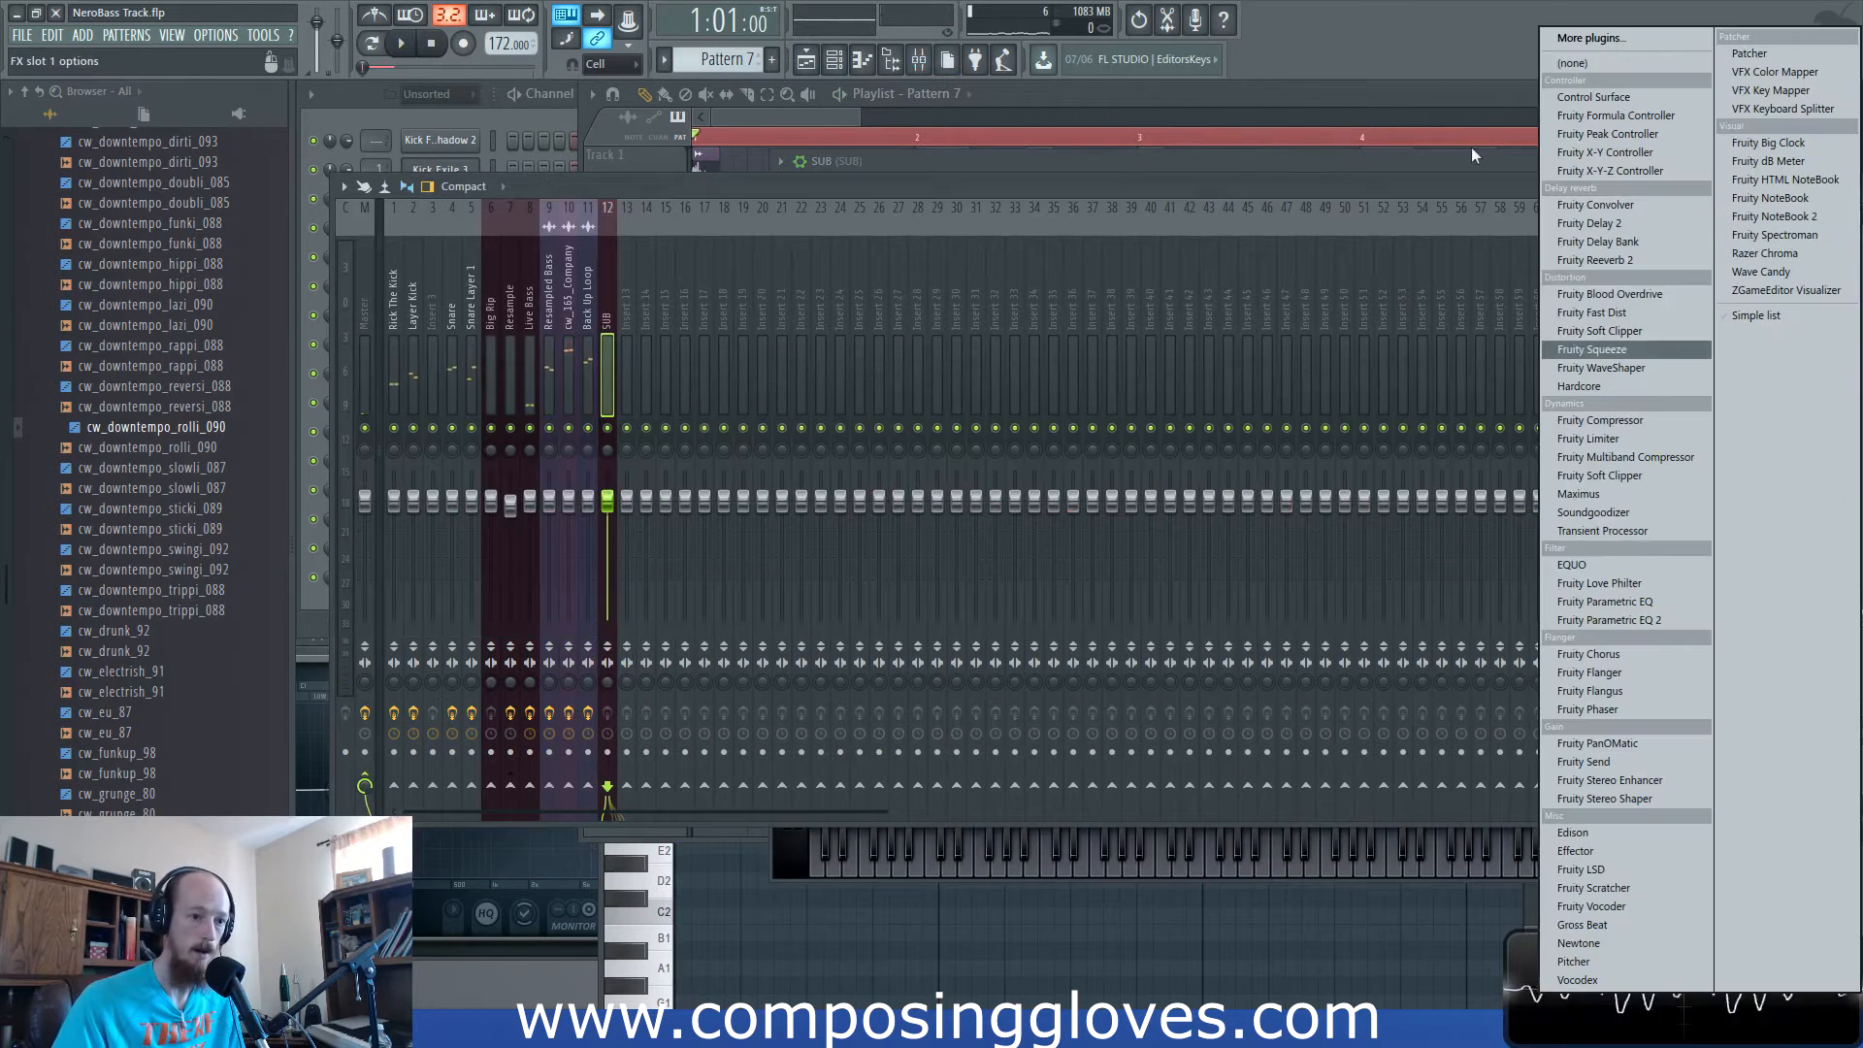
pyautogui.click(1650, 620)
# Cut the SUB's upper range with a band 4 dip and a band 7 high shelf at about 400 Hz, and slightly boost band 2.
pyautogui.press('space')
pyautogui.moveTo(576, 389); pyautogui.dragTo(690, 454)
pyautogui.moveTo(662, 389); pyautogui.dragTo(580, 438)
pyautogui.moveTo(714, 417); pyautogui.dragTo(552, 453)
pyautogui.press('space')
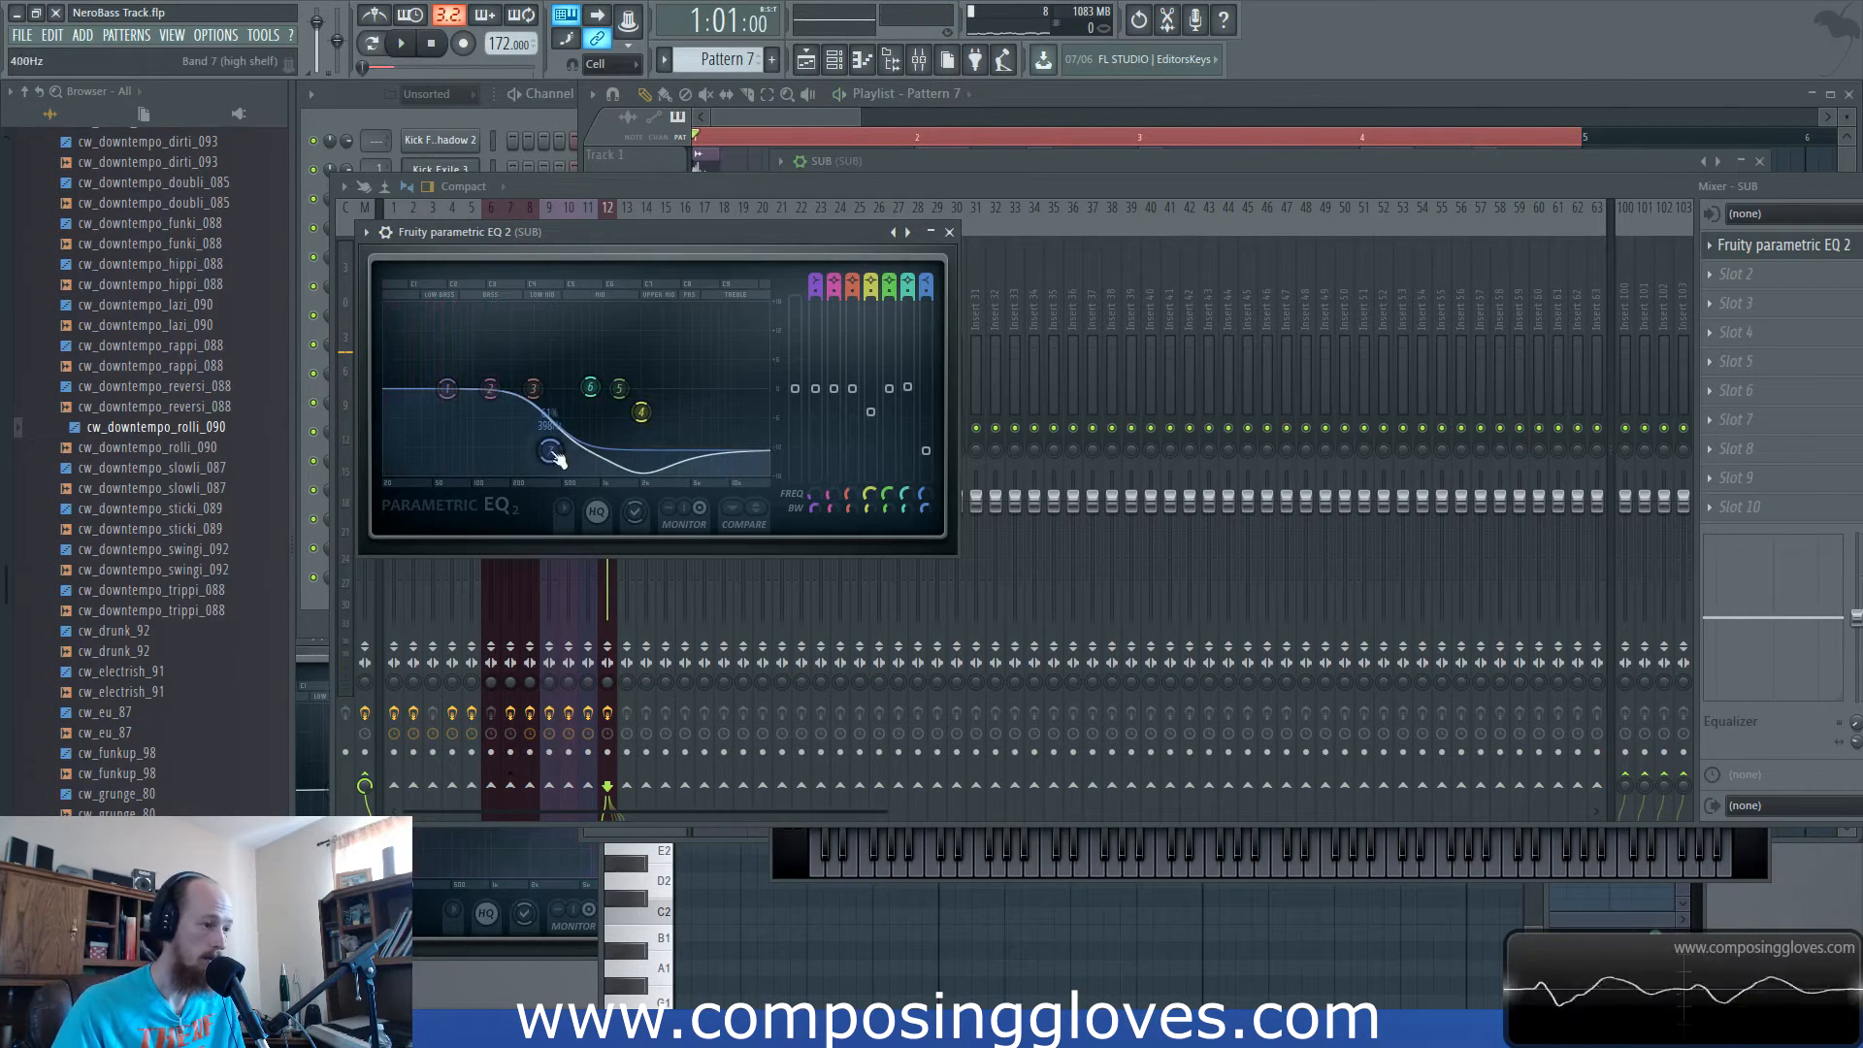
pyautogui.press('space')
pyautogui.moveTo(490, 389); pyautogui.dragTo(502, 372)
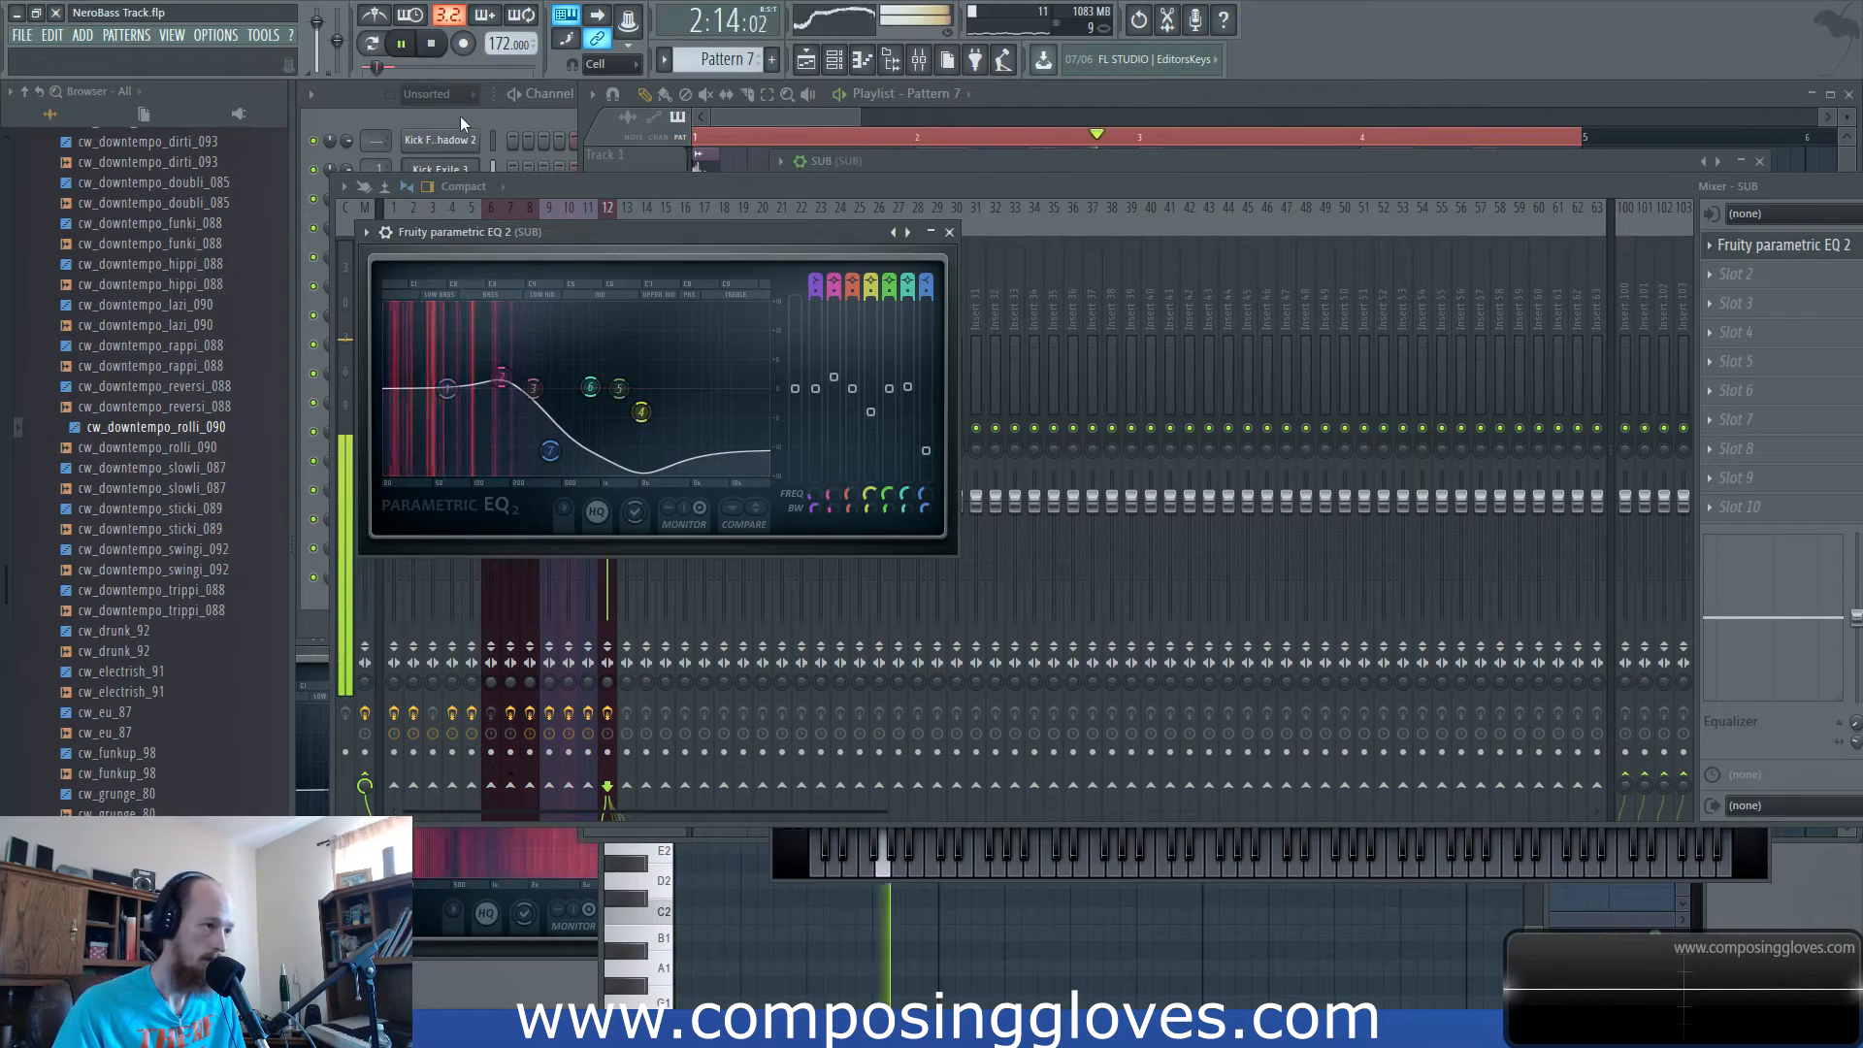
# Set the SUB Harmor's distortion type to Cube, lower the distortion amount and check it against the arrangement.
pyautogui.click(460, 115)
pyautogui.click(448, 579)
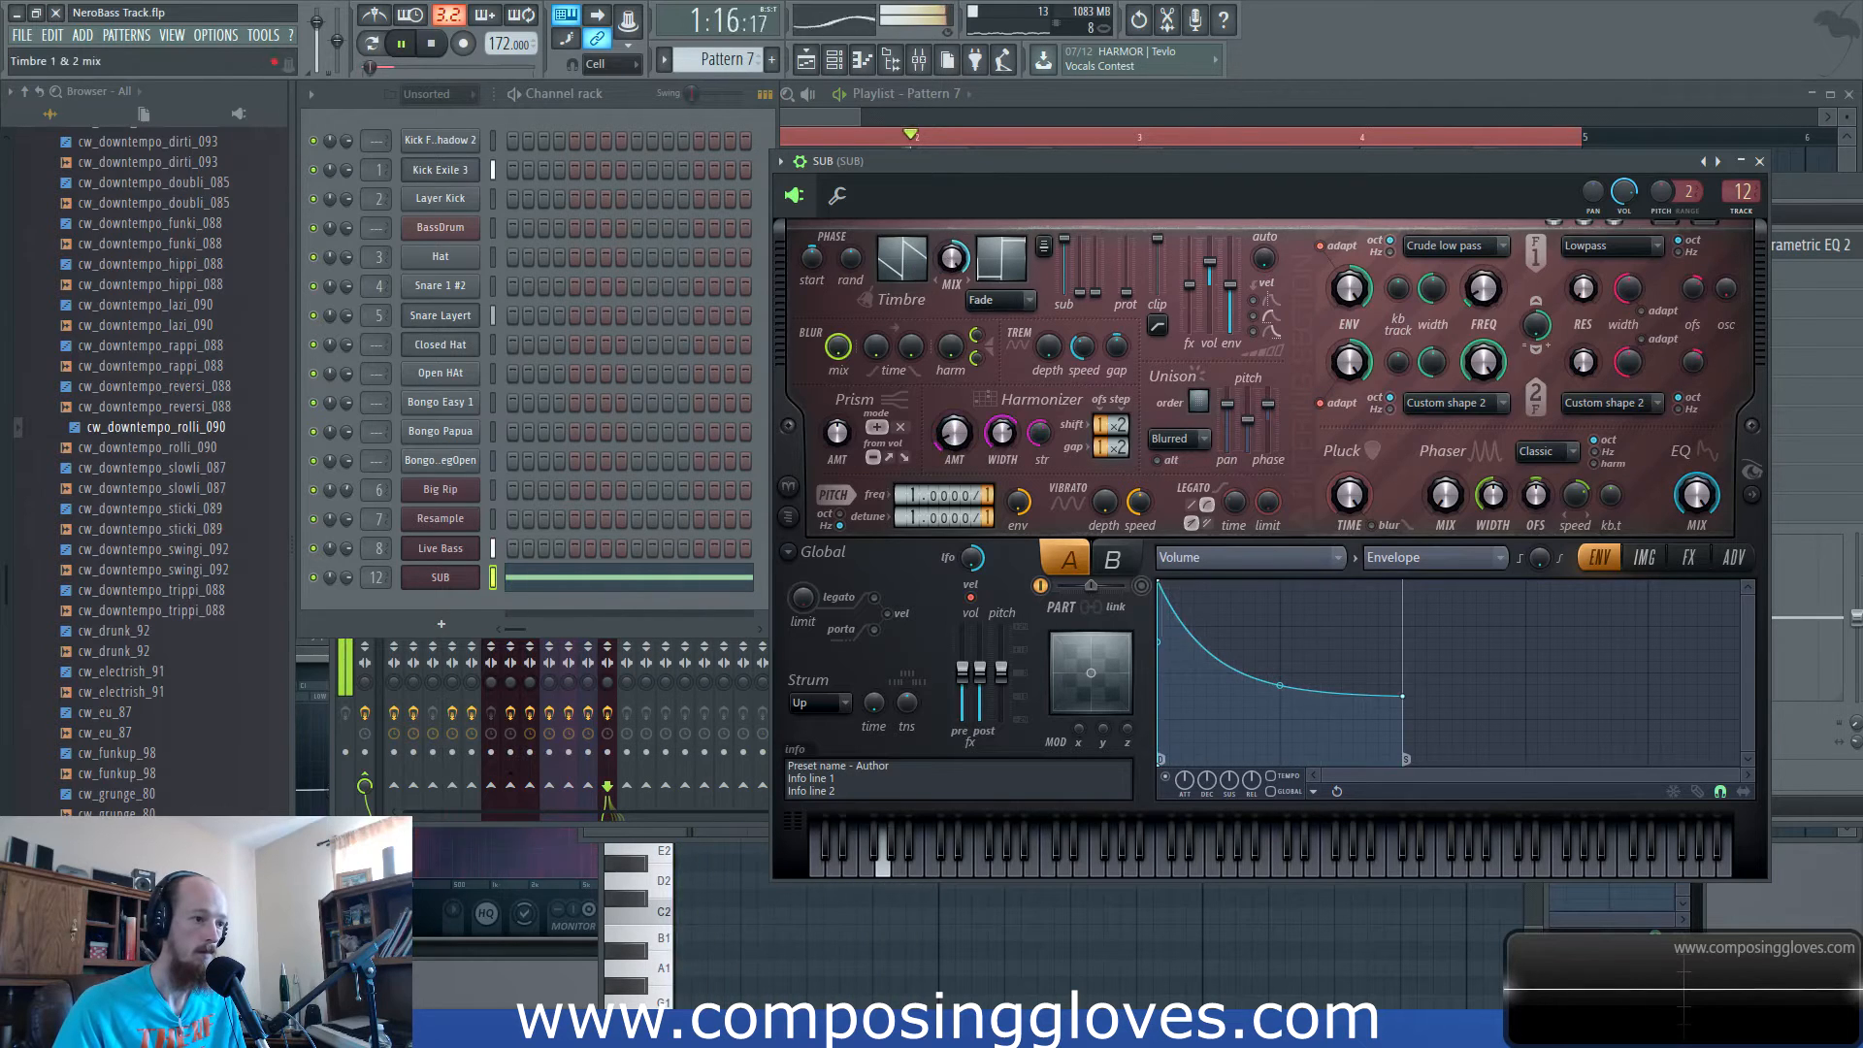
pyautogui.click(1688, 557)
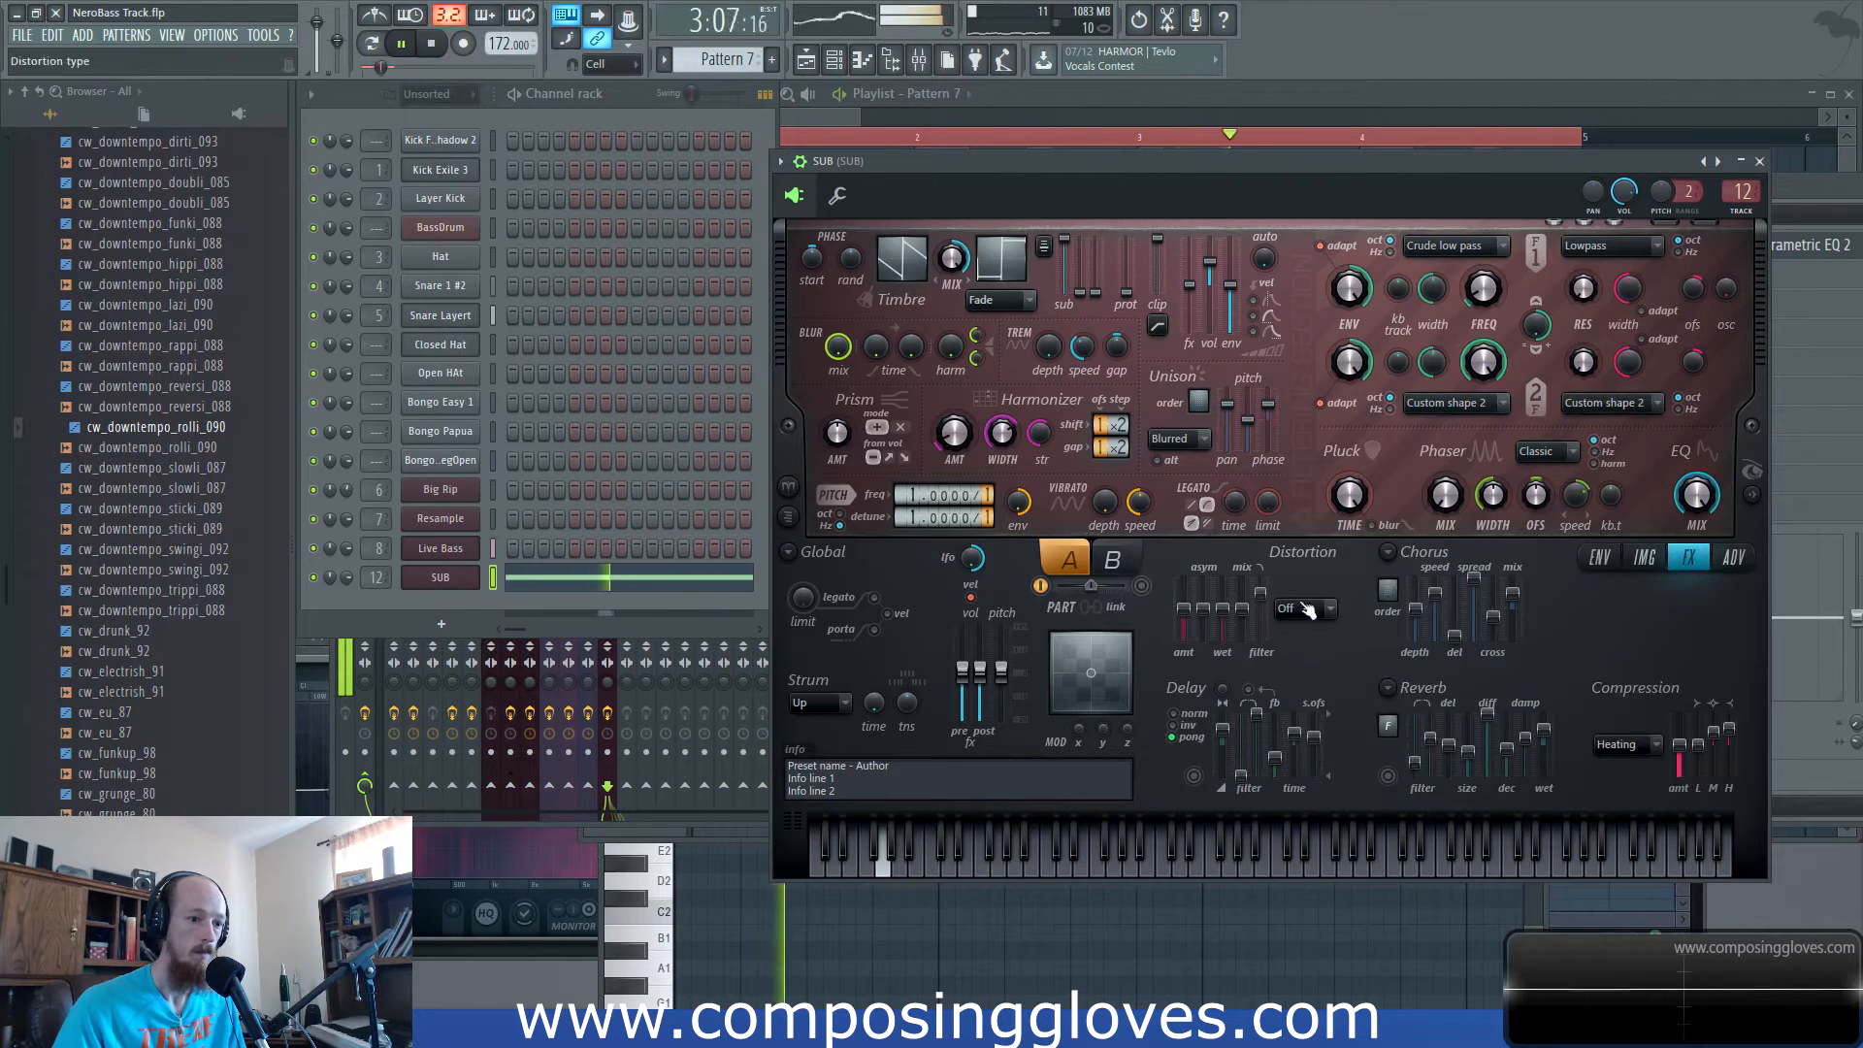
pyautogui.click(1301, 609)
pyautogui.click(1322, 712)
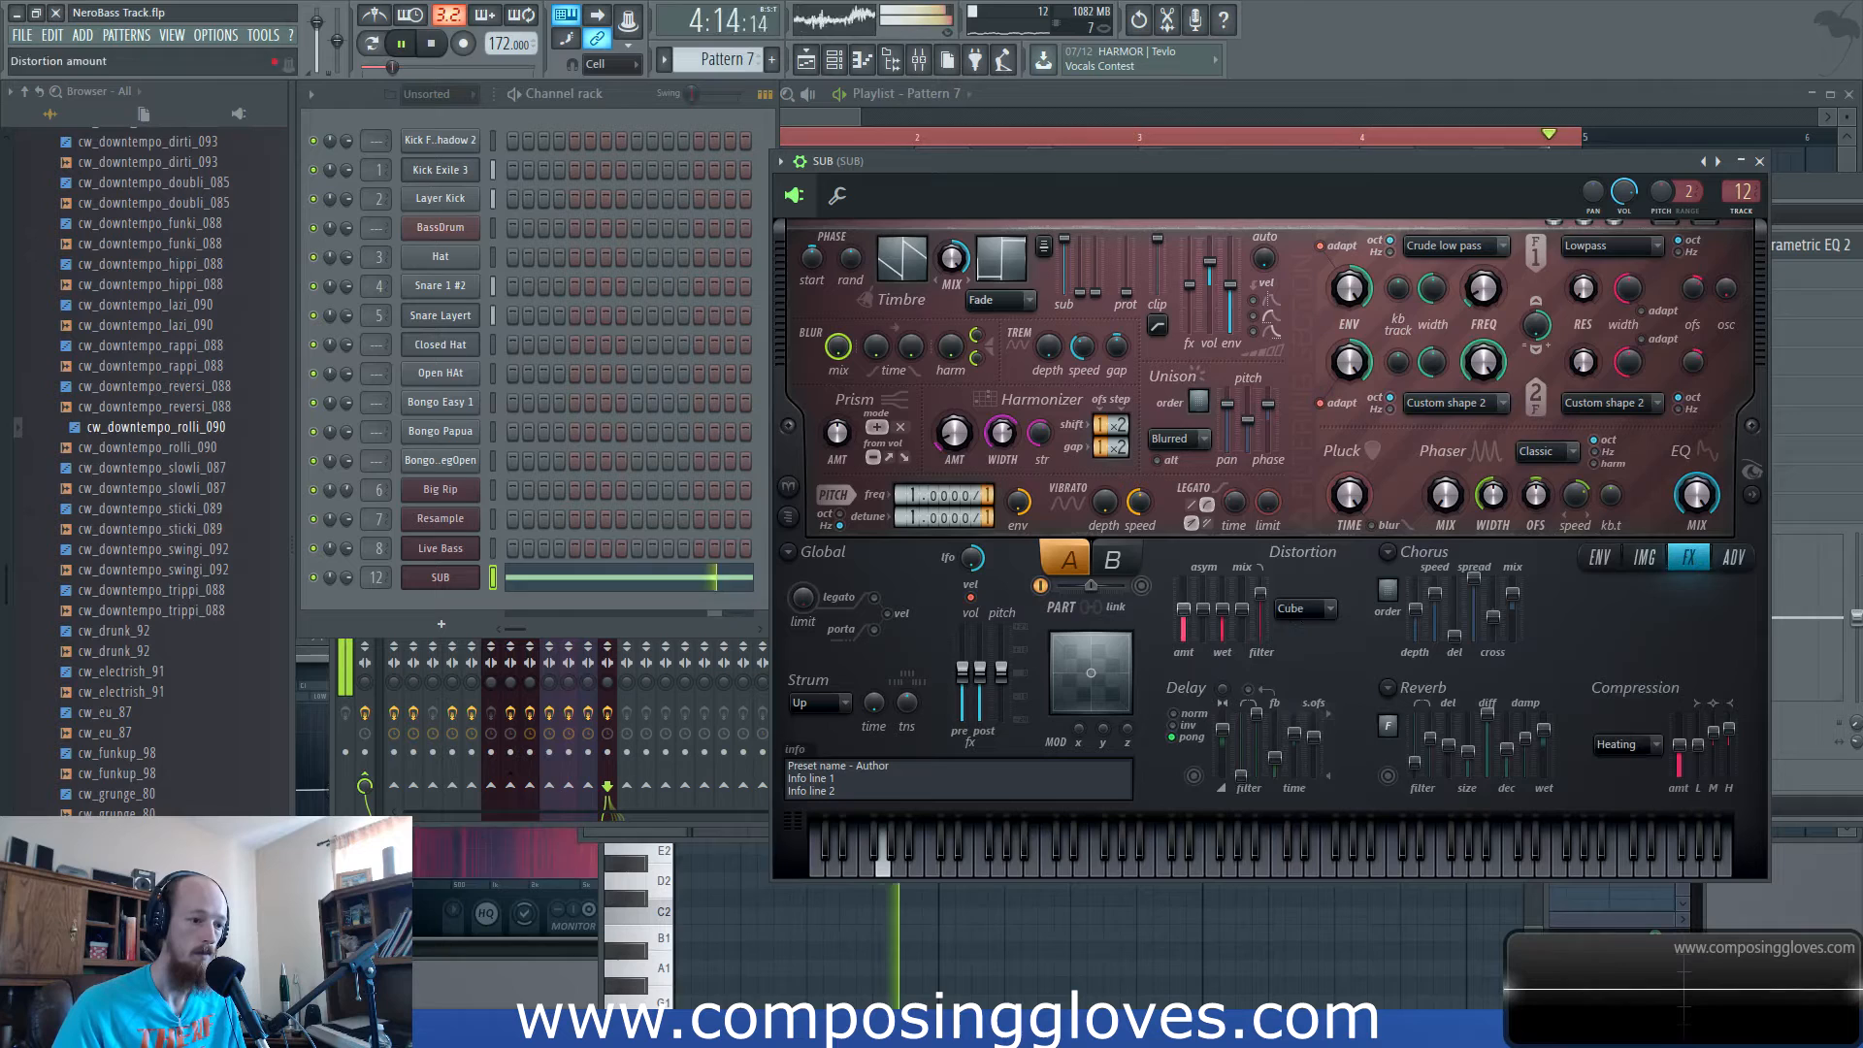
pyautogui.moveTo(1223, 610); pyautogui.dragTo(1184, 633)
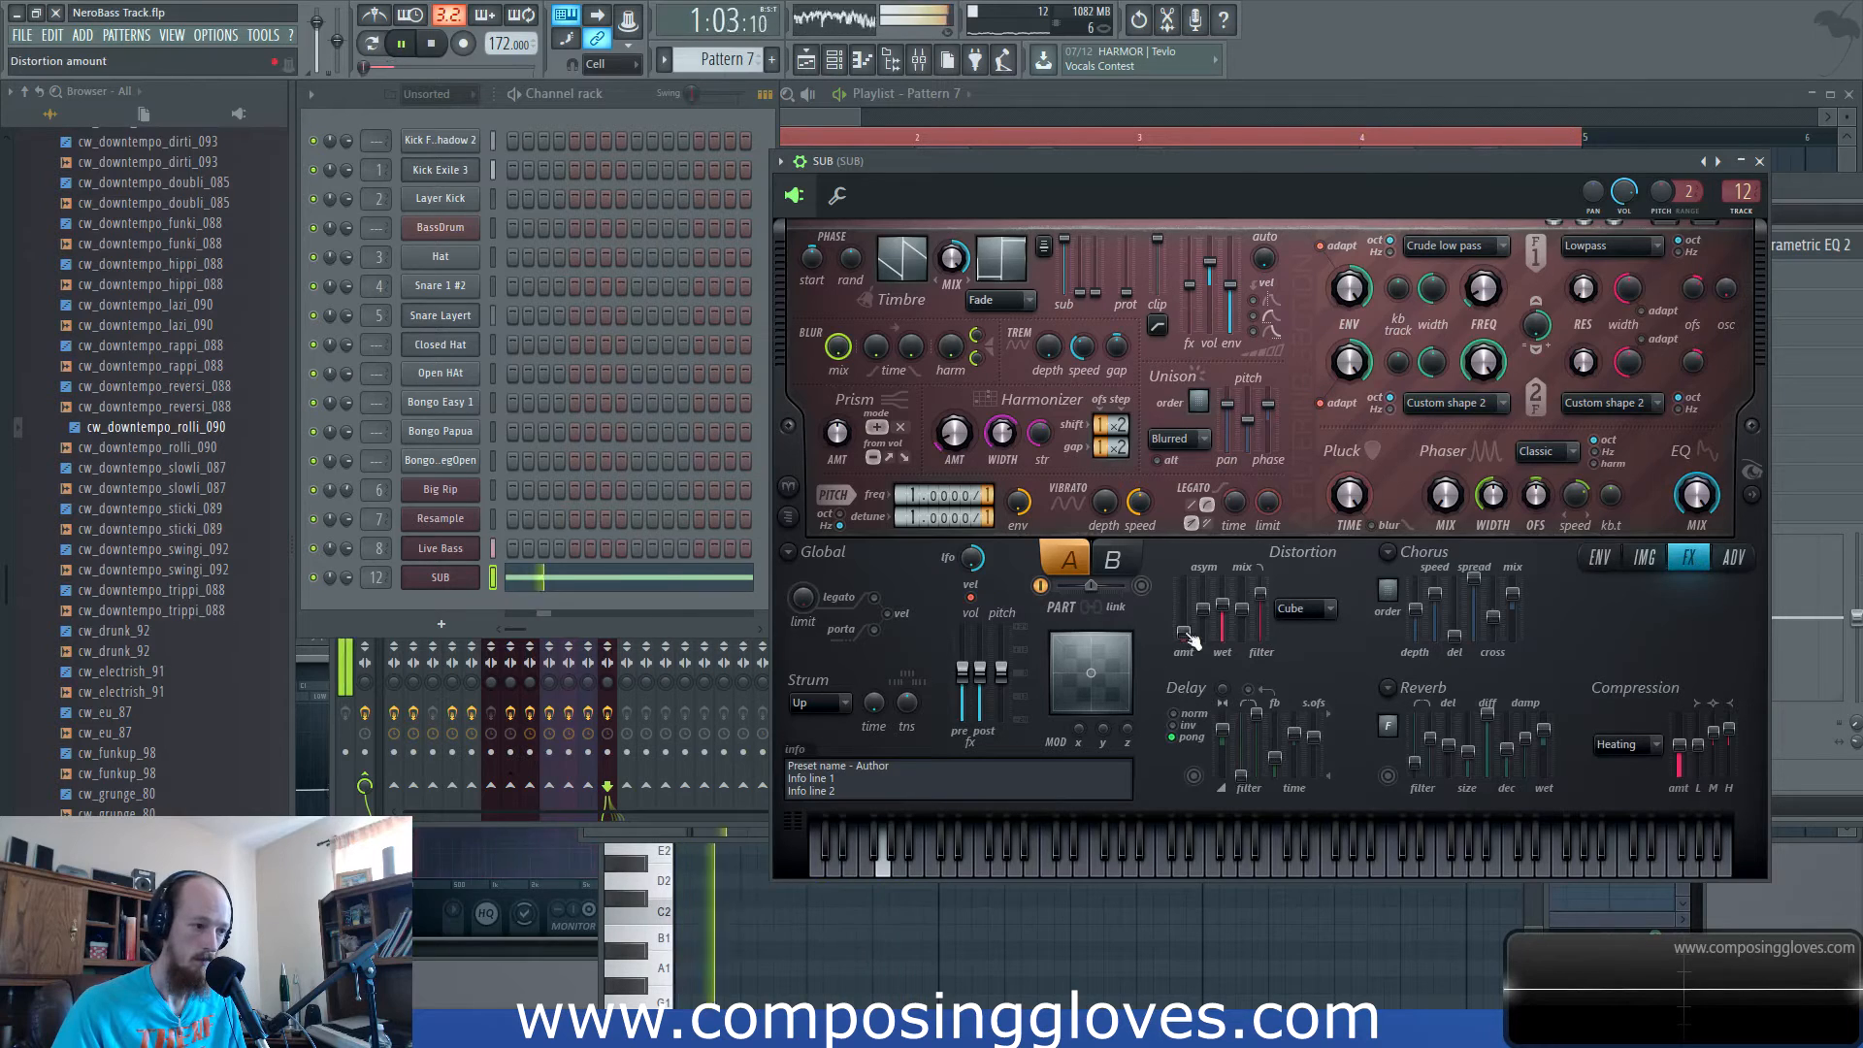
pyautogui.click(798, 120)
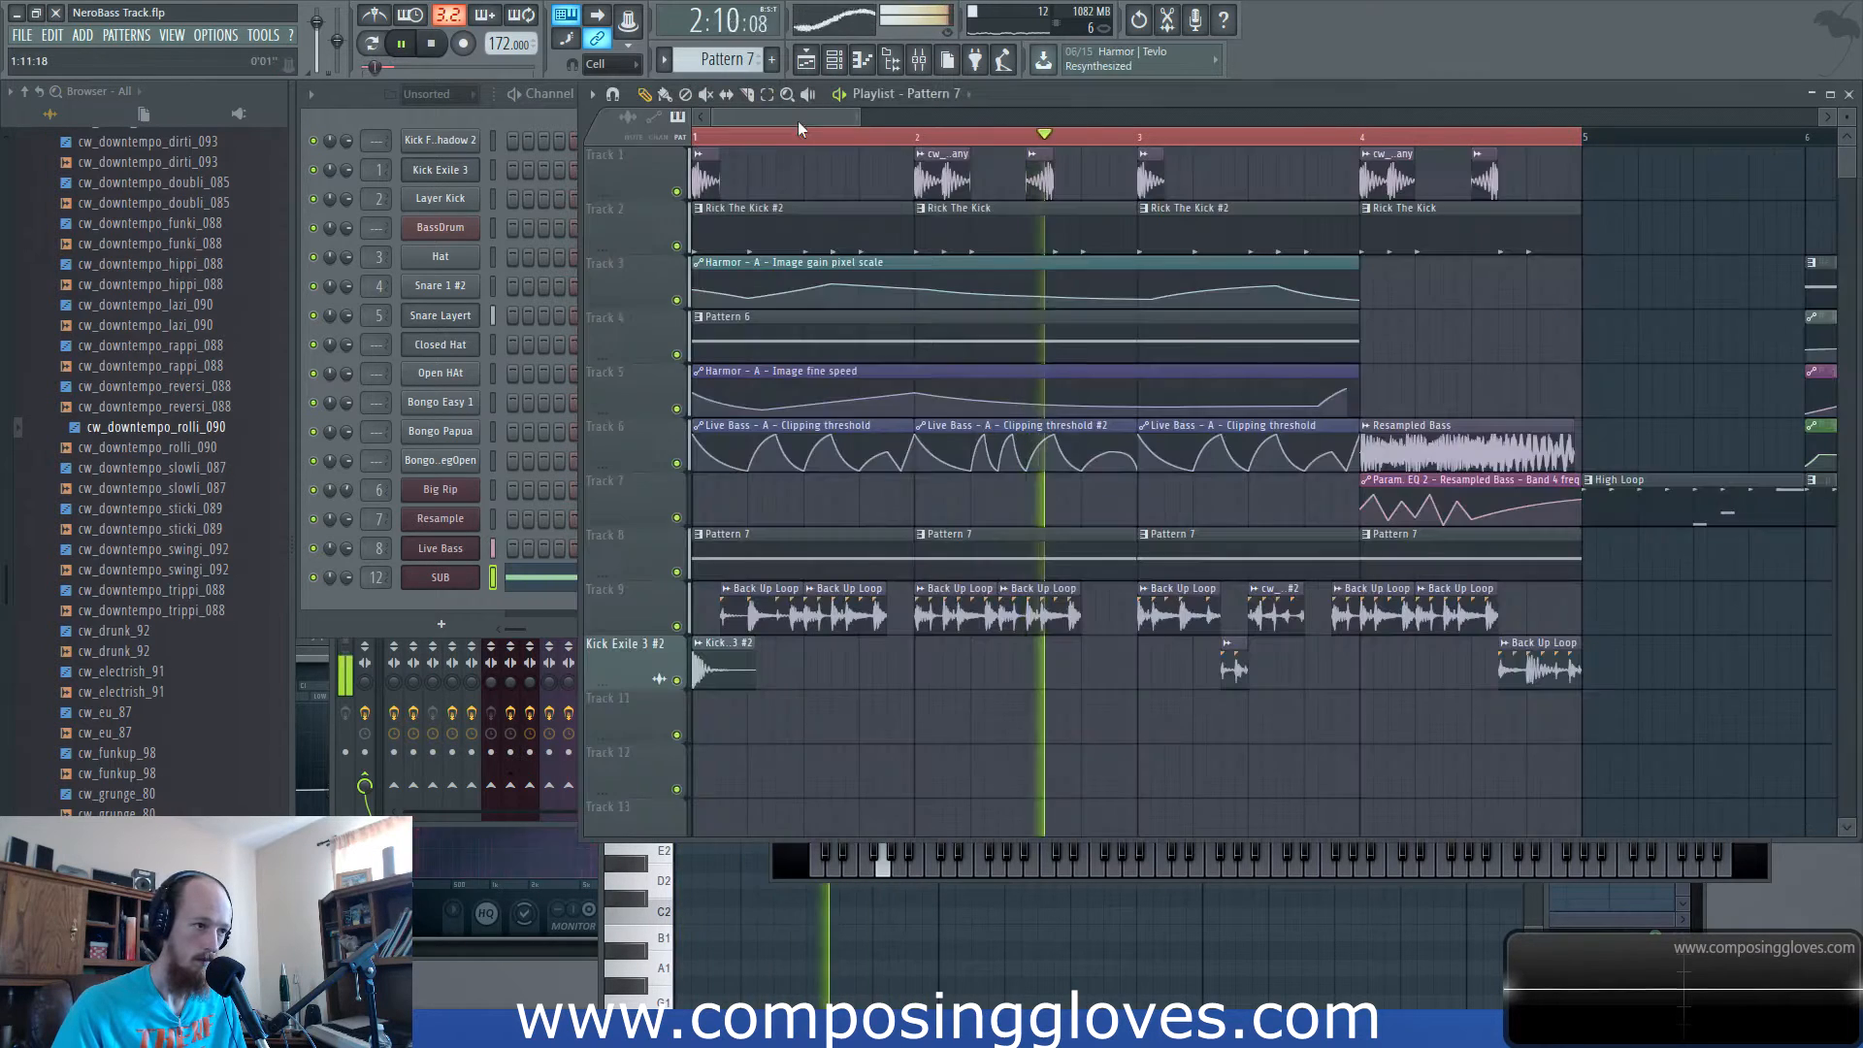
pyautogui.press('space')
# Following the Rick The Kick #2 hits, shorten Pattern 7's G2 note to four steps and add another four-step G2 note at step 11.
pyautogui.keyDown('ctrl'); pyautogui.scroll(3, 720, 377); pyautogui.keyUp('ctrl')
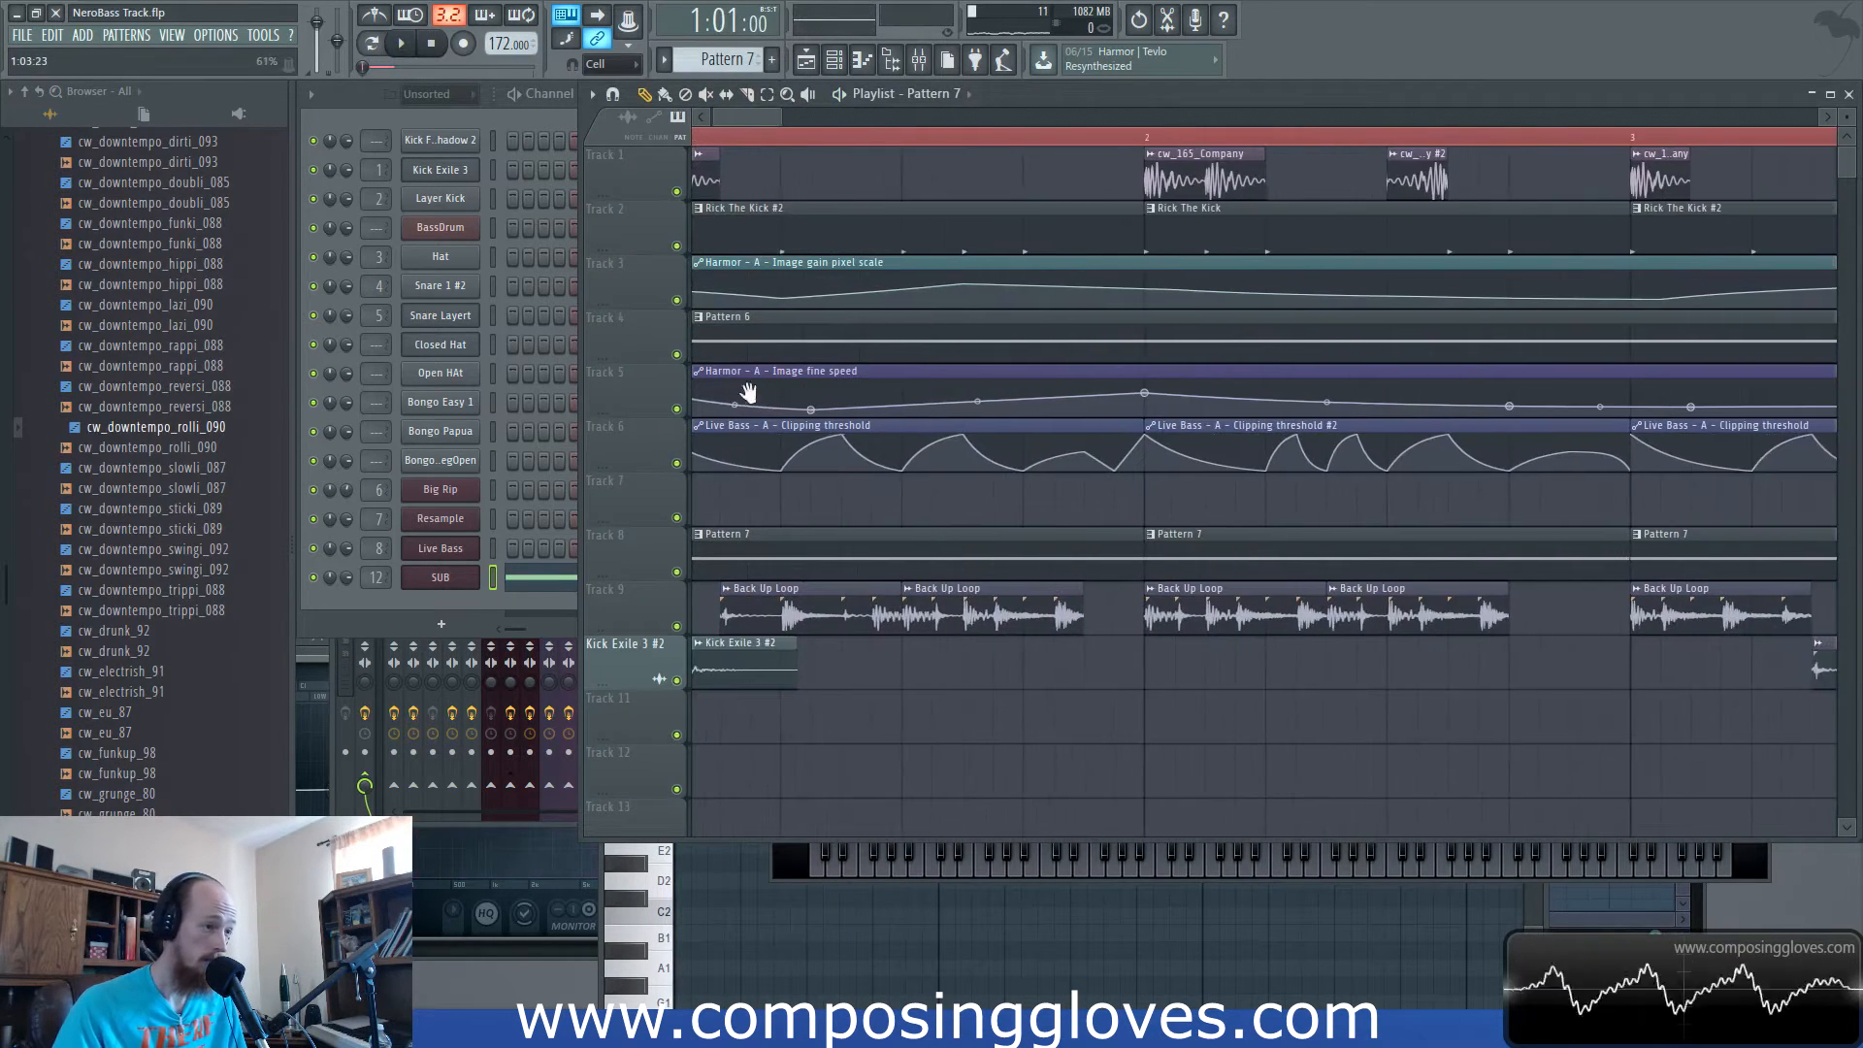
pyautogui.doubleClick(723, 244)
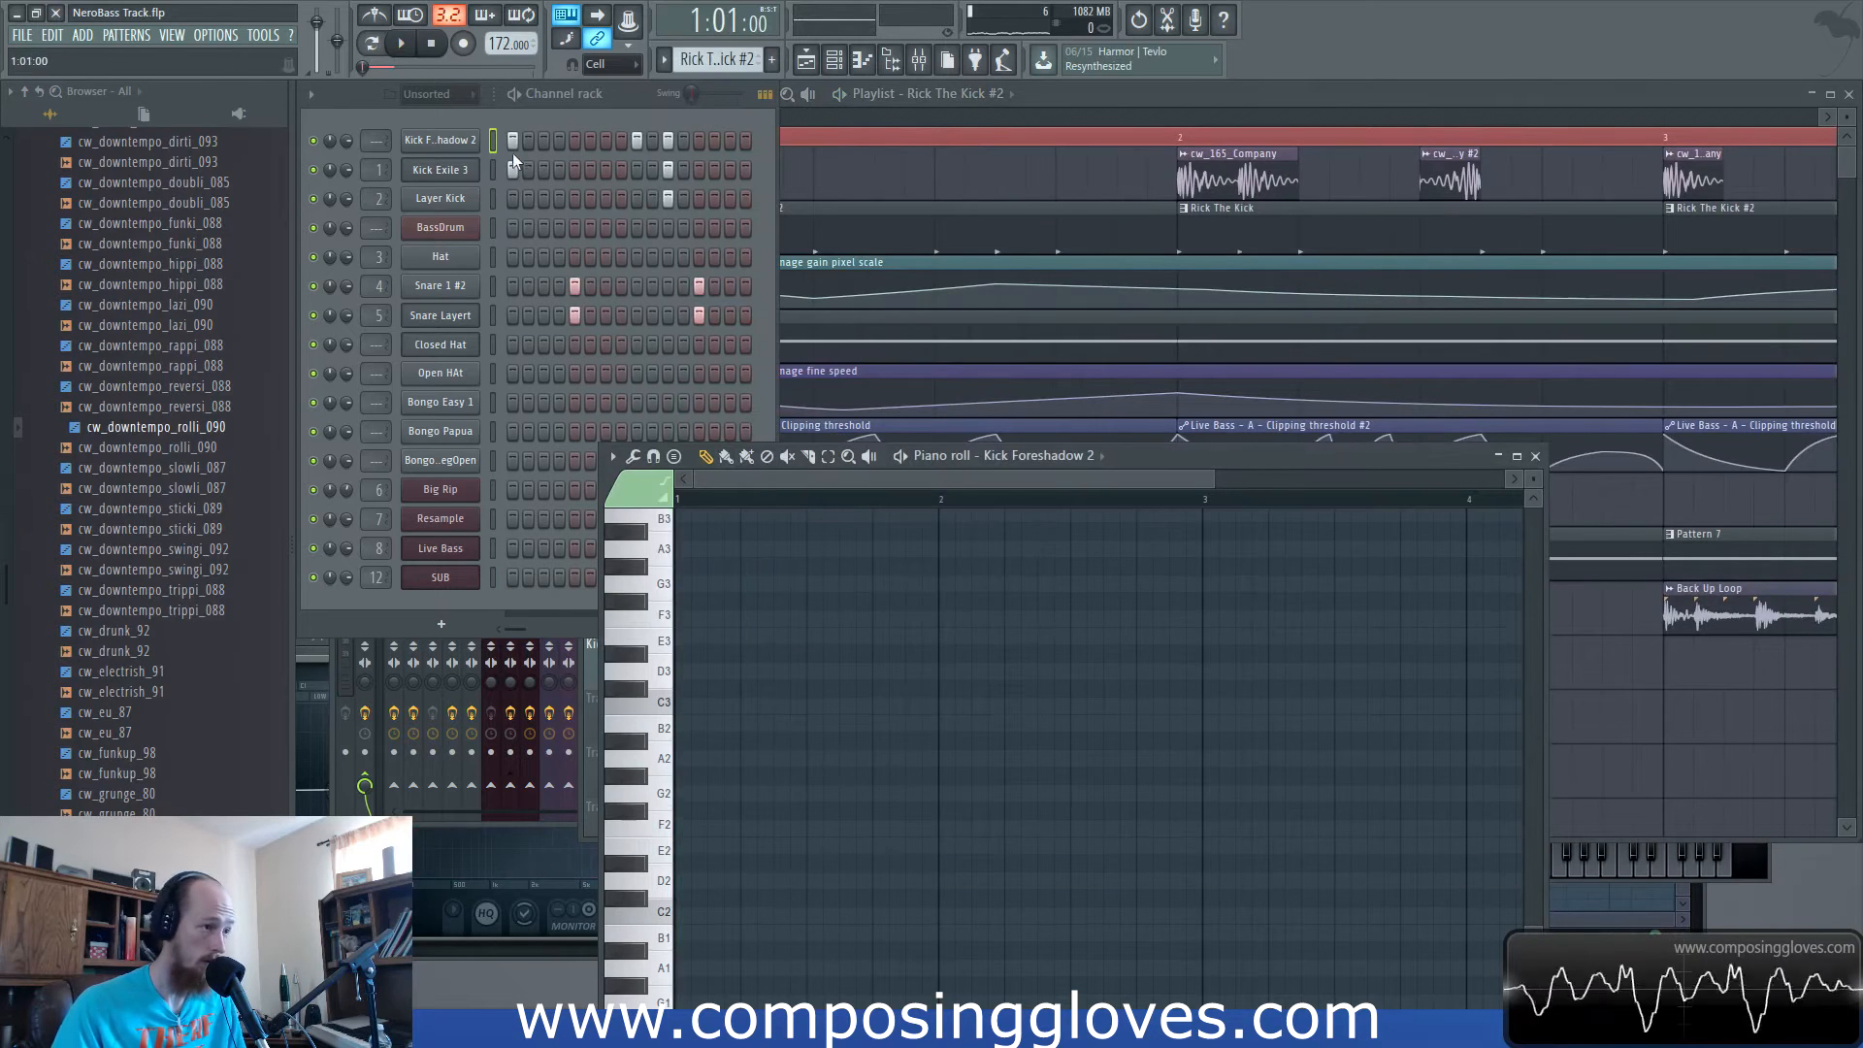
pyautogui.click(1098, 97)
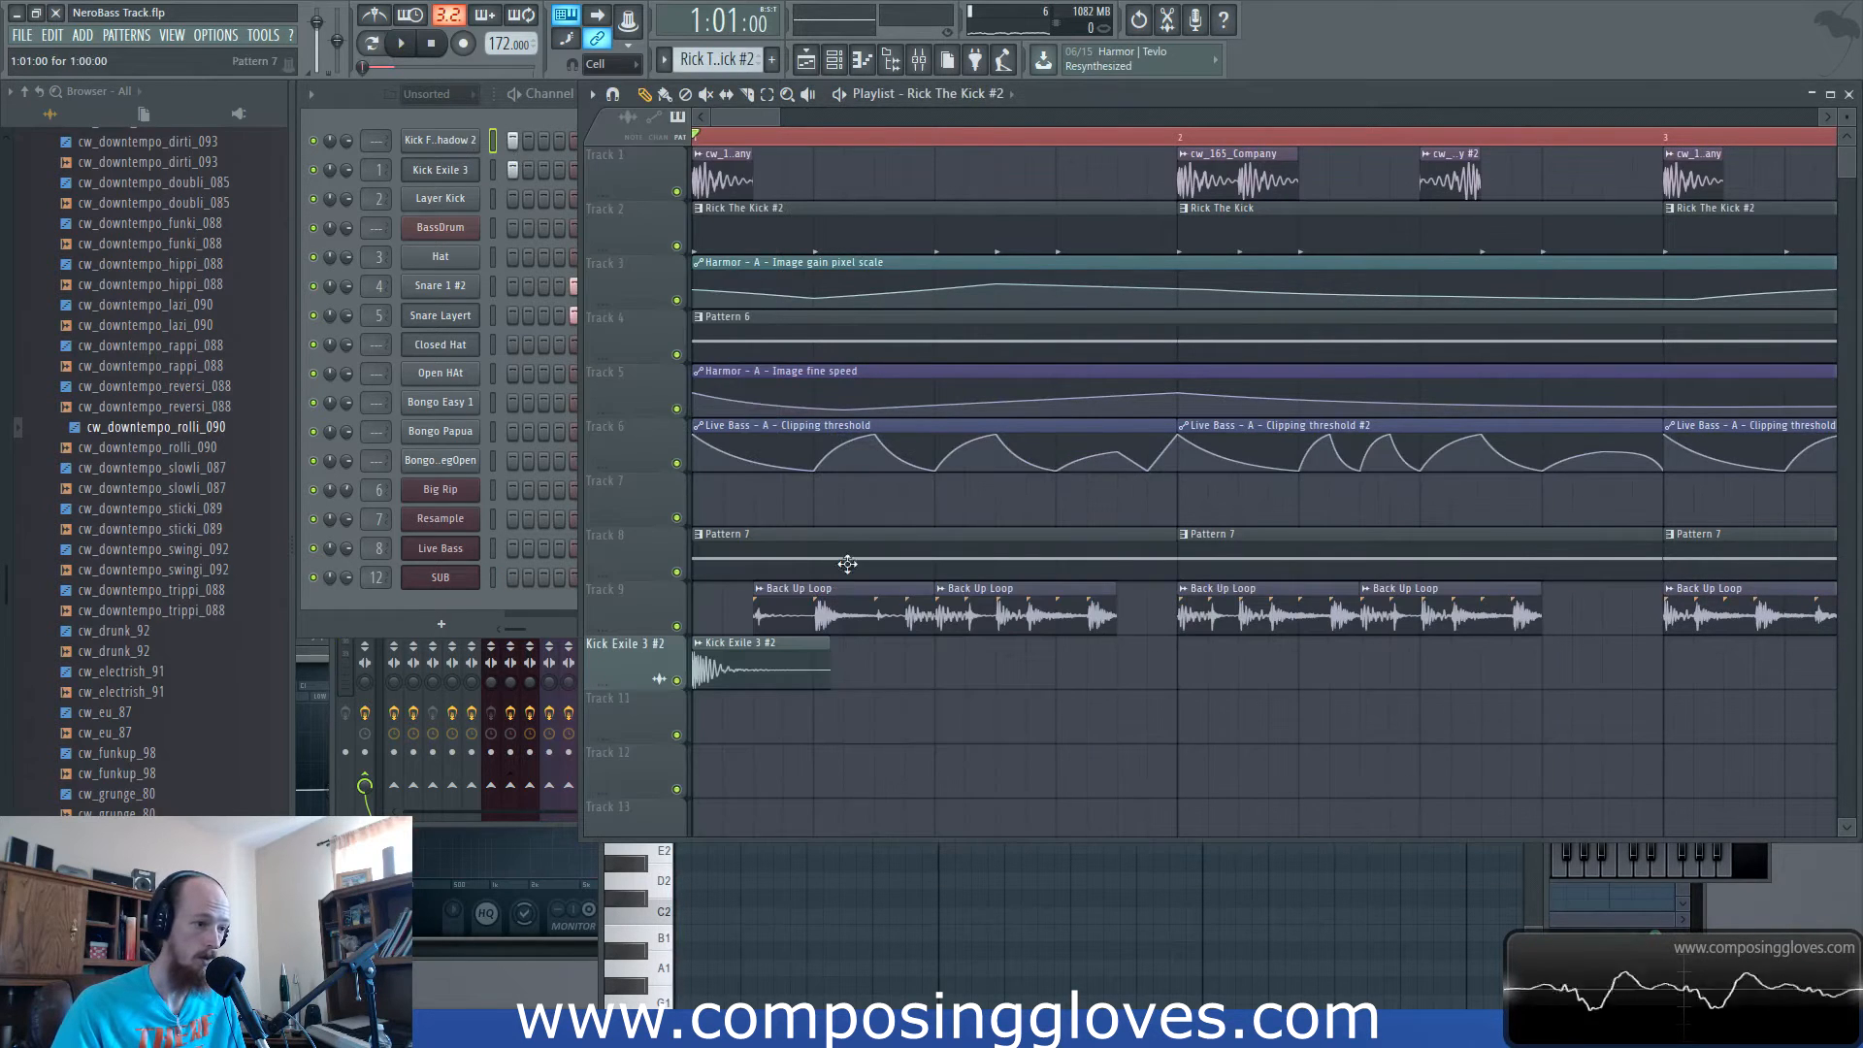
pyautogui.doubleClick(845, 571)
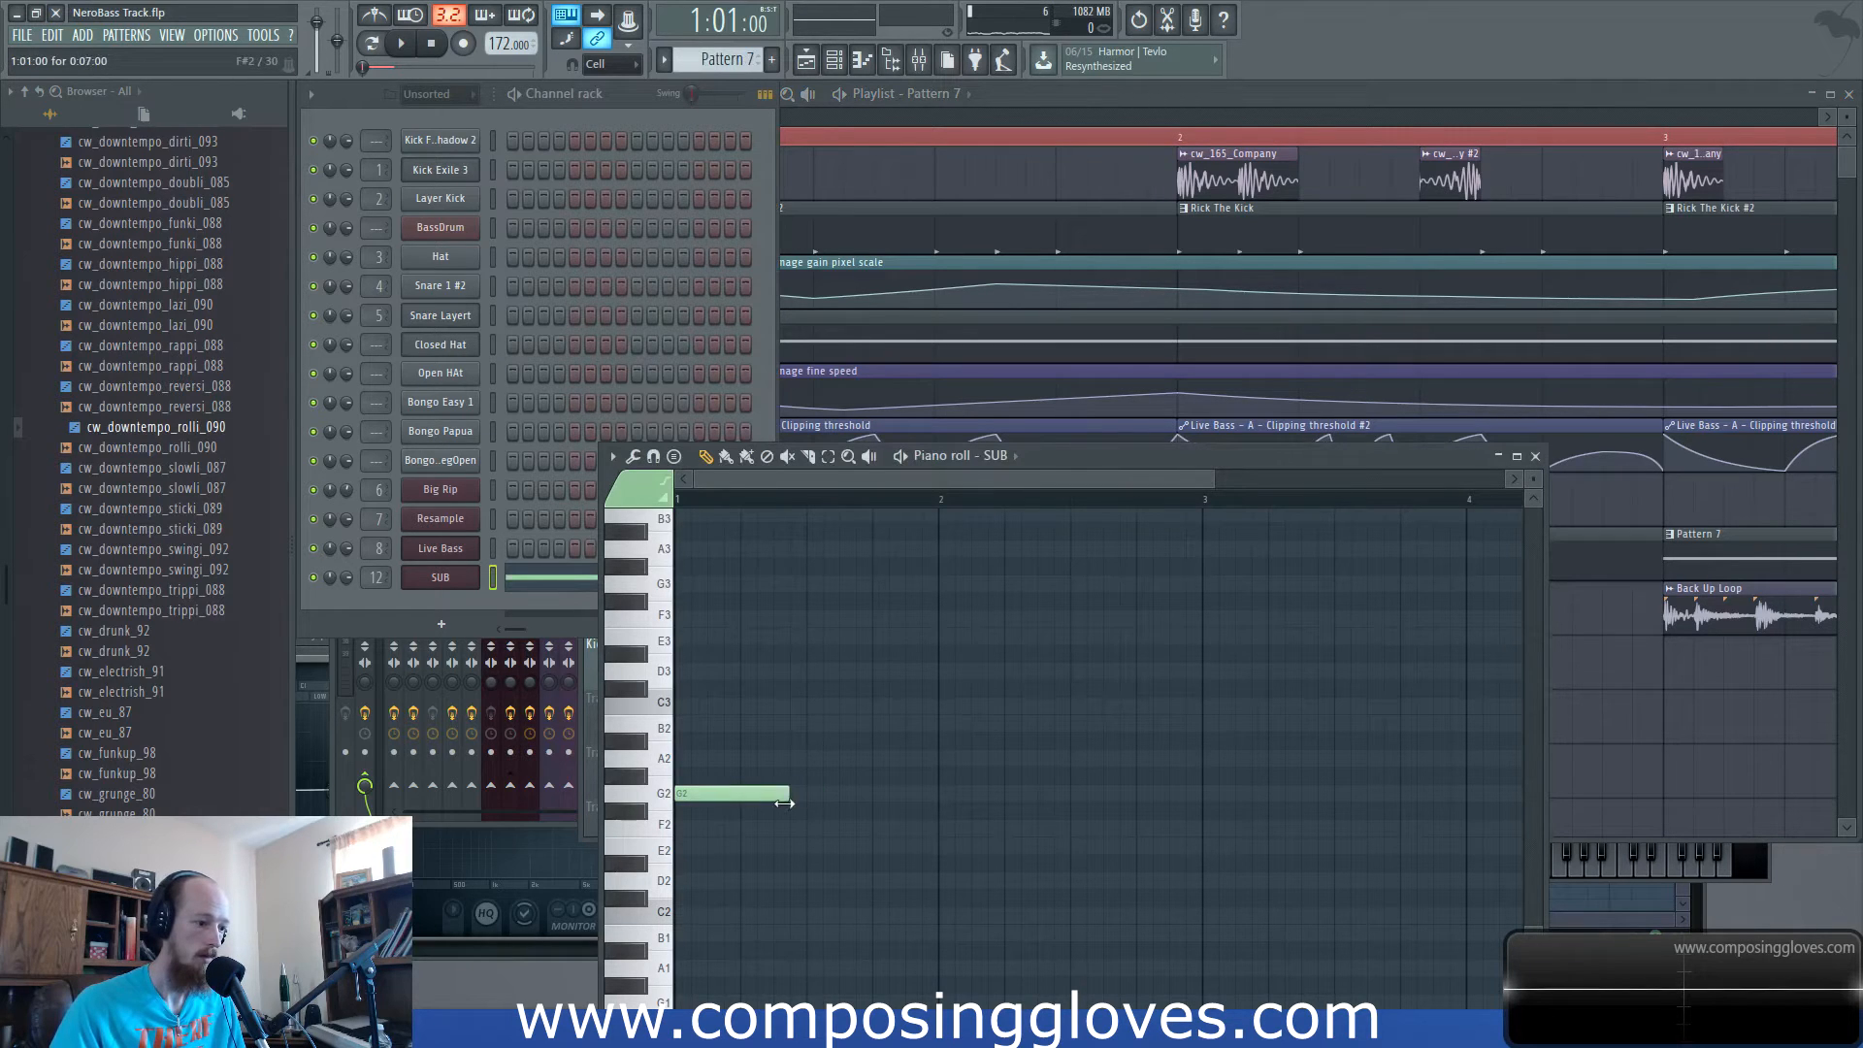
pyautogui.press('space')
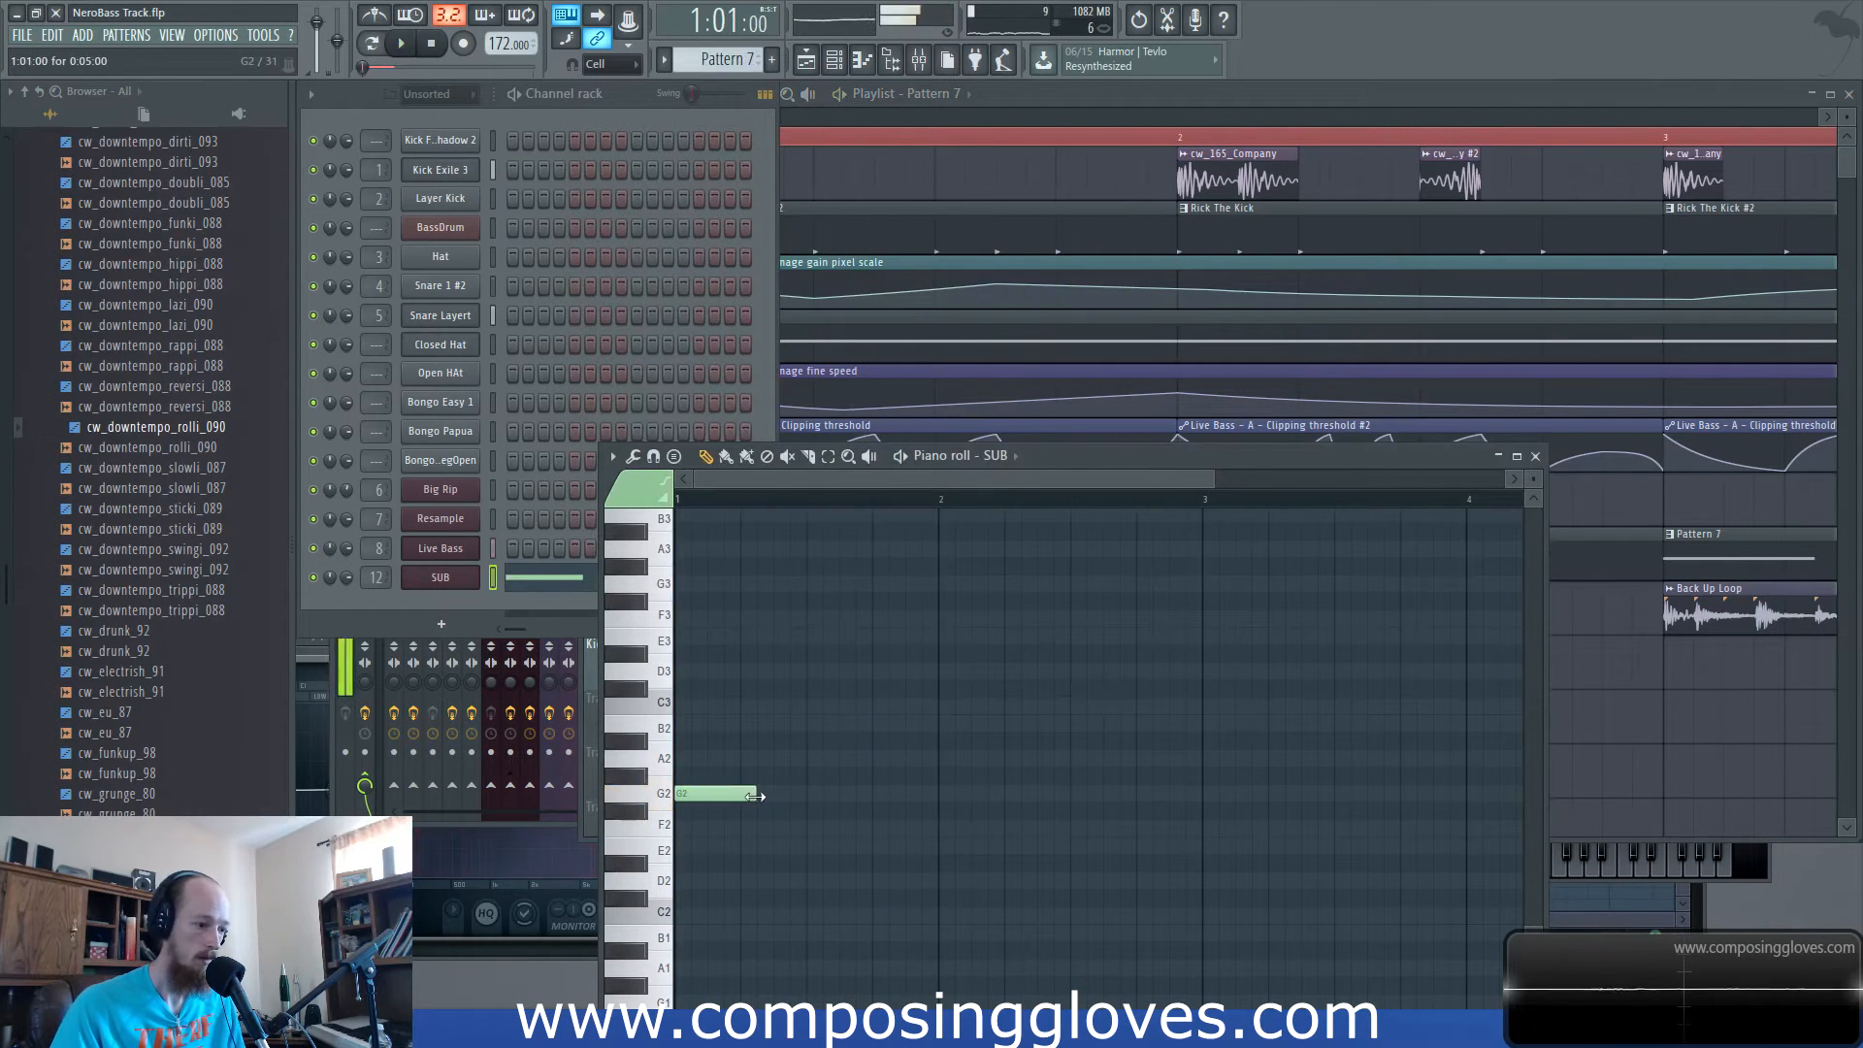
pyautogui.press('space')
pyautogui.press('space')
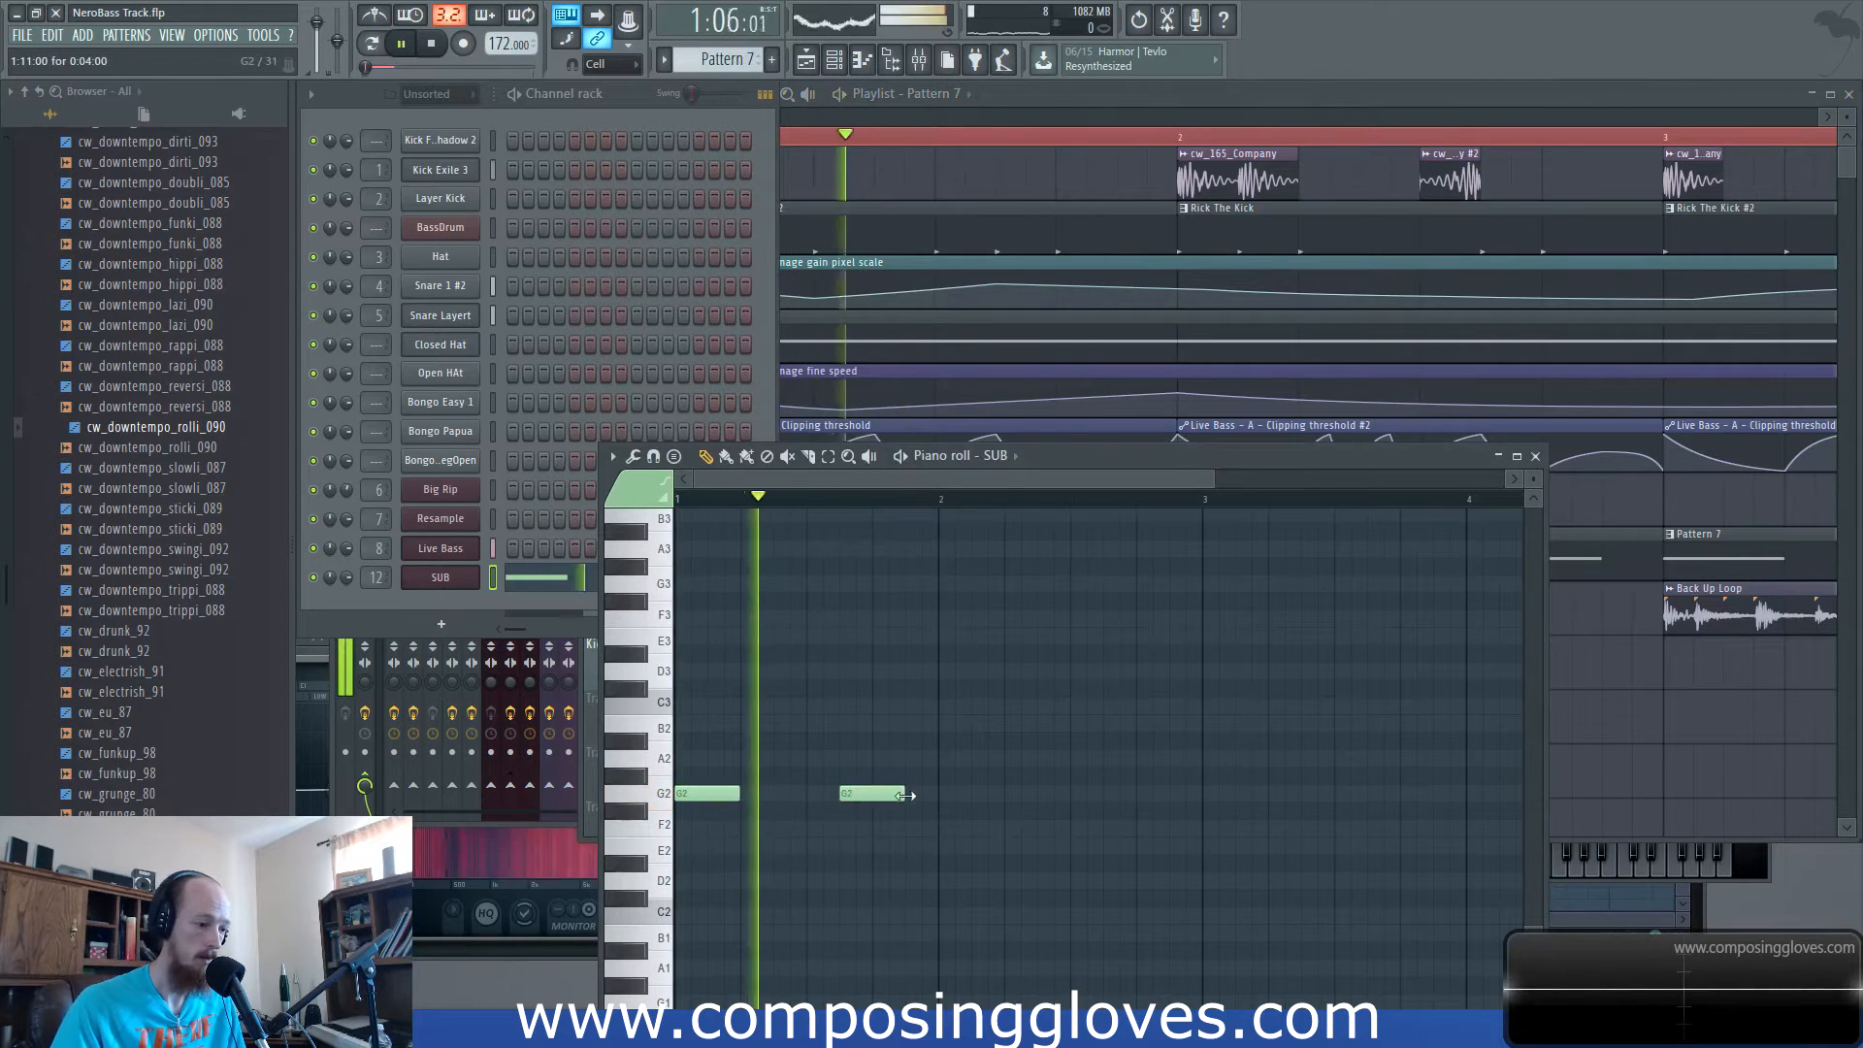
# Try placing the second G2 note of Pattern 7 at step 9.
pyautogui.click(959, 114)
pyautogui.doubleClick(1001, 558)
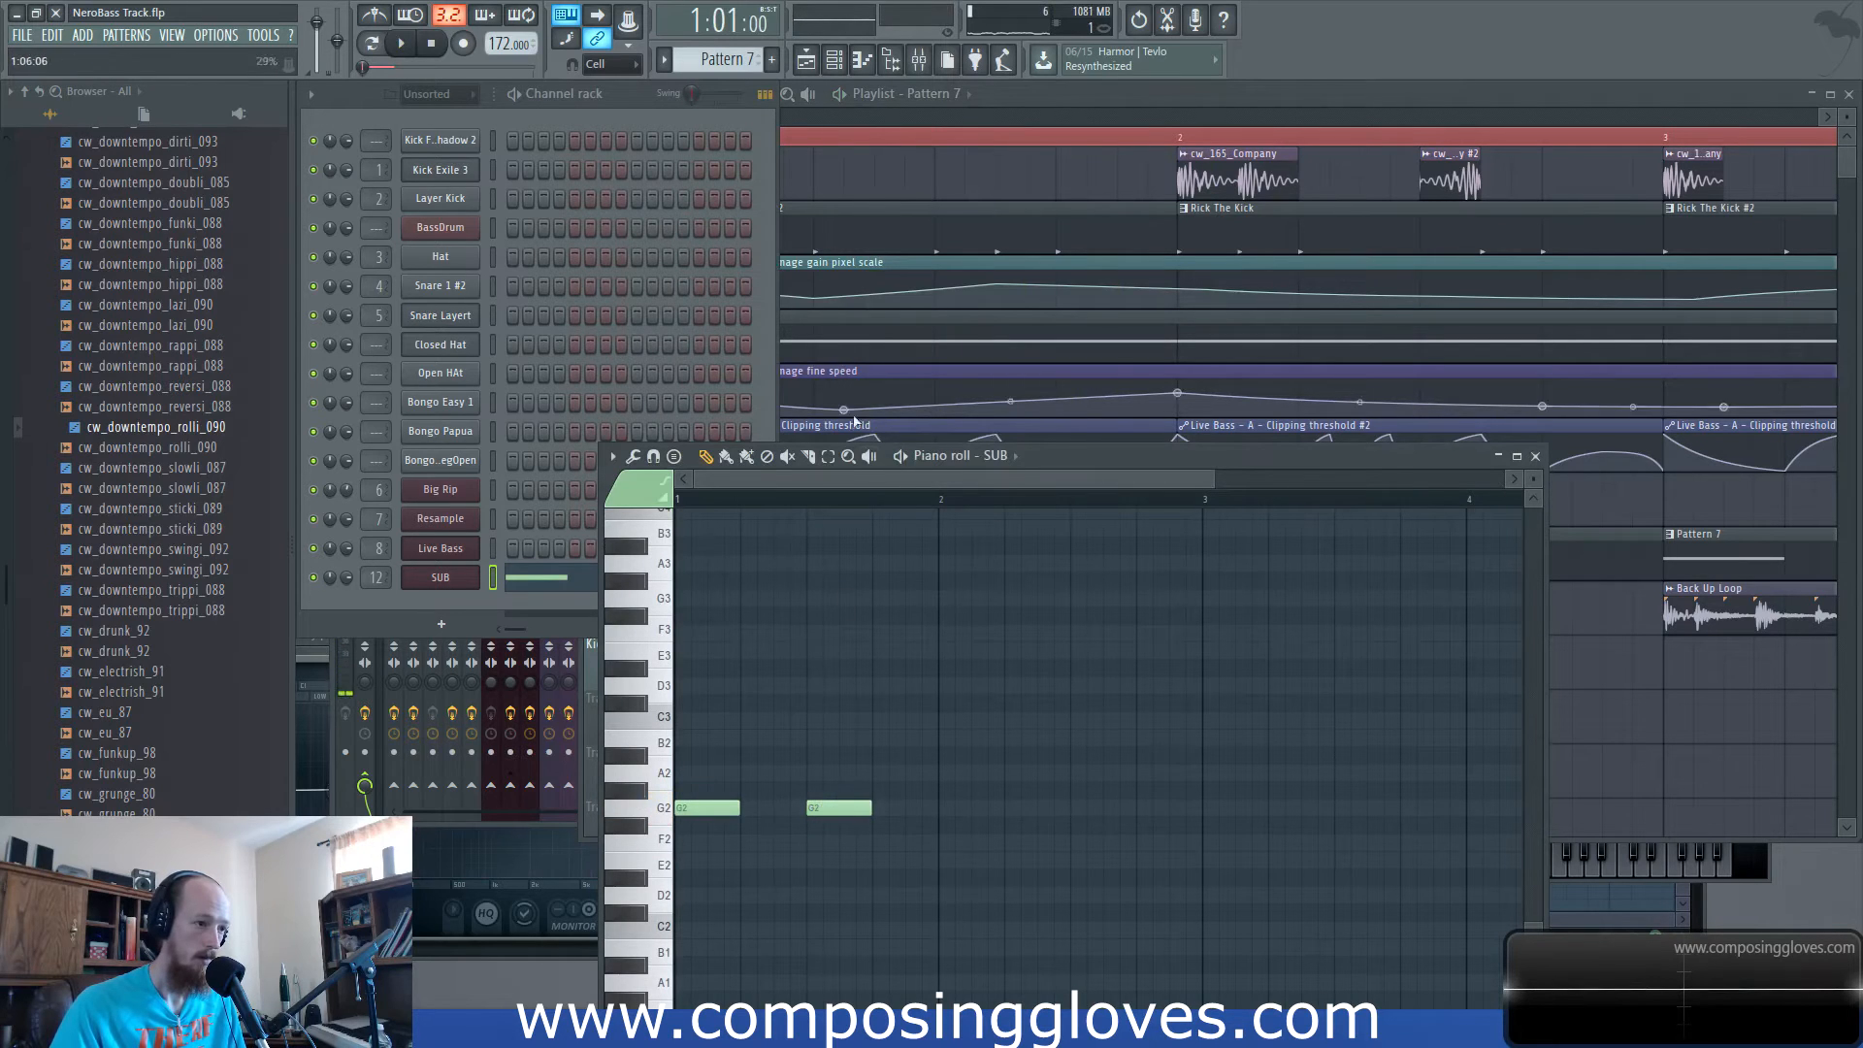
pyautogui.doubleClick(714, 809)
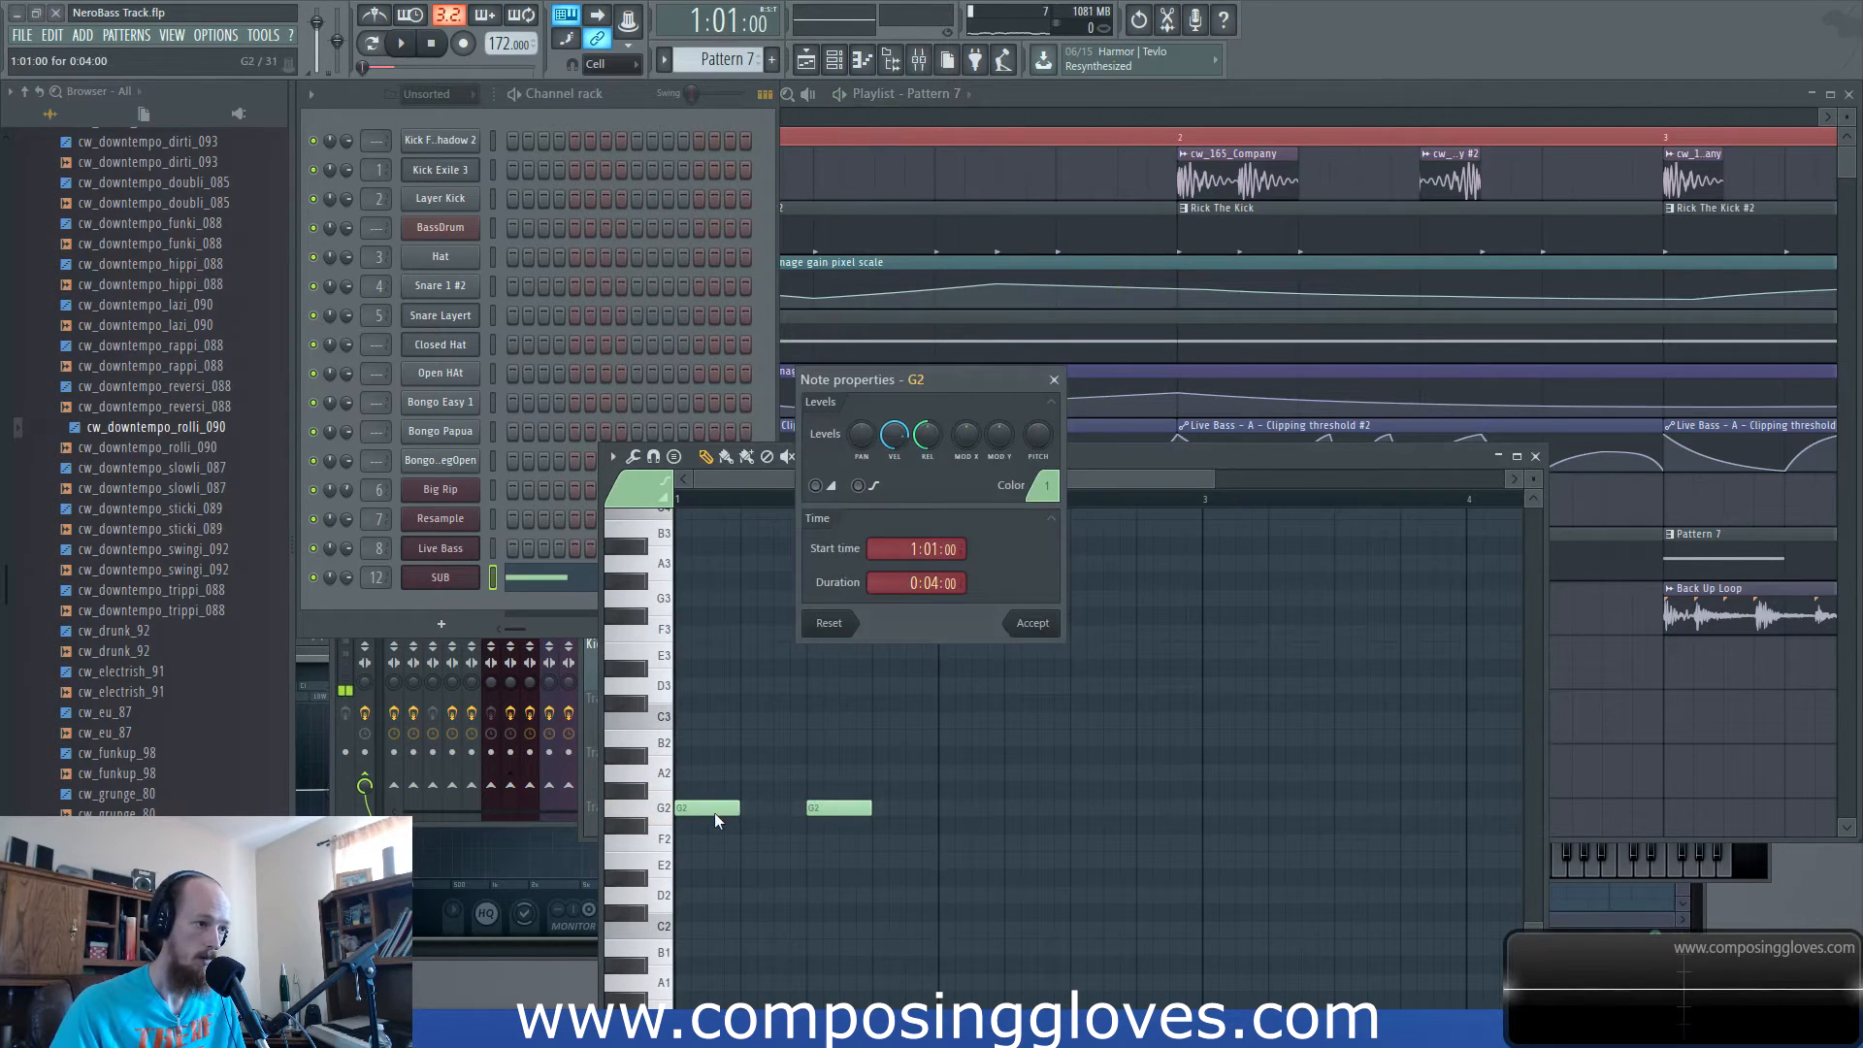
pyautogui.click(1054, 380)
# Using the Rick The Kick #2 hits as reference, put Pattern 7's second long G2 note at step 11 and a one-step G2 note at step 9.
pyautogui.click(830, 241)
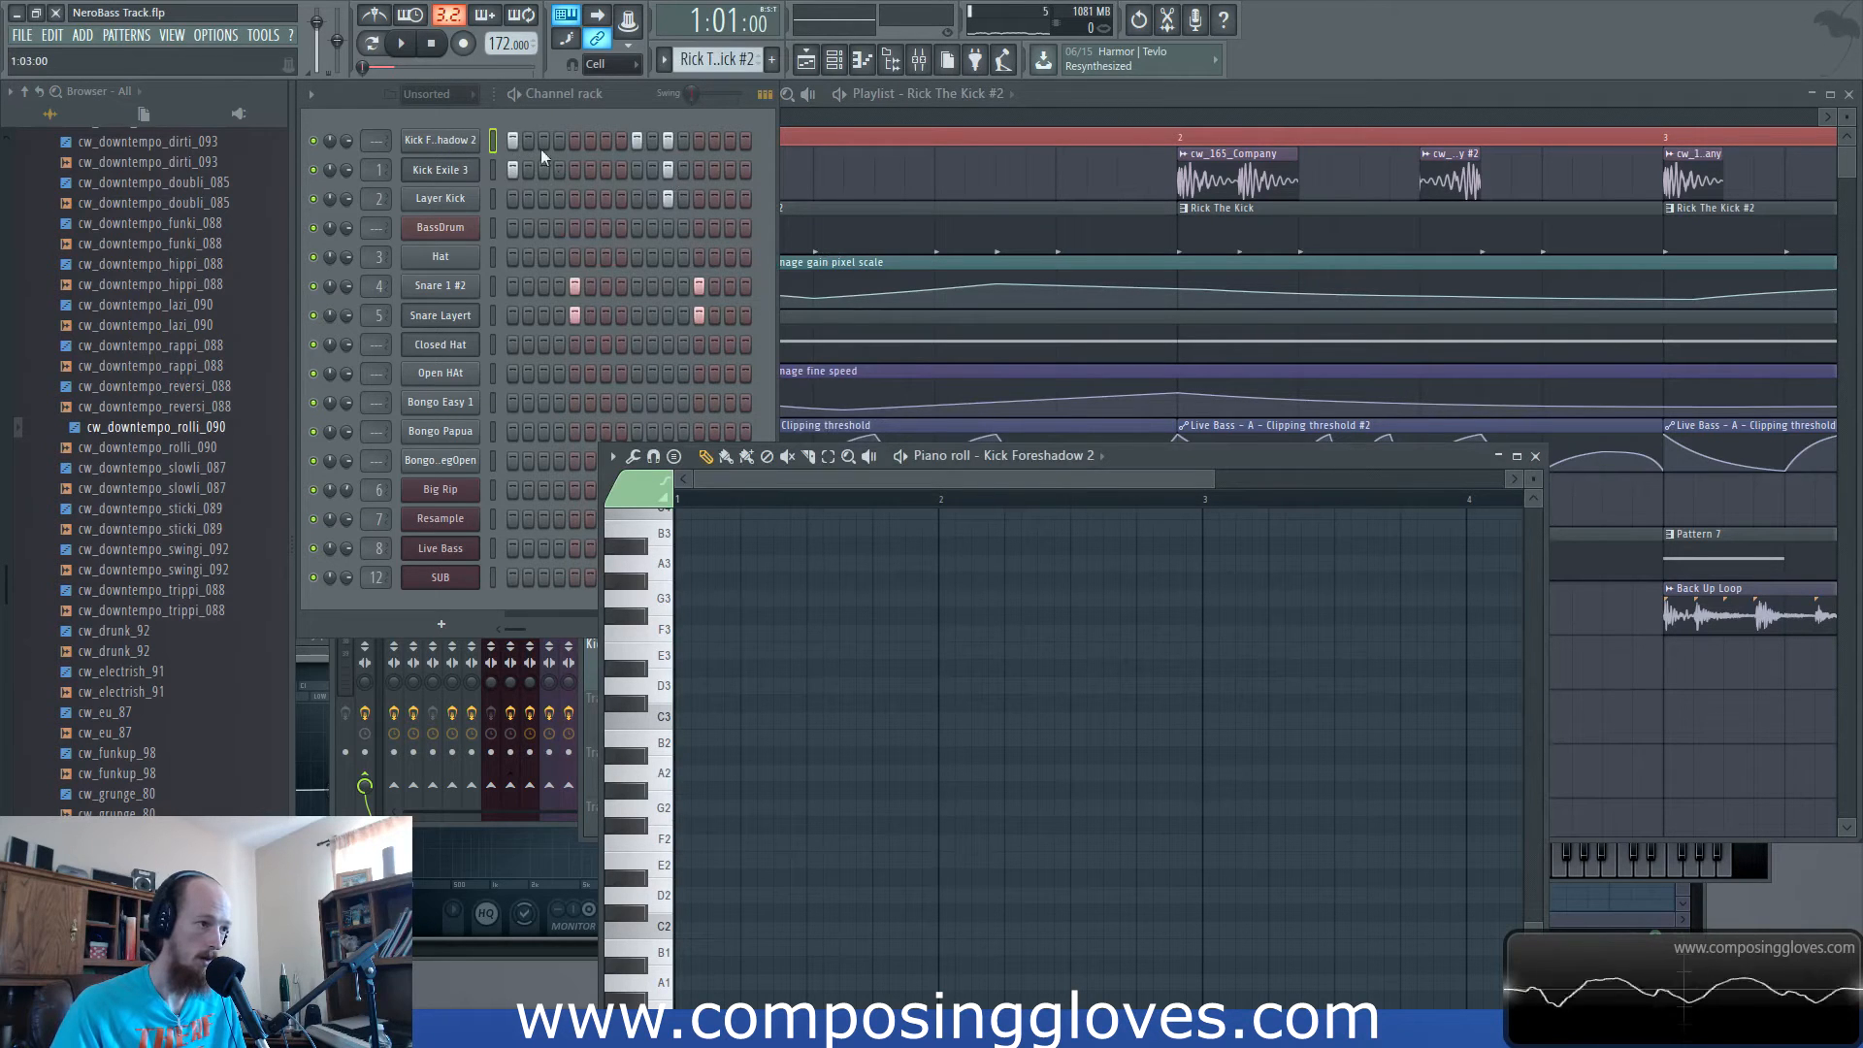
pyautogui.click(1075, 104)
pyautogui.doubleClick(877, 549)
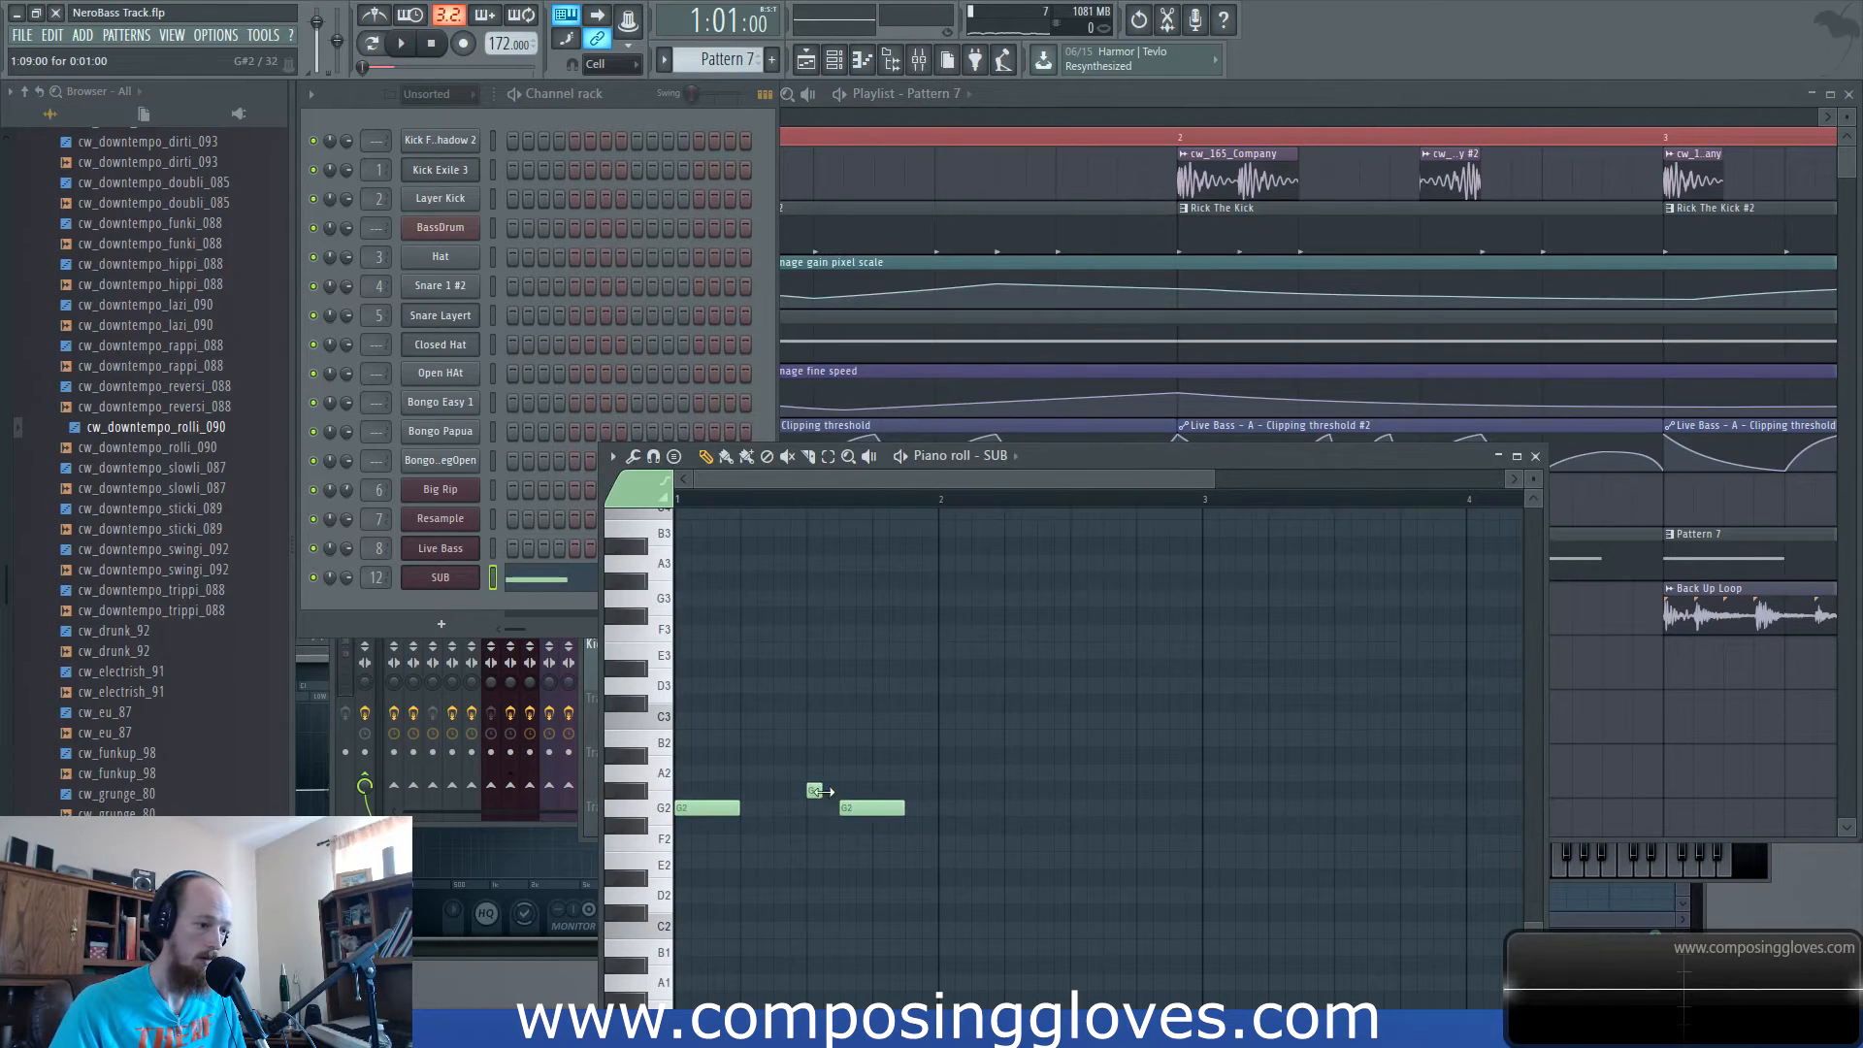
pyautogui.press('space')
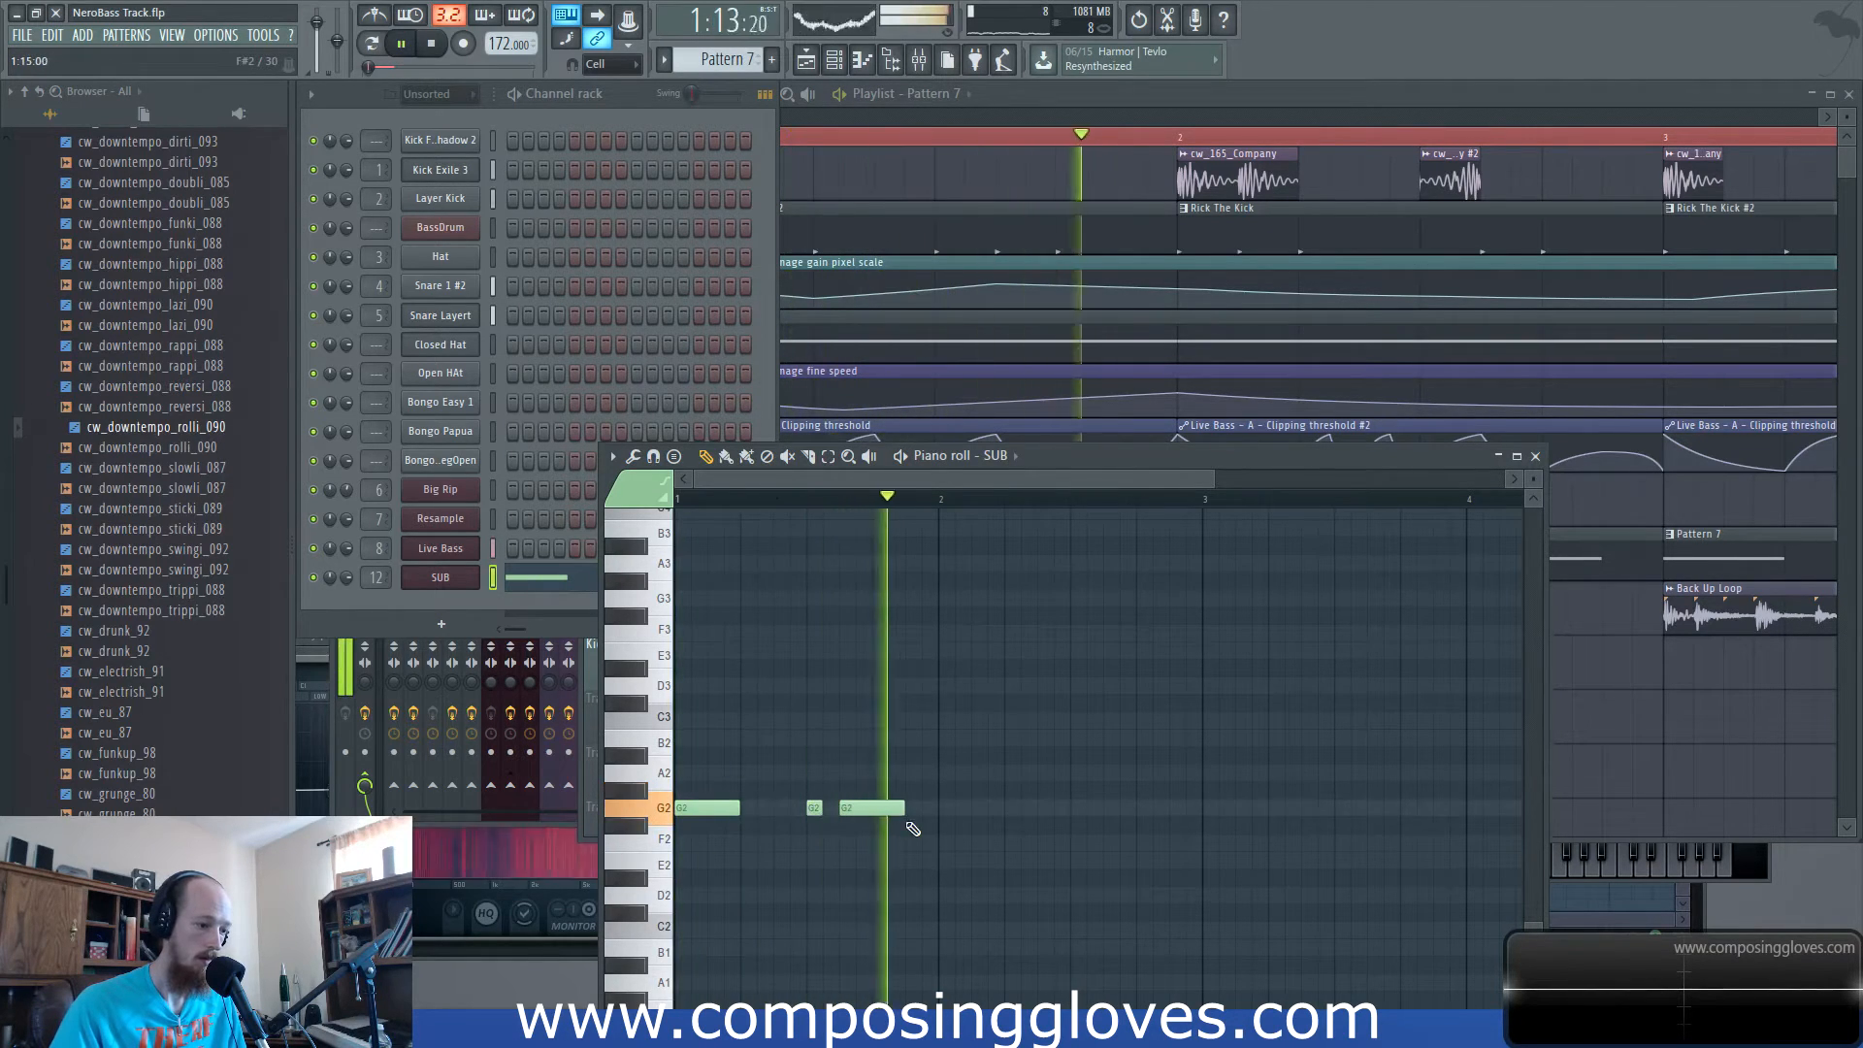
pyautogui.scroll(-3, 1201, 477)
pyautogui.click(1119, 96)
pyautogui.scroll(-1, 1277, 521)
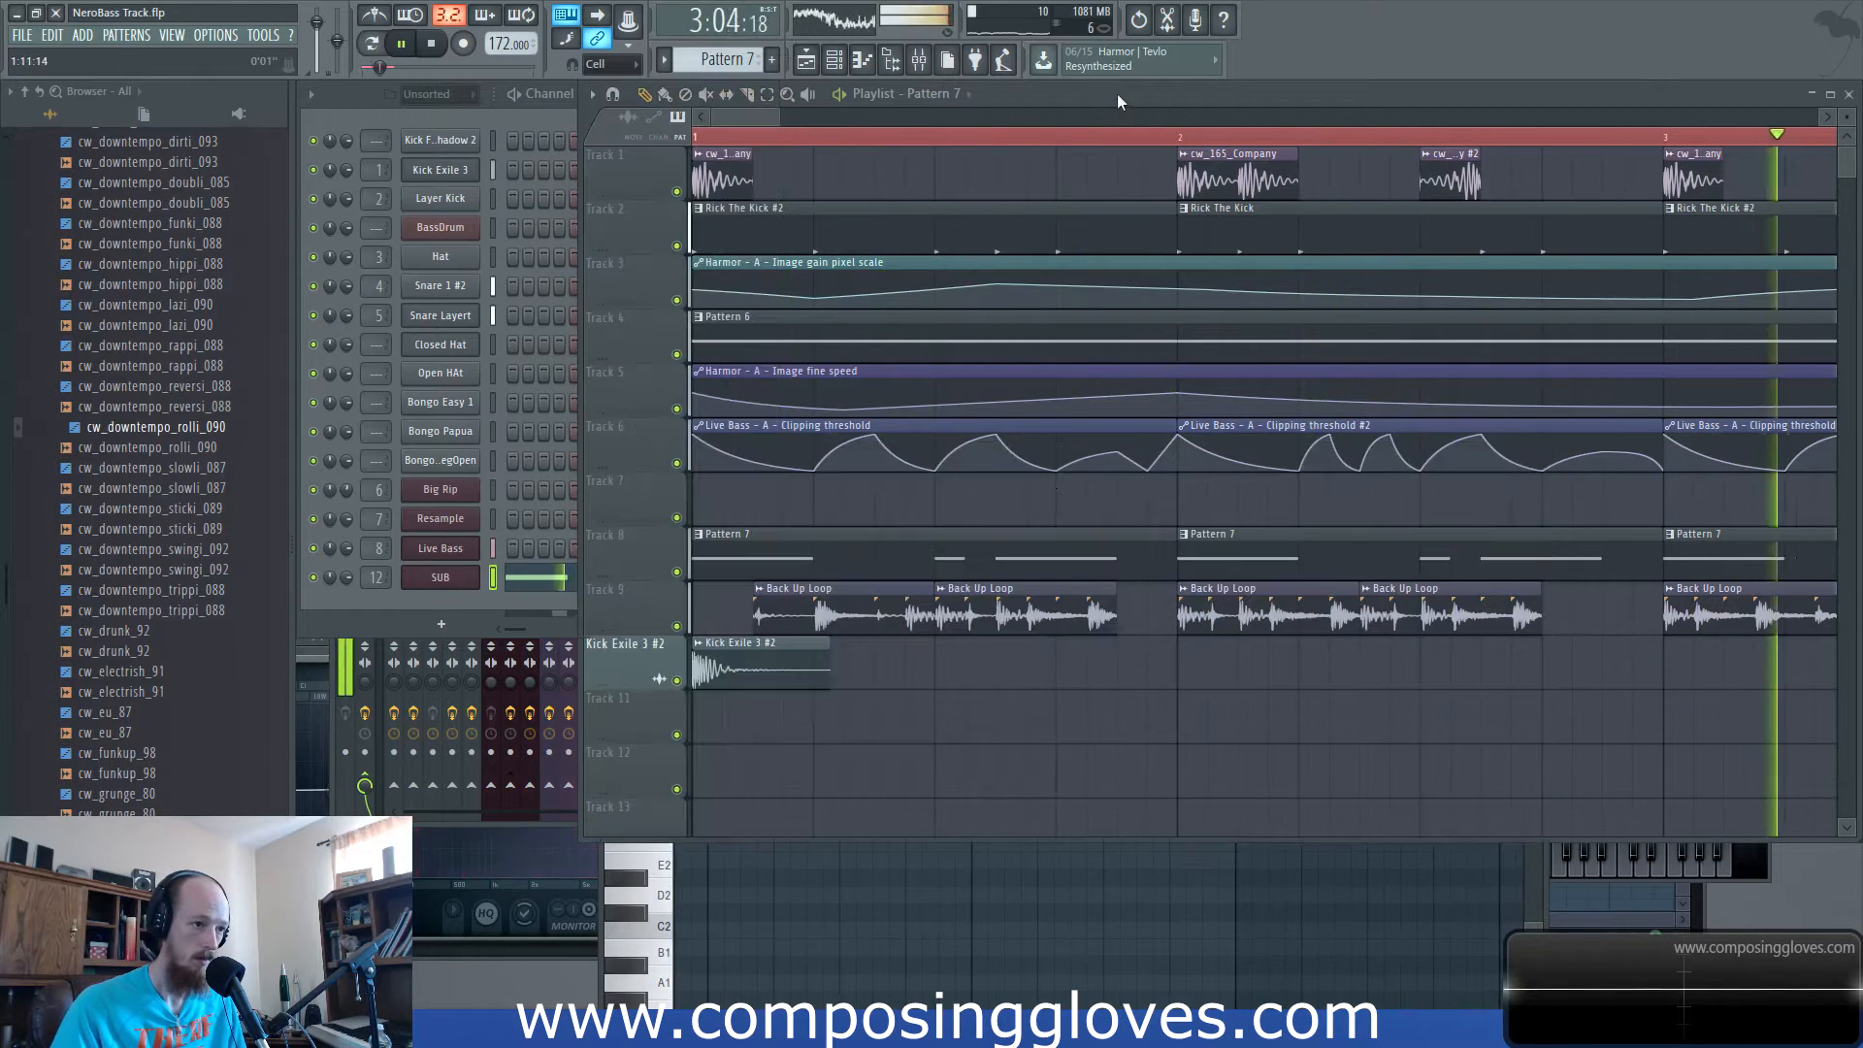
pyautogui.scroll(-1, 1277, 521)
pyautogui.press('space')
# Make the bar 4 Pattern 7 clip unique, replace its notes with one full-bar G2 note and play the arrangement.
pyautogui.rightClick(1362, 546)
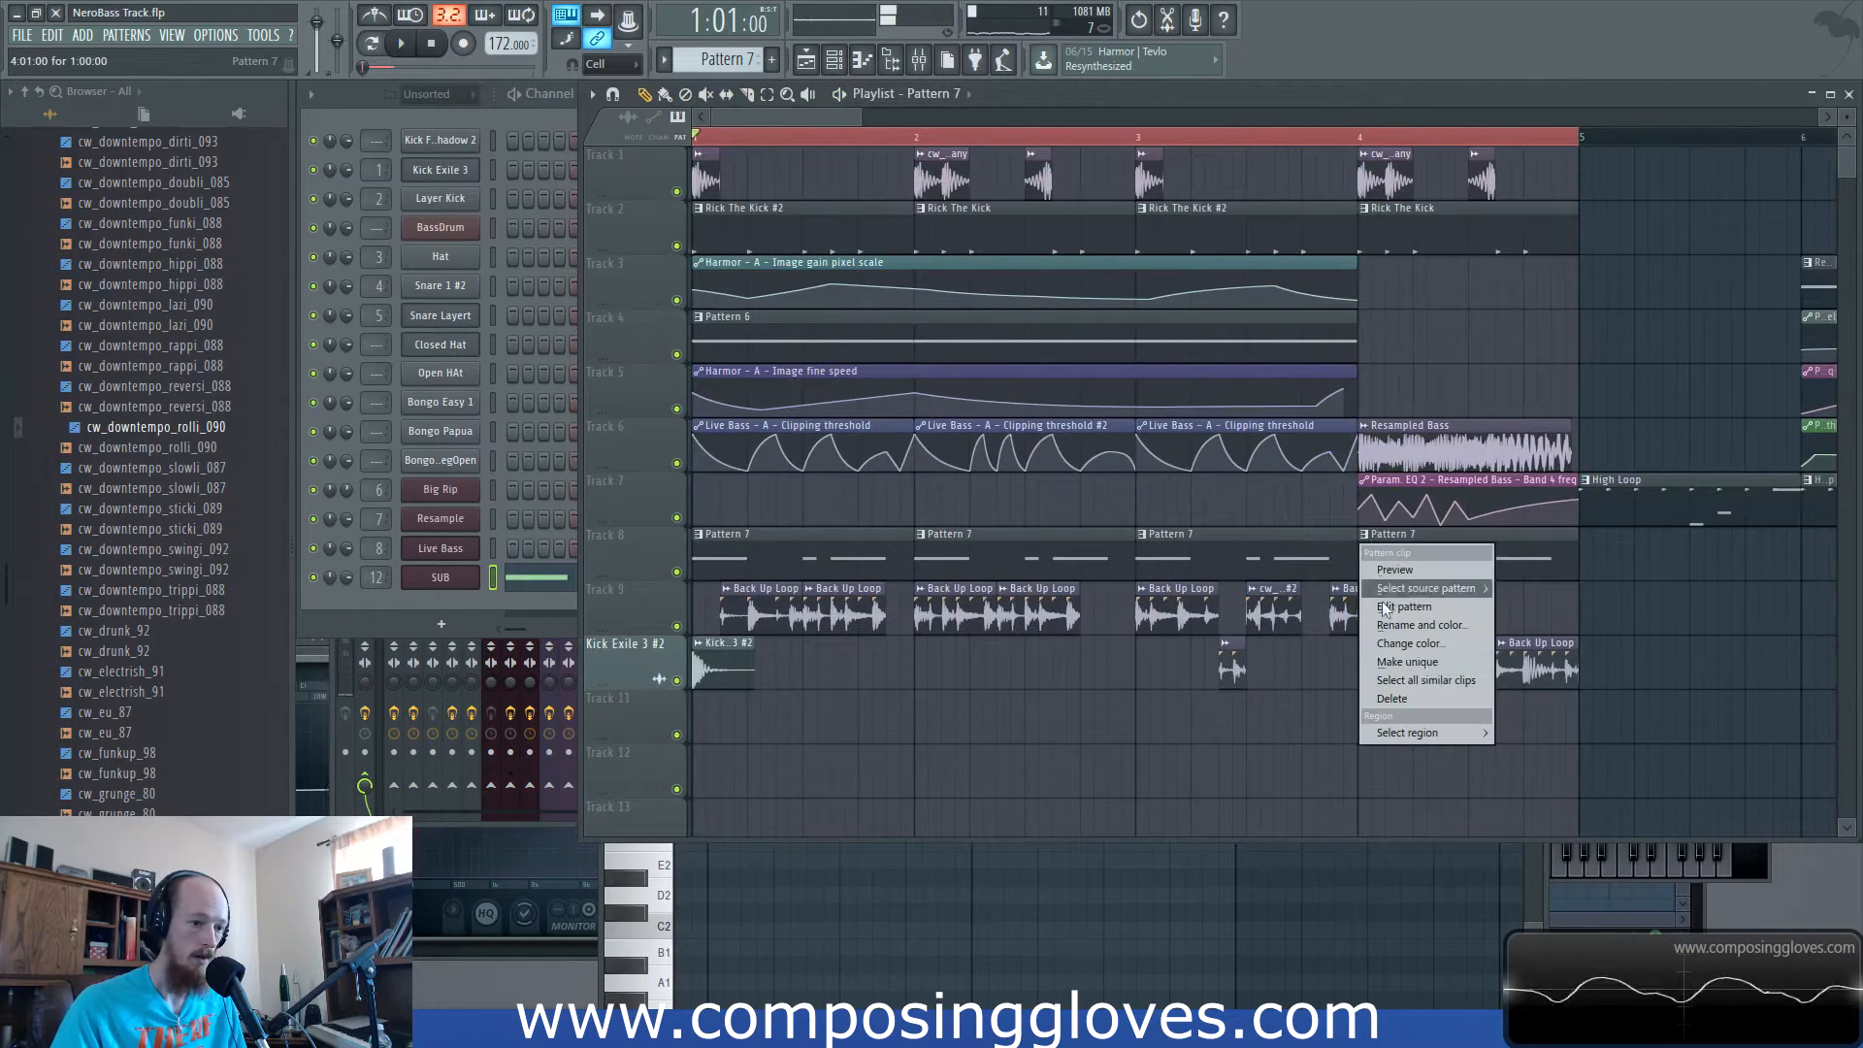
pyautogui.click(1407, 662)
pyautogui.doubleClick(1422, 538)
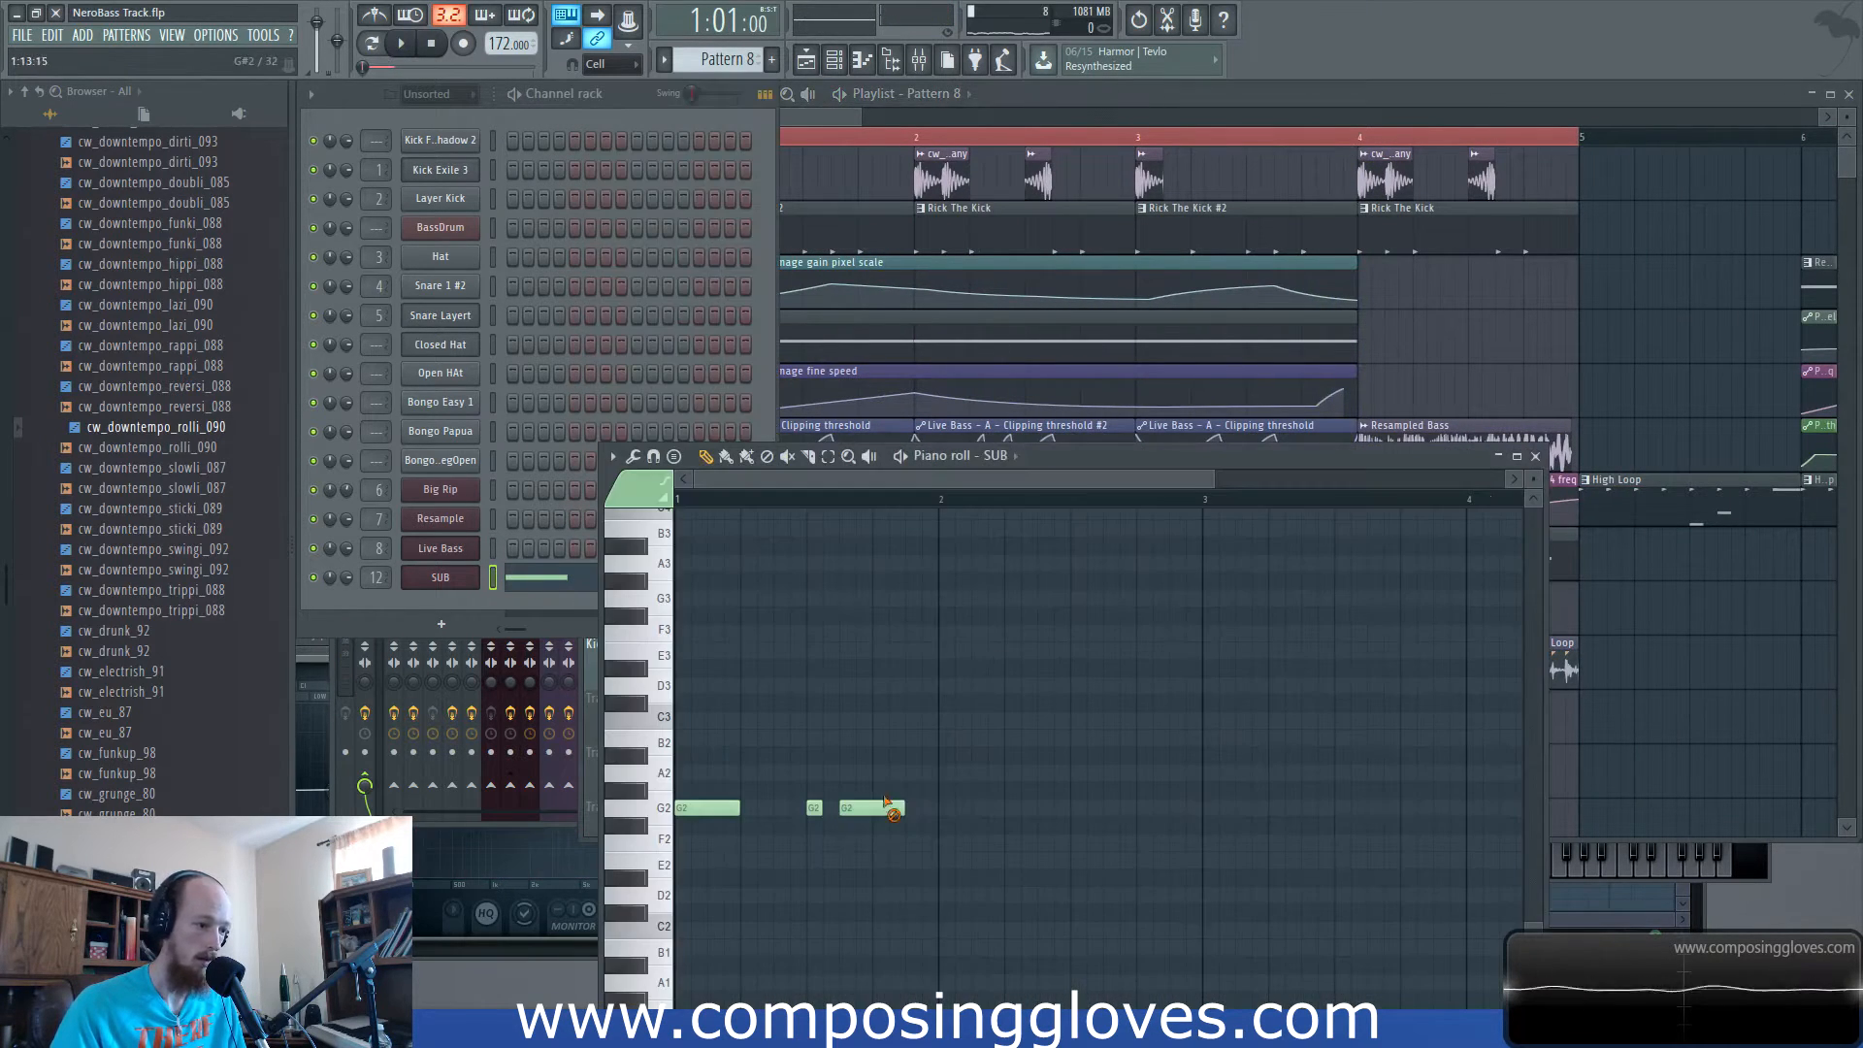
pyautogui.press('space')
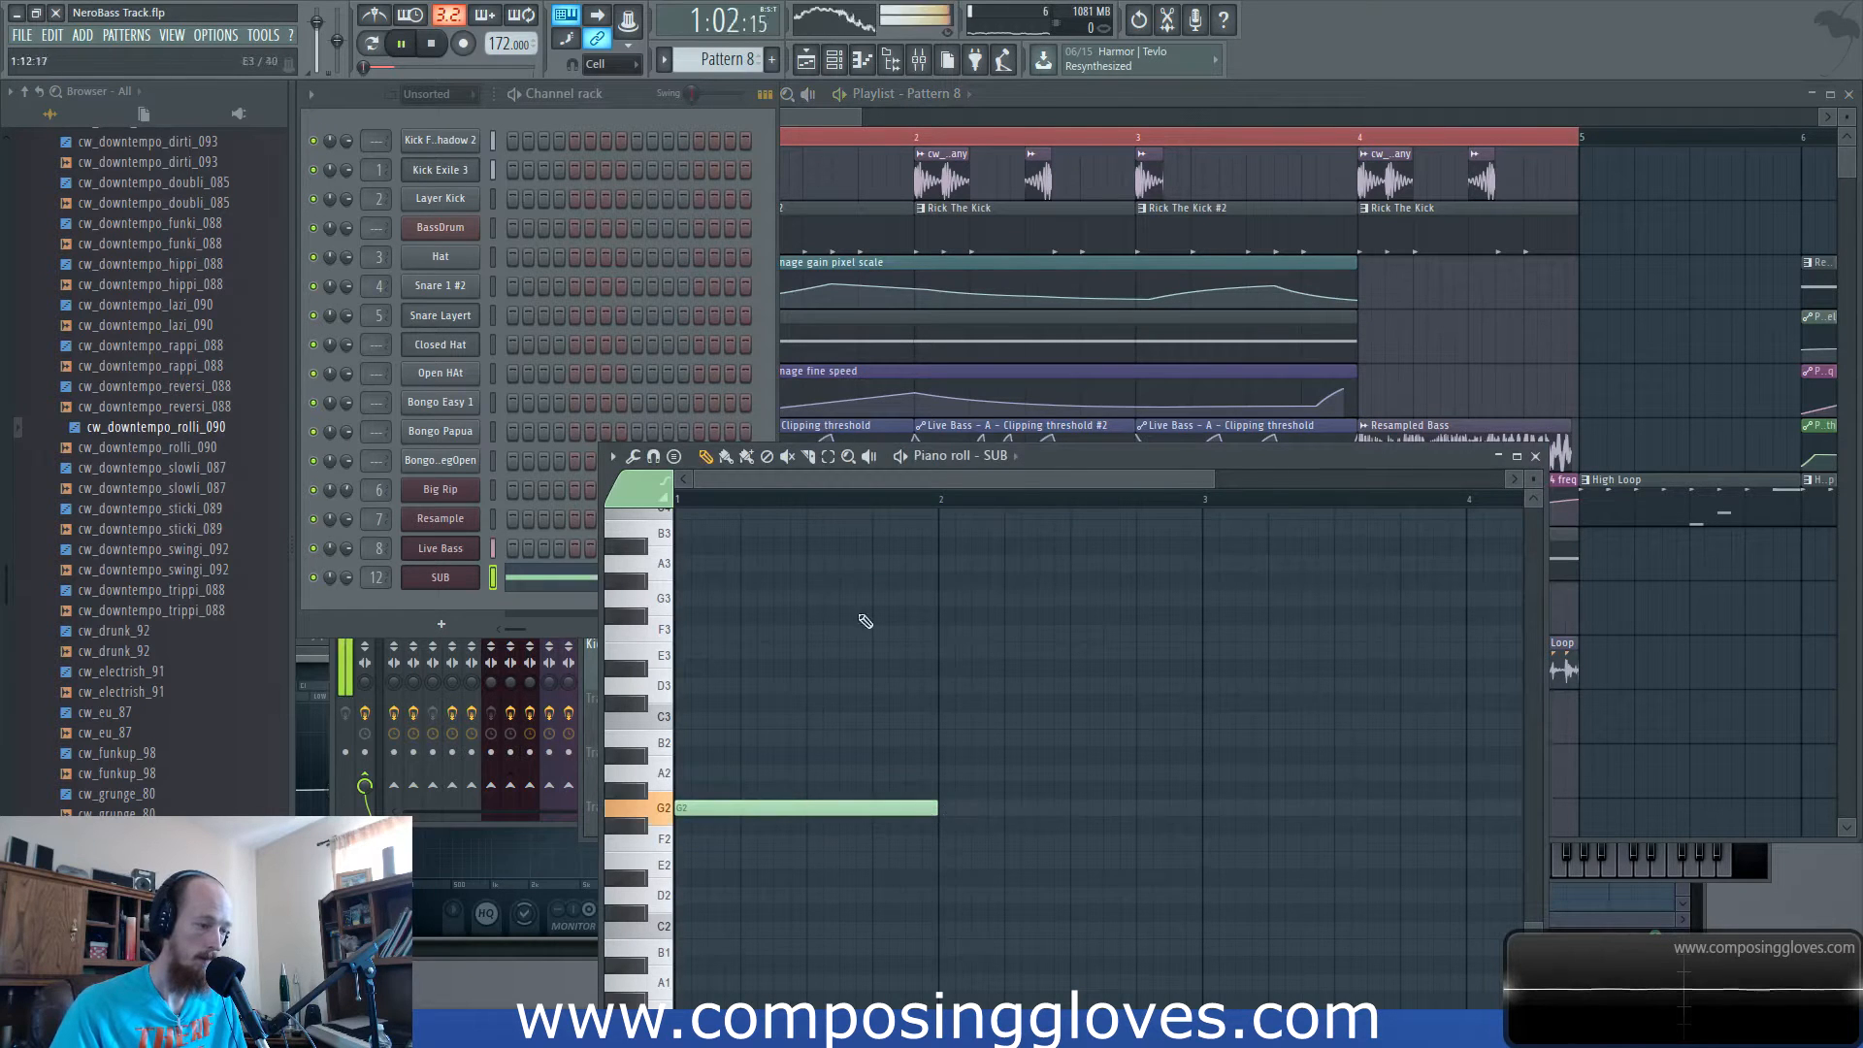
pyautogui.click(1007, 97)
pyautogui.scroll(1, 854, 491)
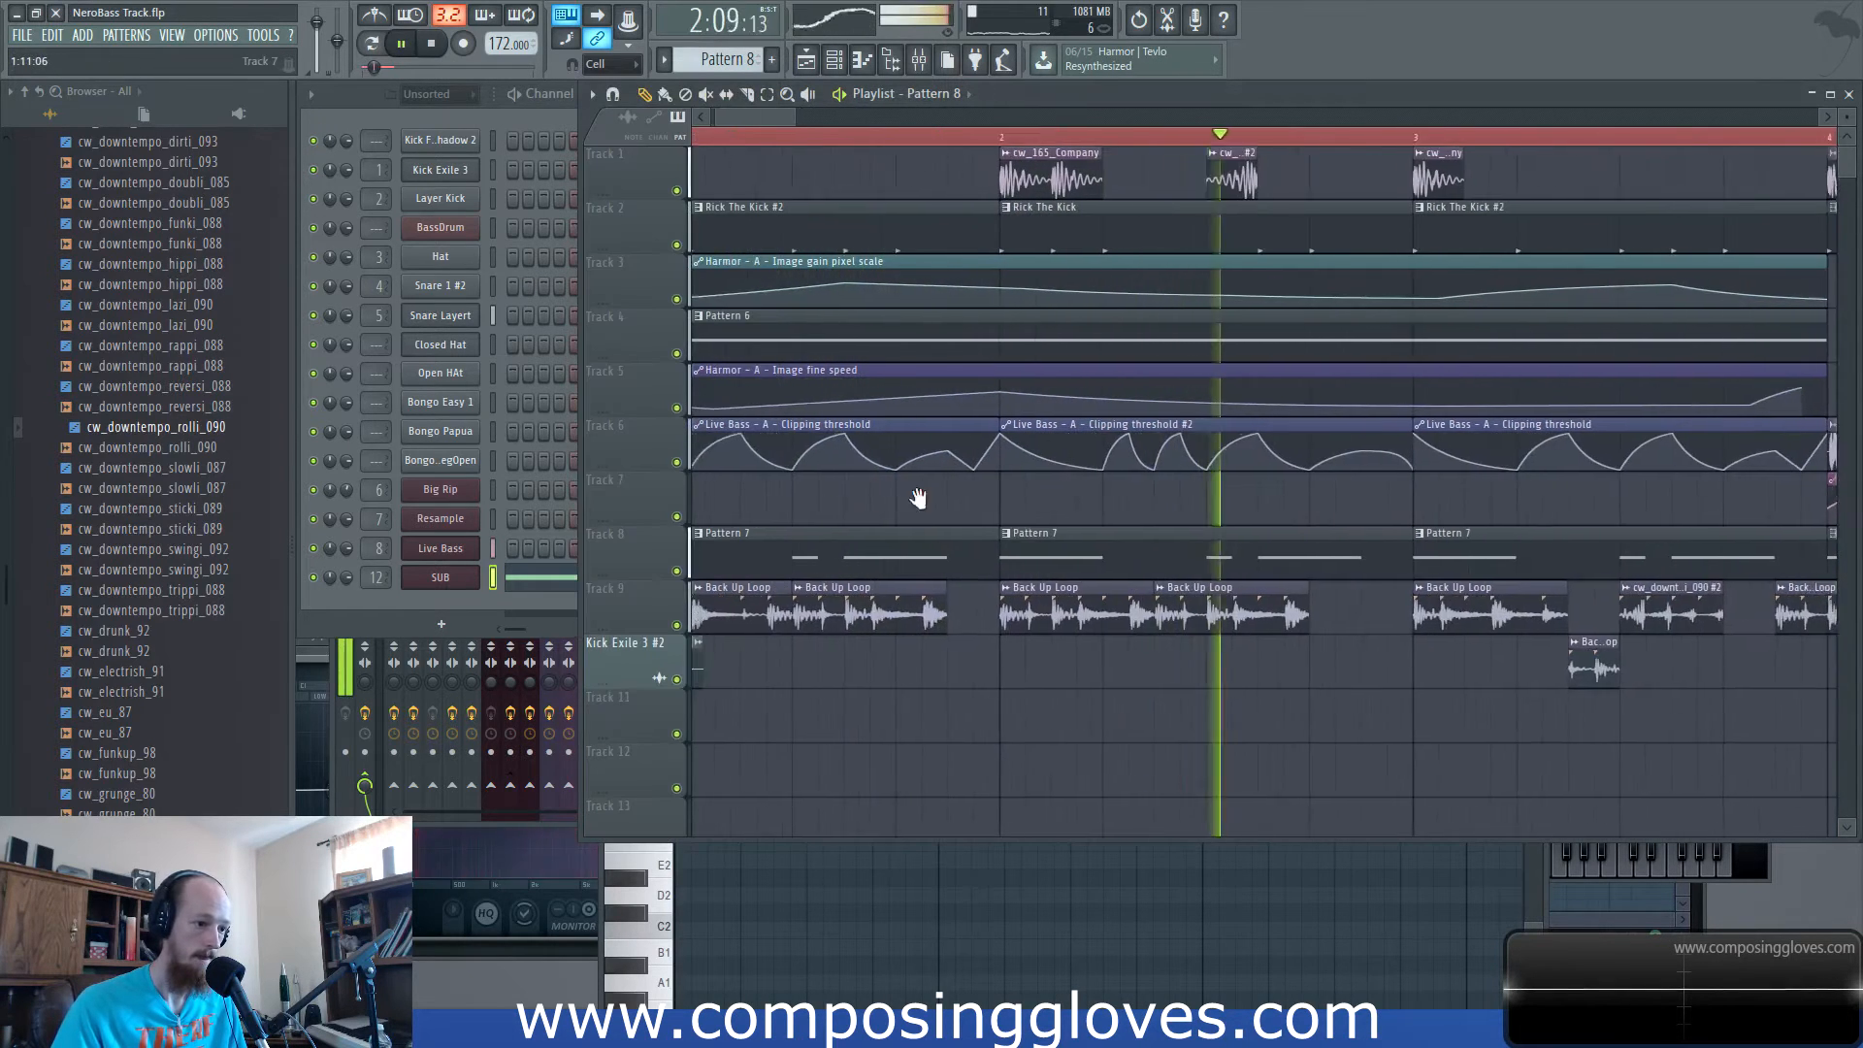
pyautogui.scroll(-1, 1008, 515)
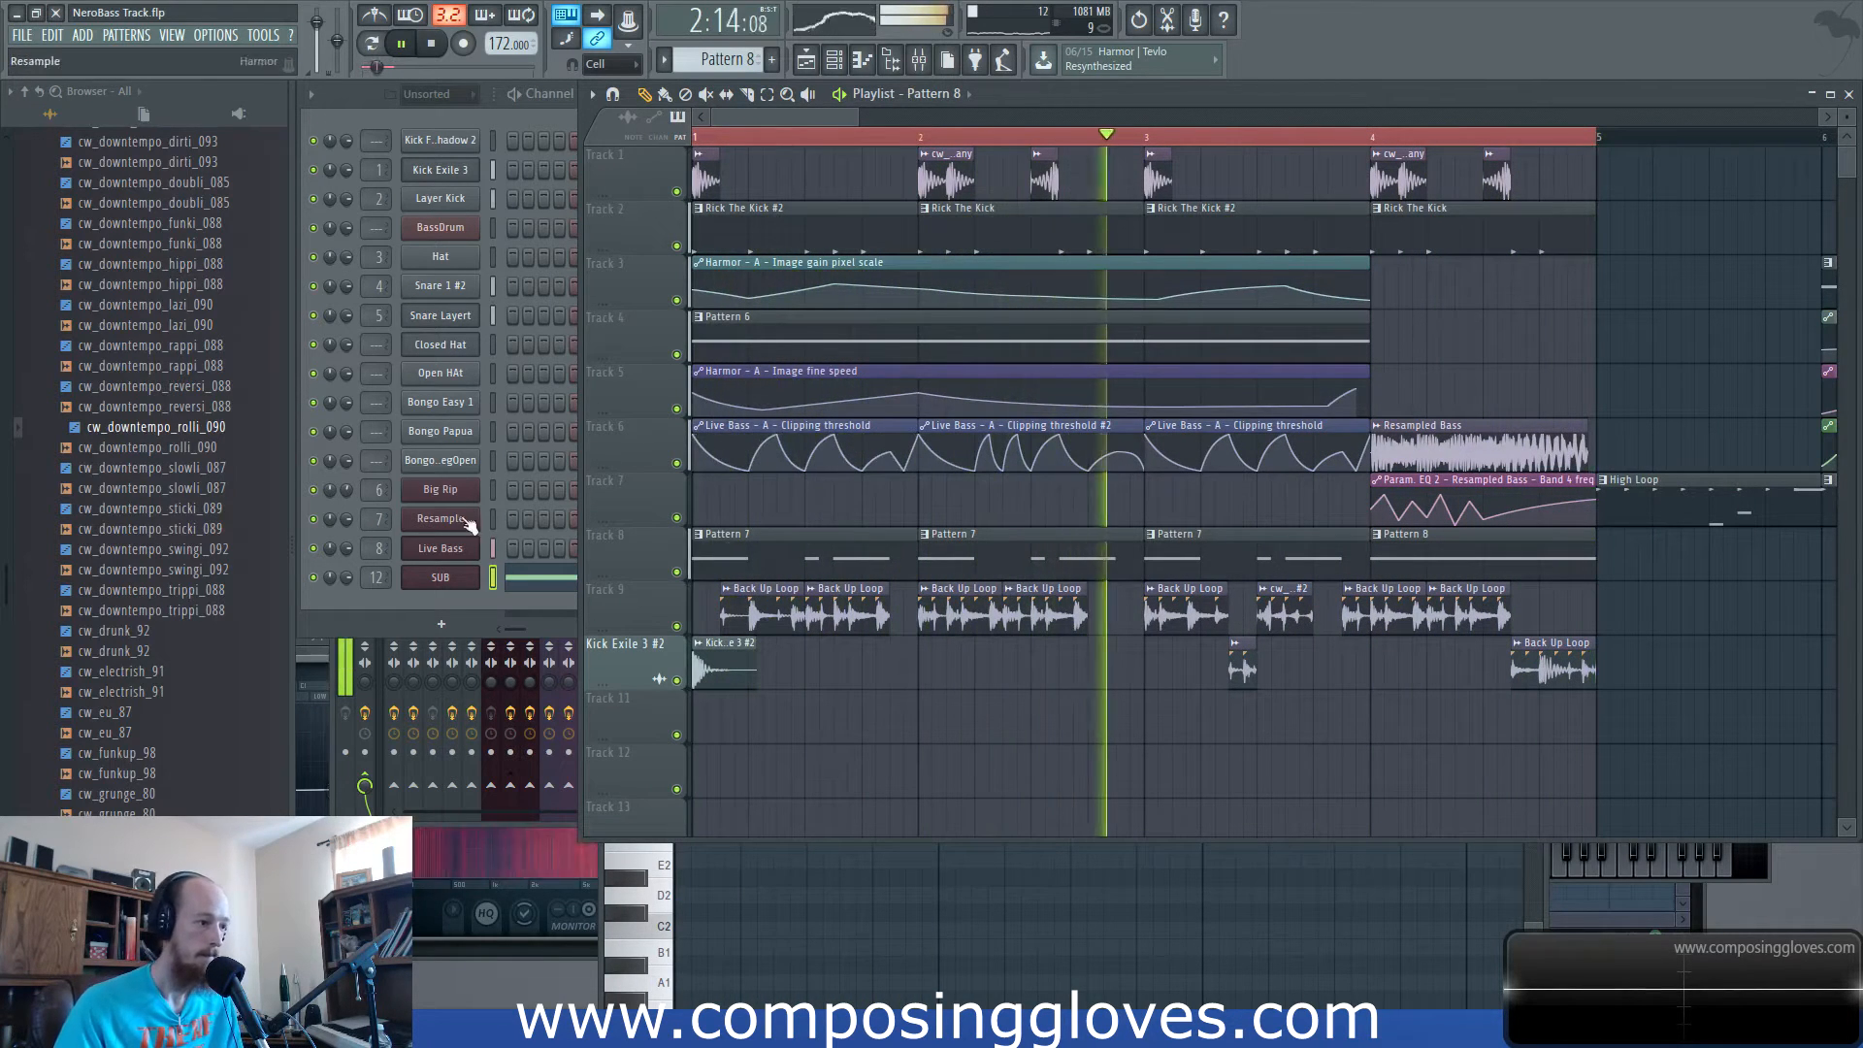
pyautogui.press('space')
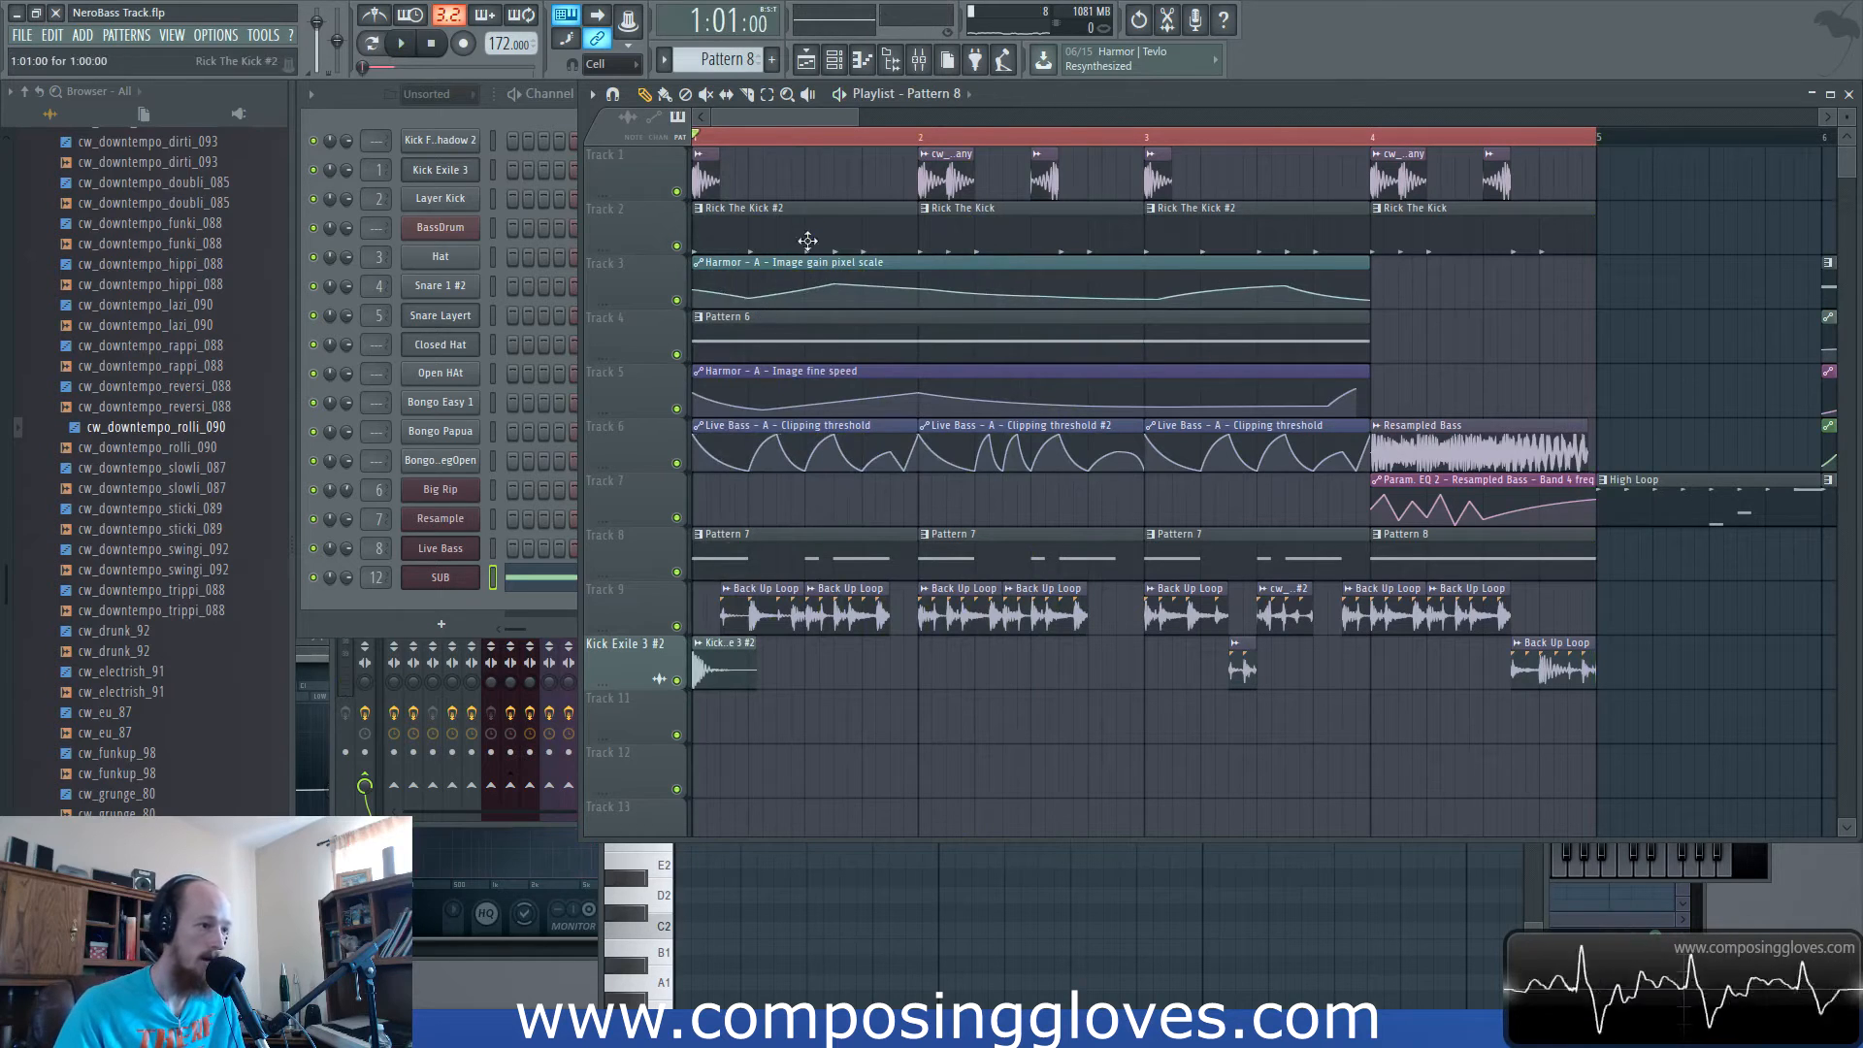
# Lower the unison panning in the Resample Harmor, check it during playback and return to the playlist.
pyautogui.click(440, 518)
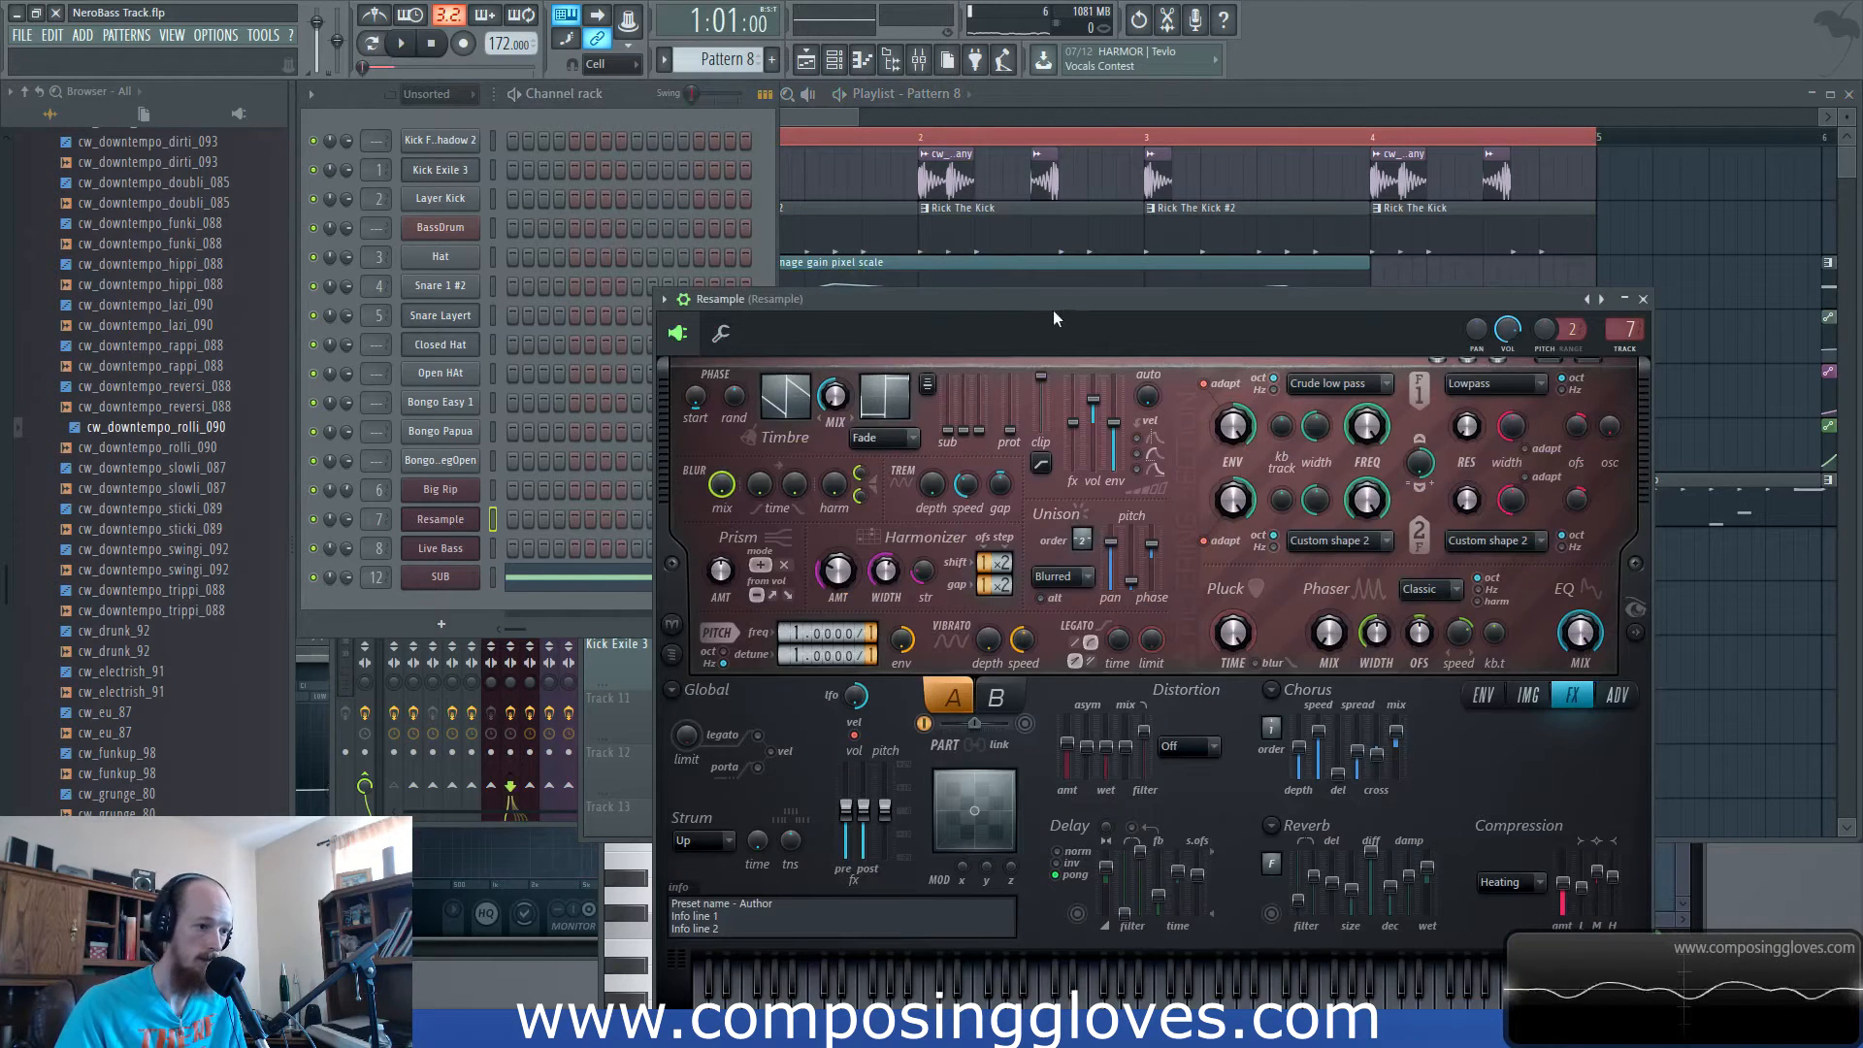
pyautogui.moveTo(1054, 313); pyautogui.dragTo(1009, 241)
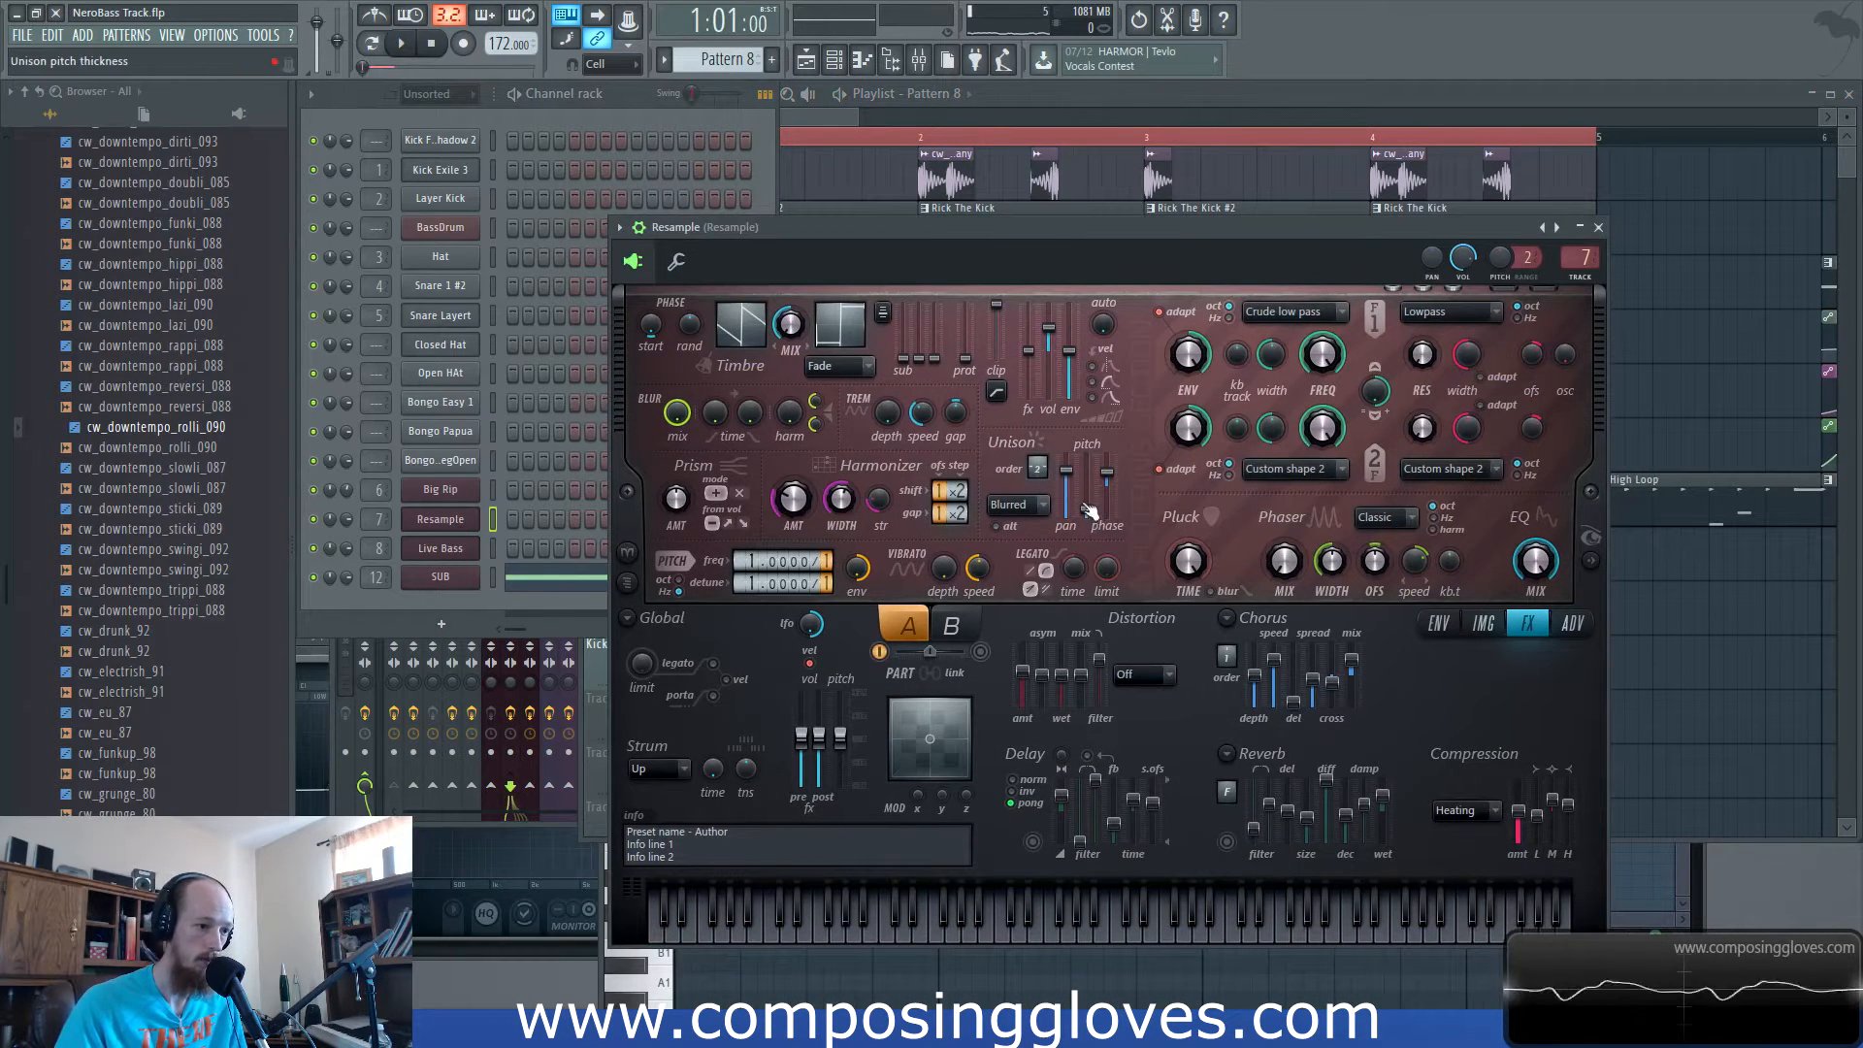
pyautogui.moveTo(1038, 469)
pyautogui.mouseDown()
pyautogui.moveTo(1038, 453)
pyautogui.moveTo(1066, 478)
pyautogui.mouseUp()
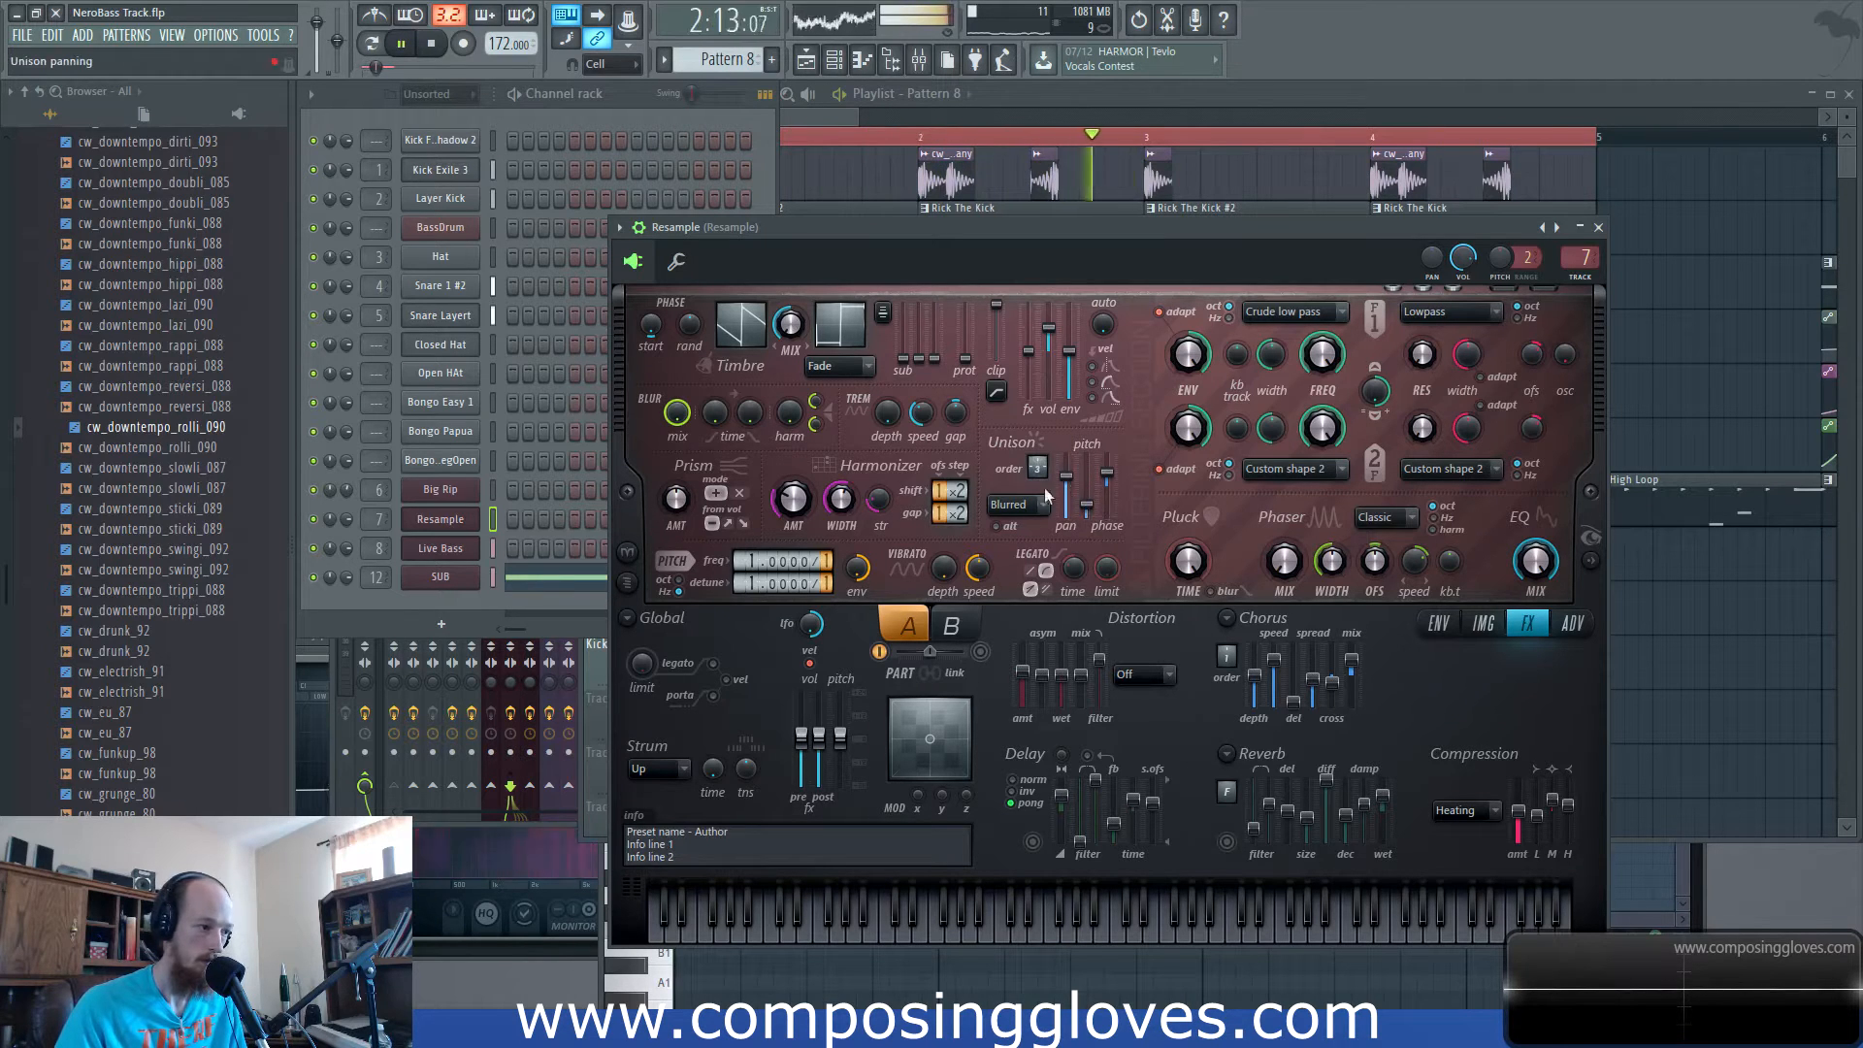
pyautogui.click(456, 527)
pyautogui.click(456, 527)
pyautogui.click(844, 101)
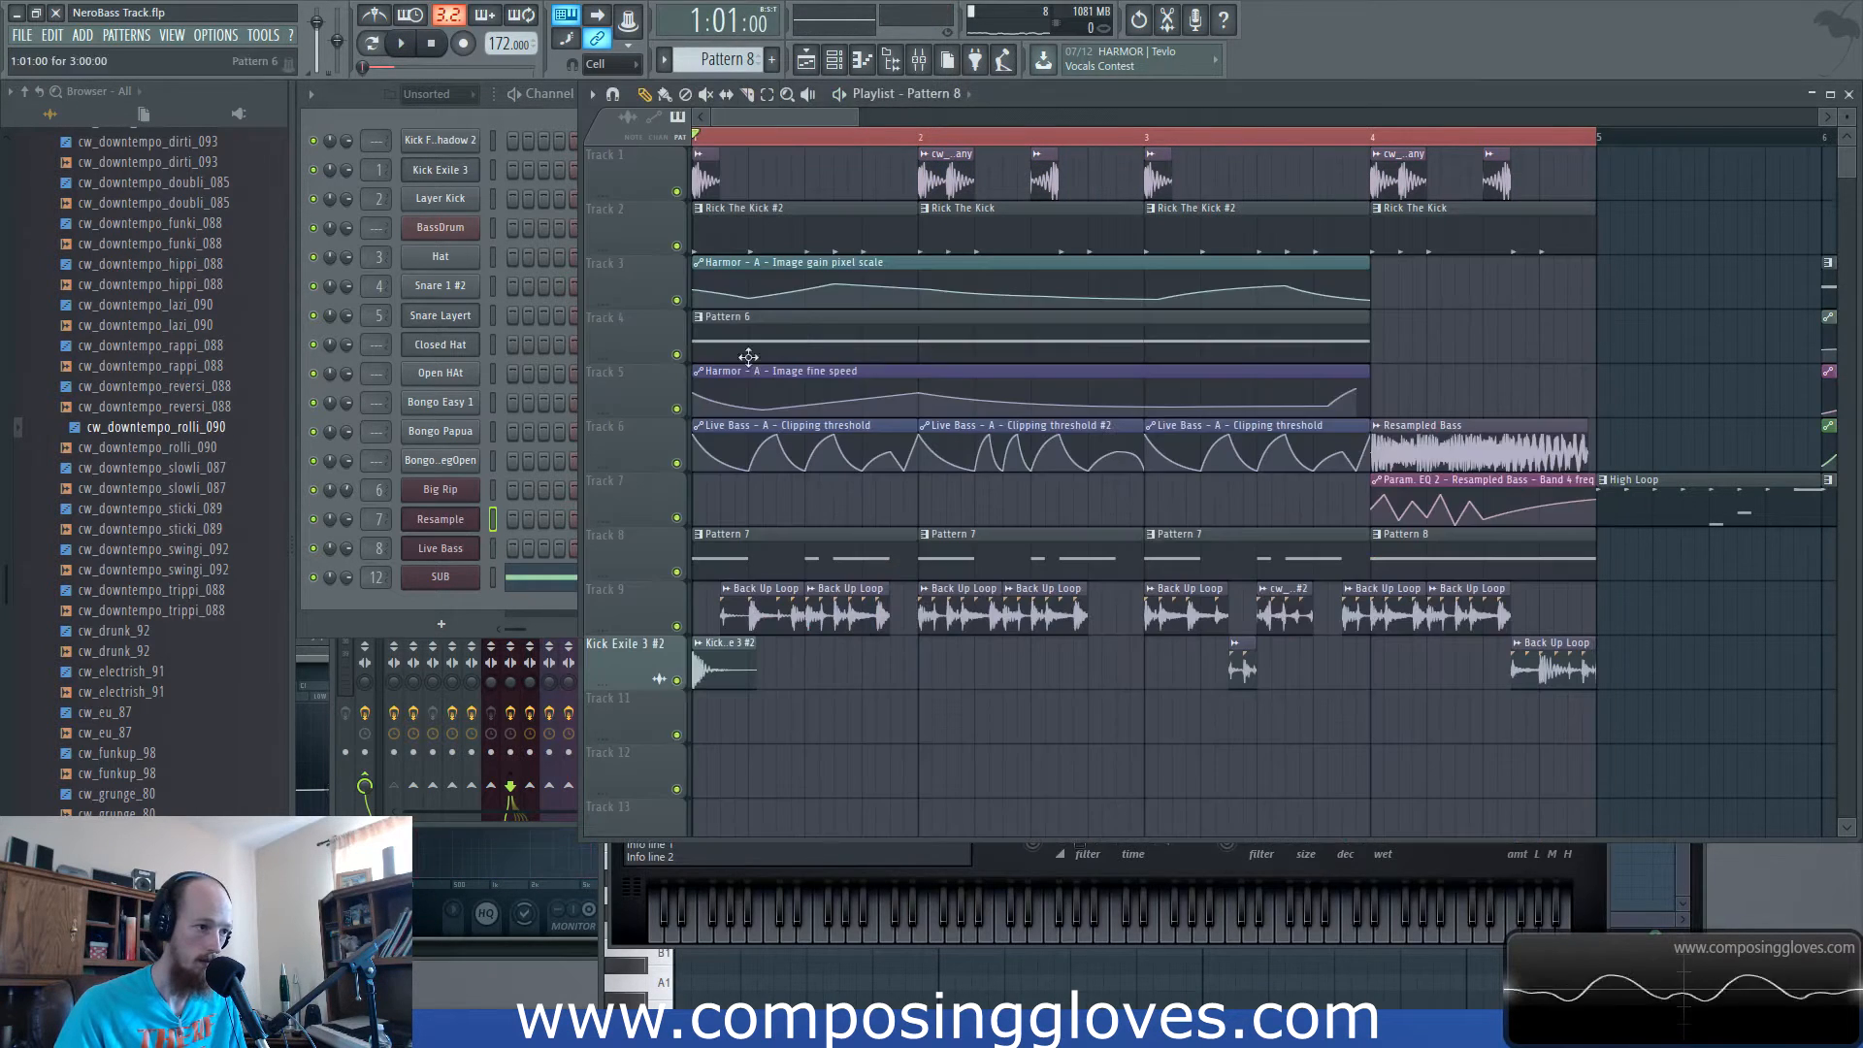
# Open Pattern 6's Live Bass notes and Harmor, and set the Resample Harmor's unison order to 2.
pyautogui.doubleClick(782, 335)
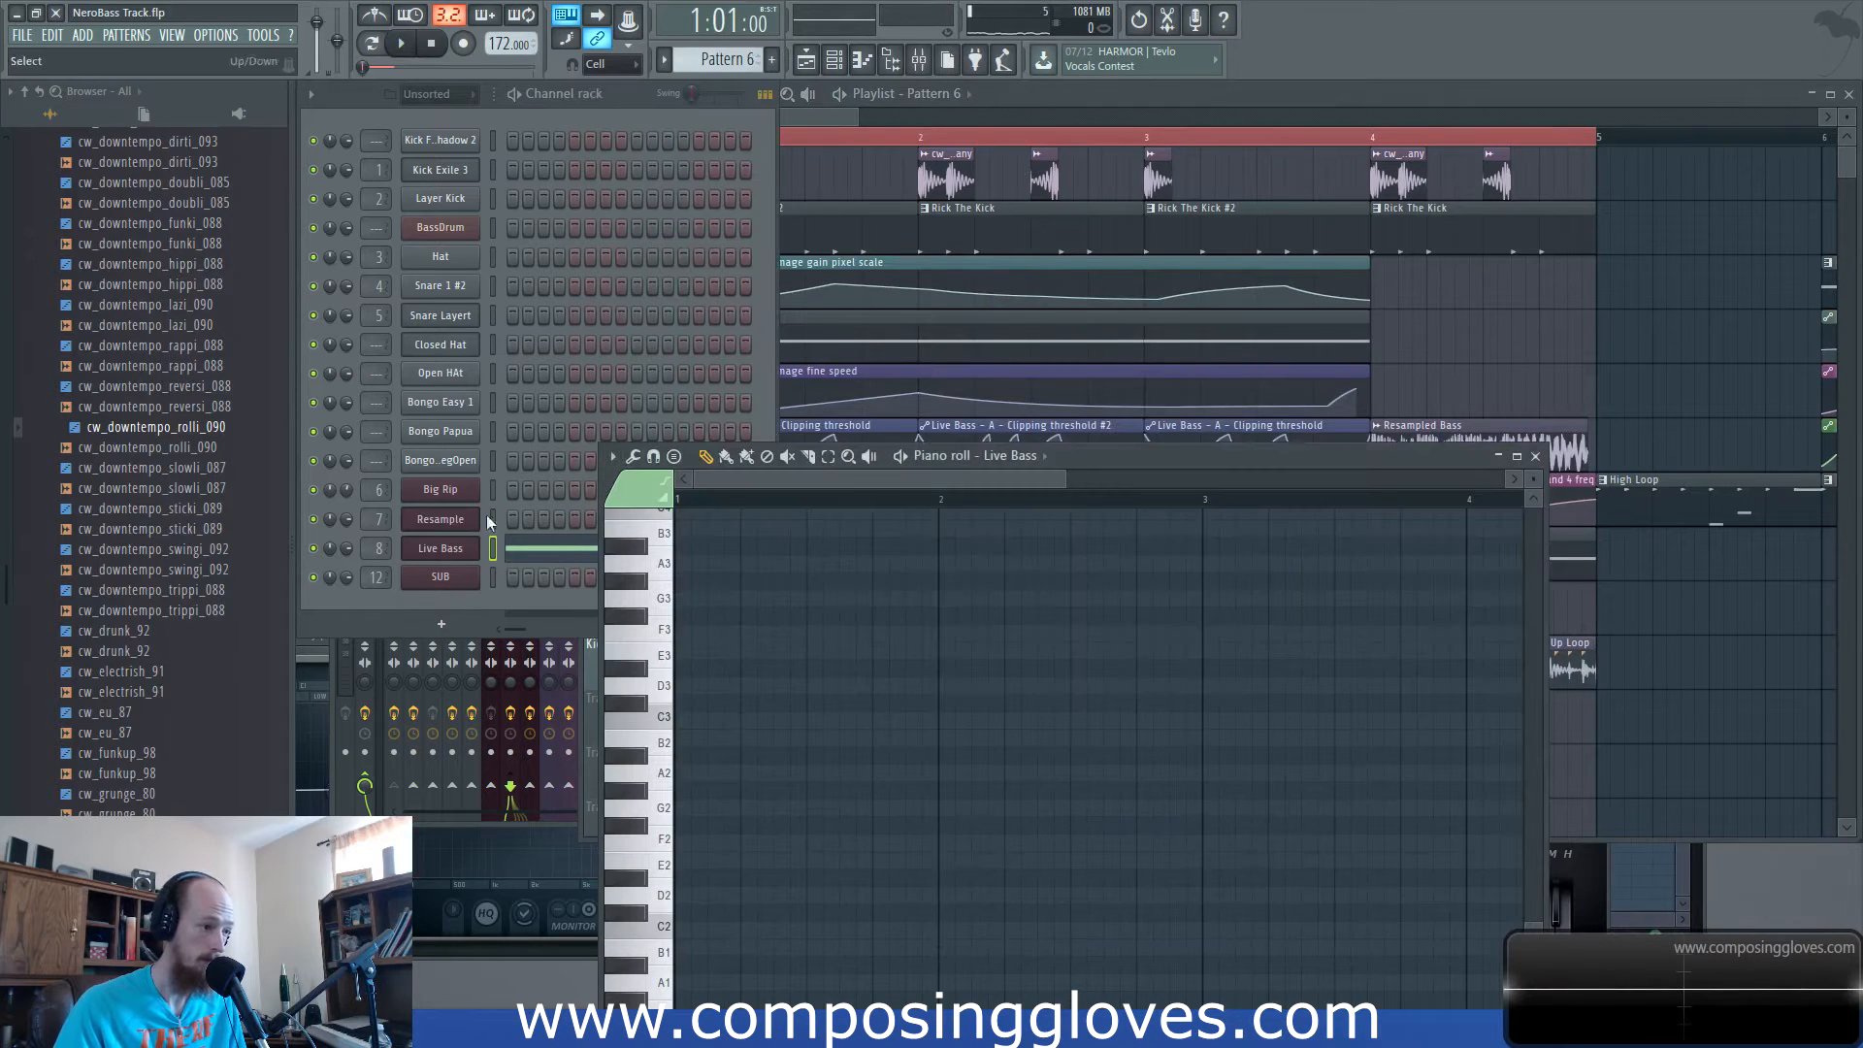
pyautogui.click(456, 549)
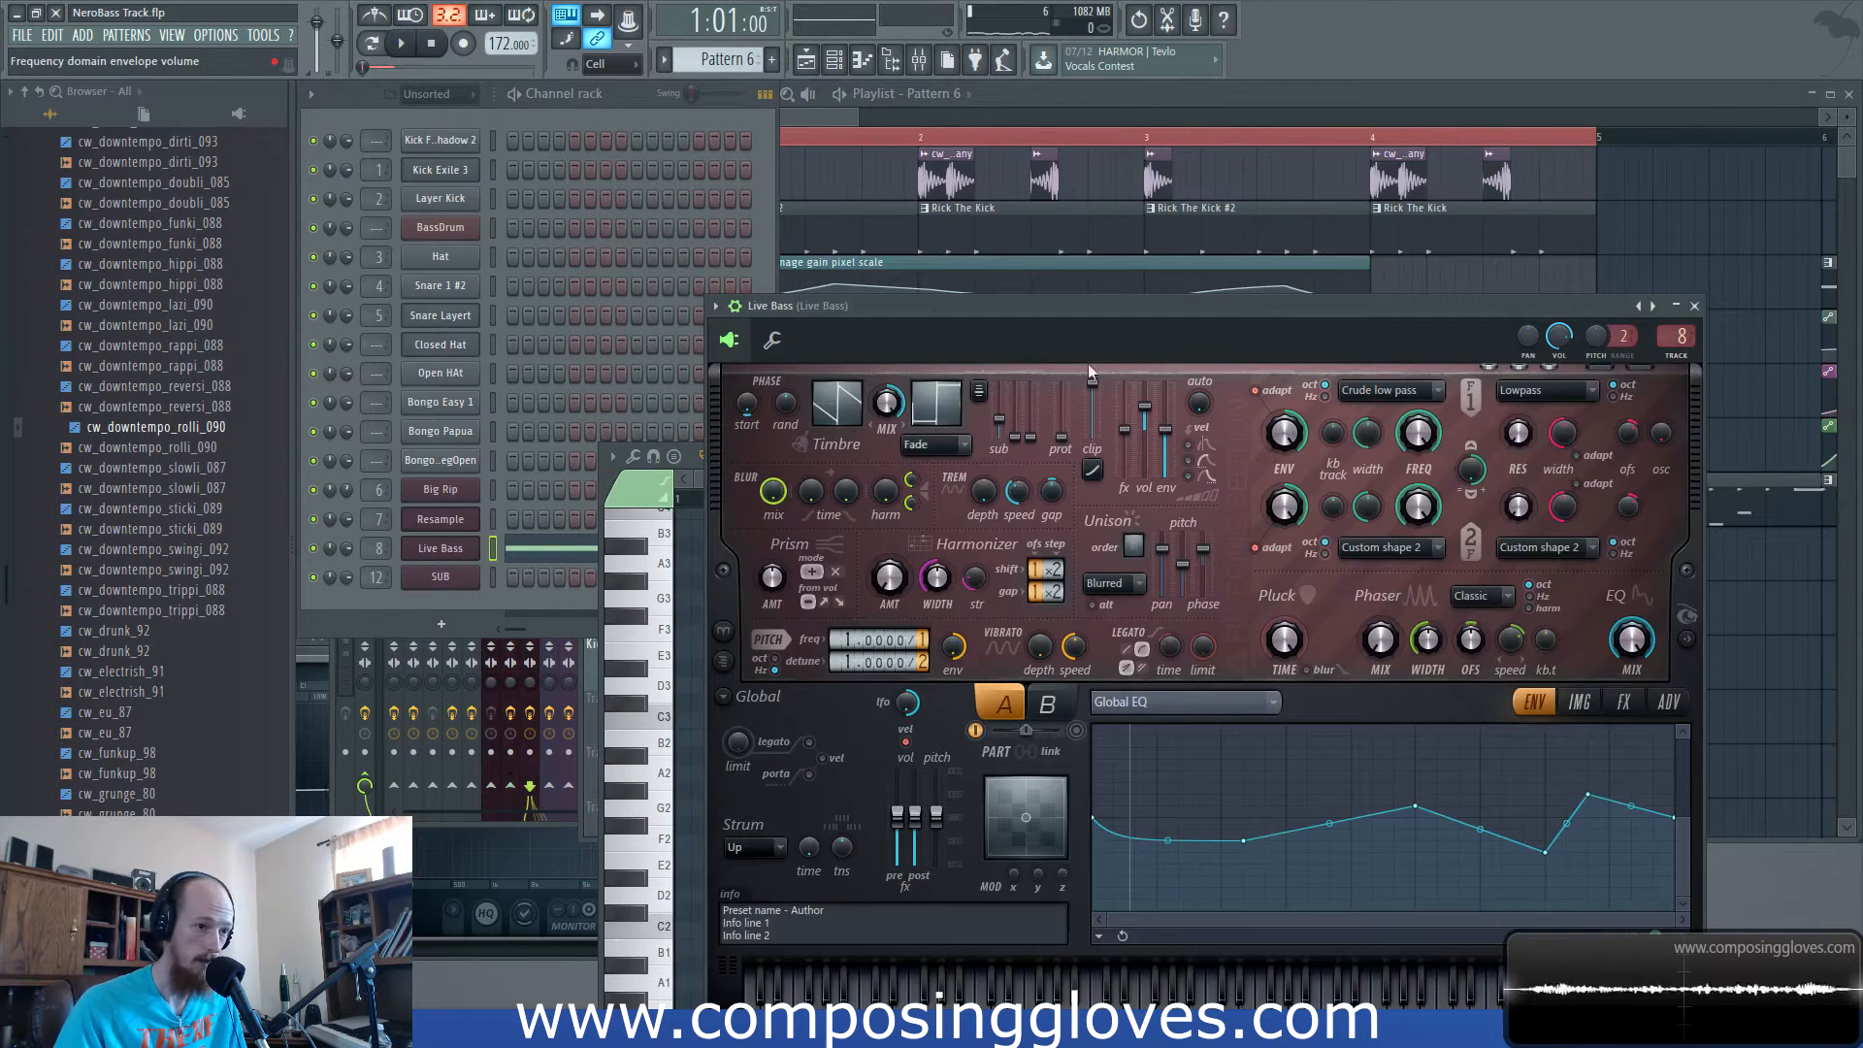
pyautogui.click(460, 523)
pyautogui.moveTo(1032, 474); pyautogui.dragTo(1032, 487)
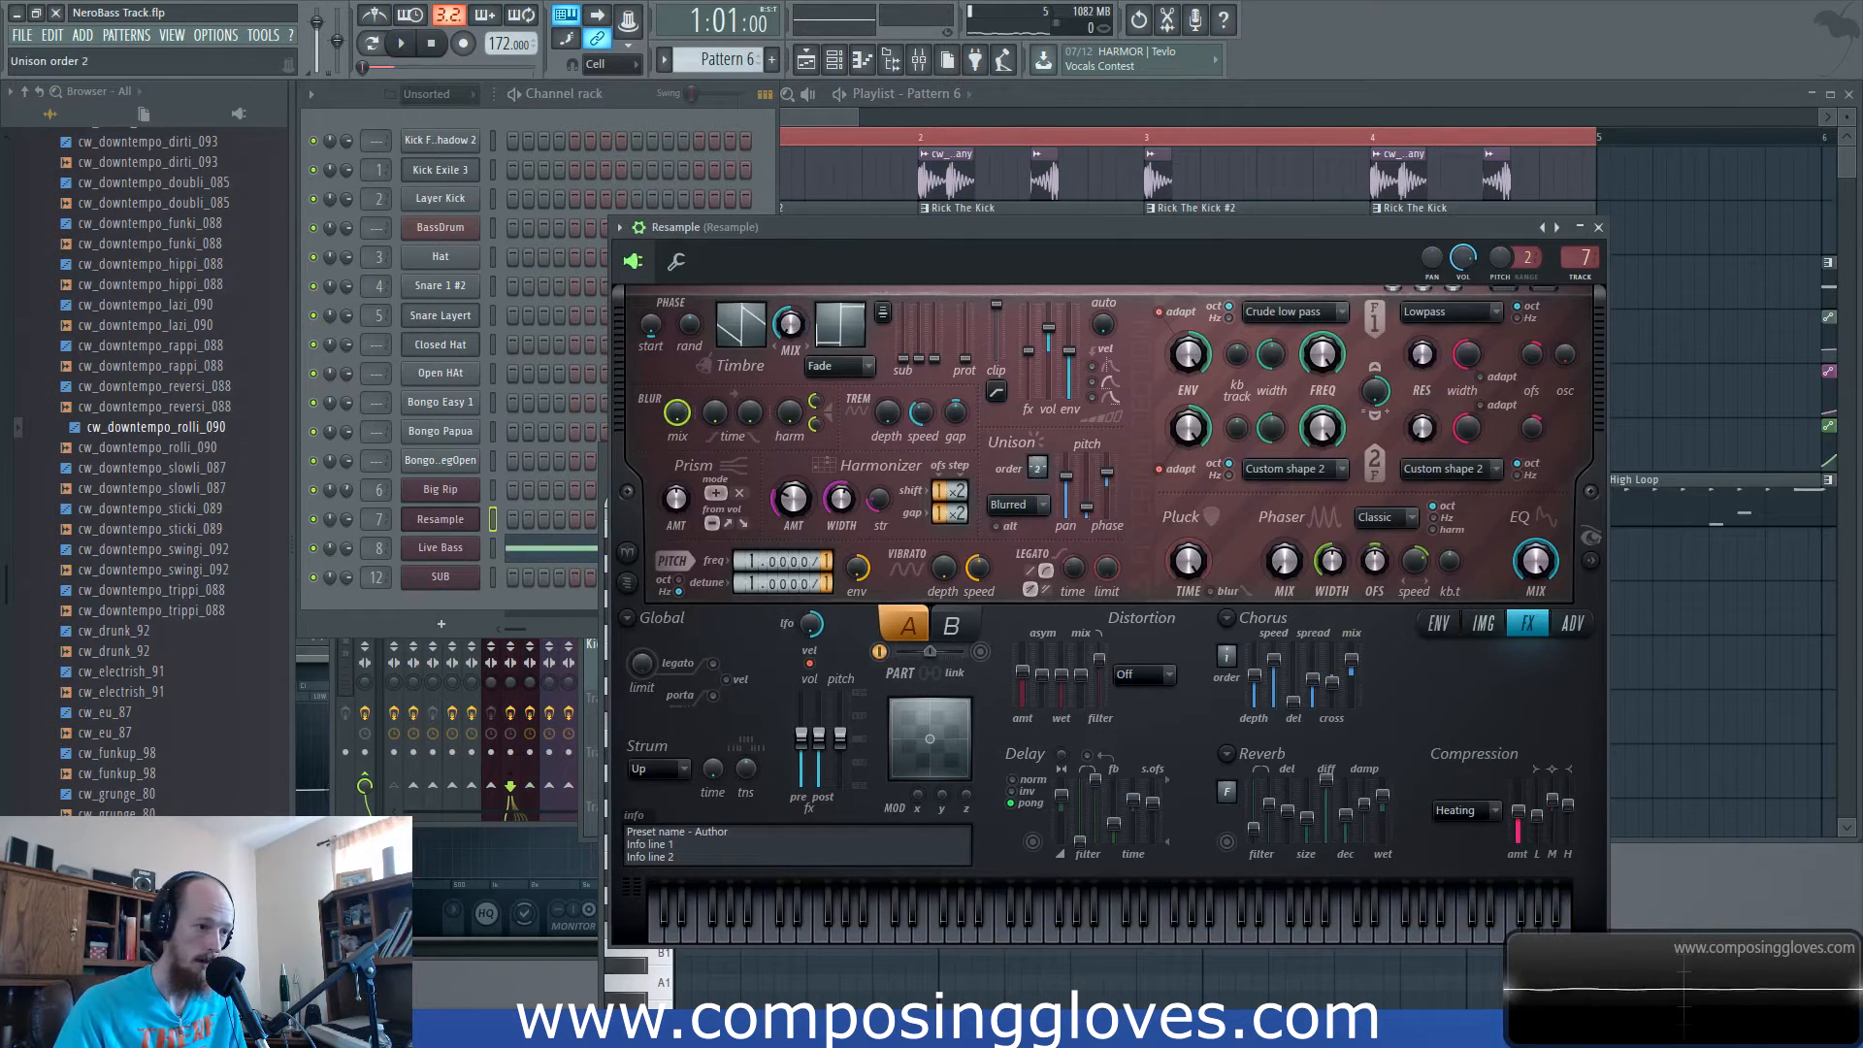
# During playback, set the Live Bass Harmor's unison order to 2 and lower its unison panning.
pyautogui.click(446, 550)
pyautogui.press('space')
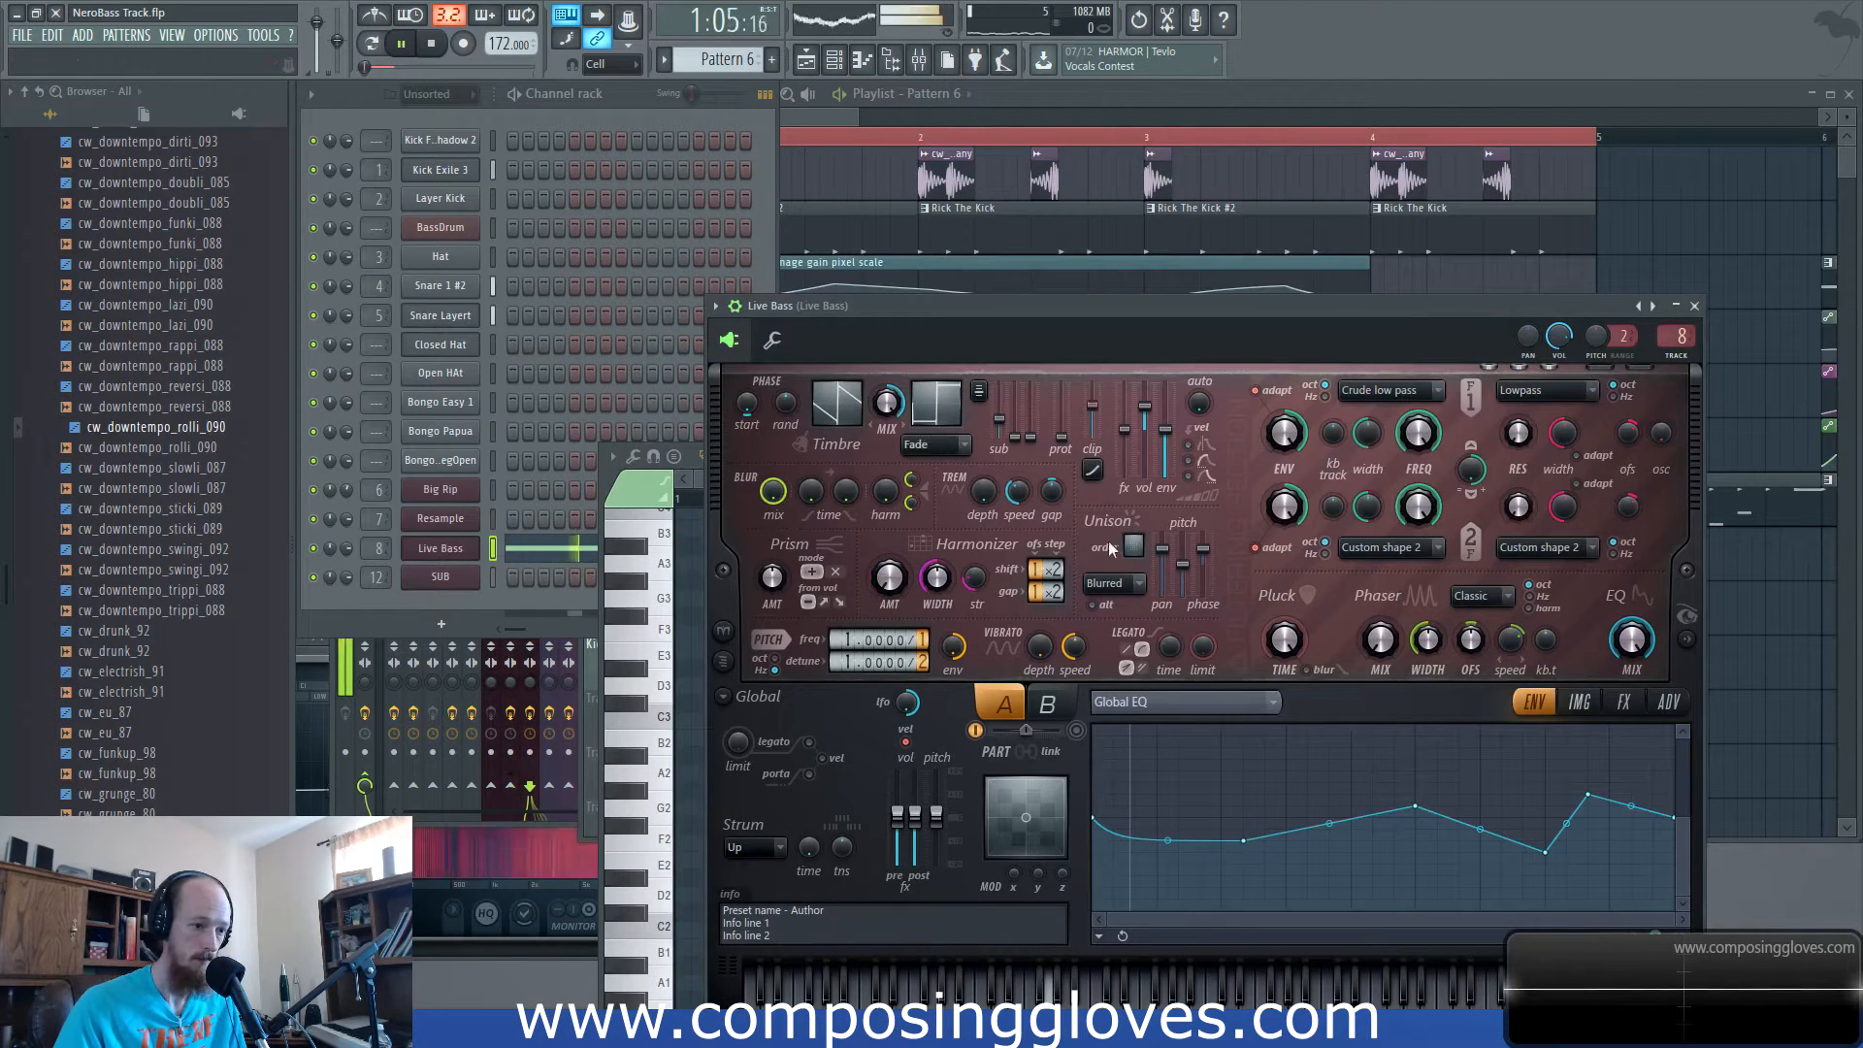
pyautogui.moveTo(1133, 545)
pyautogui.mouseDown()
pyautogui.moveTo(1182, 589)
pyautogui.moveTo(1162, 556)
pyautogui.mouseUp()
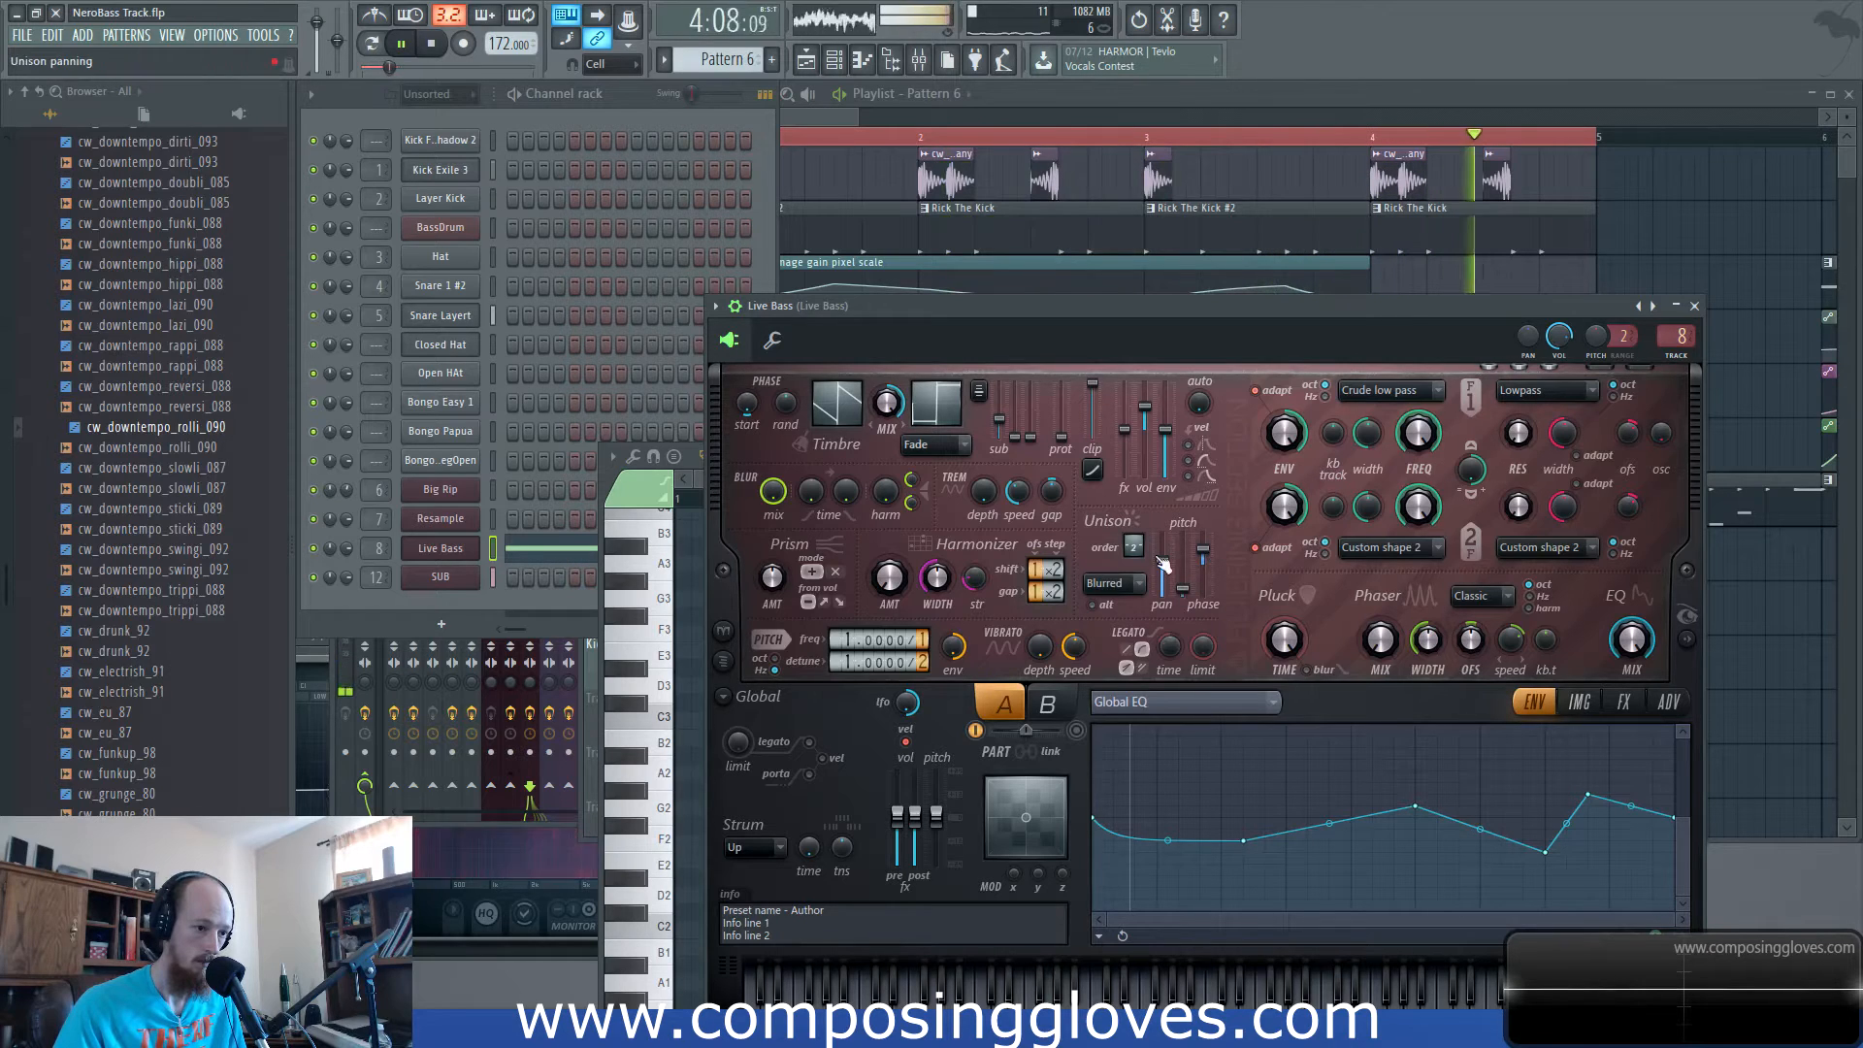
# Try a unison order of 5 on the Live Bass Harmor and return it to 2, comparing during playback.
pyautogui.moveTo(887, 402); pyautogui.dragTo(887, 451)
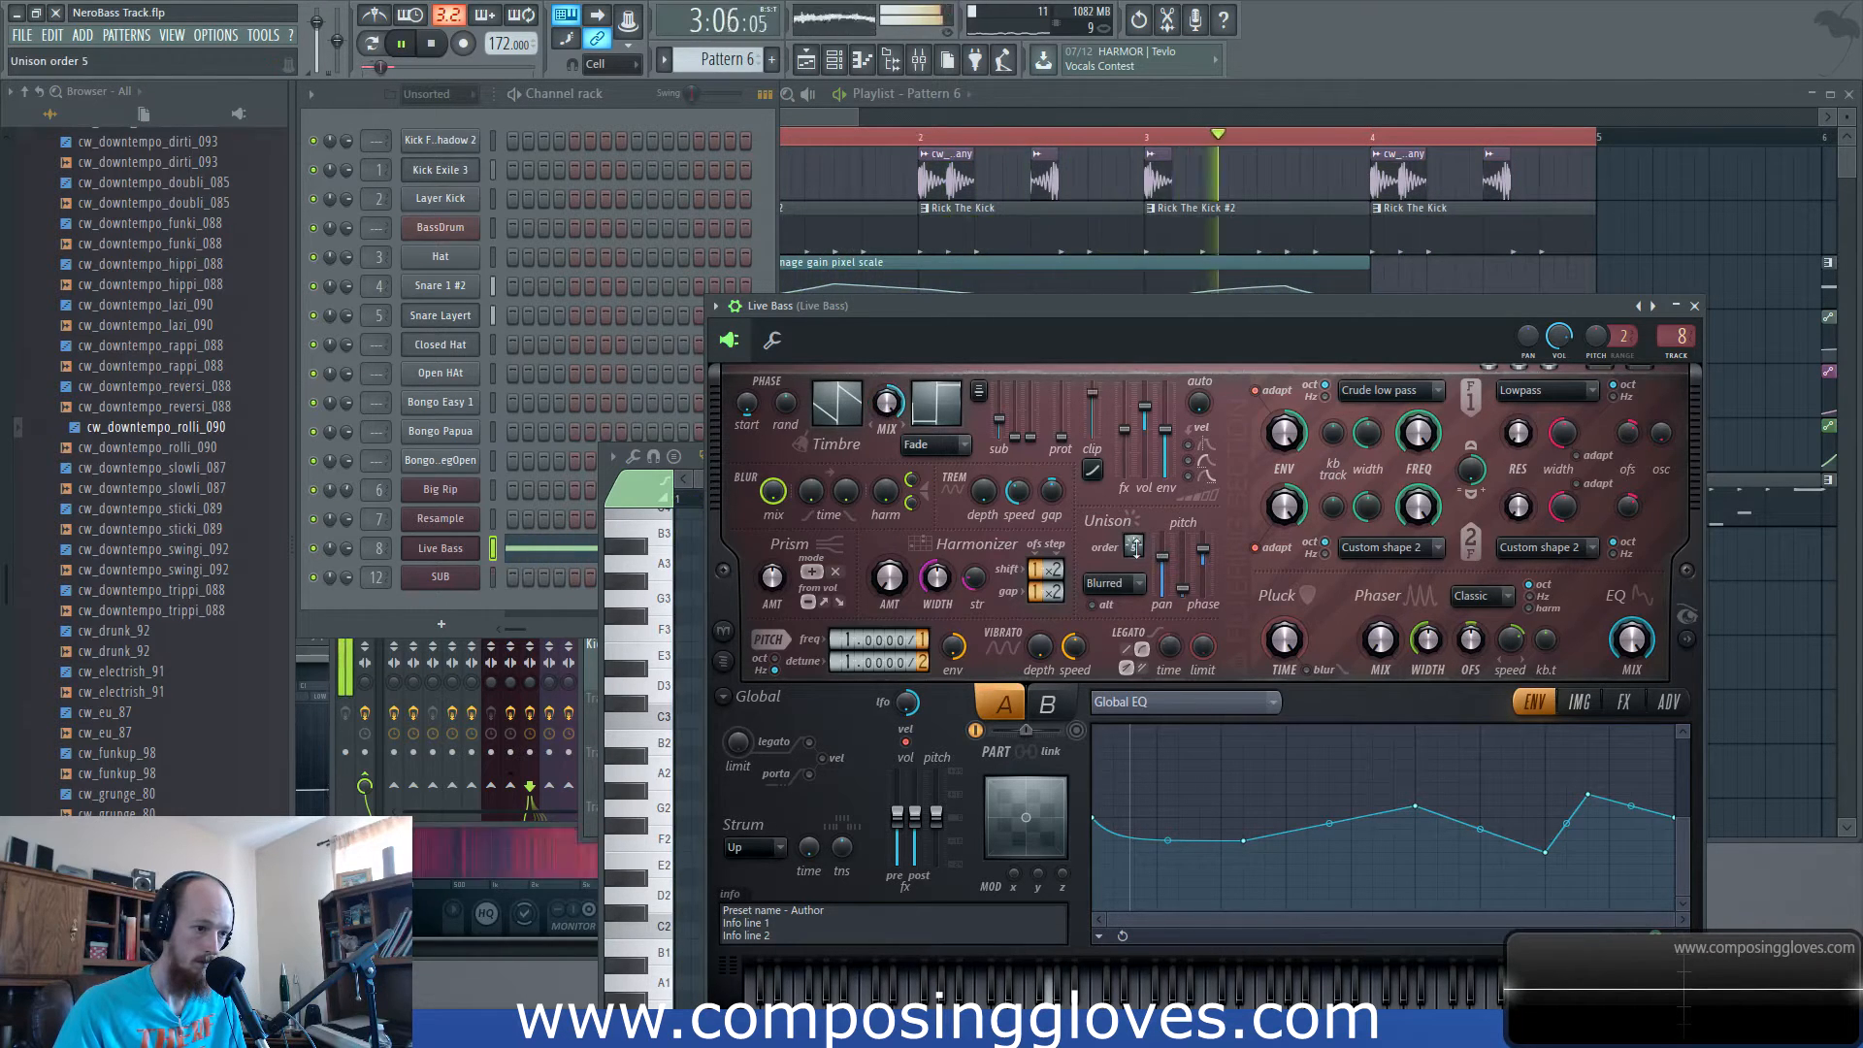
pyautogui.moveTo(1140, 546); pyautogui.dragTo(1141, 537)
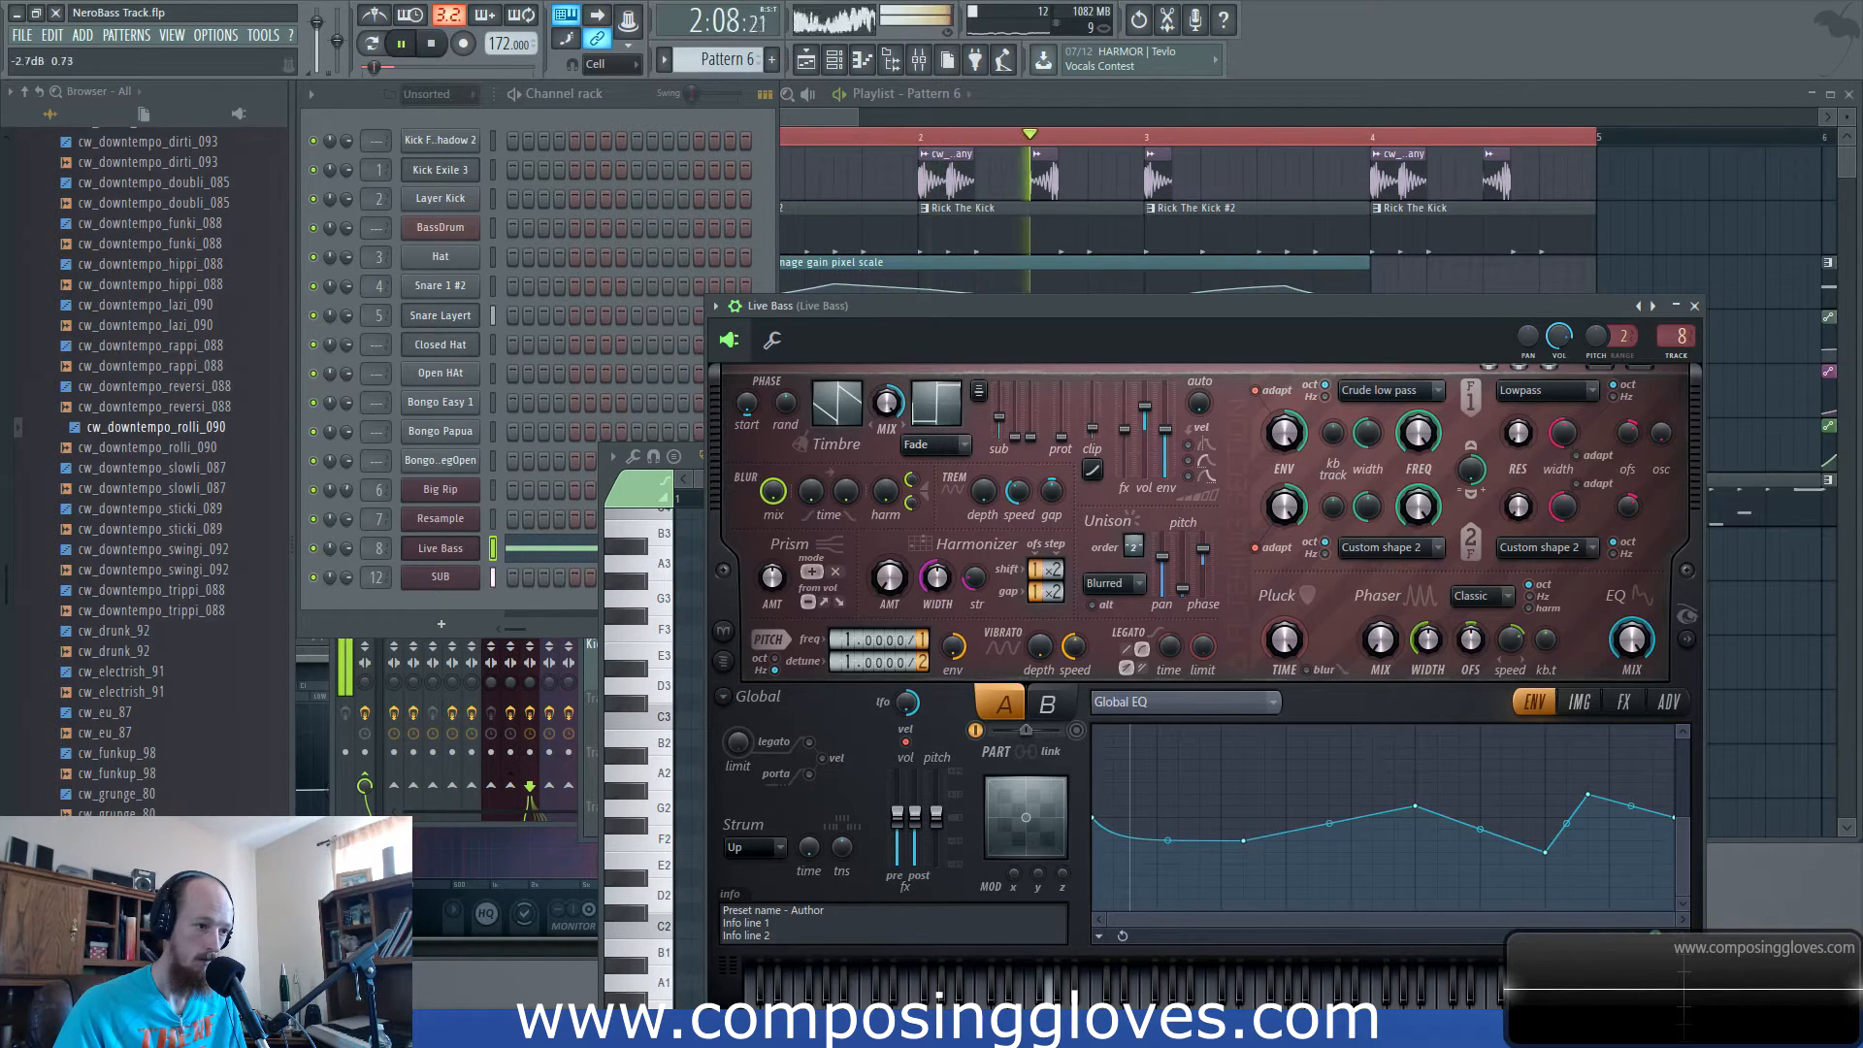
pyautogui.moveTo(1129, 545); pyautogui.dragTo(1133, 545)
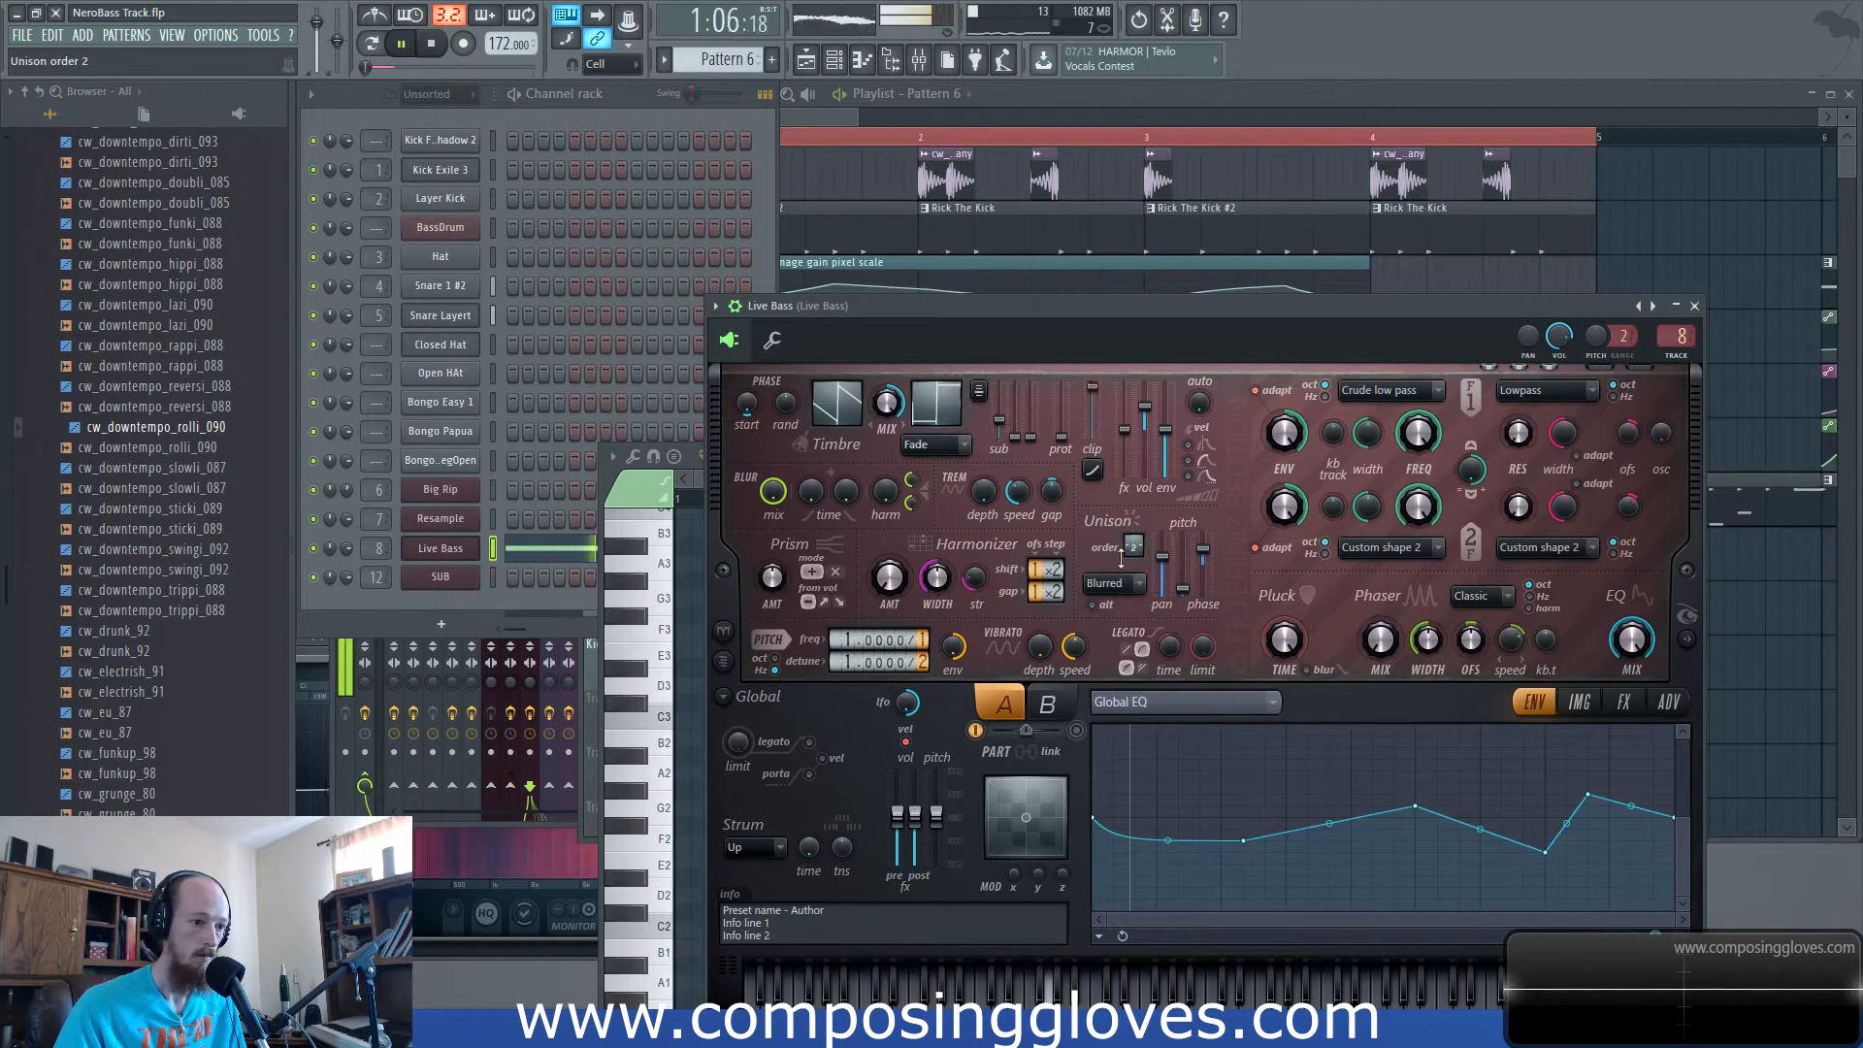
pyautogui.press('space')
pyautogui.press('space')
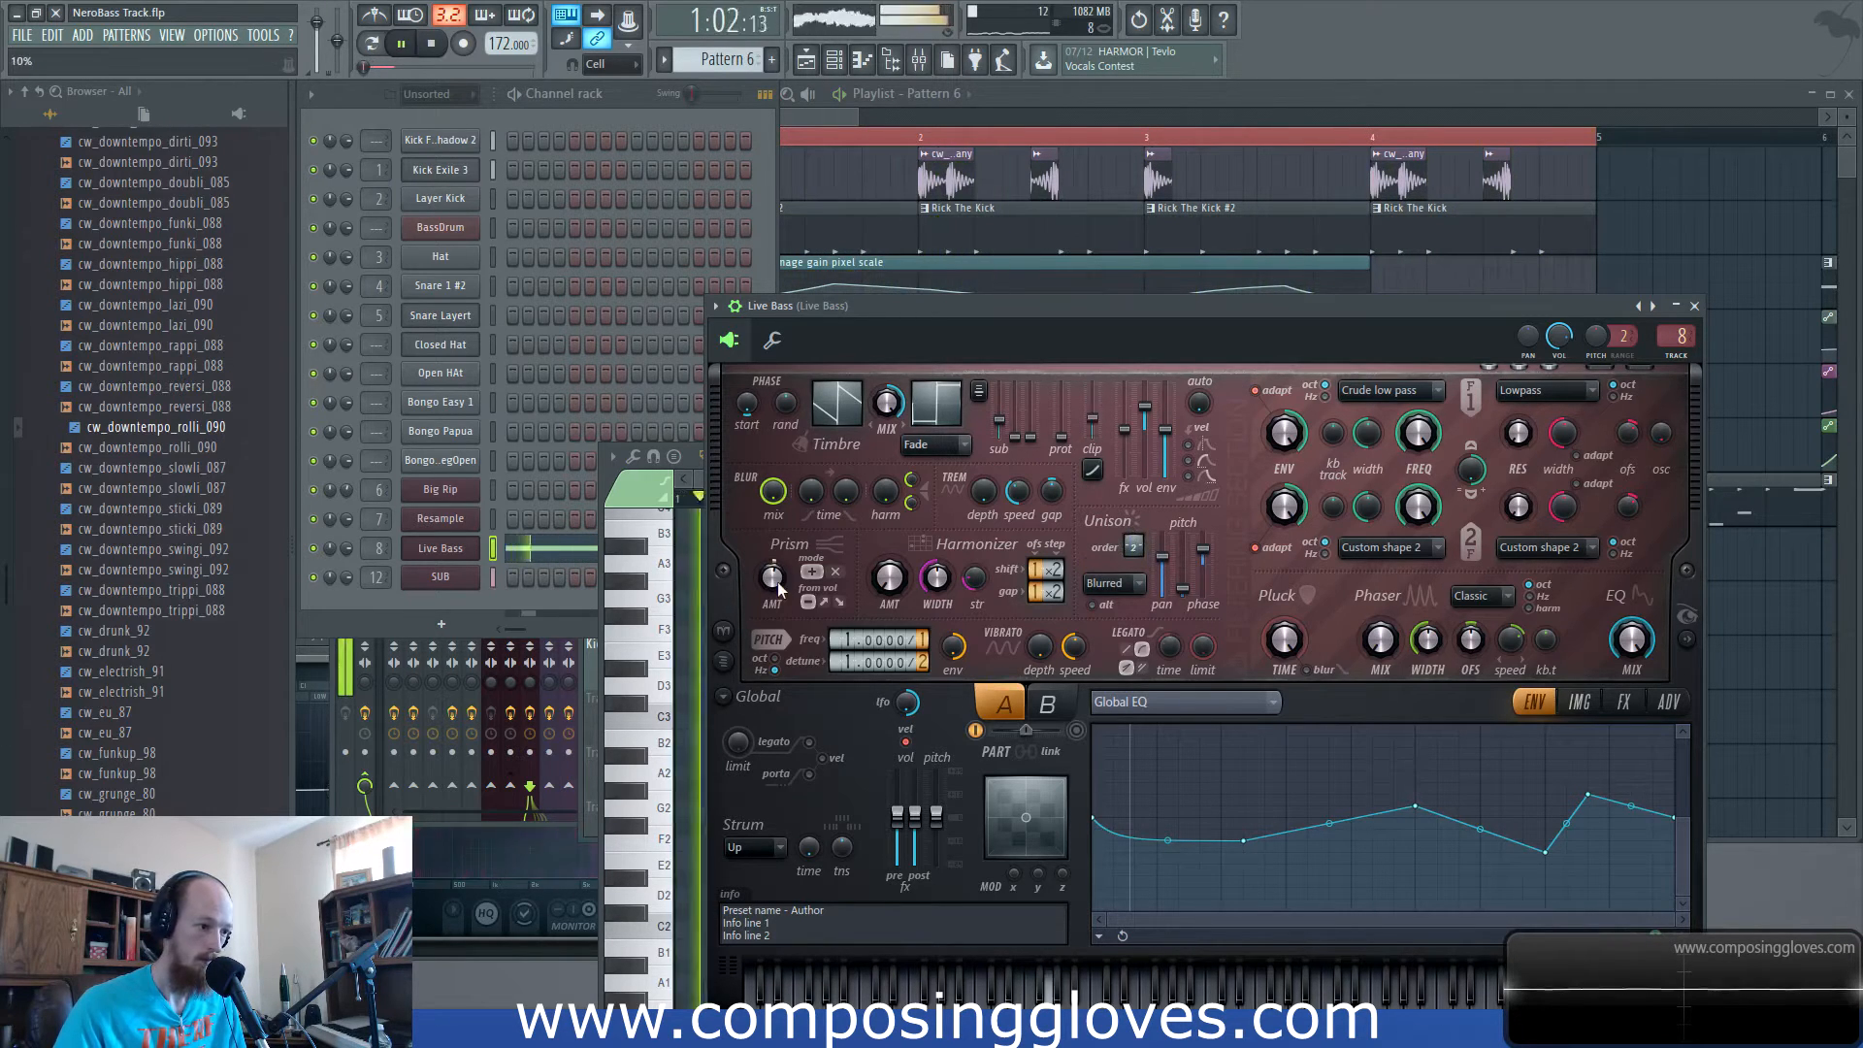
pyautogui.press('space')
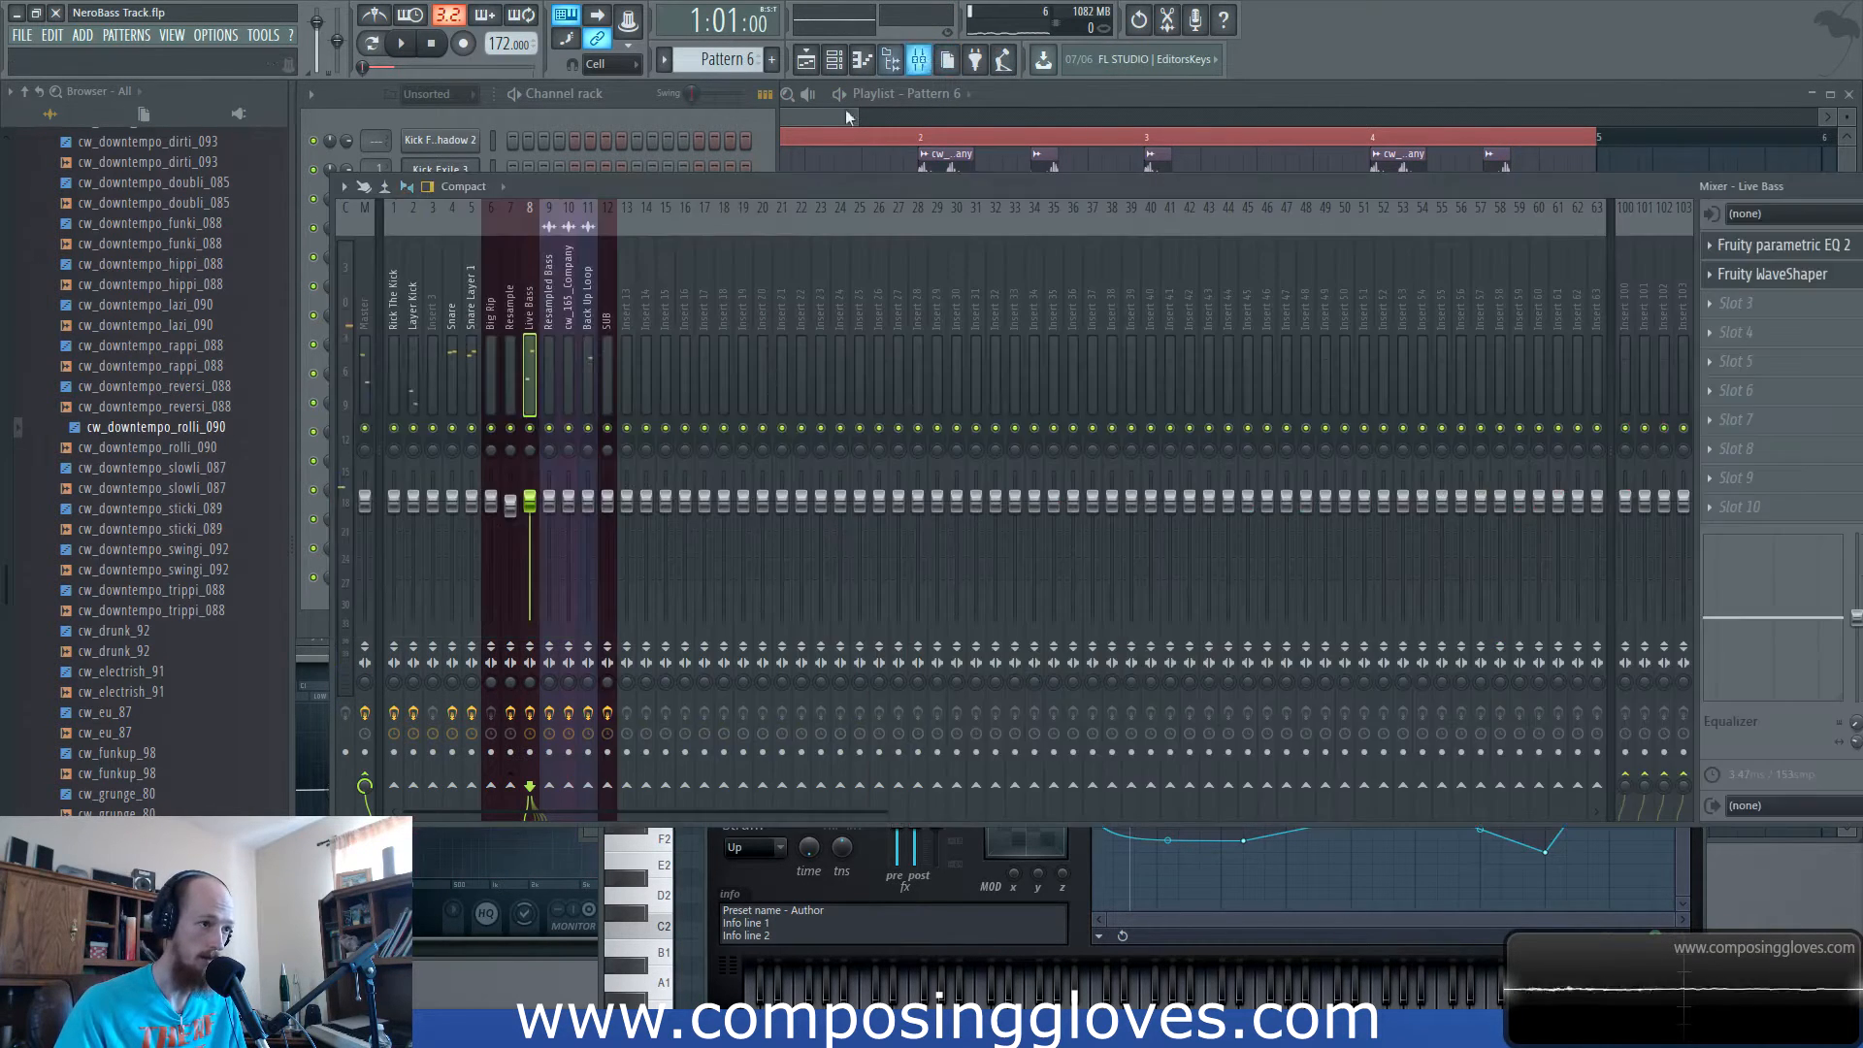
# In the Live Bass mixer insert's Fruity WaveShaper, move the middle curve point to 0.25, 0.56 and bend the upper segment downward.
pyautogui.click(918, 58)
pyautogui.press('space')
pyautogui.press('space')
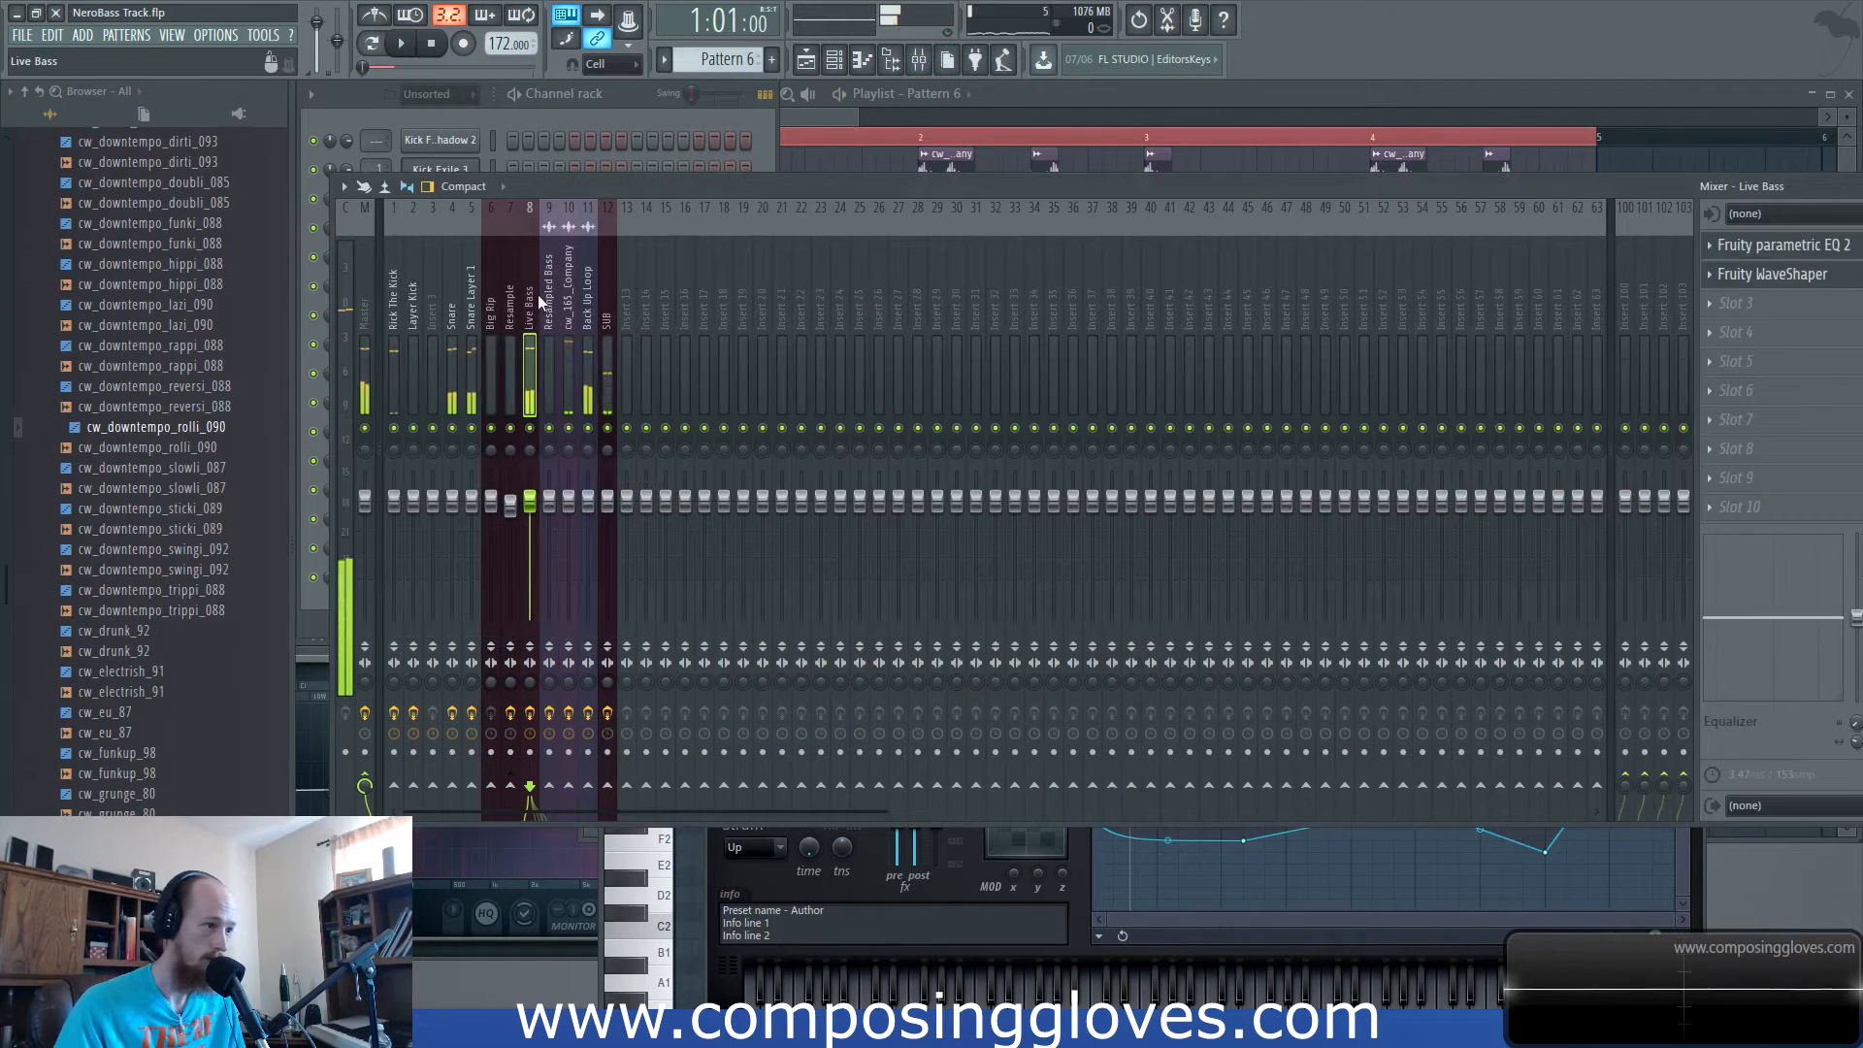
pyautogui.click(1780, 246)
pyautogui.click(1776, 274)
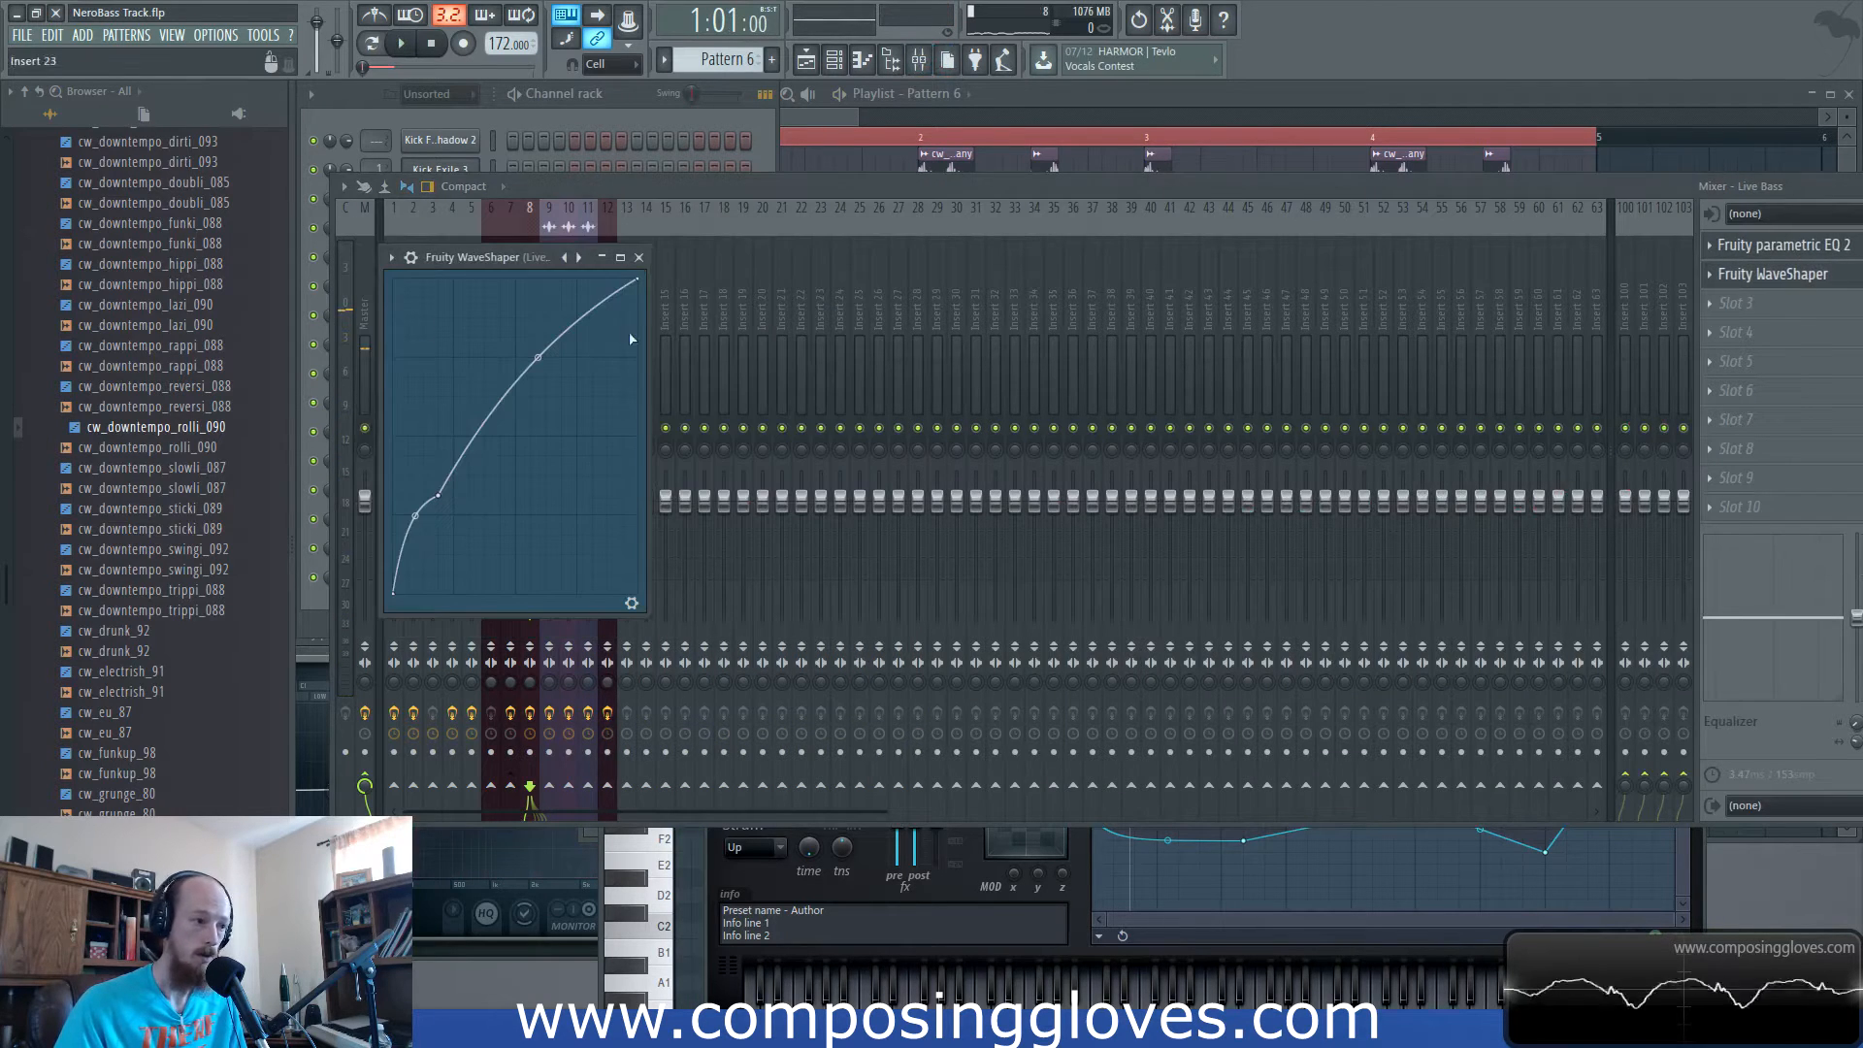
pyautogui.moveTo(456, 454); pyautogui.dragTo(423, 445)
pyautogui.press('space')
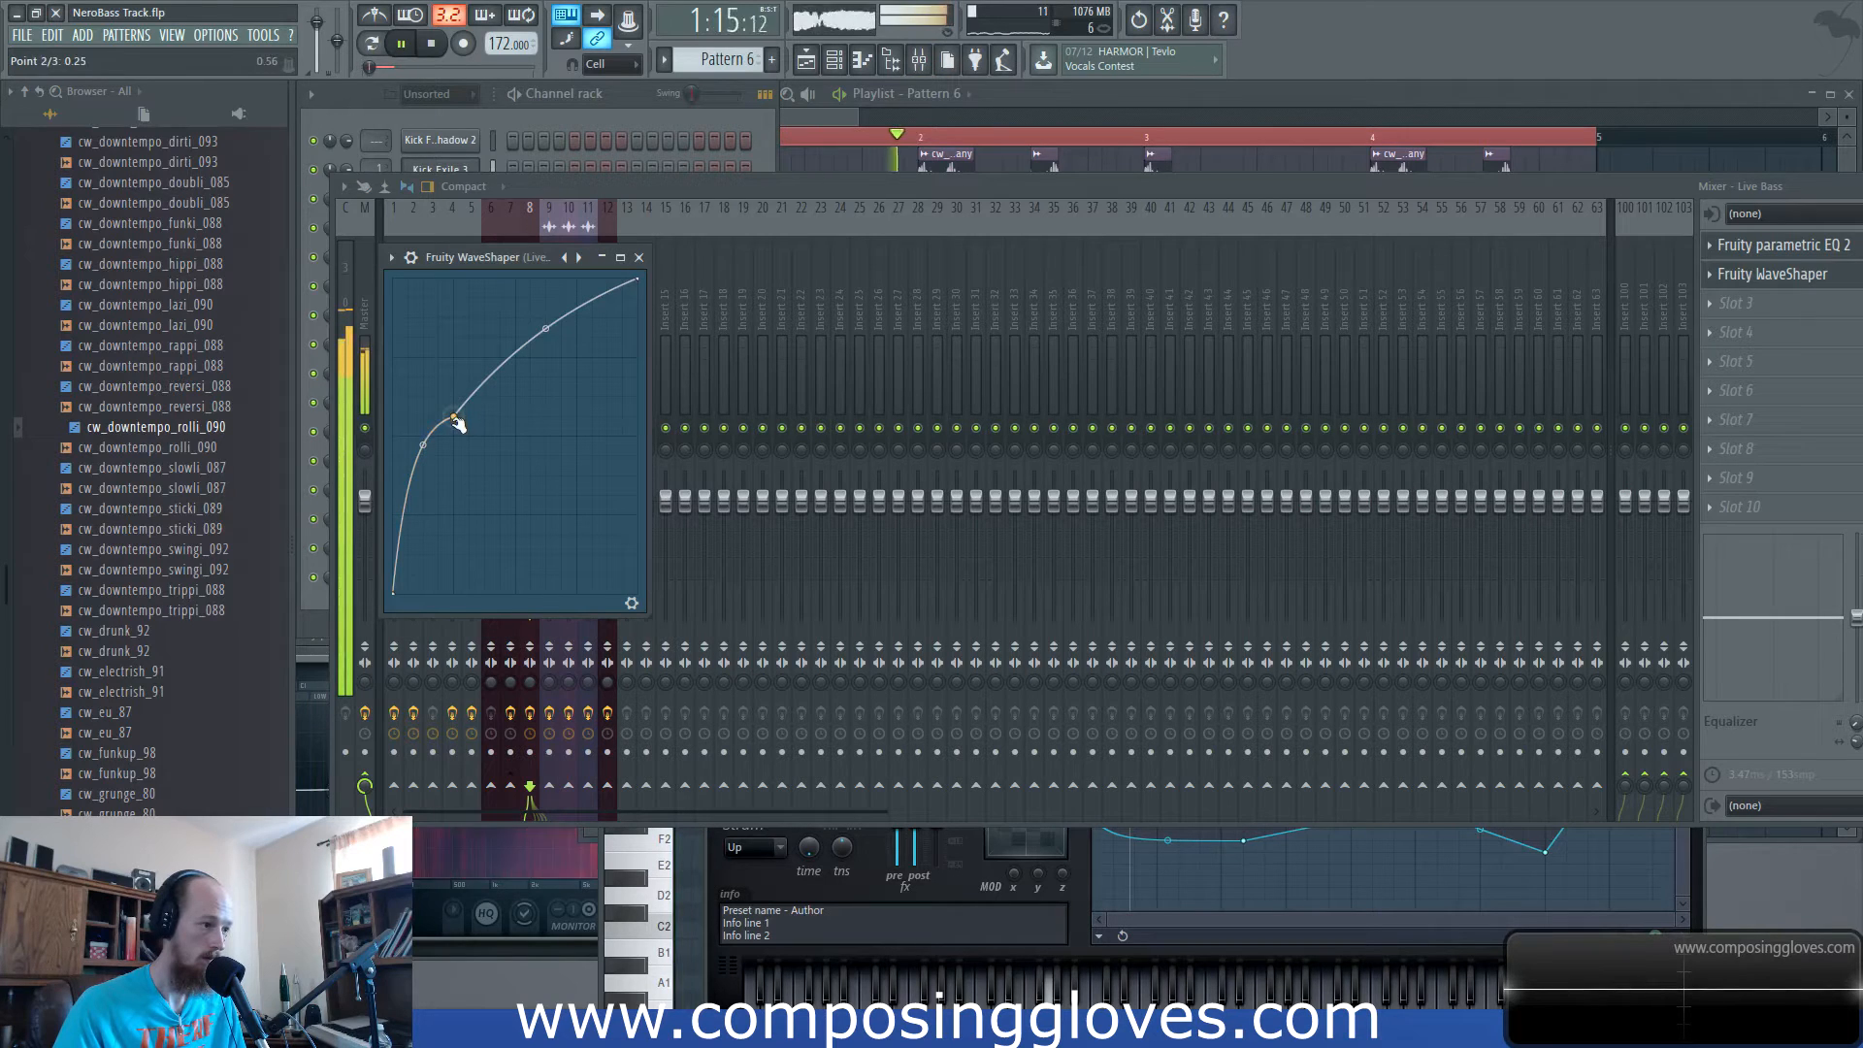
pyautogui.moveTo(545, 328); pyautogui.dragTo(545, 366)
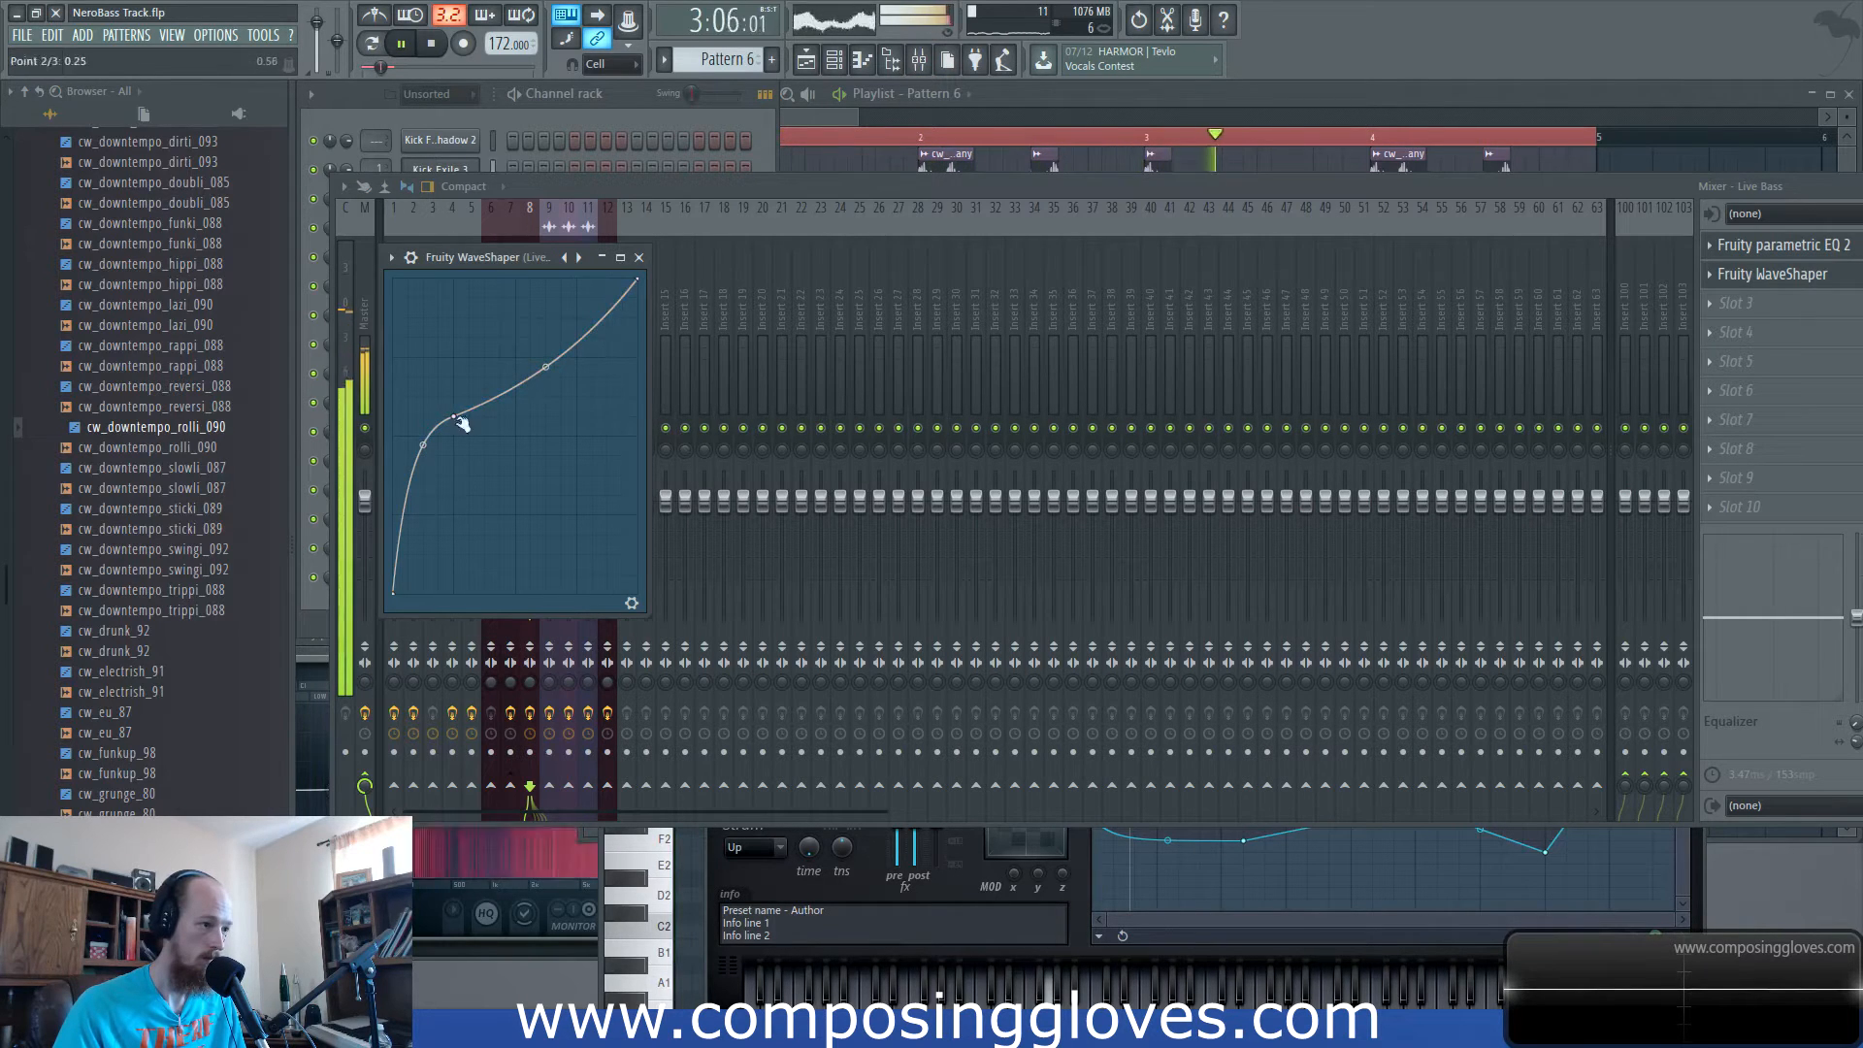
# In Live Bass's Parametric EQ 2, cut band 6 at about 393 Hz, lower band 1 and slightly raise band 2.
pyautogui.click(1834, 245)
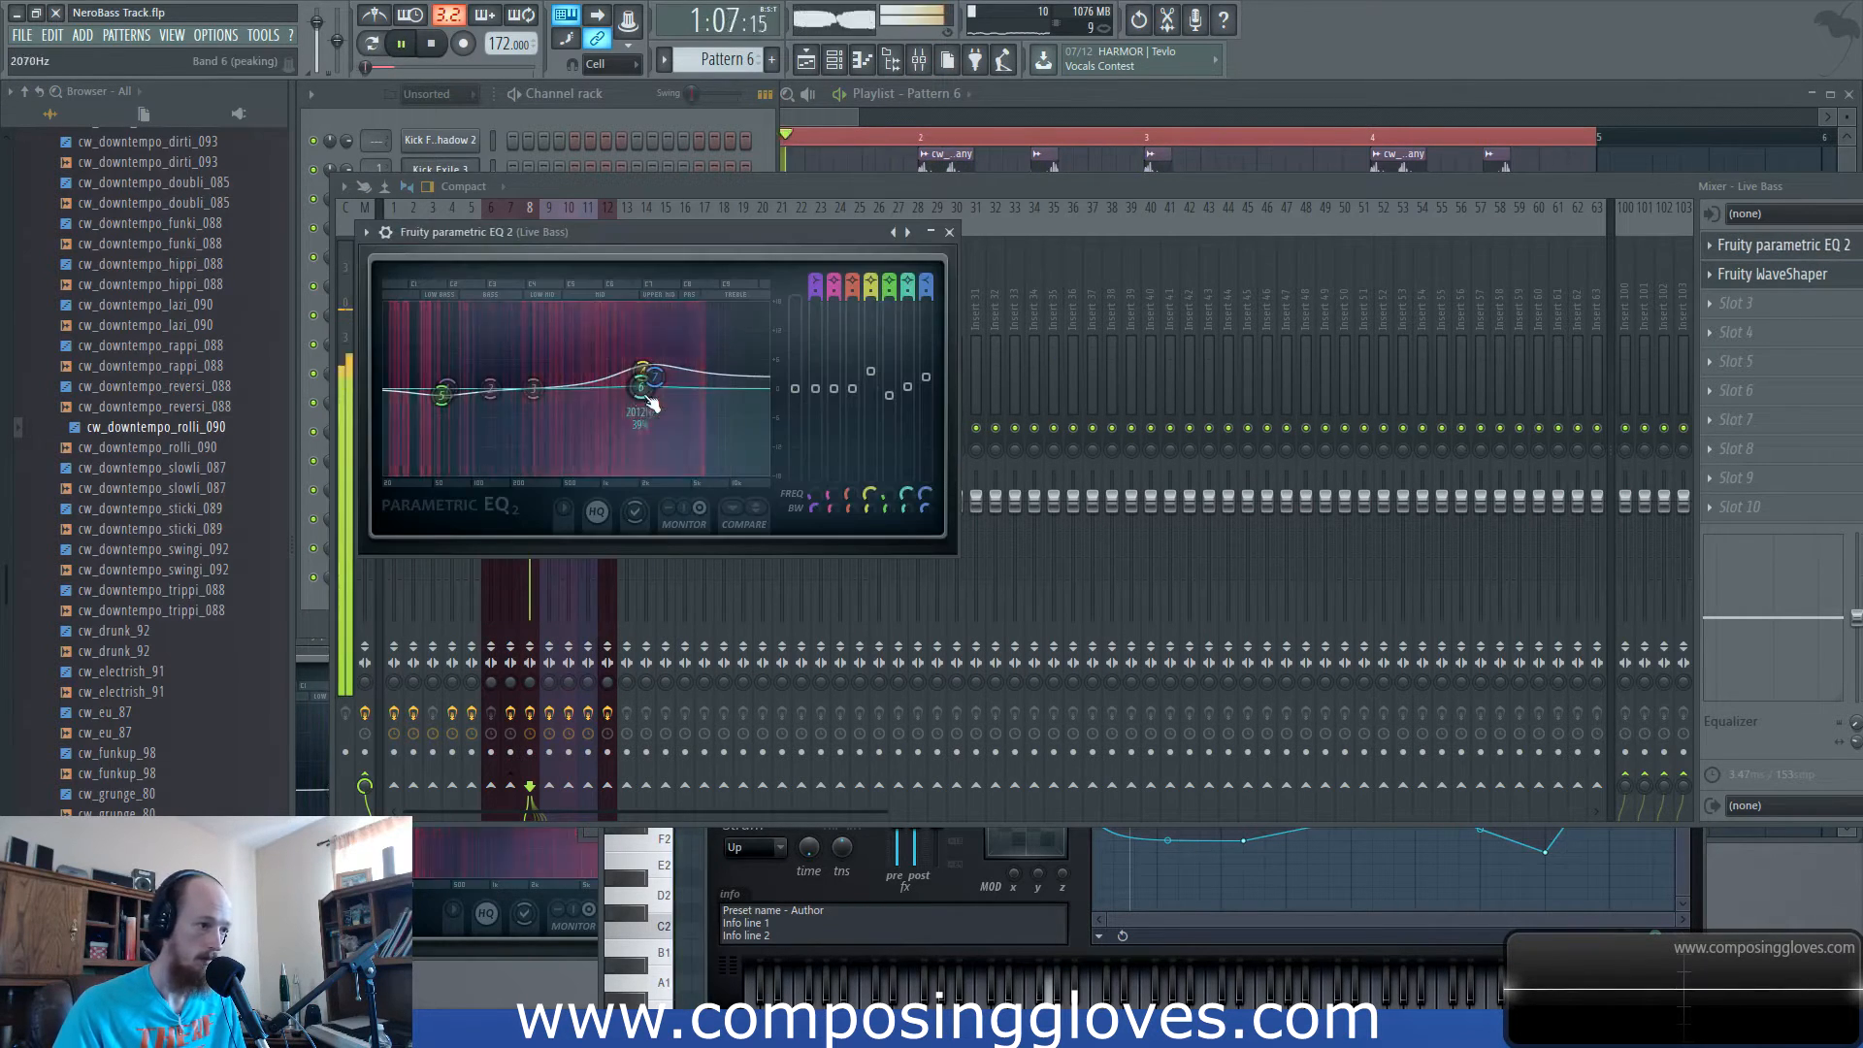
pyautogui.moveTo(613, 432); pyautogui.dragTo(573, 458)
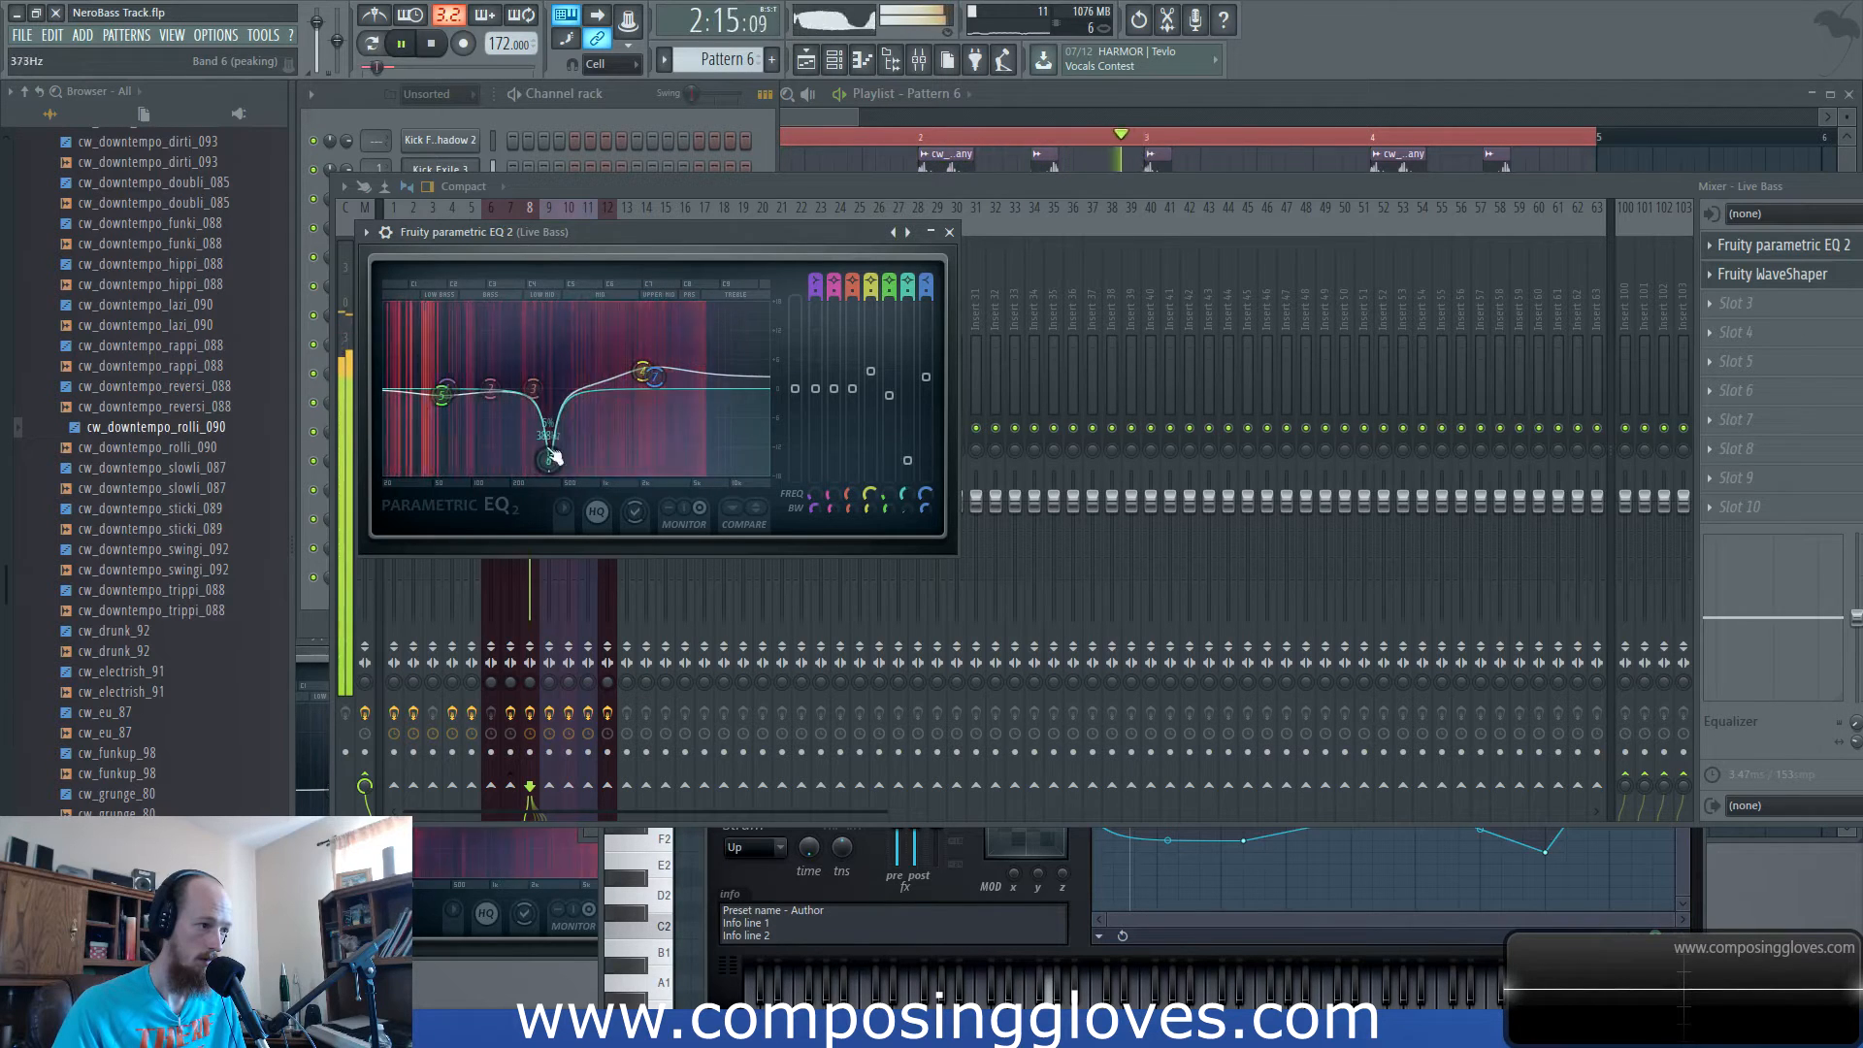
pyautogui.moveTo(444, 392); pyautogui.dragTo(556, 440)
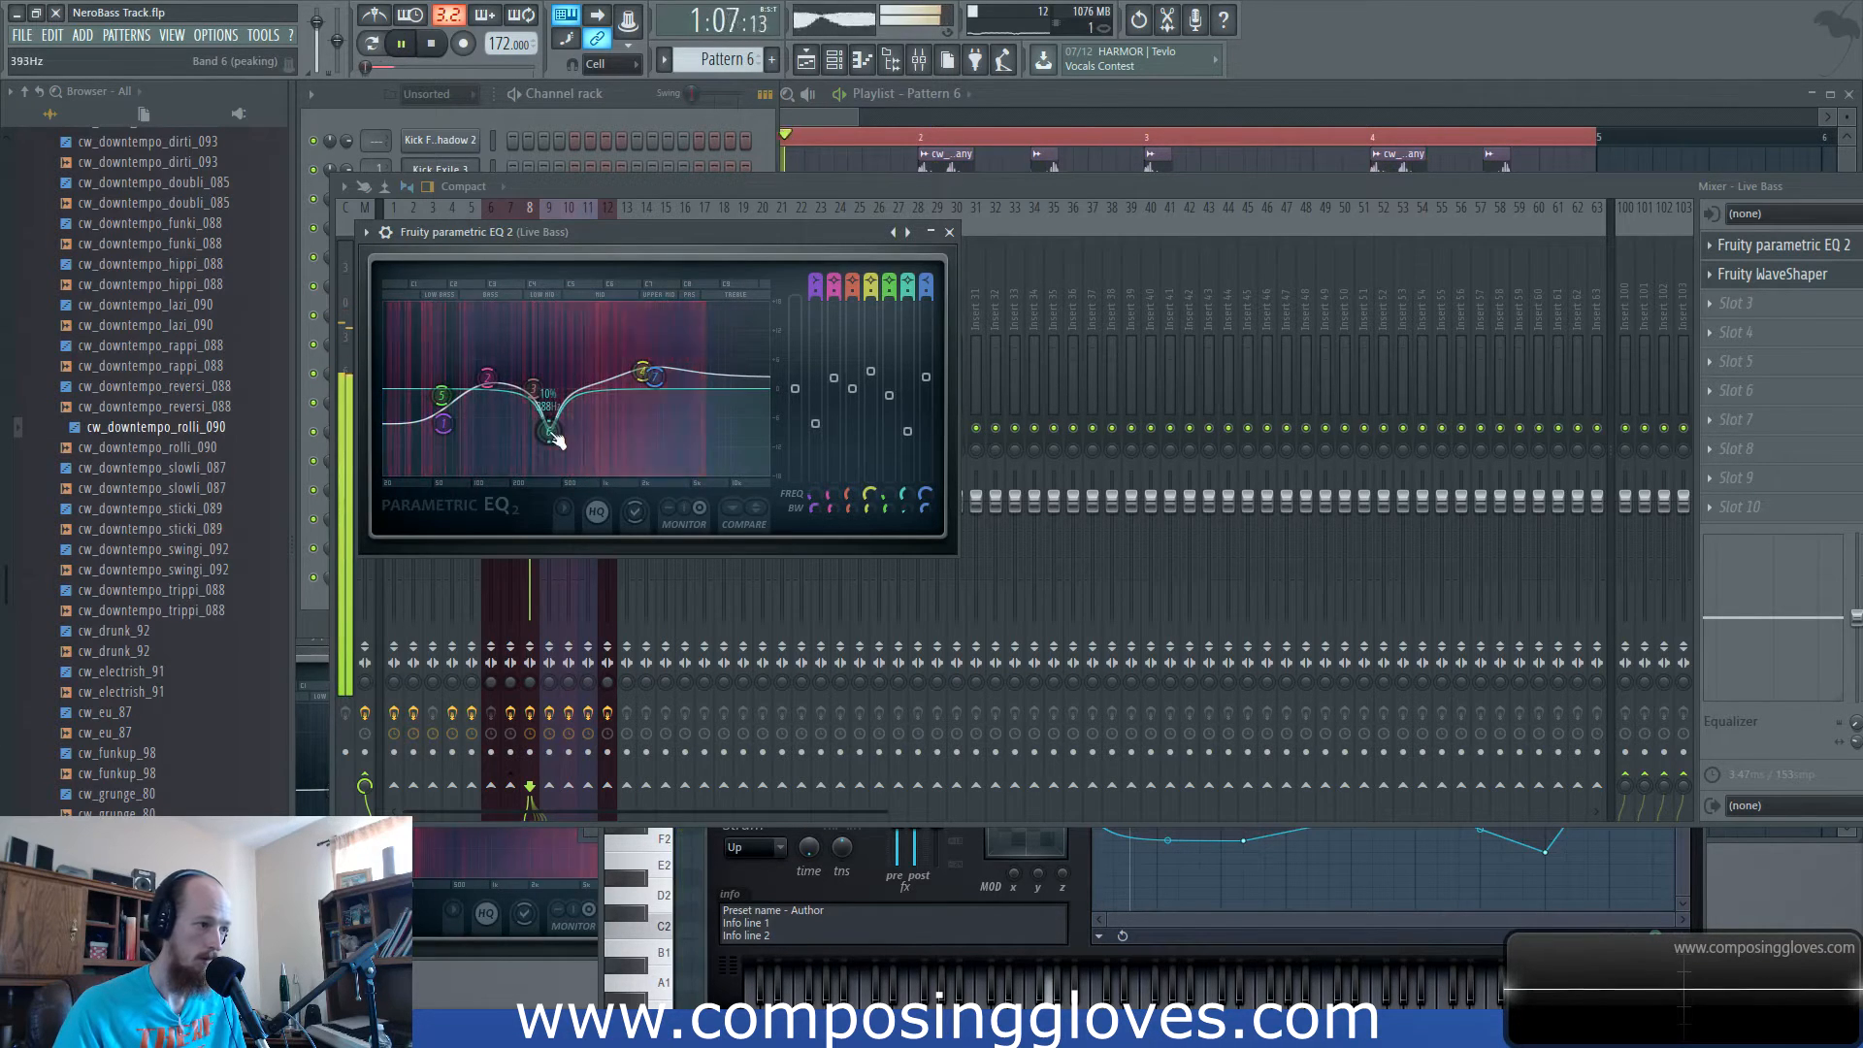
pyautogui.press('space')
# Replay the arrangement and set the Live Bass mixer level to 94% (-1.4 dB), ending back at the playlist.
pyautogui.click(823, 137)
pyautogui.press('space')
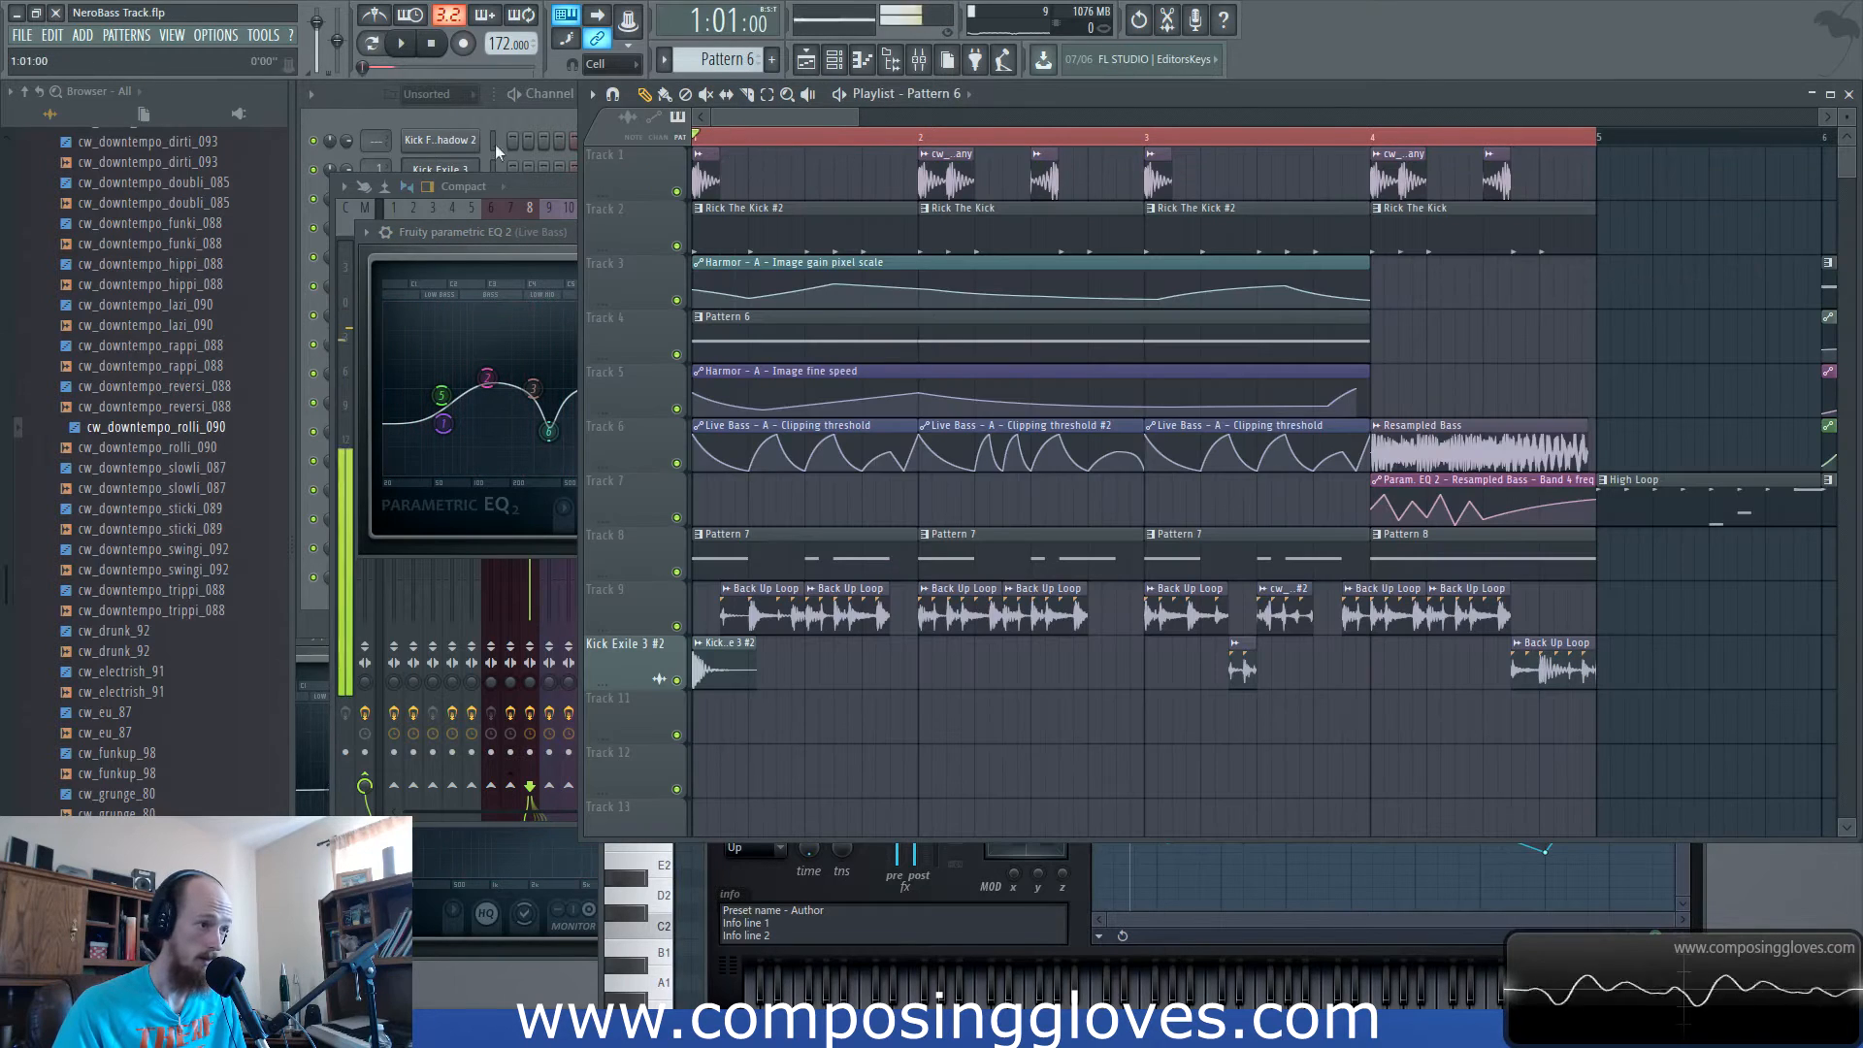
pyautogui.scroll(-3, 985, 532)
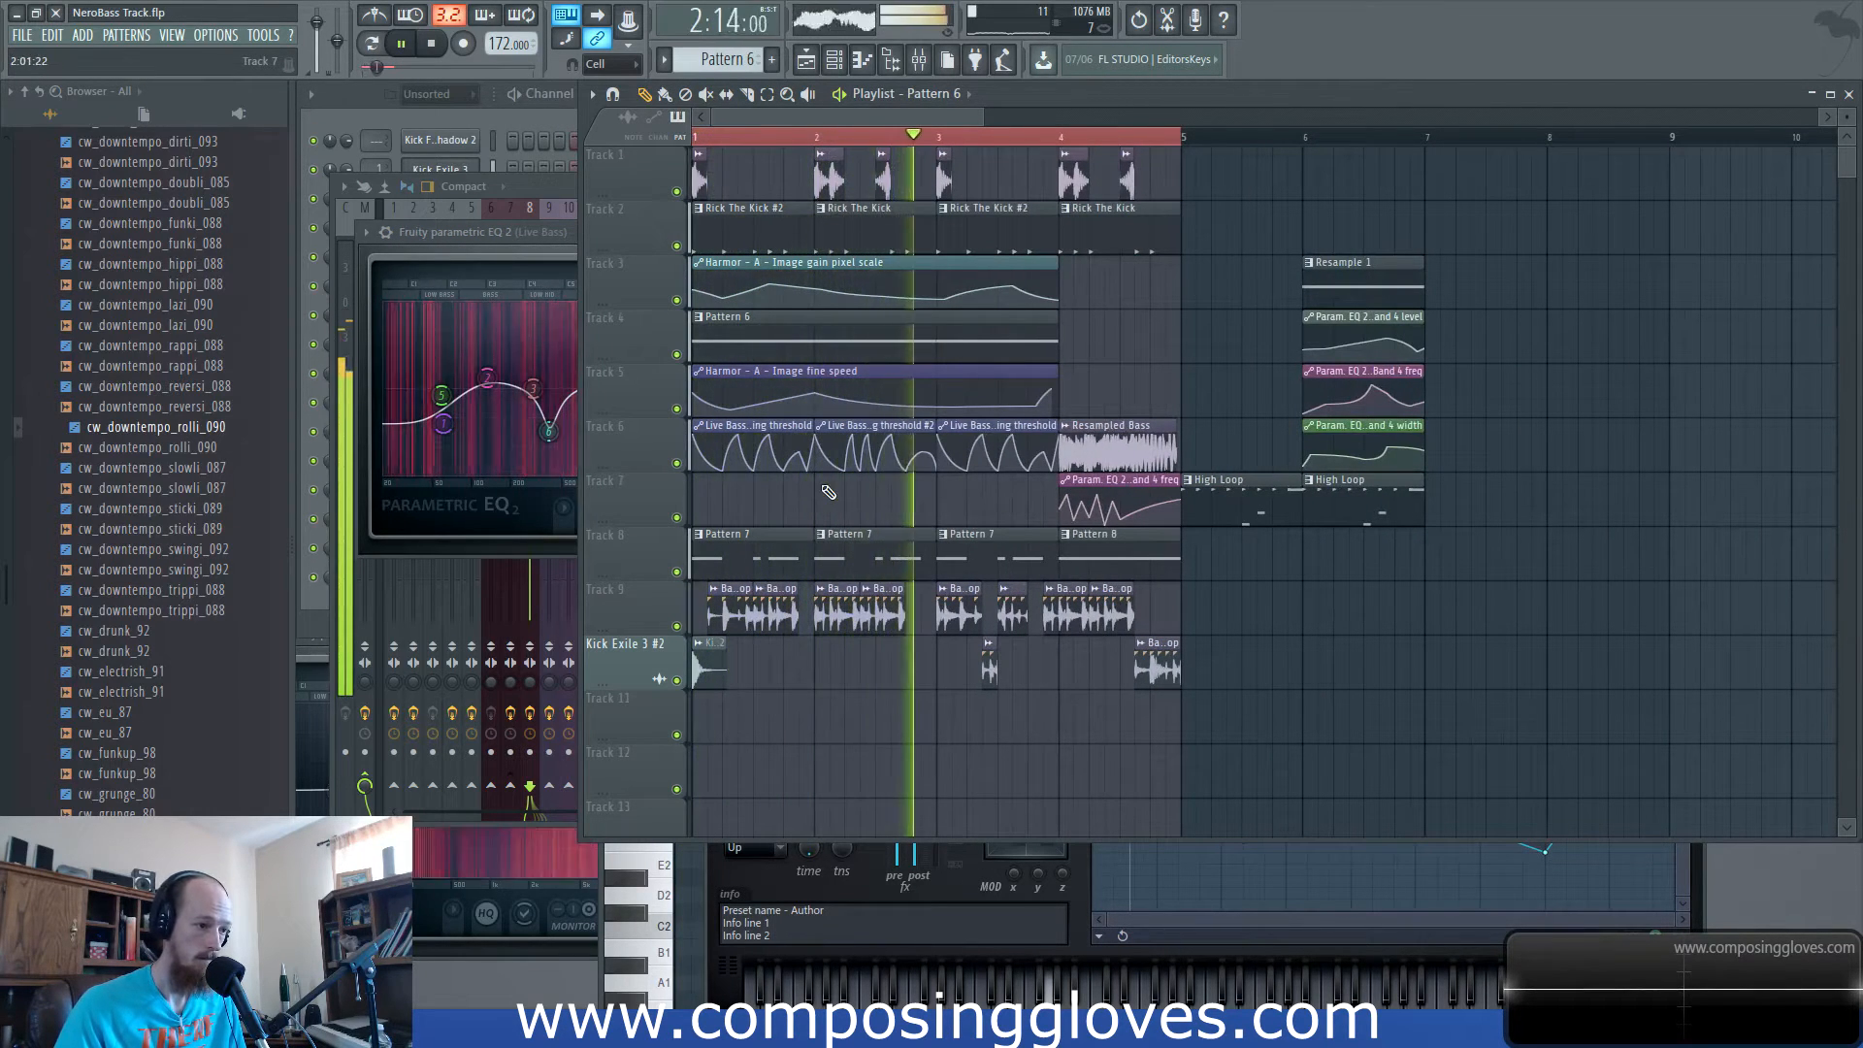
pyautogui.press('space')
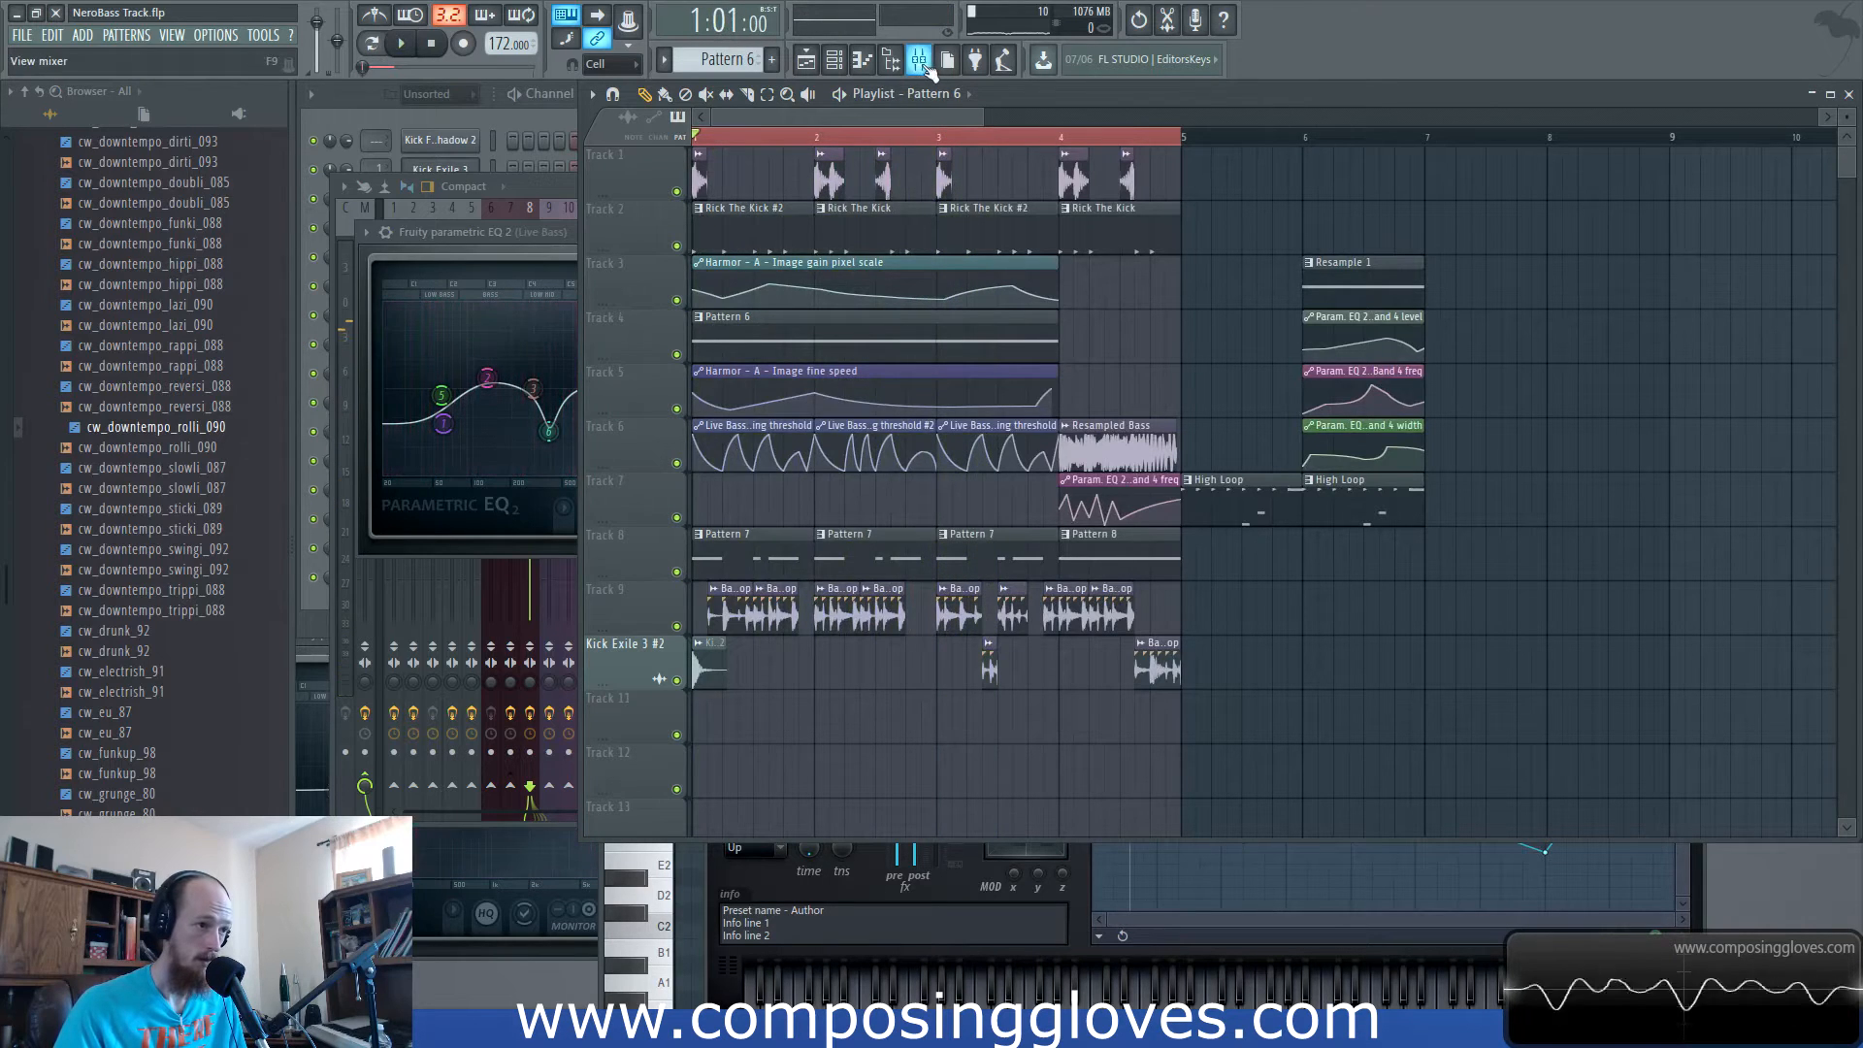
pyautogui.press('F9')
pyautogui.press('space')
pyautogui.moveTo(530, 502)
pyautogui.mouseDown()
pyautogui.moveTo(530, 534)
pyautogui.moveTo(530, 506)
pyautogui.mouseUp()
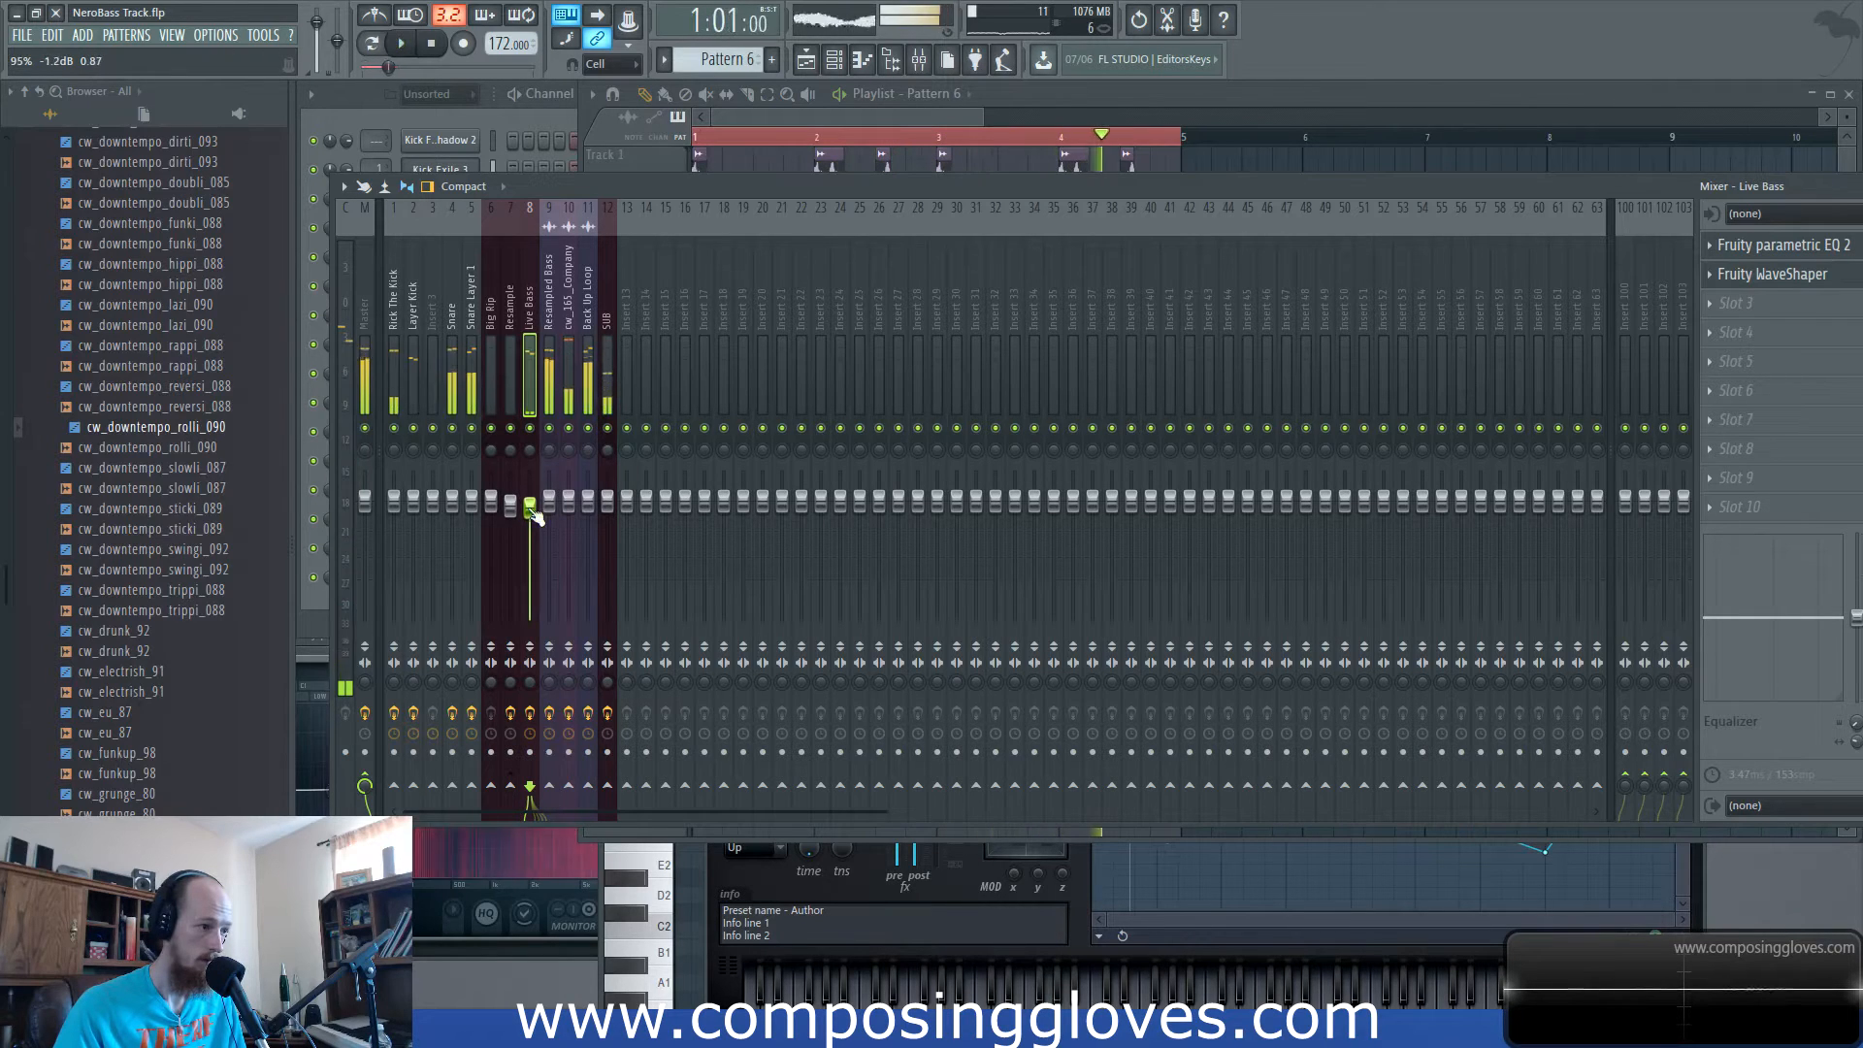
pyautogui.moveTo(532, 508); pyautogui.dragTo(530, 508)
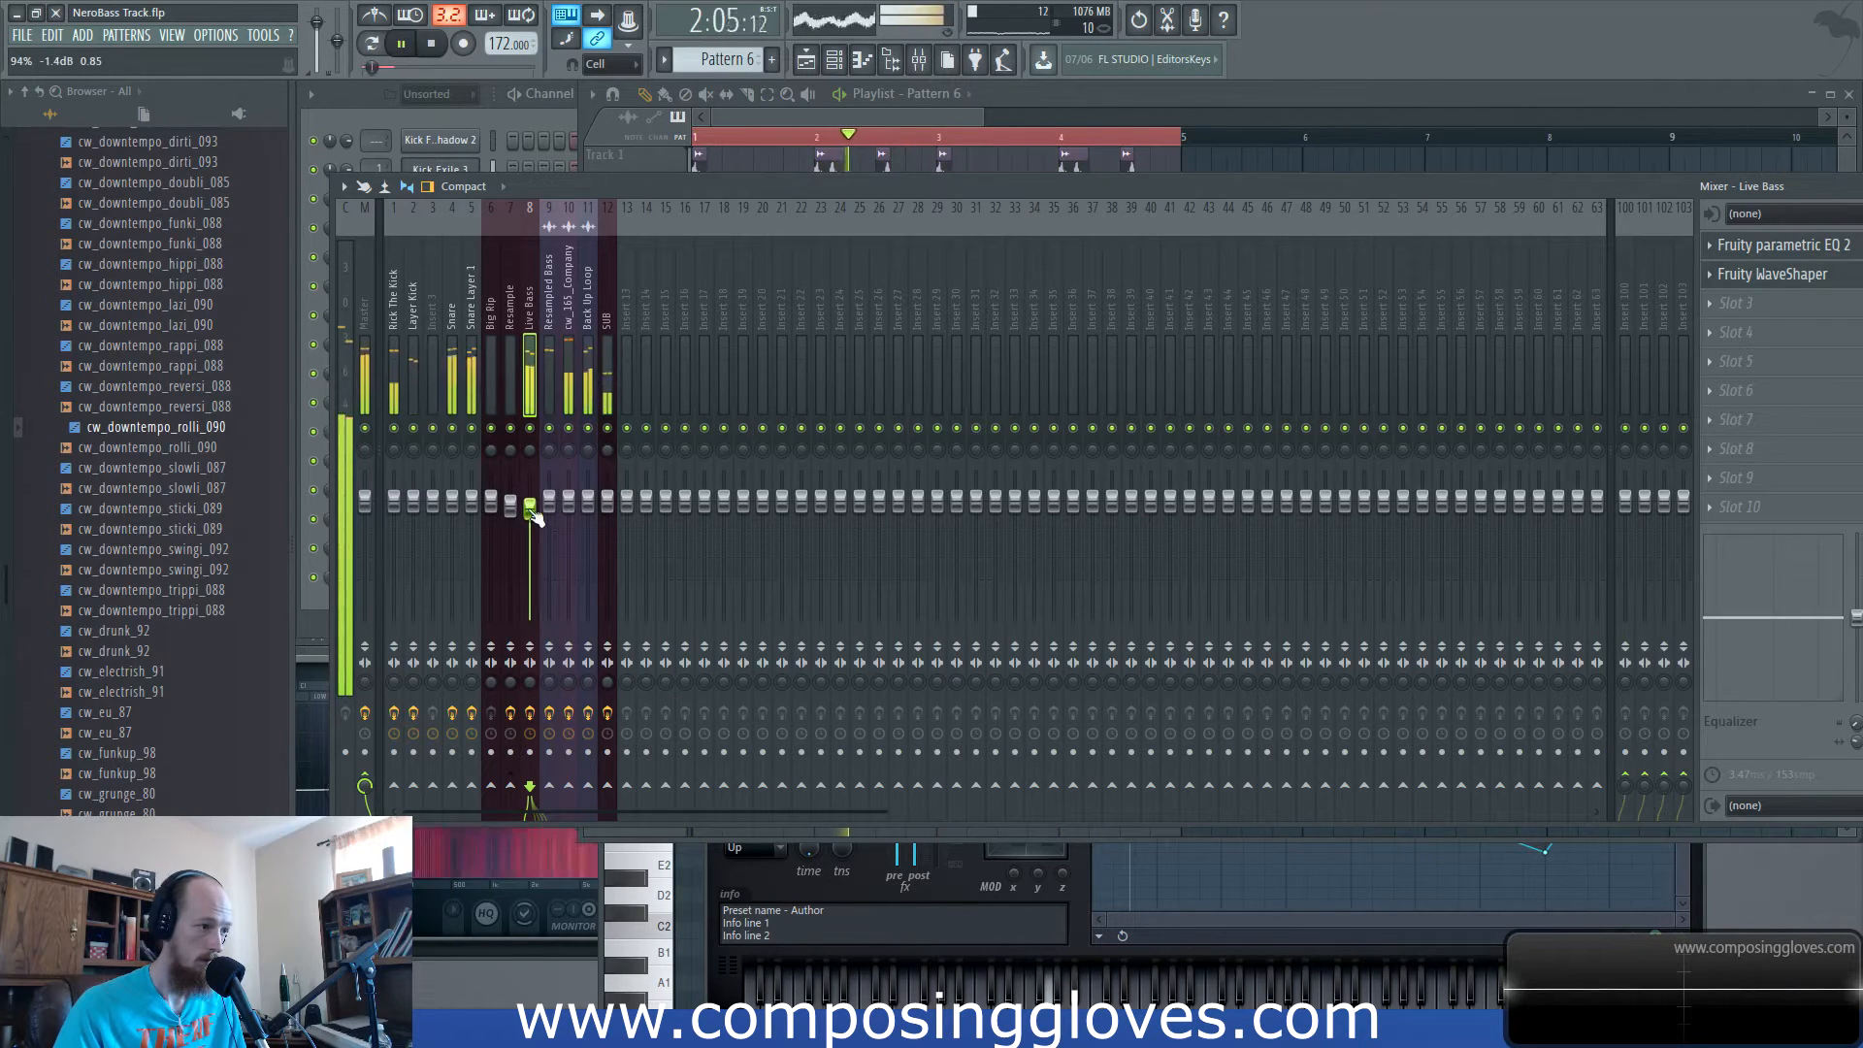
pyautogui.click(875, 125)
pyautogui.press('space')
pyautogui.keyDown('ctrl'); pyautogui.scroll(3, 769, 599); pyautogui.keyUp('ctrl')
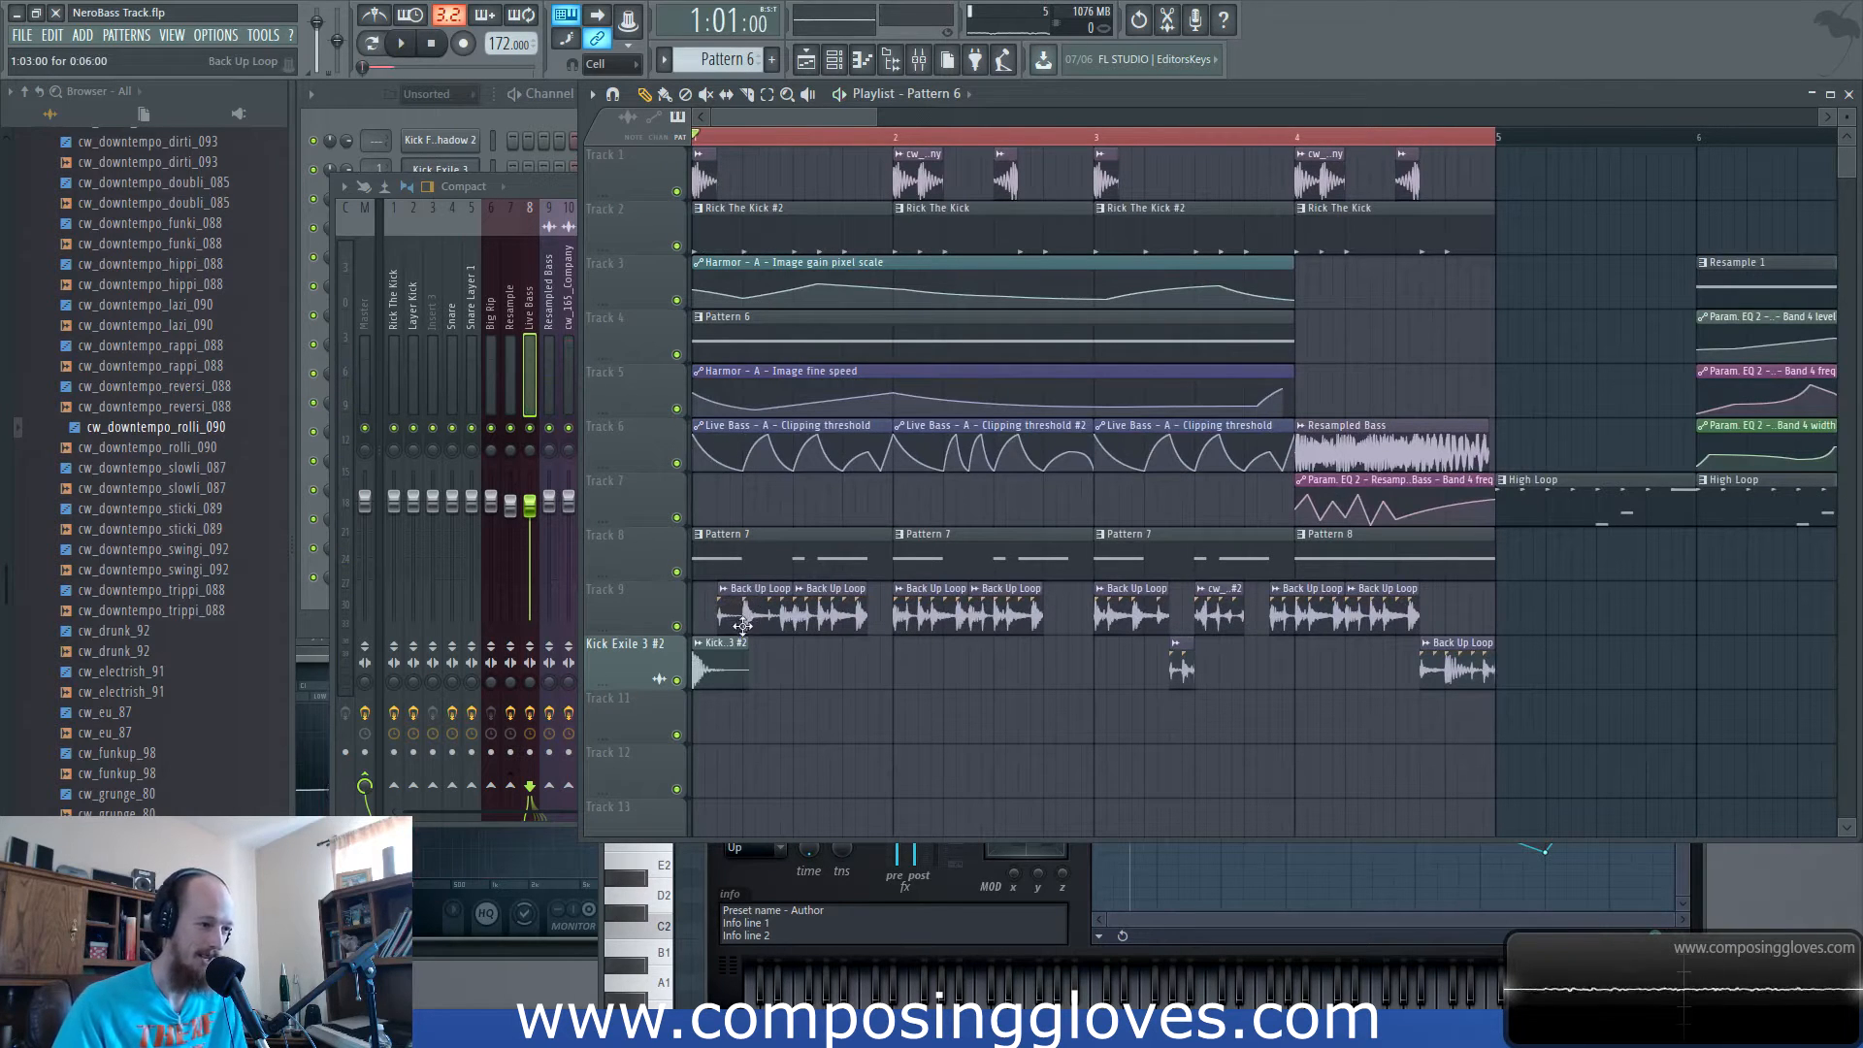
# Create a new empty pattern, search the generator plugins for "abs" and add Absynth 5 as a new channel.
pyautogui.click(517, 114)
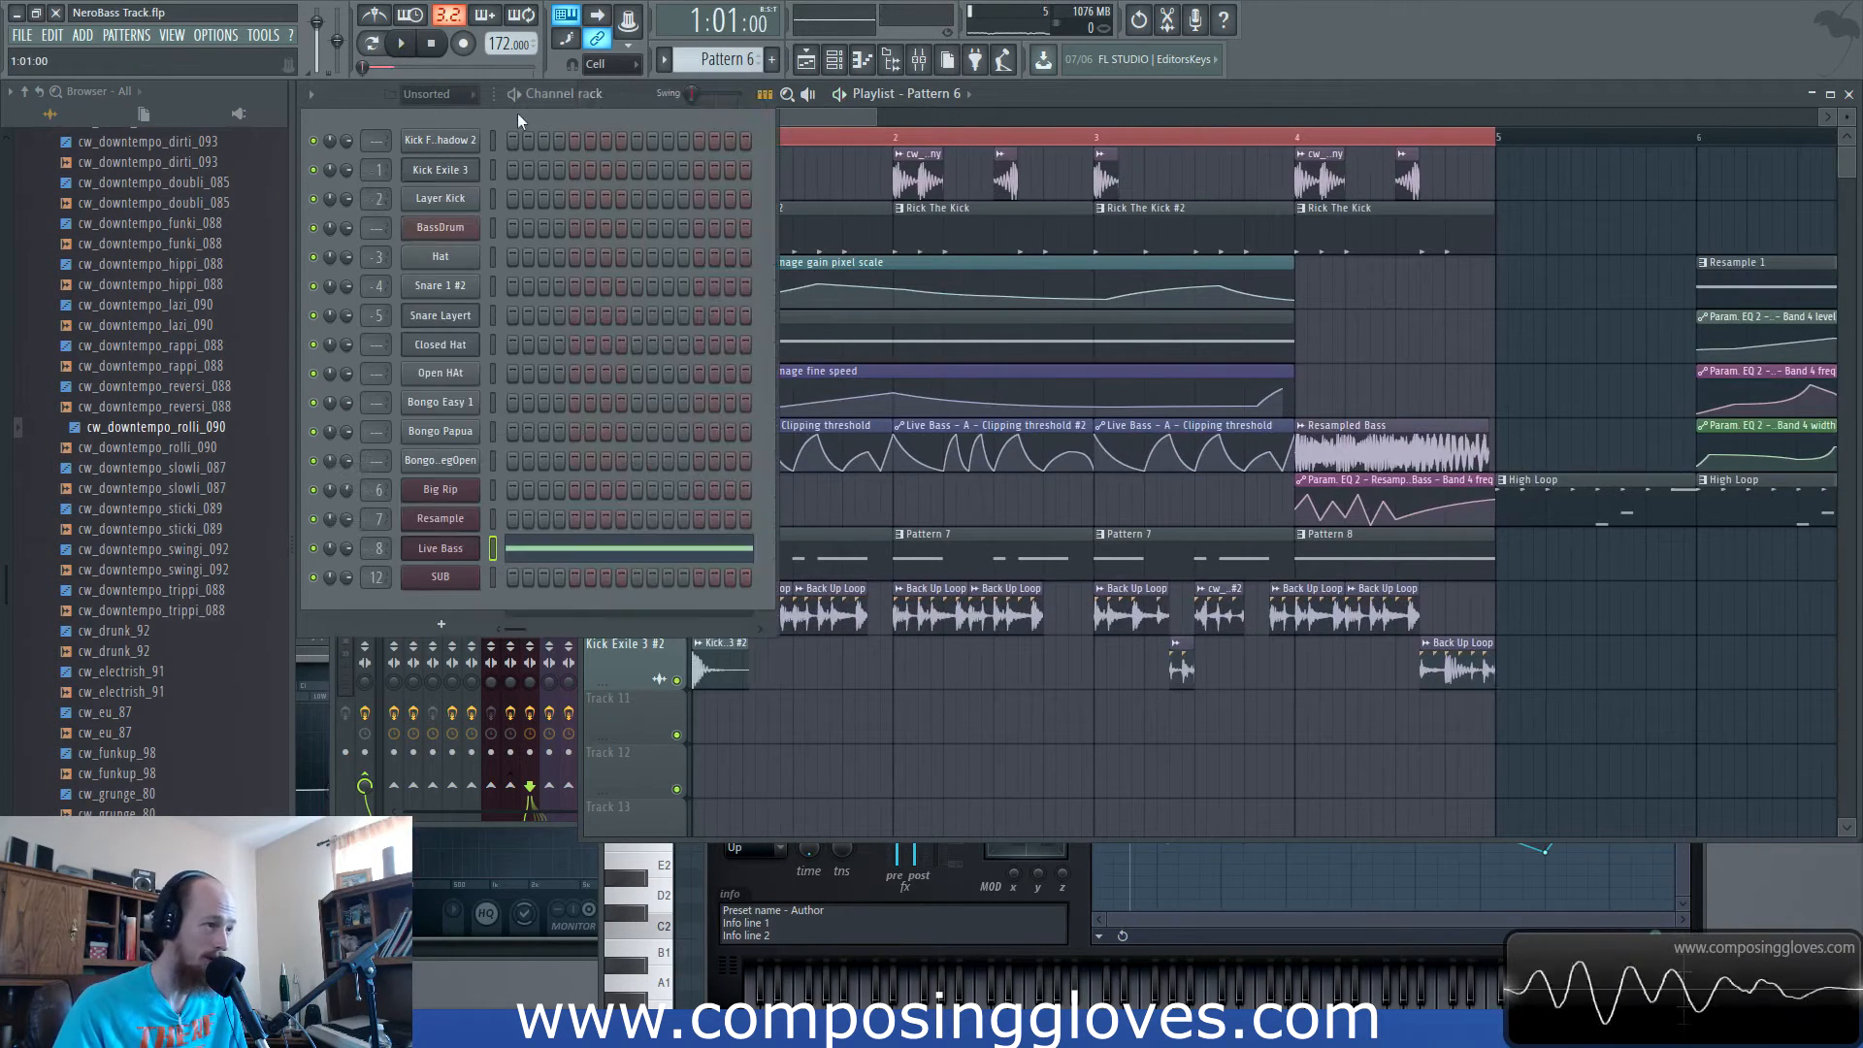
pyautogui.click(774, 59)
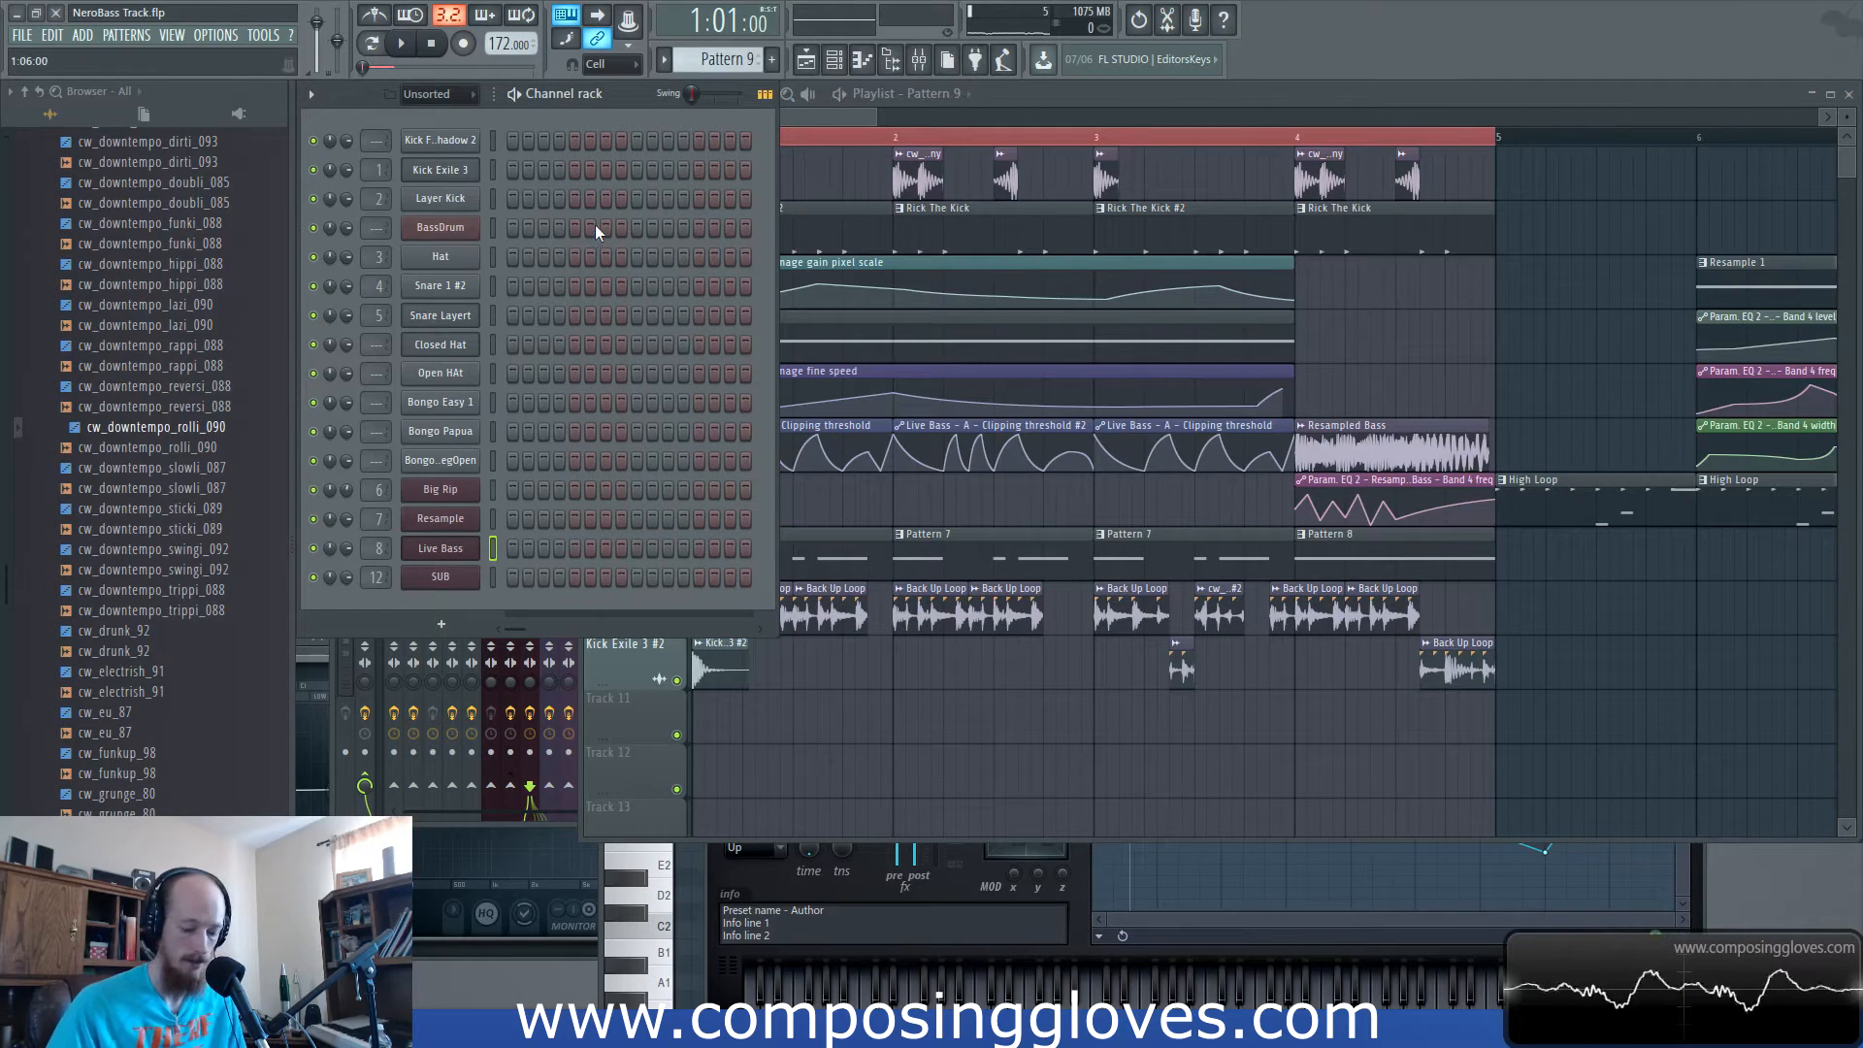
pyautogui.click(468, 623)
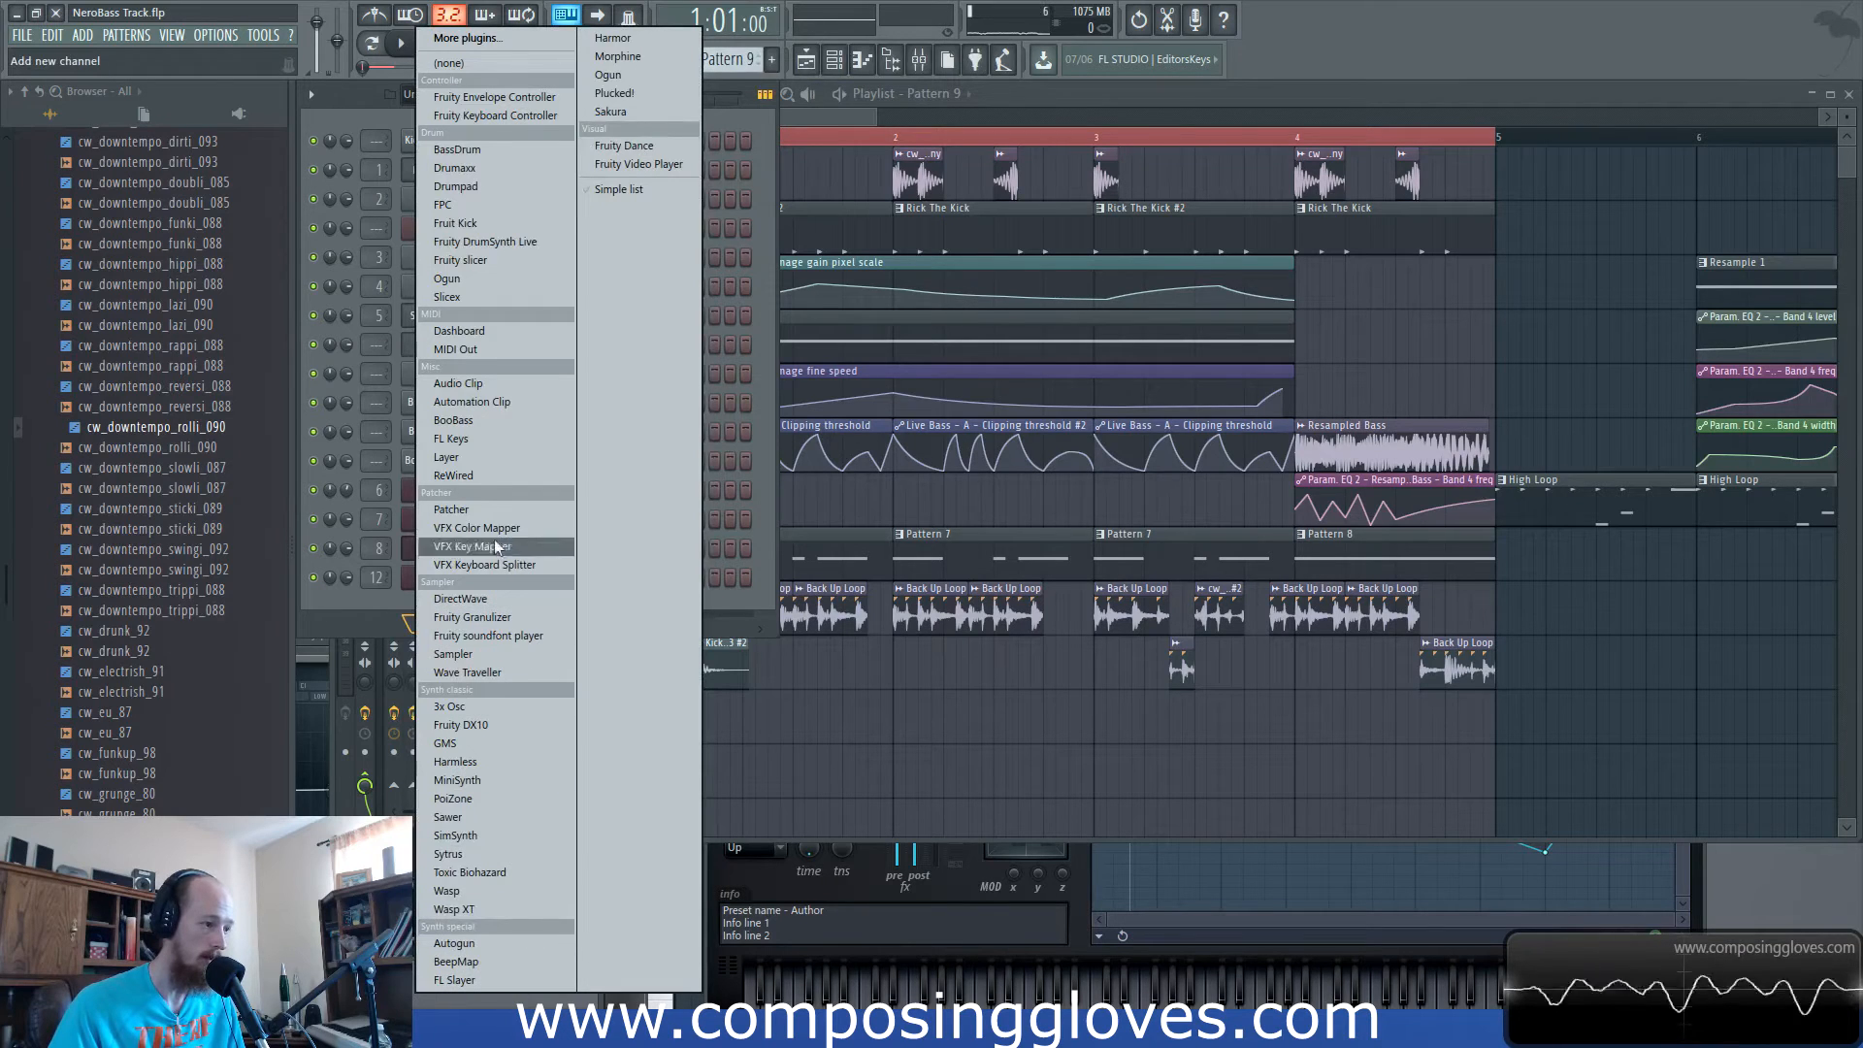
pyautogui.click(775, 336)
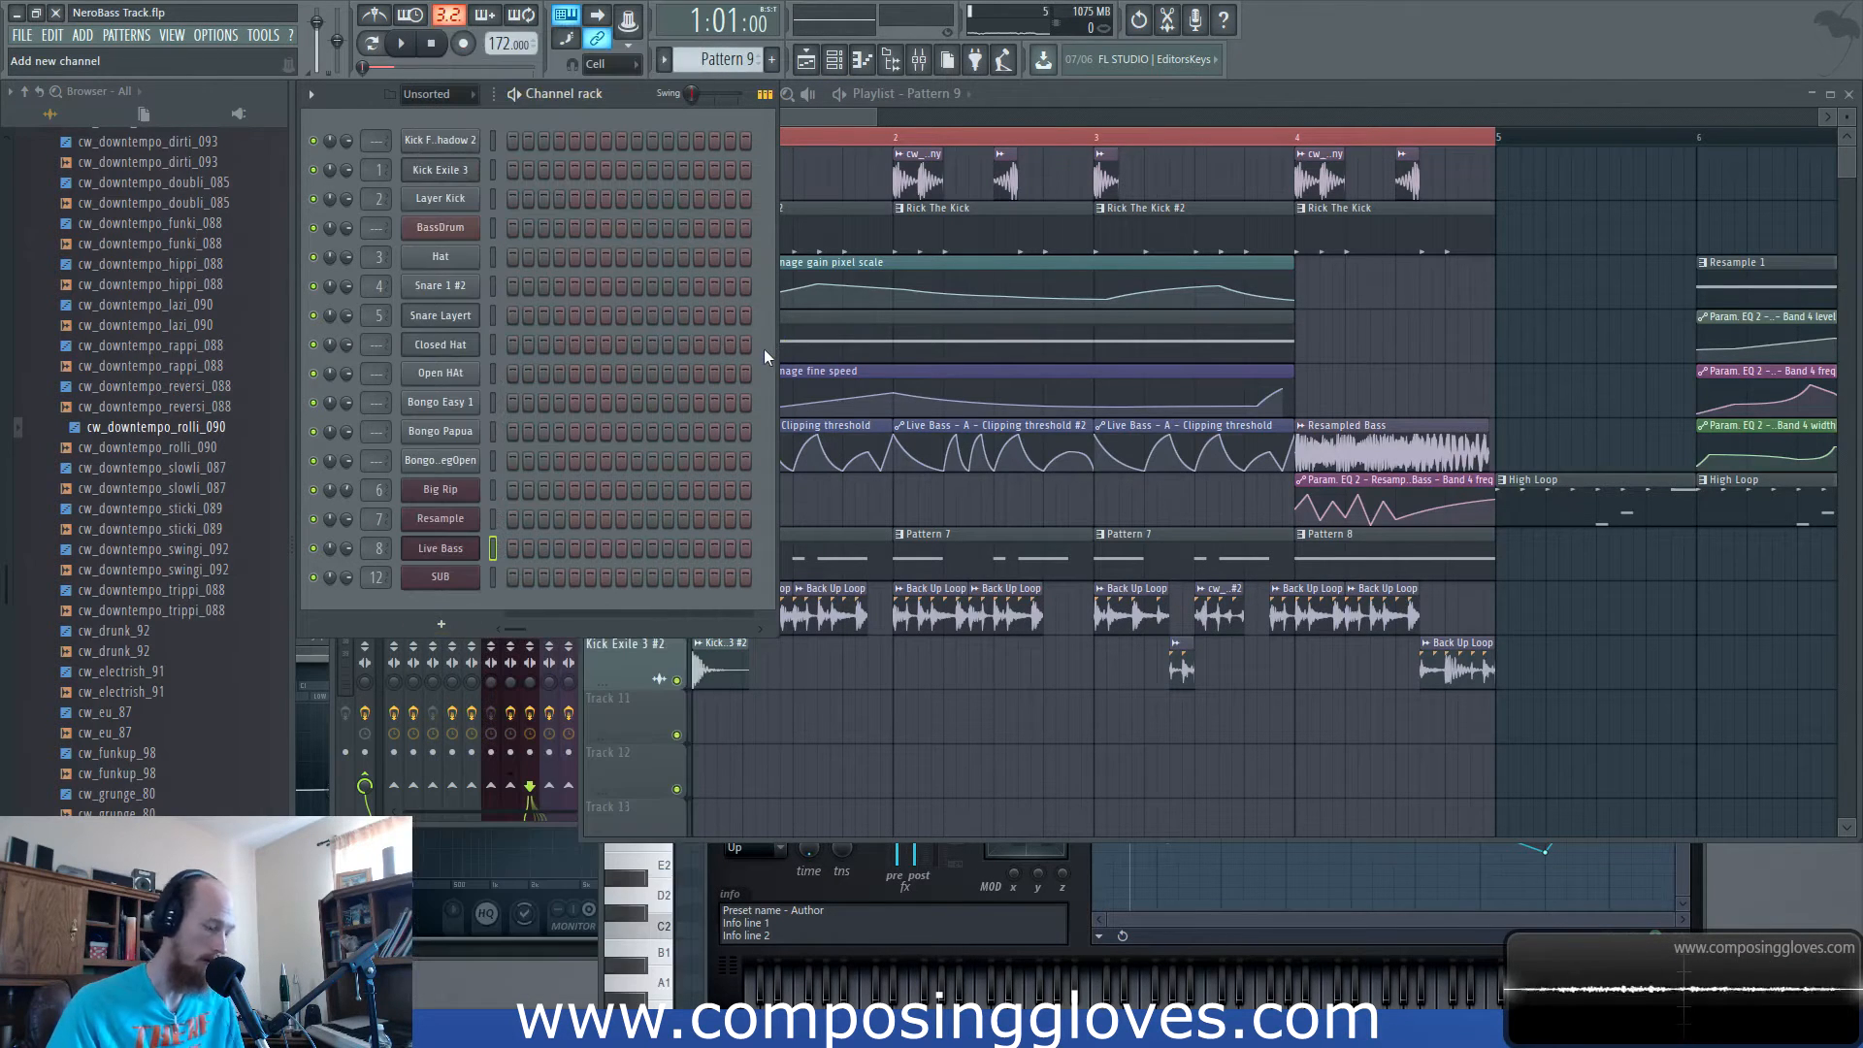
pyautogui.click(468, 623)
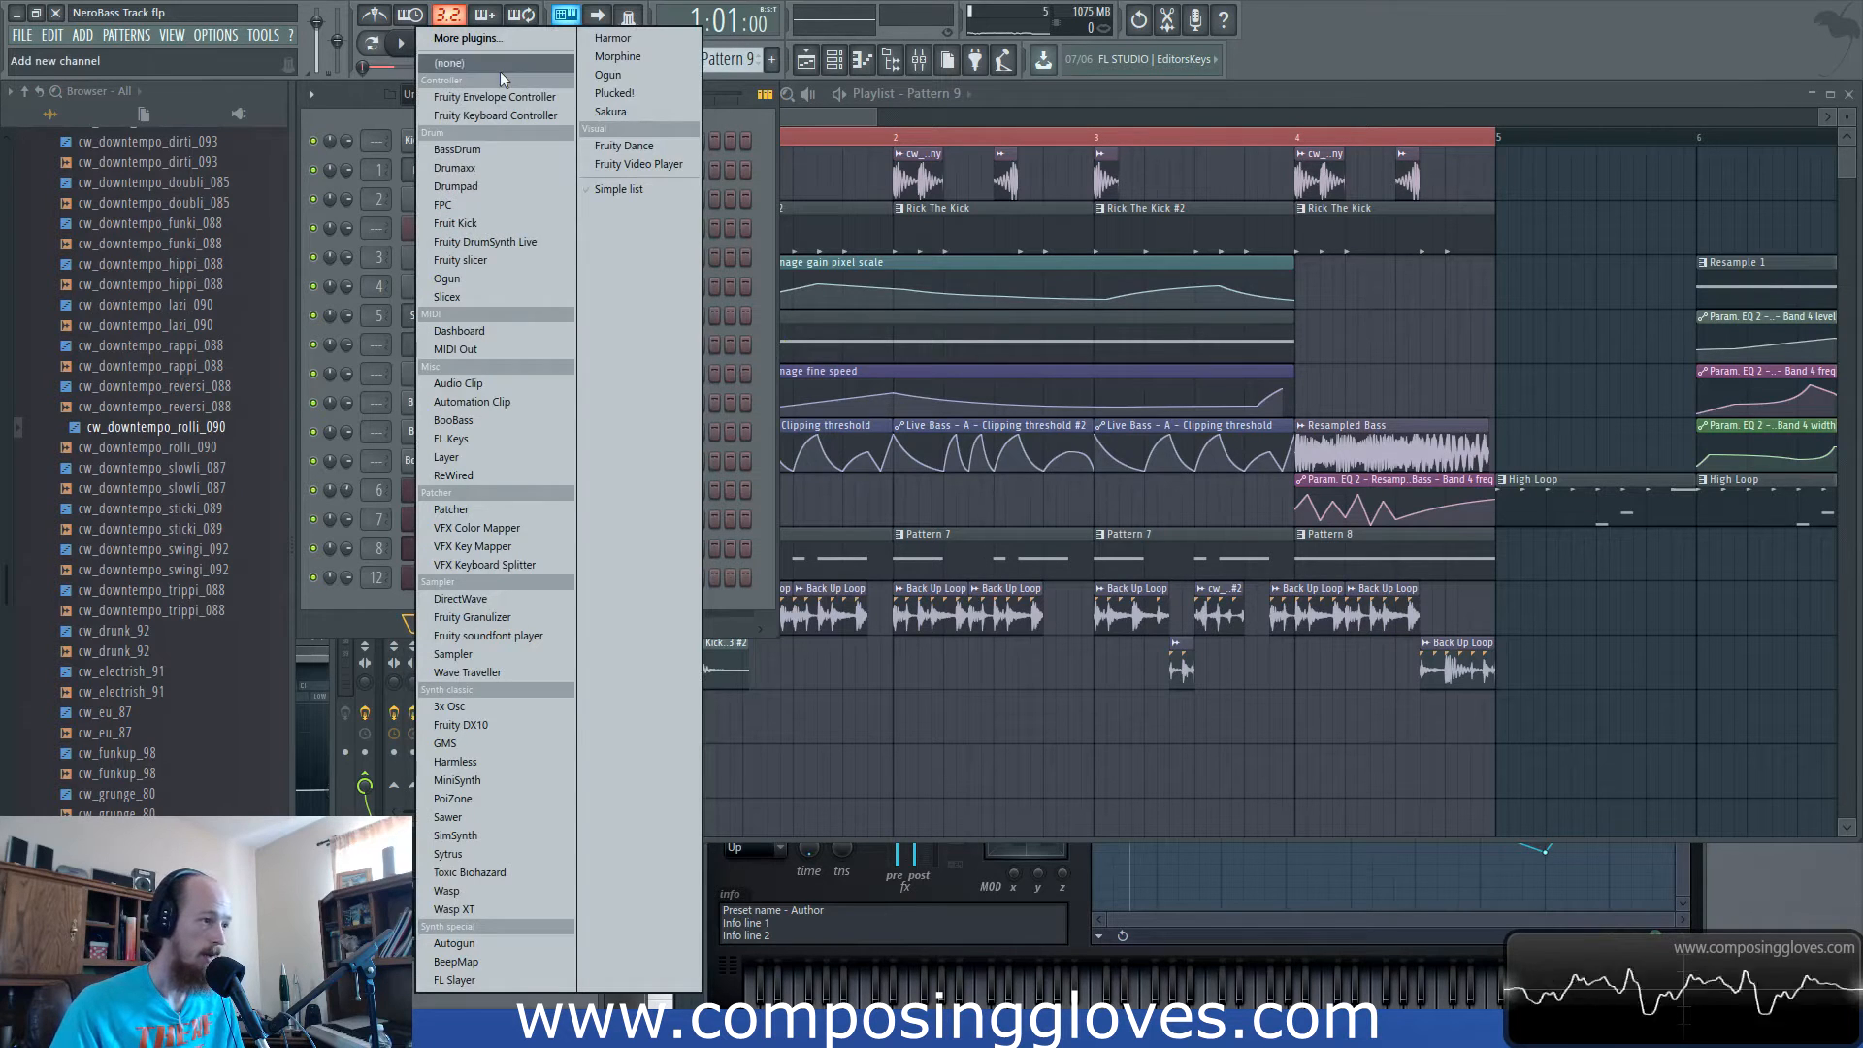
pyautogui.click(641, 184)
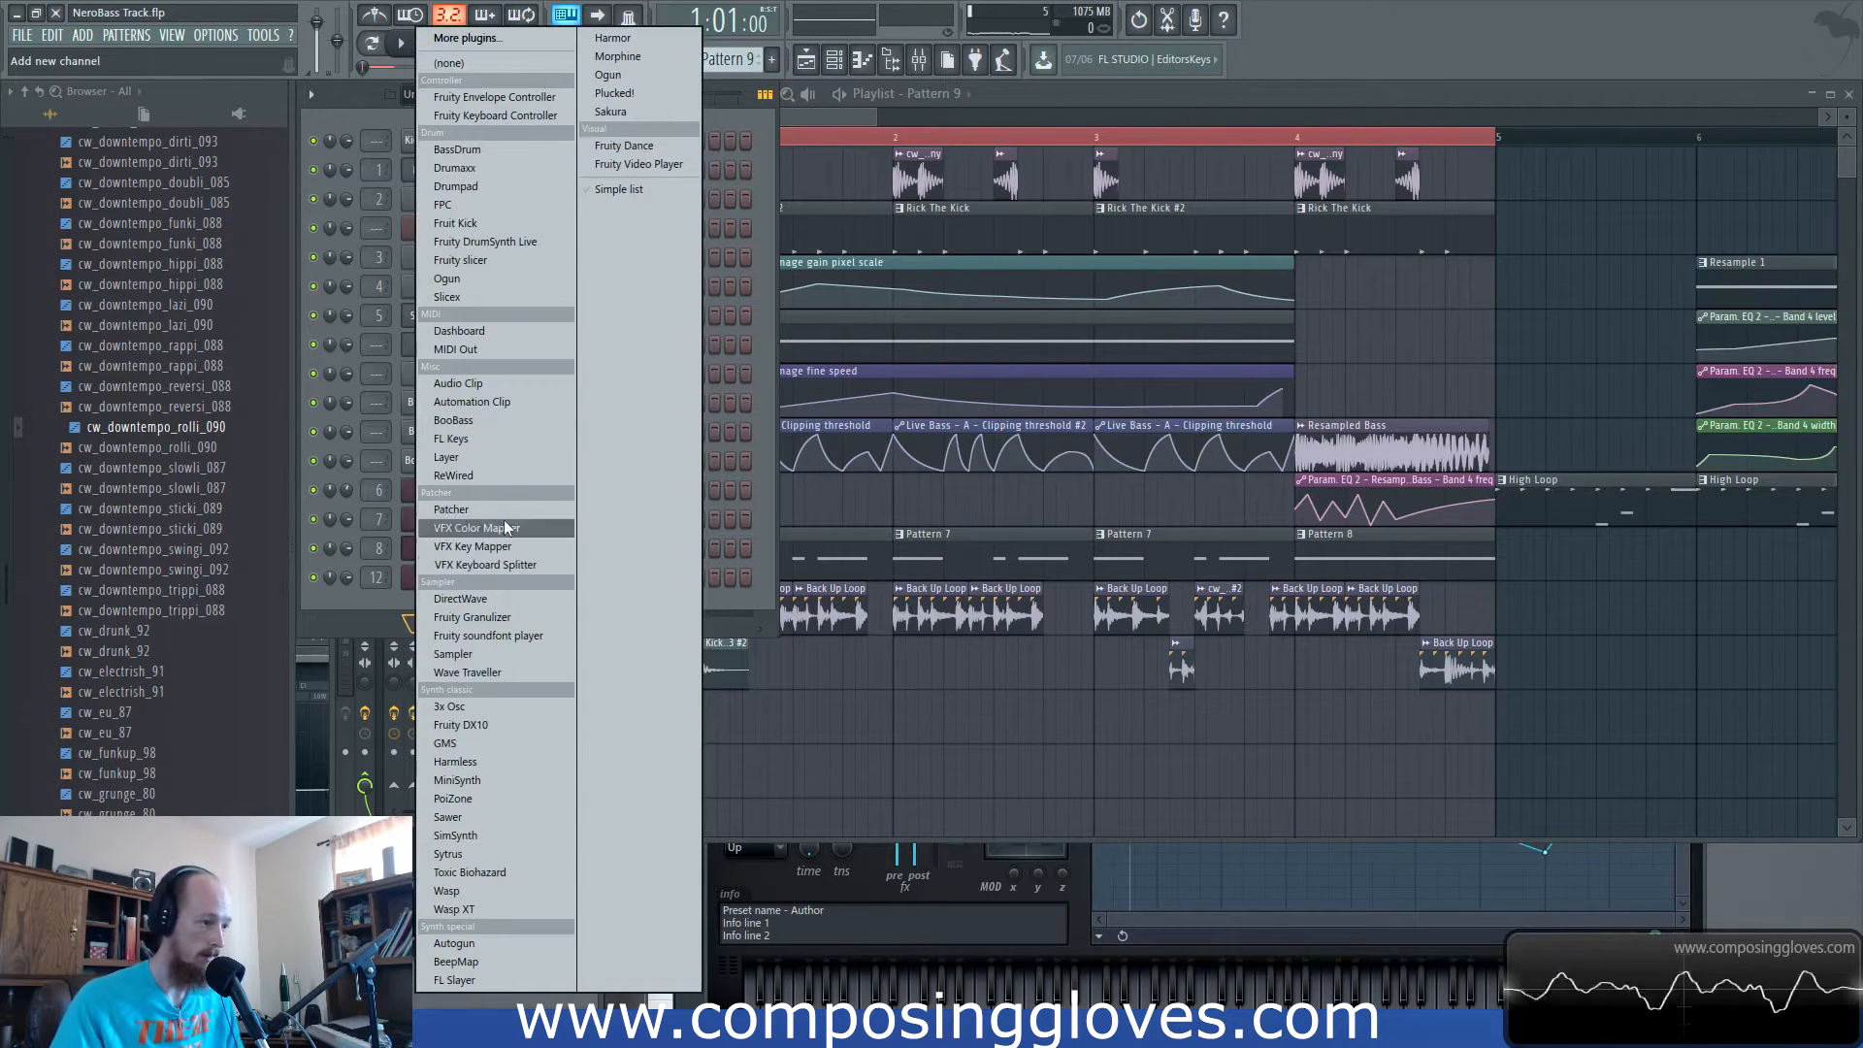
pyautogui.click(524, 41)
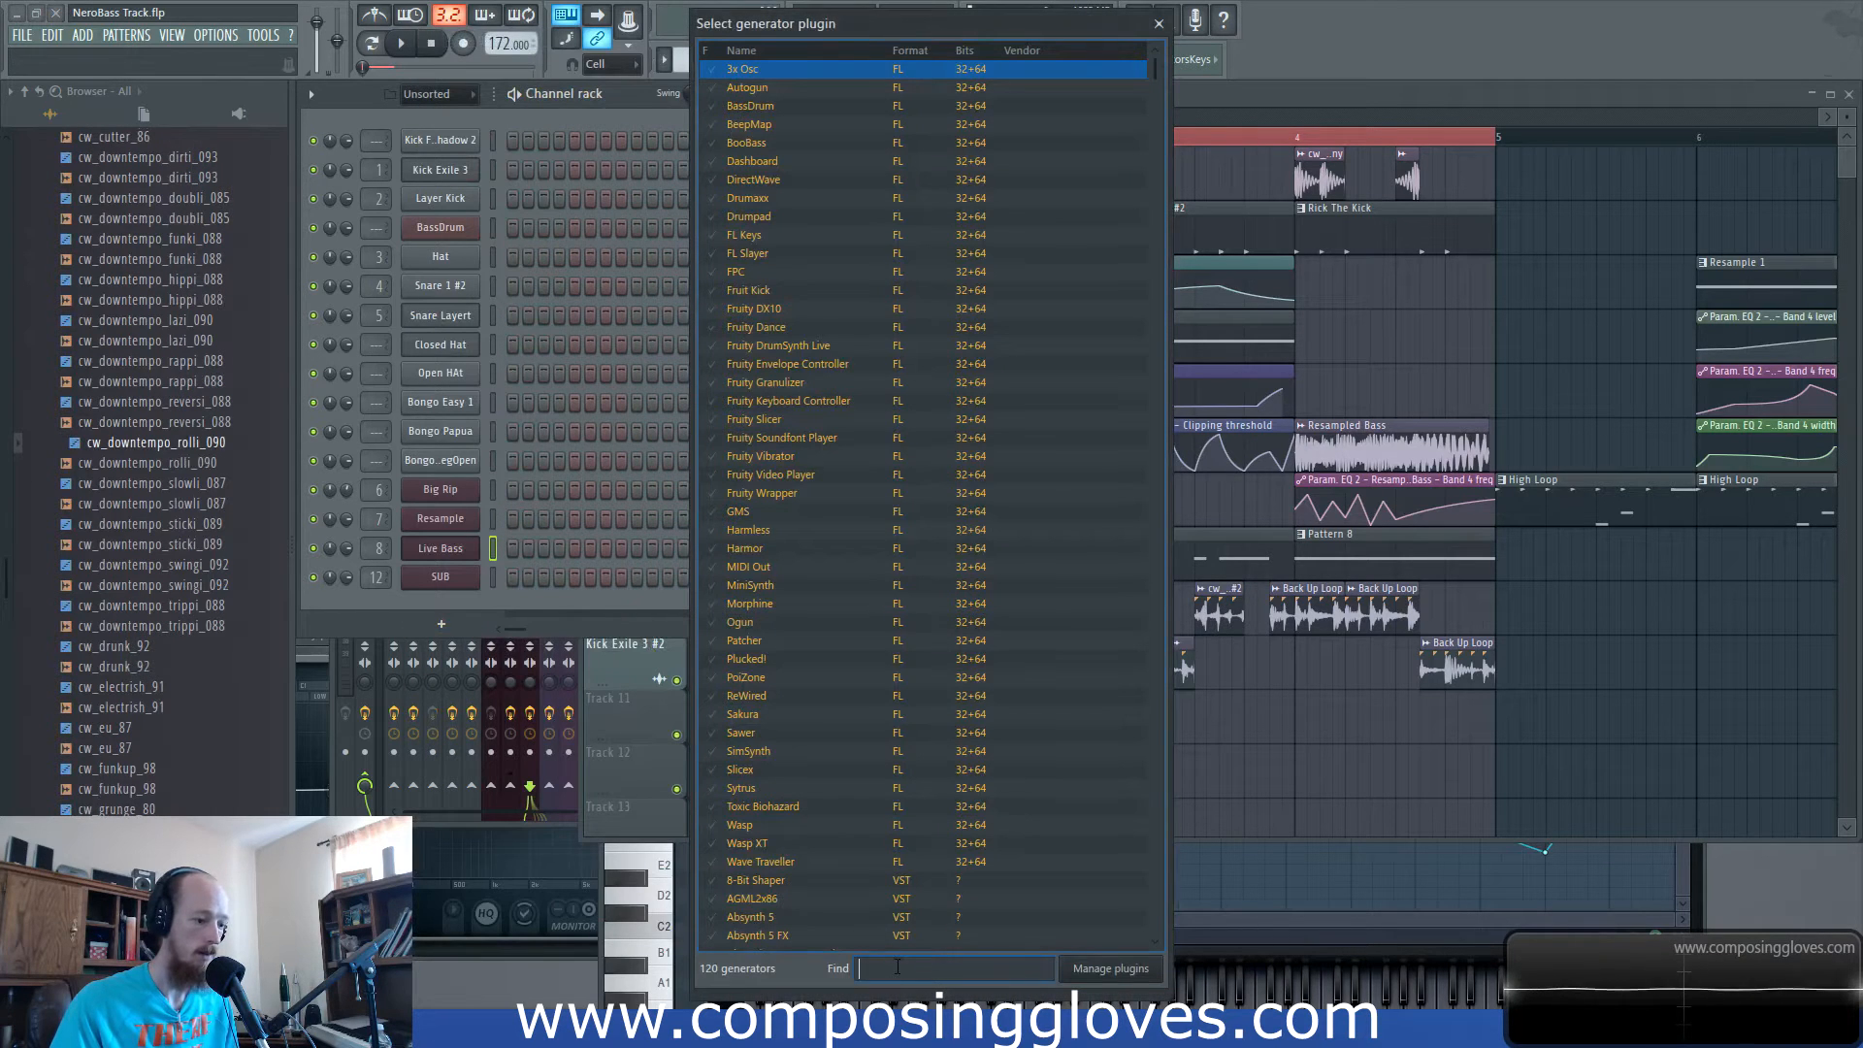
pyautogui.write('abs')
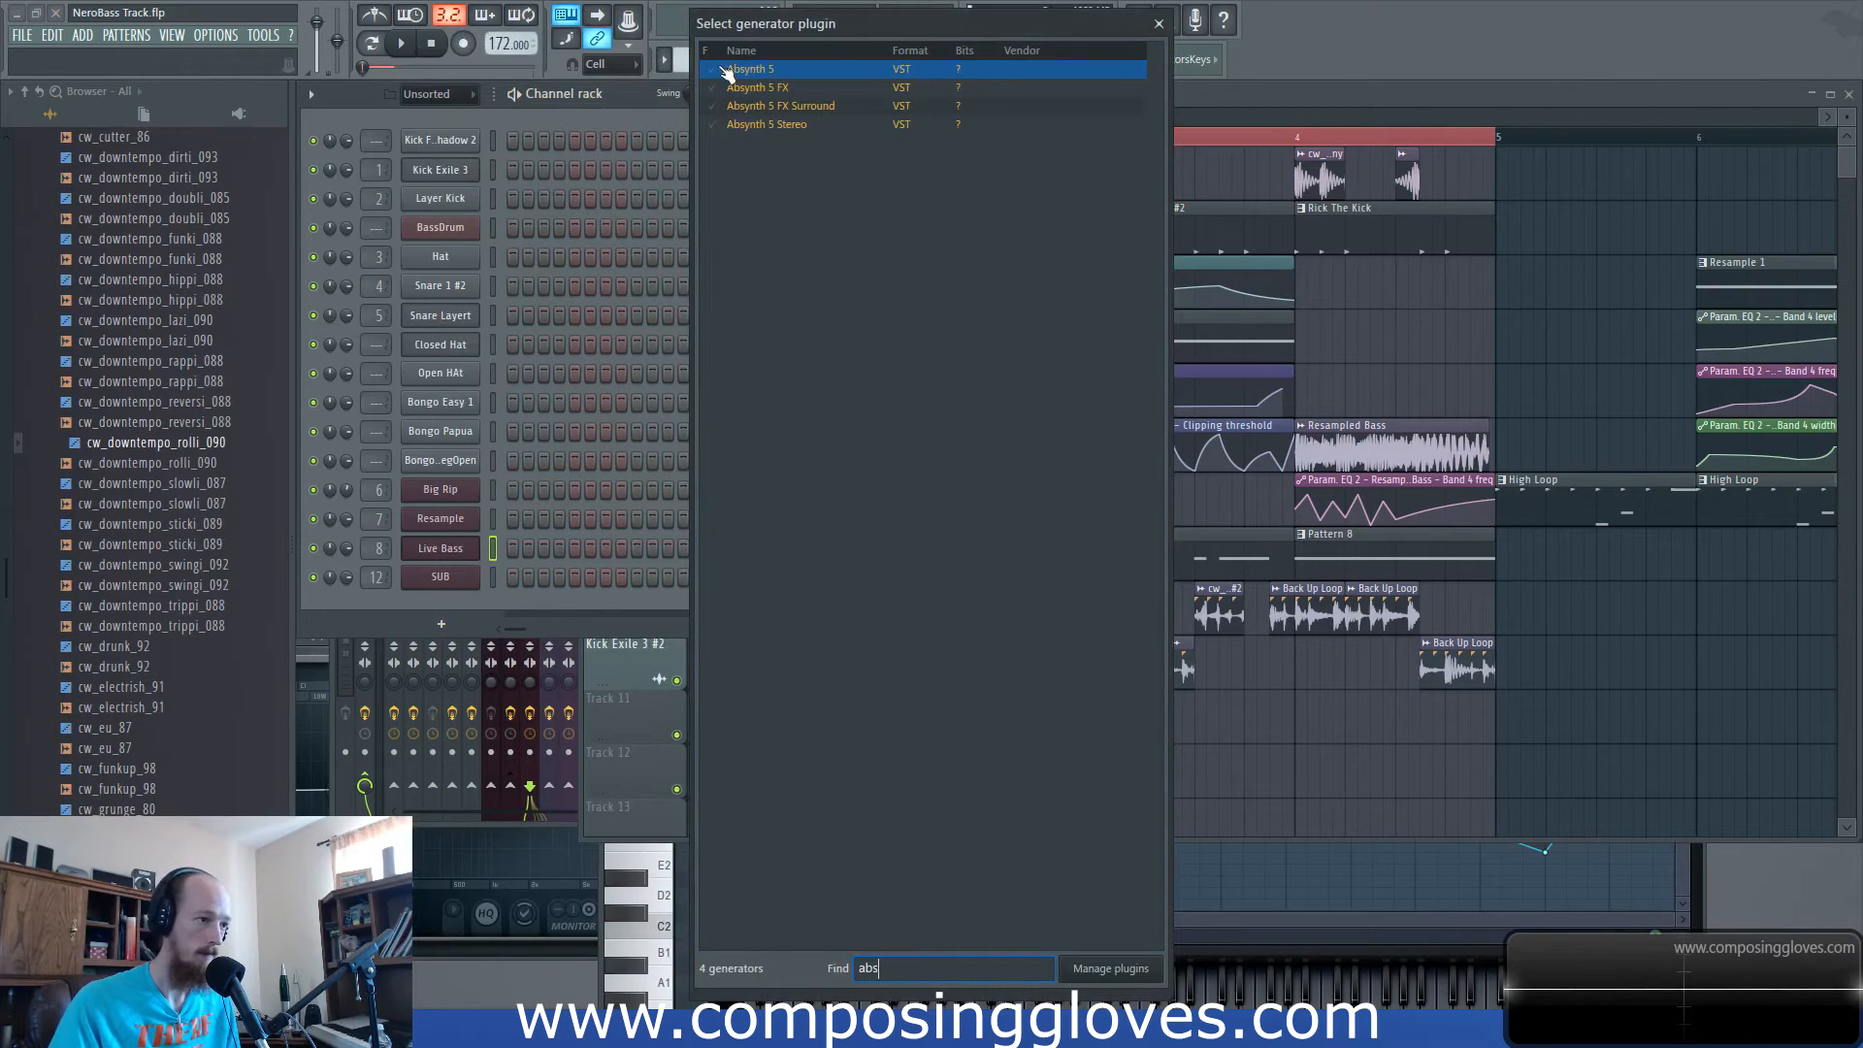
pyautogui.doubleClick(755, 73)
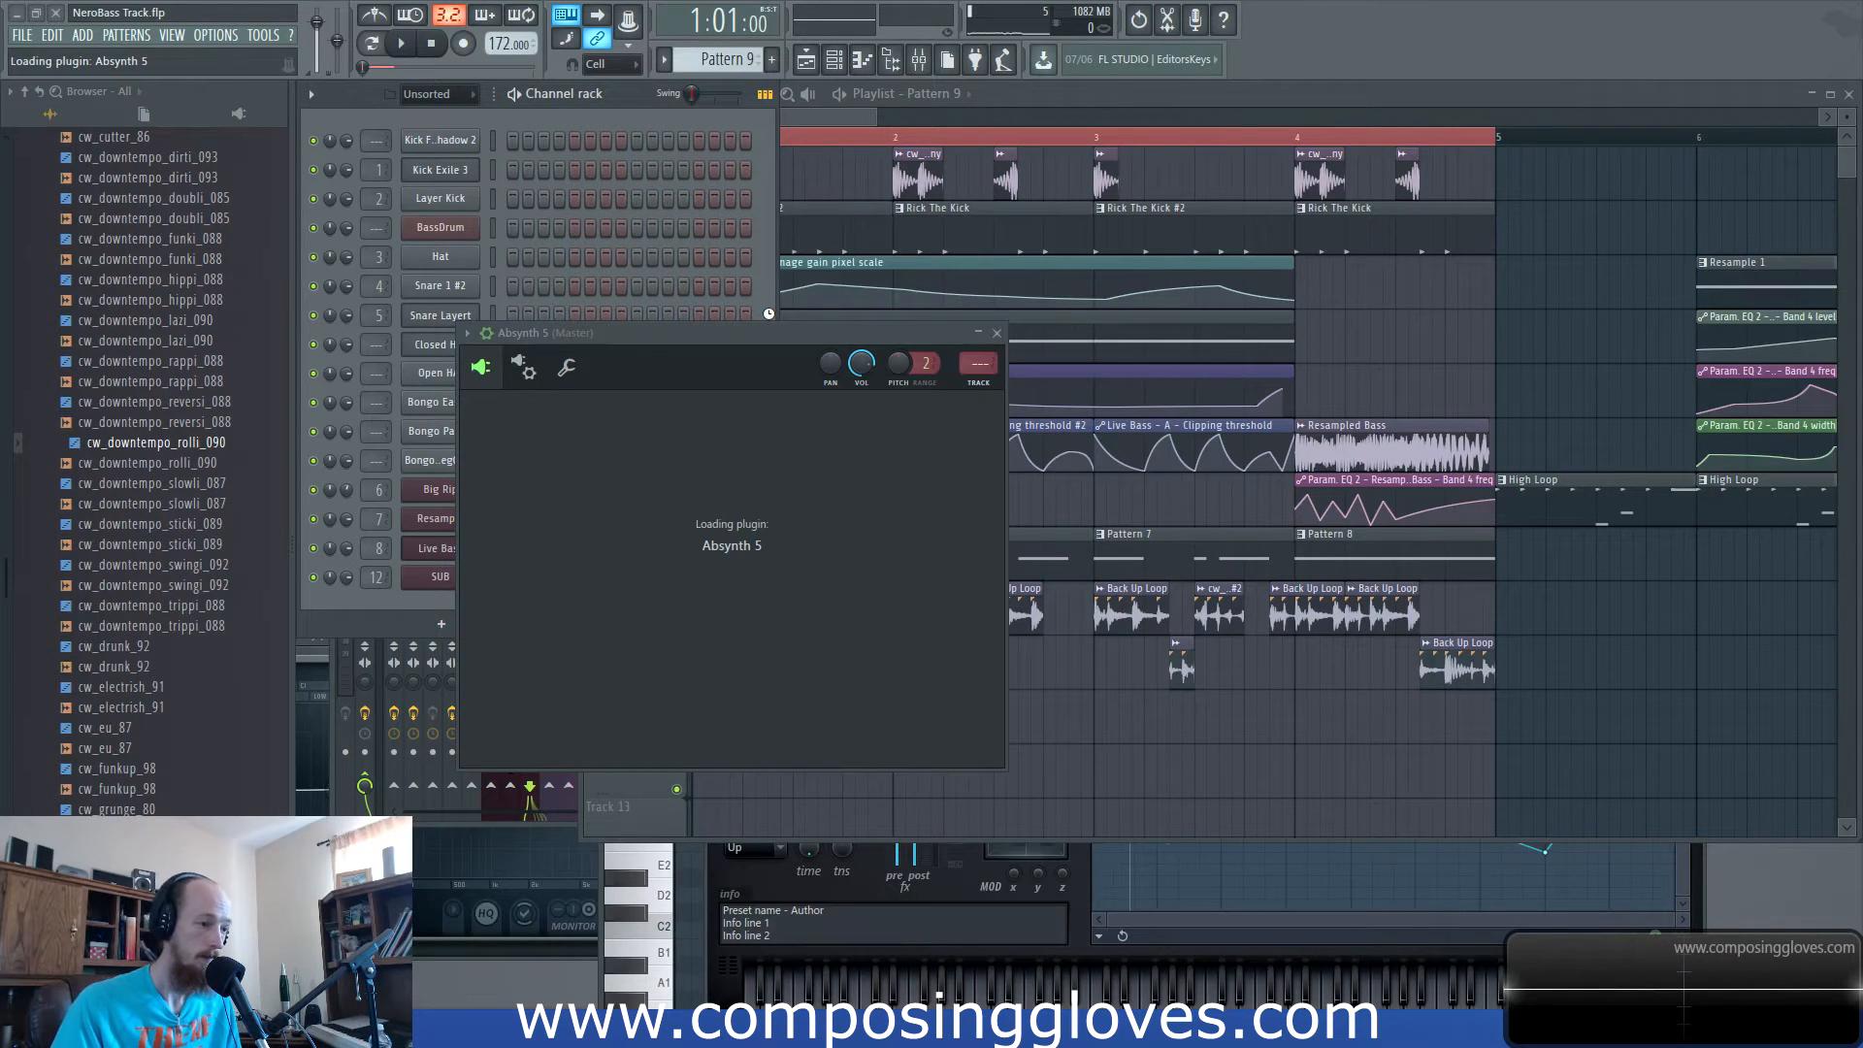
pyautogui.moveTo(782, 332); pyautogui.dragTo(800, 186)
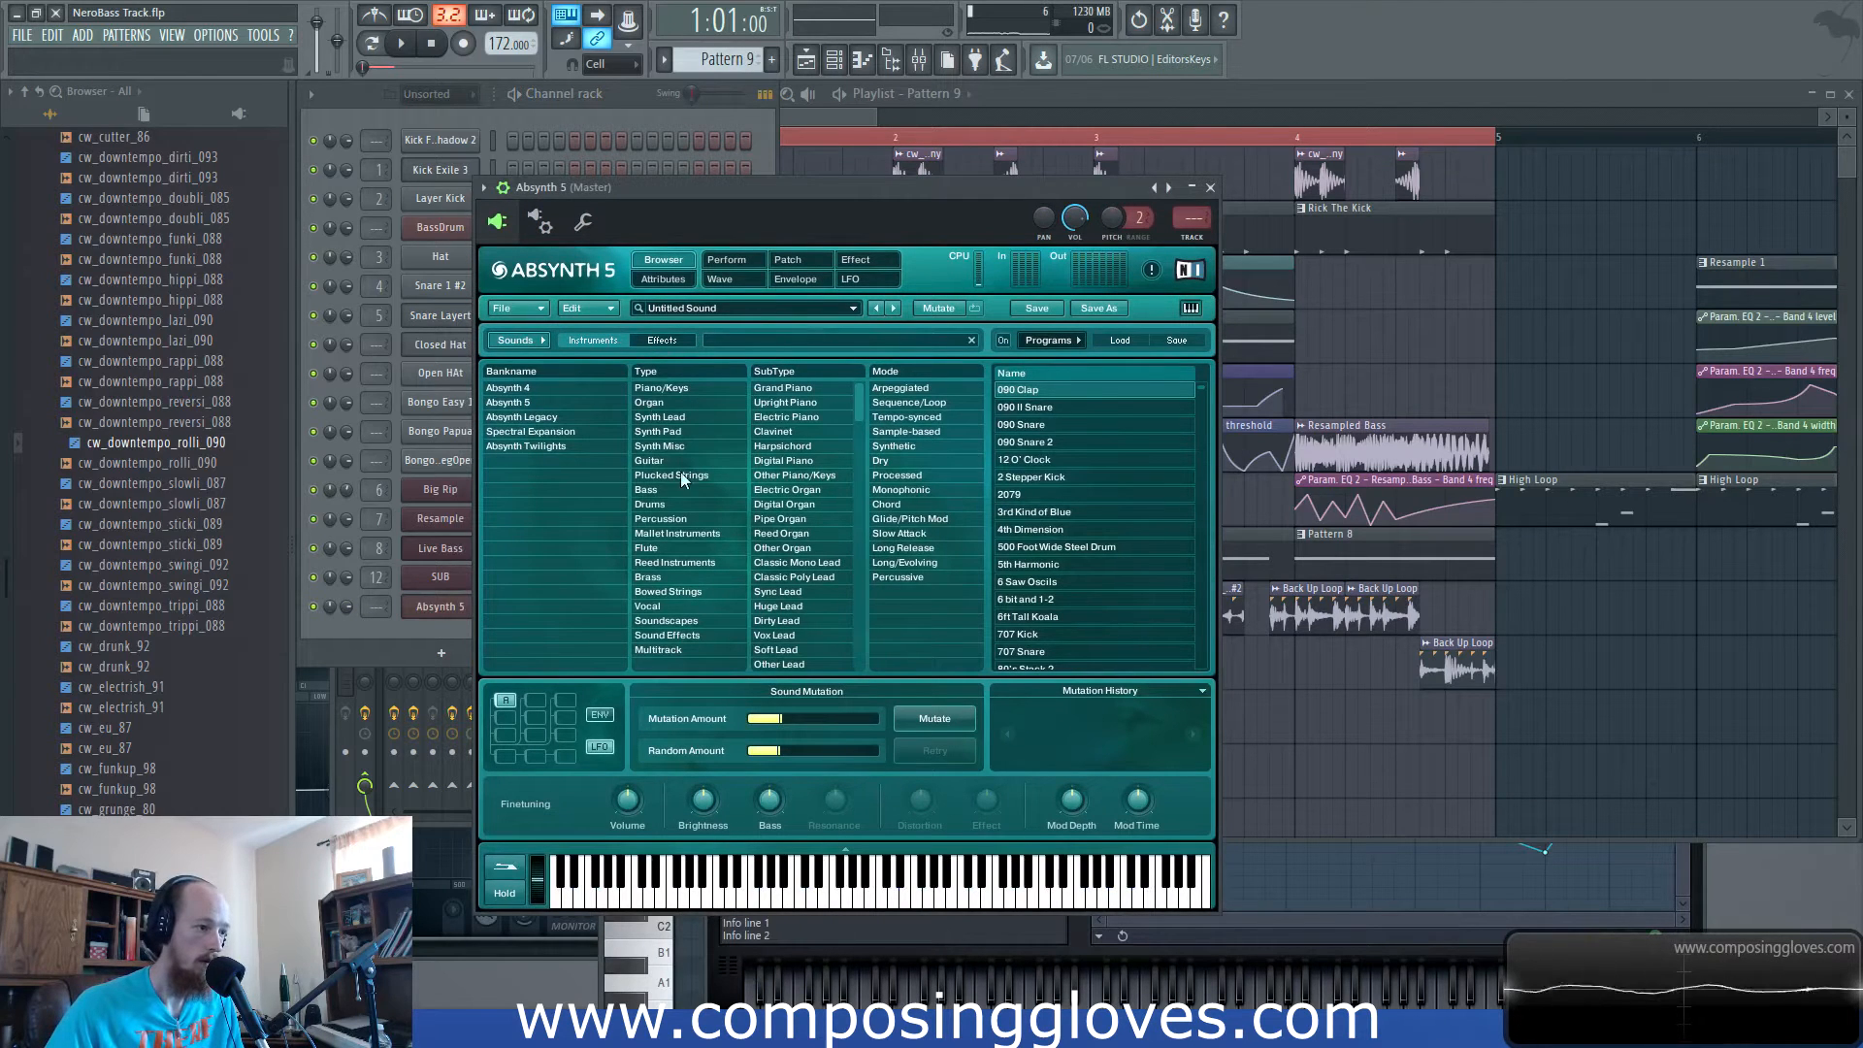
# Filter the Absynth 5 presets by the Synth Pad type and load the Rustic Pads sound for audition.
pyautogui.click(668, 417)
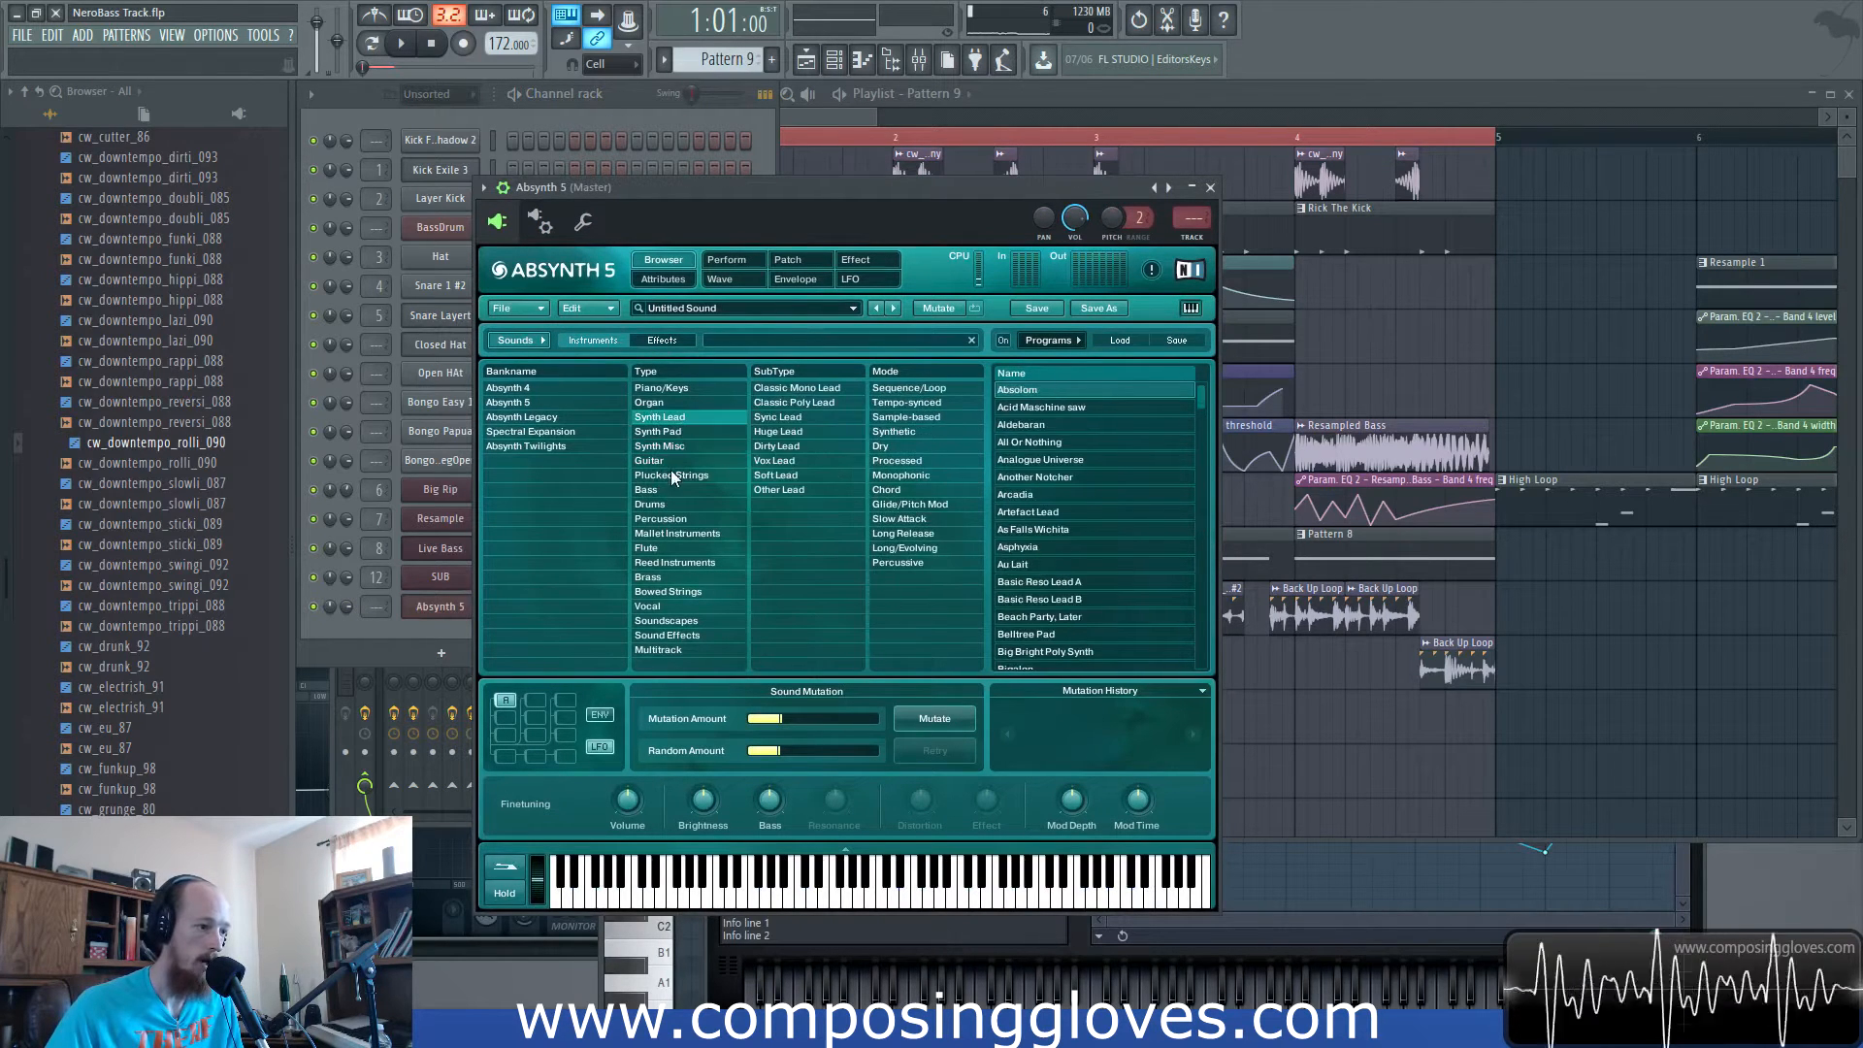
pyautogui.click(670, 432)
pyautogui.moveTo(1203, 396); pyautogui.dragTo(1040, 551)
pyautogui.click(1040, 549)
pyautogui.click(1067, 580)
pyautogui.scroll(-4, 1099, 601)
pyautogui.click(1045, 557)
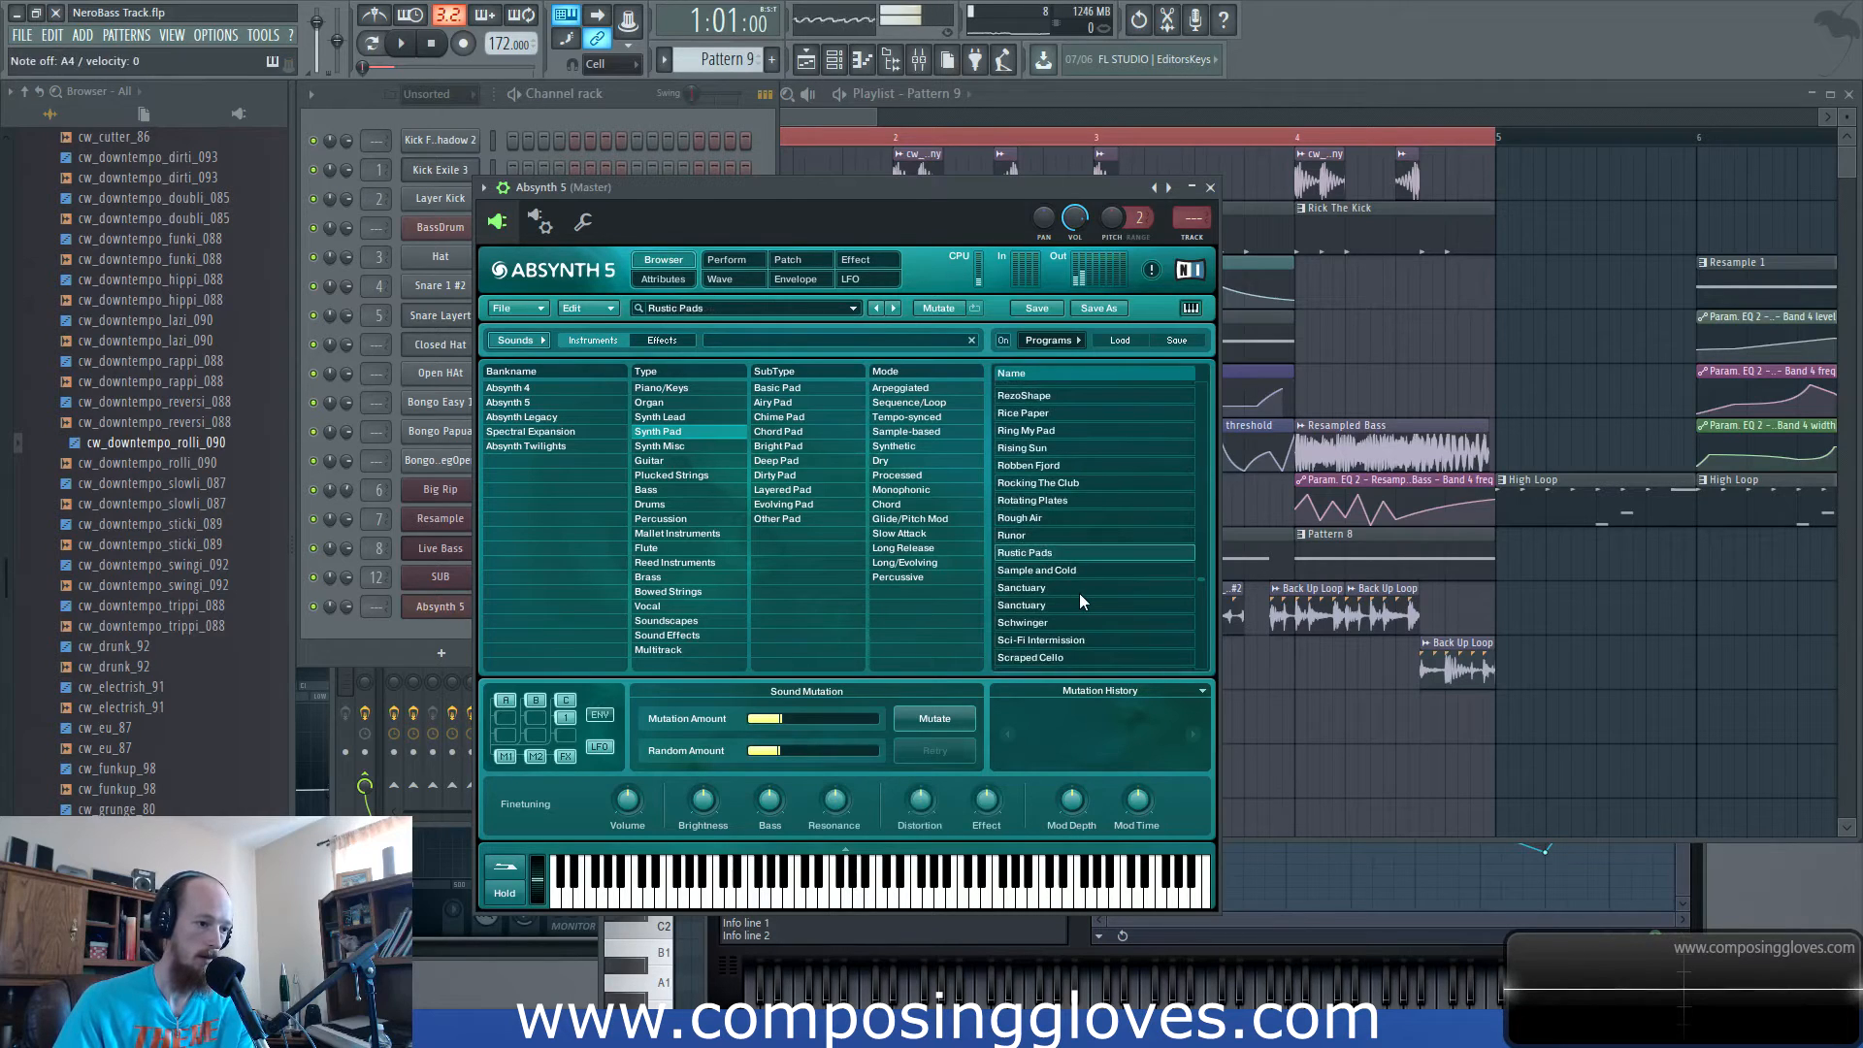
# Audition further Absynth 5 synth pad presets, including Sanctuary, Seether, Serenity and Shell Beach, and load Sleeping Dragon.
pyautogui.click(1078, 590)
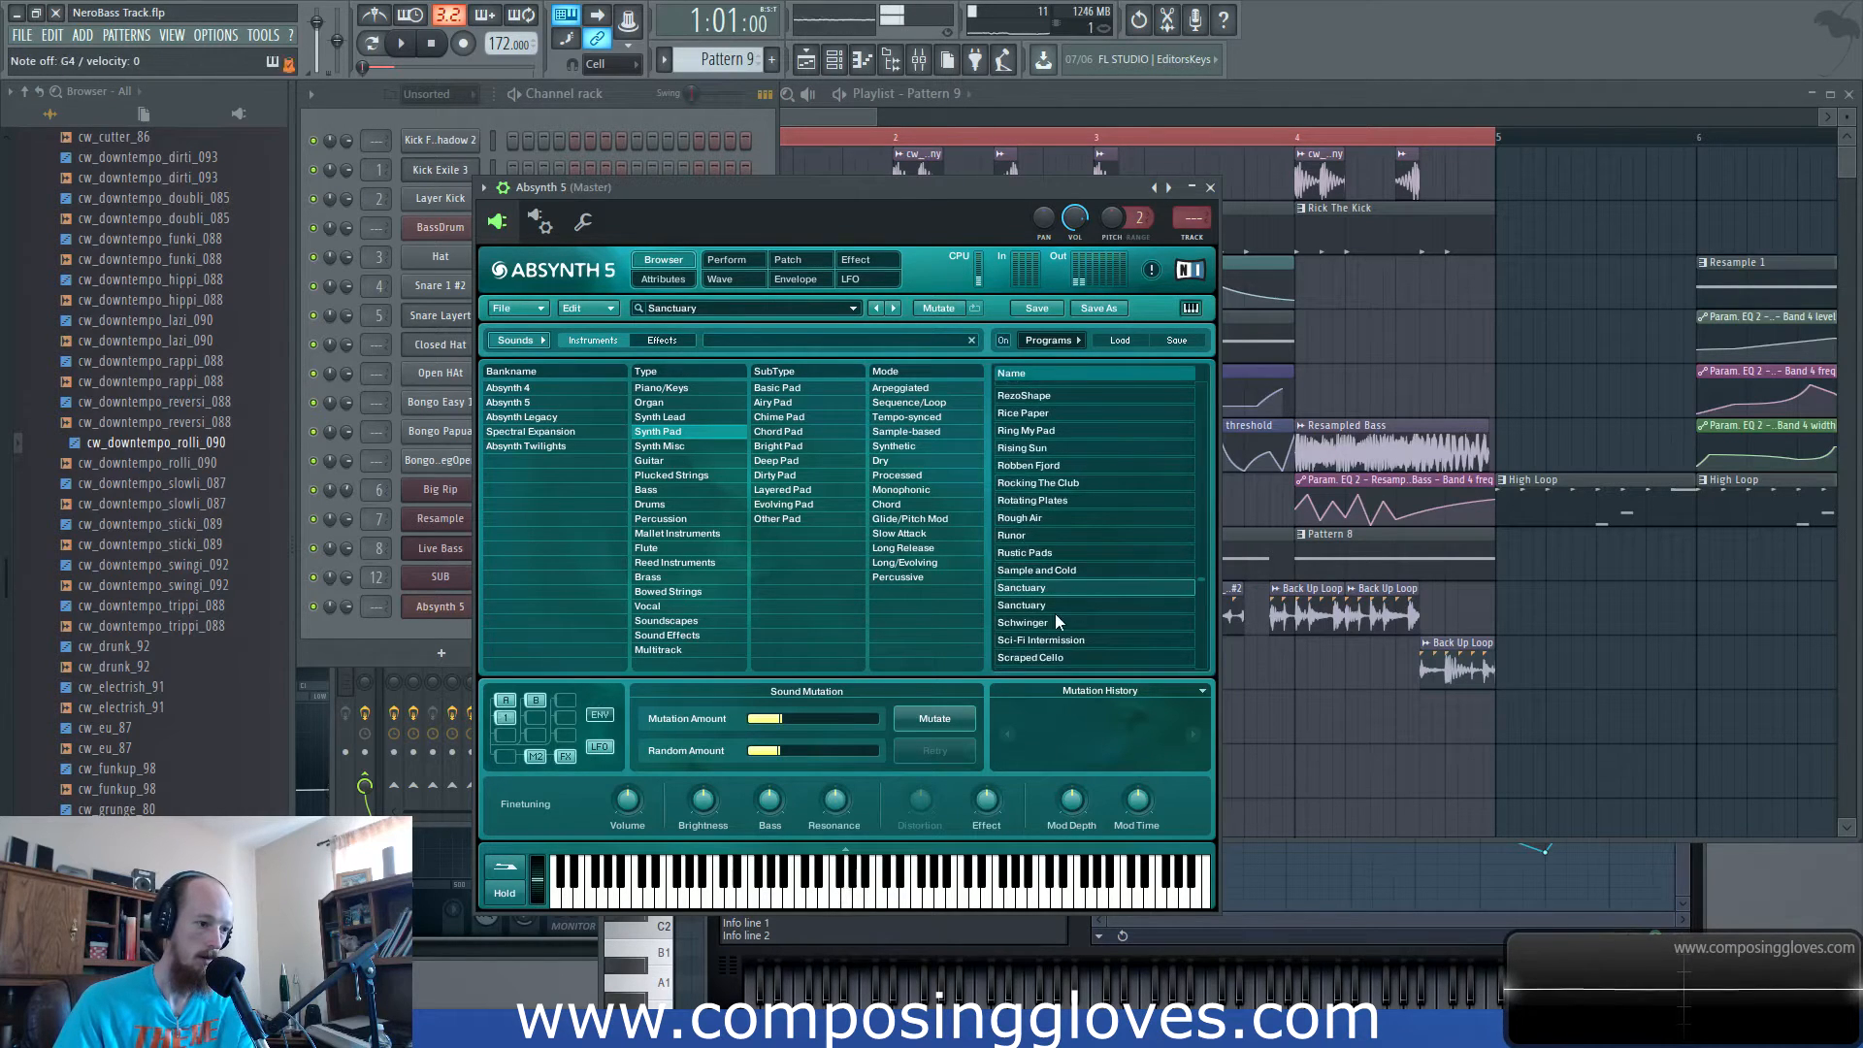
pyautogui.scroll(-1, 1056, 613)
pyautogui.click(1077, 615)
pyautogui.click(1070, 643)
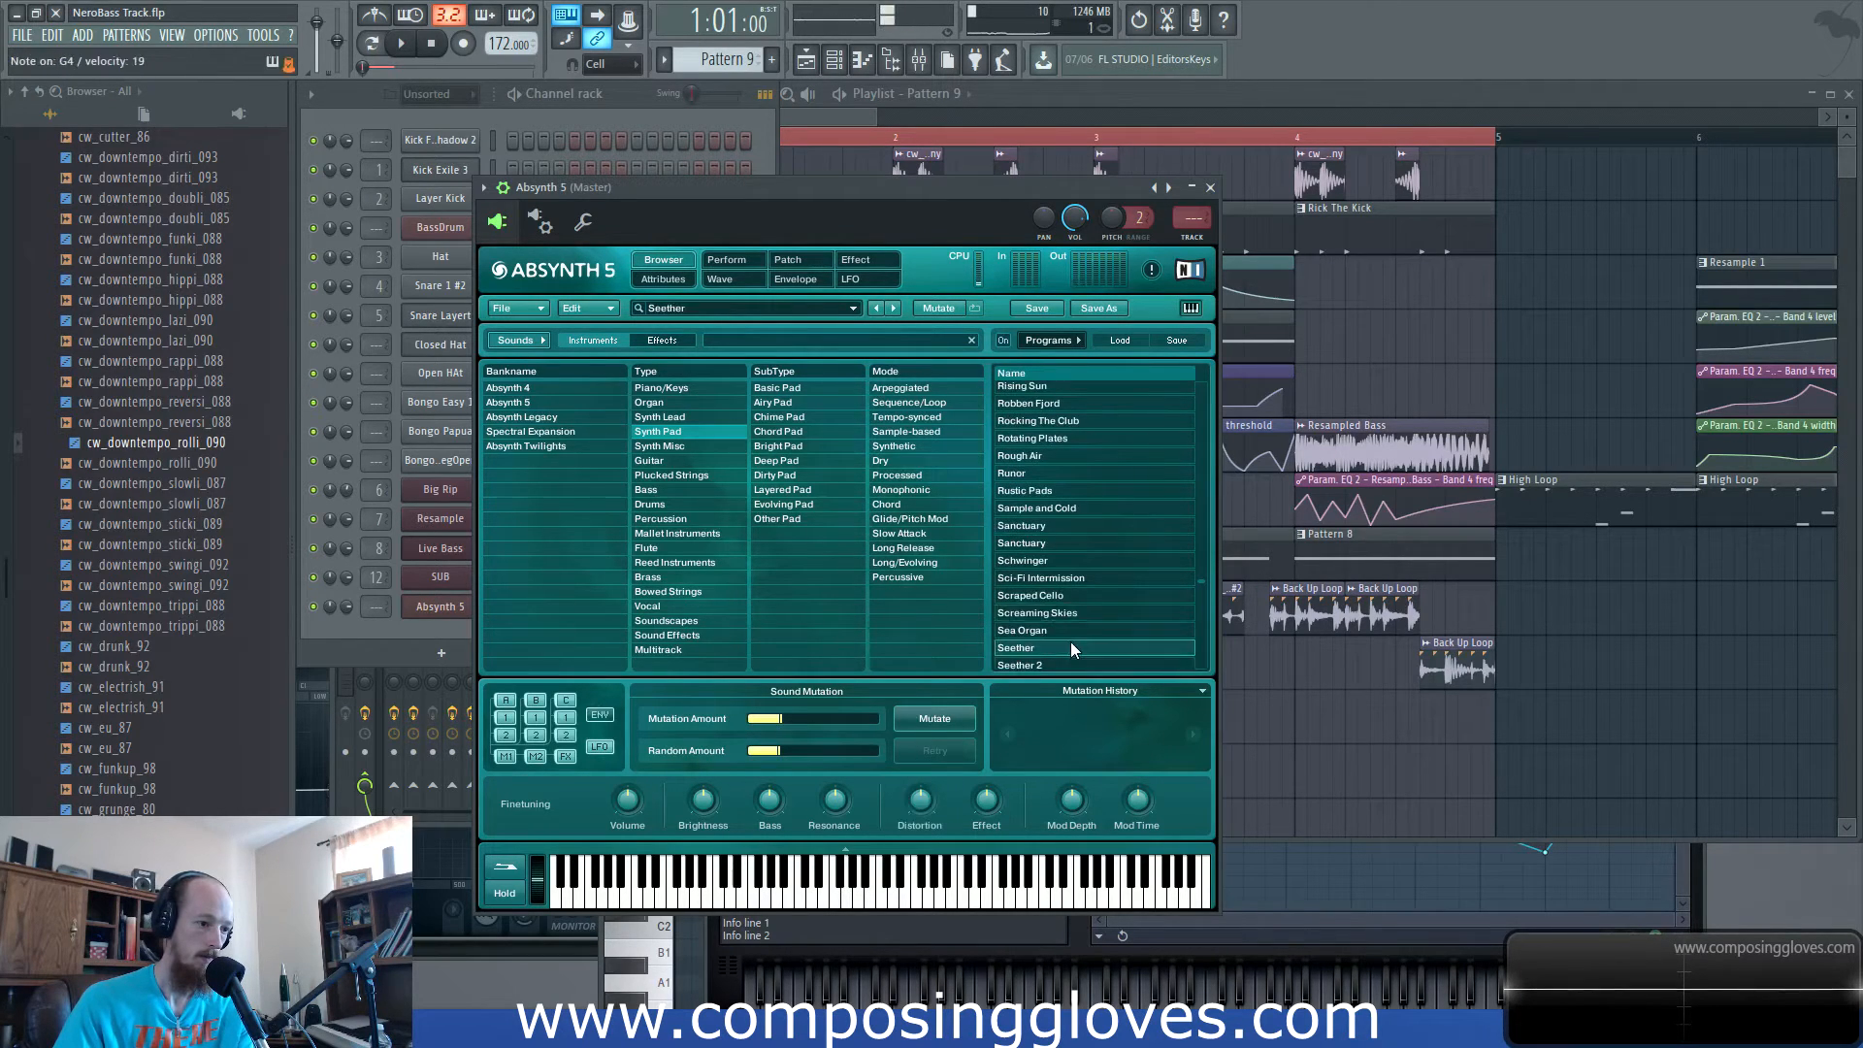
pyautogui.scroll(-3, 1083, 619)
pyautogui.click(1075, 582)
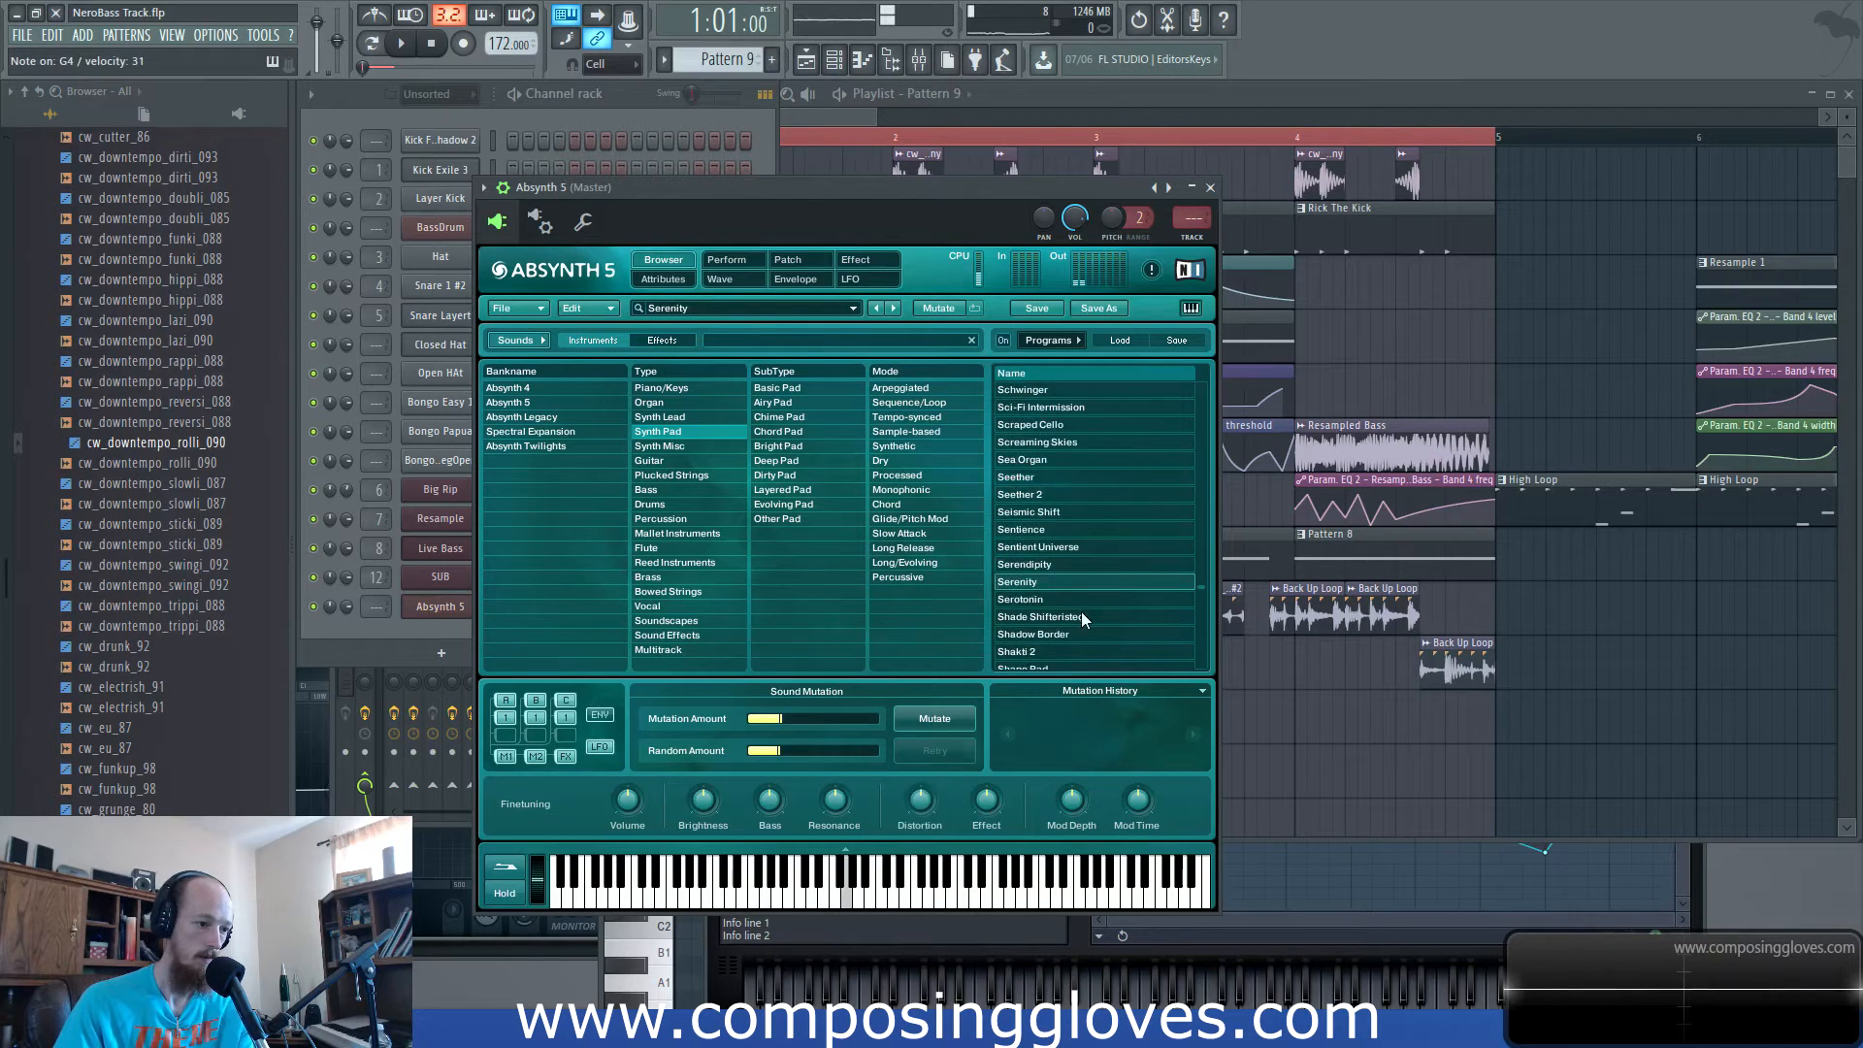
pyautogui.scroll(-1, 1081, 612)
pyautogui.click(1075, 624)
pyautogui.scroll(-3, 1075, 621)
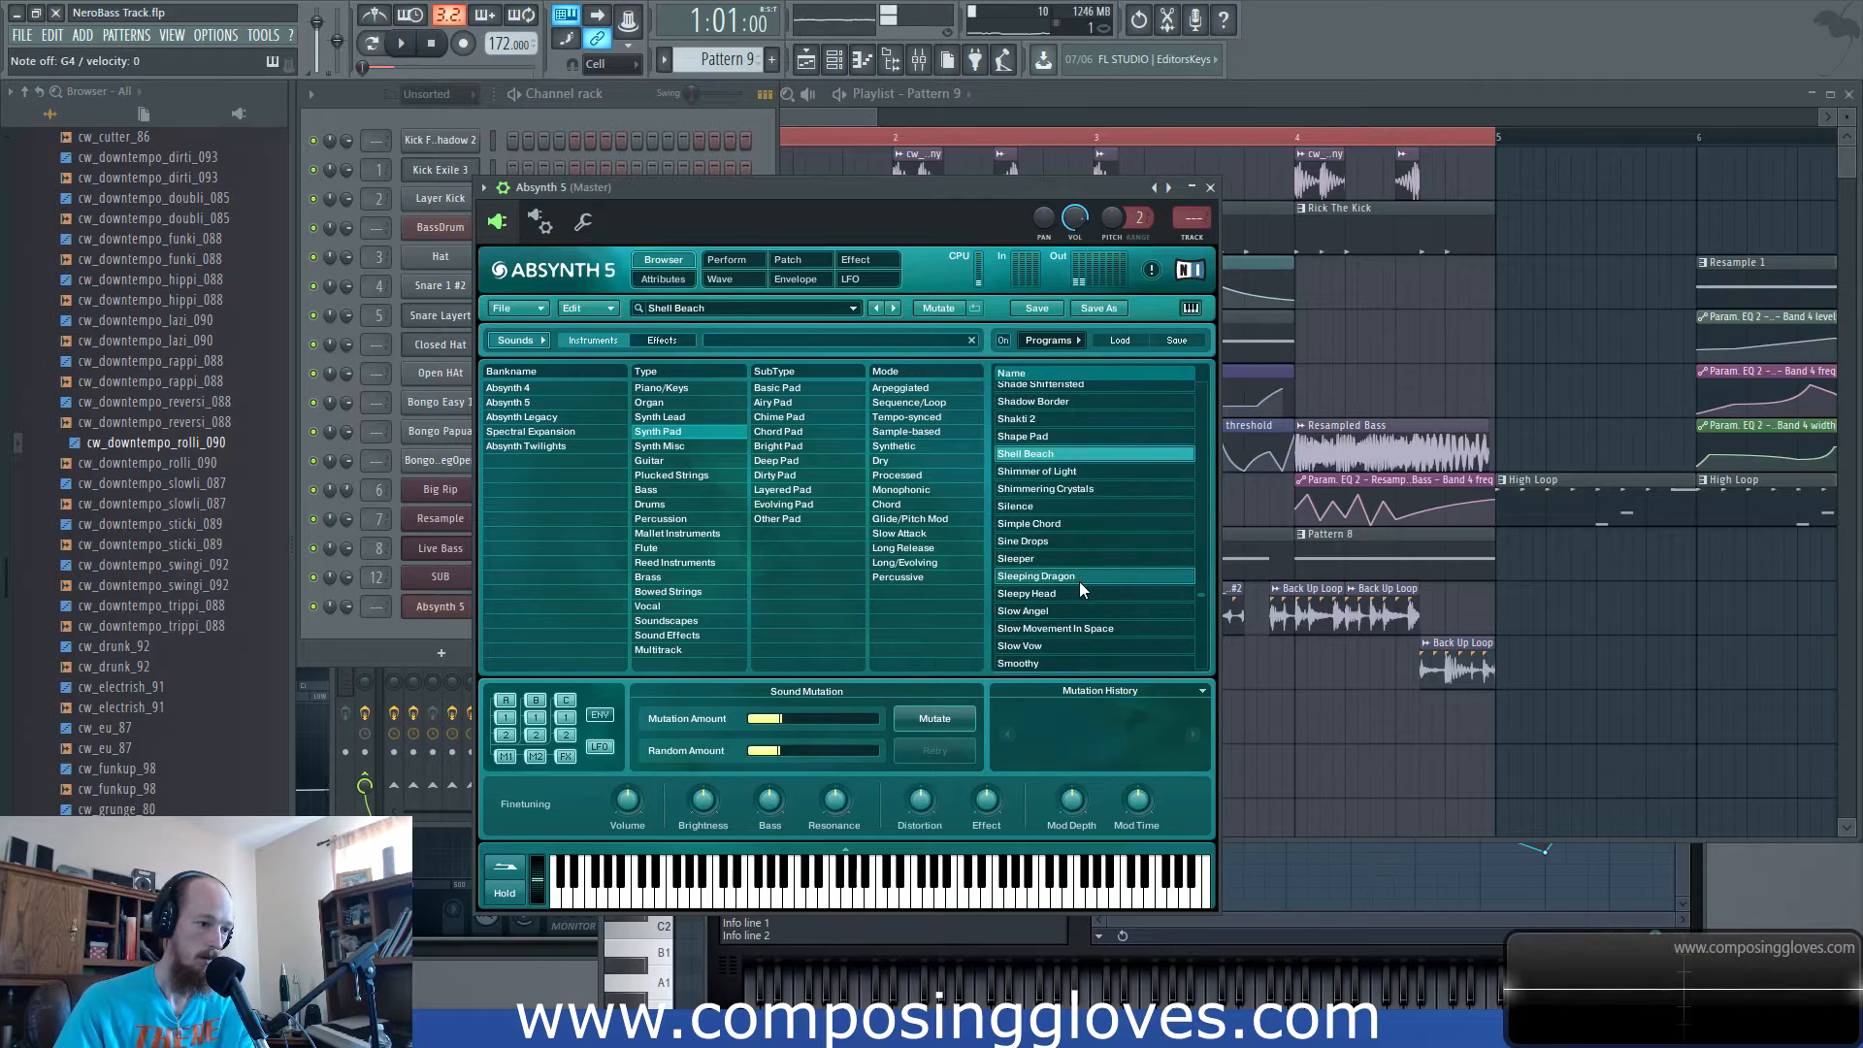
pyautogui.click(1079, 578)
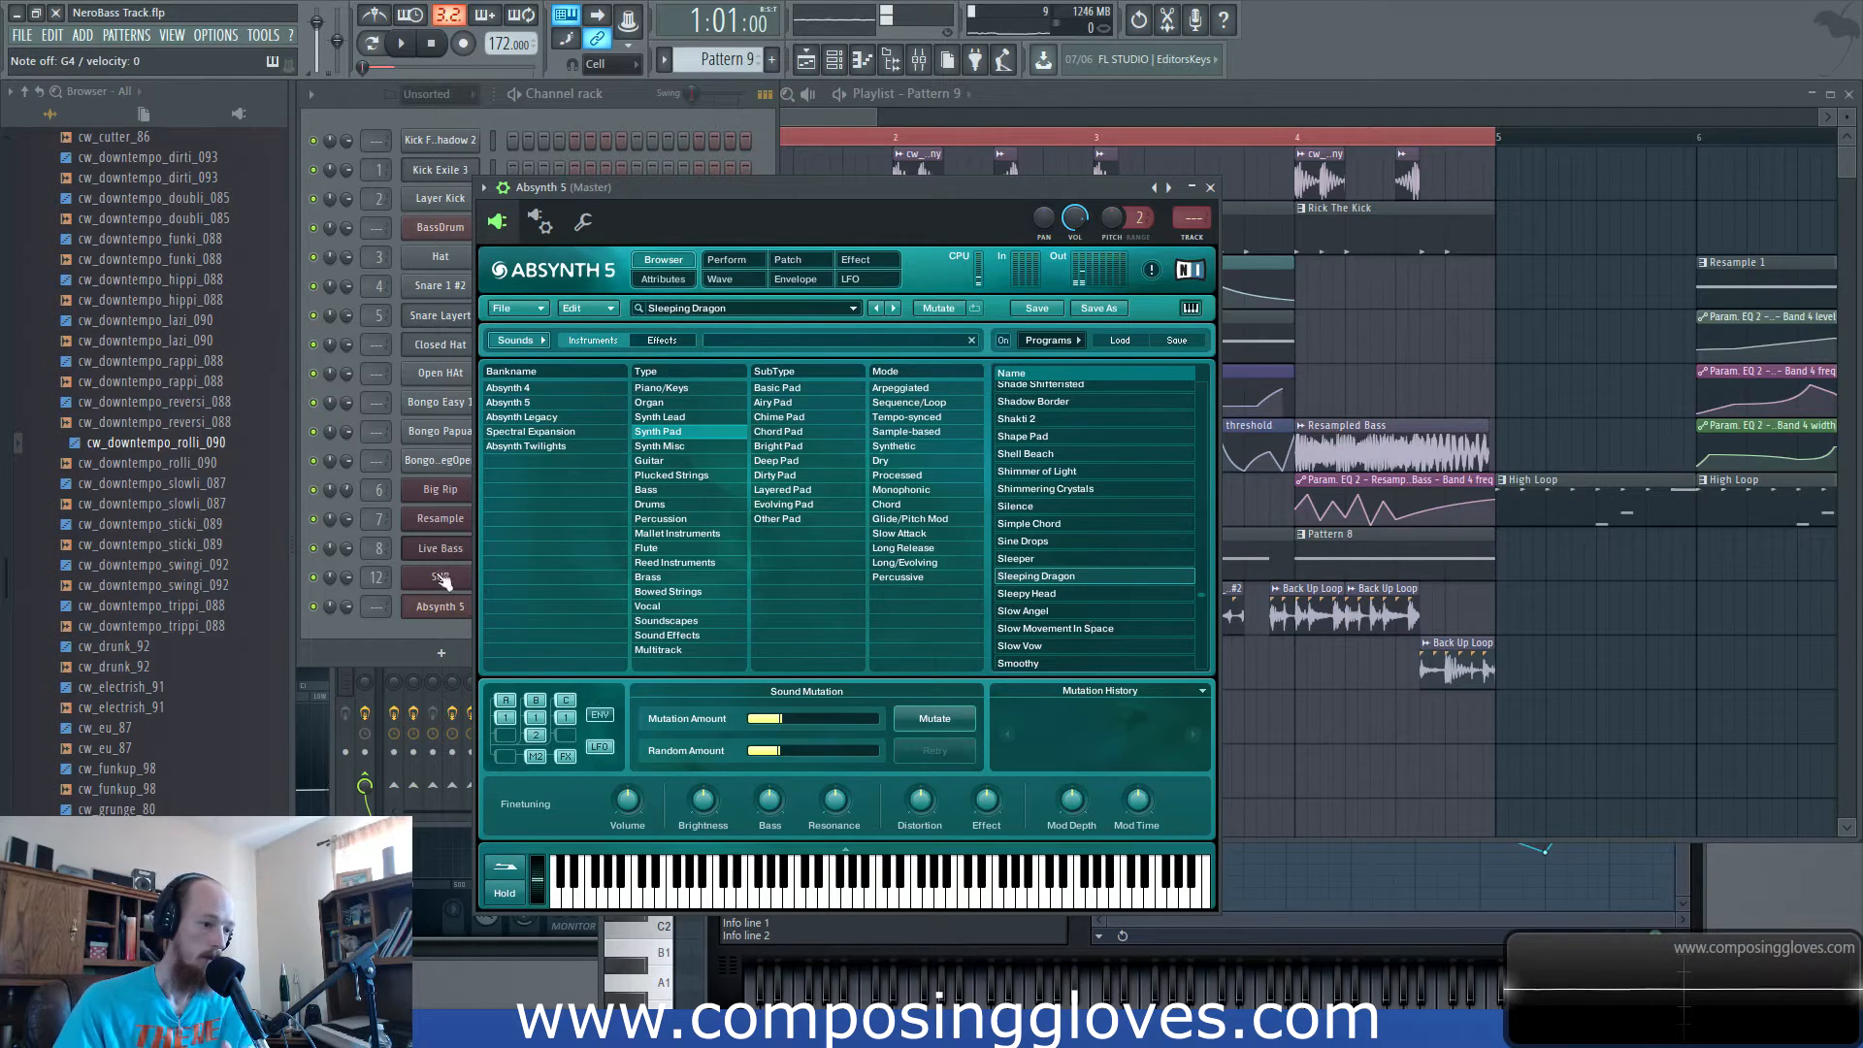
# Rename both the Absynth 5 channel and the current pattern as Pad Layer.
pyautogui.click(443, 653)
pyautogui.click(331, 635)
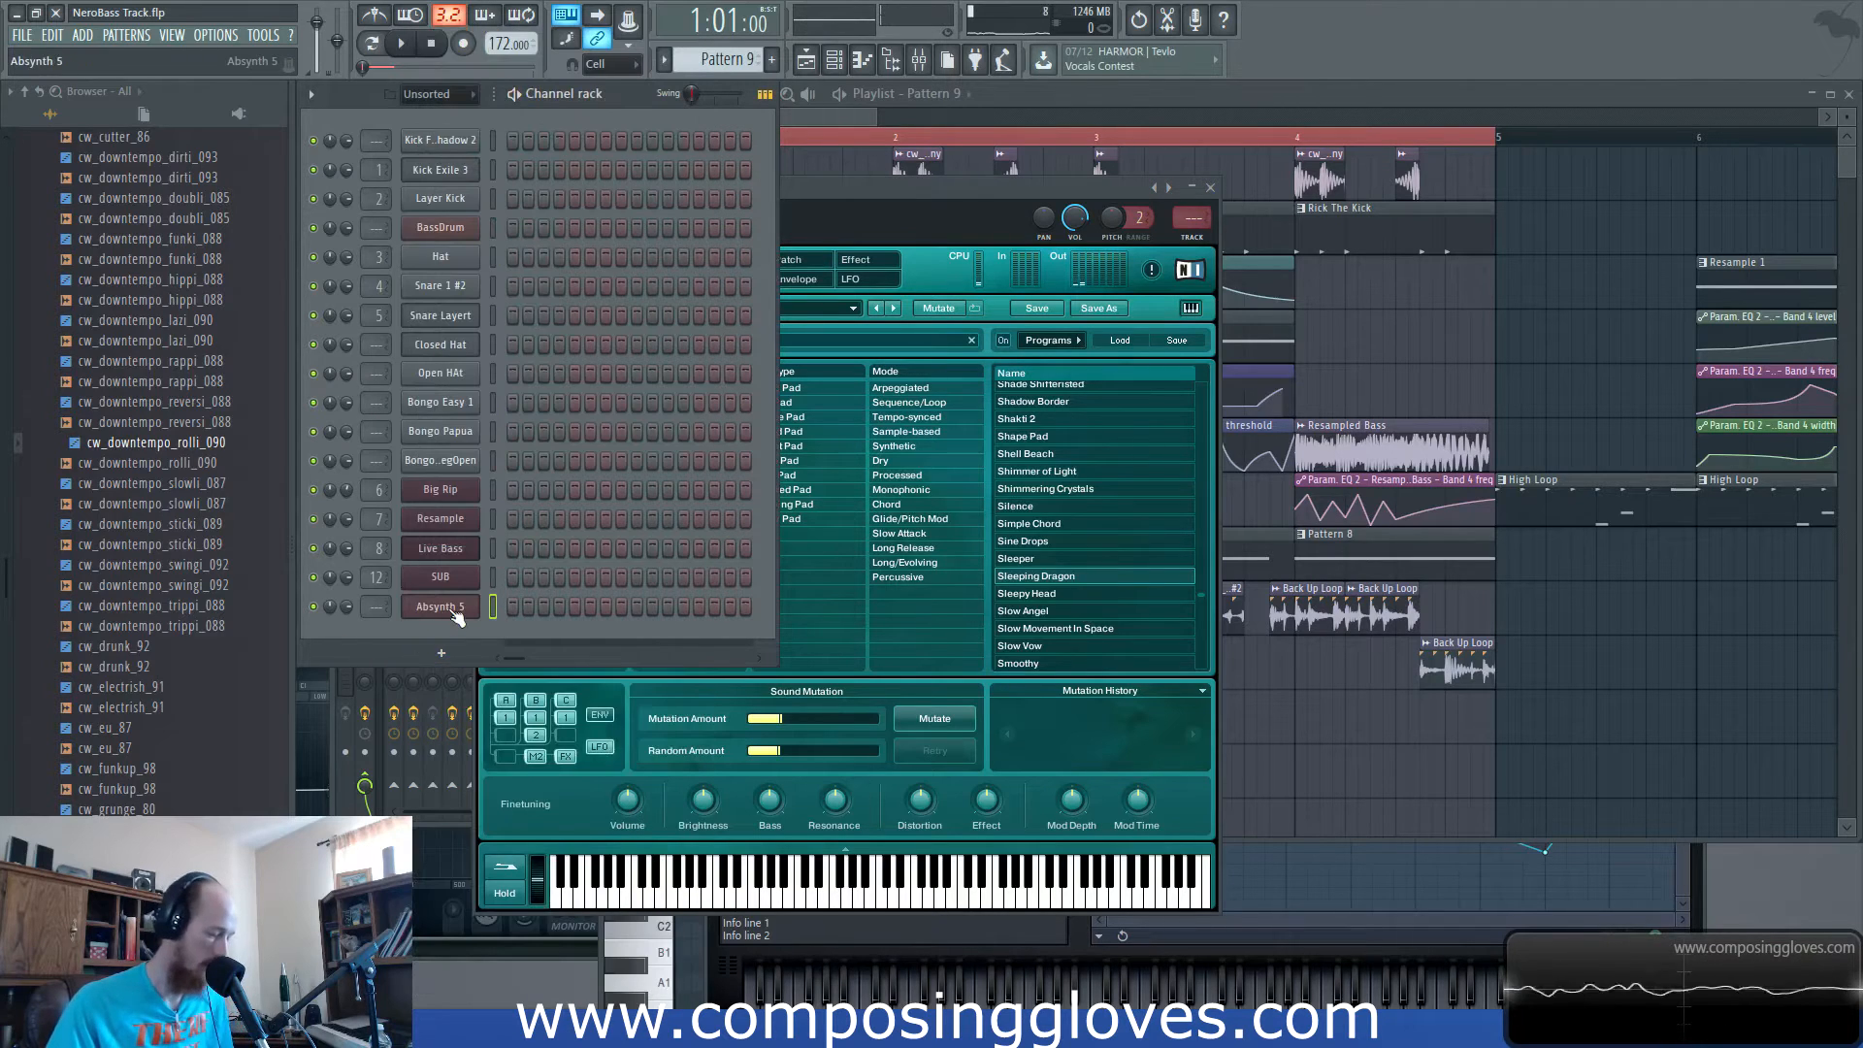
pyautogui.press('F2')
pyautogui.write('PAd Lay')
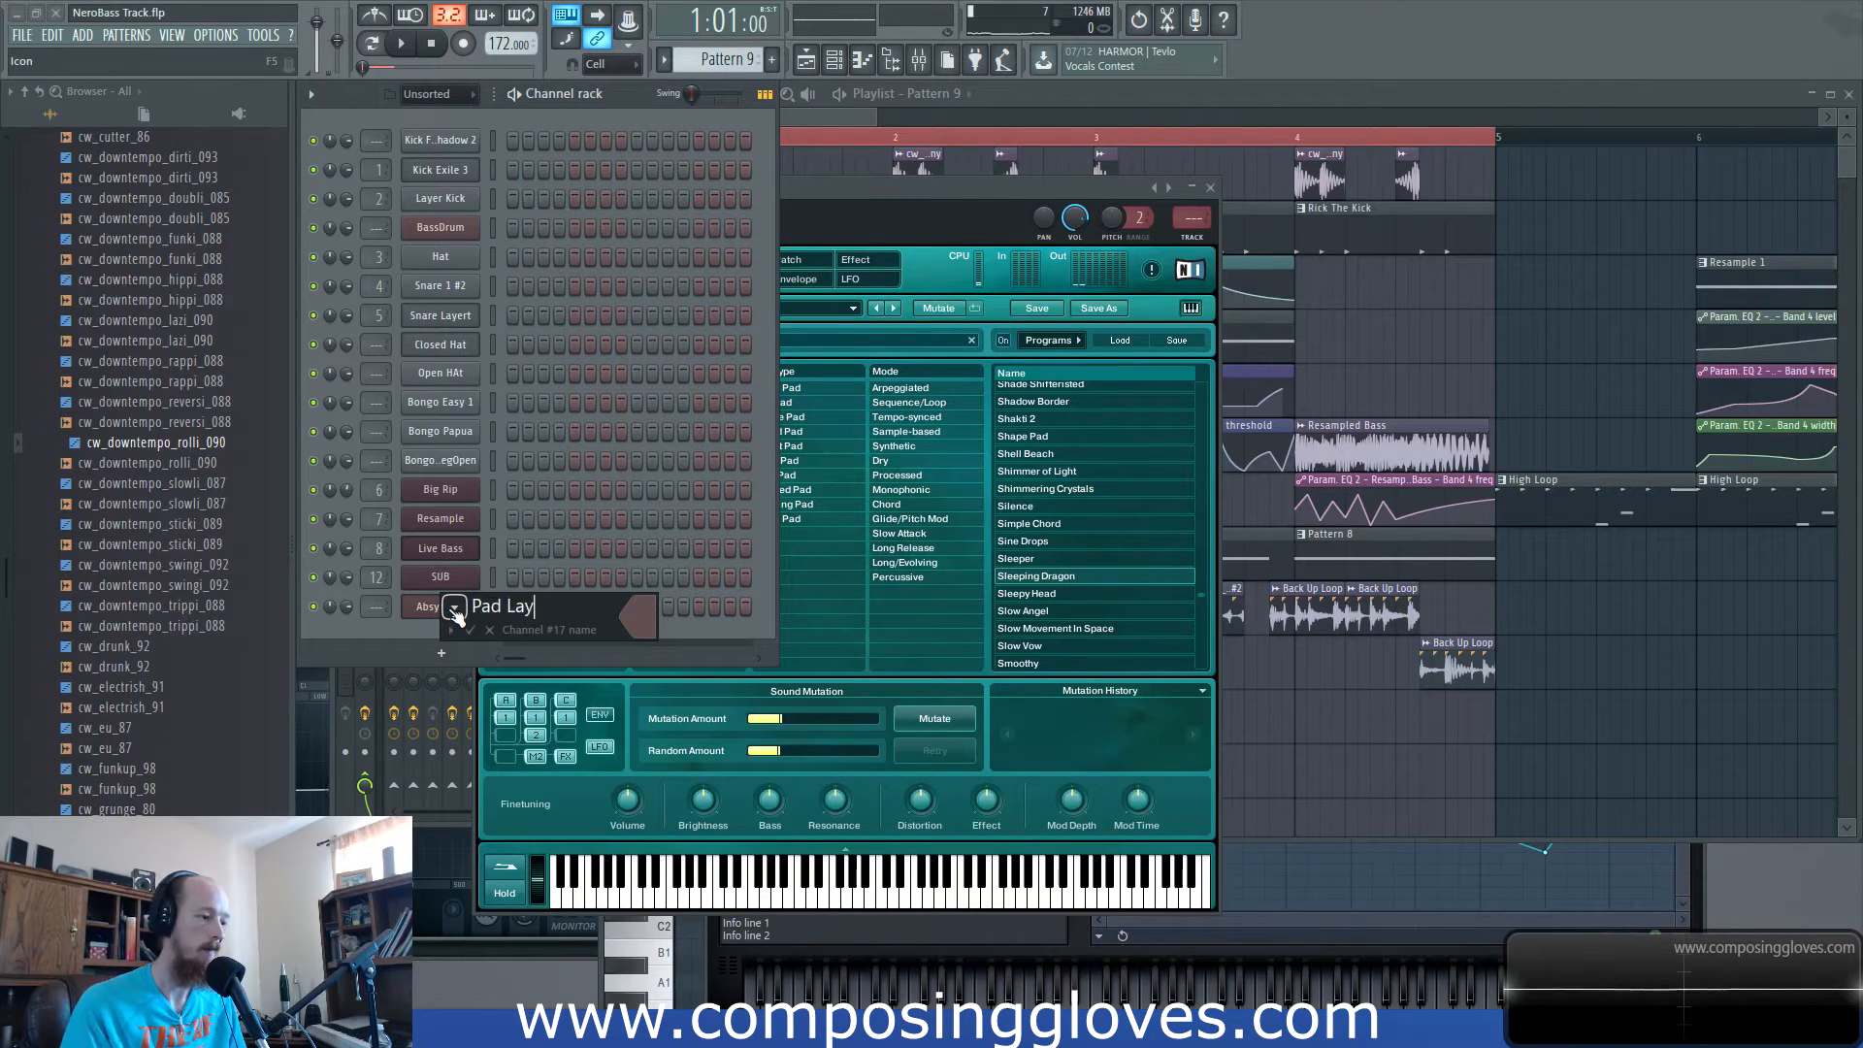
pyautogui.write('er')
pyautogui.press('Return')
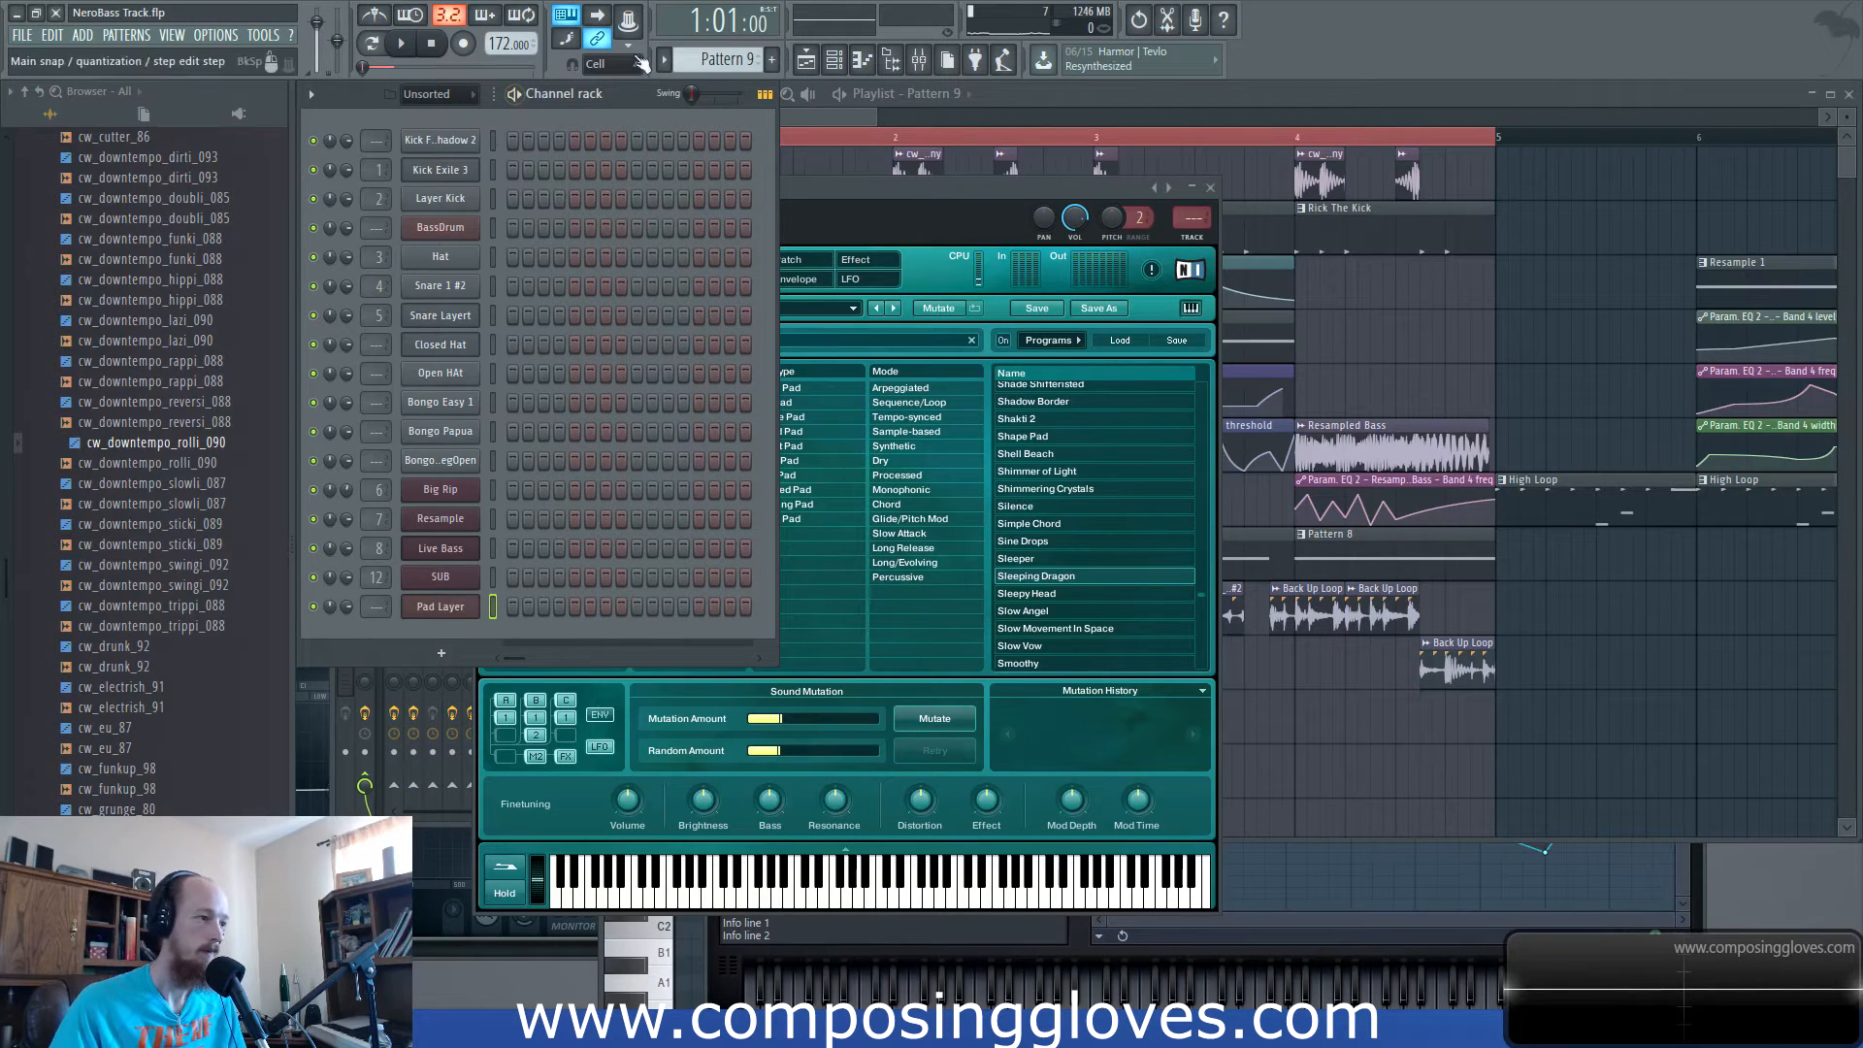
pyautogui.click(774, 61)
pyautogui.write('Pad Layer')
pyautogui.press('Return')
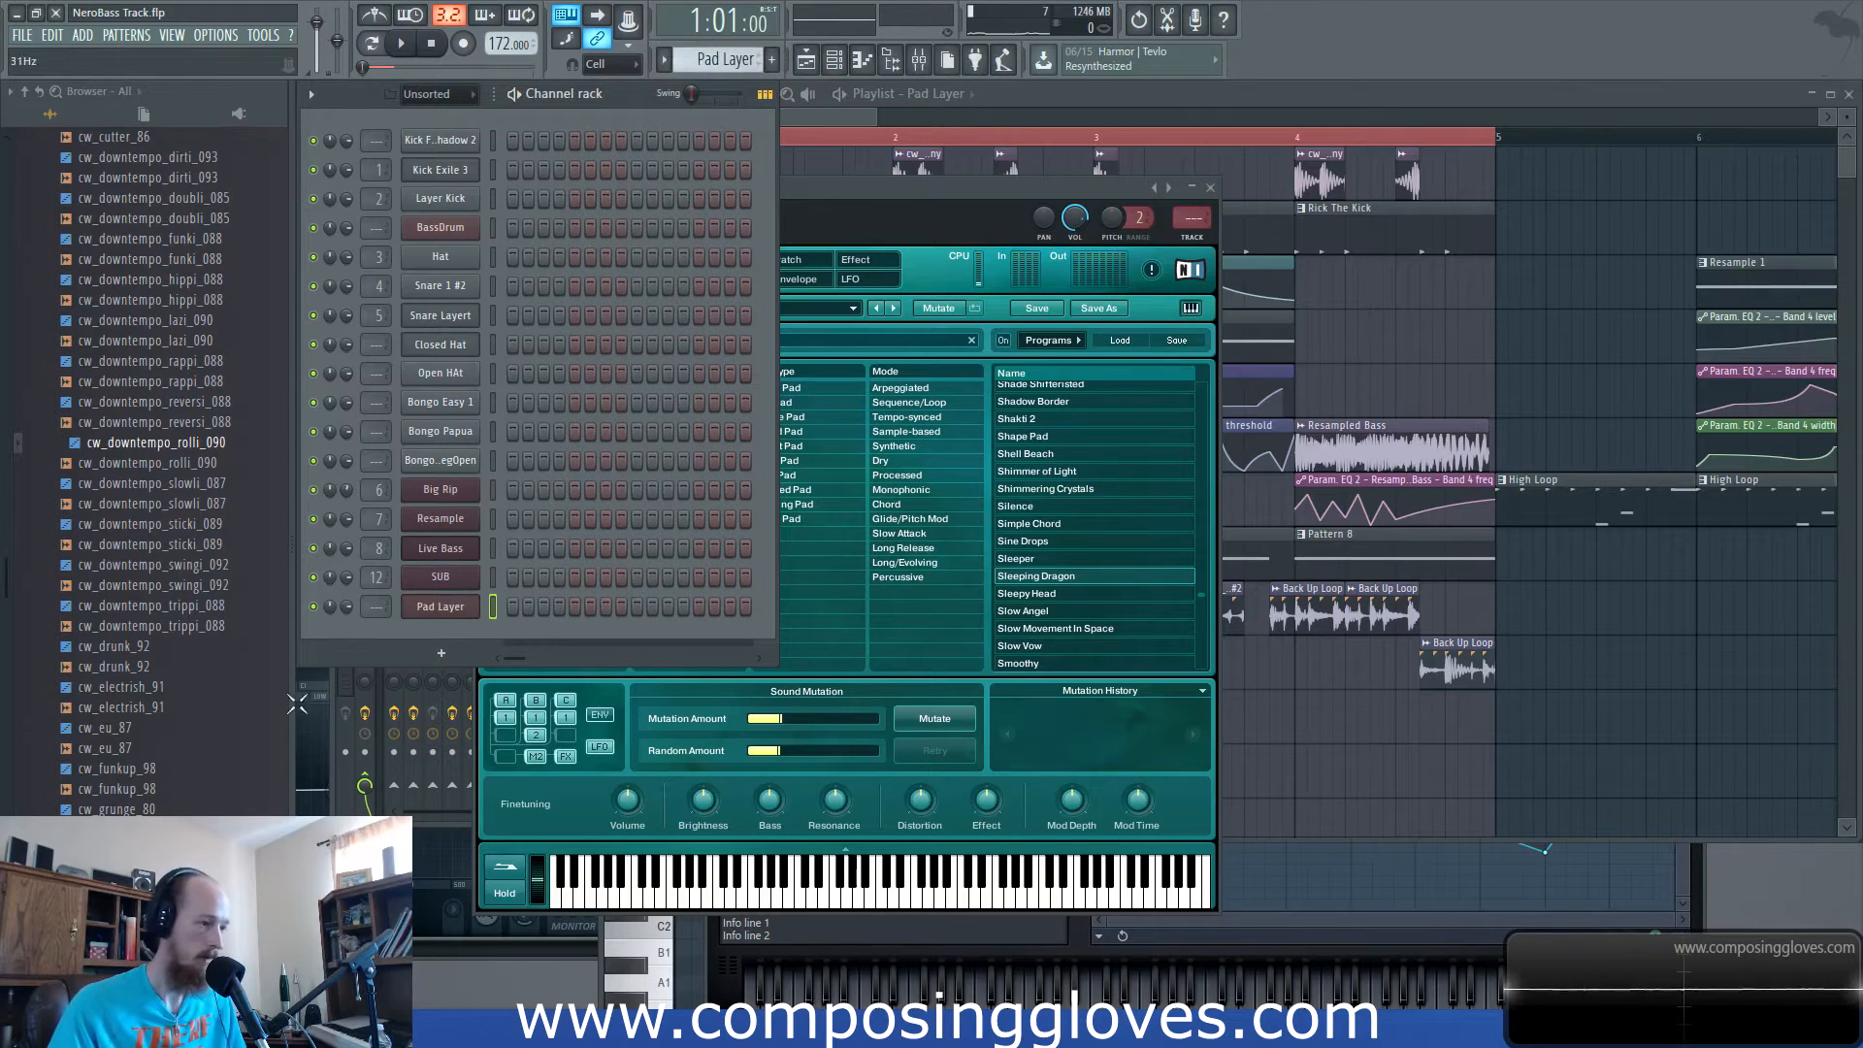
# Open the Pad Layer channel's piano roll and draw a two-bar A4 note starting at bar 1.
pyautogui.rightClick(454, 607)
pyautogui.click(557, 608)
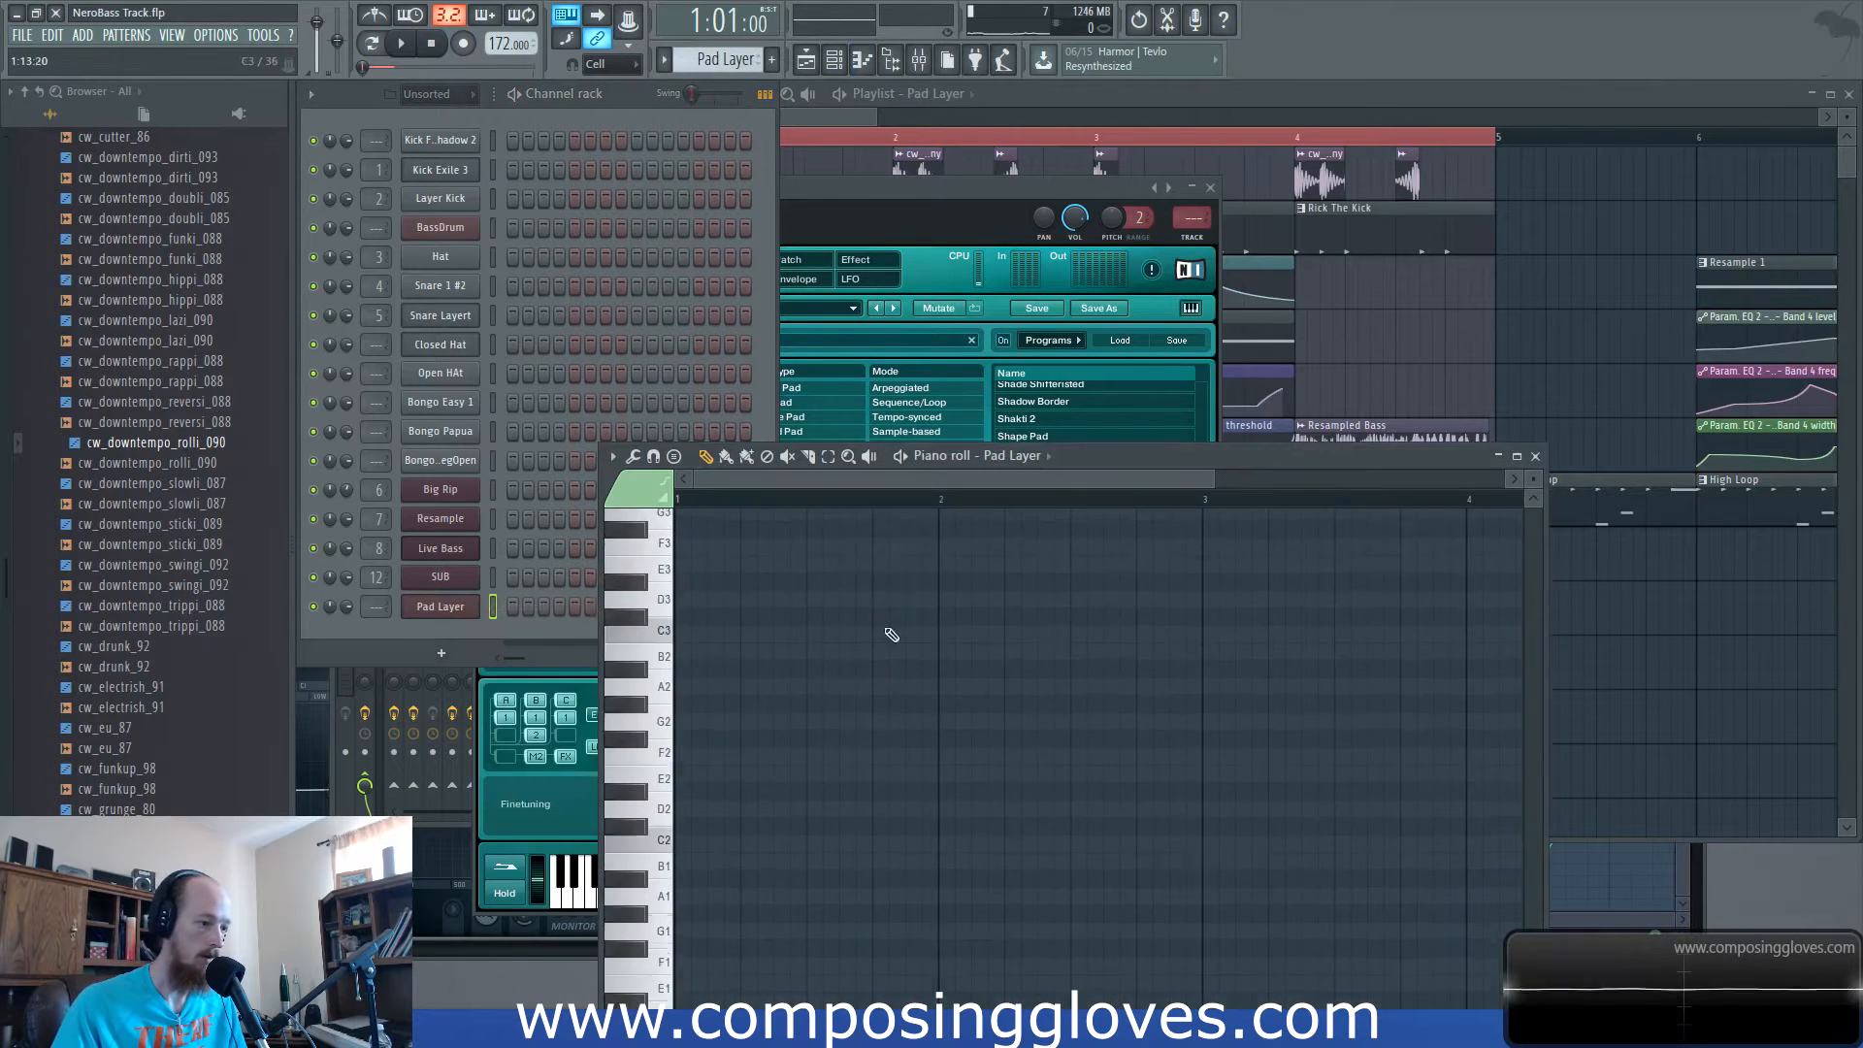
pyautogui.moveTo(678, 706); pyautogui.dragTo(664, 732)
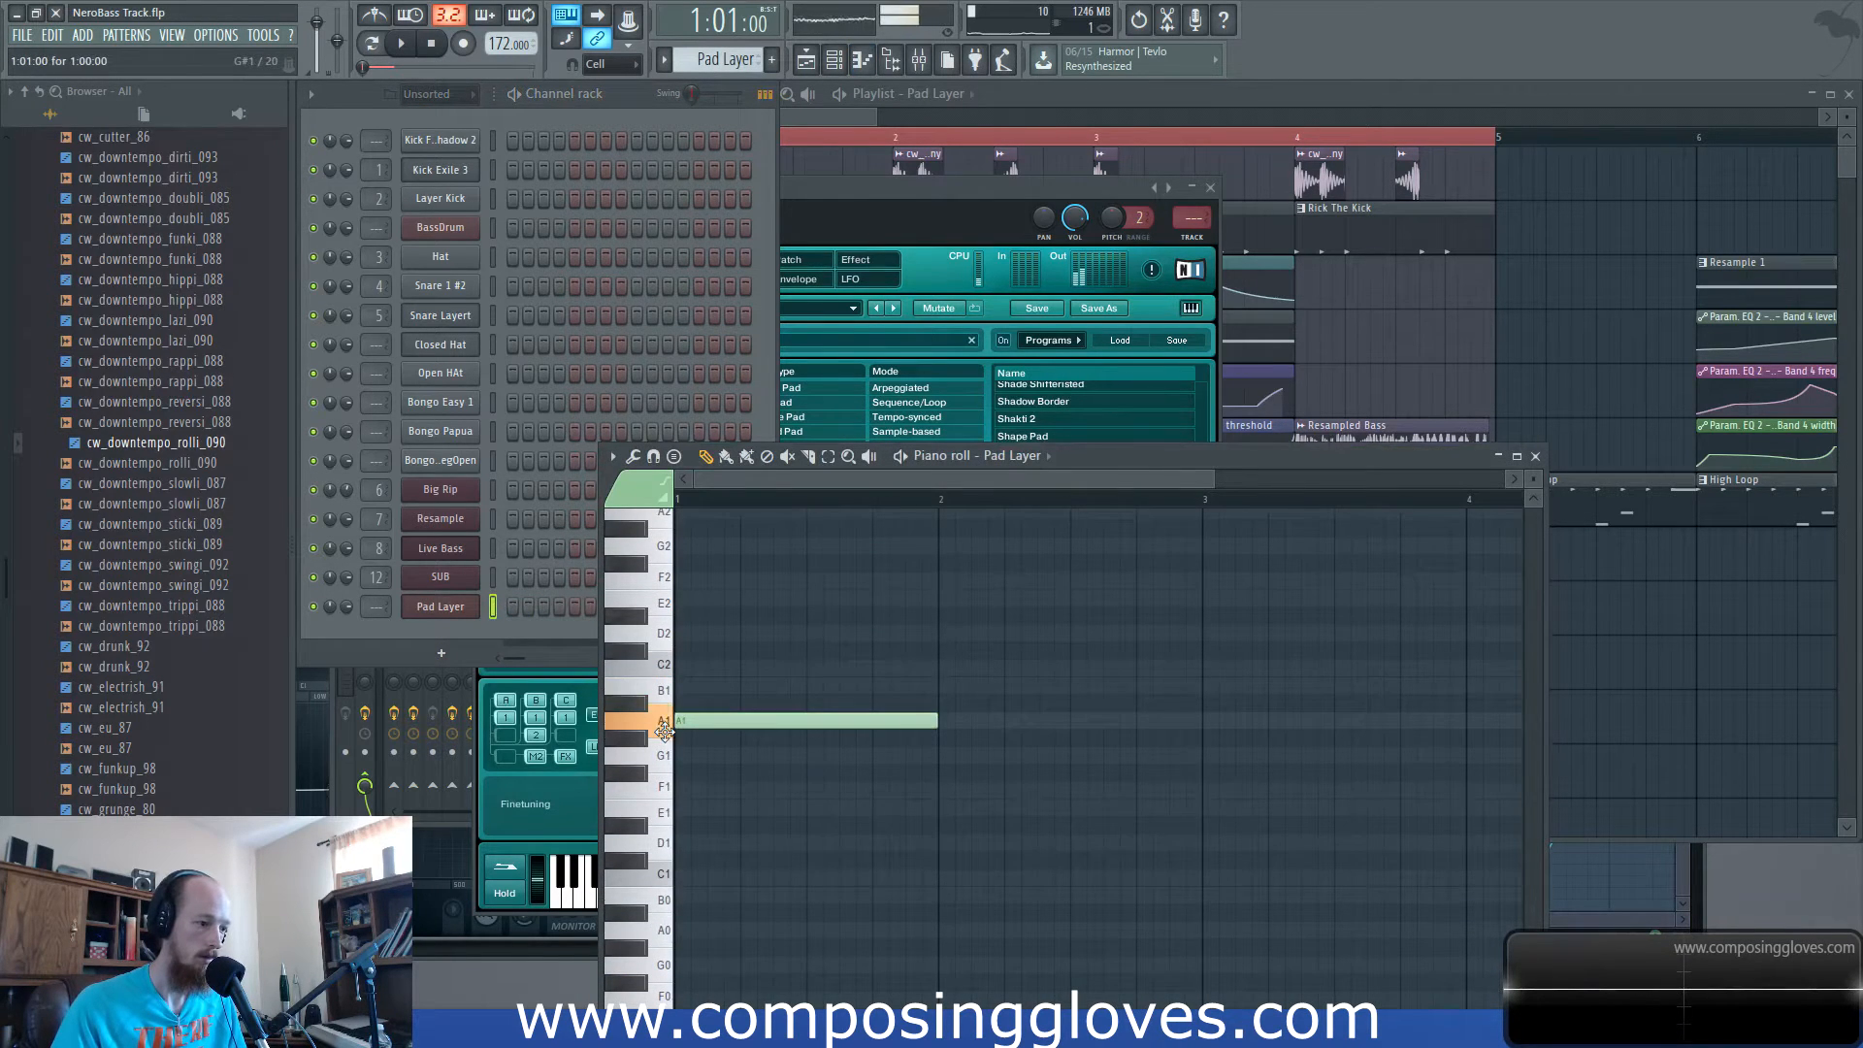
pyautogui.scroll(3, 680, 743)
pyautogui.rightClick(733, 876)
pyautogui.scroll(3, 707, 728)
pyautogui.rightClick(749, 825)
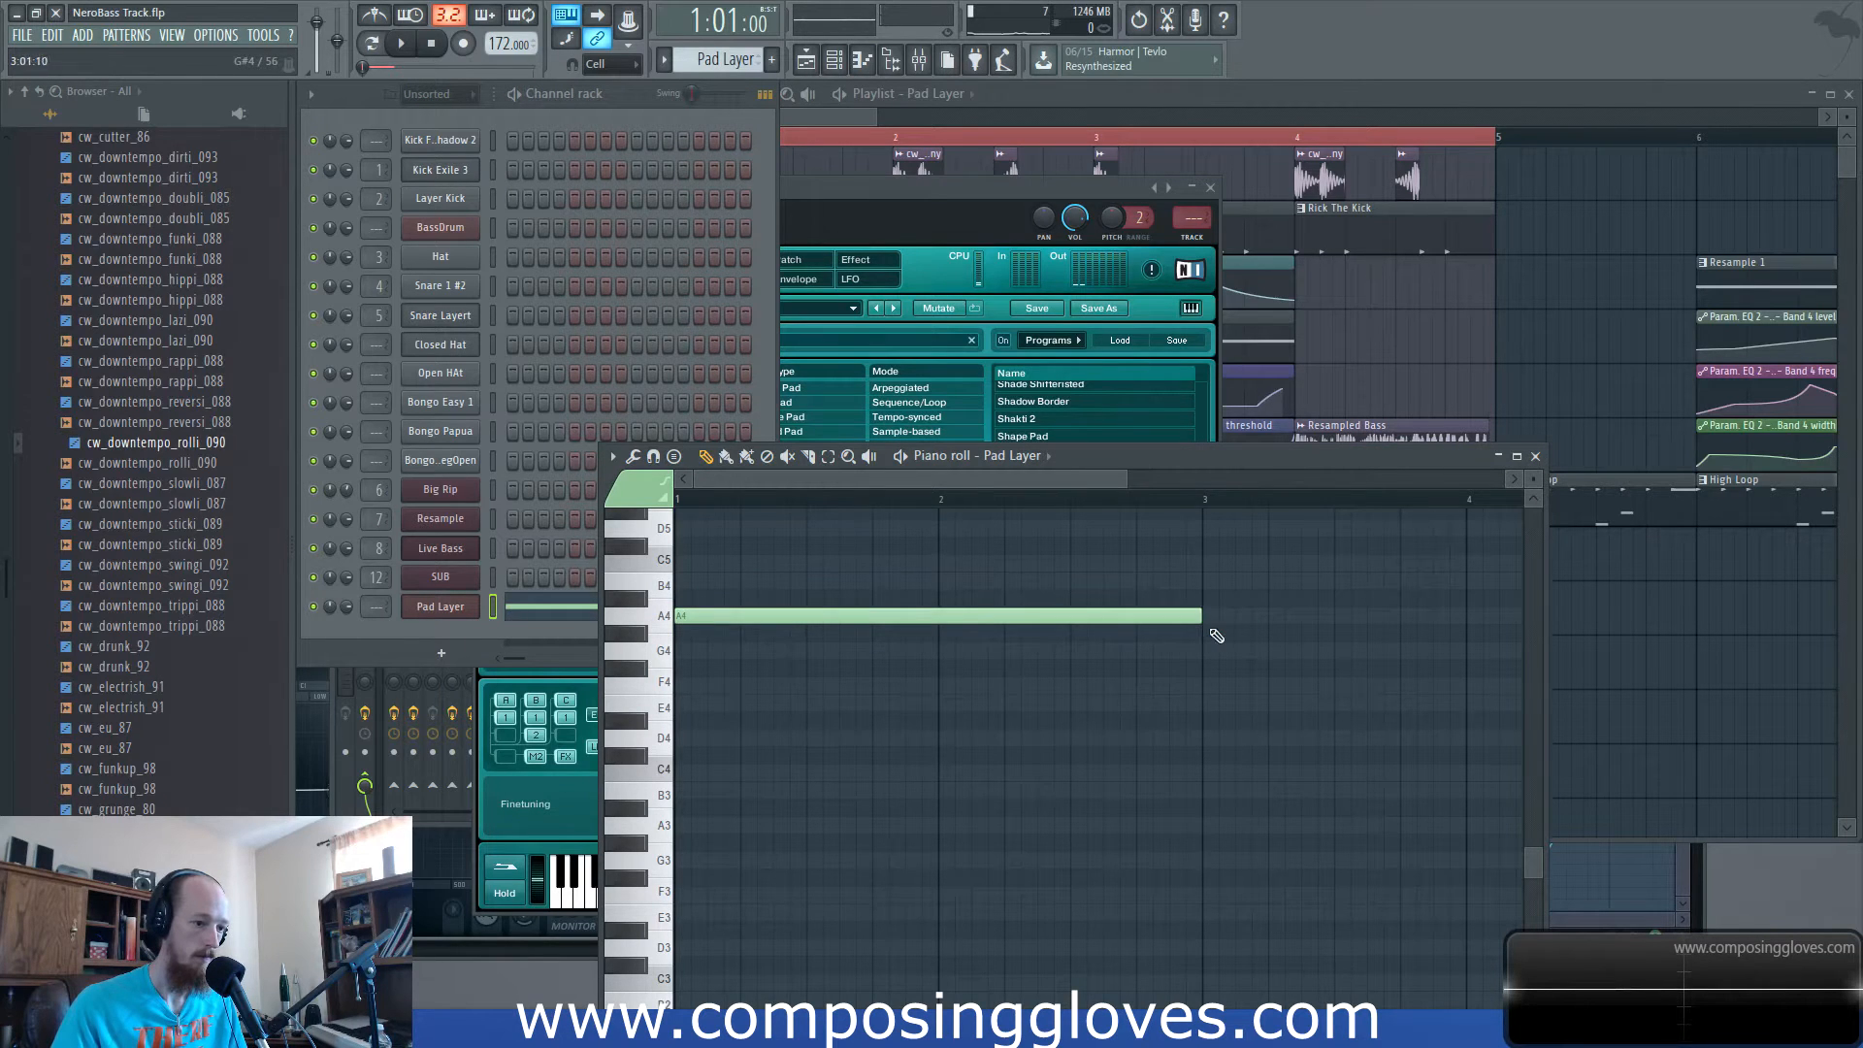
# Place the Pad Layer pattern on playlist Track 11 at bar 1 and play the arrangement briefly.
pyautogui.click(920, 144)
pyautogui.click(721, 720)
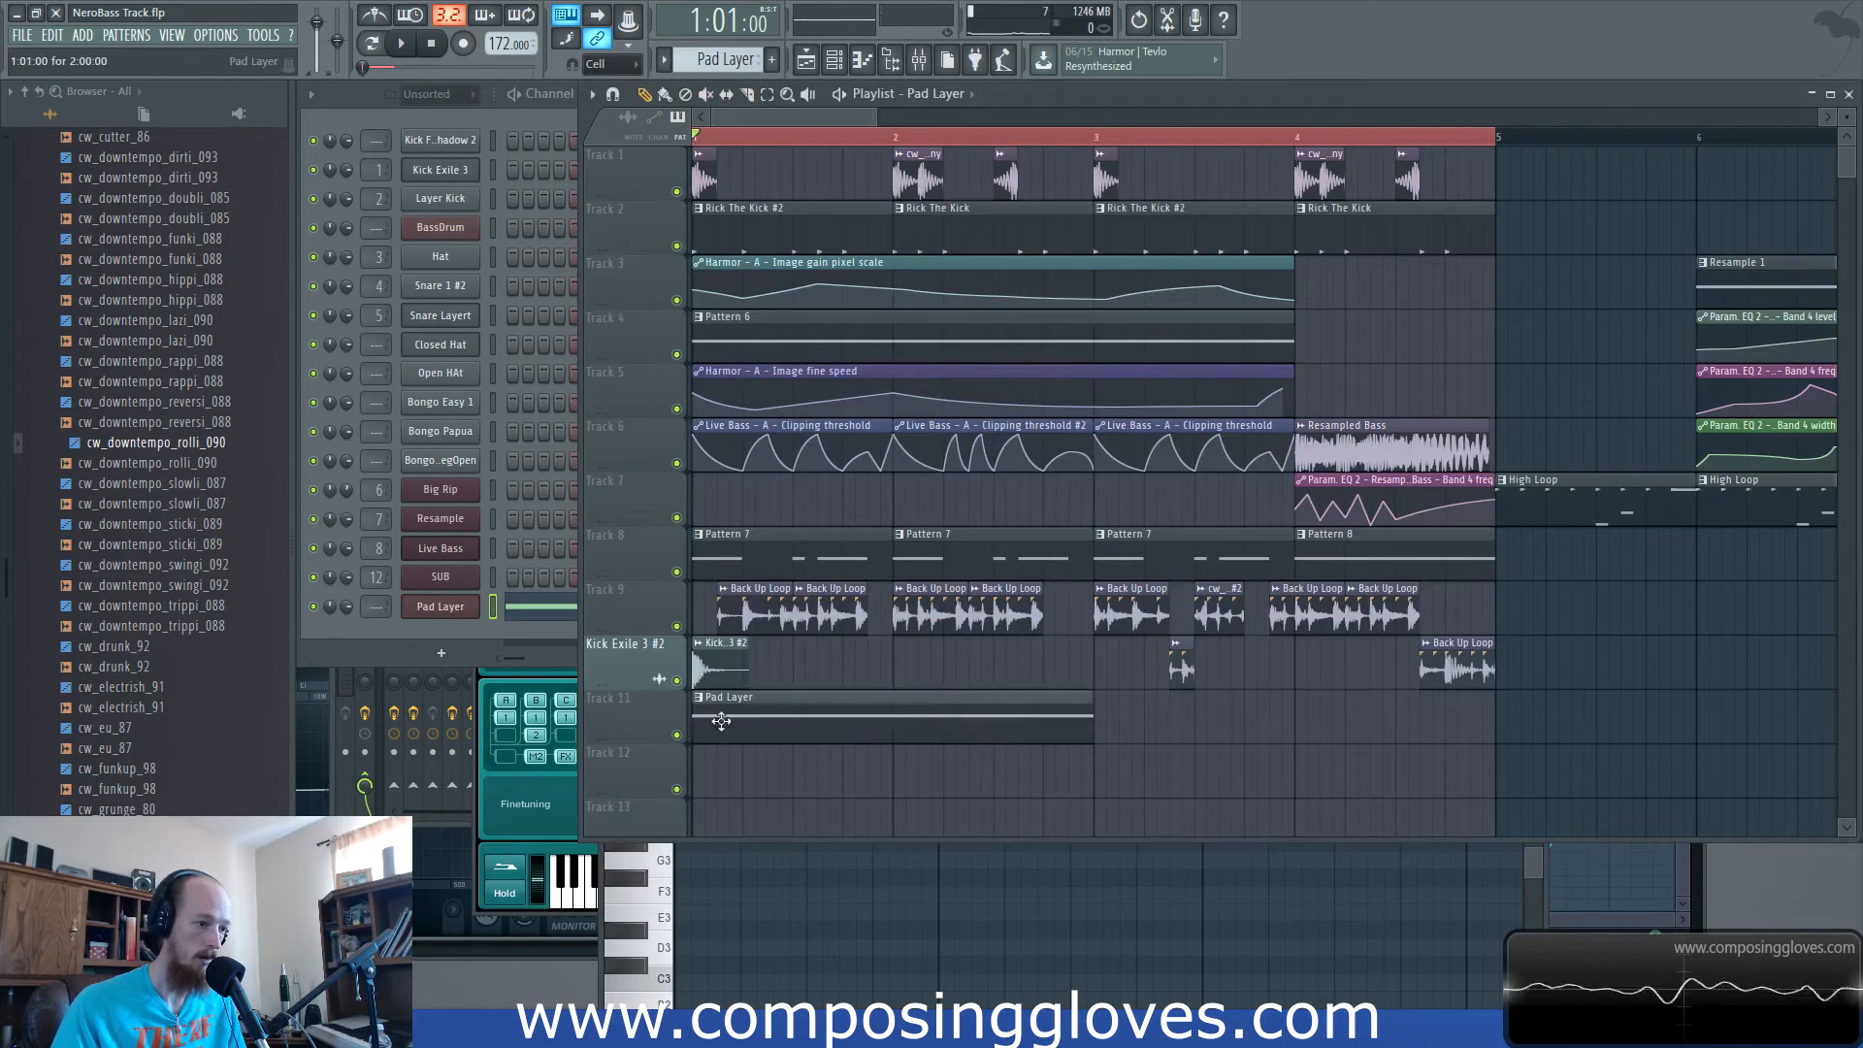
pyautogui.press('space')
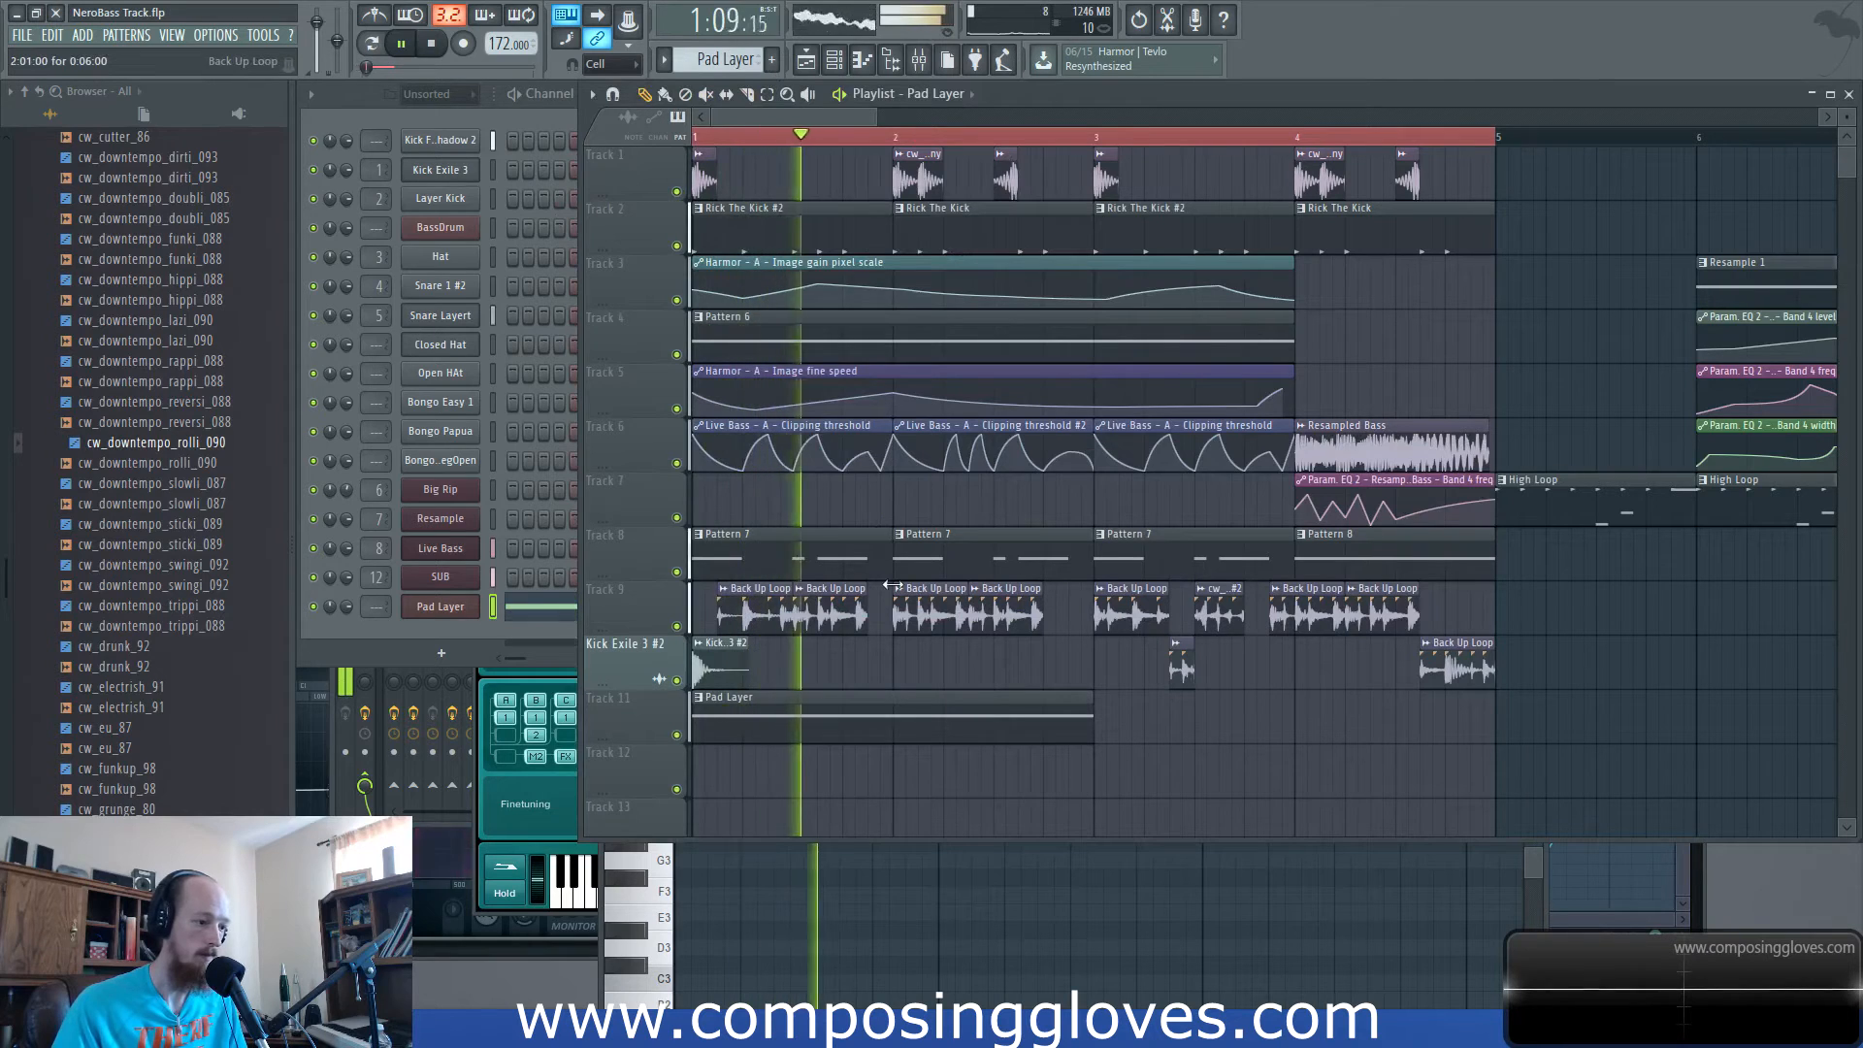
pyautogui.press('space')
# Lower the two-bar pad note to A3, audition it, and add a one-bar A3 note at bar 3.
pyautogui.doubleClick(929, 725)
pyautogui.moveTo(743, 626); pyautogui.dragTo(727, 824)
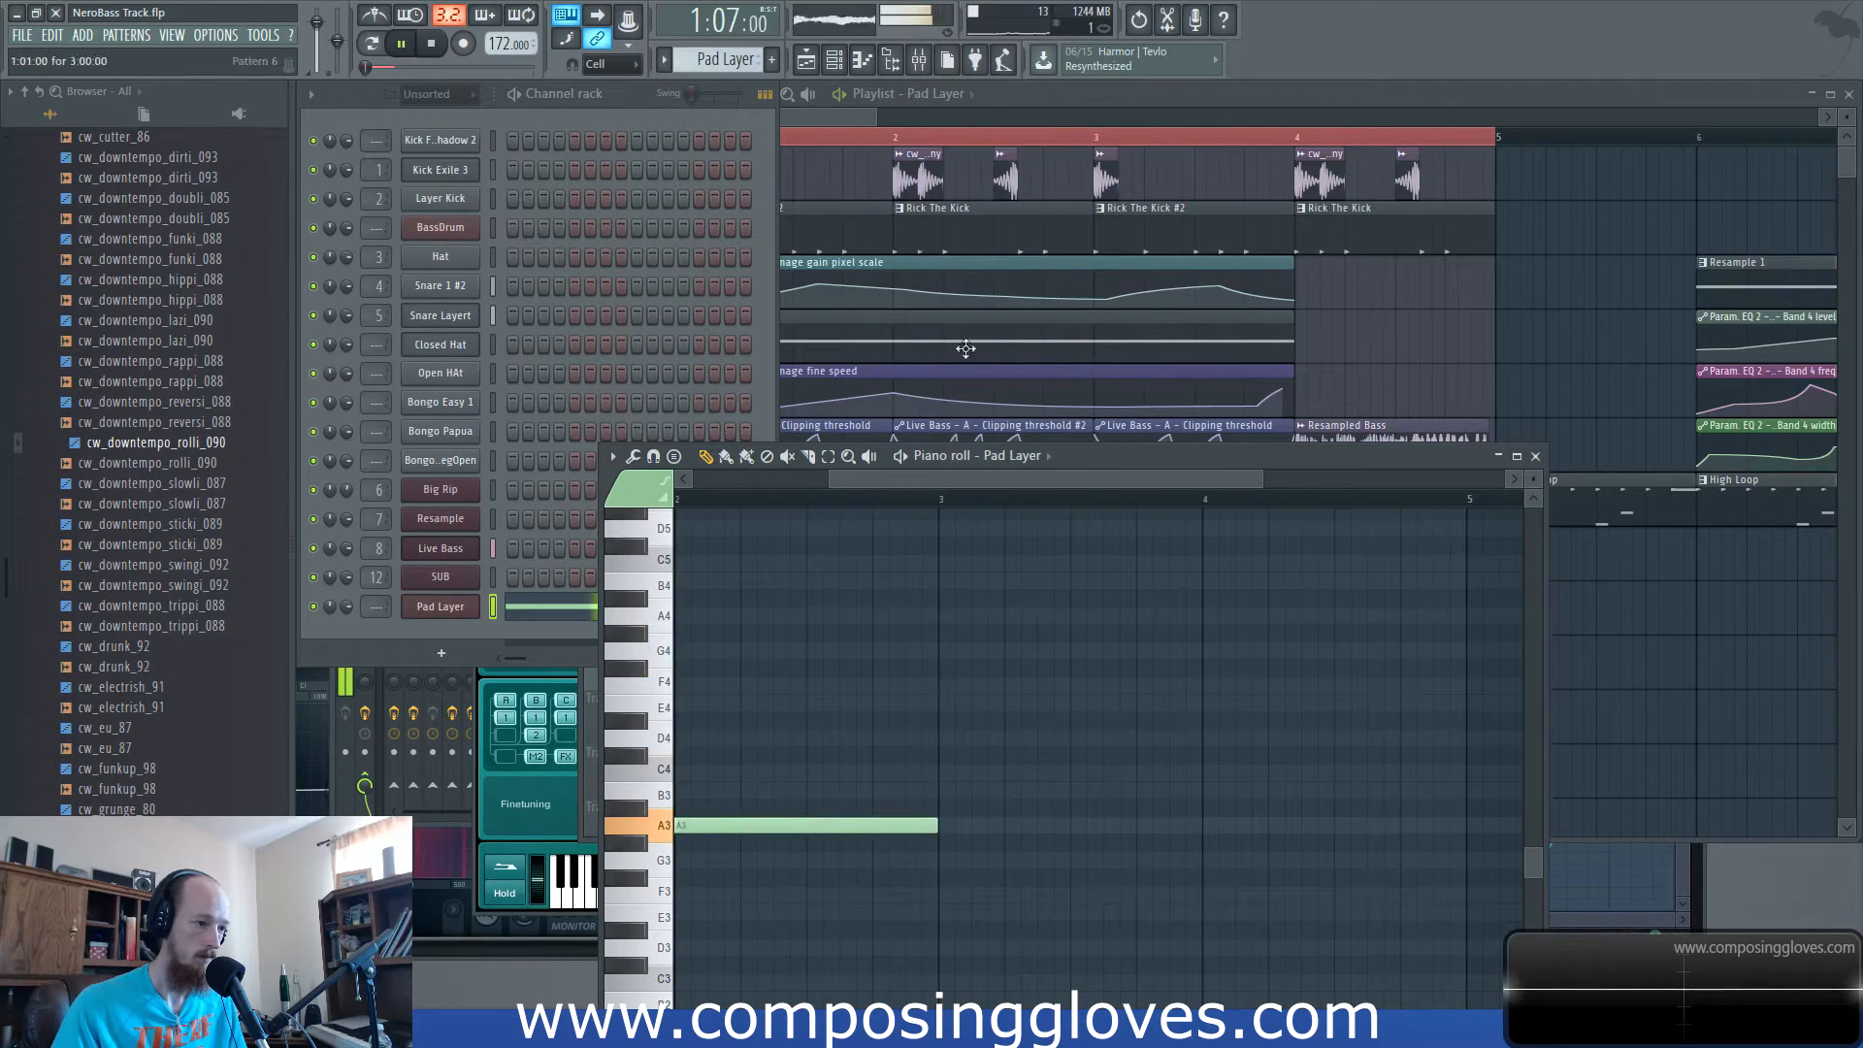
pyautogui.click(867, 133)
pyautogui.press('space')
pyautogui.doubleClick(1085, 717)
pyautogui.click(956, 825)
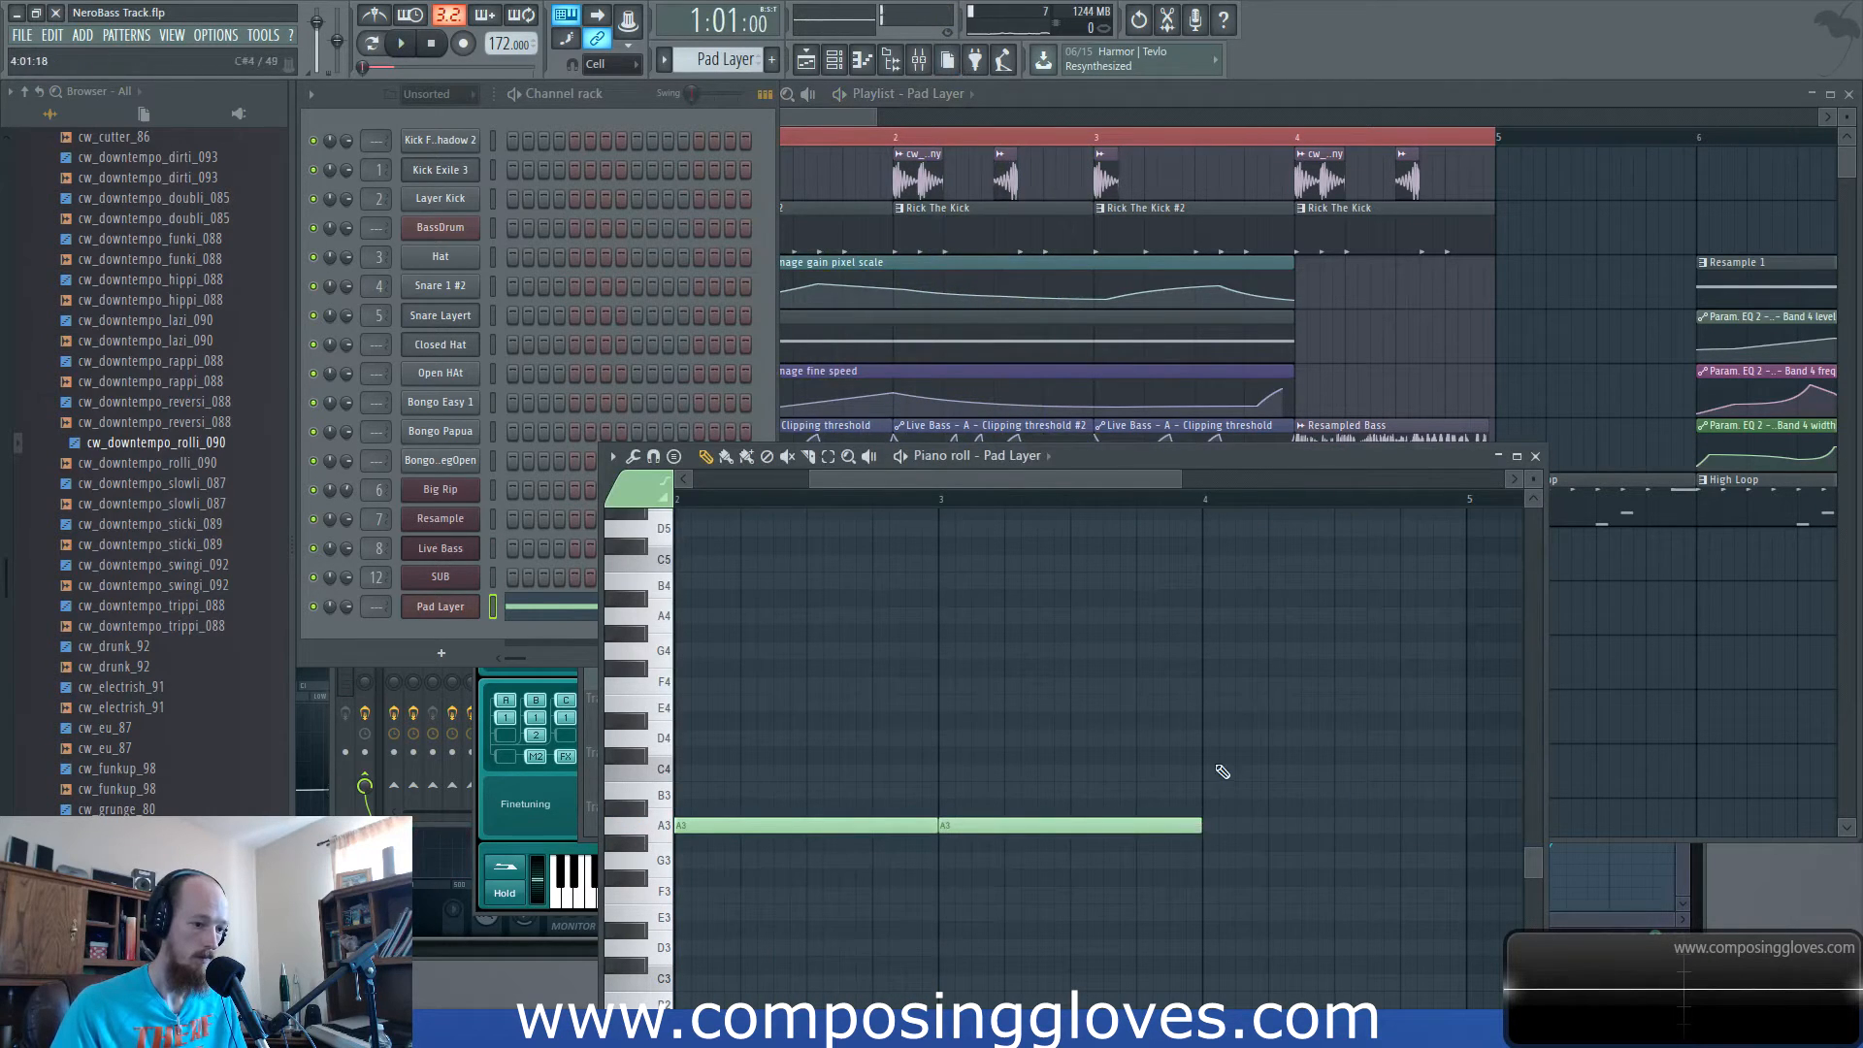
# Add a one-bar C4 pad note at bar 4 and a one-bar E4 at bar 1, and play the arrangement.
pyautogui.click(697, 707)
pyautogui.press('space')
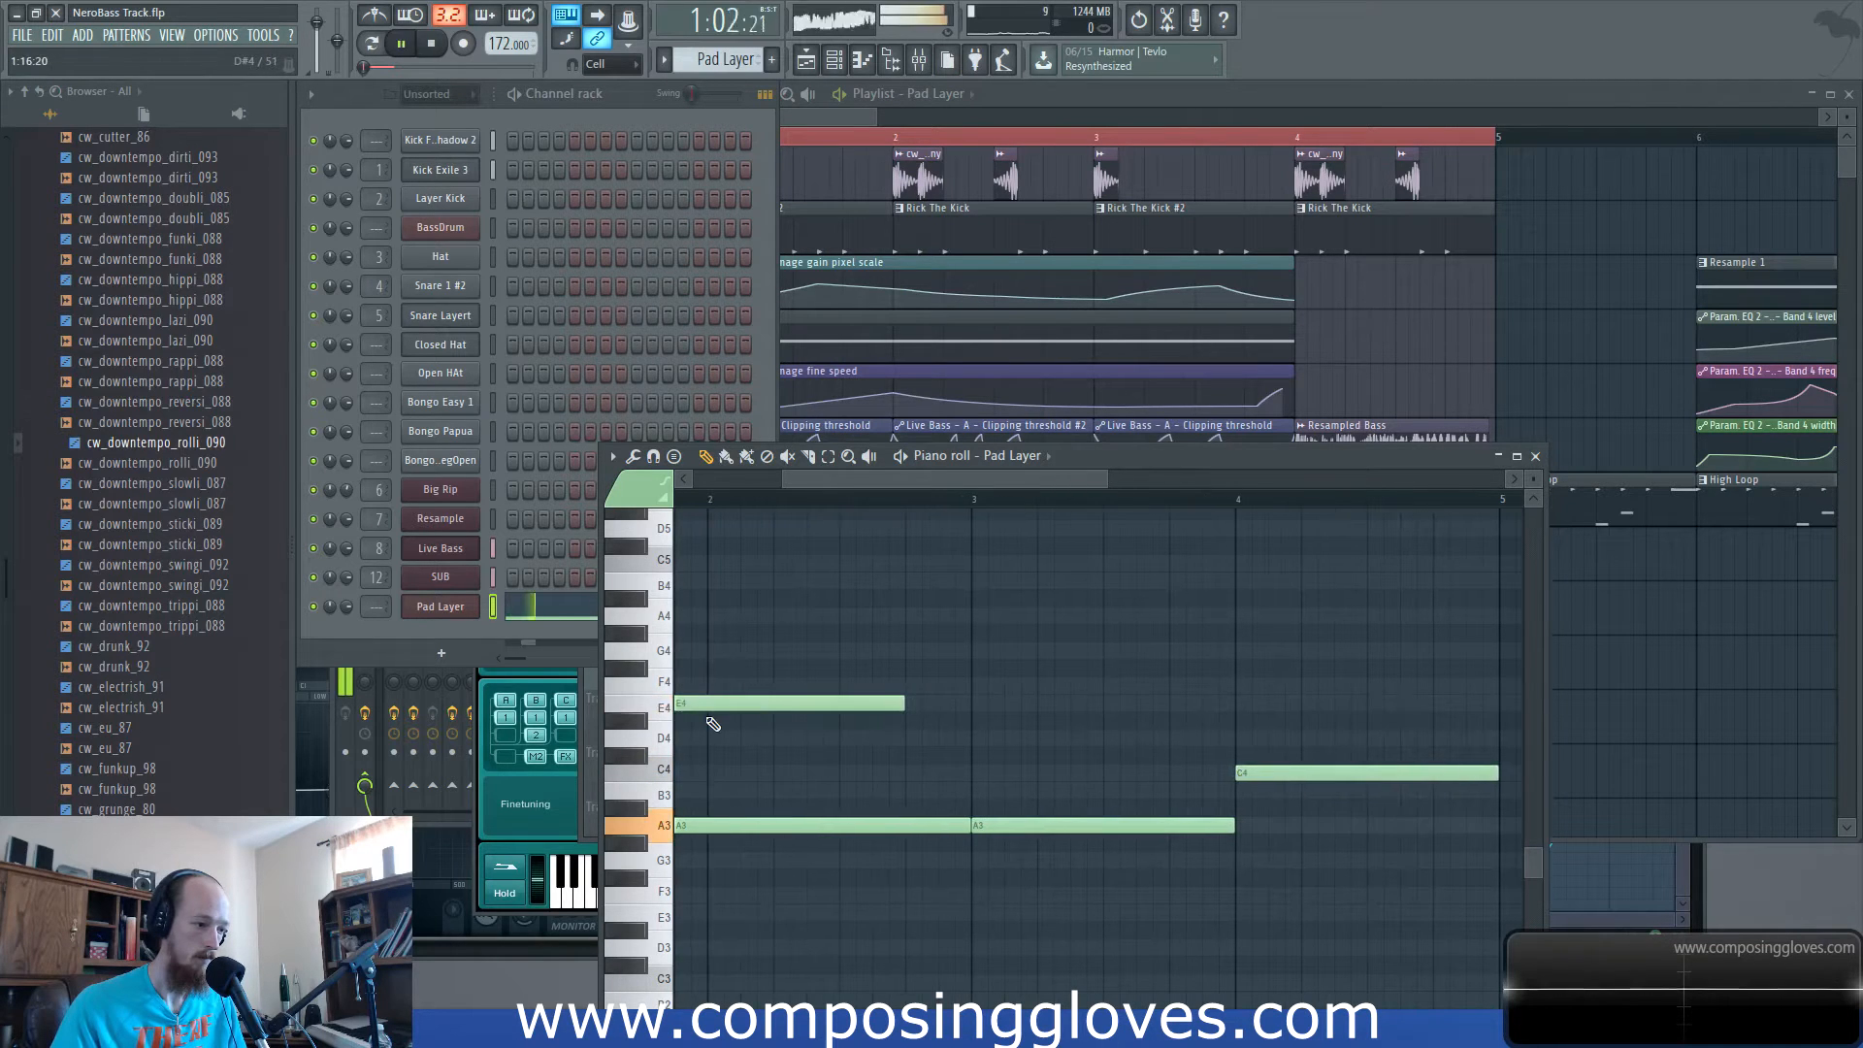
pyautogui.moveTo(717, 700); pyautogui.dragTo(680, 700)
pyautogui.press('space')
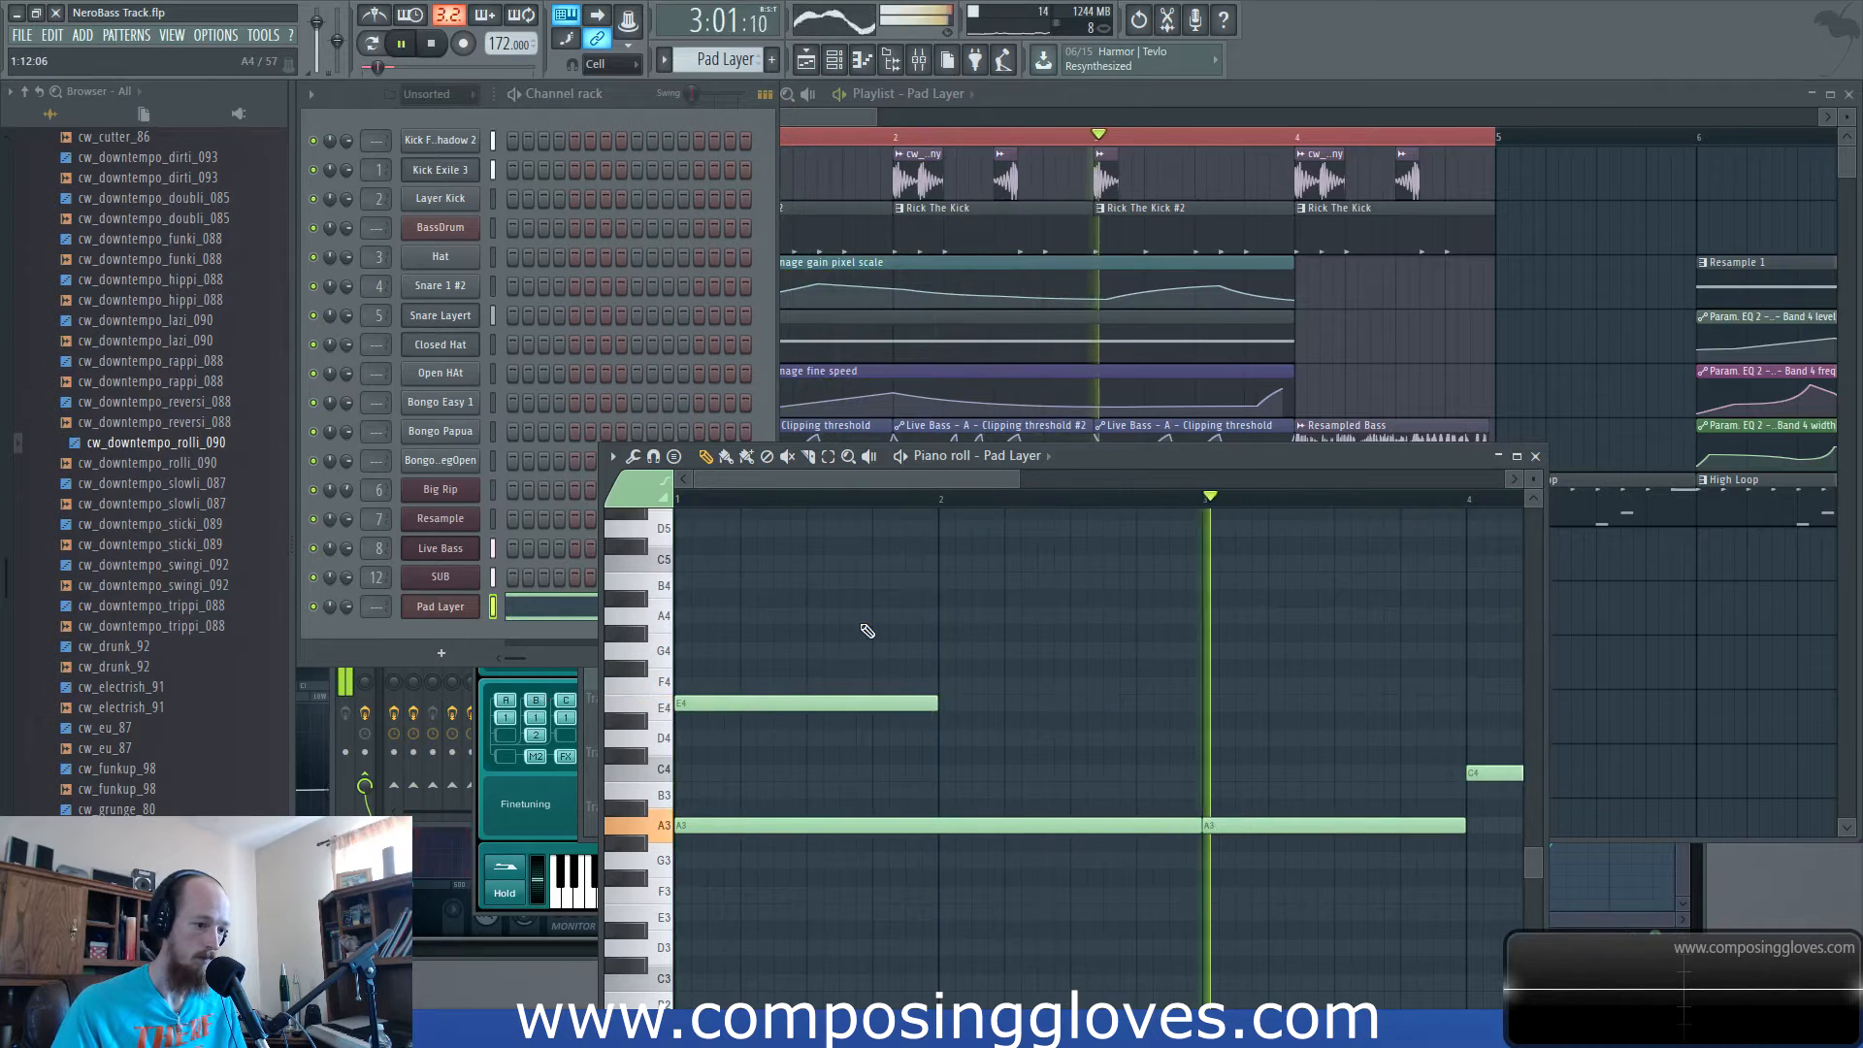
# View the Pad Layer's Absynth 5 patch during playback, then stop and return to the playlist.
pyautogui.click(452, 608)
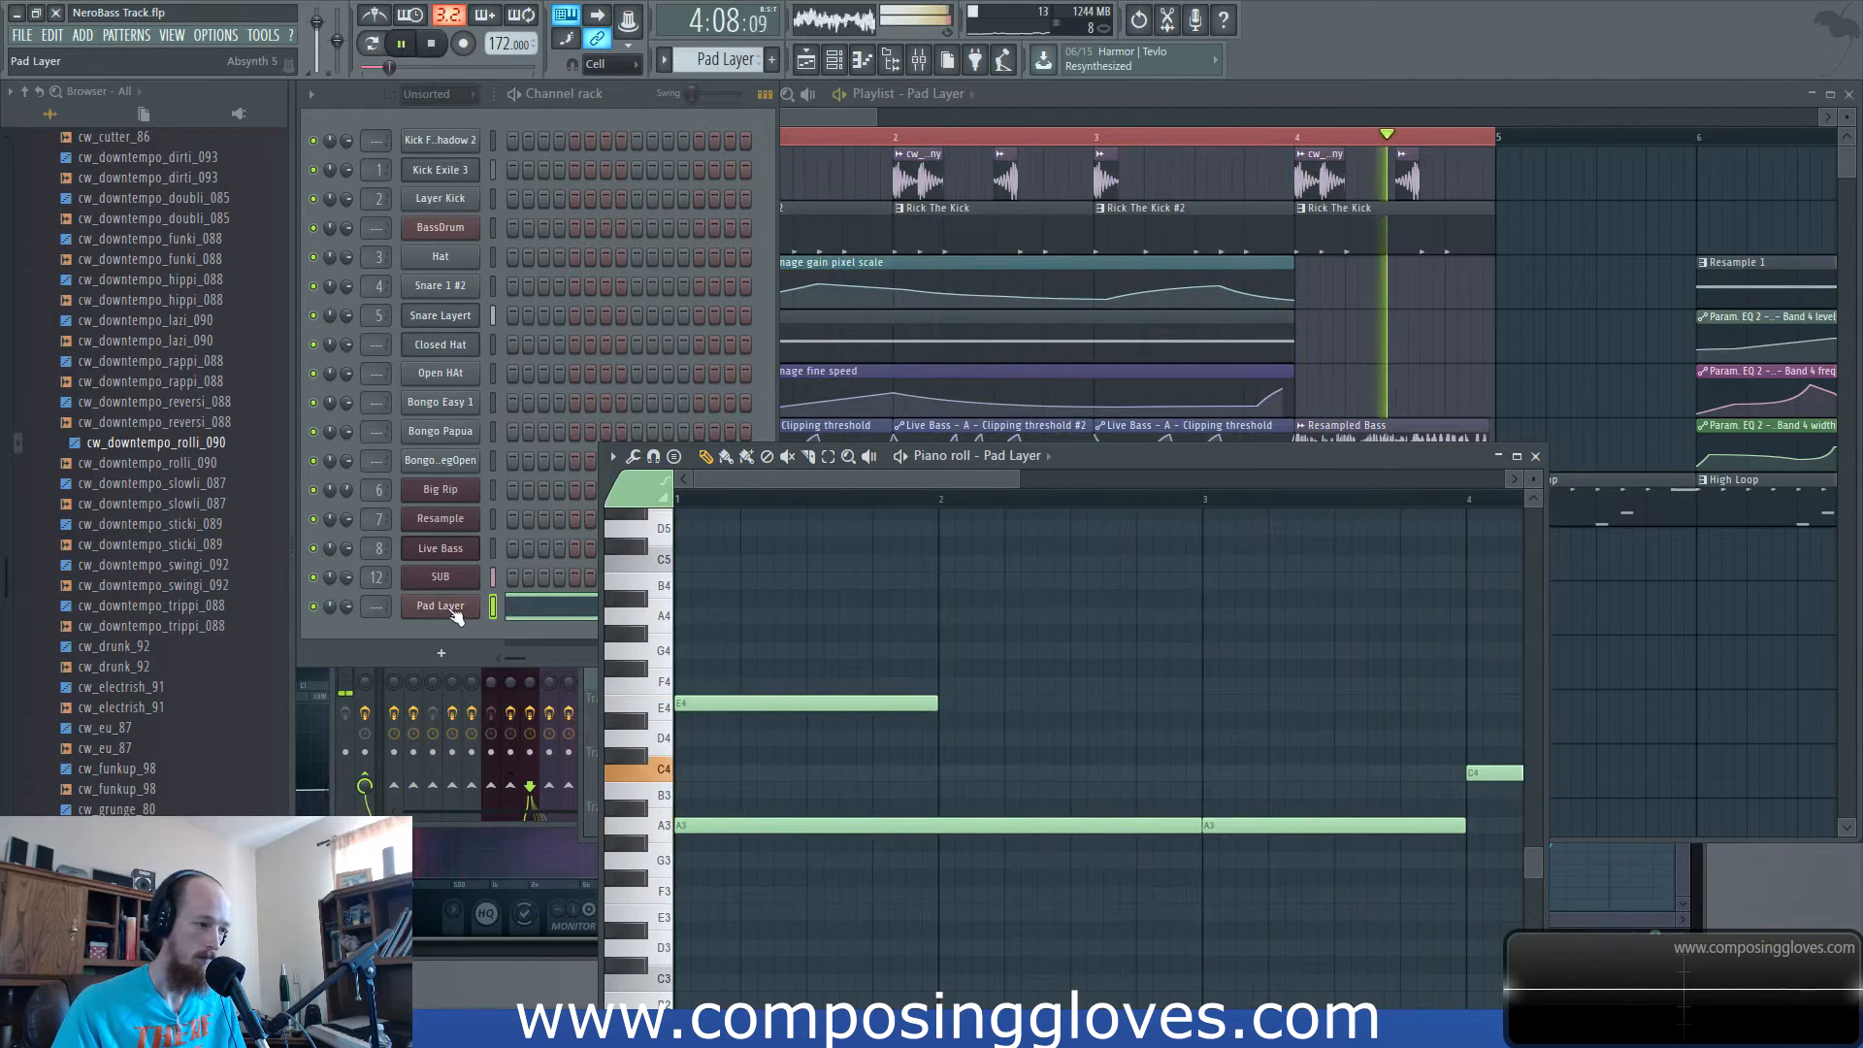
pyautogui.click(452, 609)
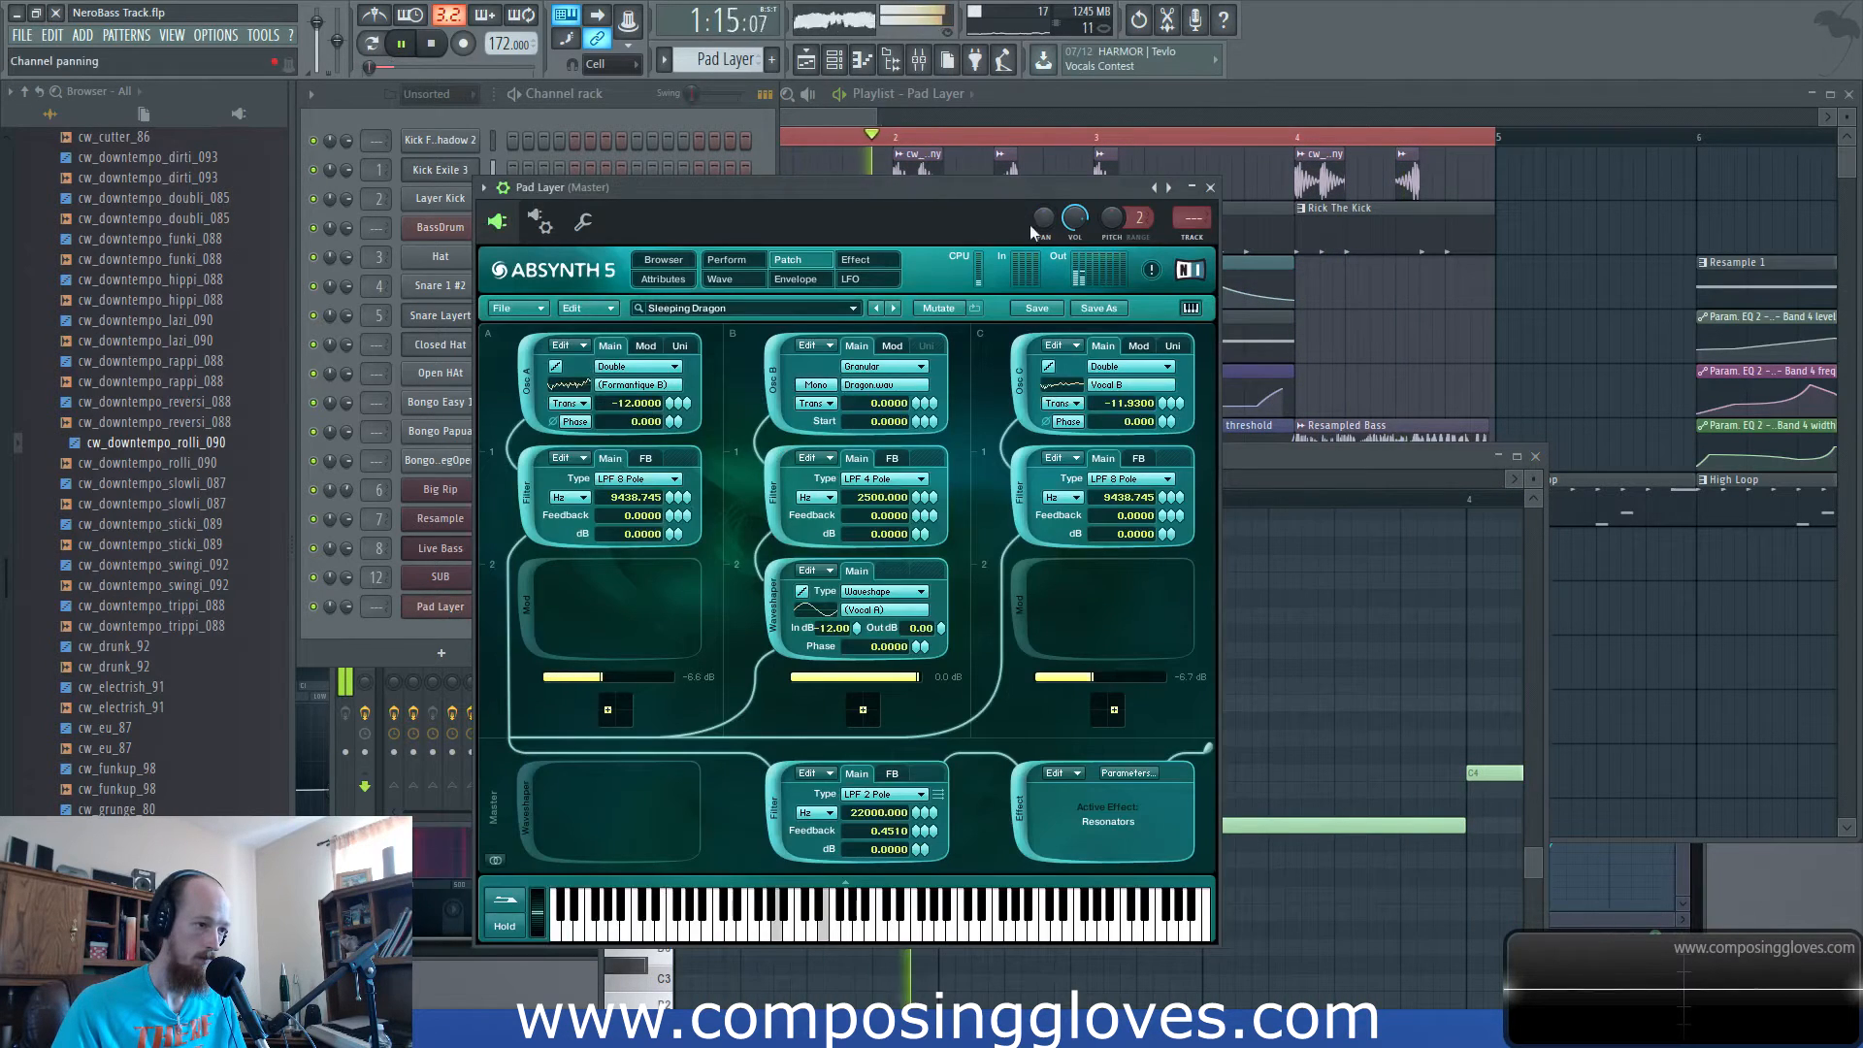
pyautogui.moveTo(844, 189); pyautogui.dragTo(968, 203)
pyautogui.click(892, 101)
pyautogui.press('space')
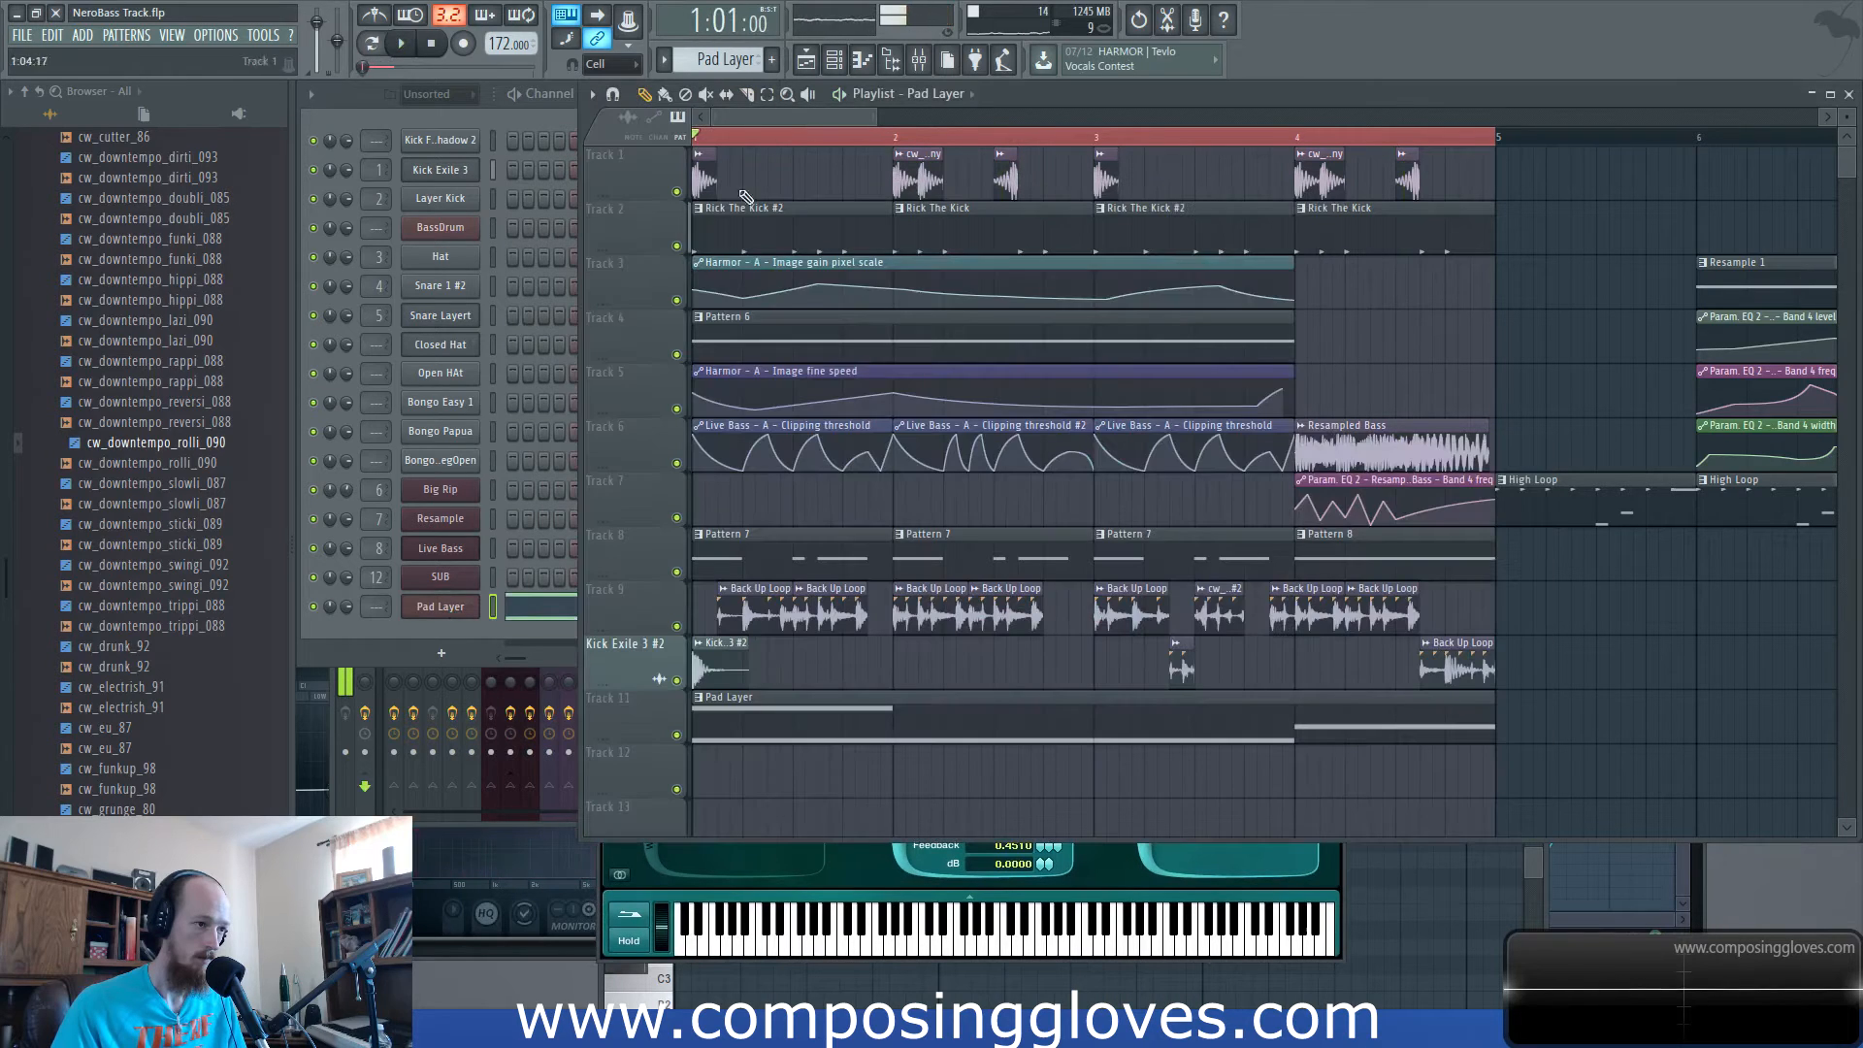
# Try the Live Bass notes of Pattern 6 at F#4 during playback, then move them back to G4.
pyautogui.doubleClick(762, 349)
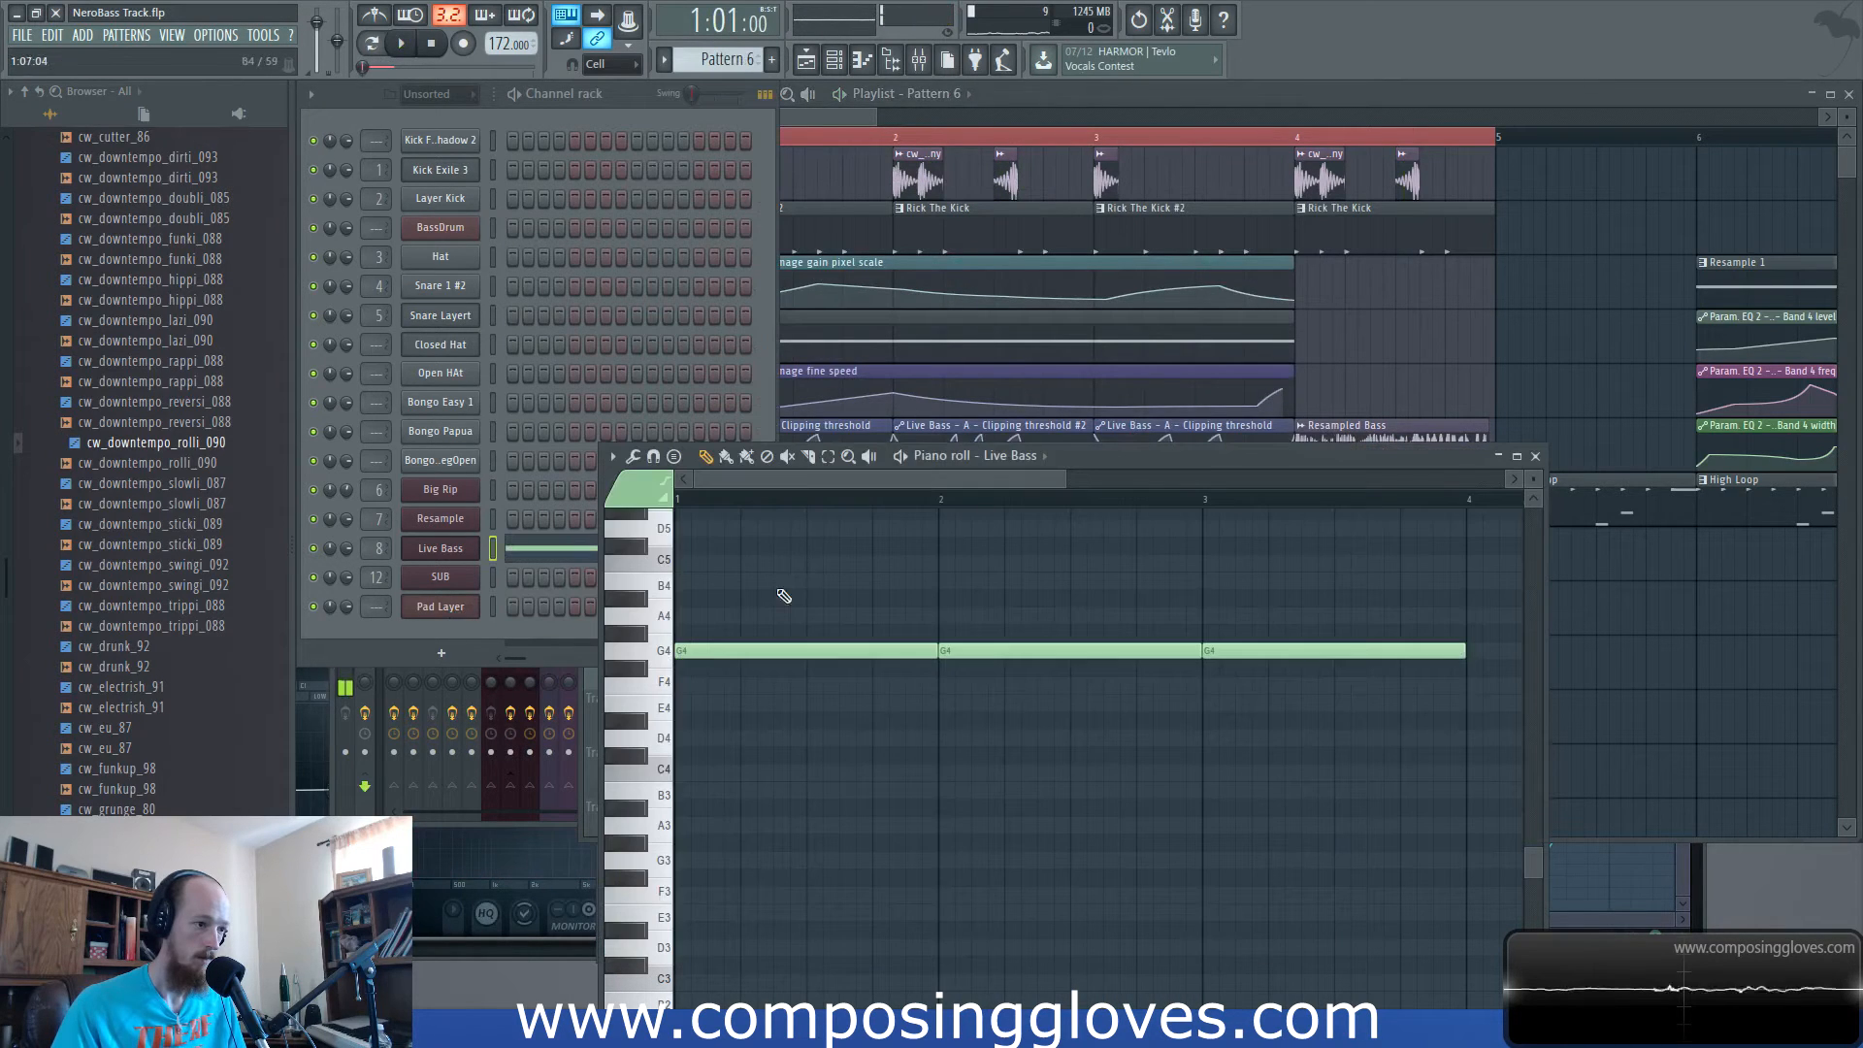
pyautogui.hotkey('ctrl', 'a')
pyautogui.moveTo(713, 649); pyautogui.dragTo(712, 672)
pyautogui.press('space')
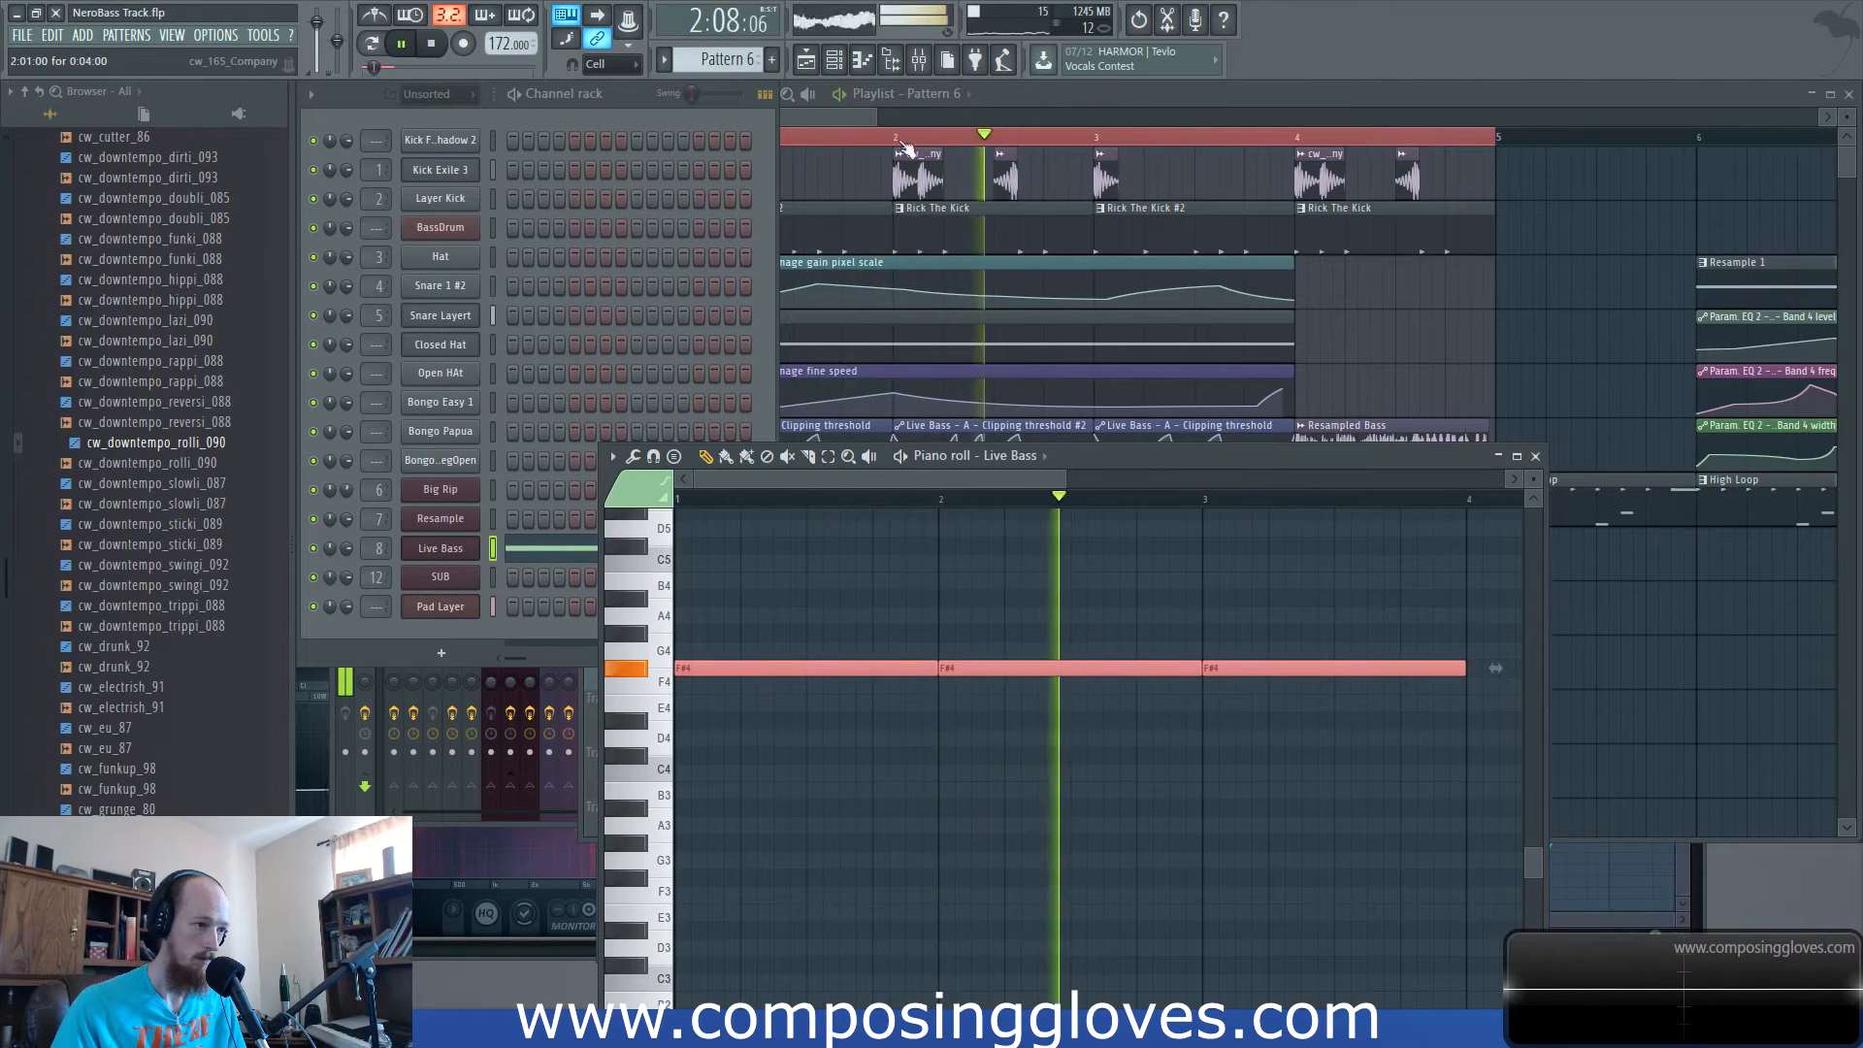
pyautogui.press('space')
pyautogui.moveTo(772, 669); pyautogui.dragTo(768, 649)
pyautogui.press('space')
pyautogui.press('space')
pyautogui.press('space')
# Lower the Pad Layer notes by a semitone to G#3, G#3, D#4 and B3, and play the result.
pyautogui.click(883, 105)
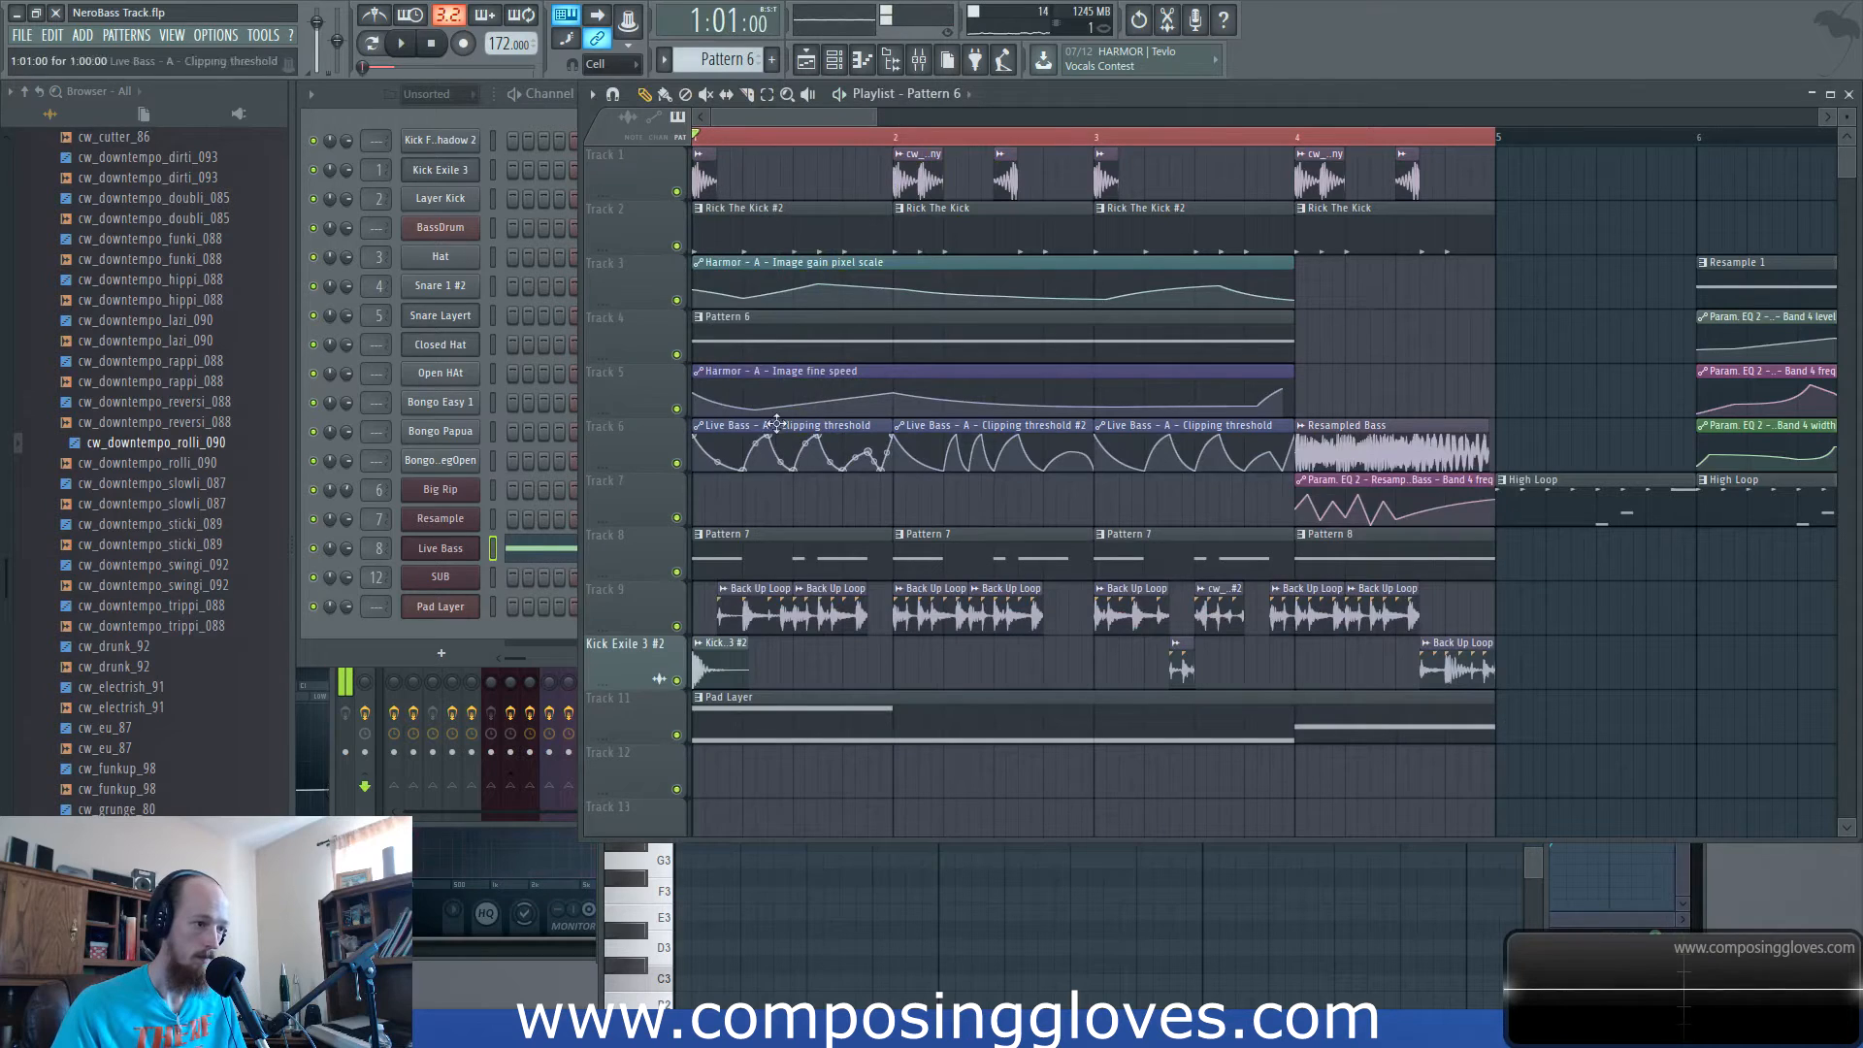
pyautogui.doubleClick(805, 739)
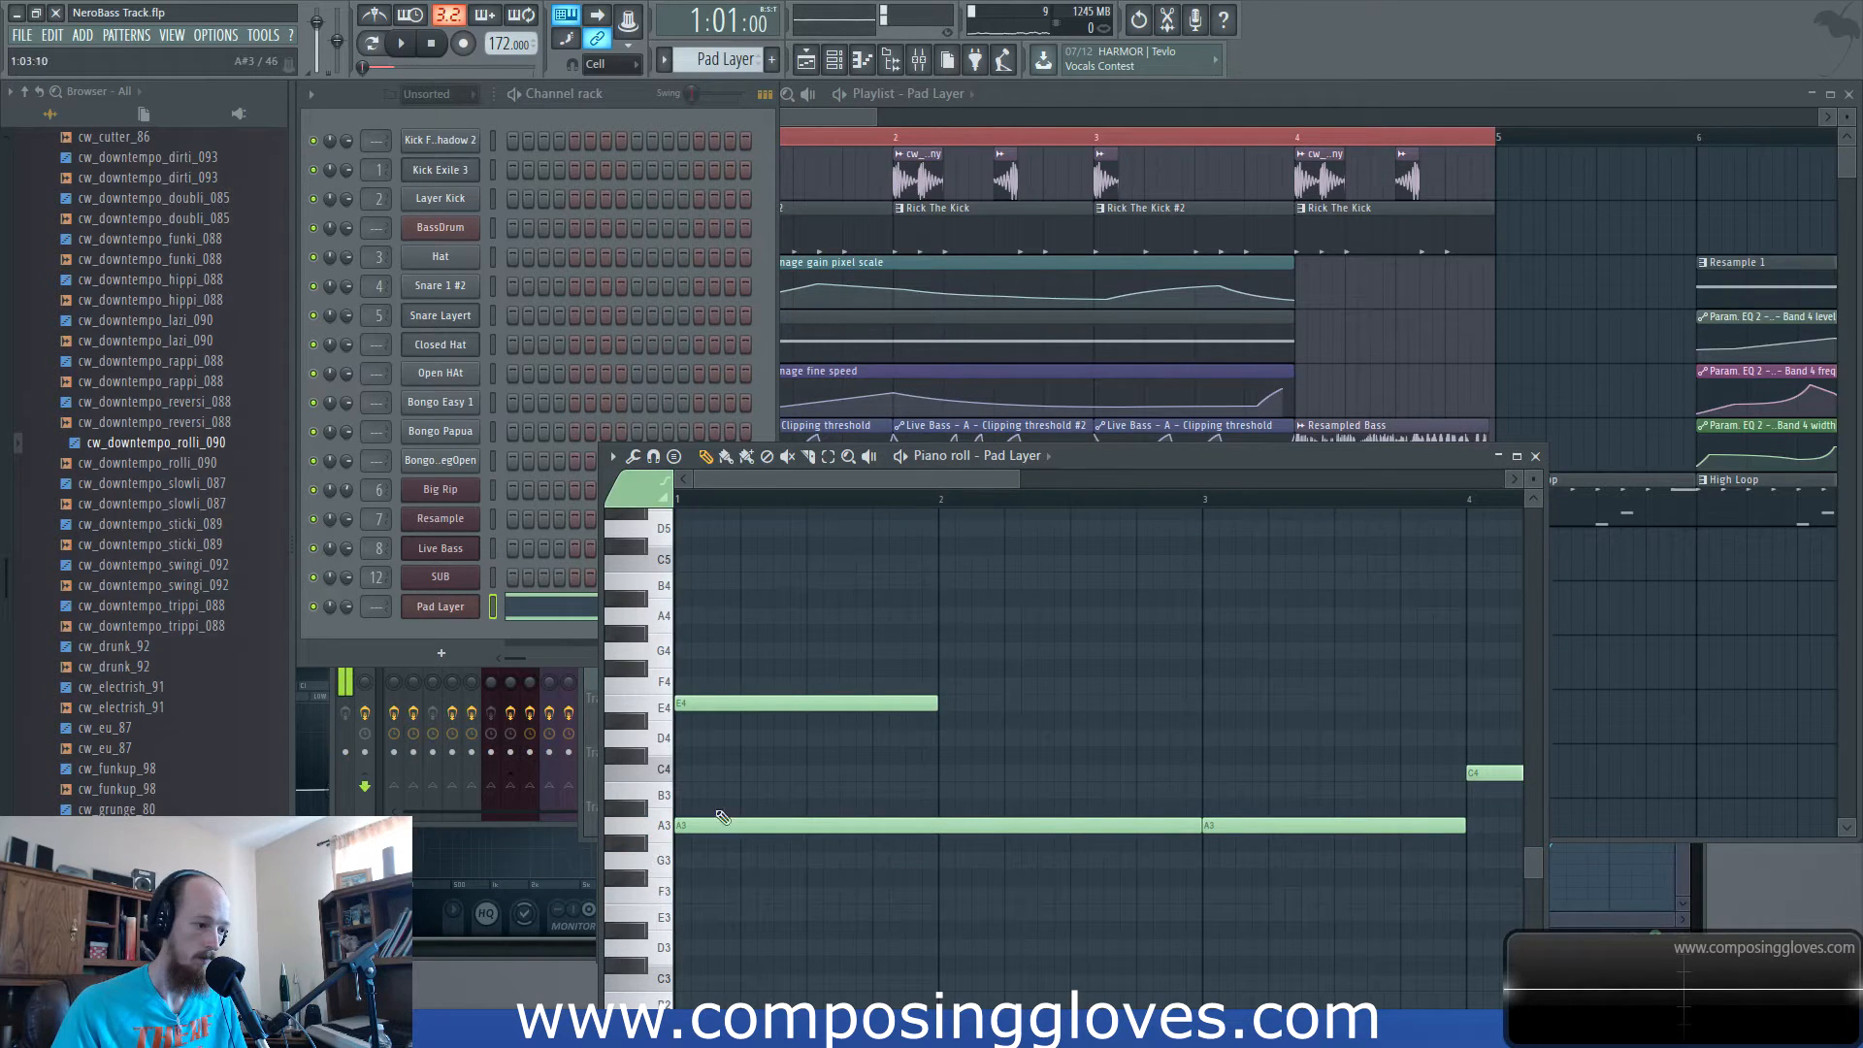
pyautogui.moveTo(735, 822); pyautogui.dragTo(728, 851)
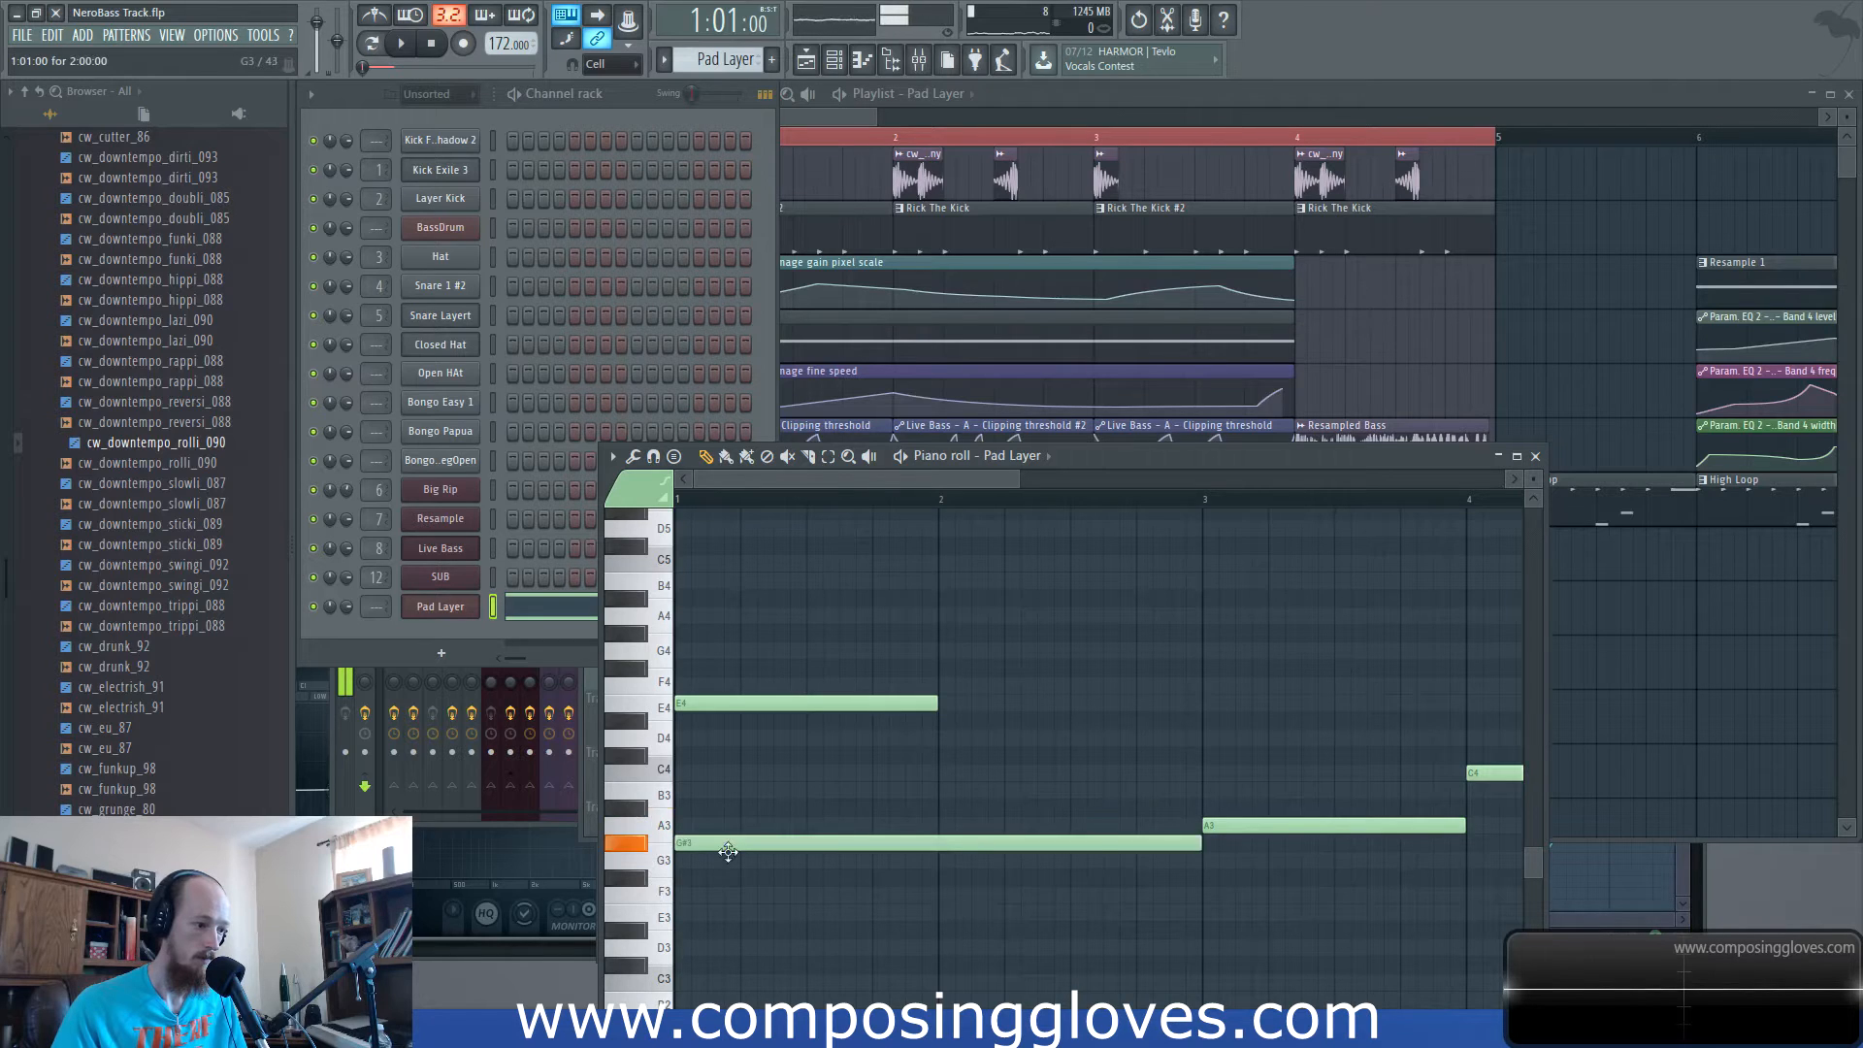
pyautogui.press('space')
pyautogui.moveTo(1294, 825); pyautogui.dragTo(1002, 829)
pyautogui.click(994, 800)
pyautogui.rightClick(993, 796)
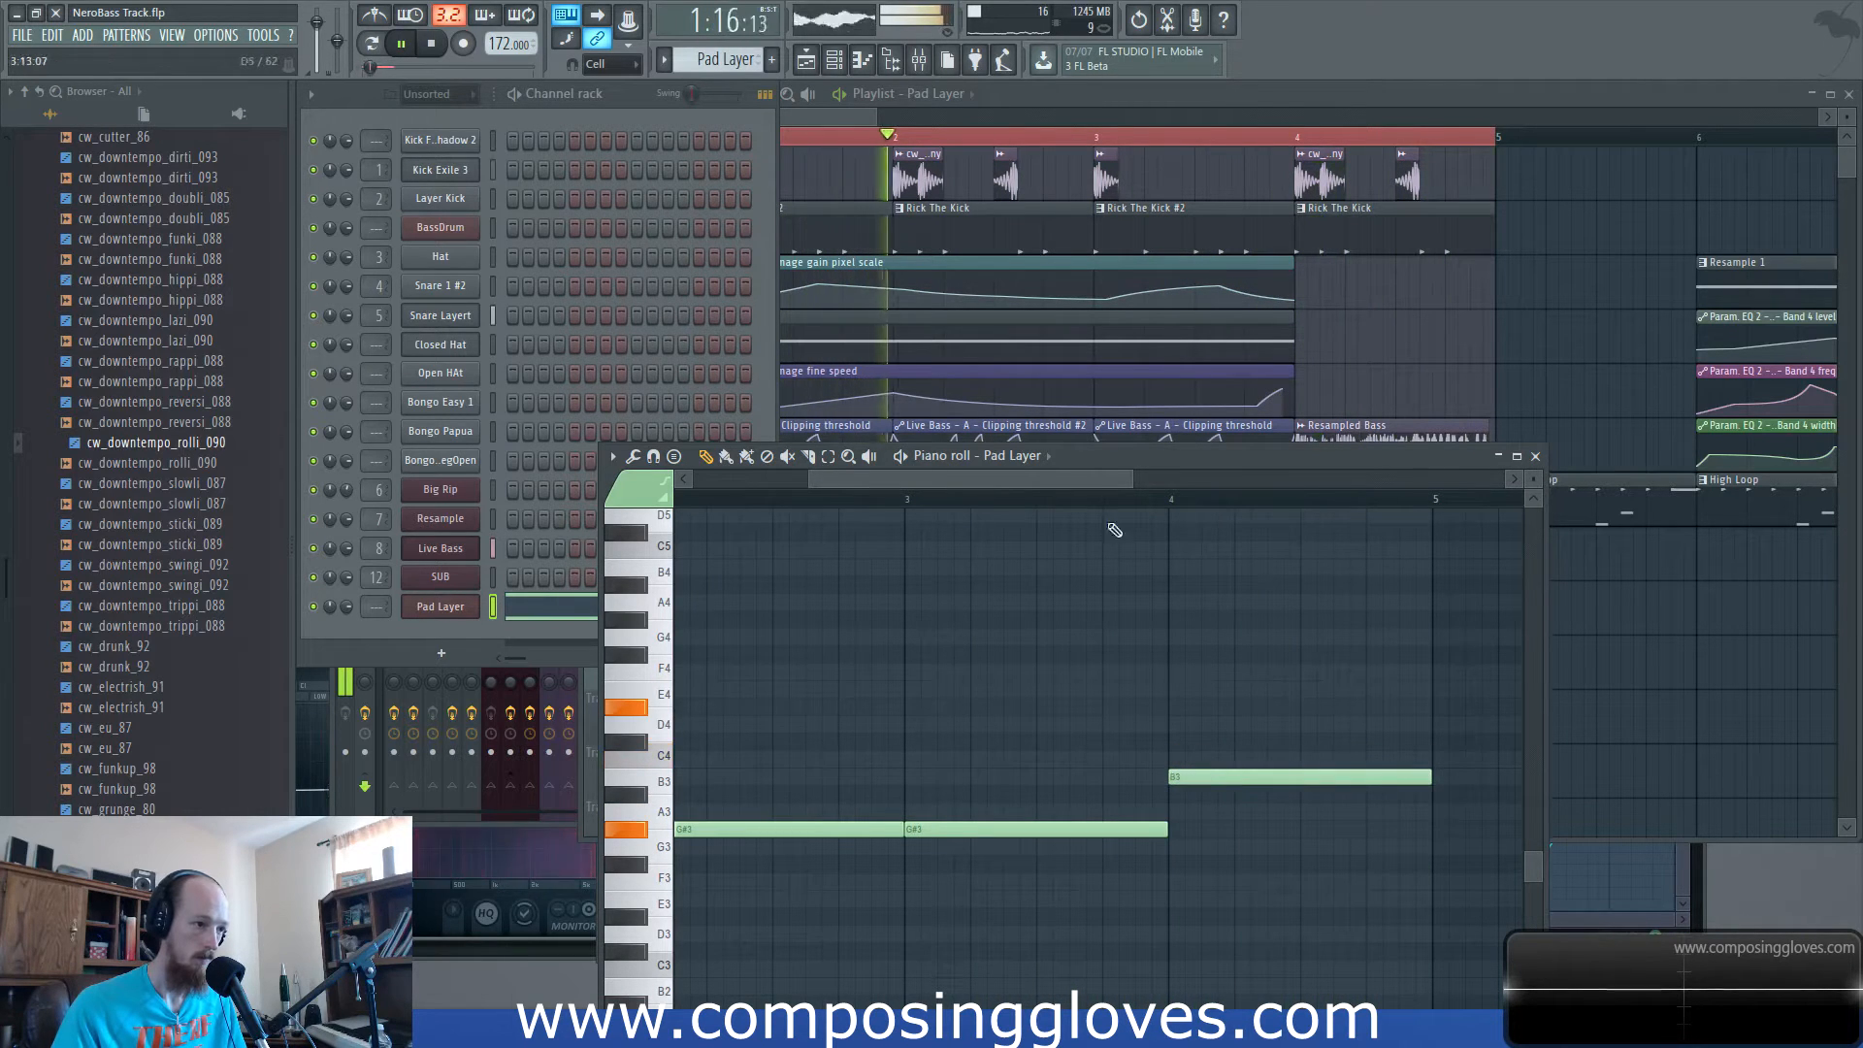
# Transpose all Live Bass notes in Pattern 6 down to F#4 and play them with the lowered pad.
pyautogui.press('F5')
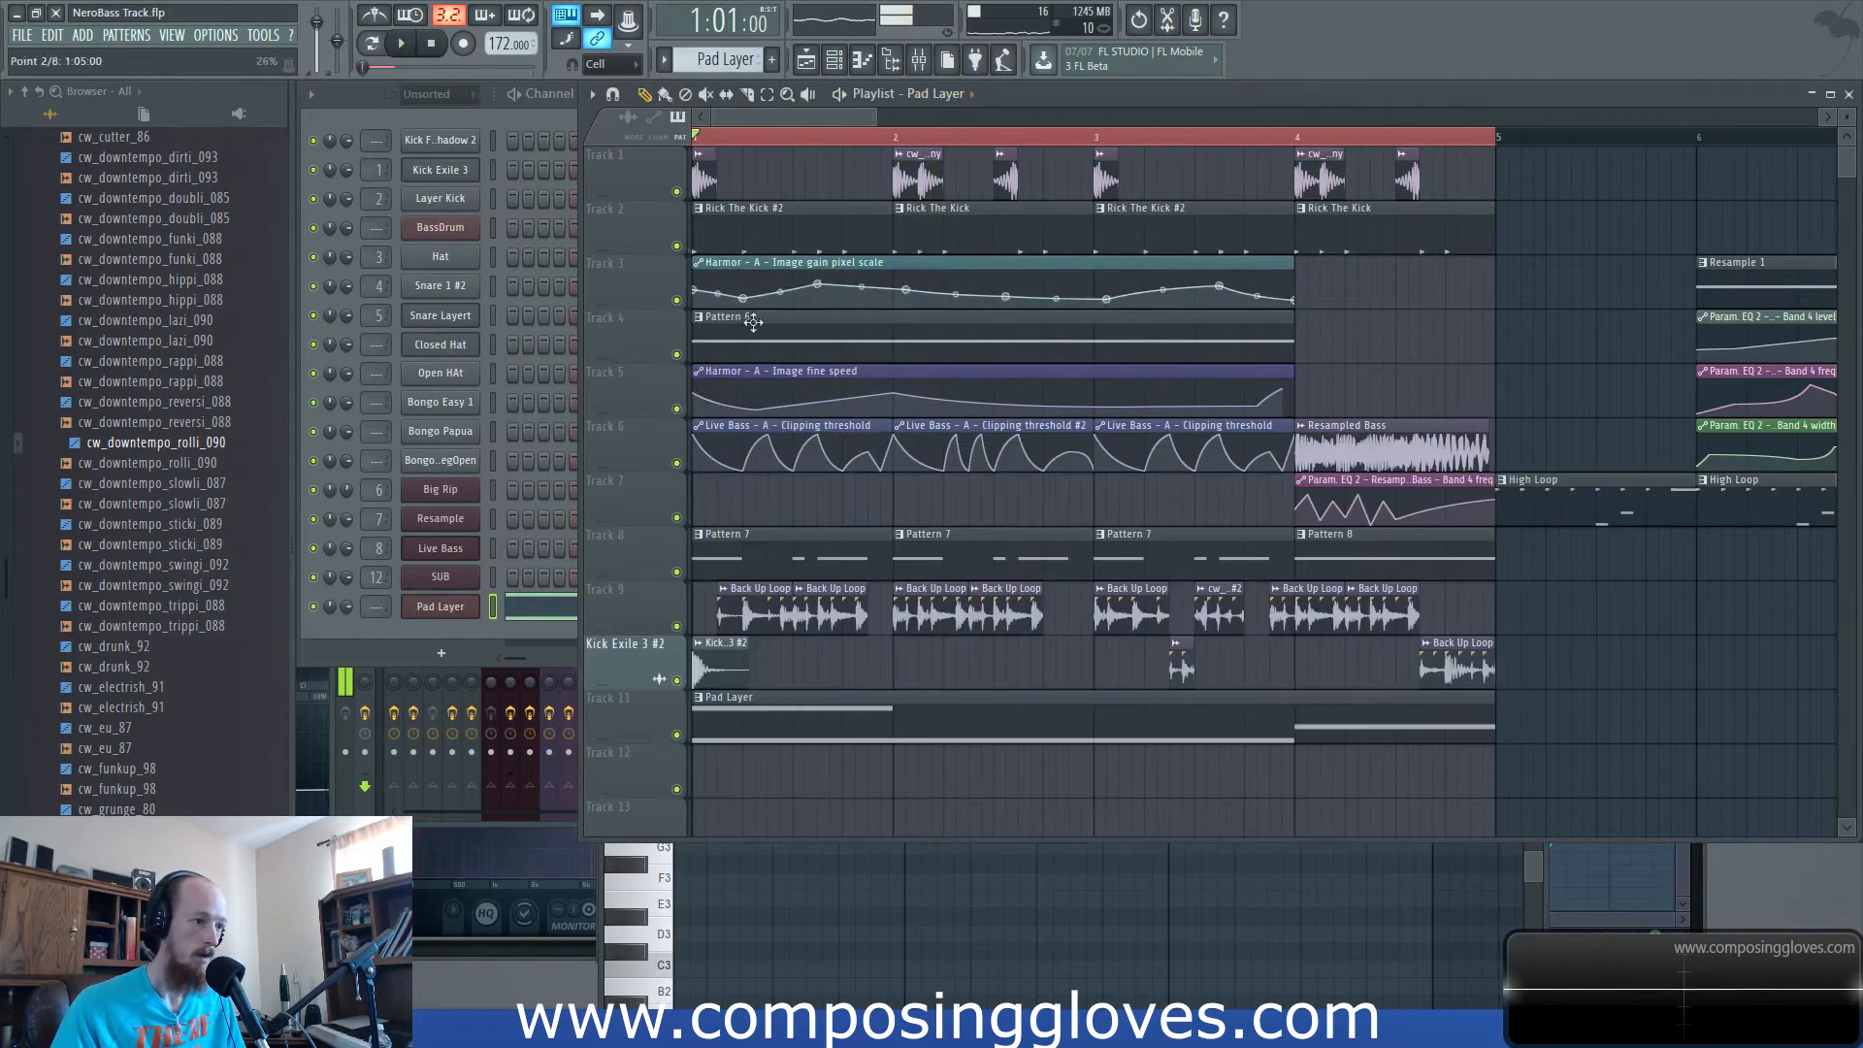
pyautogui.doubleClick(782, 739)
pyautogui.scroll(2, 719, 637)
pyautogui.click(853, 125)
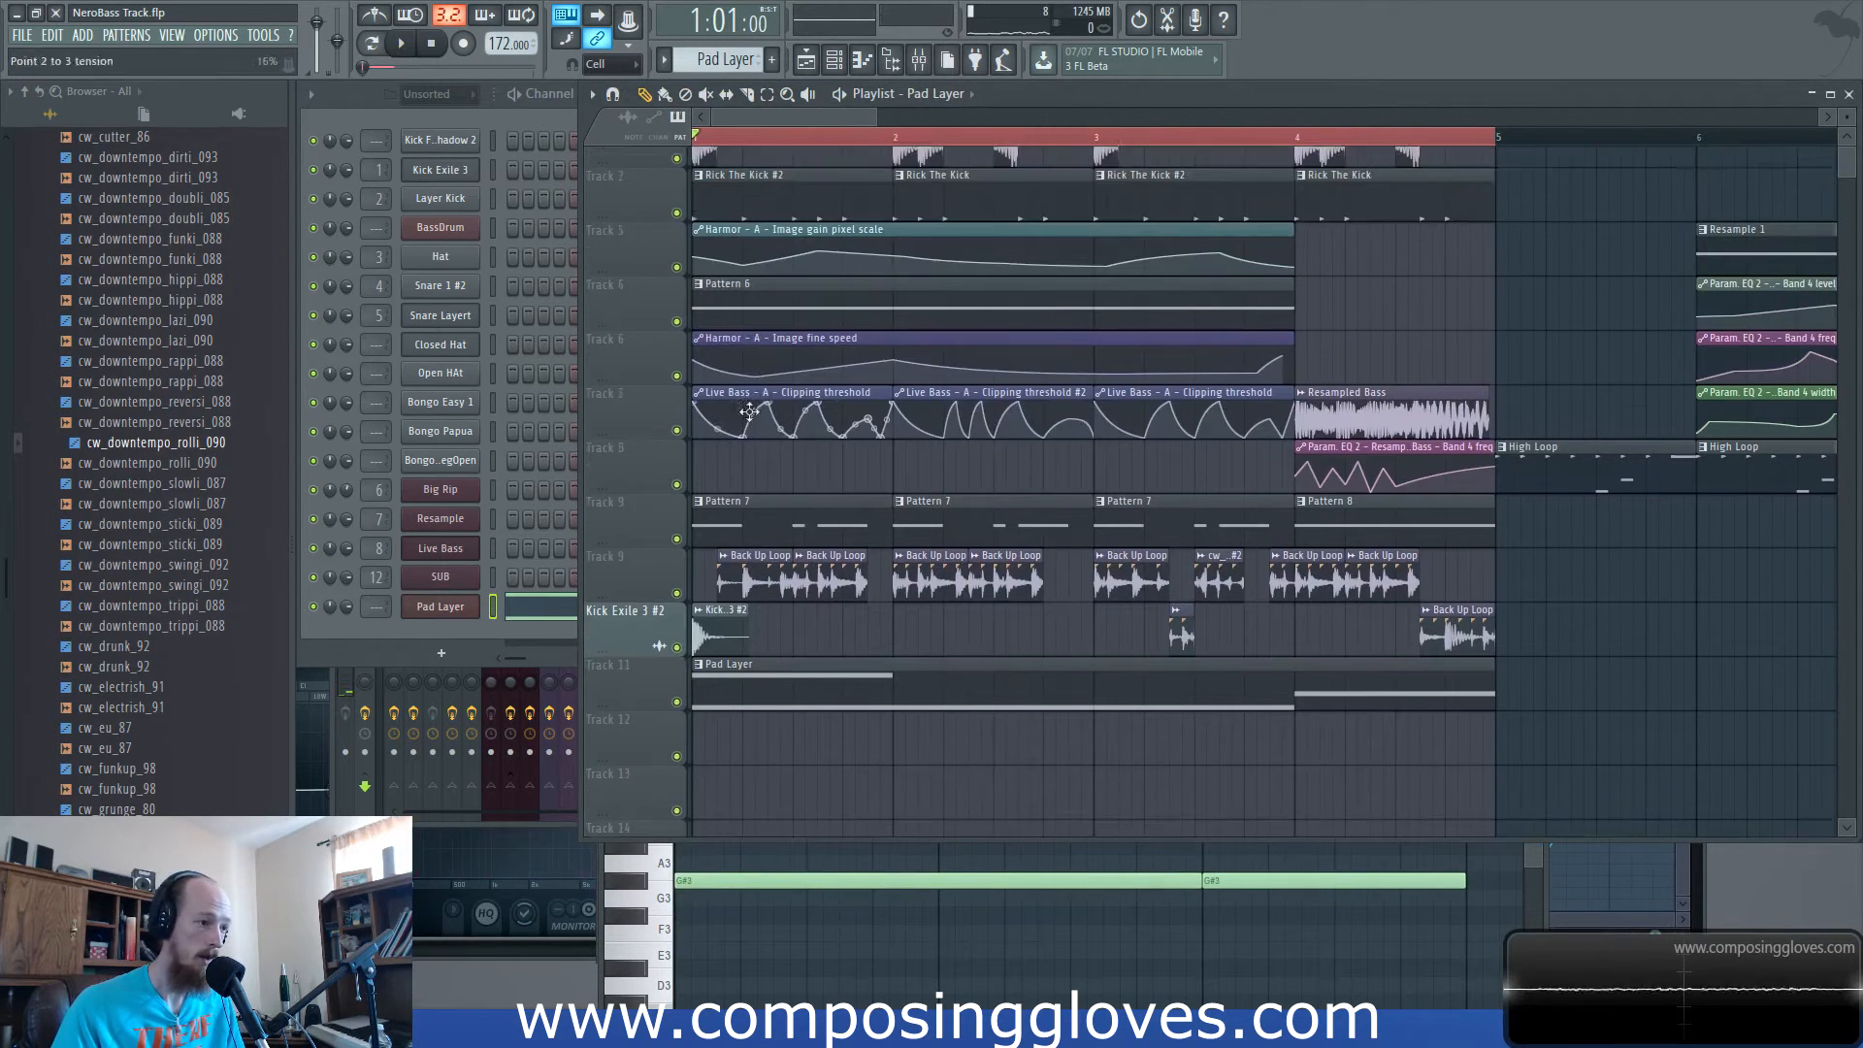
pyautogui.doubleClick(784, 341)
pyautogui.hotkey('ctrl', 'a')
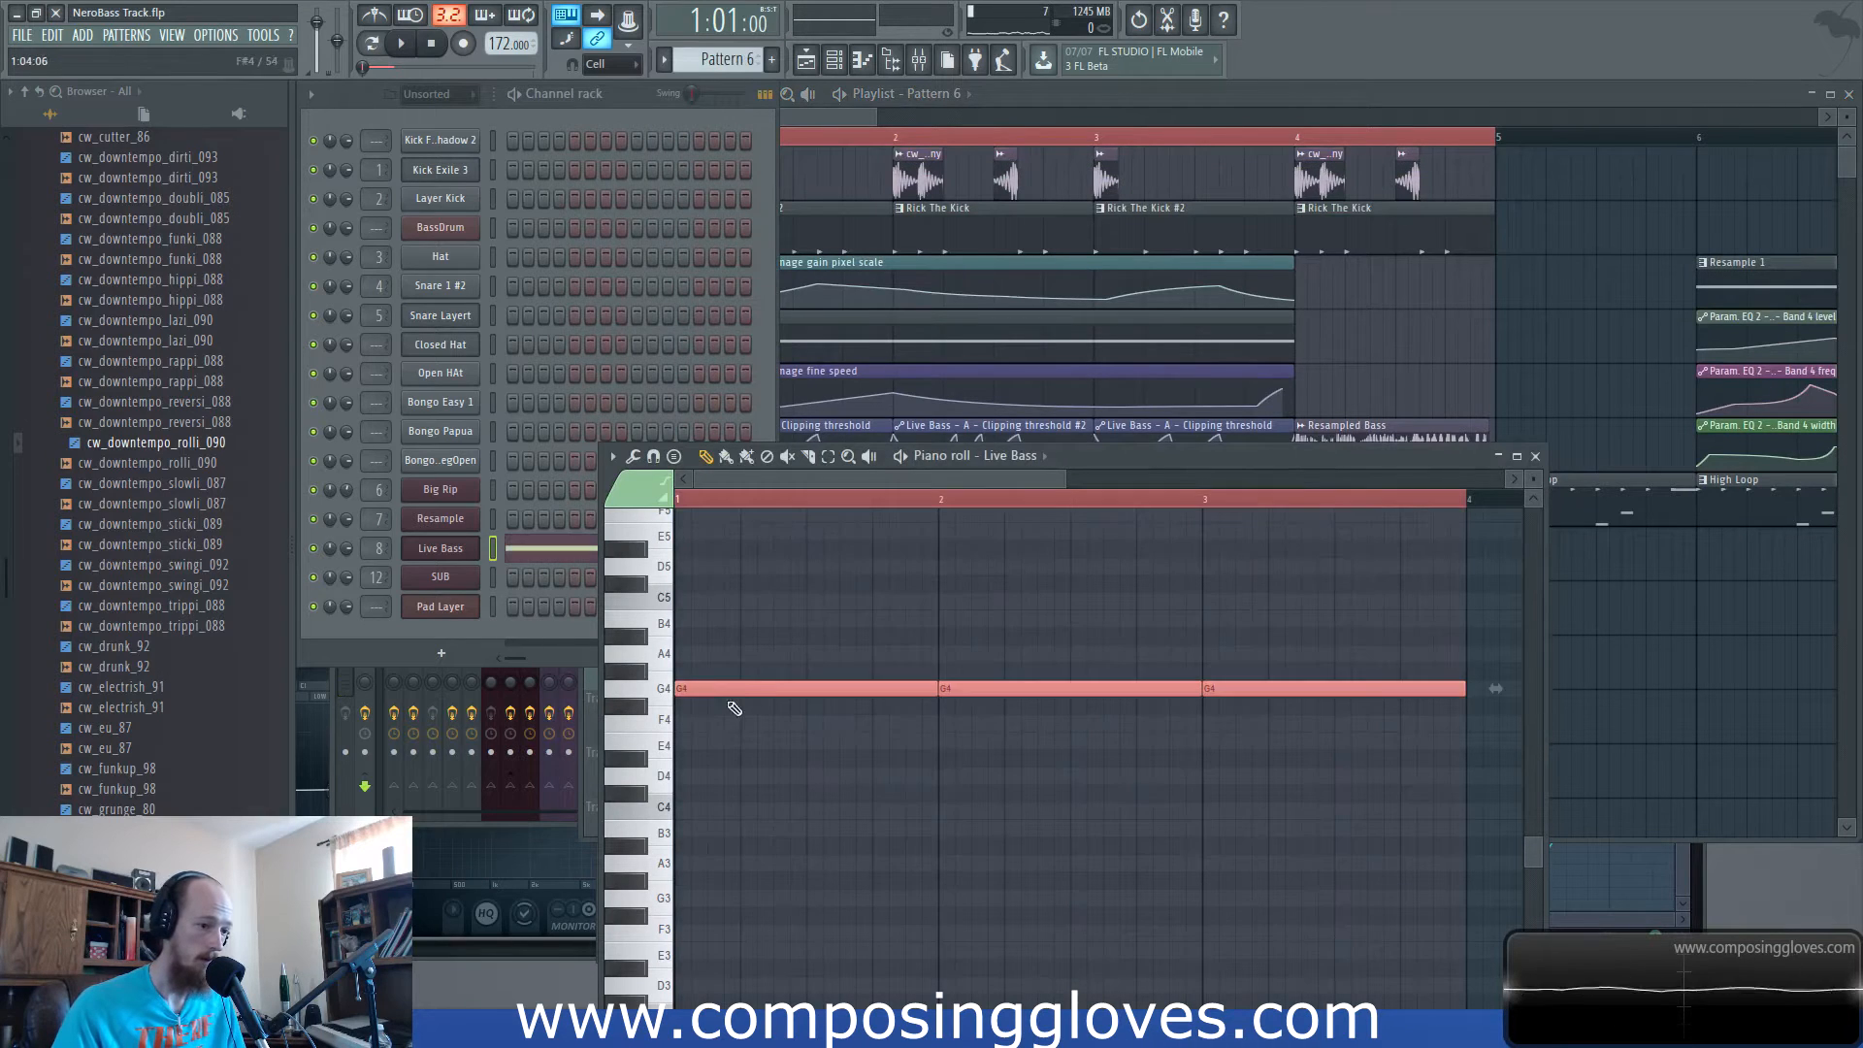
pyautogui.moveTo(718, 697); pyautogui.dragTo(720, 709)
pyautogui.press('space')
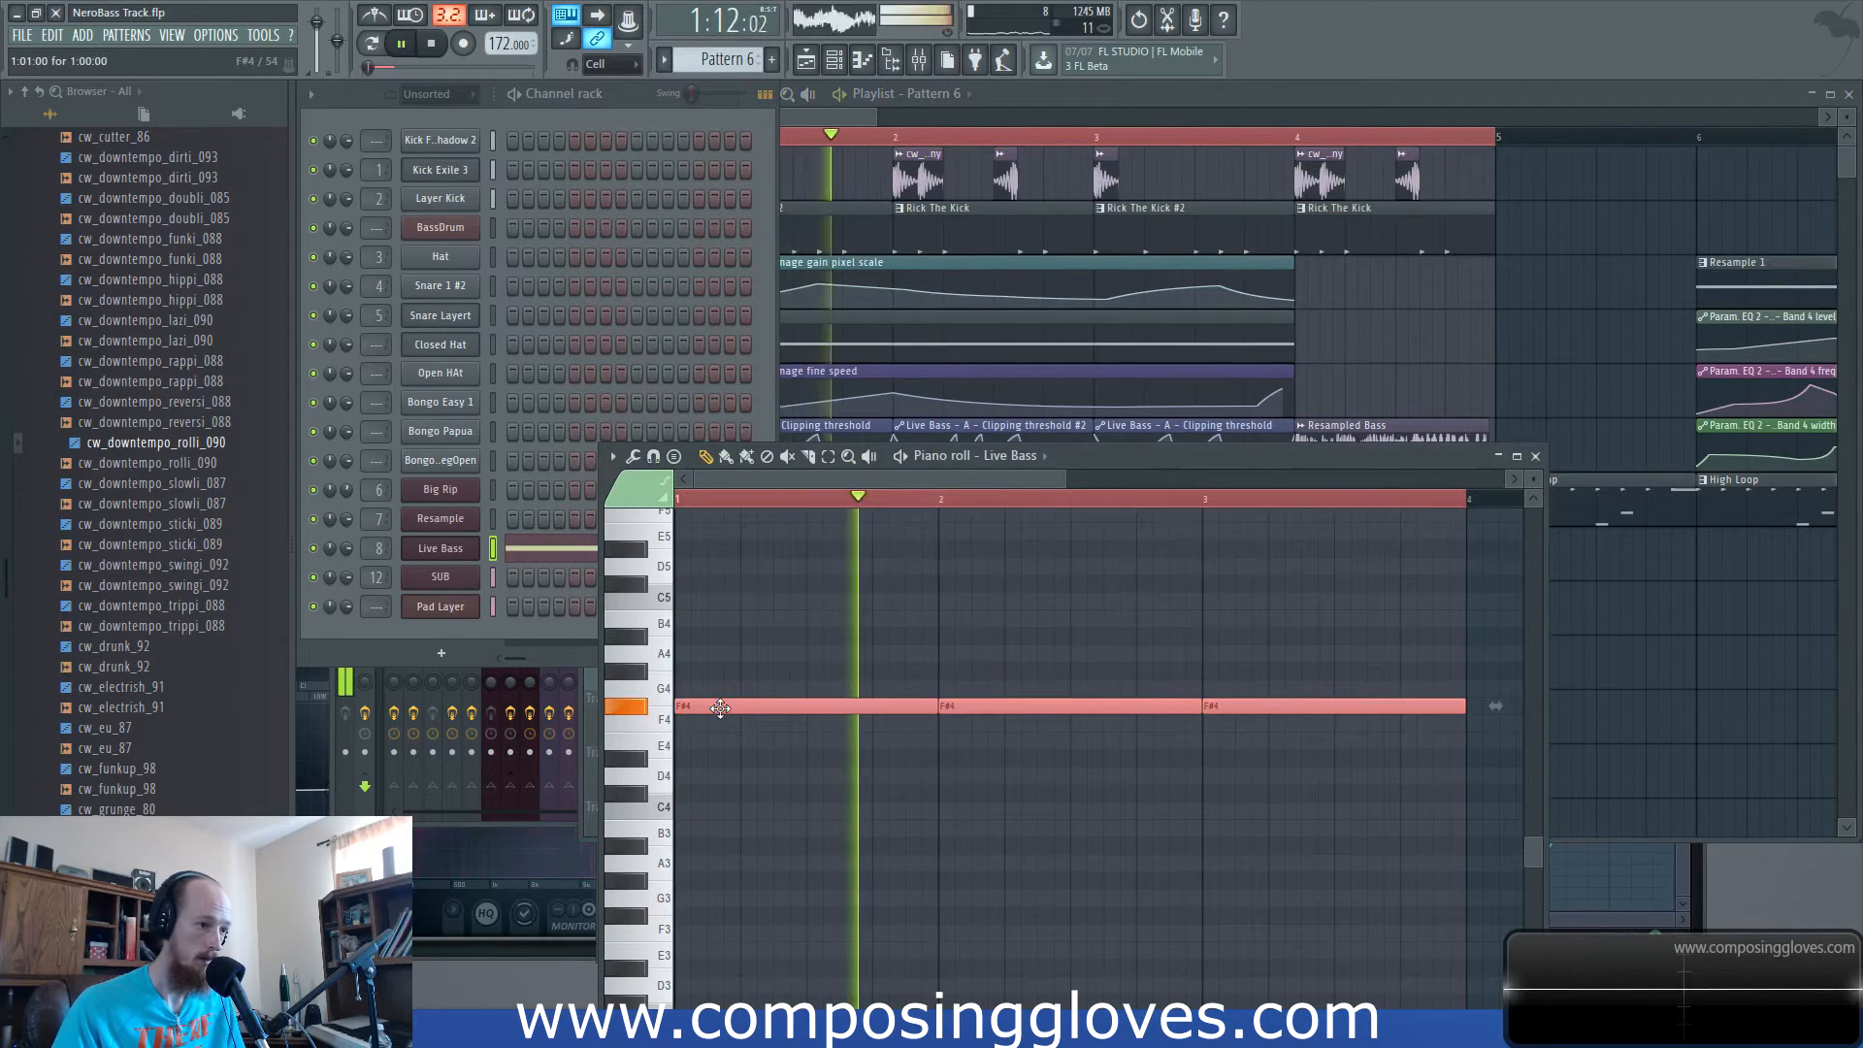
# Open the Resampled Bass clip's sample settings from the playlist and inspect its time-stretching pitch.
pyautogui.click(859, 117)
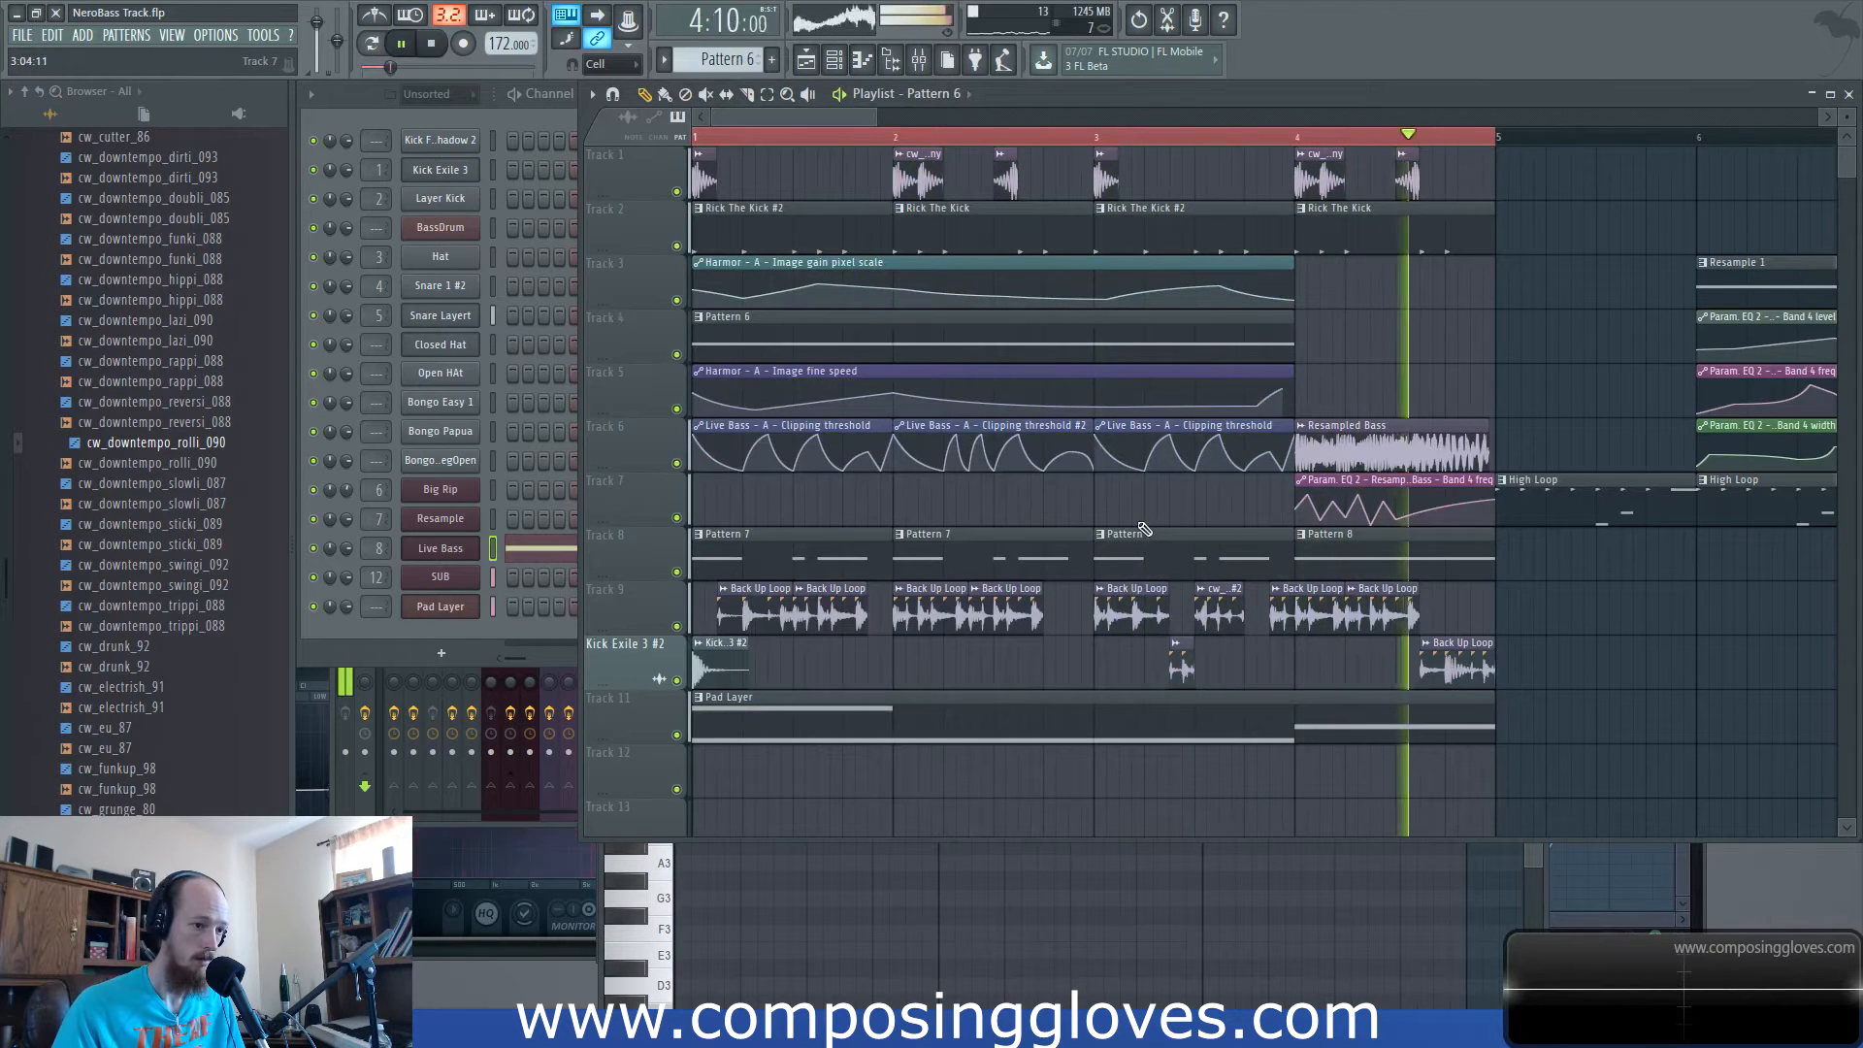
pyautogui.doubleClick(1335, 447)
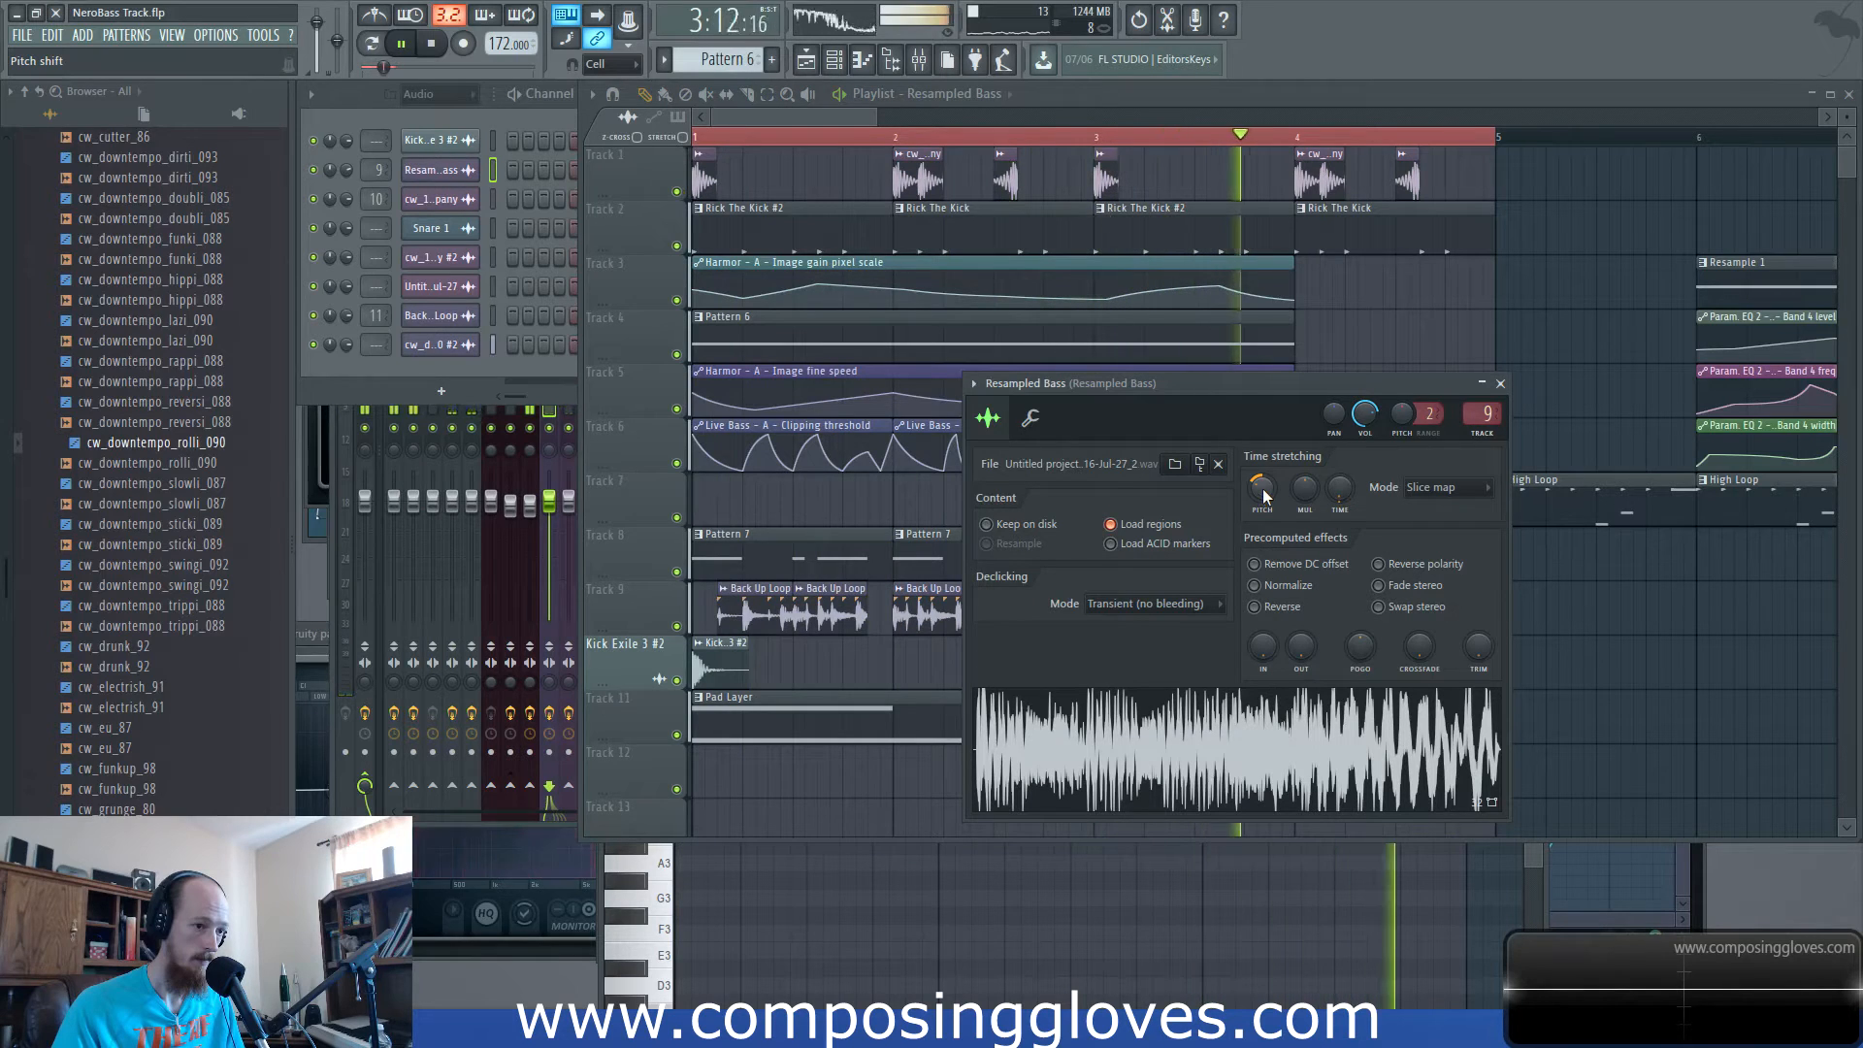
# Open the Pad Layer's Absynth 5 preset browser and load the sound Voices of the Dead Souls 2.
pyautogui.doubleClick(795, 715)
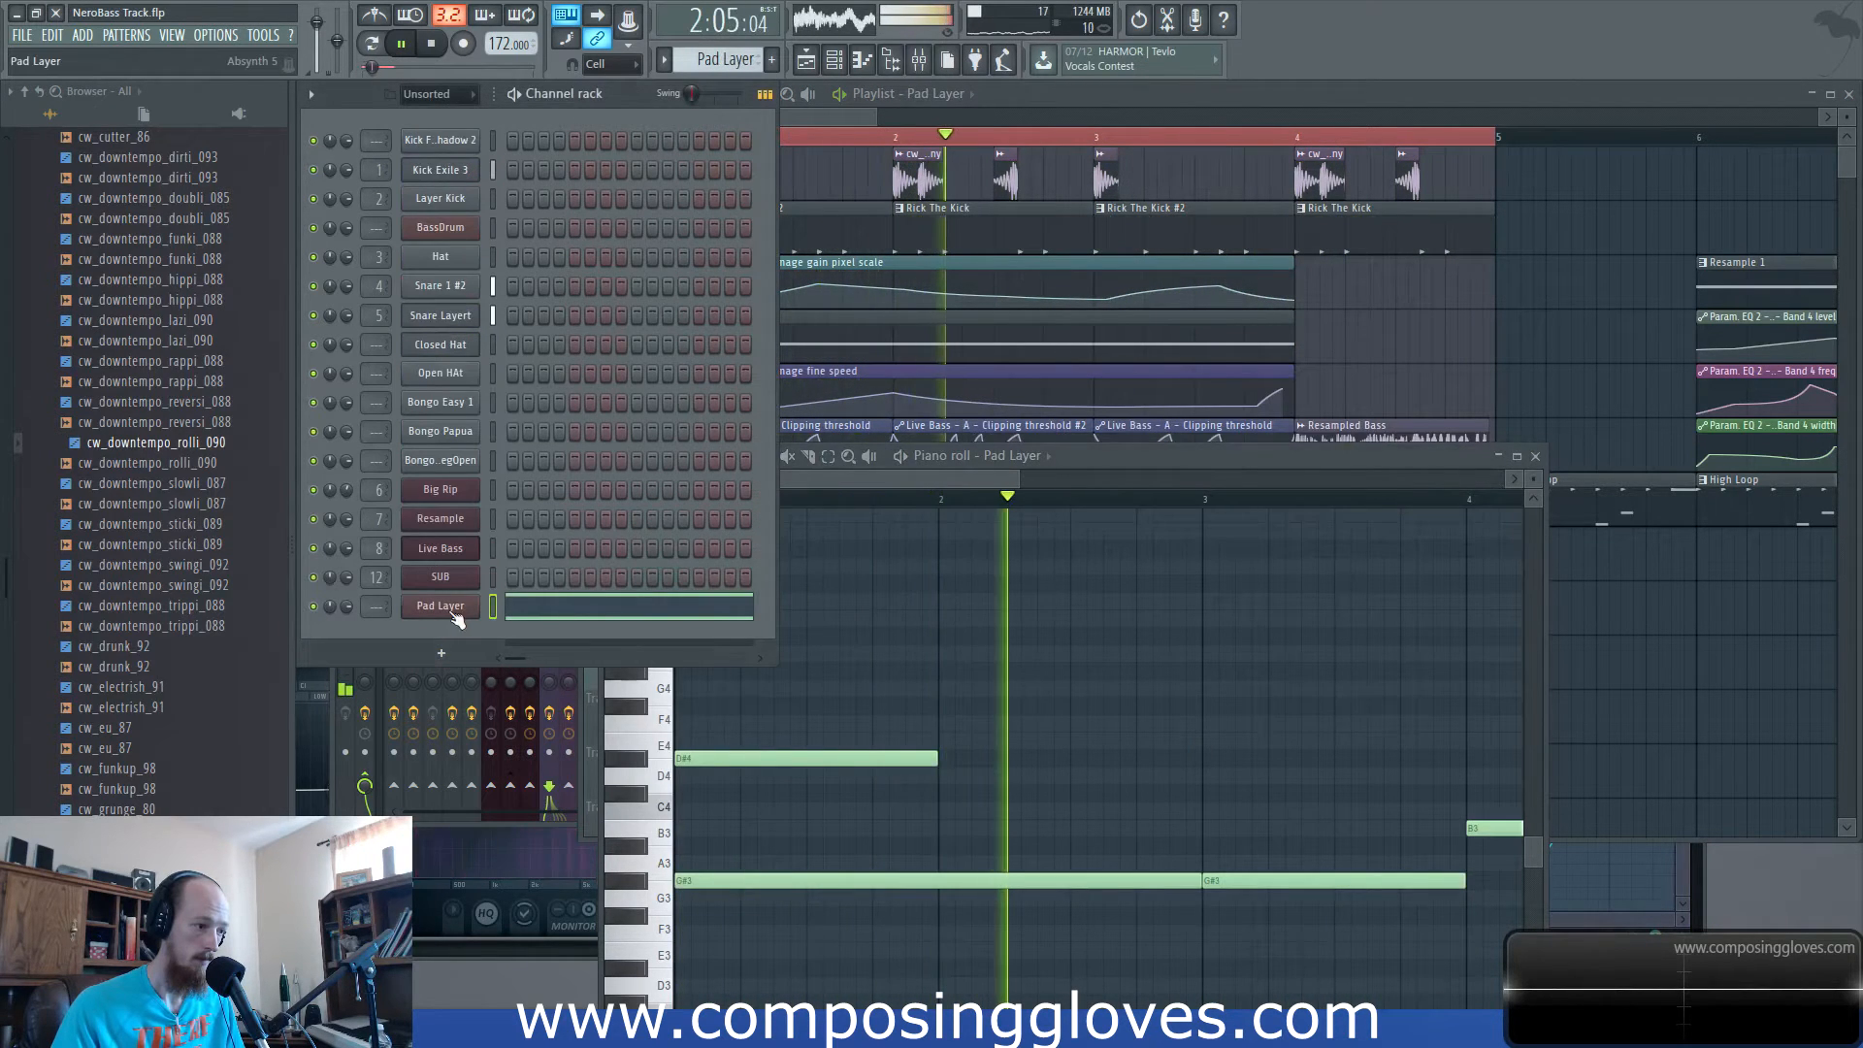
pyautogui.click(442, 606)
pyautogui.press('space')
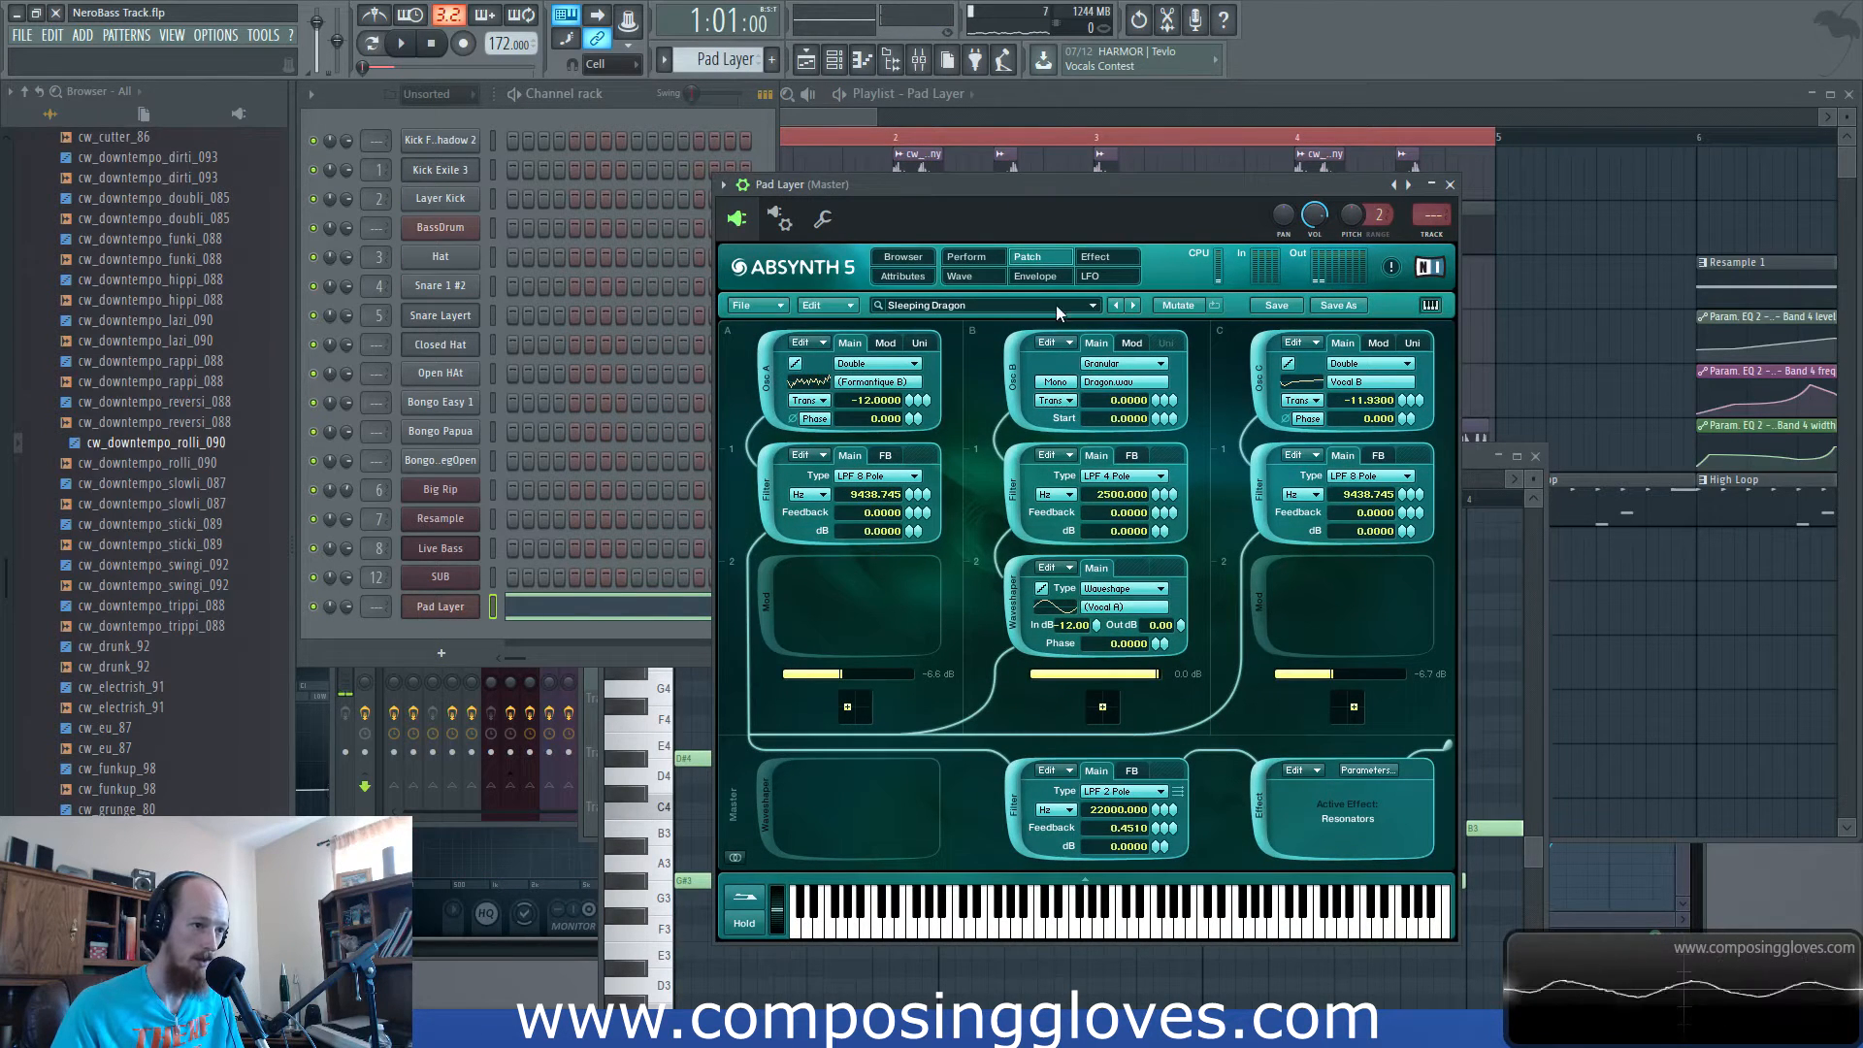
pyautogui.click(903, 257)
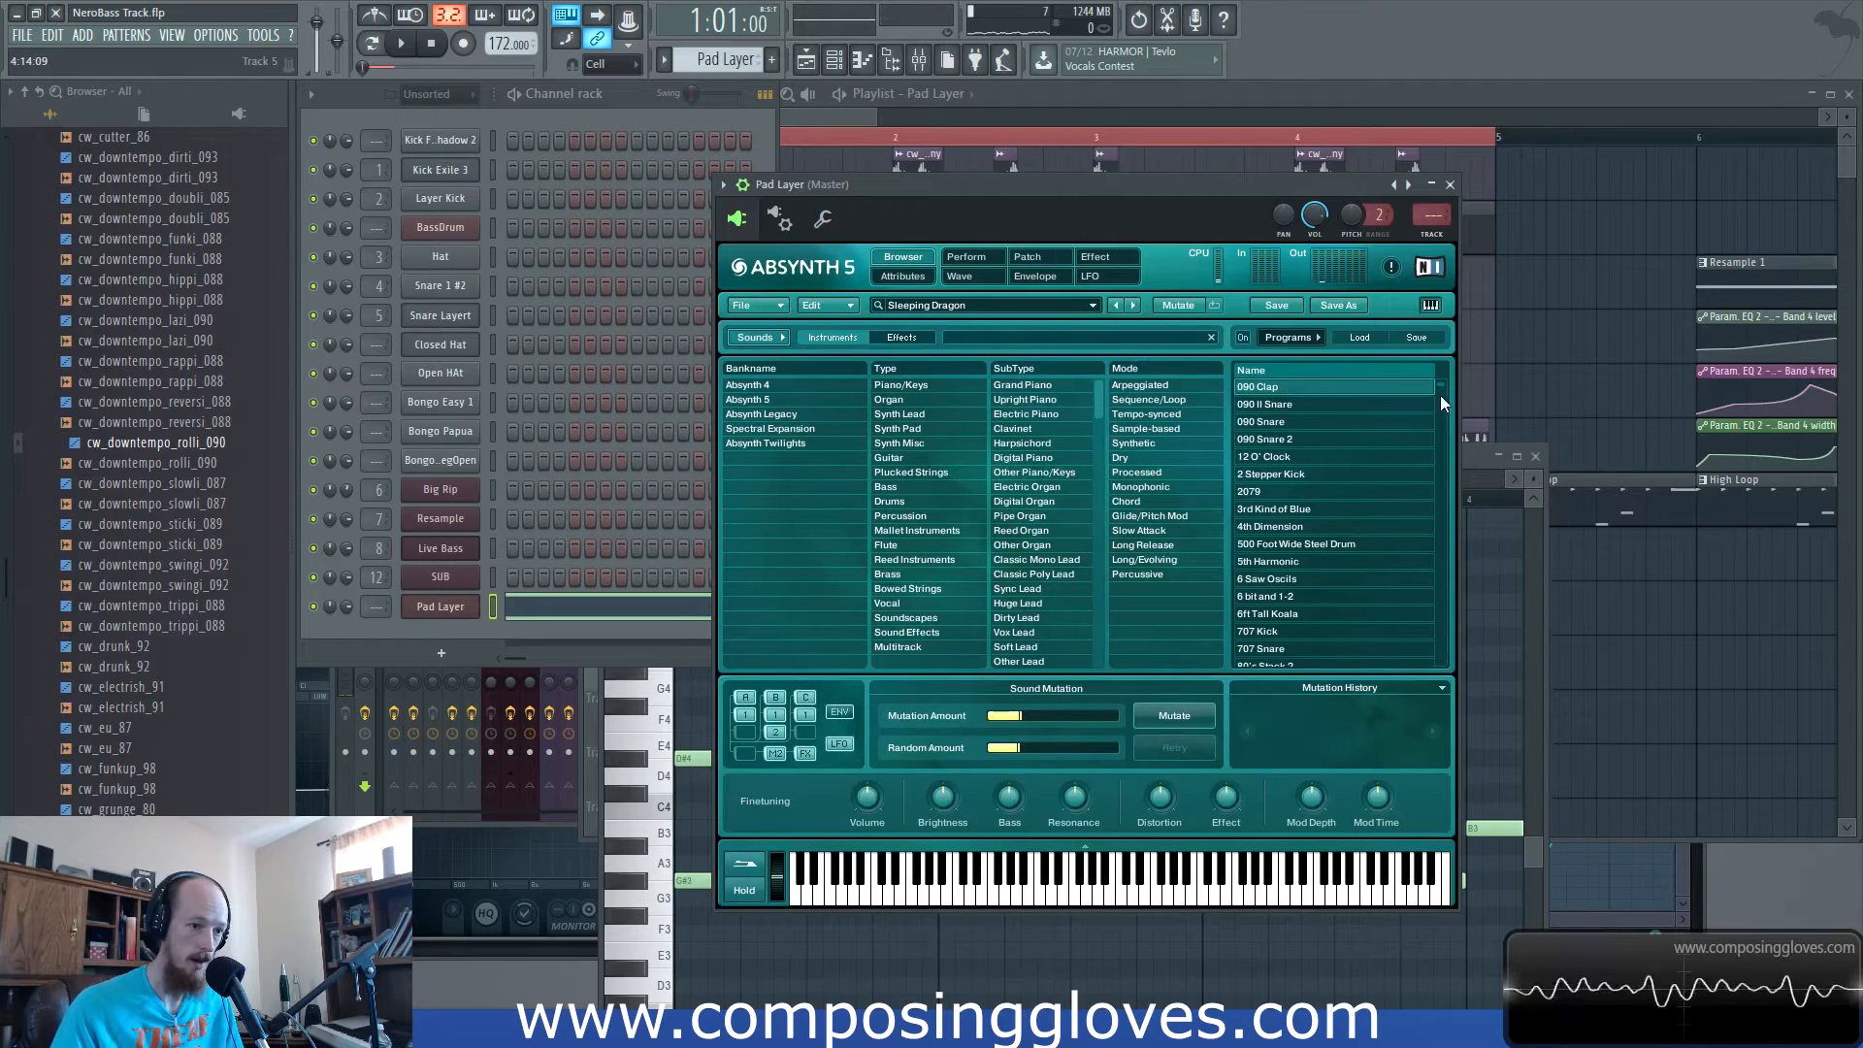
pyautogui.moveTo(1441, 397); pyautogui.dragTo(1372, 578)
pyautogui.click(1371, 575)
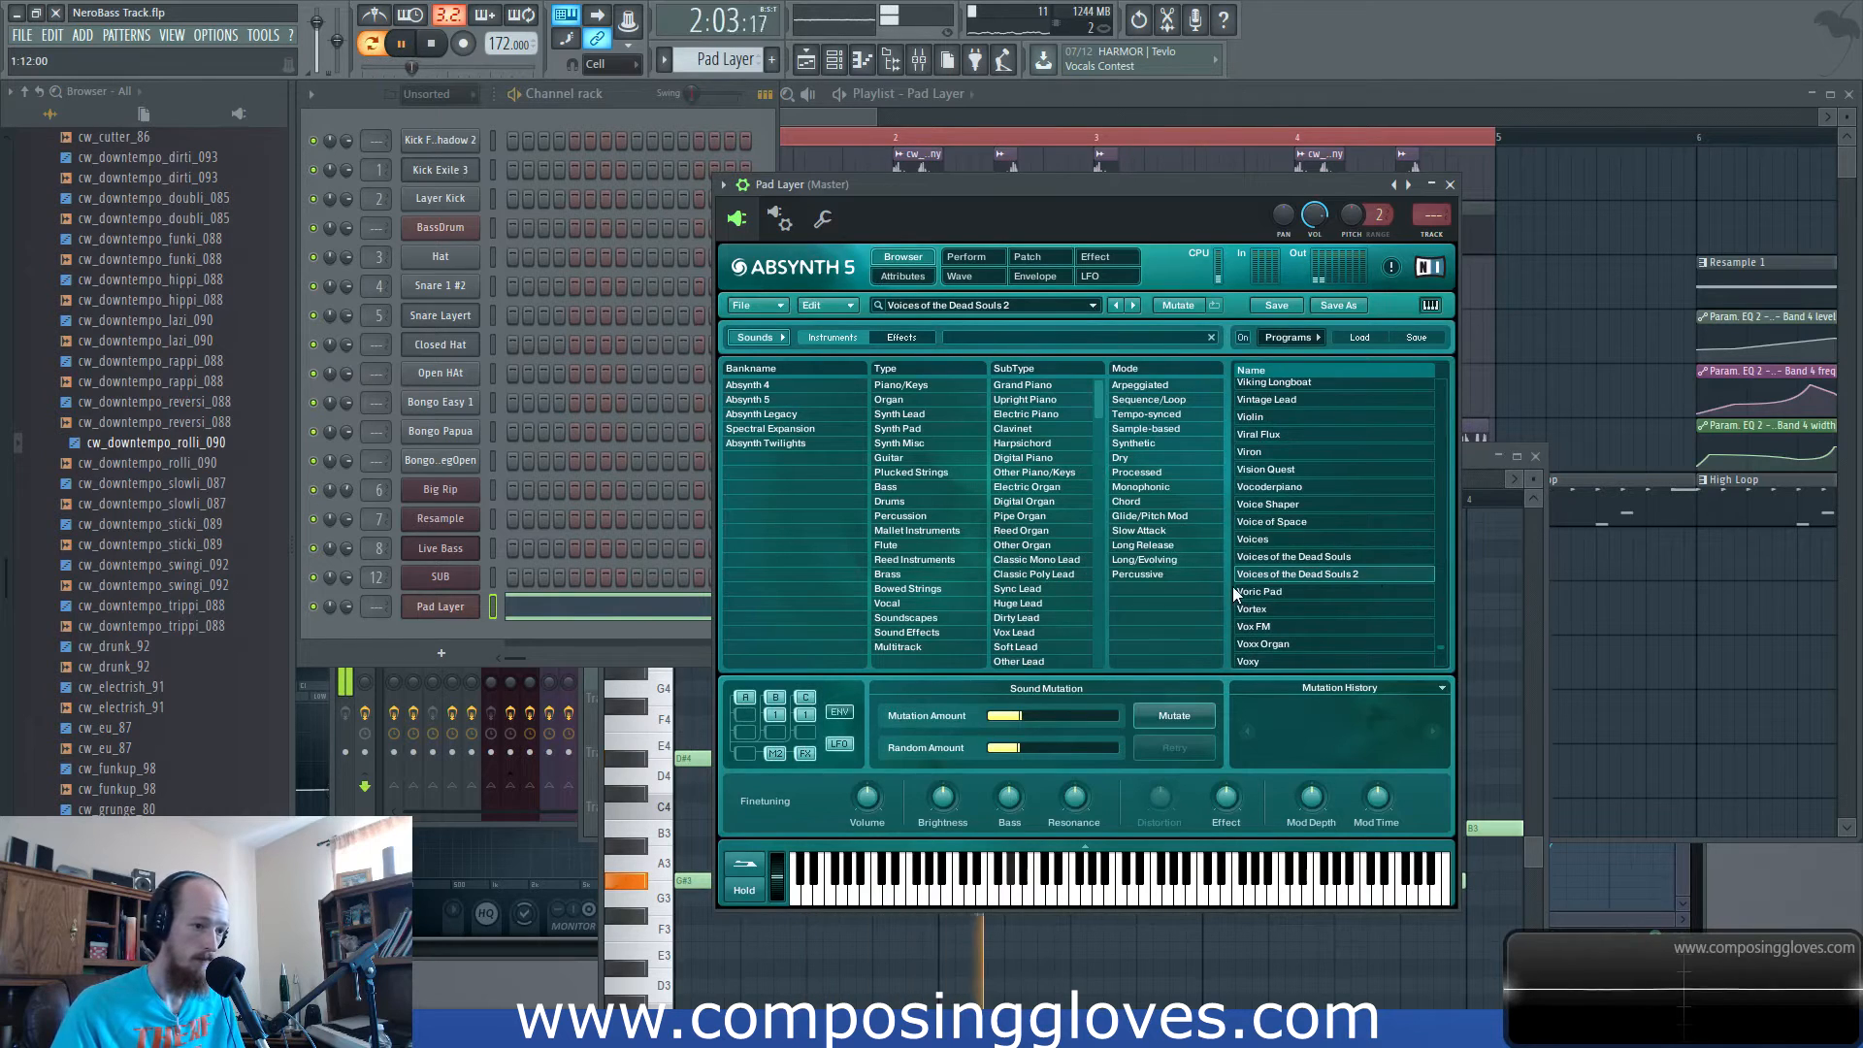
# Play the arrangement in the playlist to hear the new pad preset with the drums and bass.
pyautogui.click(894, 109)
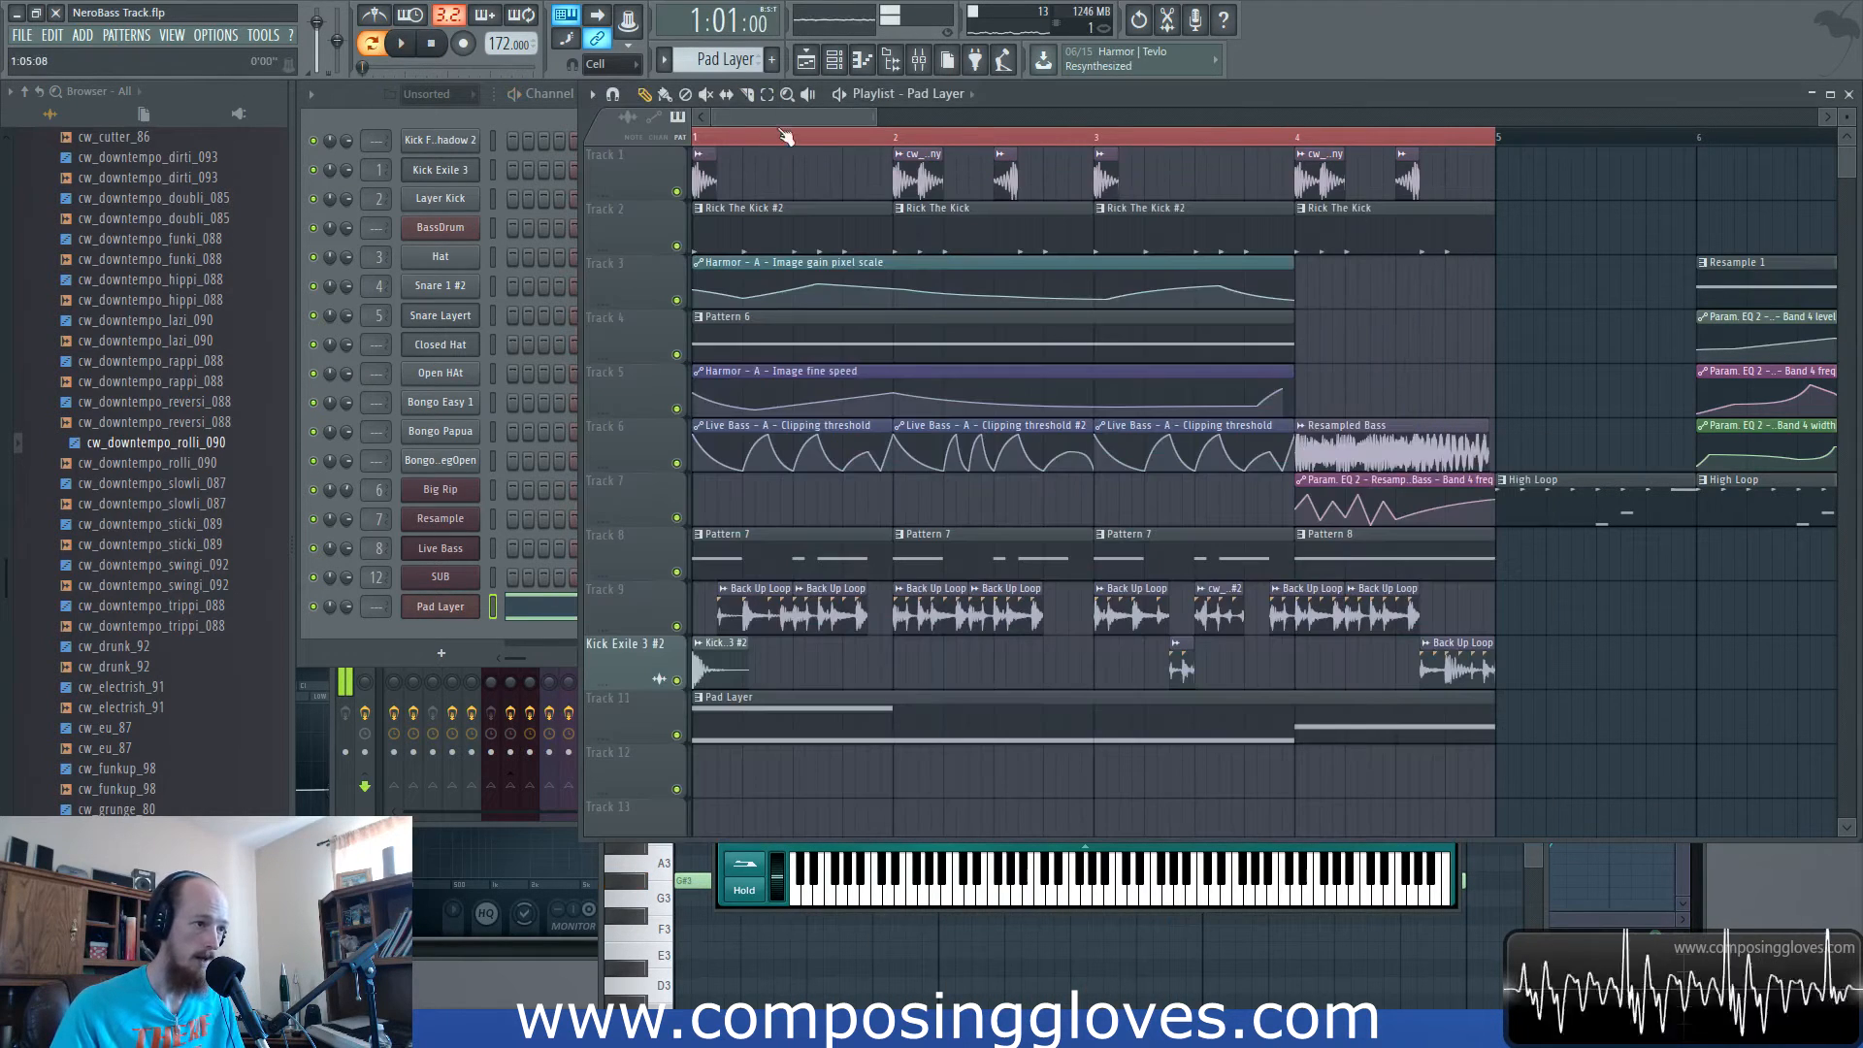
pyautogui.click(757, 136)
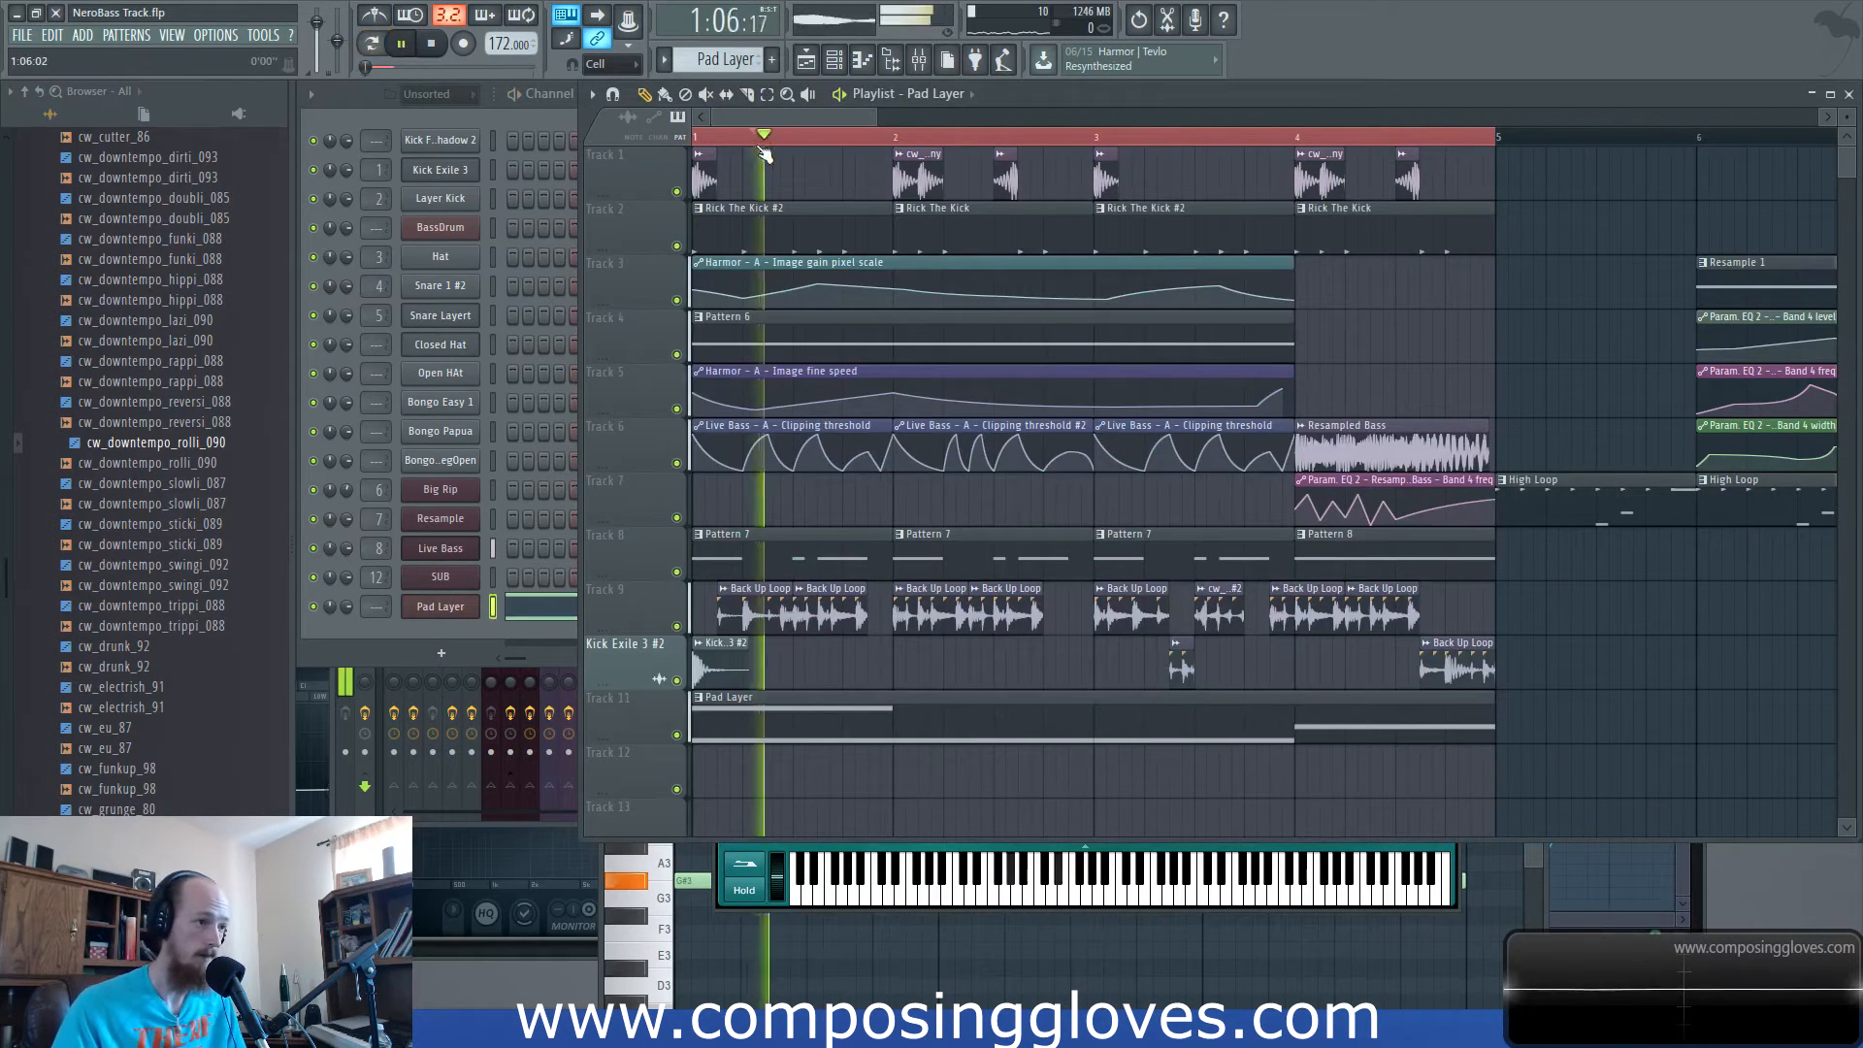
pyautogui.press('space')
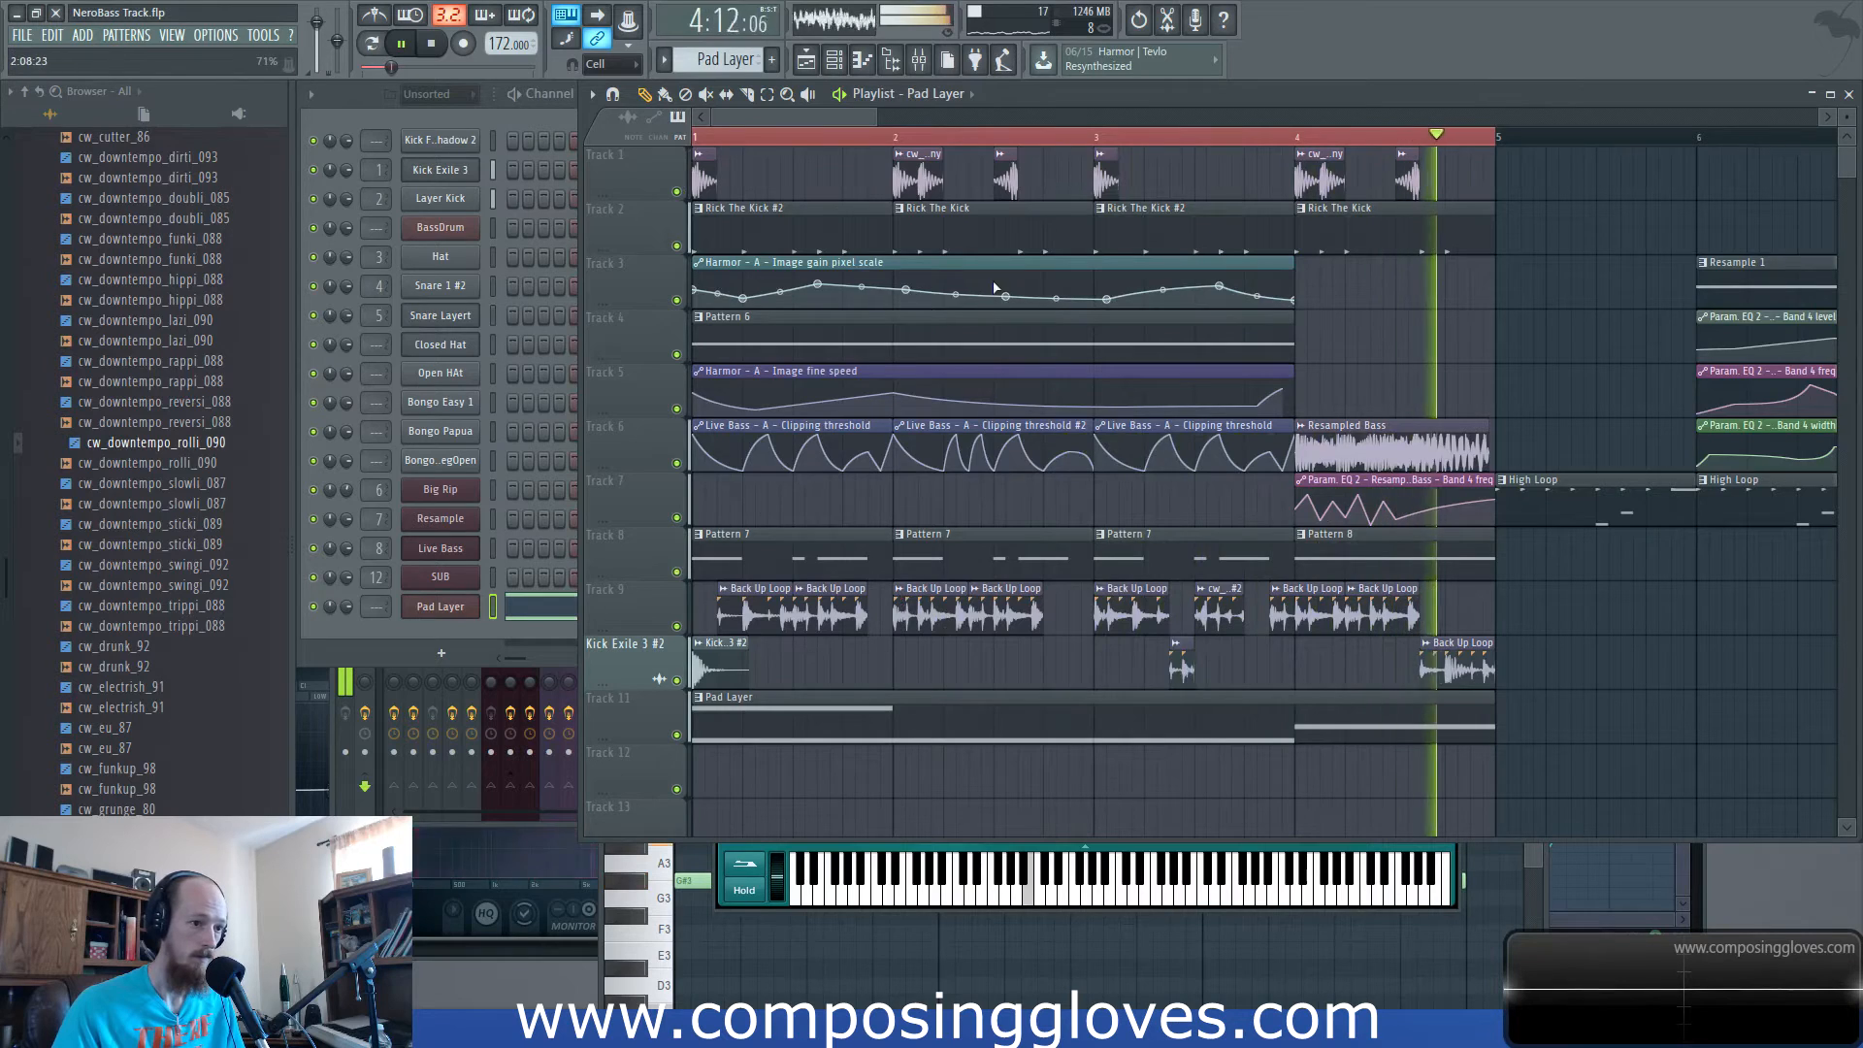
# Move the High Loop and Resample 1 clips, with their Param EQ 2 automation, from bars 5–6 to bars 7–8.
pyautogui.scroll(-3, 896, 366)
pyautogui.scroll(-1, 895, 366)
pyautogui.moveTo(1100, 203); pyautogui.dragTo(1369, 621)
pyautogui.moveTo(1106, 512); pyautogui.dragTo(1294, 512)
pyautogui.scroll(4, 1068, 382)
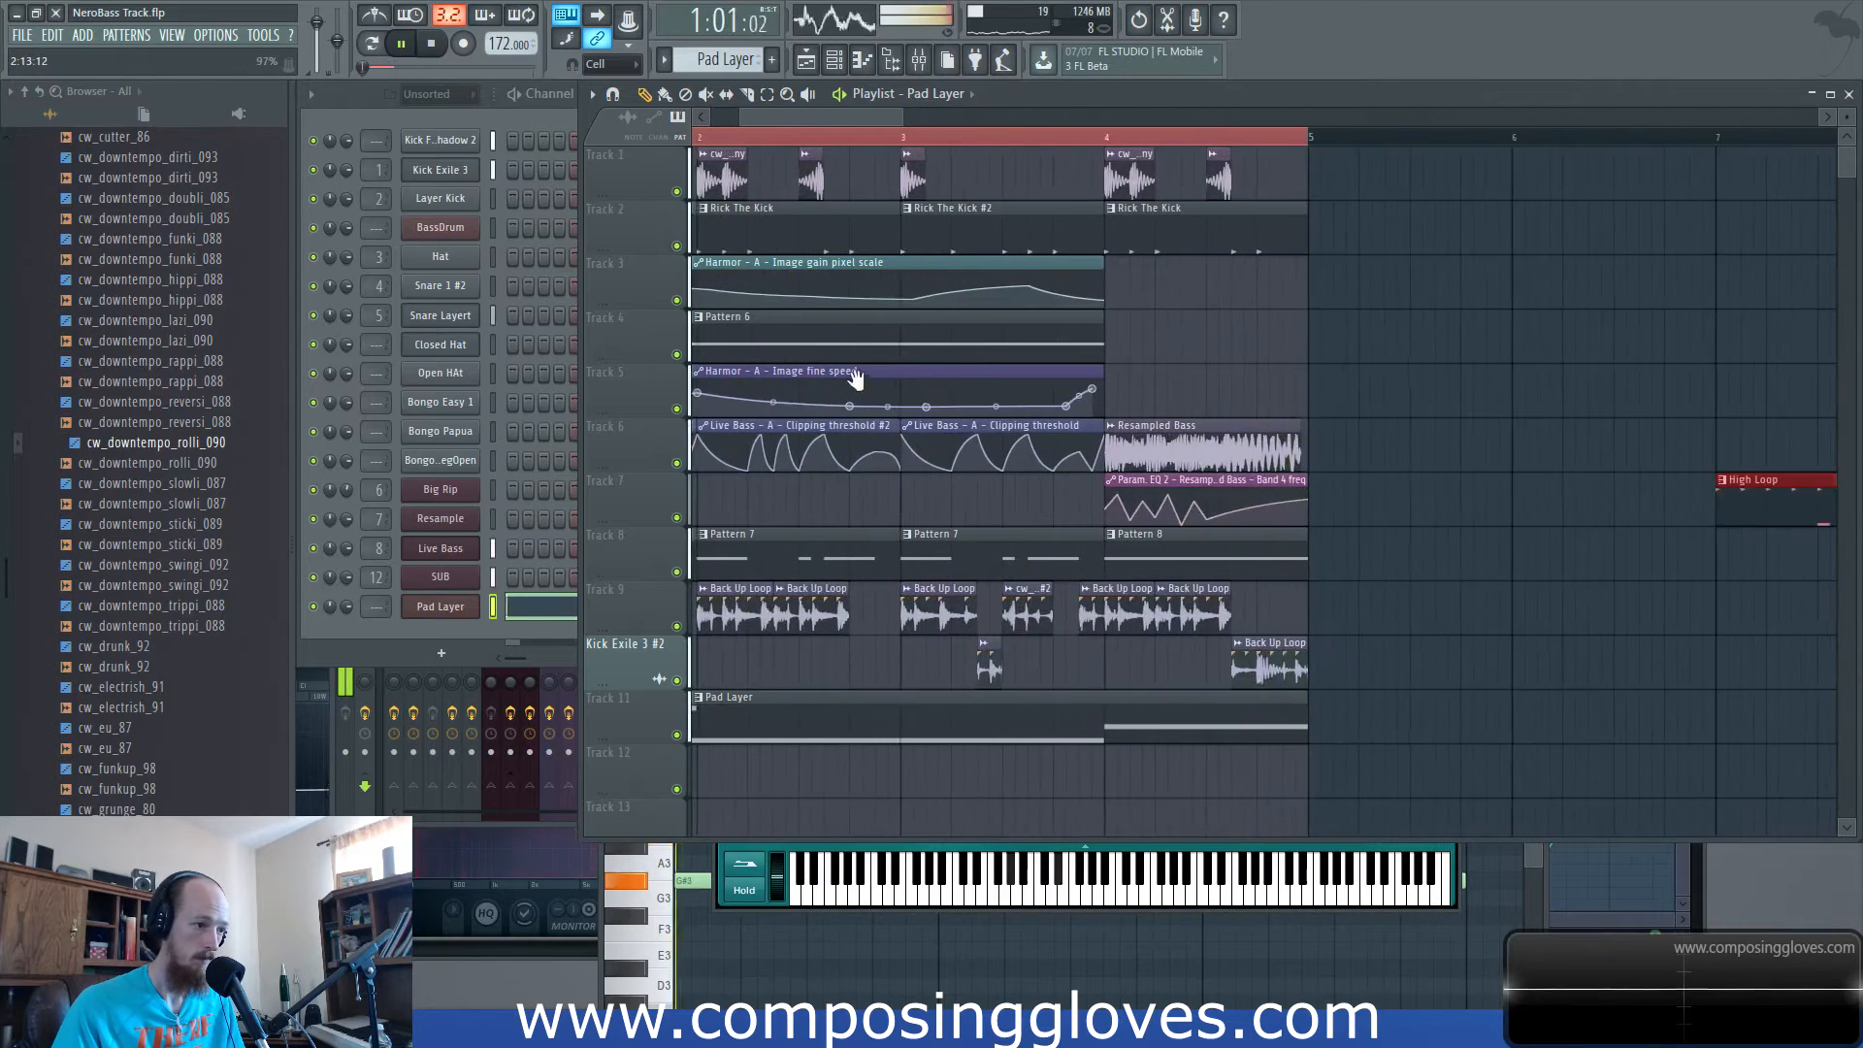
pyautogui.scroll(-2, 1170, 439)
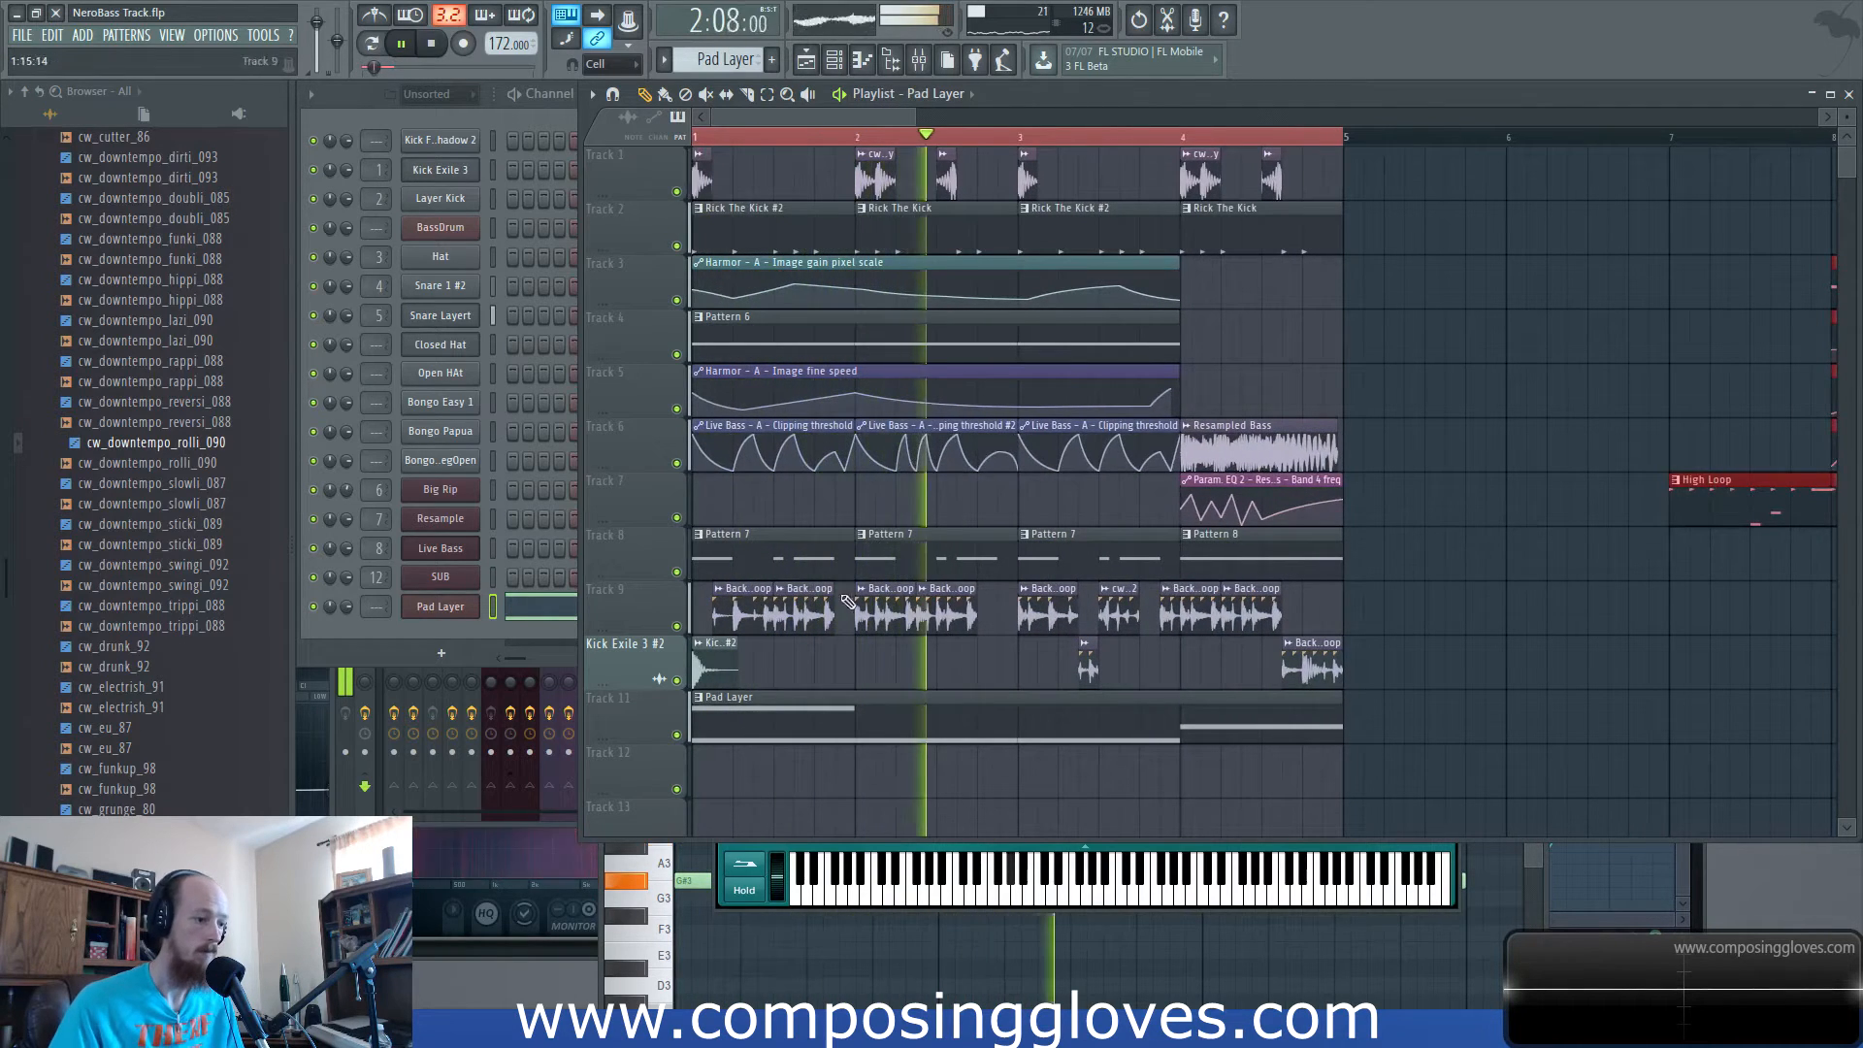
# Check the Pad Layer notes in the piano roll and listen to the loop in the playlist.
pyautogui.doubleClick(760, 712)
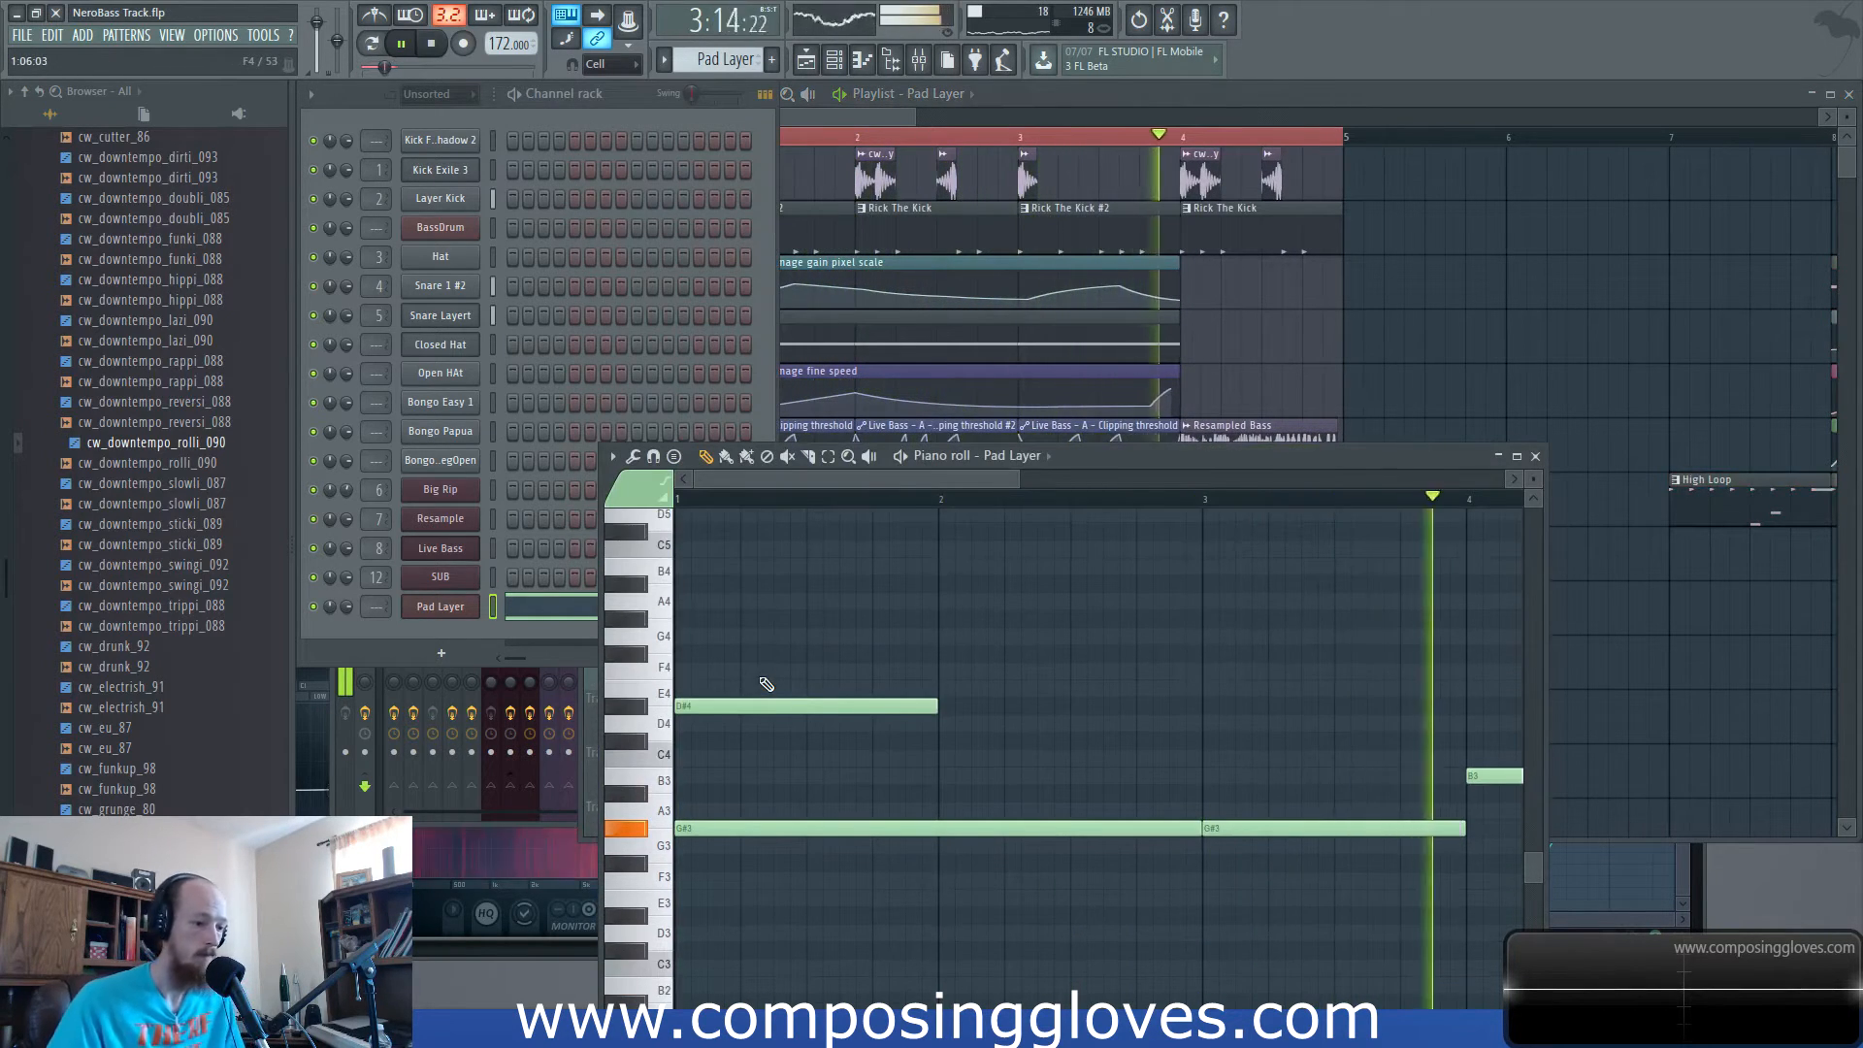
pyautogui.click(847, 117)
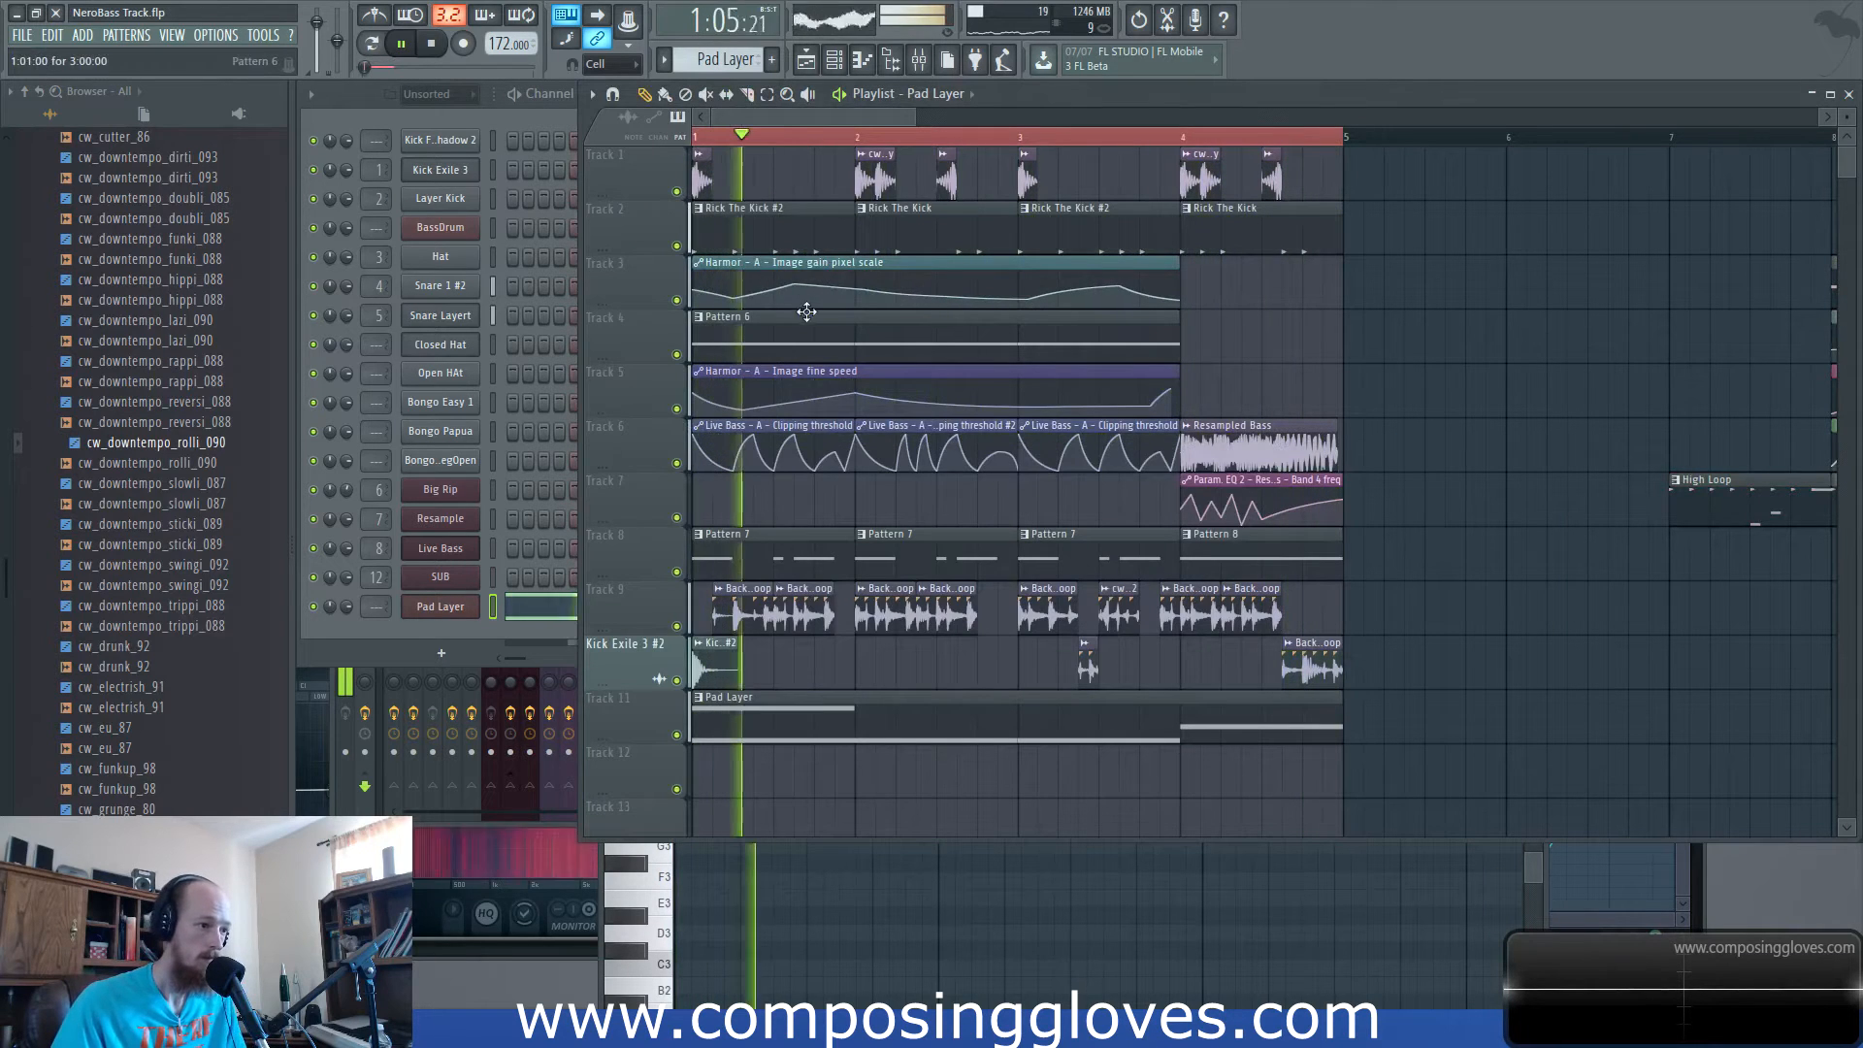
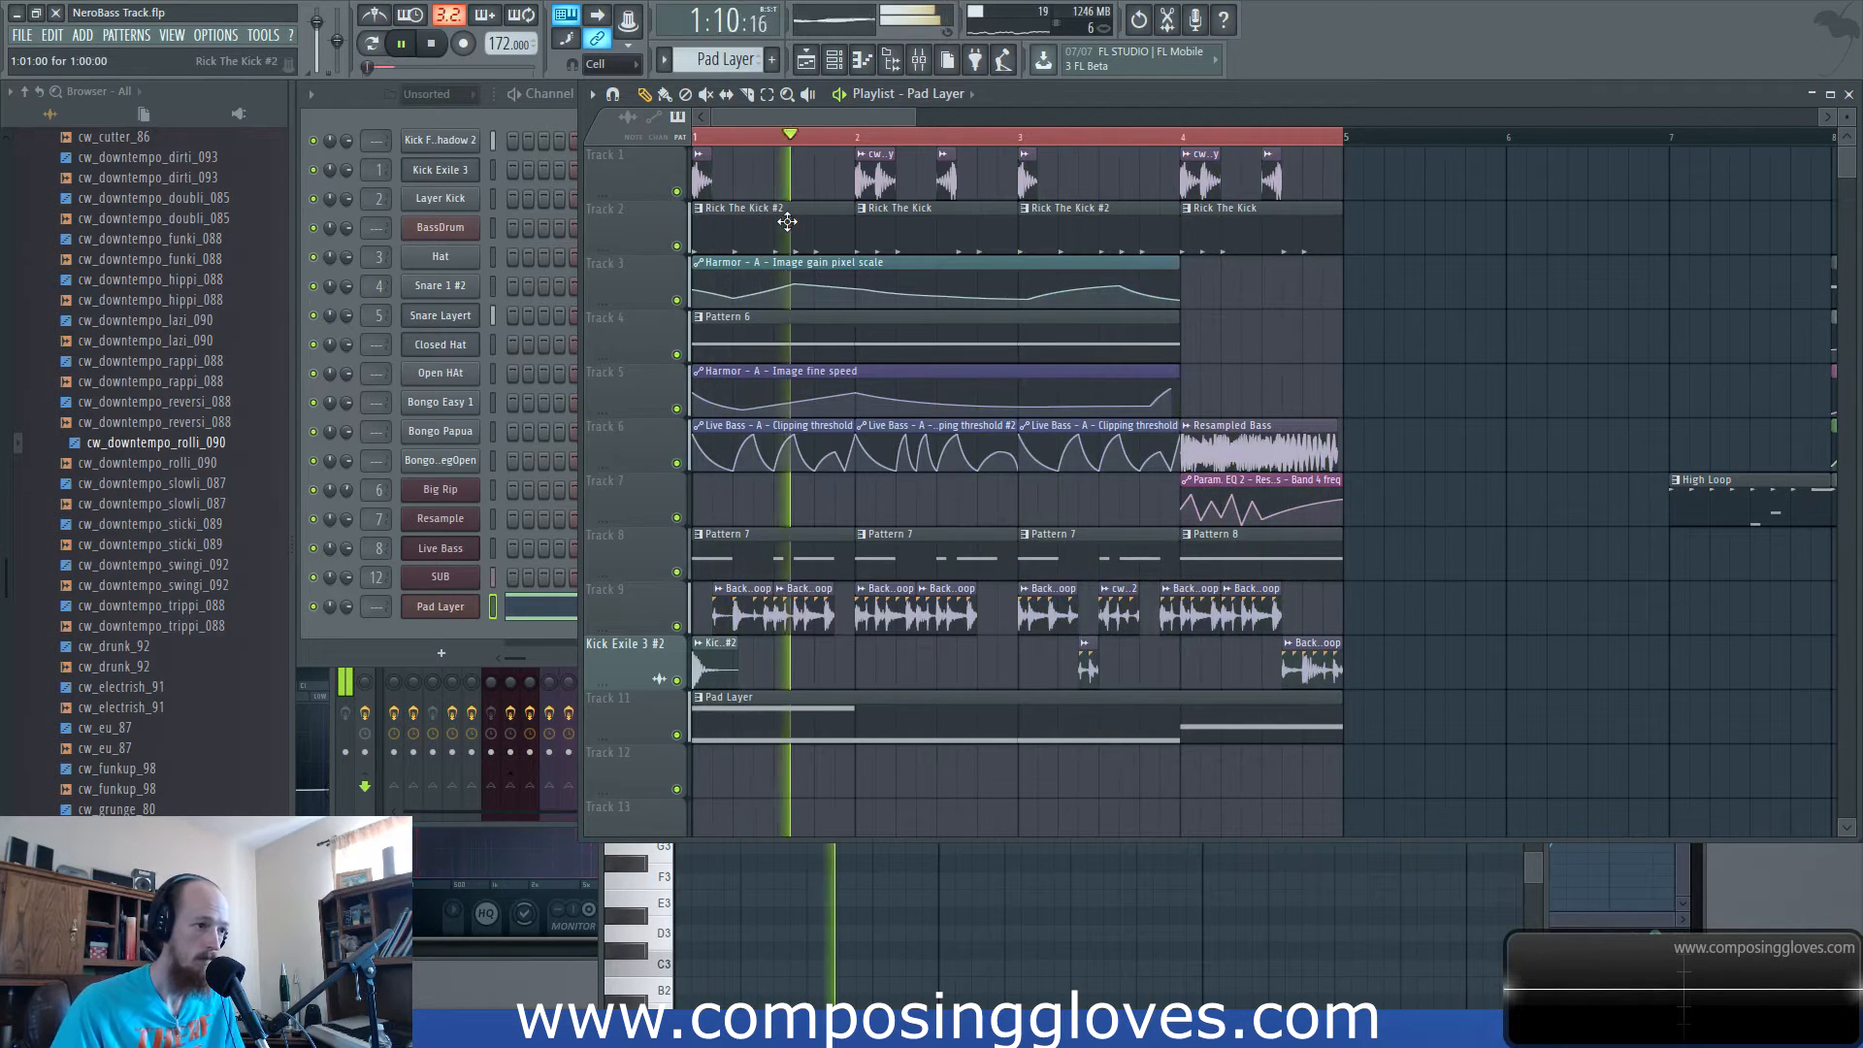
pyautogui.press('space')
# Review the mixer routing of the kick and bass tracks and sidechain Rick The Kick to Live Bass.
pyautogui.press('F9')
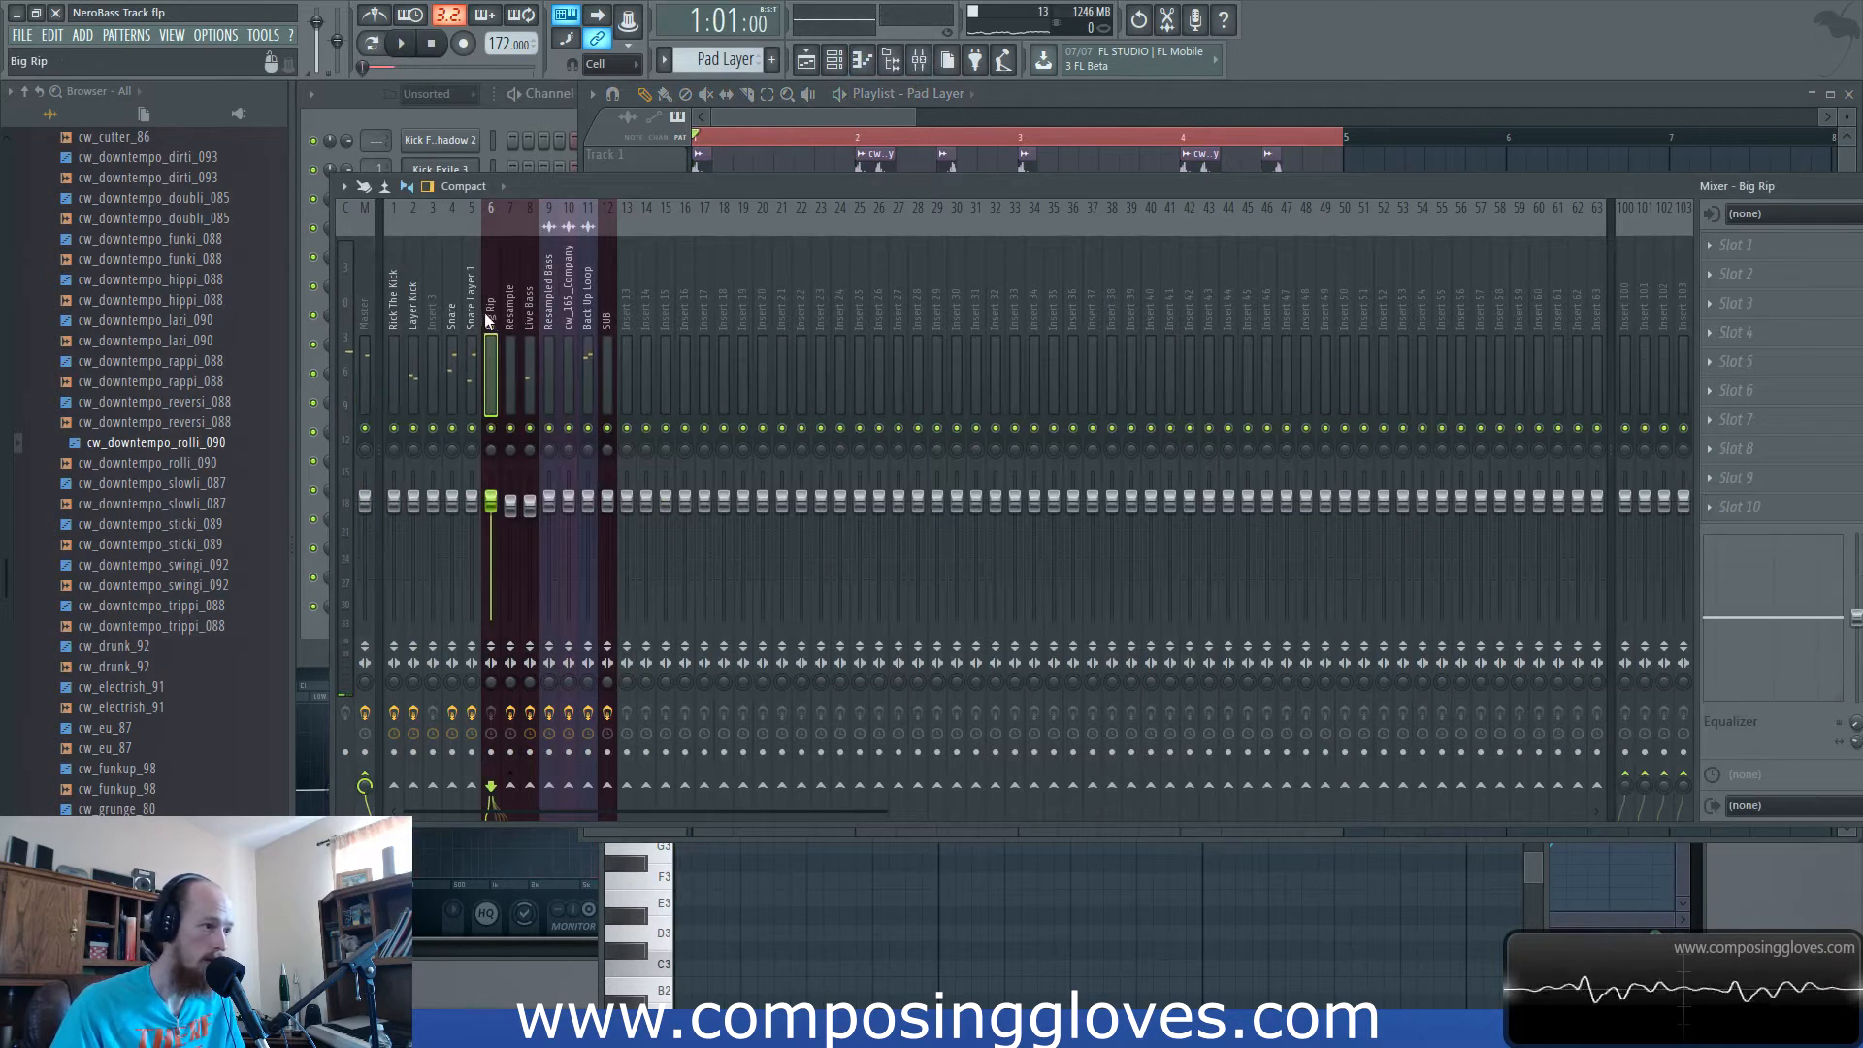
pyautogui.click(396, 293)
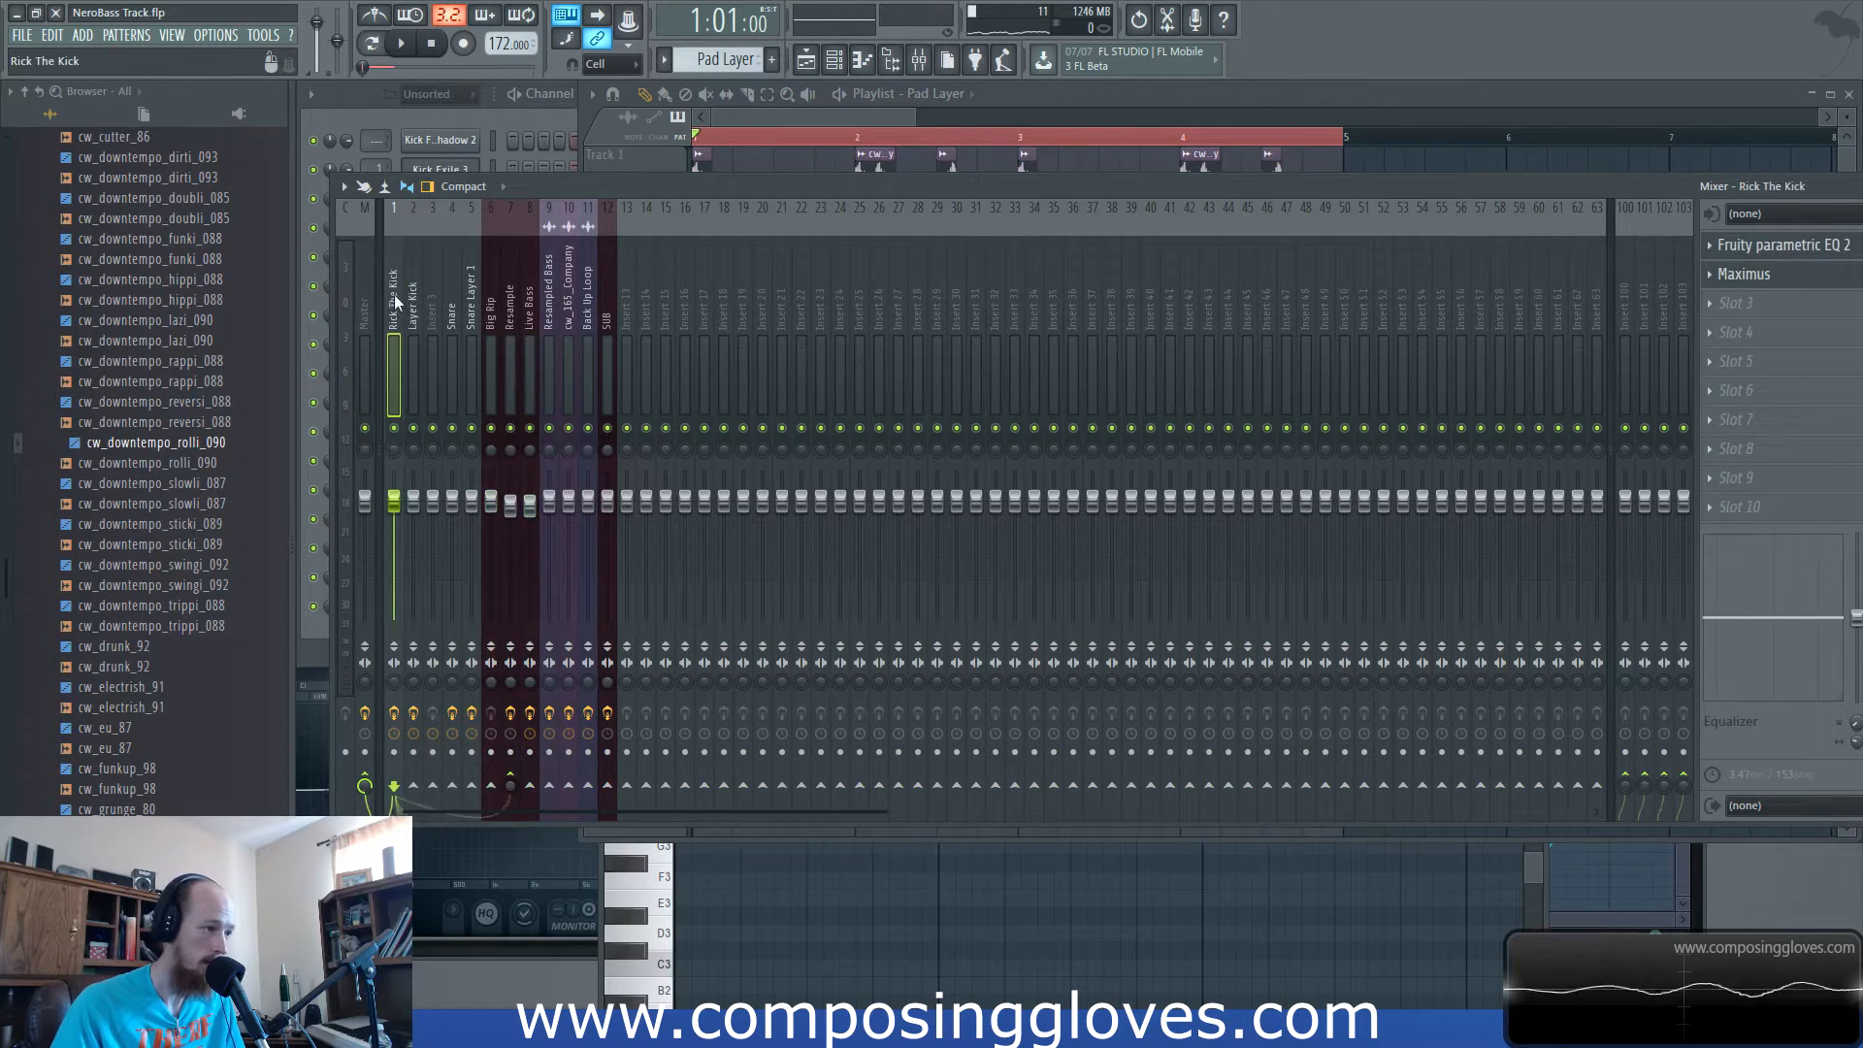
pyautogui.click(511, 296)
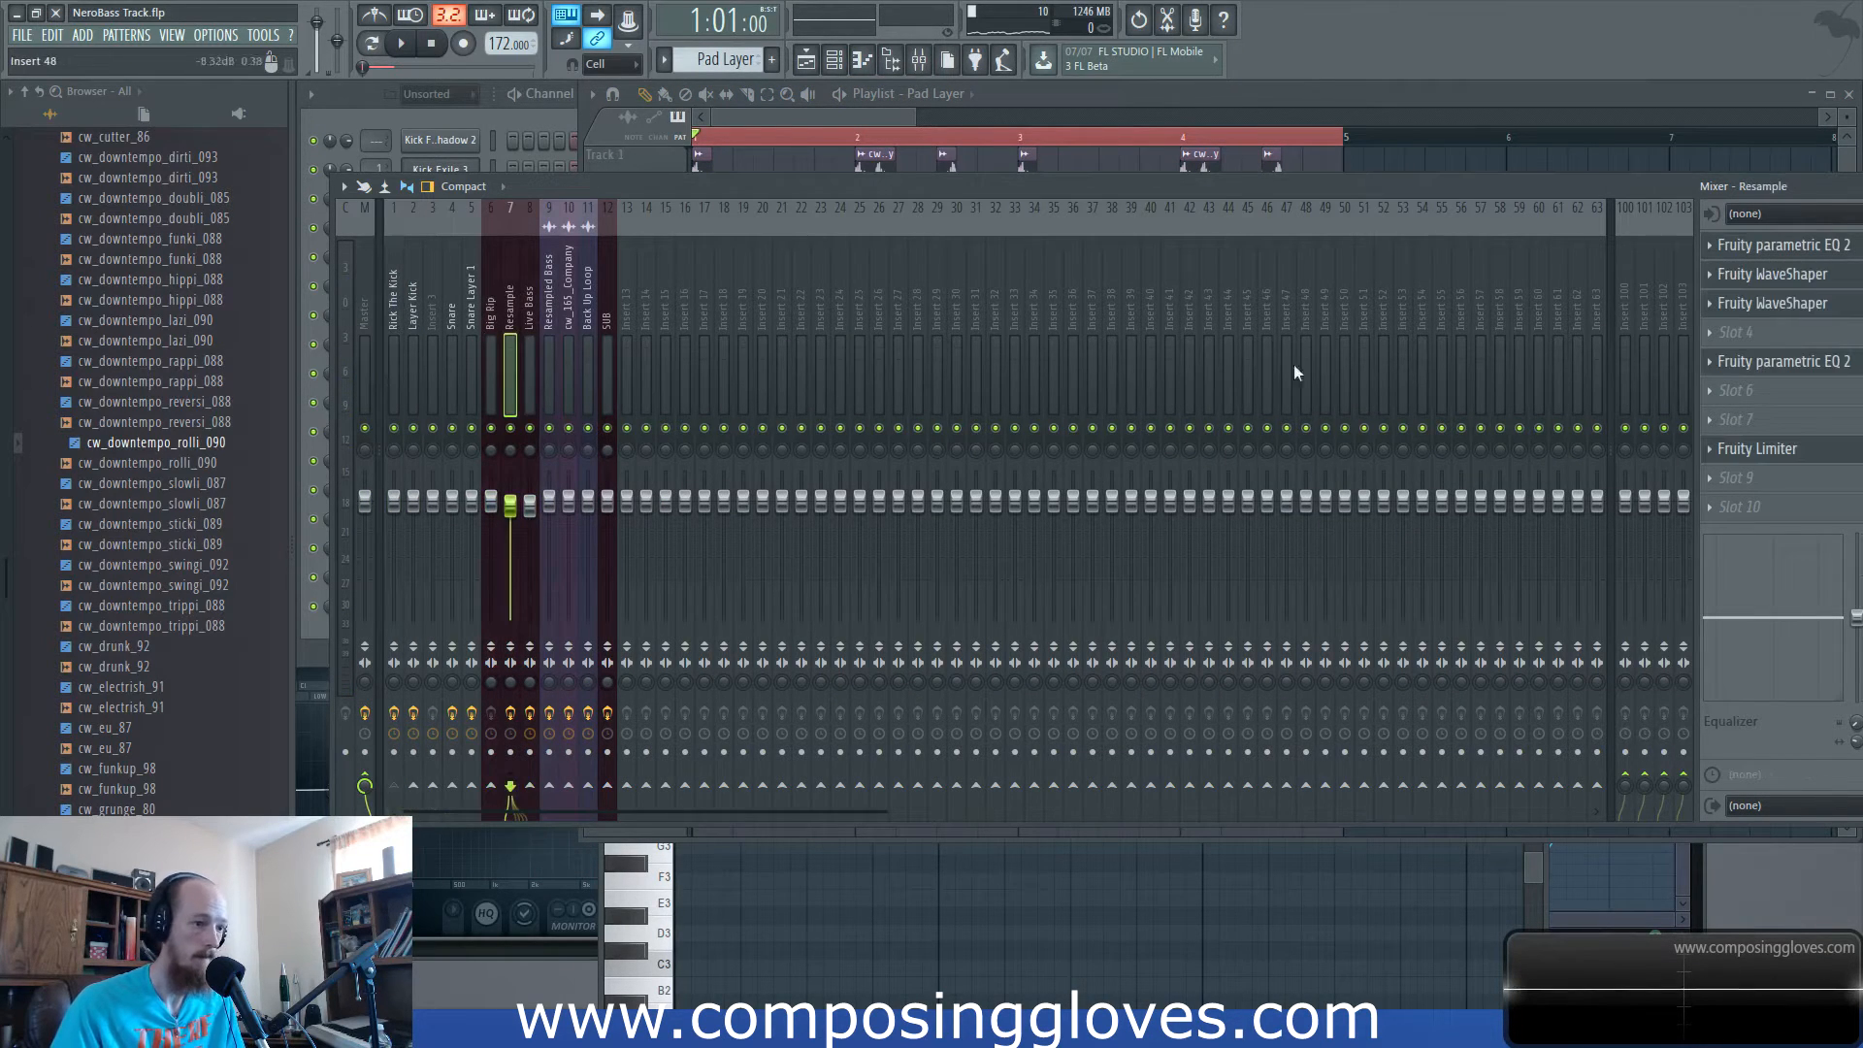
pyautogui.press('space')
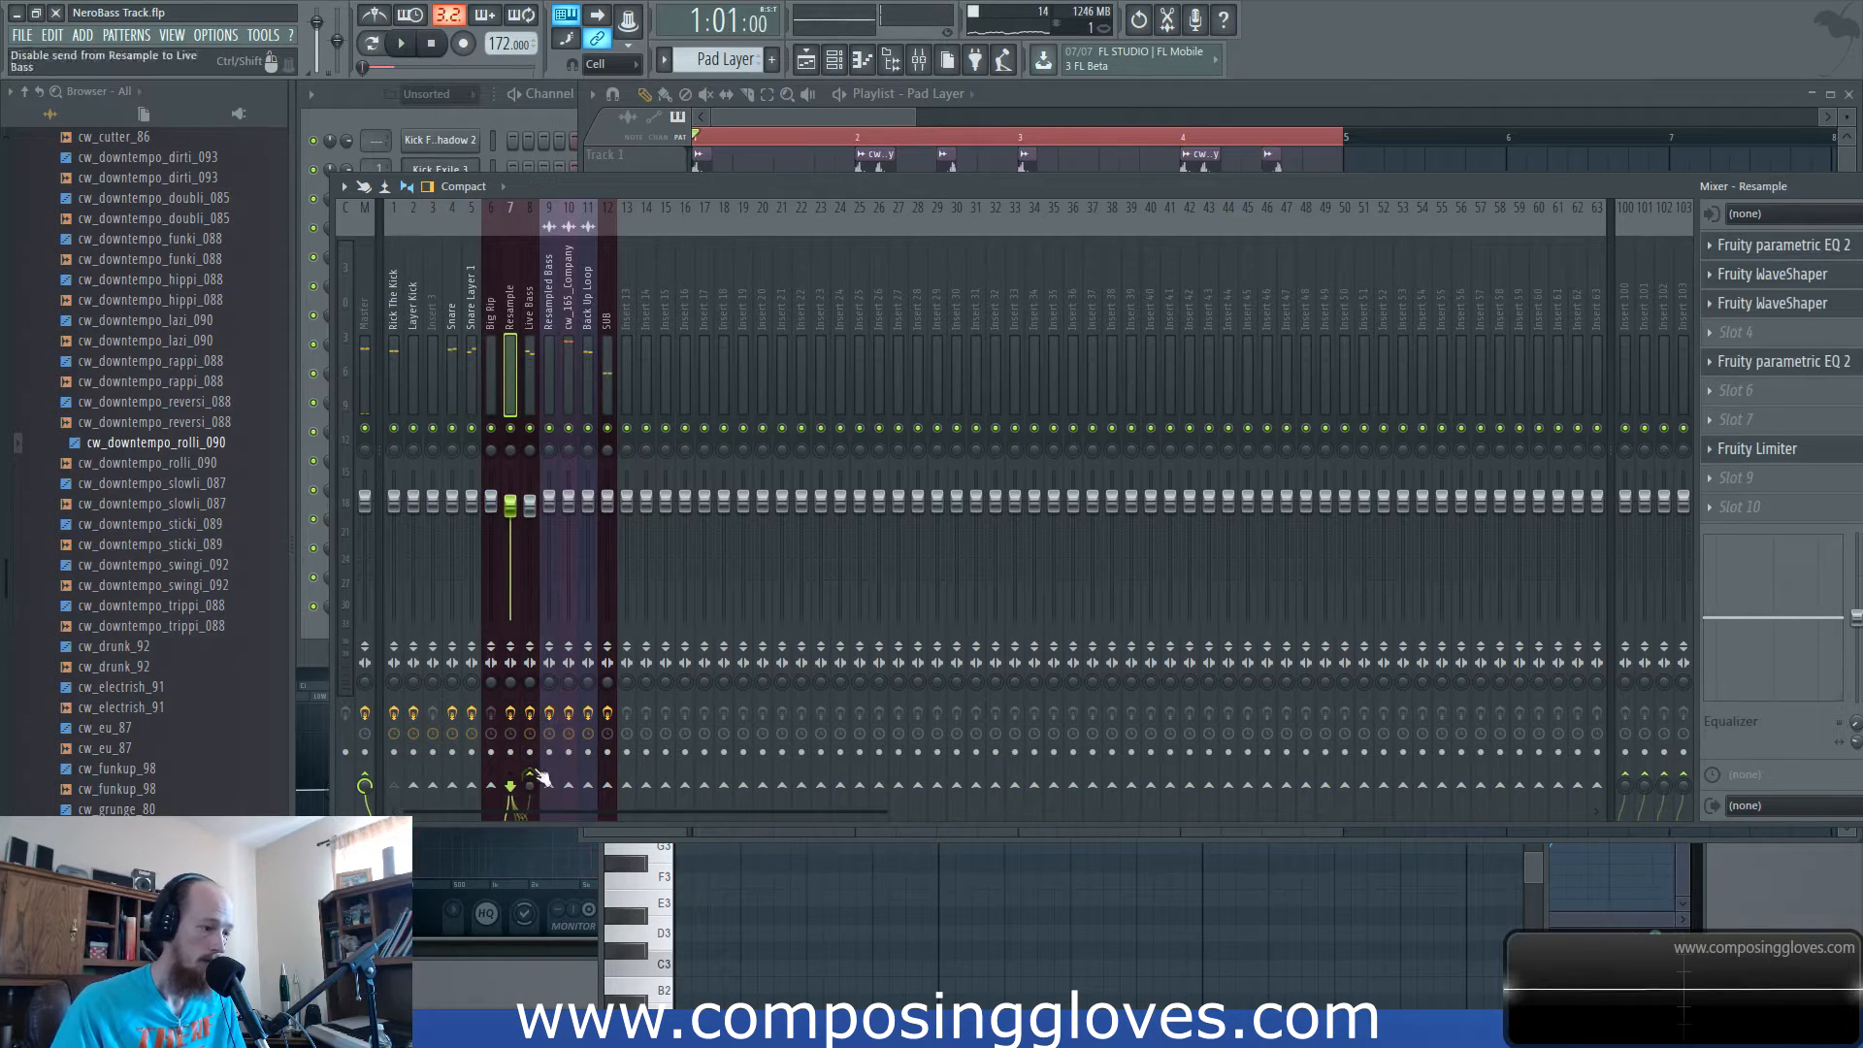
pyautogui.hotkey('ctrl', 'z')
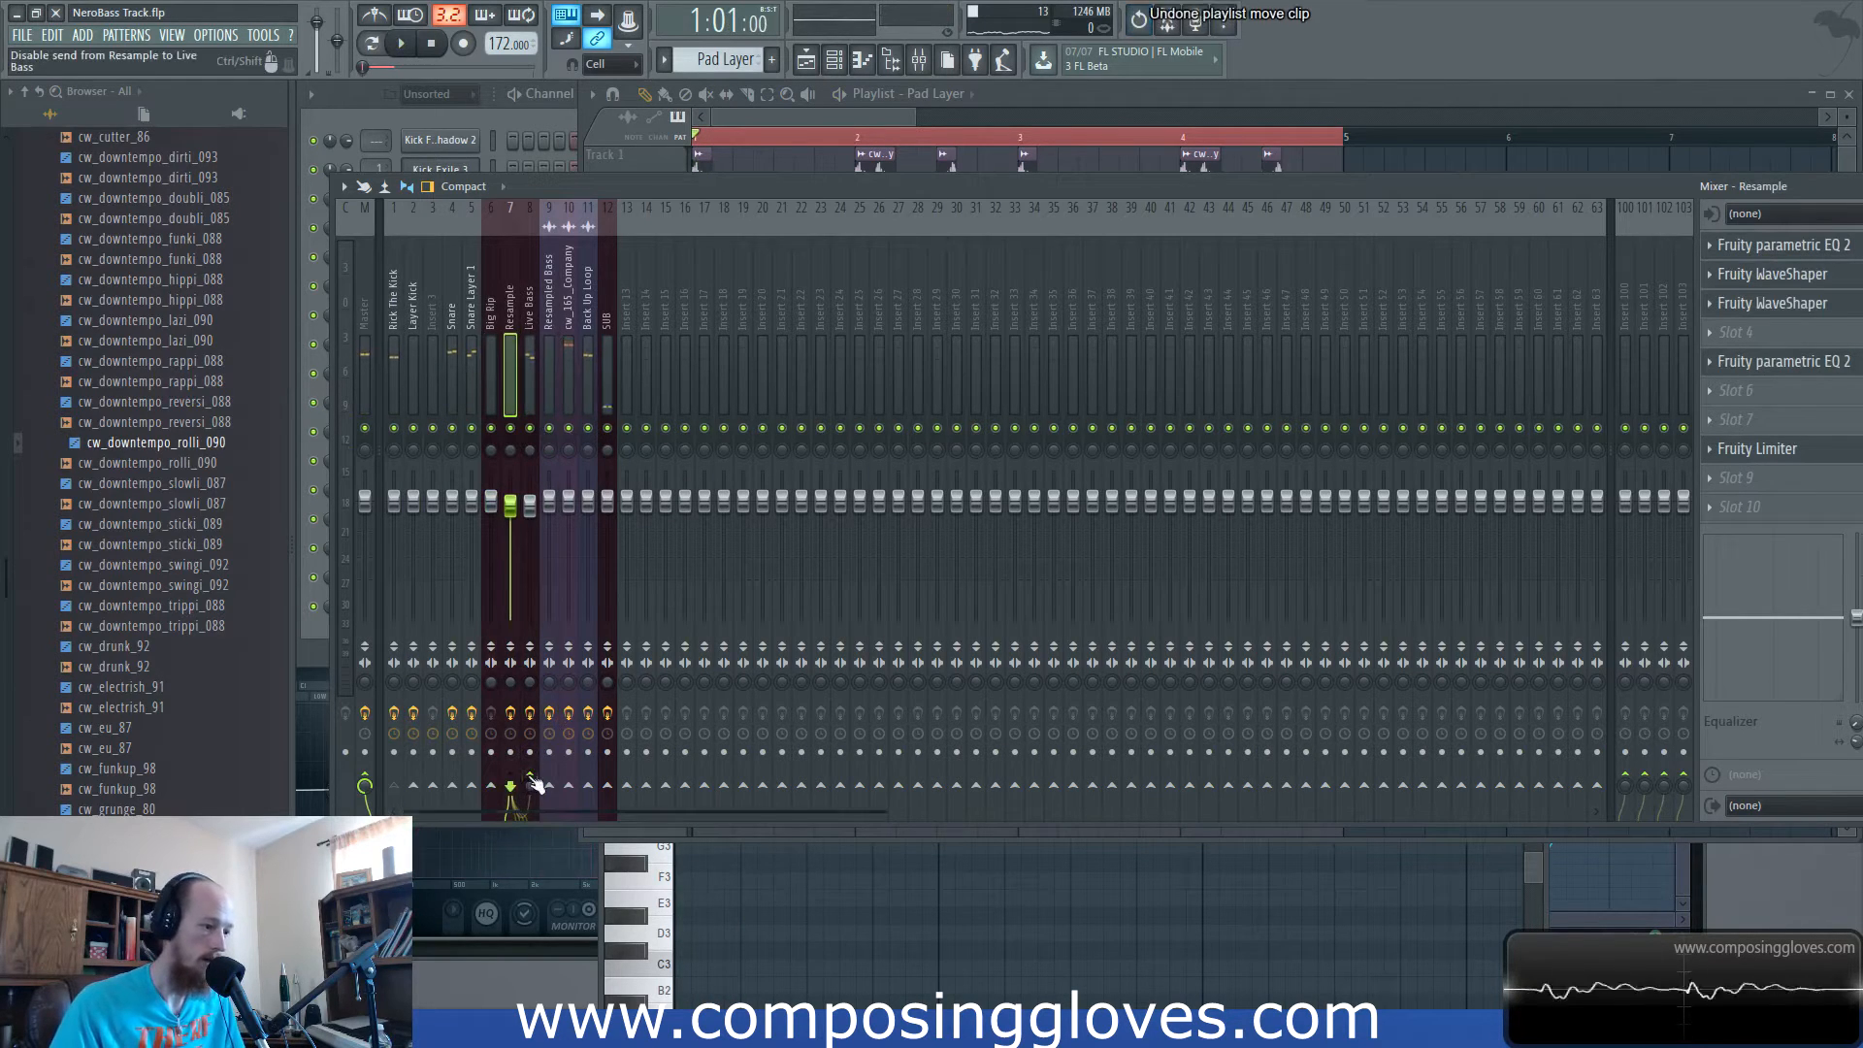
pyautogui.click(400, 291)
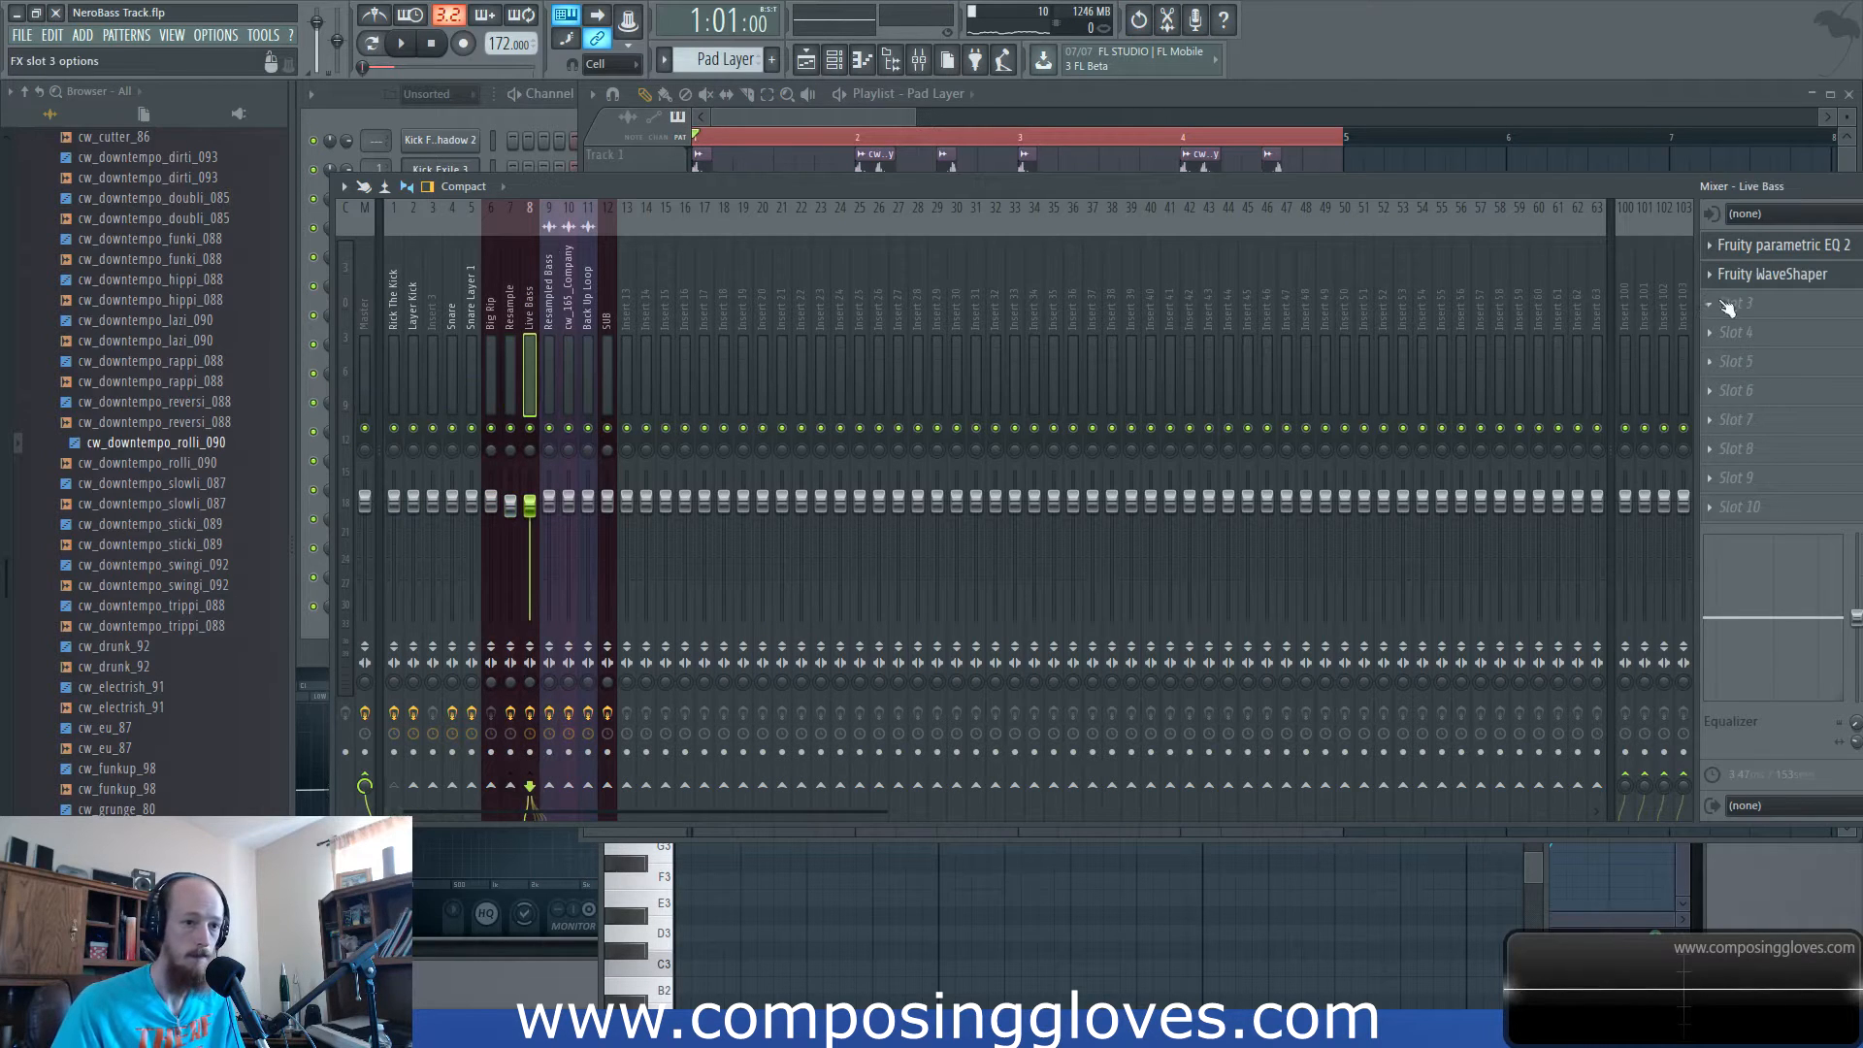
# Add a Fruity Limiter in slot 3 of Live Bass and set up sidechain 1 compression with a ratio of about 1.7:1.
pyautogui.click(1725, 306)
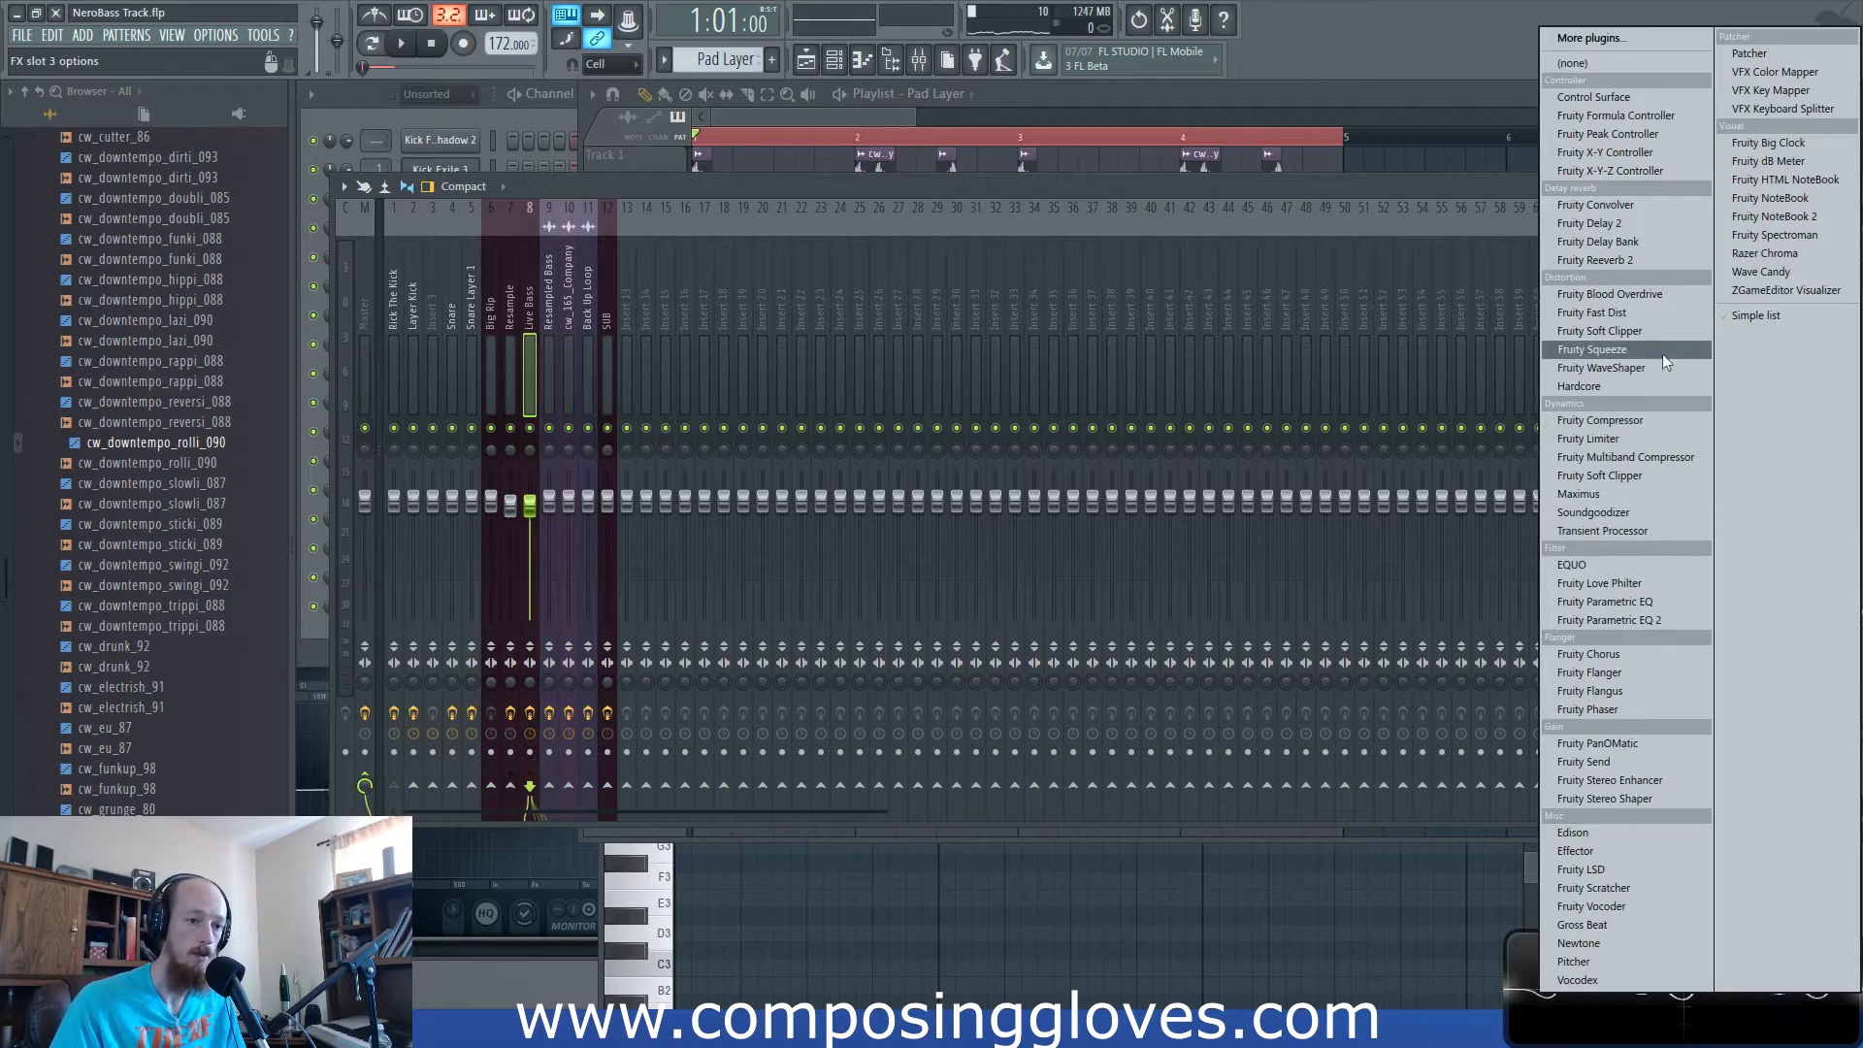
pyautogui.click(1671, 438)
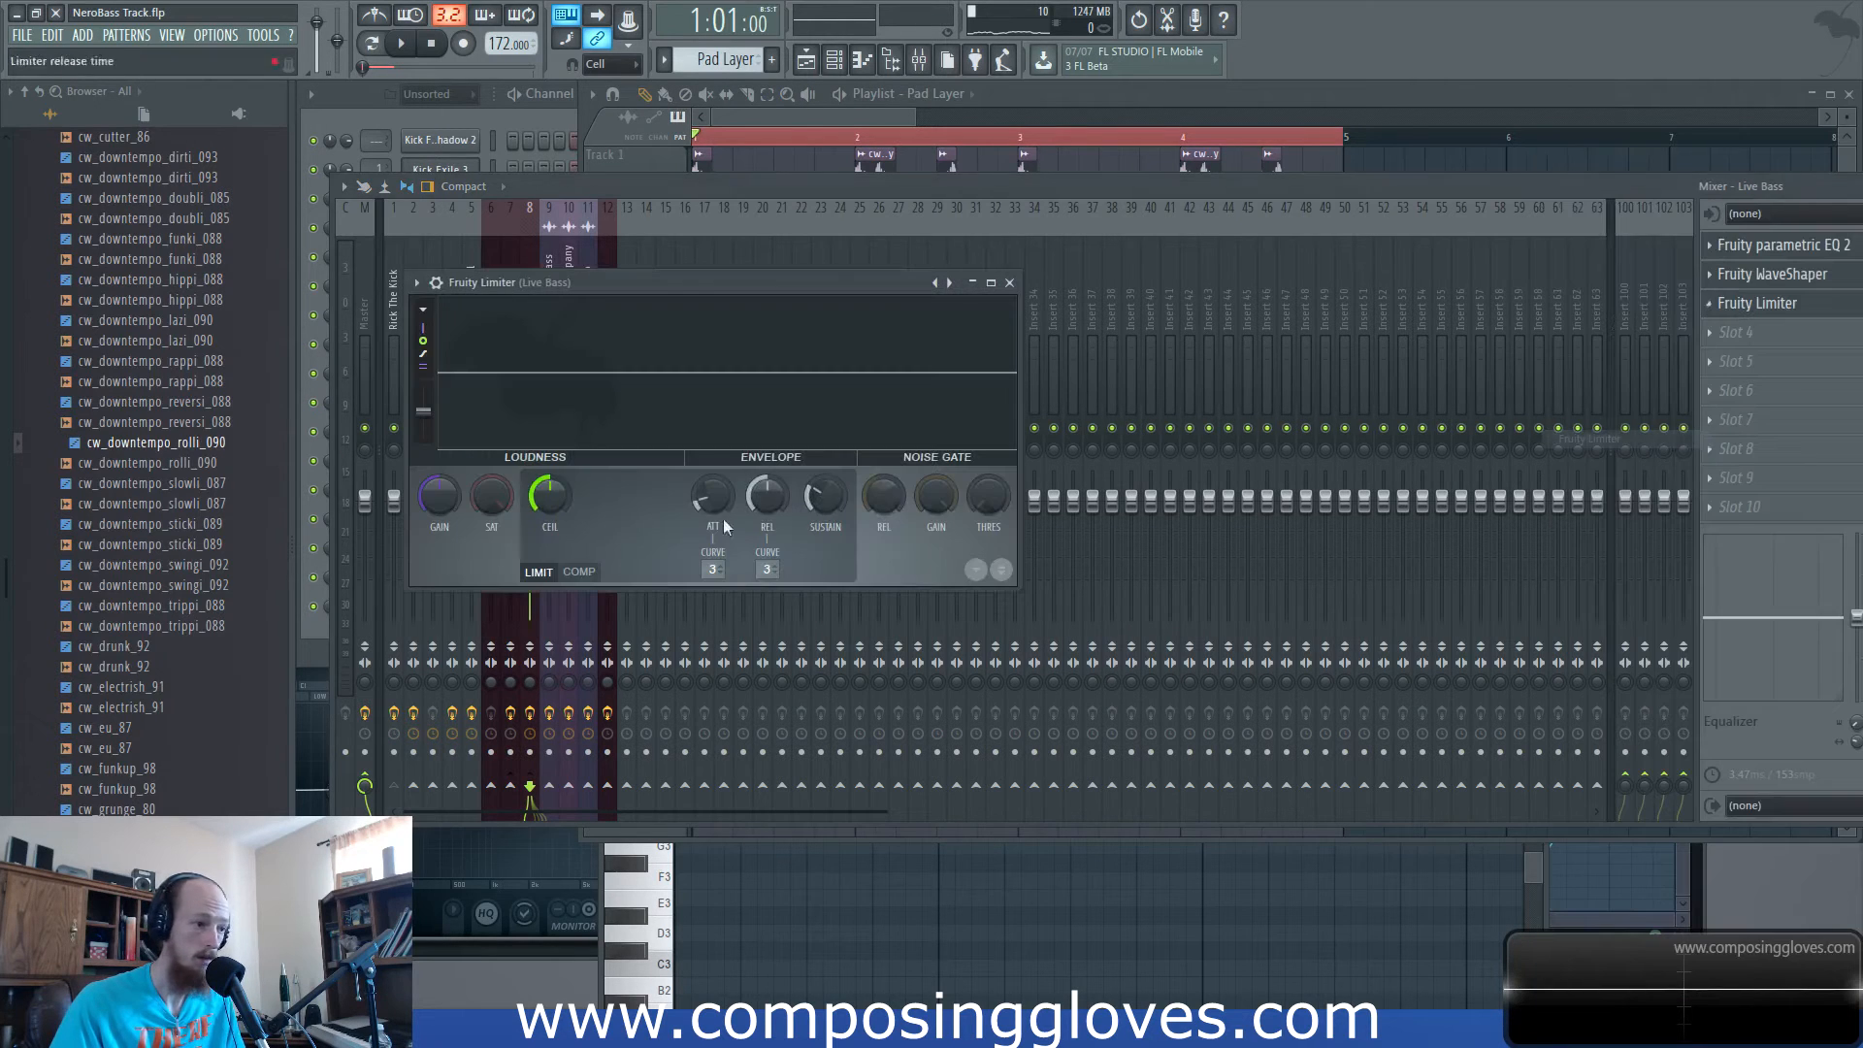
pyautogui.press('space')
pyautogui.rightClick(765, 569)
pyautogui.click(799, 600)
pyautogui.moveTo(551, 497); pyautogui.dragTo(655, 479)
pyautogui.moveTo(547, 497); pyautogui.dragTo(547, 502)
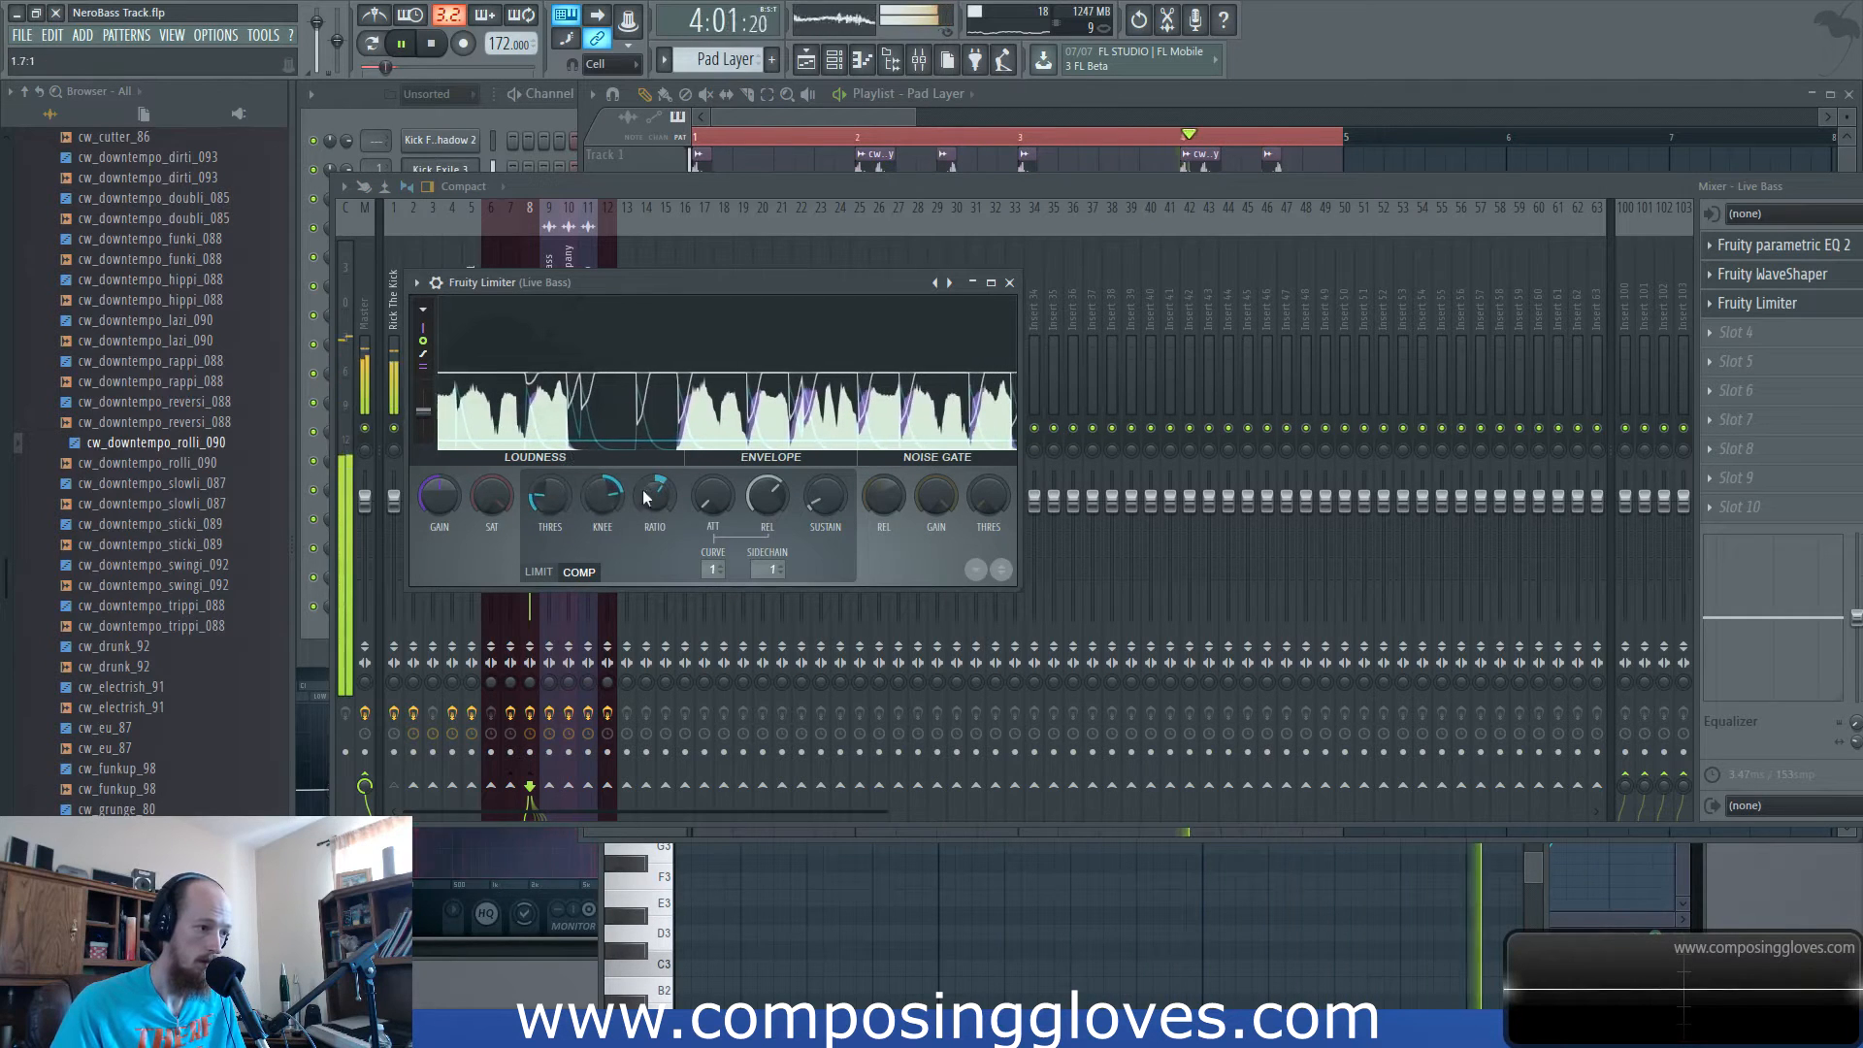
pyautogui.click(693, 194)
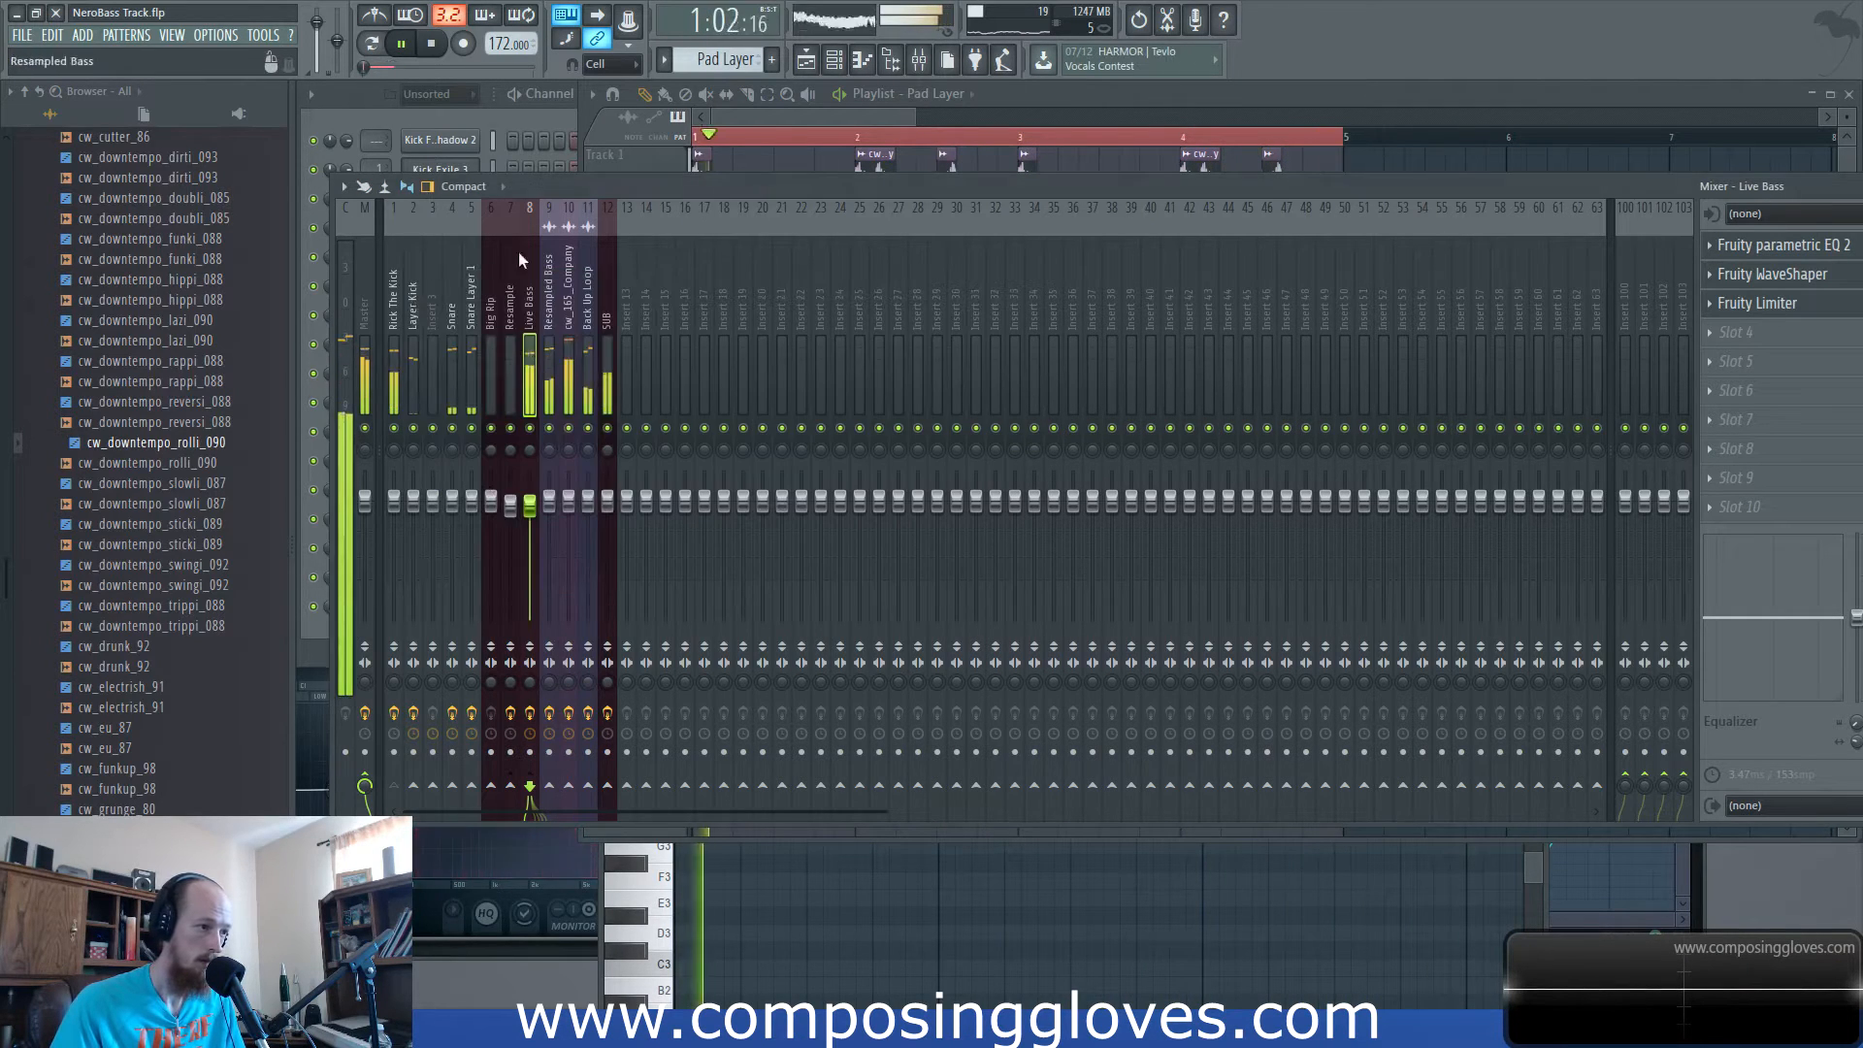
# Sidechain Rick The Kick to the SUB track and compress SUB with a Fruity Limiter in slot 2 using sidechain 1.
pyautogui.click(394, 320)
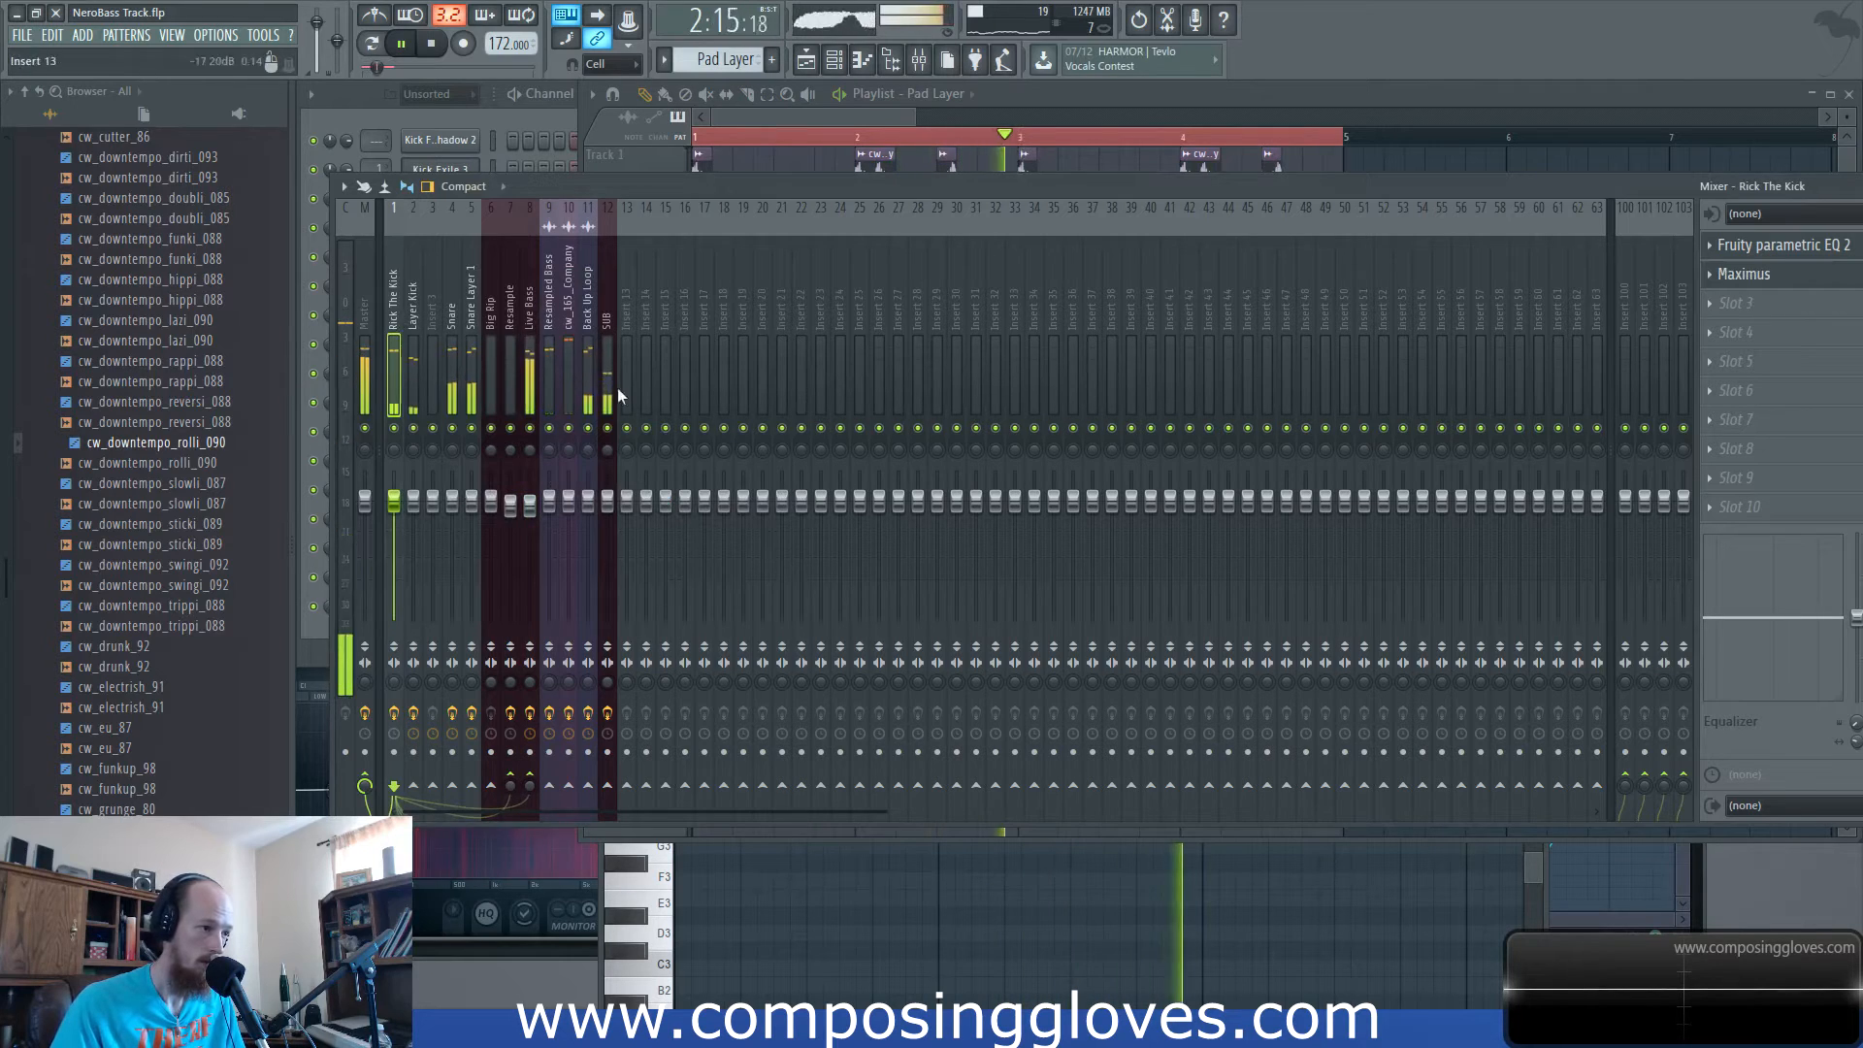
pyautogui.click(608, 788)
pyautogui.click(609, 320)
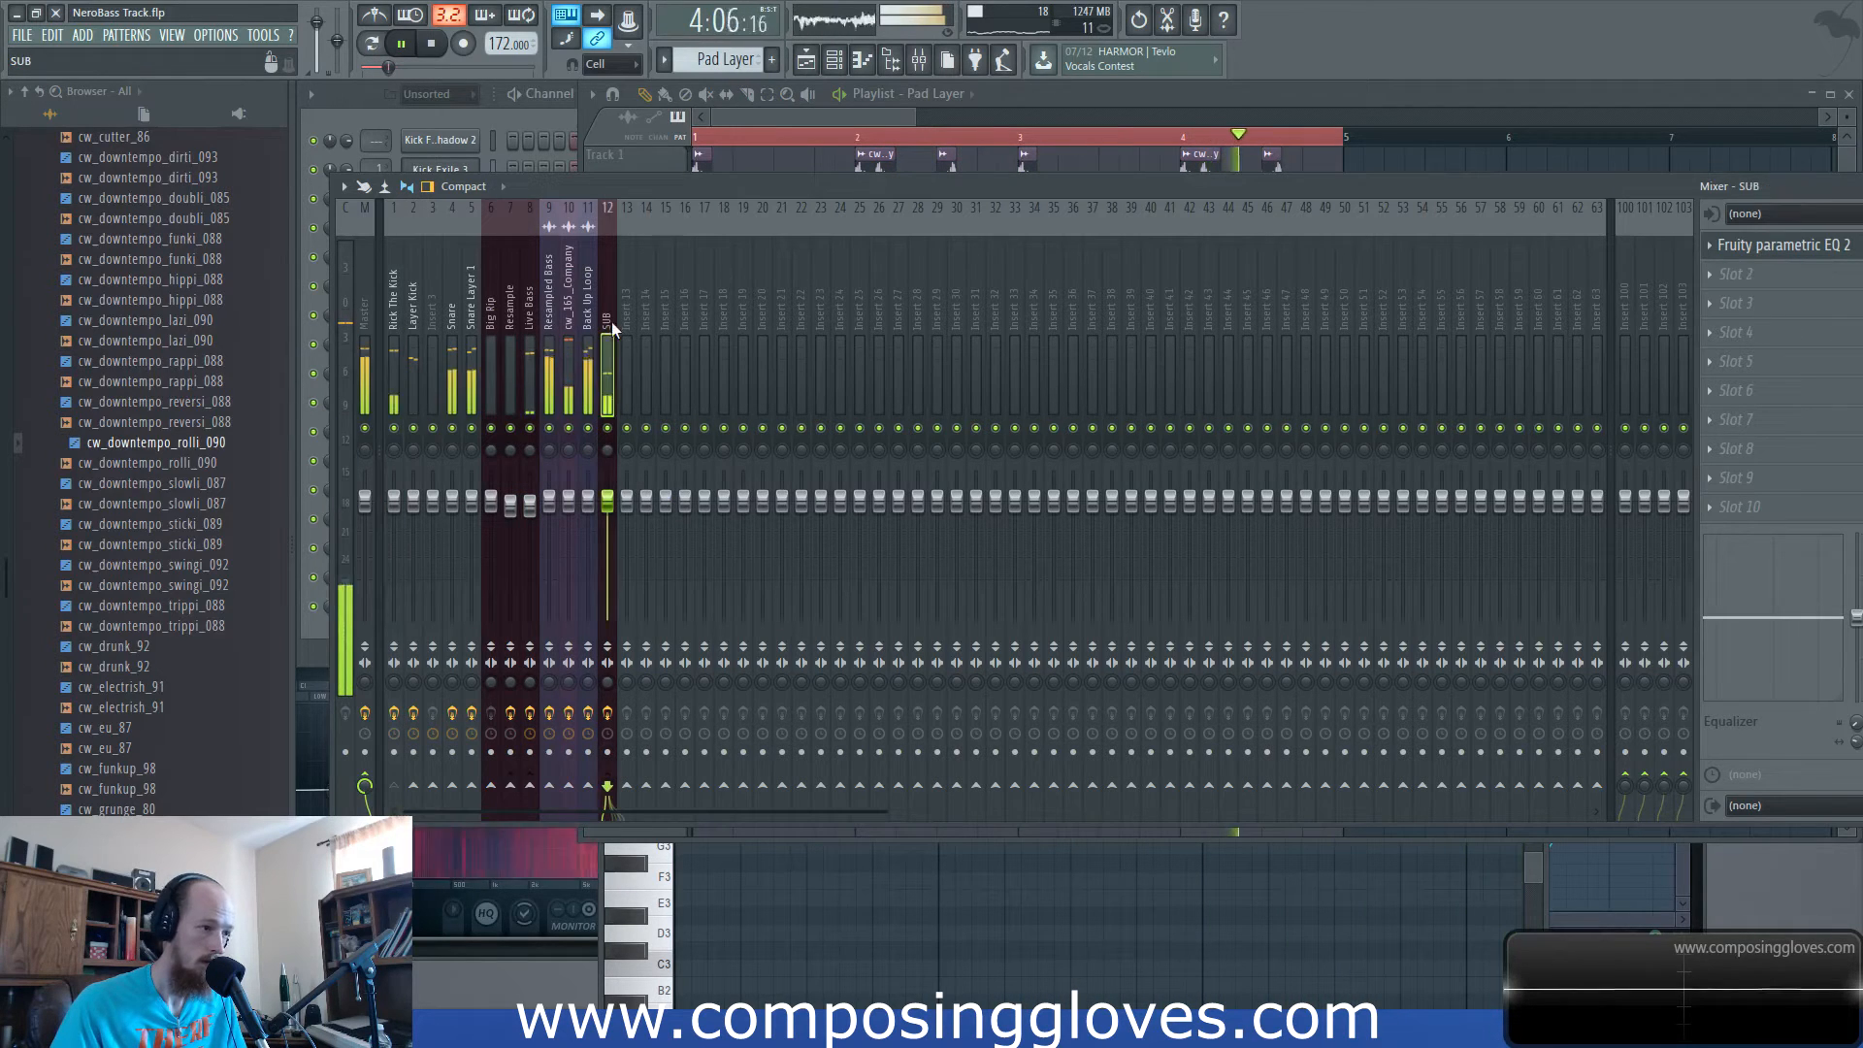
pyautogui.click(1733, 301)
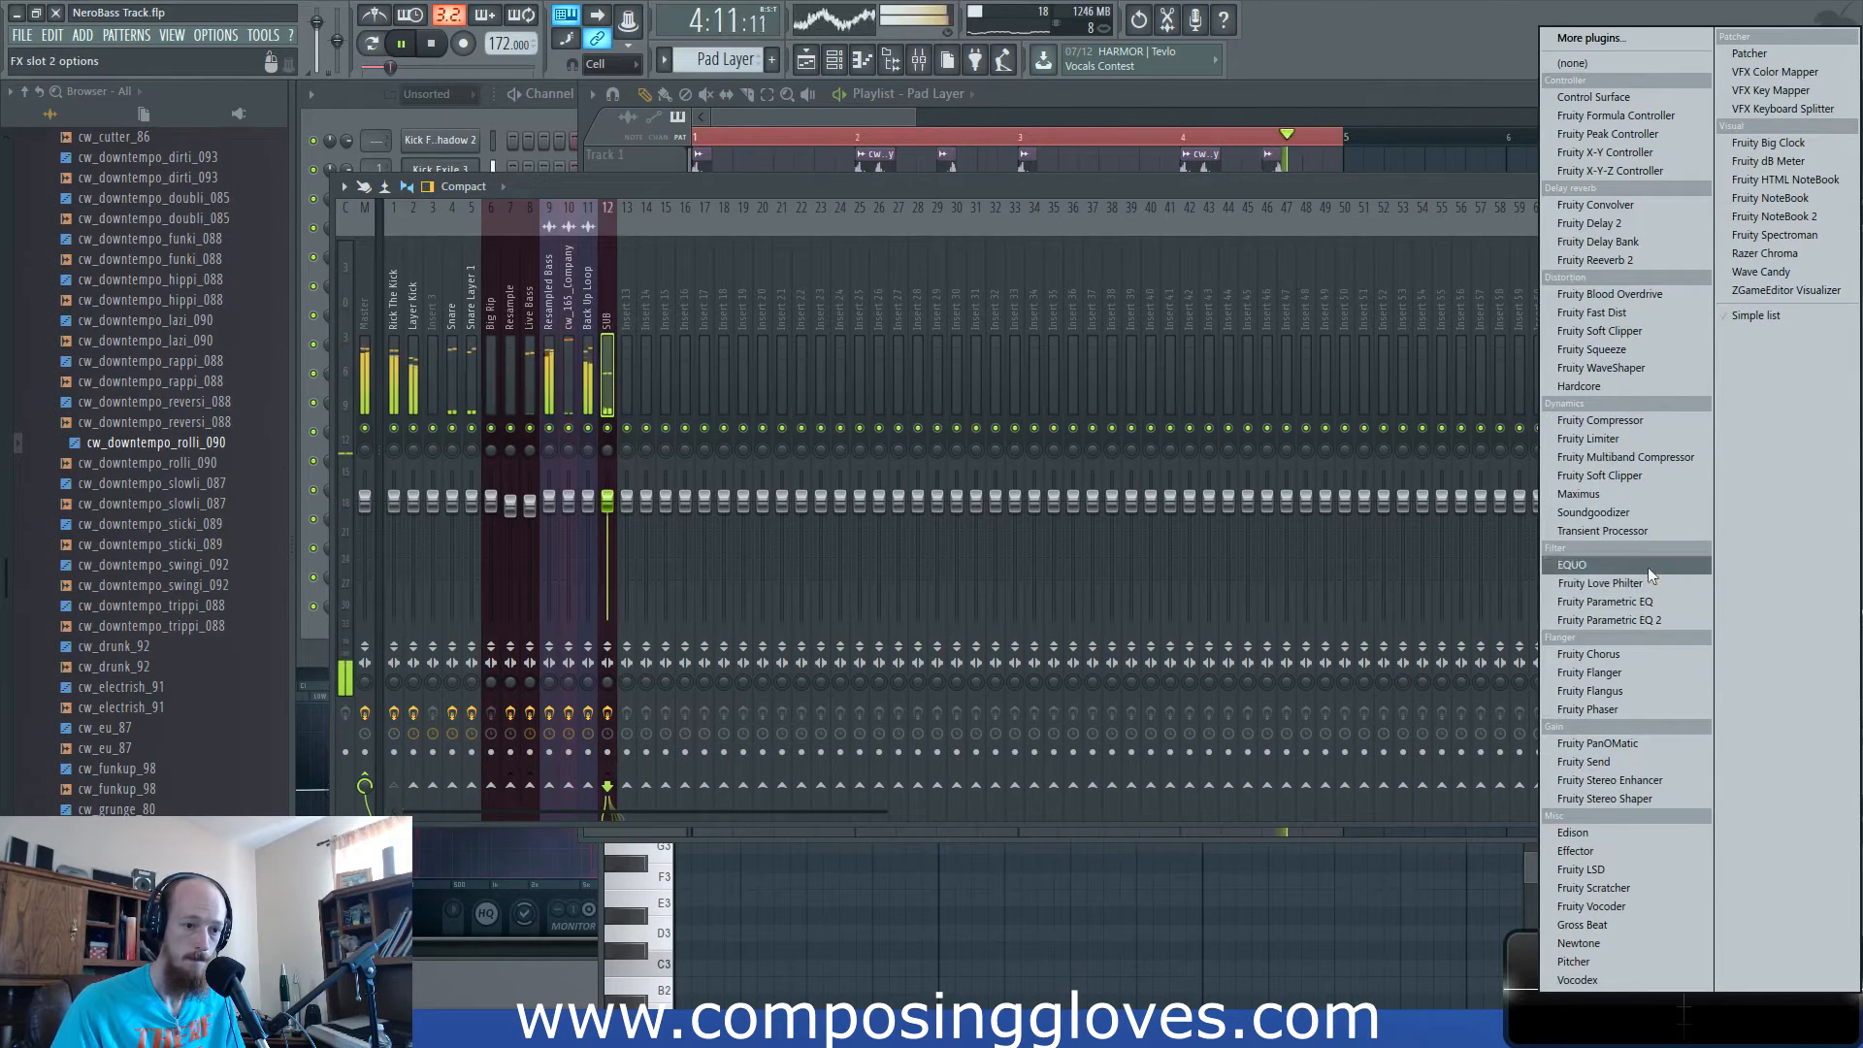
pyautogui.click(1591, 439)
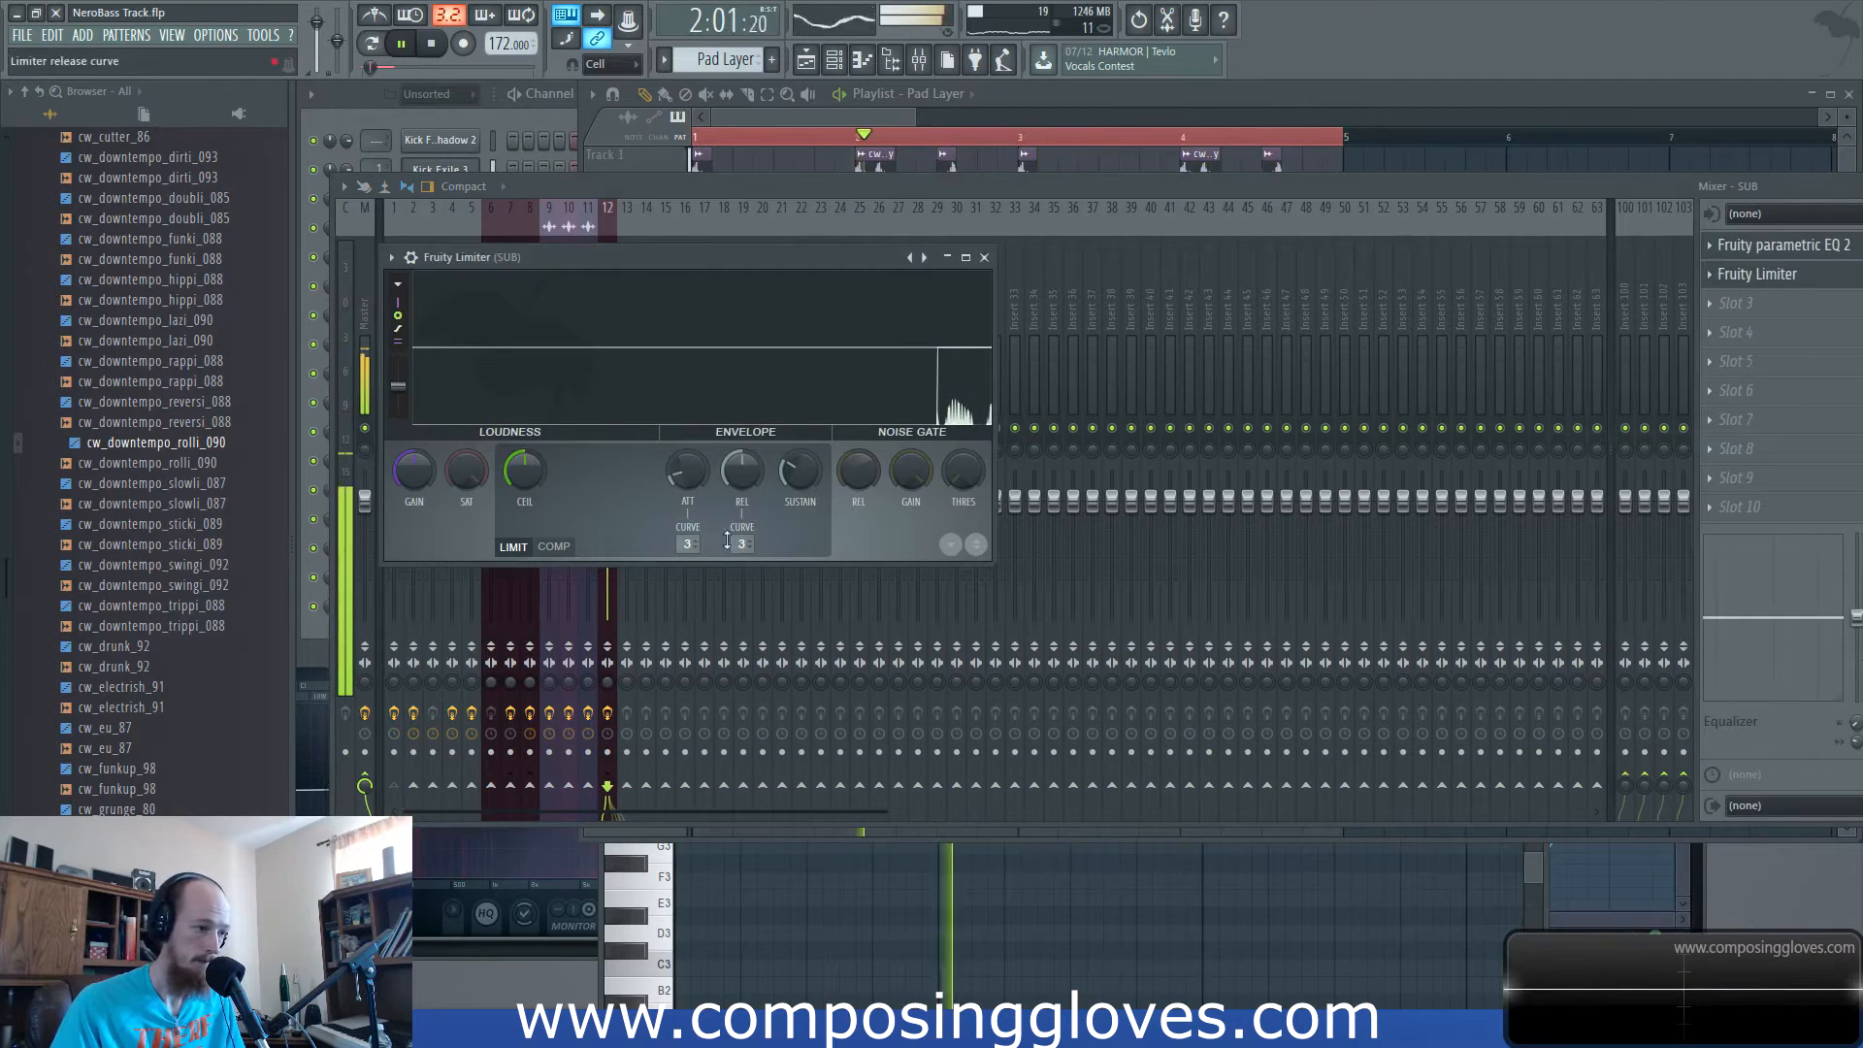
pyautogui.click(554, 547)
pyautogui.moveTo(578, 470); pyautogui.dragTo(529, 497)
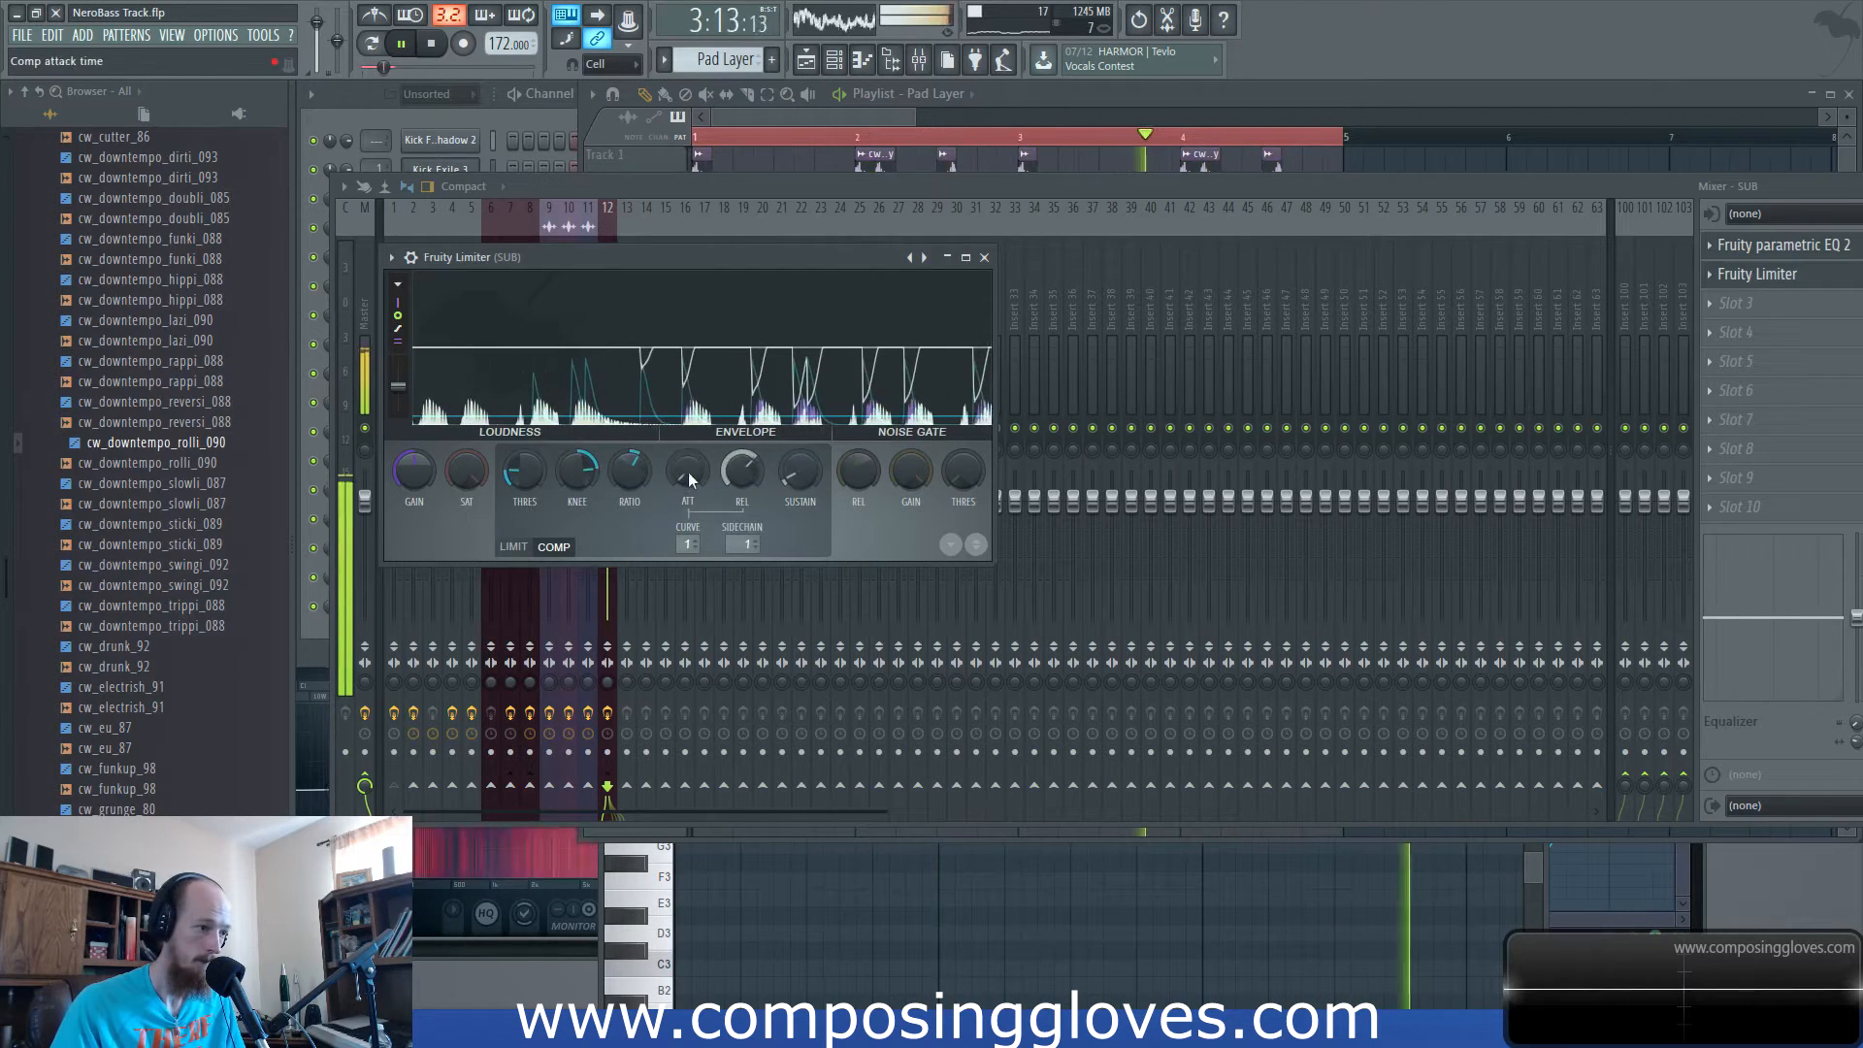
# Move all loop clips on playlist Track 9 out of the looped section so they start at bar 5.
pyautogui.click(842, 114)
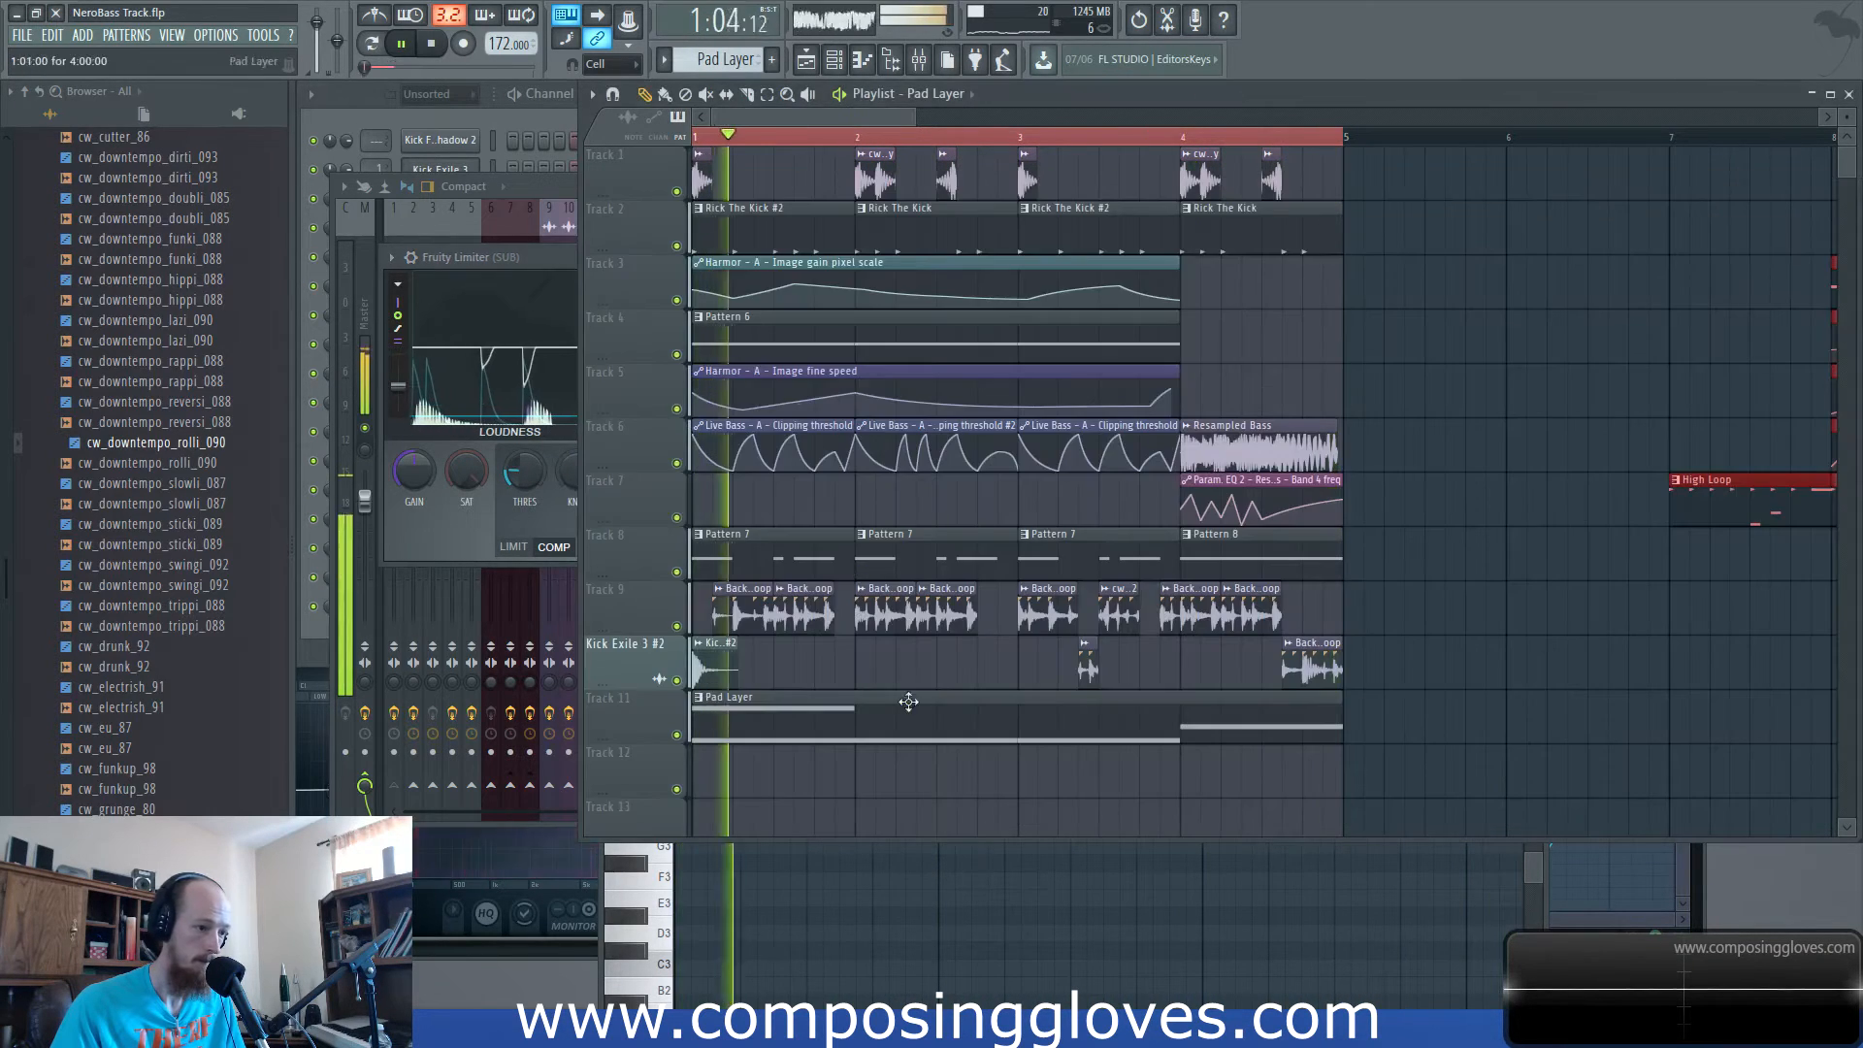
pyautogui.moveTo(712, 584); pyautogui.dragTo(1437, 634)
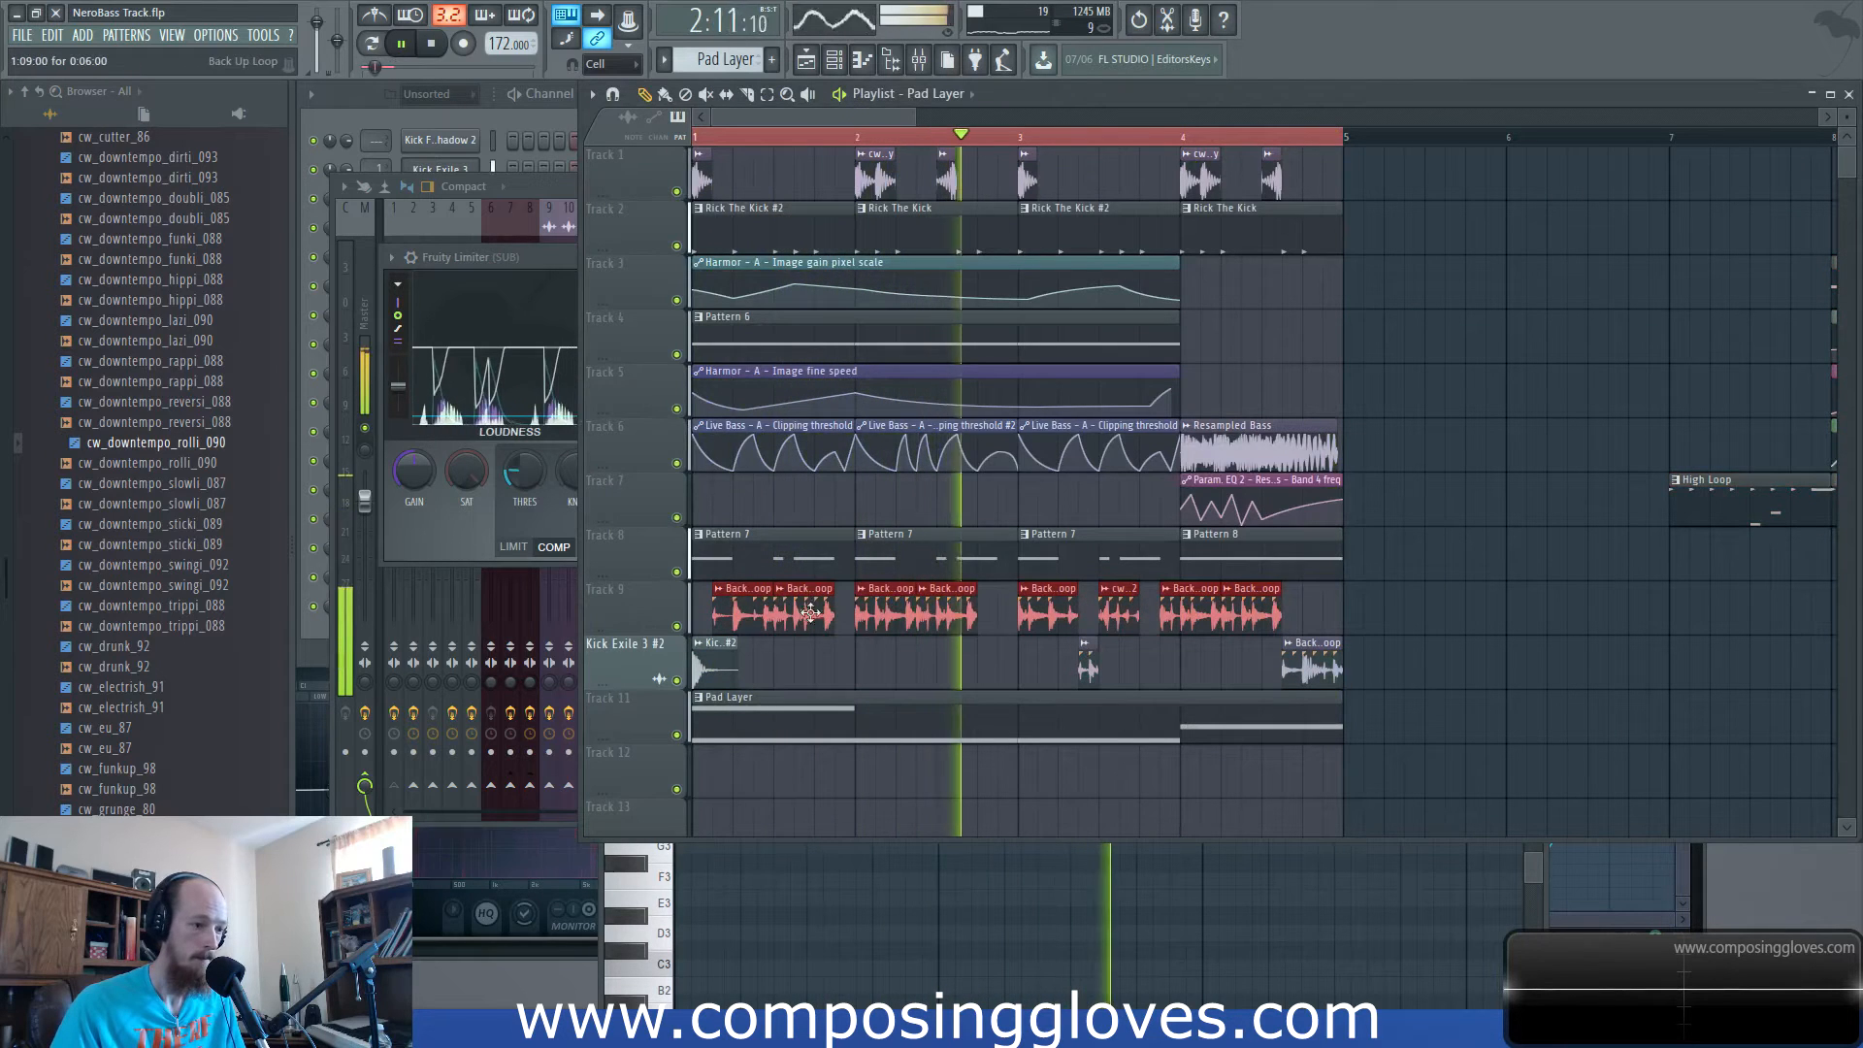
pyautogui.moveTo(741, 617); pyautogui.dragTo(1369, 617)
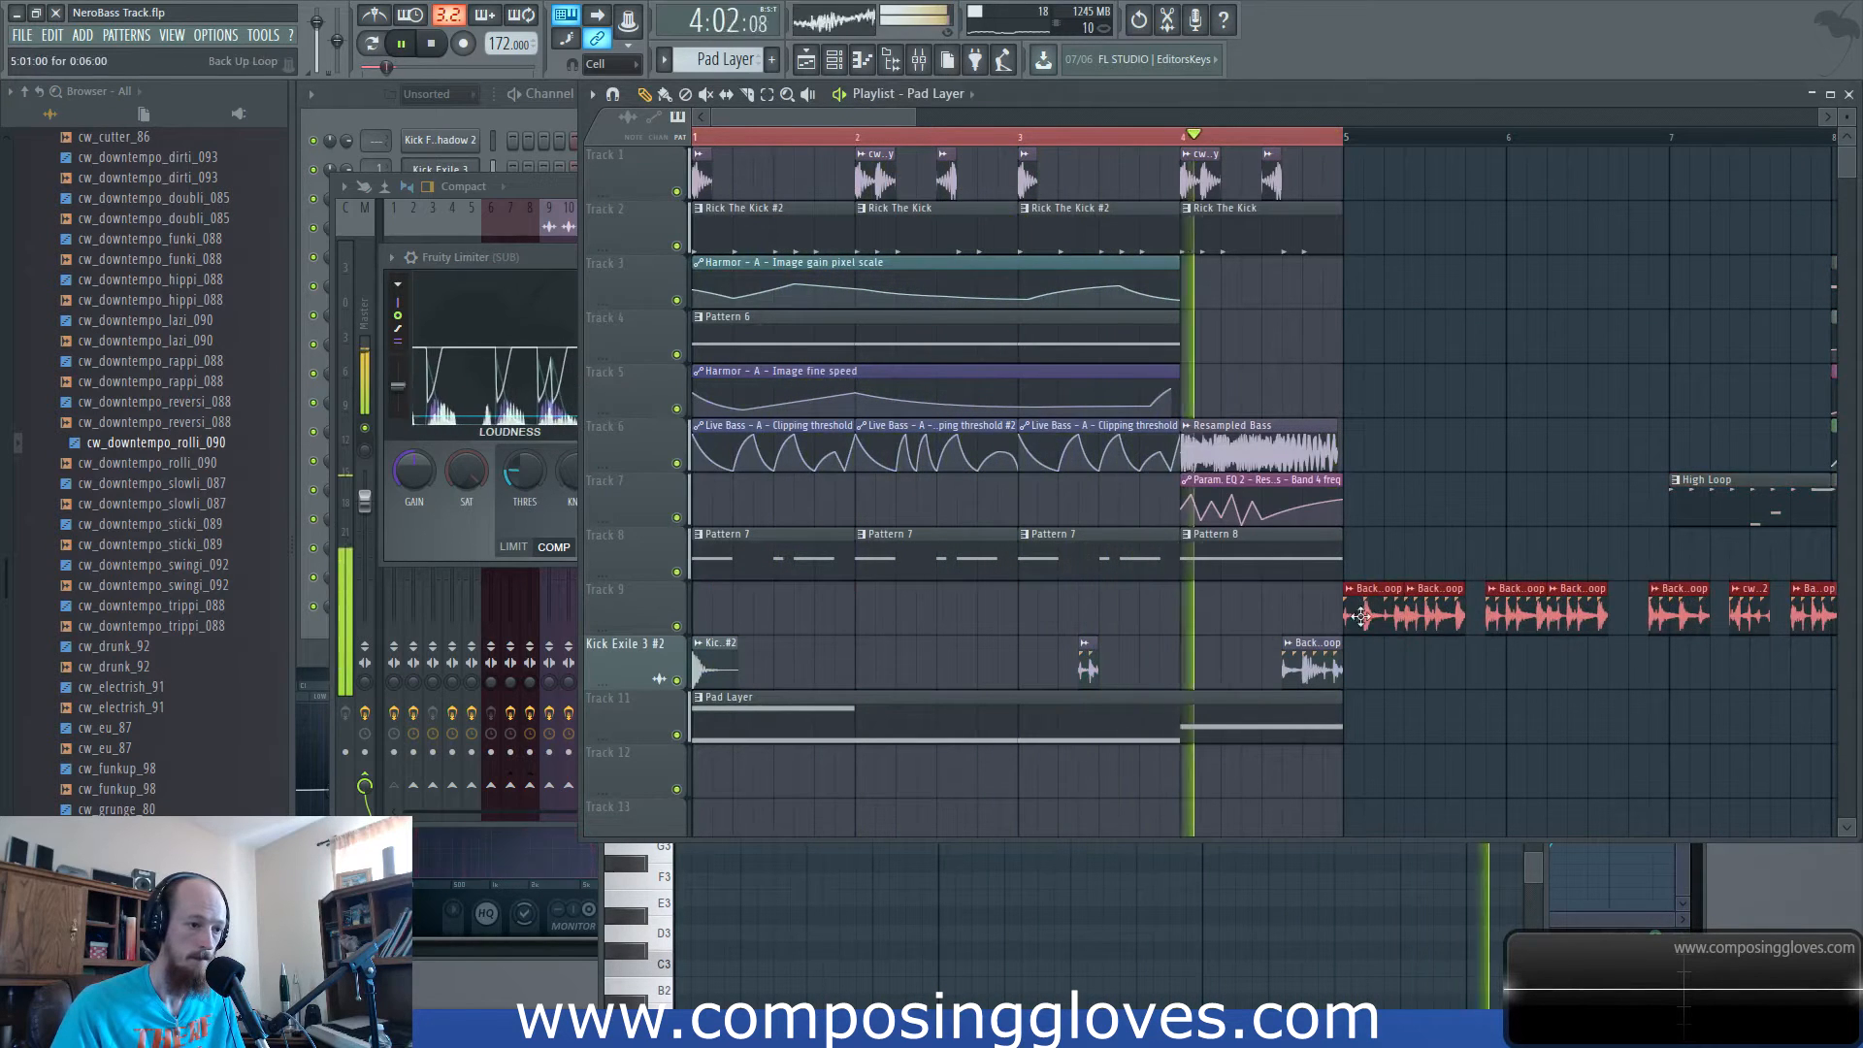
pyautogui.scroll(-1, 1369, 618)
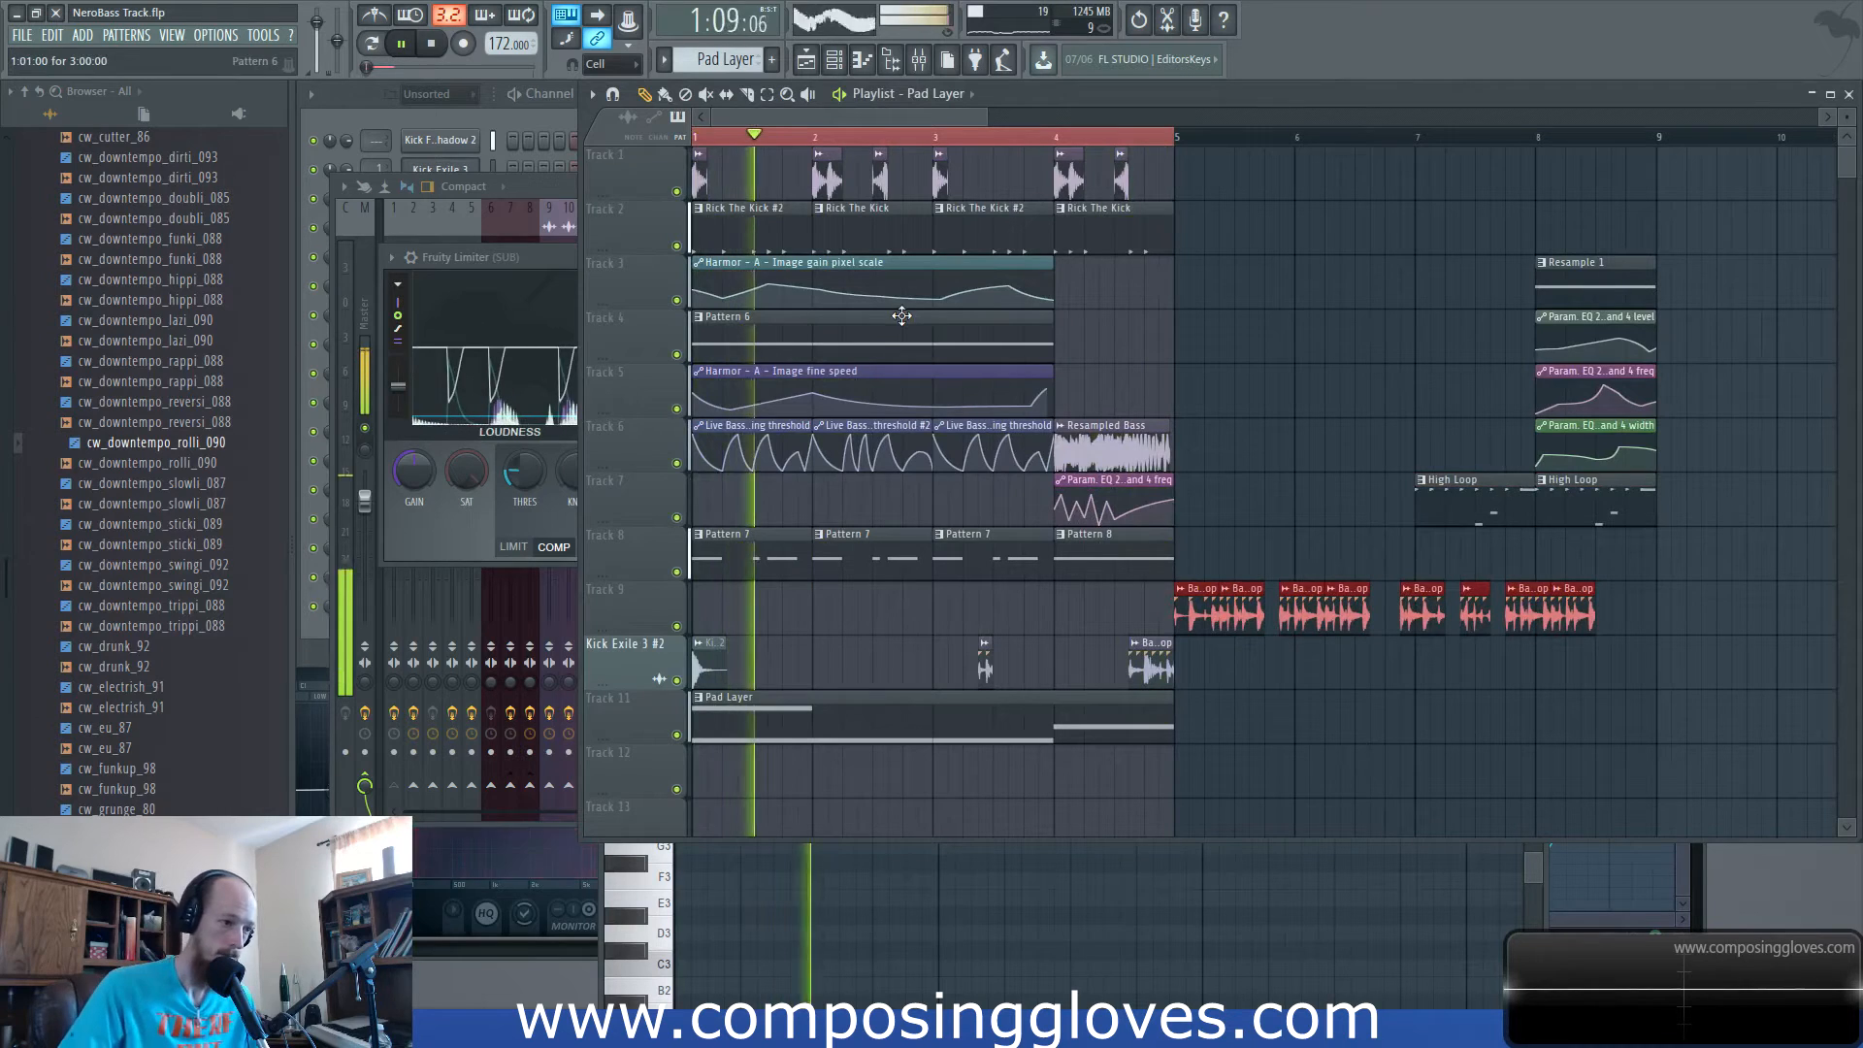
# Transpose all Pad Layer notes up one octave to G#4, G#4, D#5 and B4.
pyautogui.click(514, 124)
pyautogui.click(753, 830)
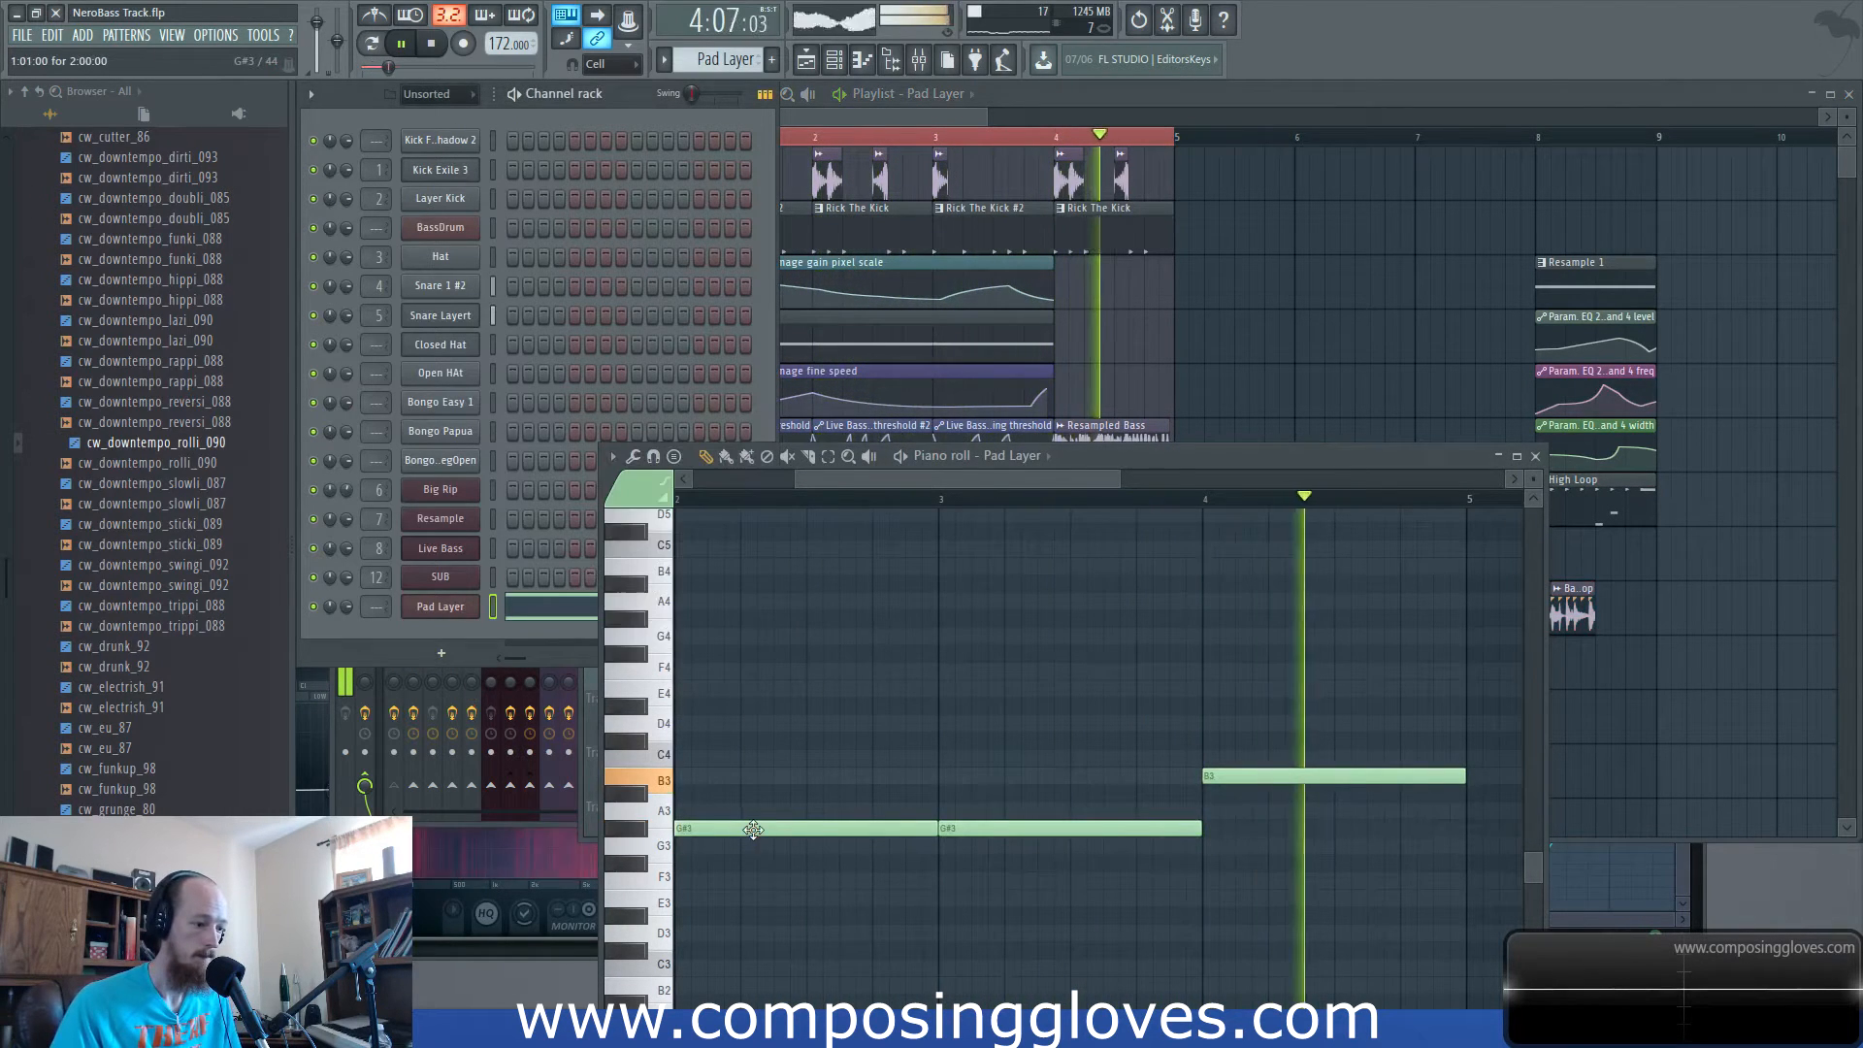
pyautogui.click(531, 619)
pyautogui.click(531, 619)
pyautogui.hotkey('ctrl', 'a')
pyautogui.moveTo(691, 828); pyautogui.dragTo(666, 612)
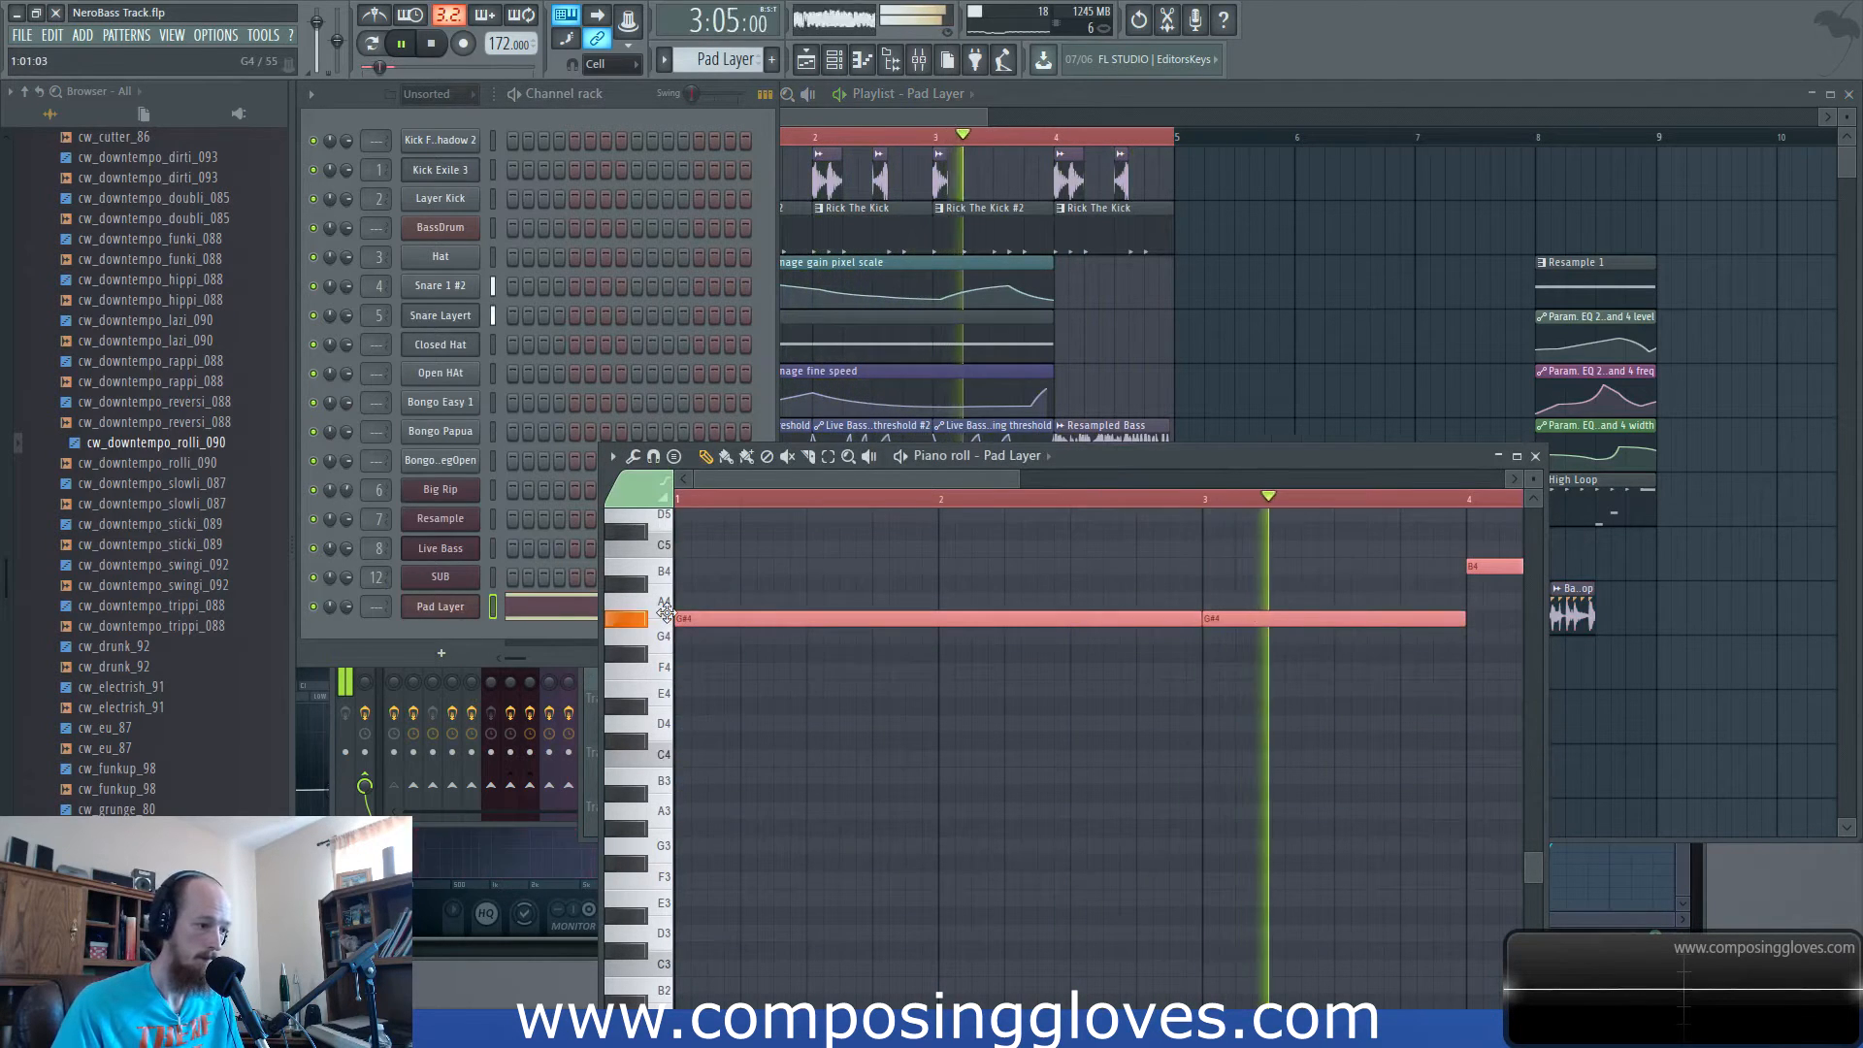
pyautogui.scroll(3, 790, 626)
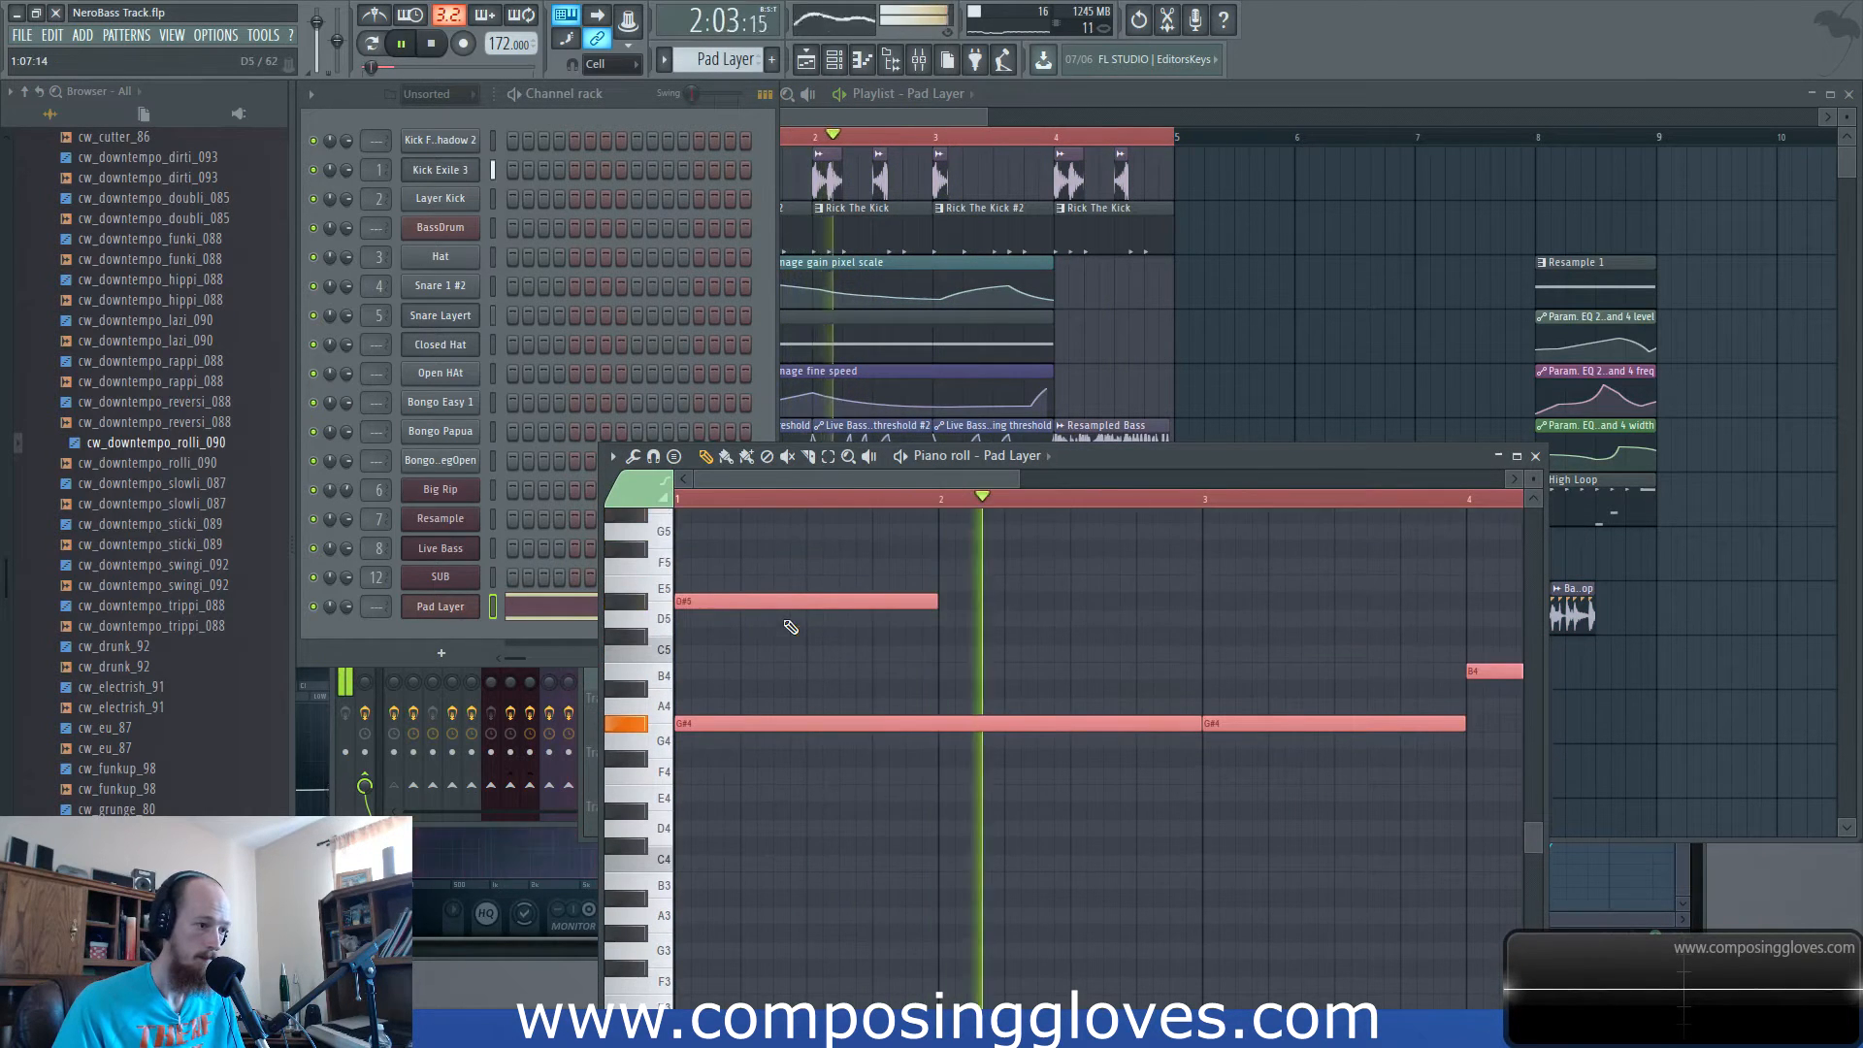
pyautogui.scroll(2, 815, 635)
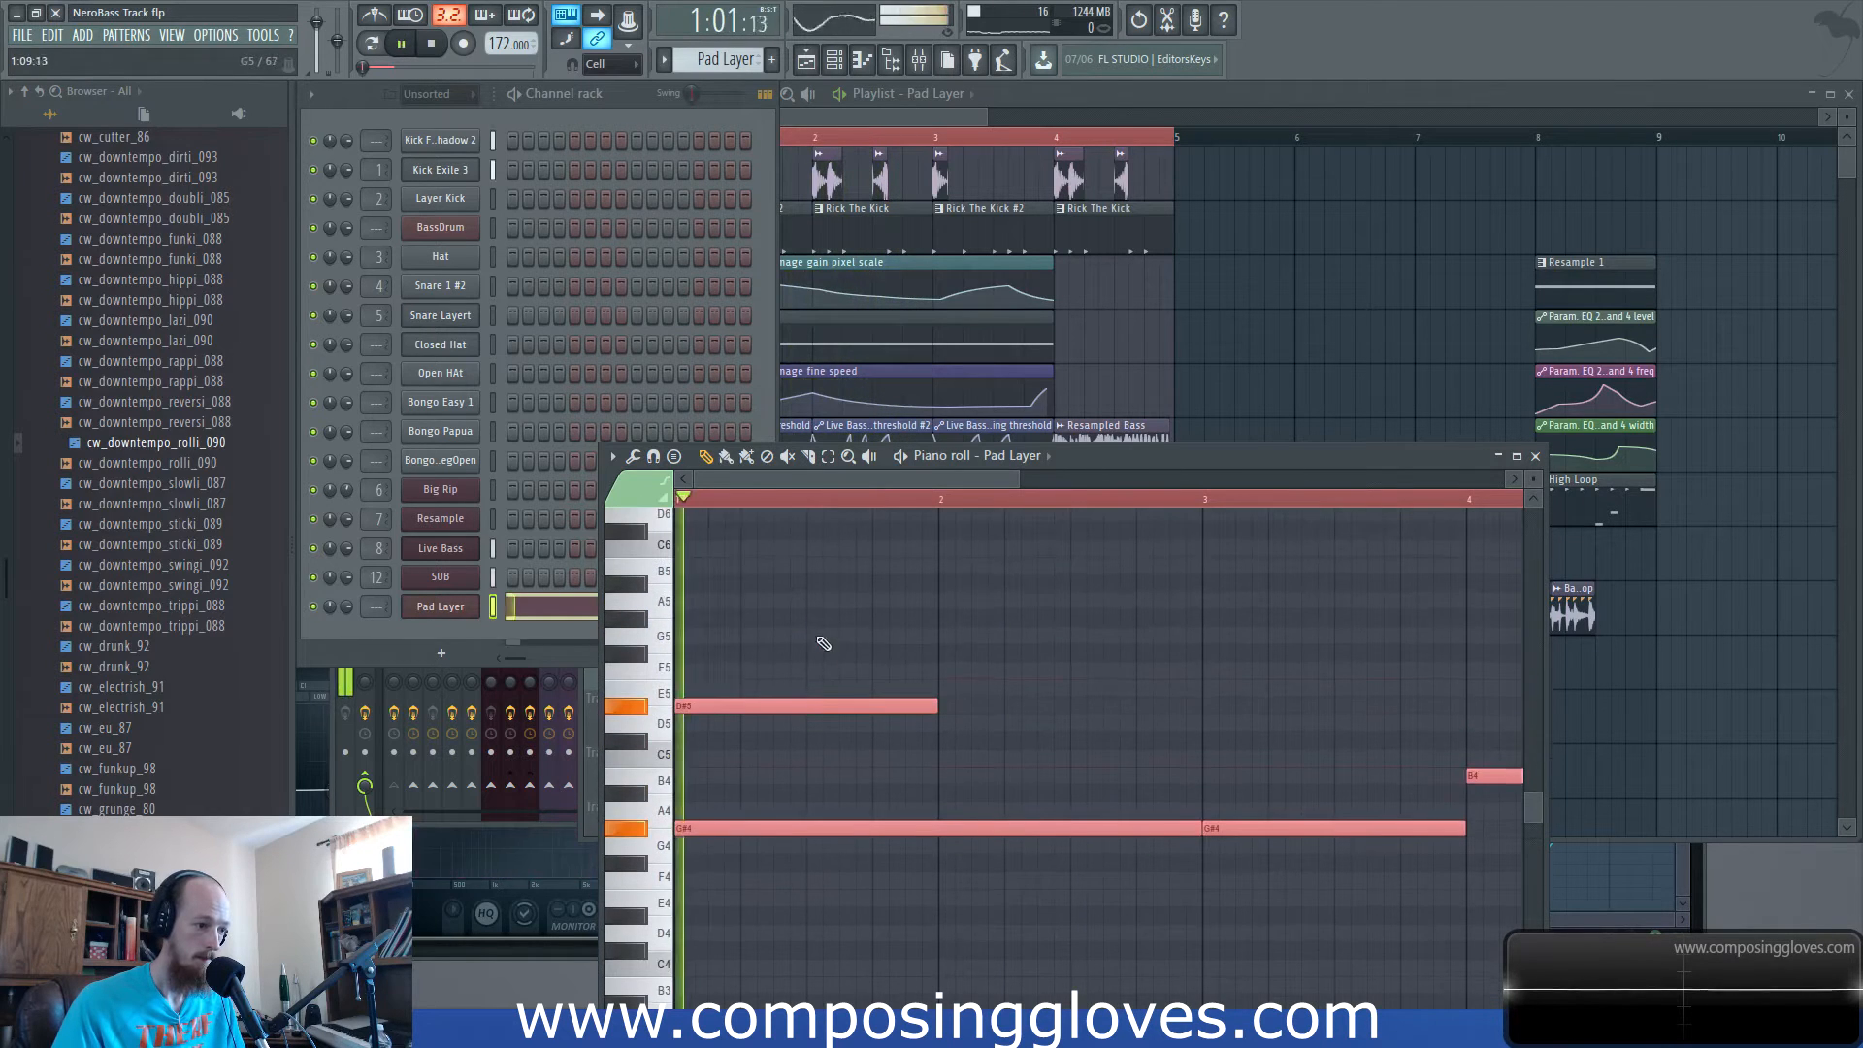
# Add a two-bar E5 note to the Pad Layer from bar 2 to bar 4 and return to the playlist.
pyautogui.click(974, 693)
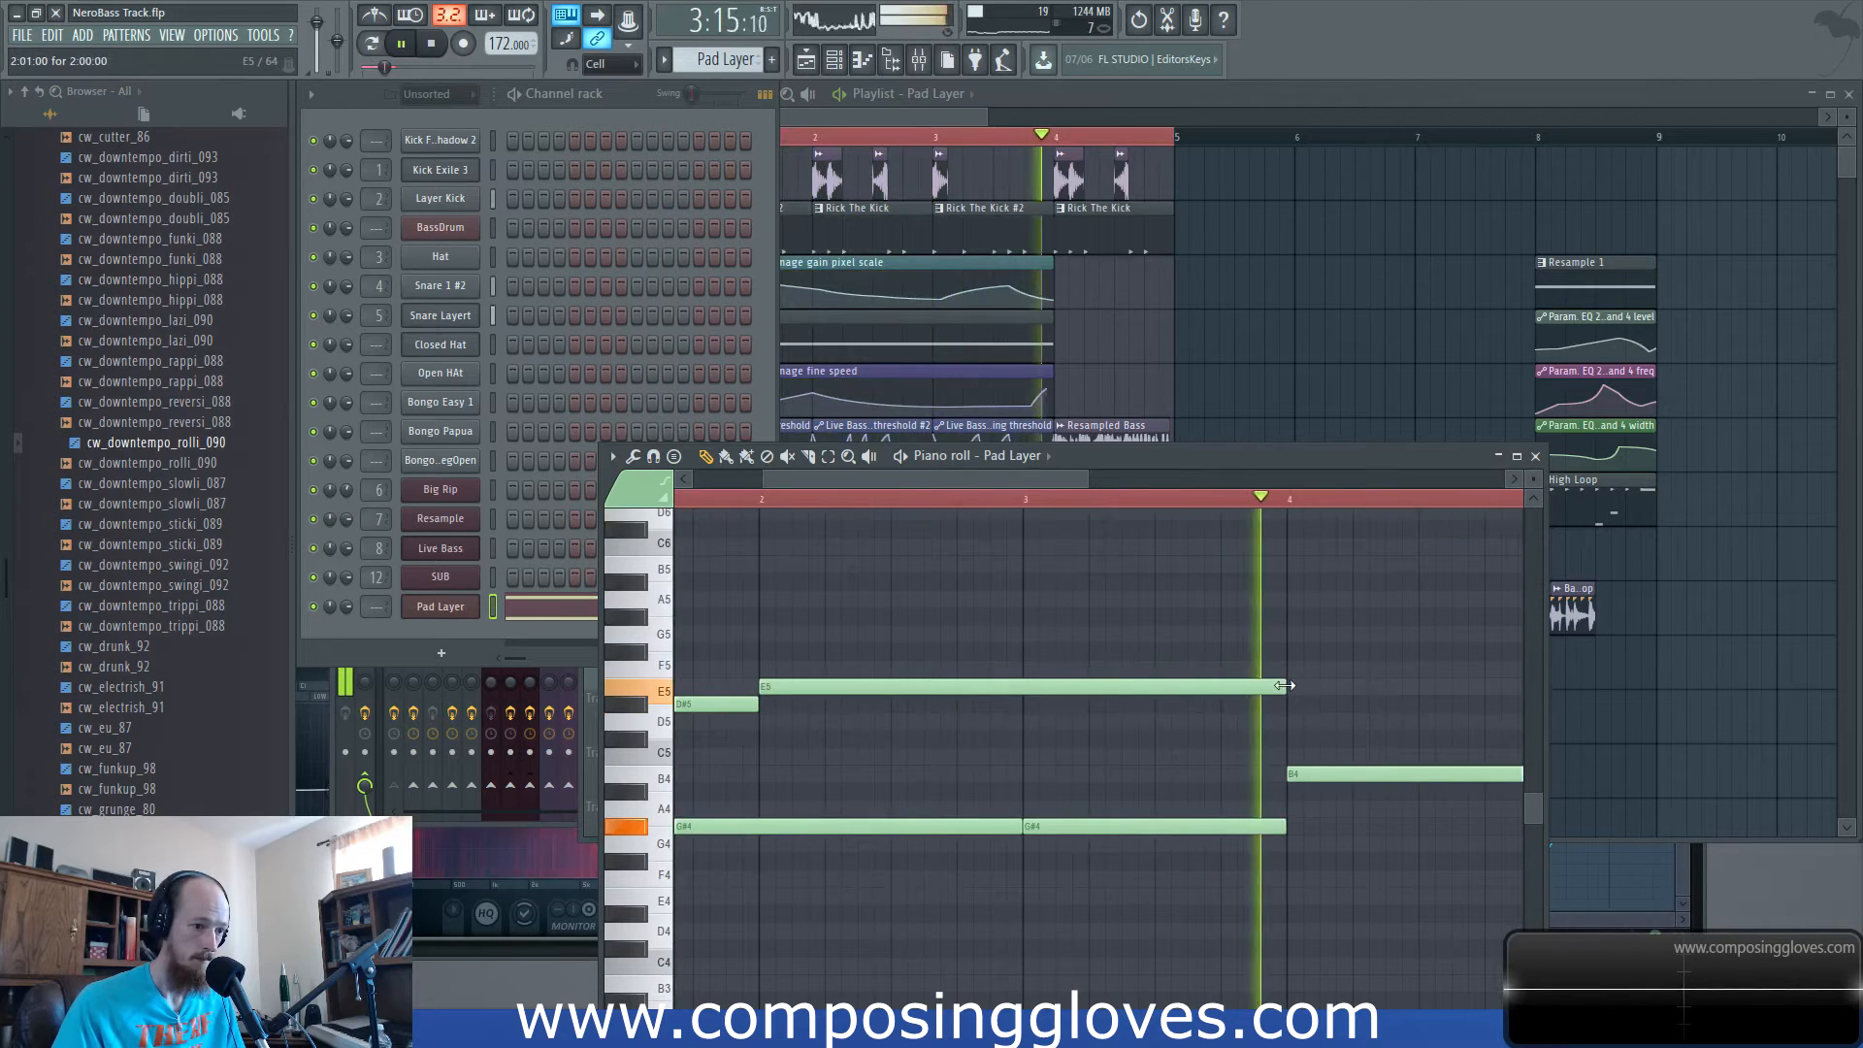
pyautogui.moveTo(1240, 661); pyautogui.dragTo(1228, 622)
pyautogui.scroll(-3, 894, 623)
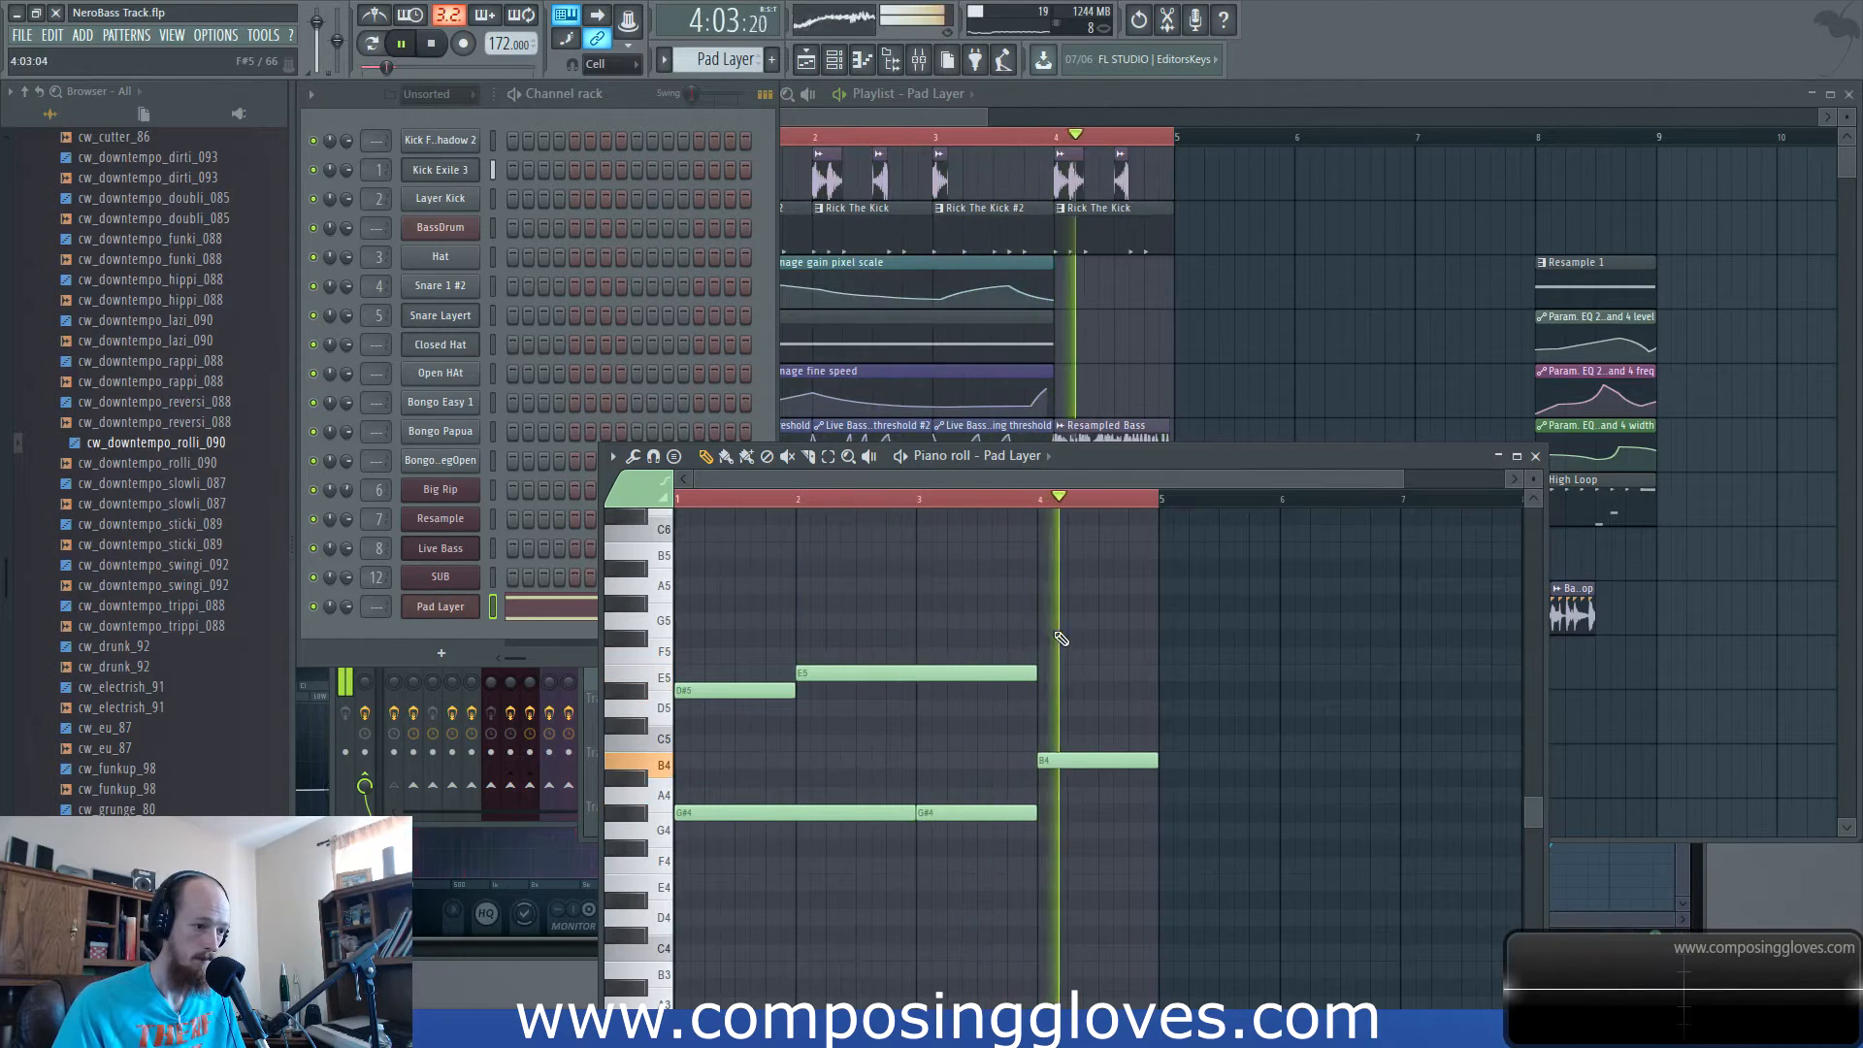
pyautogui.press('F5')
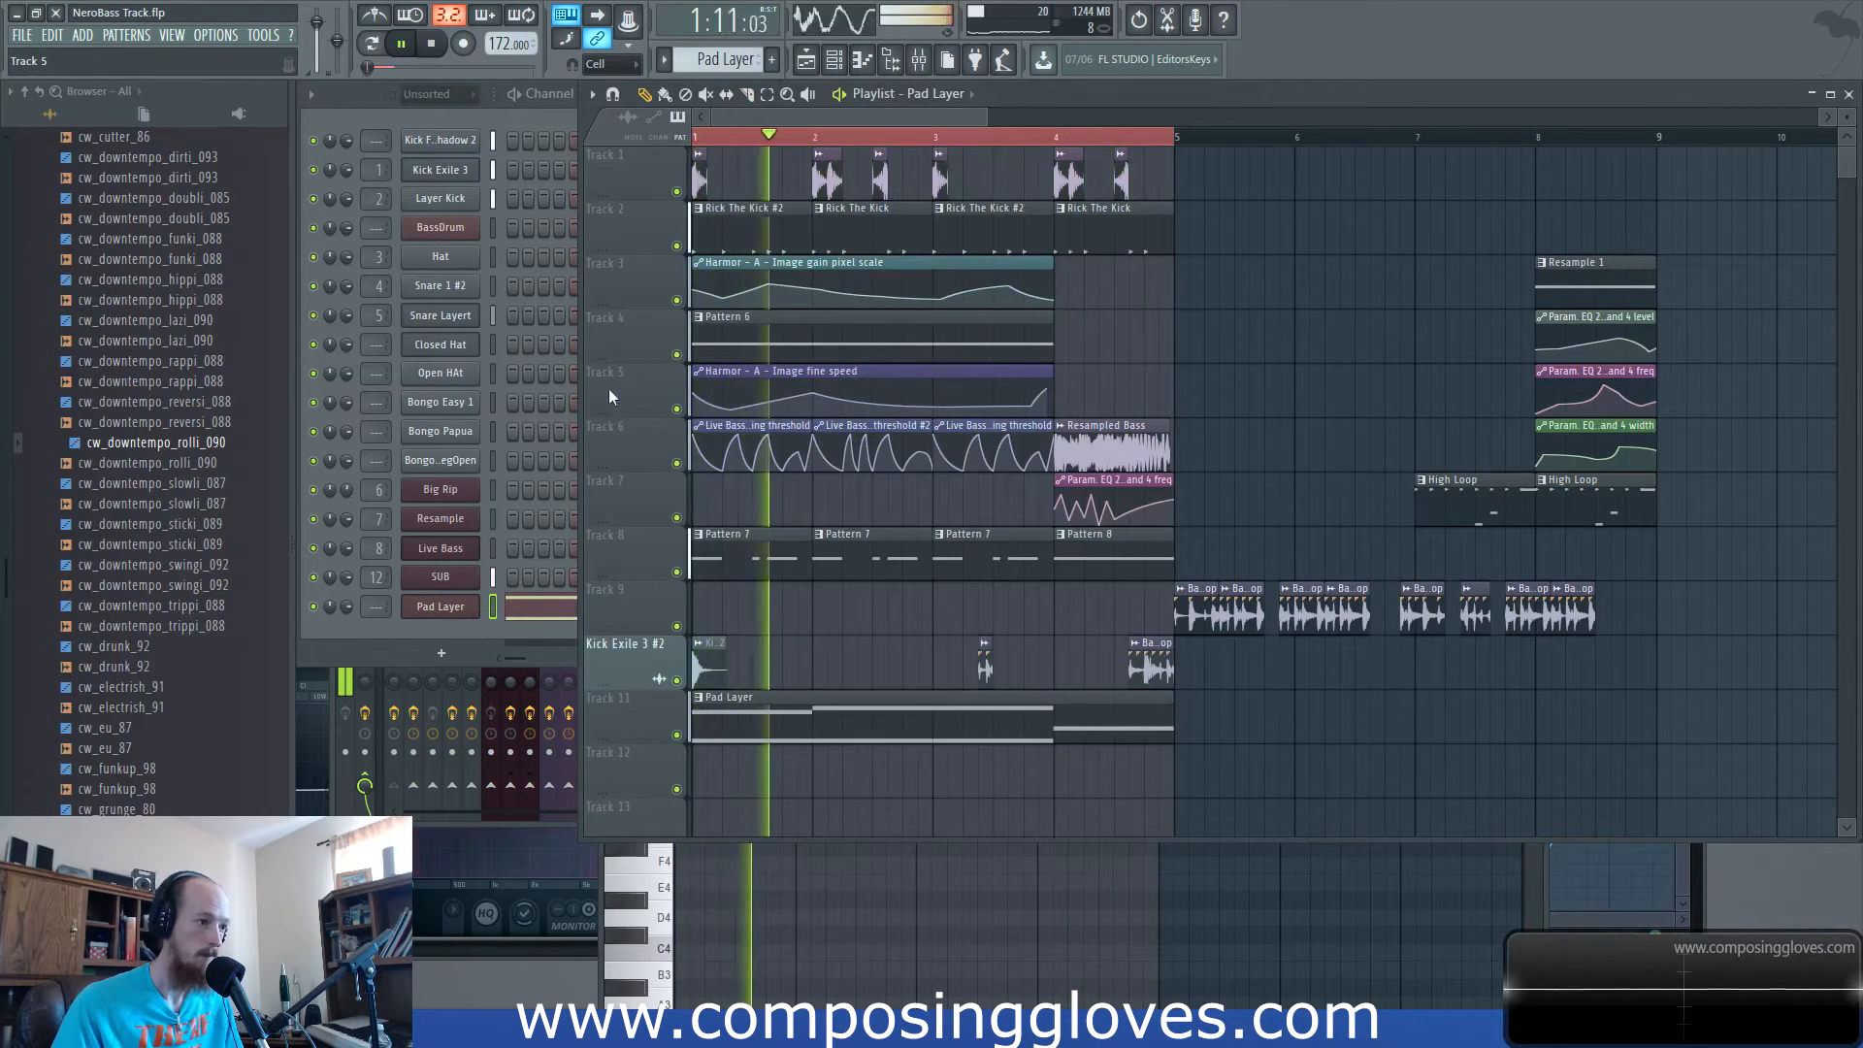
# Select the first cw_165_Company clip and audition the kick layers from the channel rack.
pyautogui.press('space')
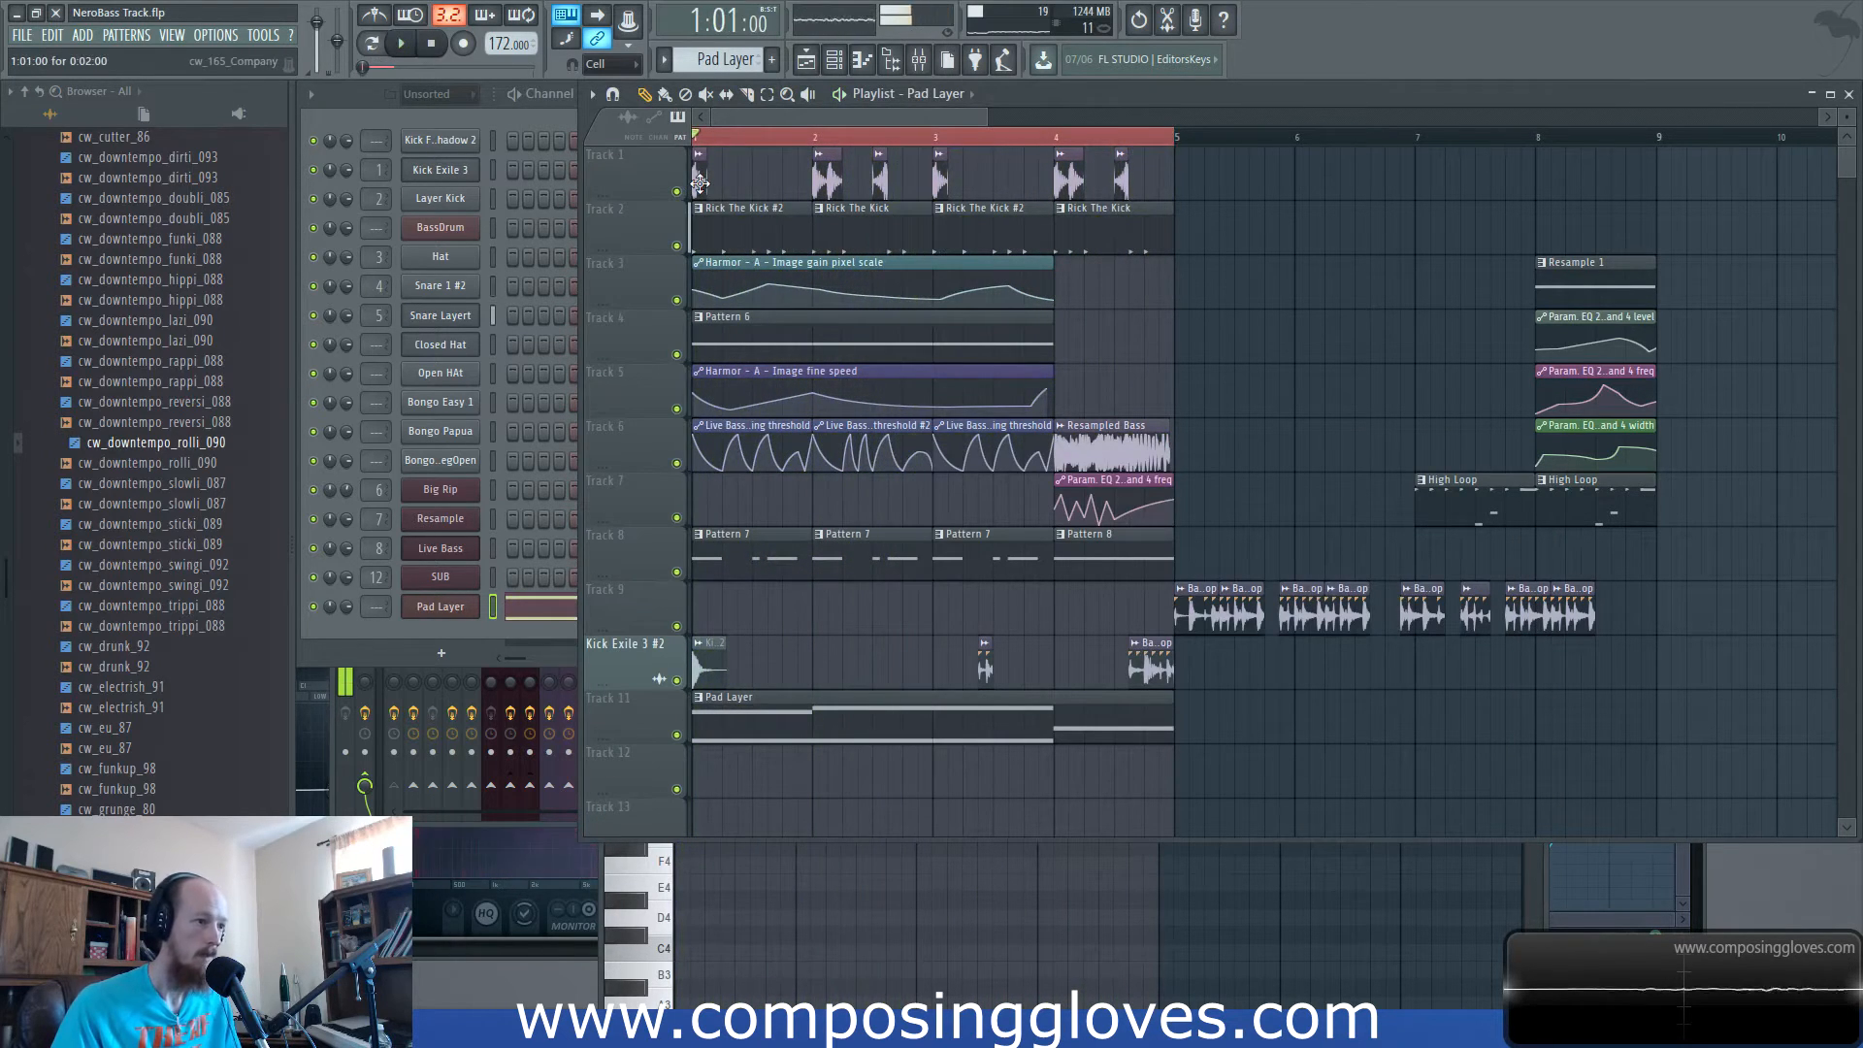
pyautogui.click(699, 179)
pyautogui.click(525, 115)
pyautogui.click(440, 179)
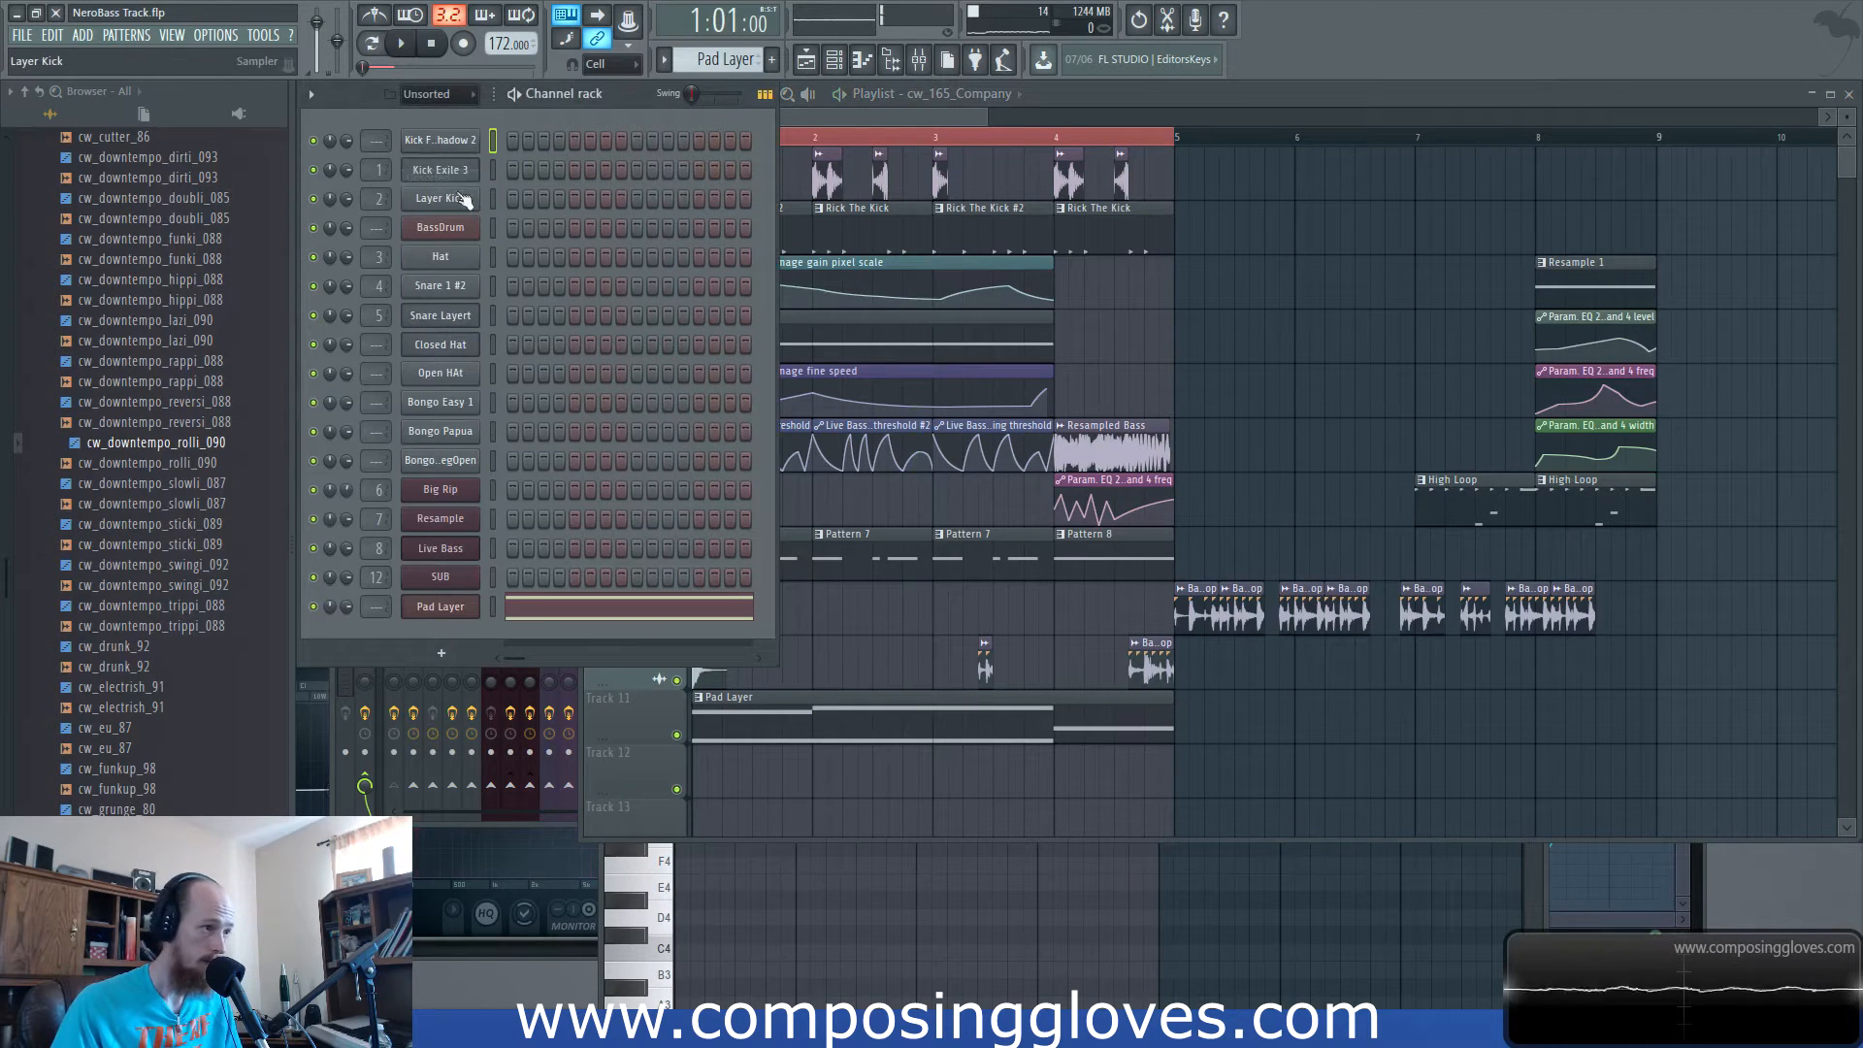
pyautogui.click(437, 171)
pyautogui.click(830, 107)
pyautogui.press('space')
pyautogui.press('space')
# Open the Rick The Kick #2 pattern and place first-step hits for the Kick Foreshadow 2 and Layer Kick channels, auditioning them.
pyautogui.doubleClick(740, 240)
pyautogui.click(517, 144)
pyautogui.press('space')
pyautogui.press('space')
pyautogui.click(514, 198)
pyautogui.press('space')
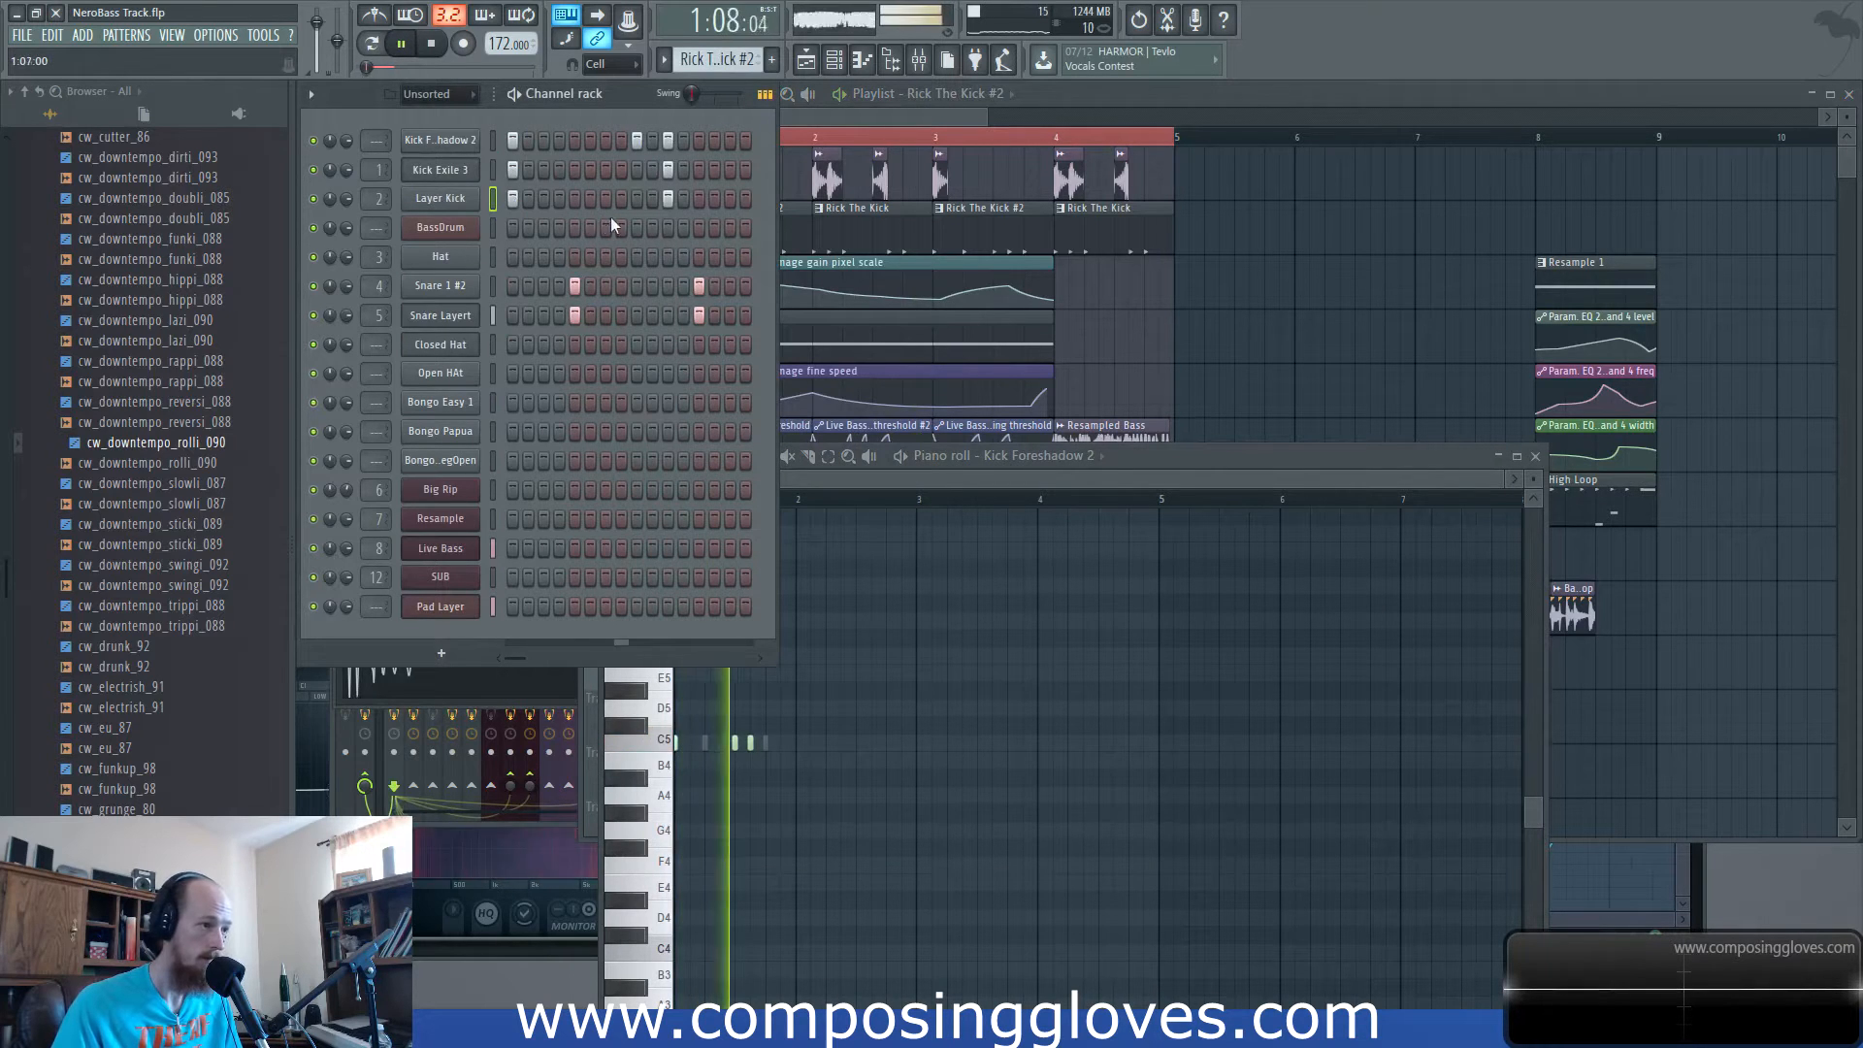
pyautogui.press('space')
pyautogui.press('space')
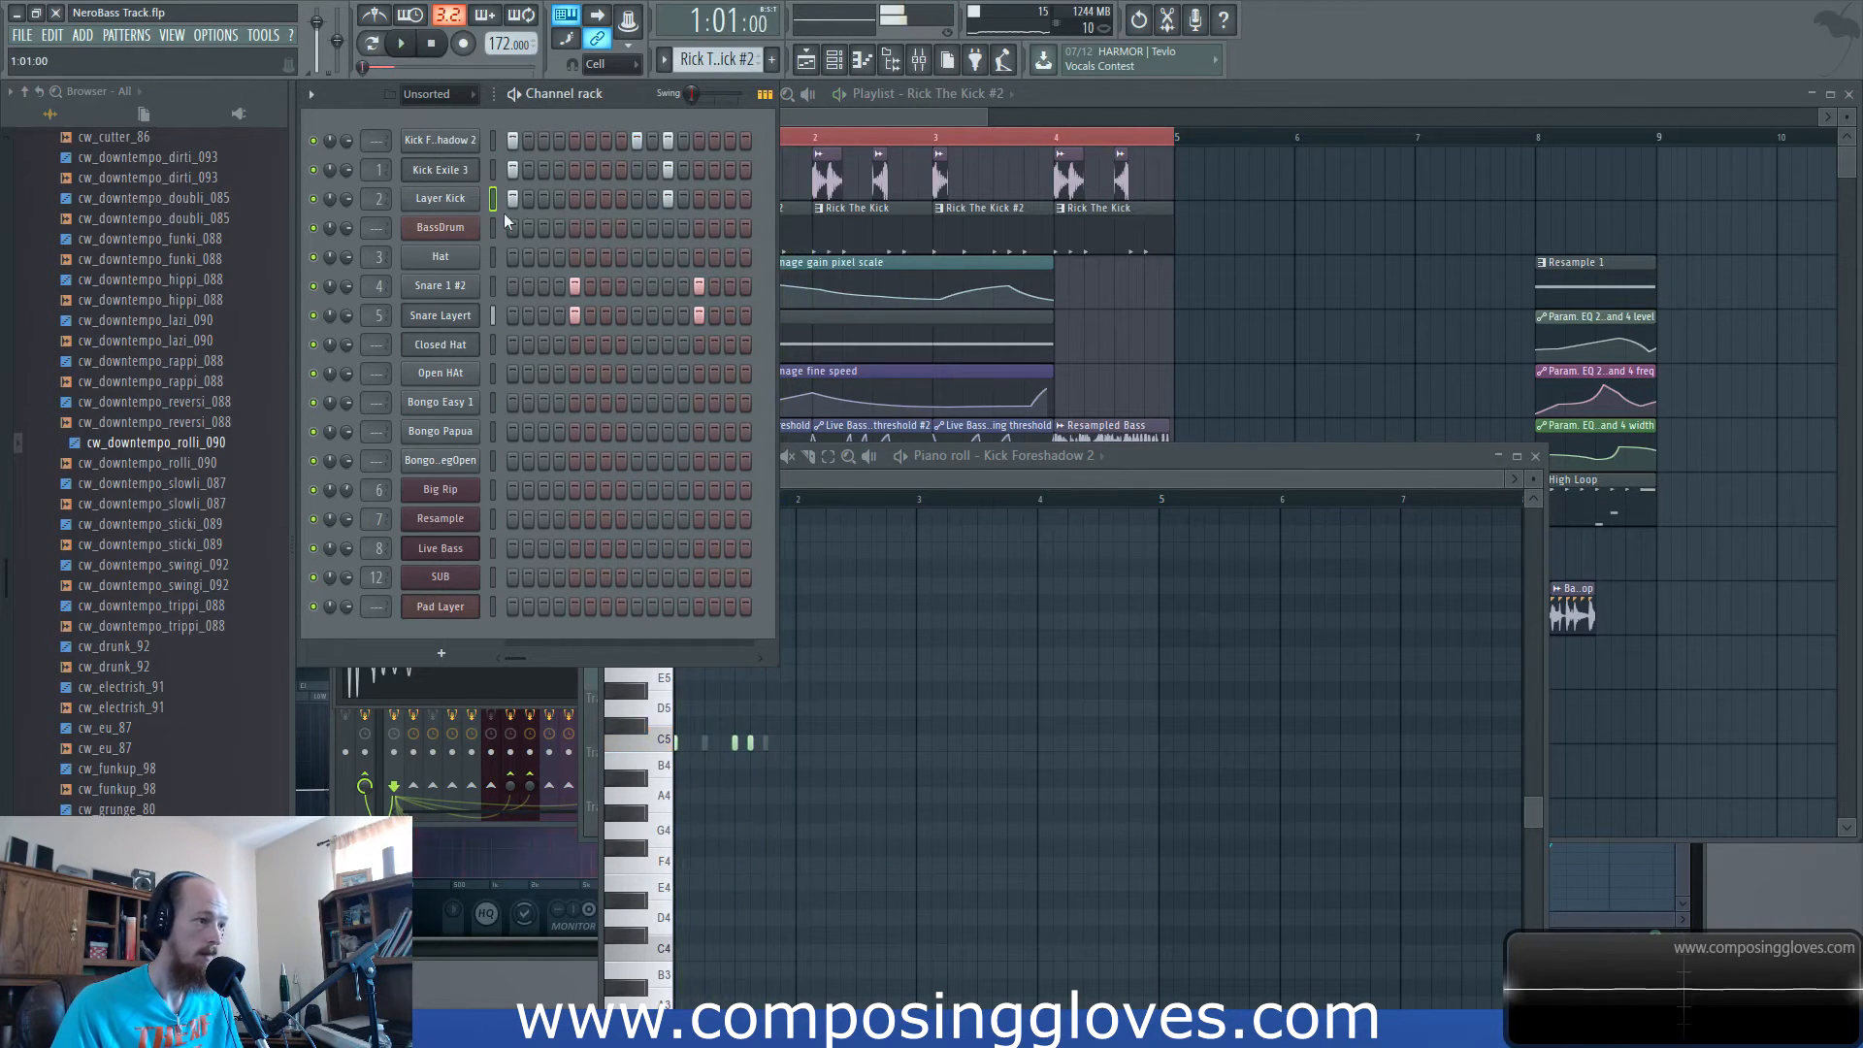
# Adjust a low band of the Fruity Parametric EQ 2 on the Rick The Kick mixer track during playback.
pyautogui.click(919, 66)
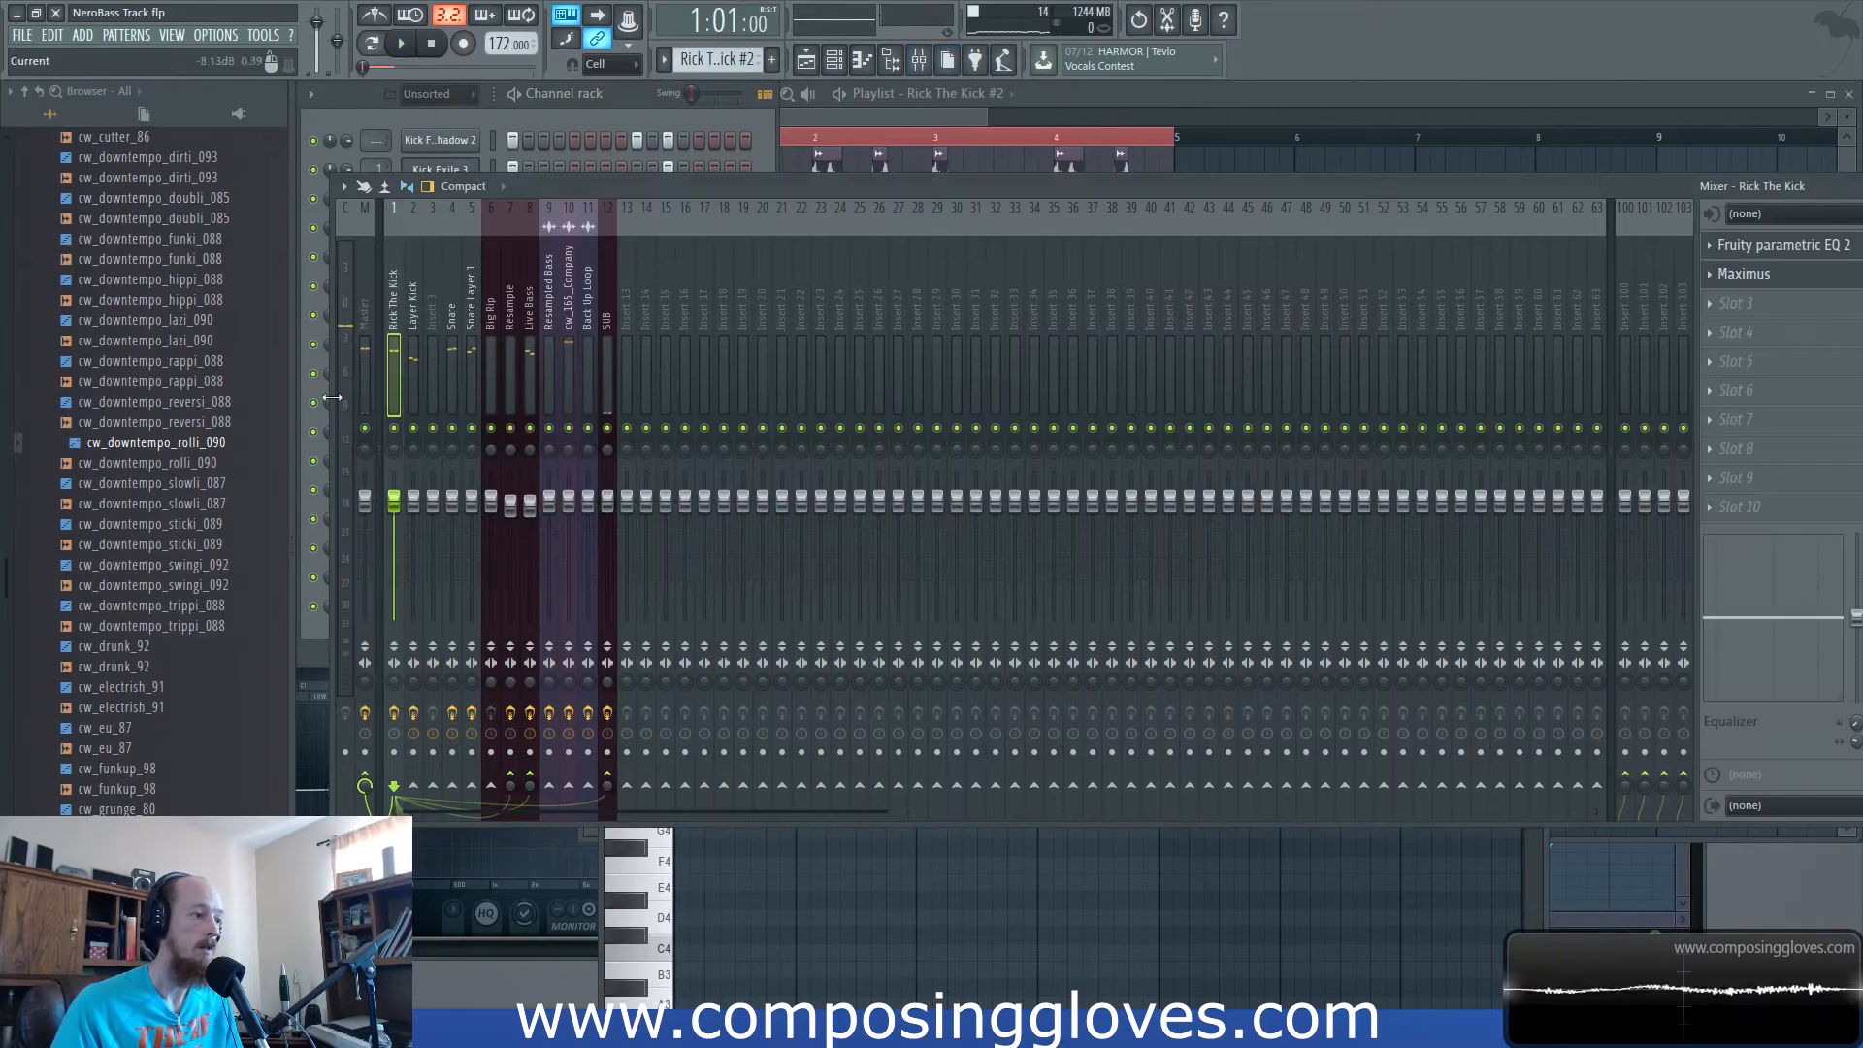
pyautogui.press('space')
pyautogui.click(1737, 245)
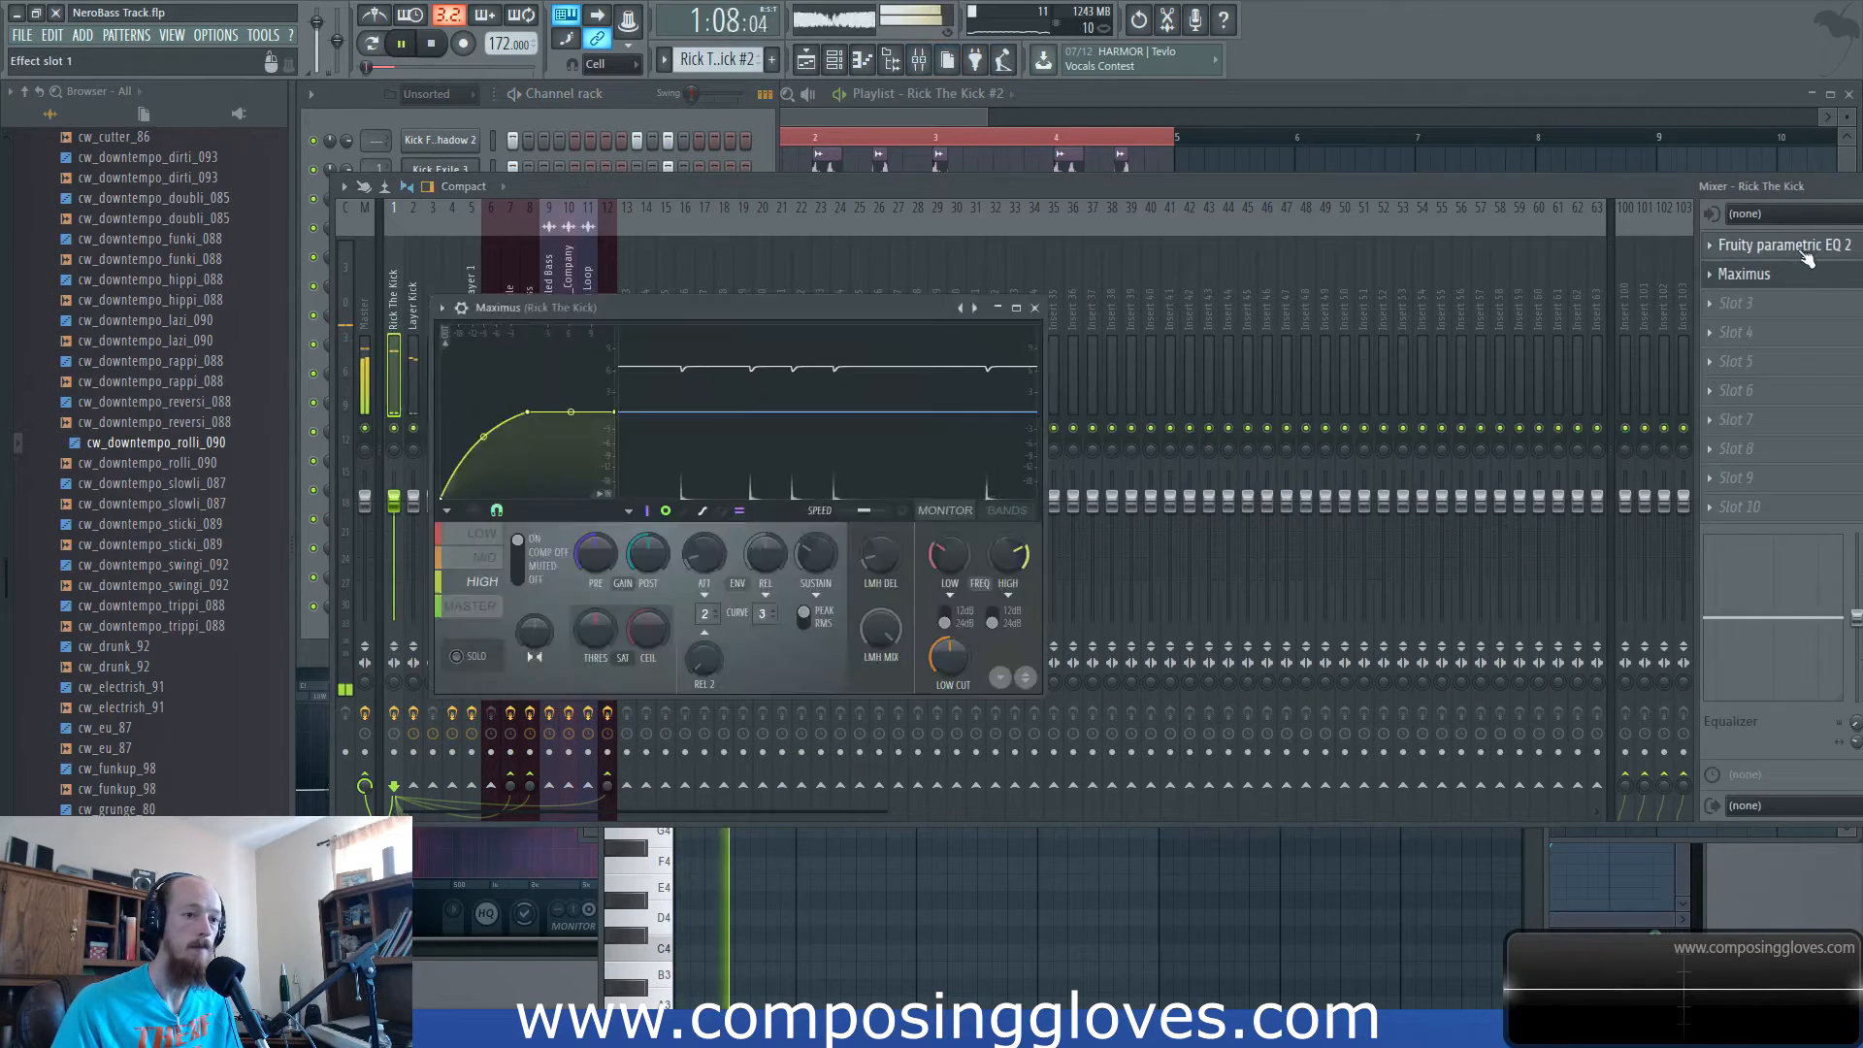
pyautogui.moveTo(541, 441)
pyautogui.mouseDown()
pyautogui.moveTo(573, 425)
pyautogui.moveTo(537, 429)
pyautogui.moveTo(556, 430)
pyautogui.mouseUp()
pyautogui.click(638, 184)
# Add a Fruity Parametric EQ 2 in slot 5 of the Live Bass mixer track and adjust its band 2.
pyautogui.click(528, 306)
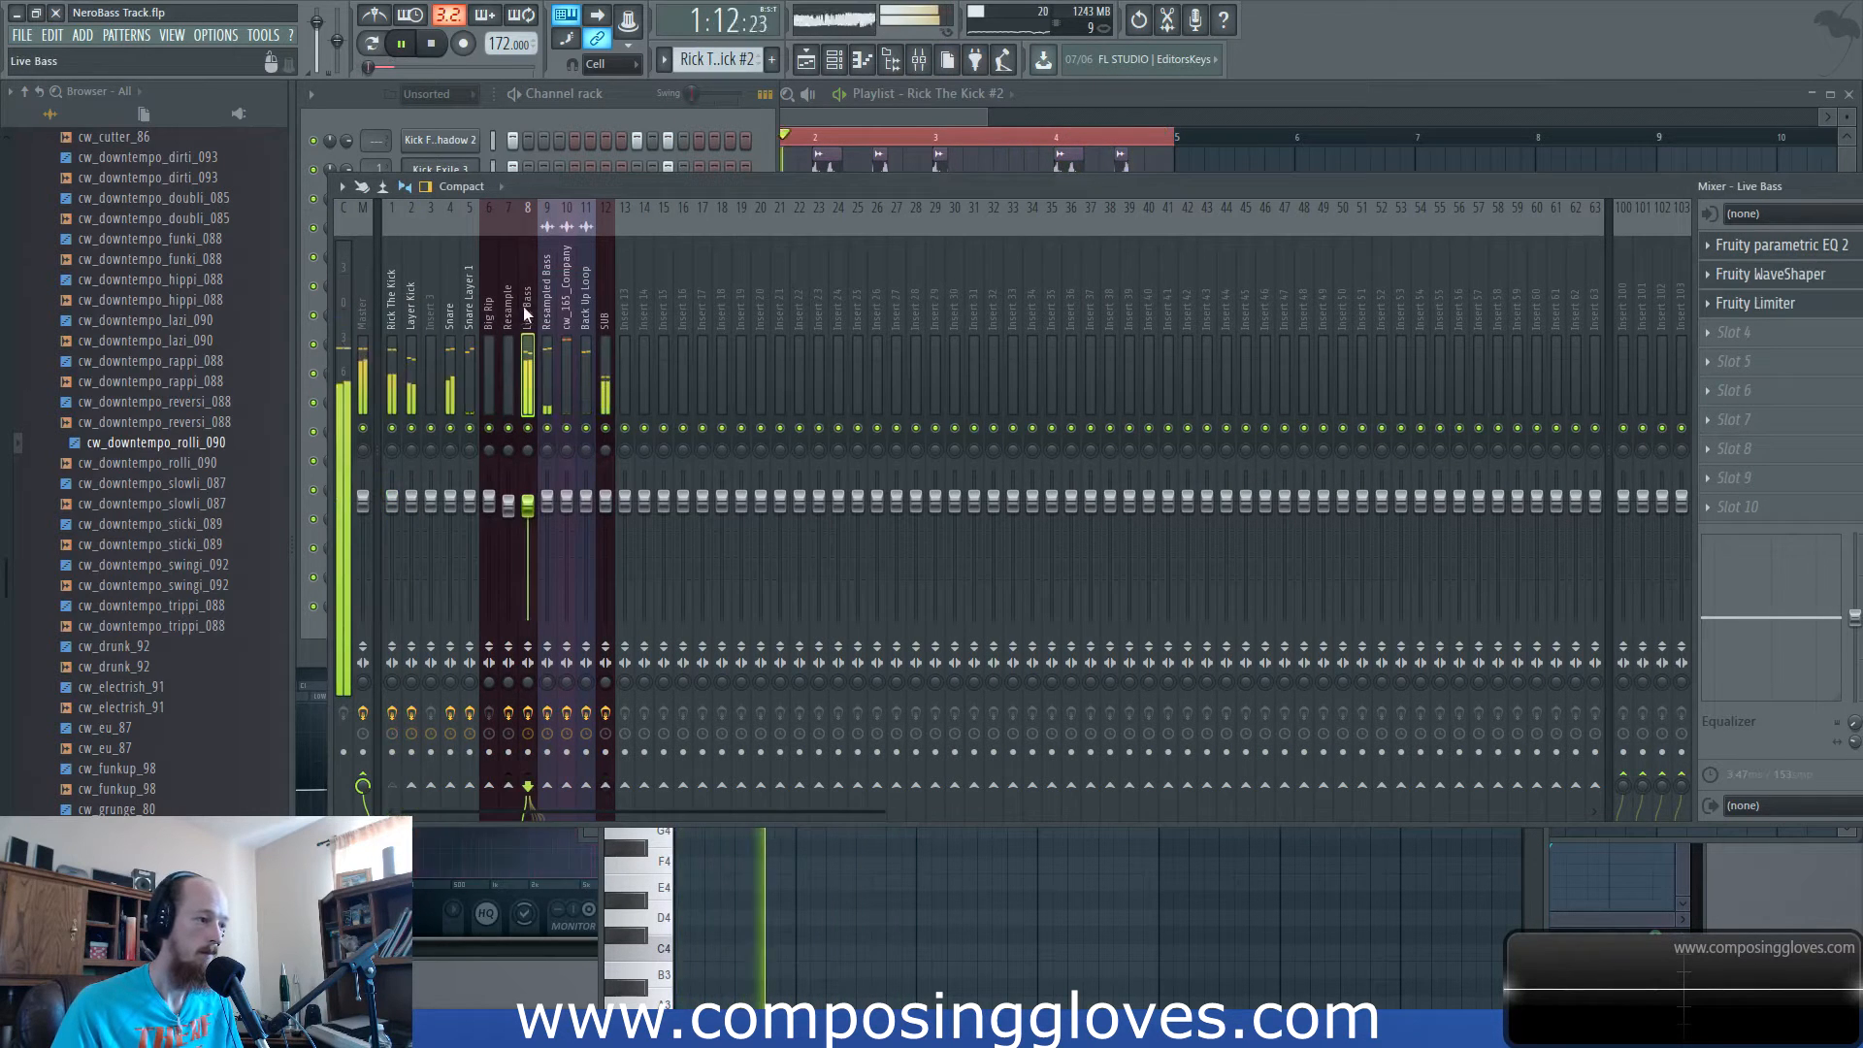
pyautogui.click(1732, 362)
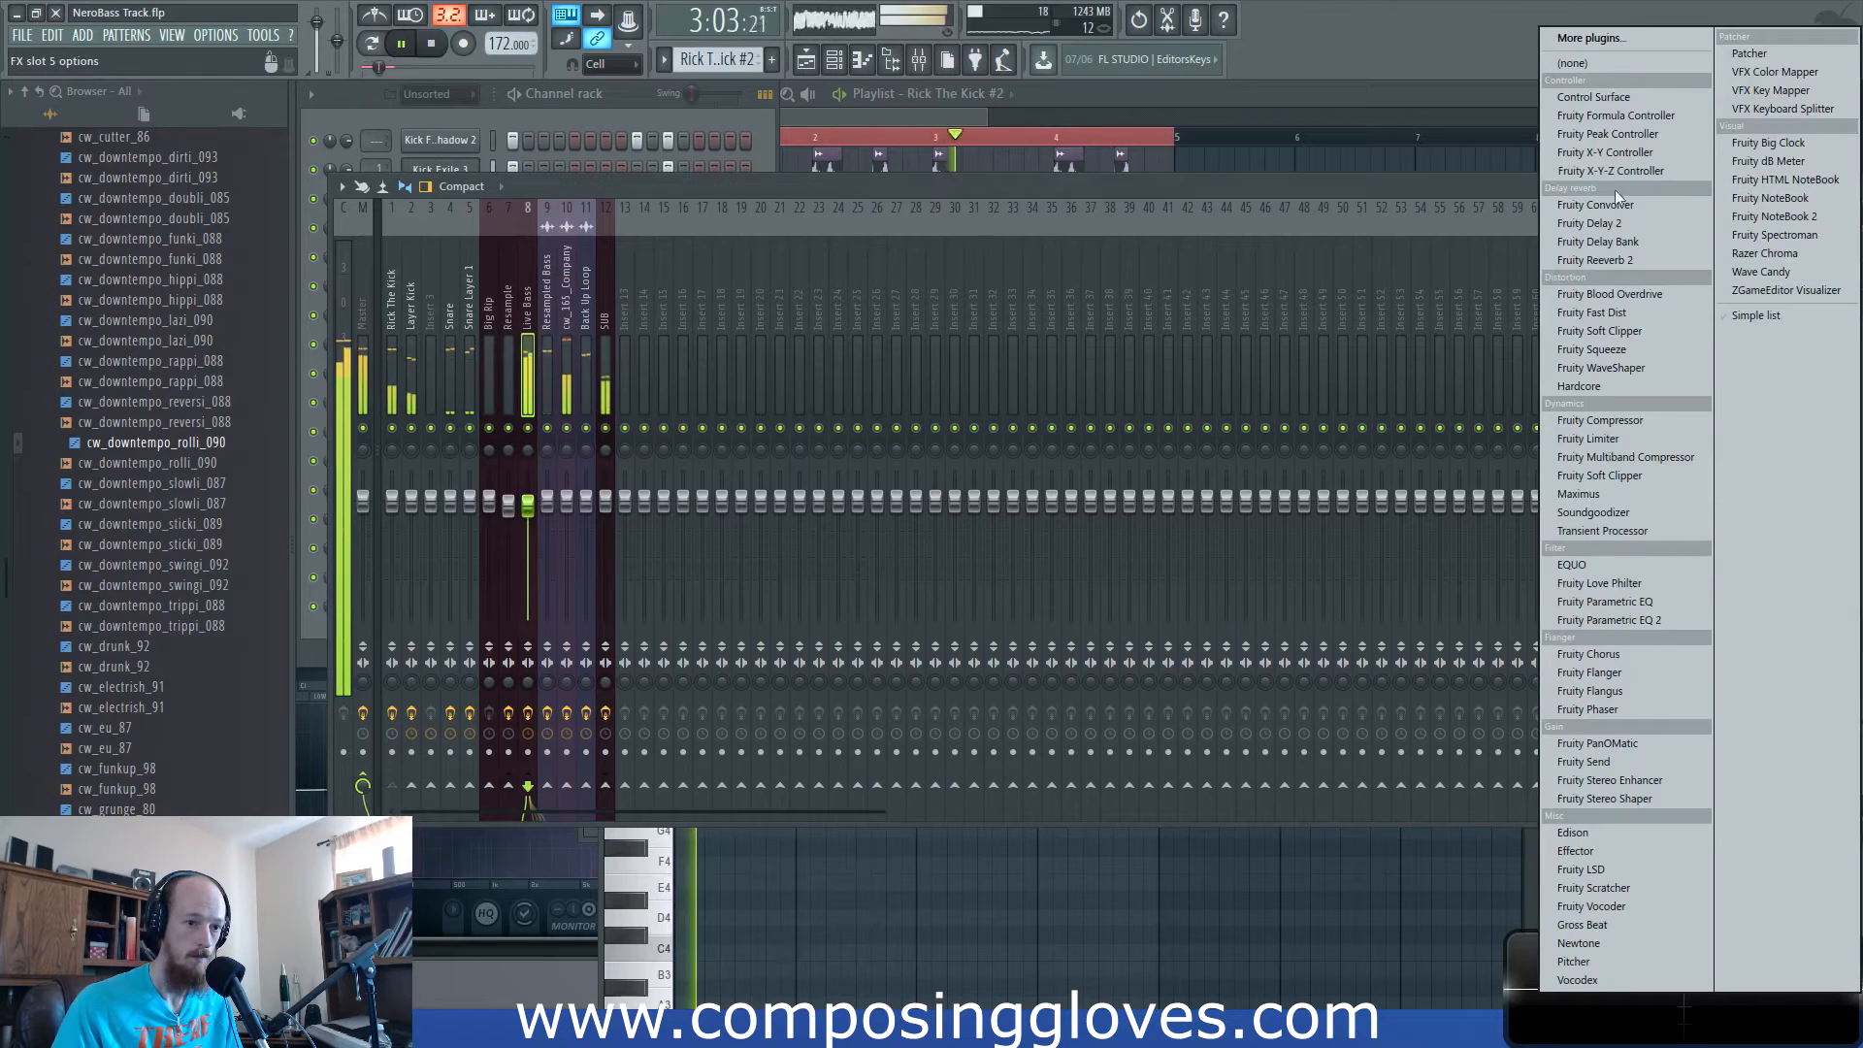
pyautogui.click(1626, 627)
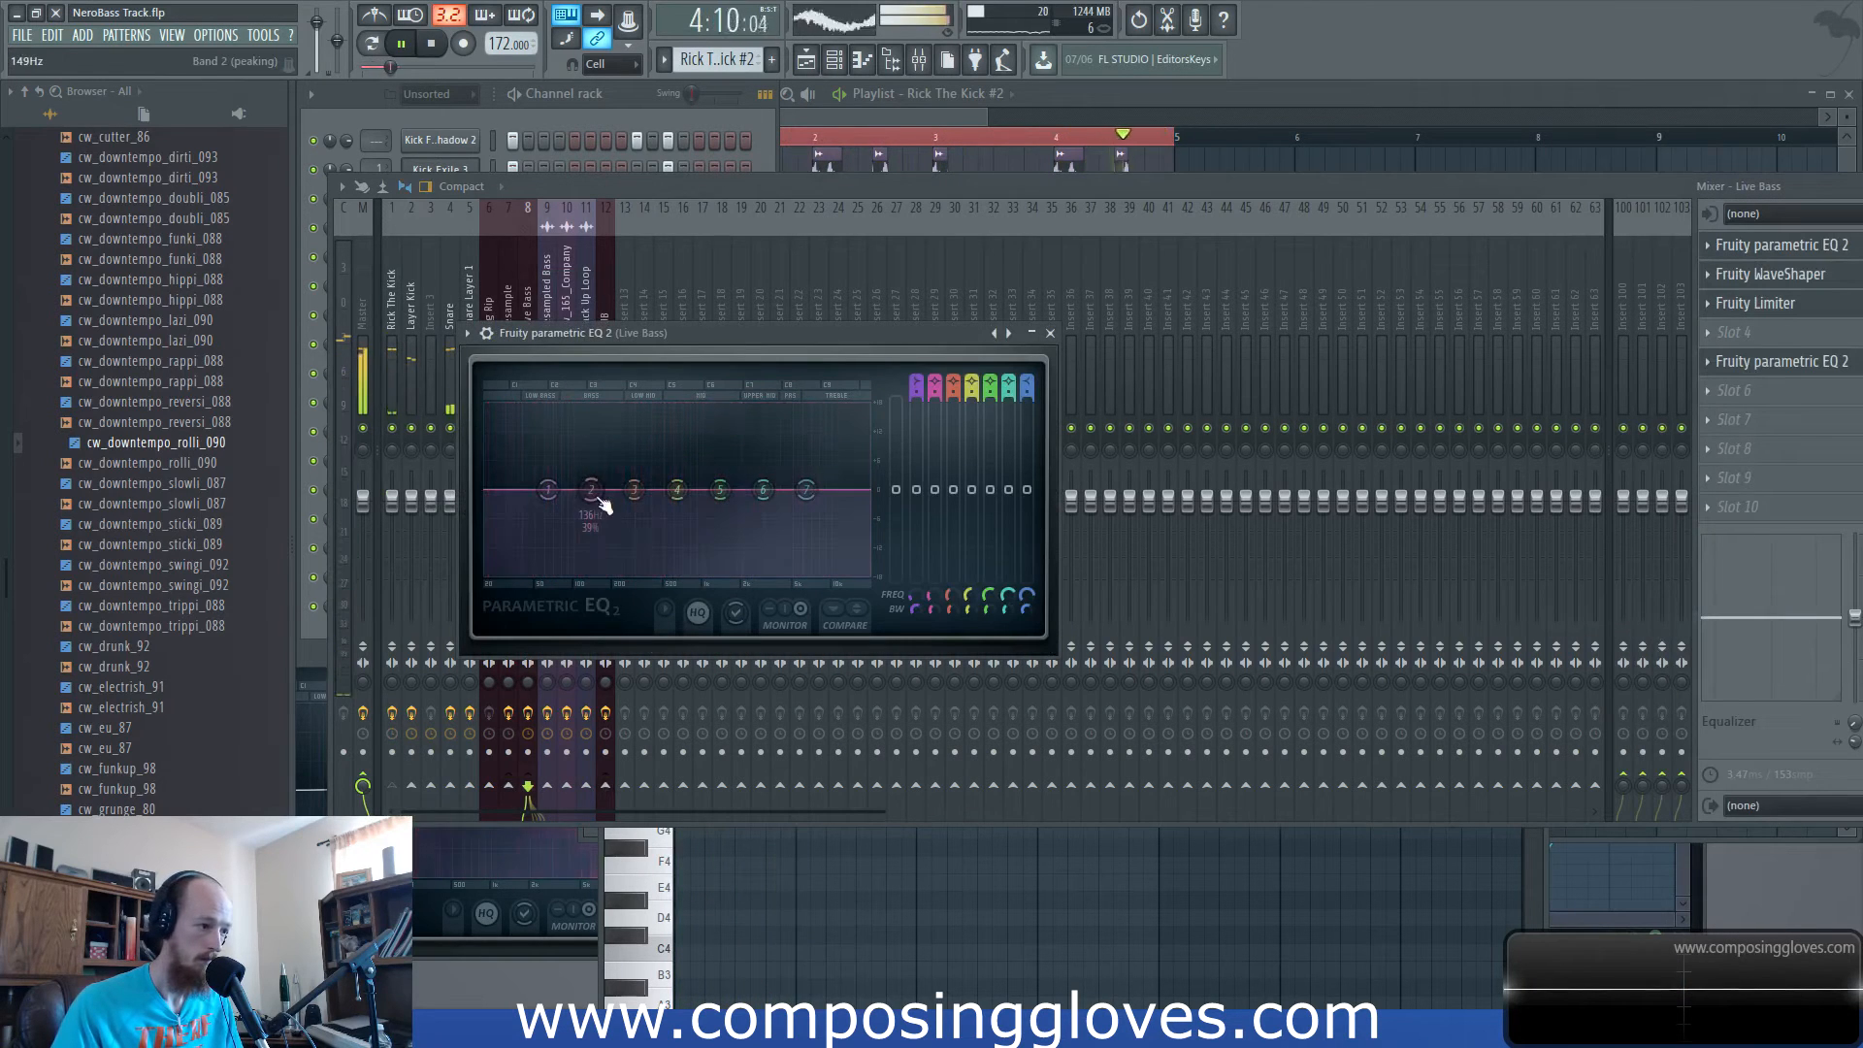
pyautogui.moveTo(593, 524); pyautogui.dragTo(593, 517)
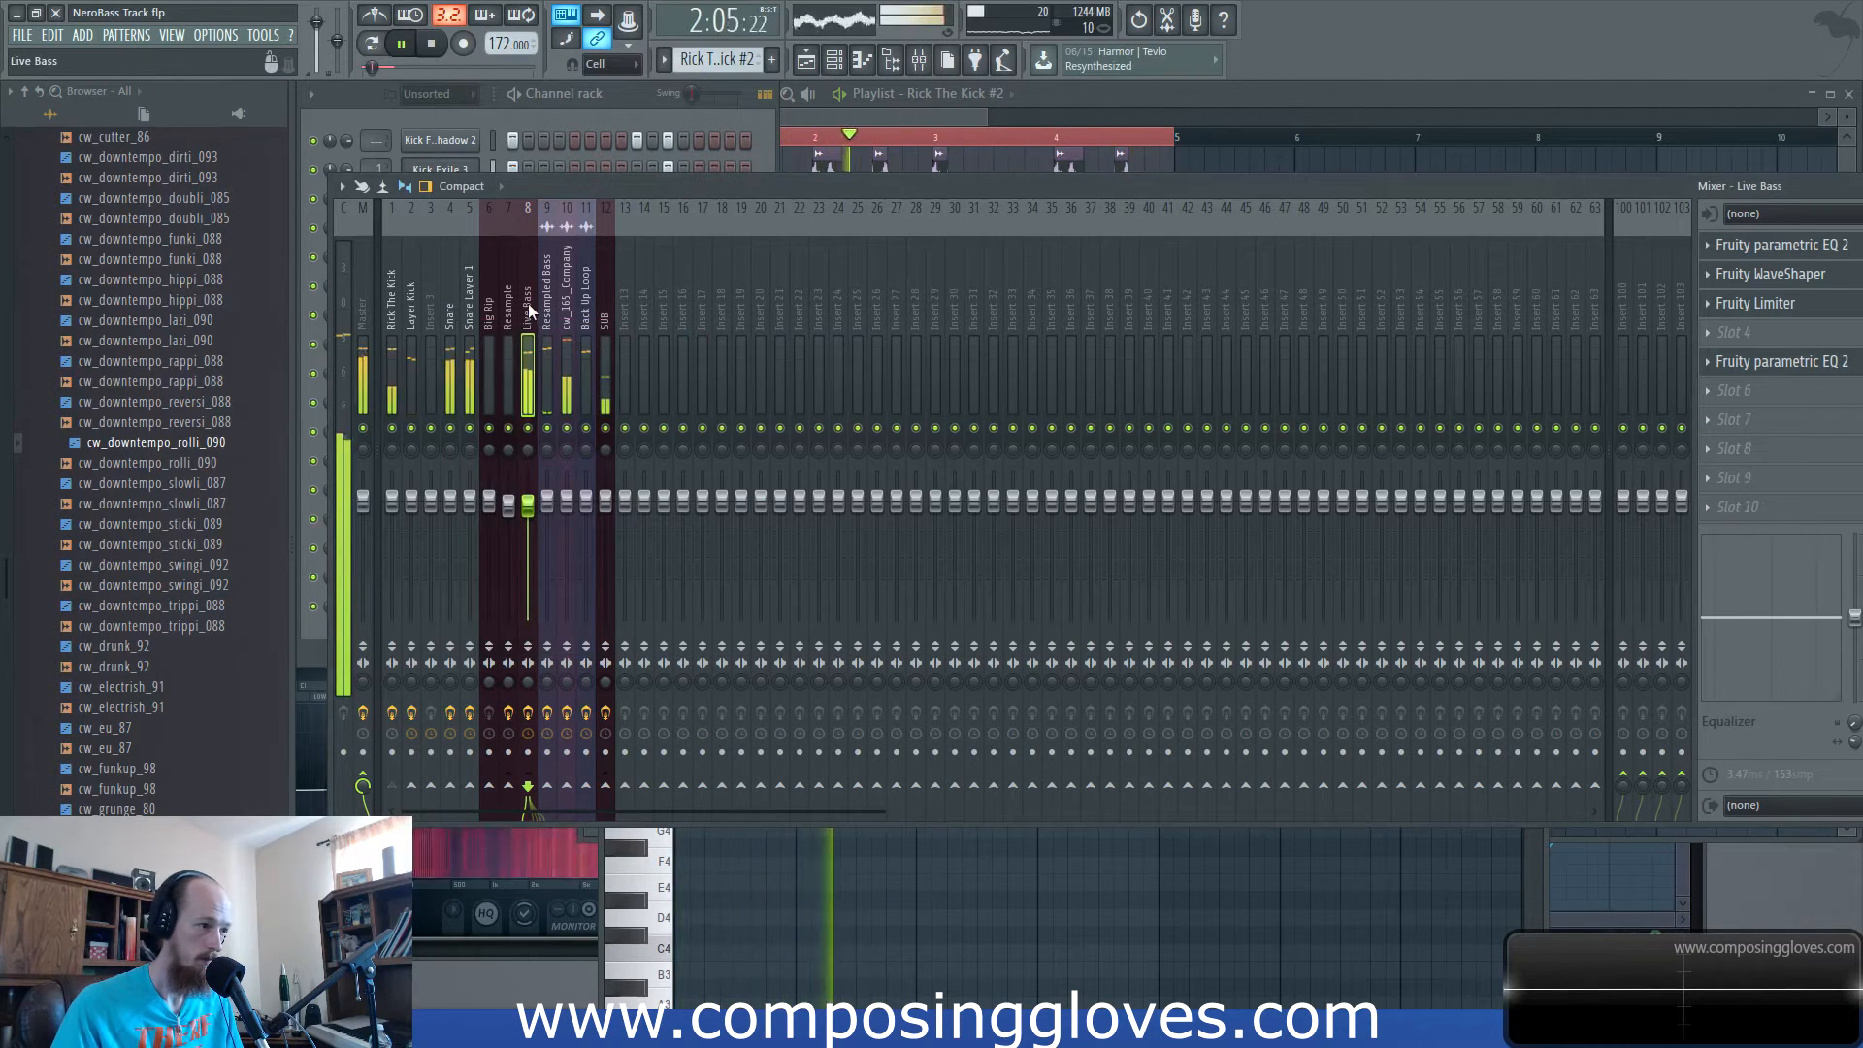
# Lower the Live Bass mixer fader to 91% (-2.0 dB).
pyautogui.moveTo(528, 505); pyautogui.dragTo(530, 517)
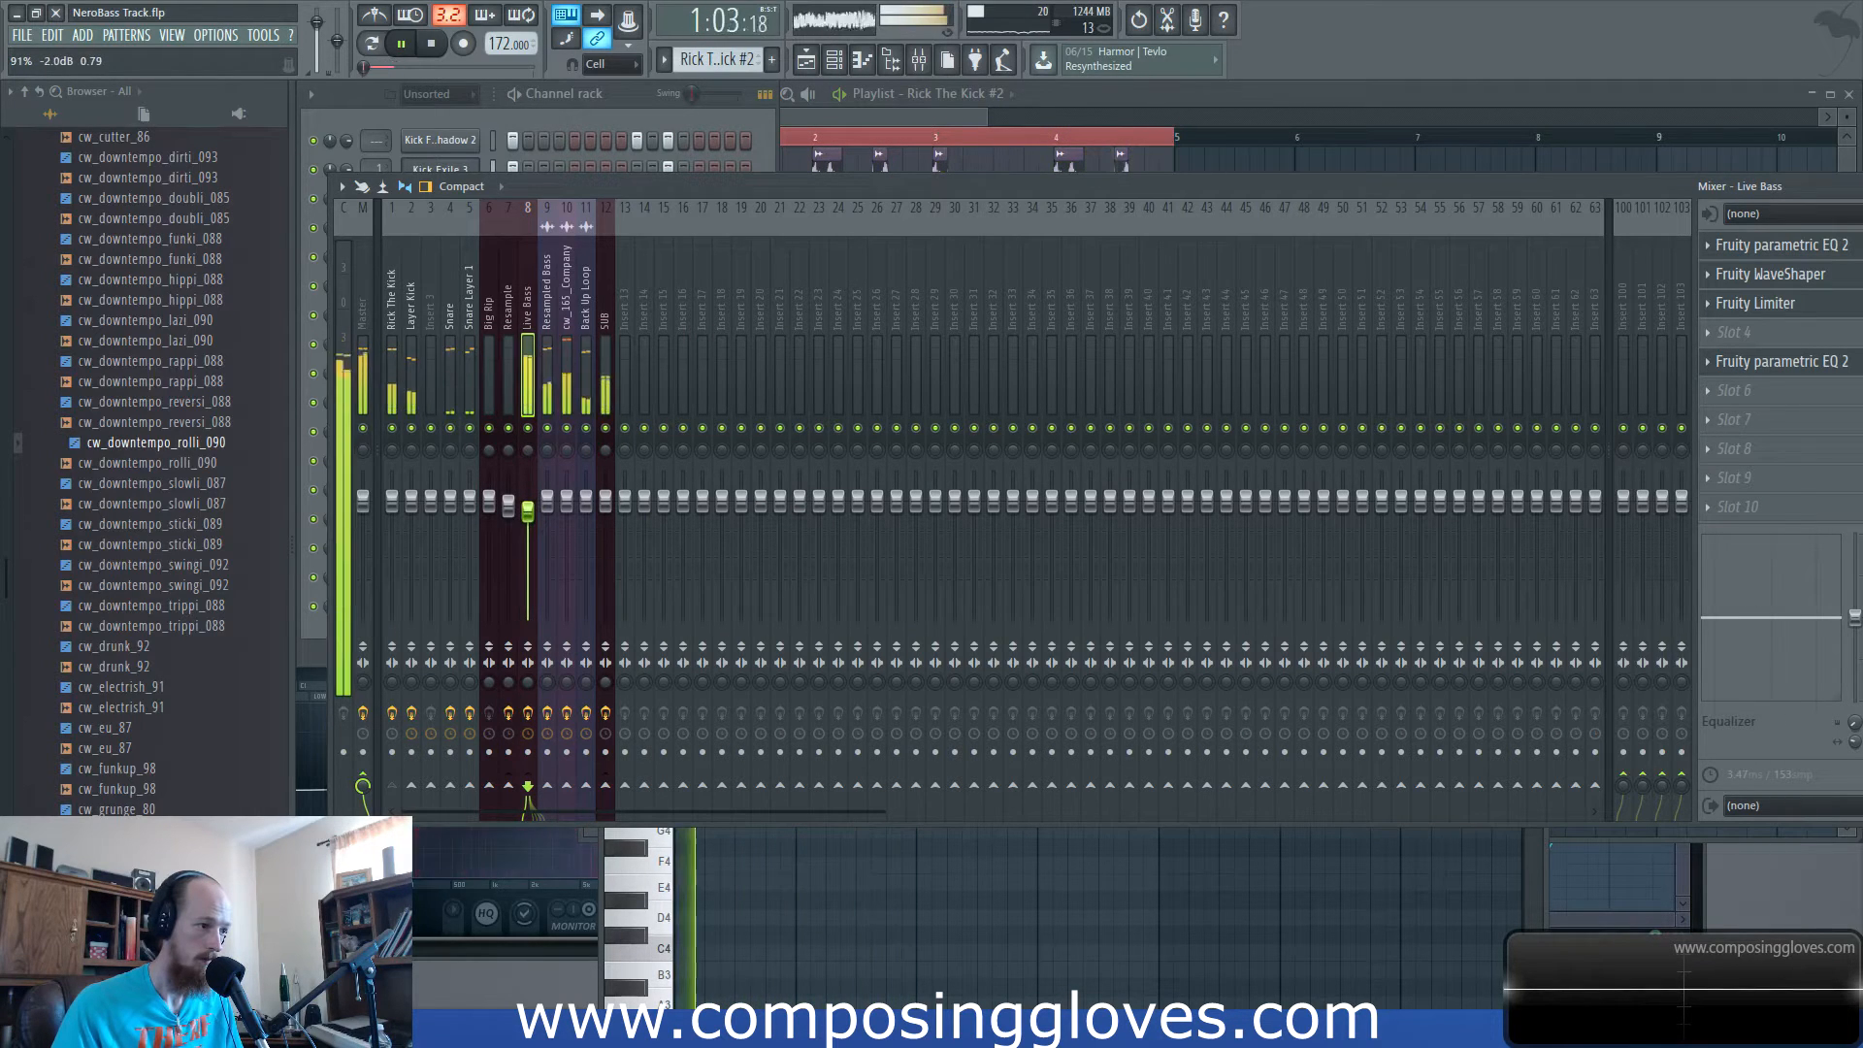
pyautogui.press('space')
# Select all leftover playlist clips after bar 5 and move them four bars later in the arrangement.
pyautogui.press('F5')
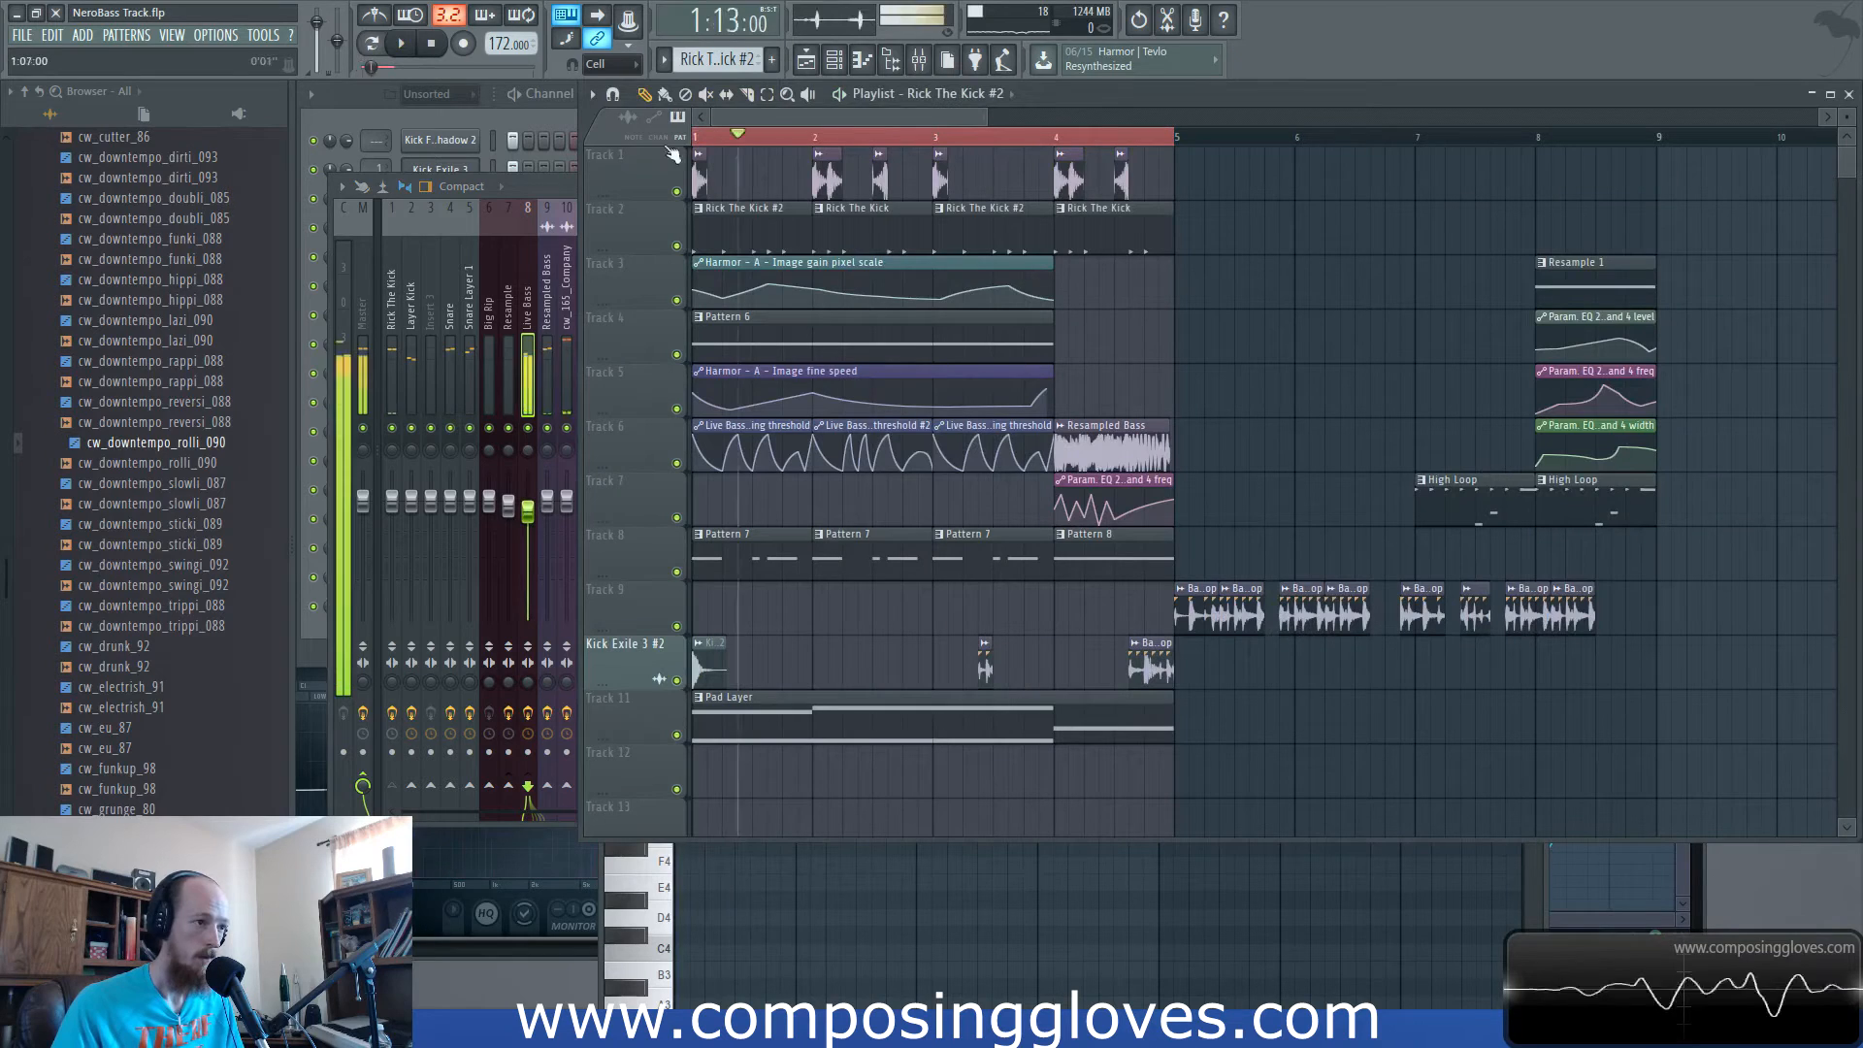
pyautogui.moveTo(1210, 203); pyautogui.dragTo(1758, 798)
pyautogui.moveTo(1184, 594); pyautogui.dragTo(1666, 594)
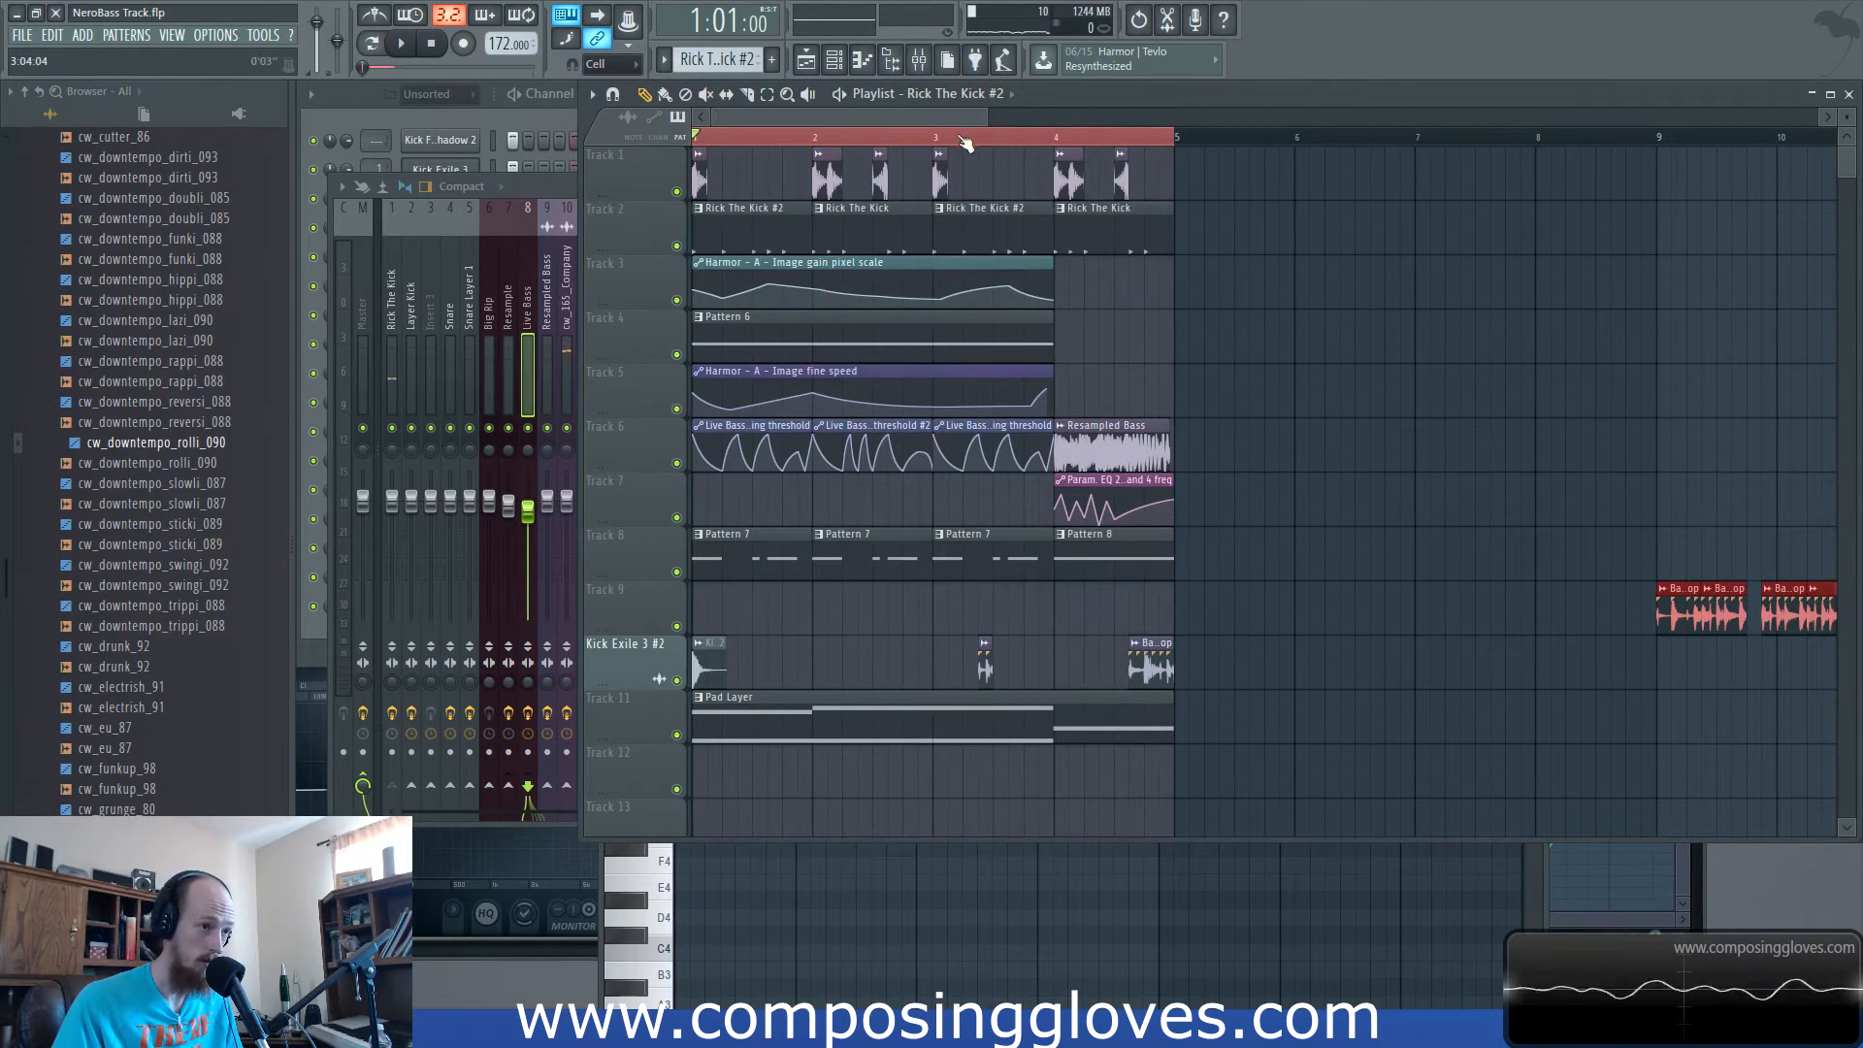
# Set the playlist loop selection to bars 1 through 4 and audition it.
pyautogui.press('space')
pyautogui.click(803, 141)
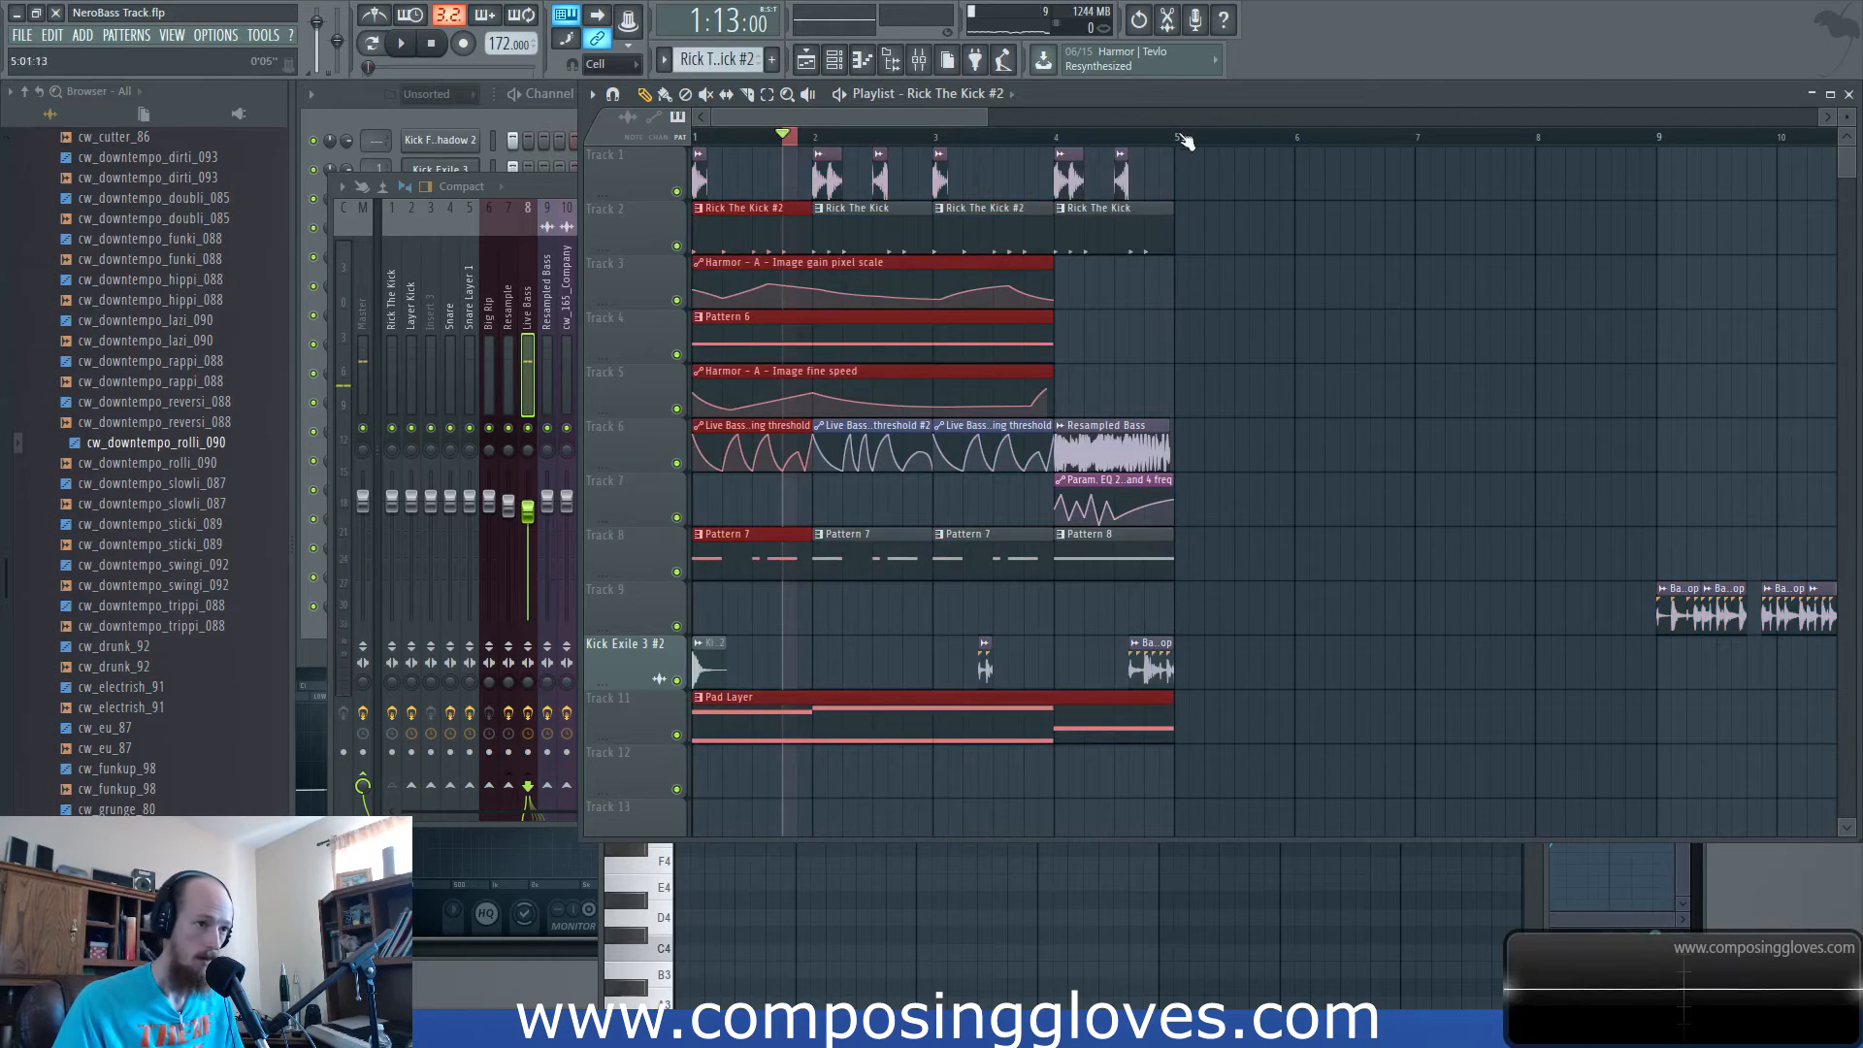
pyautogui.moveTo(1184, 141); pyautogui.dragTo(769, 162)
pyautogui.press('space')
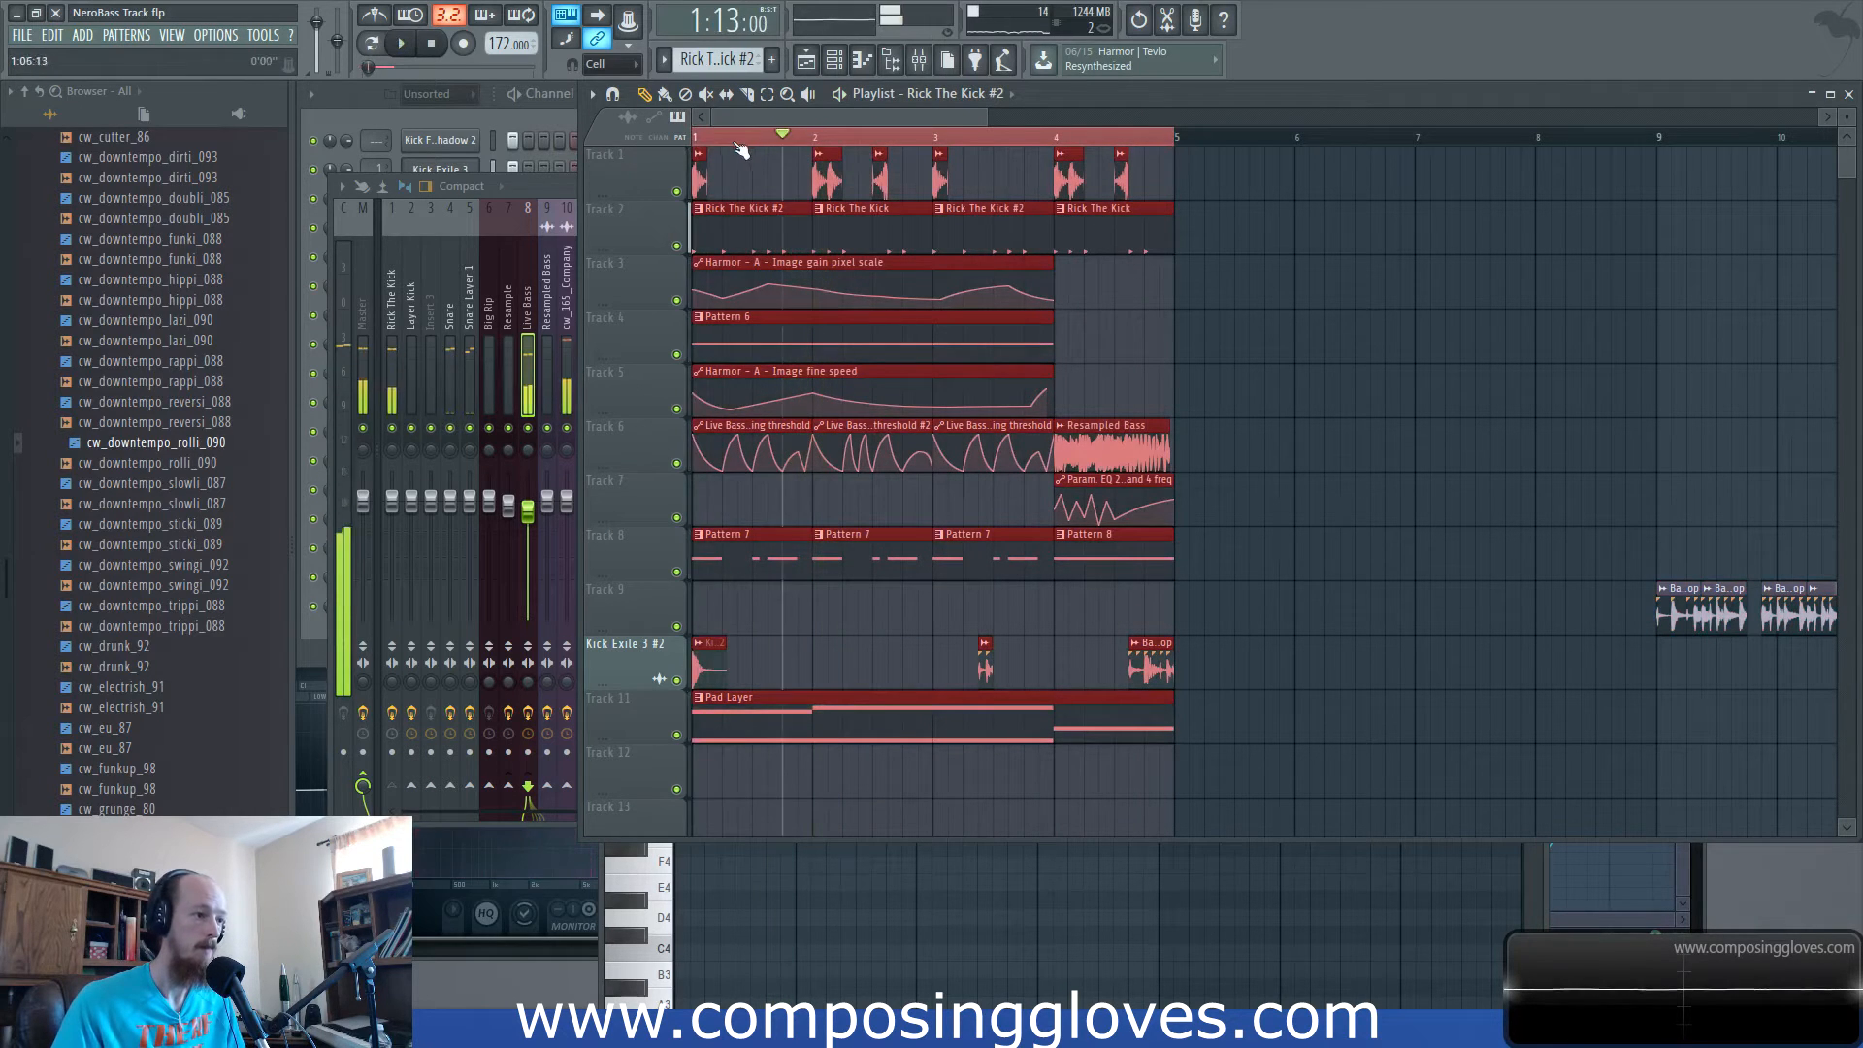
pyautogui.press('space')
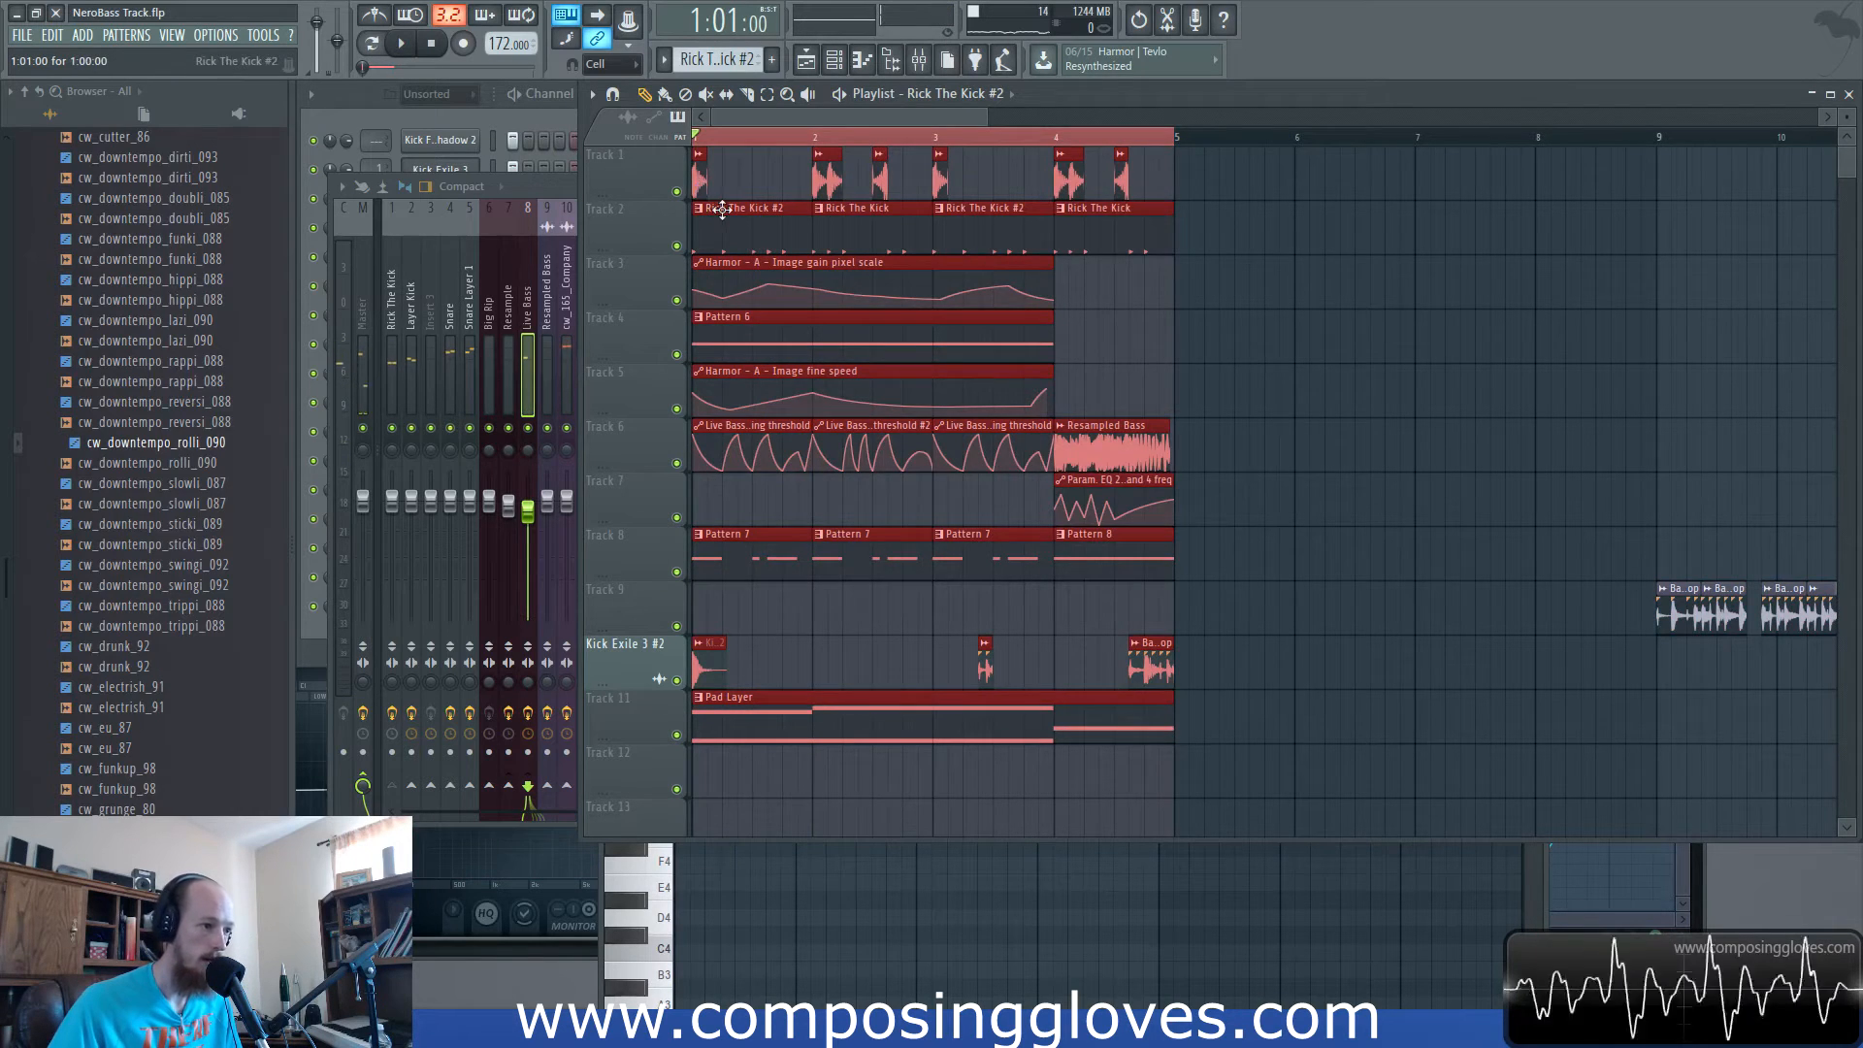
# Deselect the playlist clips and make the first Live Bass clipping threshold automation clip on Track 6 unique.
pyautogui.scroll(2, 728, 194)
pyautogui.scroll(-3, 740, 175)
pyautogui.hotkey('ctrl', 'd')
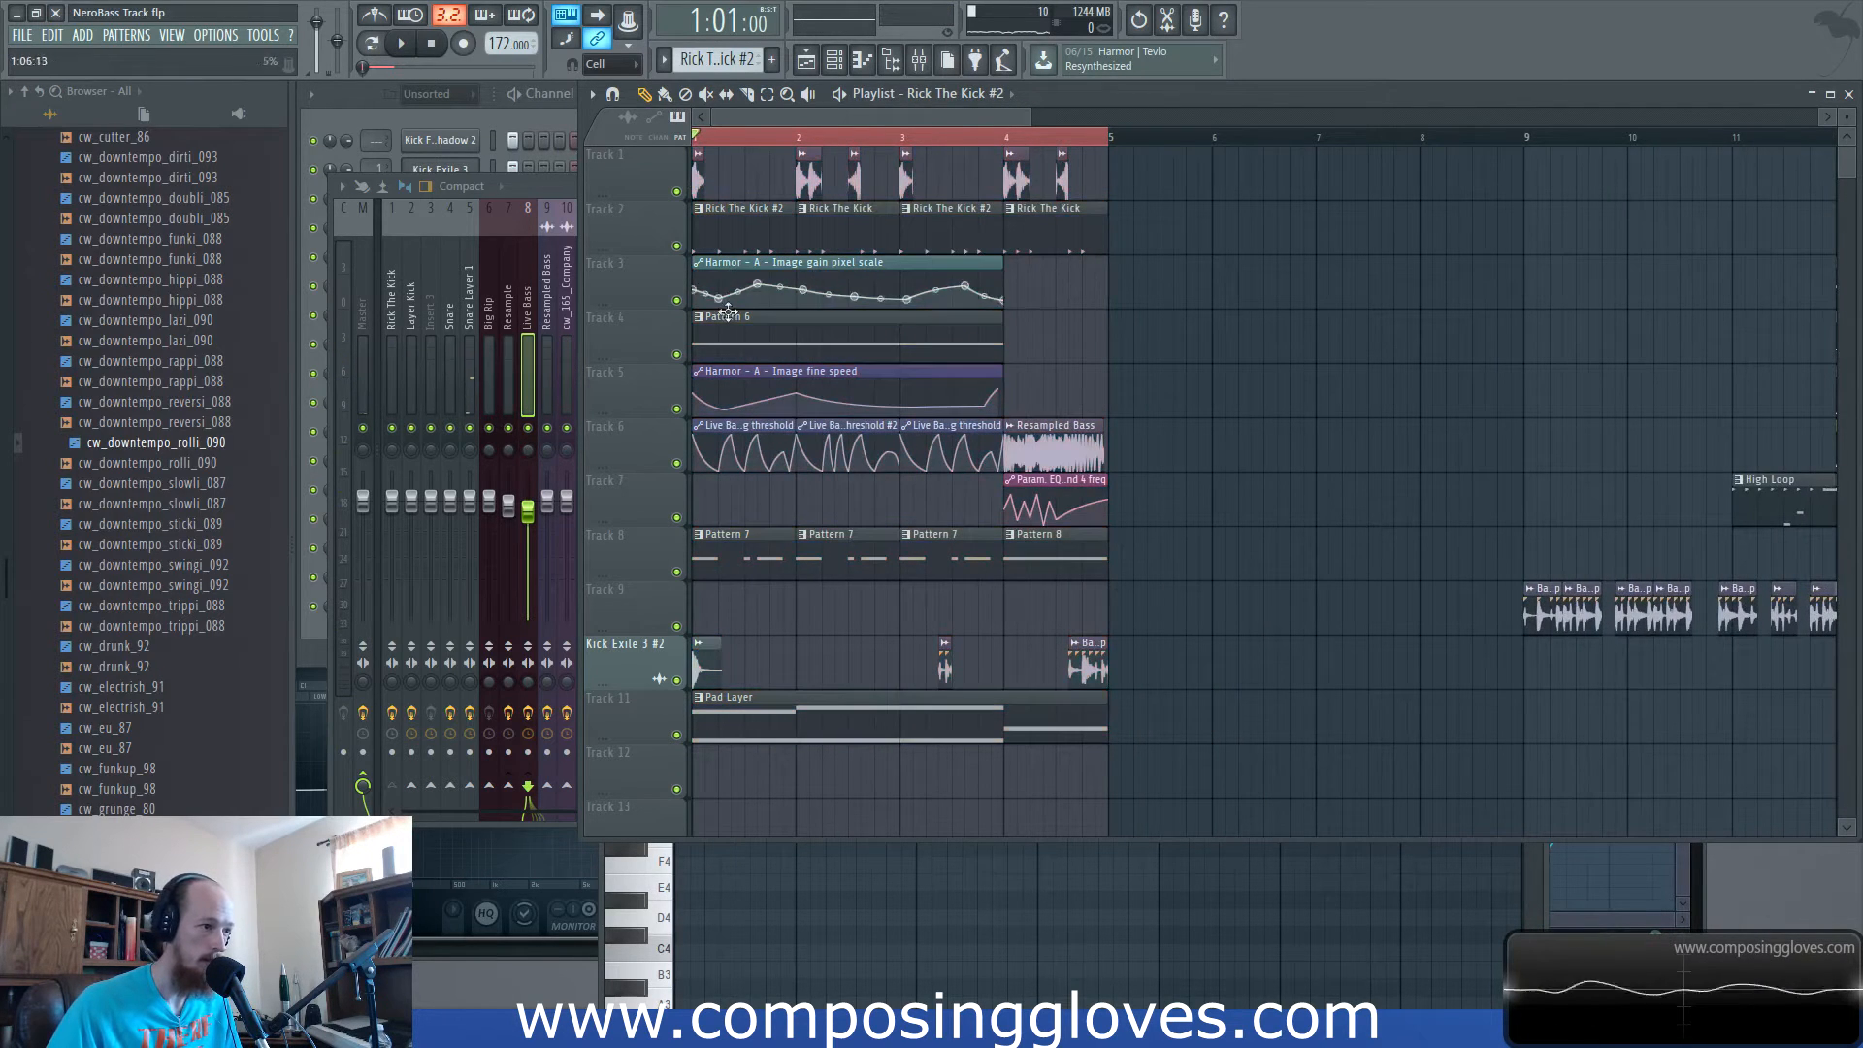
pyautogui.scroll(2, 720, 353)
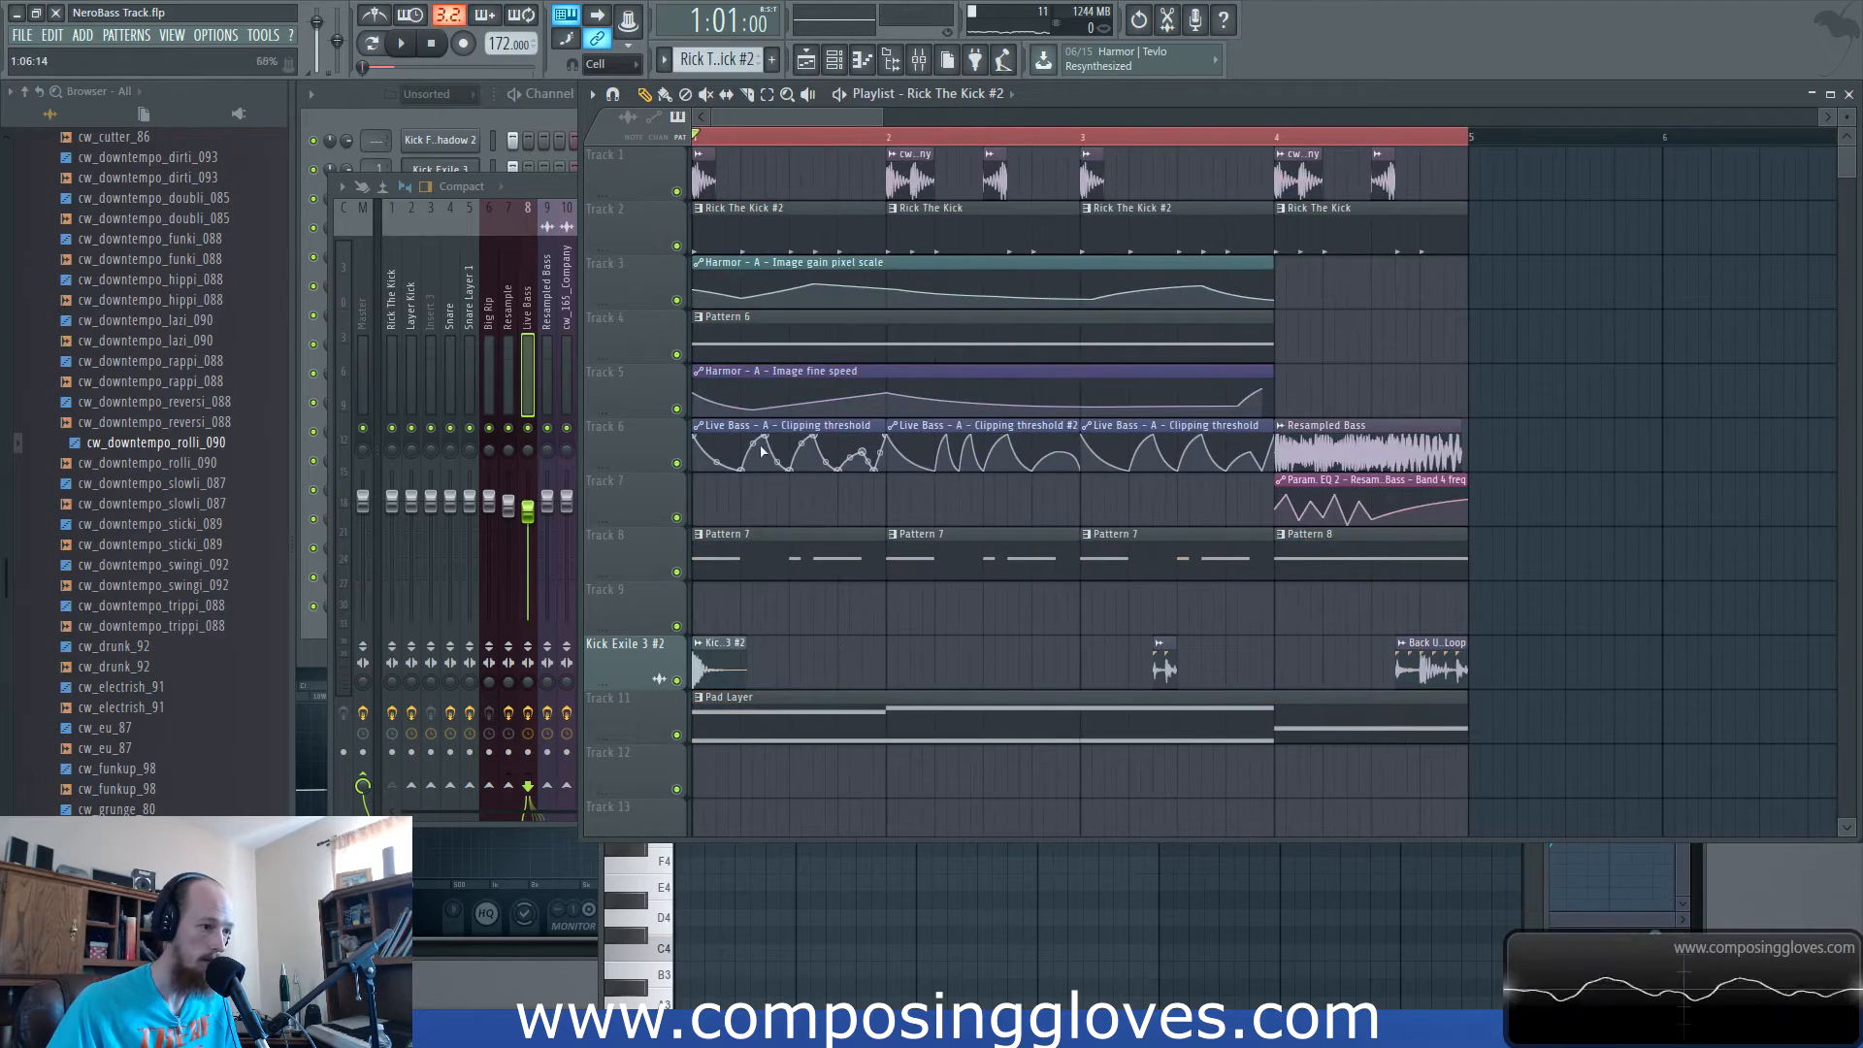
pyautogui.click(699, 434)
pyautogui.click(789, 572)
# Reshape the second half of the Live Bass clipping threshold #3 automation curve with lower peaks.
pyautogui.scroll(2, 772, 486)
pyautogui.press('space')
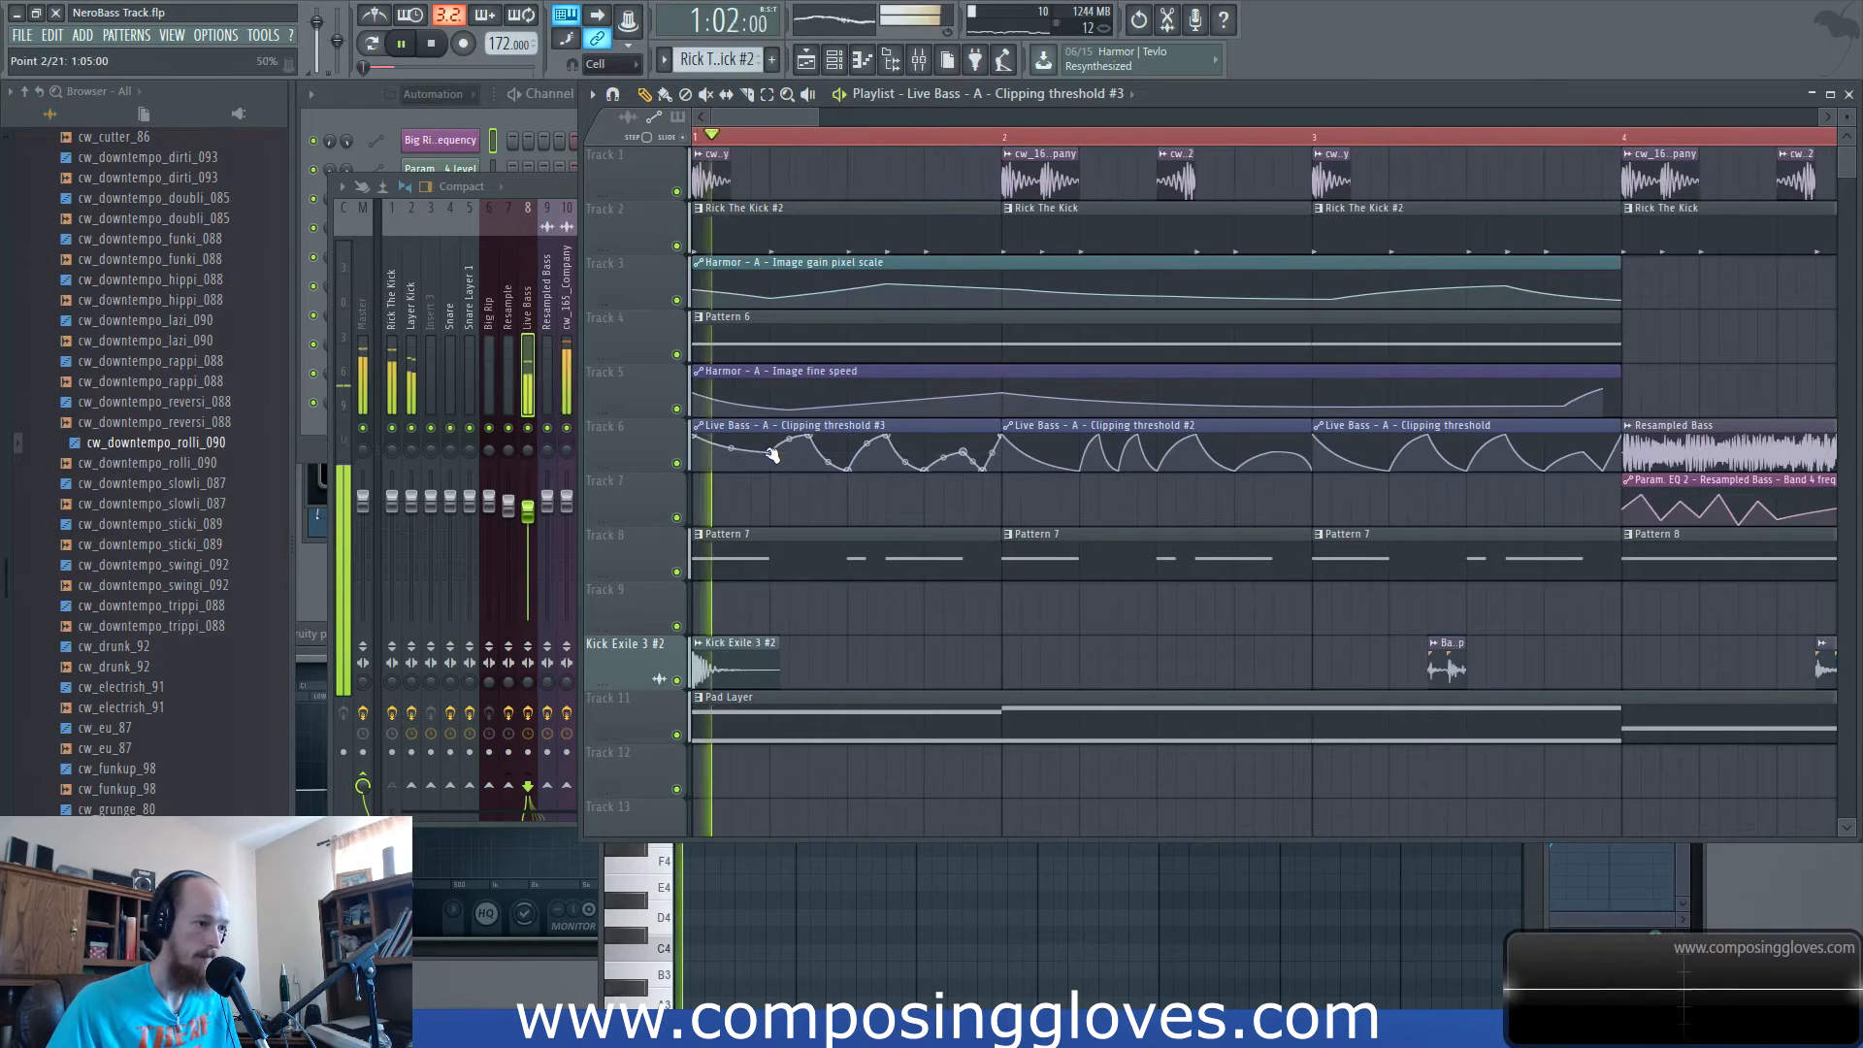
pyautogui.moveTo(887, 437); pyautogui.dragTo(892, 474)
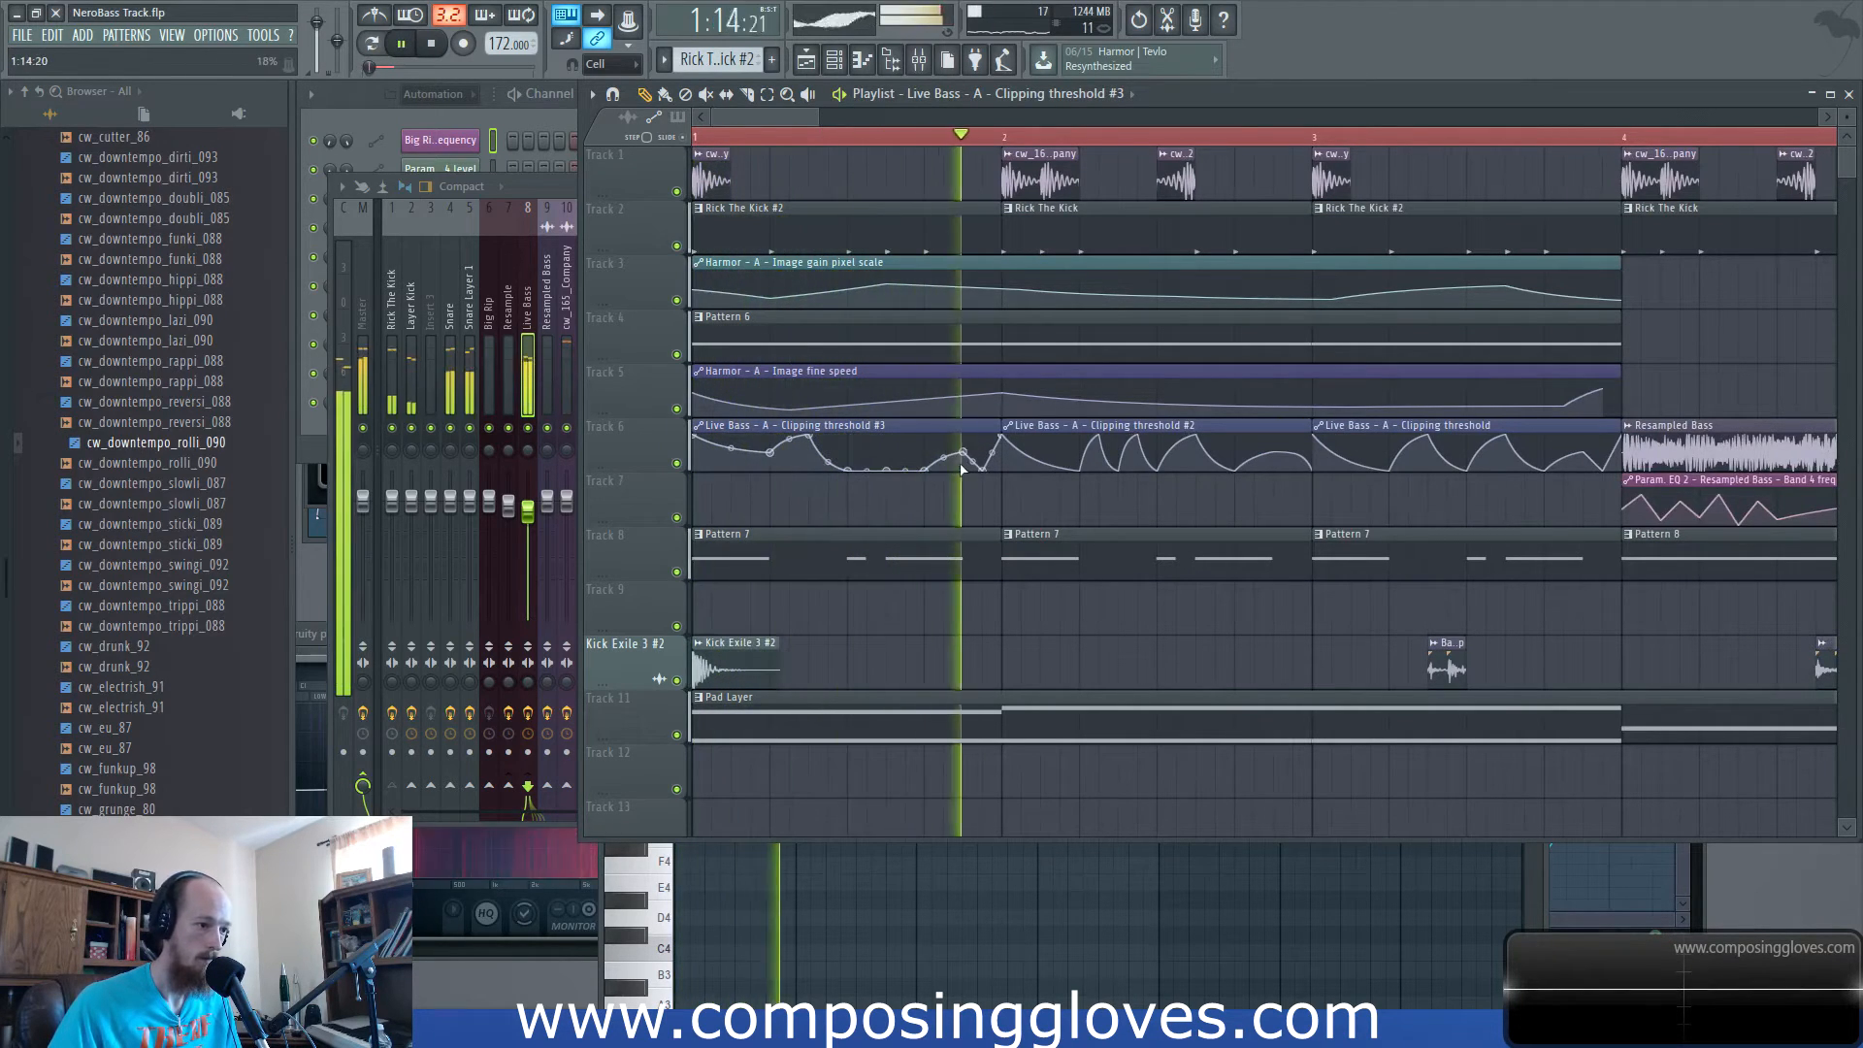
pyautogui.press('space')
pyautogui.rightClick(899, 474)
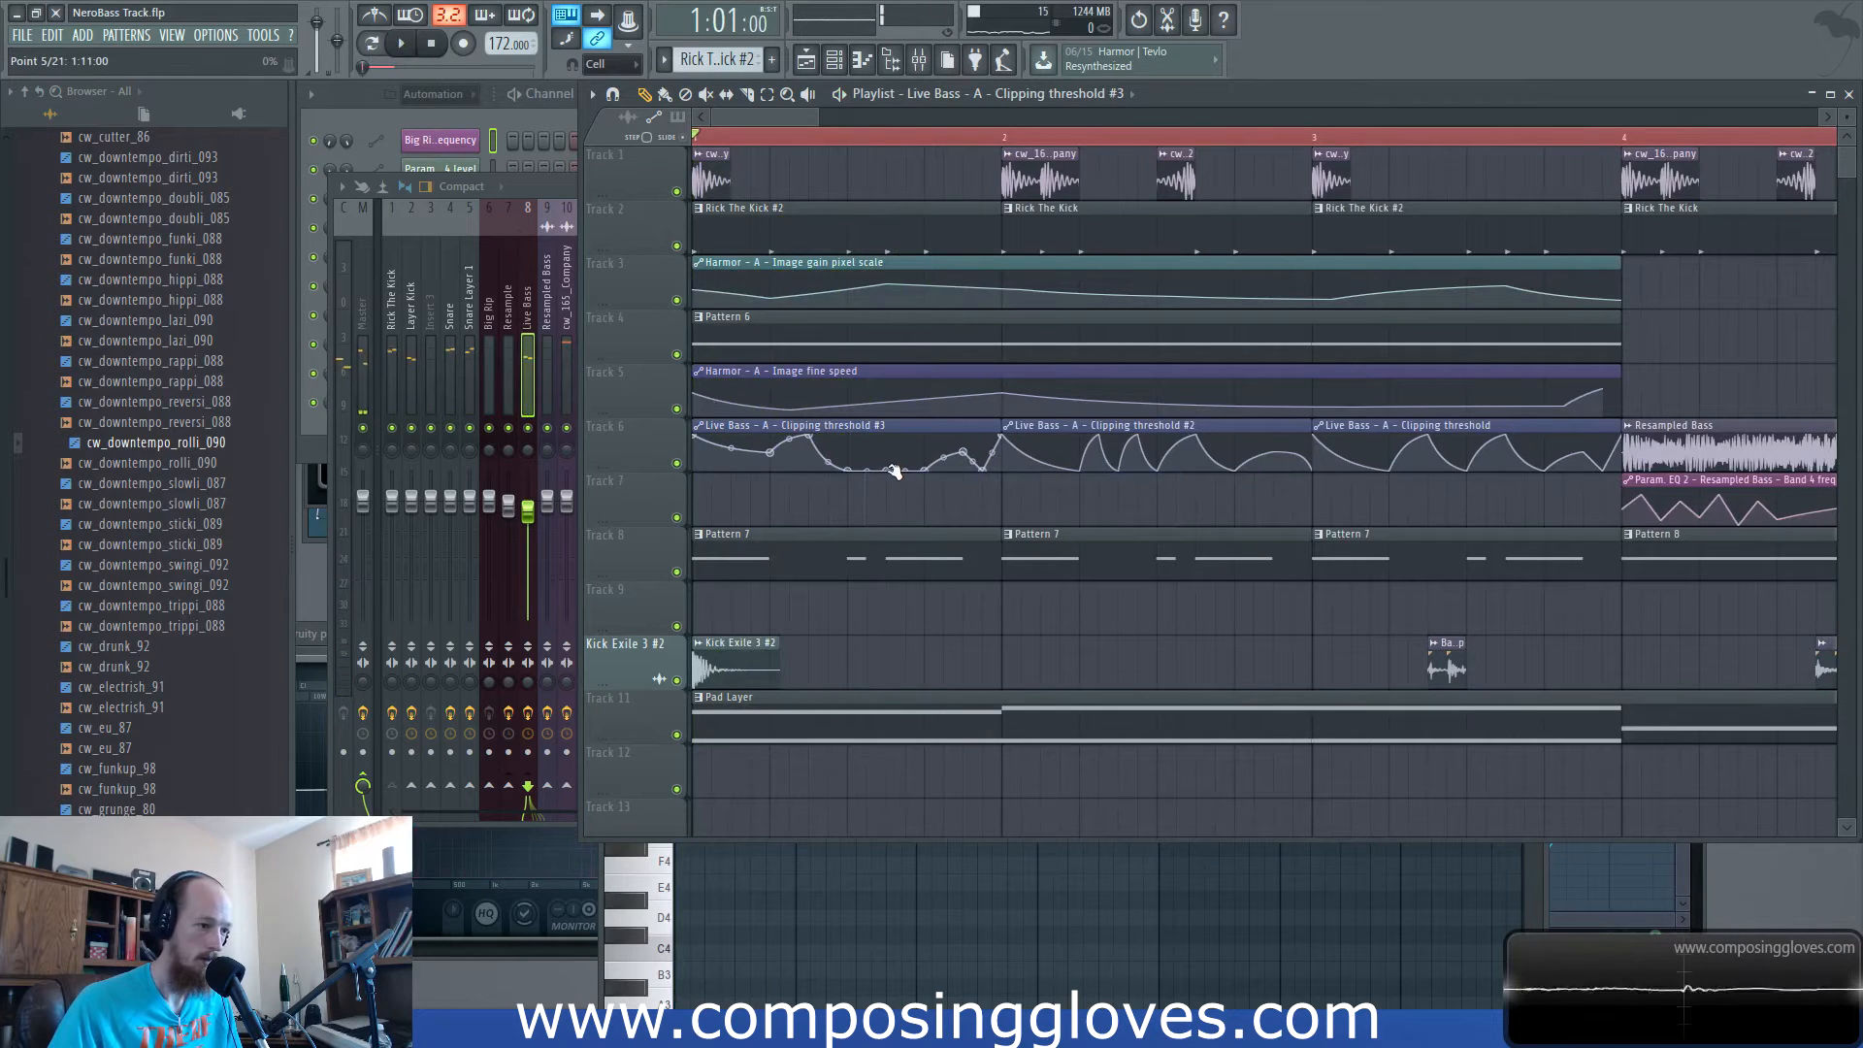
# Adjust the tension between points 2 and 3 of the Harmor Image fine speed automation while auditioning bar 1.
pyautogui.press('space')
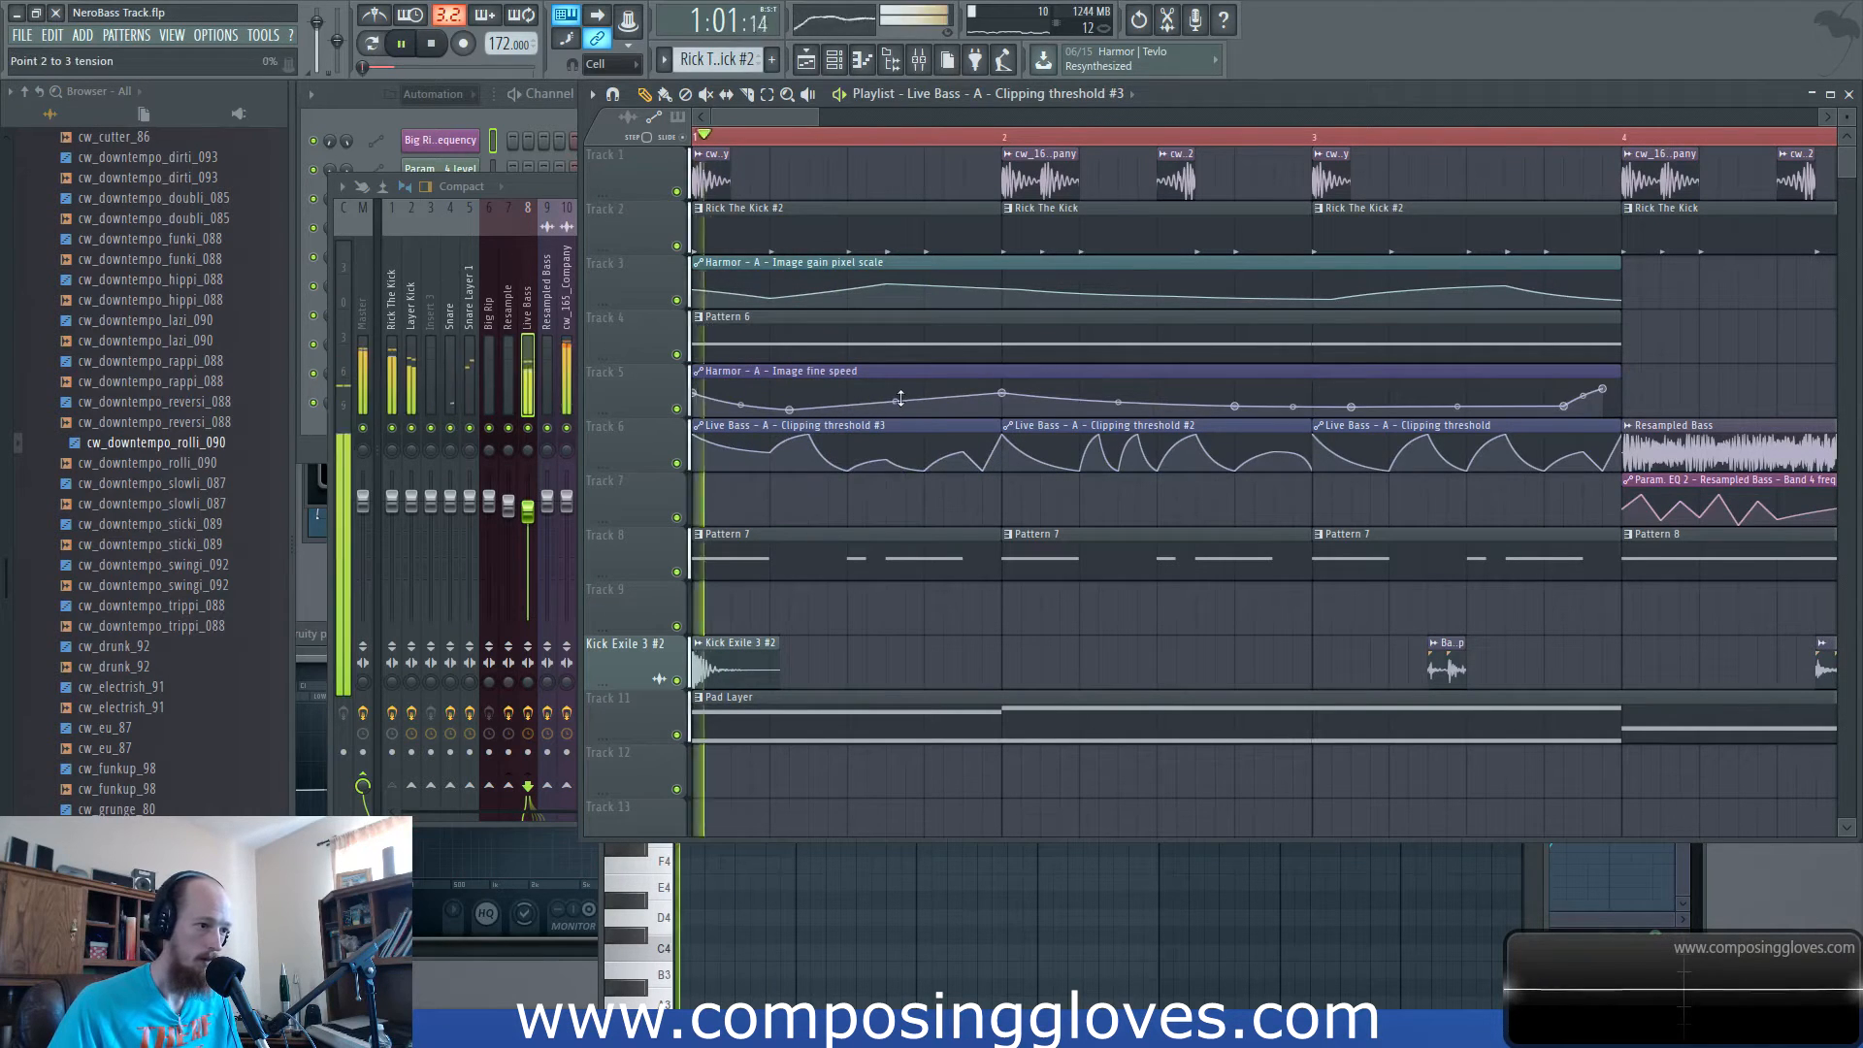
pyautogui.press('space')
pyautogui.press('space')
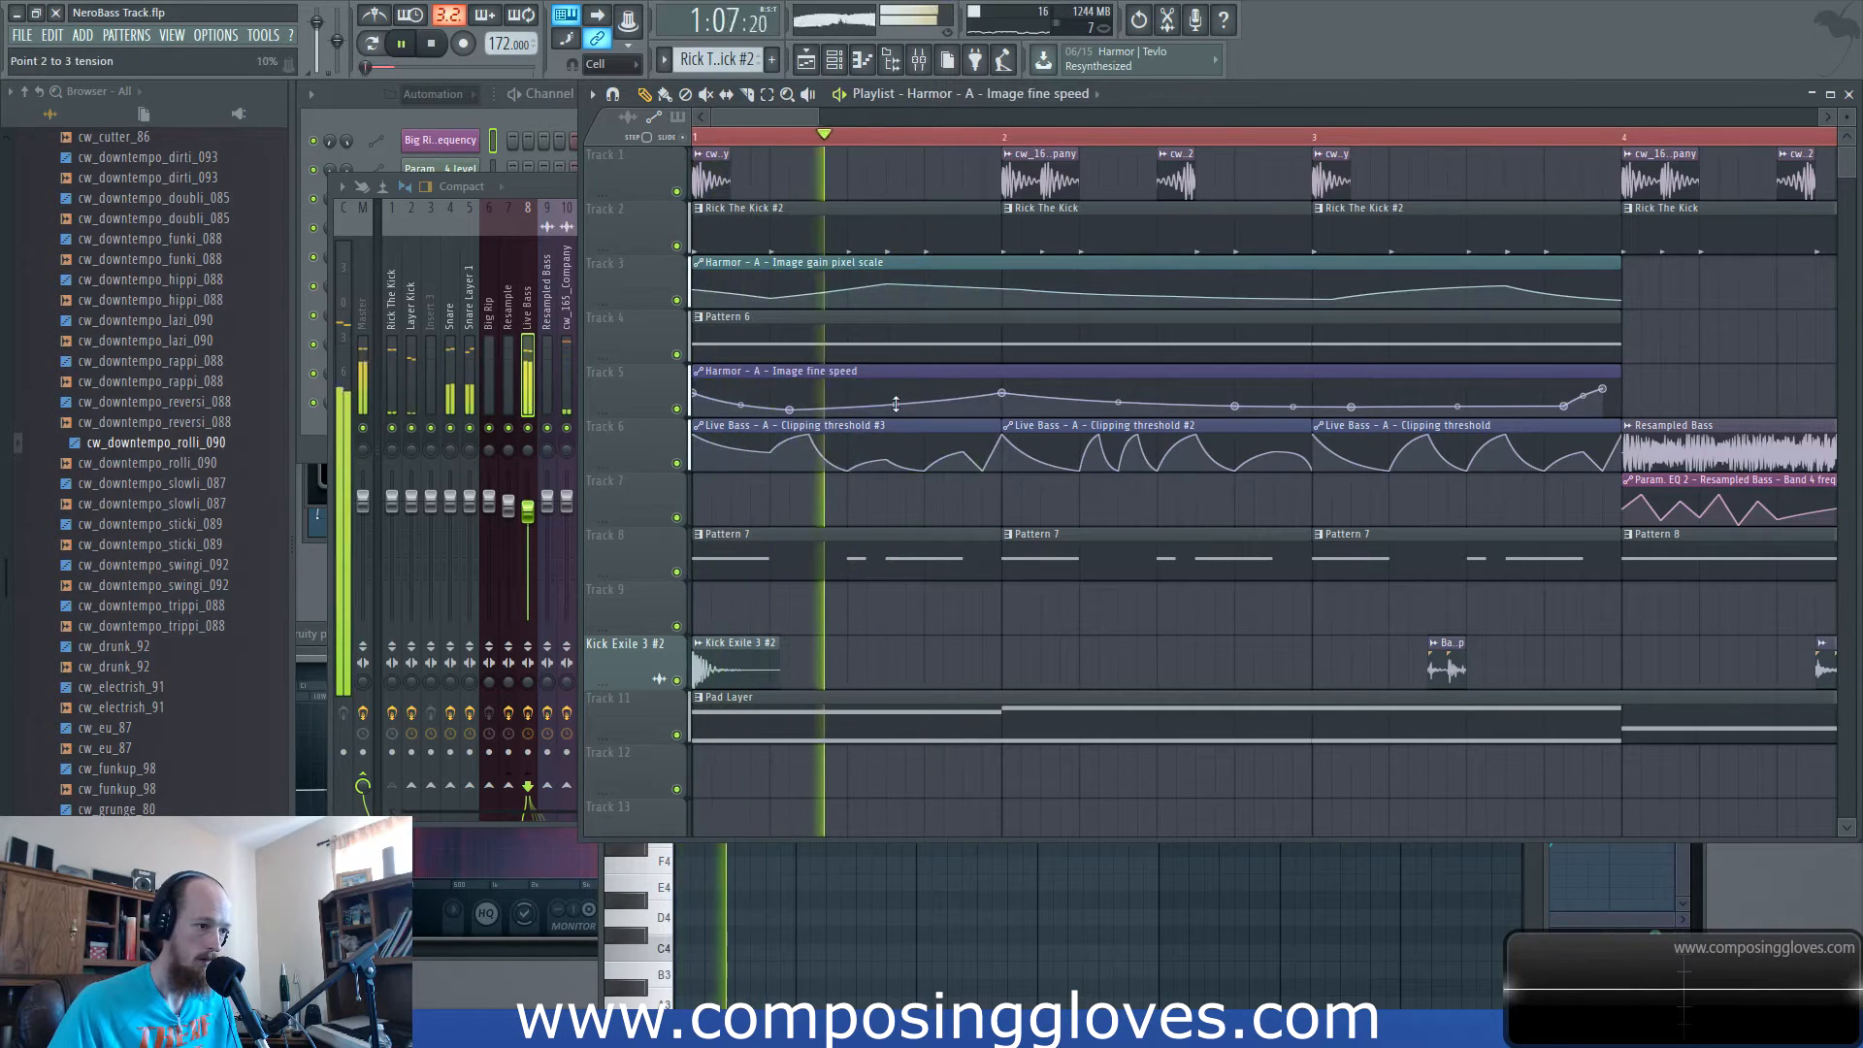
pyautogui.press('space')
pyautogui.press('space')
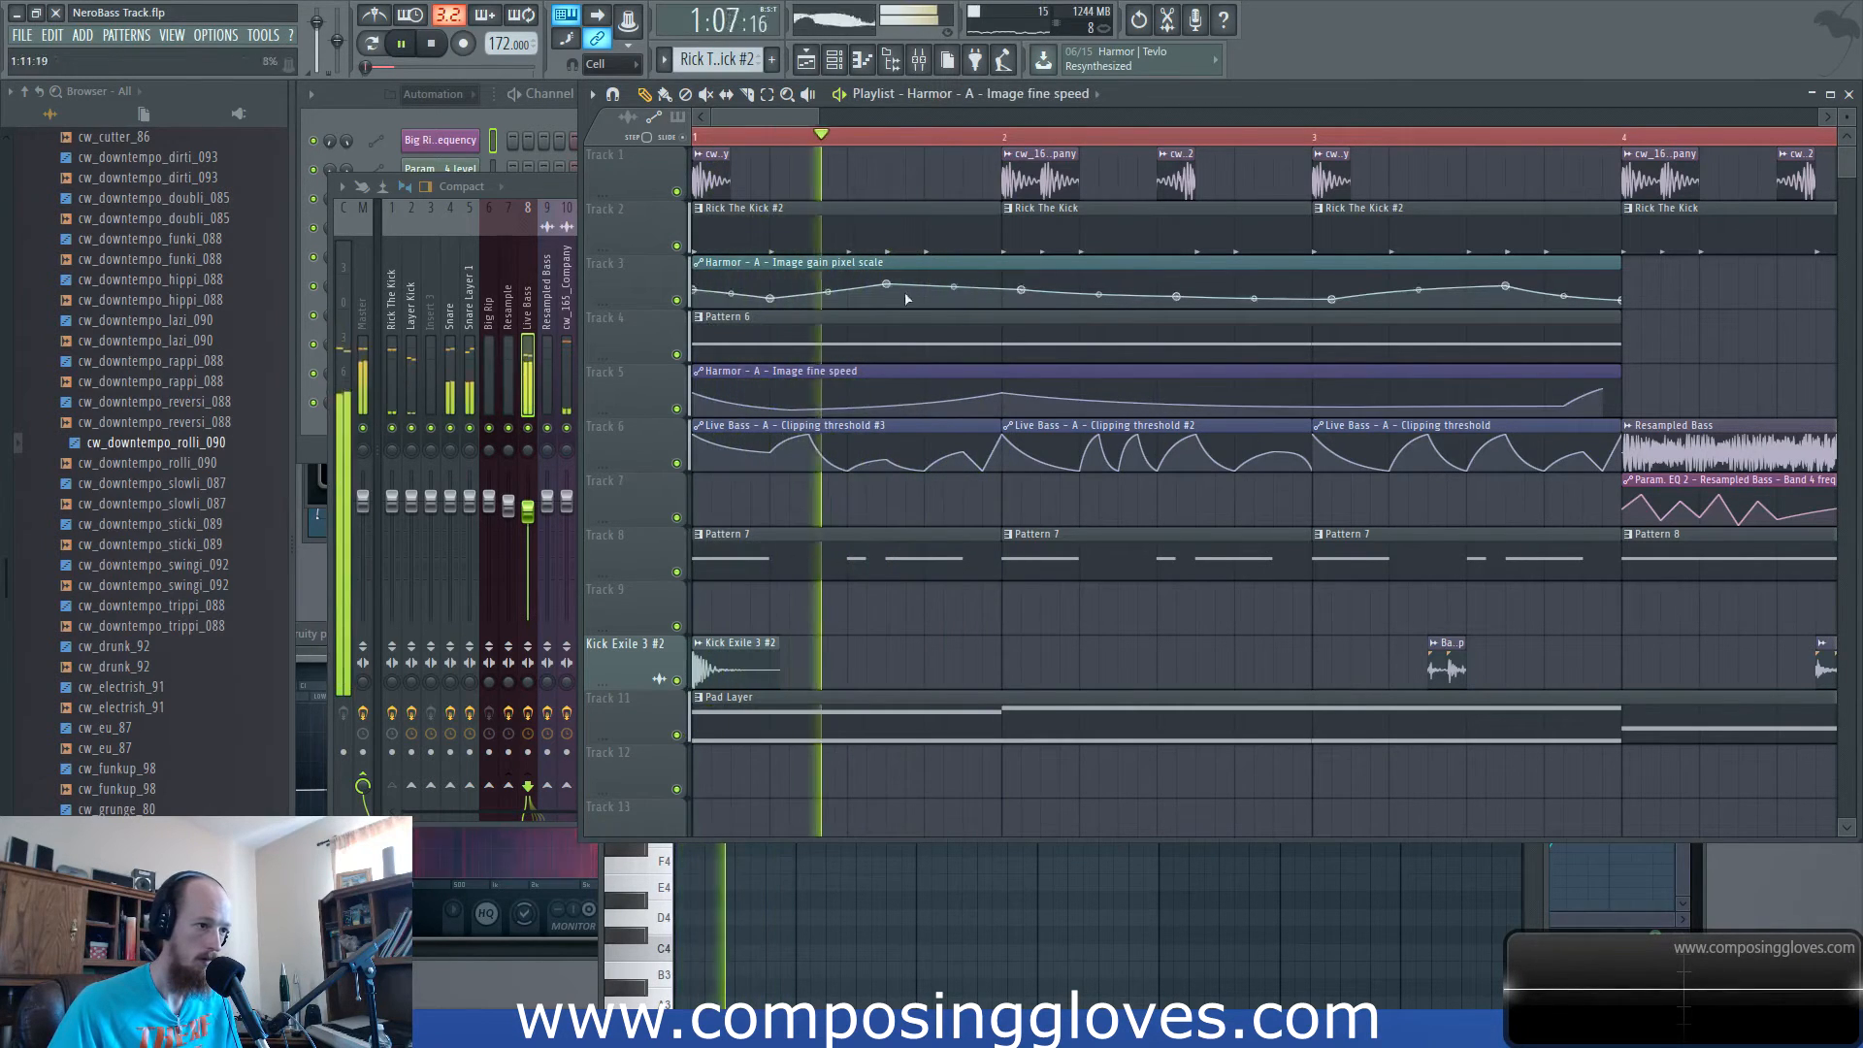
pyautogui.press('space')
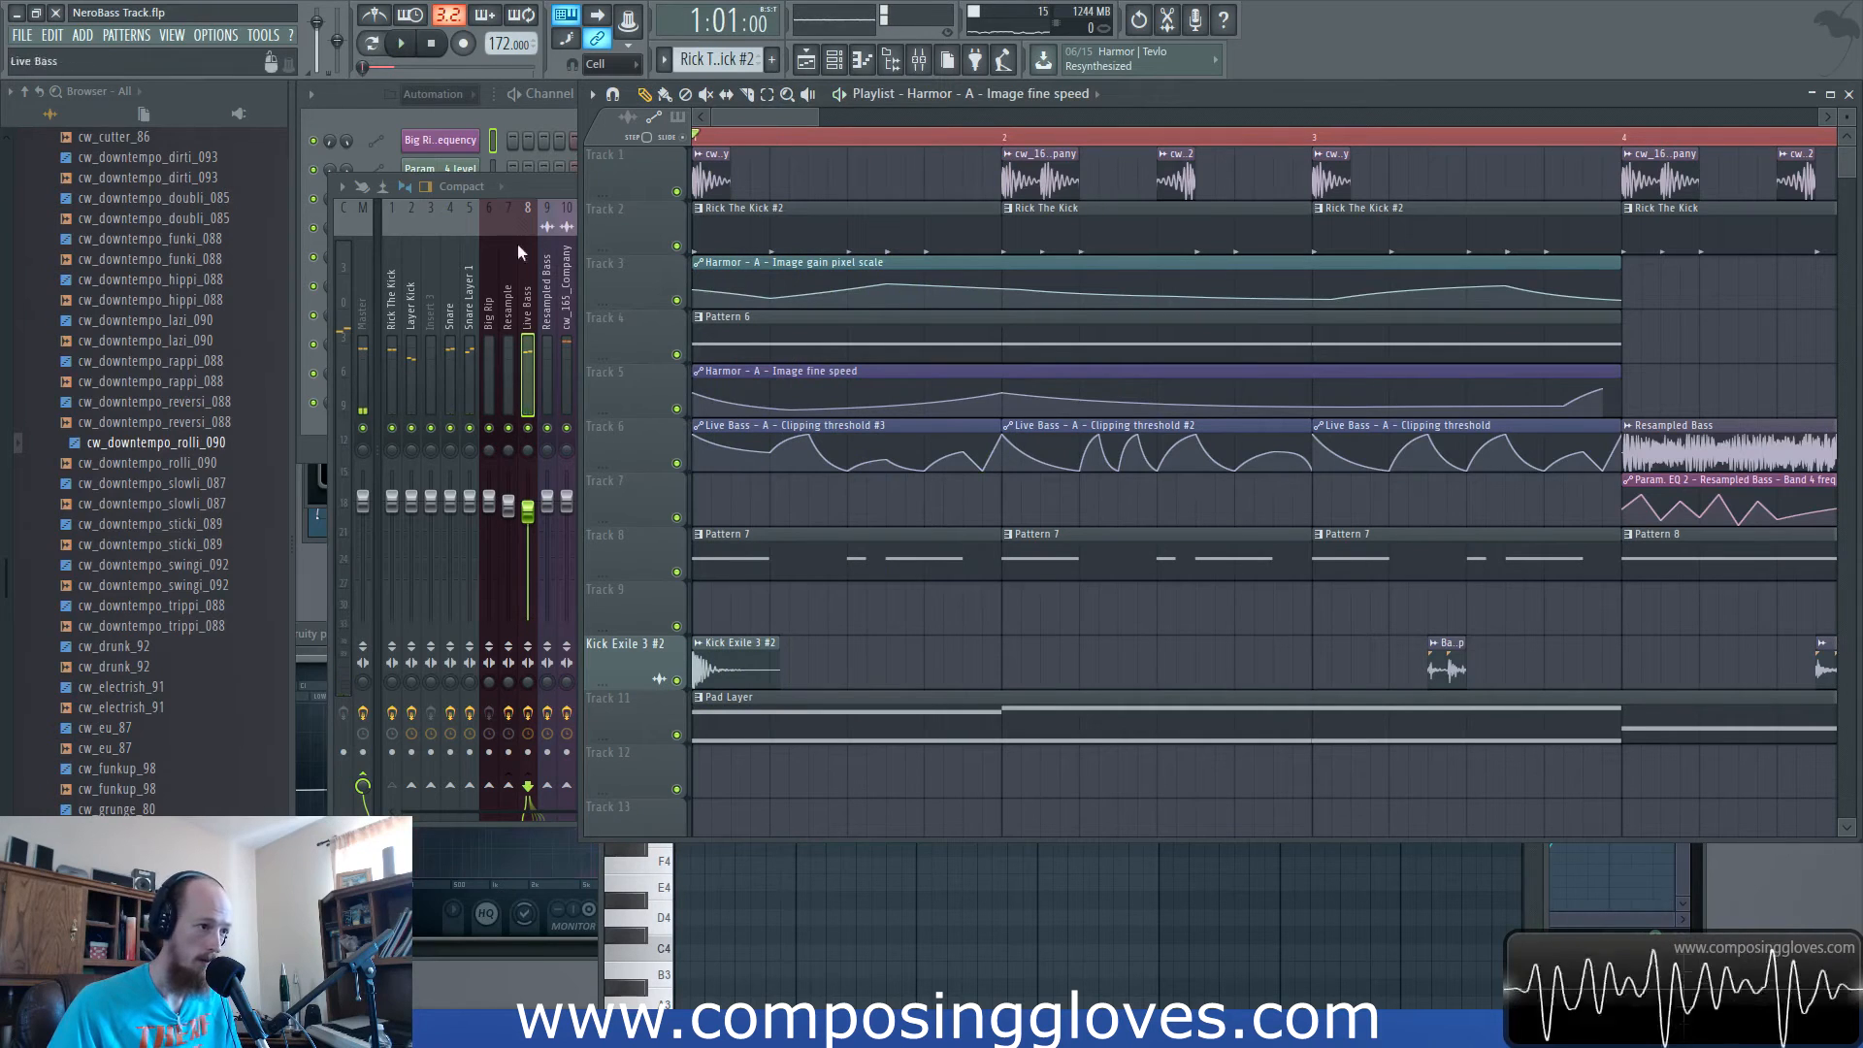
# Find the Fruity Free Filter plugin by searching "free" and load it into slot 7 of the Live Bass mixer track.
pyautogui.click(919, 68)
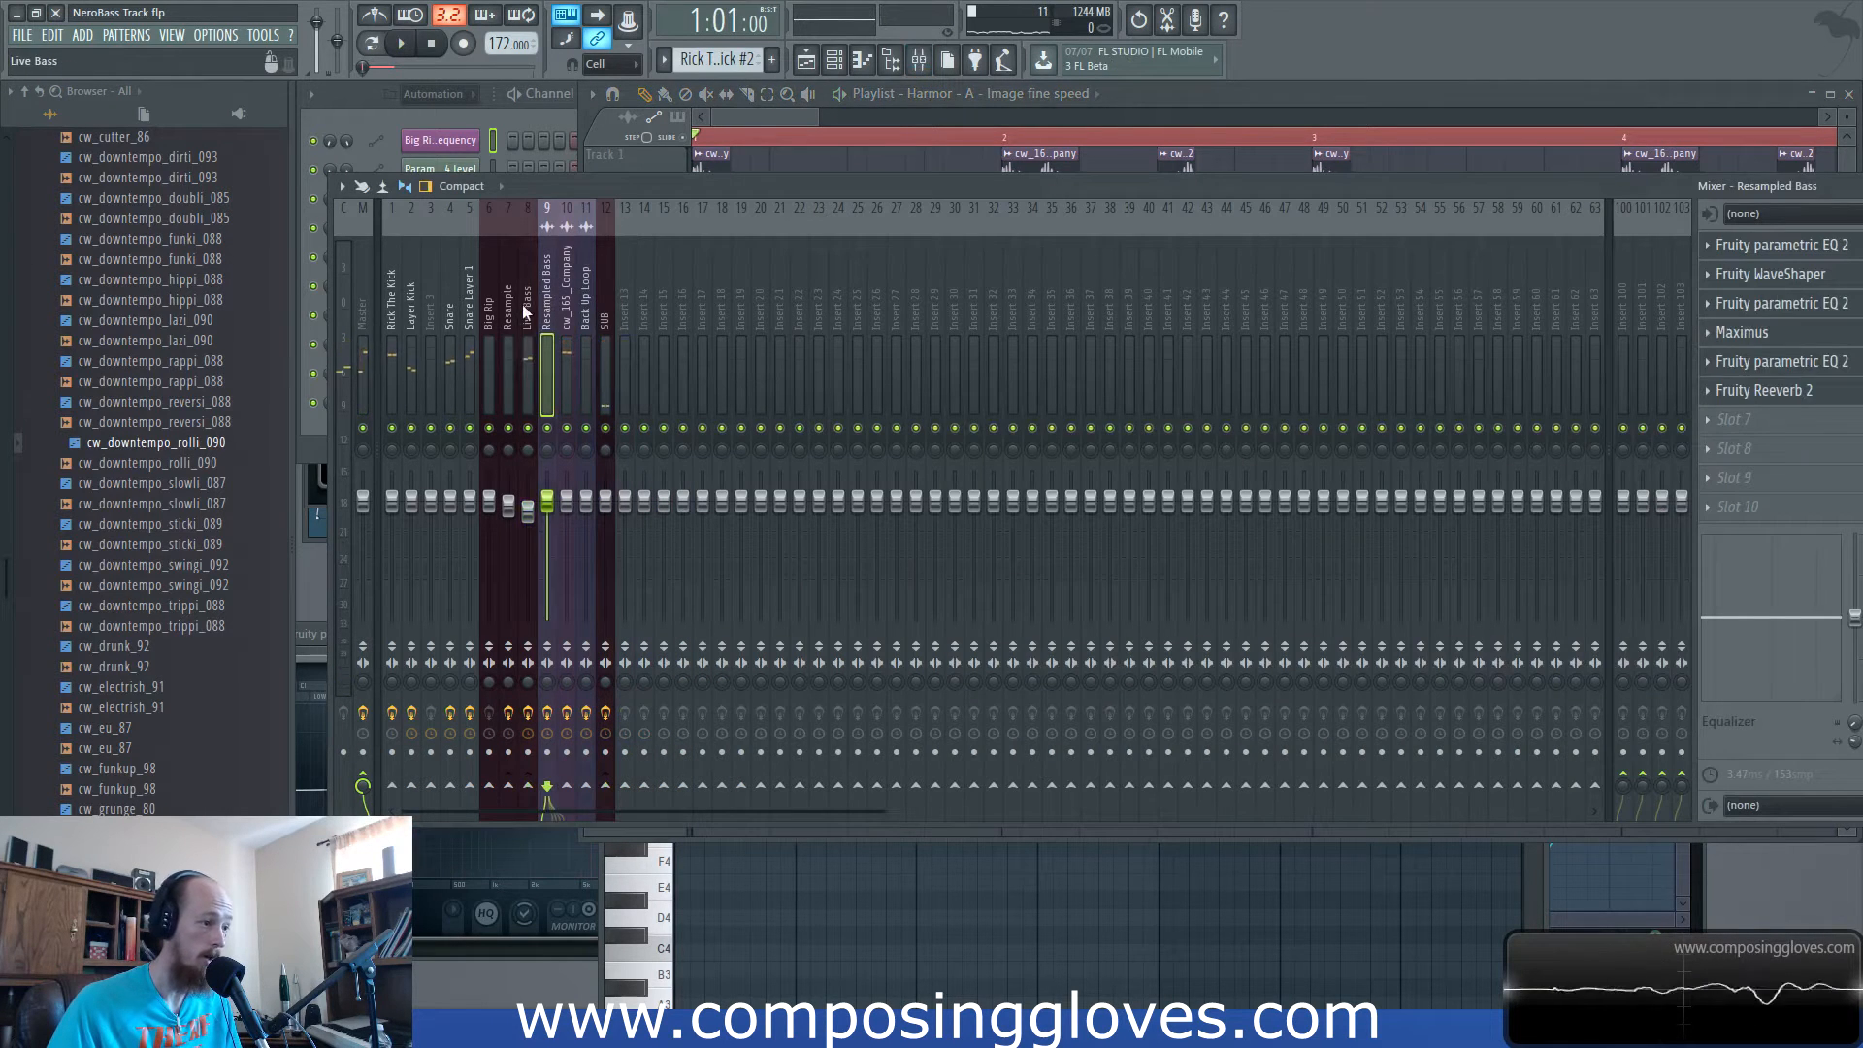
pyautogui.click(1766, 418)
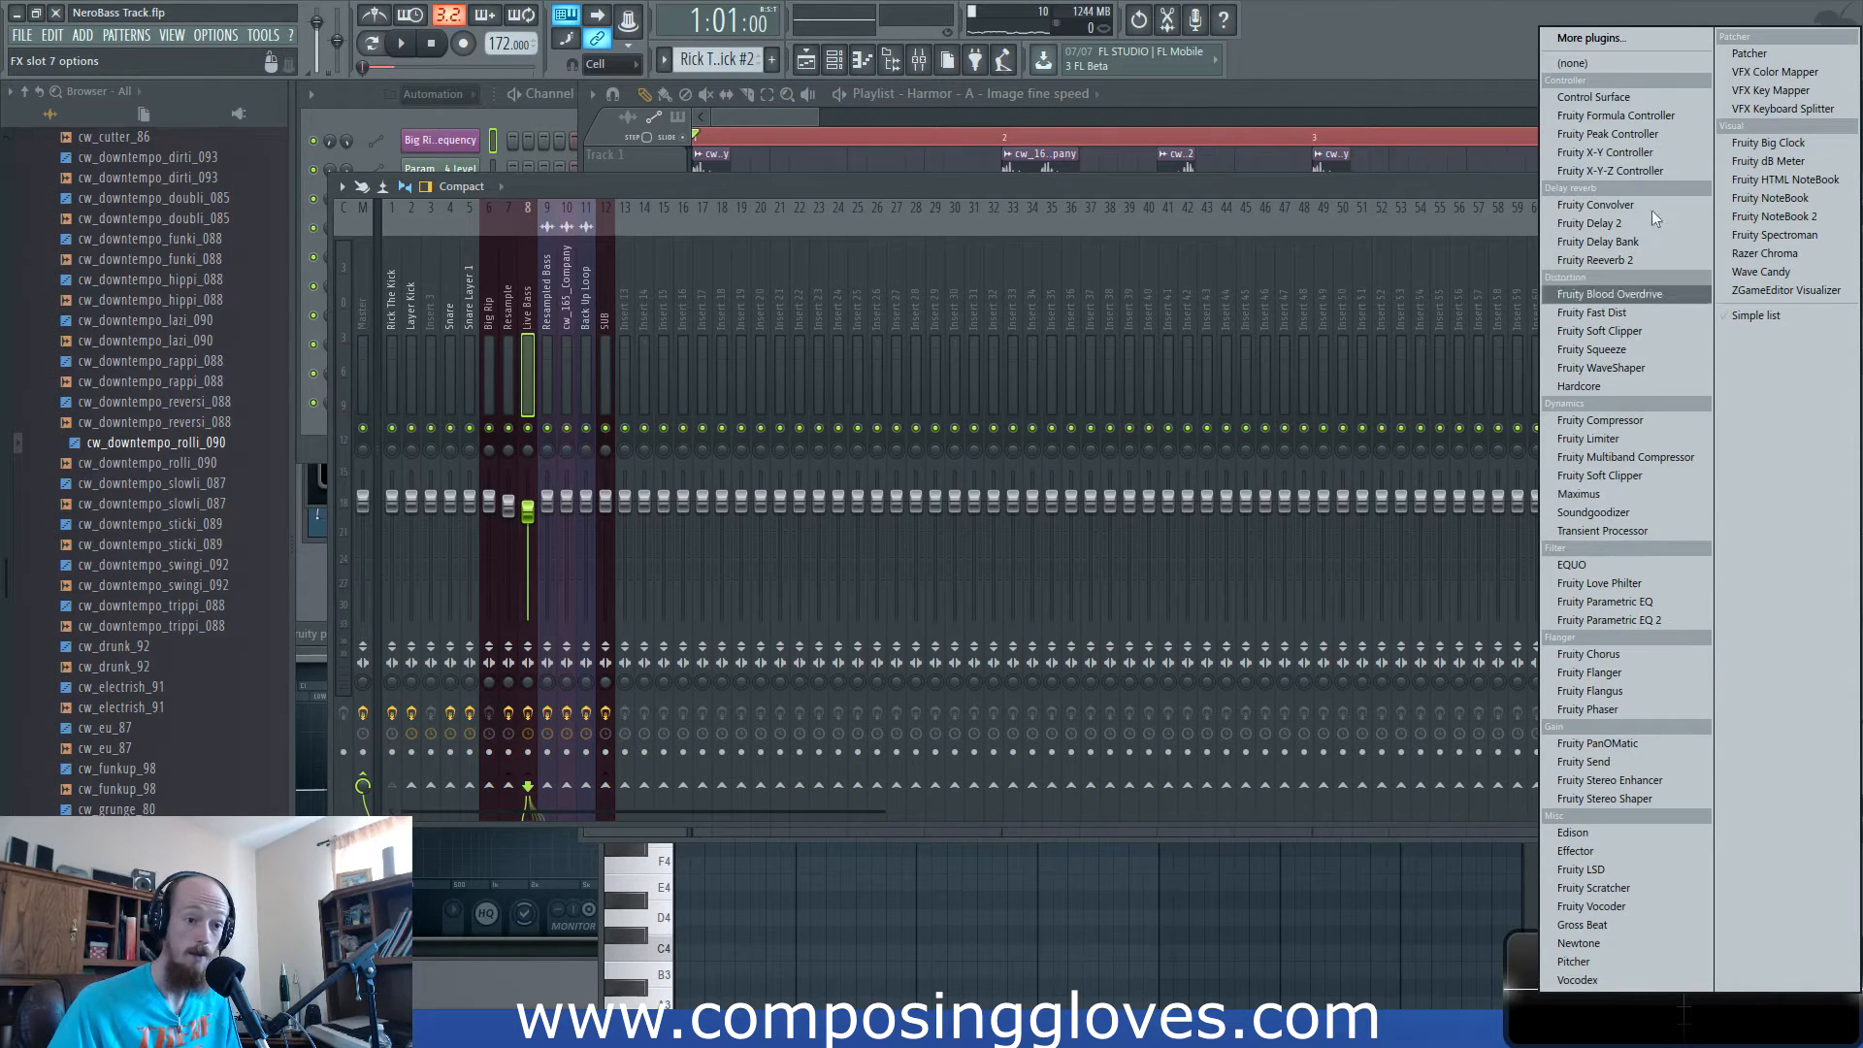
pyautogui.click(1640, 37)
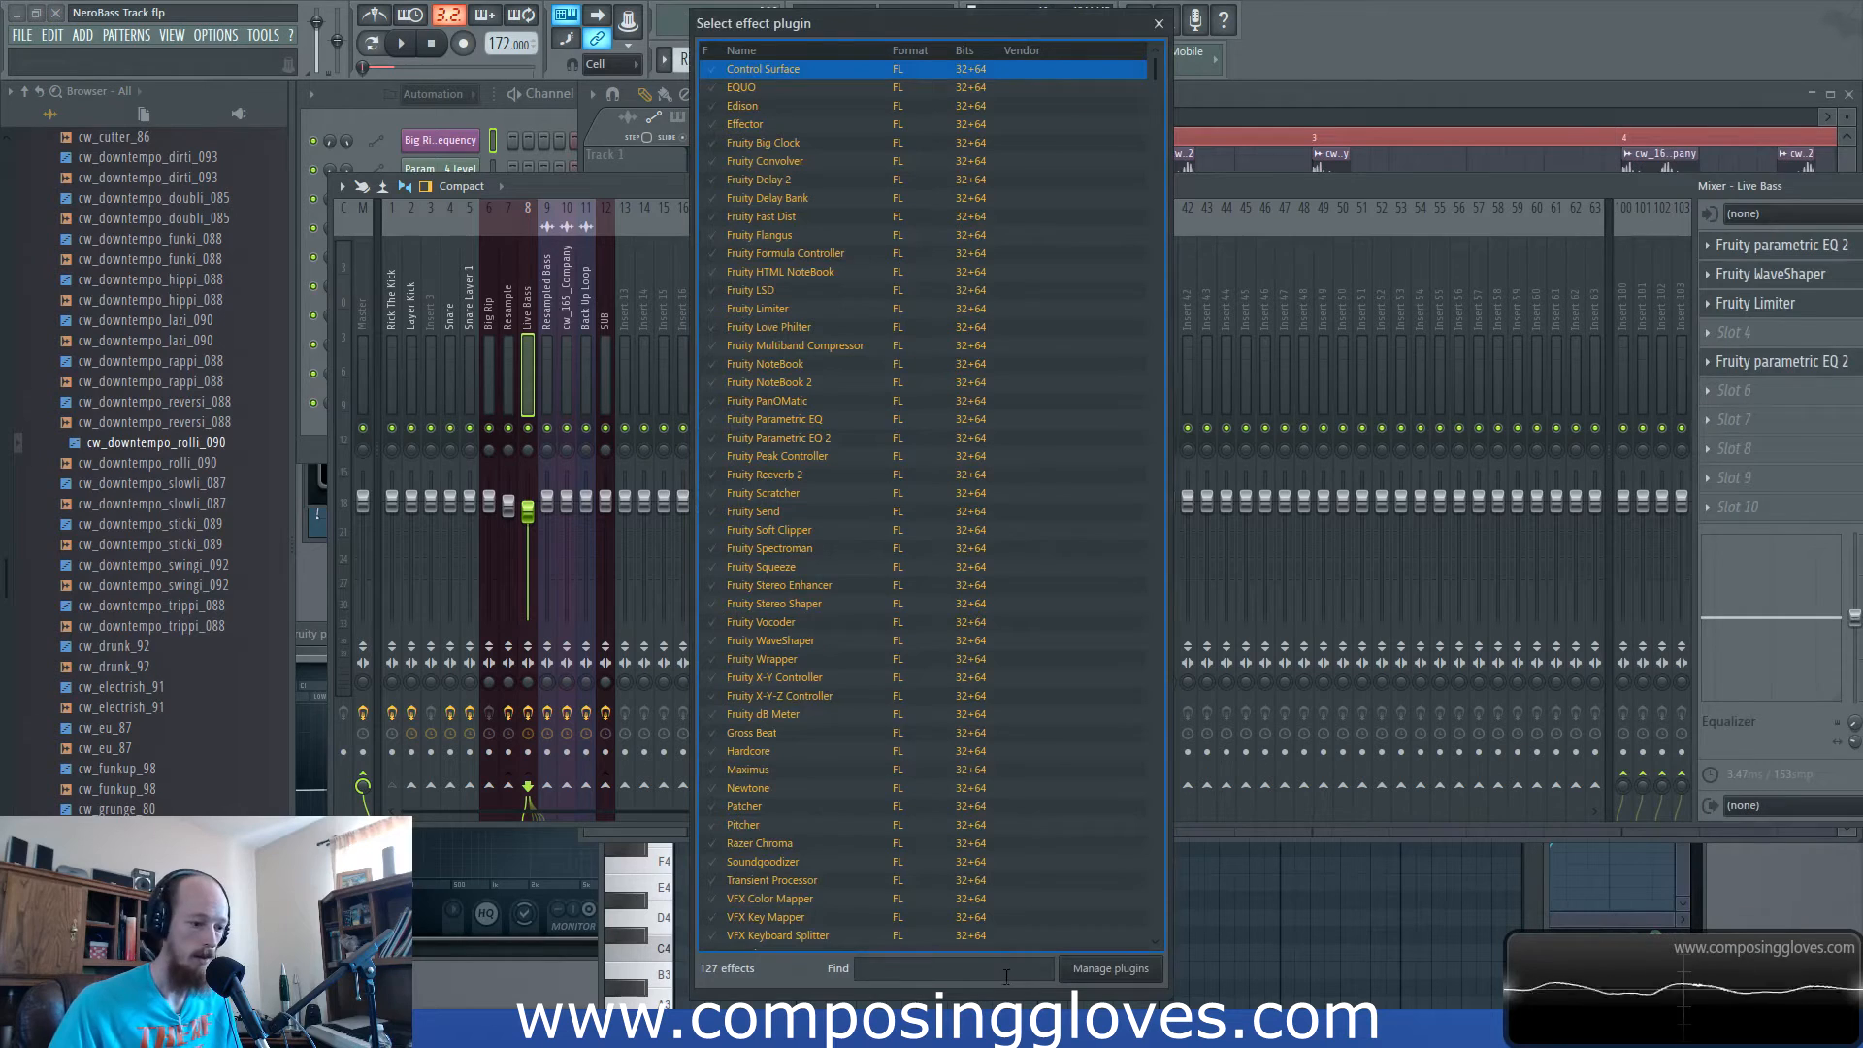
pyautogui.write('free')
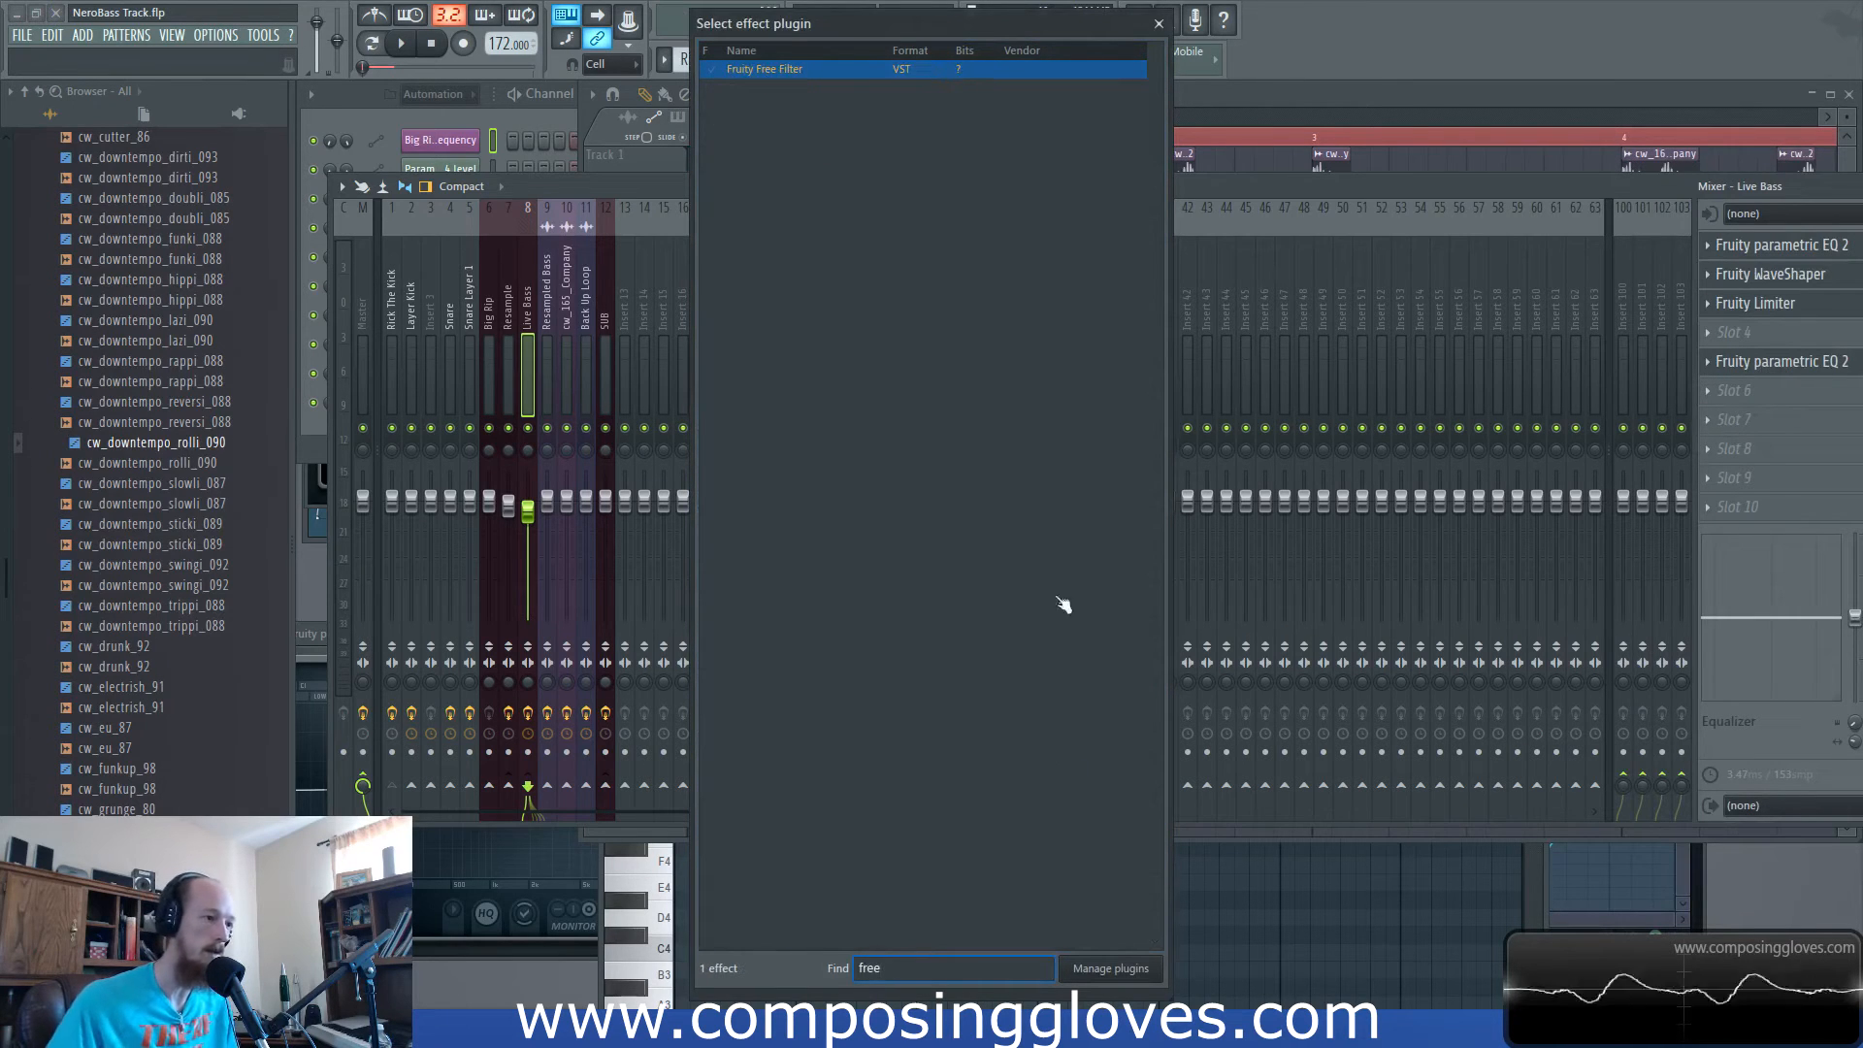
pyautogui.doubleClick(715, 70)
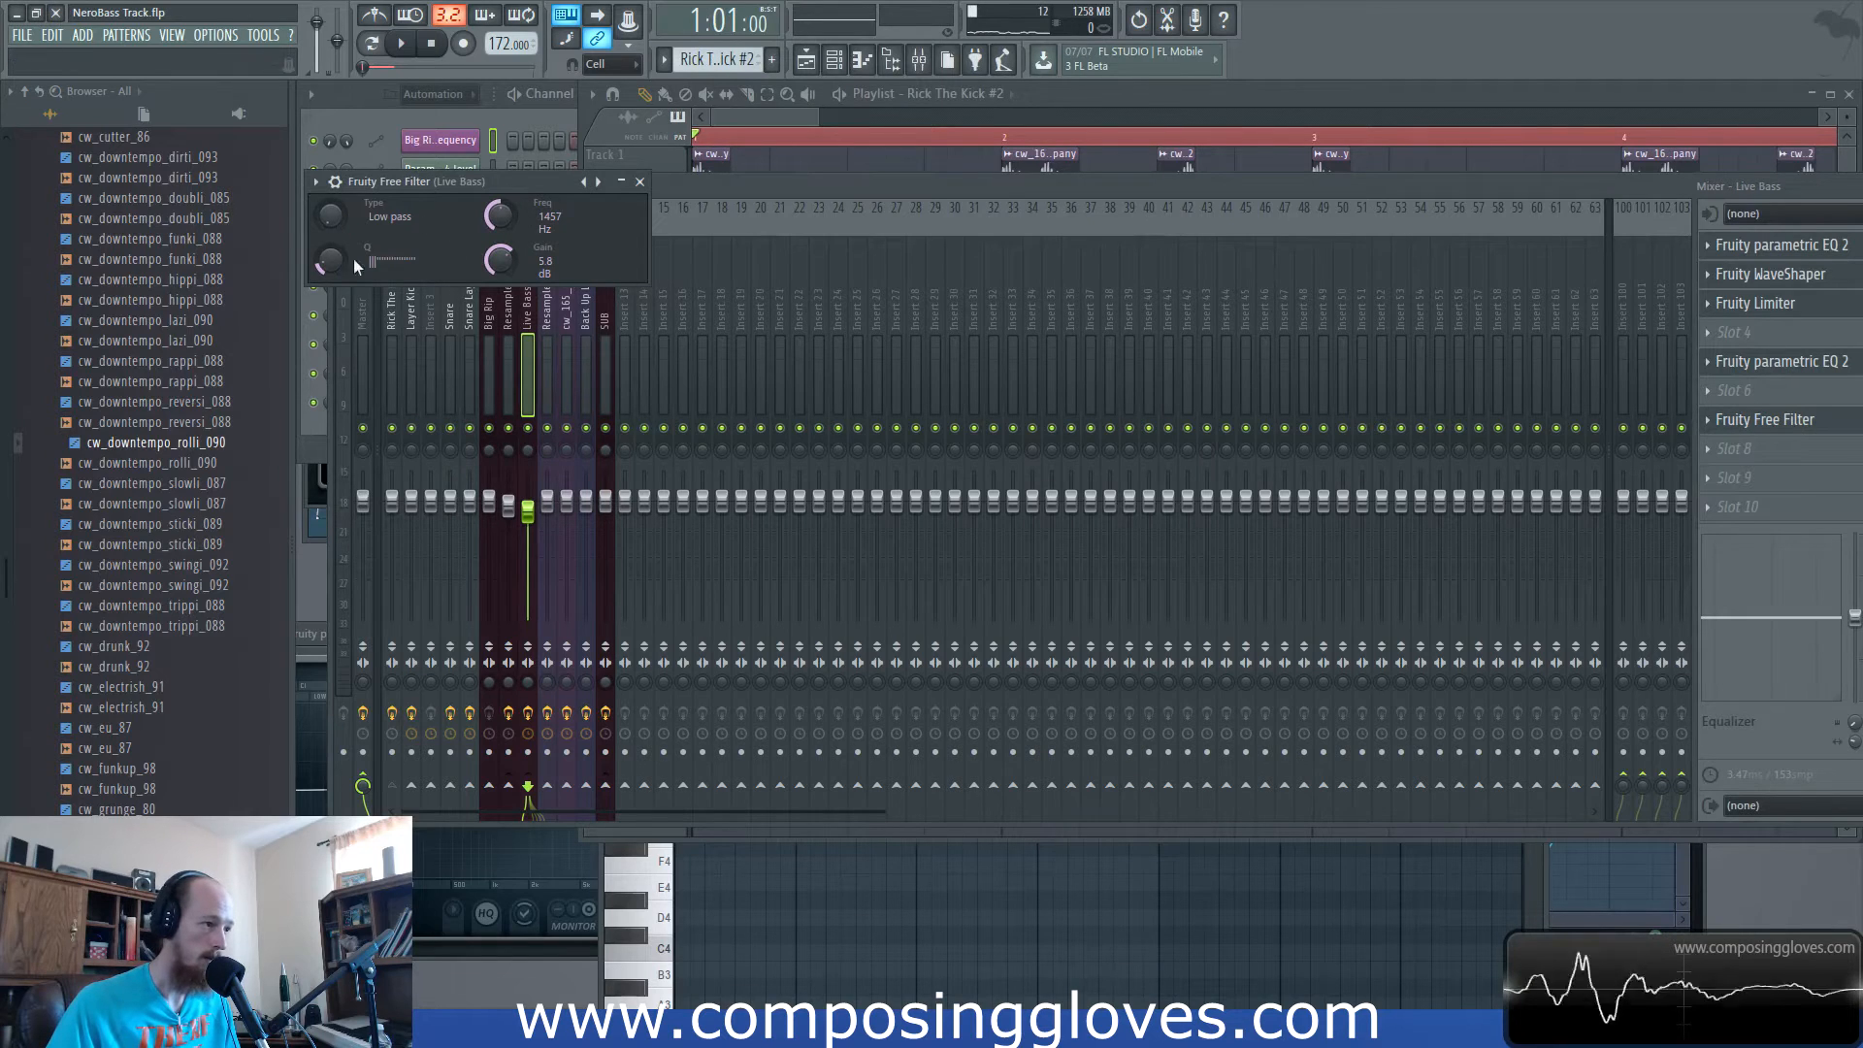
# Create an automation clip for the Free Filter's frequency on Live Bass and raise its level to 16000 Hz.
pyautogui.rightClick(503, 225)
pyautogui.click(600, 336)
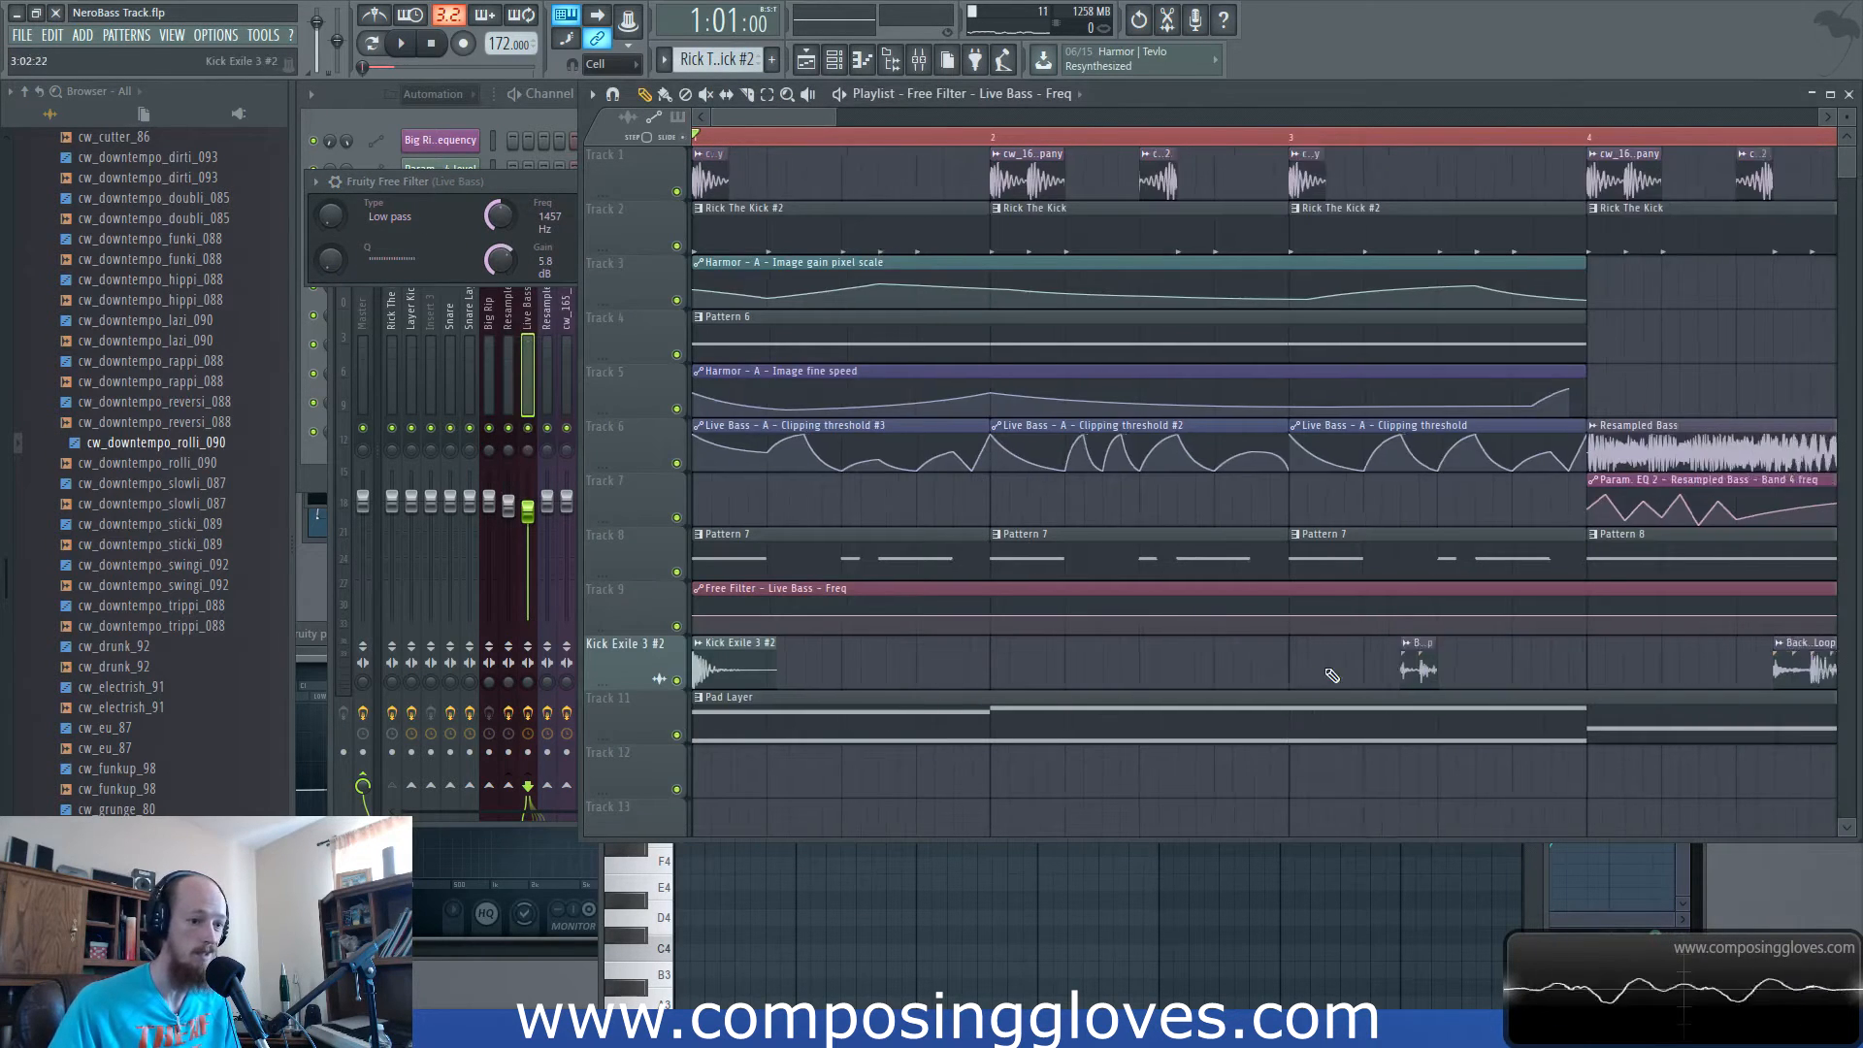
pyautogui.scroll(-2, 1503, 595)
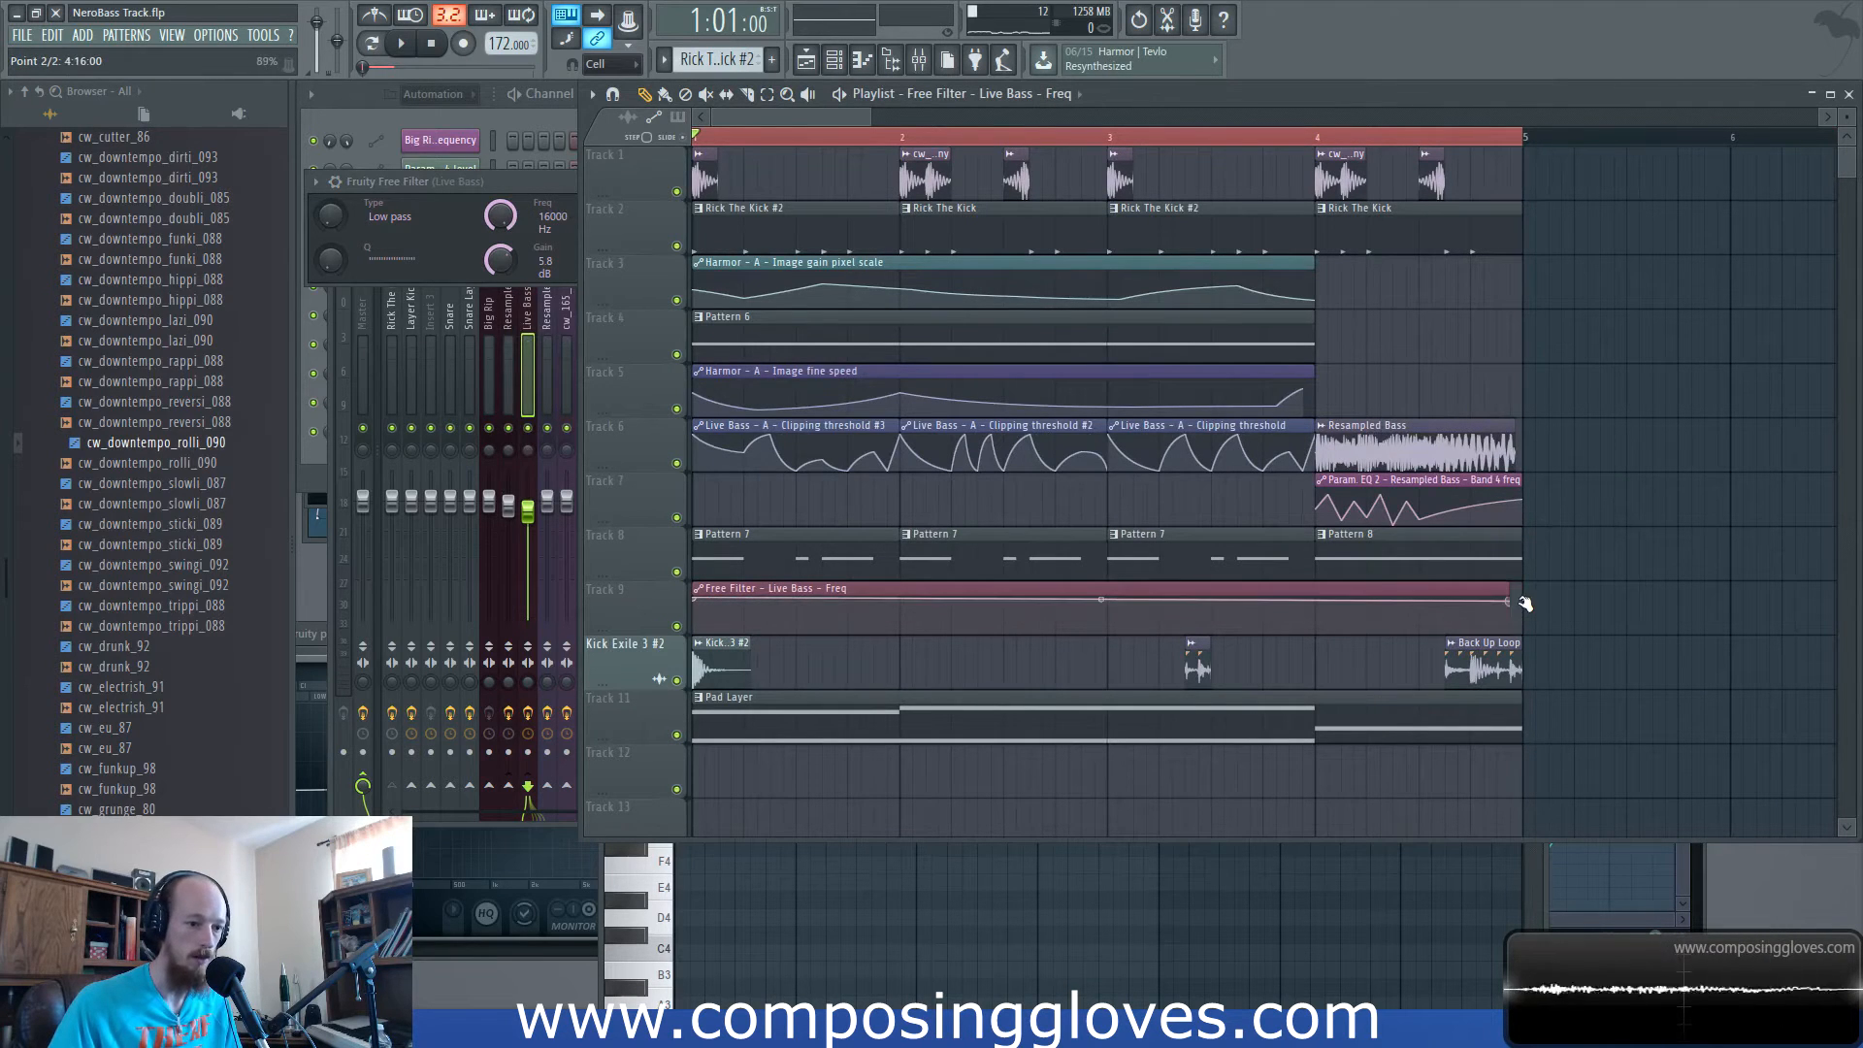
pyautogui.scroll(2, 1141, 645)
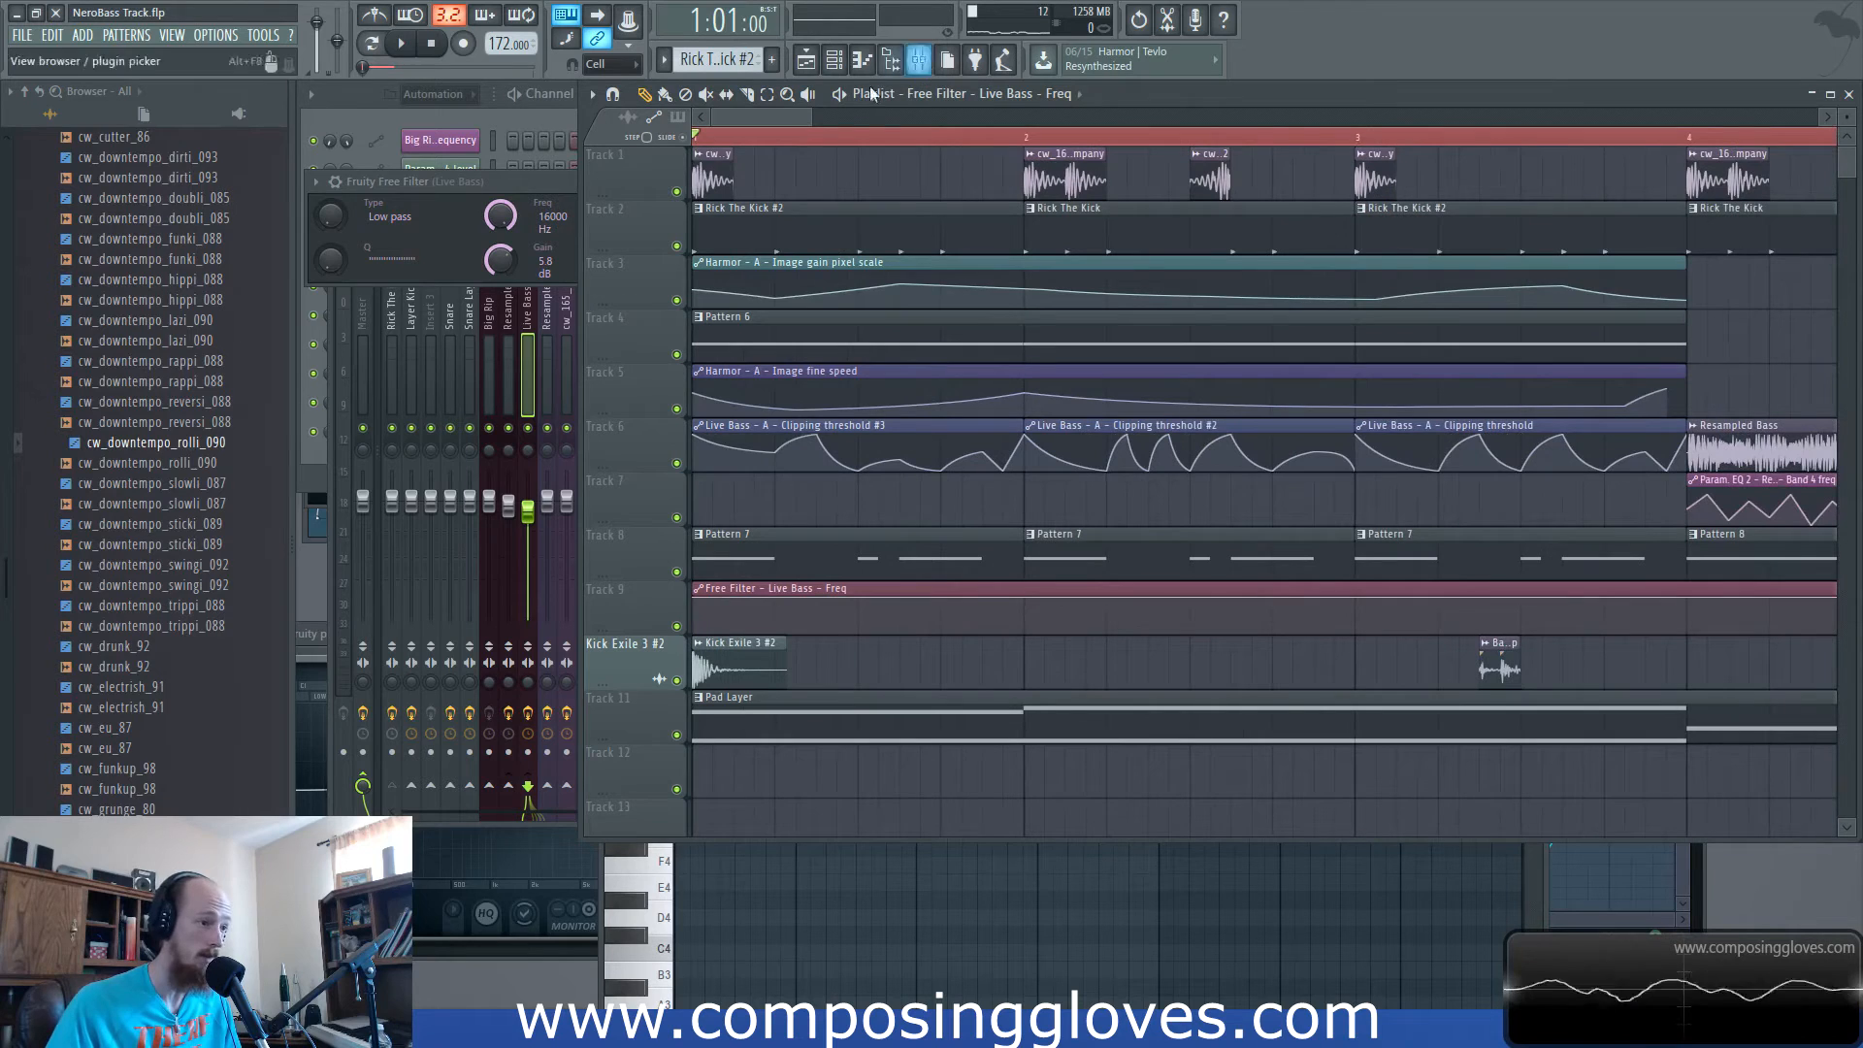
# Audition the opening bar with the Free Filter frequency automation in place.
pyautogui.scroll(3, 1177, 419)
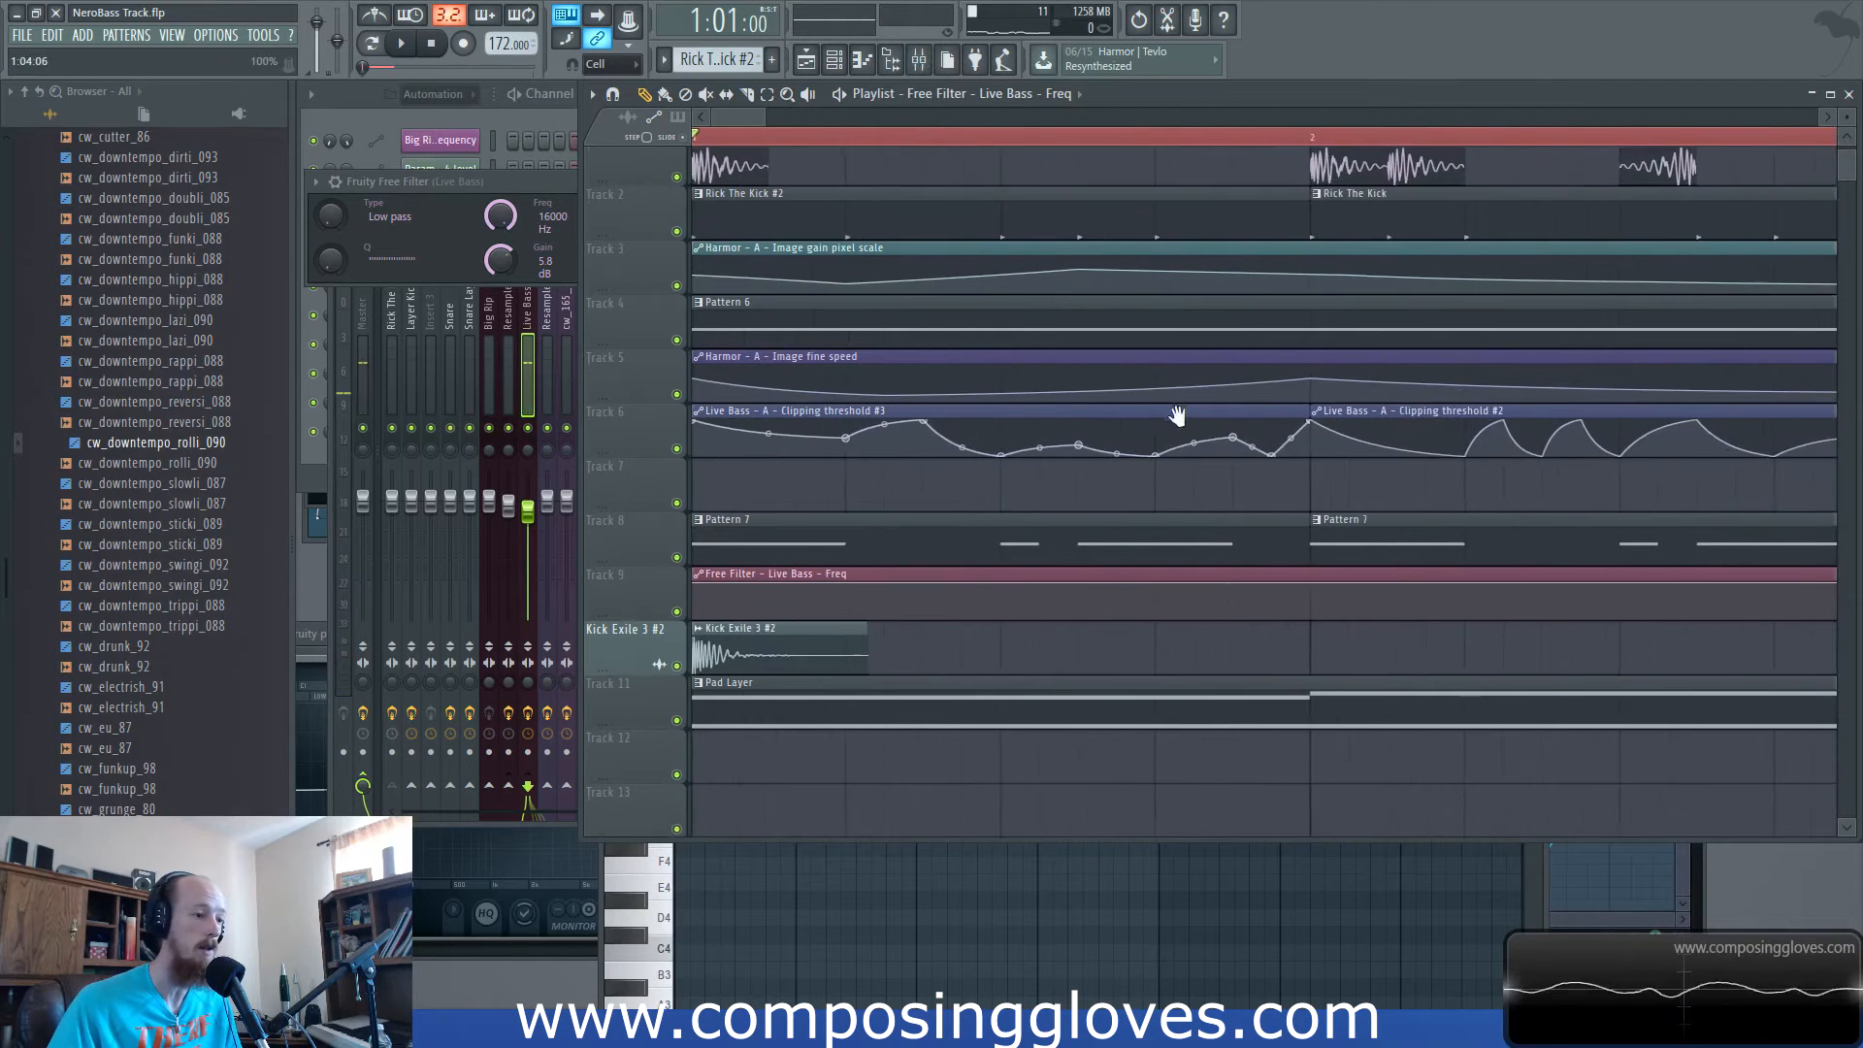
pyautogui.scroll(-3, 1145, 436)
pyautogui.press('space')
pyautogui.press('space')
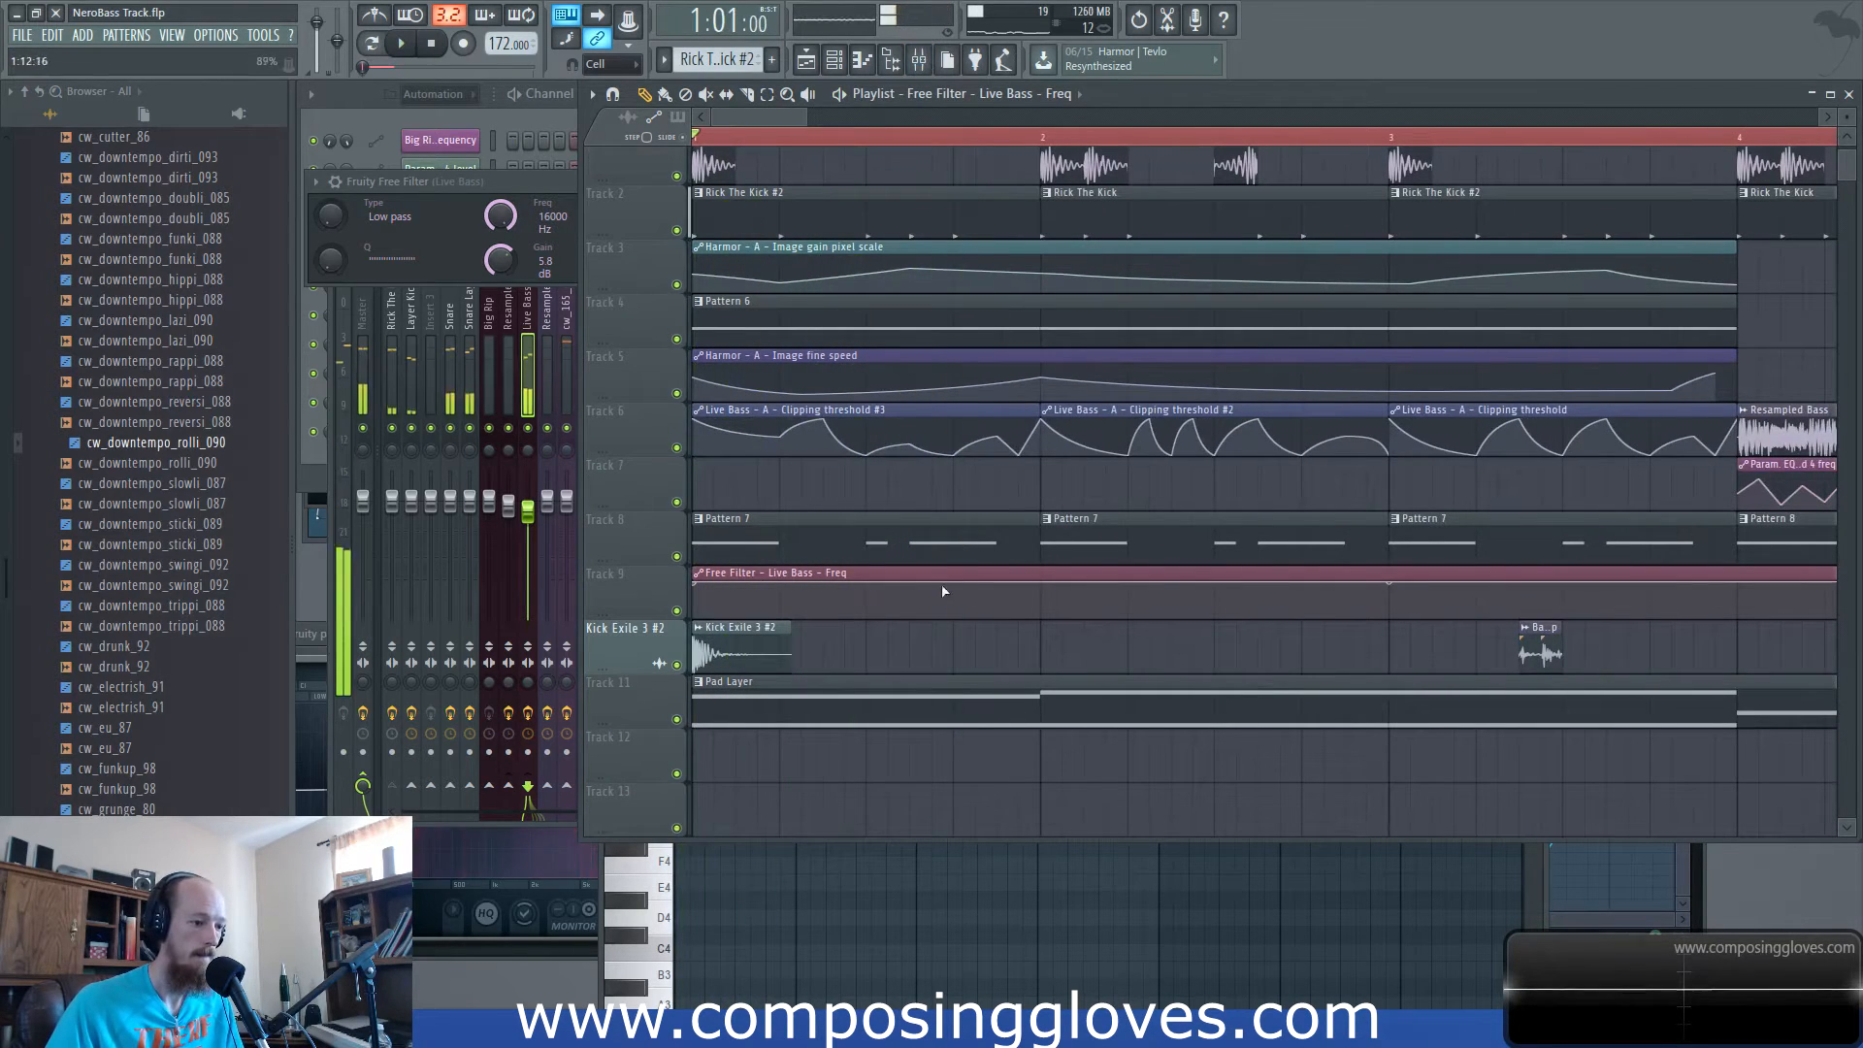
# Shape a low dip in the Live Bass Free Filter frequency automation in bar 1, rising again at bar 2, and audition it.
pyautogui.moveTo(882, 598); pyautogui.dragTo(896, 635)
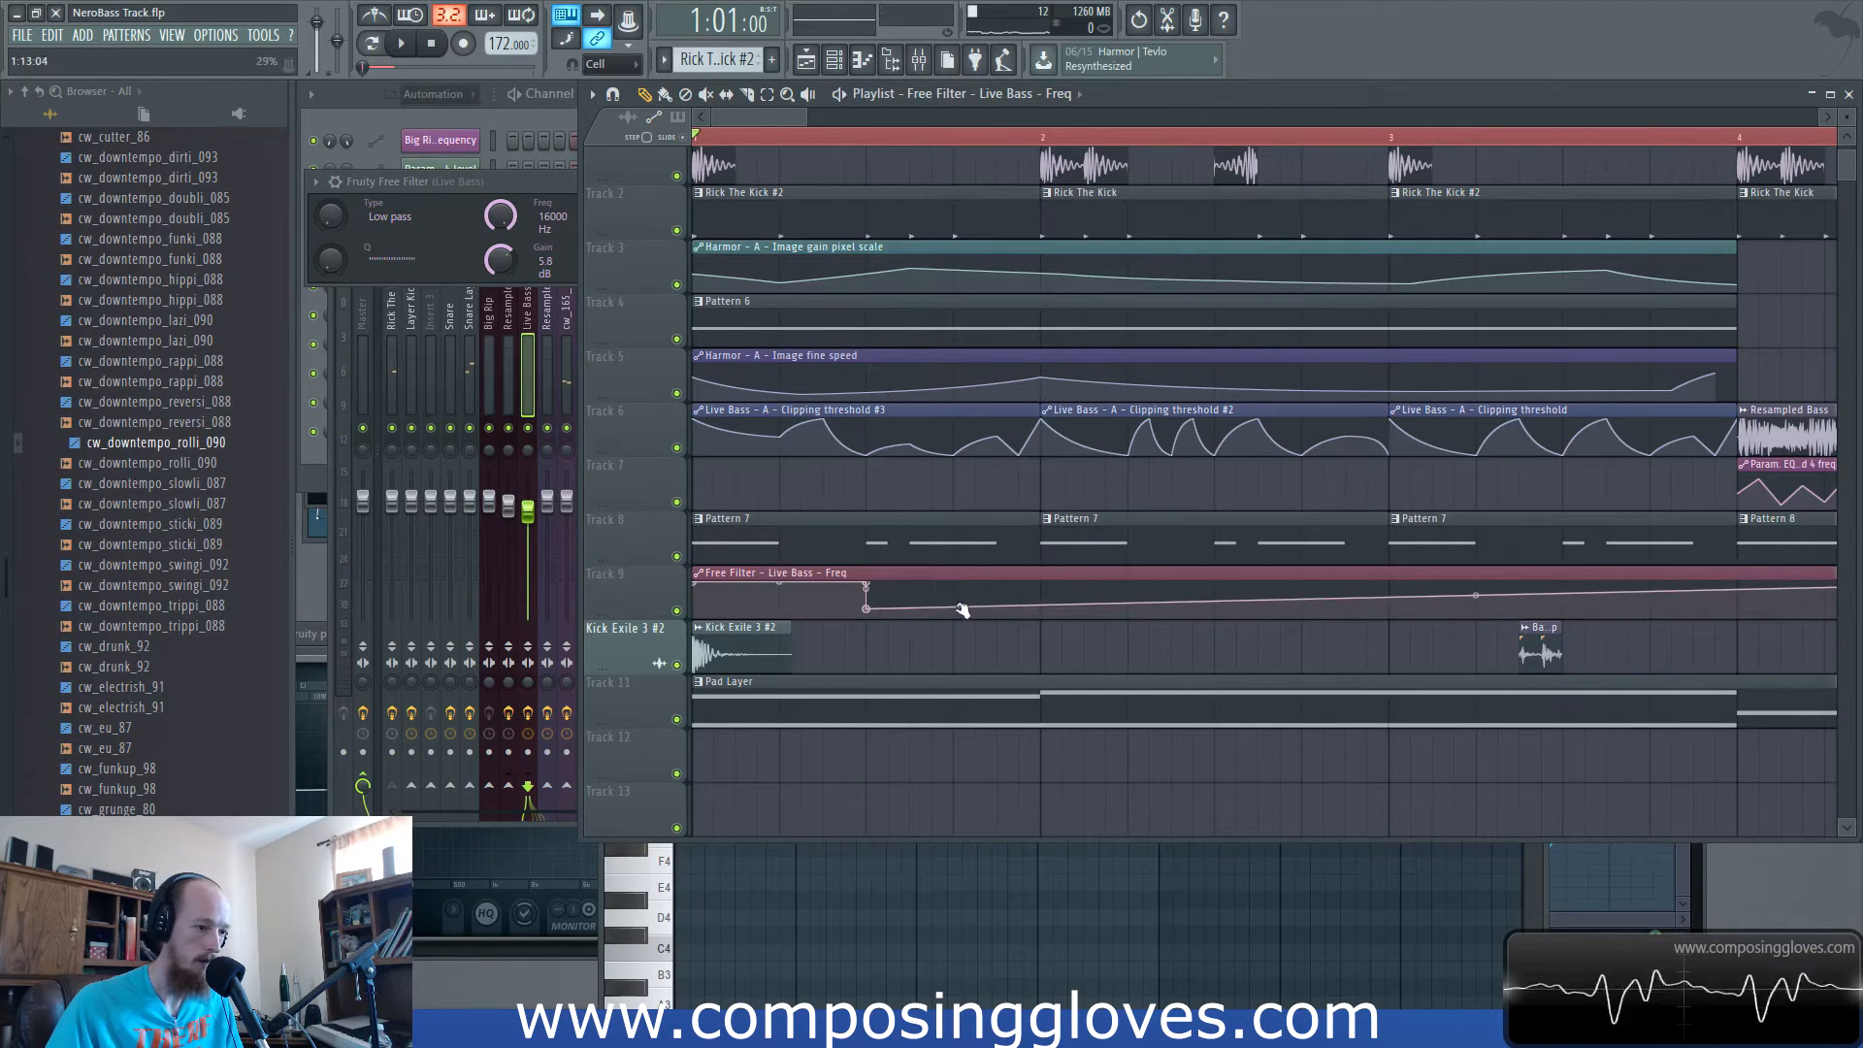
pyautogui.moveTo(1034, 607); pyautogui.dragTo(1051, 573)
pyautogui.press('space')
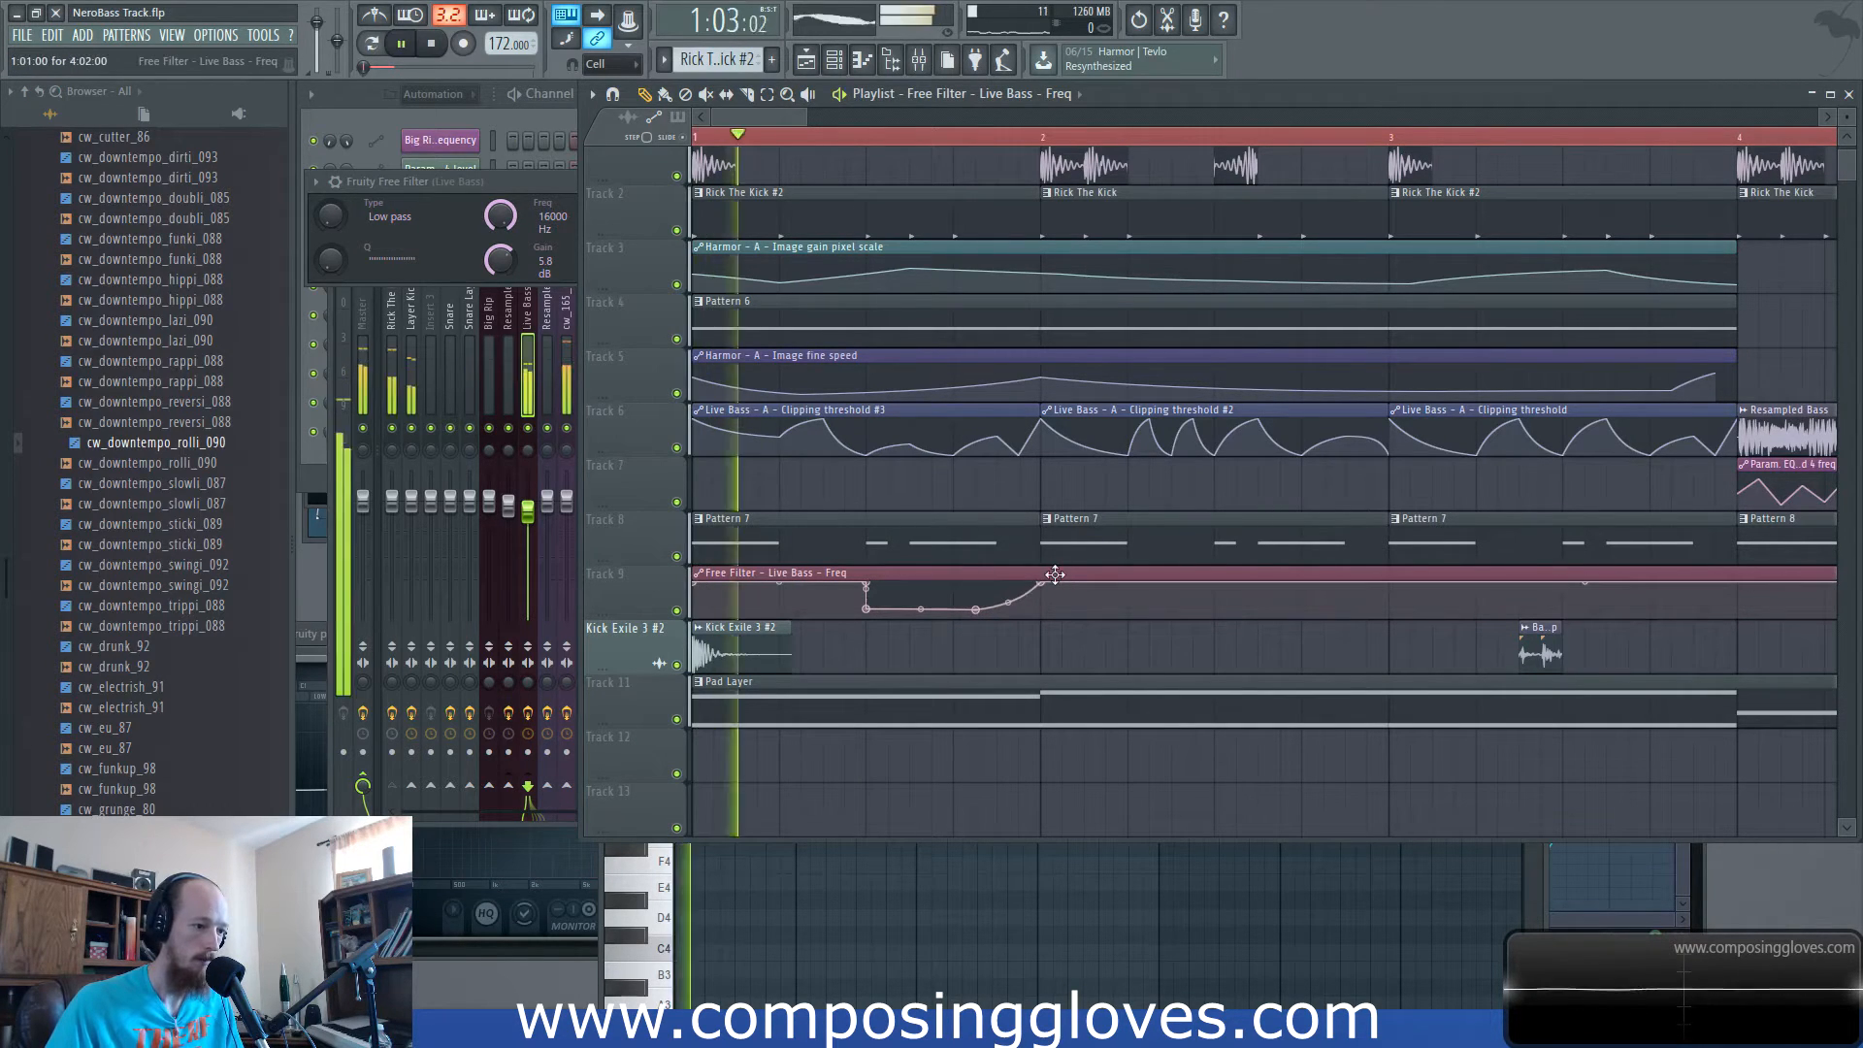
pyautogui.press('space')
# Reshape the Free Filter frequency dip to fall gradually to the start of bar 2 and recover quickly, auditioning the change.
pyautogui.moveTo(894, 599); pyautogui.dragTo(925, 588)
pyautogui.press('space')
pyautogui.press('space')
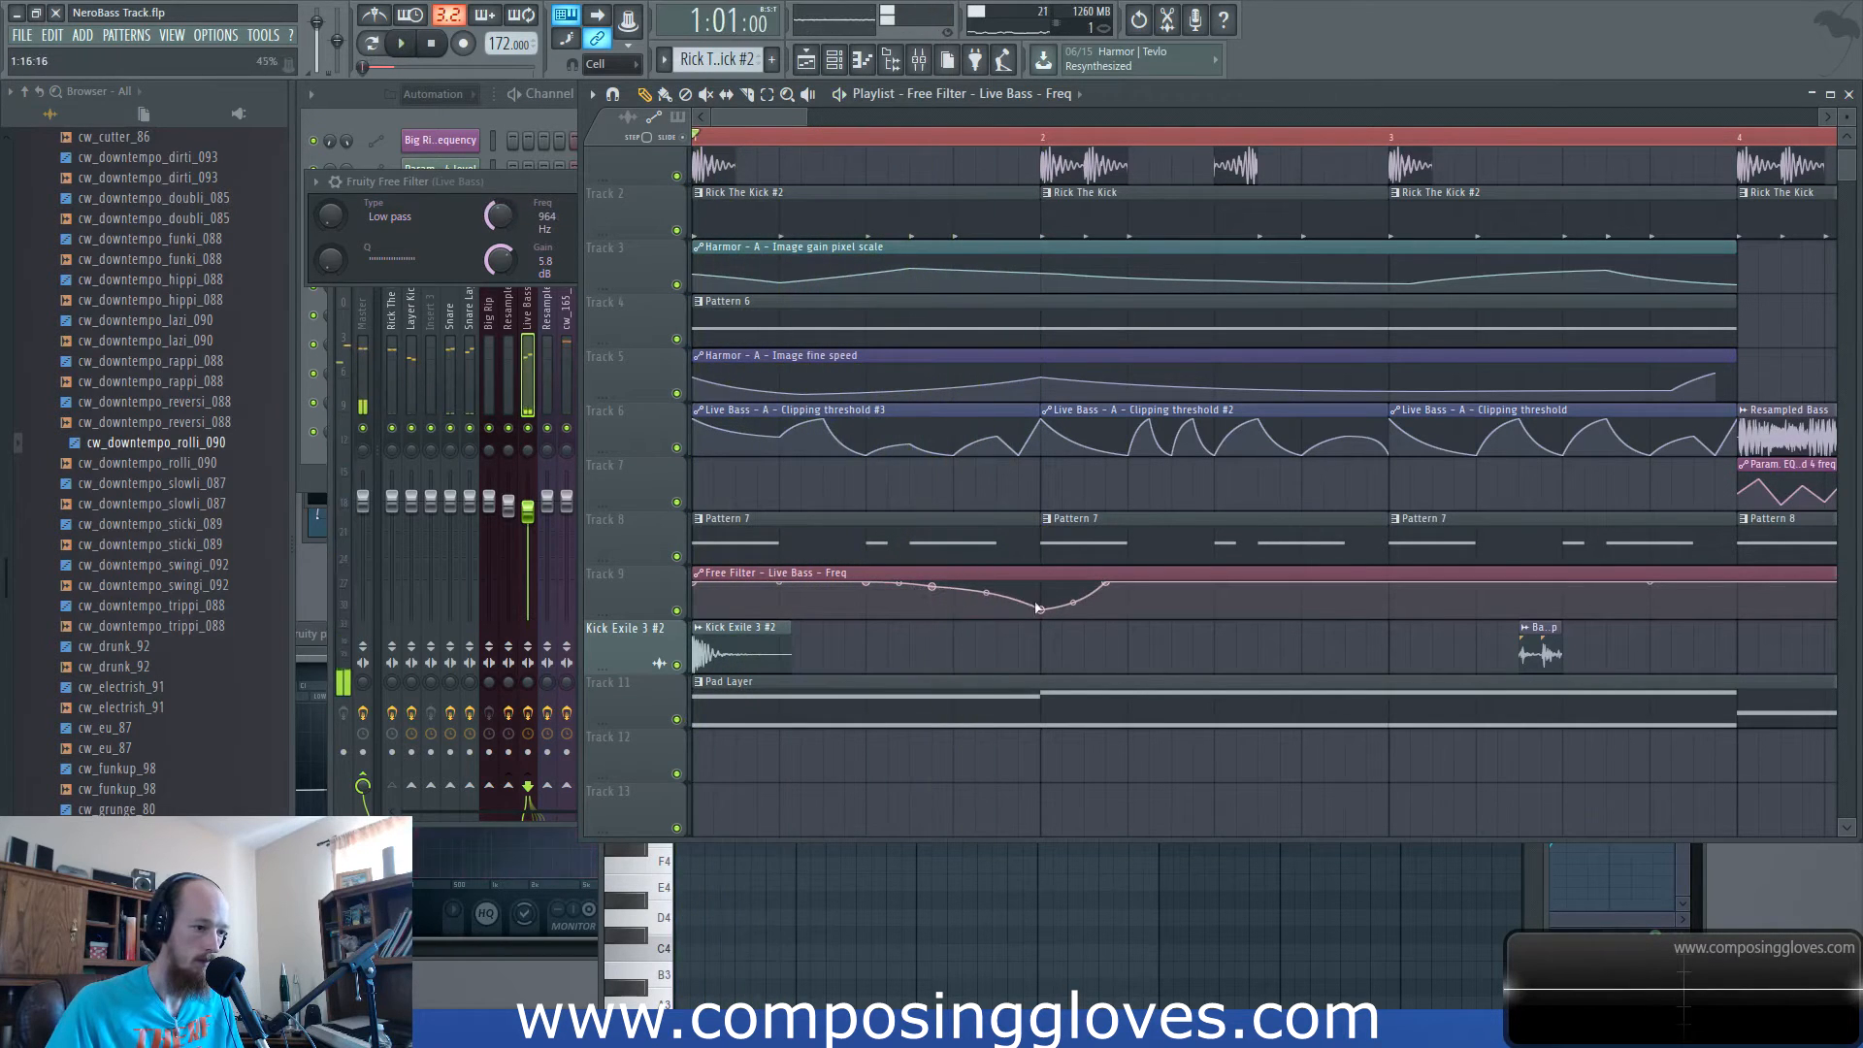
pyautogui.press('space')
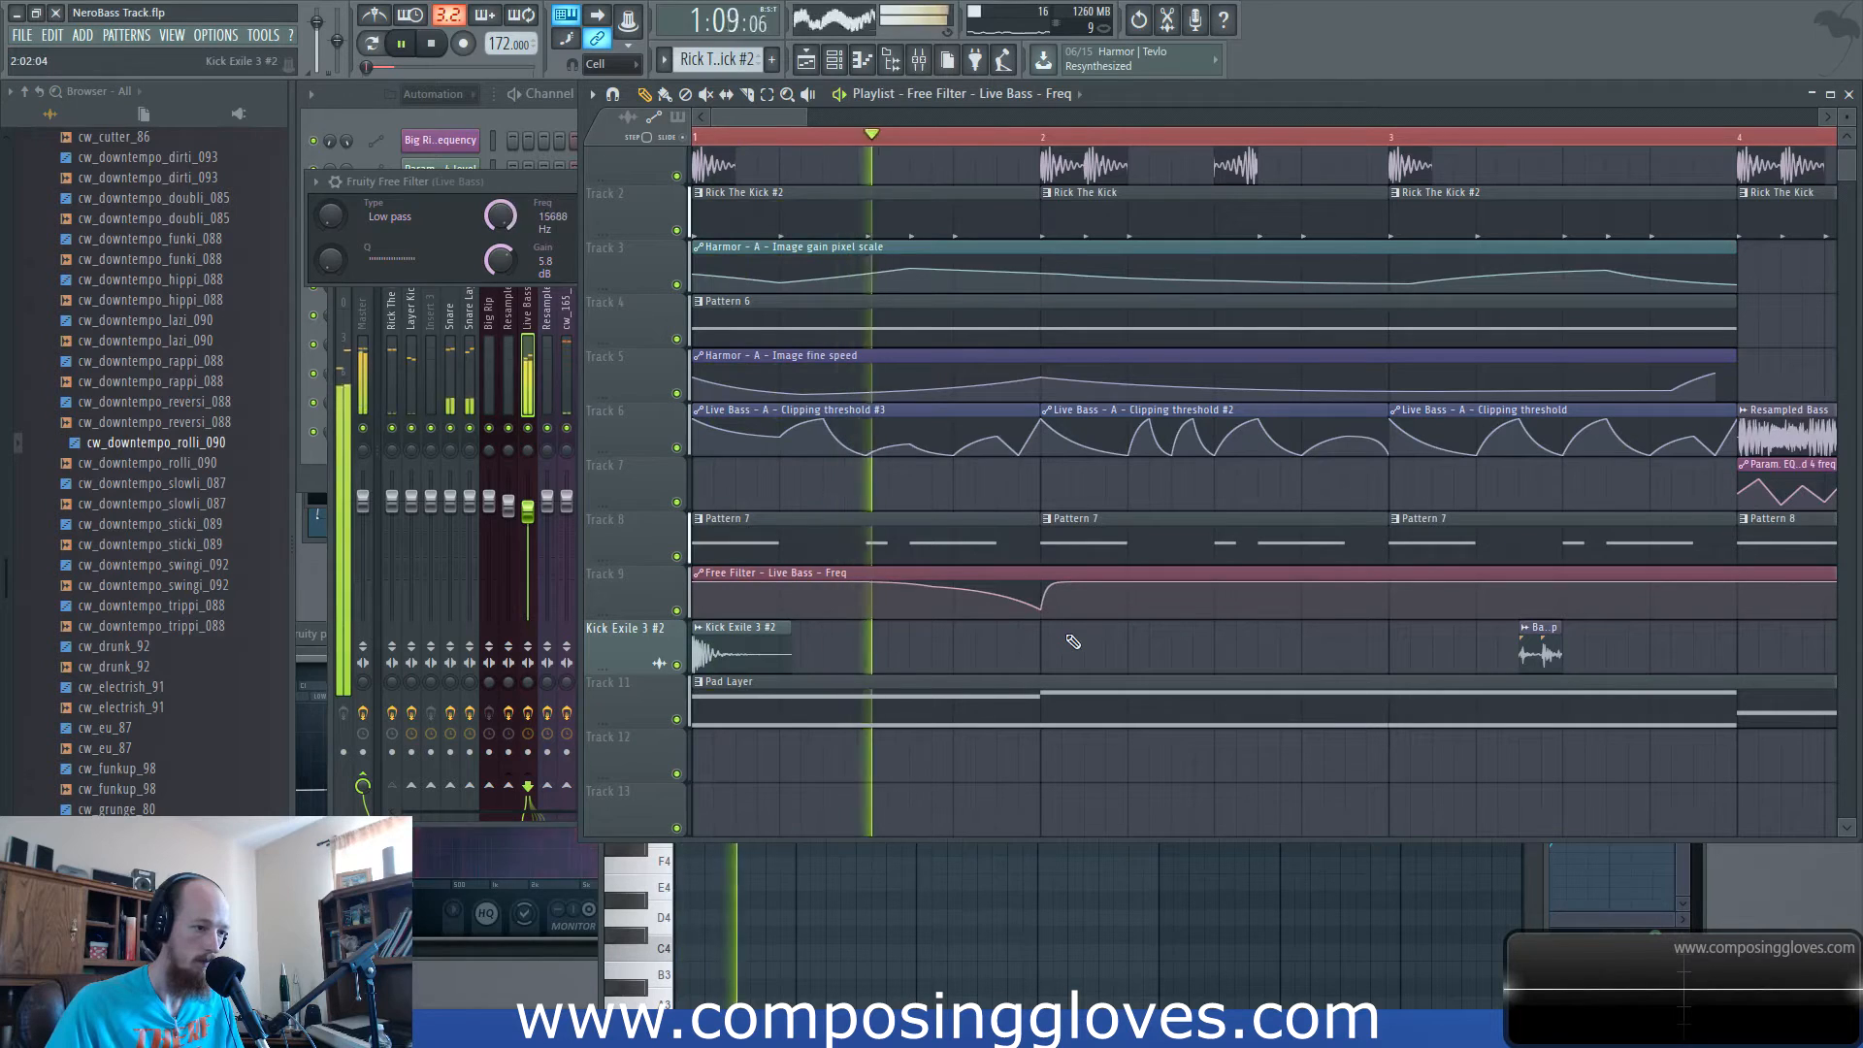
pyautogui.press('space')
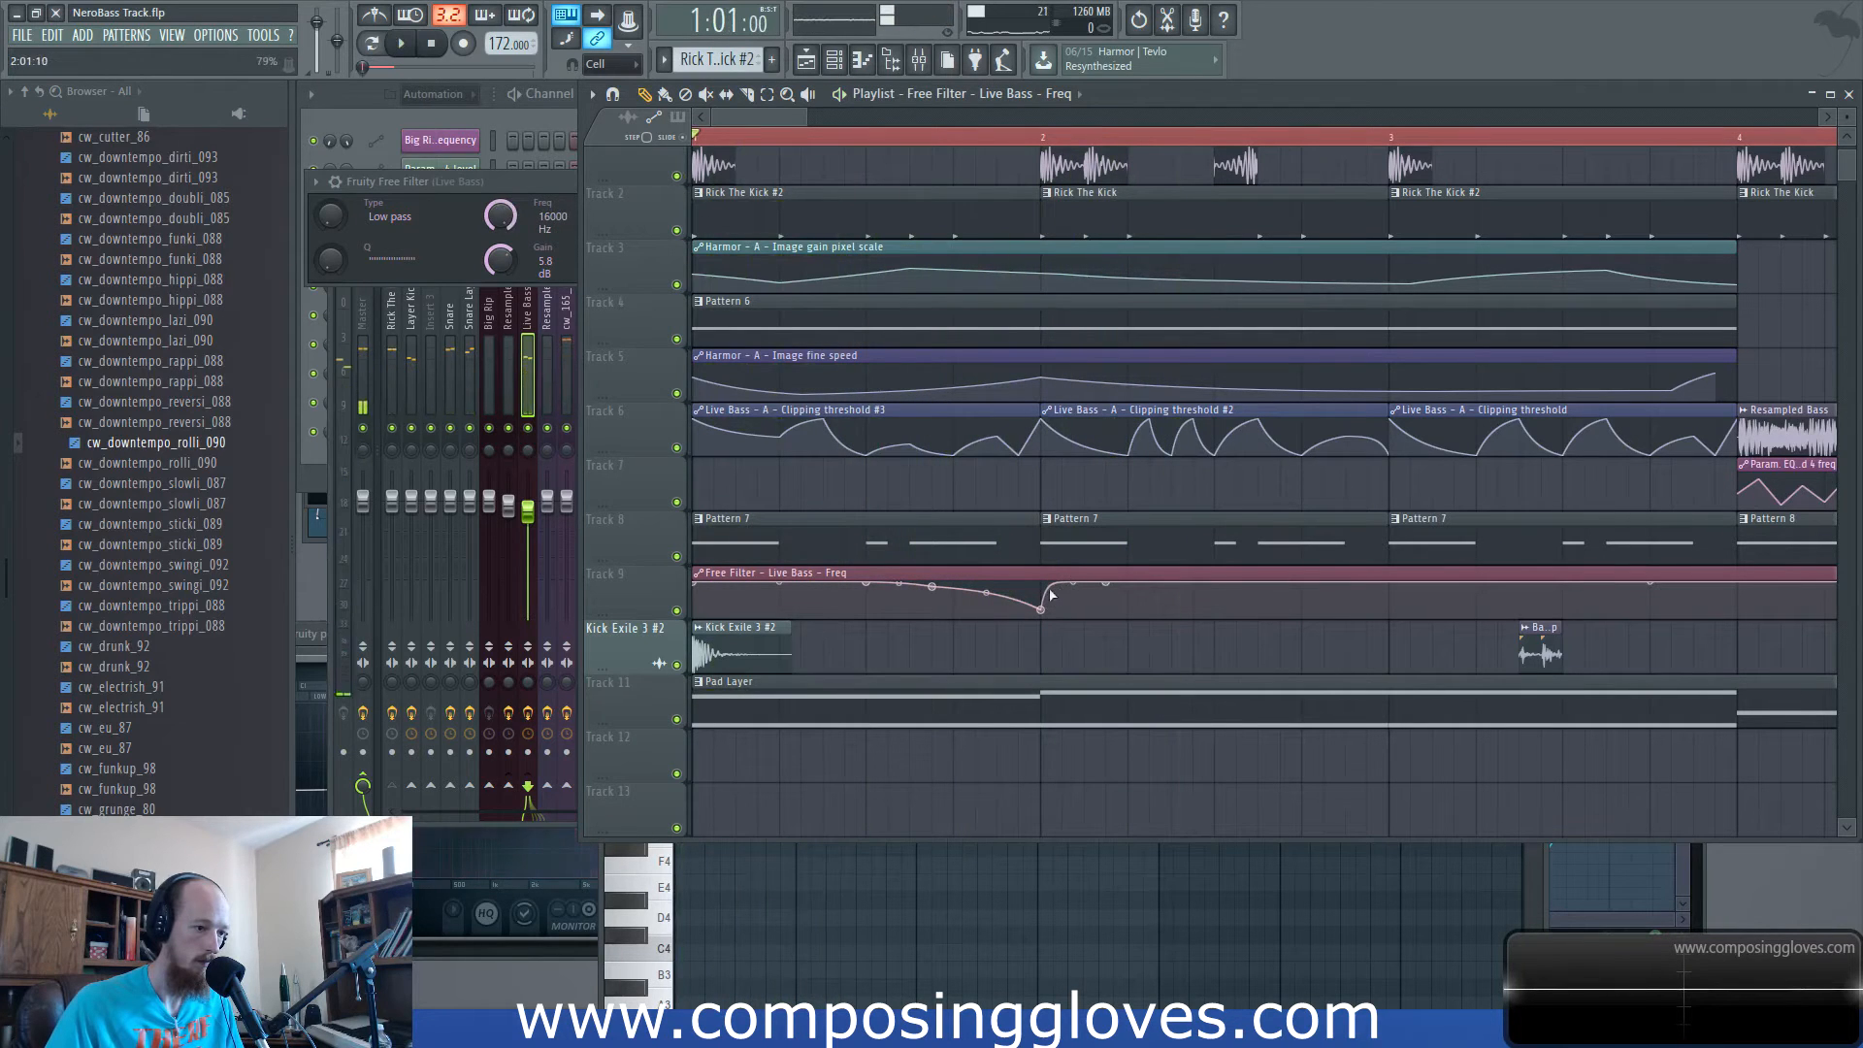
# Move the Free Filter automation's lowest point slightly ahead of bar 2, with an immediate rise after it, and play it back.
pyautogui.press('space')
pyautogui.moveTo(1044, 583); pyautogui.dragTo(999, 609)
pyautogui.press('space')
pyautogui.press('space')
pyautogui.scroll(1, 1000, 496)
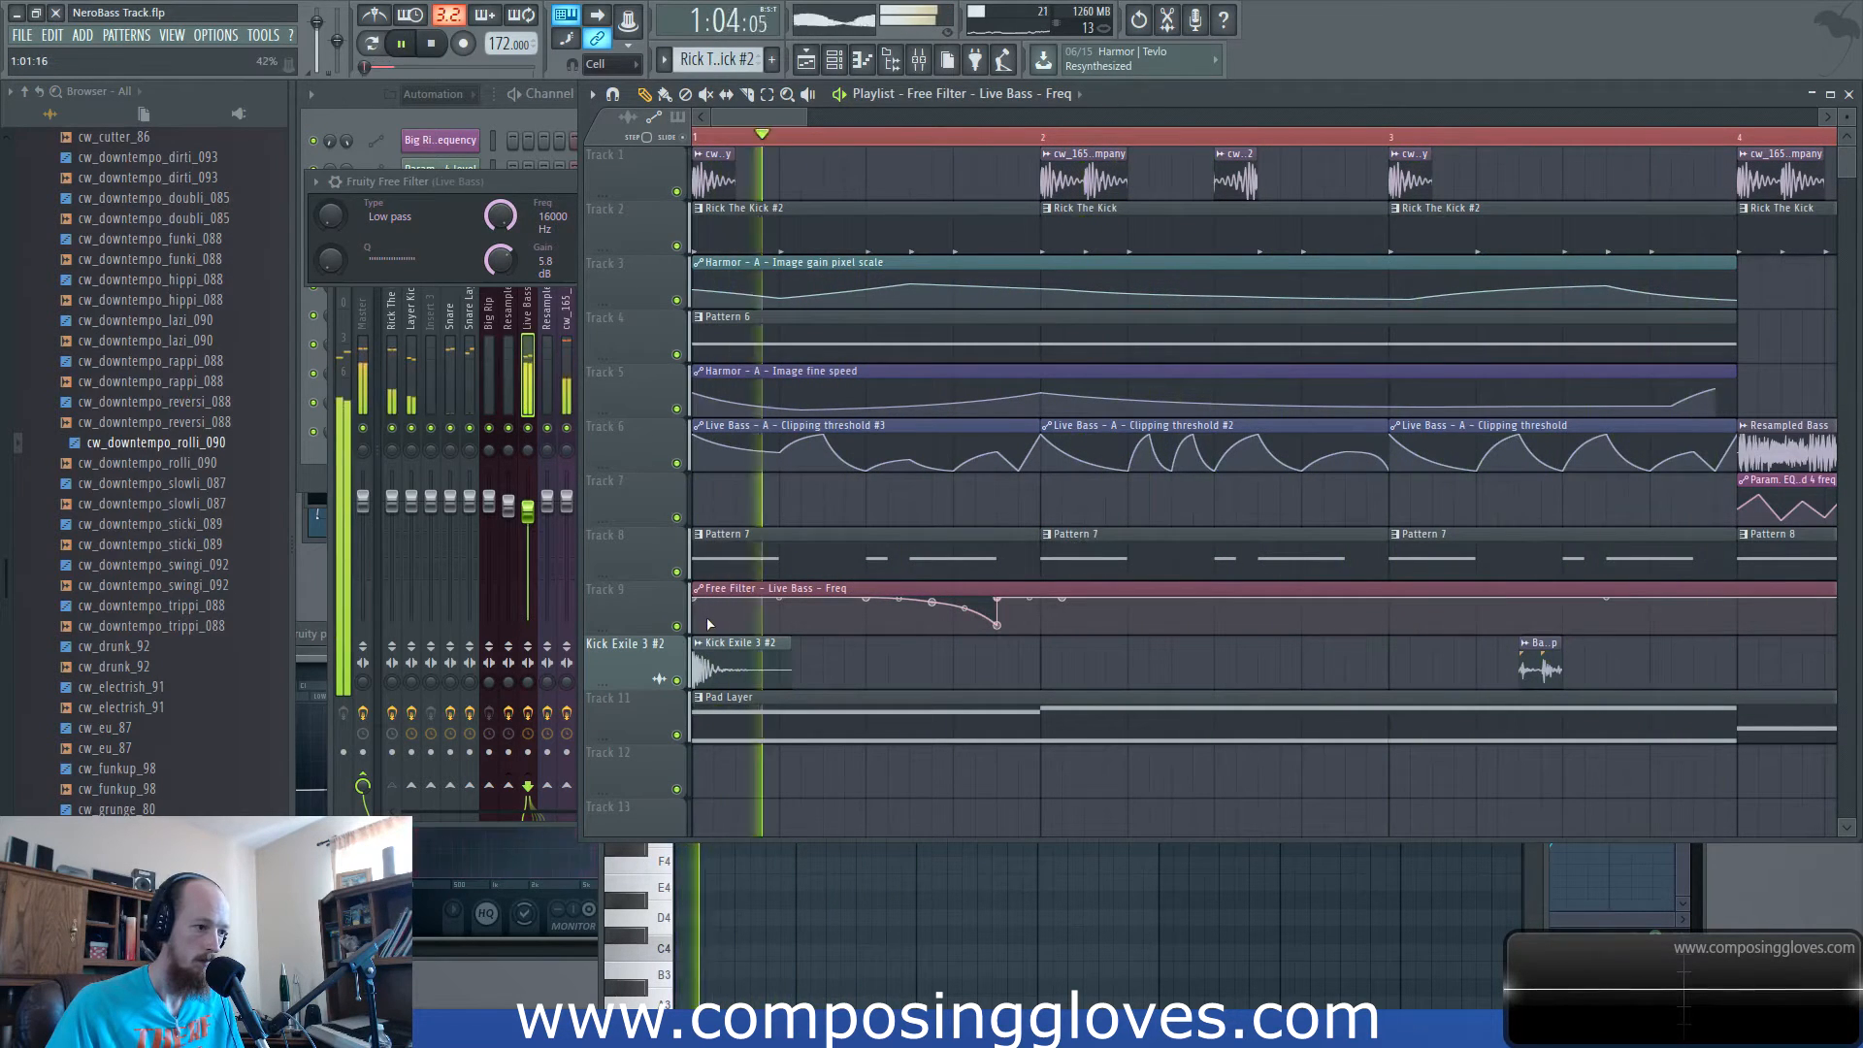
# Try adjusting the first point of the Free Filter frequency automation and audition bars 1 and 2.
pyautogui.press('space')
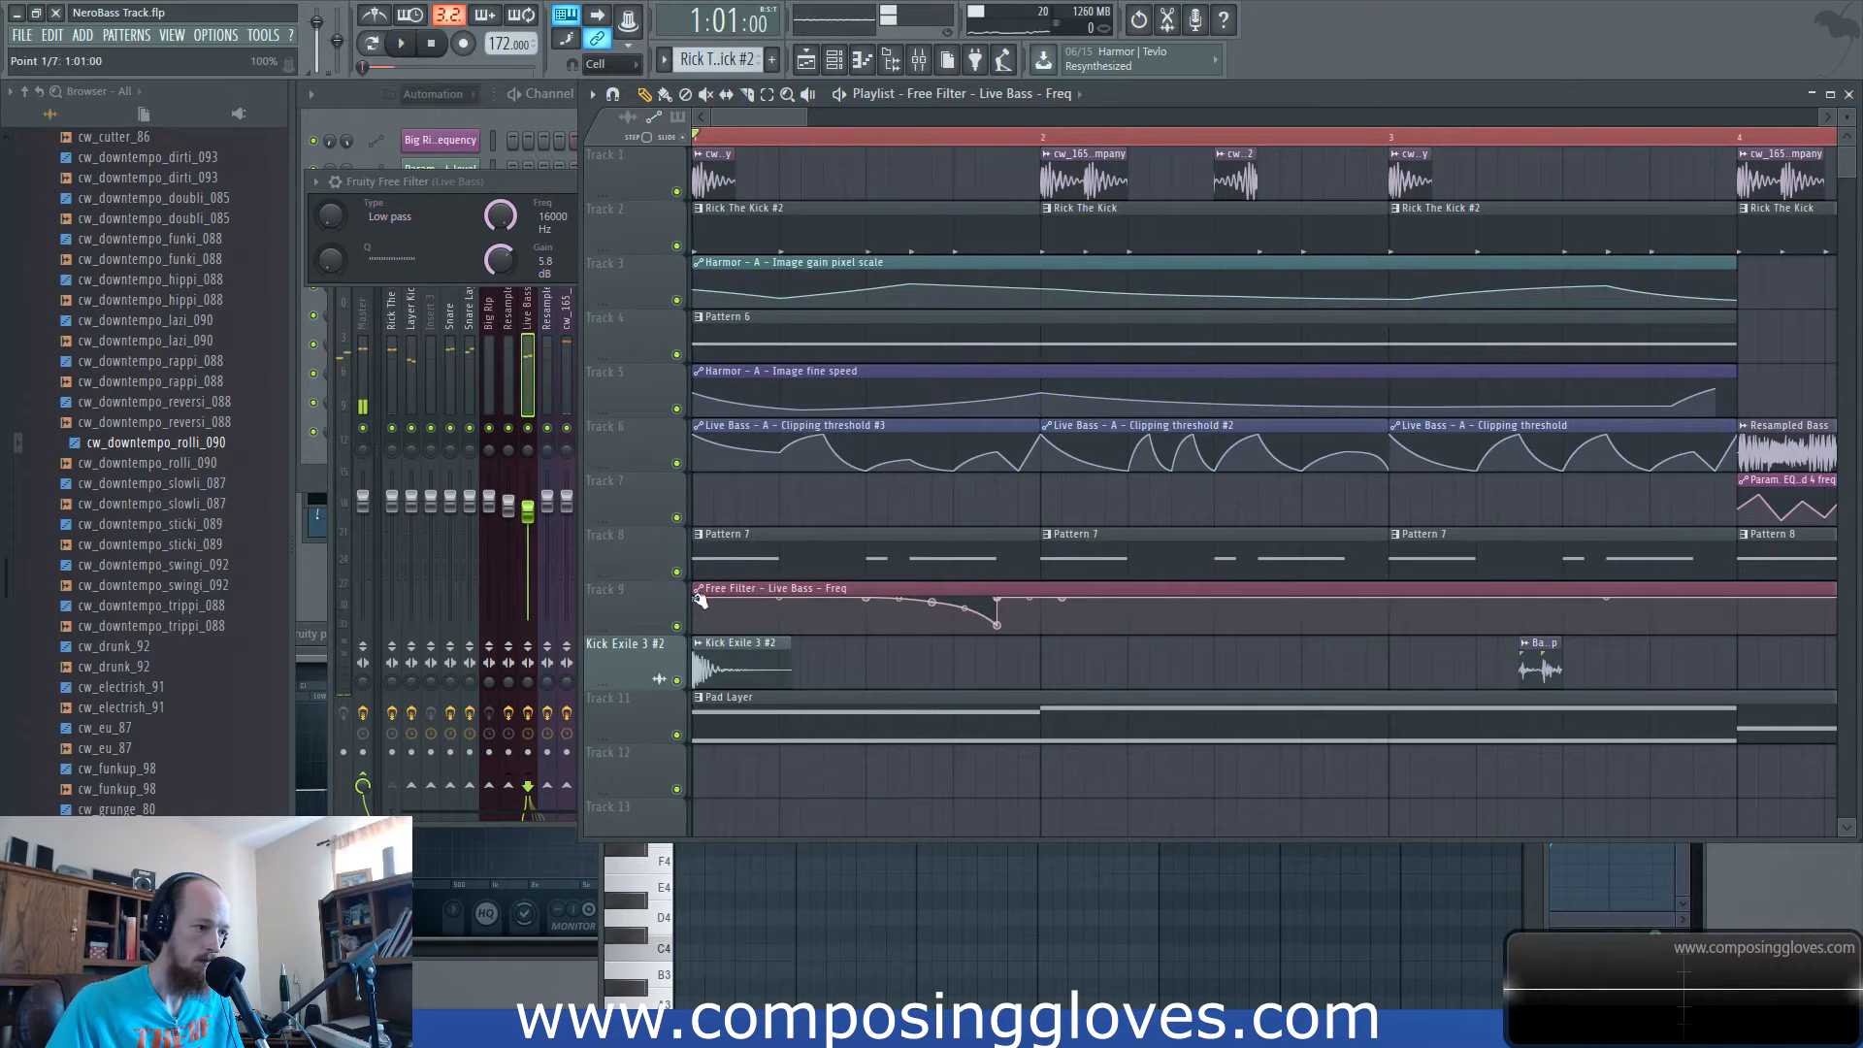
pyautogui.moveTo(700, 598); pyautogui.dragTo(699, 631)
pyautogui.press('space')
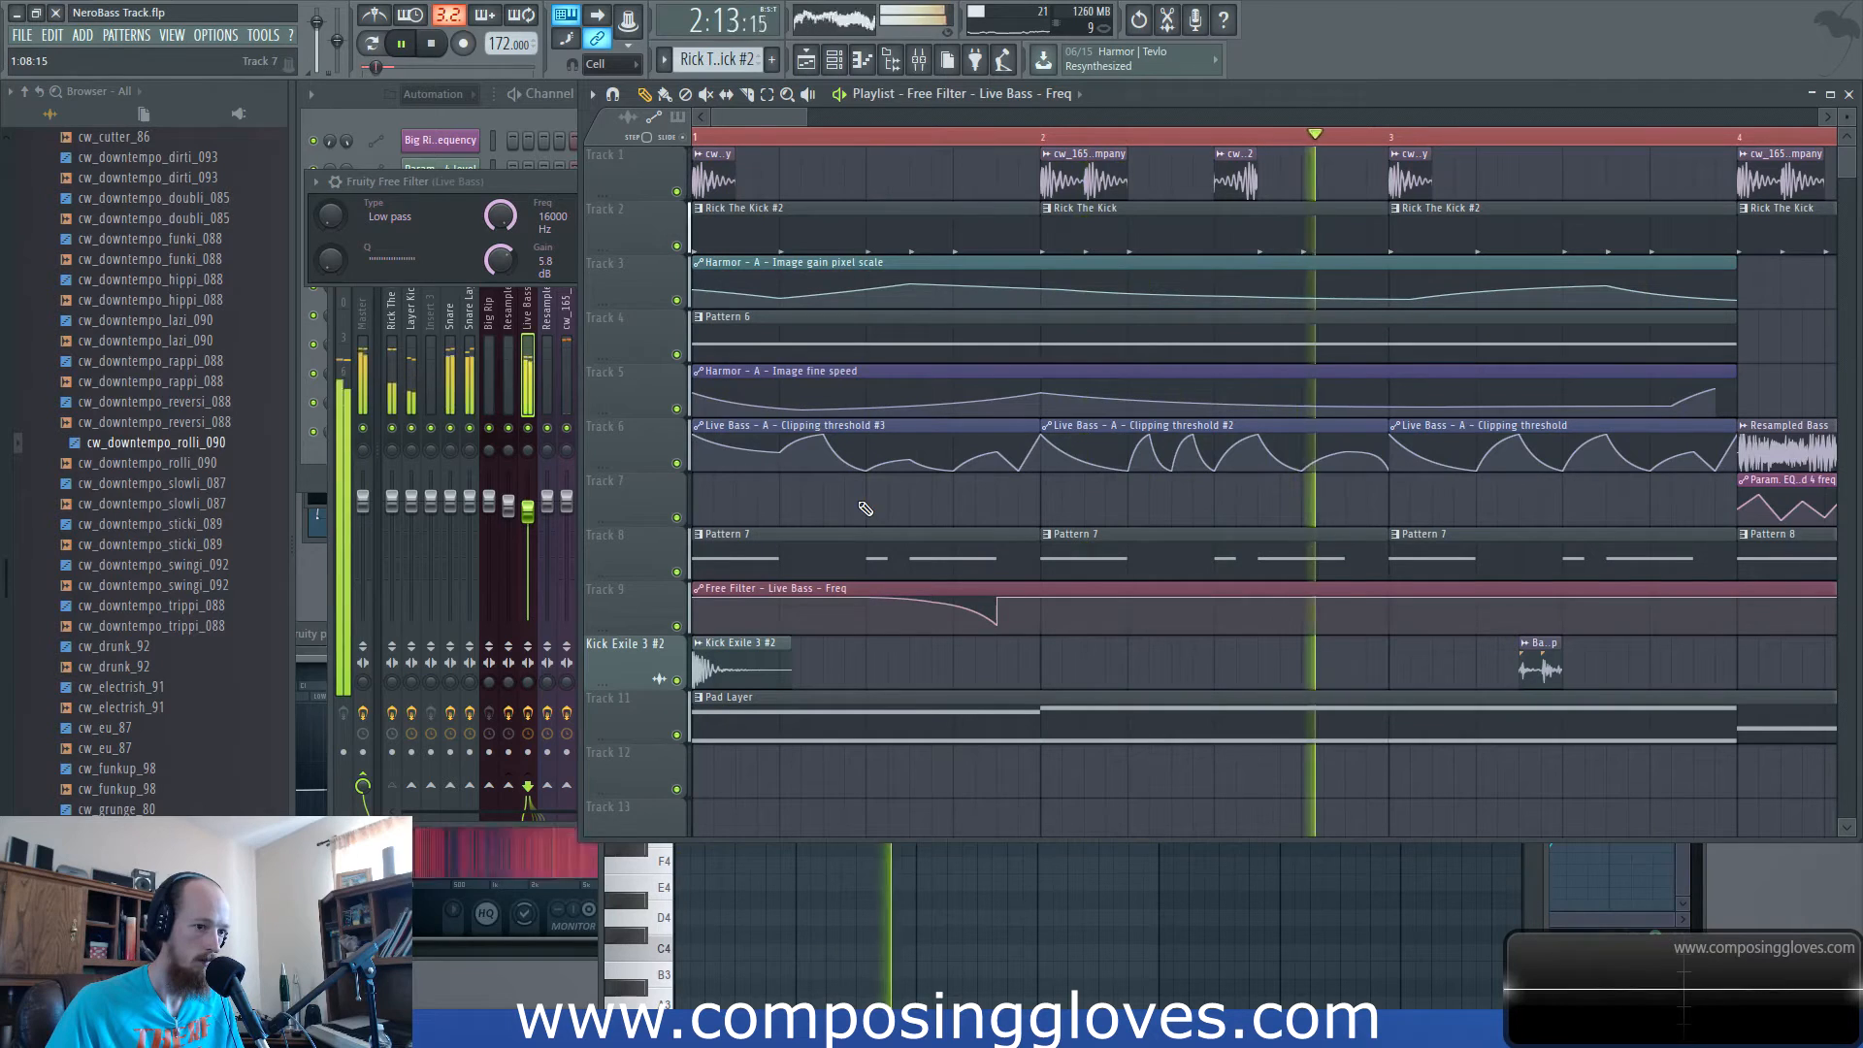
pyautogui.press('space')
# Mute track 9 to hear the opening without the filter automation, and unmute it again.
pyautogui.click(679, 629)
pyautogui.press('space')
pyautogui.press('space')
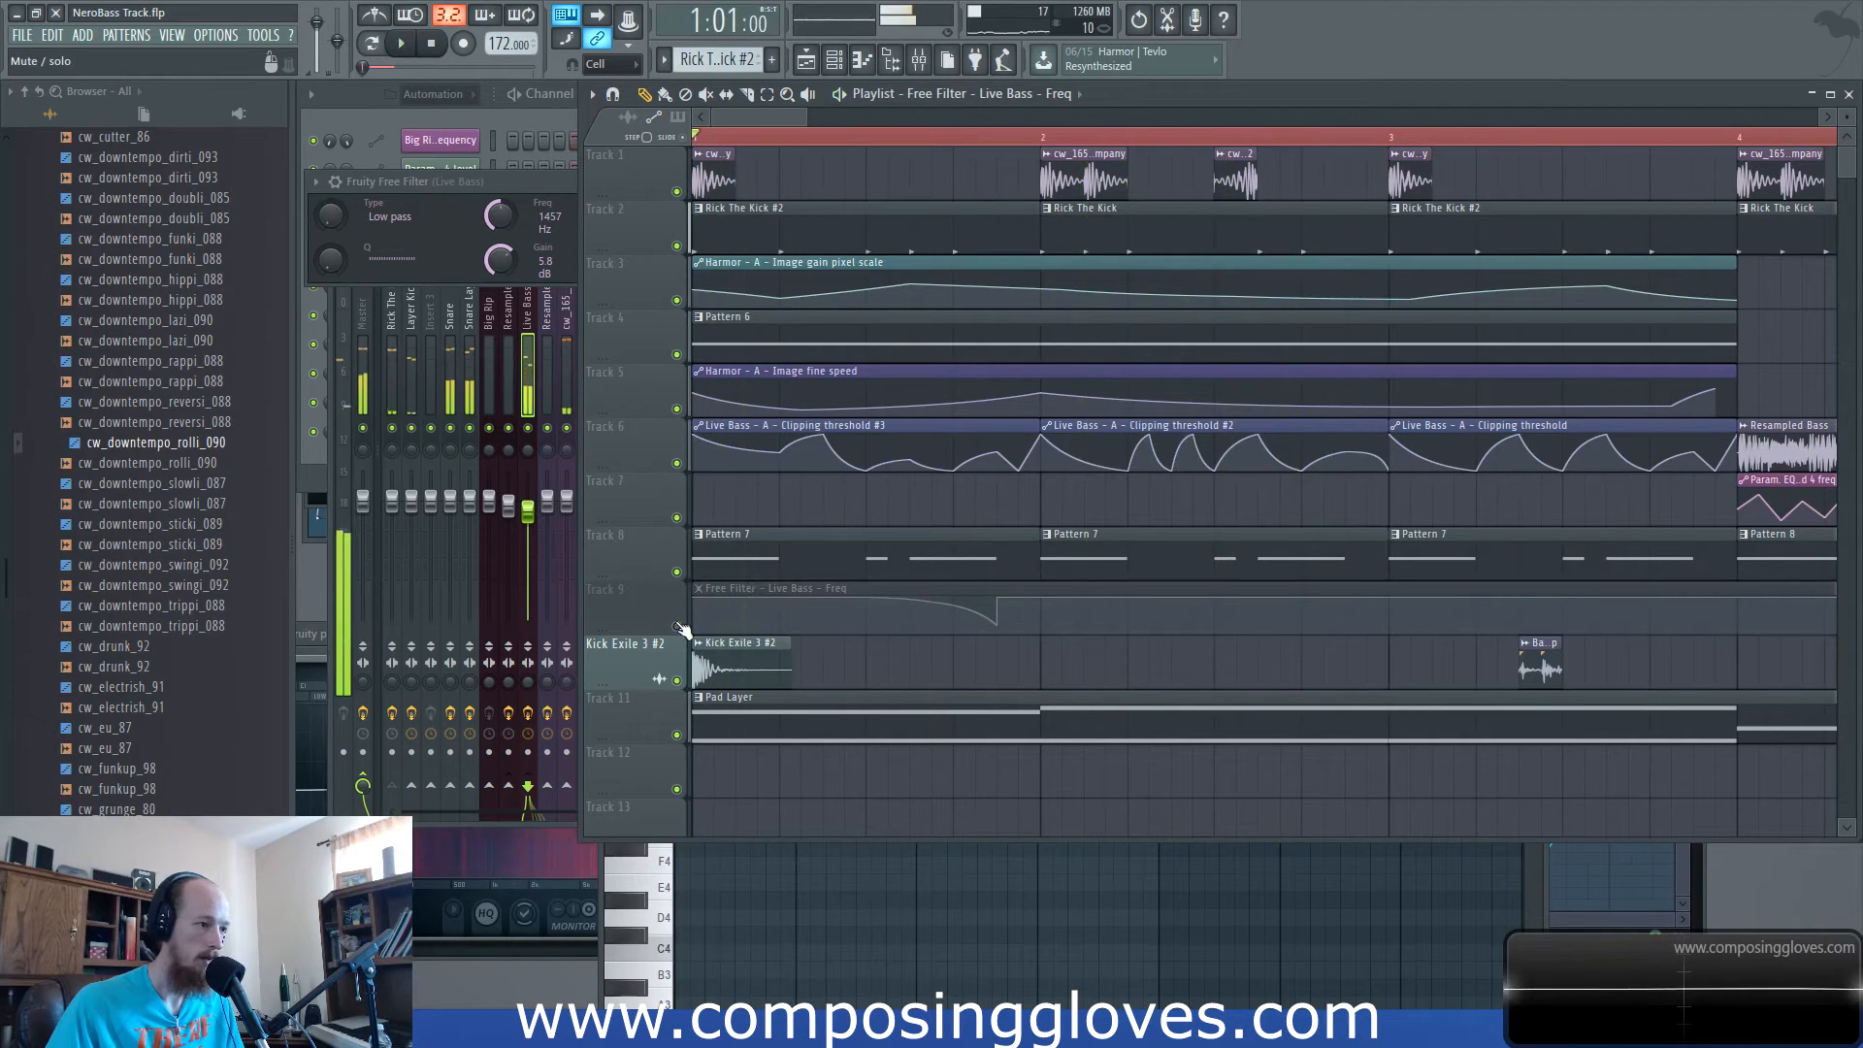
pyautogui.click(679, 629)
# Compare Live Bass with the Free Filter bypassed and enabled, and try its Notch type before returning to Low pass.
pyautogui.click(922, 61)
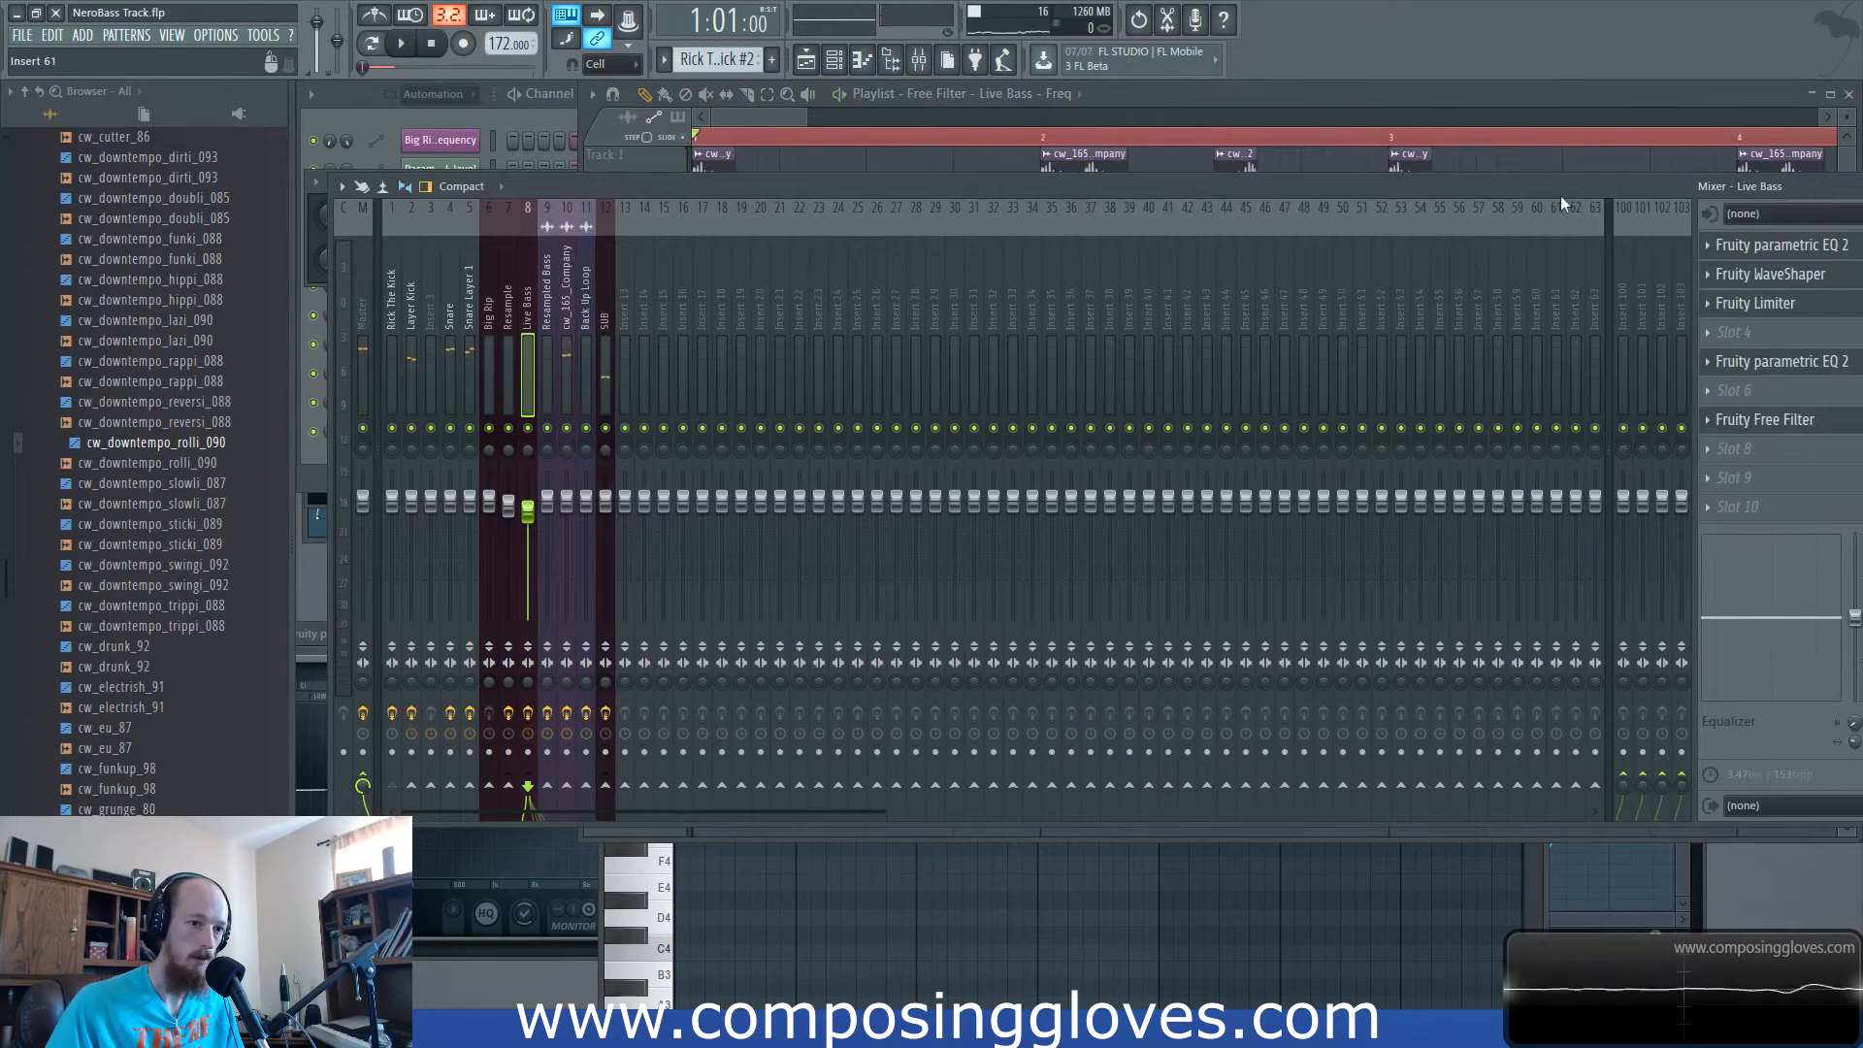
pyautogui.moveTo(1561, 195); pyautogui.dragTo(1344, 178)
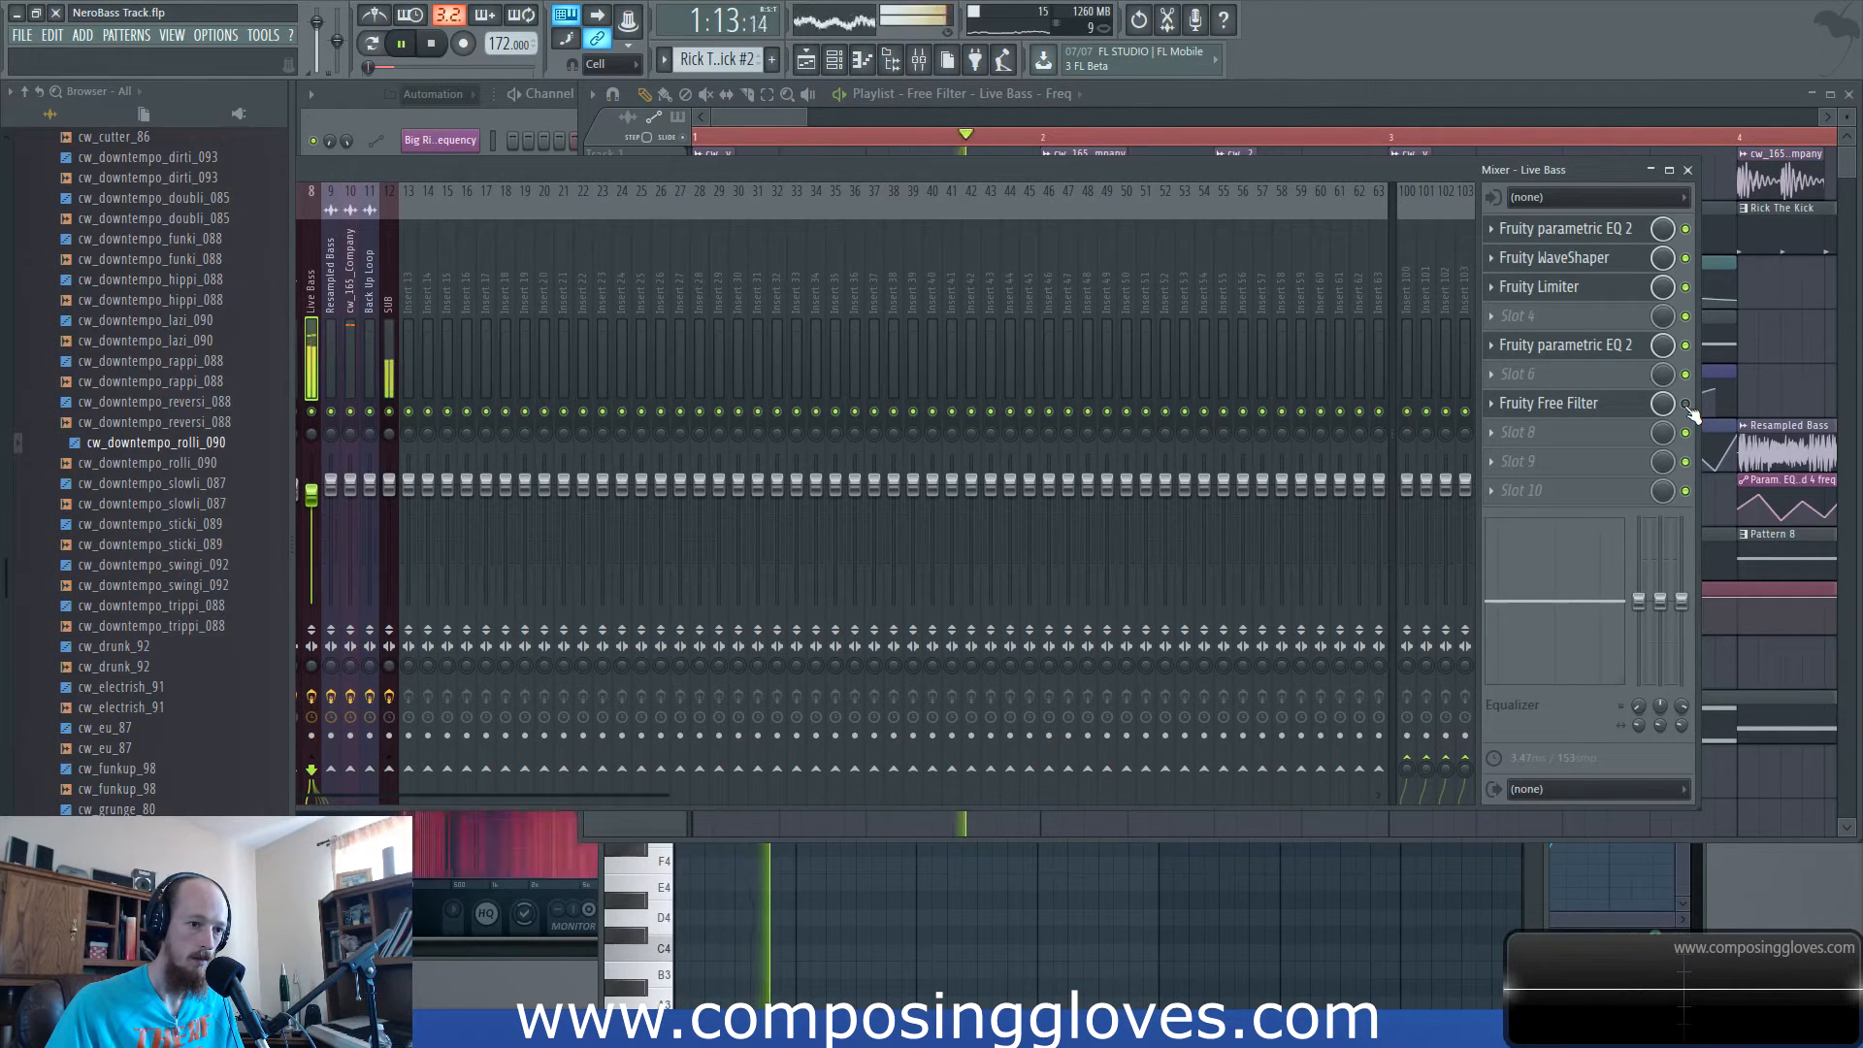
pyautogui.click(1606, 410)
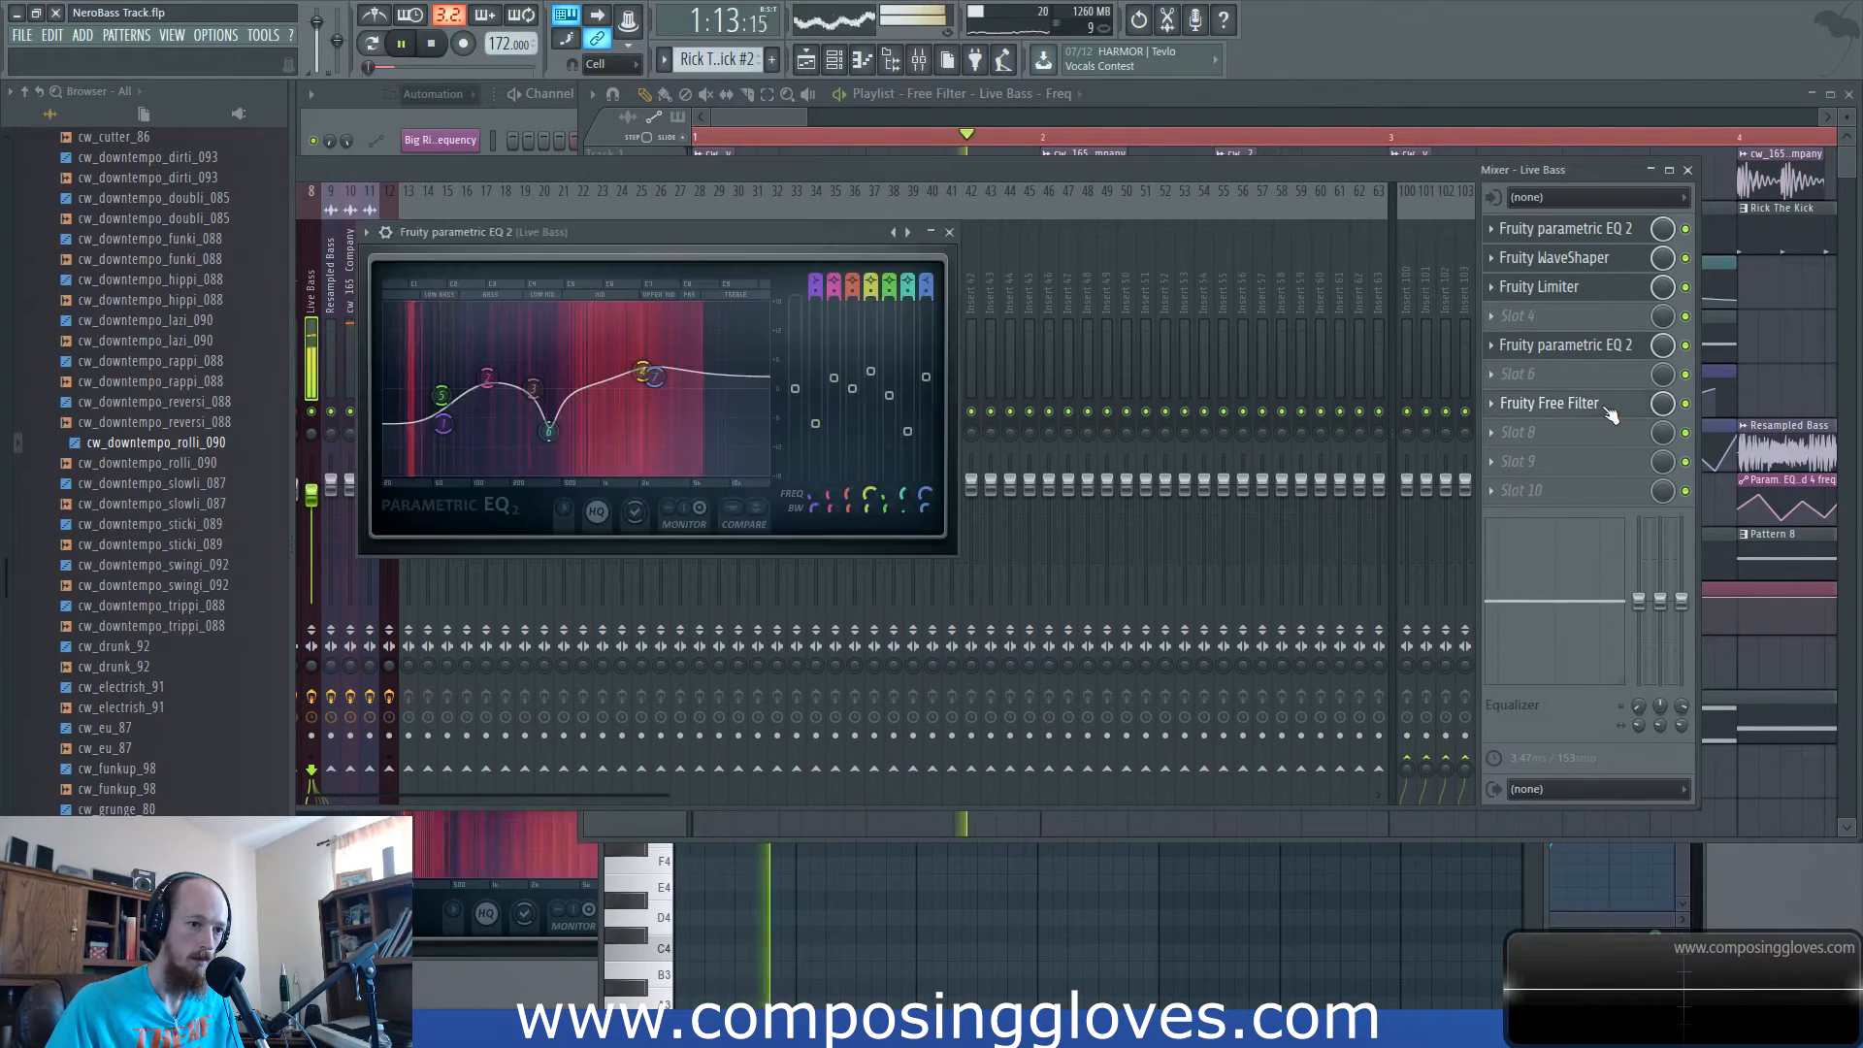
pyautogui.scroll(1, 339, 217)
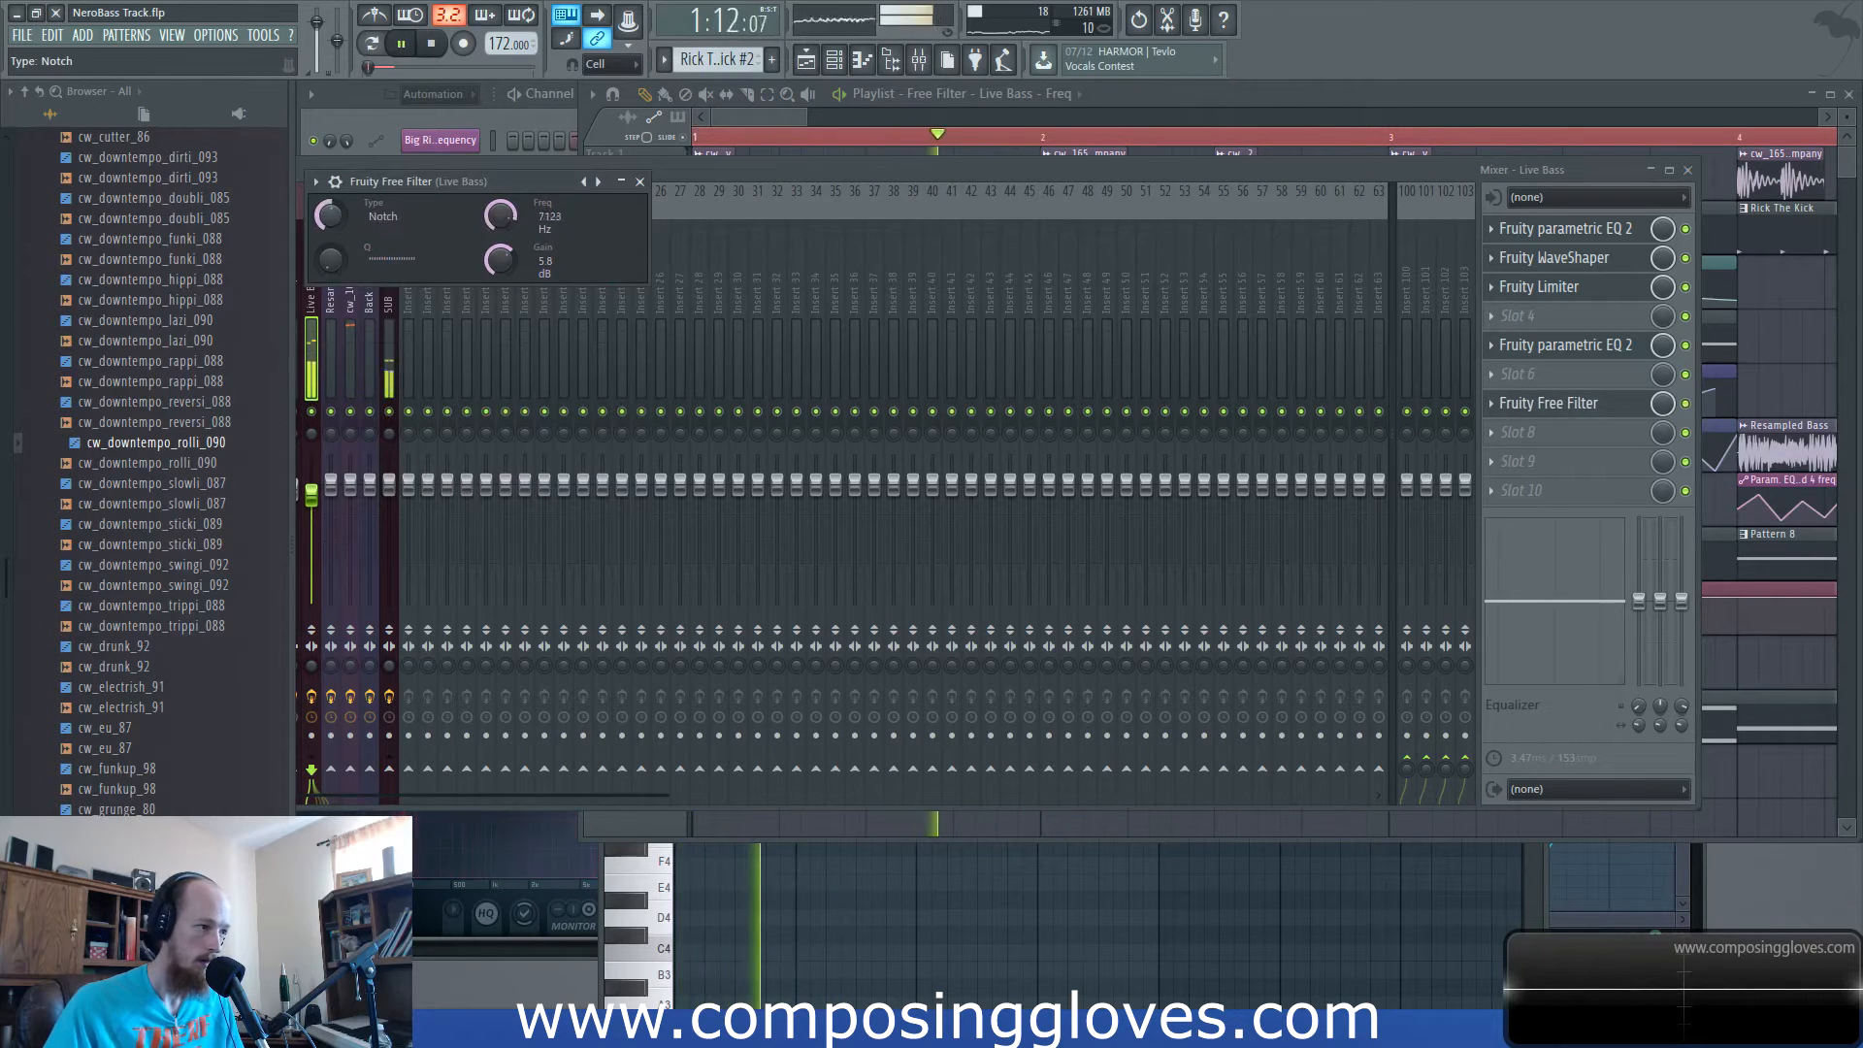
pyautogui.moveTo(340, 217); pyautogui.dragTo(340, 217)
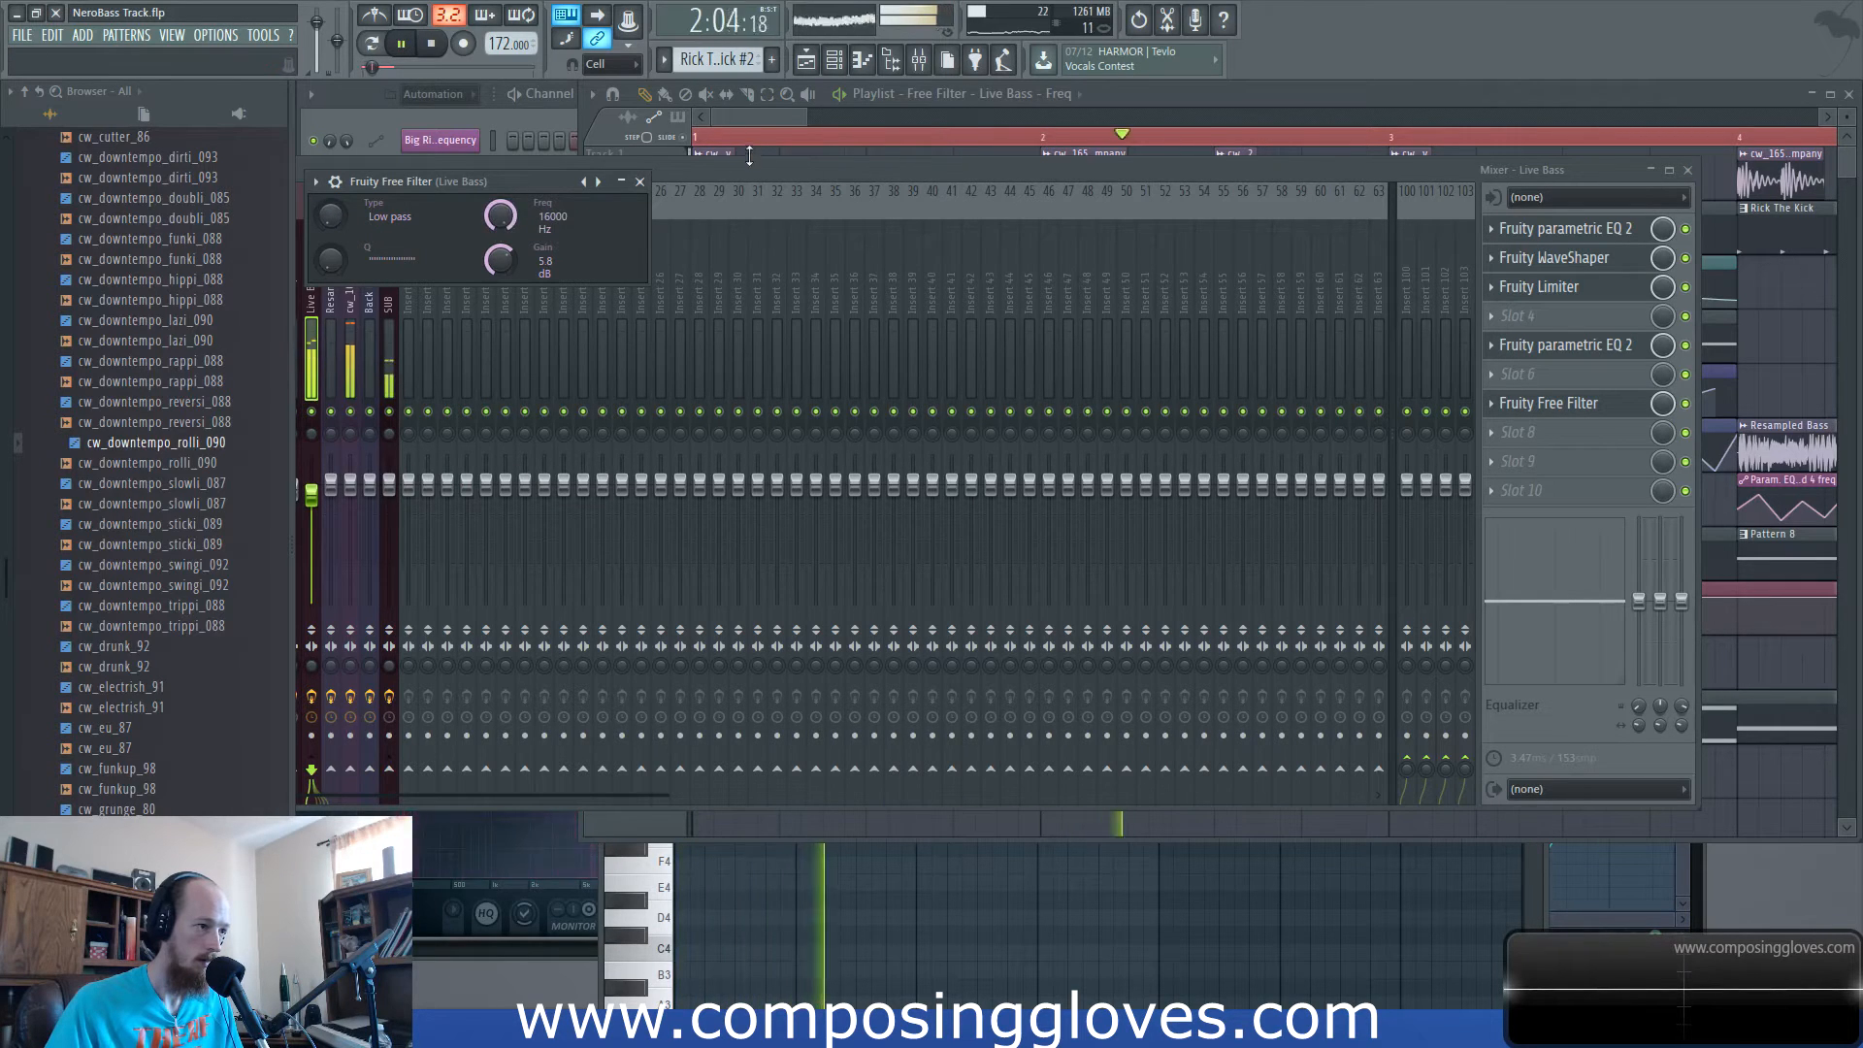
# Check the Free Filter's frequency against its automation clip and audition the opening bars from the playlist.
pyautogui.click(770, 117)
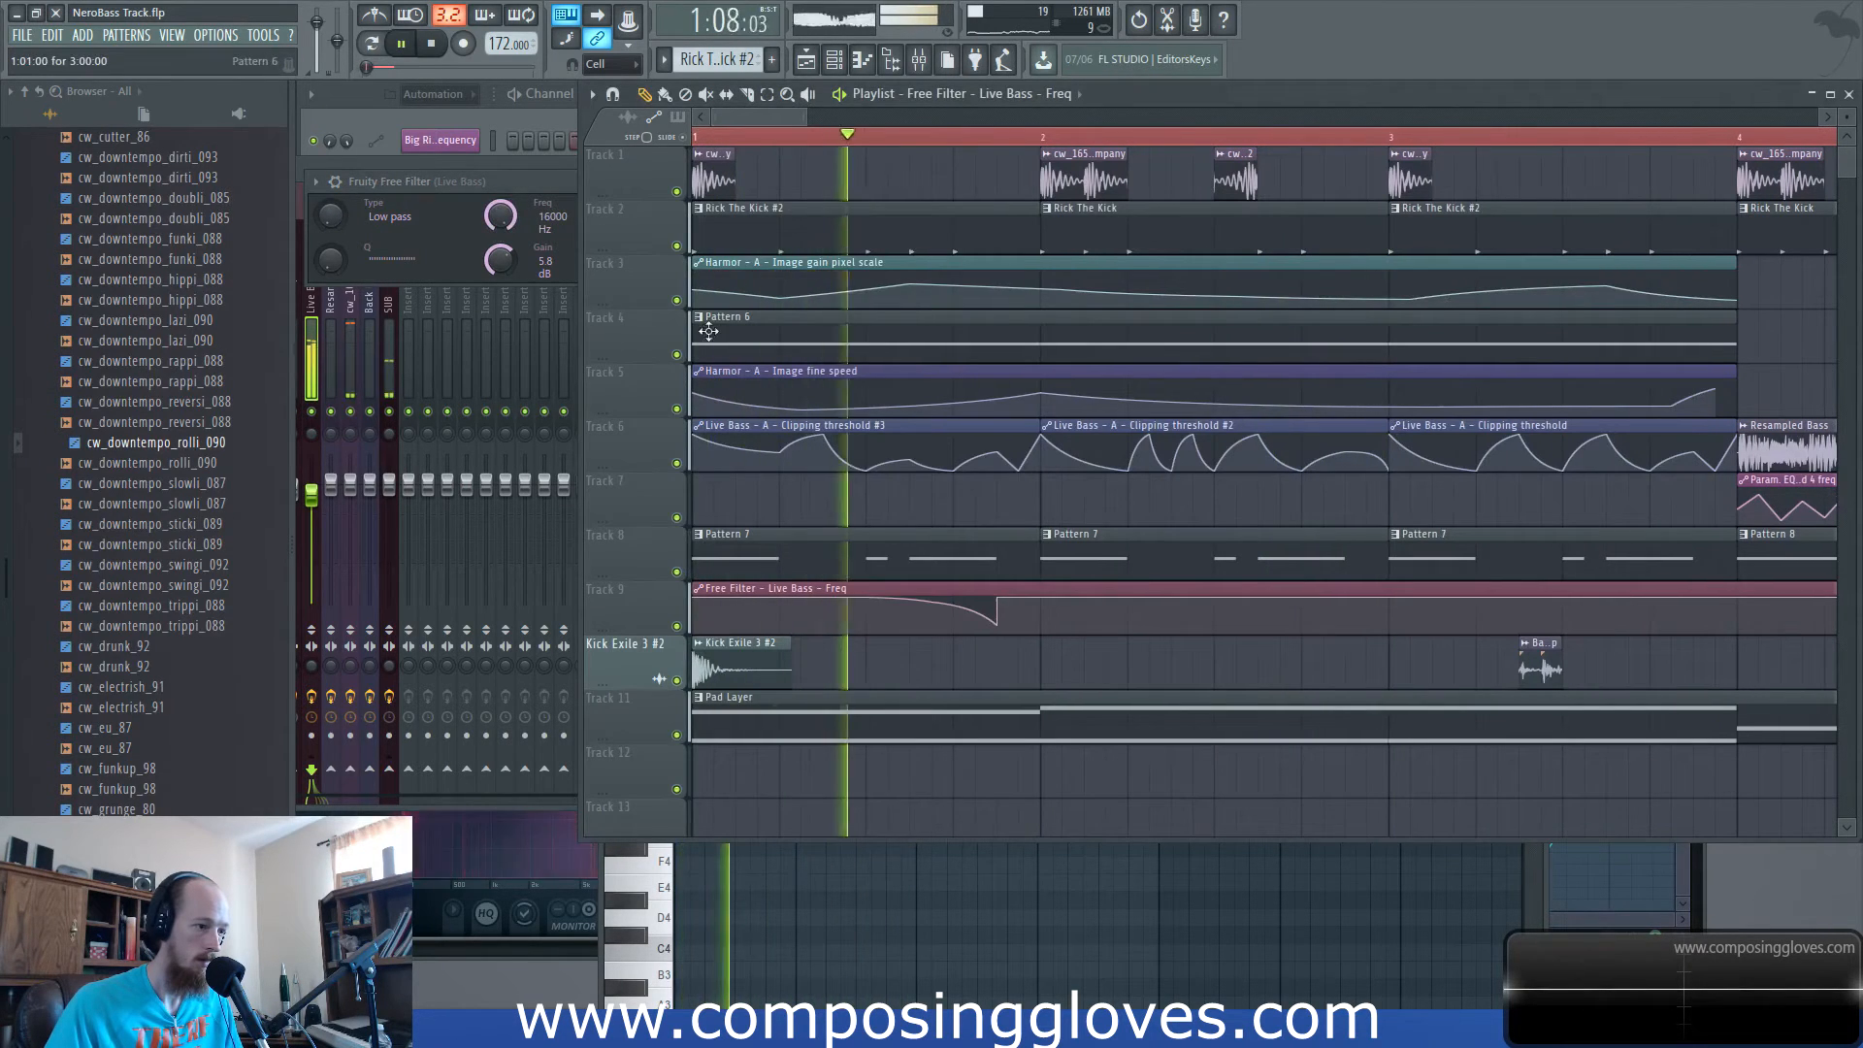
pyautogui.press('space')
pyautogui.click(505, 238)
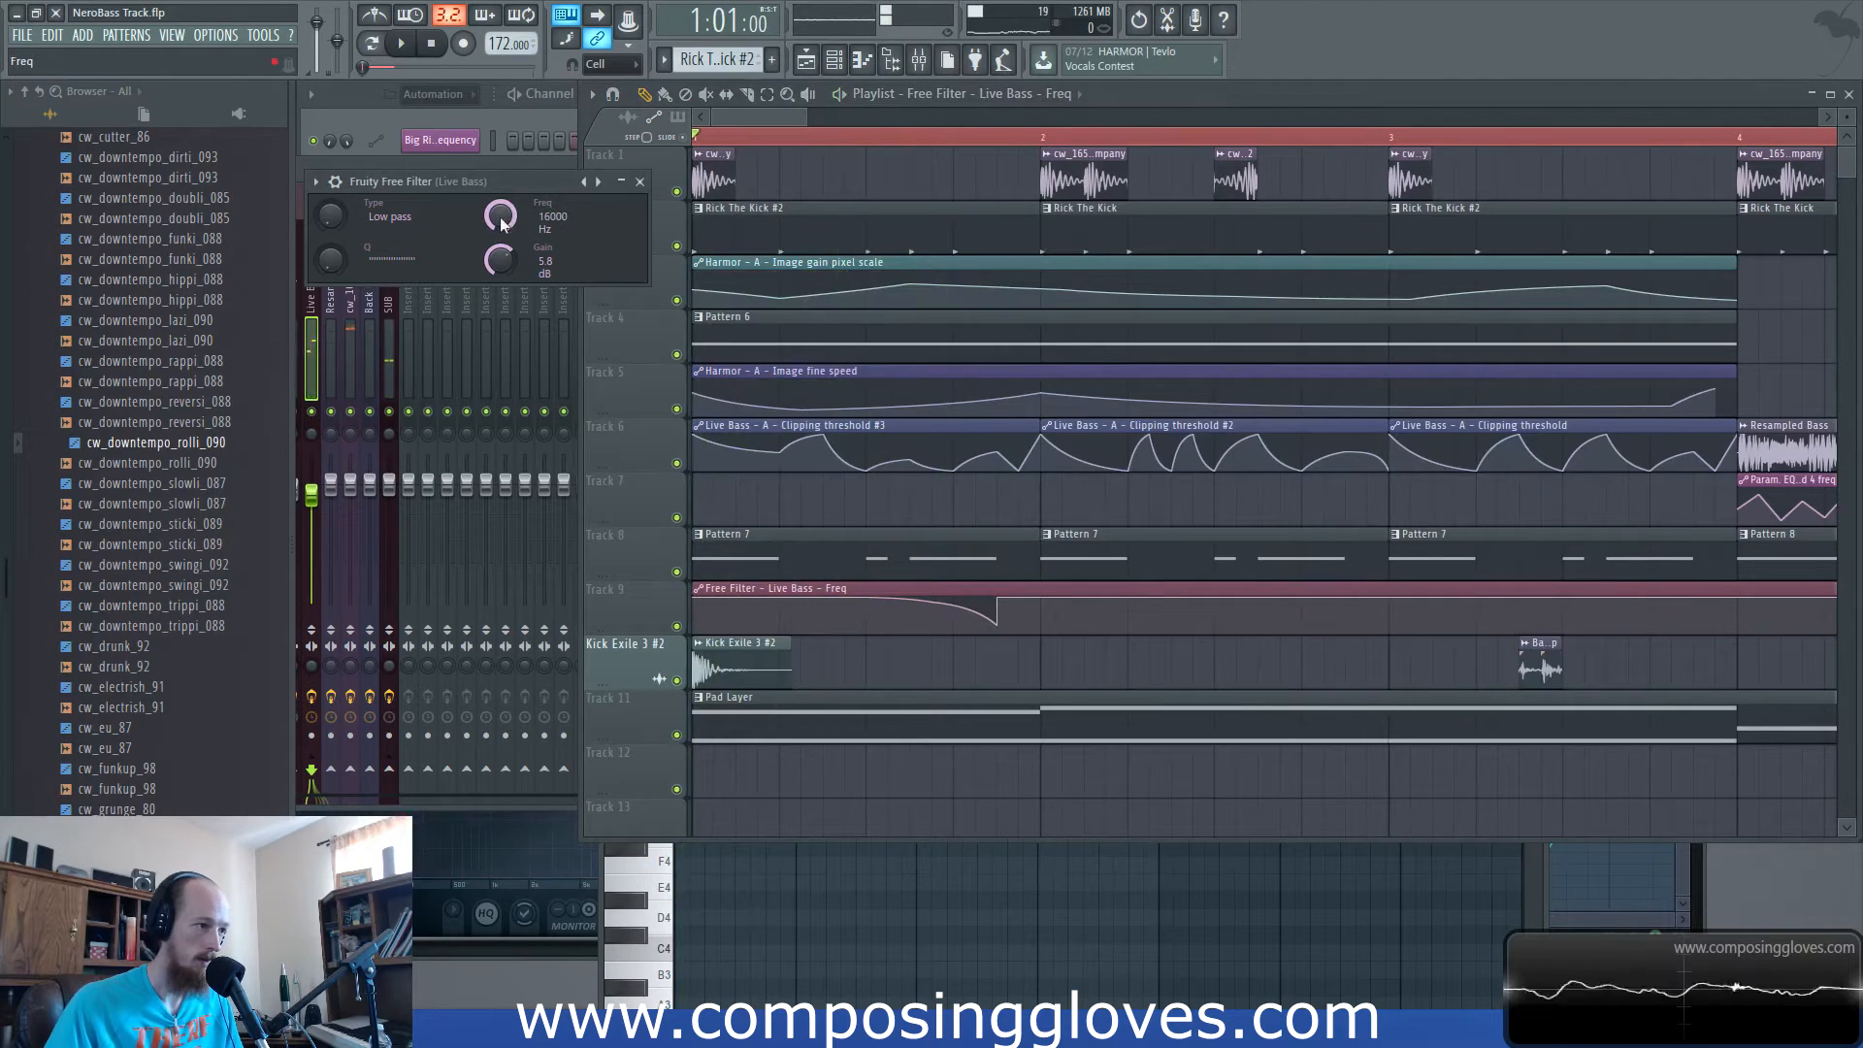
pyautogui.click(697, 605)
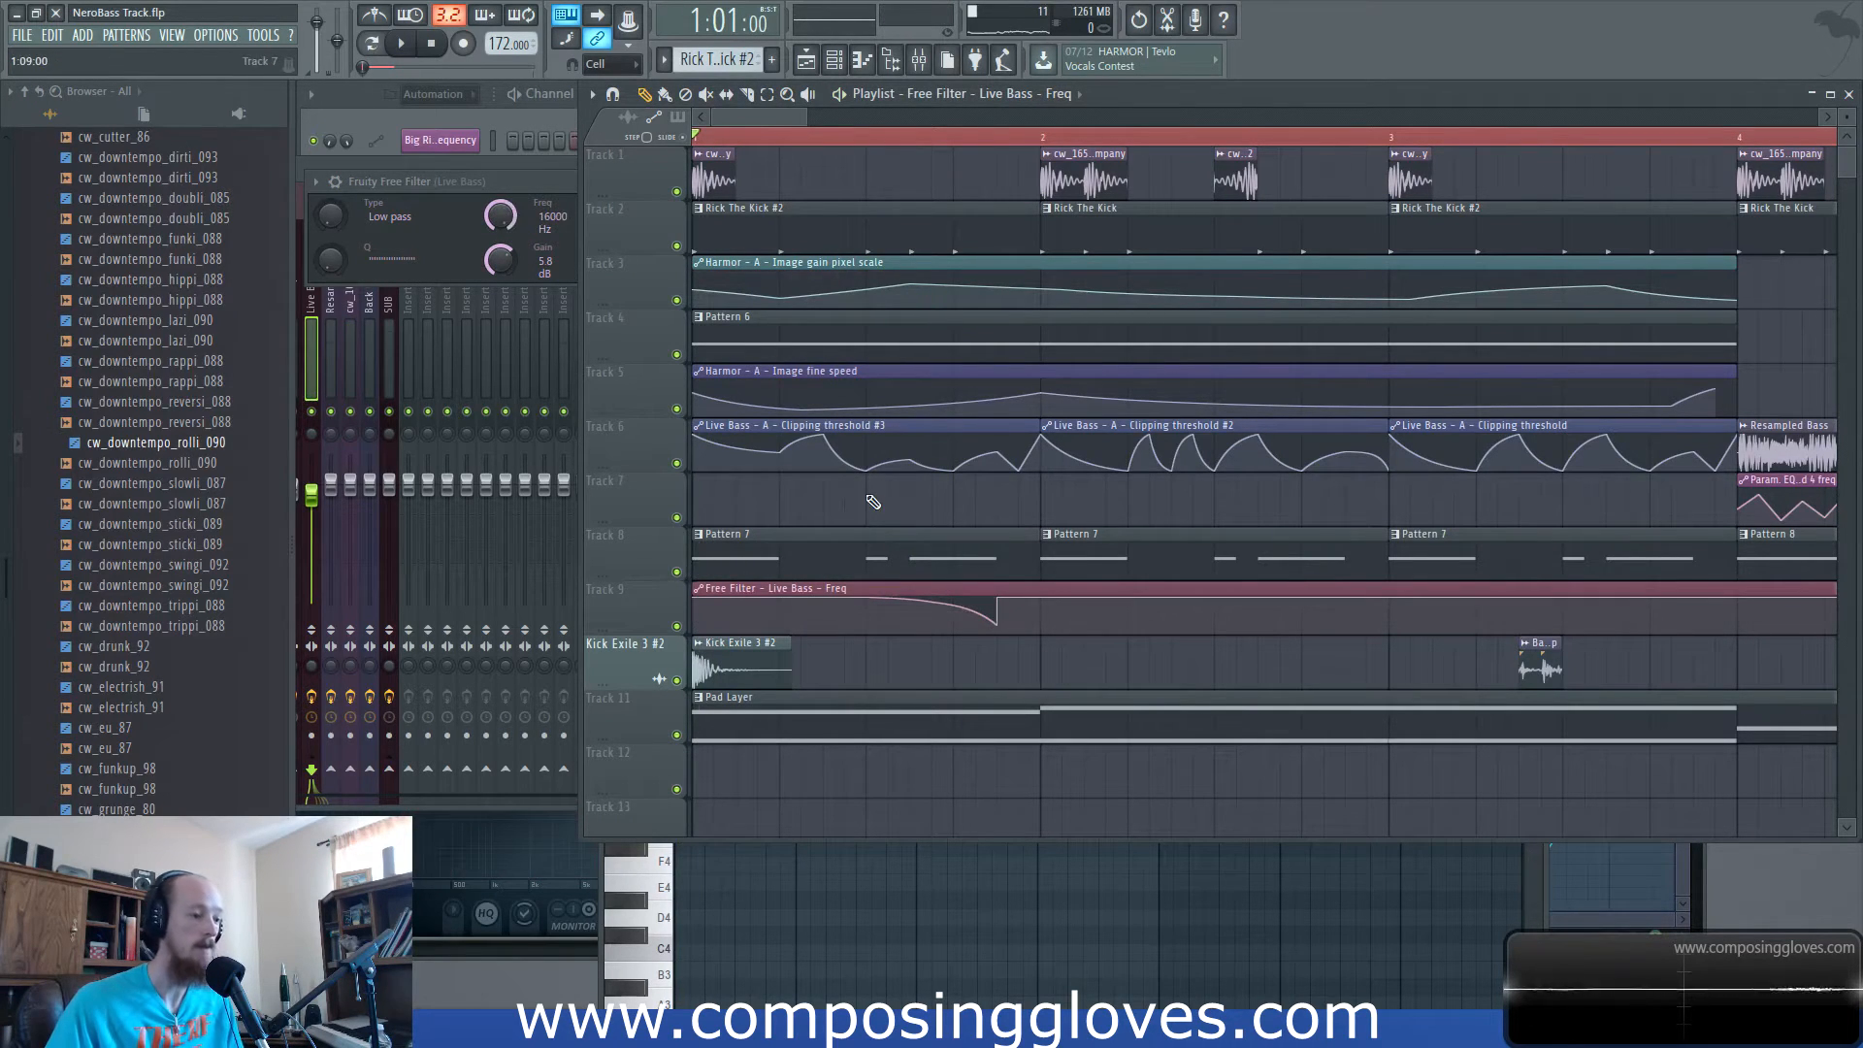
pyautogui.press('space')
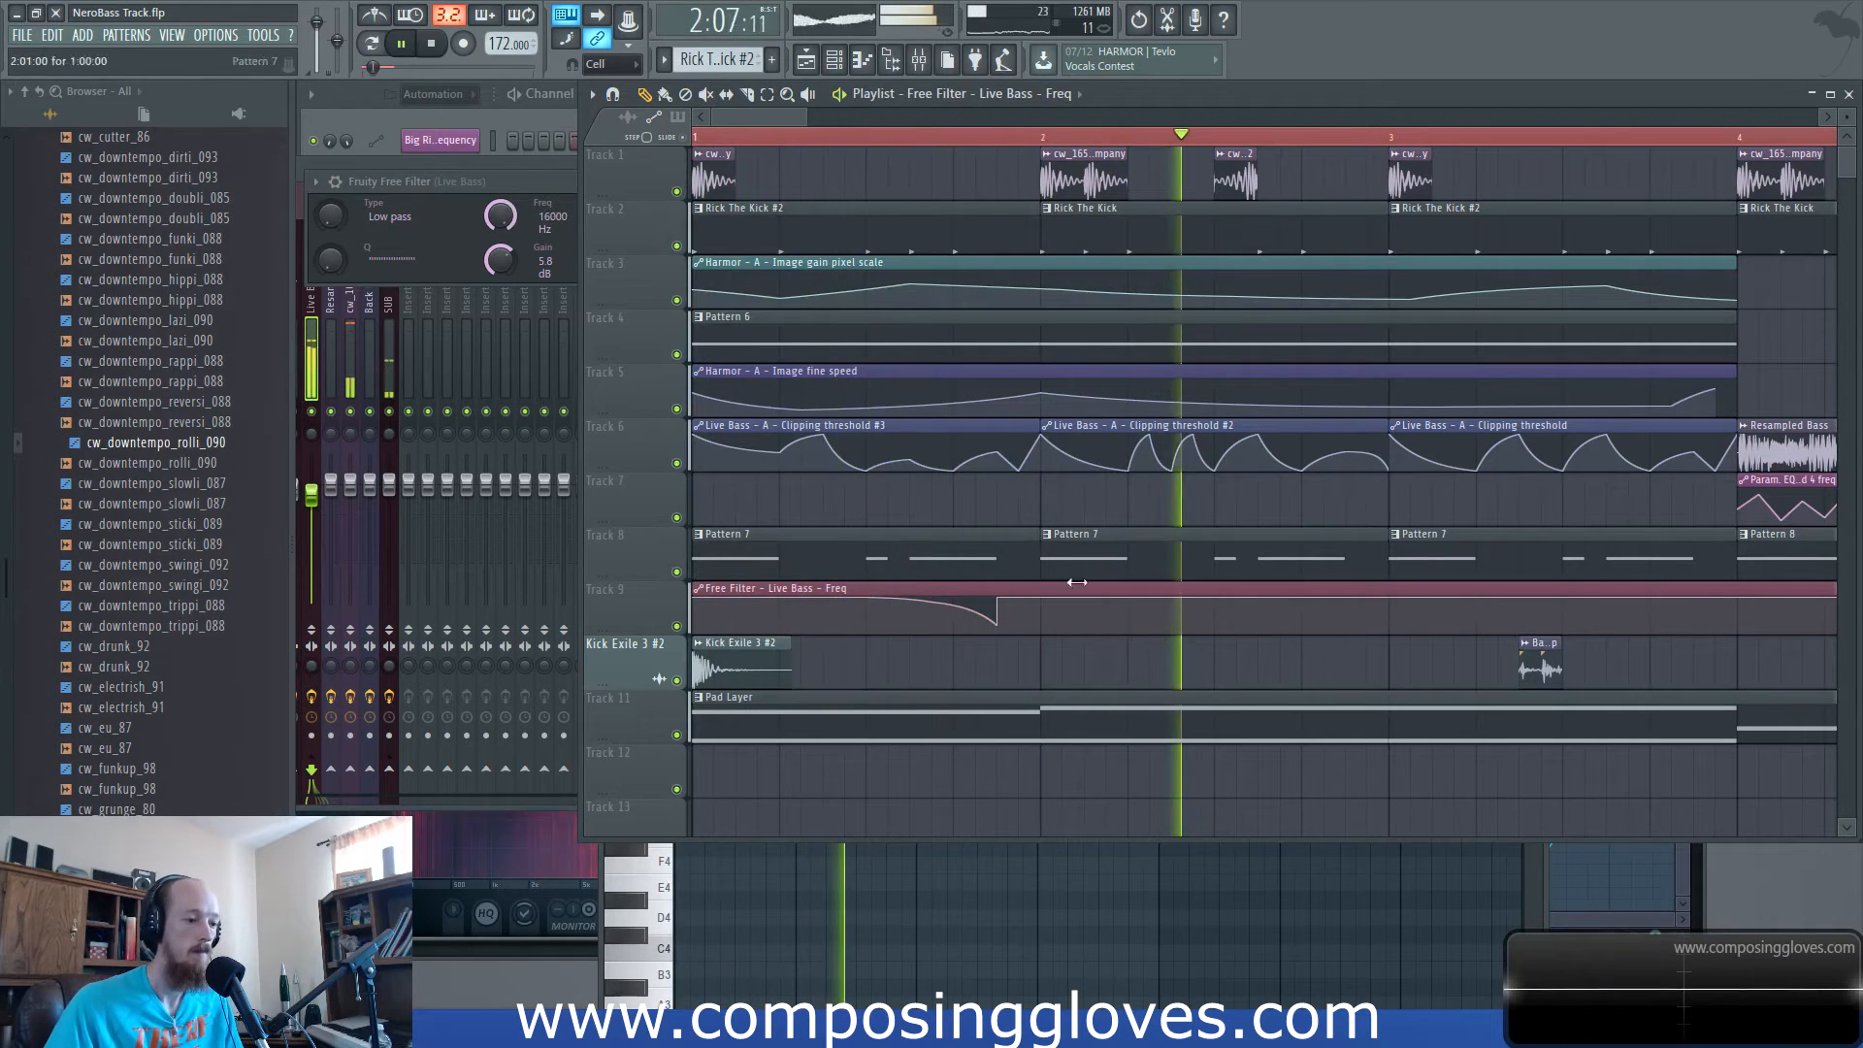
pyautogui.press('space')
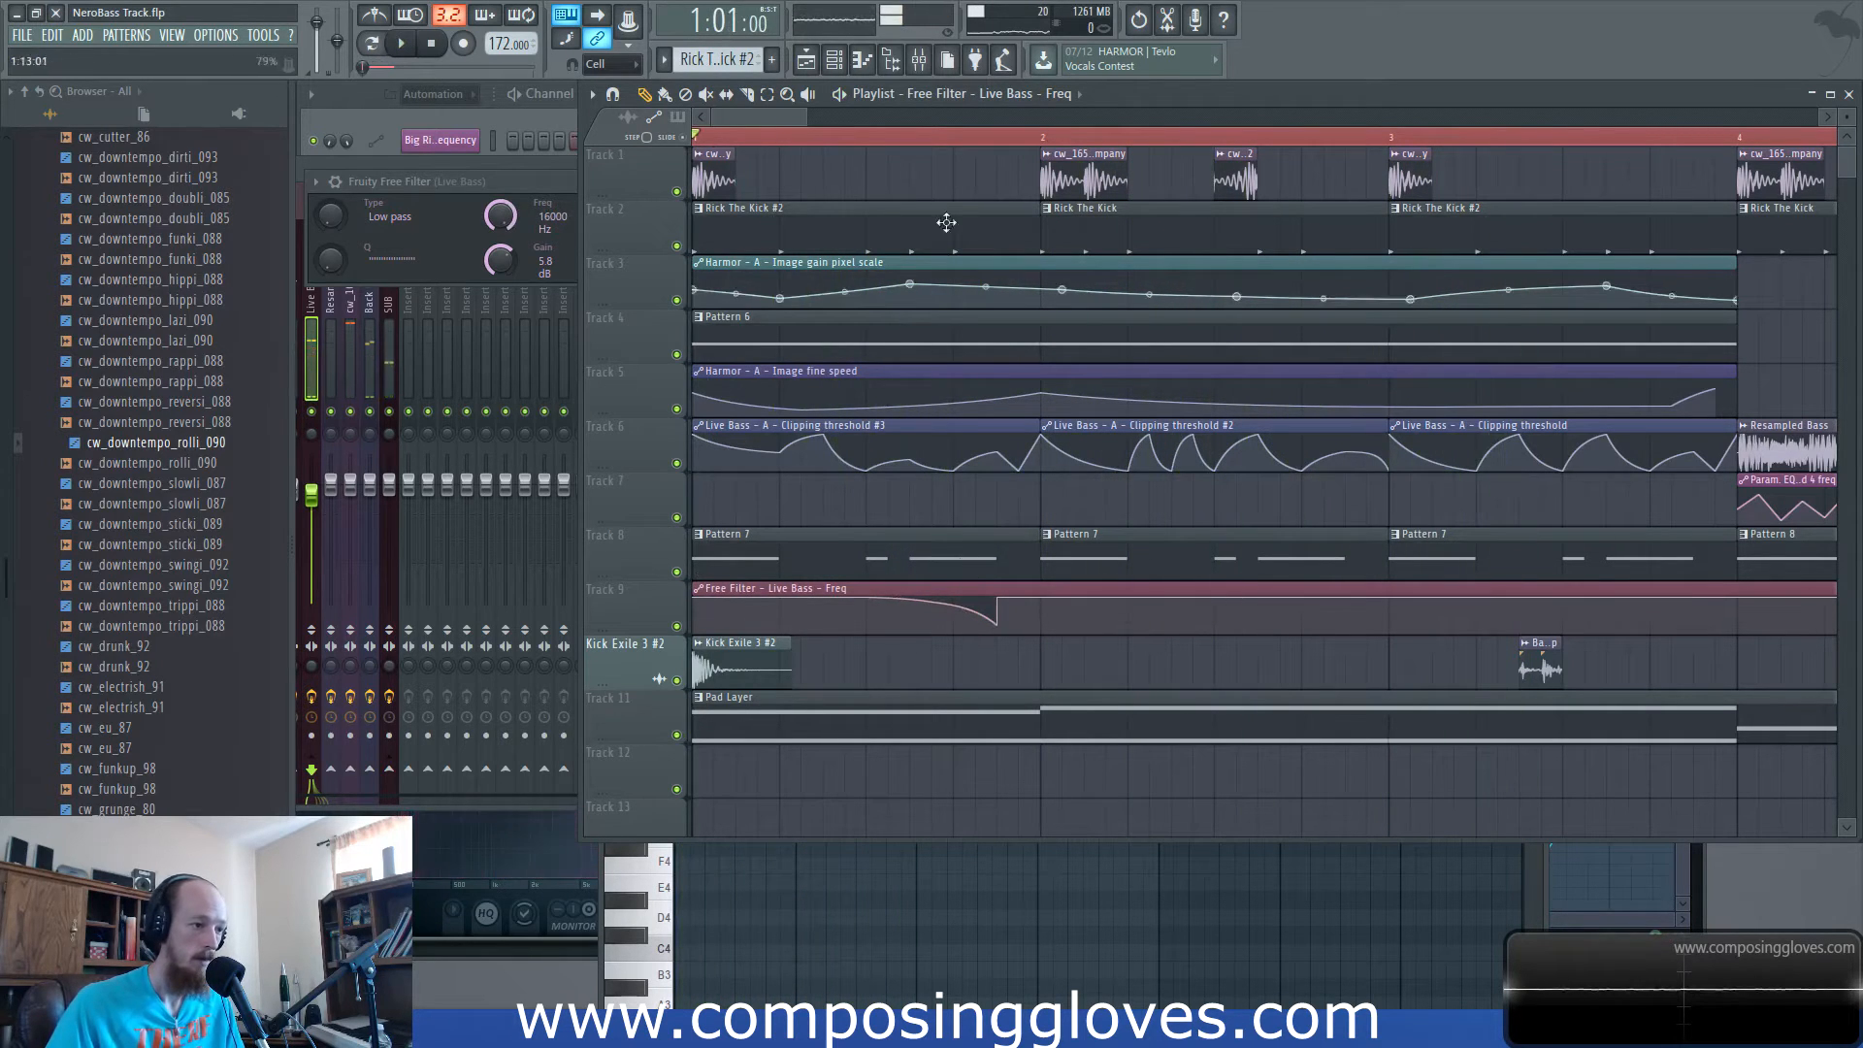
# Bypass the Free Filter on Live Bass, remove its frequency automation clip from track 9 and audition the opening.
pyautogui.click(918, 61)
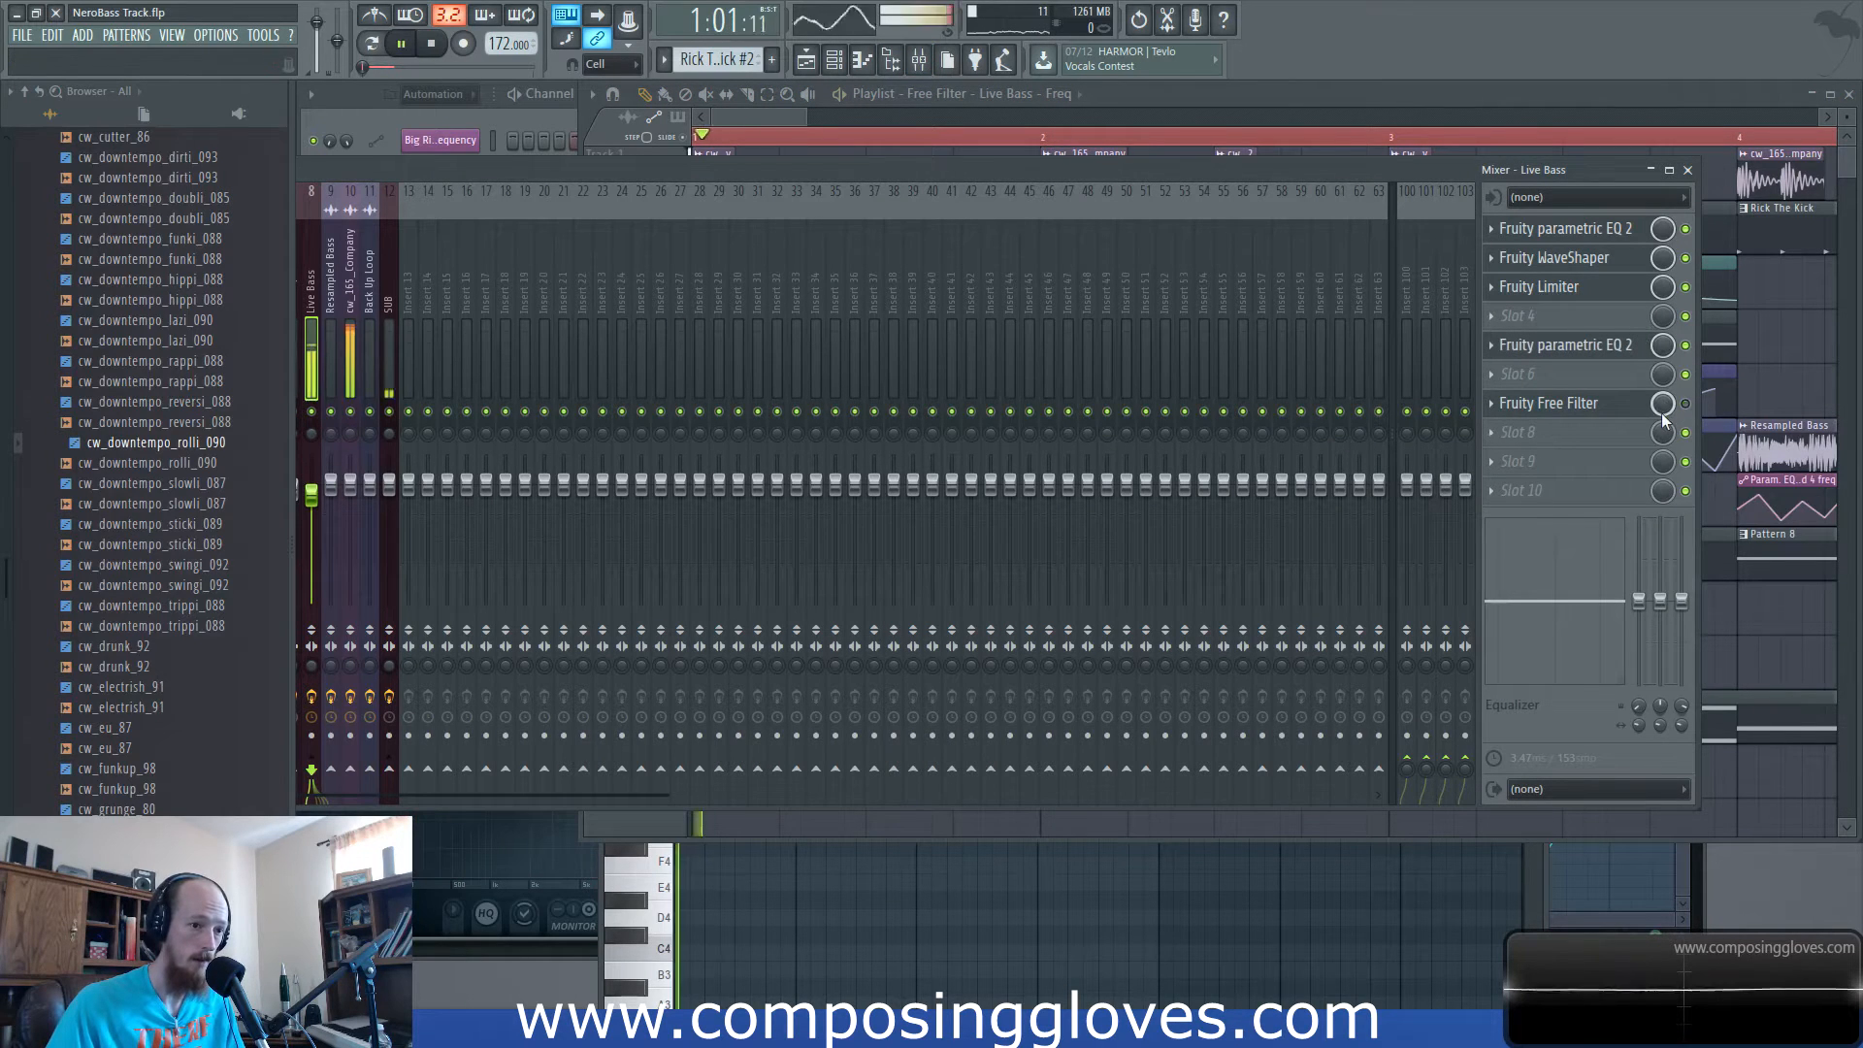
pyautogui.click(753, 116)
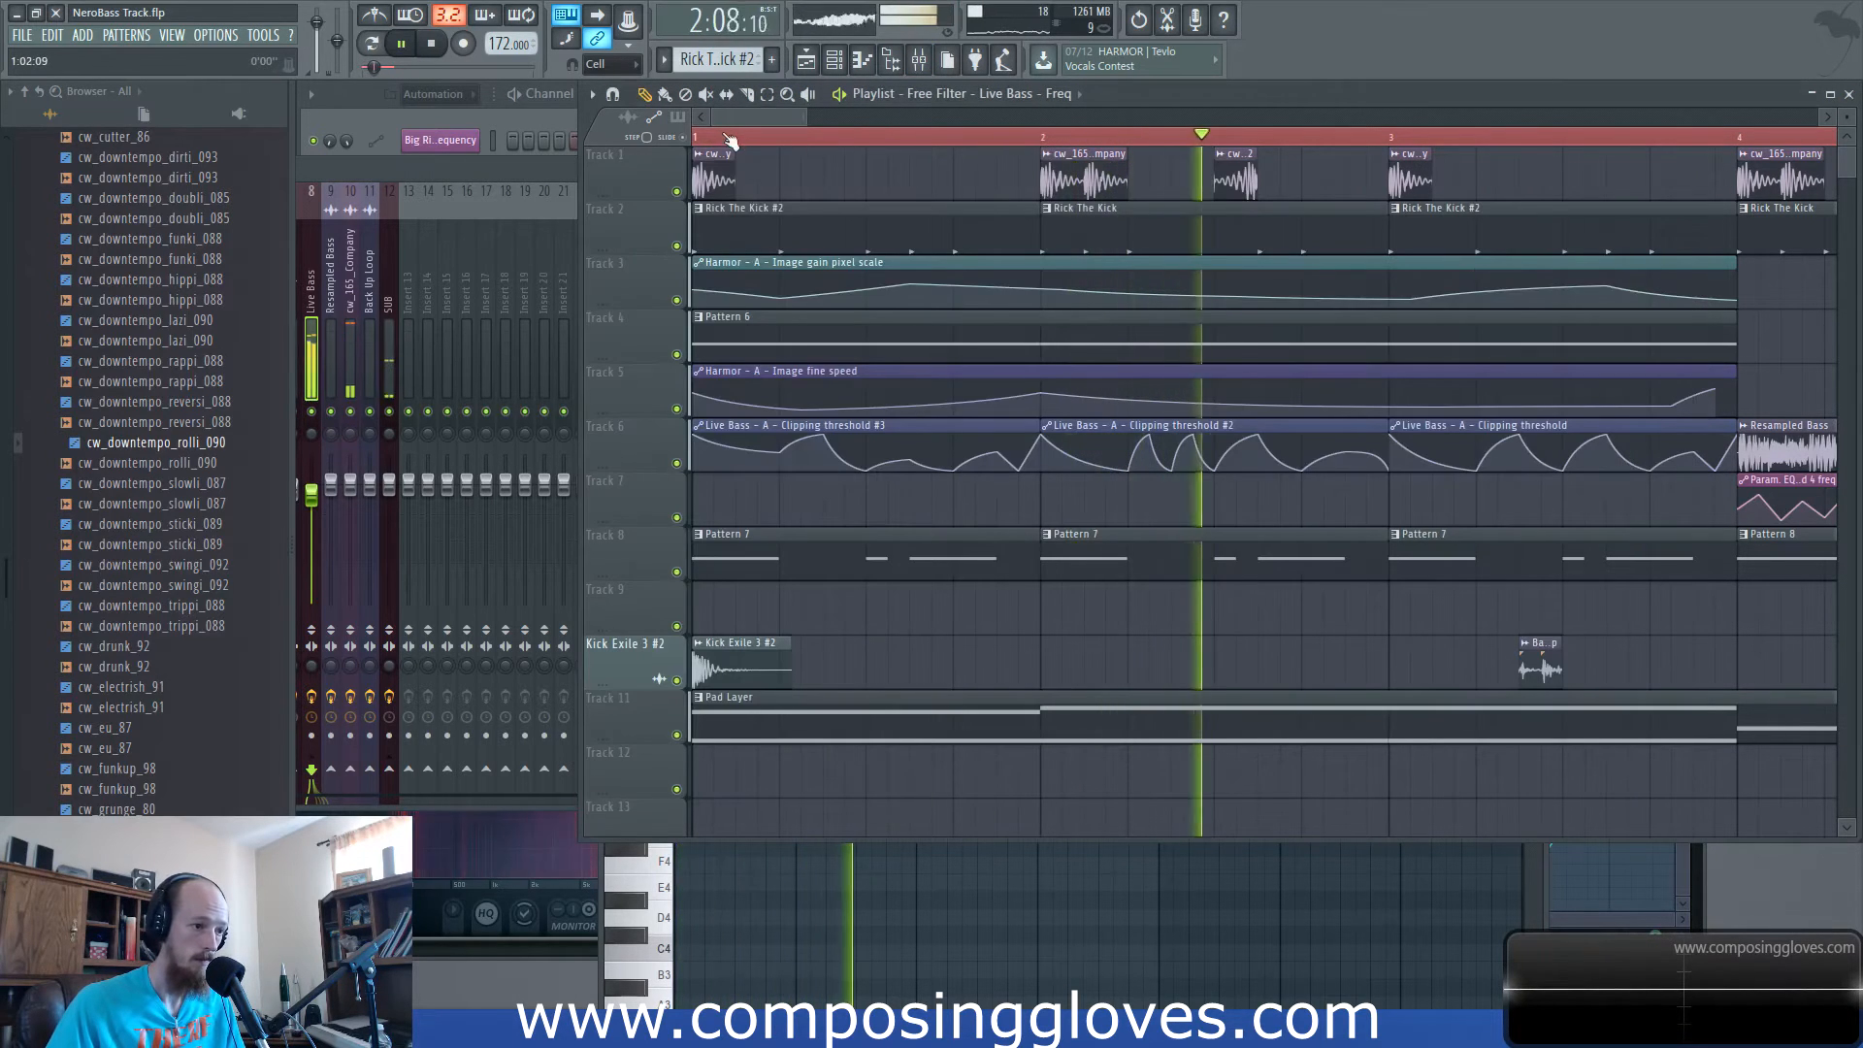
pyautogui.press('space')
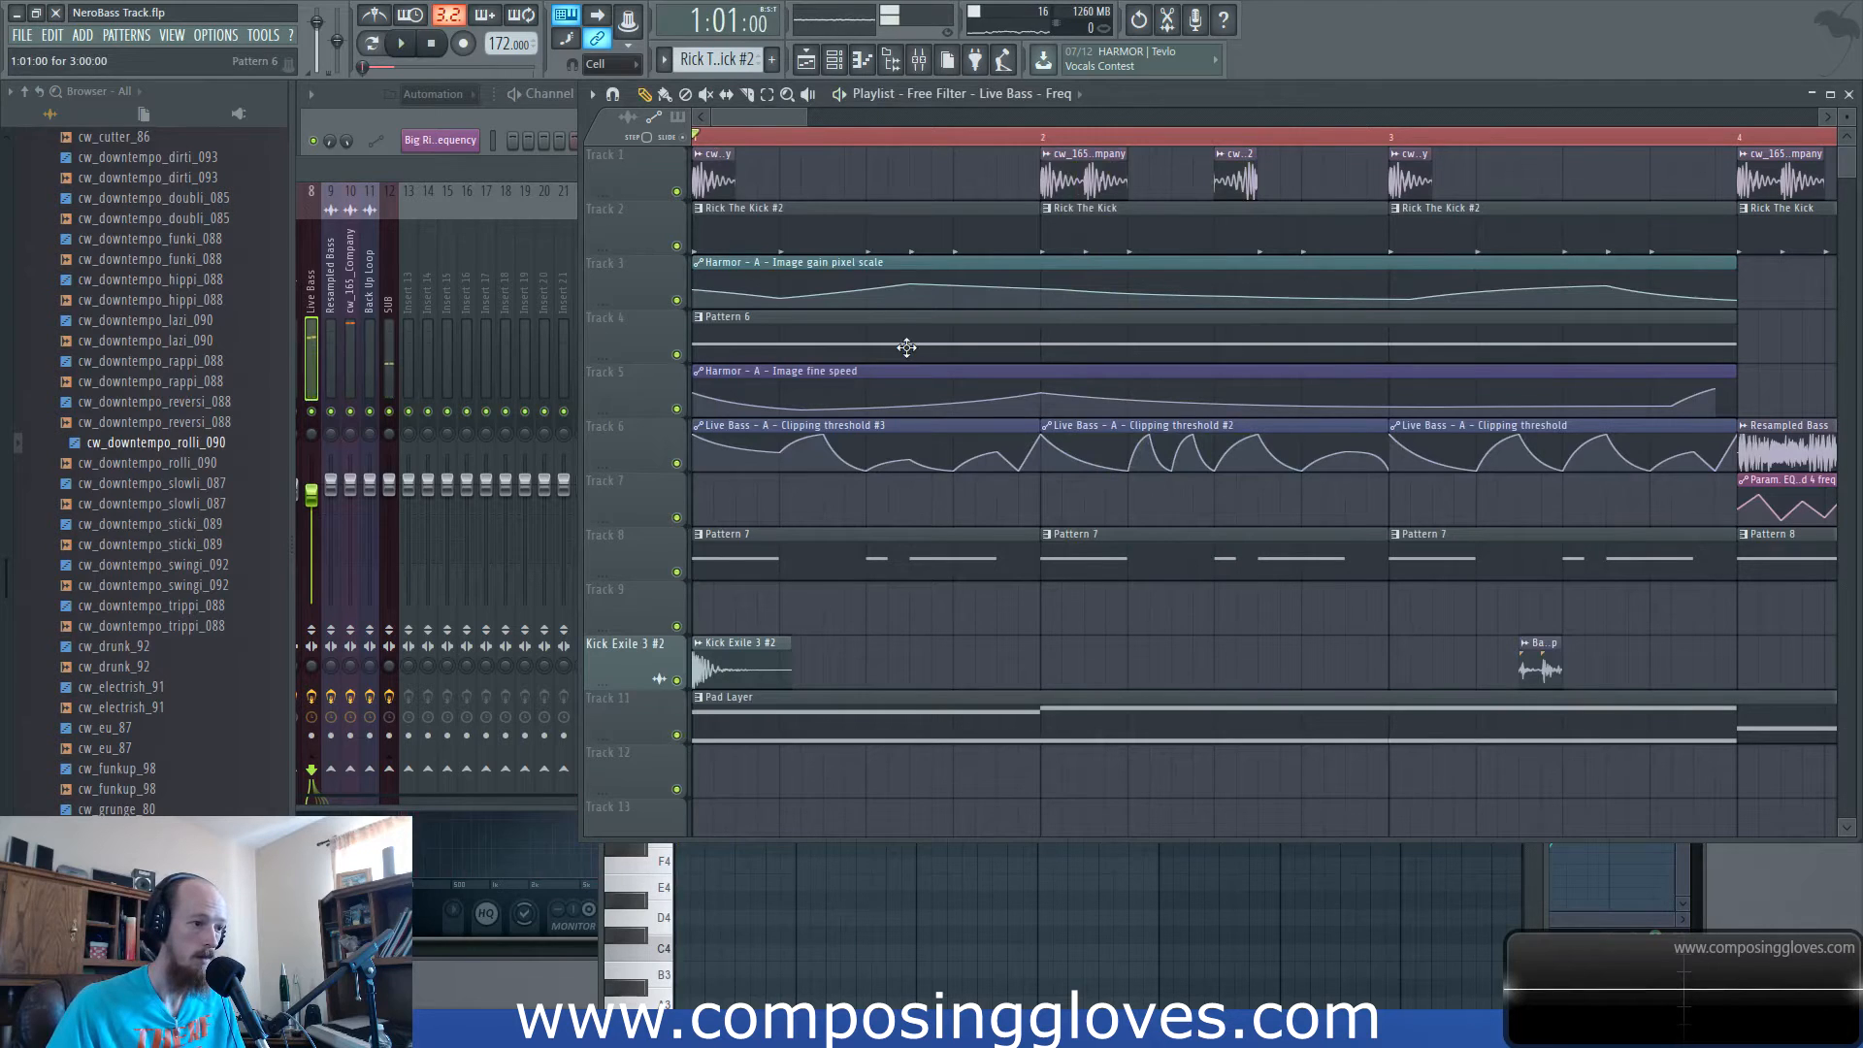
pyautogui.press('space')
pyautogui.press('space')
# Shorten the first F#4 note of Live Bass in Pattern 6 to 0:12:00, leaving a gap before bar 2.
pyautogui.doubleClick(906, 348)
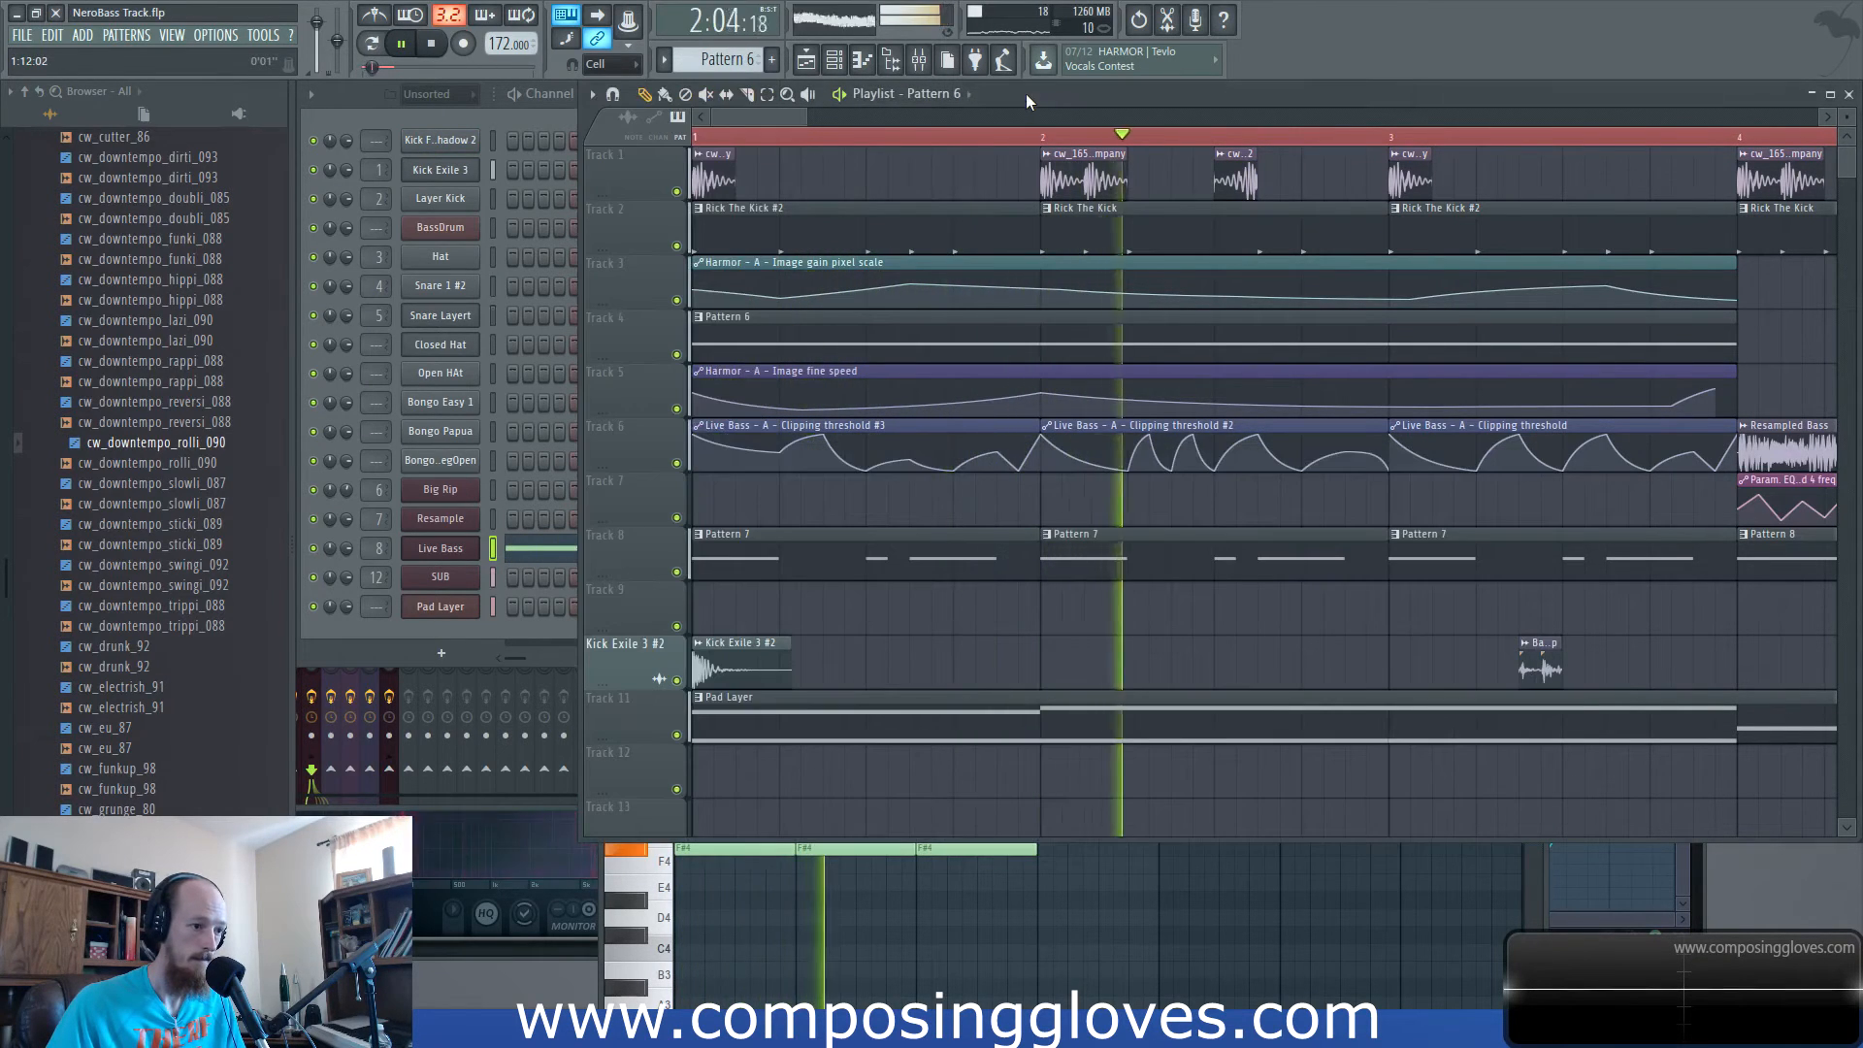
pyautogui.press('space')
pyautogui.doubleClick(986, 337)
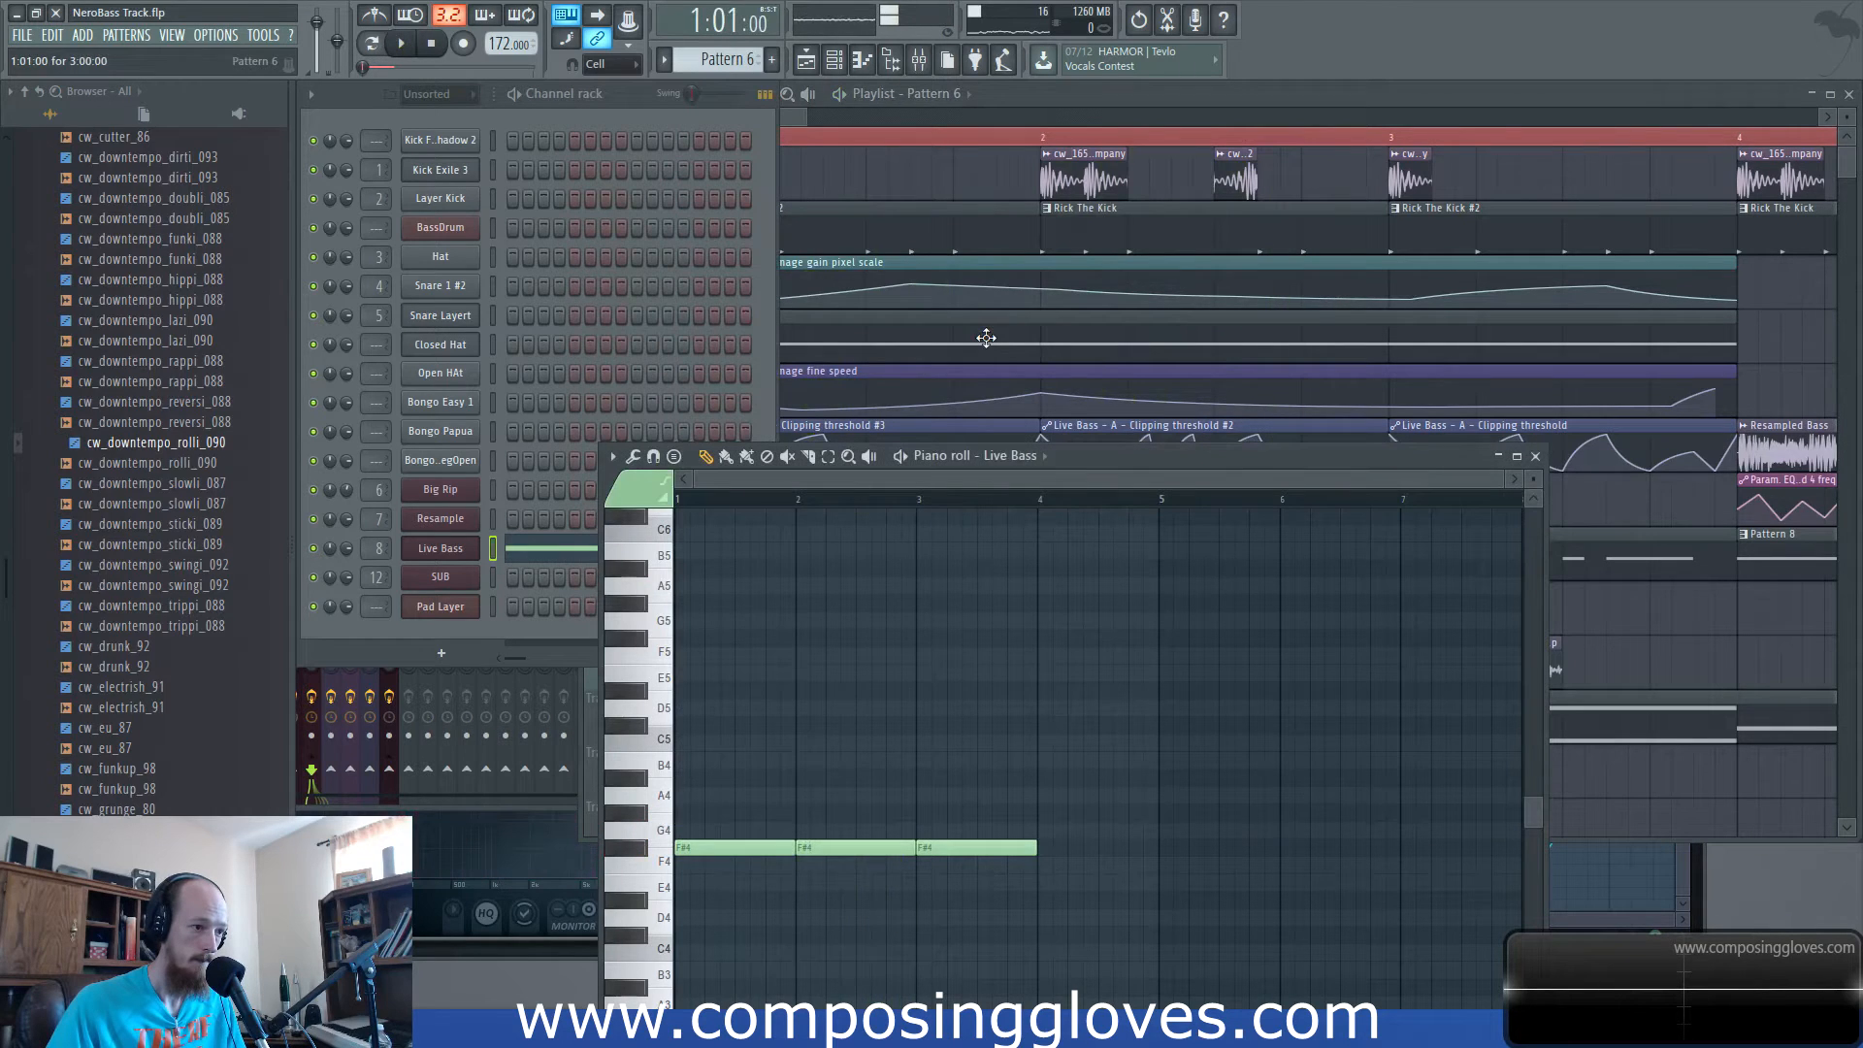
pyautogui.scroll(-2, 800, 777)
pyautogui.press('space')
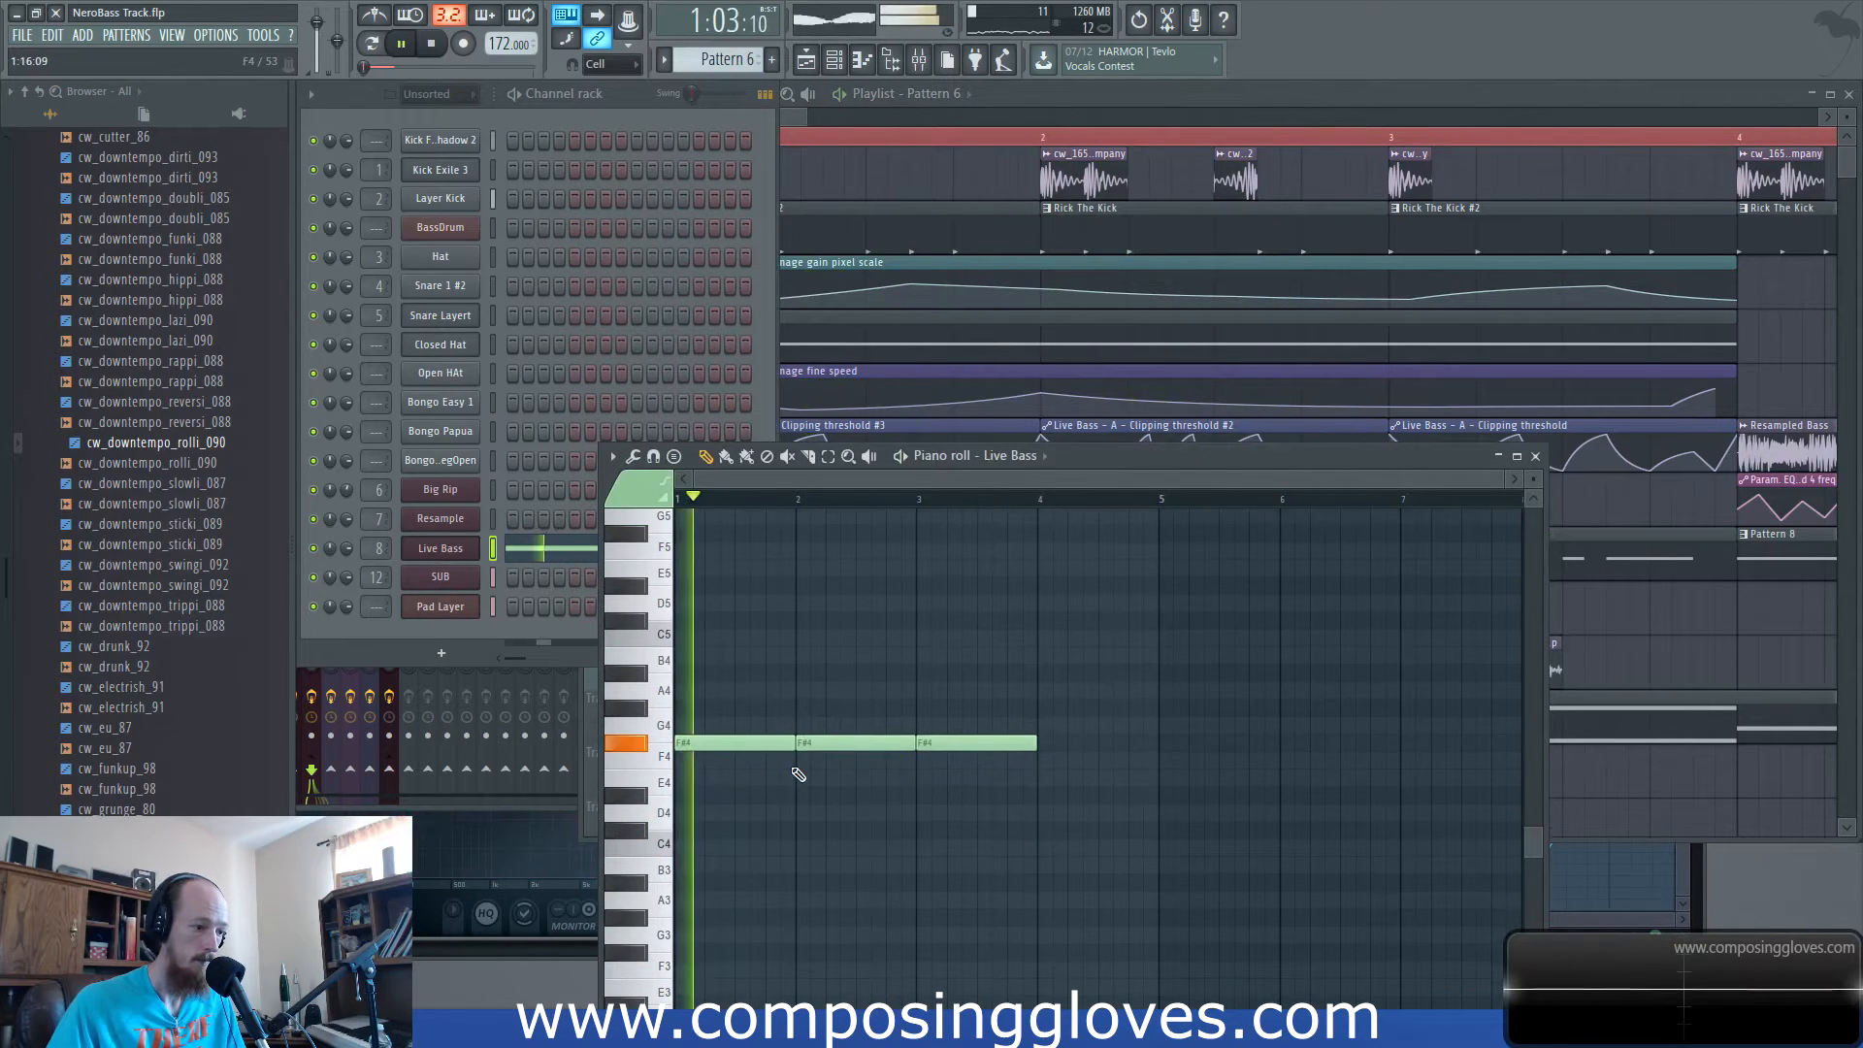
pyautogui.press('space')
pyautogui.moveTo(793, 744); pyautogui.dragTo(759, 748)
pyautogui.press('space')
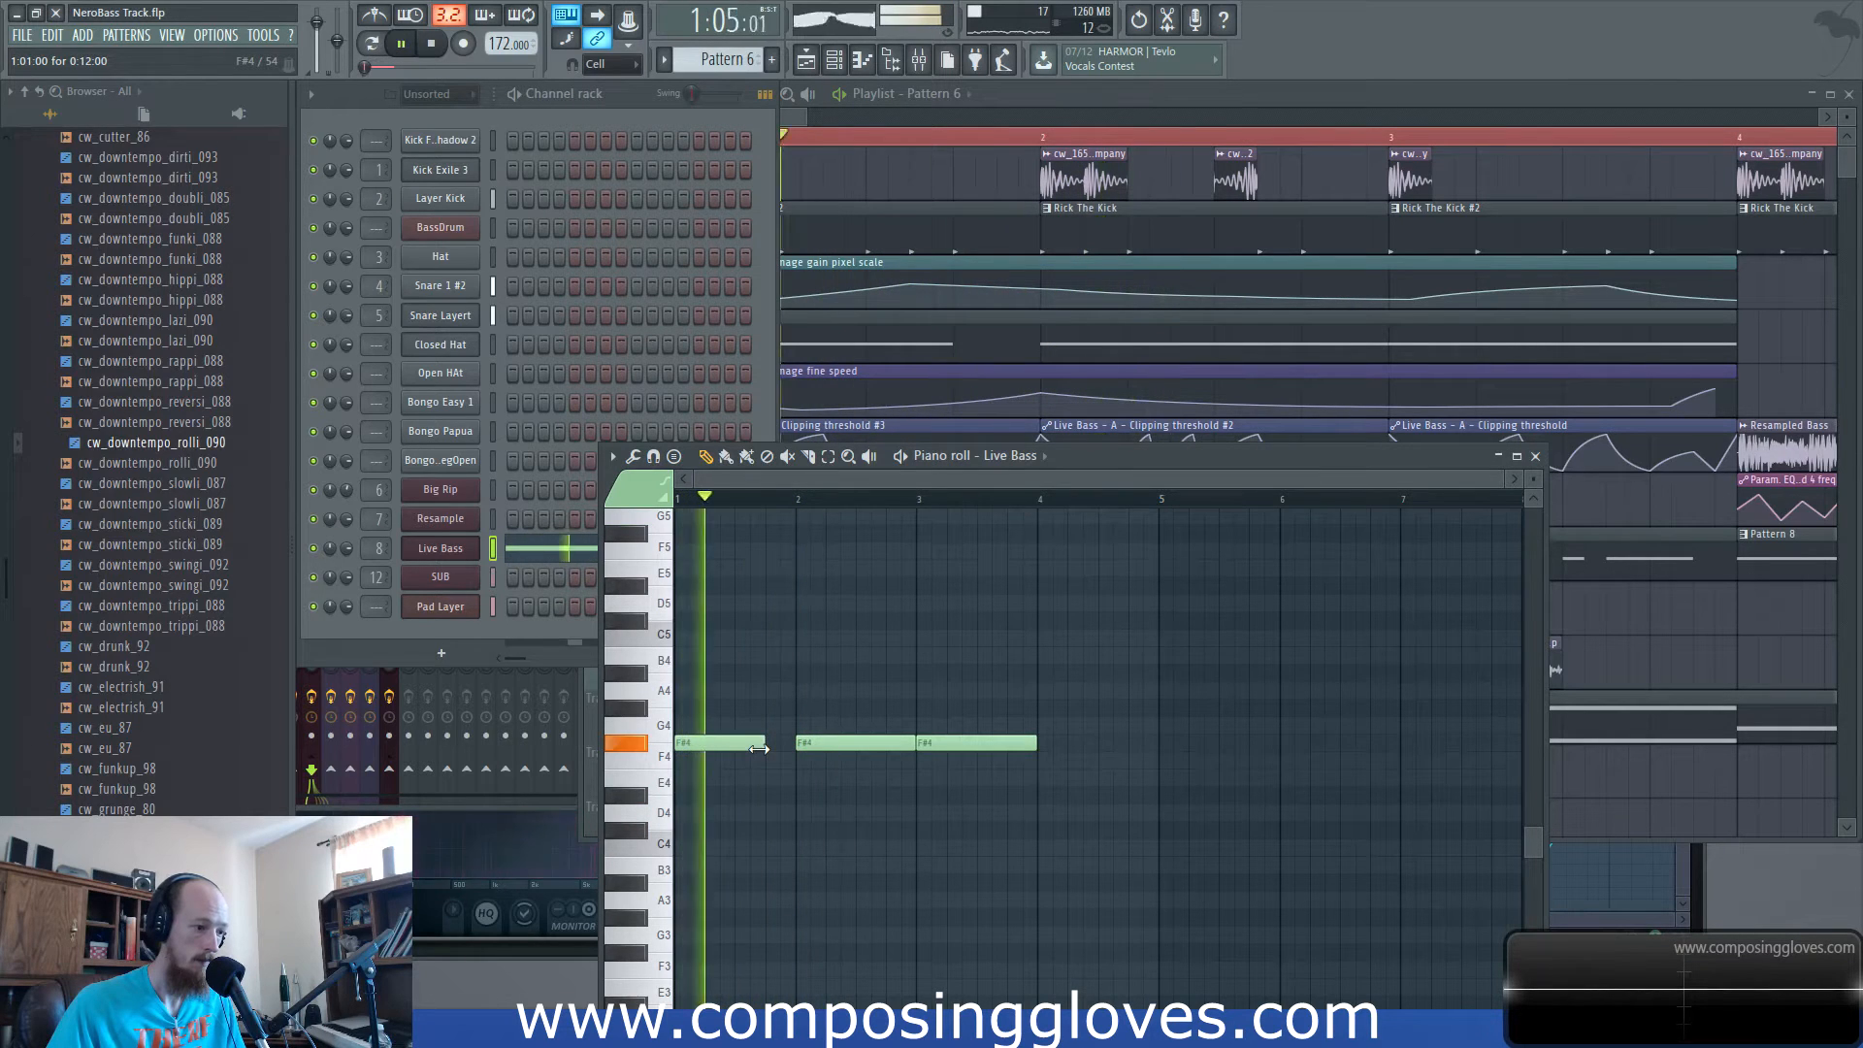
# Audition the opening four bars with the shortened Live Bass note.
pyautogui.scroll(3, 728, 679)
pyautogui.press('space')
pyautogui.press('space')
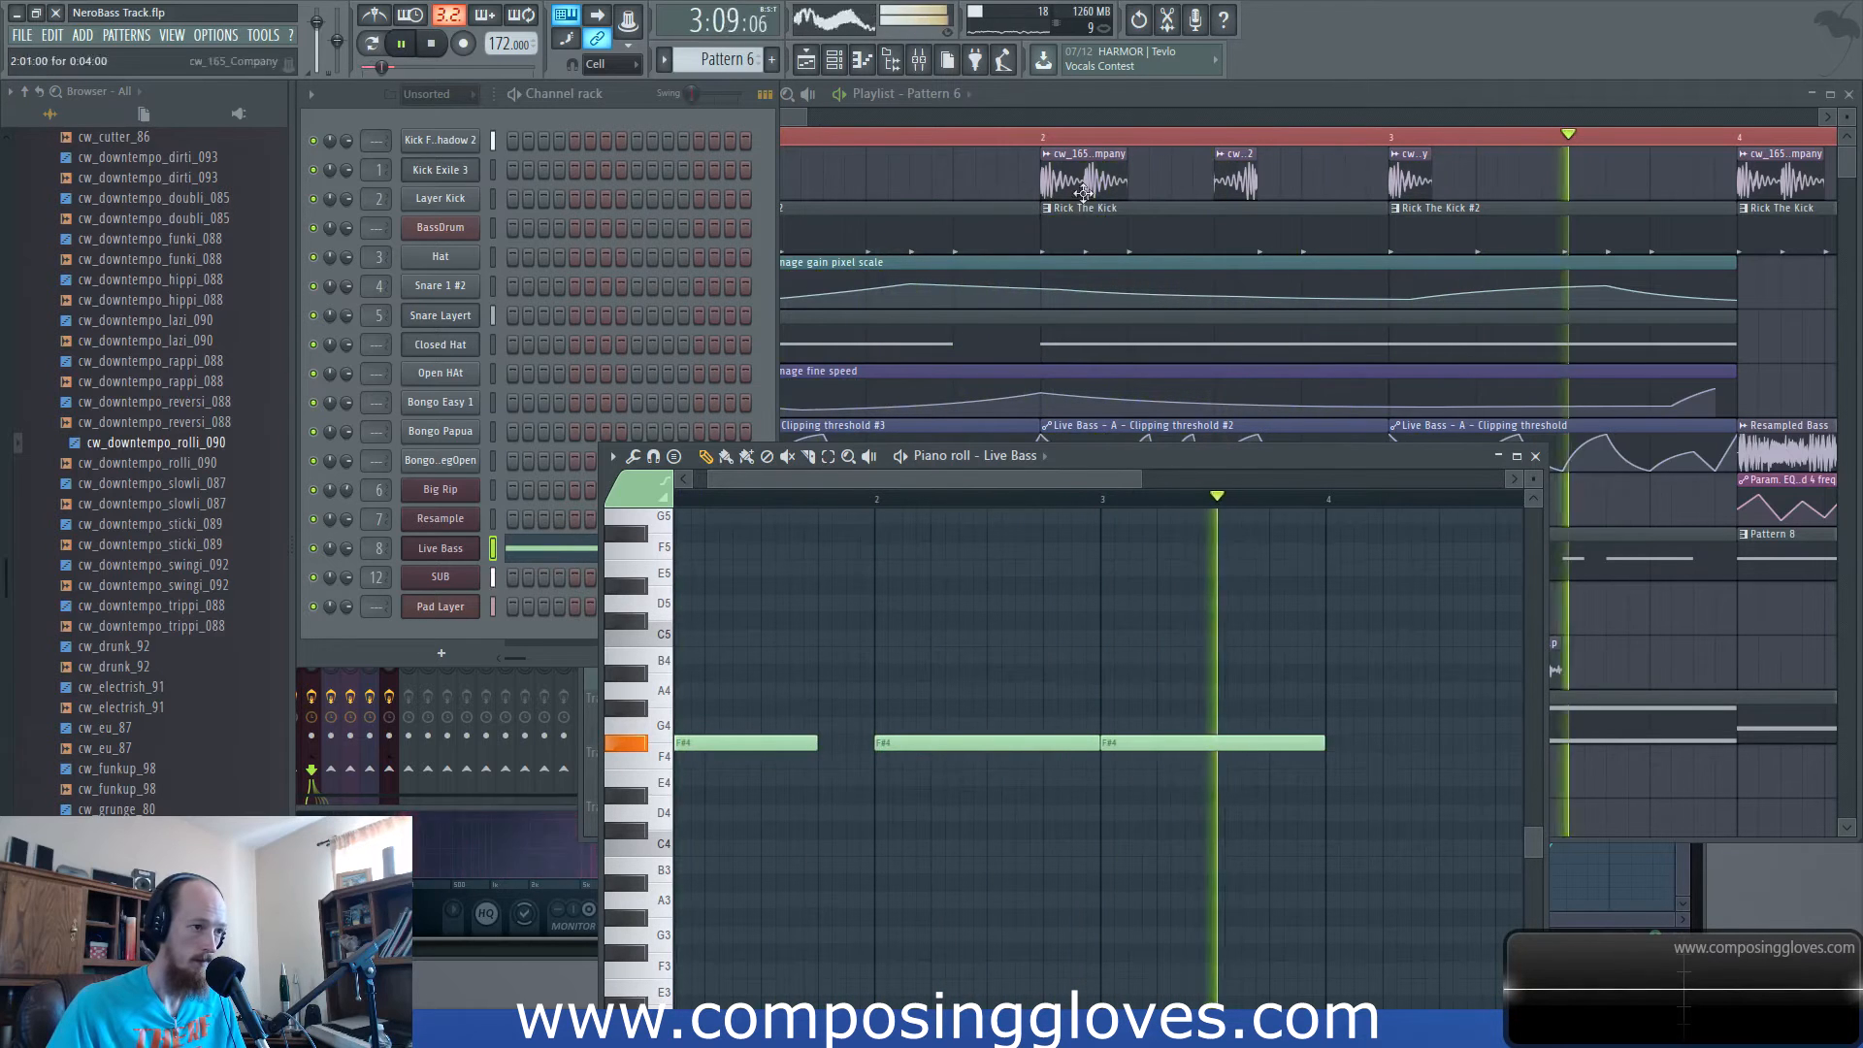
# Fill bar 1 of track 12 with eight copies of bar 3's short Back Up Loop clip, each trimmed to 0:00:21.
pyautogui.click(815, 112)
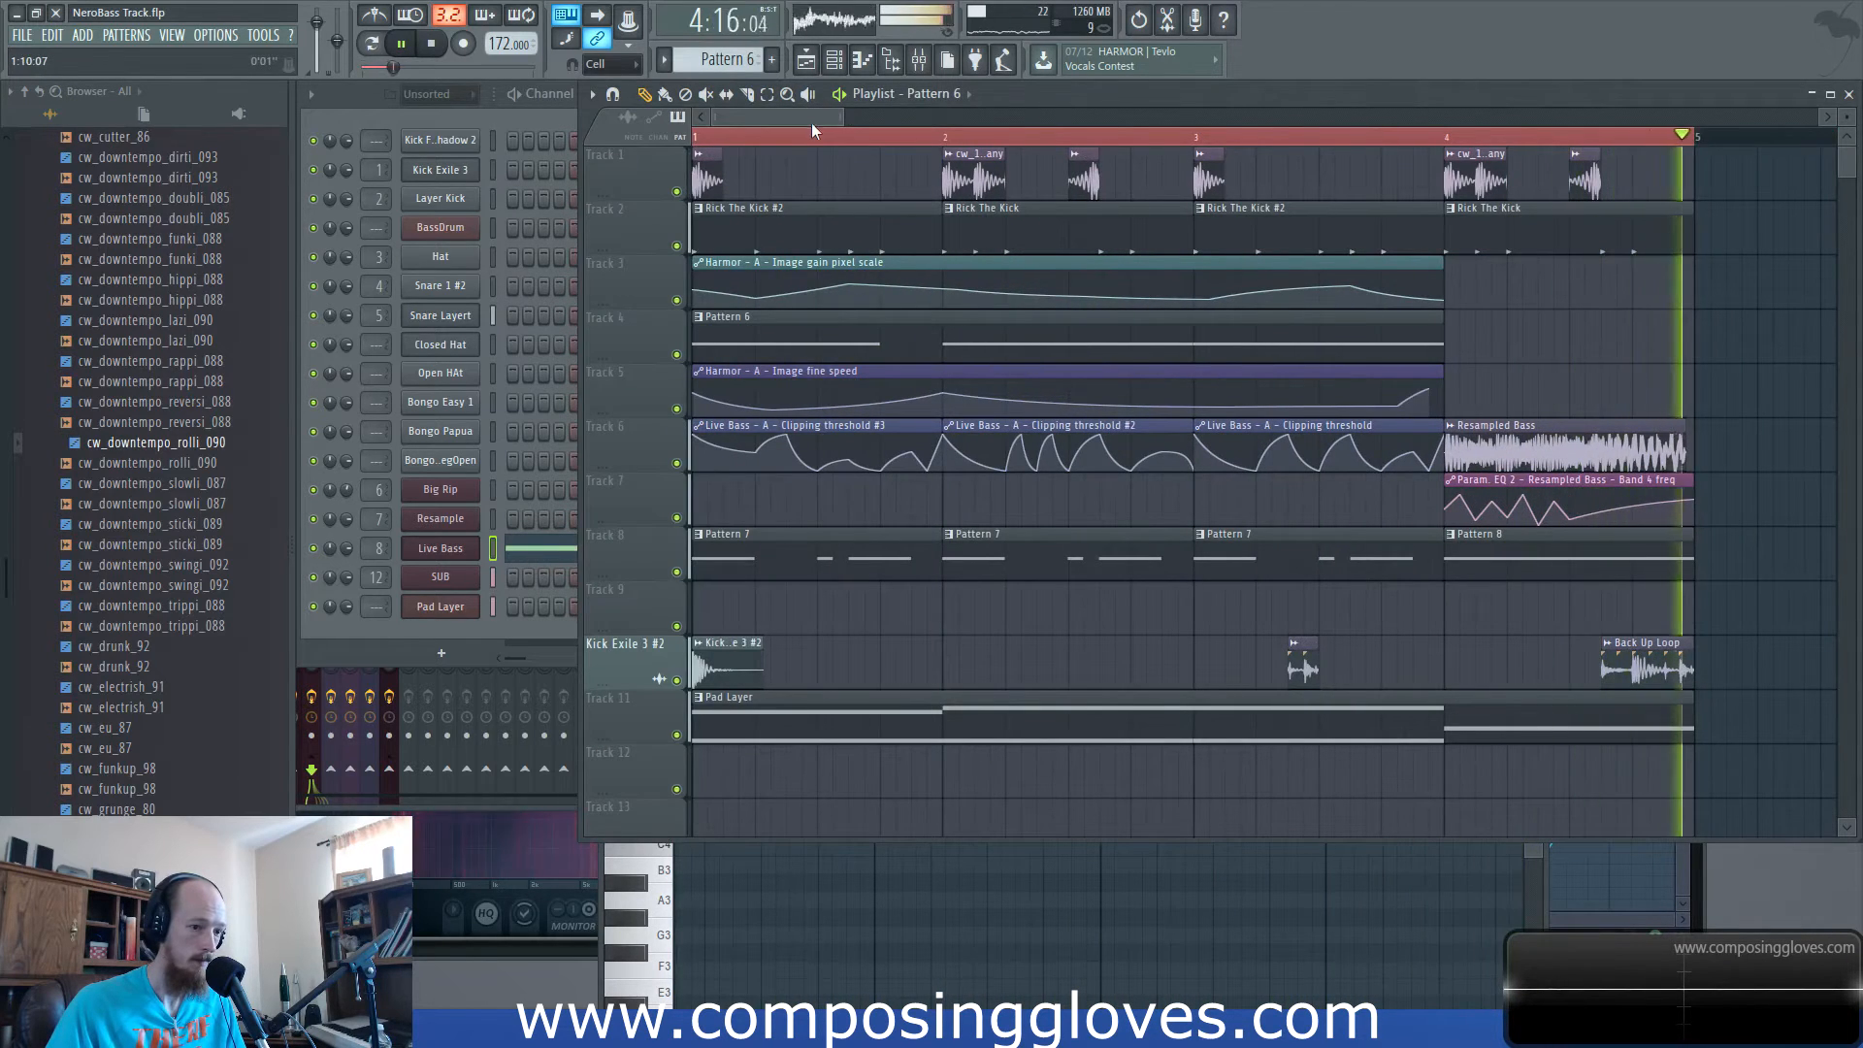
pyautogui.scroll(-2, 1010, 497)
pyautogui.scroll(1, 1006, 491)
pyautogui.keyDown('shift'); pyautogui.moveTo(1299, 613); pyautogui.dragTo(706, 725); pyautogui.keyUp('shift')
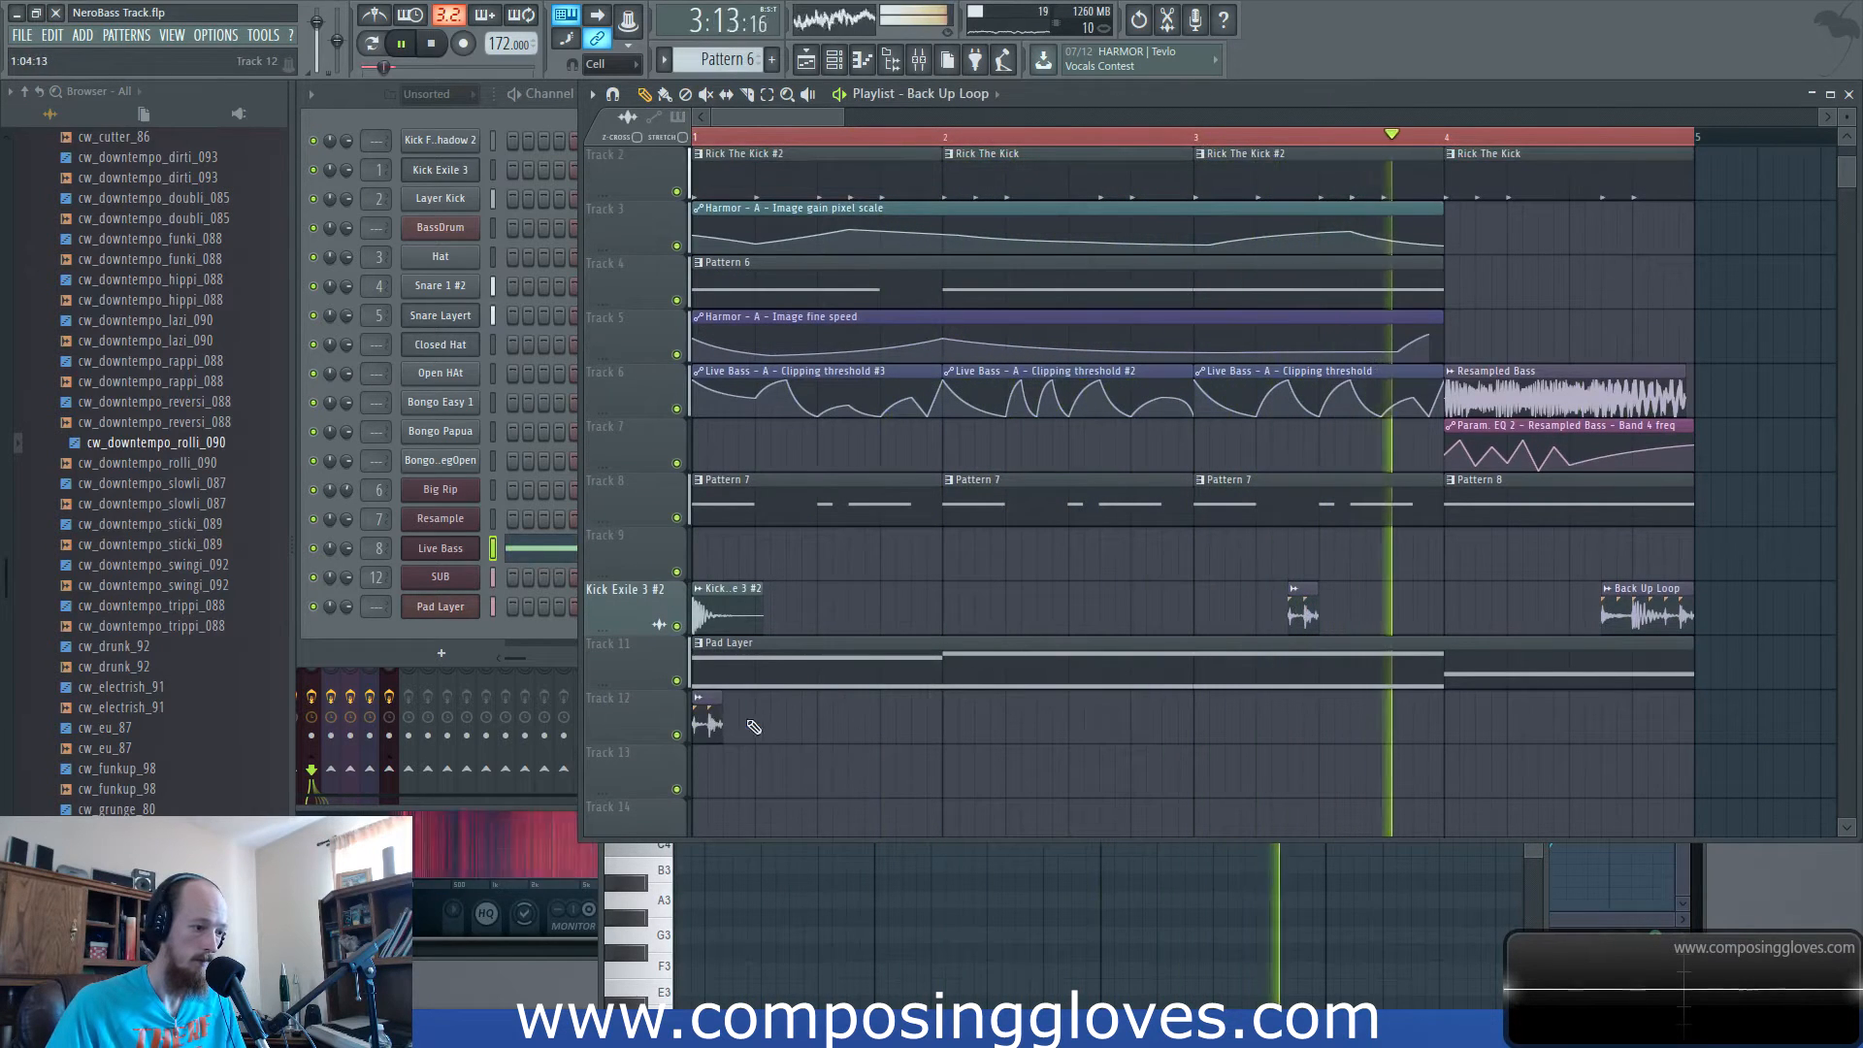
pyautogui.click(739, 722)
pyautogui.click(771, 723)
pyautogui.click(817, 718)
pyautogui.keyDown('shift'); pyautogui.moveTo(818, 718); pyautogui.dragTo(709, 730); pyautogui.keyUp('shift')
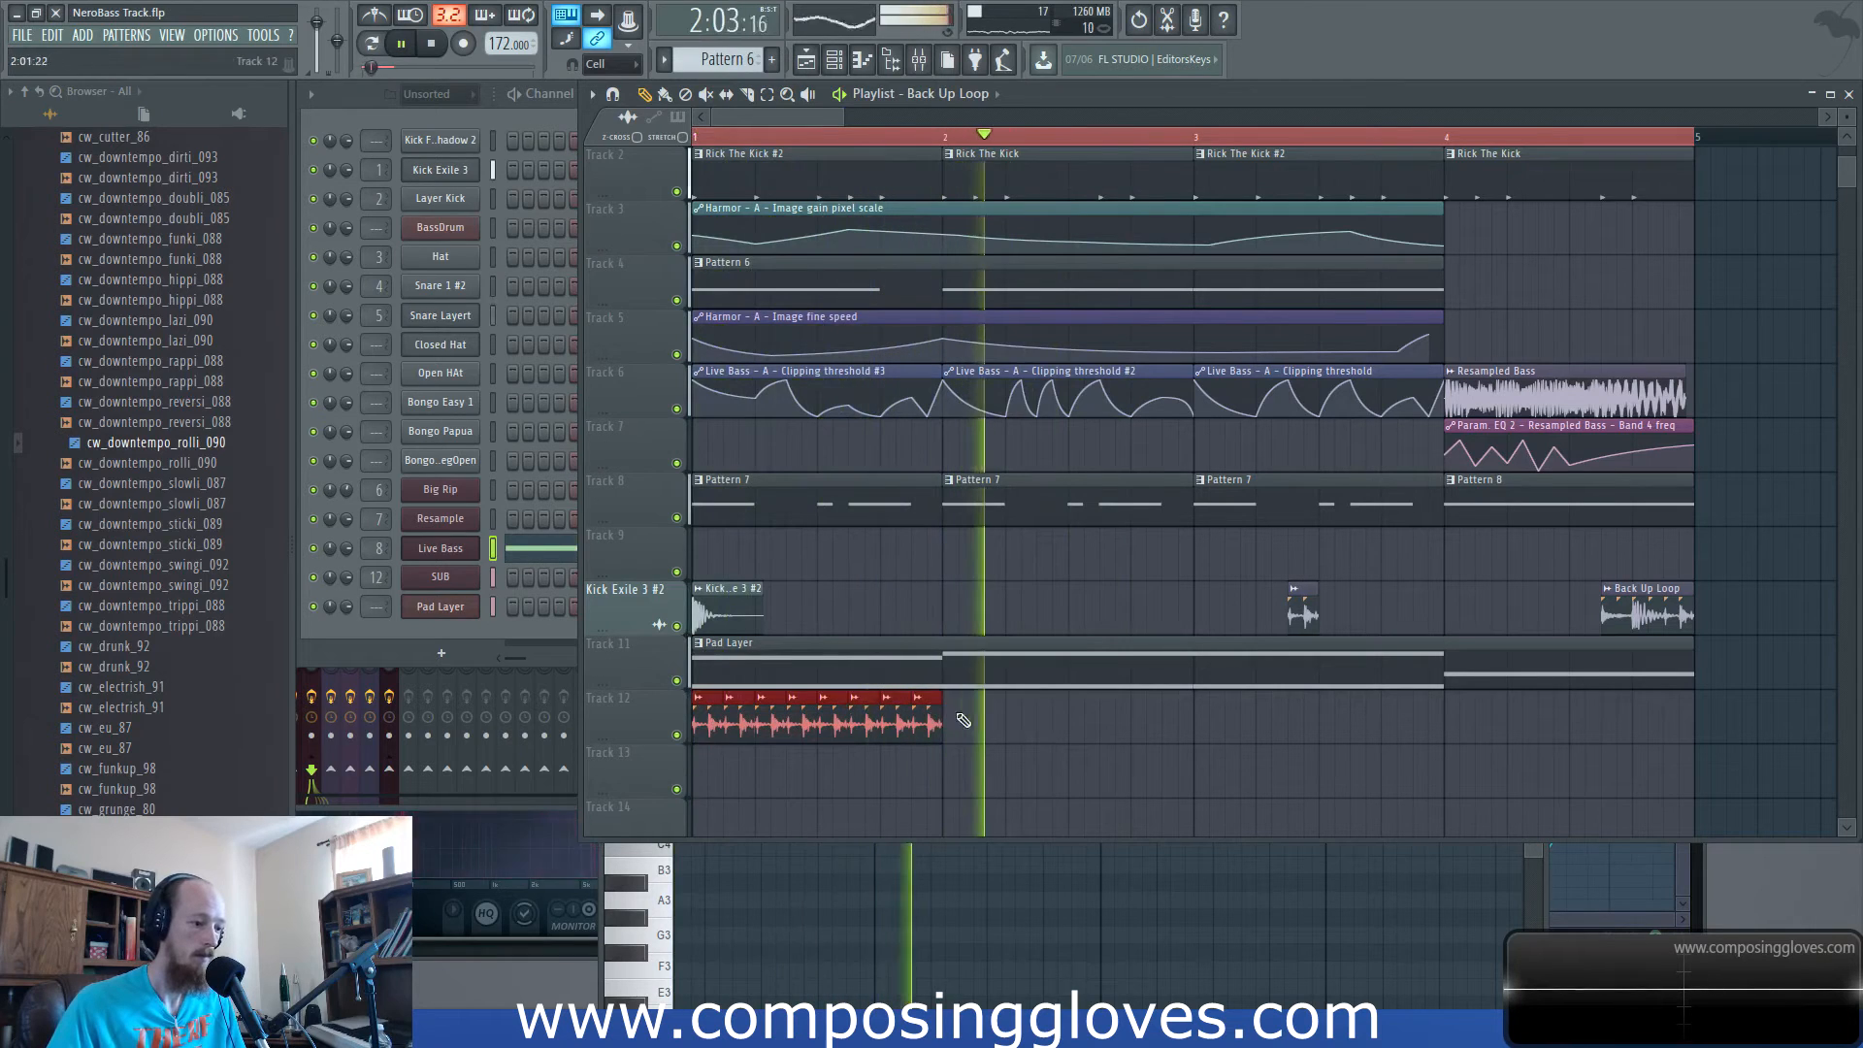
pyautogui.moveTo(946, 736); pyautogui.dragTo(923, 733)
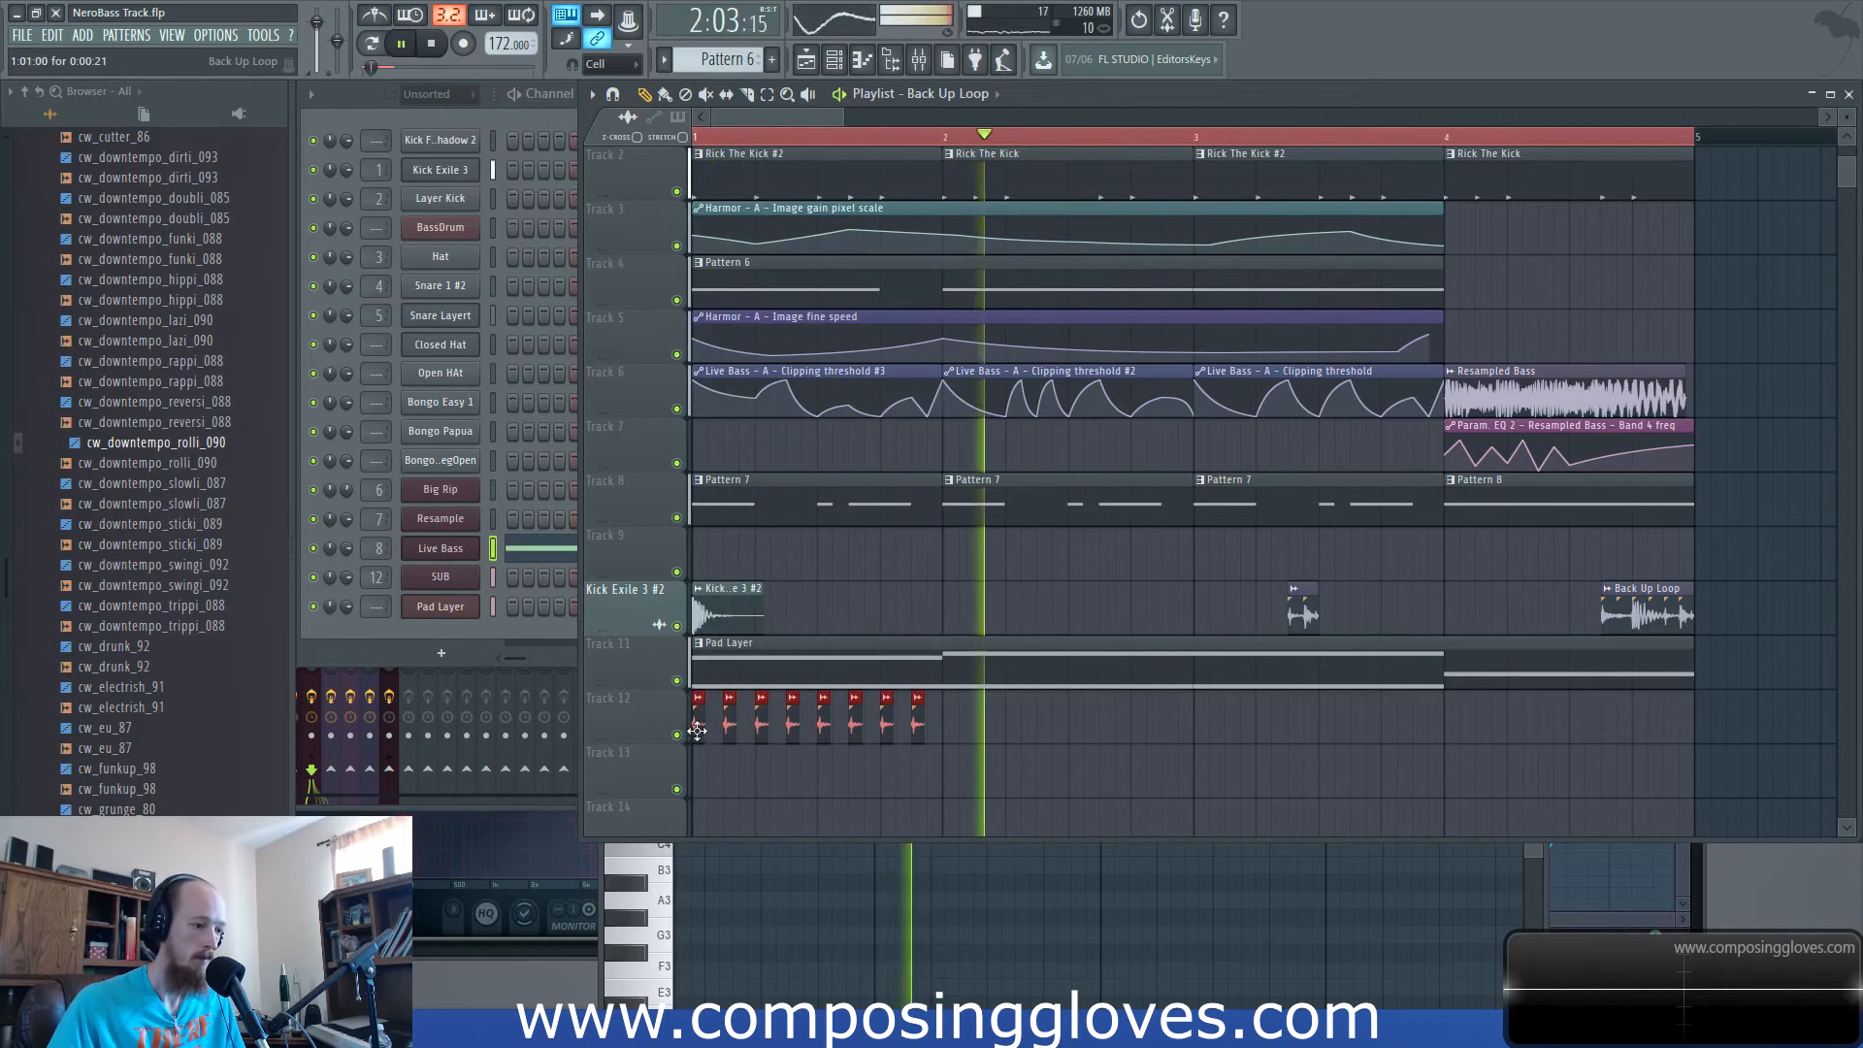
# Try Back Up Loop hits on every step of track 12 across bars 1 to 3, and remove the extra copies.
pyautogui.press('space')
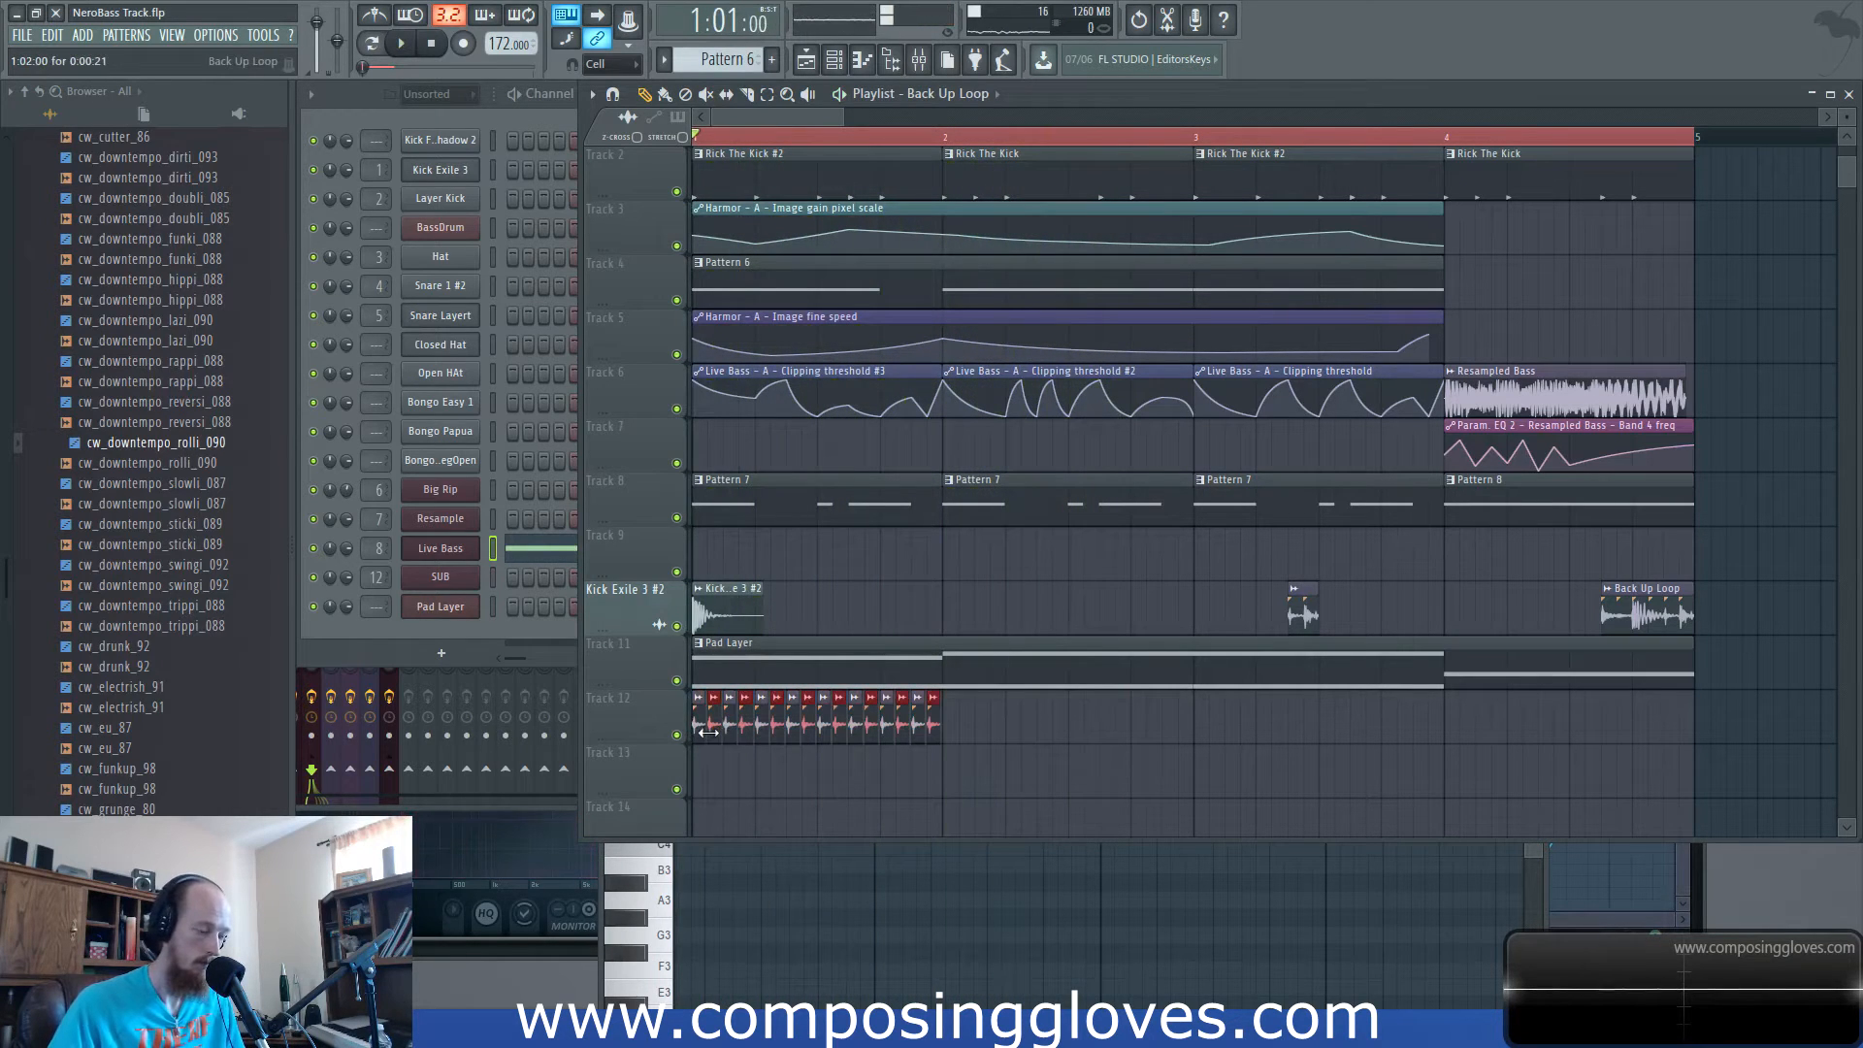
pyautogui.moveTo(963, 737)
pyautogui.mouseDown()
pyautogui.moveTo(685, 741)
pyautogui.moveTo(1207, 730)
pyautogui.mouseUp()
pyautogui.press('space')
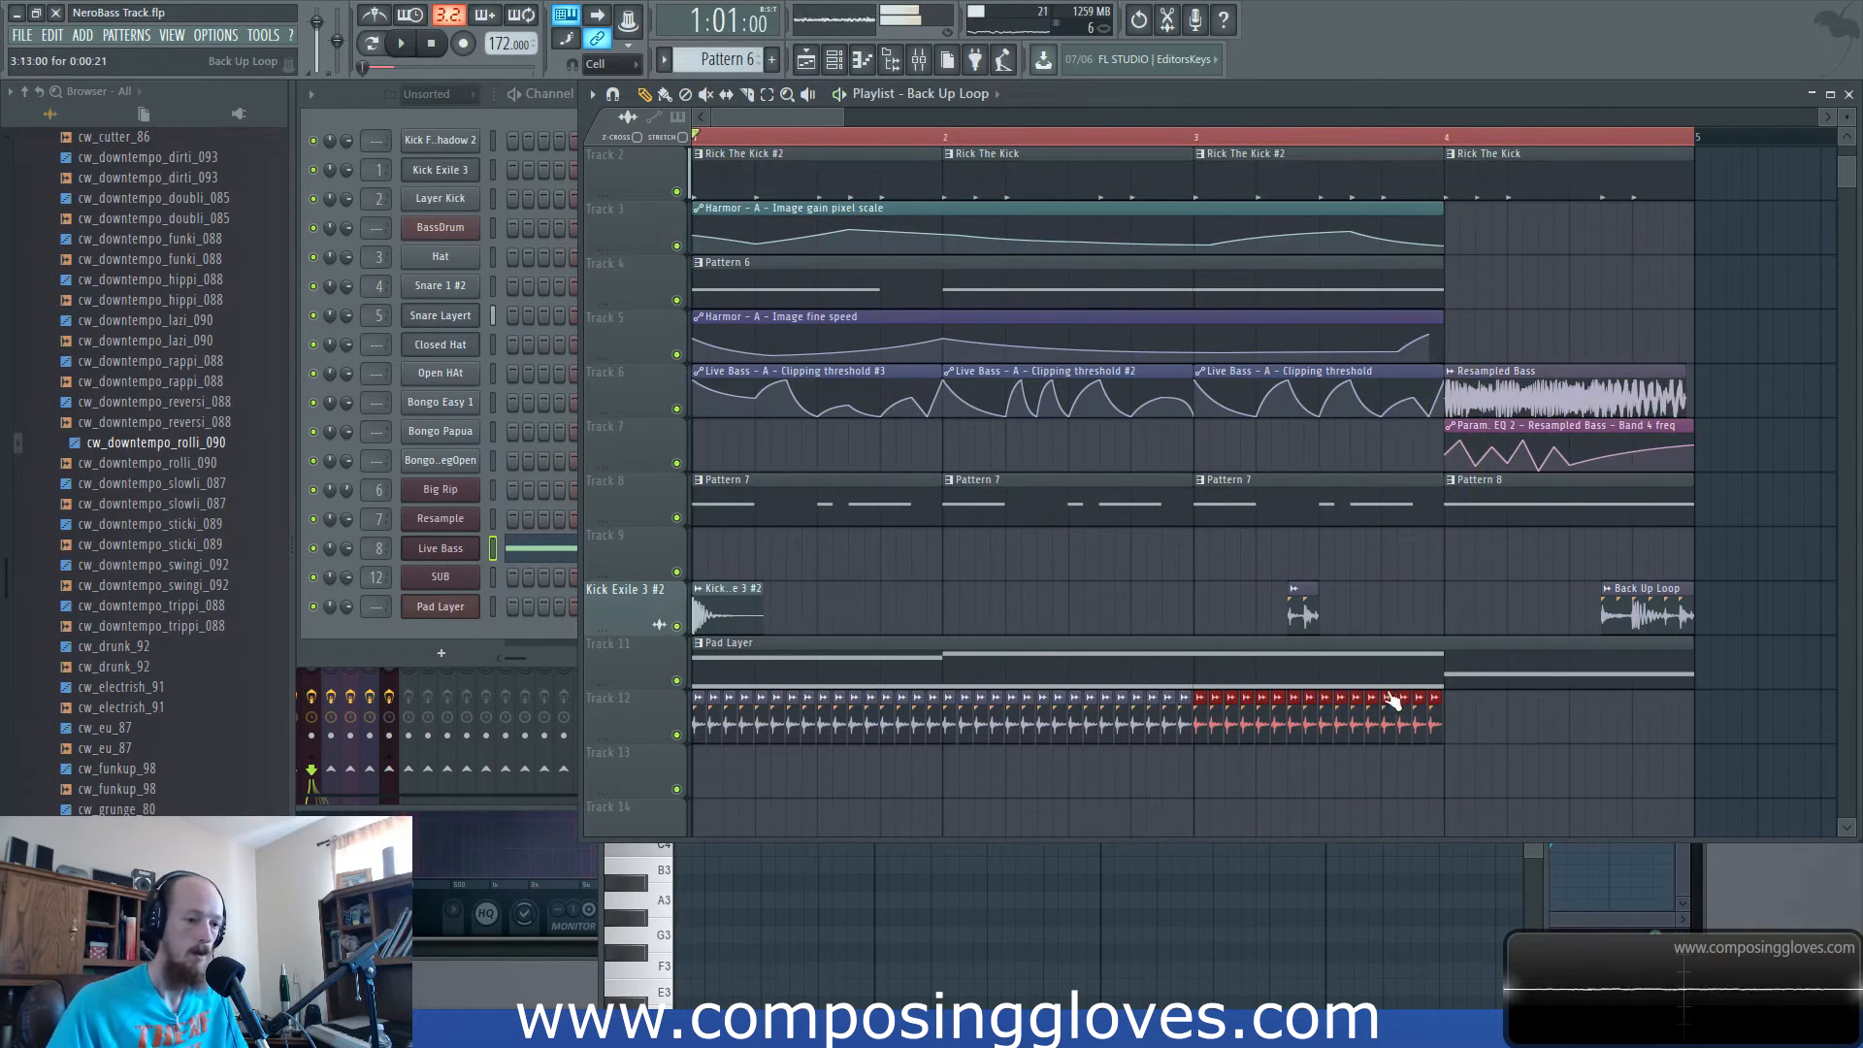
pyautogui.moveTo(1427, 730); pyautogui.dragTo(961, 730)
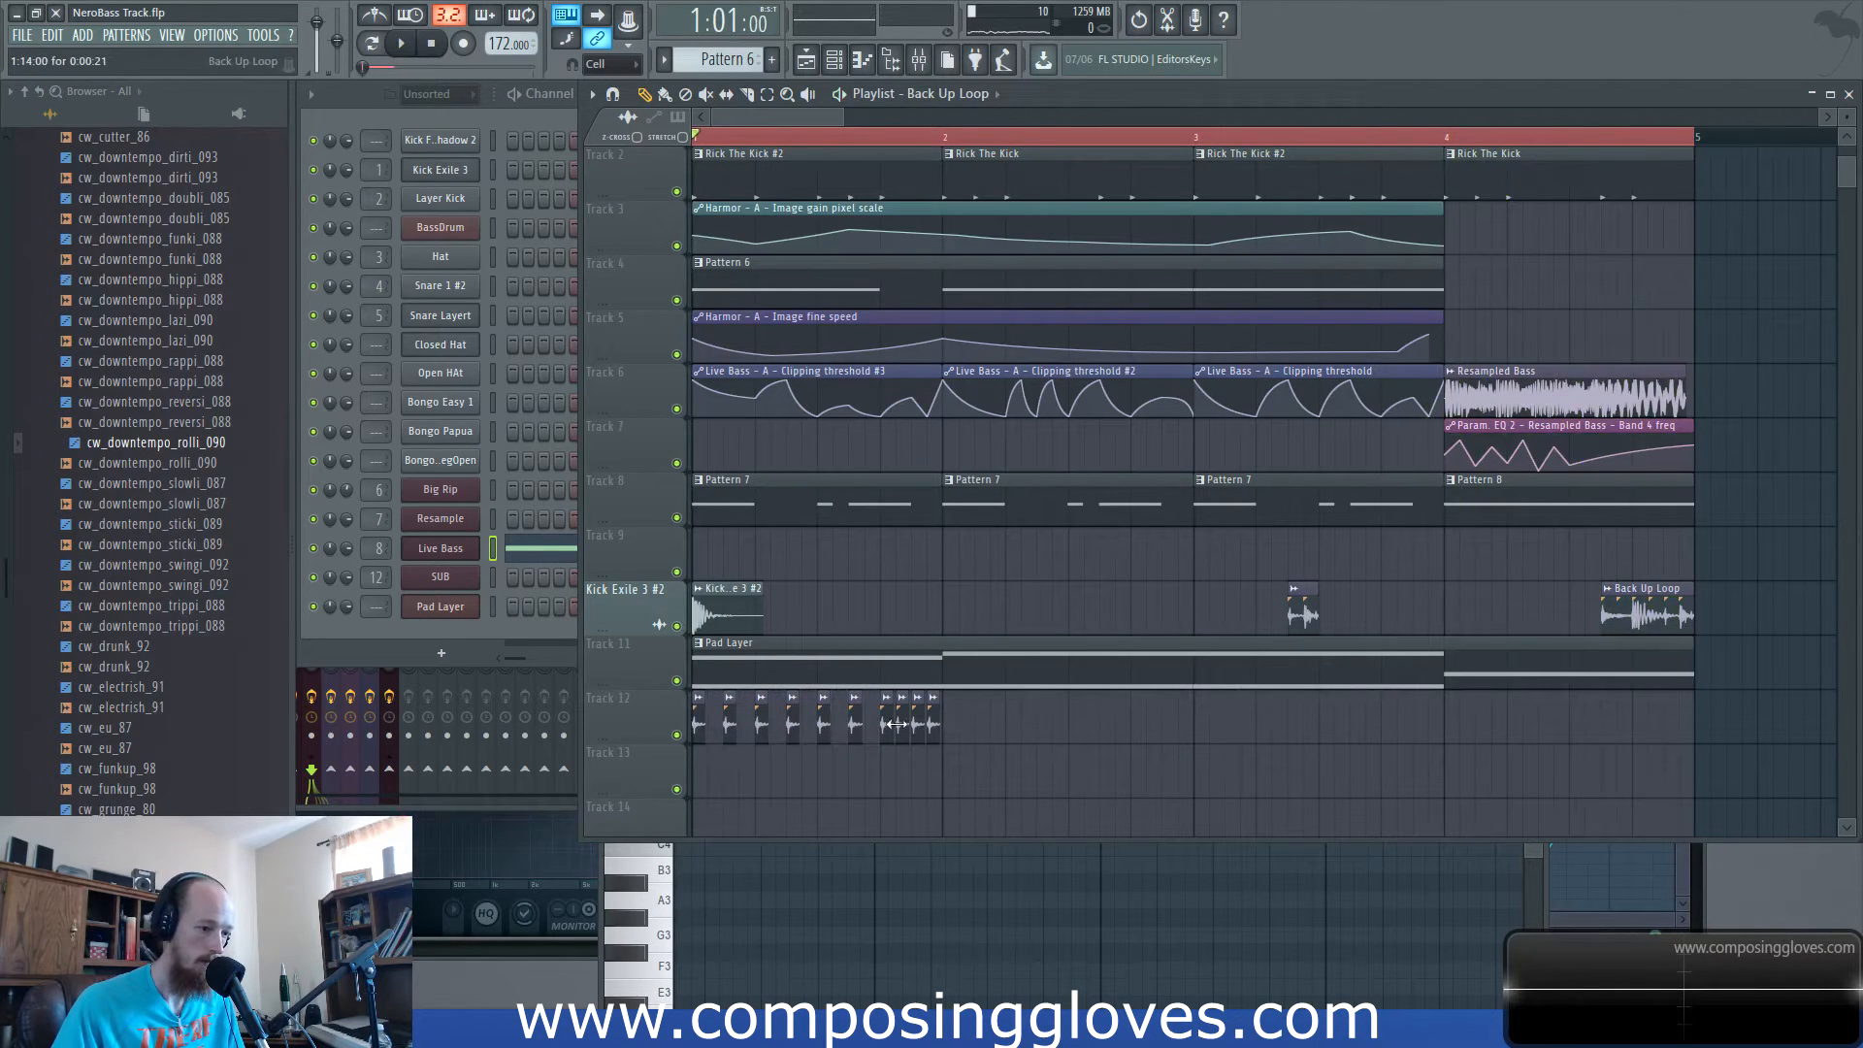
# Make bar 1's Back Up Loop hits on track 12 a unique sample channel and route it to mixer track 13.
pyautogui.doubleClick(695, 731)
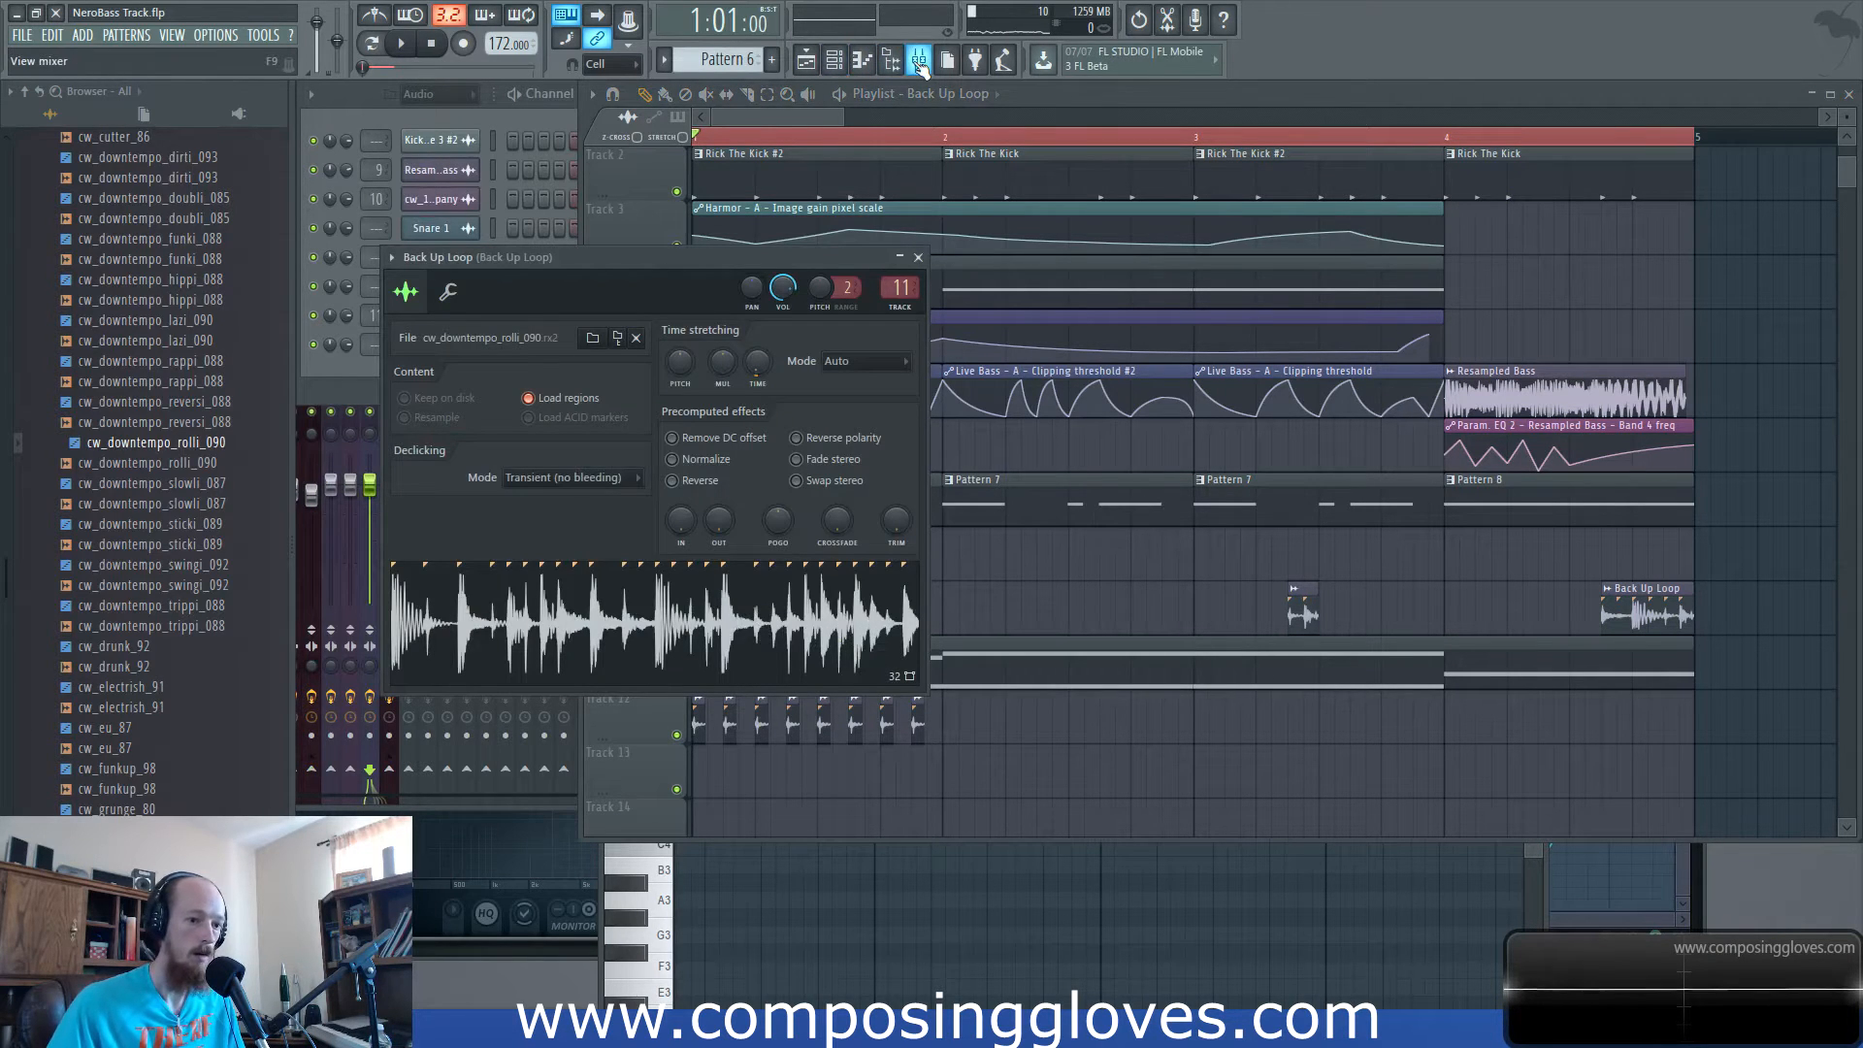
pyautogui.moveTo(846, 258); pyautogui.dragTo(1338, 270)
pyautogui.scroll(4, 722, 730)
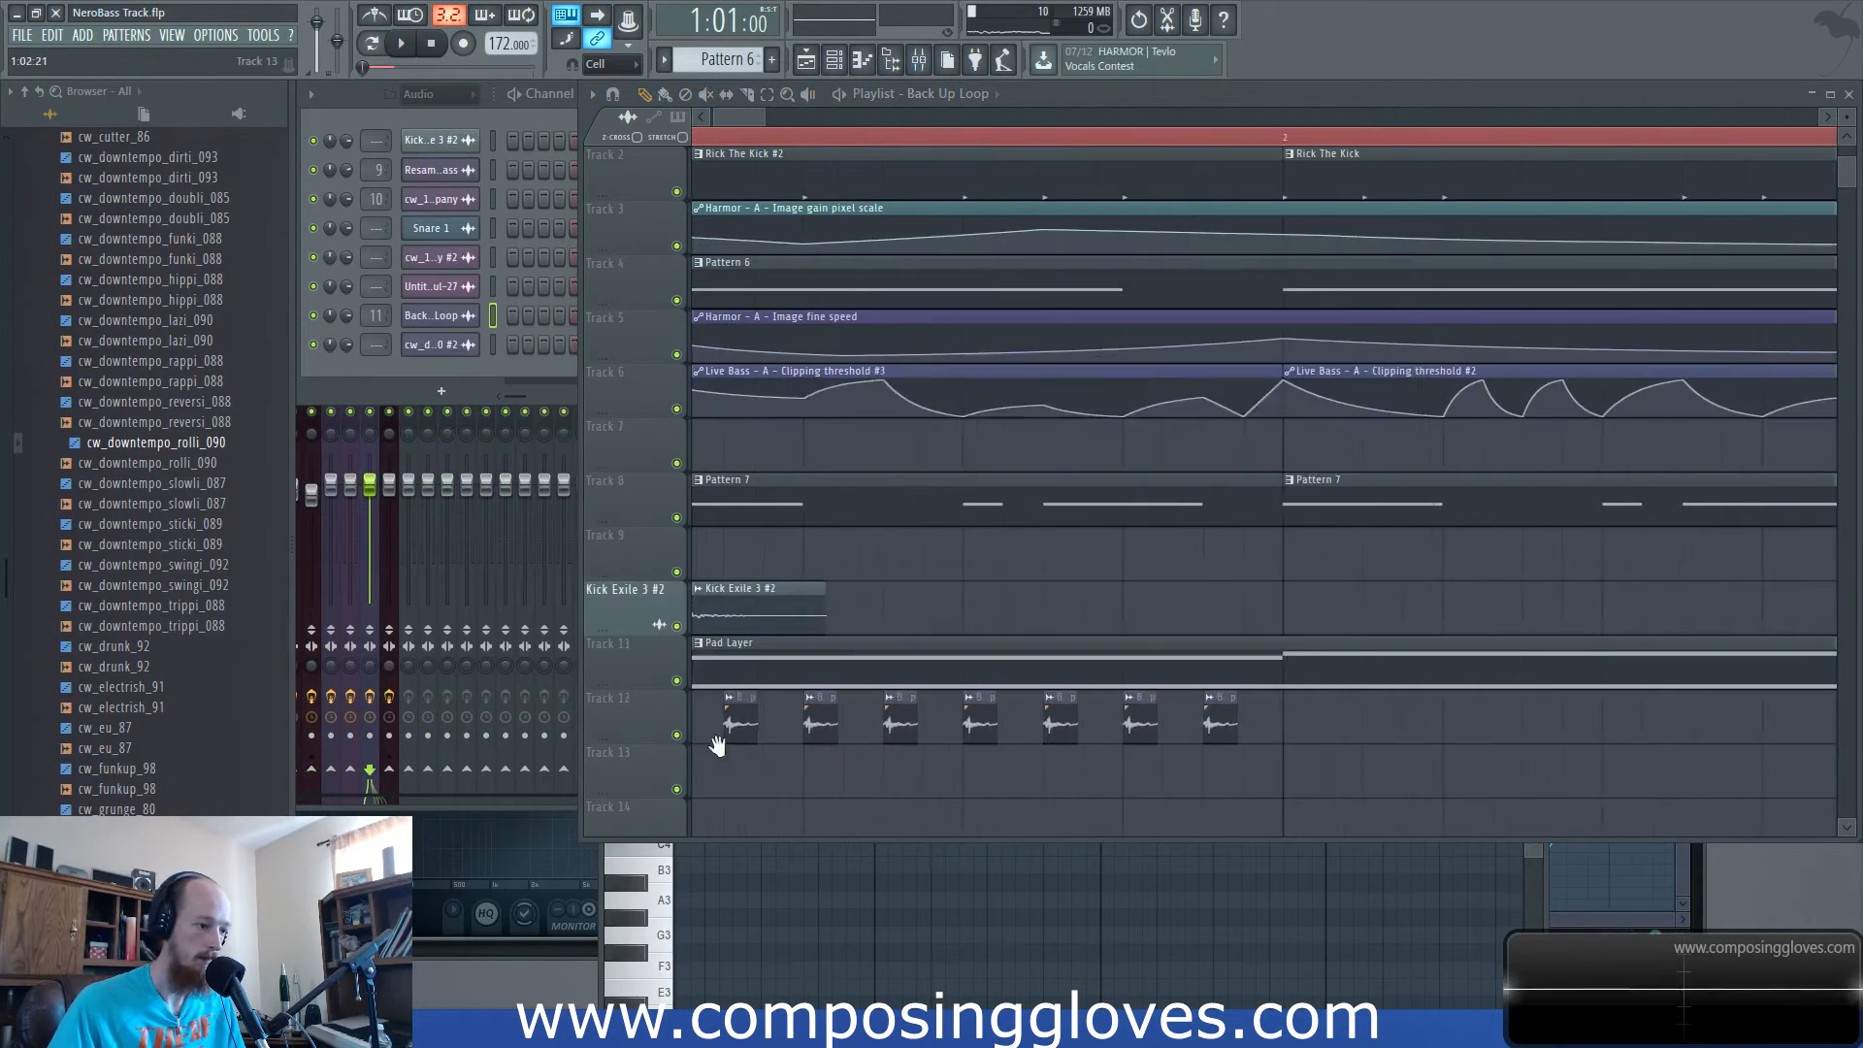
pyautogui.moveTo(715, 737); pyautogui.dragTo(762, 741)
pyautogui.click(701, 703)
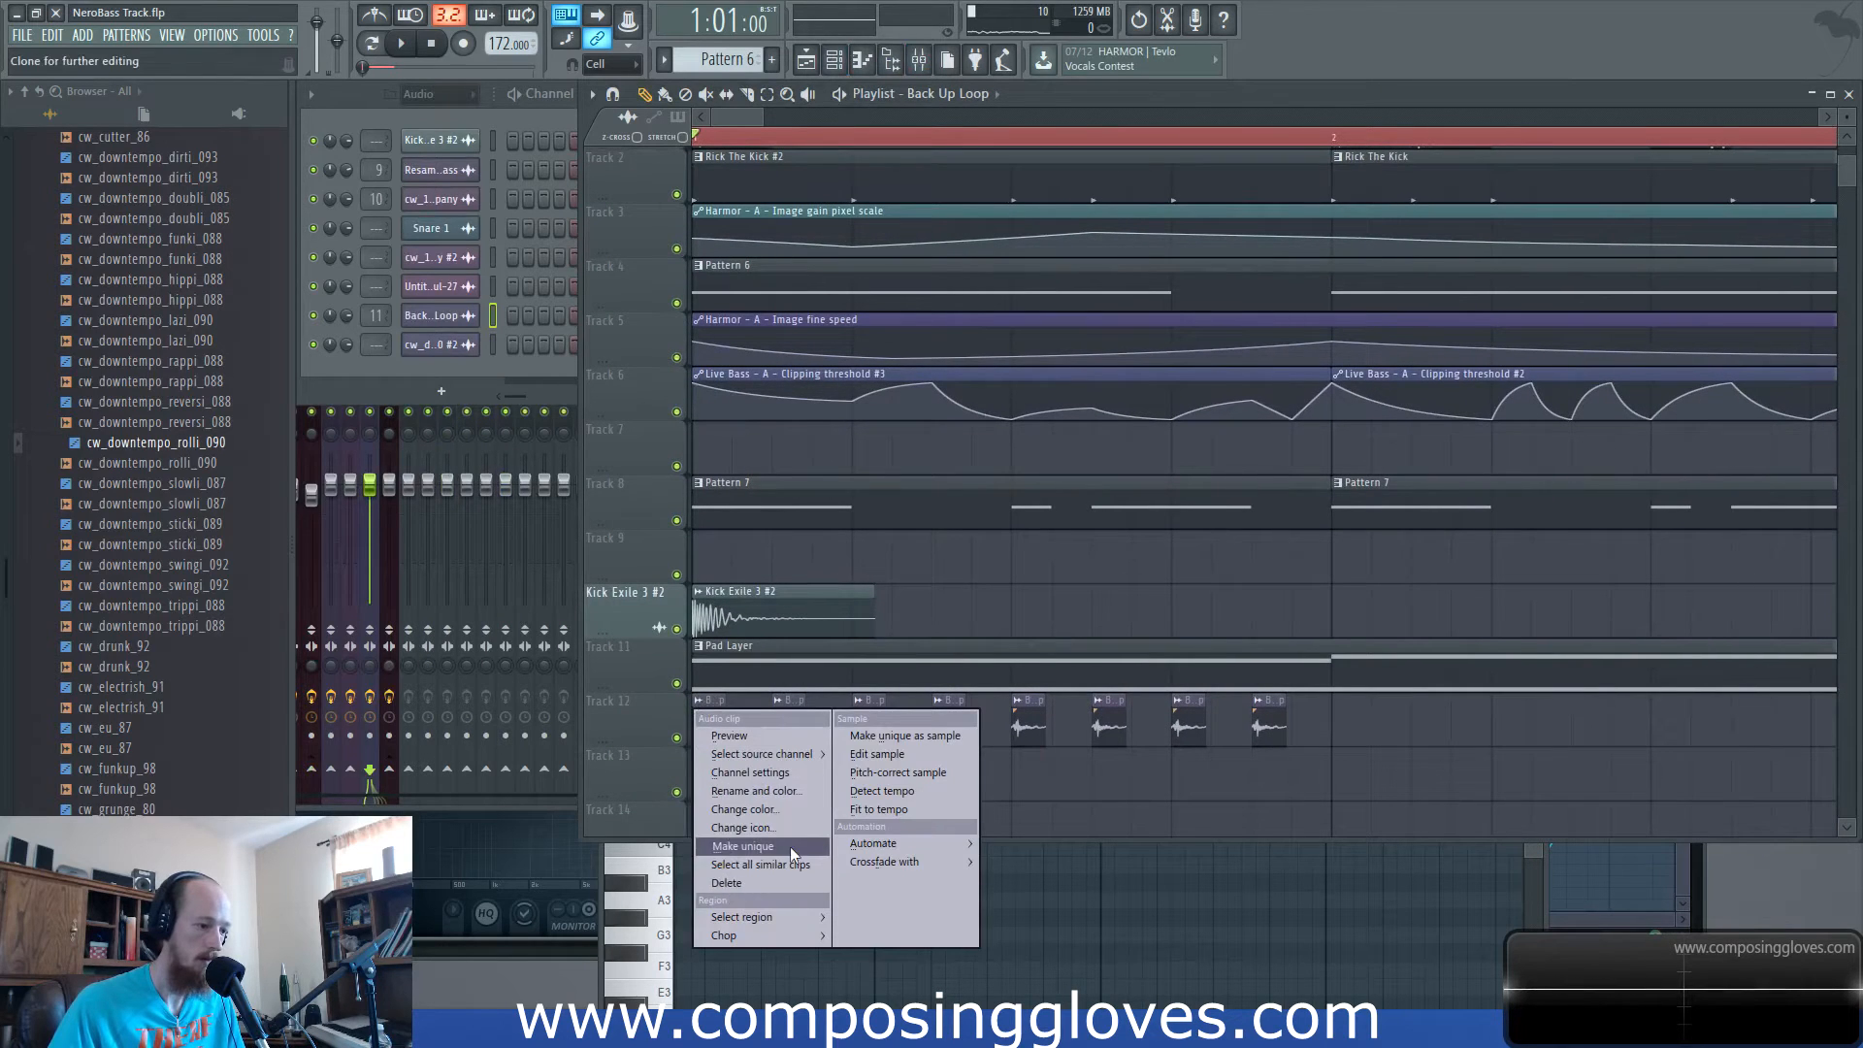
pyautogui.click(793, 848)
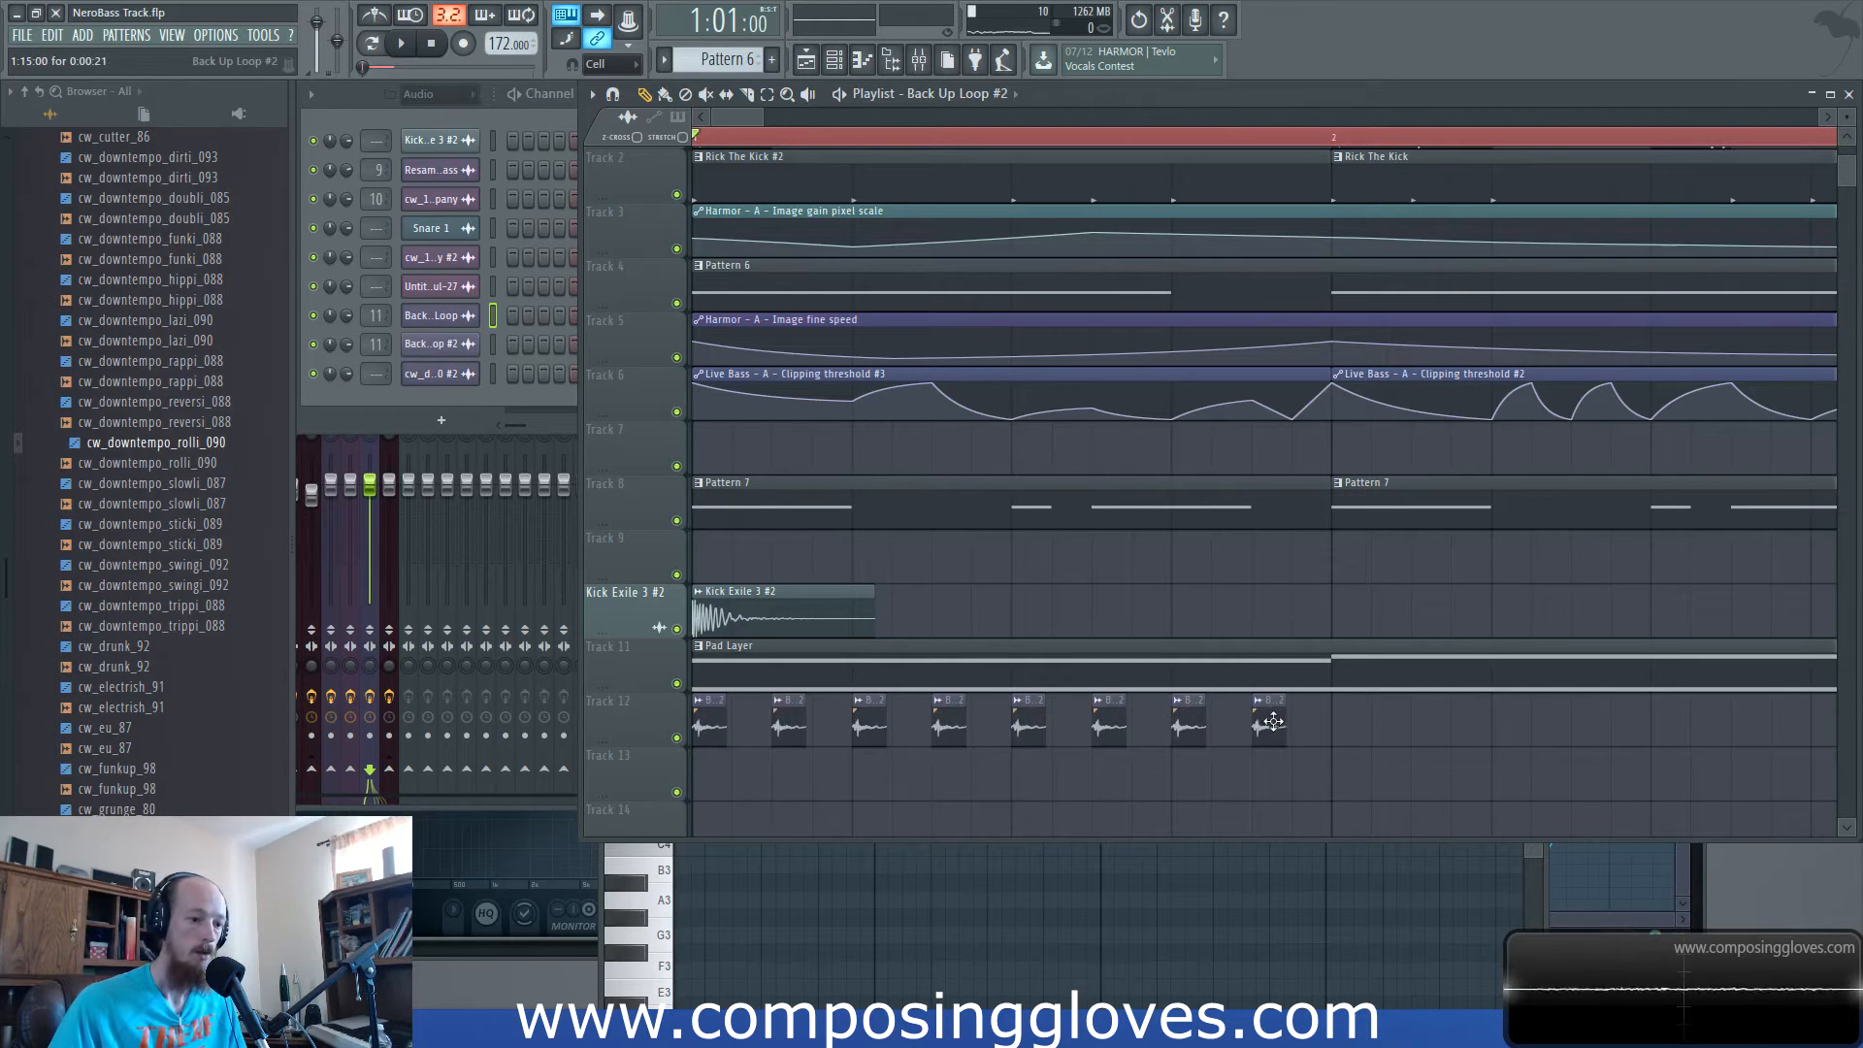
pyautogui.doubleClick(1272, 723)
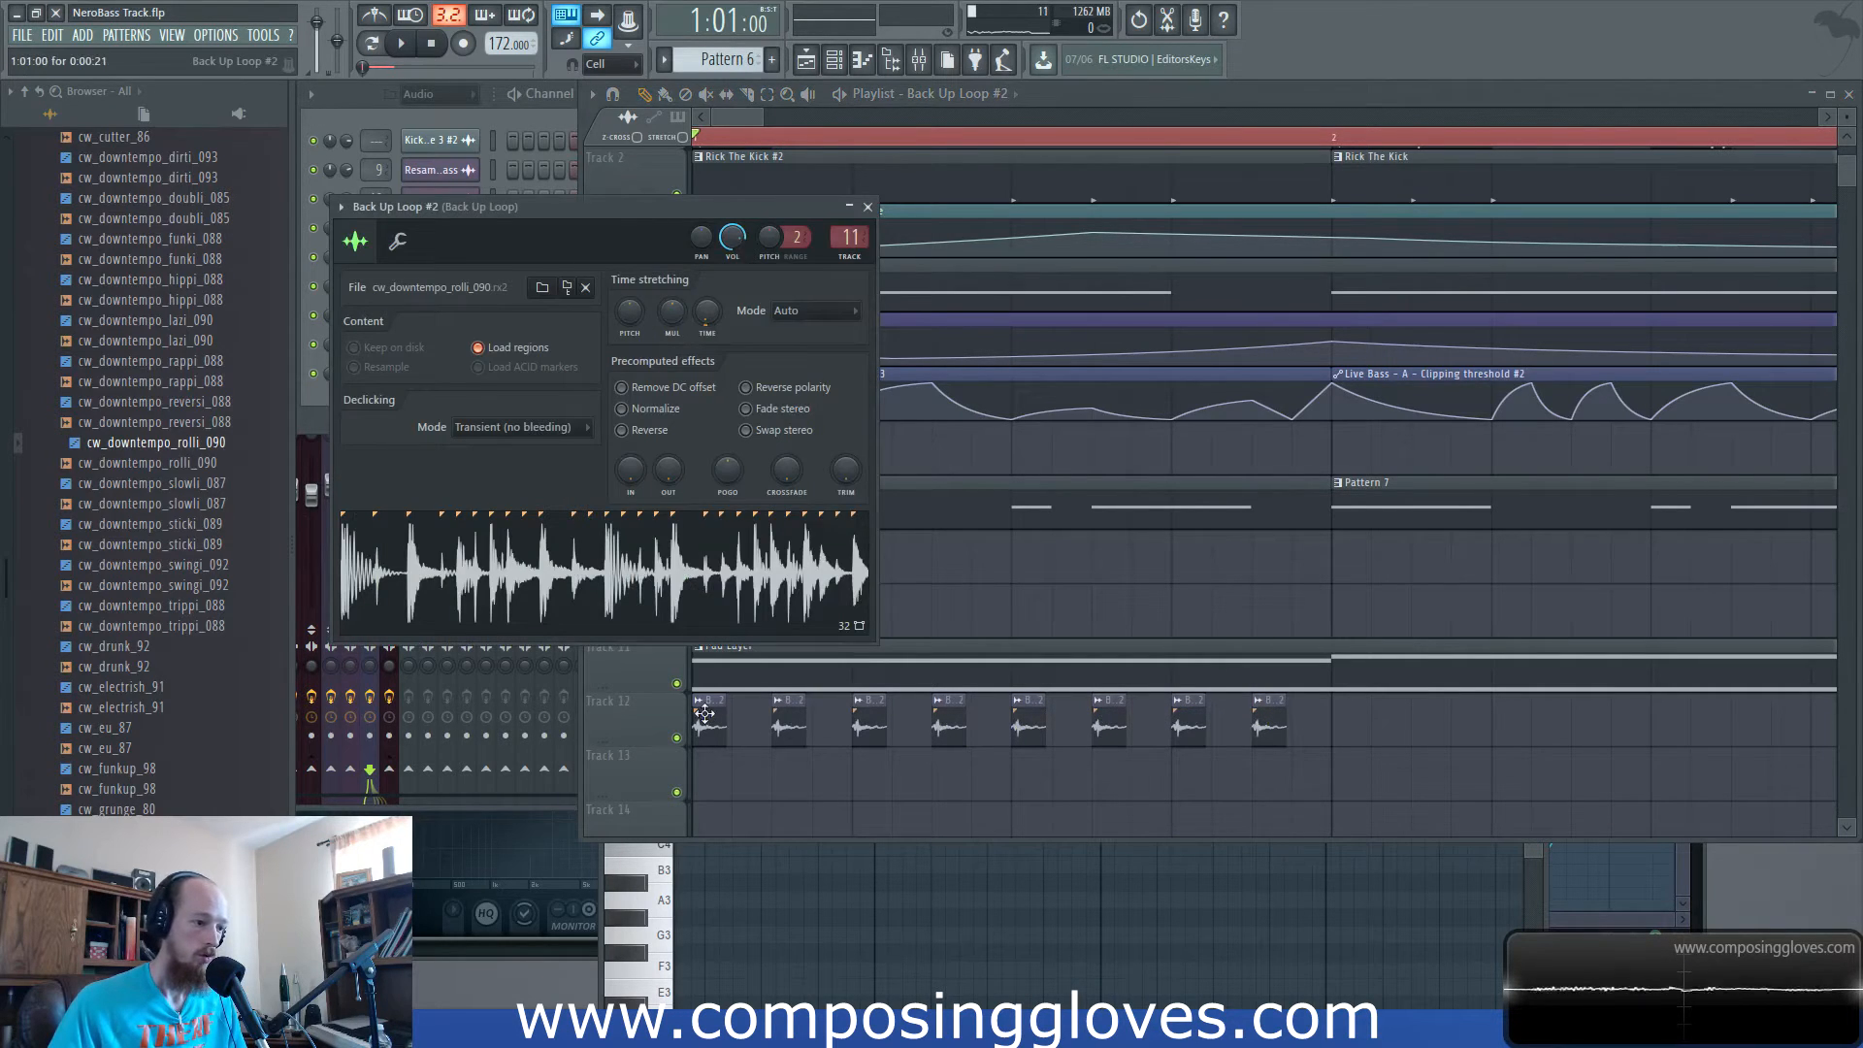
pyautogui.press('F9')
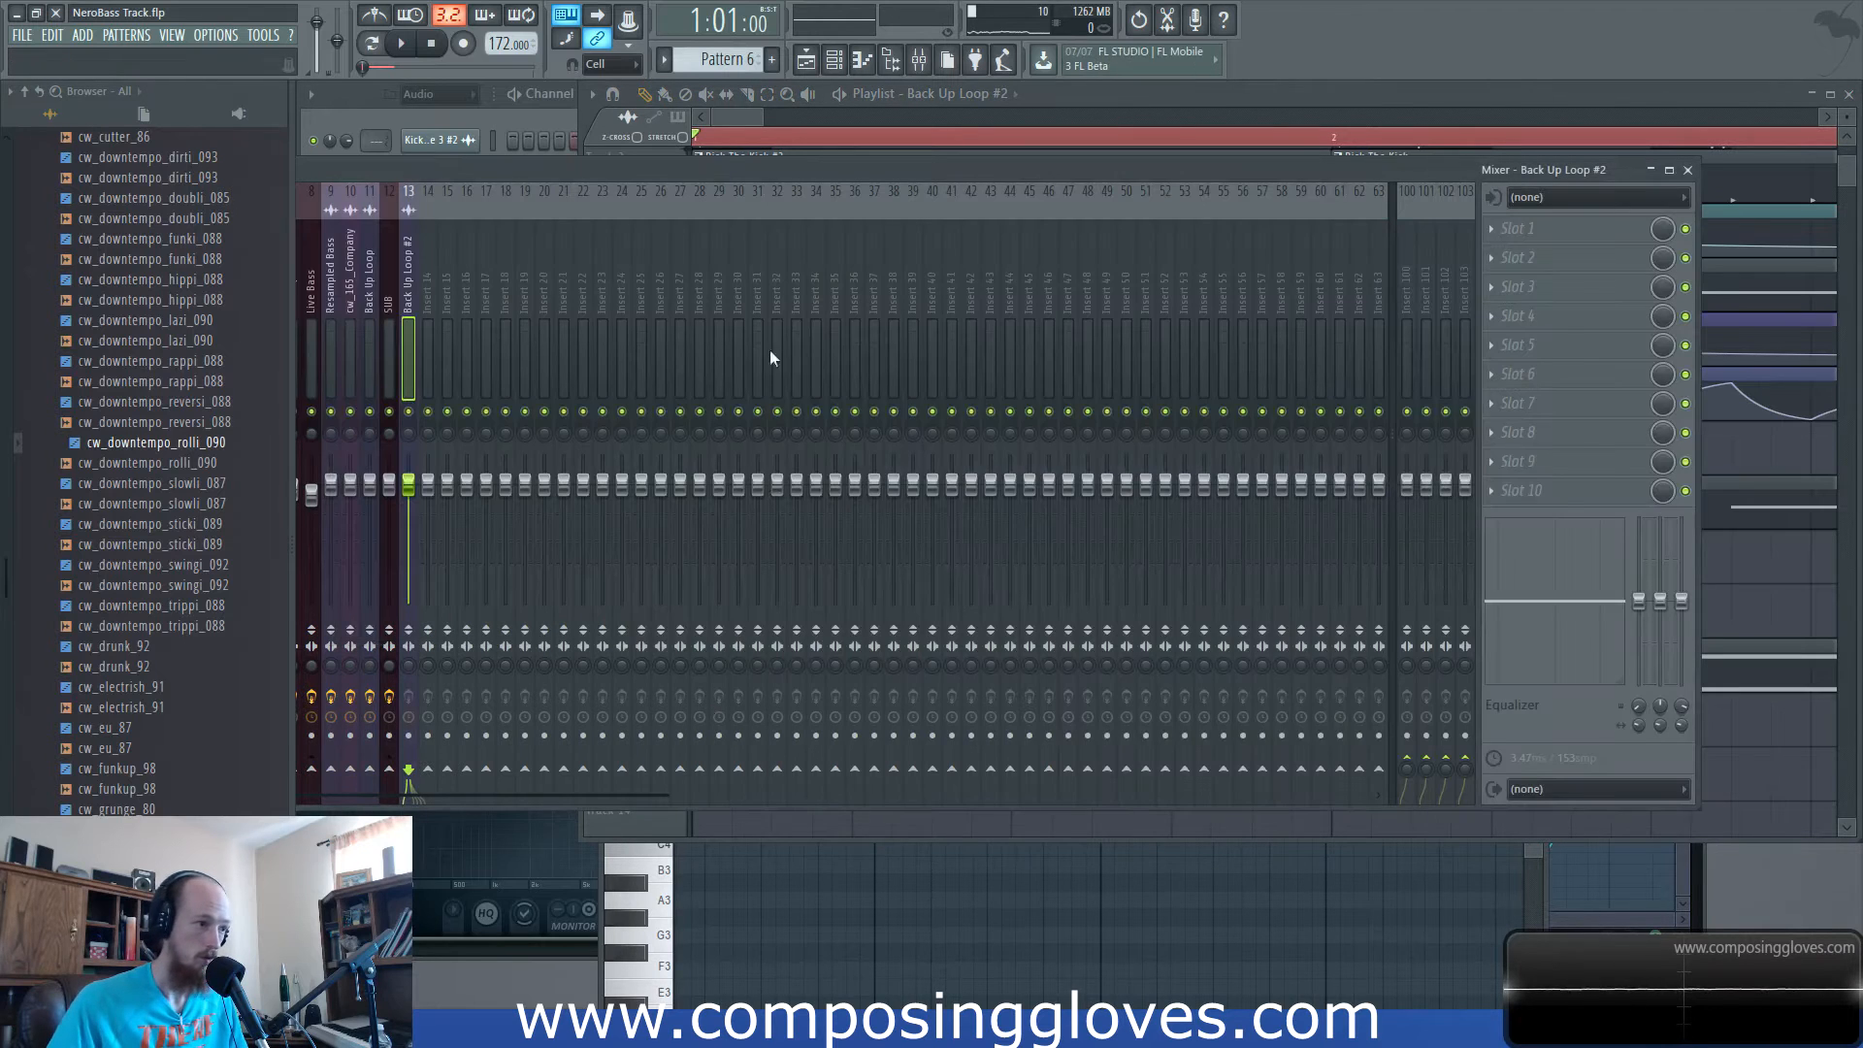
# Load Fruity Delay Bank in the first effect slot of mixer track 13 and return to the playlist.
pyautogui.click(1552, 229)
pyautogui.moveTo(1517, 254)
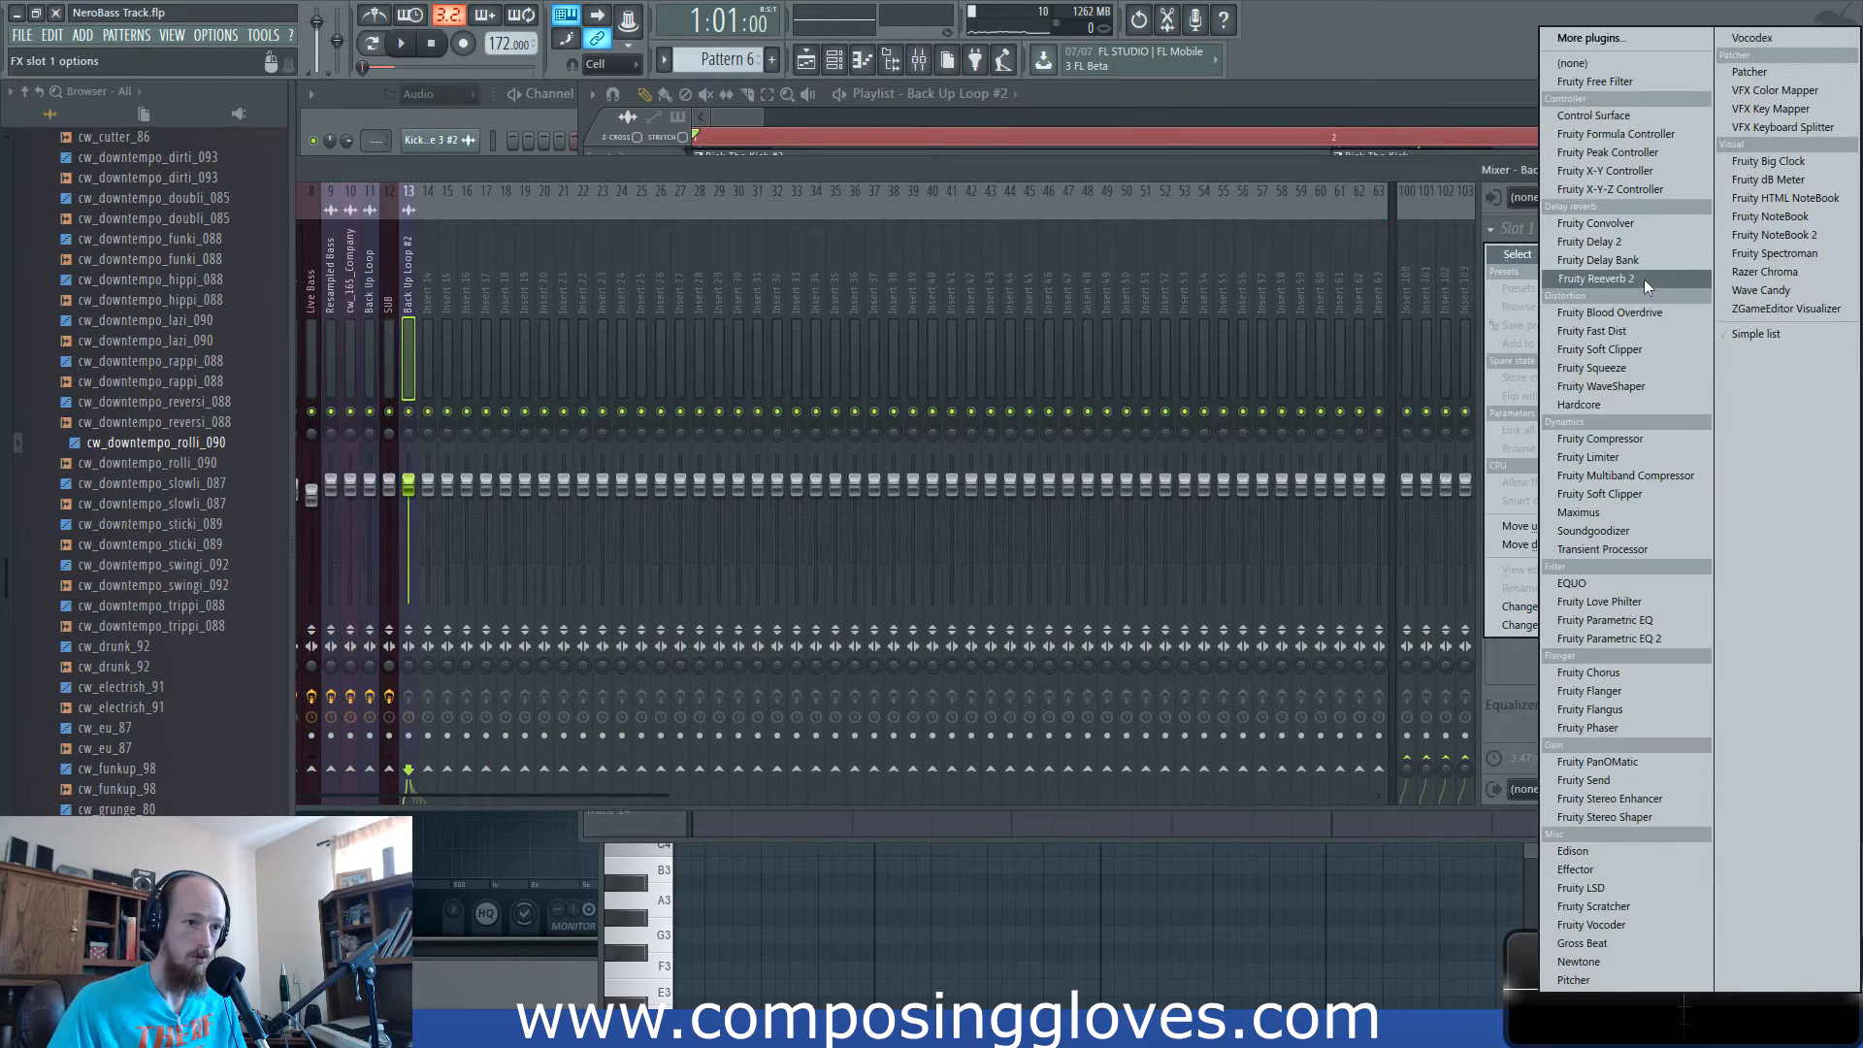
pyautogui.click(1659, 260)
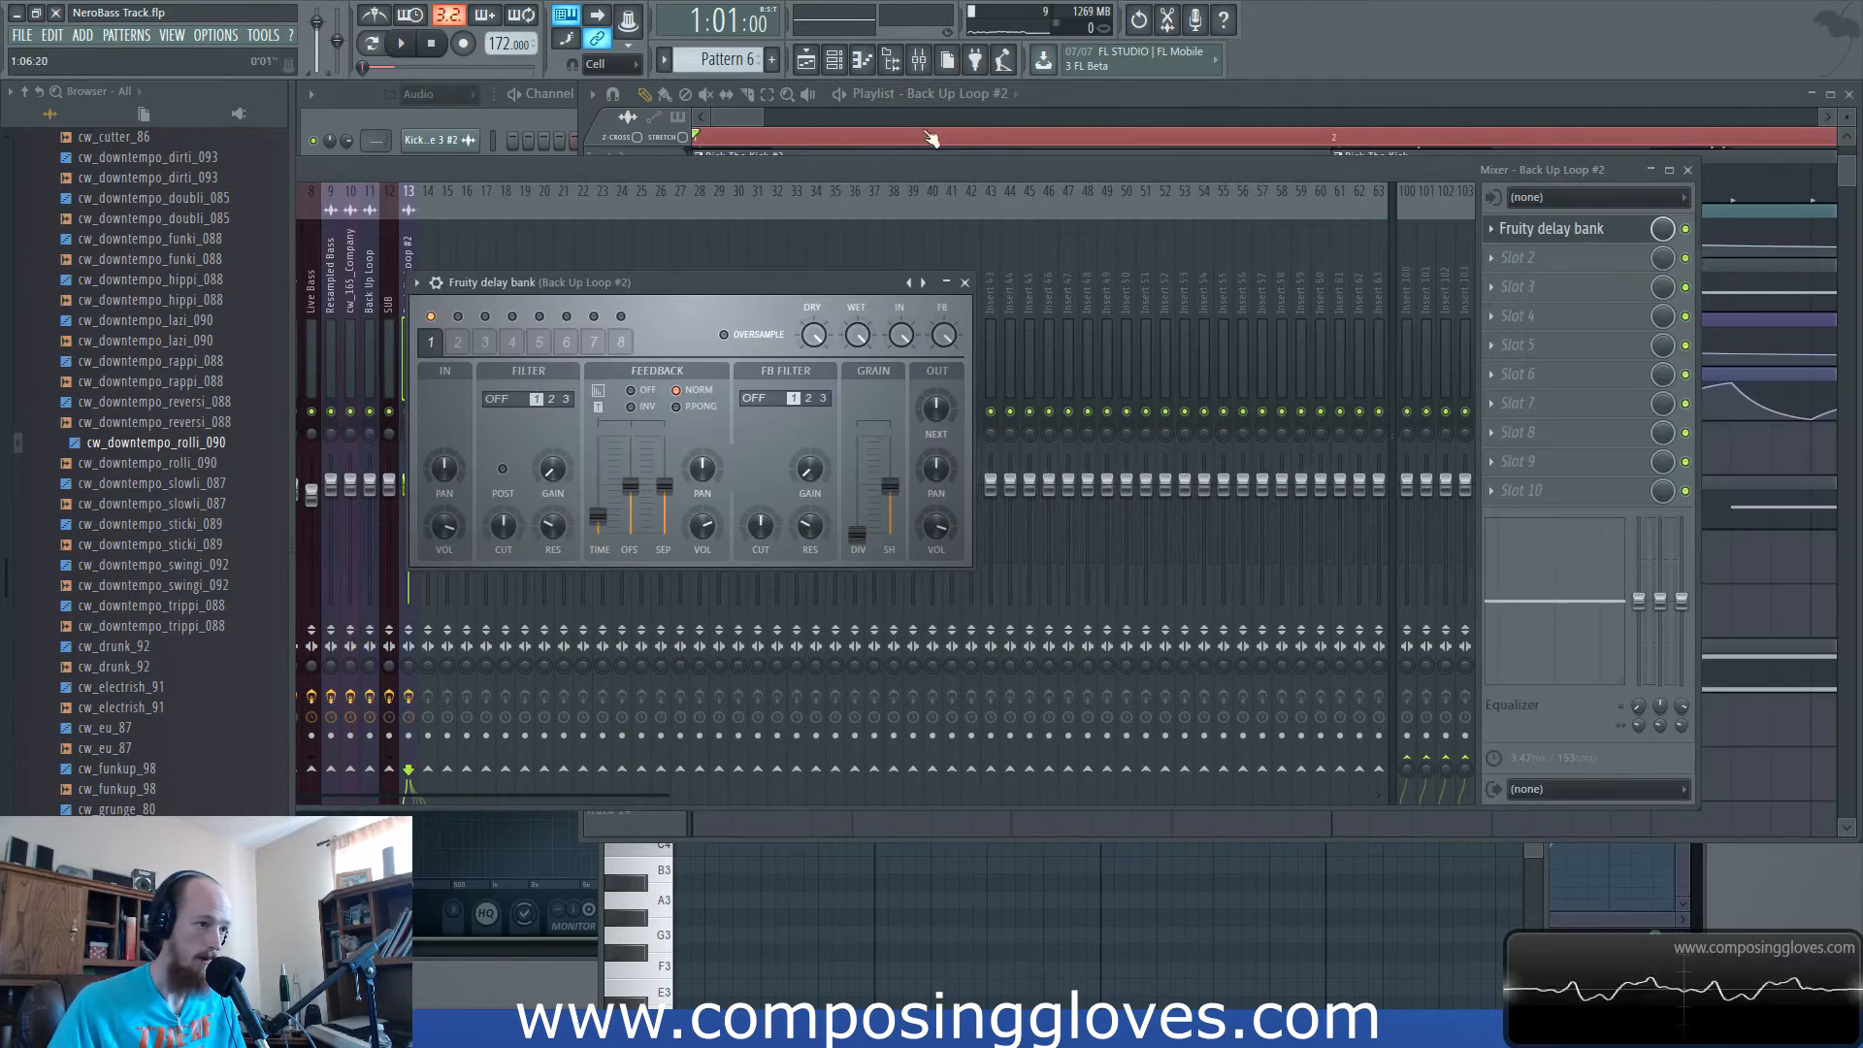
pyautogui.click(942, 138)
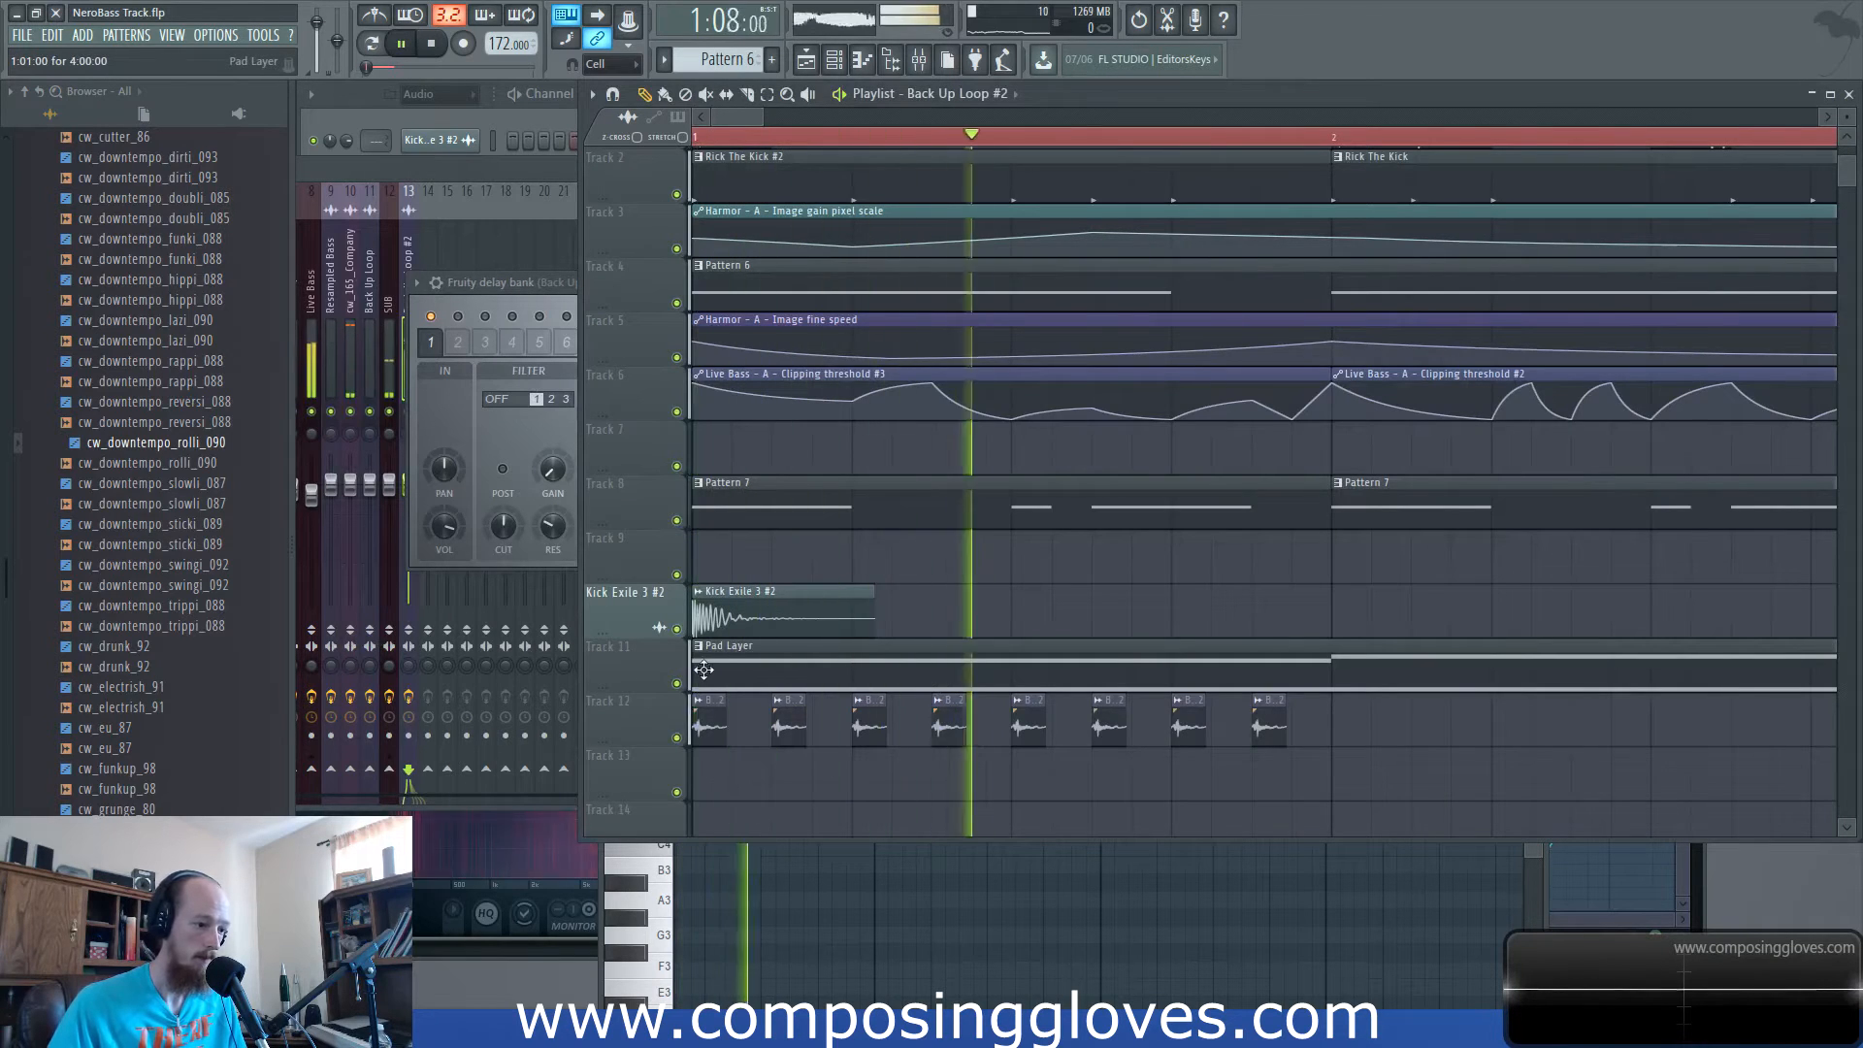
# Delete every second hit from bar 1 of track 12, keeping four evenly spaced clips, and audition the result.
pyautogui.scroll(-3, 723, 698)
pyautogui.press('space')
pyautogui.rightClick(808, 726)
pyautogui.rightClick(882, 726)
pyautogui.rightClick(956, 725)
pyautogui.press('space')
pyautogui.press('space')
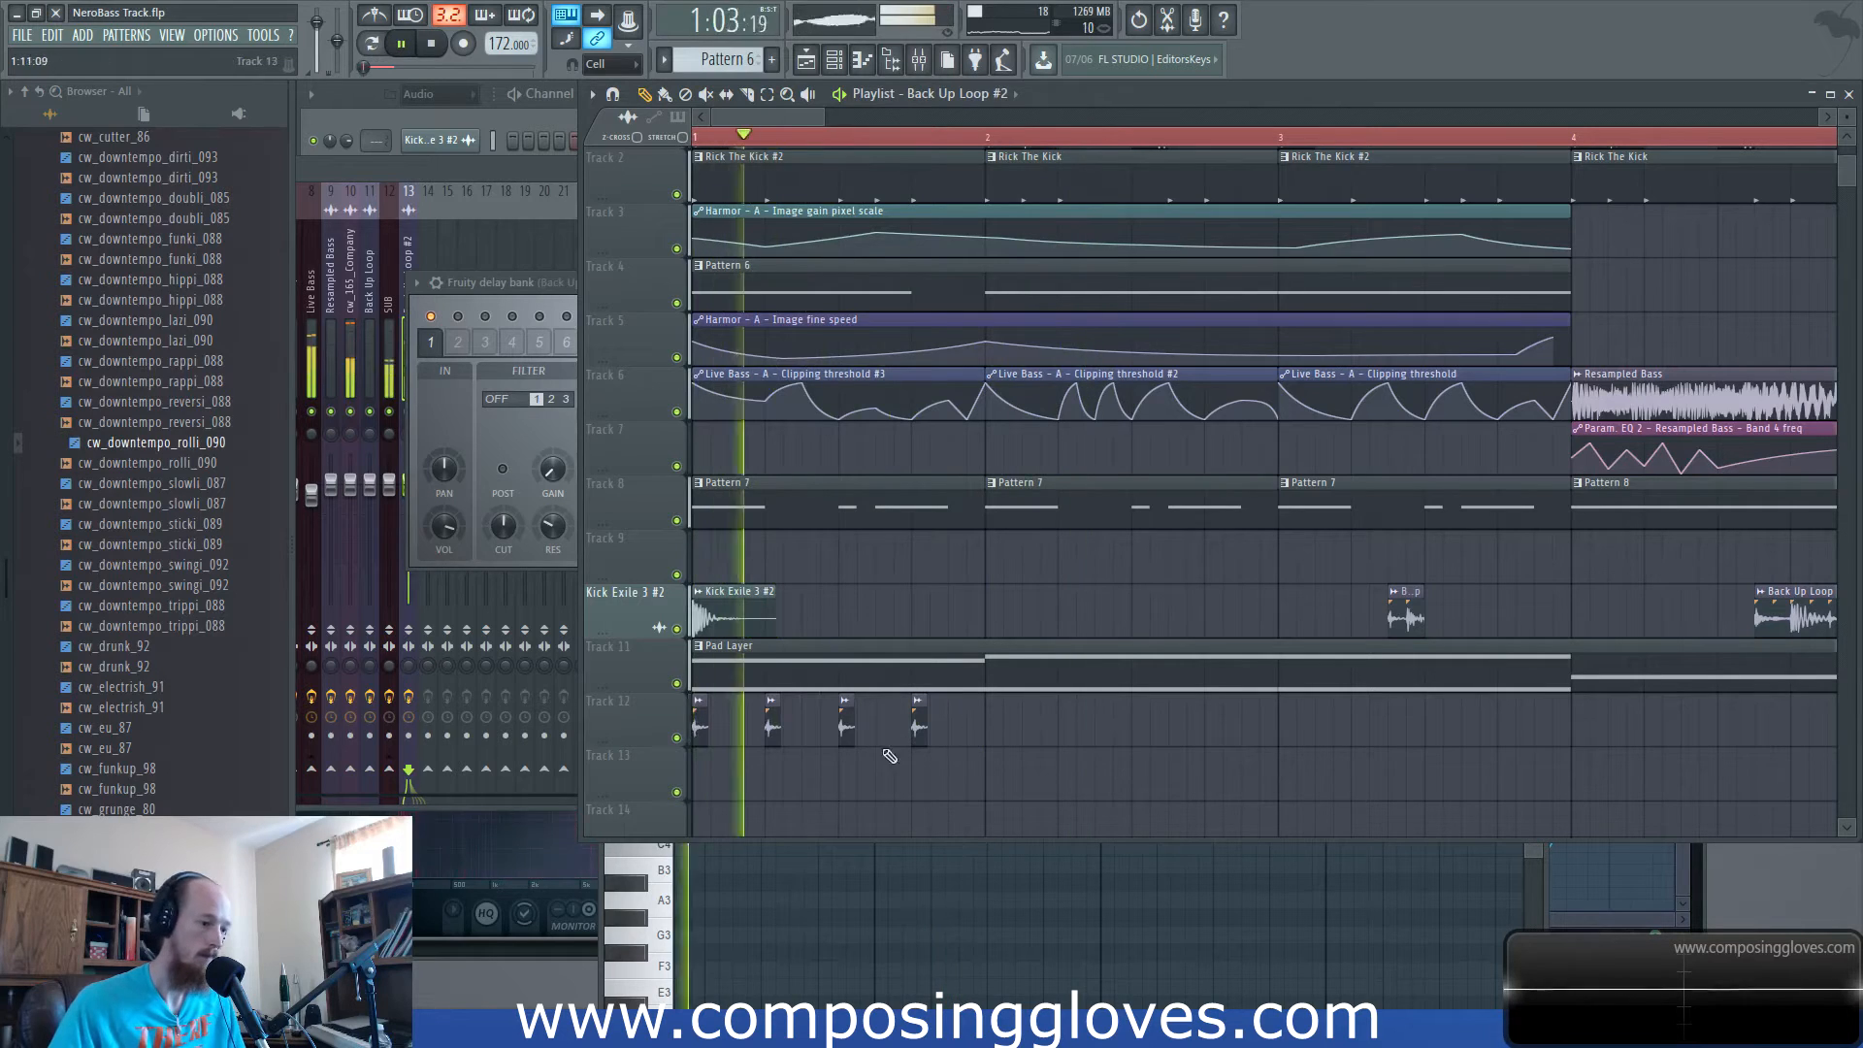
# Copy the four hits in bar 1 of track 12 across bars 2, 3 and 4.
pyautogui.moveTo(694, 726); pyautogui.dragTo(862, 725)
pyautogui.moveTo(699, 734); pyautogui.dragTo(1808, 708)
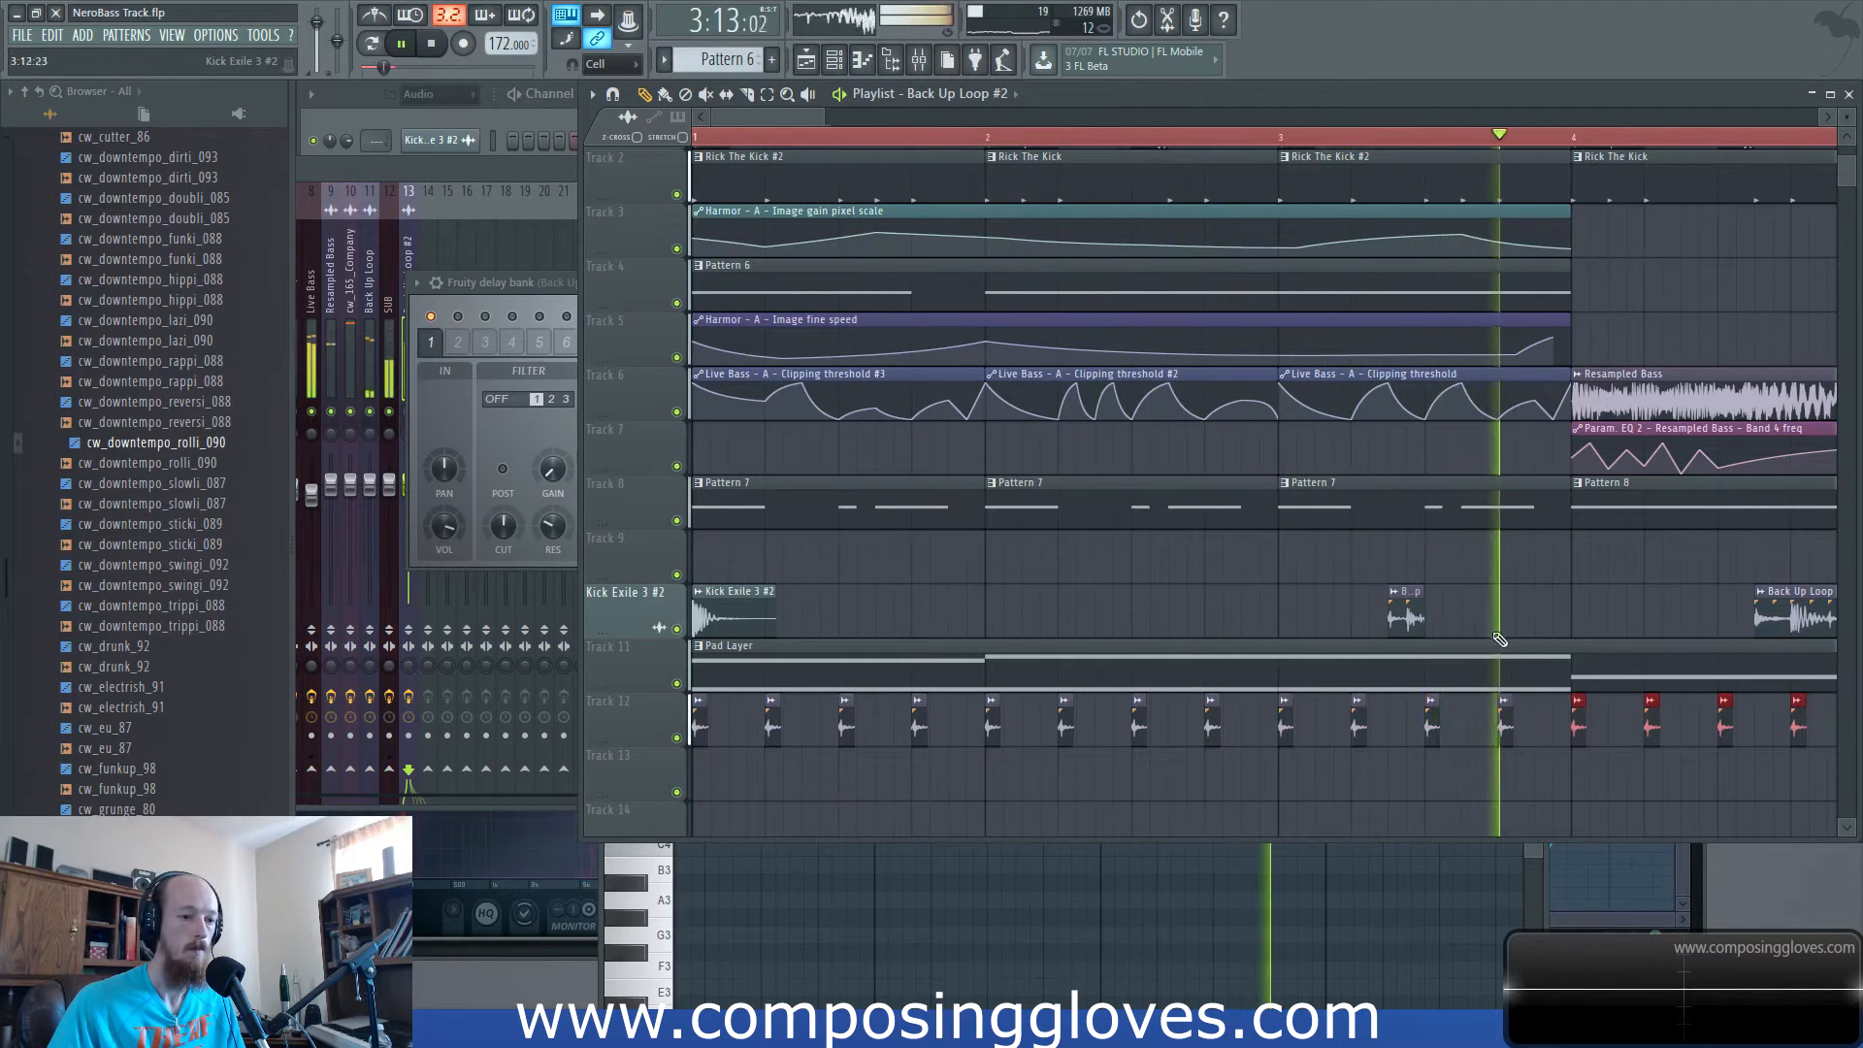
pyautogui.scroll(-2, 1553, 638)
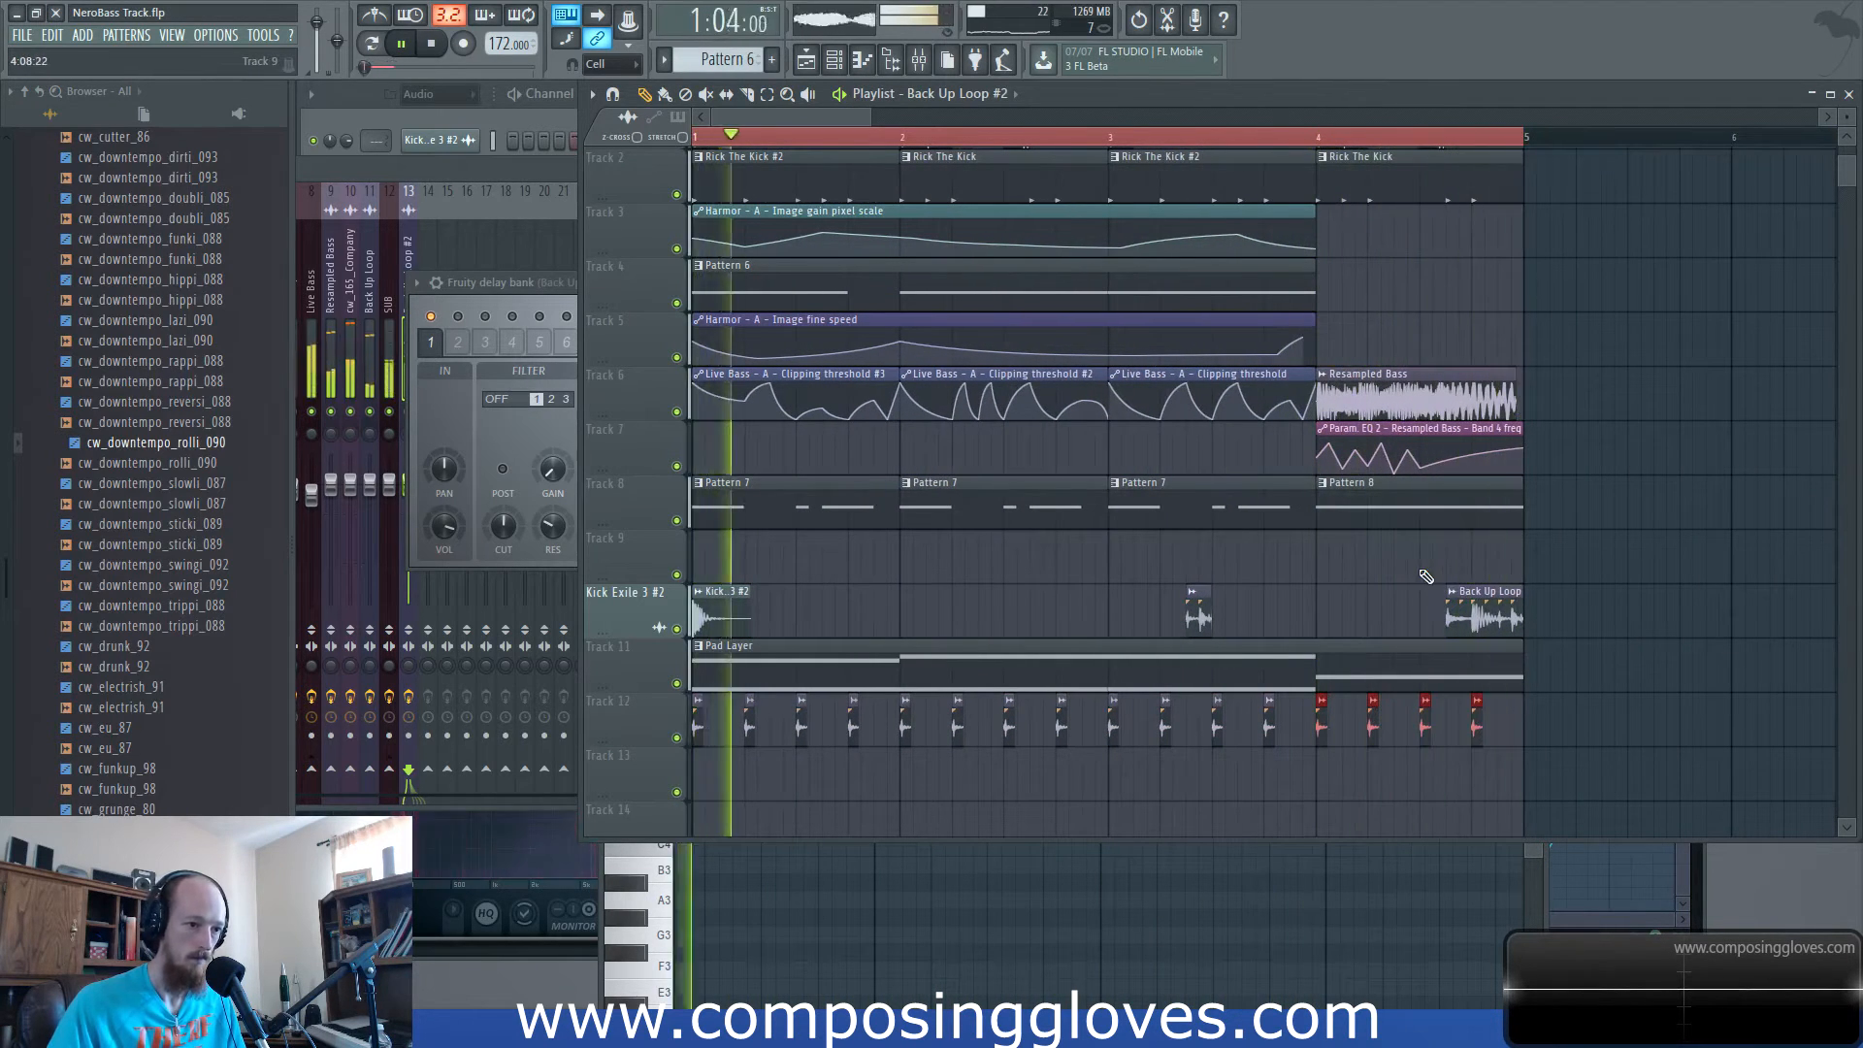
# Audition the four-bar section with the repeated, delayed percussion hits on track 12.
pyautogui.scroll(2, 1102, 466)
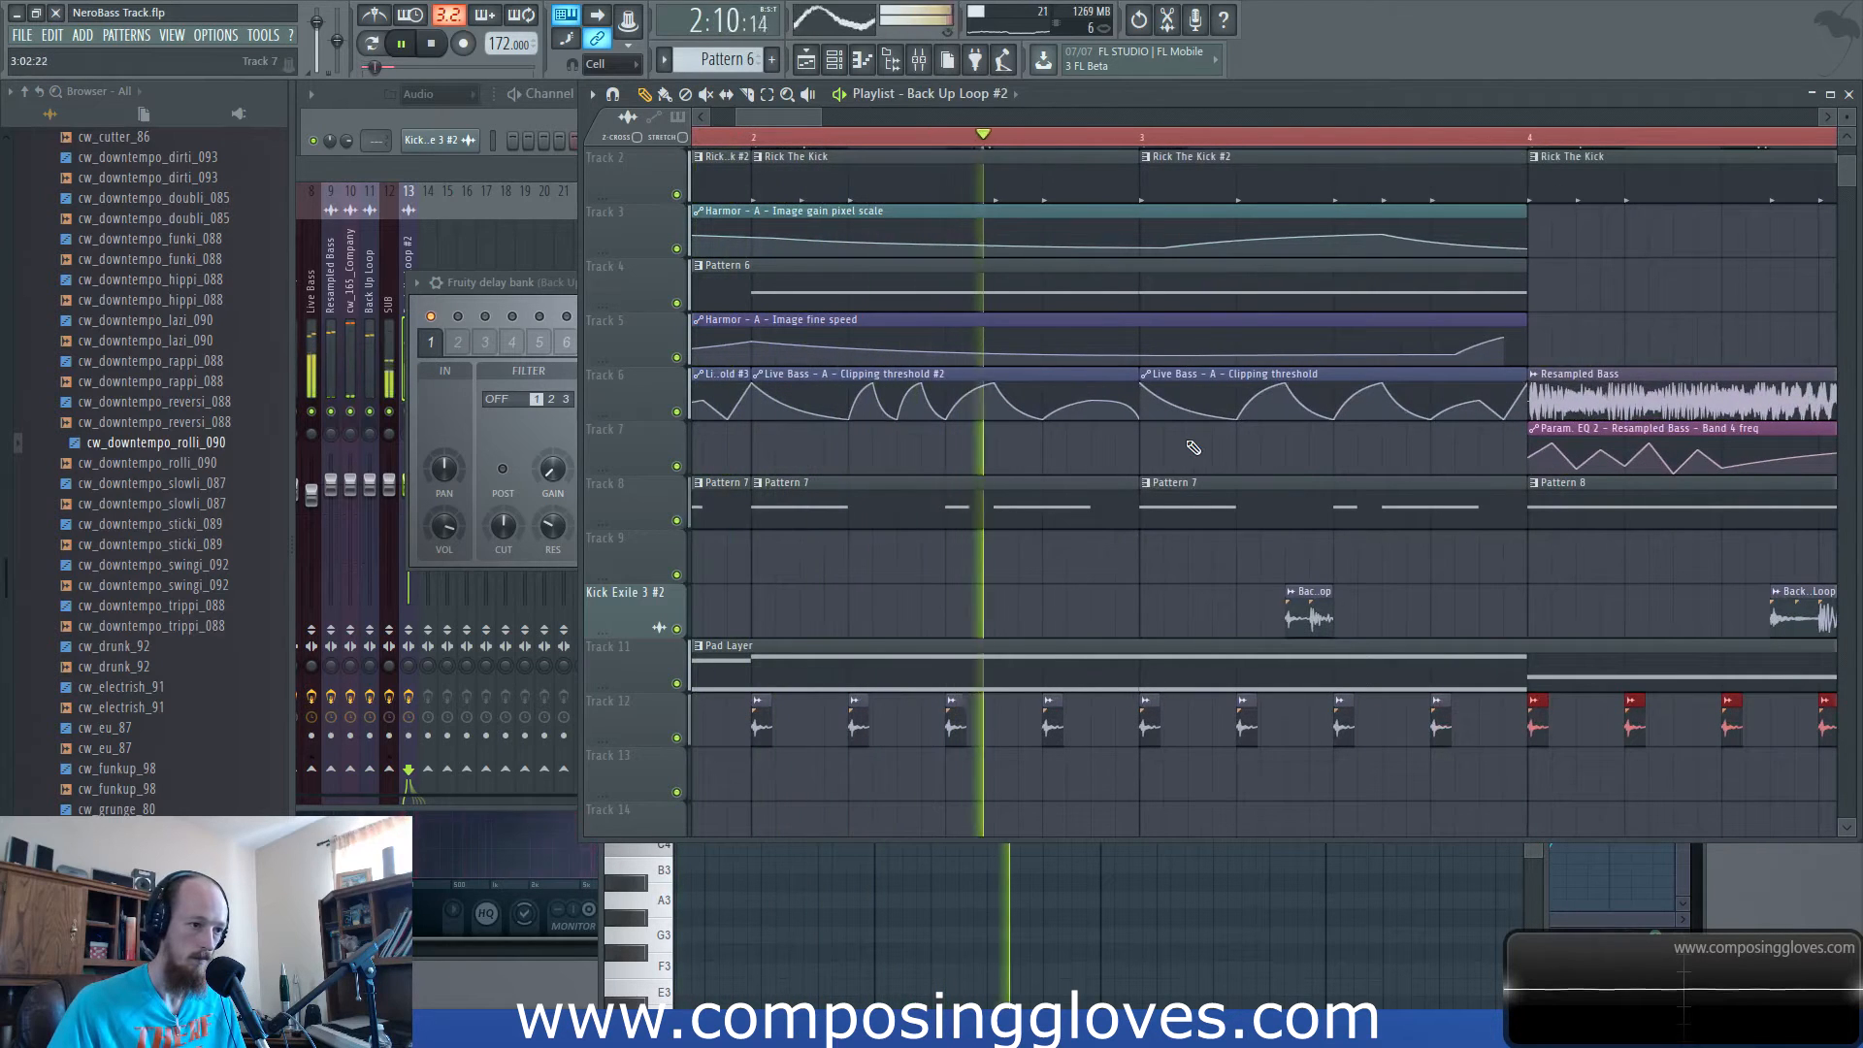
pyautogui.moveTo(981, 440); pyautogui.dragTo(1533, 511)
pyautogui.press('space')
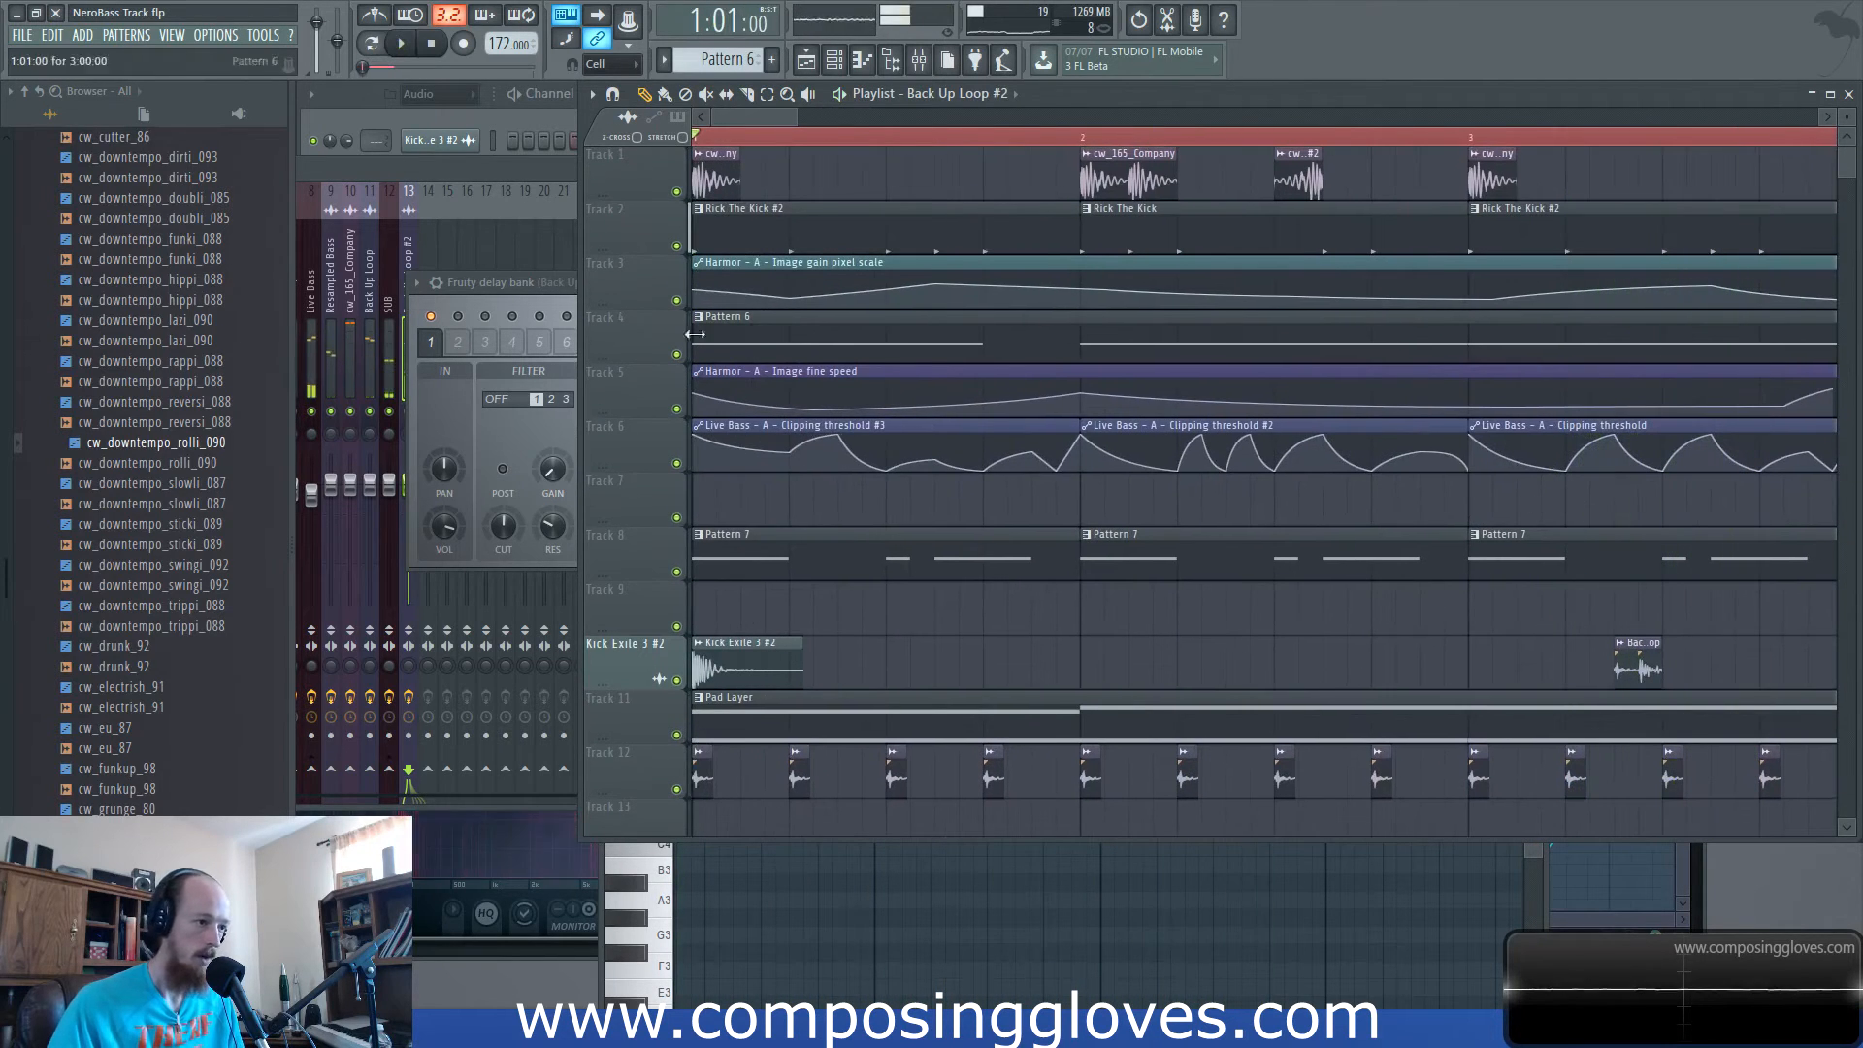
pyautogui.scroll(2, 748, 350)
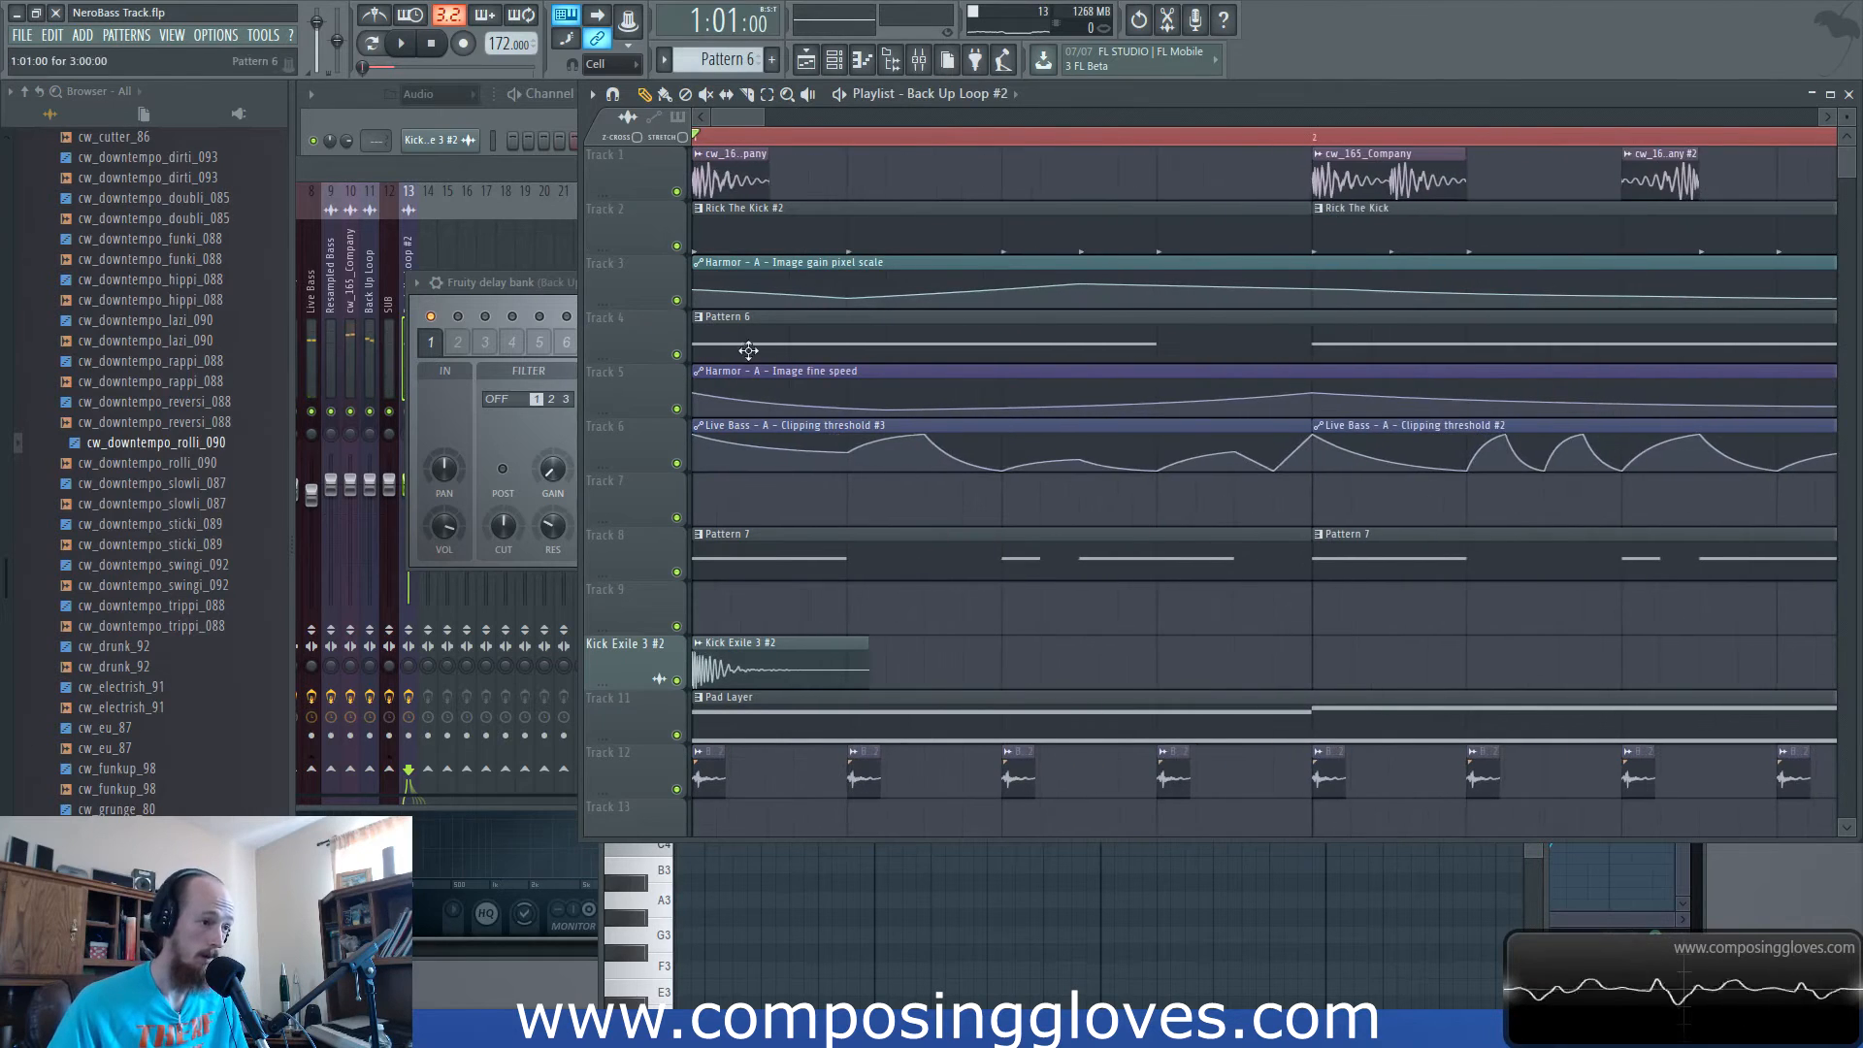
pyautogui.scroll(-3, 1026, 386)
pyautogui.press('space')
pyautogui.press('space')
pyautogui.press('space')
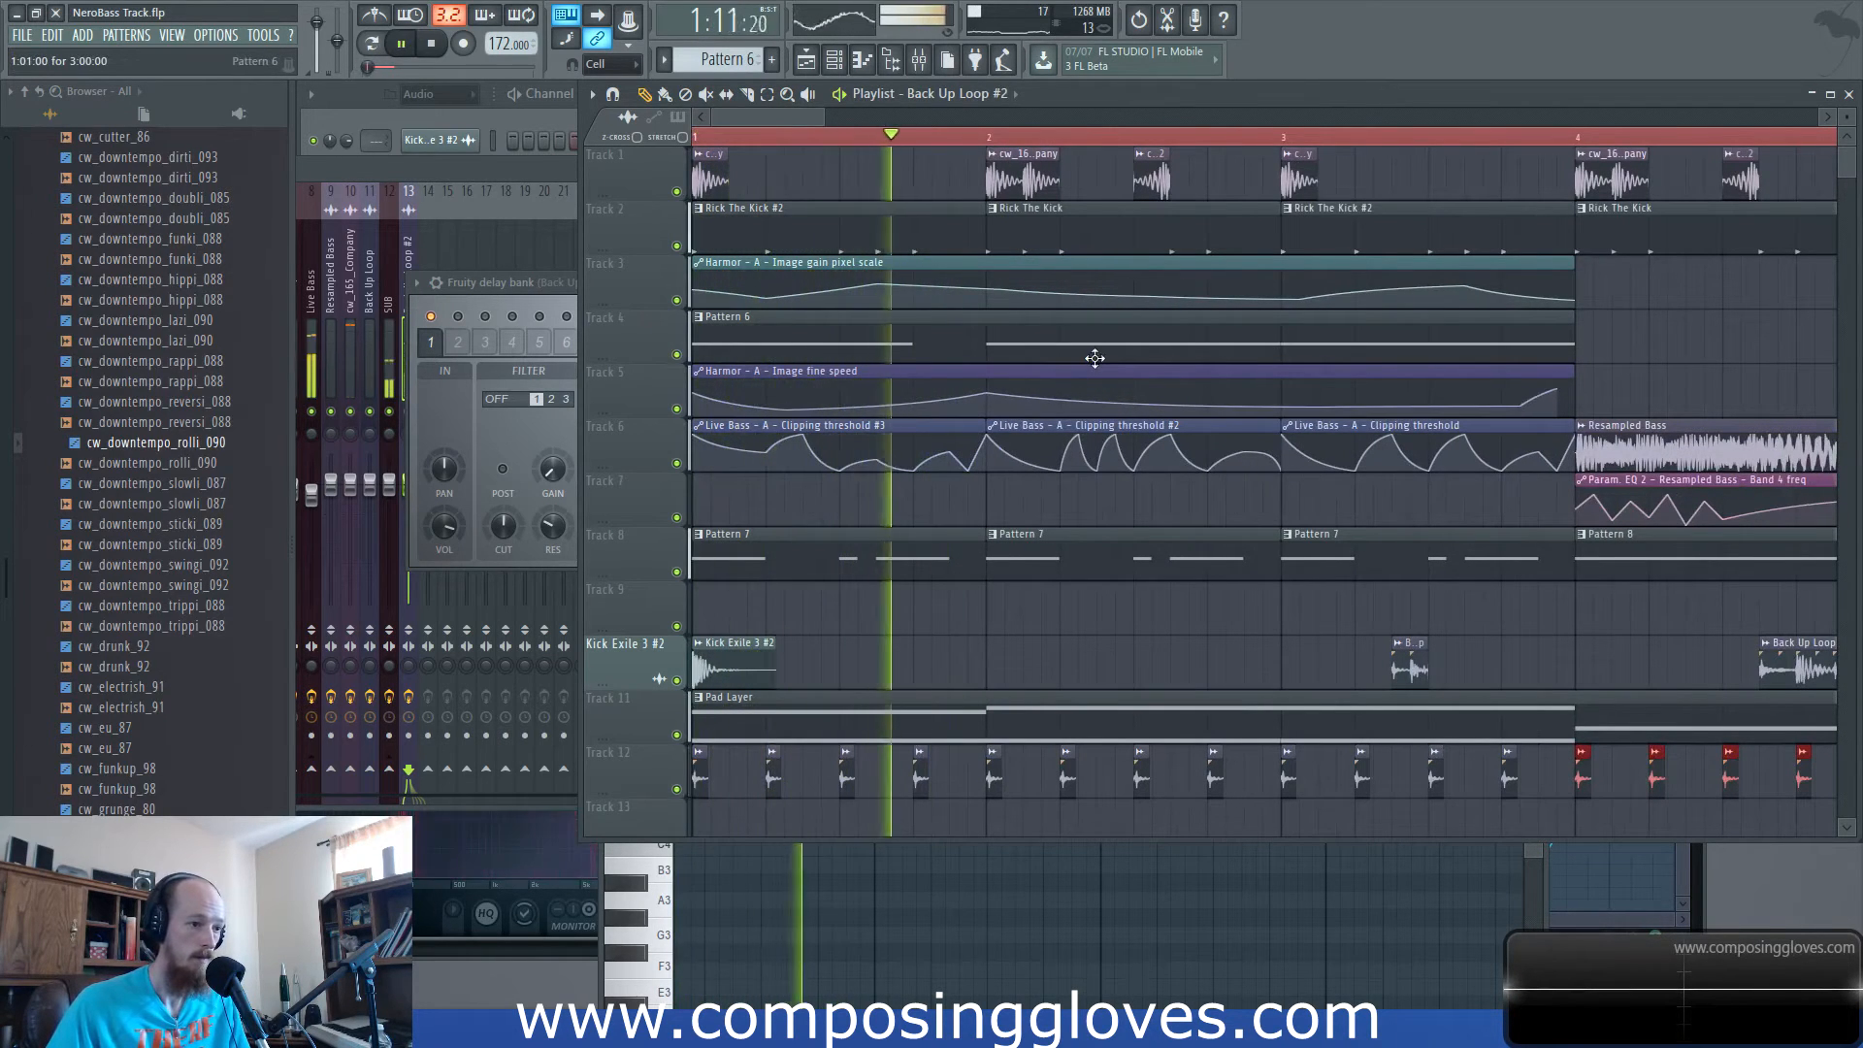
# Make bar 2's Live Bass clipping threshold automation unique and flatten its opening curve at a low level.
pyautogui.rightClick(991, 432)
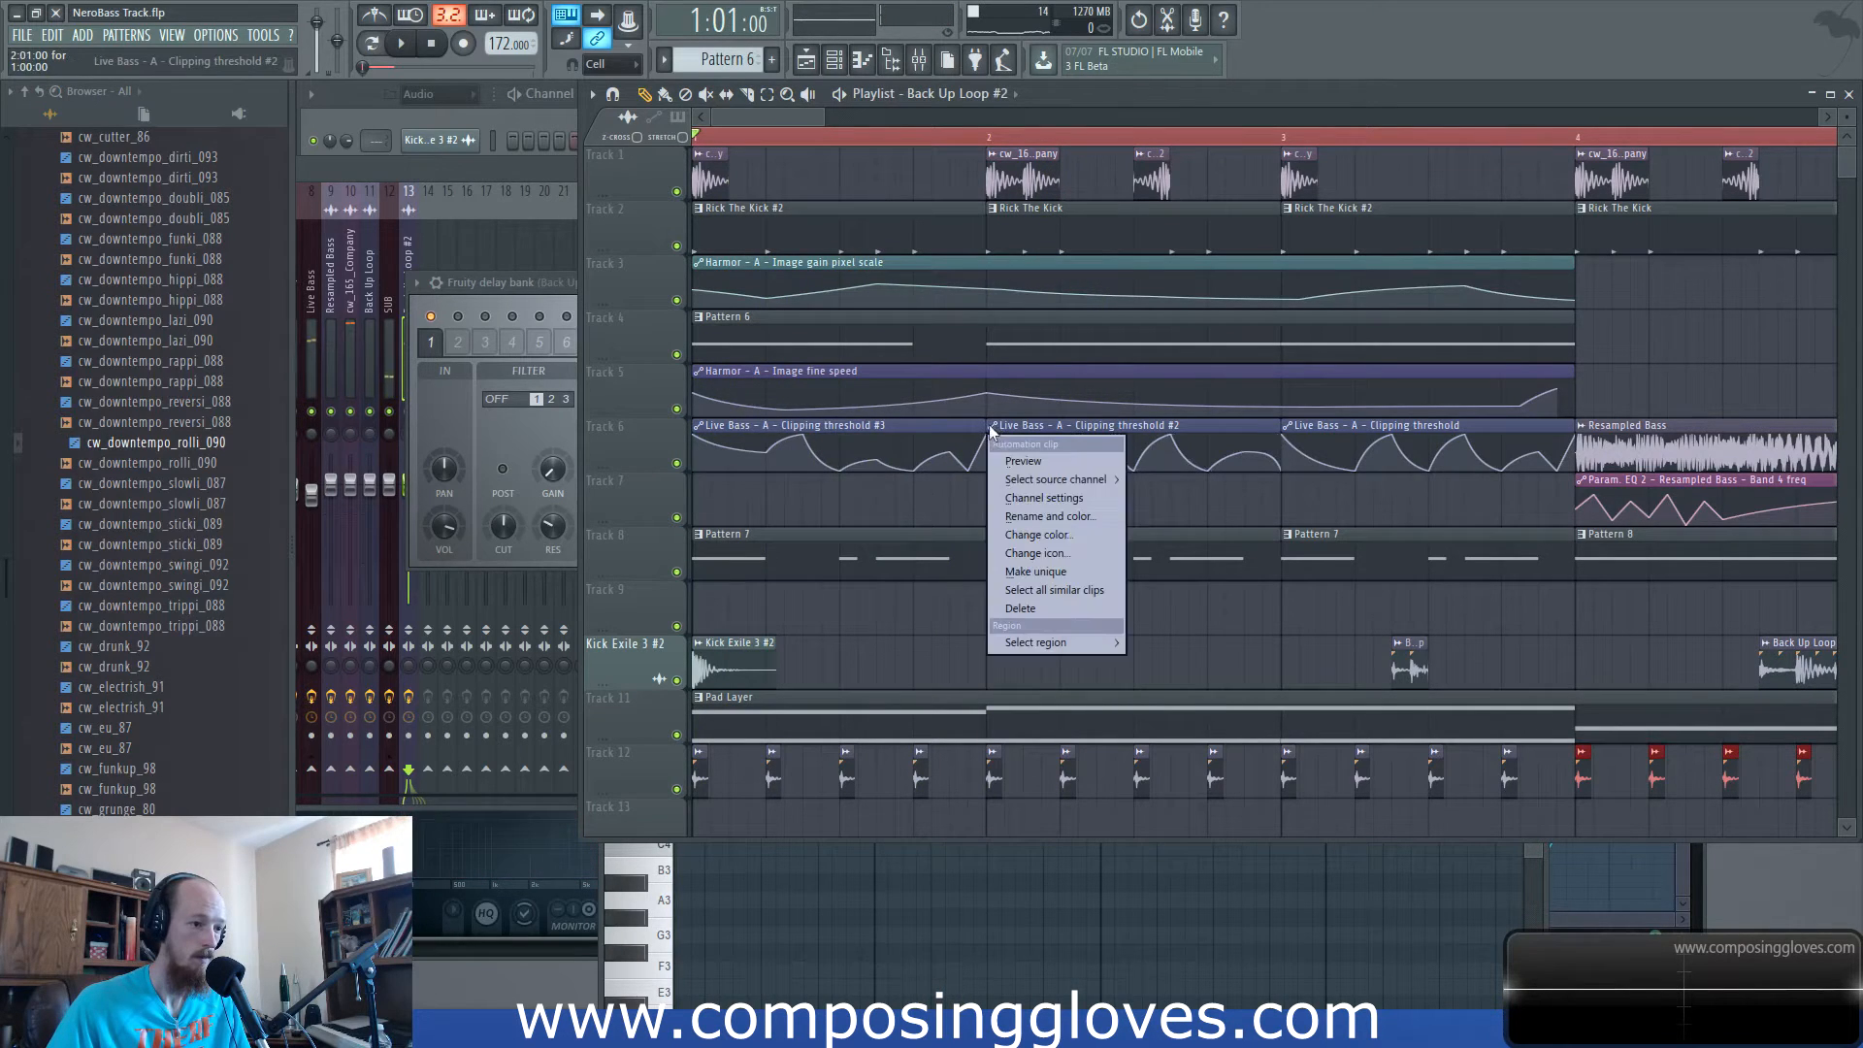
pyautogui.click(1048, 573)
pyautogui.click(1072, 580)
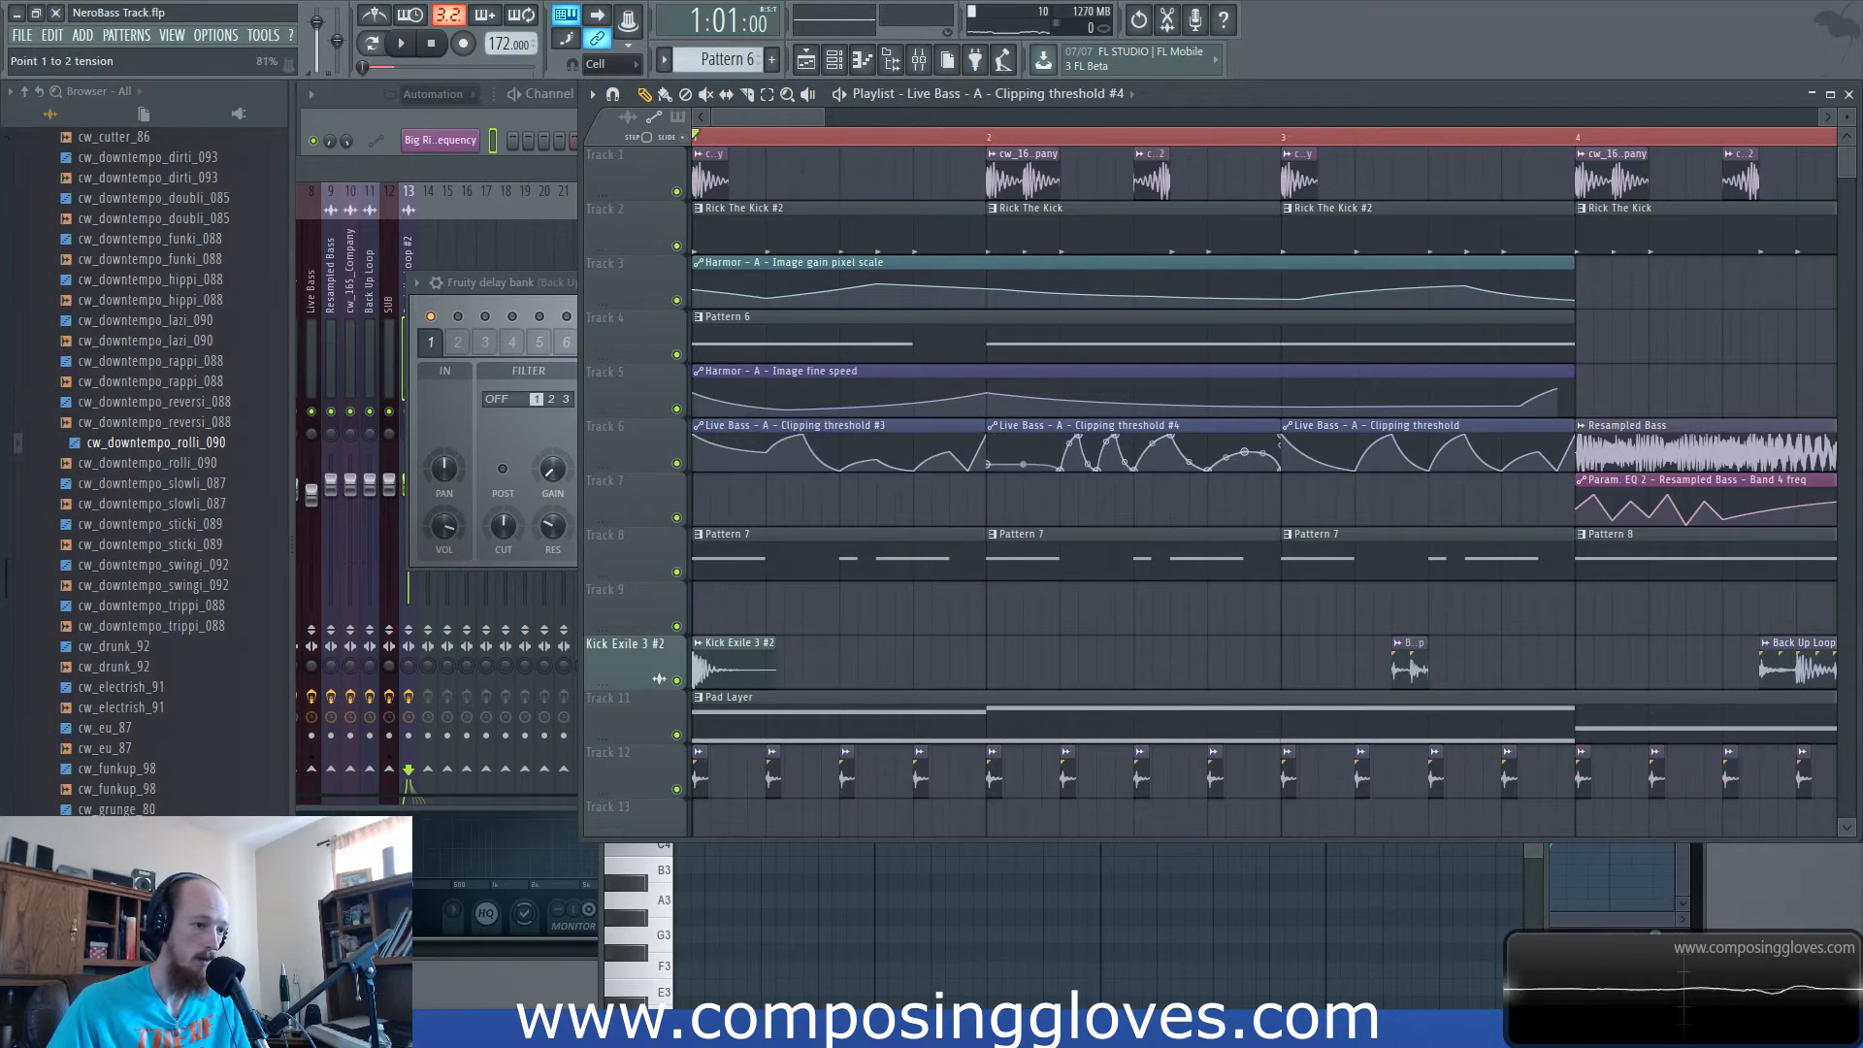
pyautogui.press('space')
pyautogui.press('space')
pyautogui.press('space')
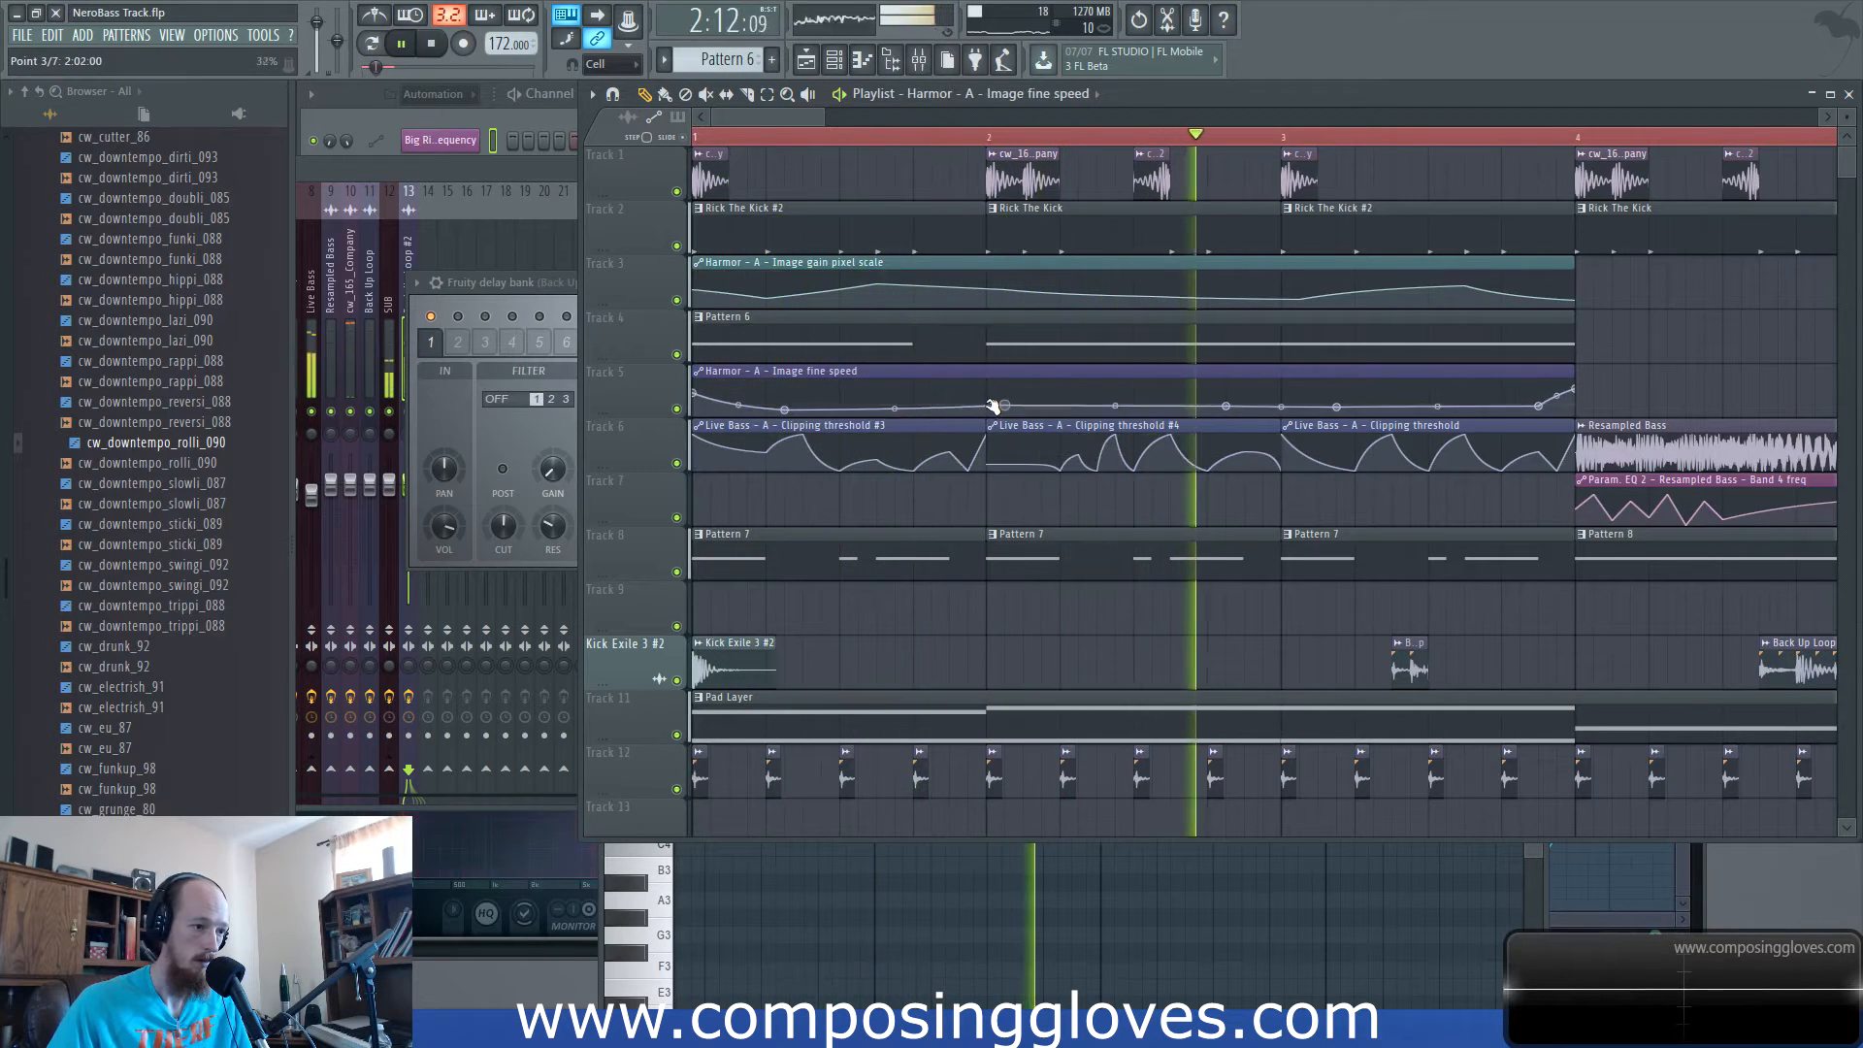
# Lower the Harmor Image fine speed automation point at the start of bar 2.
pyautogui.press('space')
pyautogui.press('space')
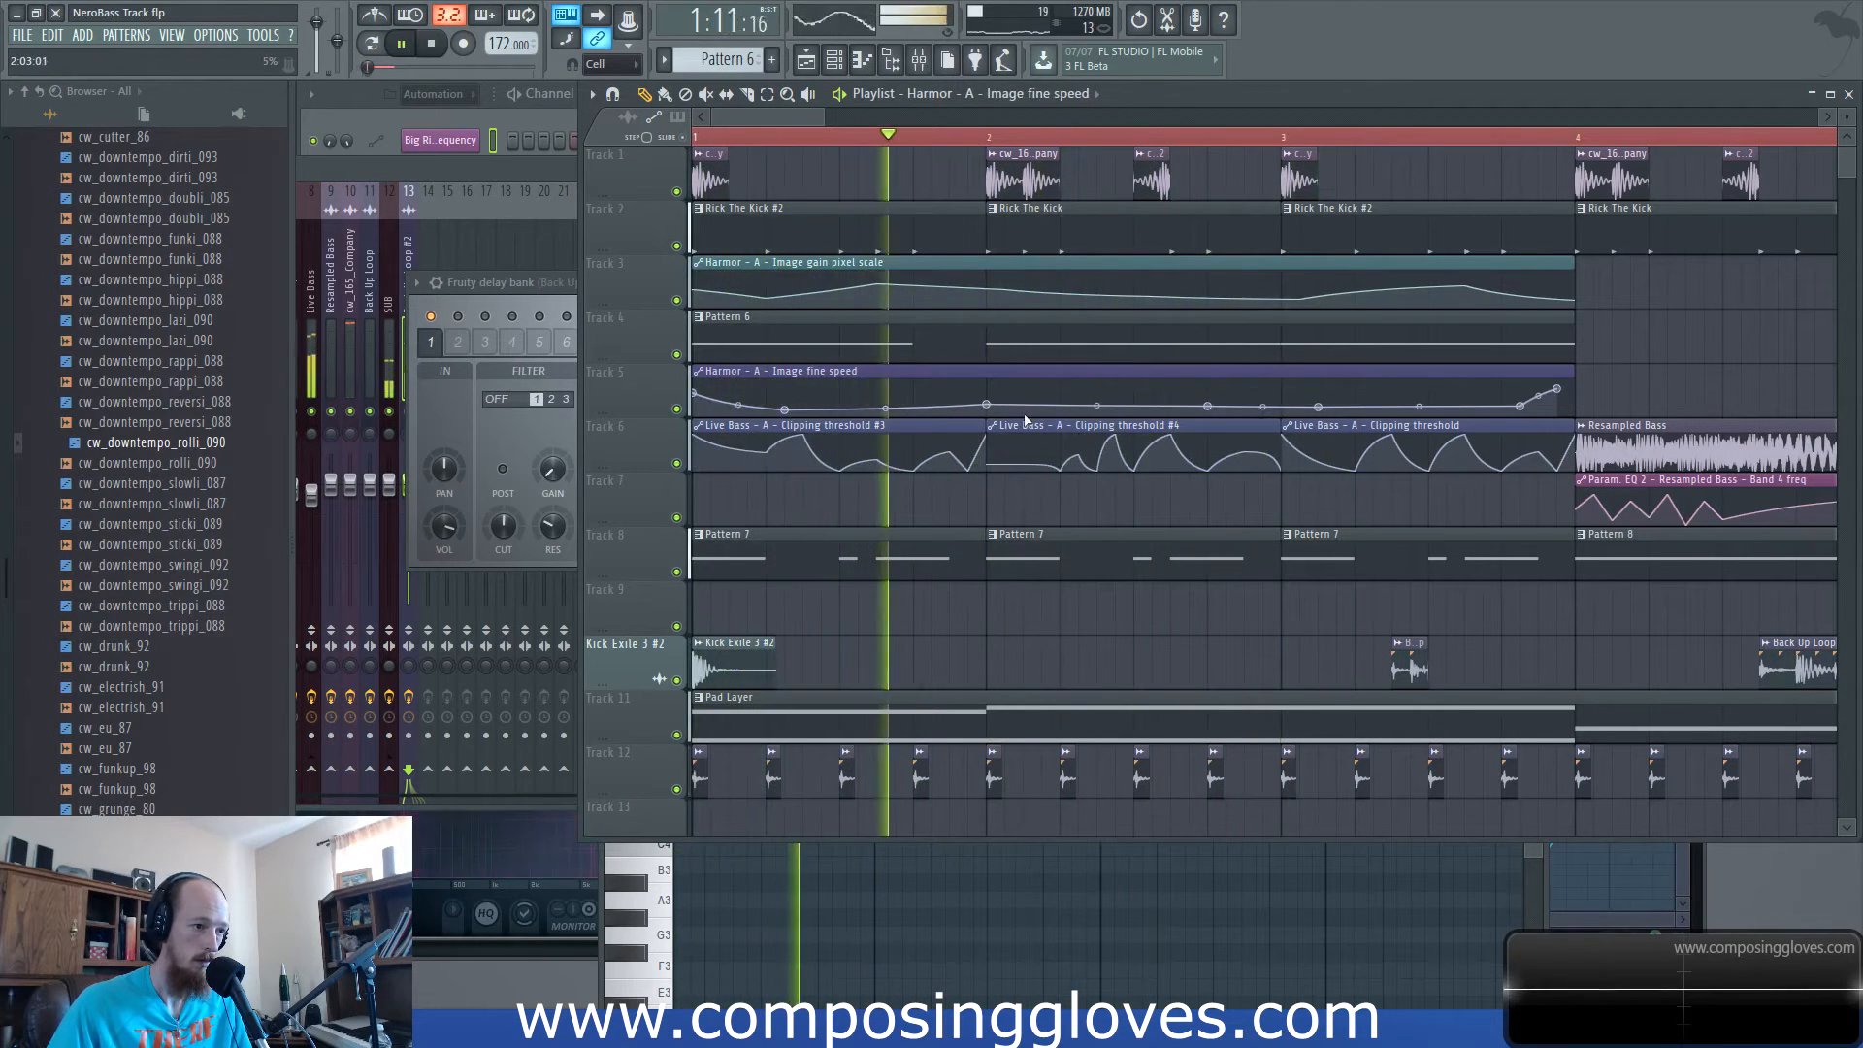
pyautogui.press('space')
# Rework bar 2 of Pattern 6's Live Bass into a short F#4 and a longer A4, with an F#4 slide at 2:13:00 lasting 0:03:00.
pyautogui.doubleClick(1134, 344)
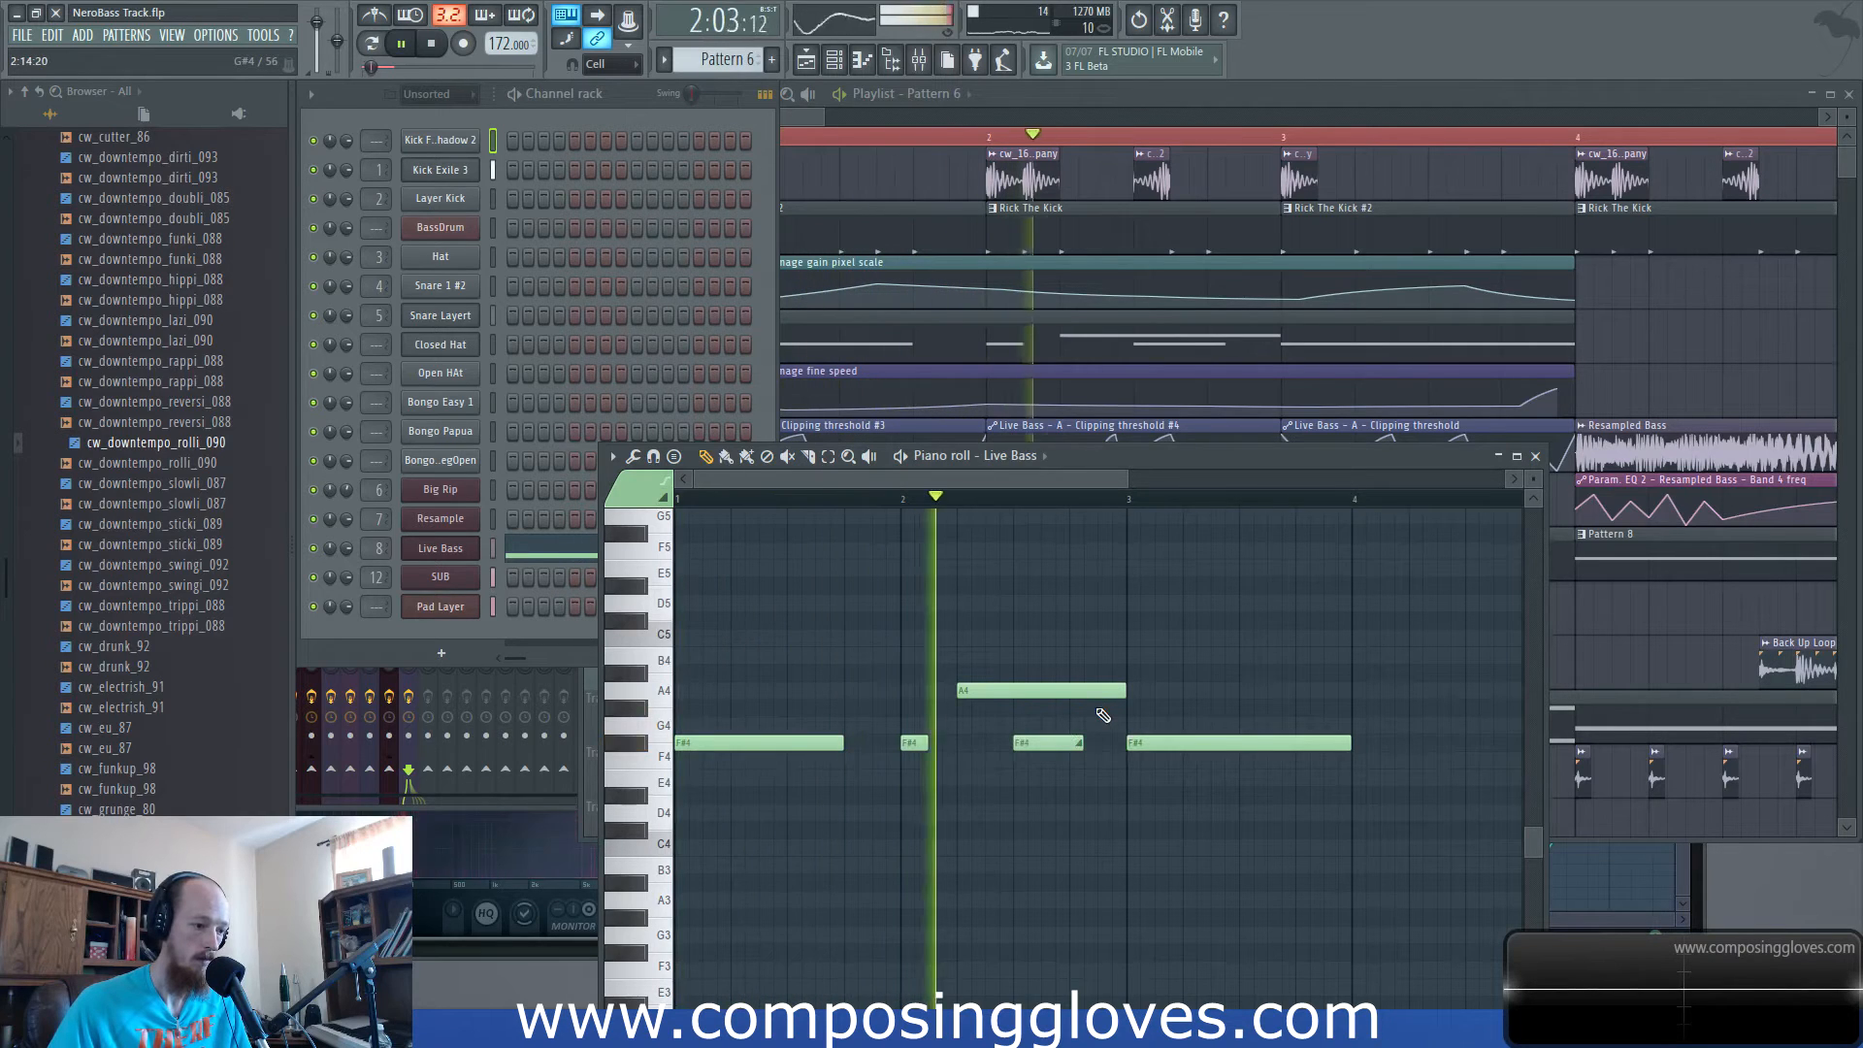
pyautogui.press('space')
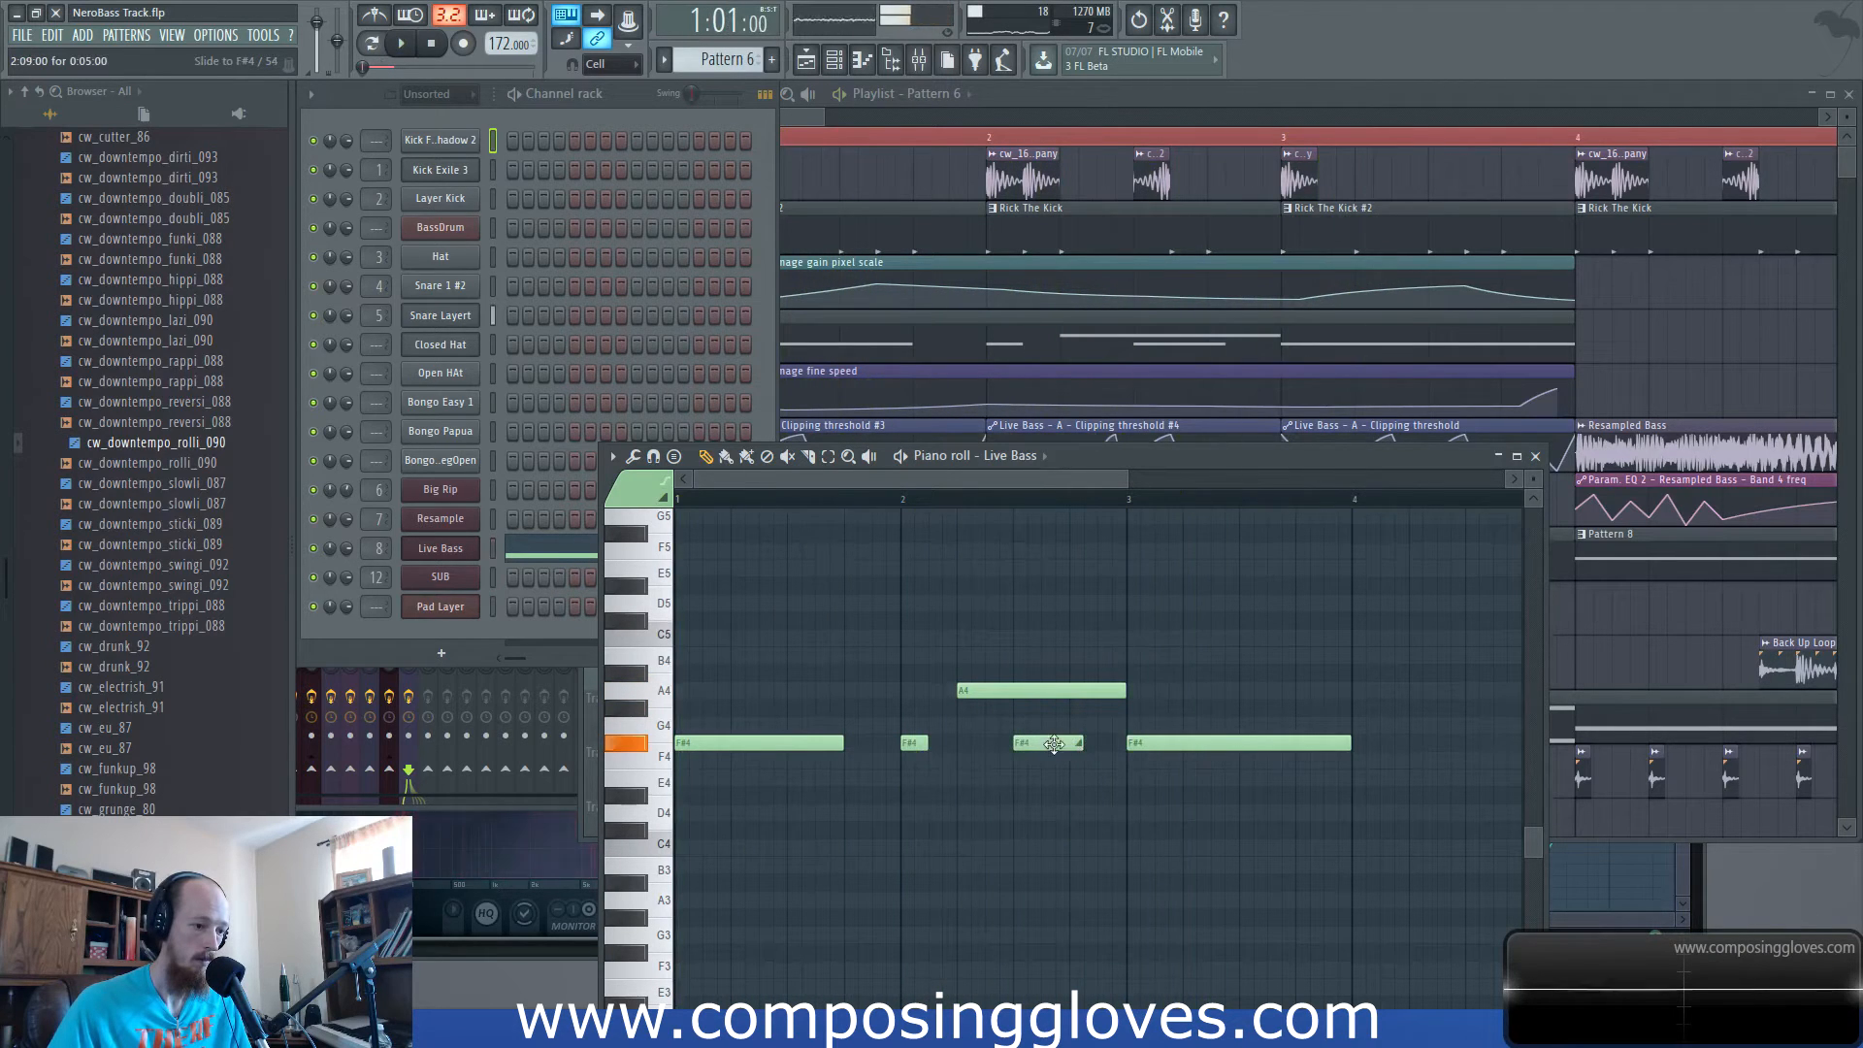
pyautogui.moveTo(1109, 744); pyautogui.dragTo(1085, 749)
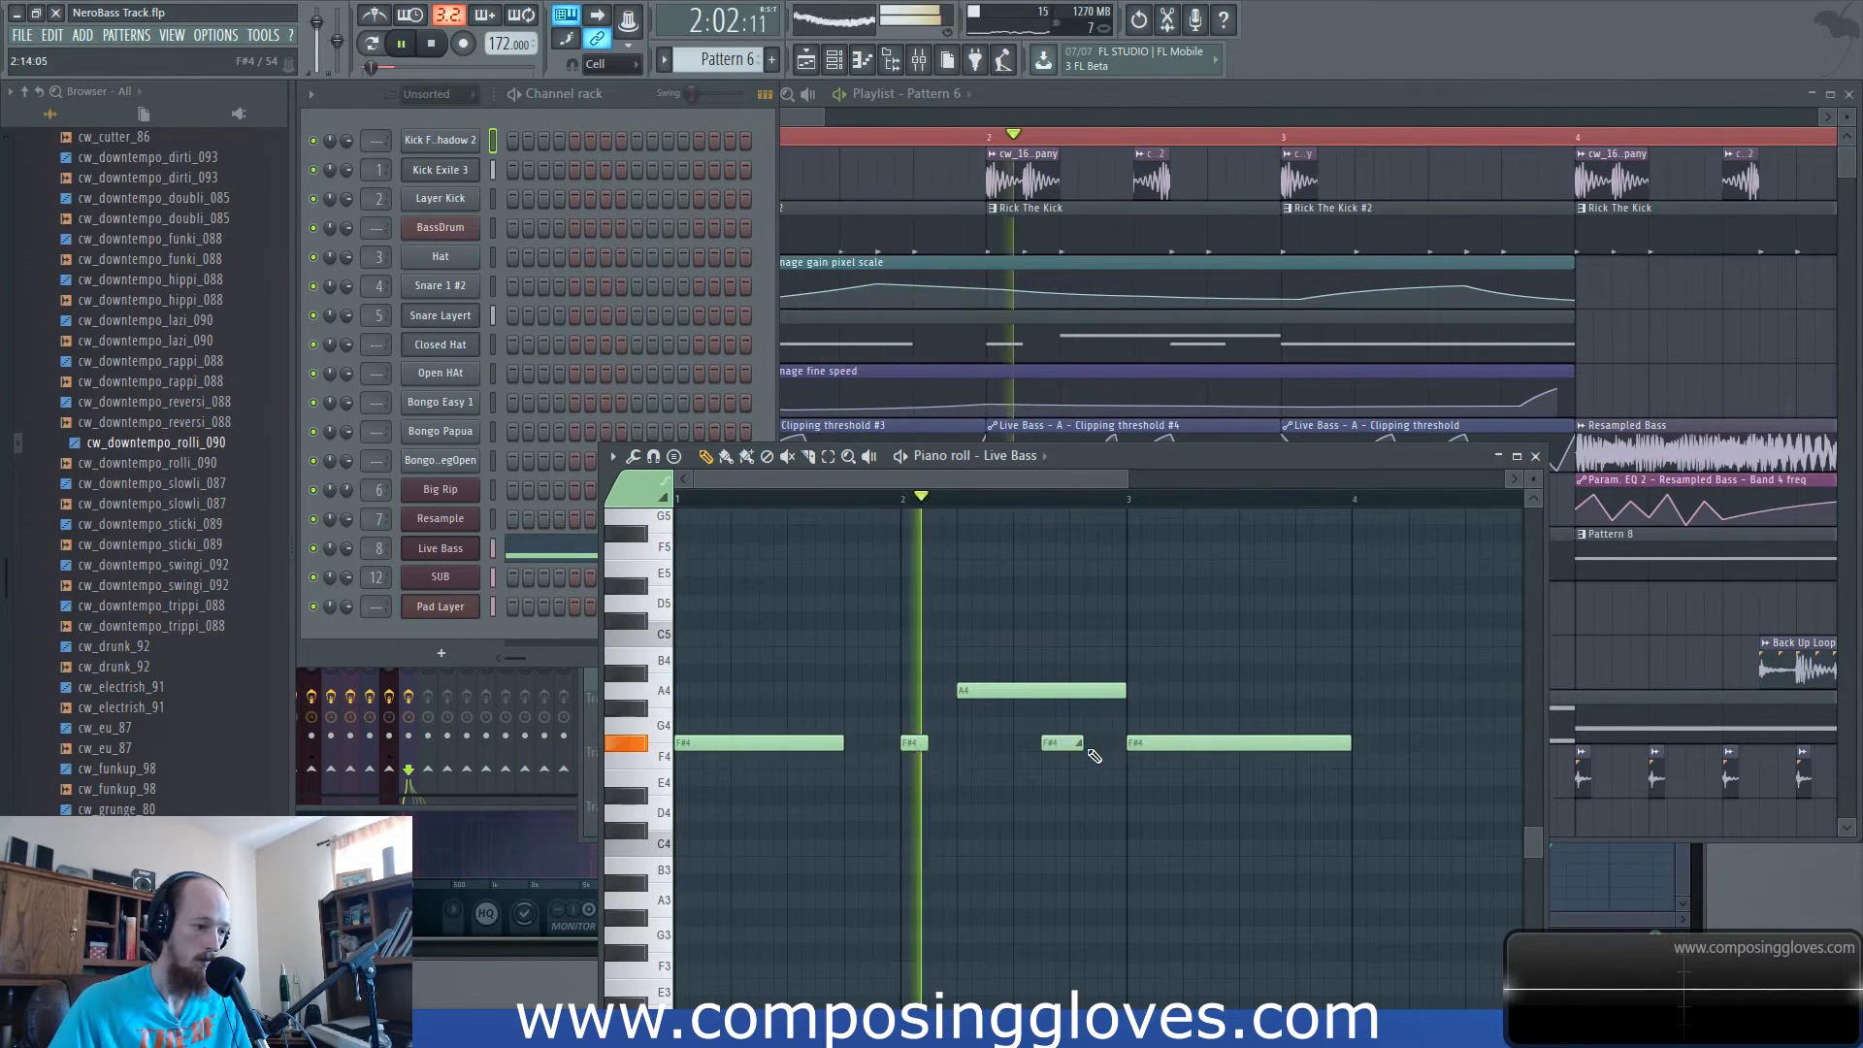
pyautogui.press('space')
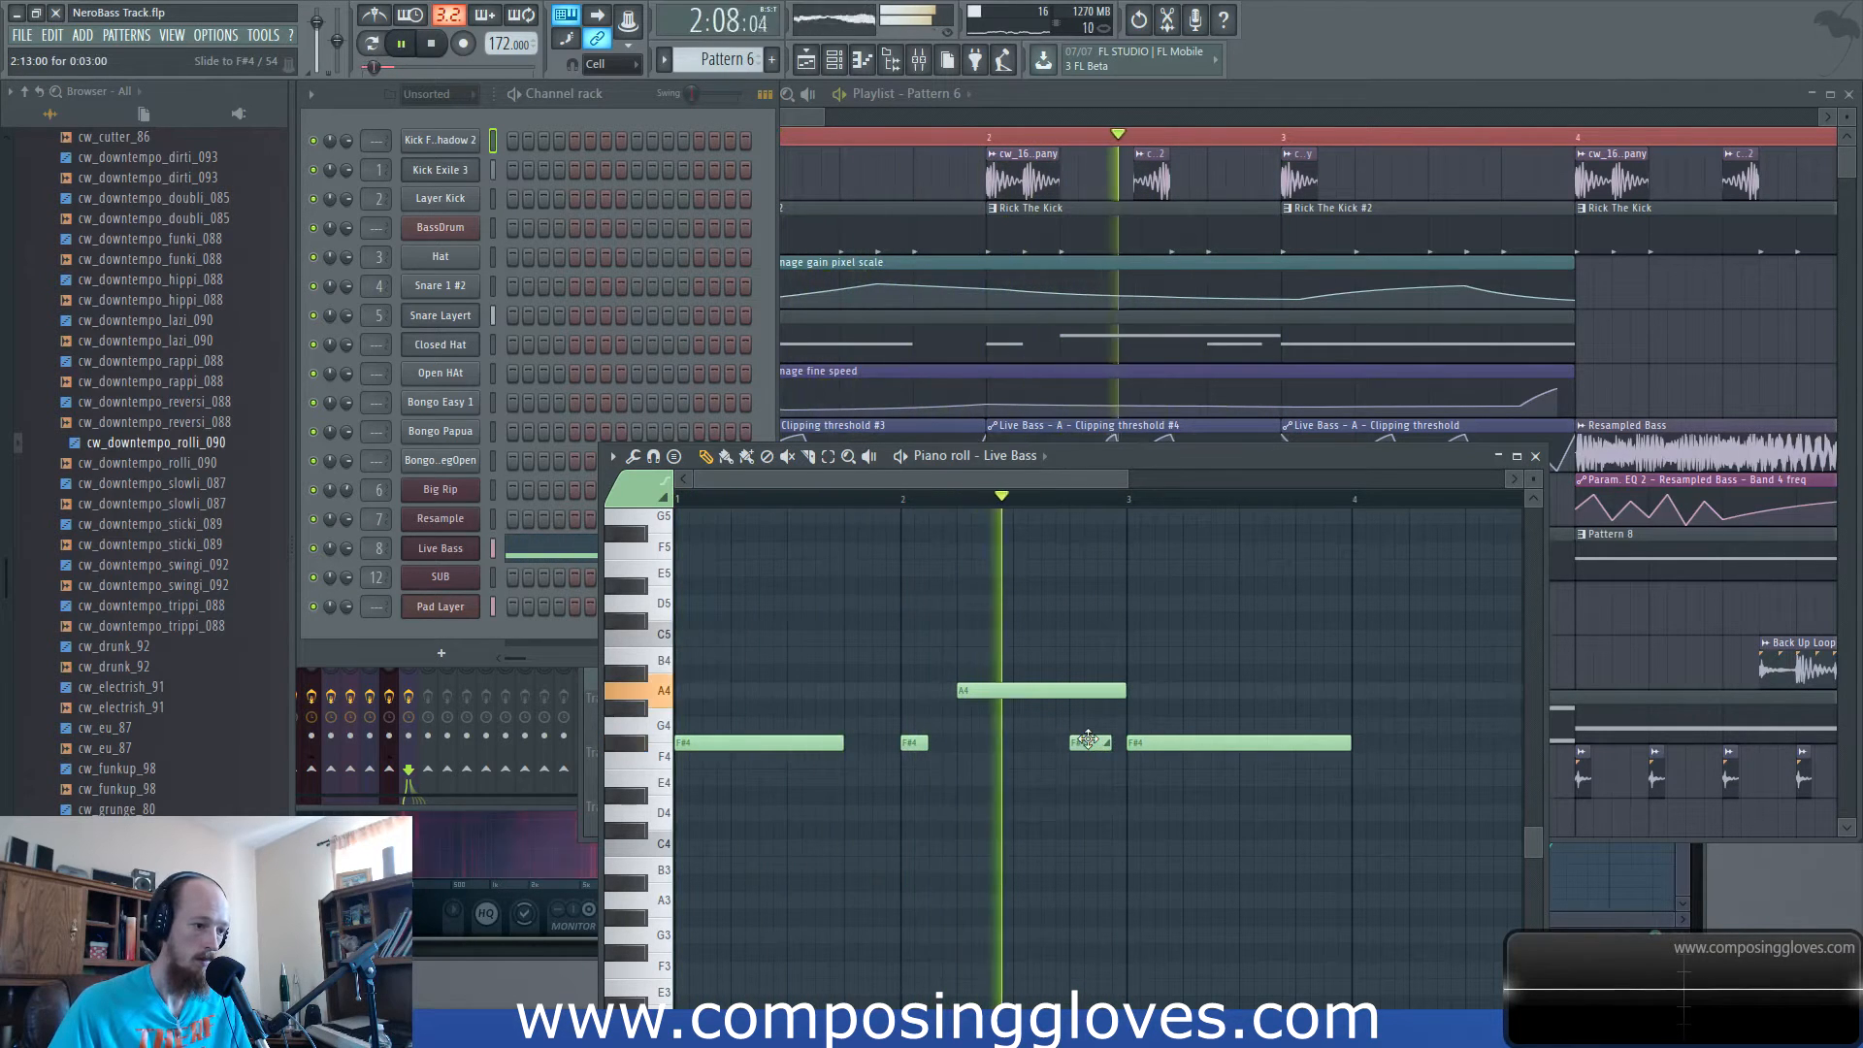
pyautogui.click(1067, 96)
pyautogui.press('space')
# Inspect the Resampled Bass clip's channel settings and listen to the section leading into it.
pyautogui.click(1628, 449)
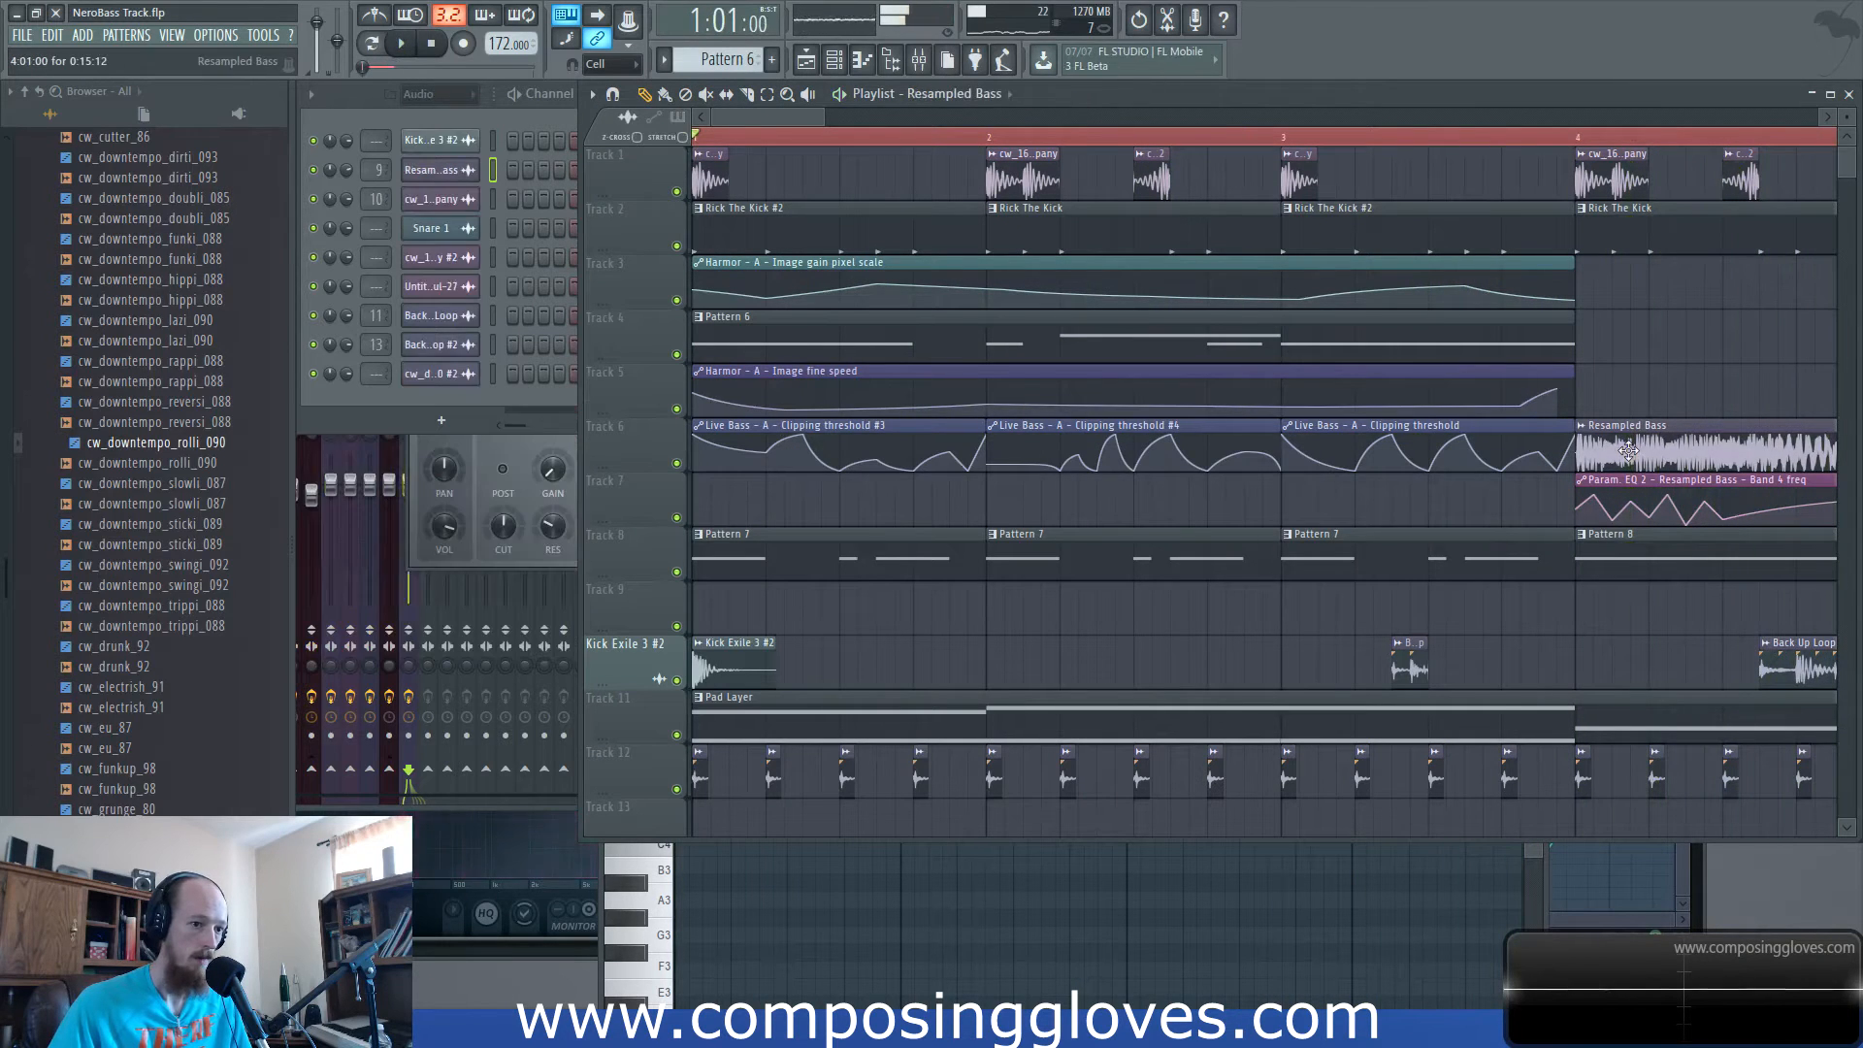
pyautogui.doubleClick(1628, 449)
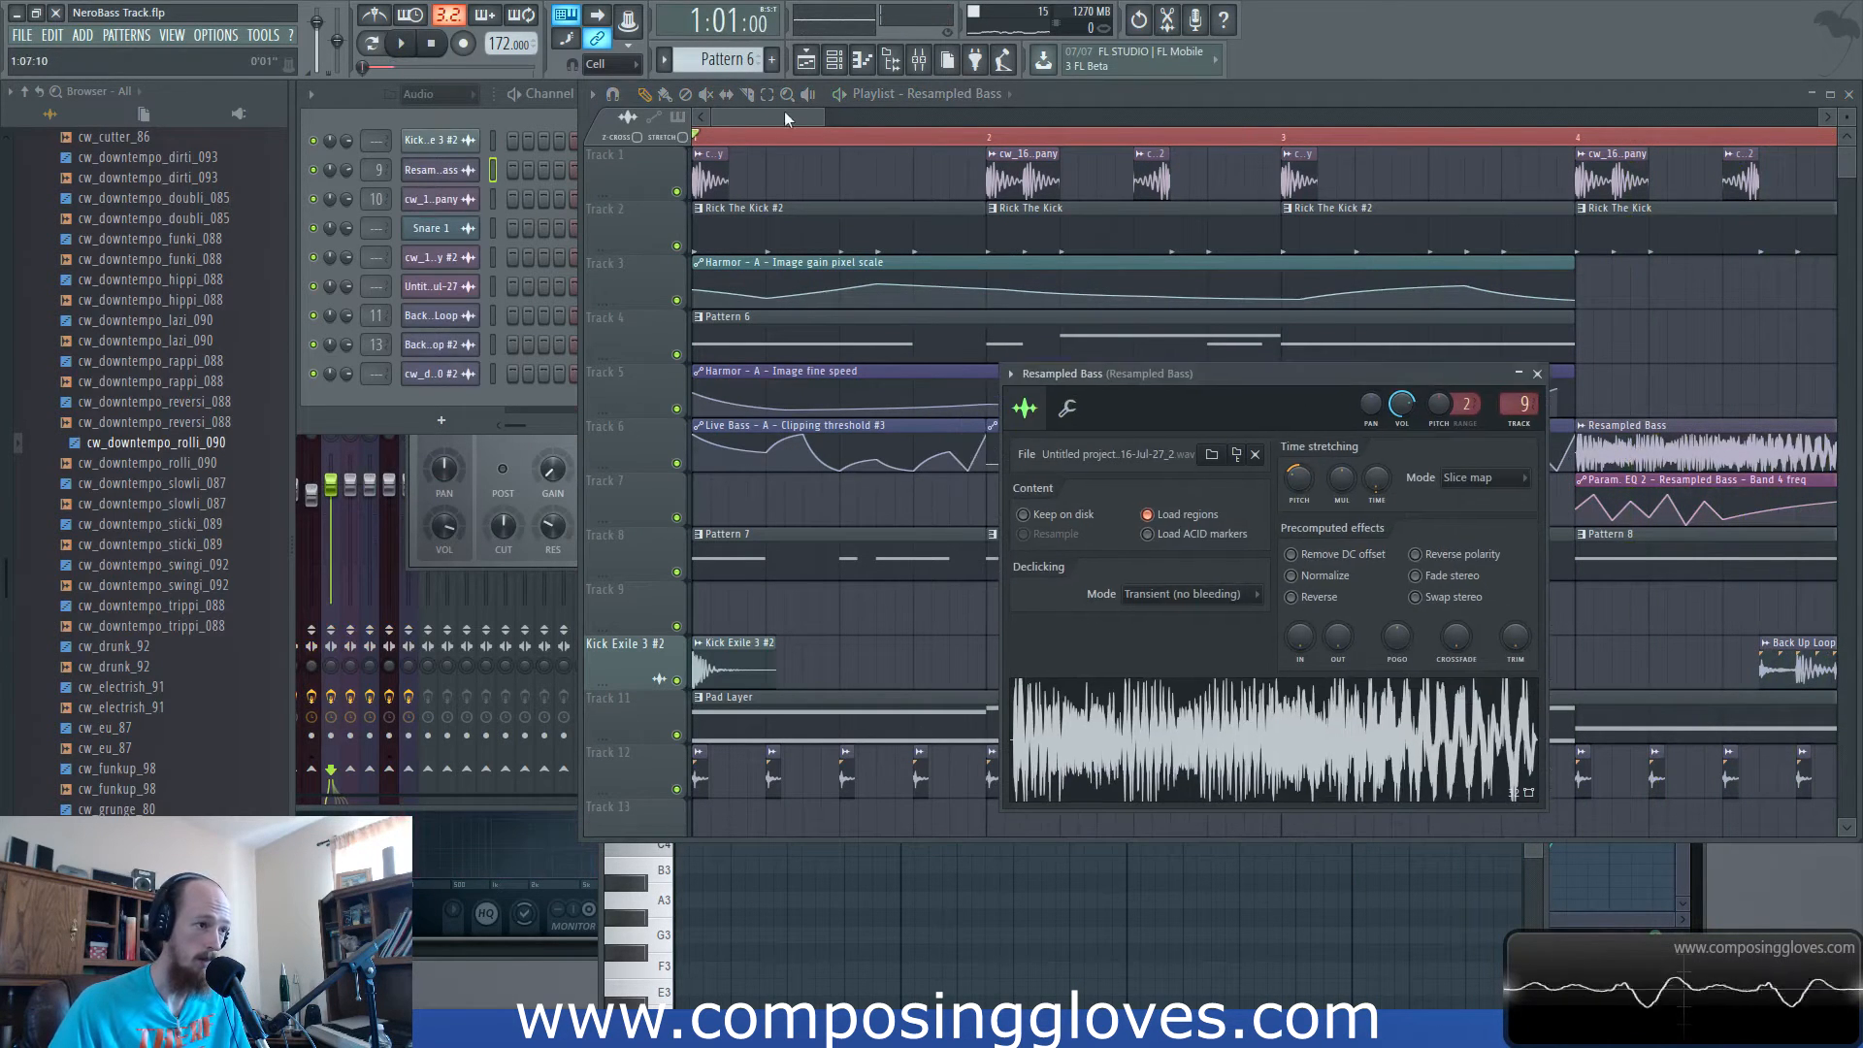
pyautogui.click(786, 114)
pyautogui.press('space')
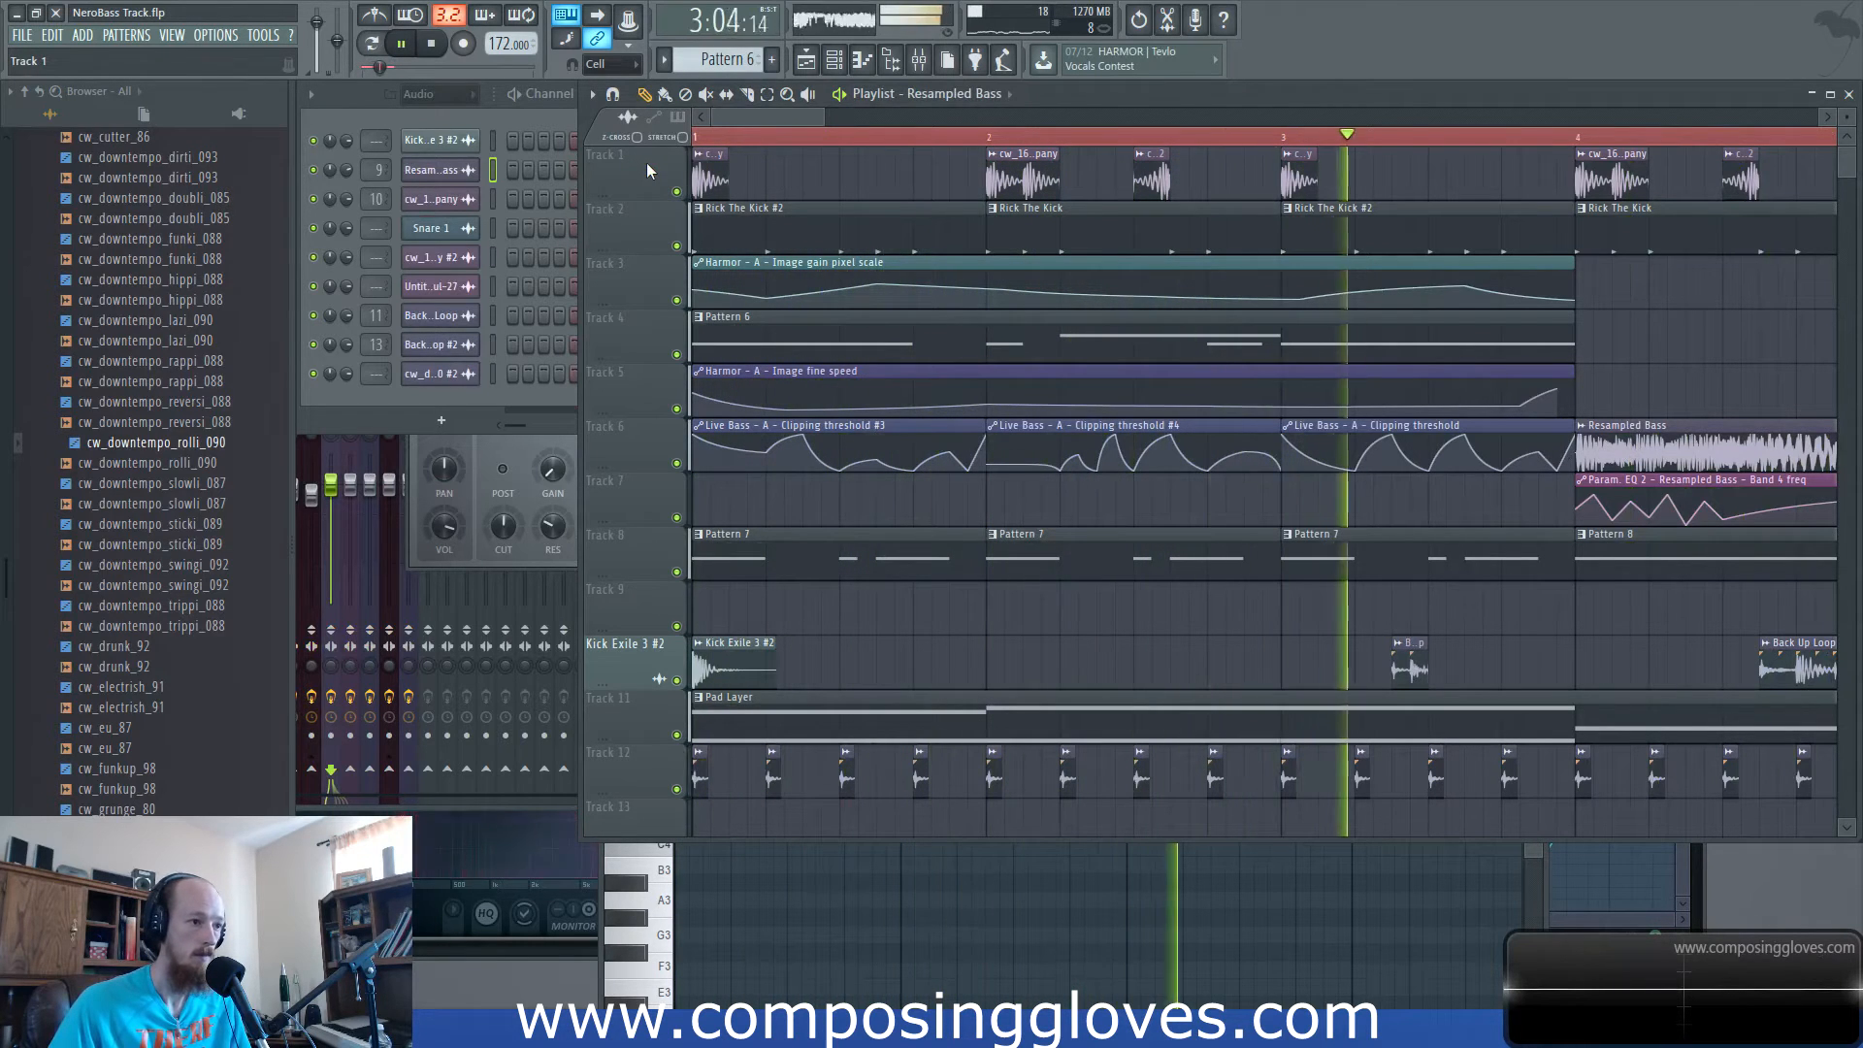
pyautogui.press('space')
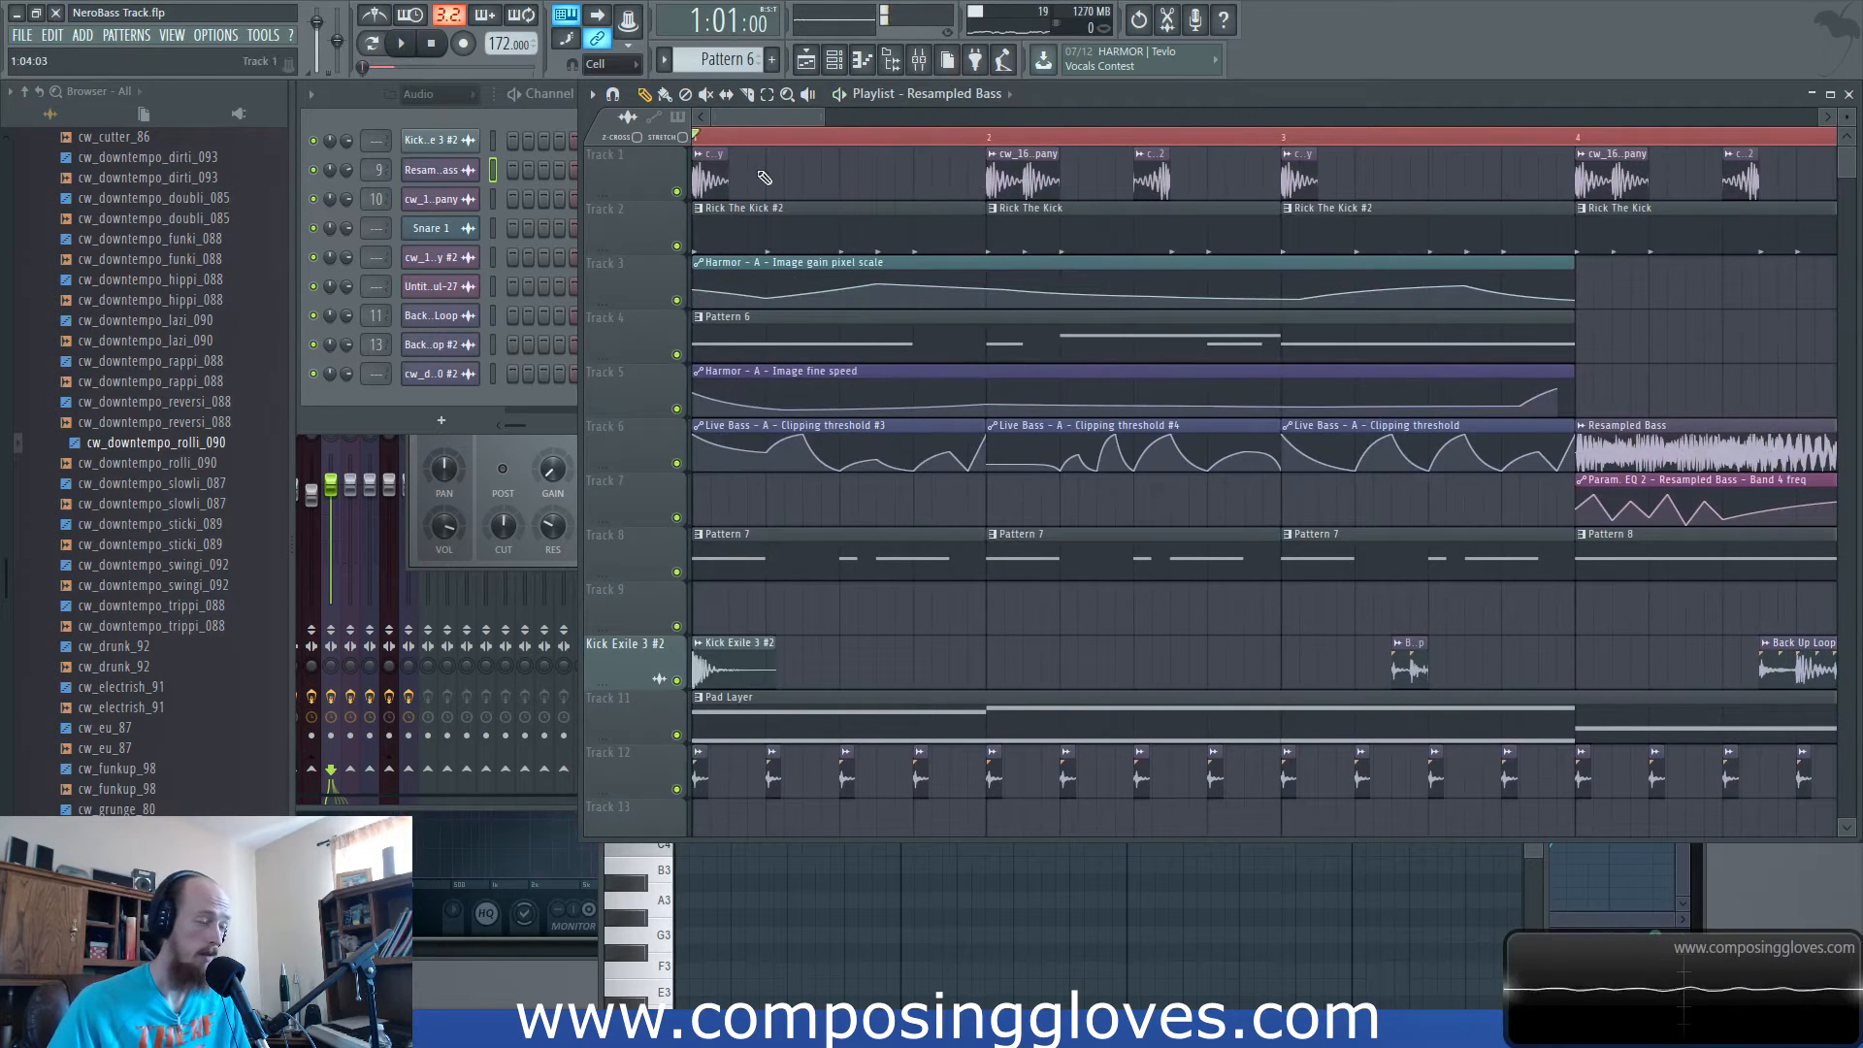
# Audition all four bars with the reworked bass line in bar 2.
pyautogui.scroll(-2, 760, 119)
pyautogui.scroll(2, 725, 138)
pyautogui.scroll(-1, 725, 138)
pyautogui.press('space')
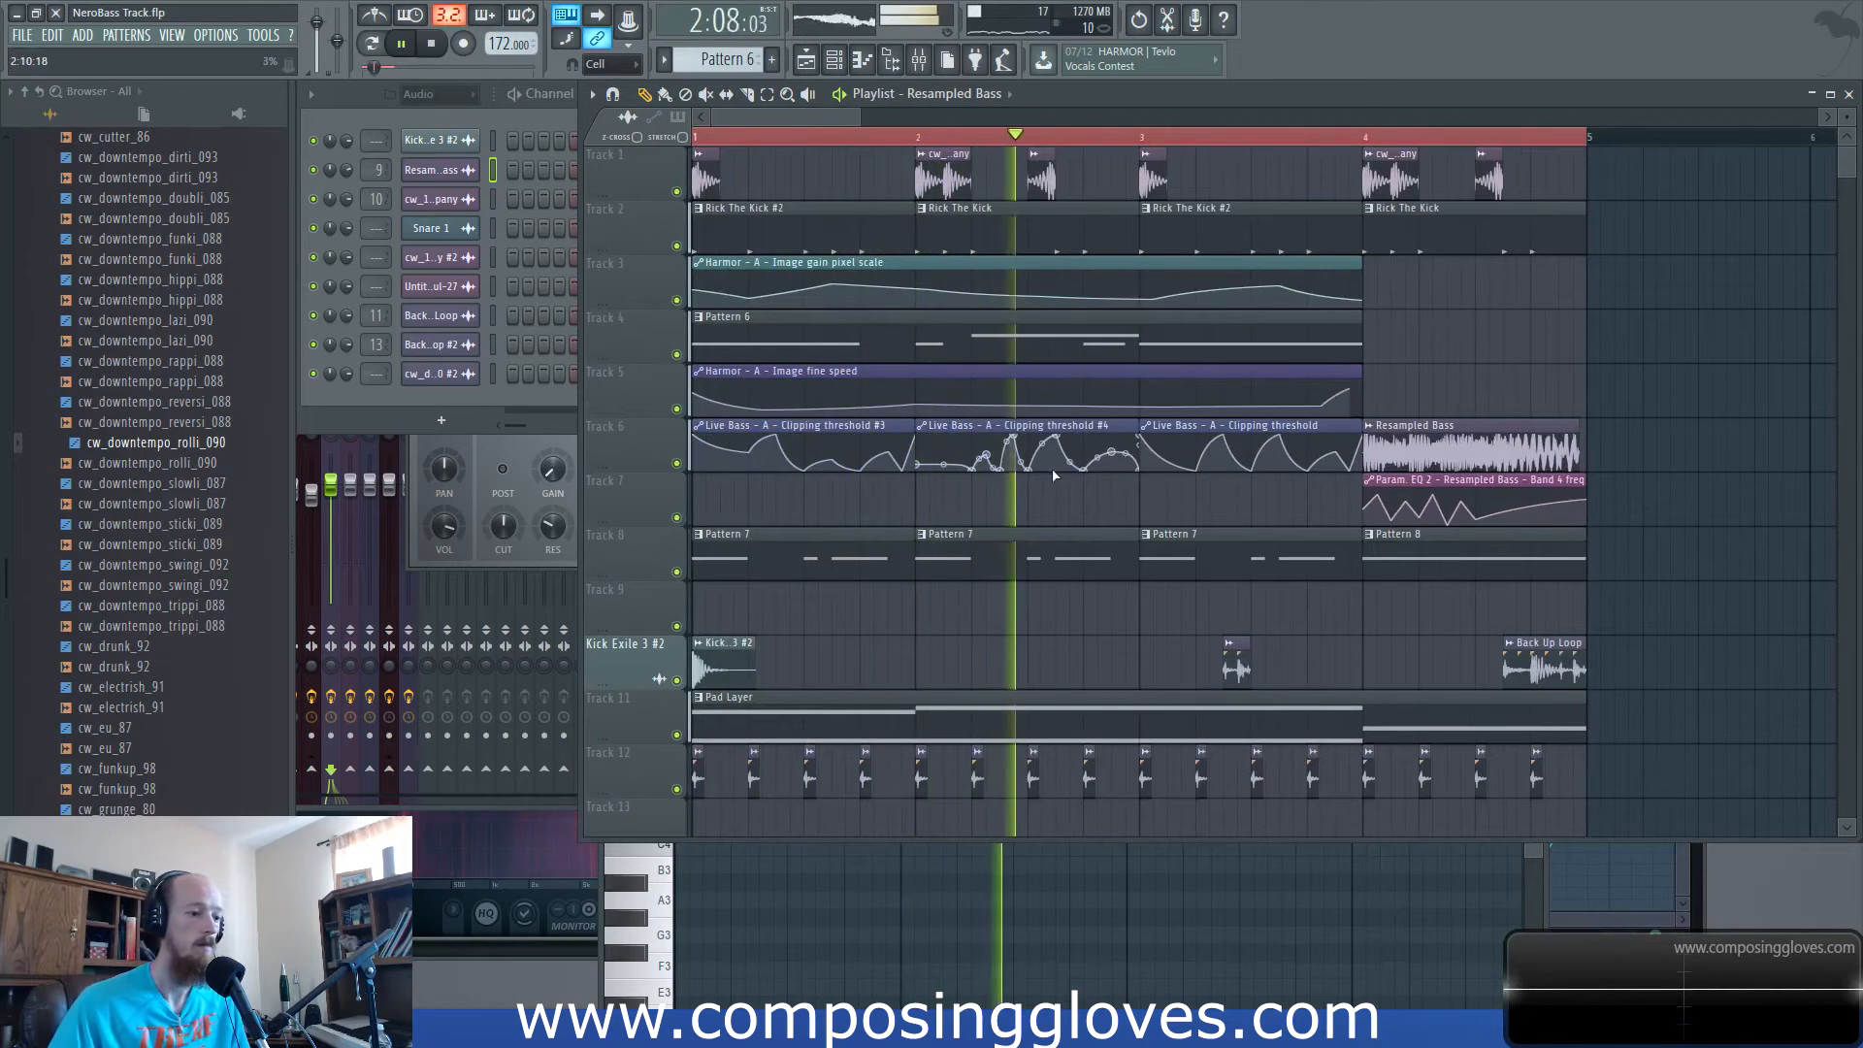
pyautogui.moveTo(1165, 496); pyautogui.dragTo(985, 485)
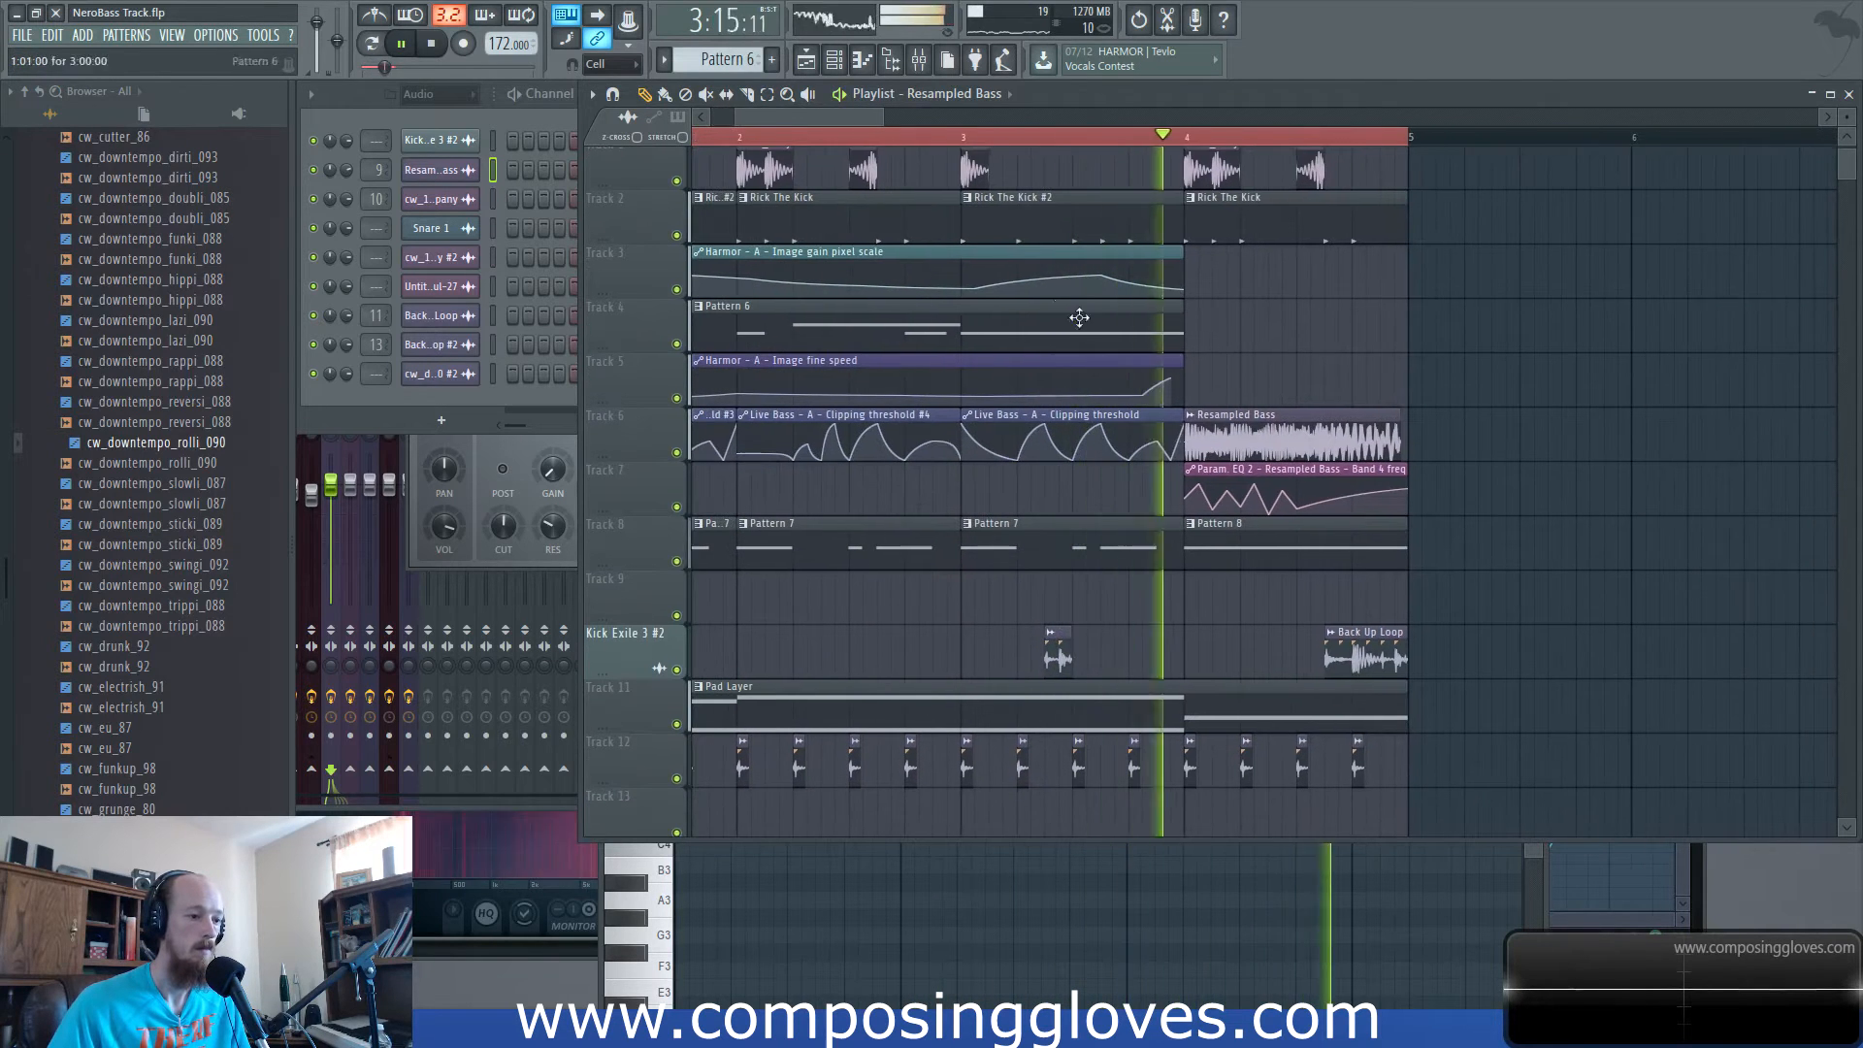
pyautogui.press('space')
pyautogui.press('space')
# Set playback to start at bar 3 and audition the Live Bass from there.
pyautogui.moveTo(1103, 519); pyautogui.dragTo(1074, 454)
pyautogui.press('space')
pyautogui.scroll(4, 1284, 518)
pyautogui.press('space')
pyautogui.moveTo(951, 444); pyautogui.dragTo(1059, 443)
pyautogui.moveTo(862, 432); pyautogui.dragTo(870, 431)
pyautogui.press('space')
# Try to make bar 3's Live Bass clipping threshold automation unique, and hold the curve high at its start.
pyautogui.click(832, 431)
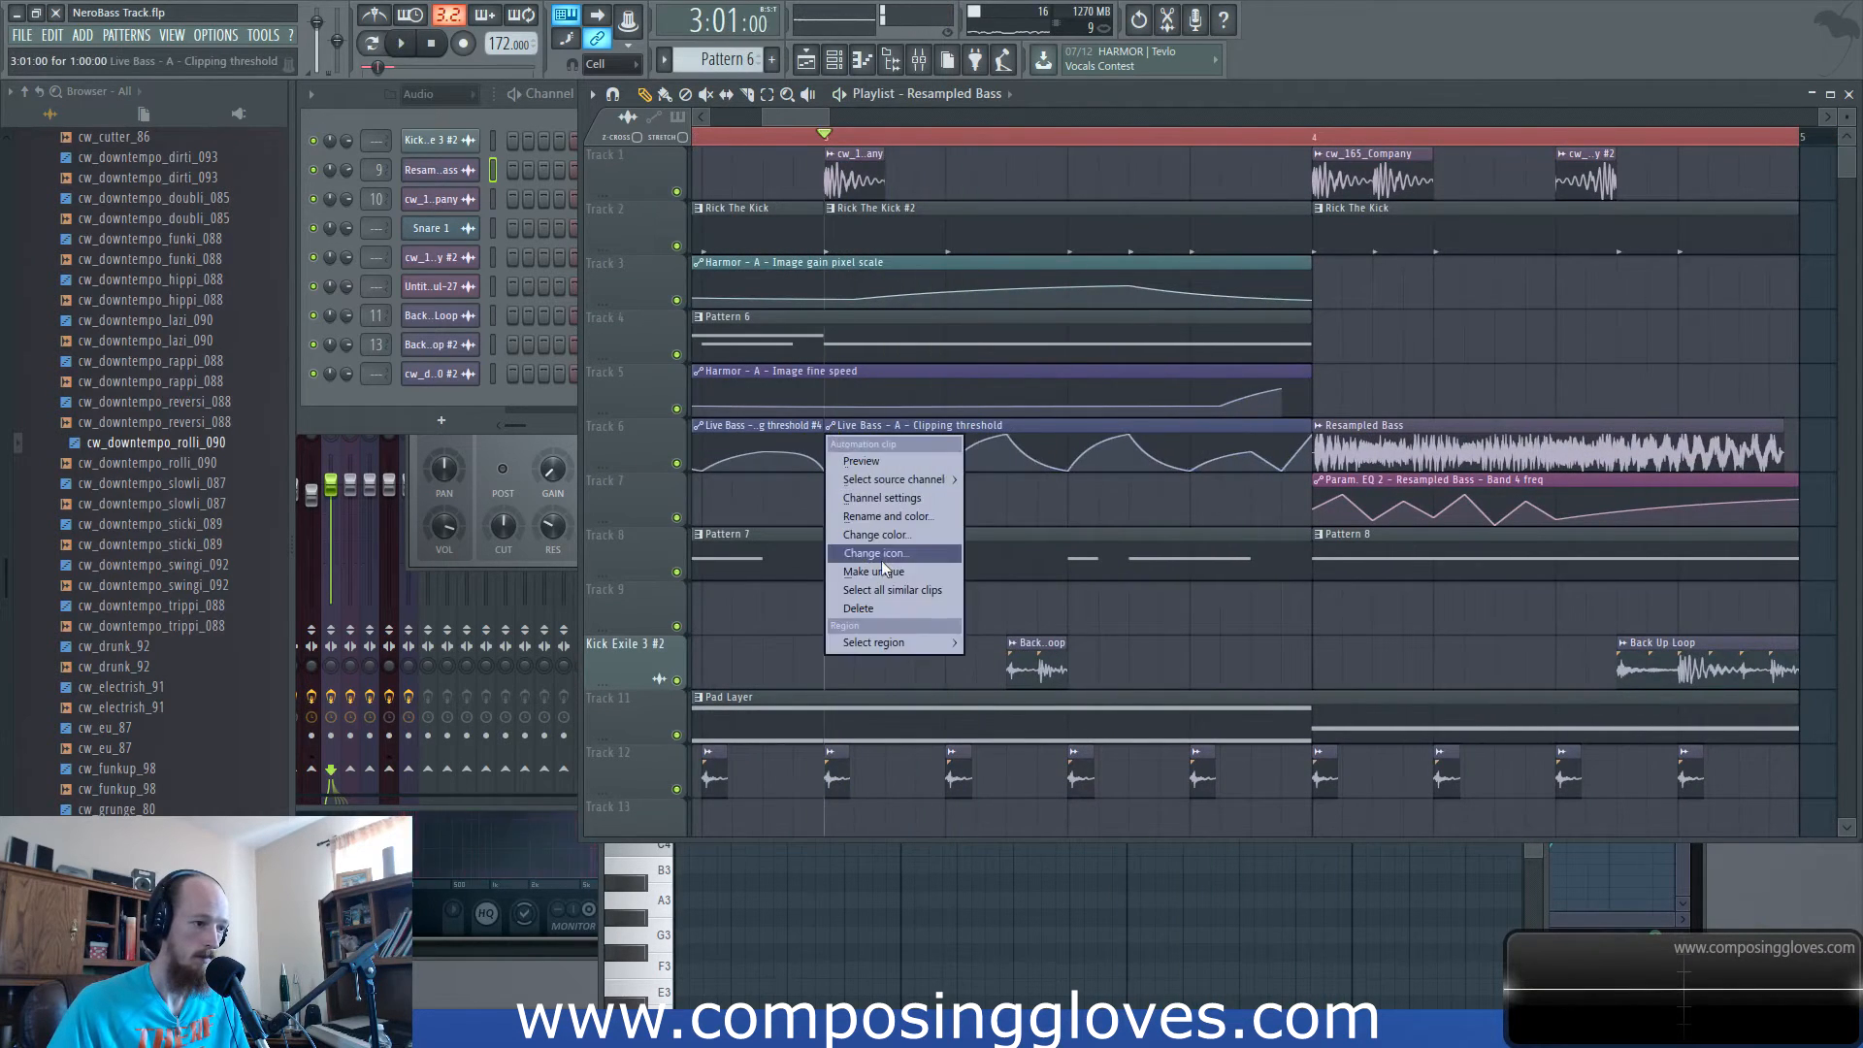
pyautogui.click(883, 561)
pyautogui.click(1147, 576)
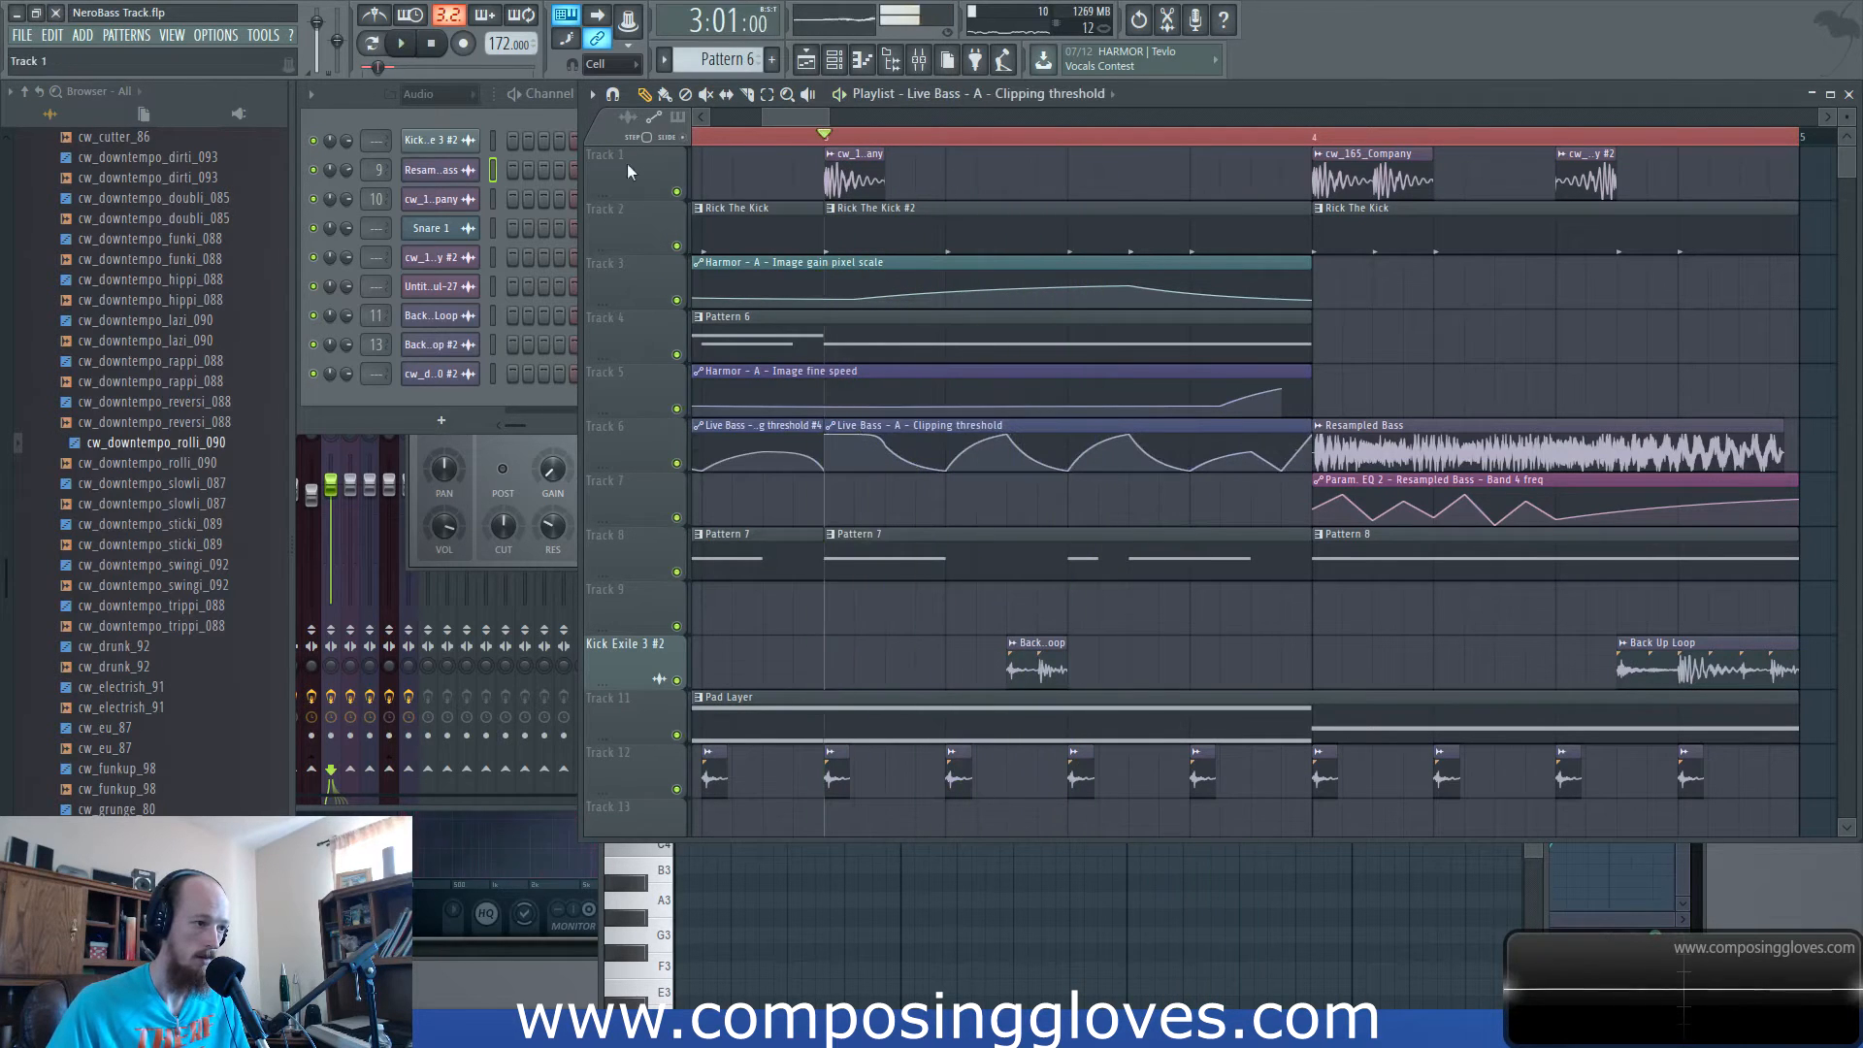
# Reshape the Live Bass clipping threshold automation in the last part of bar 3 with a low hold and a late peak, auditioning it.
pyautogui.press('space')
pyautogui.press('space')
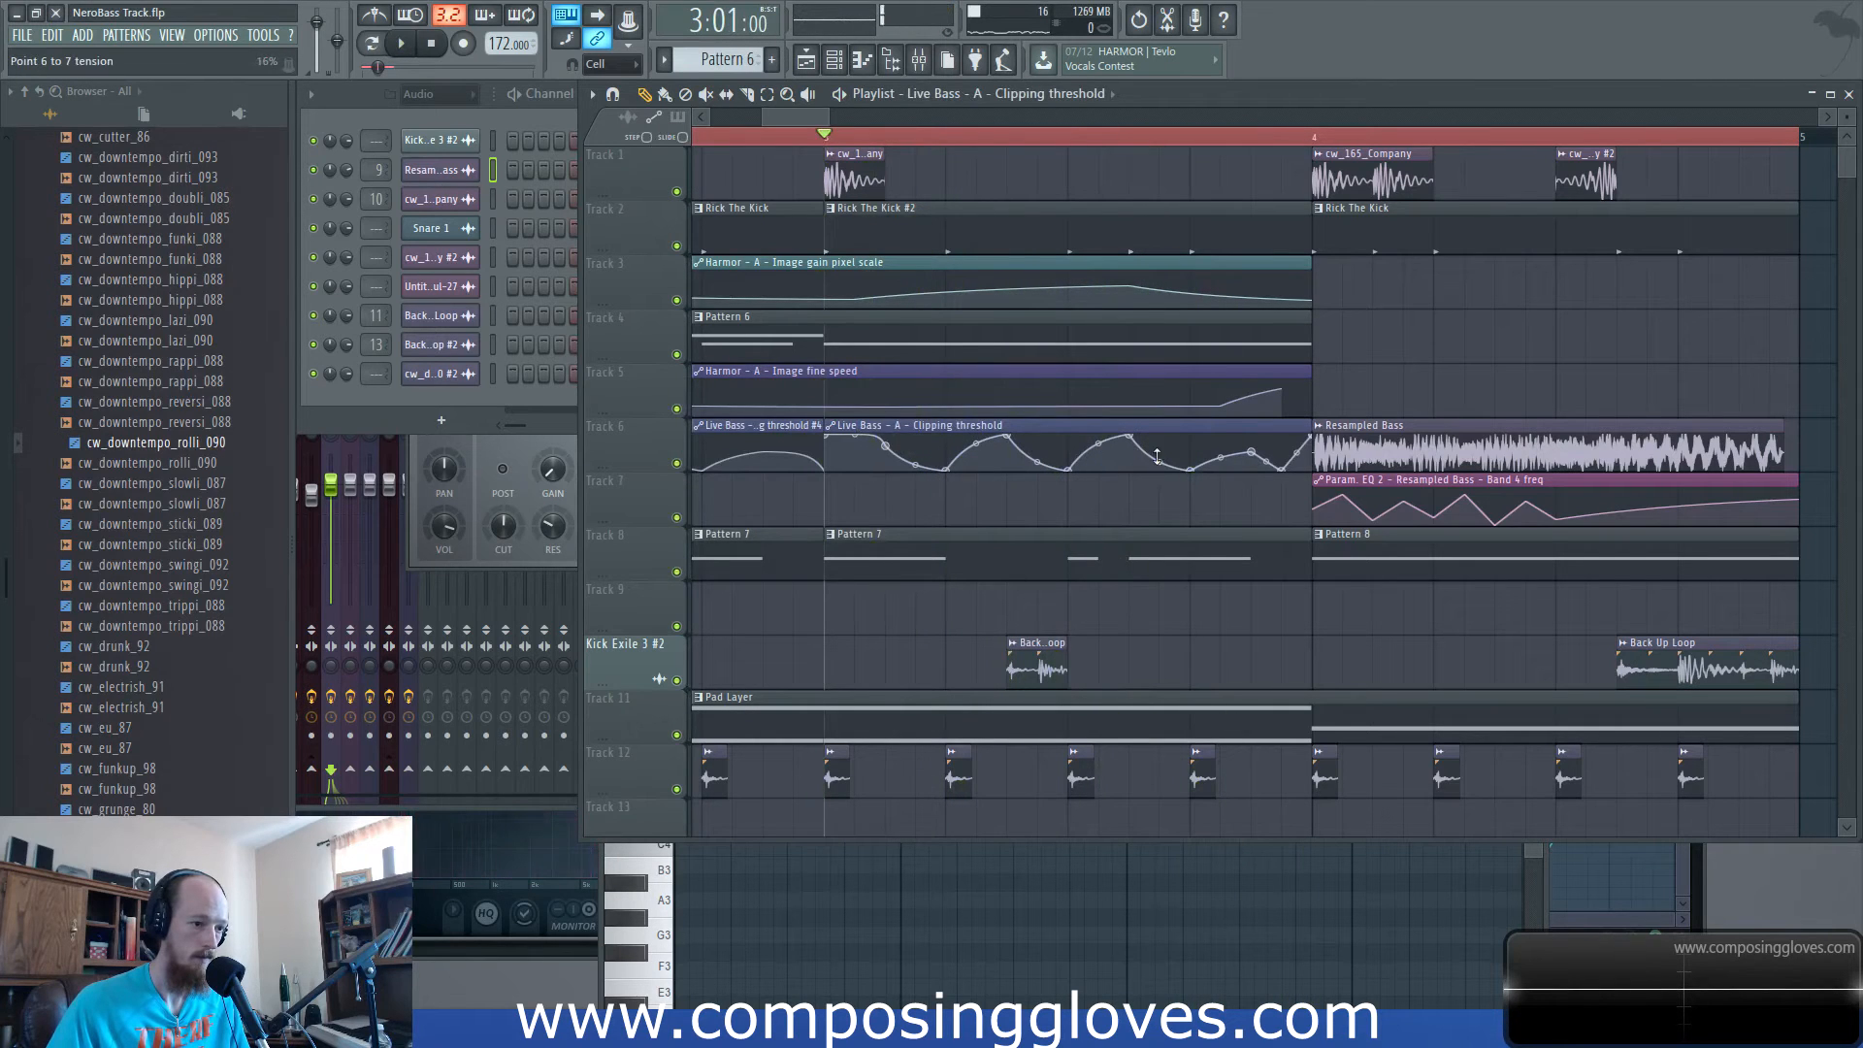
pyautogui.press('space')
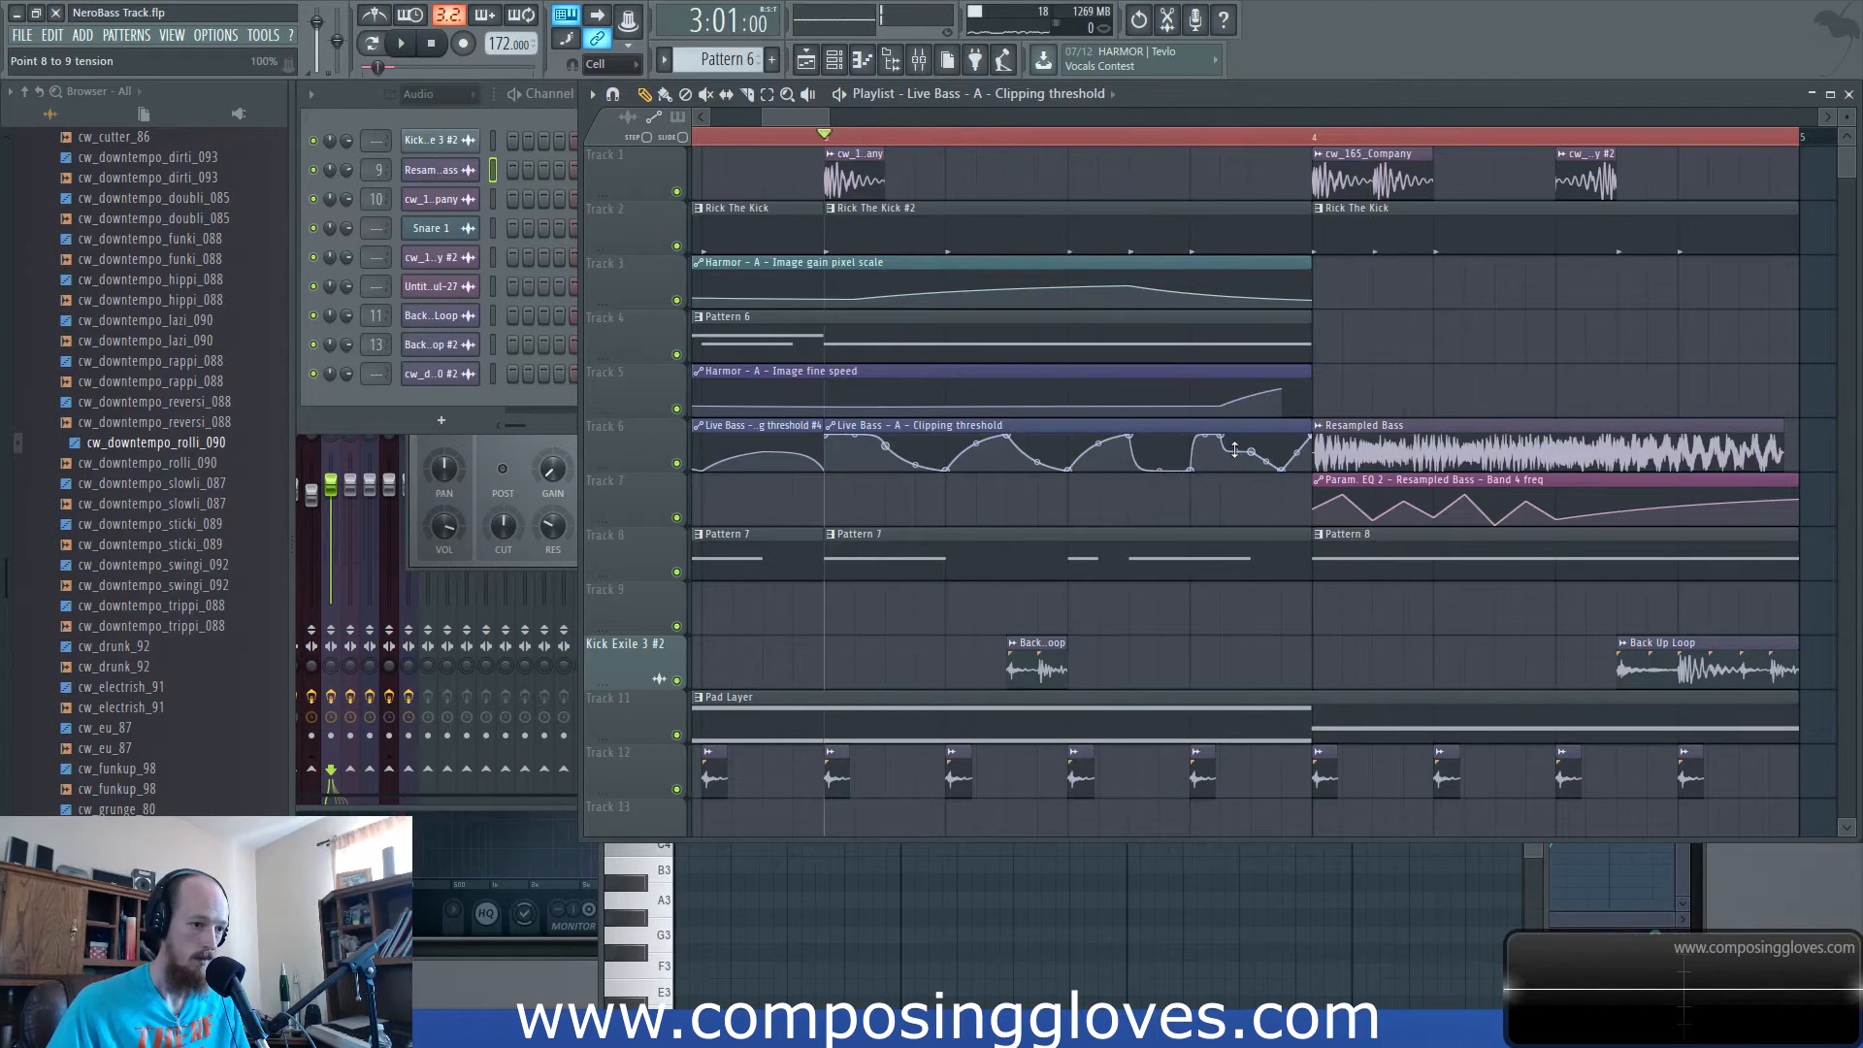
pyautogui.press('space')
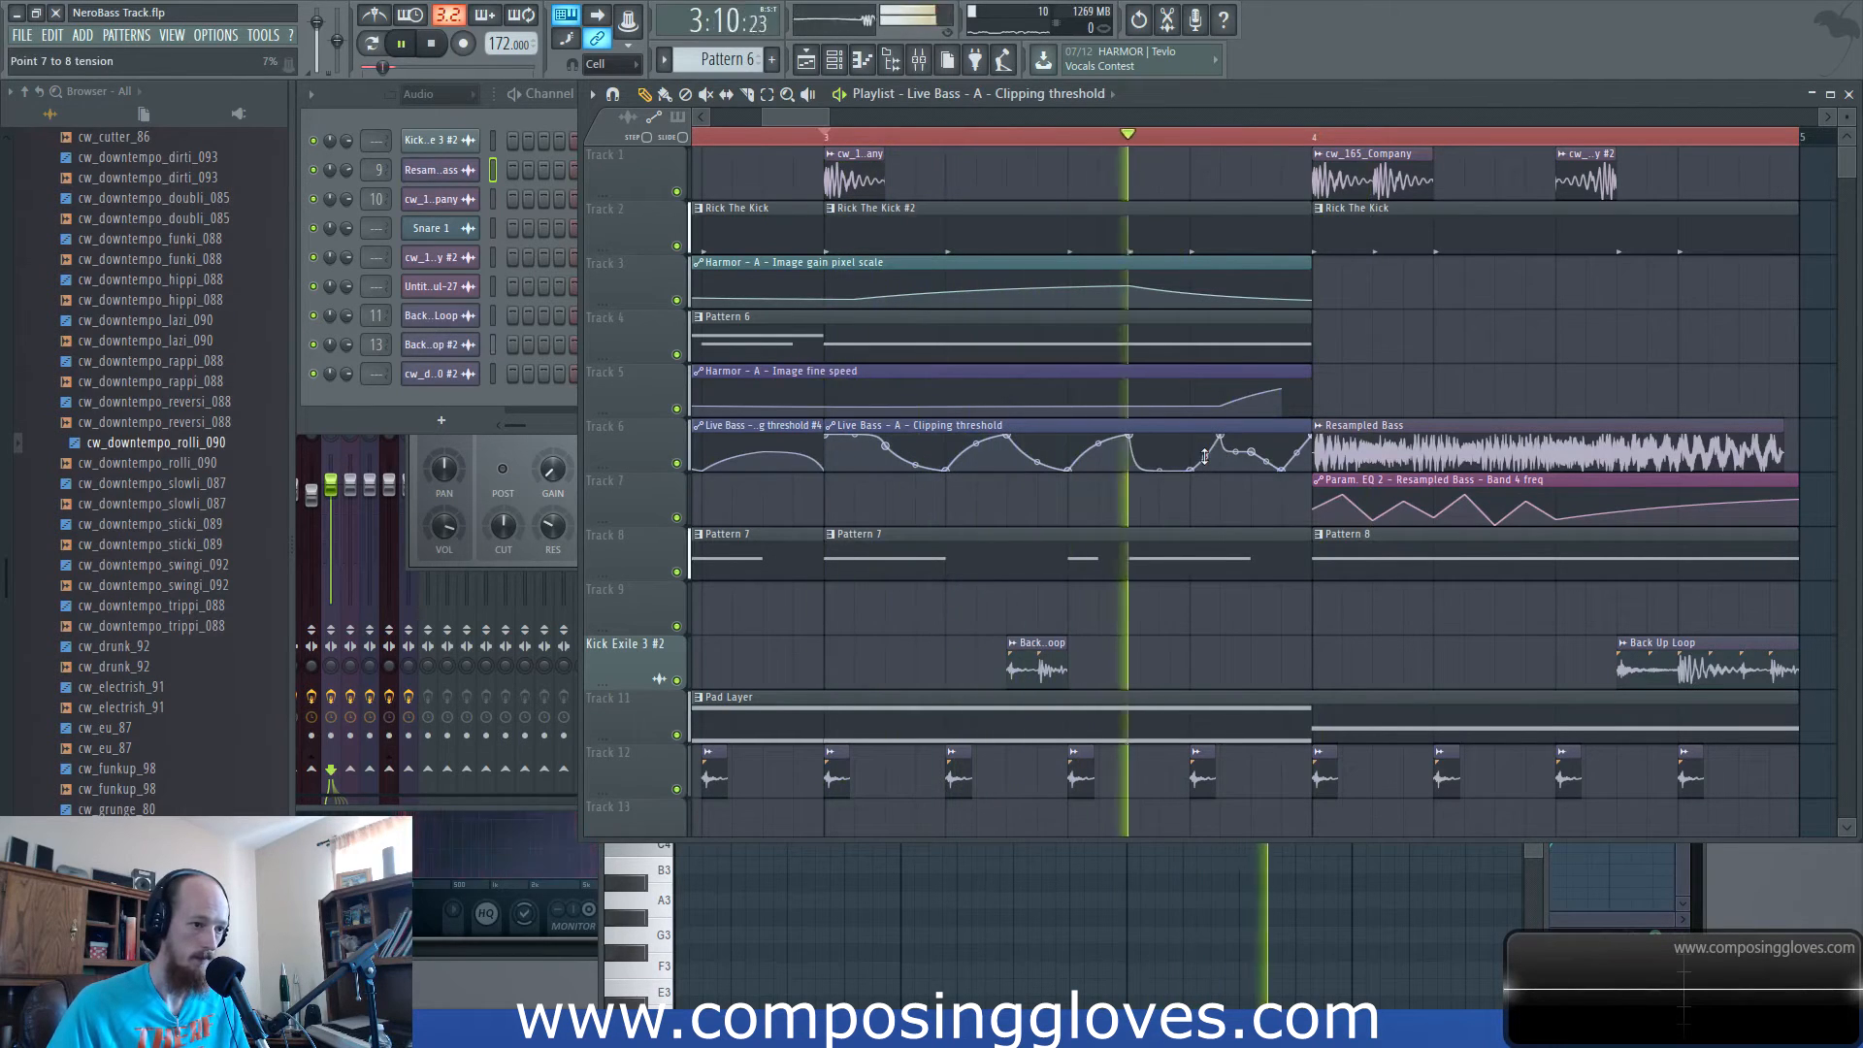
pyautogui.press('space')
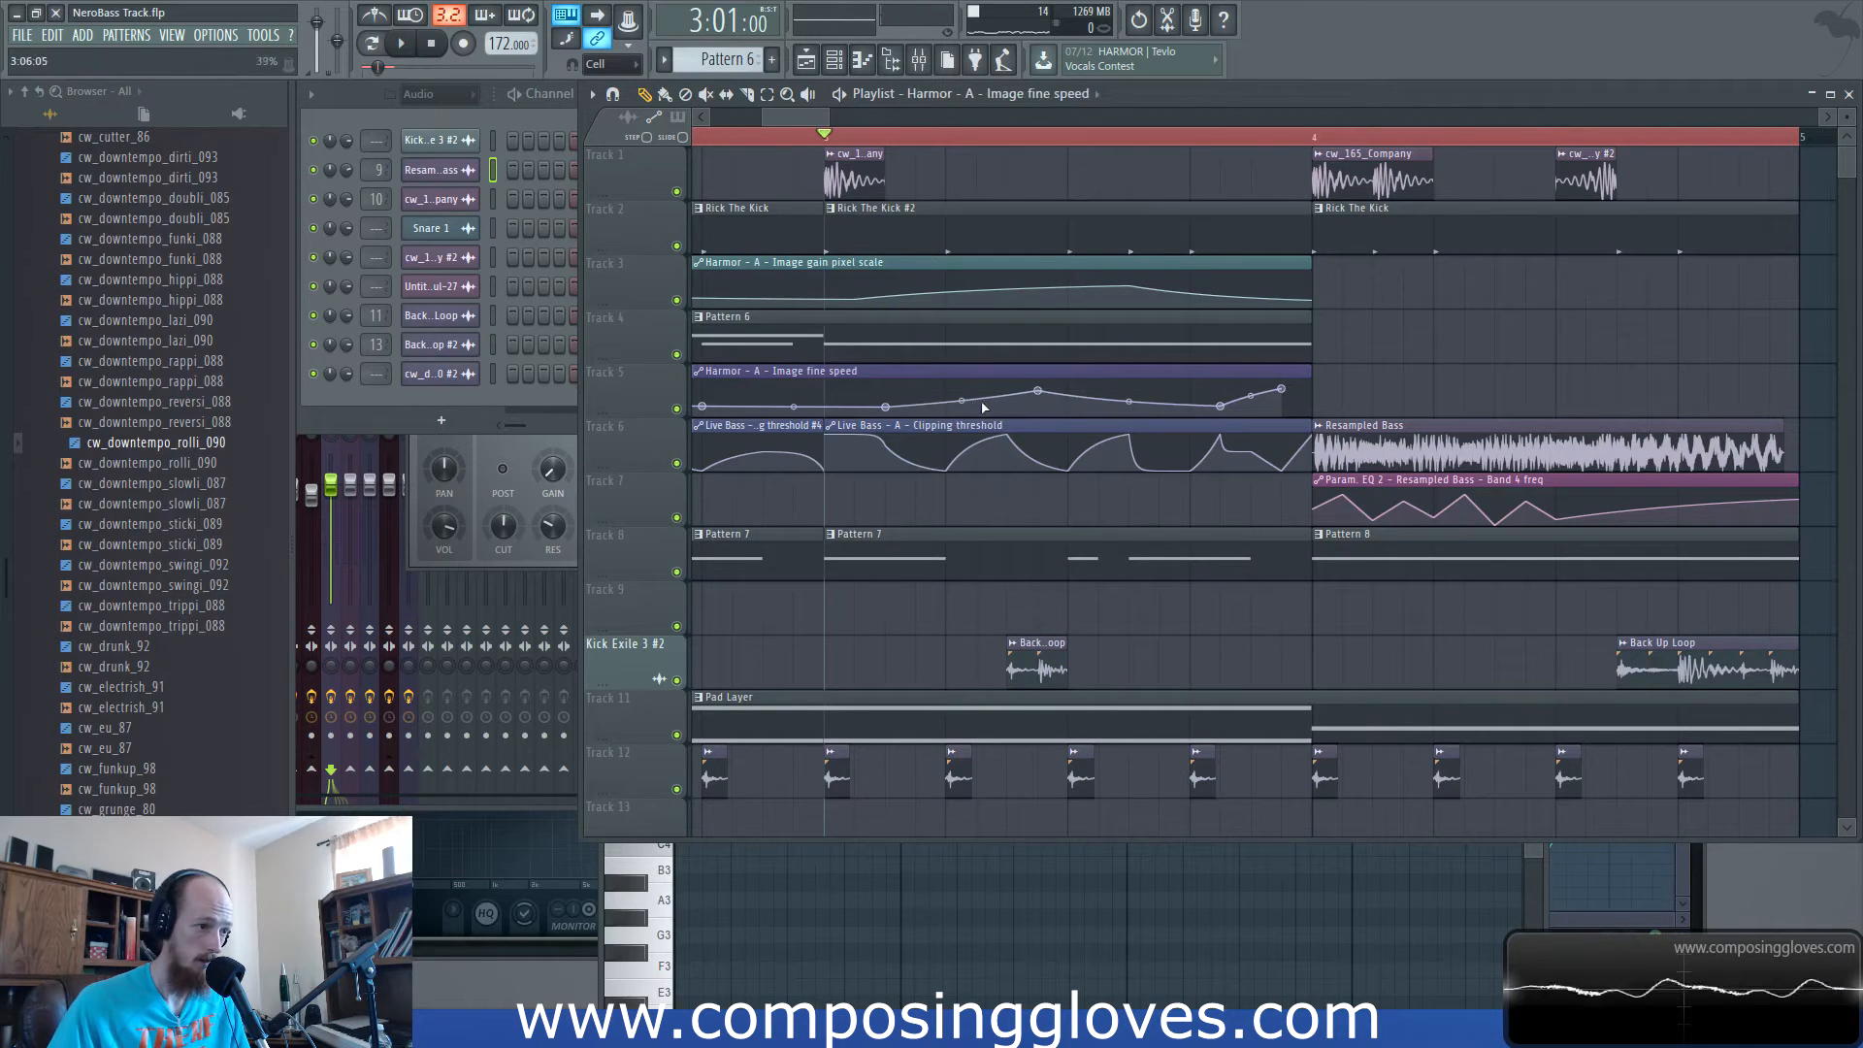
# Audition bar 3 and check the peak in the Harmor image fine speed automation.
pyautogui.press('space')
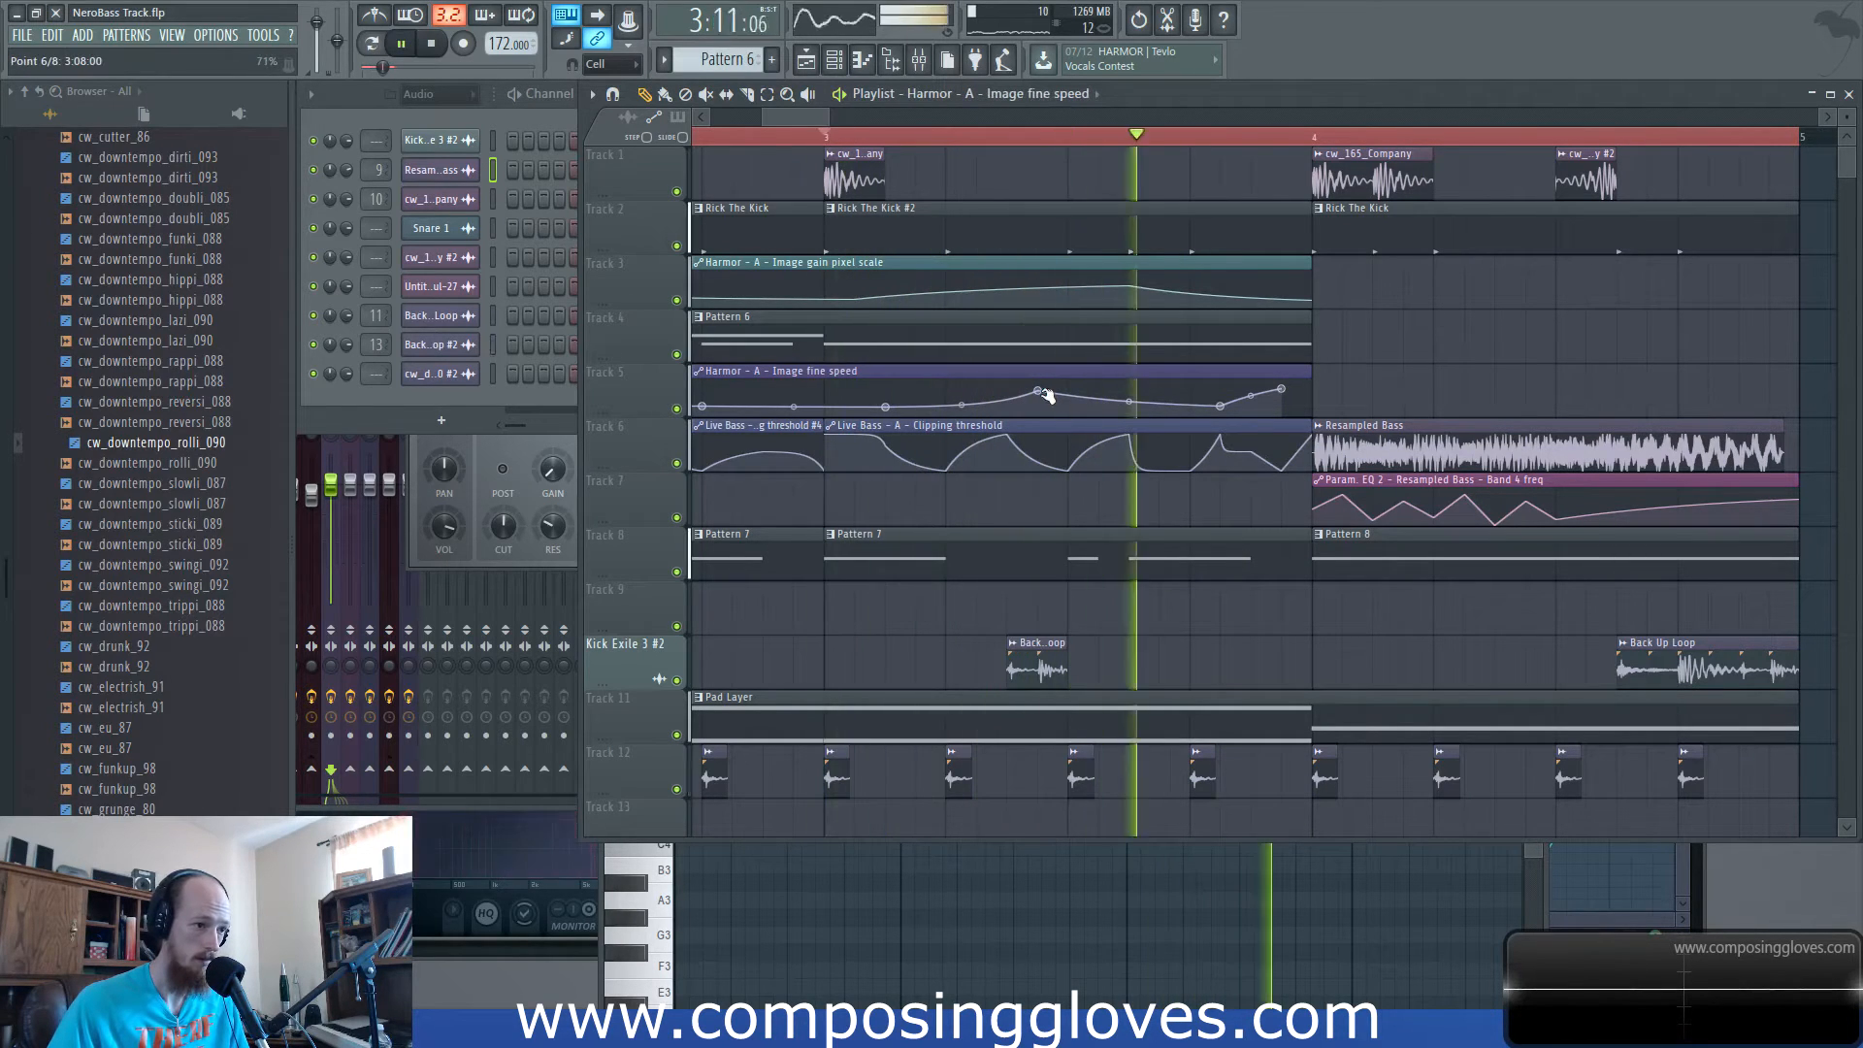
pyautogui.press('space')
pyautogui.press('space')
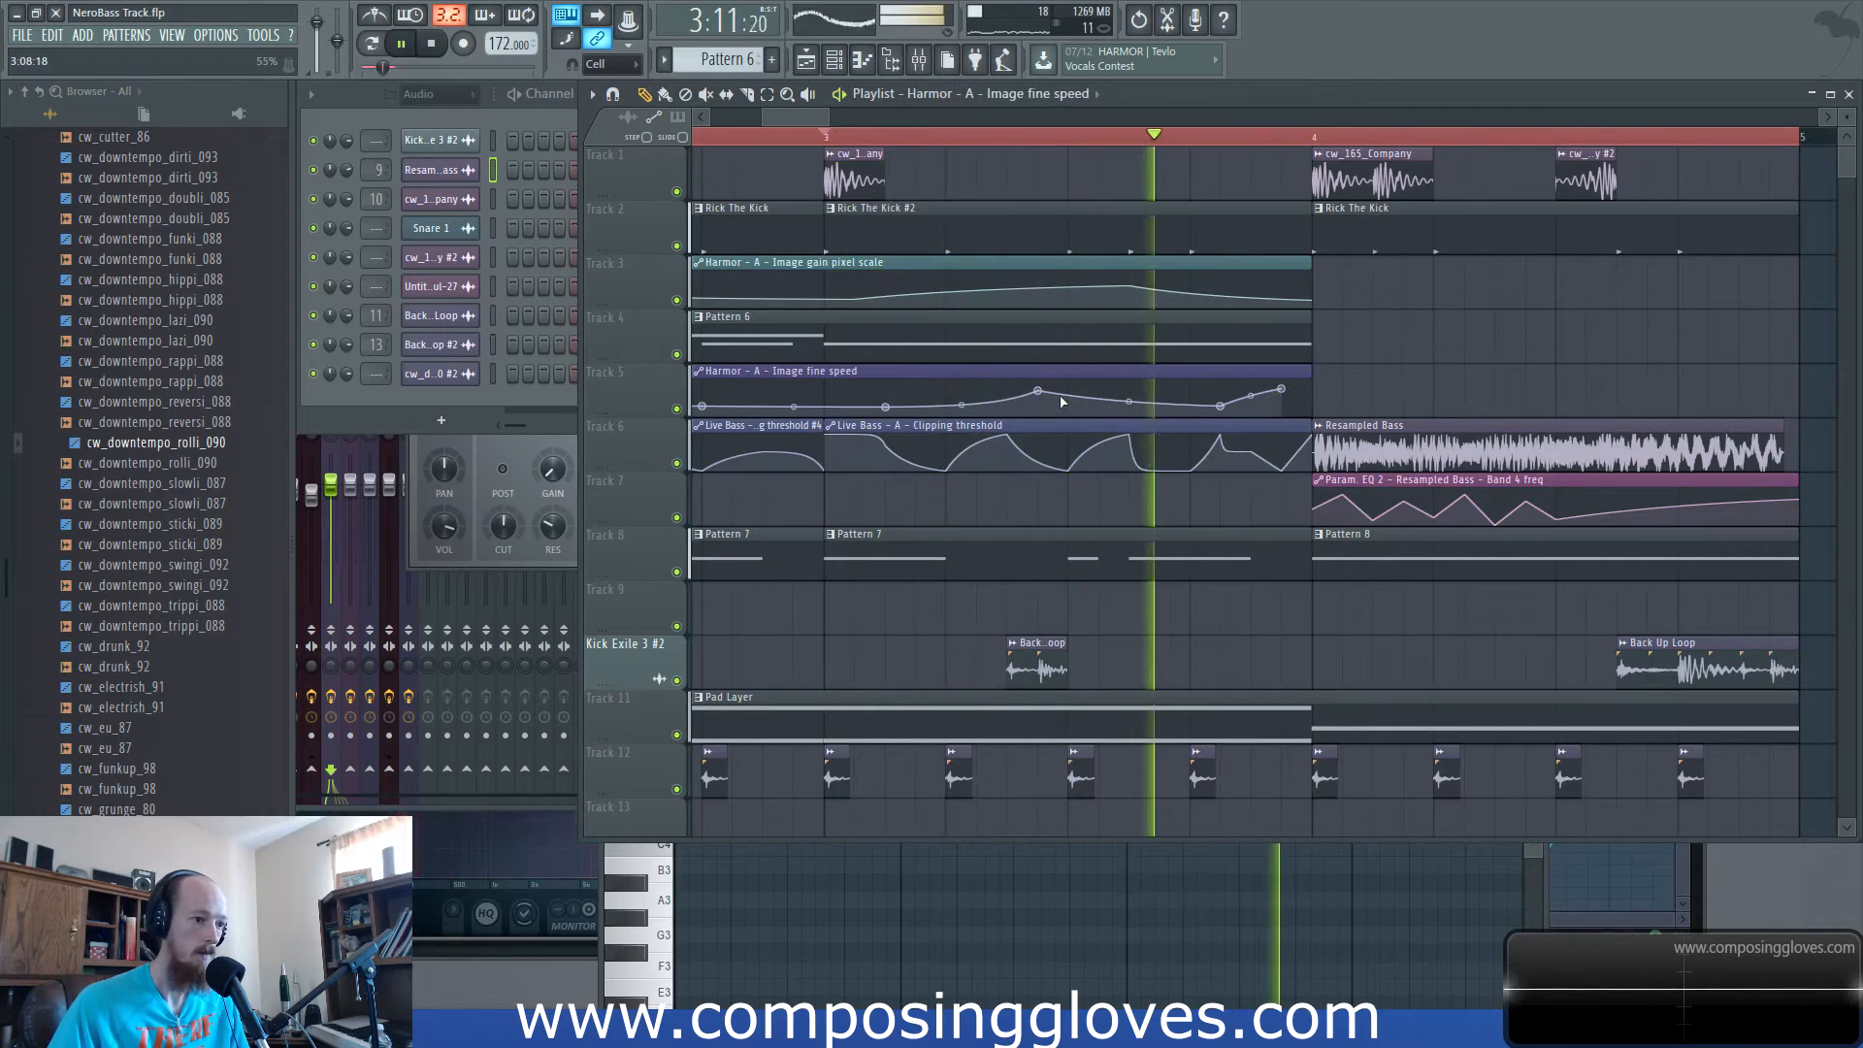
pyautogui.press('space')
# Lower the Resampled Bass clip's time-stretching pitch further and audition bar 4.
pyautogui.moveTo(1436, 421); pyautogui.dragTo(902, 353)
pyautogui.scroll(-2, 900, 355)
pyautogui.click(917, 366)
pyautogui.doubleClick(917, 366)
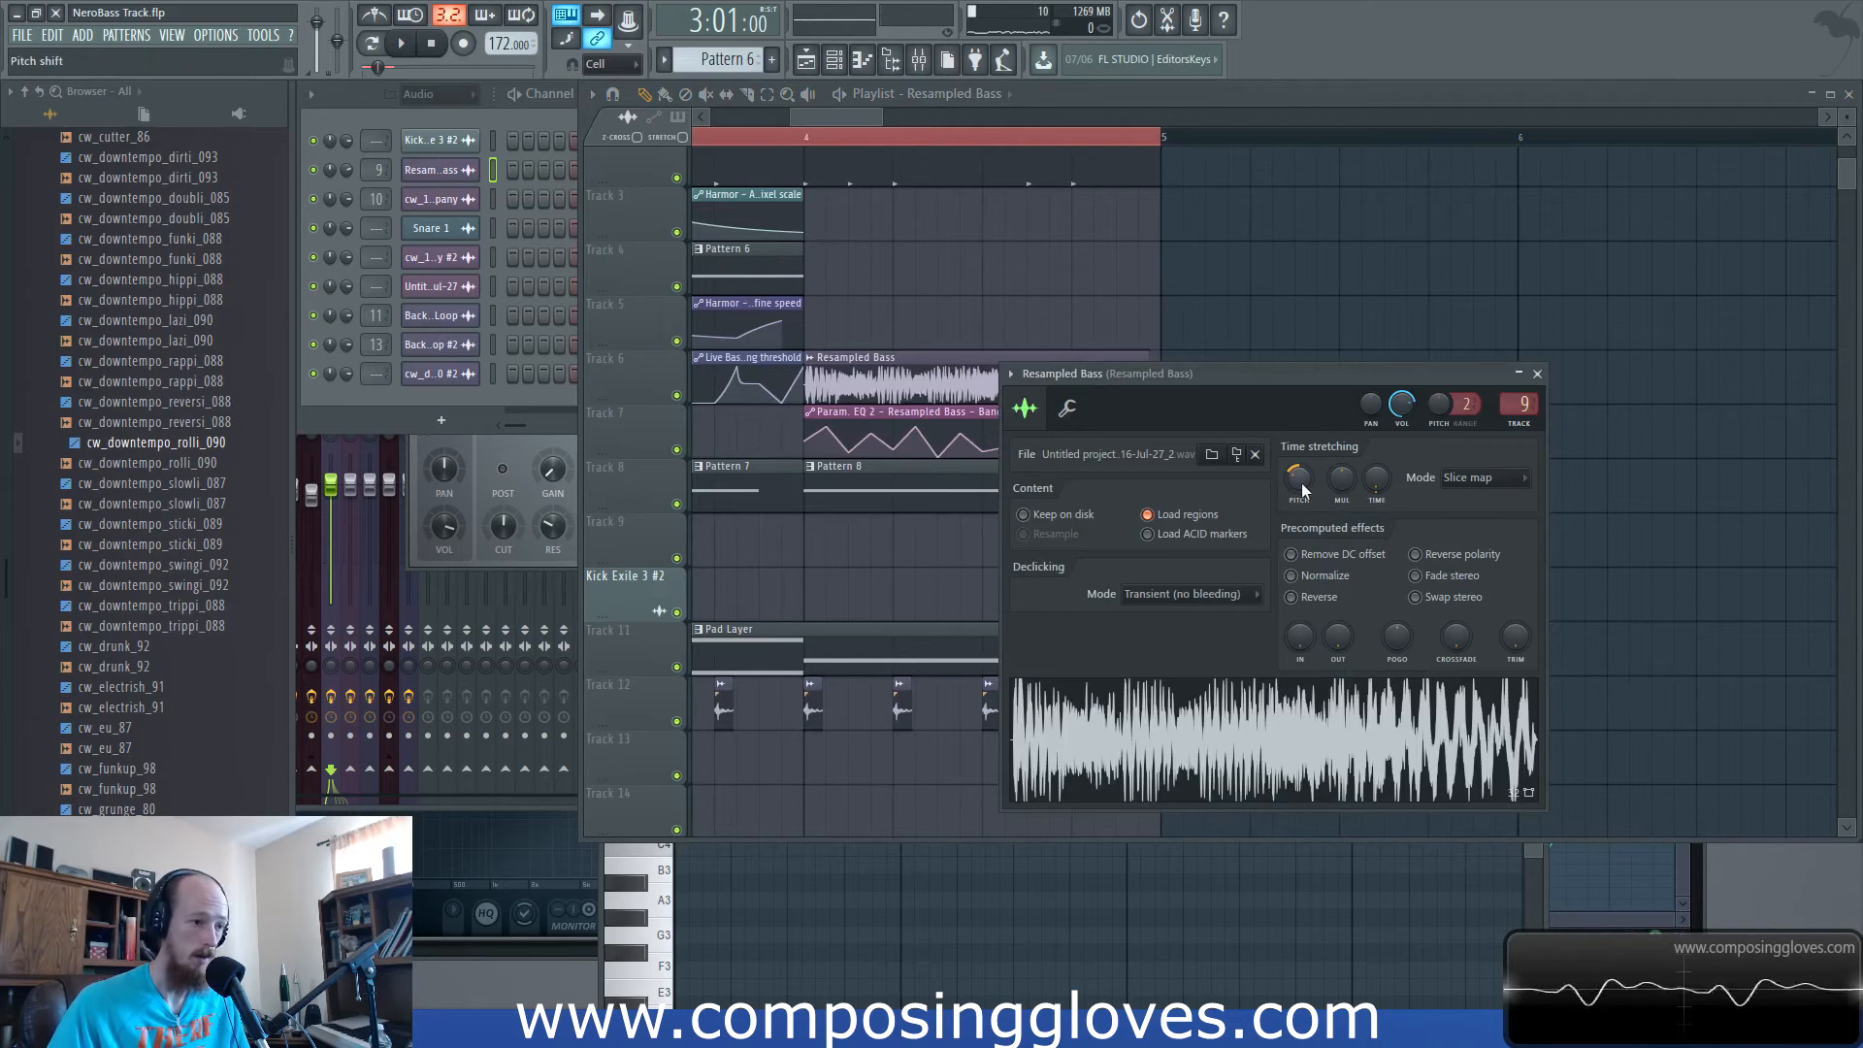
pyautogui.press('space')
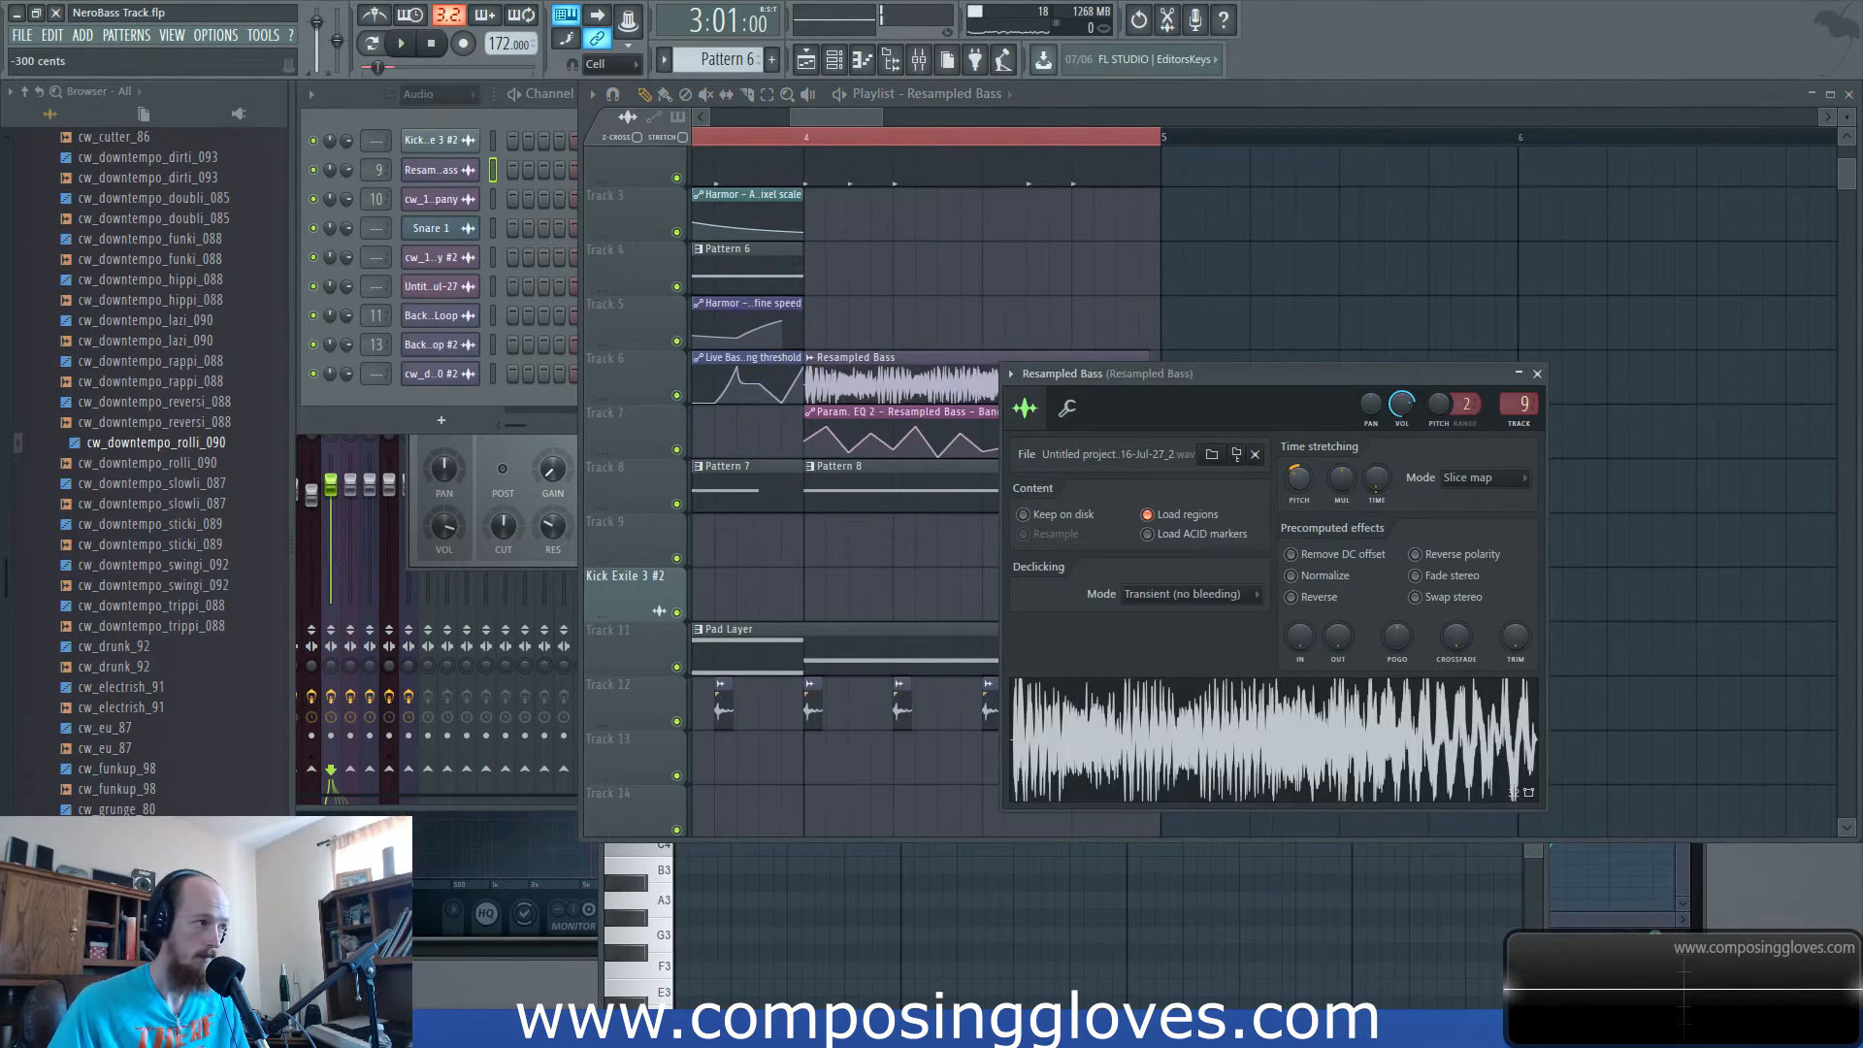
pyautogui.press('space')
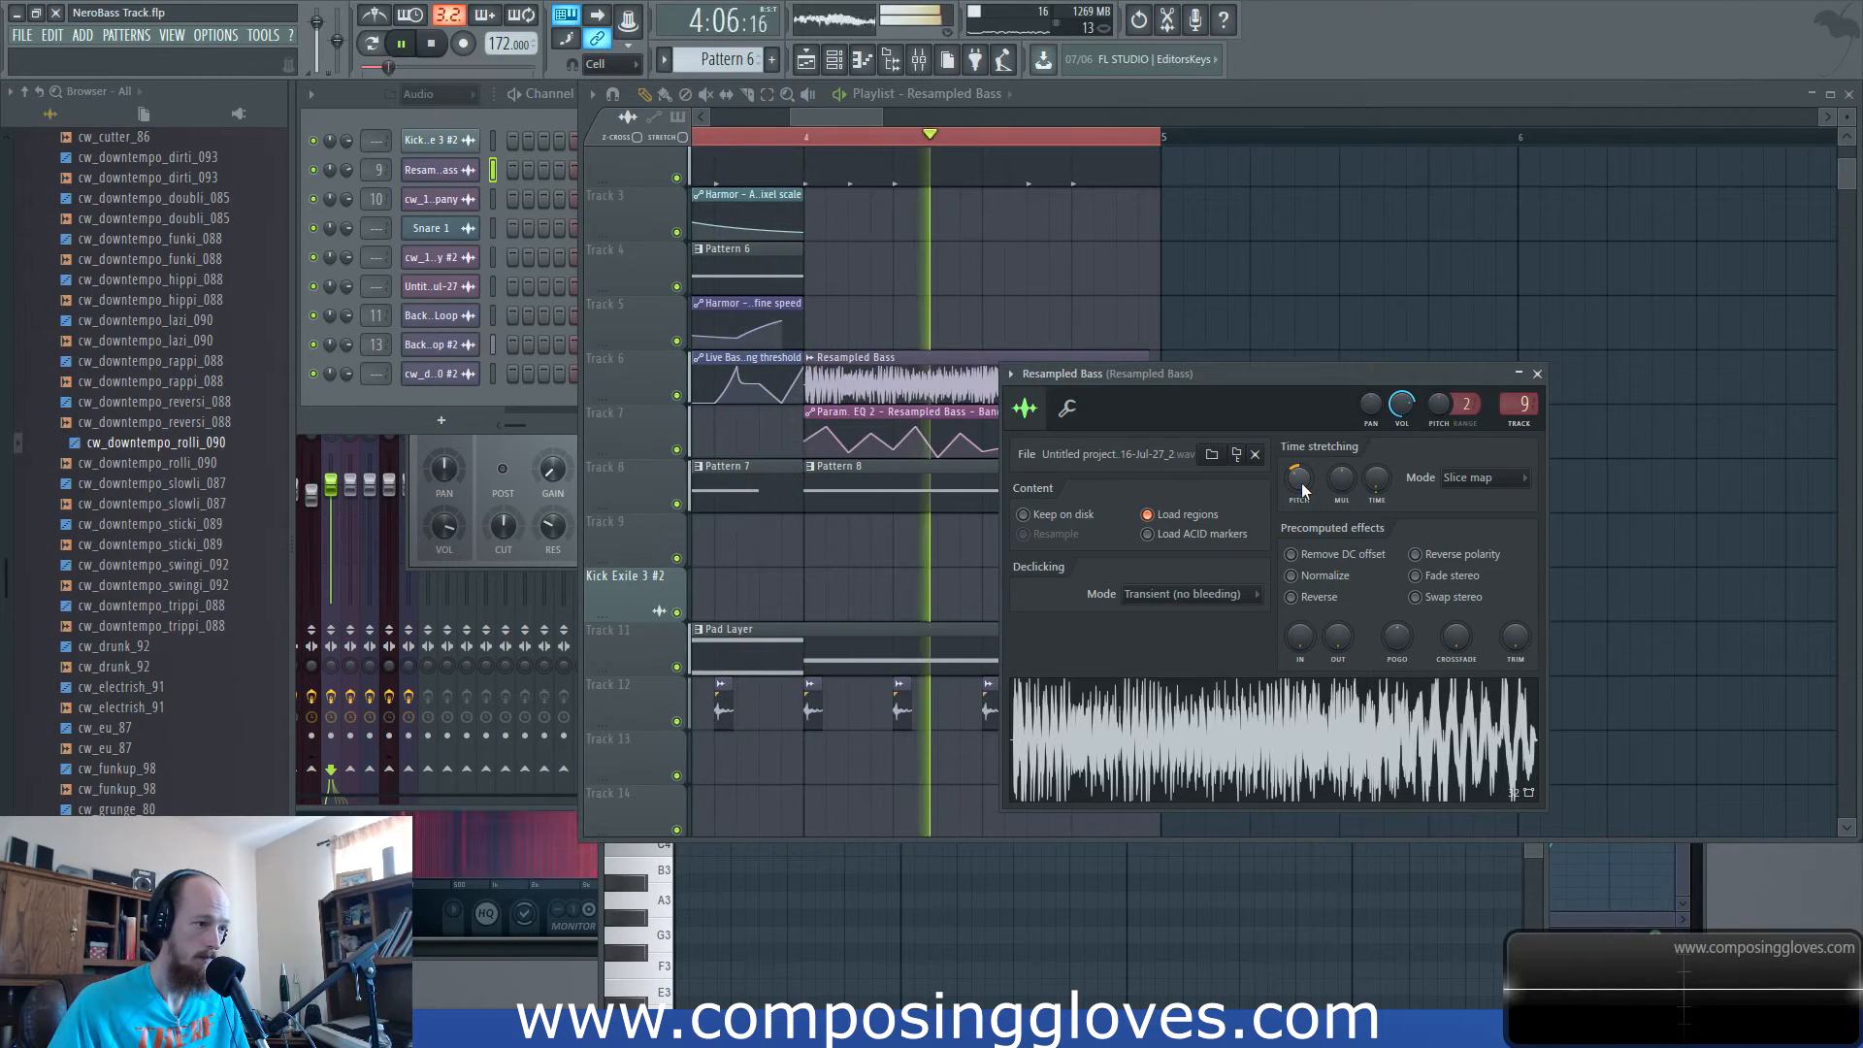
pyautogui.press('space')
pyautogui.moveTo(1293, 477); pyautogui.dragTo(1293, 482)
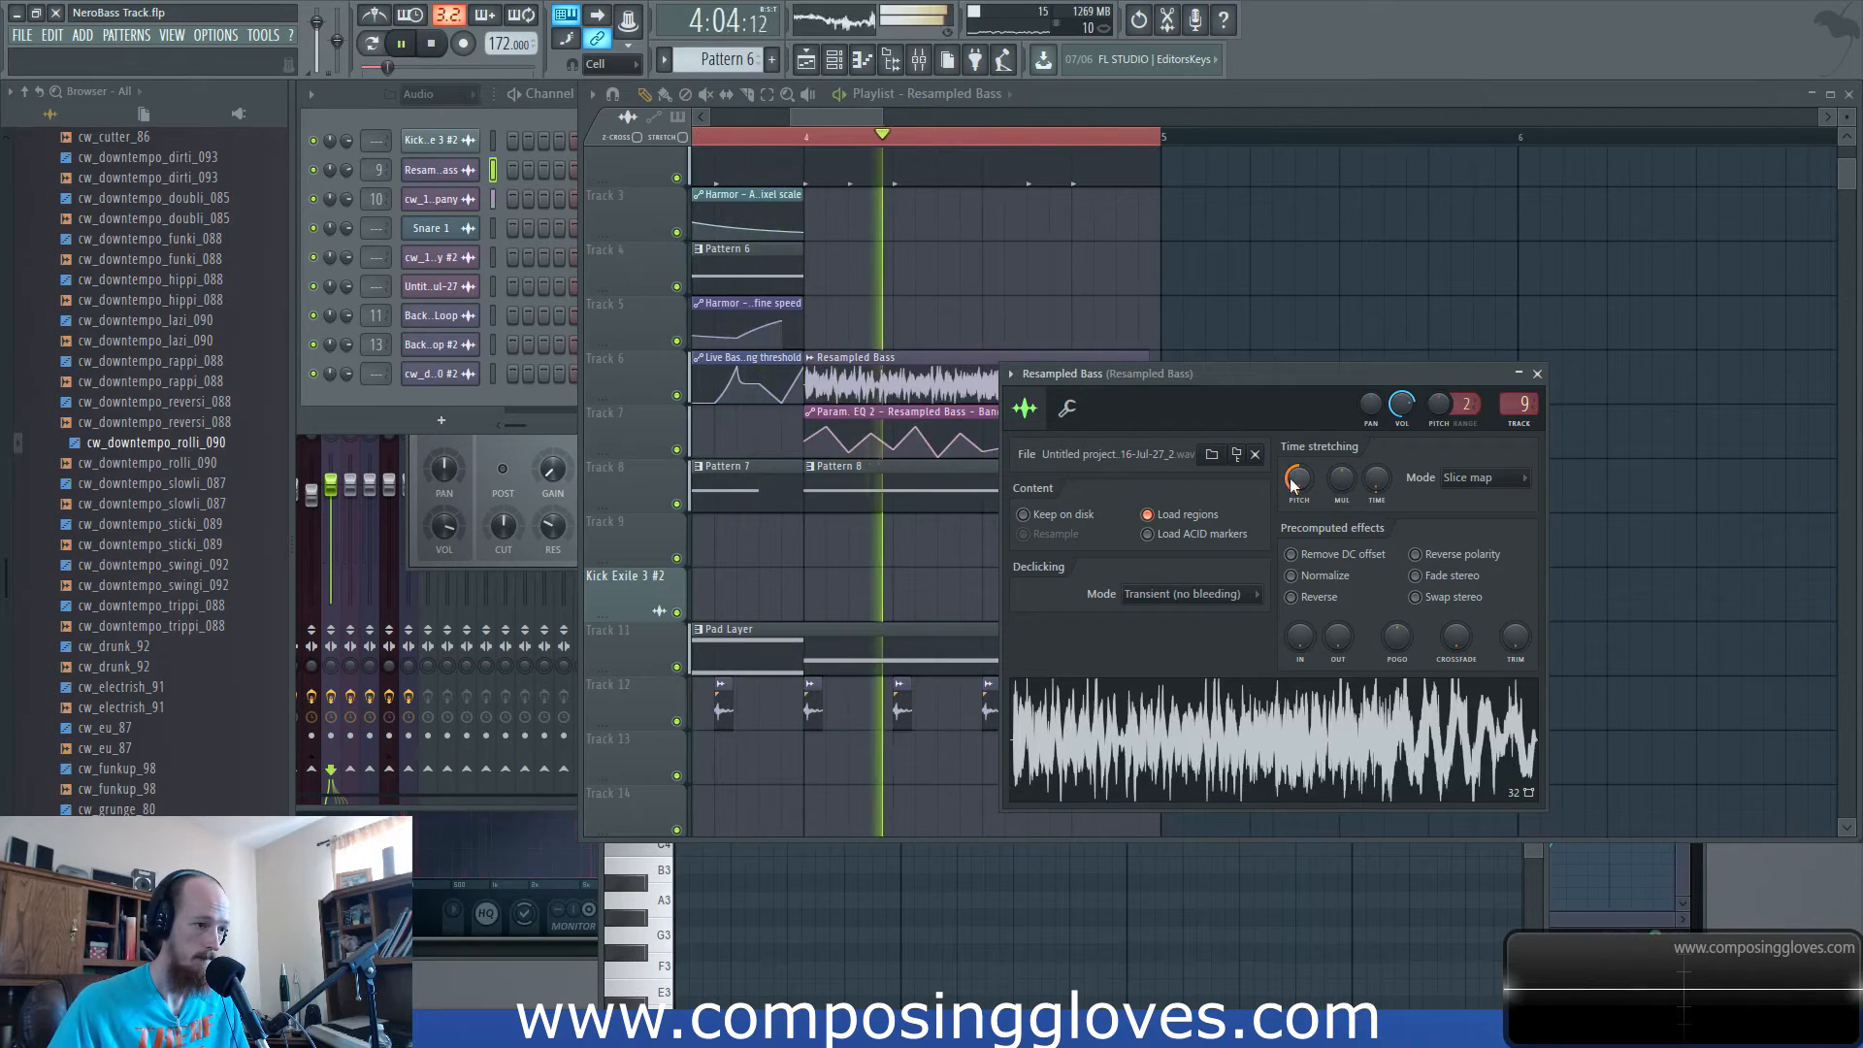
pyautogui.press('space')
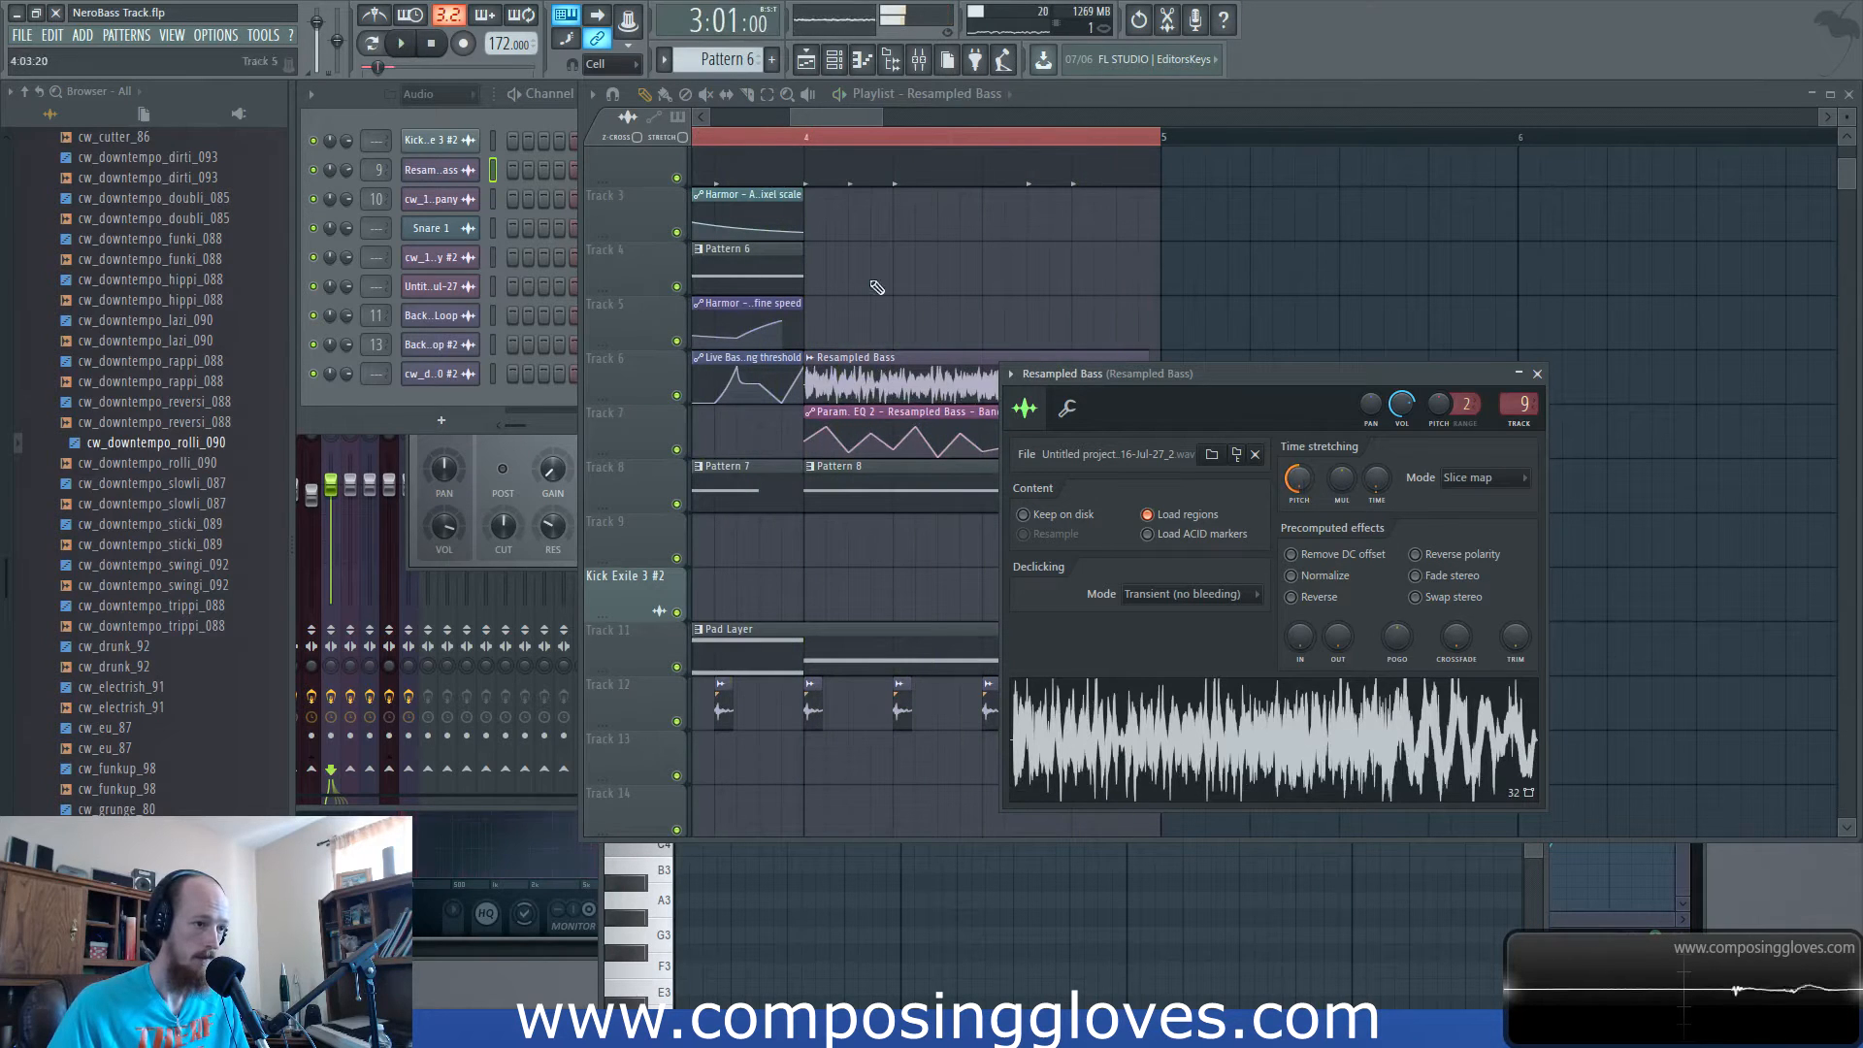
# Inspect the effect chains on the Live Bass and Resampled Bass mixer tracks while playing from bar 3.
pyautogui.click(918, 61)
pyautogui.click(352, 309)
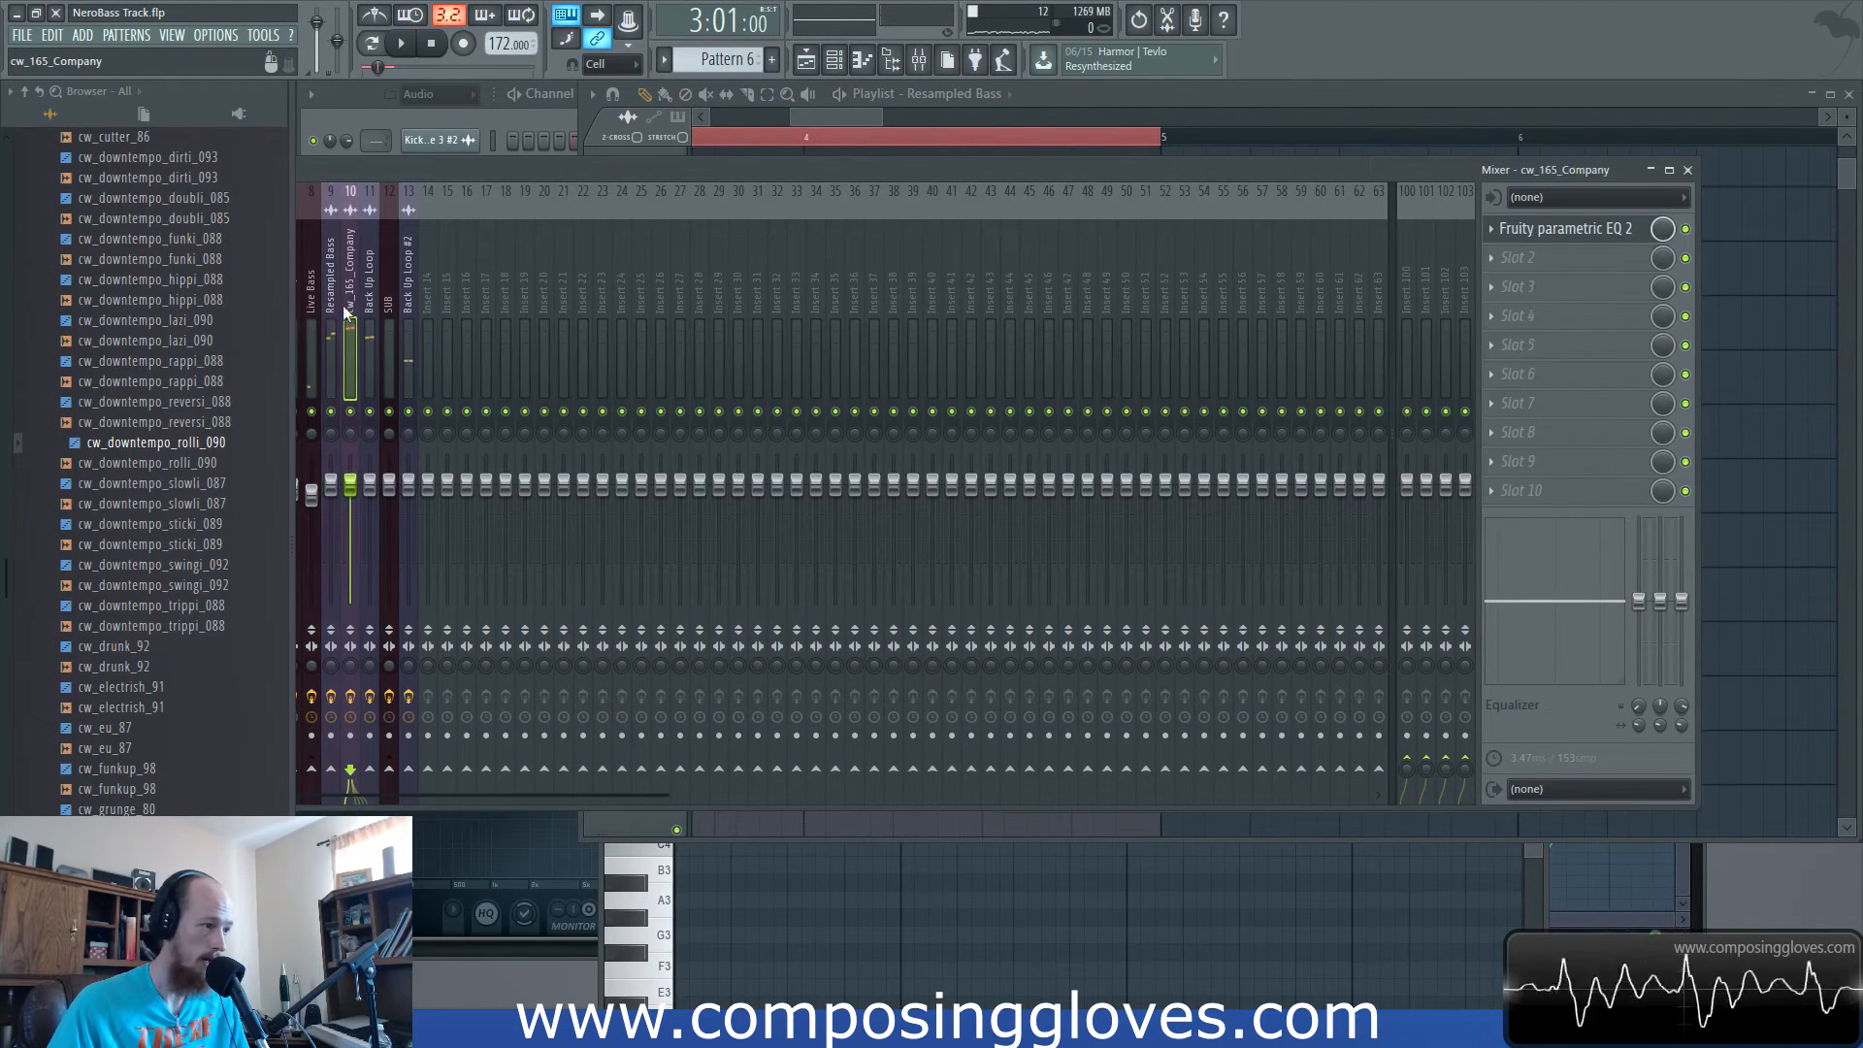
pyautogui.moveTo(540, 169); pyautogui.dragTo(604, 163)
pyautogui.click(373, 288)
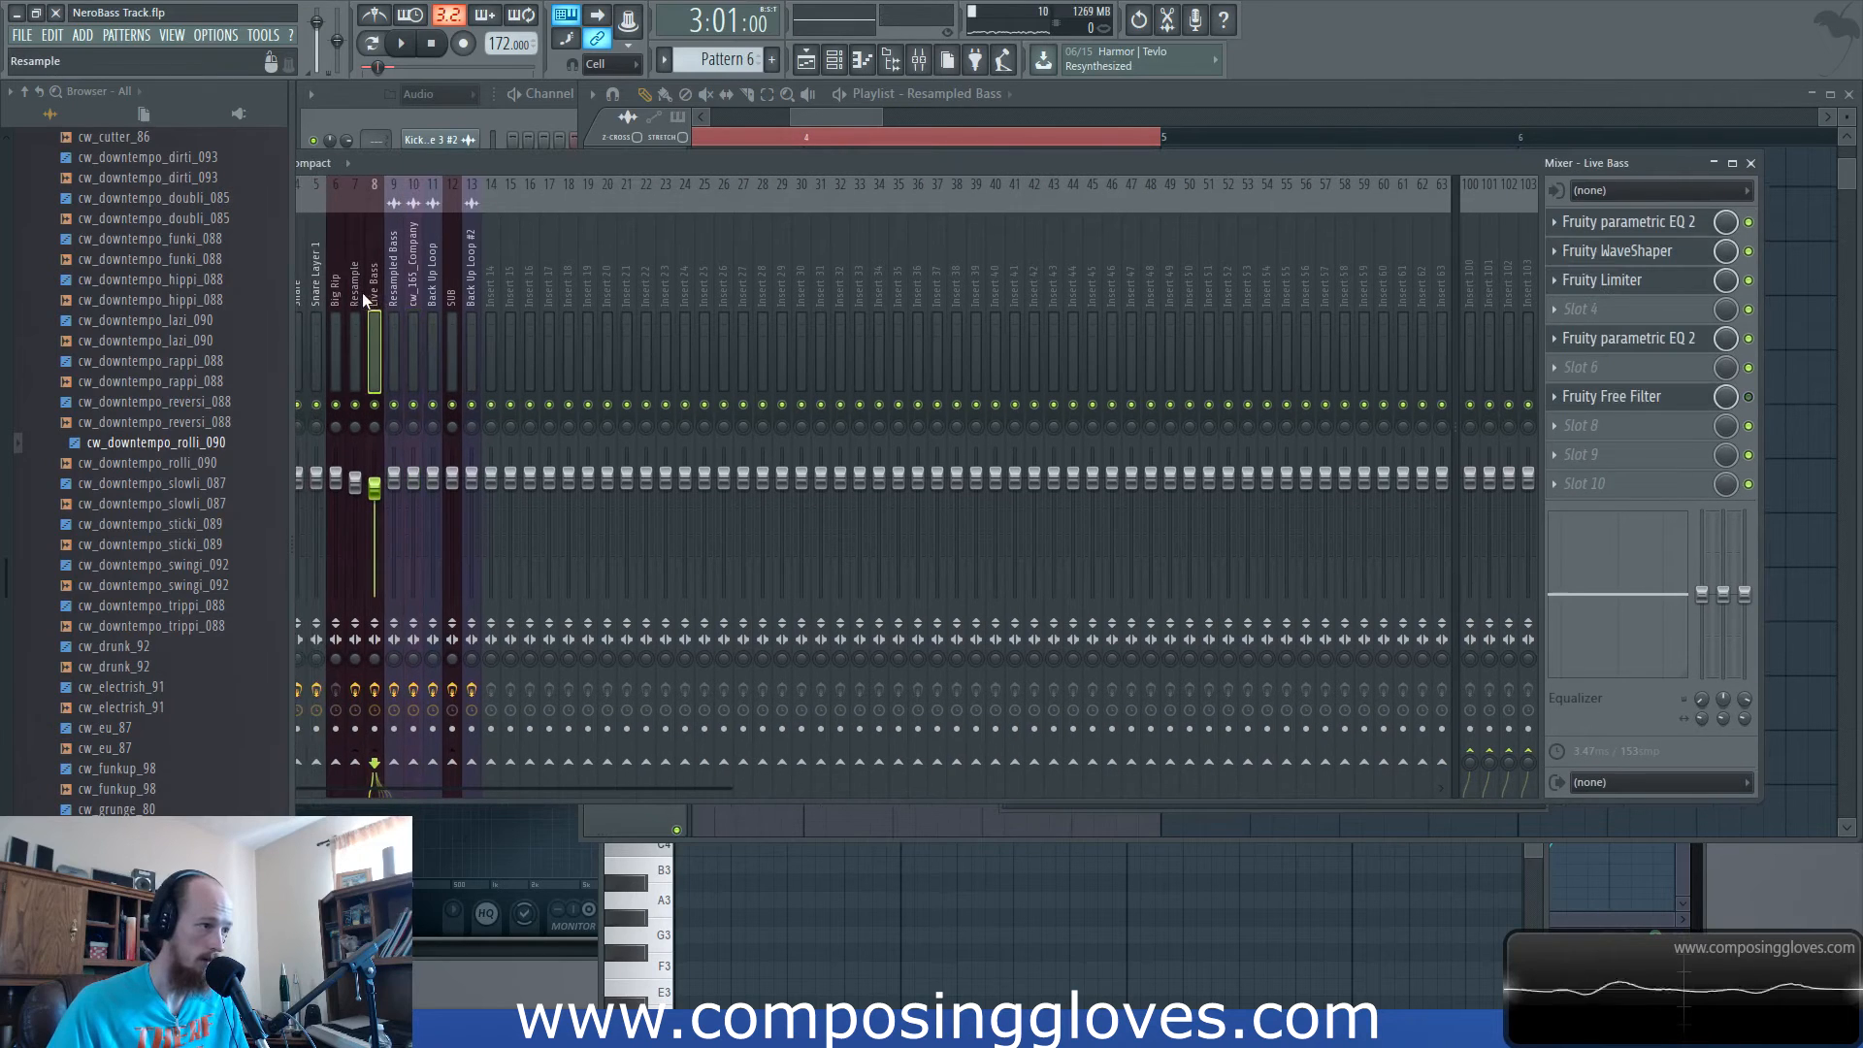
pyautogui.click(394, 291)
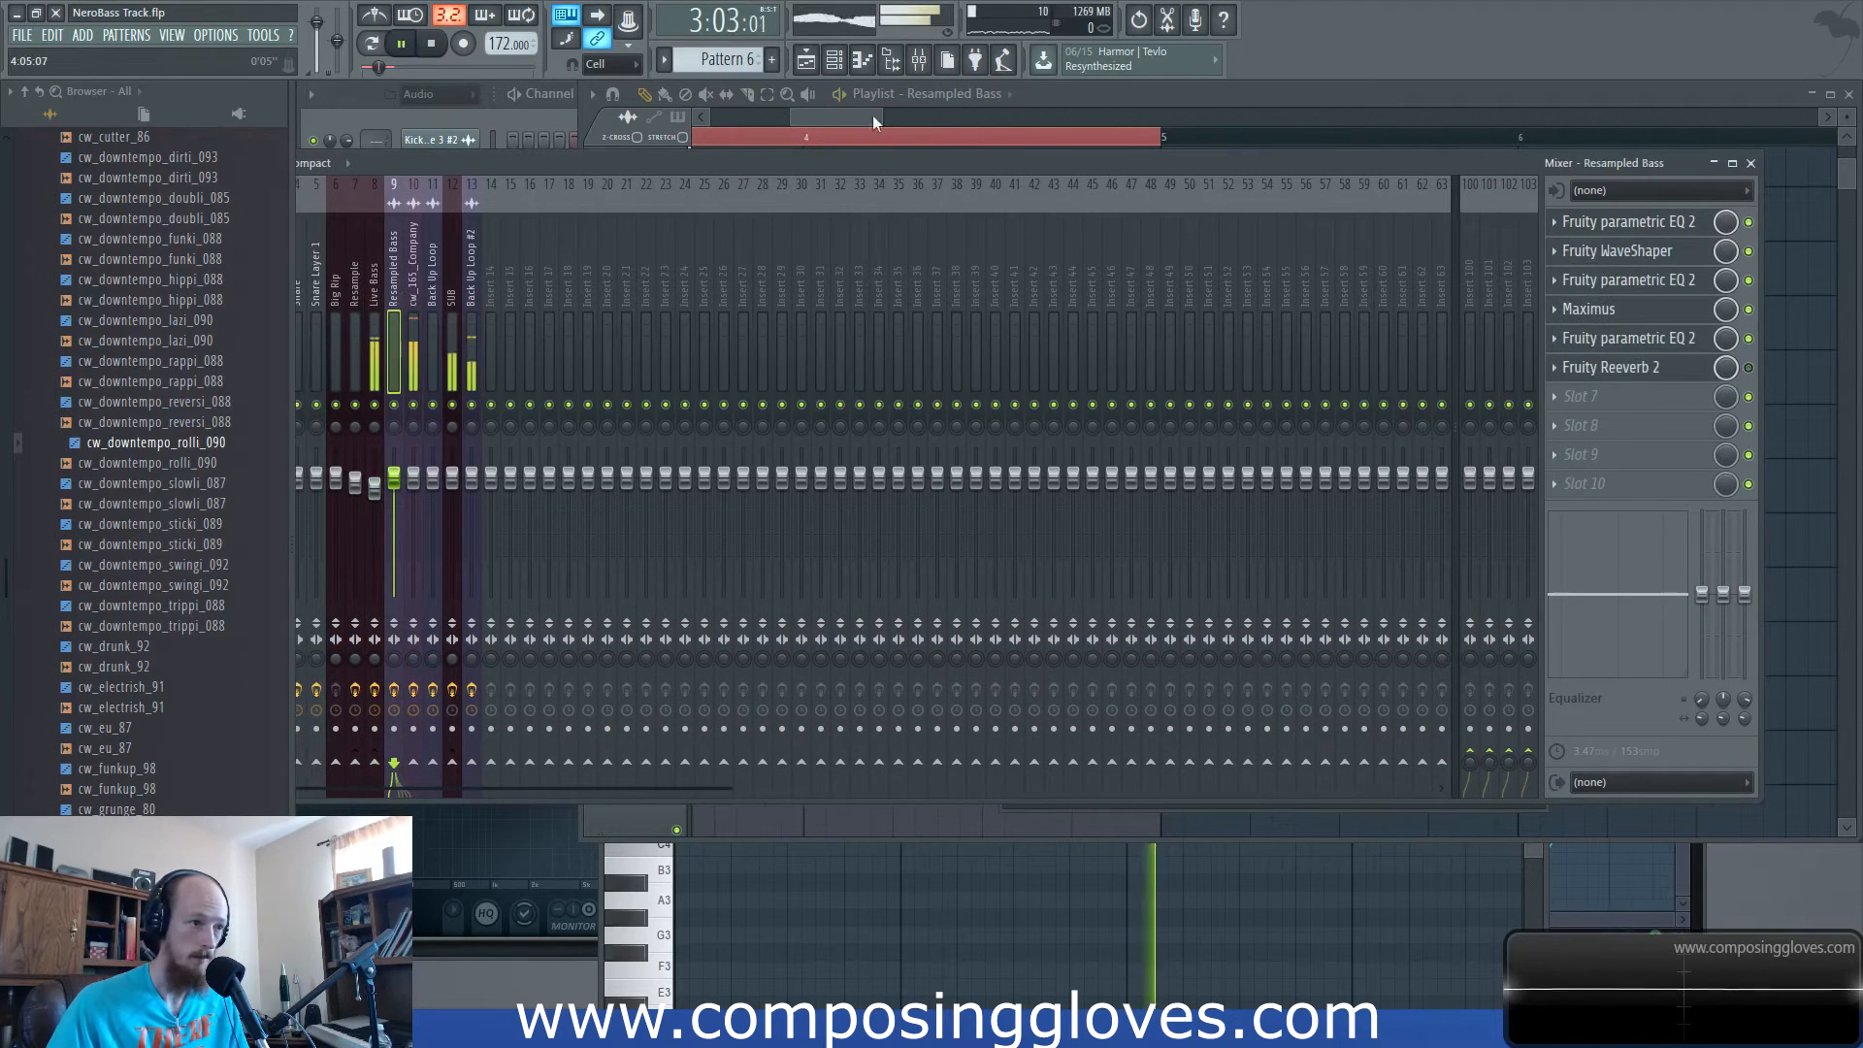
pyautogui.click(861, 122)
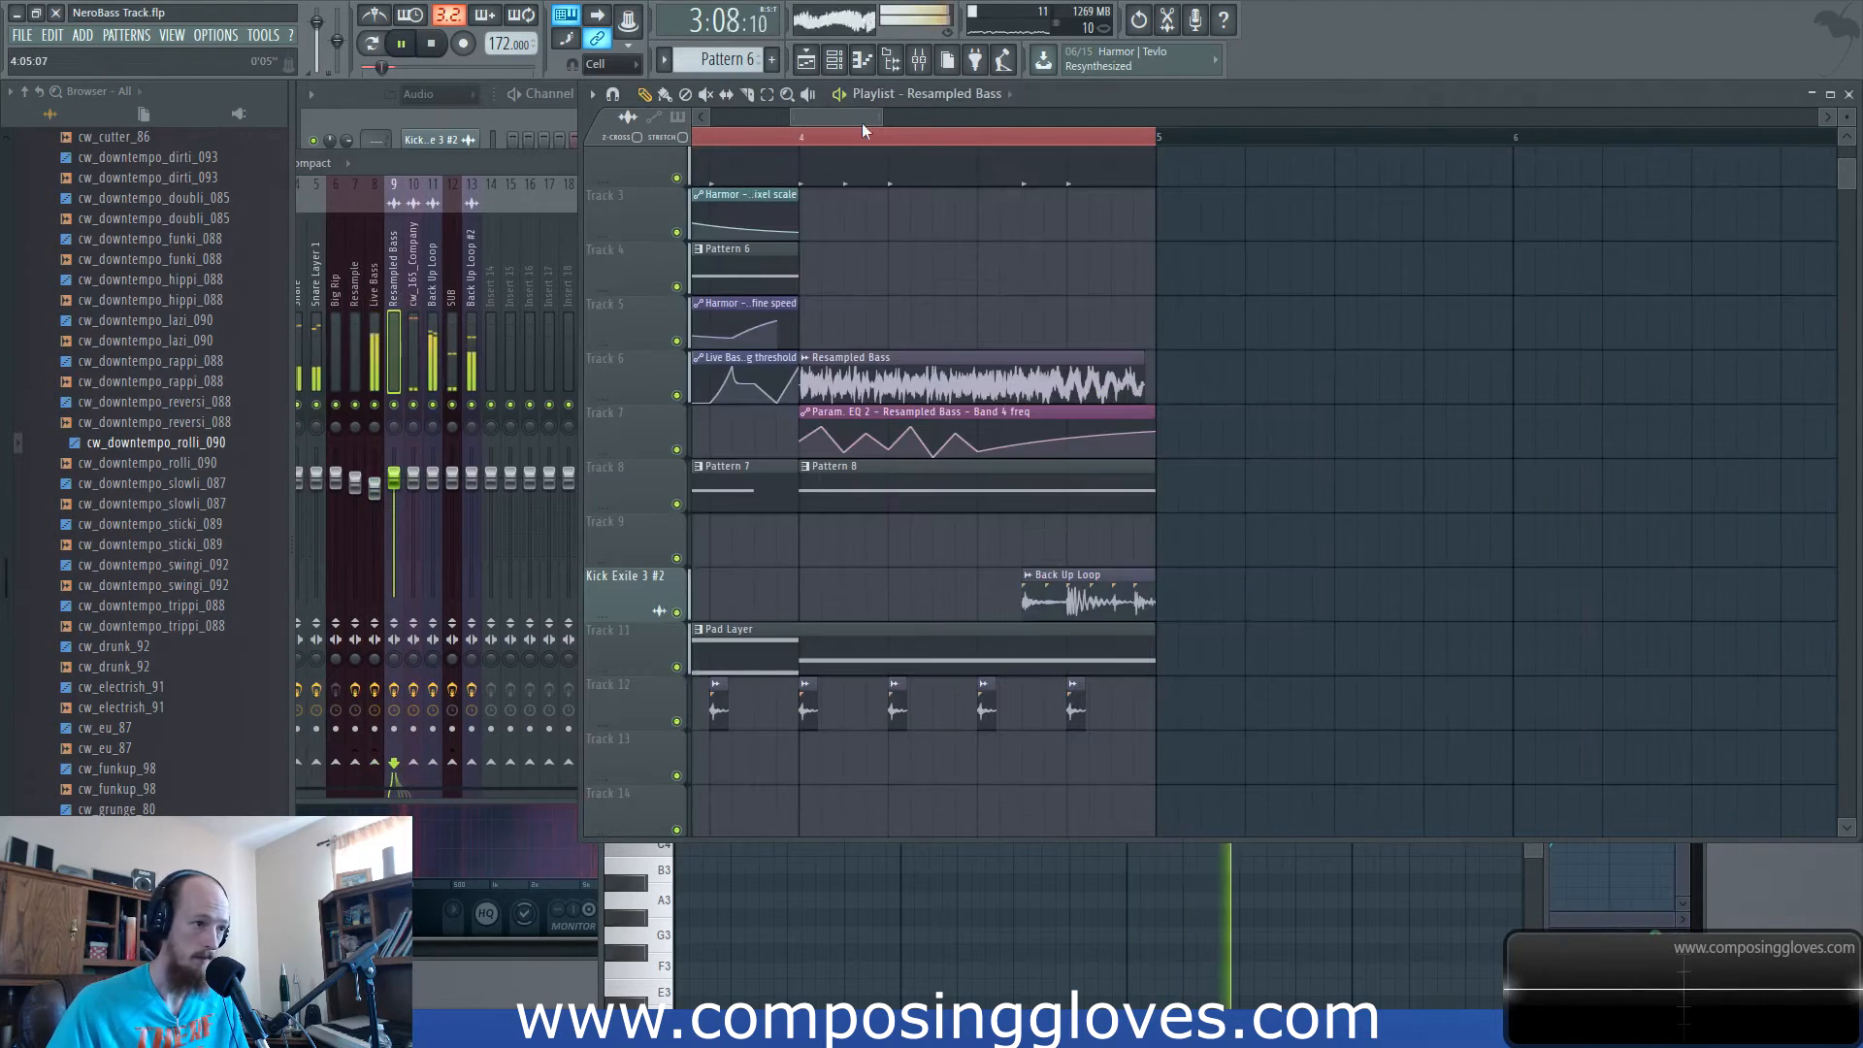
# Set playback to start at bar 4 and audition the lowered Resampled Bass from there.
pyautogui.doubleClick(905, 388)
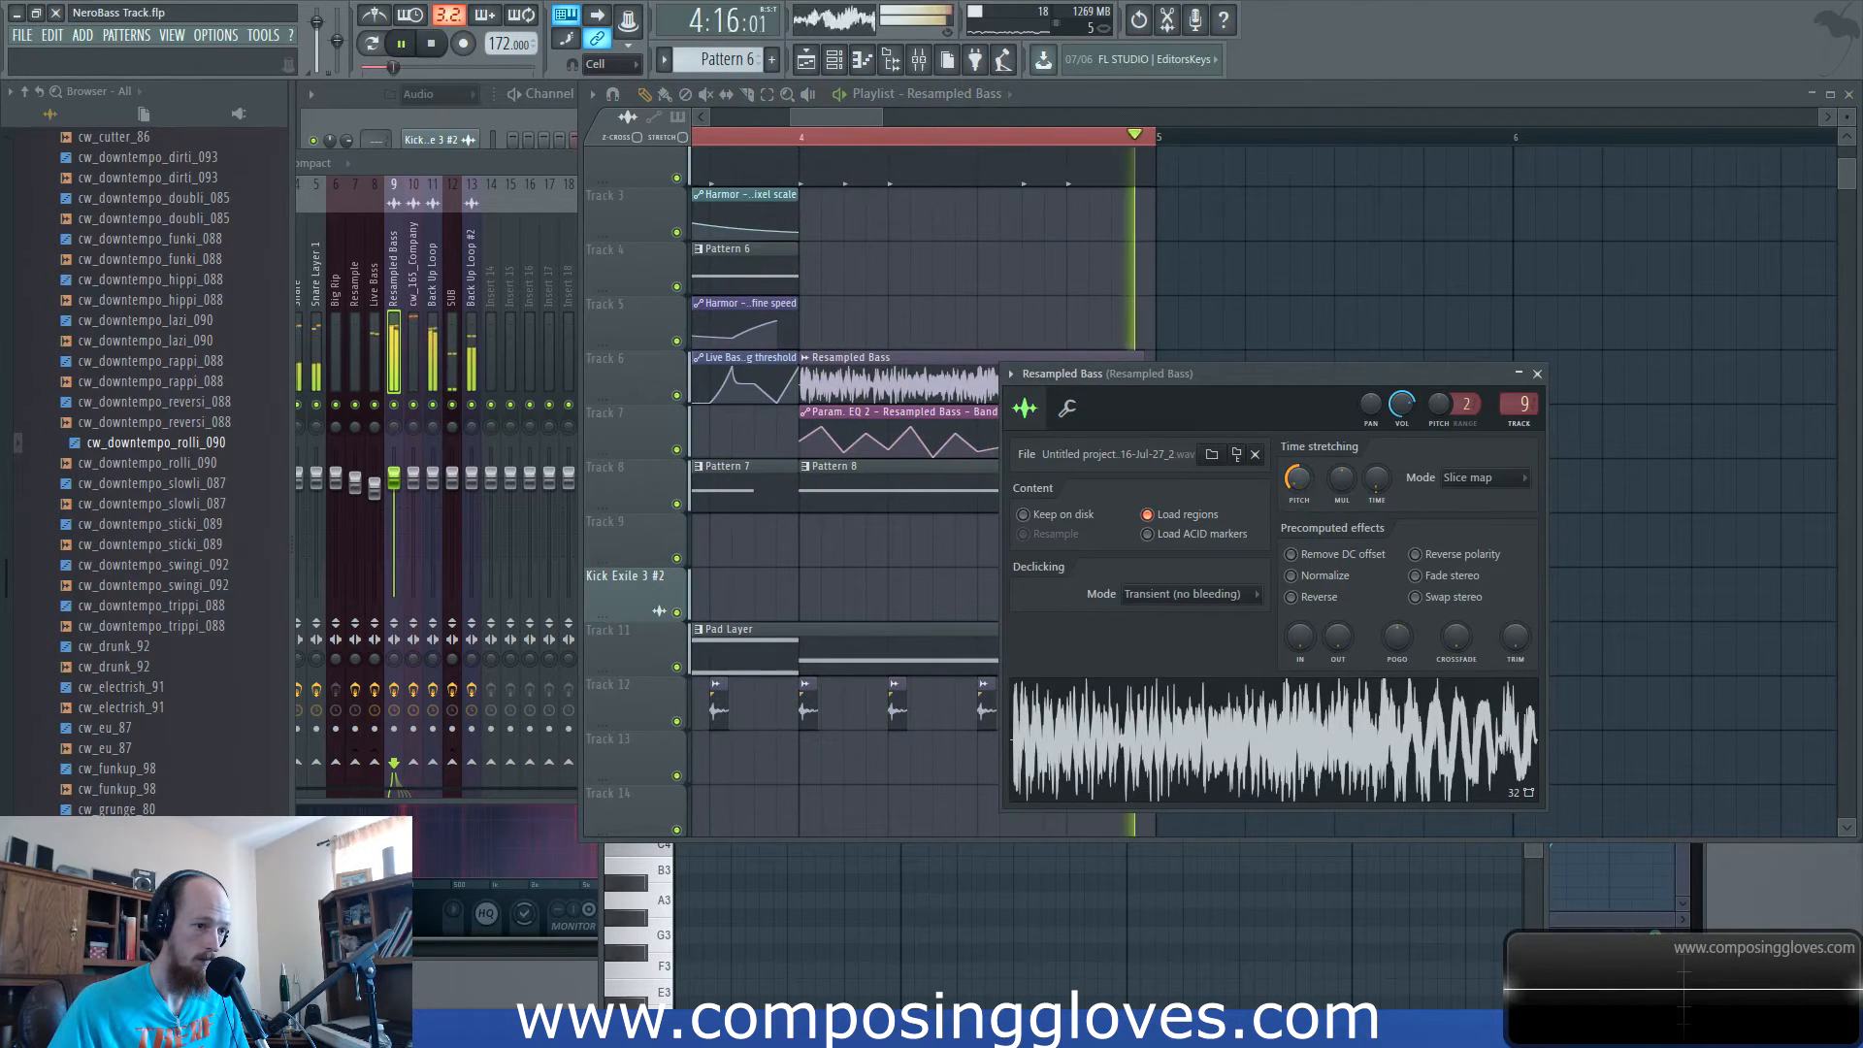
pyautogui.press('space')
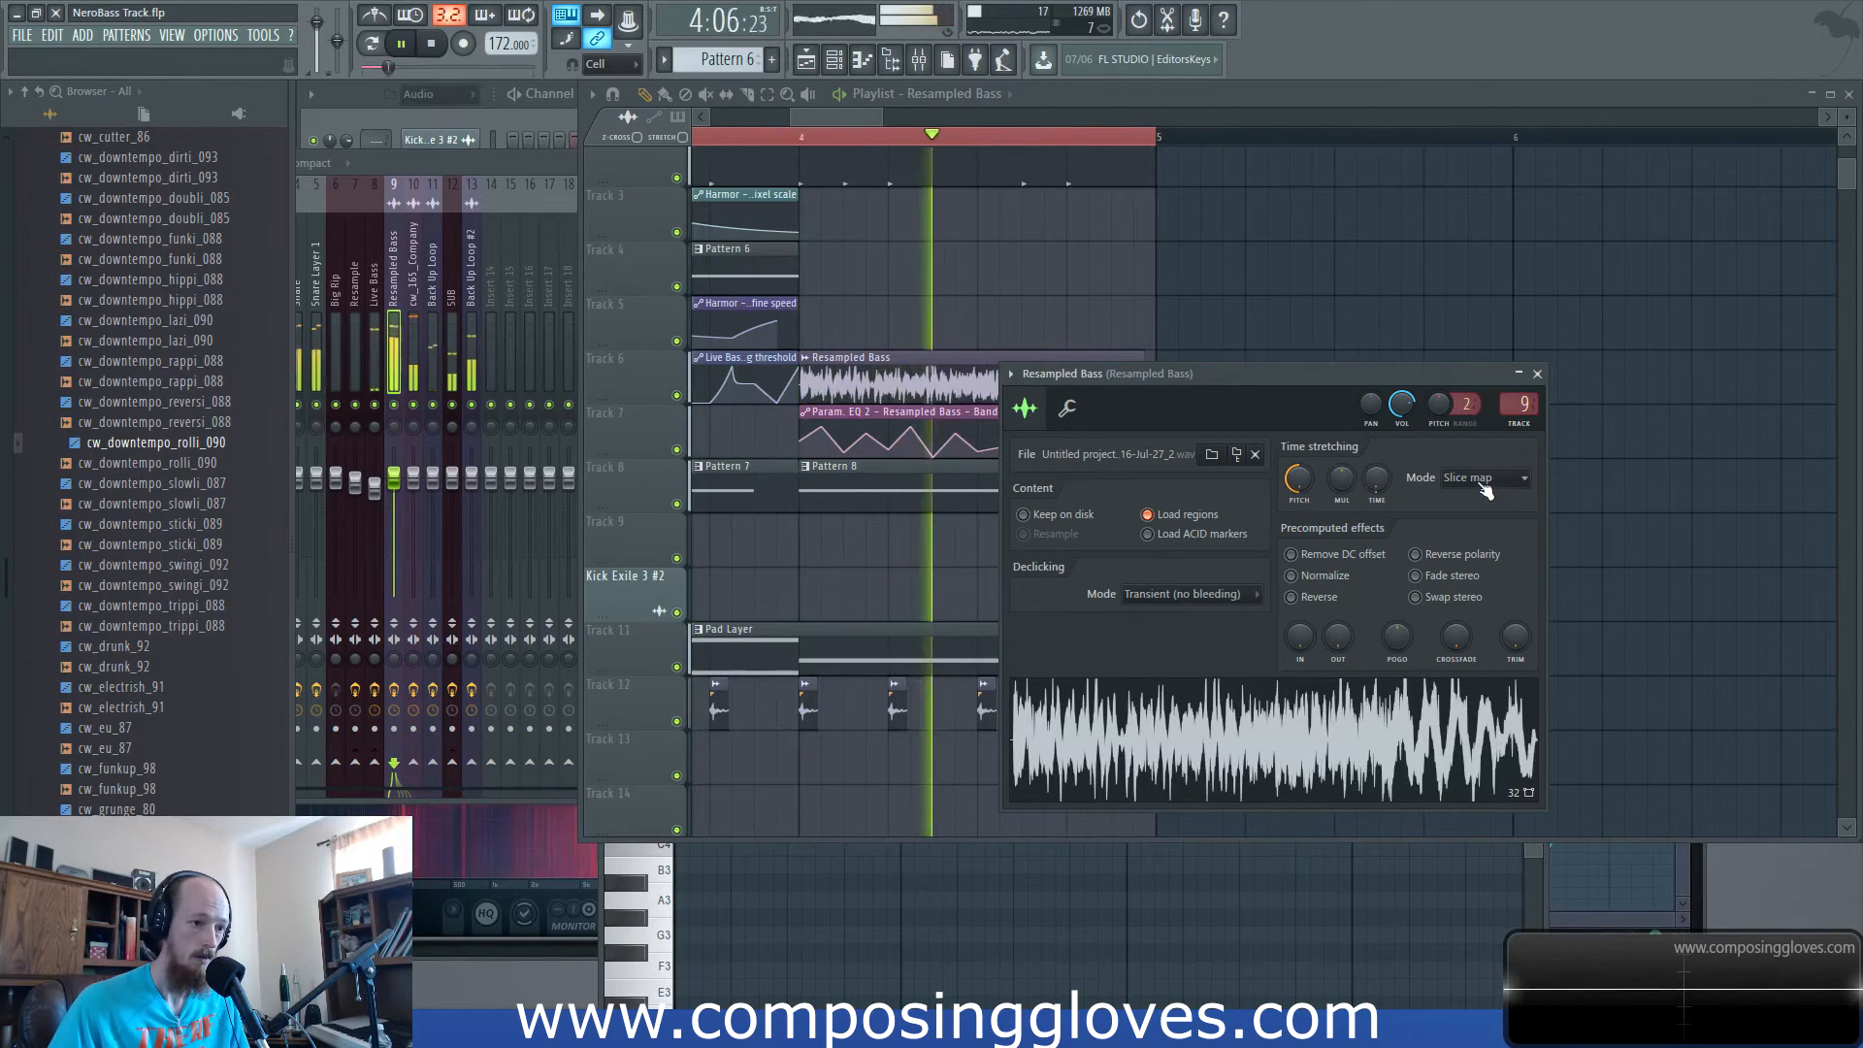
pyautogui.scroll(-1, 1486, 491)
pyautogui.click(805, 143)
pyautogui.press('space')
# Compare the e2 transient, e2 mono and Resample stretching modes on the Resampled Bass clip, and settle on e3 generic.
pyautogui.doubleClick(962, 376)
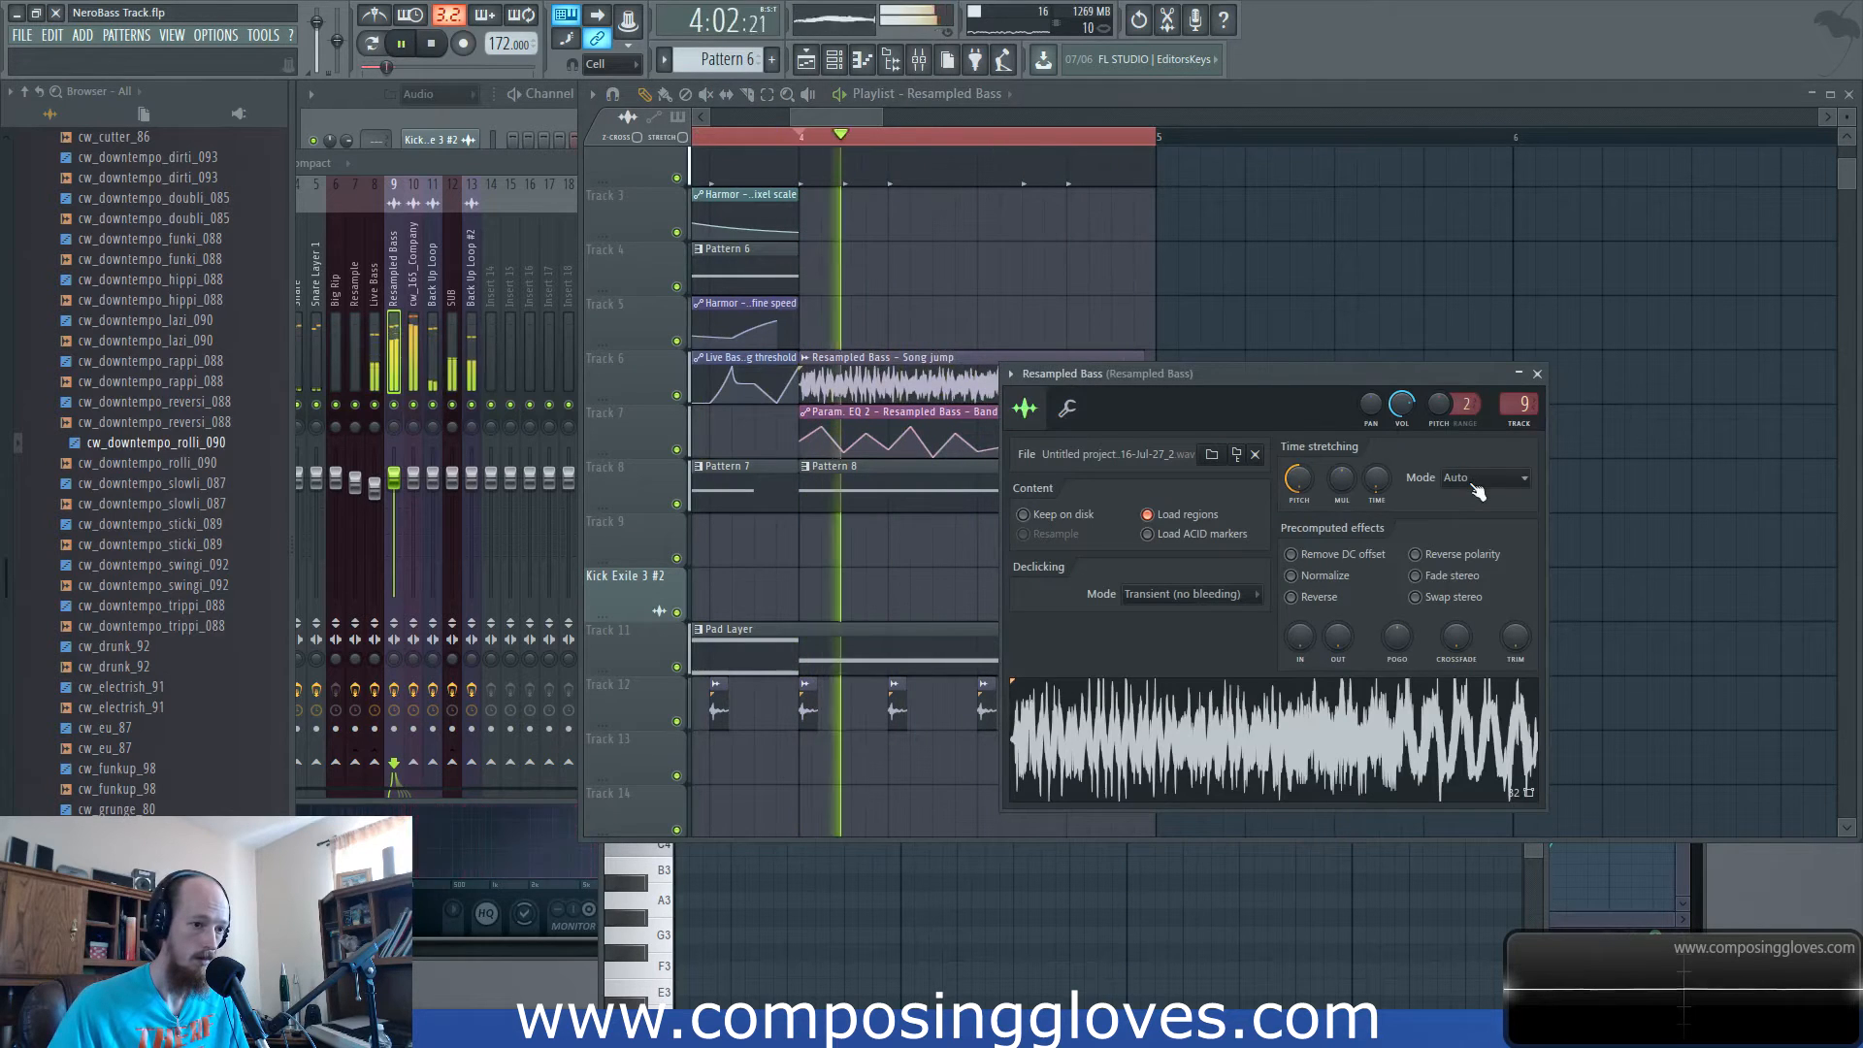
pyautogui.scroll(-2, 1477, 491)
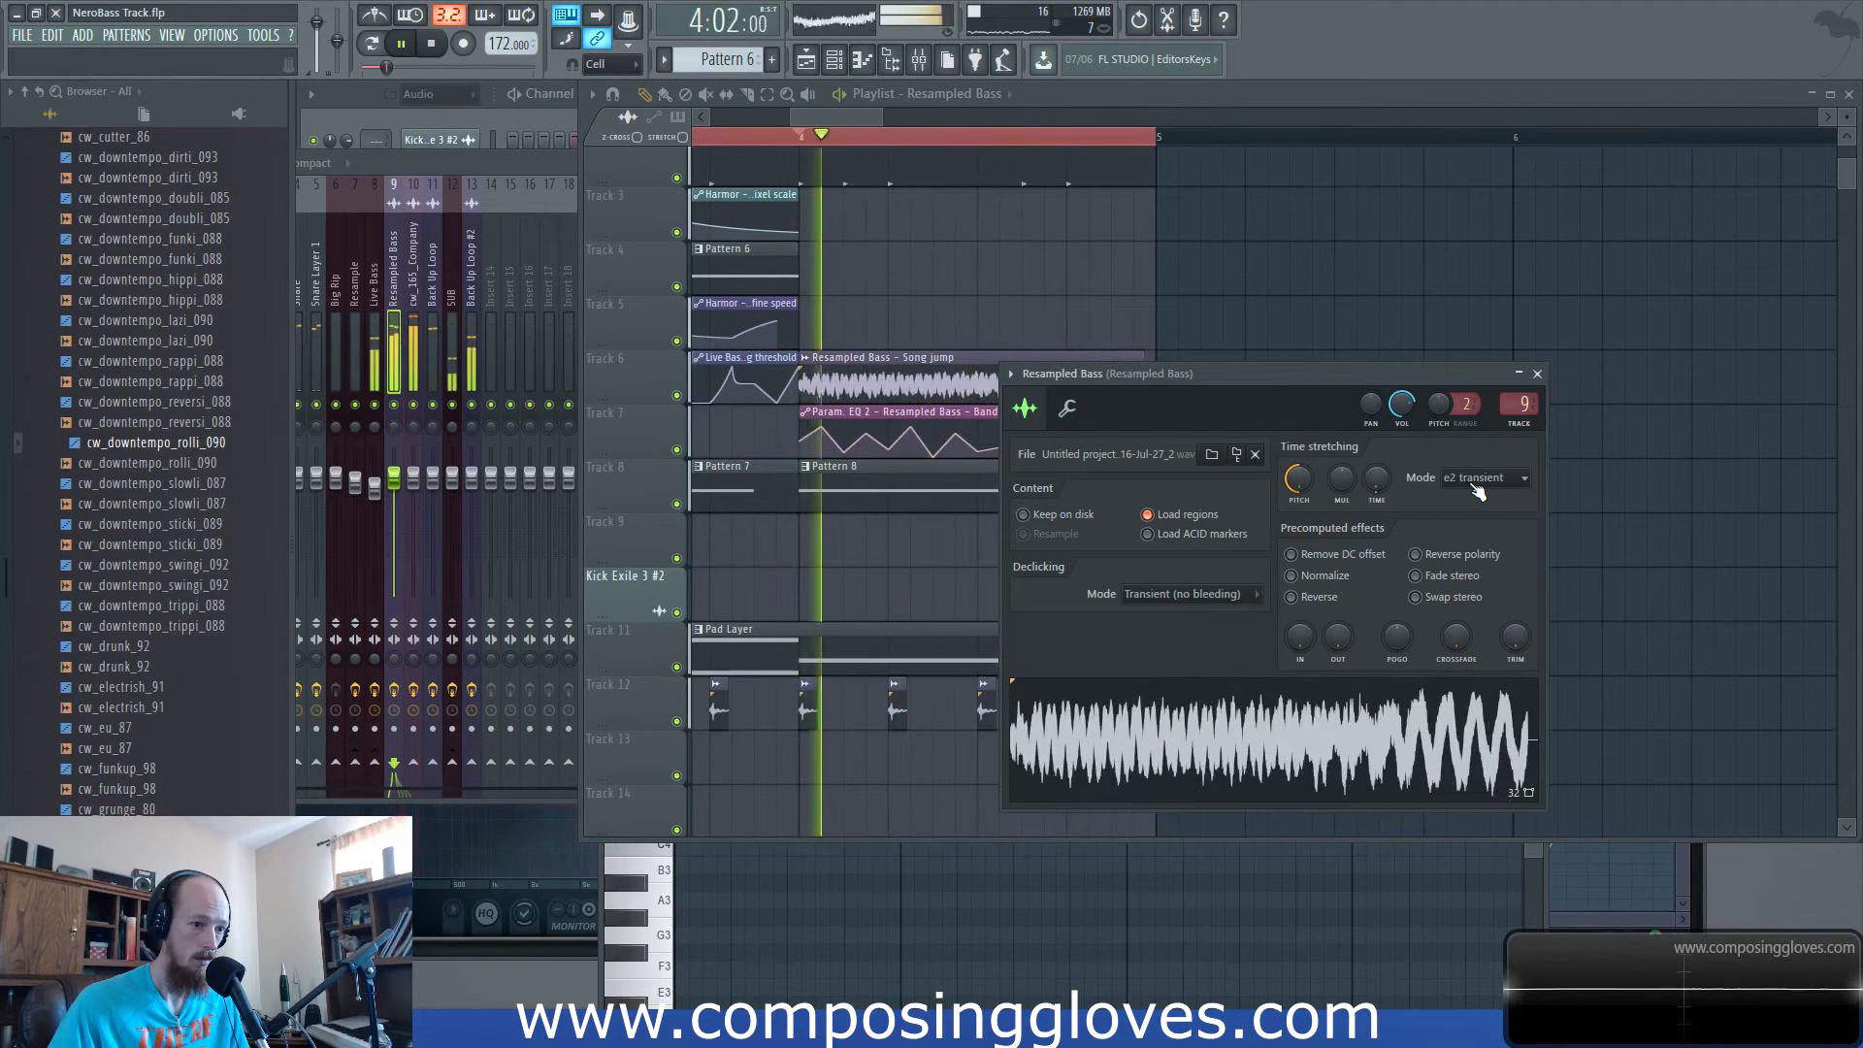
pyautogui.scroll(-1, 1477, 491)
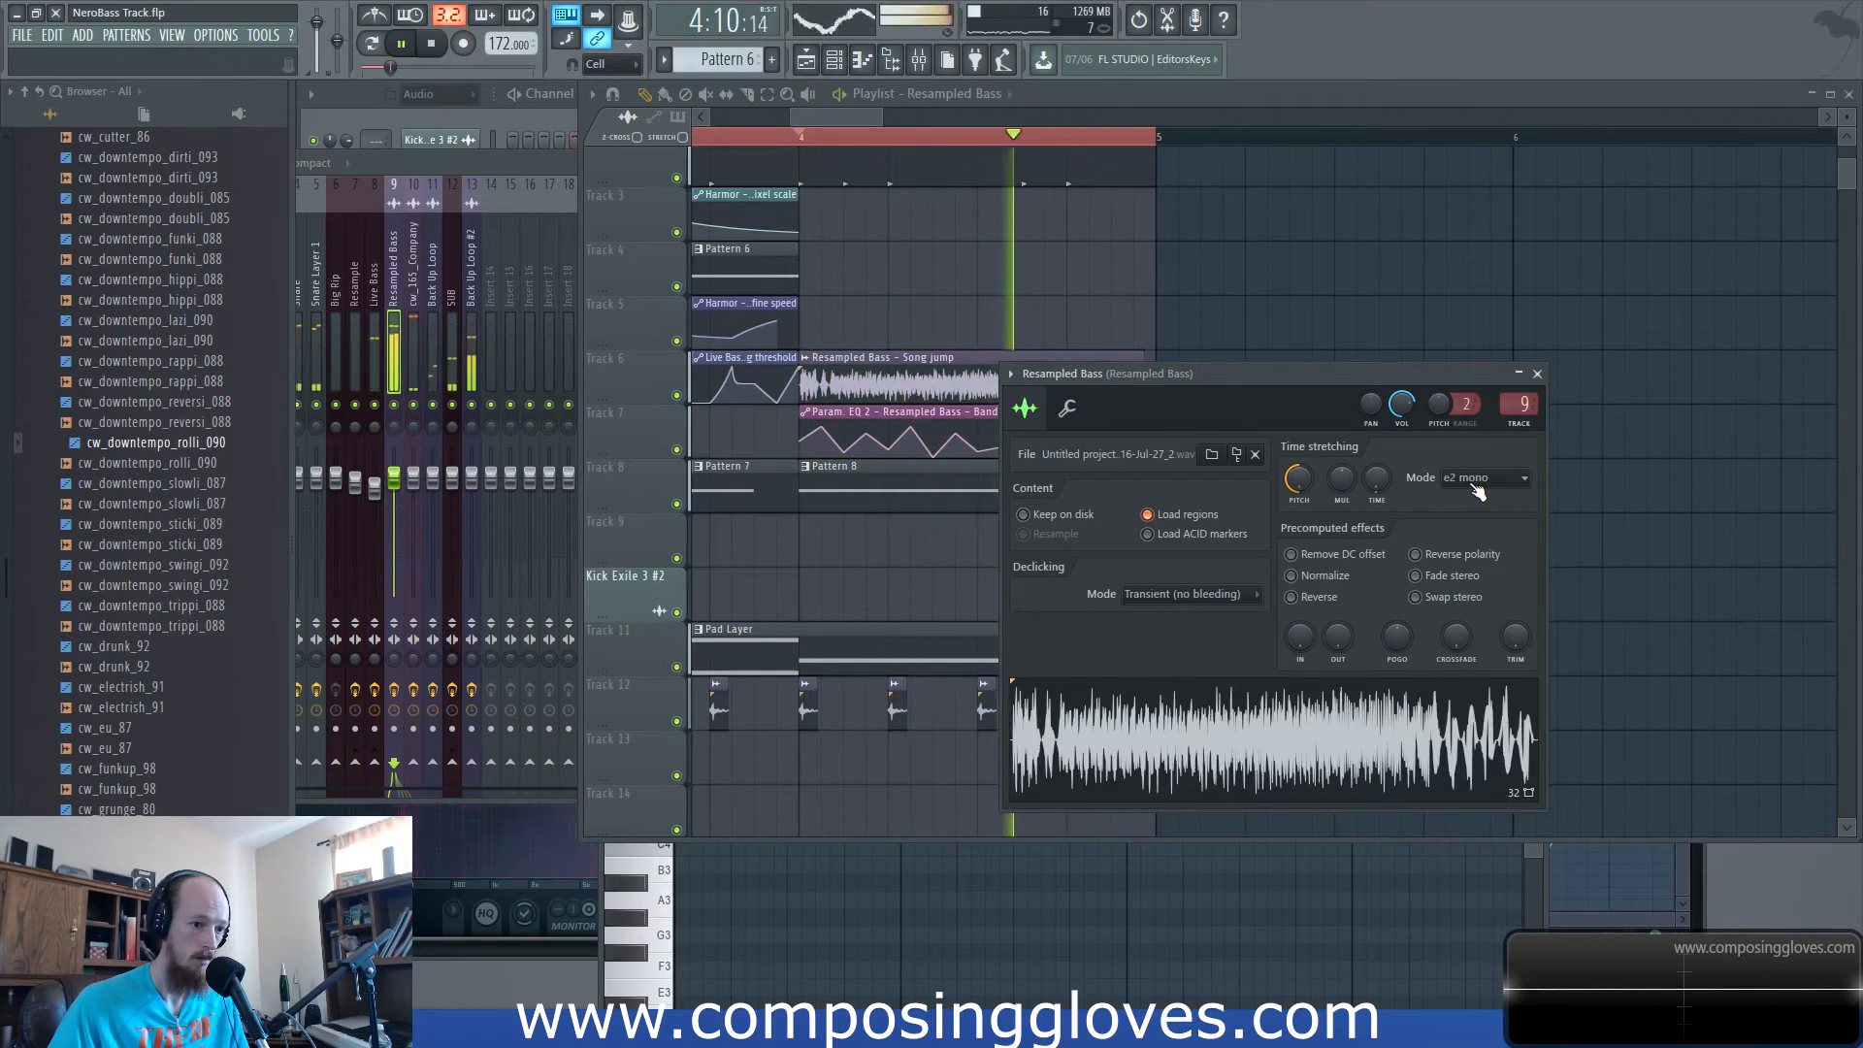
pyautogui.scroll(-2, 1477, 491)
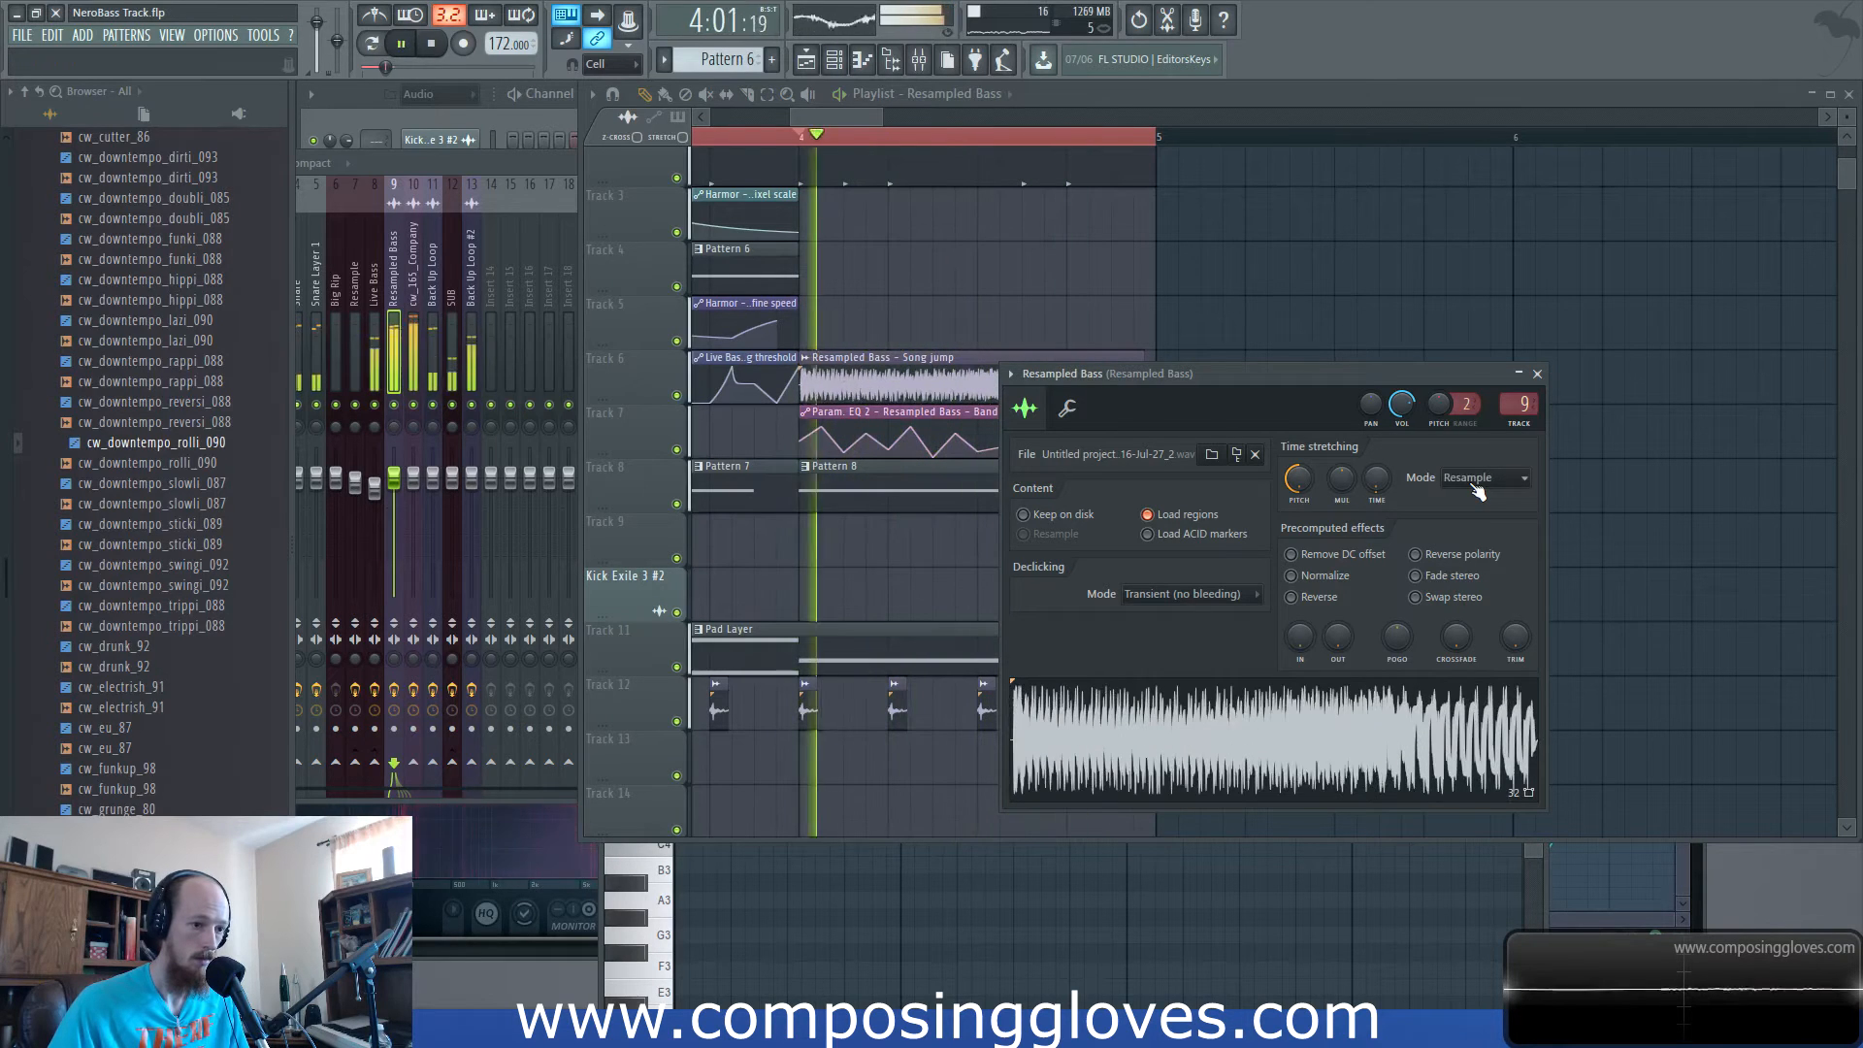
pyautogui.scroll(-1, 1477, 491)
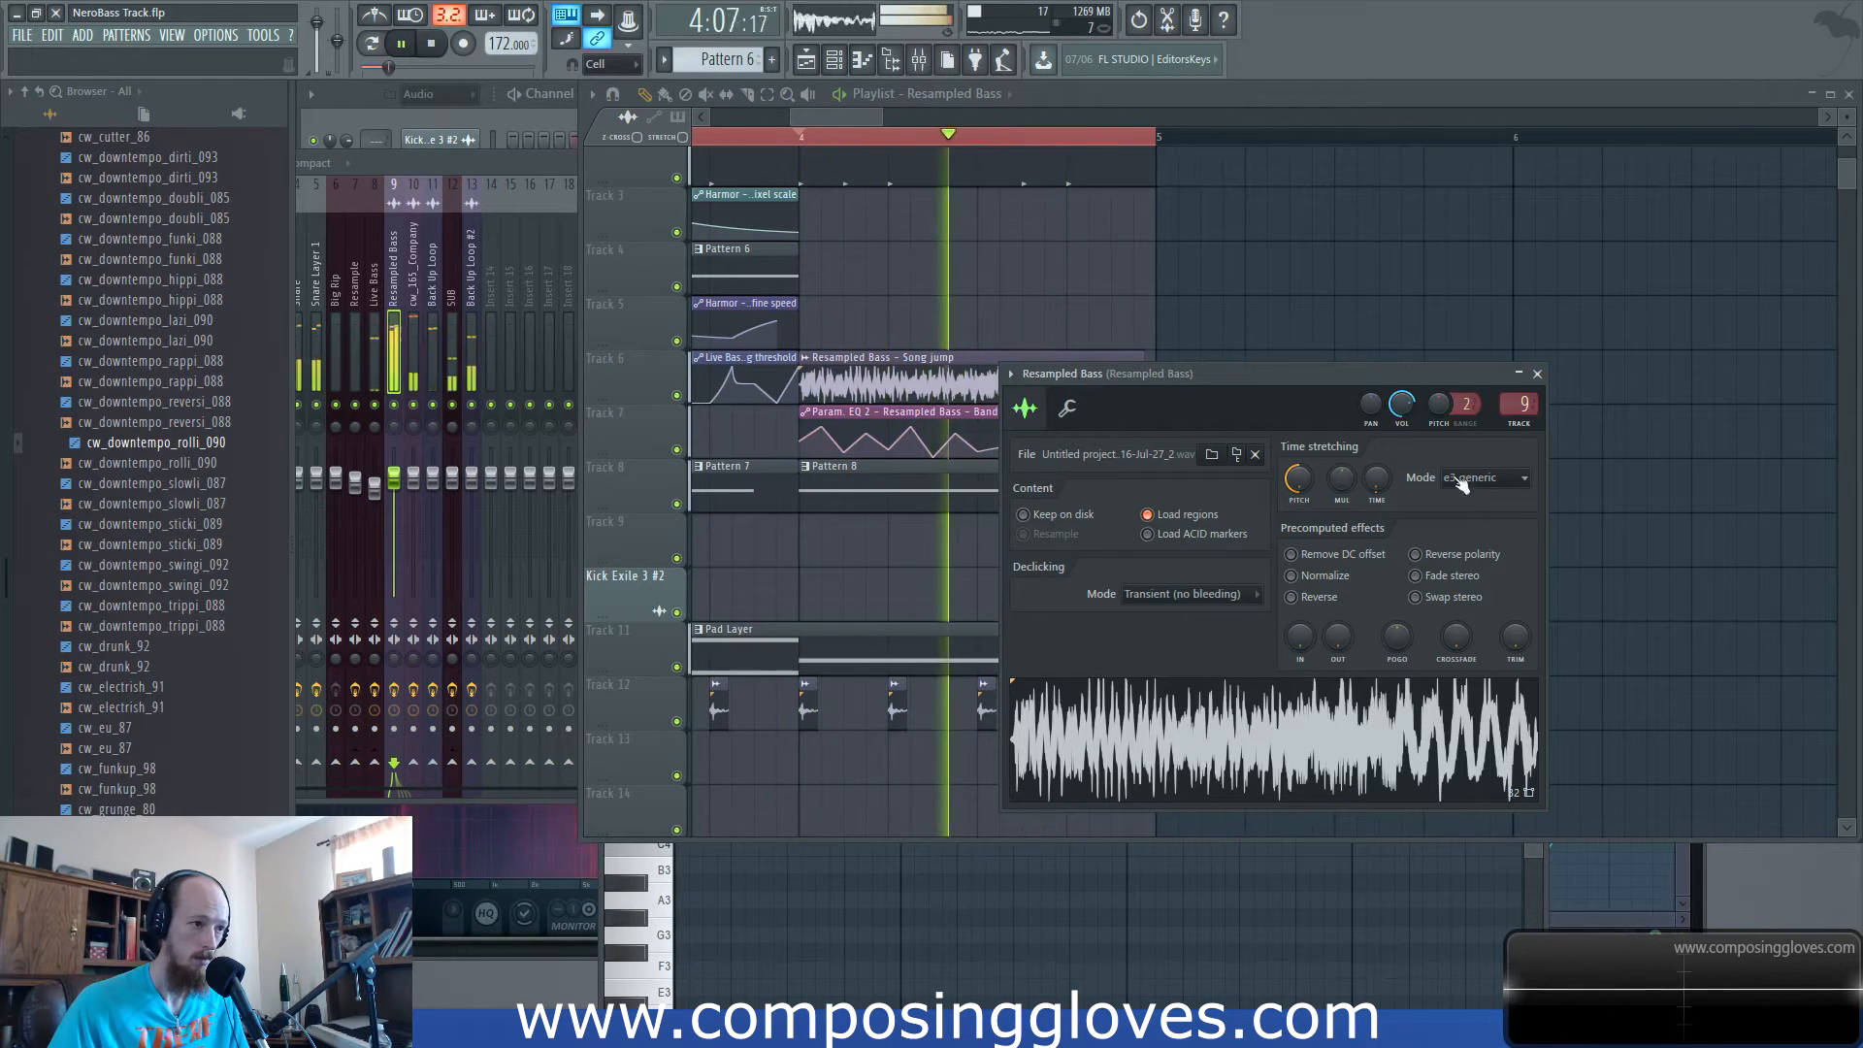
pyautogui.press('space')
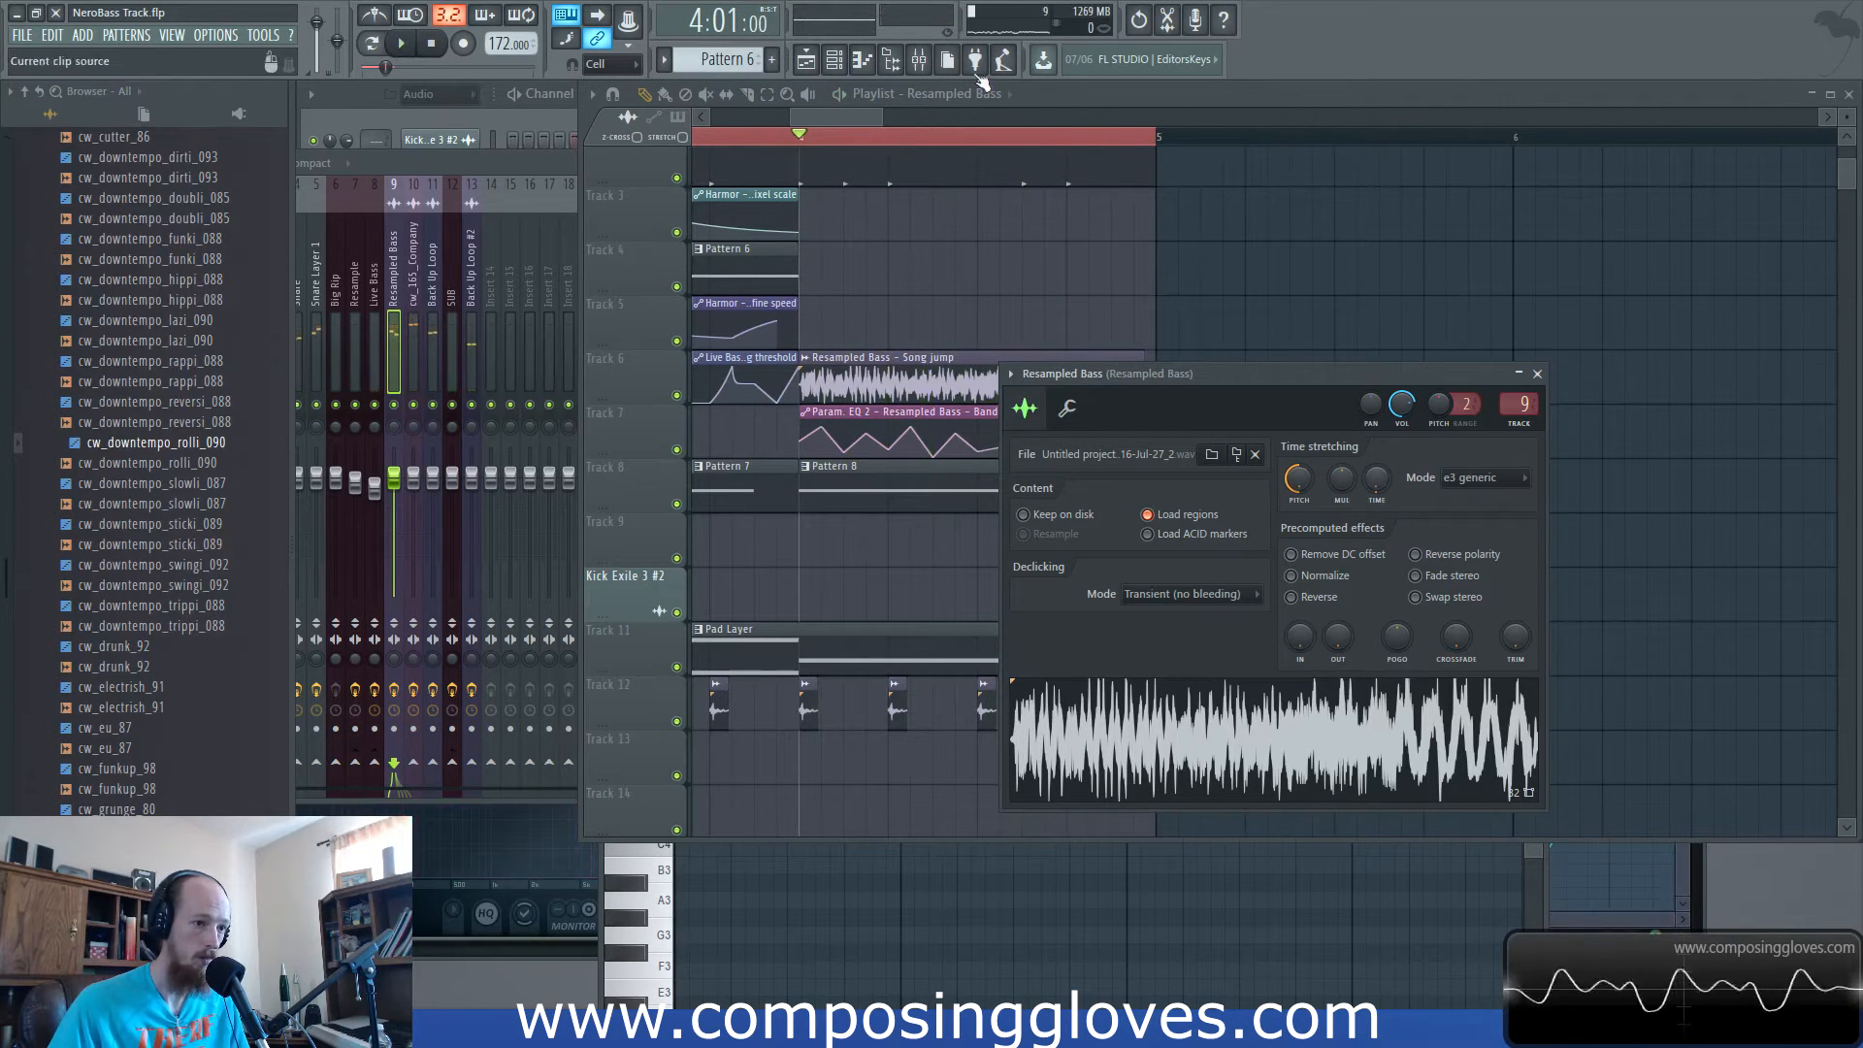
# In the Resampled Bass track's third-slot Fruity parametric EQ 2, shift the mid and high bands during playback and cut deeply with band 4.
pyautogui.click(917, 62)
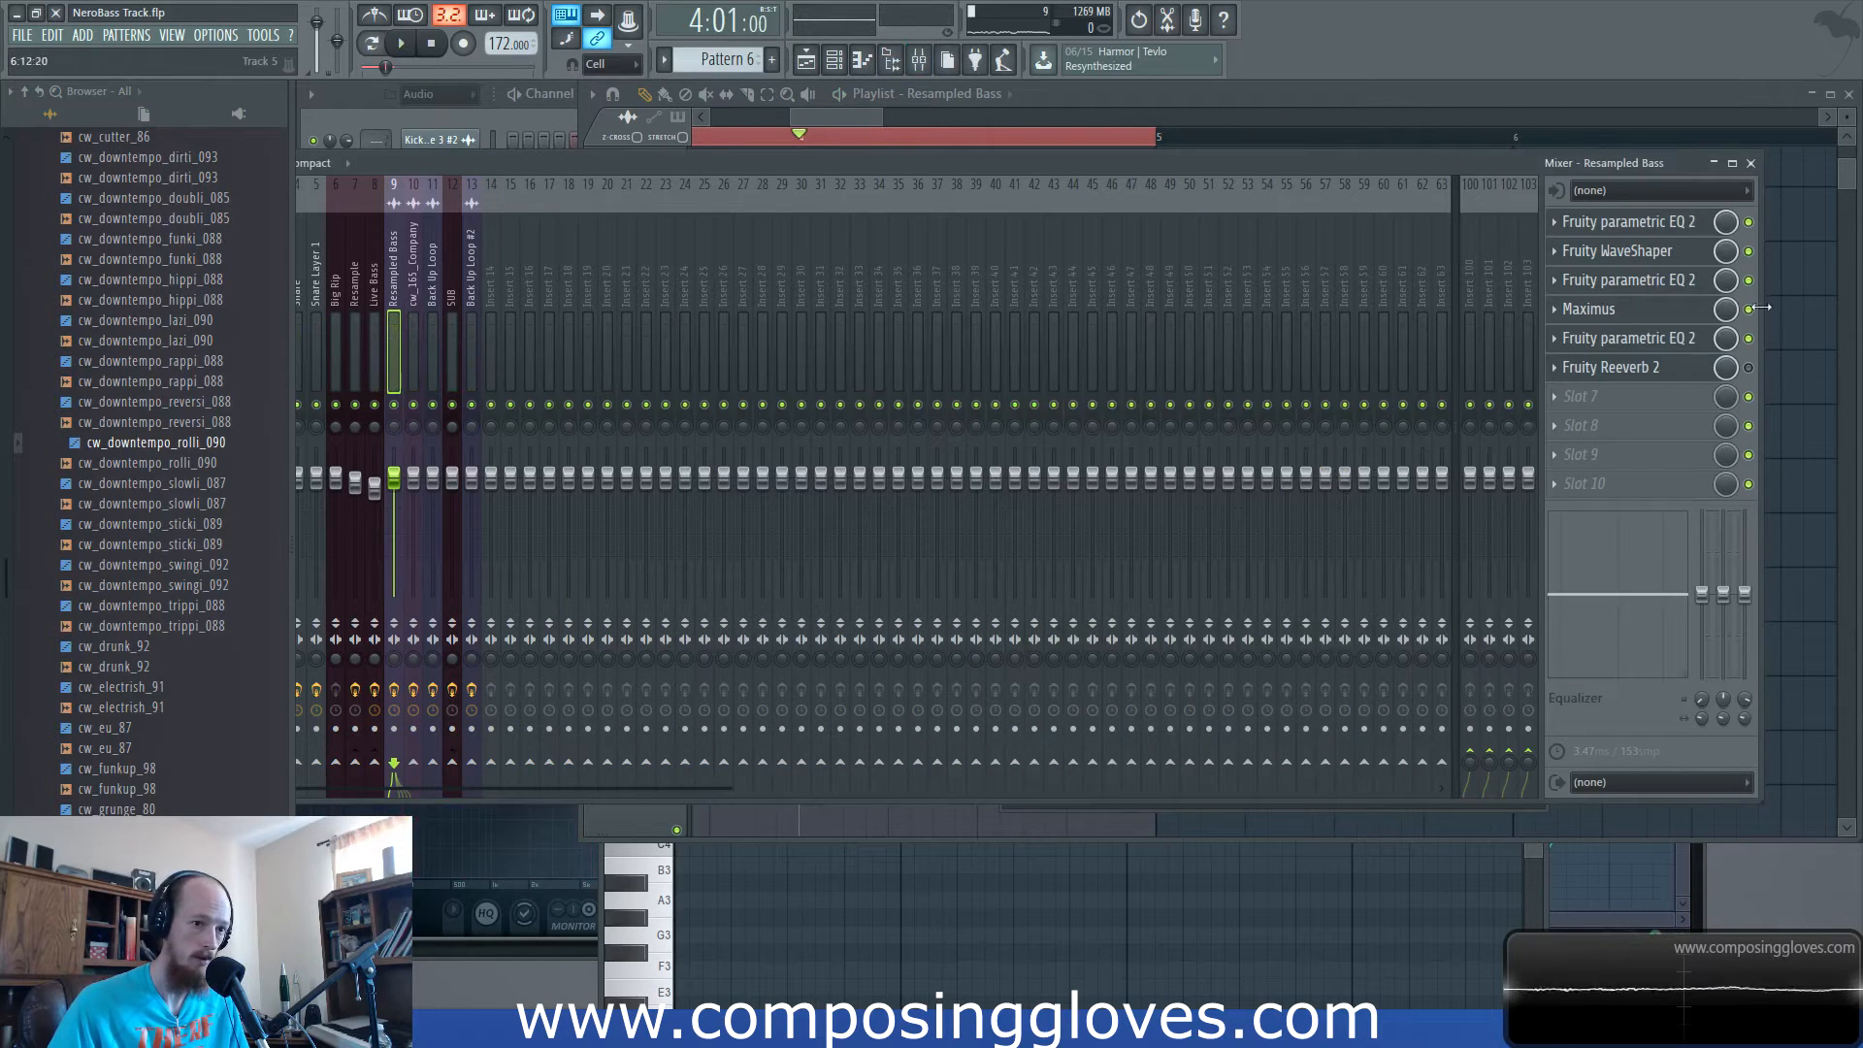
pyautogui.click(1645, 308)
pyautogui.click(1655, 283)
pyautogui.press('space')
pyautogui.moveTo(628, 515); pyautogui.dragTo(652, 463)
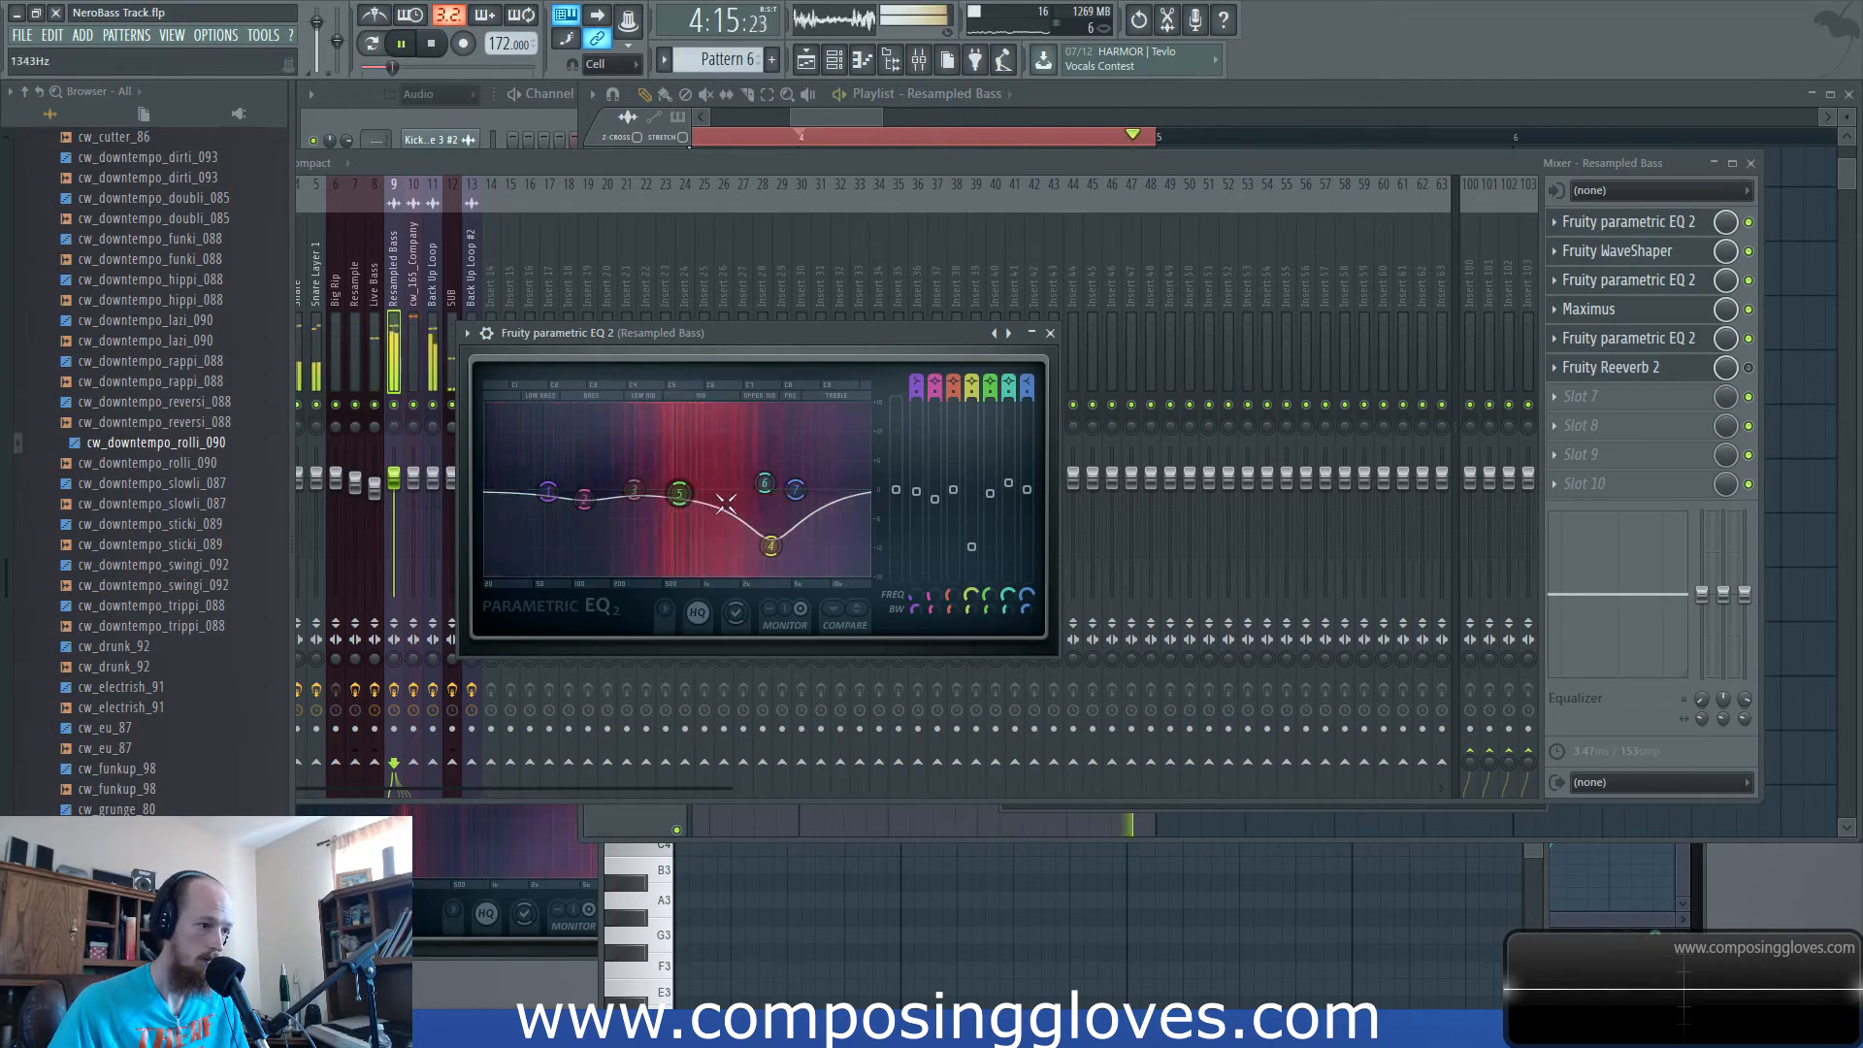
pyautogui.moveTo(764, 482); pyautogui.dragTo(773, 465)
pyautogui.scroll(-5, 716, 572)
pyautogui.moveTo(716, 572); pyautogui.dragTo(726, 553)
# Rebalance the Resampled Bass EQ curve by cutting bands 1, 2, 4 and 7 and boosting band 3 around 136 Hz.
pyautogui.press('space')
pyautogui.press('space')
pyautogui.moveTo(774, 464); pyautogui.dragTo(788, 492)
pyautogui.press('space')
pyautogui.moveTo(584, 500); pyautogui.dragTo(564, 552)
pyautogui.press('space')
pyautogui.moveTo(625, 476); pyautogui.dragTo(708, 485)
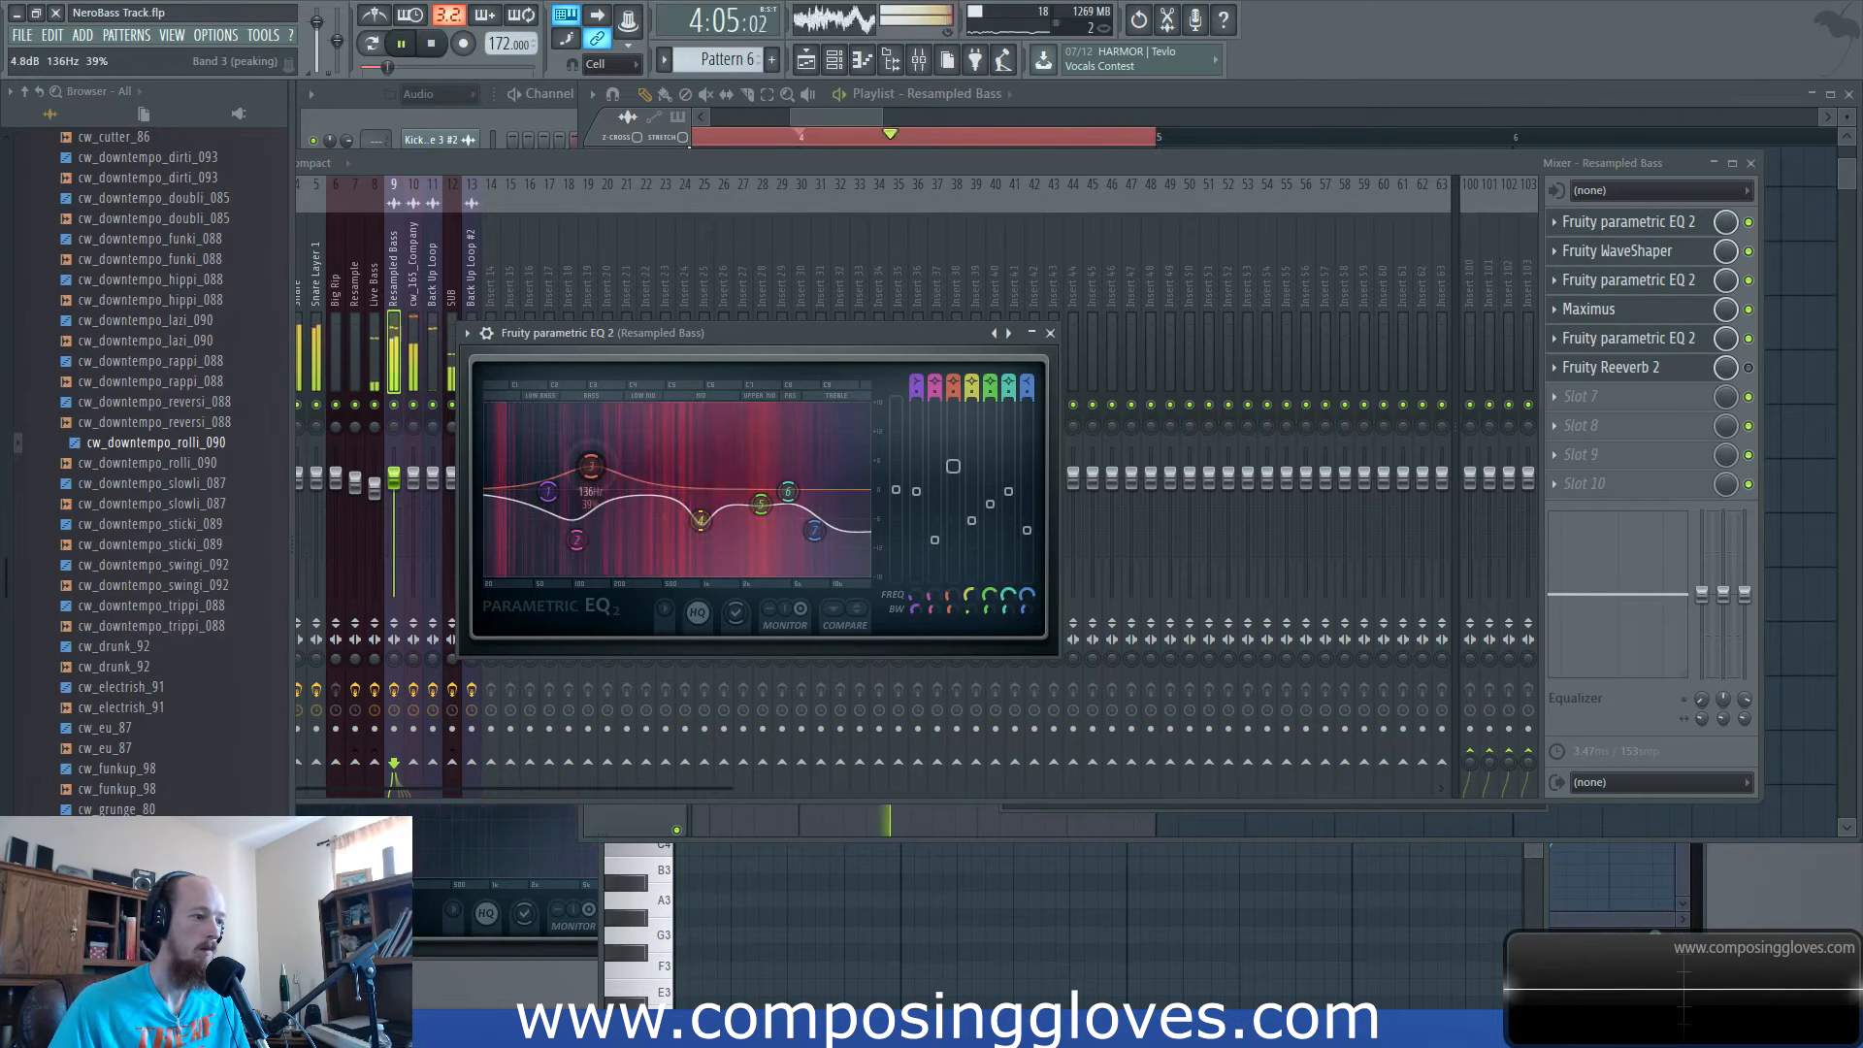
pyautogui.moveTo(576, 539); pyautogui.dragTo(576, 538)
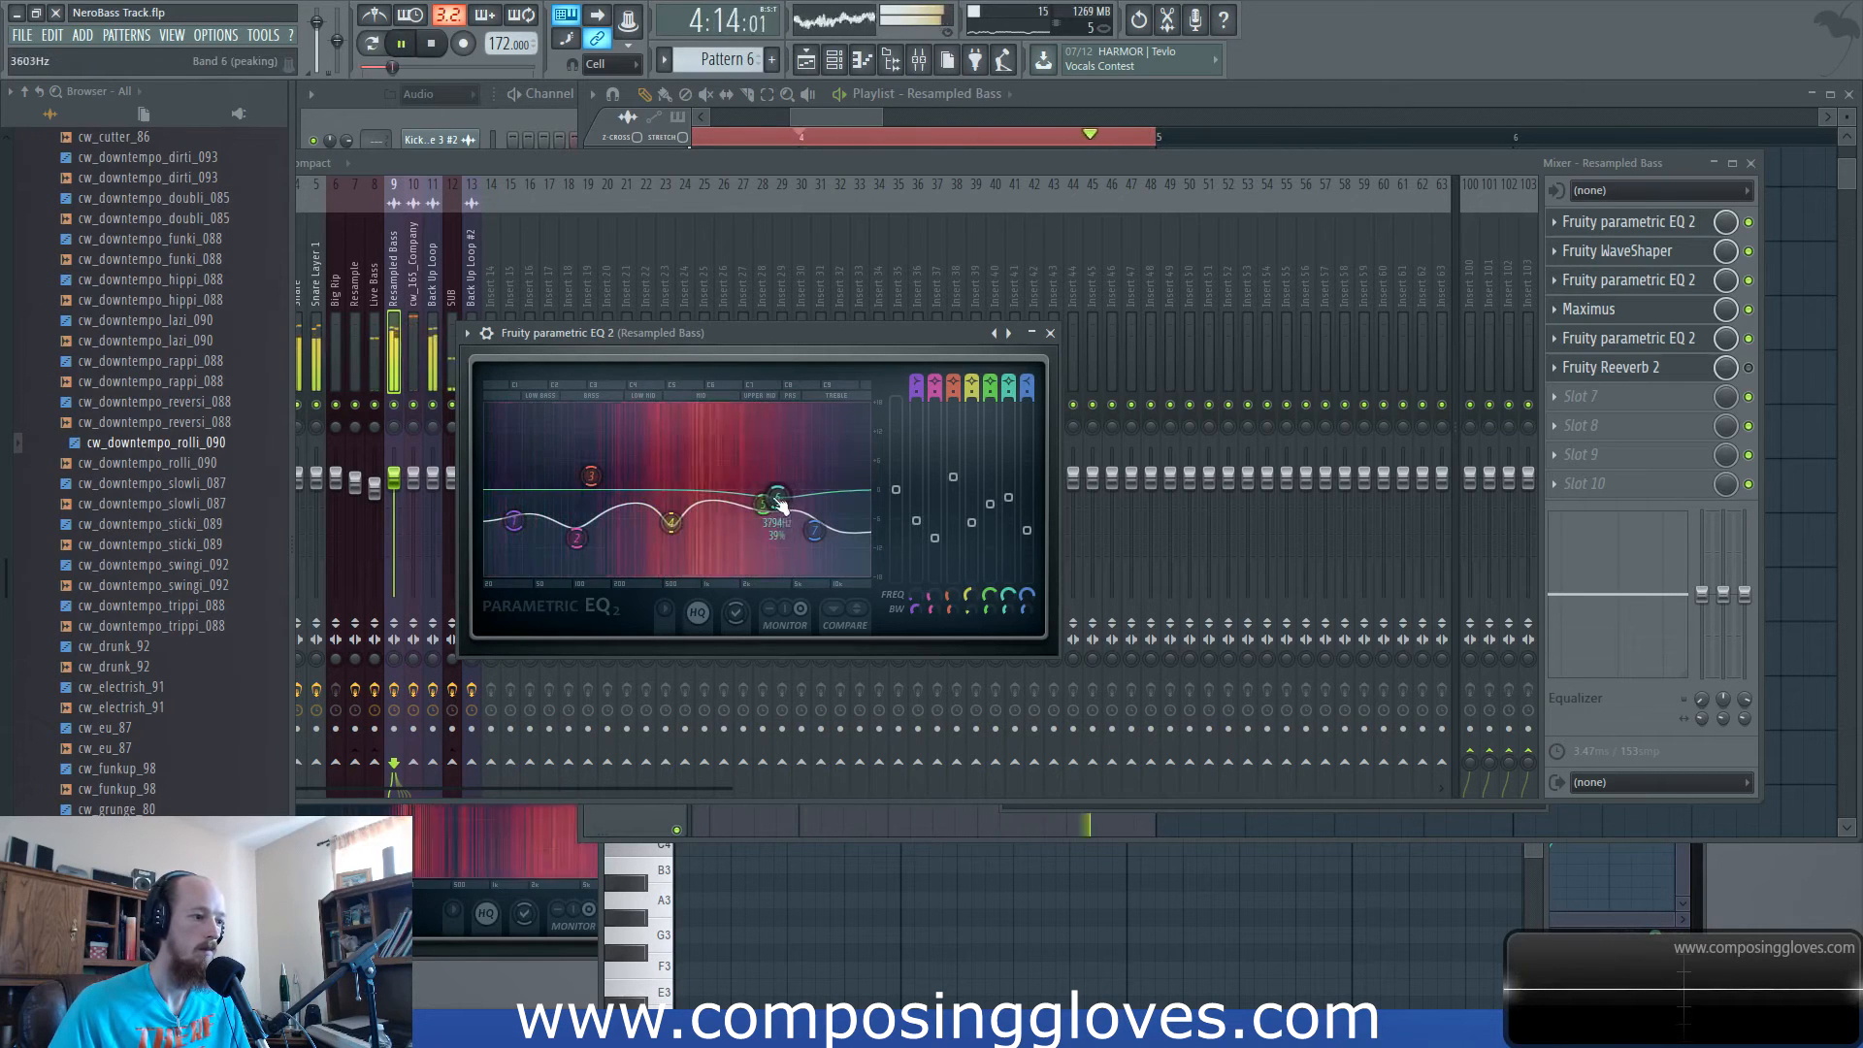
# Set the Resampled Bass clip's pitch shift to -1200 cents and audition bar 4.
pyautogui.click(850, 107)
pyautogui.press('space')
pyautogui.doubleClick(922, 374)
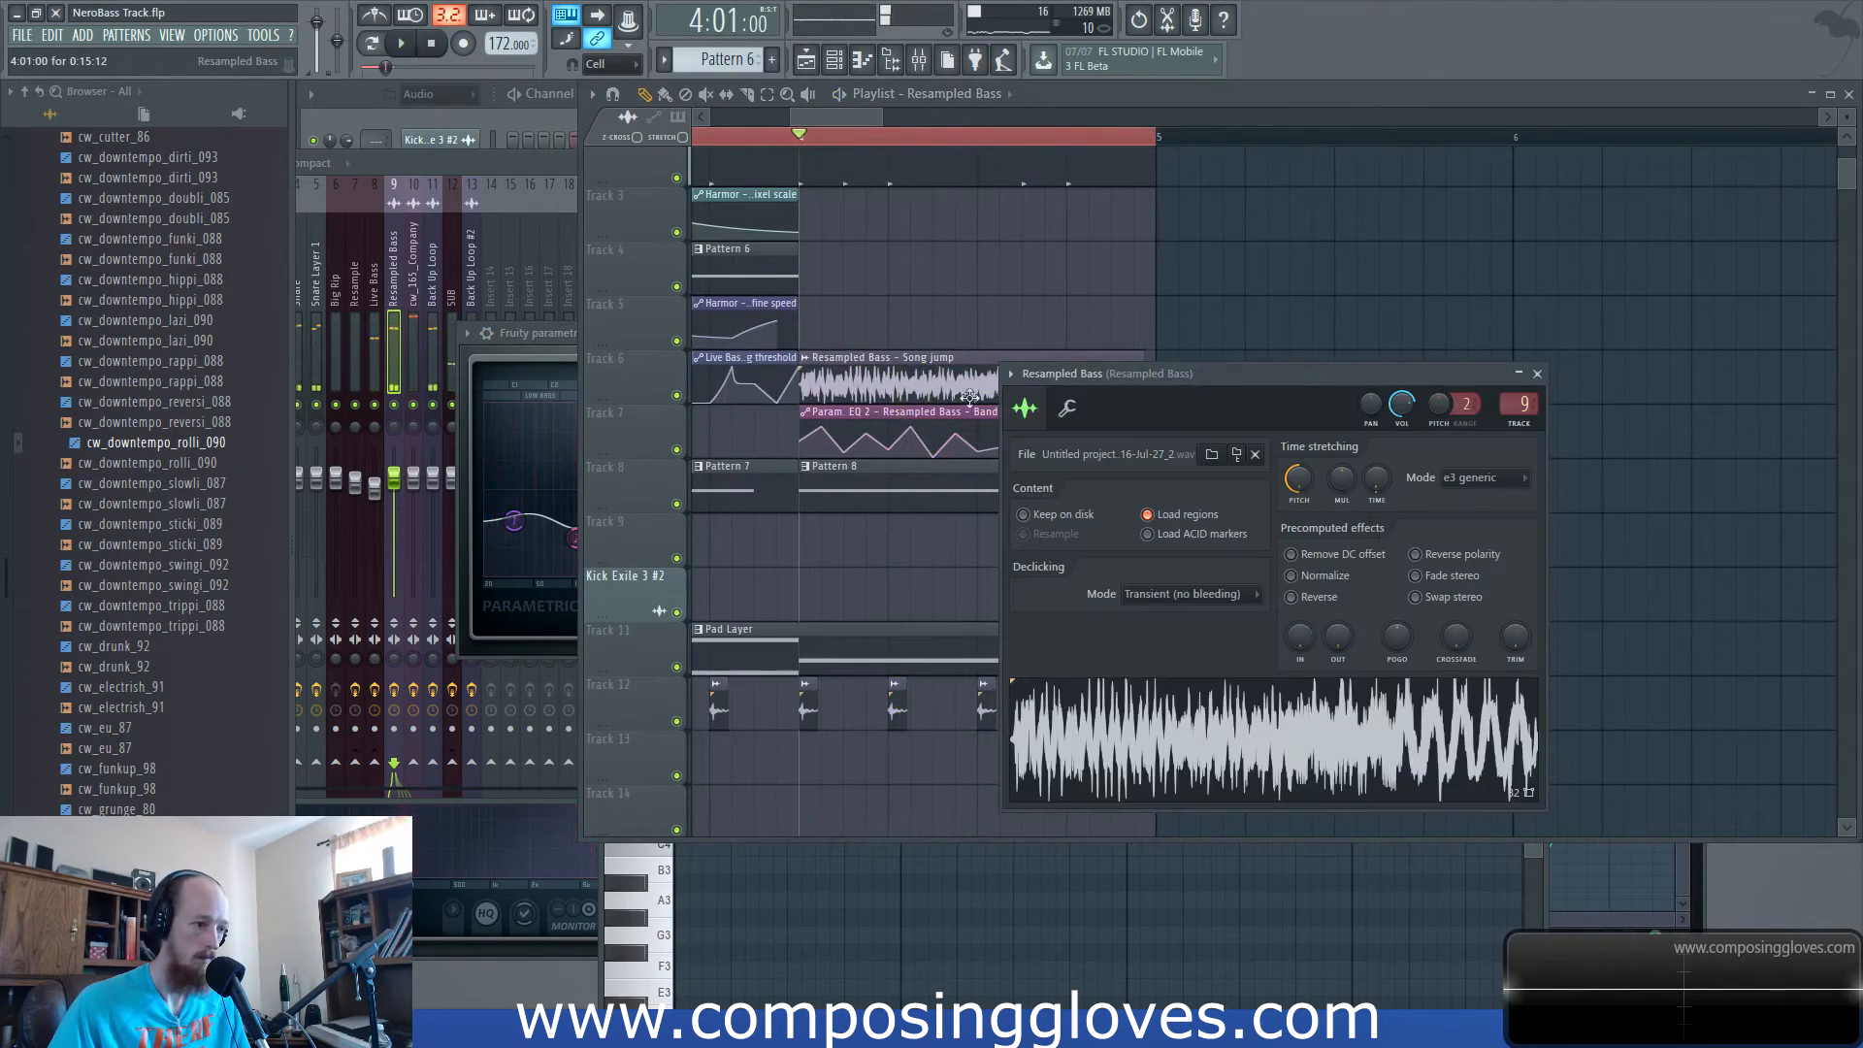
pyautogui.press('space')
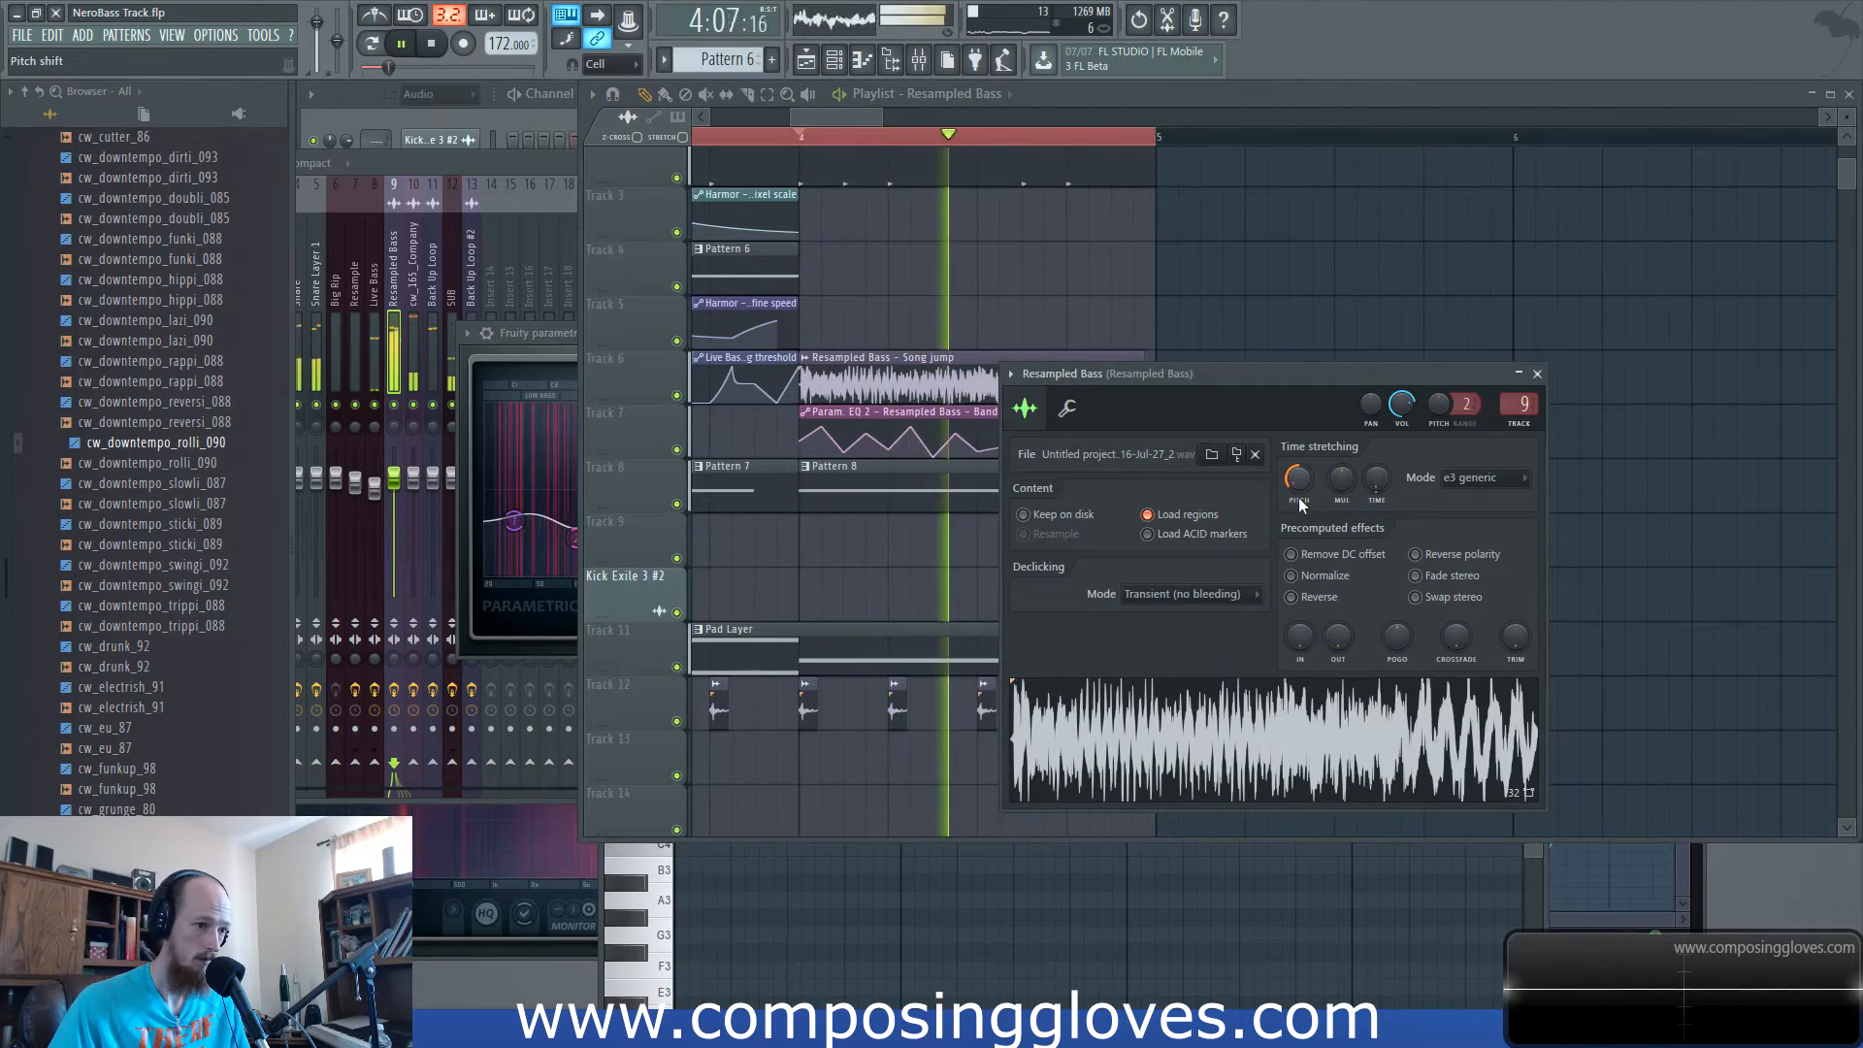
pyautogui.press('space')
pyautogui.press('space')
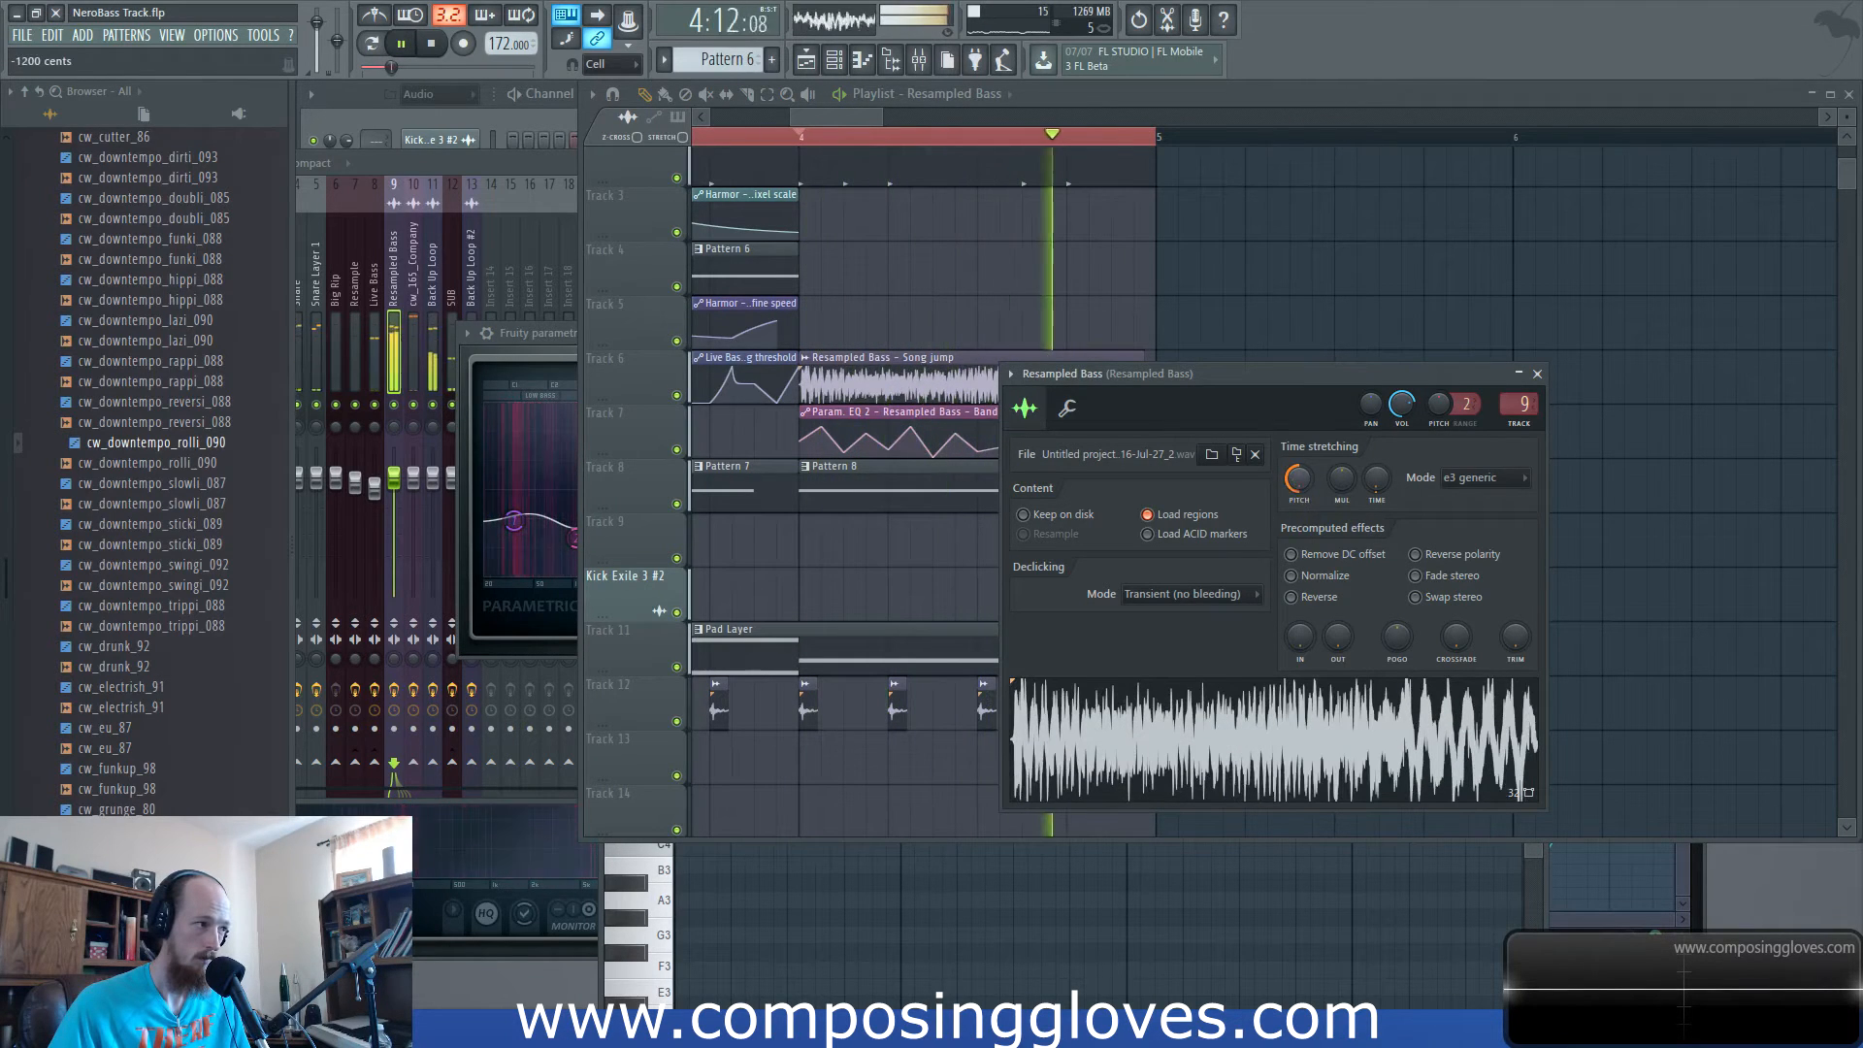
# Compare the Stretch, e3 generic, Slice map, e2 generic and e2 speech stretching modes on the Resampled Bass clip during playback.
pyautogui.click(1492, 478)
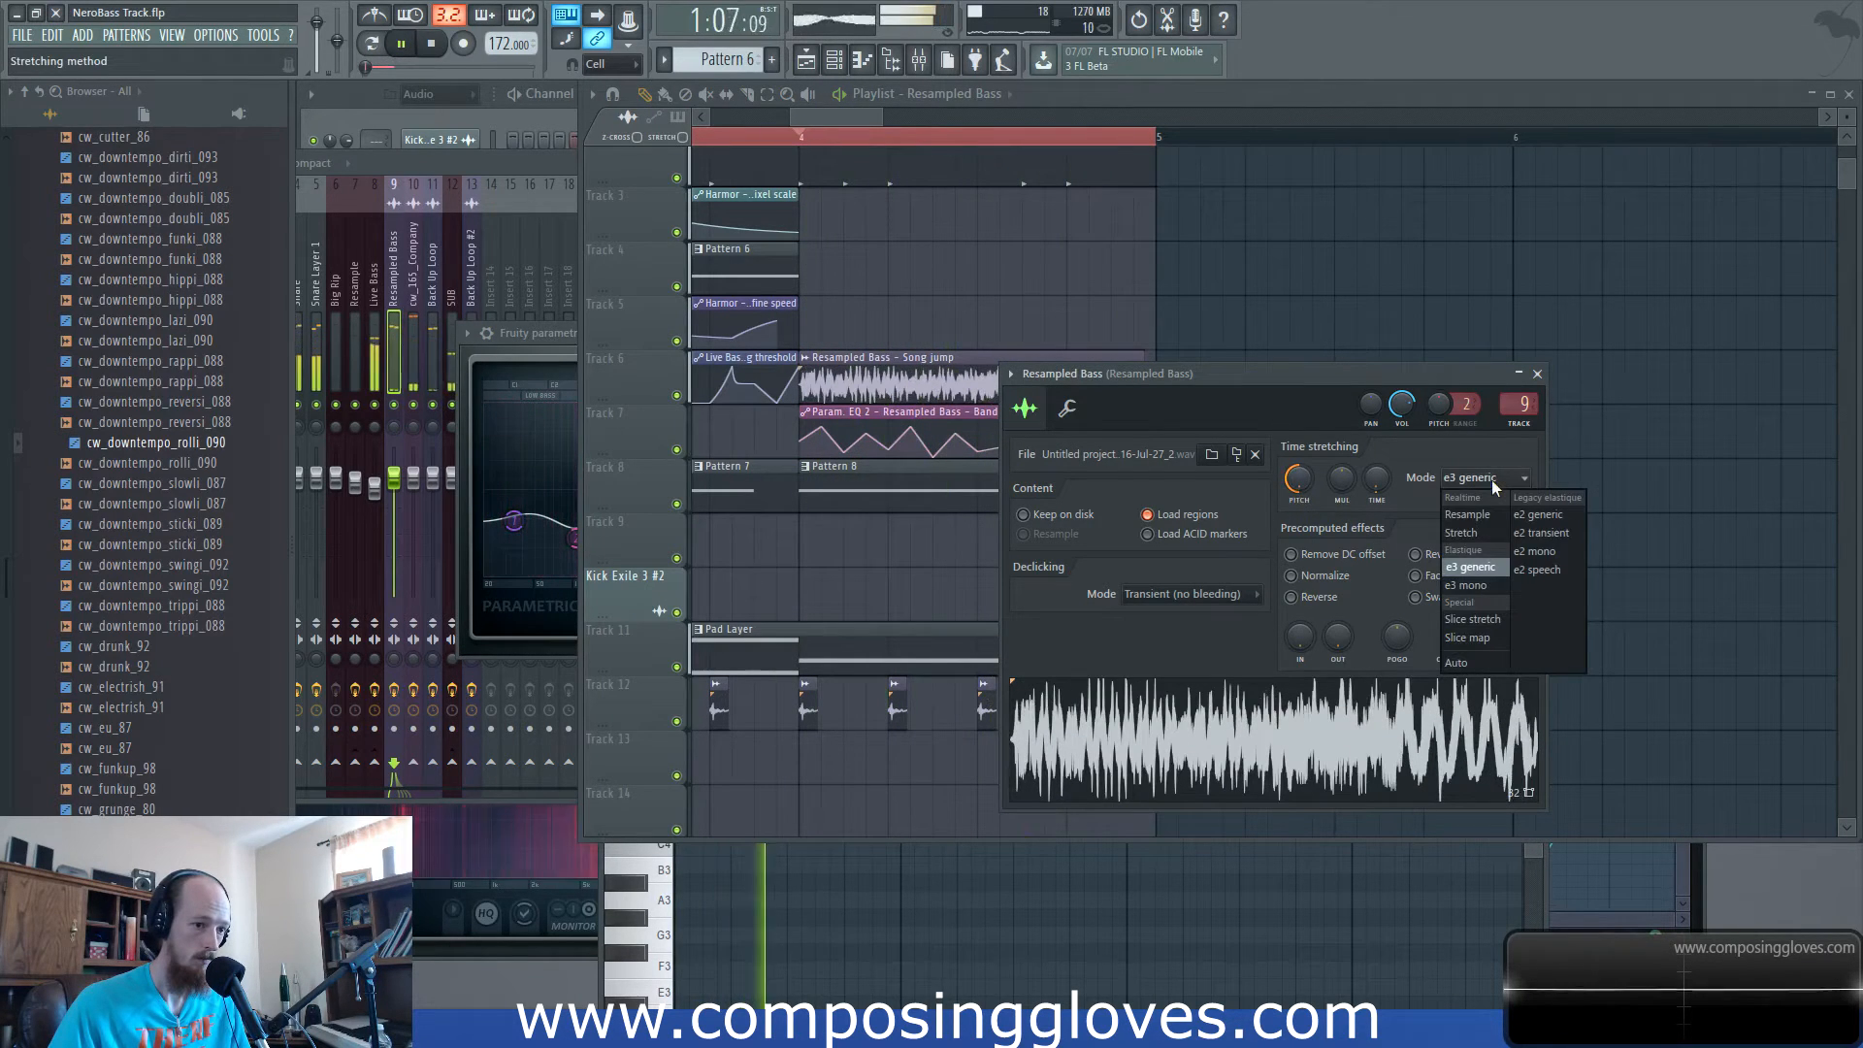
pyautogui.click(1469, 534)
pyautogui.click(813, 146)
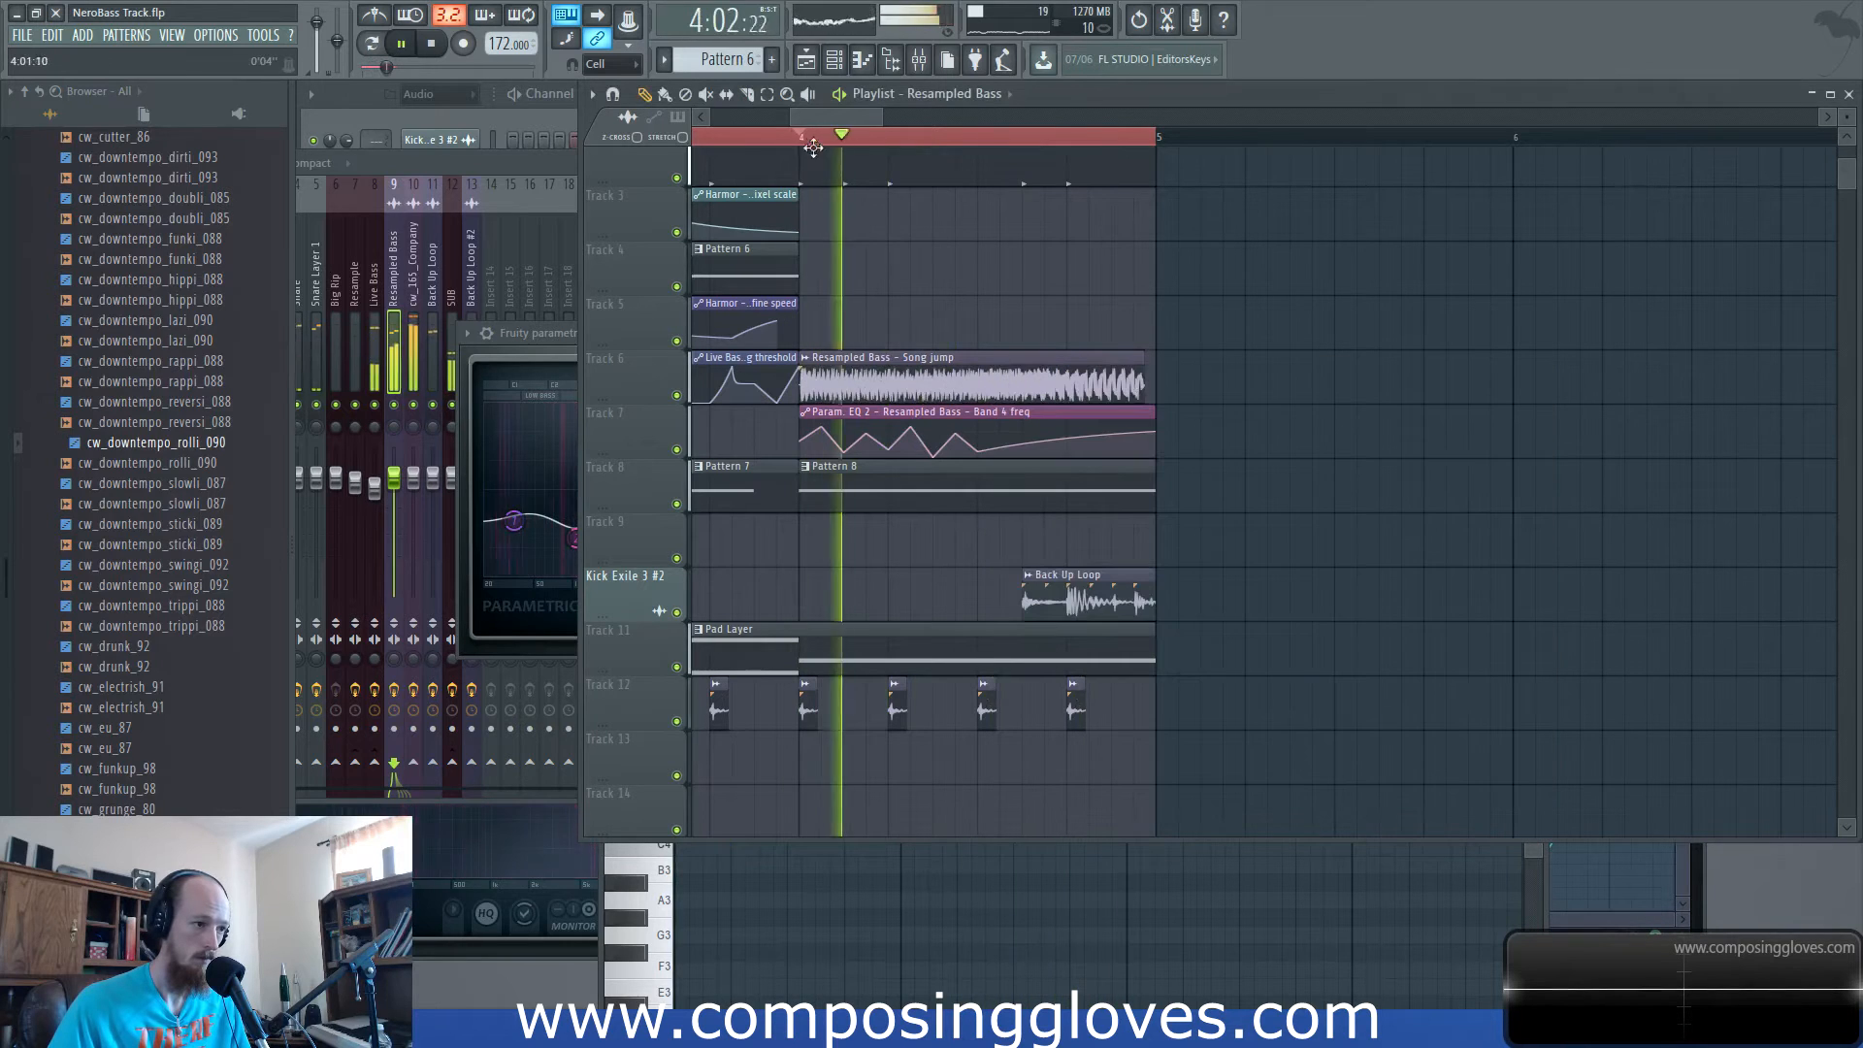
pyautogui.doubleClick(998, 375)
pyautogui.scroll(-1, 1512, 481)
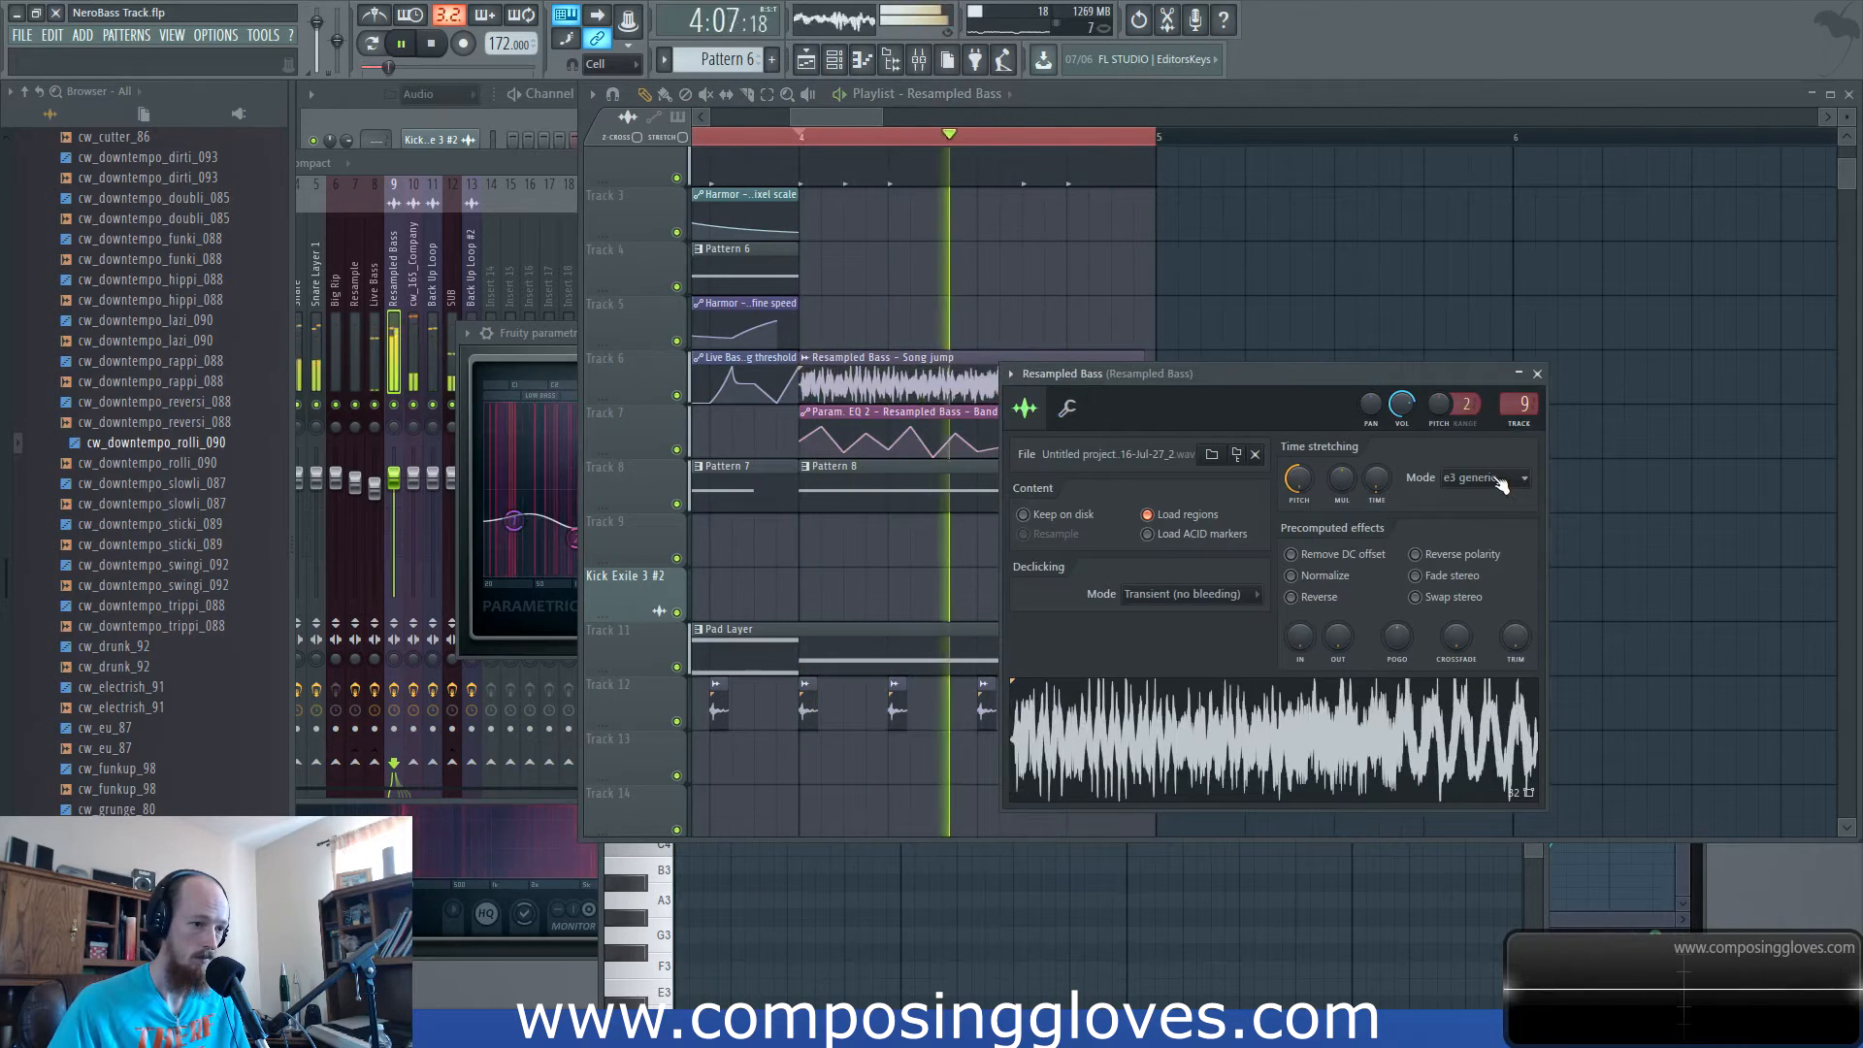
pyautogui.scroll(-2, 1501, 483)
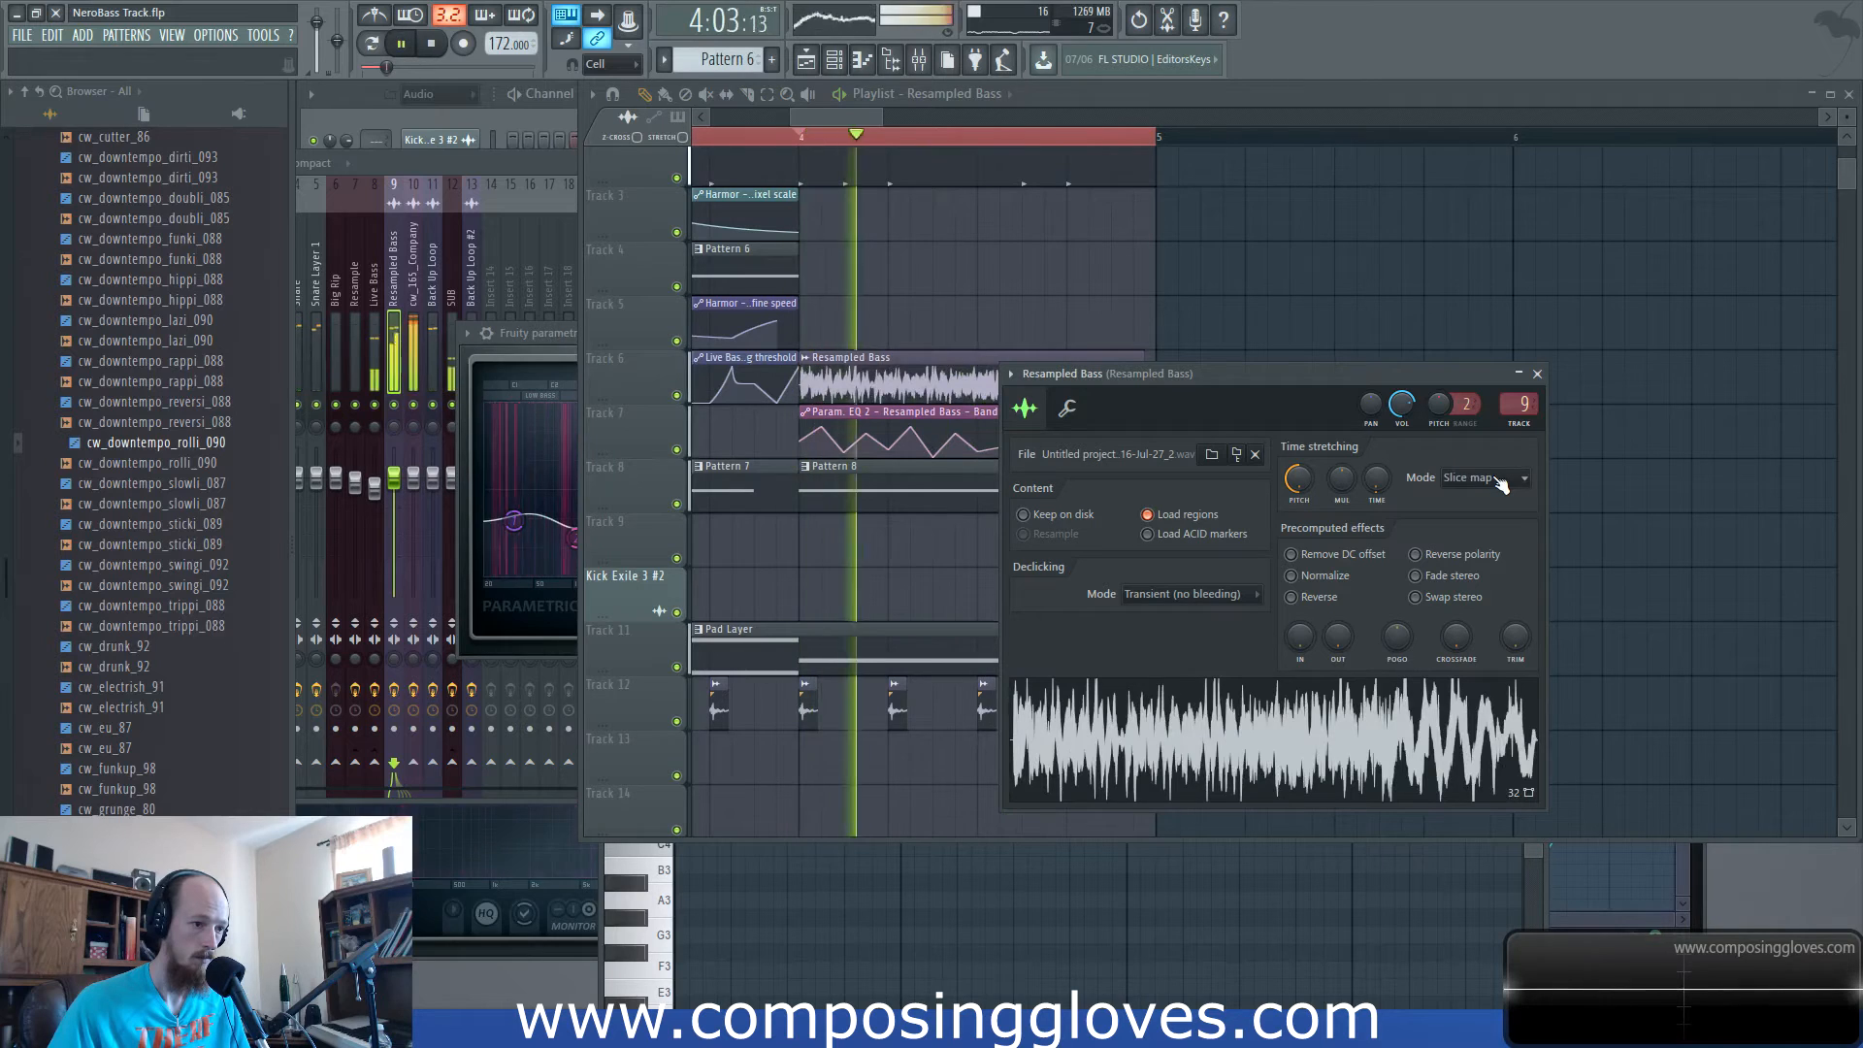
pyautogui.scroll(-3, 1501, 483)
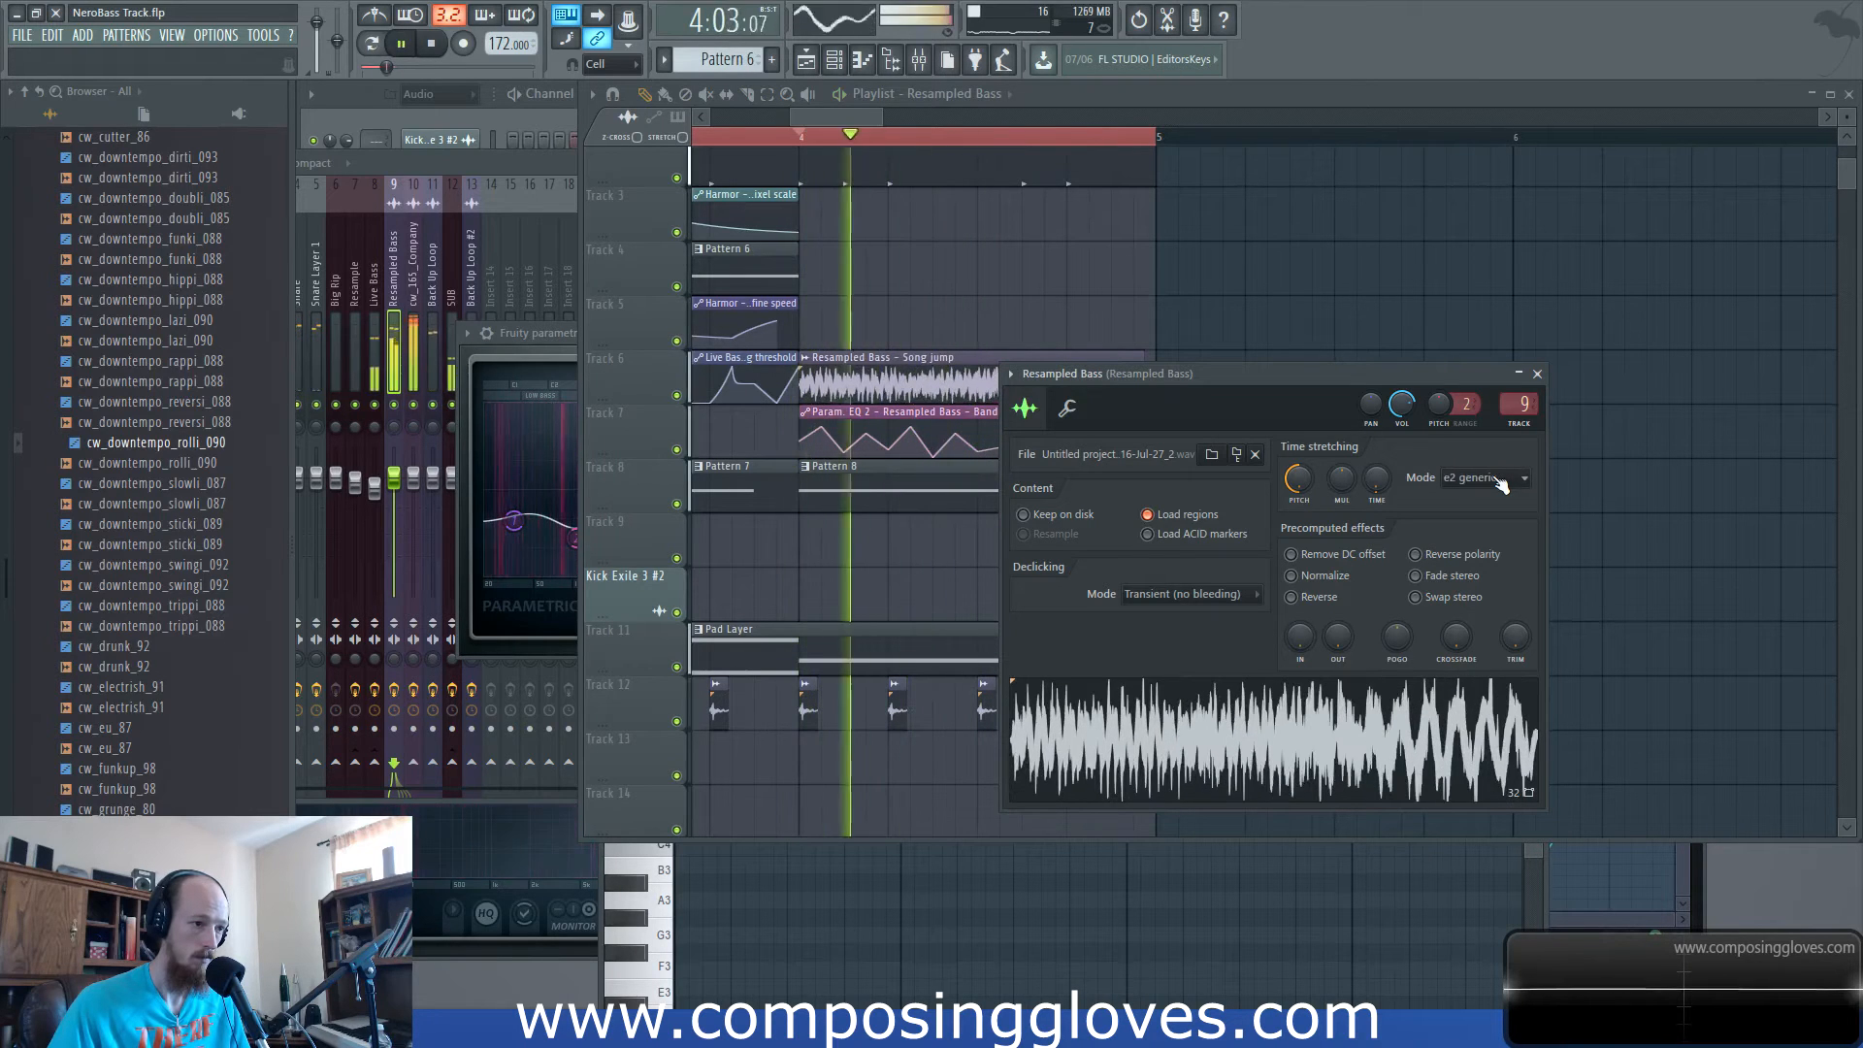
pyautogui.scroll(-1, 1502, 483)
pyautogui.scroll(-1, 1501, 483)
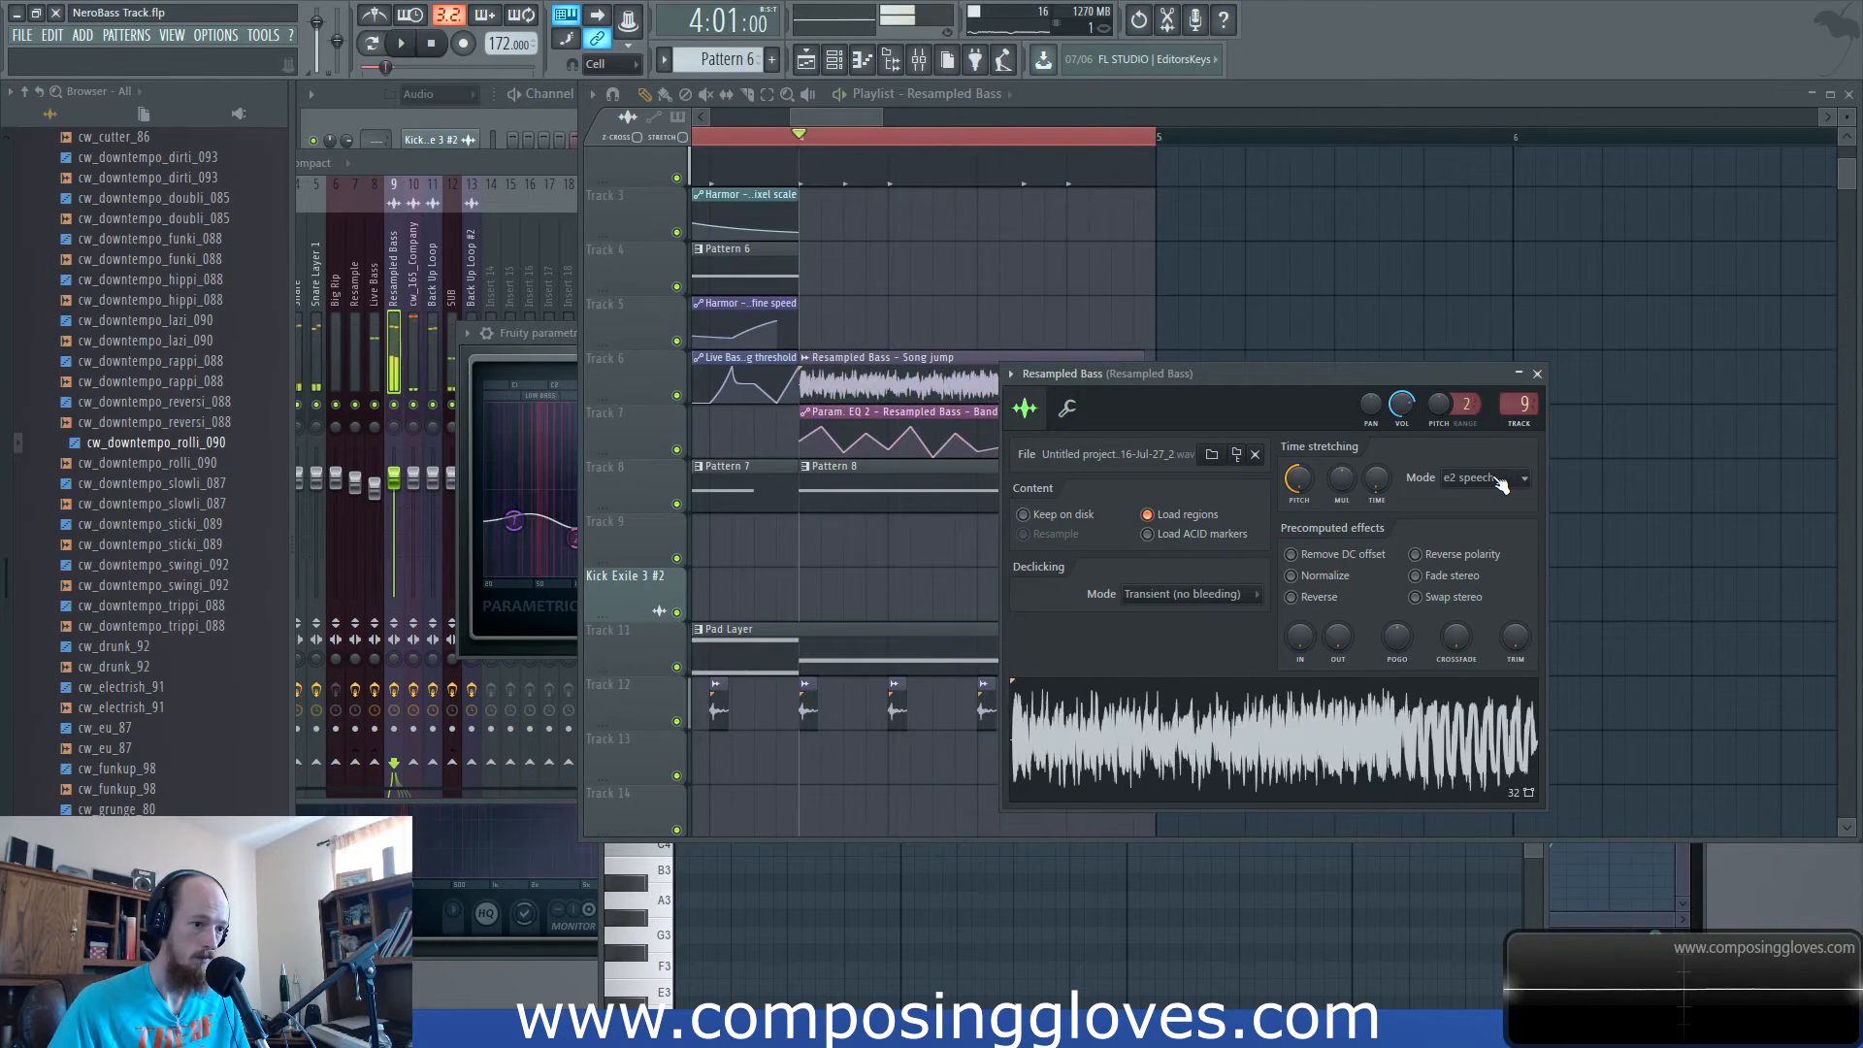
pyautogui.press('space')
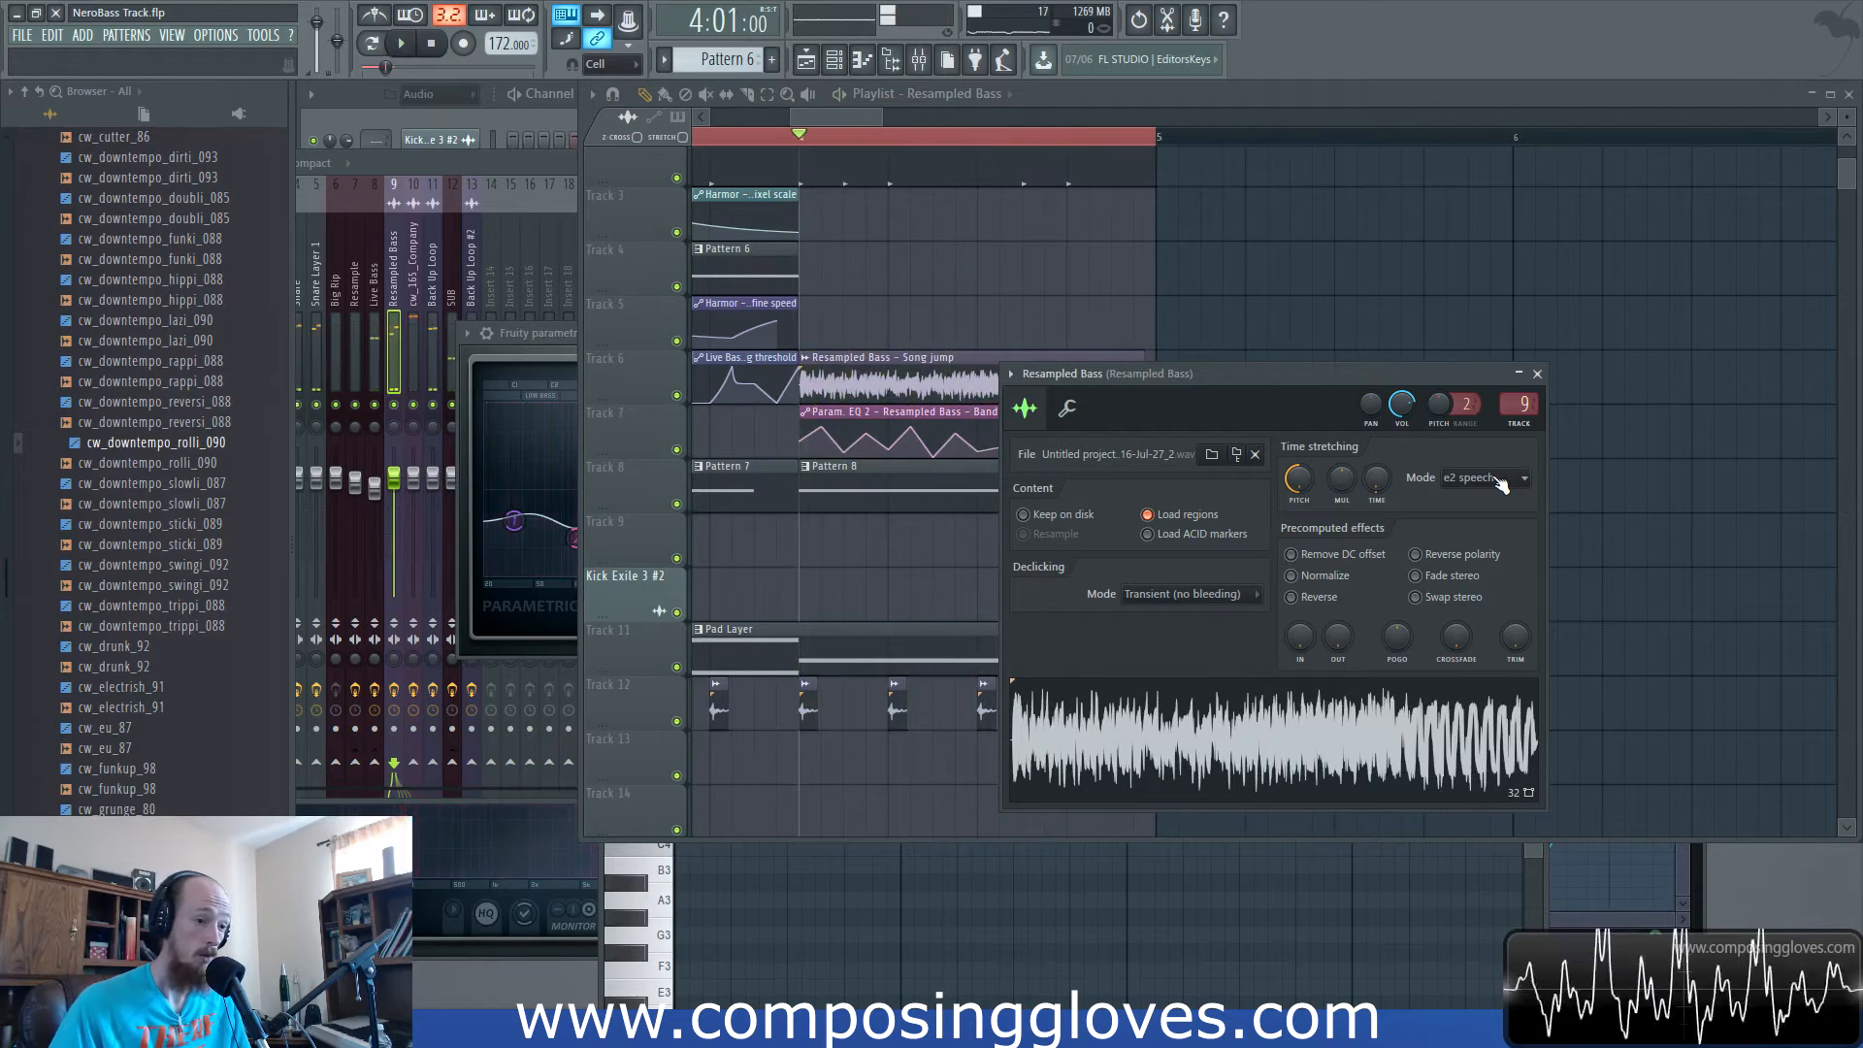
# Try the Resampled Bass clip with its pitch shift reset, and audition it in Stretch mode with the downward shift restored.
pyautogui.keyDown('alt'); pyautogui.click(1303, 491); pyautogui.keyUp('alt')
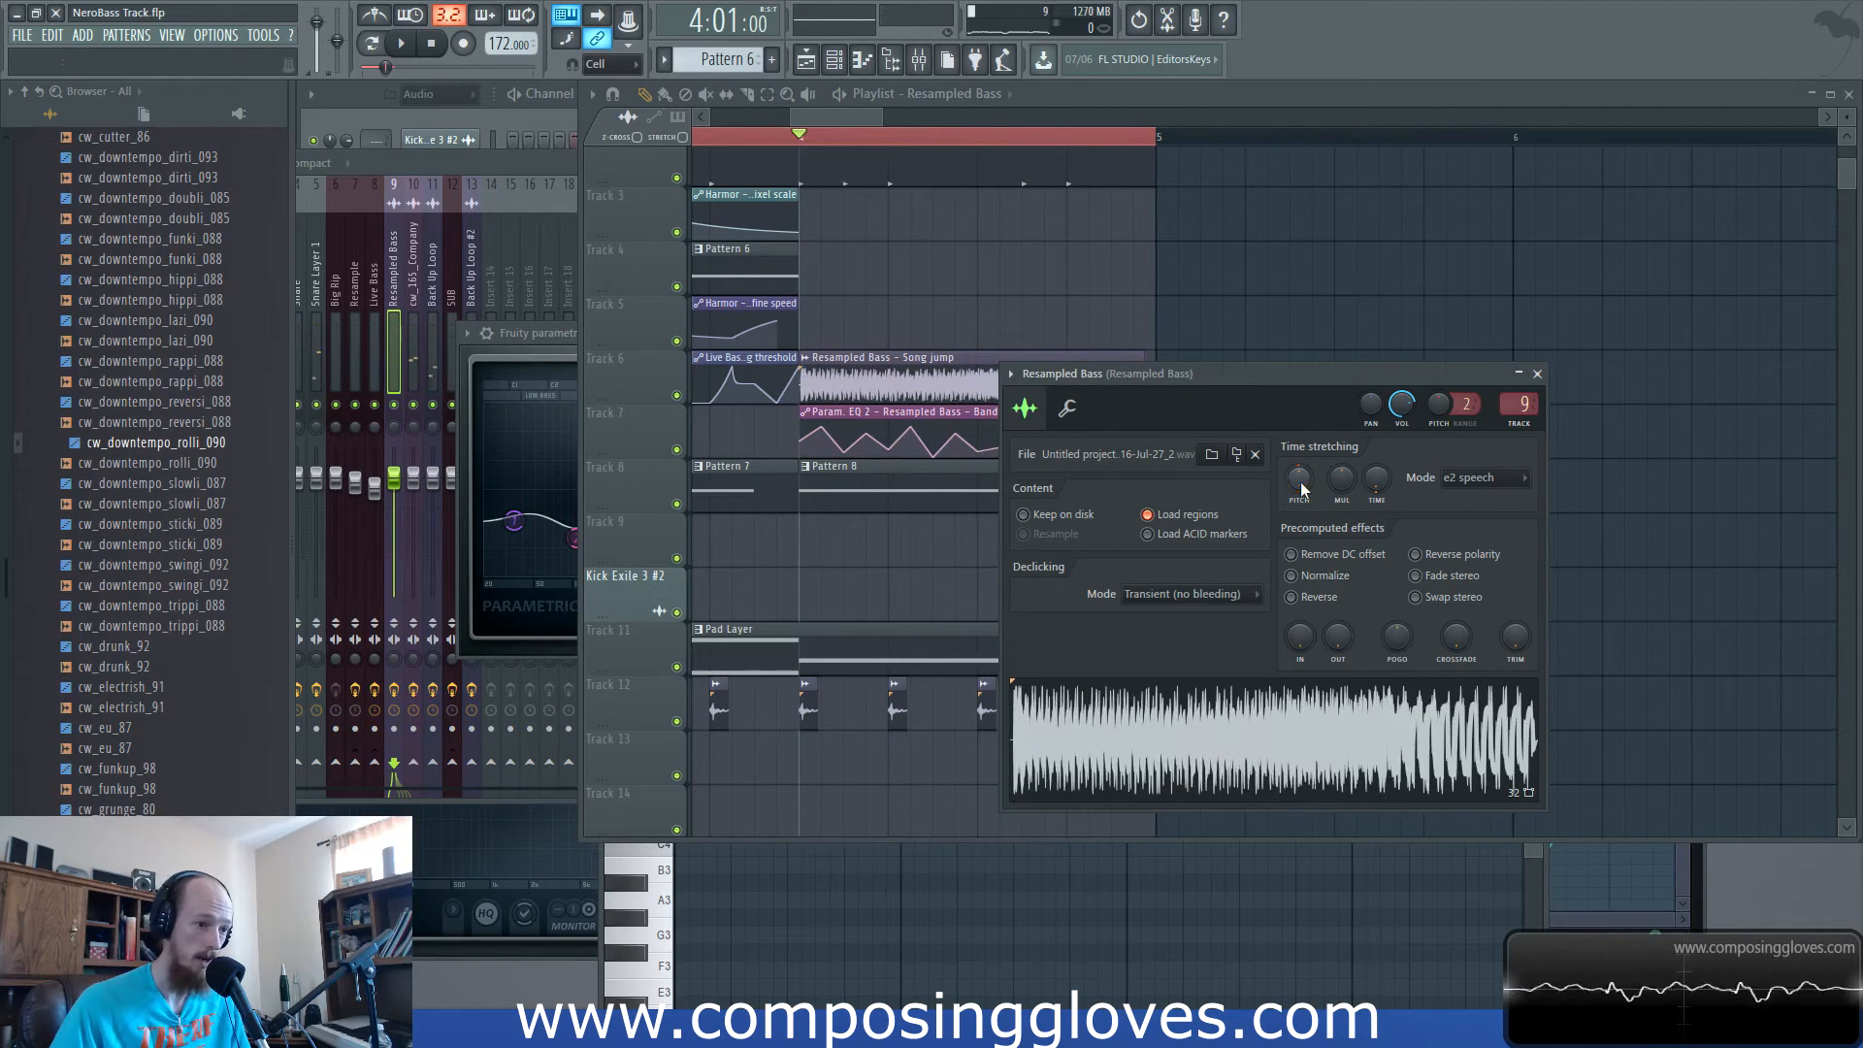
pyautogui.scroll(-1, 1494, 488)
pyautogui.press('space')
pyautogui.press('space')
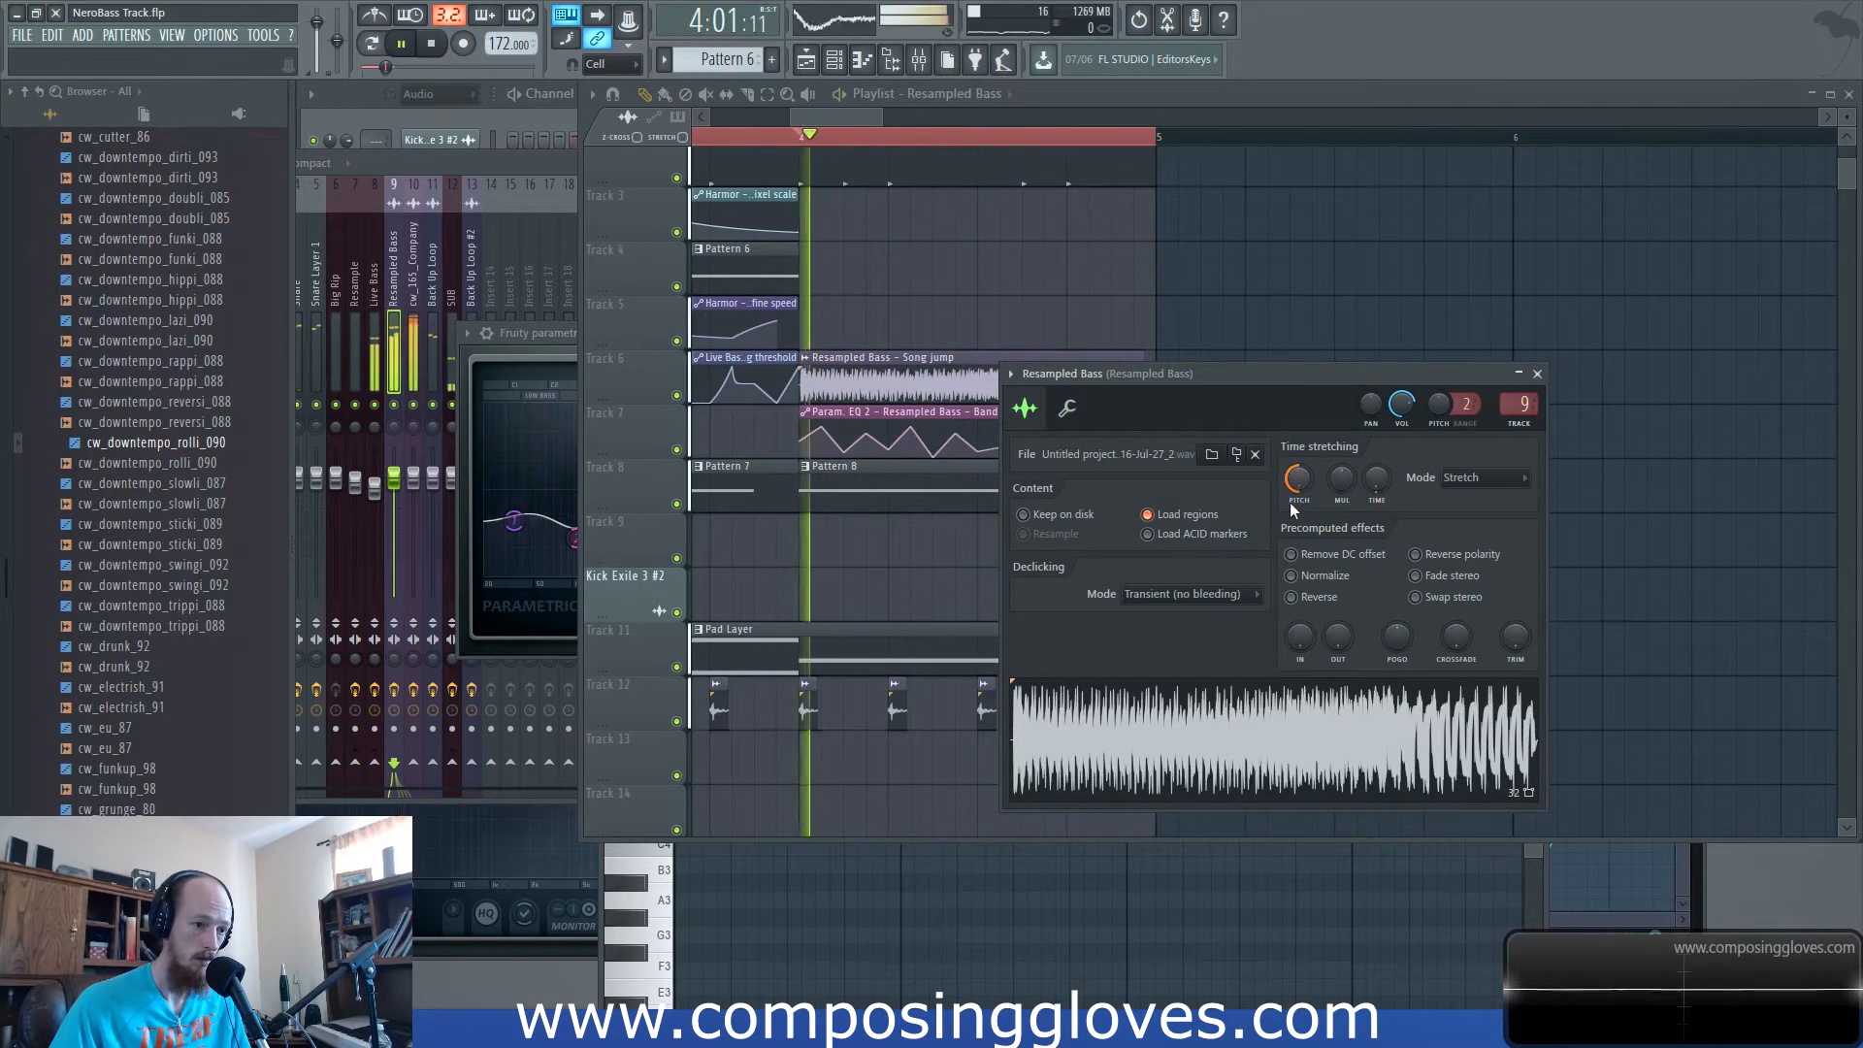
# Cycle the Resampled Bass clip's stretching mode onward from Stretch through e3 generic and Slice map while listening, and close its settings.
pyautogui.scroll(-1, 1485, 481)
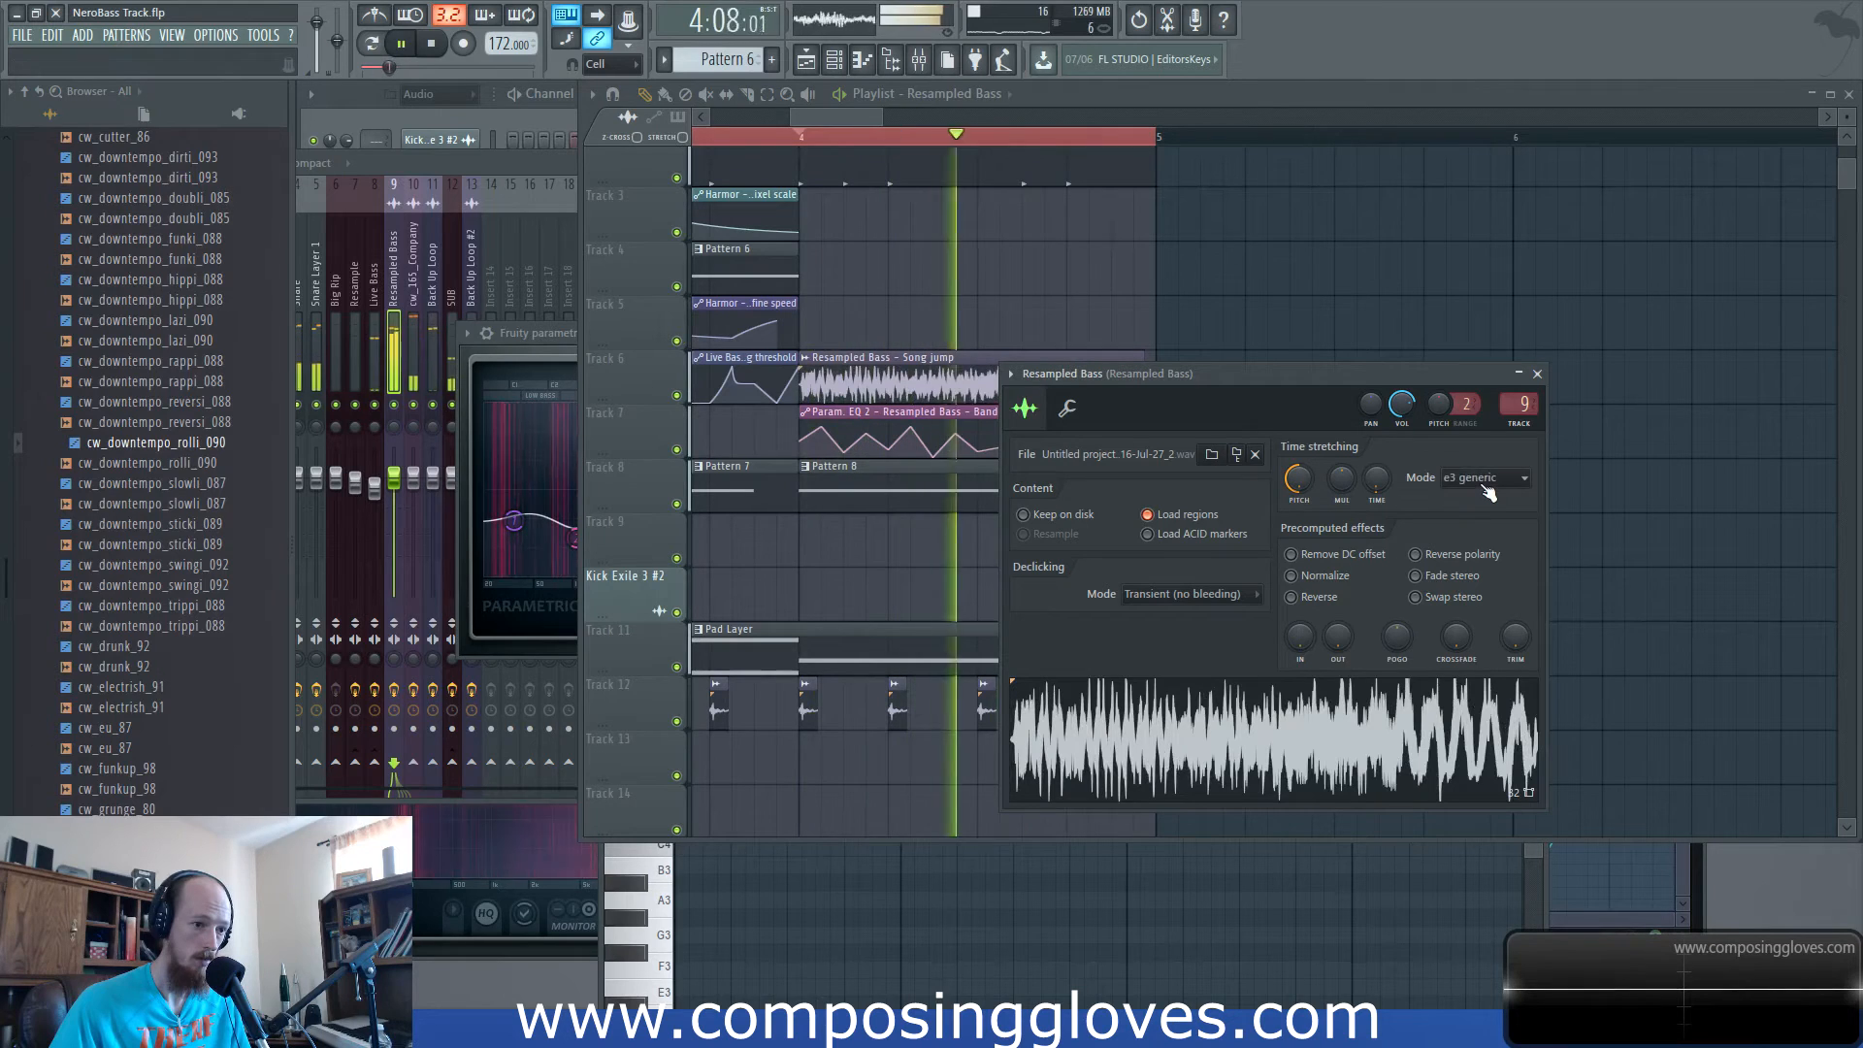
pyautogui.scroll(-1, 1488, 493)
pyautogui.scroll(-1, 1488, 493)
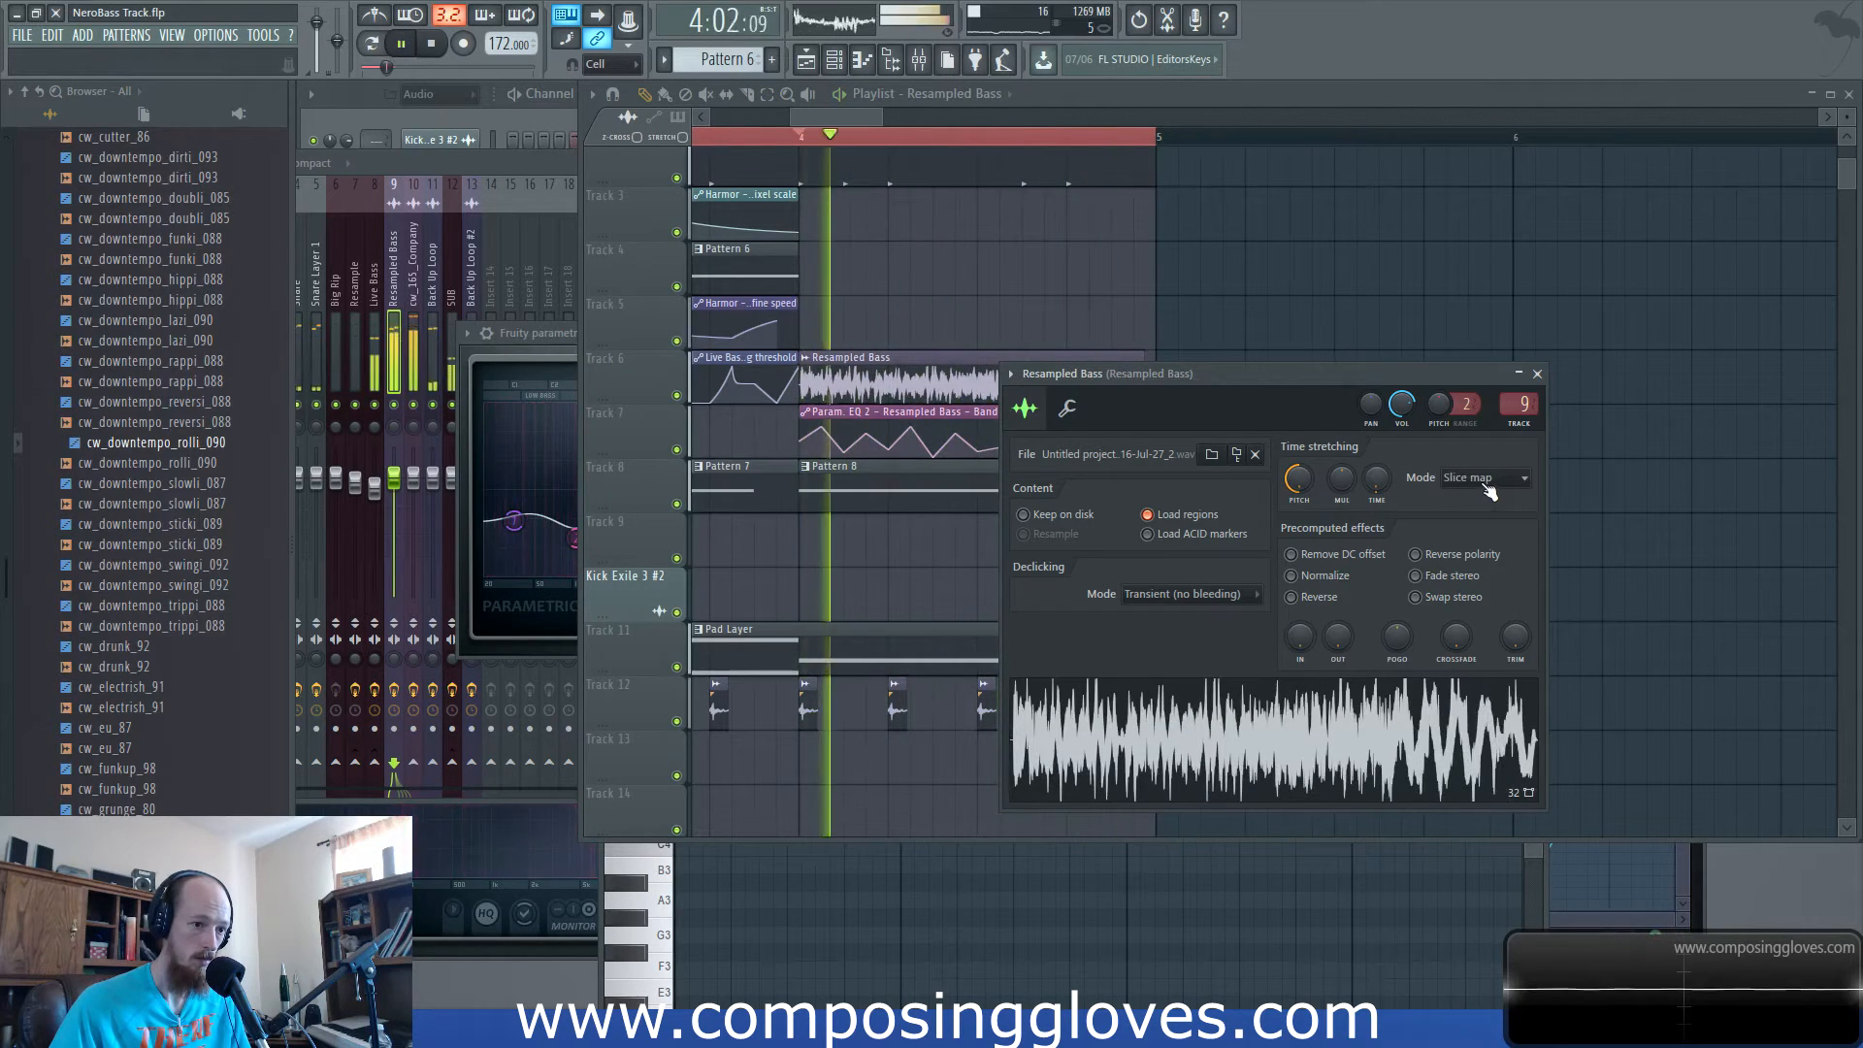
pyautogui.scroll(-1, 1488, 493)
pyautogui.press('space')
pyautogui.moveTo(1174, 372); pyautogui.dragTo(1318, 368)
pyautogui.press('Escape')
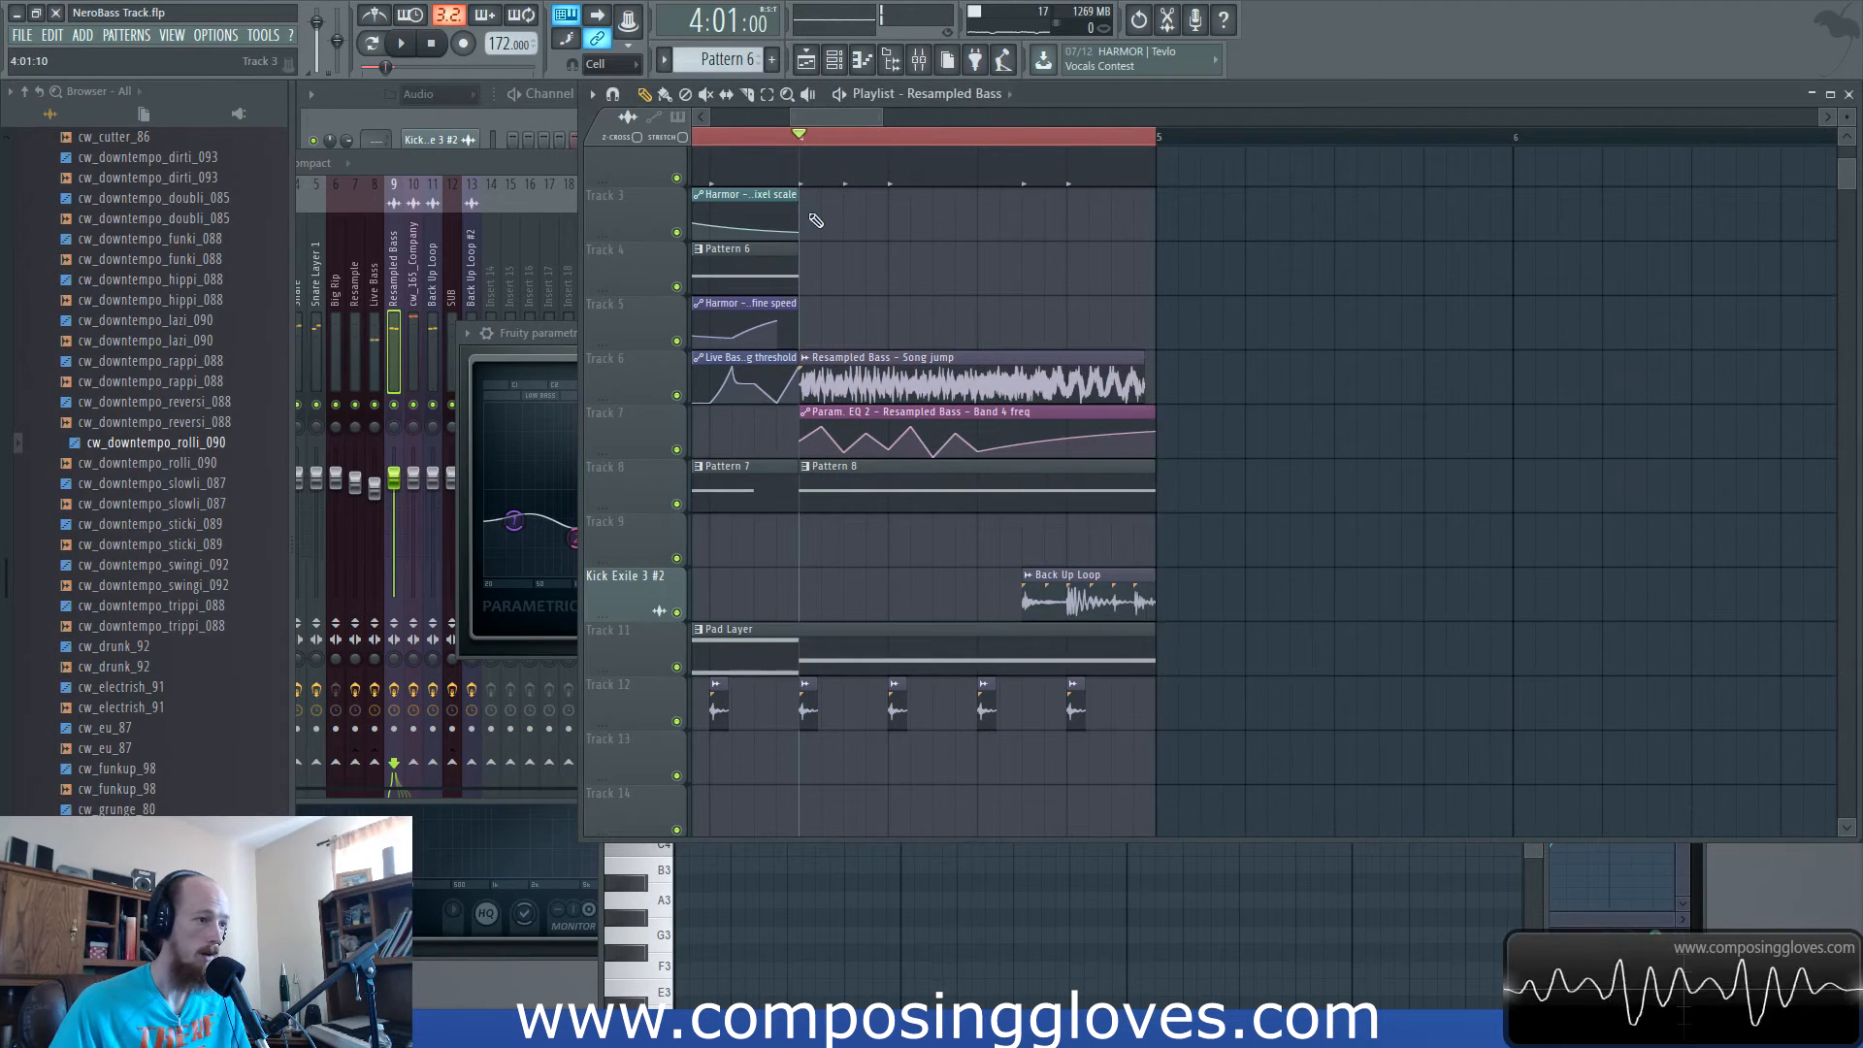
# Audition the passage around bar 3 in the Playlist, and set the time selection to bar 4.
pyautogui.moveTo(818, 222); pyautogui.dragTo(1194, 279)
pyautogui.scroll(-2, 985, 169)
pyautogui.press('space')
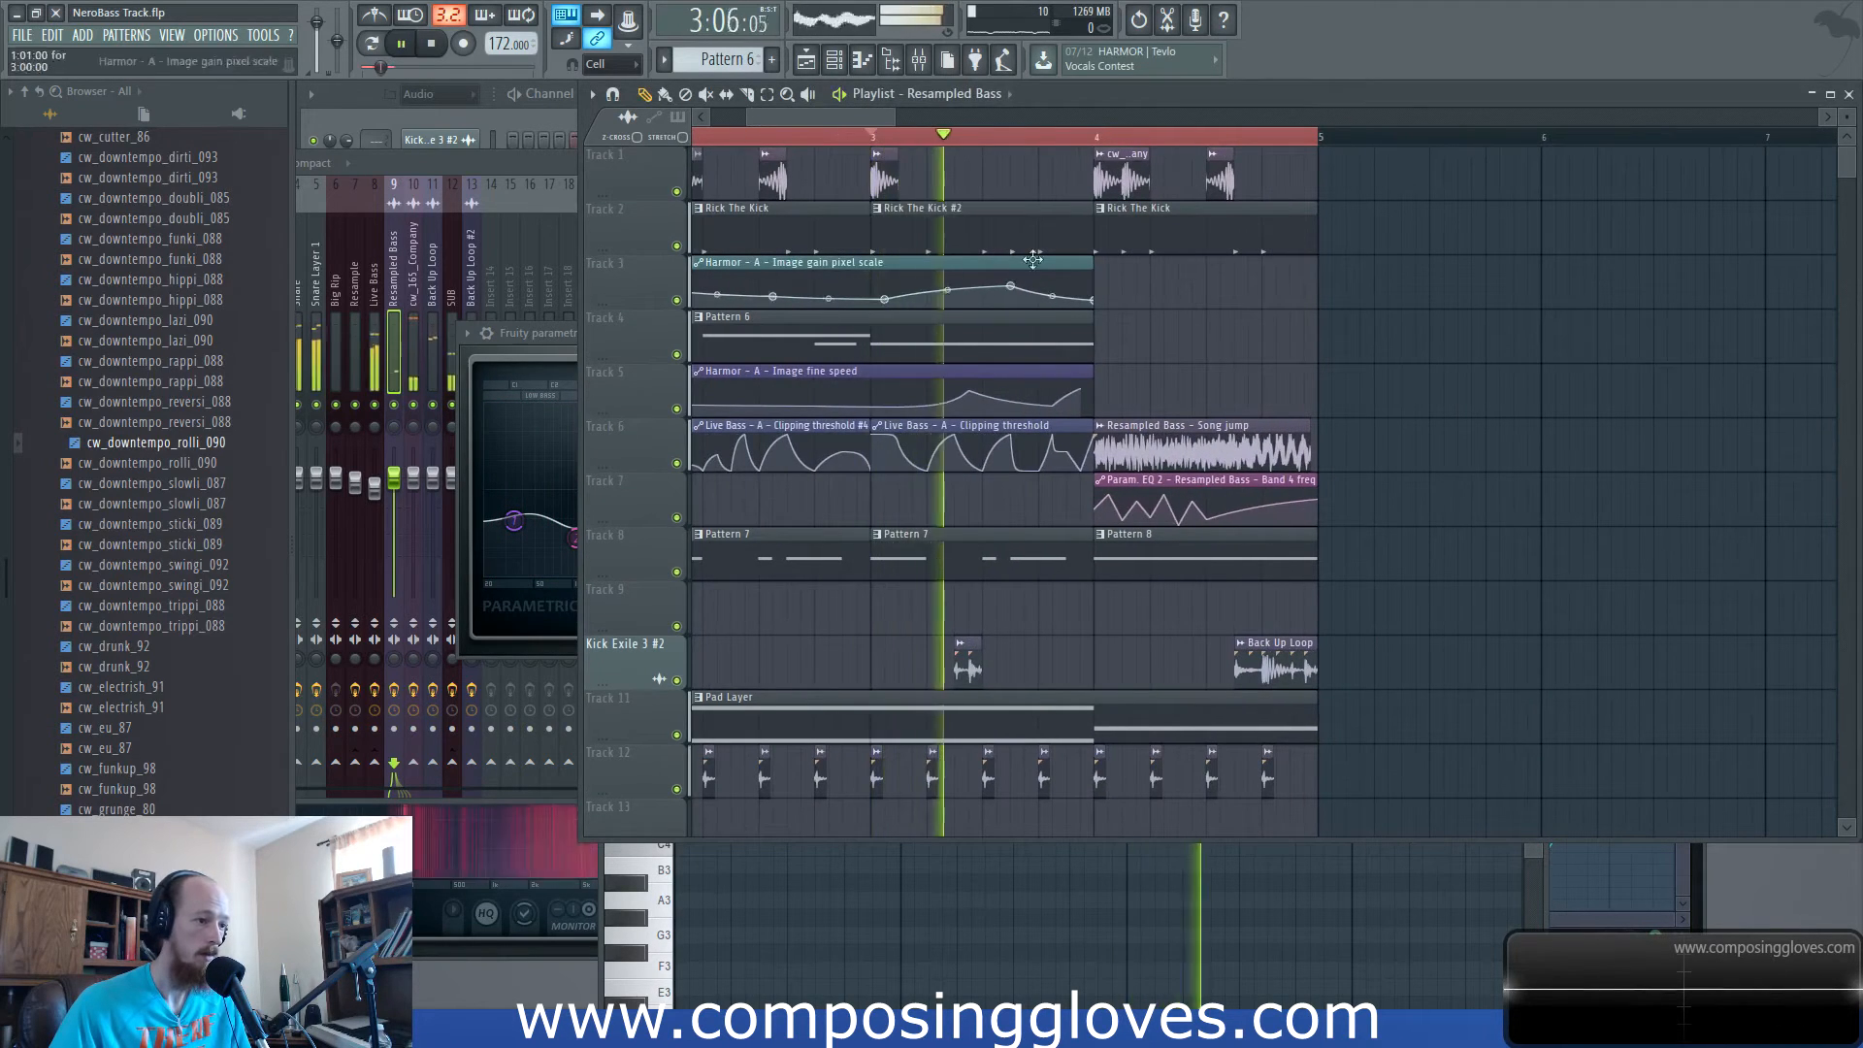
pyautogui.scroll(2, 1173, 330)
pyautogui.press('space')
pyautogui.moveTo(1057, 143); pyautogui.dragTo(1407, 179)
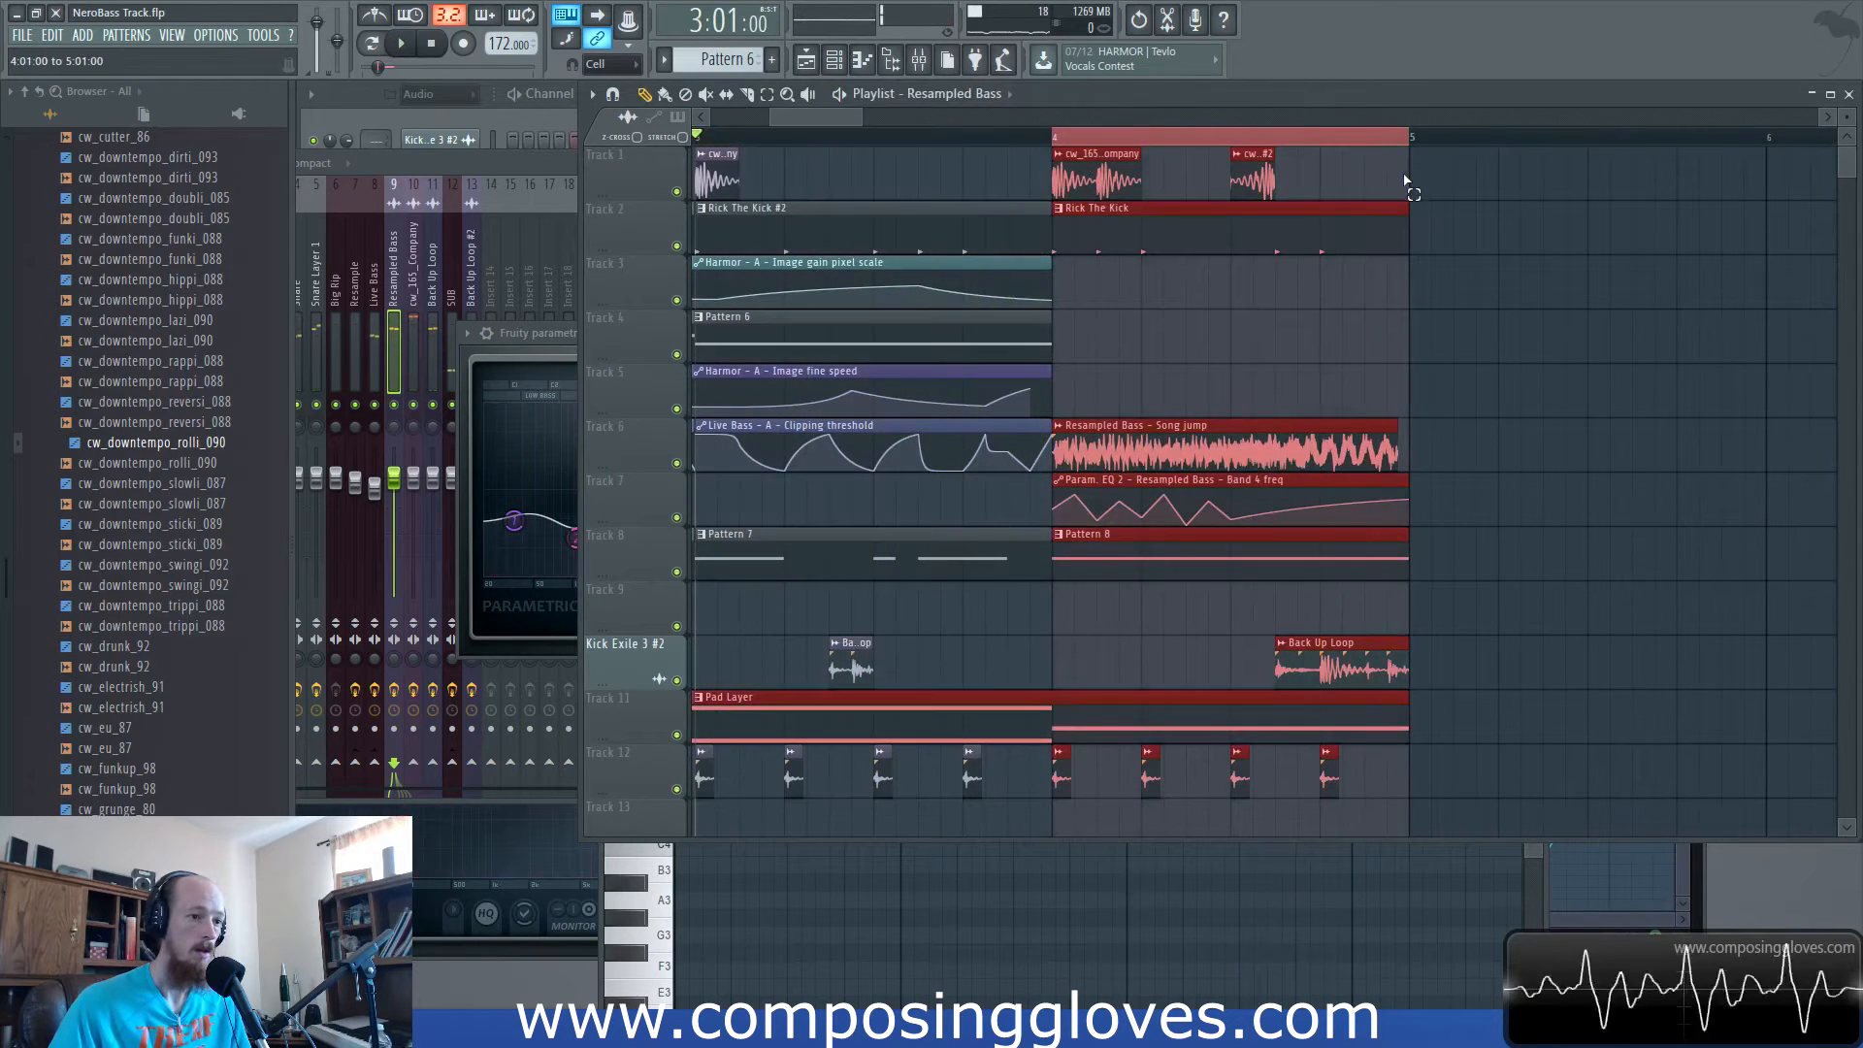
# Add a Fruity parametric EQ 2 in slot 8 of the Resampled Bass mixer track, with band 1 as a steep low cut around 241 Hz.
pyautogui.click(924, 63)
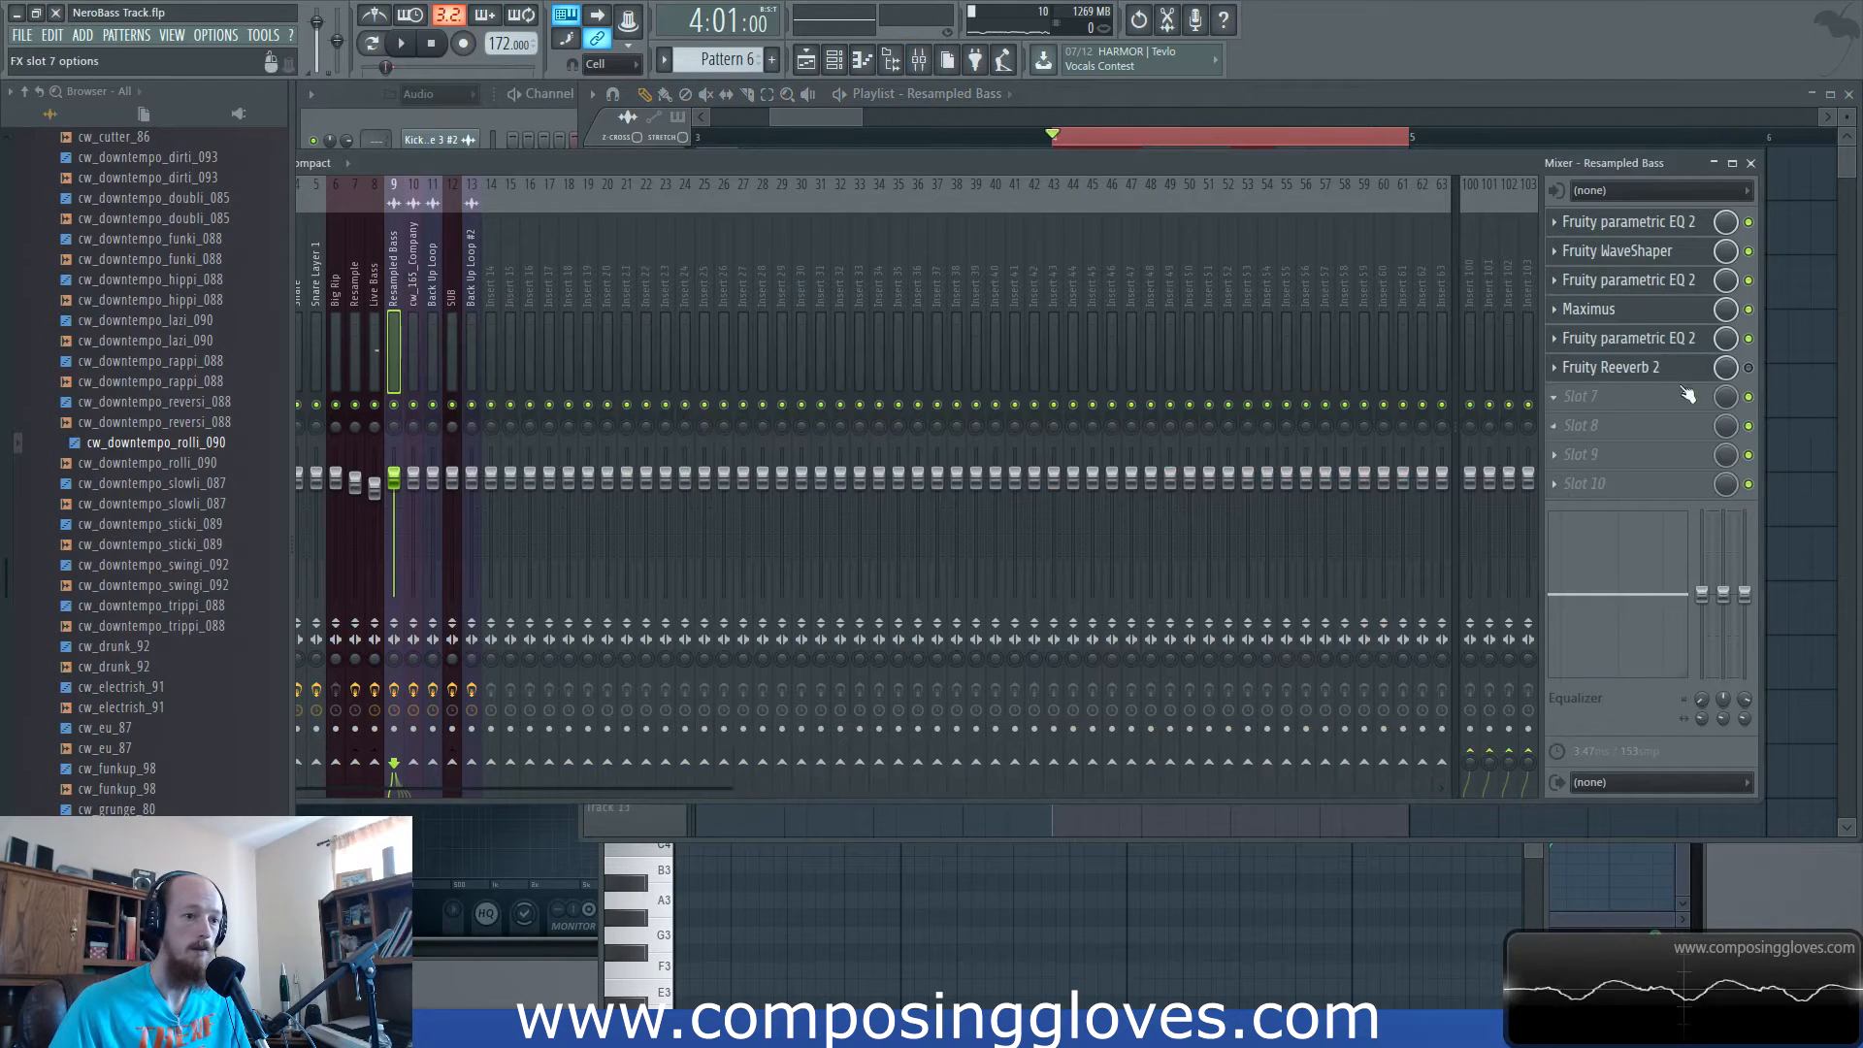
pyautogui.click(1574, 435)
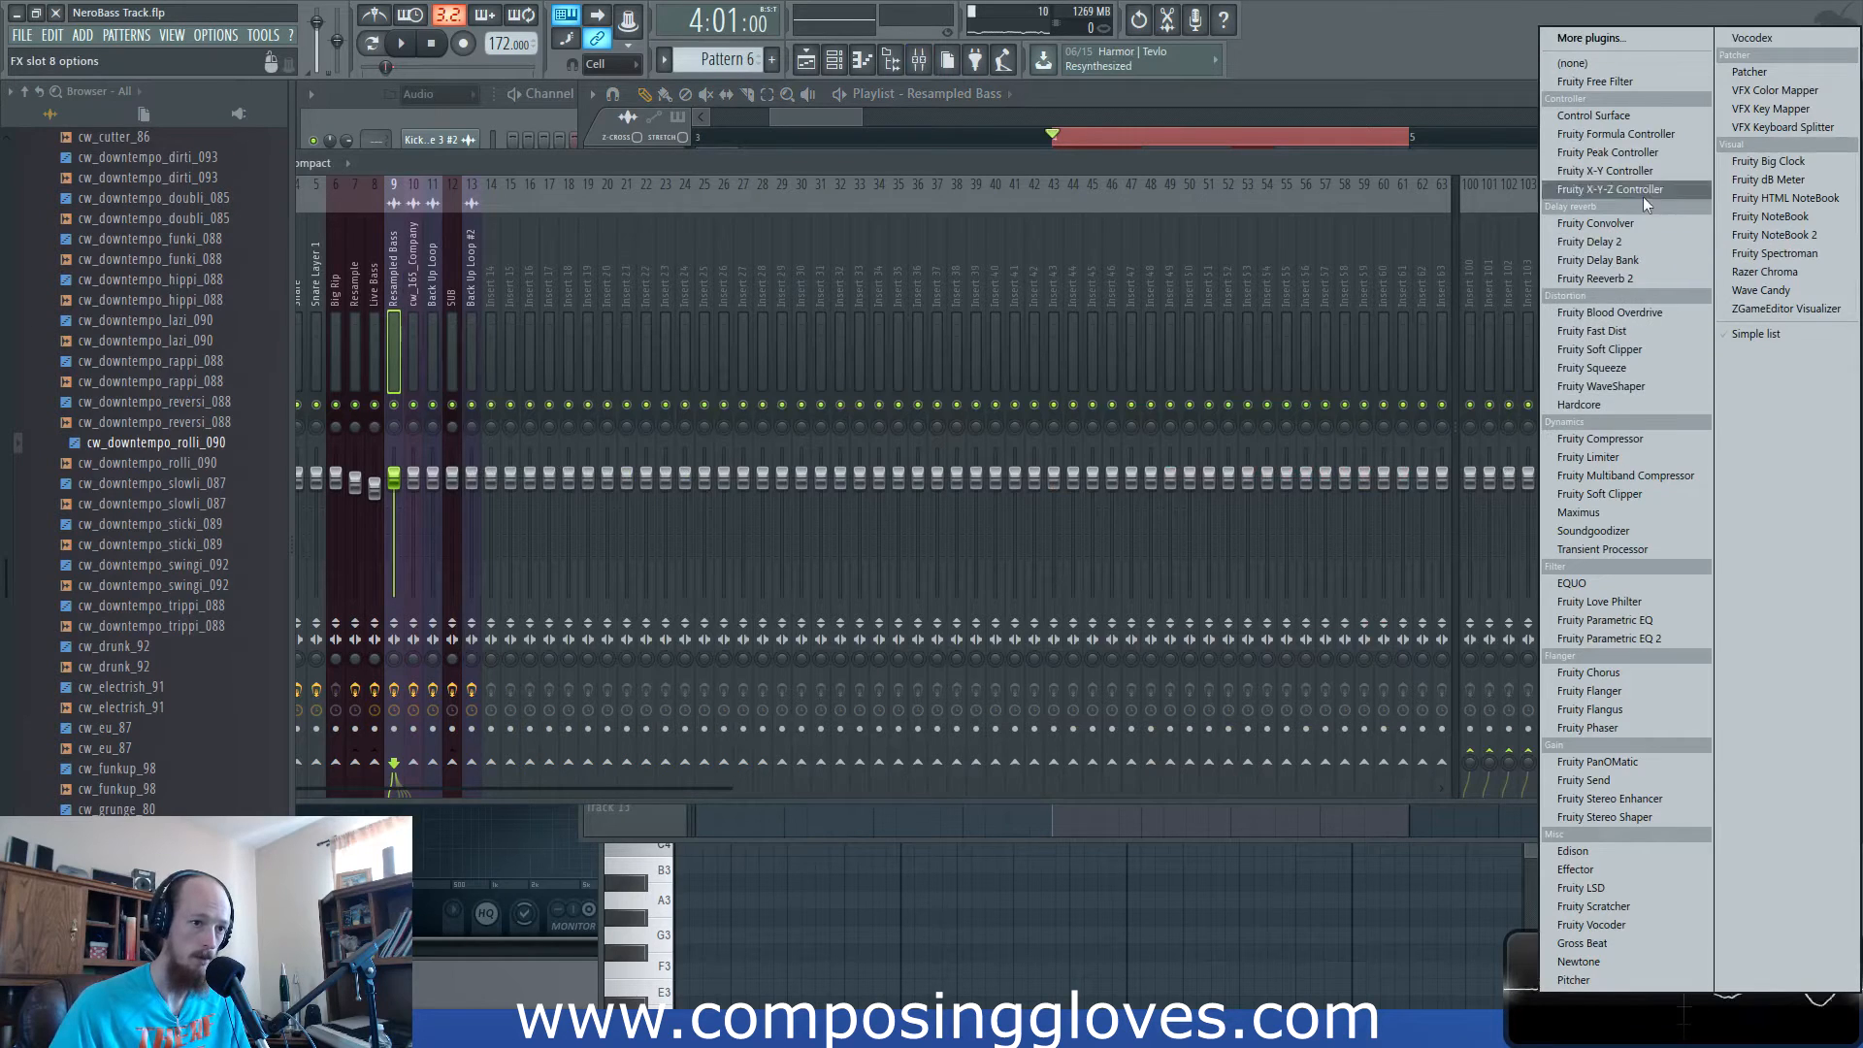
pyautogui.click(1638, 638)
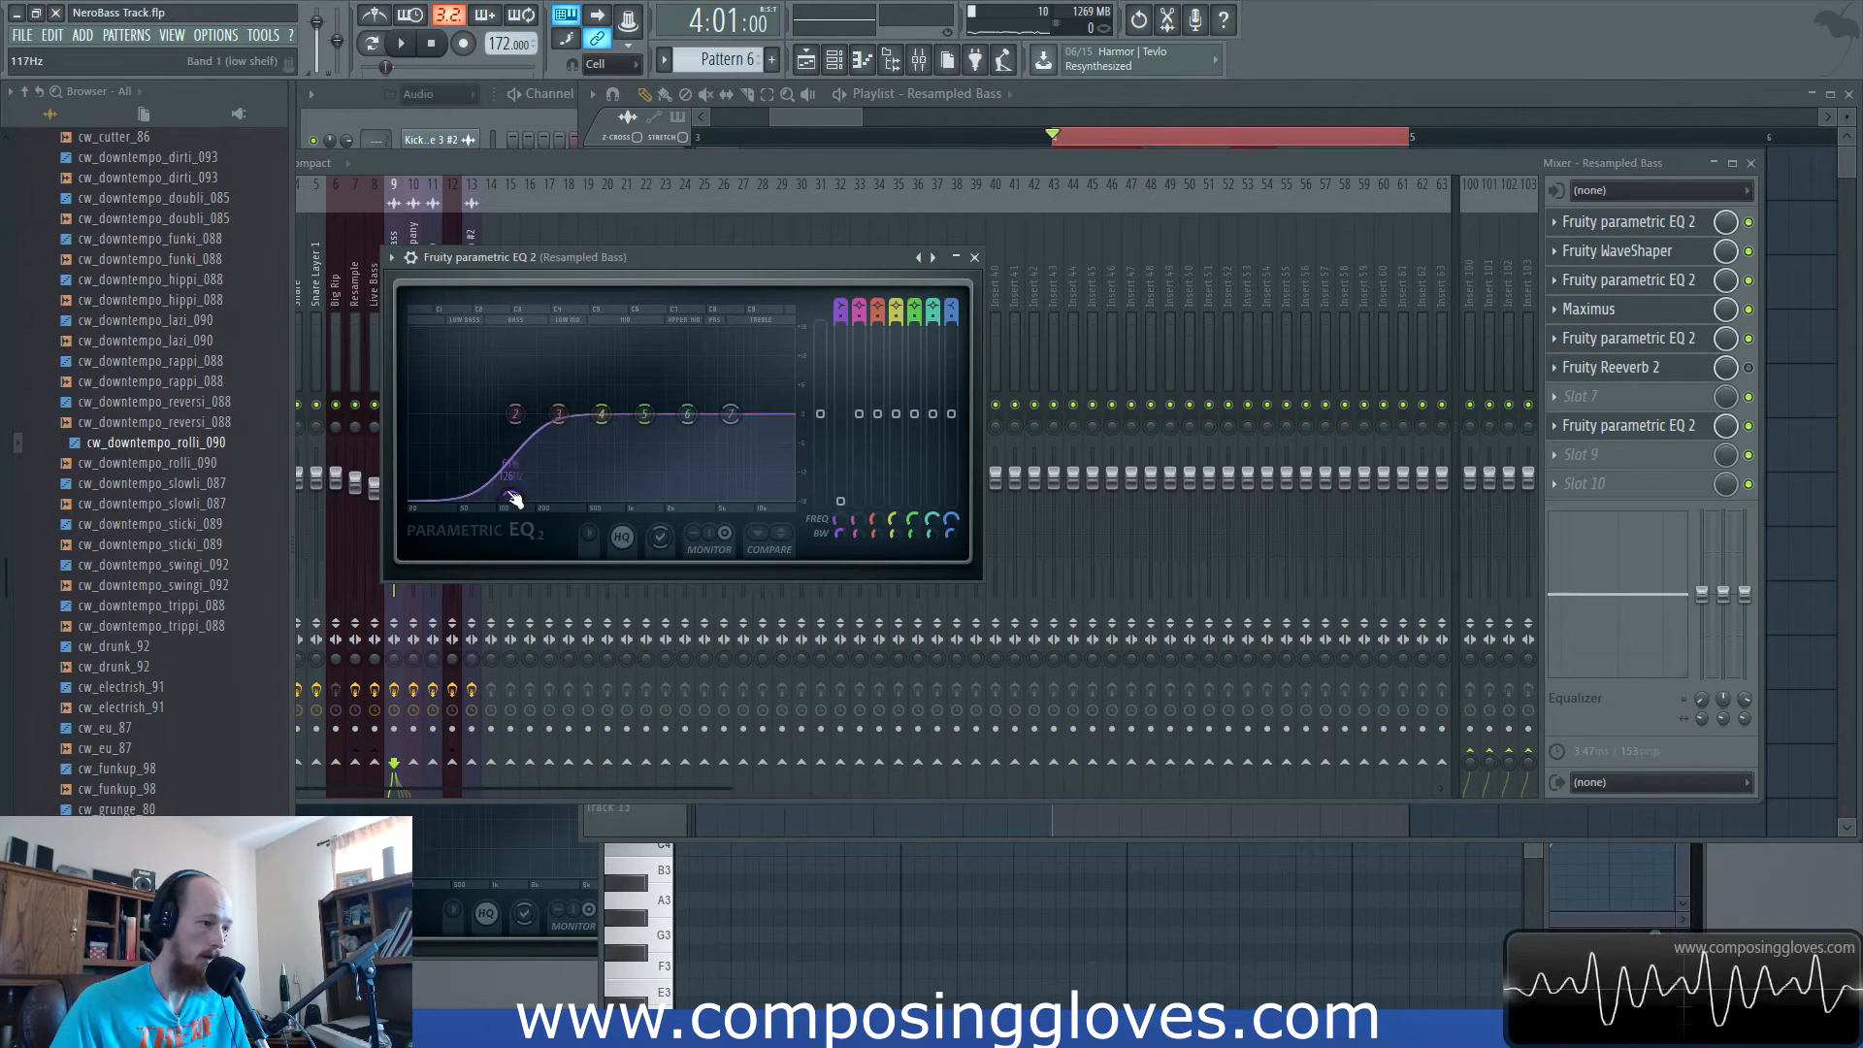
pyautogui.moveTo(546, 553)
pyautogui.click(636, 578)
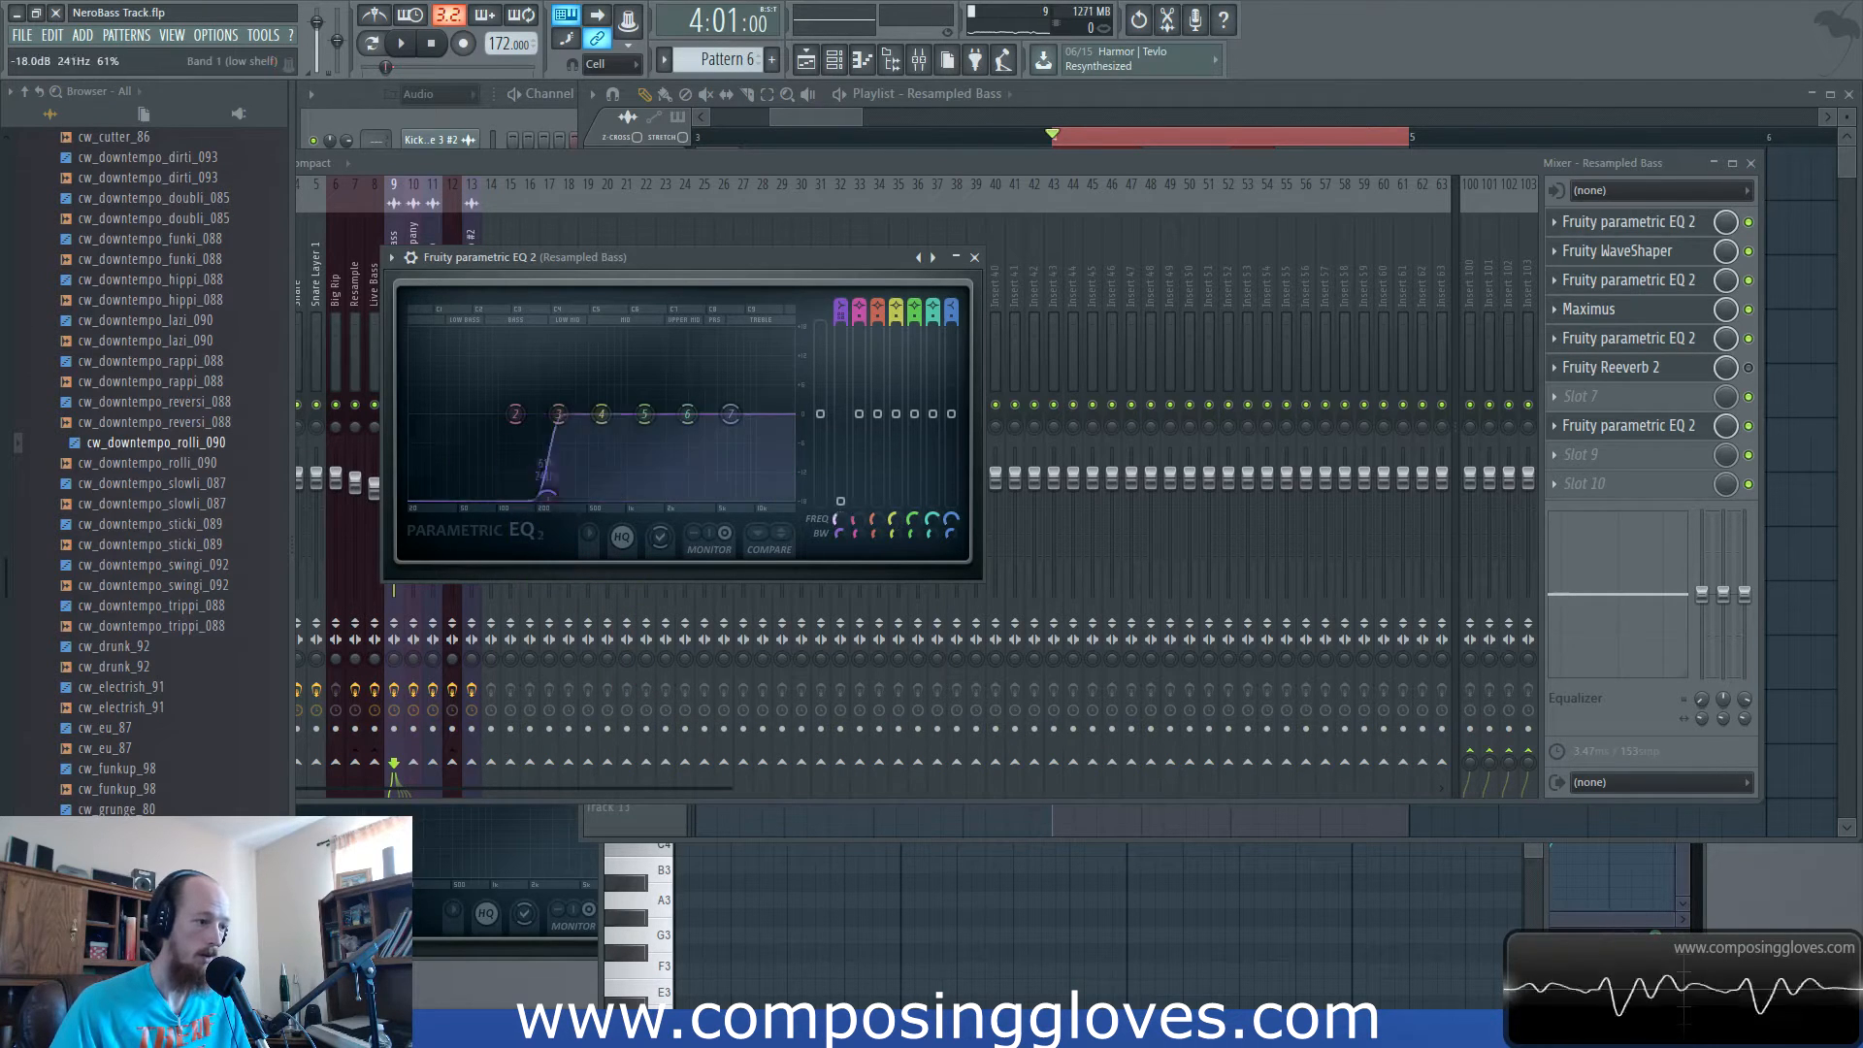
# Create an automation clip for the slot 8 EQ's band 1 frequency on Track 9 over bar 4, and shape a high curve with two mid-bar dips.
pyautogui.rightClick(837, 520)
pyautogui.click(897, 642)
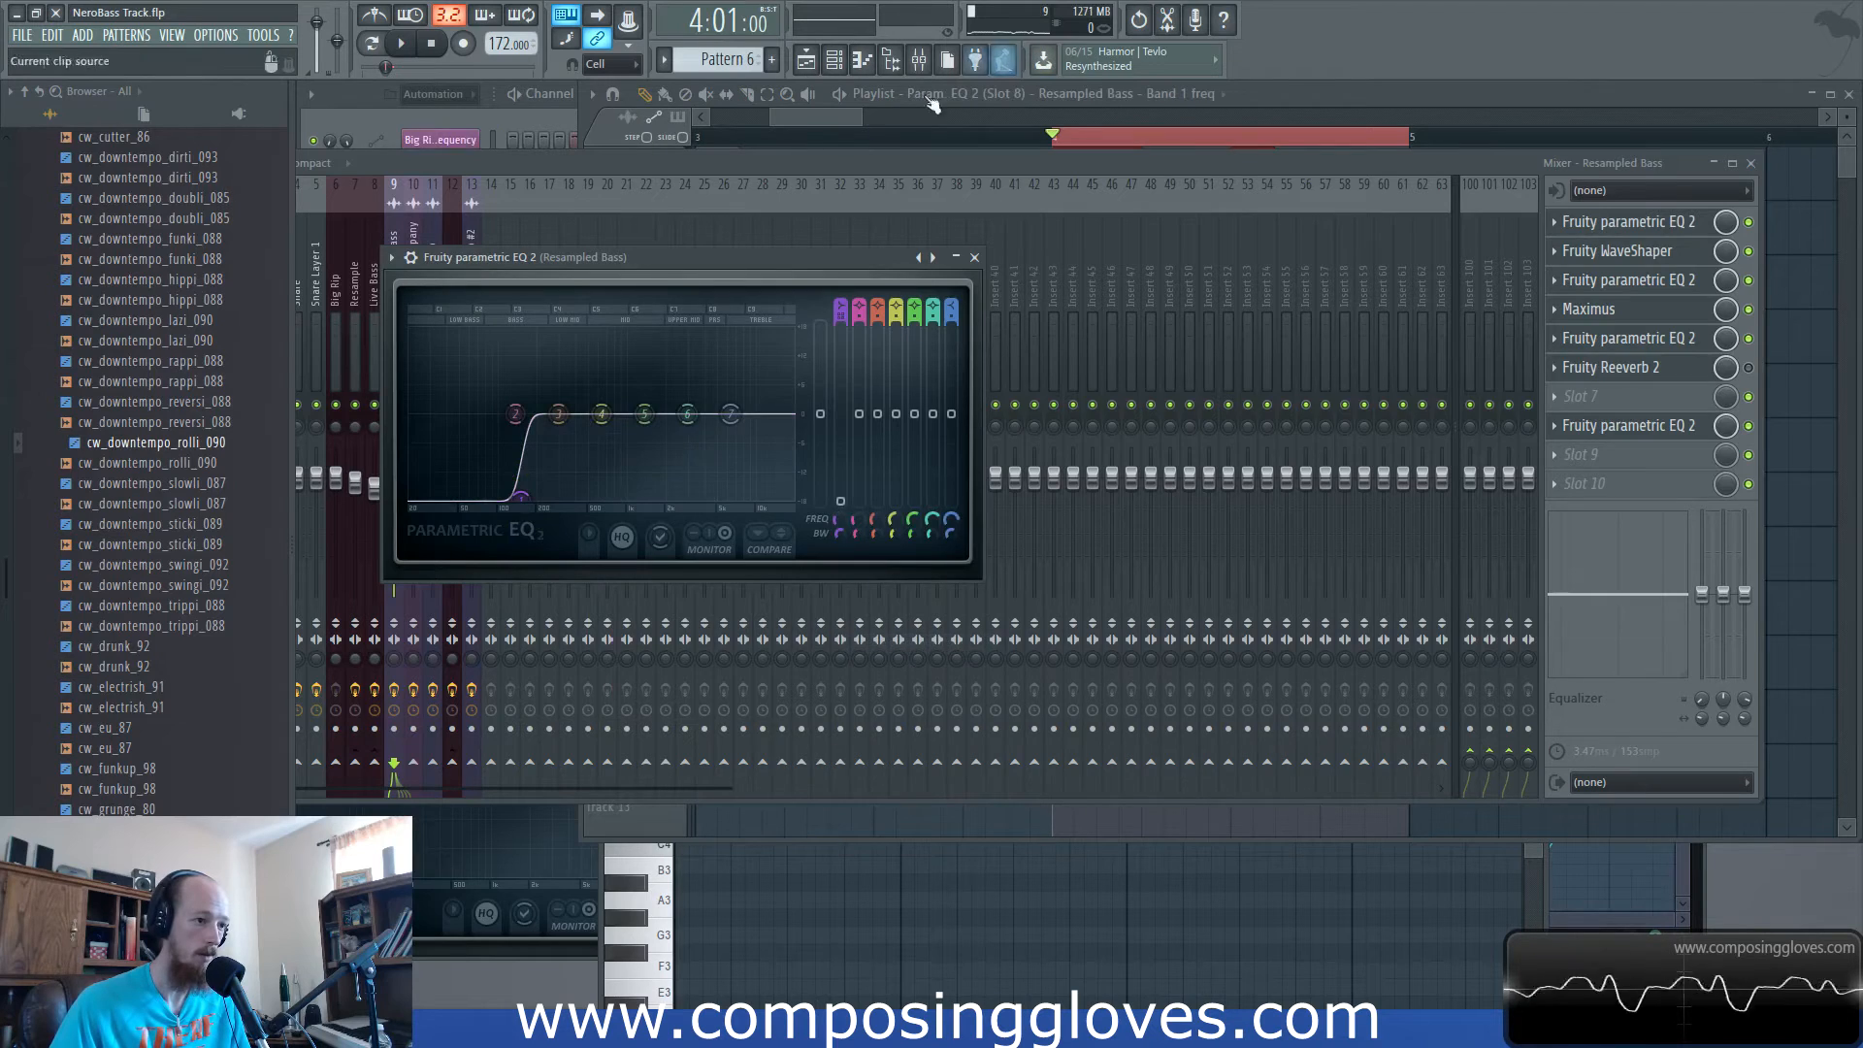
pyautogui.click(993, 612)
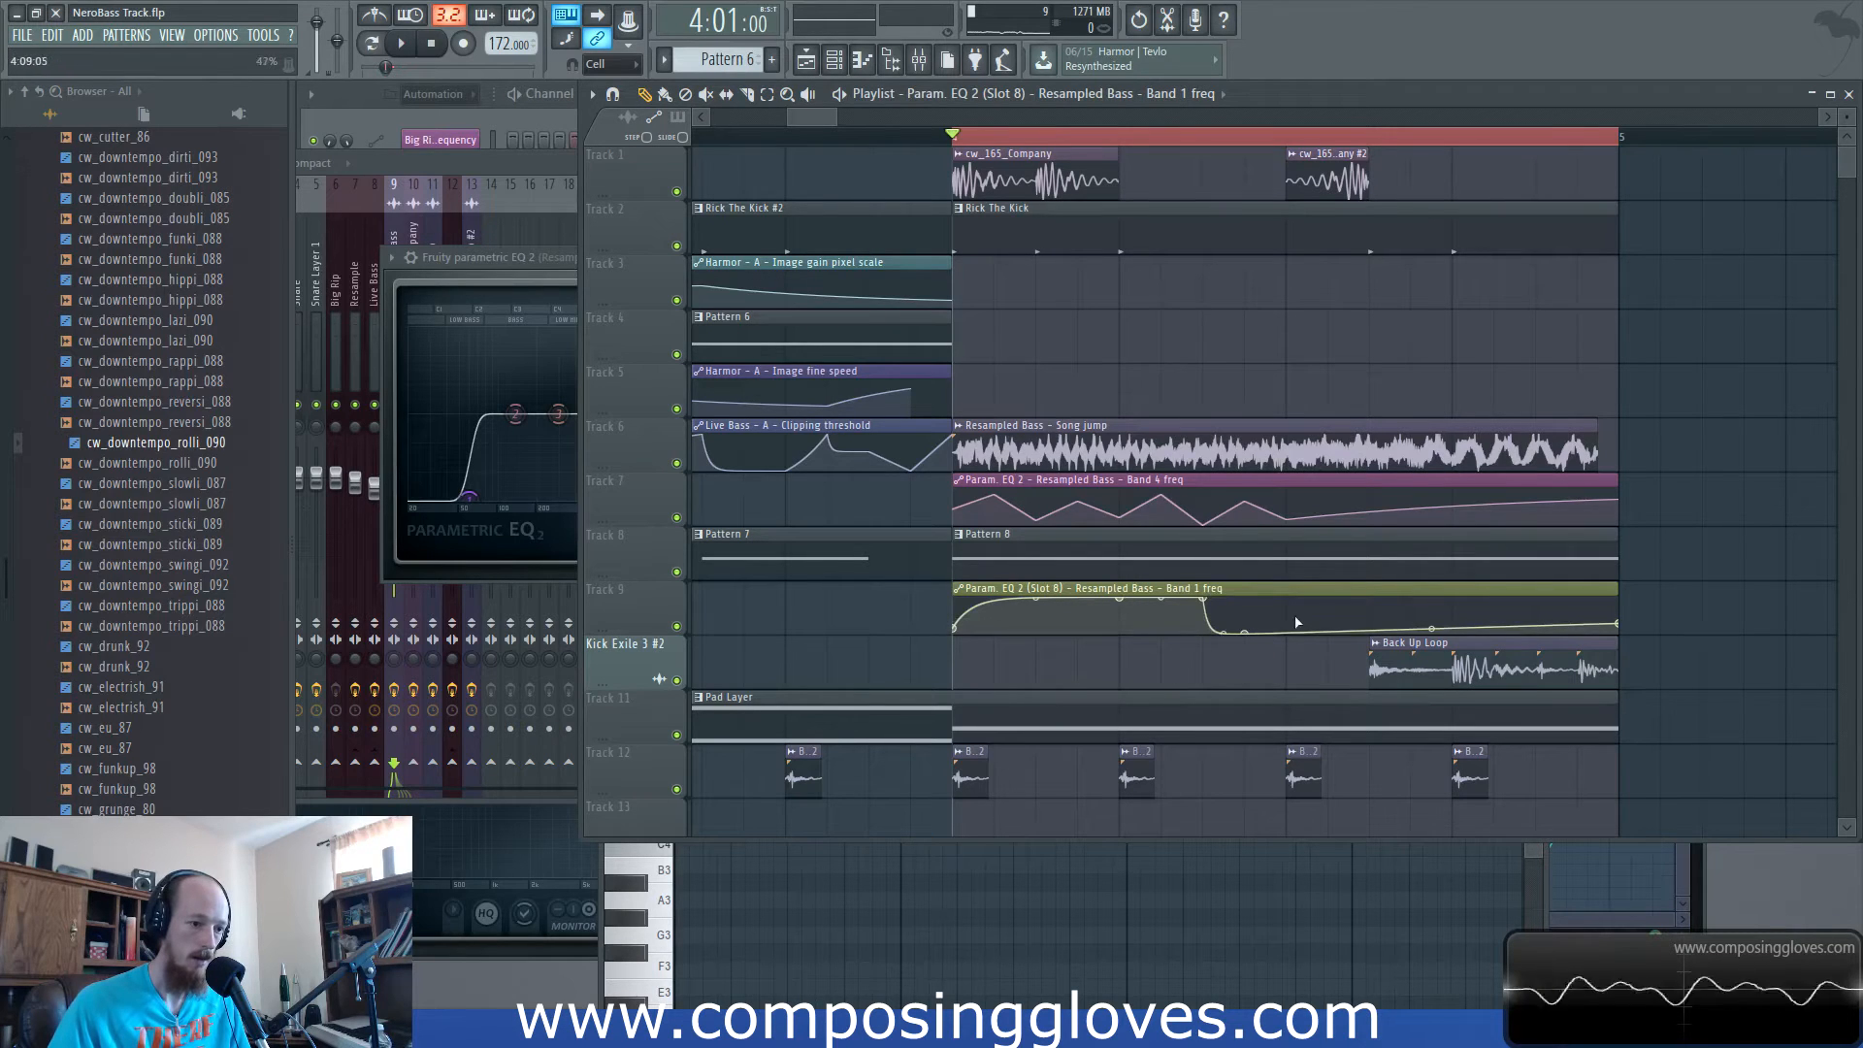
pyautogui.rightClick(1335, 617)
pyautogui.press('space')
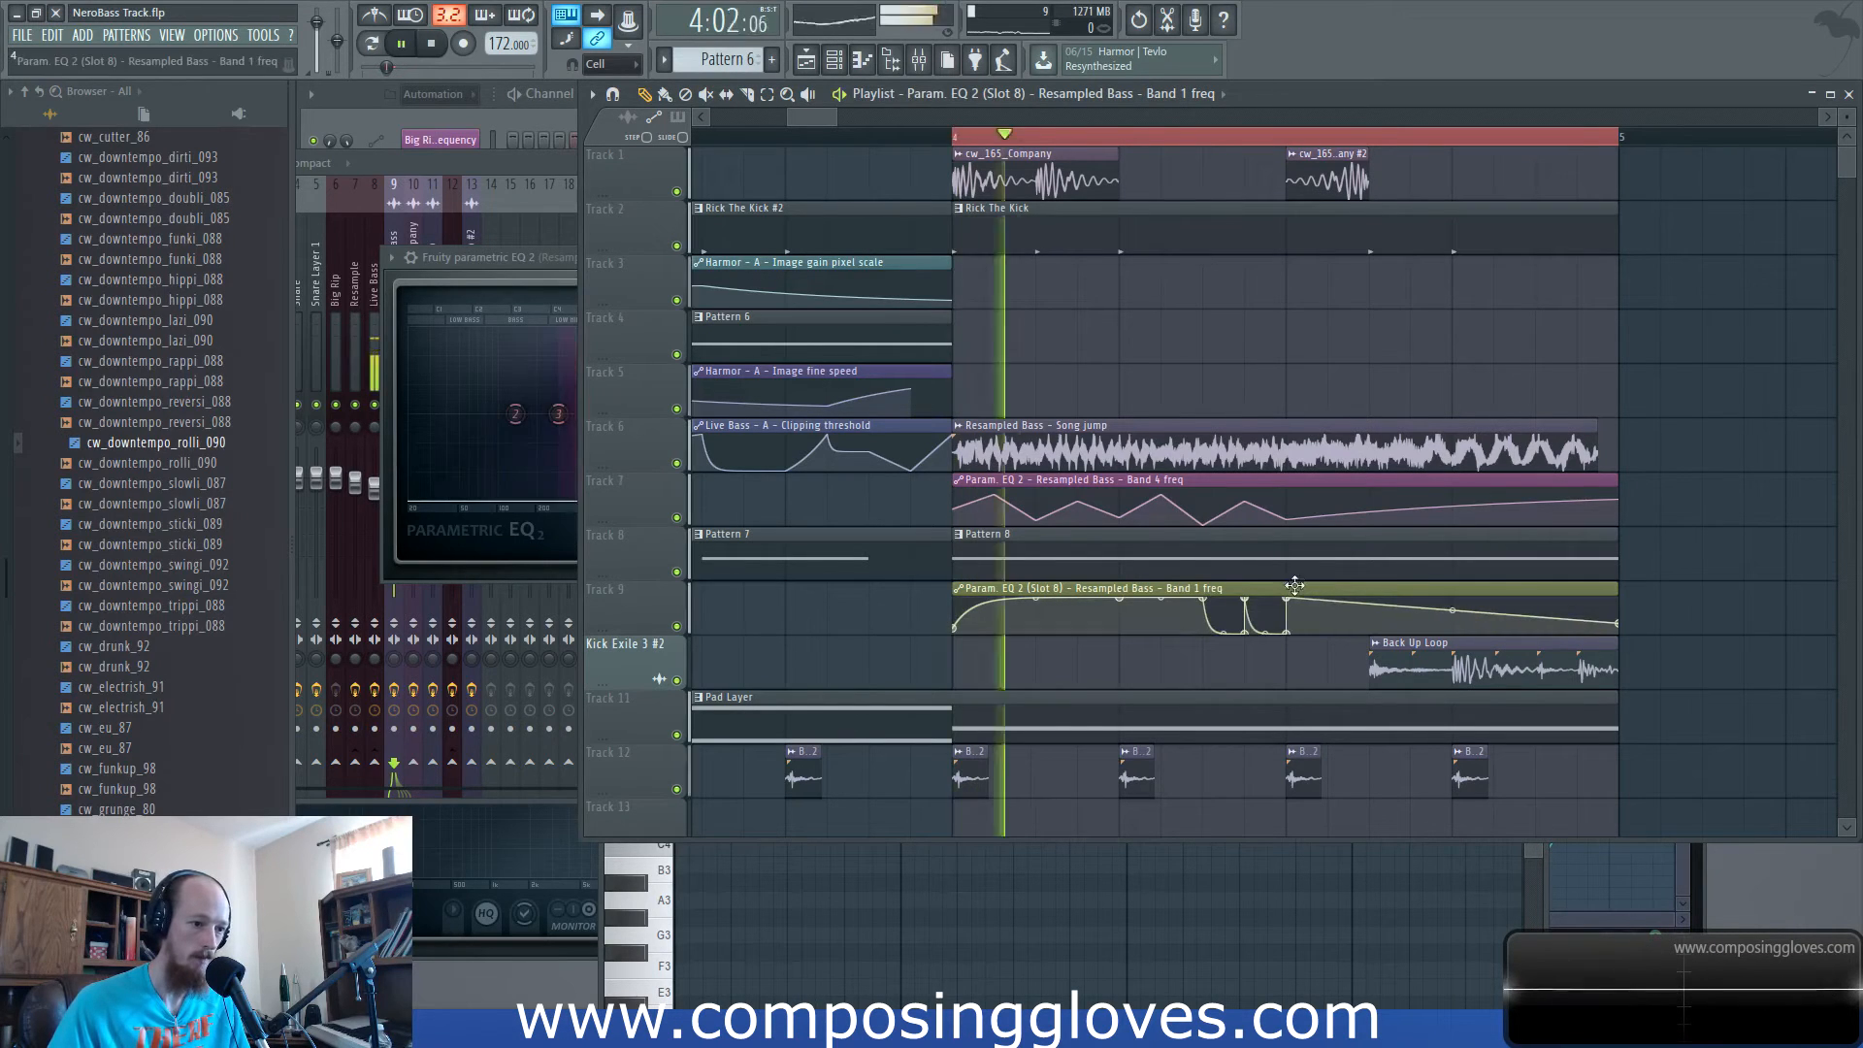
pyautogui.rightClick(1453, 610)
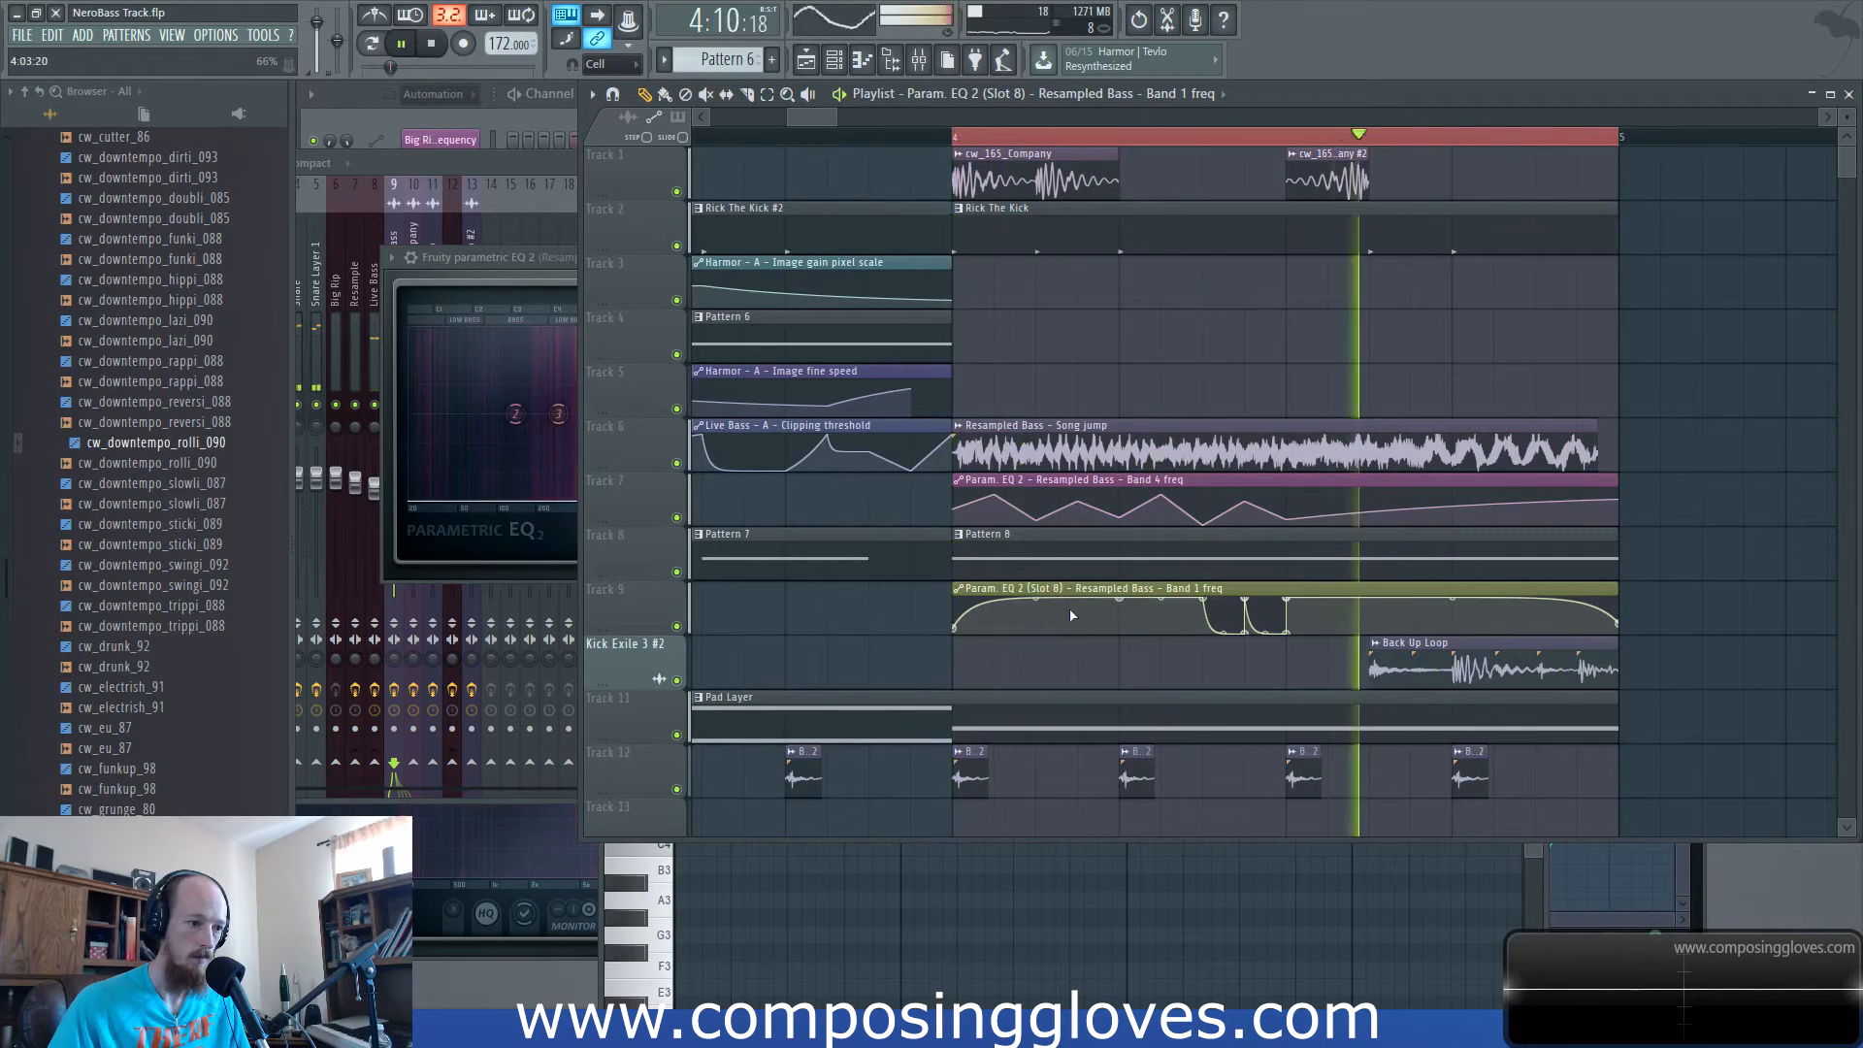
# Reshape the start of the band 1 frequency automation to stay low before a steep rise, with a sharp drop at 4:05, auditioning the changes.
pyautogui.press('space')
pyautogui.press('space')
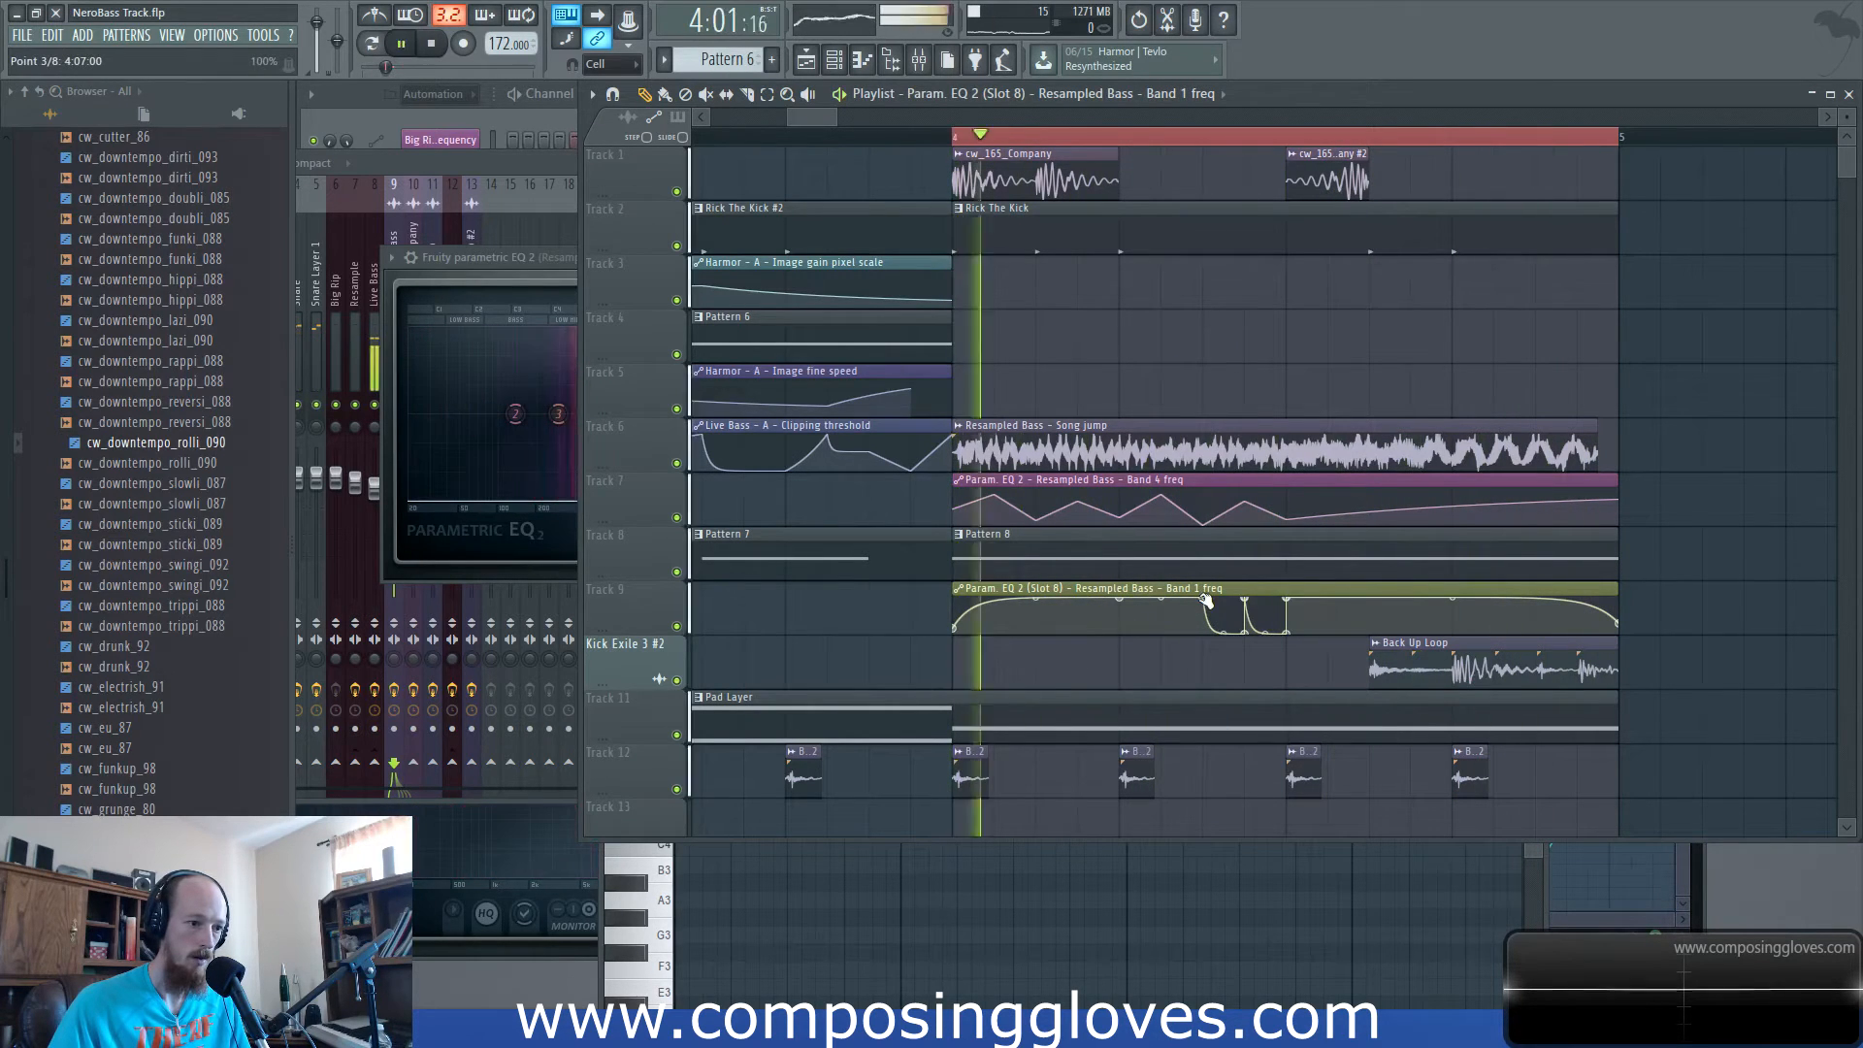
pyautogui.press('space')
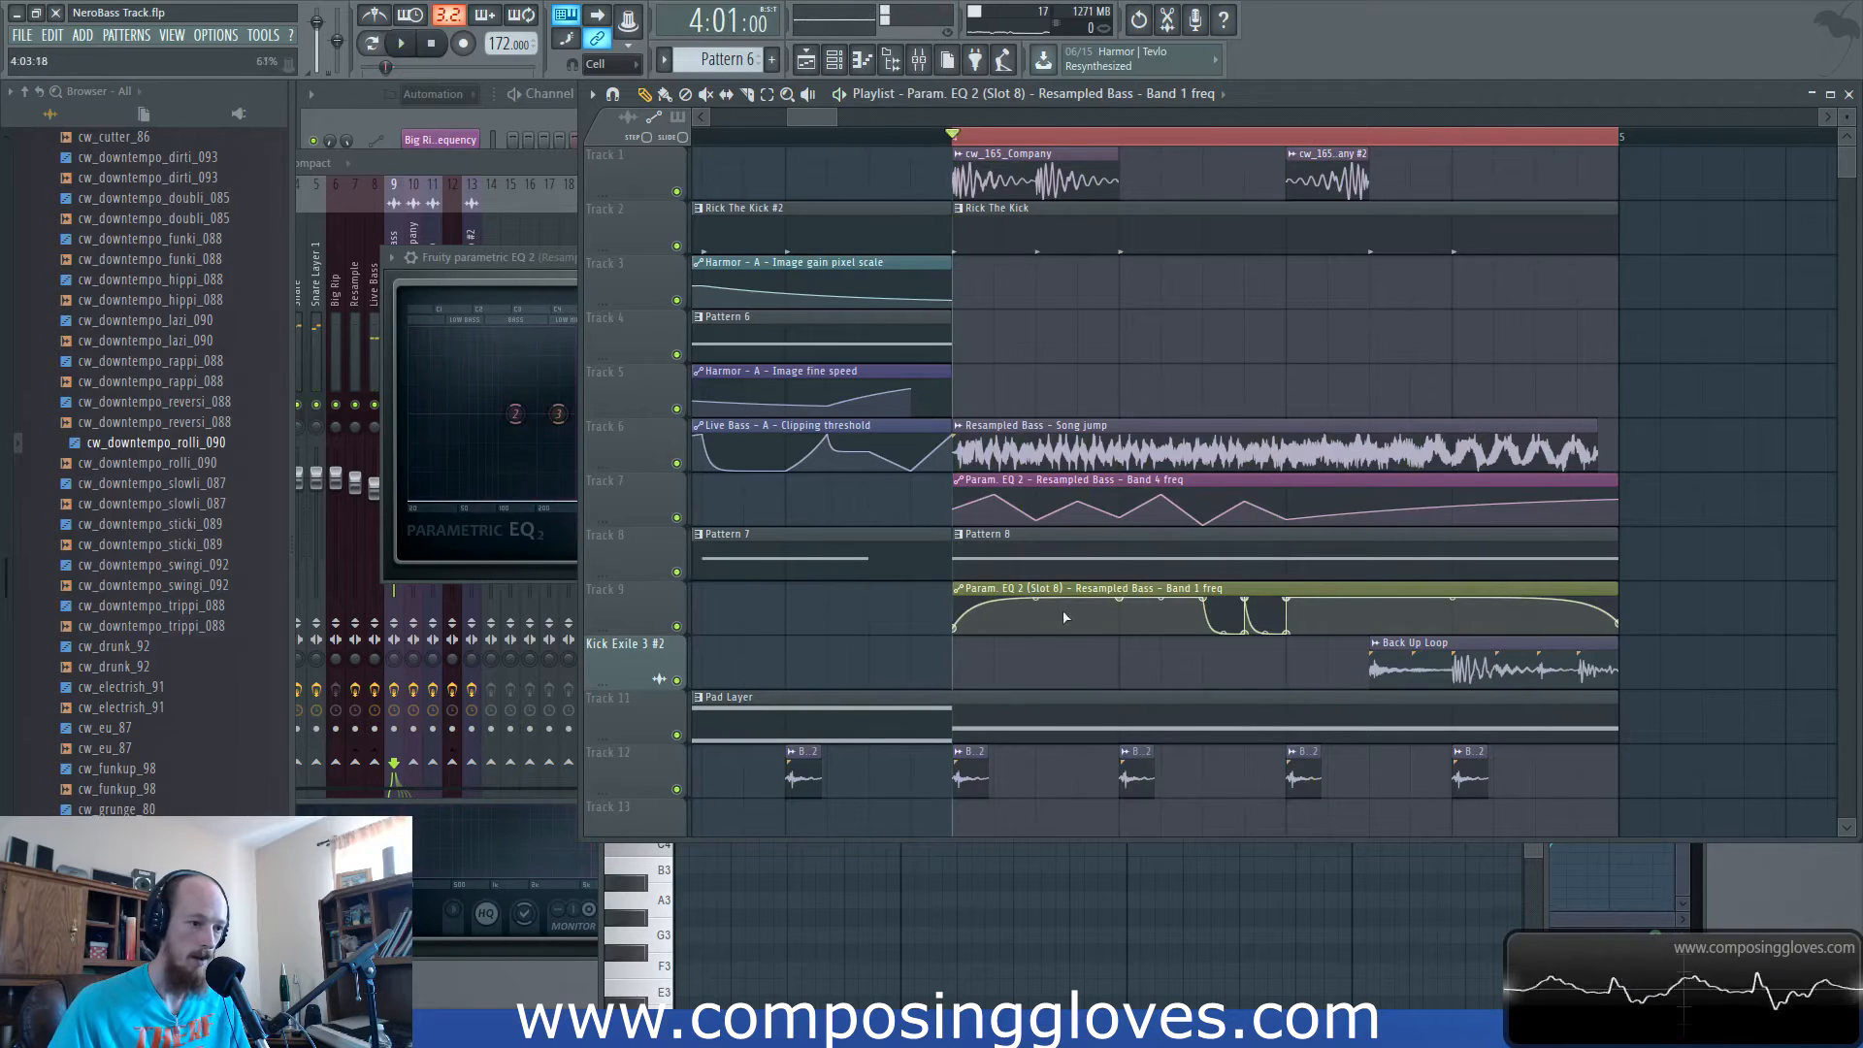
pyautogui.press('space')
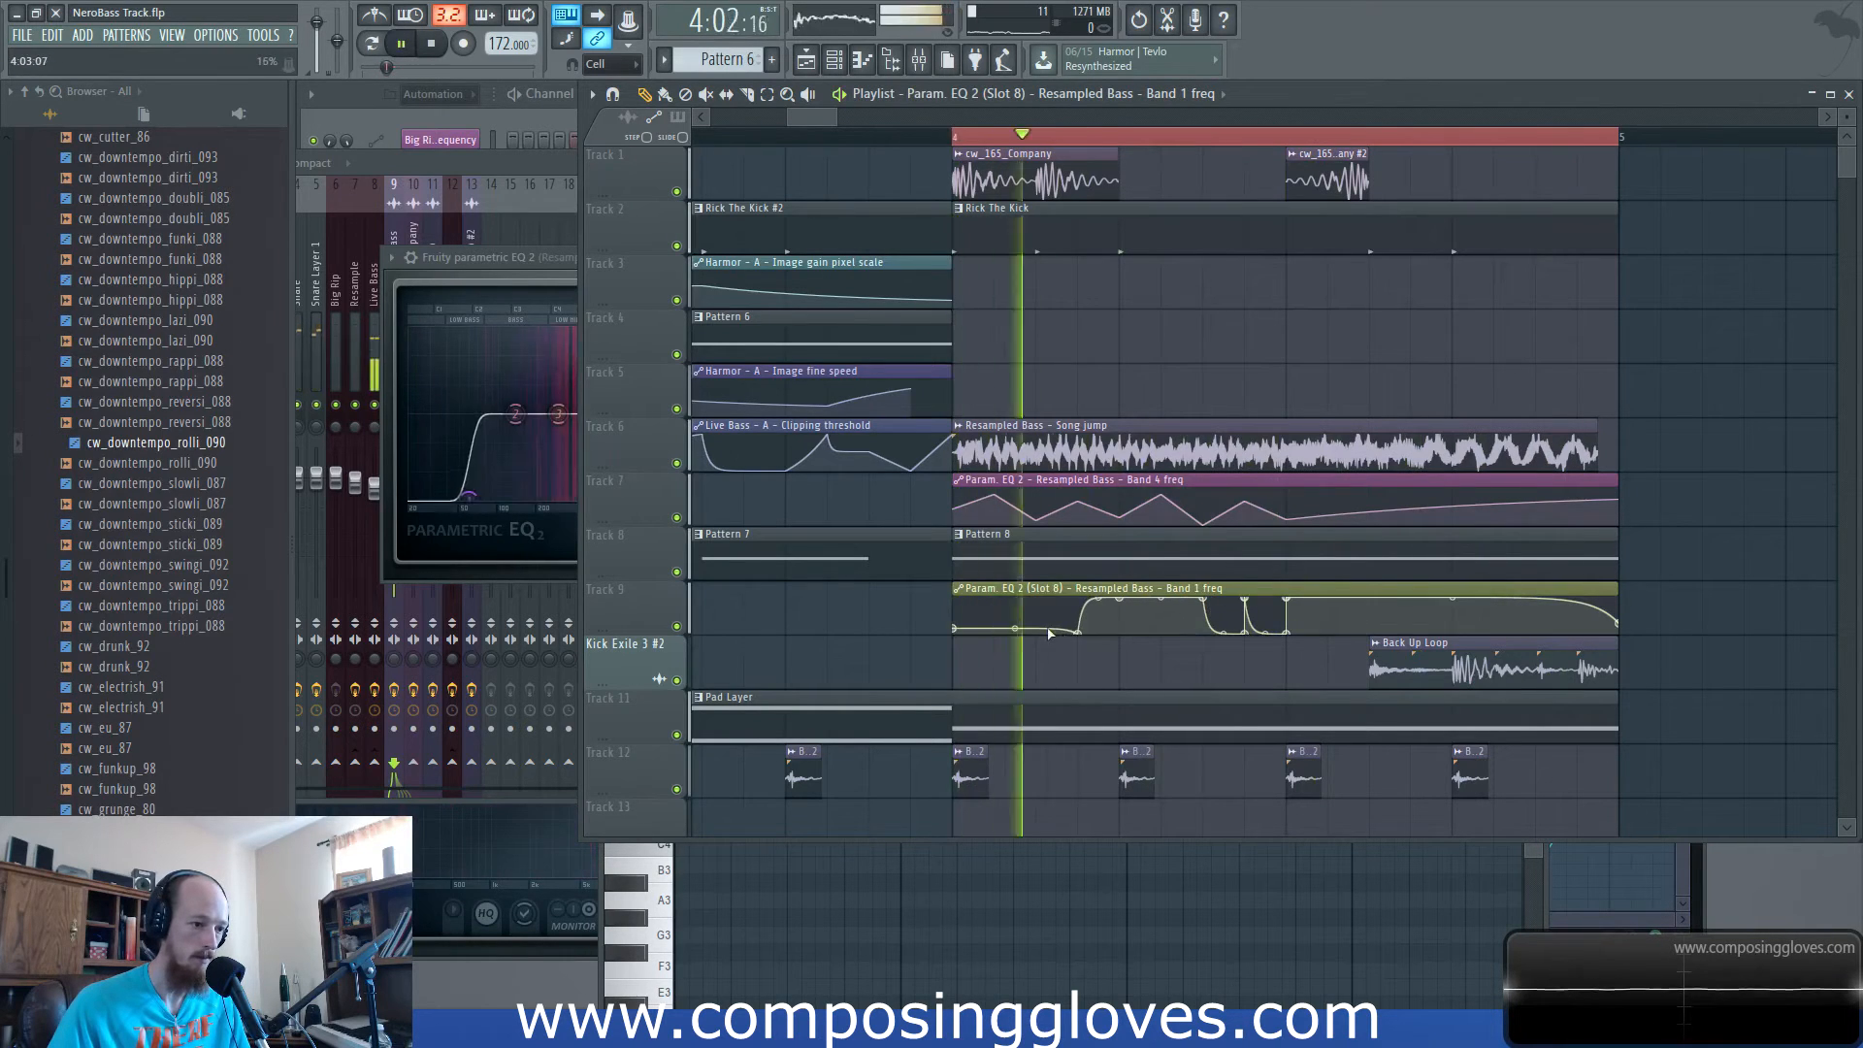
pyautogui.press('space')
pyautogui.press('space')
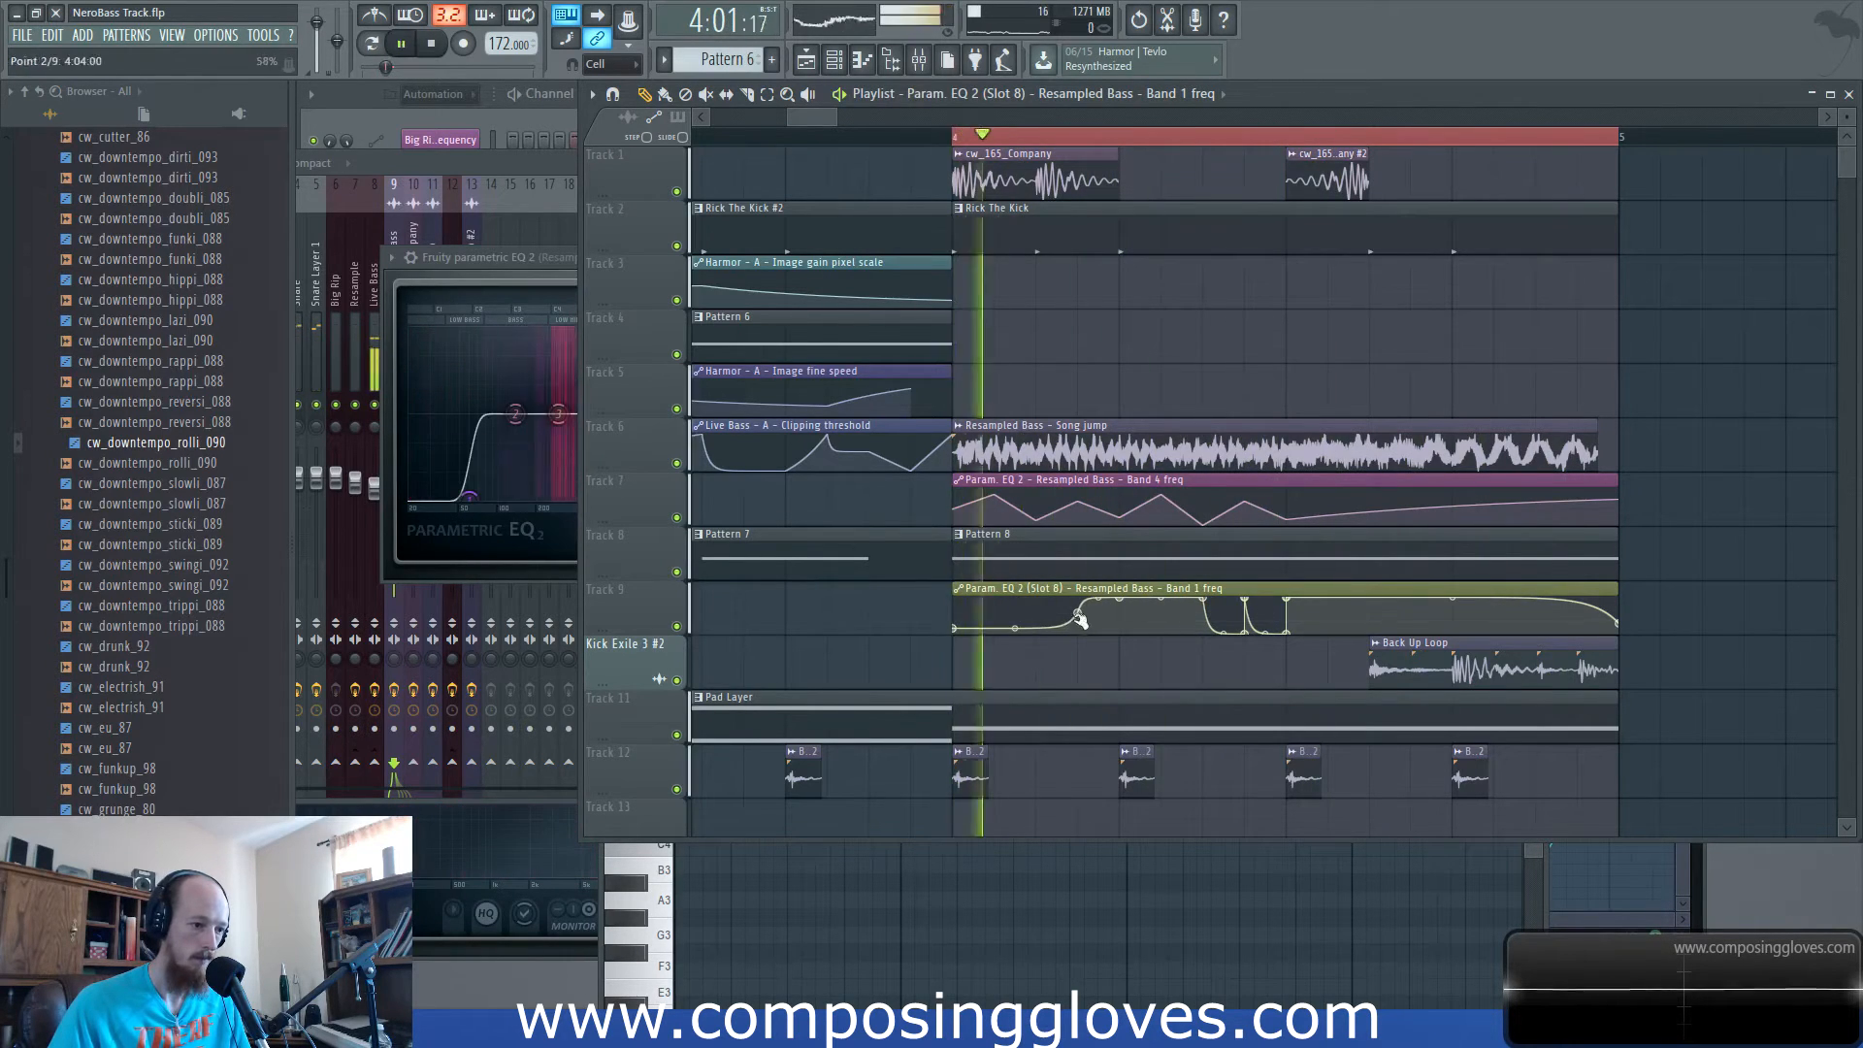
pyautogui.press('space')
pyautogui.press('space')
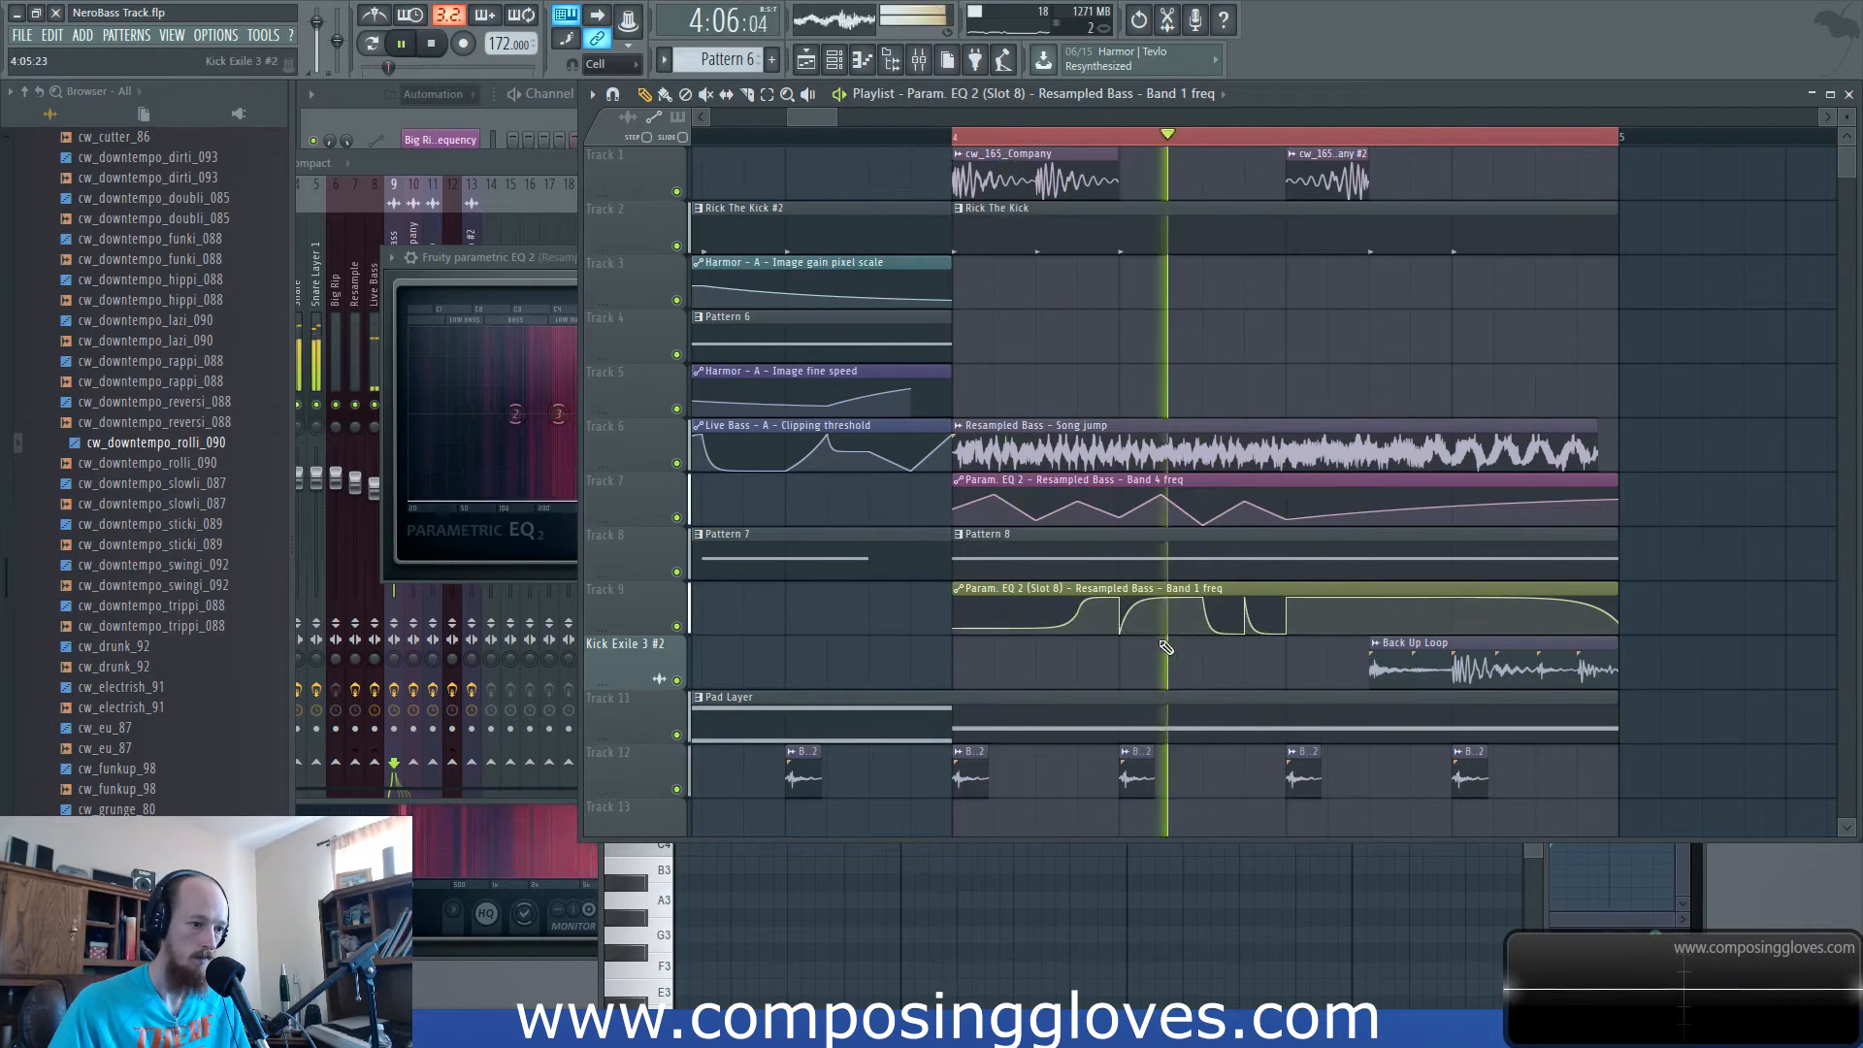
pyautogui.press('space')
pyautogui.press('space')
pyautogui.press('space')
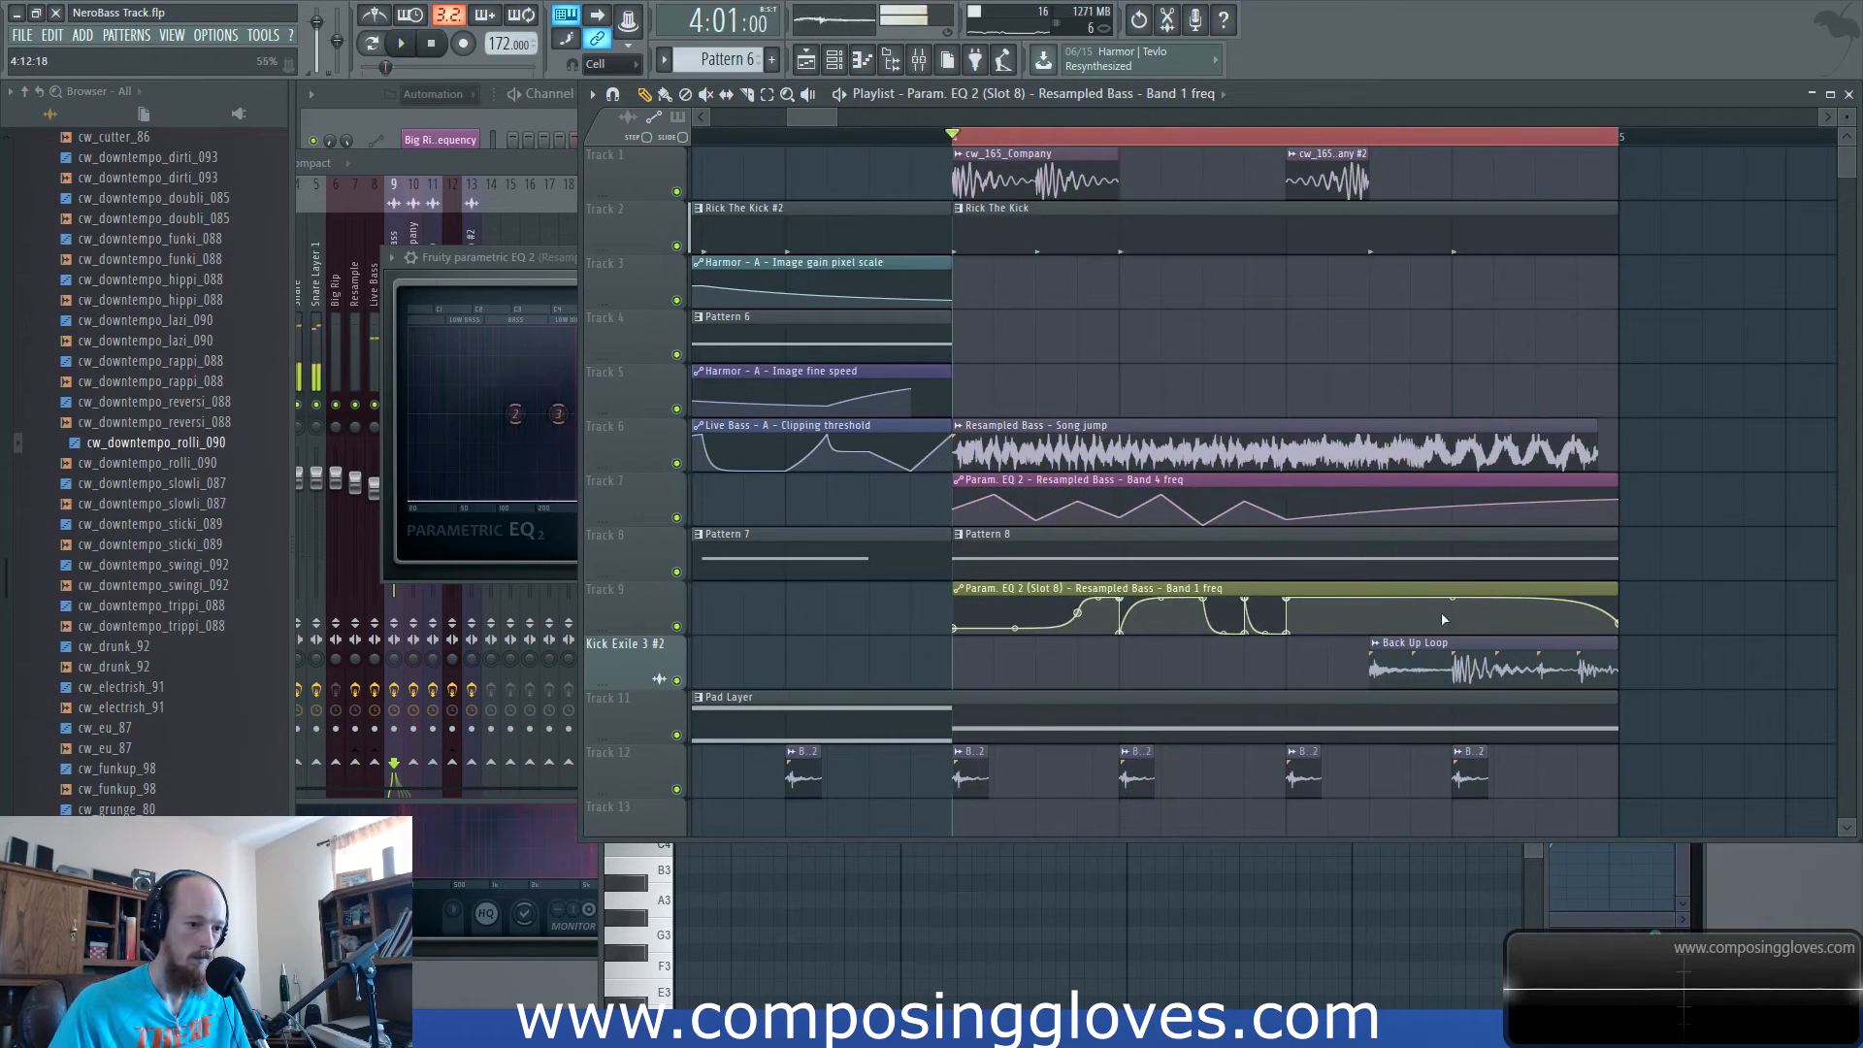
# Lower the tail of the band 1 frequency automation after 4:09 to a quick fall and a slow rise toward bar 5.
pyautogui.moveTo(1459, 599); pyautogui.dragTo(1459, 626)
pyautogui.press('space')
pyautogui.press('space')
pyautogui.press('space')
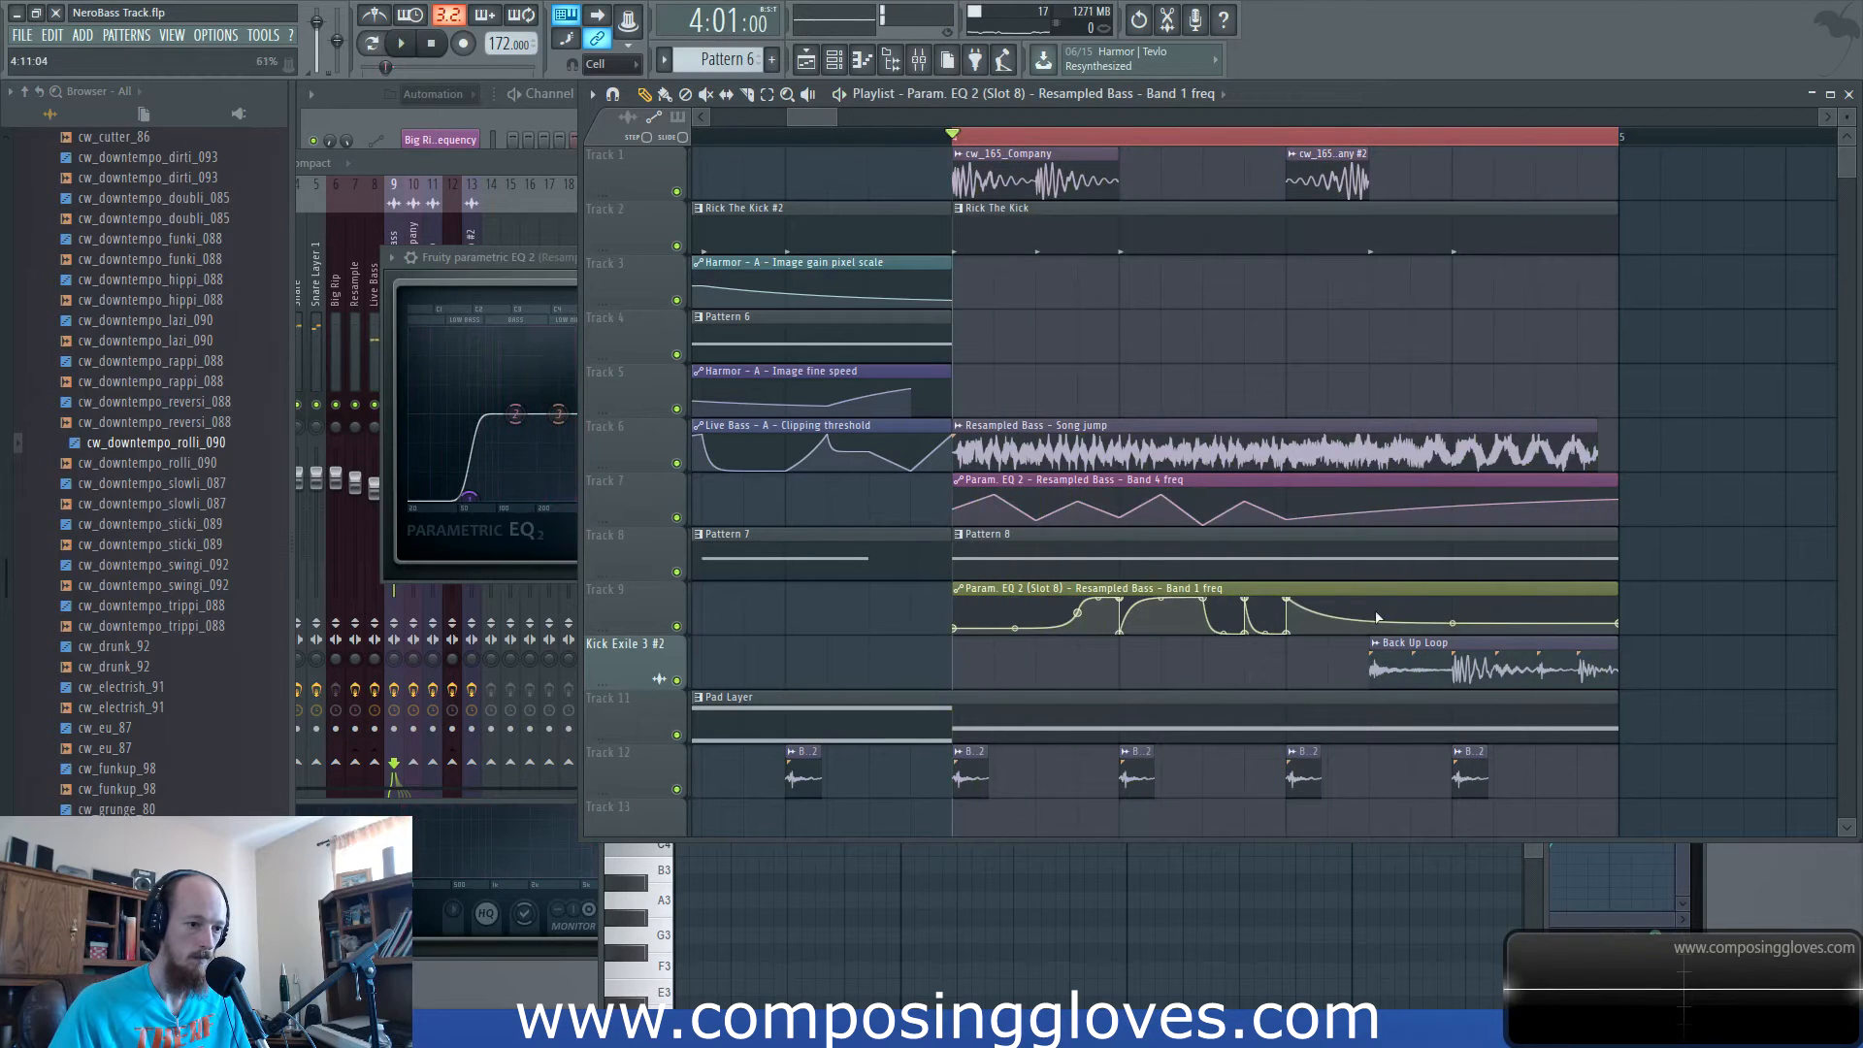
pyautogui.press('space')
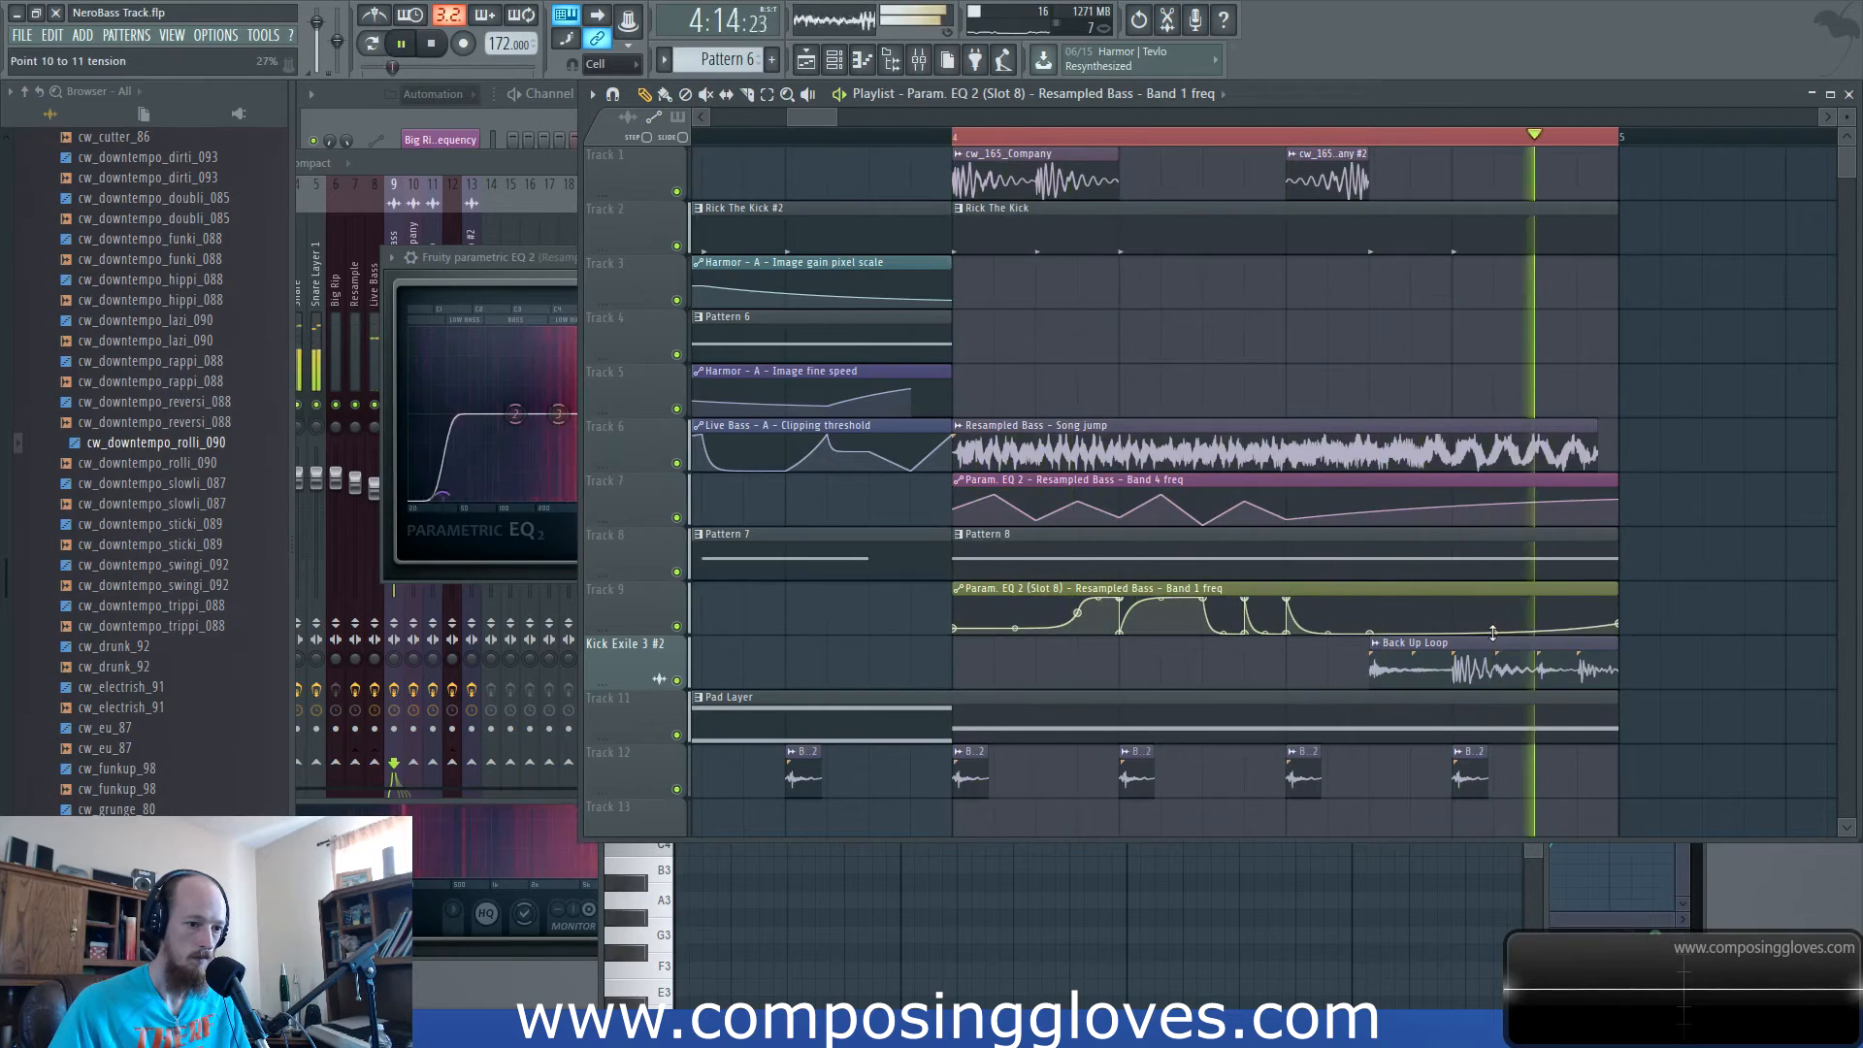
pyautogui.press('space')
pyautogui.press('space')
# Add a small bump to the band 1 frequency automation near 4:12 in its low tail, and audition bar 4.
pyautogui.moveTo(1514, 601); pyautogui.dragTo(1513, 622)
pyautogui.press('space')
pyautogui.press('space')
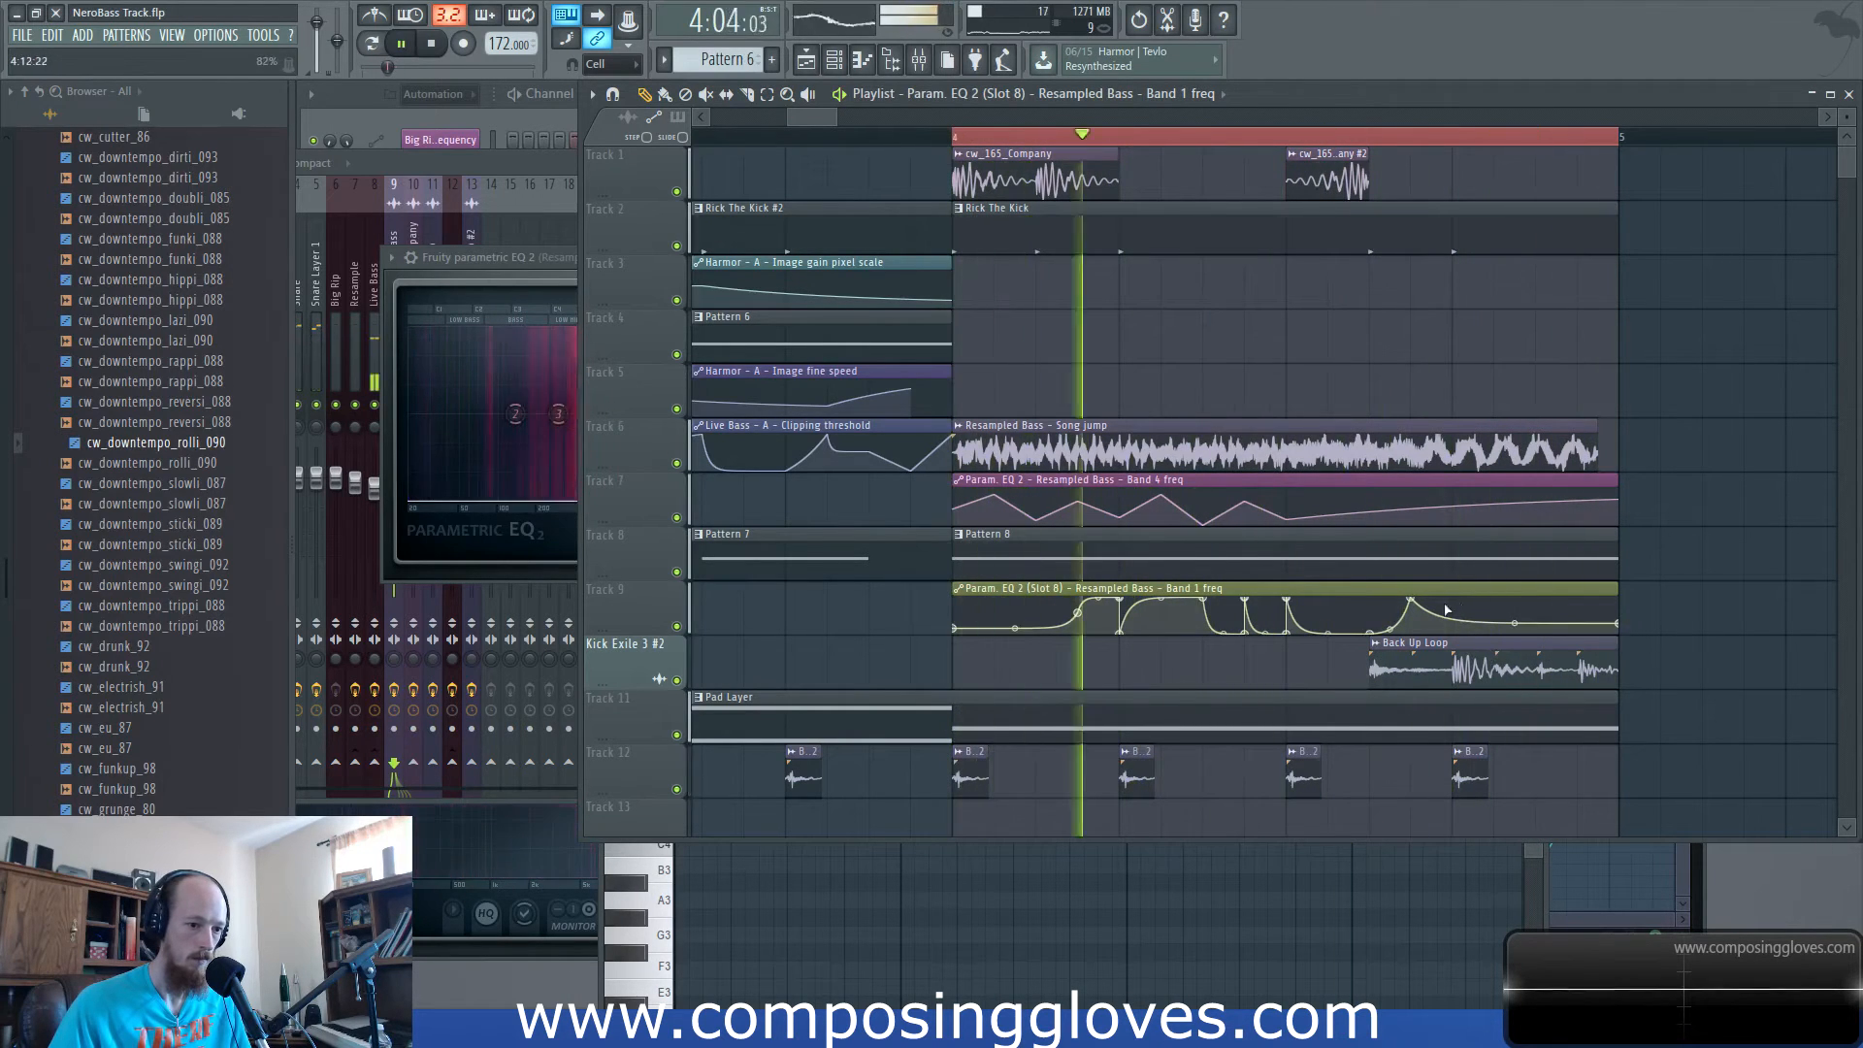
pyautogui.moveTo(1410, 602); pyautogui.dragTo(1414, 629)
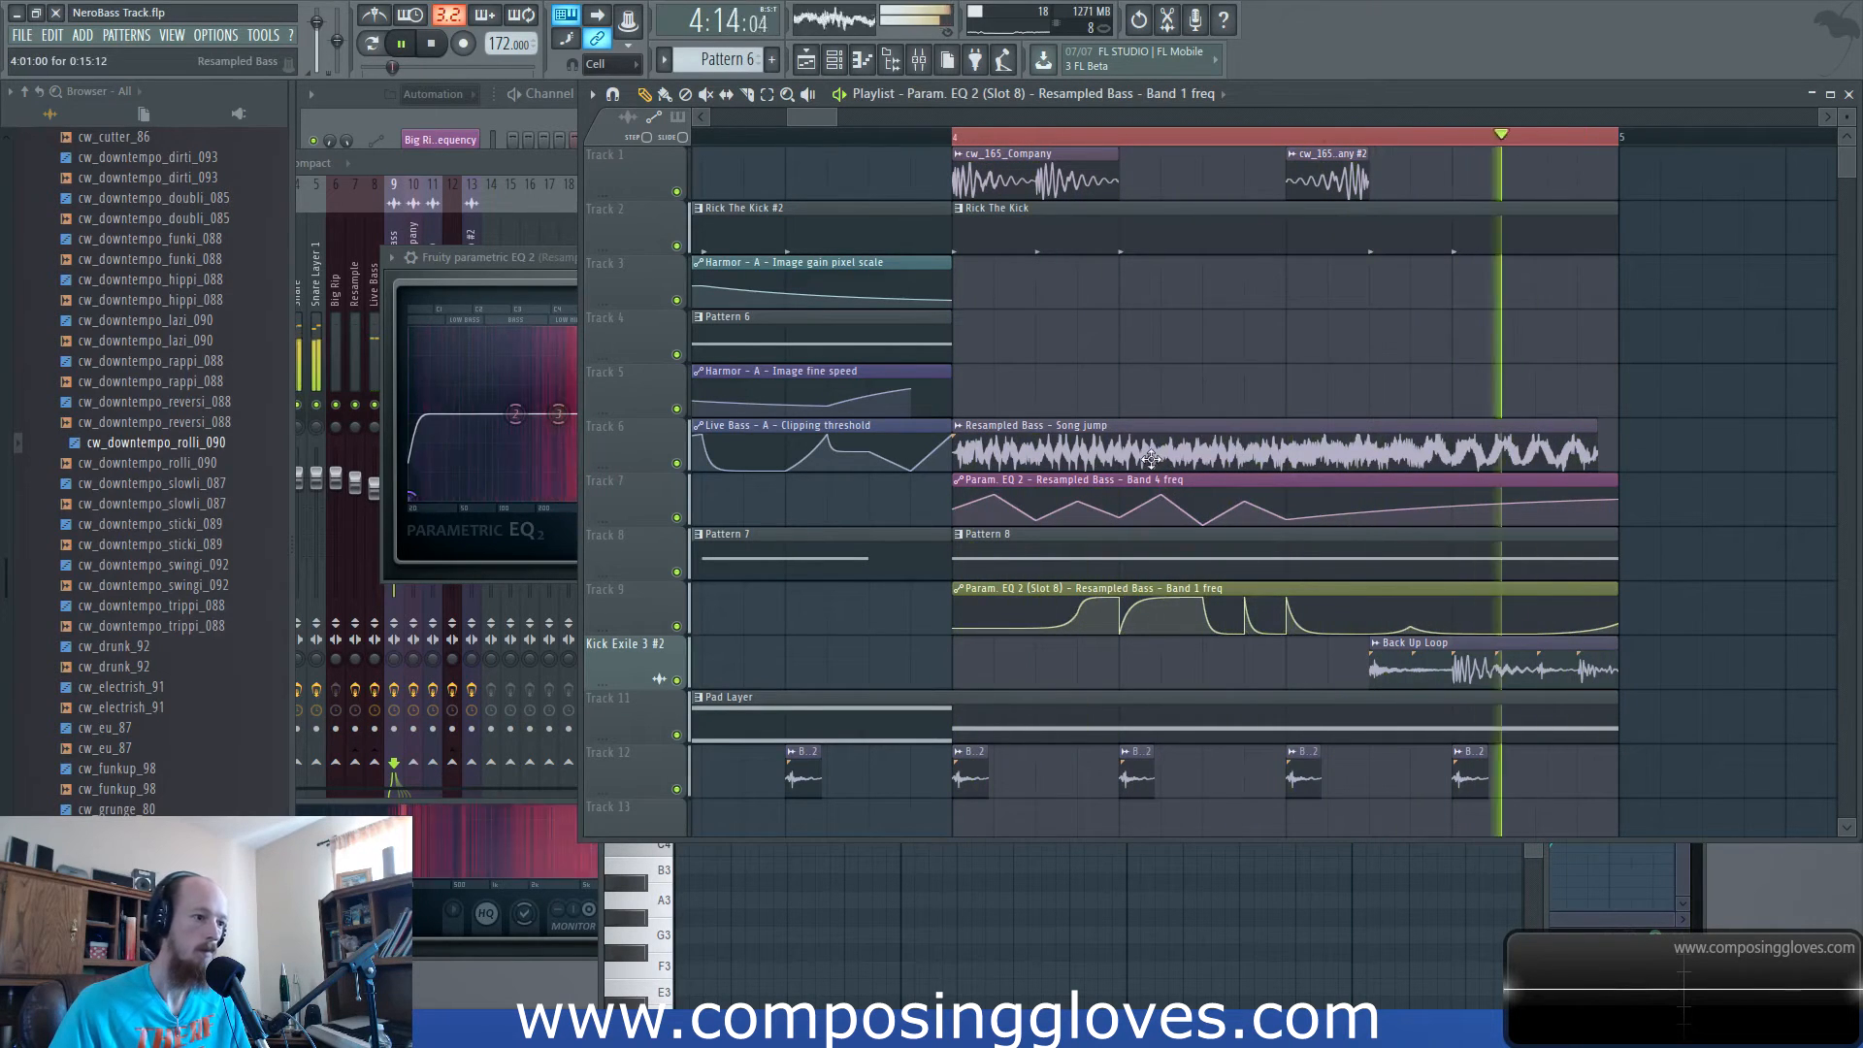
pyautogui.scroll(-3, 1179, 432)
pyautogui.press('space')
pyautogui.press('space')
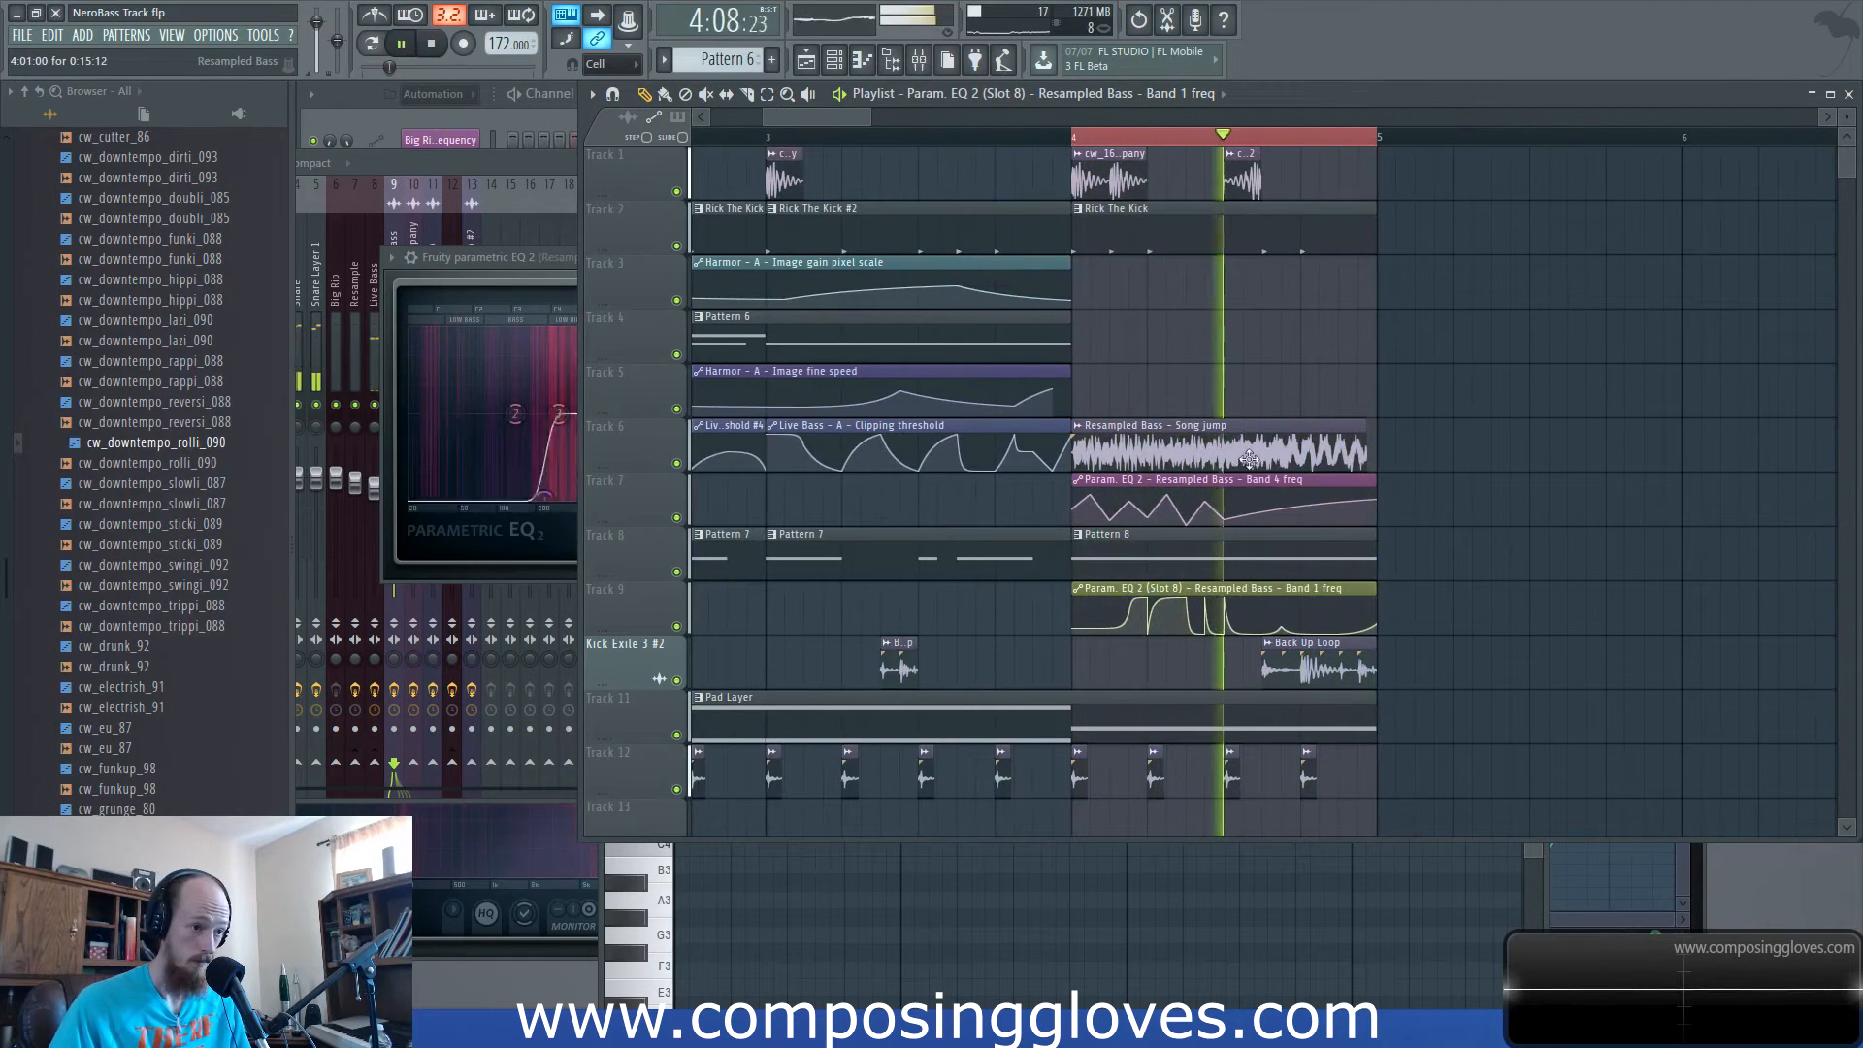
pyautogui.press('space')
# Extend the Playlist time selection to cover bars 1 through 4.
pyautogui.scroll(2, 1161, 404)
pyautogui.scroll(-2, 1144, 387)
pyautogui.moveTo(1280, 397); pyautogui.dragTo(1747, 388)
pyautogui.scroll(-2, 976, 233)
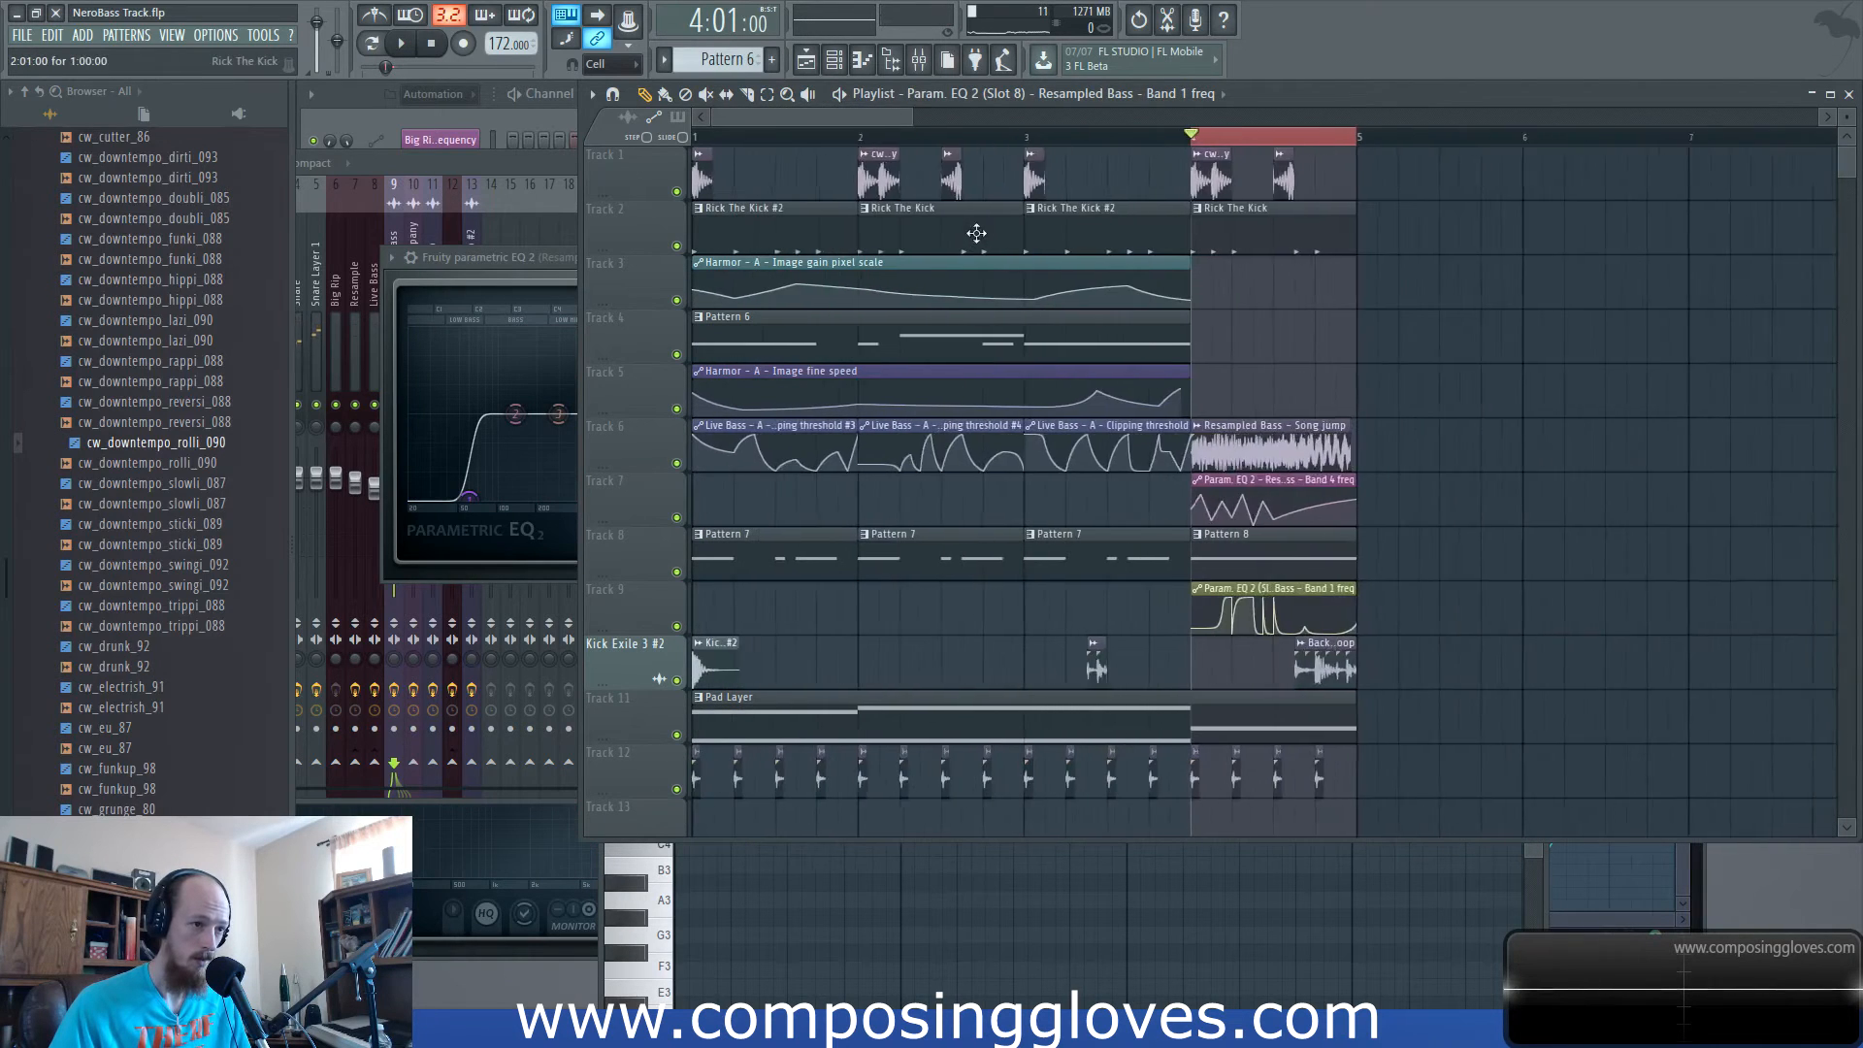
pyautogui.scroll(-2, 976, 233)
pyautogui.moveTo(1048, 138); pyautogui.dragTo(626, 142)
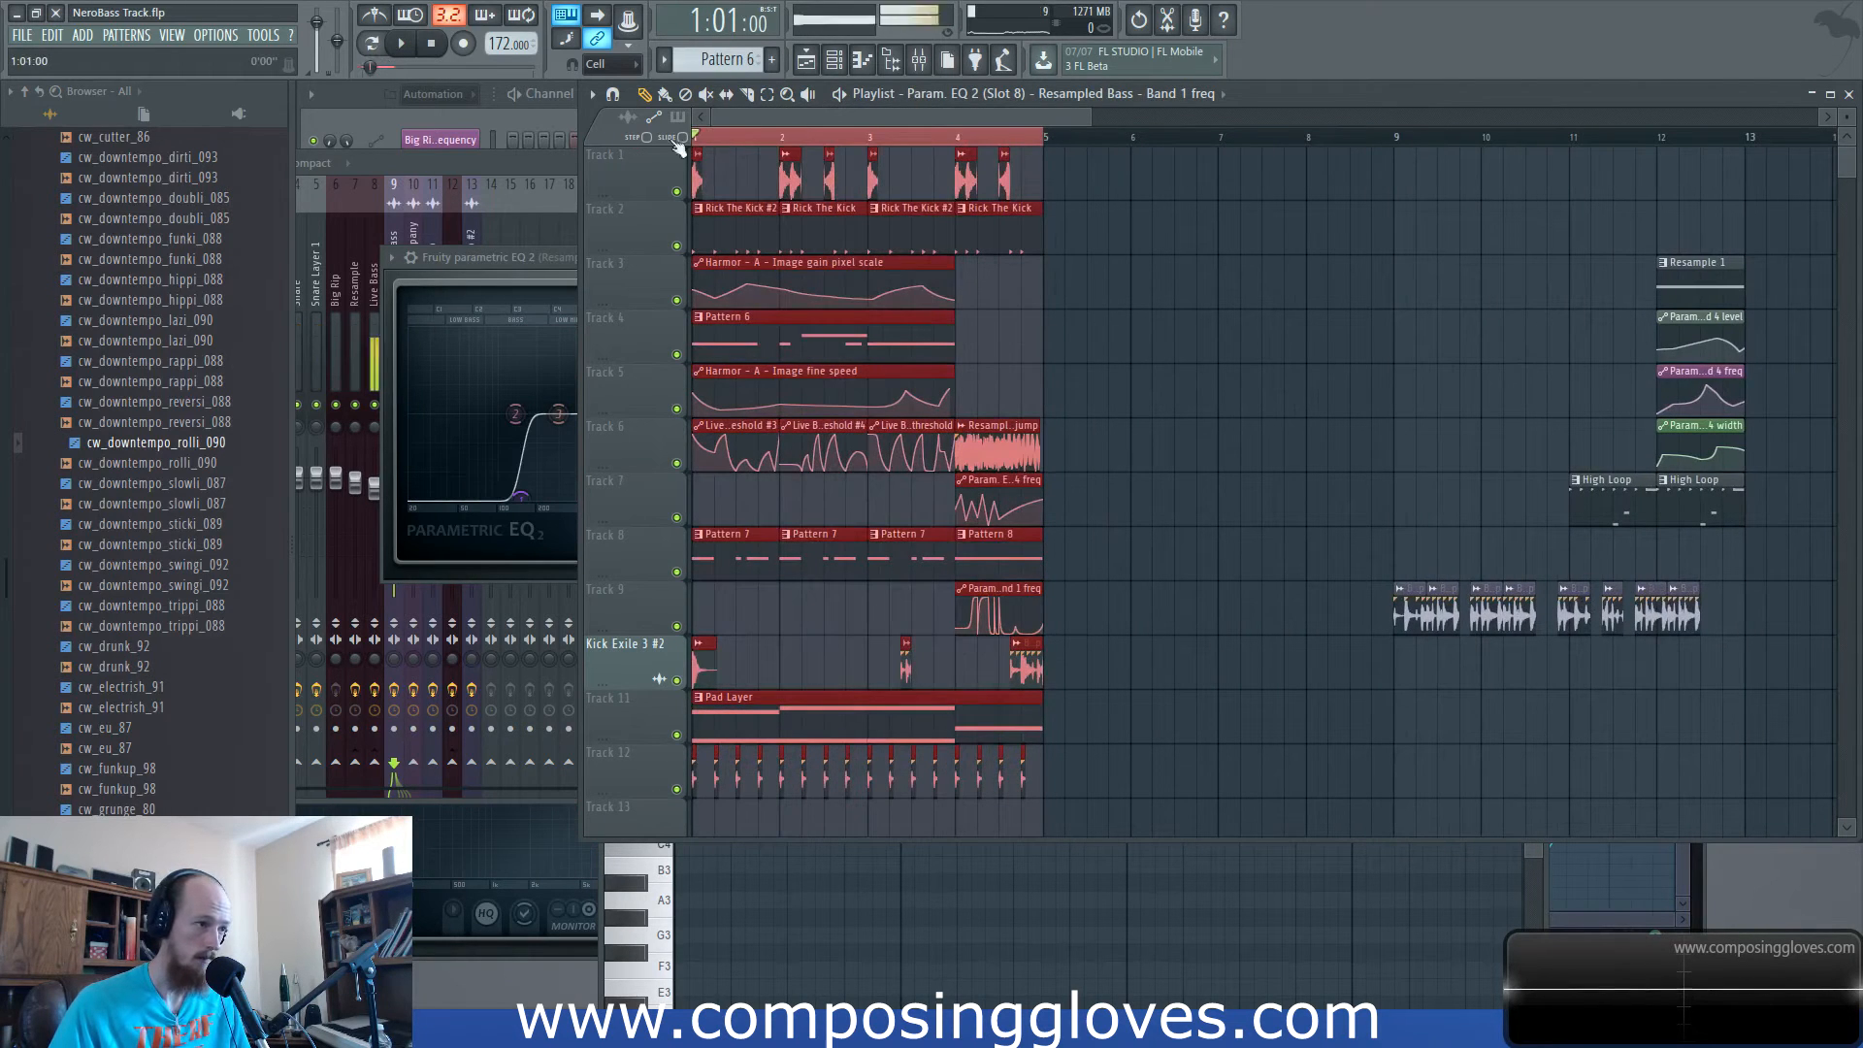
# Play back bars 1 through 4 of the arrangement to review the updated automation in context.
pyautogui.scroll(2, 805, 249)
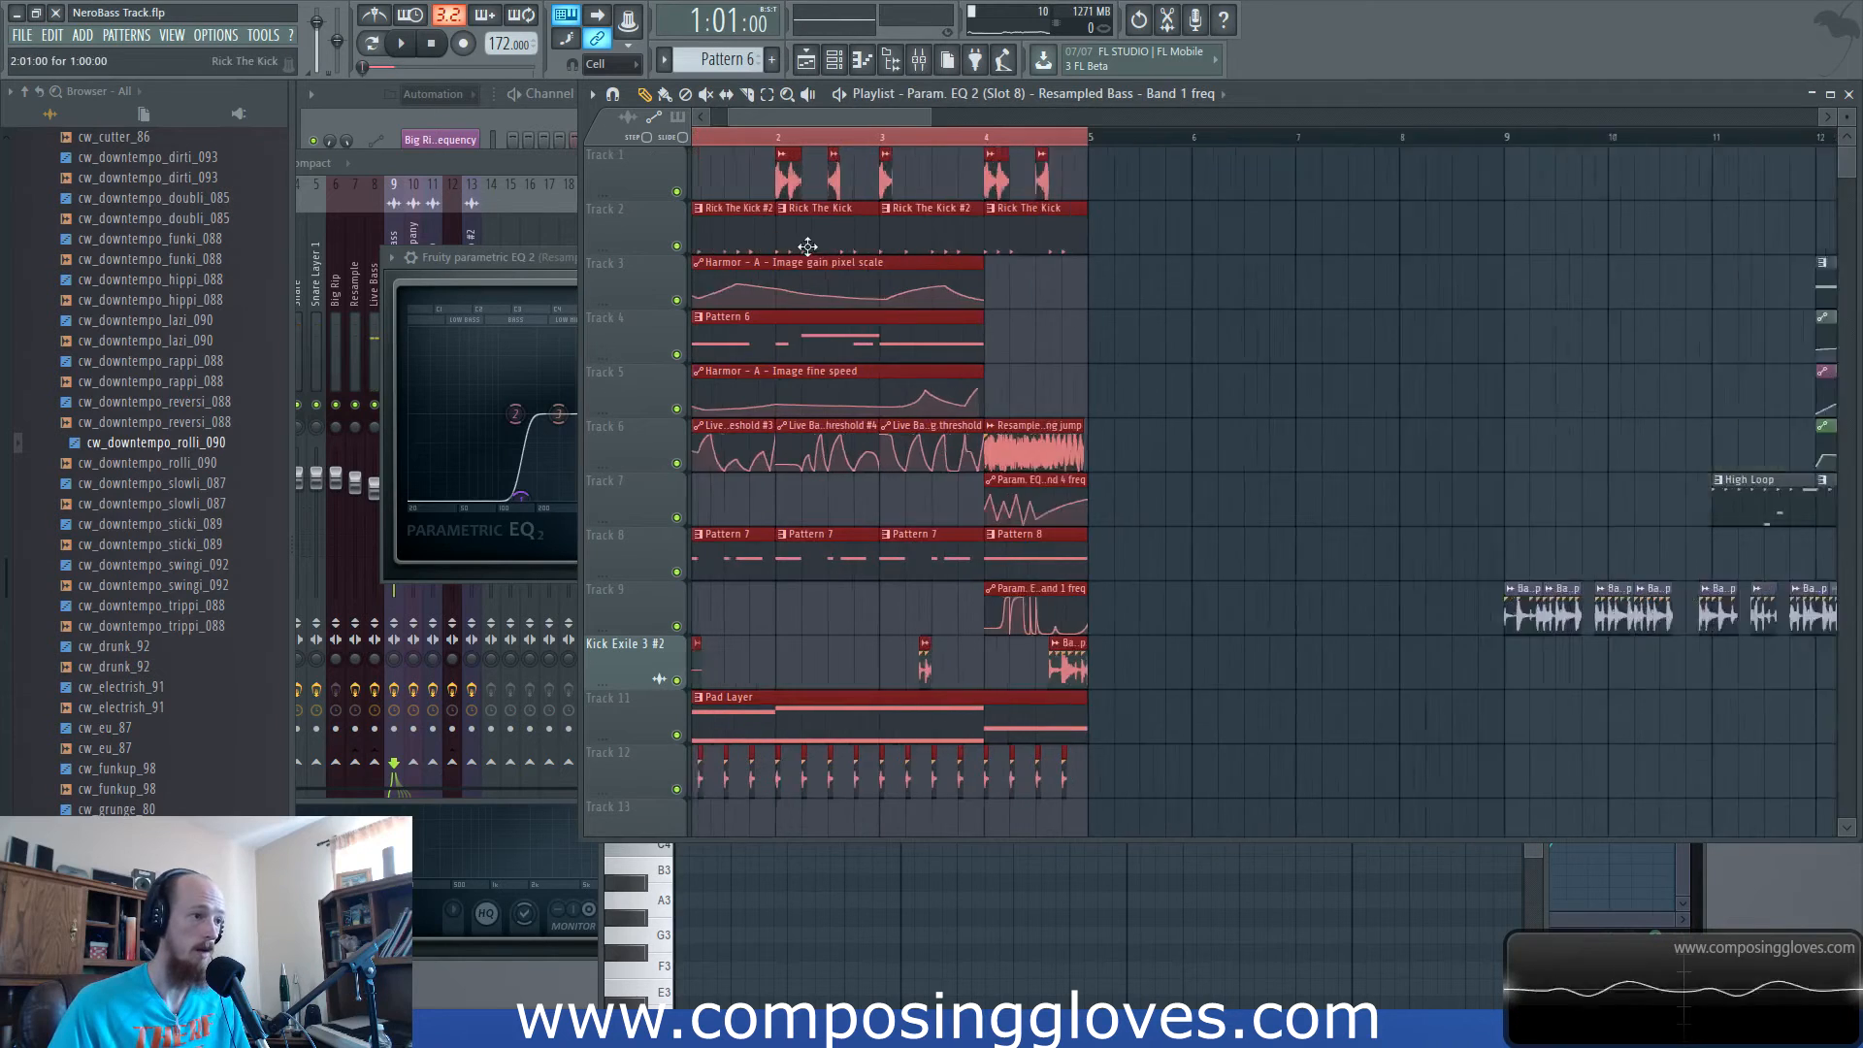
pyautogui.press('space')
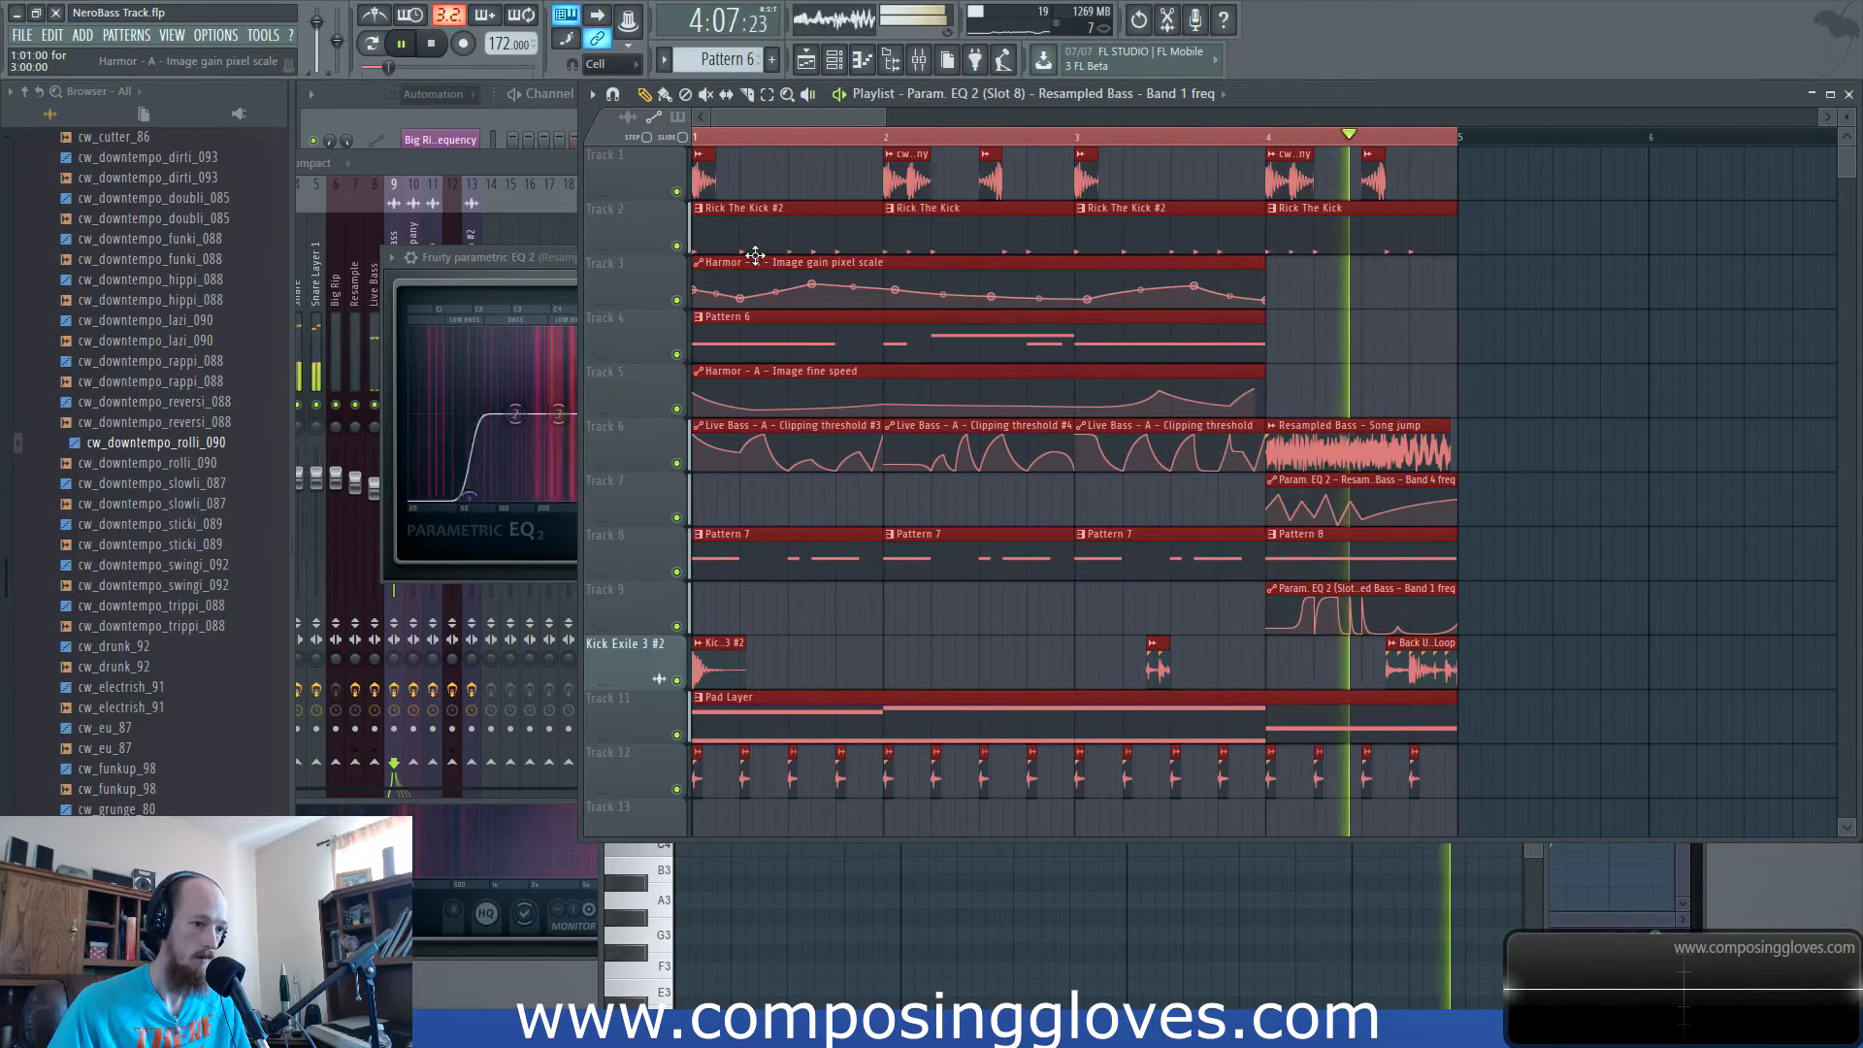
pyautogui.press('space')
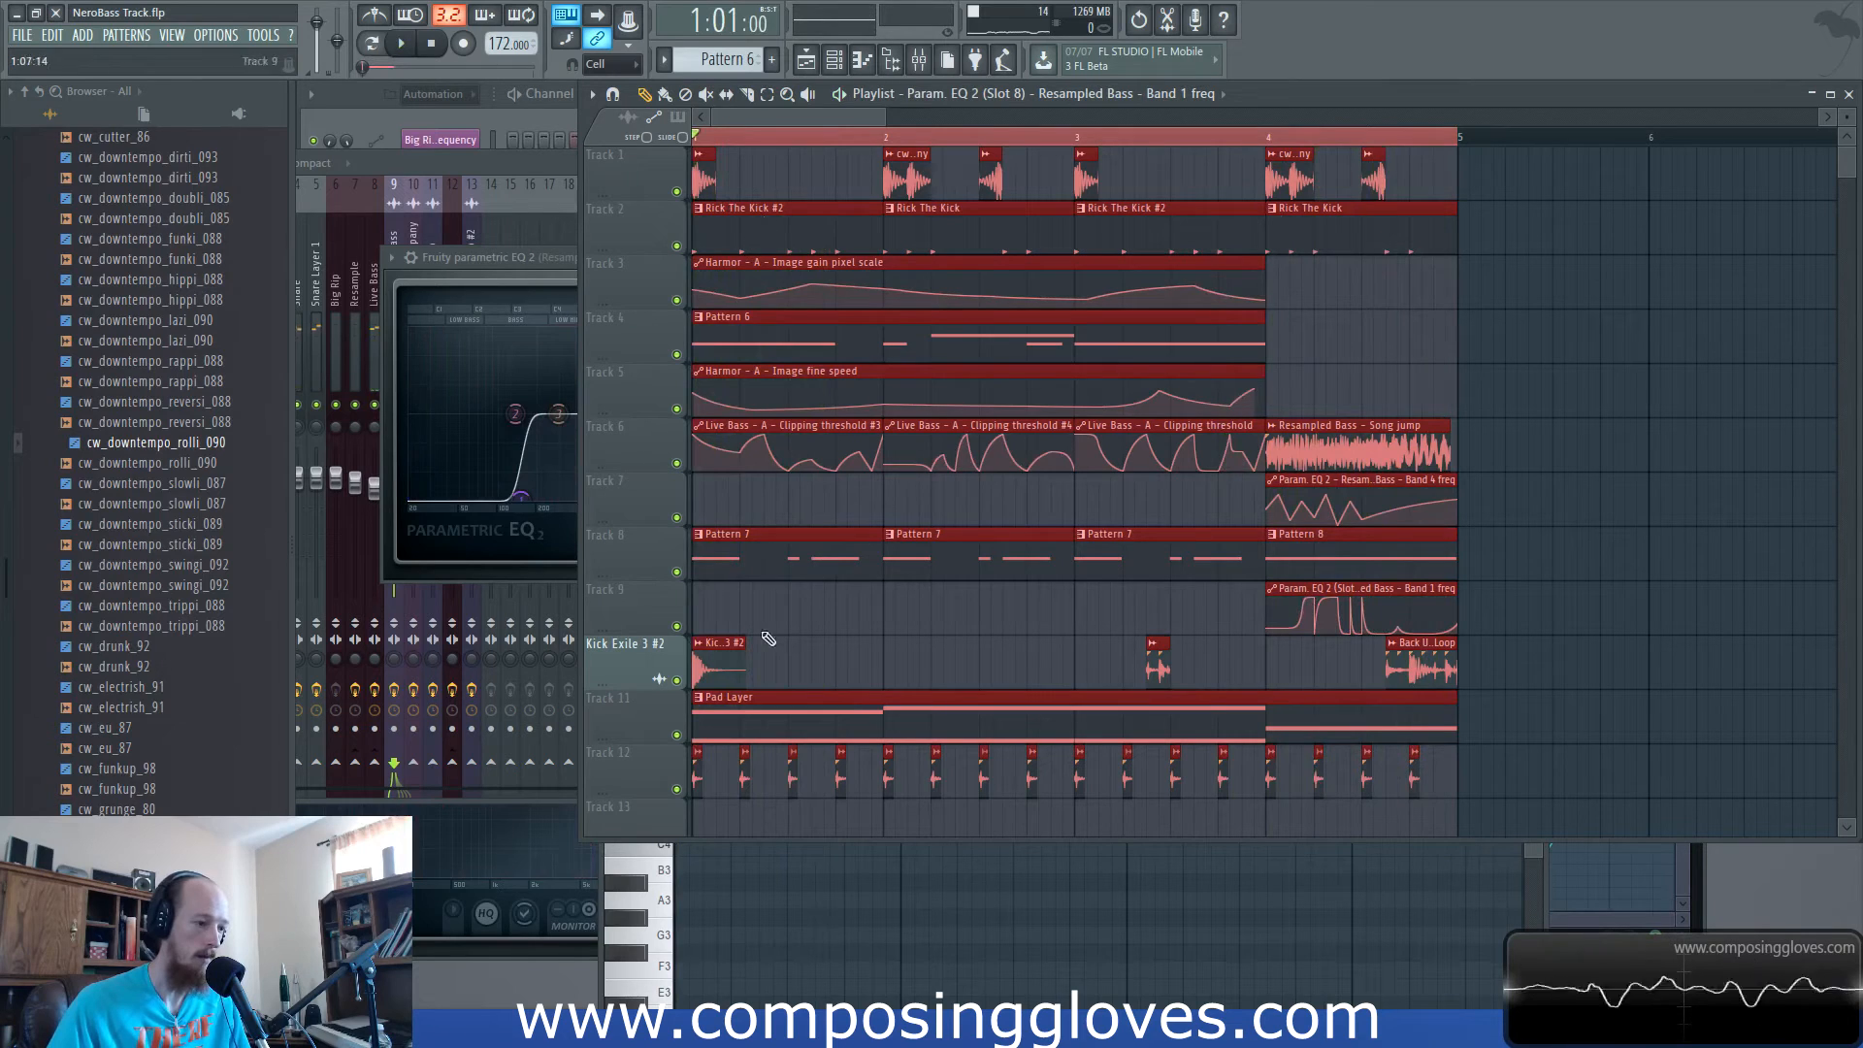
pyautogui.press('space')
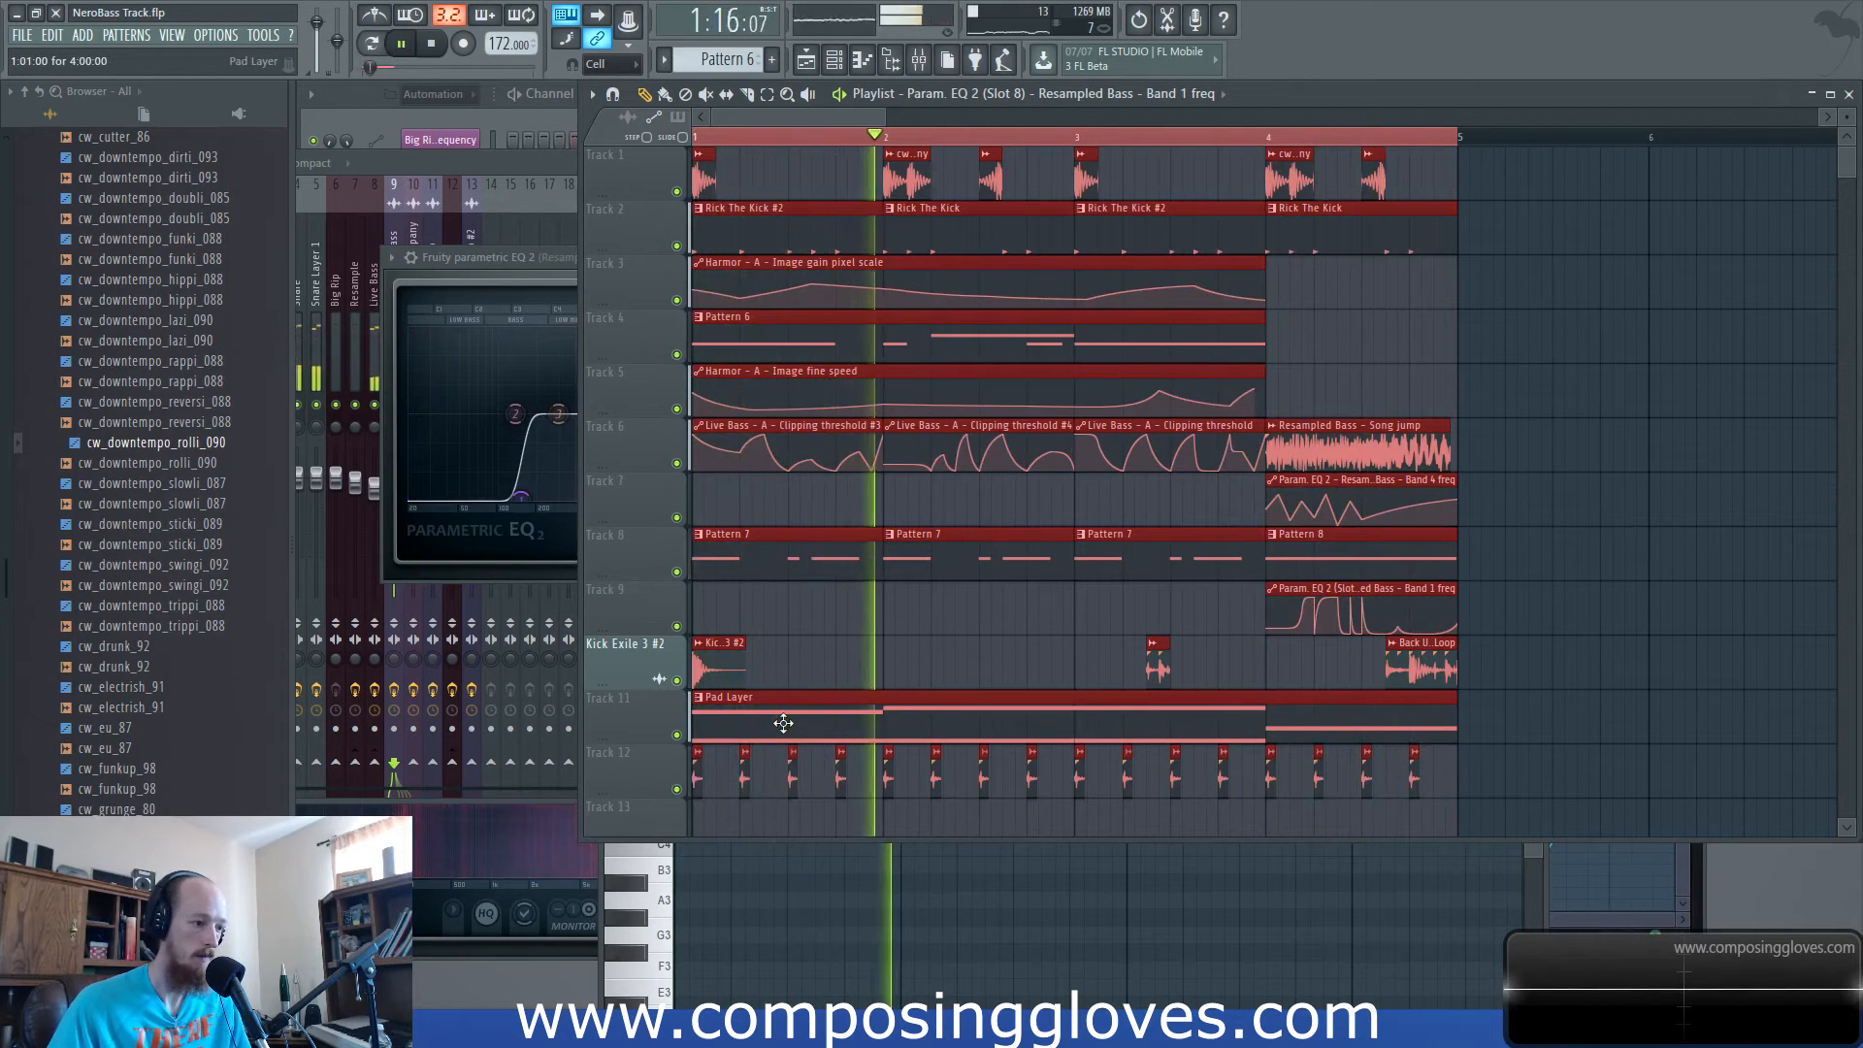
pyautogui.scroll(-2, 777, 715)
pyautogui.press('space')
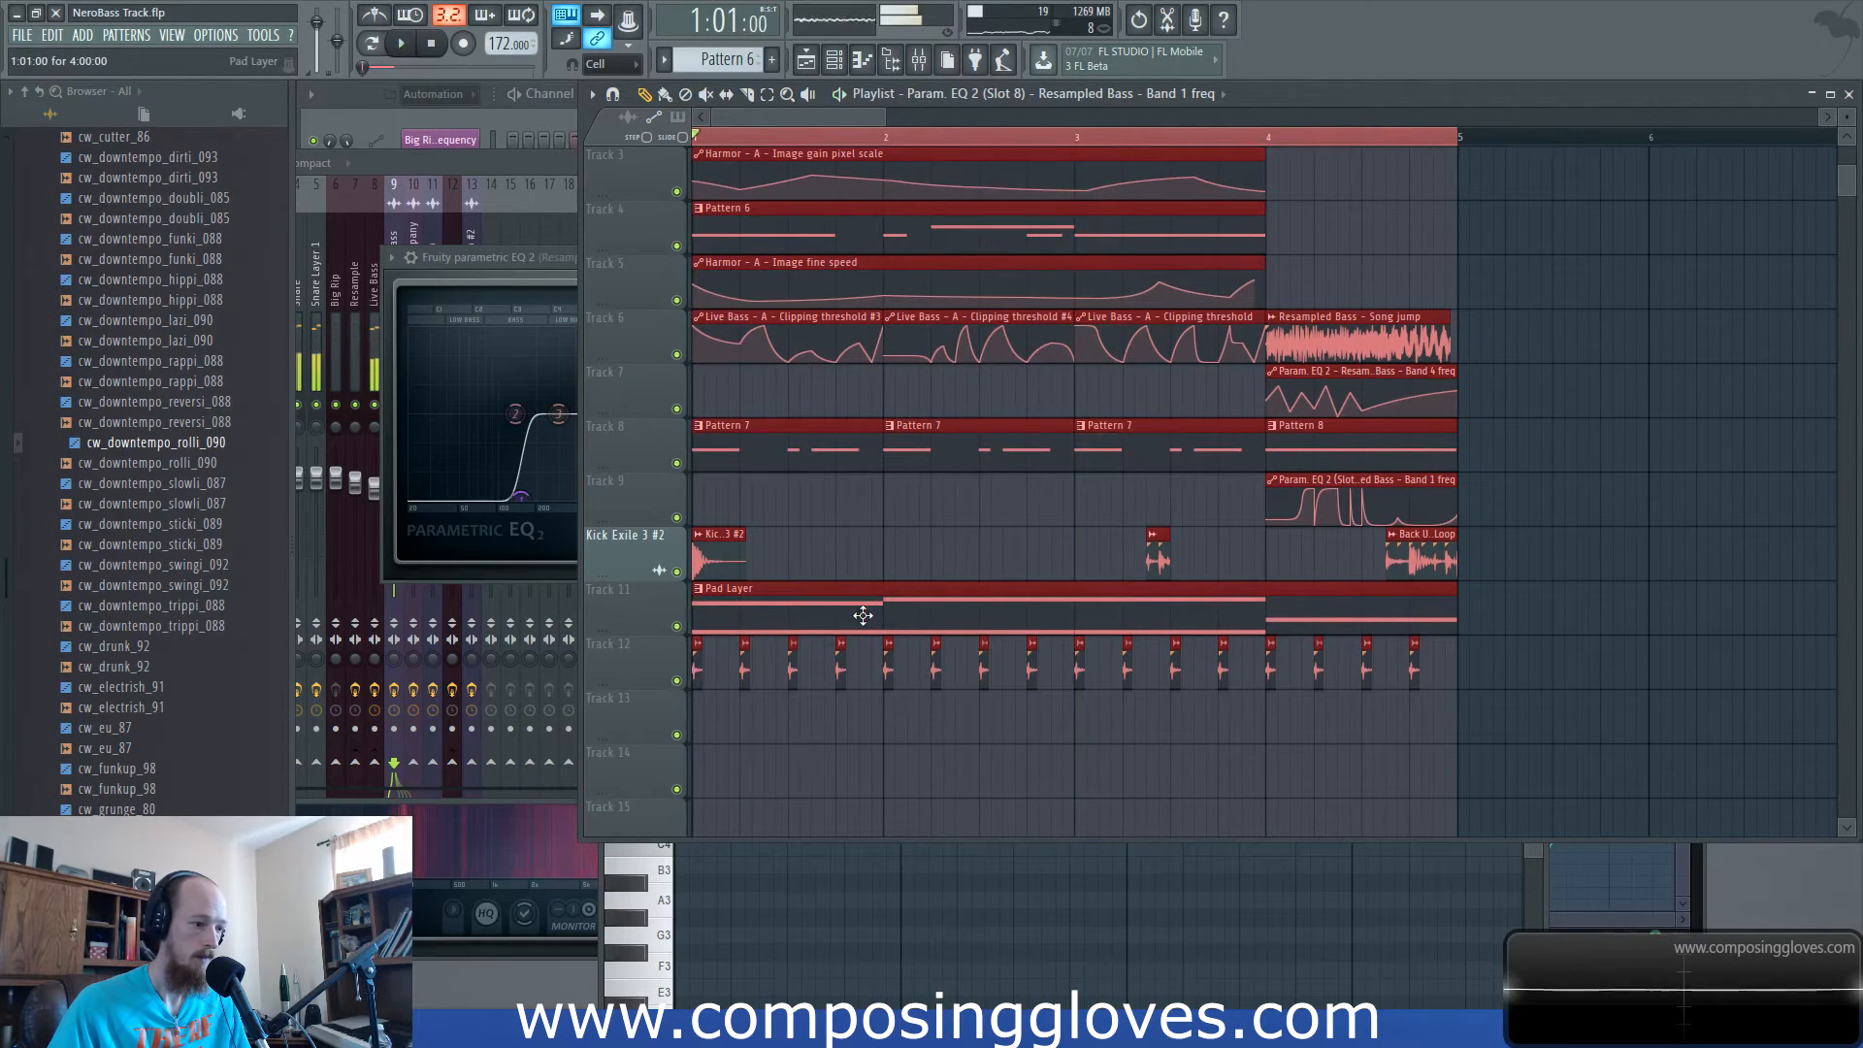
# Open the Pad Layer pattern's notes and play that pattern on its own in pattern mode.
pyautogui.click(379, 92)
pyautogui.click(468, 95)
pyautogui.click(432, 178)
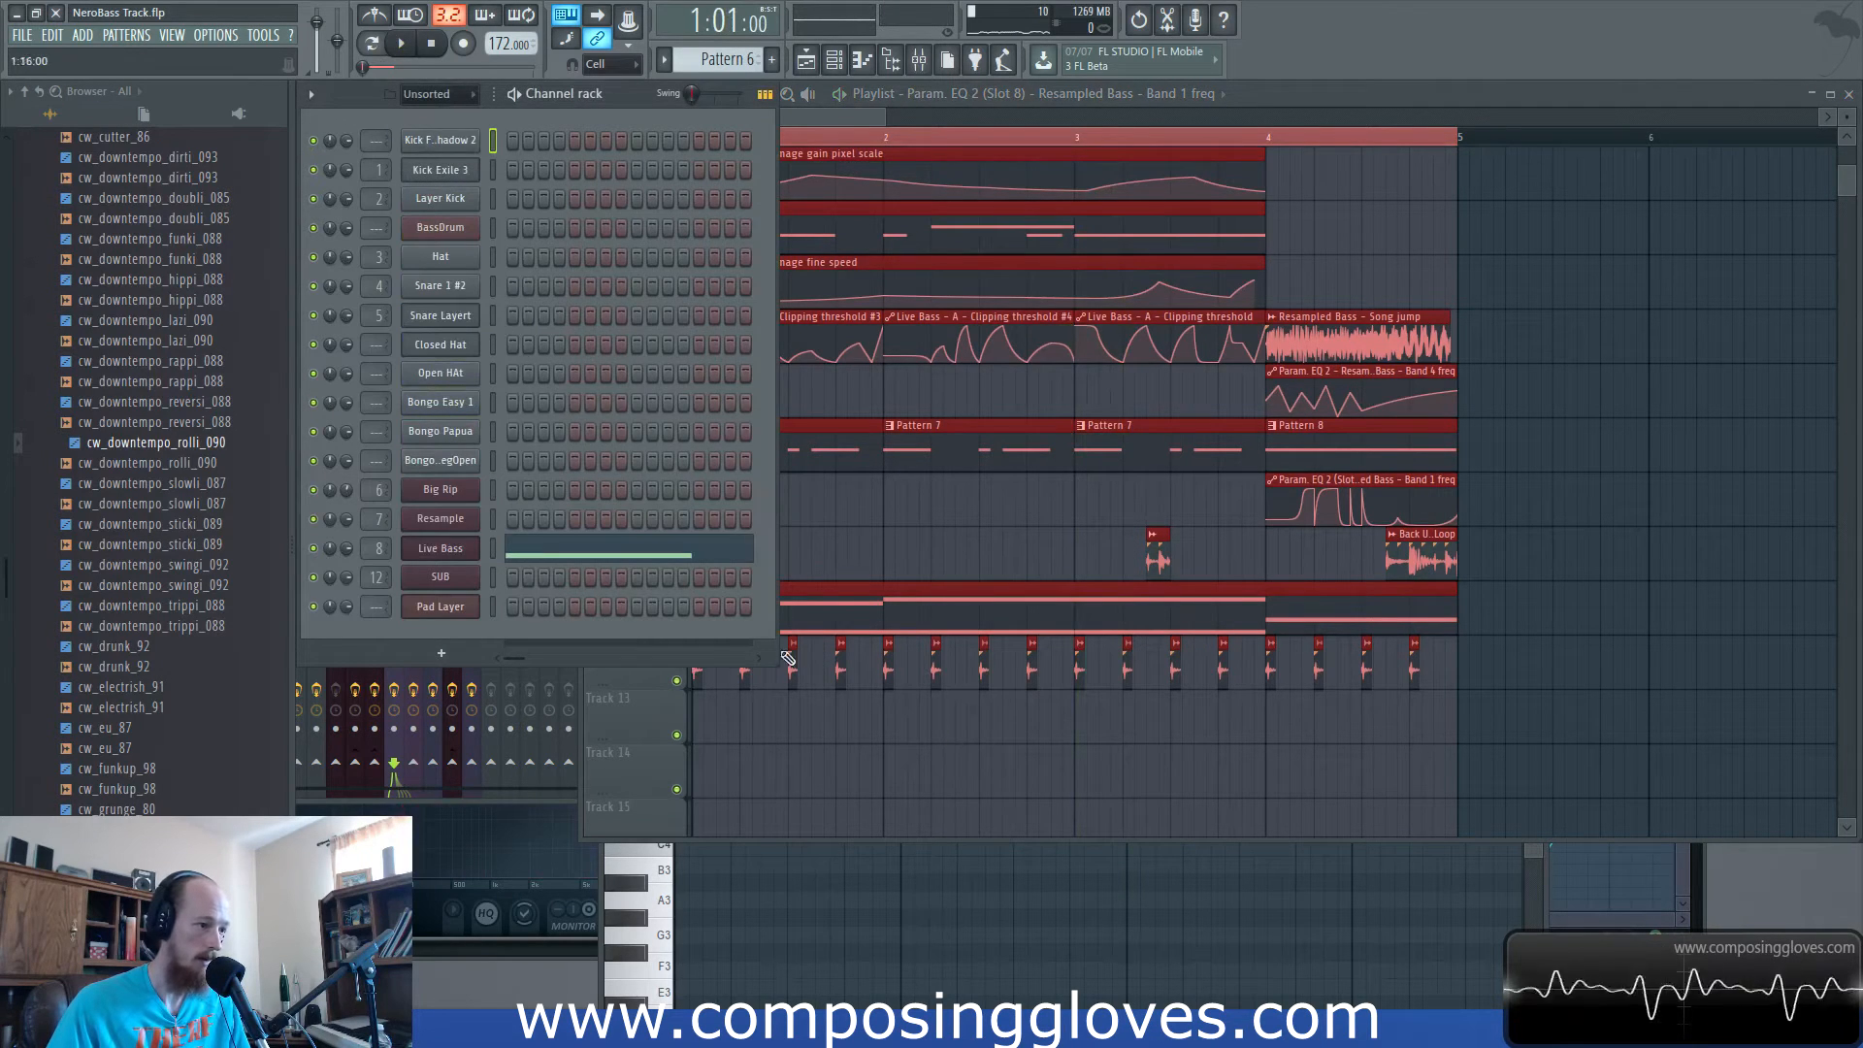
pyautogui.doubleClick(915, 612)
pyautogui.click(397, 47)
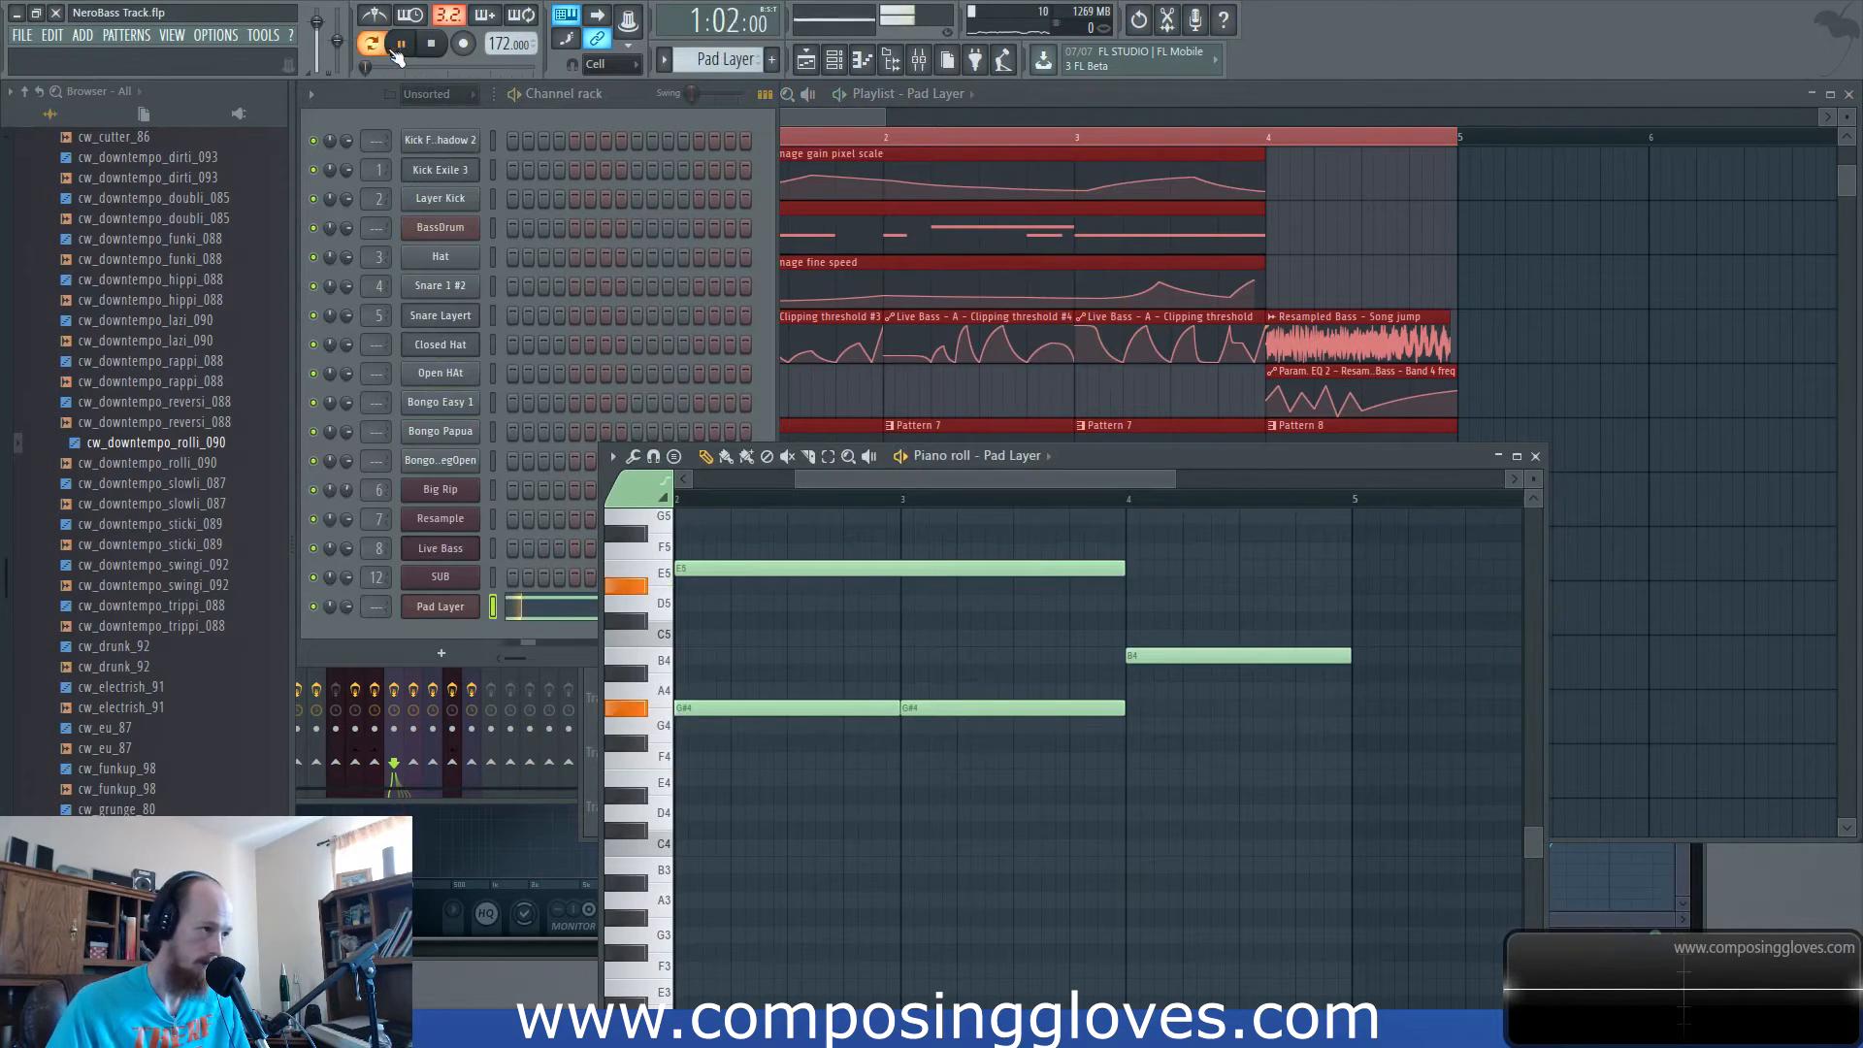
pyautogui.press('space')
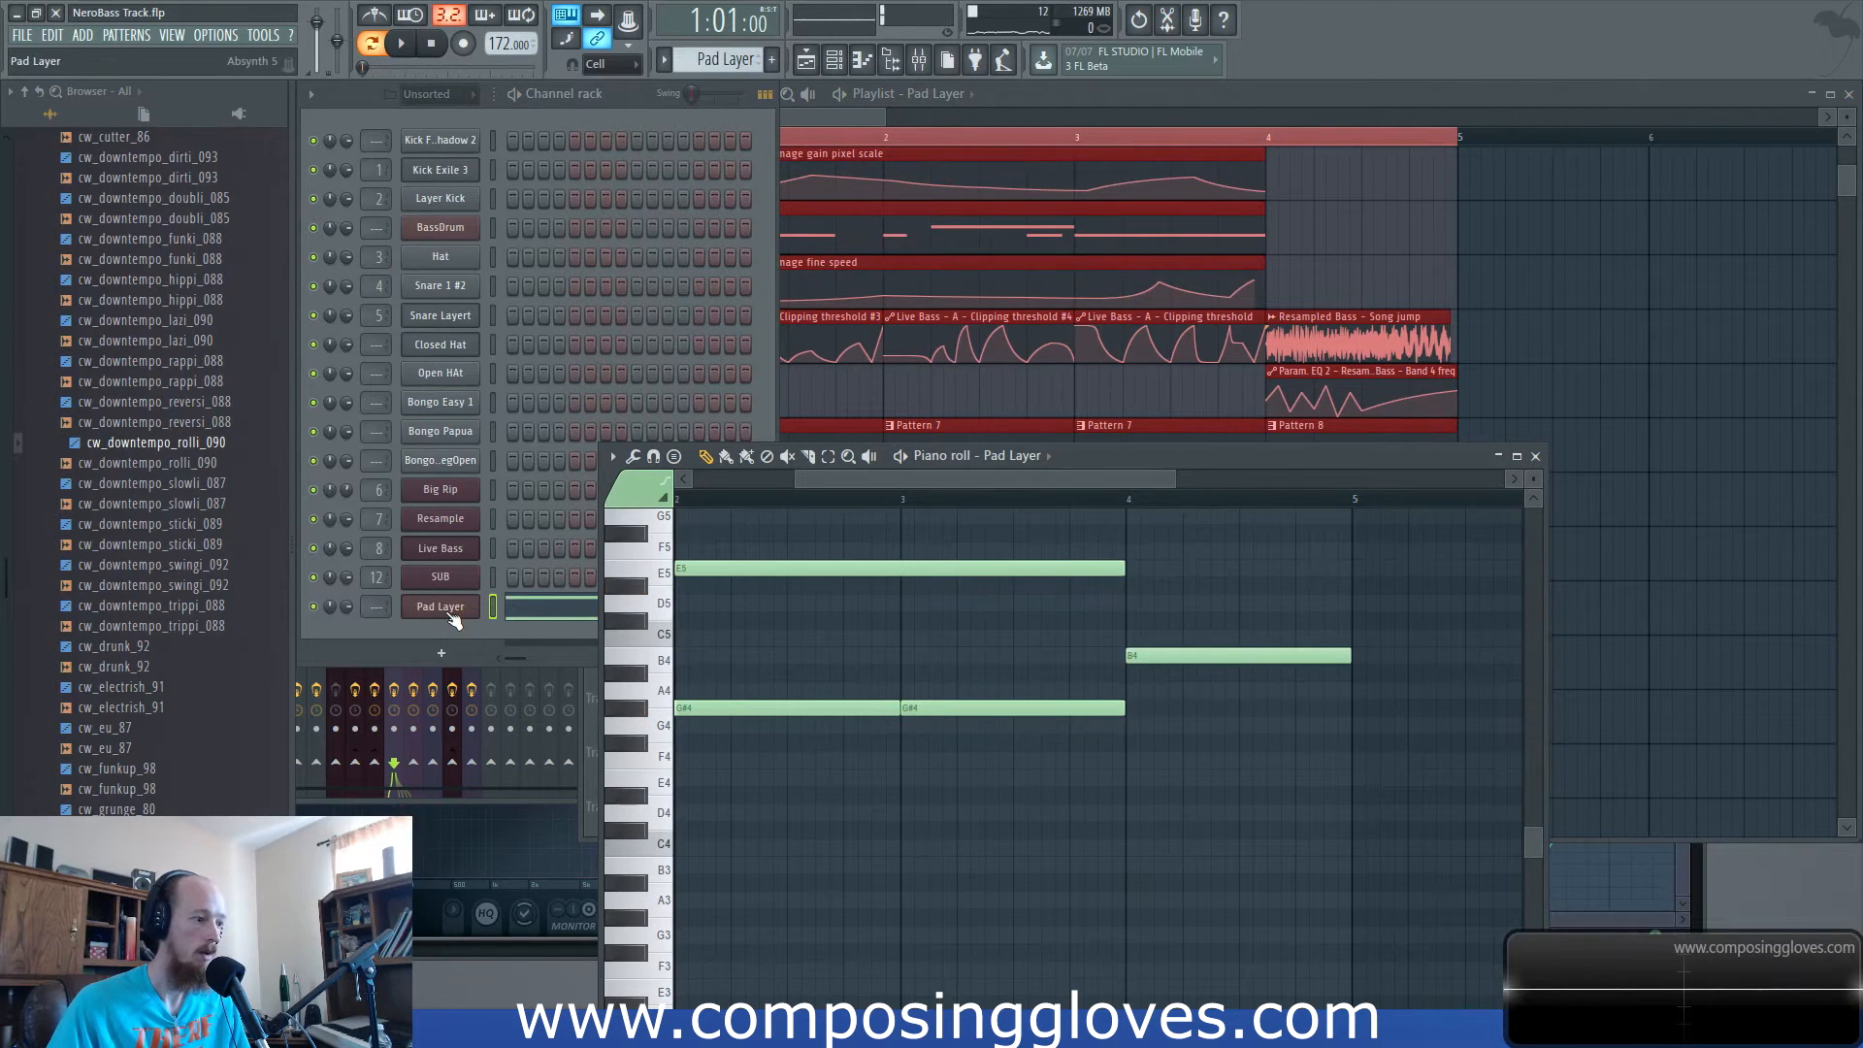
# Add a new Harmor instrument channel and audition its default sound with a note.
pyautogui.click(442, 652)
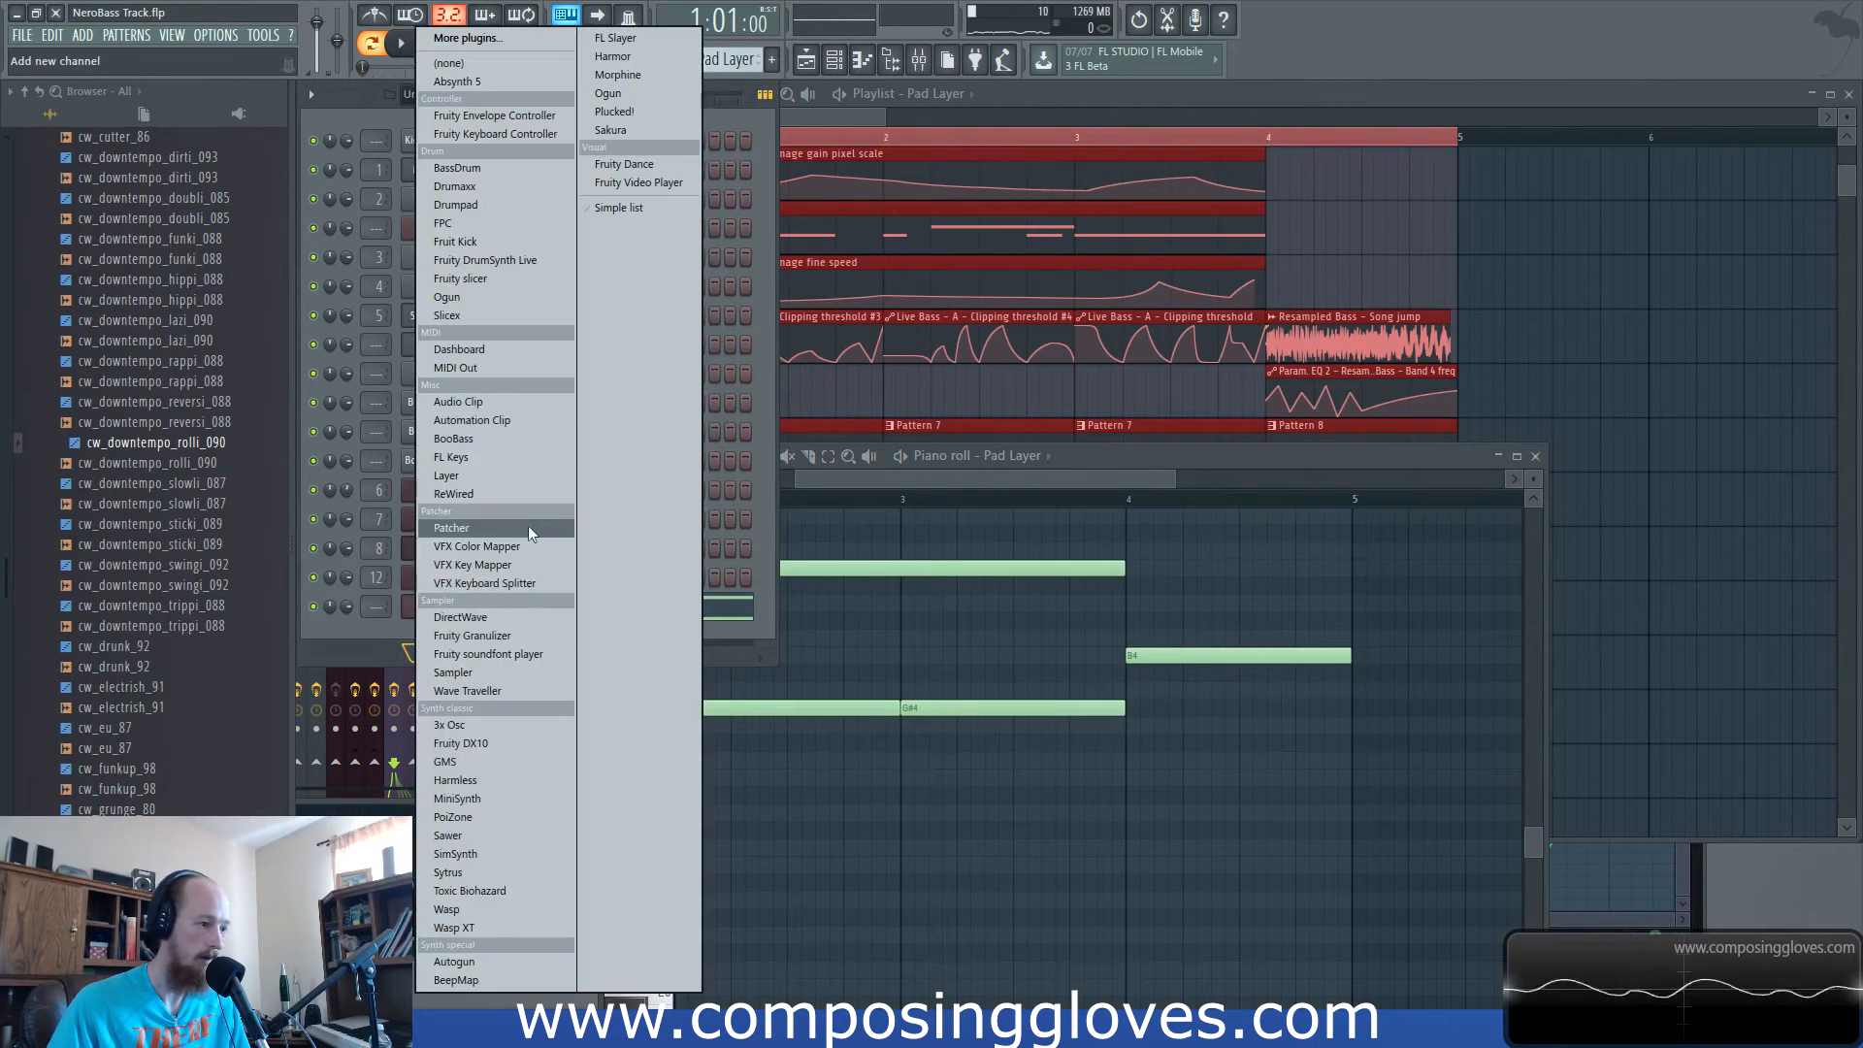
pyautogui.click(669, 57)
pyautogui.moveTo(788, 279); pyautogui.dragTo(781, 112)
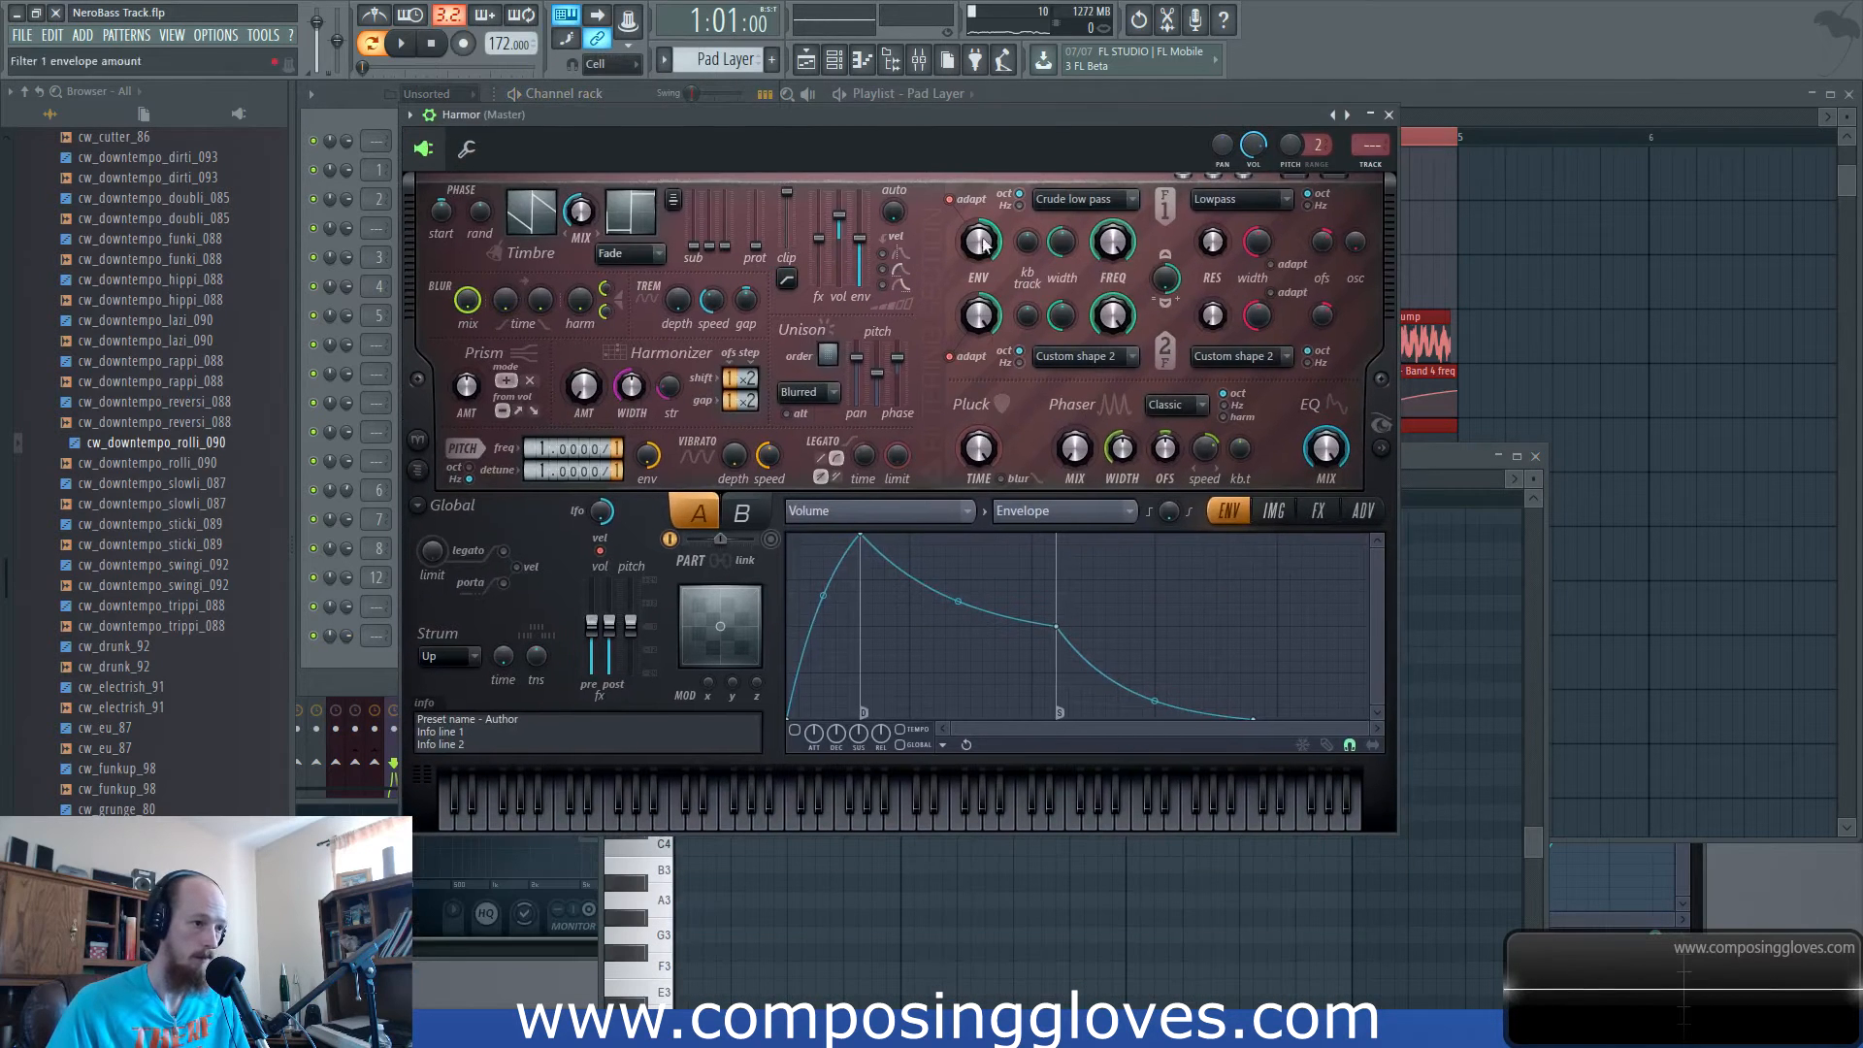
pyautogui.press('d')
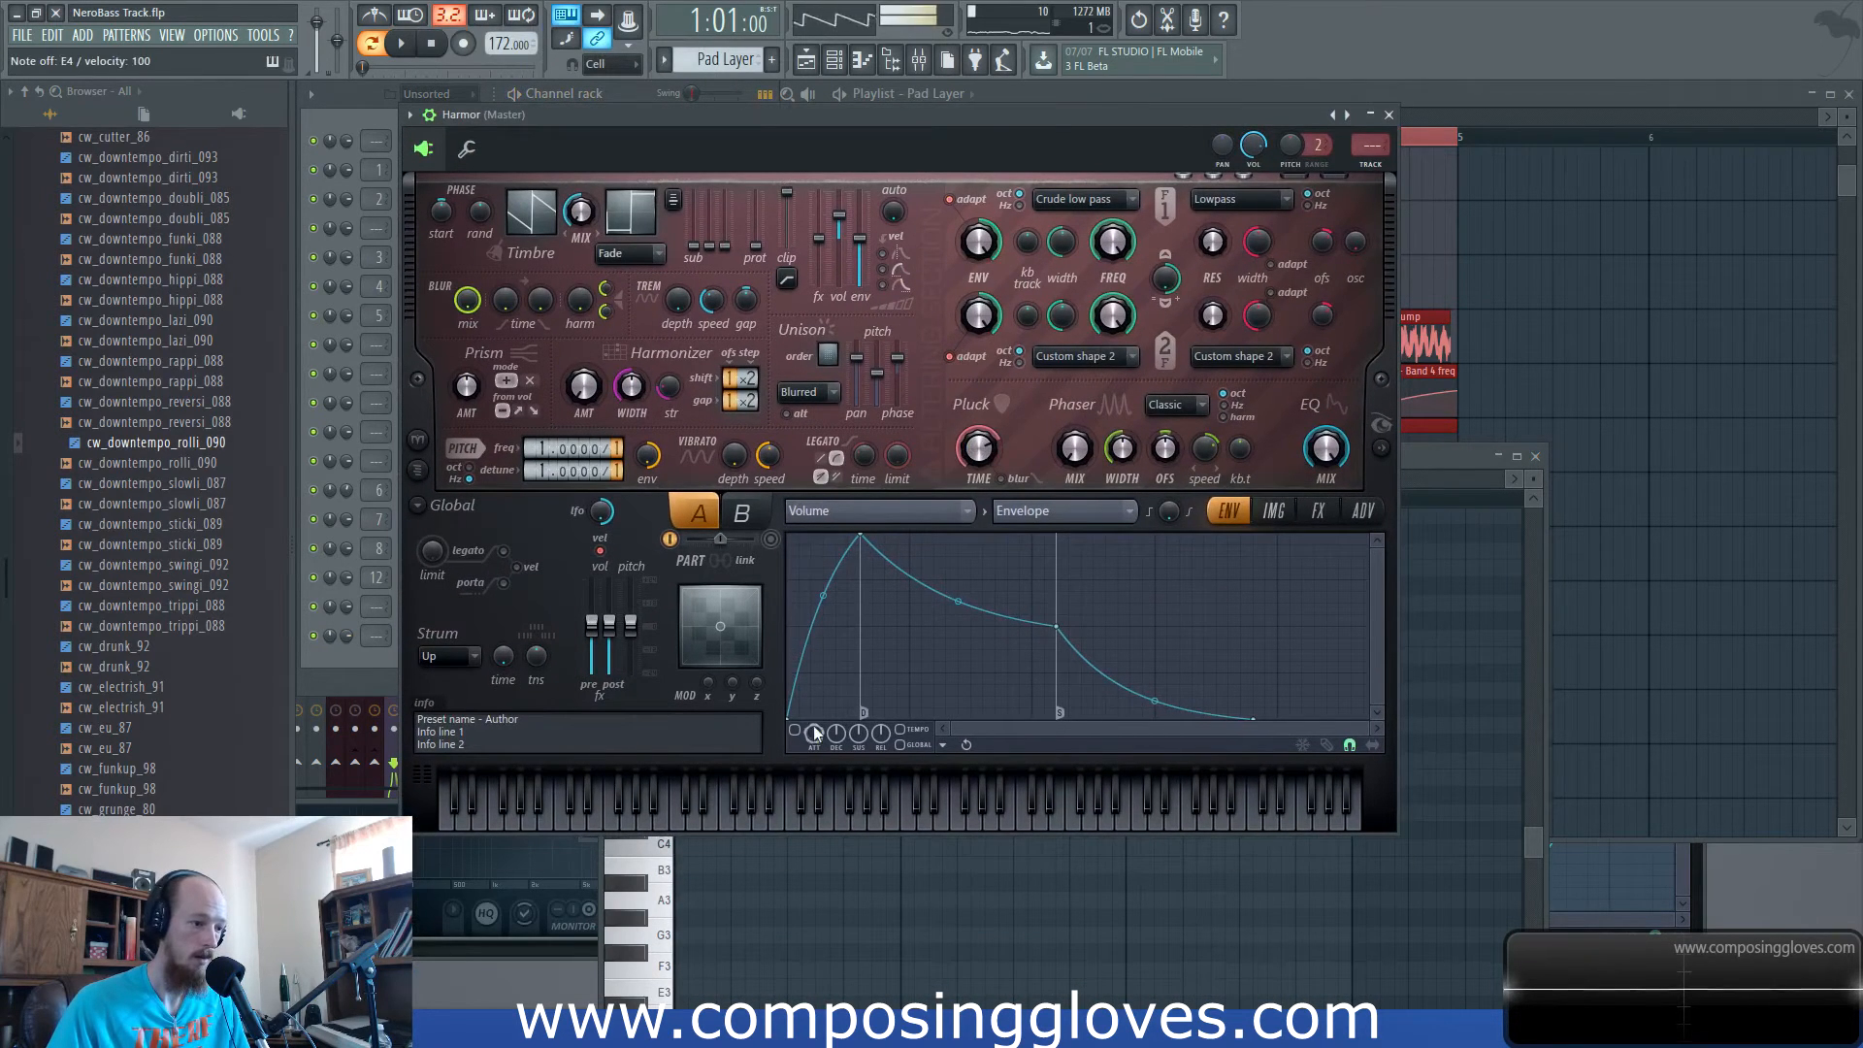
# Give Harmor's volume envelope an instant attack and a shorter, deeper decay, and set filter 1 to Crude band pass.
pyautogui.click(797, 733)
pyautogui.moveTo(864, 539); pyautogui.dragTo(788, 537)
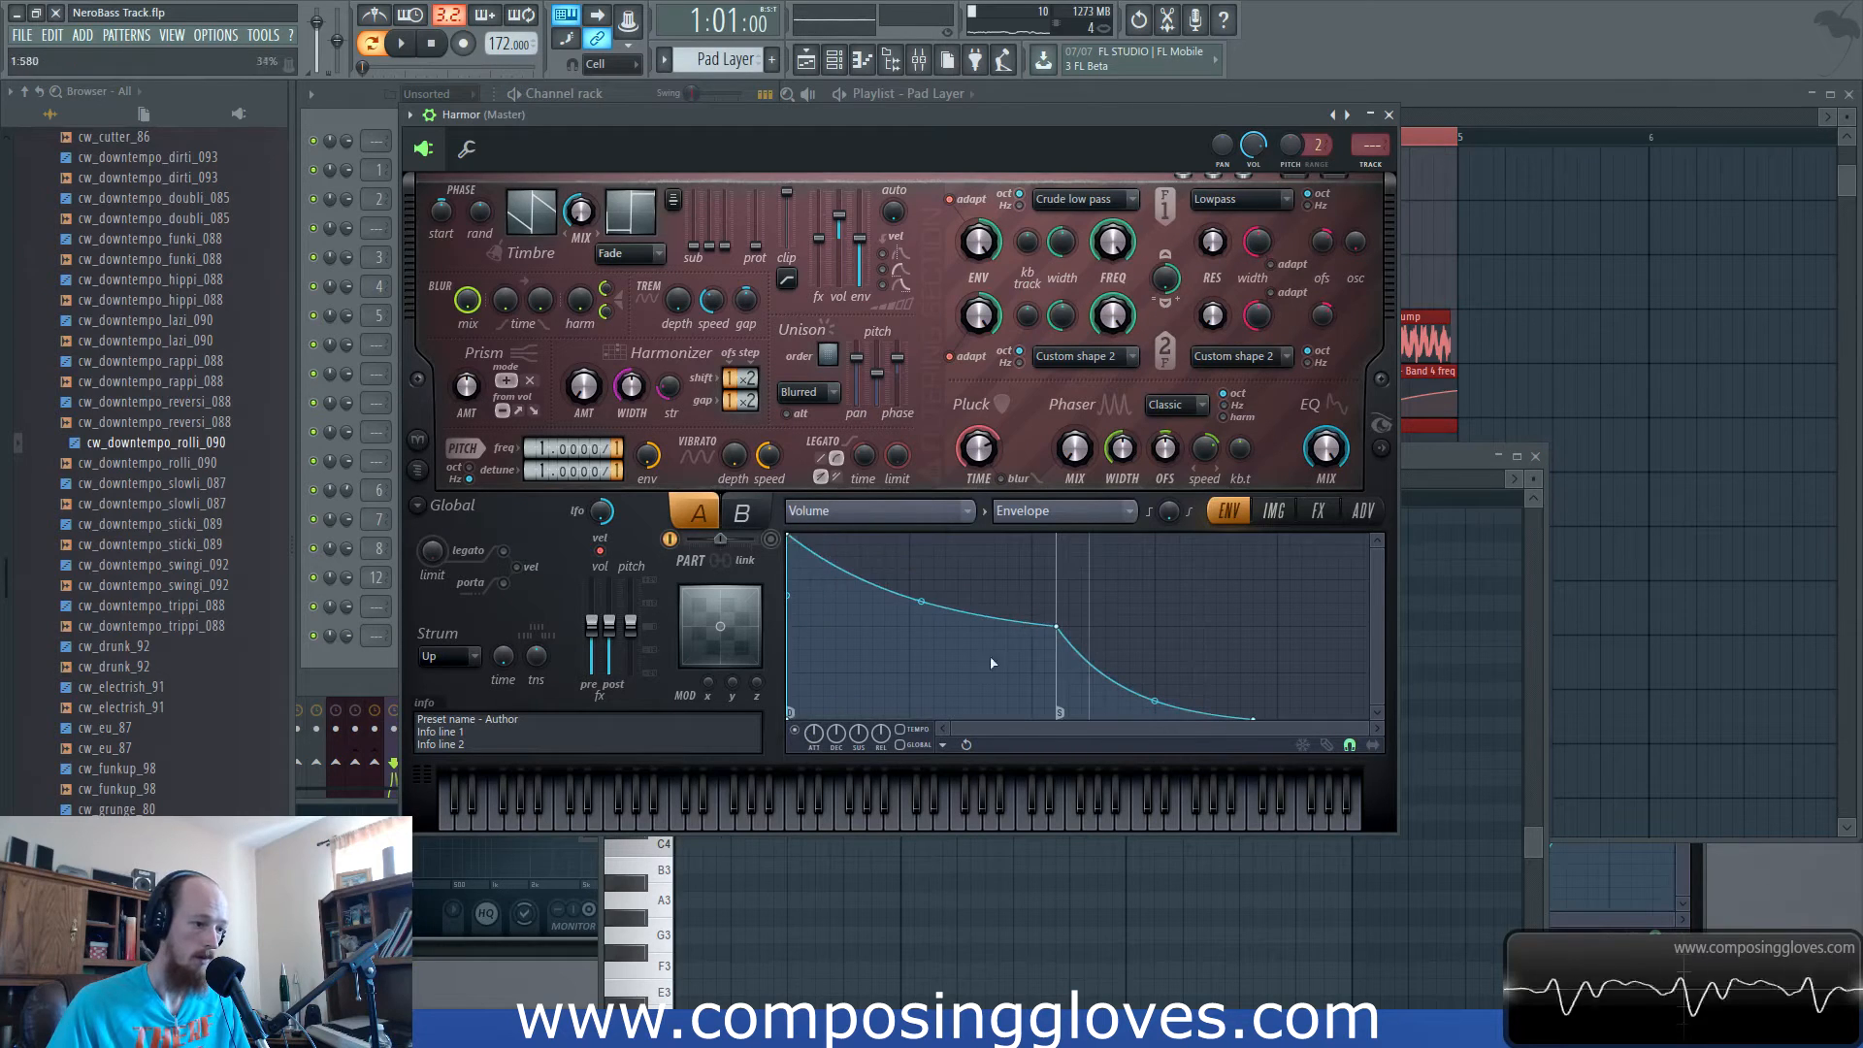
pyautogui.moveTo(1061, 626); pyautogui.dragTo(913, 664)
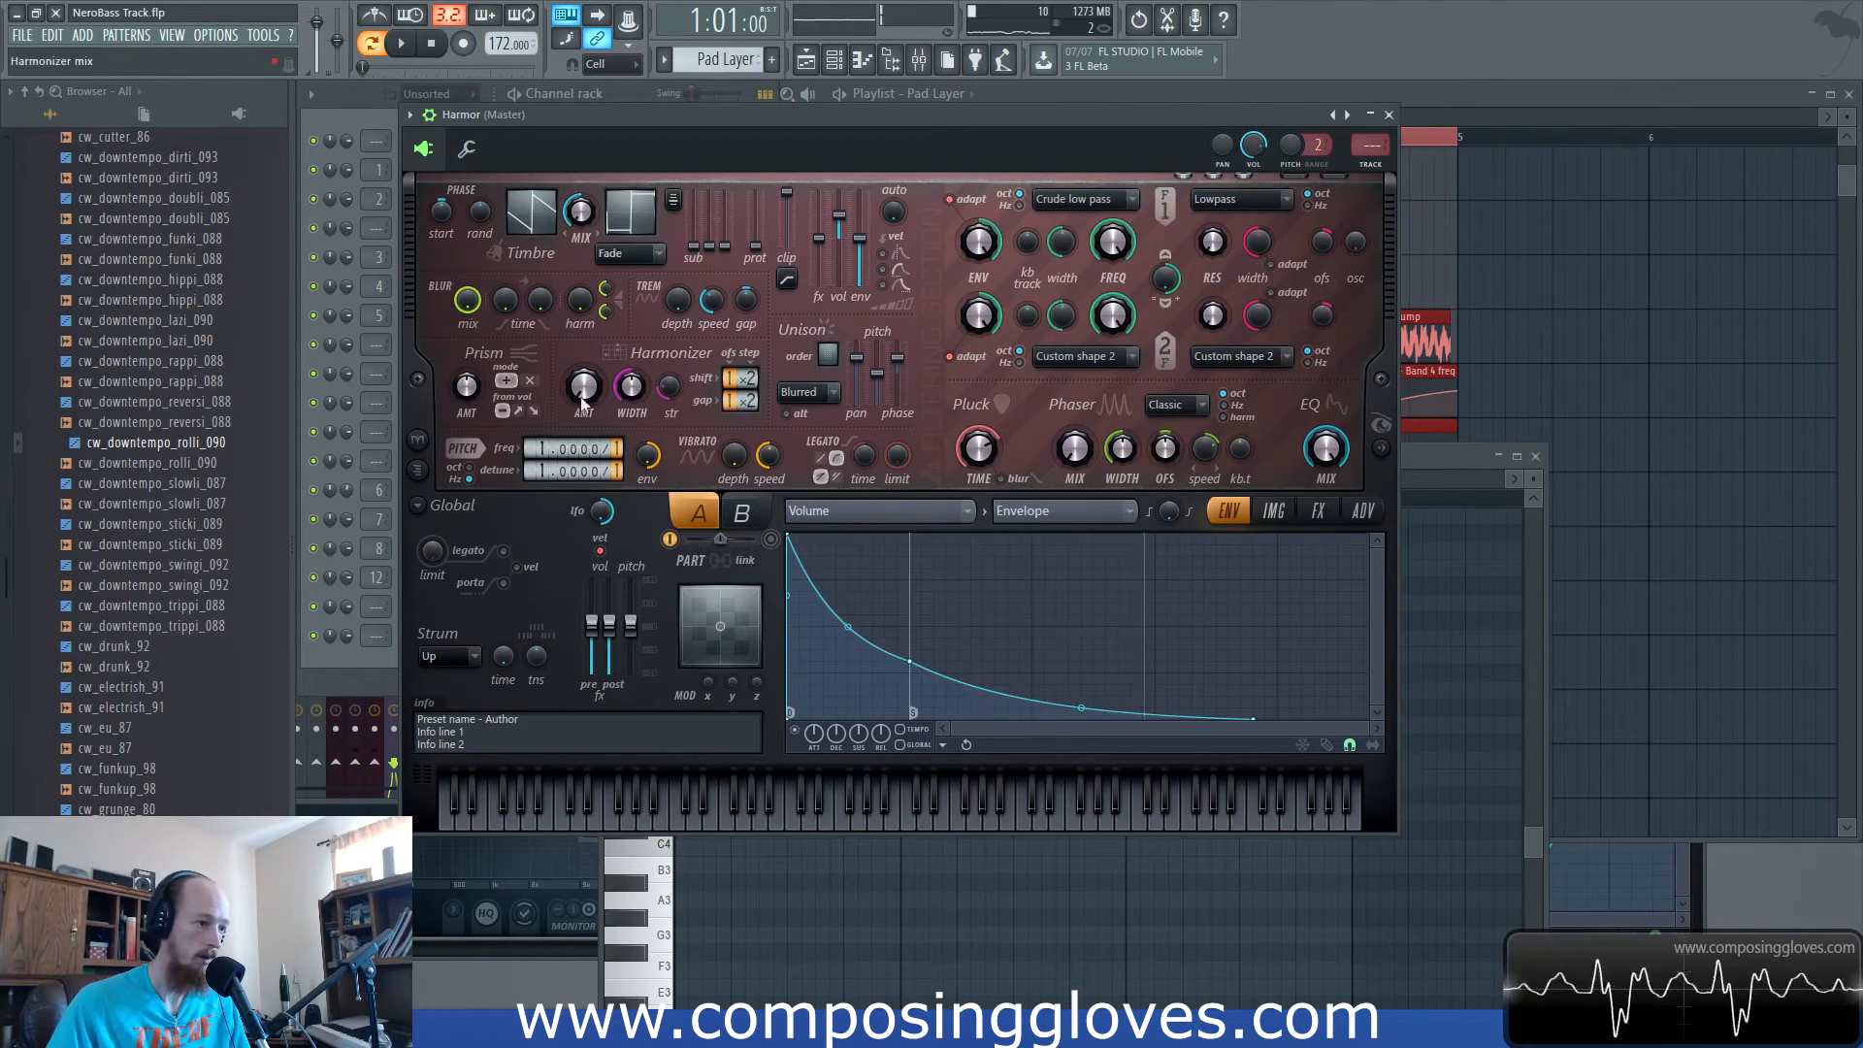
pyautogui.click(1108, 199)
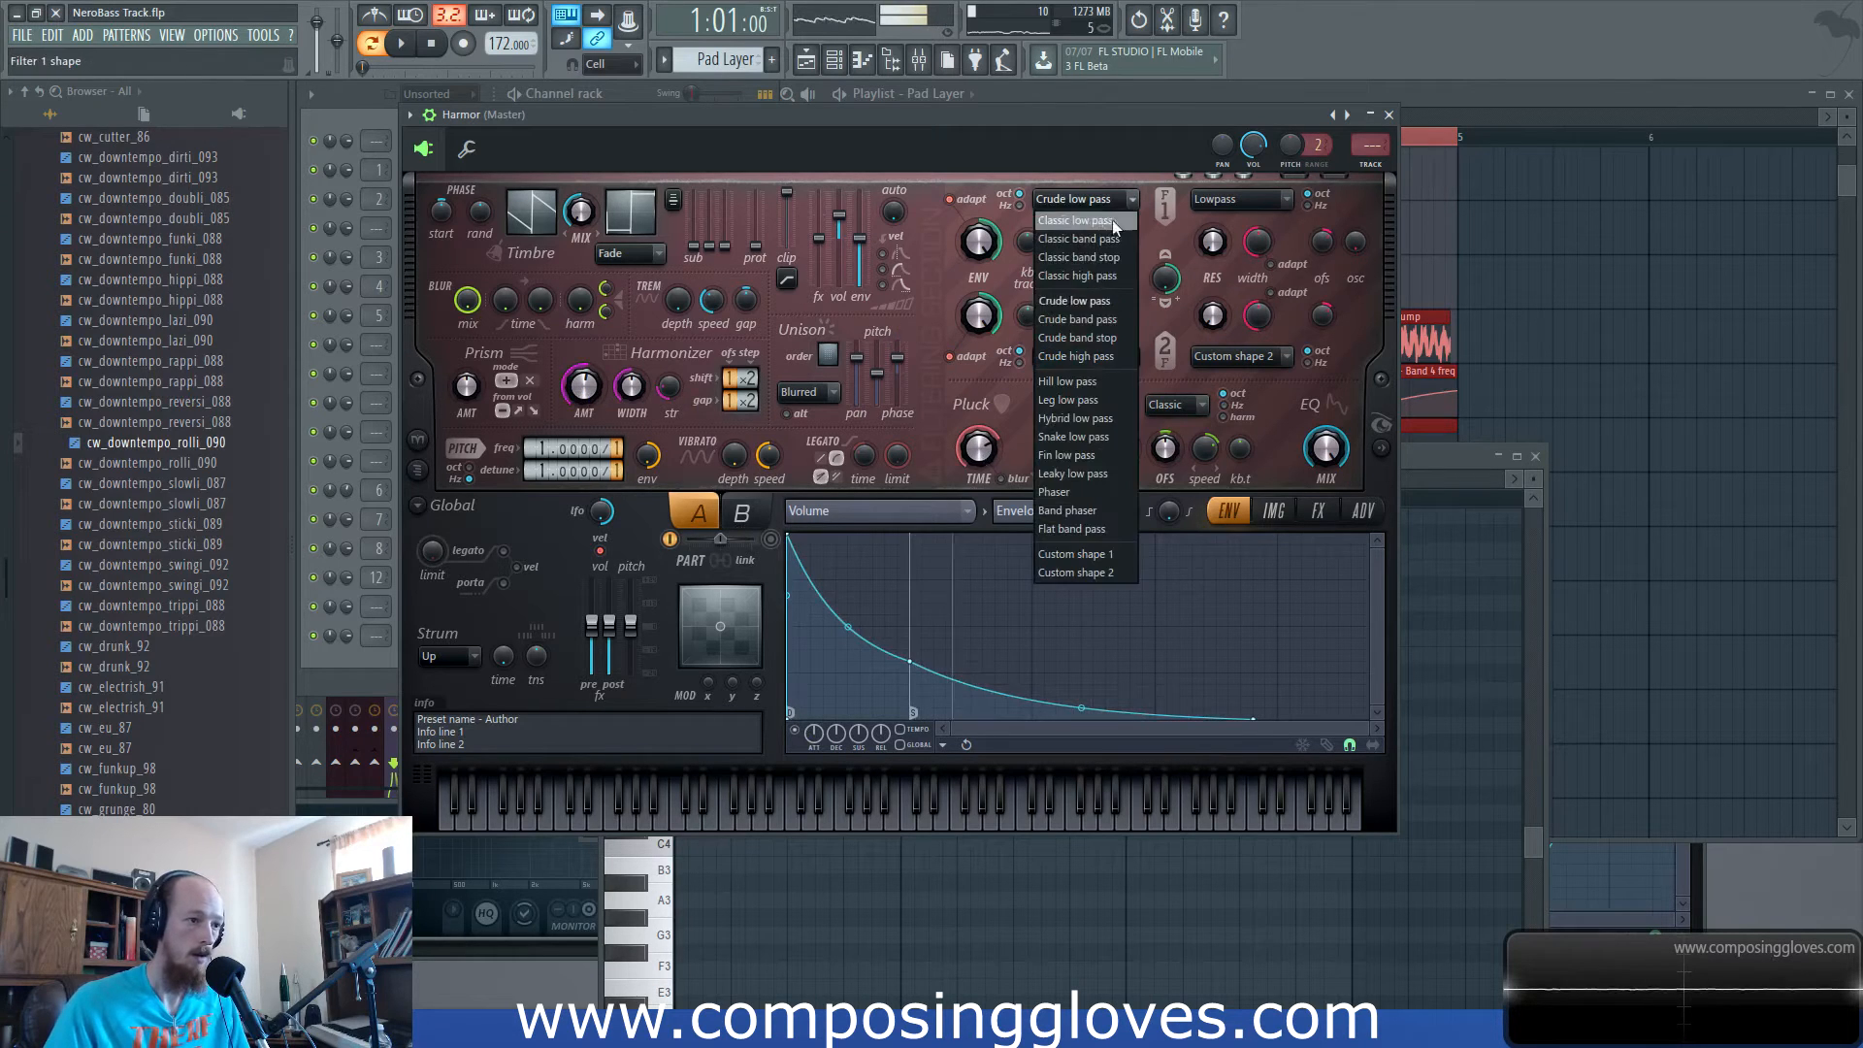
pyautogui.click(1108, 320)
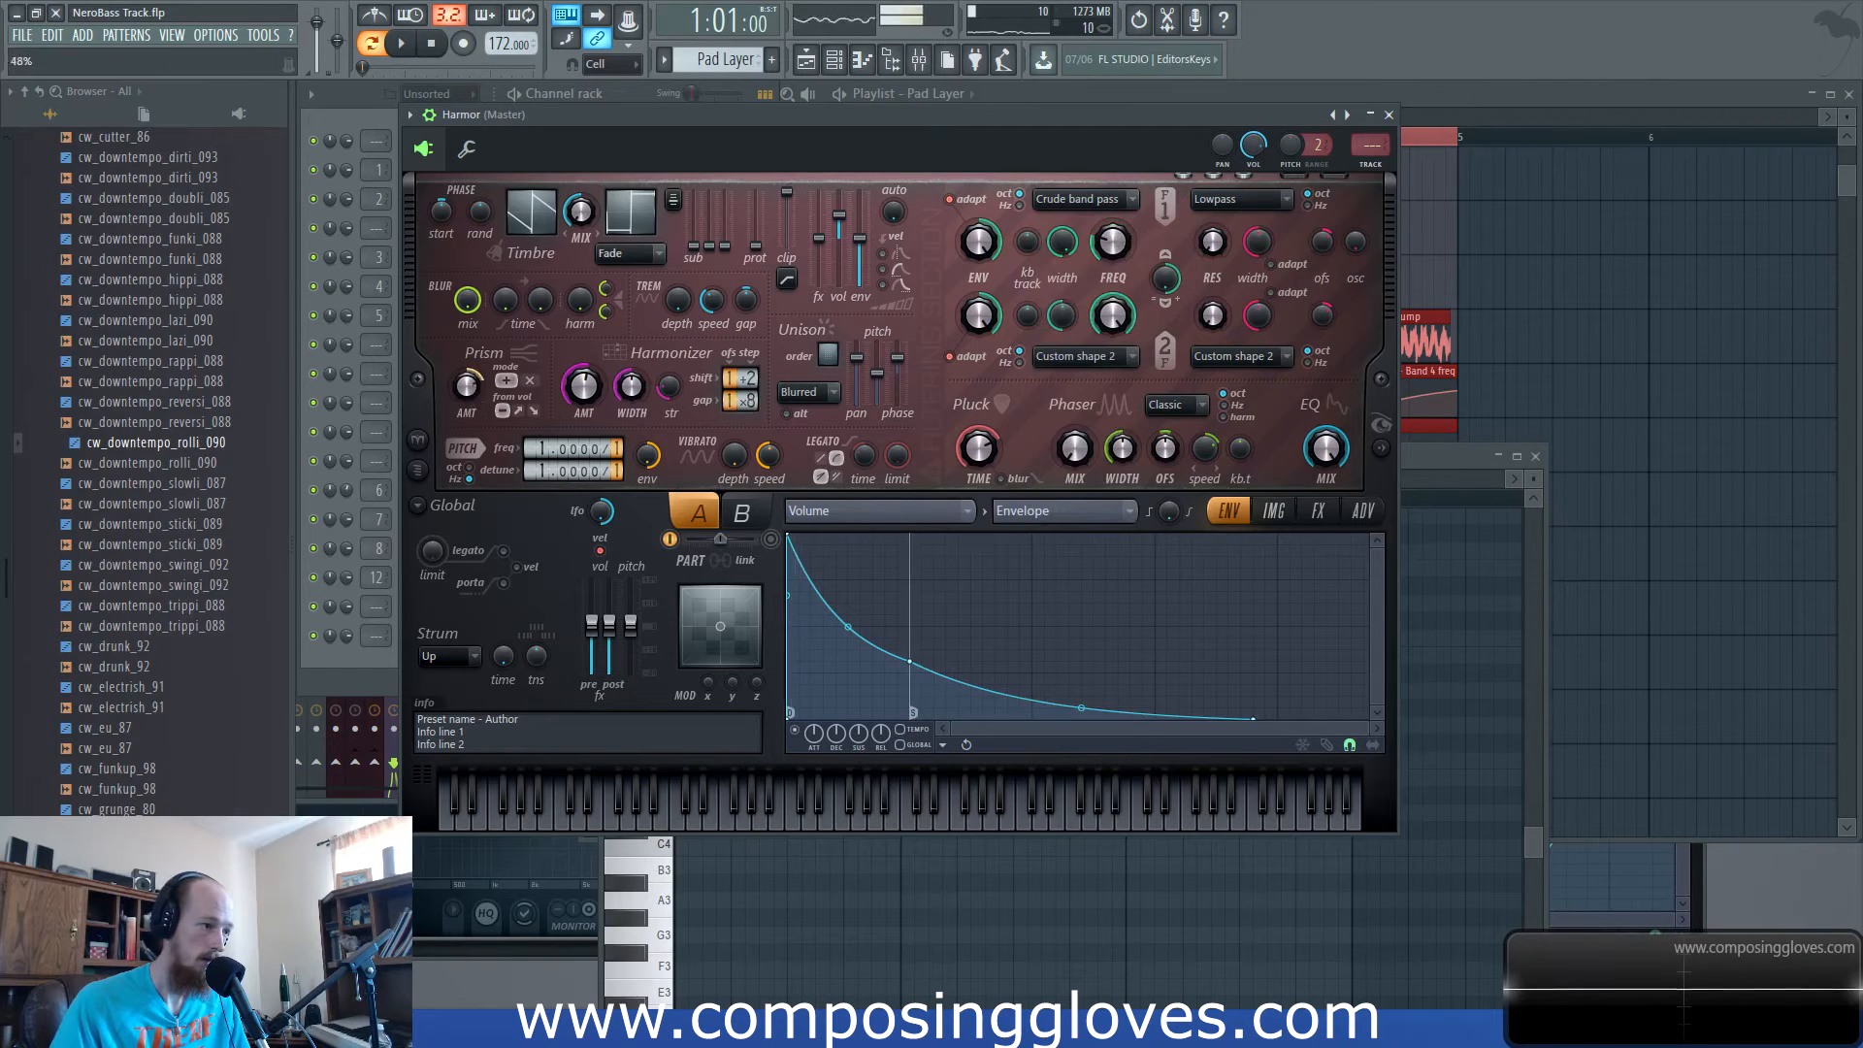
# Audition the Harmor patch and enable its reverb with a decay of about 1727 ms.
pyautogui.press('n')
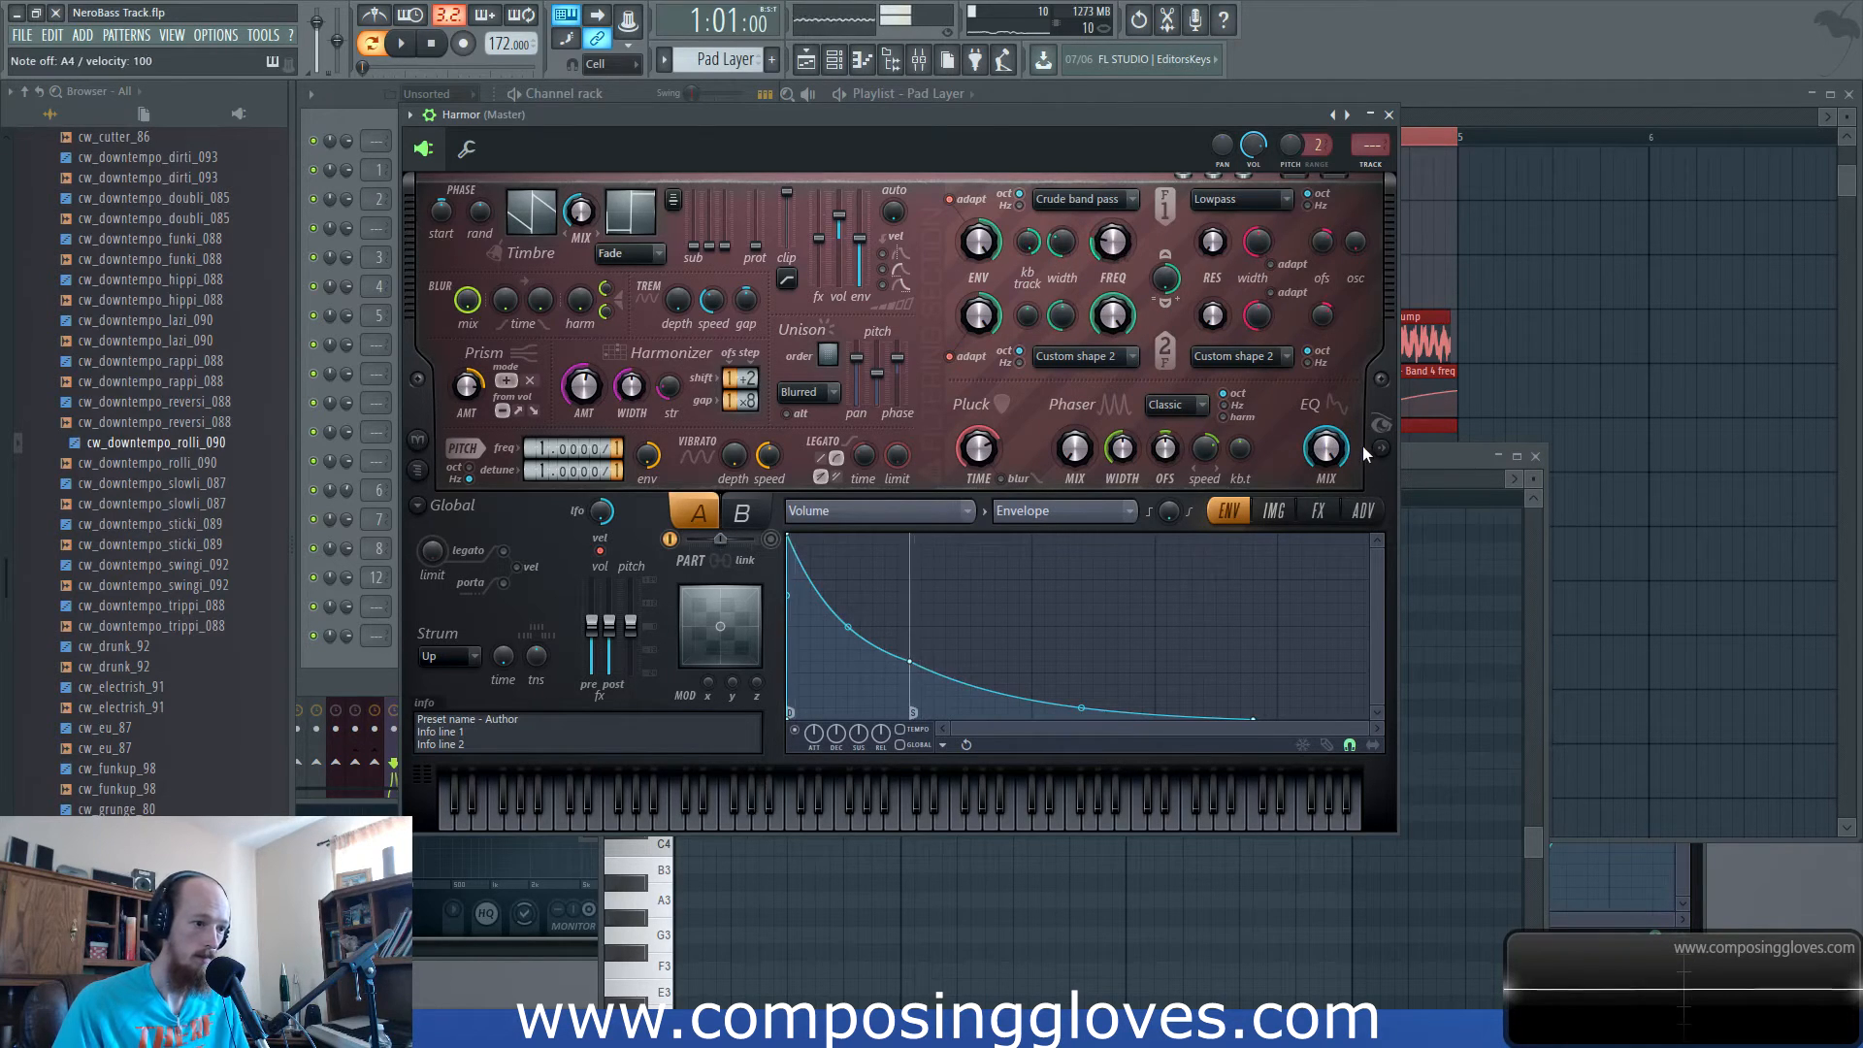
pyautogui.click(1333, 521)
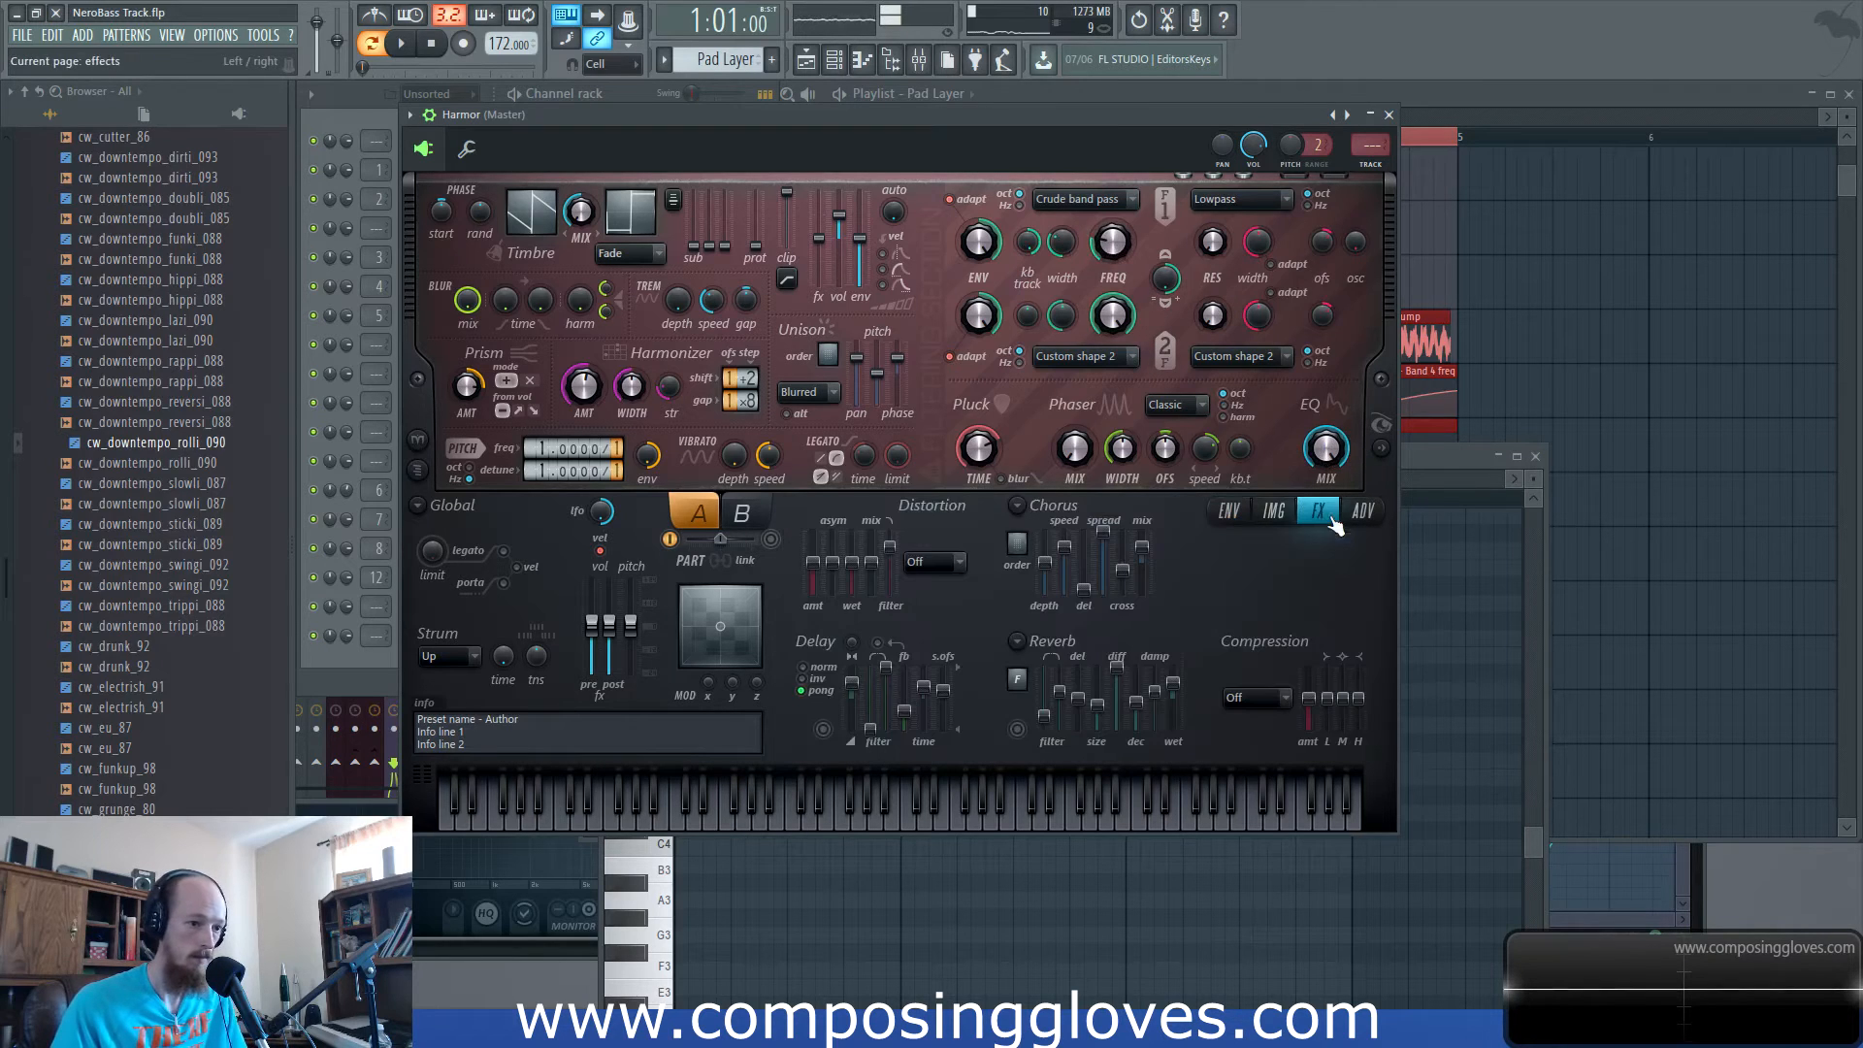
pyautogui.click(1017, 729)
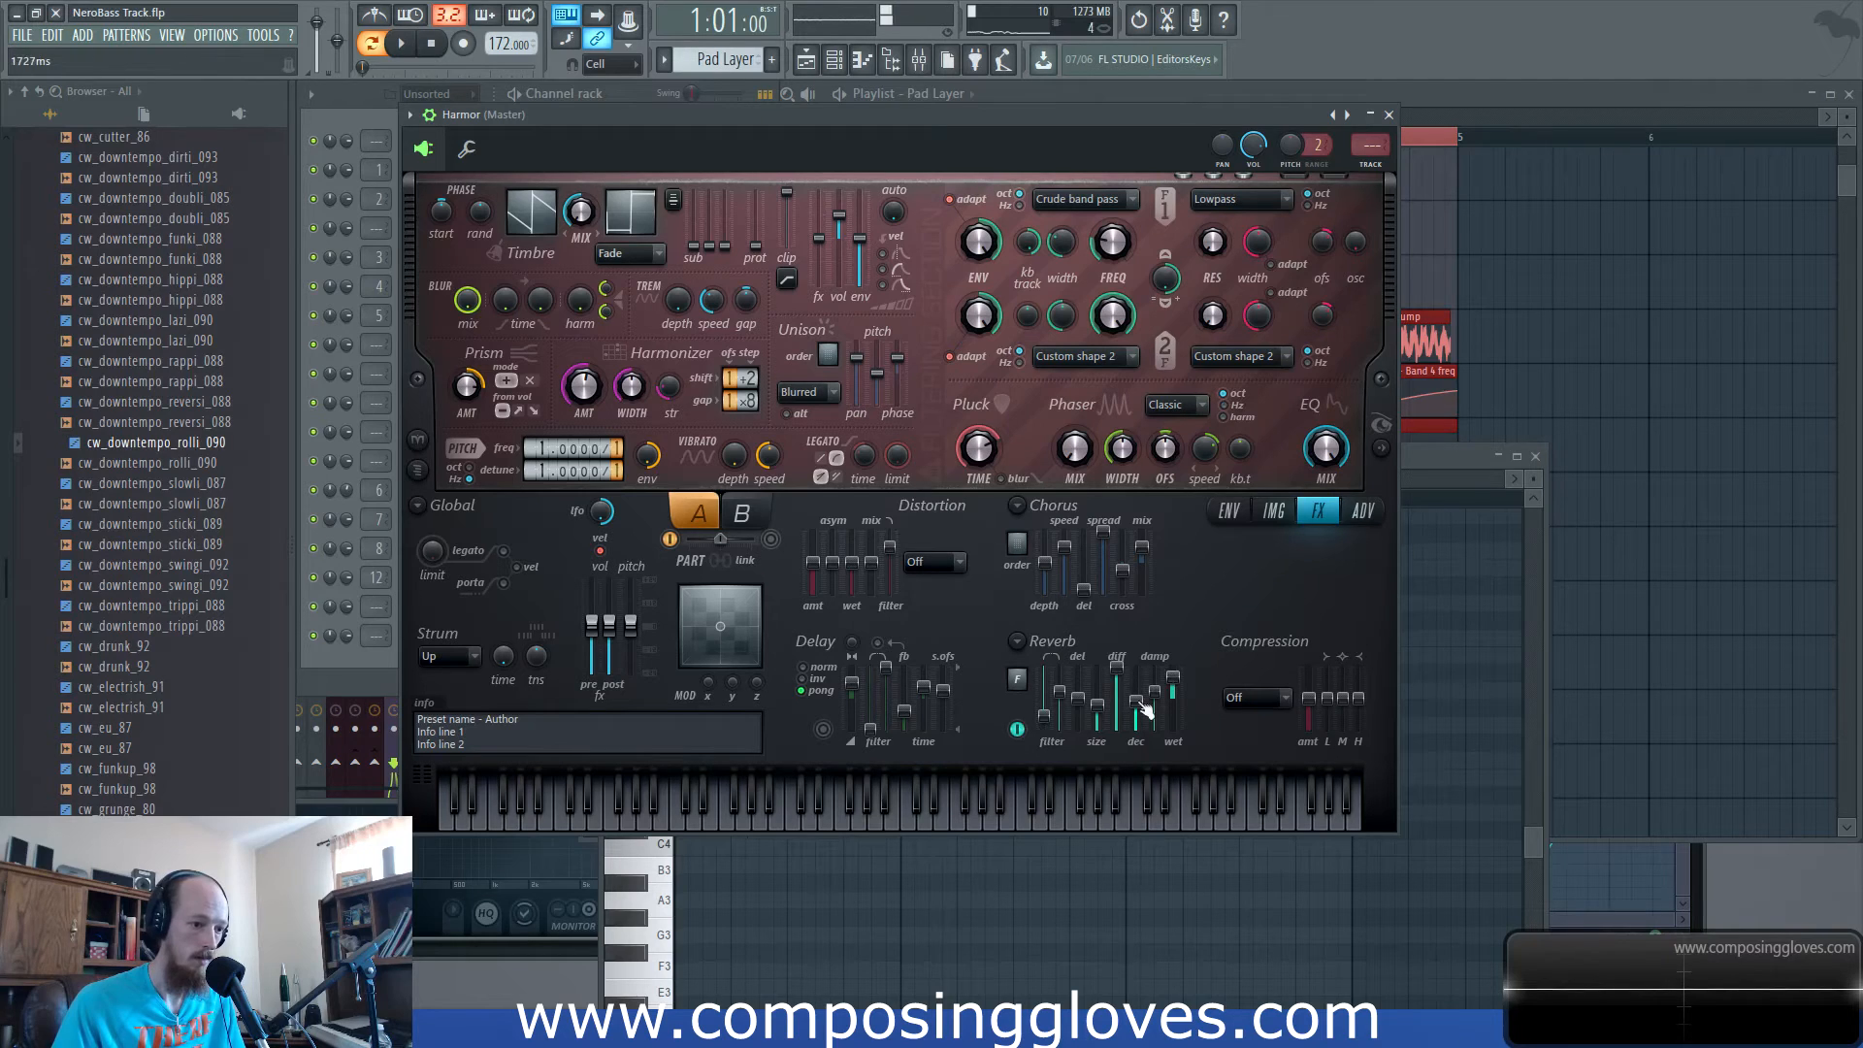
# Rename the Harmor channel as Bell and open its piano roll.
pyautogui.click(378, 672)
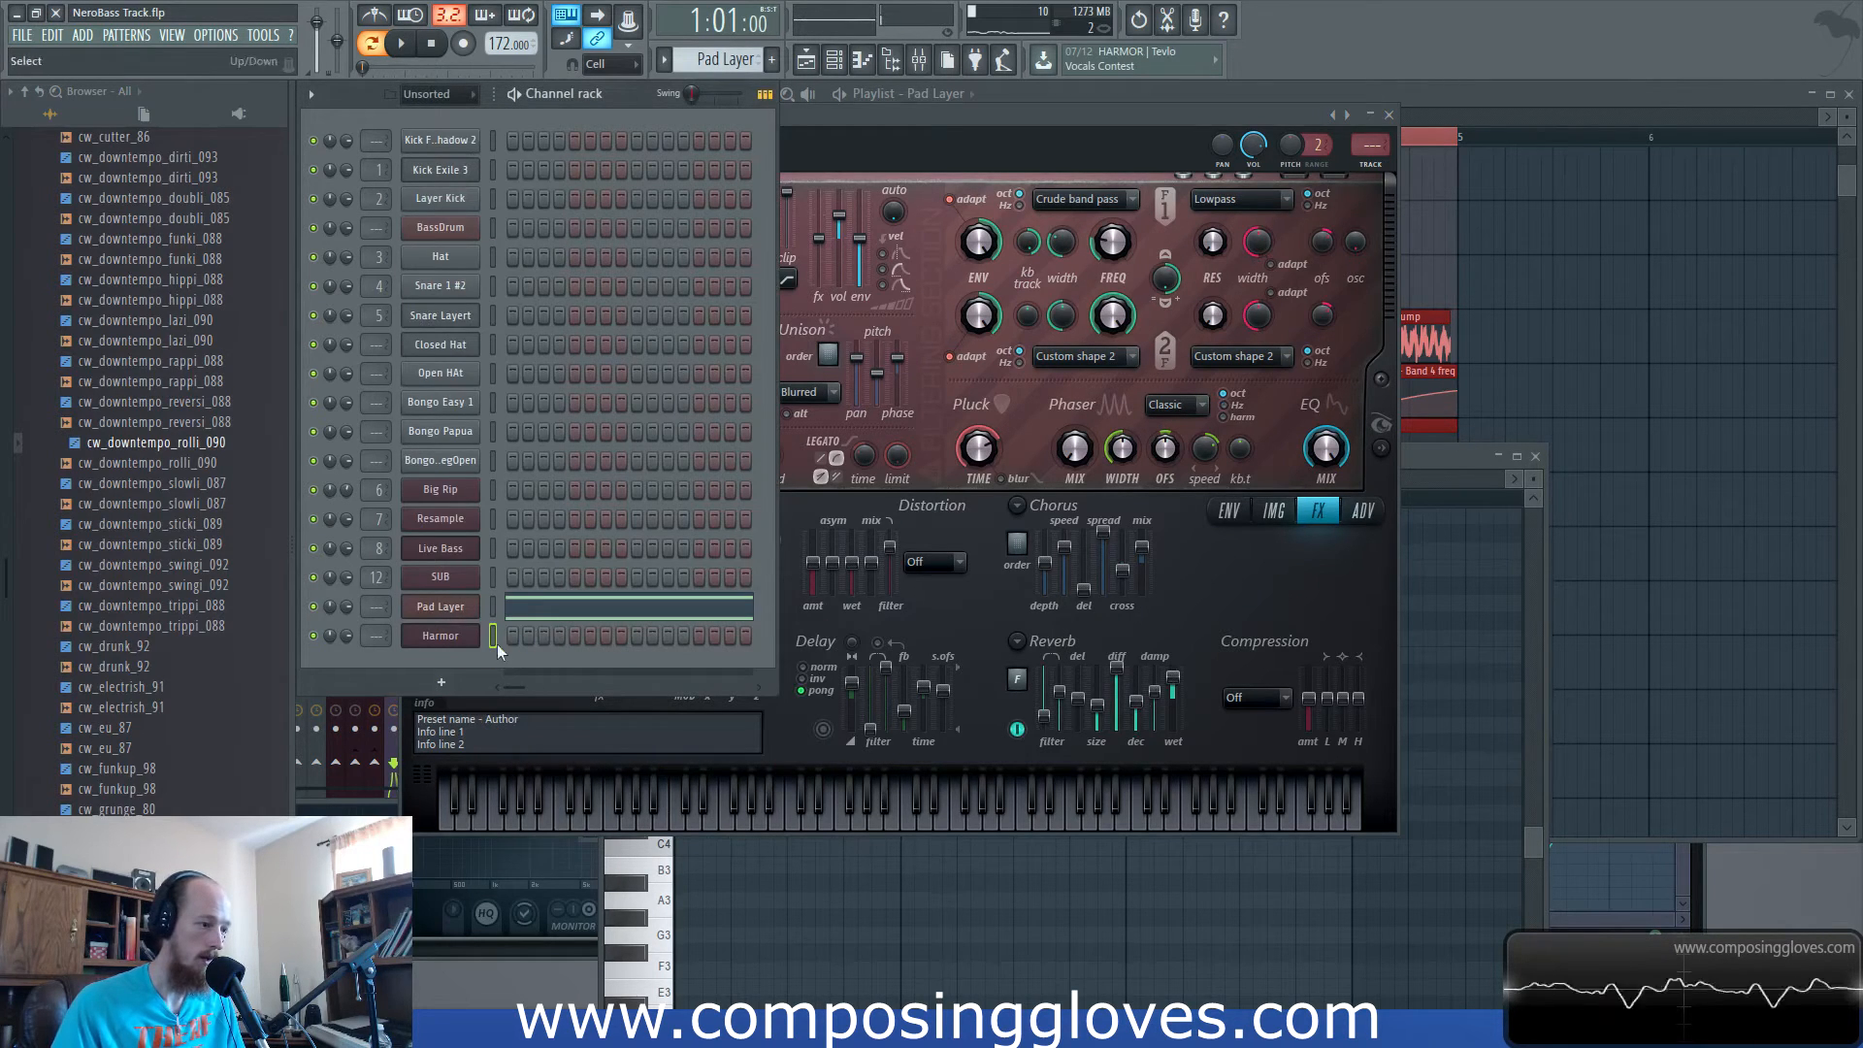
pyautogui.press('F2')
pyautogui.write('Bell')
pyautogui.press('Return')
pyautogui.rightClick(473, 633)
pyautogui.click(528, 626)
# Add a short G#4 at the start of bar 1 and an E5 at the start of bar 2, and audition the pattern.
pyautogui.moveTo(892, 567); pyautogui.dragTo(756, 606)
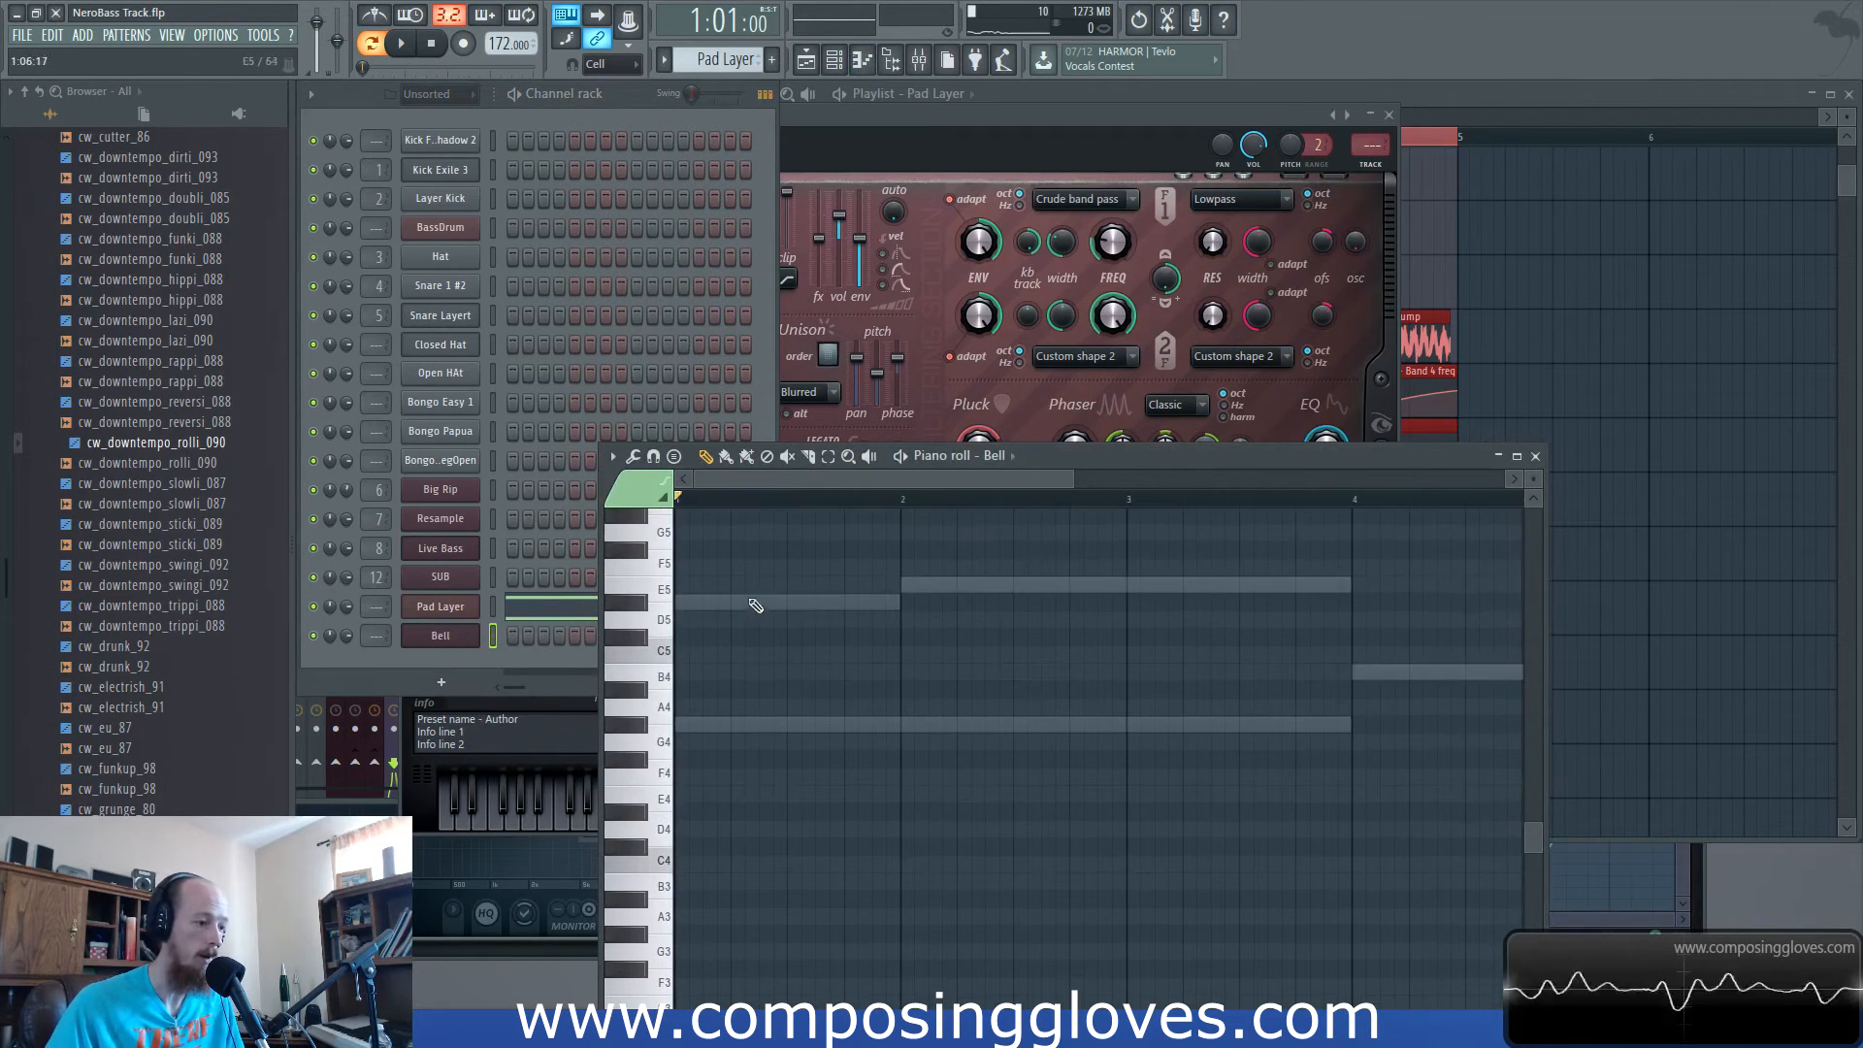
pyautogui.moveTo(712, 743); pyautogui.dragTo(711, 725)
pyautogui.rightClick(711, 727)
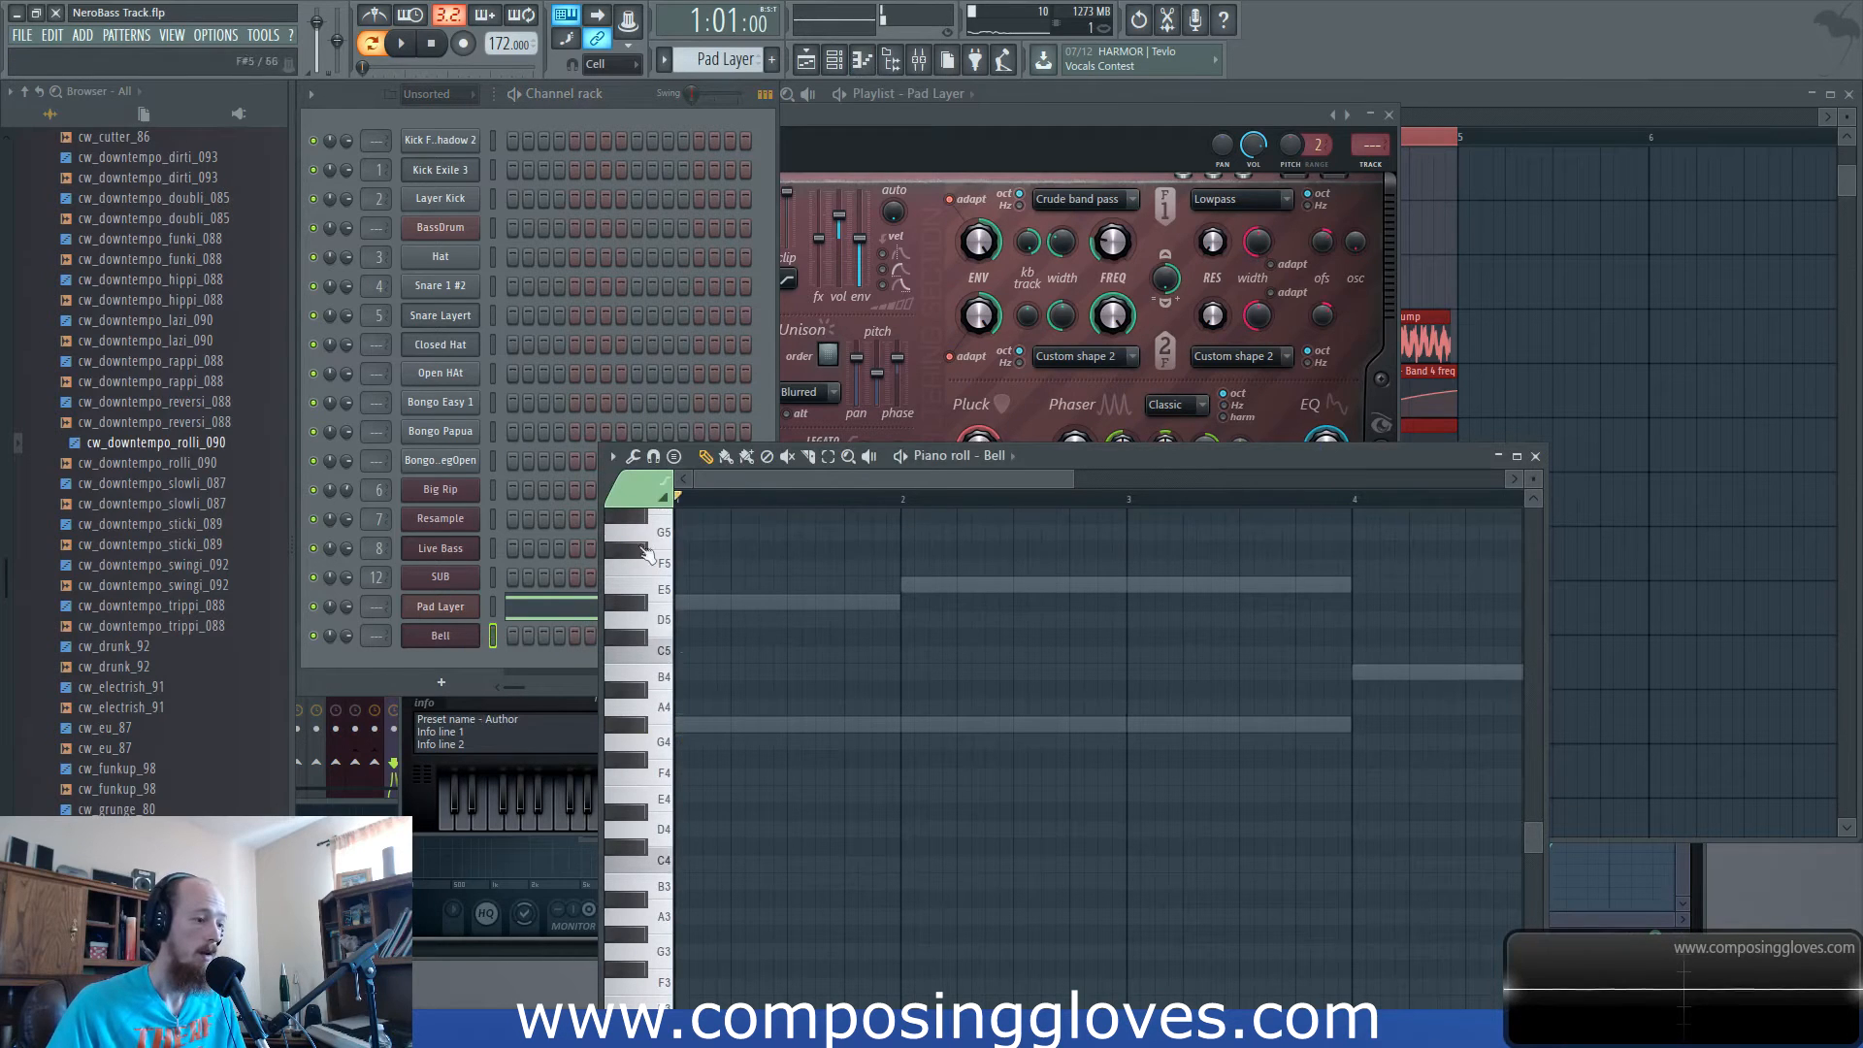
pyautogui.click(713, 724)
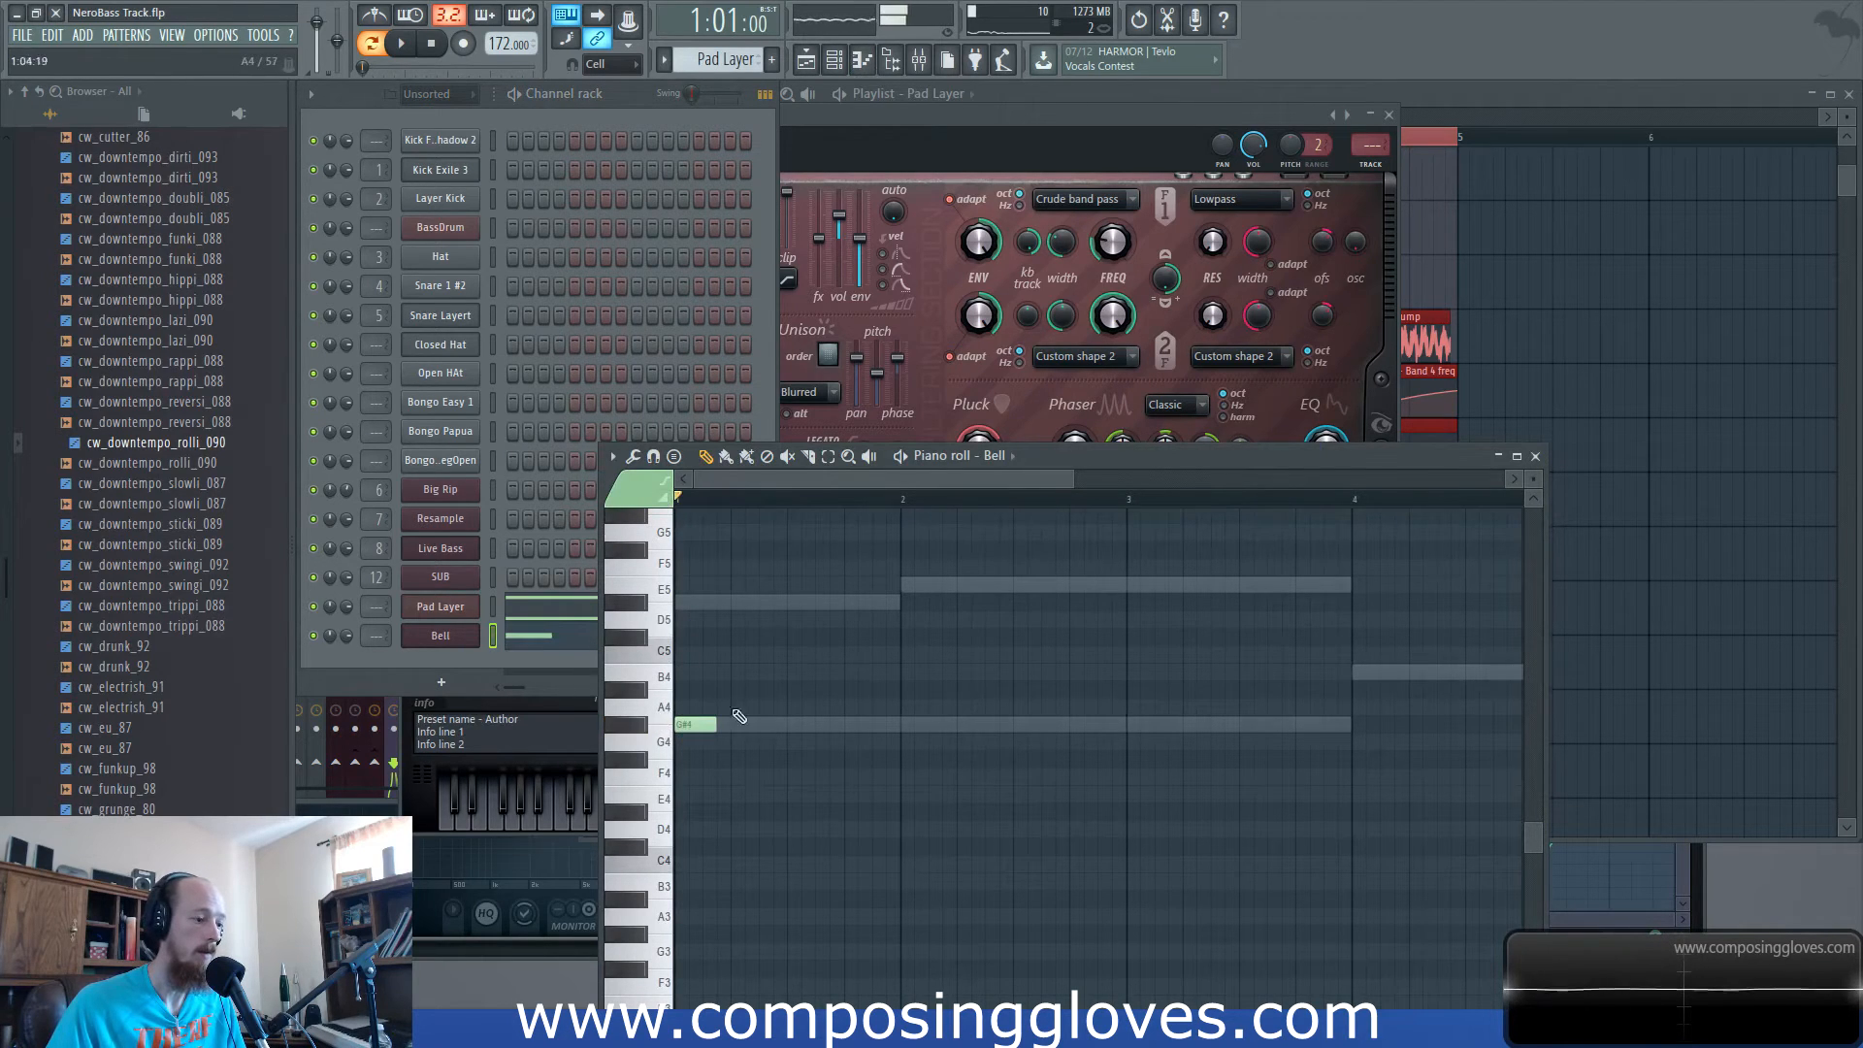
pyautogui.click(927, 586)
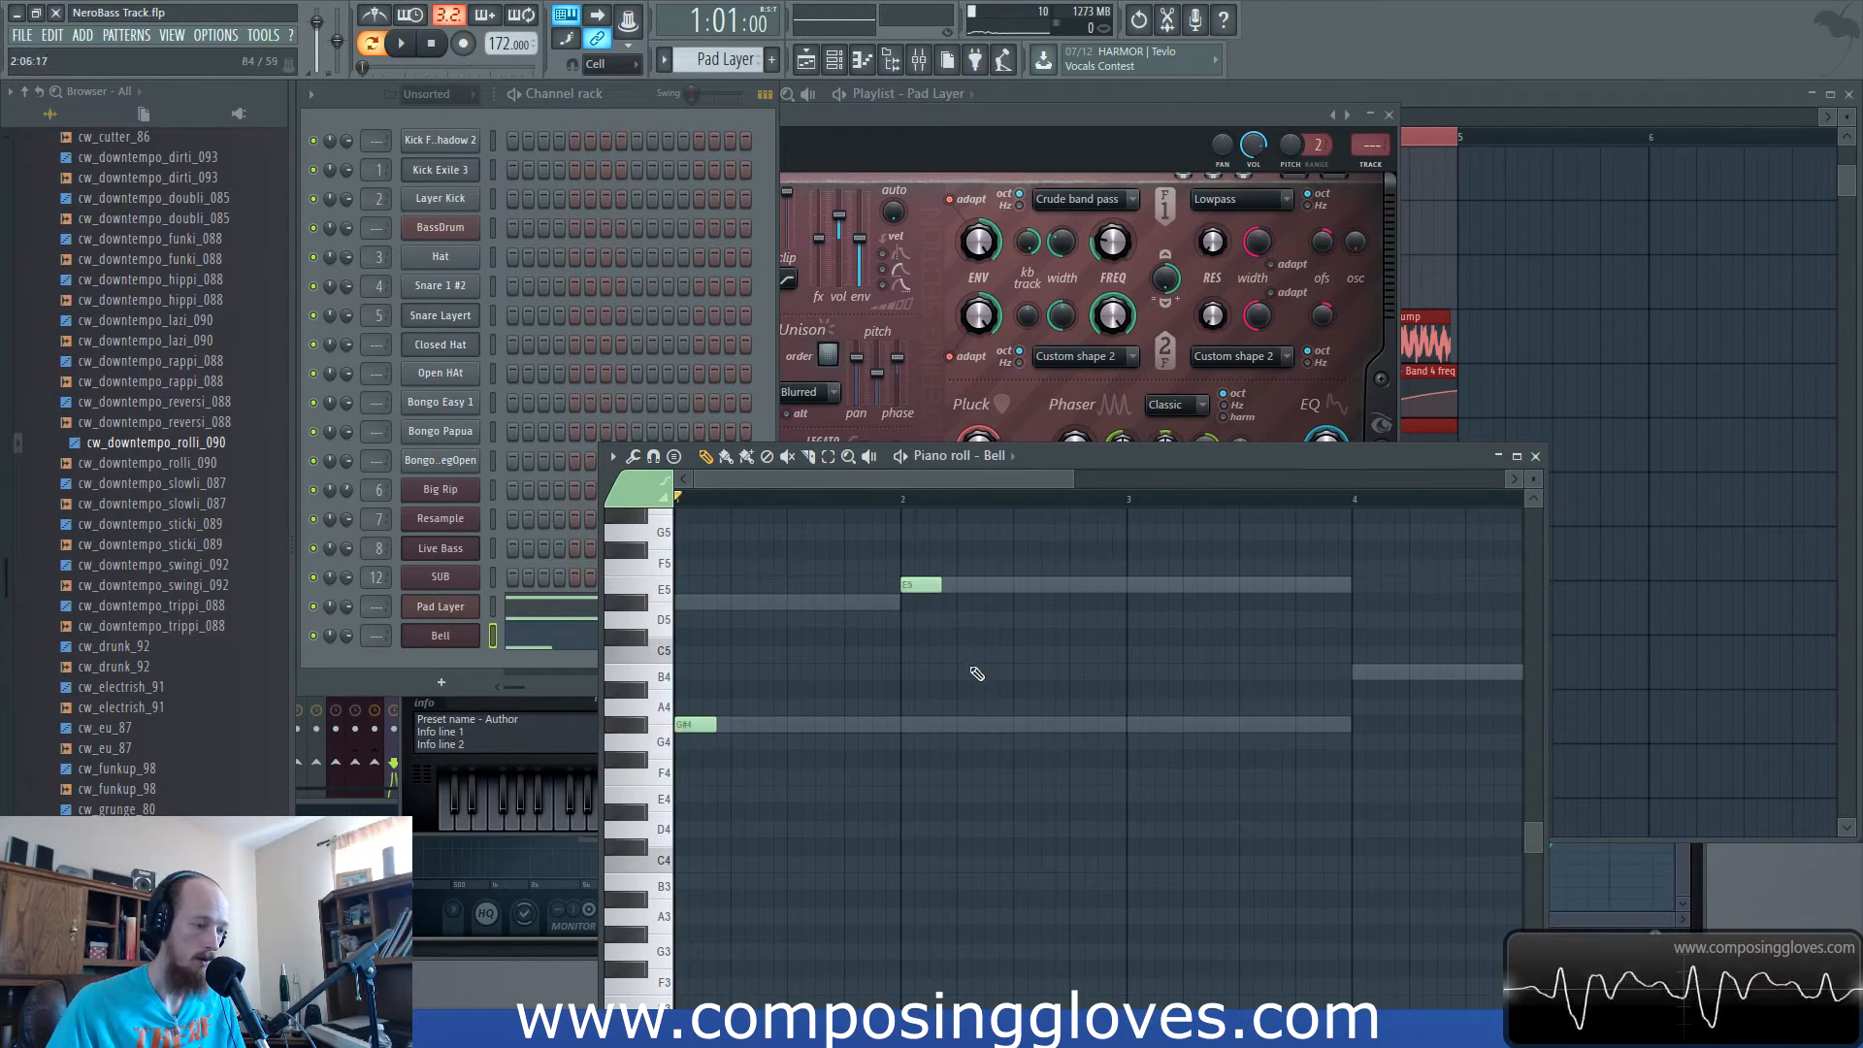
pyautogui.press('space')
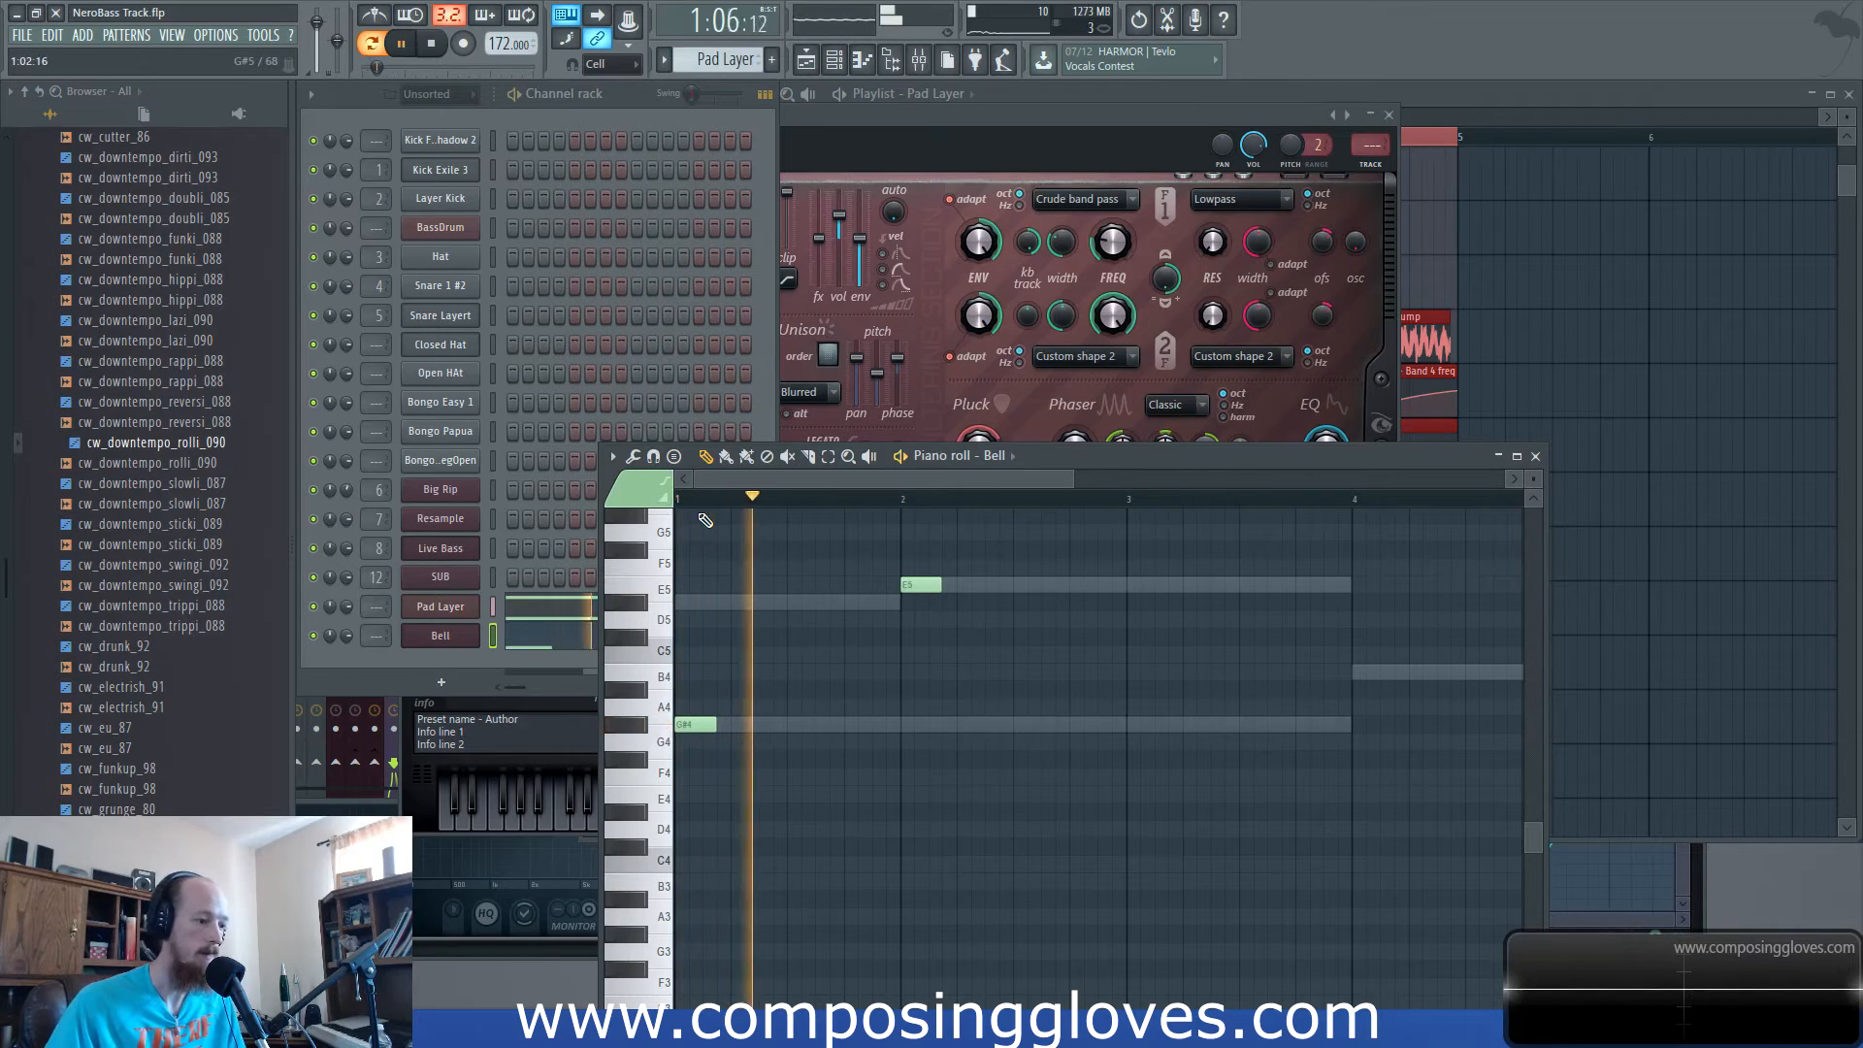
pyautogui.press('space')
# Move the bar 2 E5 to 2:05 and add E5, F4 and G#4 notes at 3:01, 3:03 and 3:05.
pyautogui.moveTo(909, 585); pyautogui.dragTo(963, 585)
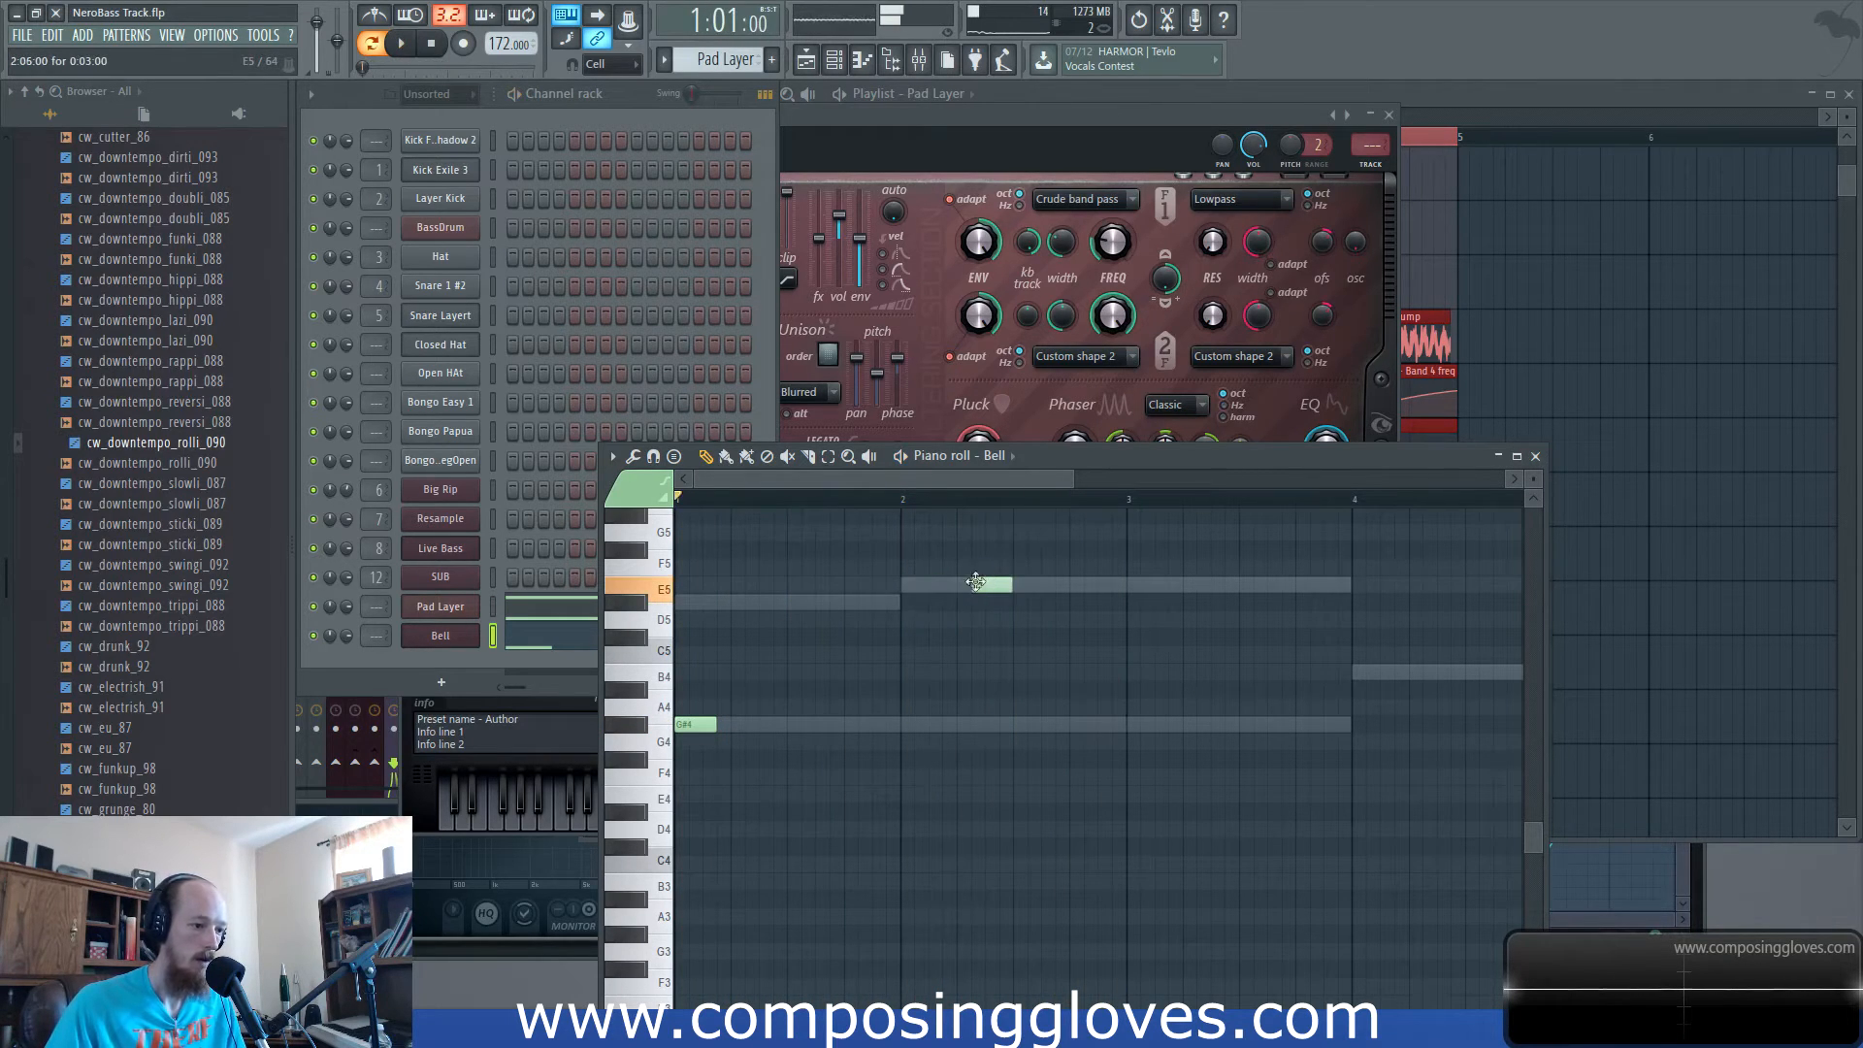
pyautogui.scroll(1, 870, 665)
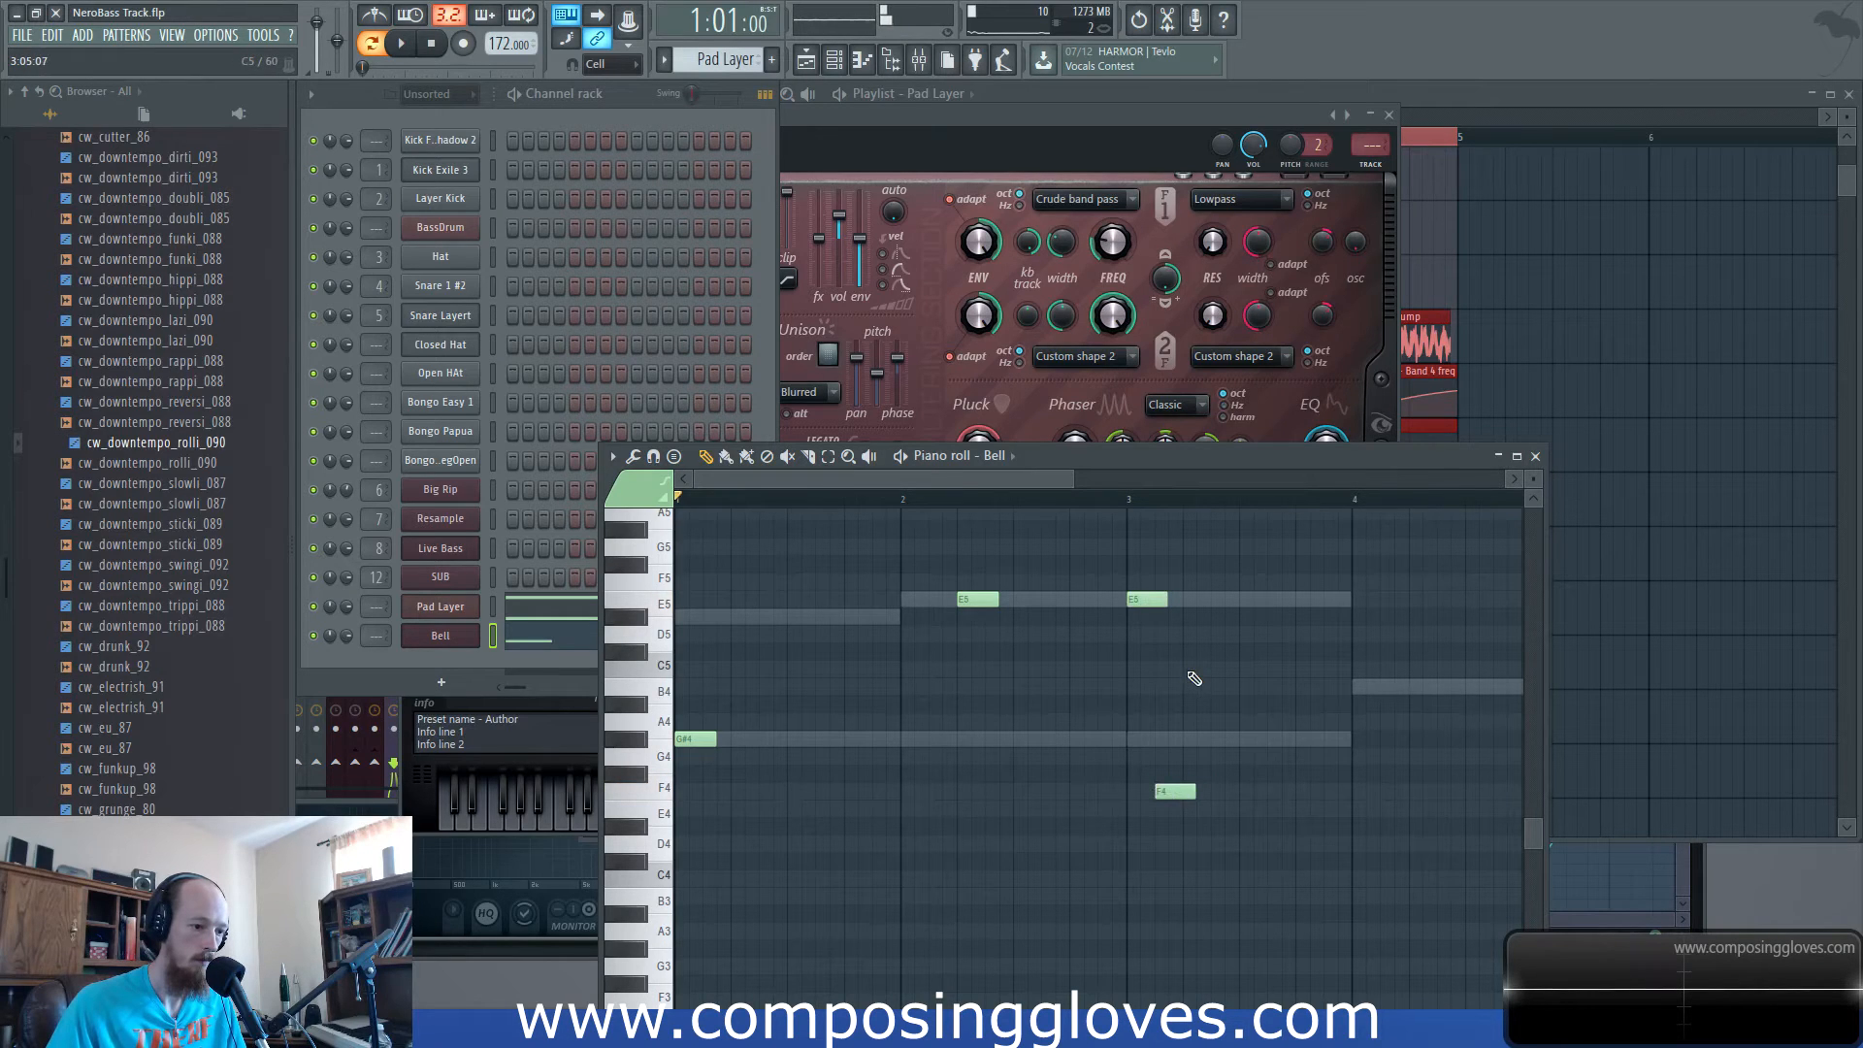
pyautogui.press('space')
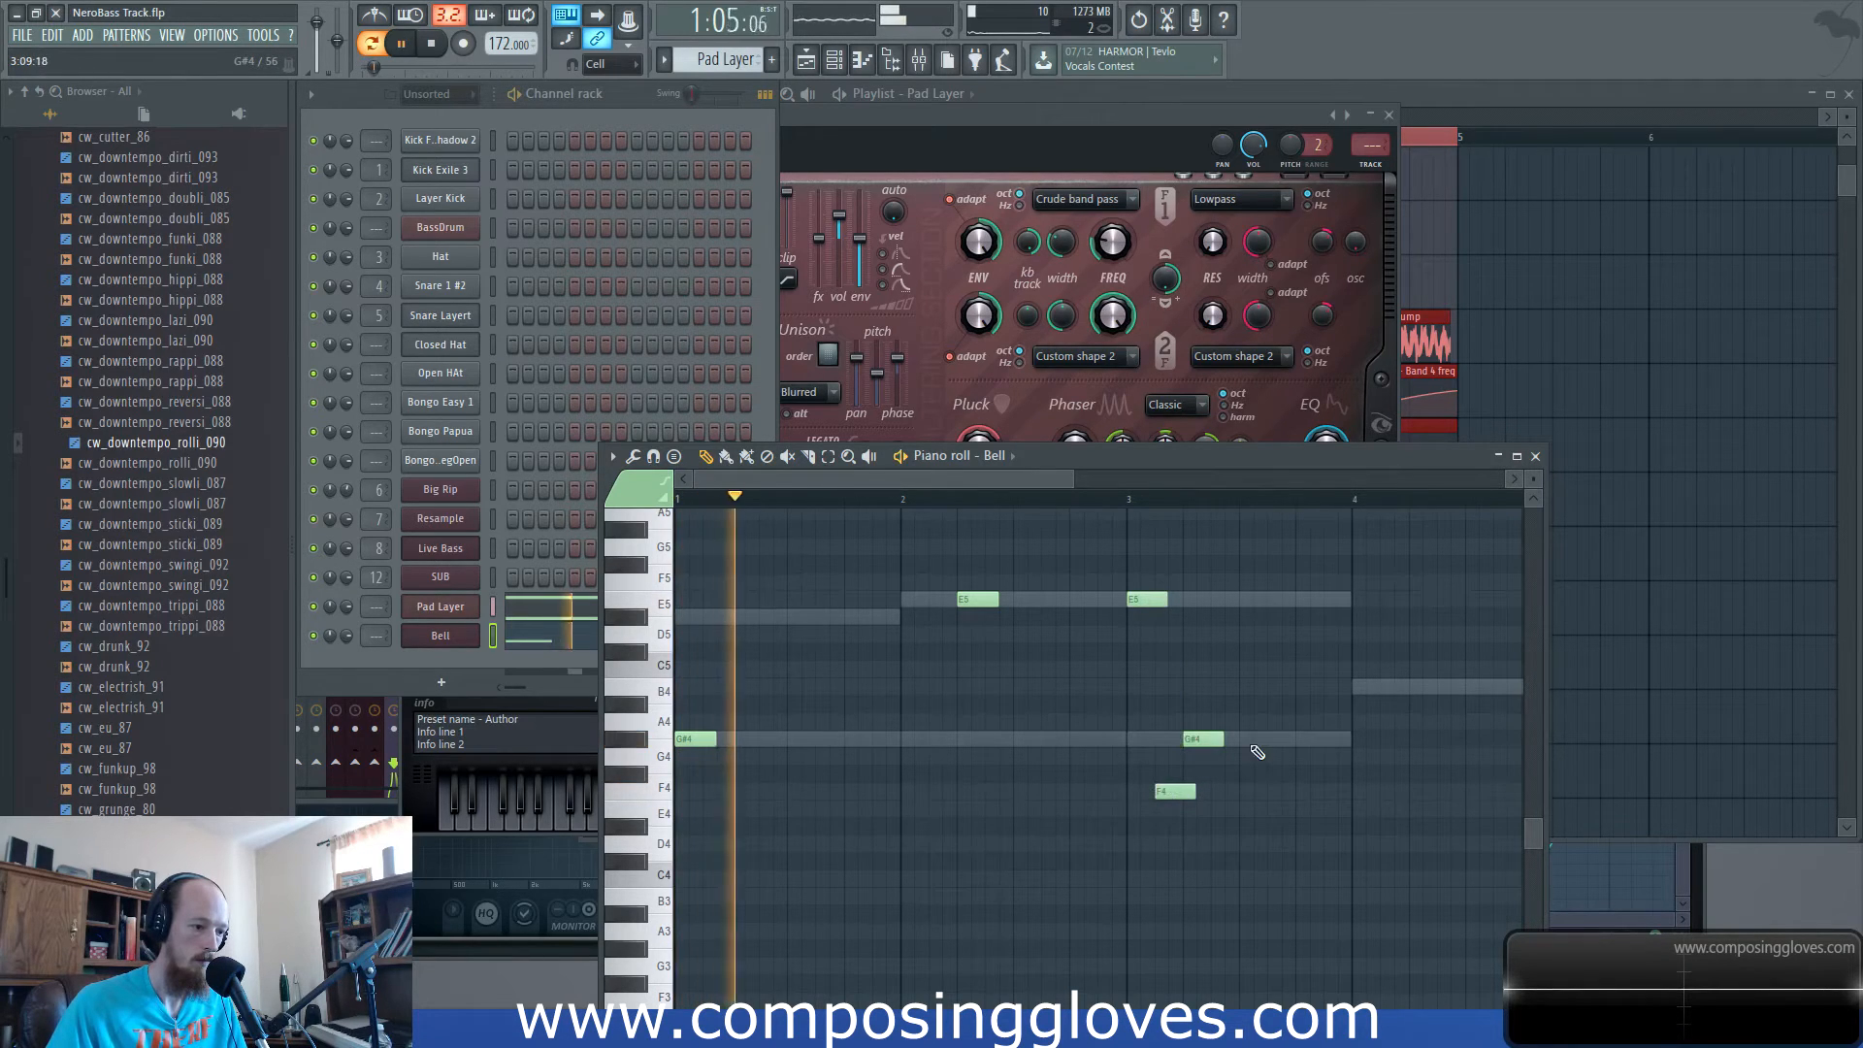
# Add a B4 at the start of bar 4 and an E4 at 4:13 while the pattern plays, and stop playback.
pyautogui.click(1352, 686)
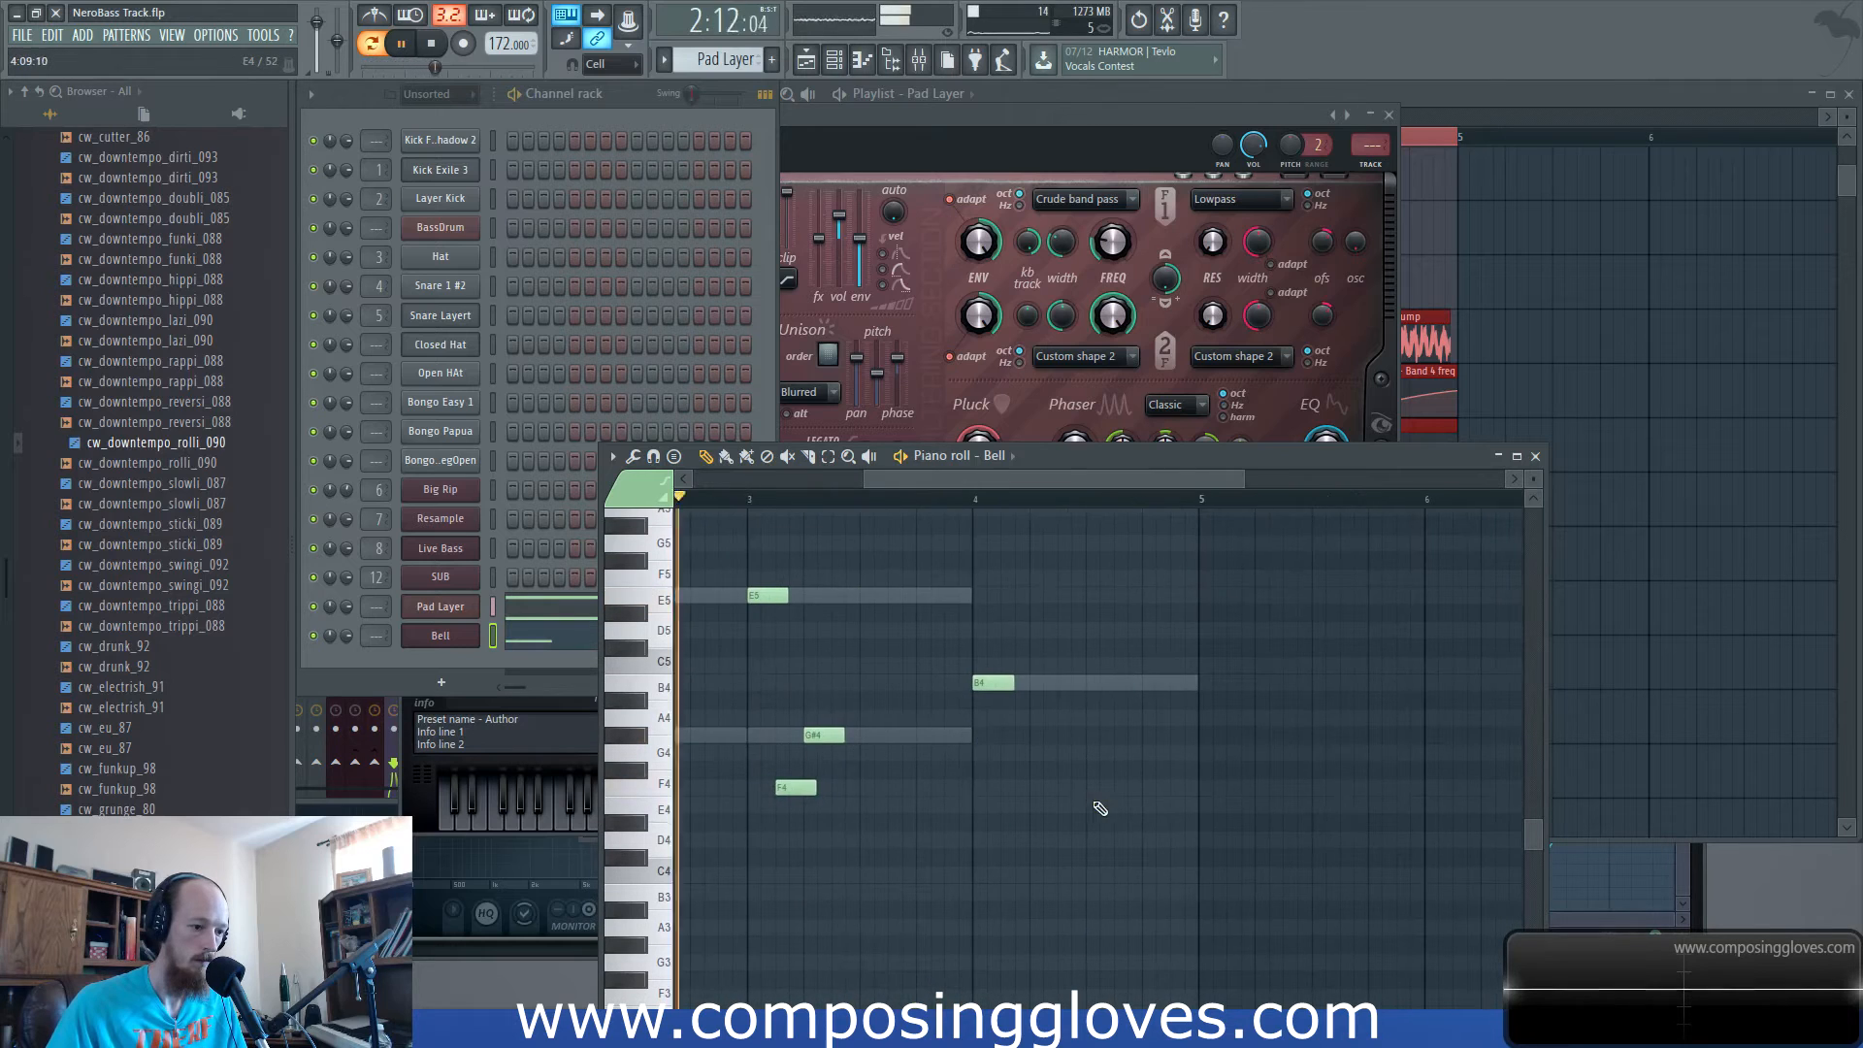
pyautogui.click(1155, 807)
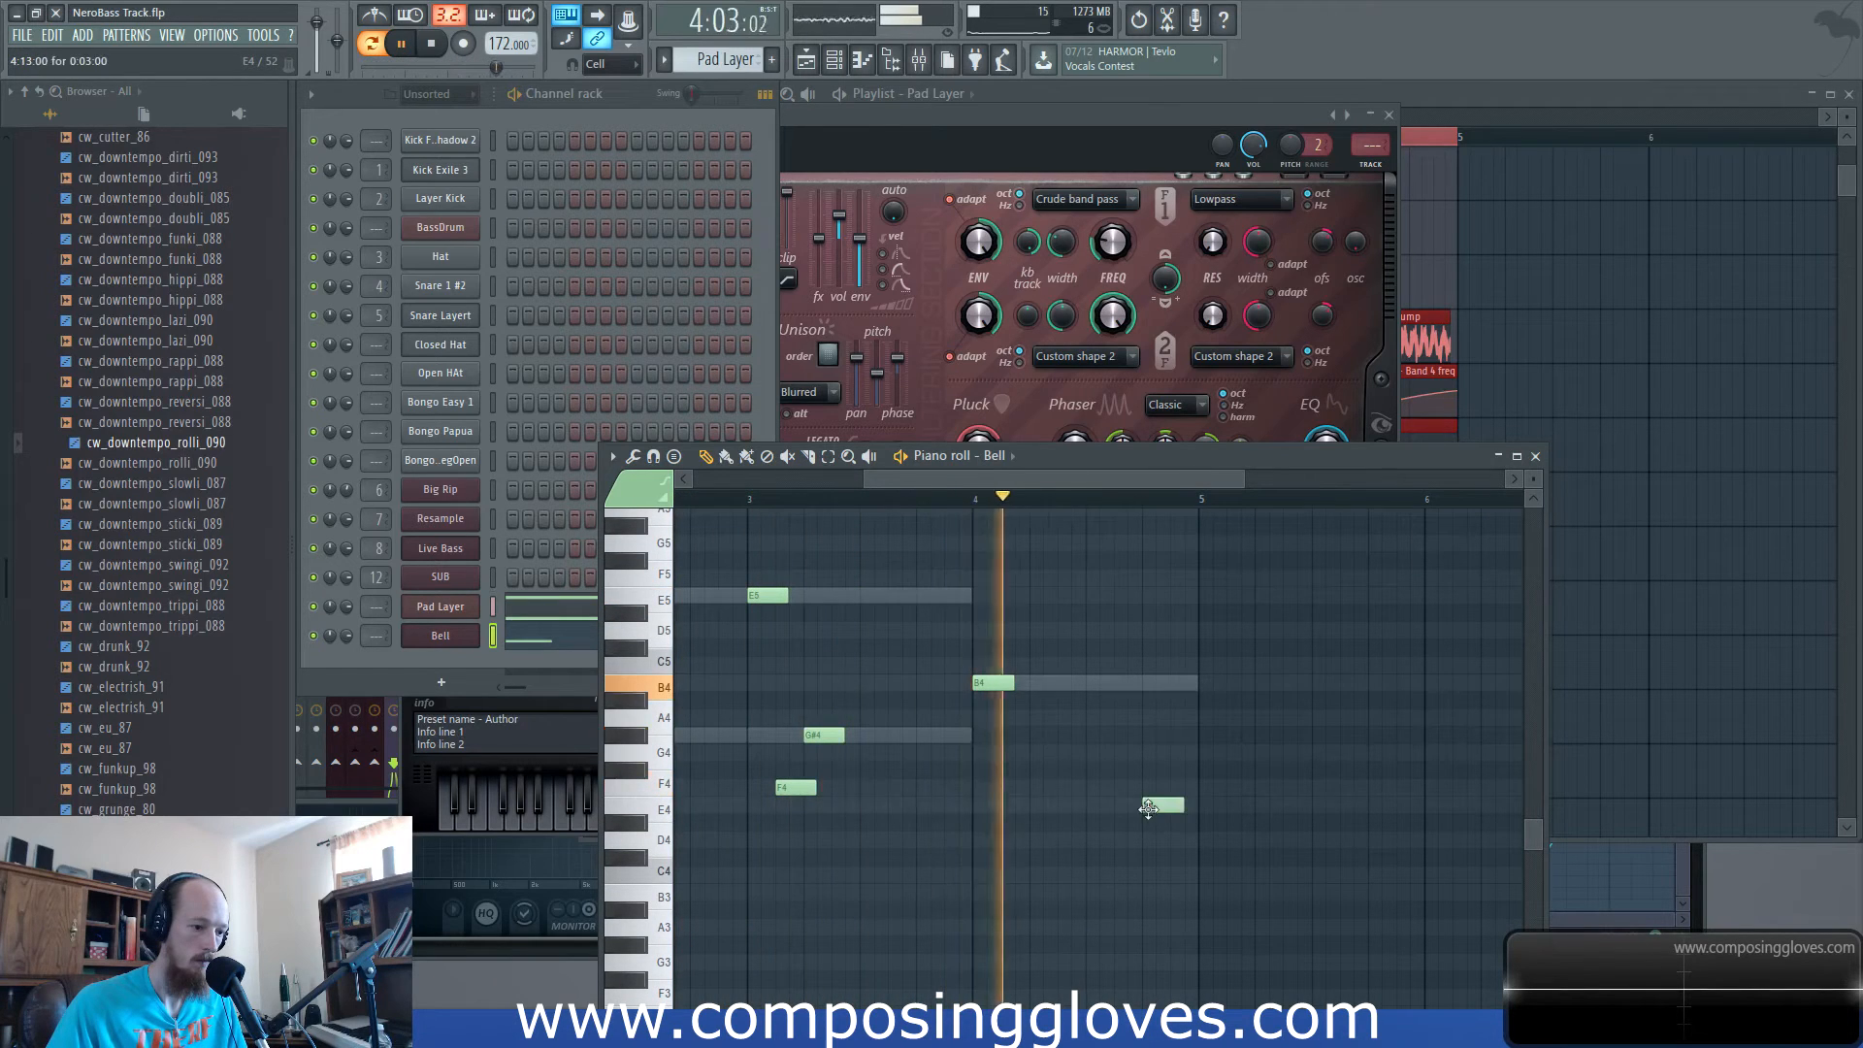
pyautogui.moveTo(775, 784); pyautogui.dragTo(951, 789)
pyautogui.press('space')
# Play the Playlist in song mode to hear the bell notes with the full arrangement.
pyautogui.moveTo(1458, 99); pyautogui.dragTo(1443, 99)
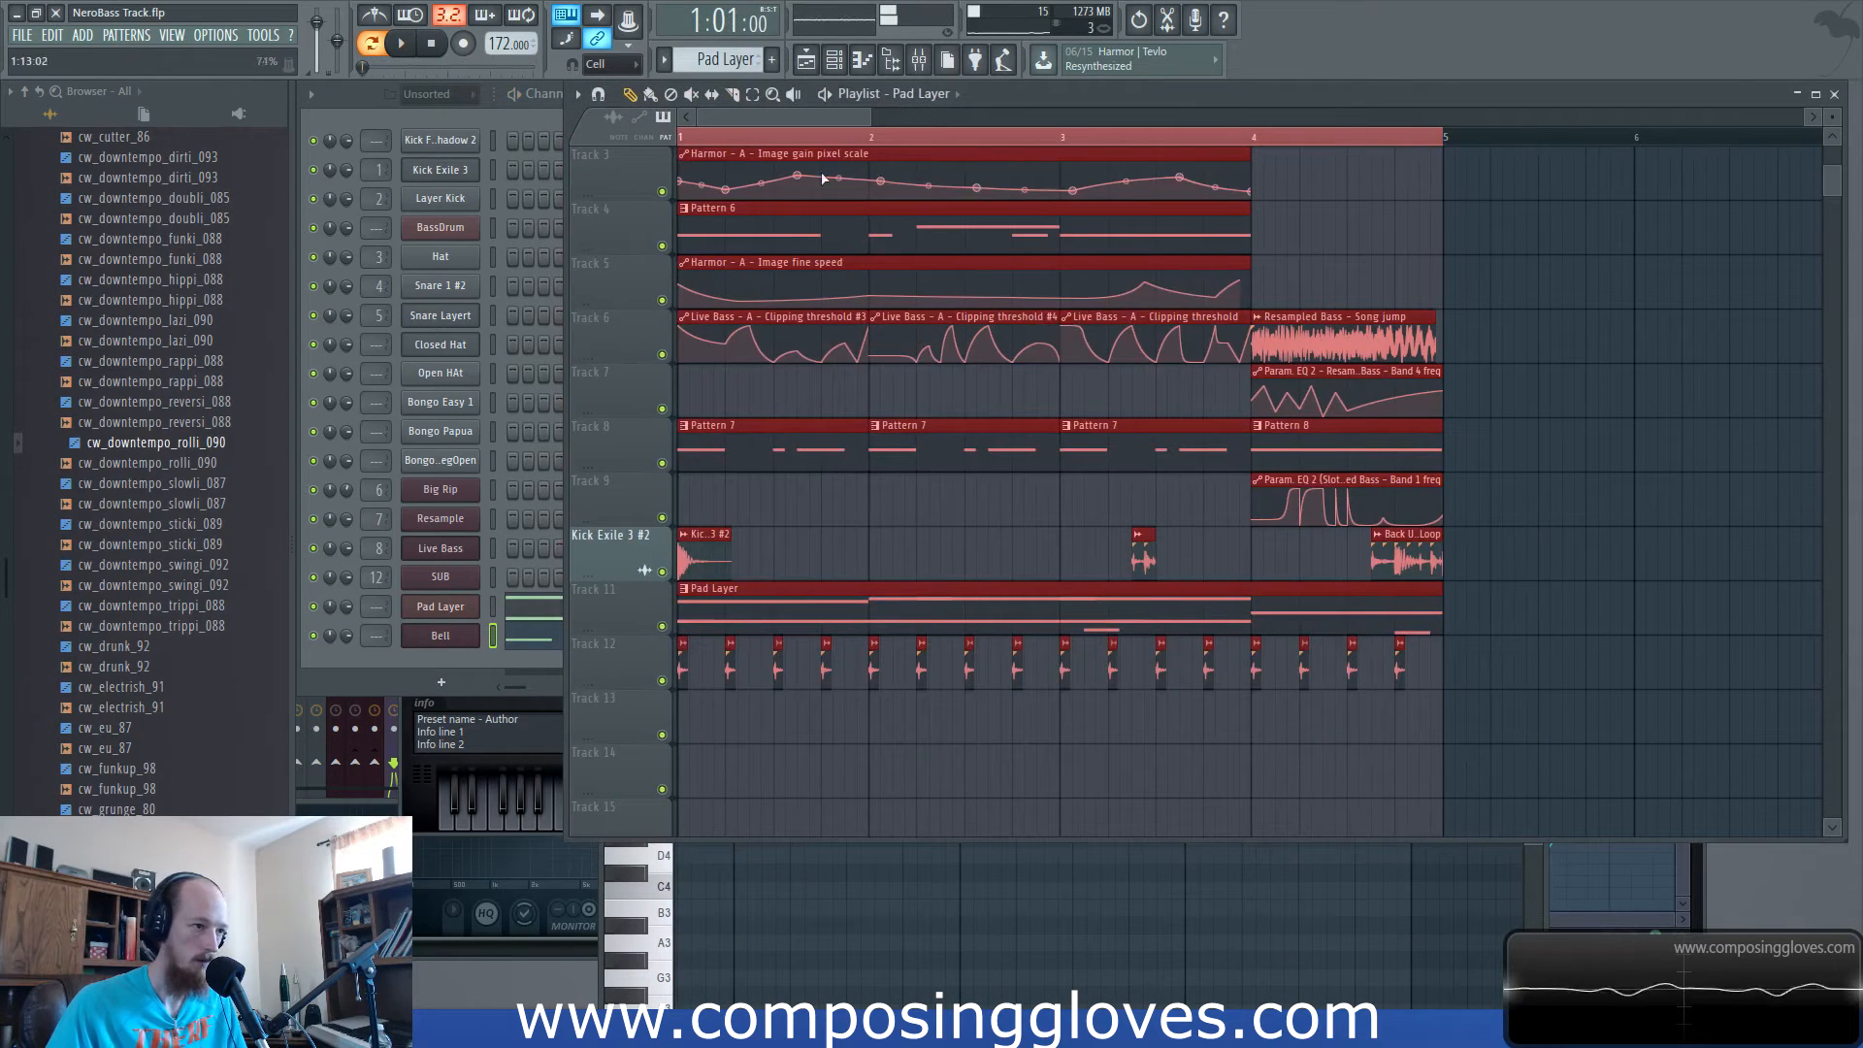
pyautogui.press('space')
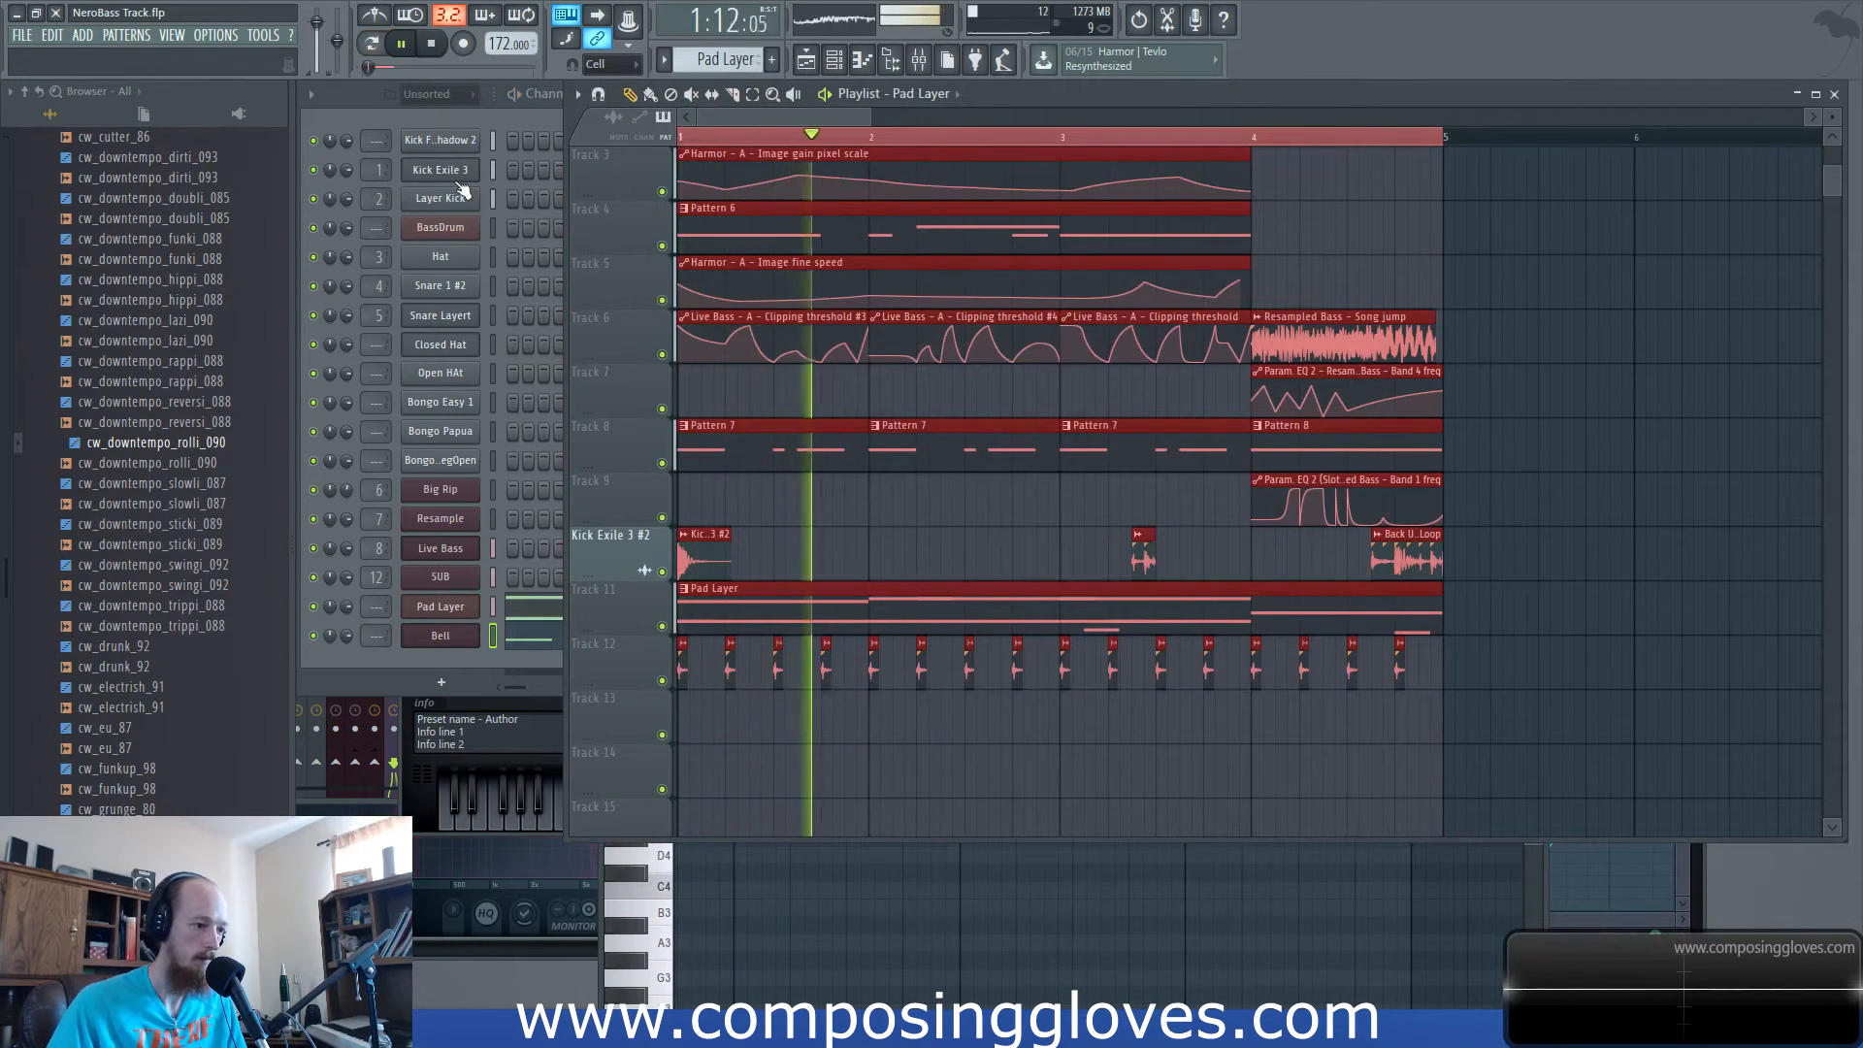
pyautogui.press('space')
# Reopen the Bell notes and move the E5 in bar 2 to the start of the bar while auditioning the song.
pyautogui.click(393, 665)
pyautogui.click(648, 641)
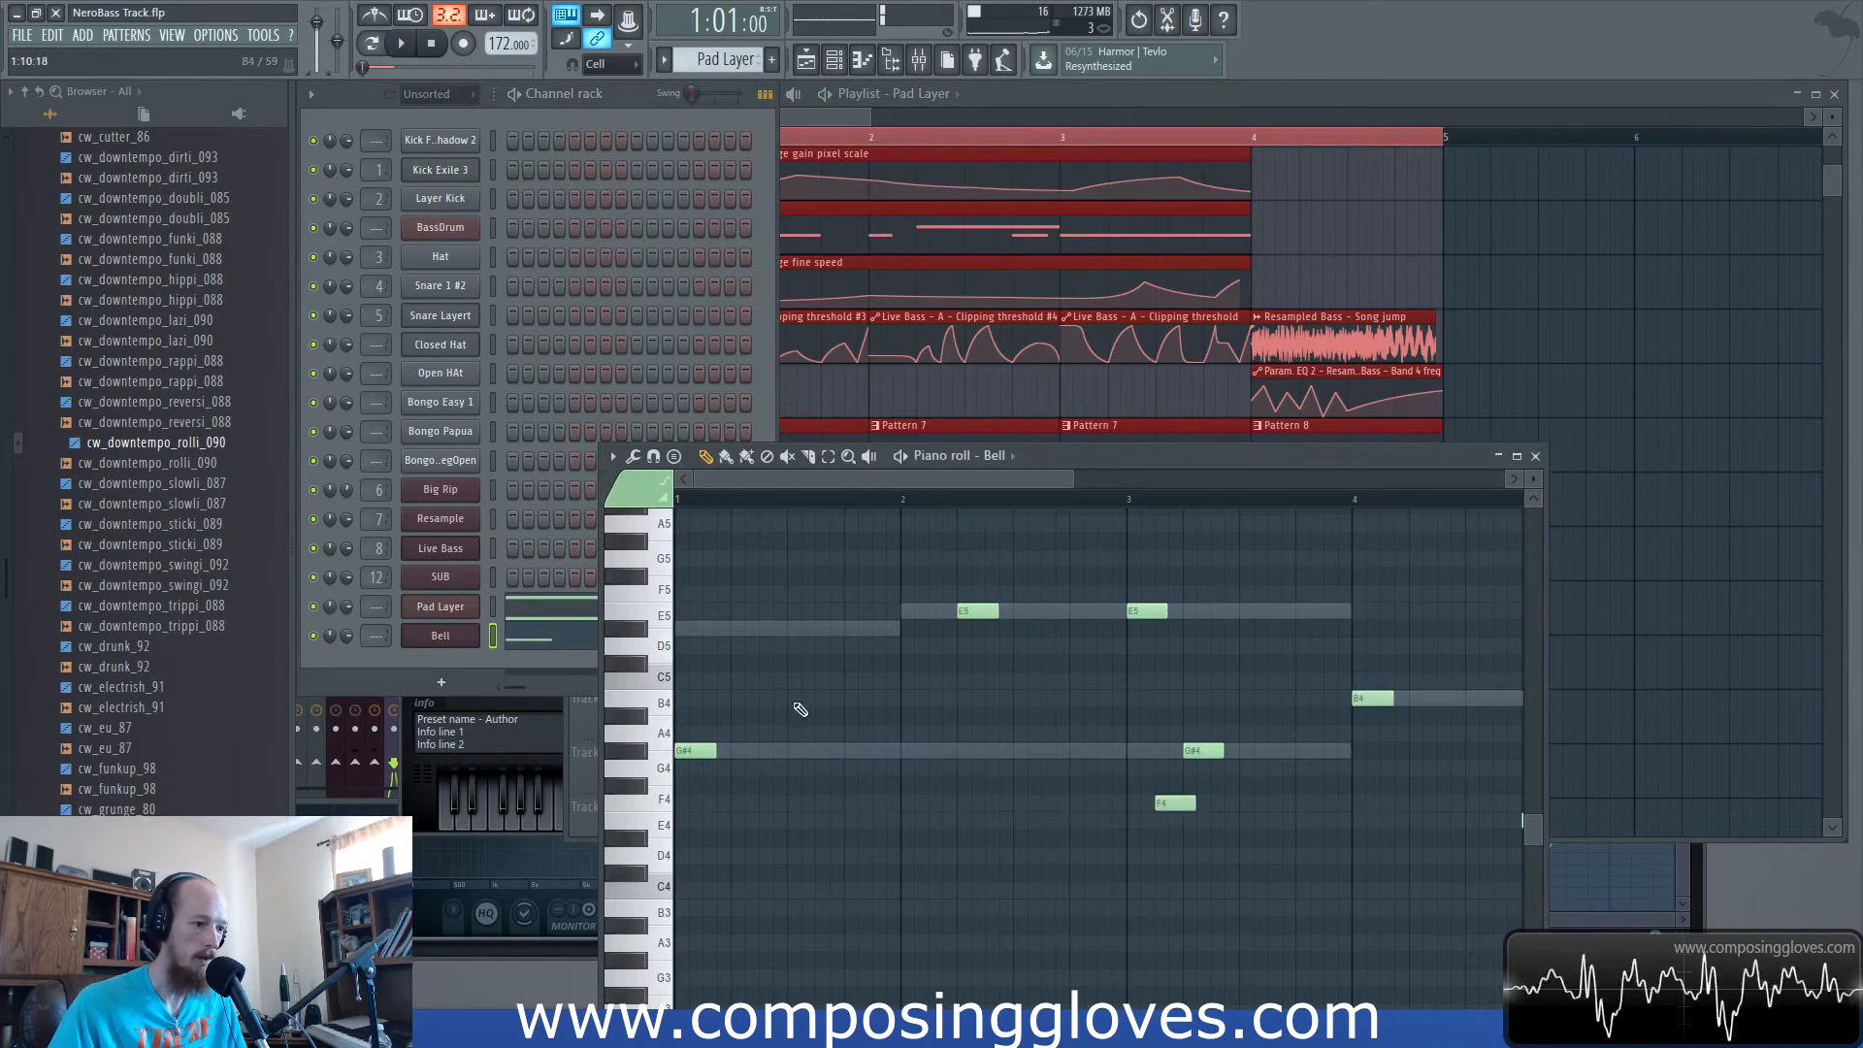
pyautogui.press('space')
pyautogui.moveTo(969, 608); pyautogui.dragTo(912, 611)
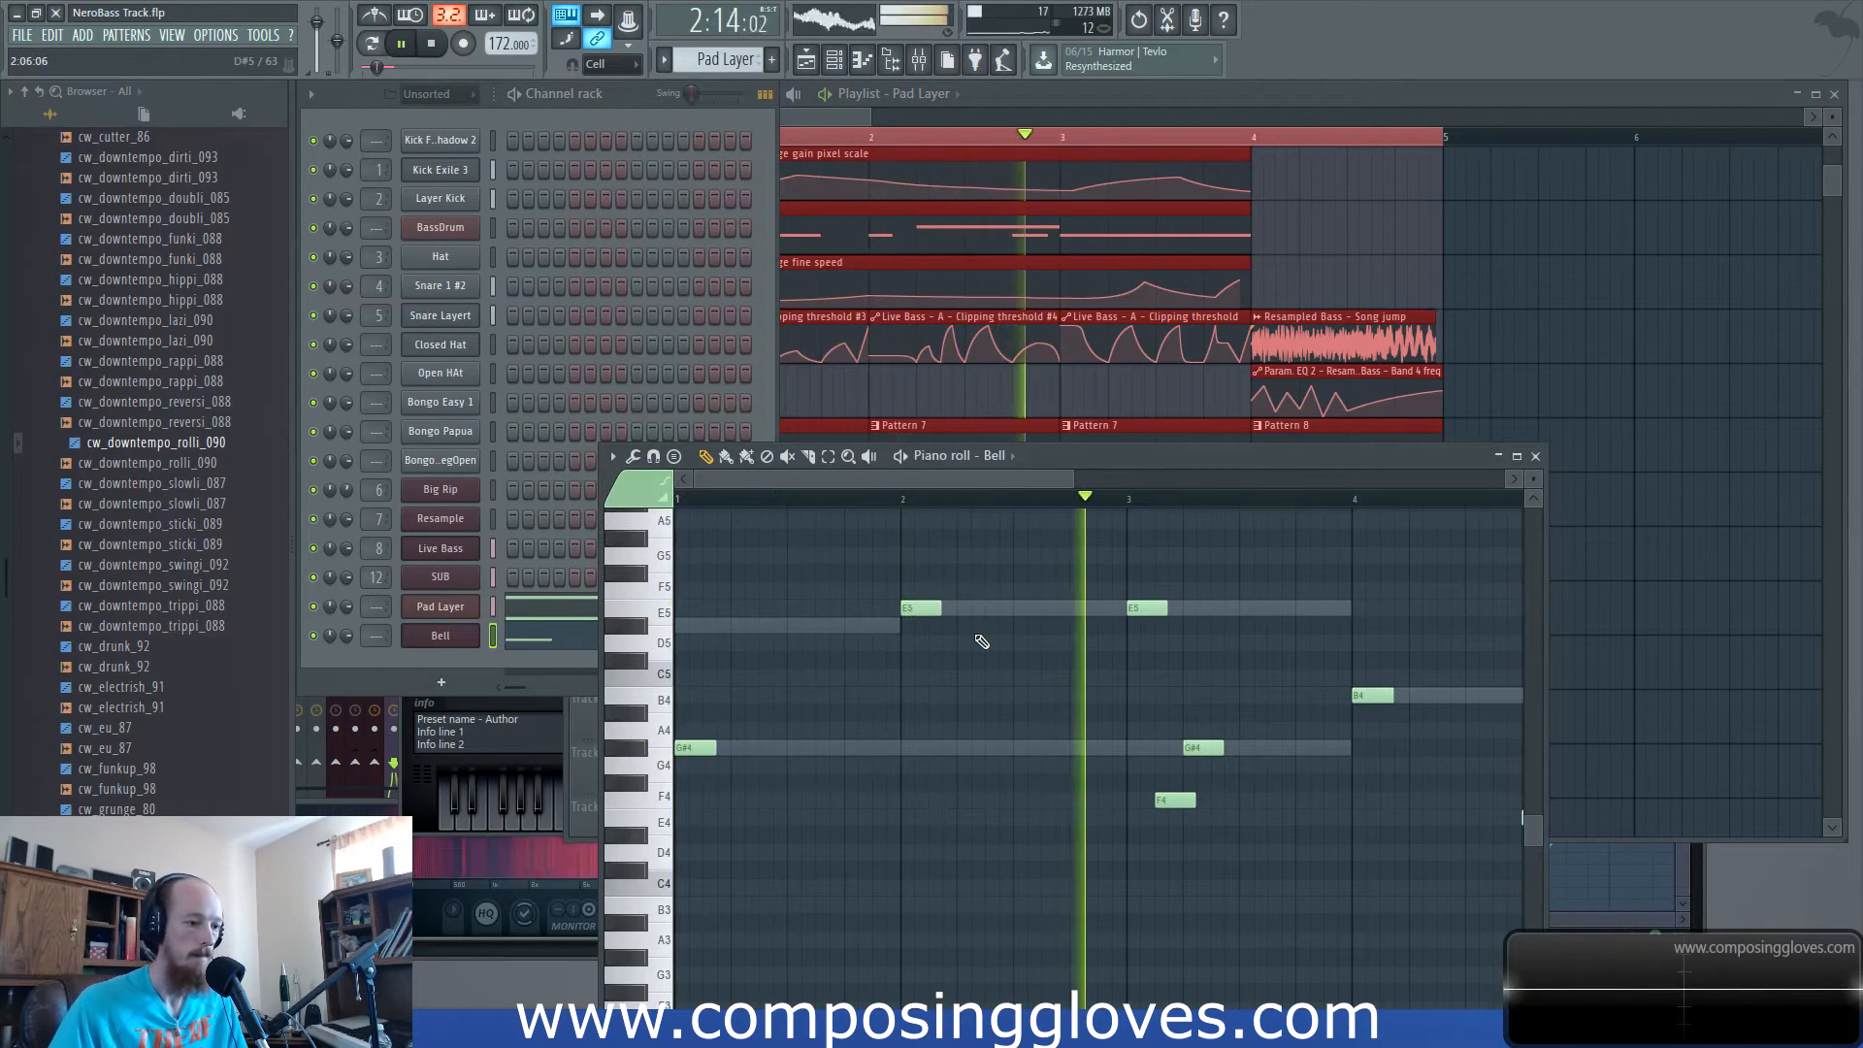
pyautogui.press('space')
# Replace the E5 at the start of bar 3 with an F#3 and delete the F4 at 3:03.
pyautogui.rightClick(1145, 609)
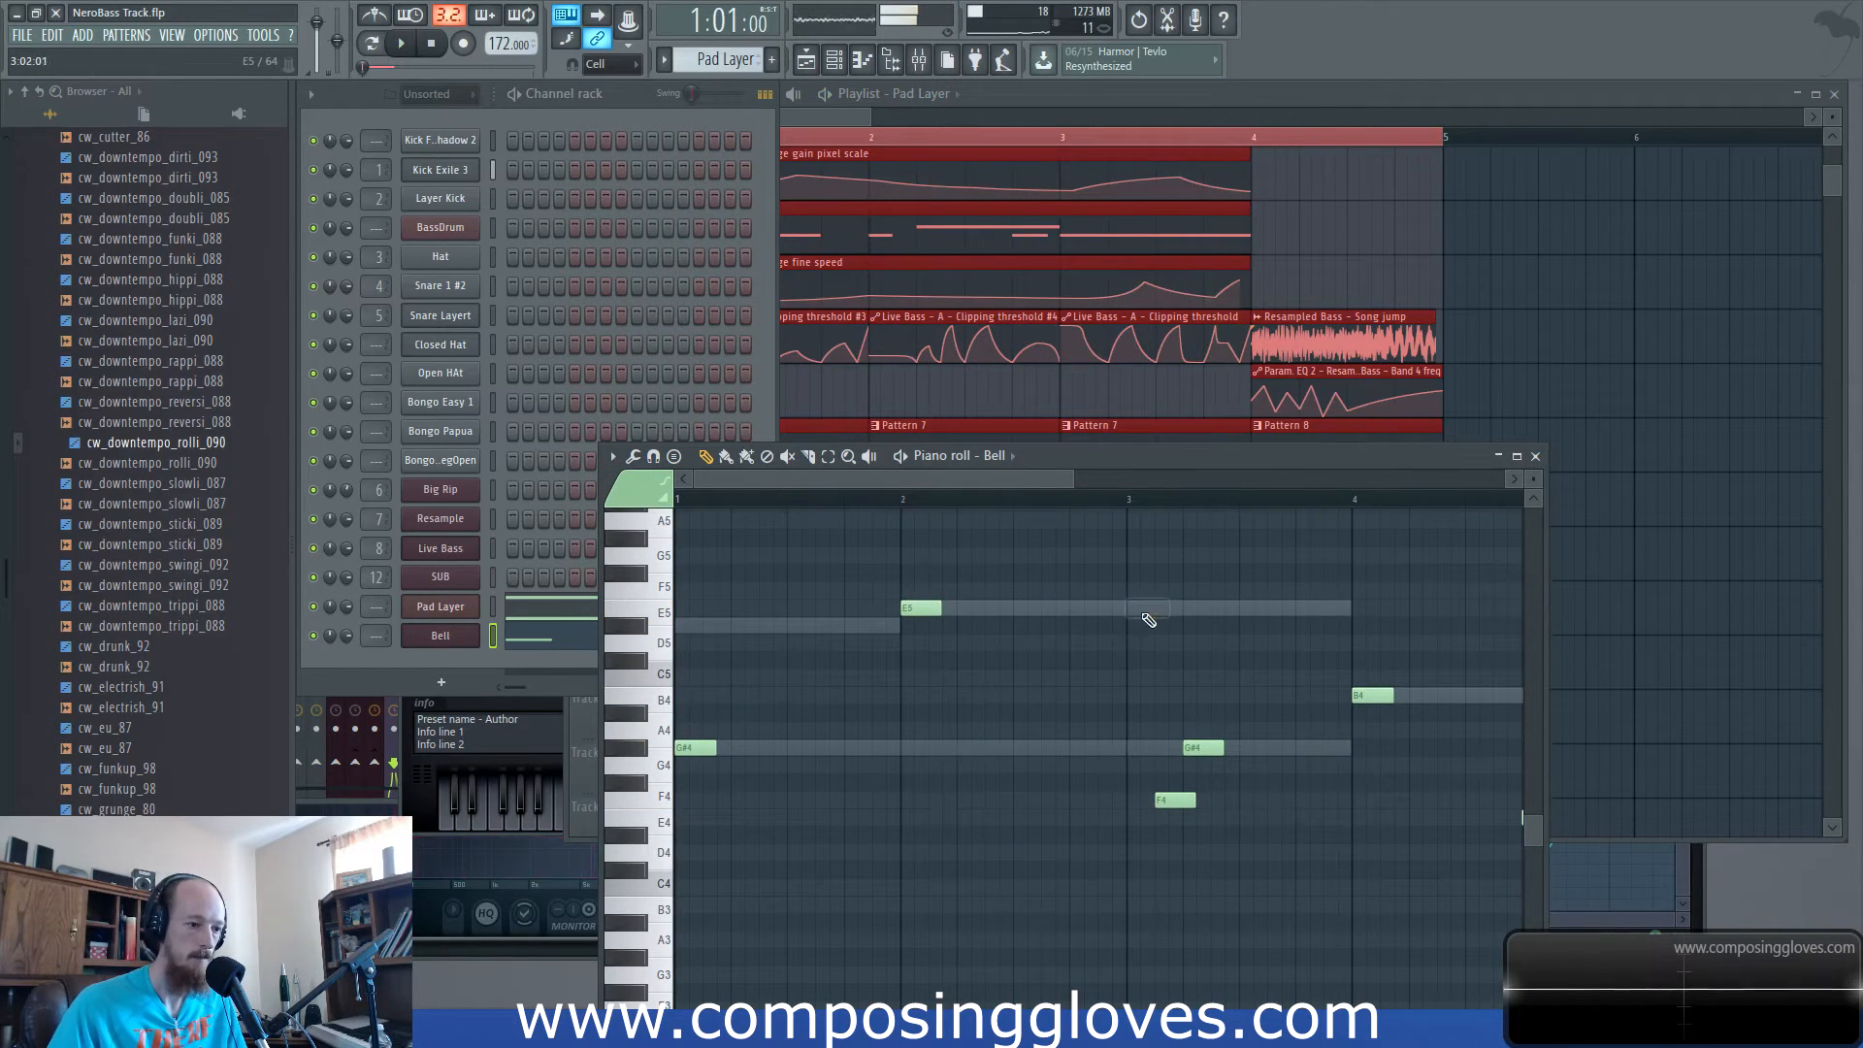
pyautogui.scroll(-2, 1148, 699)
pyautogui.scroll(-1, 1154, 767)
pyautogui.rightClick(1175, 697)
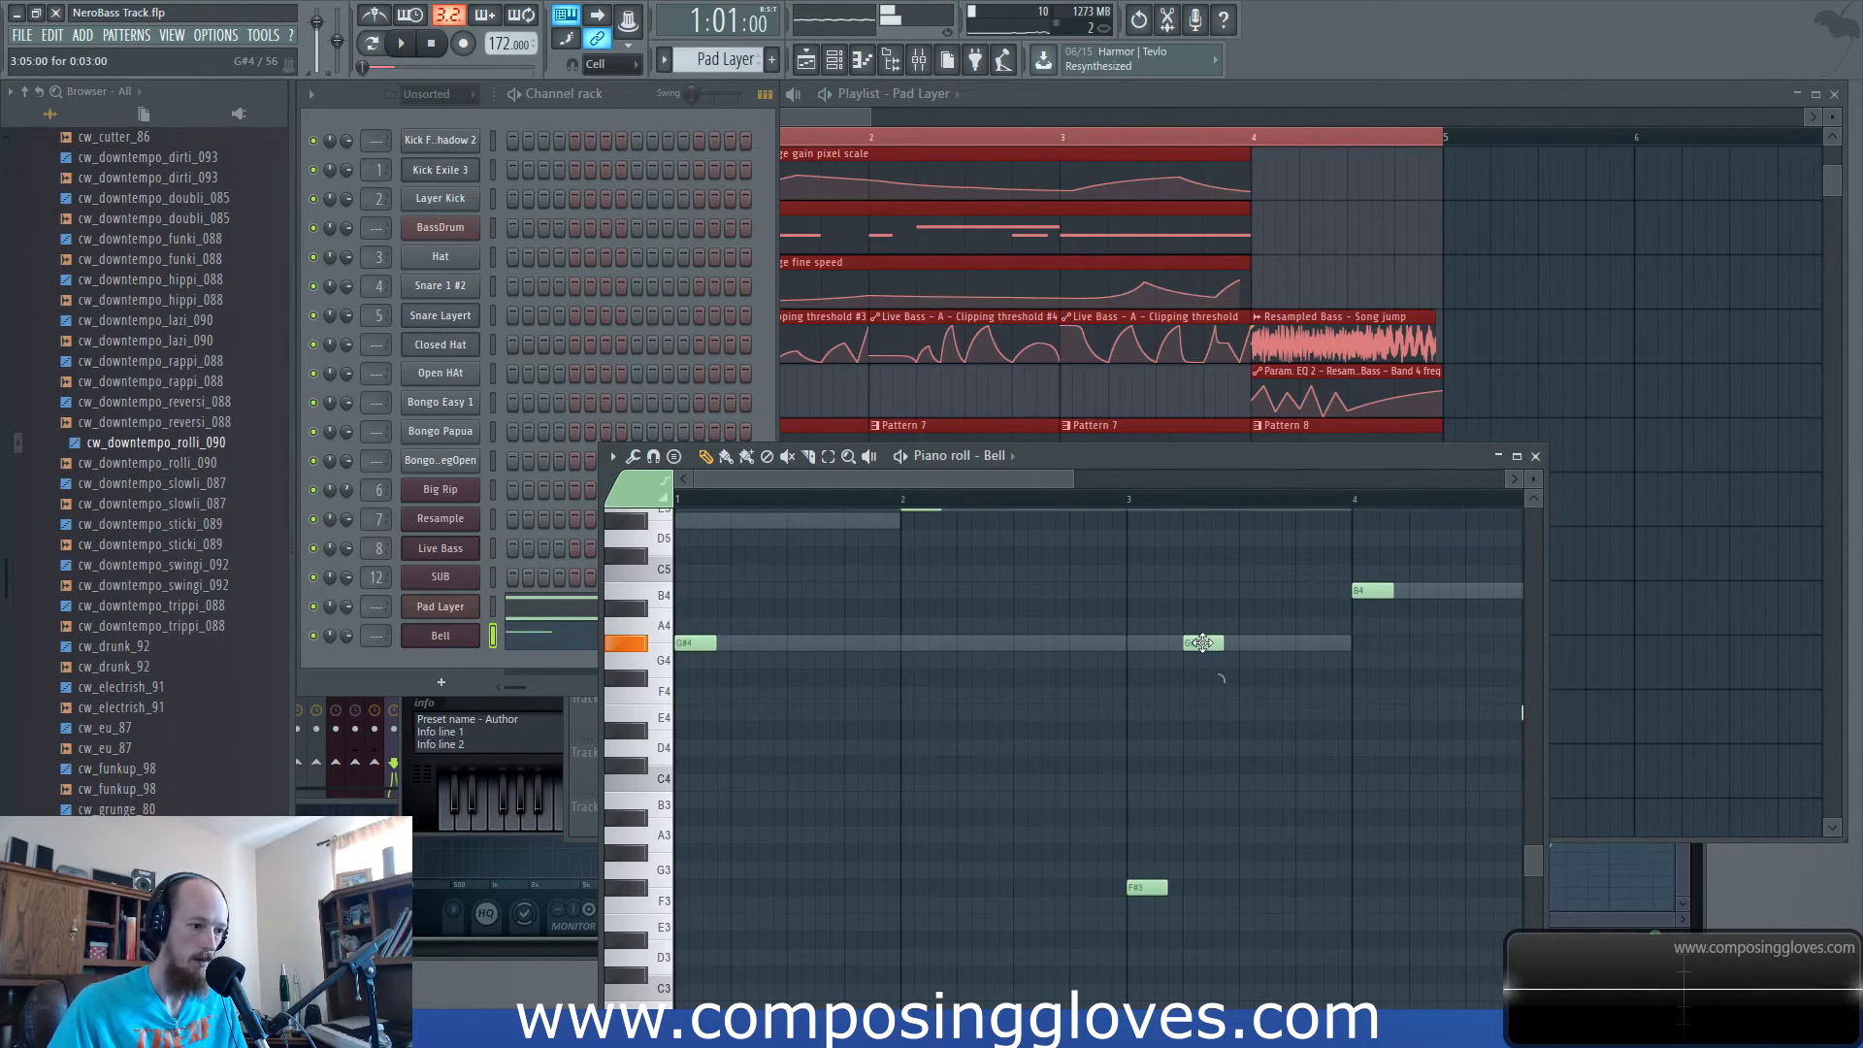
# Move the Bell's G#4 in bar 3 to F#4 at 3:09, audition the song, and lower the bar 1 G#4 to F#4.
pyautogui.moveTo(1202, 642); pyautogui.dragTo(1262, 685)
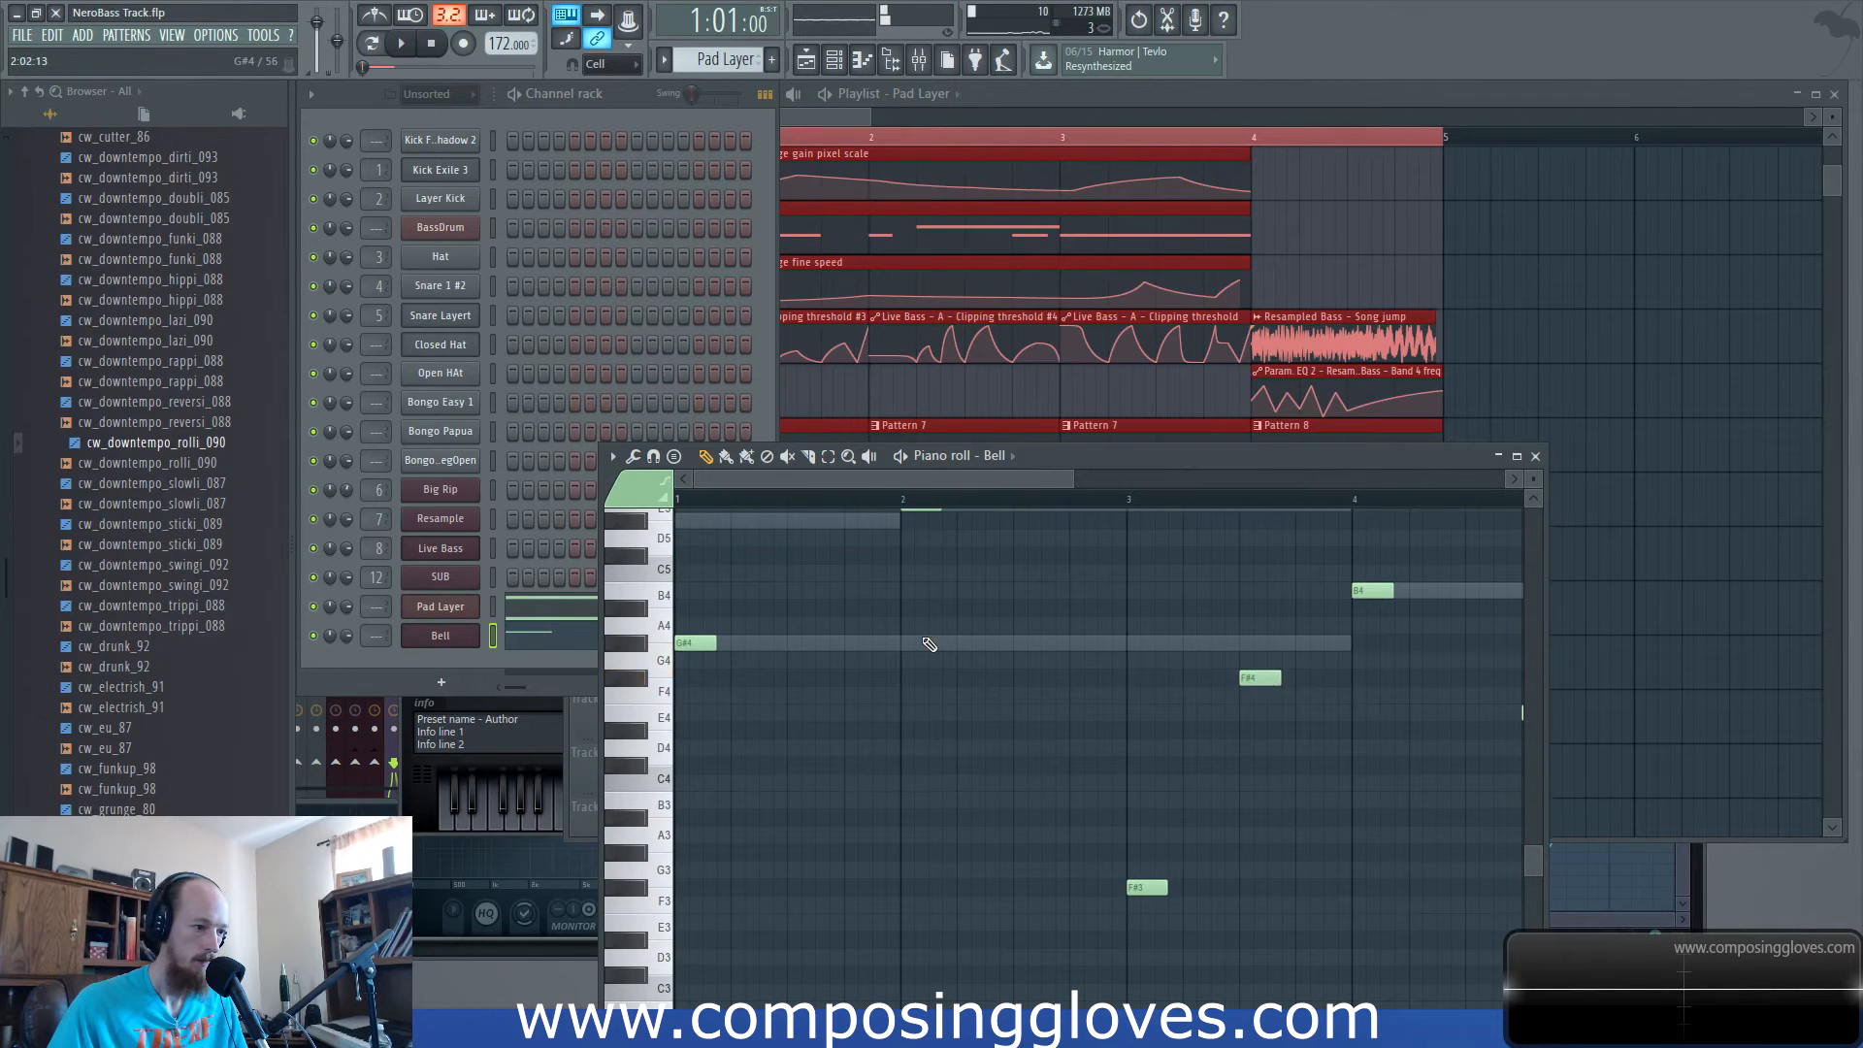
pyautogui.press('space')
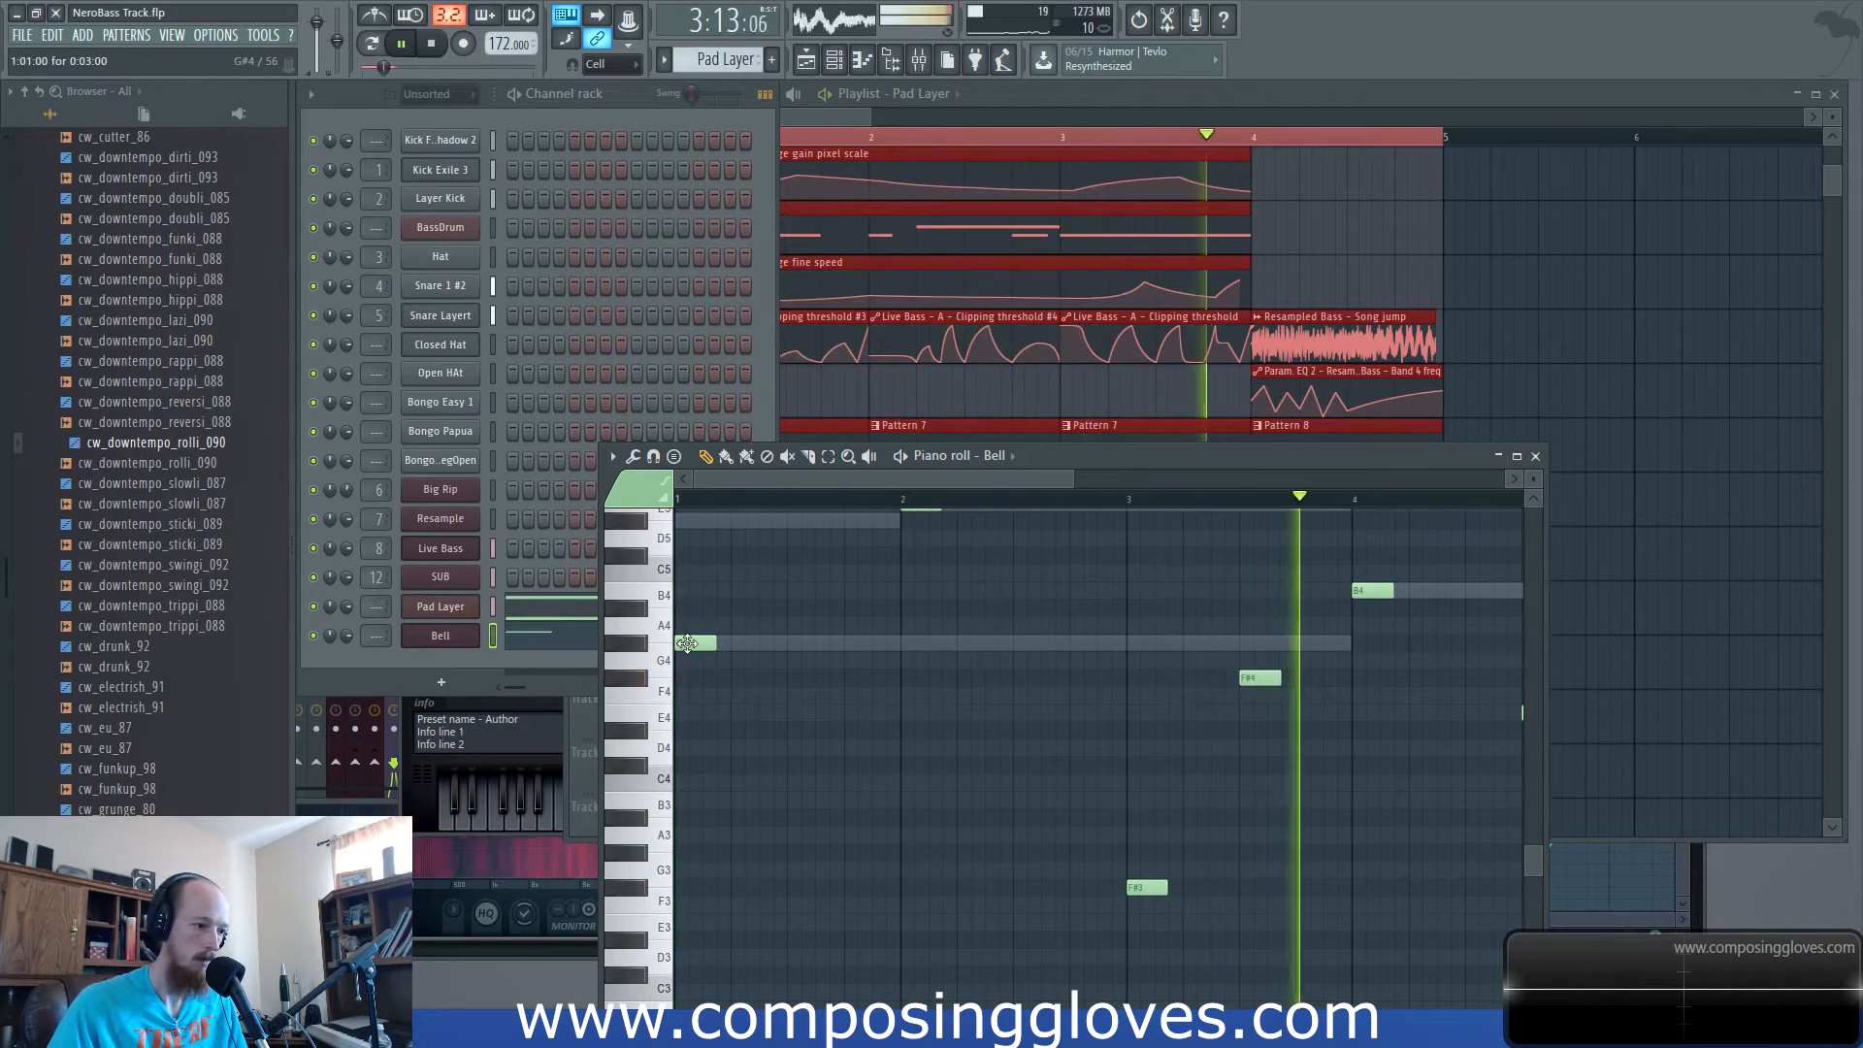
pyautogui.moveTo(687, 643); pyautogui.dragTo(737, 681)
# Open the Pad Layer notes, lower the G#4 chord notes across bars 1 to 3 to F#4, and play the song.
pyautogui.rightClick(721, 643)
pyautogui.press('space')
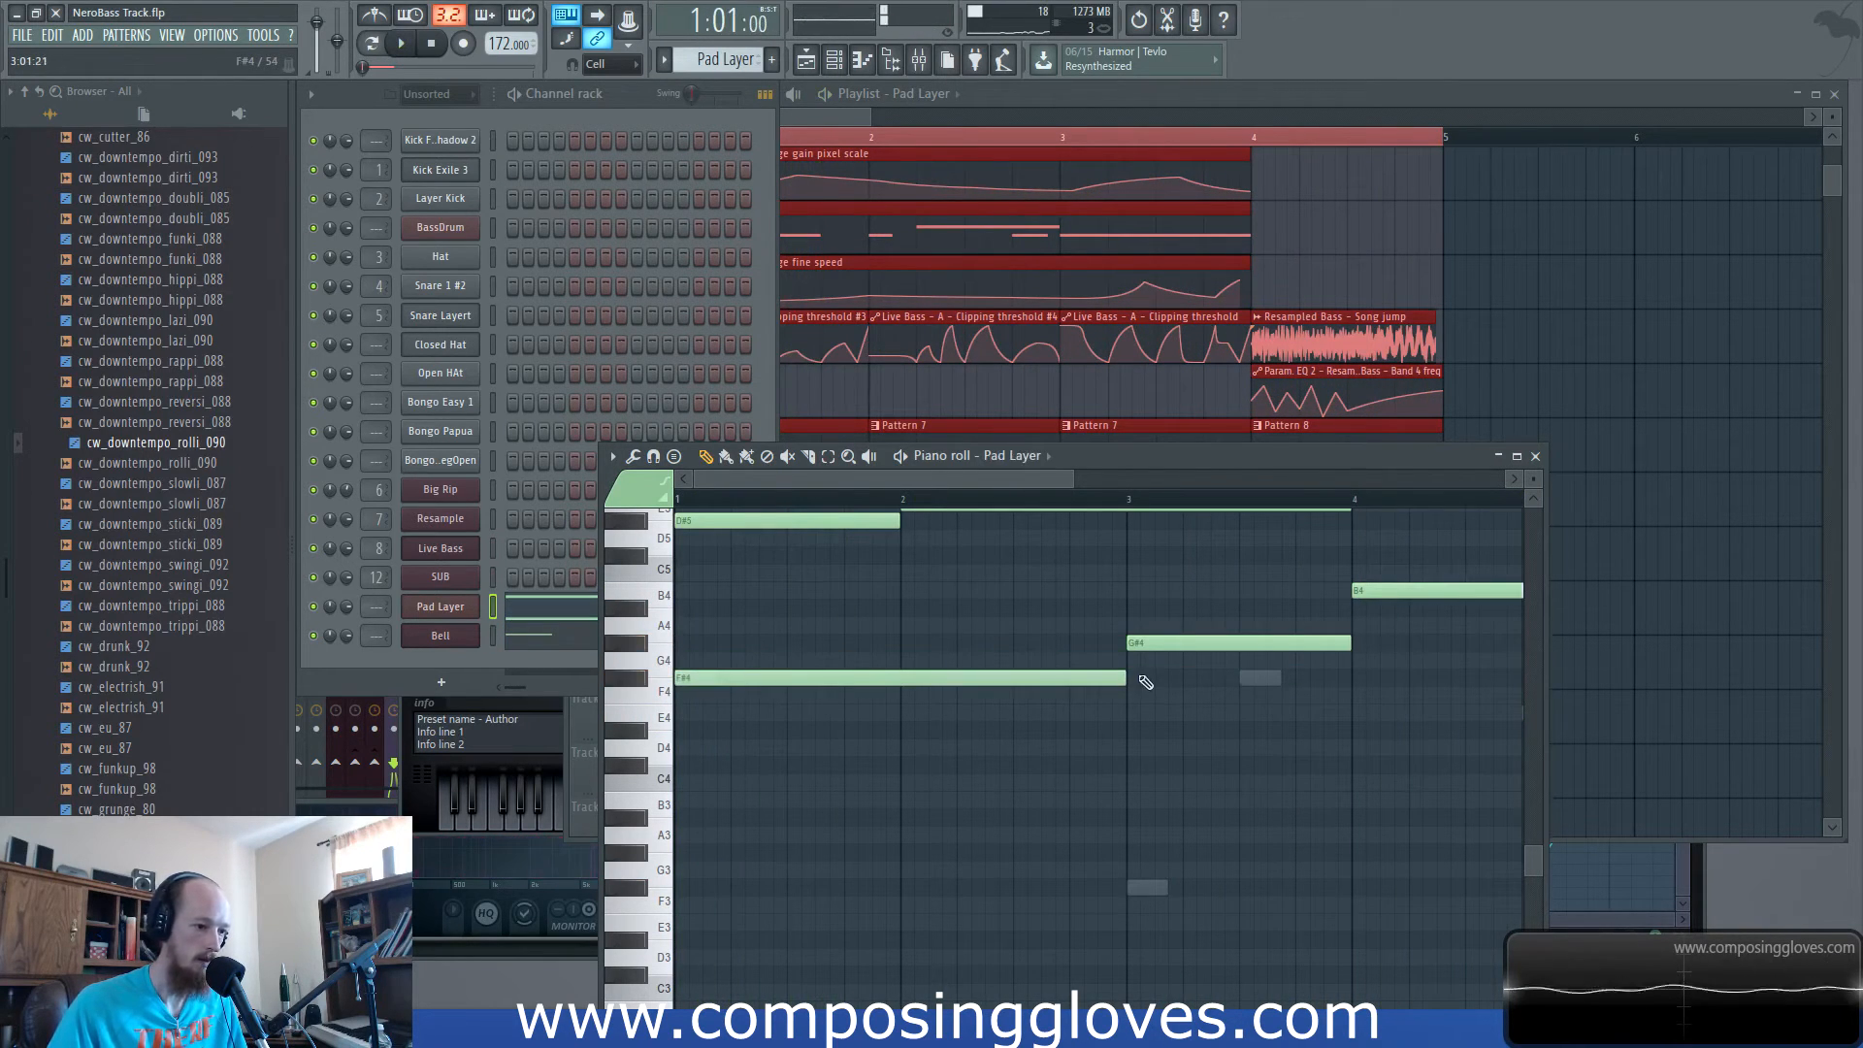
pyautogui.moveTo(1148, 644); pyautogui.dragTo(1150, 684)
pyautogui.press('space')
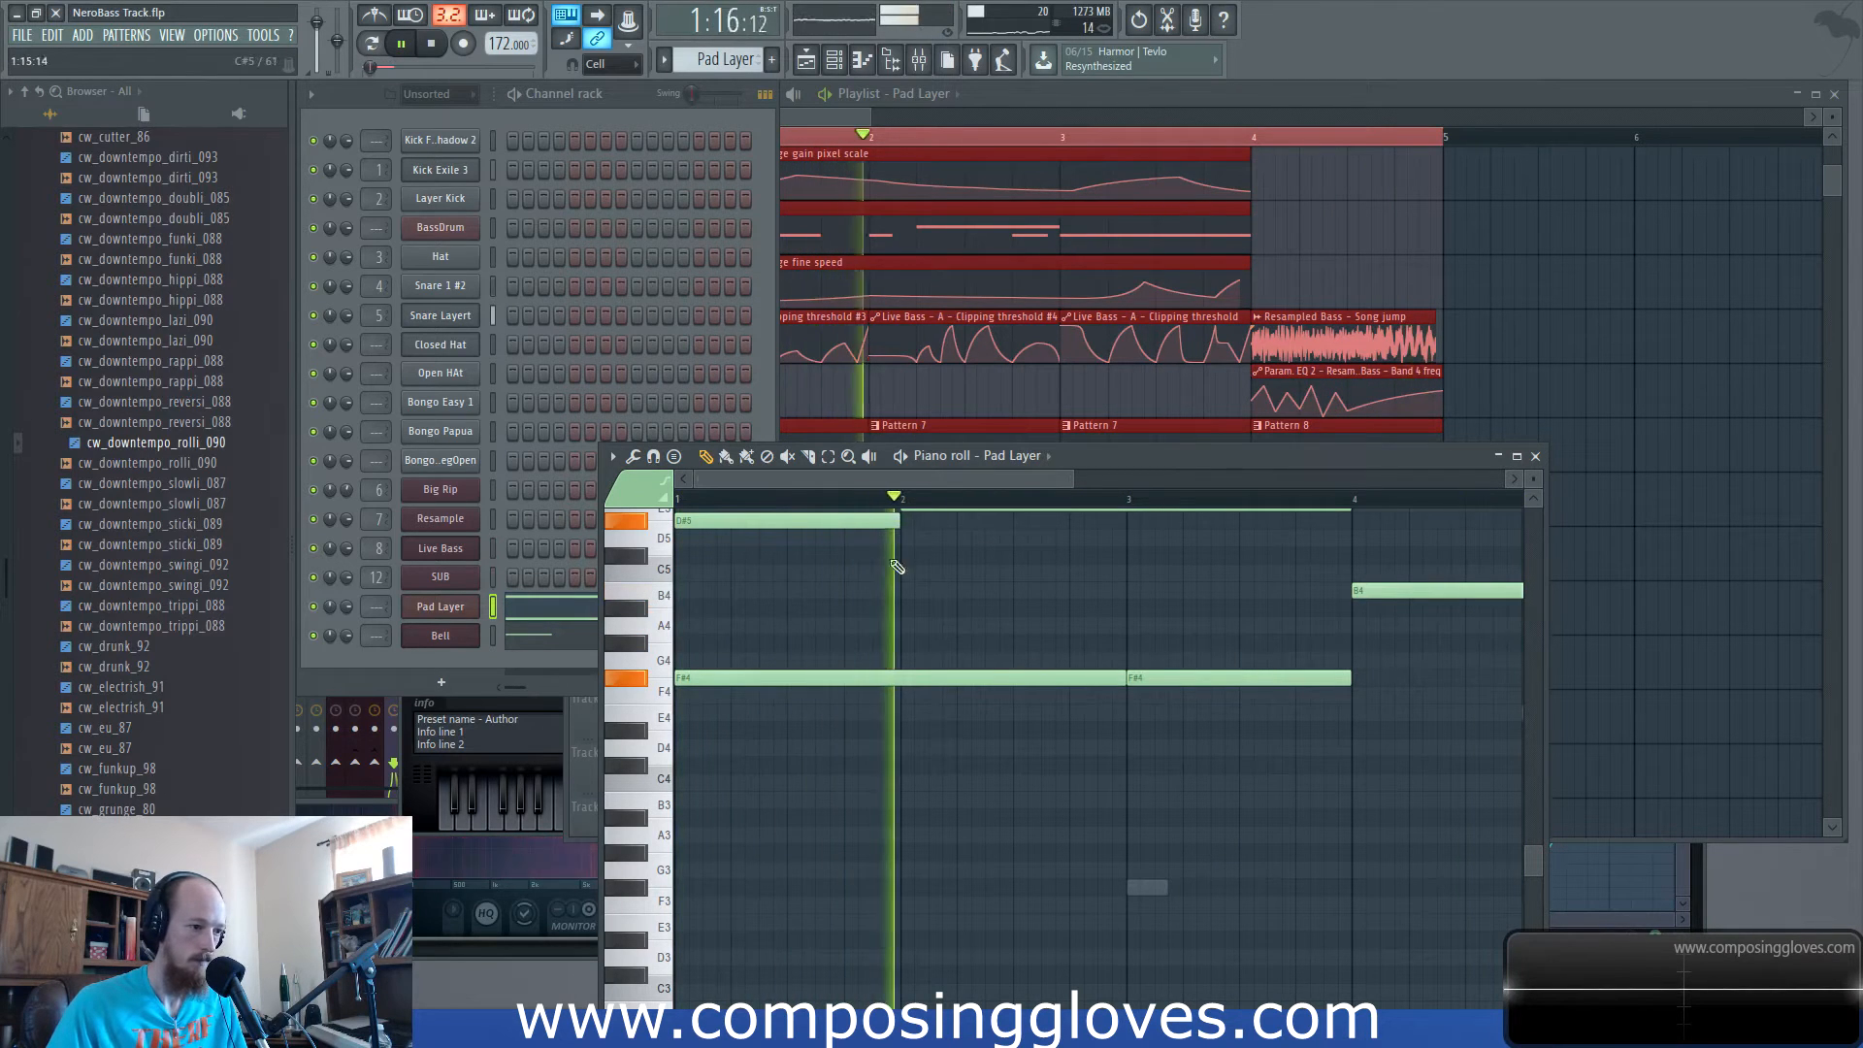
# Reopen the Bell notes and add an F#5 at the start of bar 3 while the song plays, then stop playback.
pyautogui.doubleClick(1145, 886)
pyautogui.scroll(2, 1081, 831)
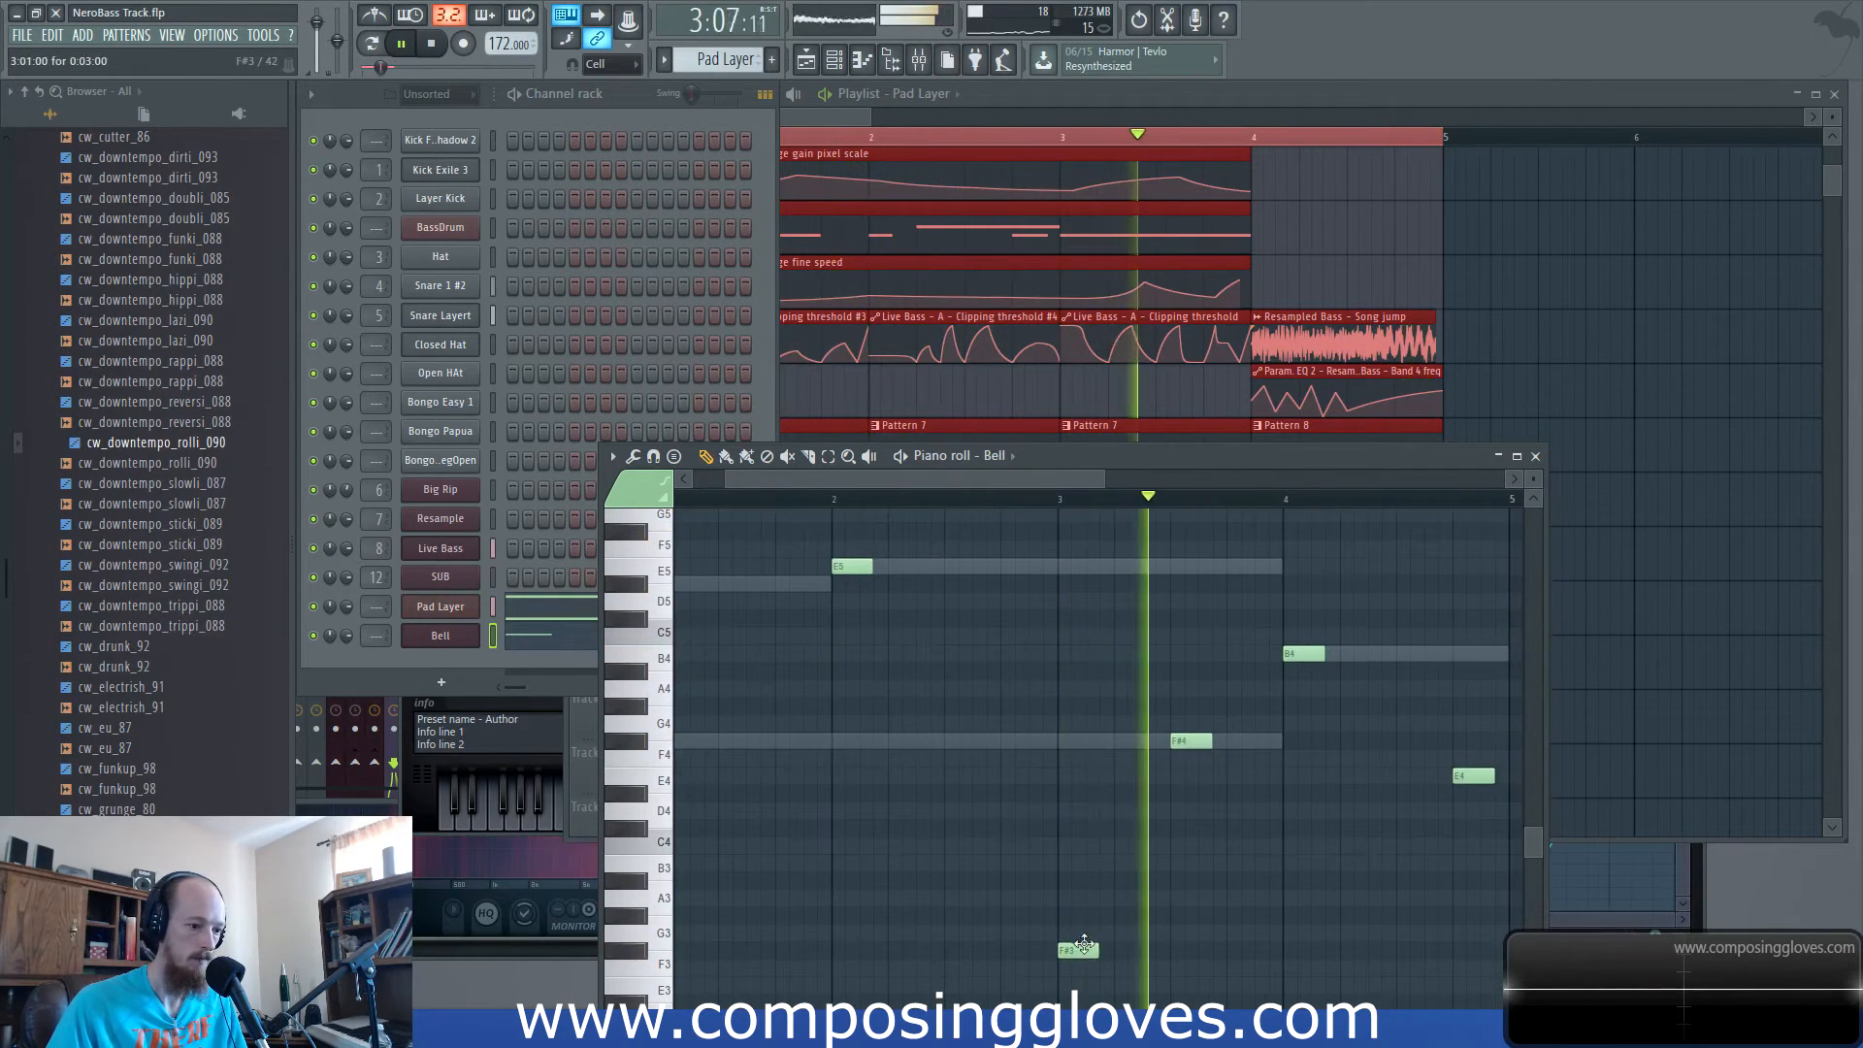
pyautogui.click(1069, 567)
pyautogui.rightClick(1155, 570)
pyautogui.scroll(3, 931, 631)
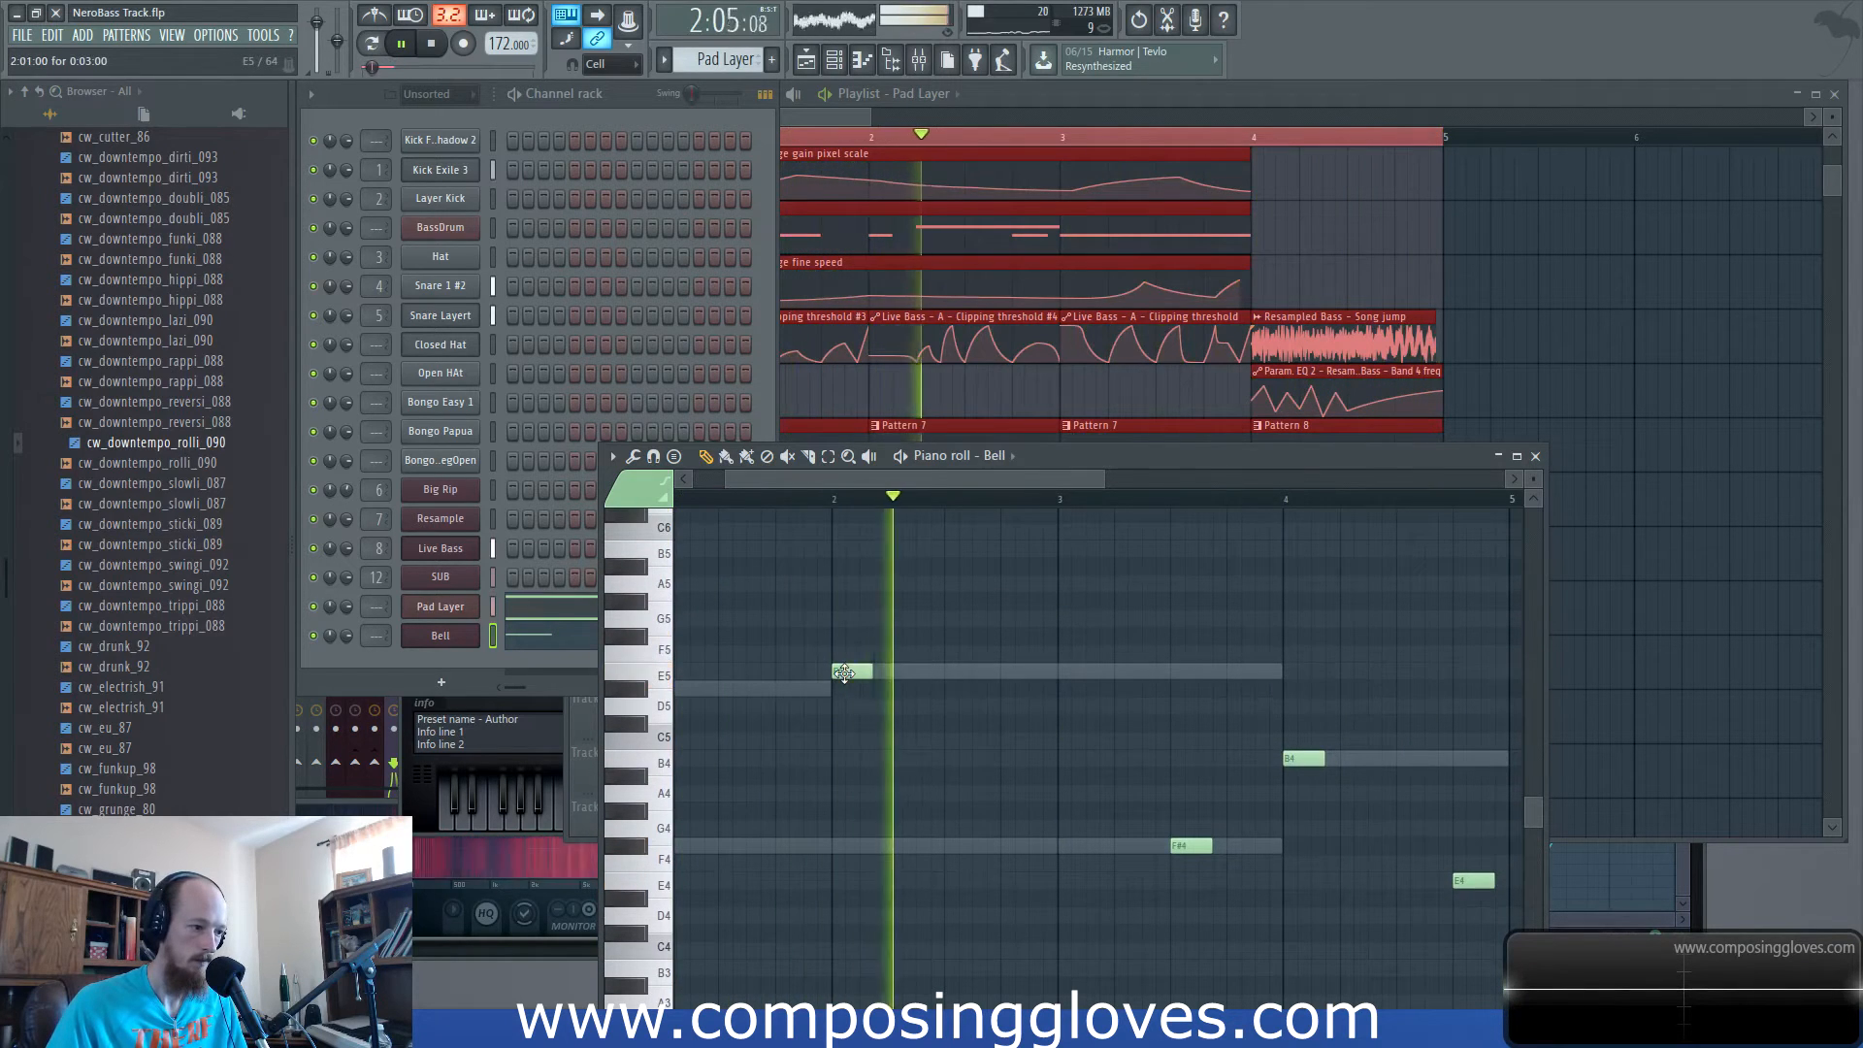
pyautogui.click(1074, 637)
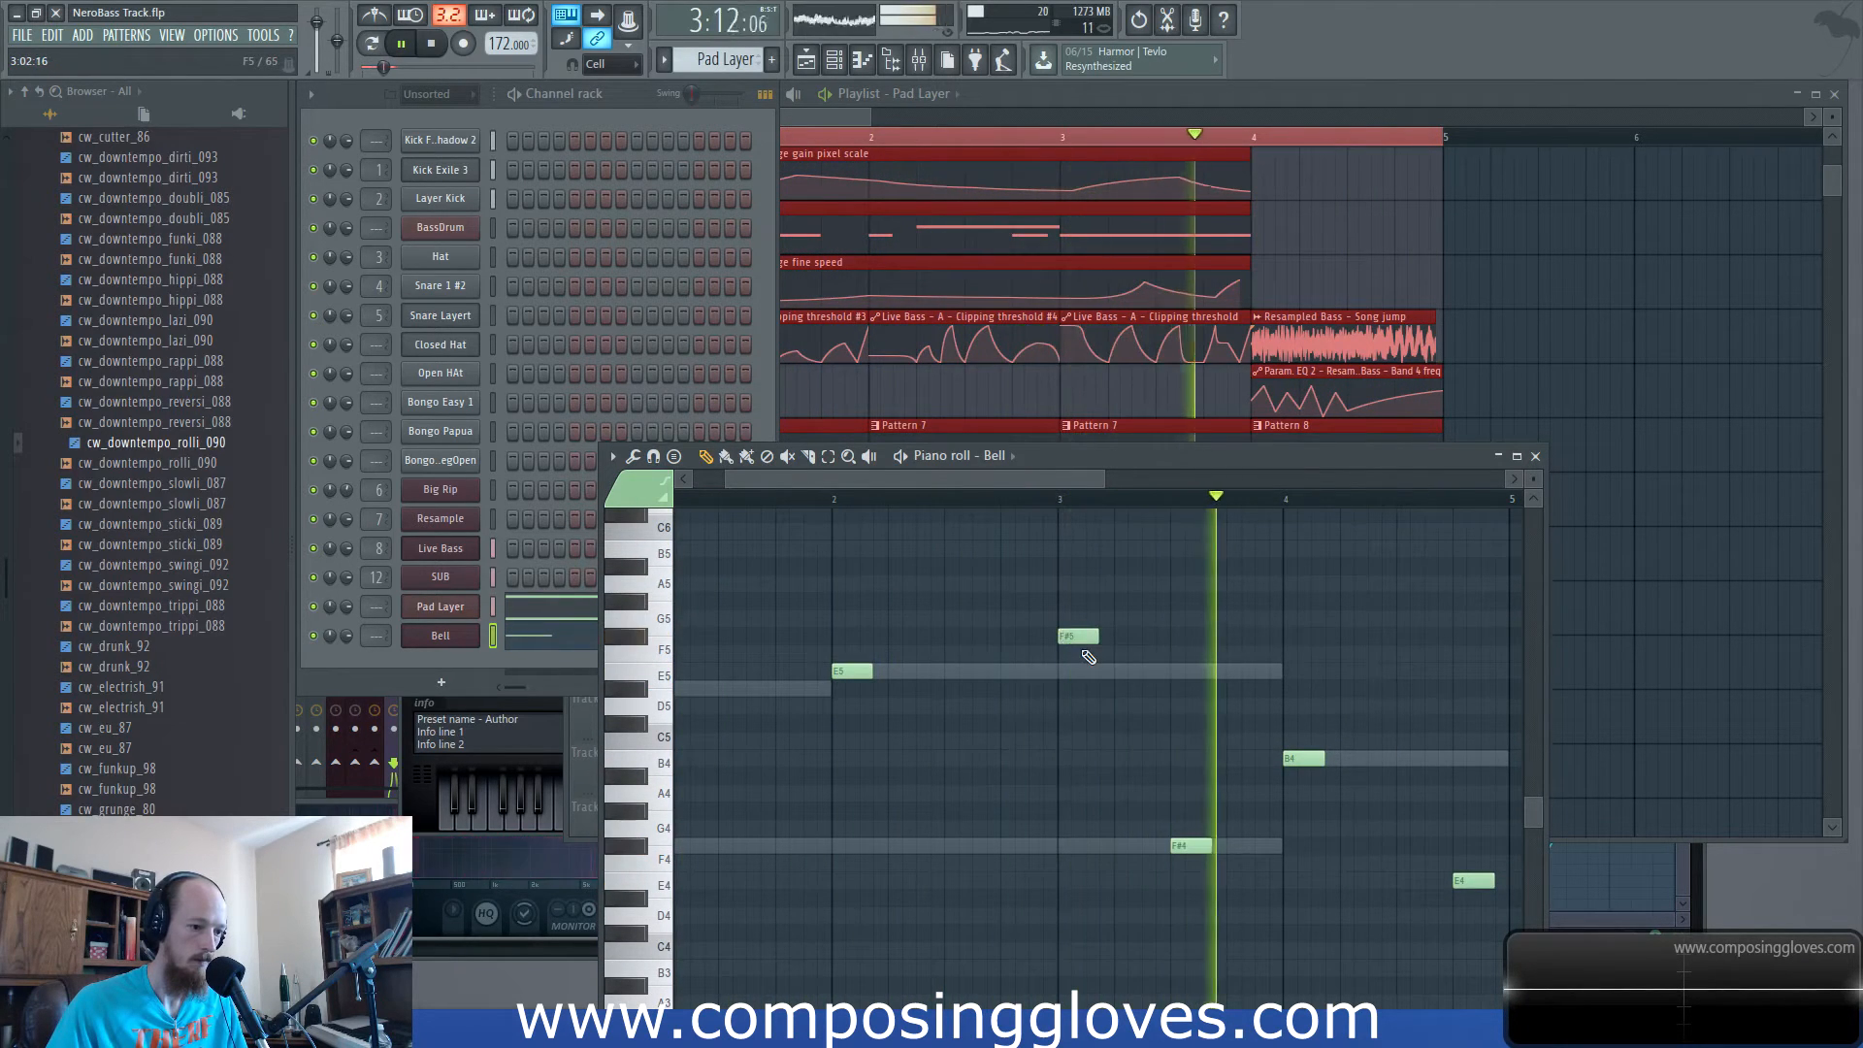
pyautogui.moveTo(1189, 737); pyautogui.dragTo(1314, 697)
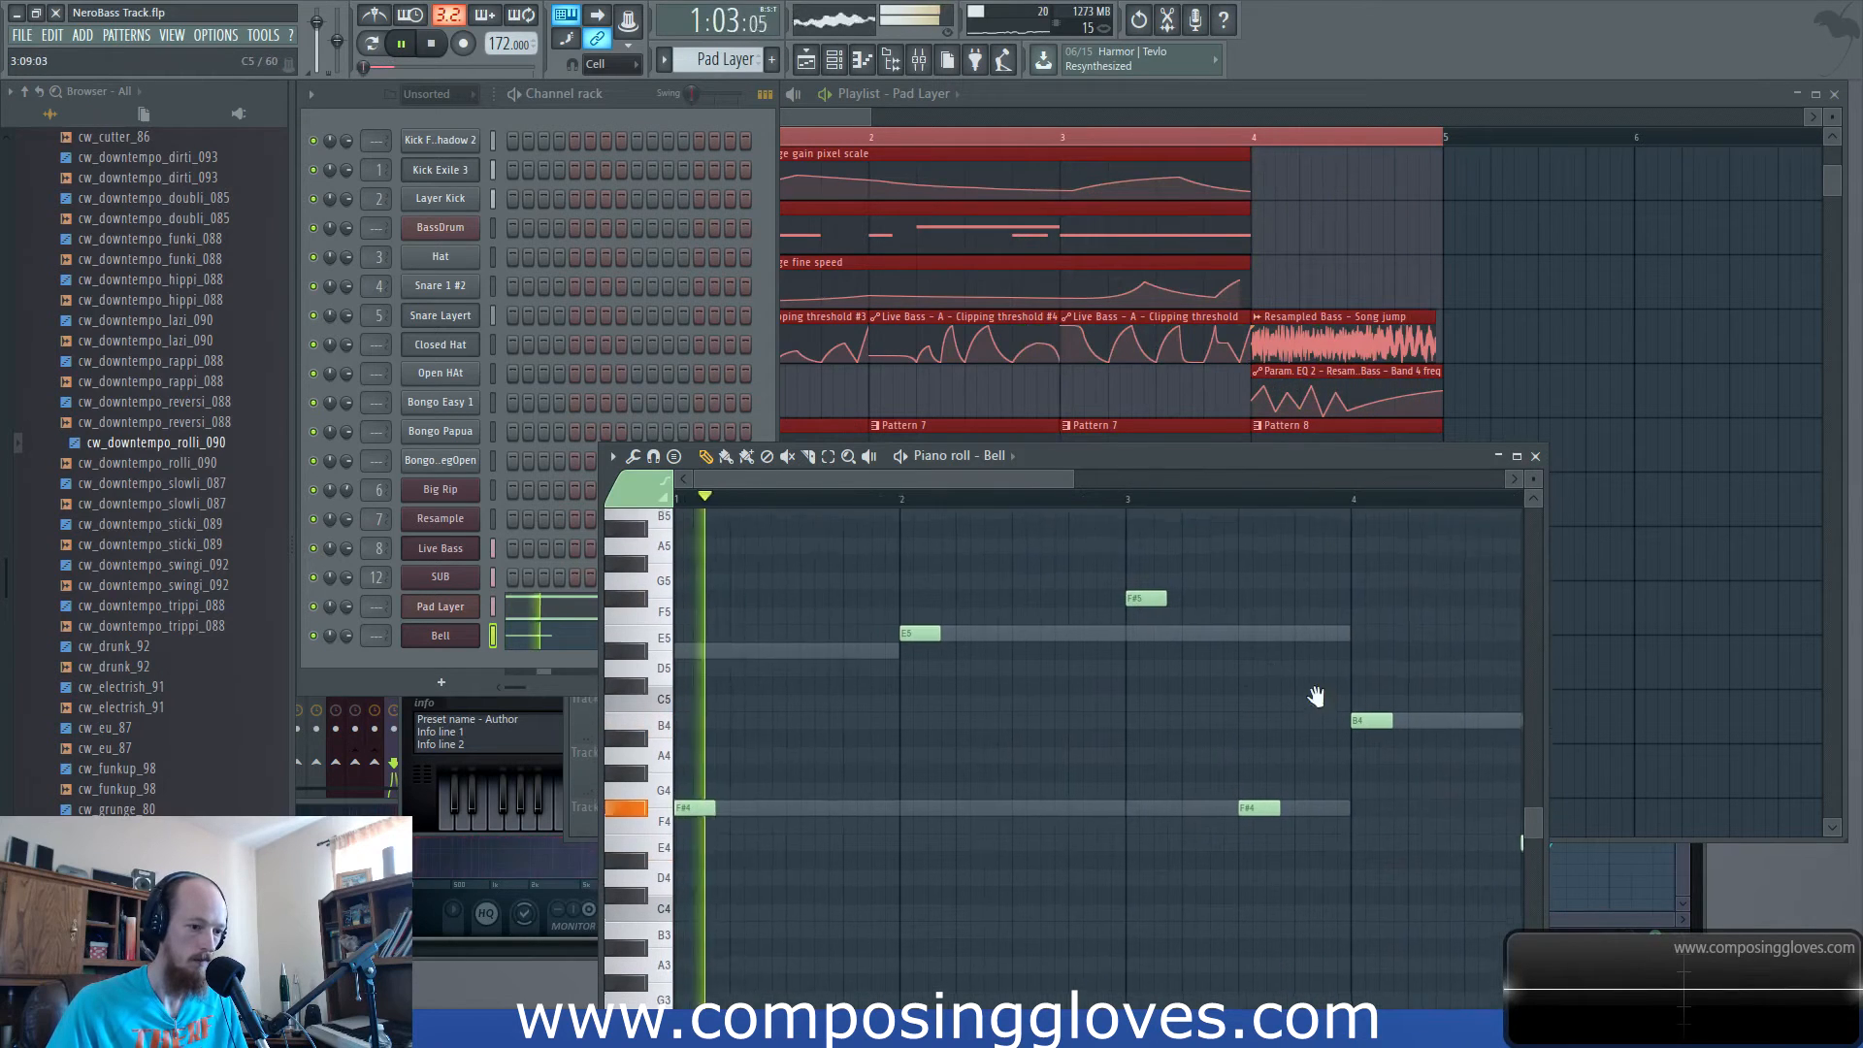
pyautogui.scroll(-1, 1039, 715)
pyautogui.press('space')
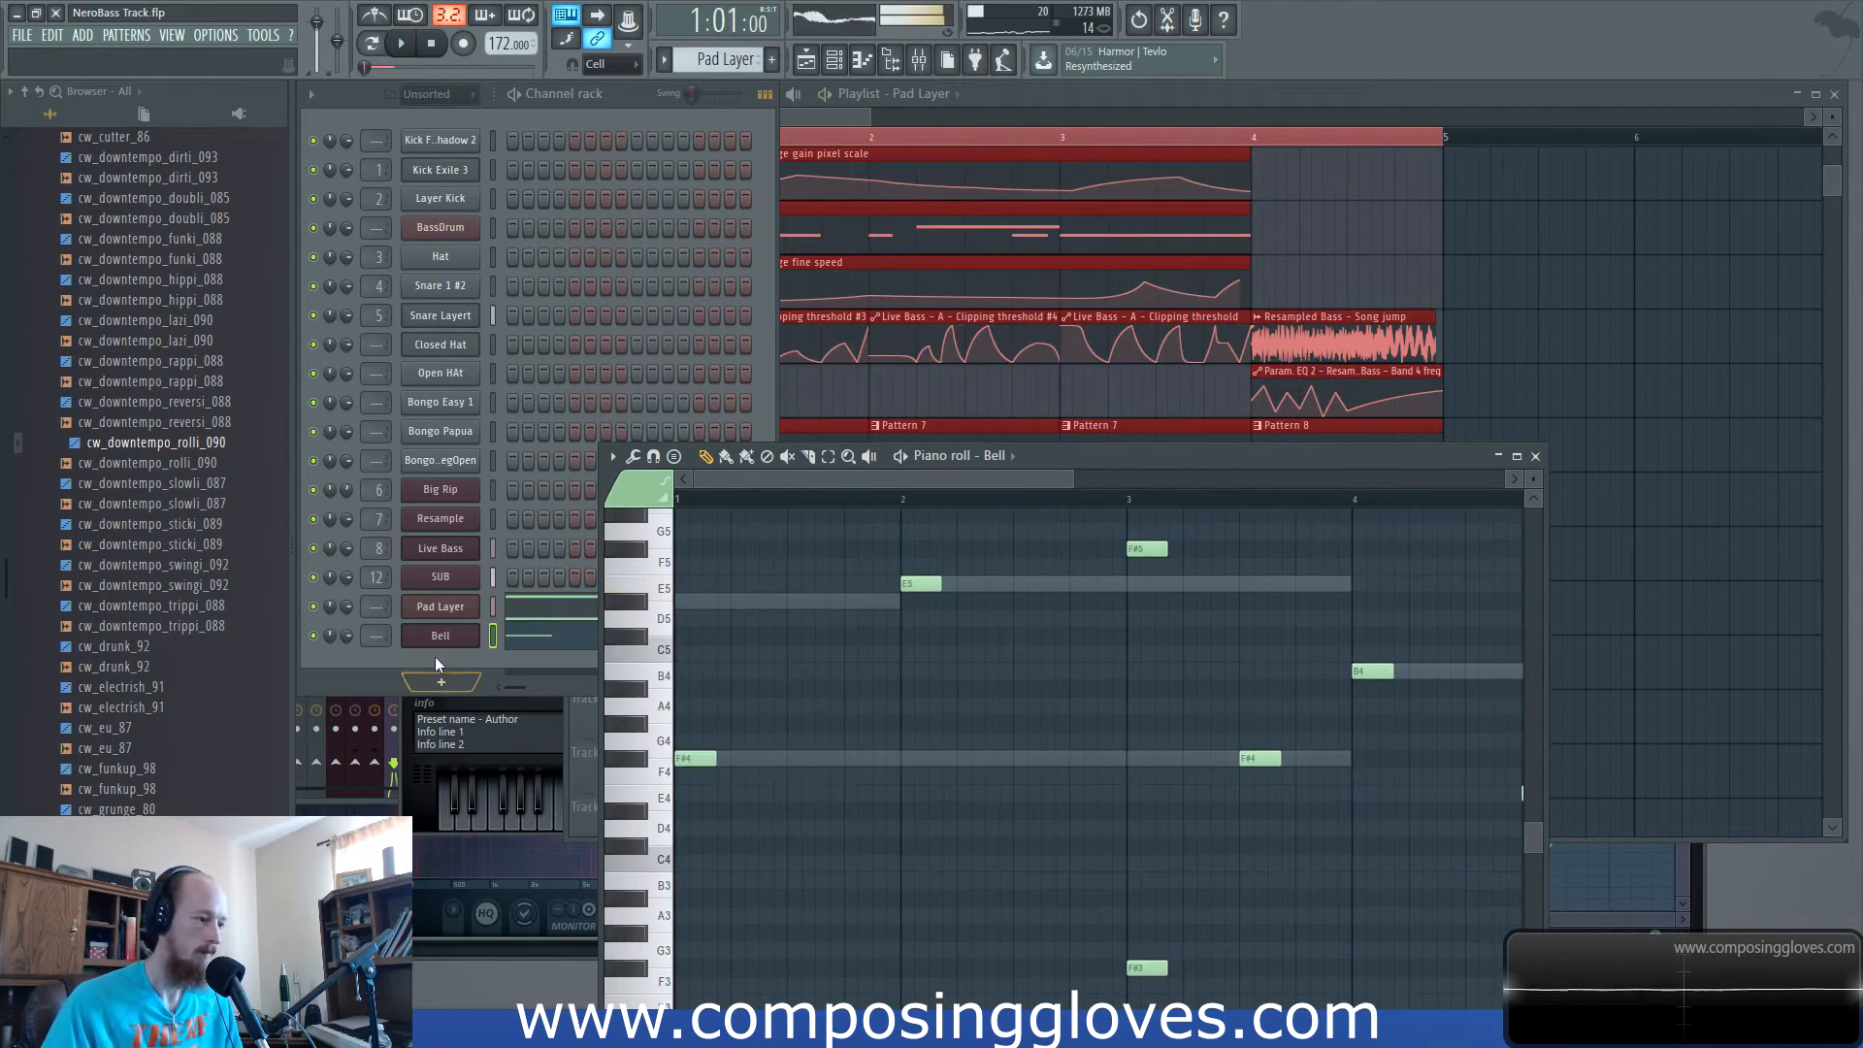
# Add a Kontakt 5 channel to the channel rack by filtering the full generator plugin list for "konta".
pyautogui.click(435, 656)
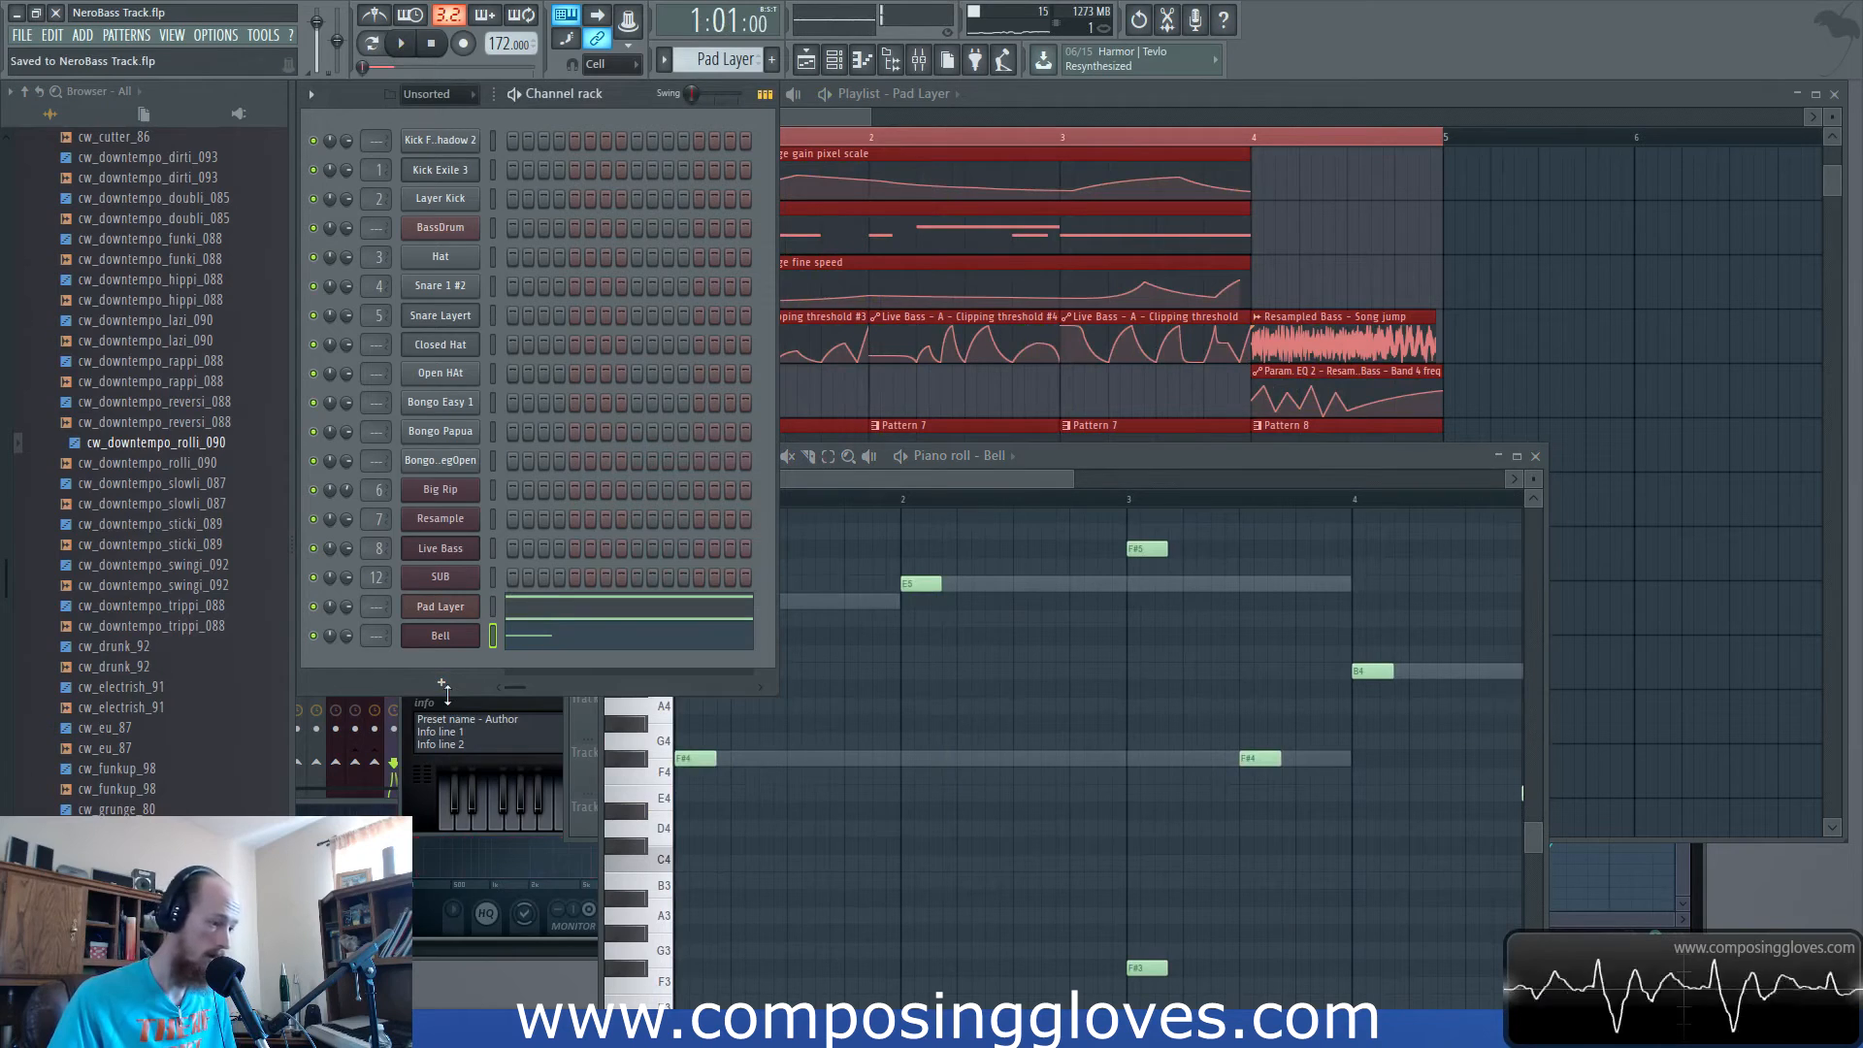
pyautogui.click(444, 685)
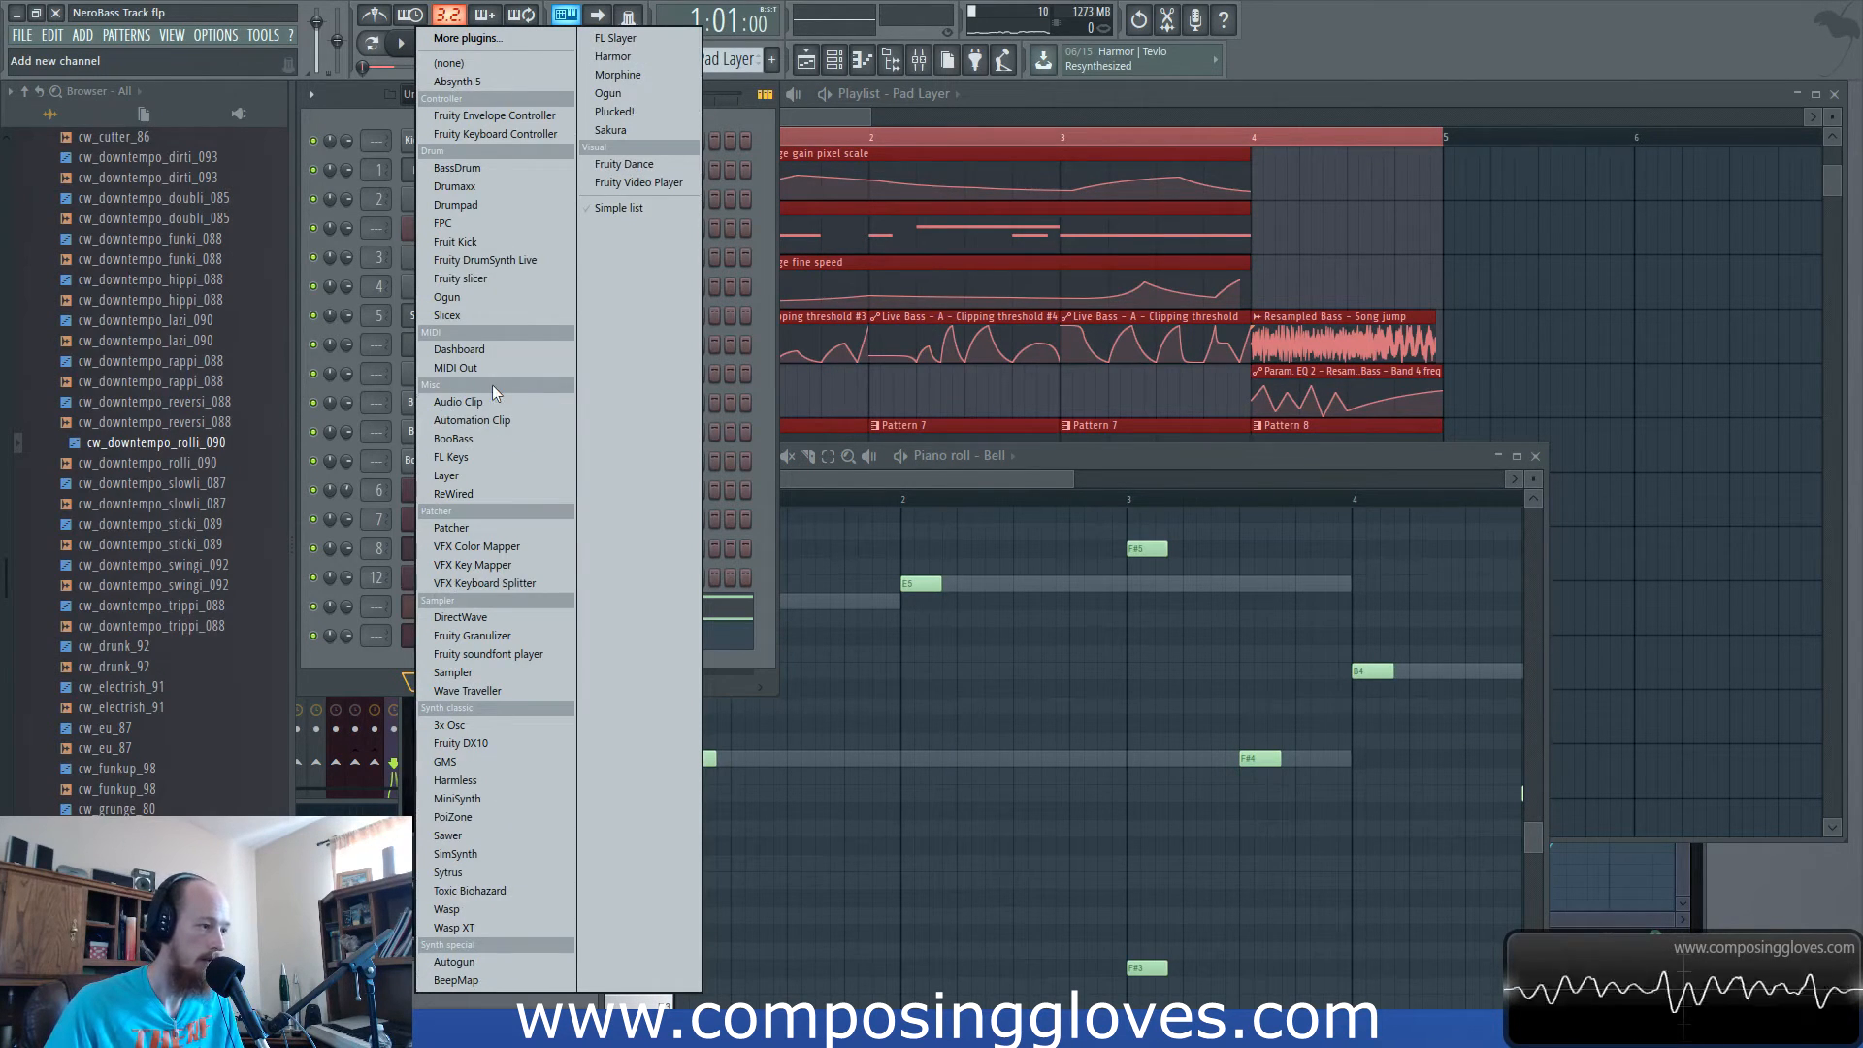
pyautogui.click(467, 38)
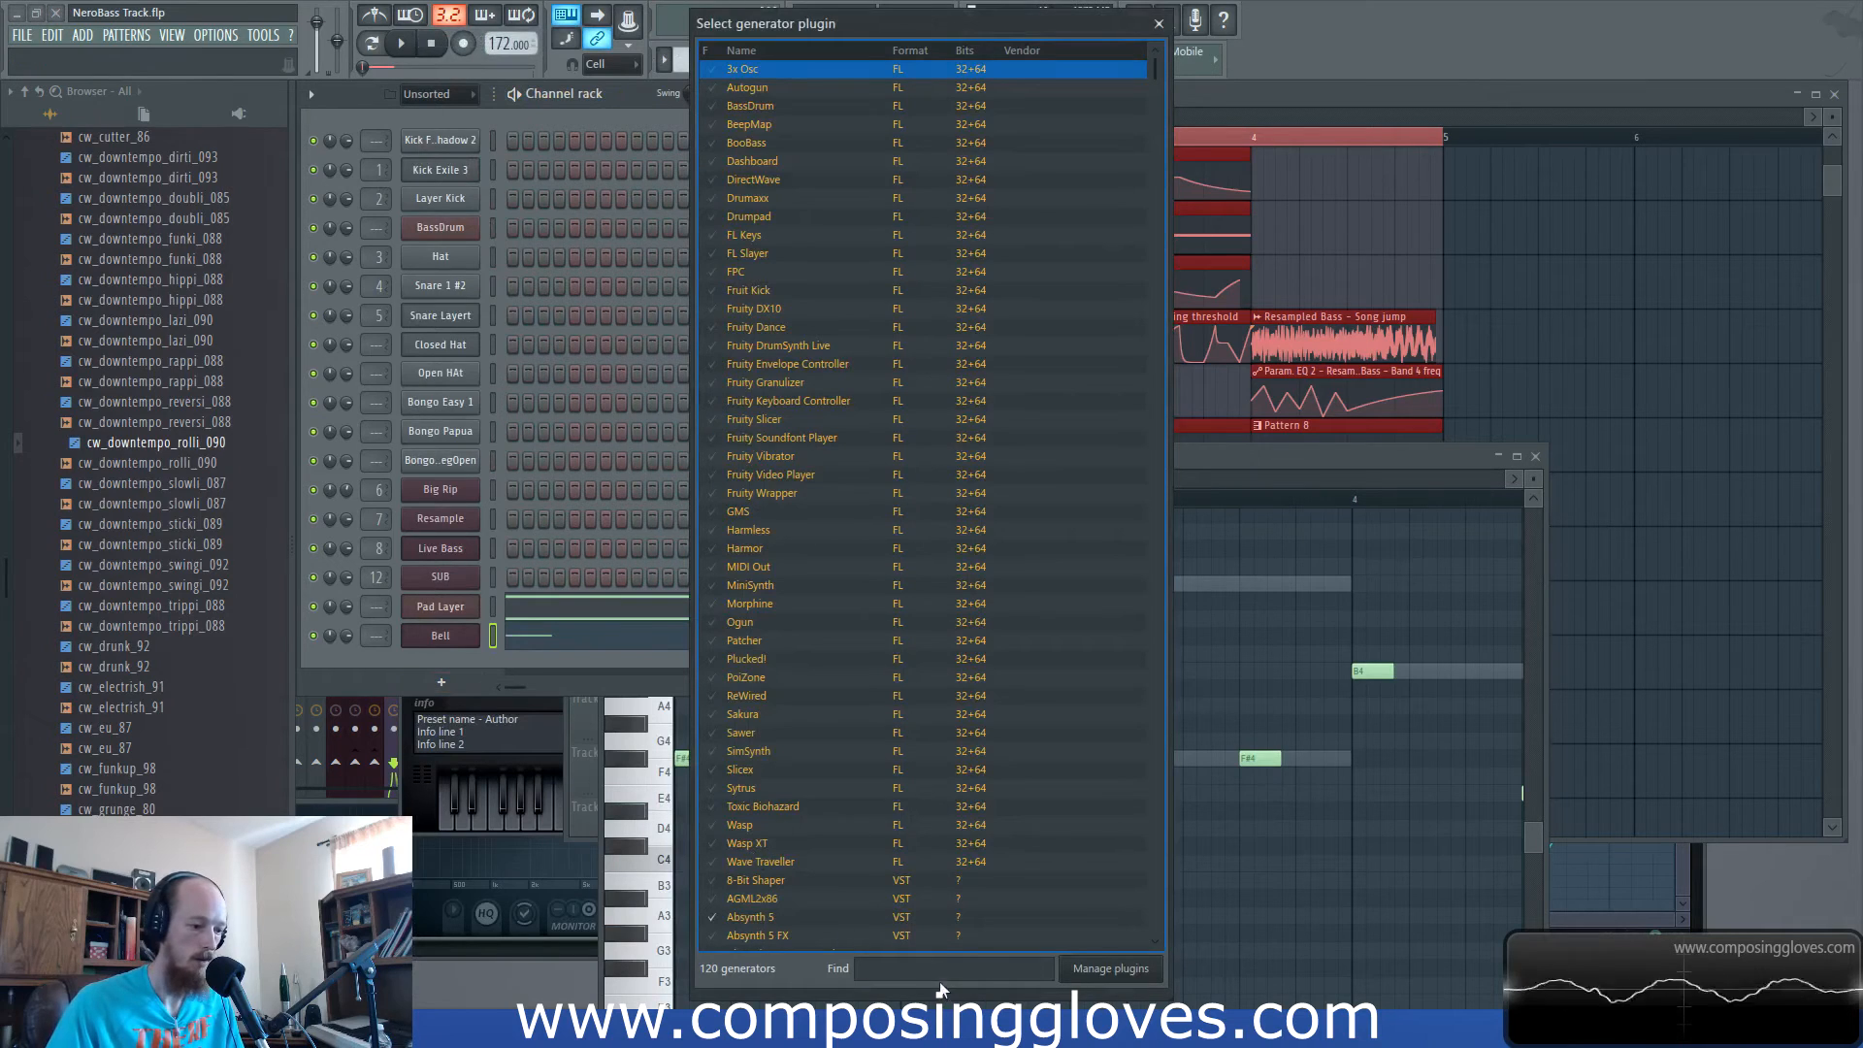
pyautogui.write('konta')
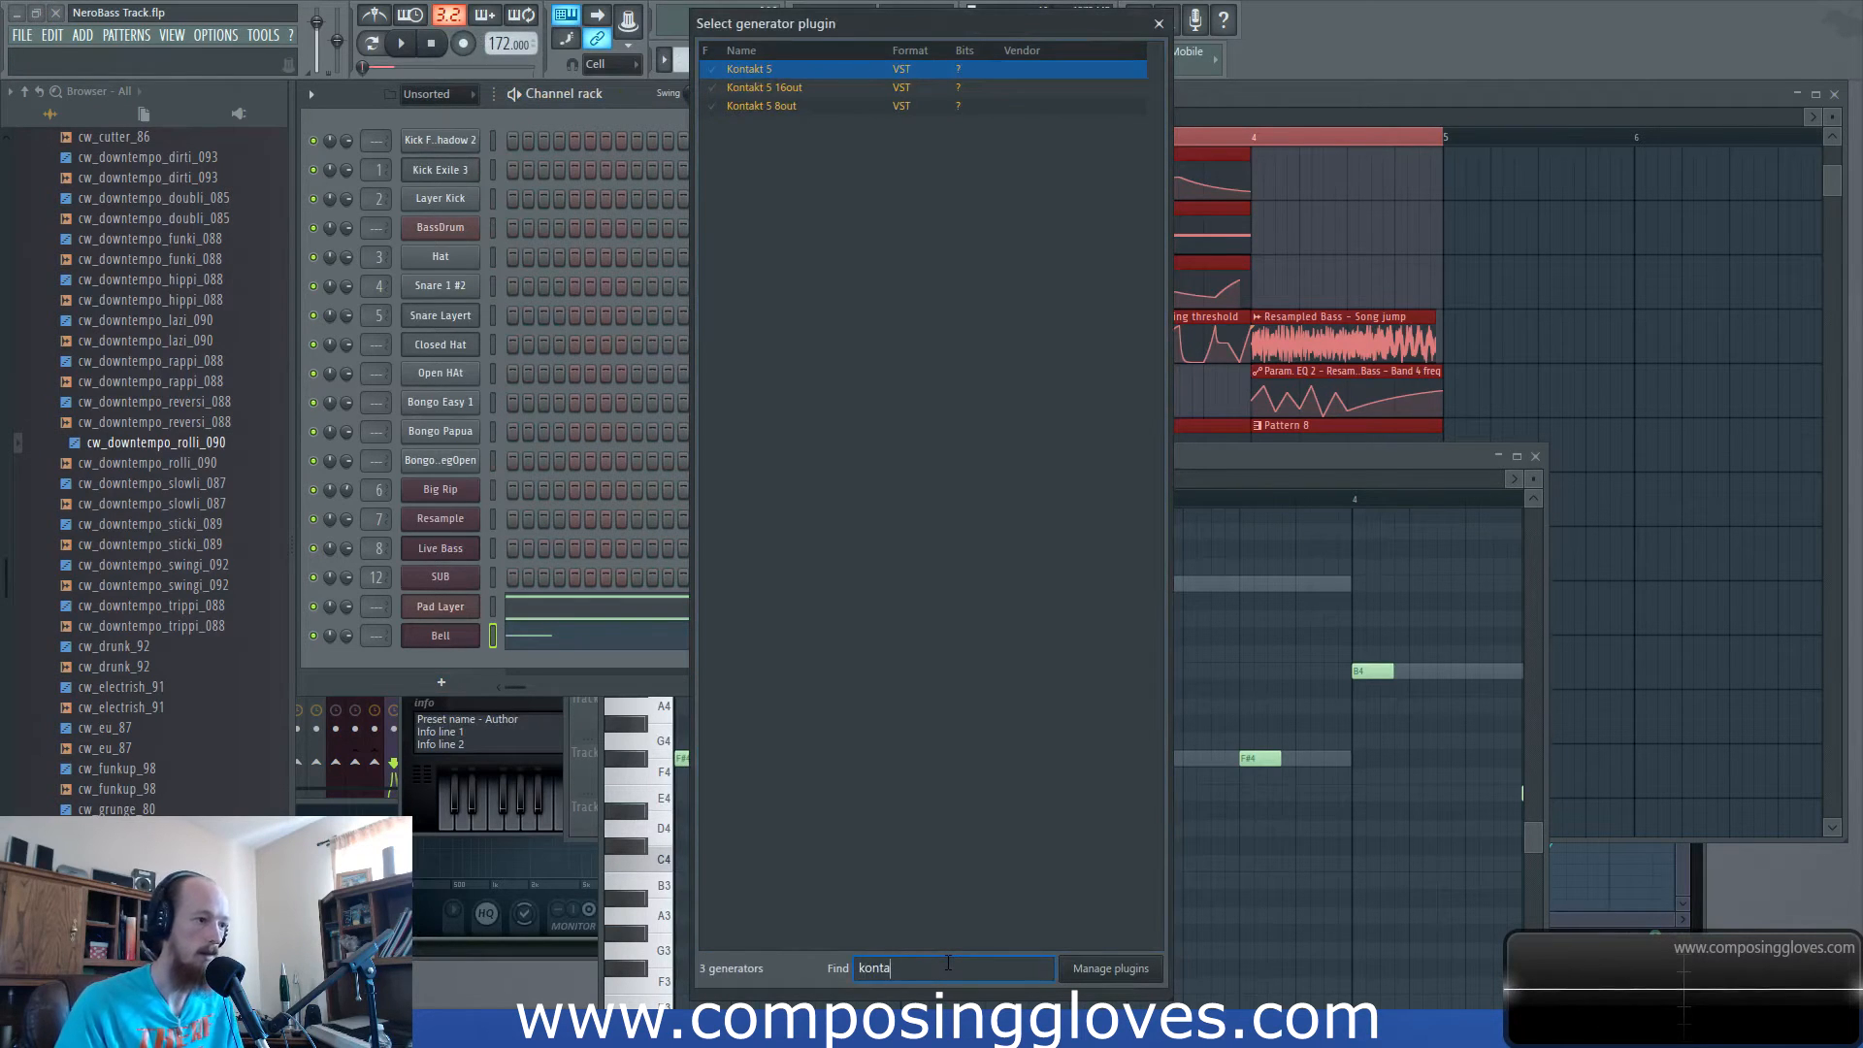
pyautogui.doubleClick(726, 76)
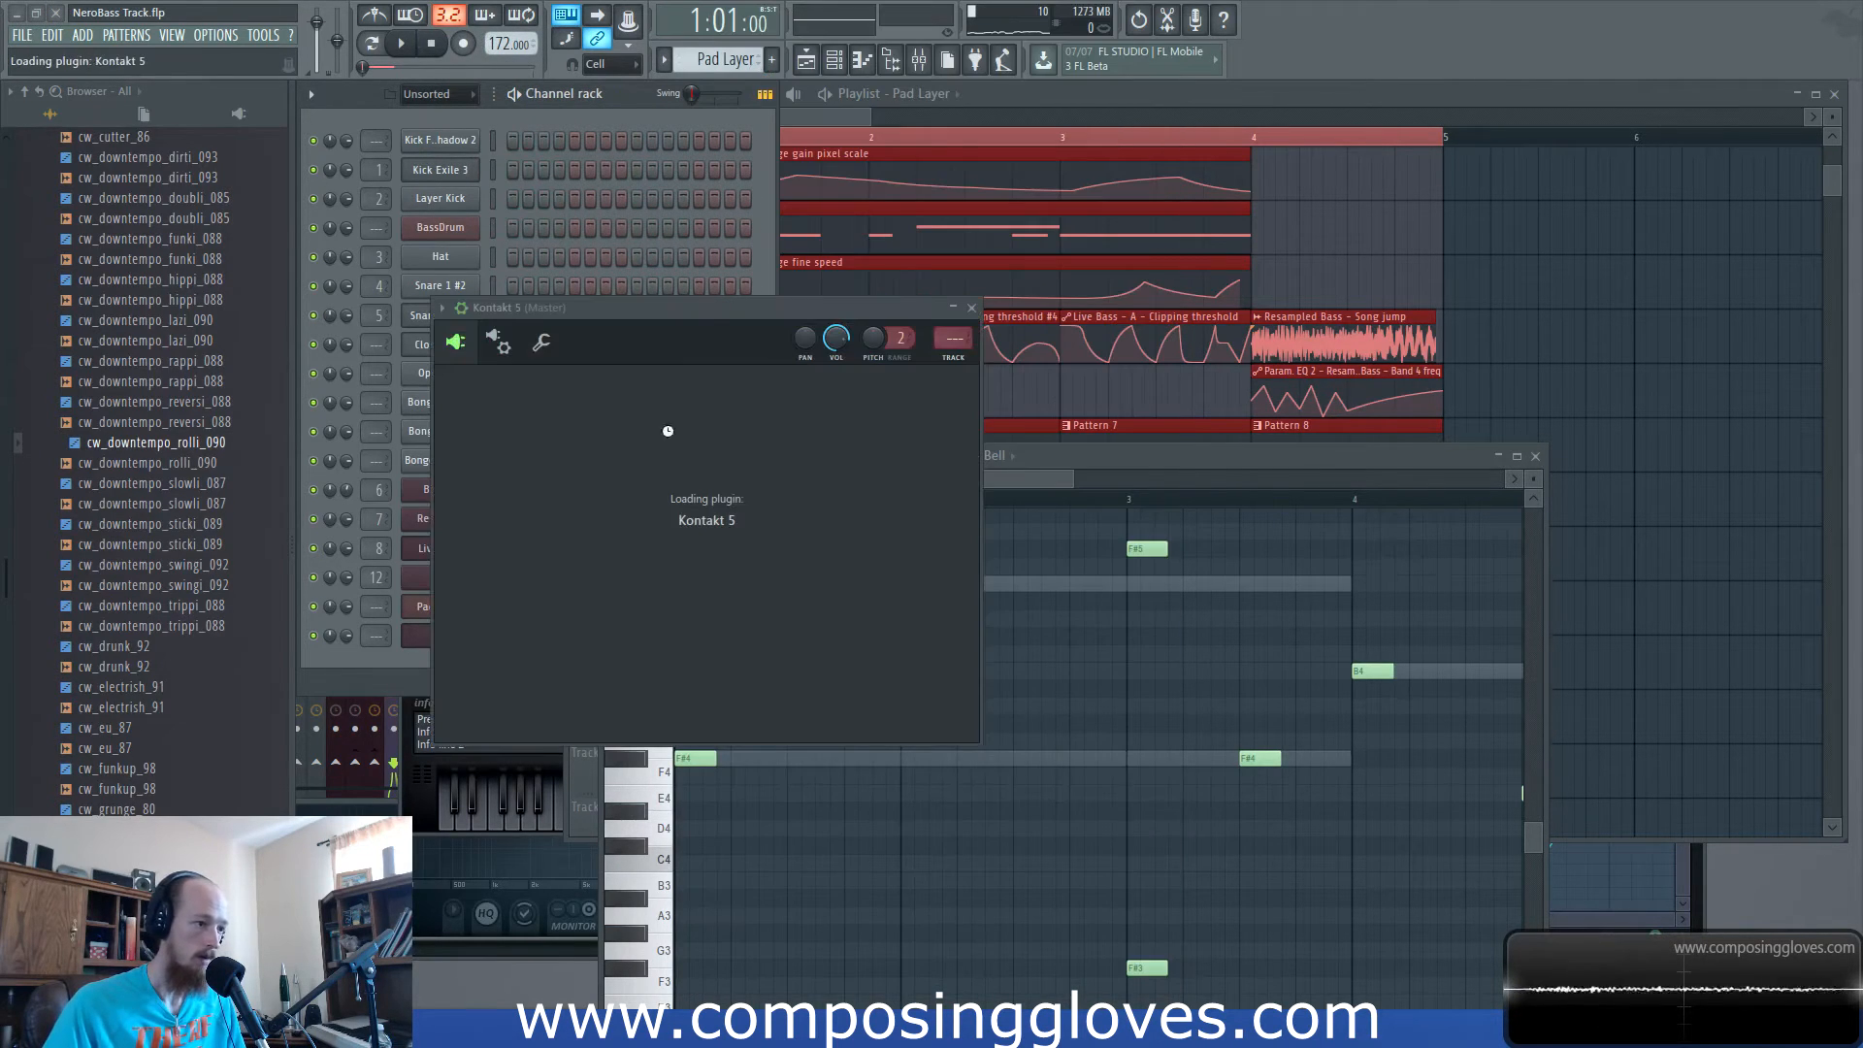
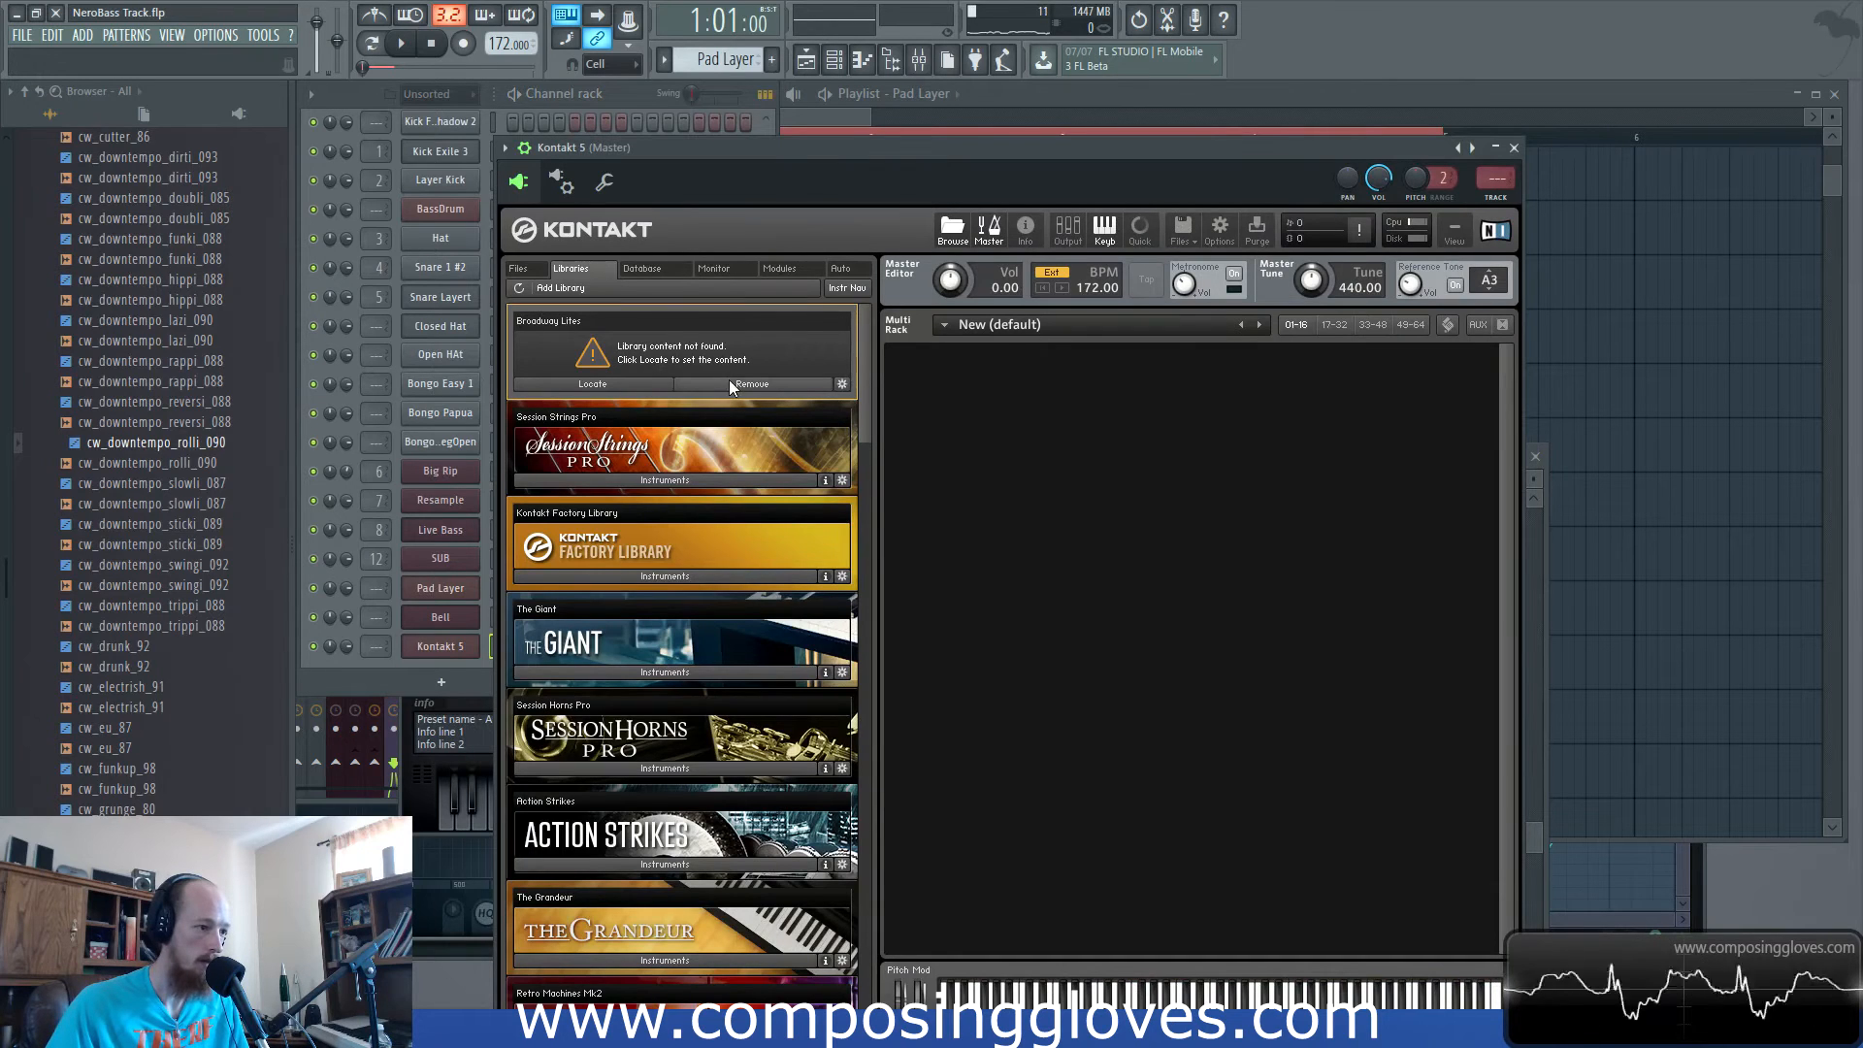
# Browse the Kontakt Factory Library's Orchestral instruments, including the Orchestral Percussion and Legacy VSL Instruments folders, for a bell-like sound.
pyautogui.scroll(-4, 860, 410)
pyautogui.scroll(4, 870, 472)
pyautogui.click(730, 562)
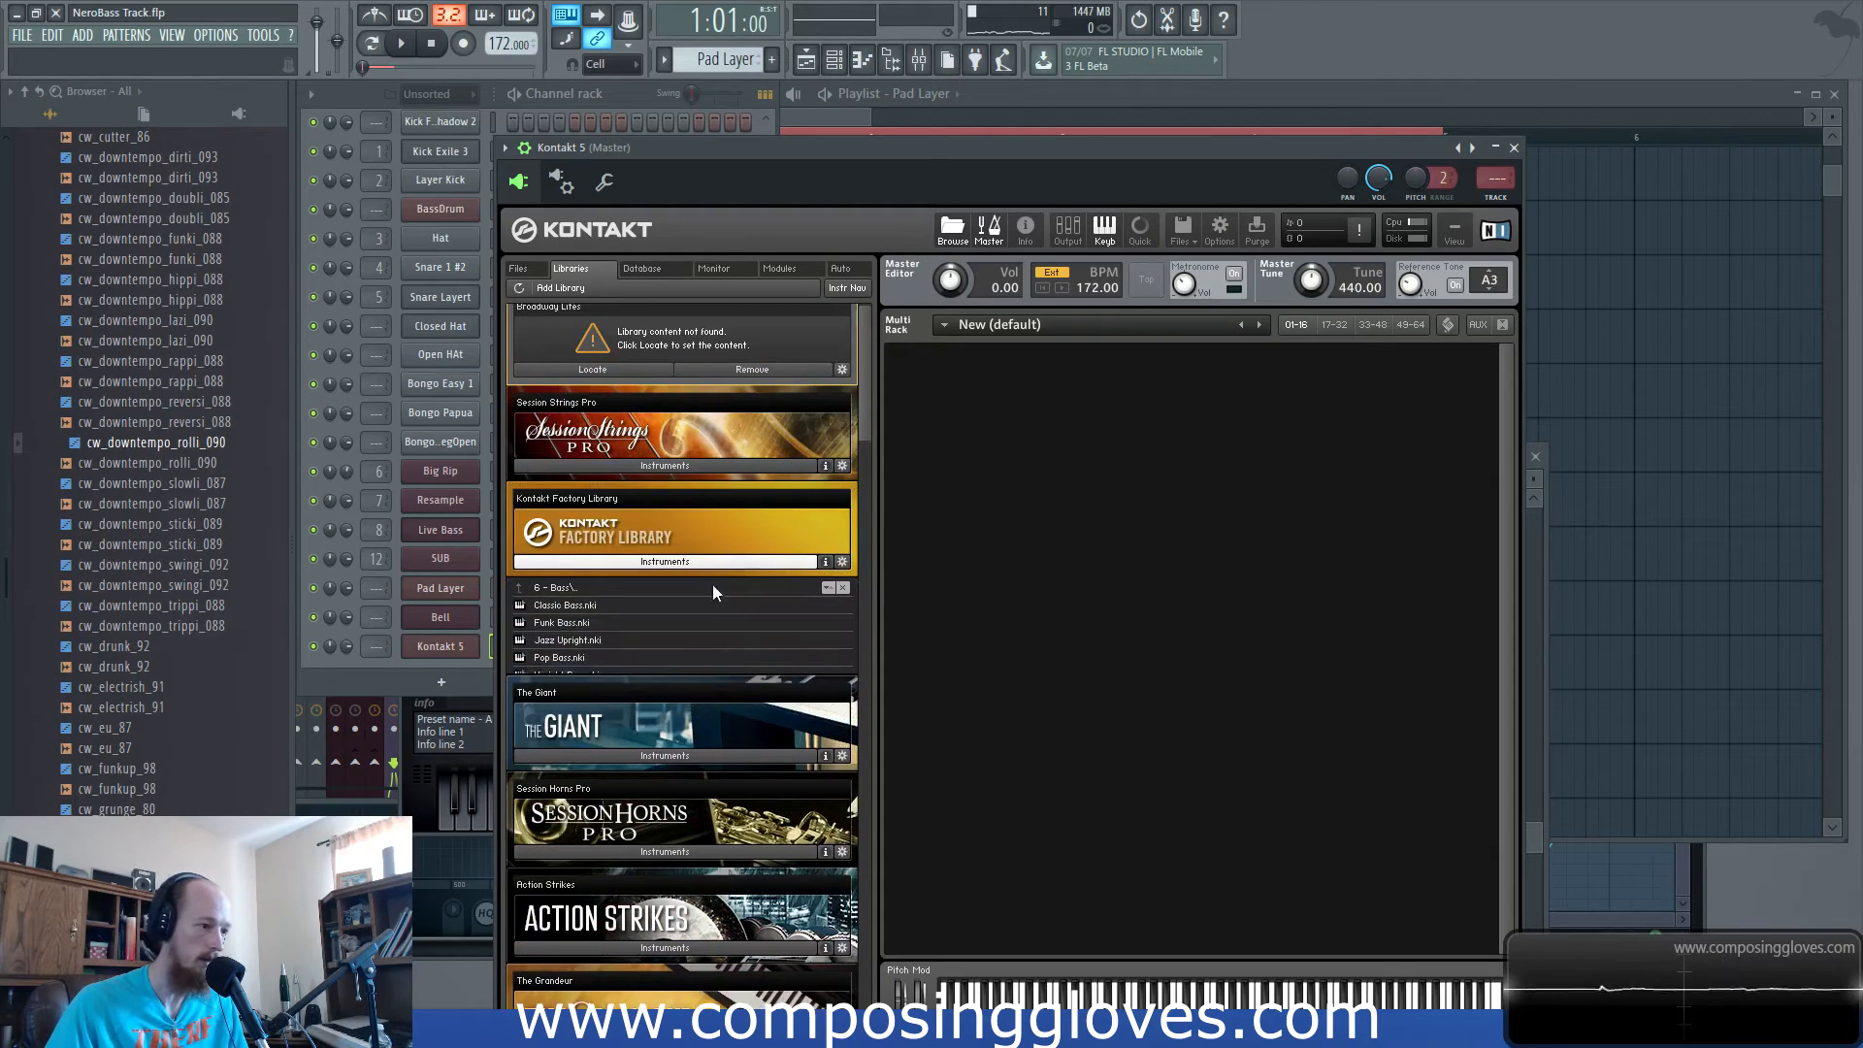
pyautogui.scroll(-1, 590, 638)
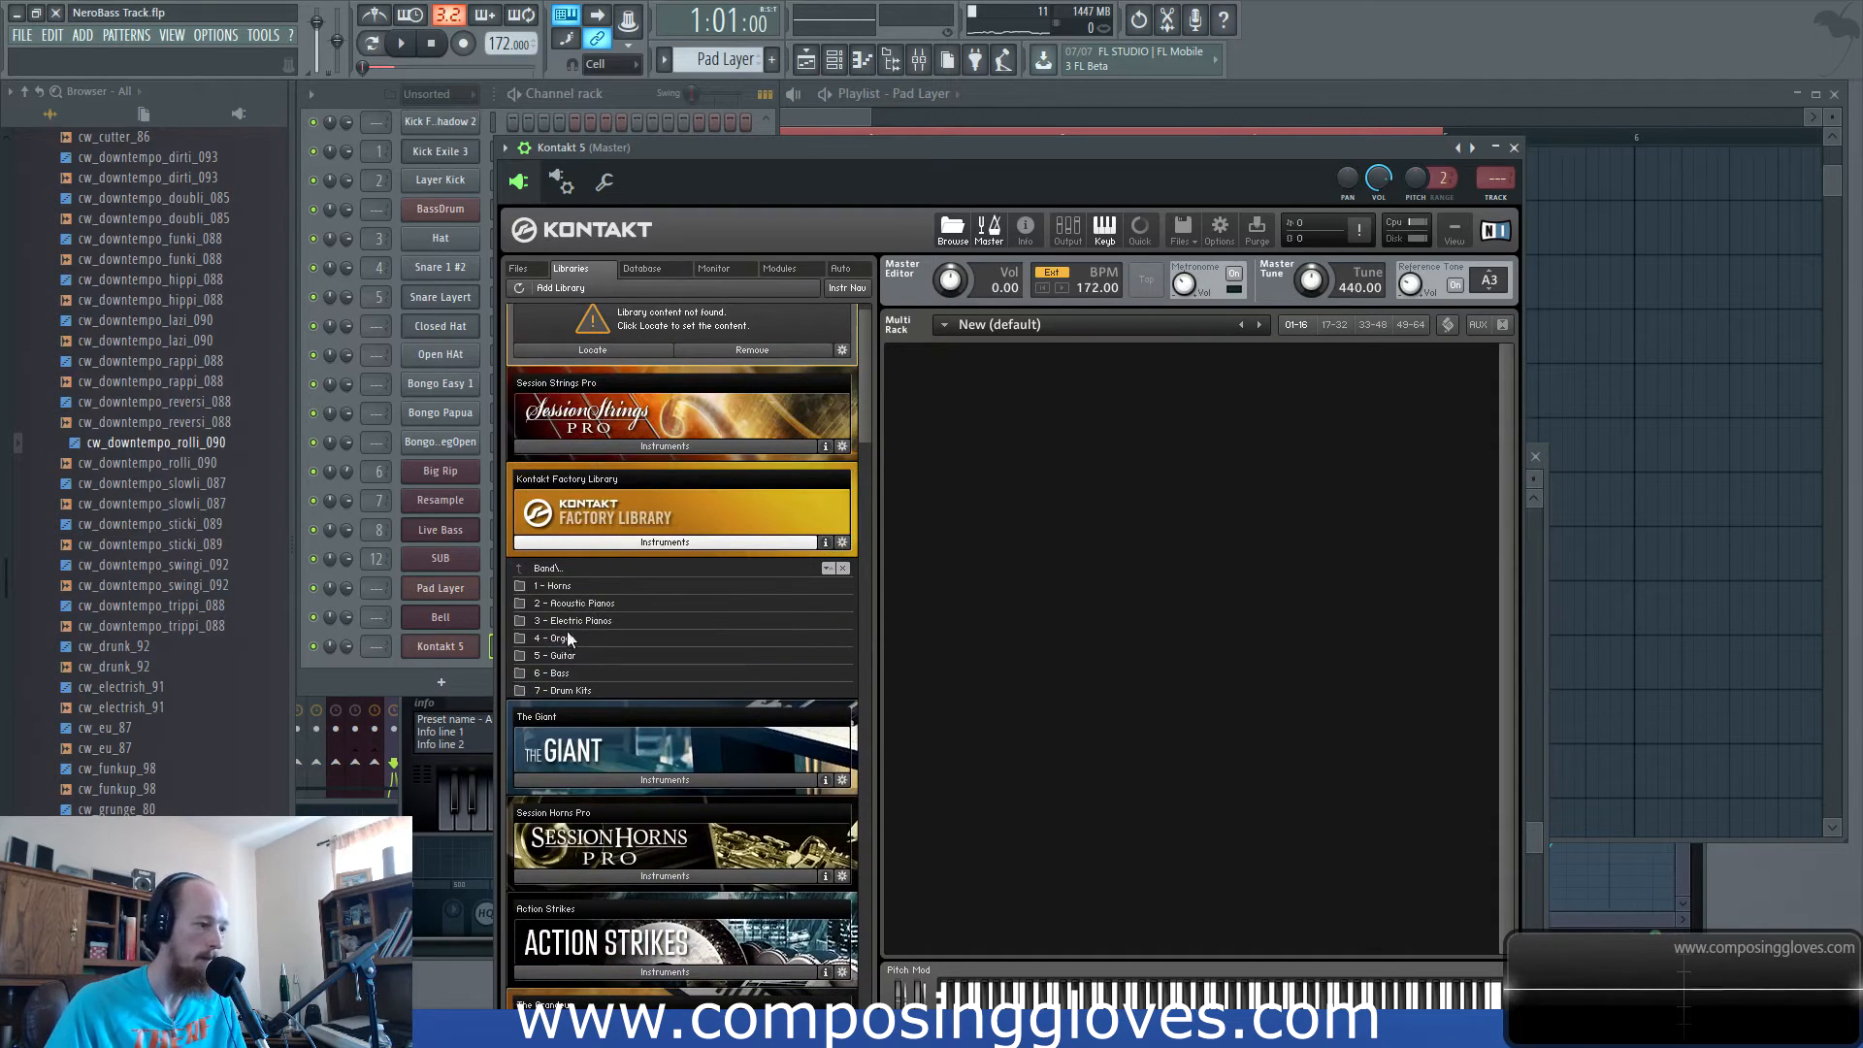
pyautogui.click(553, 572)
pyautogui.click(582, 603)
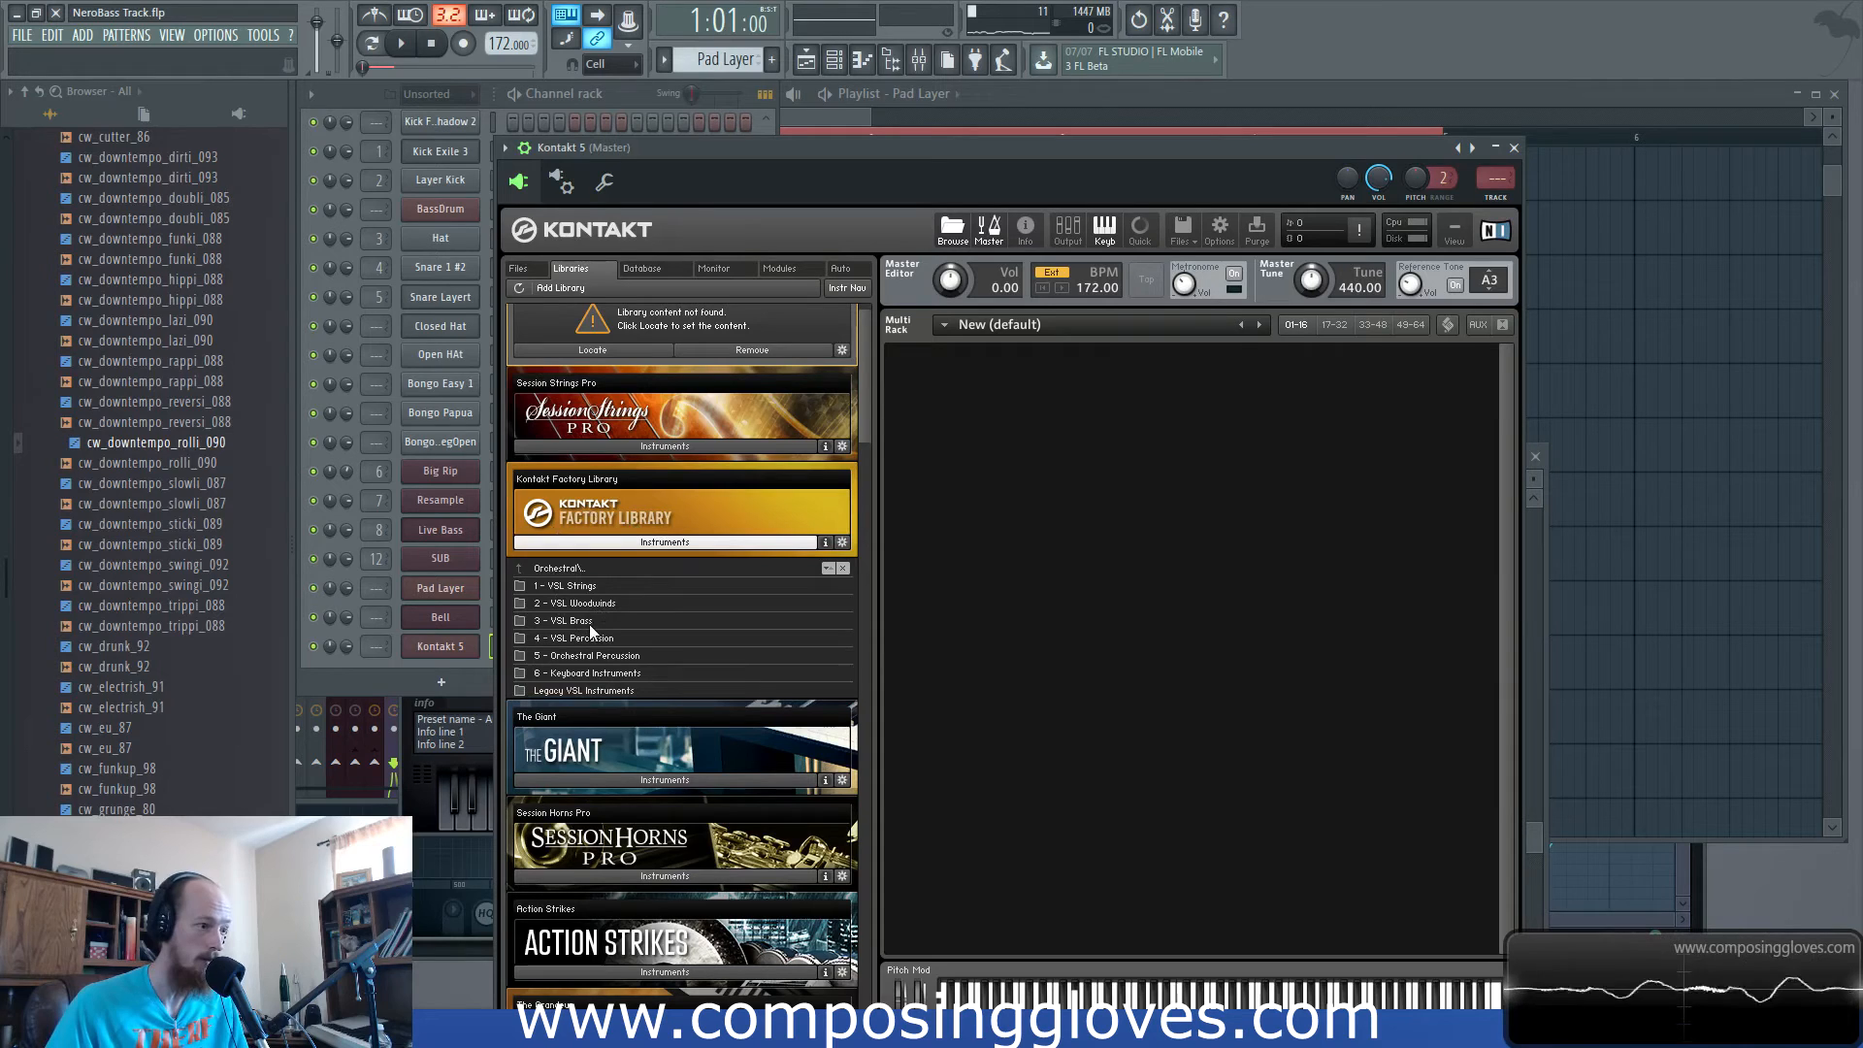
pyautogui.click(634, 659)
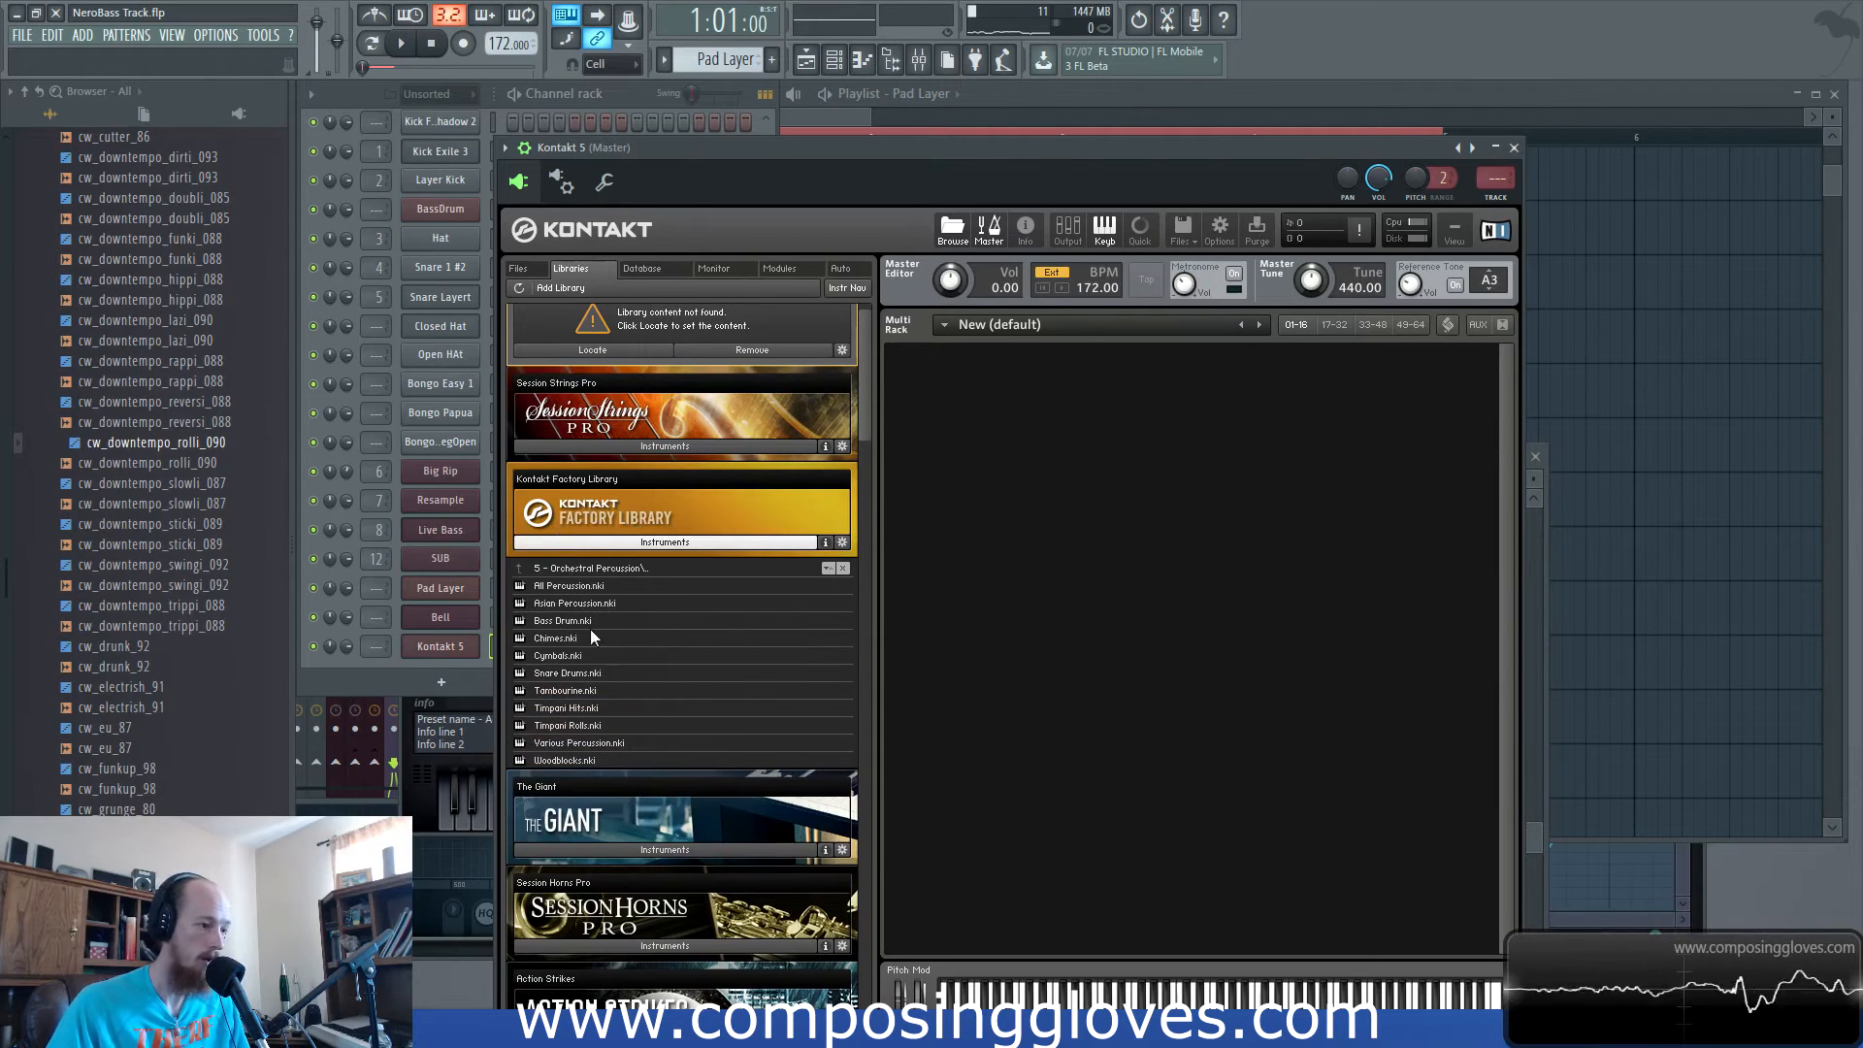
pyautogui.click(568, 568)
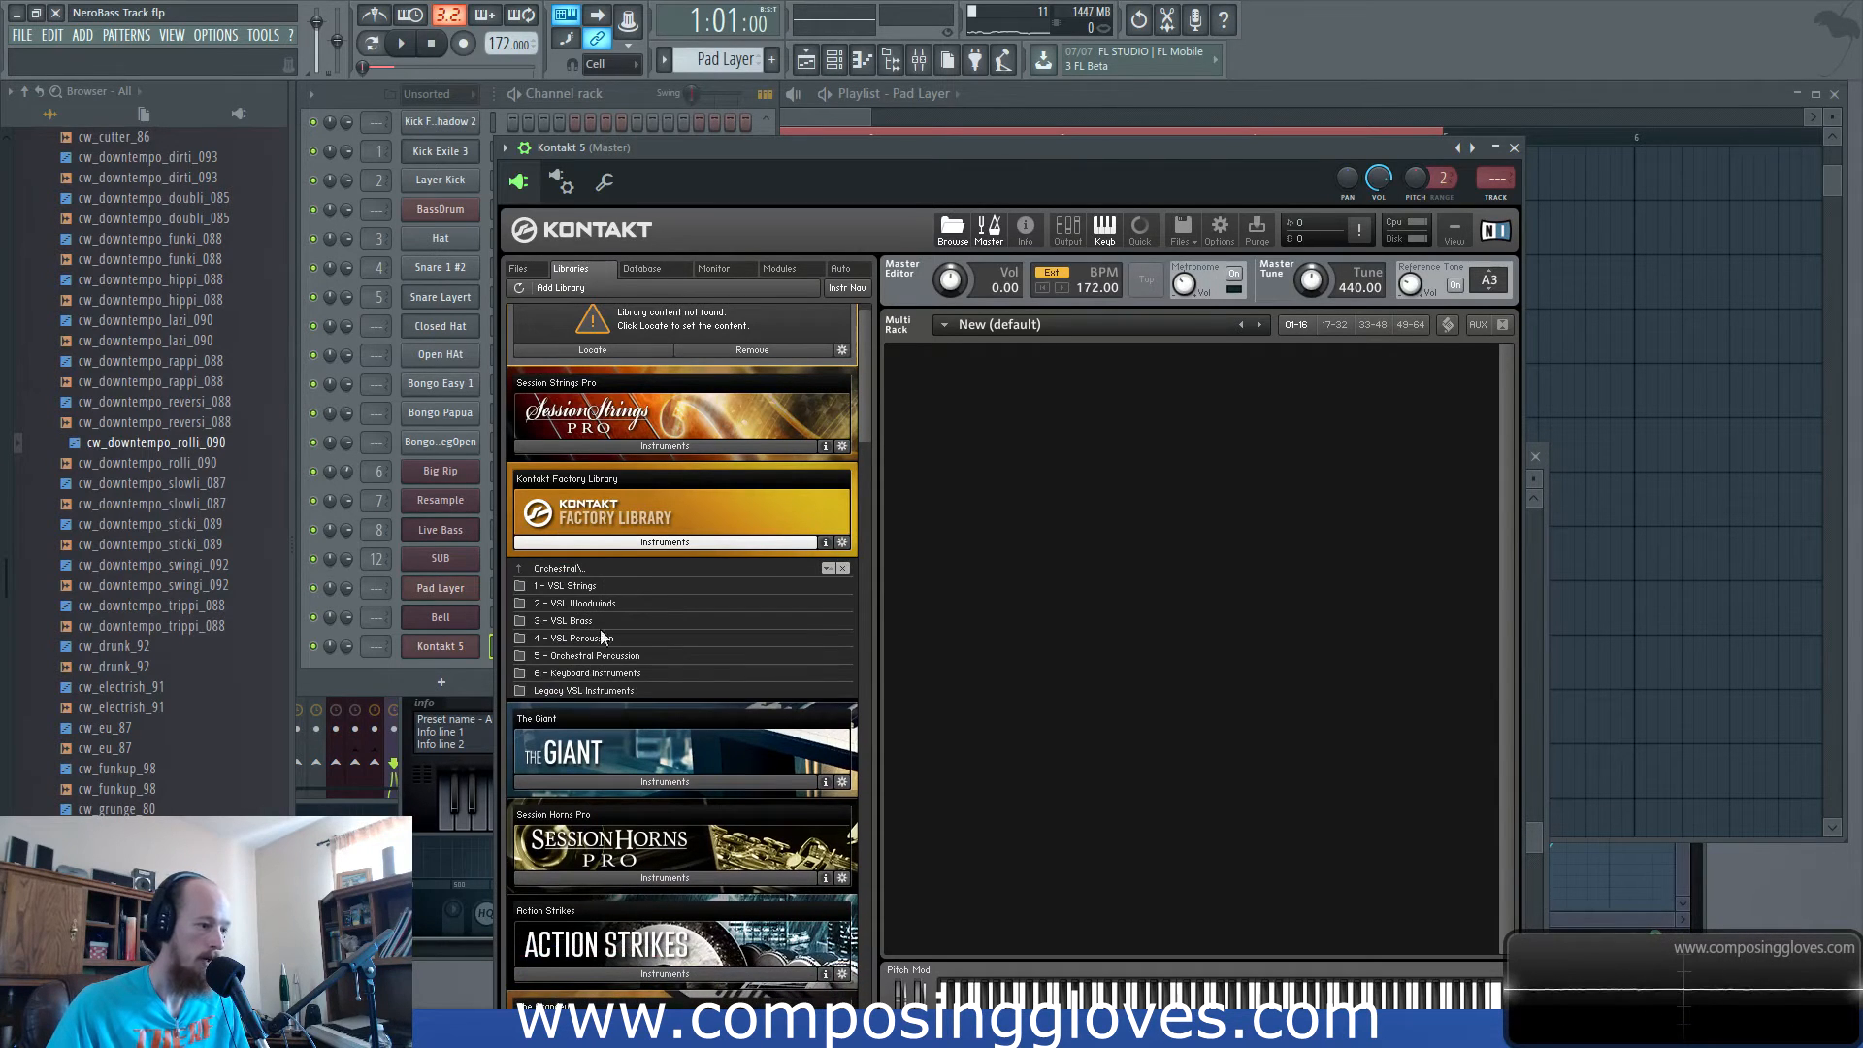
pyautogui.click(603, 691)
pyautogui.scroll(-3, 619, 514)
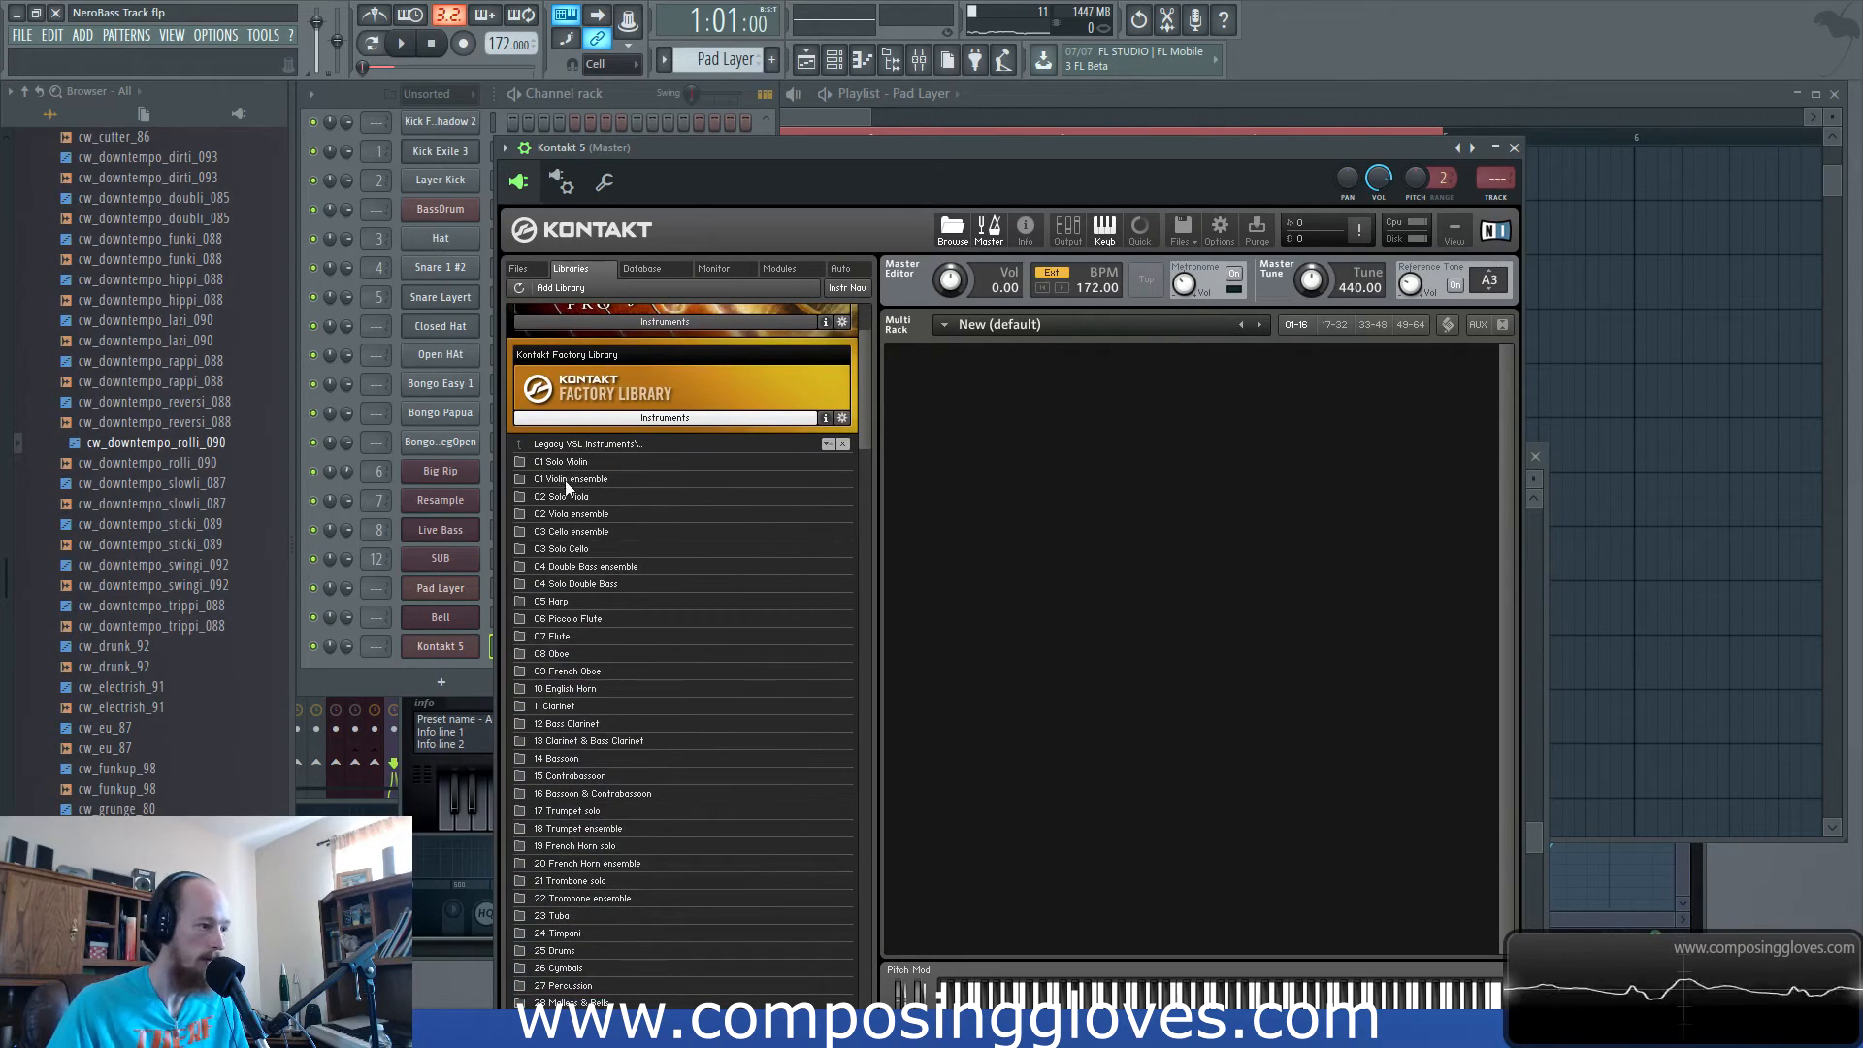
pyautogui.scroll(-1, 567, 621)
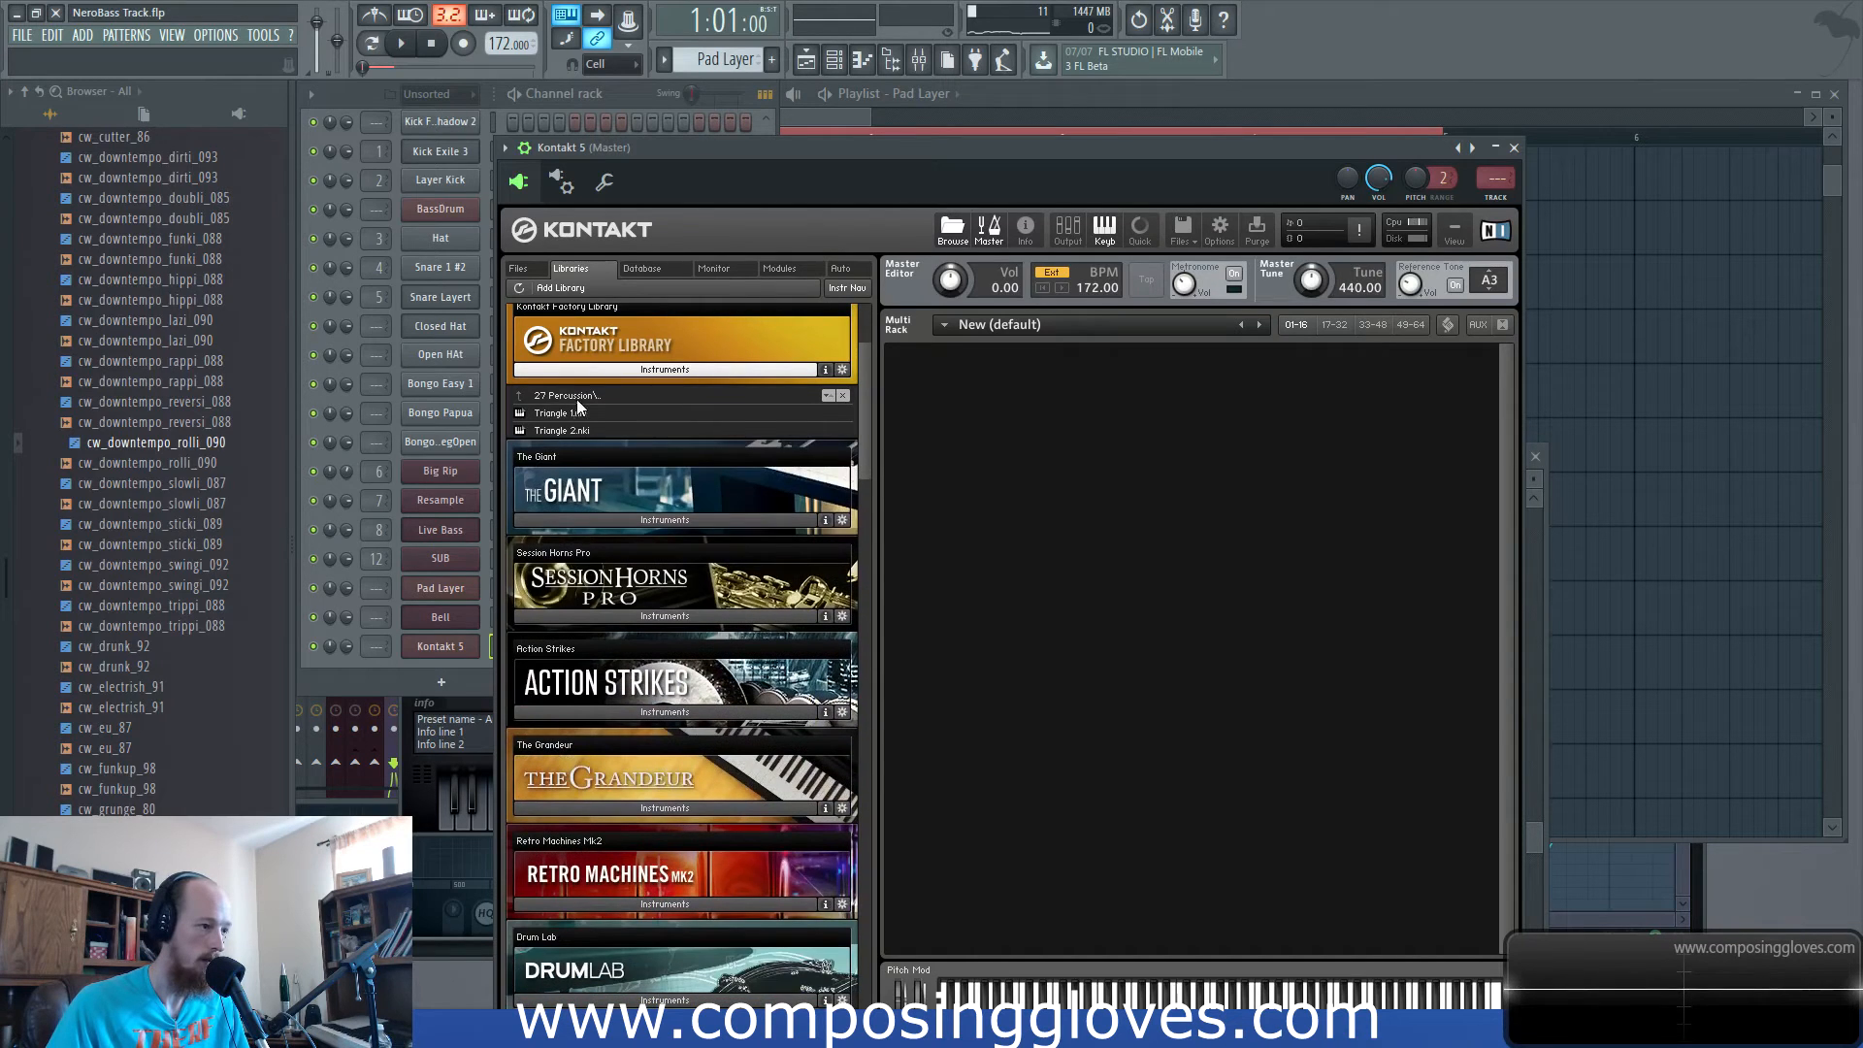
# Load the Celesta from the Orchestral library's 4 - VSL Percussion folder and try its sound.
pyautogui.click(576, 397)
pyautogui.click(576, 397)
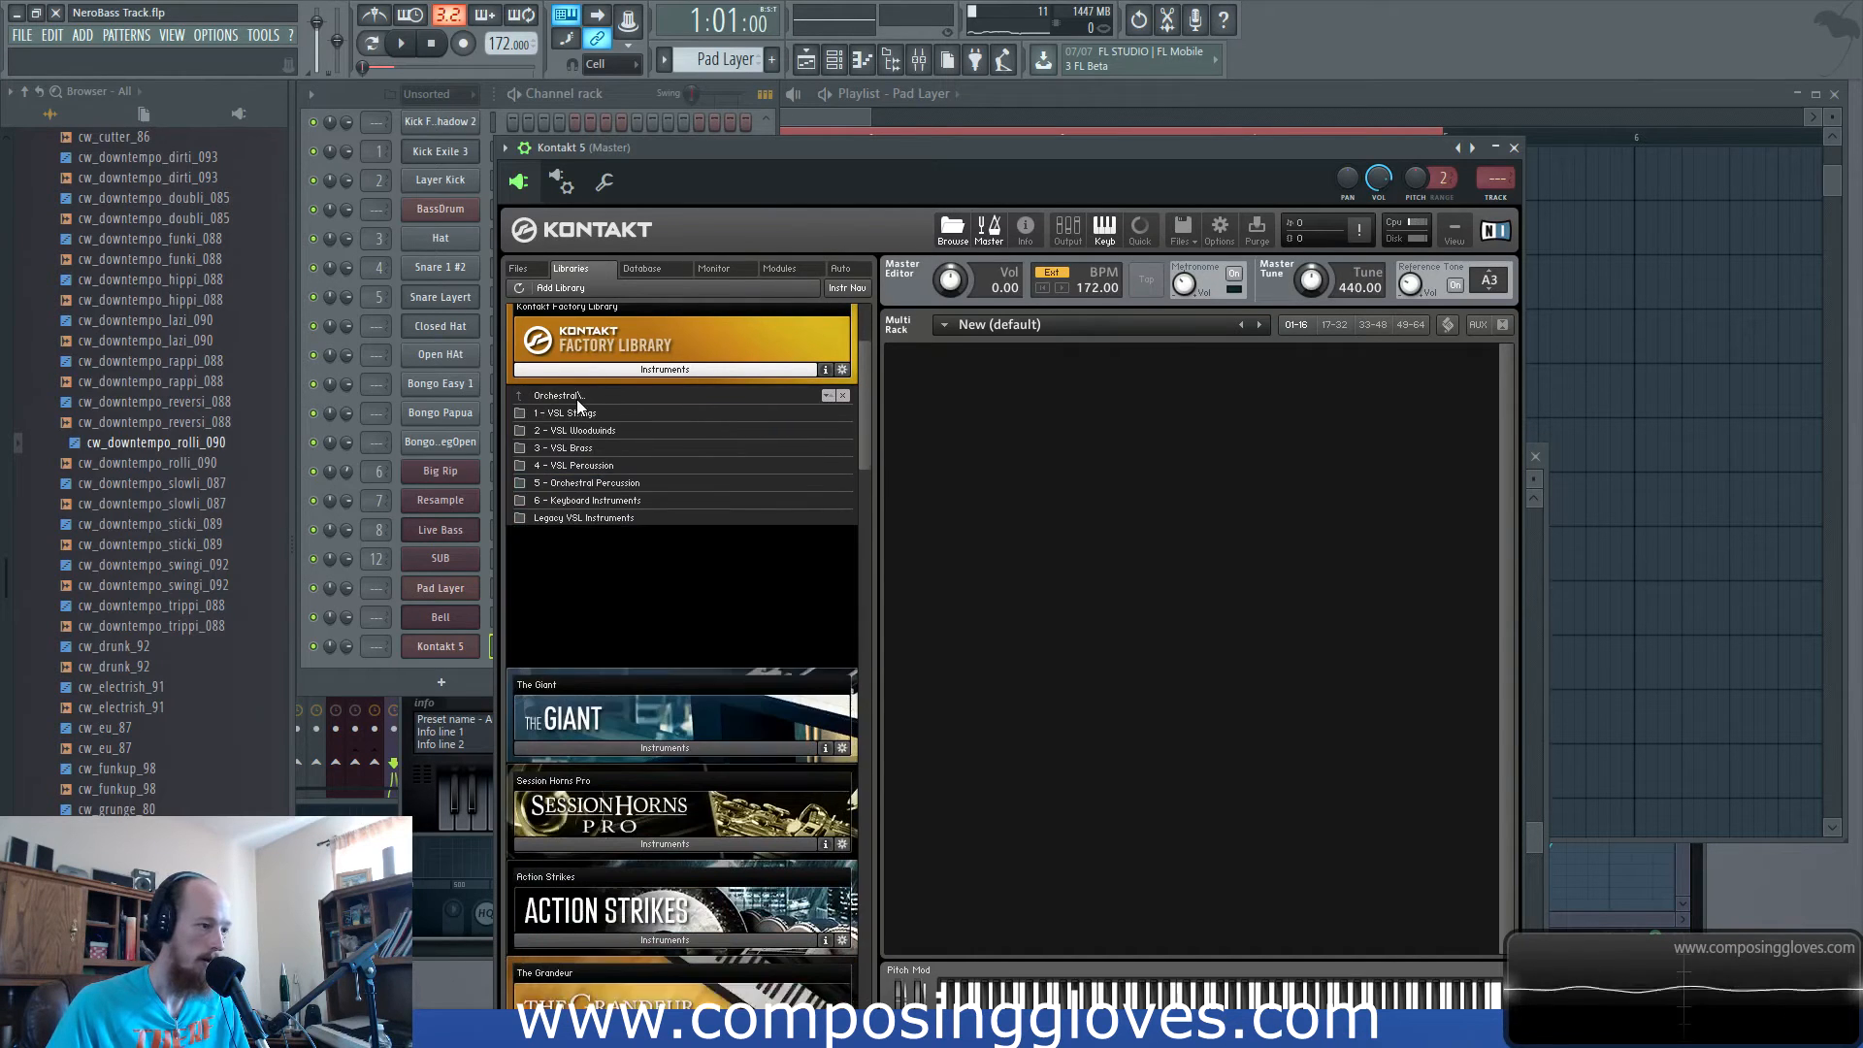
pyautogui.click(611, 473)
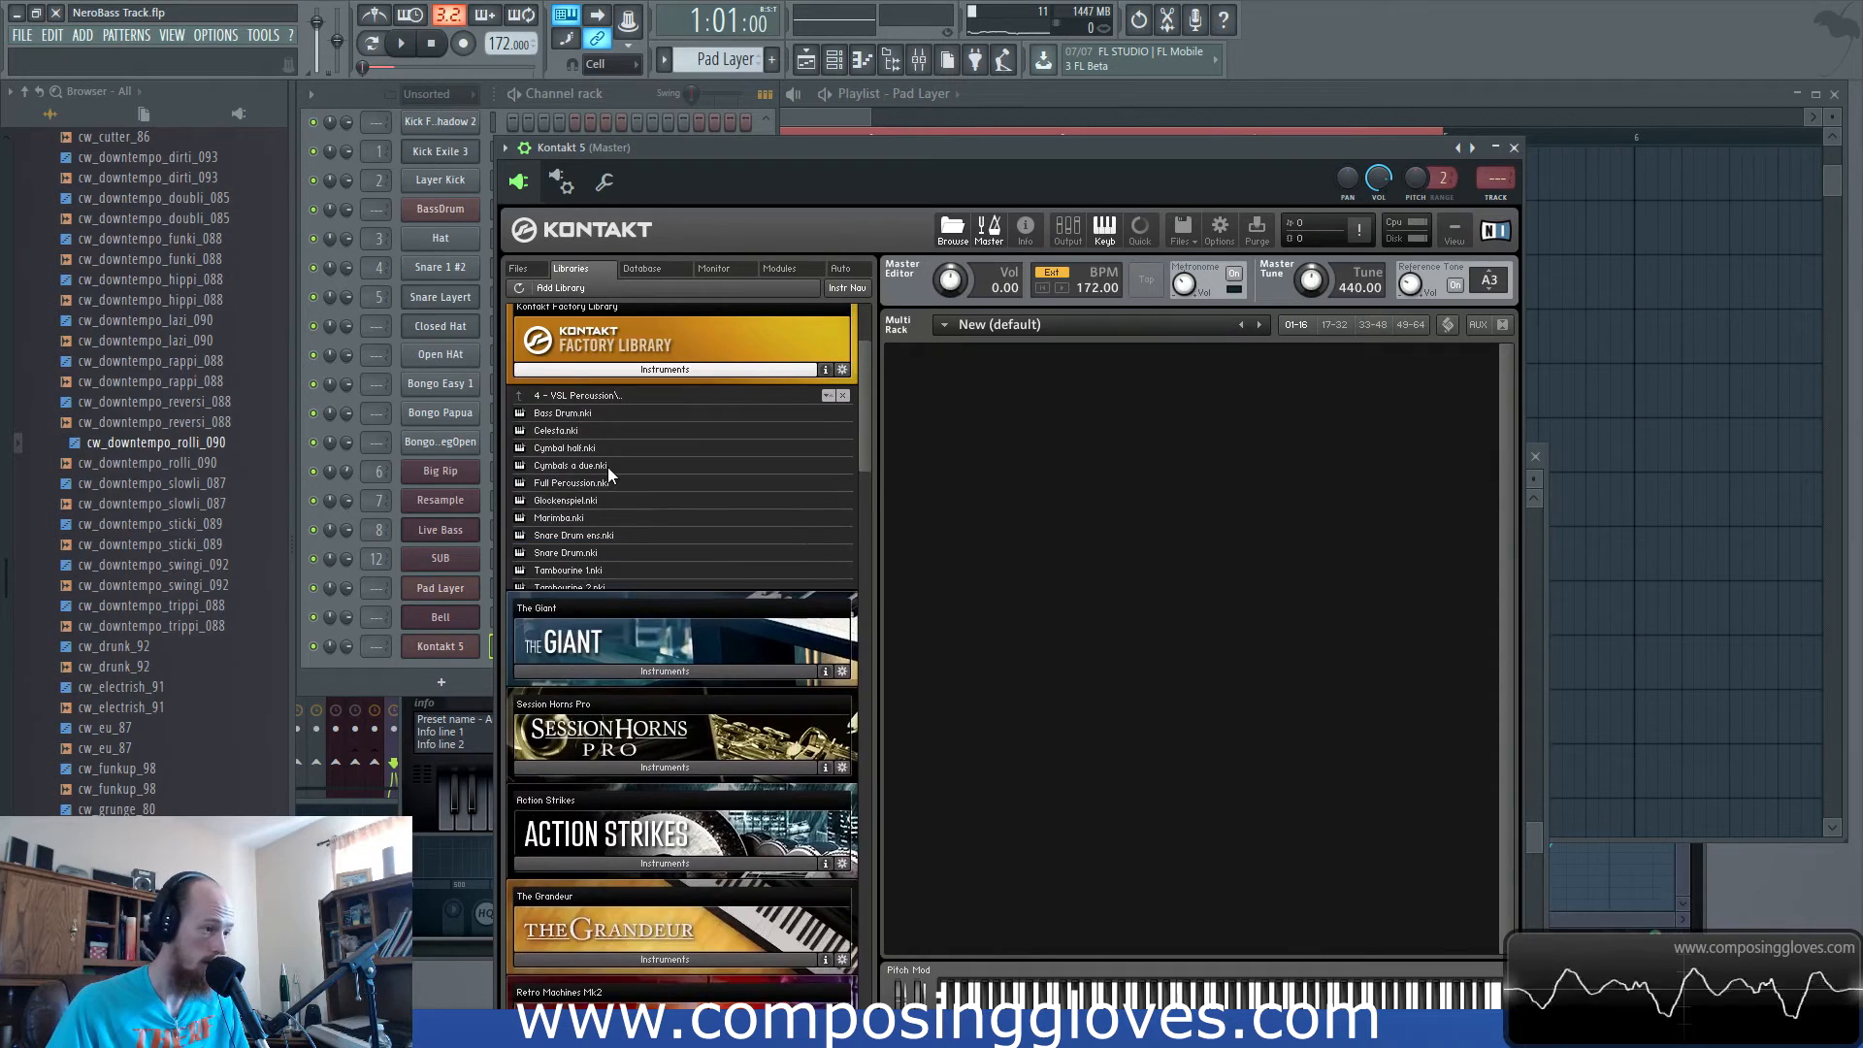
pyautogui.doubleClick(575, 431)
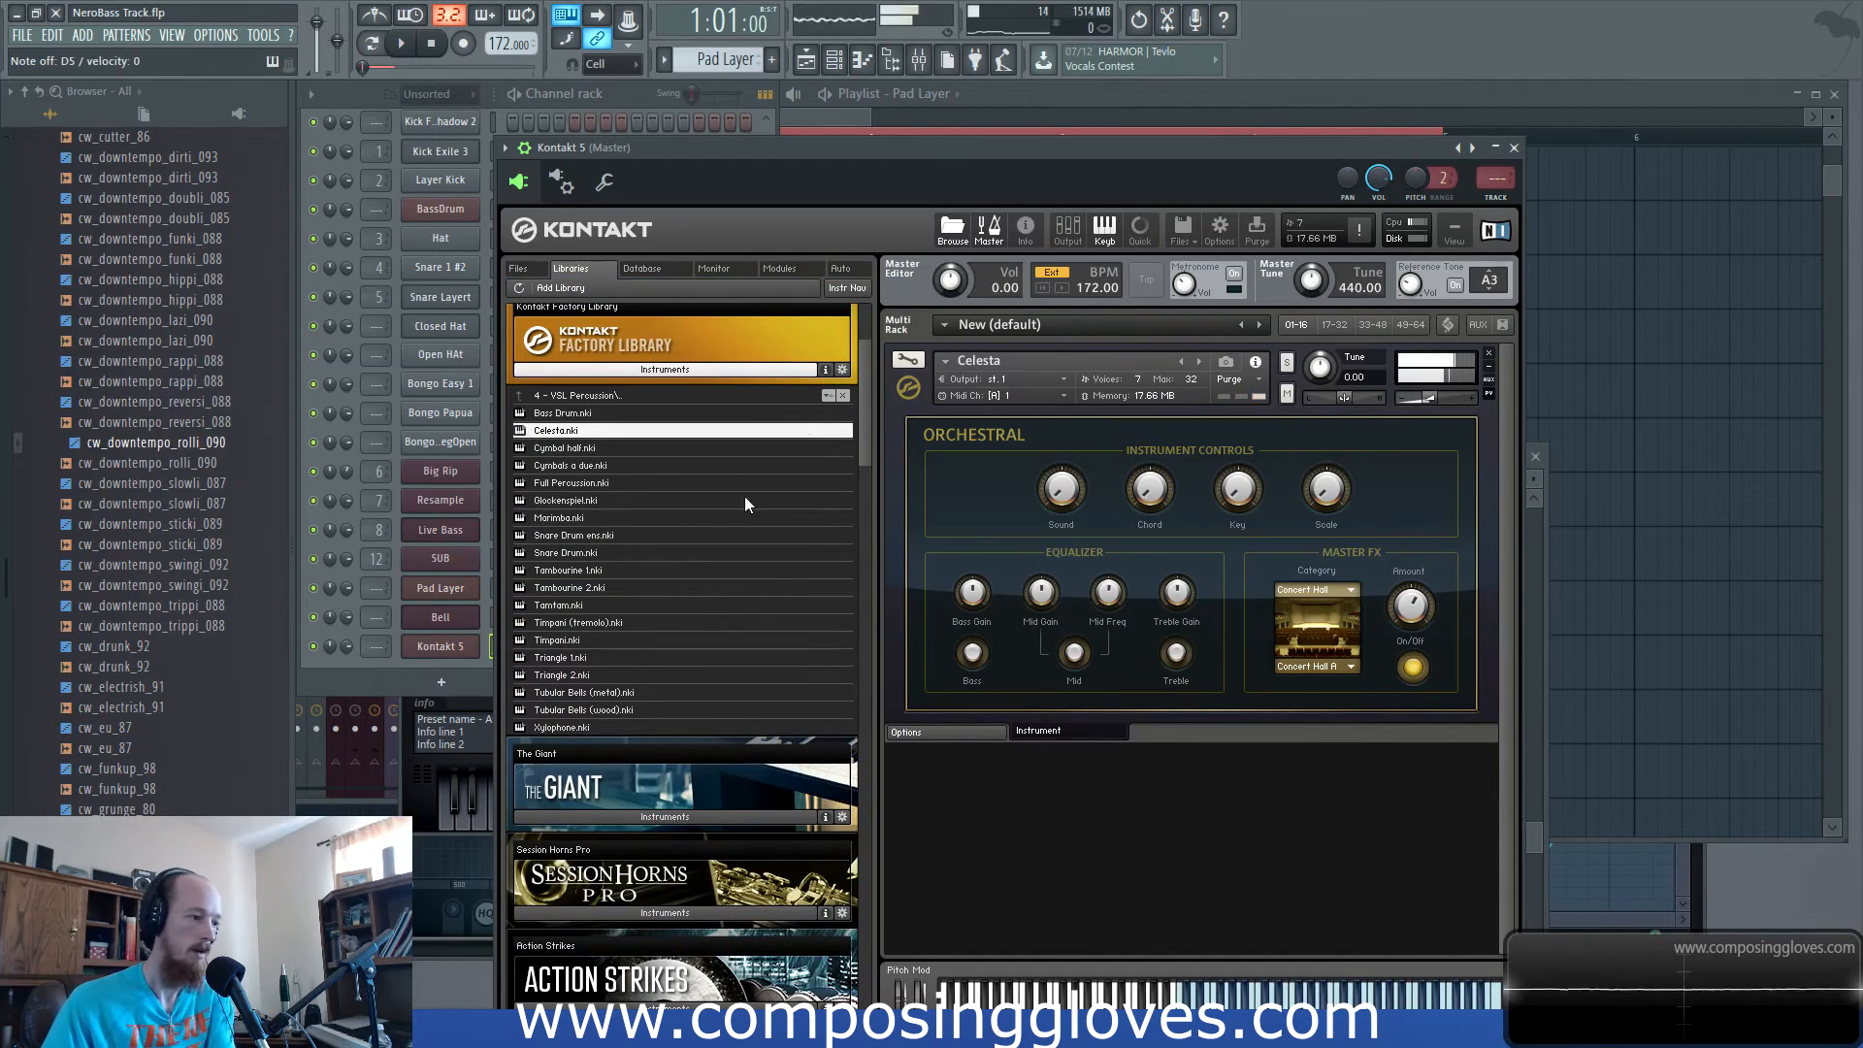
pyautogui.rightClick(462, 648)
pyautogui.press('Escape')
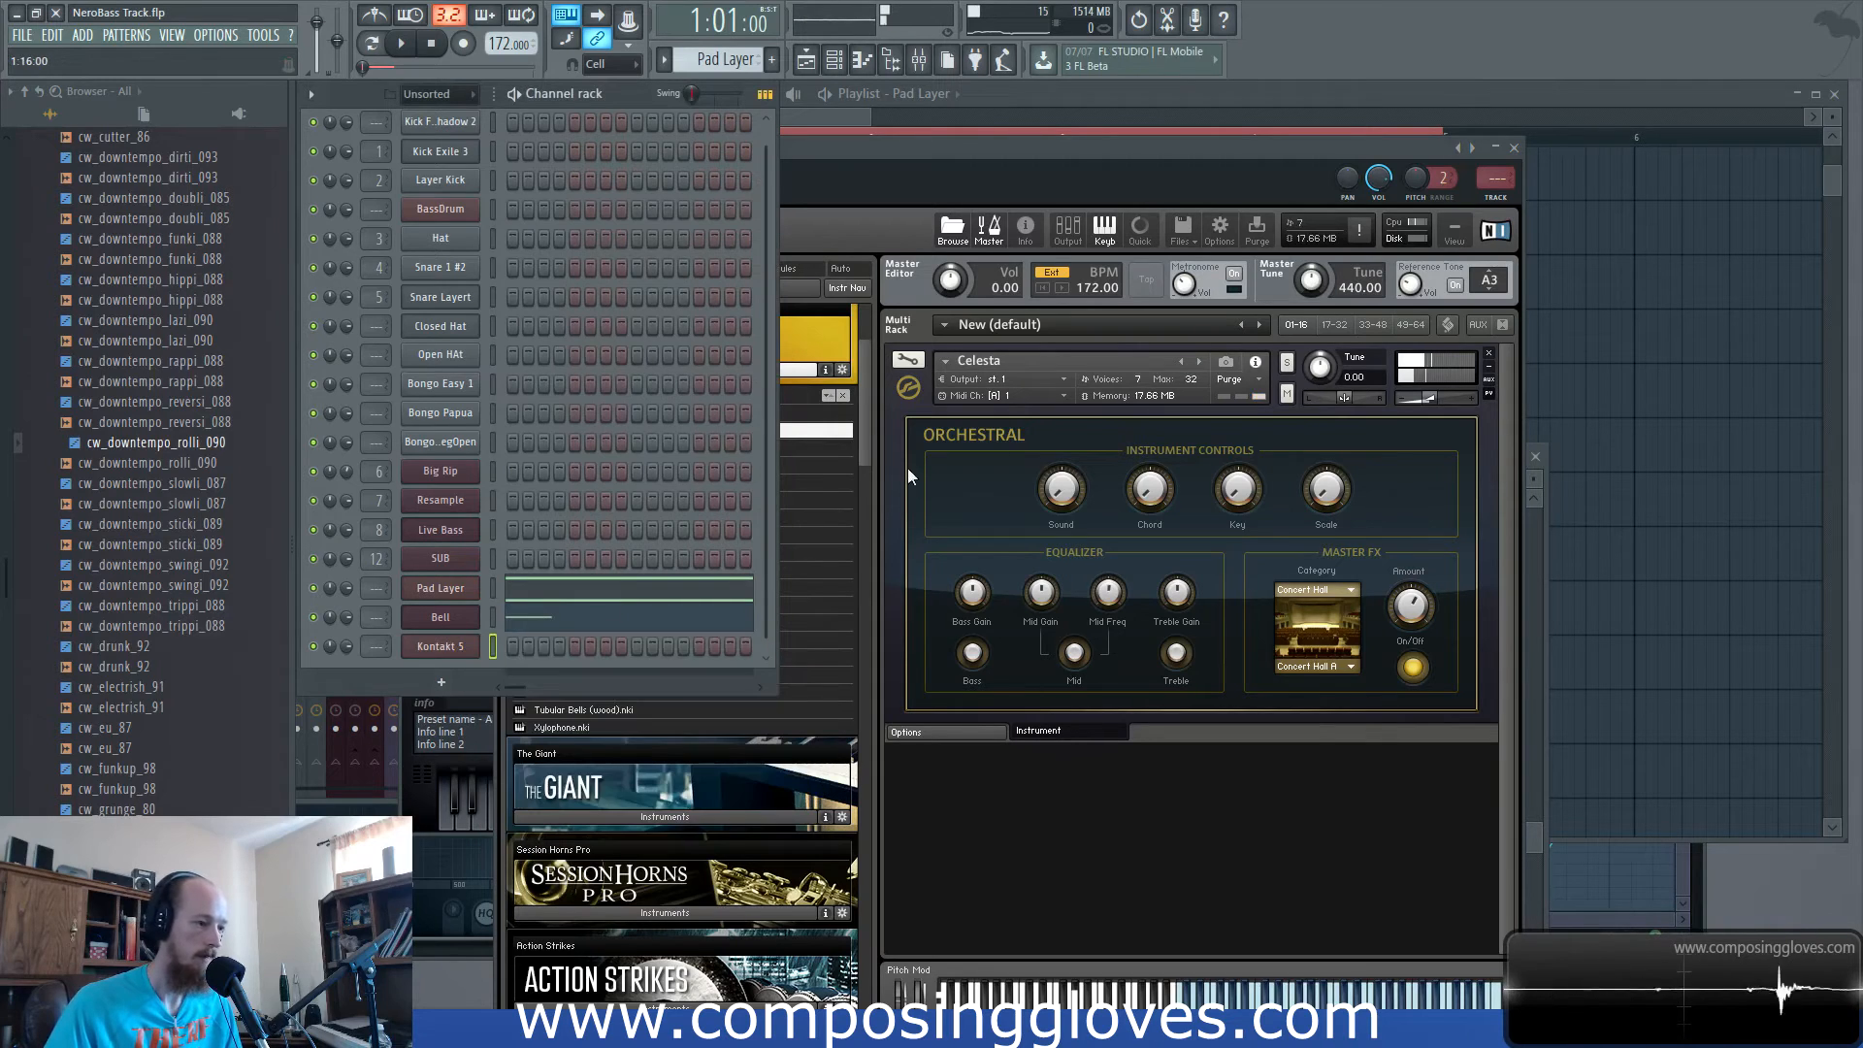
# Load the Music Box from the World library's 7 - Metallophones folder and set its MIDI channel to port A, channel 1.
pyautogui.click(818, 231)
pyautogui.click(655, 370)
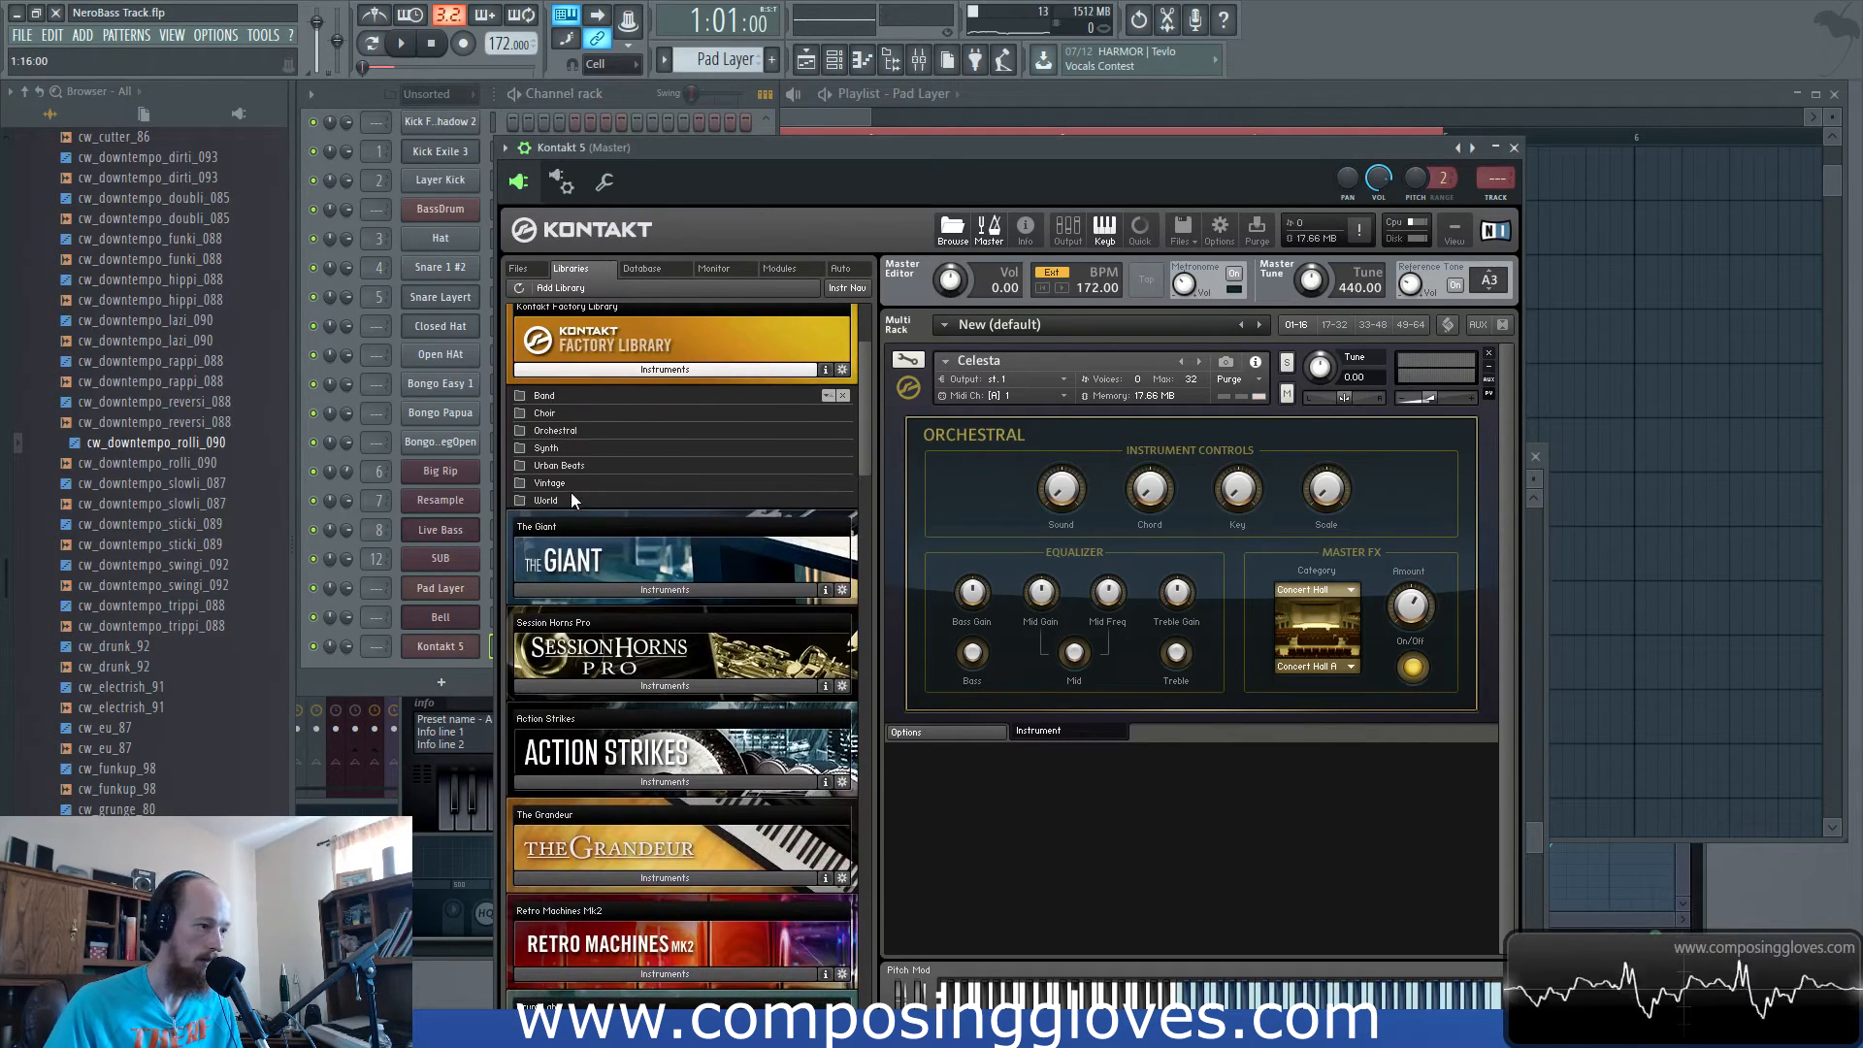
pyautogui.click(573, 495)
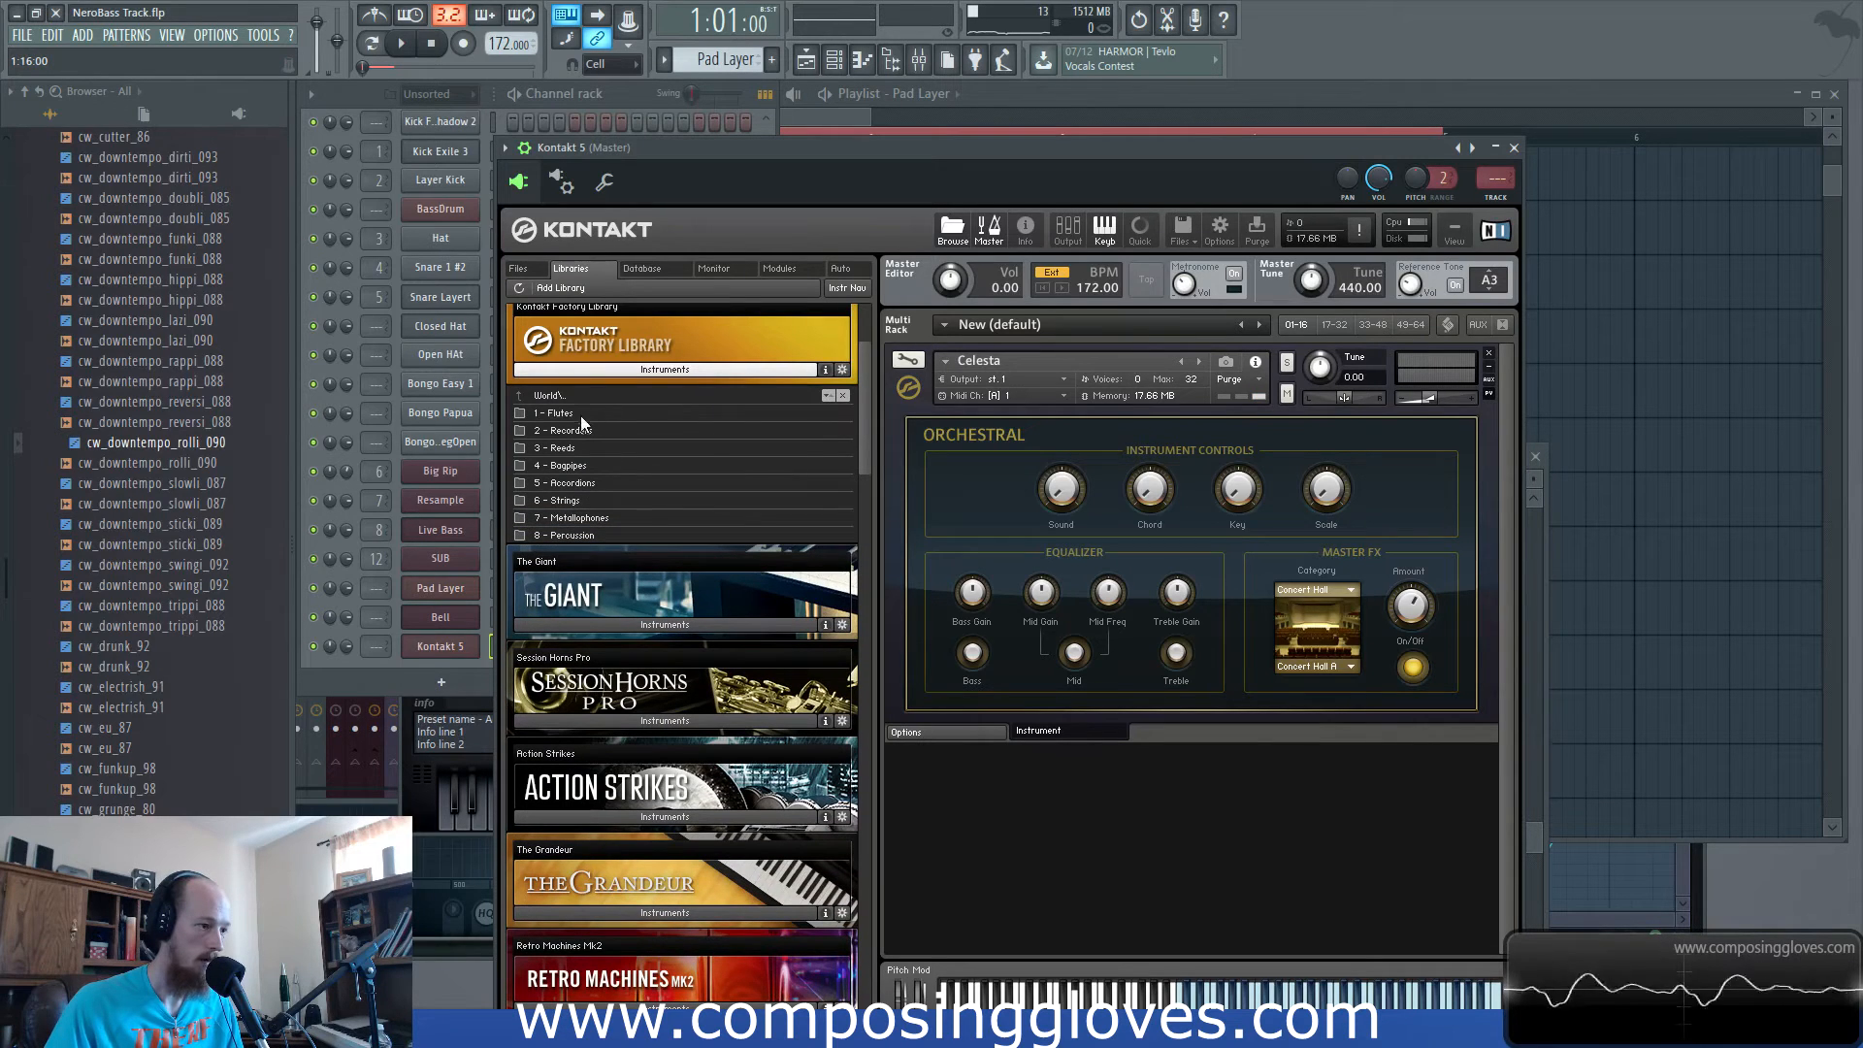
pyautogui.click(578, 518)
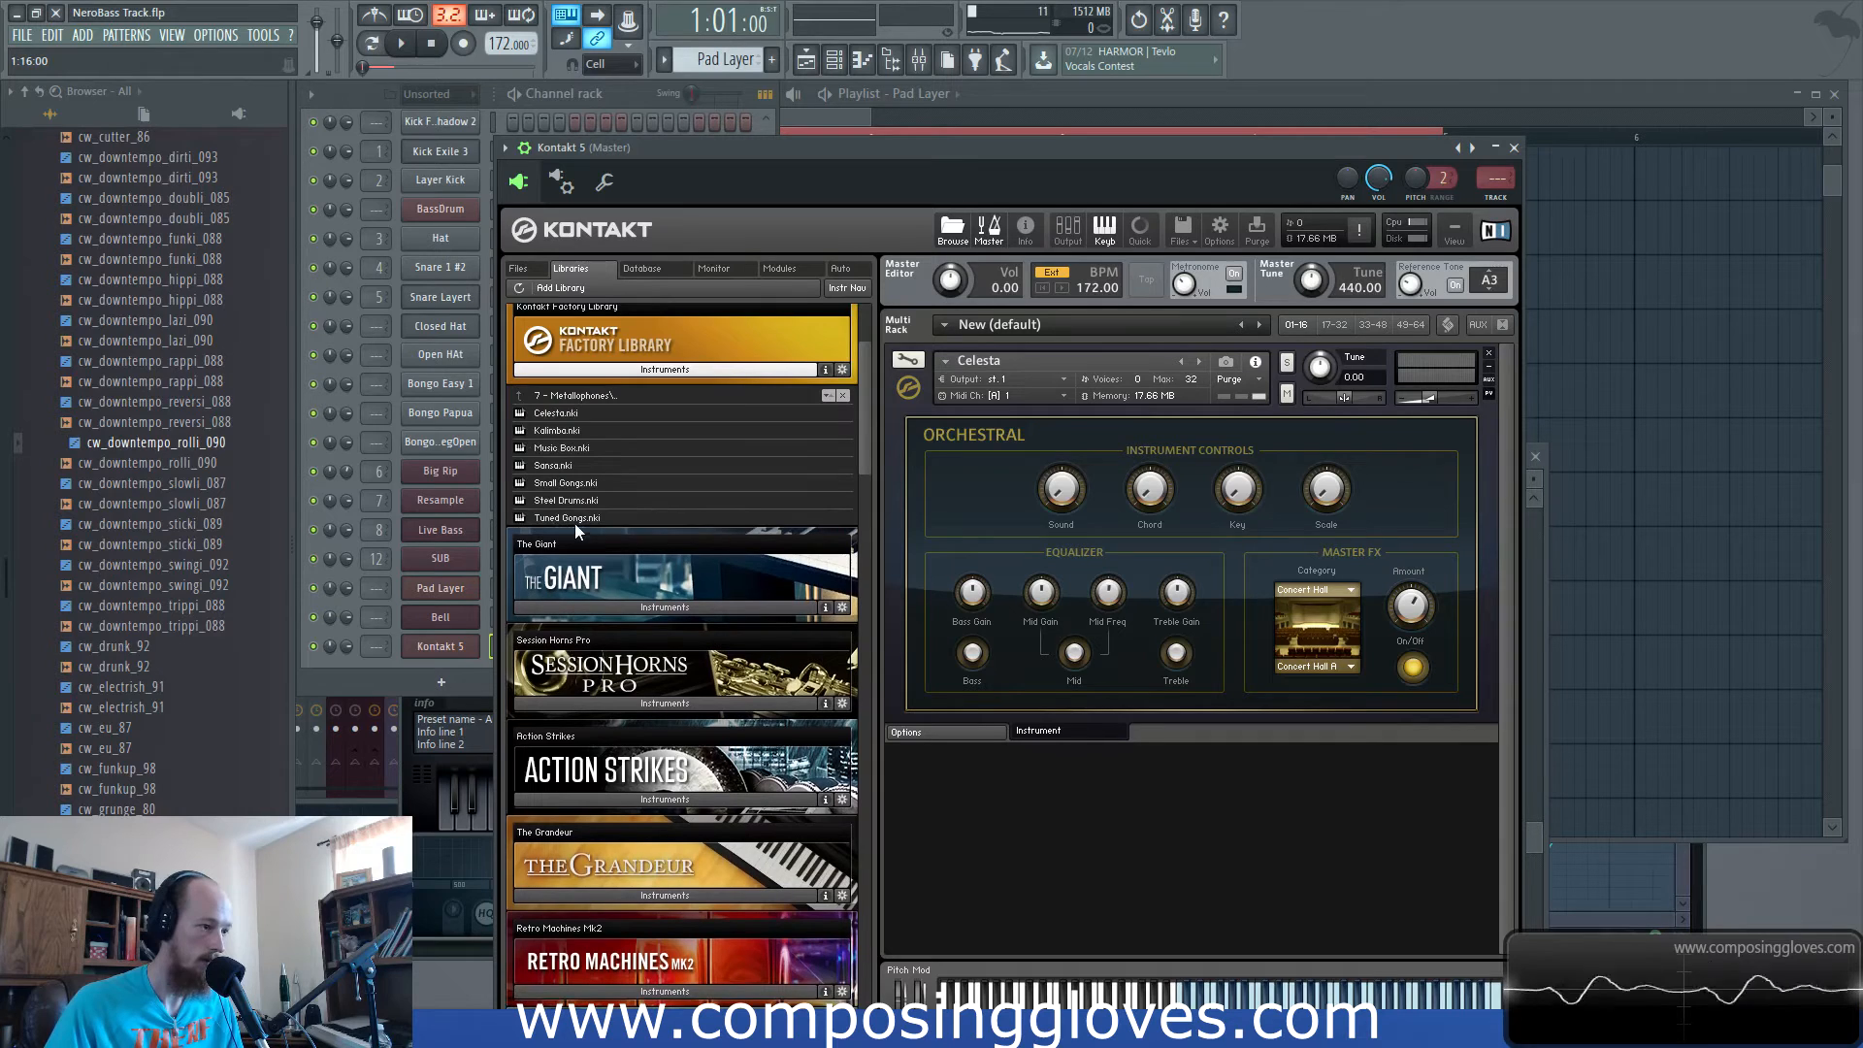
pyautogui.doubleClick(551, 449)
pyautogui.click(1035, 798)
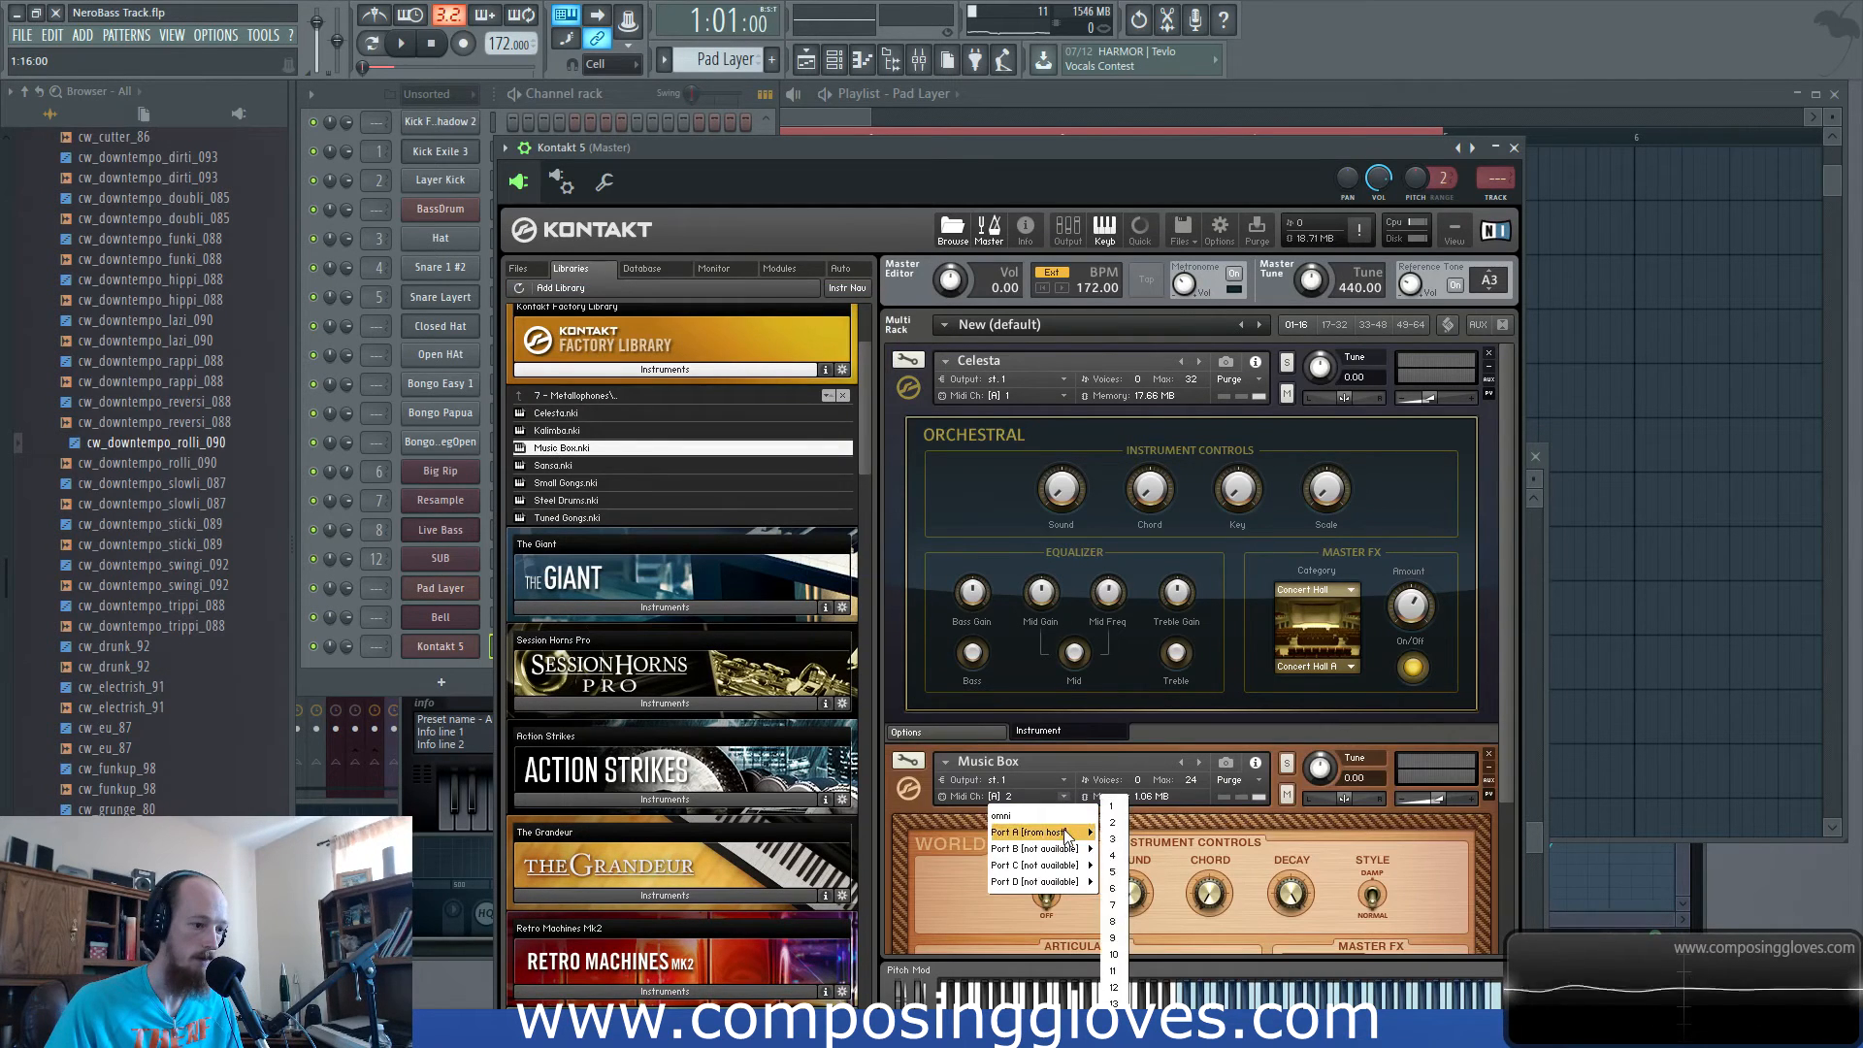
pyautogui.moveTo(1077, 833)
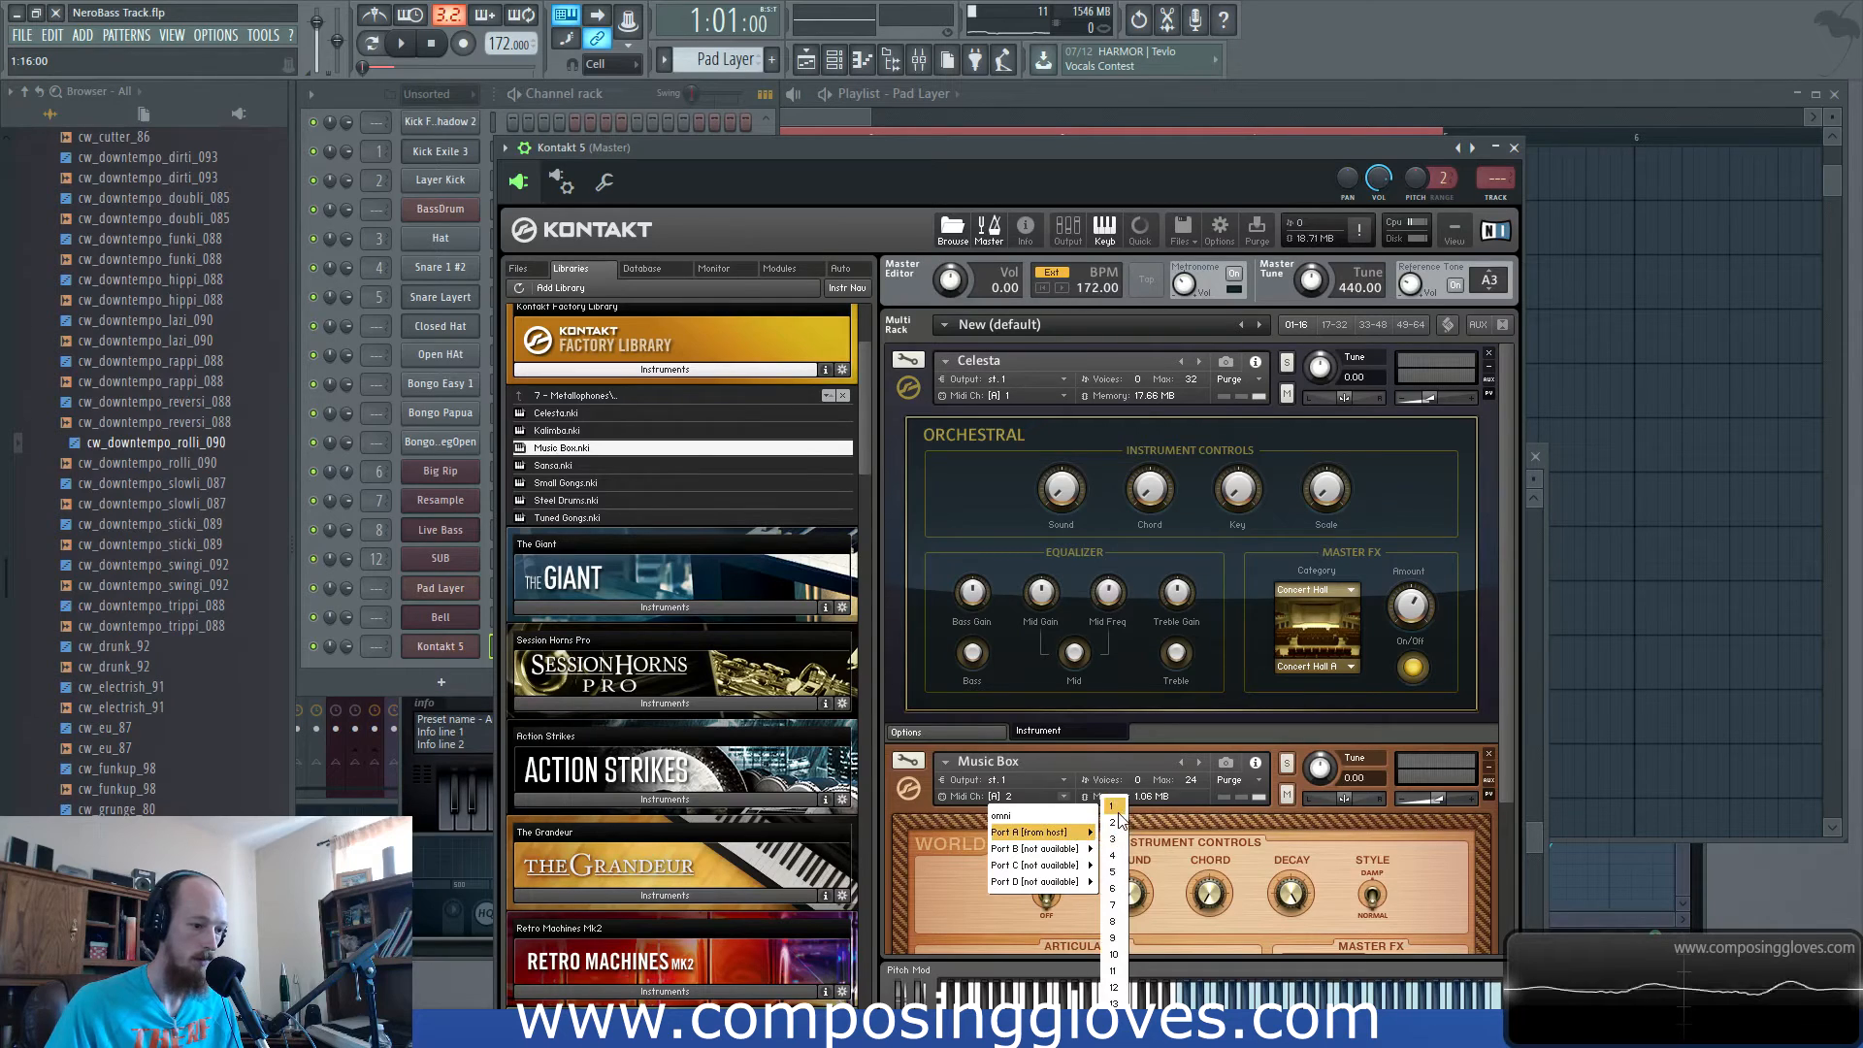
pyautogui.click(1116, 810)
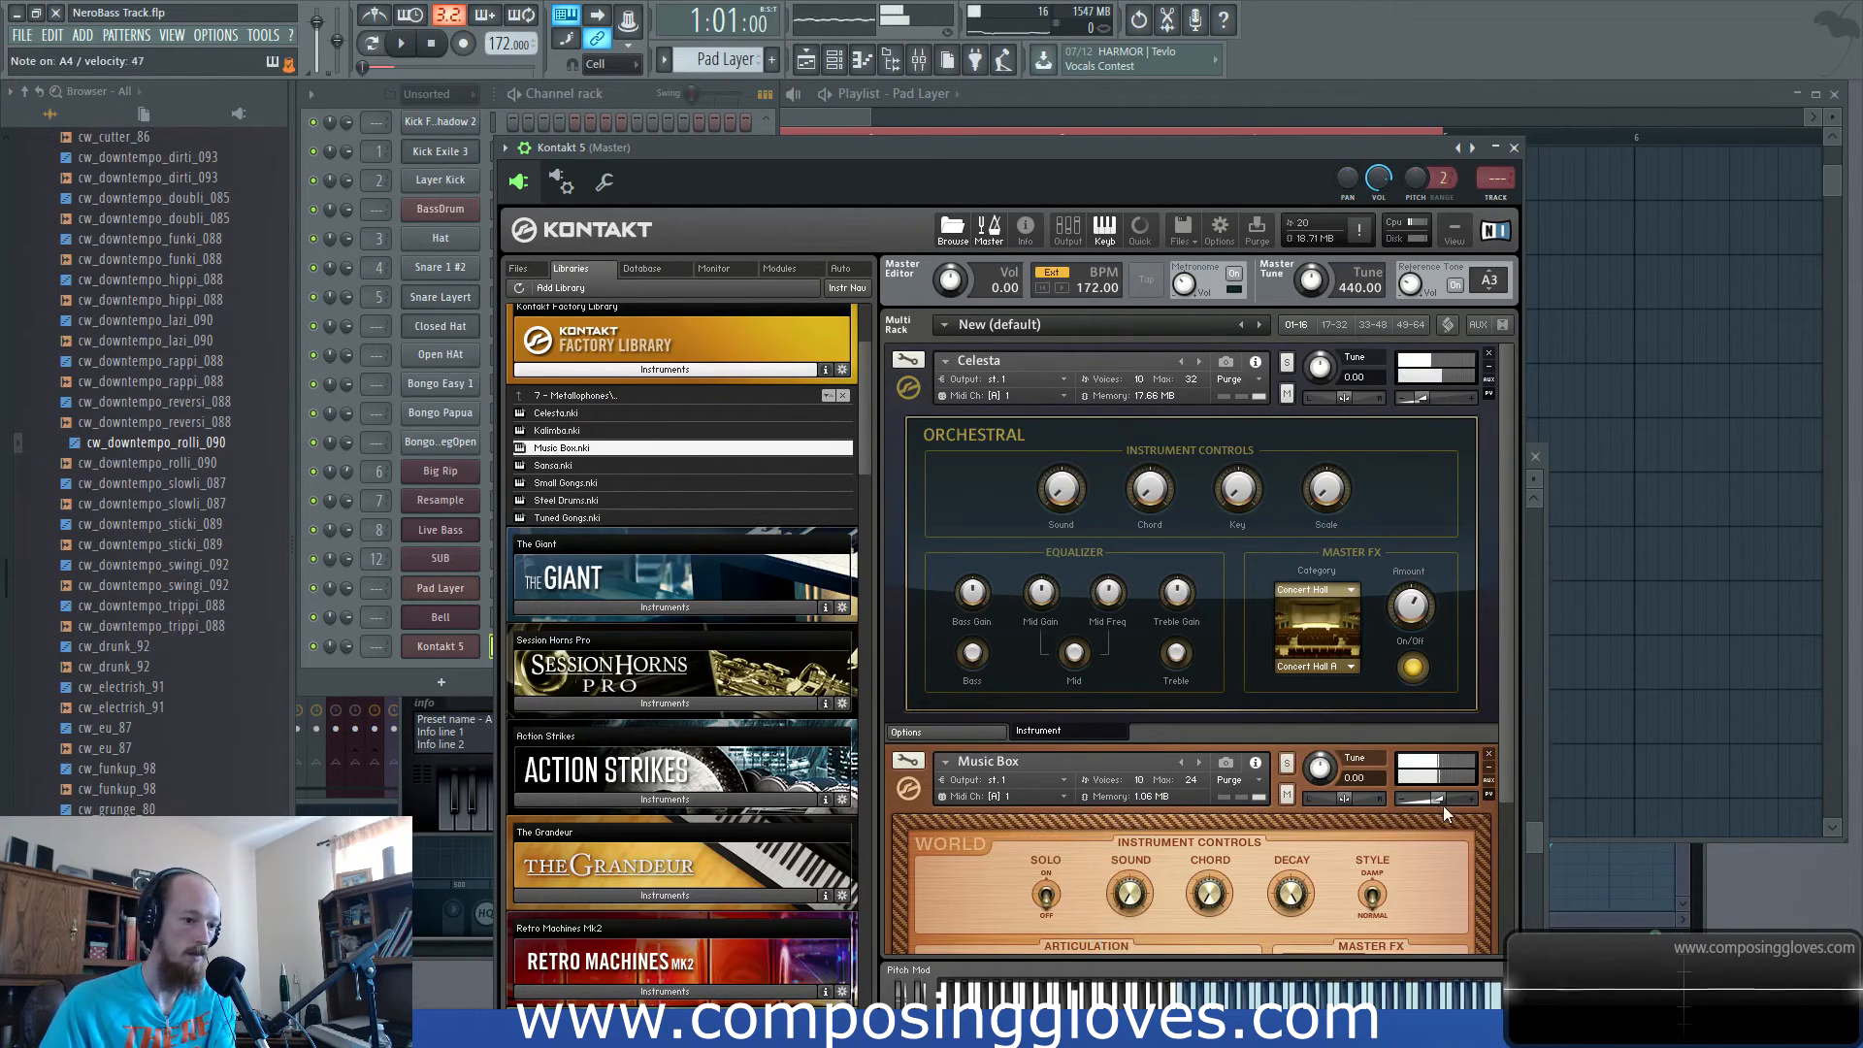
# Layer the Metallophones Celesta on port A, MIDI channel 1, with its volume lowered to about -13.6 dB.
pyautogui.click(567, 413)
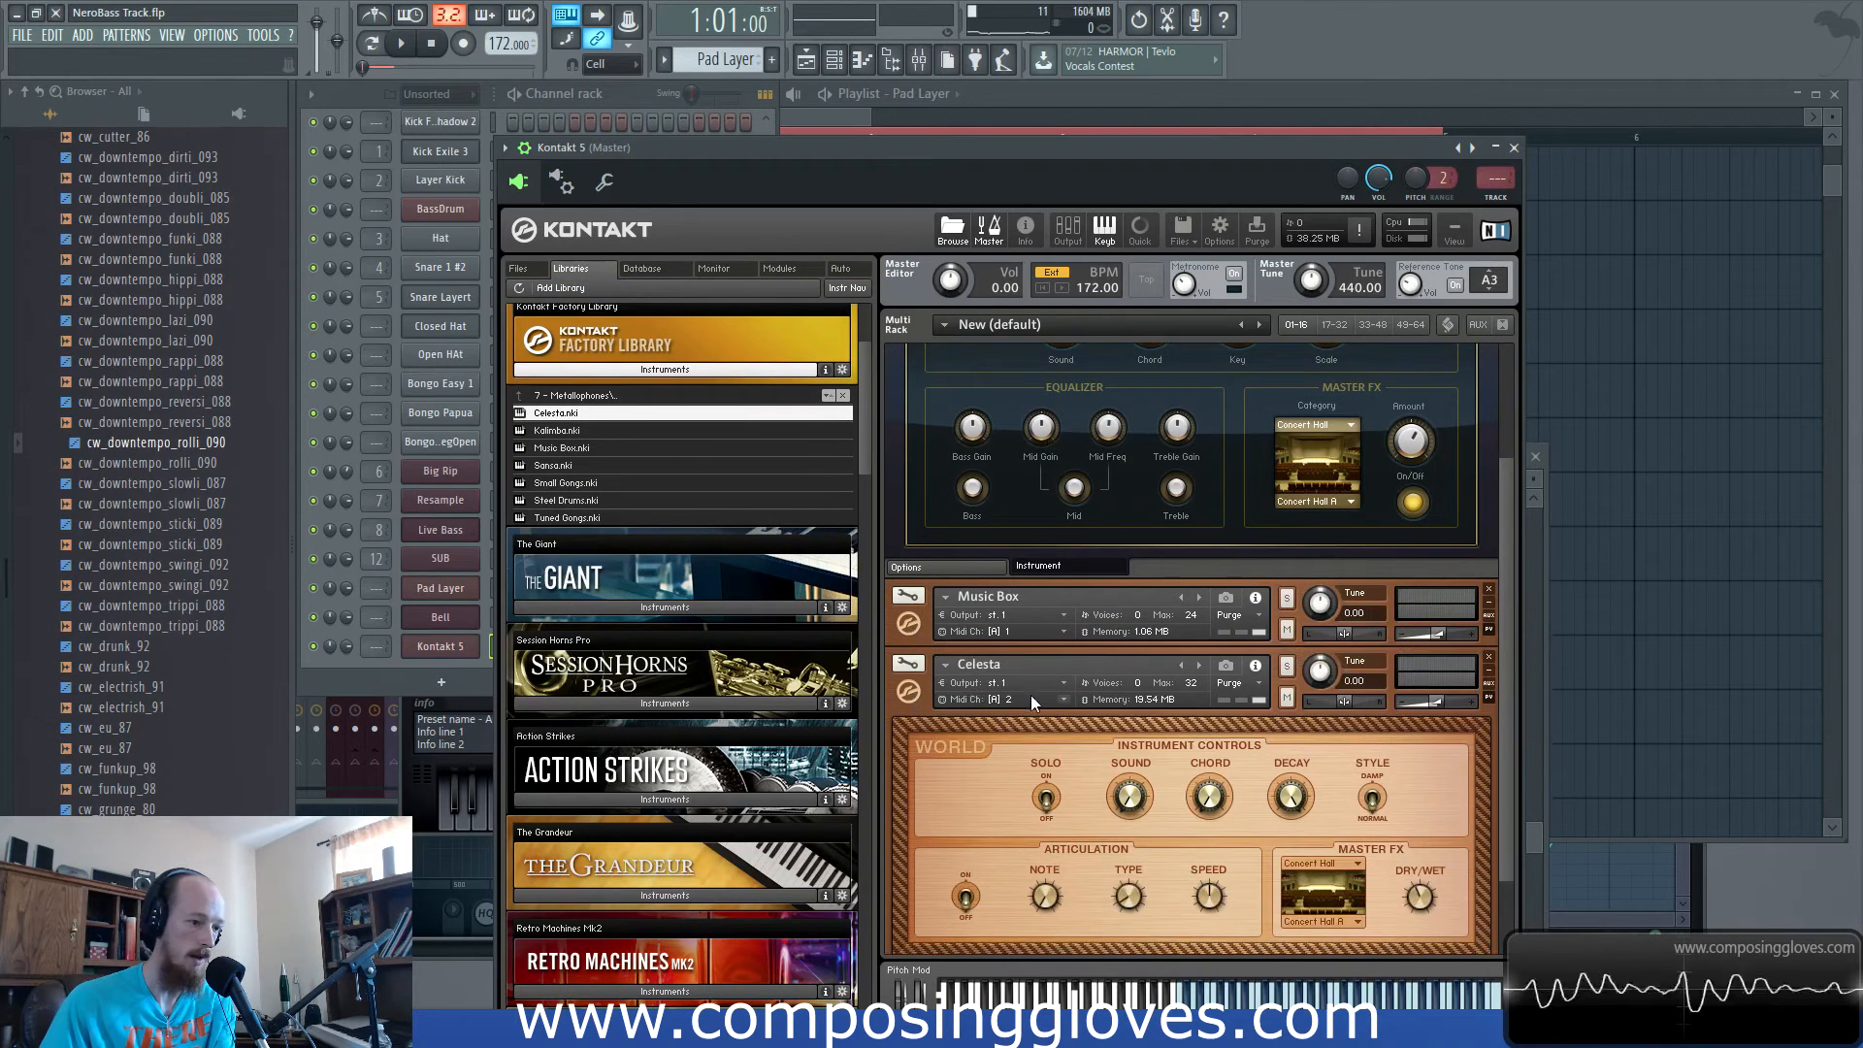
pyautogui.click(1034, 701)
pyautogui.moveTo(1038, 734)
pyautogui.click(1101, 746)
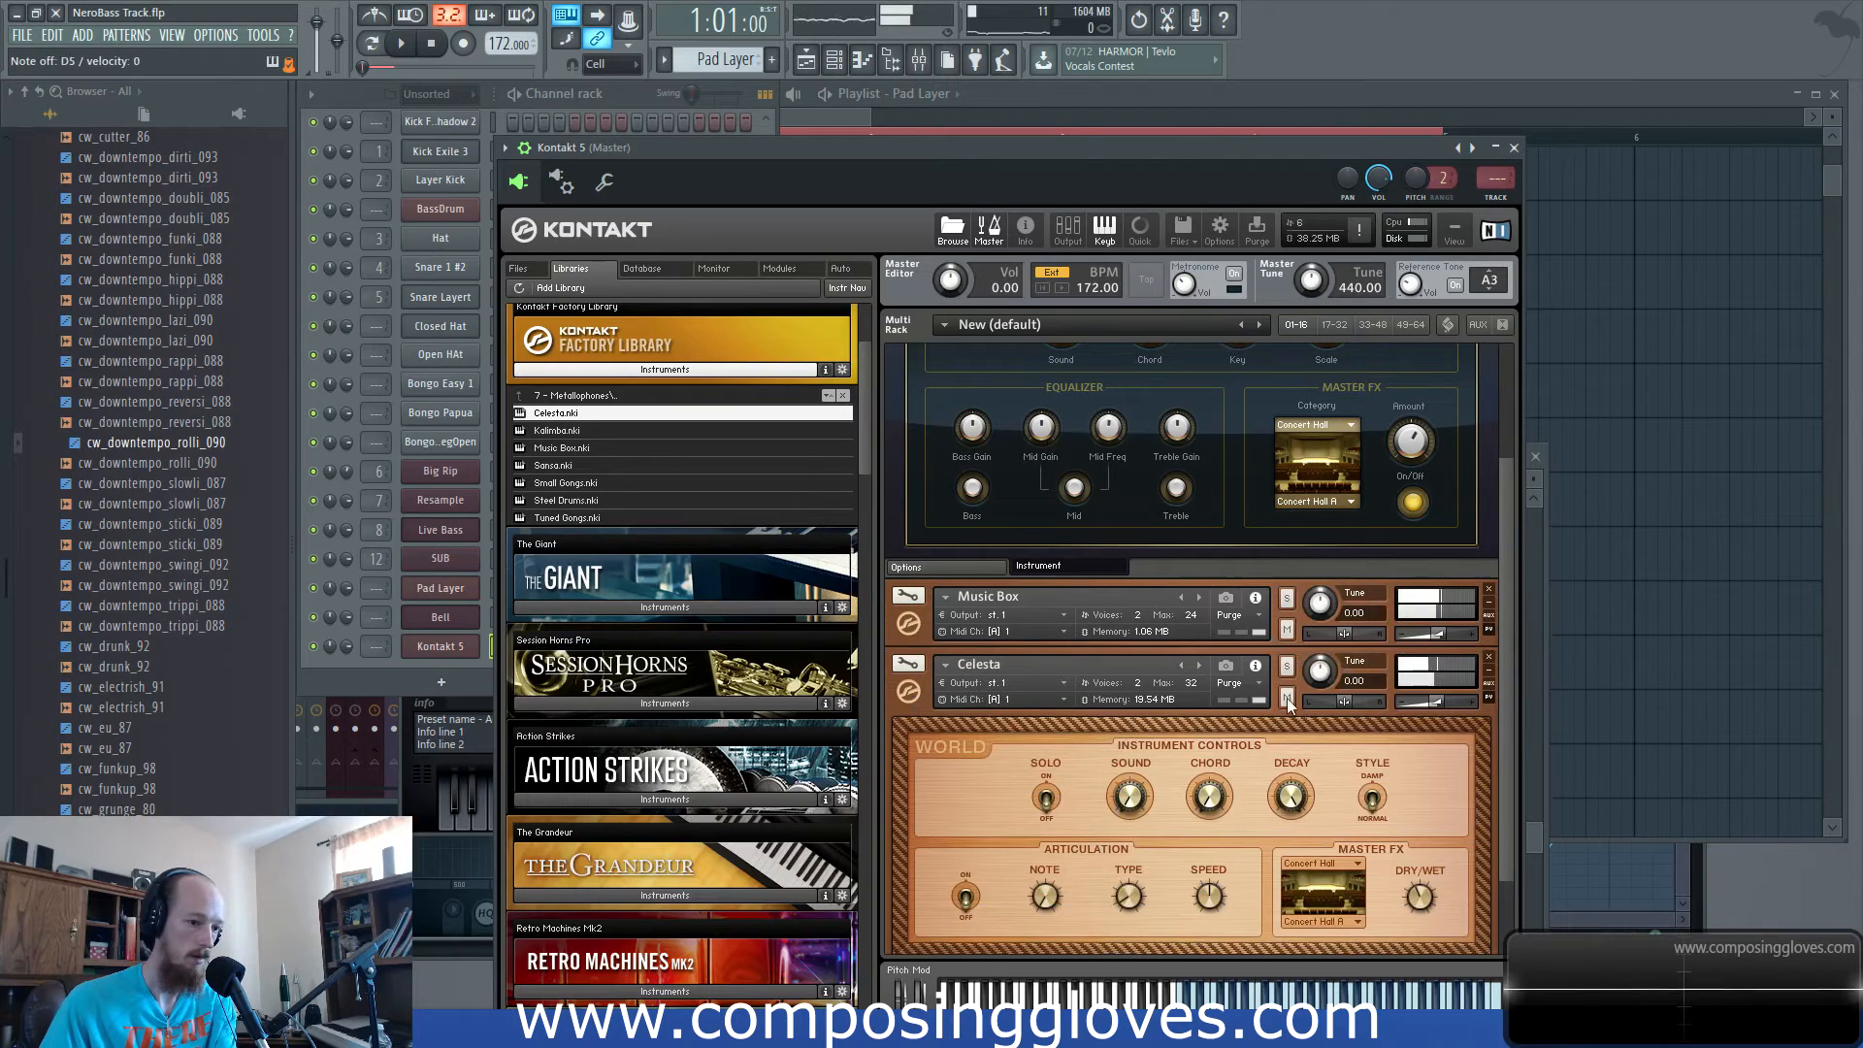
pyautogui.moveTo(1428, 701); pyautogui.dragTo(1418, 705)
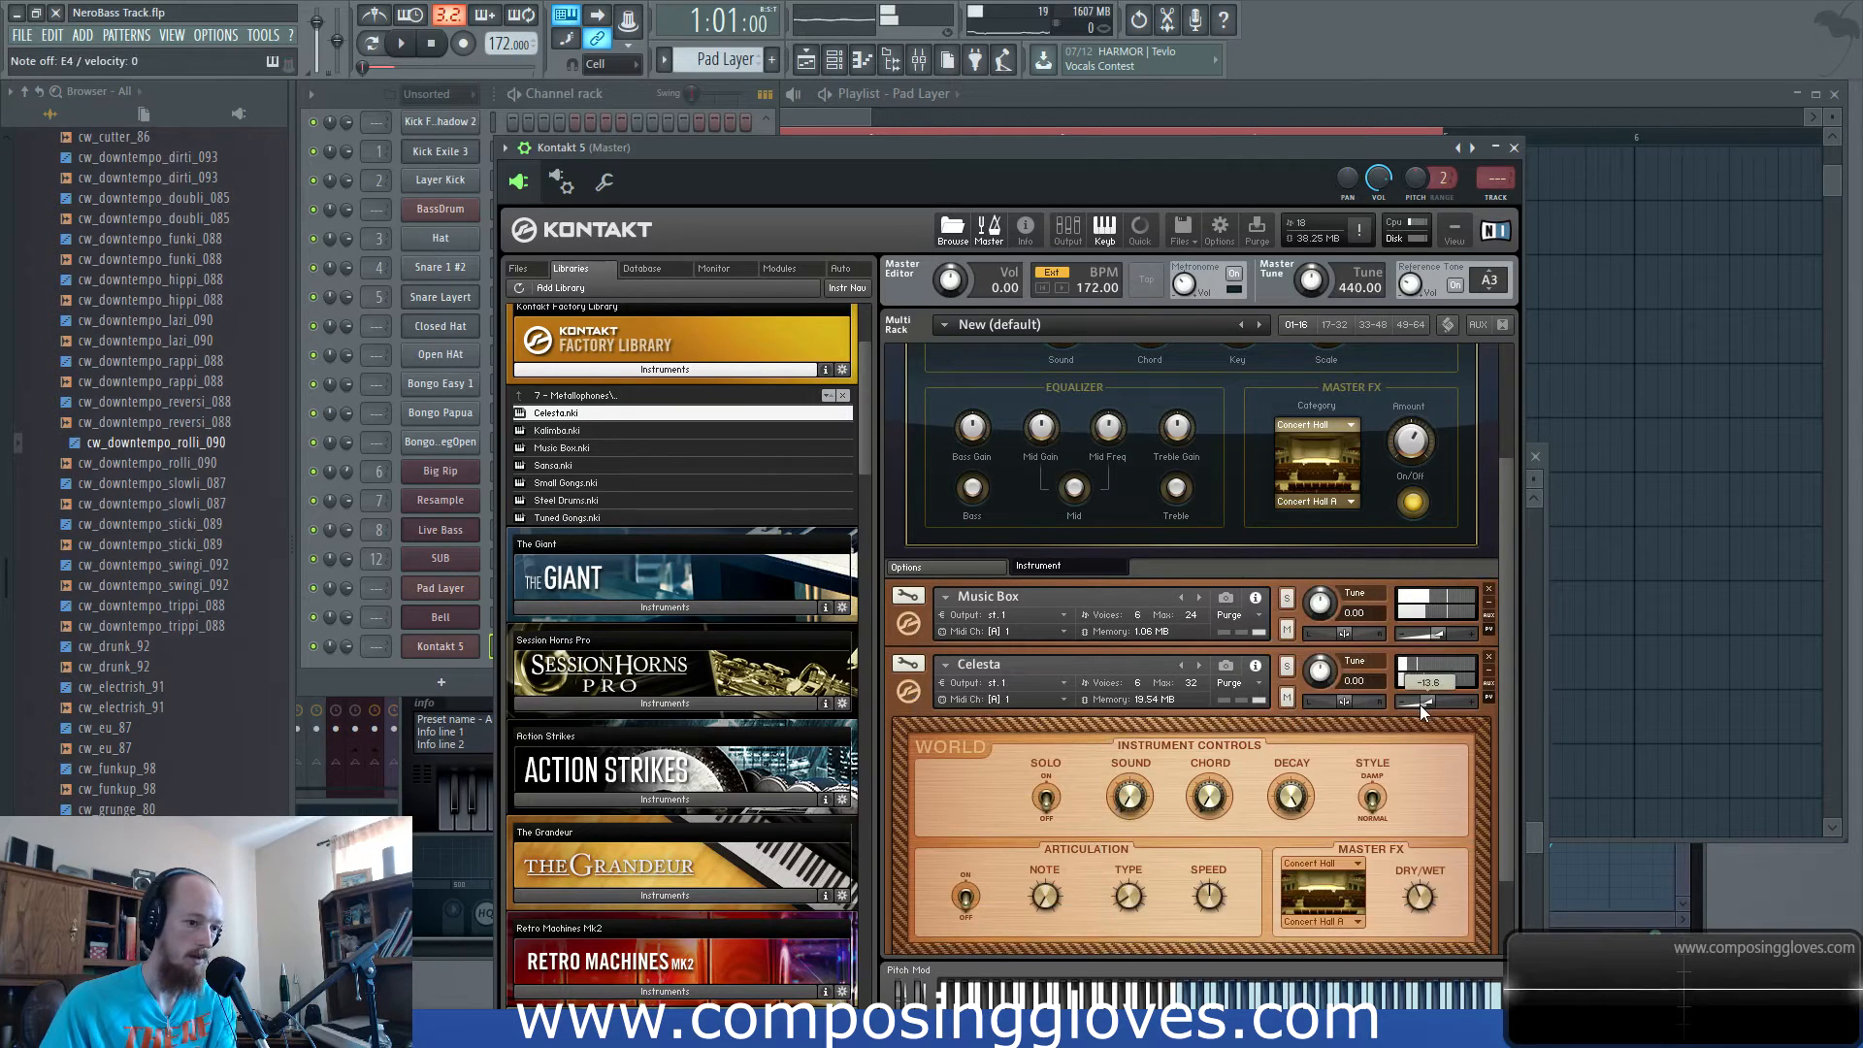
# Raise the Metallophones Celesta's volume slightly and collapse both expanded Celesta instruments in the multi rack.
pyautogui.scroll(4, 1266, 597)
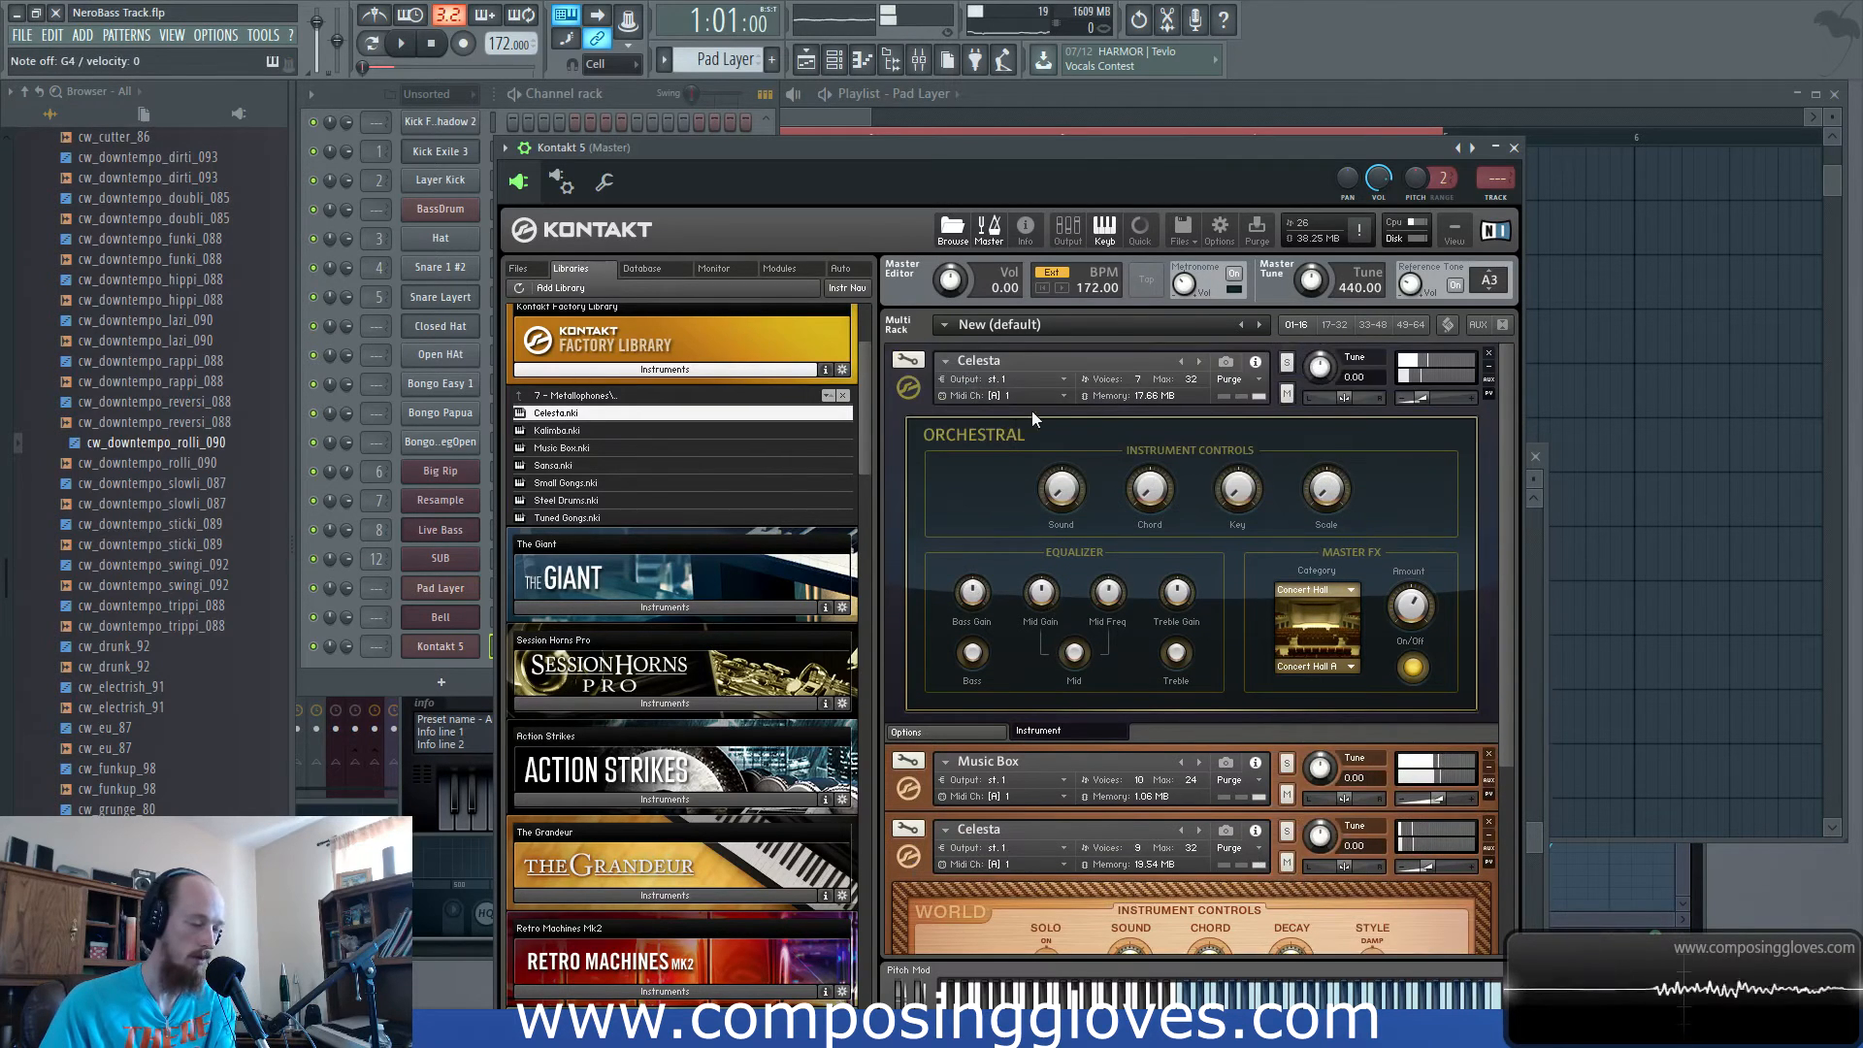
pyautogui.click(906, 389)
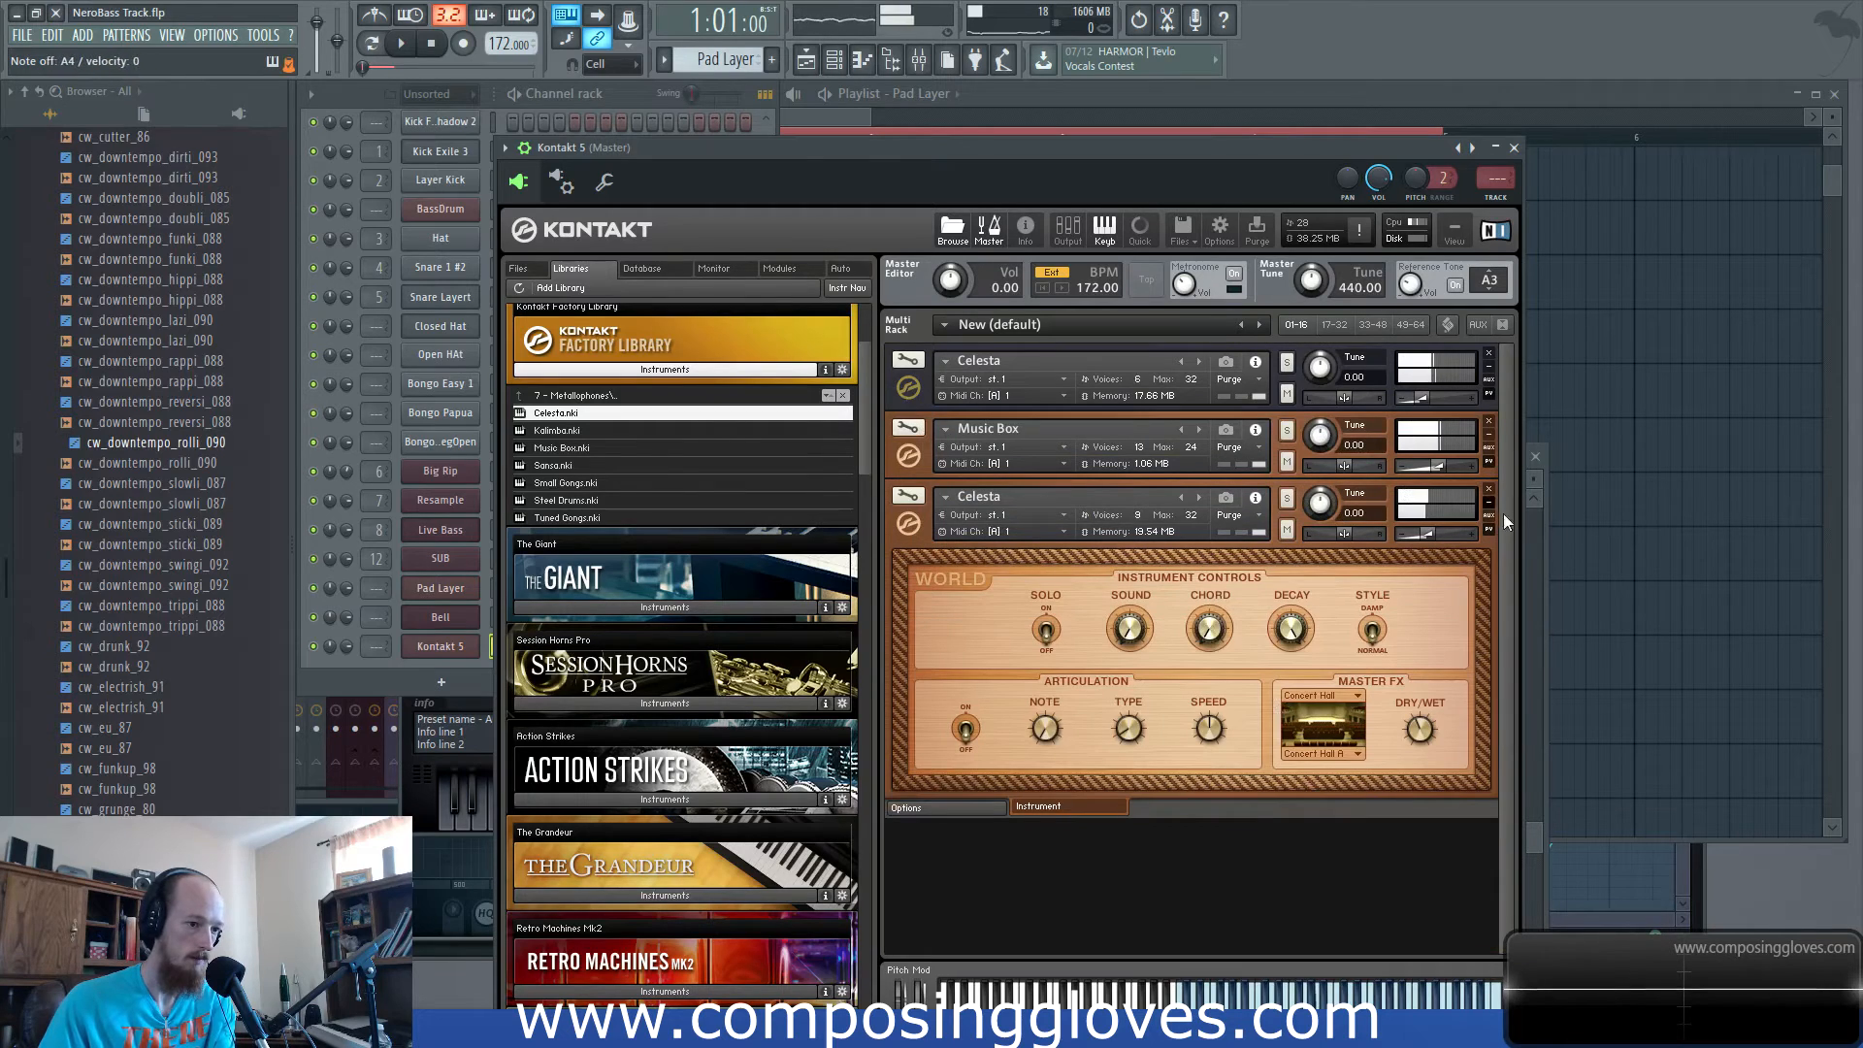
pyautogui.moveTo(1427, 534)
pyautogui.mouseDown()
pyautogui.moveTo(1469, 531)
pyautogui.moveTo(1435, 533)
pyautogui.mouseUp()
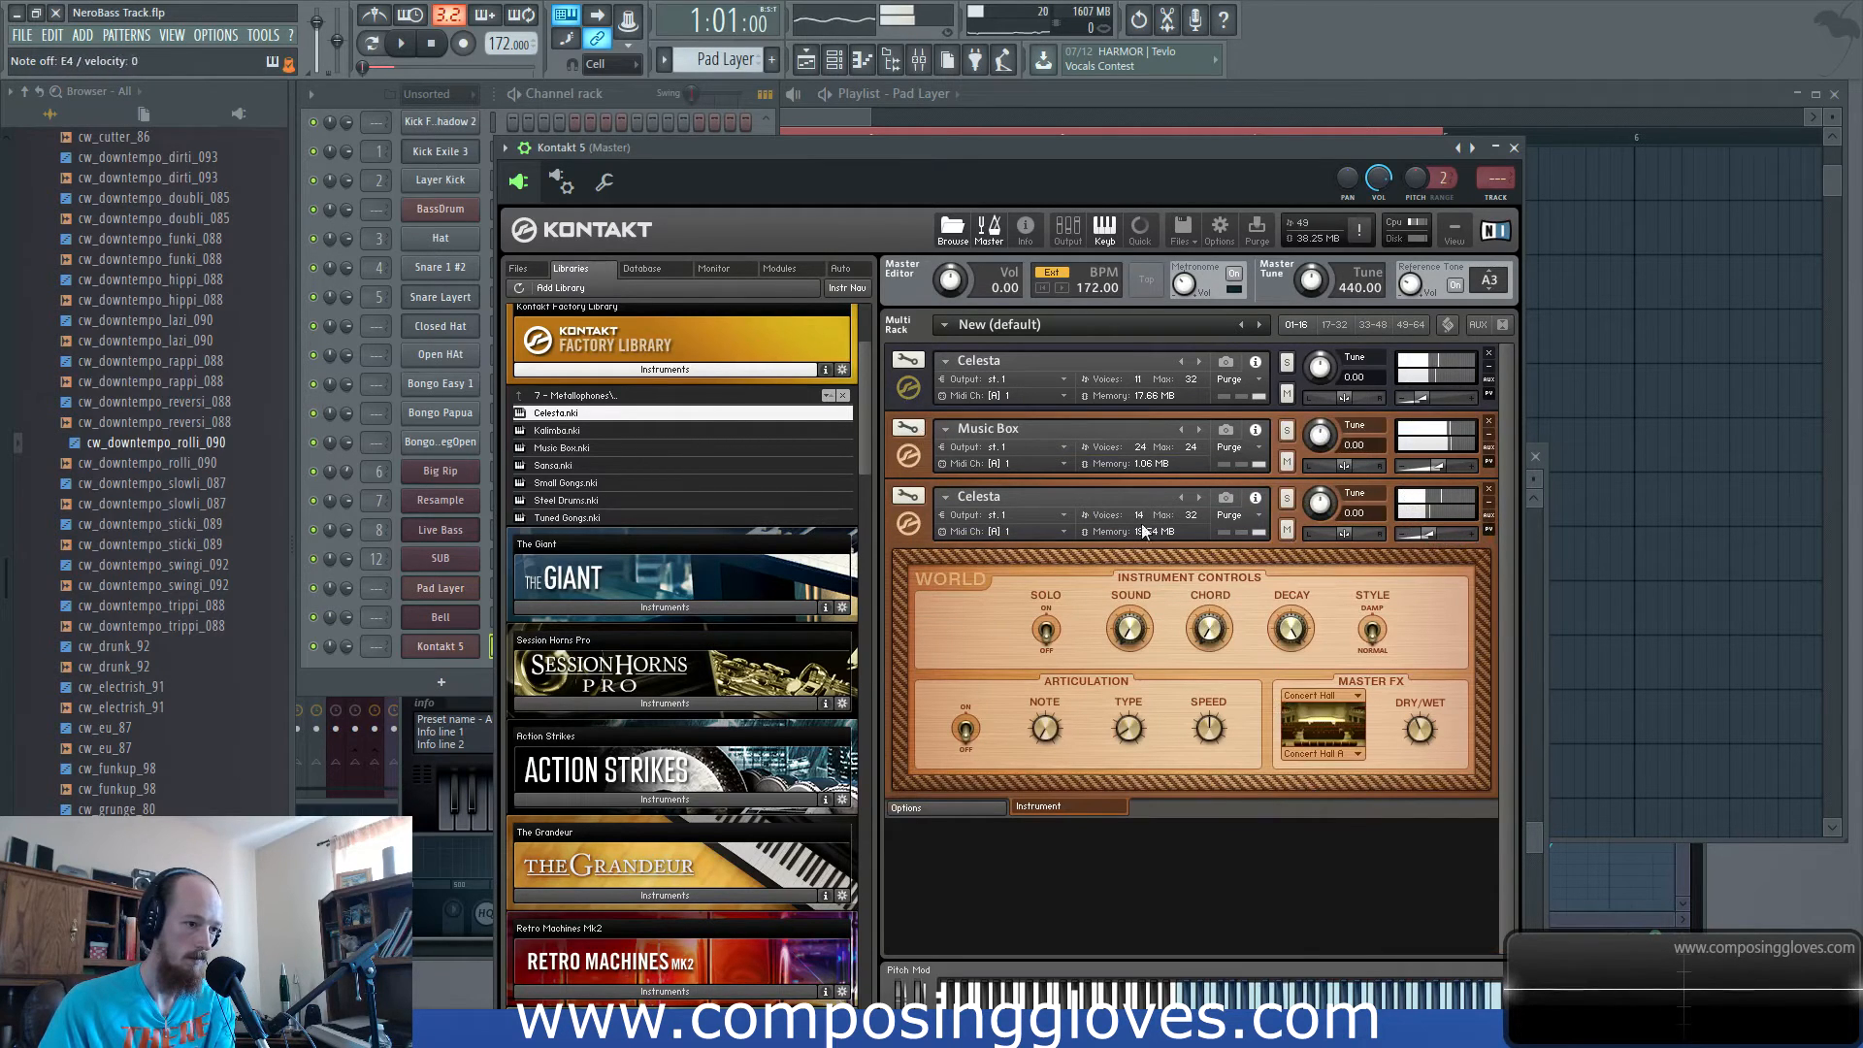
pyautogui.click(920, 529)
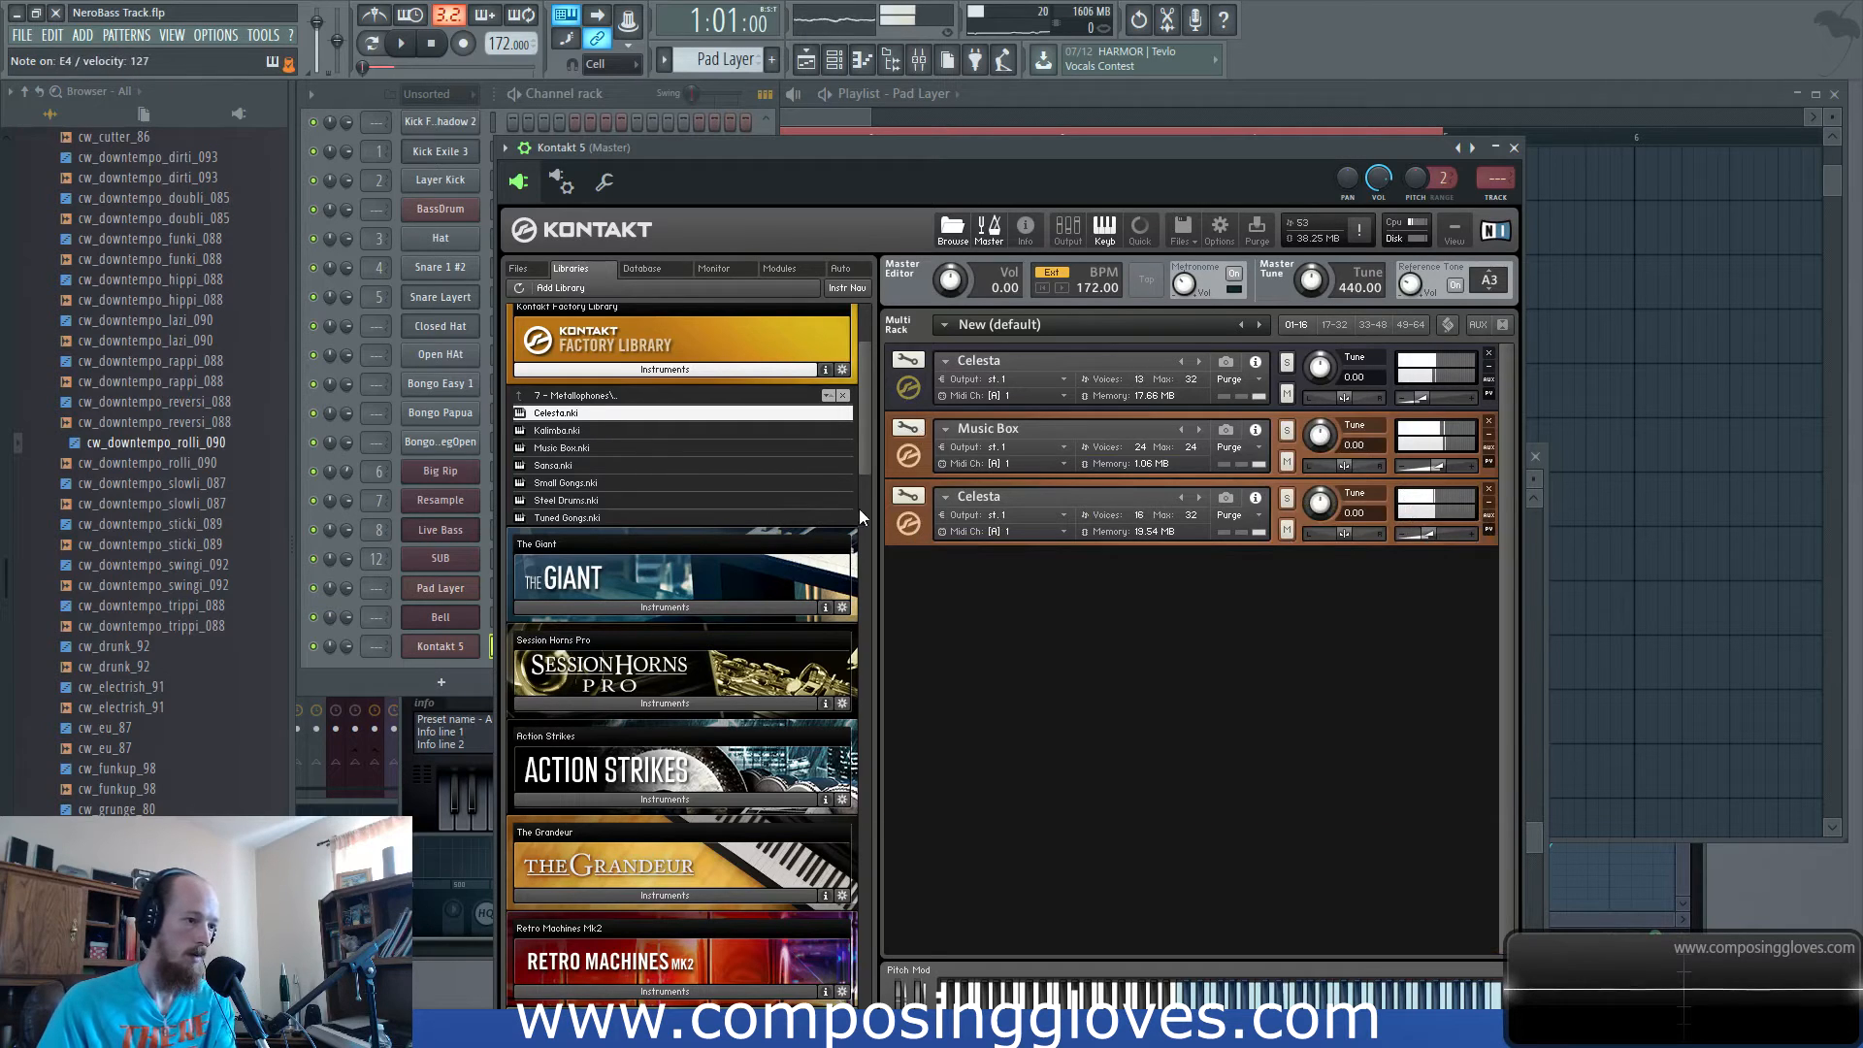
# Turn on Reverse for the Metallophones Celesta in its instrument editor and return to the multi rack.
pyautogui.click(910, 495)
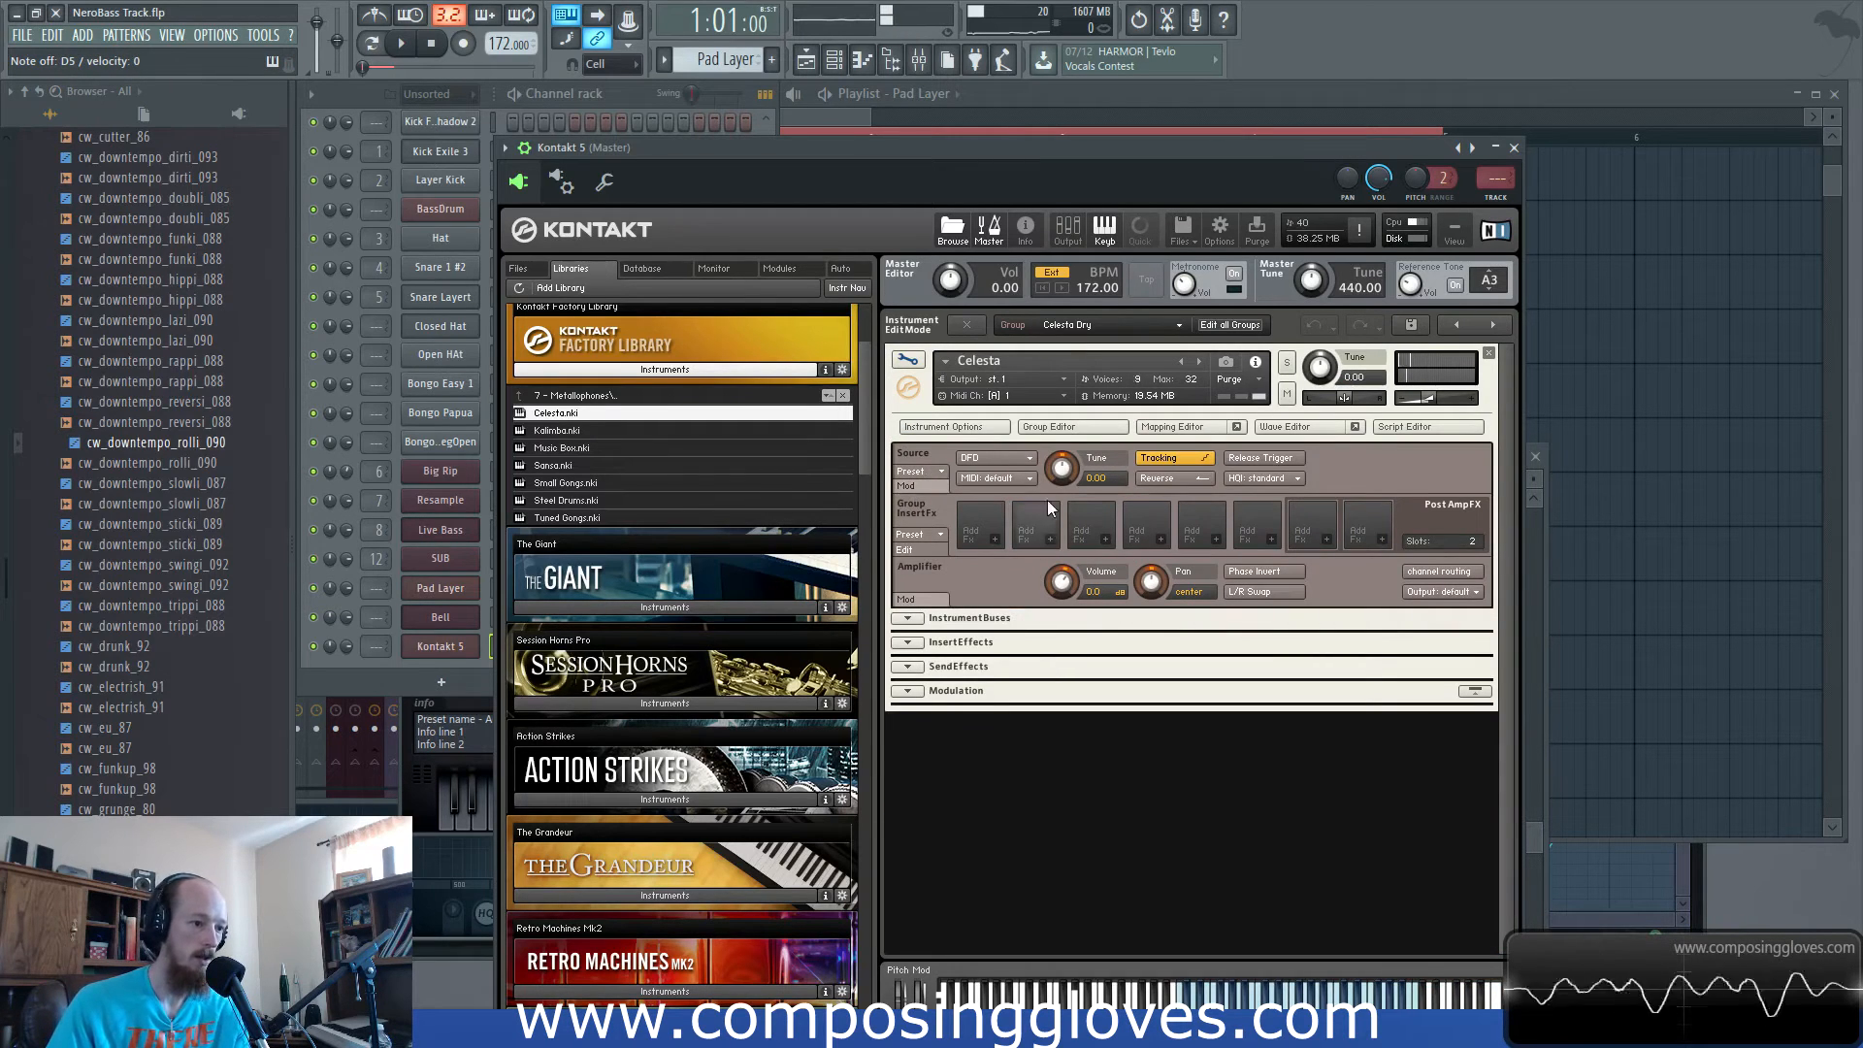
pyautogui.click(1182, 487)
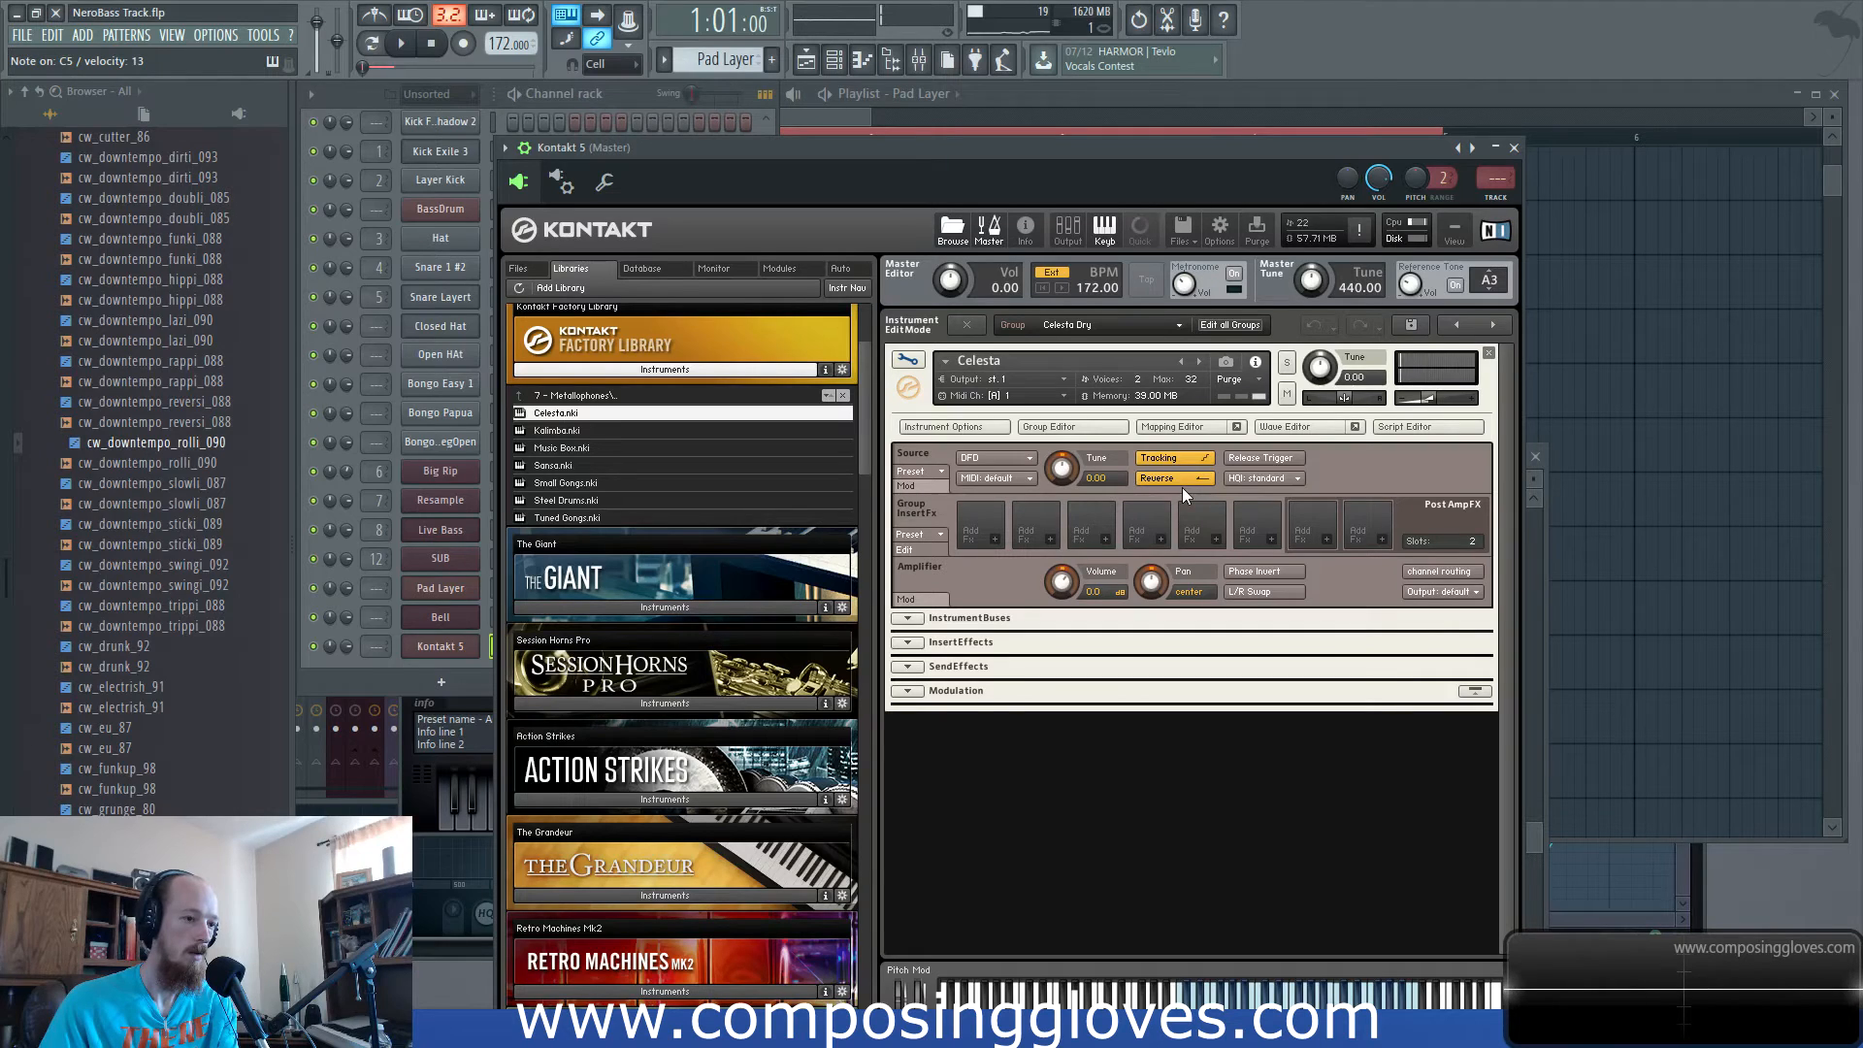
pyautogui.click(434, 662)
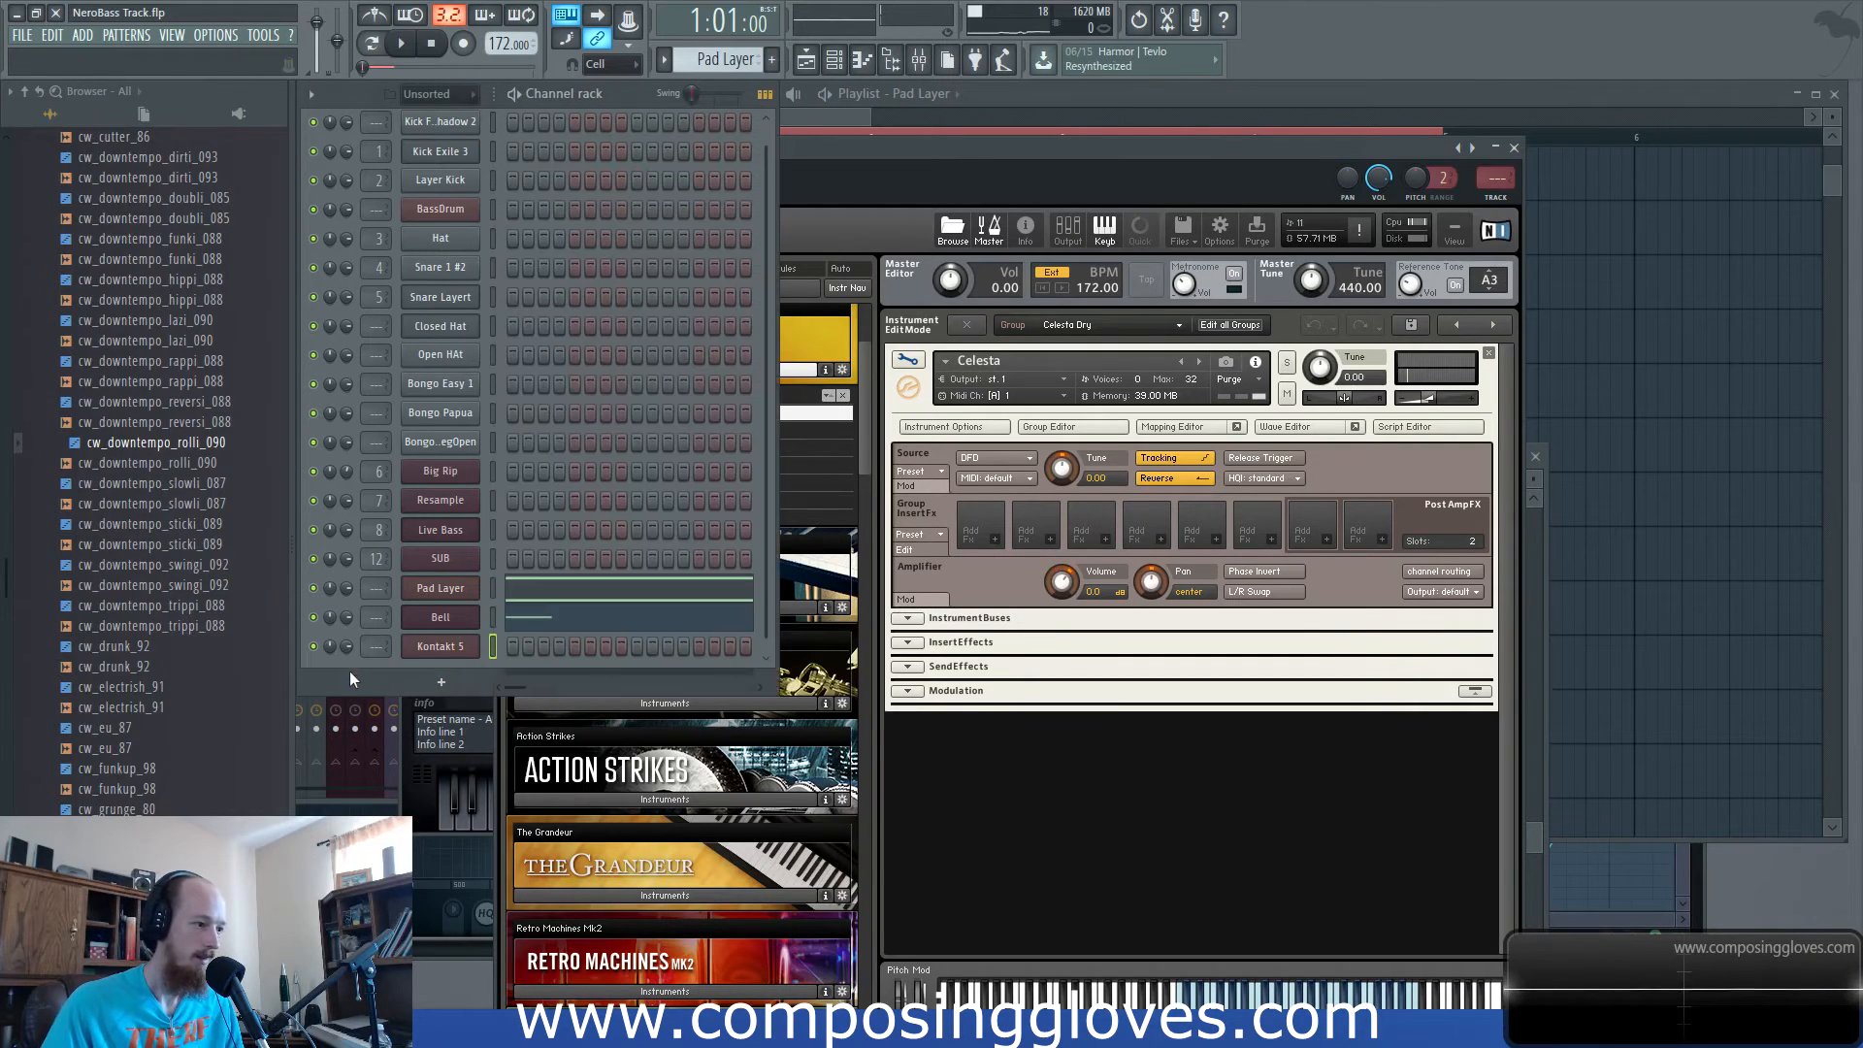
pyautogui.rightClick(455, 650)
pyautogui.click(526, 648)
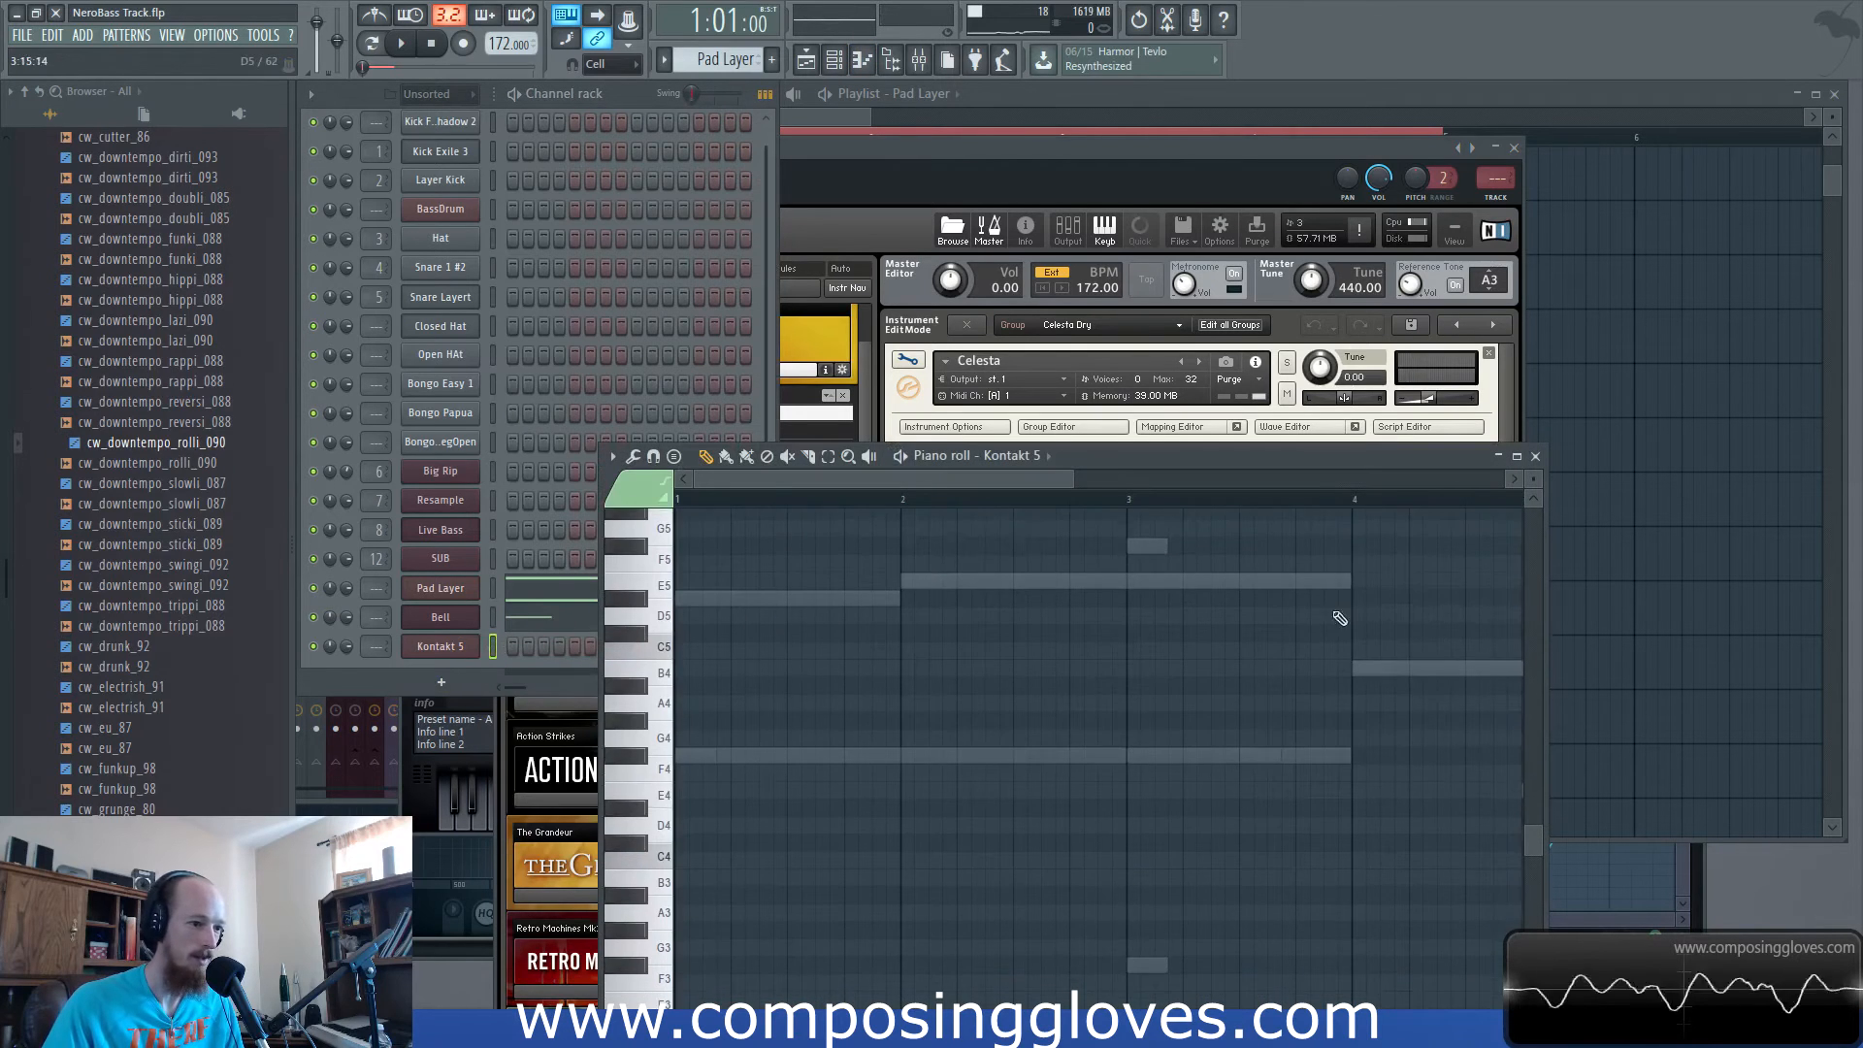
pyautogui.scroll(3, 761, 748)
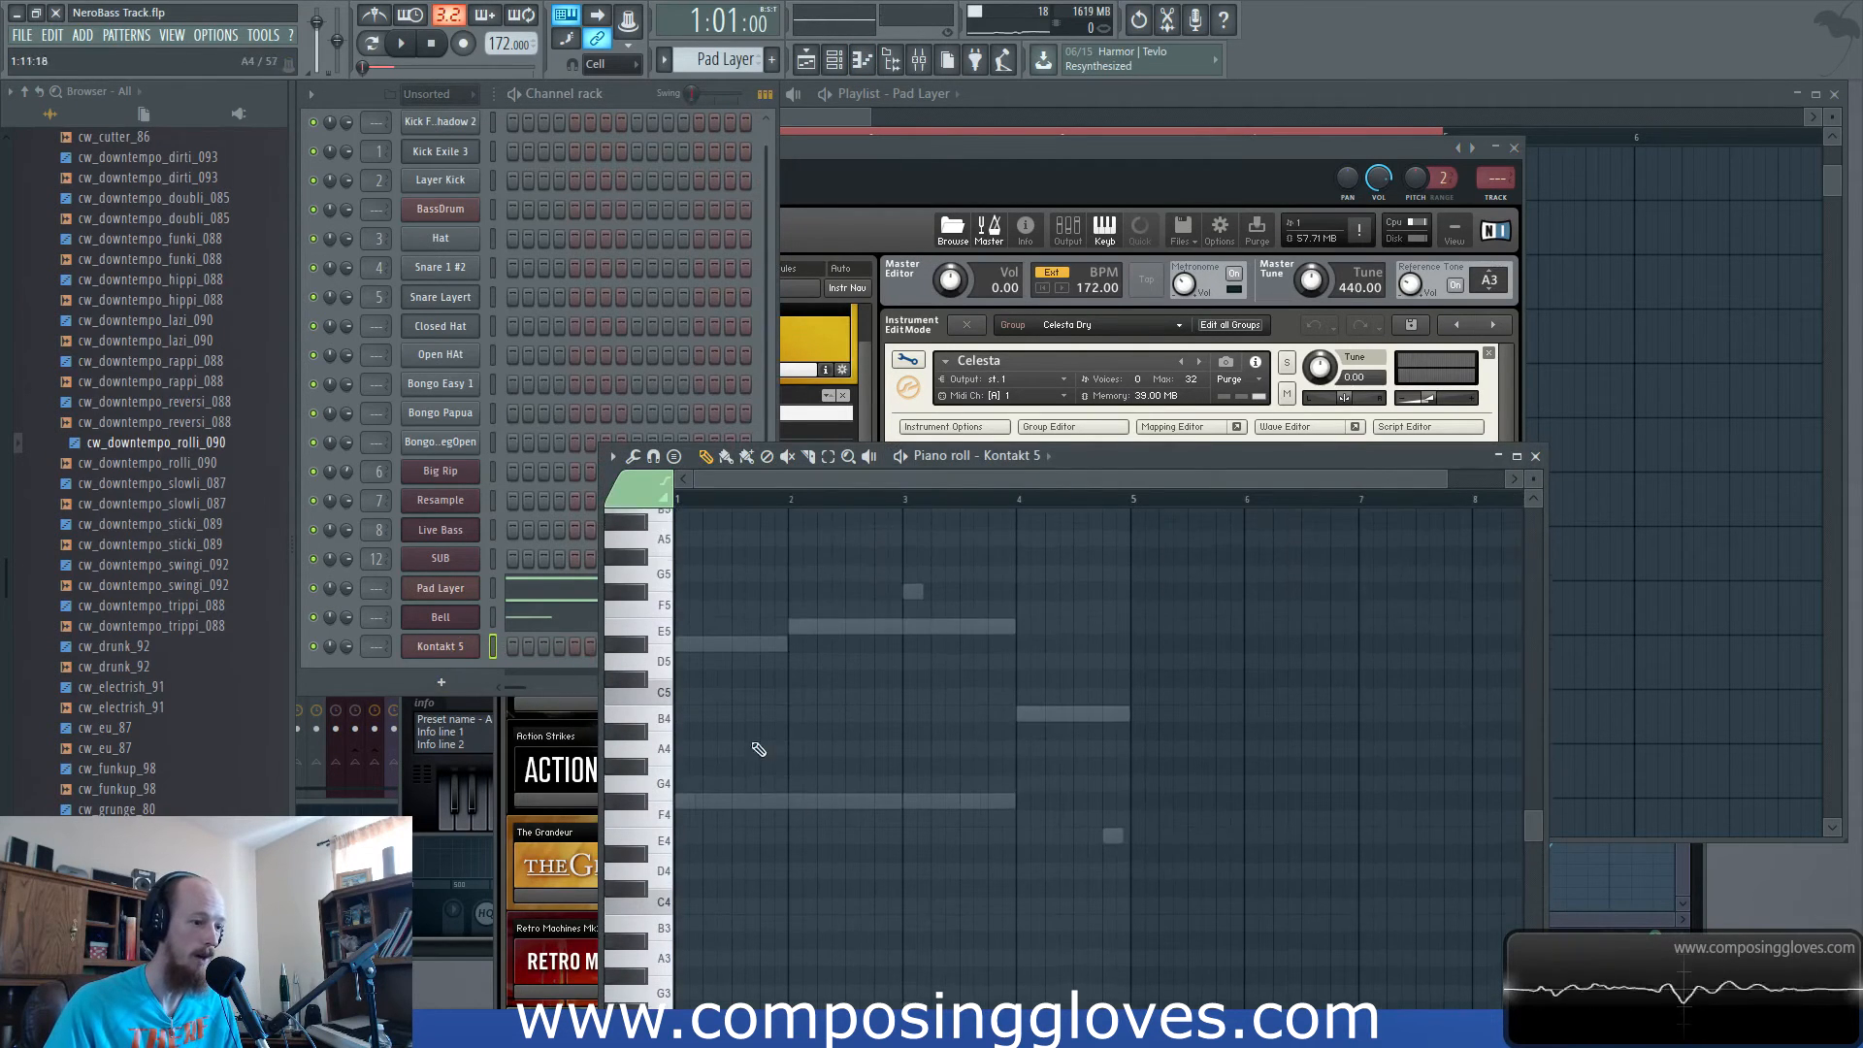
pyautogui.click(904, 349)
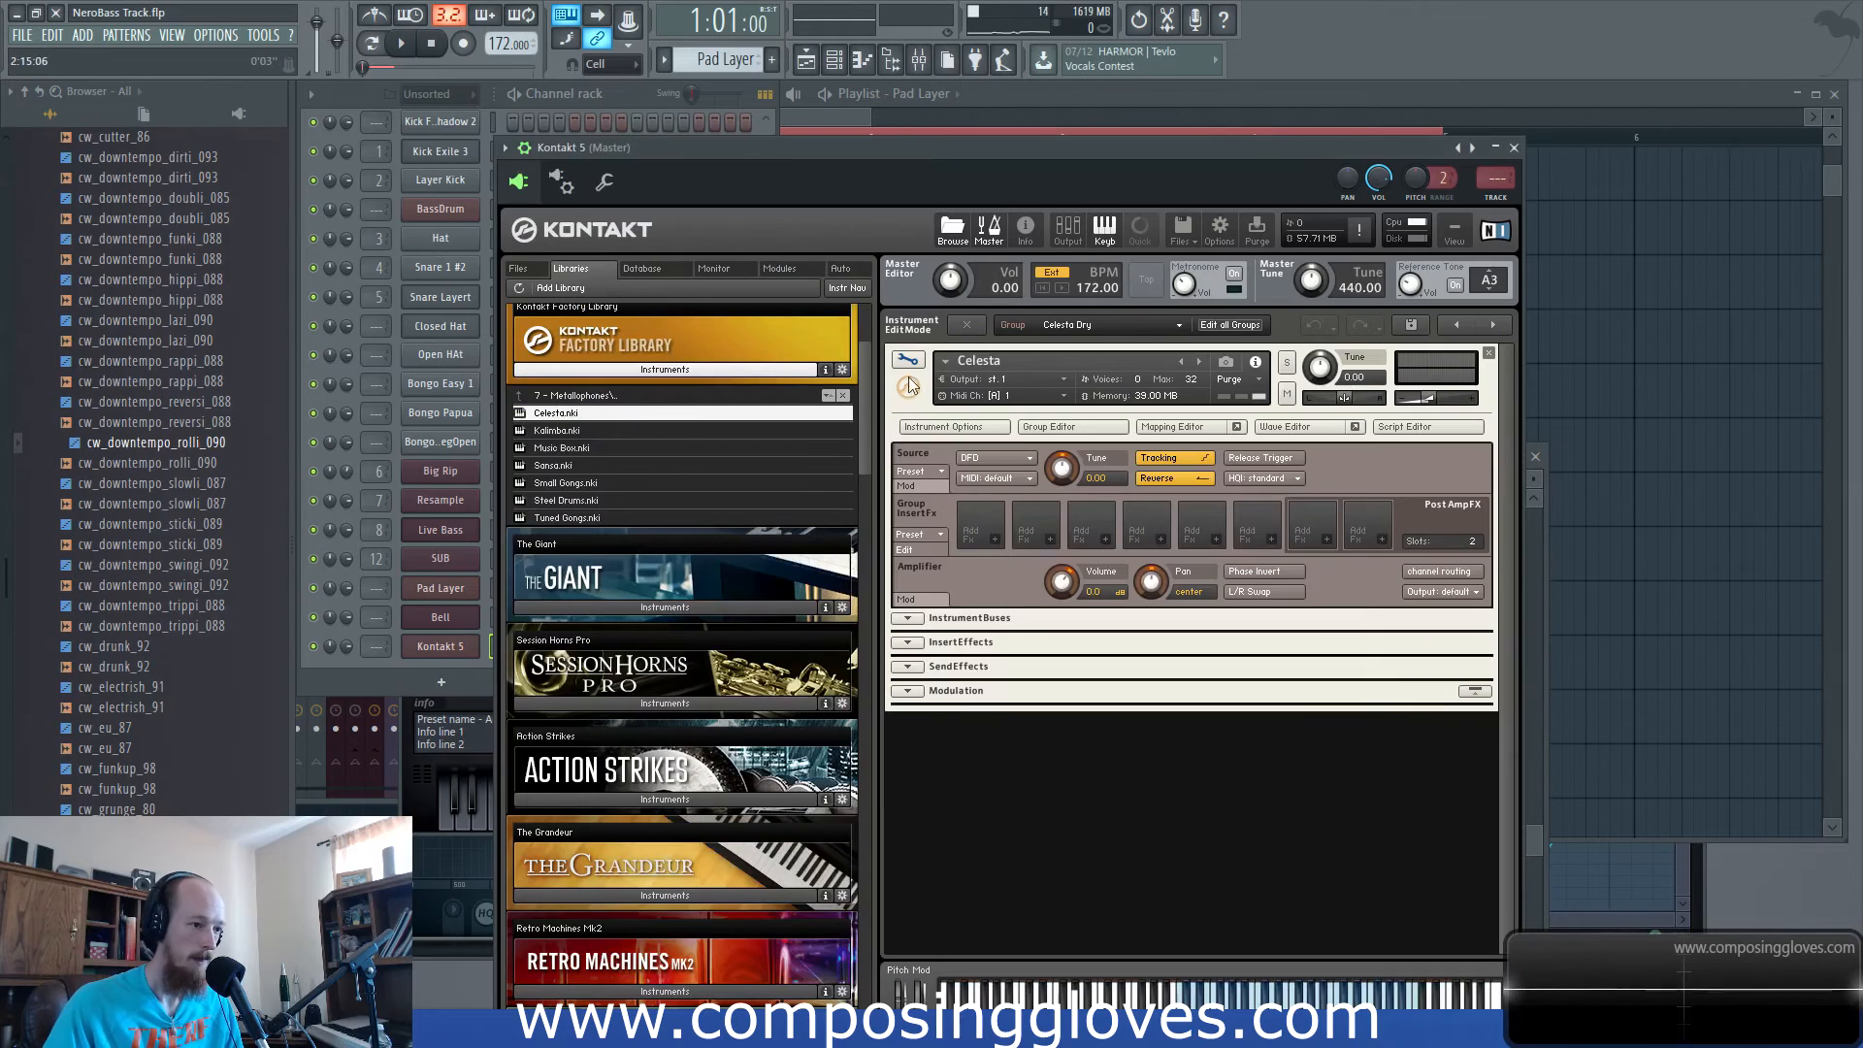
pyautogui.click(909, 362)
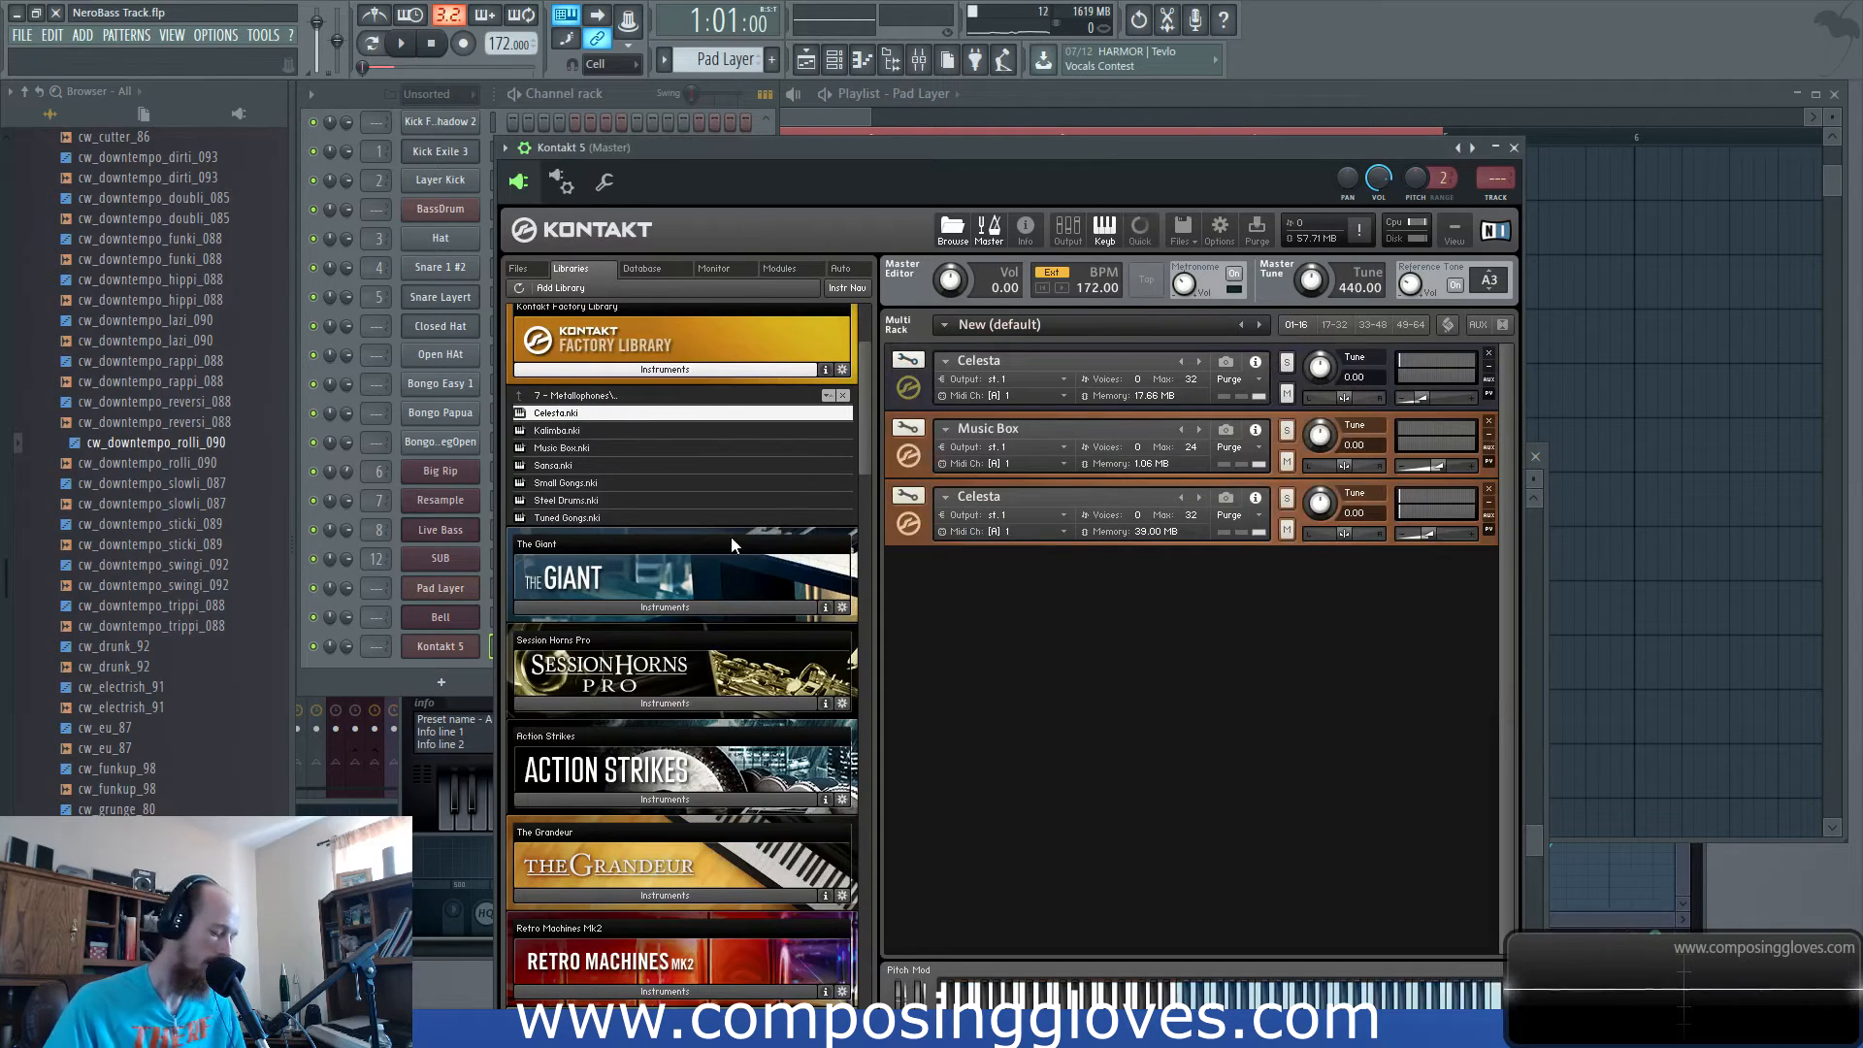
# Rename the Kontakt 5 channel as Bell Machine.
pyautogui.rightClick(456, 647)
pyautogui.click(549, 671)
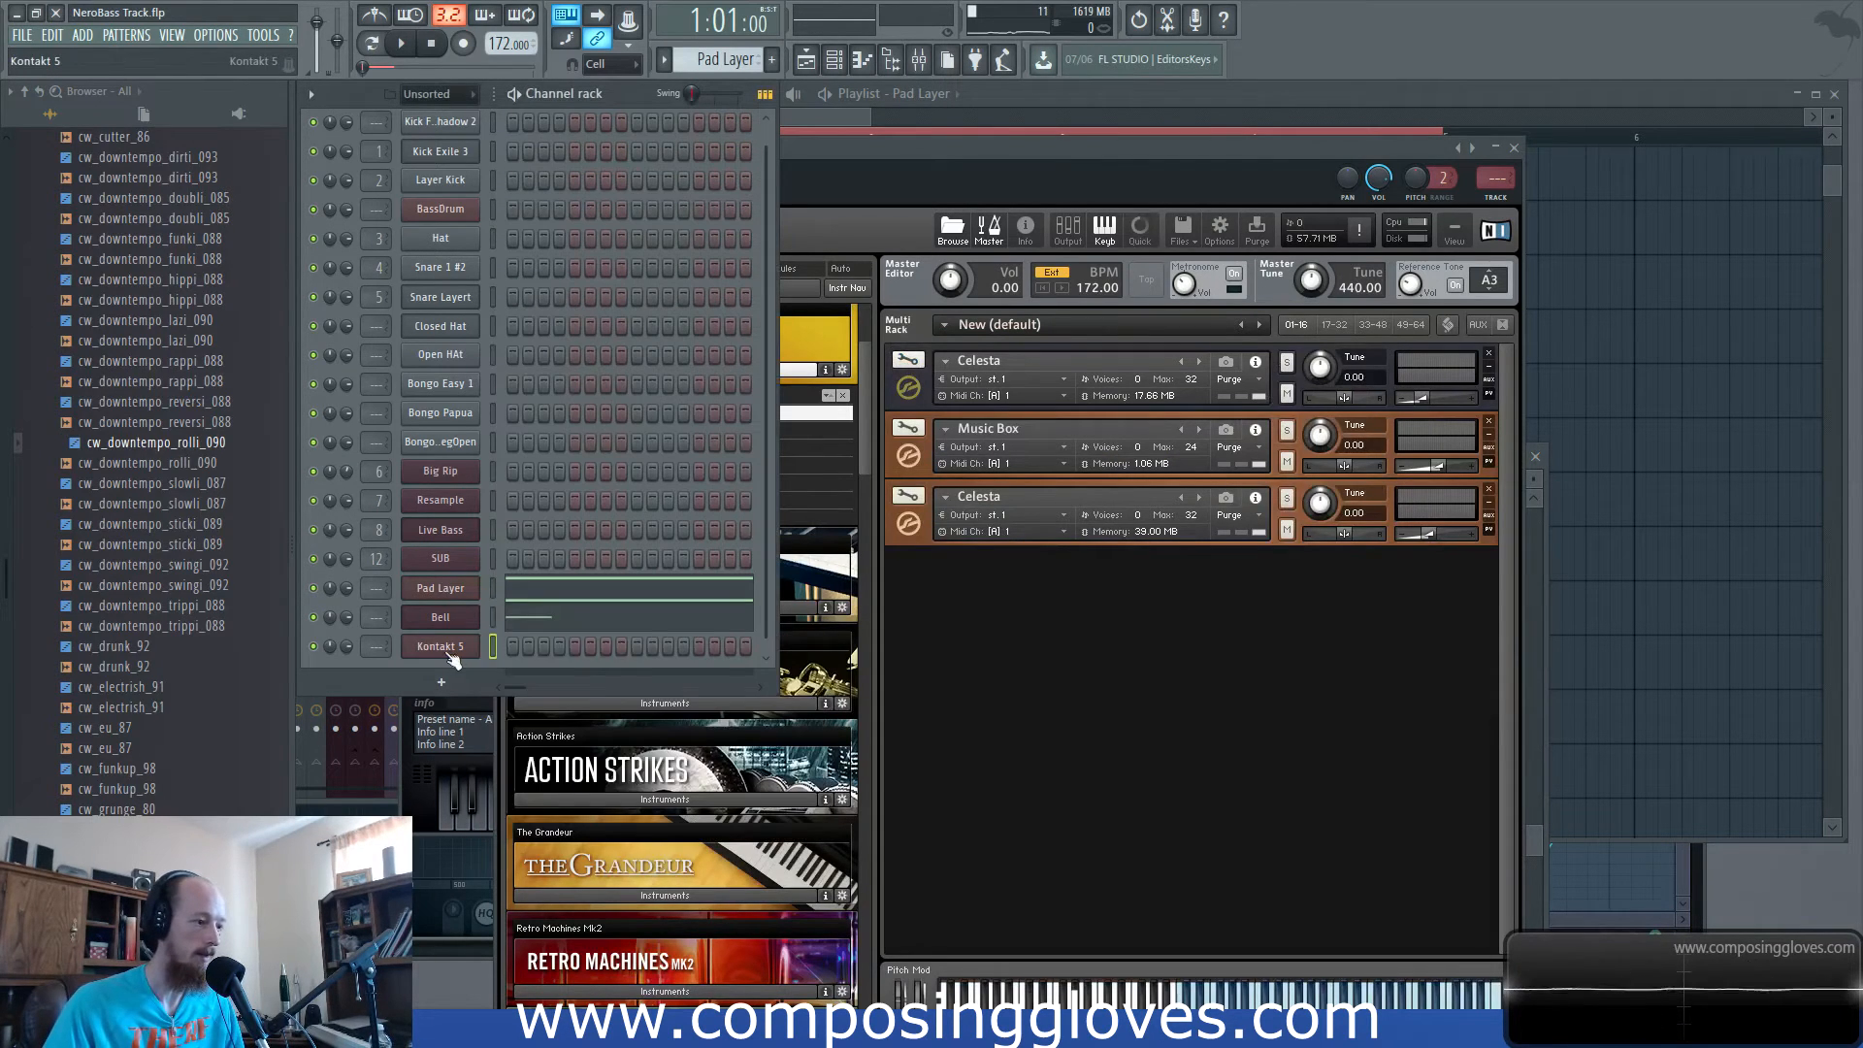
pyautogui.write('Bell Machine')
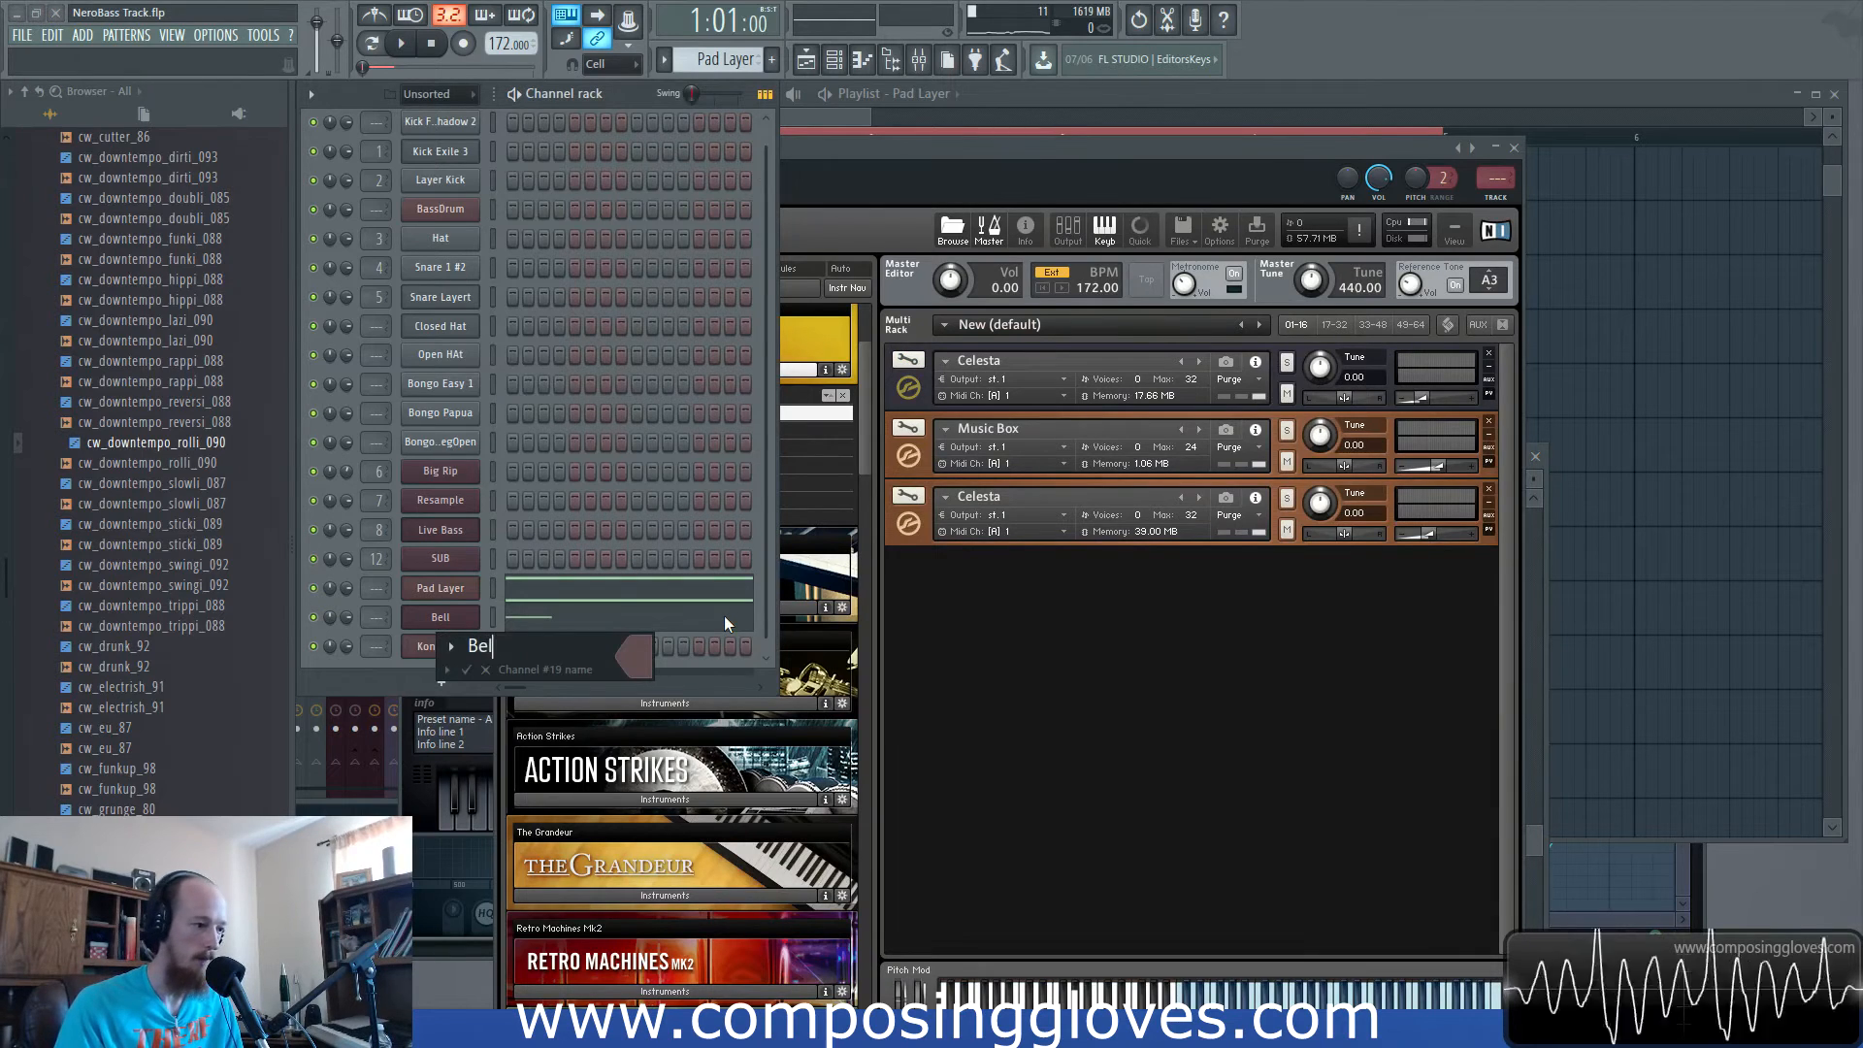
pyautogui.press('Return')
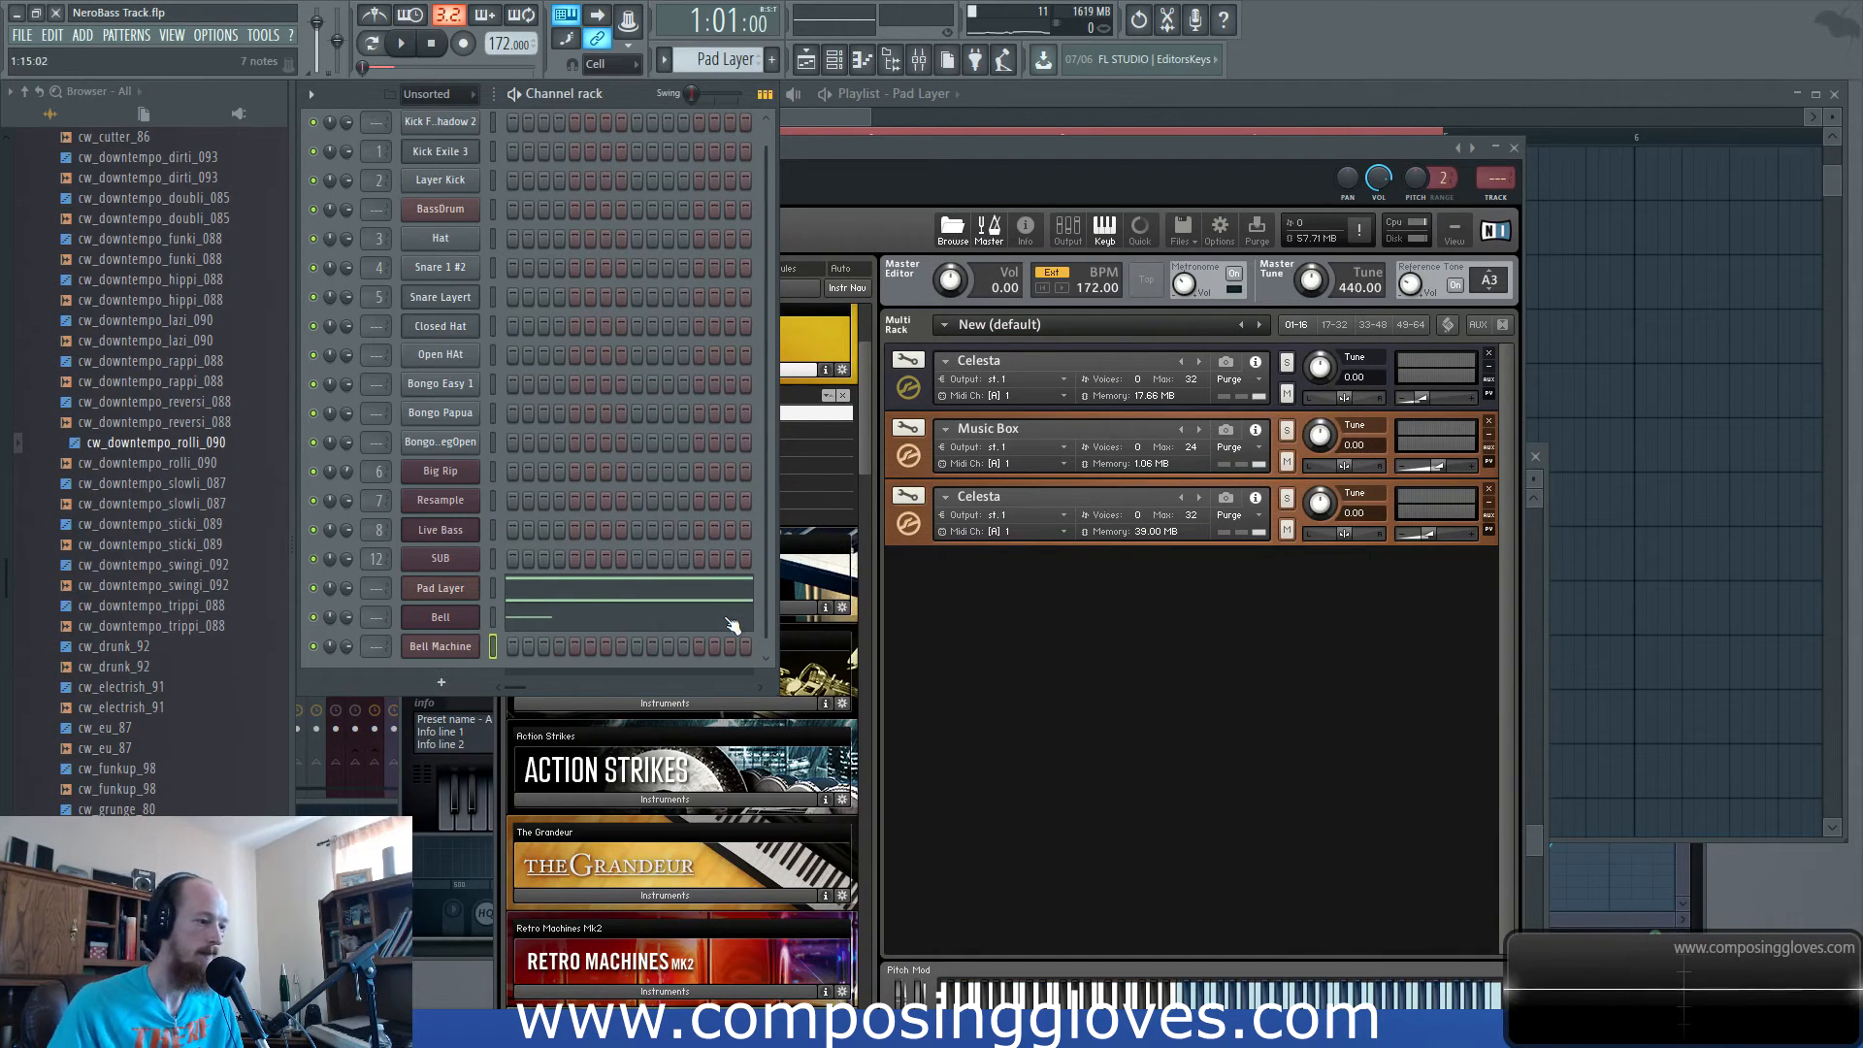
# Copy the Bell channel's notes and paste them into the Bell Machine channel.
pyautogui.rightClick(466, 645)
pyautogui.rightClick(450, 618)
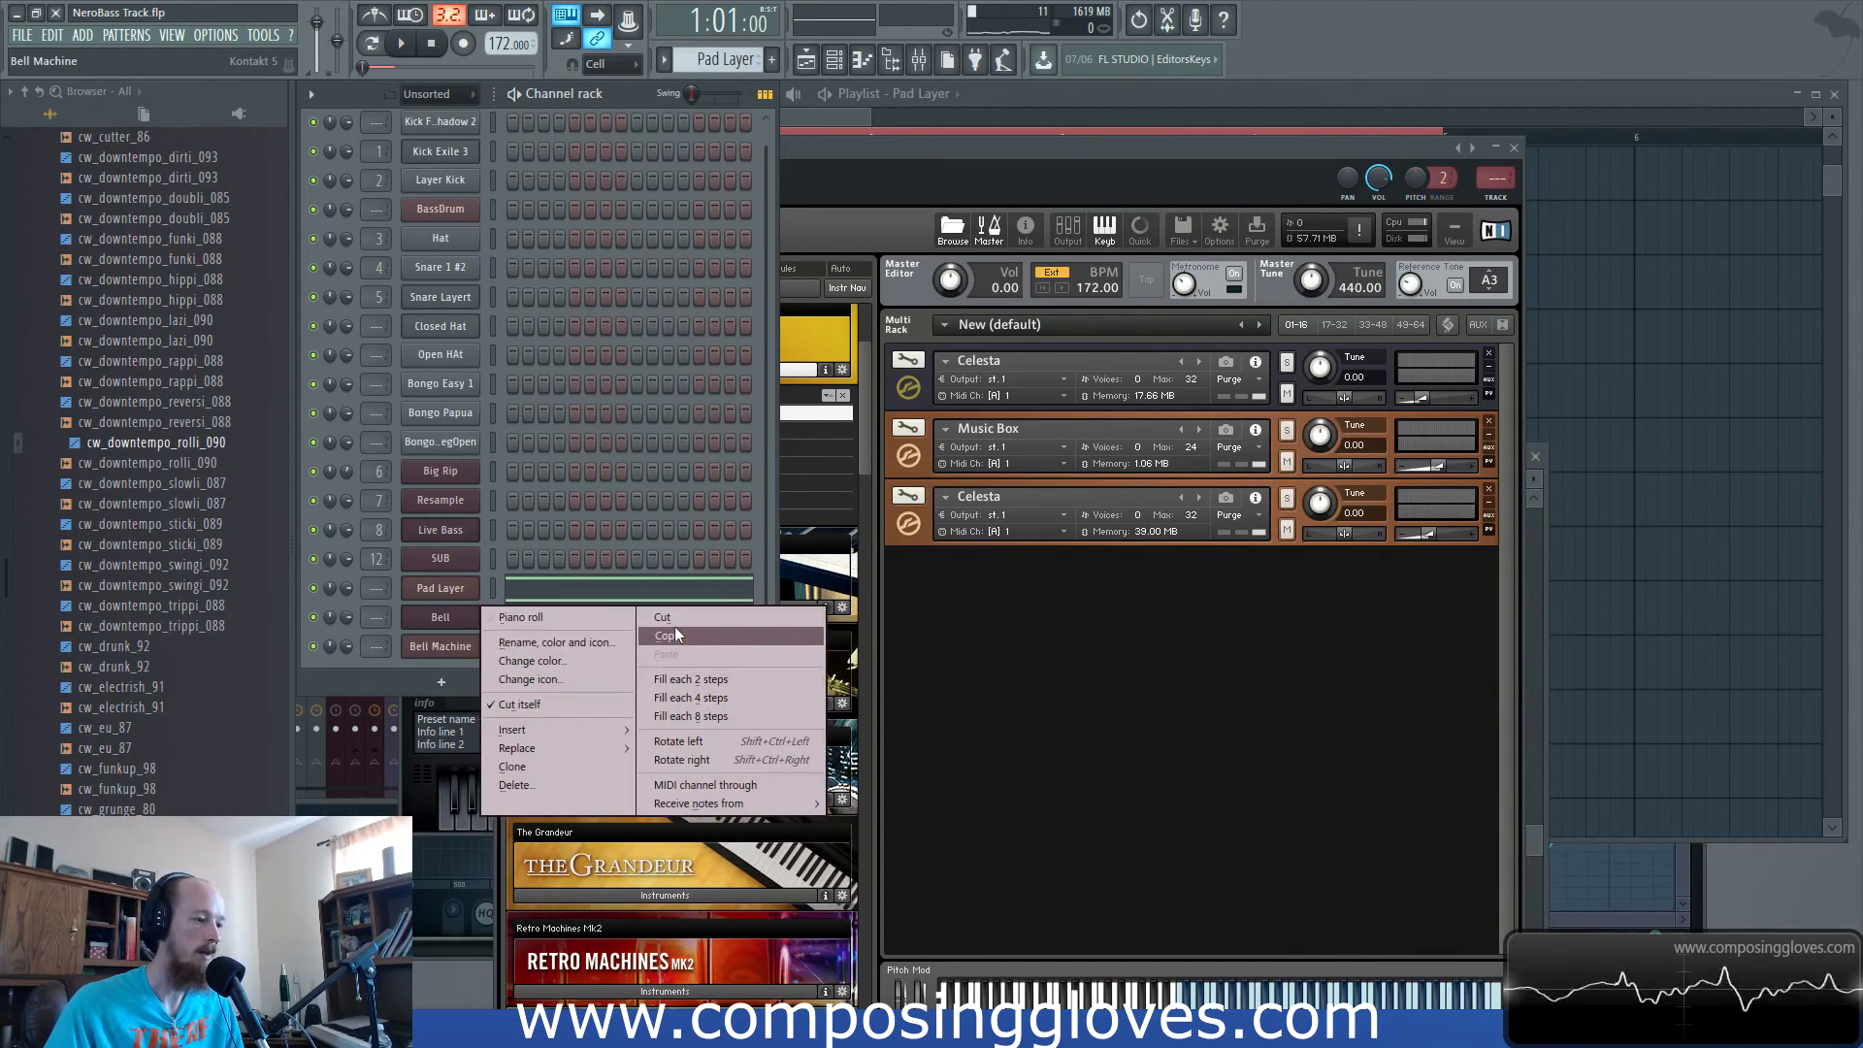
pyautogui.click(668, 636)
pyautogui.rightClick(452, 644)
pyautogui.click(666, 683)
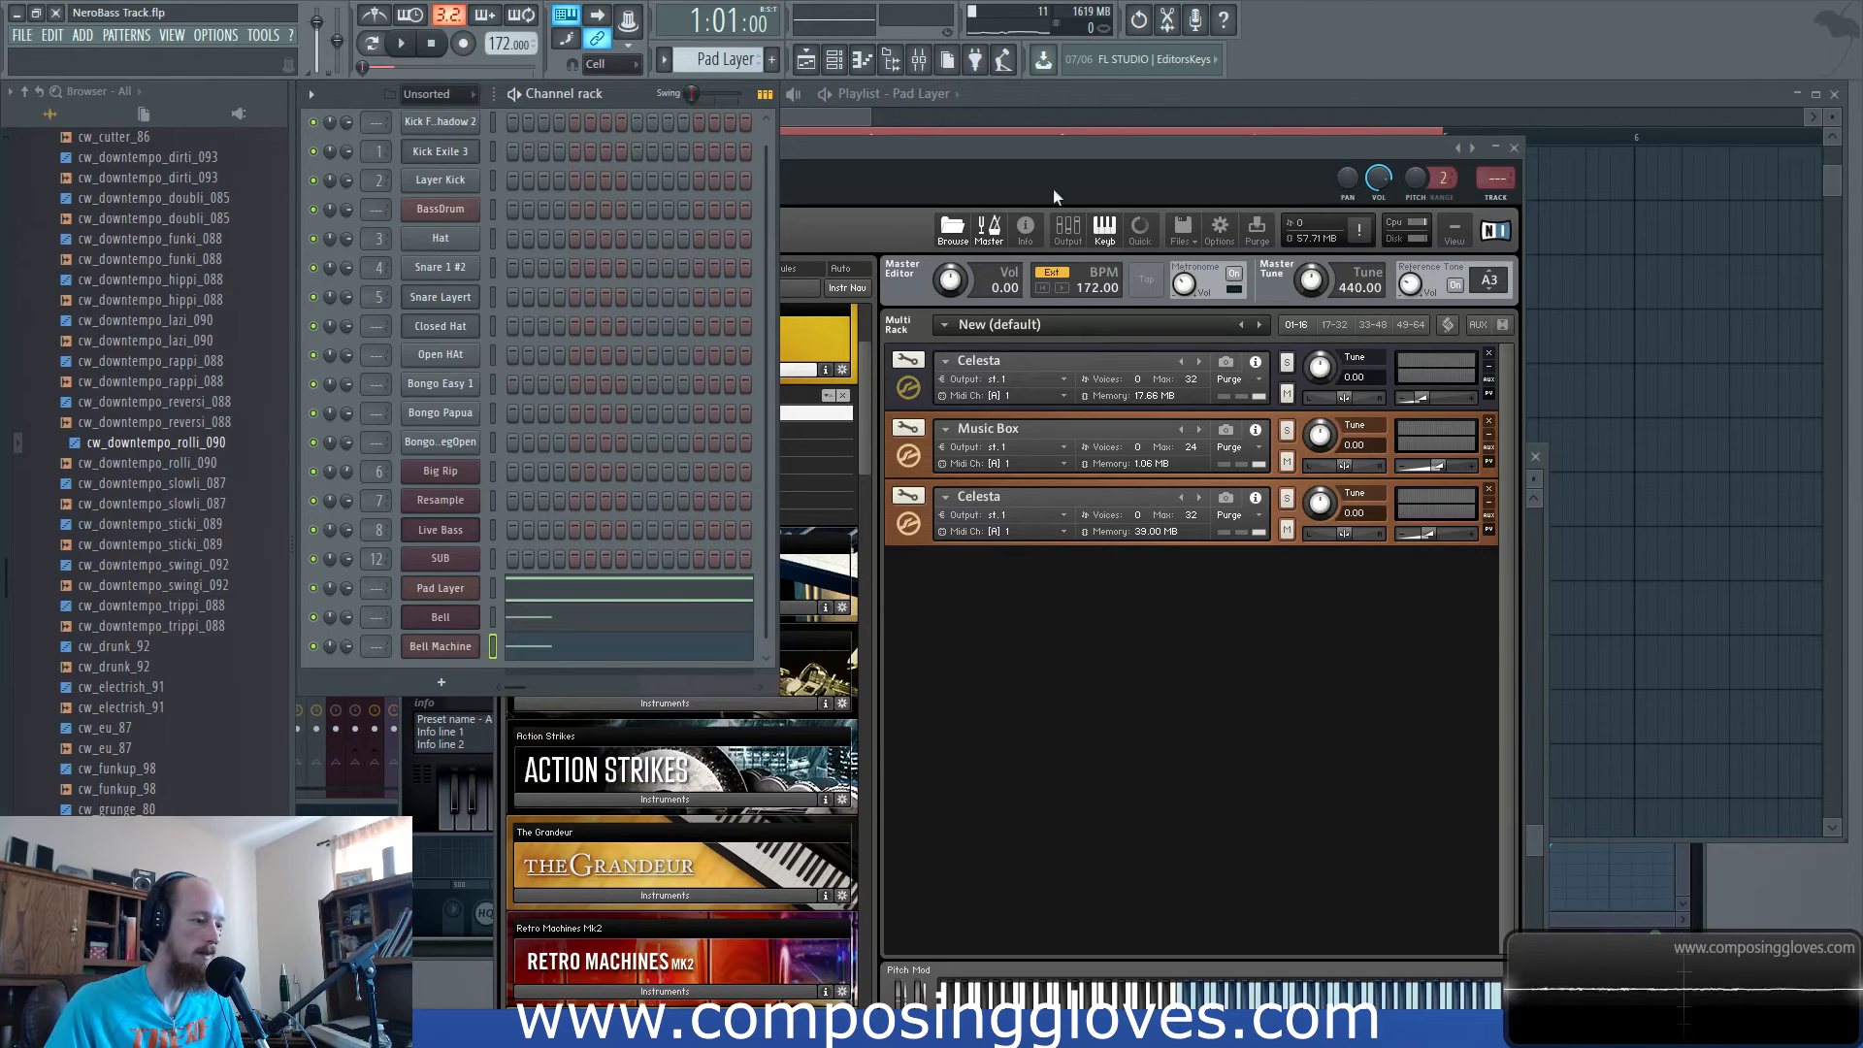
# Play the four-bar arrangement and adjust the channel volumes of Bell and Bell Machine to balance them.
pyautogui.click(1079, 114)
pyautogui.press('space')
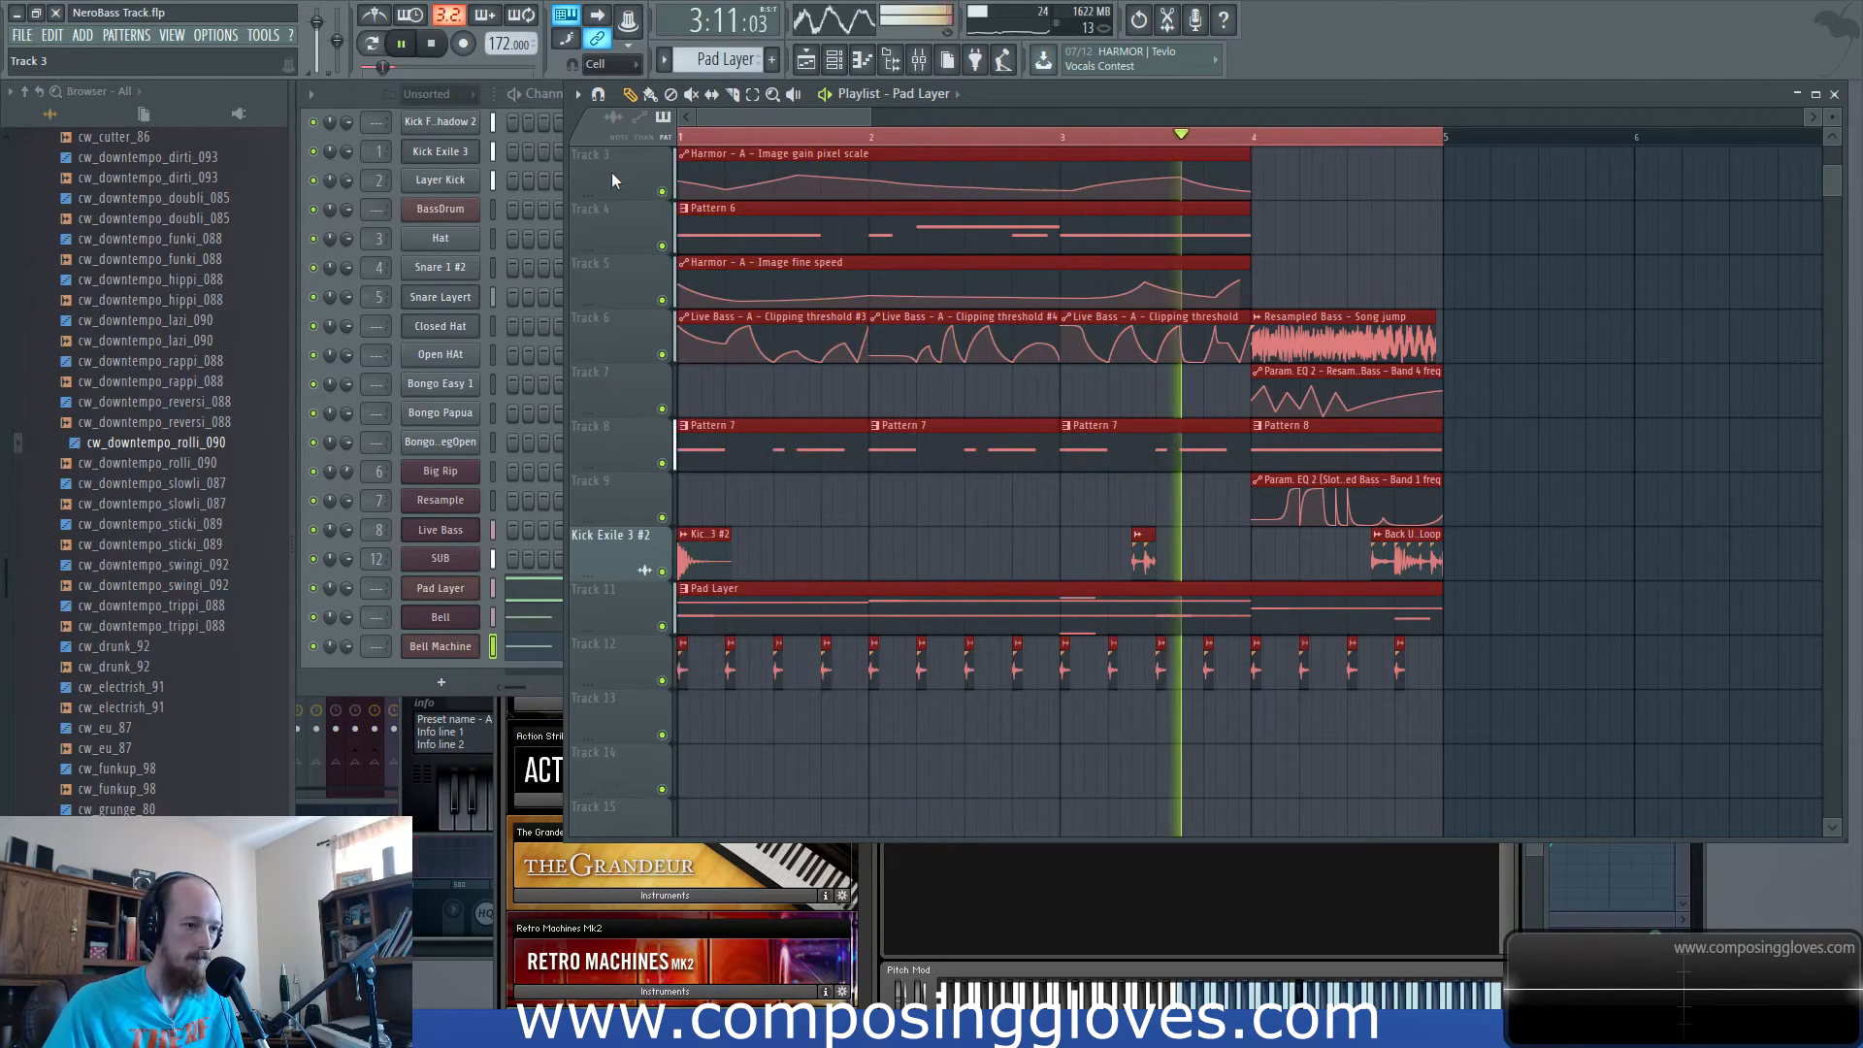
pyautogui.press('space')
pyautogui.click(428, 621)
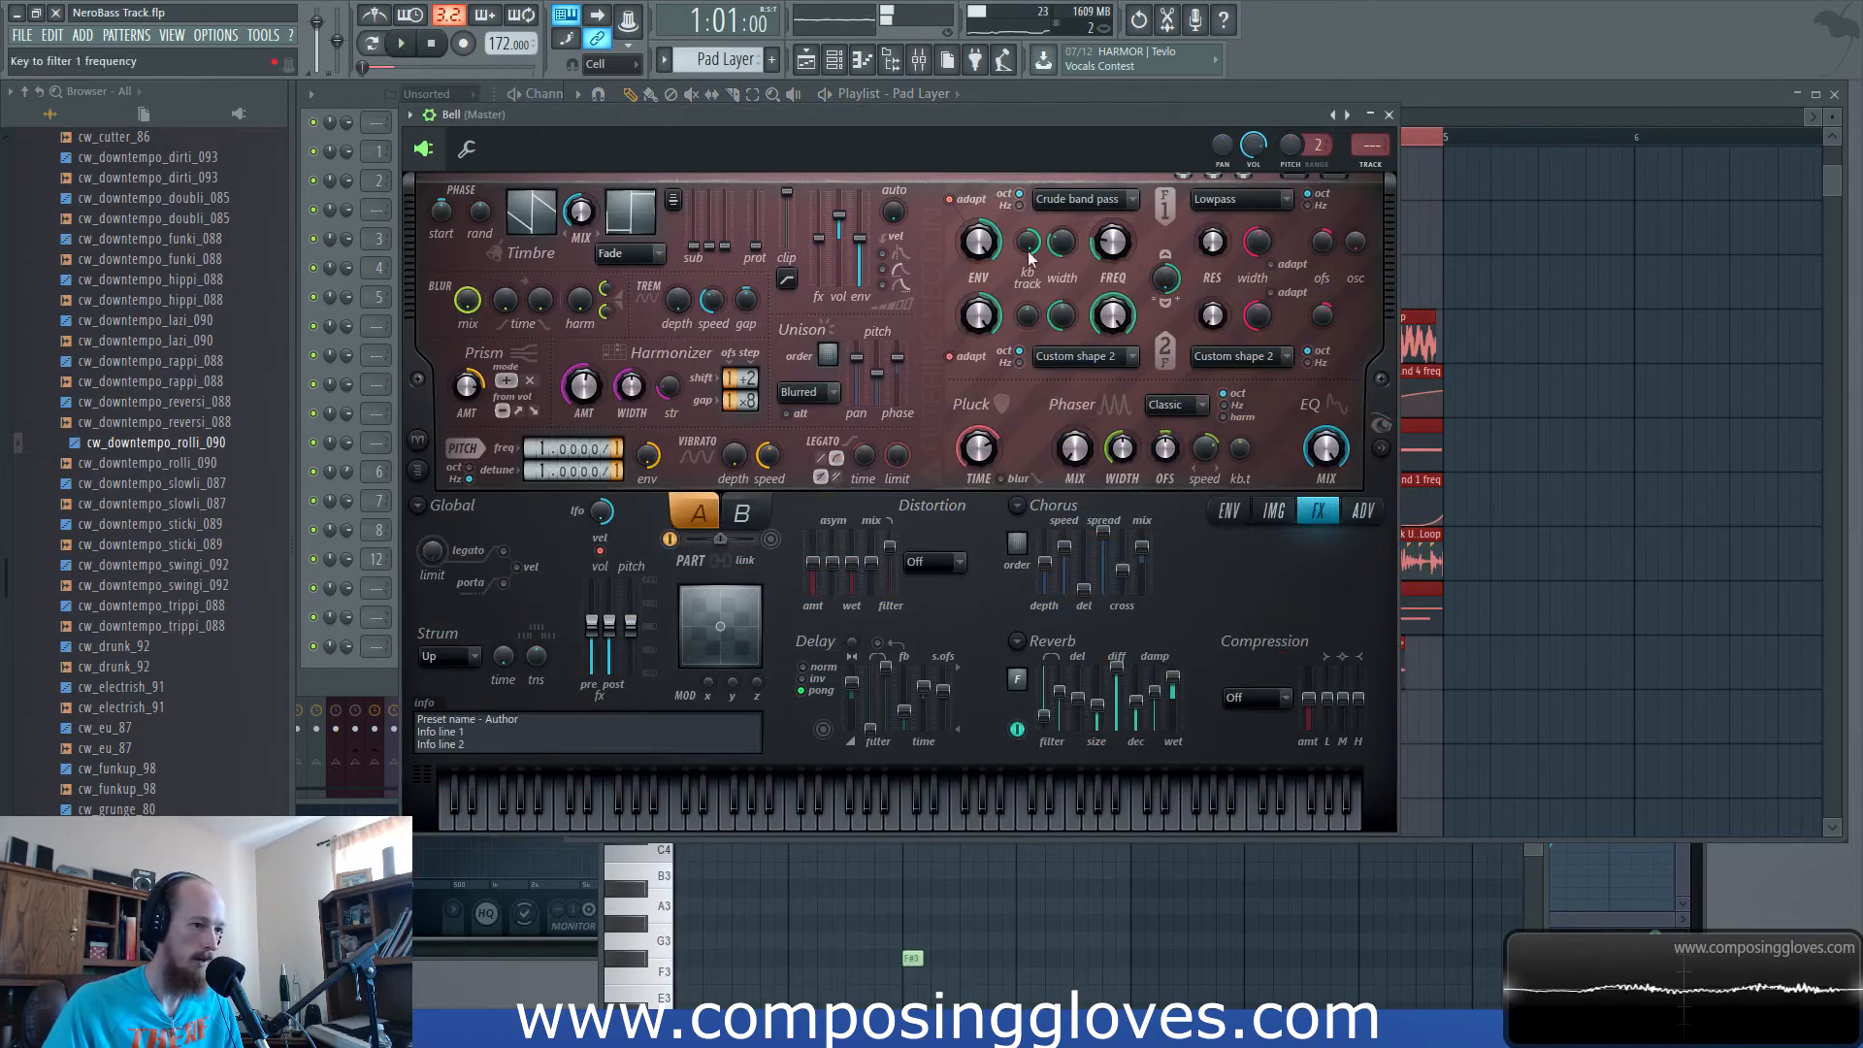
pyautogui.click(345, 652)
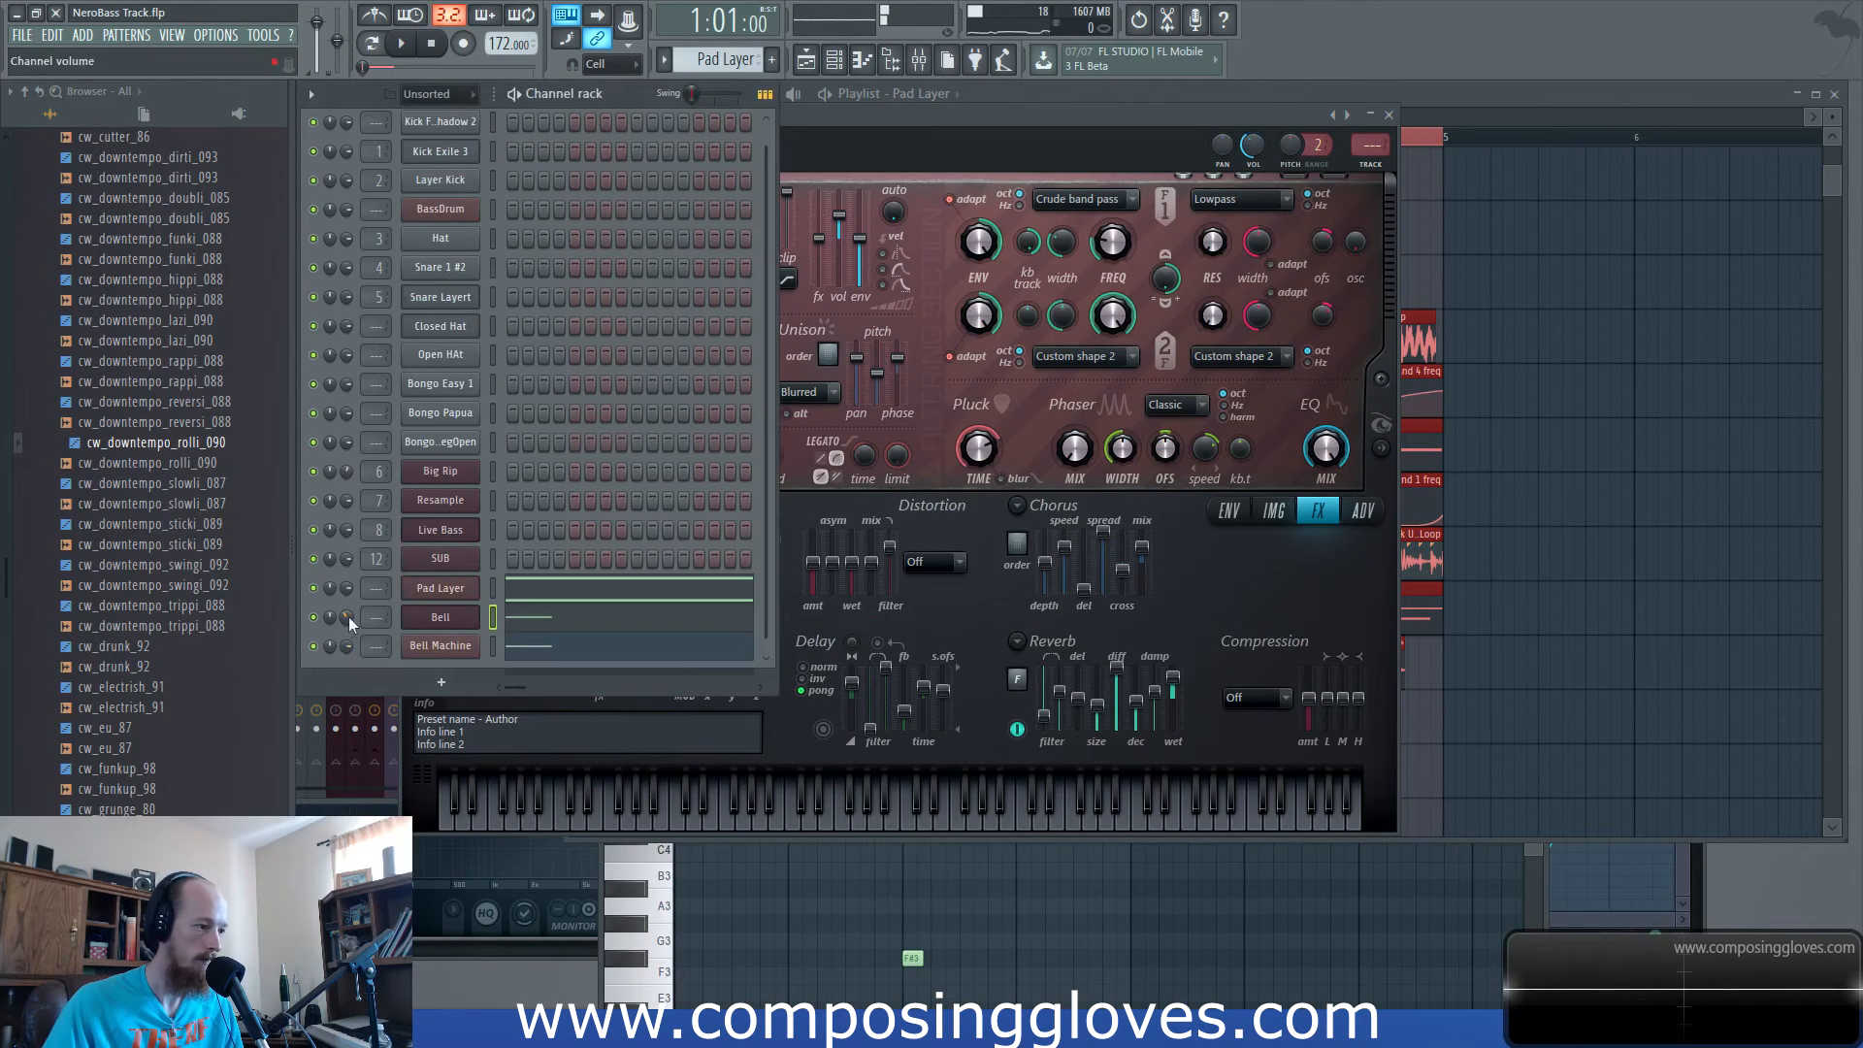
pyautogui.press('space')
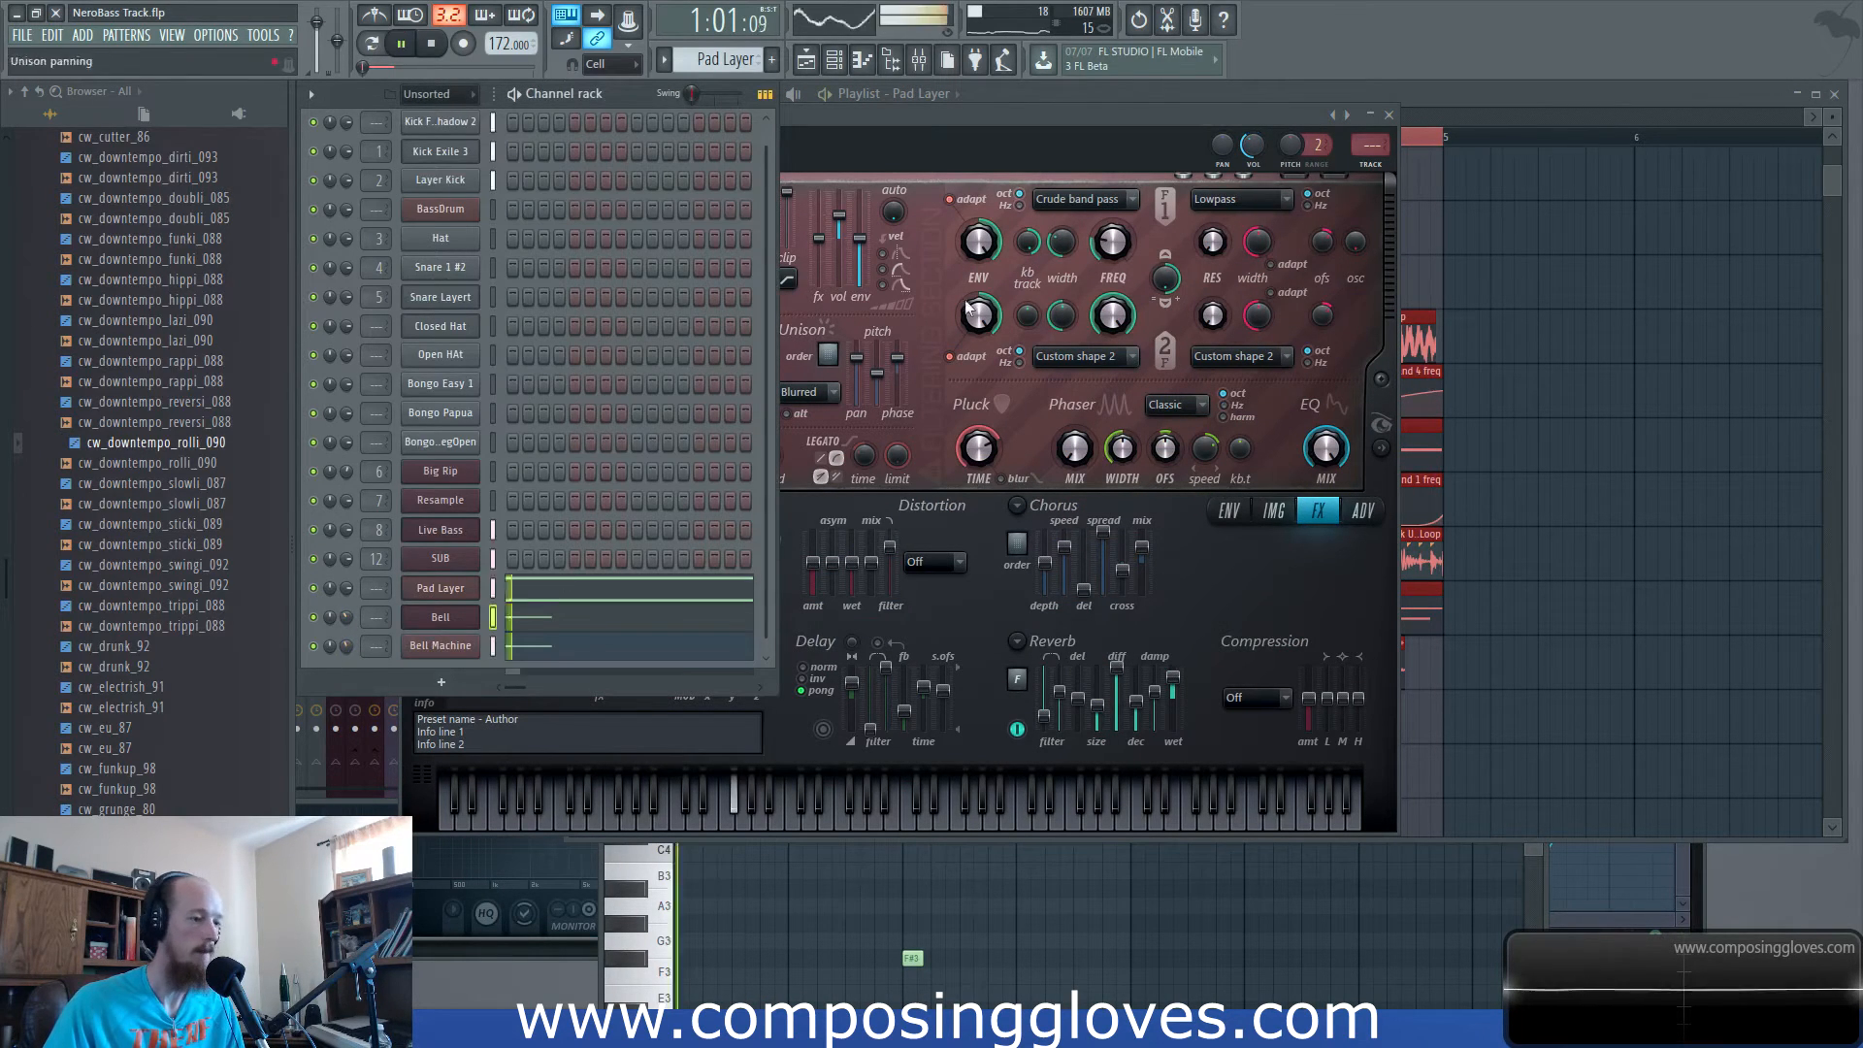
pyautogui.moveTo(1075, 118); pyautogui.dragTo(1278, 204)
pyautogui.click(1033, 103)
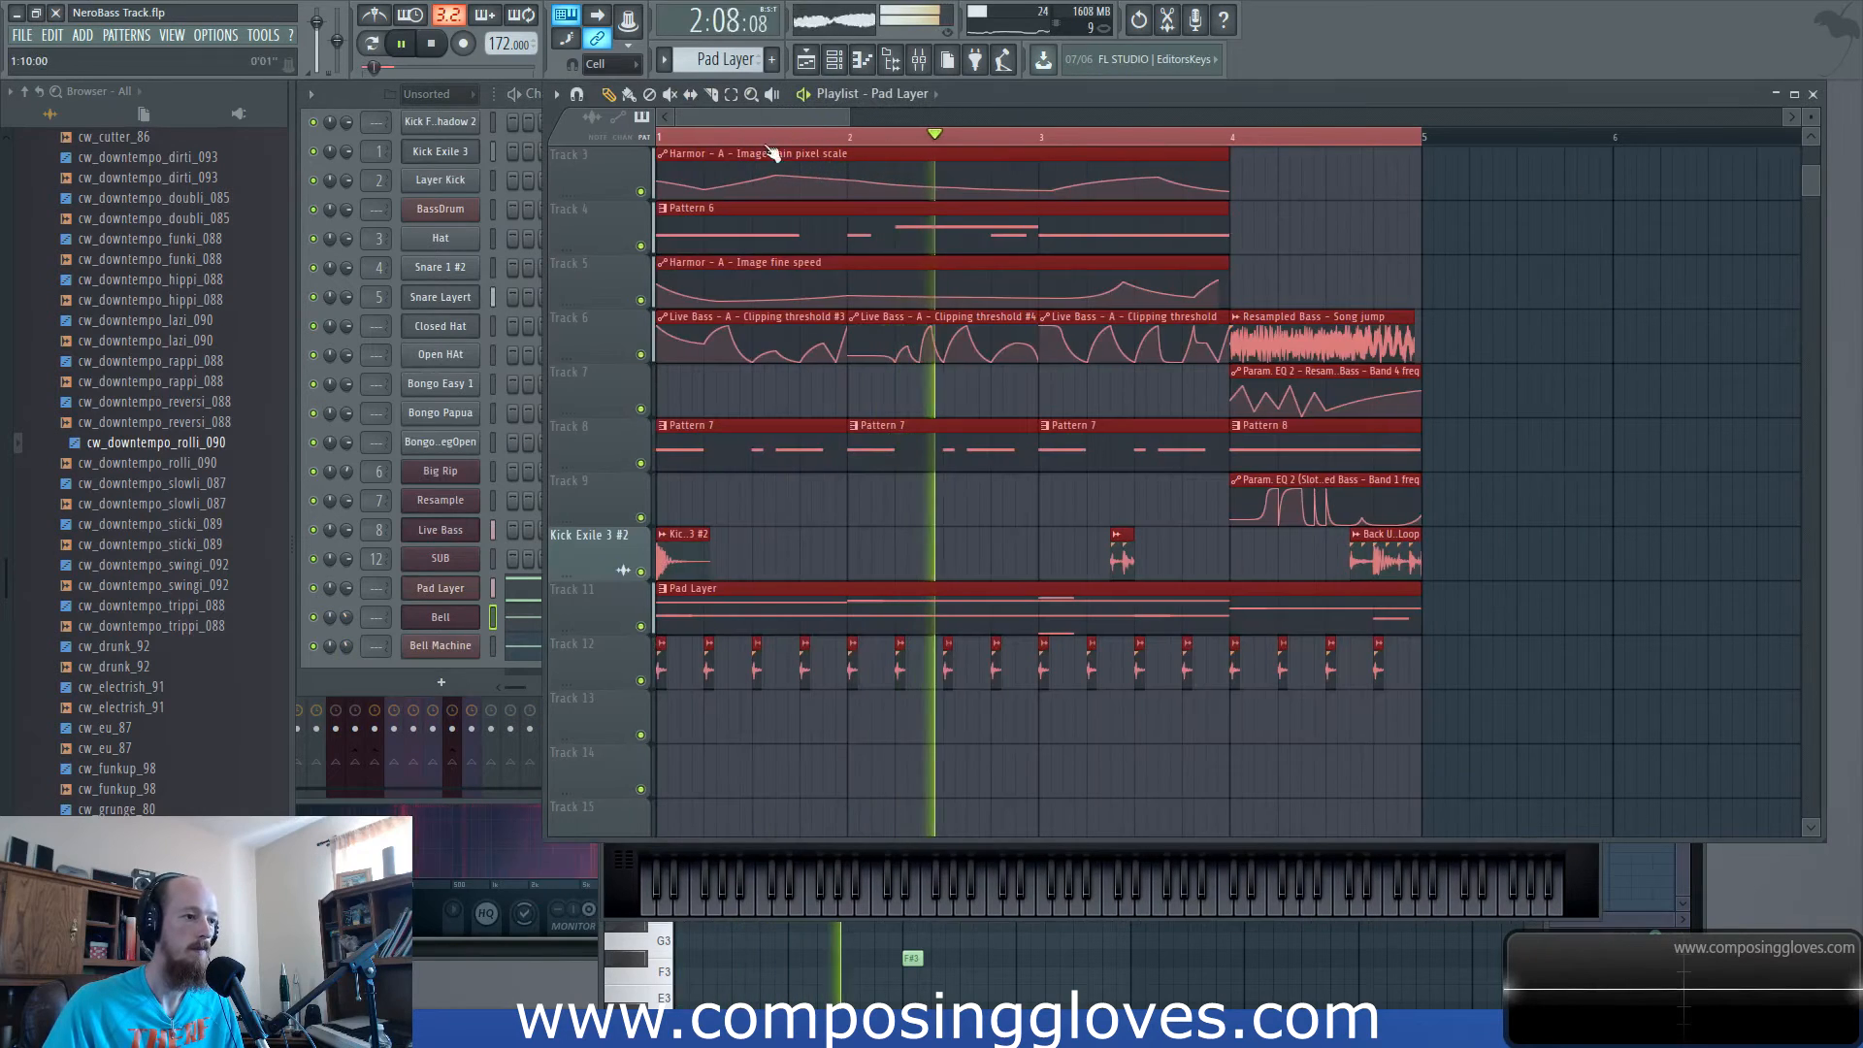
pyautogui.click(347, 646)
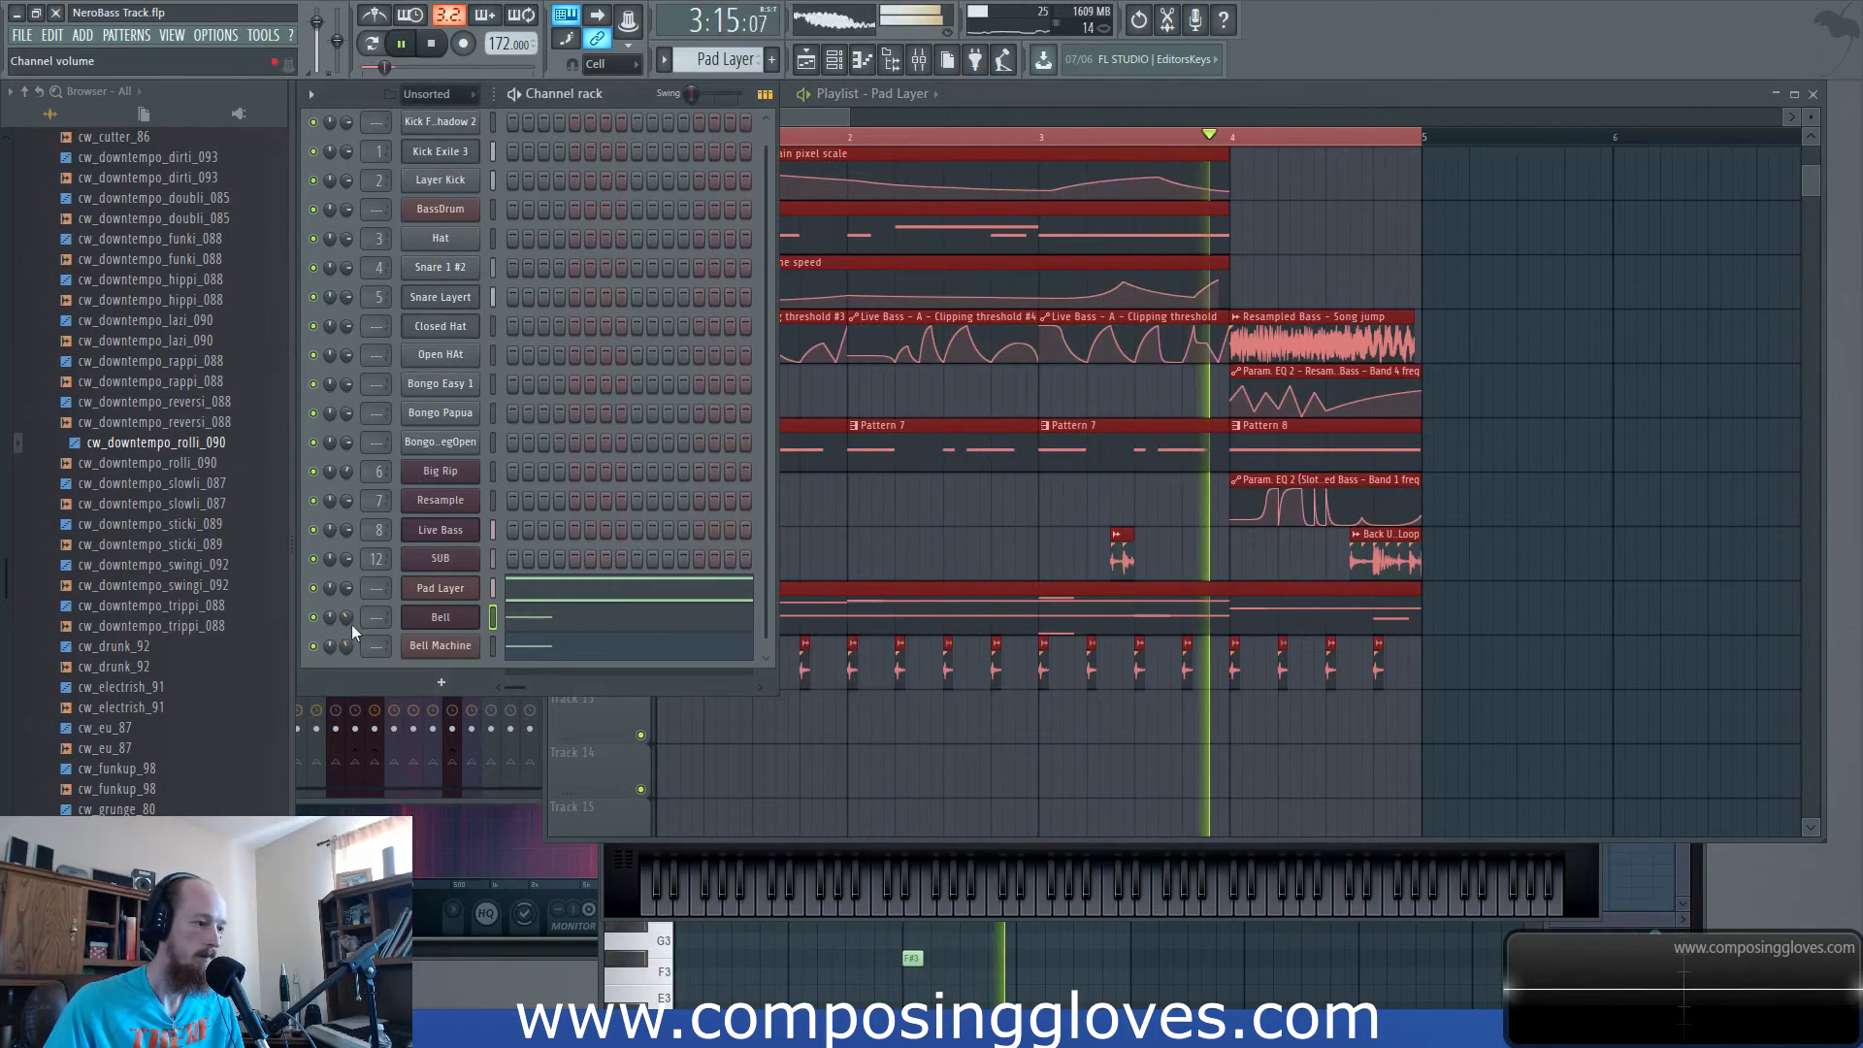
pyautogui.press('space')
# Assign the Bell channel to mixer insert 14 and the Bell Machine channel to insert 15.
pyautogui.click(441, 618)
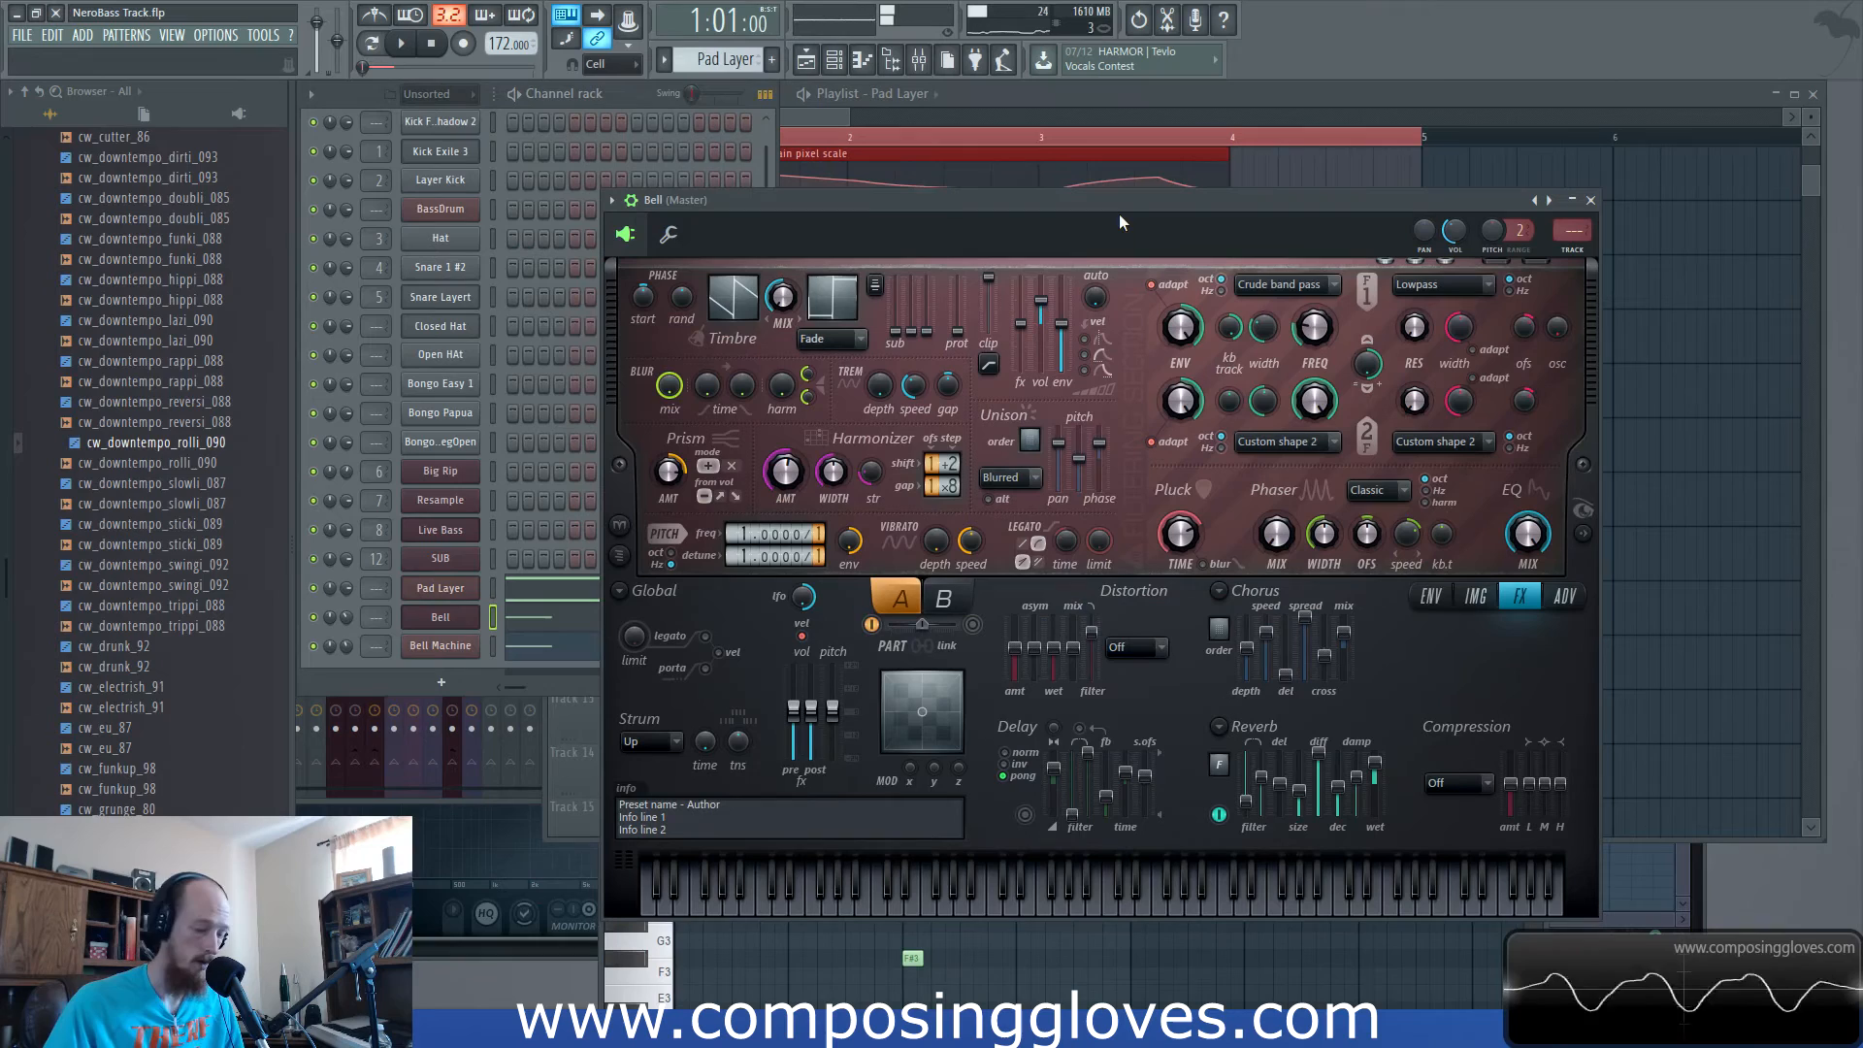
pyautogui.press('F9')
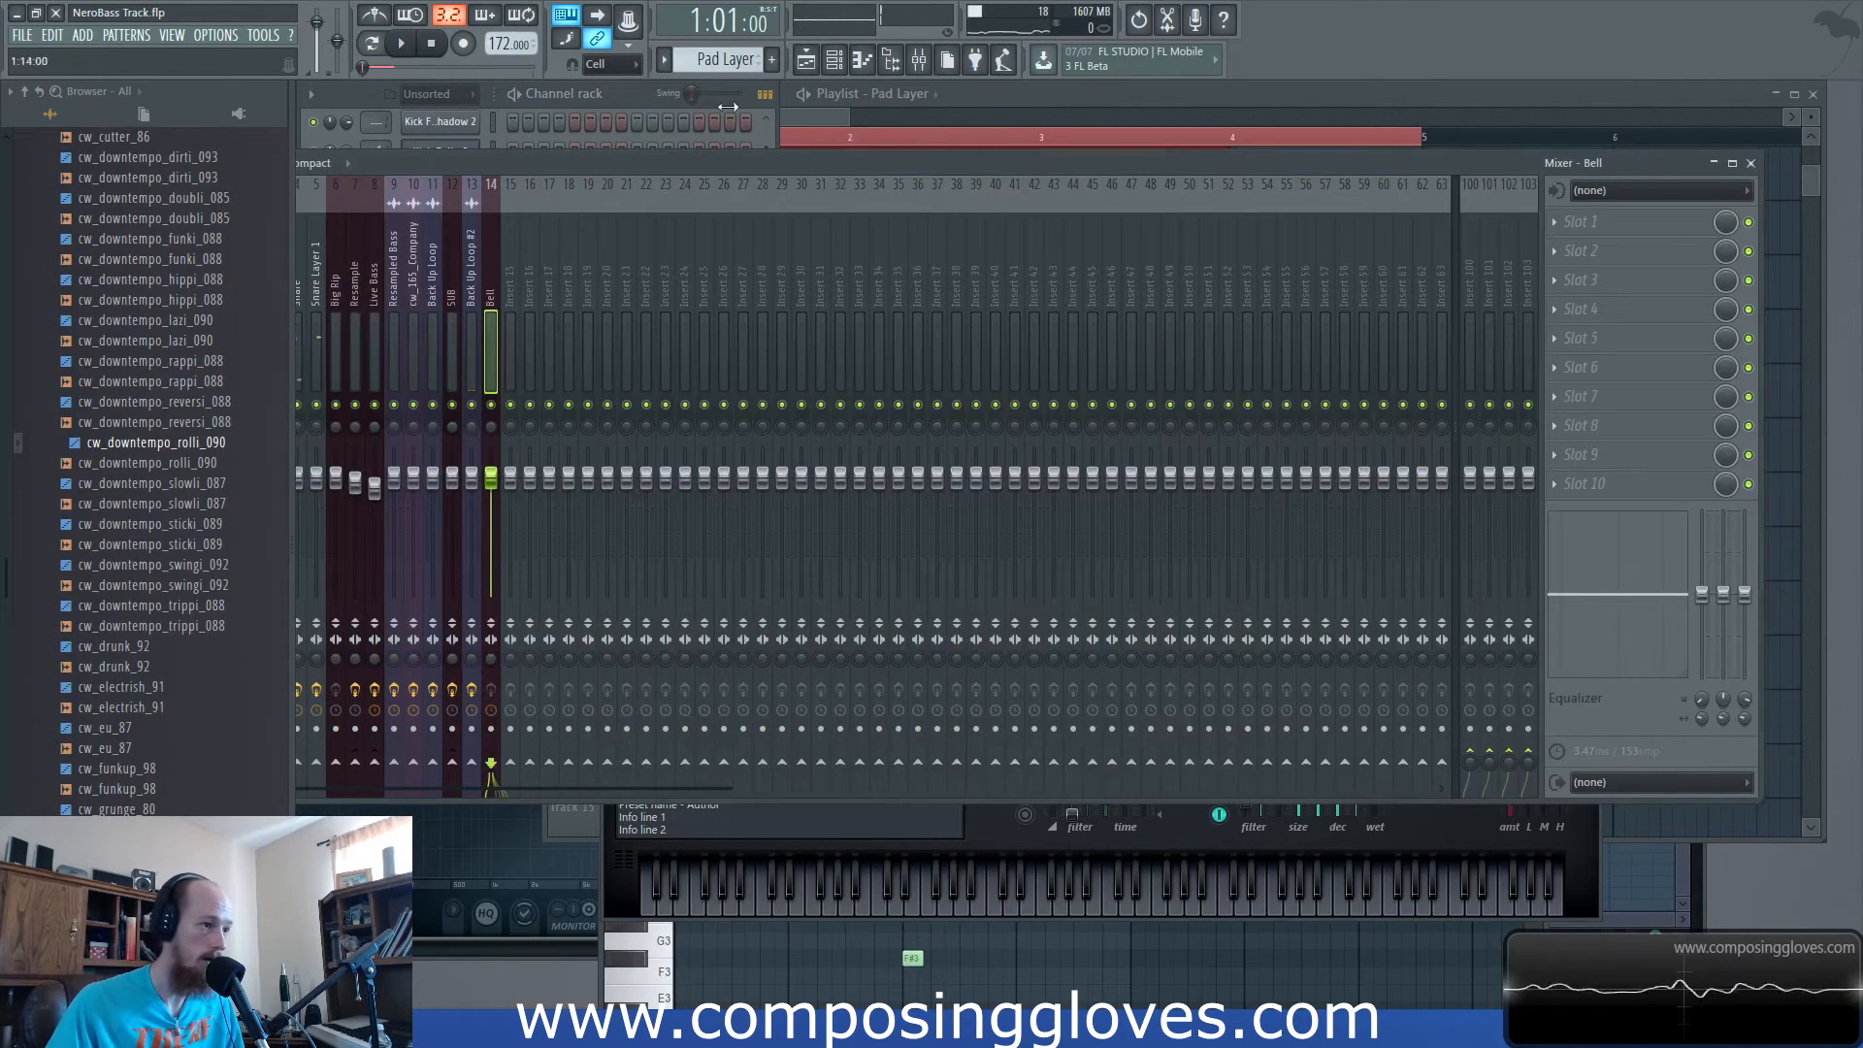
pyautogui.click(636, 97)
pyautogui.click(433, 647)
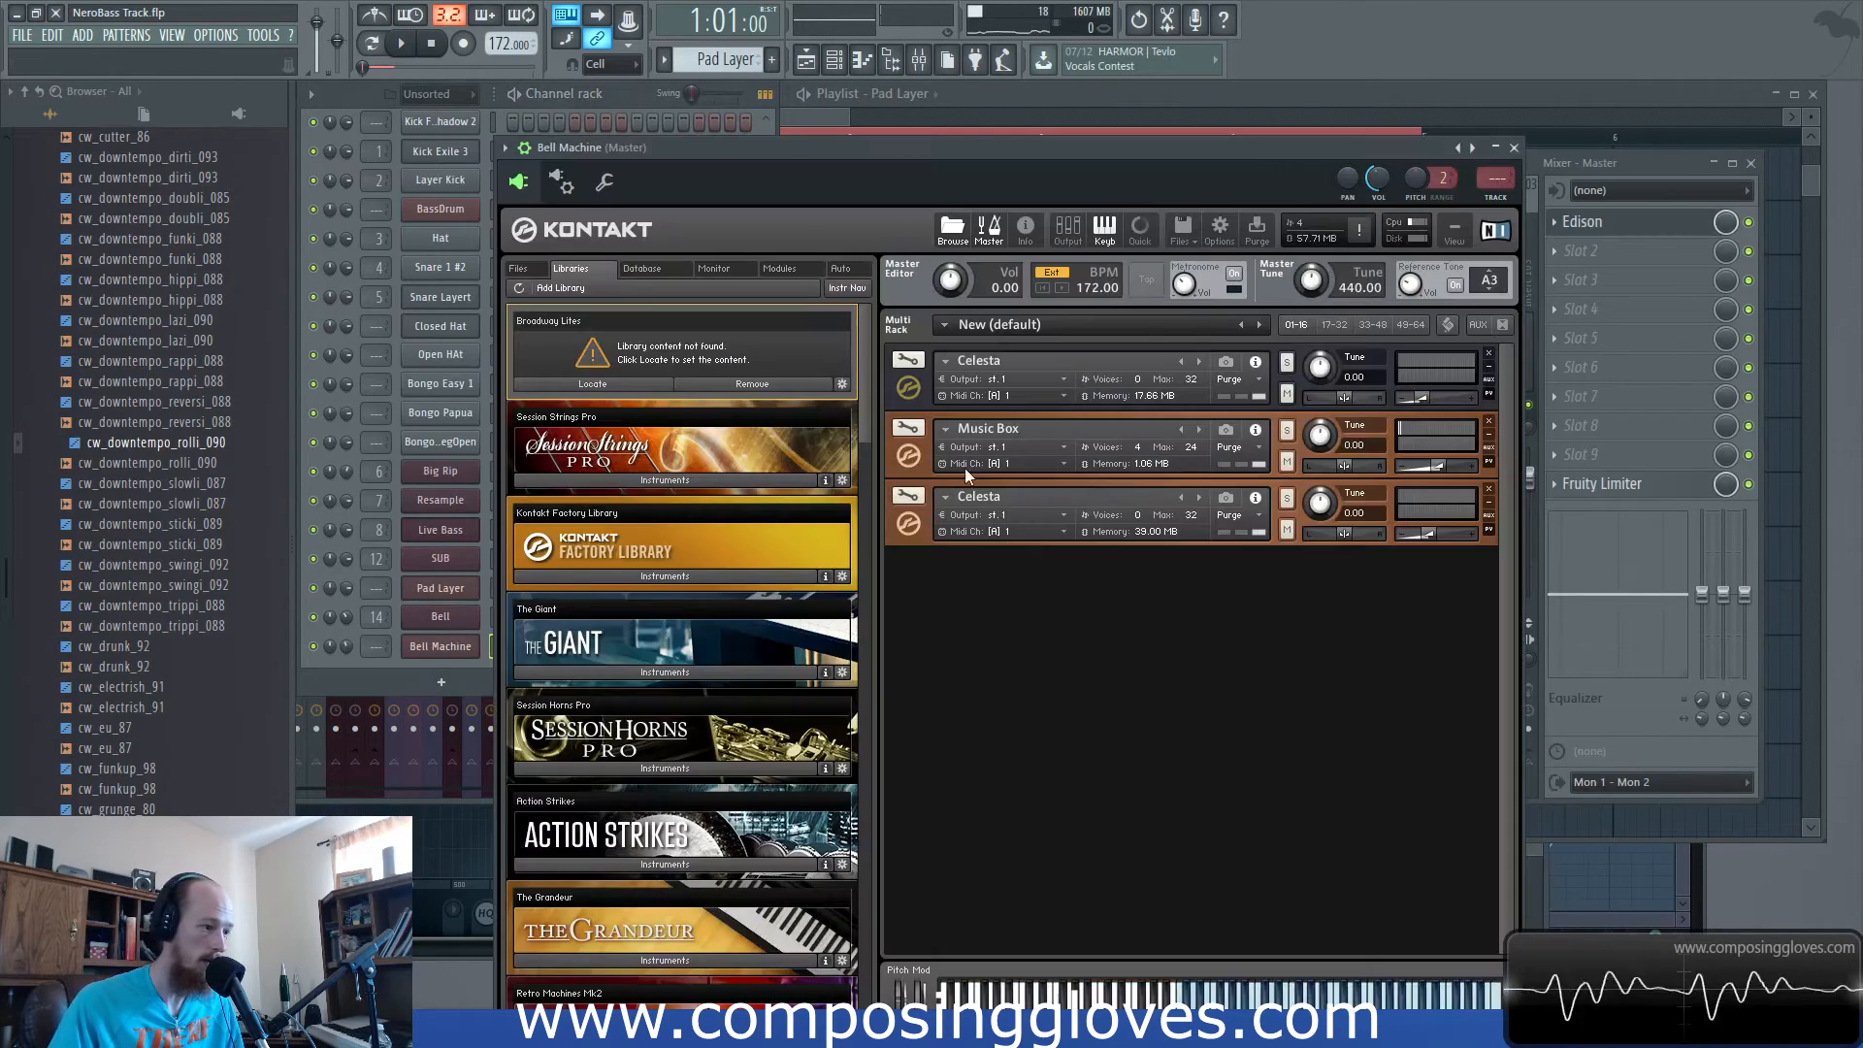
pyautogui.press('F9')
pyautogui.click(493, 351)
pyautogui.press('F2')
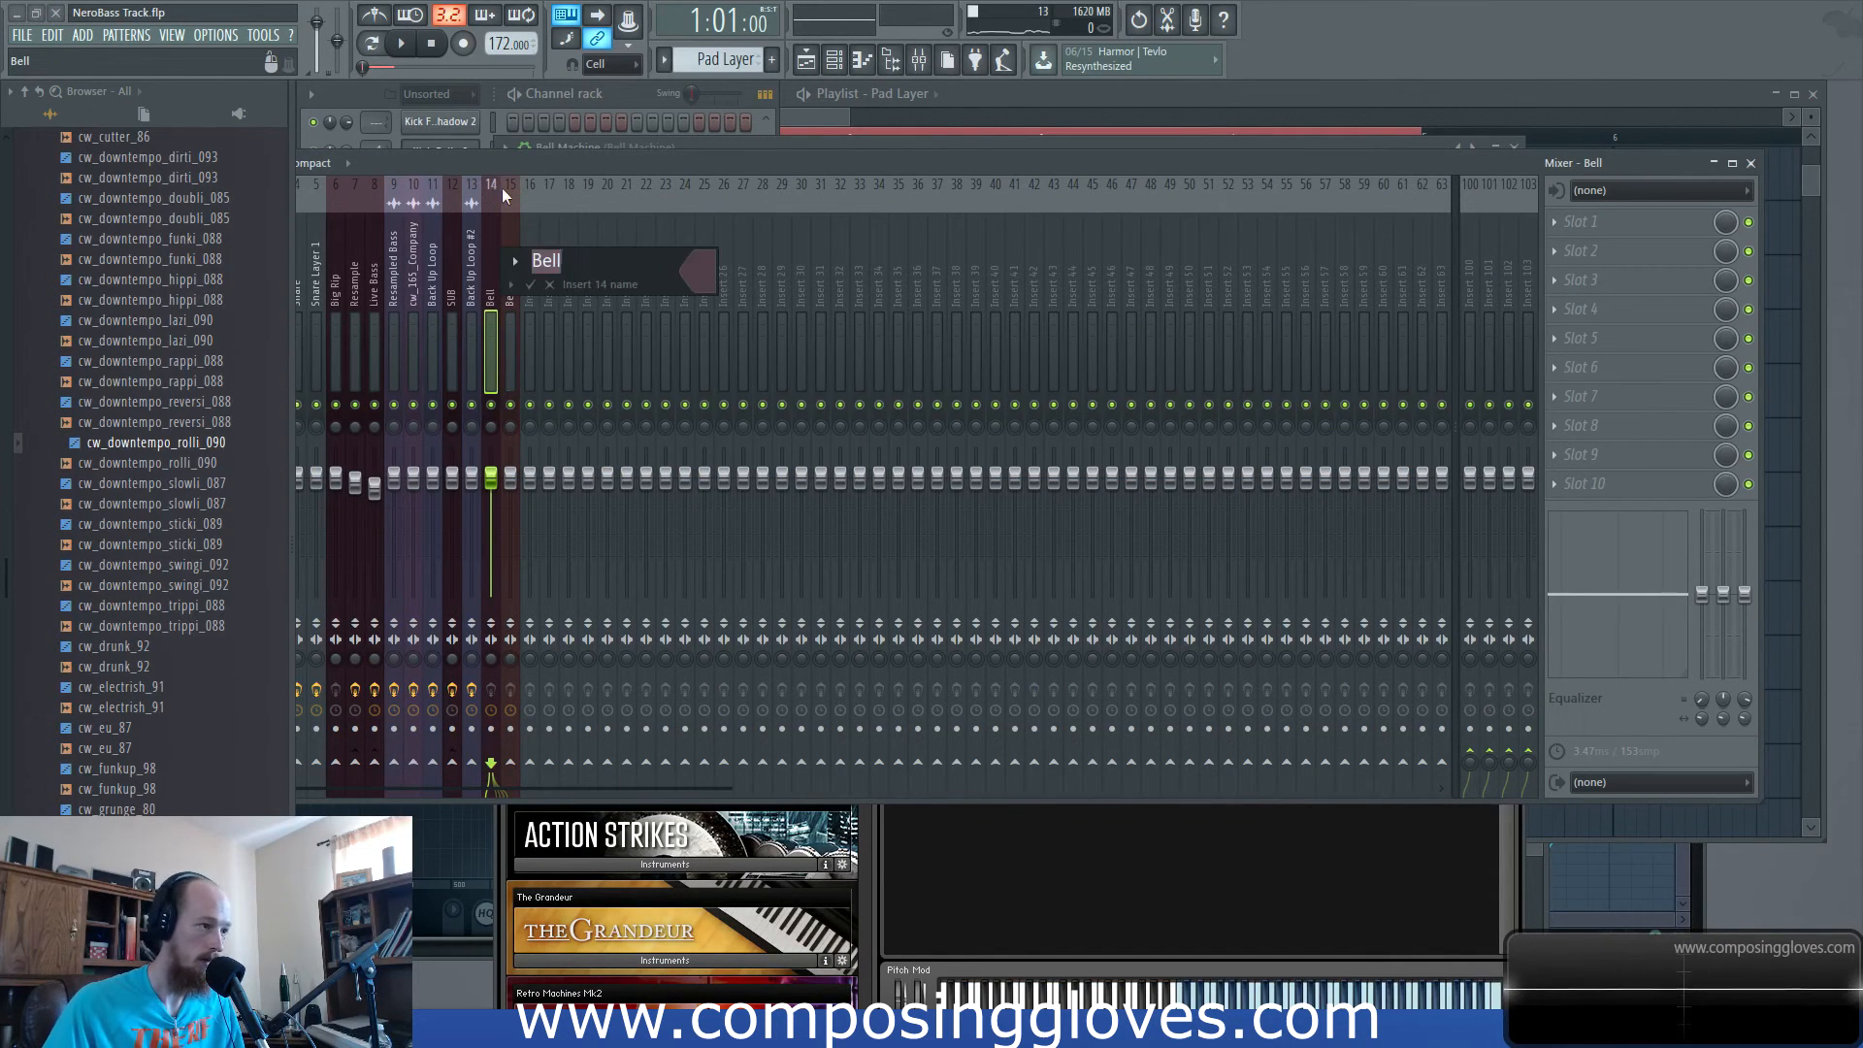
pyautogui.press('Return')
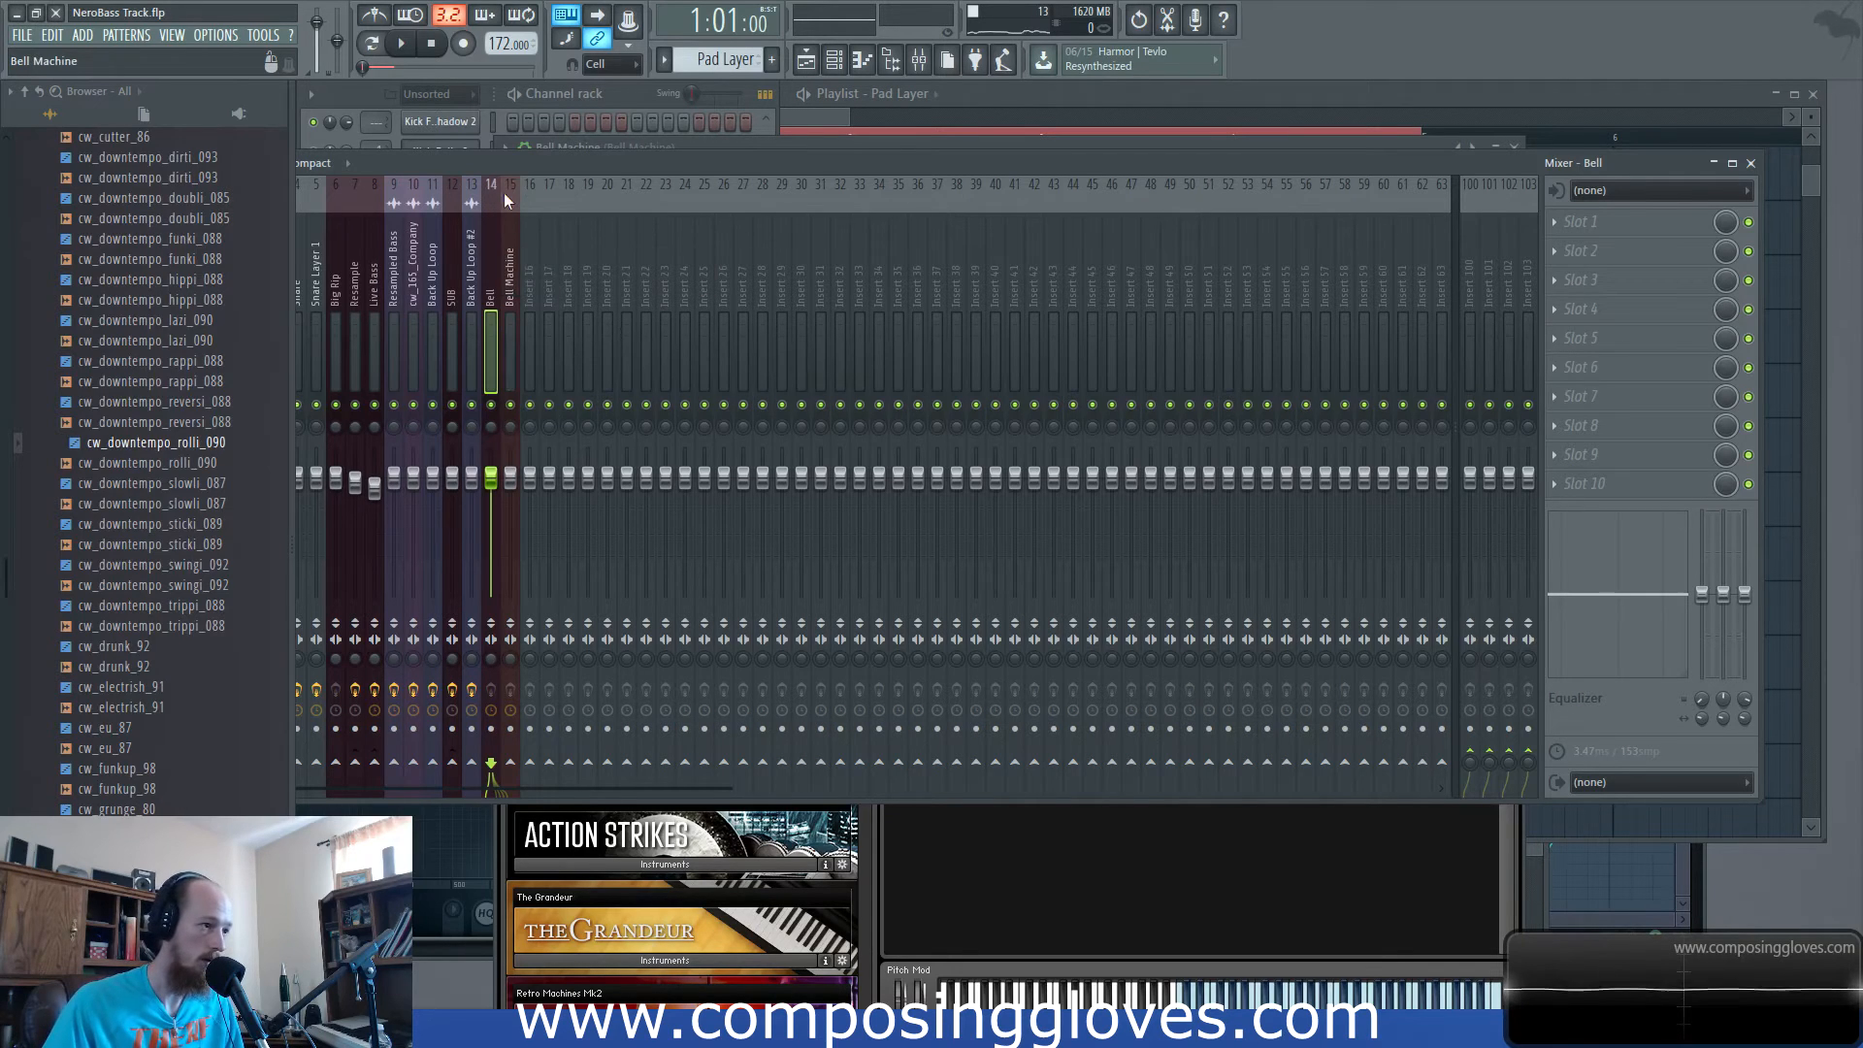
# Route the Bell and Bell Machine mixer tracks into insert 16.
pyautogui.click(503, 217)
pyautogui.keyDown('ctrl'); pyautogui.click(492, 351); pyautogui.keyUp('ctrl')
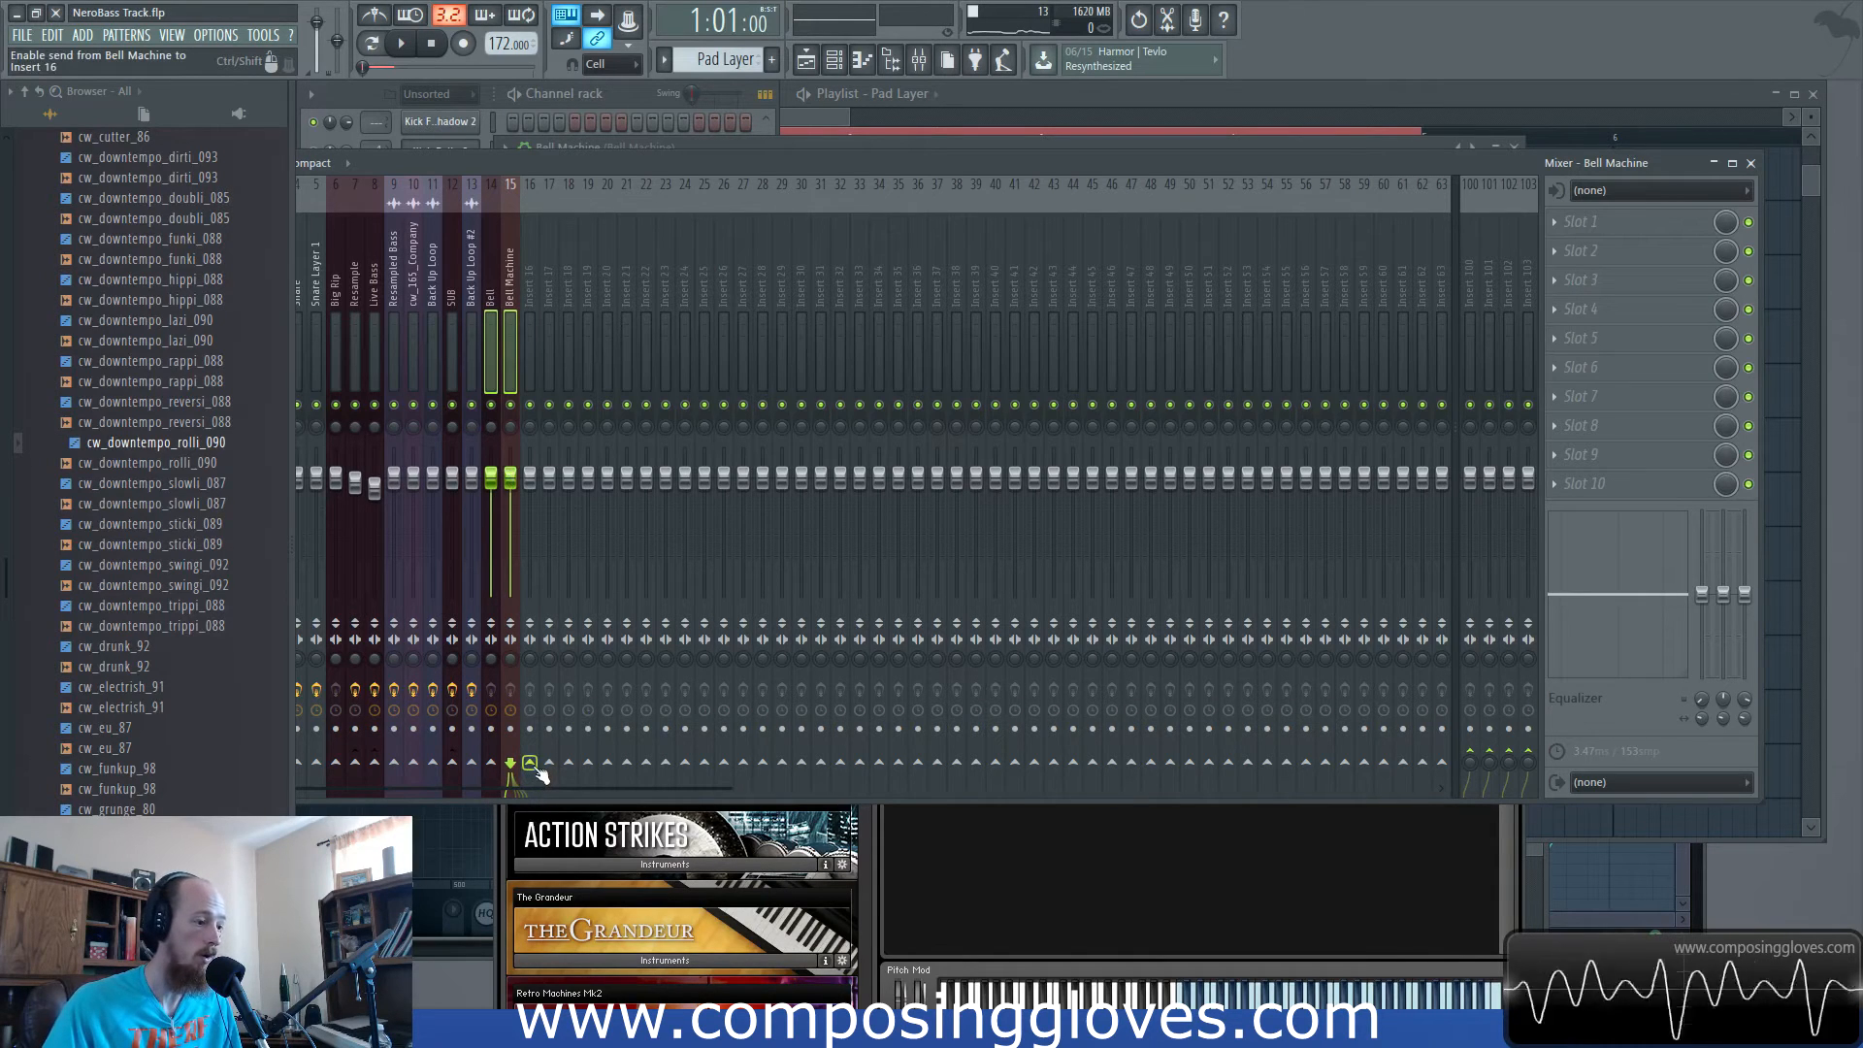
pyautogui.click(493, 330)
pyautogui.click(515, 328)
# Name mixer insert 16 Bell Bus and check the Bell track's routing into it.
pyautogui.click(528, 293)
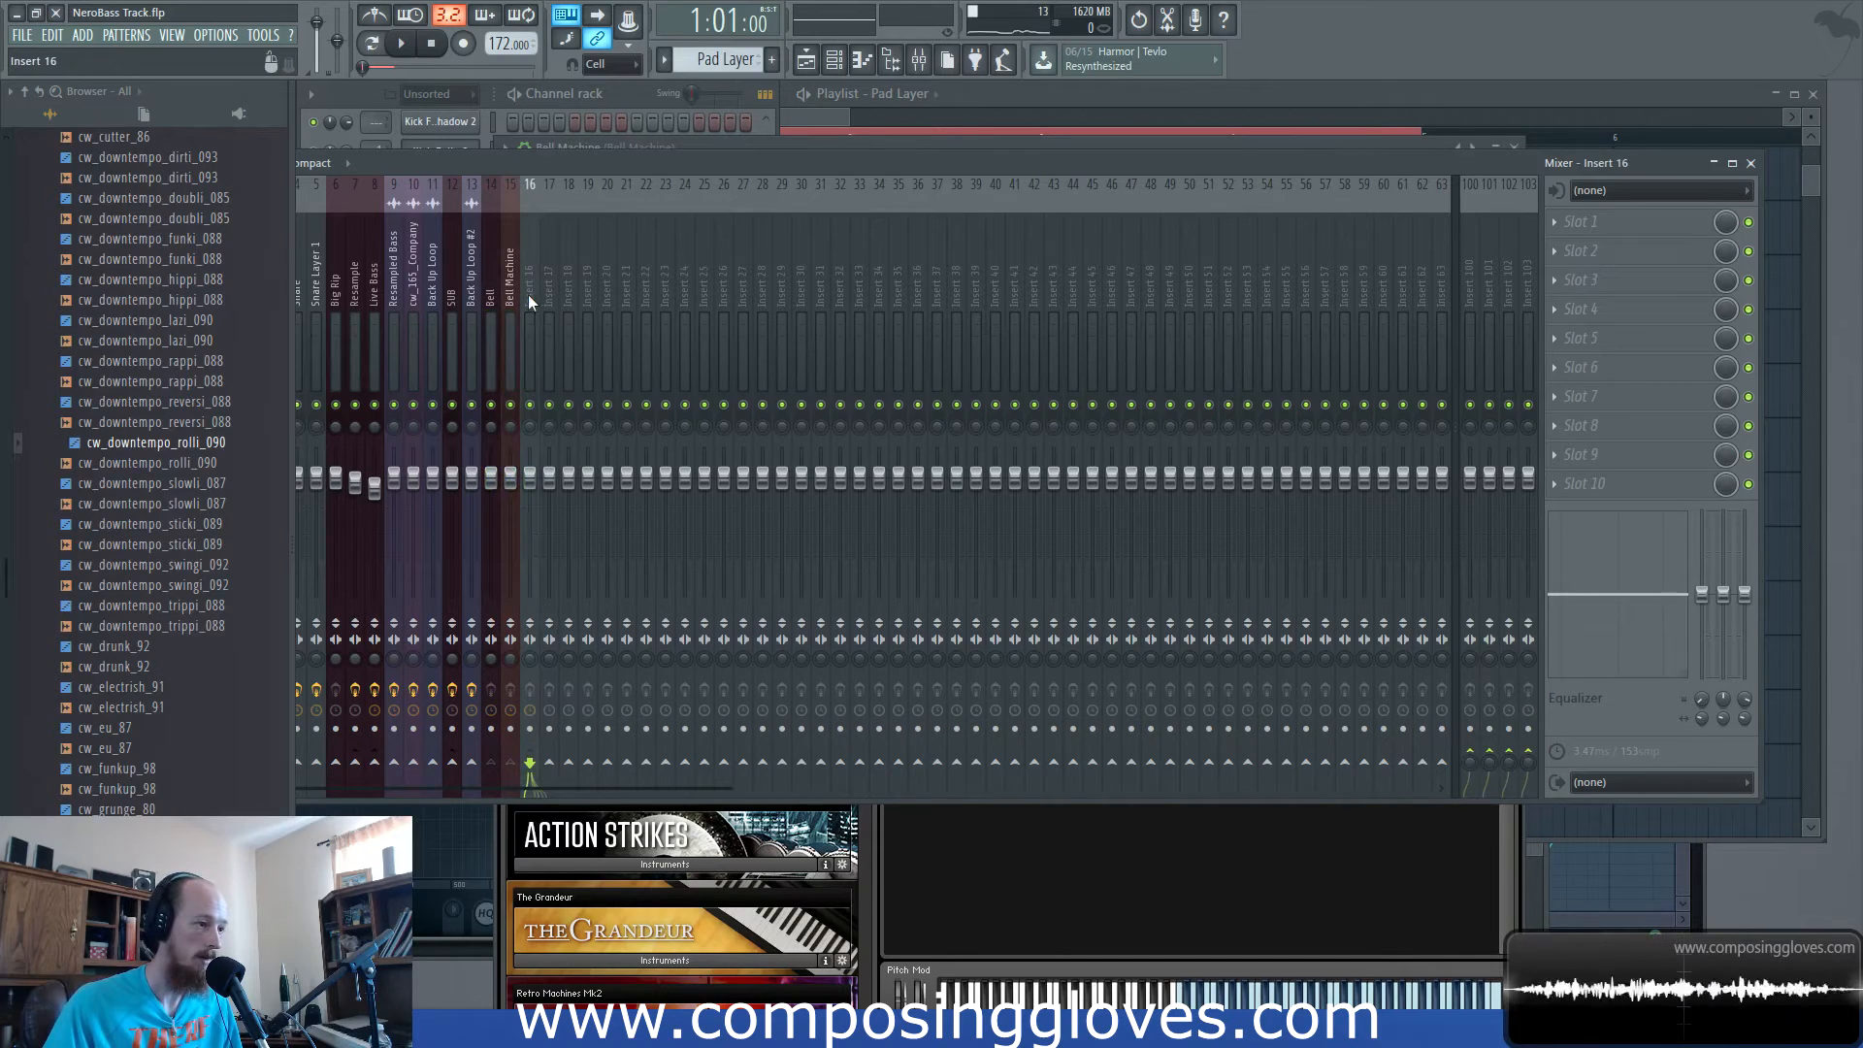
pyautogui.doubleClick(528, 294)
pyautogui.write('Bell B')
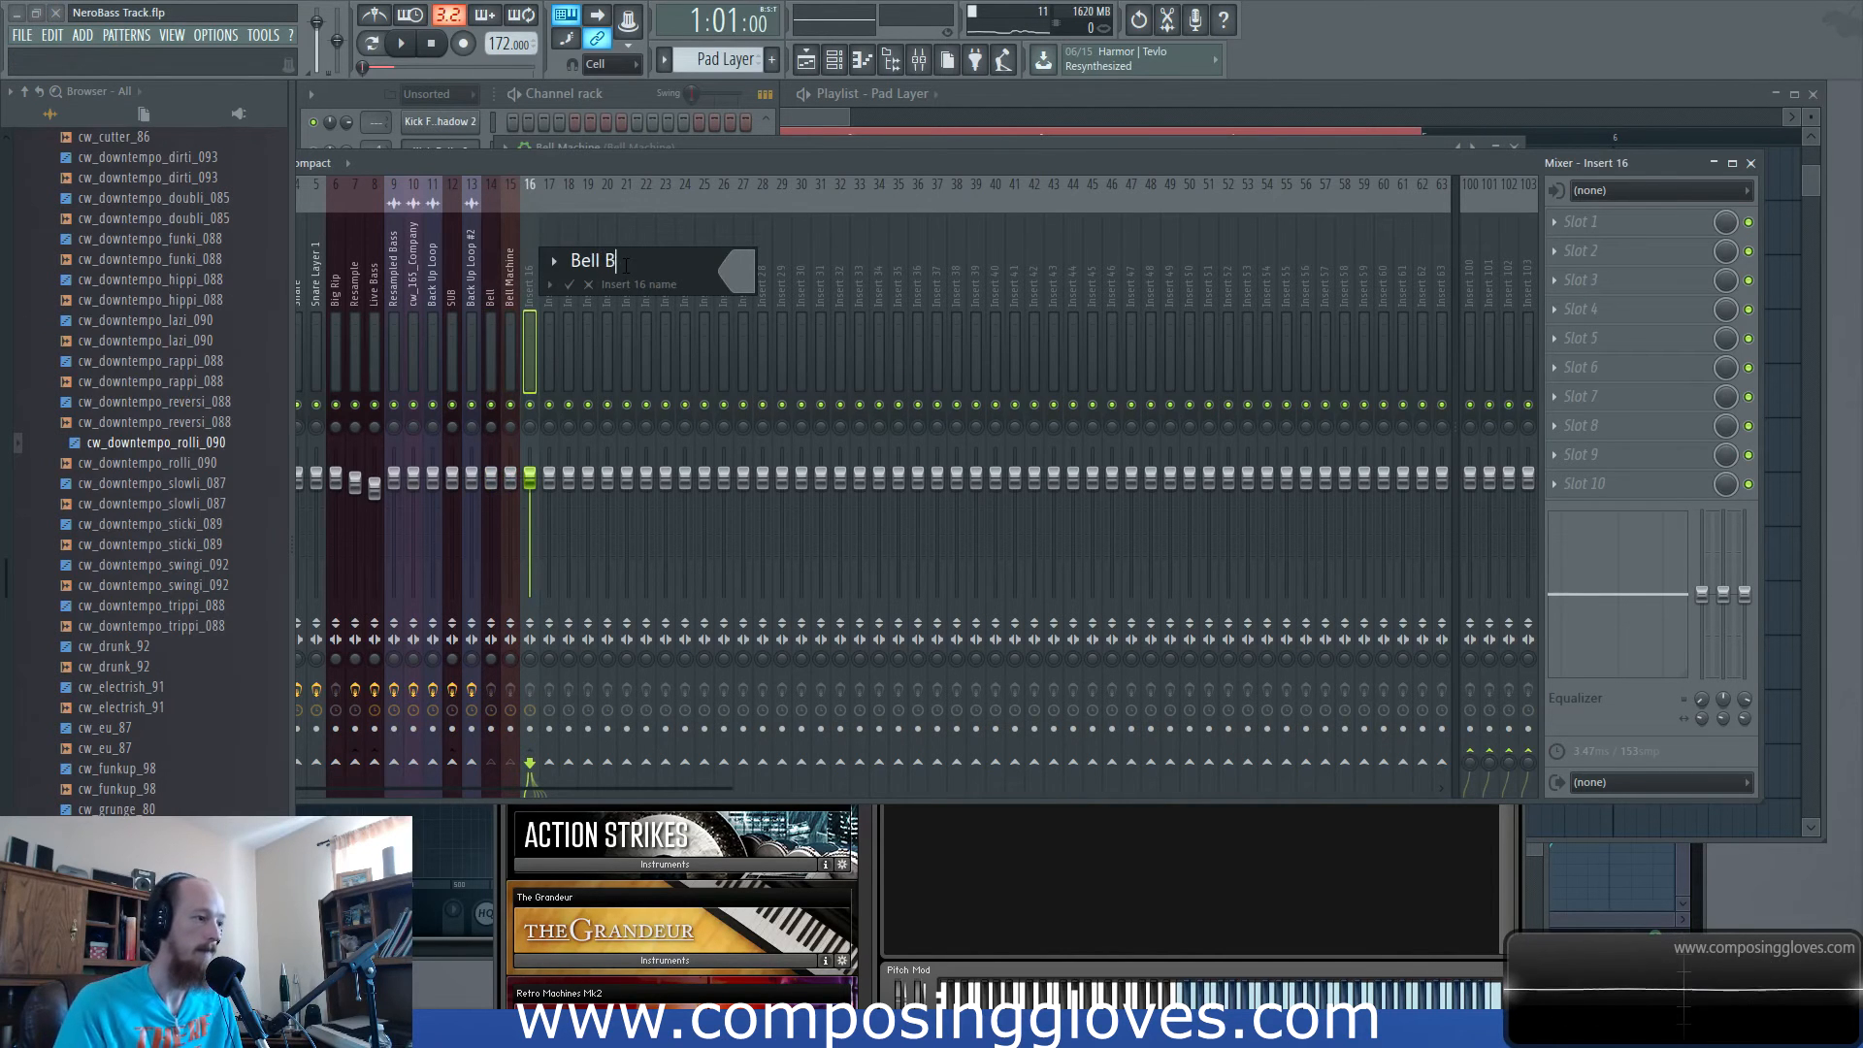
pyautogui.write('us')
pyautogui.press('Return')
pyautogui.moveTo(705, 161); pyautogui.dragTo(864, 146)
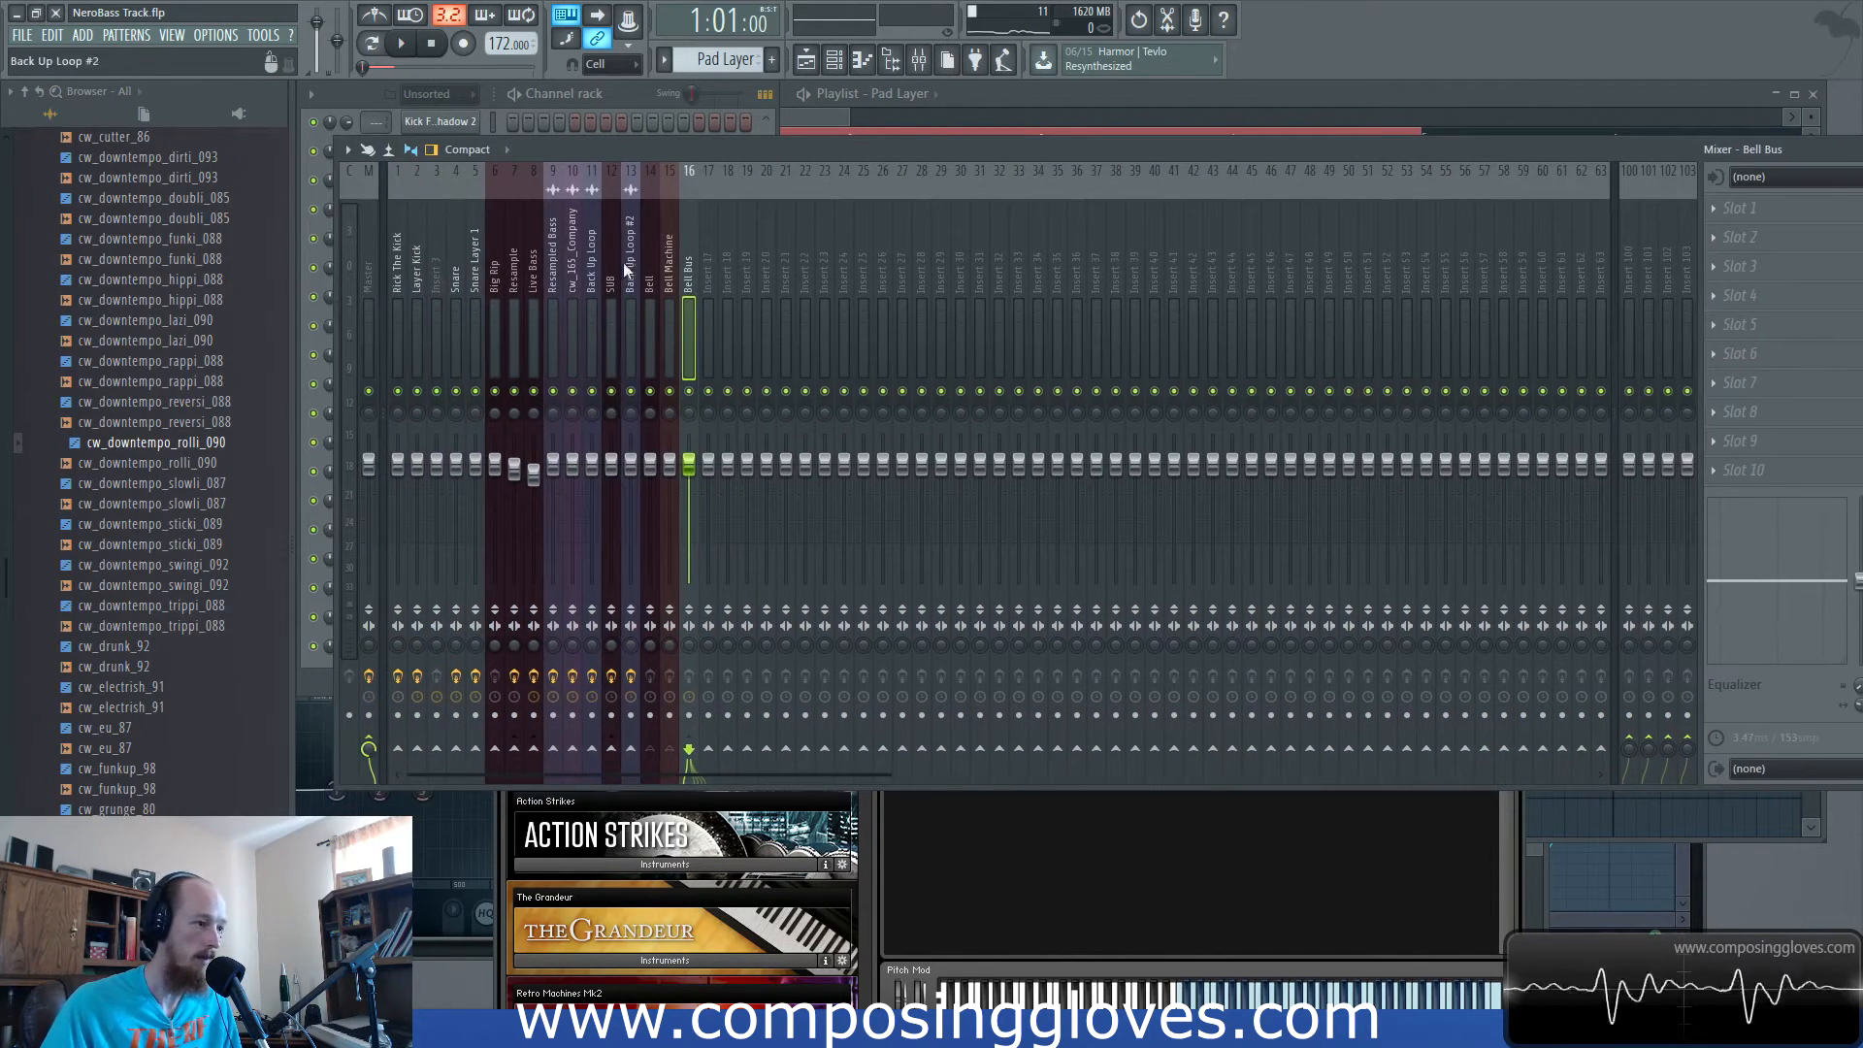
pyautogui.click(661, 284)
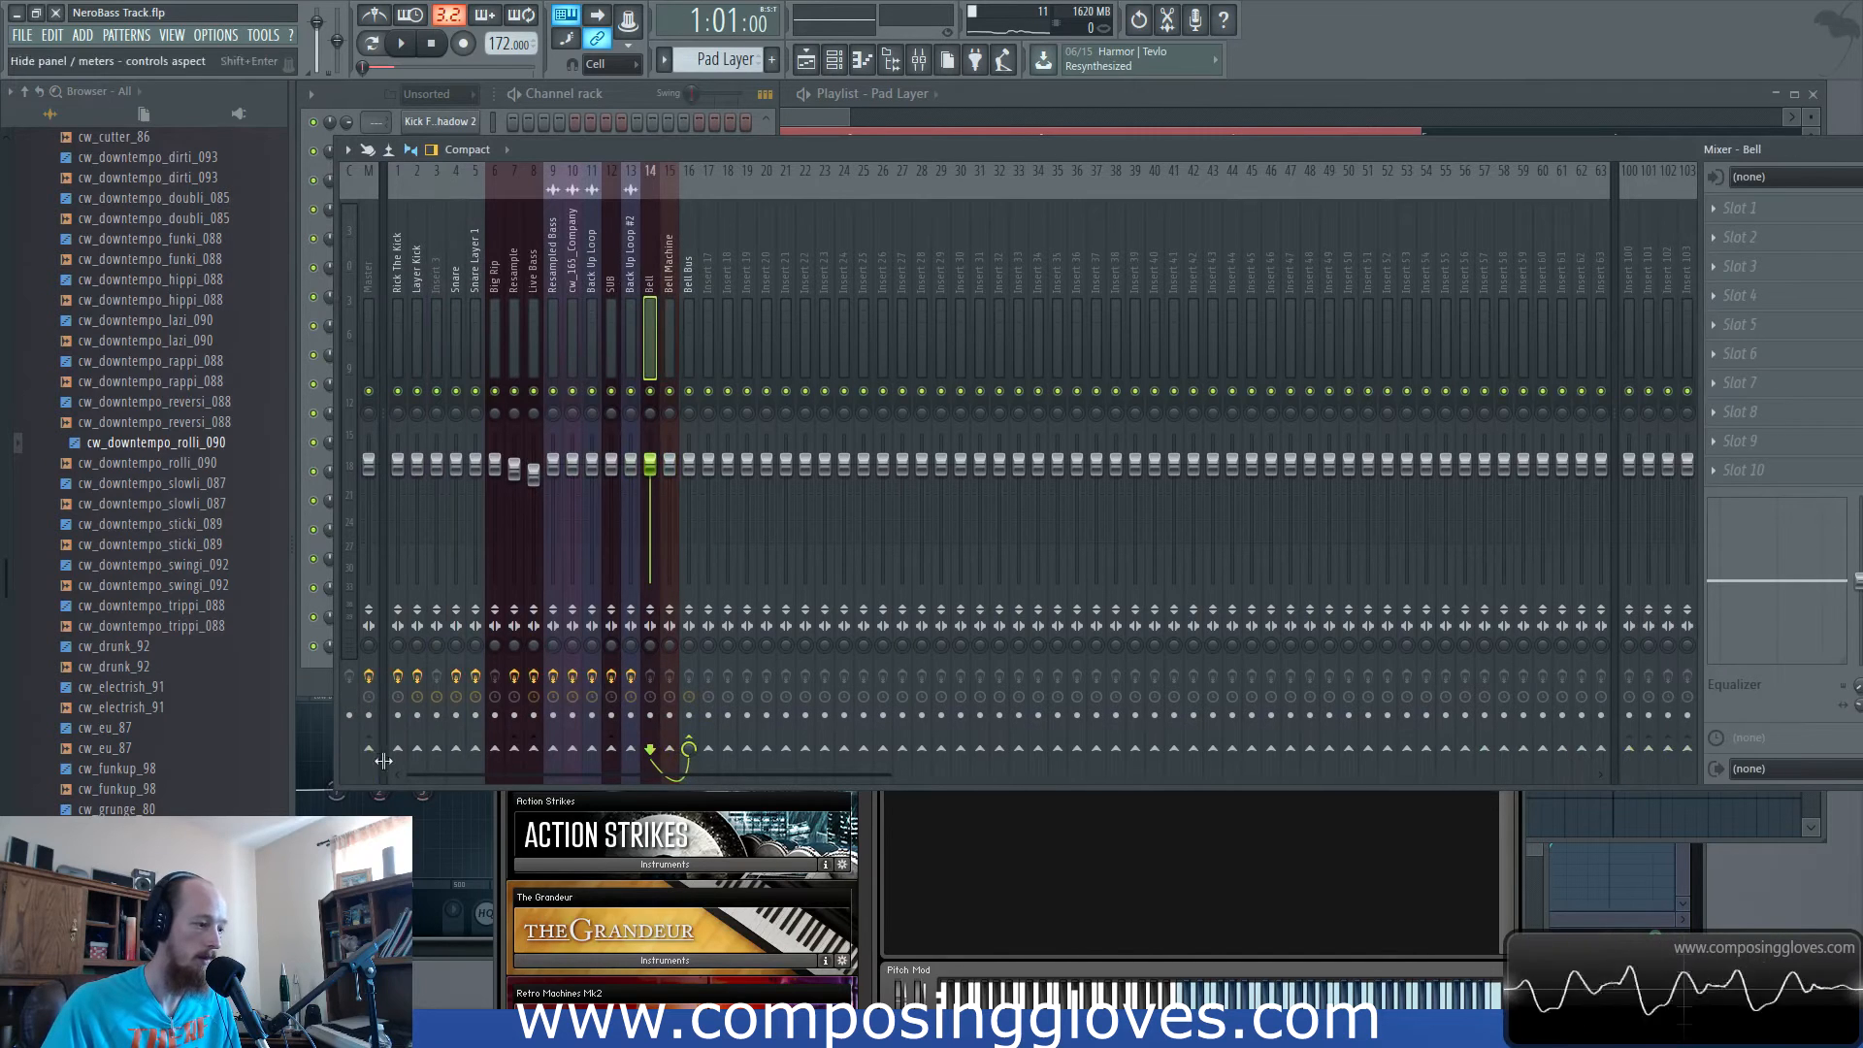
# Load Fruity Reeverb 2 into the first effect slot of the Bell Bus track.
pyautogui.click(690, 279)
pyautogui.click(1849, 208)
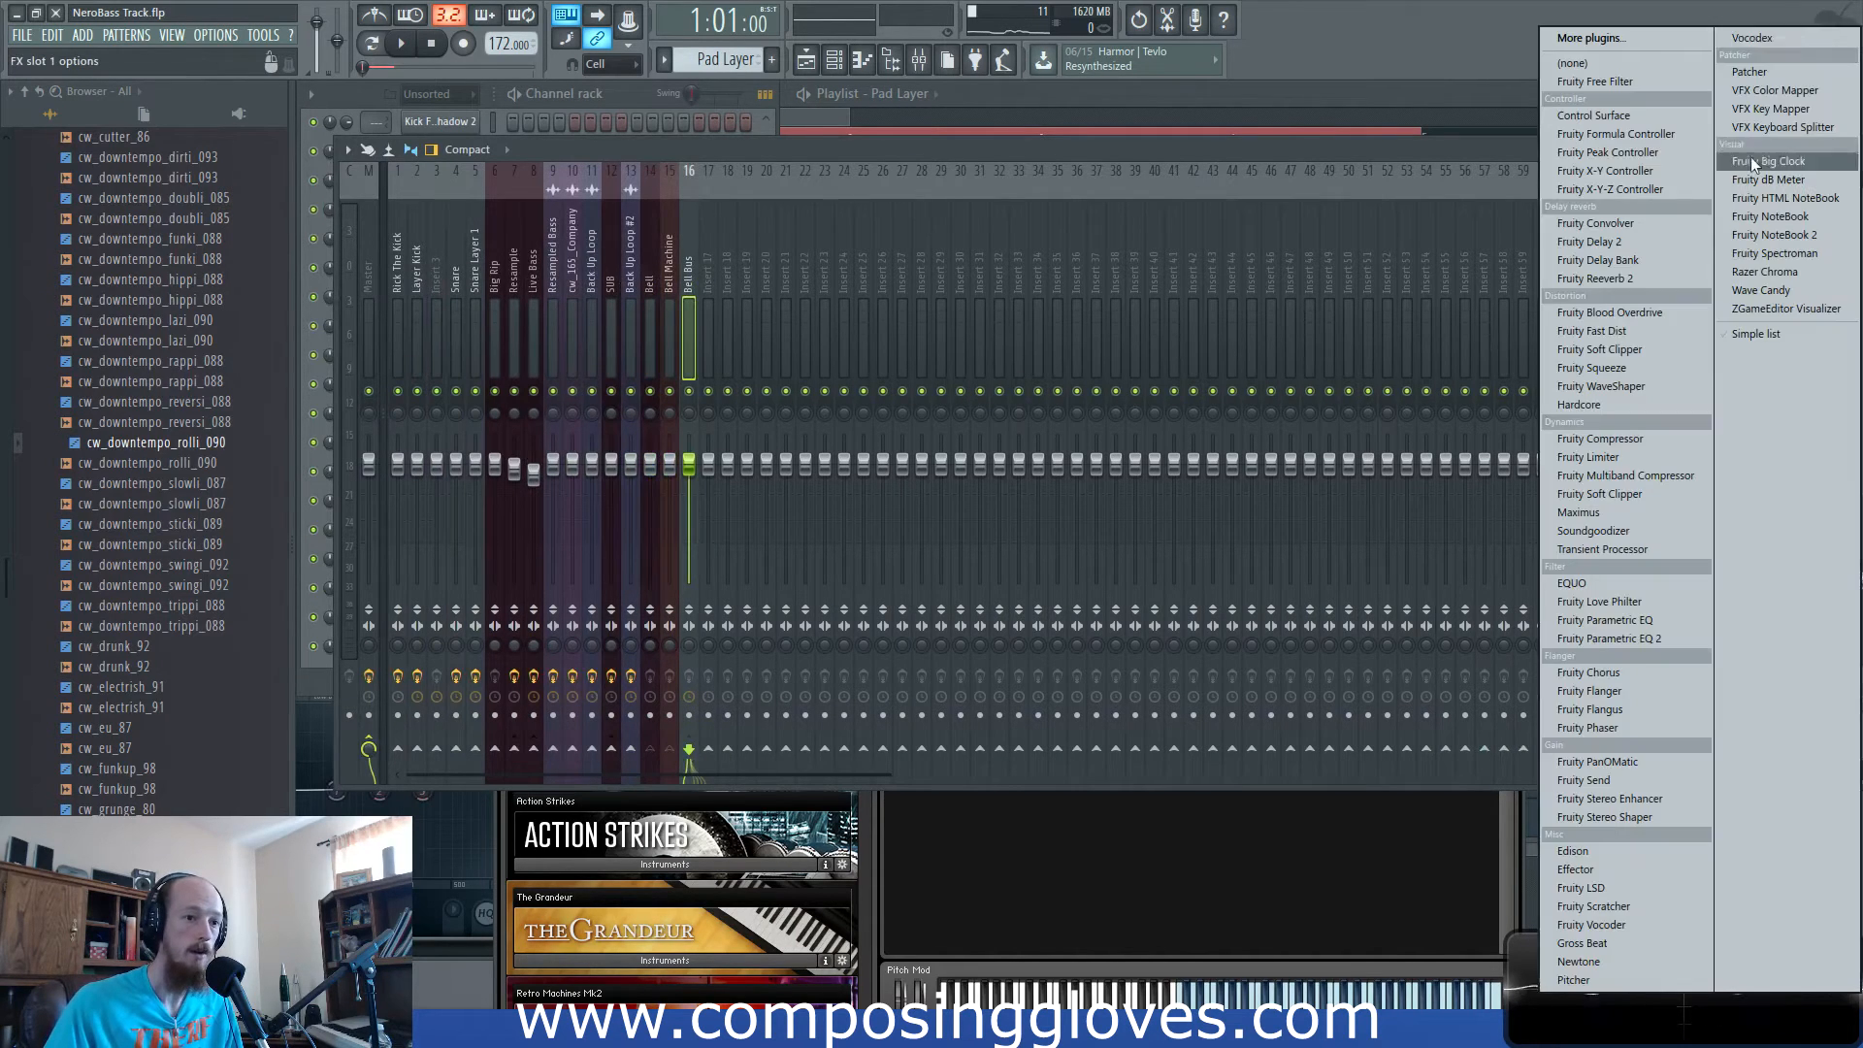
pyautogui.click(1667, 277)
# Adjust the reverb's dry and wet levels and set its decay to 3.3 sec while the arrangement plays.
pyautogui.moveTo(804, 295); pyautogui.dragTo(745, 297)
pyautogui.press('space')
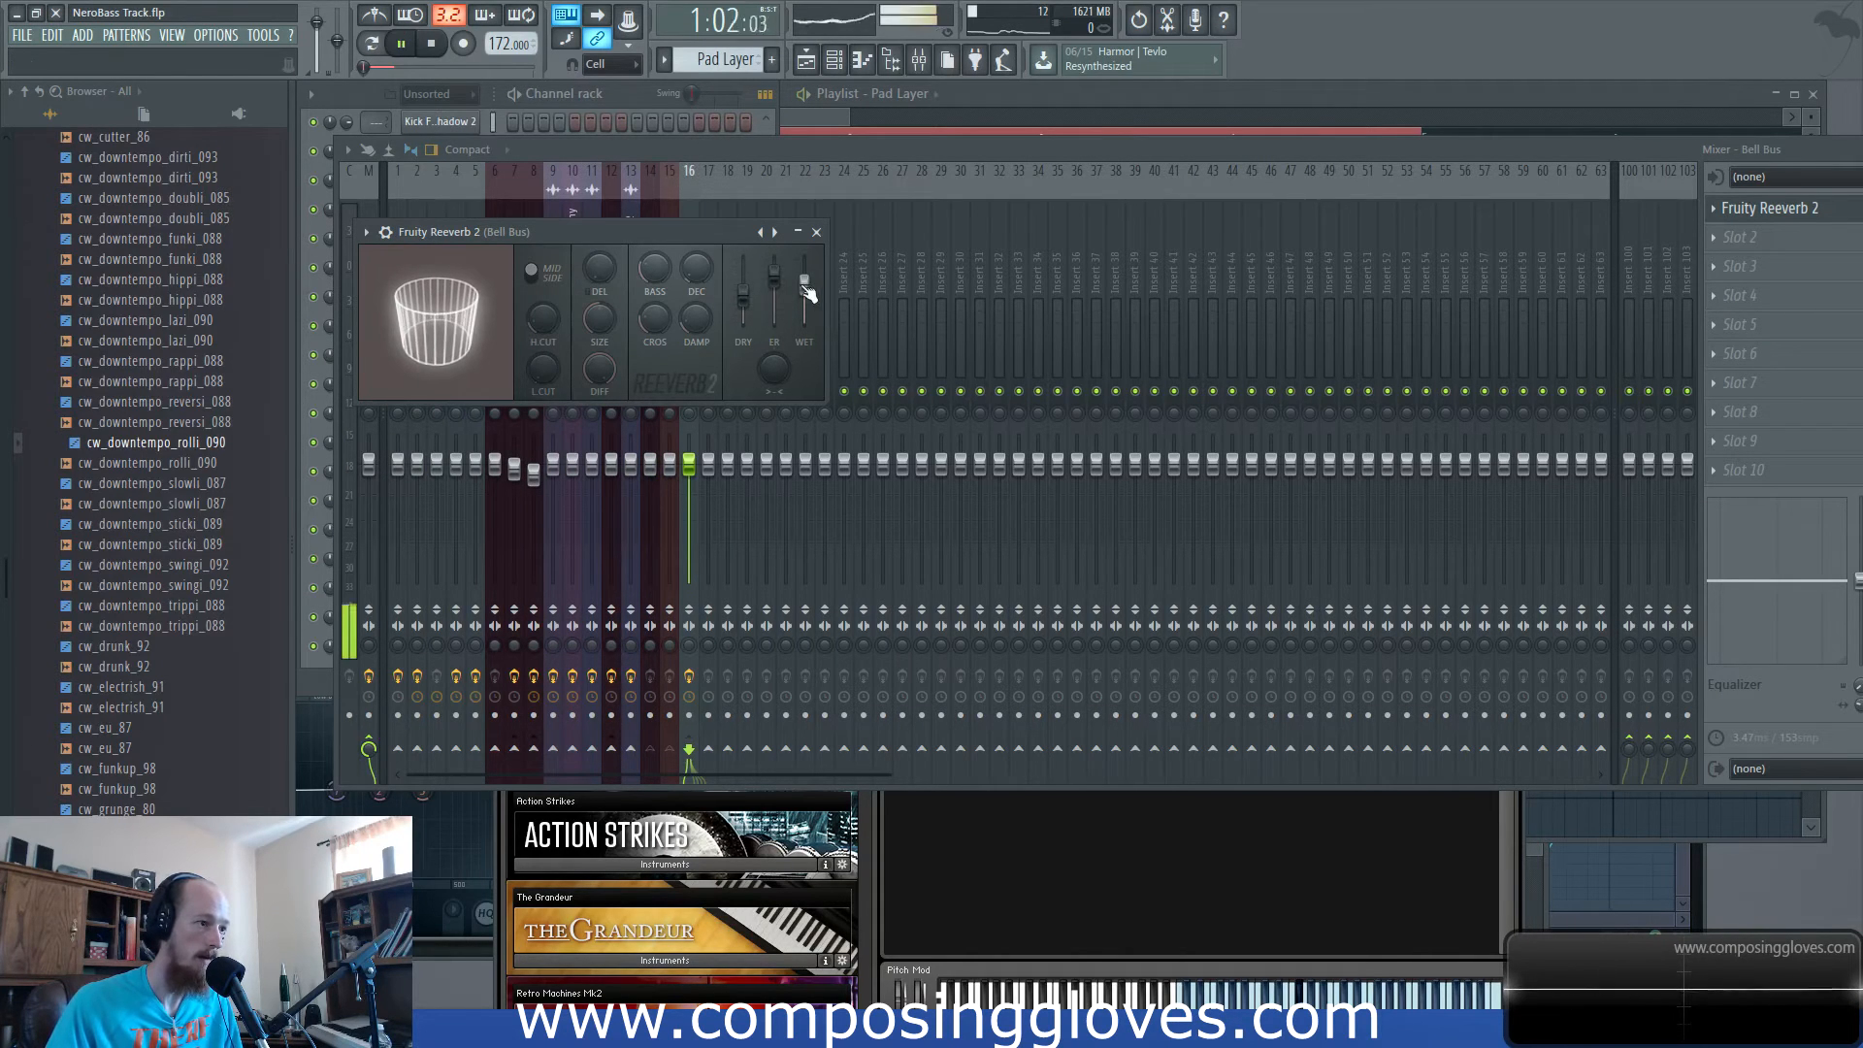
pyautogui.moveTo(805, 286); pyautogui.dragTo(696, 253)
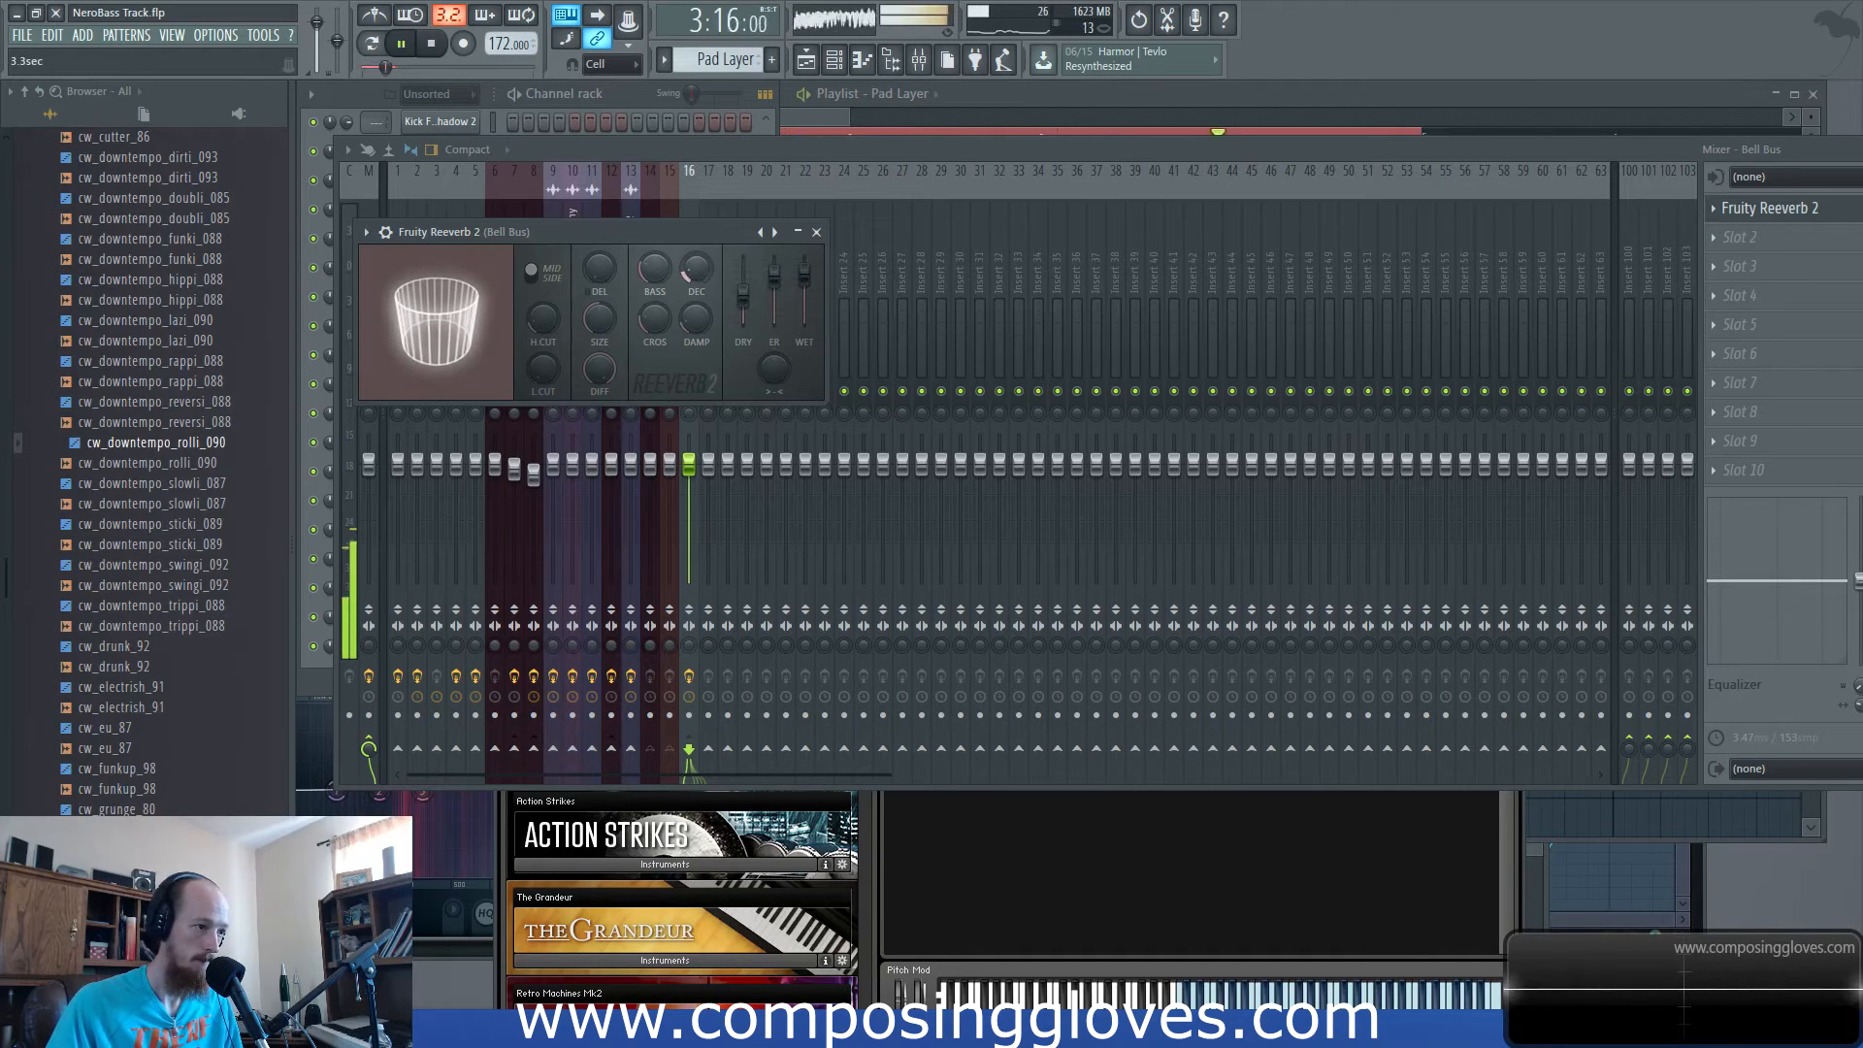
# Stop playback and move the Resampled Bass clip and its Band 4 frequency automation up to tracks 3 and 4 in bar 4.
pyautogui.click(821, 116)
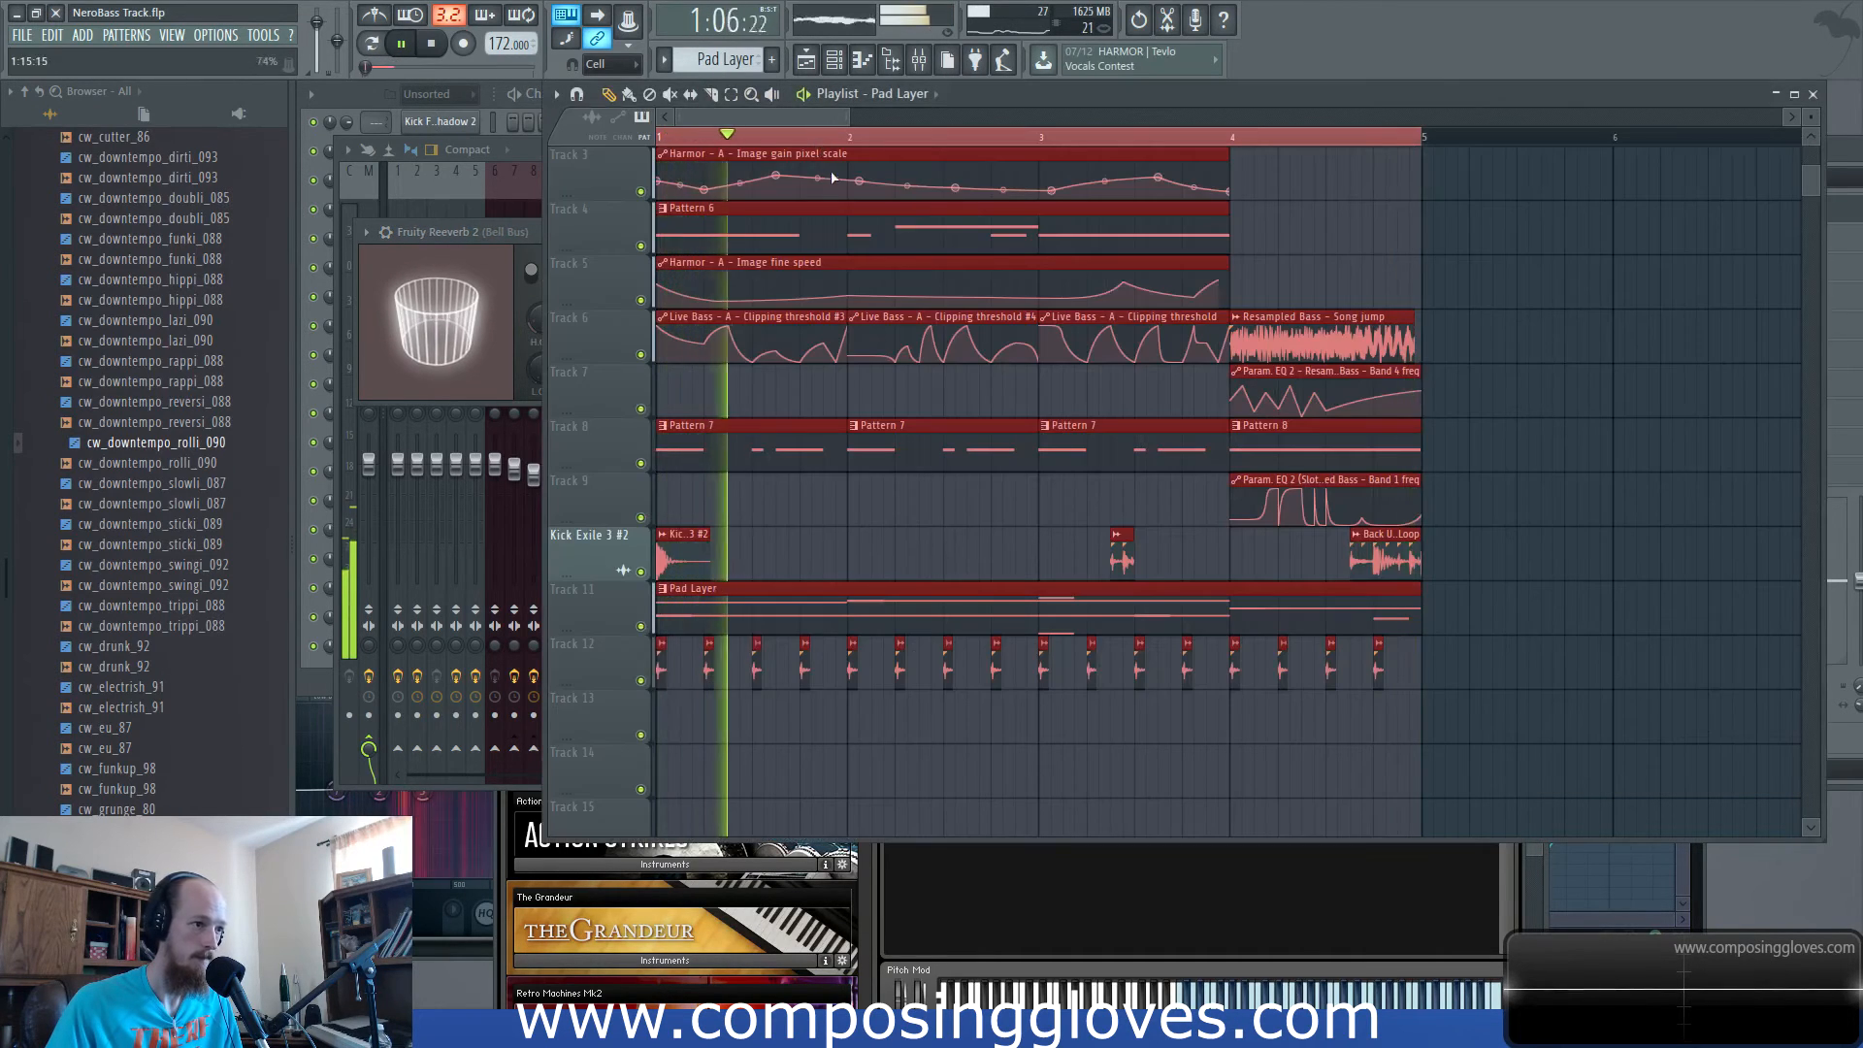
pyautogui.scroll(2, 805, 325)
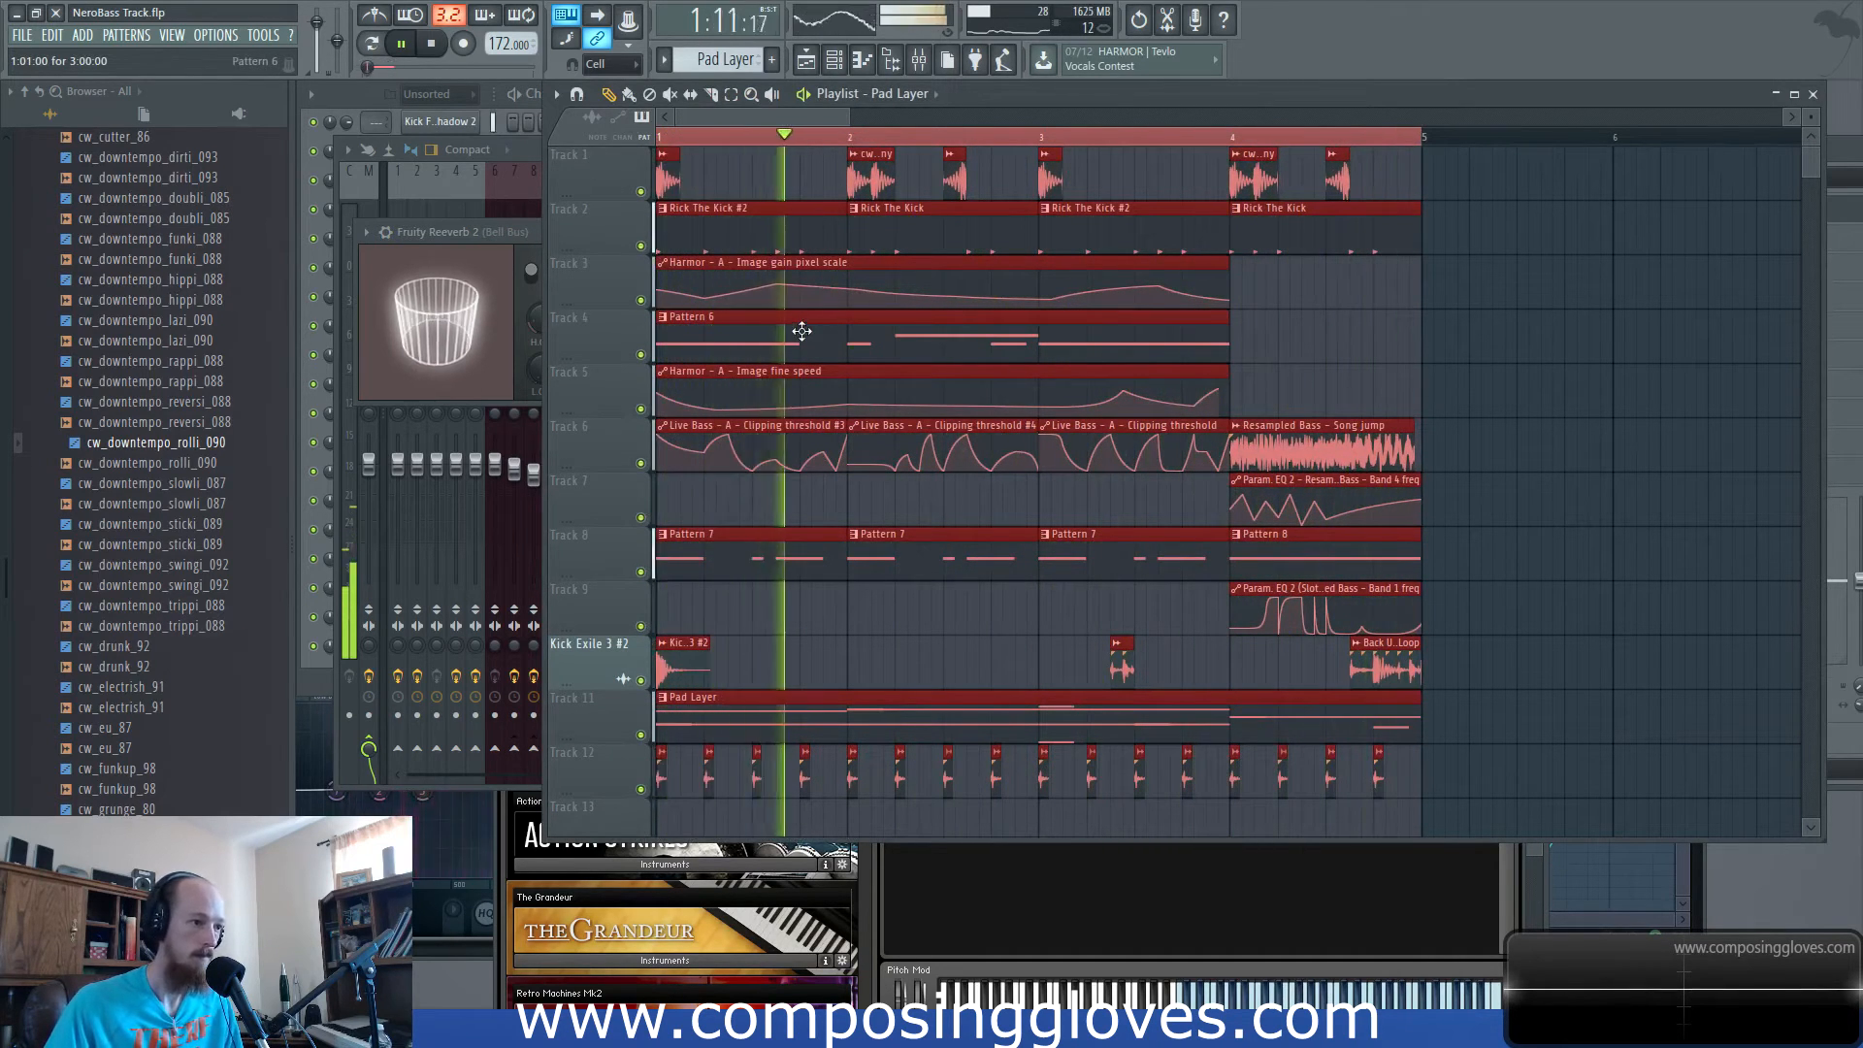
pyautogui.press('space')
pyautogui.scroll(2, 765, 319)
pyautogui.scroll(-4, 766, 318)
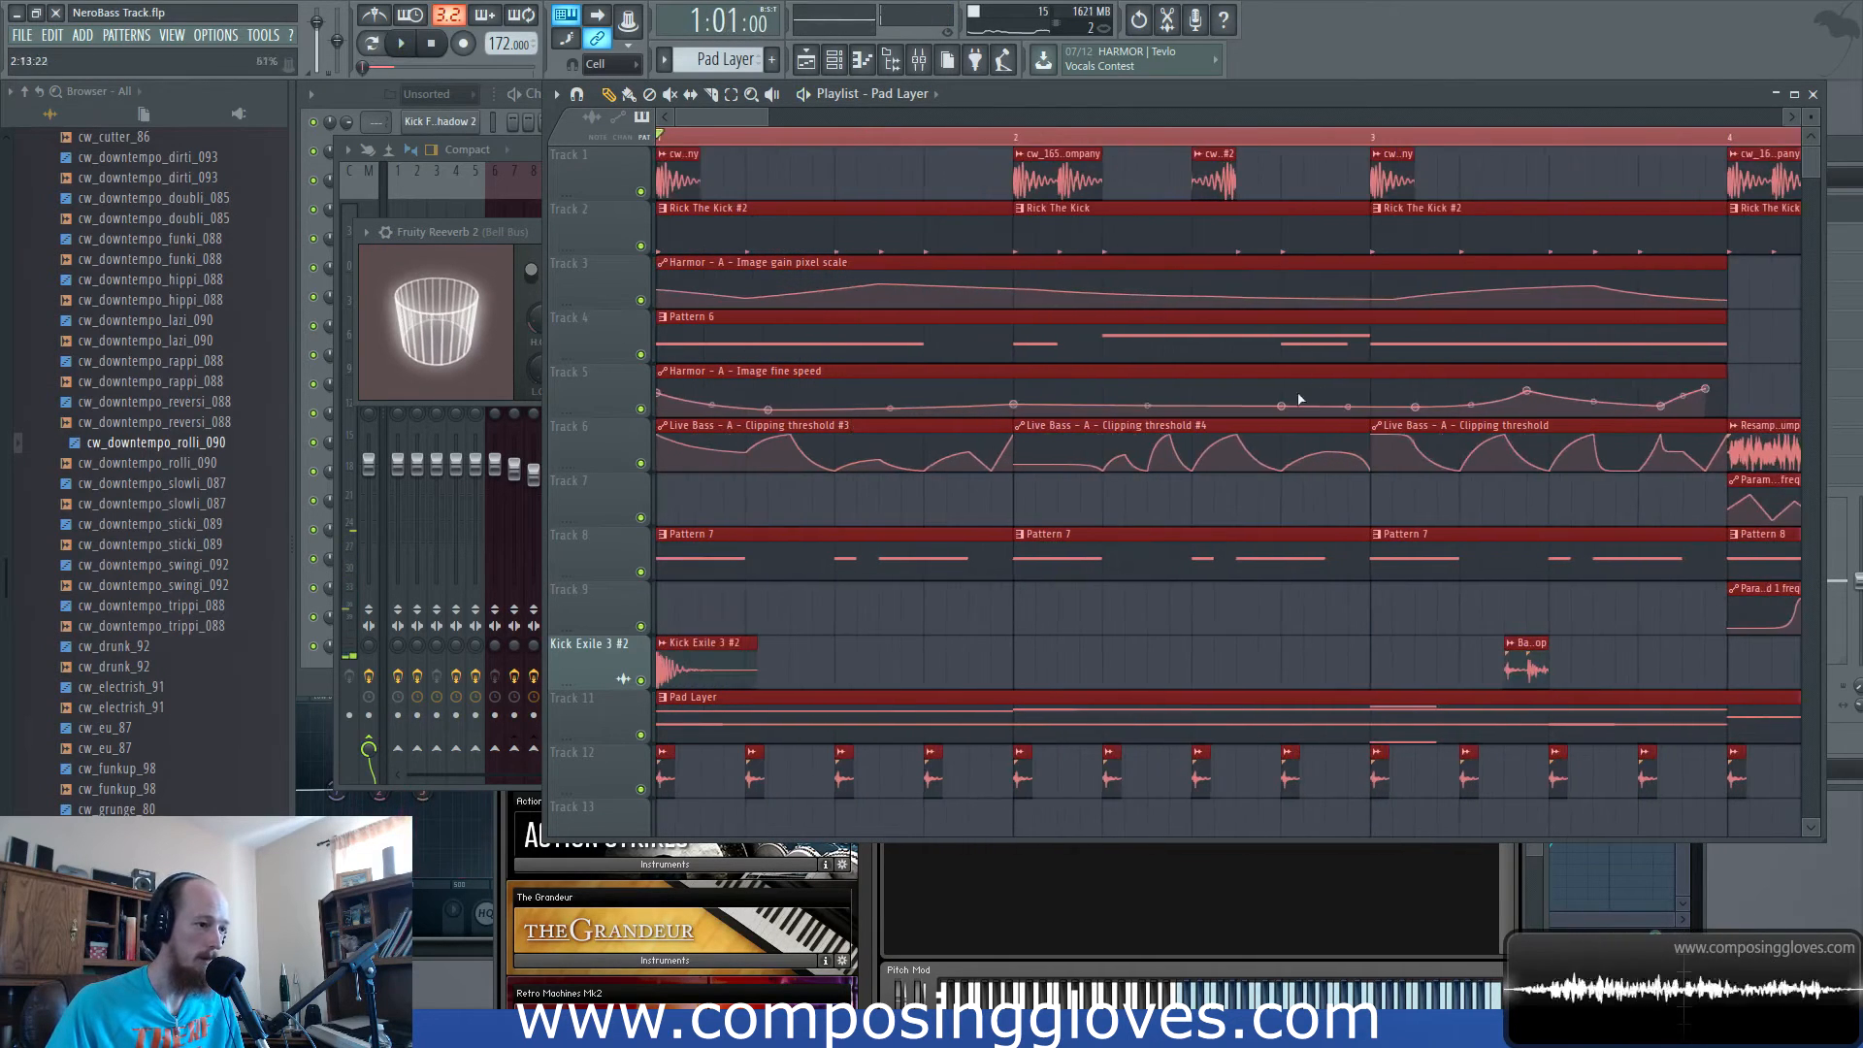
pyautogui.scroll(1, 1179, 436)
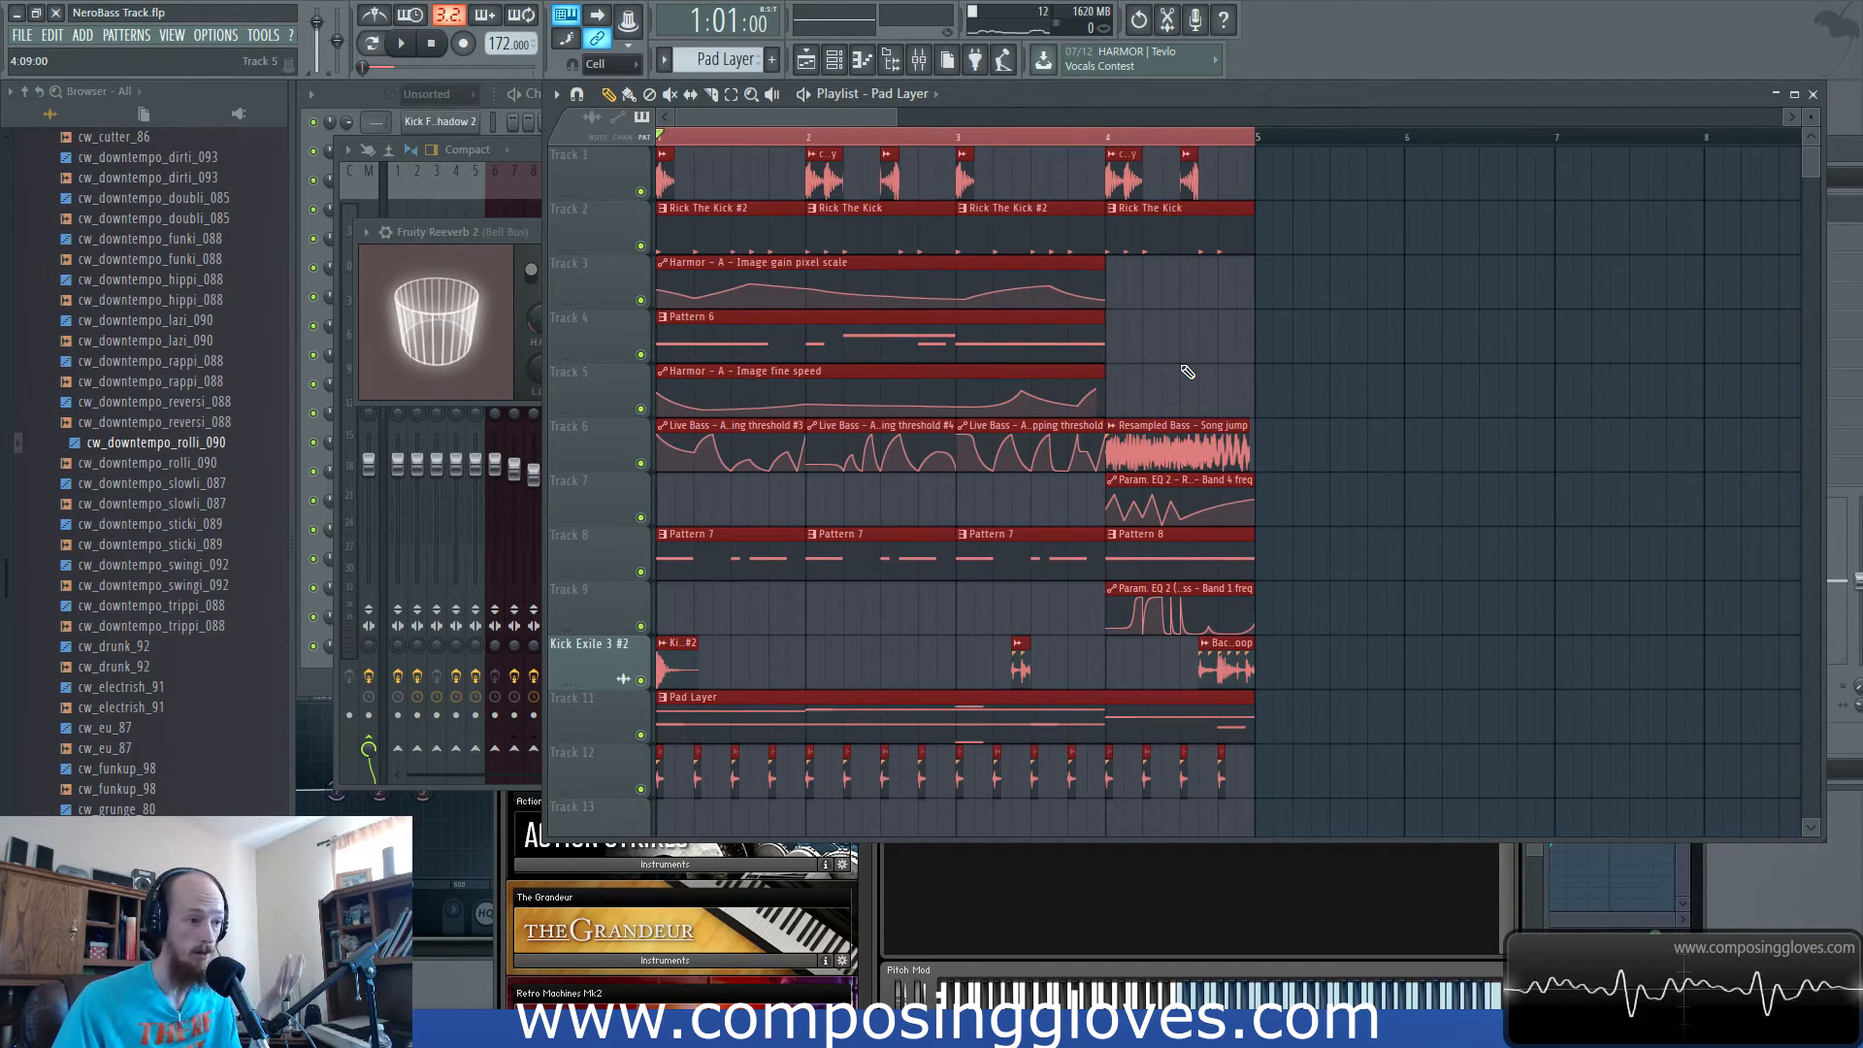
pyautogui.moveTo(707, 320); pyautogui.dragTo(1179, 291)
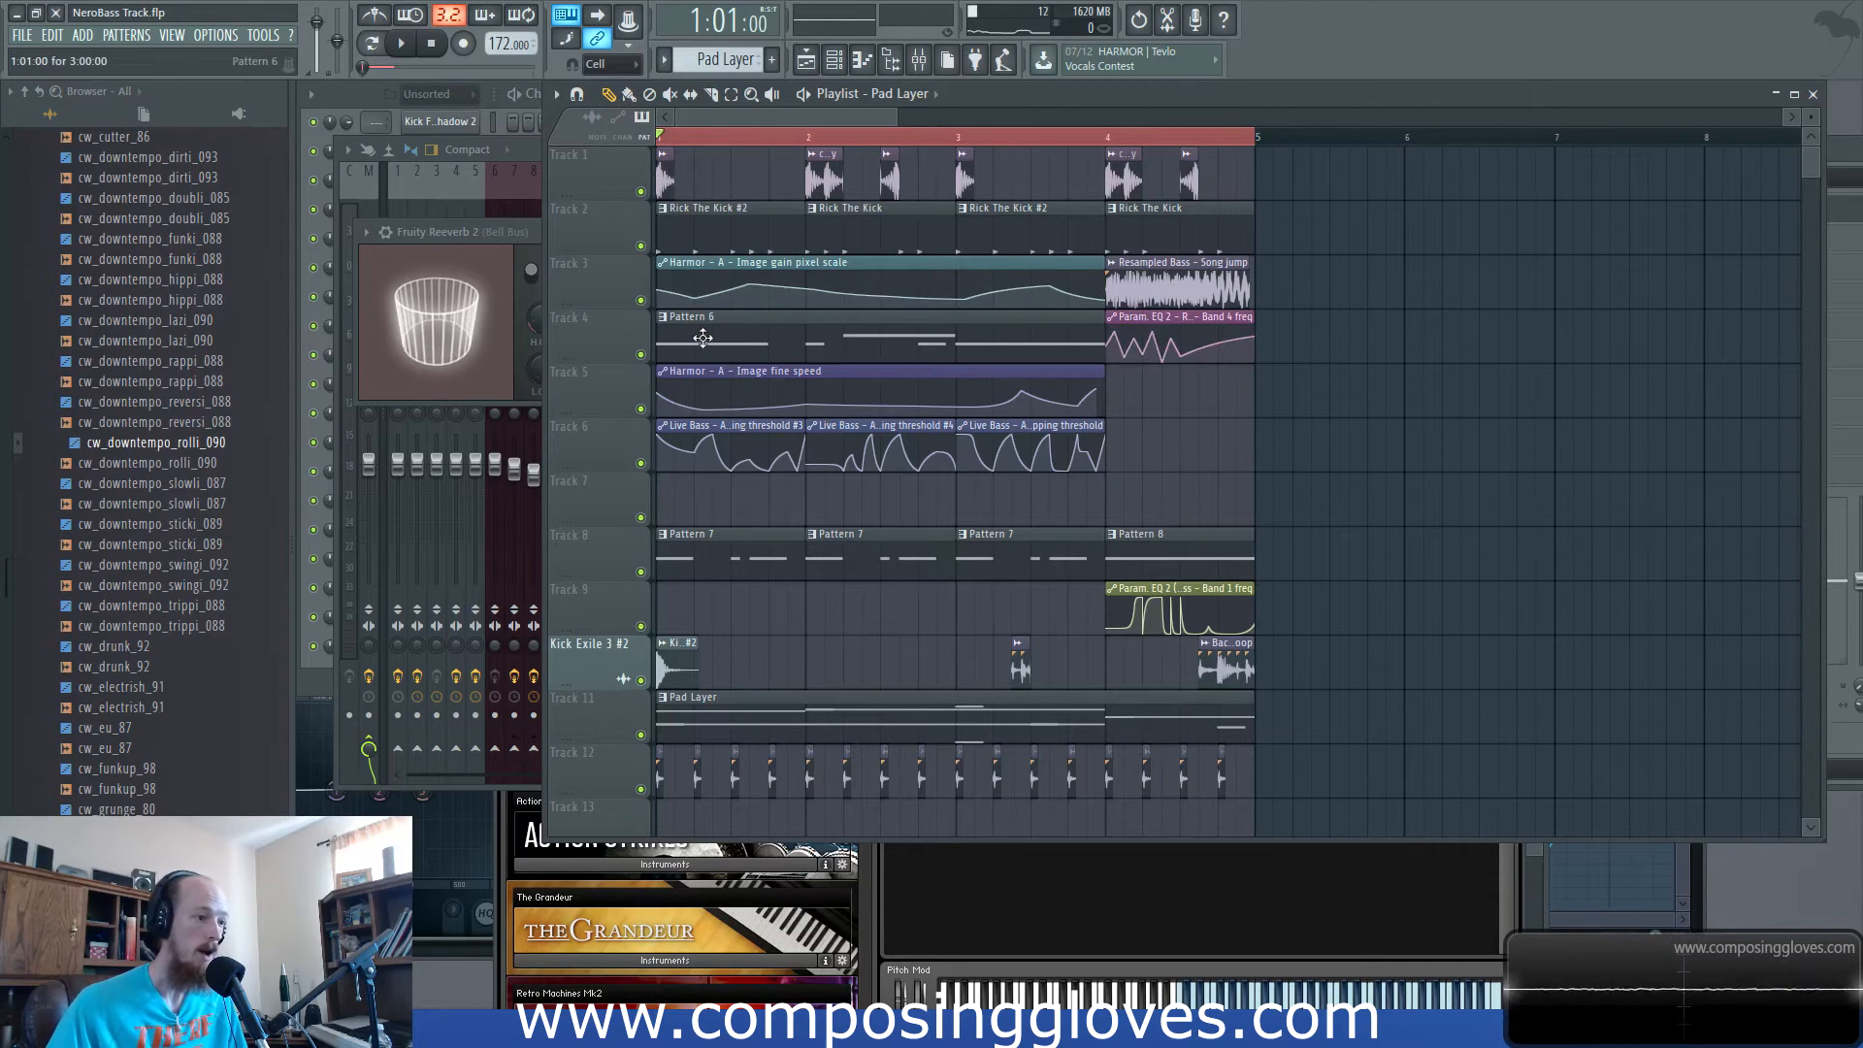
# Play the start of the arrangement briefly to hear the opening bar.
pyautogui.scroll(3, 733, 408)
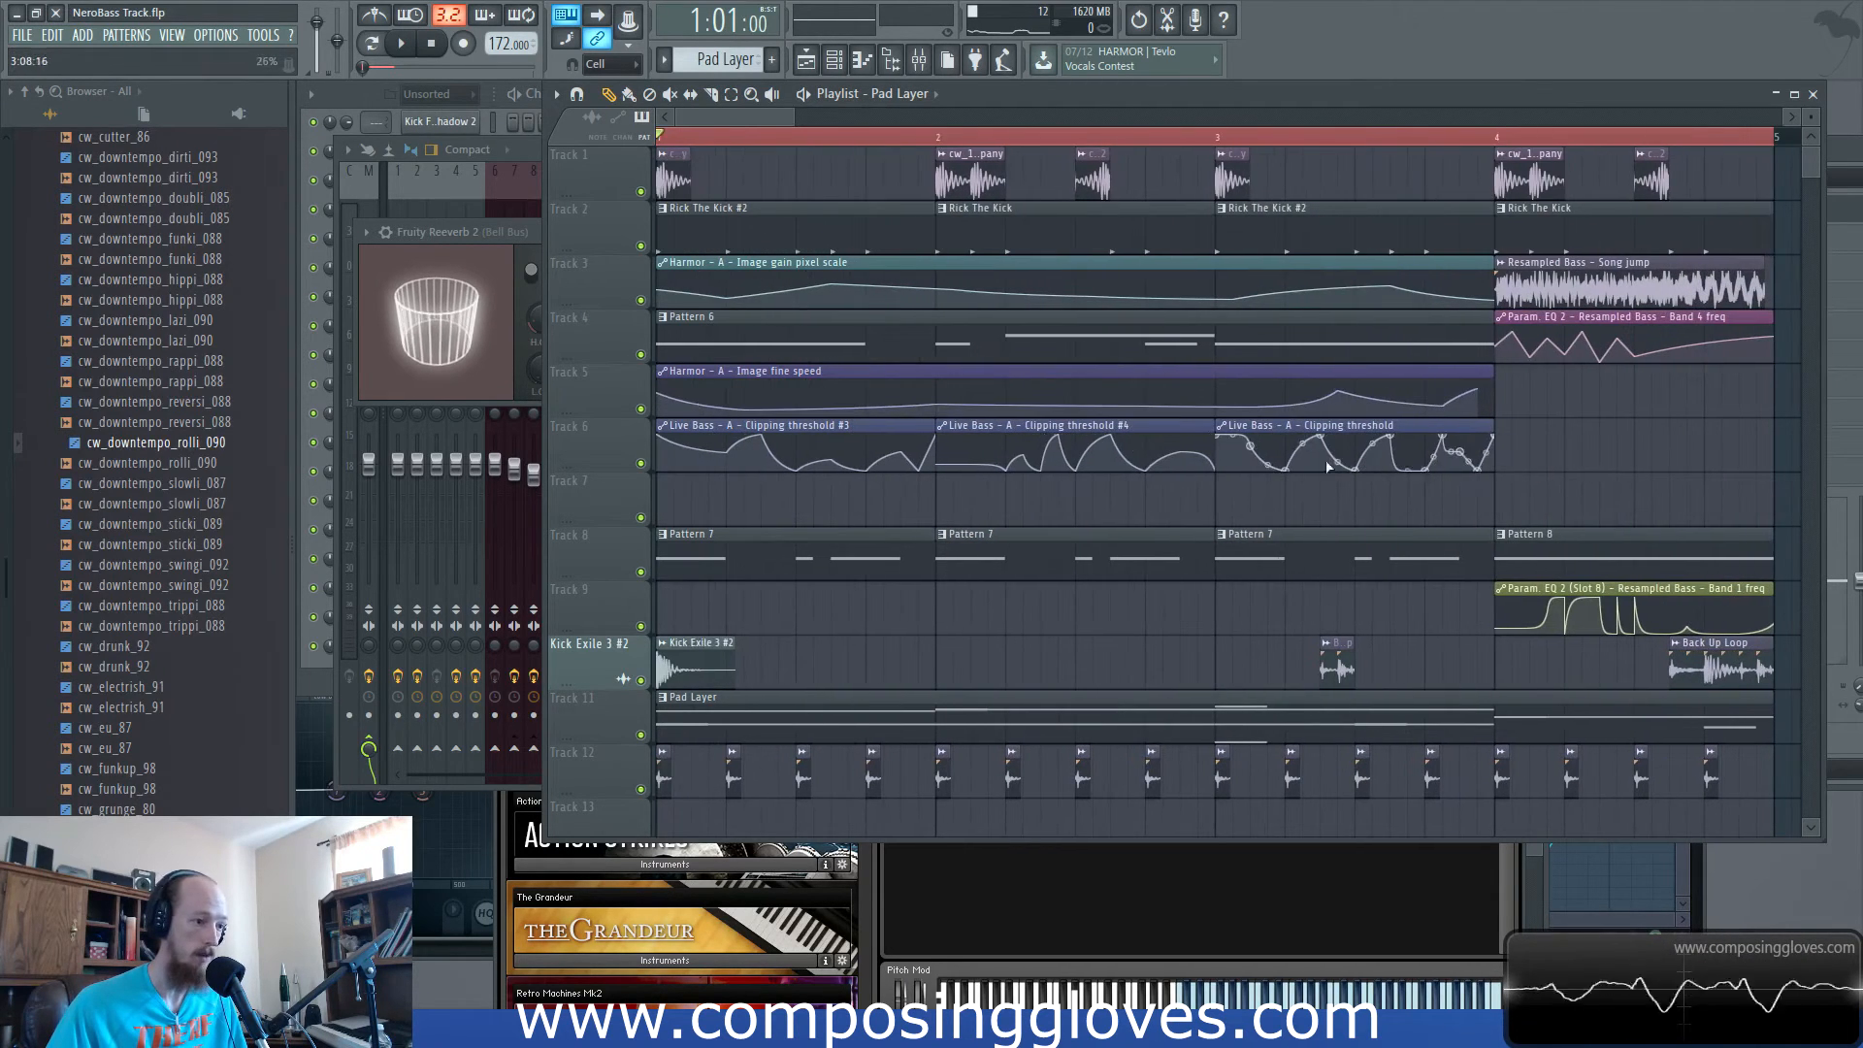
pyautogui.scroll(-2, 737, 441)
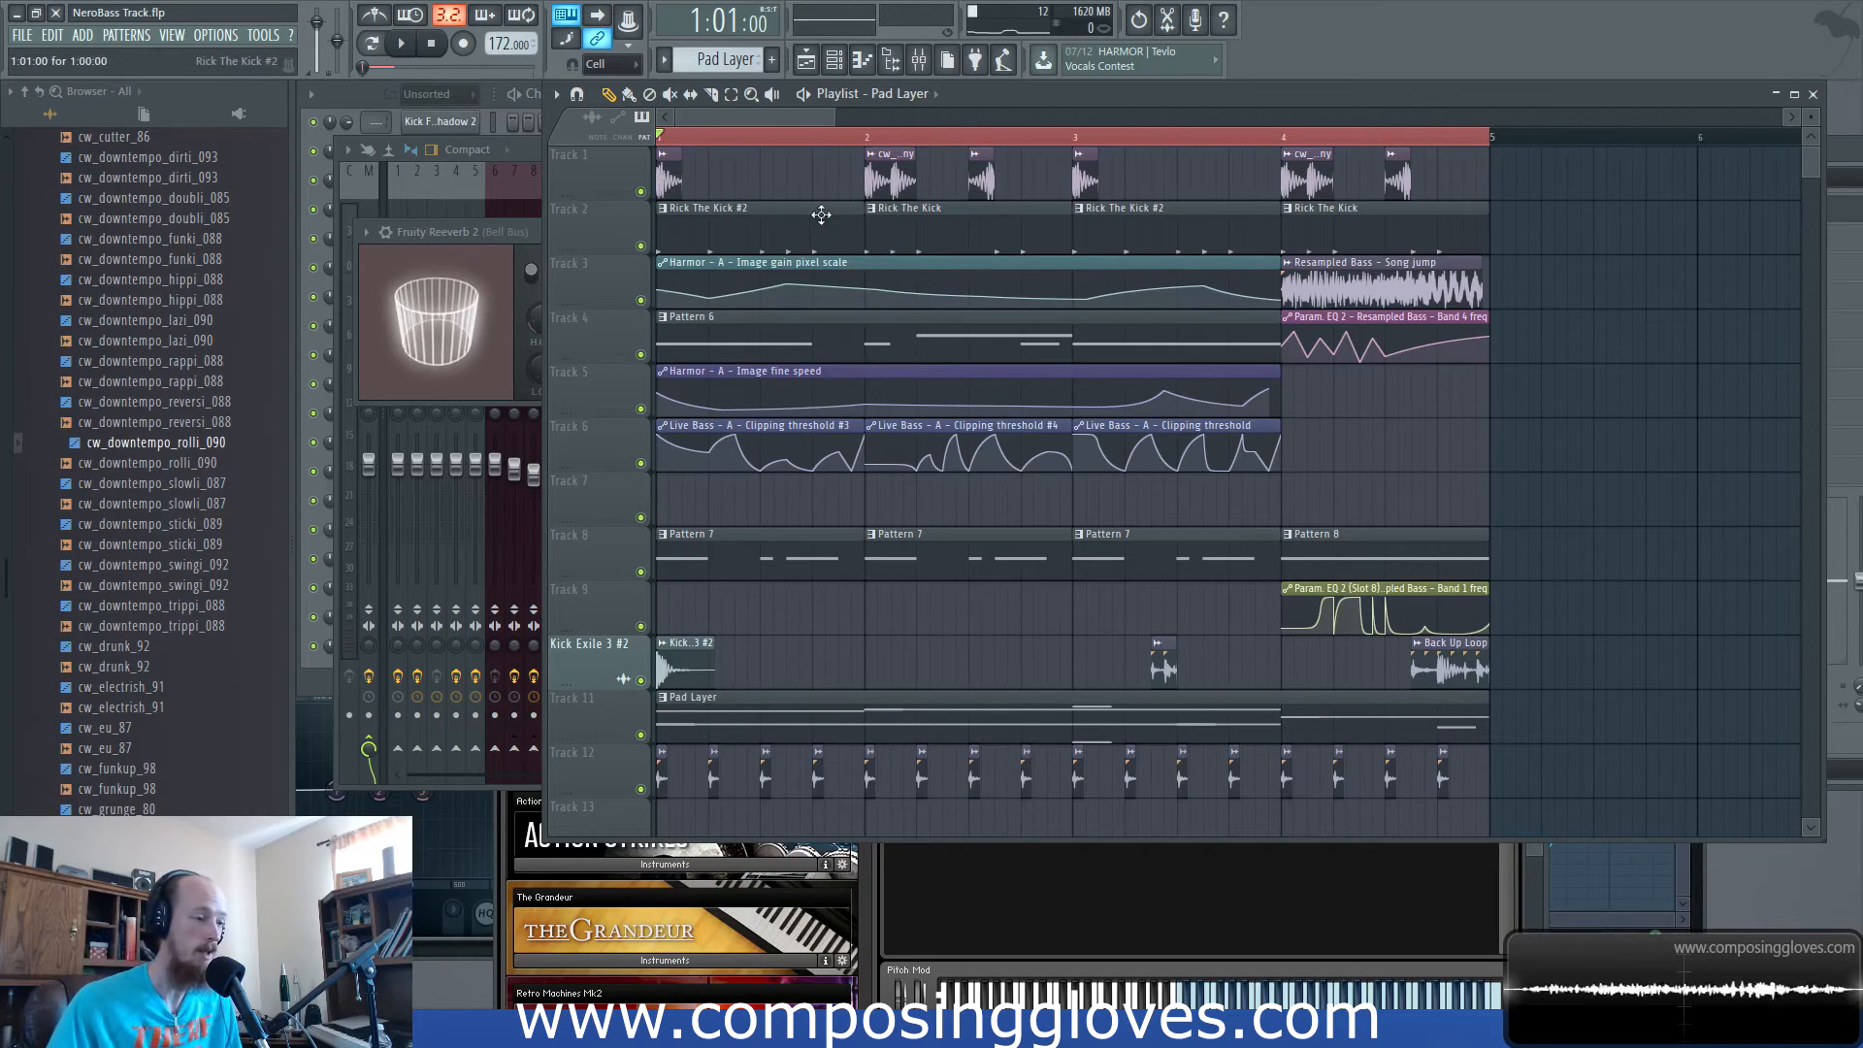
pyautogui.press('space')
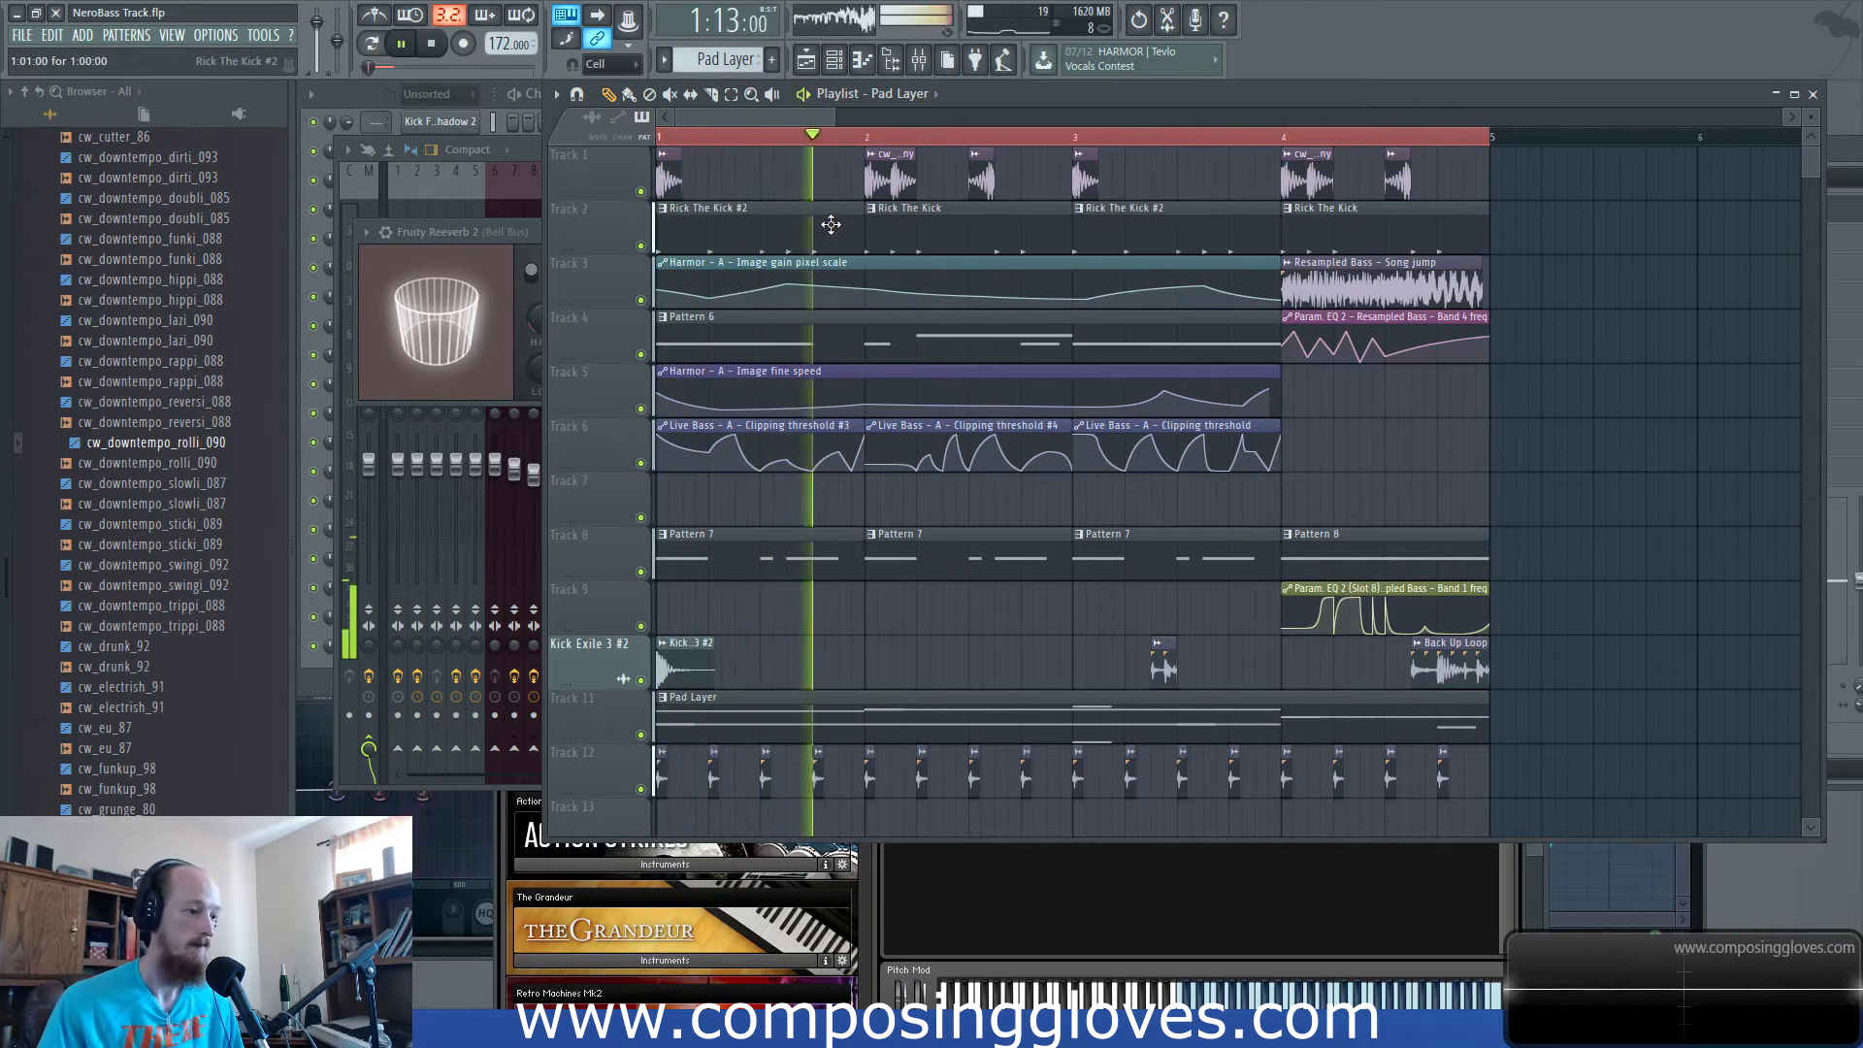
pyautogui.press('space')
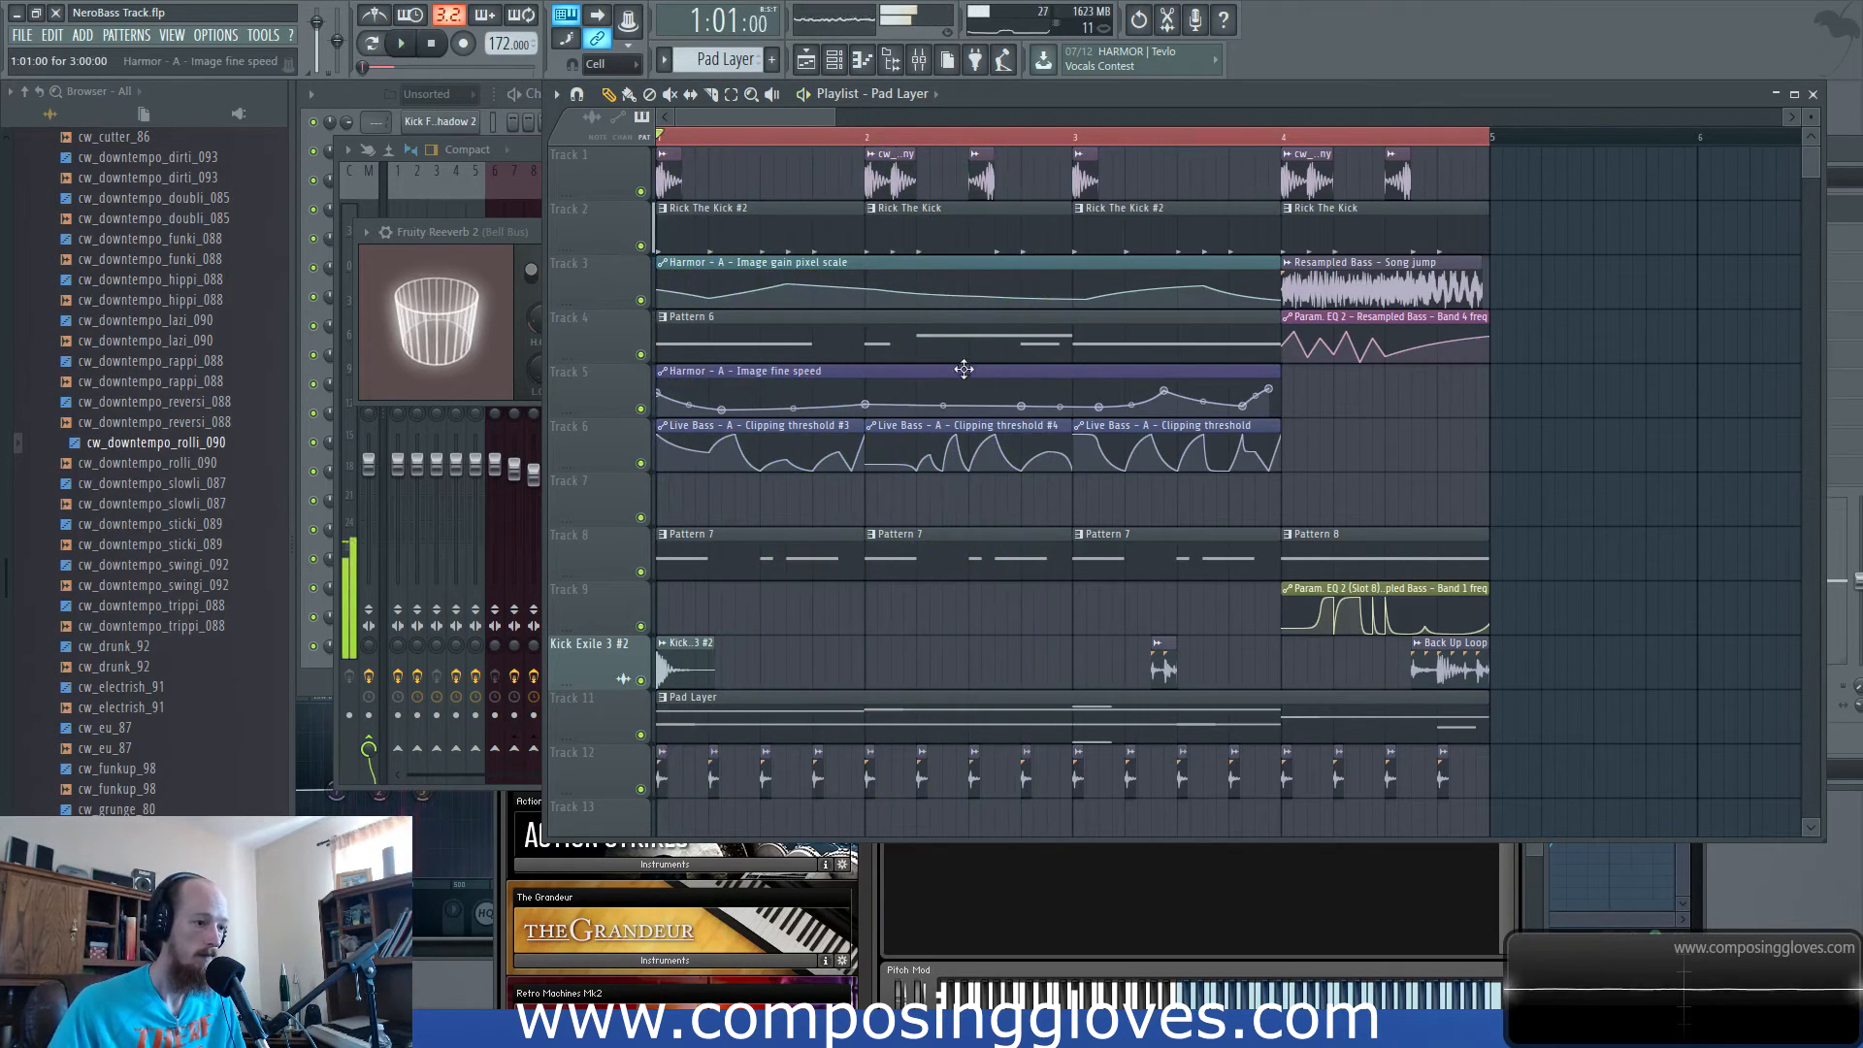
pyautogui.keyDown('ctrl'); pyautogui.scroll(-2, 856, 308); pyautogui.keyUp('ctrl')
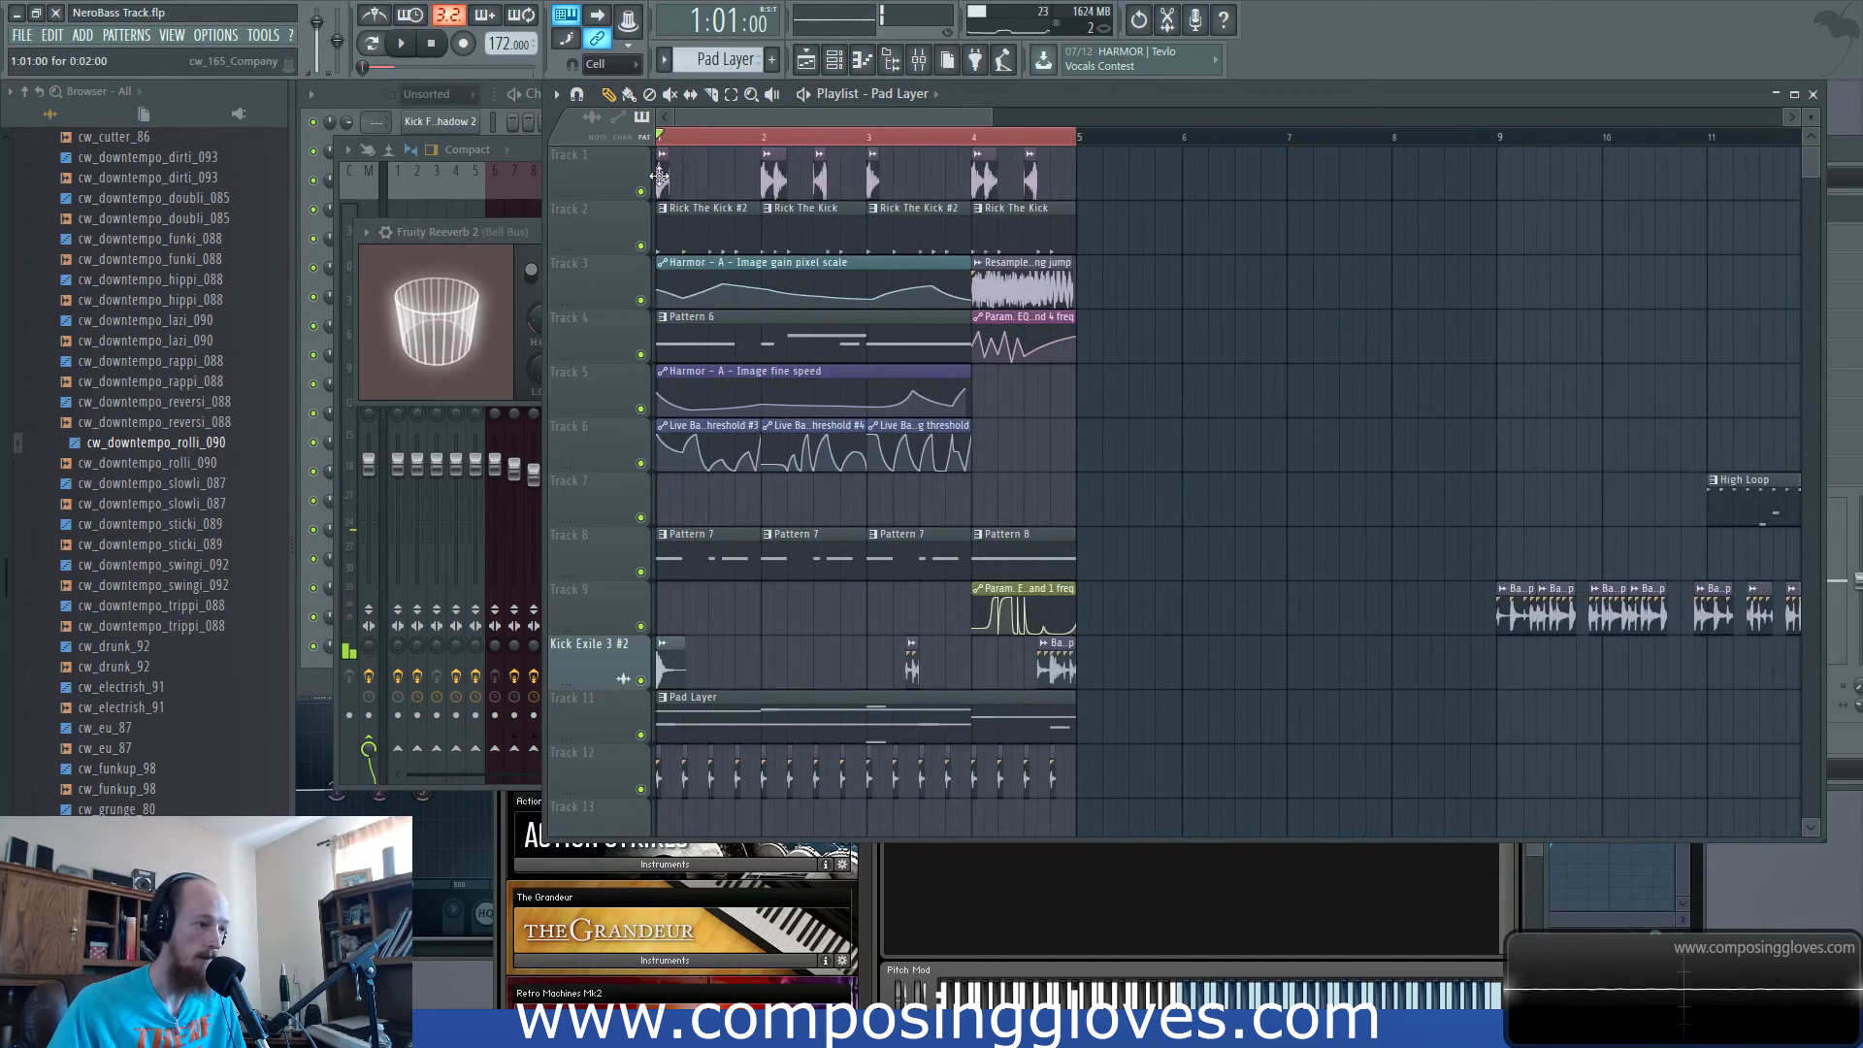
pyautogui.moveTo(660, 176); pyautogui.dragTo(1133, 786)
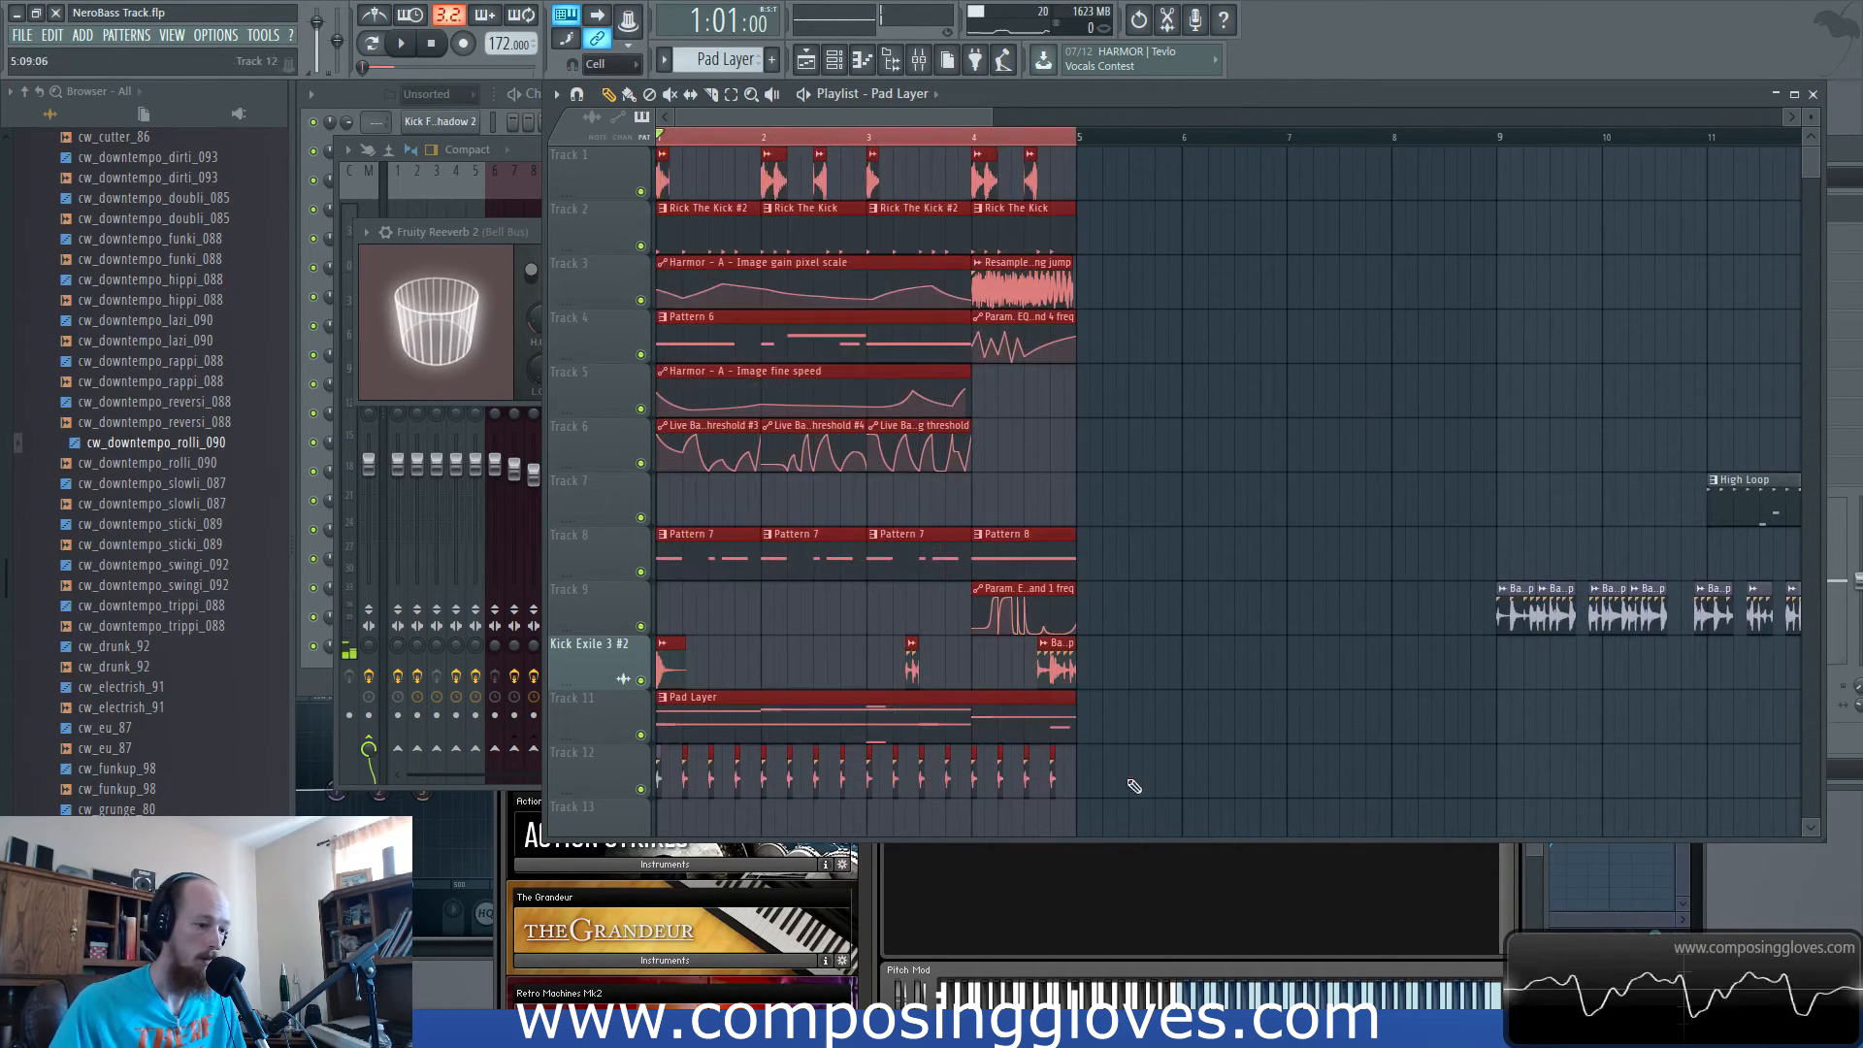
pyautogui.moveTo(658, 179); pyautogui.dragTo(1065, 829)
pyautogui.moveTo(697, 219); pyautogui.dragTo(454, 188)
# Move the leftover clips from bar 9 onward further along the timeline to clear space after the opening section.
pyautogui.scroll(-3, 760, 399)
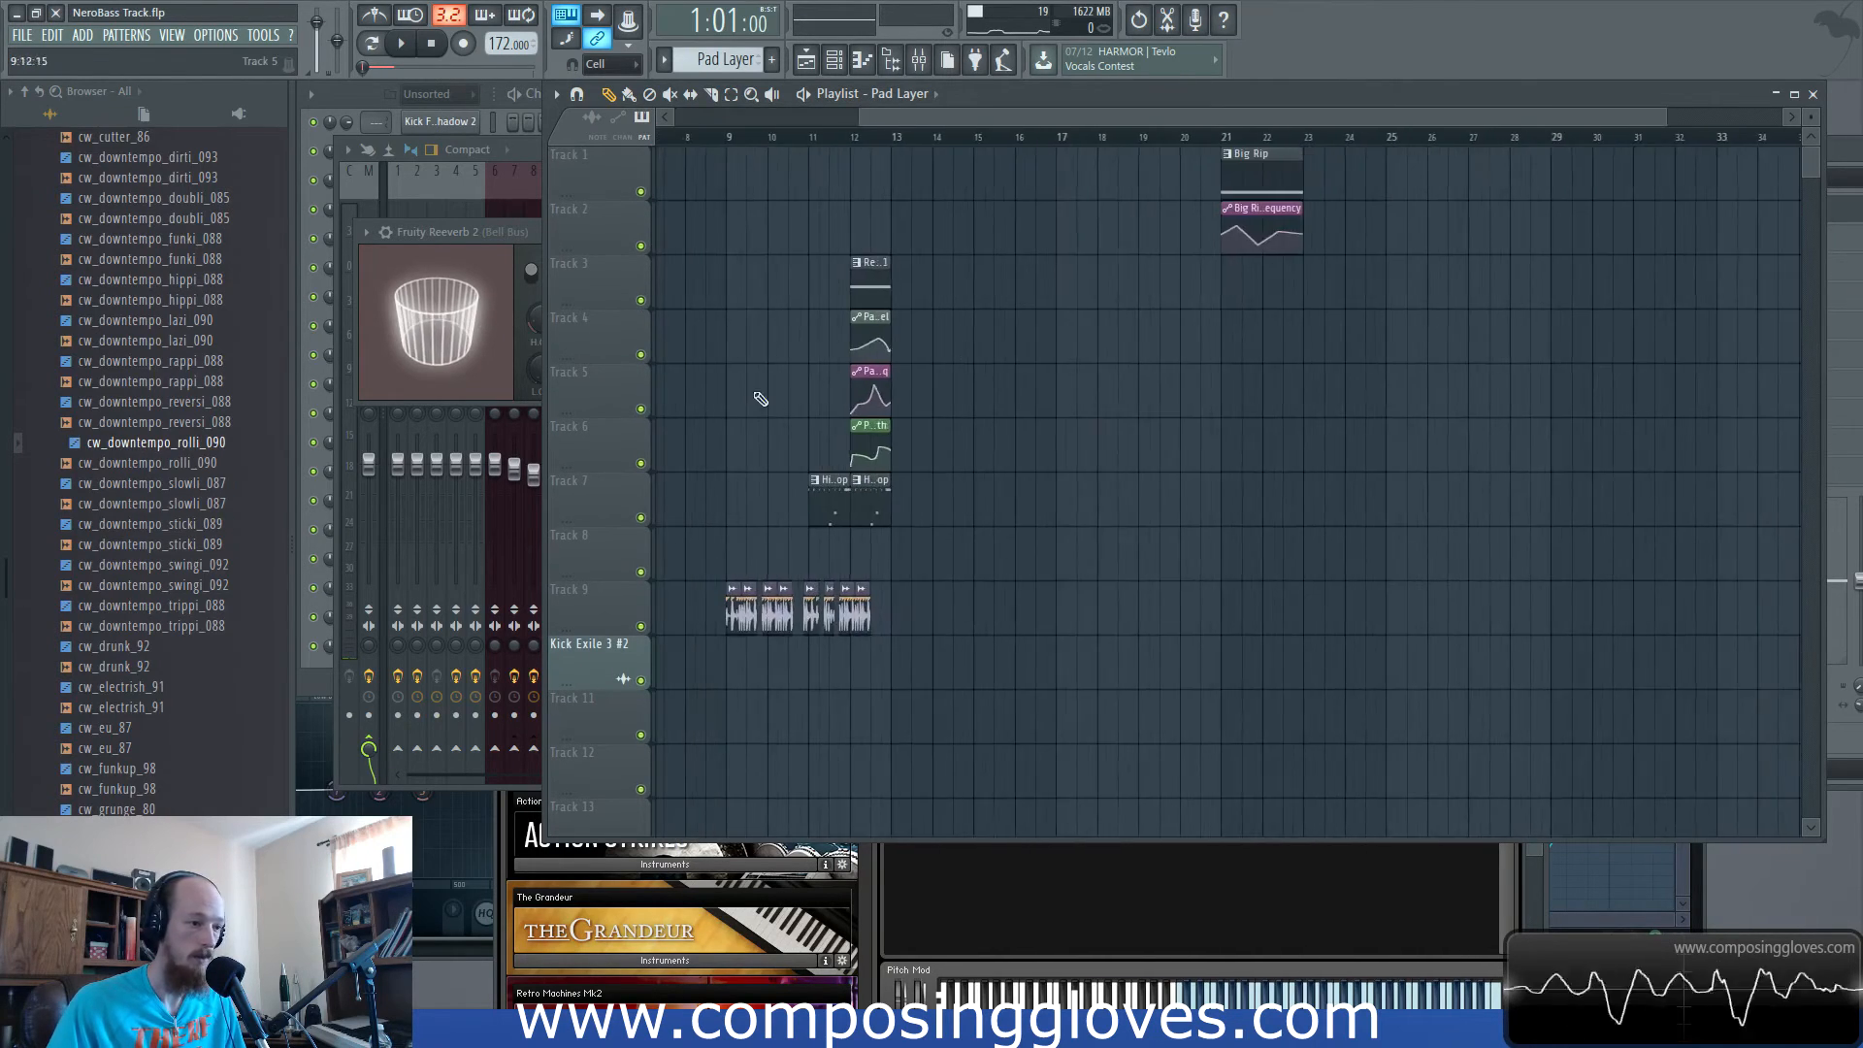
pyautogui.moveTo(761, 399); pyautogui.dragTo(1139, 224)
pyautogui.moveTo(858, 151); pyautogui.dragTo(1591, 630)
pyautogui.moveTo(969, 582); pyautogui.dragTo(862, 569)
pyautogui.moveTo(989, 503); pyautogui.dragTo(1689, 496)
pyautogui.moveTo(1492, 388); pyautogui.dragTo(1630, 372)
pyautogui.scroll(3, 728, 332)
pyautogui.moveTo(729, 332); pyautogui.dragTo(1314, 350)
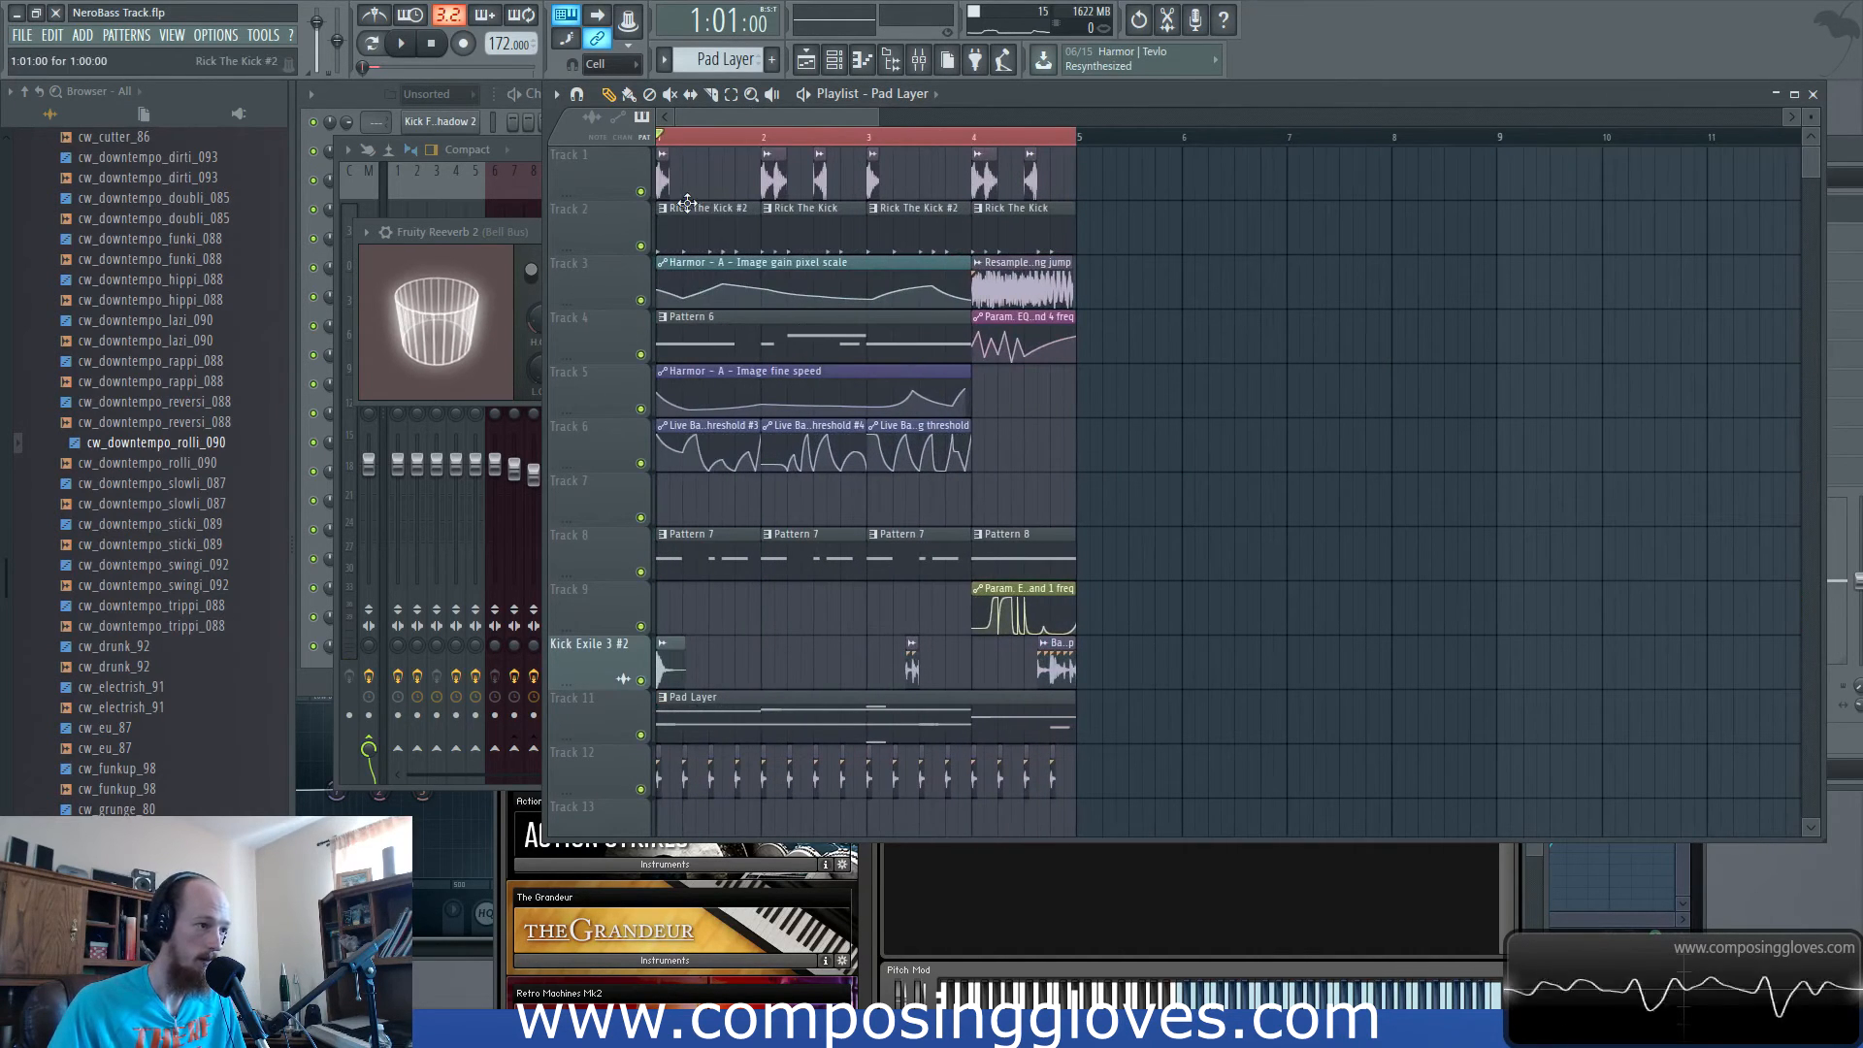
# Duplicate all clips of the opening four bars so that the copy starts at bar 5.
pyautogui.moveTo(659, 178); pyautogui.dragTo(1395, 869)
pyautogui.scroll(5, 766, 403)
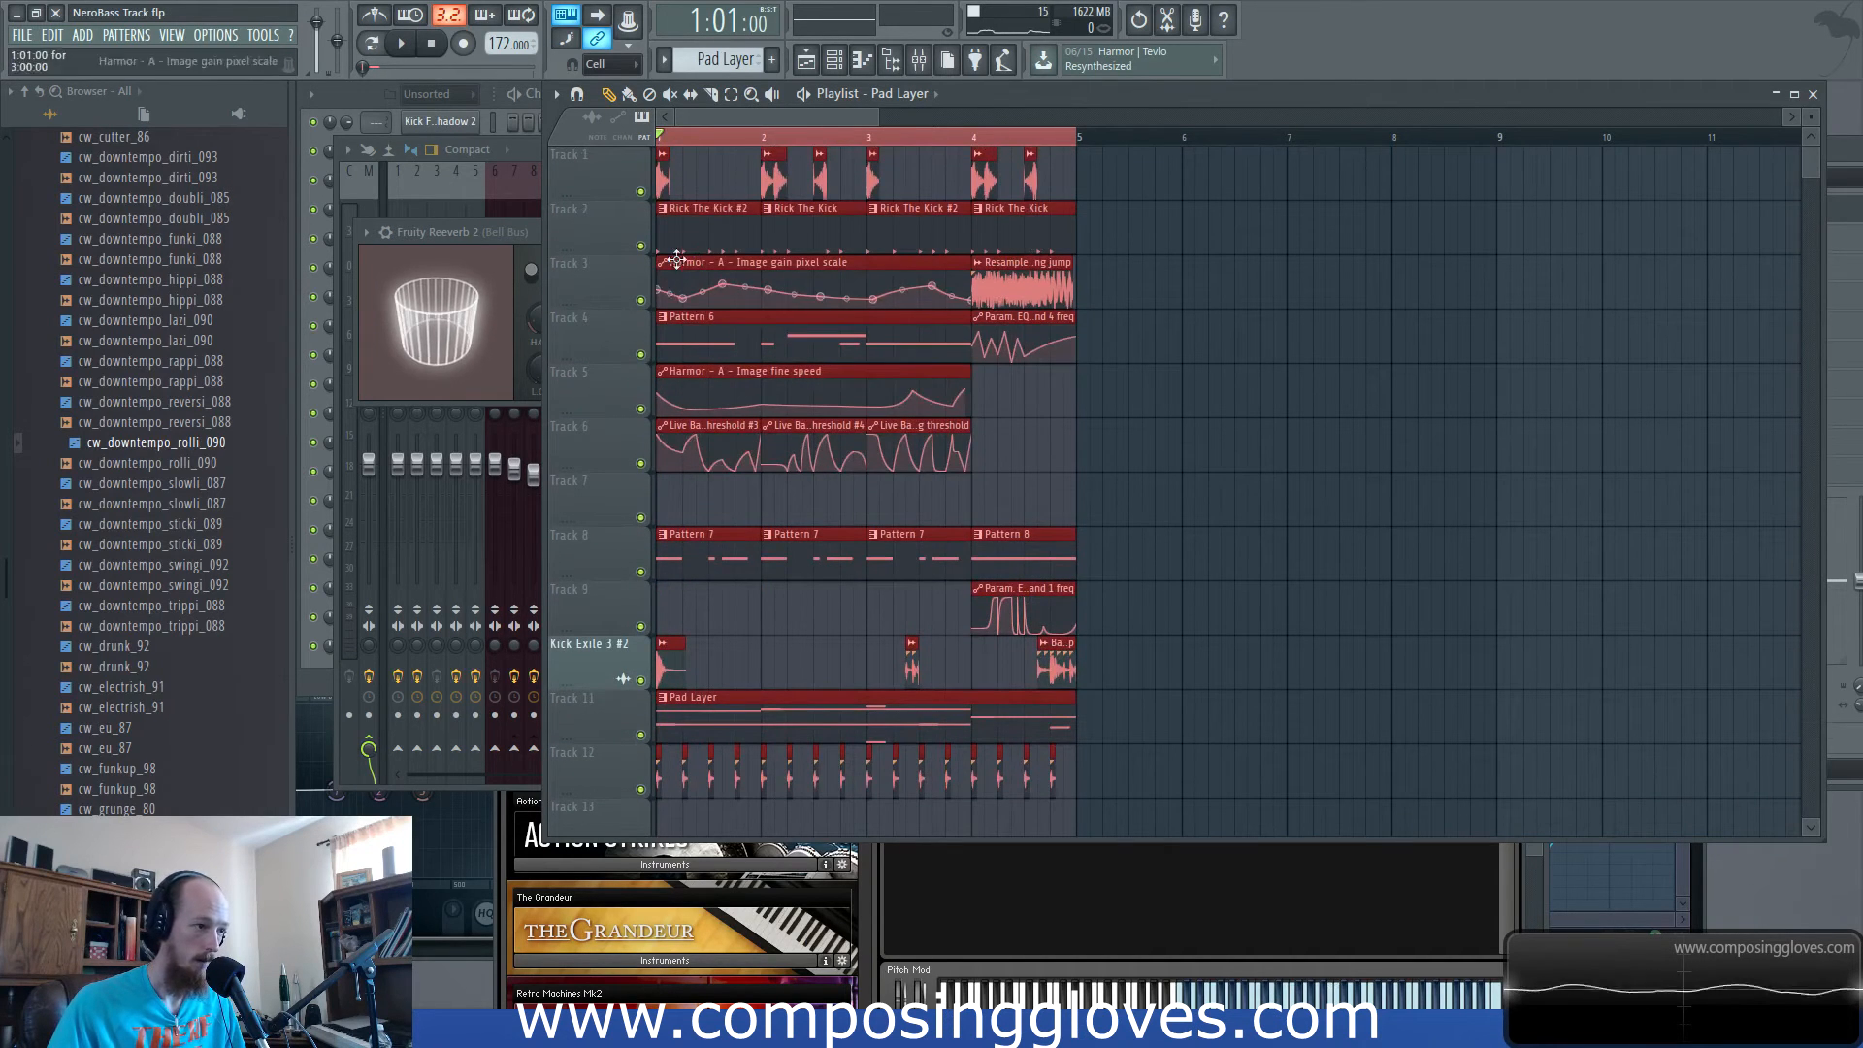
pyautogui.moveTo(689, 240)
pyautogui.mouseDown()
pyautogui.moveTo(1184, 257)
pyautogui.moveTo(1116, 262)
pyautogui.mouseUp()
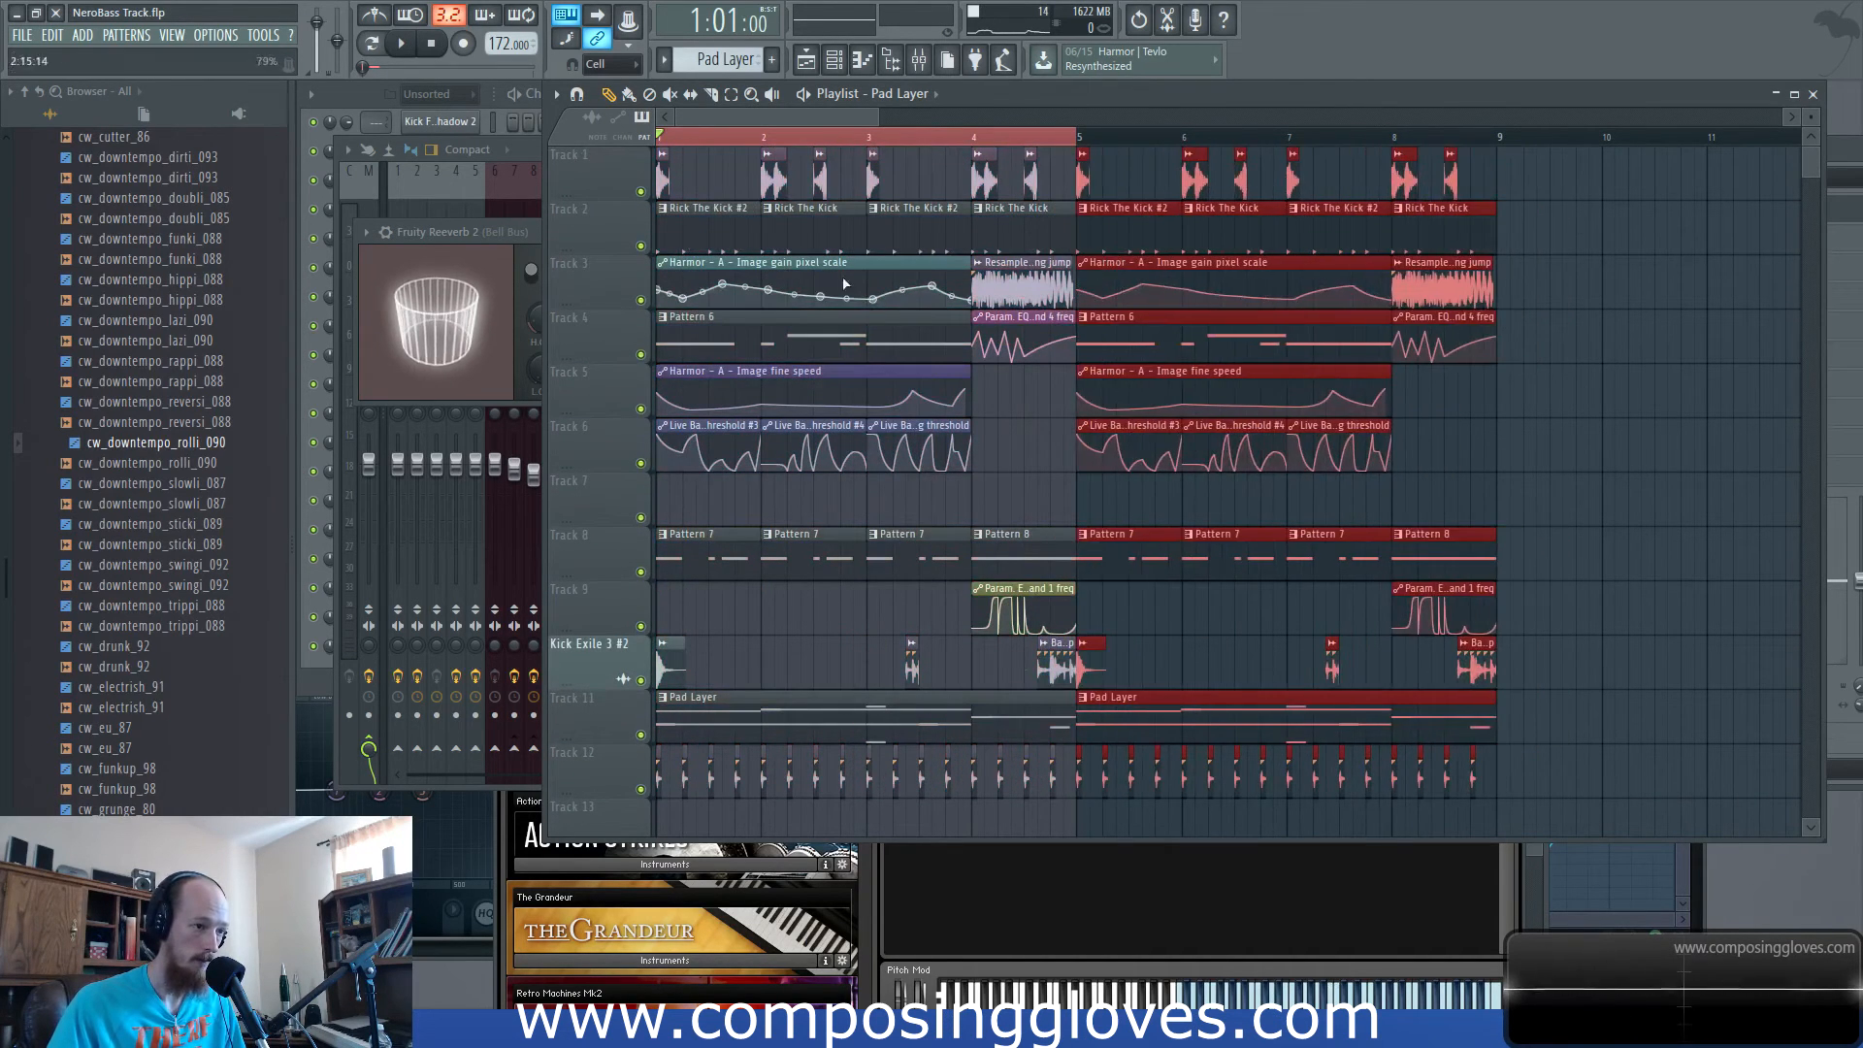
# Shift both four-bar sections so they begin at bar 5, and set the playlist time selection from bar 5 to bar 13.
pyautogui.scroll(2, 728, 283)
pyautogui.scroll(-4, 728, 283)
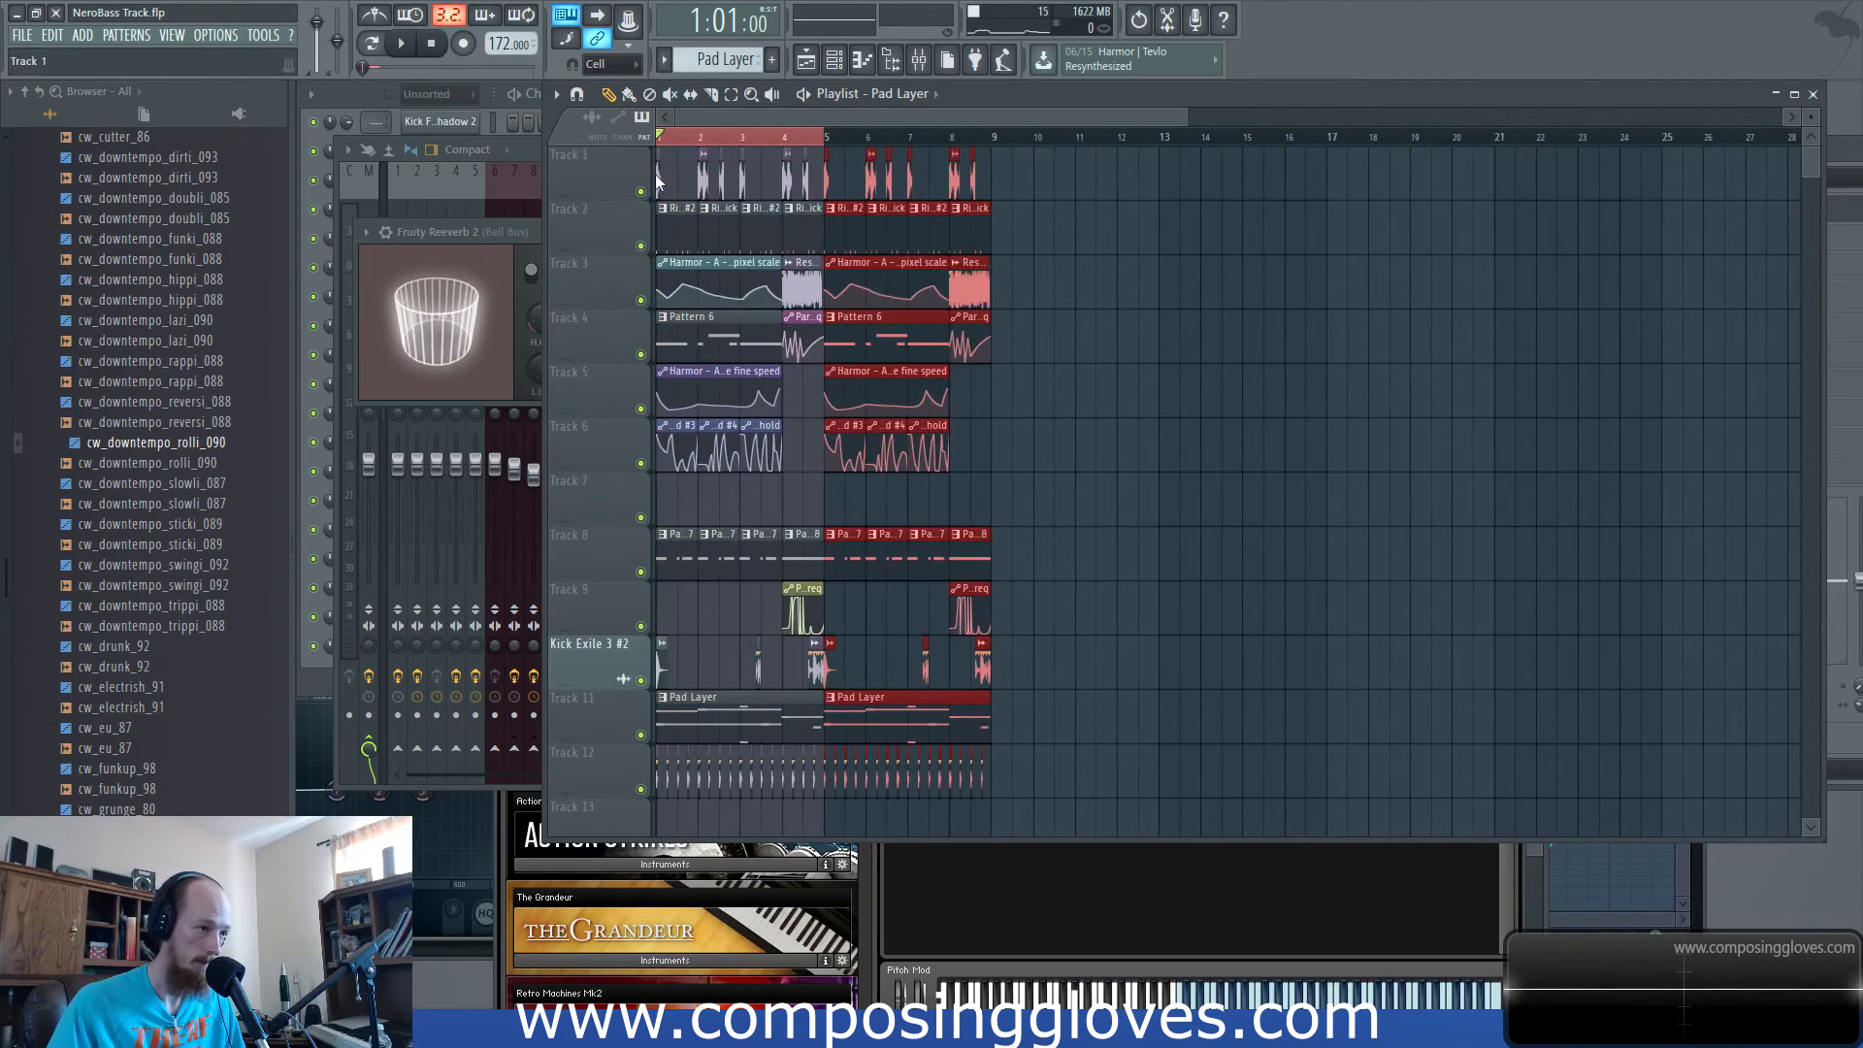
pyautogui.moveTo(659, 181); pyautogui.dragTo(1126, 848)
pyautogui.scroll(3, 757, 653)
pyautogui.moveTo(767, 637); pyautogui.dragTo(1431, 609)
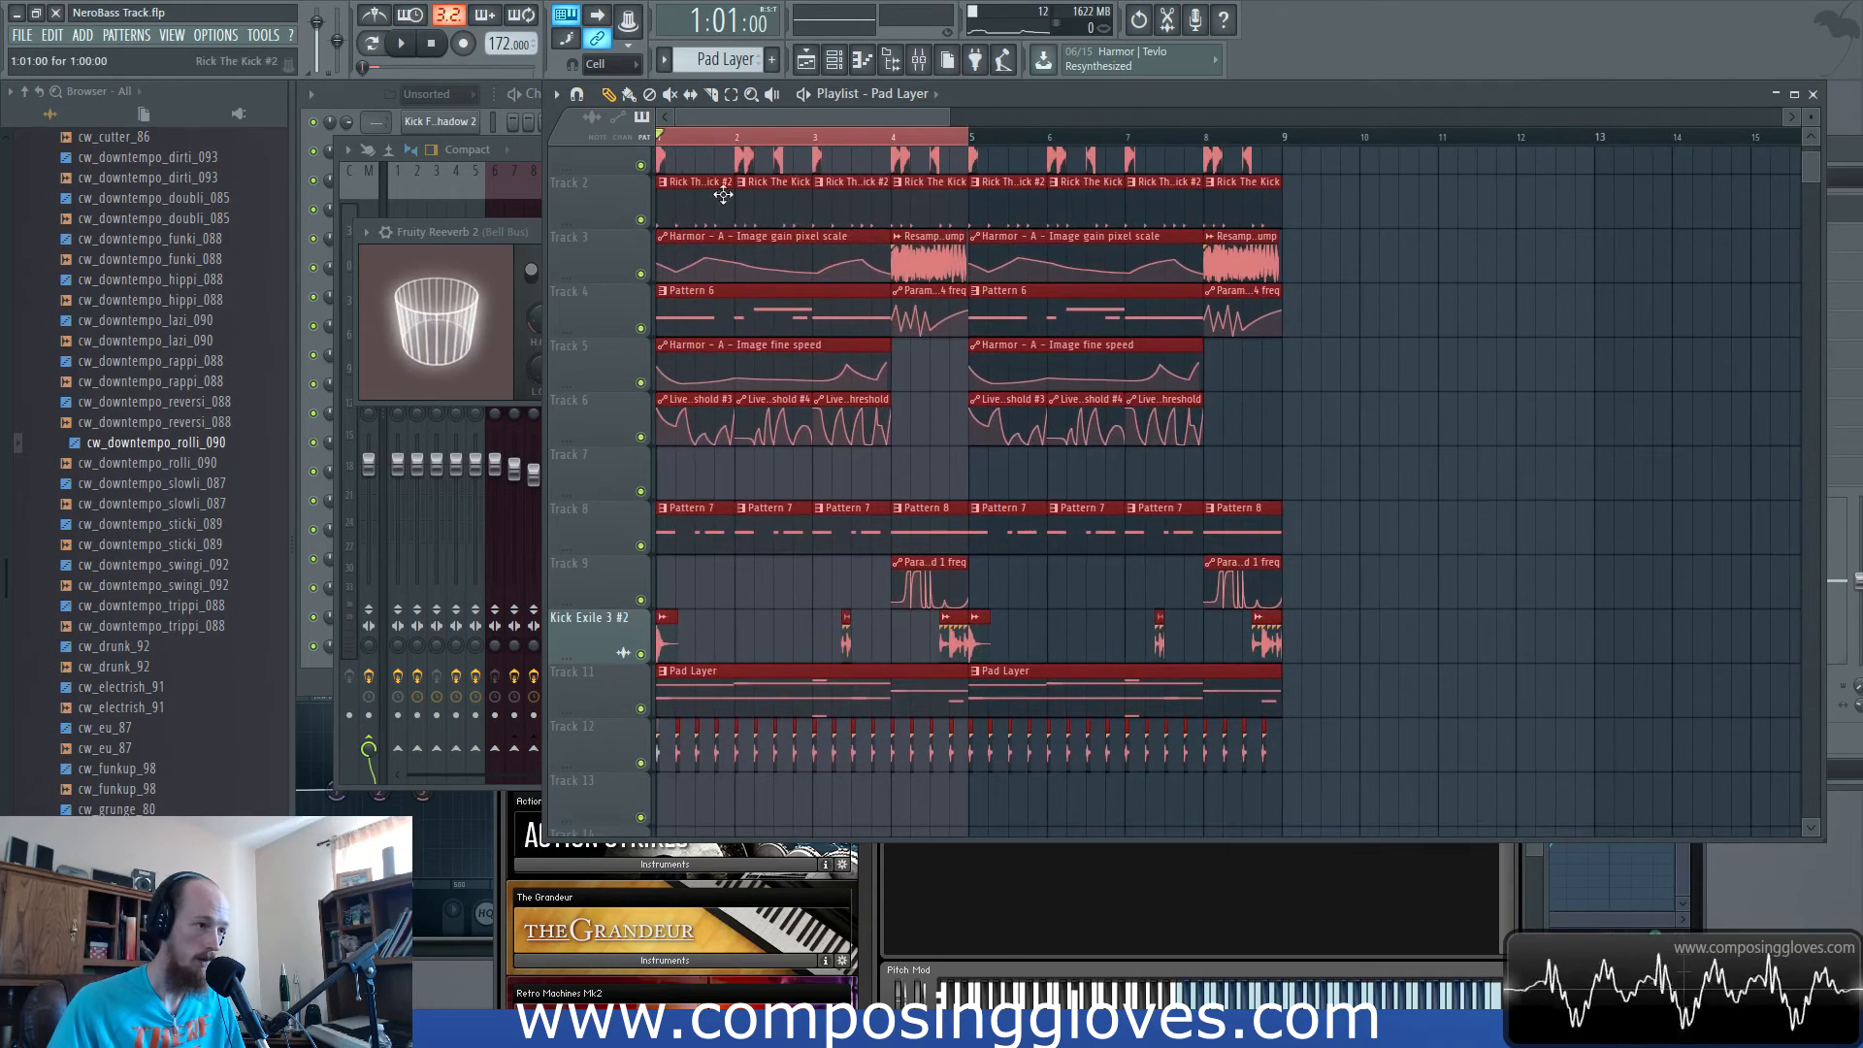
pyautogui.moveTo(658, 159); pyautogui.dragTo(1390, 765)
pyautogui.moveTo(691, 675); pyautogui.dragTo(997, 646)
pyautogui.moveTo(978, 141); pyautogui.dragTo(1594, 142)
pyautogui.scroll(-1, 711, 335)
# Collapse the Break Beats sample folder, bring the channel rack forward and expand the Composing Gloves folder.
pyautogui.scroll(8, 73, 422)
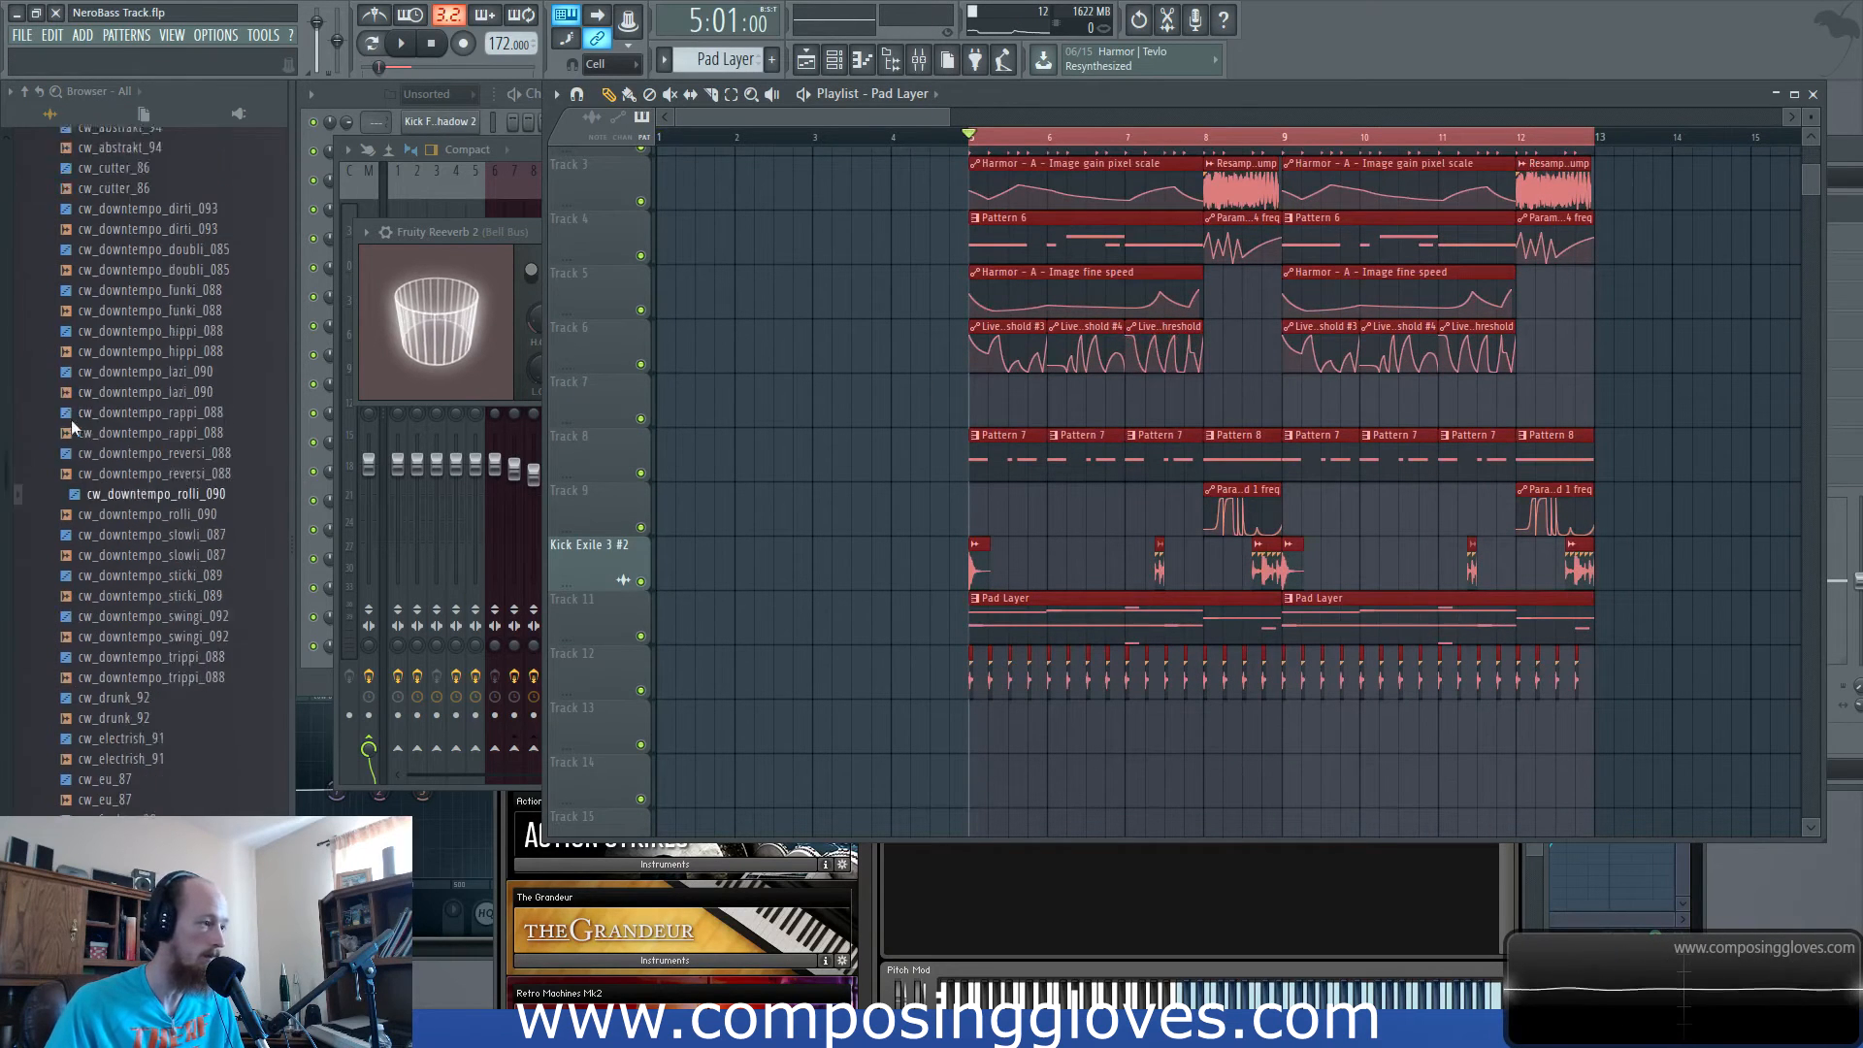
pyautogui.click(143, 524)
pyautogui.scroll(4, 143, 551)
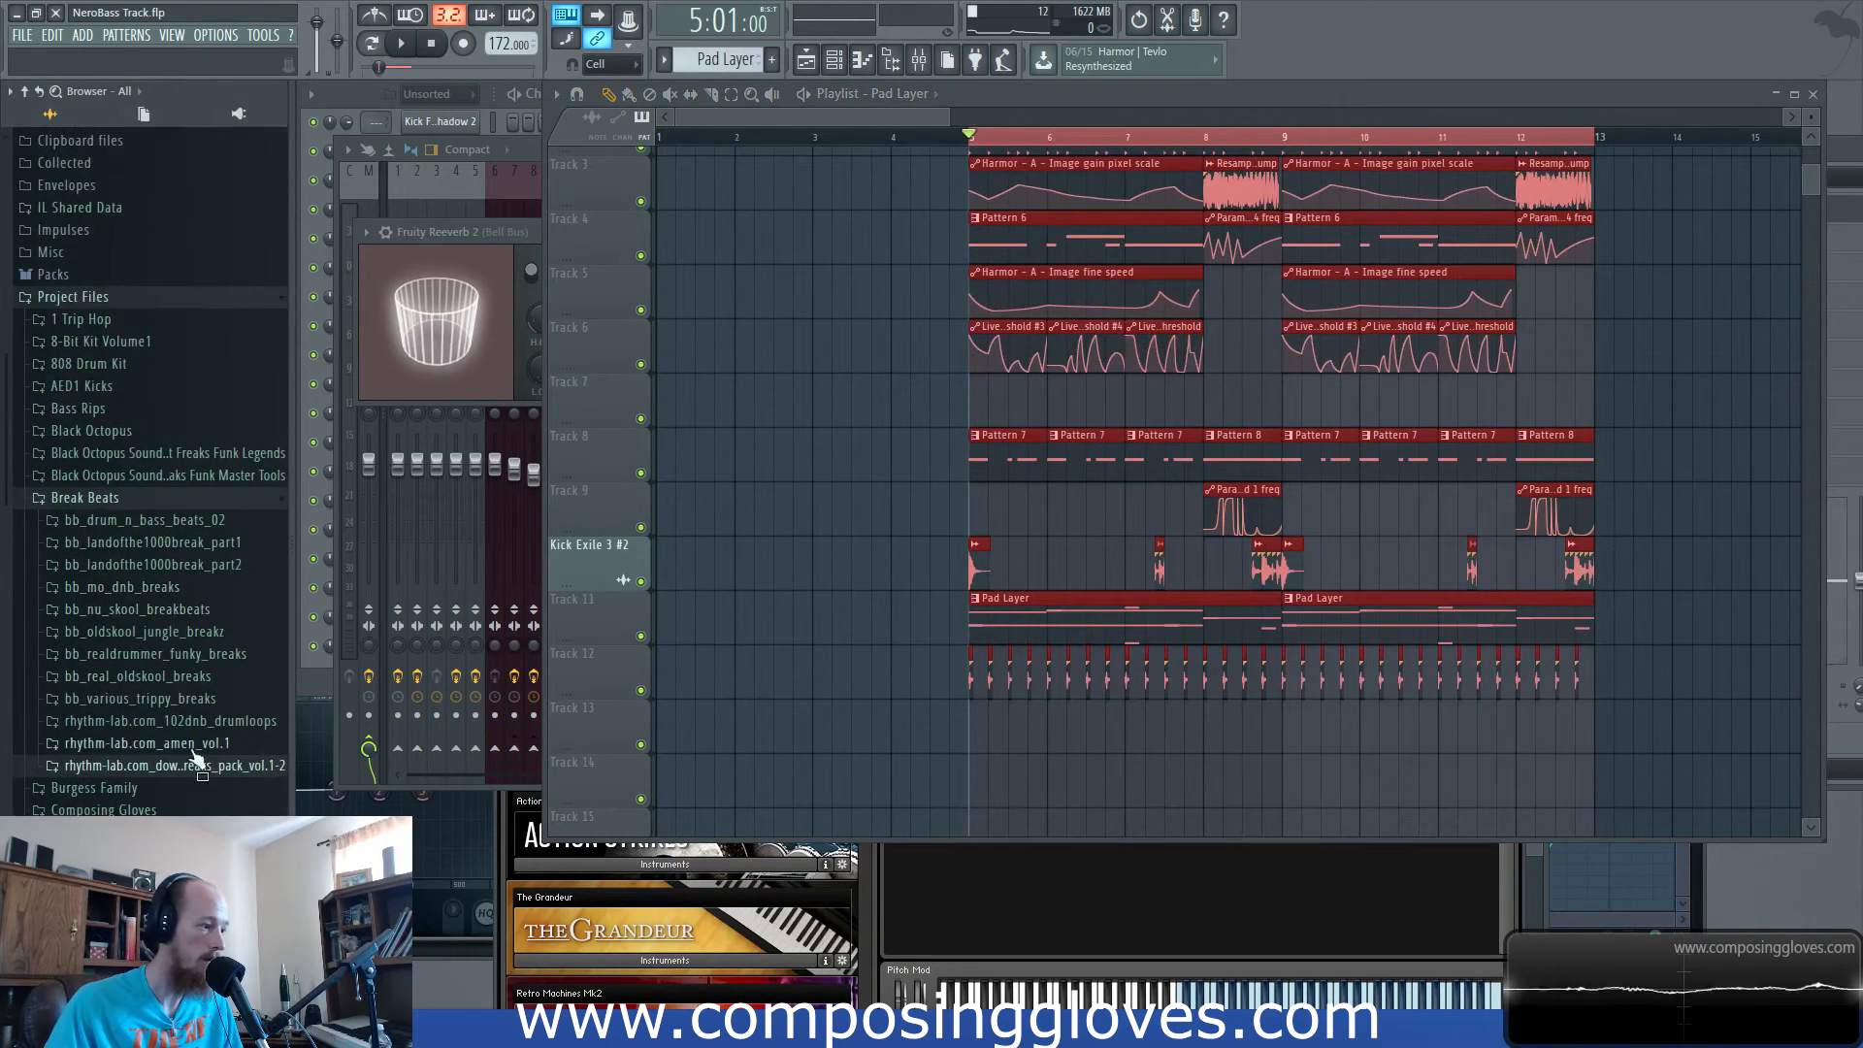
pyautogui.click(85, 495)
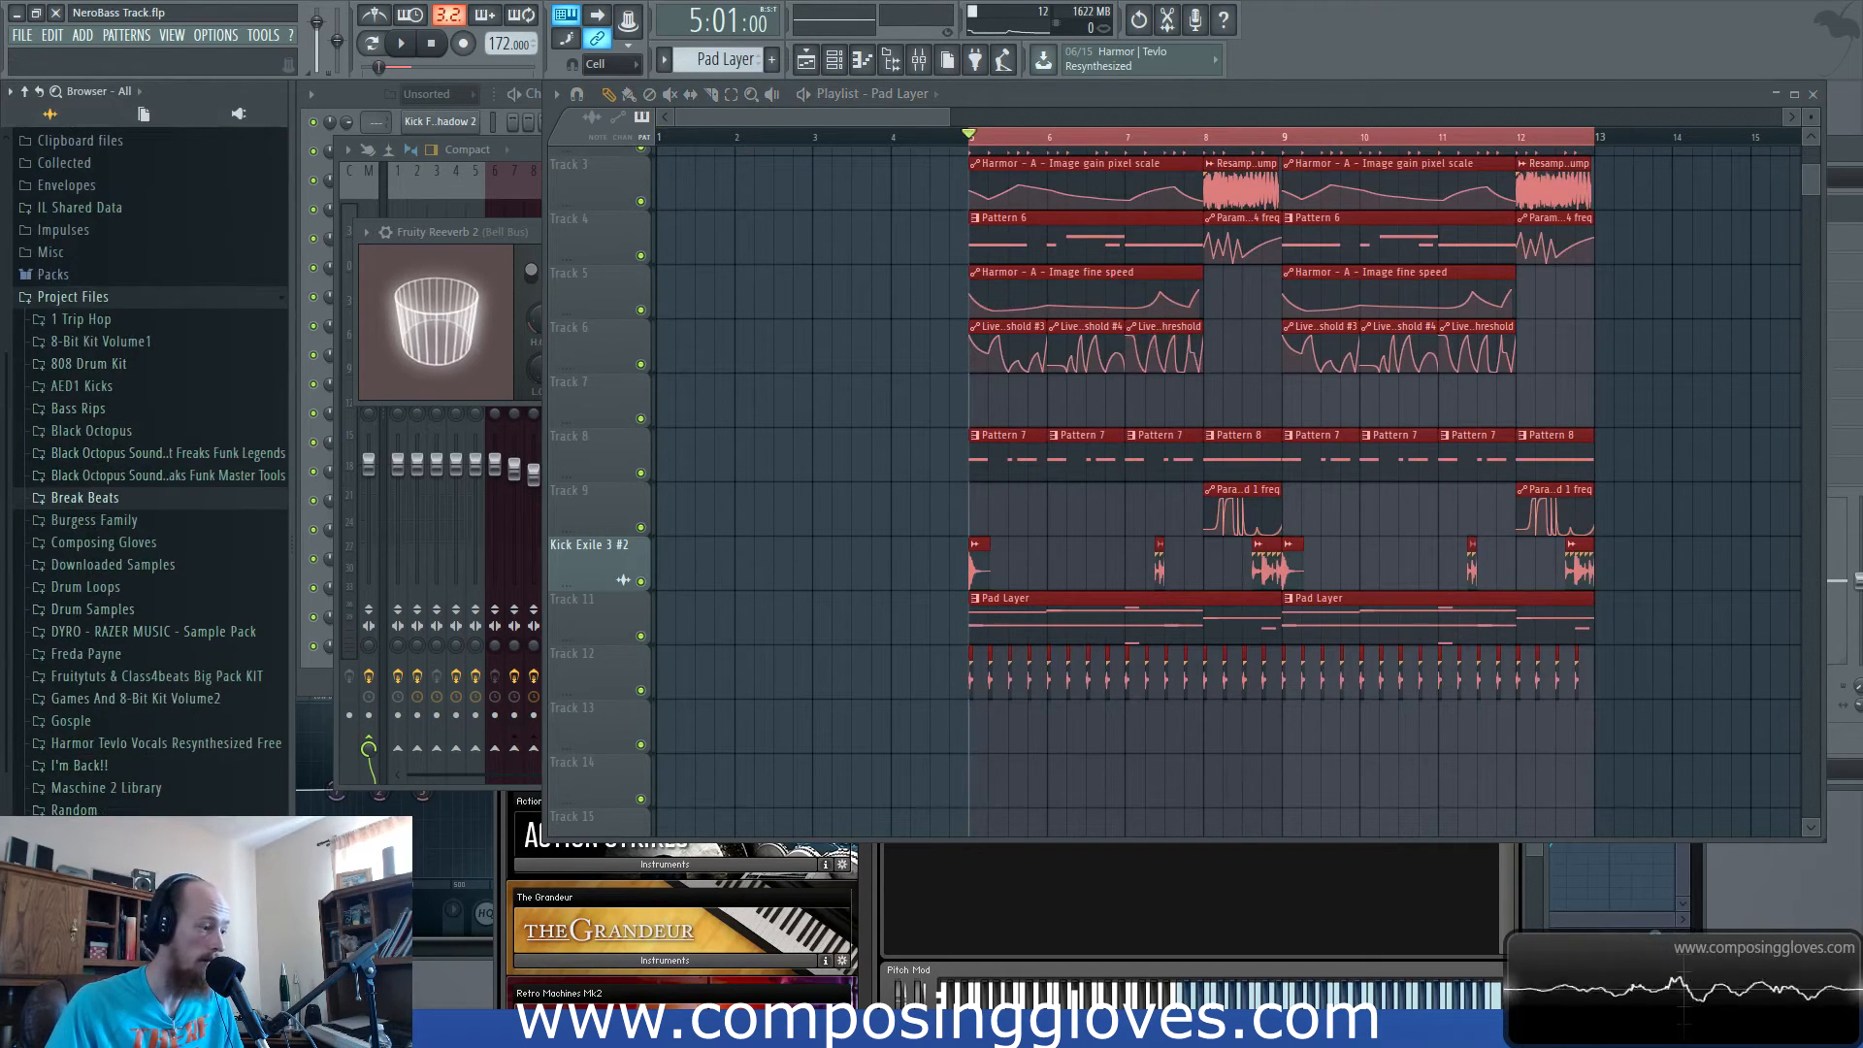
pyautogui.click(352, 95)
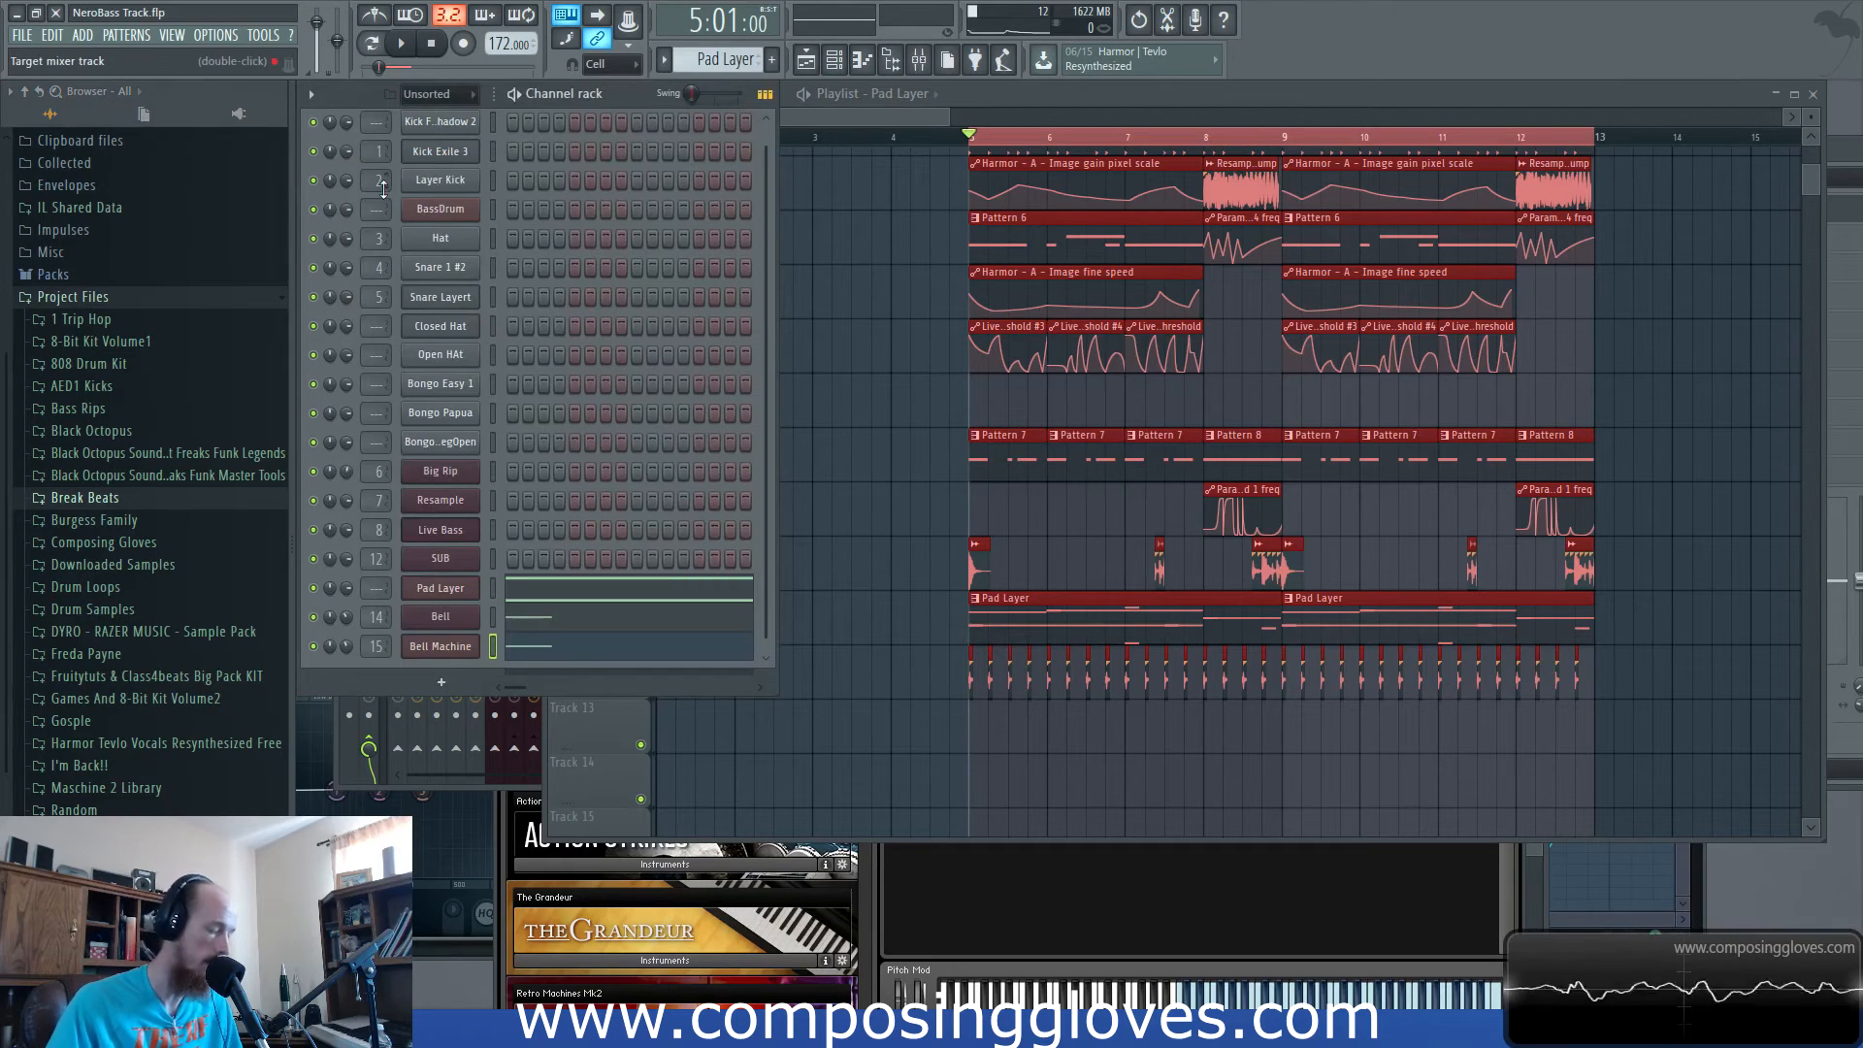
pyautogui.click(102, 541)
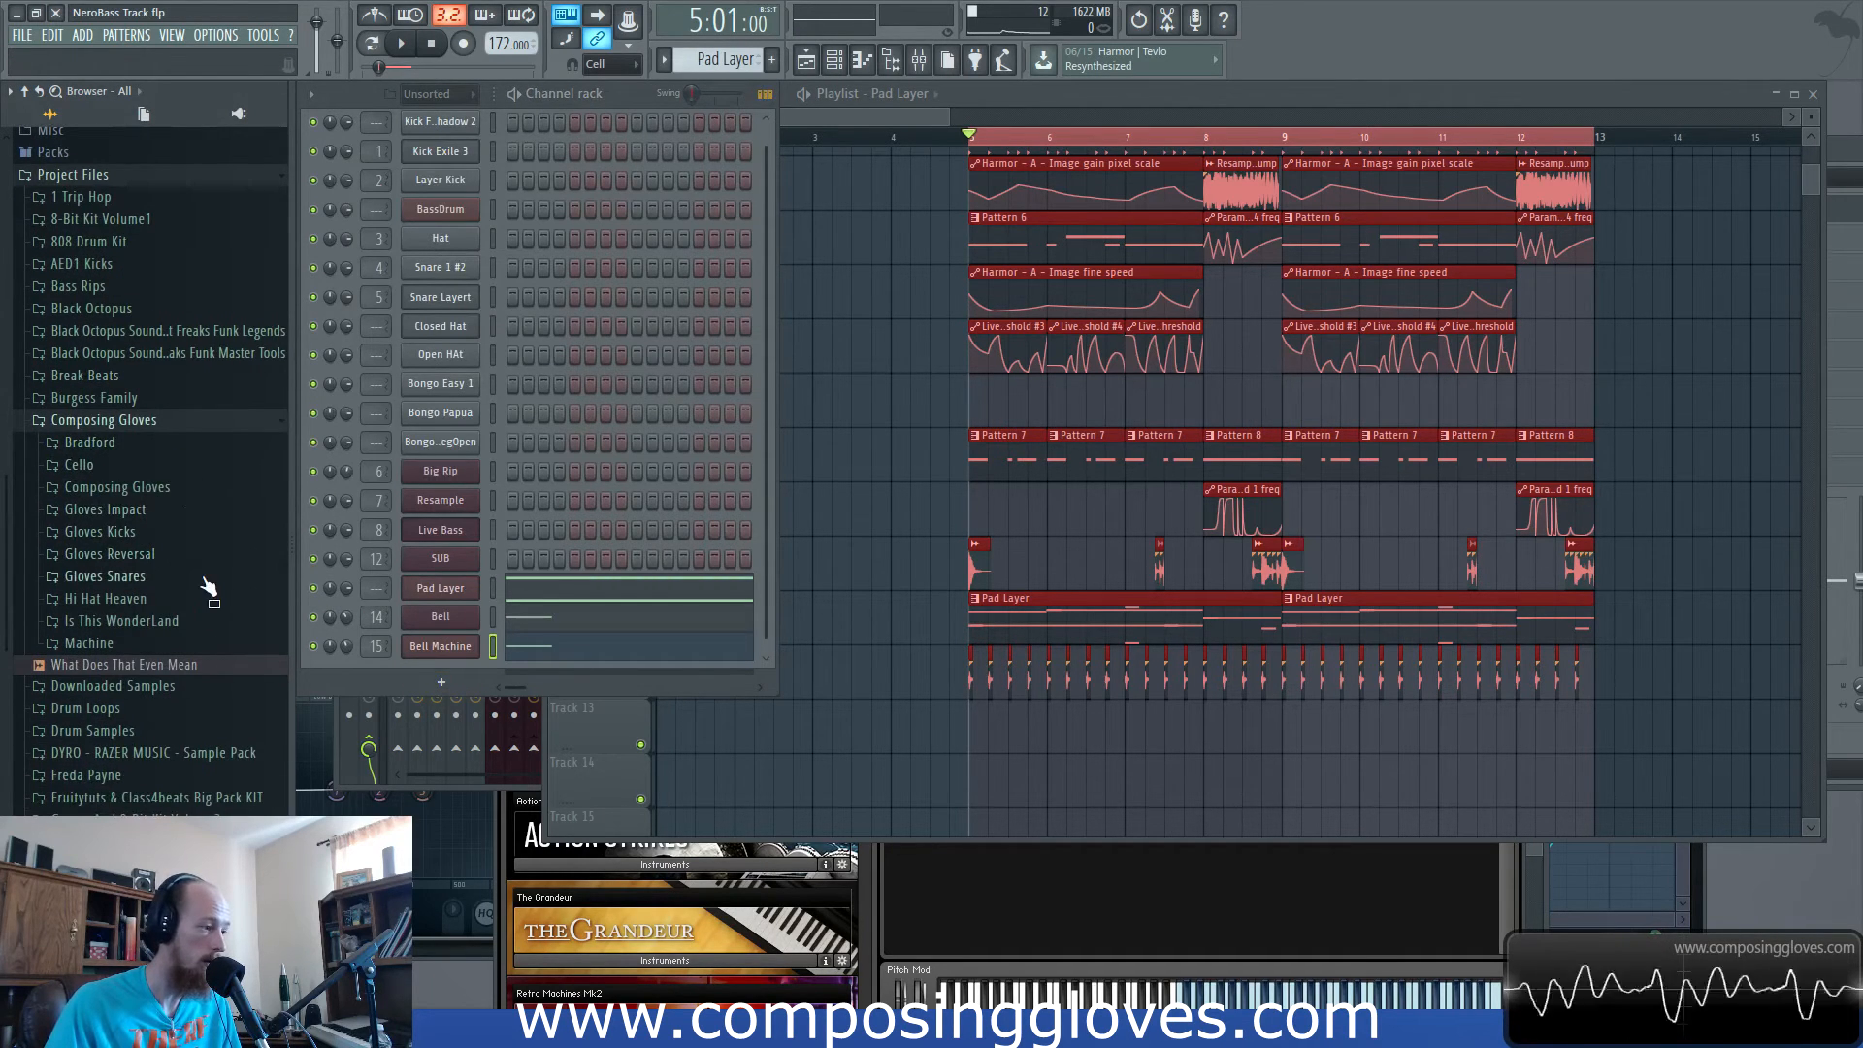
# Audition several Gloves Impact samples, including Gloves Impact 20 Deep and Gloves Impact 33 Punch Clap, and collapse their folder.
pyautogui.click(192, 518)
pyautogui.click(195, 605)
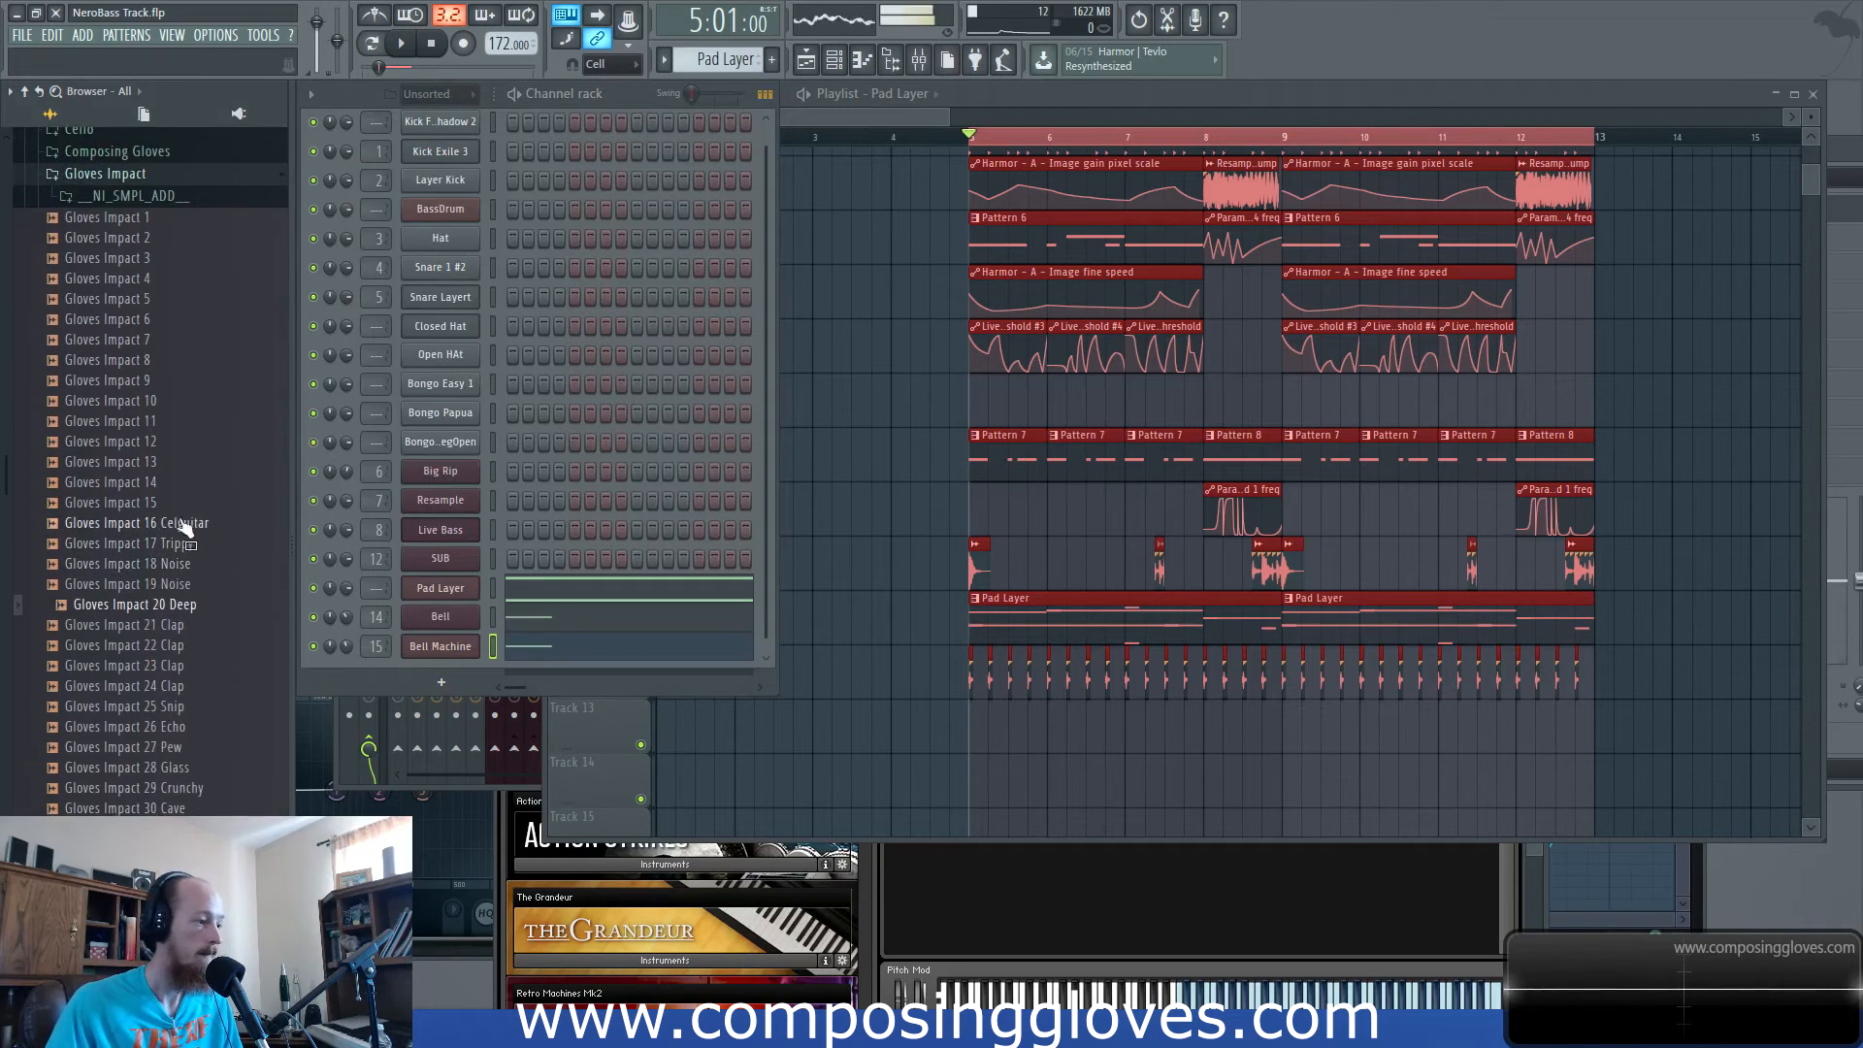
pyautogui.scroll(-2, 190, 532)
pyautogui.click(194, 586)
pyautogui.click(202, 649)
pyautogui.click(208, 748)
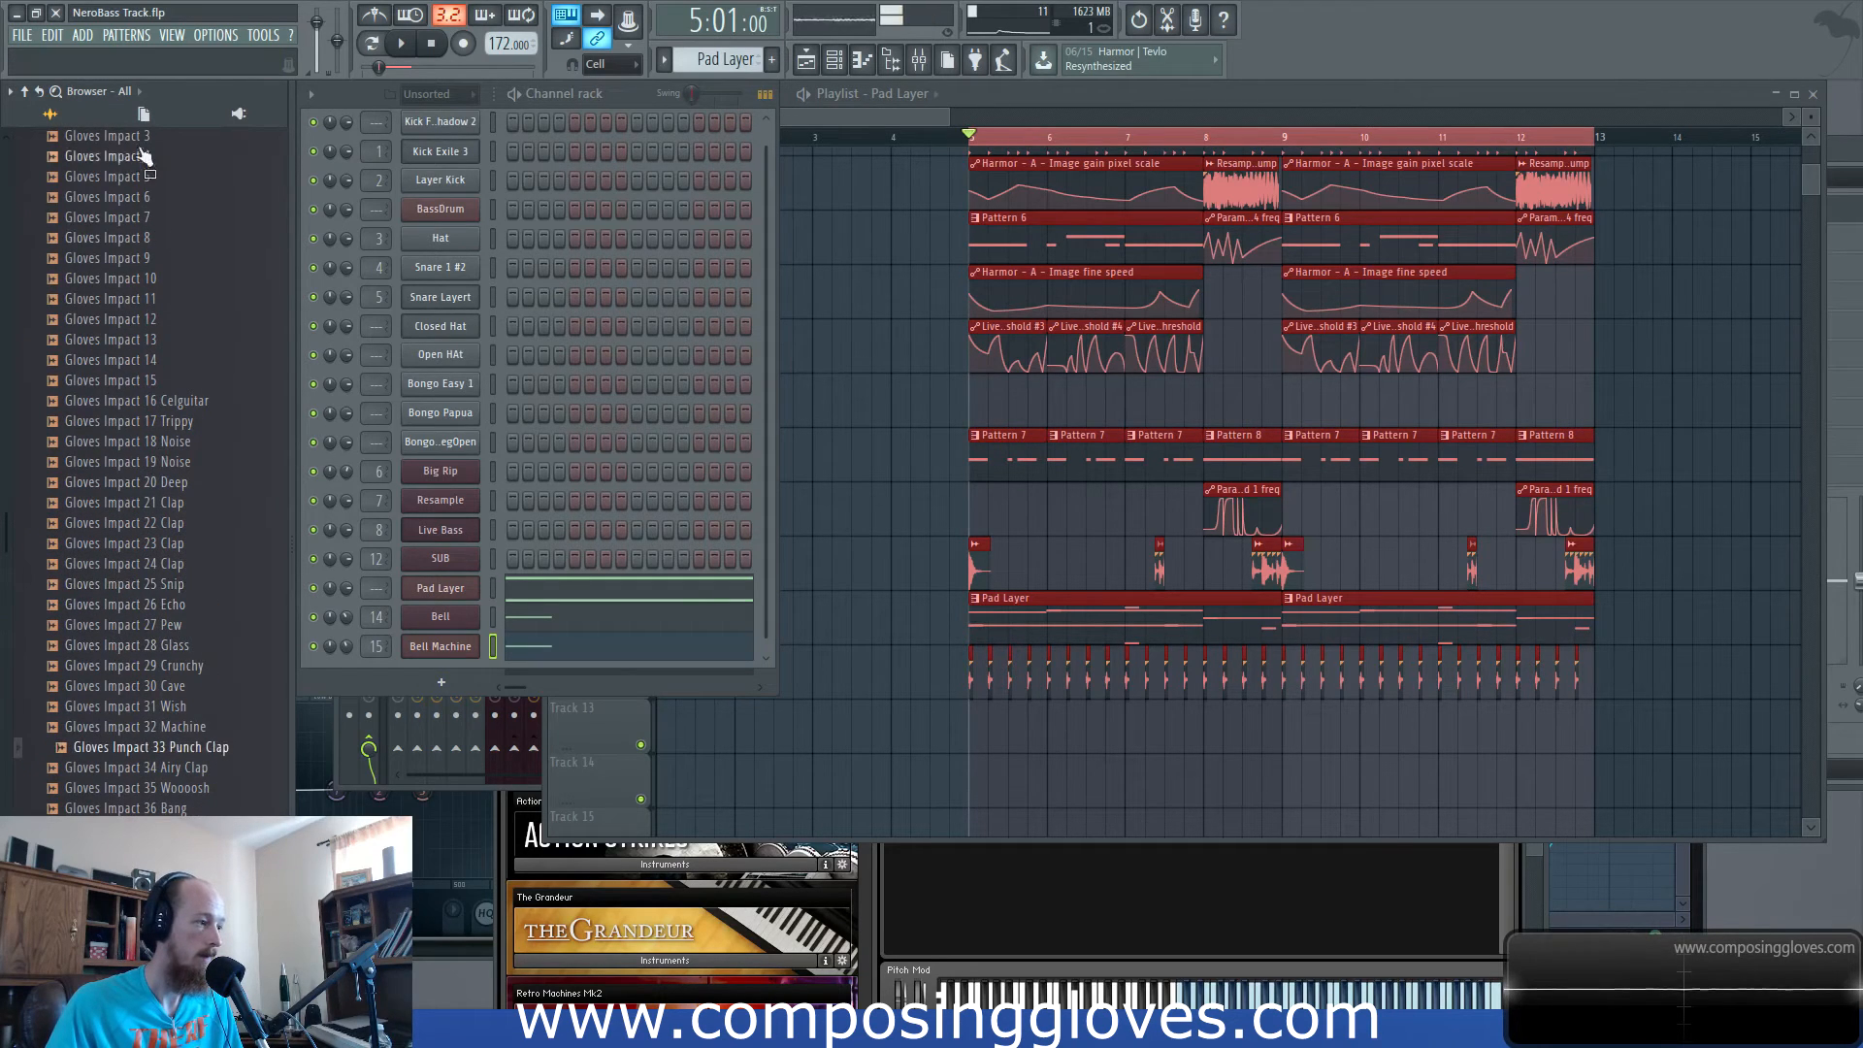
pyautogui.scroll(4, 131, 388)
pyautogui.click(138, 301)
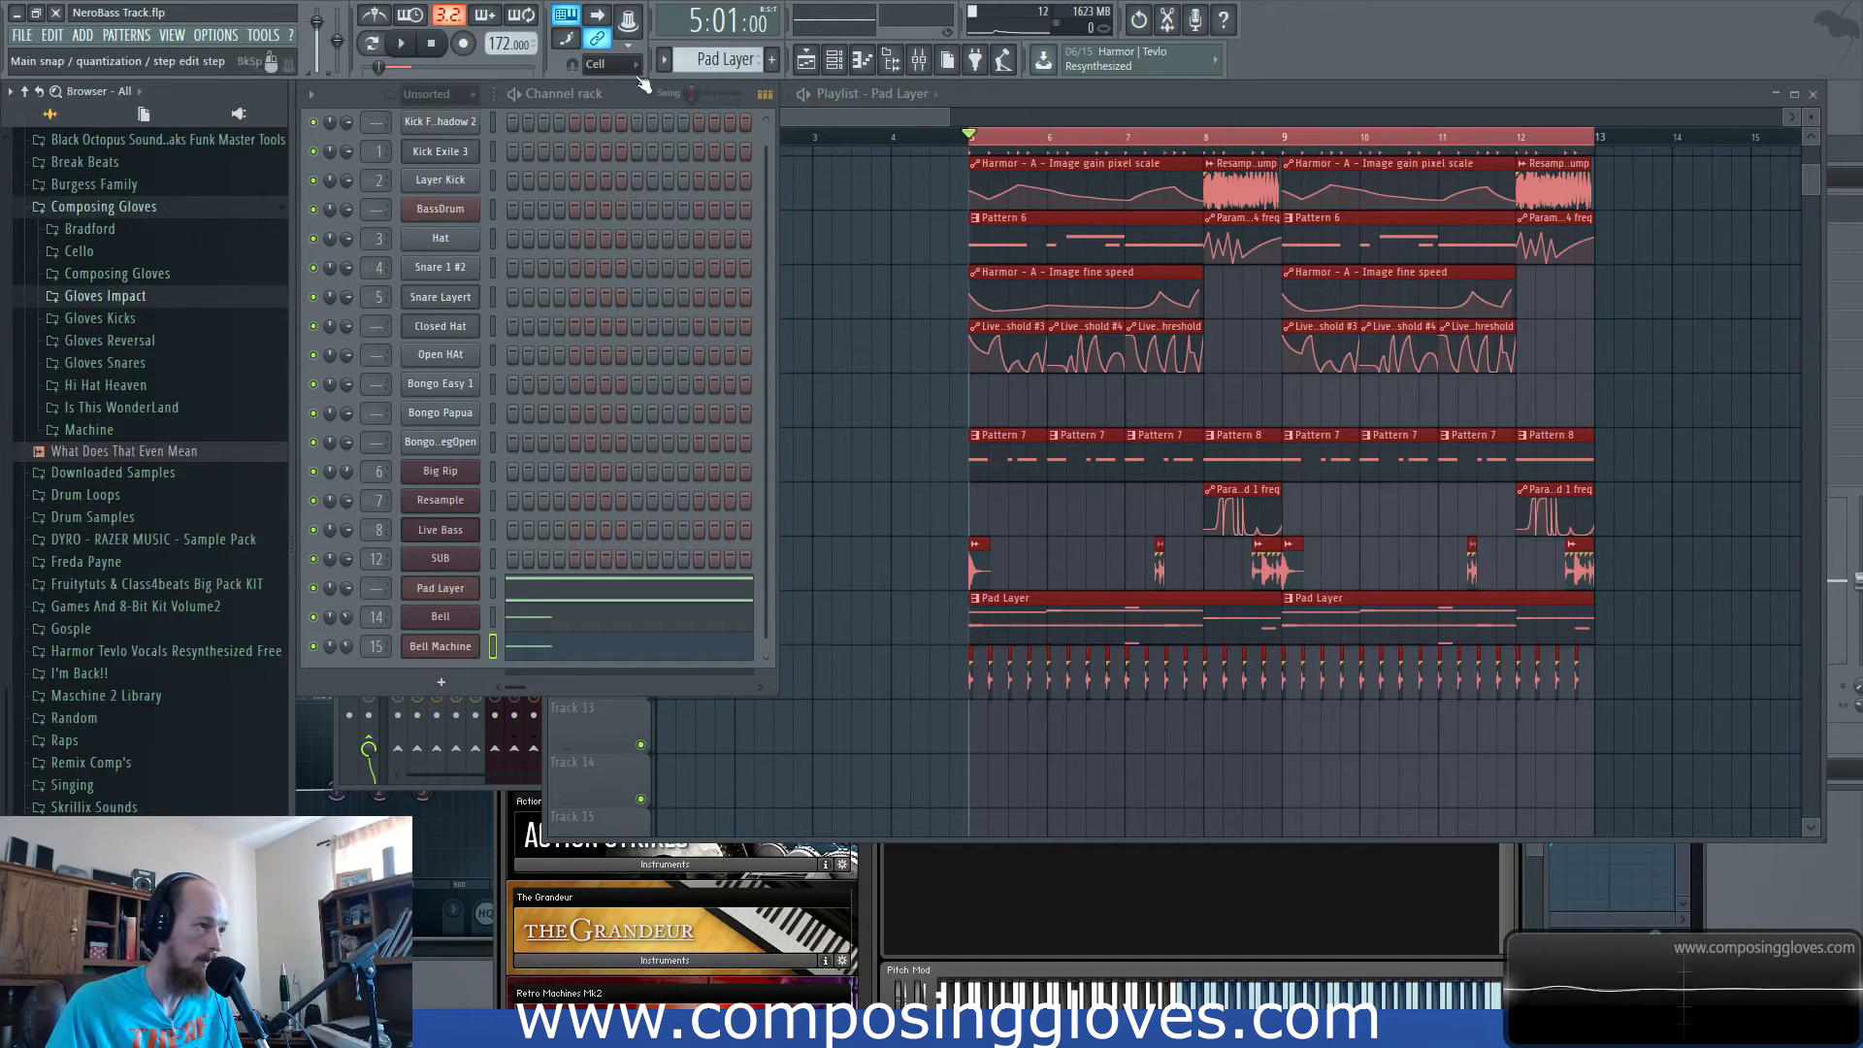
# Create a new empty pattern and name it Impact.
pyautogui.press('F4')
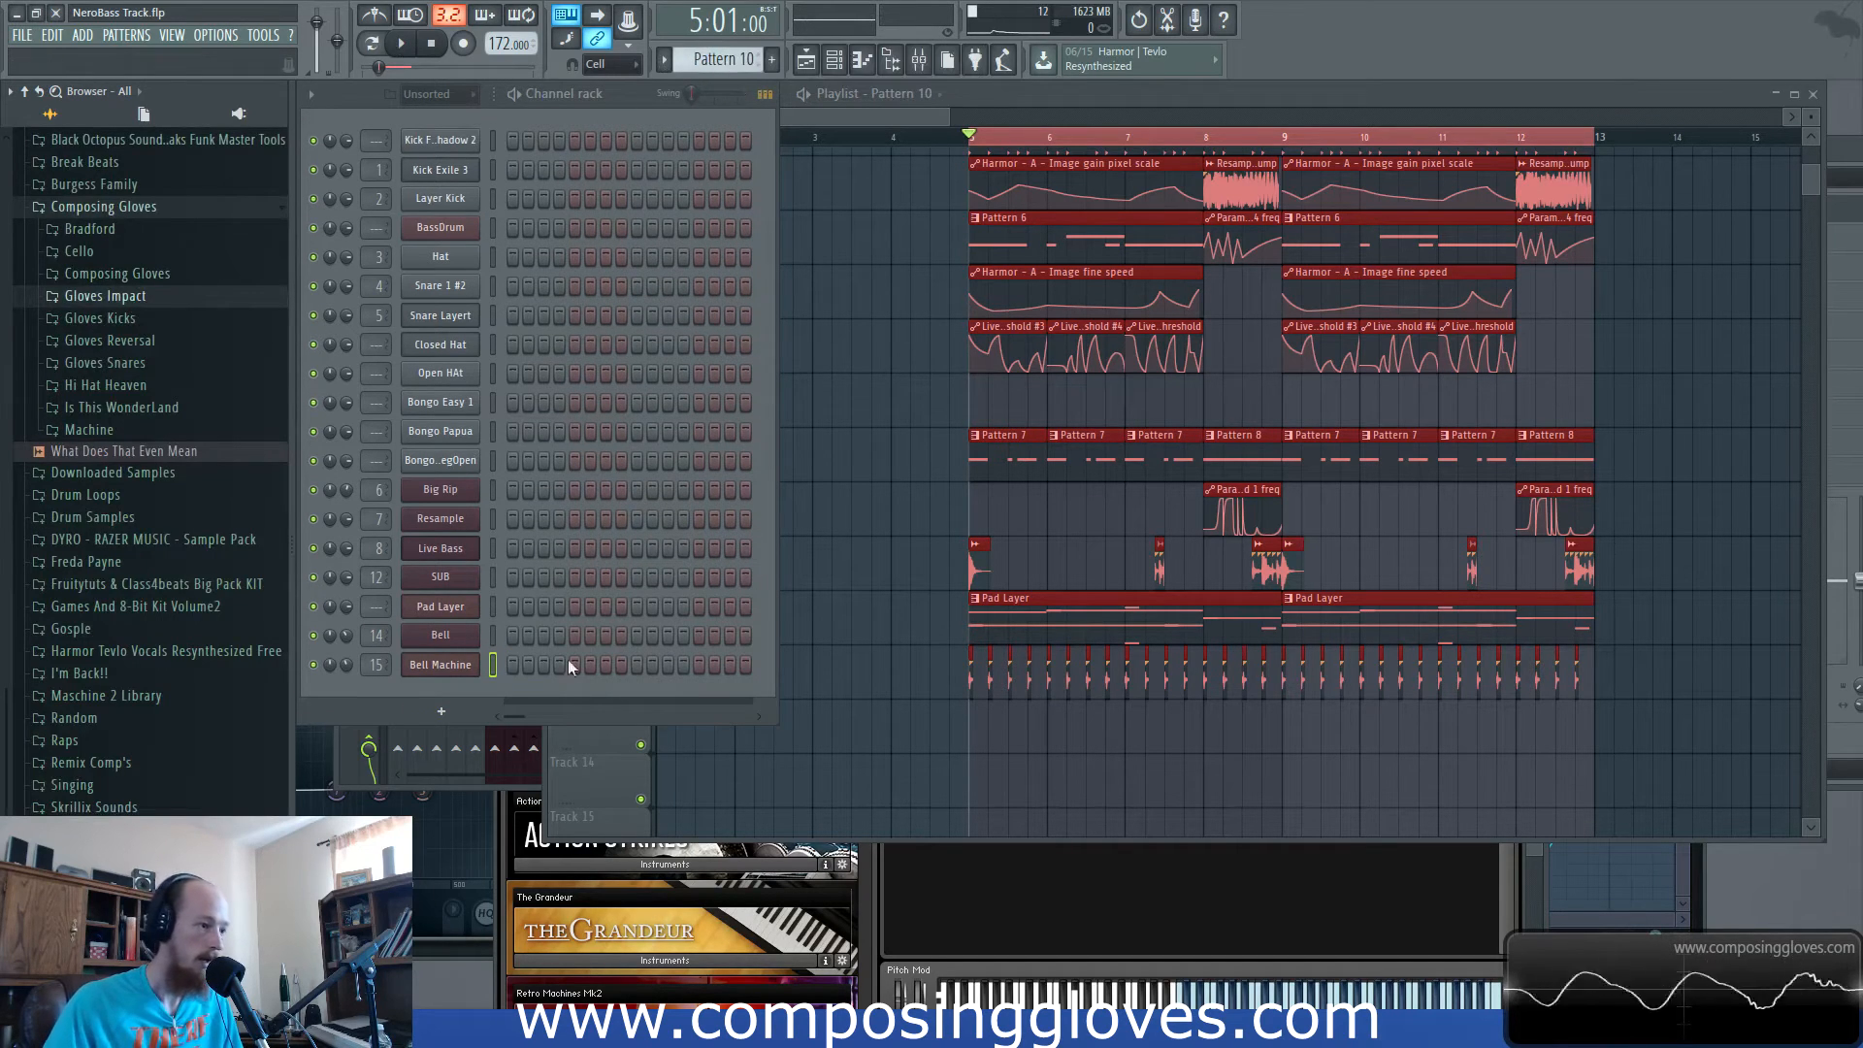
pyautogui.click(772, 59)
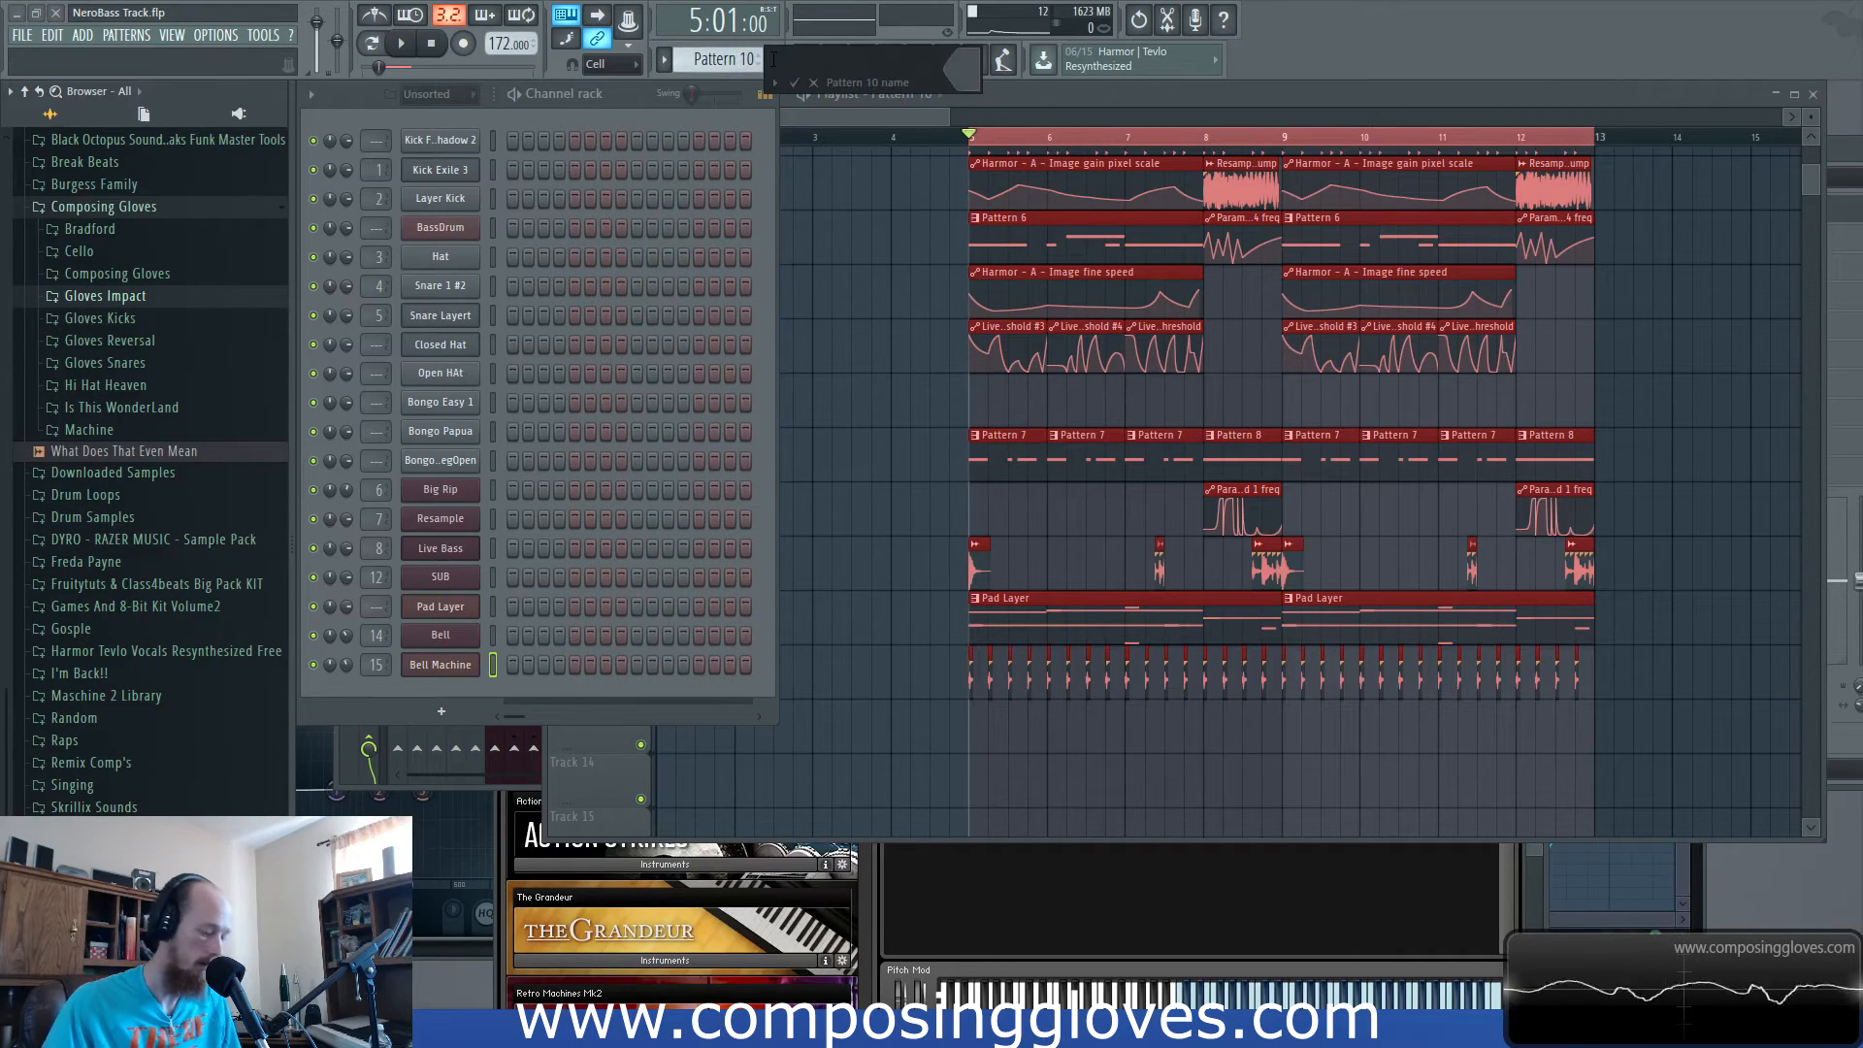
pyautogui.write('Impac')
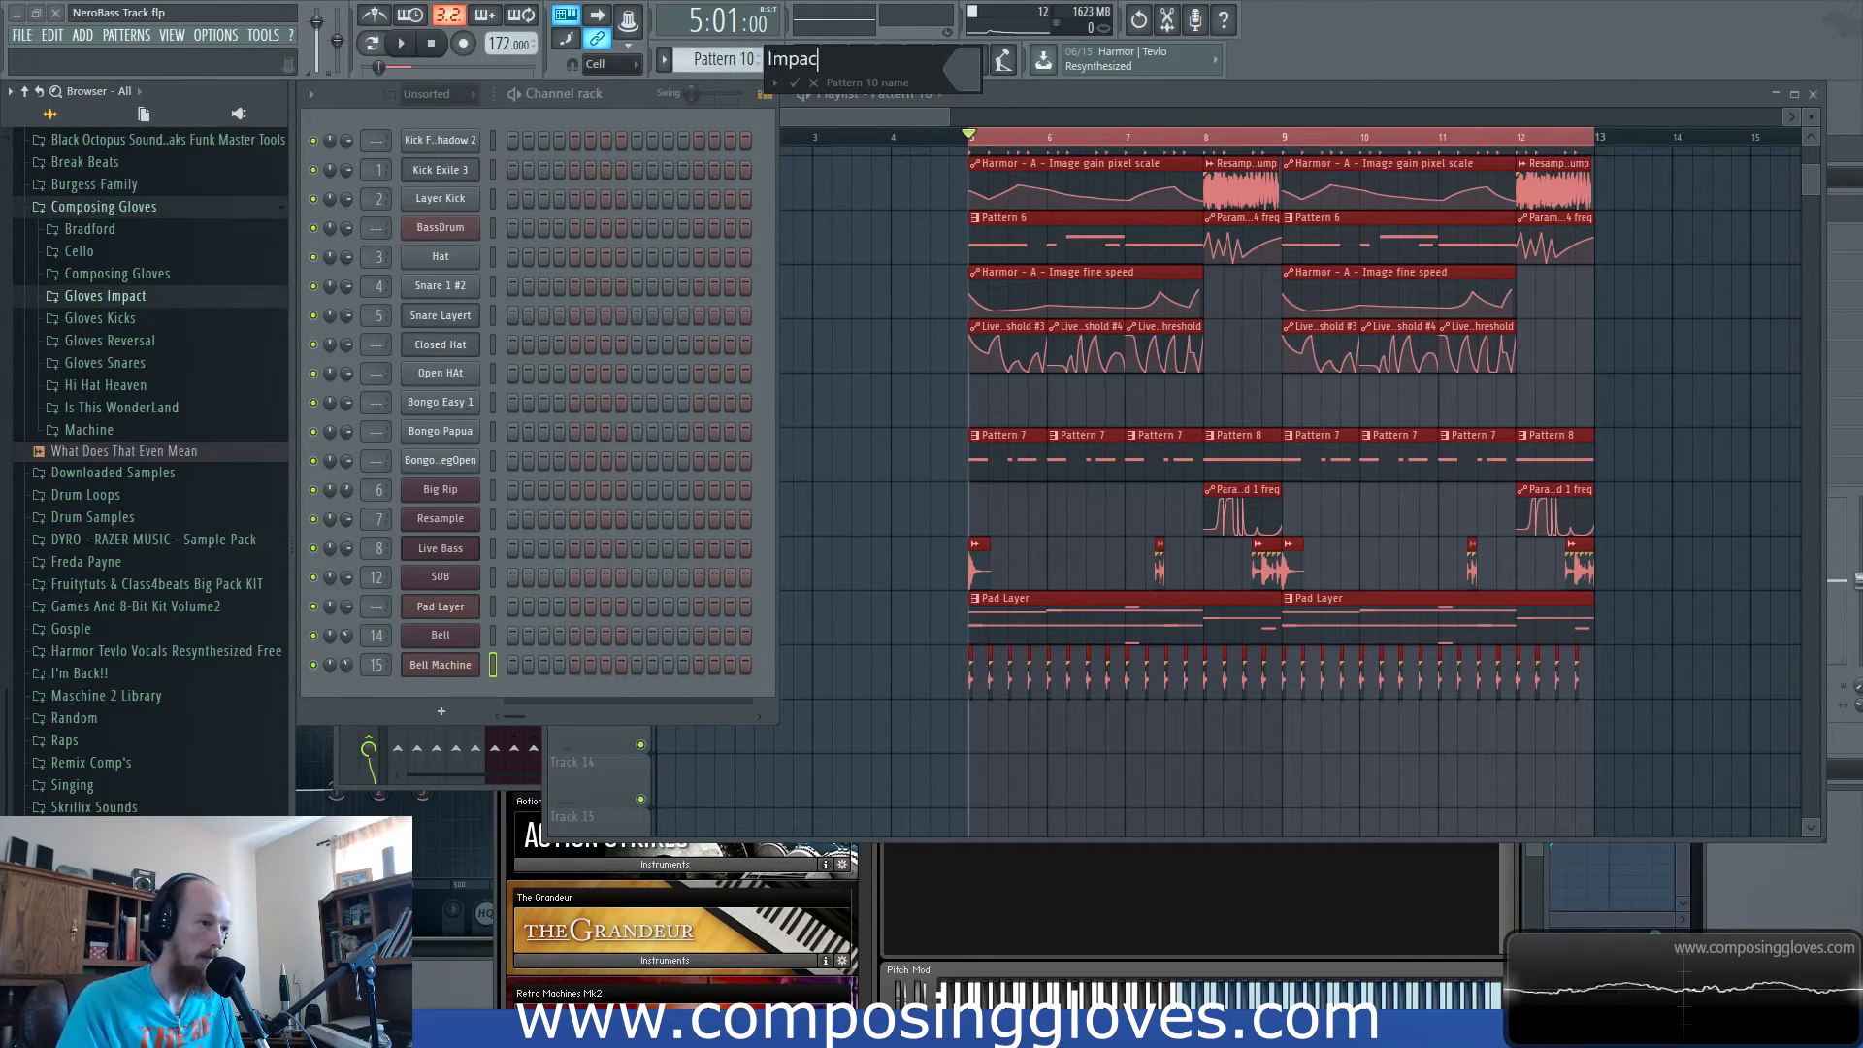
pyautogui.write('t')
pyautogui.press('Return')
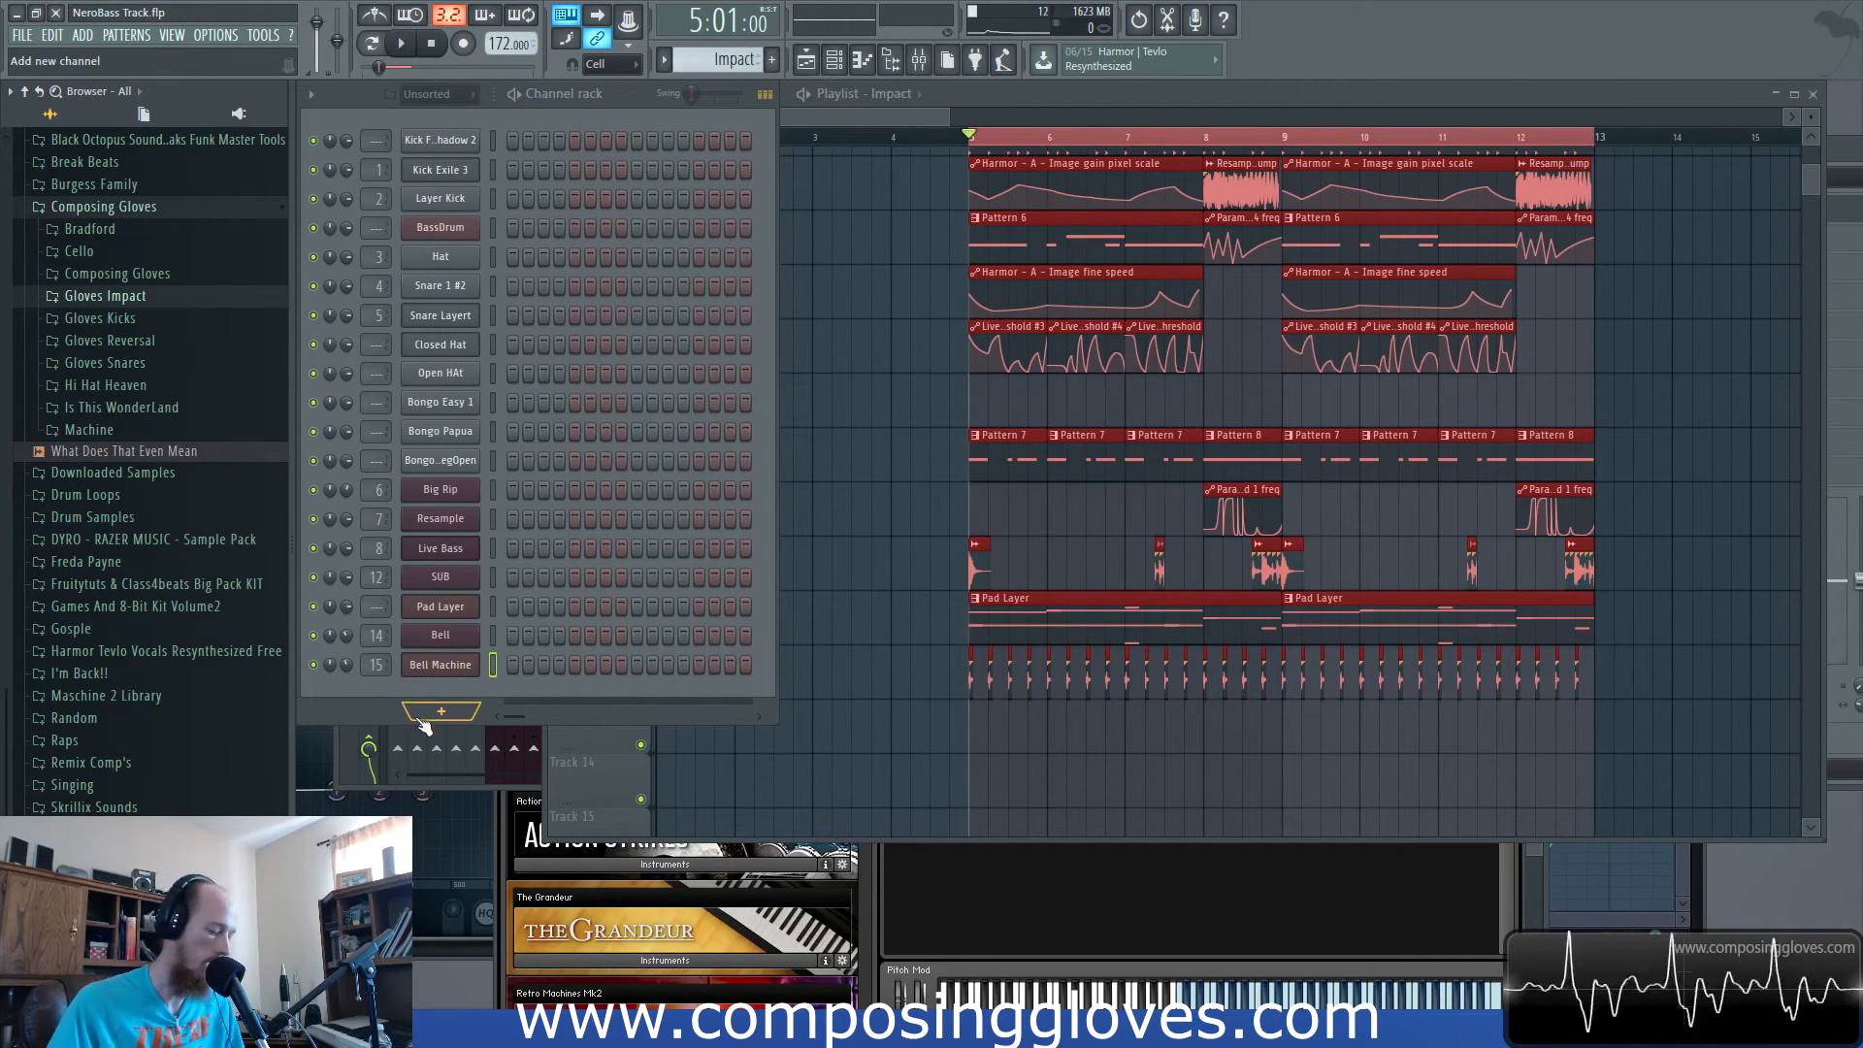
# Add a Kontakt 5 channel to the channel rack and move its plugin window up so it is fully visible.
pyautogui.click(457, 714)
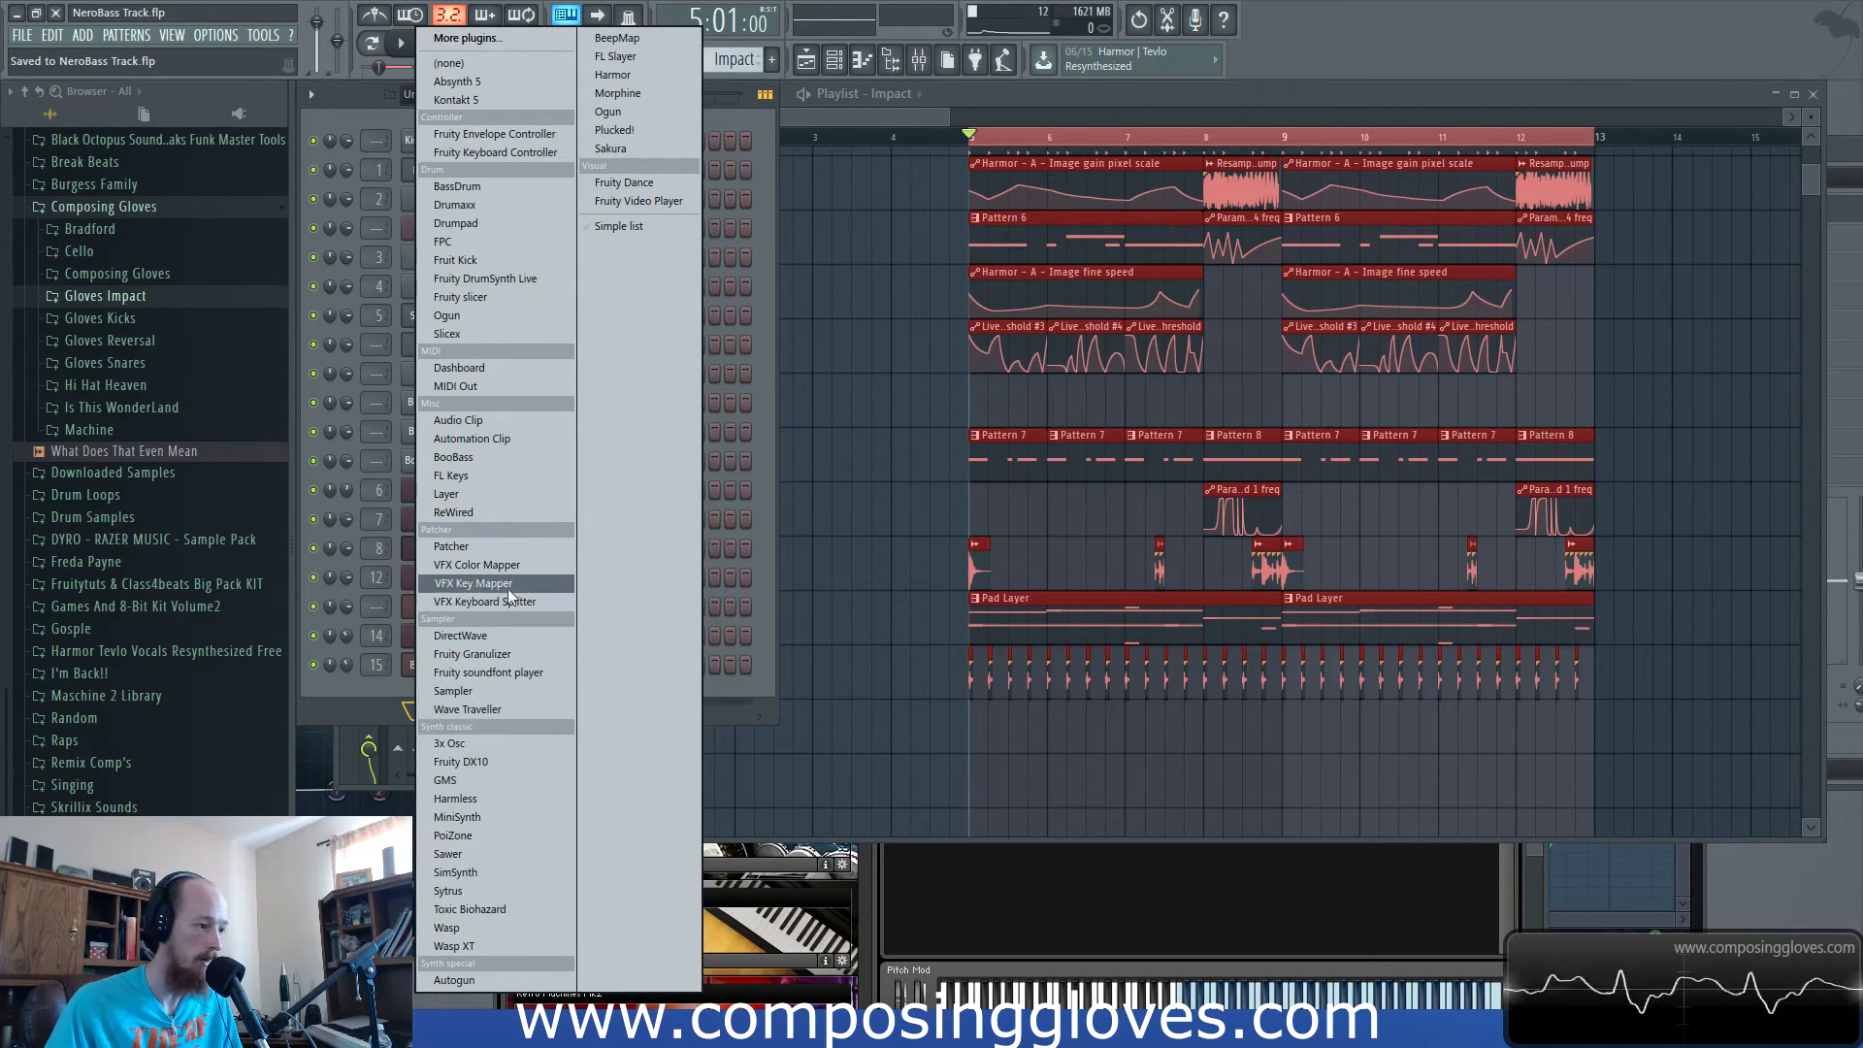
pyautogui.click(516, 99)
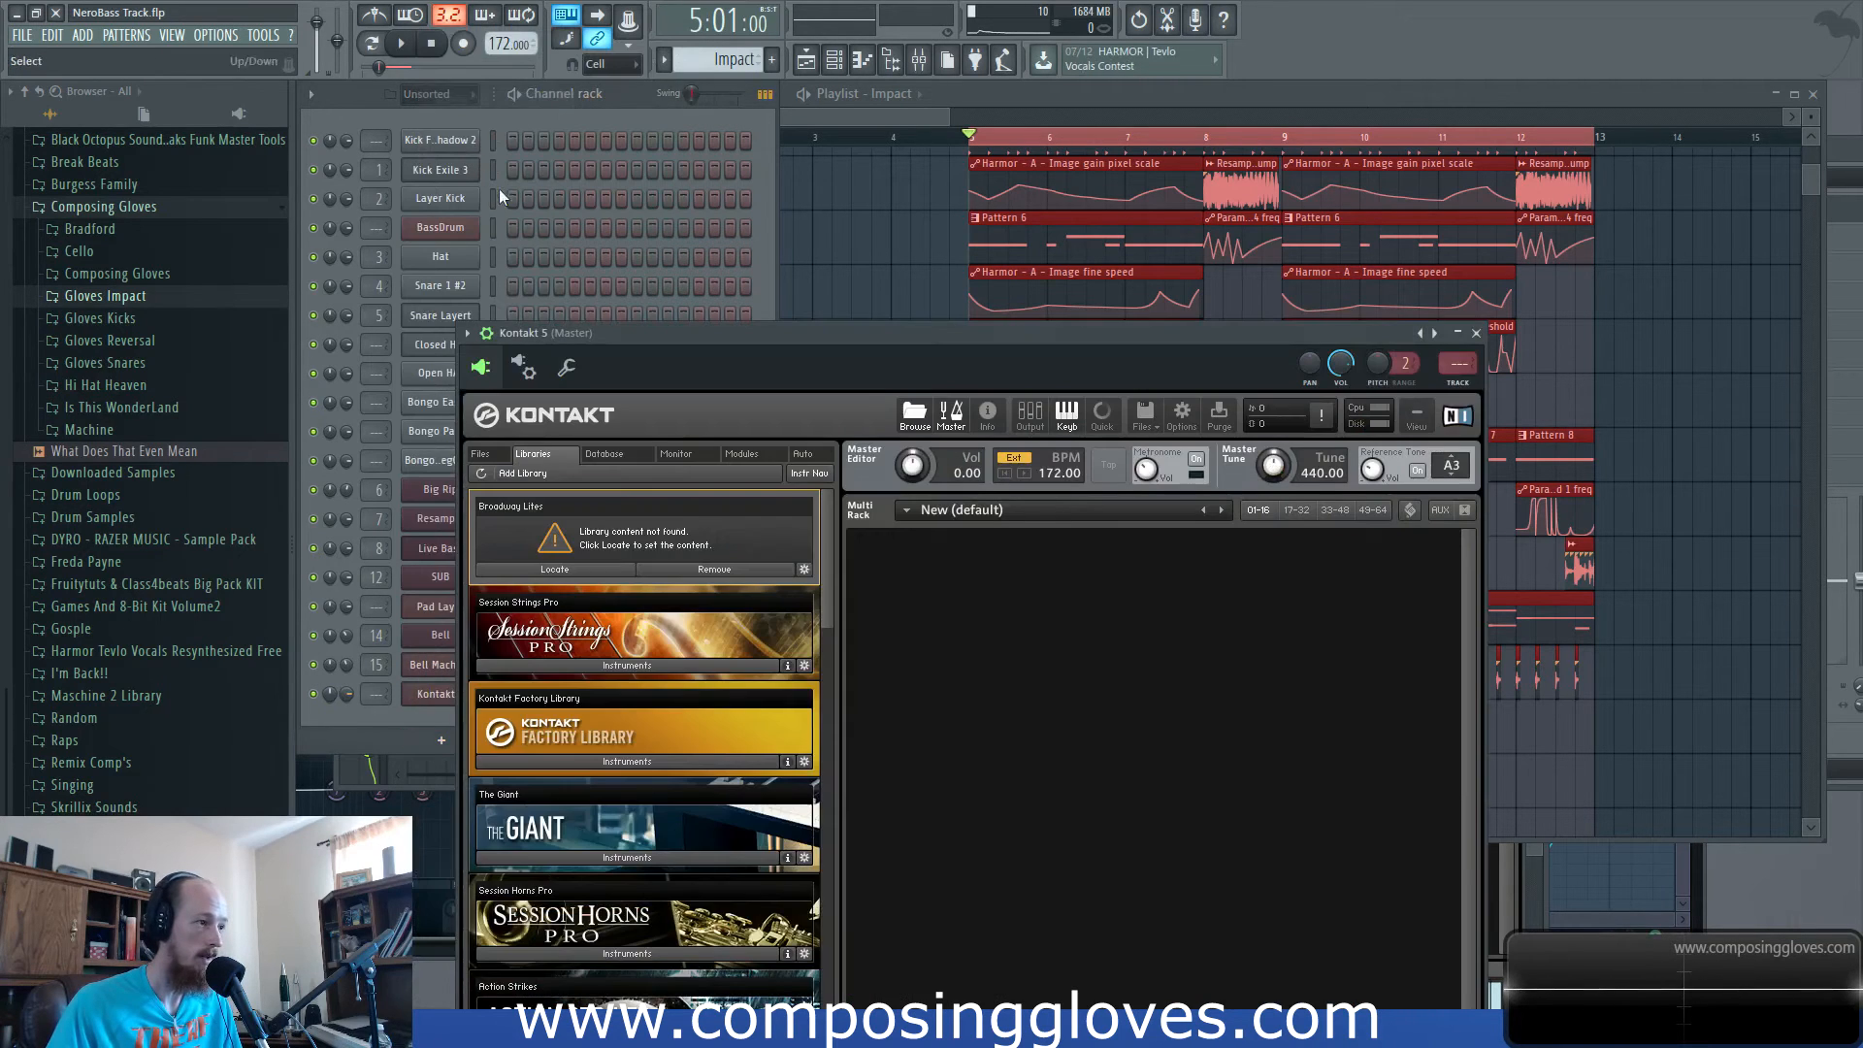
pyautogui.moveTo(854, 330); pyautogui.dragTo(830, 103)
# Expand the instruments of the Action Strikes library and select Action Strikes - Hits.nki.
pyautogui.scroll(-2, 626, 670)
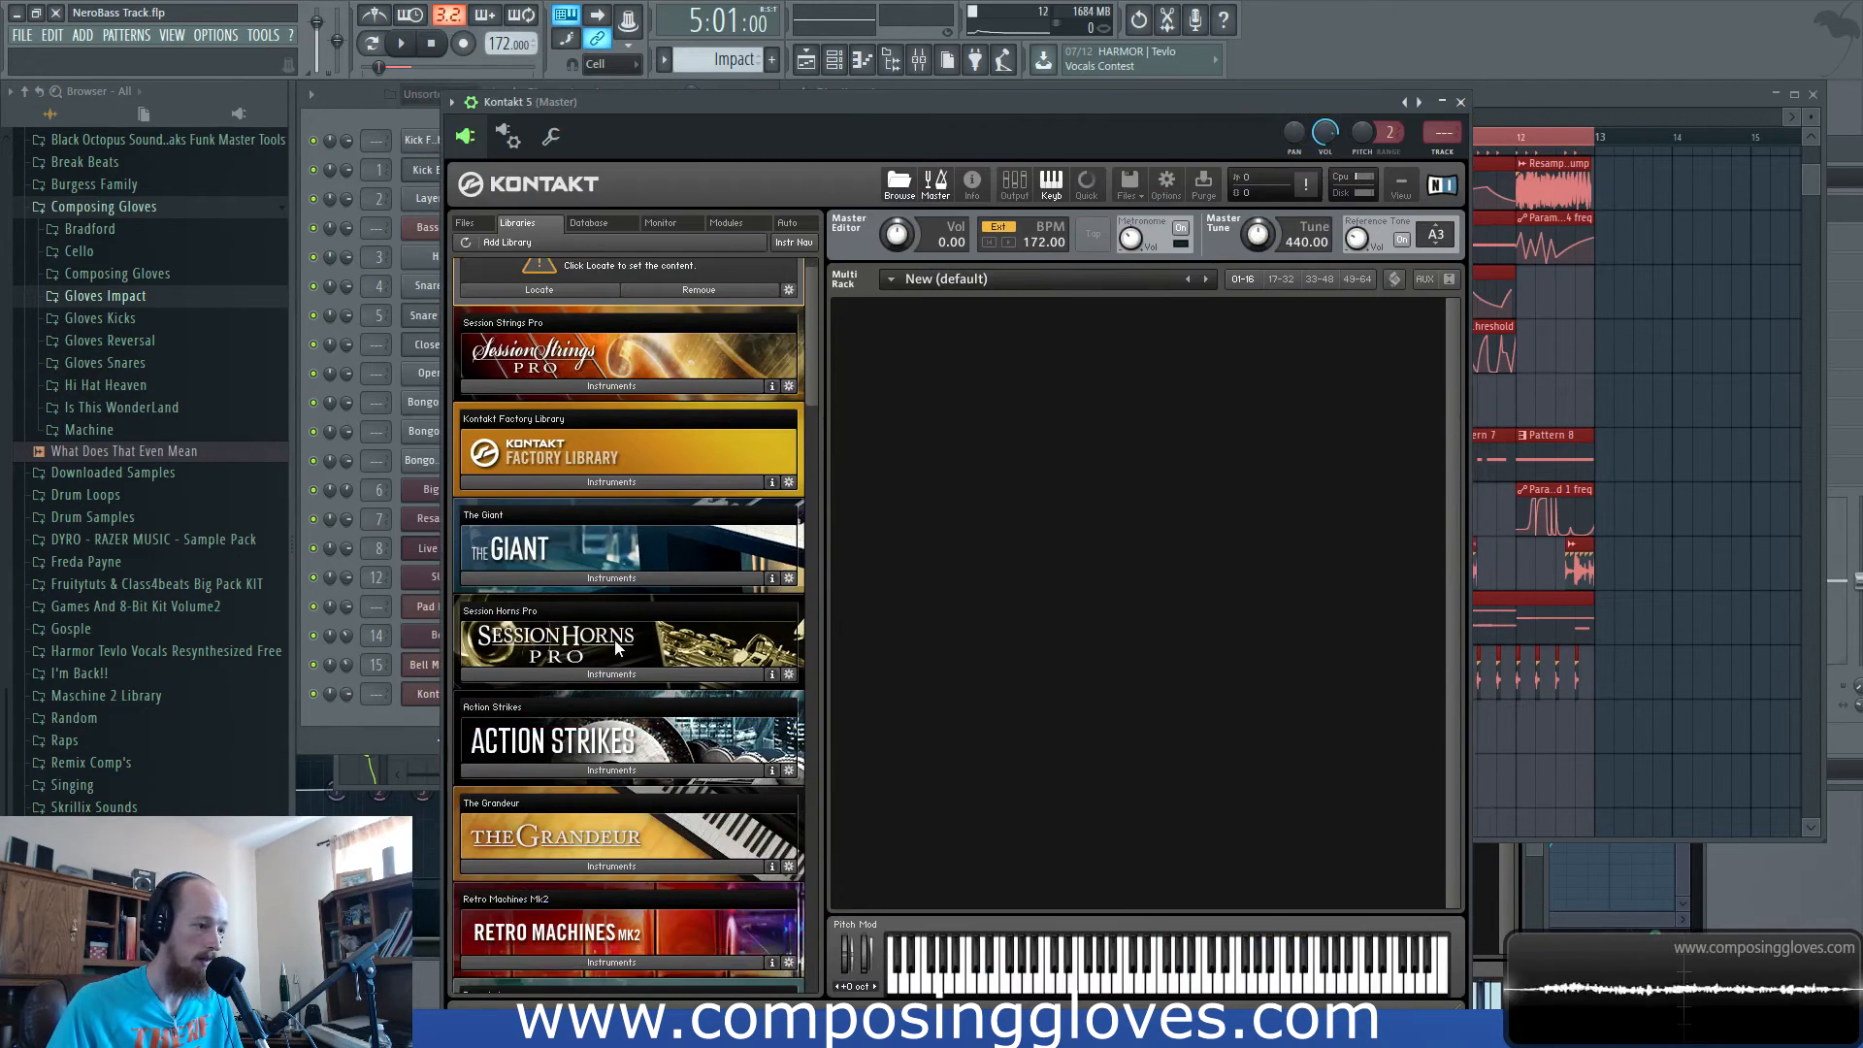
pyautogui.click(655, 728)
pyautogui.scroll(-1, 645, 728)
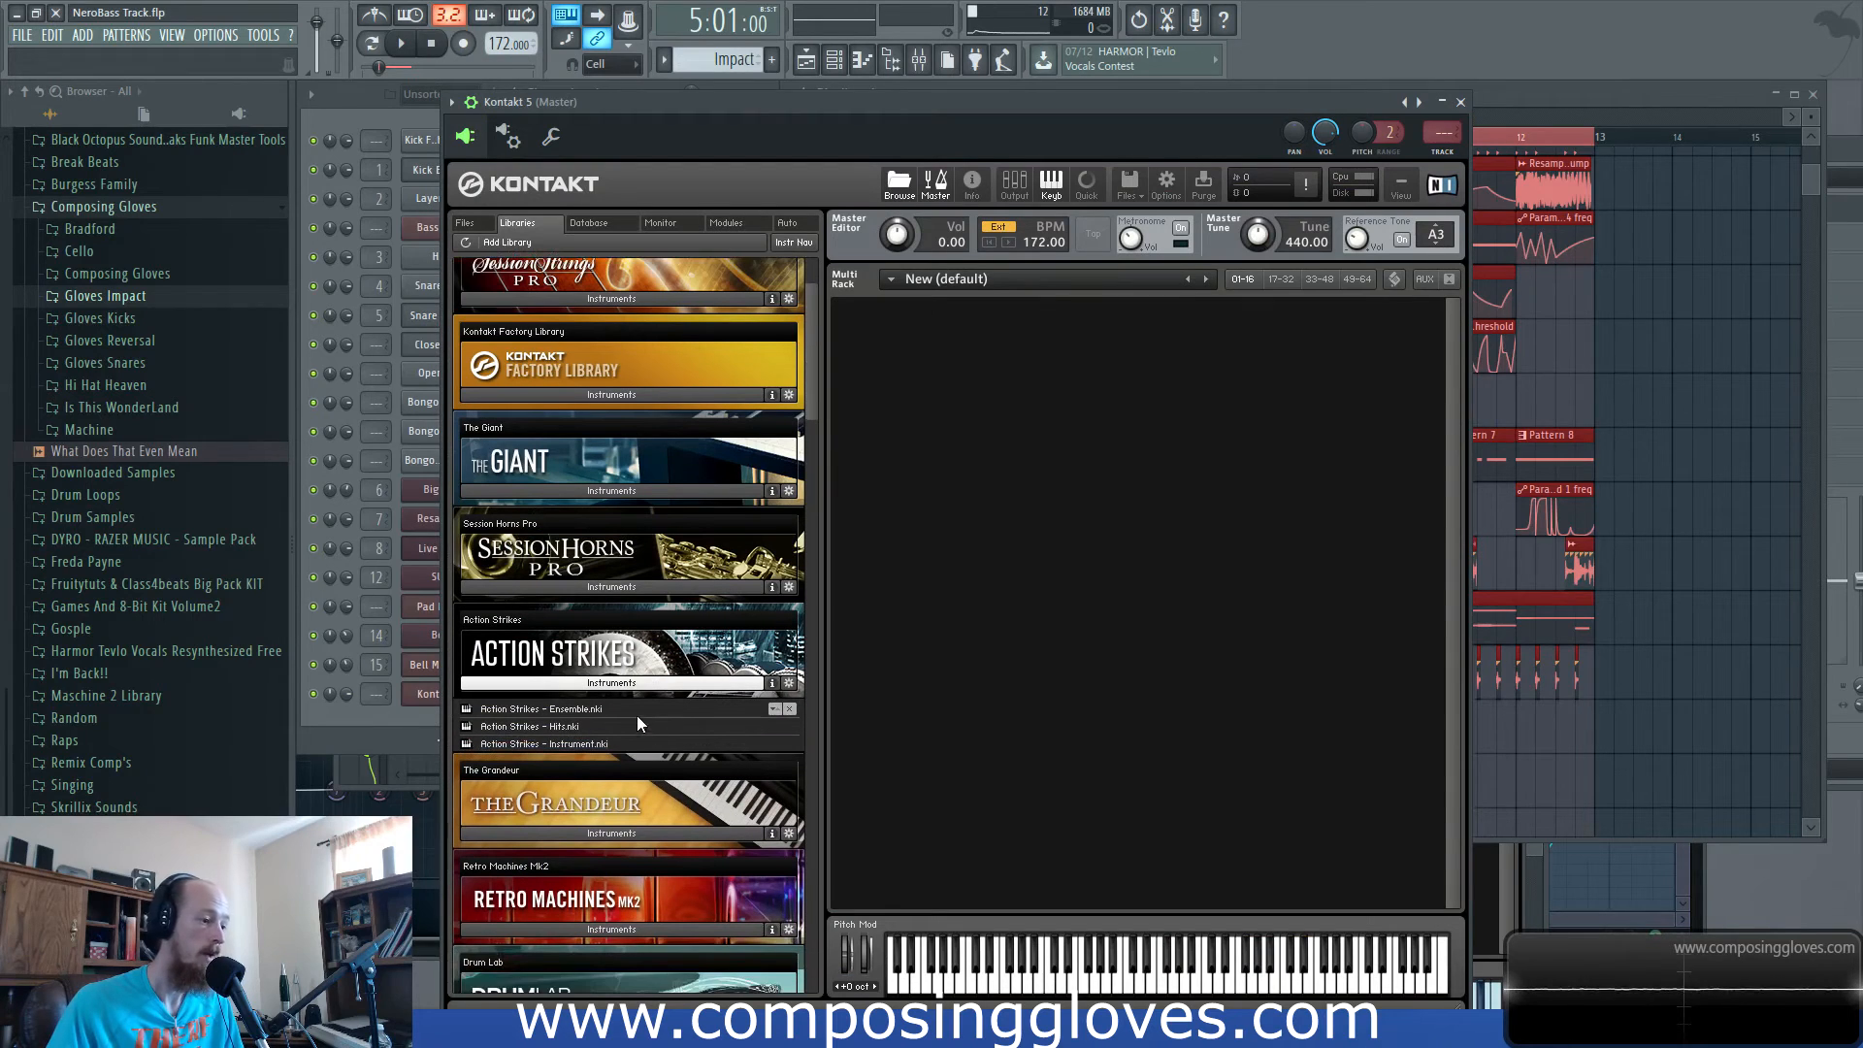
pyautogui.click(551, 726)
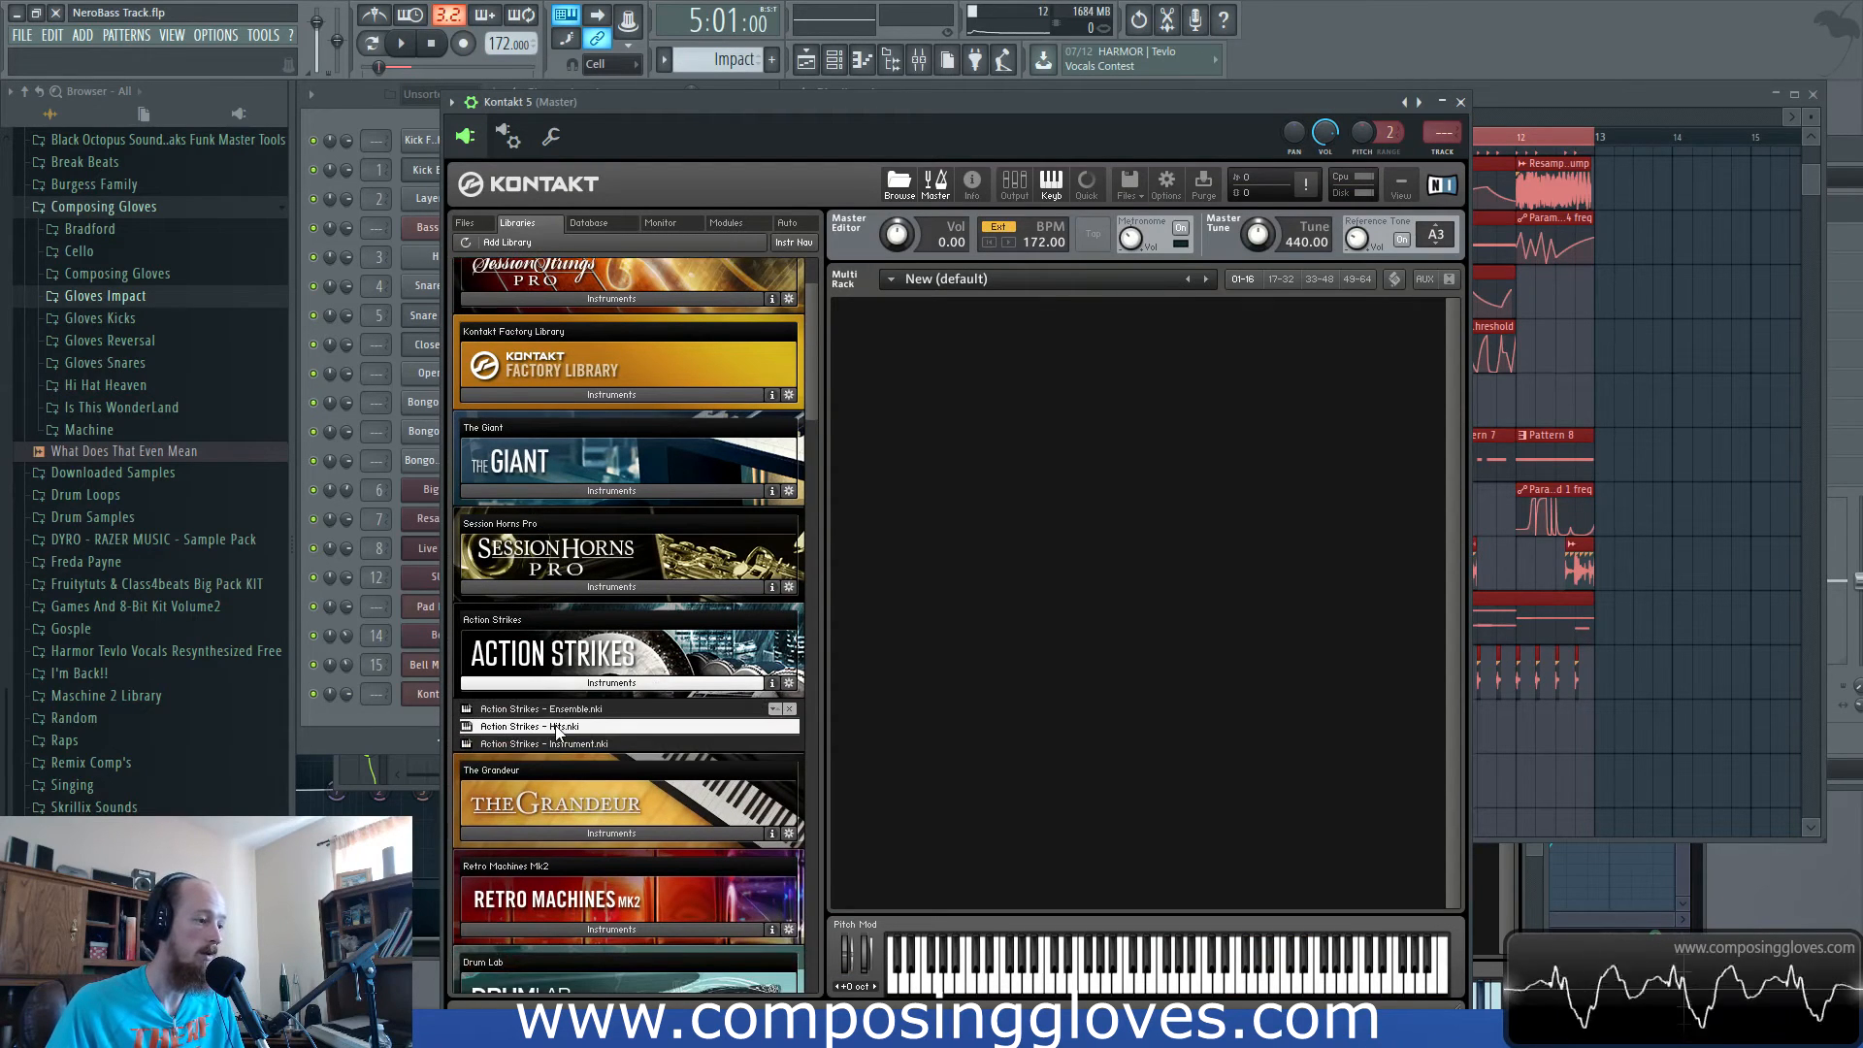
# Start locating the missing Broadway Lites library content and open manual browsing for its folder.
pyautogui.scroll(1, 553, 726)
pyautogui.scroll(2, 553, 726)
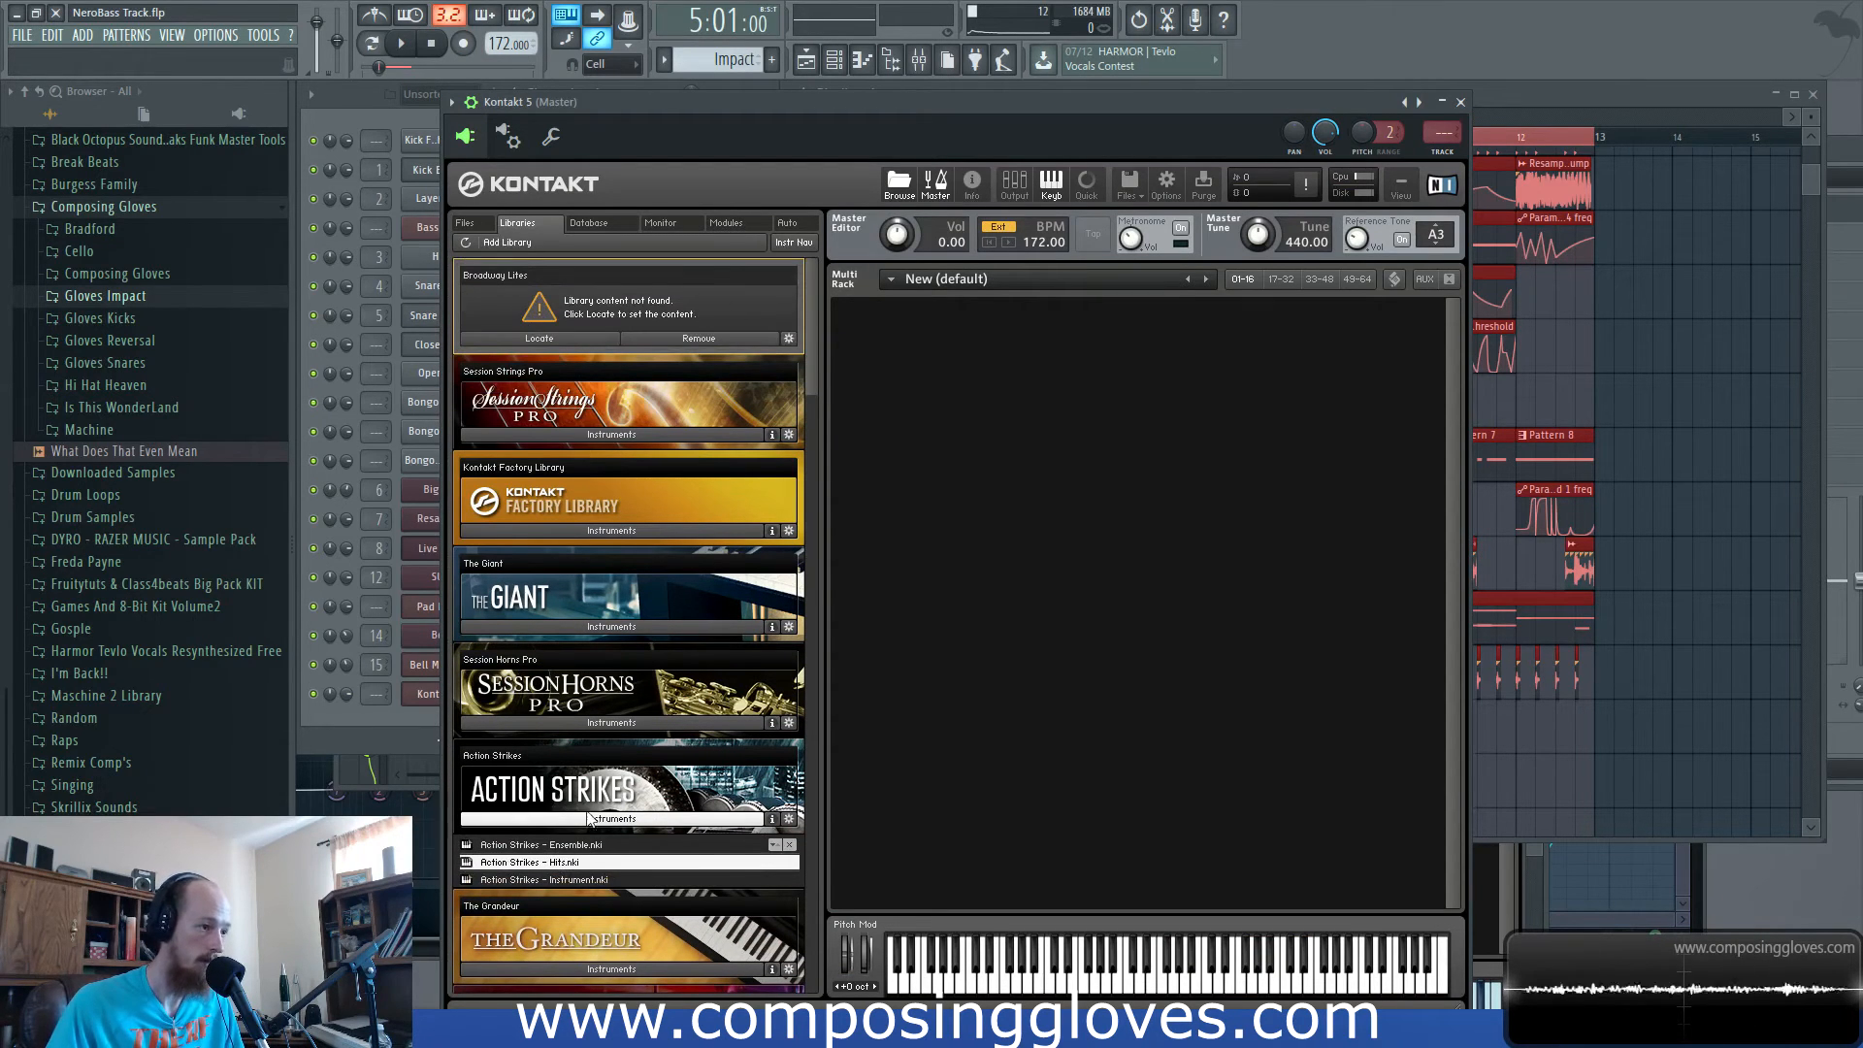
pyautogui.scroll(-3, 590, 818)
pyautogui.scroll(2, 522, 518)
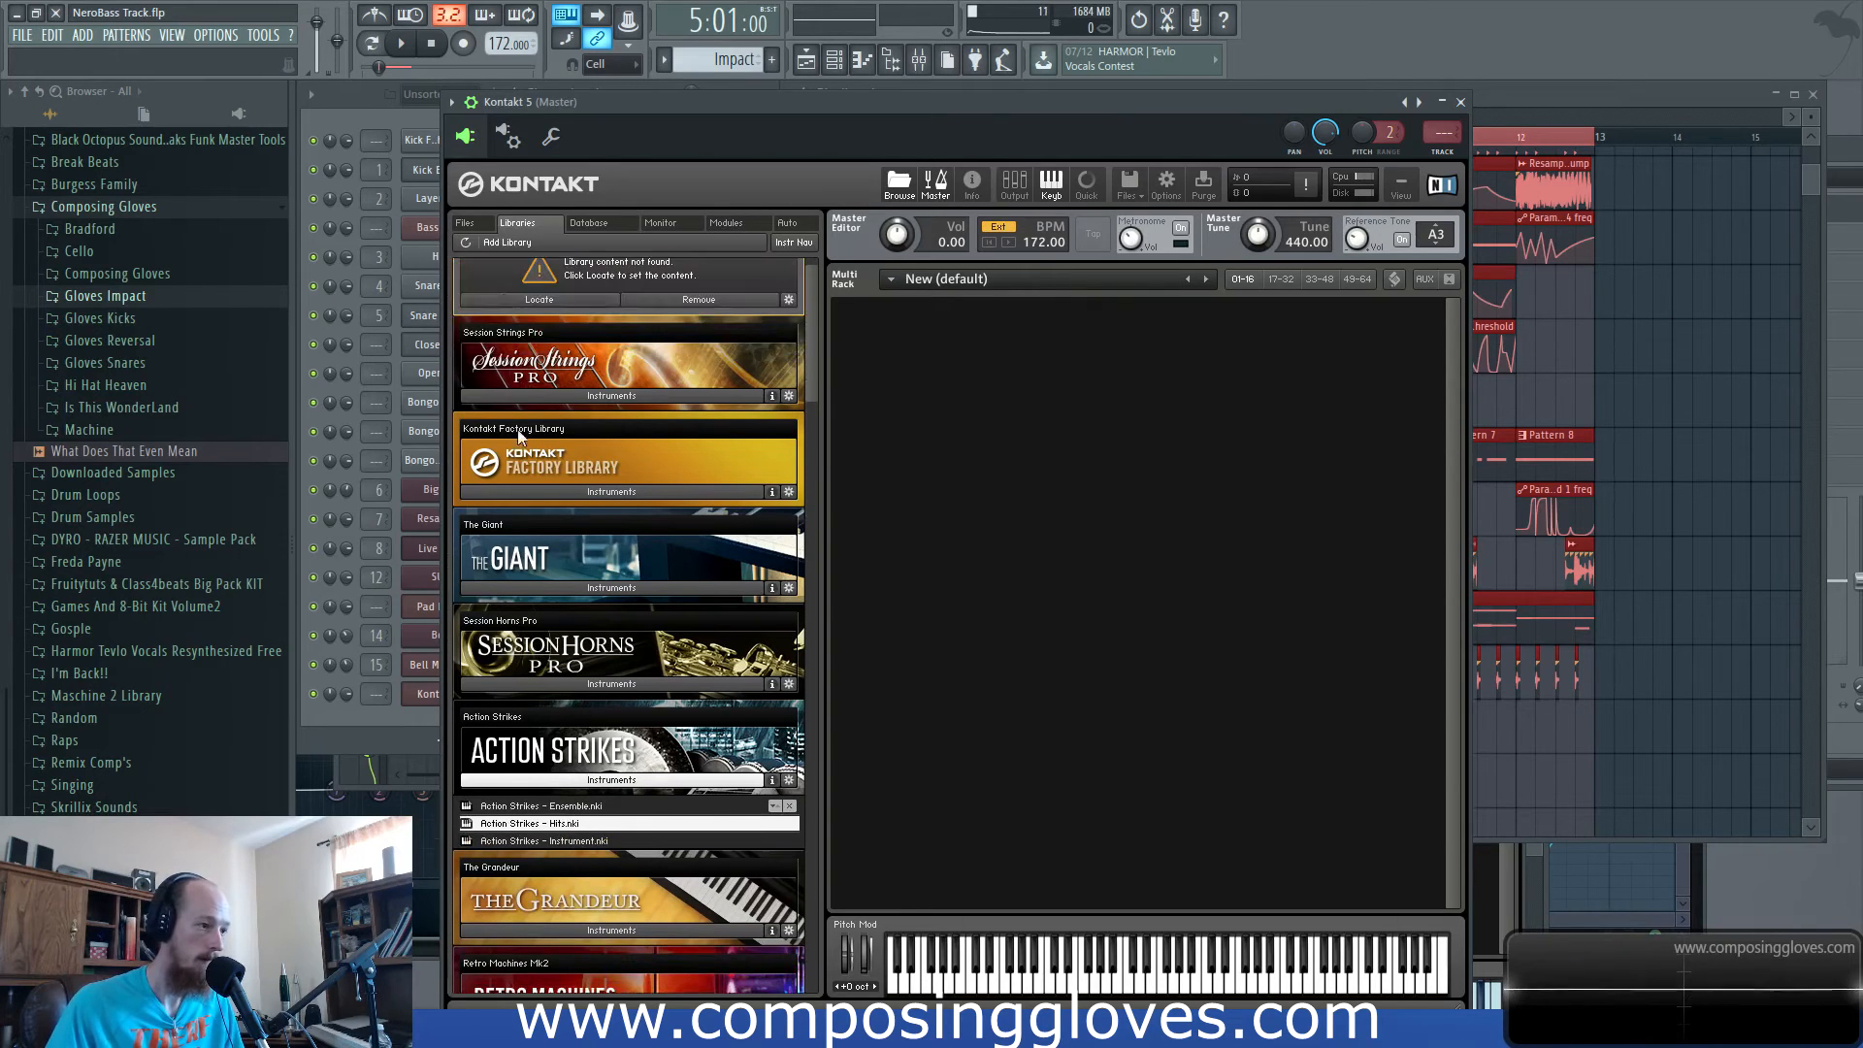
pyautogui.click(512, 308)
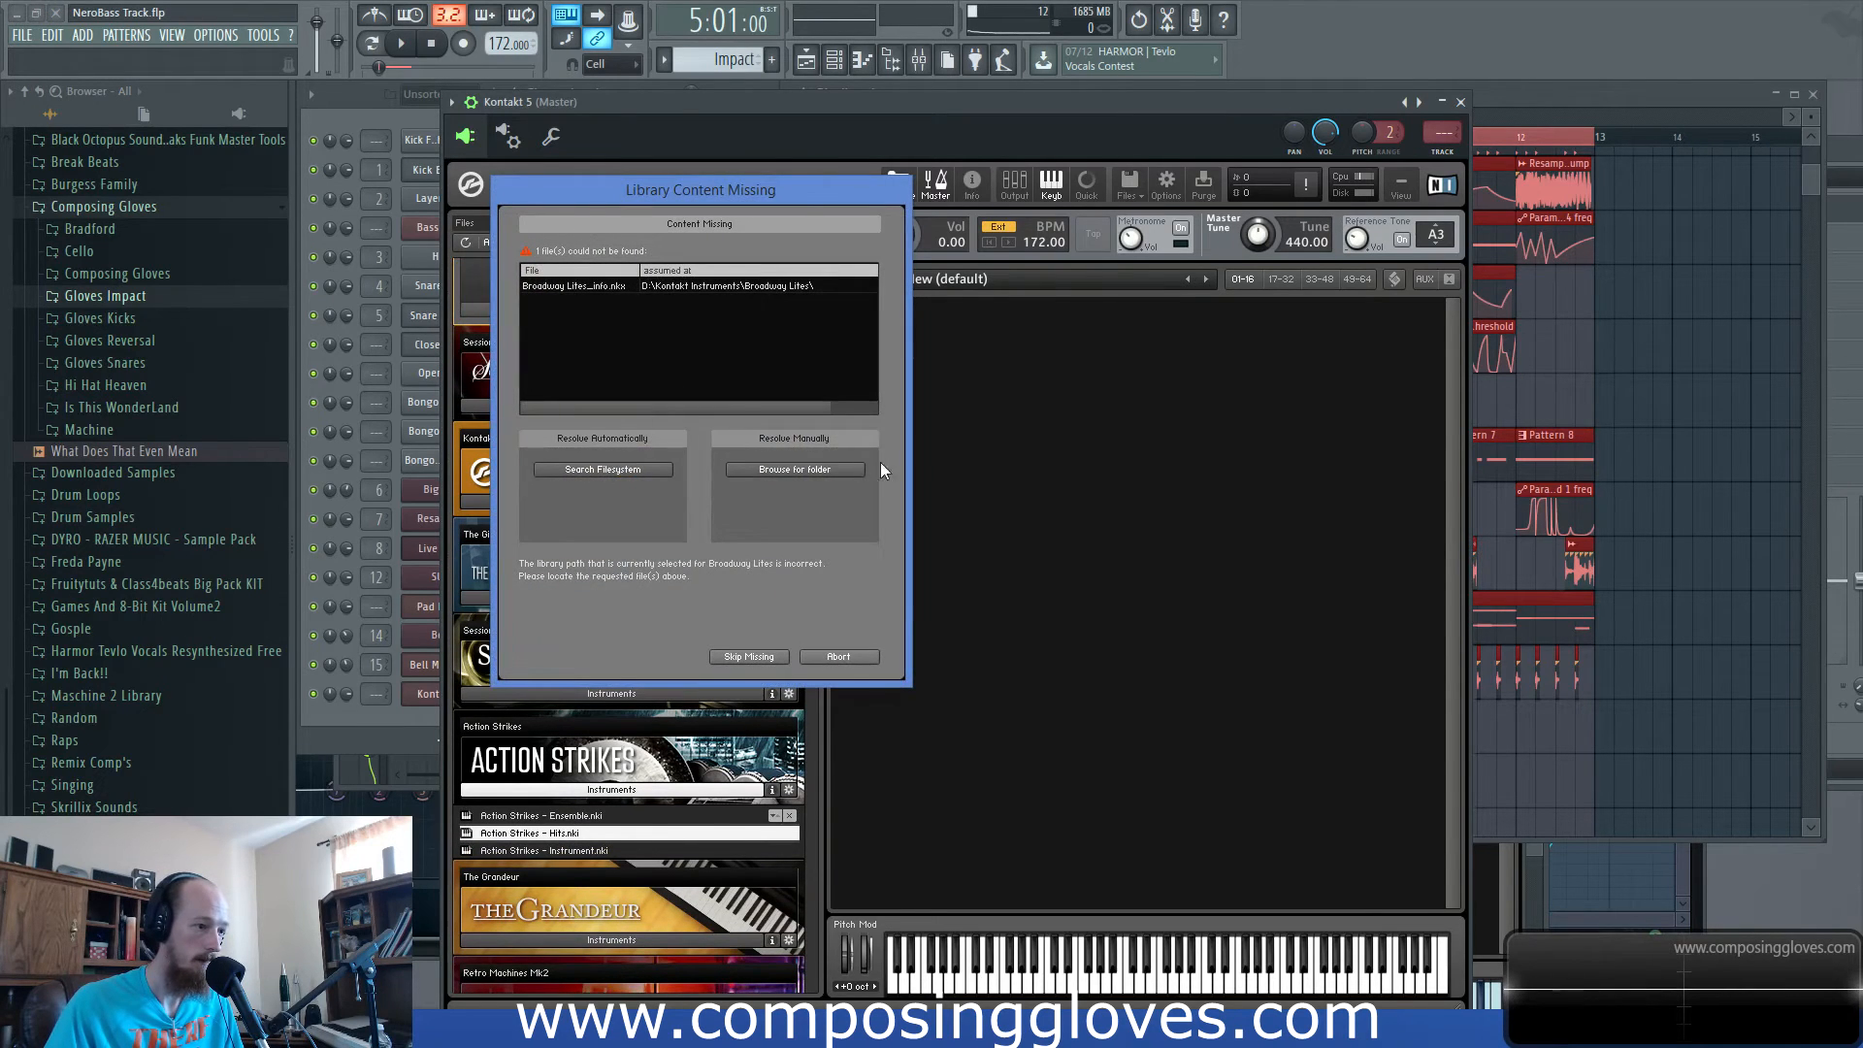
pyautogui.click(767, 468)
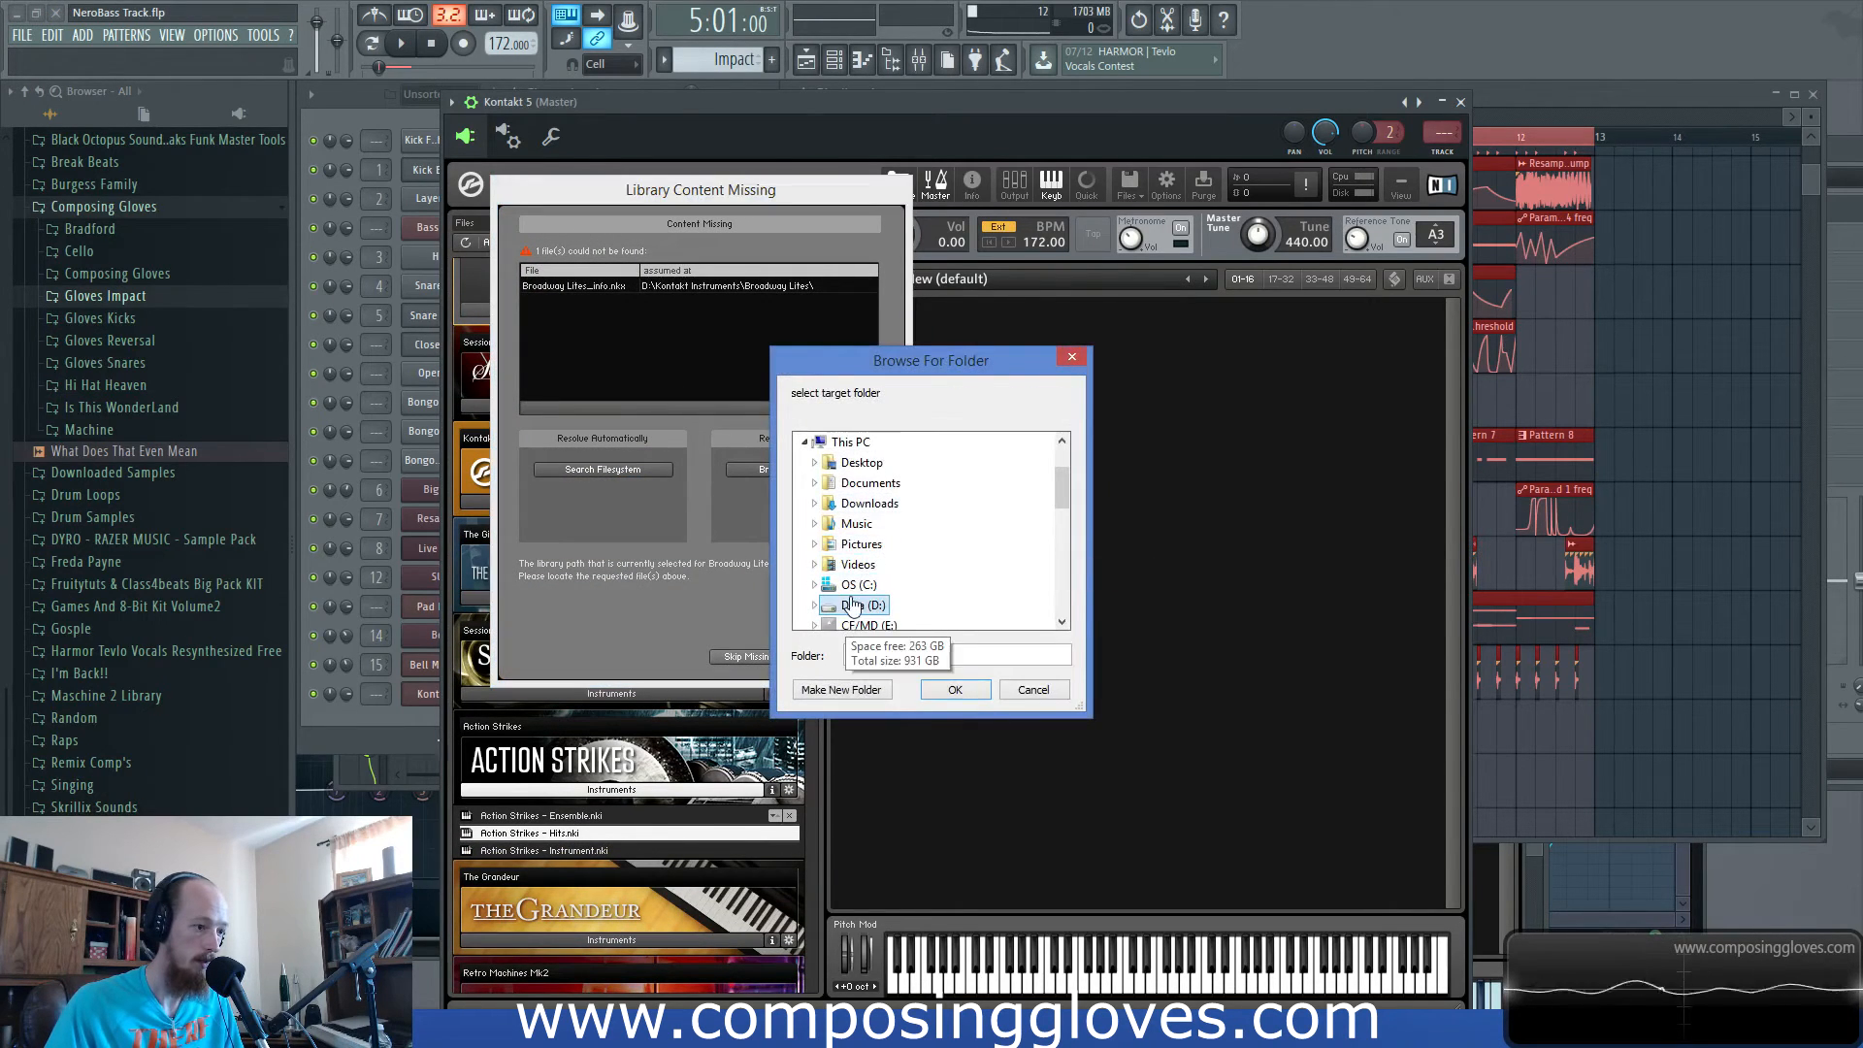
# Look through the folders on the Data (D:) and OS (C:) drives for the missing library's location.
pyautogui.doubleClick(853, 605)
pyautogui.scroll(-1, 814, 526)
pyautogui.scroll(3, 814, 526)
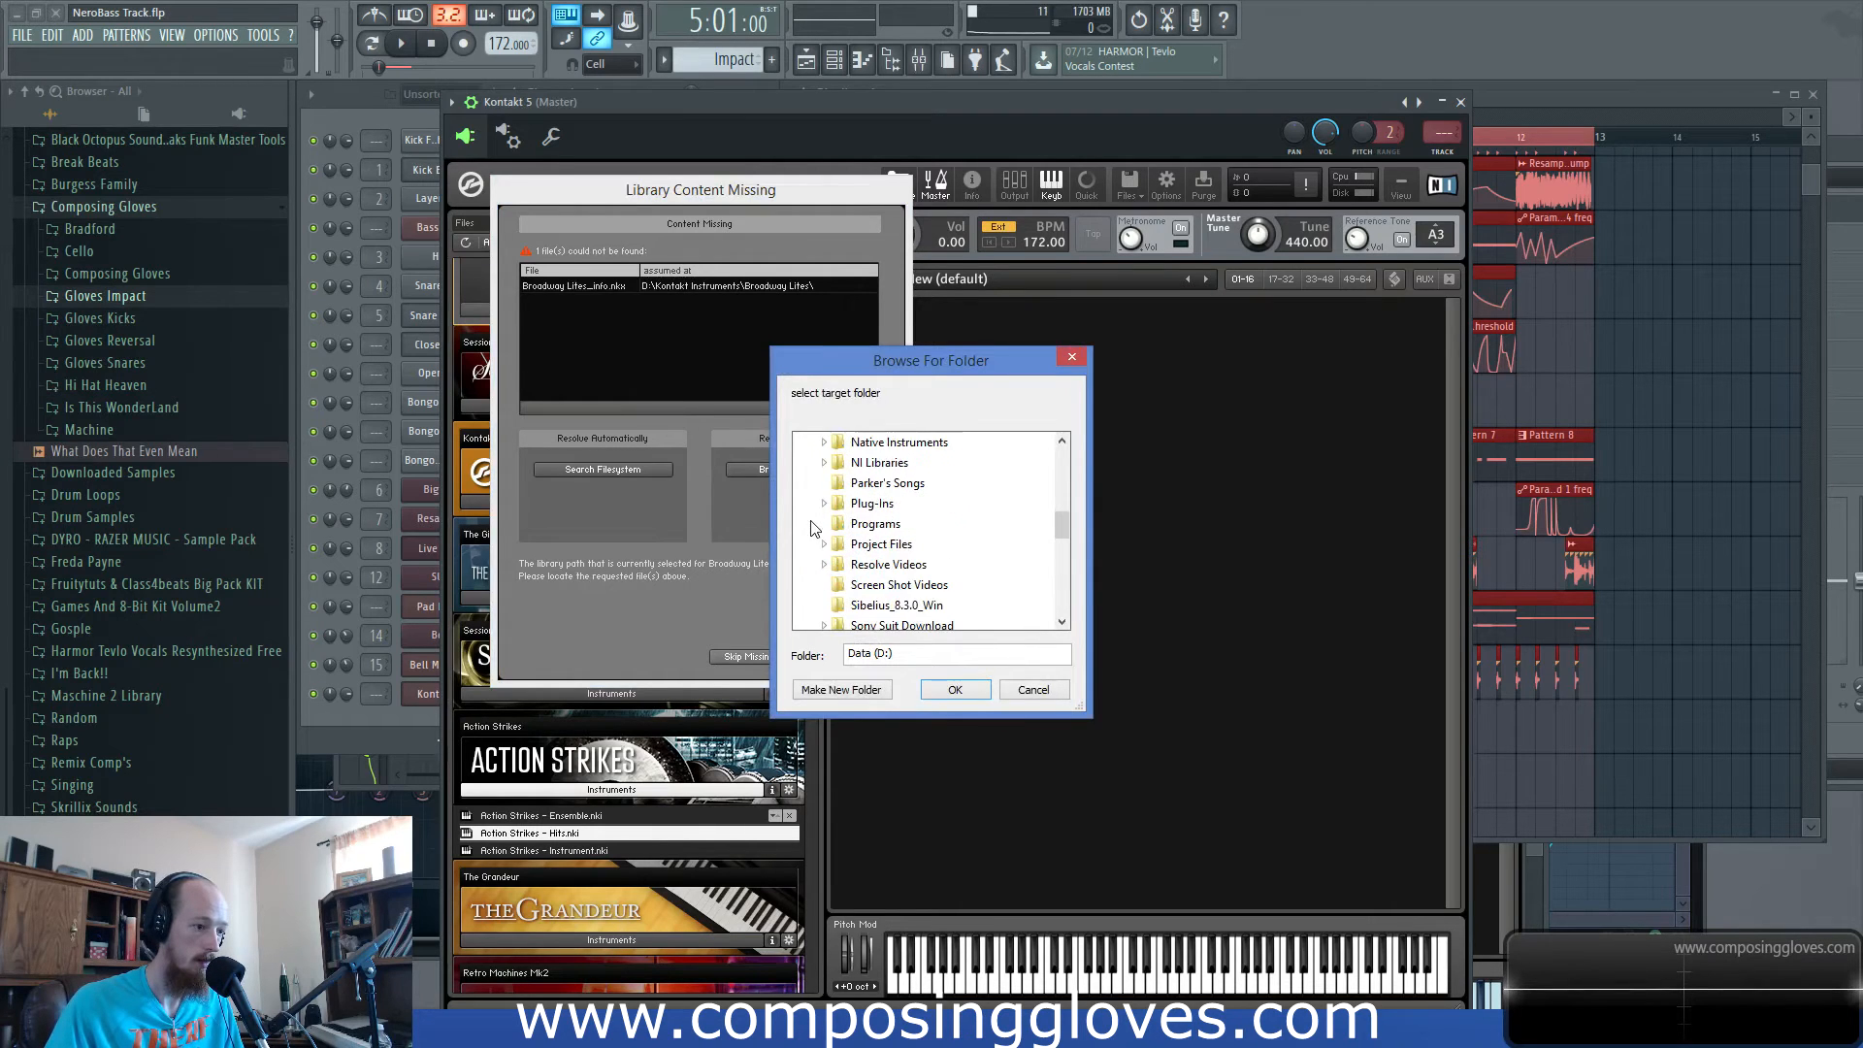
pyautogui.click(817, 505)
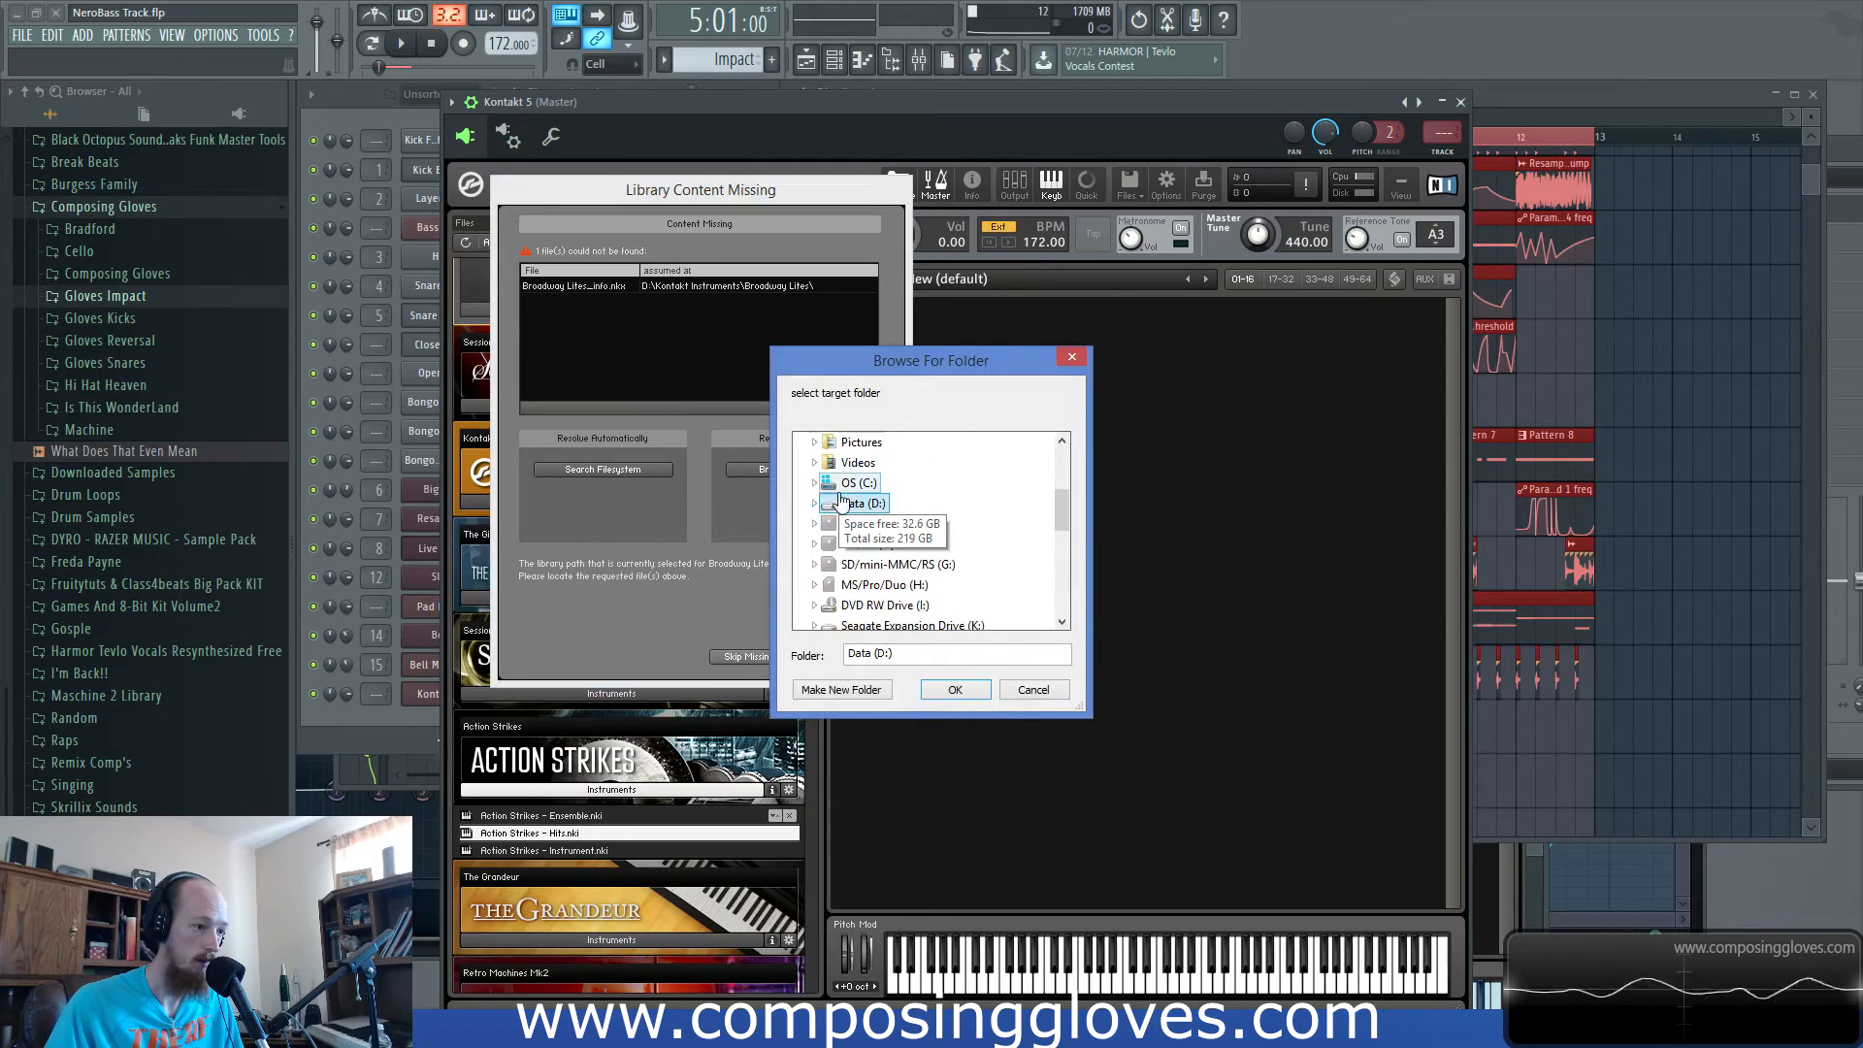
pyautogui.doubleClick(844, 487)
pyautogui.scroll(3, 843, 511)
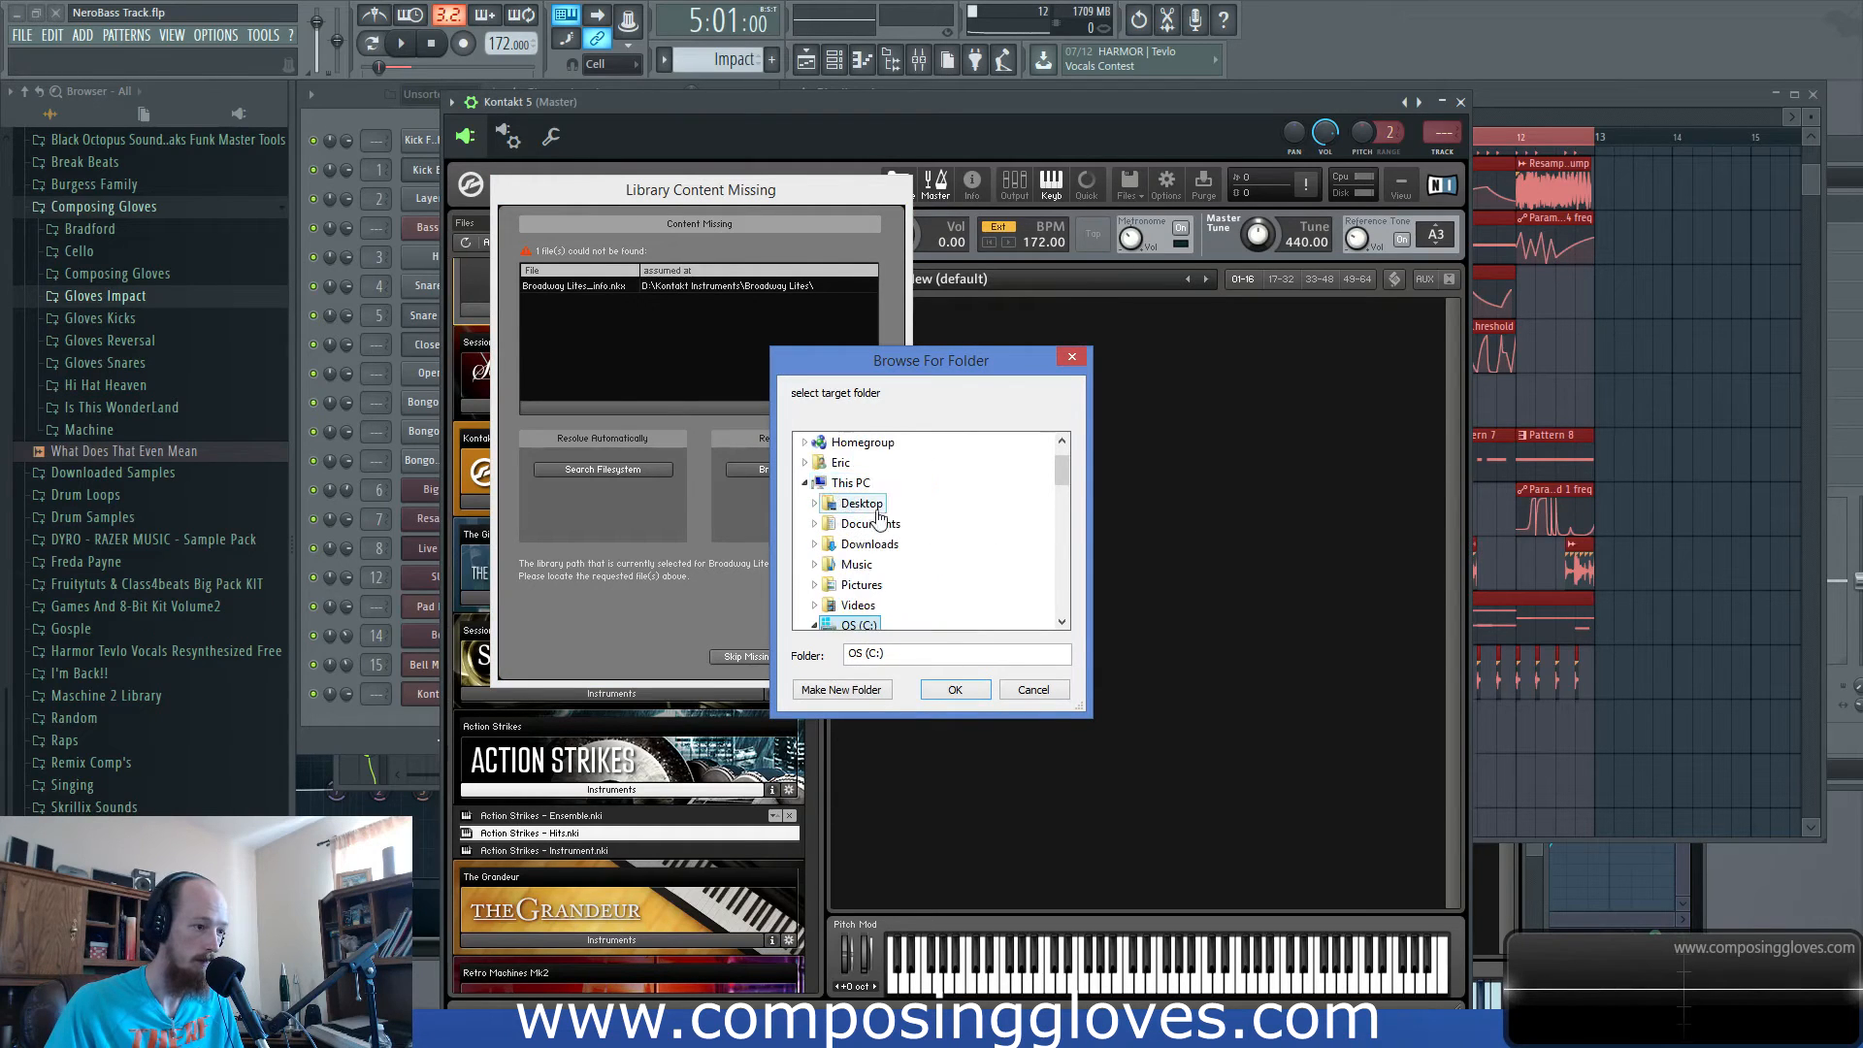
# Choose the Kontakt Instruments folder inside Documents as the location of the Broadway Lites content.
pyautogui.doubleClick(878, 524)
pyautogui.scroll(-3, 961, 524)
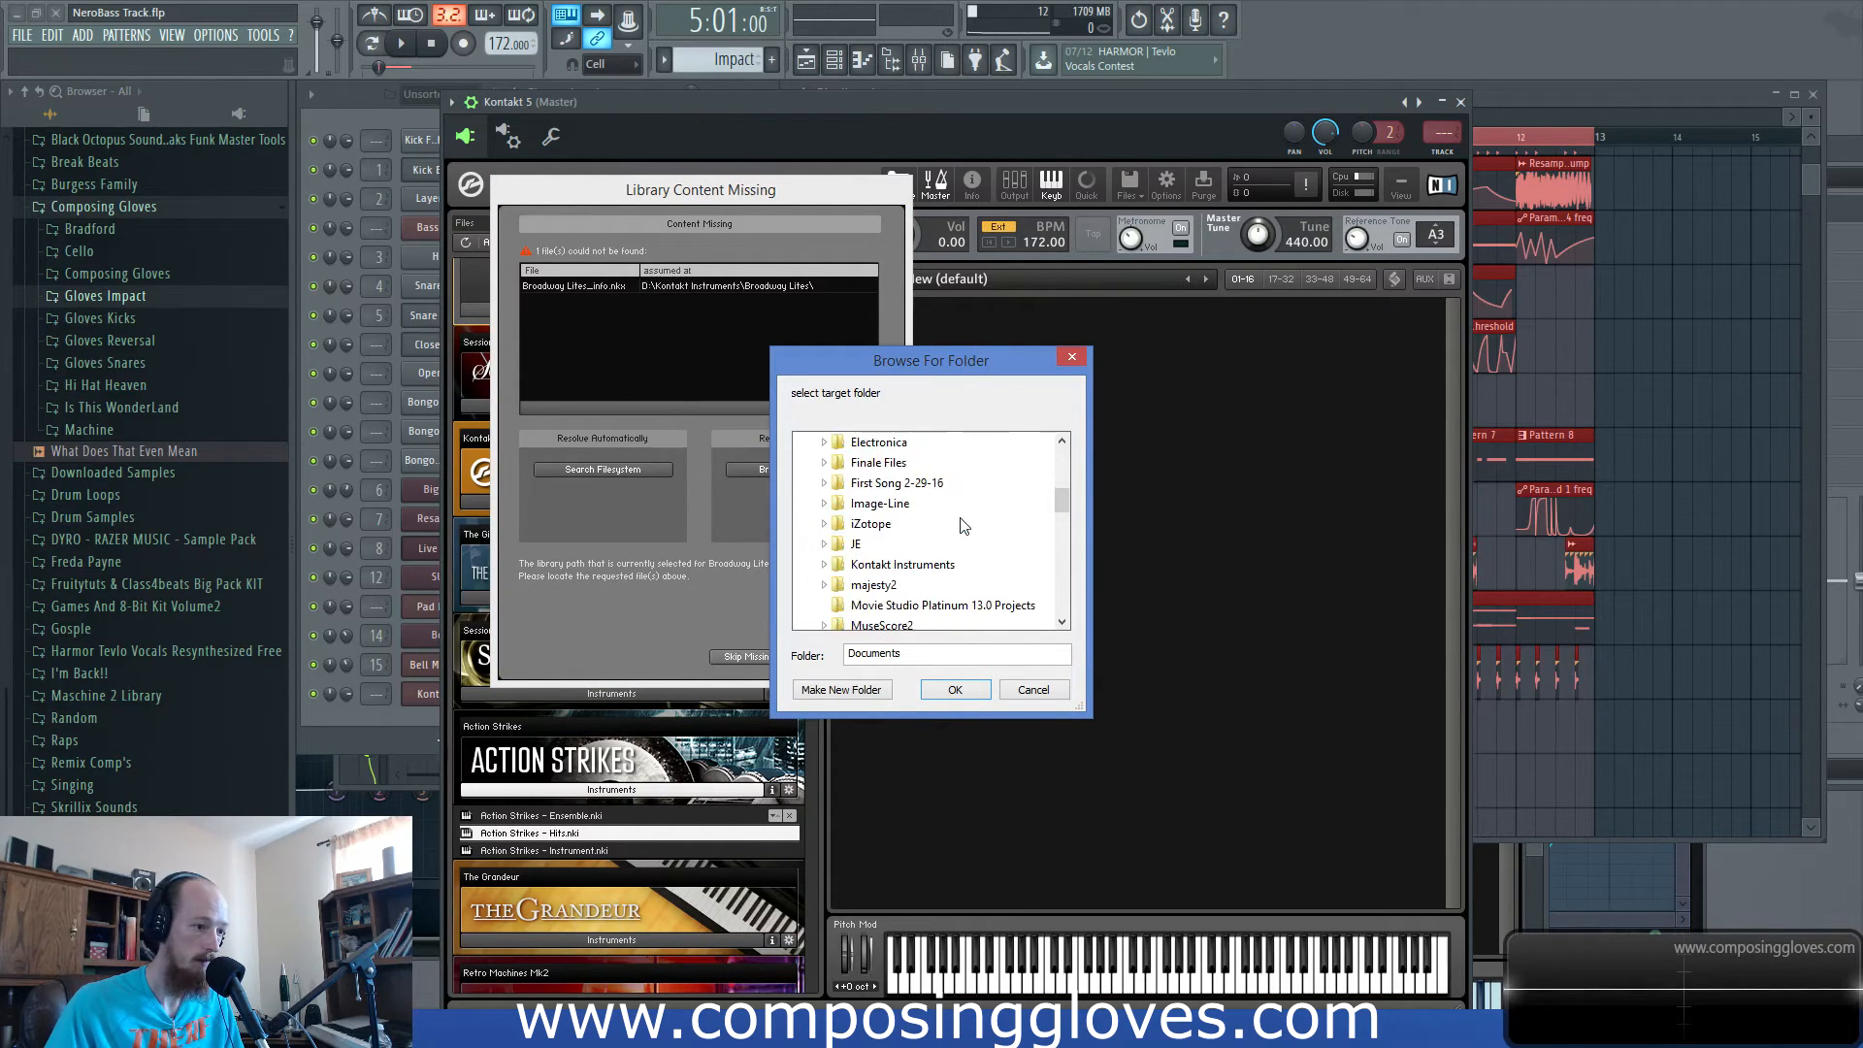
pyautogui.scroll(-3, 916, 613)
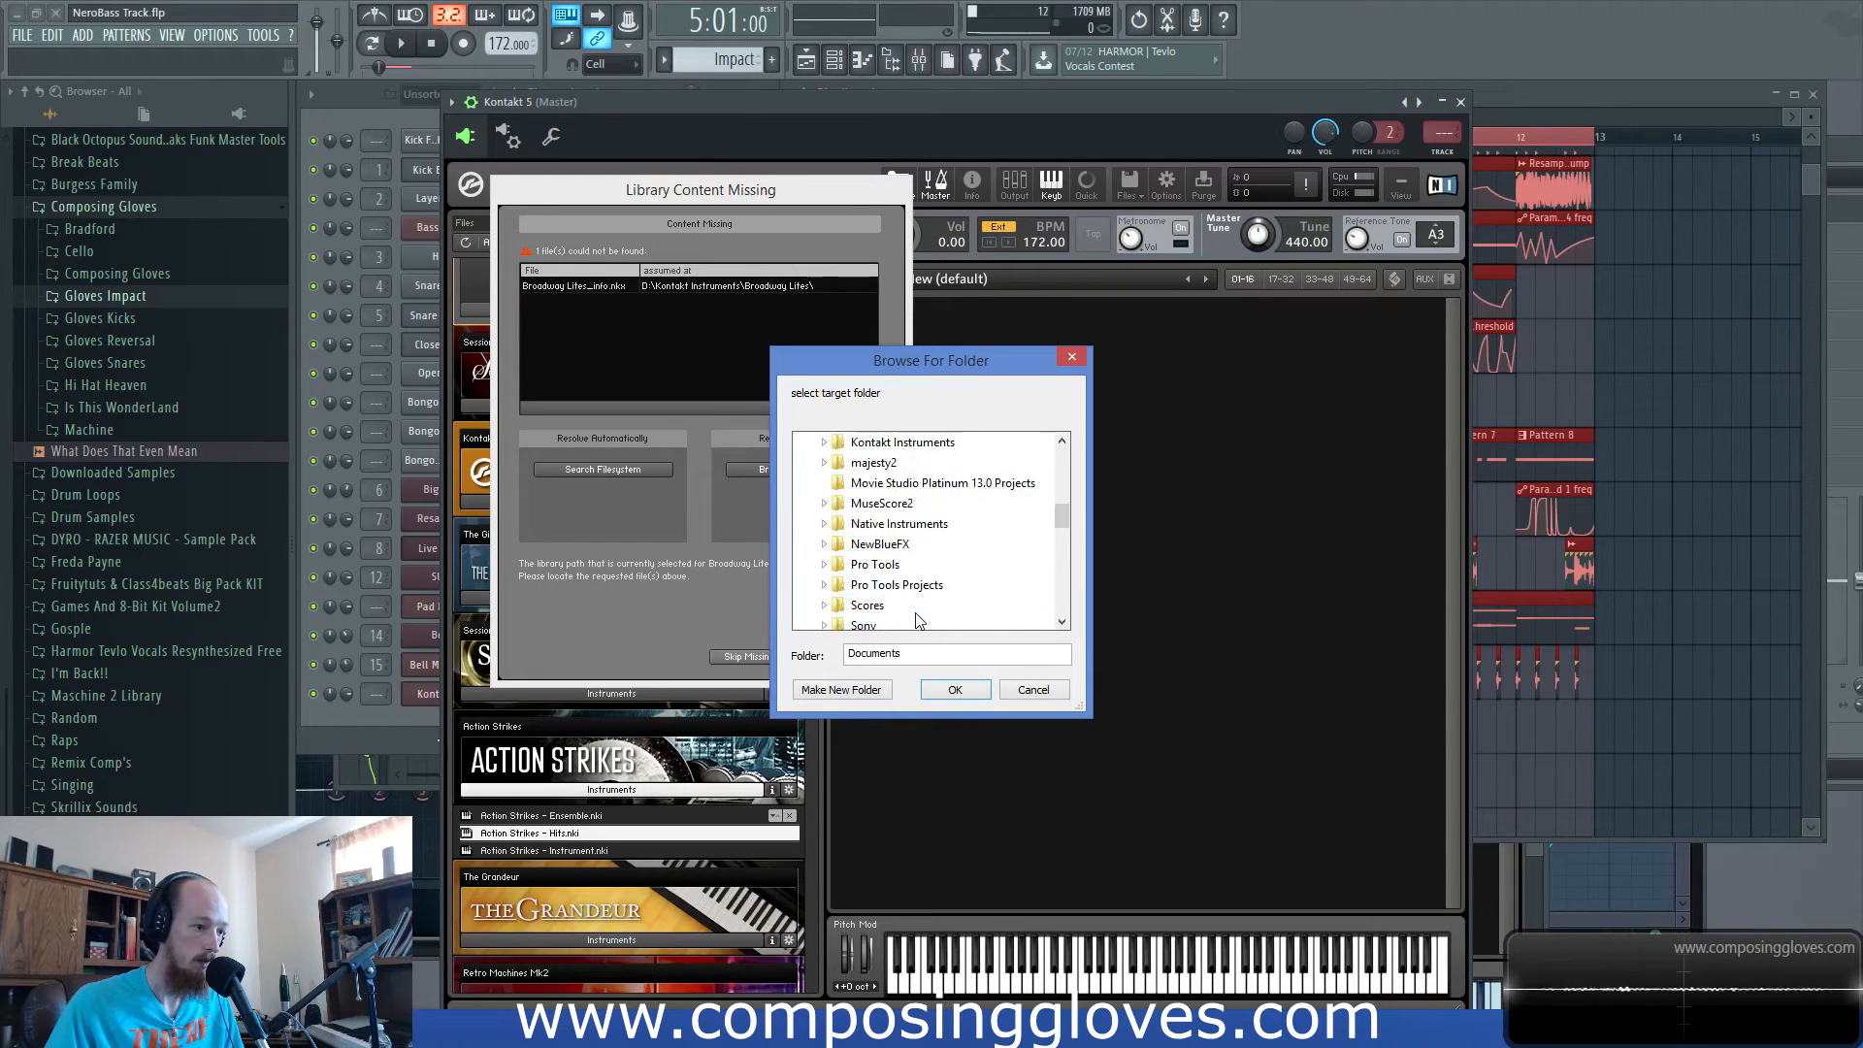
pyautogui.scroll(1, 916, 583)
pyautogui.doubleClick(898, 524)
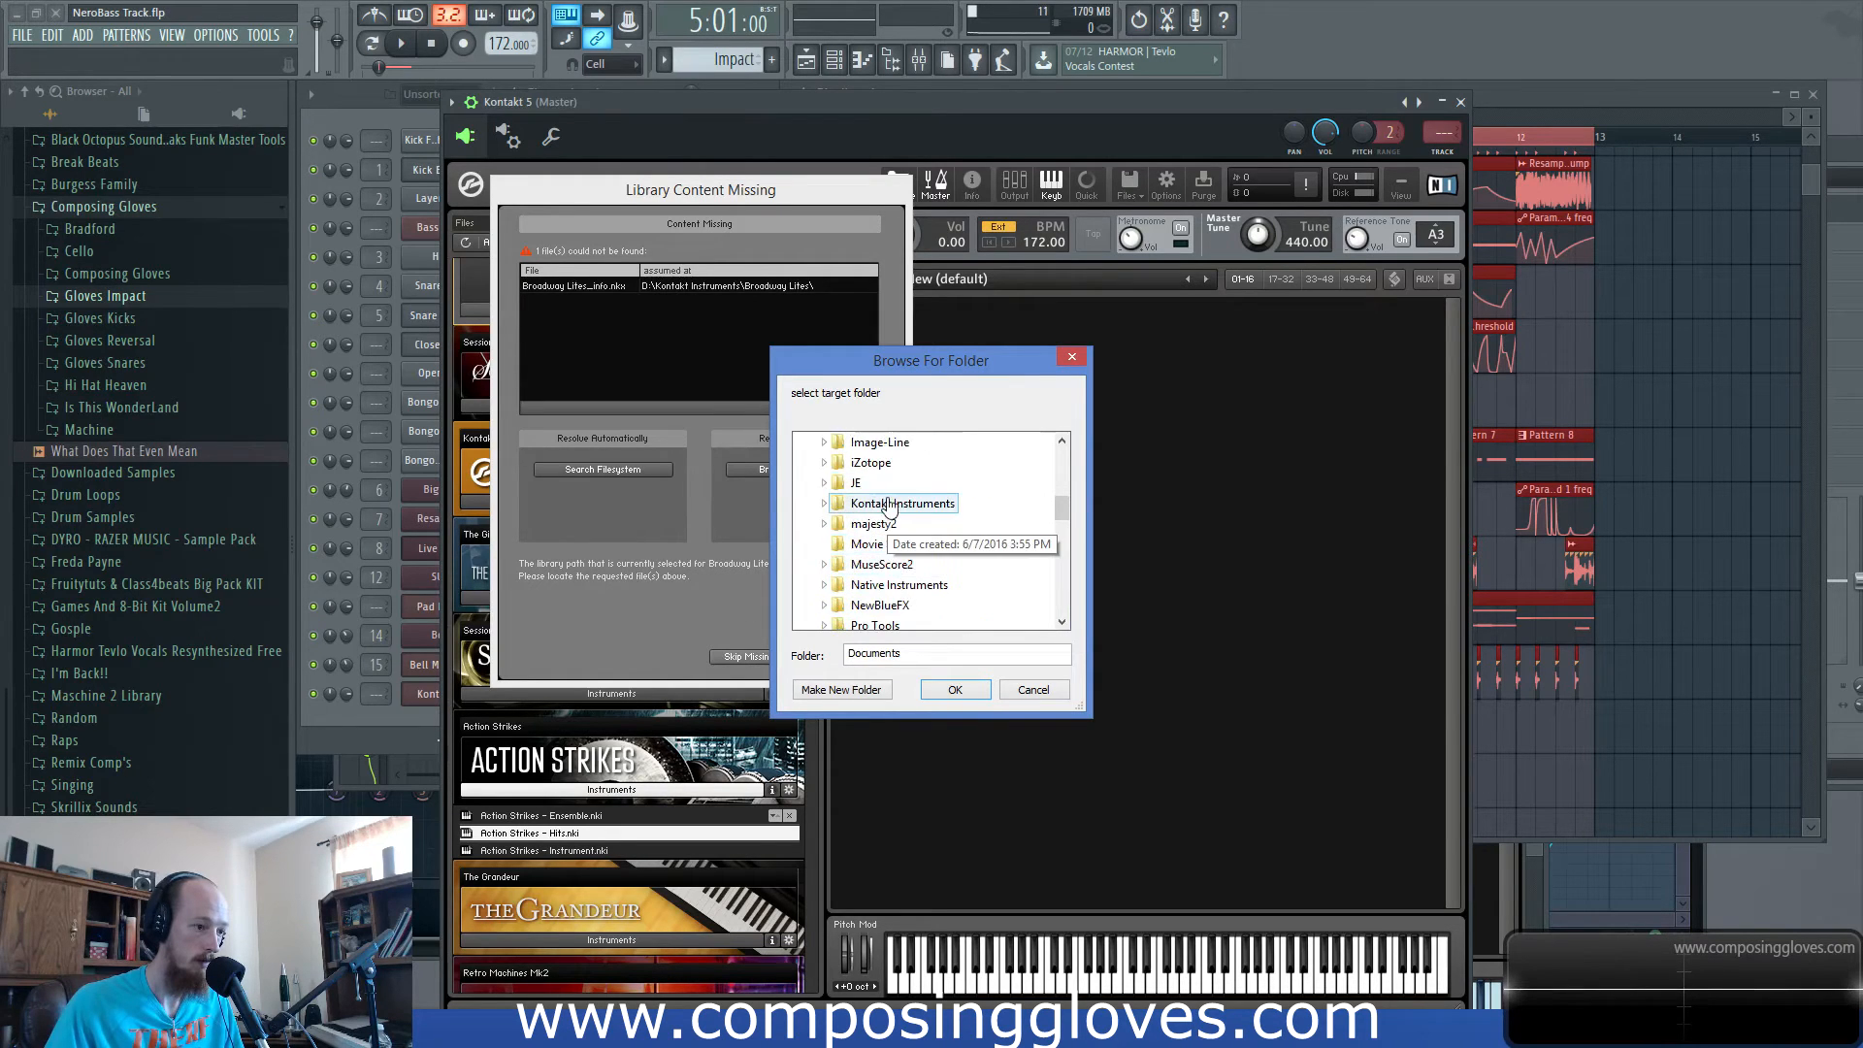
pyautogui.click(955, 689)
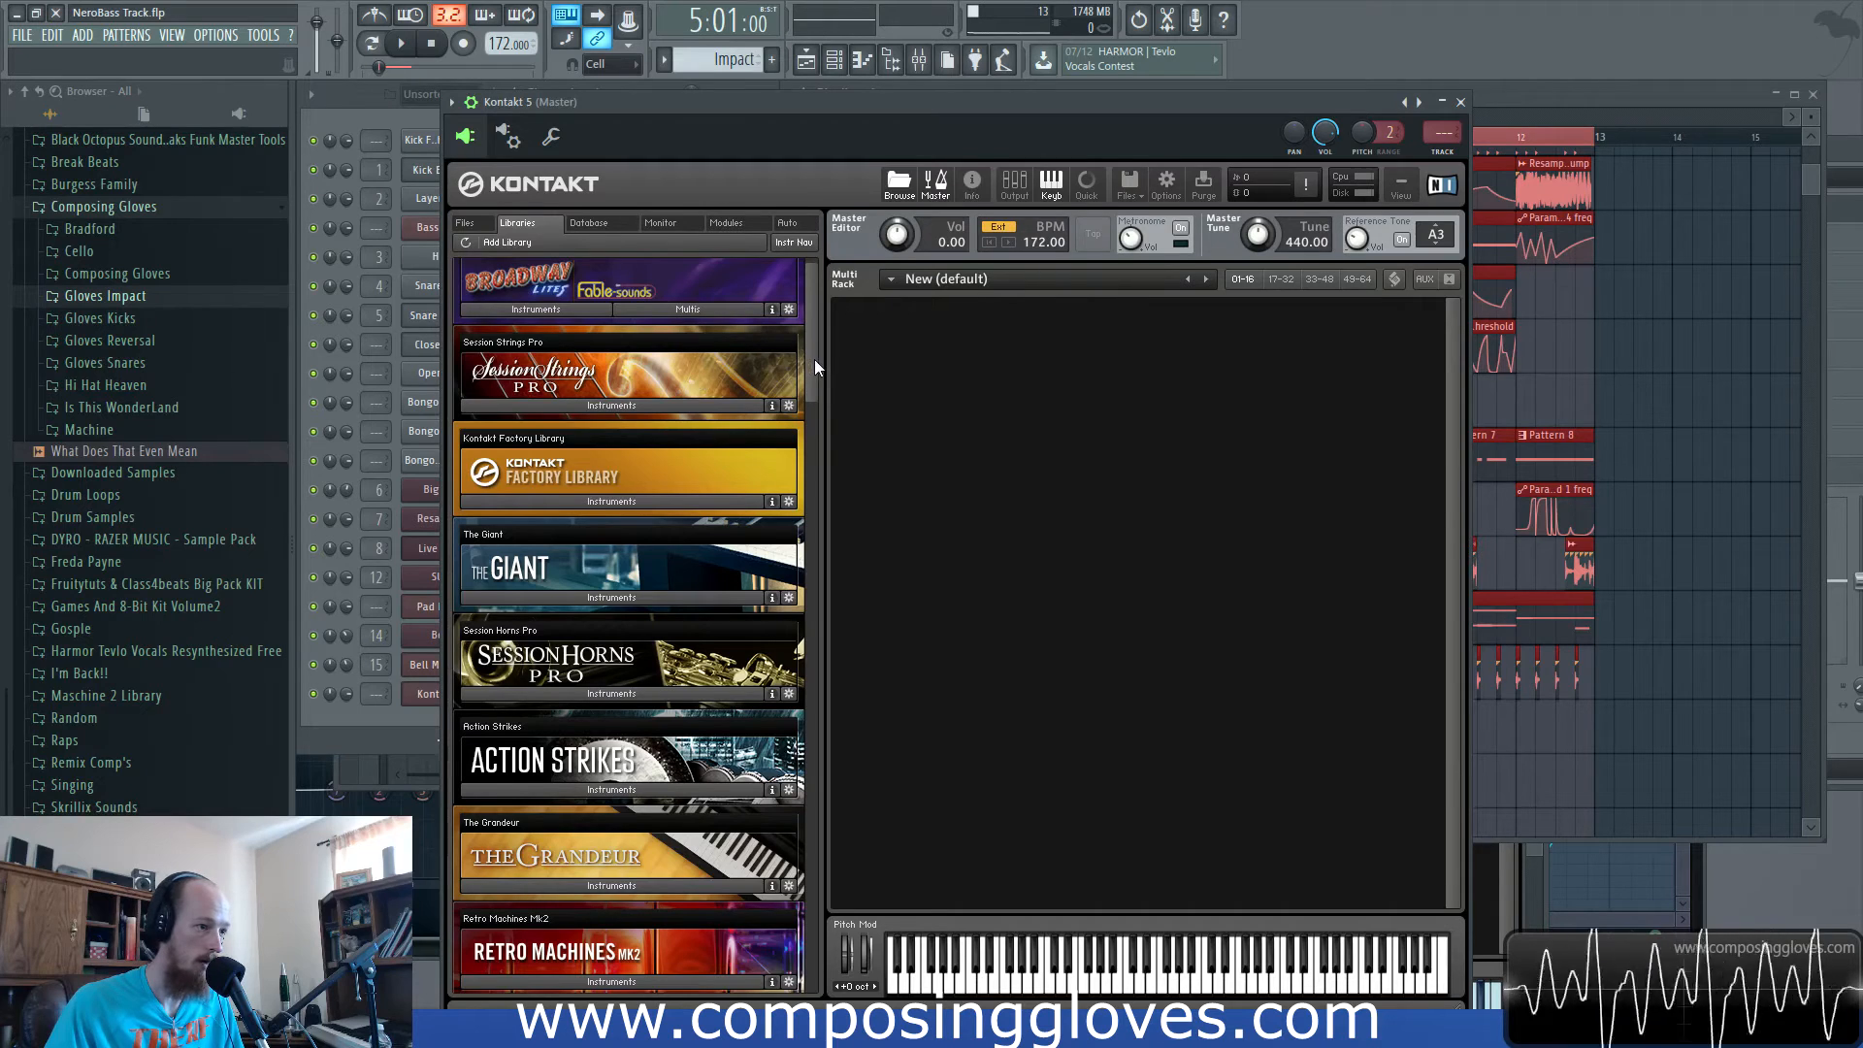
# Load the Action Strikes - Hits instrument from the Action Strikes library into the empty rack.
pyautogui.scroll(-3, 813, 361)
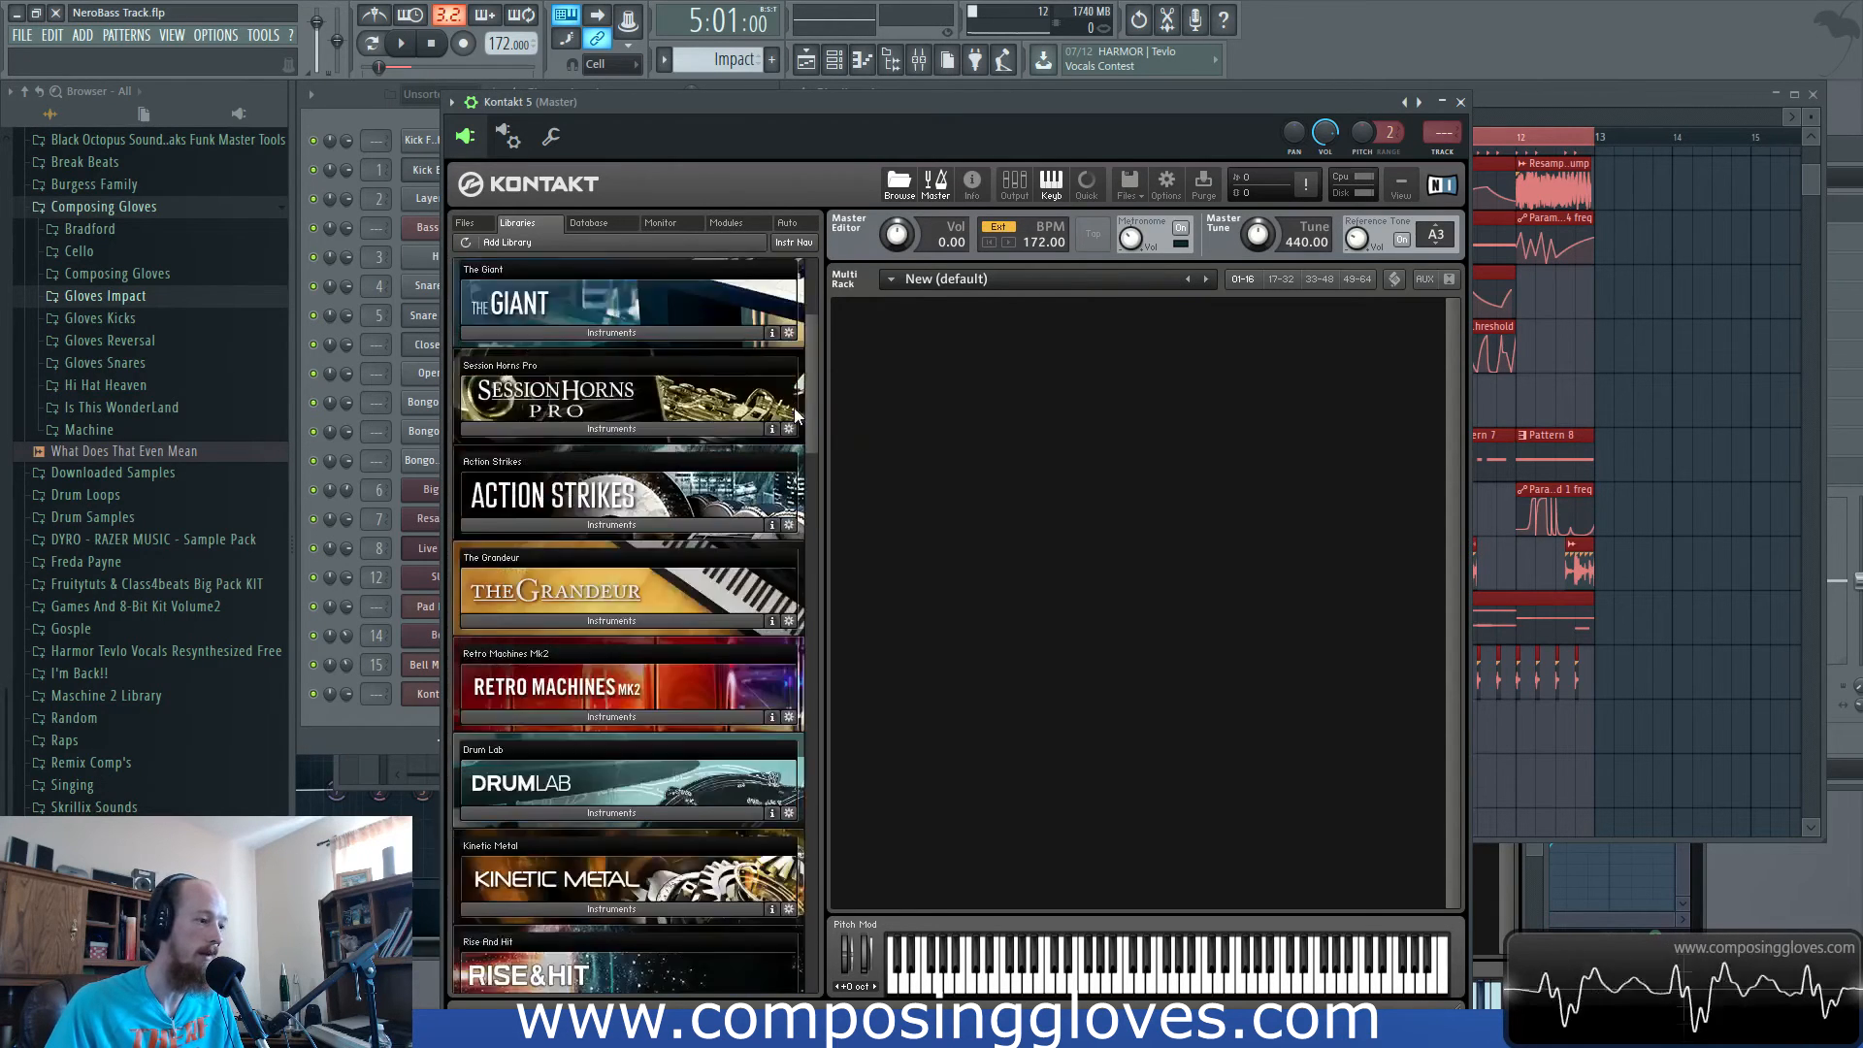
pyautogui.scroll(1, 797, 415)
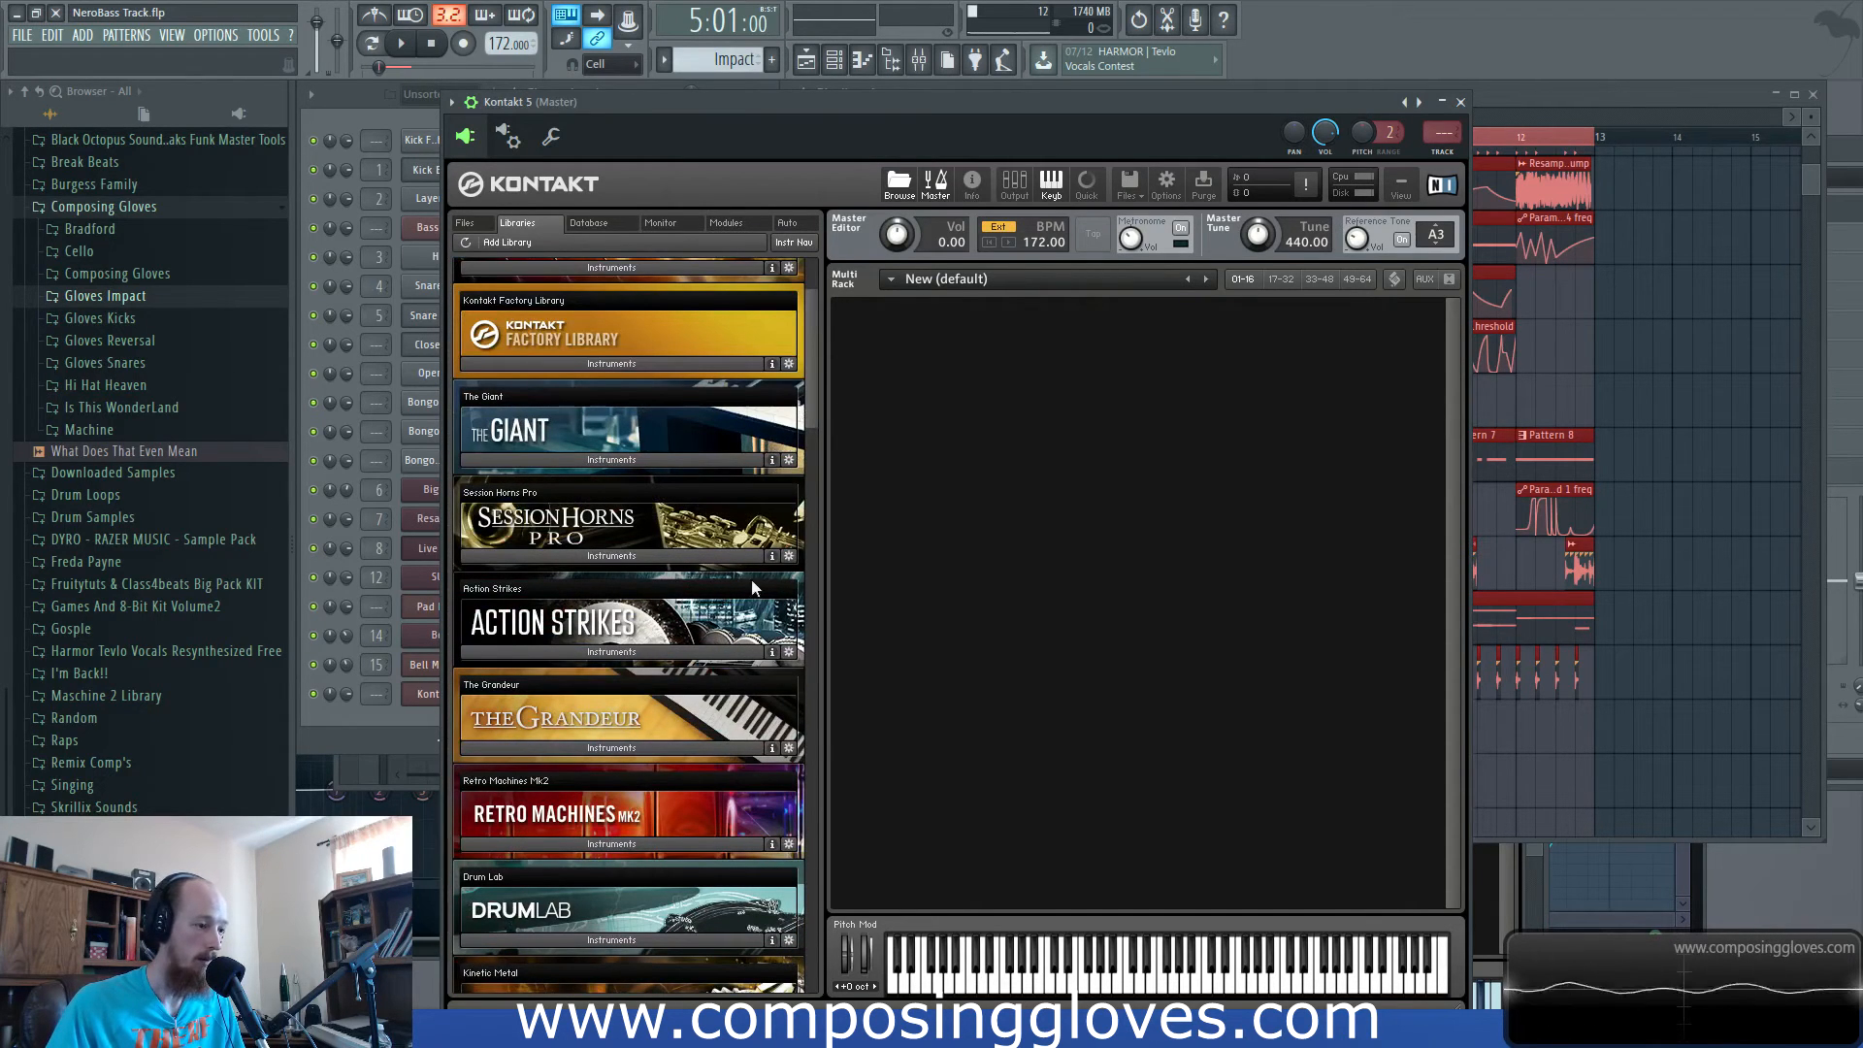
pyautogui.click(679, 651)
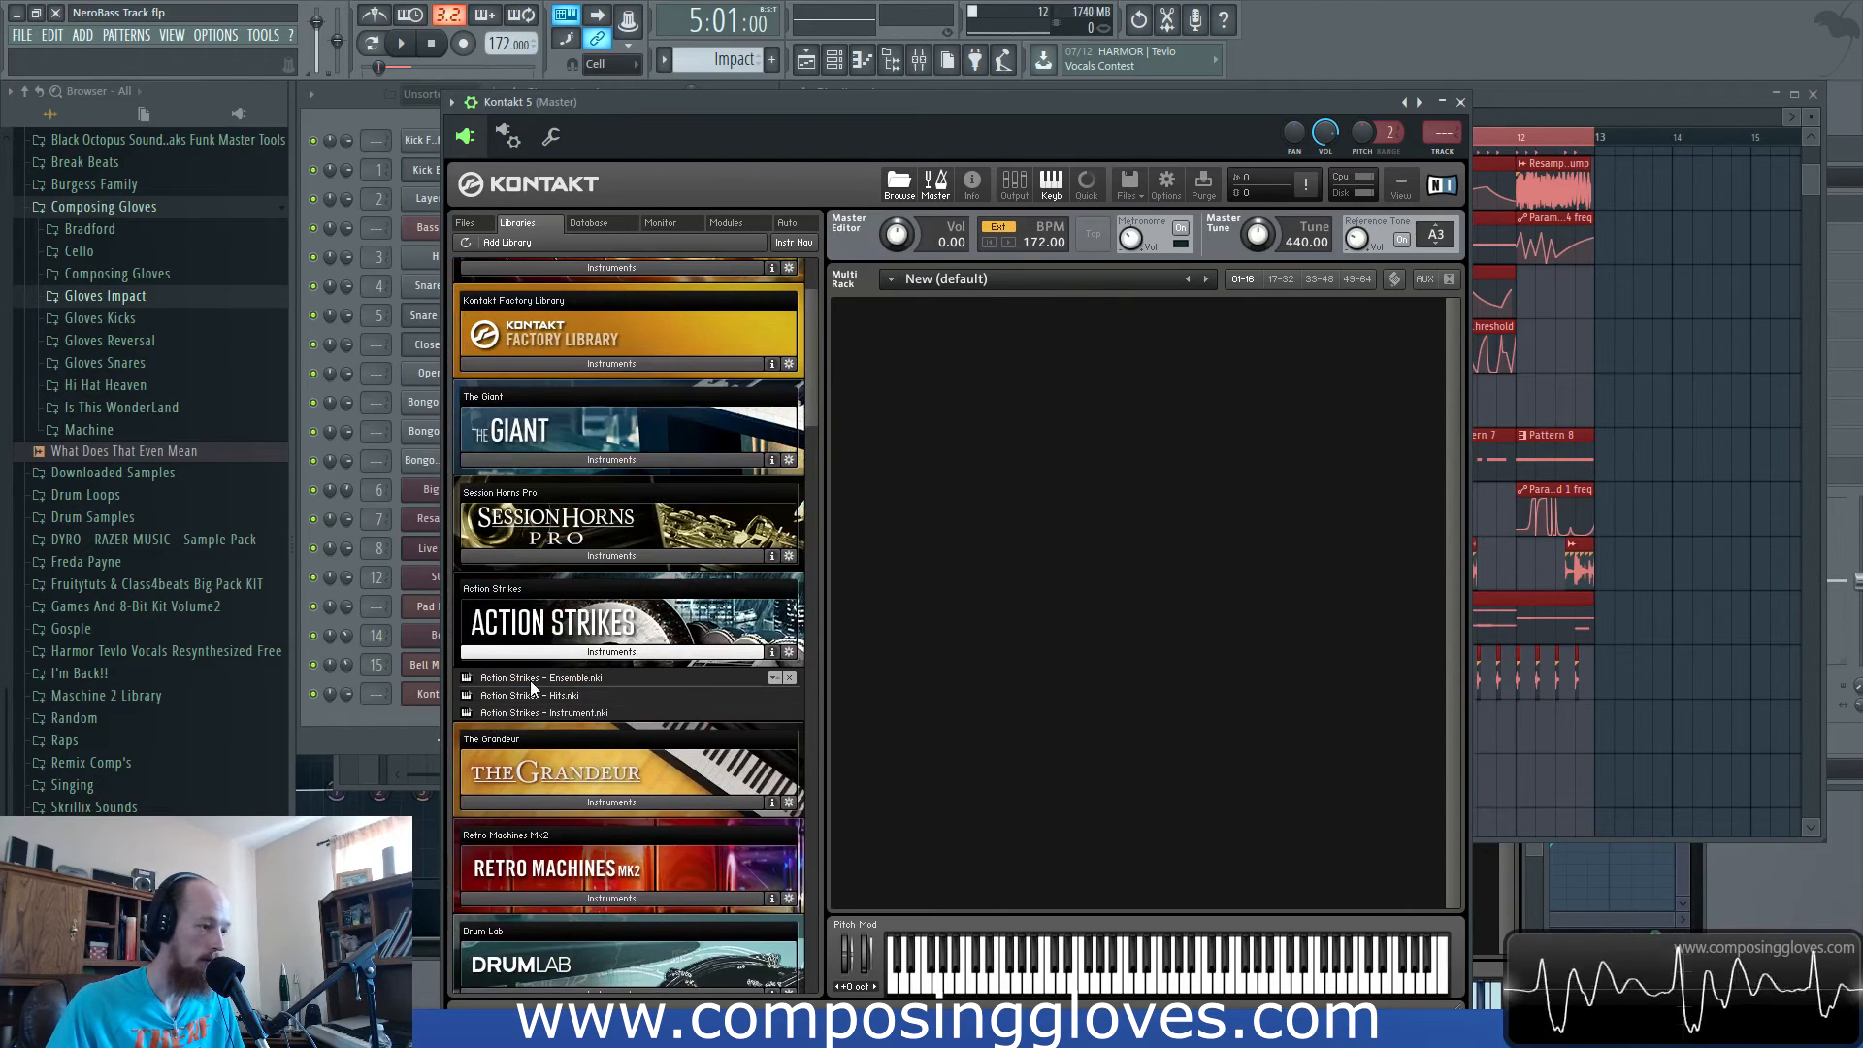
pyautogui.doubleClick(507, 695)
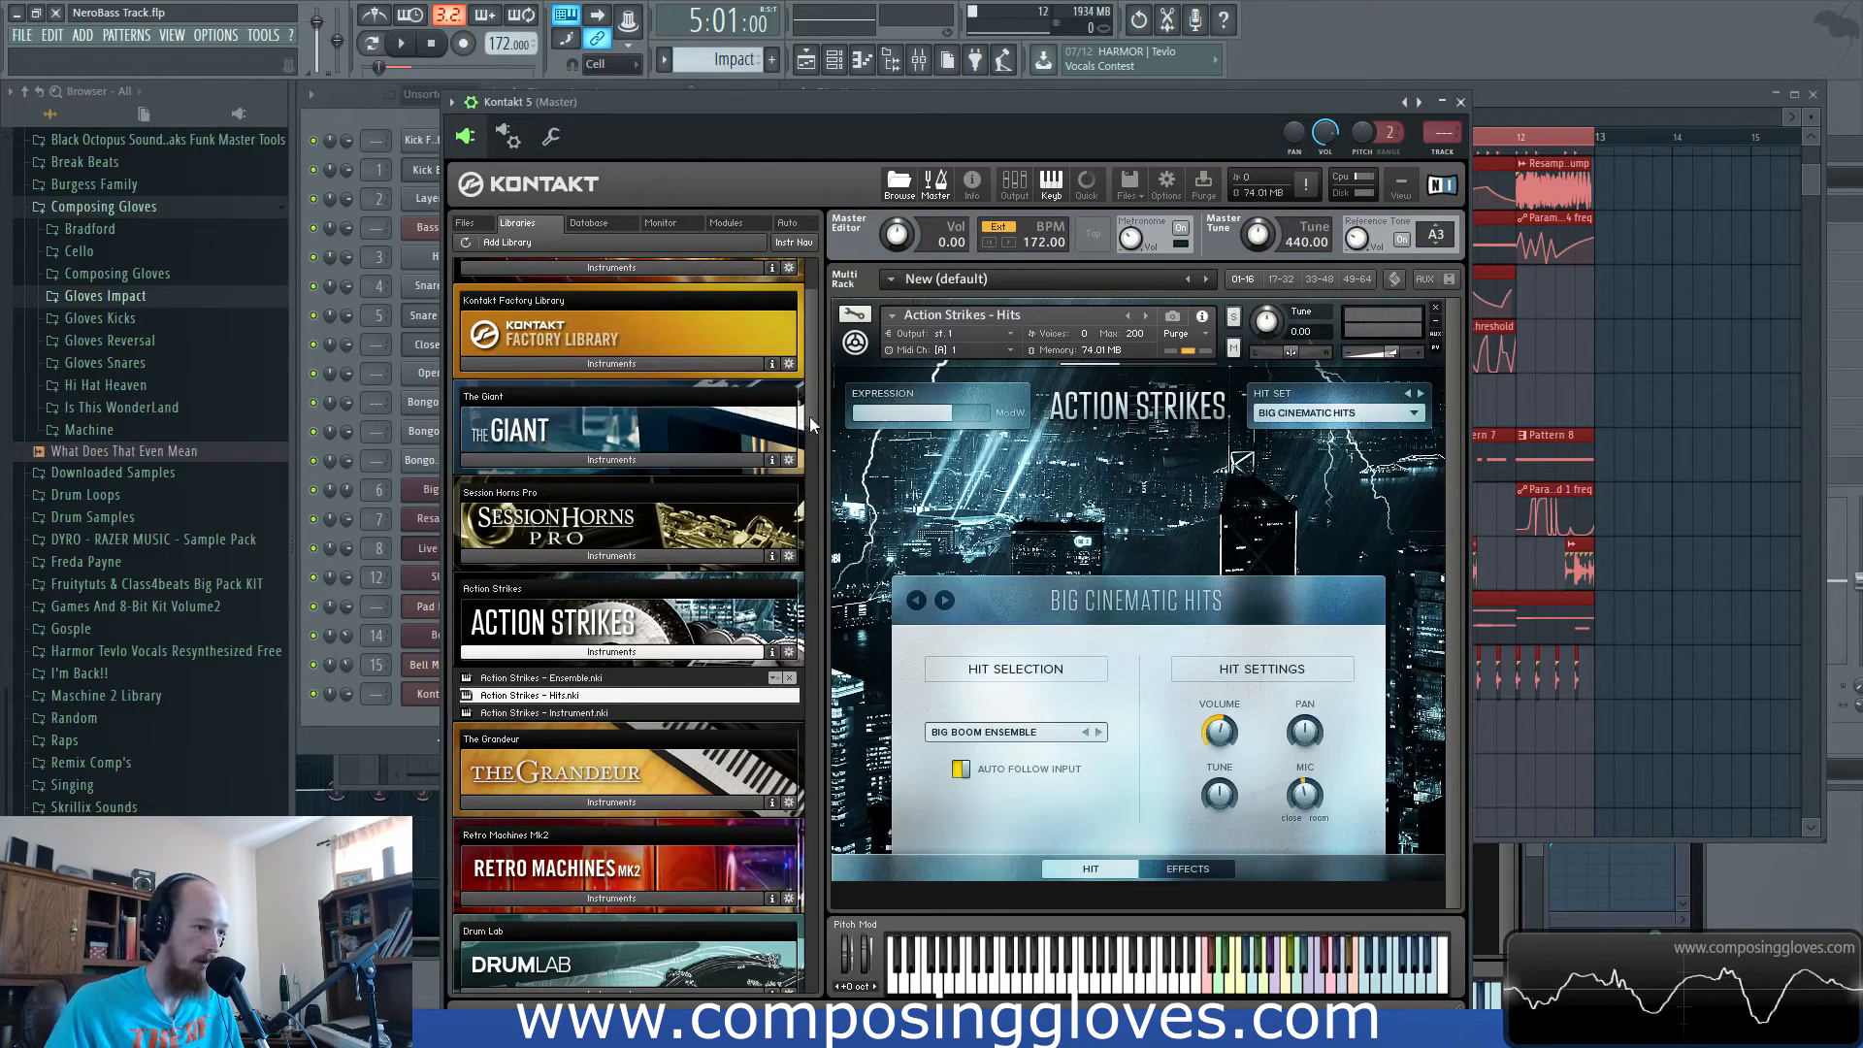
# Audition the Action Strikes hit sets in order, including Orchestral Percussion and All Cymbals, and stop on Cinematic Toms.
pyautogui.scroll(-6, 796, 530)
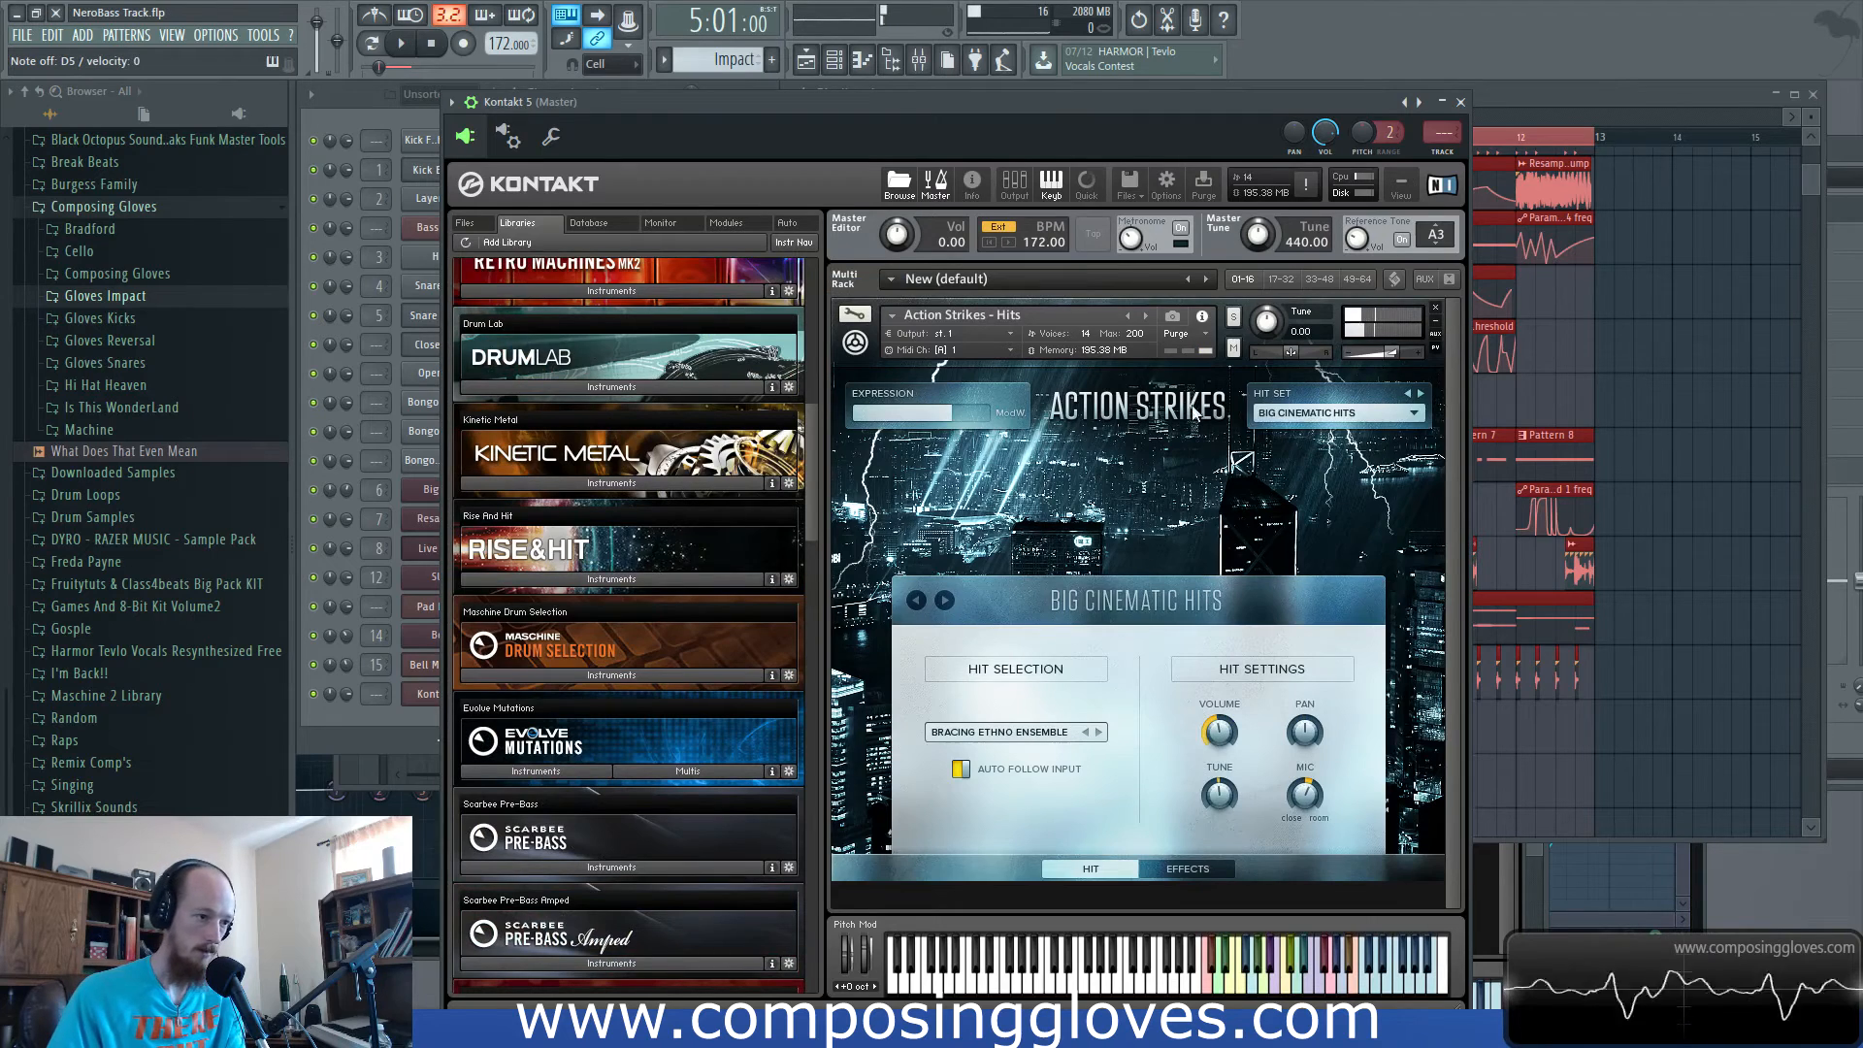
pyautogui.click(1421, 394)
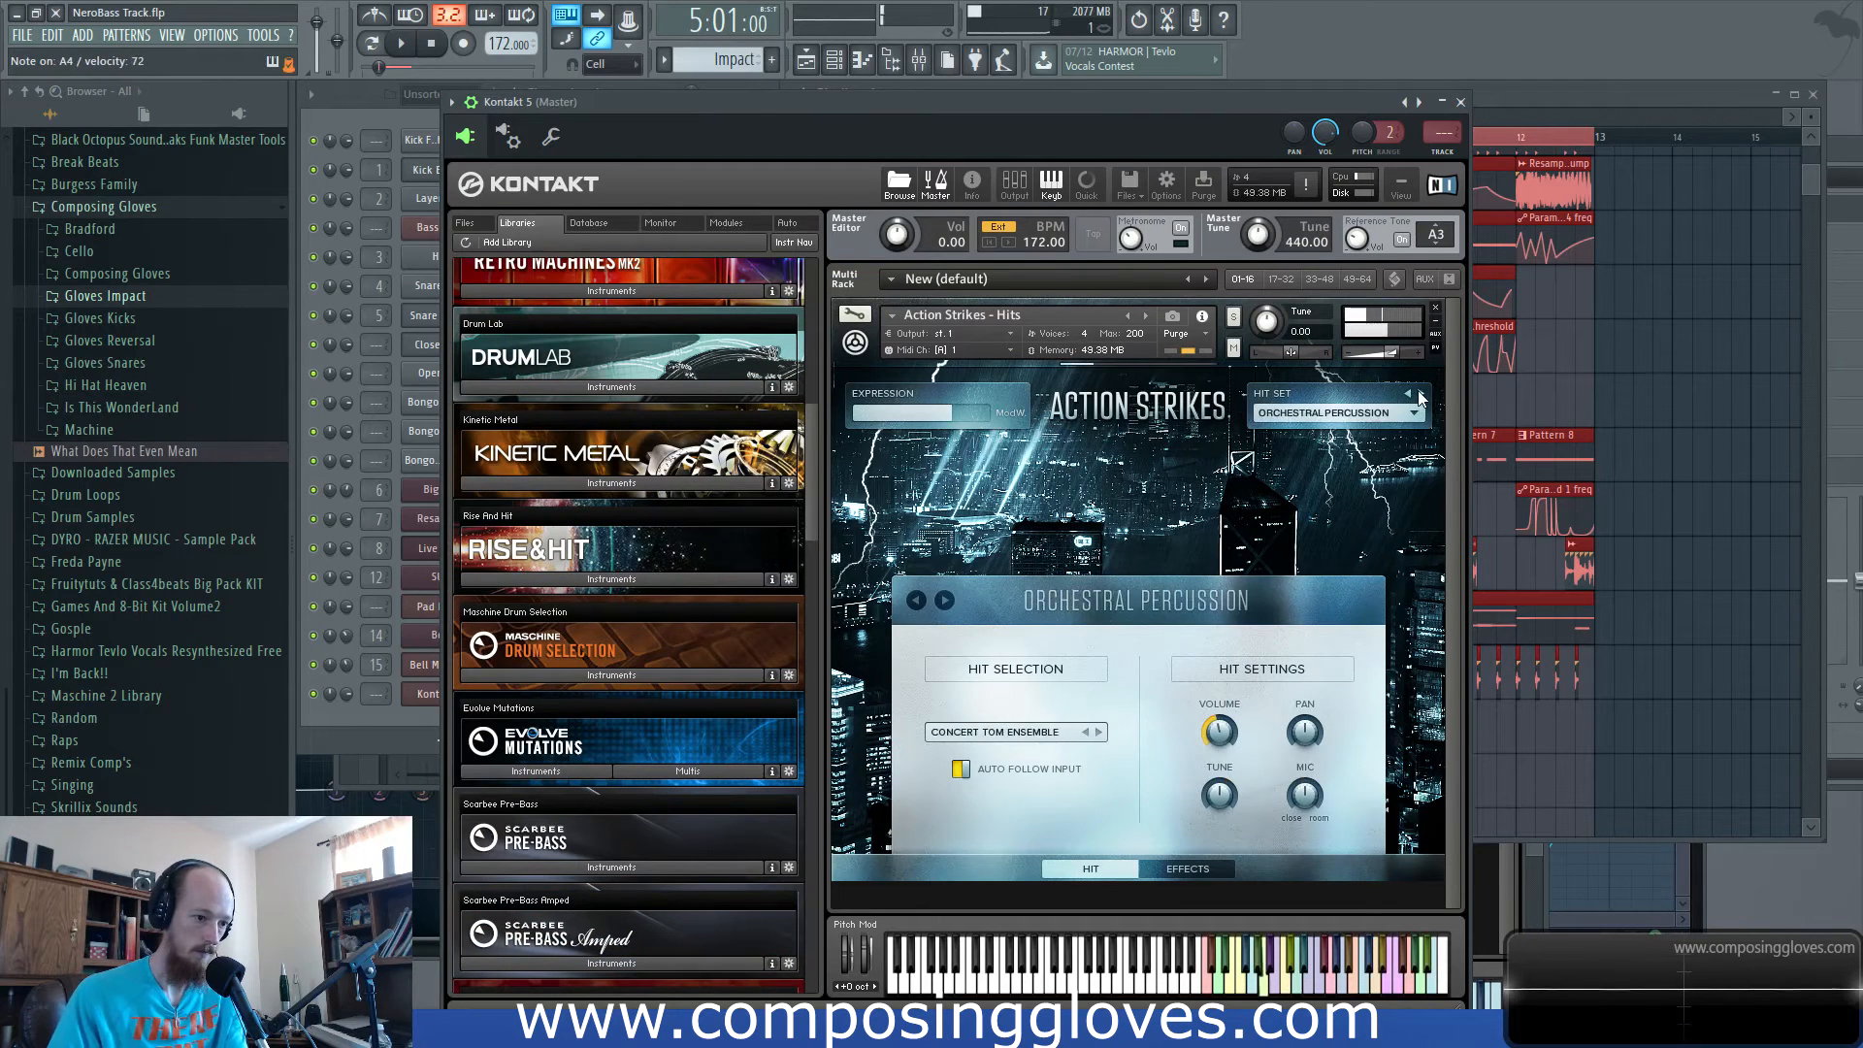
pyautogui.click(1421, 393)
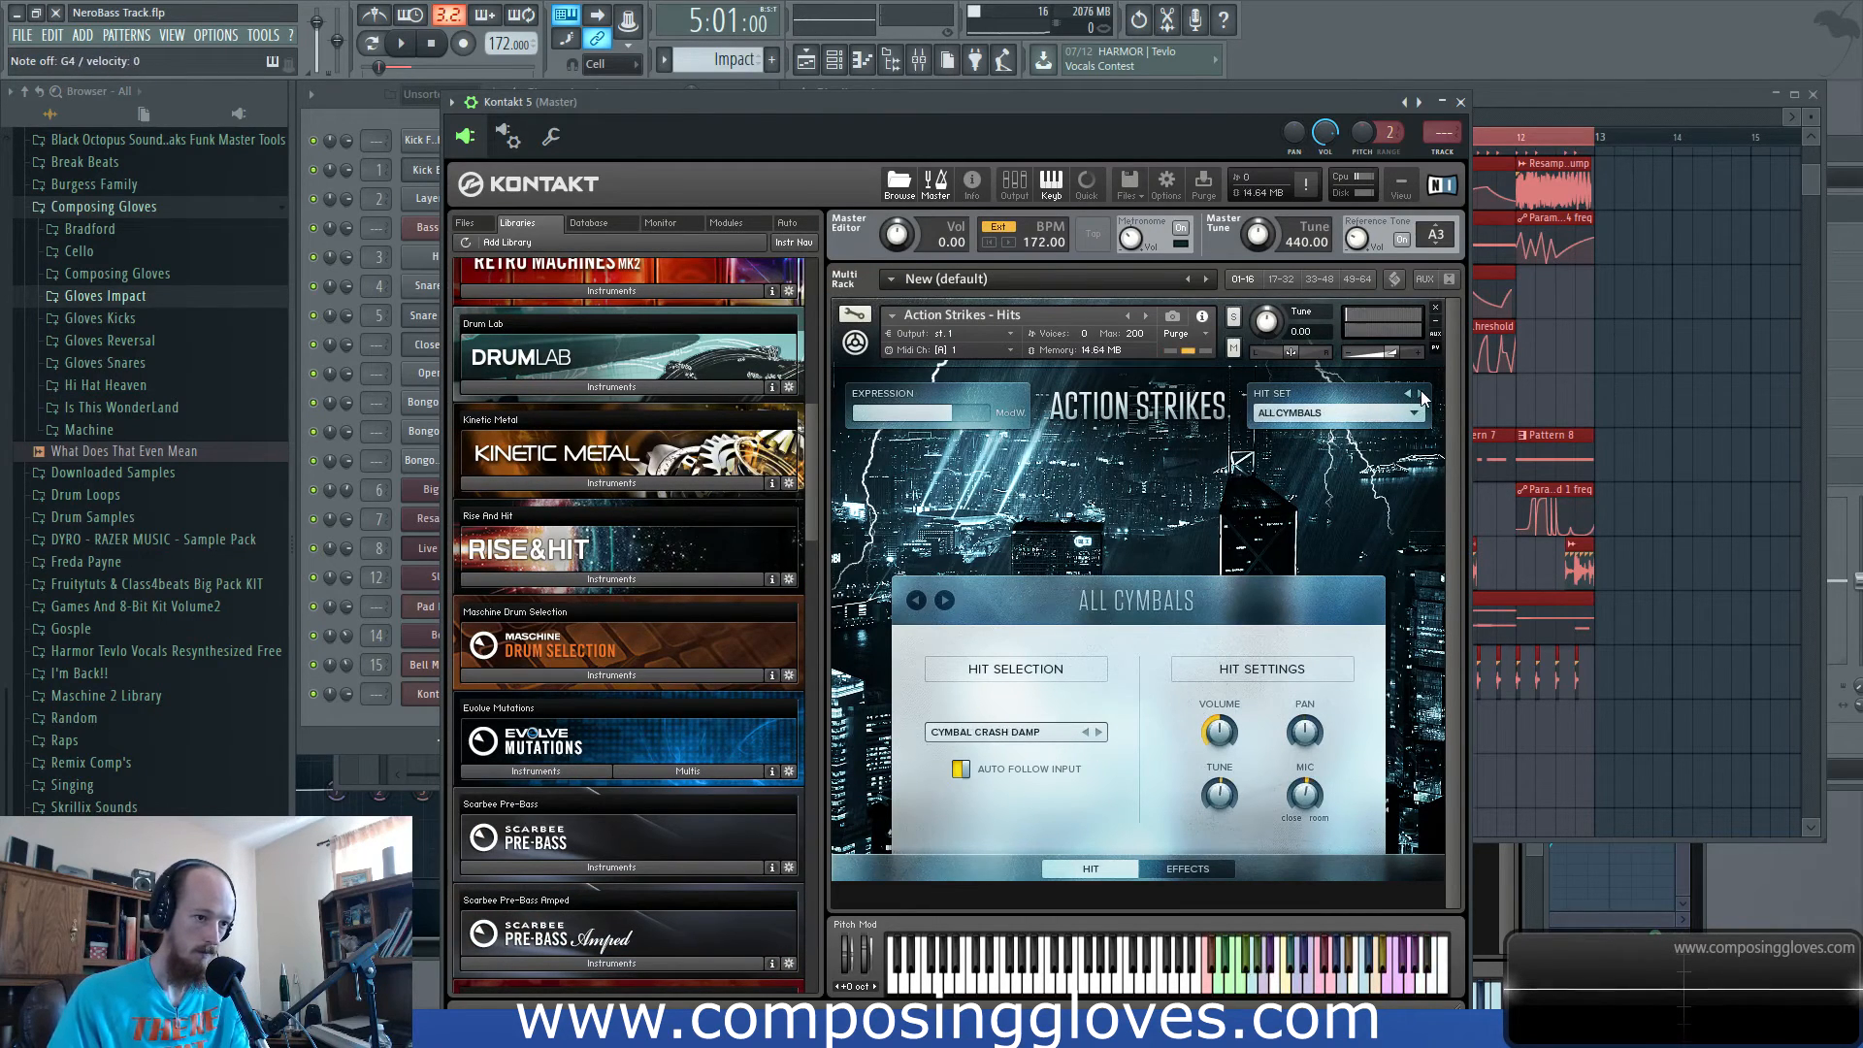
pyautogui.click(1420, 394)
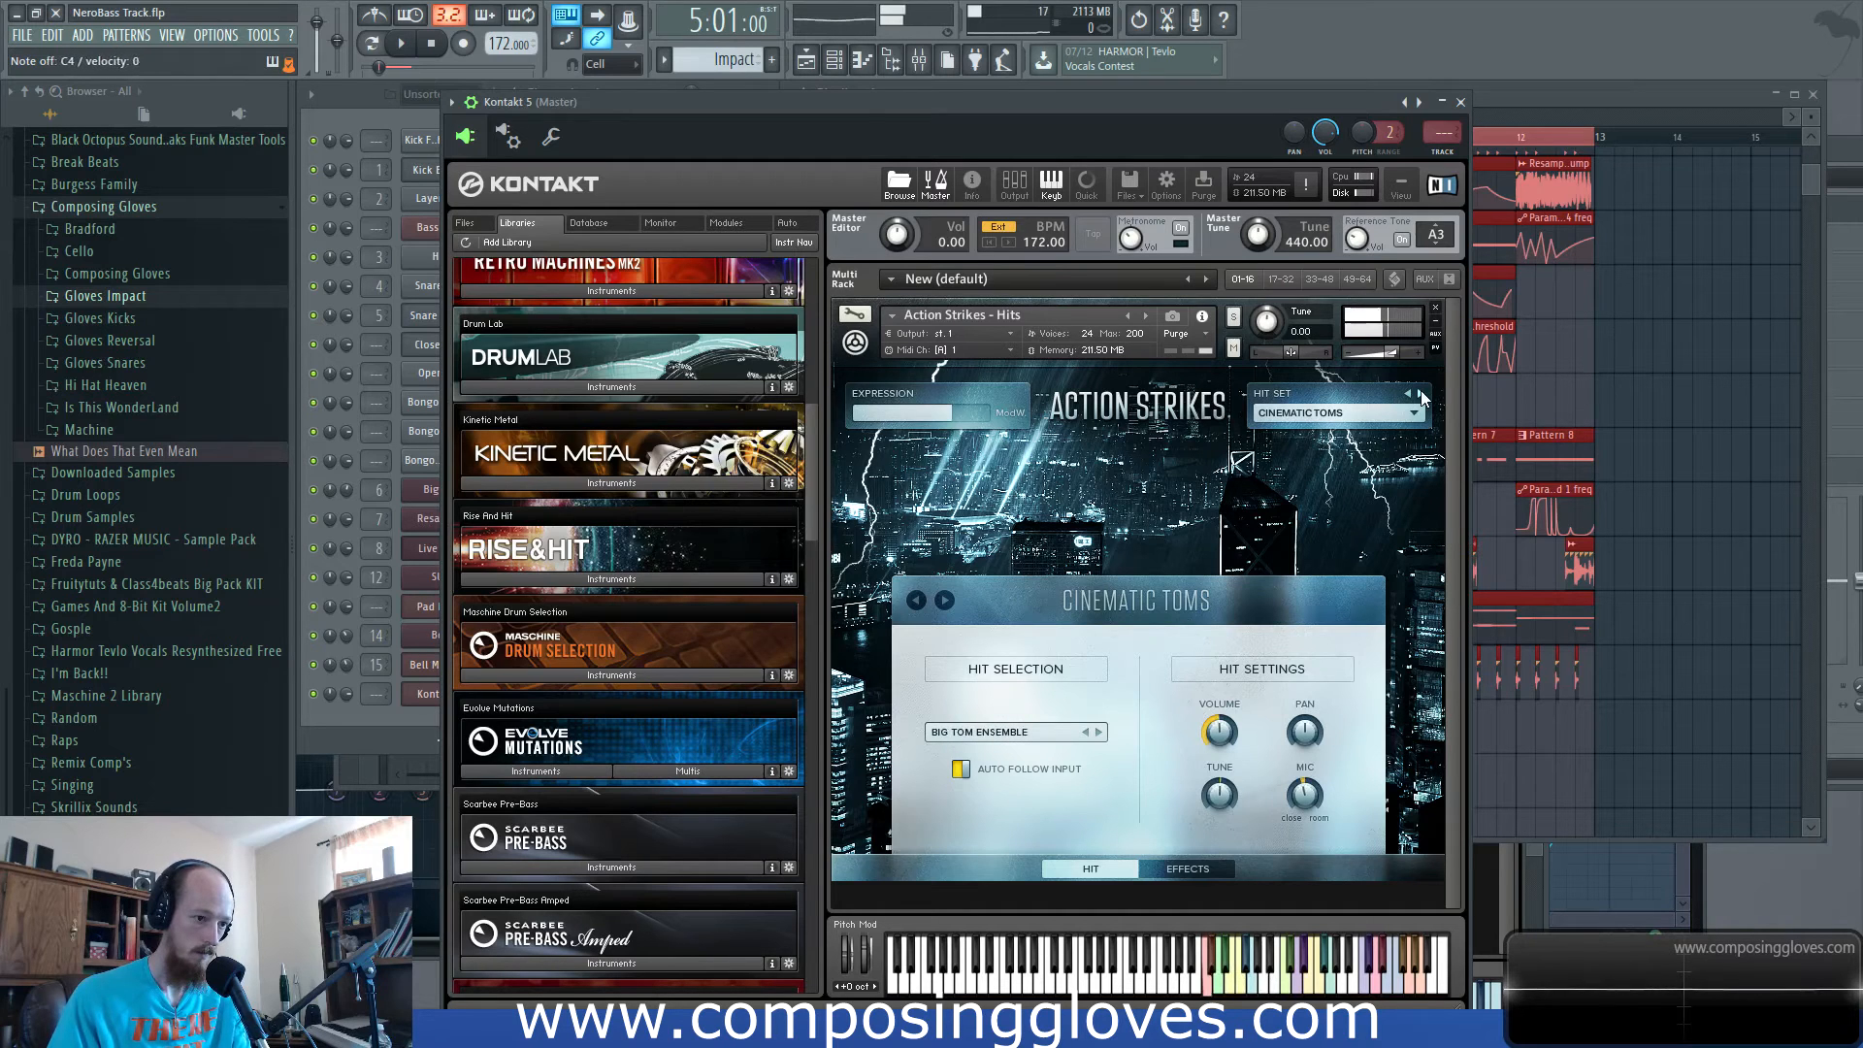
# Rename the Kontakt 5 channel as Big HIT and open its piano roll.
pyautogui.click(365, 718)
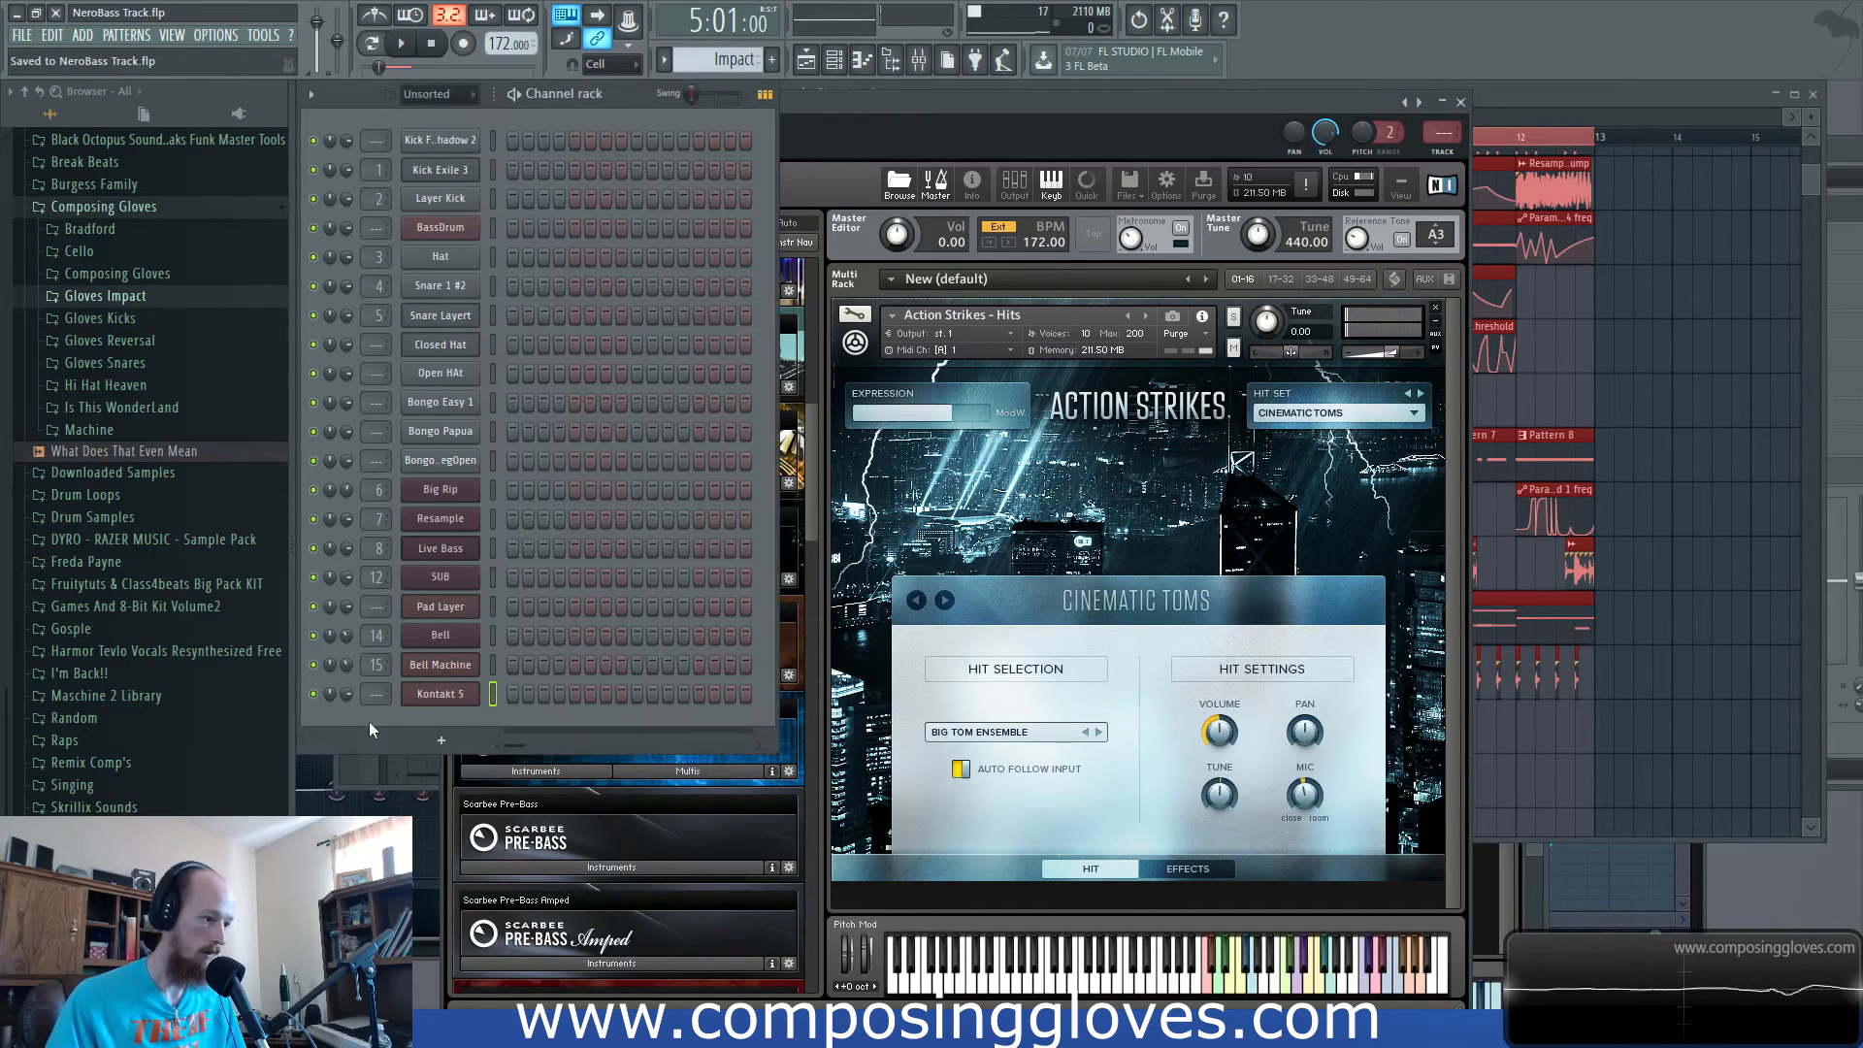
pyautogui.middleClick(449, 694)
pyautogui.write('Big HIT')
pyautogui.press('Return')
pyautogui.rightClick(465, 711)
pyautogui.click(521, 696)
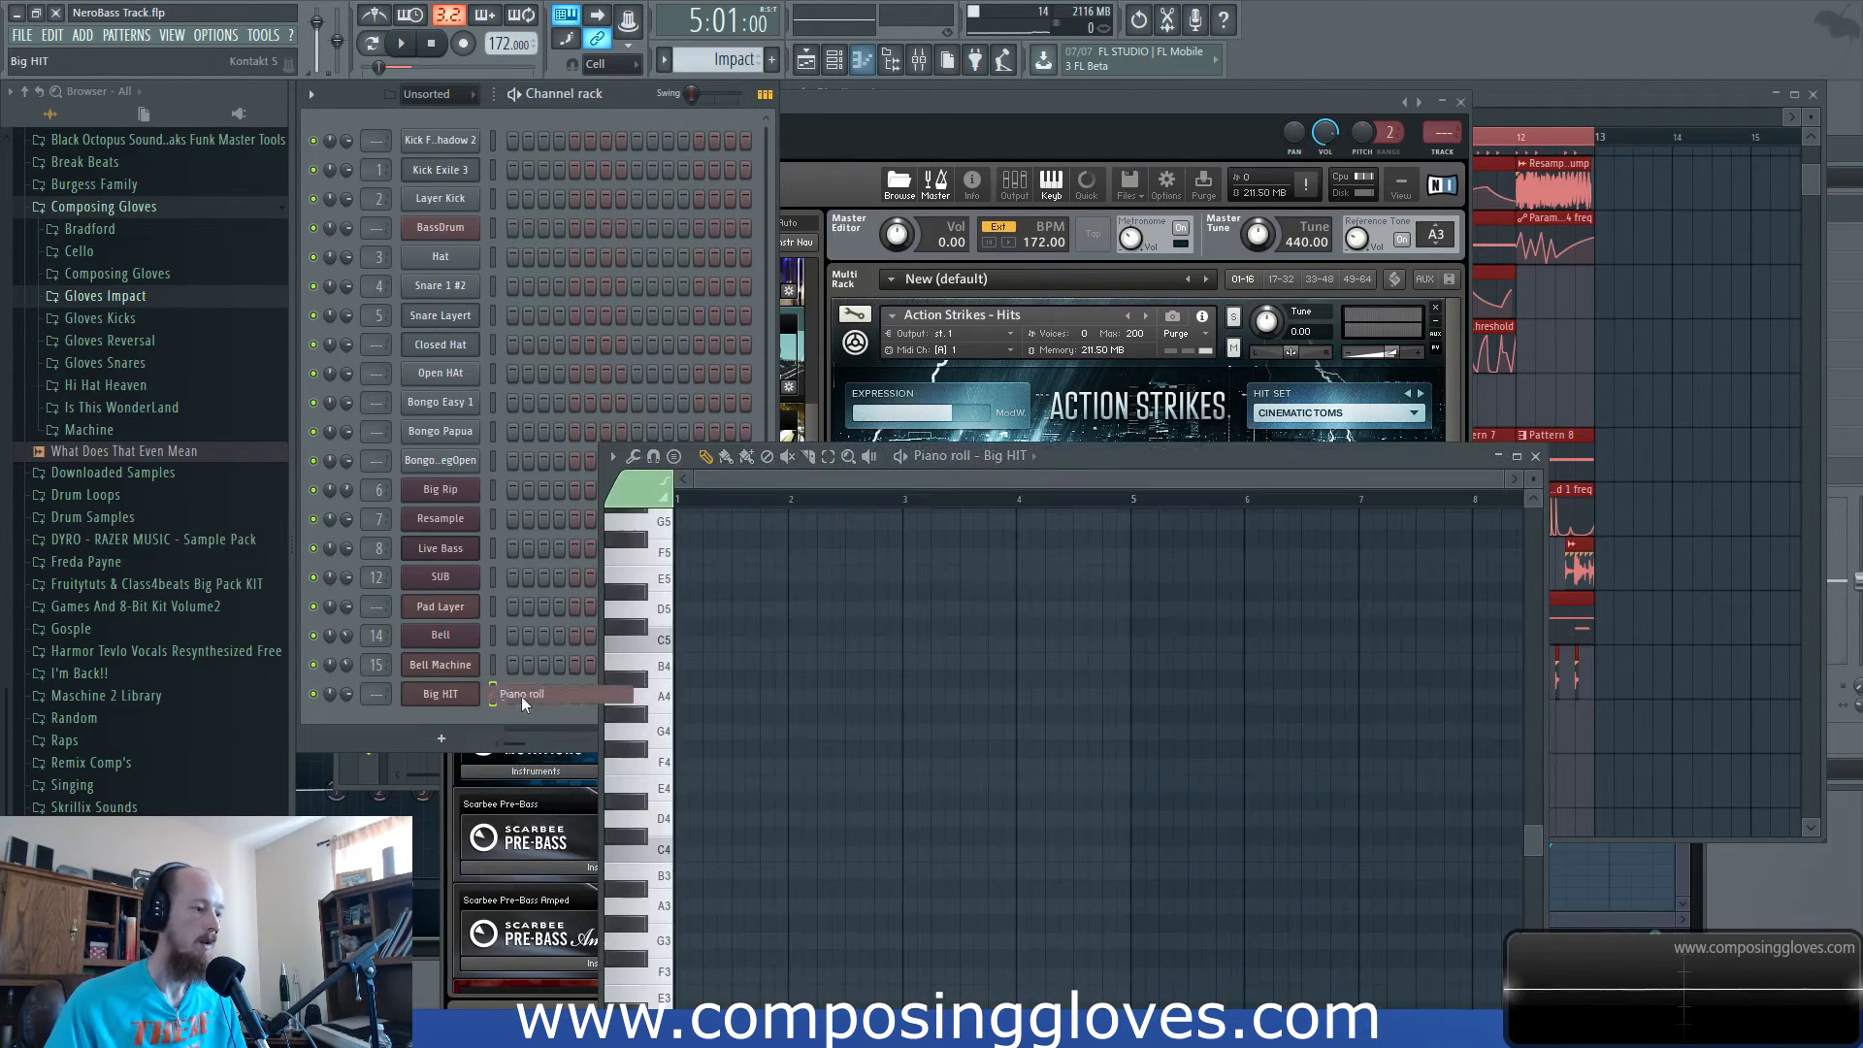
# Place a C4 note at the start of bar 1 and move the piano roll window up so it is fully visible.
pyautogui.click(712, 751)
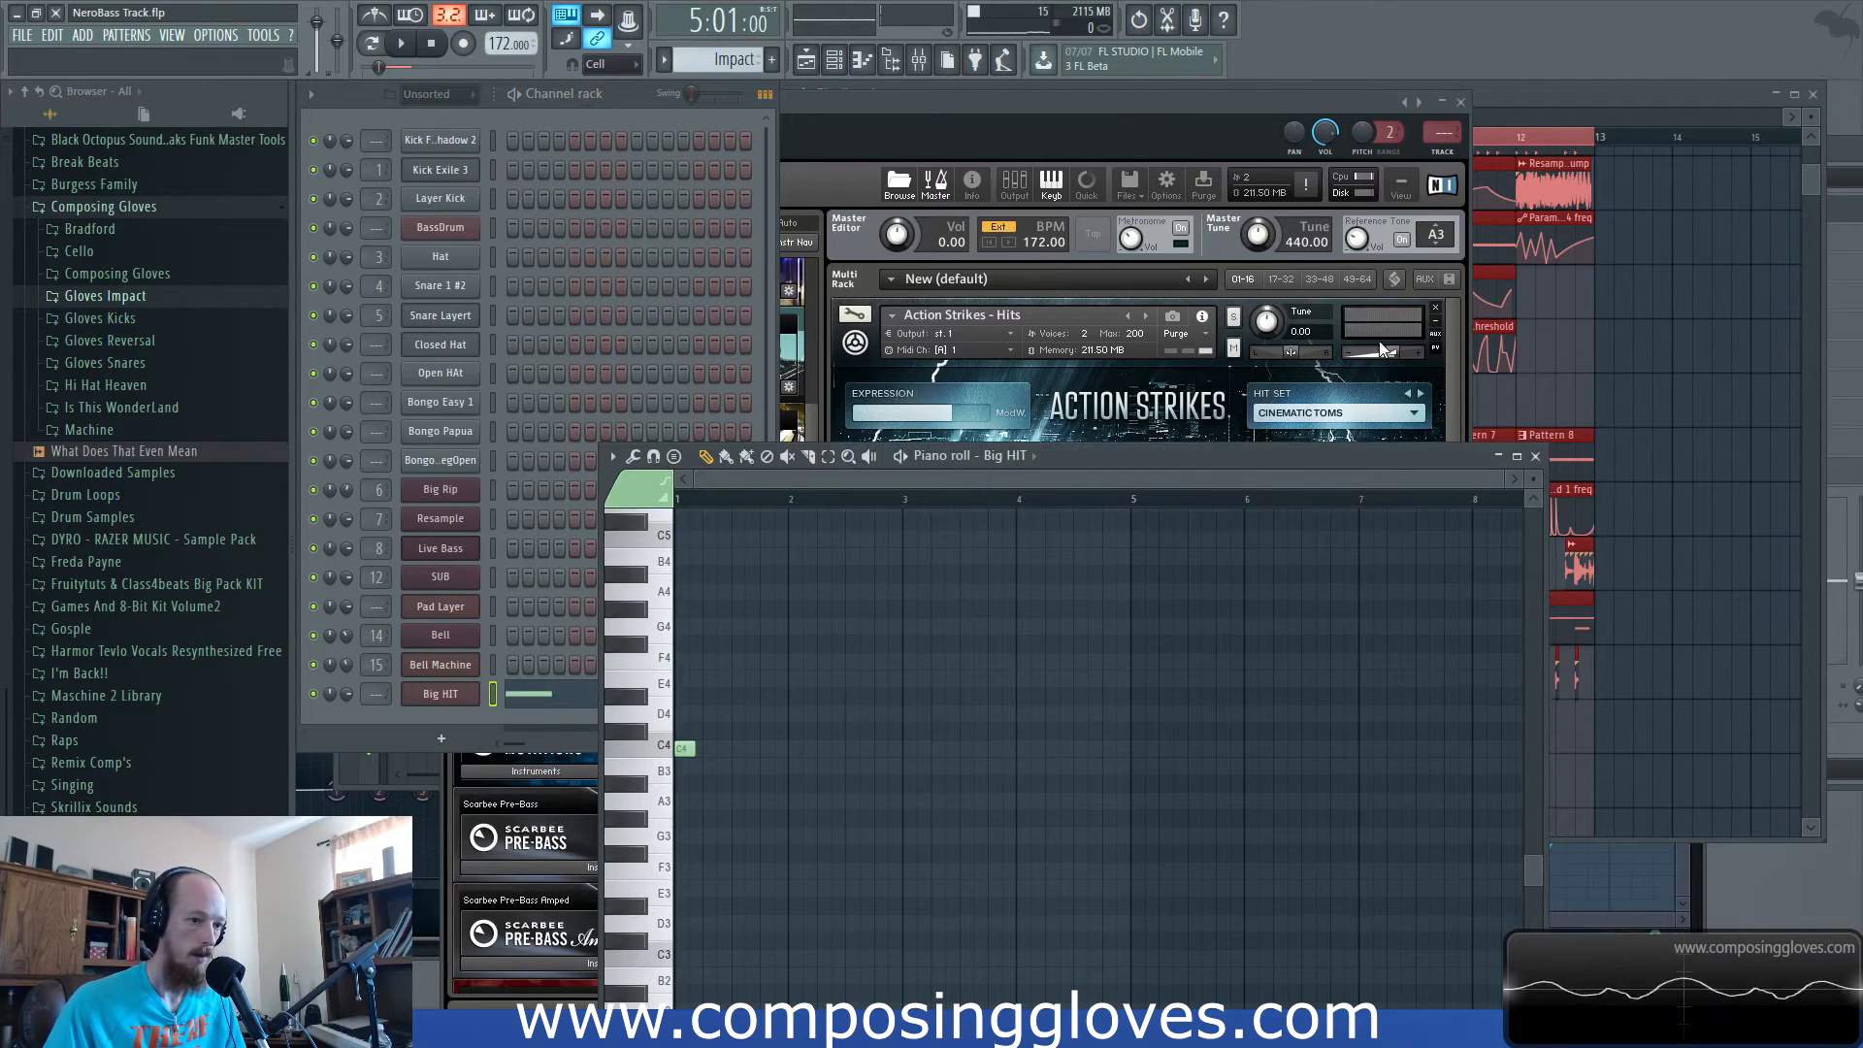
pyautogui.click(1401, 352)
pyautogui.click(1480, 456)
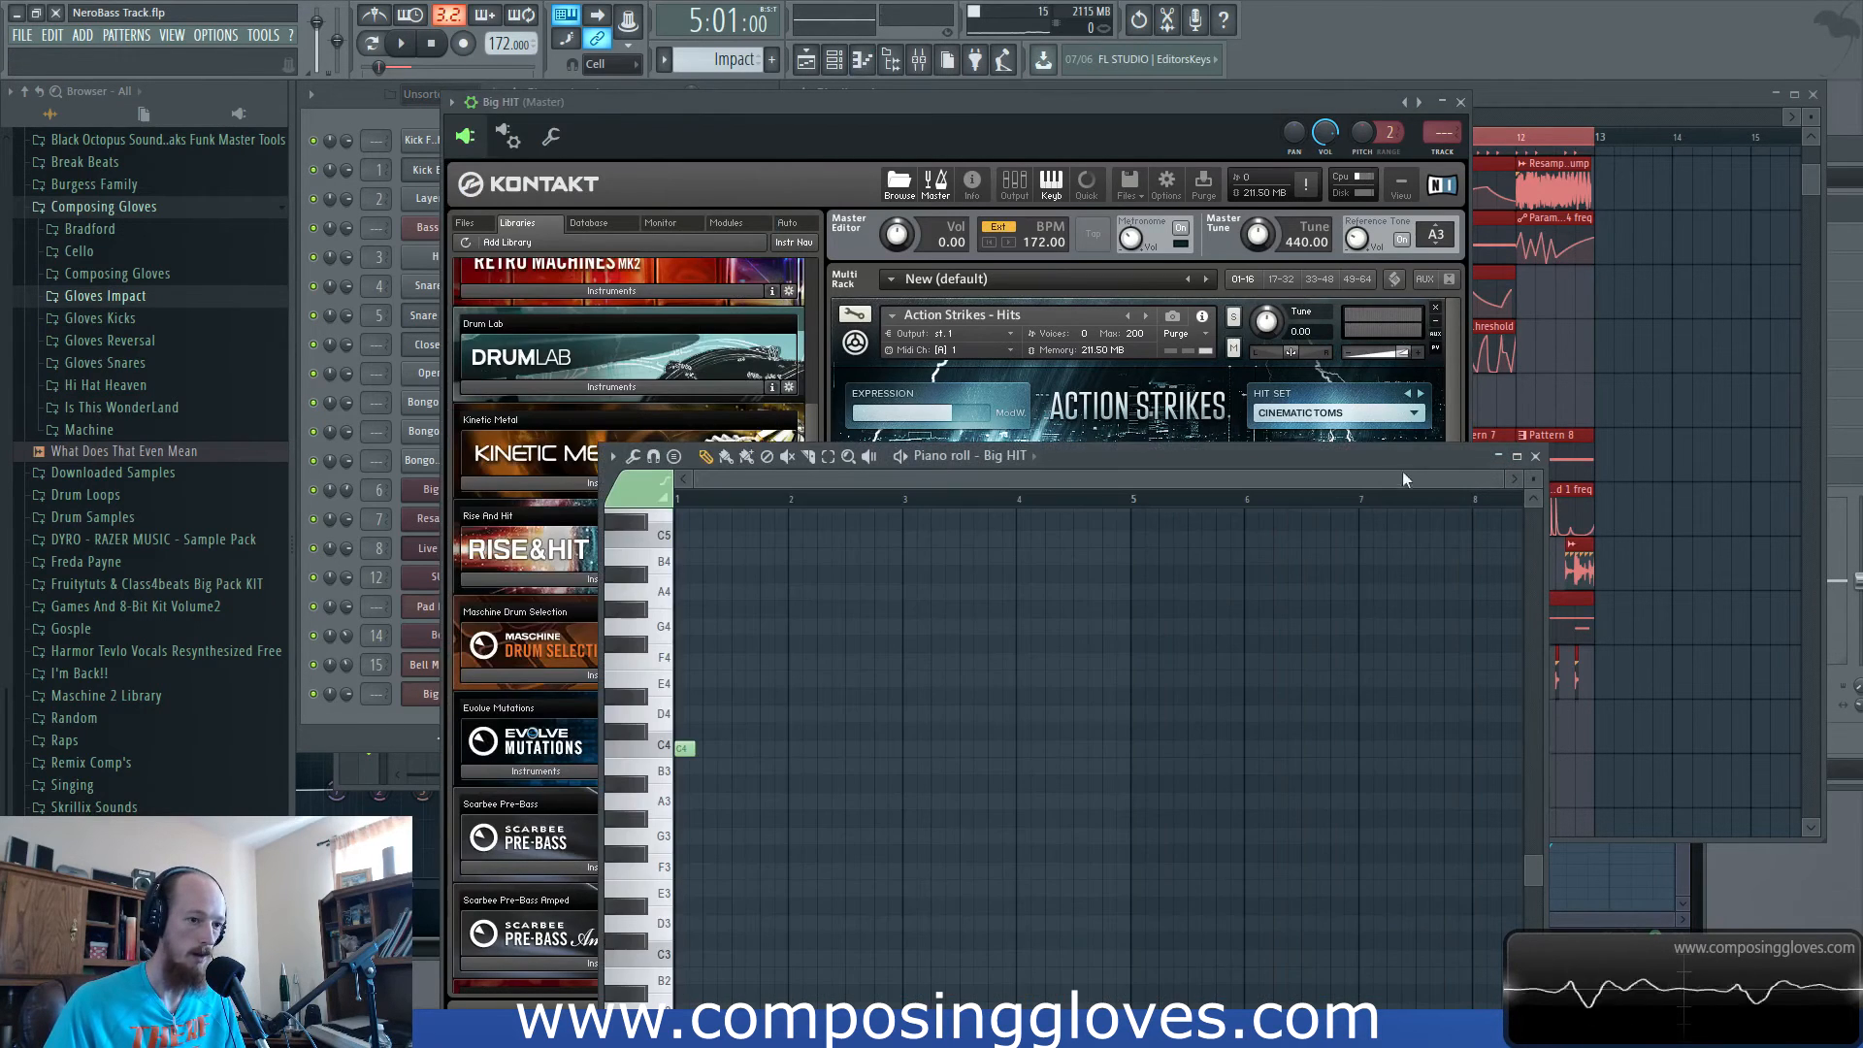
pyautogui.moveTo(1389, 461); pyautogui.dragTo(1341, 219)
pyautogui.moveTo(635, 501); pyautogui.dragTo(661, 629)
pyautogui.scroll(3, 671, 617)
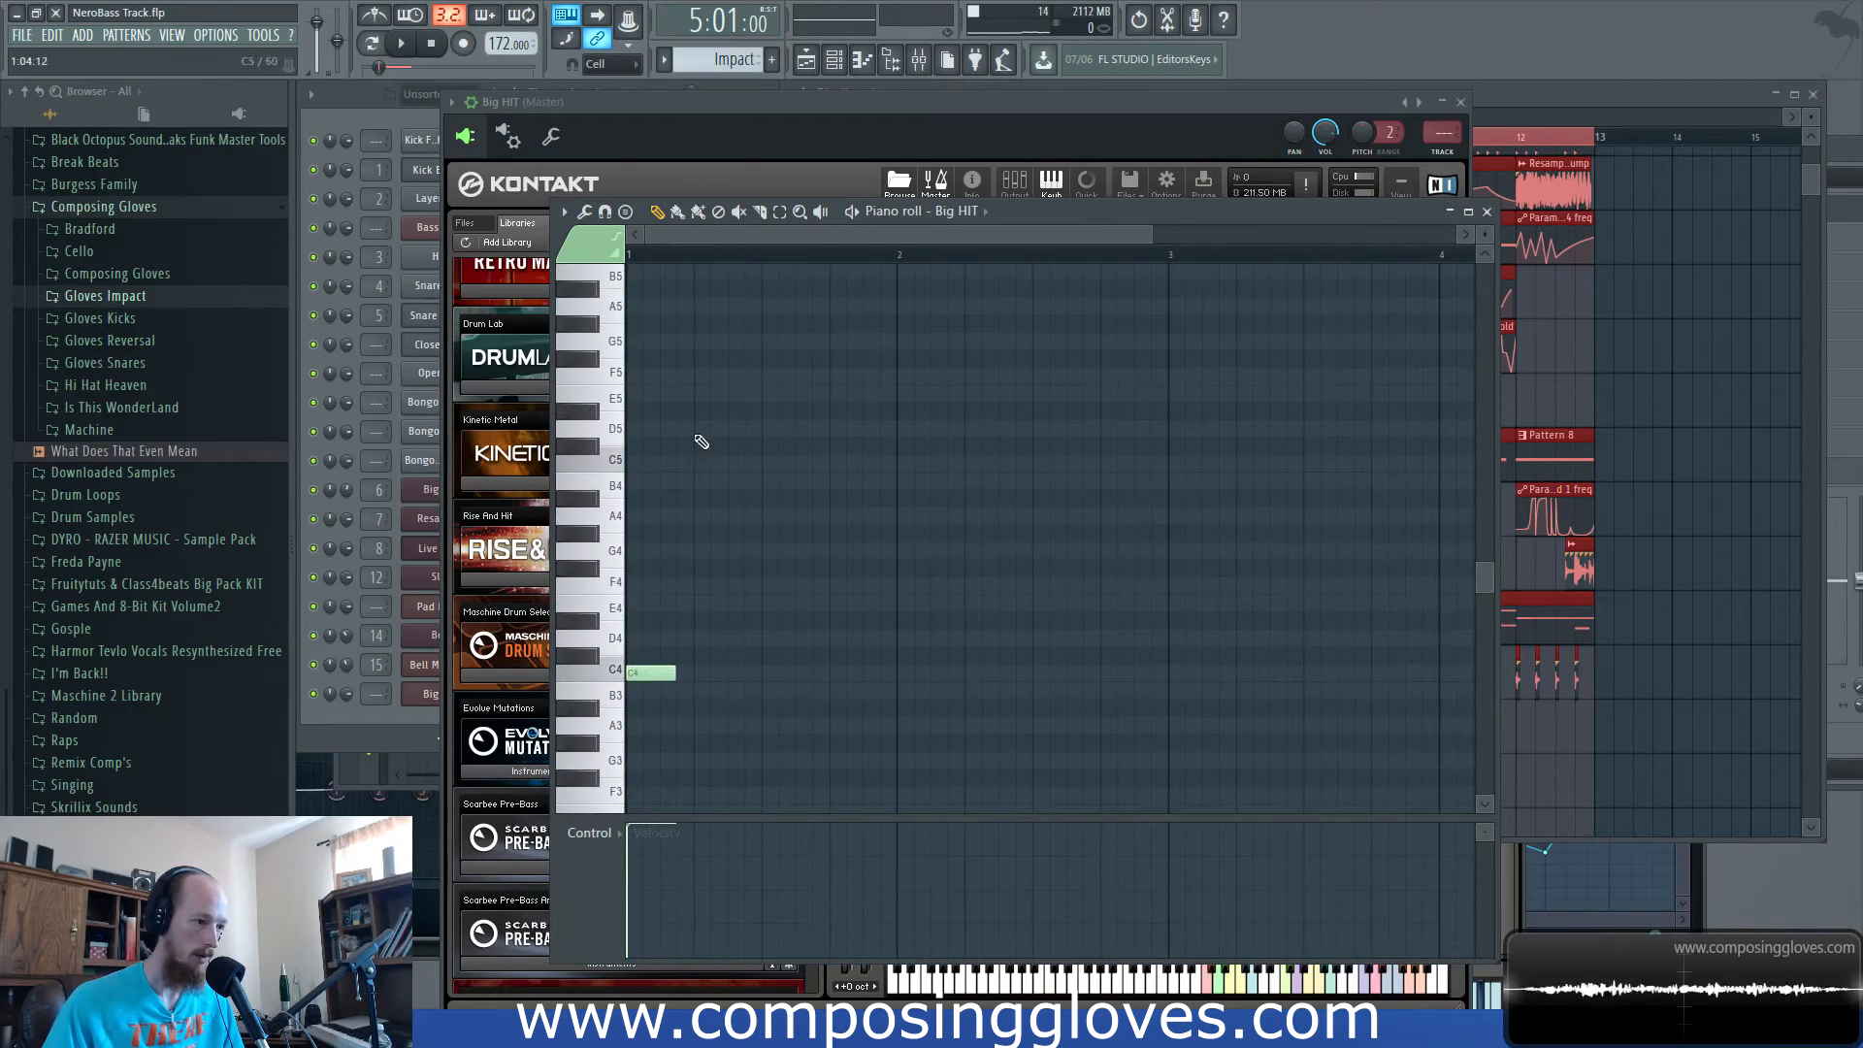
pyautogui.scroll(-3, 648, 492)
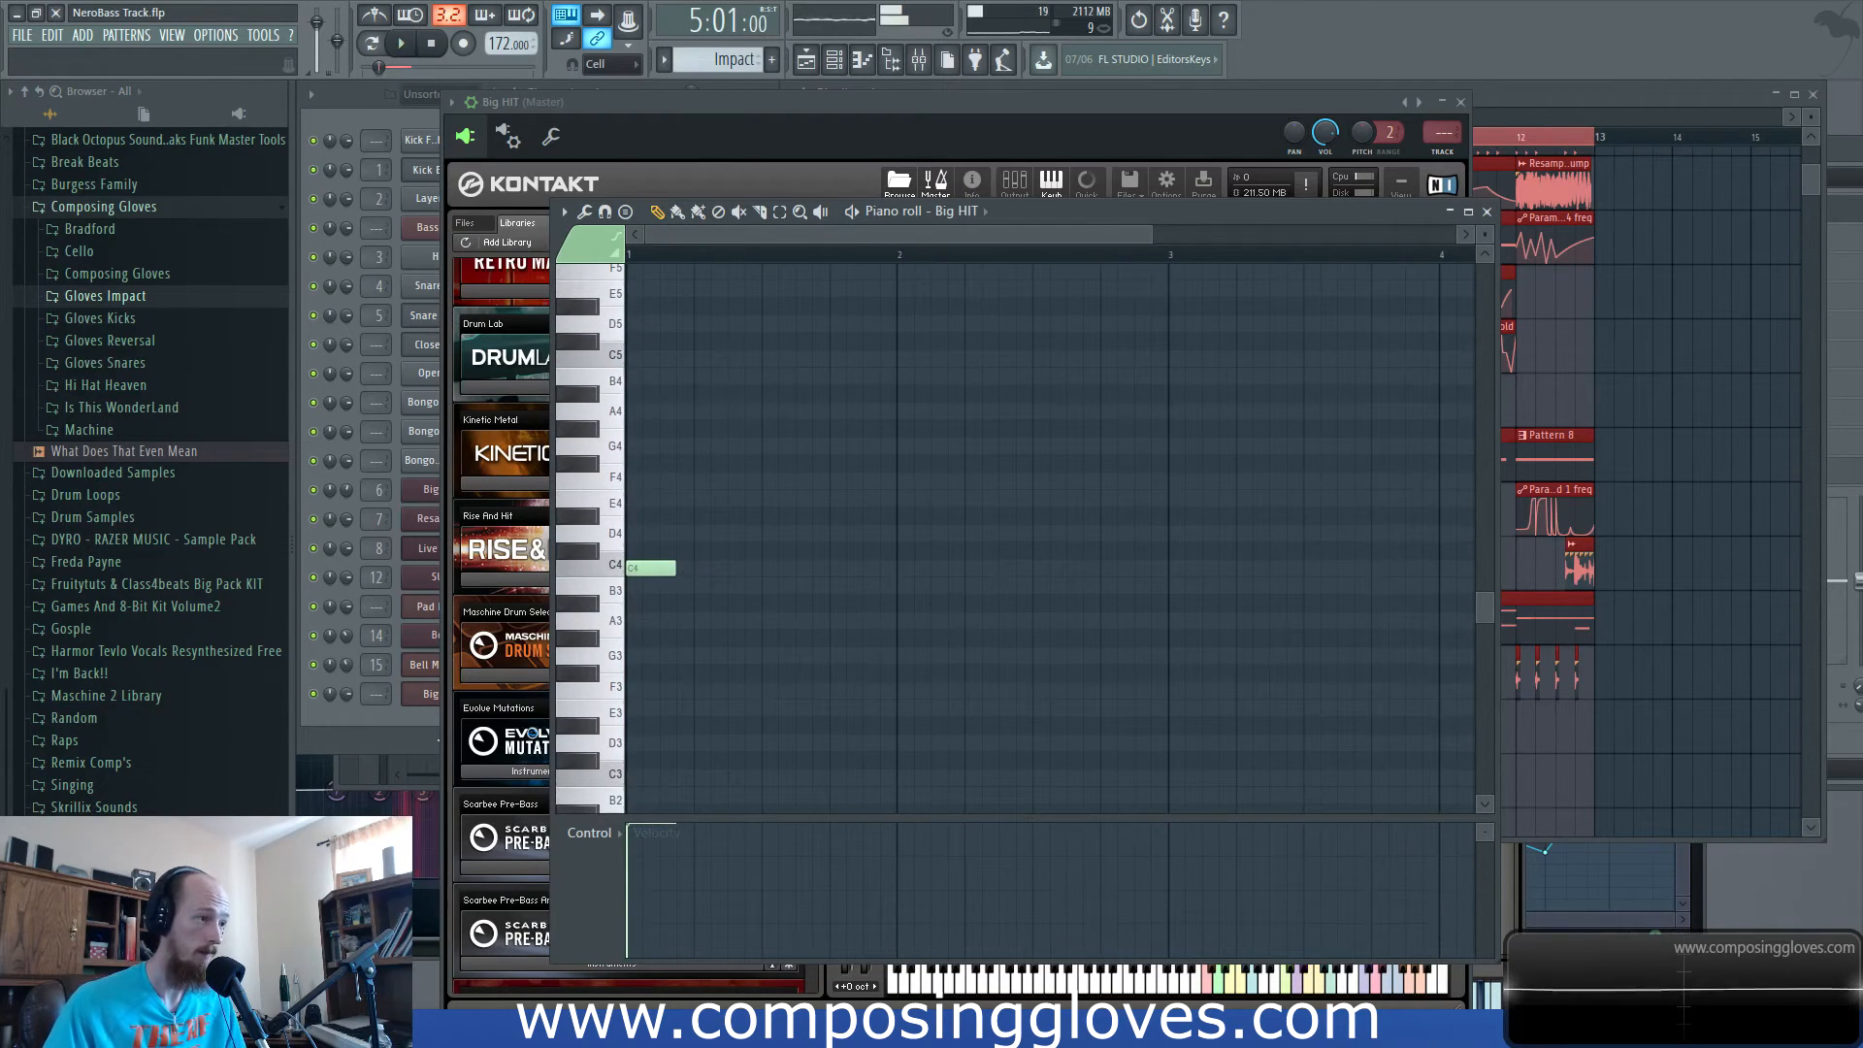
# Switch playback to pattern mode, then add a D4 note at the start and lower the C4 note to B3.
pyautogui.click(371, 45)
pyautogui.click(610, 558)
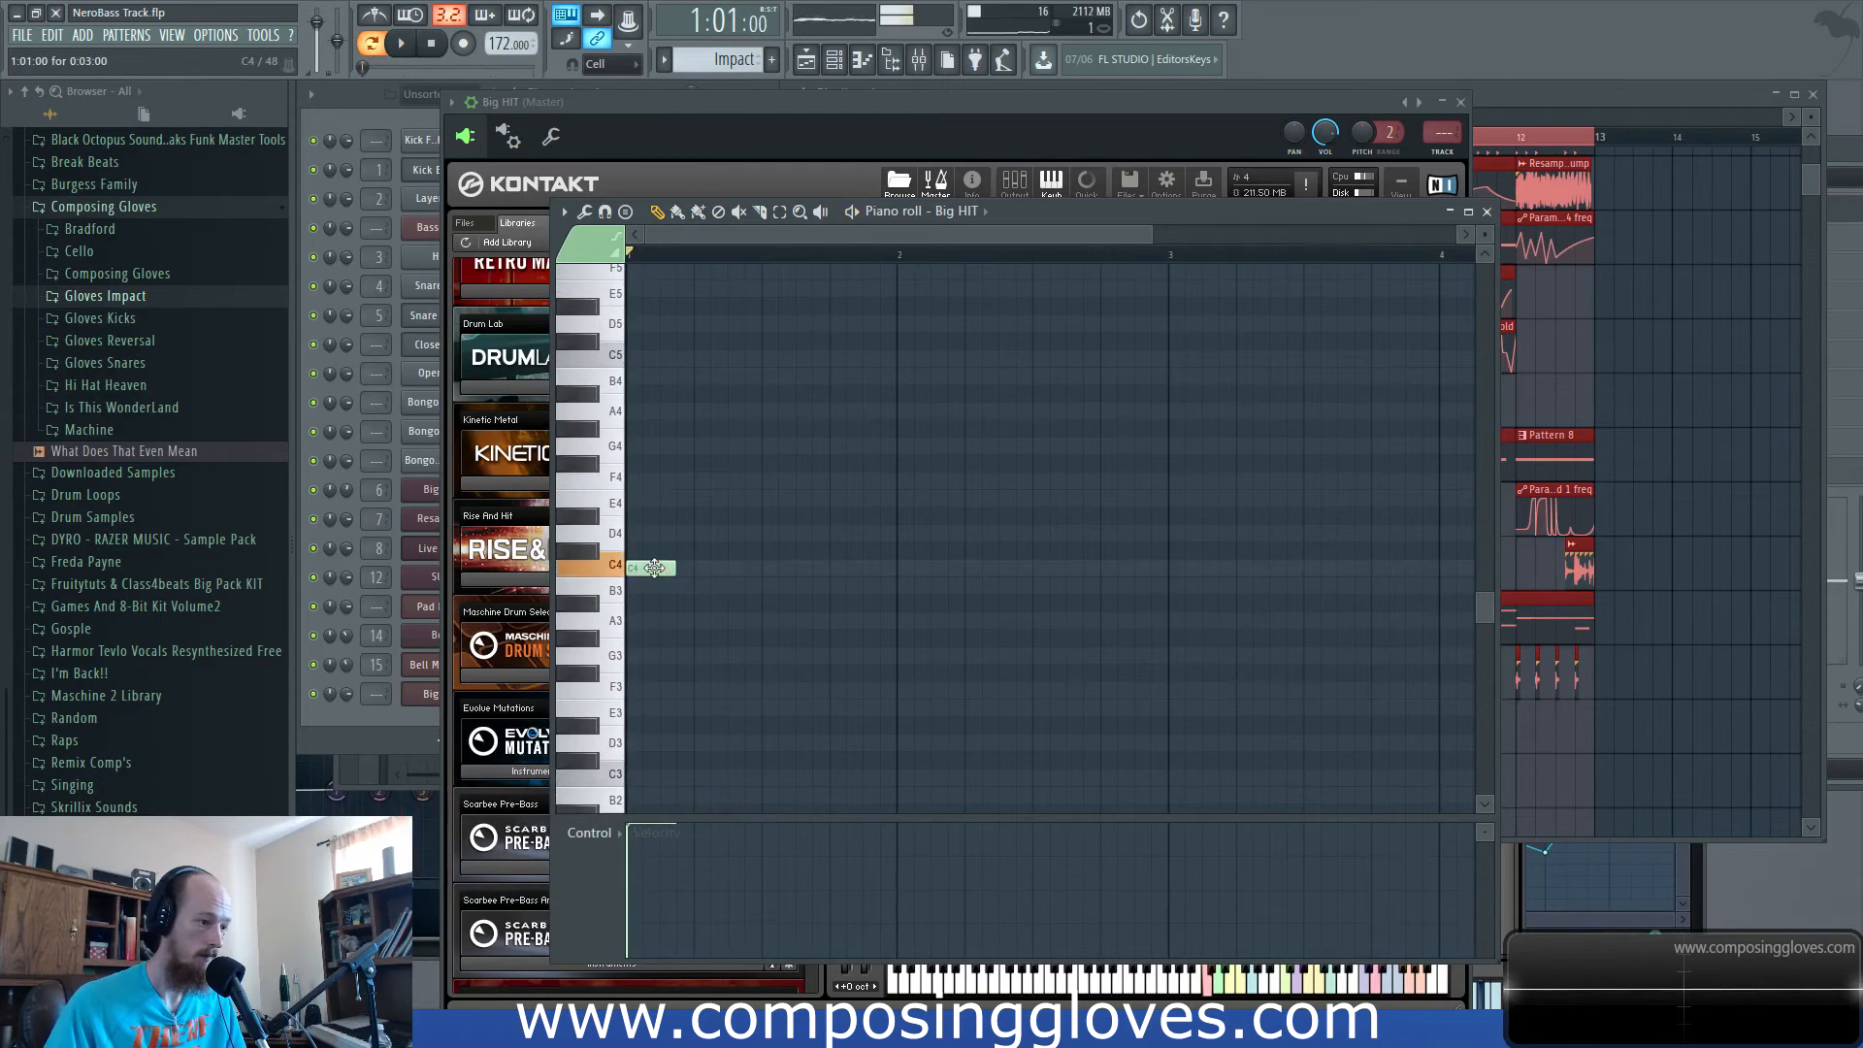
pyautogui.press('space')
pyautogui.click(651, 534)
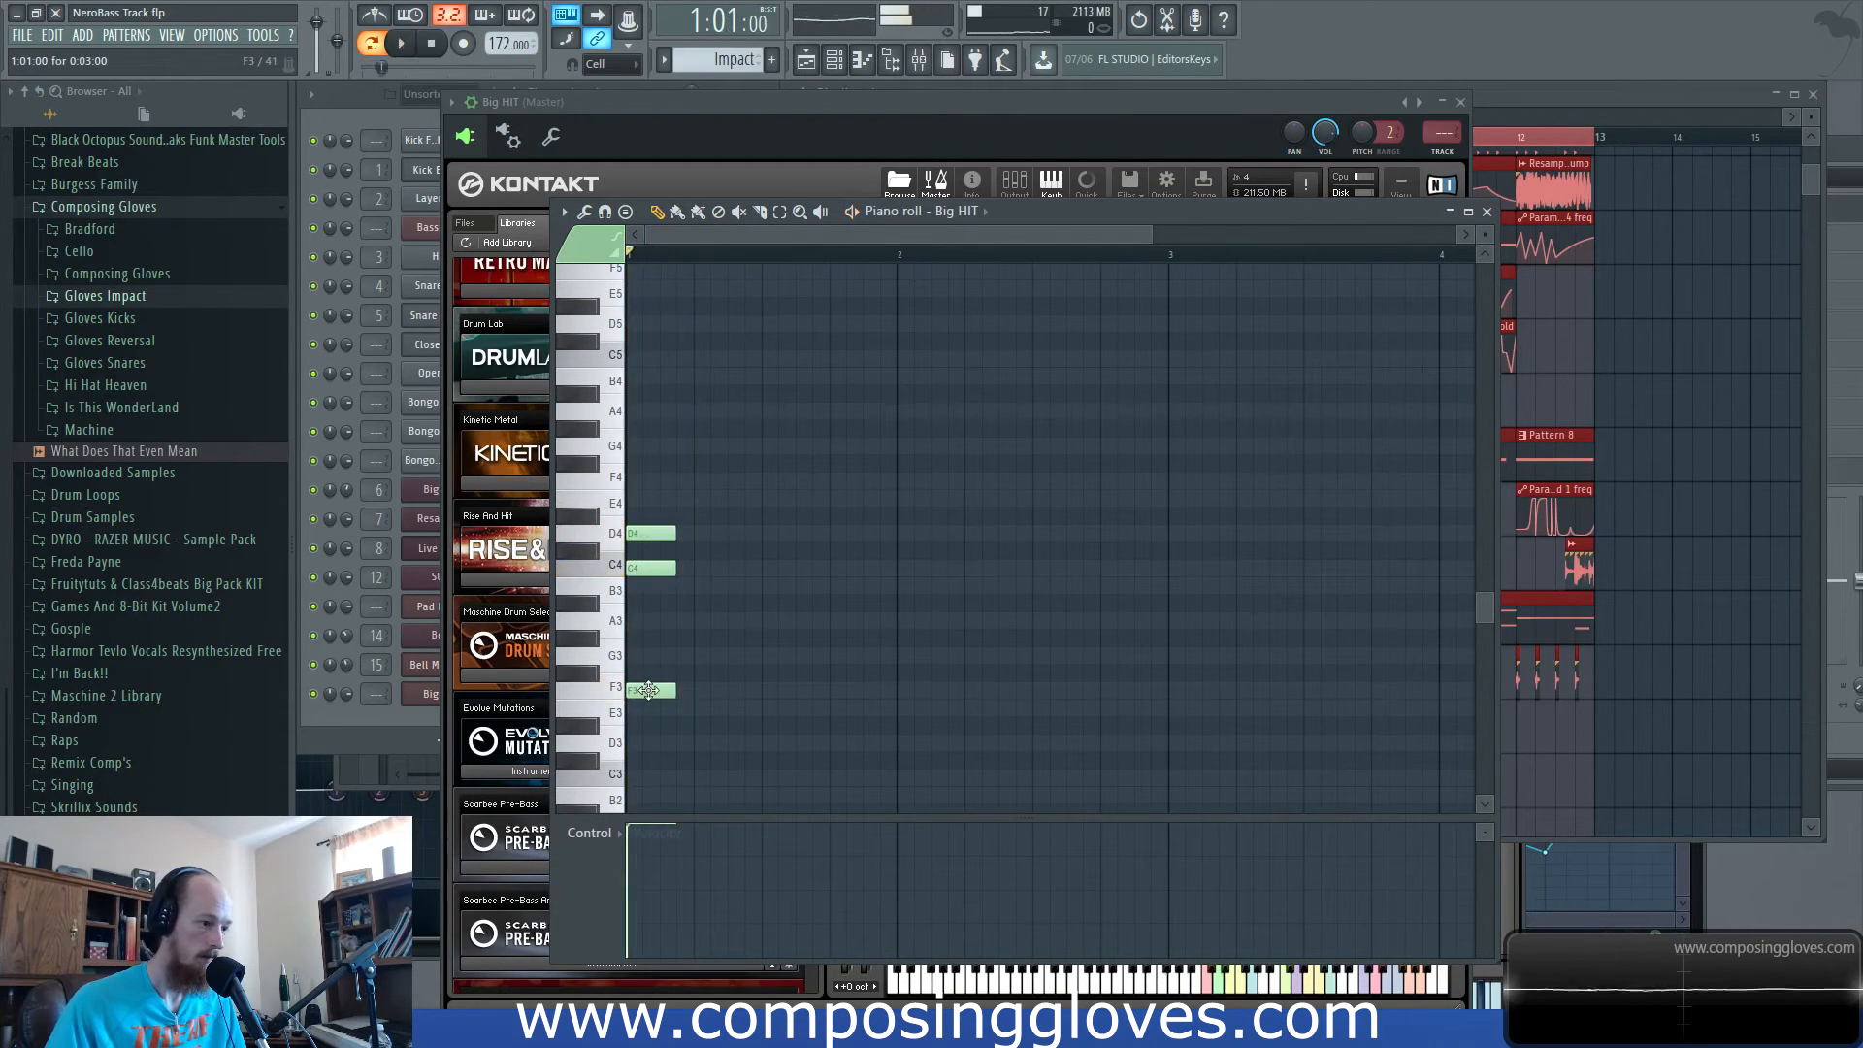
pyautogui.moveTo(640, 561)
pyautogui.mouseDown()
pyautogui.moveTo(641, 644)
pyautogui.moveTo(641, 585)
pyautogui.mouseUp()
pyautogui.press('space')
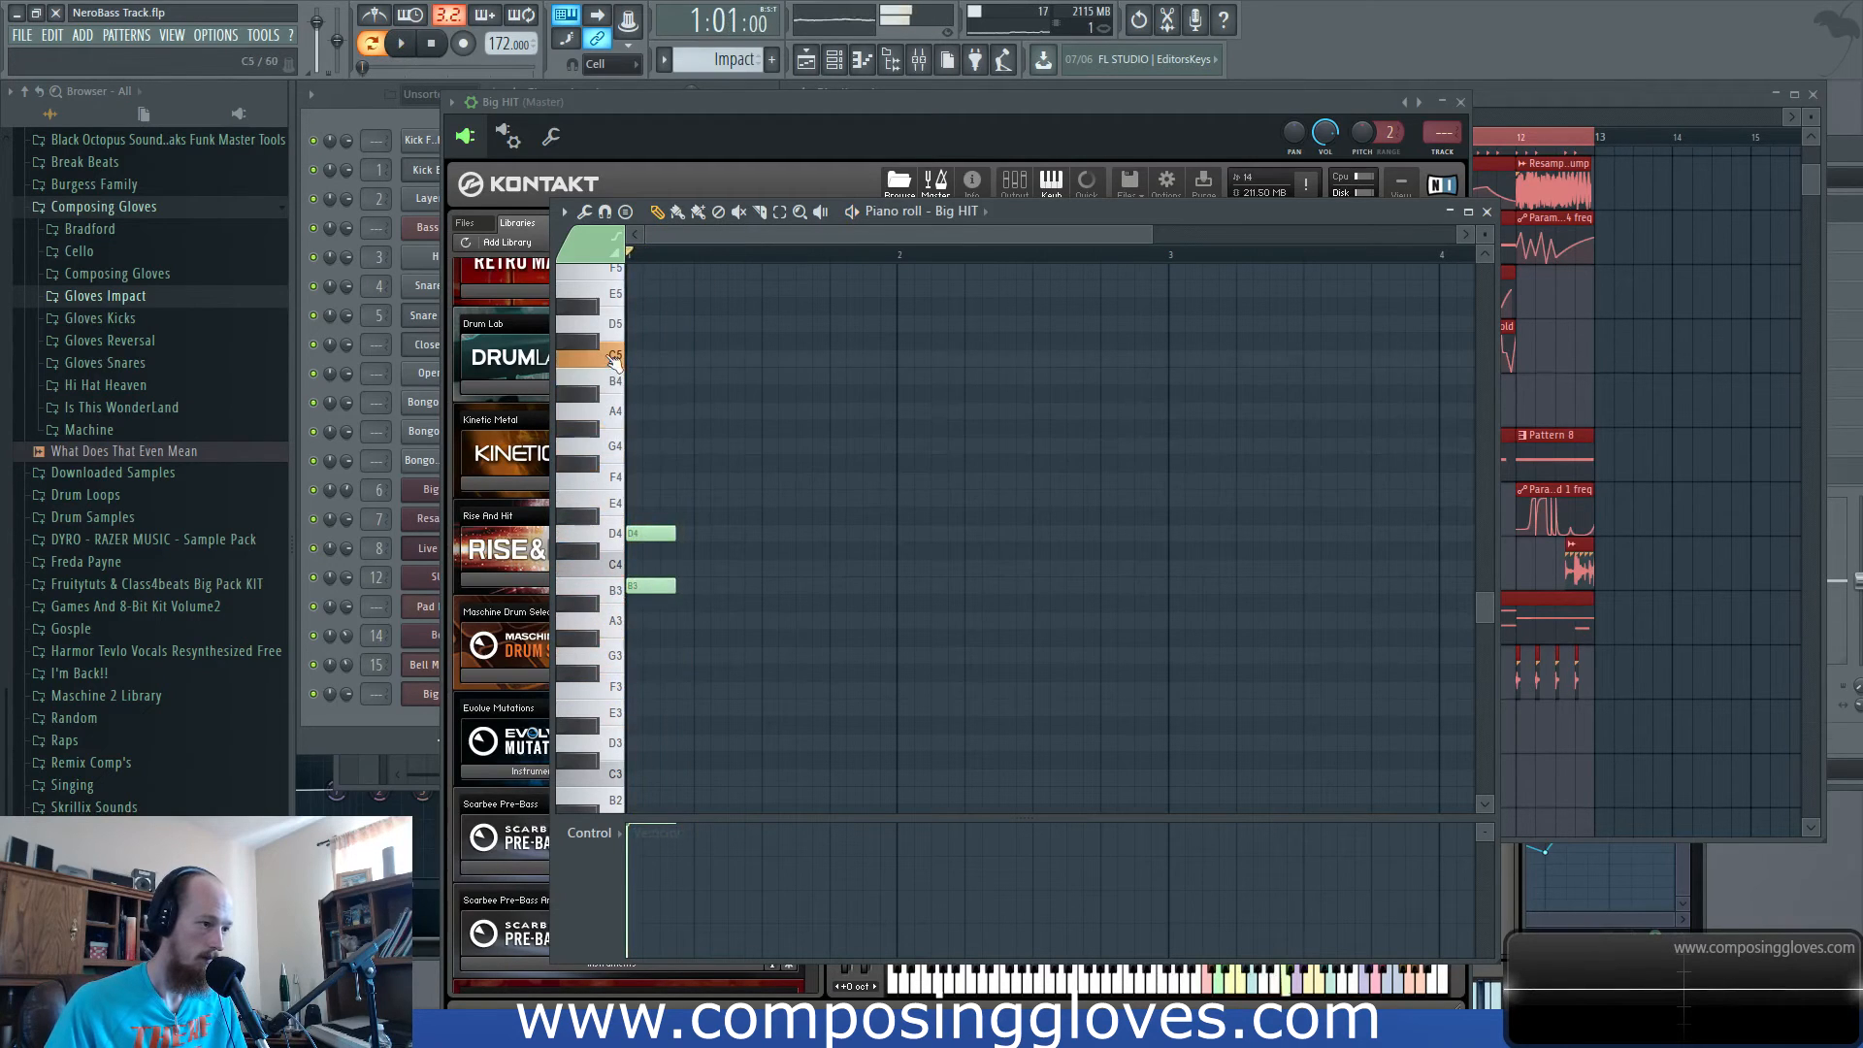
# Preview the higher keys up to C6, then raise the B3 note a semitone to C4 and play the pattern.
pyautogui.scroll(5, 617, 357)
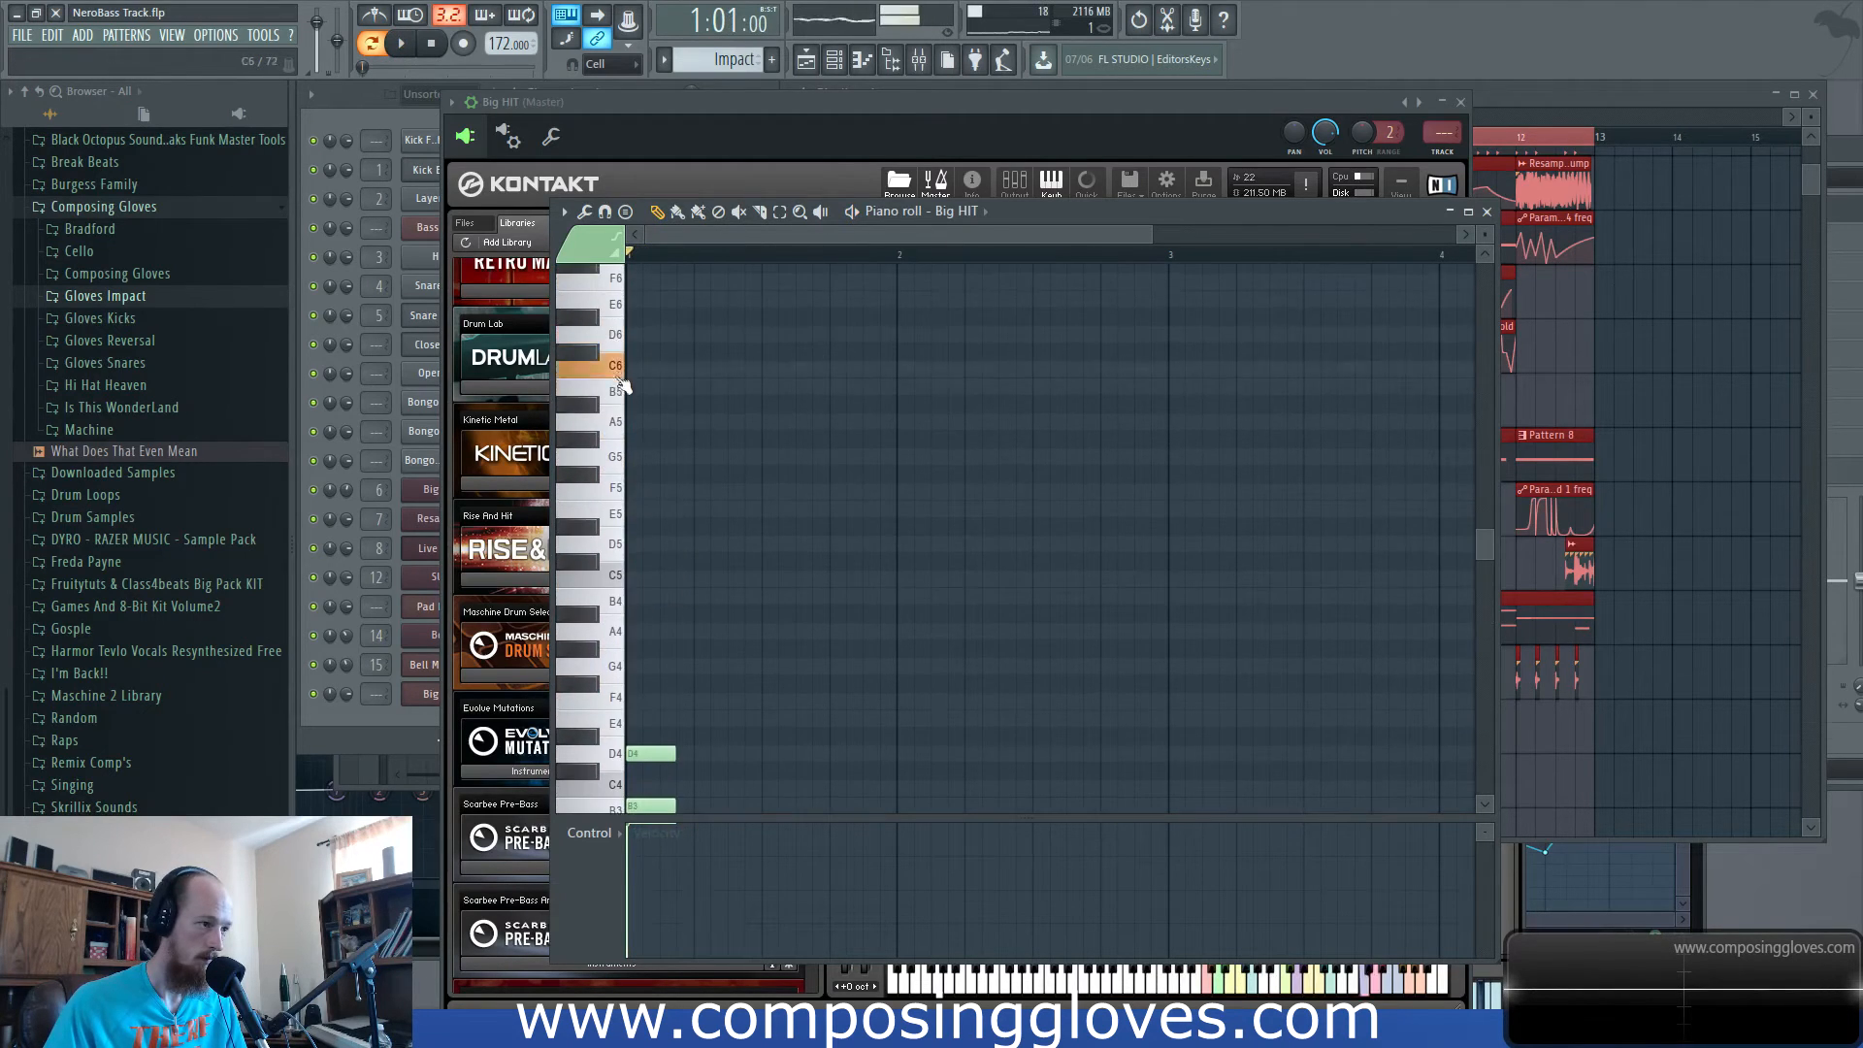
pyautogui.scroll(-3, 612, 417)
pyautogui.moveTo(649, 703); pyautogui.dragTo(649, 686)
pyautogui.press('space')
pyautogui.press('space')
# Change the Action Strikes hit set to All Taikos and play the pattern to hear it.
pyautogui.click(982, 139)
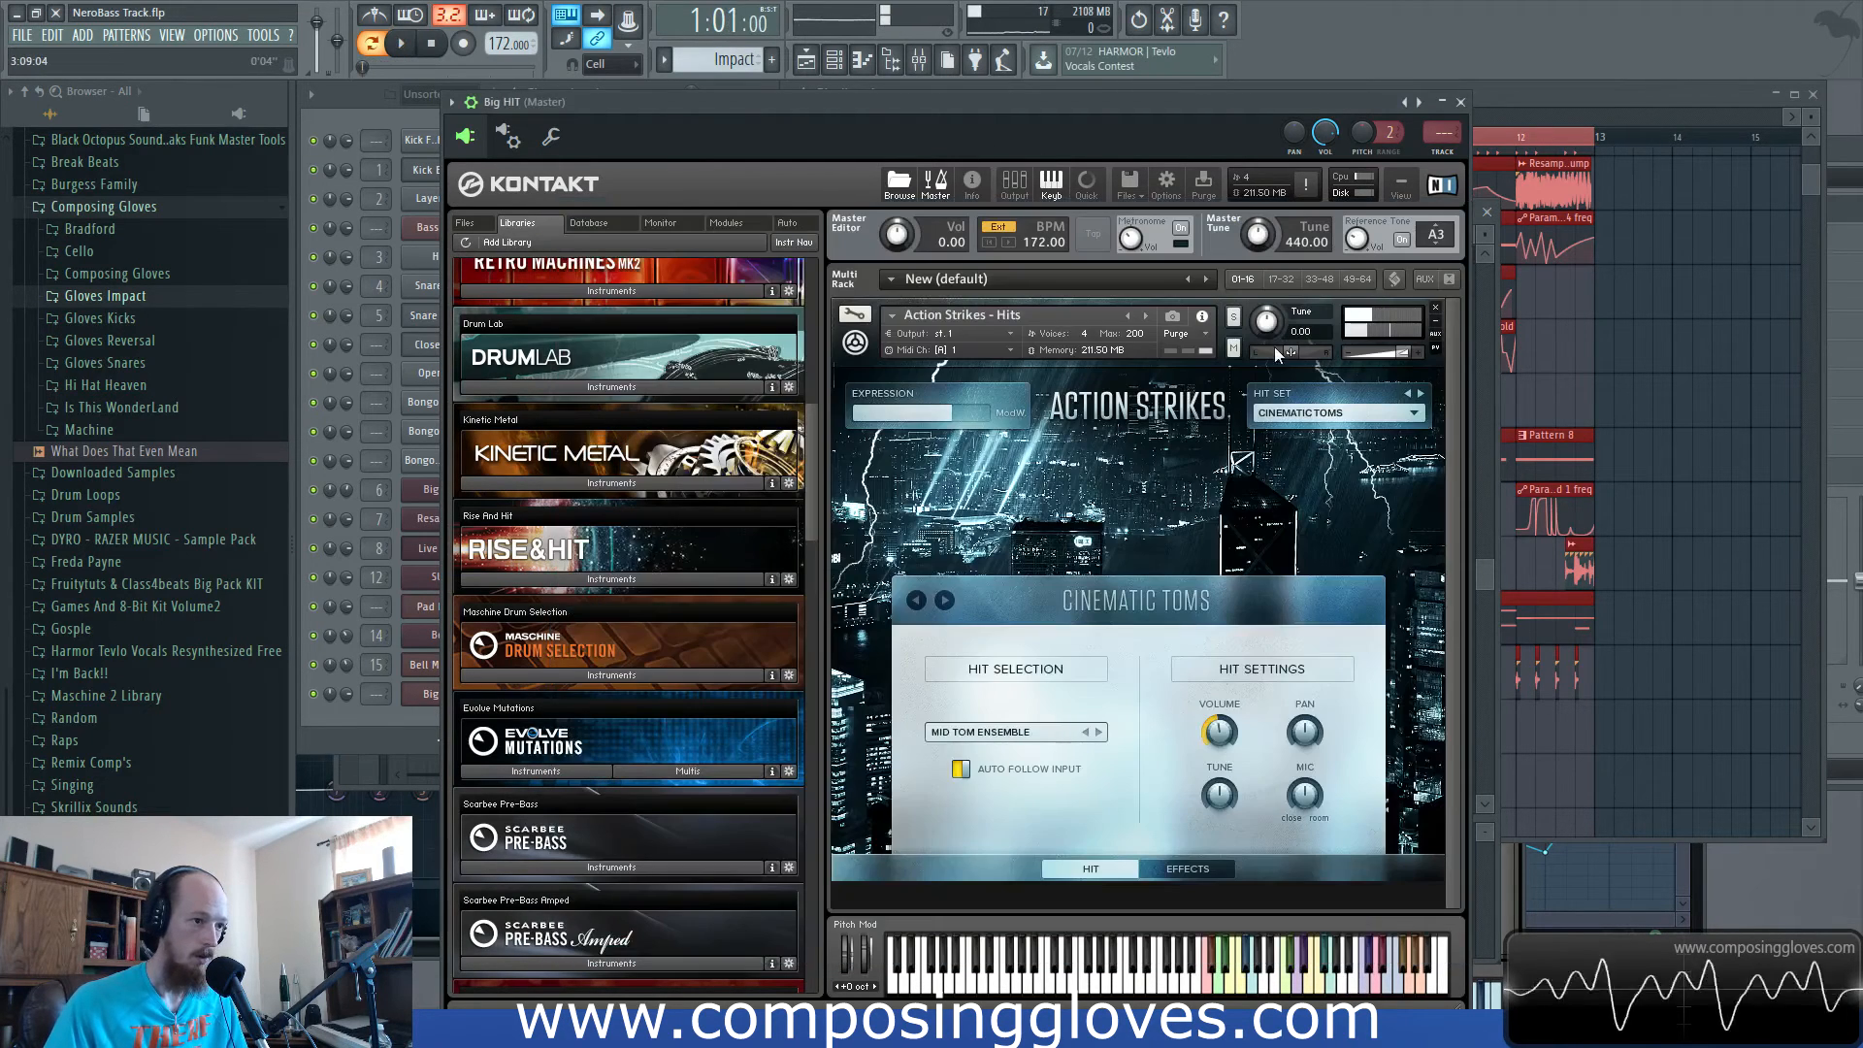
pyautogui.click(1423, 416)
pyautogui.click(1373, 497)
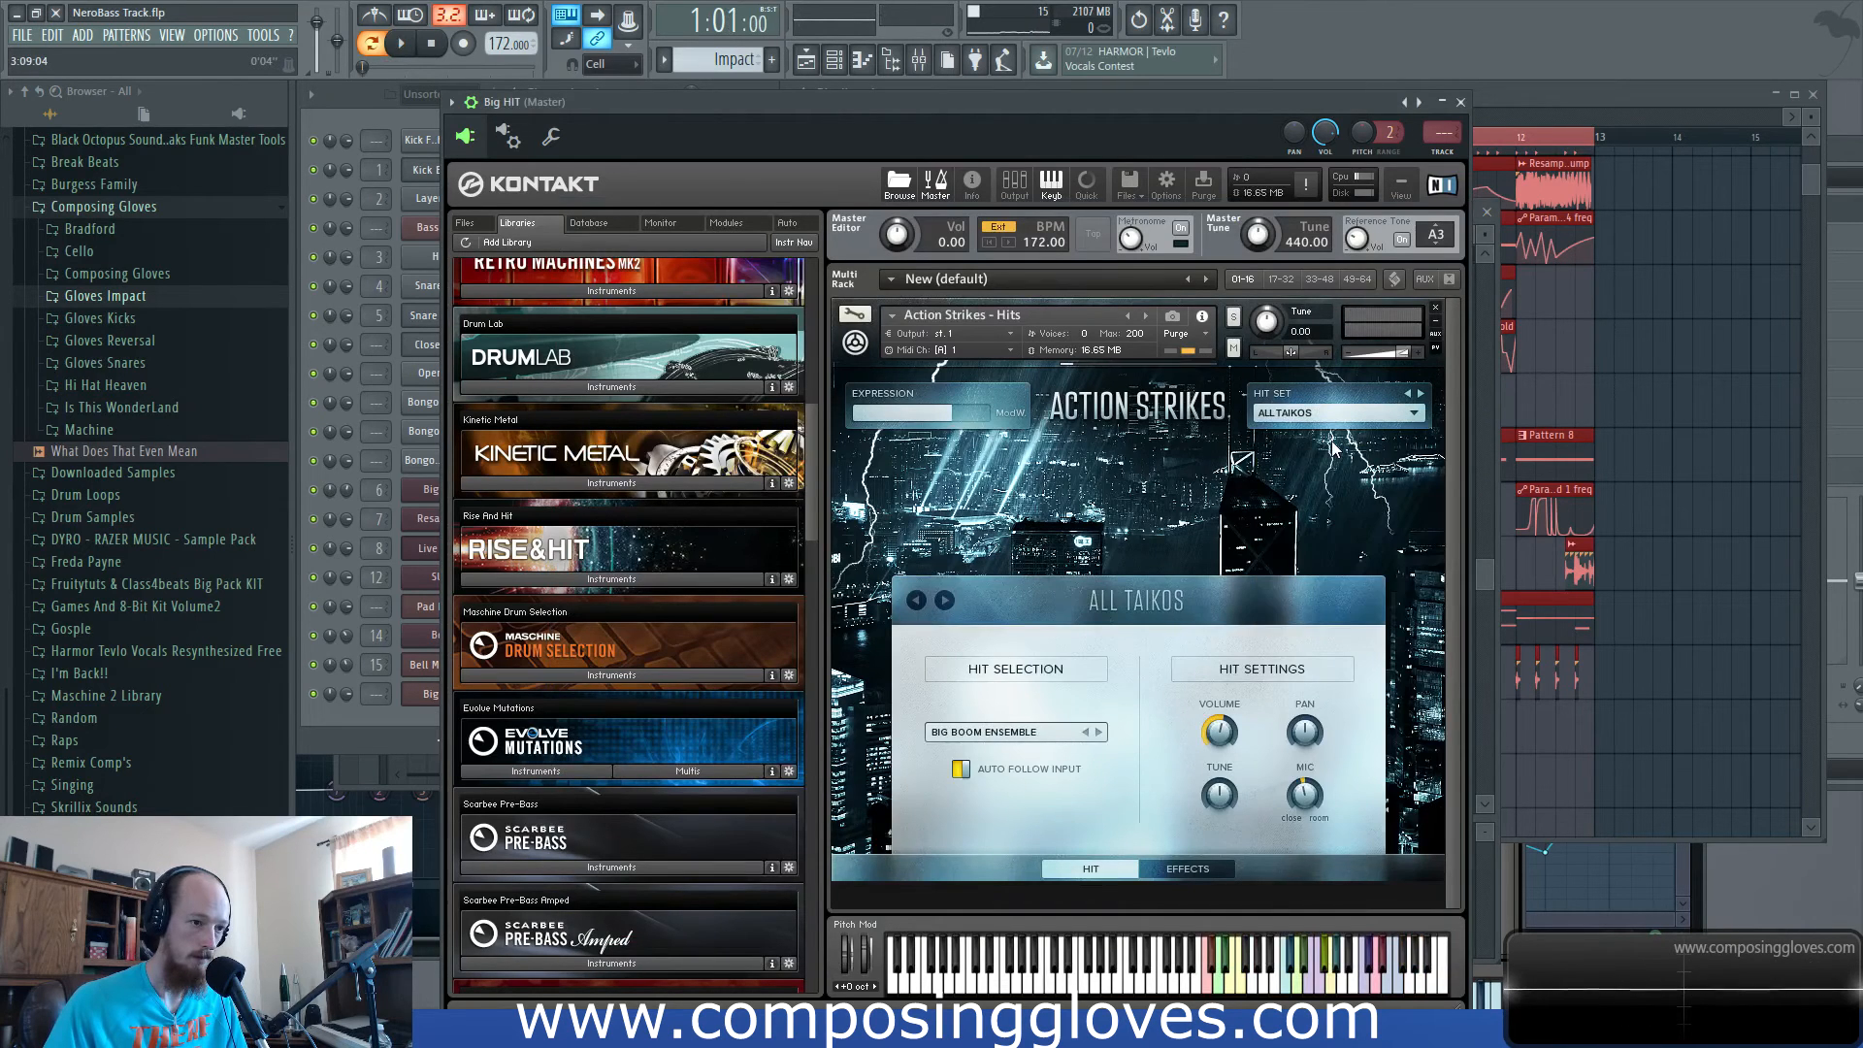
pyautogui.press('space')
pyautogui.press('space')
# Place the Impact pattern at bar 5 on Track 13 of the playlist.
pyautogui.moveTo(1582, 99); pyautogui.dragTo(1565, 99)
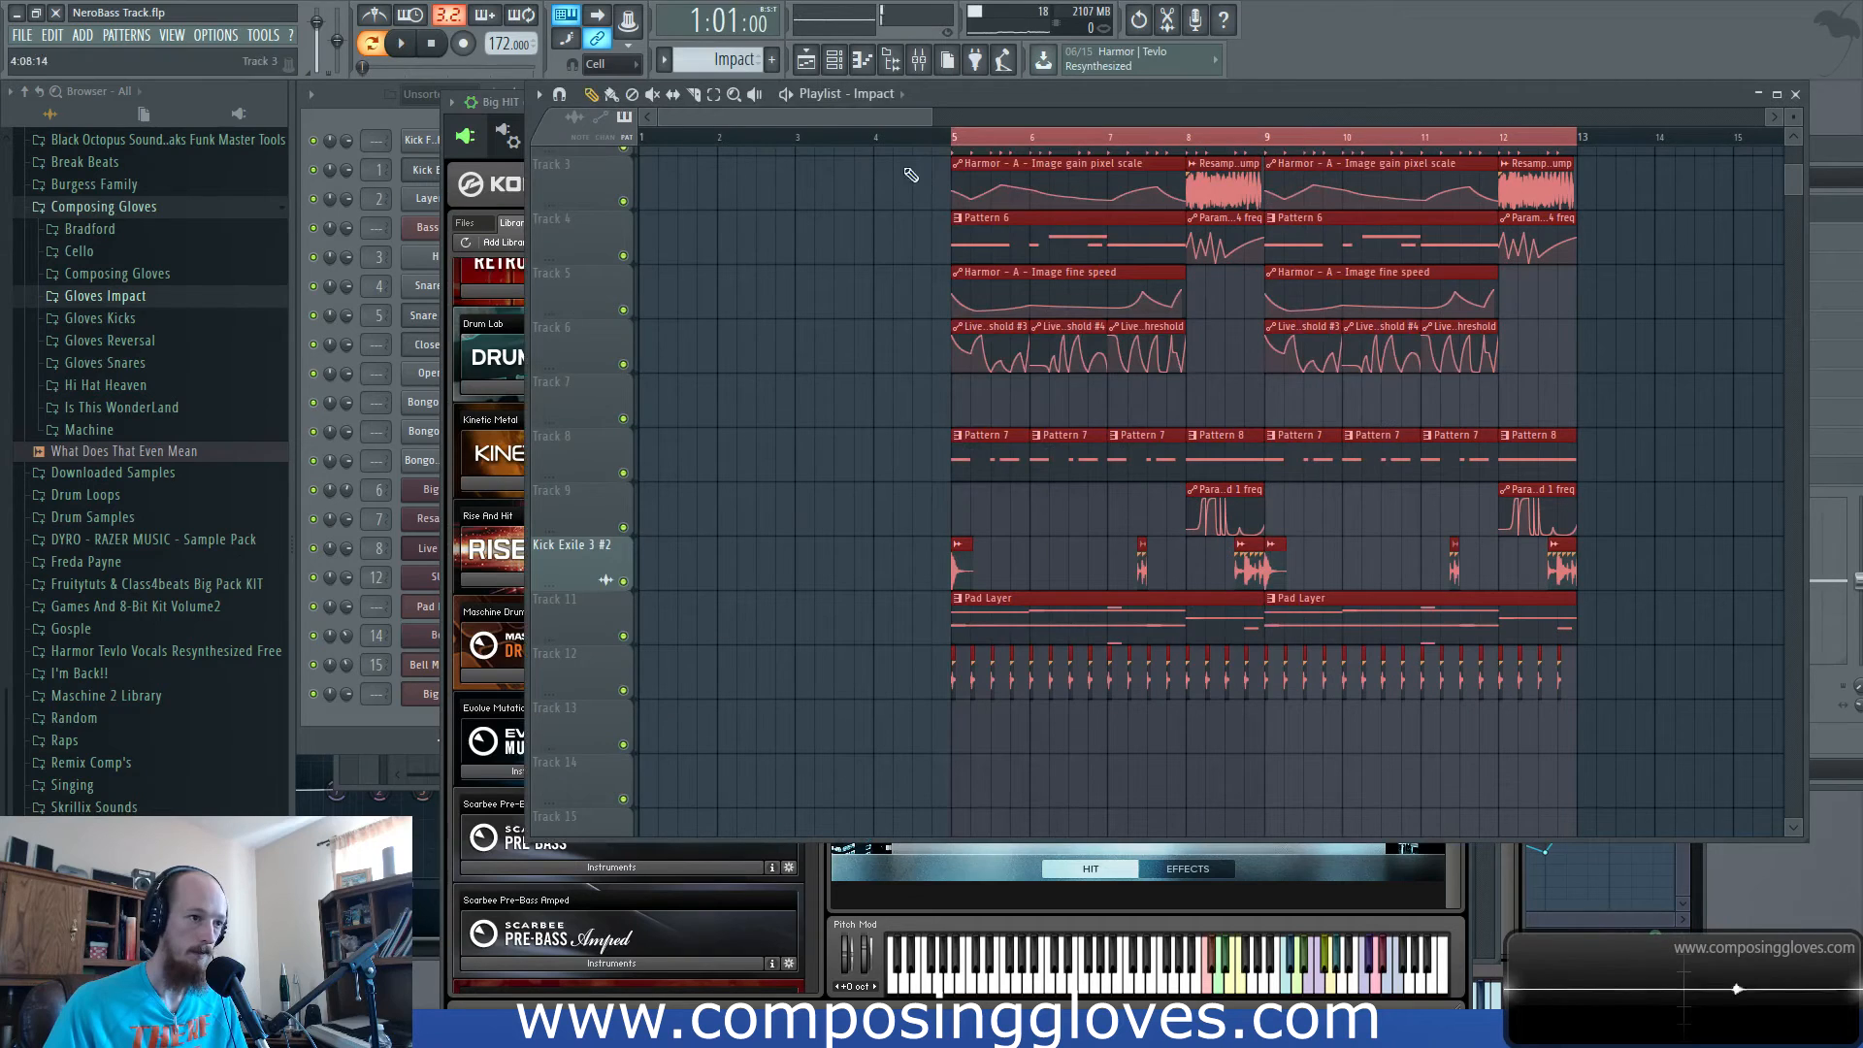
pyautogui.click(956, 726)
# Turn on the Pump dynamics effect in the Big HIT channel's Action Strikes instrument and play the hit to hear it.
pyautogui.click(370, 121)
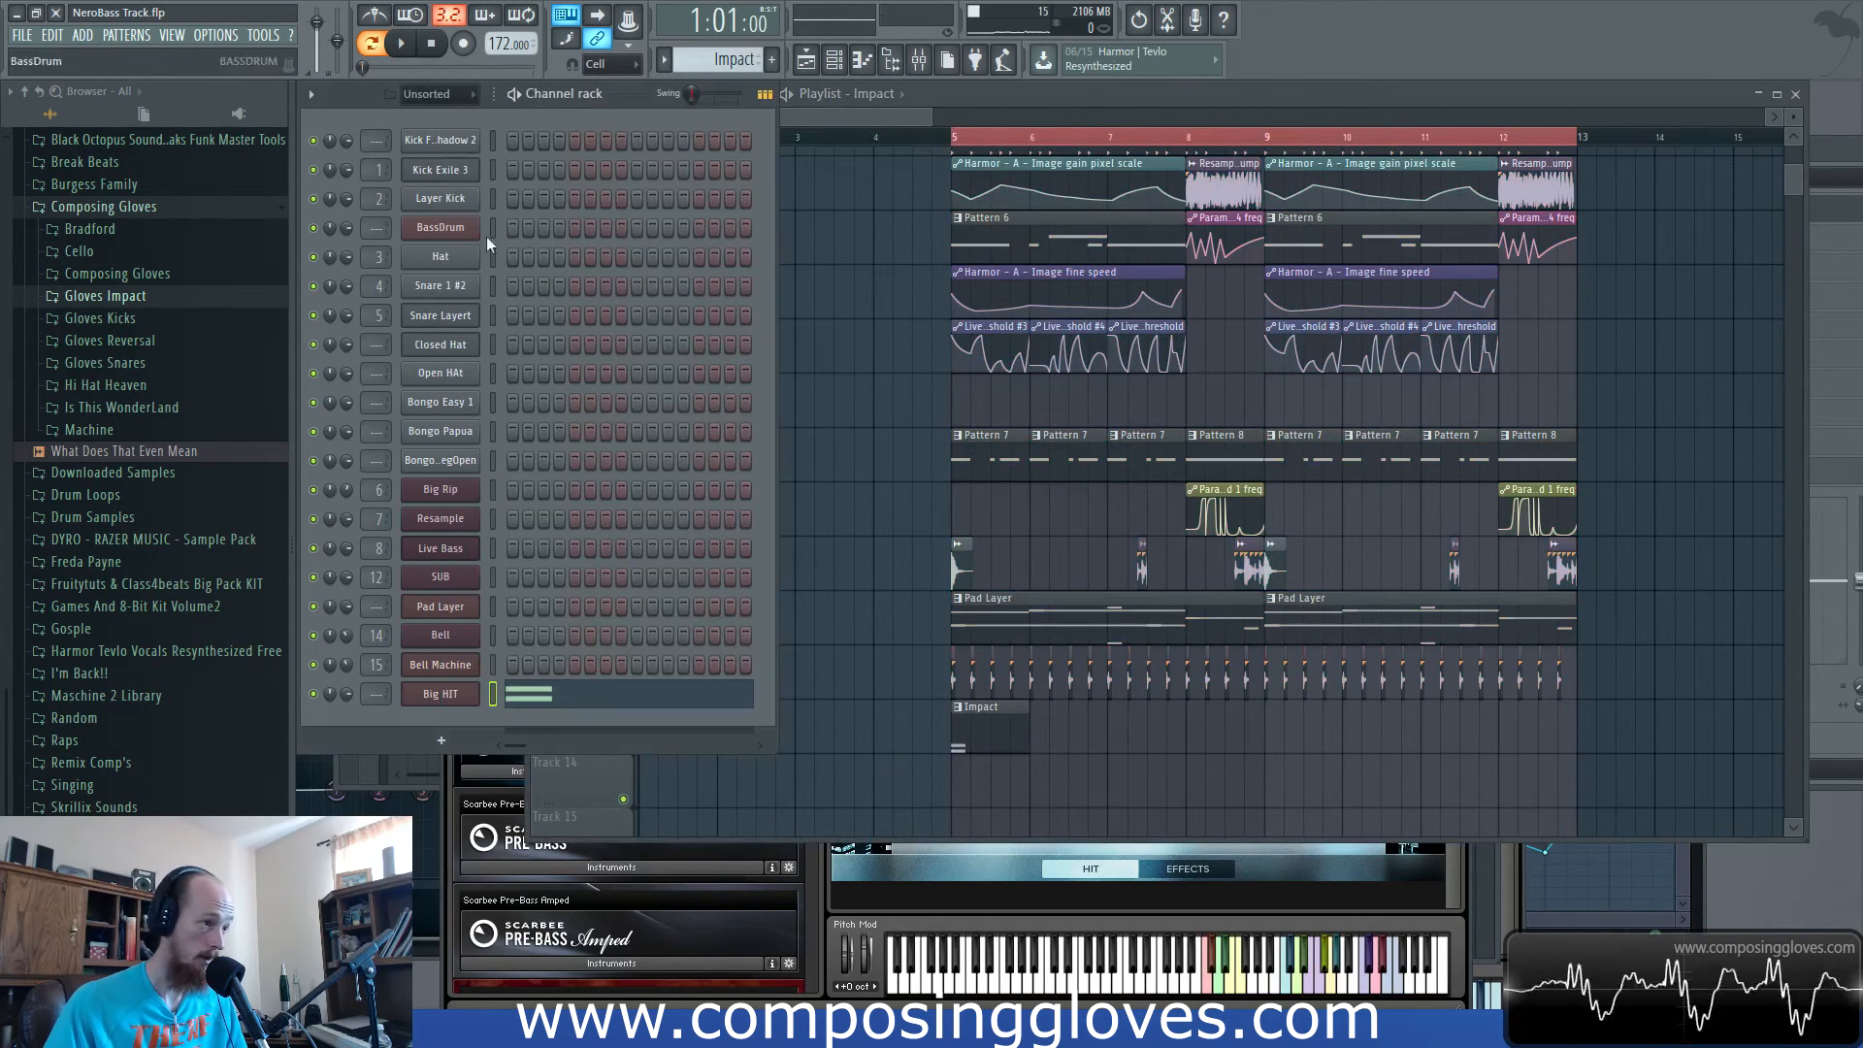
pyautogui.click(440, 694)
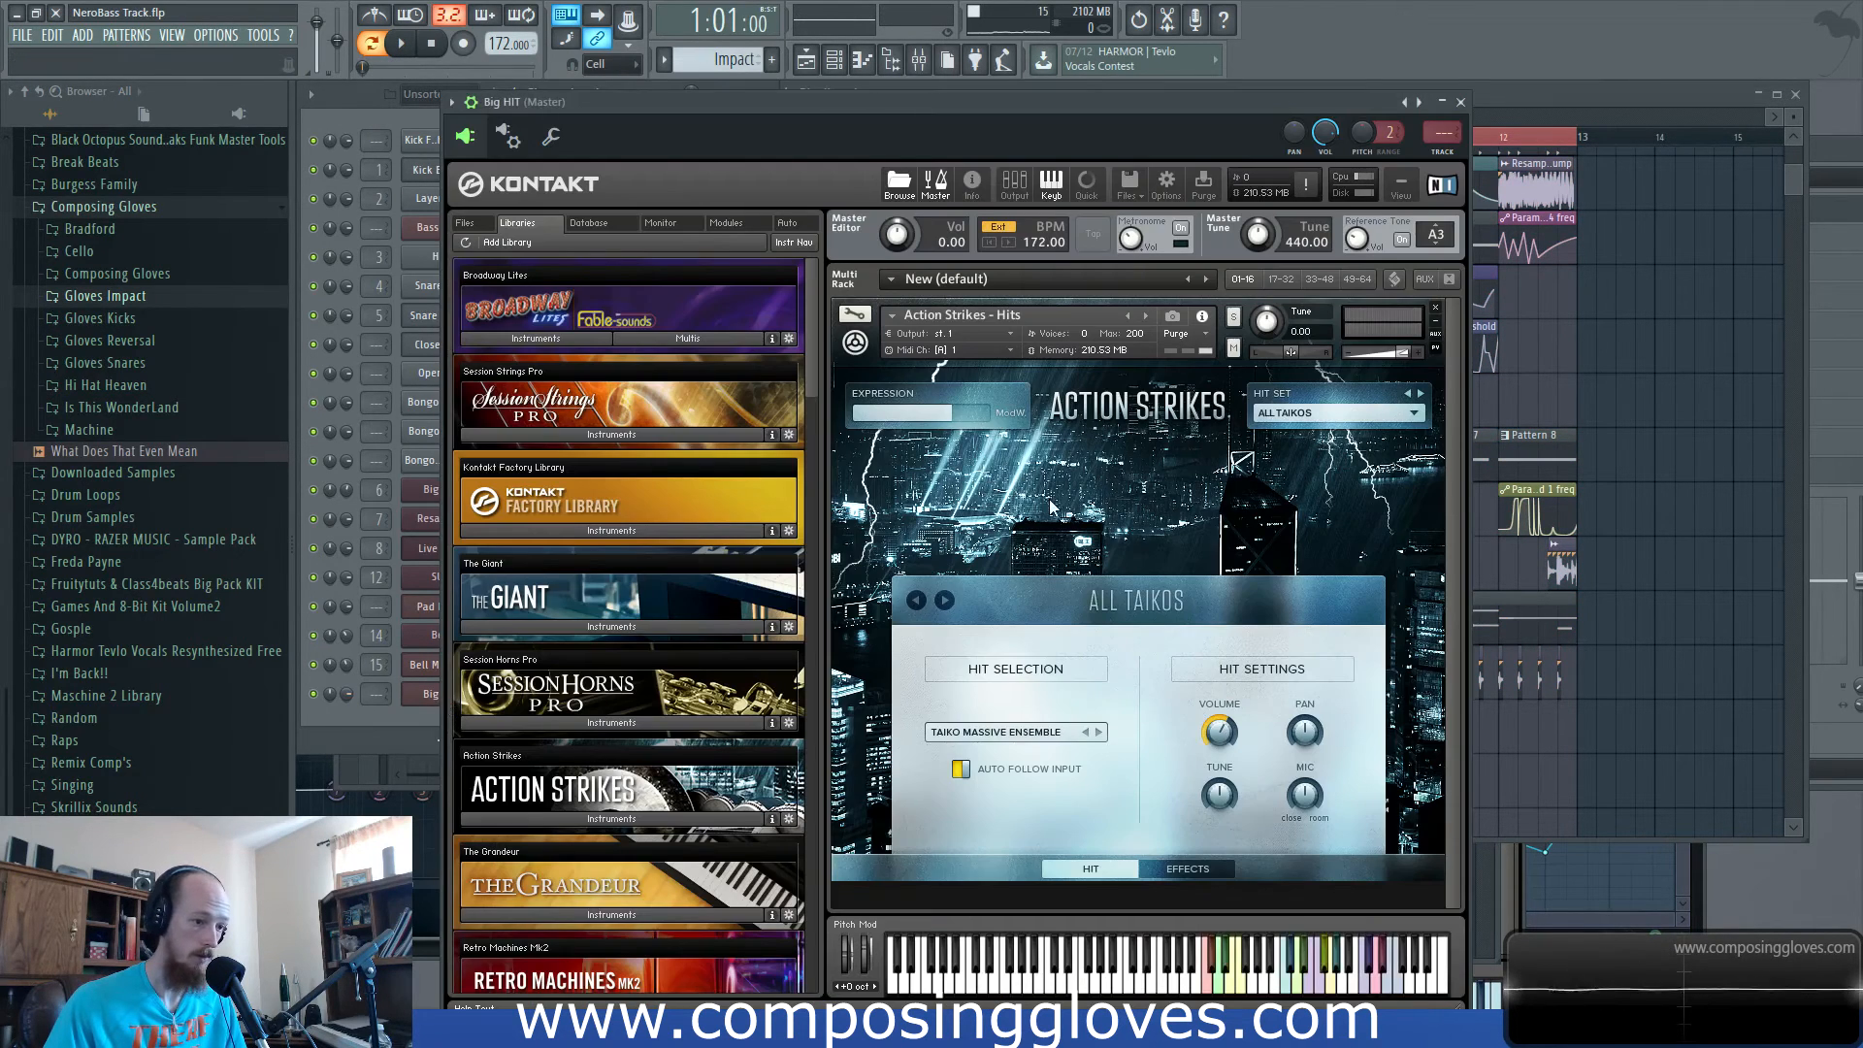
pyautogui.click(1199, 869)
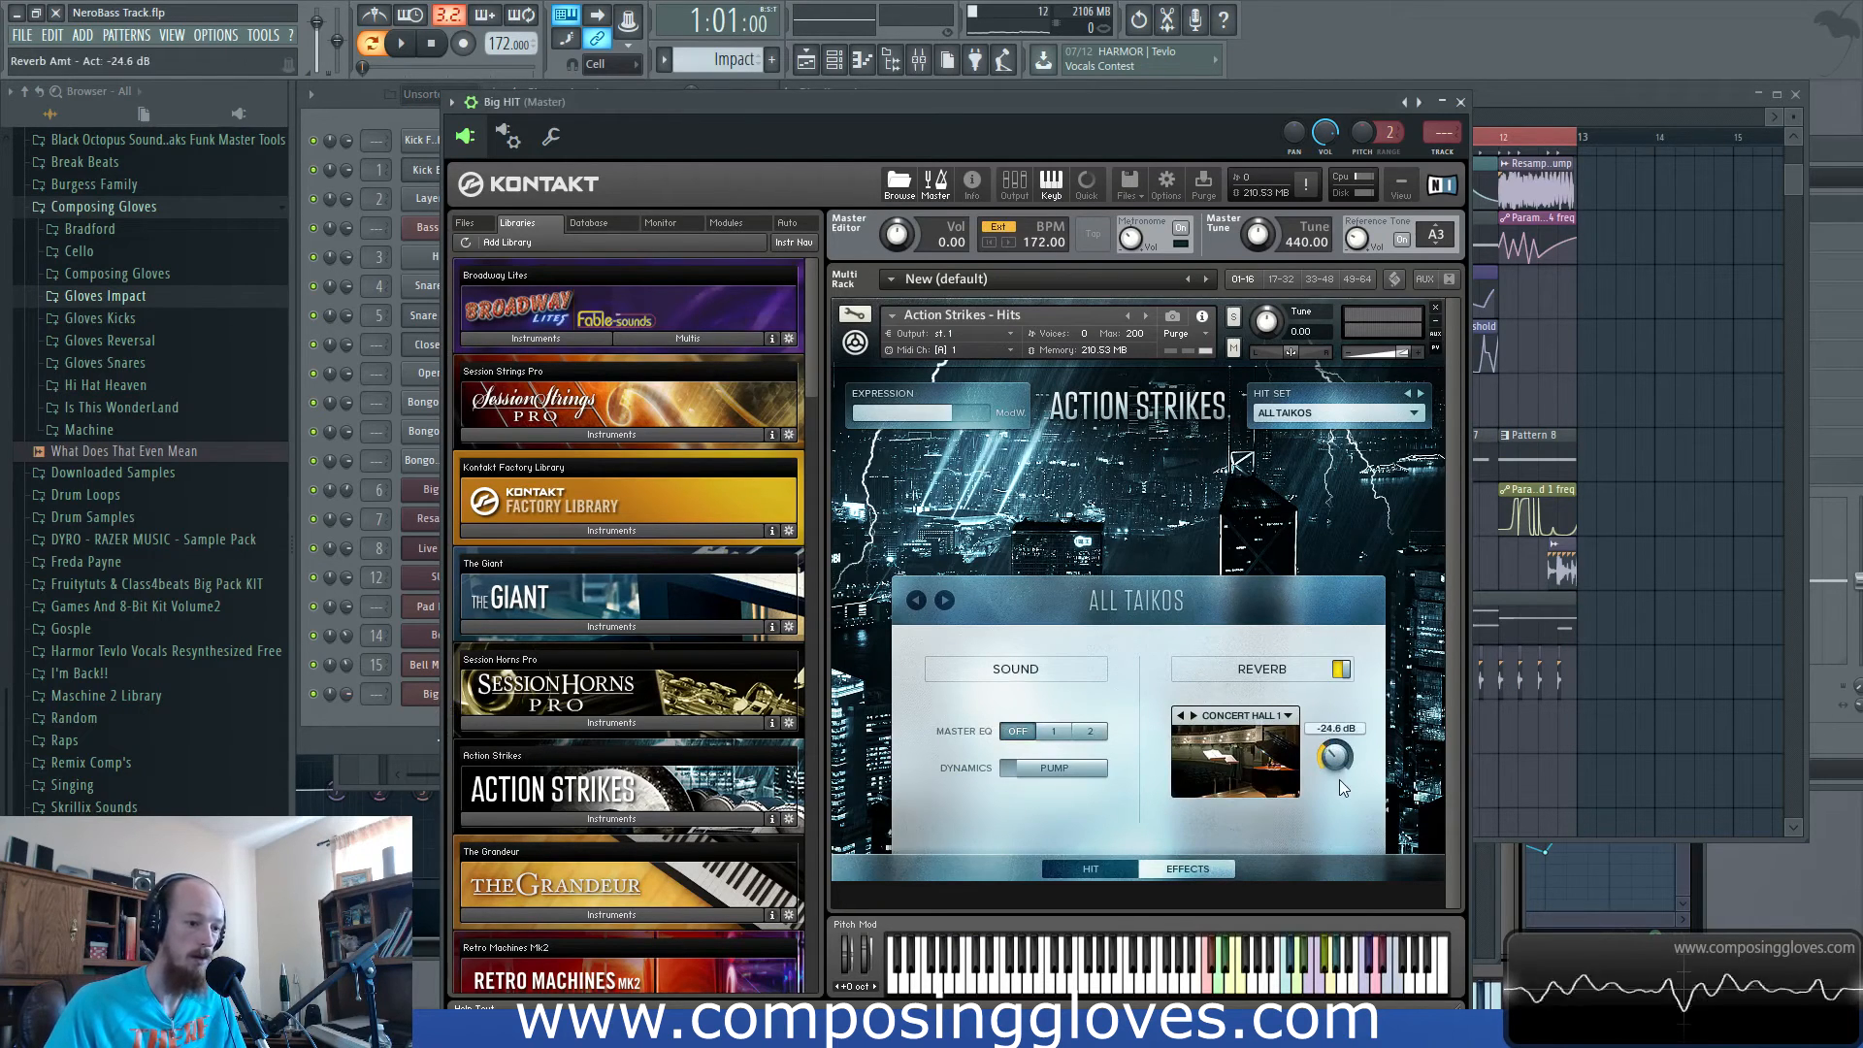
pyautogui.press('space')
pyautogui.click(1055, 767)
pyautogui.press('space')
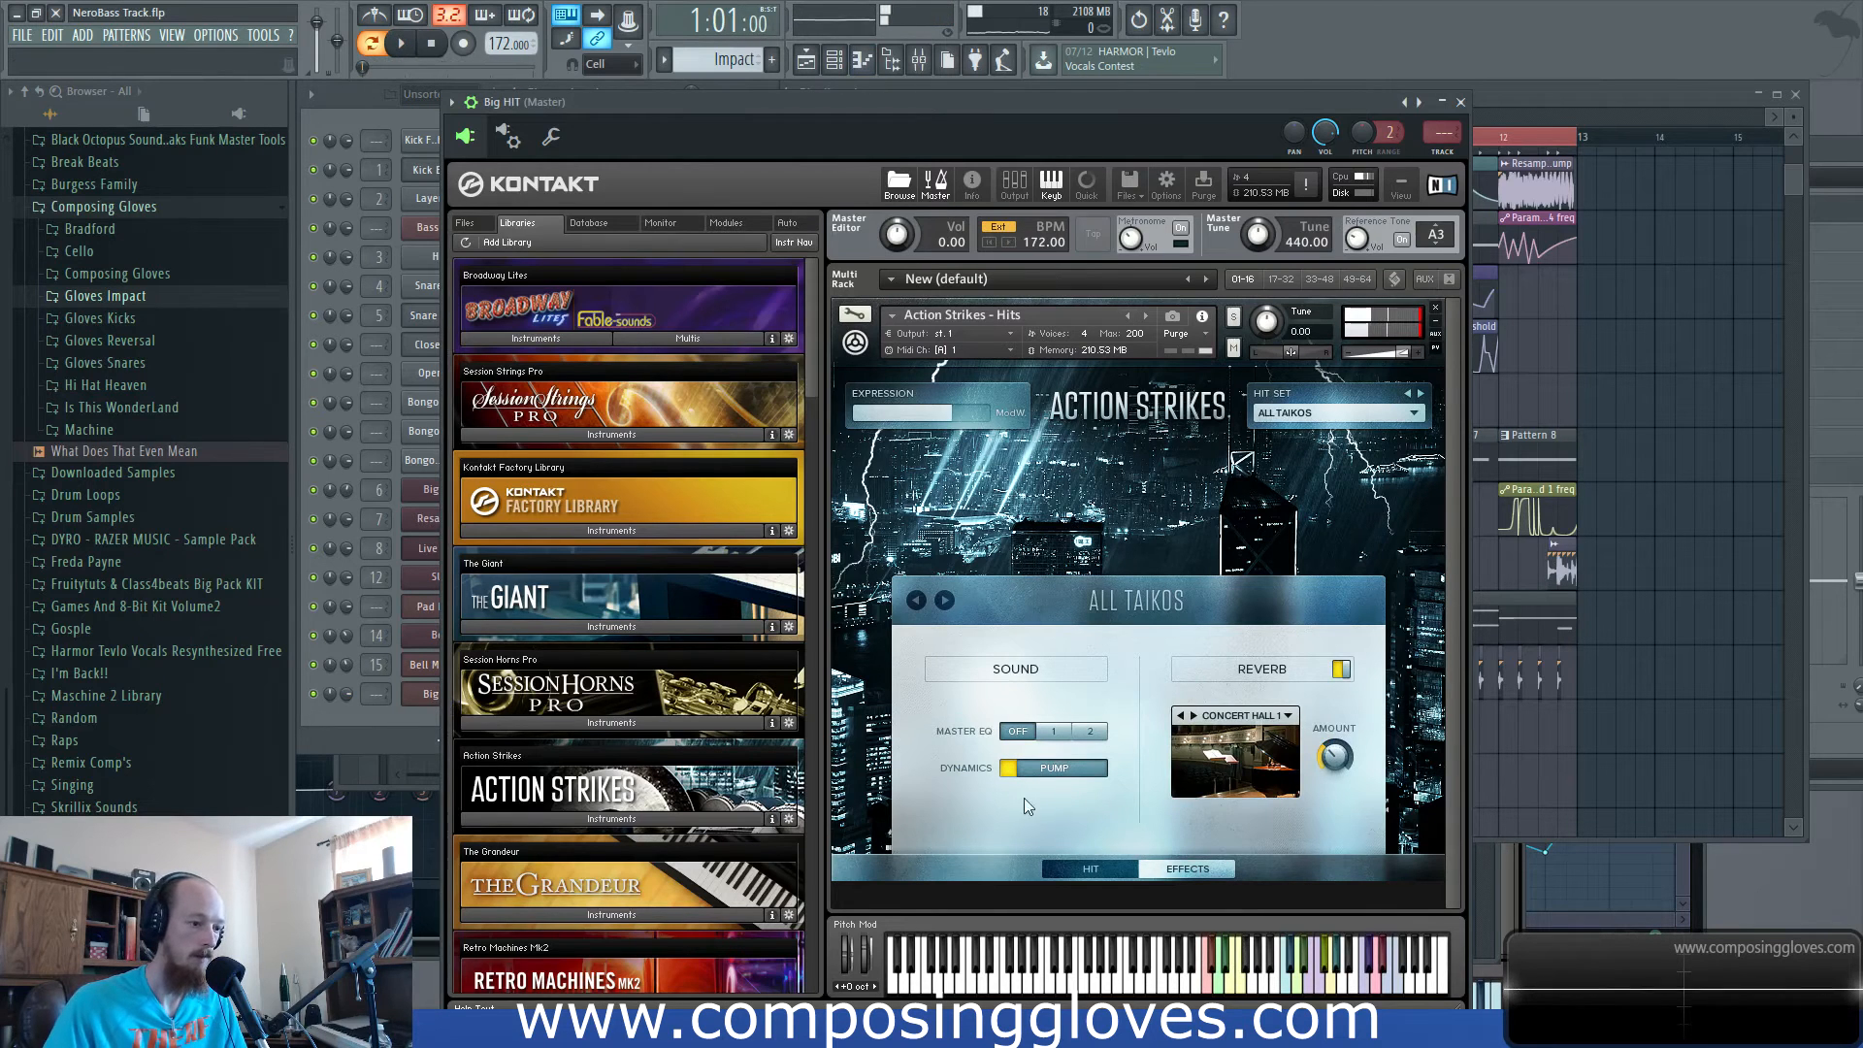
# Move the Kontakt window down out of the way and play the arrangement from bar 5 to hear the Impact hit in context.
pyautogui.moveTo(1073, 121); pyautogui.dragTo(1120, 260)
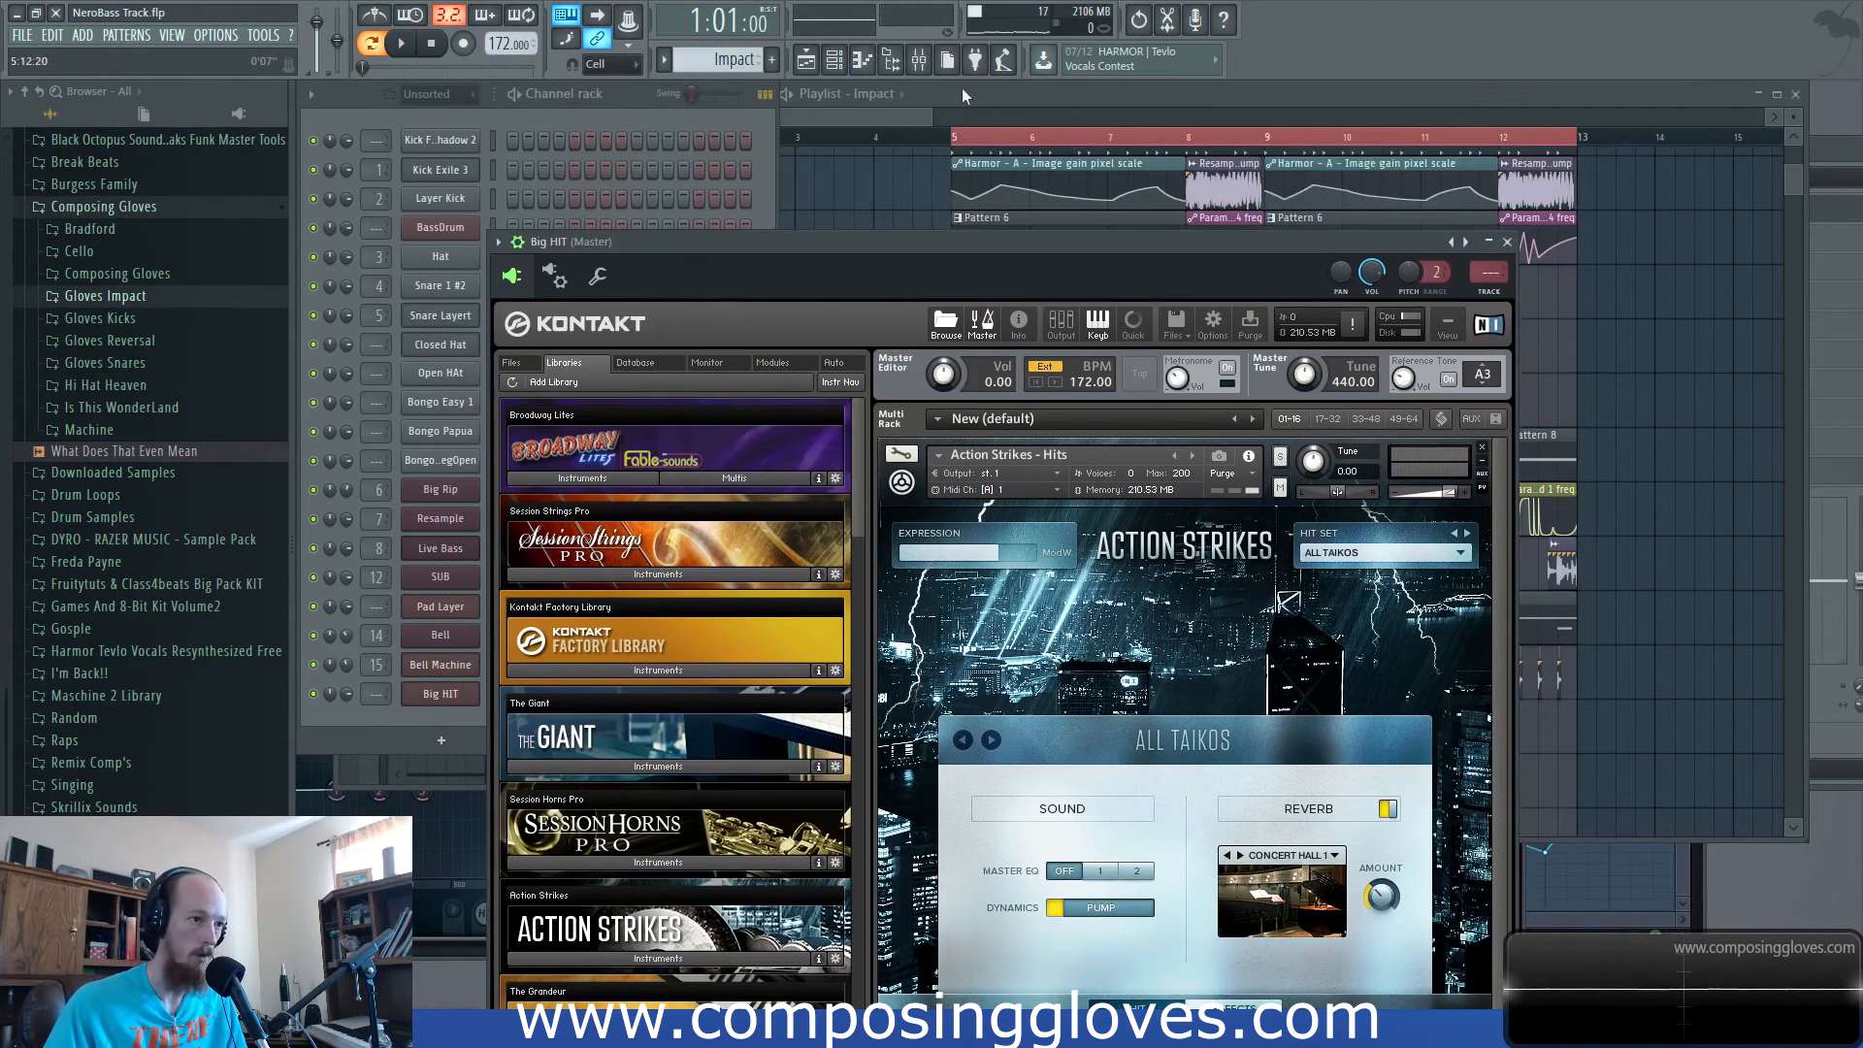
pyautogui.click(913, 115)
pyautogui.press('space')
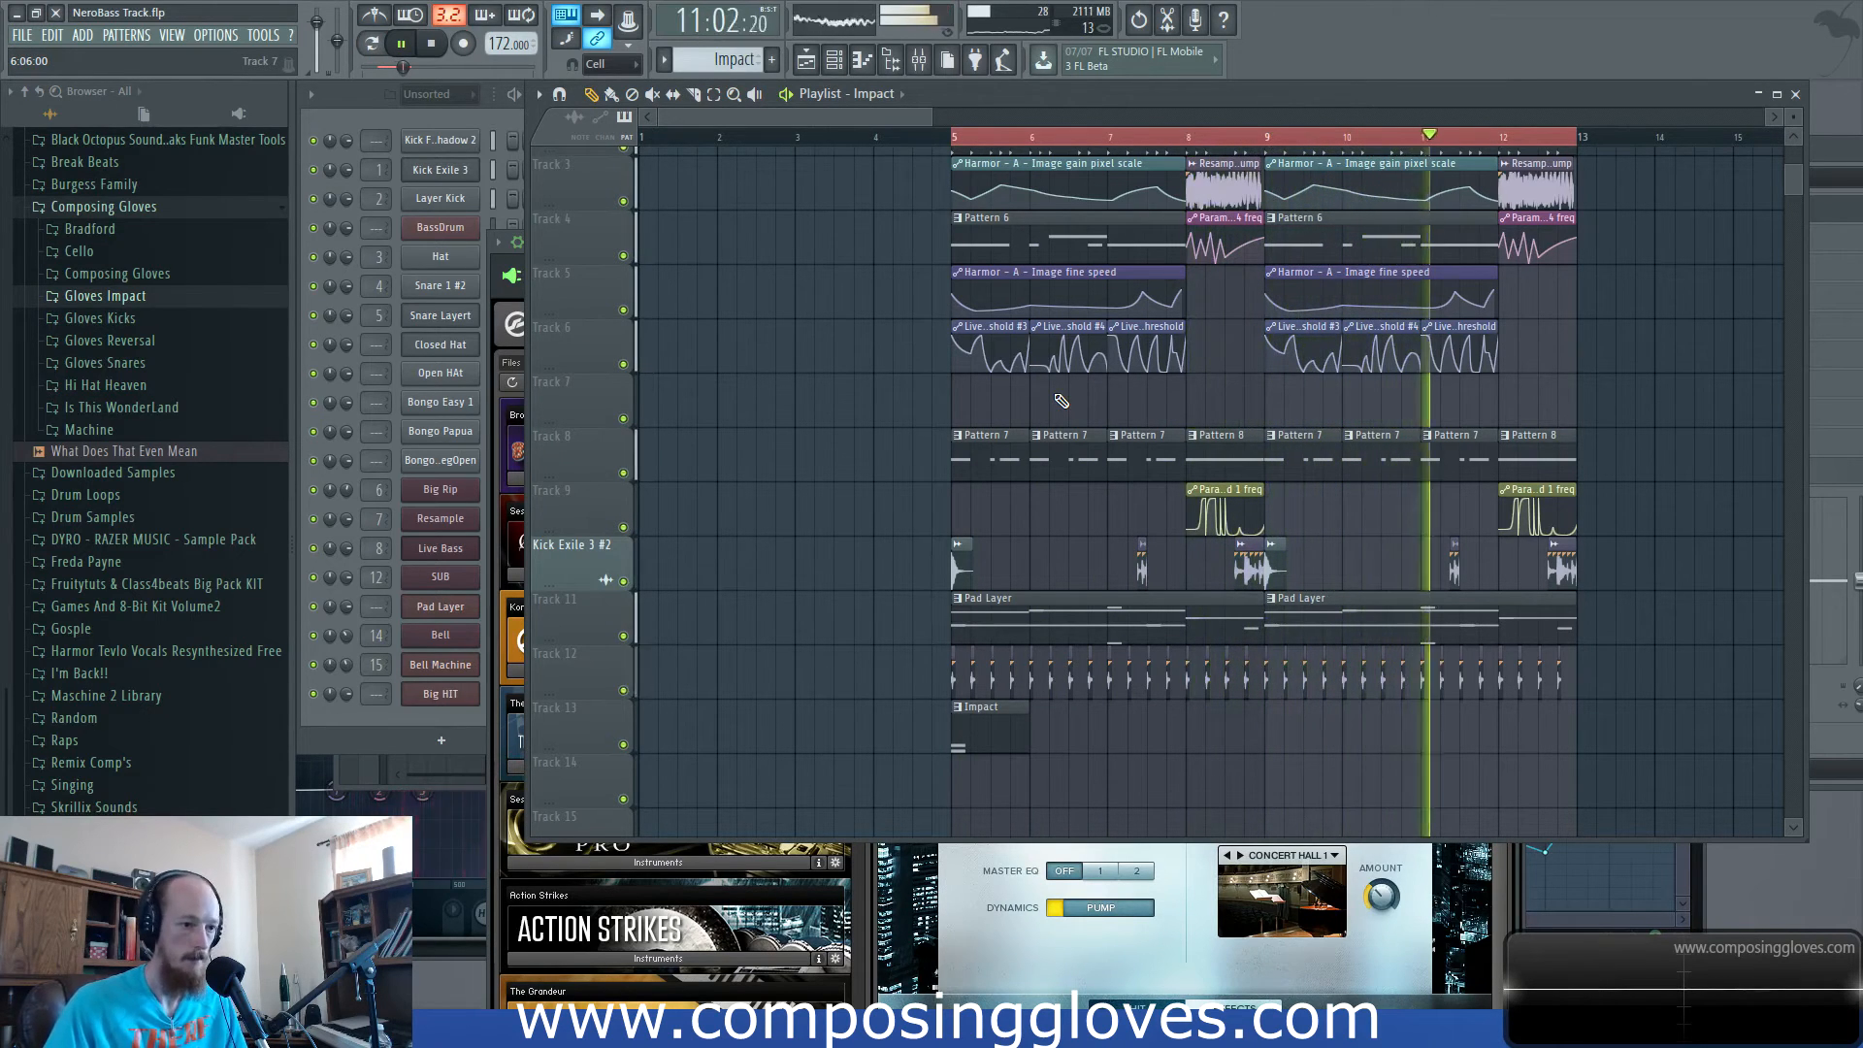
pyautogui.scroll(2, 1058, 398)
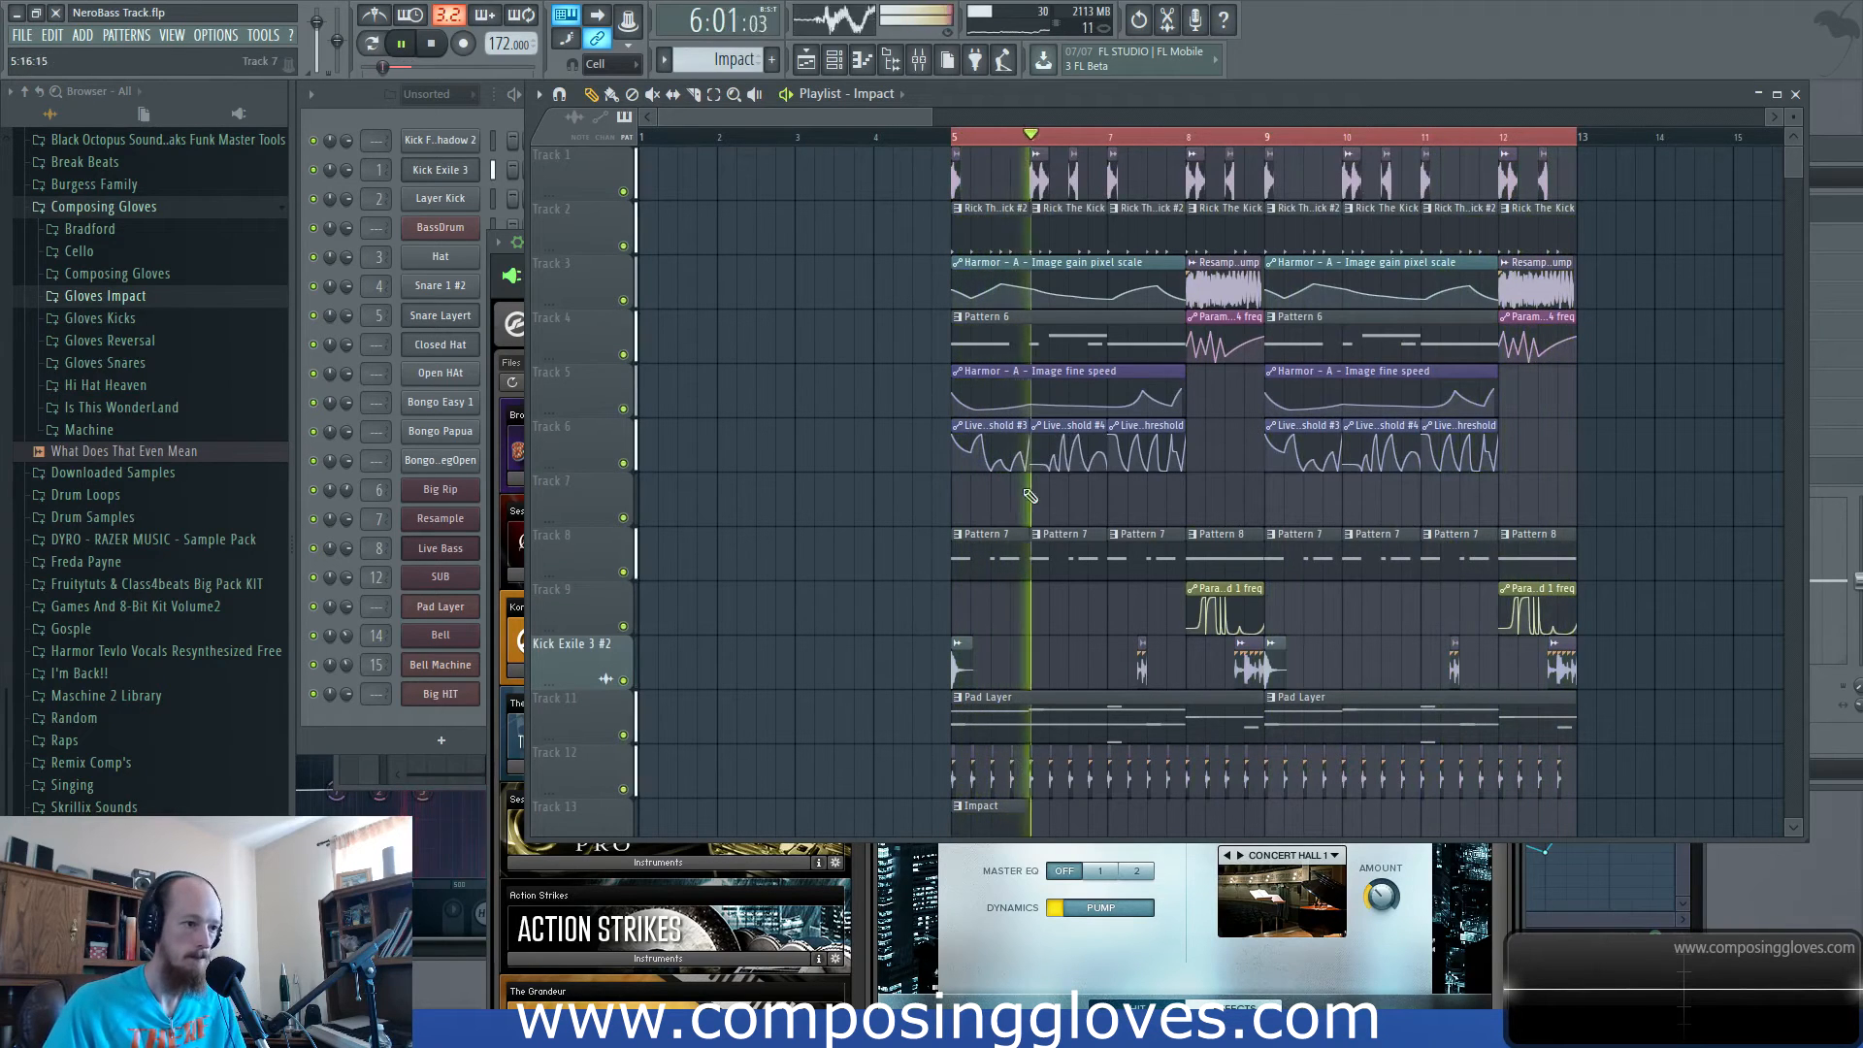
pyautogui.press('space')
pyautogui.scroll(3, 990, 484)
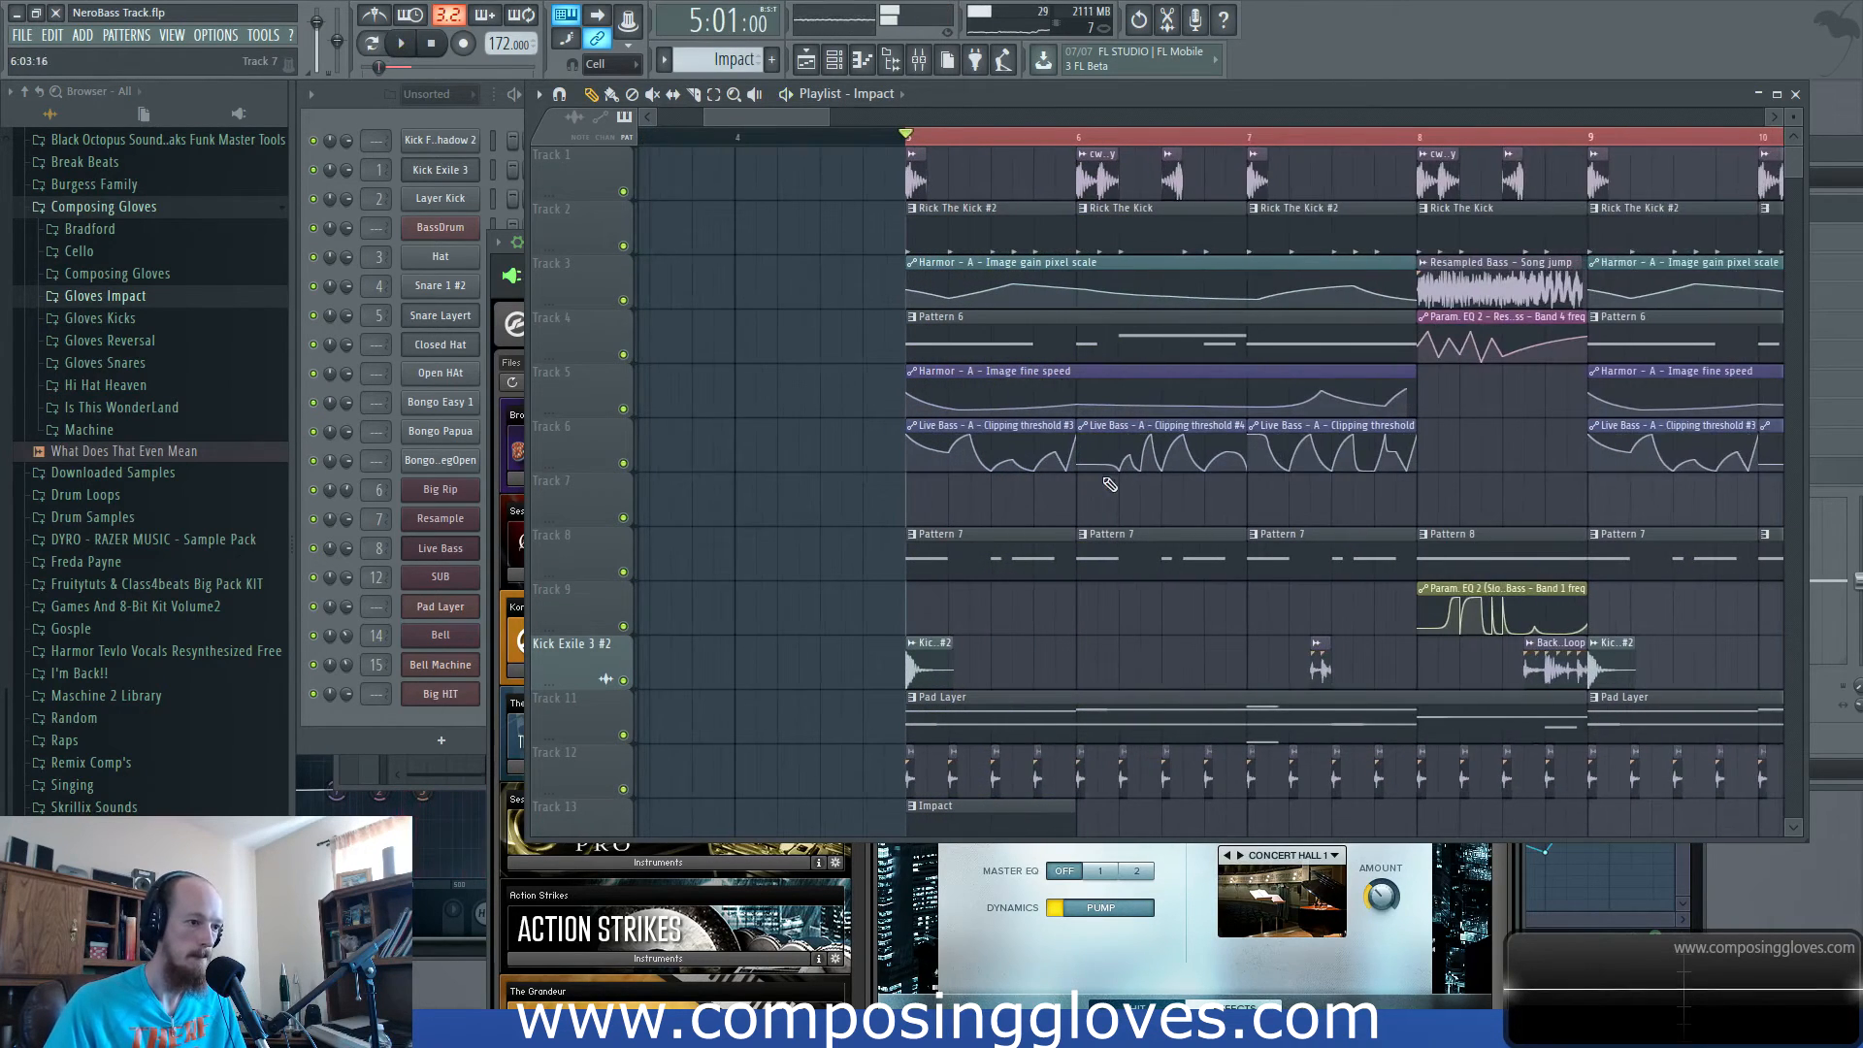
pyautogui.scroll(2, 1057, 507)
pyautogui.scroll(-2, 1094, 493)
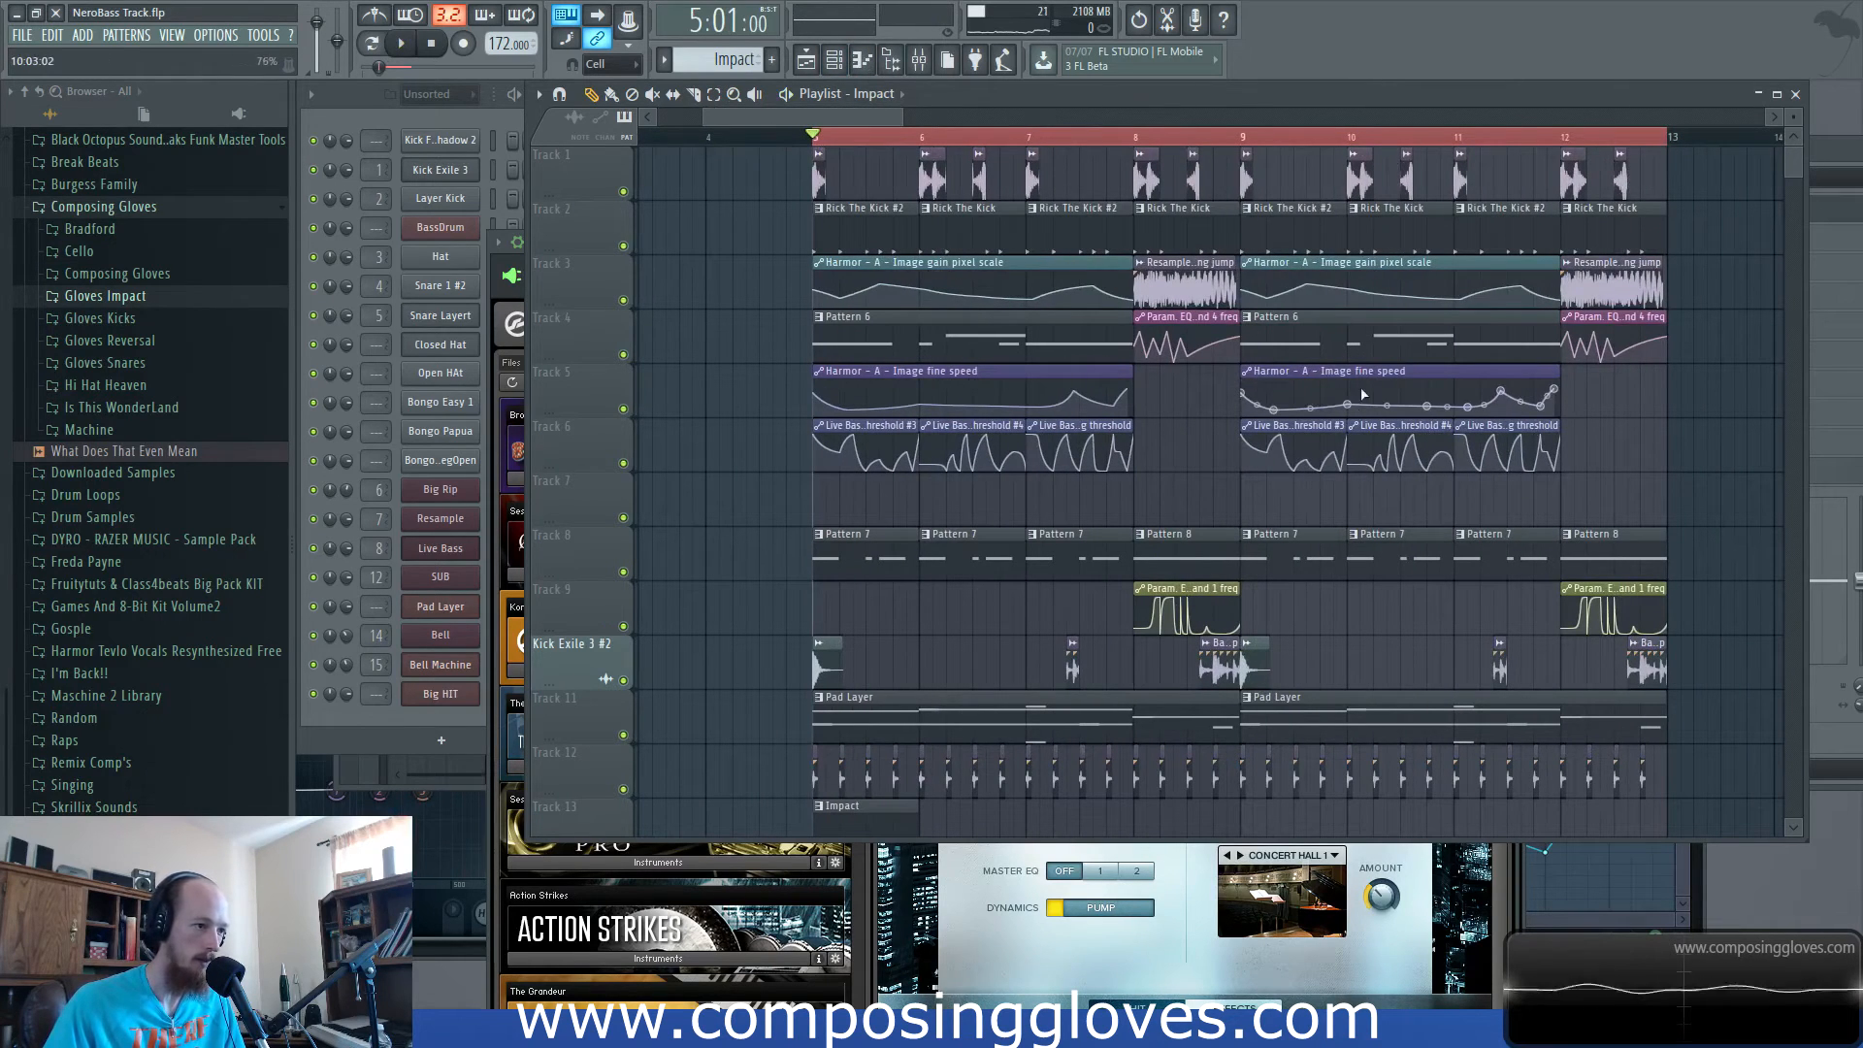
pyautogui.press('space')
pyautogui.press('space')
pyautogui.press('space')
pyautogui.press('space')
# Trim the first Pattern 6 and Image fine speed clips to bar 5 only, and delete the Live Bass clipping threshold clips in bars 6 and 7.
pyautogui.click(956, 338)
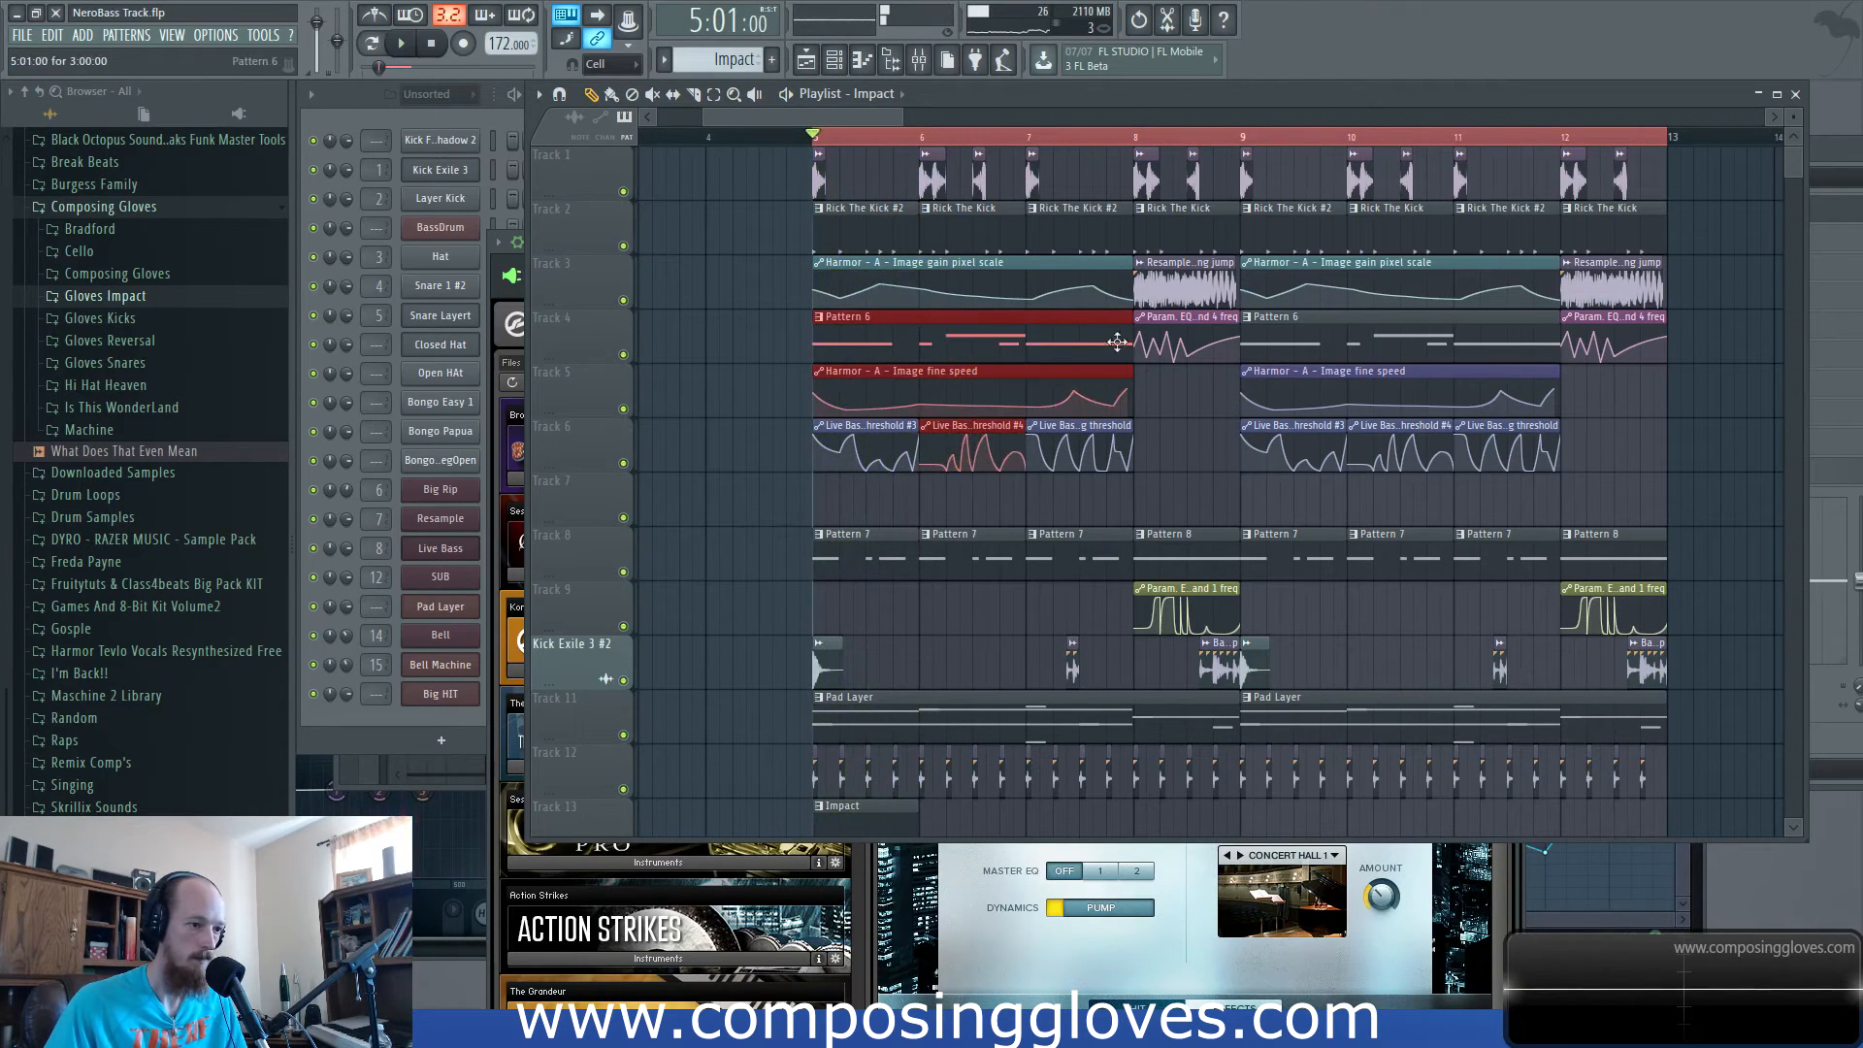
pyautogui.moveTo(1126, 333); pyautogui.dragTo(914, 352)
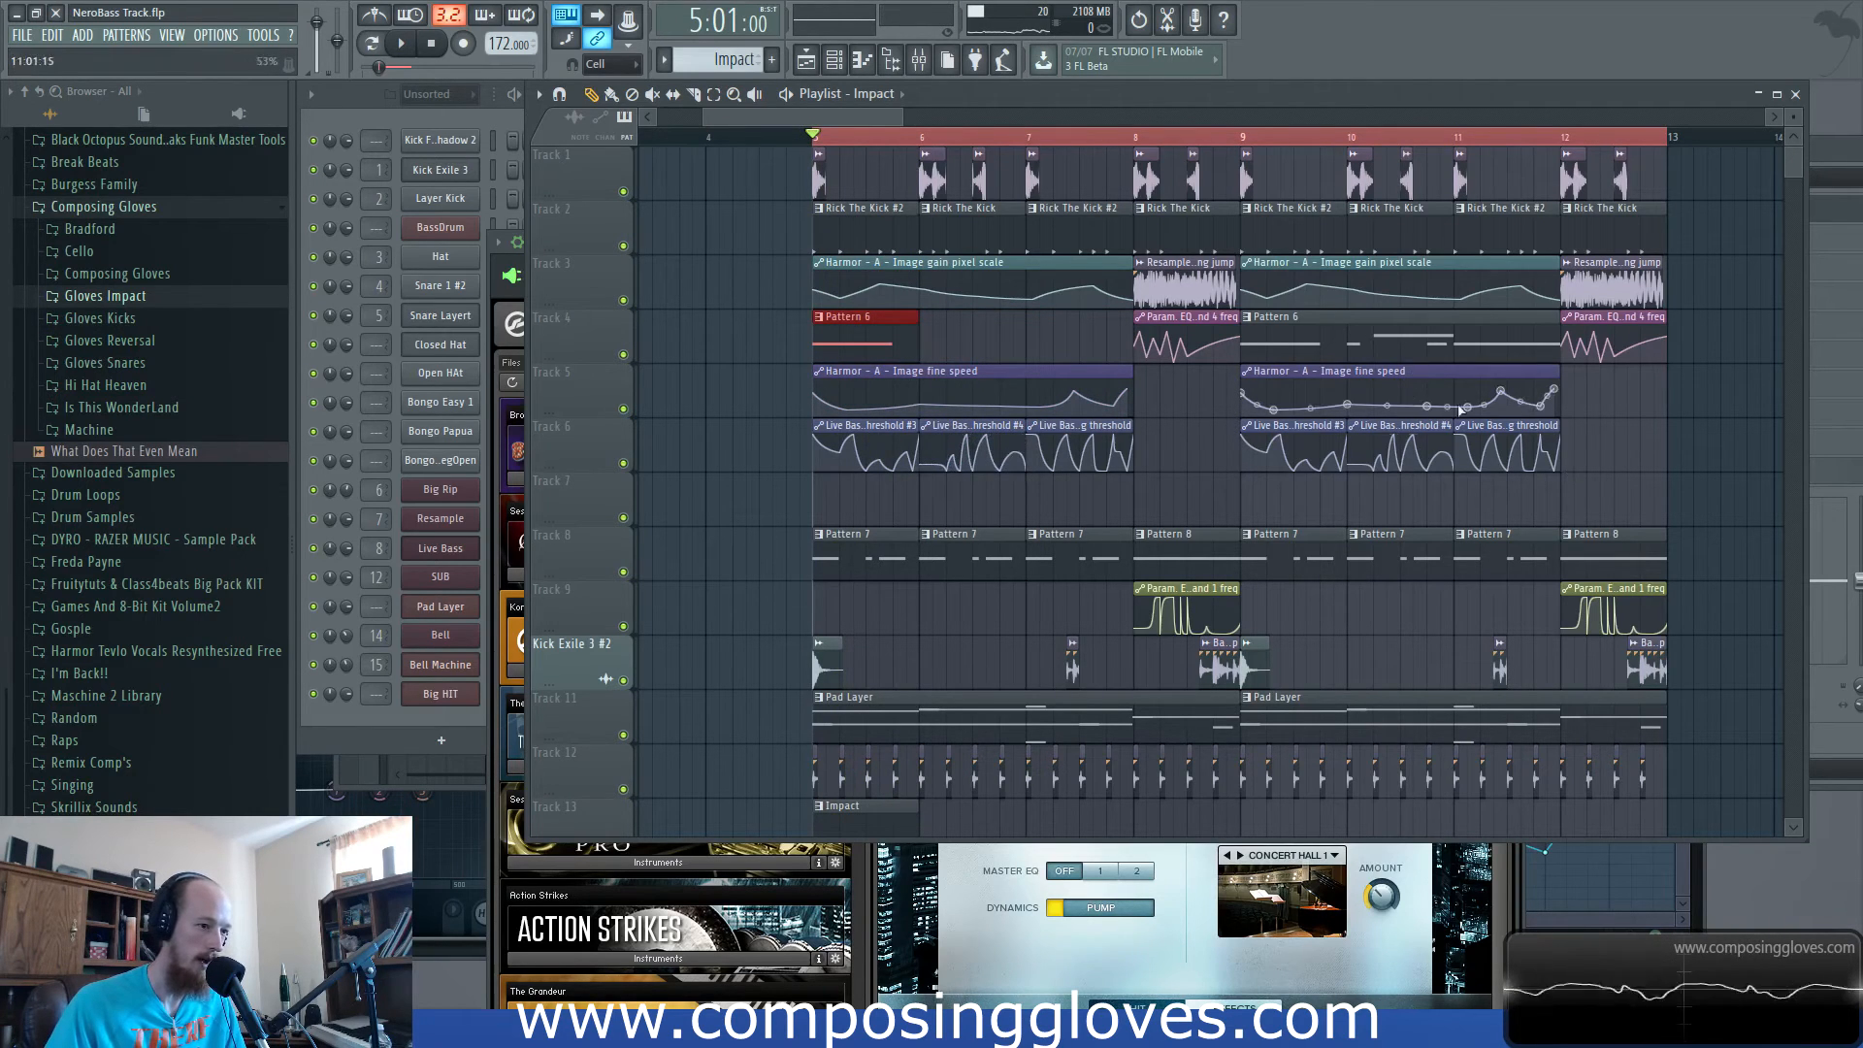
pyautogui.rightClick(1126, 453)
pyautogui.rightClick(1019, 464)
pyautogui.moveTo(1132, 378); pyautogui.dragTo(917, 382)
pyautogui.press('space')
pyautogui.press('space')
# Bring the channel rack in front of the playlist.
pyautogui.click(476, 113)
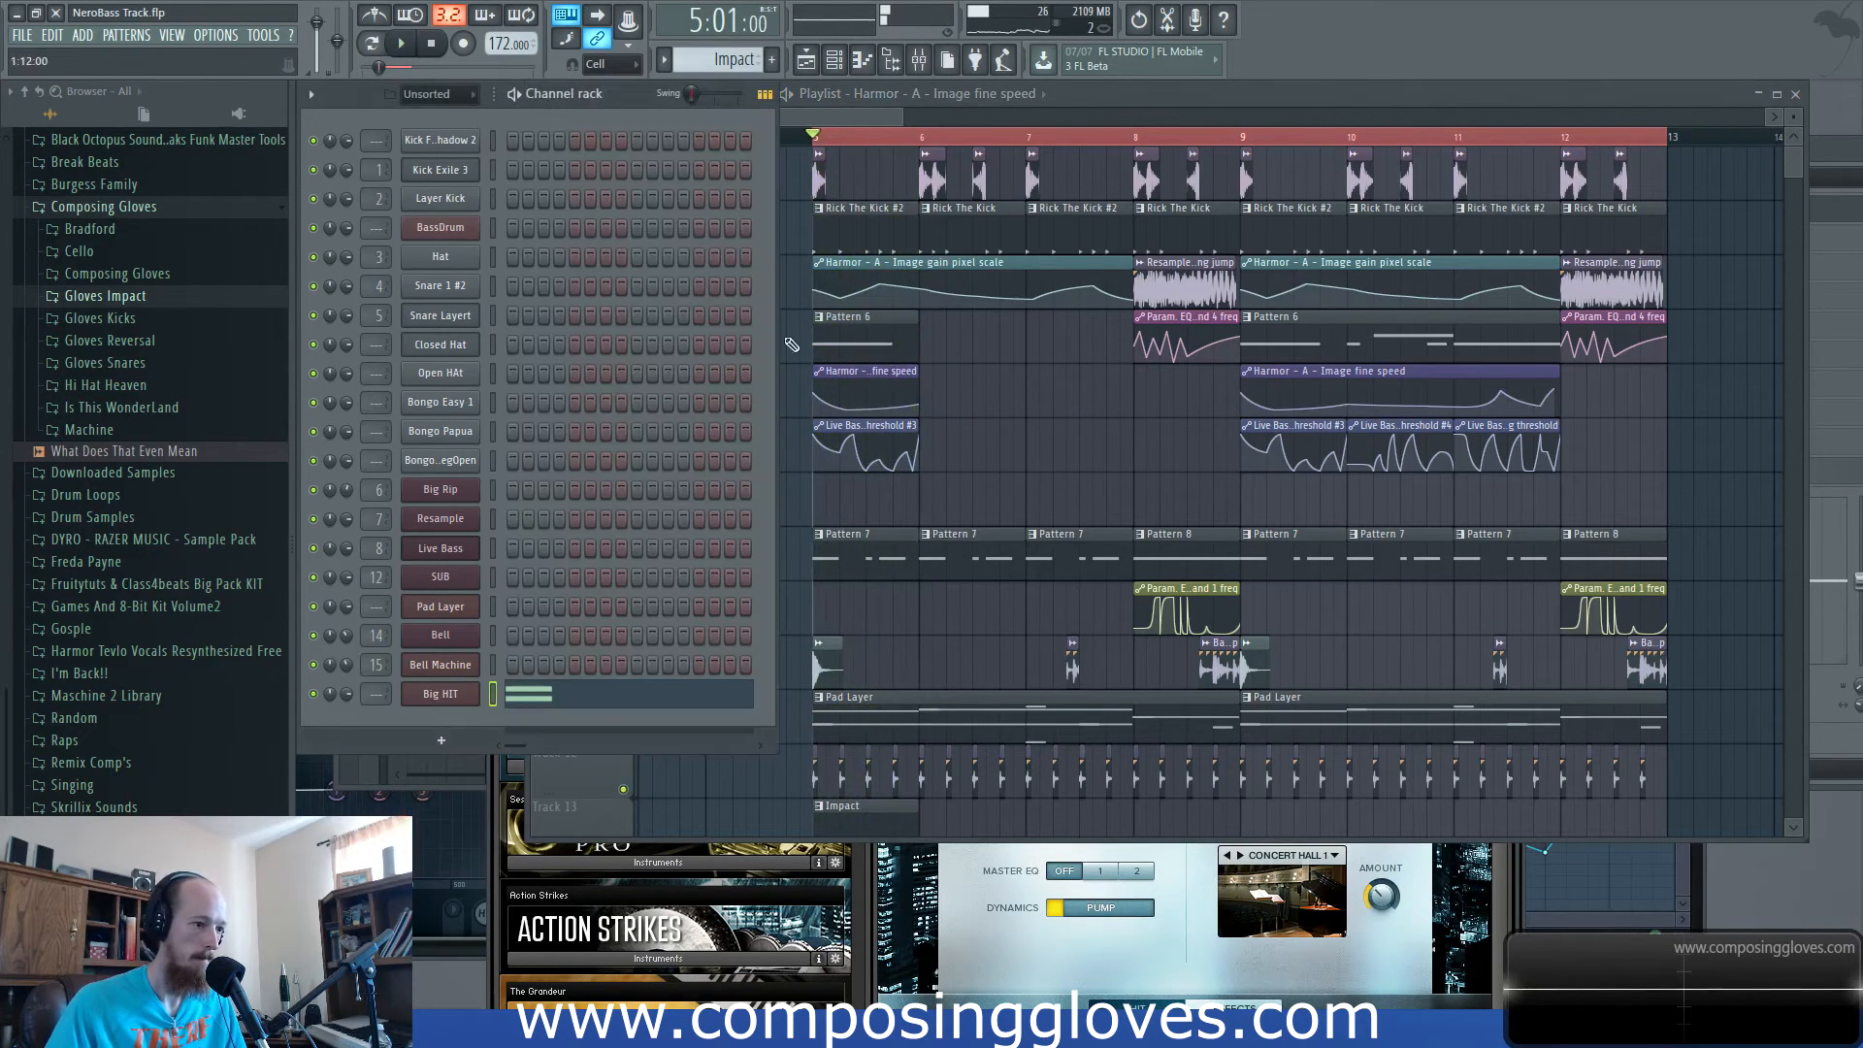
# Play the playlist arrangement from bar 5 to hear how the current parts sound together.
pyautogui.scroll(-1, 1031, 366)
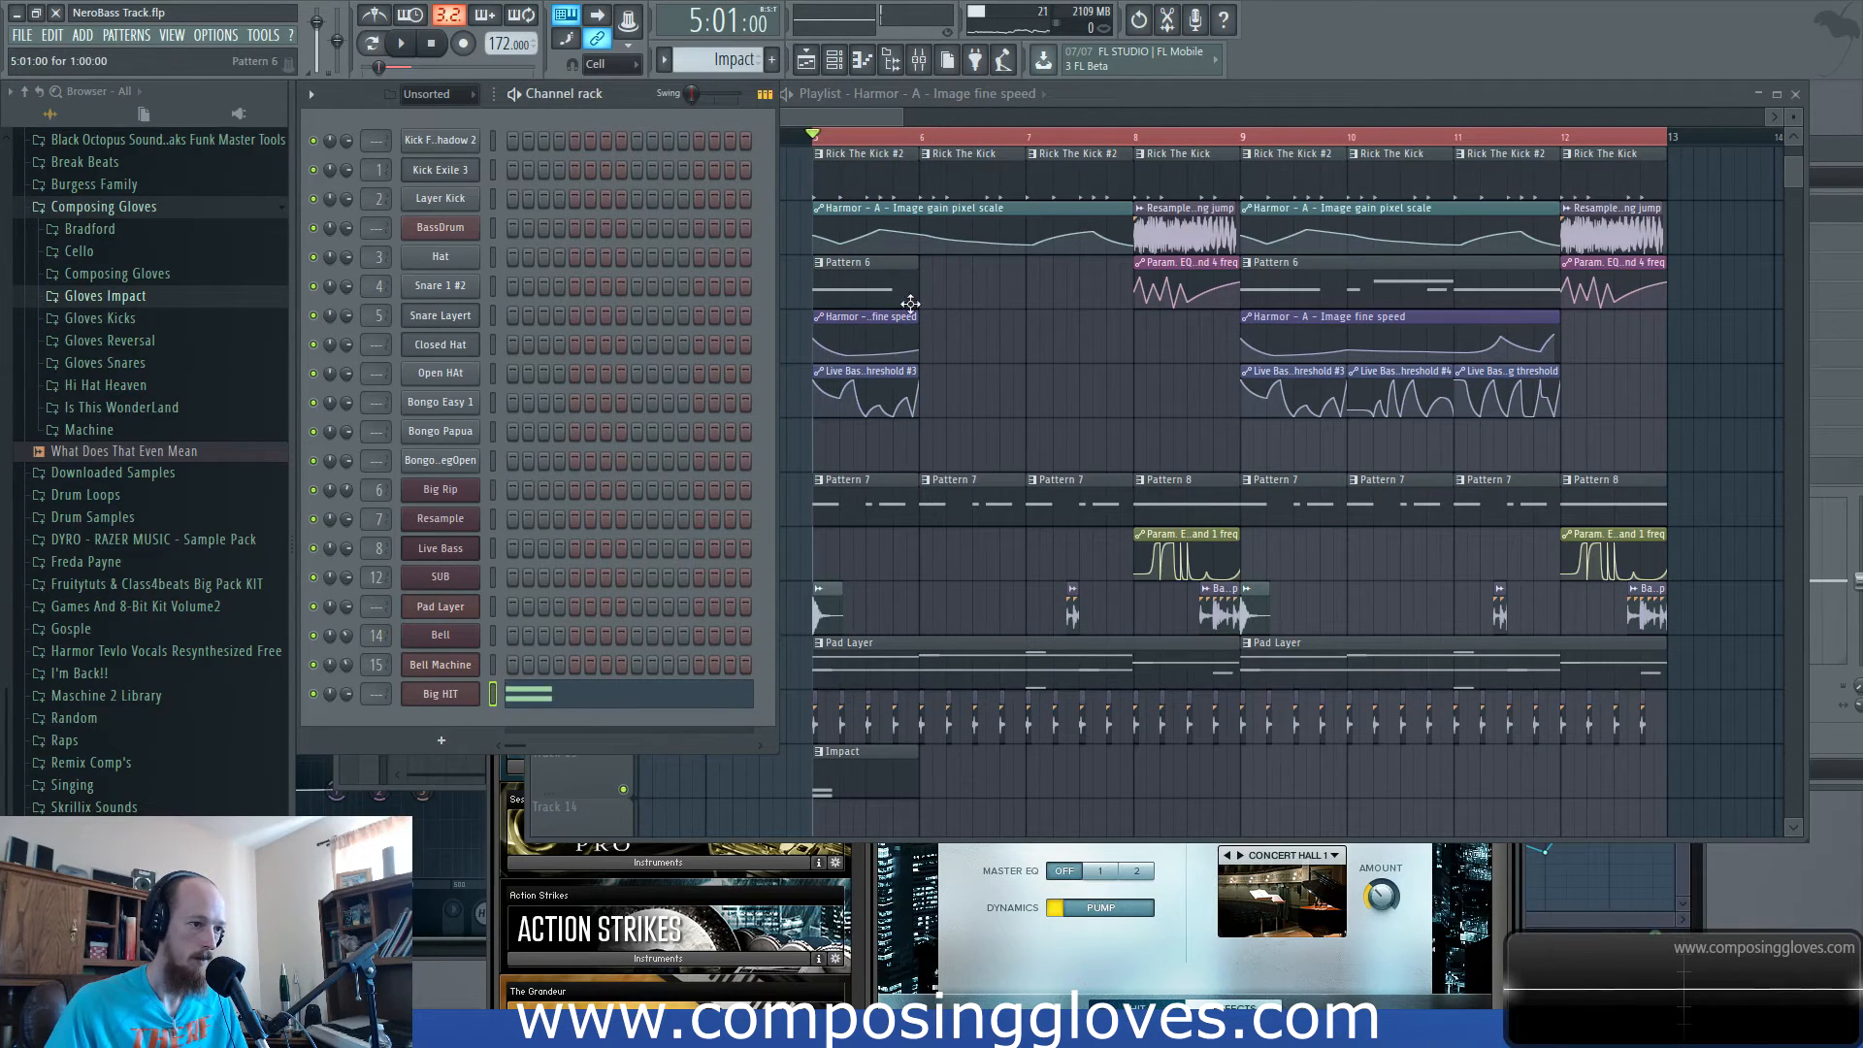
pyautogui.press('space')
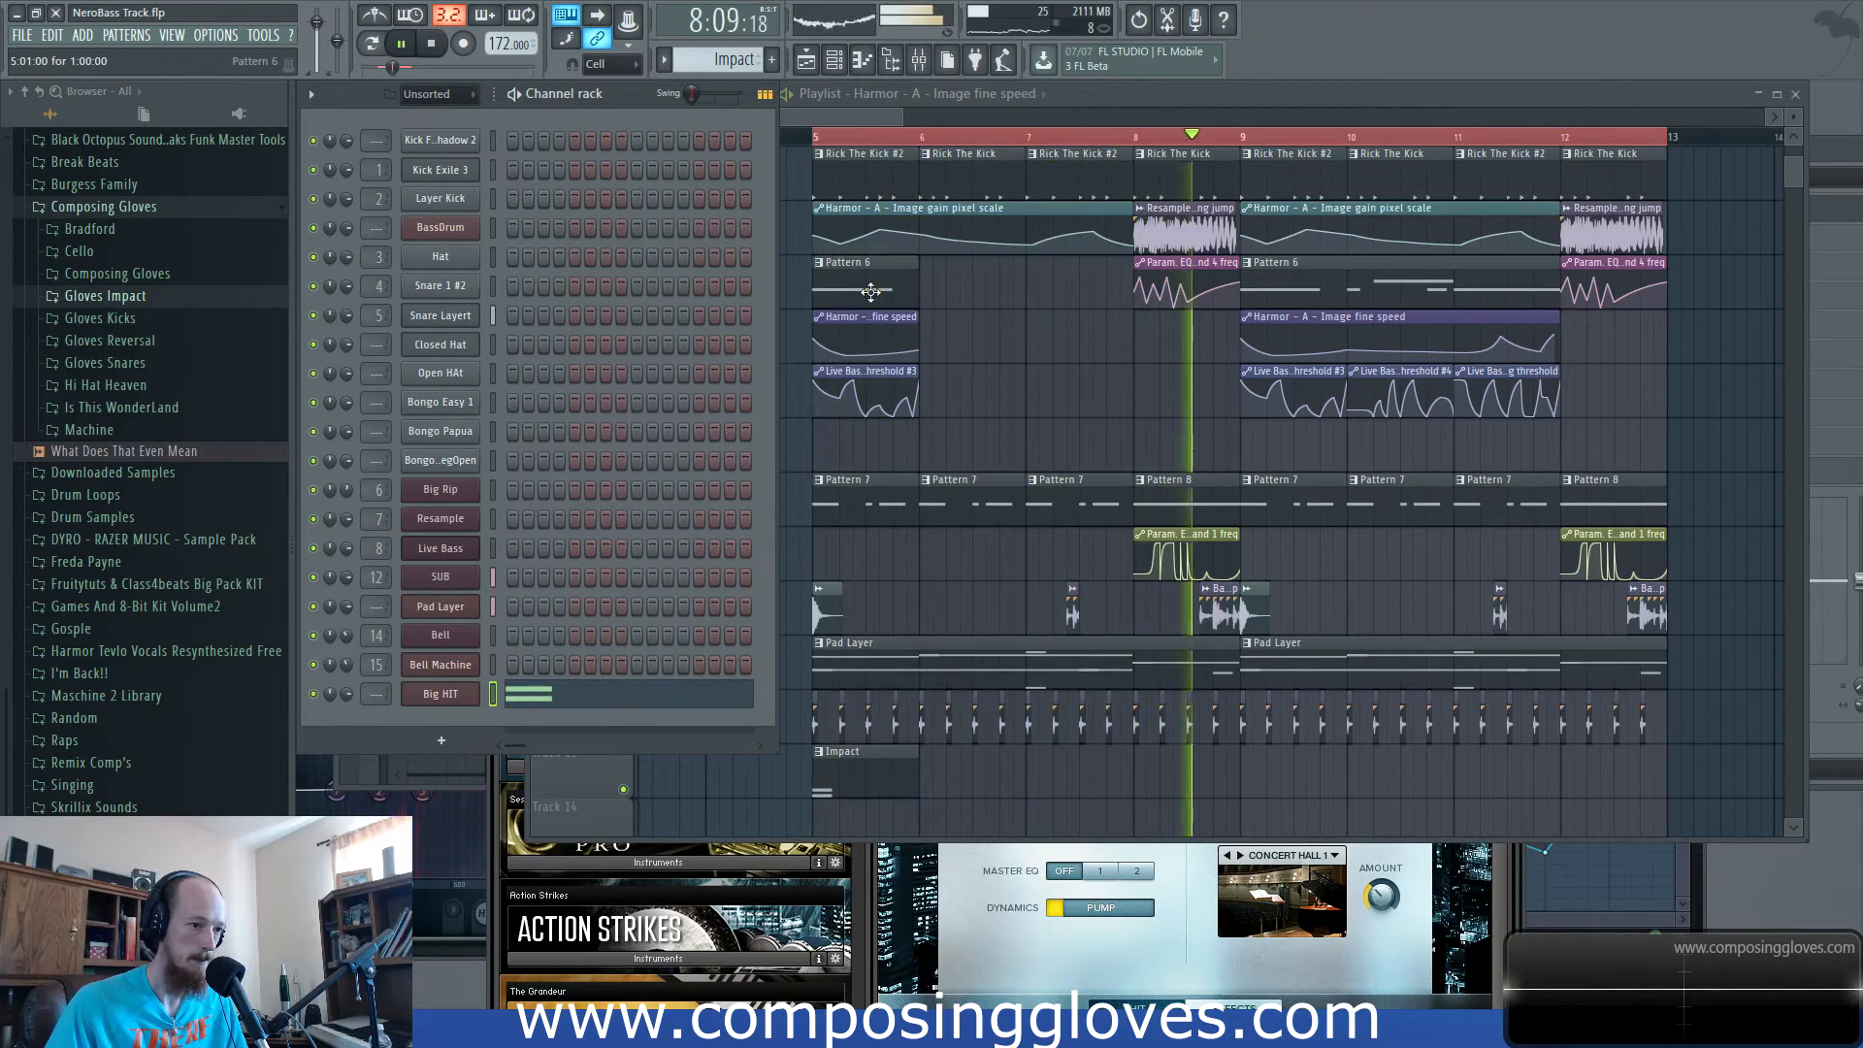
pyautogui.press('space')
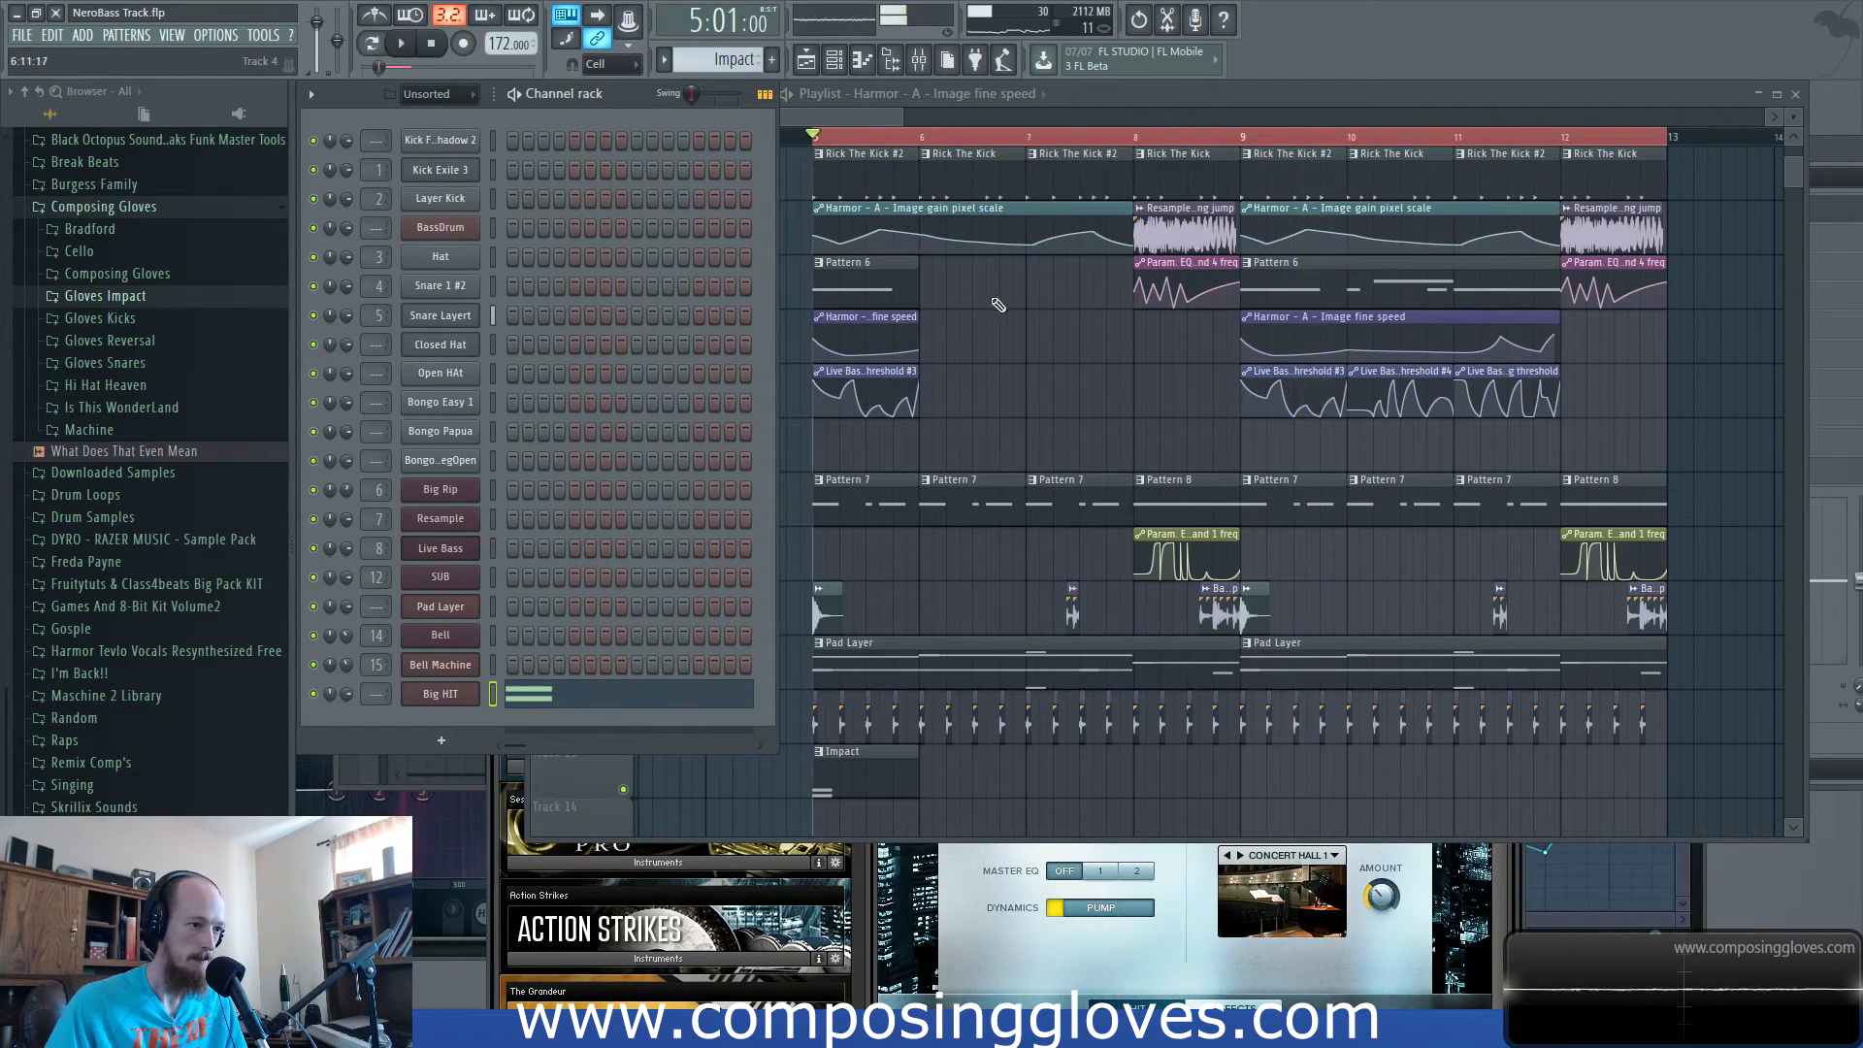
pyautogui.click(834, 147)
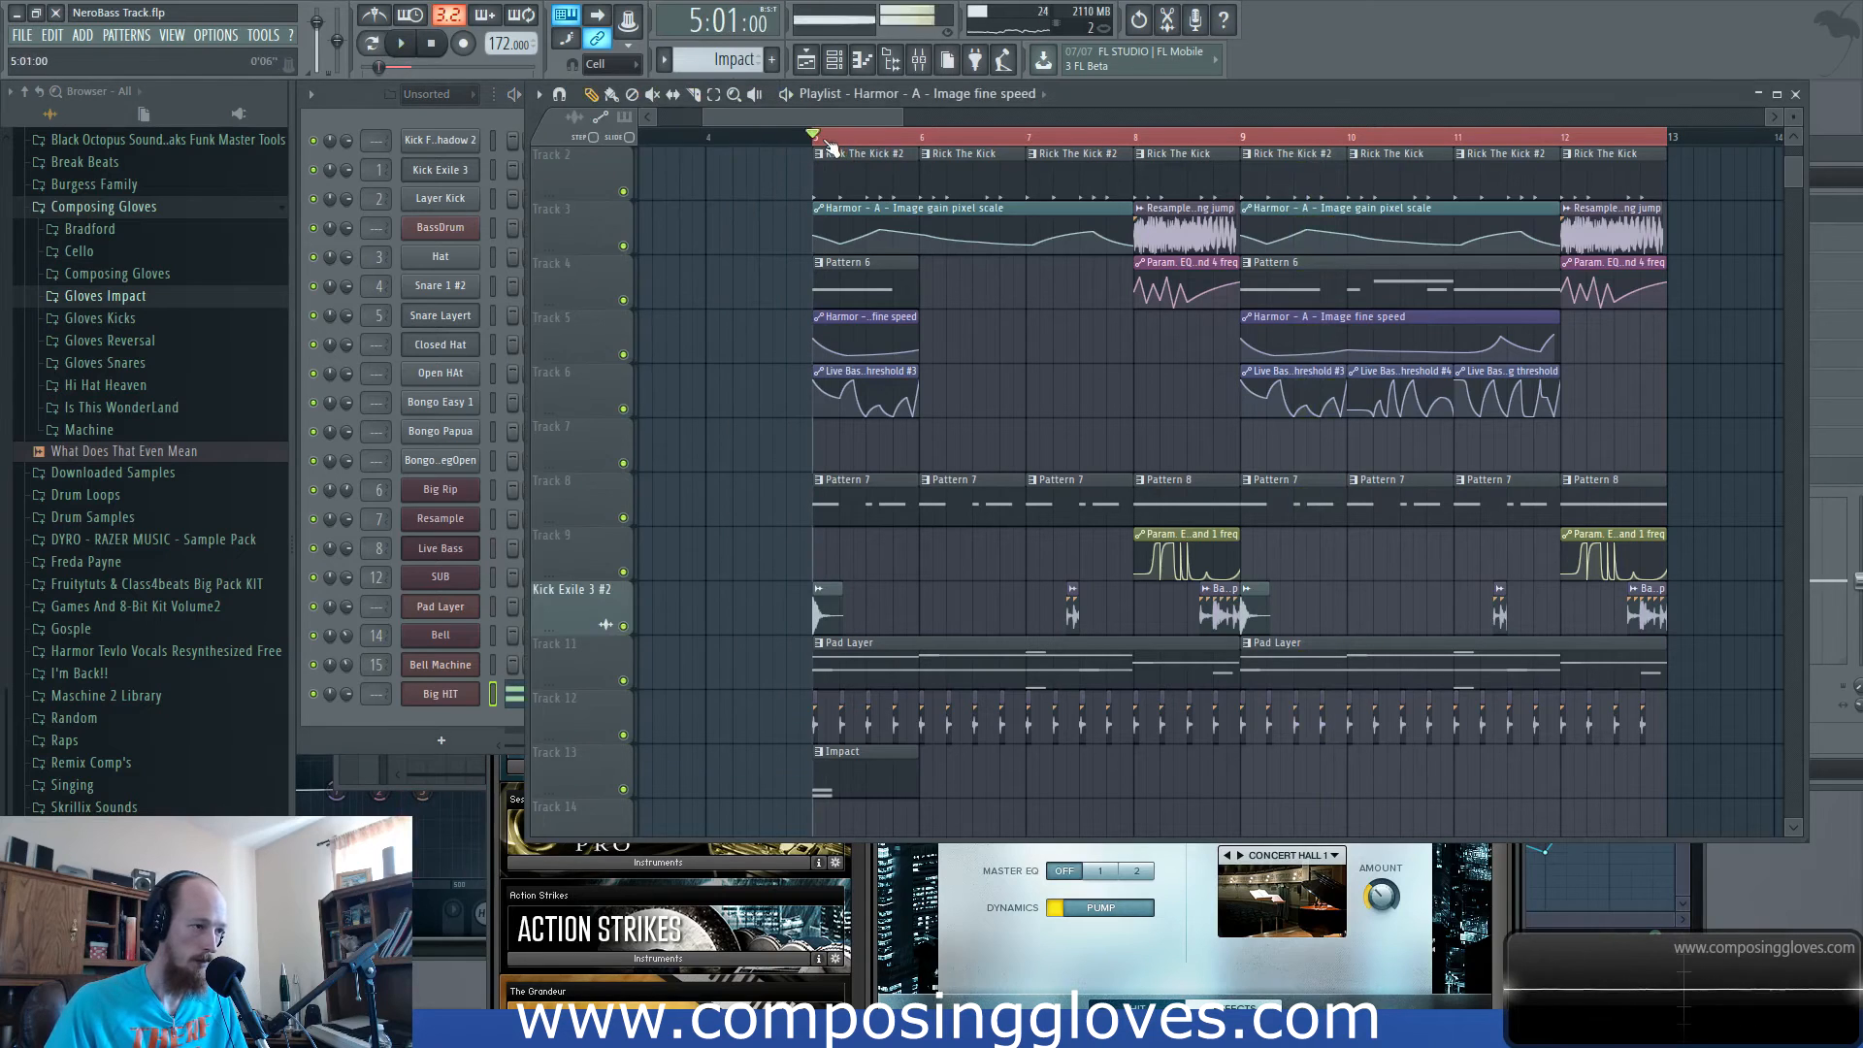
pyautogui.press('space')
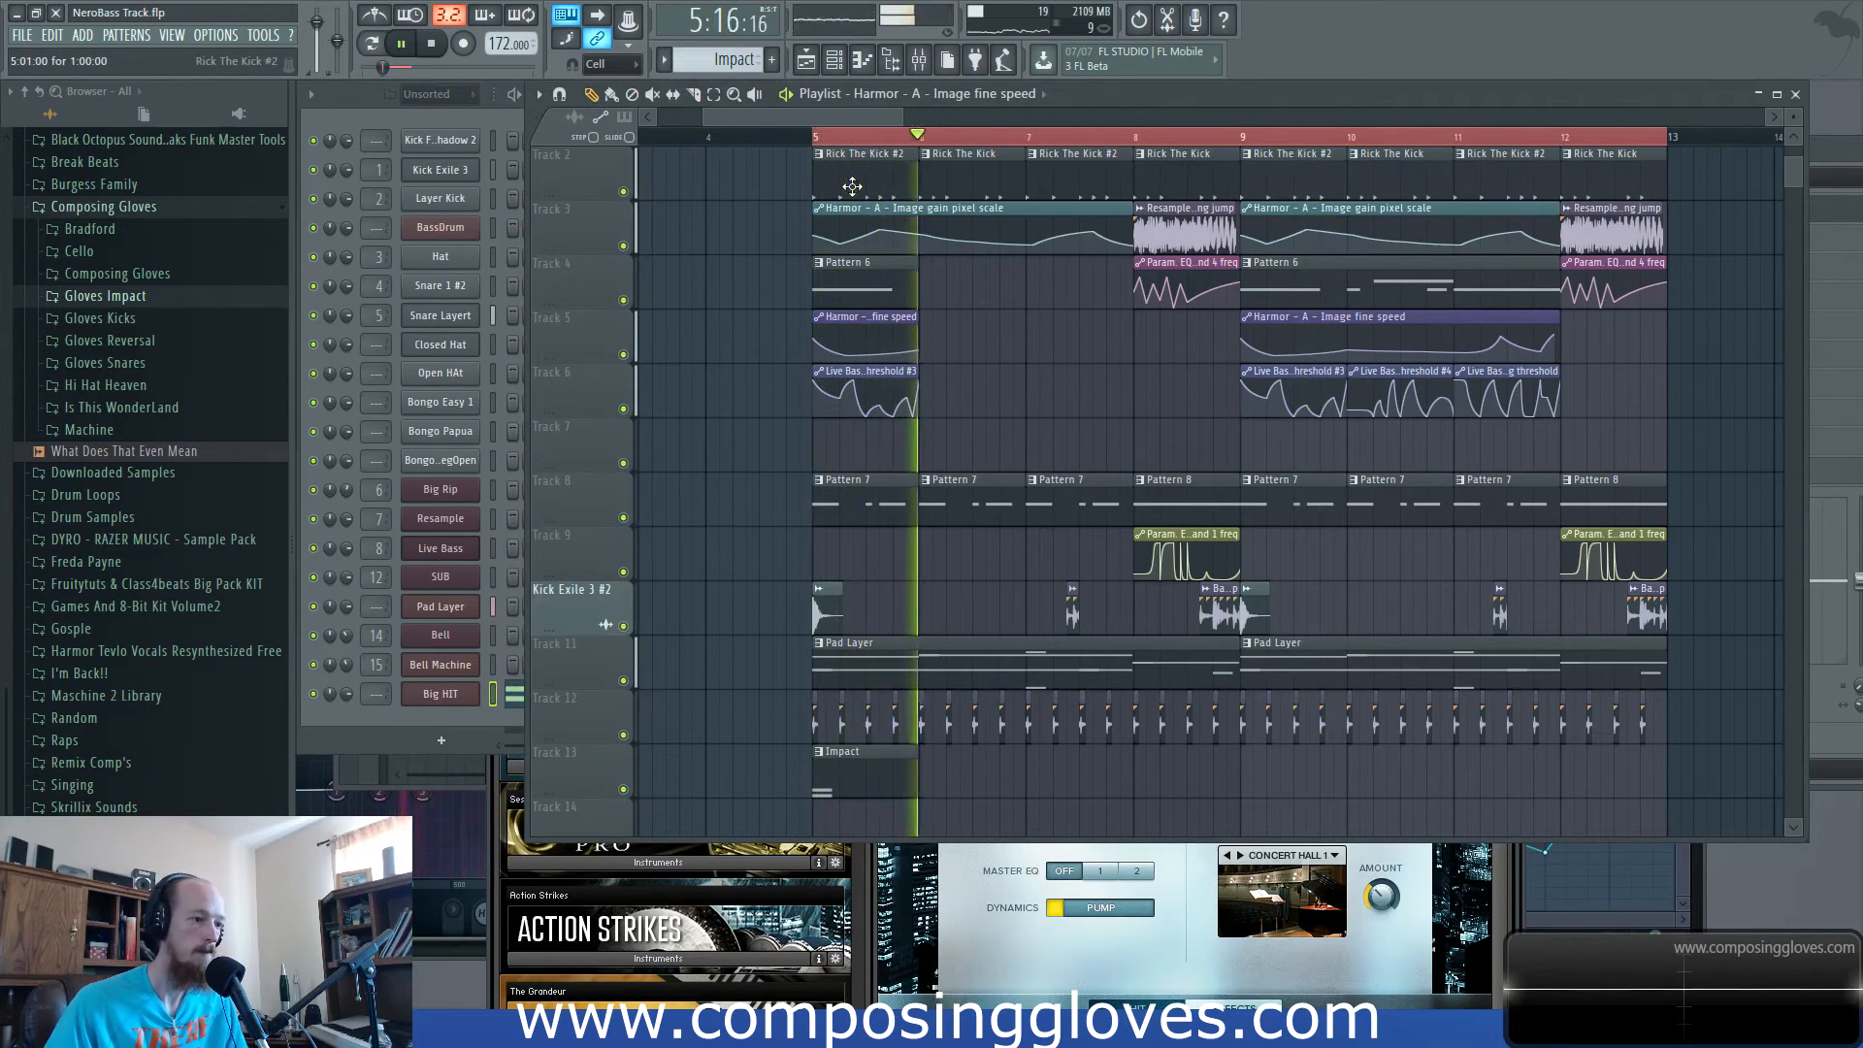
pyautogui.press('space')
# Create a new pattern named BIG DISTORED SAW.
pyautogui.click(485, 114)
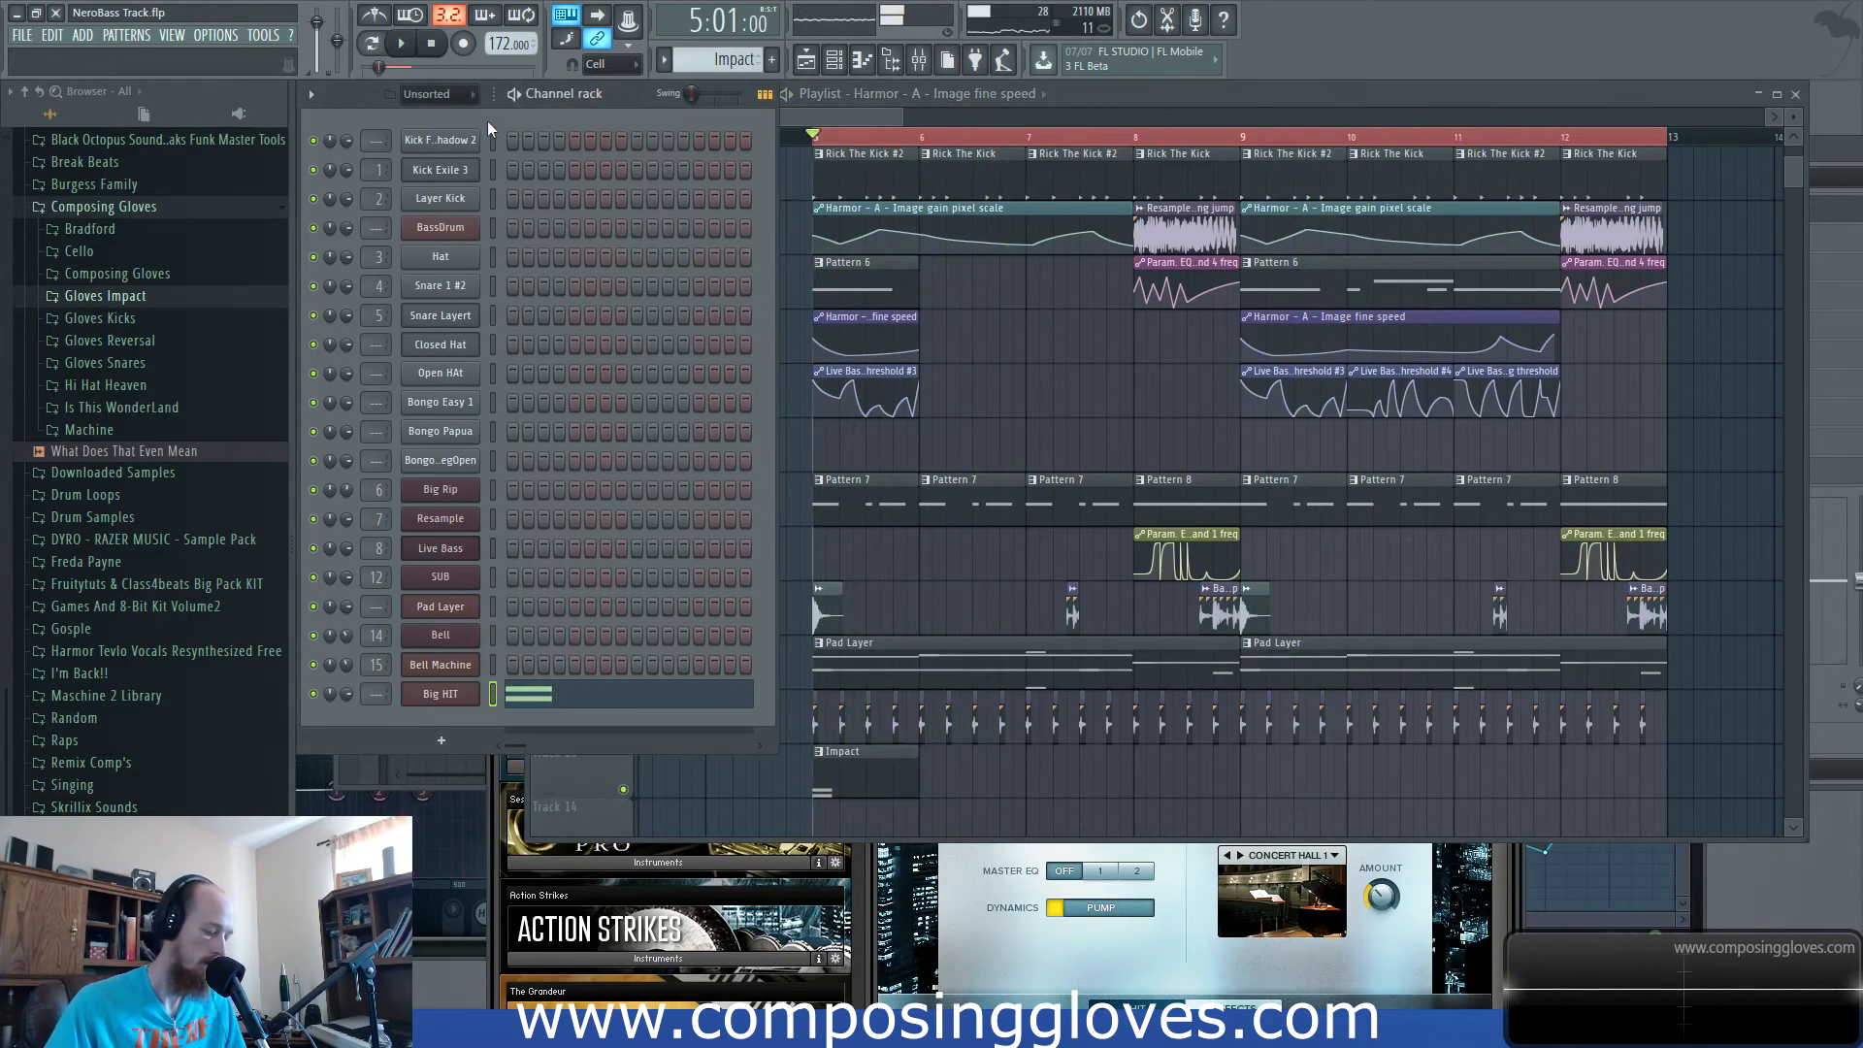
pyautogui.click(460, 96)
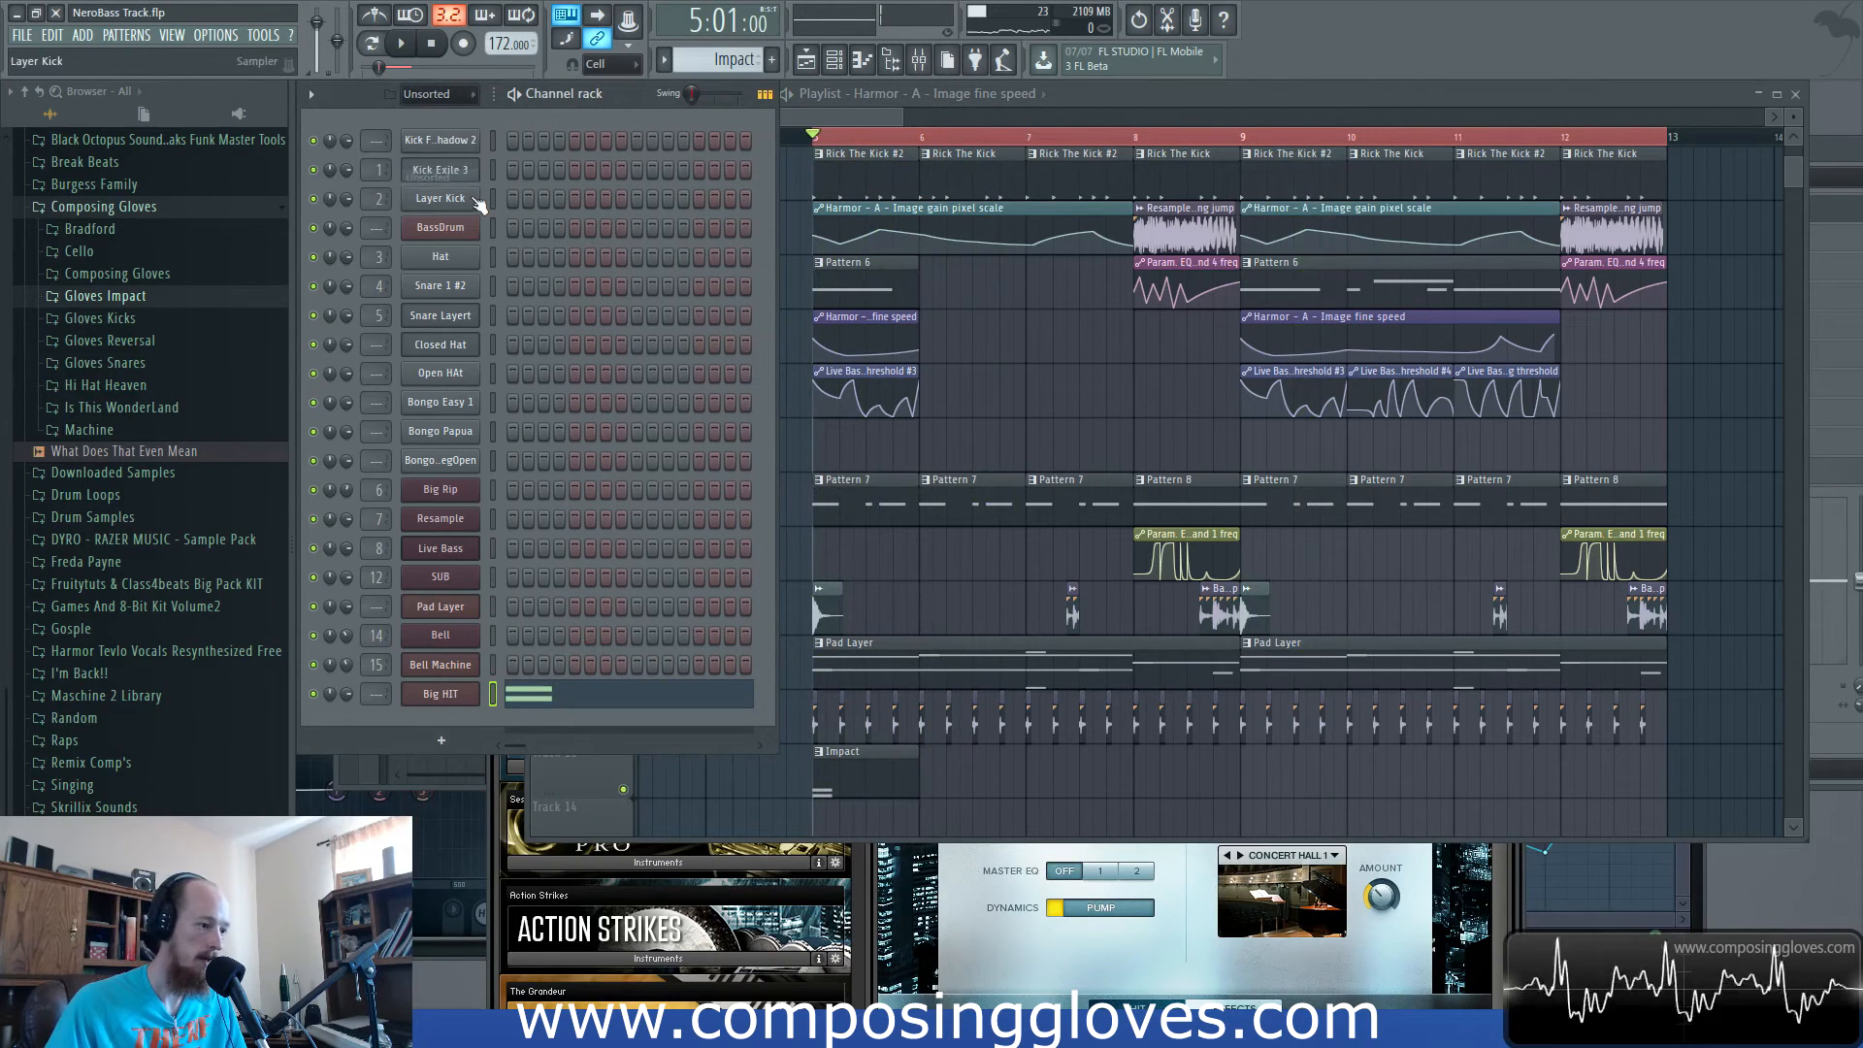
pyautogui.click(773, 61)
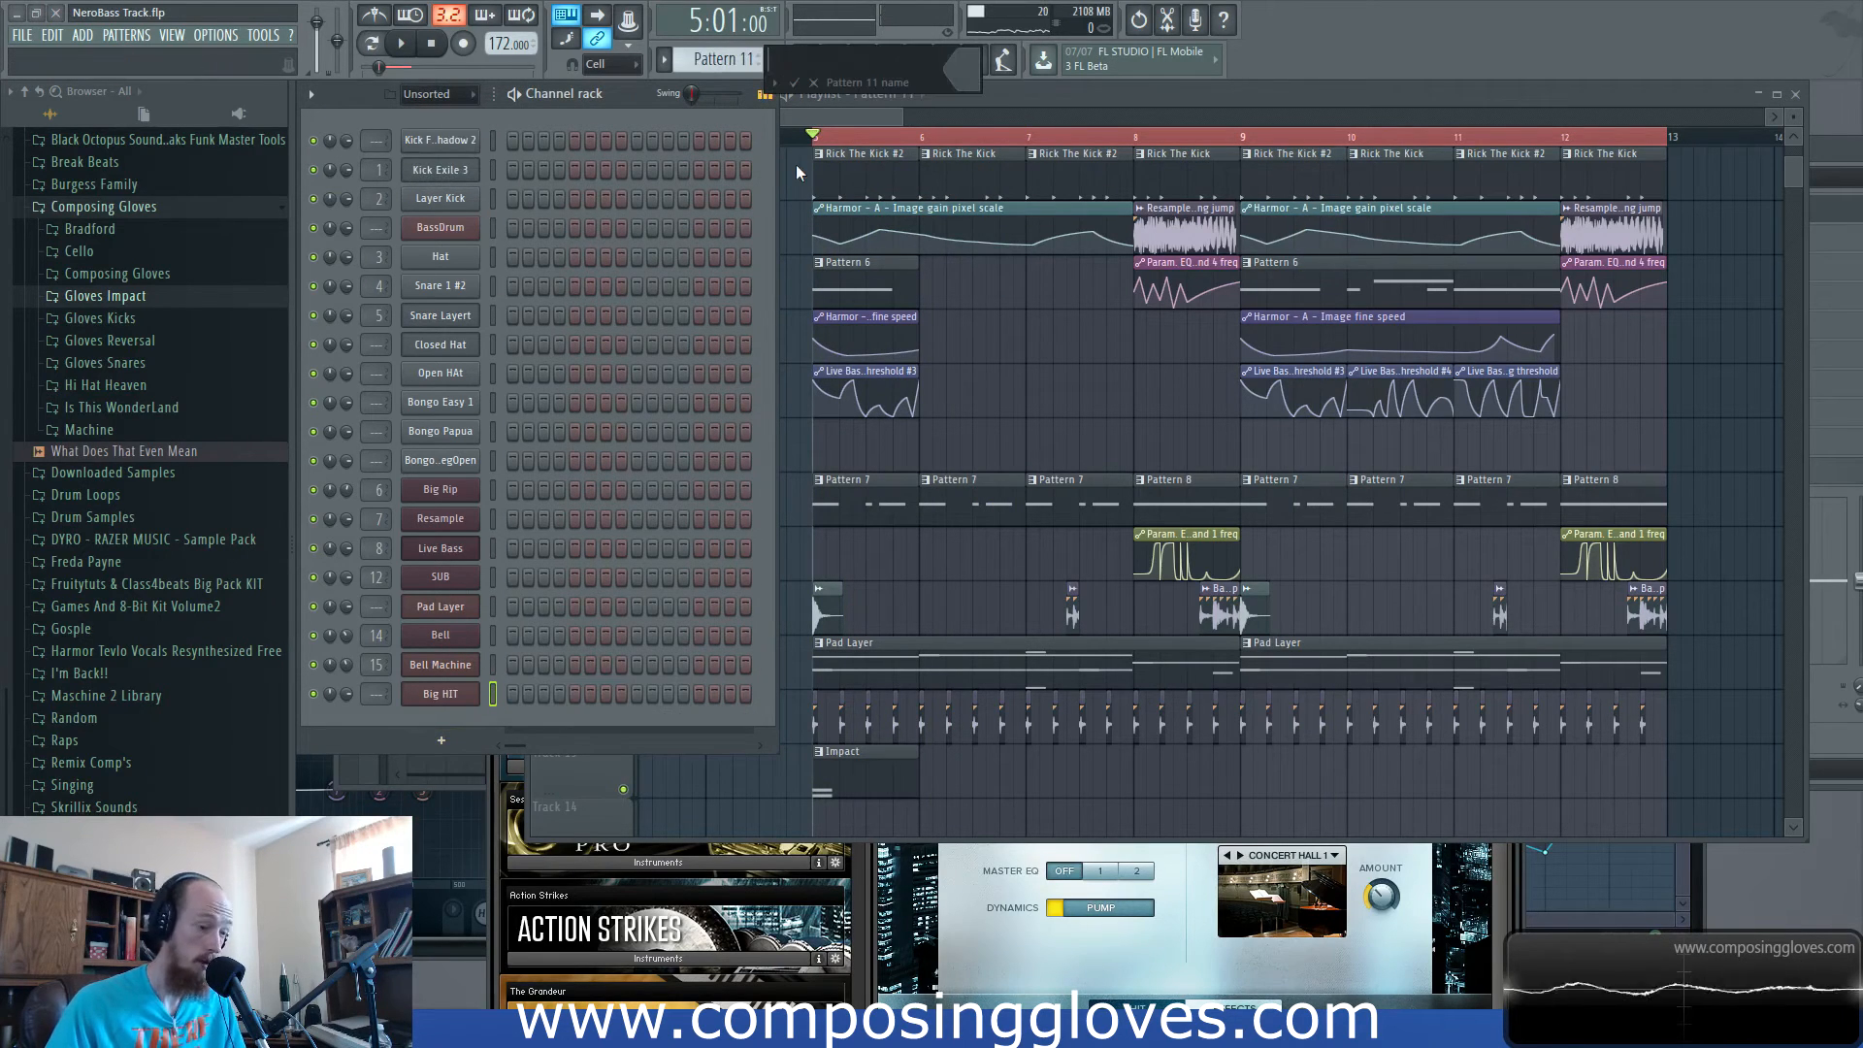
pyautogui.write('BIG DISTORED SAW')
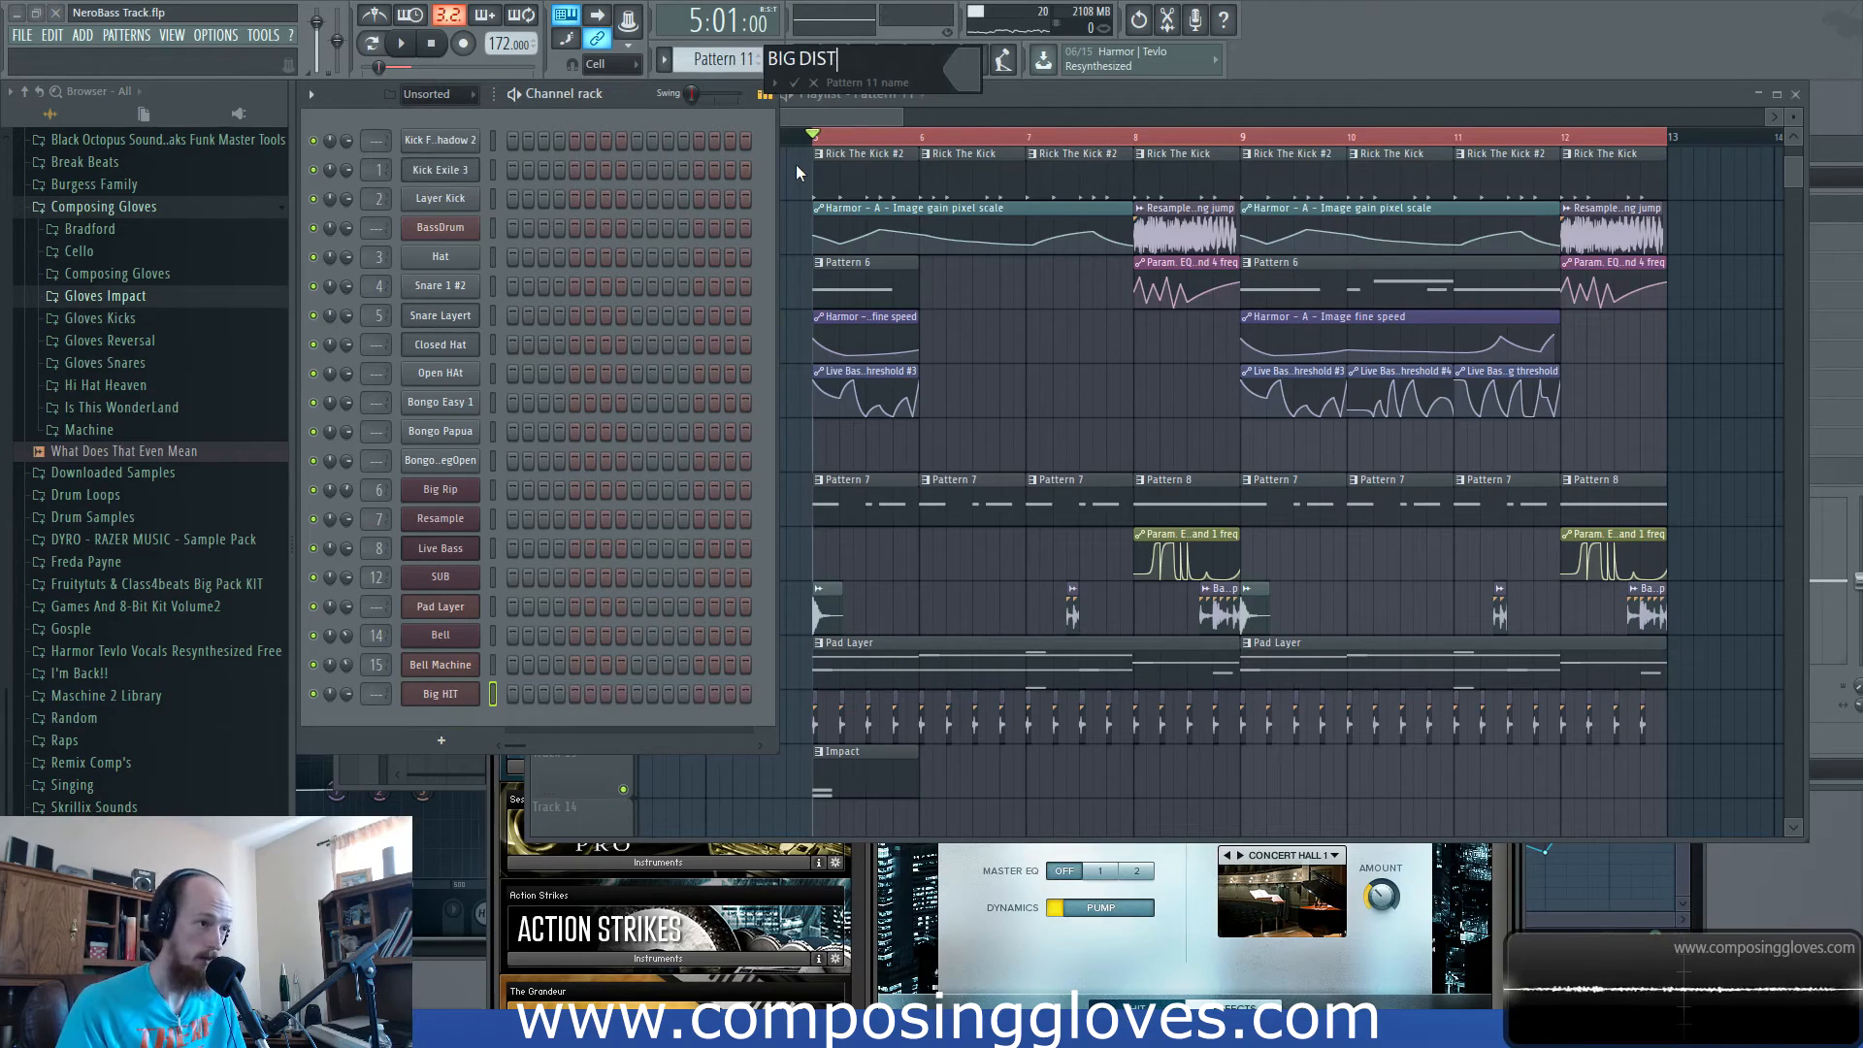
pyautogui.press('Return')
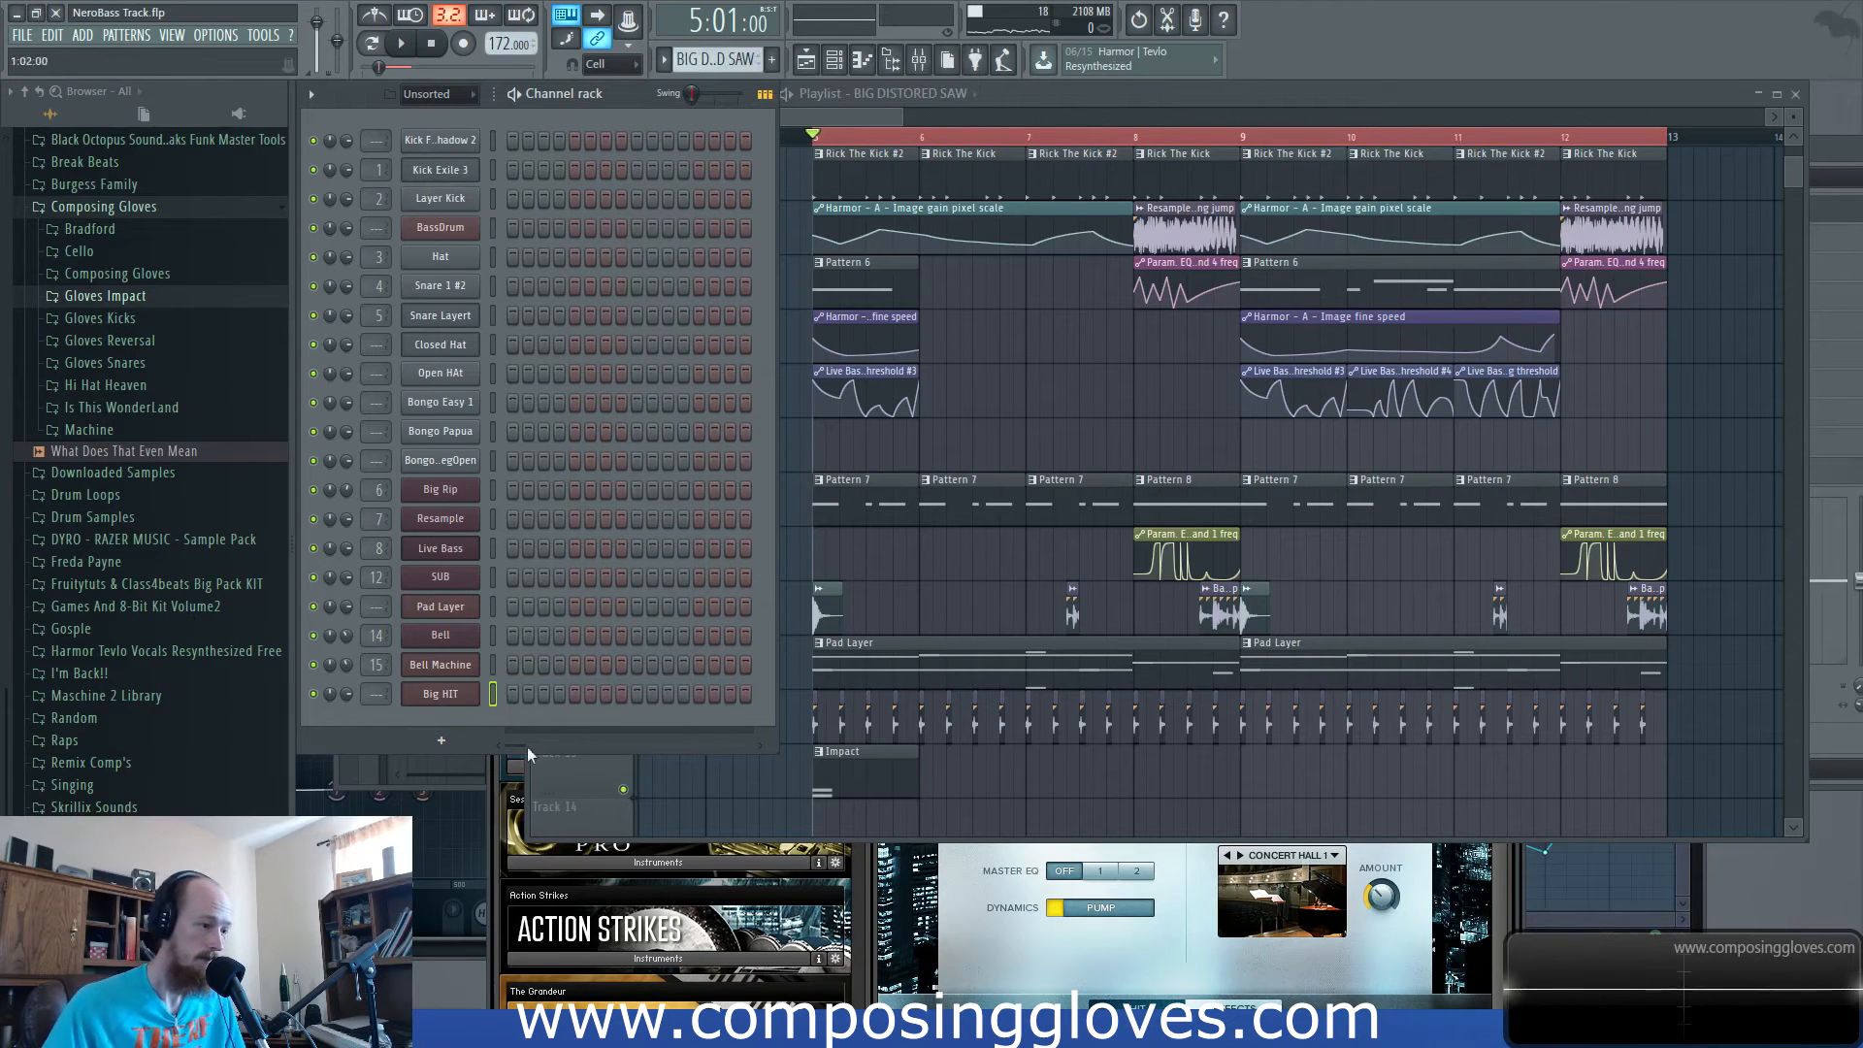
# Add a Harmor channel to the channel rack and rename it BIG DISTORED SAW.
pyautogui.click(444, 730)
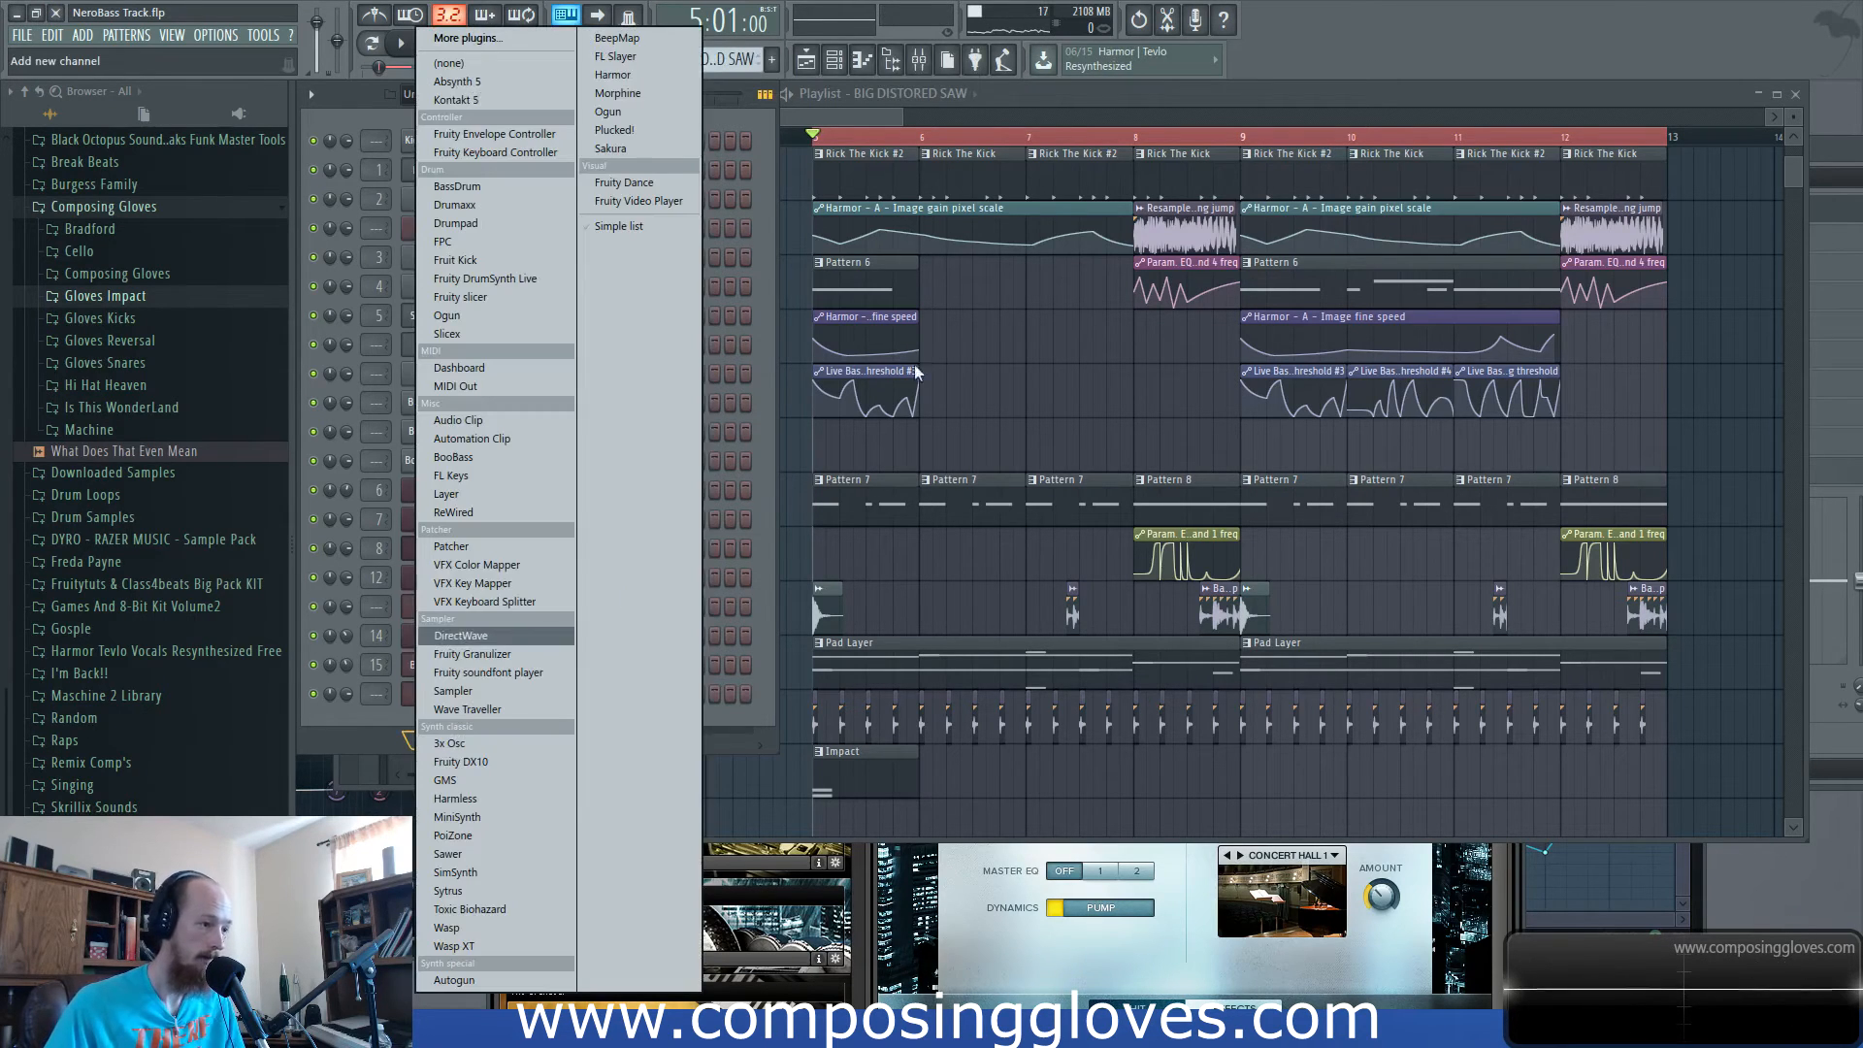
pyautogui.click(661, 78)
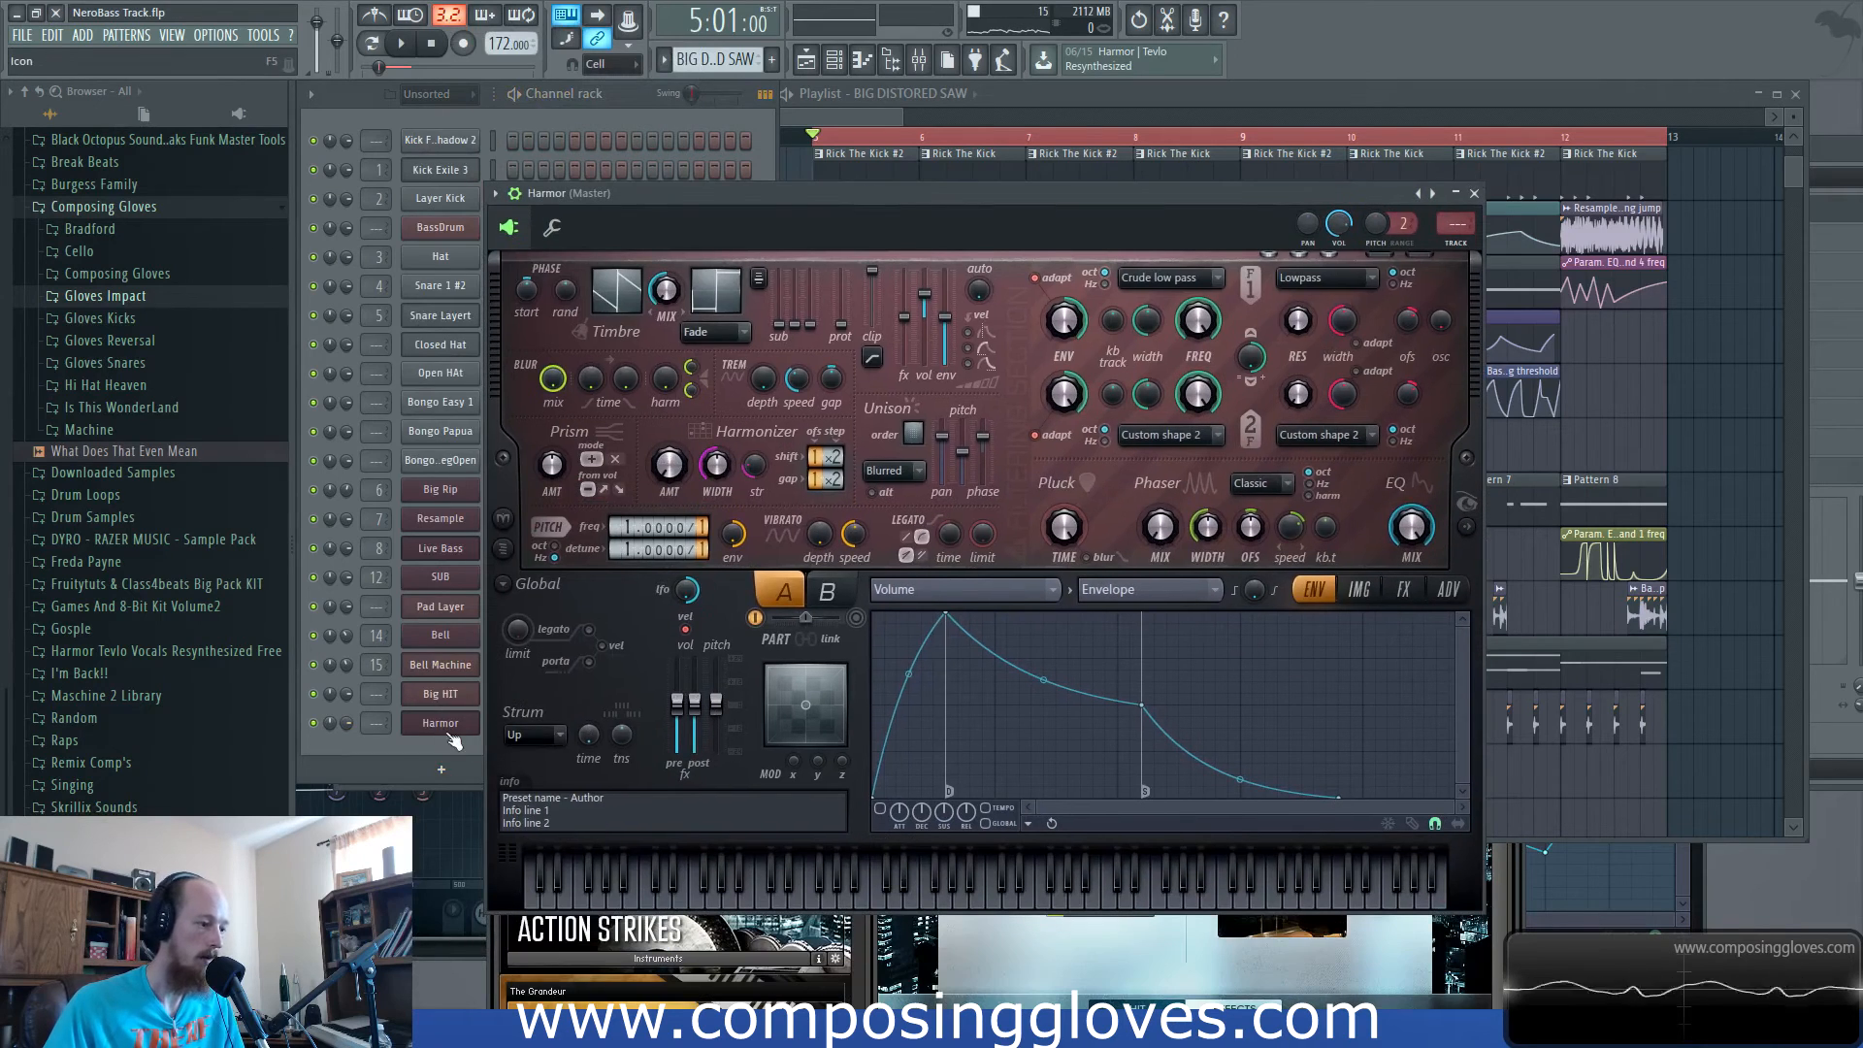
pyautogui.middleClick(451, 732)
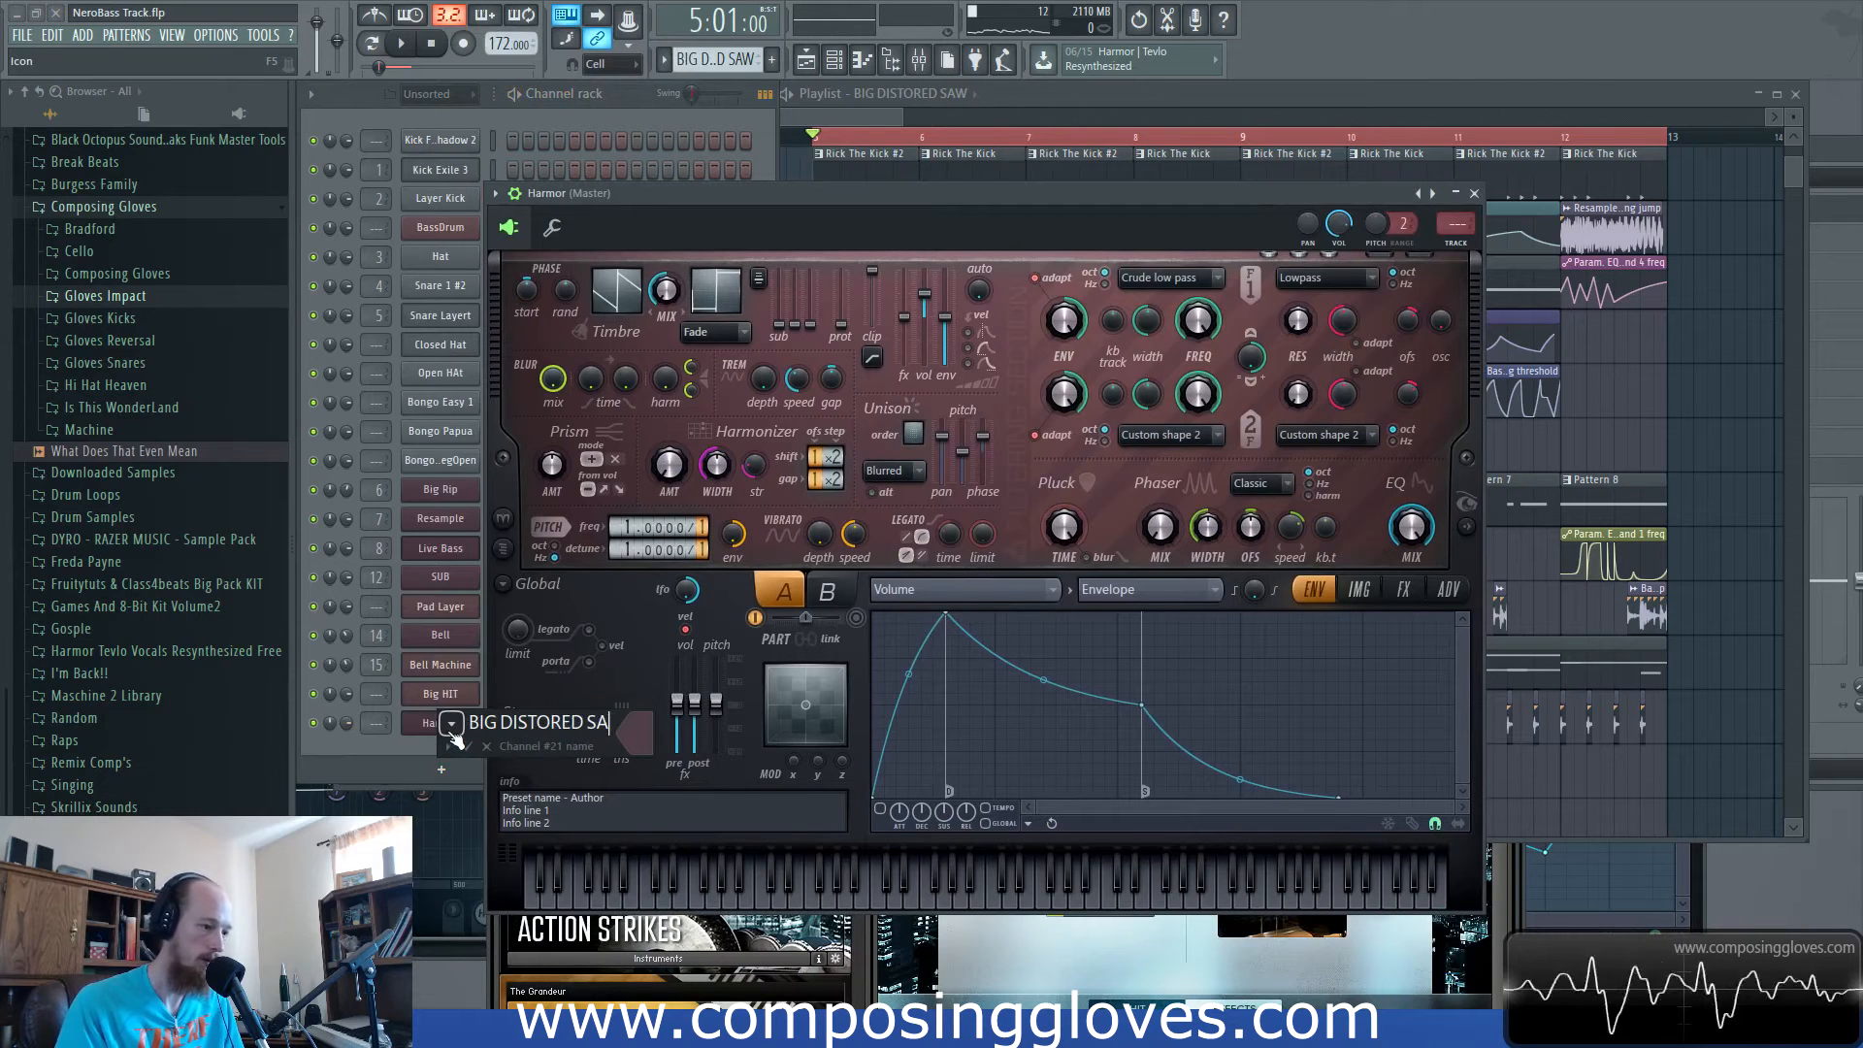
pyautogui.press('Return')
# Draw a one-bar F#3 note in the new channel's piano roll and place the pattern on Track 7 at bar 6.
pyautogui.rightClick(454, 726)
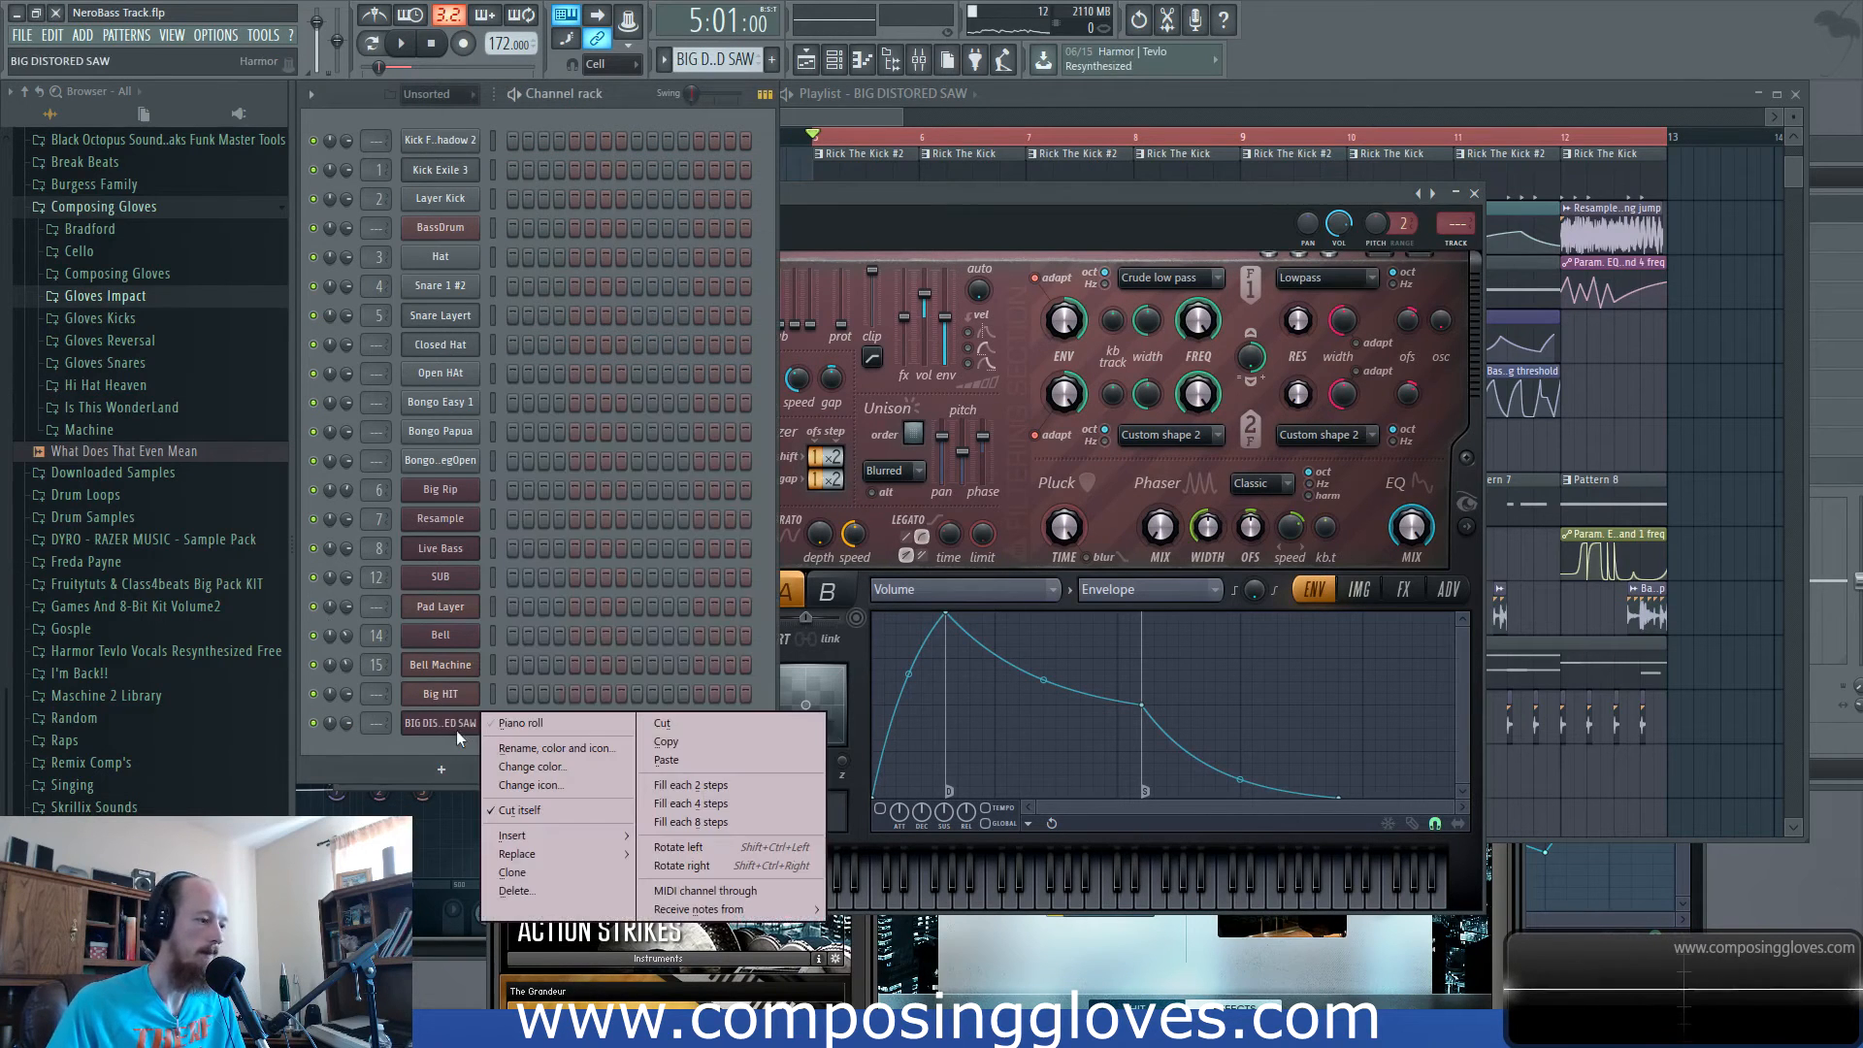
pyautogui.click(562, 724)
pyautogui.moveTo(653, 635)
pyautogui.mouseDown()
pyautogui.moveTo(640, 560)
pyautogui.moveTo(636, 754)
pyautogui.moveTo(594, 853)
pyautogui.moveTo(573, 668)
pyautogui.moveTo(831, 666)
pyautogui.mouseUp()
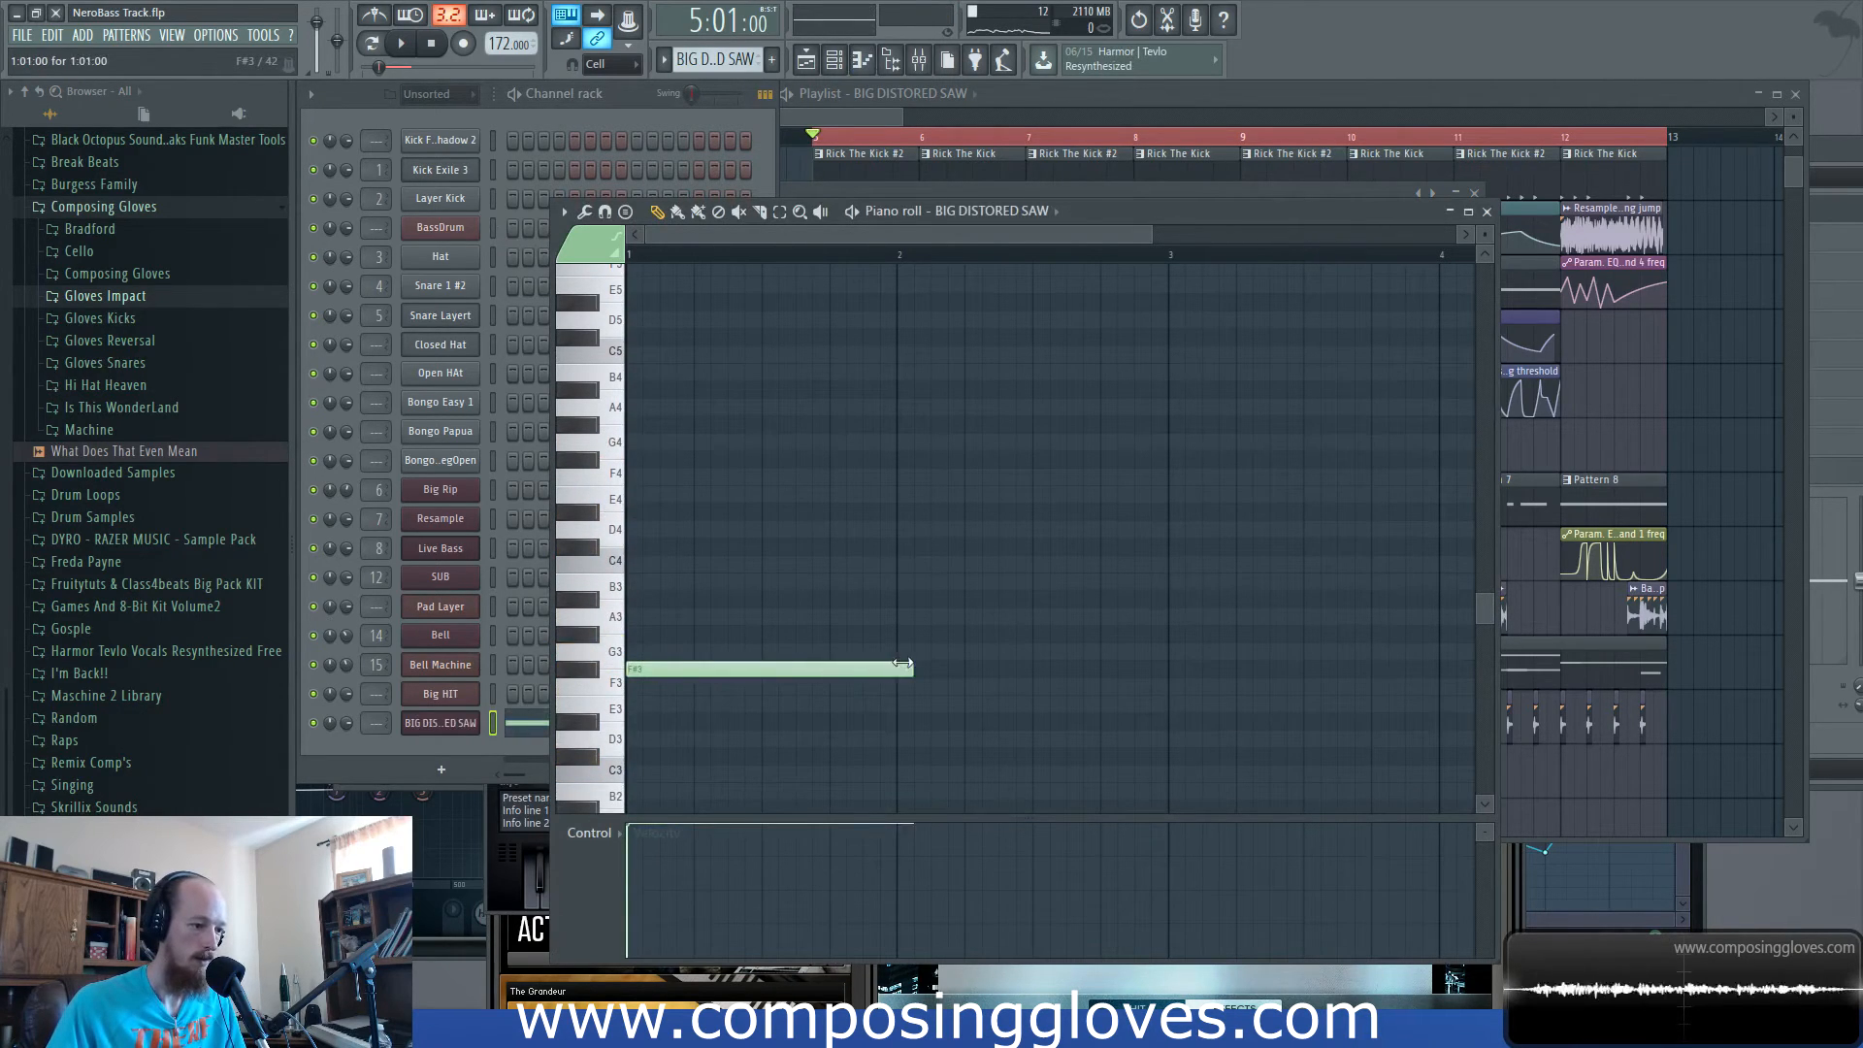
pyautogui.click(969, 104)
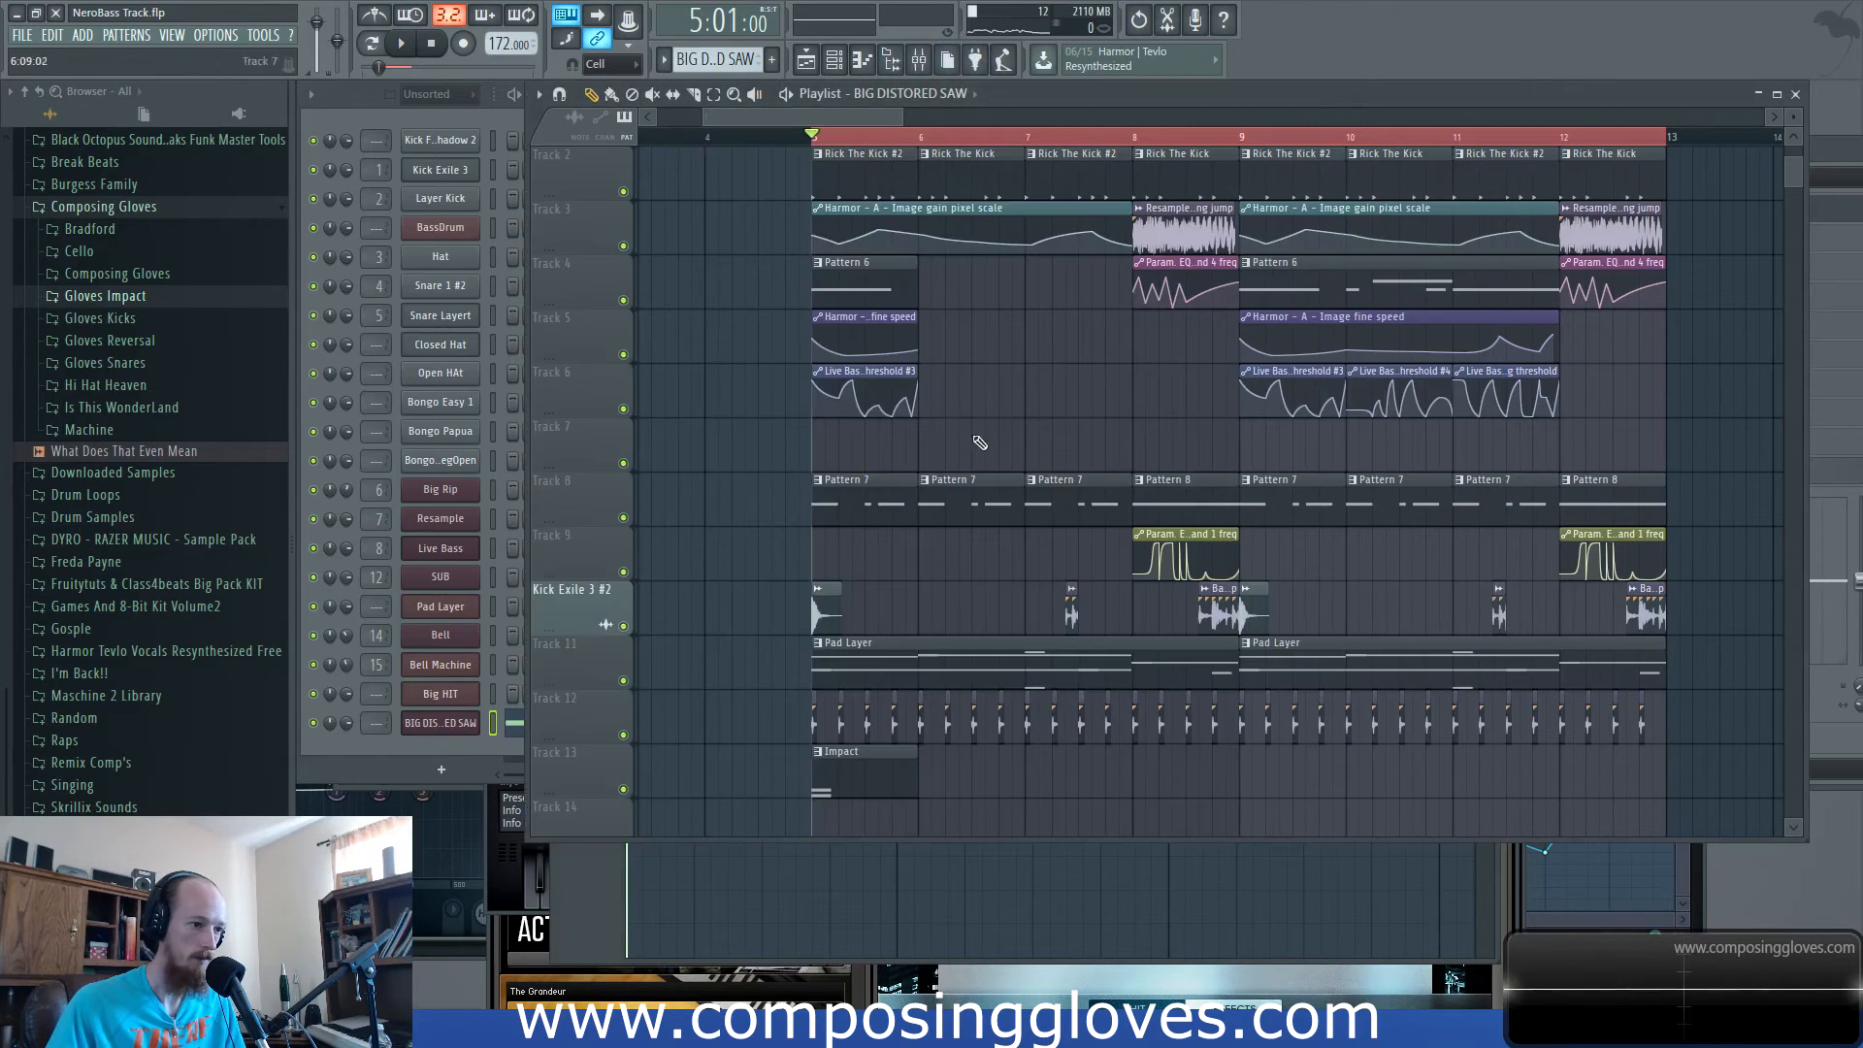
pyautogui.click(971, 447)
# Add a second one-bar F#3 note in bar 2 and an F3 slide note starting halfway through that bar.
pyautogui.doubleClick(965, 451)
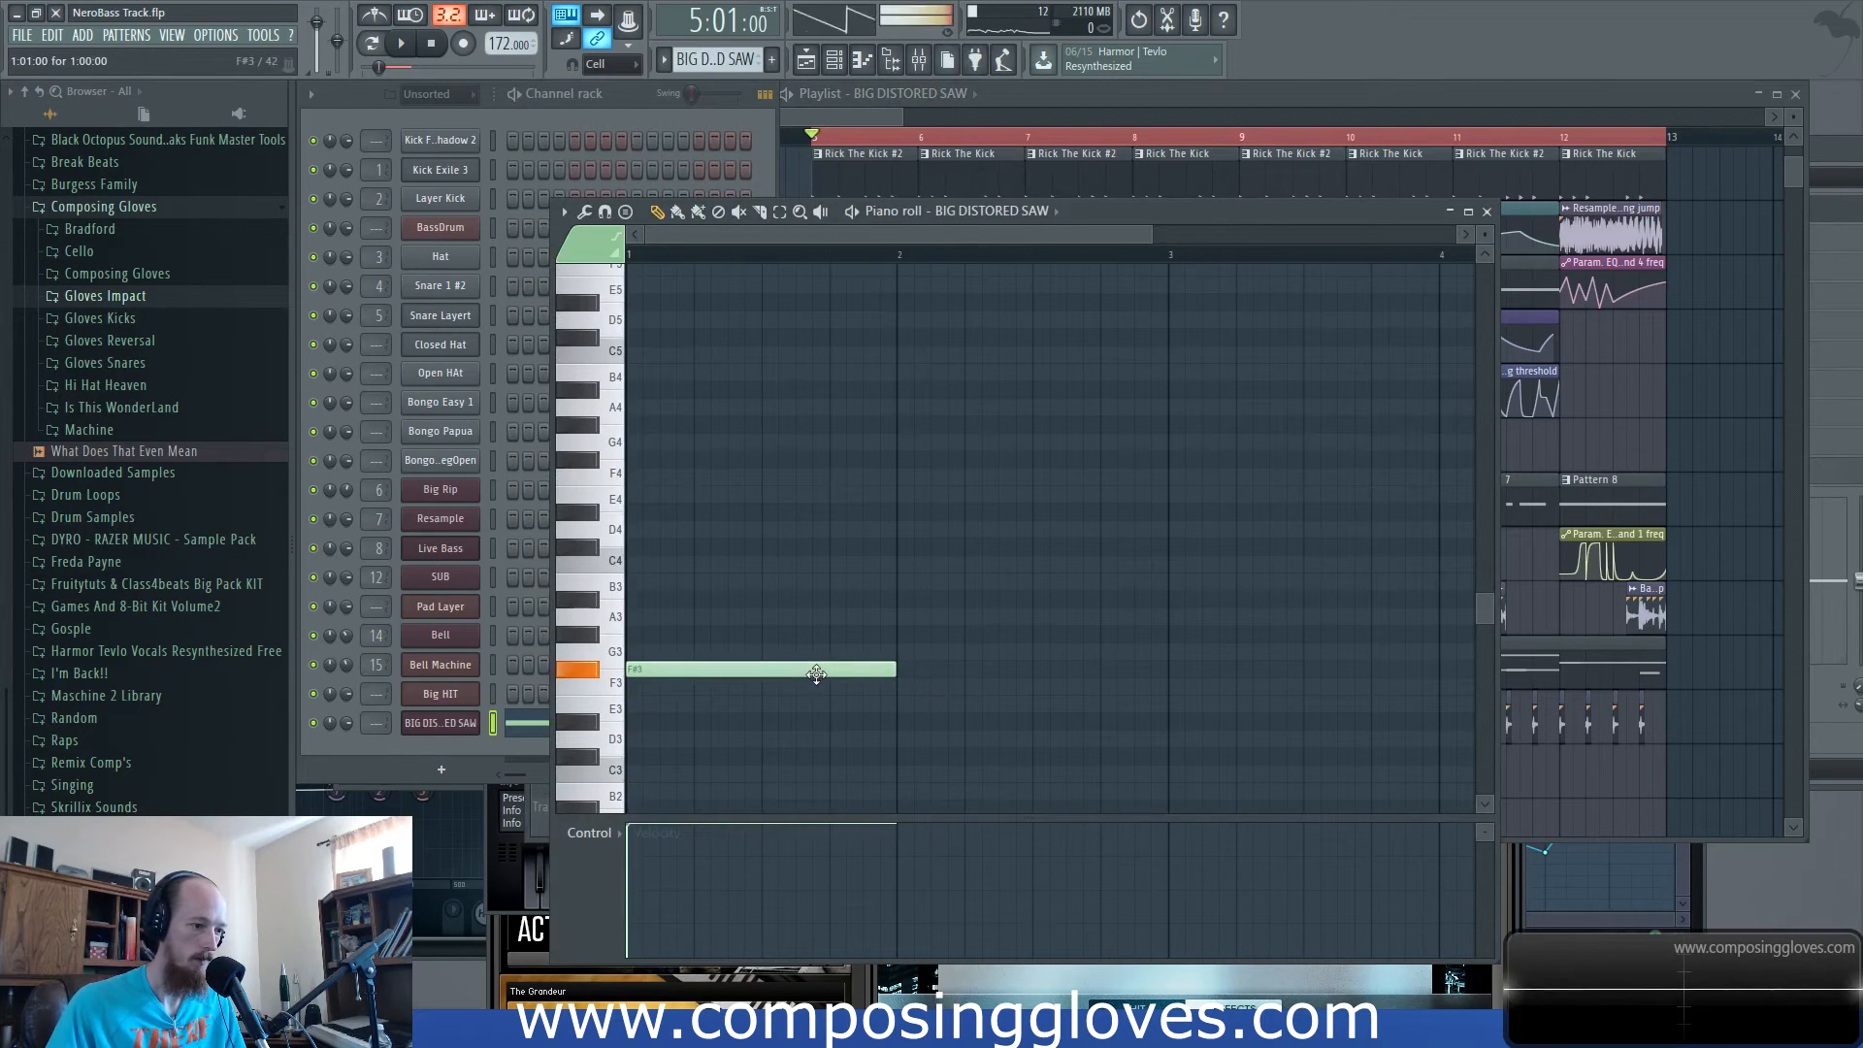
pyautogui.click(913, 673)
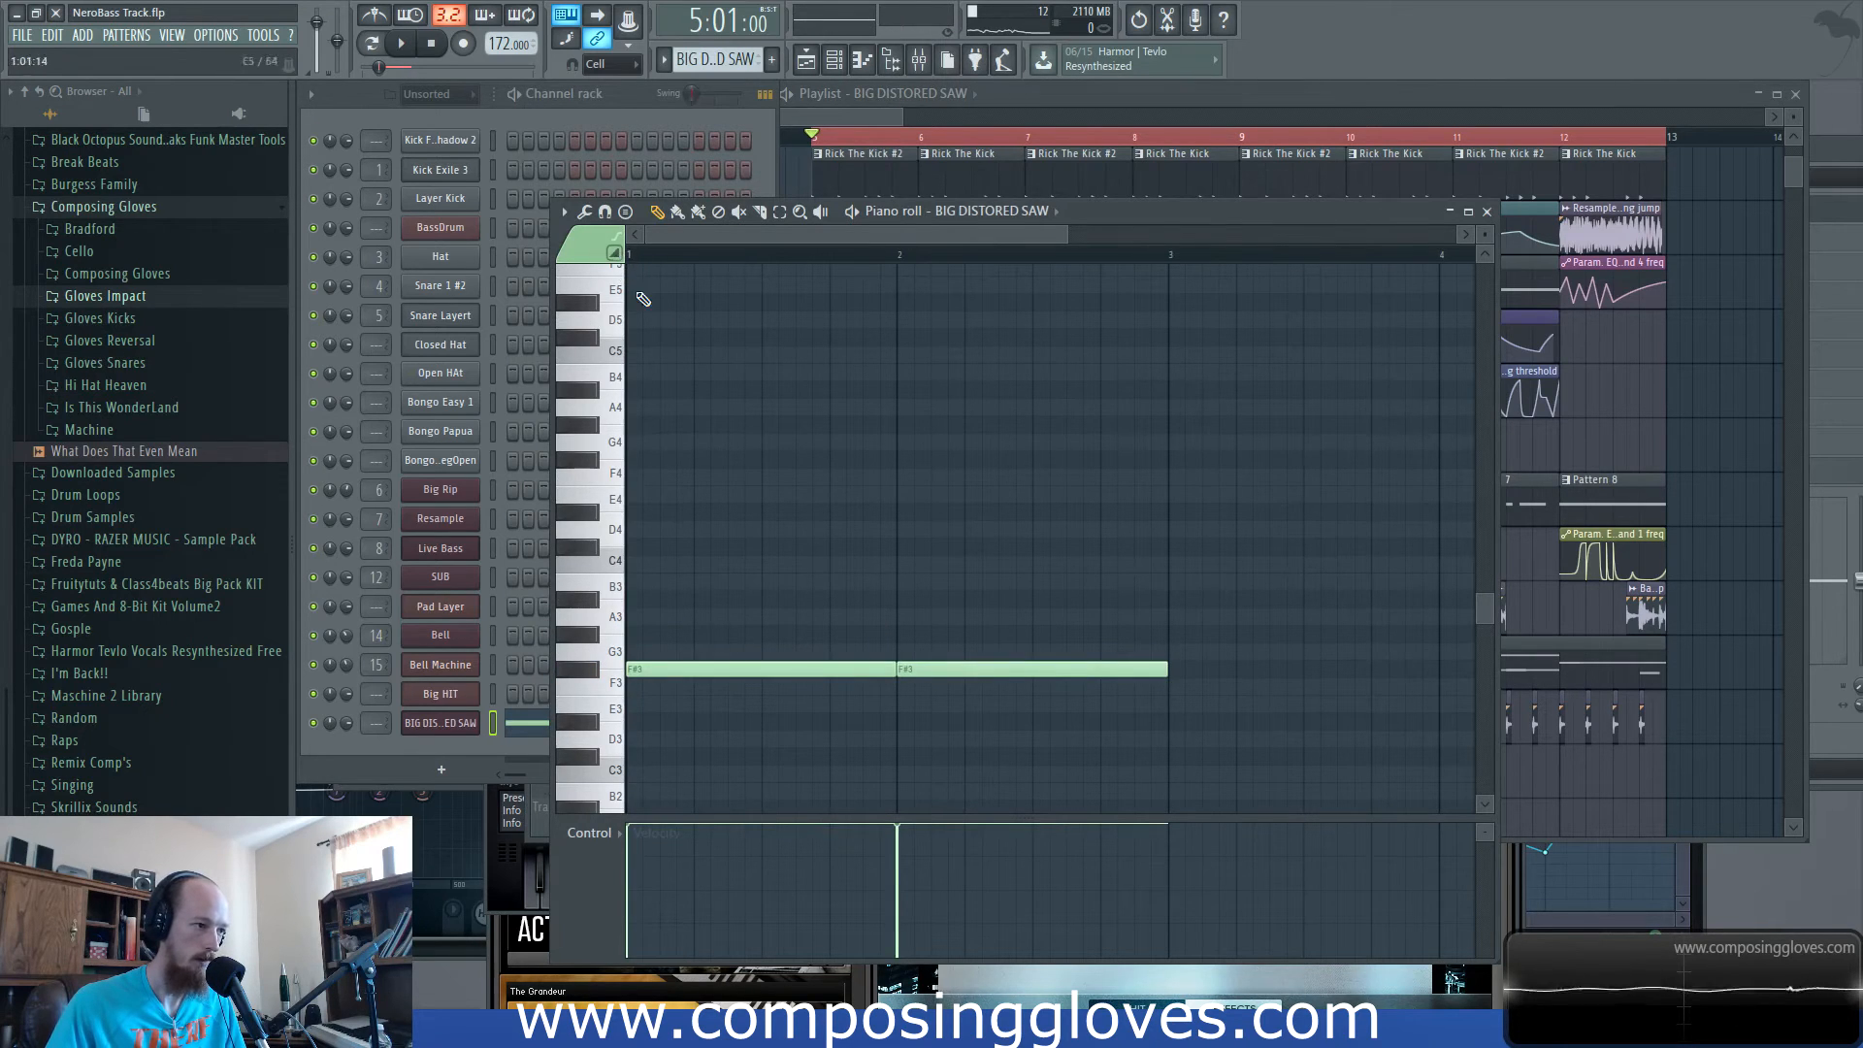
pyautogui.click(1065, 689)
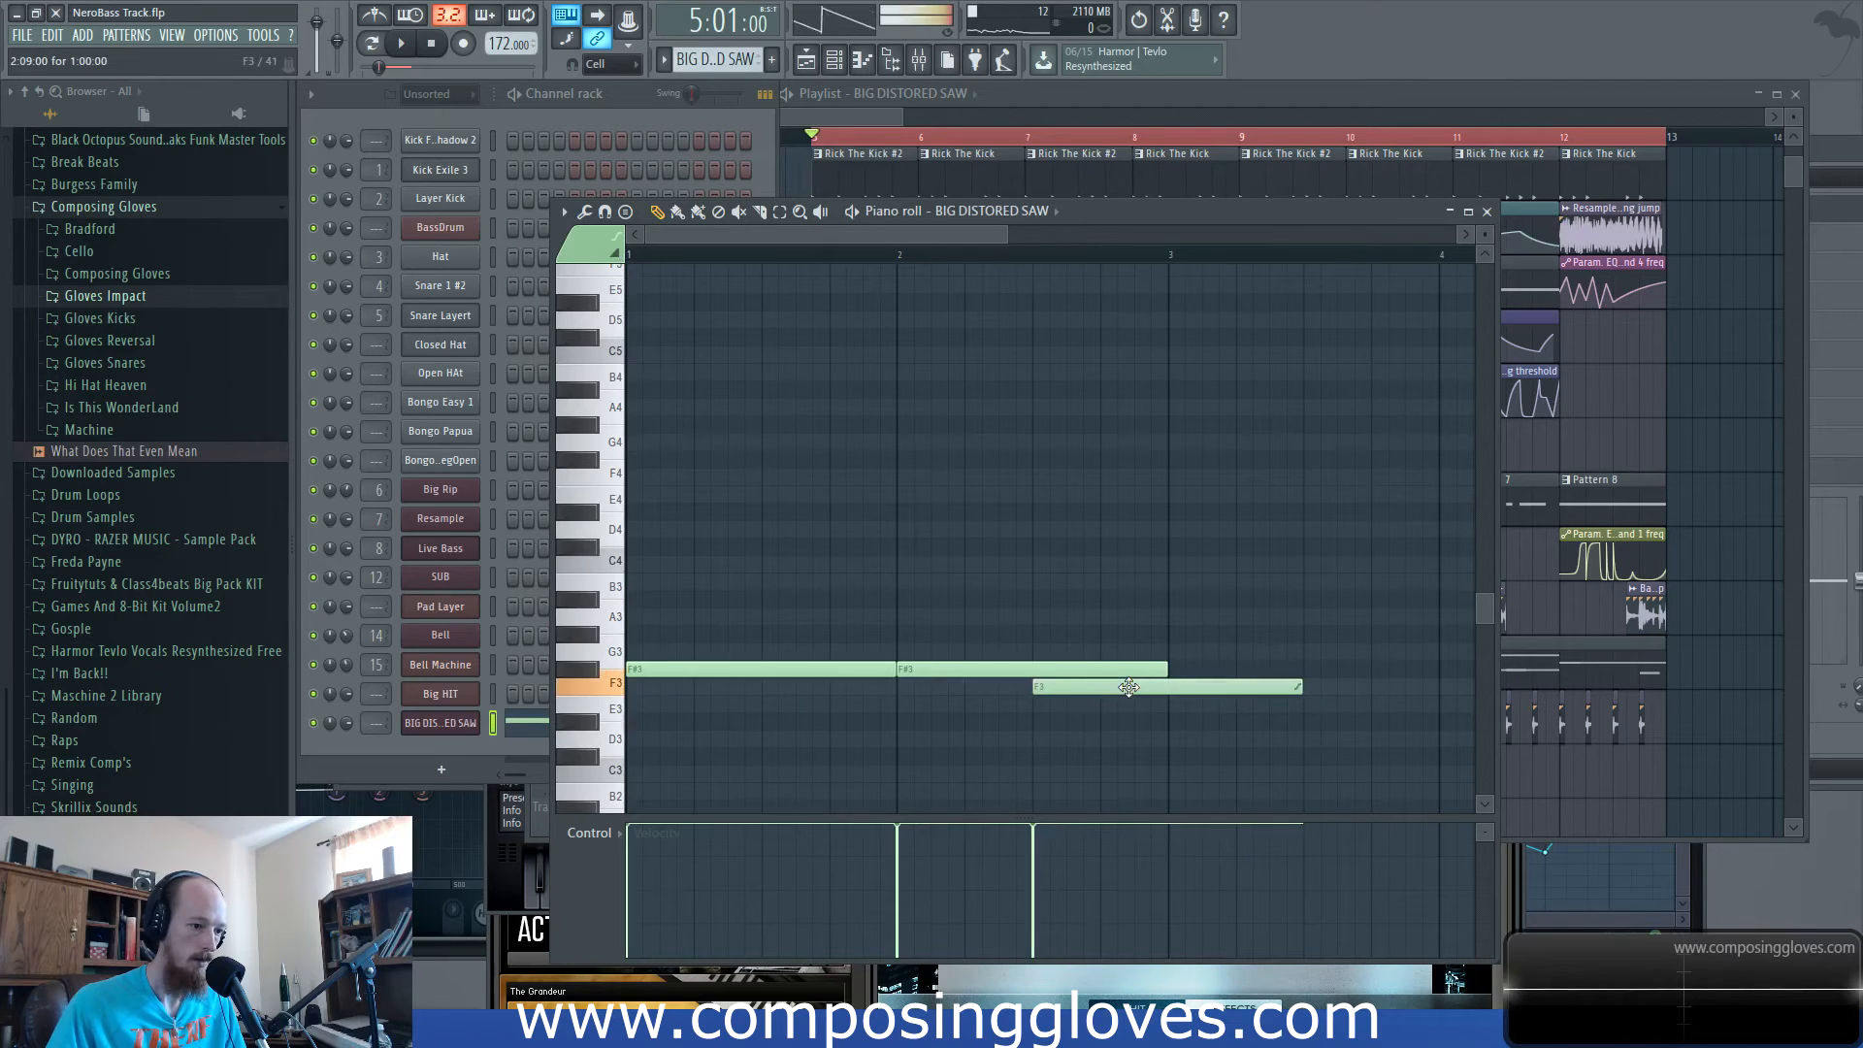
pyautogui.rightClick(1064, 689)
pyautogui.click(1065, 691)
pyautogui.rightClick(1064, 690)
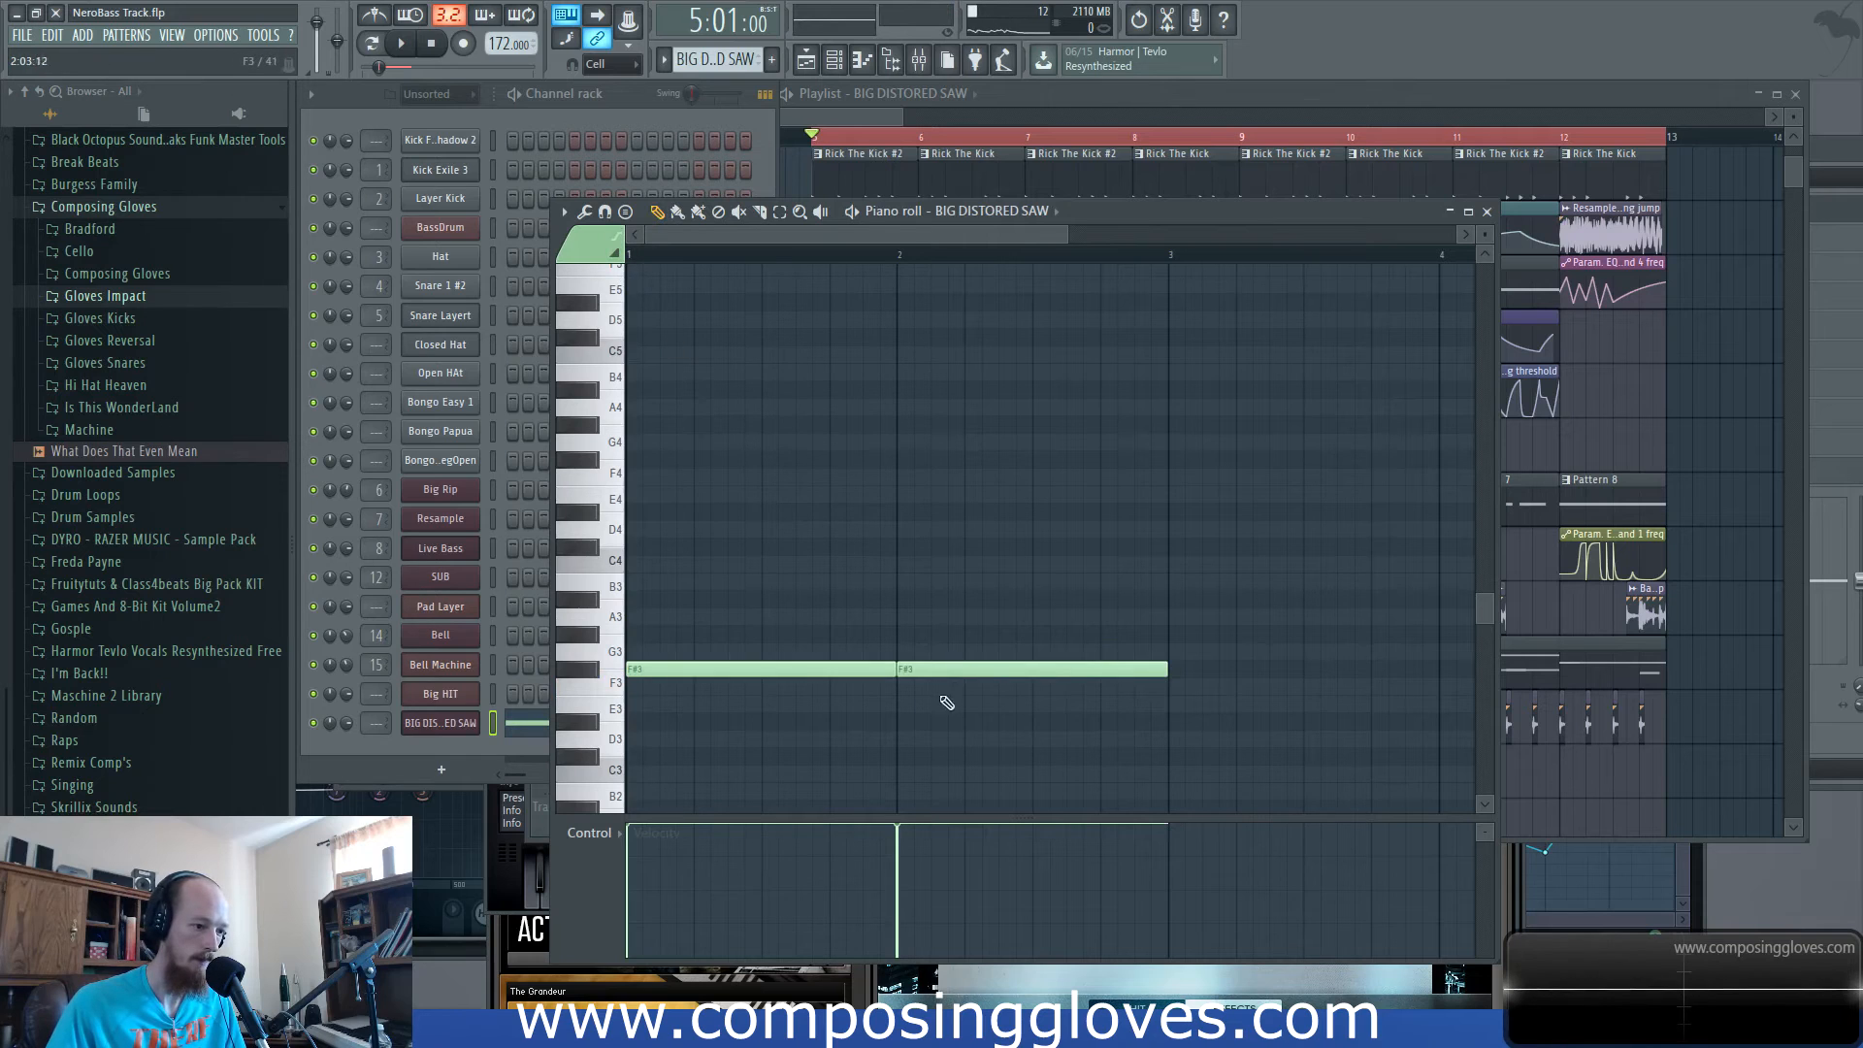
pyautogui.click(1025, 691)
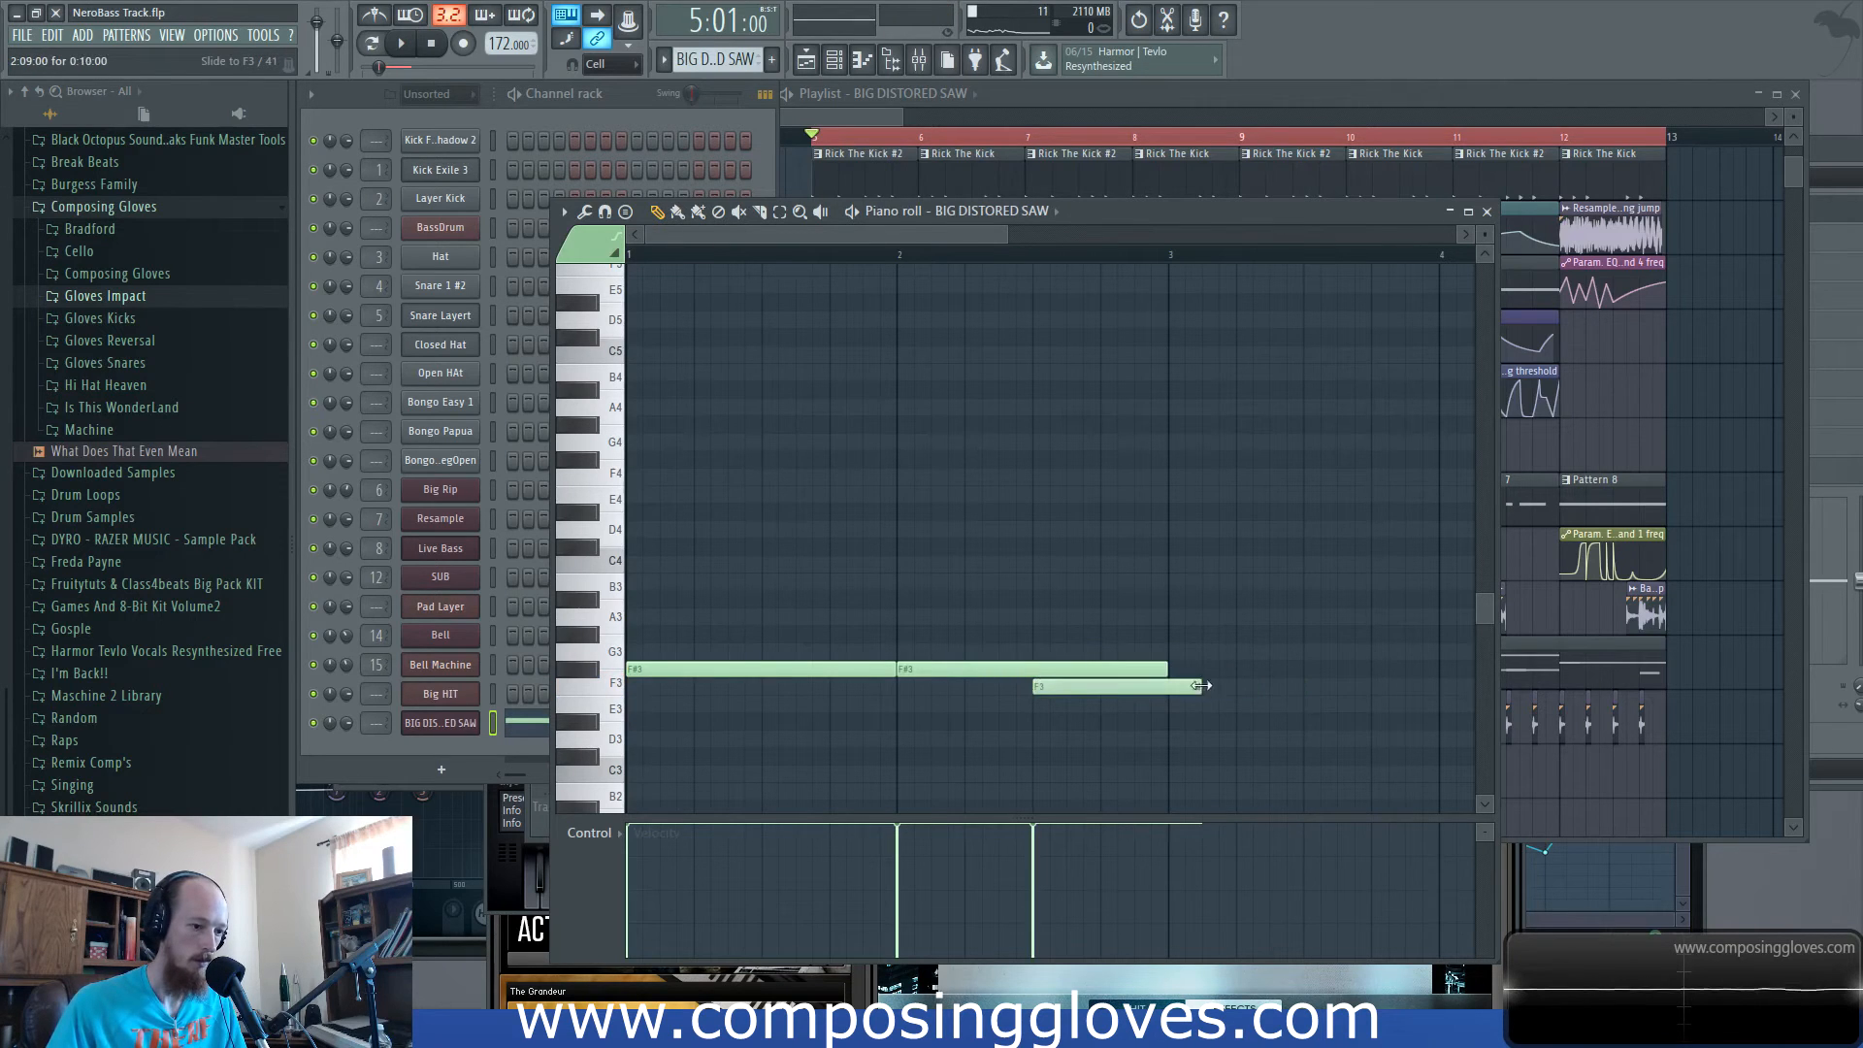
# Move the BIG DISTORED SAW clip up to Track 4 and select the timeline range from bar 6 to bar 8.
pyautogui.click(841, 137)
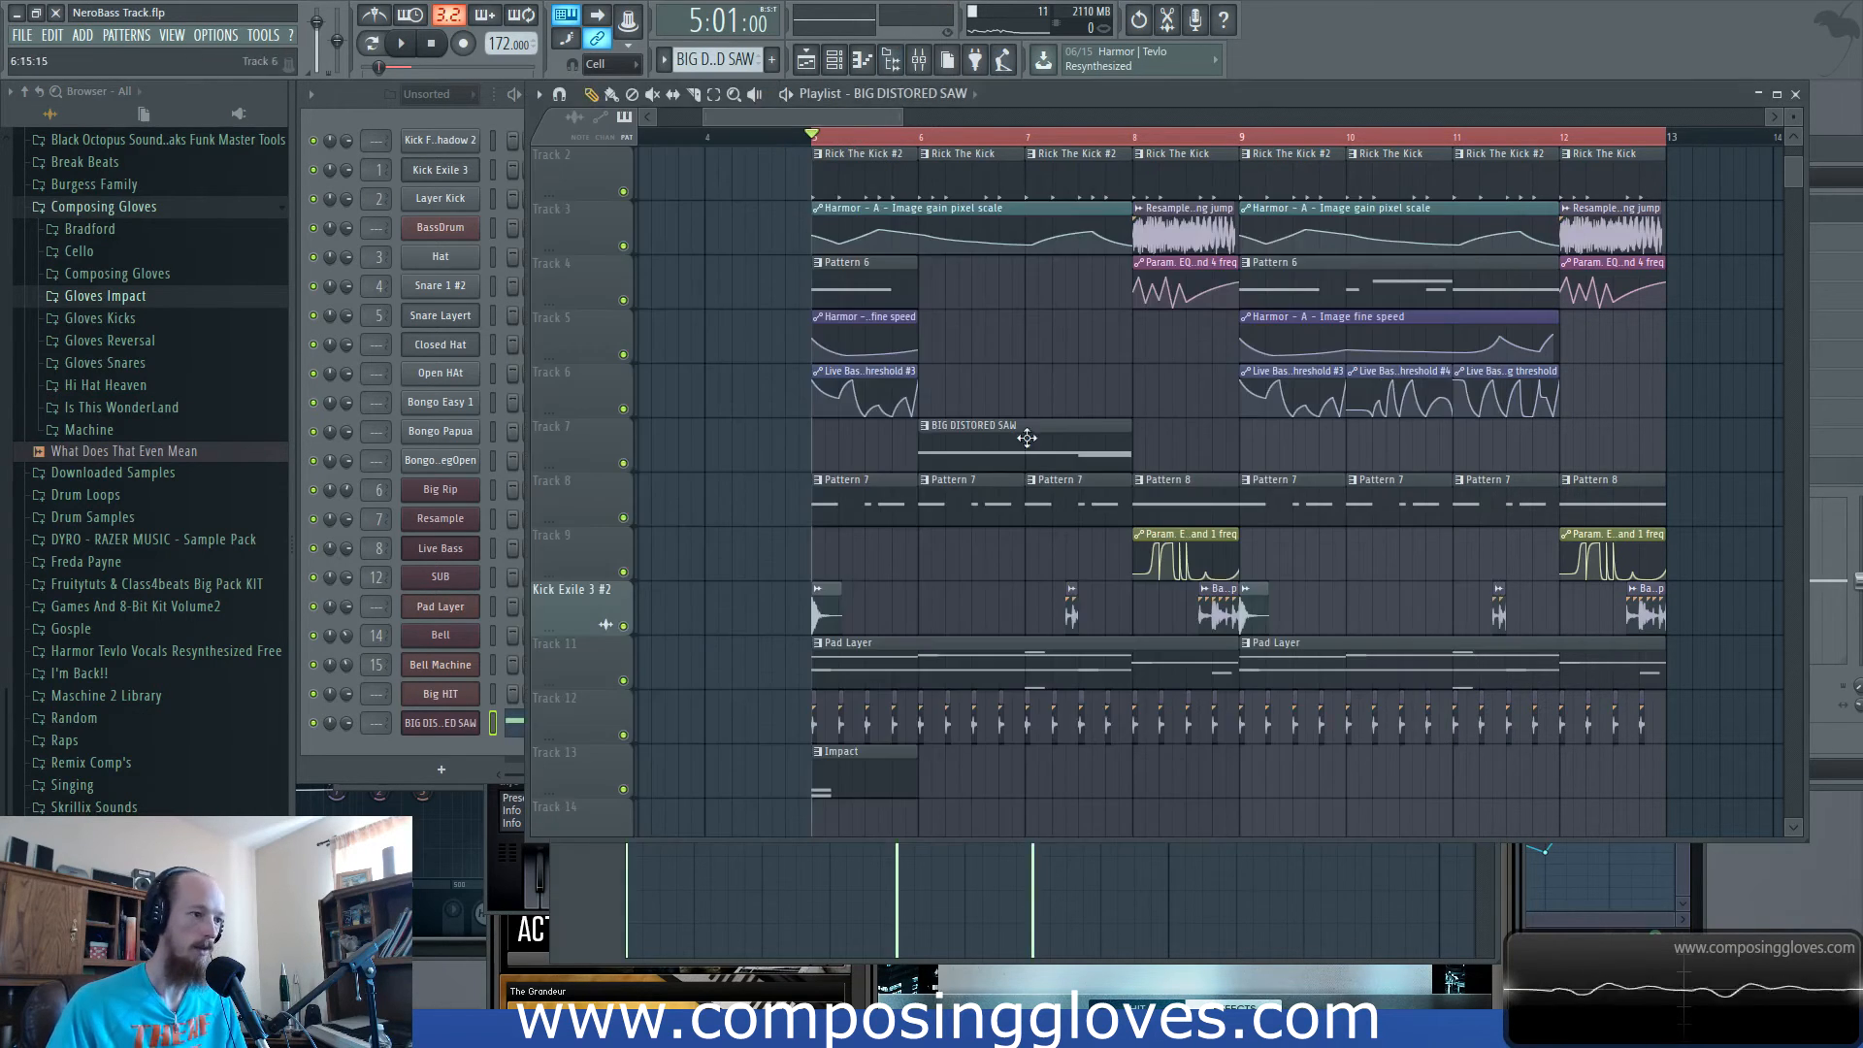
pyautogui.moveTo(968, 424); pyautogui.dragTo(968, 262)
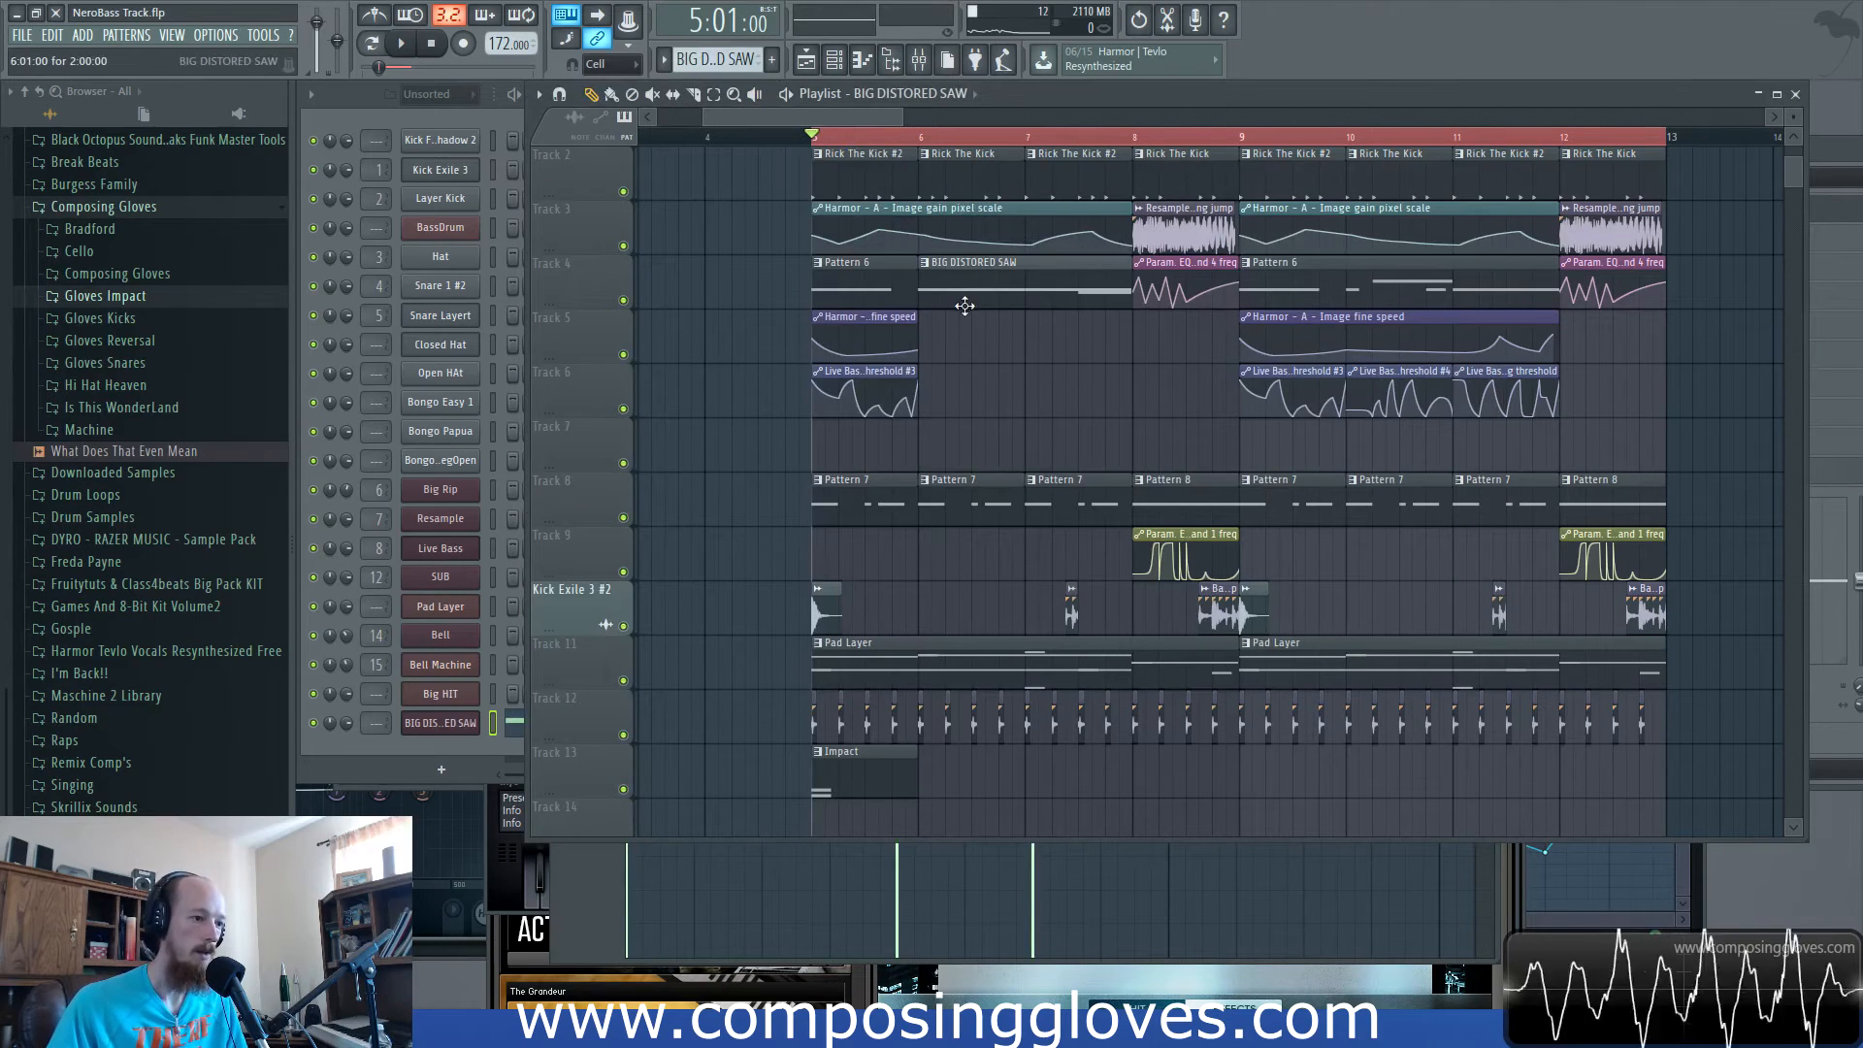
pyautogui.click(929, 146)
pyautogui.moveTo(927, 143); pyautogui.dragTo(1133, 140)
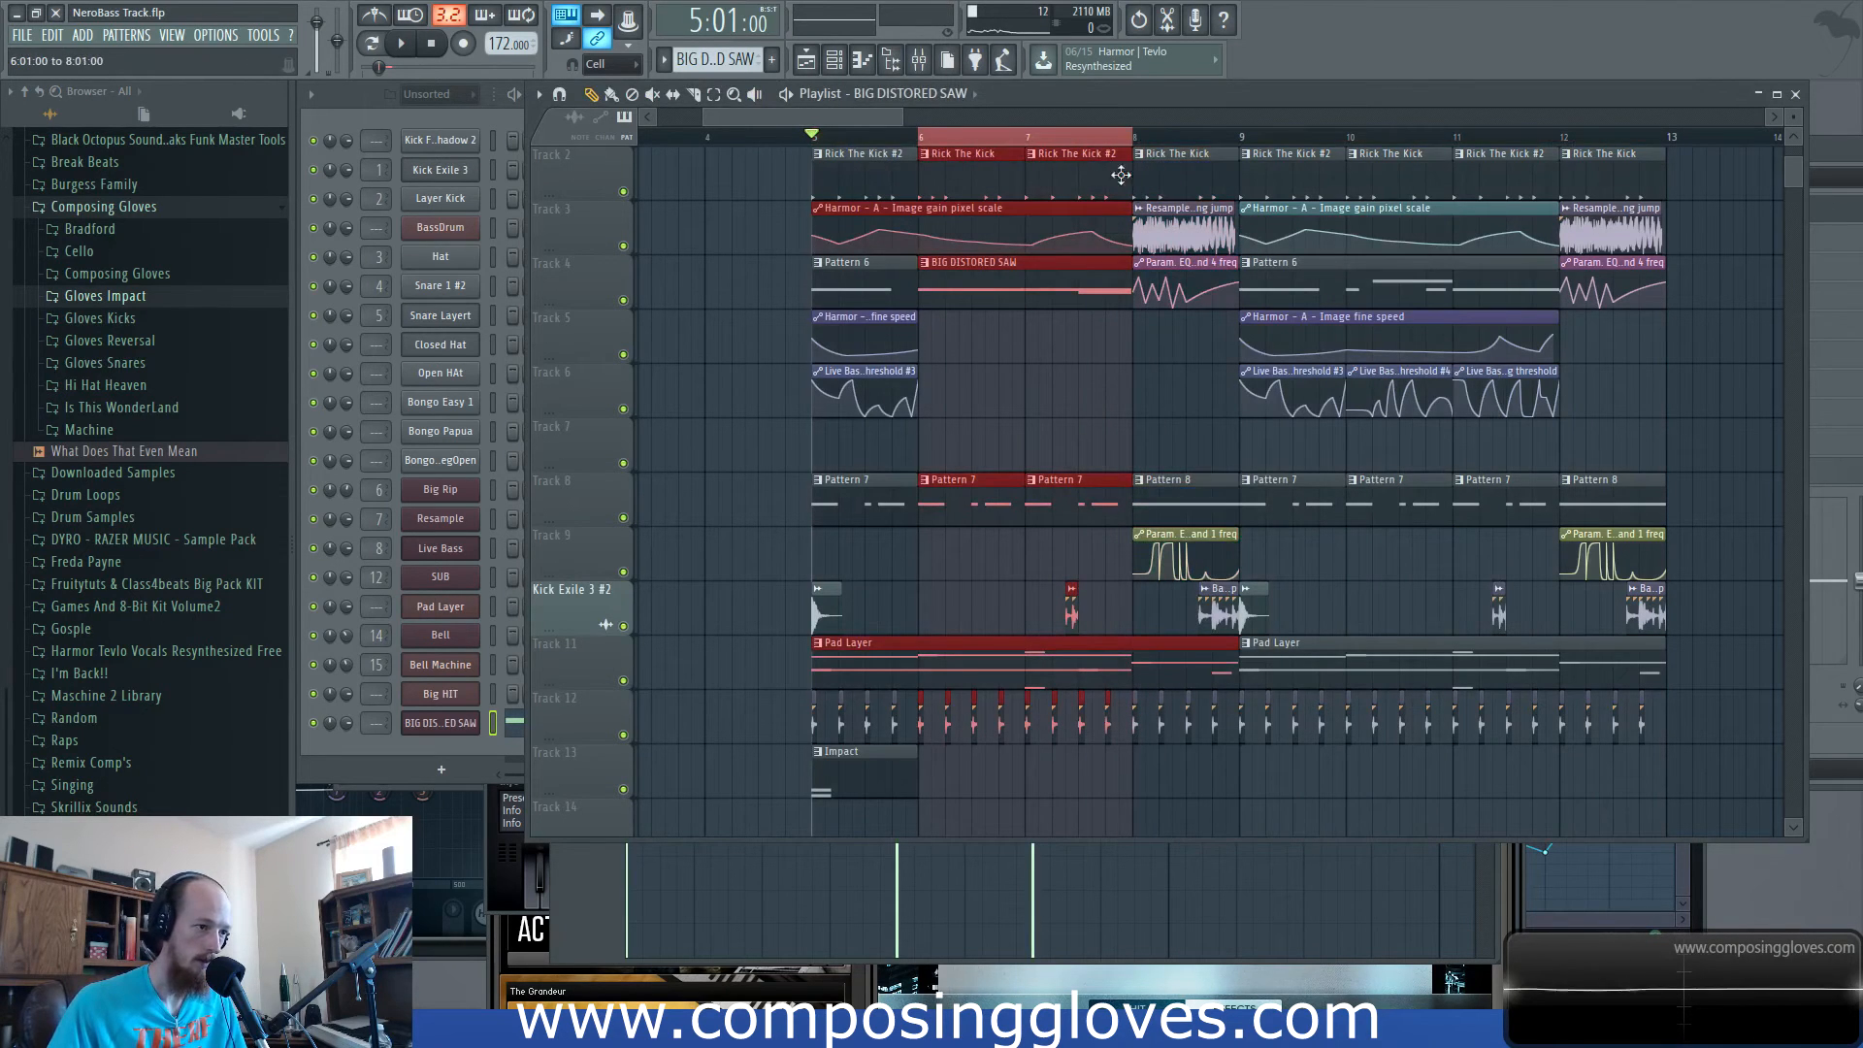
# Open the Harmor editor of the BIG DISTORED SAW channel and switch to part B.
pyautogui.click(402, 117)
pyautogui.click(440, 723)
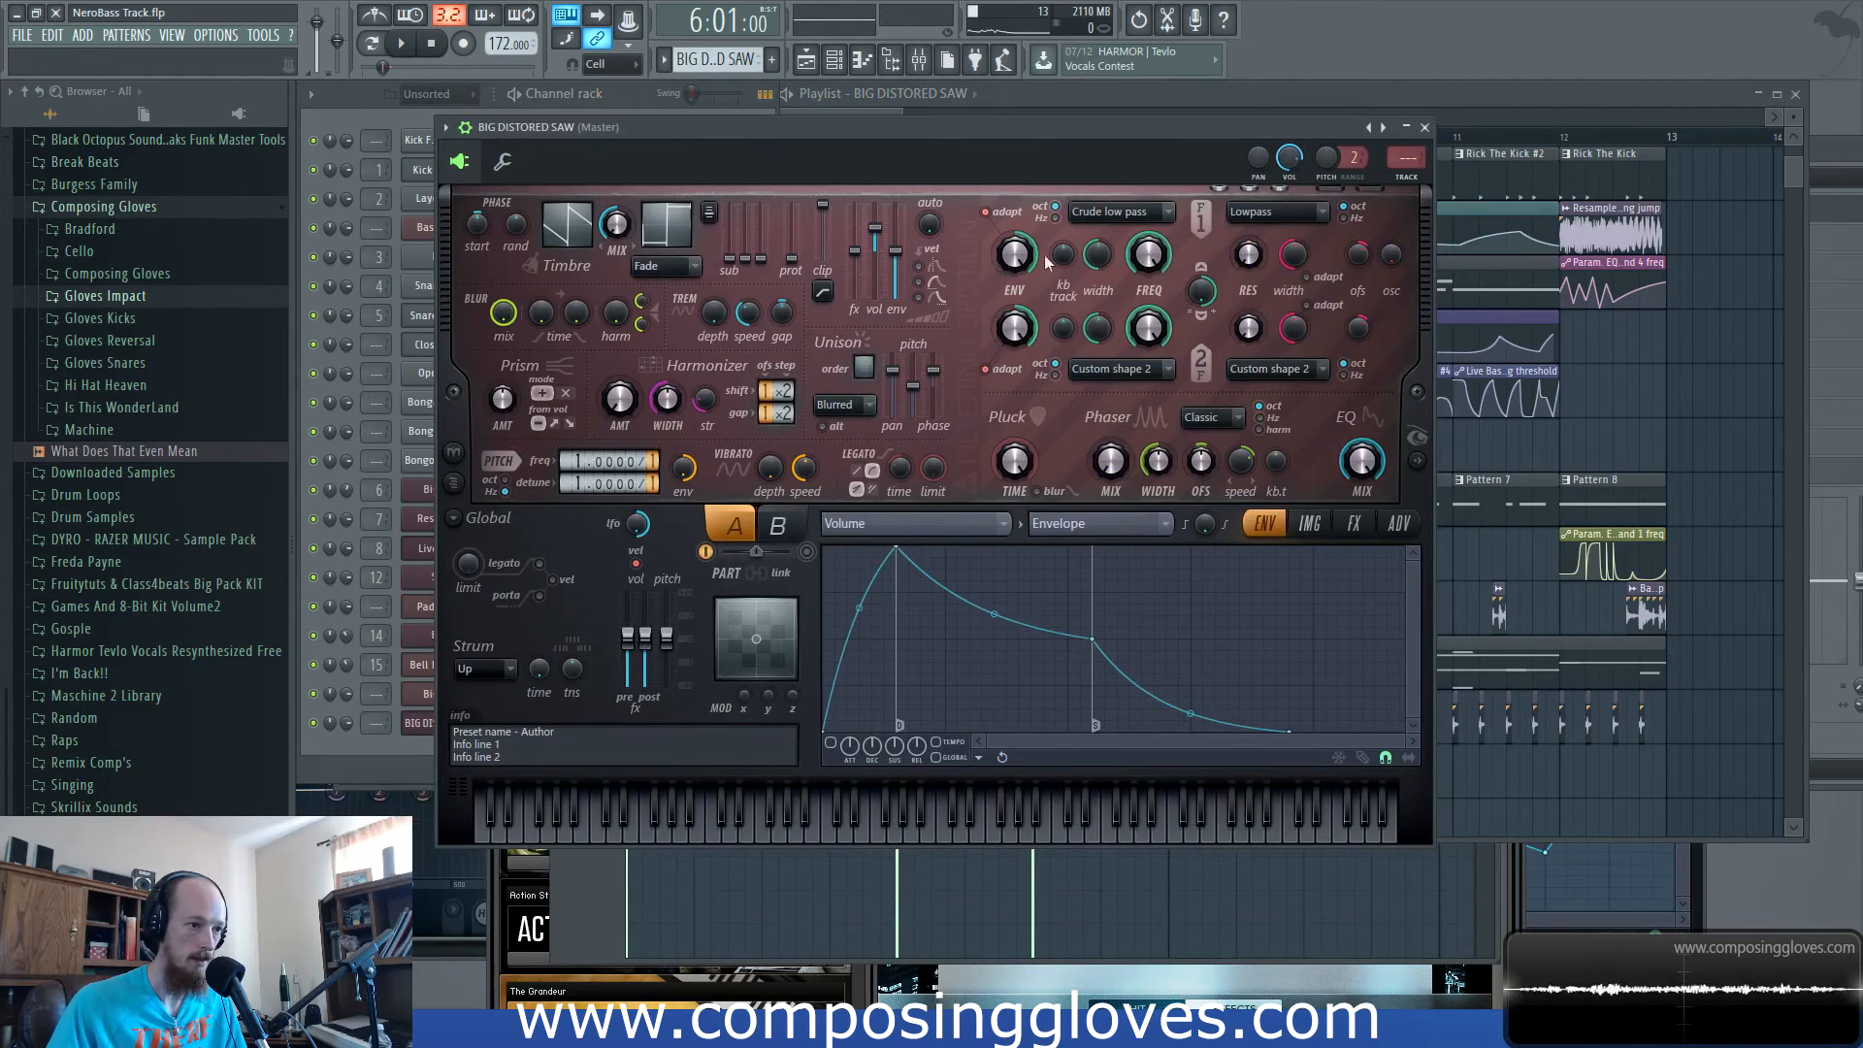
pyautogui.click(1354, 524)
pyautogui.click(1265, 524)
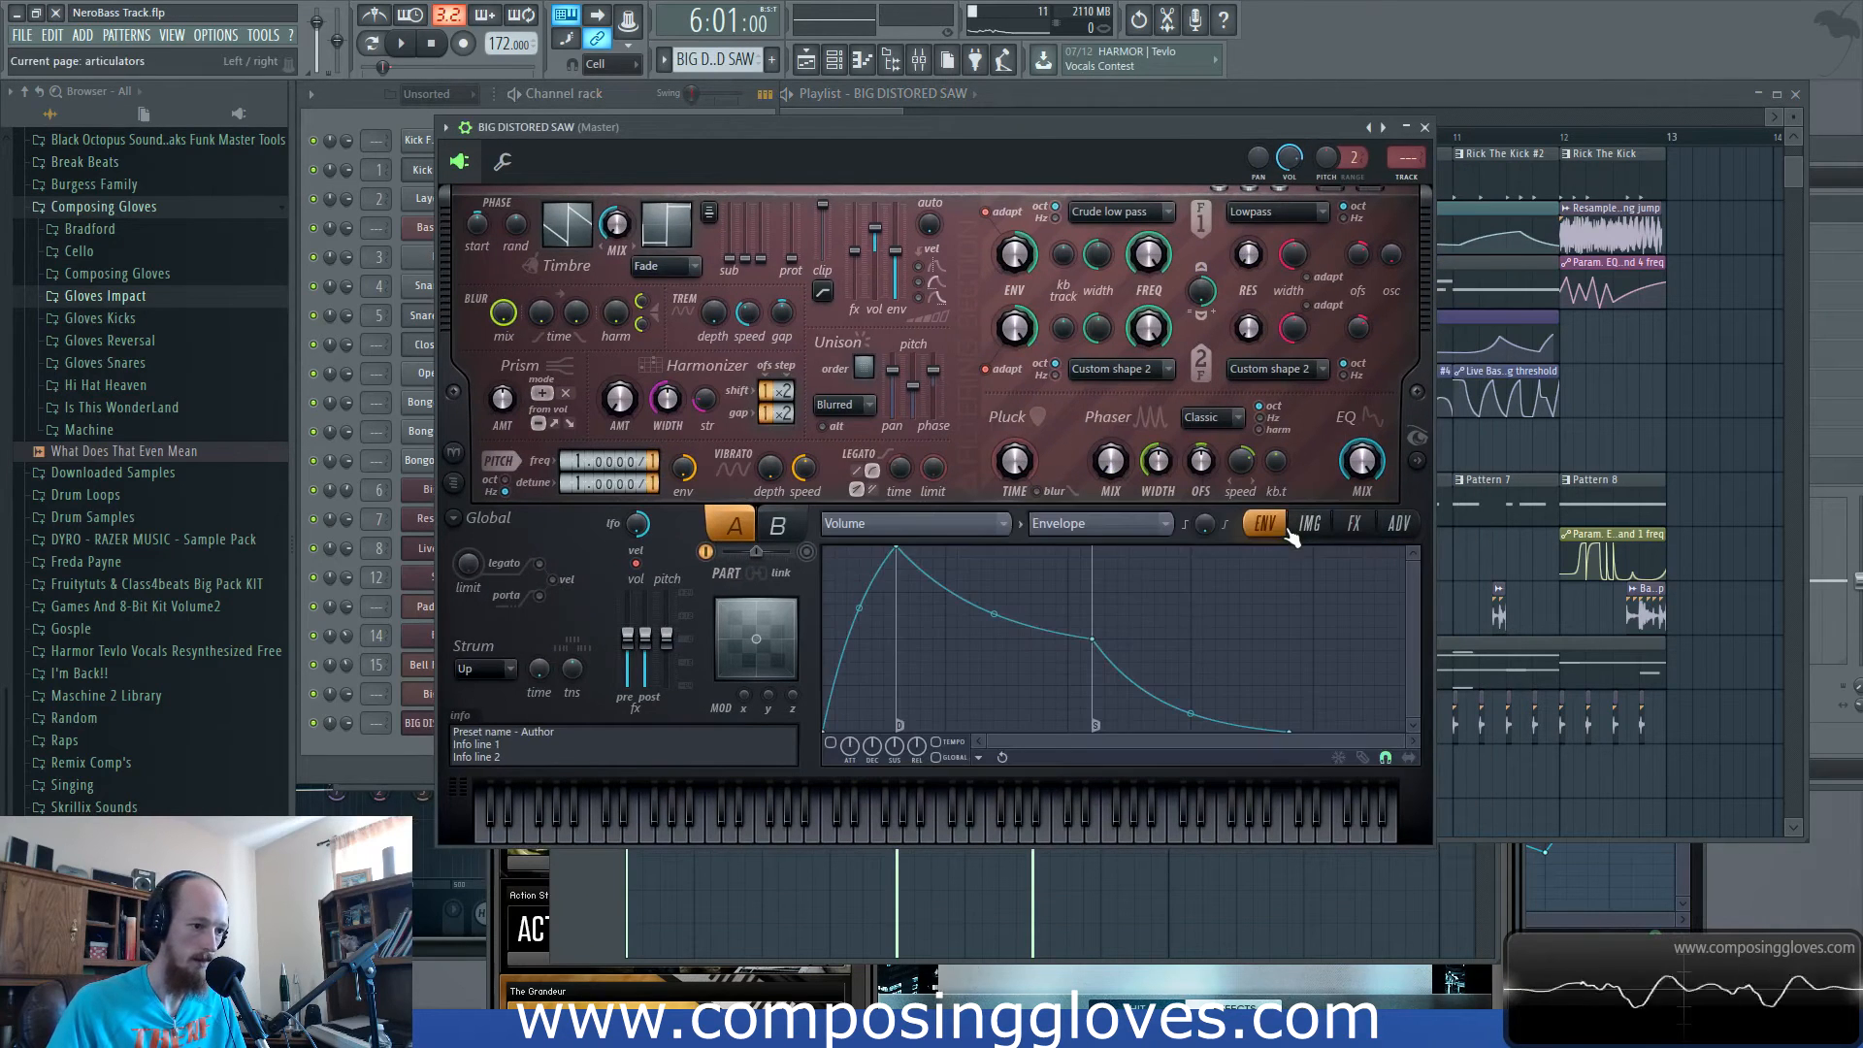
pyautogui.click(787, 534)
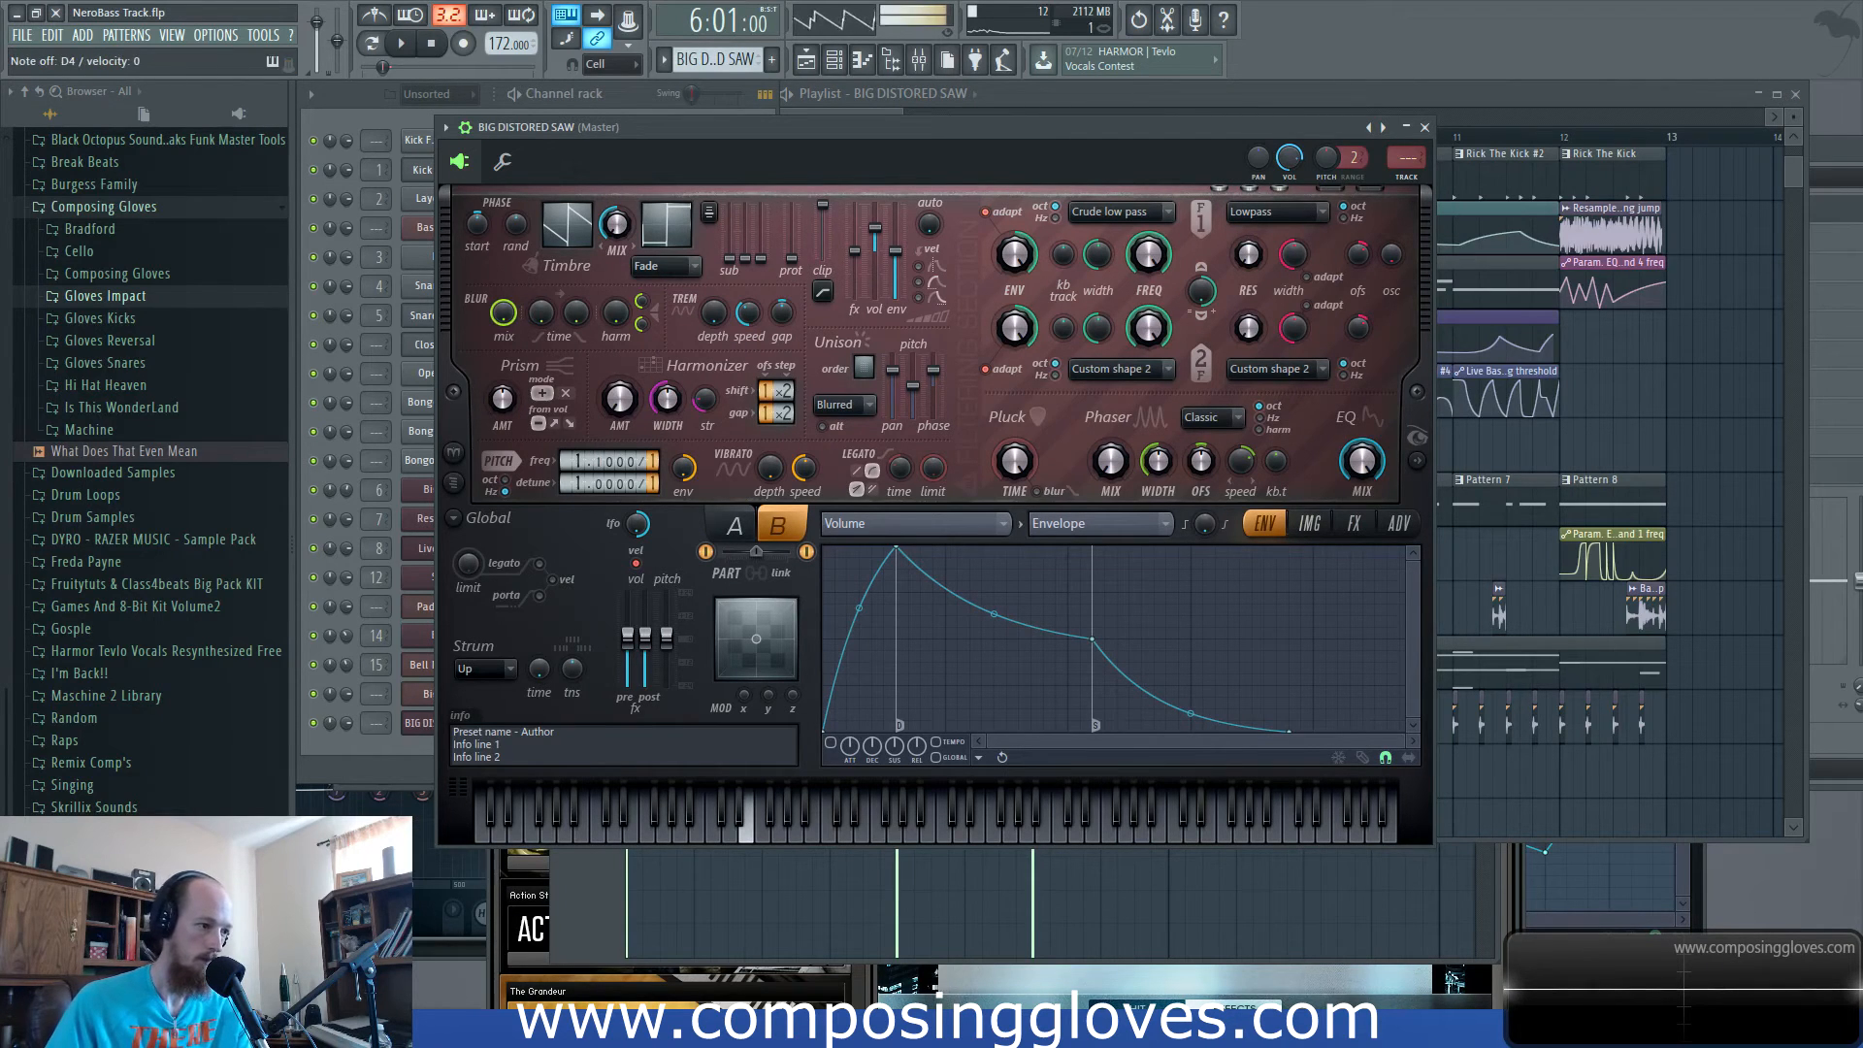
# Set part B's pitch frequency multiplier to 1.5 while the pattern plays.
pyautogui.press('space')
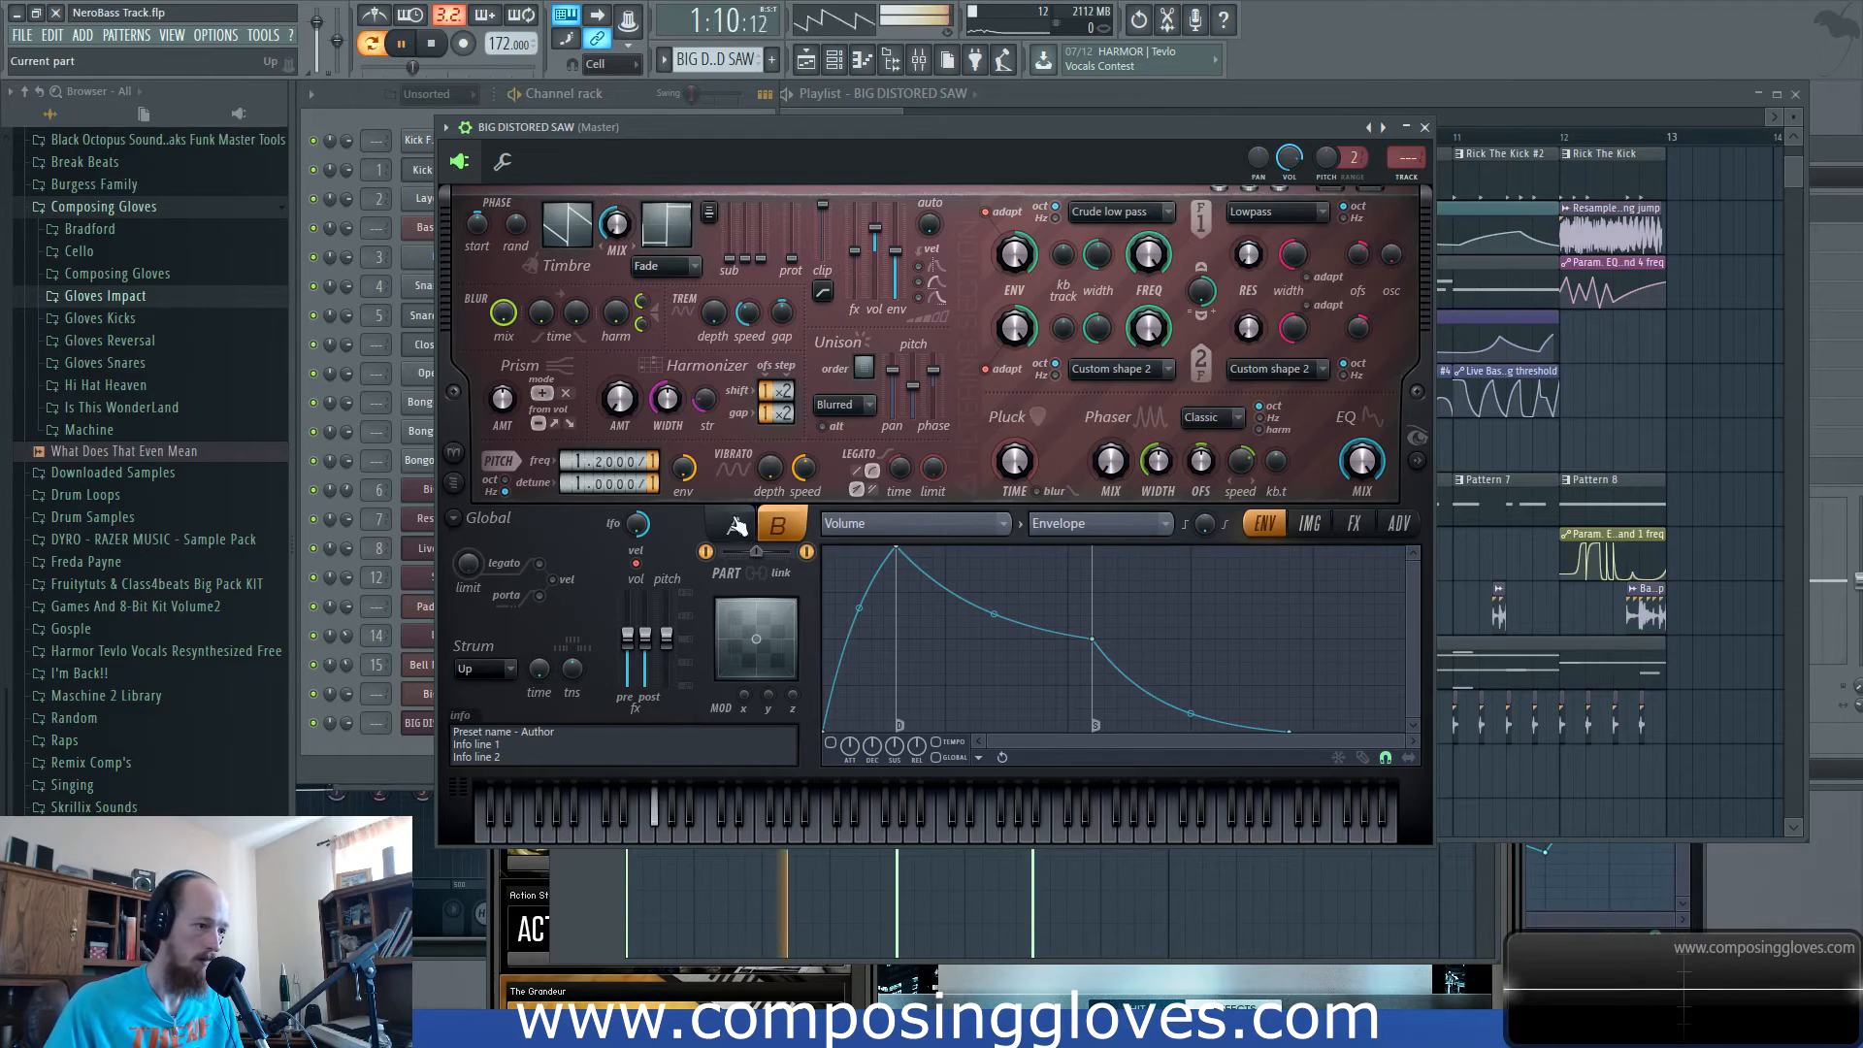
pyautogui.click(739, 527)
pyautogui.click(782, 528)
pyautogui.moveTo(603, 462); pyautogui.dragTo(603, 439)
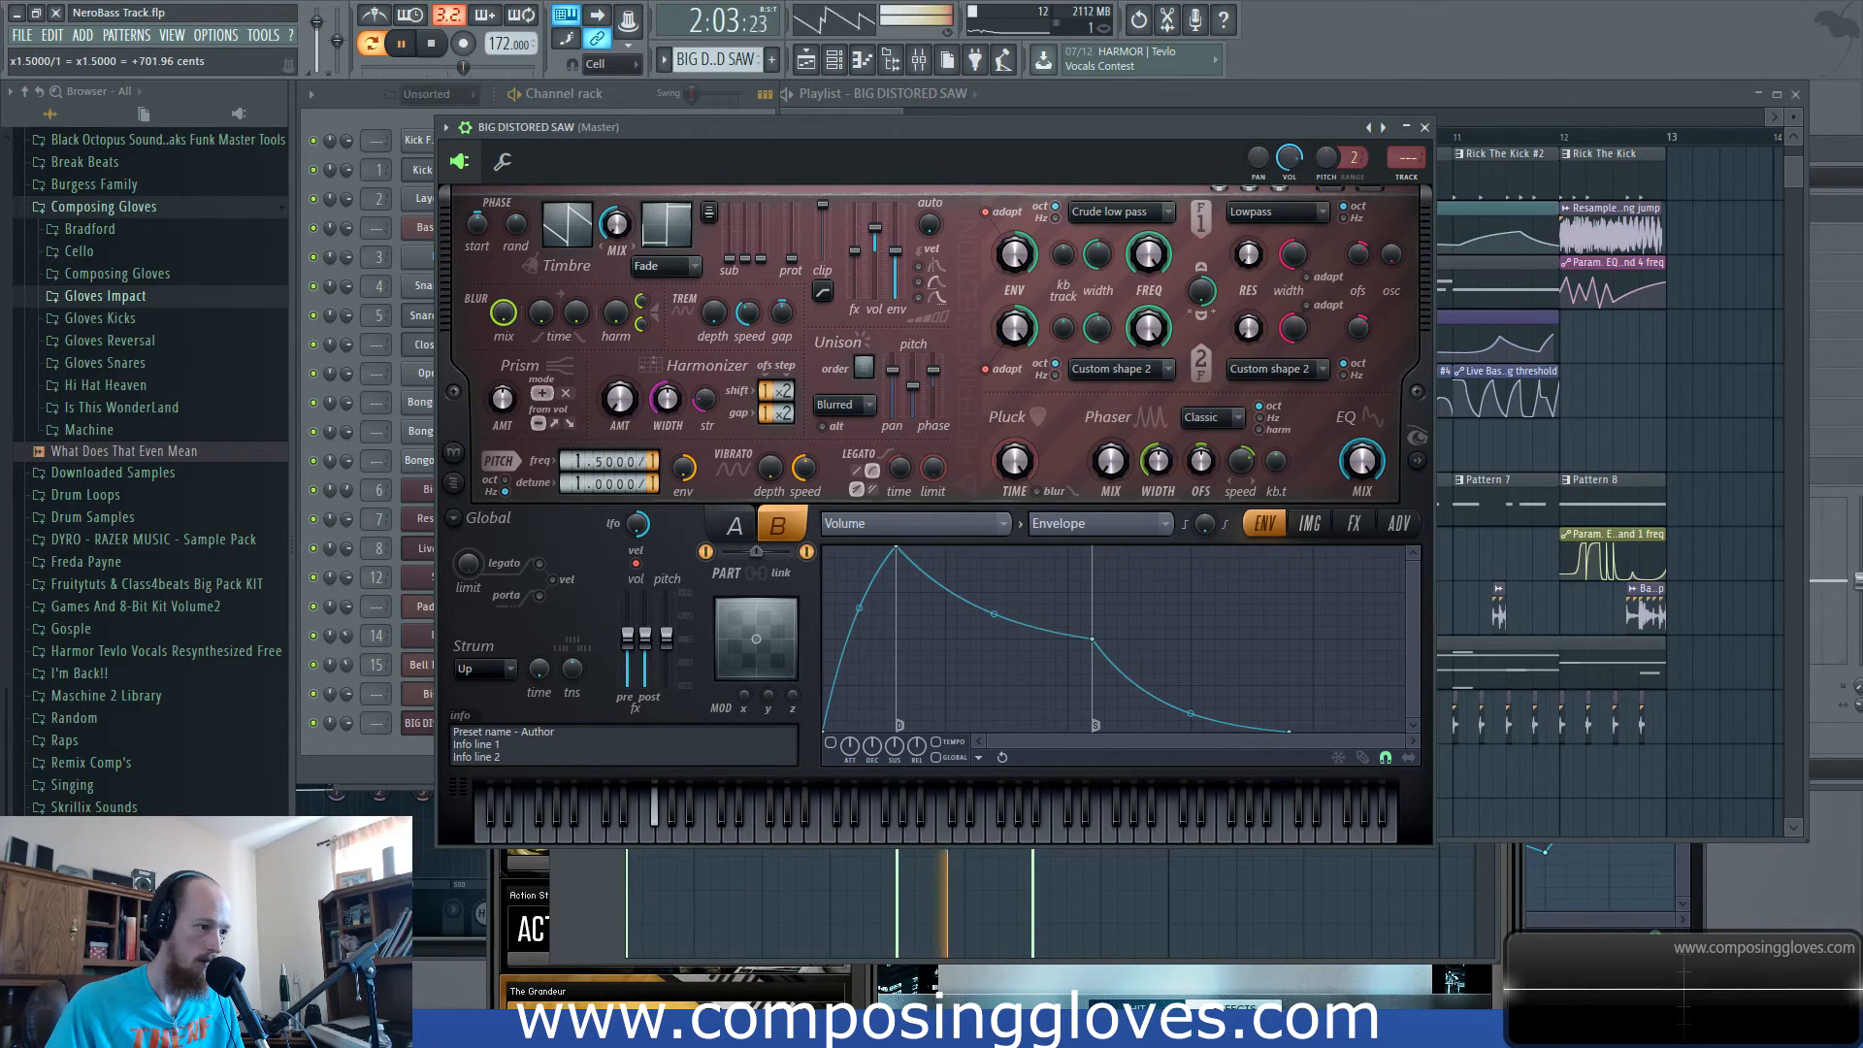
# Enable unison on part A and lower its unison pitch thickness during playback.
pyautogui.click(735, 526)
pyautogui.press('space')
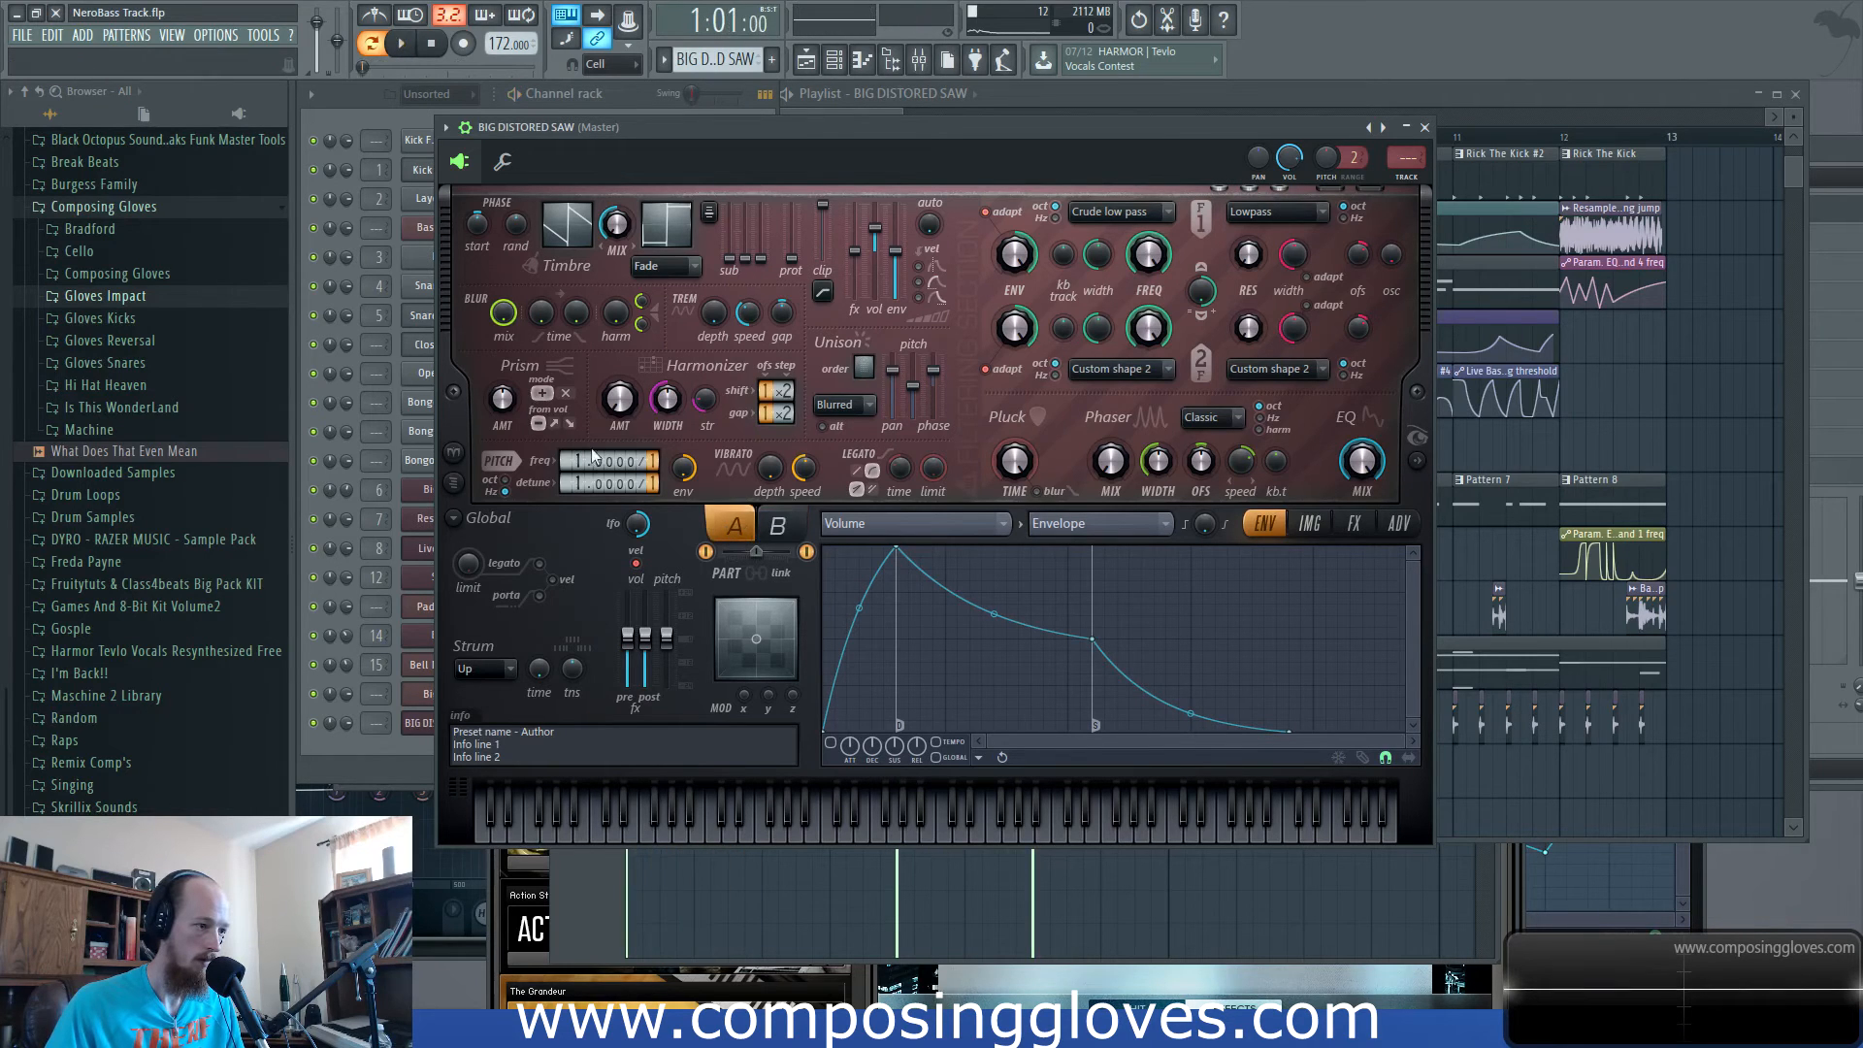
pyautogui.press('space')
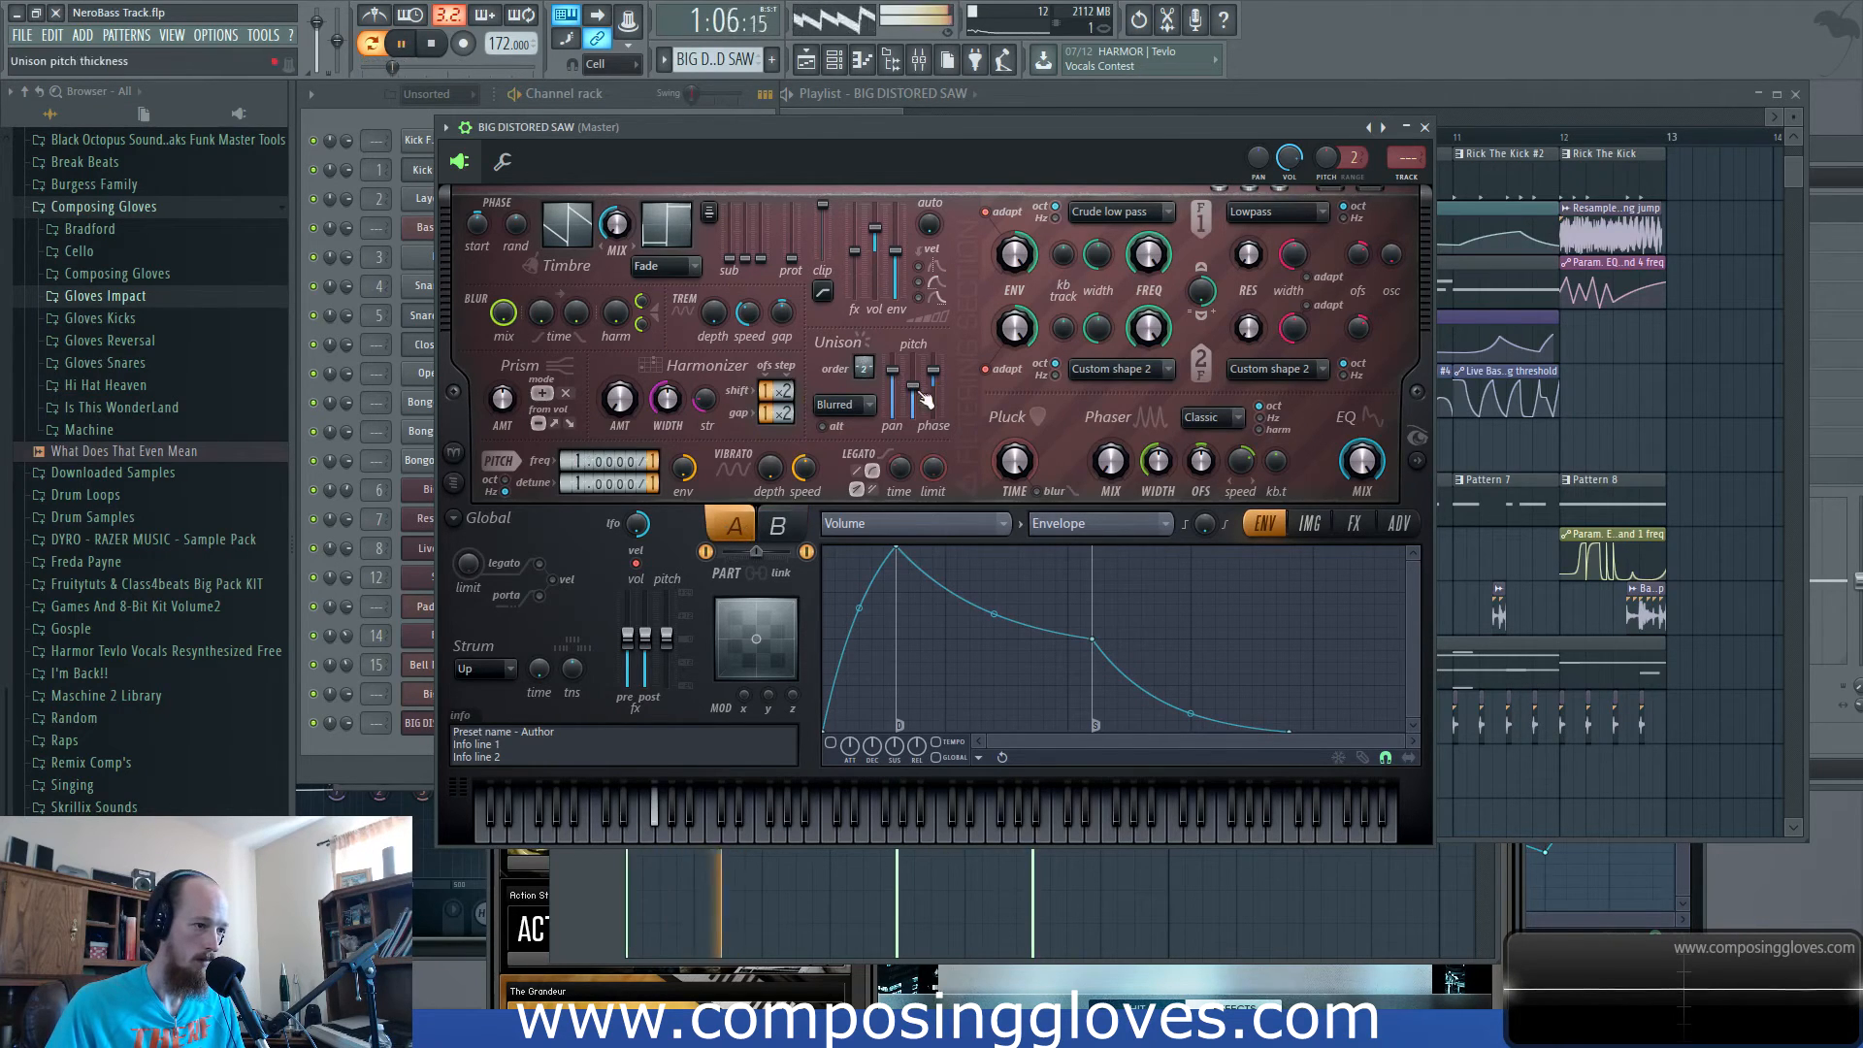
pyautogui.moveTo(913, 386); pyautogui.dragTo(913, 409)
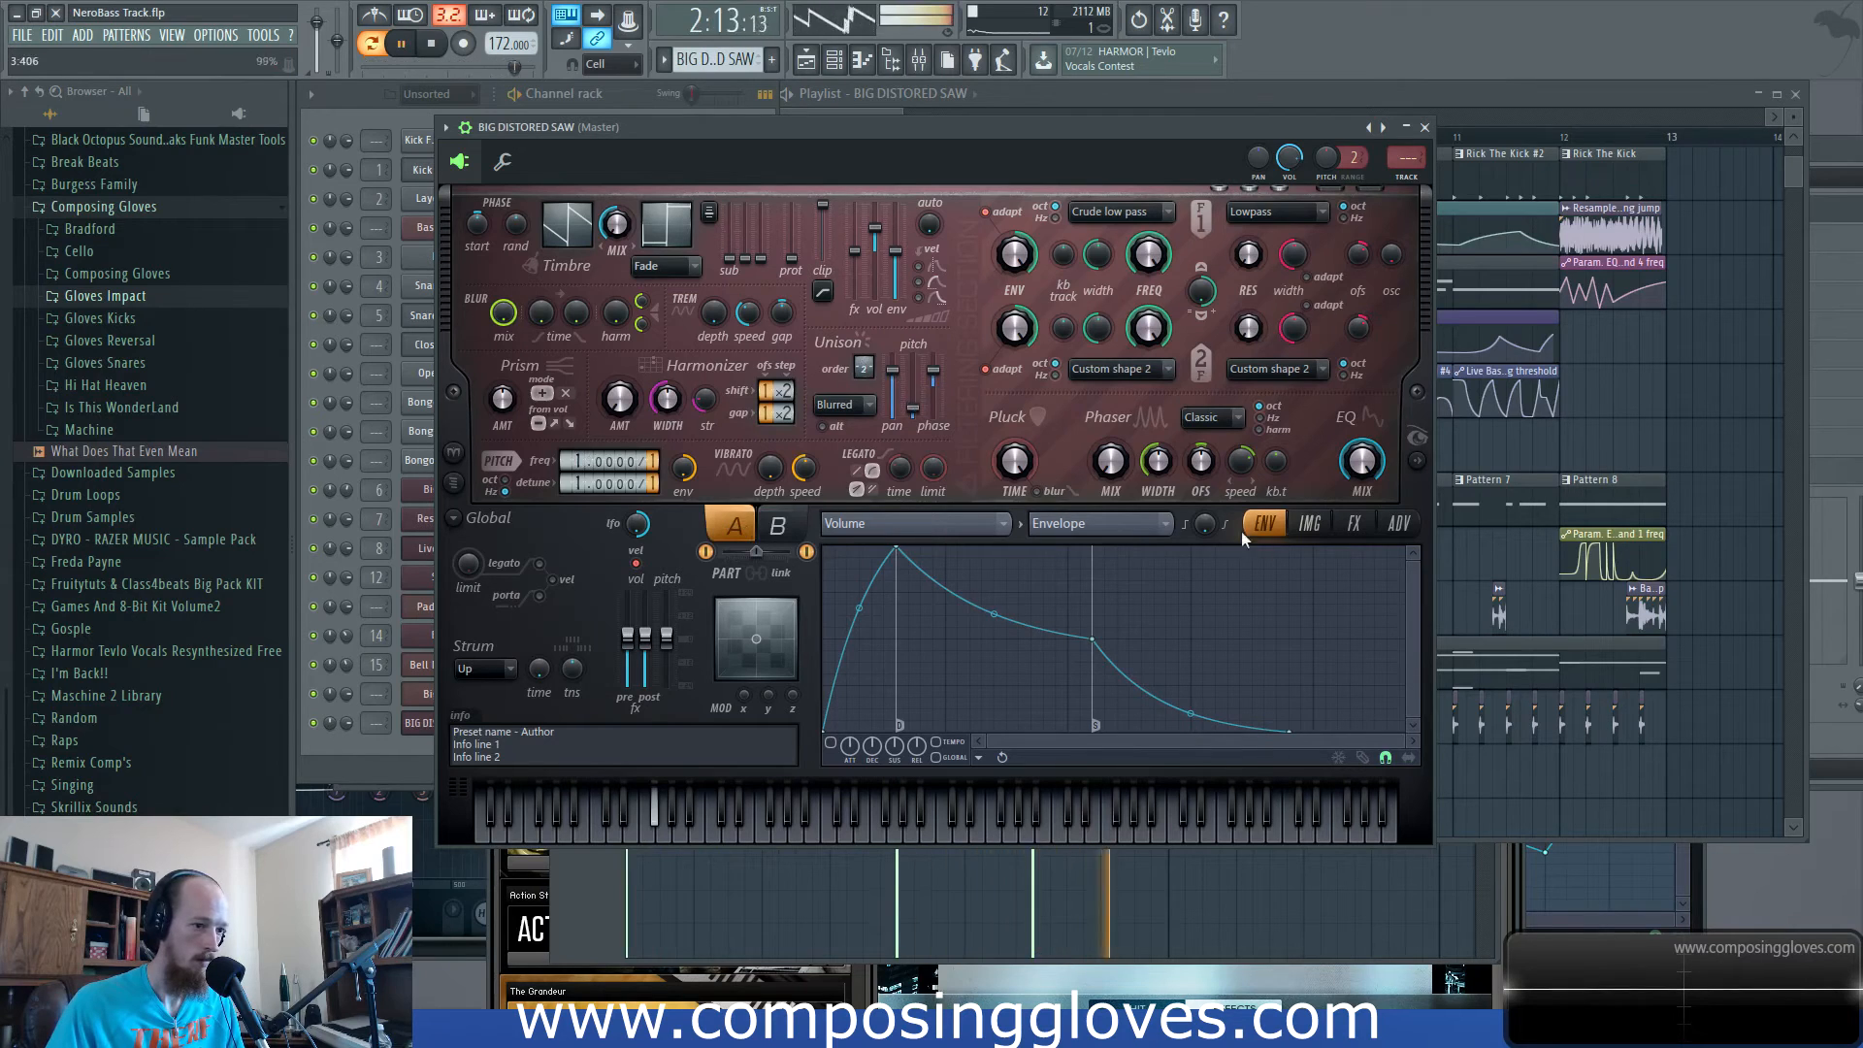
# Apply Log distortion in Harmor's effects and set the distortion amount to about 54%.
pyautogui.click(1310, 523)
pyautogui.click(1354, 523)
pyautogui.click(971, 576)
pyautogui.click(961, 714)
pyautogui.click(957, 574)
pyautogui.click(978, 696)
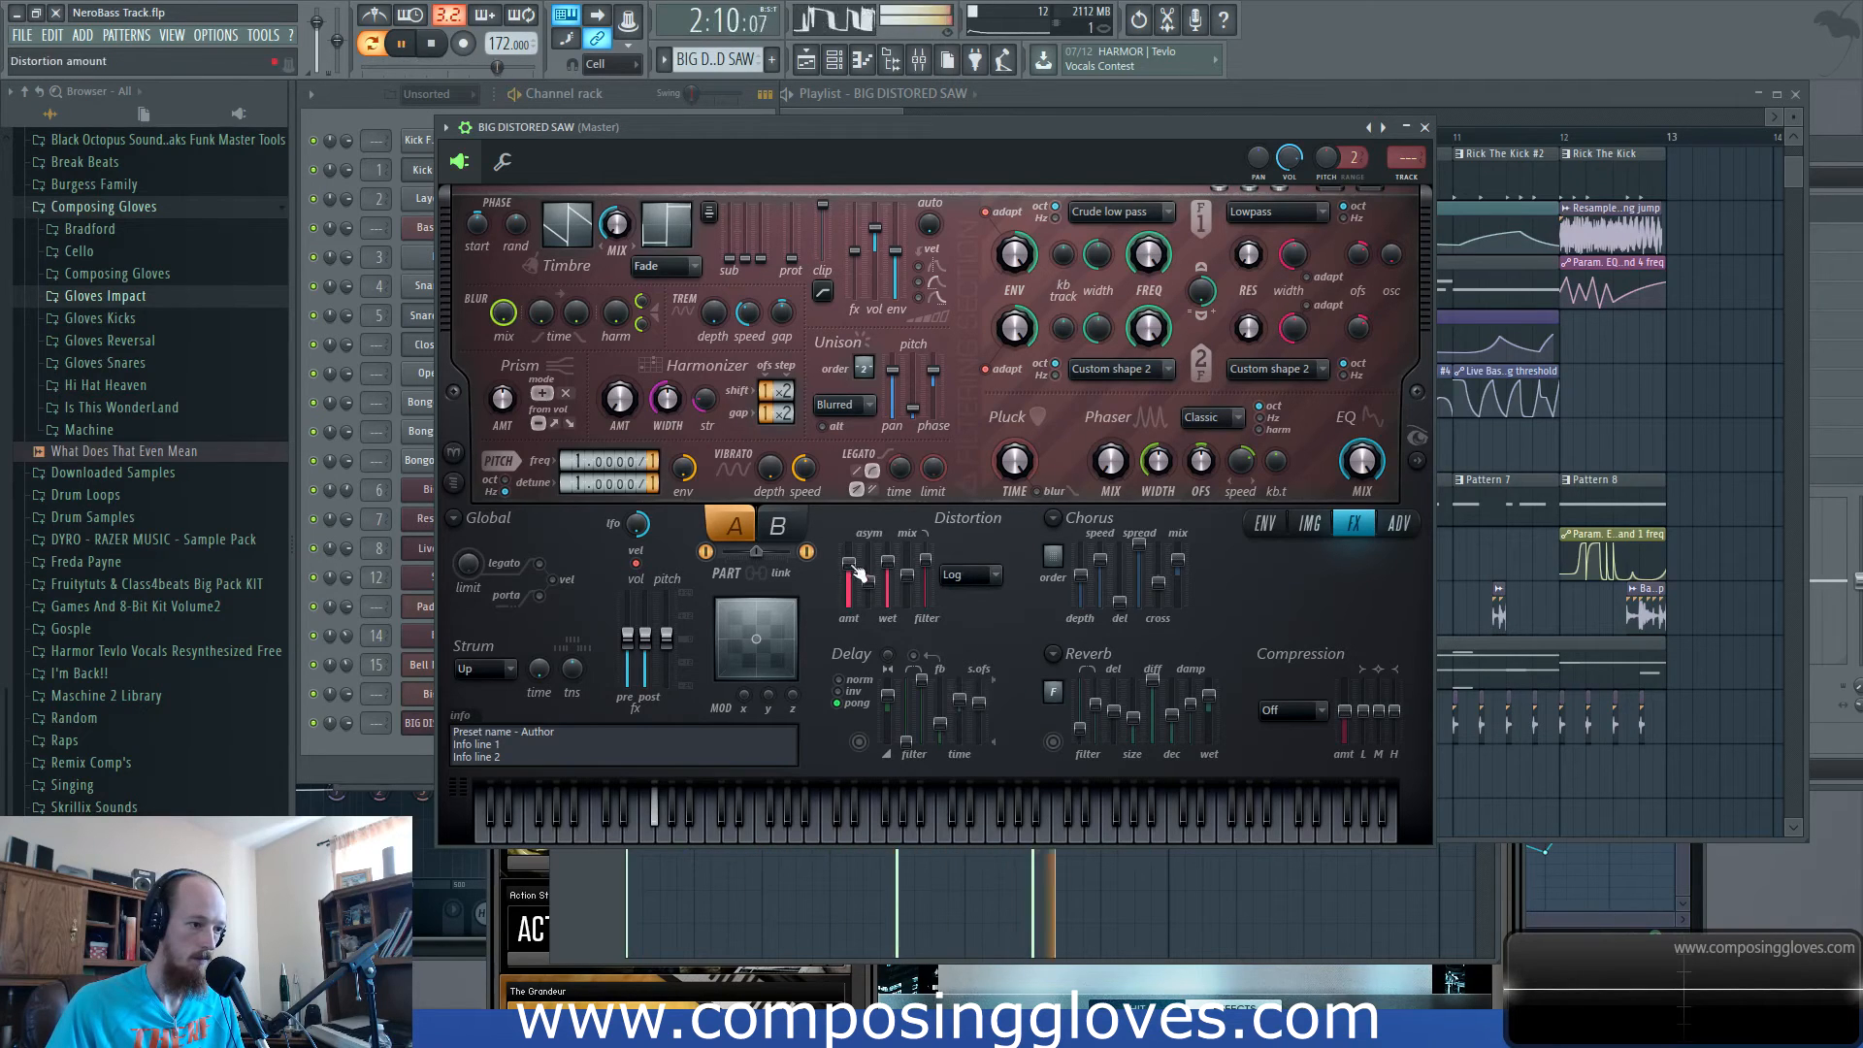
pyautogui.press('space')
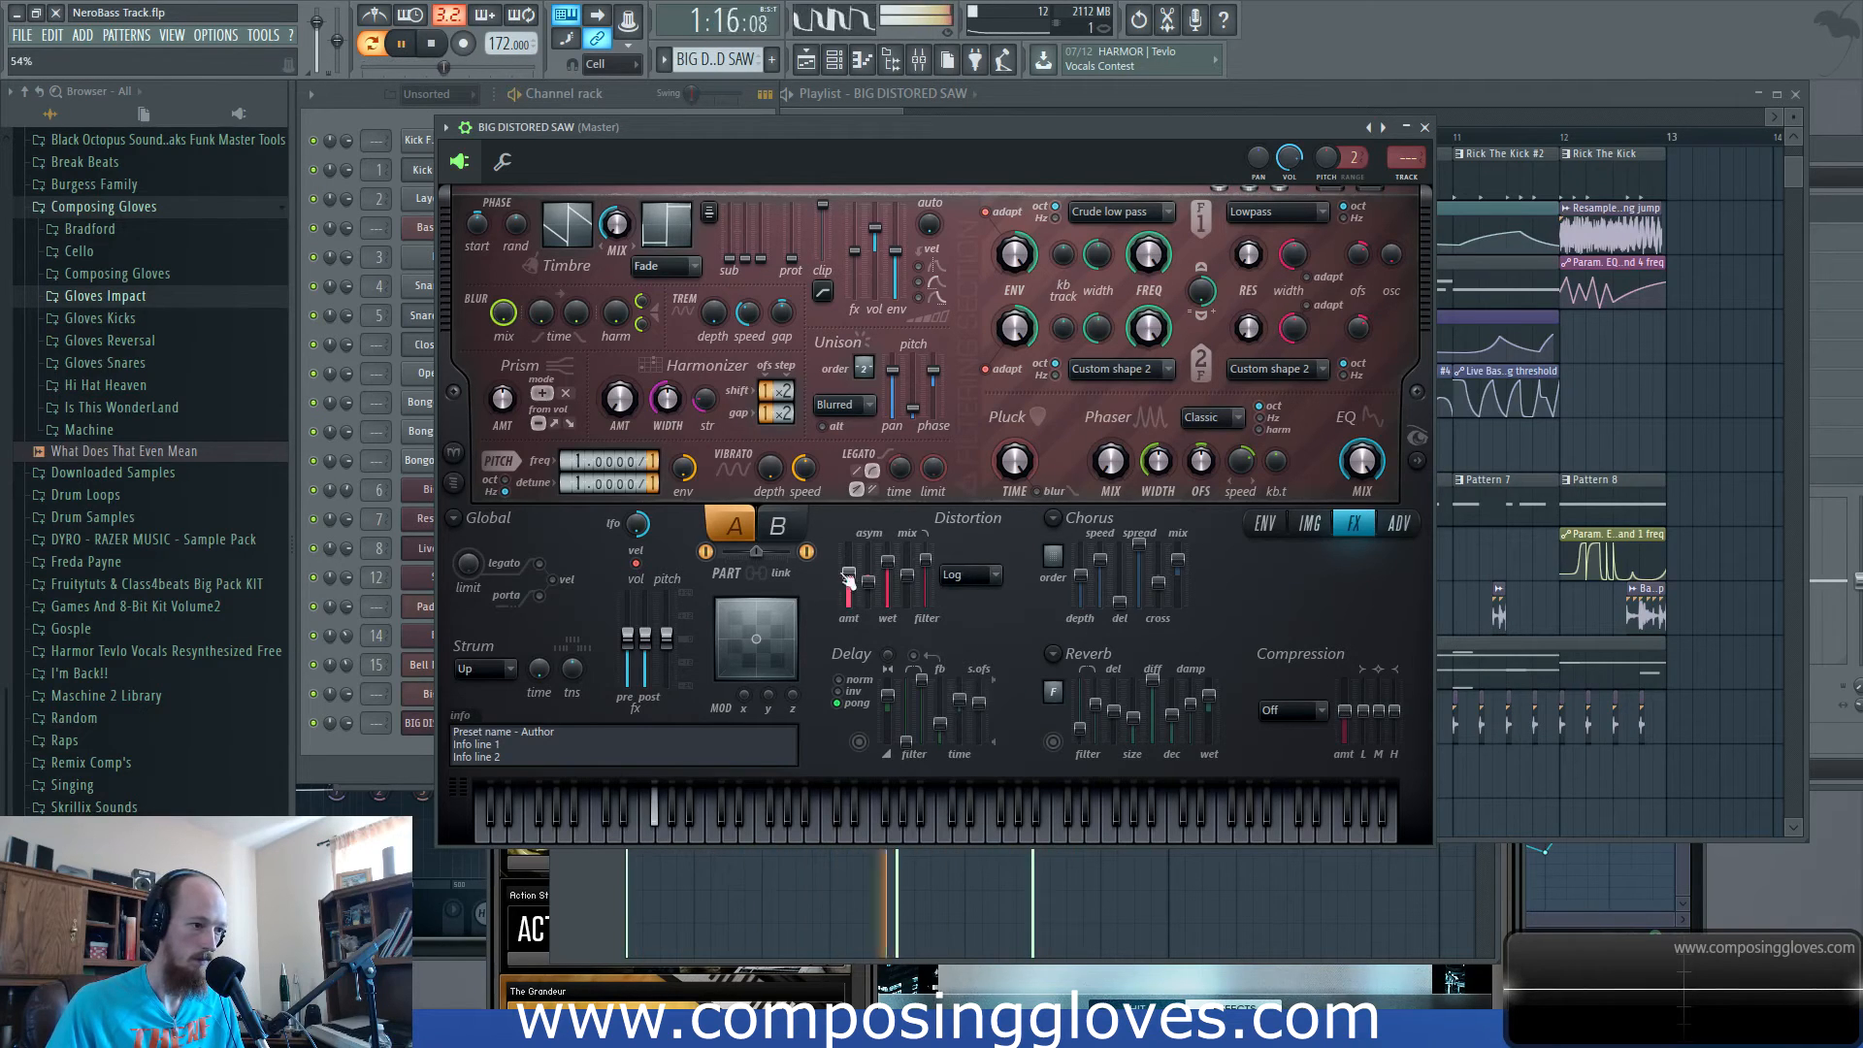
# Enable Heating compression in the effects, raise its amount, and adjust part A's sub-harmonic level by ear.
pyautogui.moveTo(730, 258); pyautogui.dragTo(730, 241)
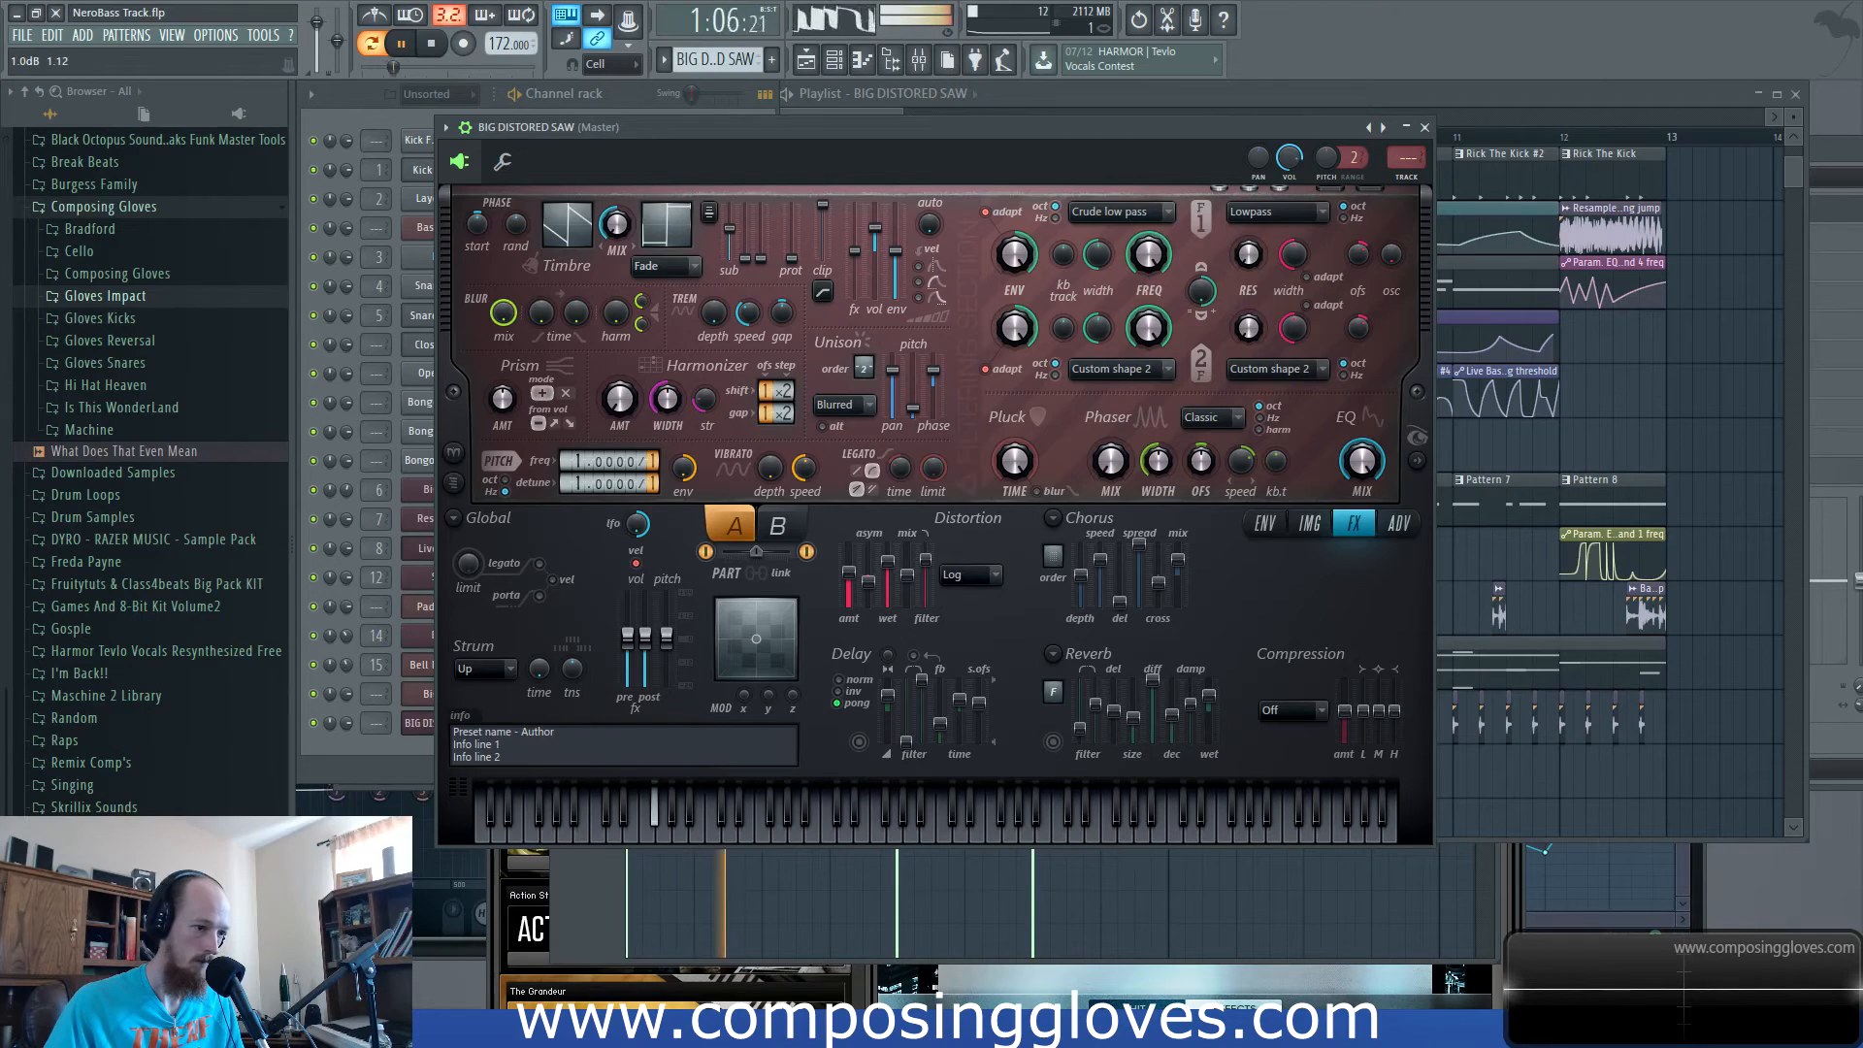
pyautogui.click(1290, 710)
pyautogui.click(1282, 793)
pyautogui.moveTo(1364, 710)
pyautogui.mouseDown()
pyautogui.moveTo(1363, 691)
pyautogui.moveTo(1394, 703)
pyautogui.moveTo(1344, 737)
pyautogui.moveTo(1344, 691)
pyautogui.moveTo(1364, 722)
pyautogui.moveTo(1395, 703)
pyautogui.mouseUp()
pyautogui.moveTo(729, 231); pyautogui.dragTo(729, 247)
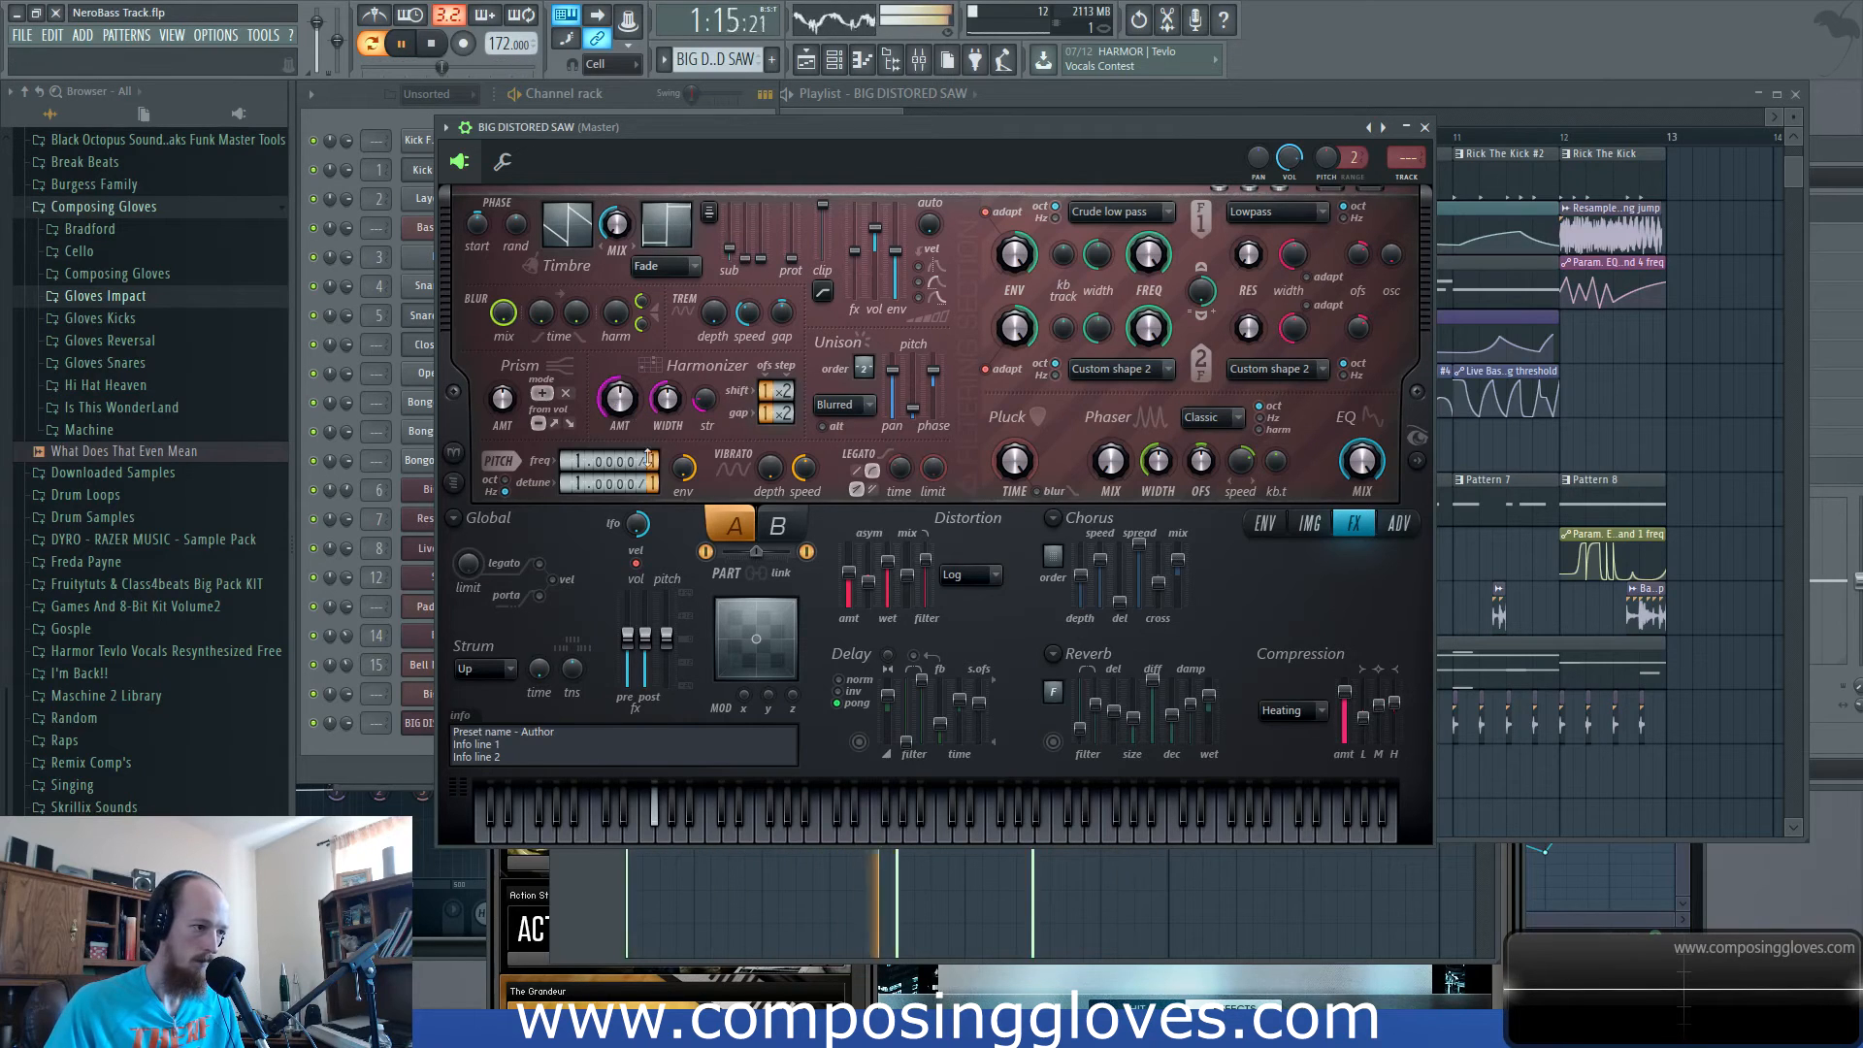
# Adjust part B's pitch frequency and set its phaser mix to about 30% while comparing it with part A.
pyautogui.click(776, 527)
pyautogui.moveTo(599, 461); pyautogui.dragTo(598, 469)
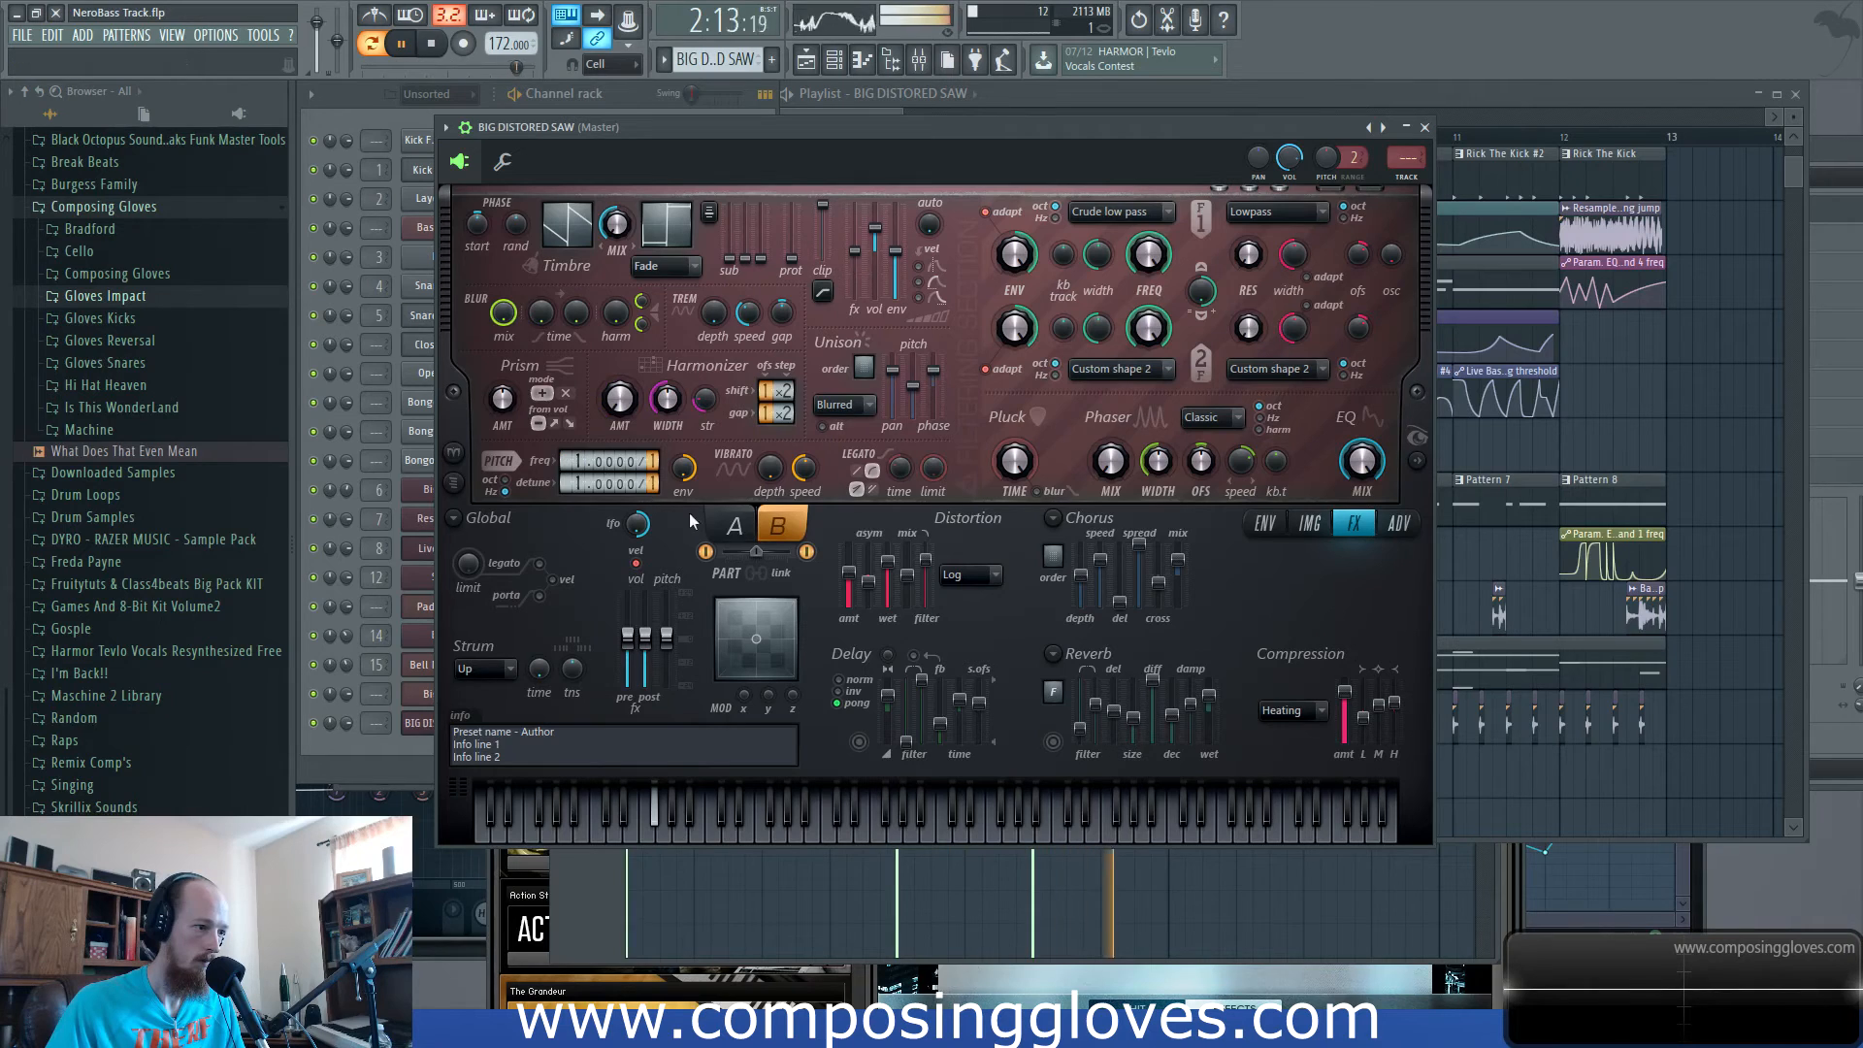
pyautogui.click(734, 526)
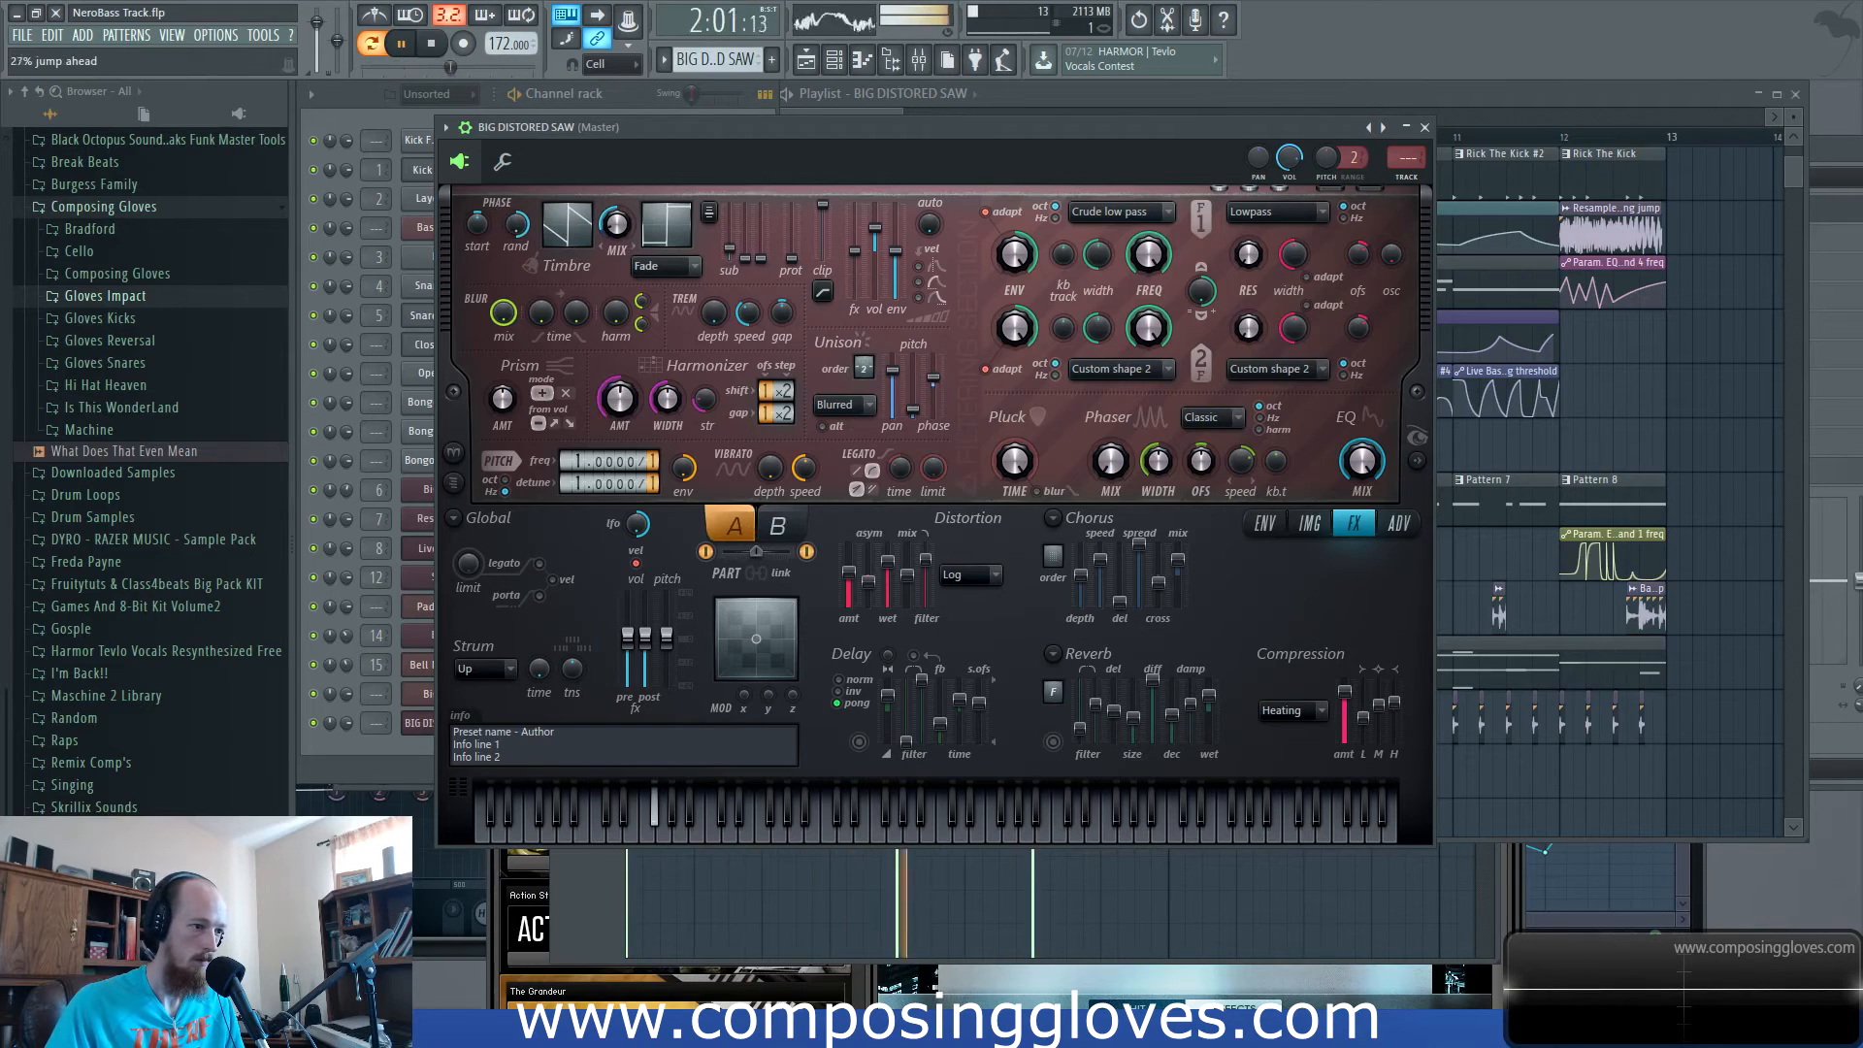
pyautogui.click(773, 527)
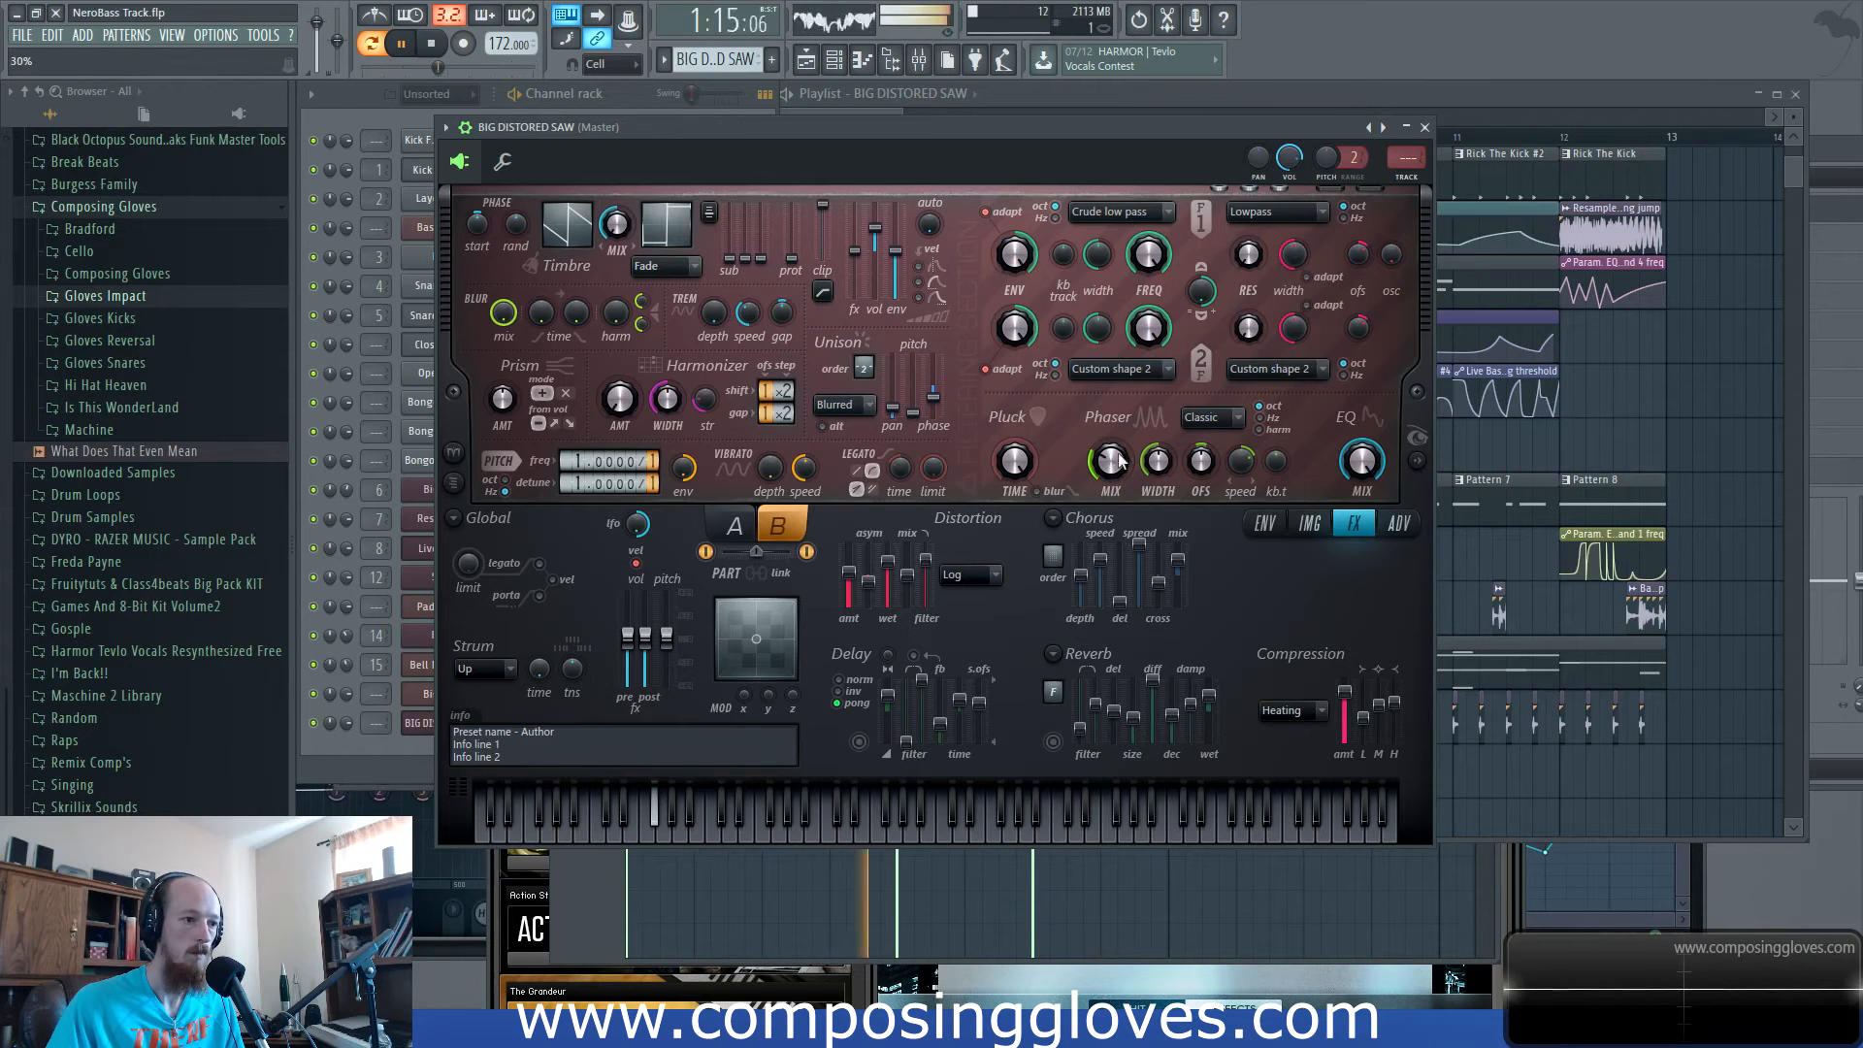
pyautogui.press('space')
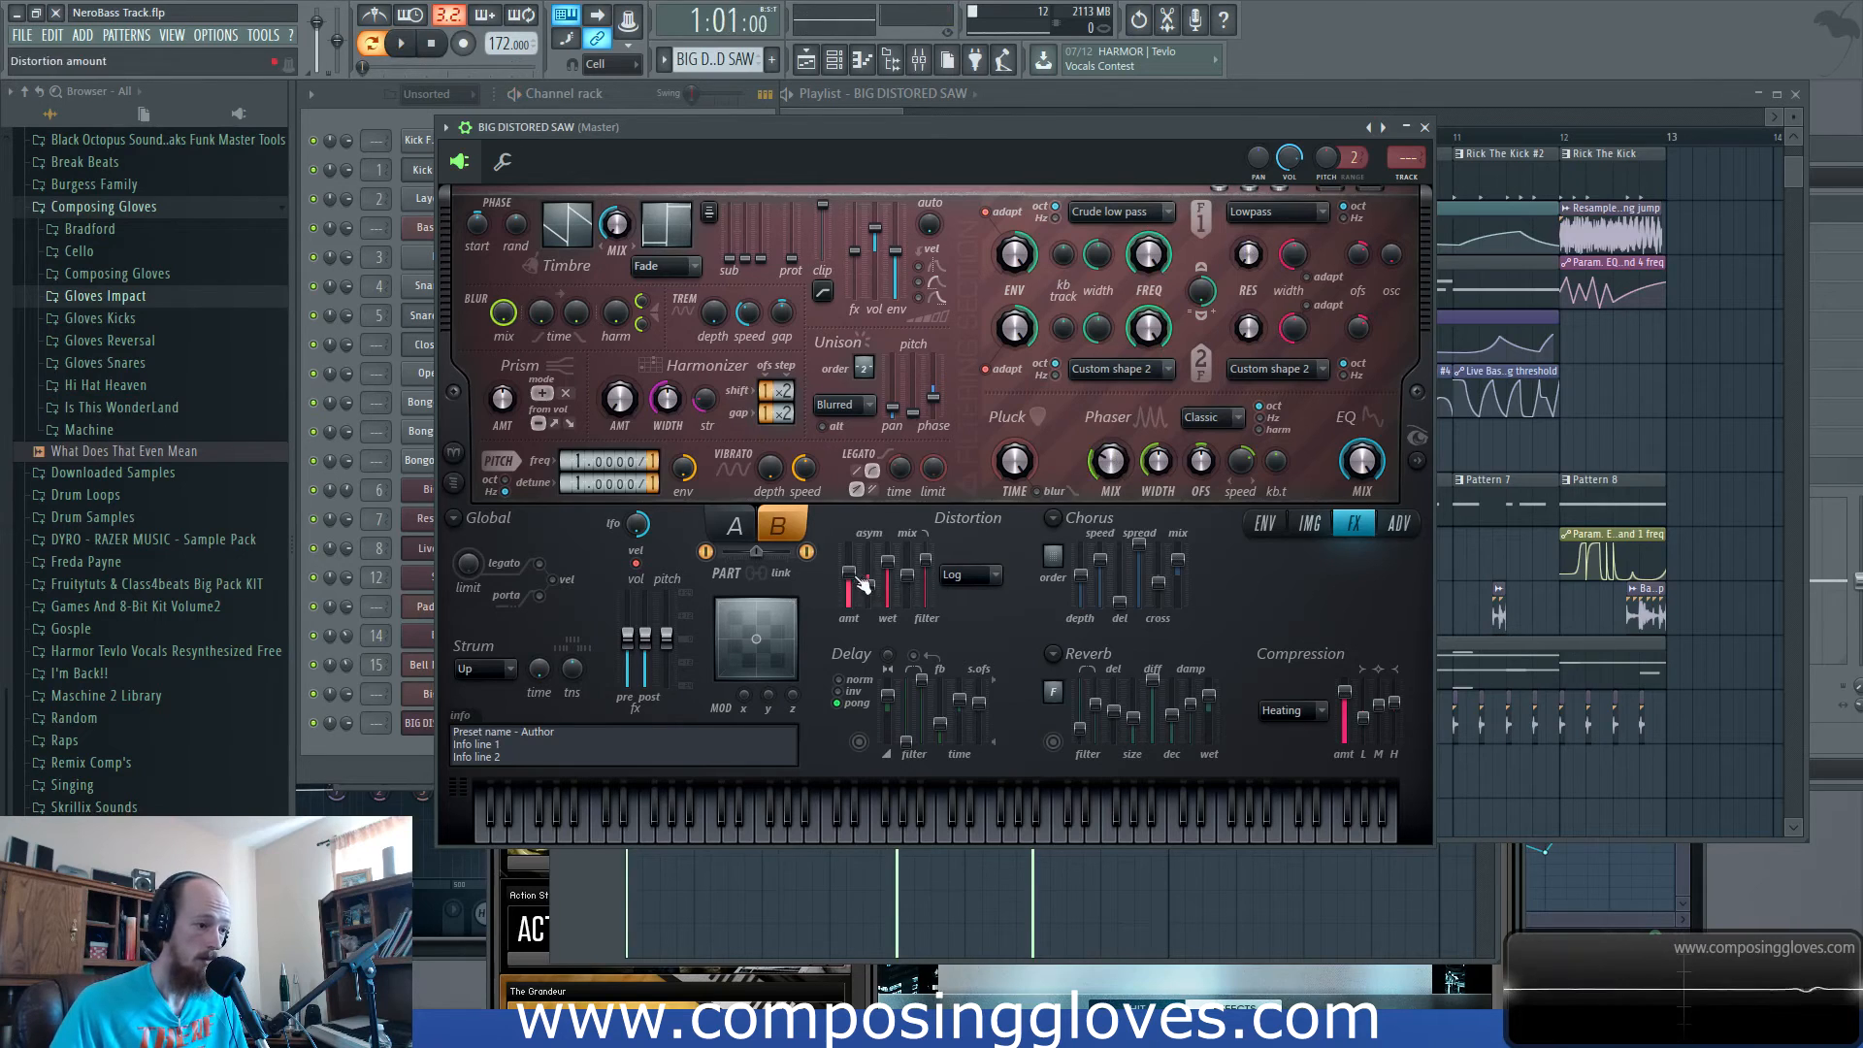
# Return to part A, change the distortion type to Ribbon and set the distortion amount to about 80%.
pyautogui.moveTo(850, 583); pyautogui.dragTo(860, 573)
pyautogui.press('space')
pyautogui.click(738, 527)
pyautogui.press('space')
pyautogui.click(965, 574)
pyautogui.click(962, 750)
pyautogui.click(961, 576)
pyautogui.click(935, 567)
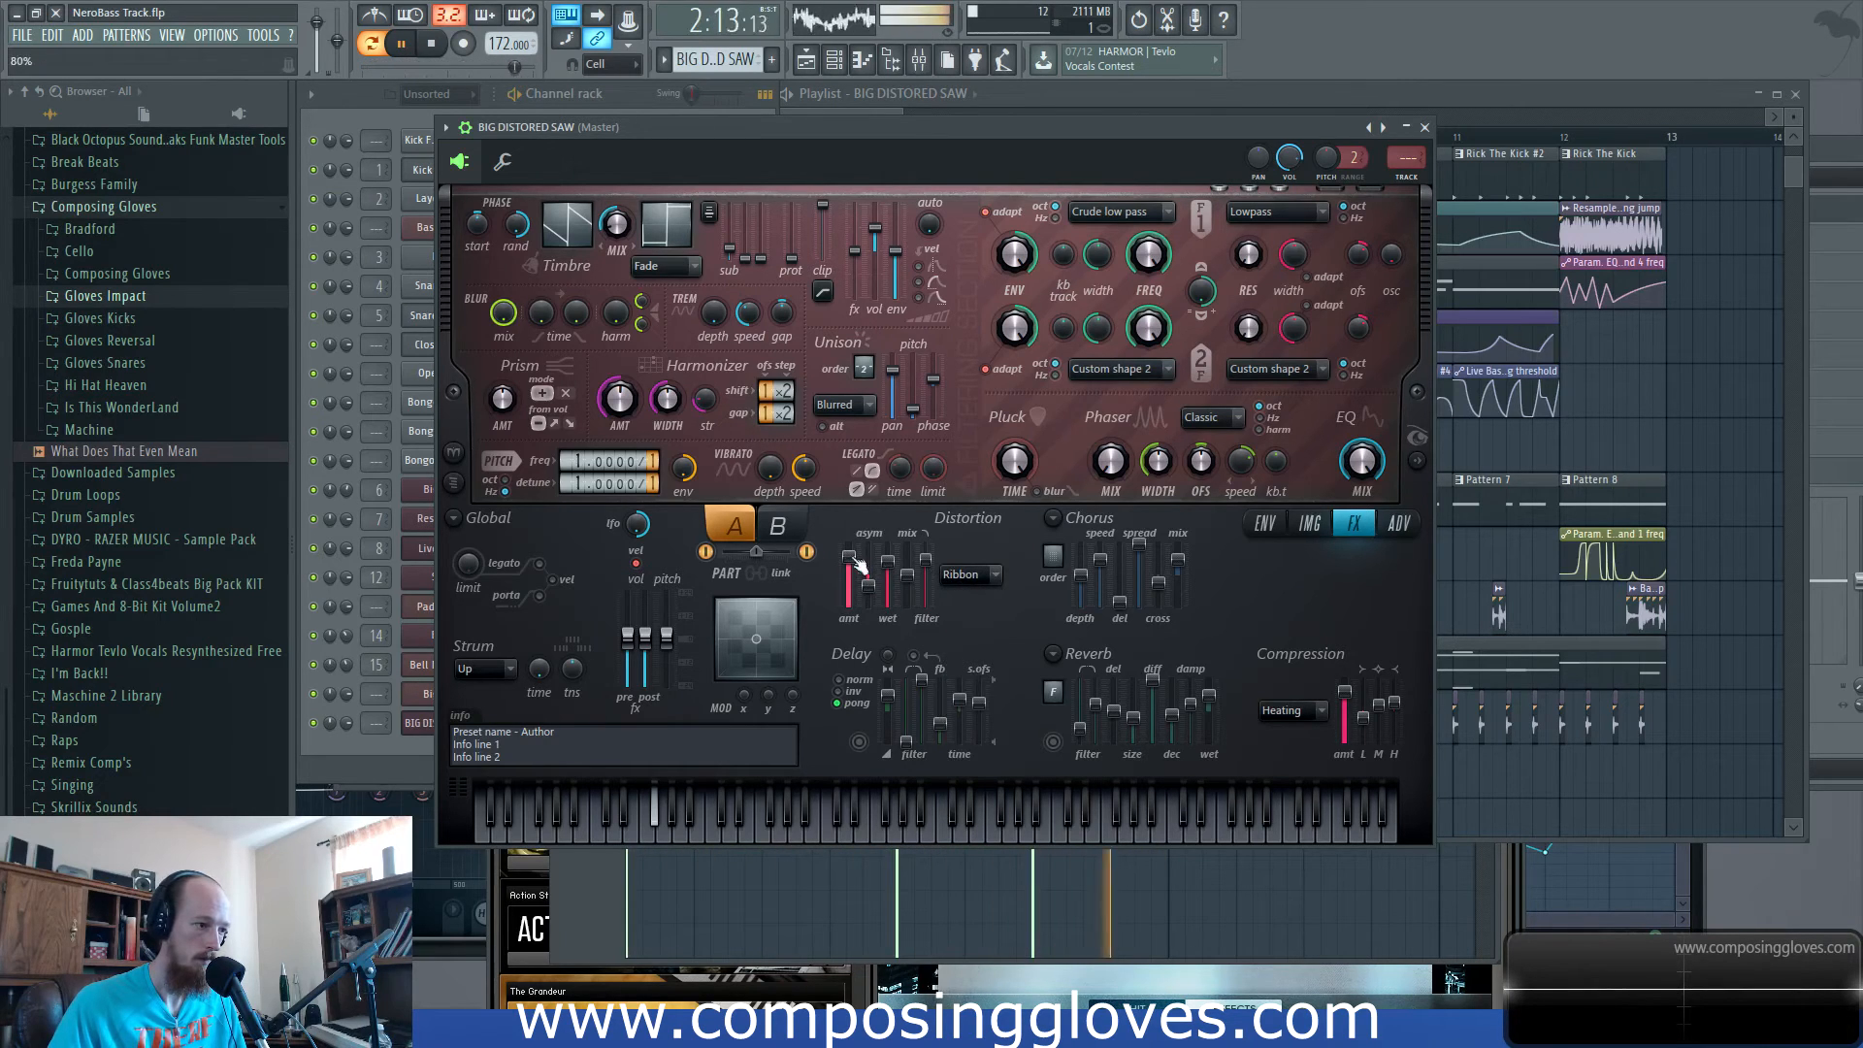
# Enable Harmor's reverb and set its wet level to about 64% during playback.
pyautogui.click(1054, 743)
pyautogui.press('space')
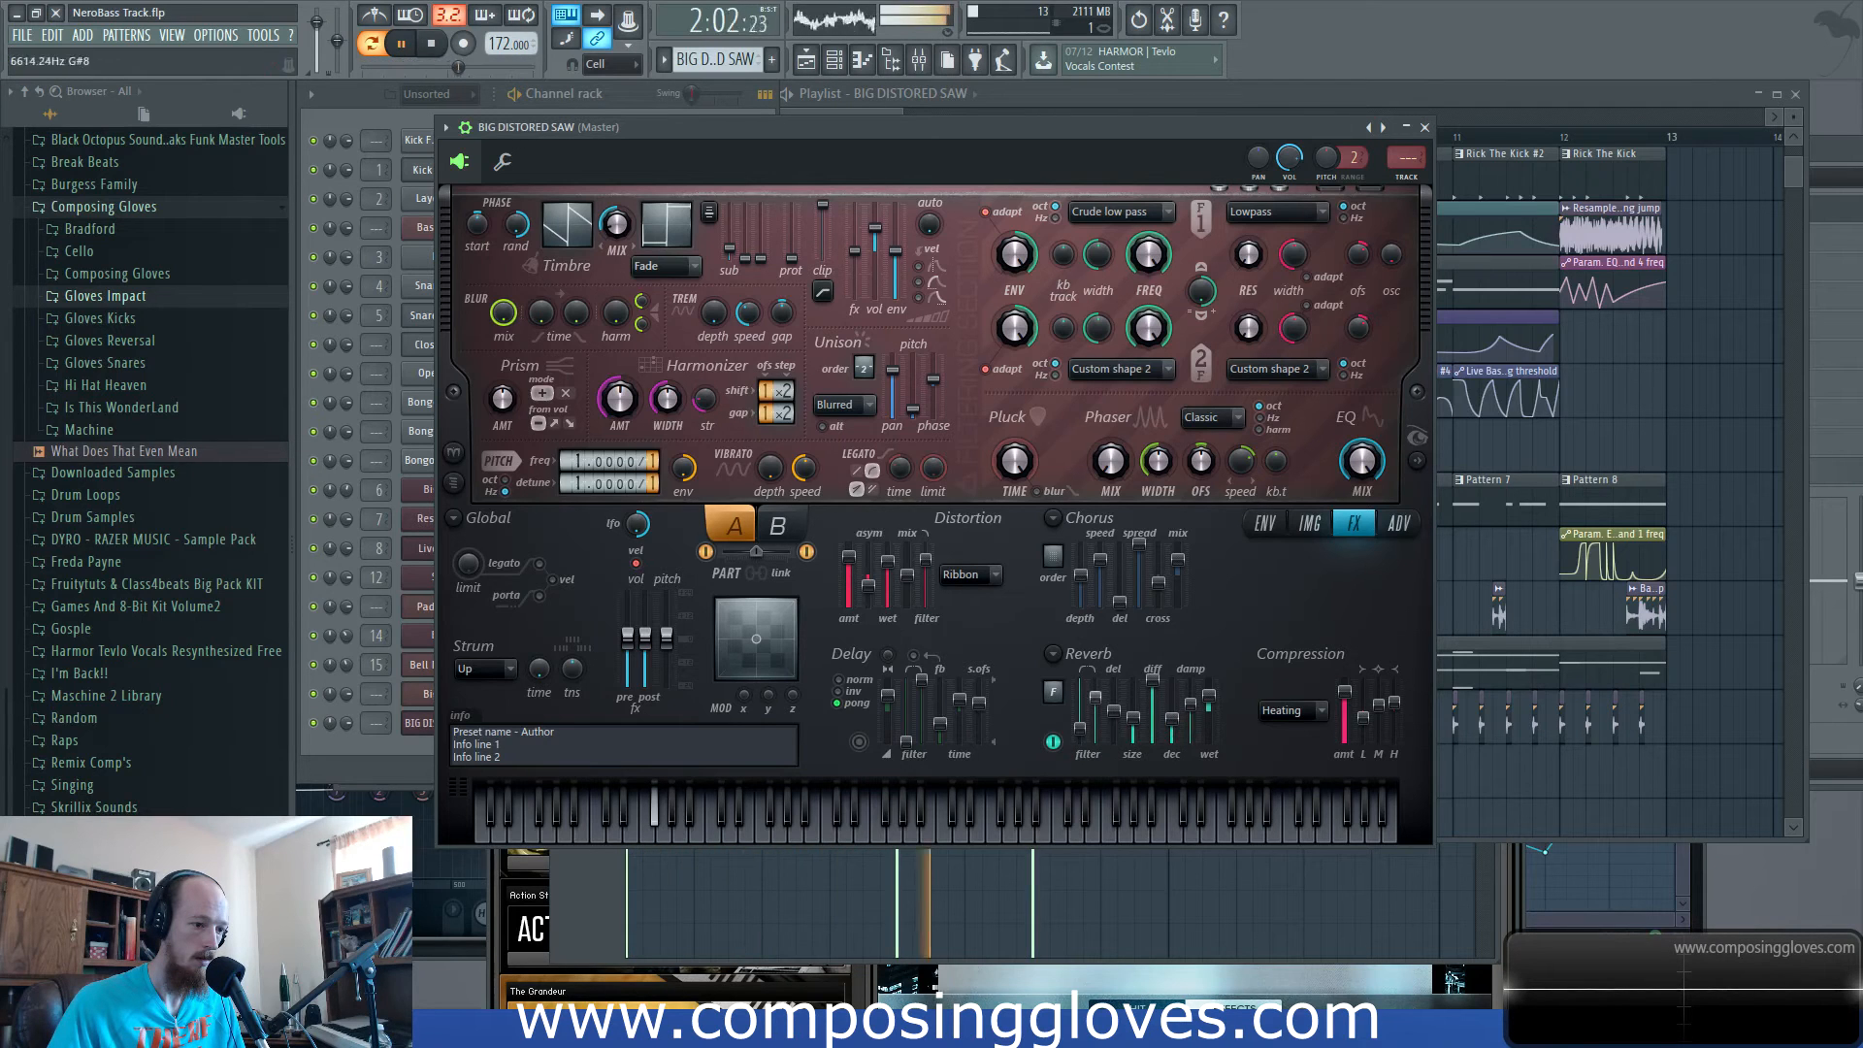
pyautogui.moveTo(1218, 708); pyautogui.dragTo(1225, 698)
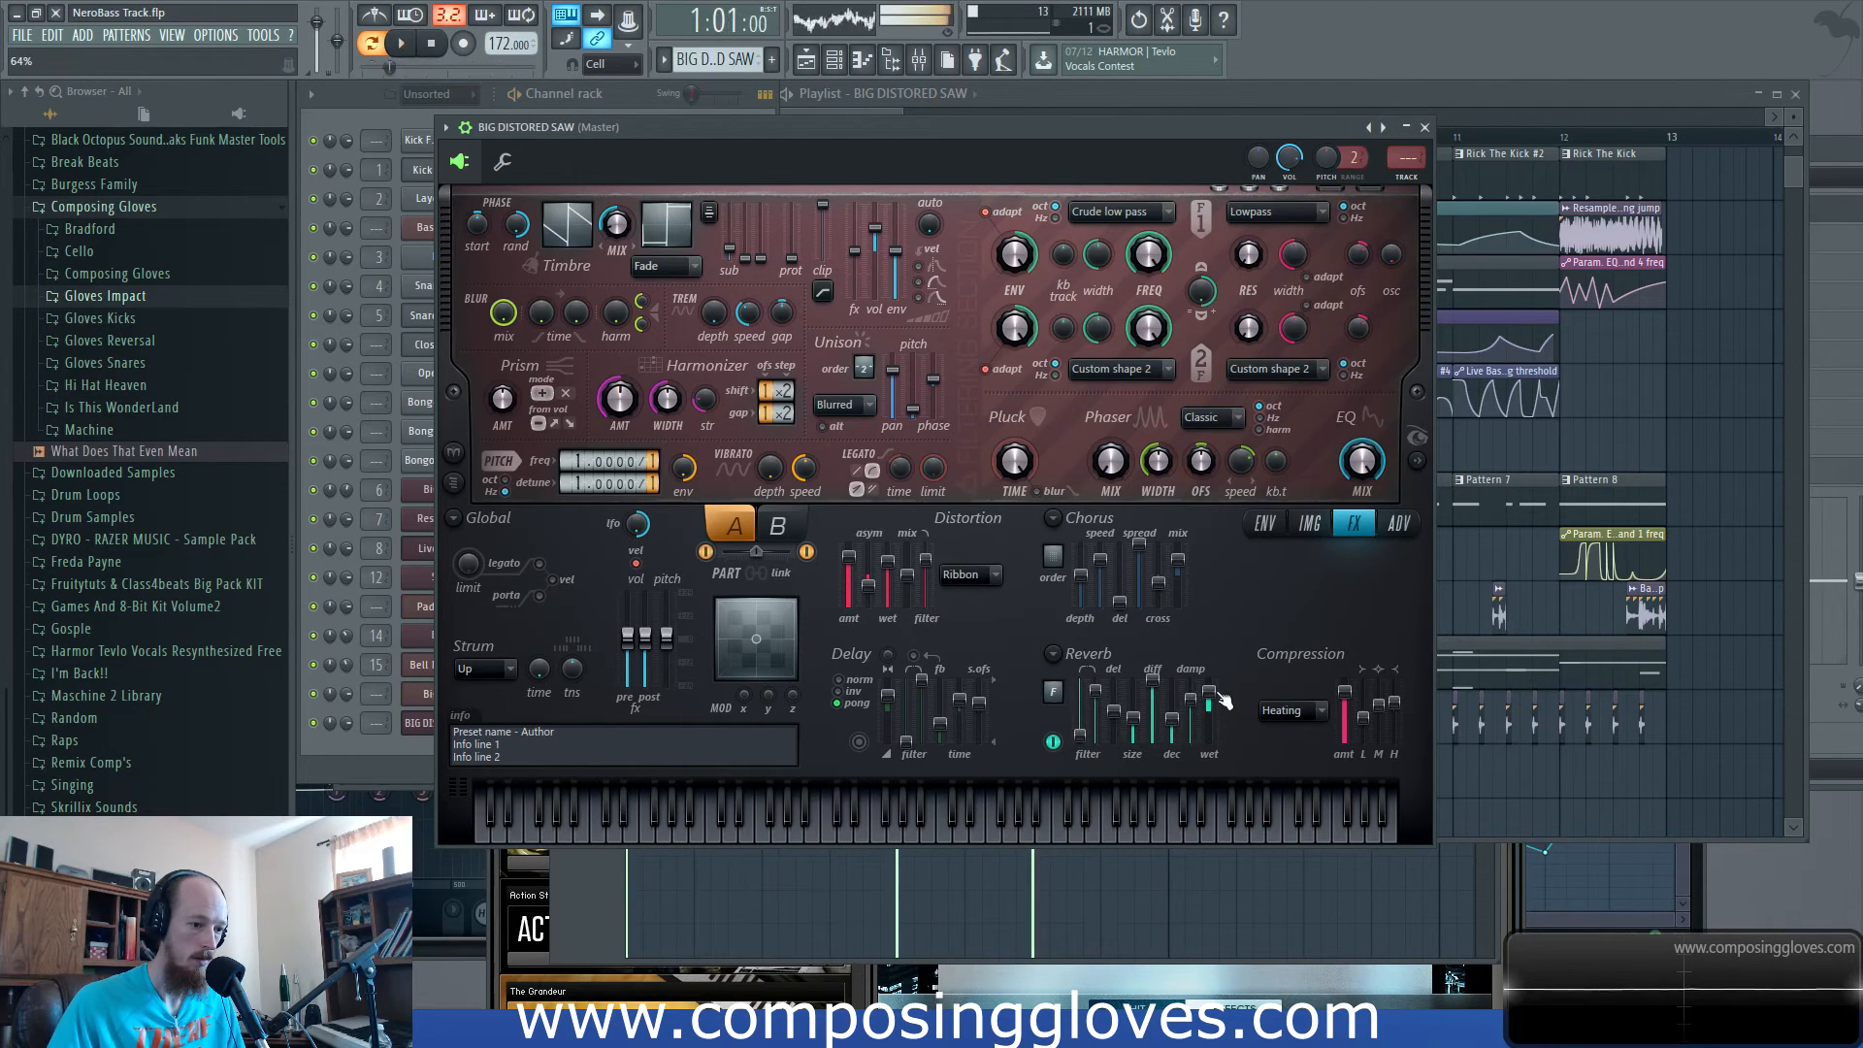
pyautogui.press('space')
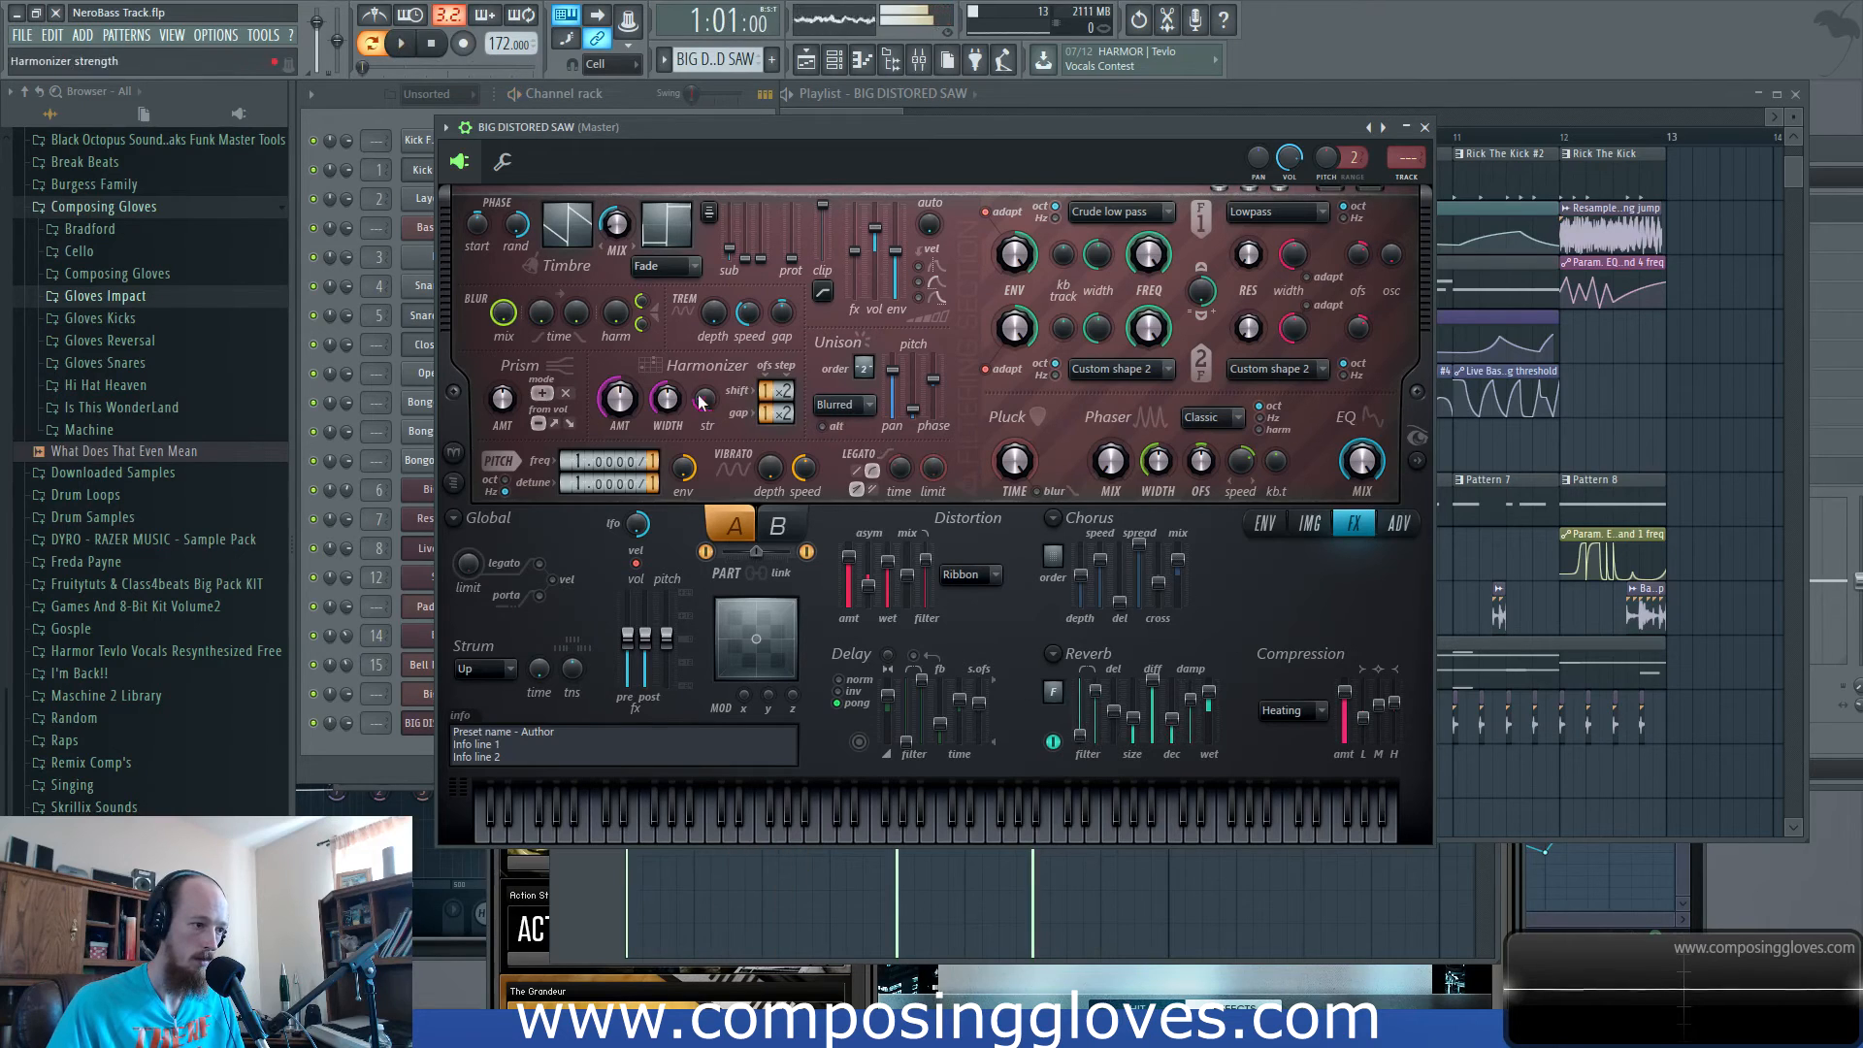
# Transpose all notes of the BIG DISTORED SAW pattern down one octave to F#2 and F2, and play it.
pyautogui.click(369, 749)
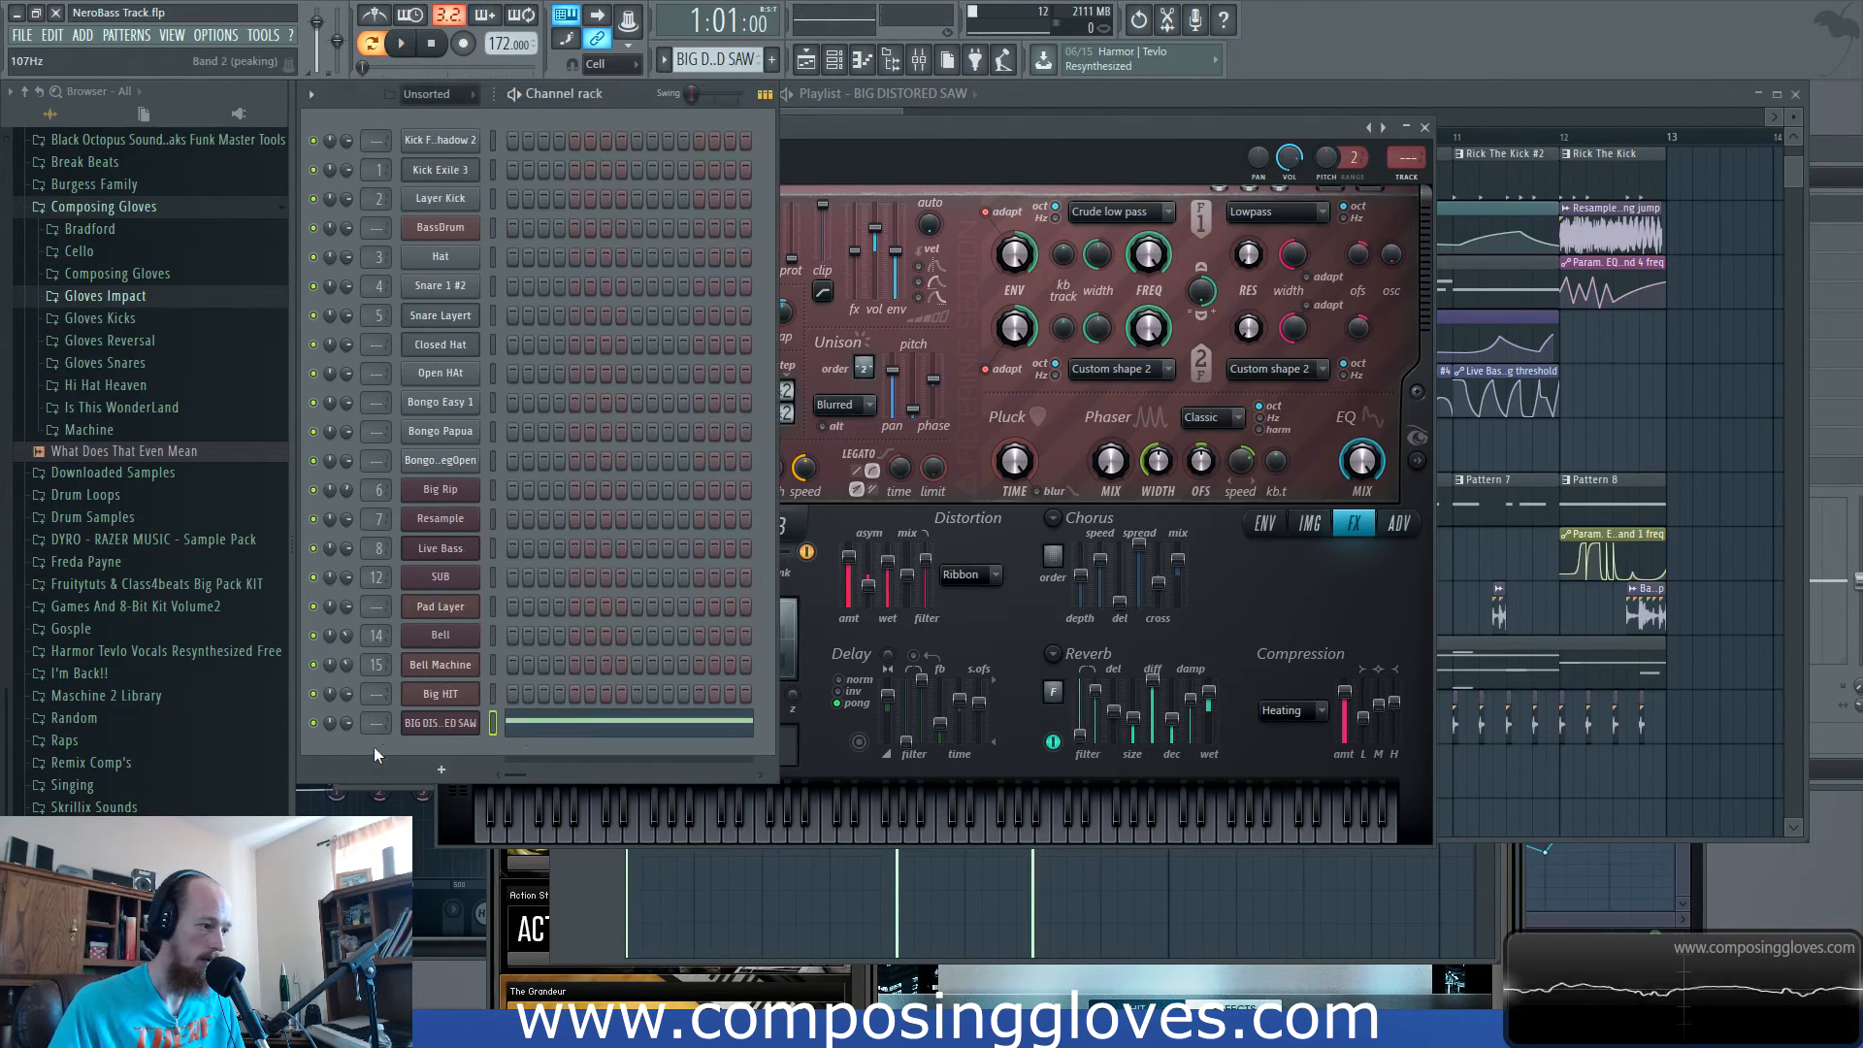
pyautogui.click(562, 723)
pyautogui.scroll(-3, 716, 708)
pyautogui.moveTo(762, 435); pyautogui.dragTo(1393, 654)
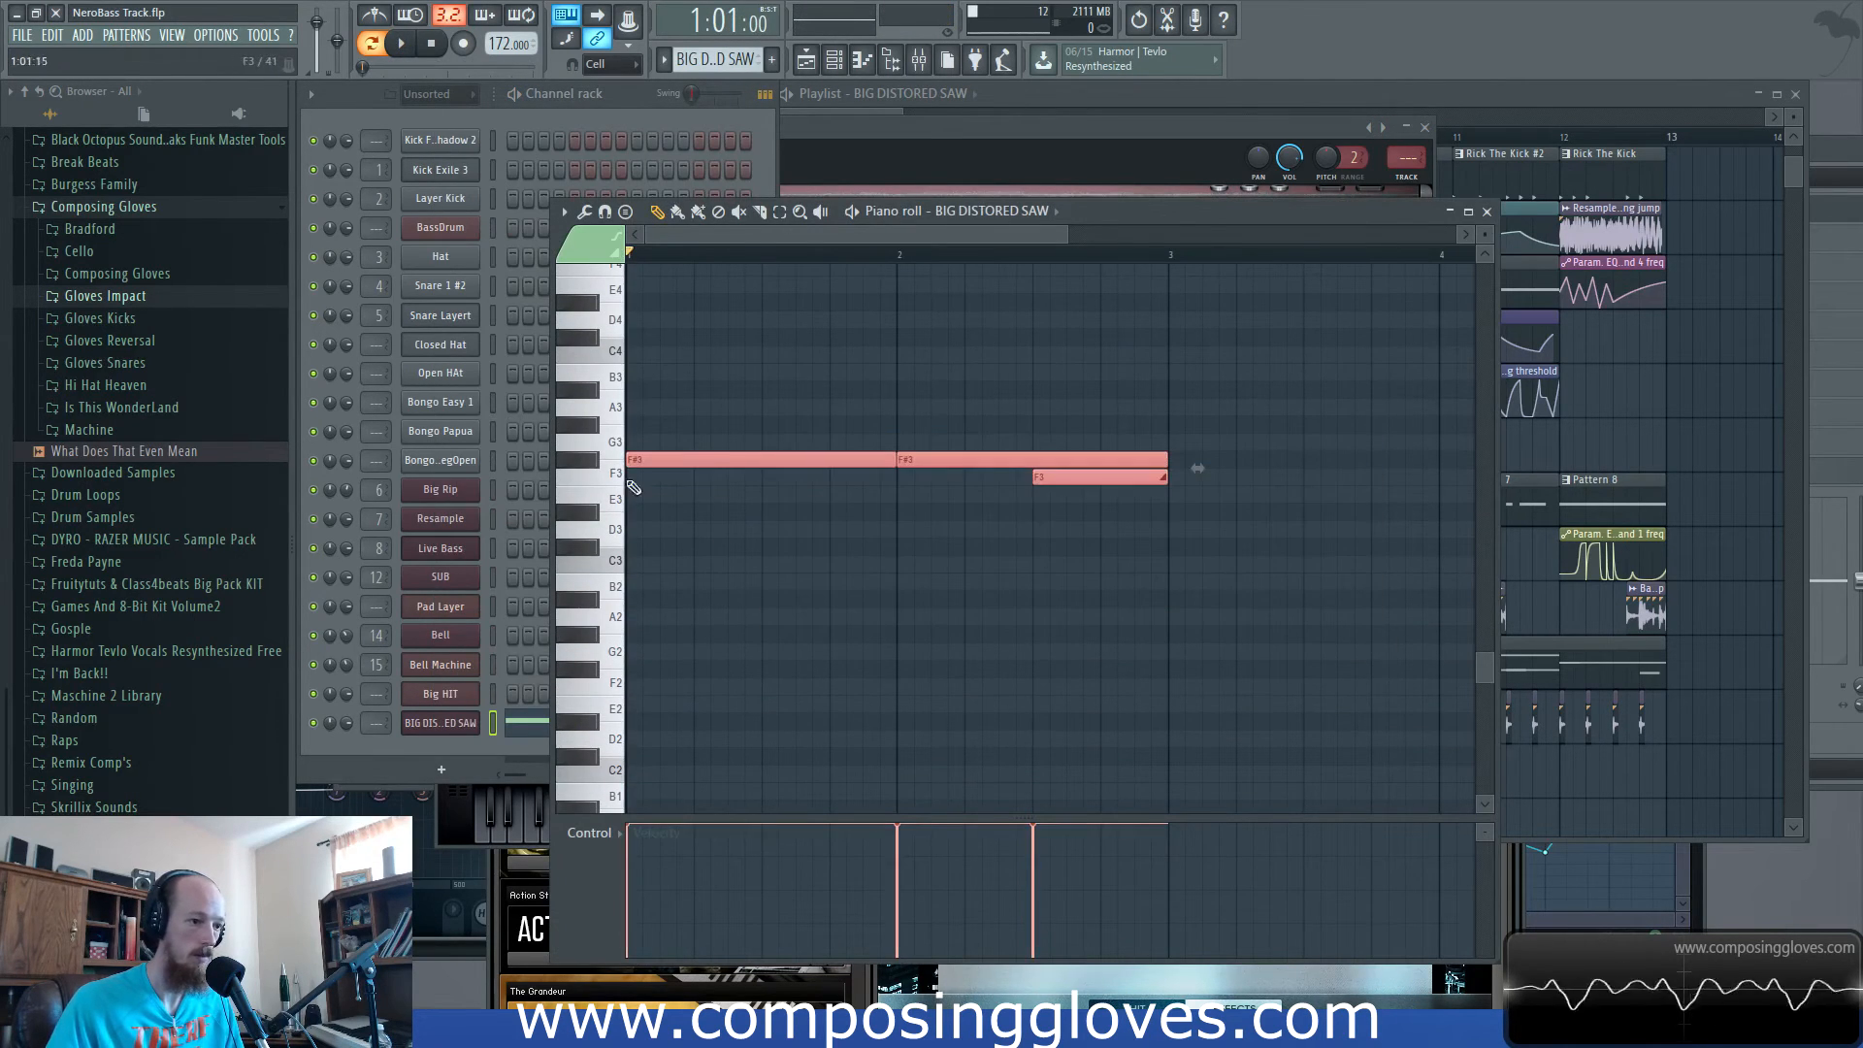
pyautogui.moveTo(704, 453); pyautogui.dragTo(705, 663)
pyautogui.press('space')
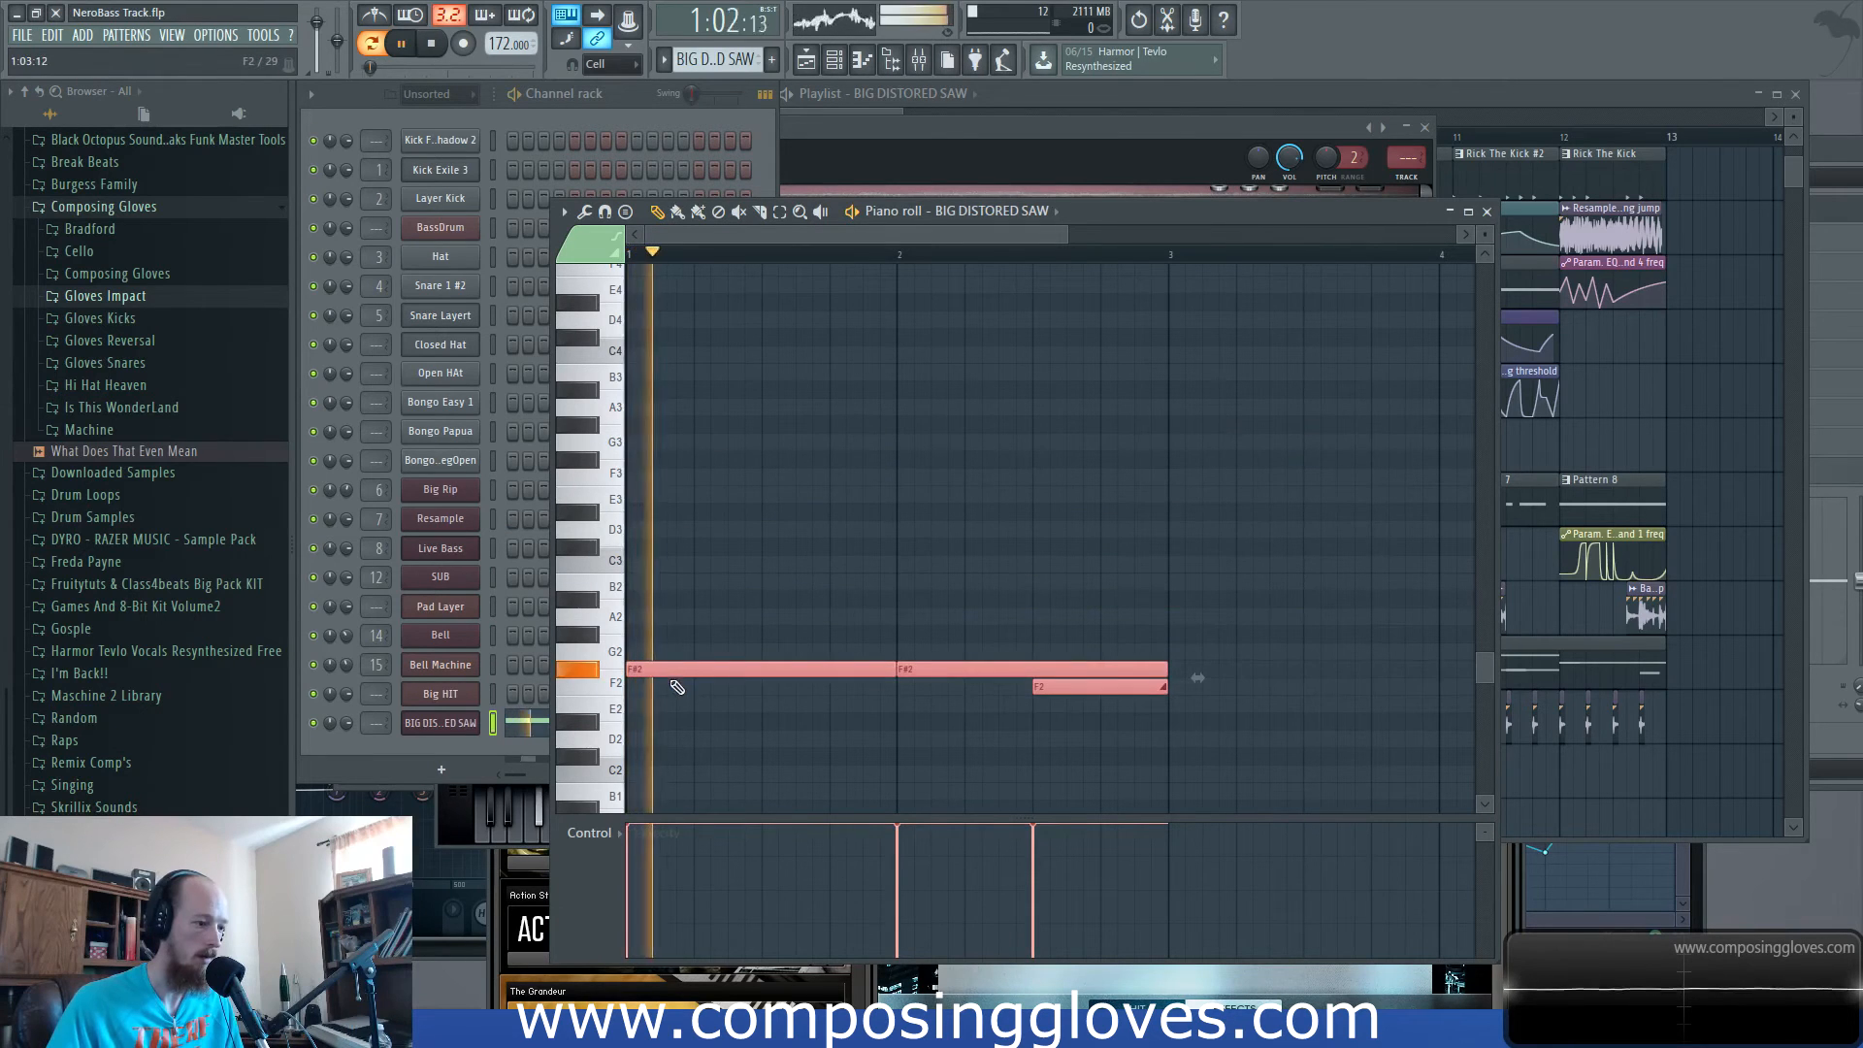
# Reopen the saw's Harmor editor, compare parts A and B, and set part B's timbre mix to 100%.
pyautogui.click(446, 726)
pyautogui.click(447, 727)
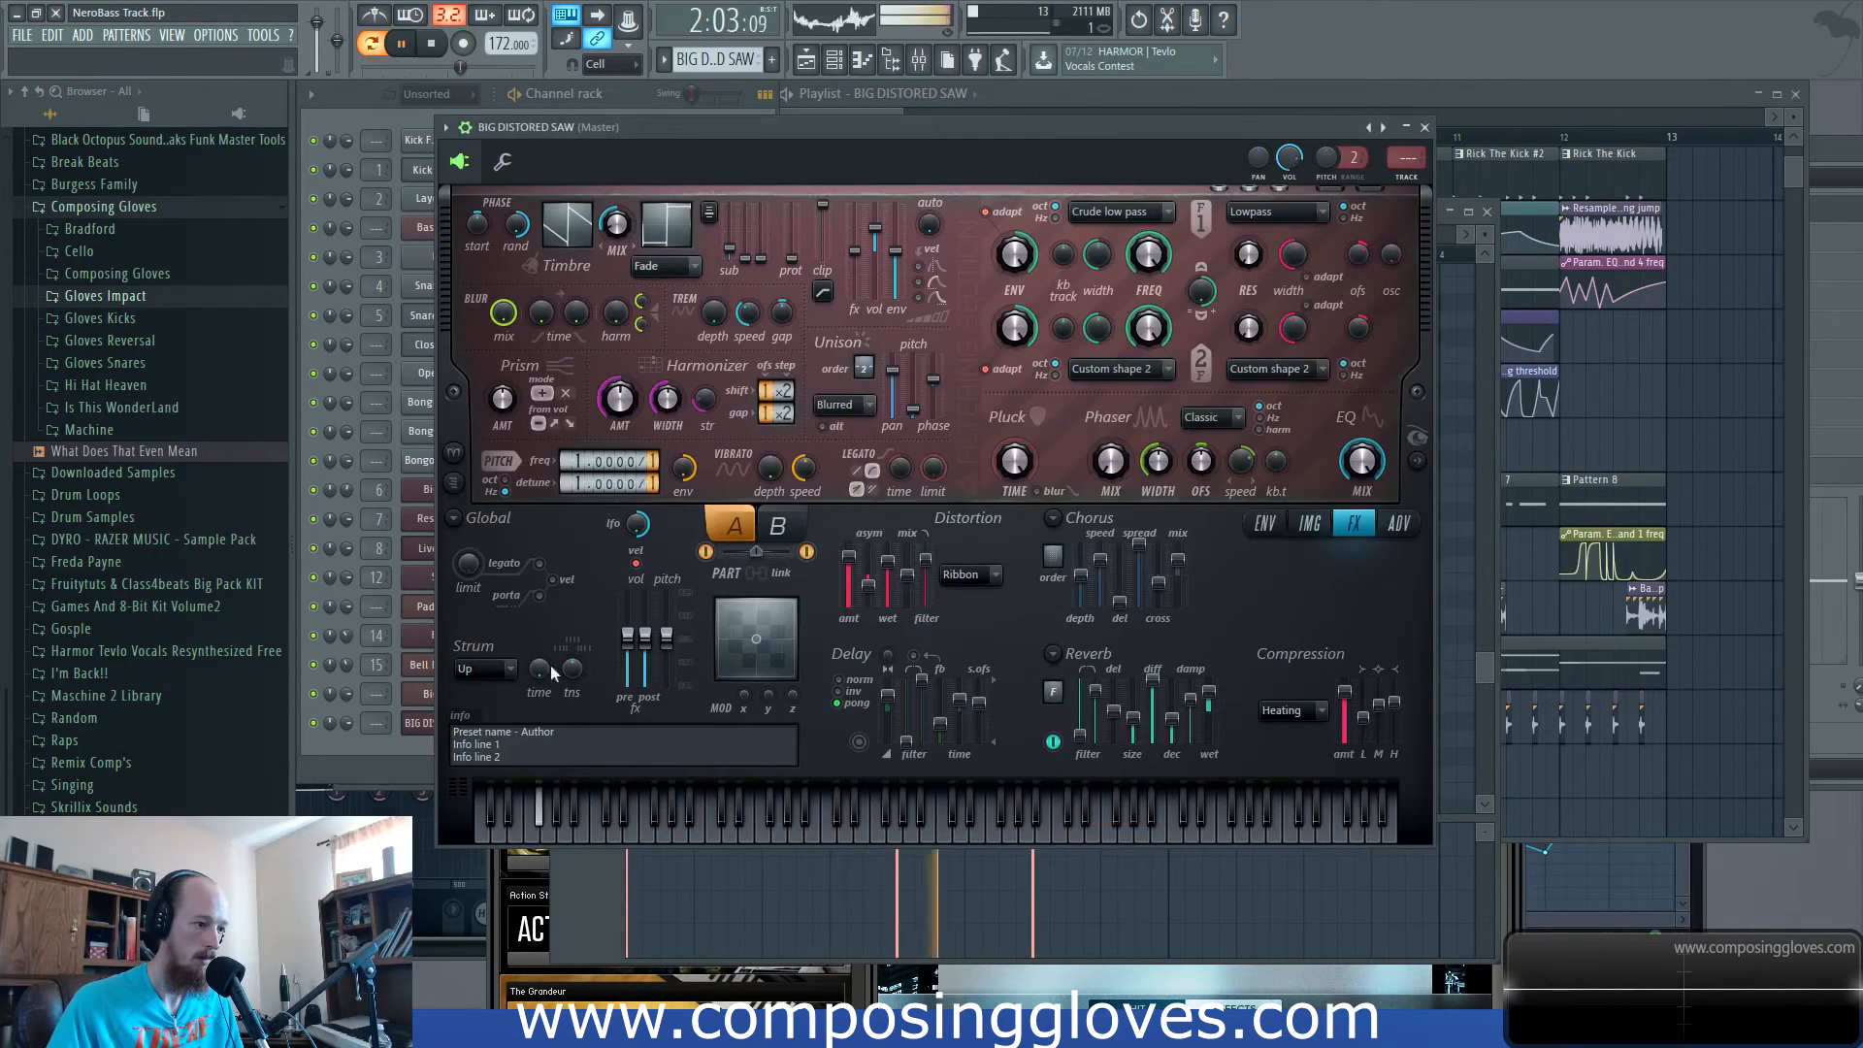
pyautogui.click(775, 529)
pyautogui.click(734, 527)
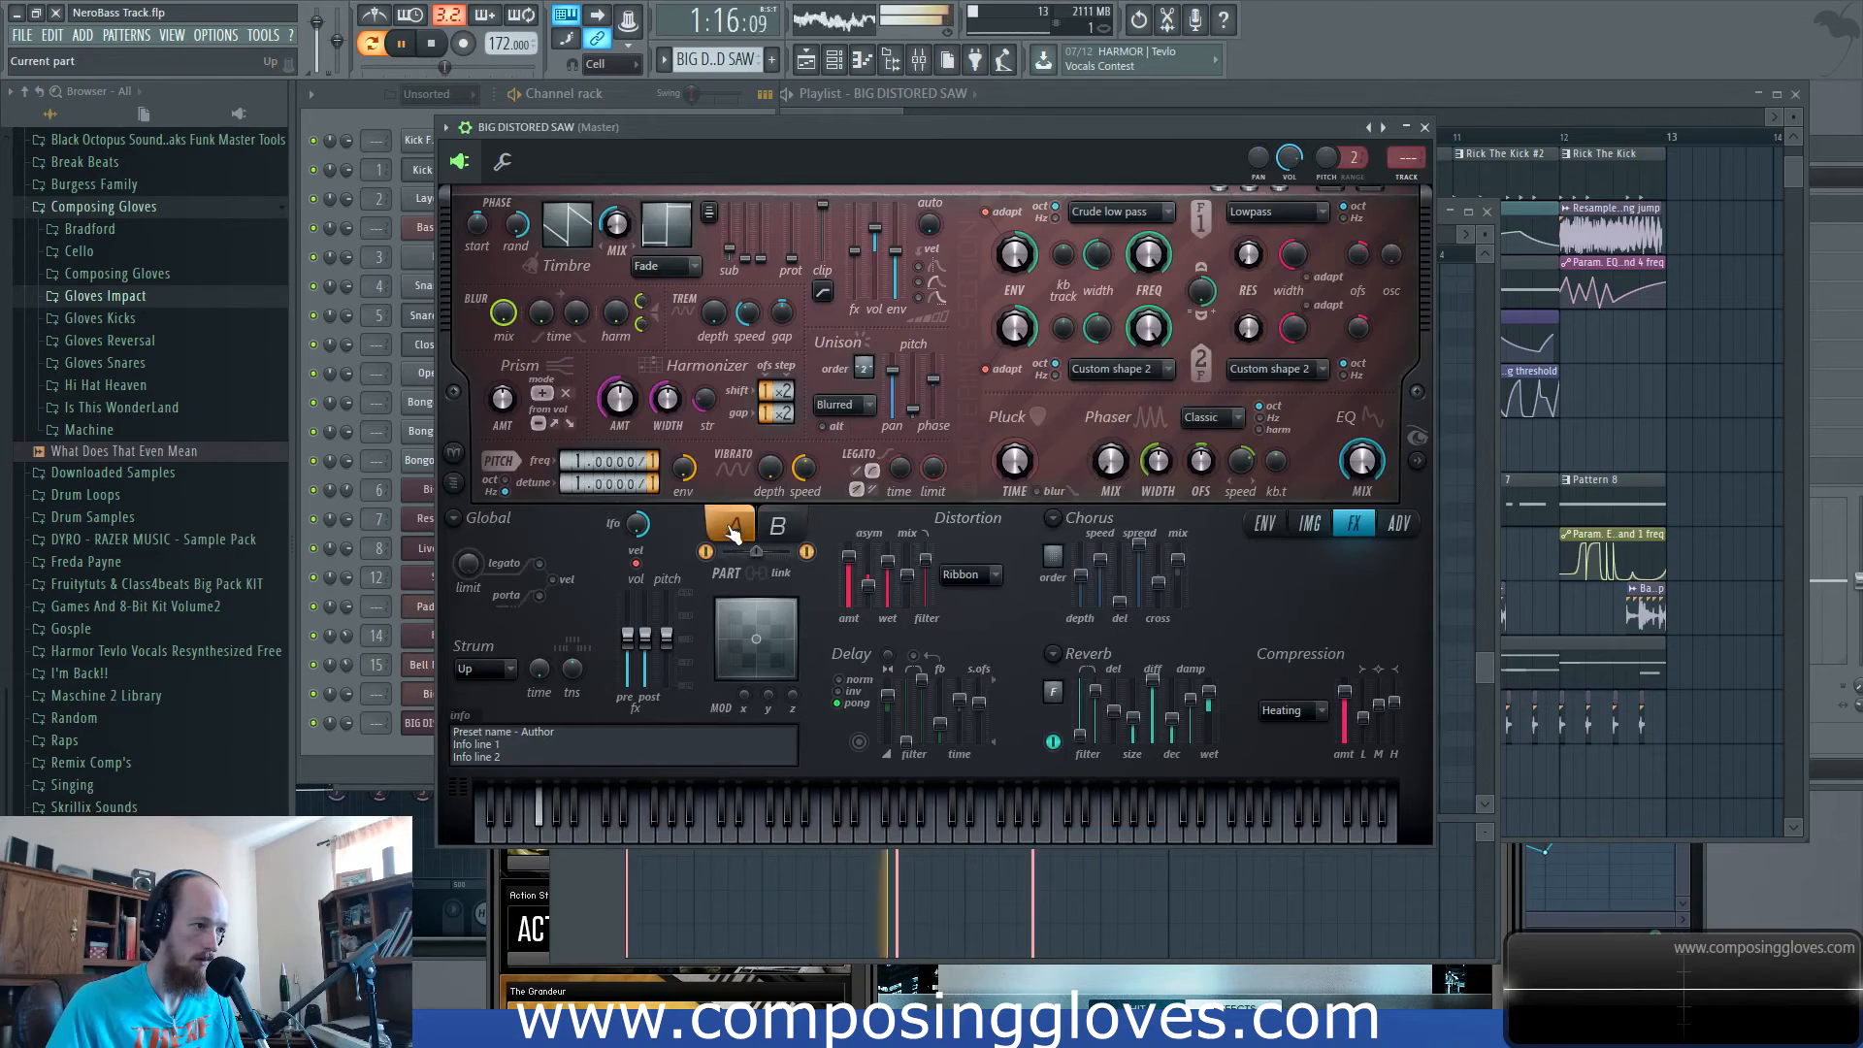
pyautogui.moveTo(640, 415); pyautogui.dragTo(641, 398)
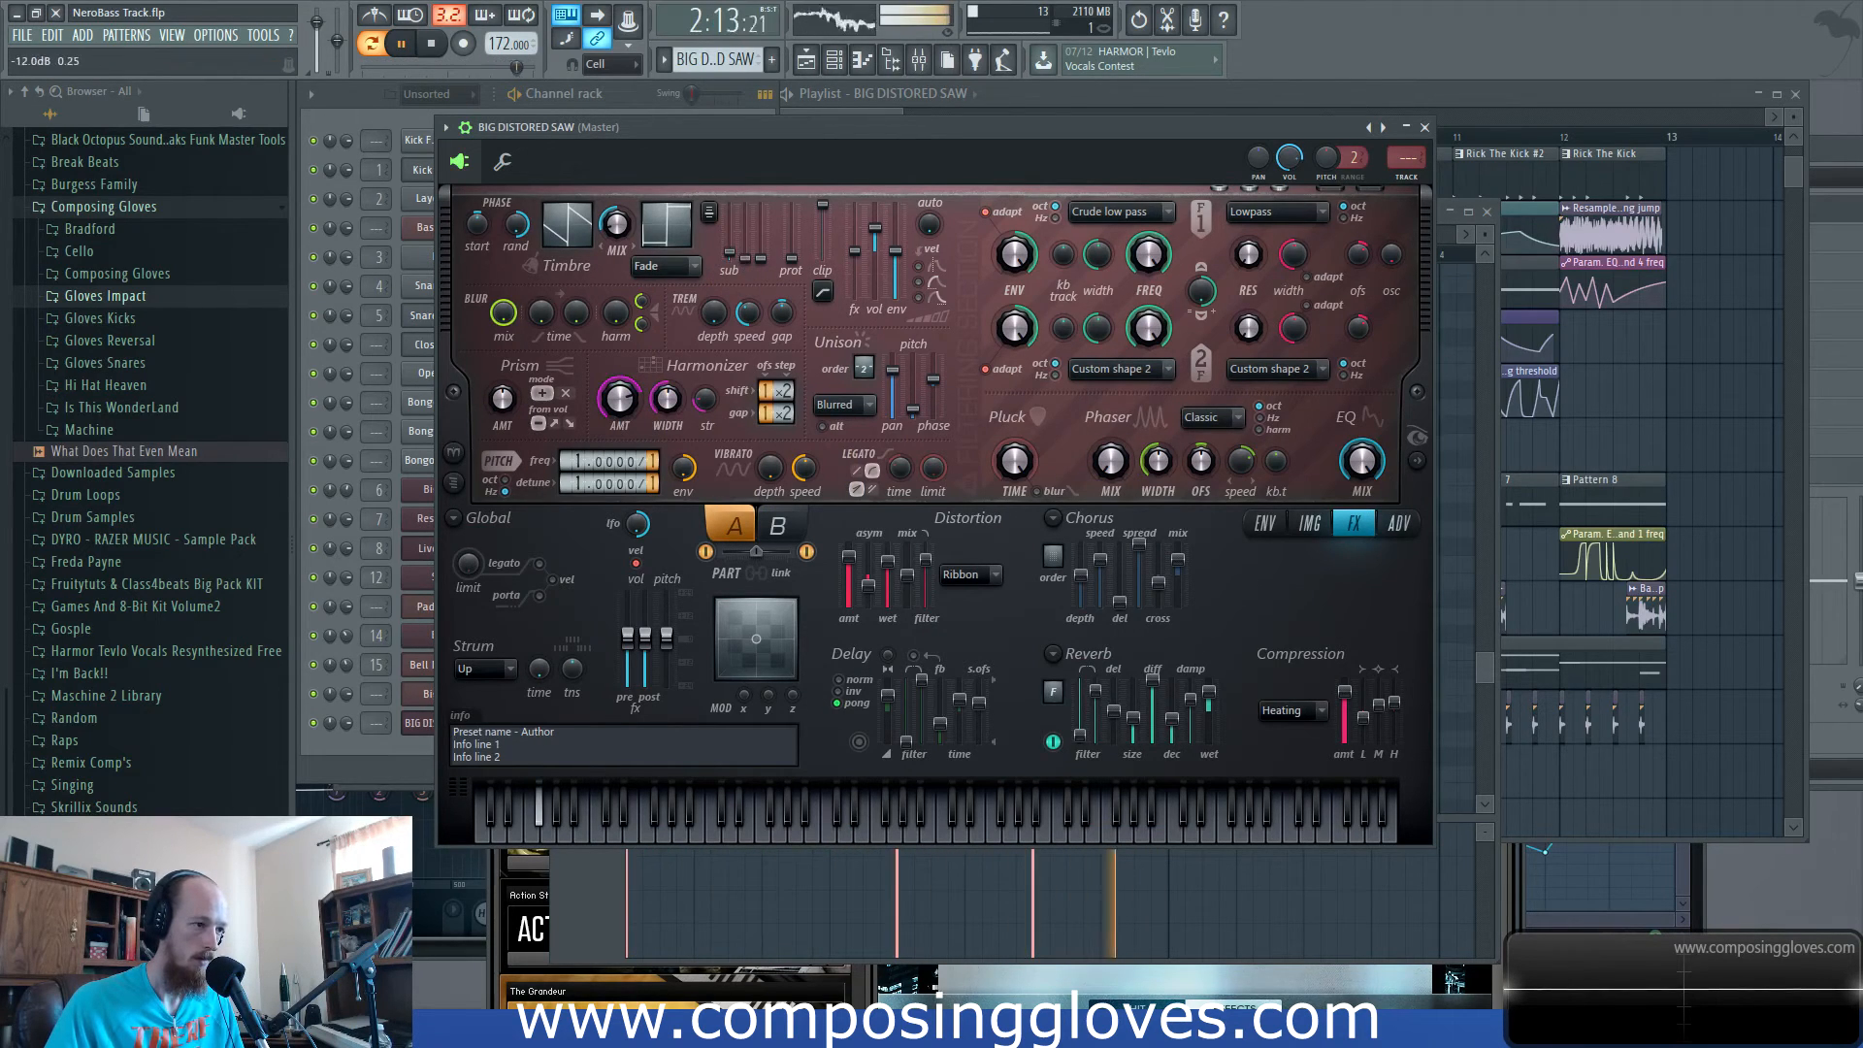
pyautogui.click(777, 526)
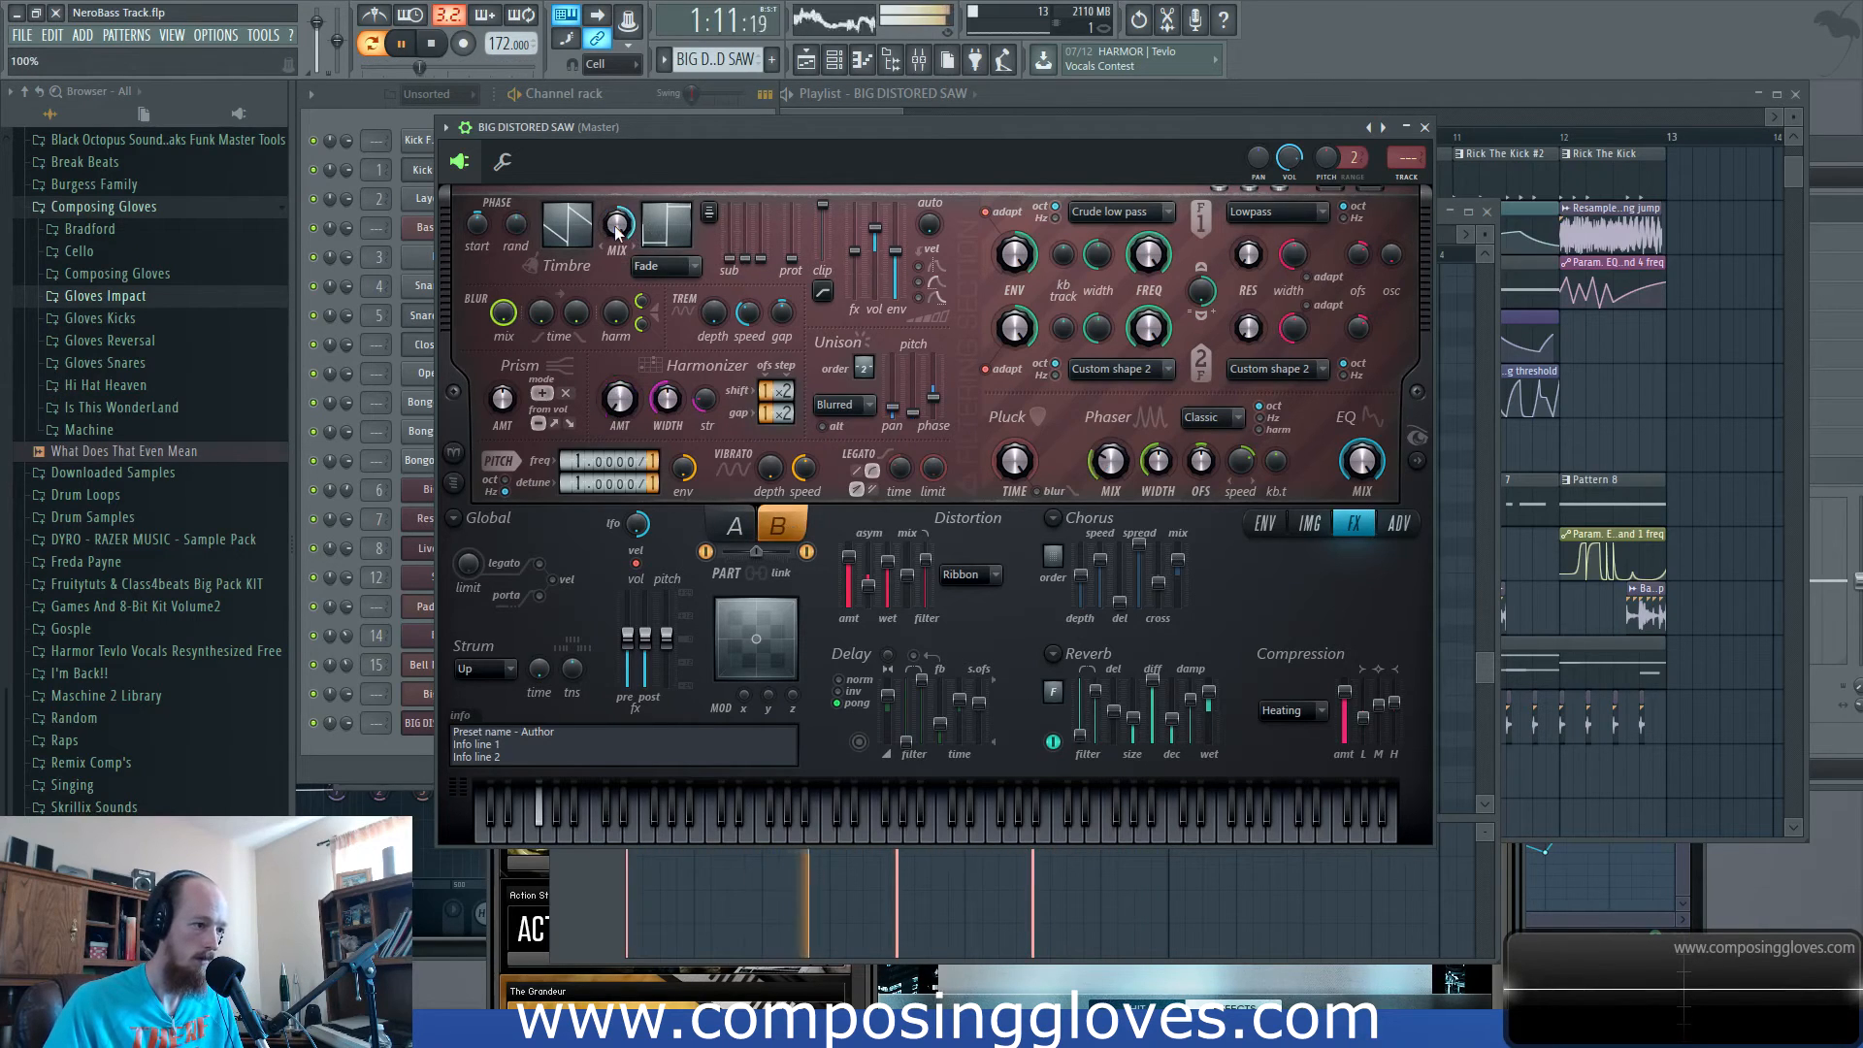
pyautogui.click(735, 528)
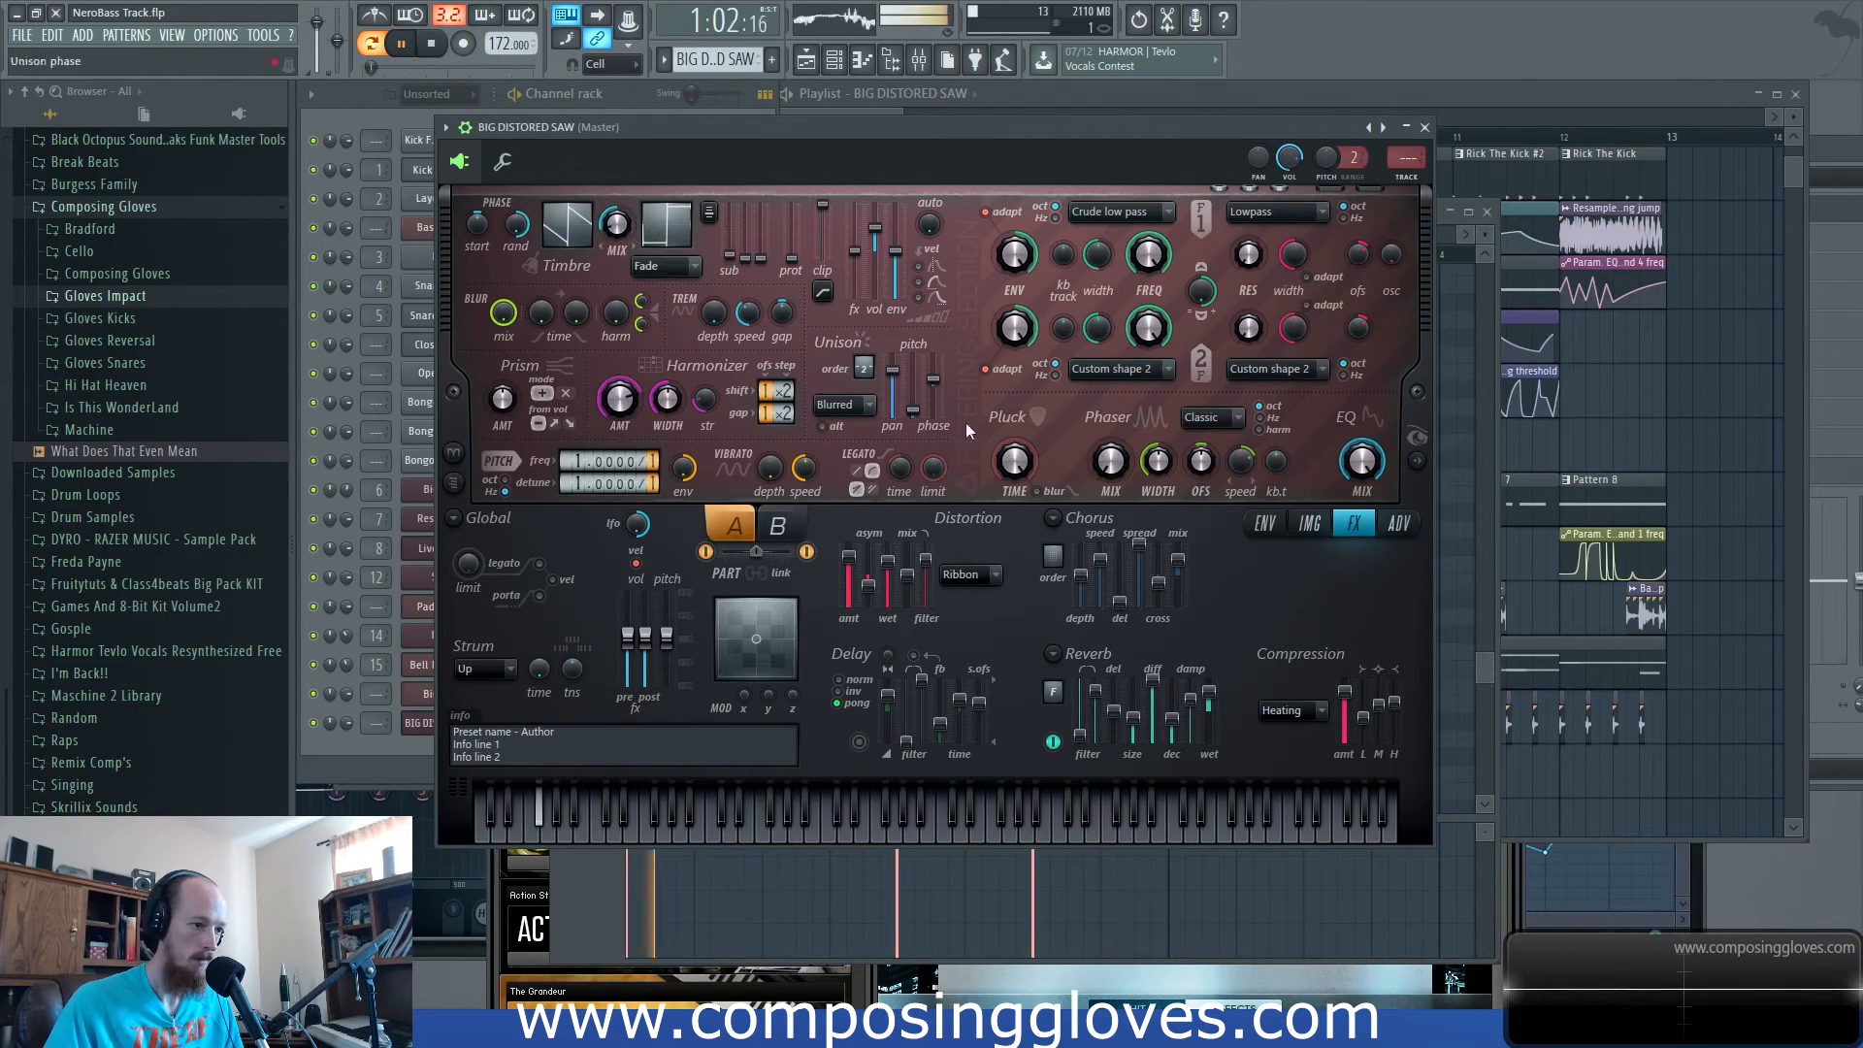
pyautogui.click(777, 525)
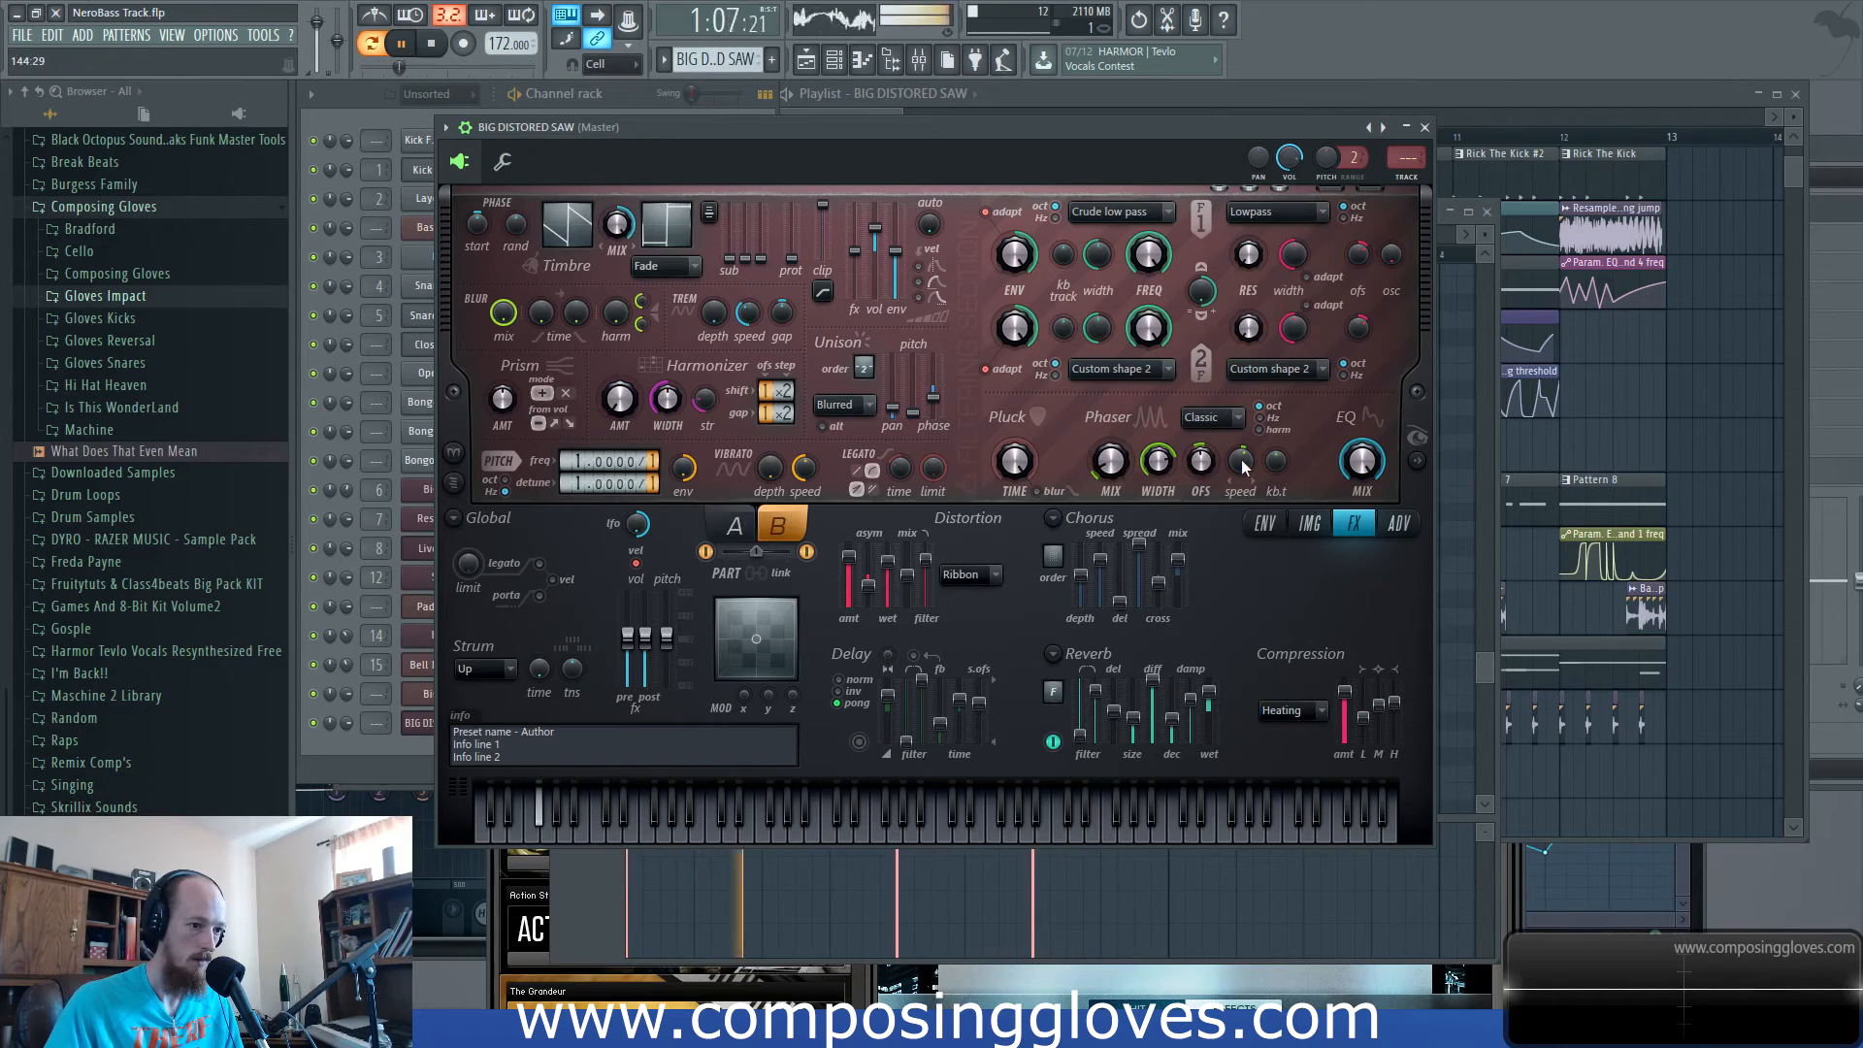
# Shape Harmor's Global EQ curve with one point dipping the low end and another gently lifting the upper mids.
pyautogui.click(1363, 465)
pyautogui.rightClick(1194, 603)
pyautogui.moveTo(1193, 602)
pyautogui.mouseDown()
pyautogui.moveTo(1214, 620)
pyautogui.moveTo(1167, 627)
pyautogui.mouseUp()
pyautogui.rightClick(992, 650)
pyautogui.moveTo(992, 650); pyautogui.dragTo(930, 673)
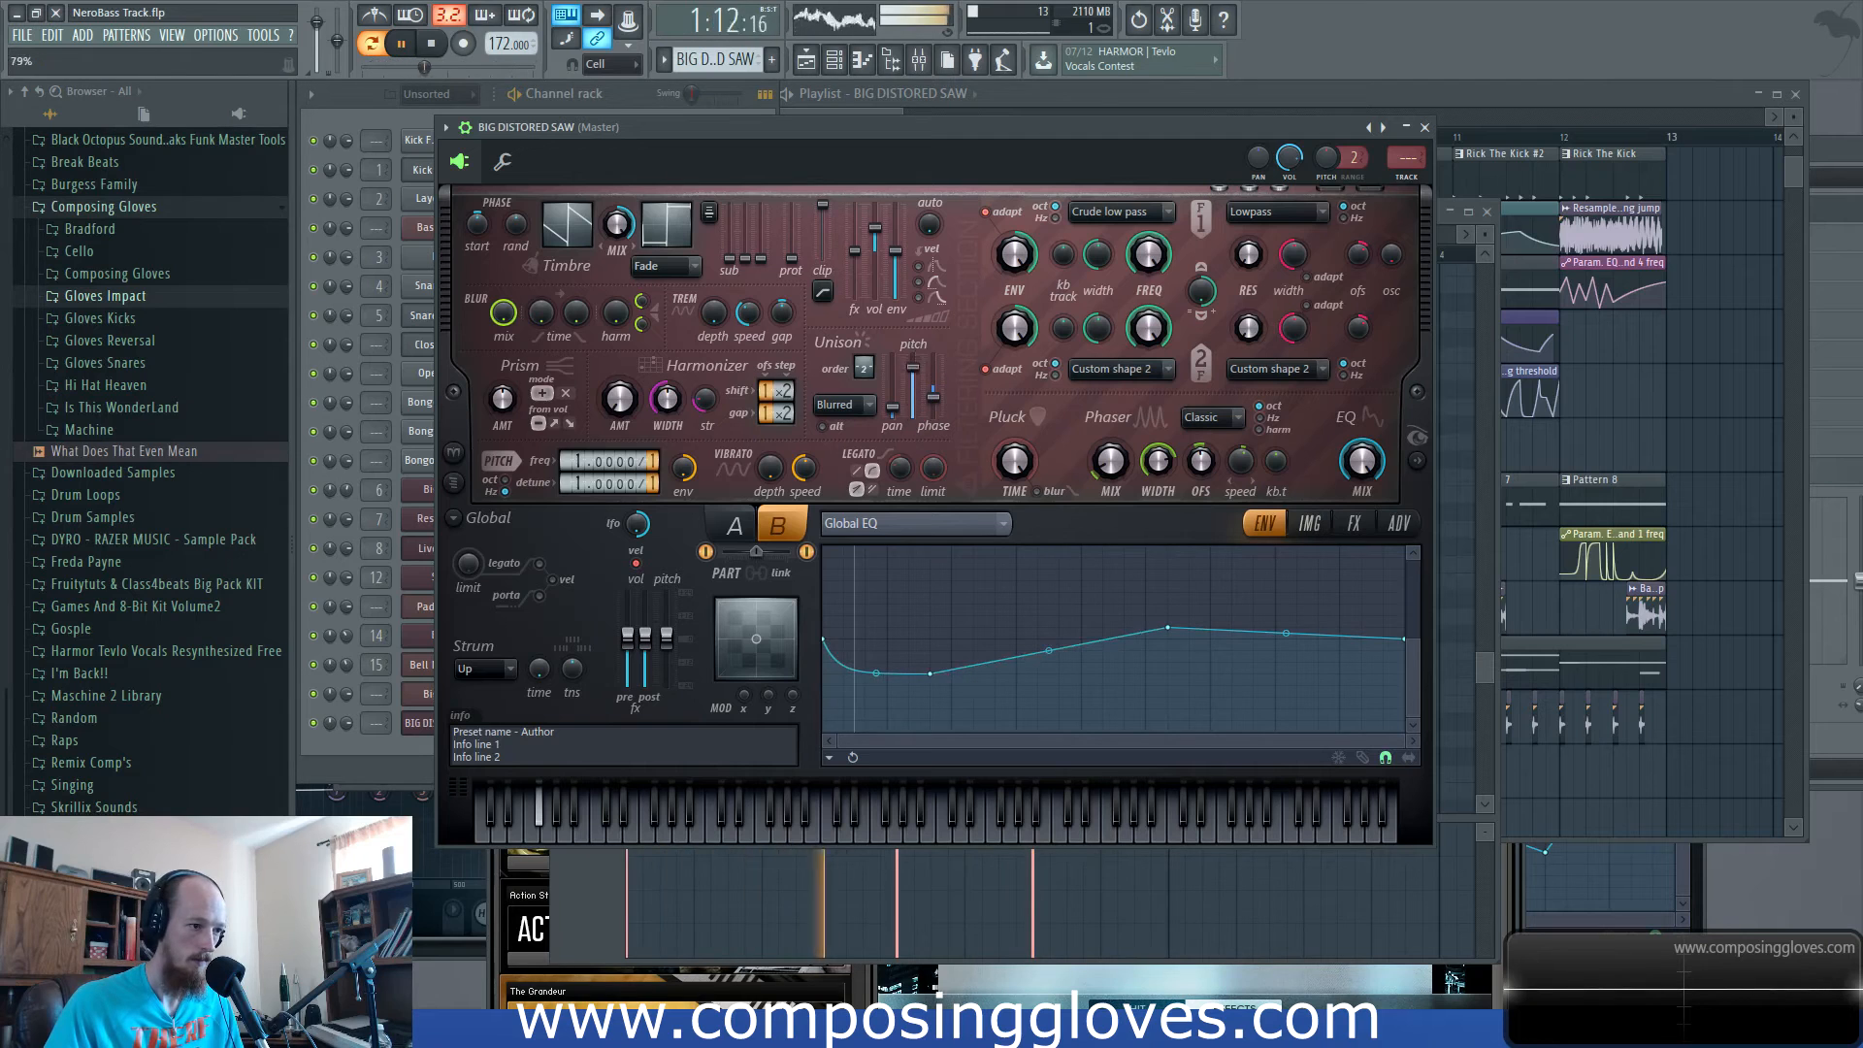
# Enable a decaying envelope on part B's unison pitch thickness and audition it.
pyautogui.rightClick(920, 365)
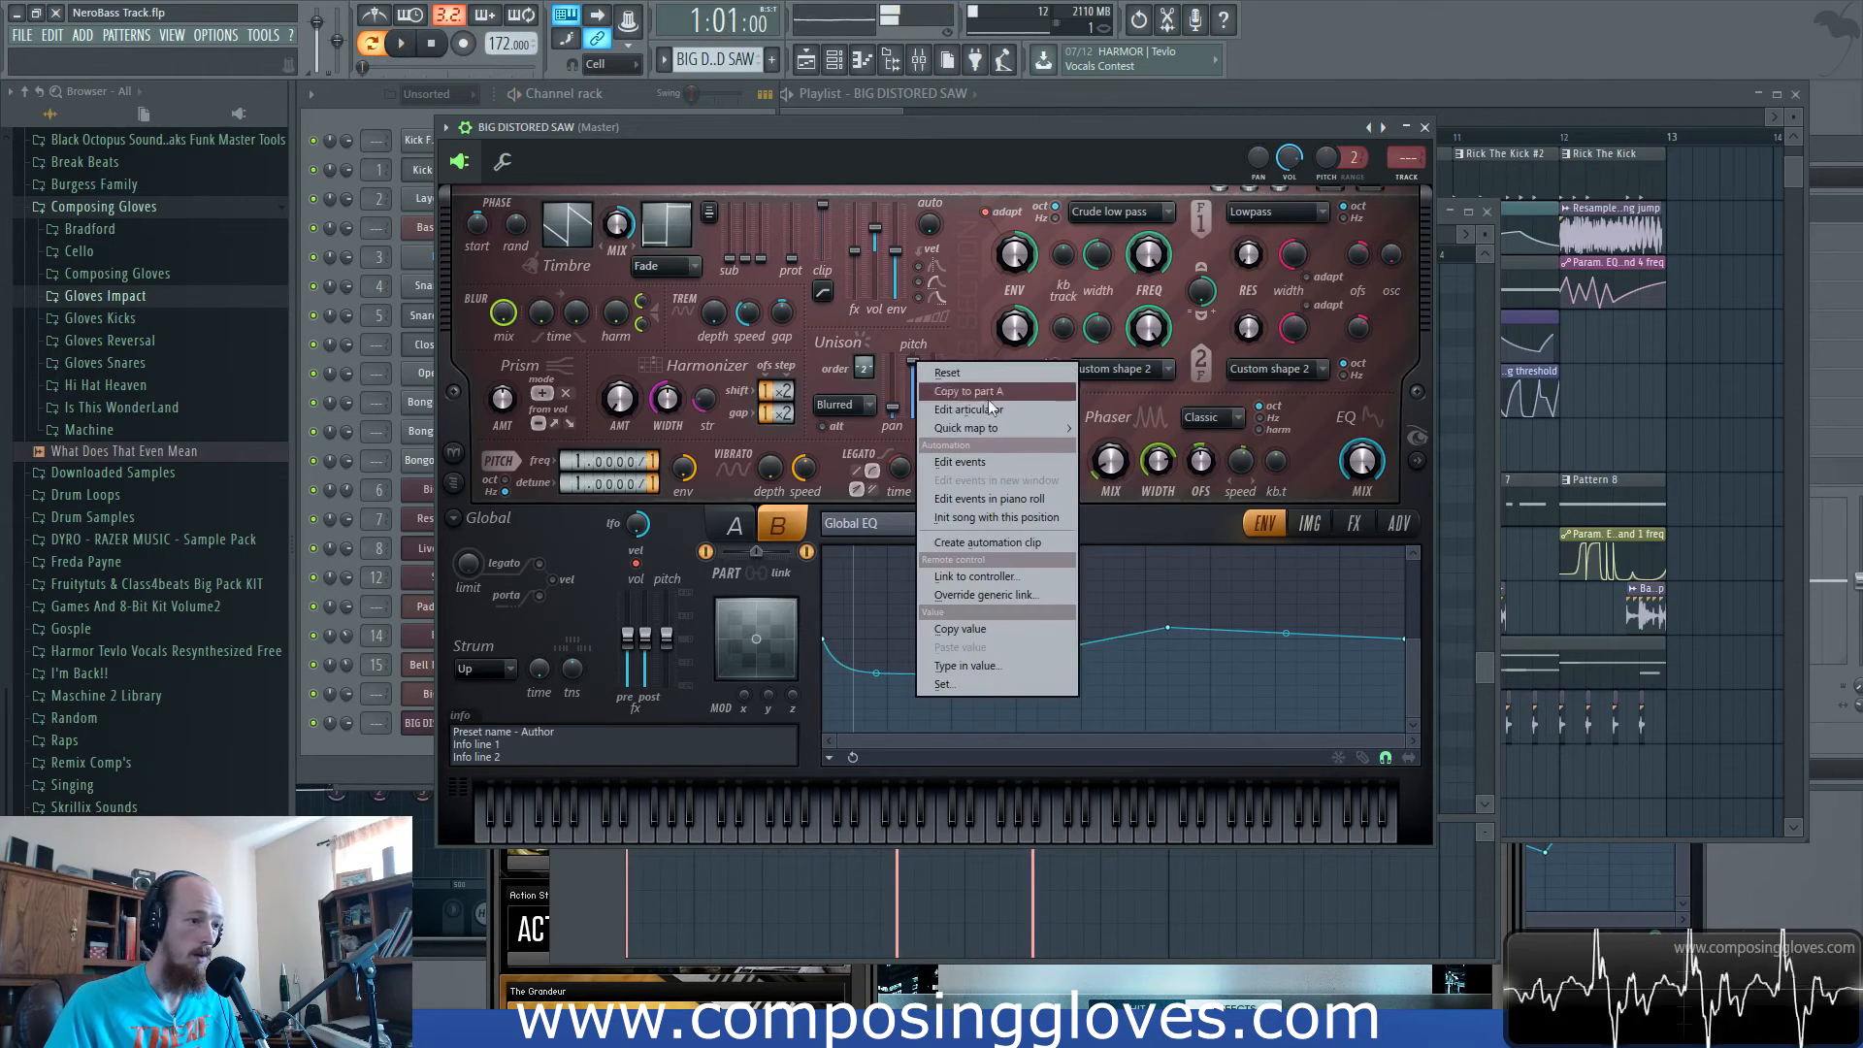
pyautogui.click(1016, 413)
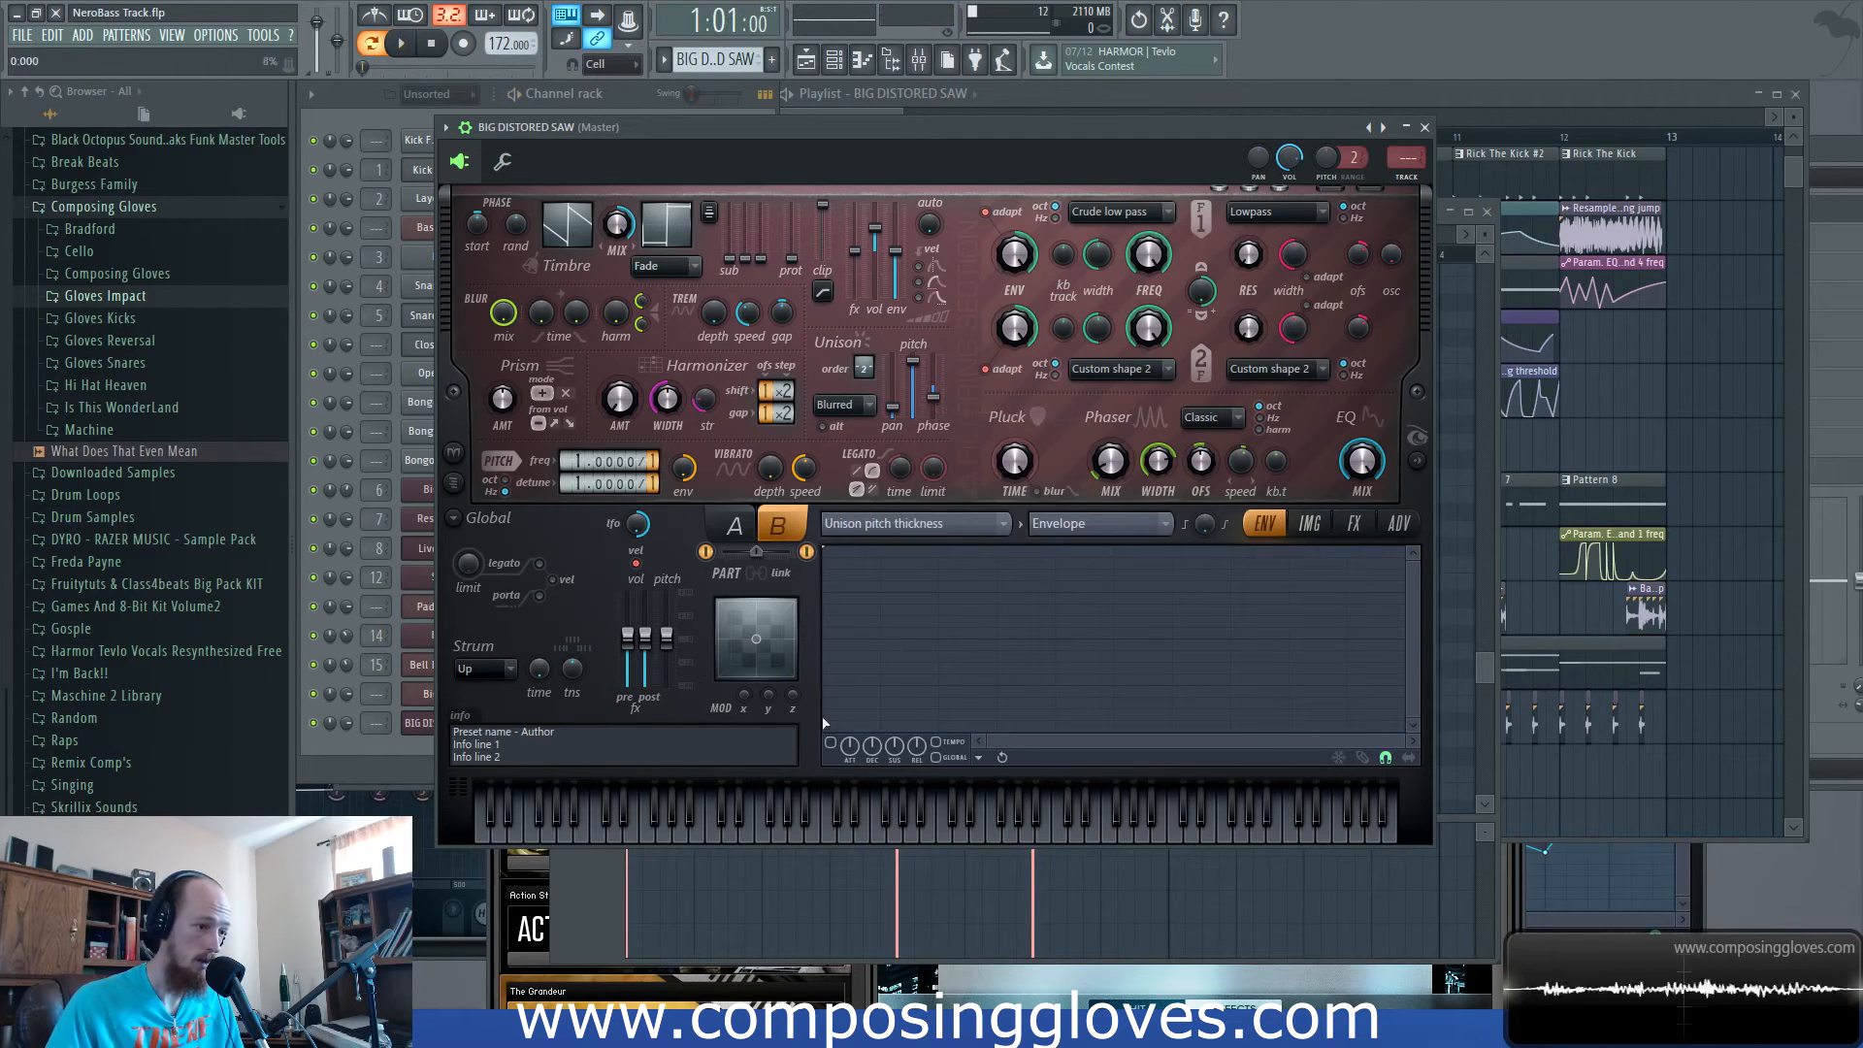
pyautogui.click(846, 744)
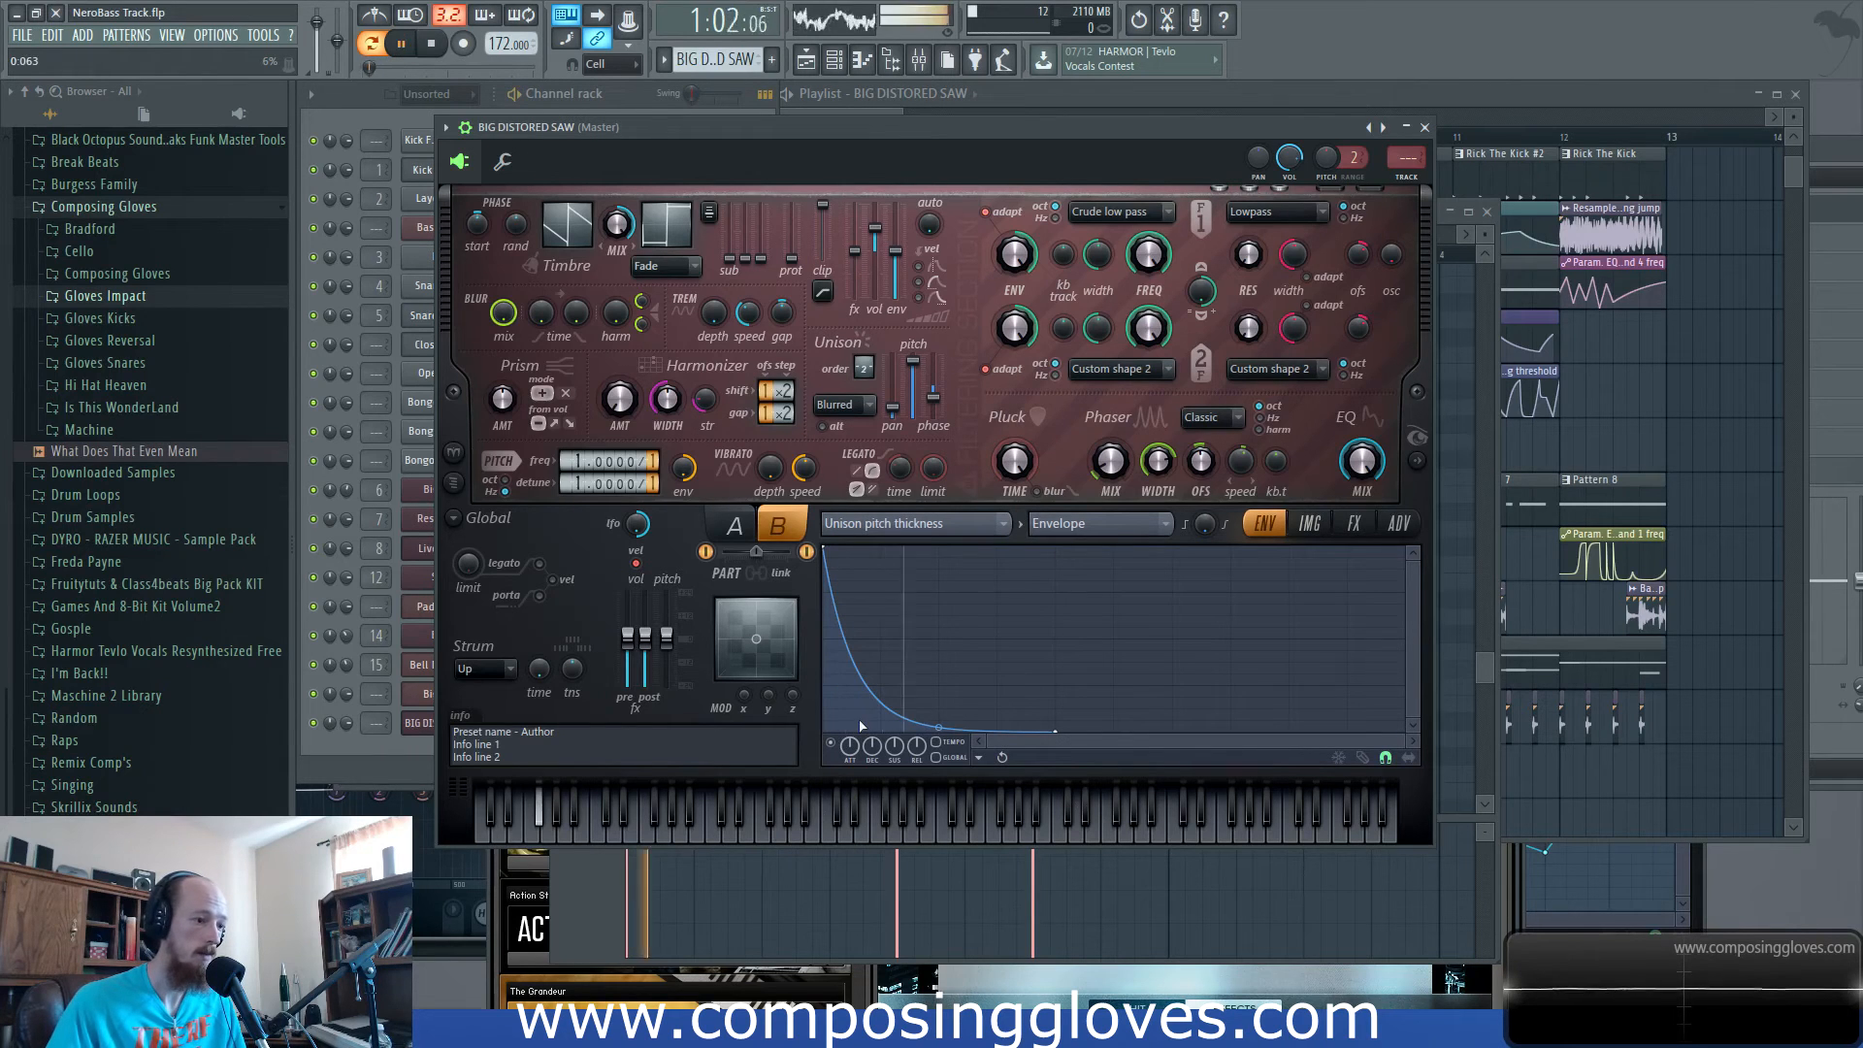
pyautogui.click(1453, 114)
pyautogui.press('space')
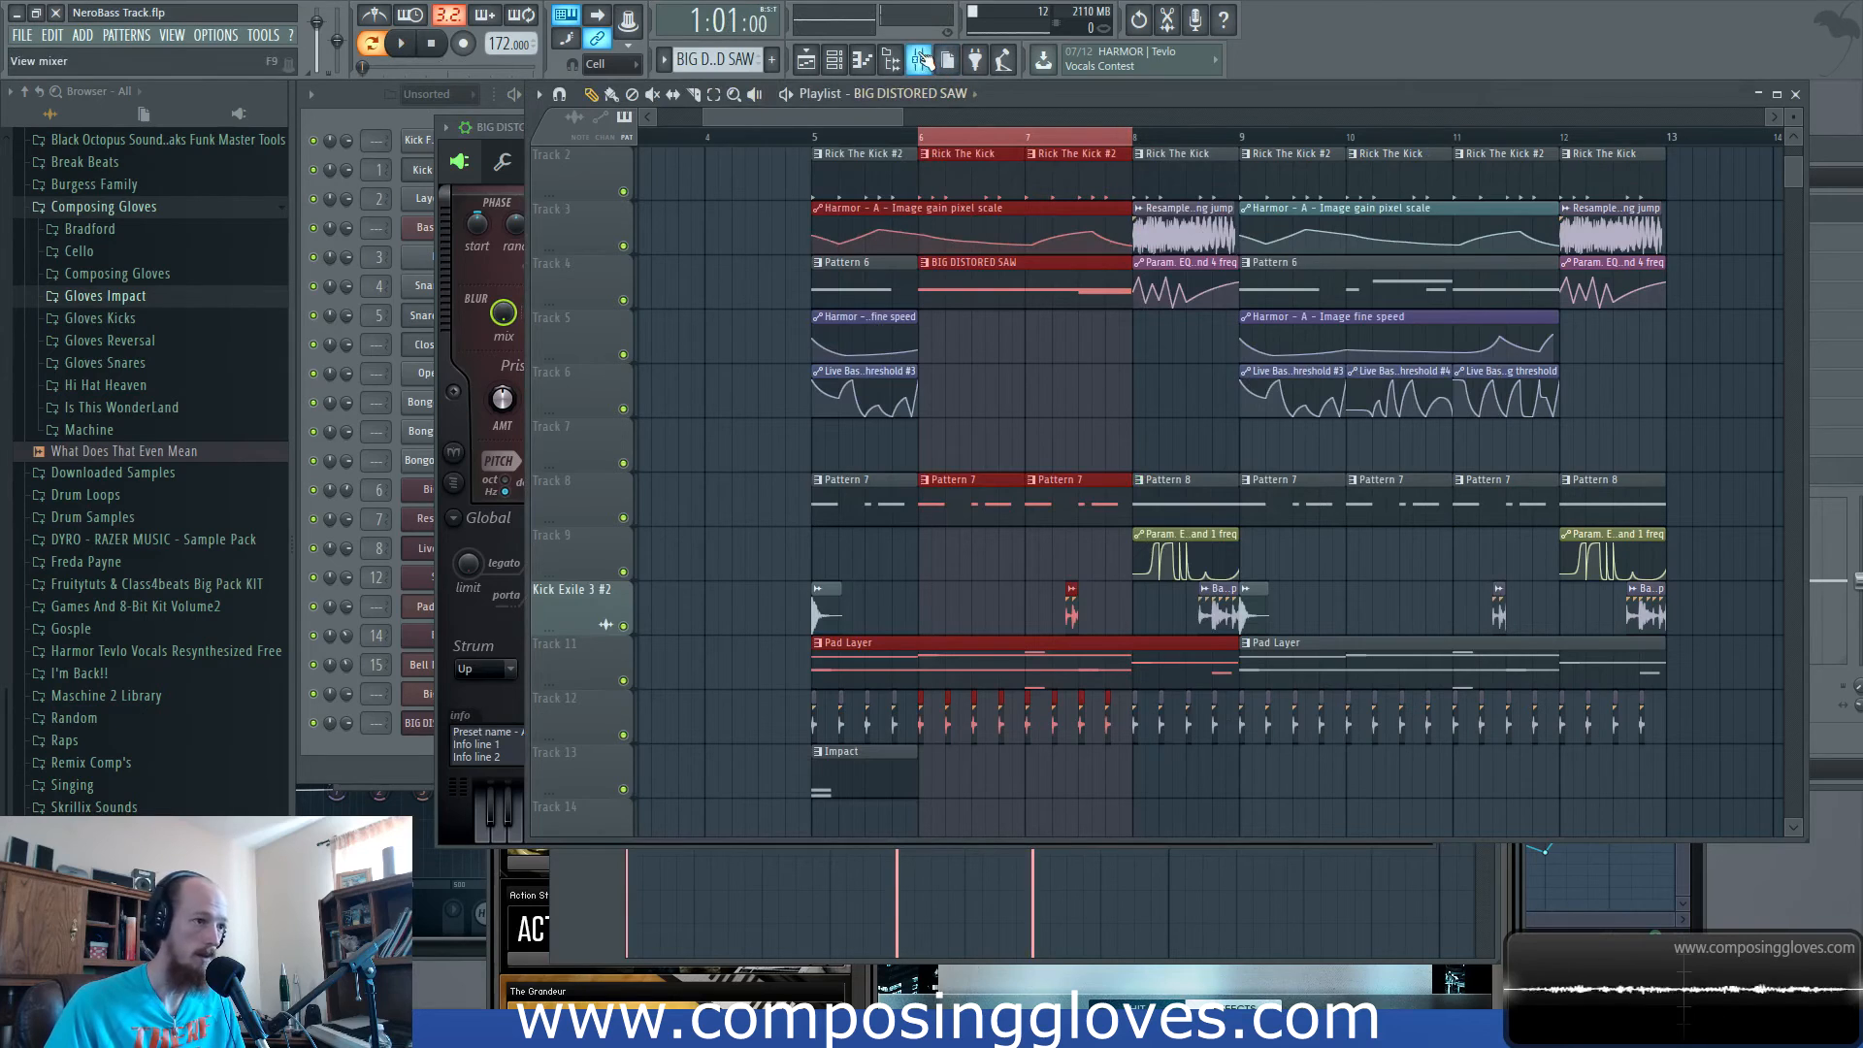
# Route the BIG DISTORED SAW channel to mixer track 17 and load Fruity Parametric EQ 2 in its first effect slot.
pyautogui.click(449, 719)
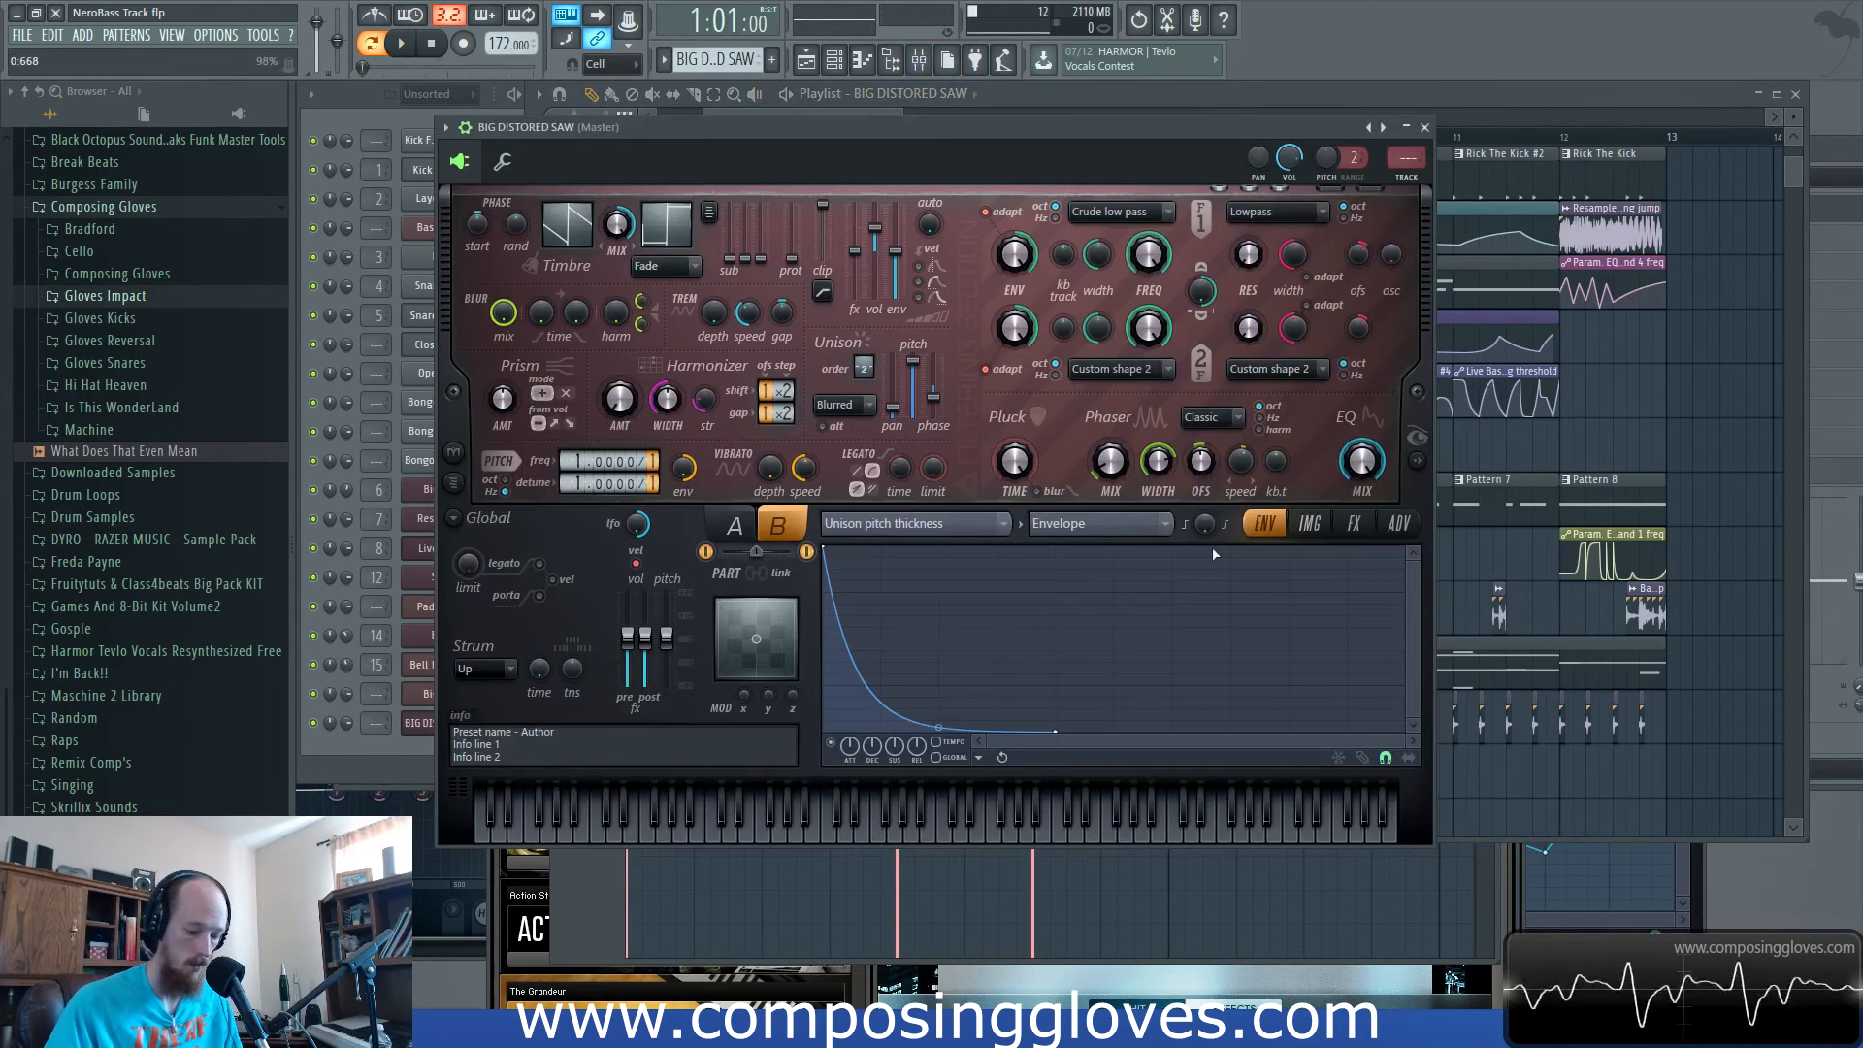
pyautogui.press('F9')
pyautogui.click(1736, 204)
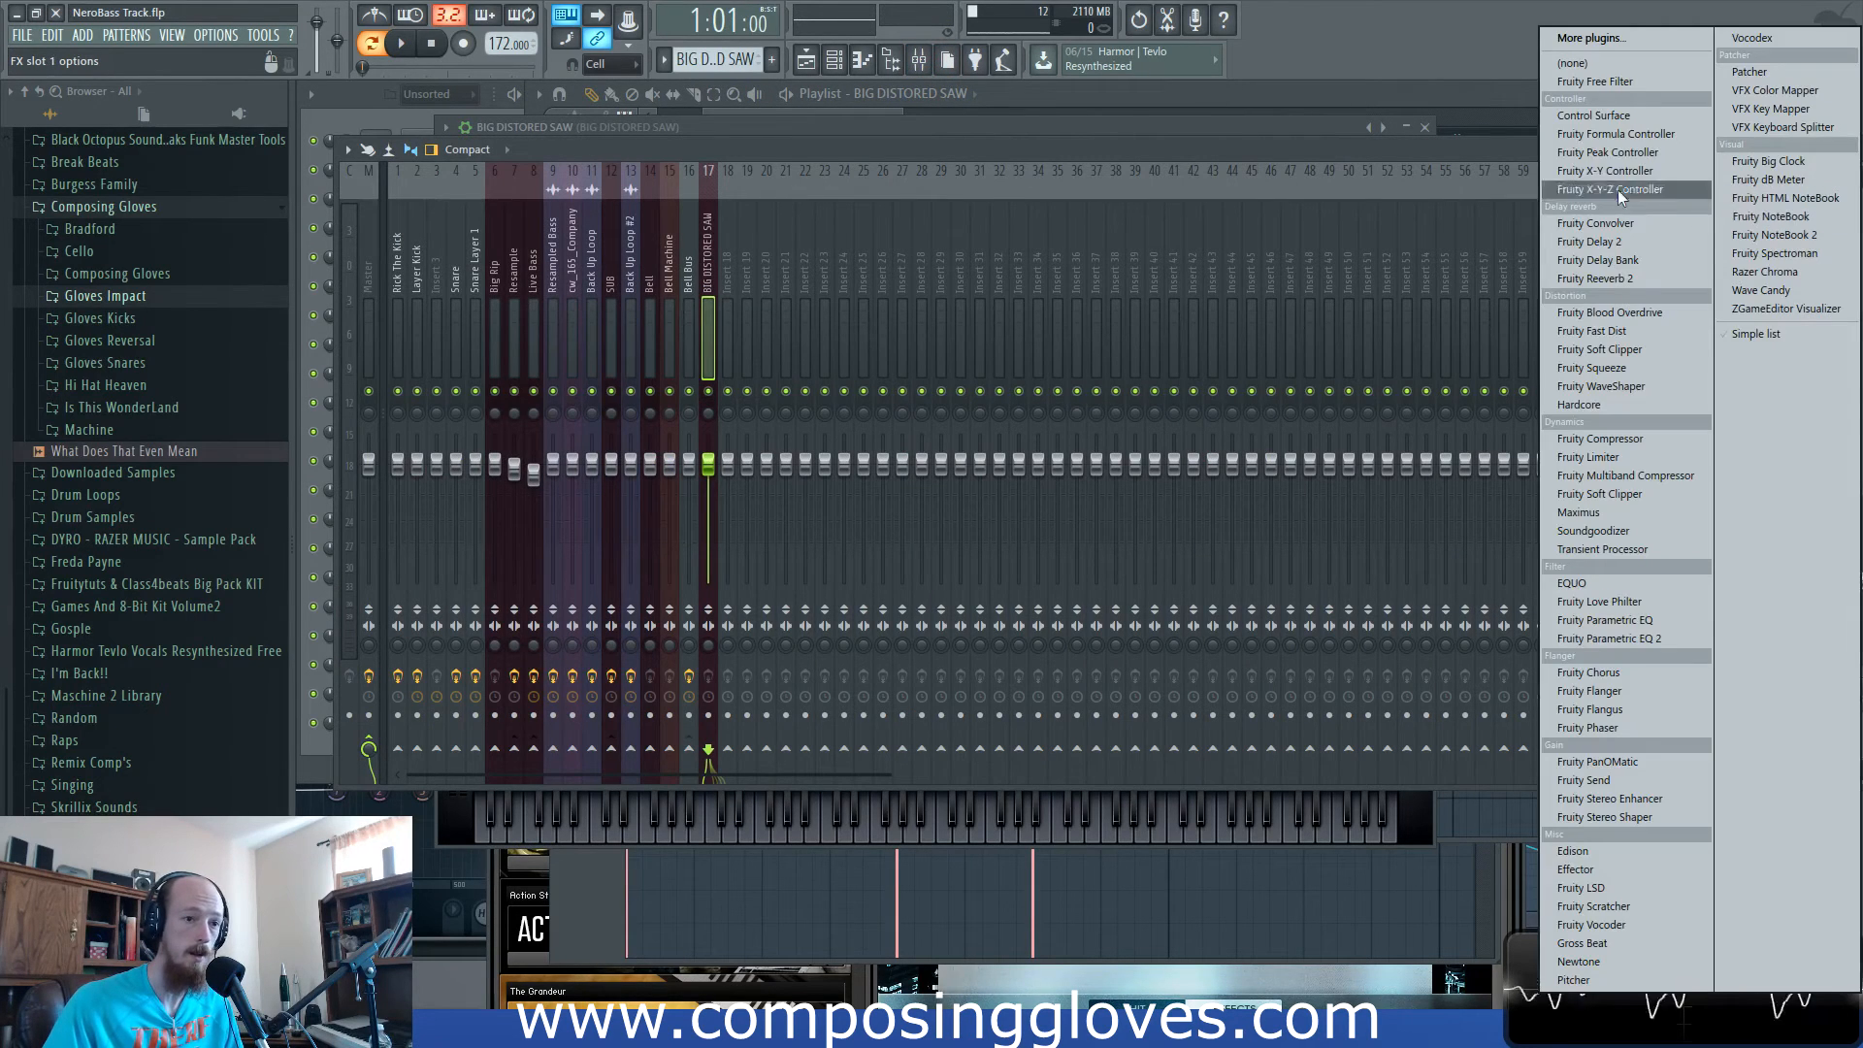
pyautogui.click(1665, 638)
# Cut the low frequencies in the Parametric EQ 2 and slightly lower bands 6 and 7.
pyautogui.press('space')
pyautogui.moveTo(583, 439); pyautogui.dragTo(511, 462)
pyautogui.press('space')
pyautogui.moveTo(713, 439); pyautogui.dragTo(726, 453)
pyautogui.moveTo(756, 439); pyautogui.dragTo(760, 448)
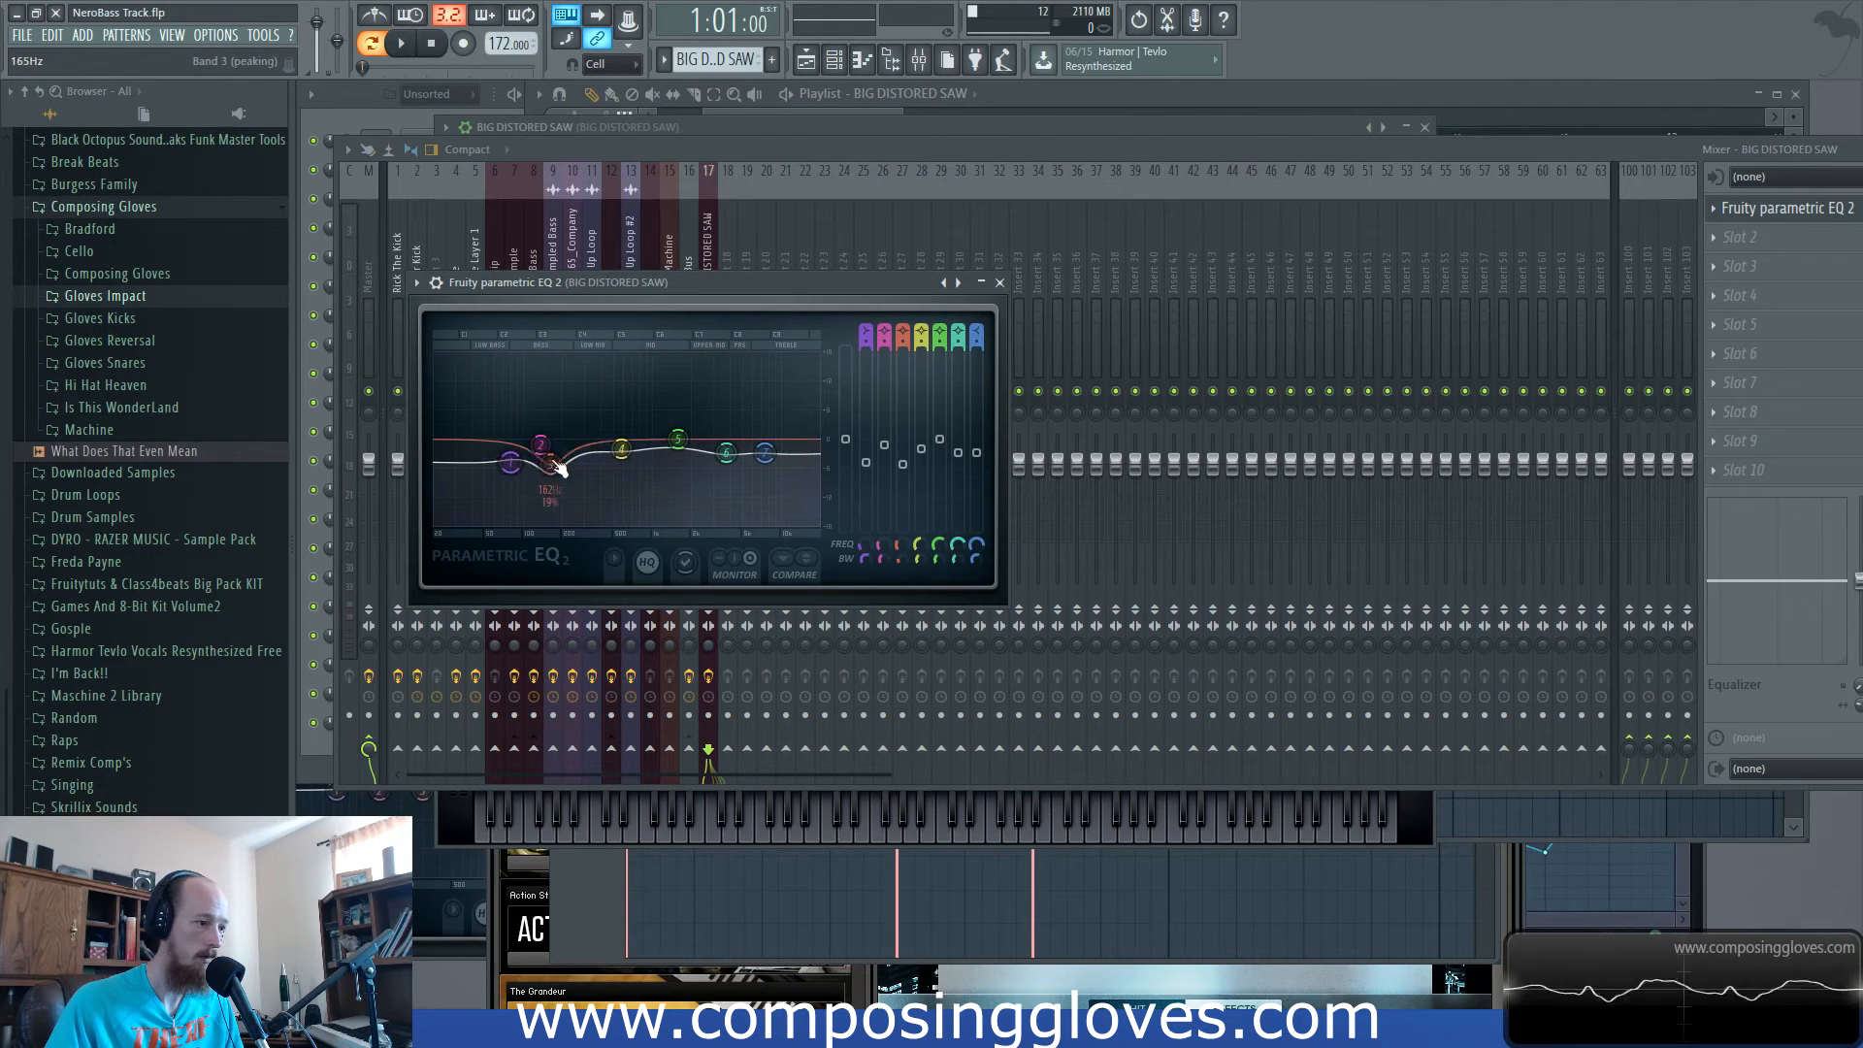
# Refine the low EQ bands, slightly raise band 5, and set the band 7 high shelf to -1.4 dB.
pyautogui.moveTo(510, 462)
pyautogui.mouseDown()
pyautogui.moveTo(478, 459)
pyautogui.moveTo(505, 469)
pyautogui.mouseUp()
pyautogui.moveTo(491, 459); pyautogui.dragTo(482, 451)
pyautogui.press('space')
pyautogui.moveTo(622, 450); pyautogui.dragTo(657, 433)
pyautogui.moveTo(765, 453); pyautogui.dragTo(763, 445)
pyautogui.press('space')
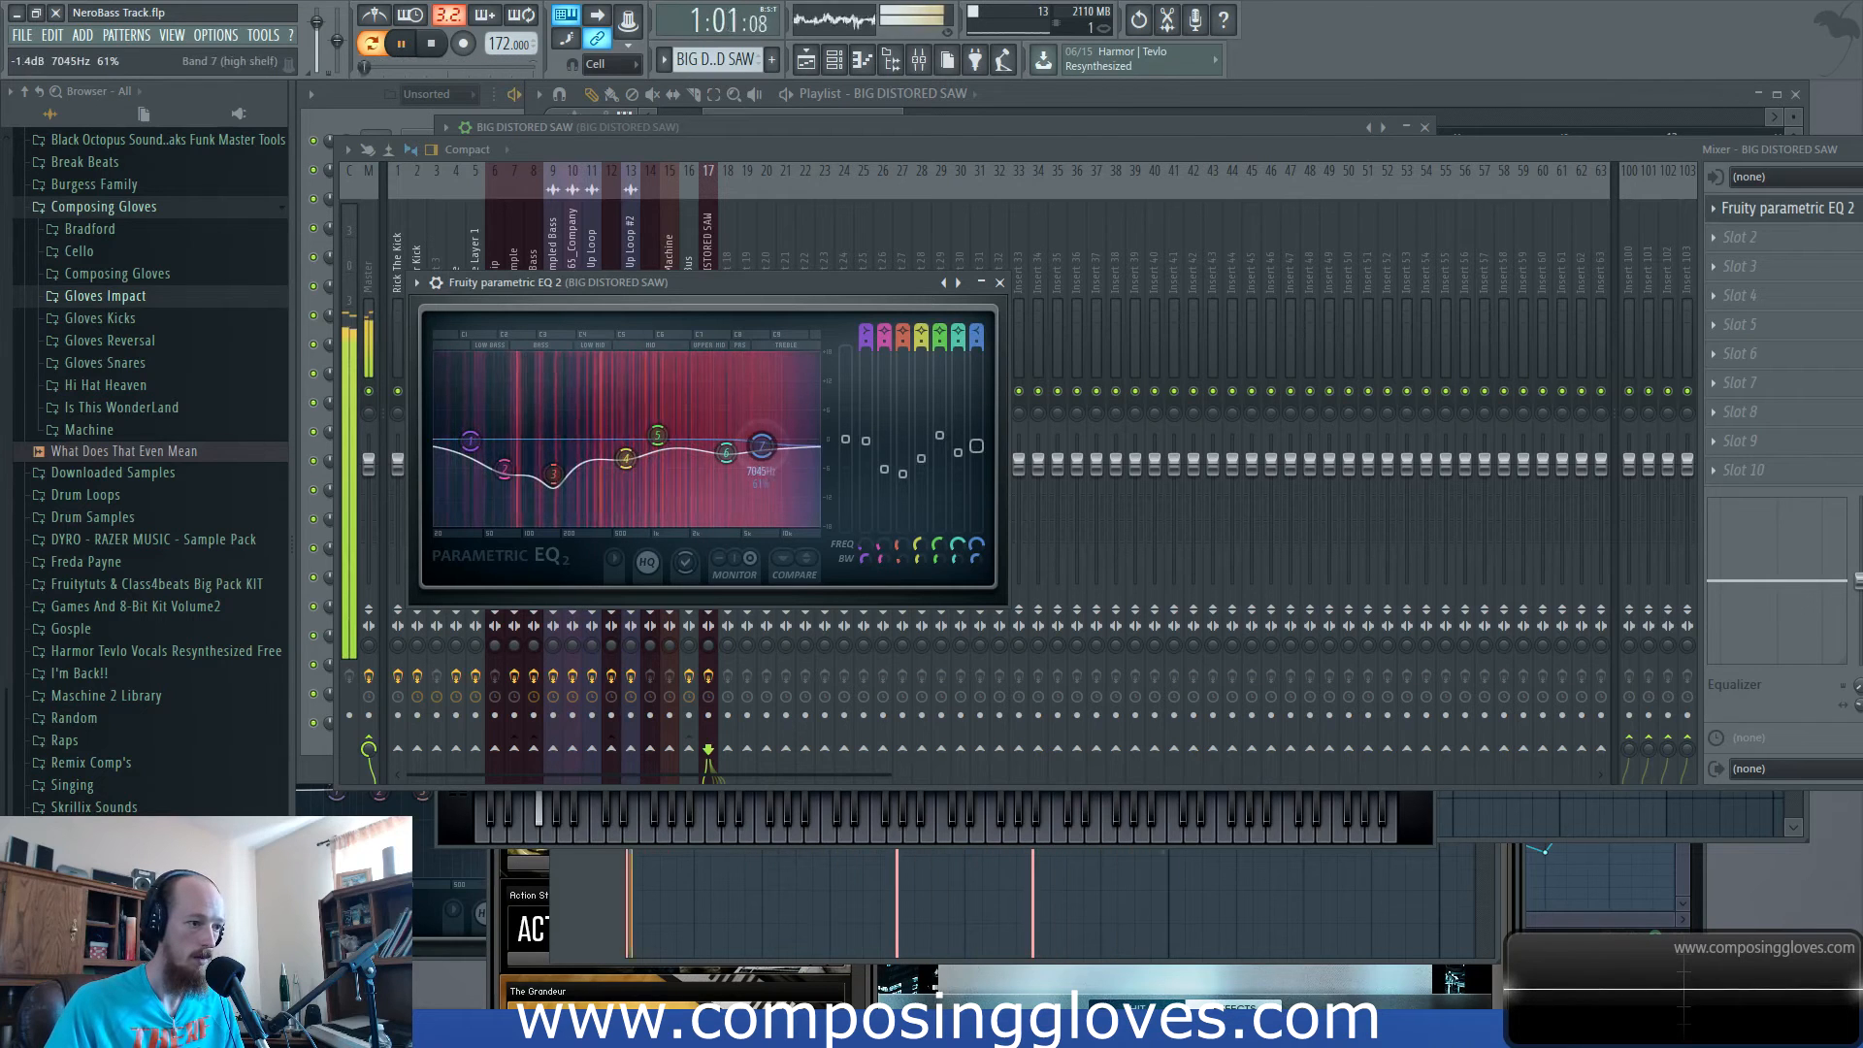
# Try a Fruity Free Filter in the second effect slot with lower Q and an automation clip for its frequency.
pyautogui.click(1747, 243)
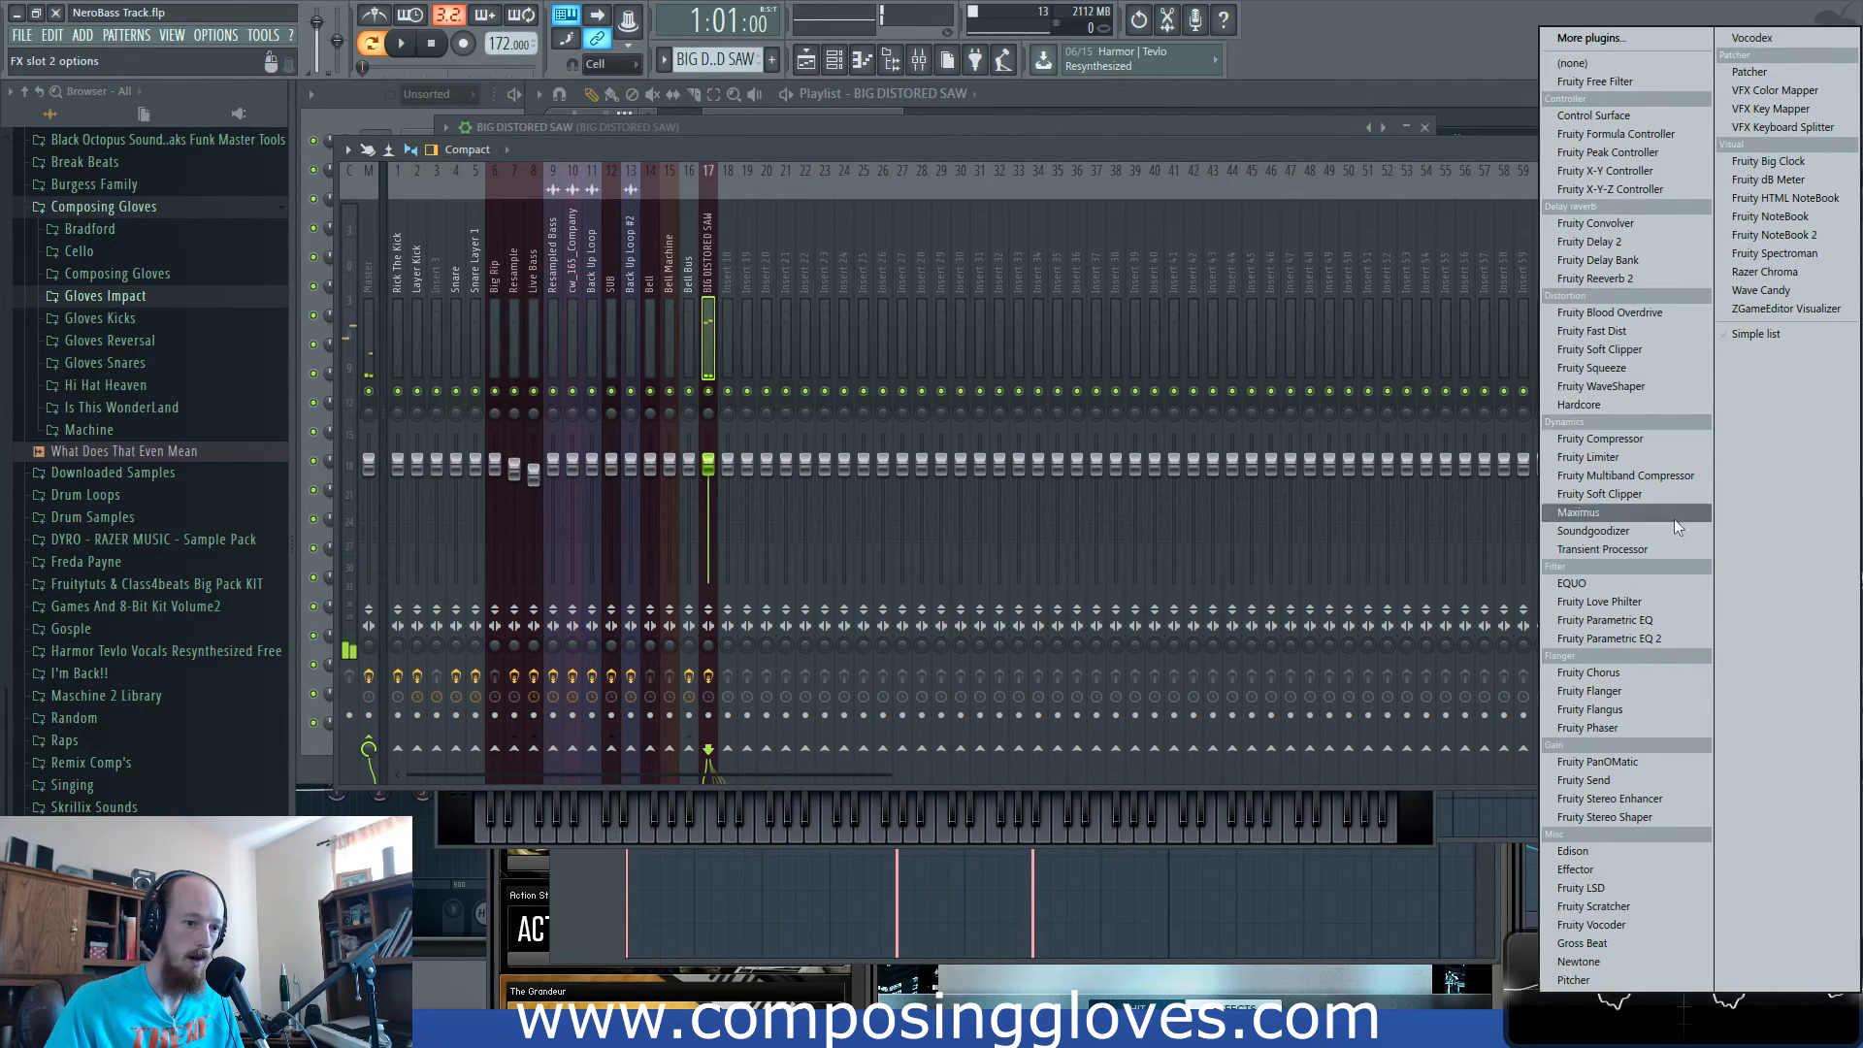
pyautogui.click(1642, 83)
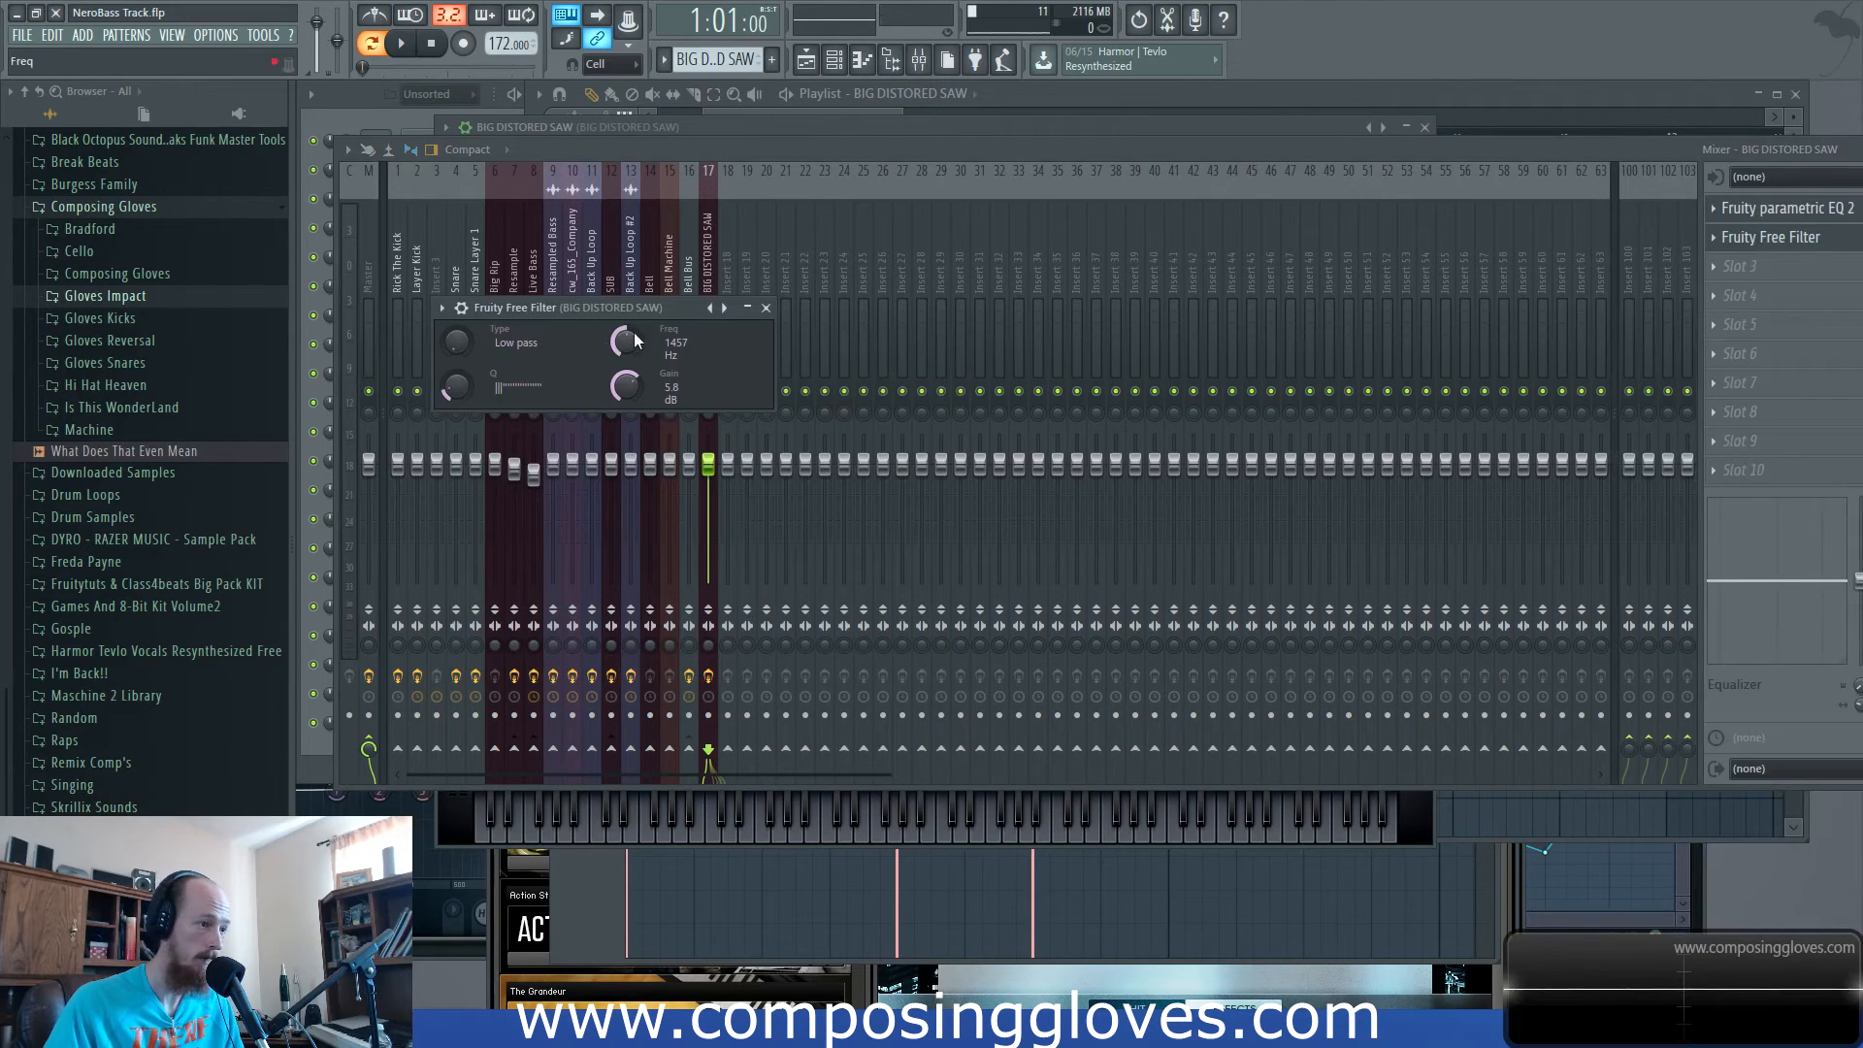
pyautogui.moveTo(468, 392); pyautogui.dragTo(471, 382)
pyautogui.rightClick(633, 345)
pyautogui.click(709, 462)
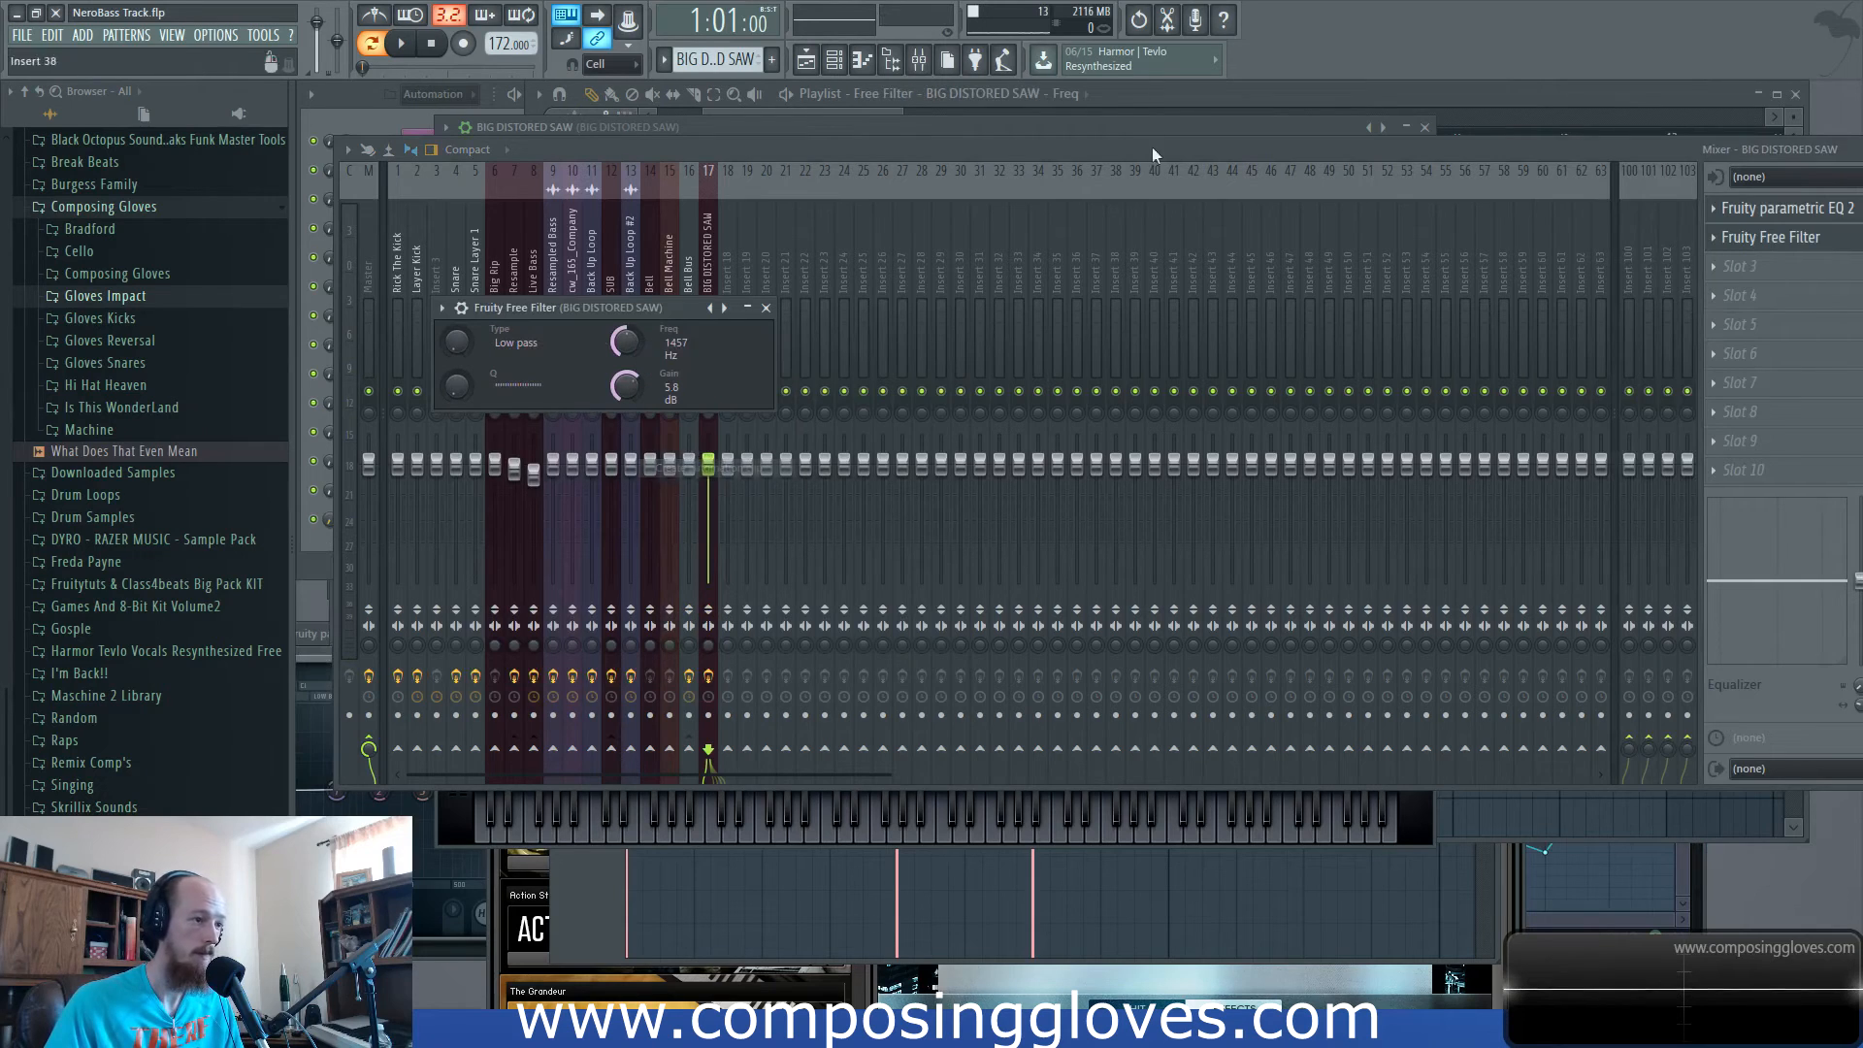
# Remove the Fruity Free Filter from the second effect slot of the BIG DISTORED SAW mixer track.
pyautogui.click(1742, 270)
pyautogui.click(1716, 253)
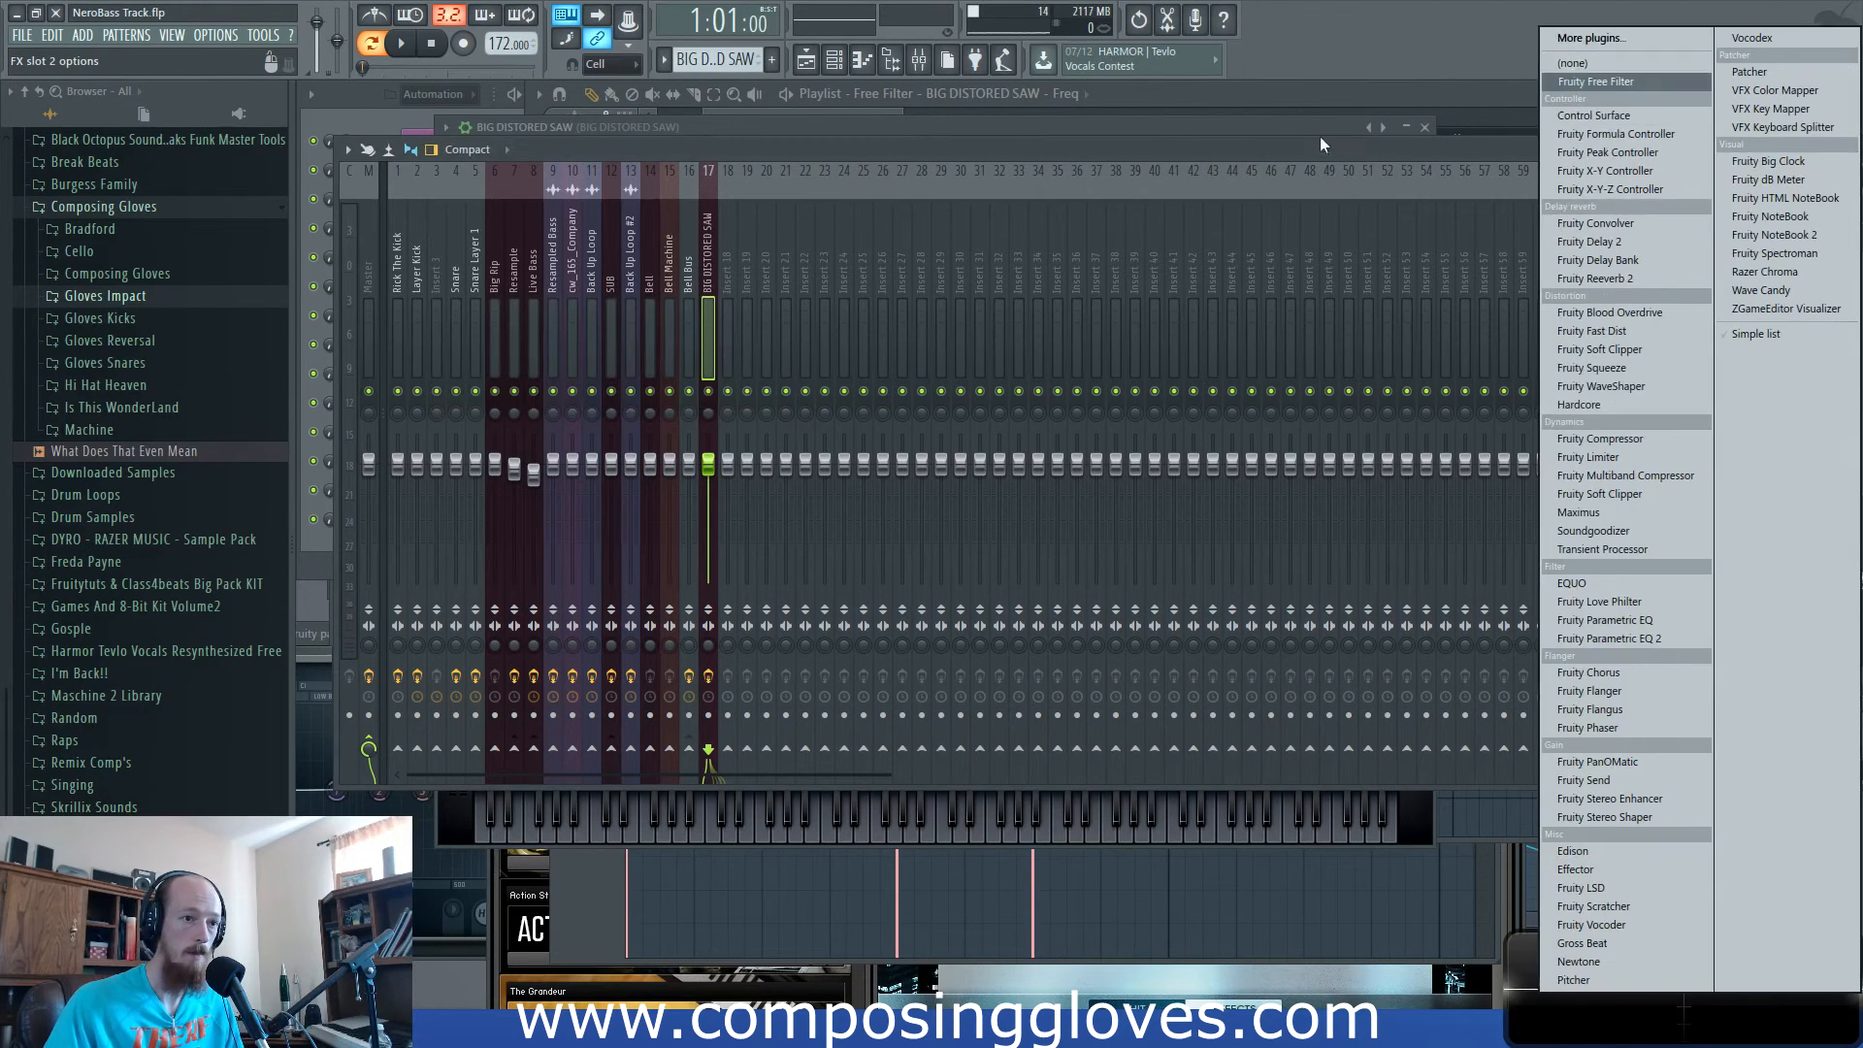
pyautogui.click(1335, 104)
pyautogui.click(1718, 241)
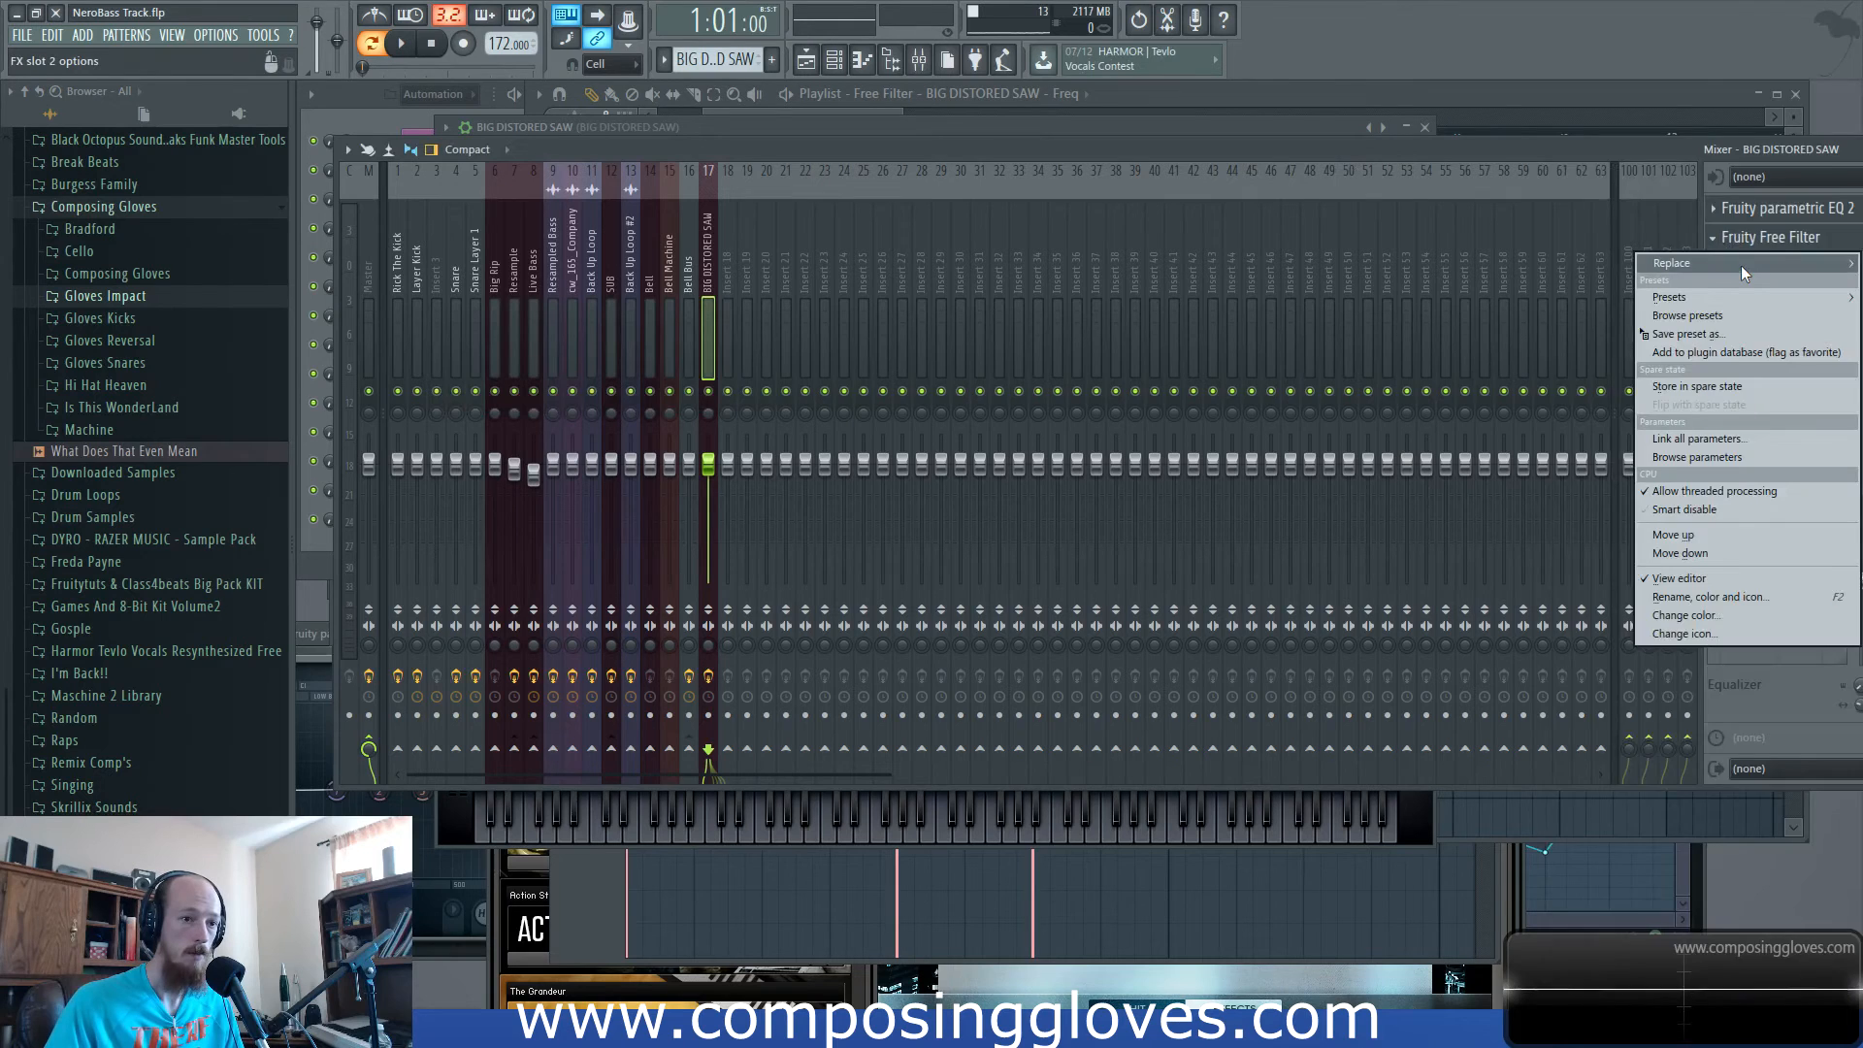
pyautogui.click(1741, 265)
pyautogui.click(1633, 65)
# Delete the Free Filter frequency automation clip from playlist track 7.
pyautogui.moveTo(1149, 101); pyautogui.dragTo(1142, 111)
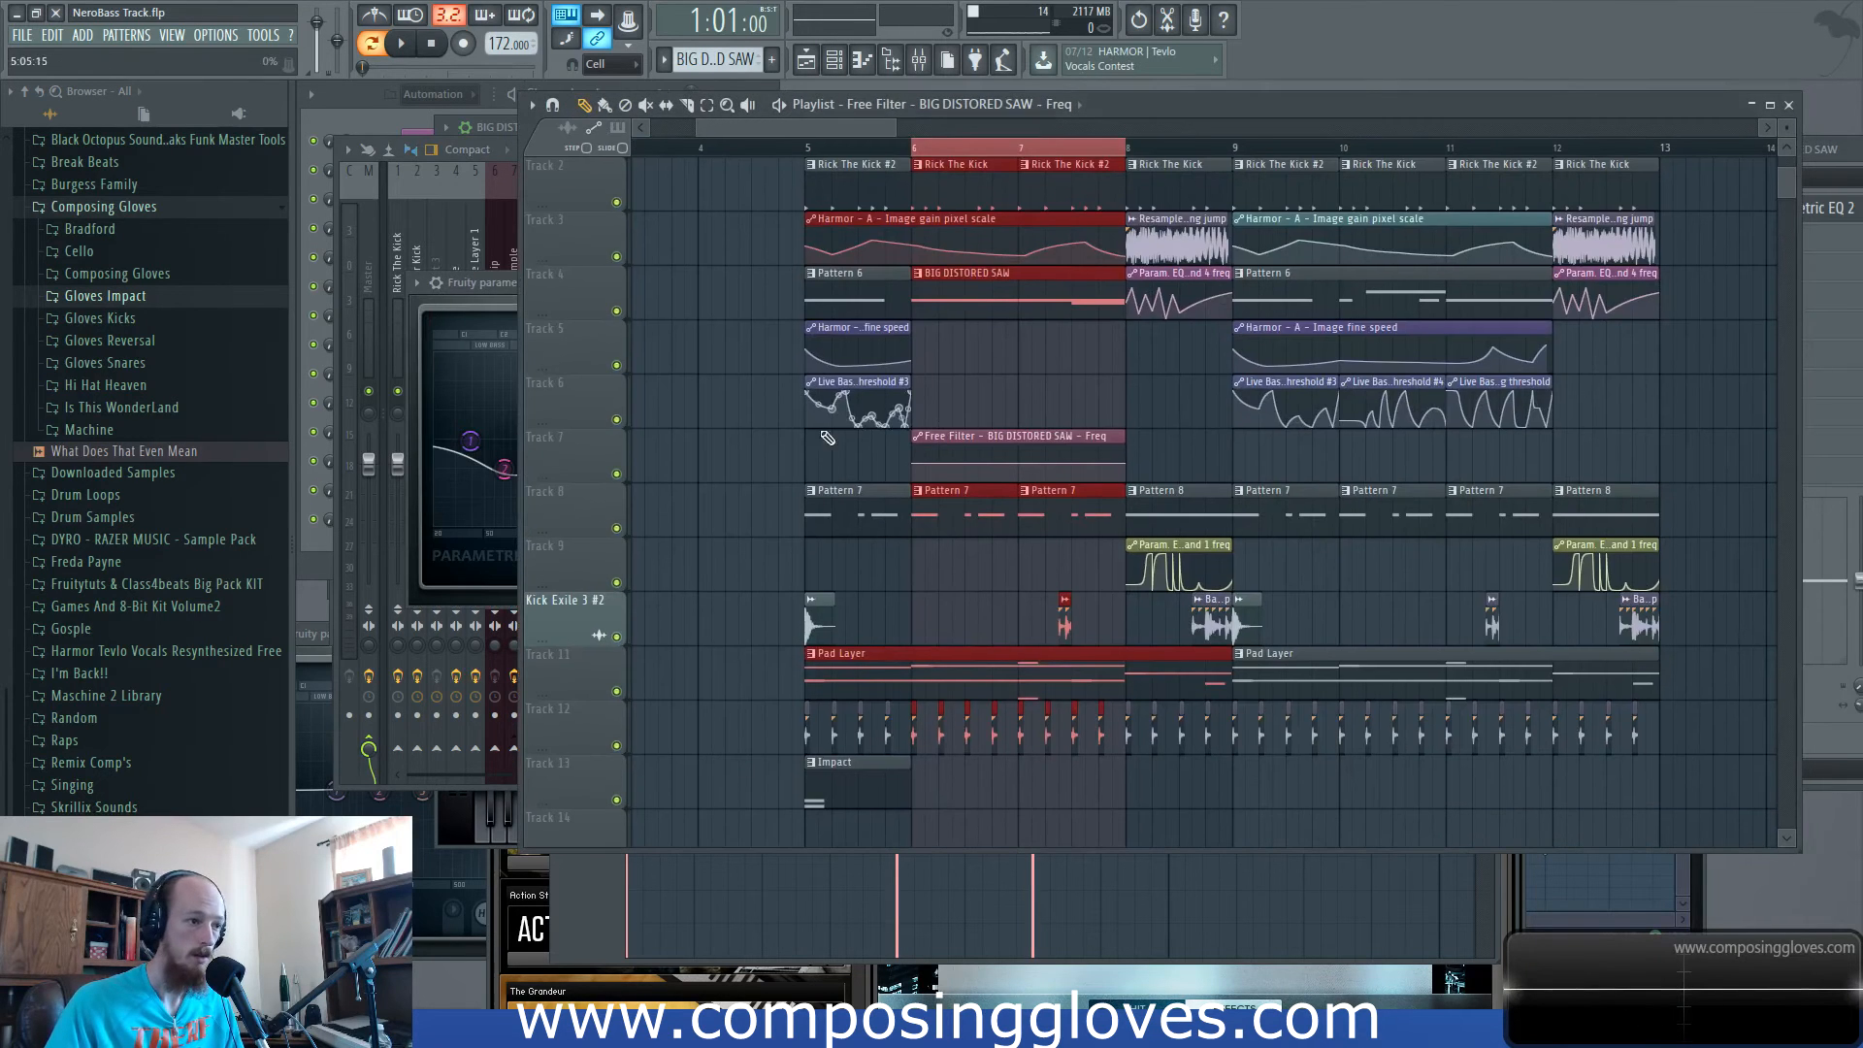
pyautogui.rightClick(1019, 448)
pyautogui.rightClick(1021, 436)
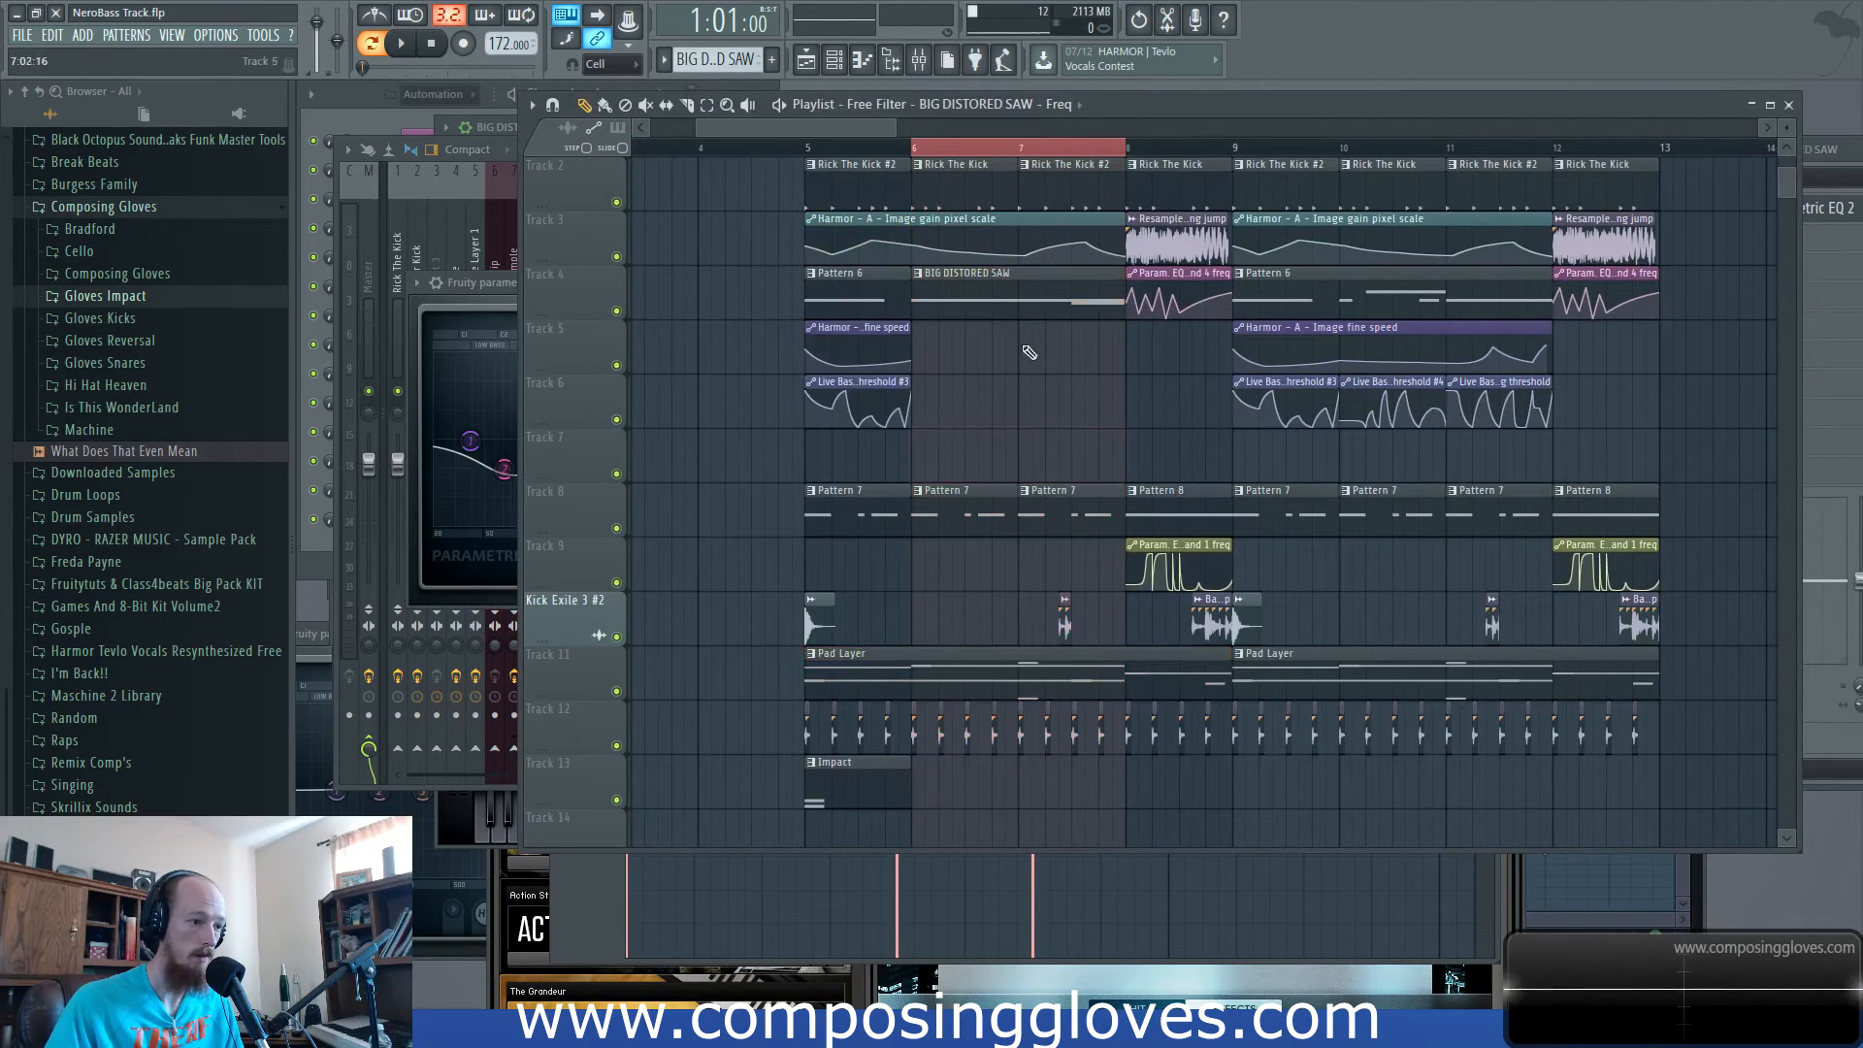
# Load Fruity Fast LP into the second effect slot of the BIG DISTORED SAW mixer track and create an automation clip for its cutoff.
pyautogui.click(922, 61)
pyautogui.click(1756, 237)
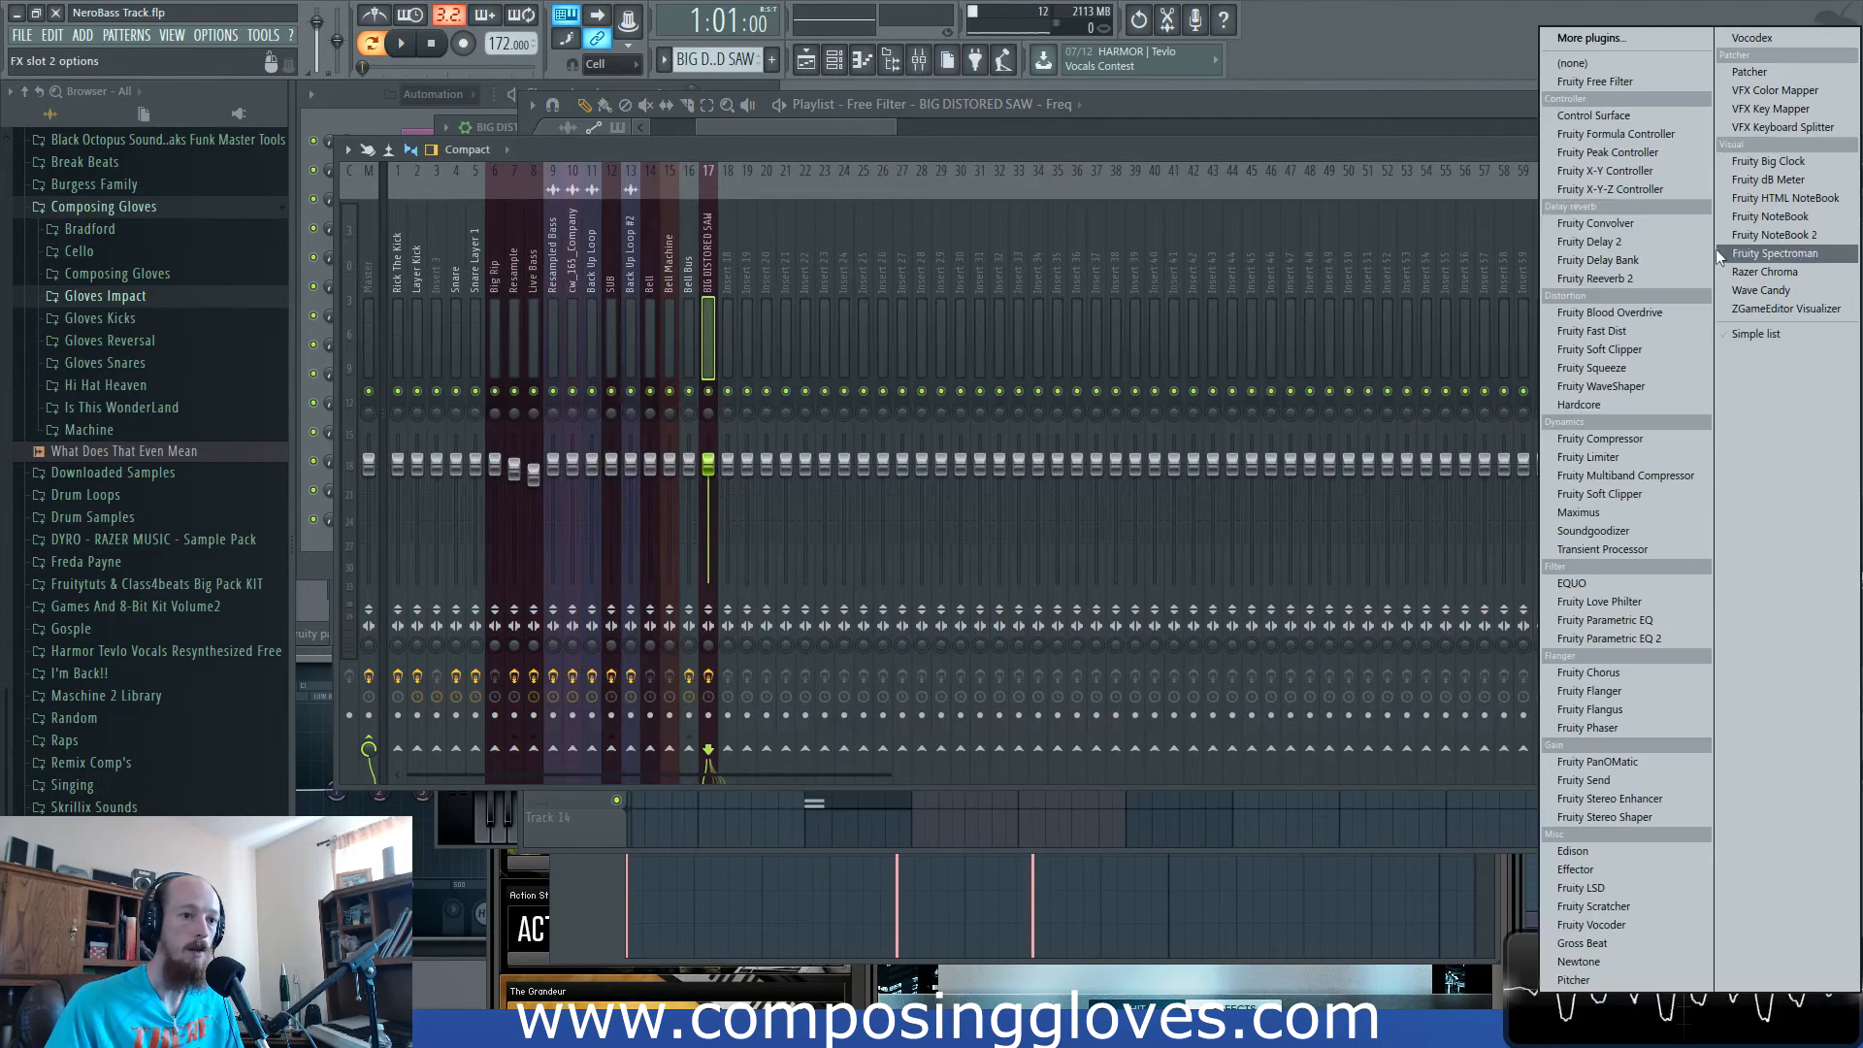
pyautogui.click(1644, 39)
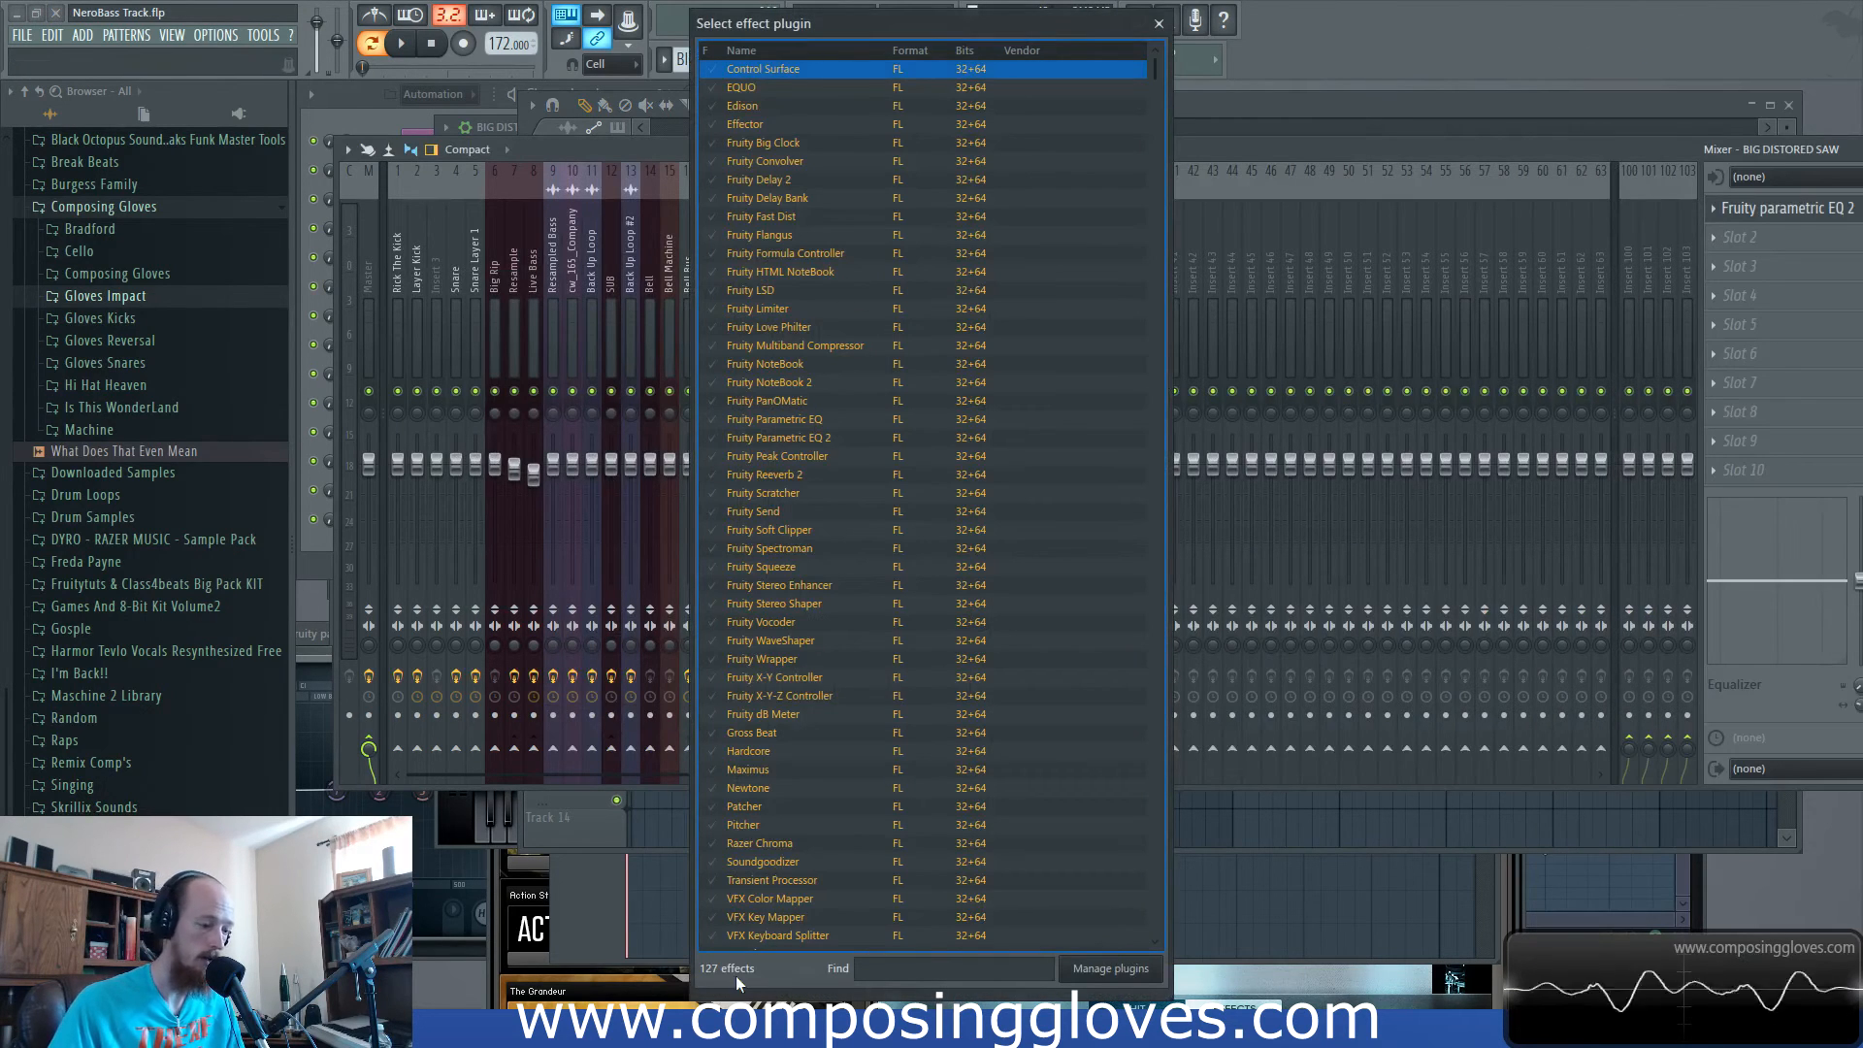
pyautogui.write('fast')
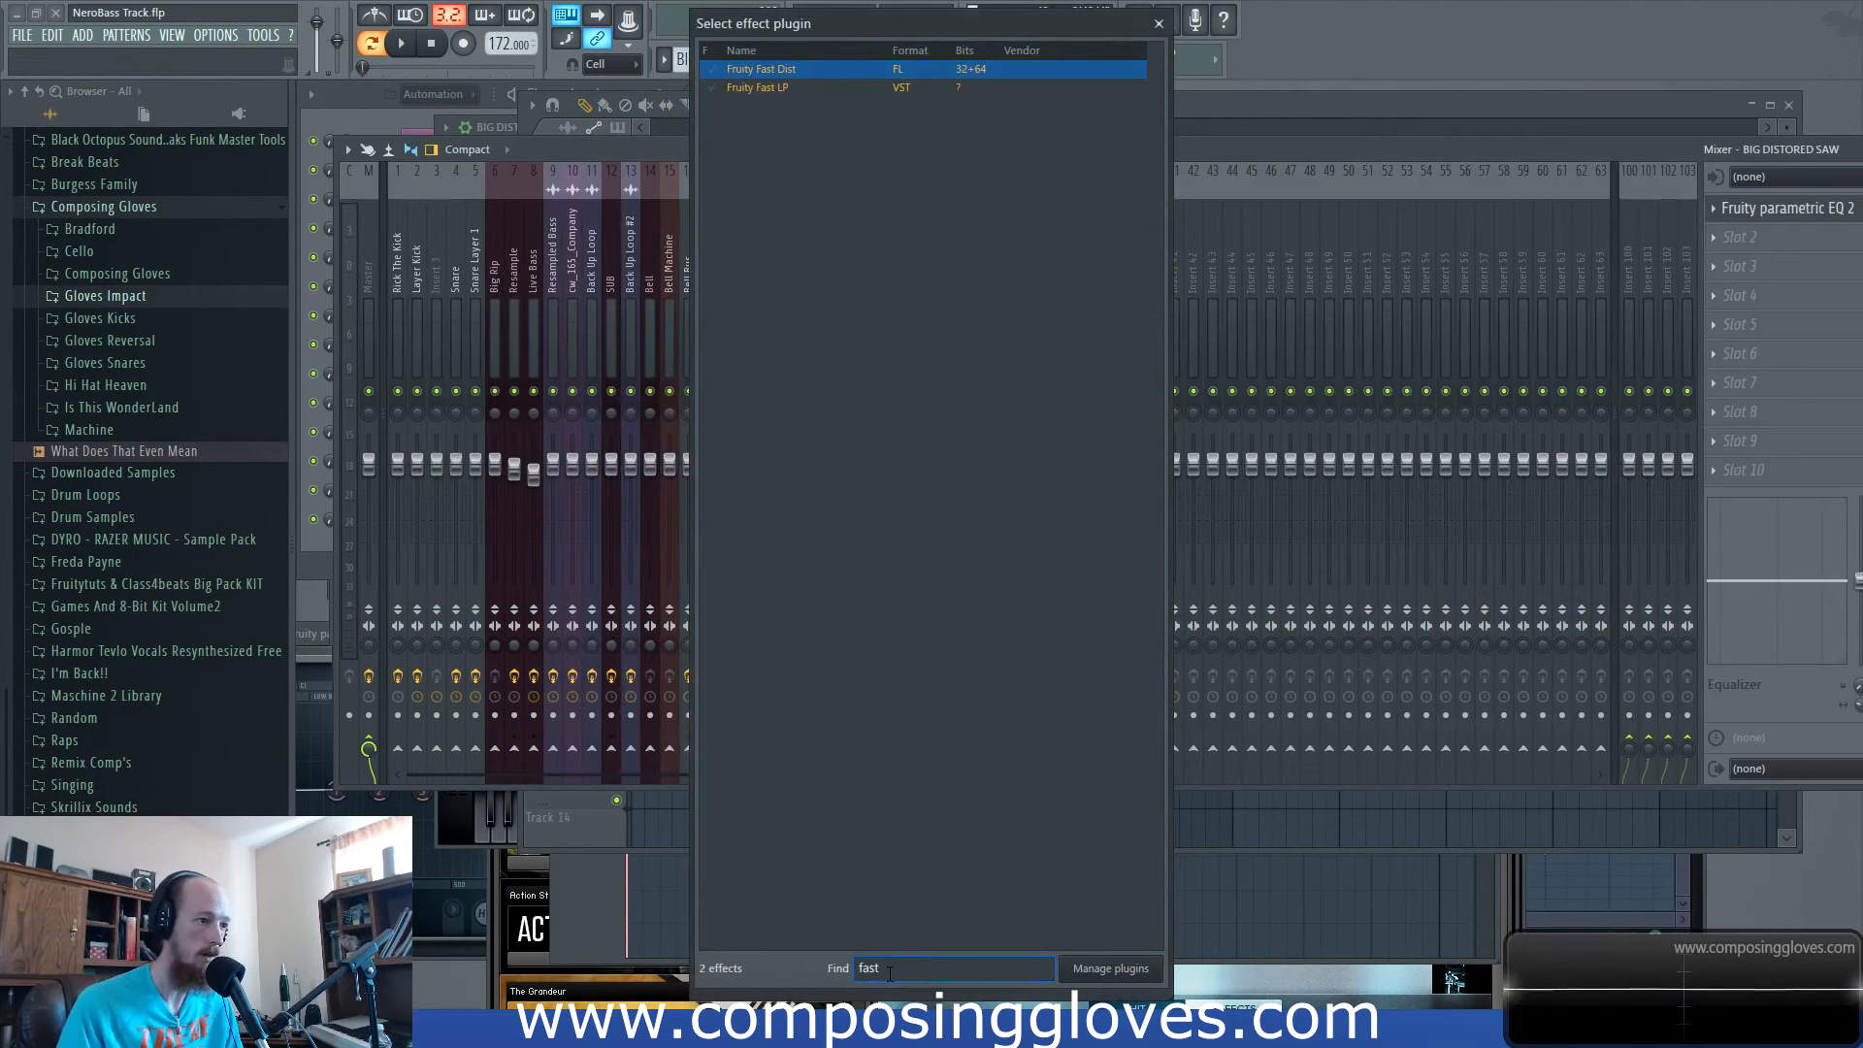
pyautogui.doubleClick(757, 87)
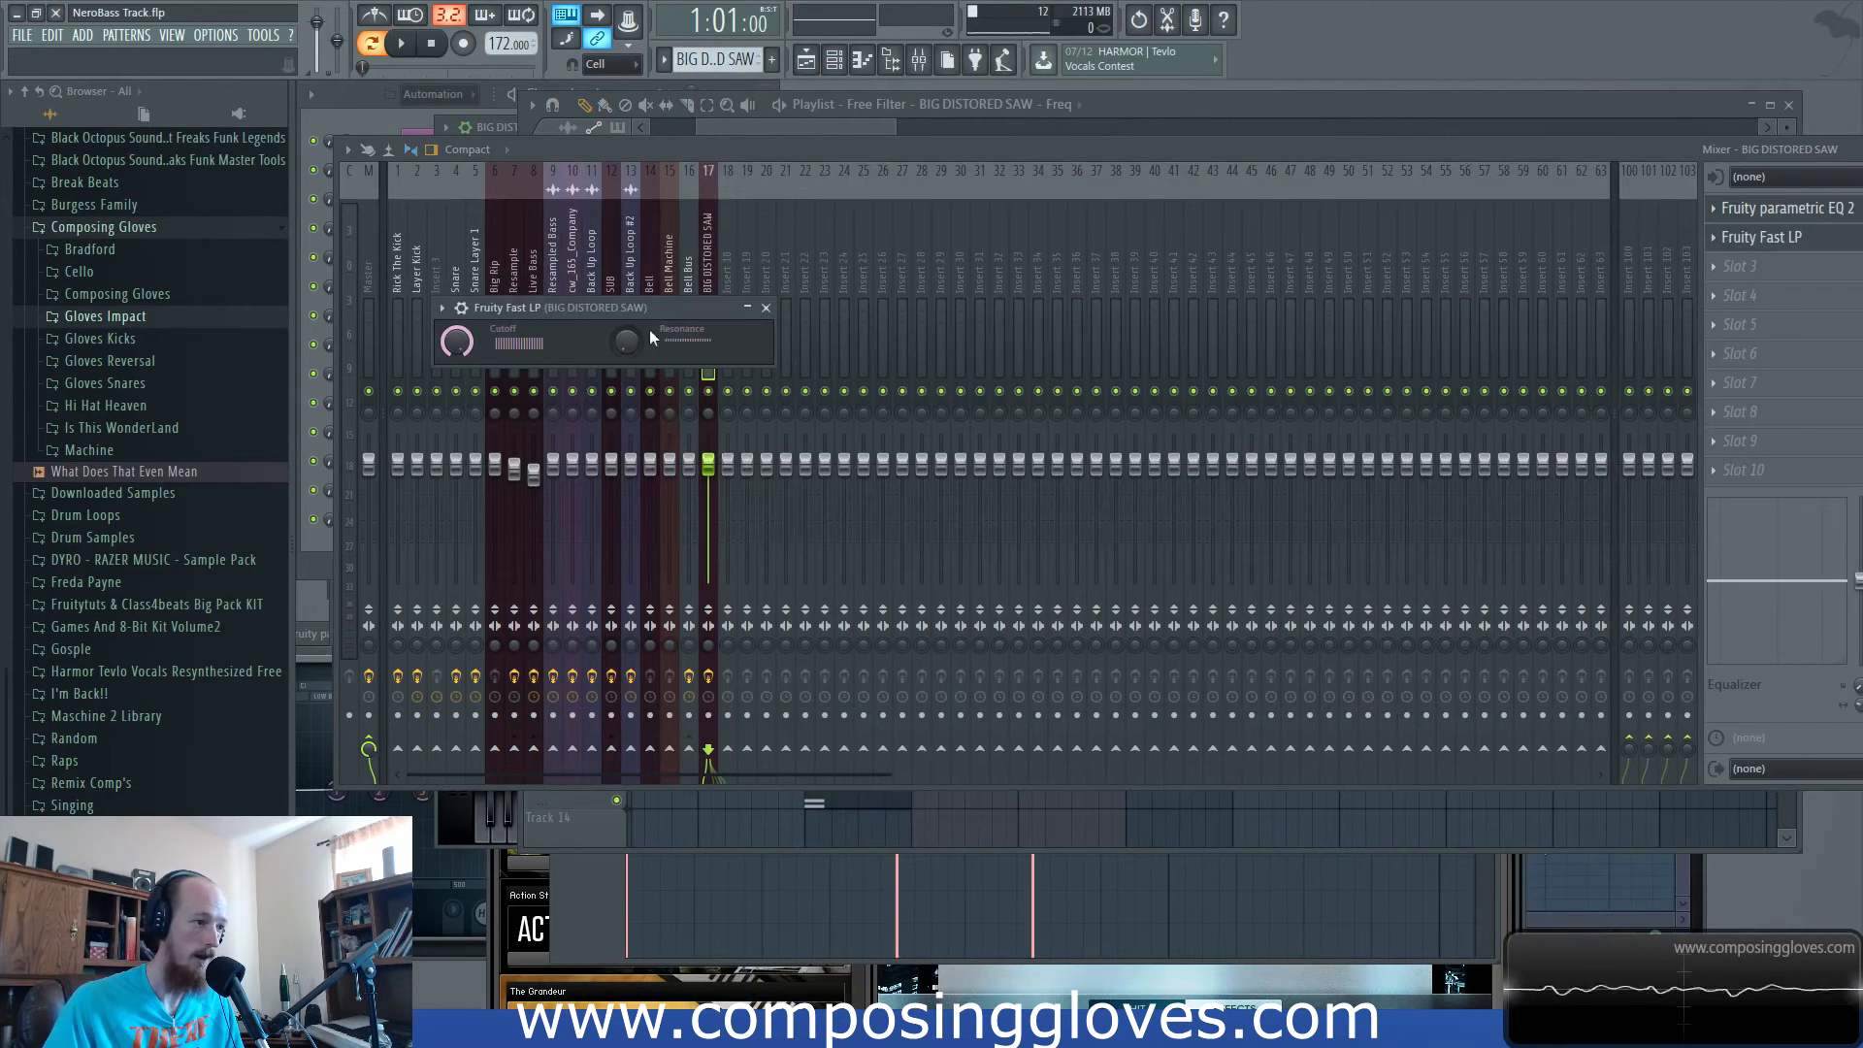
pyautogui.rightClick(456, 347)
pyautogui.click(526, 479)
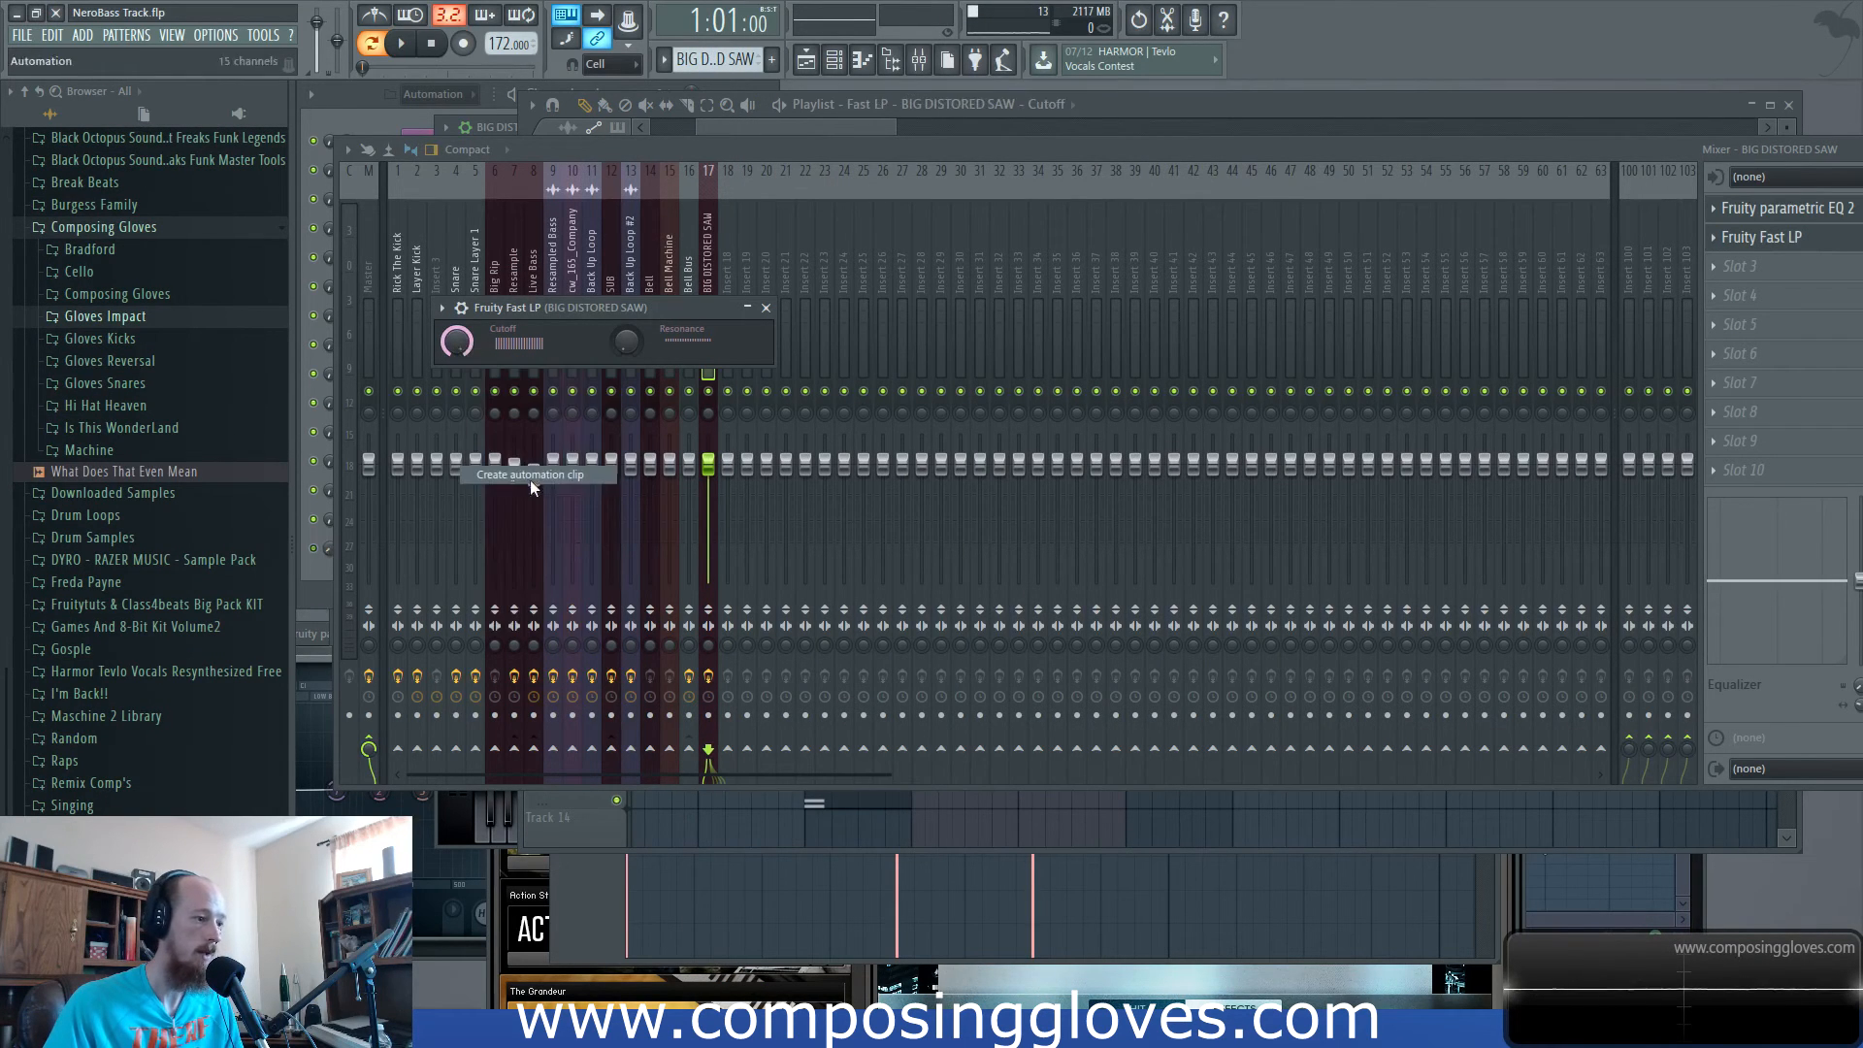
# Shape the start of the Fast LP cutoff automation into an even zigzag of dips and full-level peaks from 6:01 to 6:07.
pyautogui.scroll(5, 1051, 437)
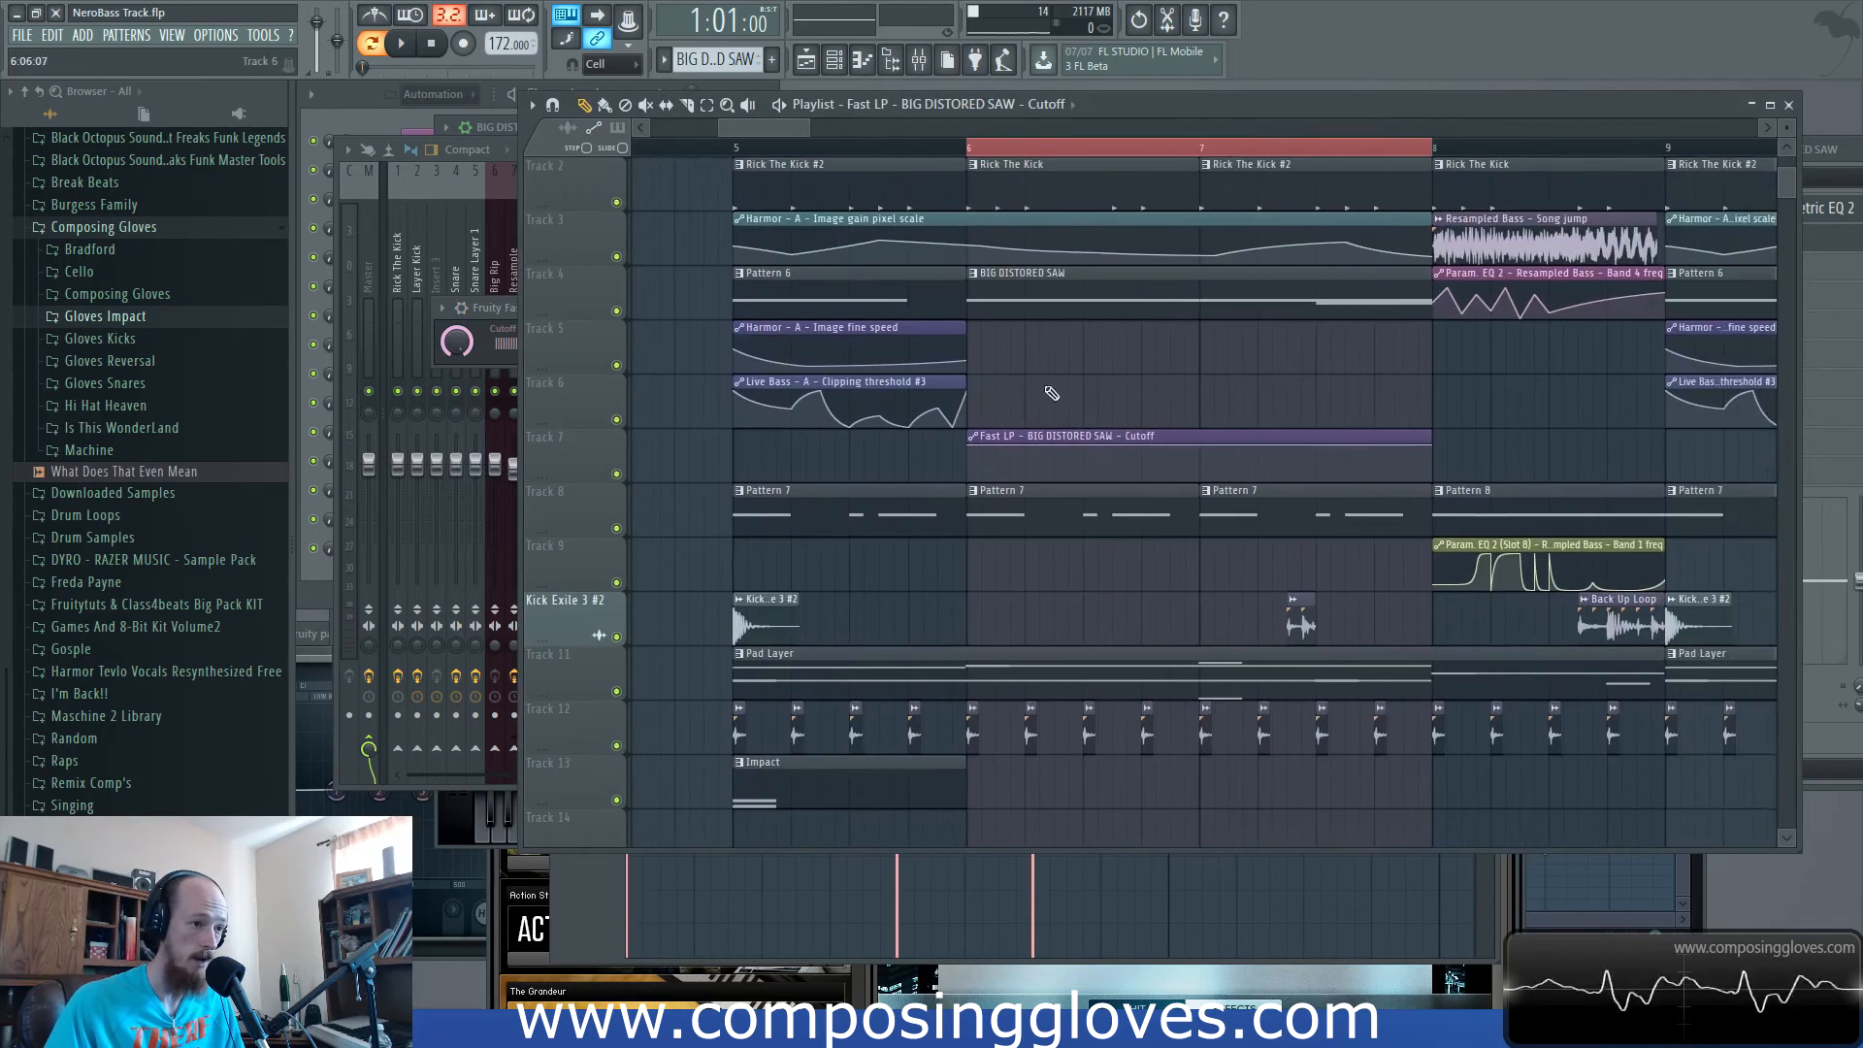
pyautogui.rightClick(957, 476)
pyautogui.rightClick(982, 456)
pyautogui.moveTo(982, 456); pyautogui.dragTo(982, 429)
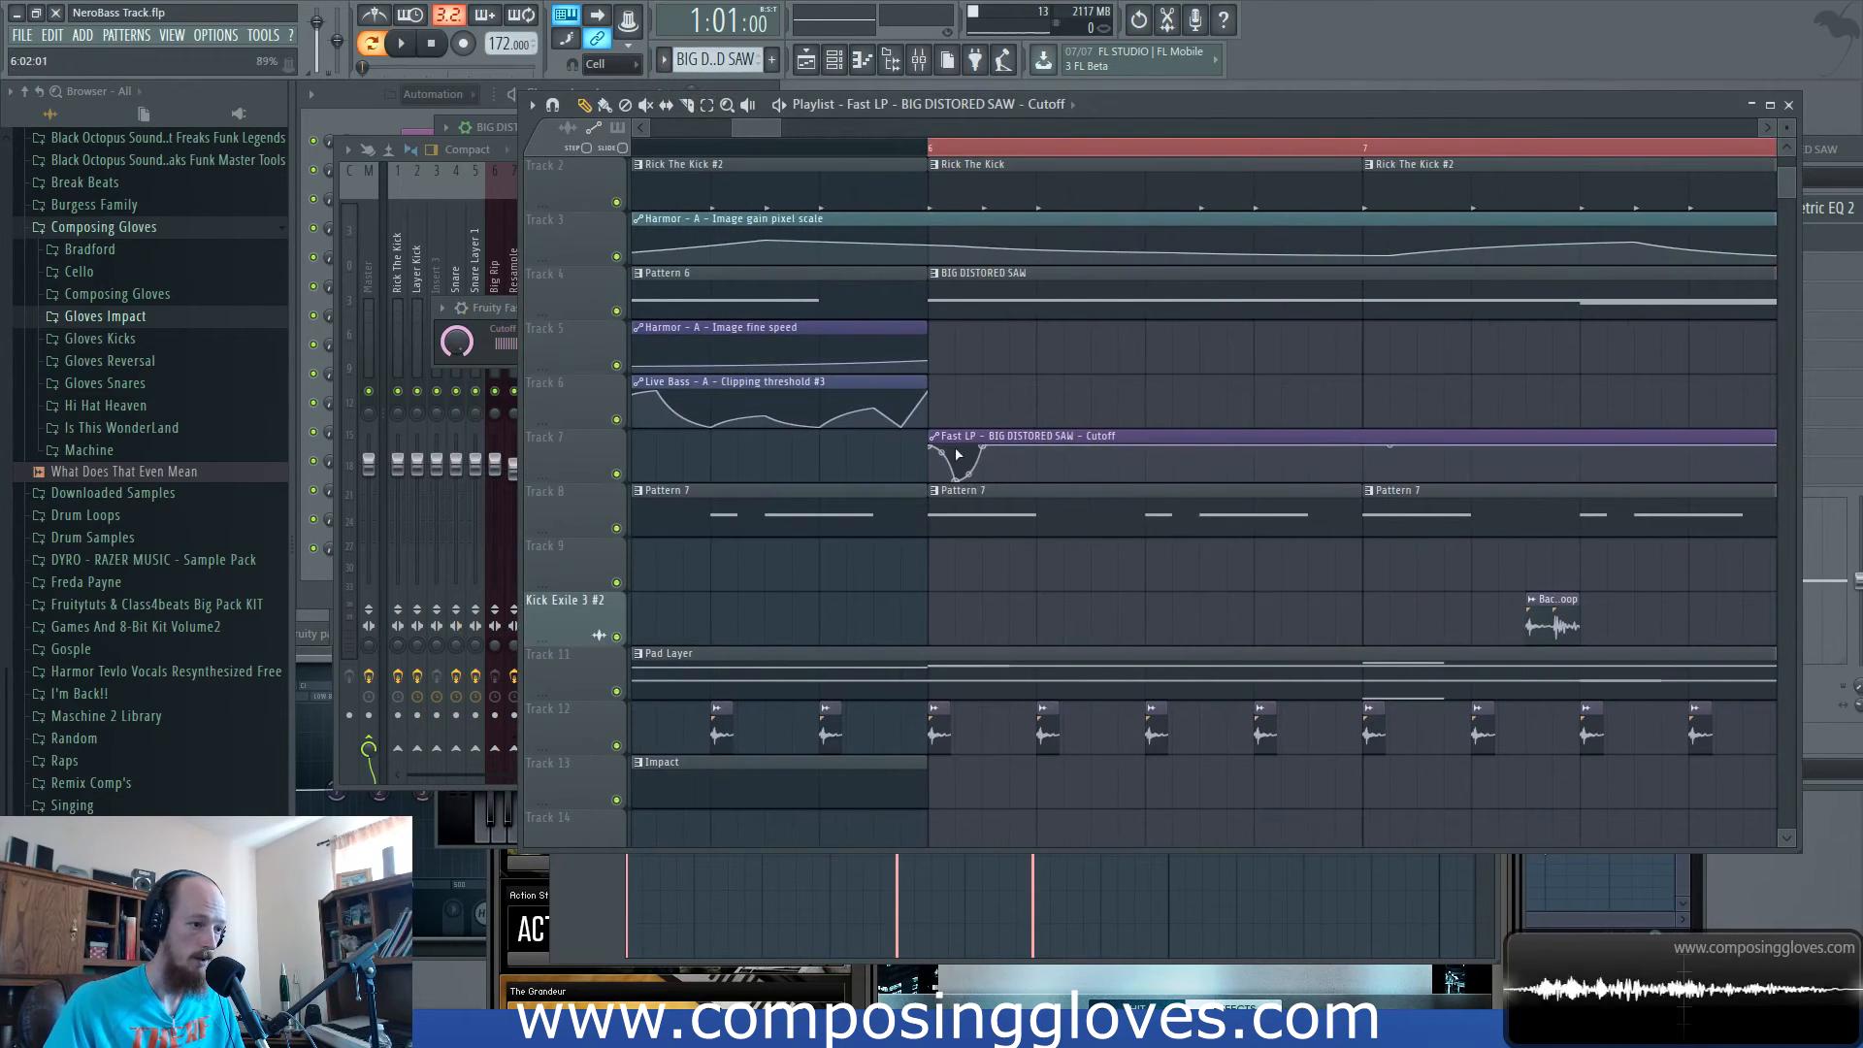
pyautogui.rightClick(1010, 478)
pyautogui.rightClick(1037, 446)
pyautogui.rightClick(1064, 478)
pyautogui.rightClick(1090, 446)
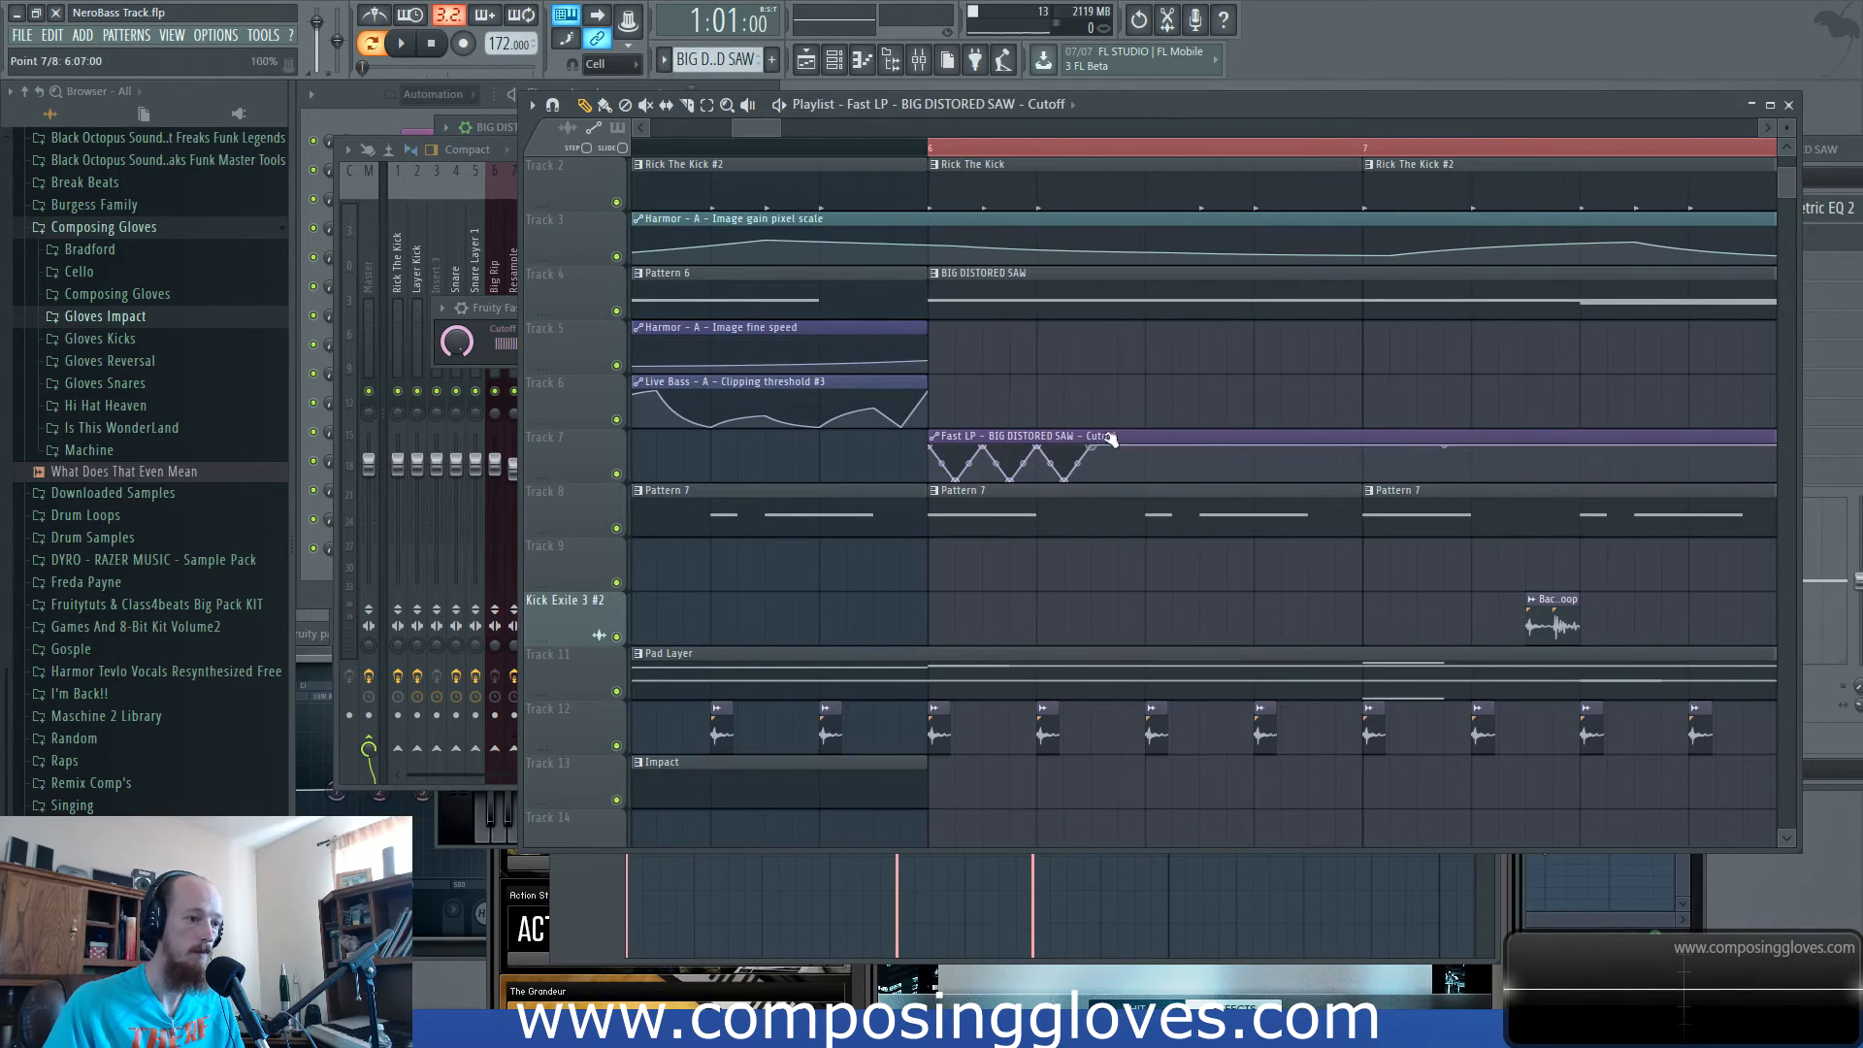
# Continue the Fast LP cutoff zigzag with evenly alternating low and high points up to the start of bar 7.
pyautogui.press('space')
pyautogui.rightClick(1118, 474)
pyautogui.press('l')
pyautogui.press('space')
pyautogui.press('space')
pyautogui.moveTo(1161, 442); pyautogui.dragTo(1065, 436)
pyautogui.rightClick(1054, 445)
pyautogui.rightClick(1076, 475)
pyautogui.rightClick(1102, 444)
pyautogui.rightClick(1129, 474)
pyautogui.rightClick(1156, 444)
pyautogui.rightClick(1184, 474)
pyautogui.rightClick(1211, 443)
pyautogui.rightClick(1239, 474)
pyautogui.rightClick(1266, 446)
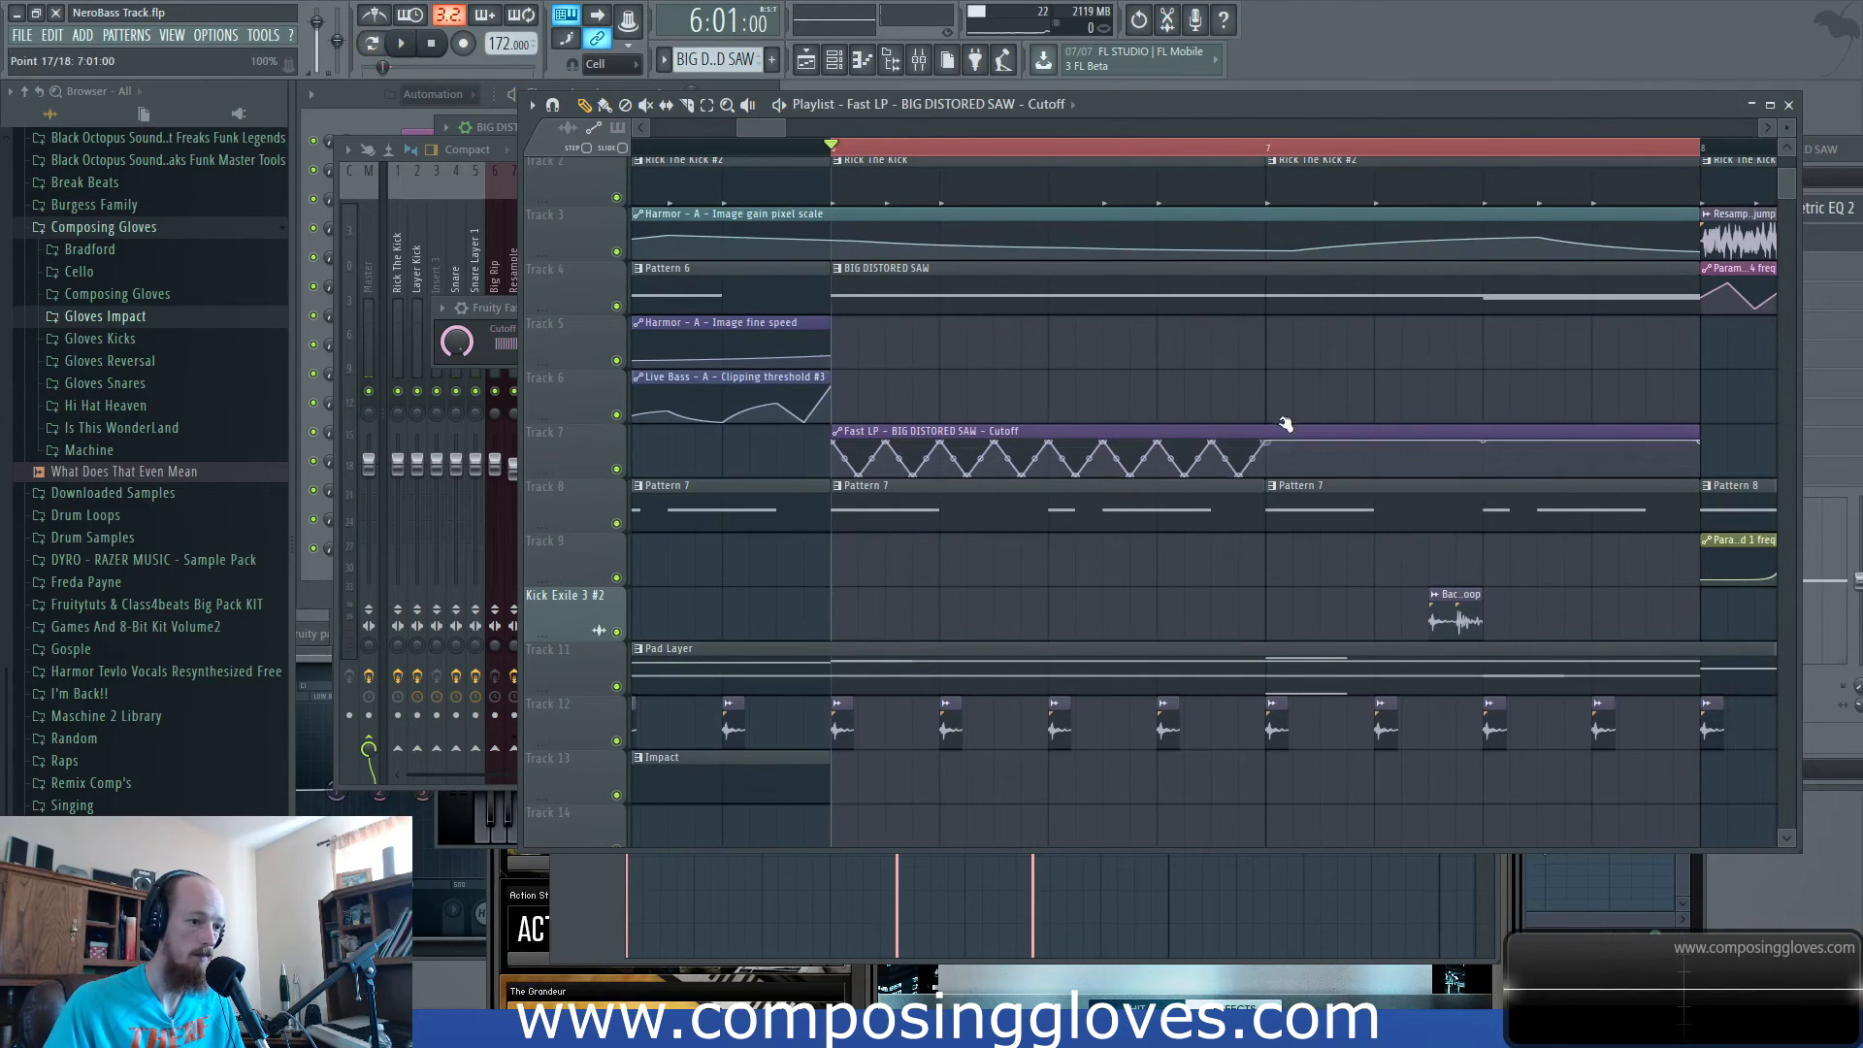
# Extend the cutoff zigzag into bar 7 with curved dips, ending on a 100% point at 7:05.
pyautogui.press('space')
pyautogui.press('space')
pyautogui.moveTo(1248, 428); pyautogui.dragTo(1201, 458)
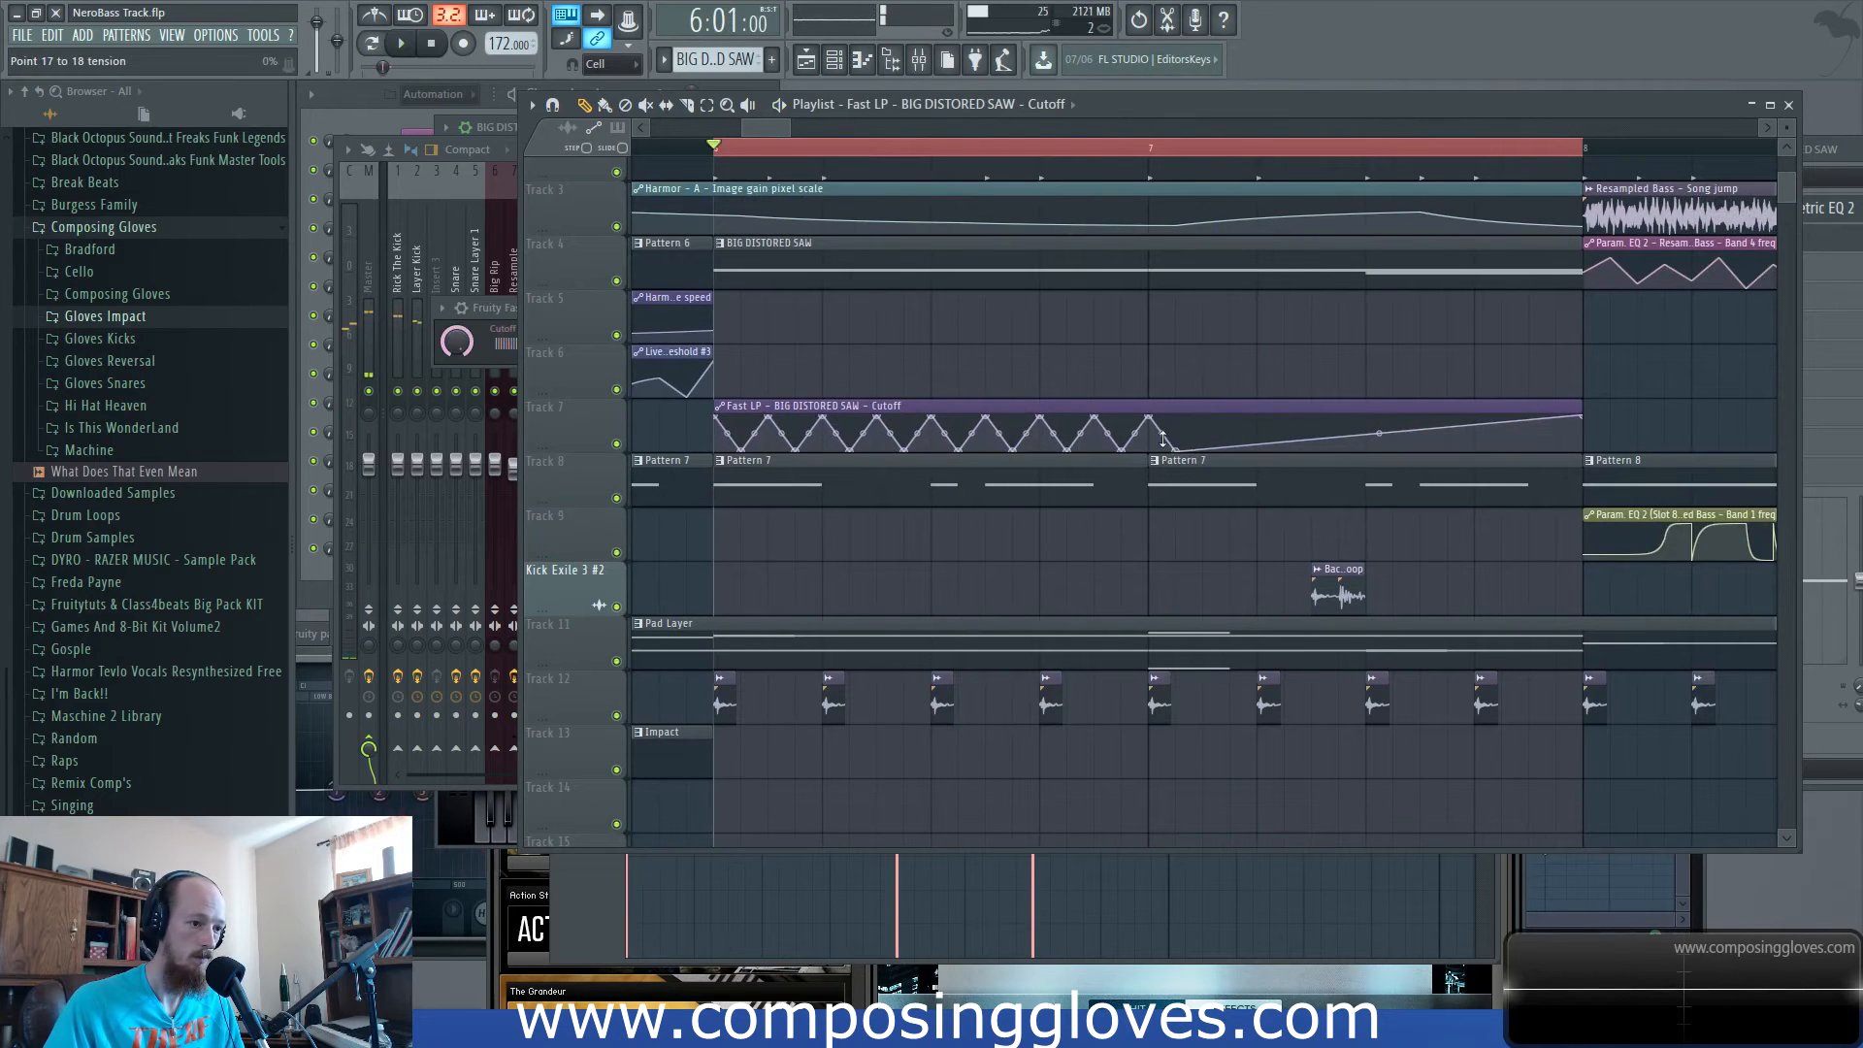
pyautogui.press('space')
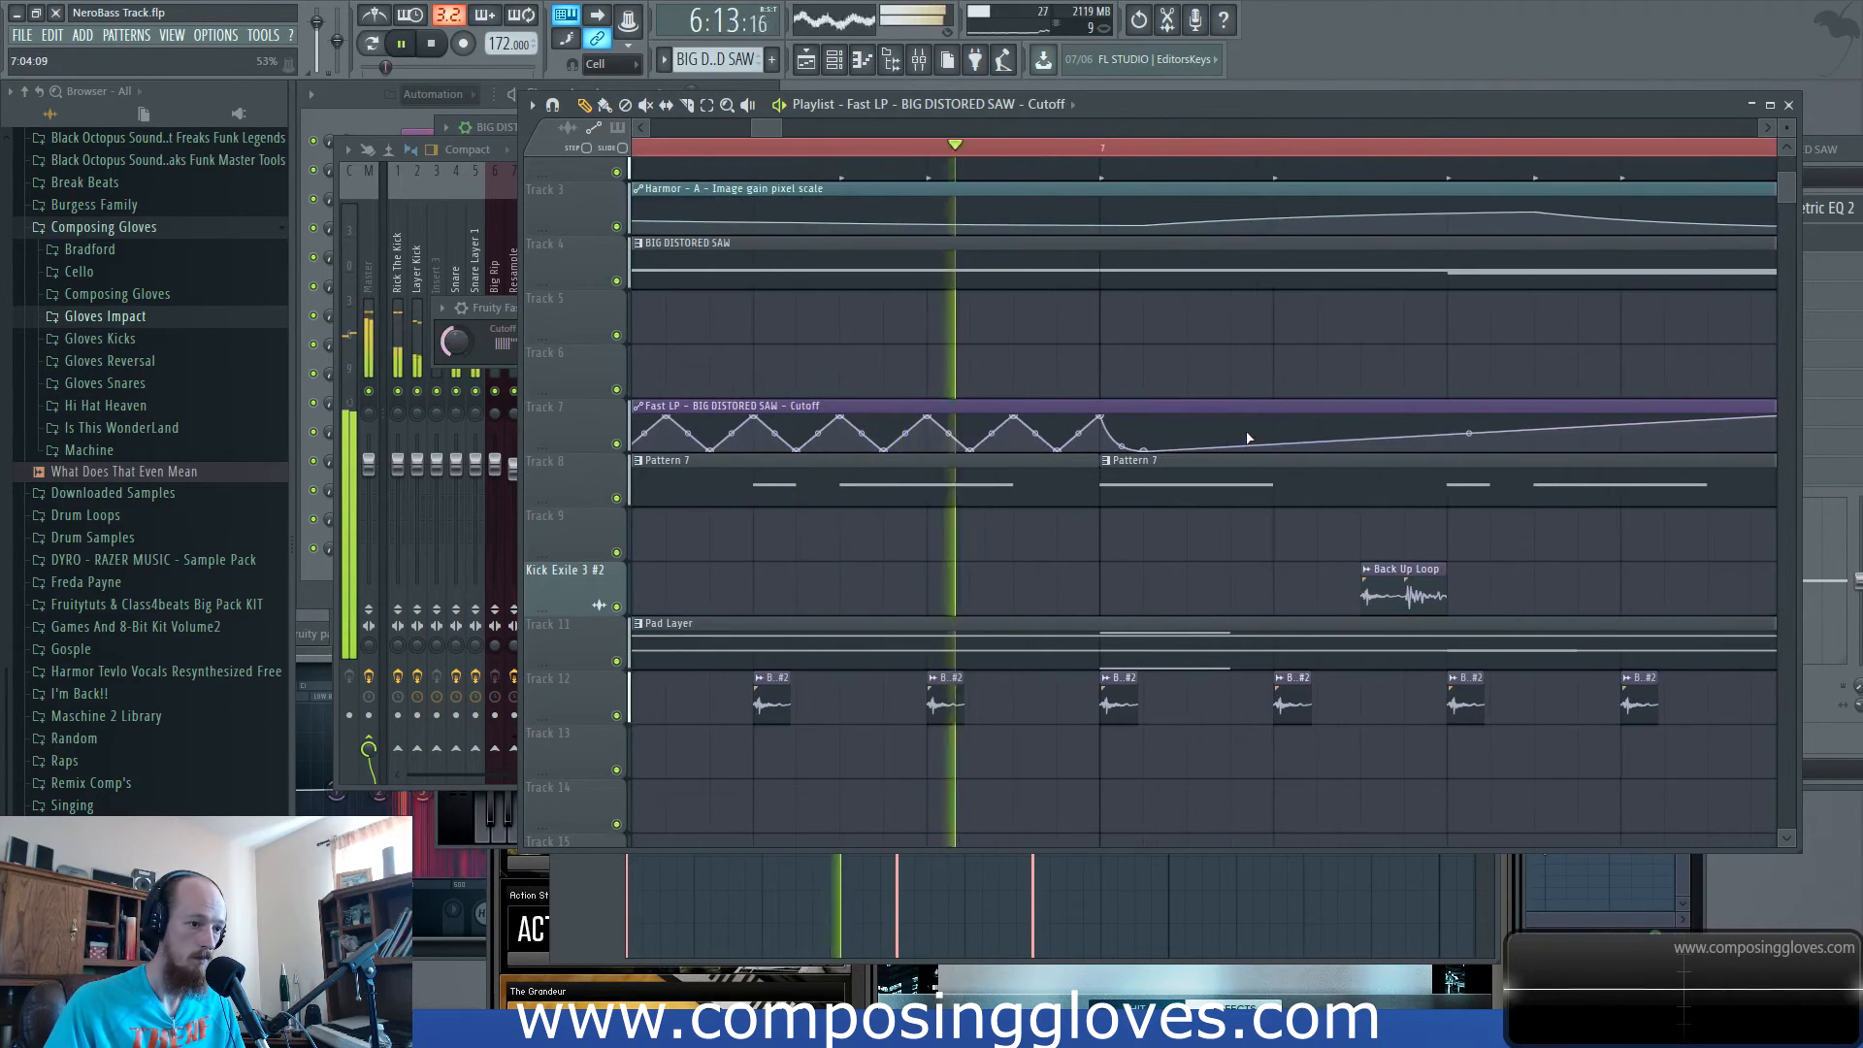
pyautogui.press('space')
pyautogui.moveTo(1248, 439)
pyautogui.mouseDown()
pyautogui.moveTo(1210, 413)
pyautogui.moveTo(1230, 450)
pyautogui.mouseUp()
pyautogui.press('space')
pyautogui.click(1274, 419)
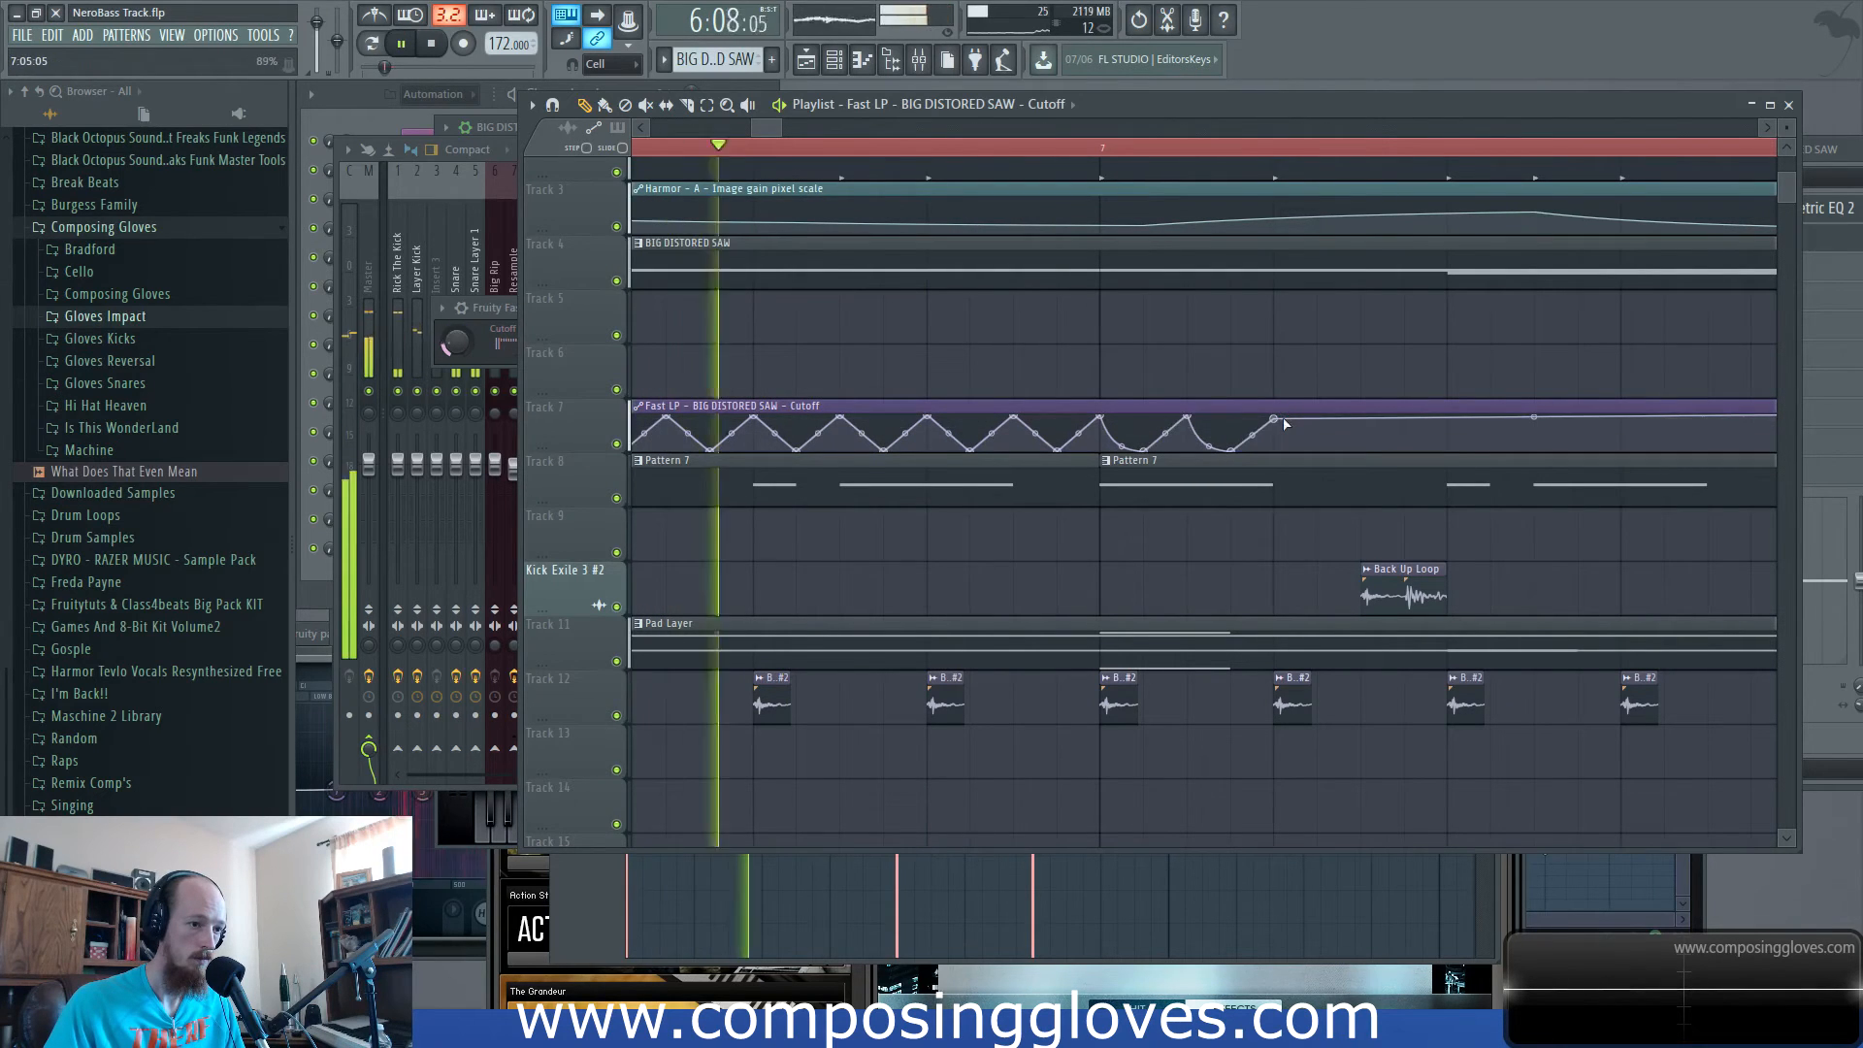
pyautogui.press('space')
pyautogui.moveTo(1274, 419); pyautogui.dragTo(1277, 415)
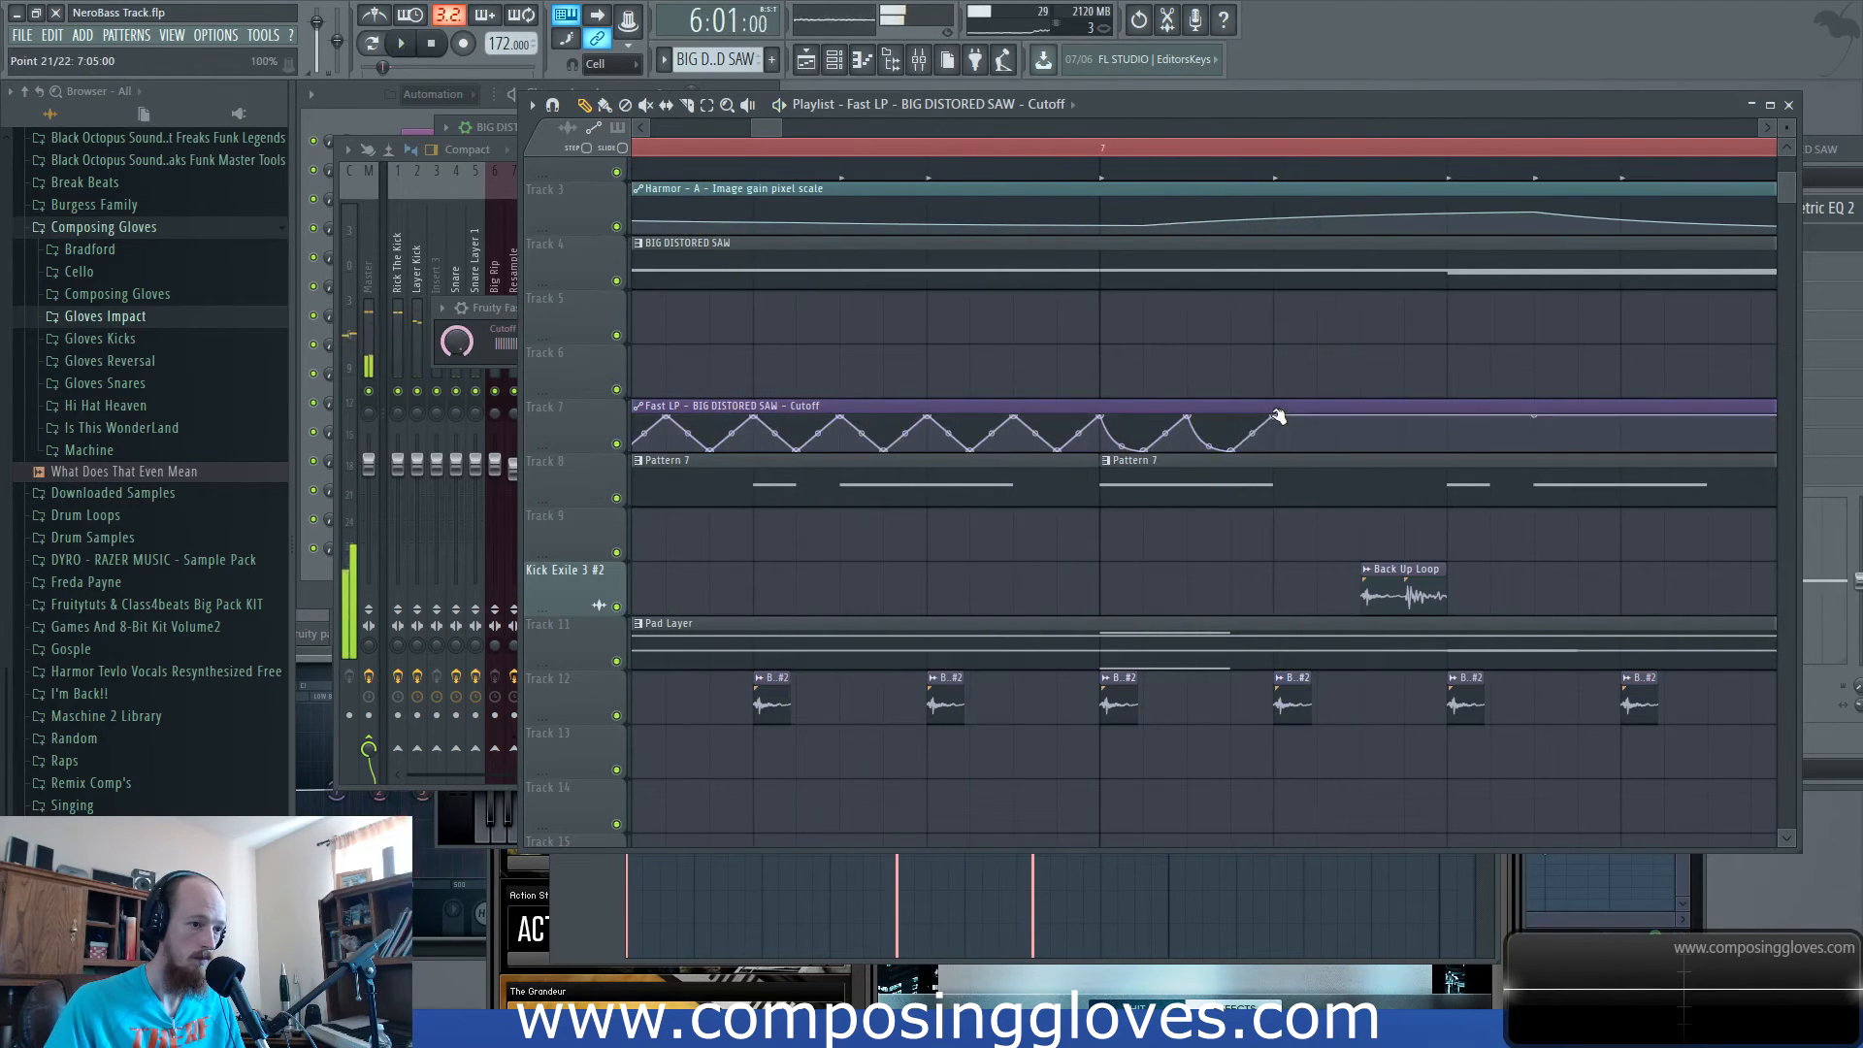
pyautogui.scroll(-3, 1107, 303)
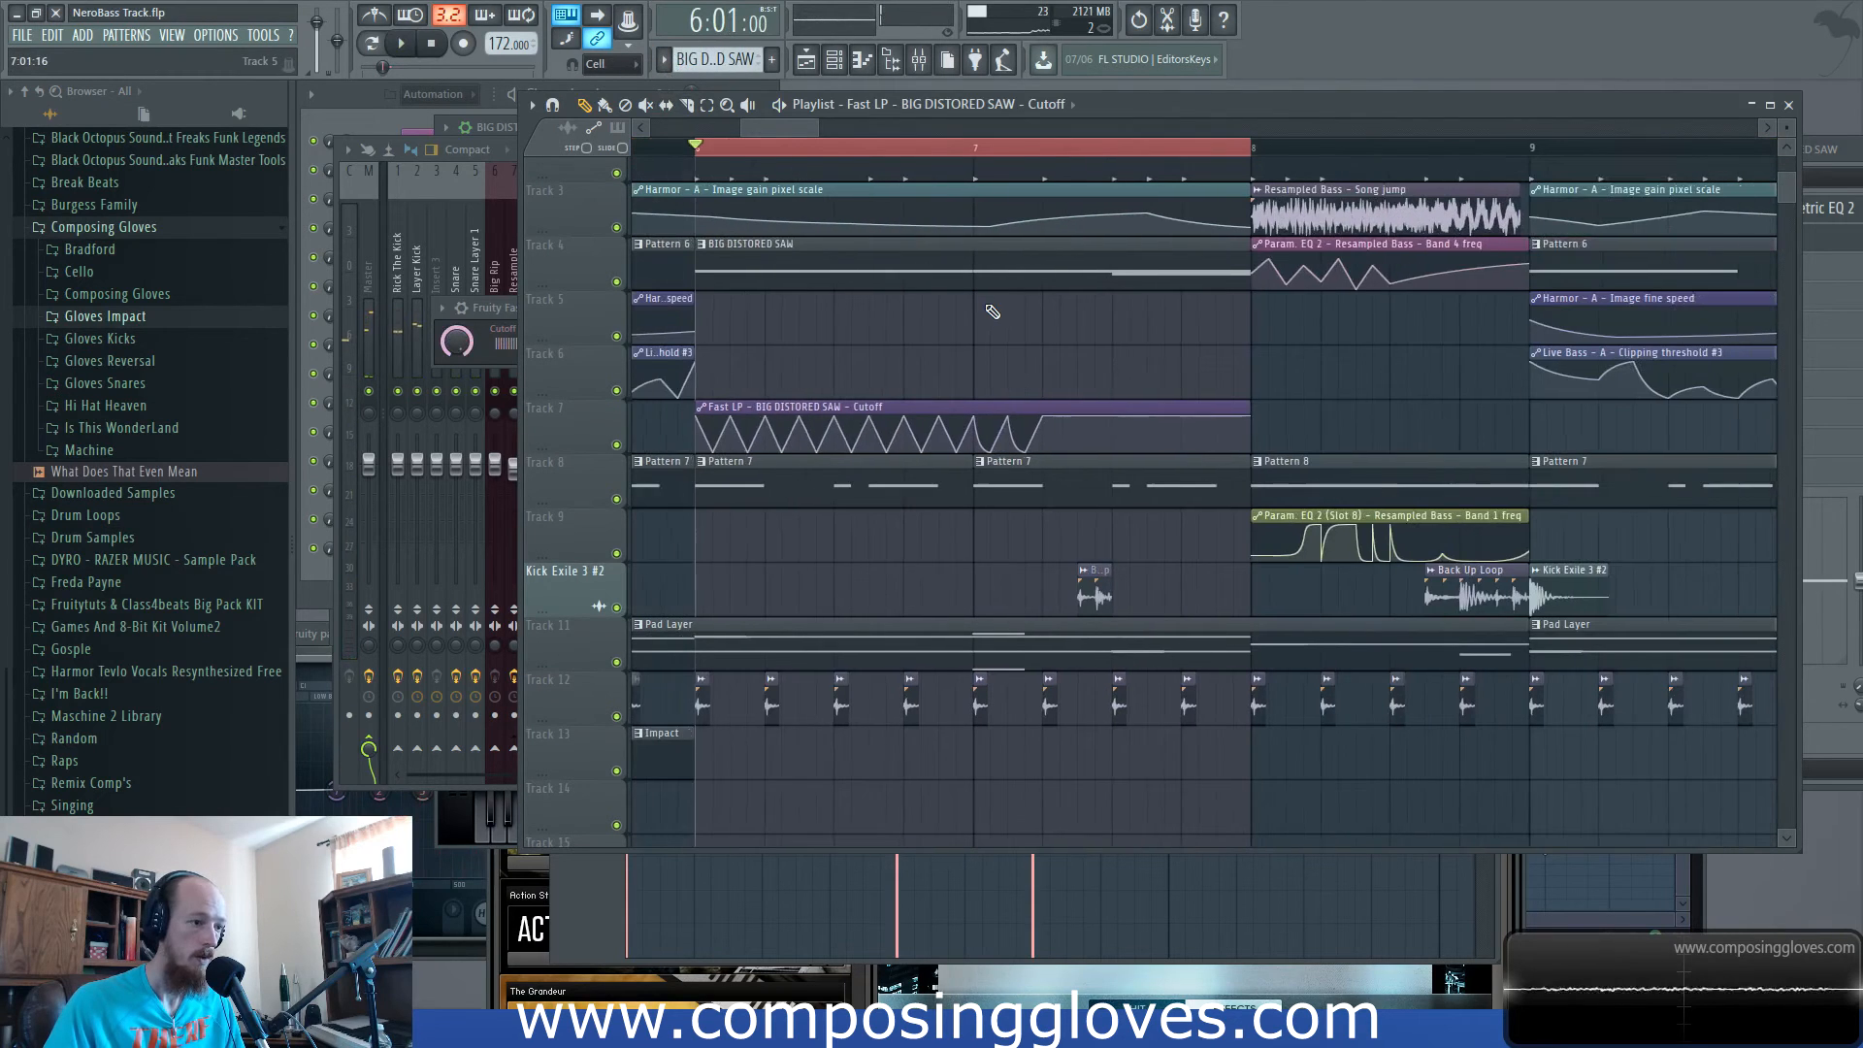
# Shorten the Fast LP cutoff clip to one beat and repeat it back to back from bar 6 through the first beat of bar 7.
pyautogui.press('space')
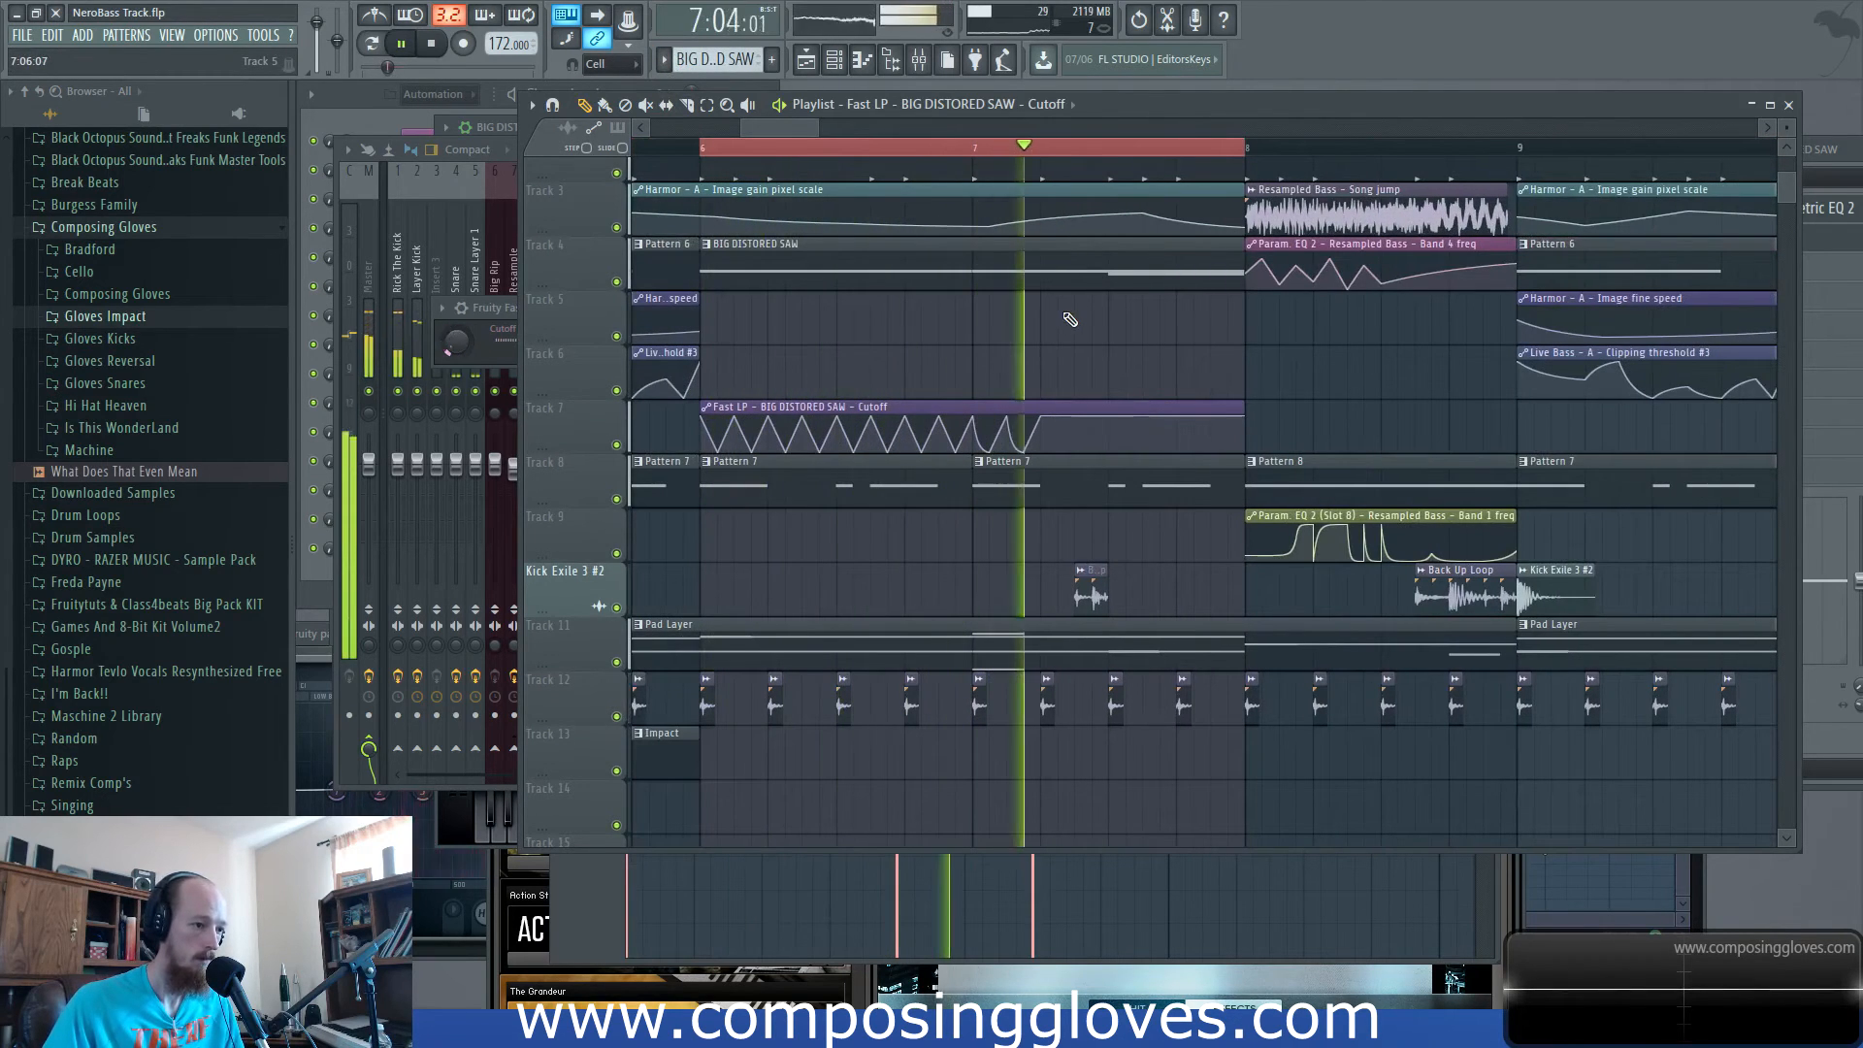
pyautogui.press('space')
pyautogui.moveTo(1243, 408); pyautogui.dragTo(810, 417)
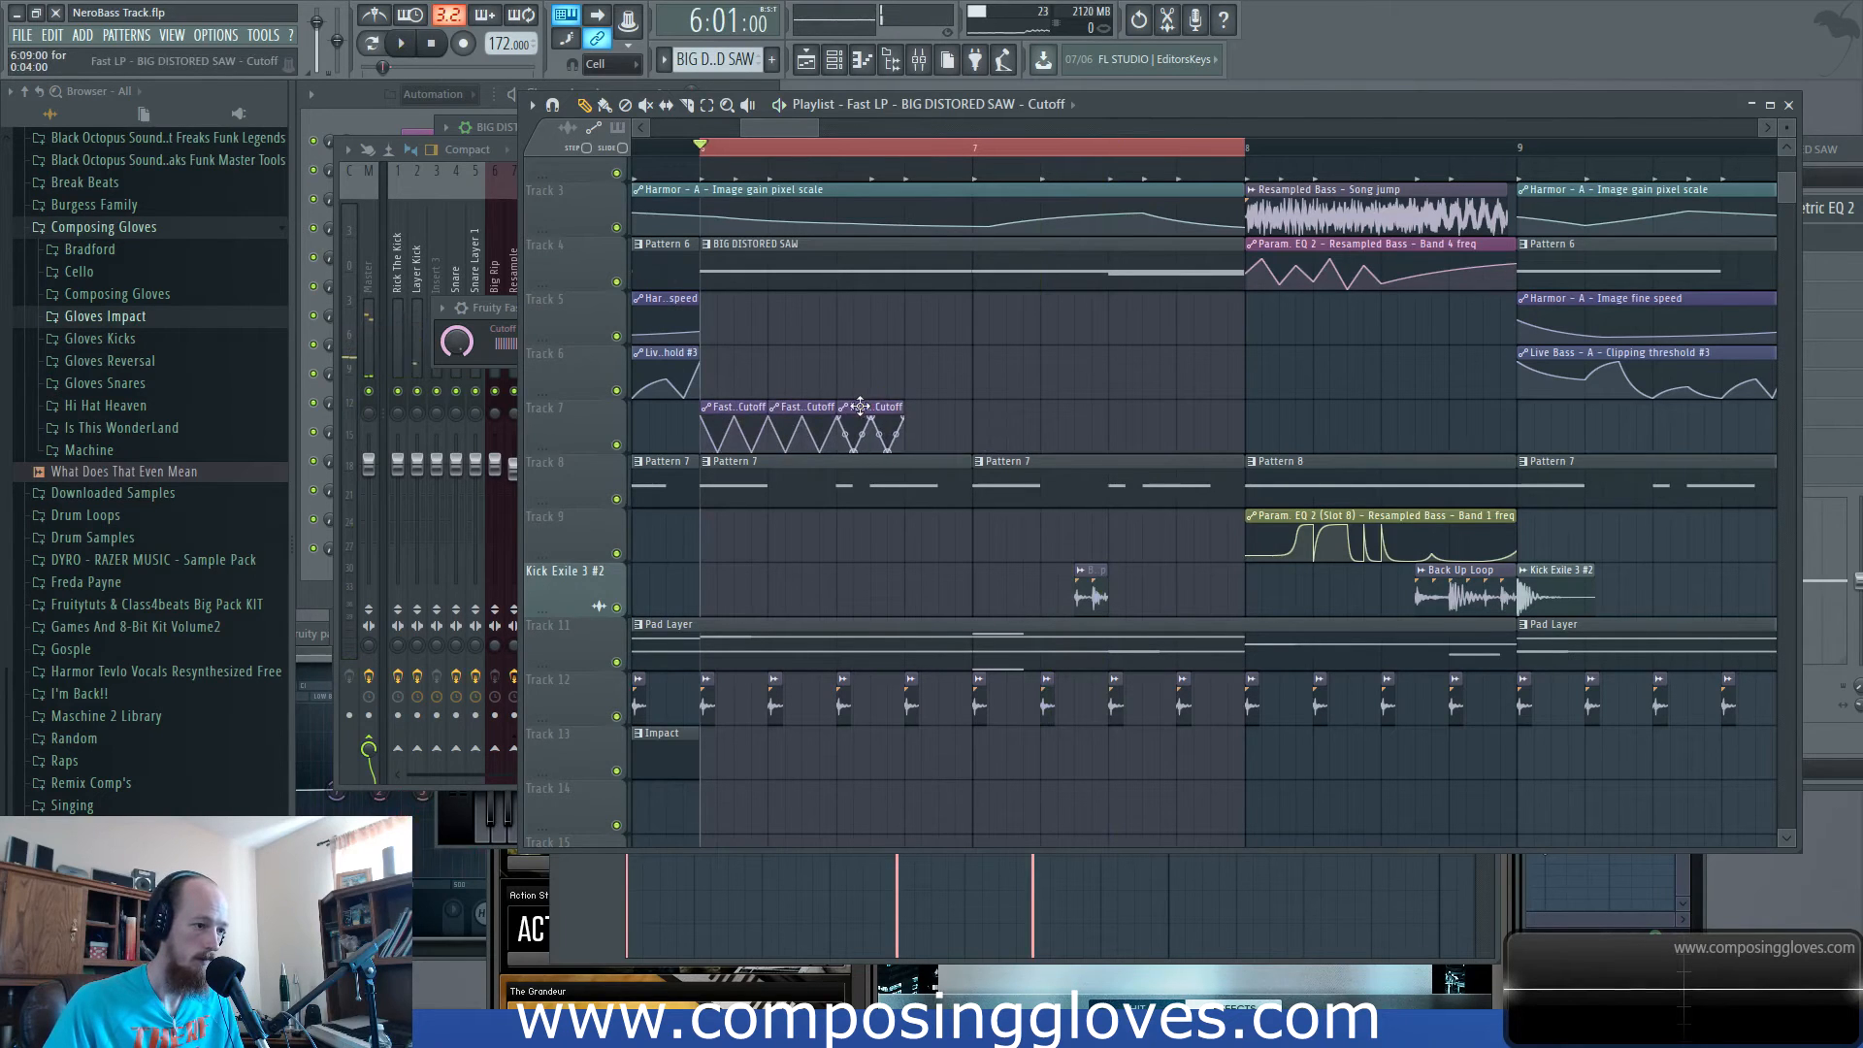
pyautogui.click(979, 408)
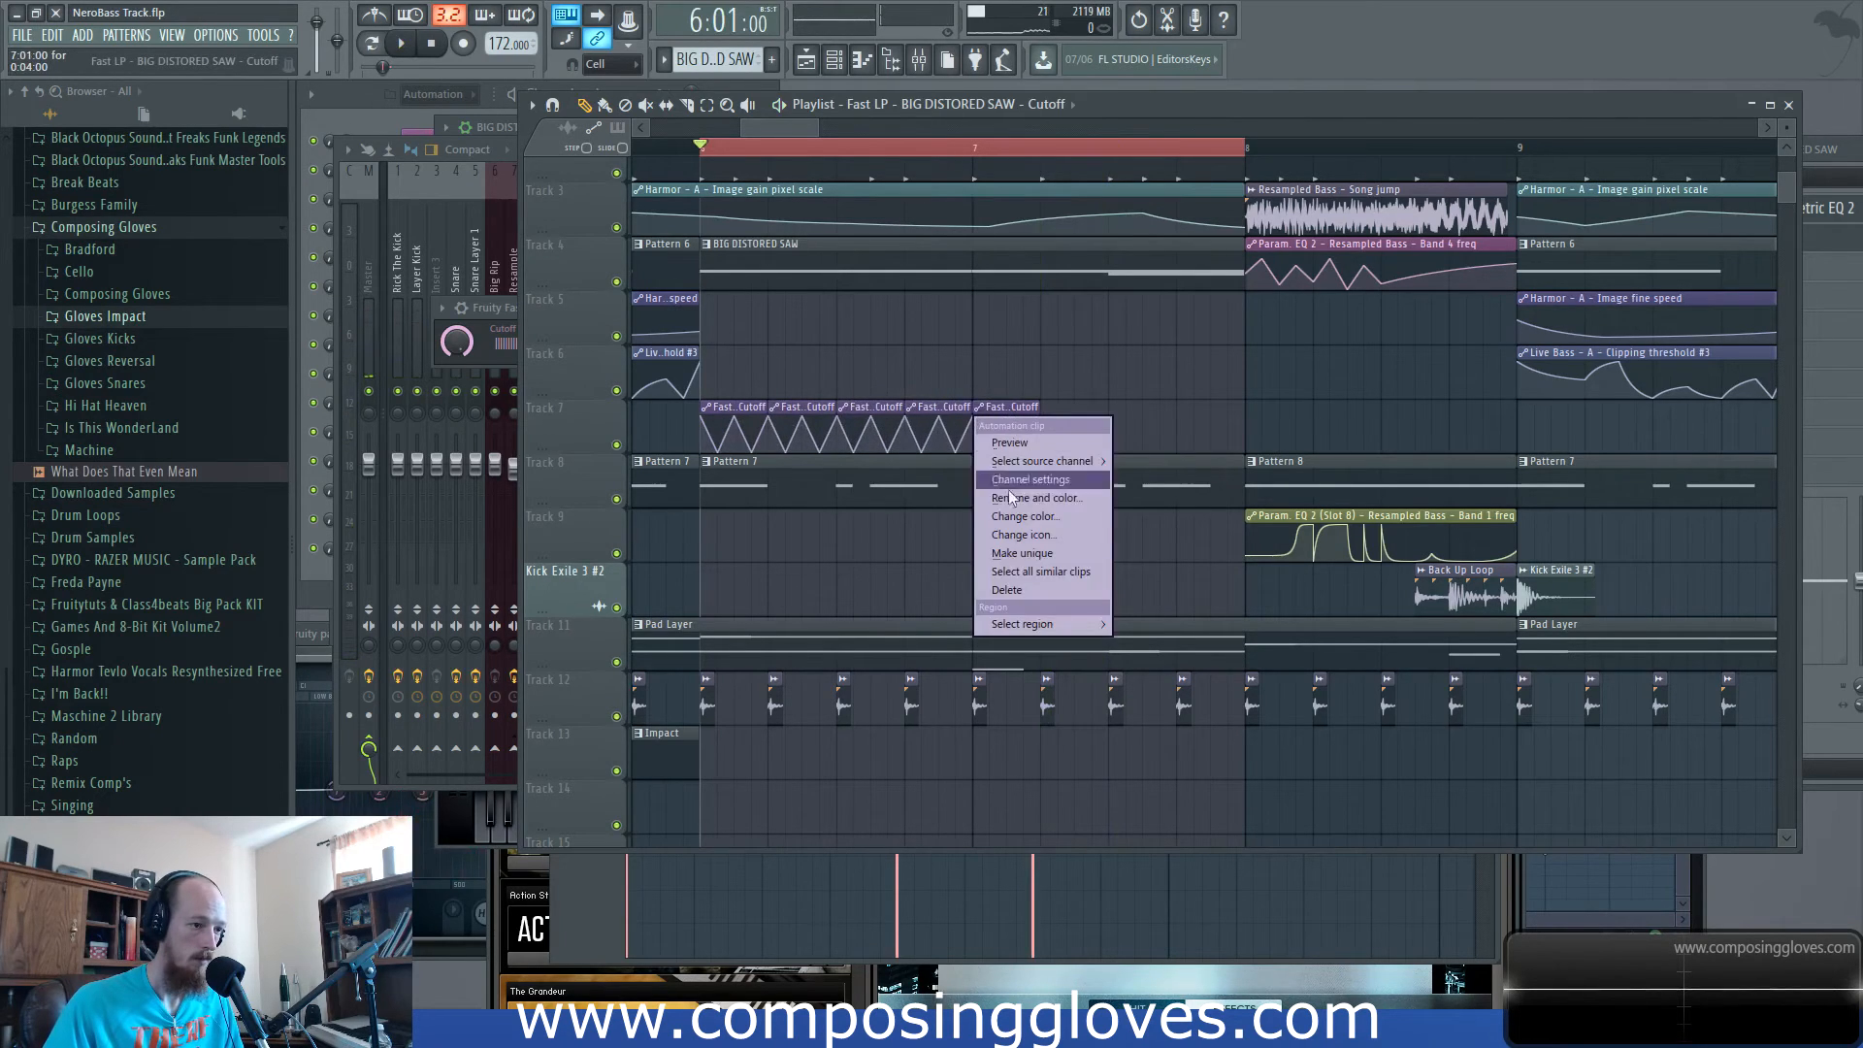
# Make the cutoff clip at the start of bar 7 unique and tighten its points into a faster zigzag on a 1/2 step grid.
pyautogui.click(1022, 553)
pyautogui.click(636, 64)
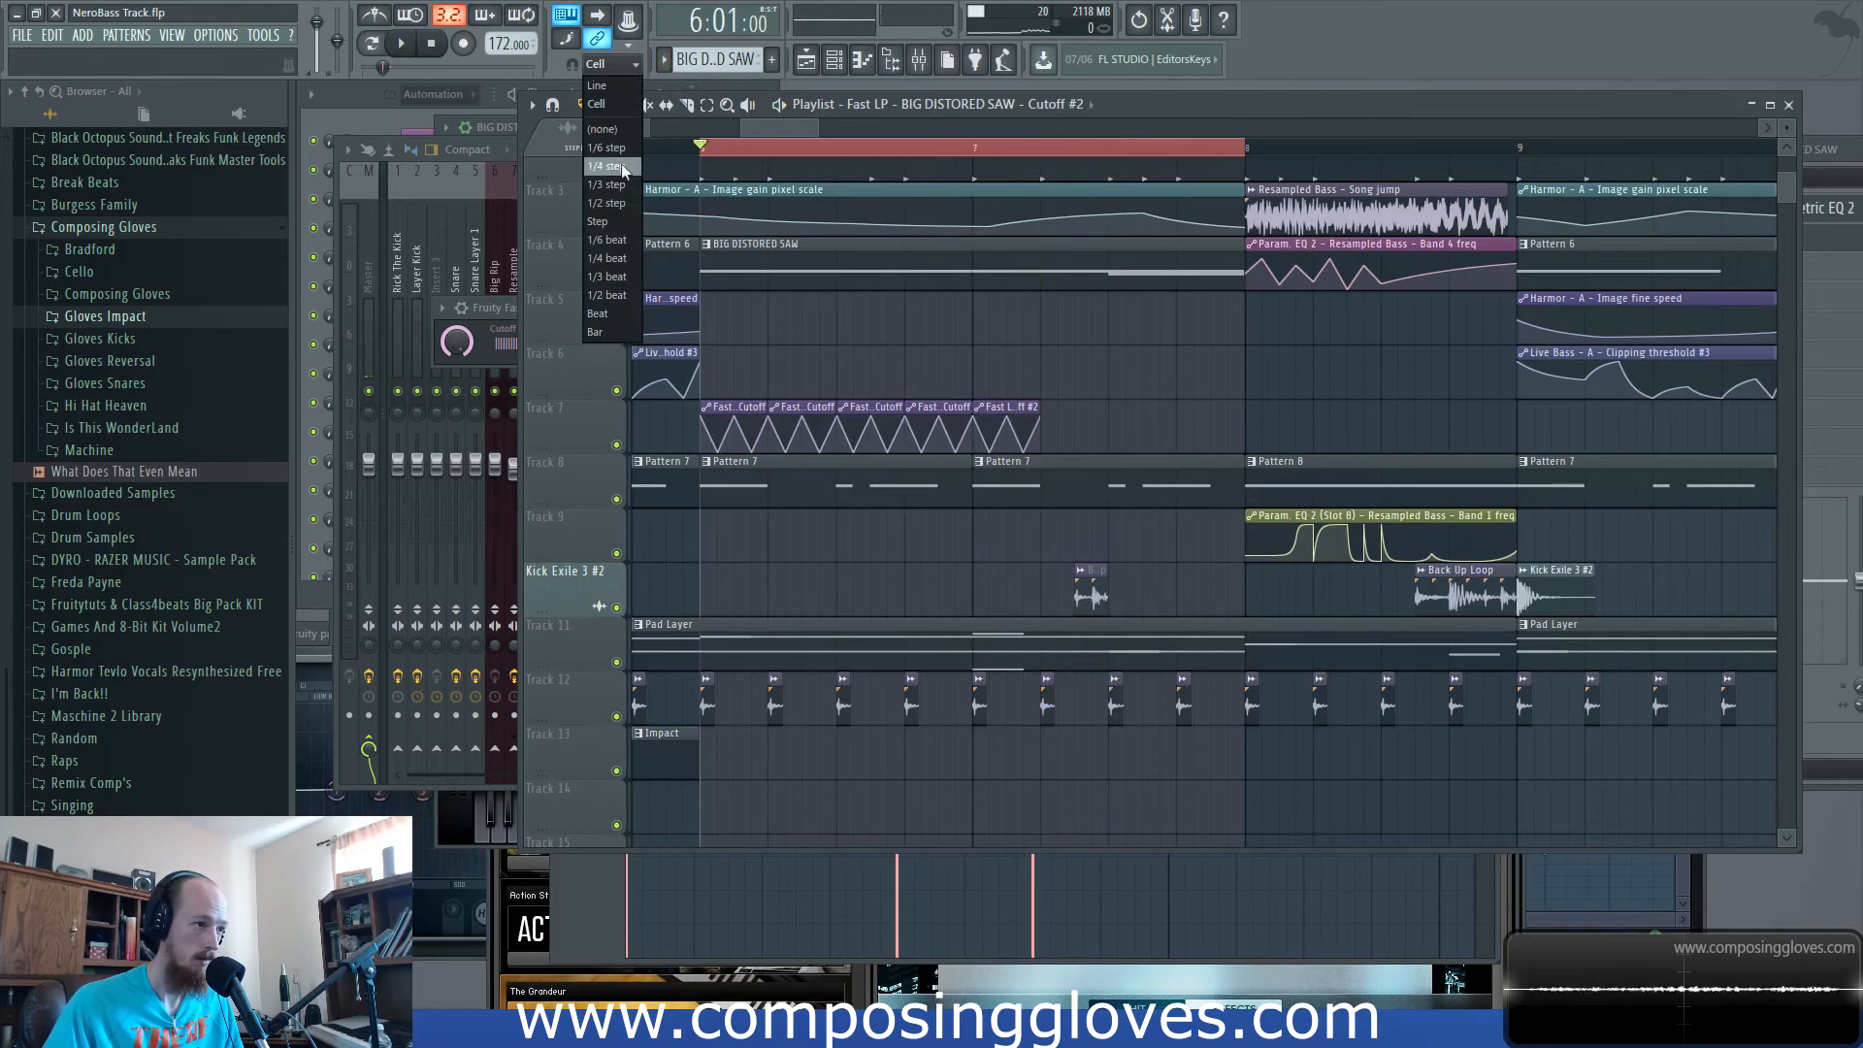
pyautogui.click(611, 204)
pyautogui.scroll(5, 983, 405)
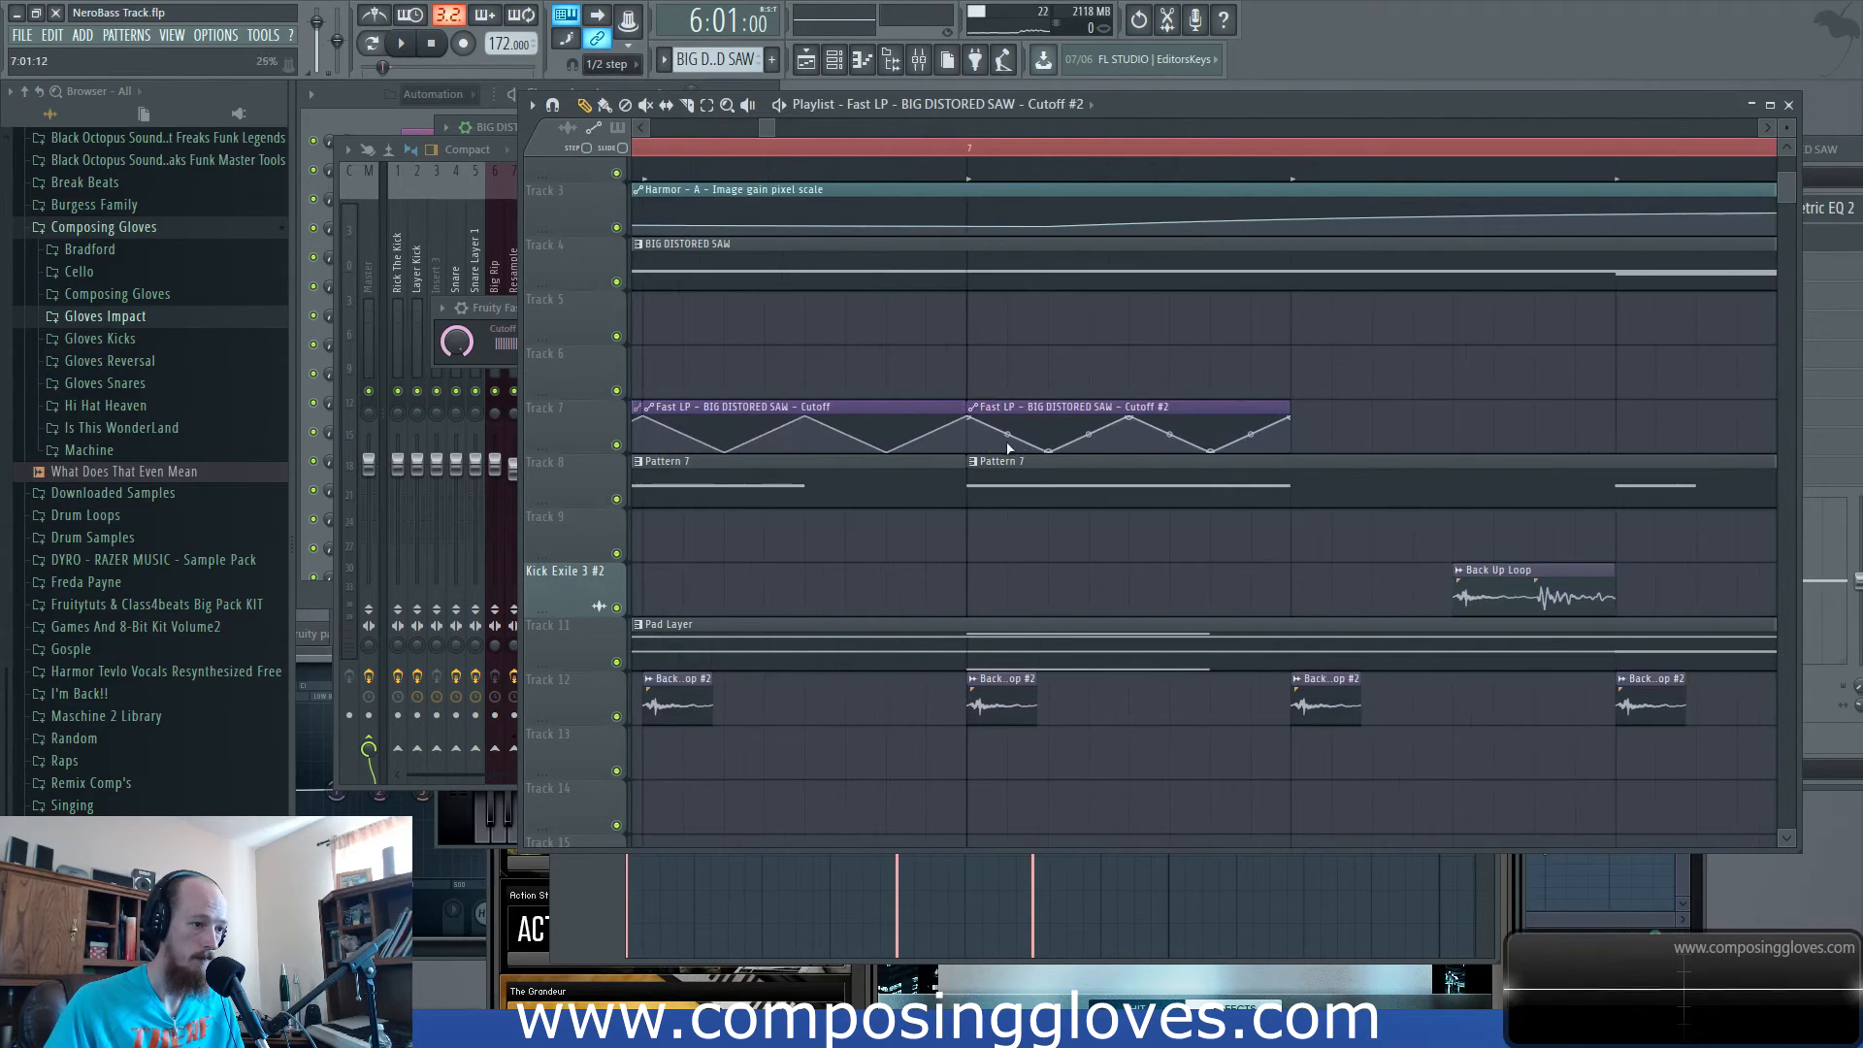
pyautogui.moveTo(1055, 452); pyautogui.dragTo(1090, 446)
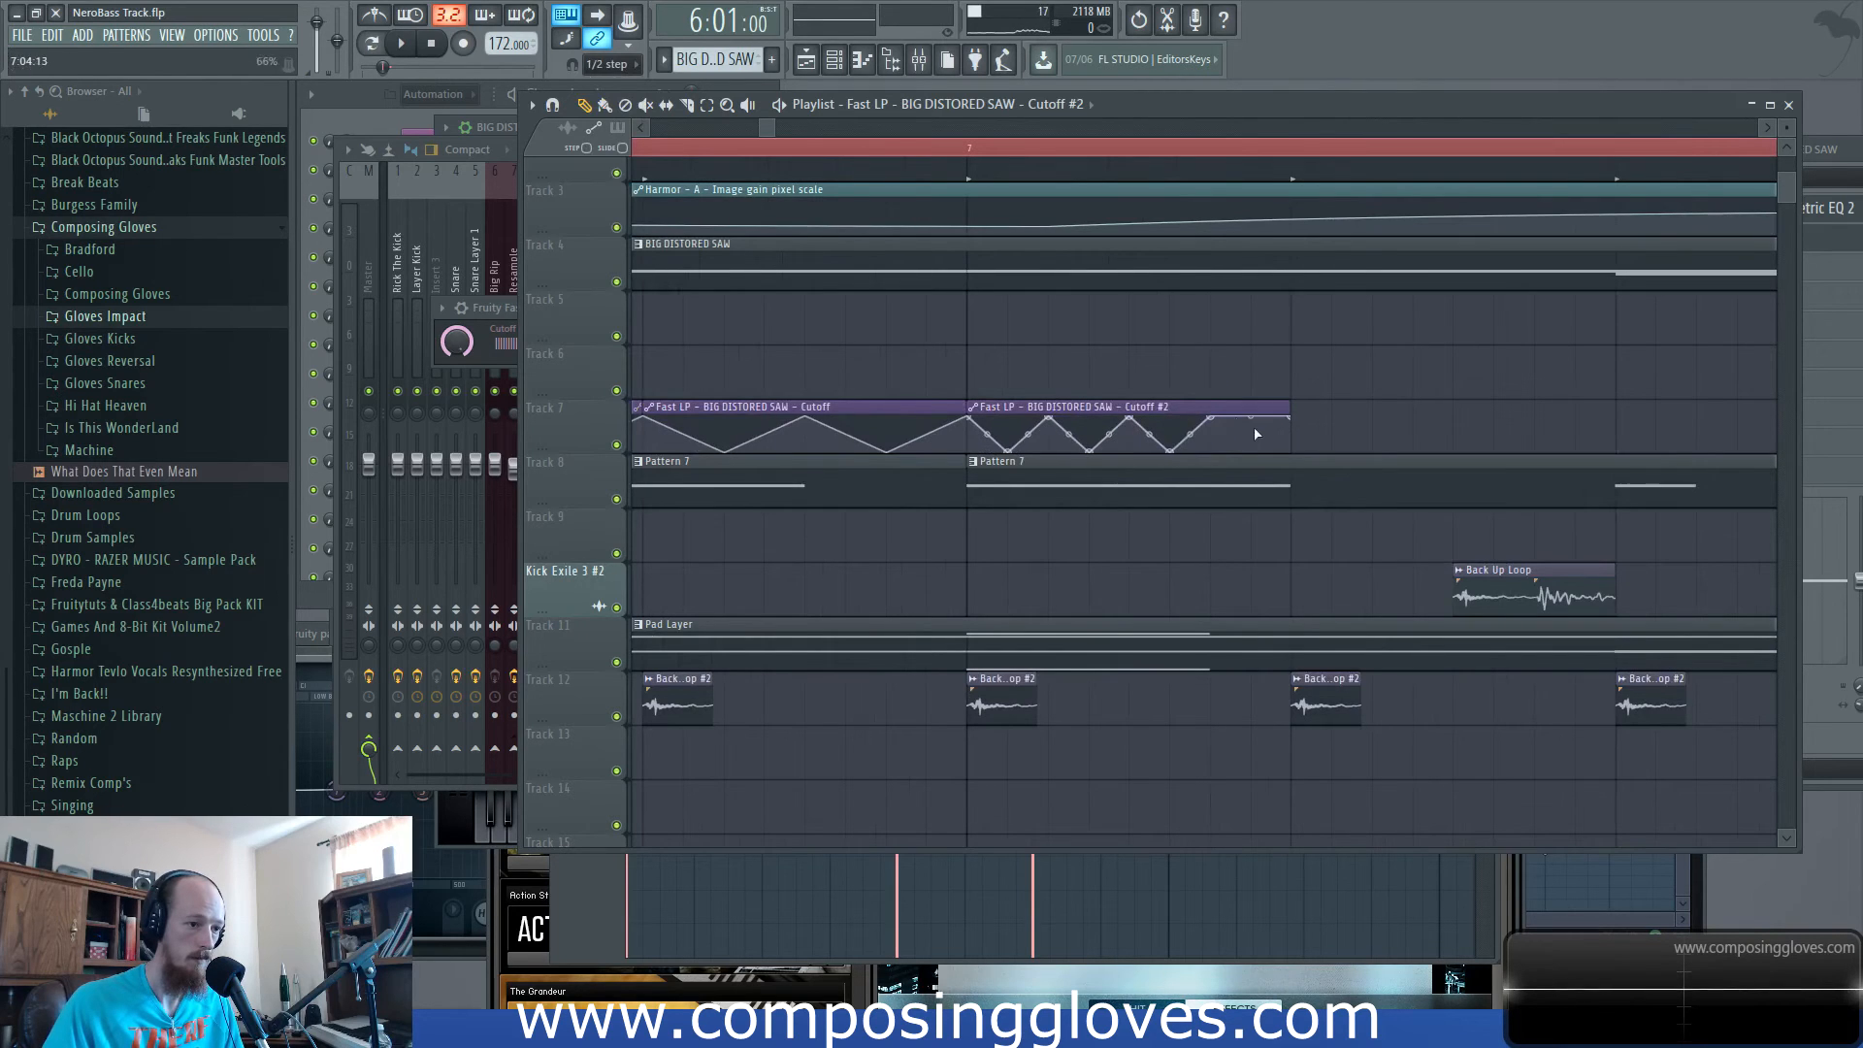
pyautogui.press('space')
# Copy three one-beat cutoff clips into the rest of bar 7 on track 7 and delete the last copy.
pyautogui.scroll(-4, 1068, 408)
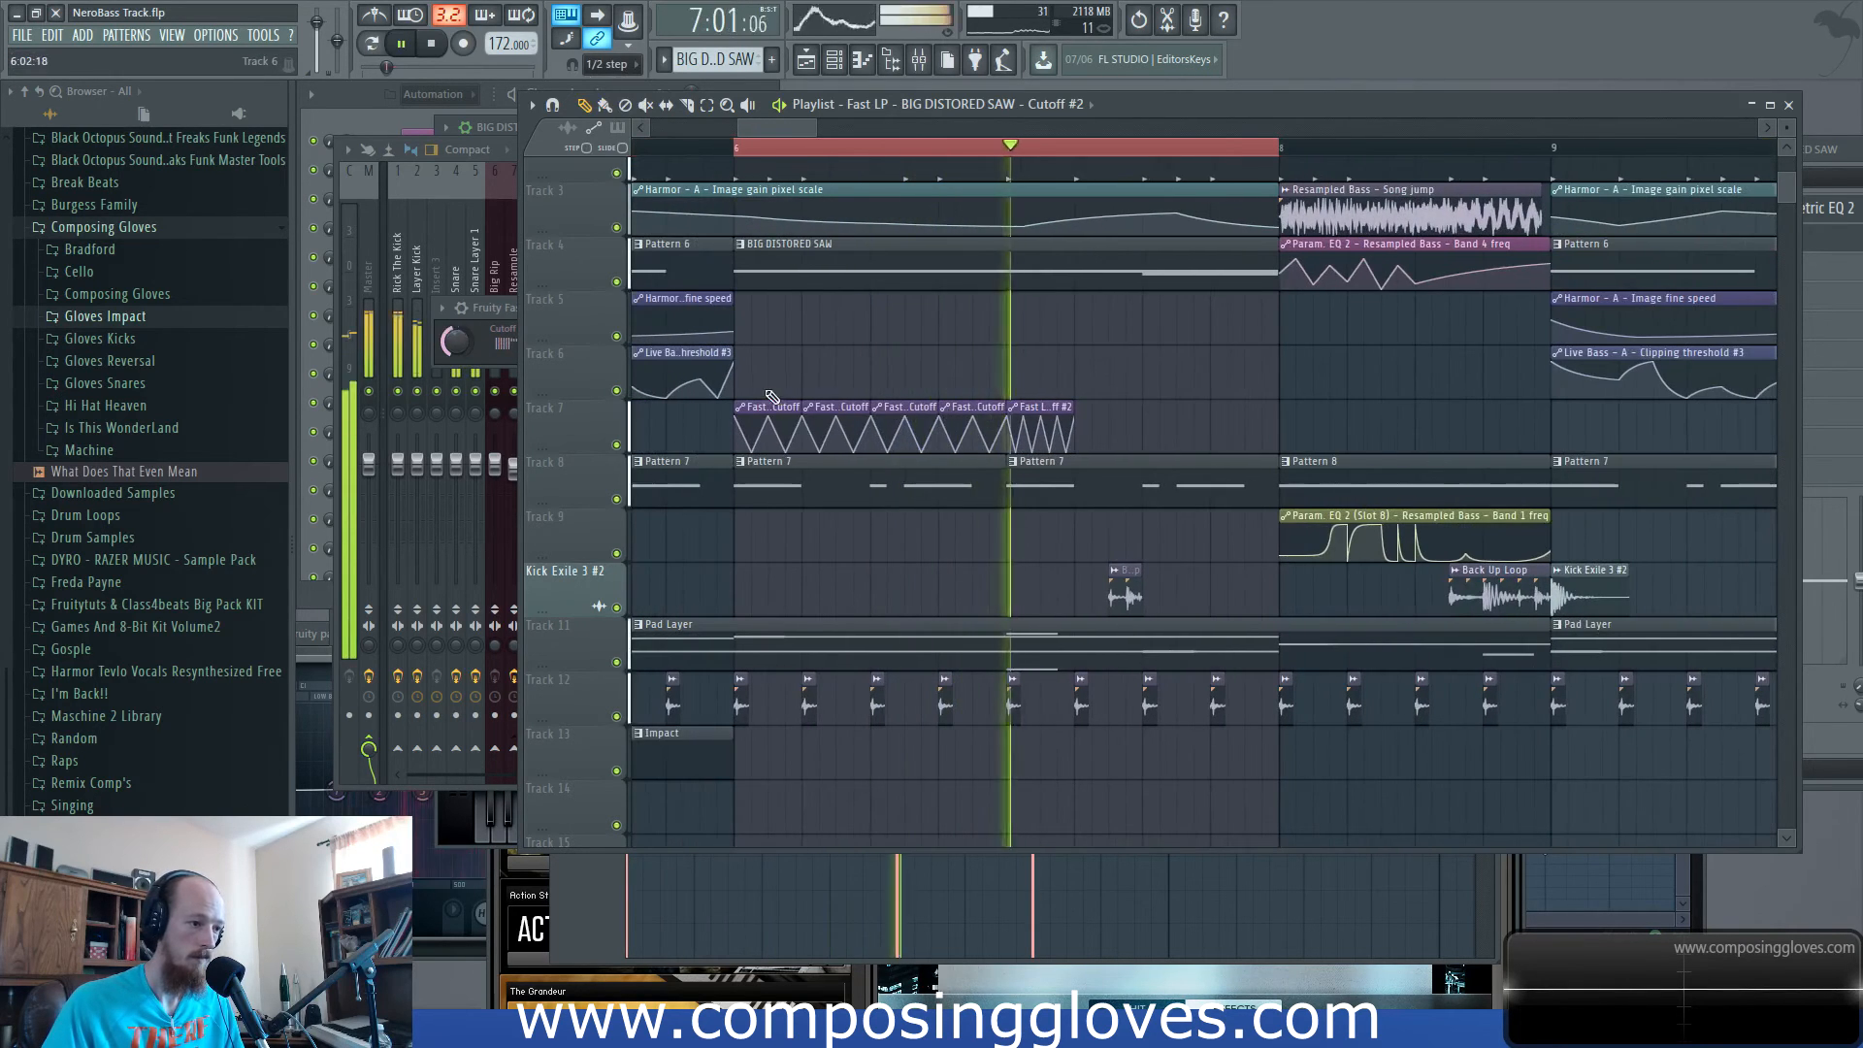
pyautogui.moveTo(766, 347); pyautogui.dragTo(980, 451)
pyautogui.moveTo(836, 432); pyautogui.dragTo(1242, 409)
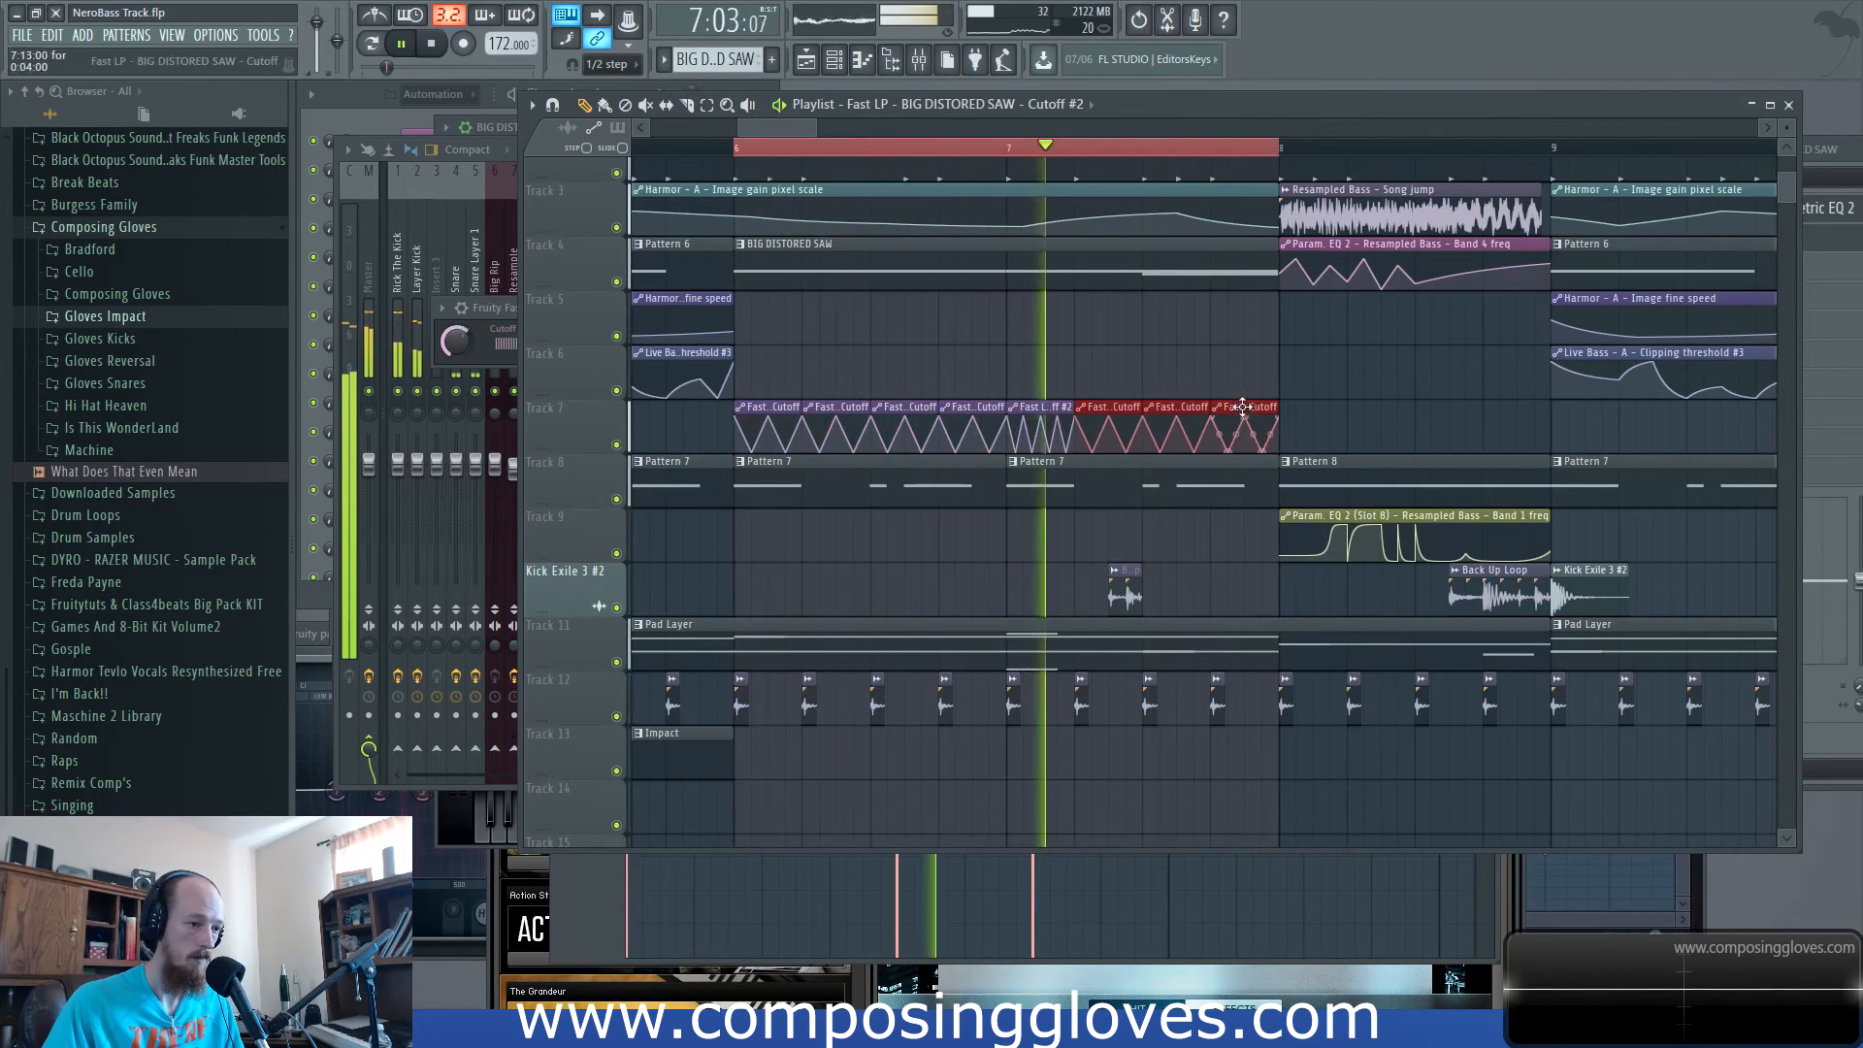
pyautogui.keyDown('ctrl'); pyautogui.click(1178, 379); pyautogui.keyUp('ctrl')
pyautogui.rightClick(1246, 427)
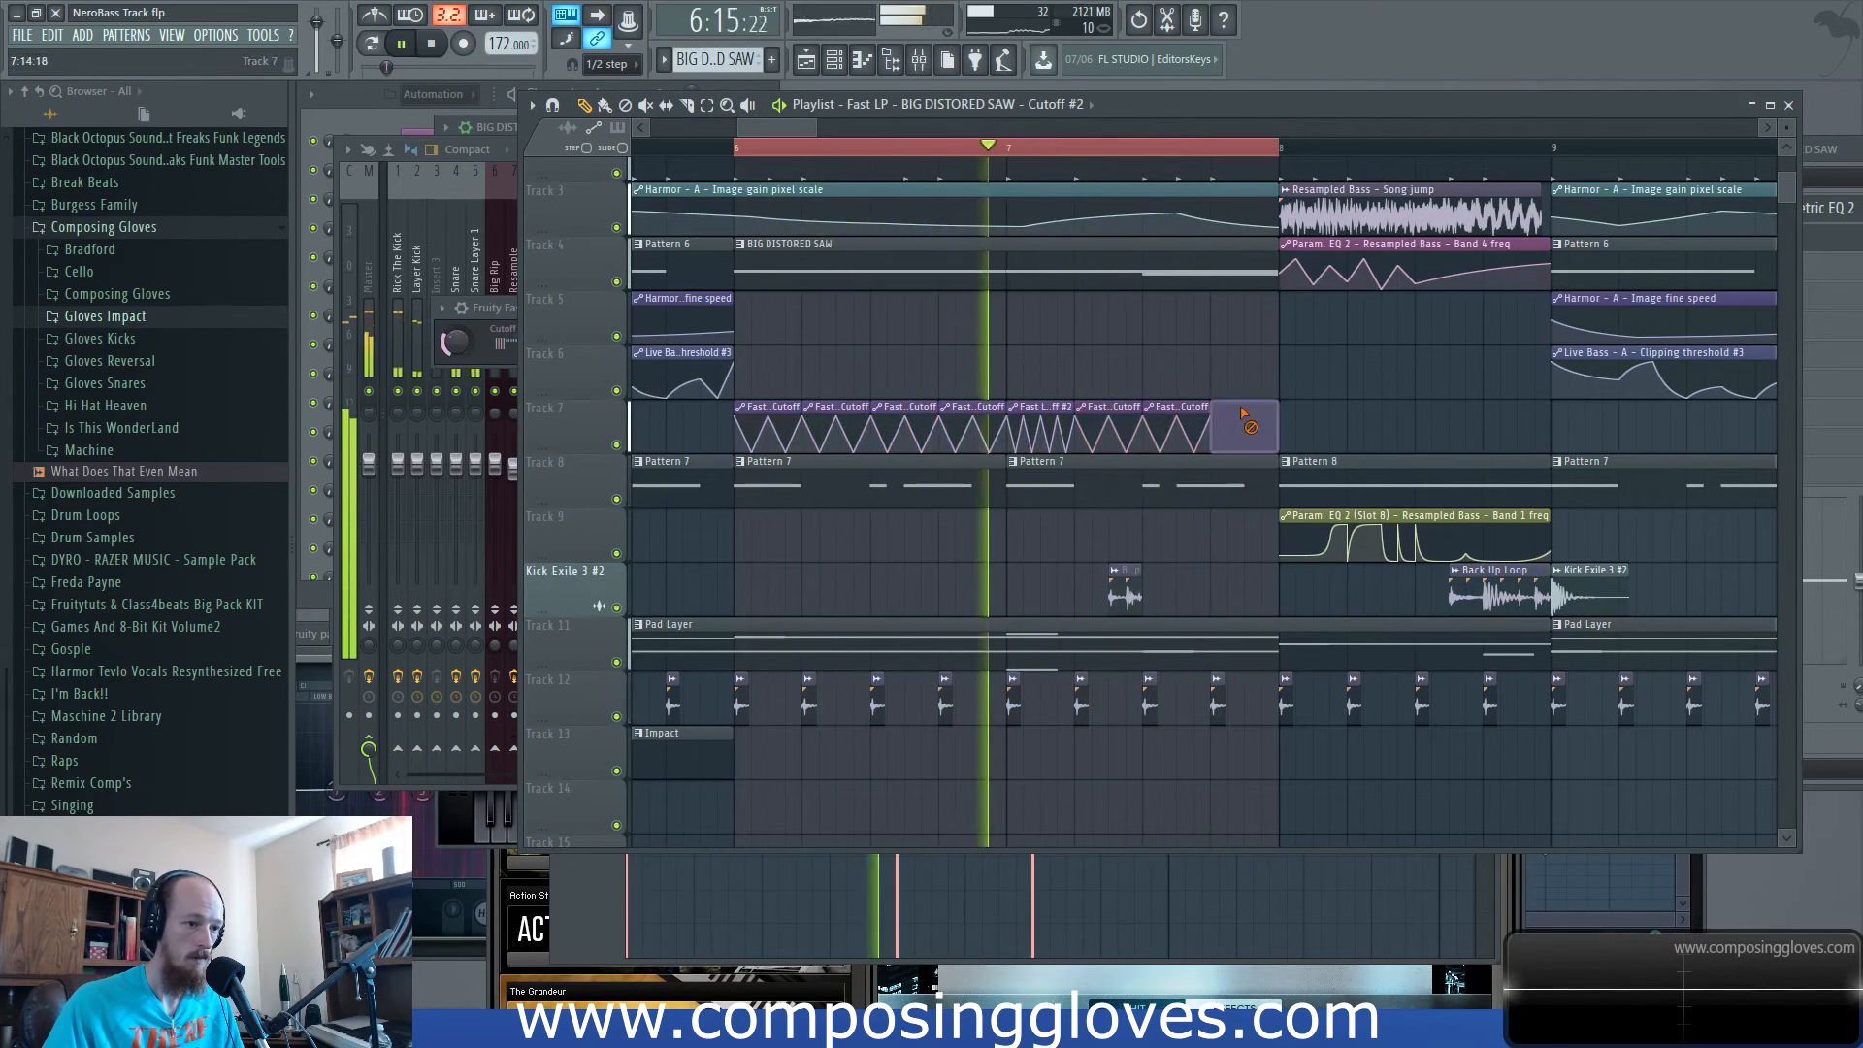
# Make the cutoff clip on the third beat of bar 7 unique and lengthen it to the start of bar 8.
pyautogui.click(1148, 409)
pyautogui.click(1209, 549)
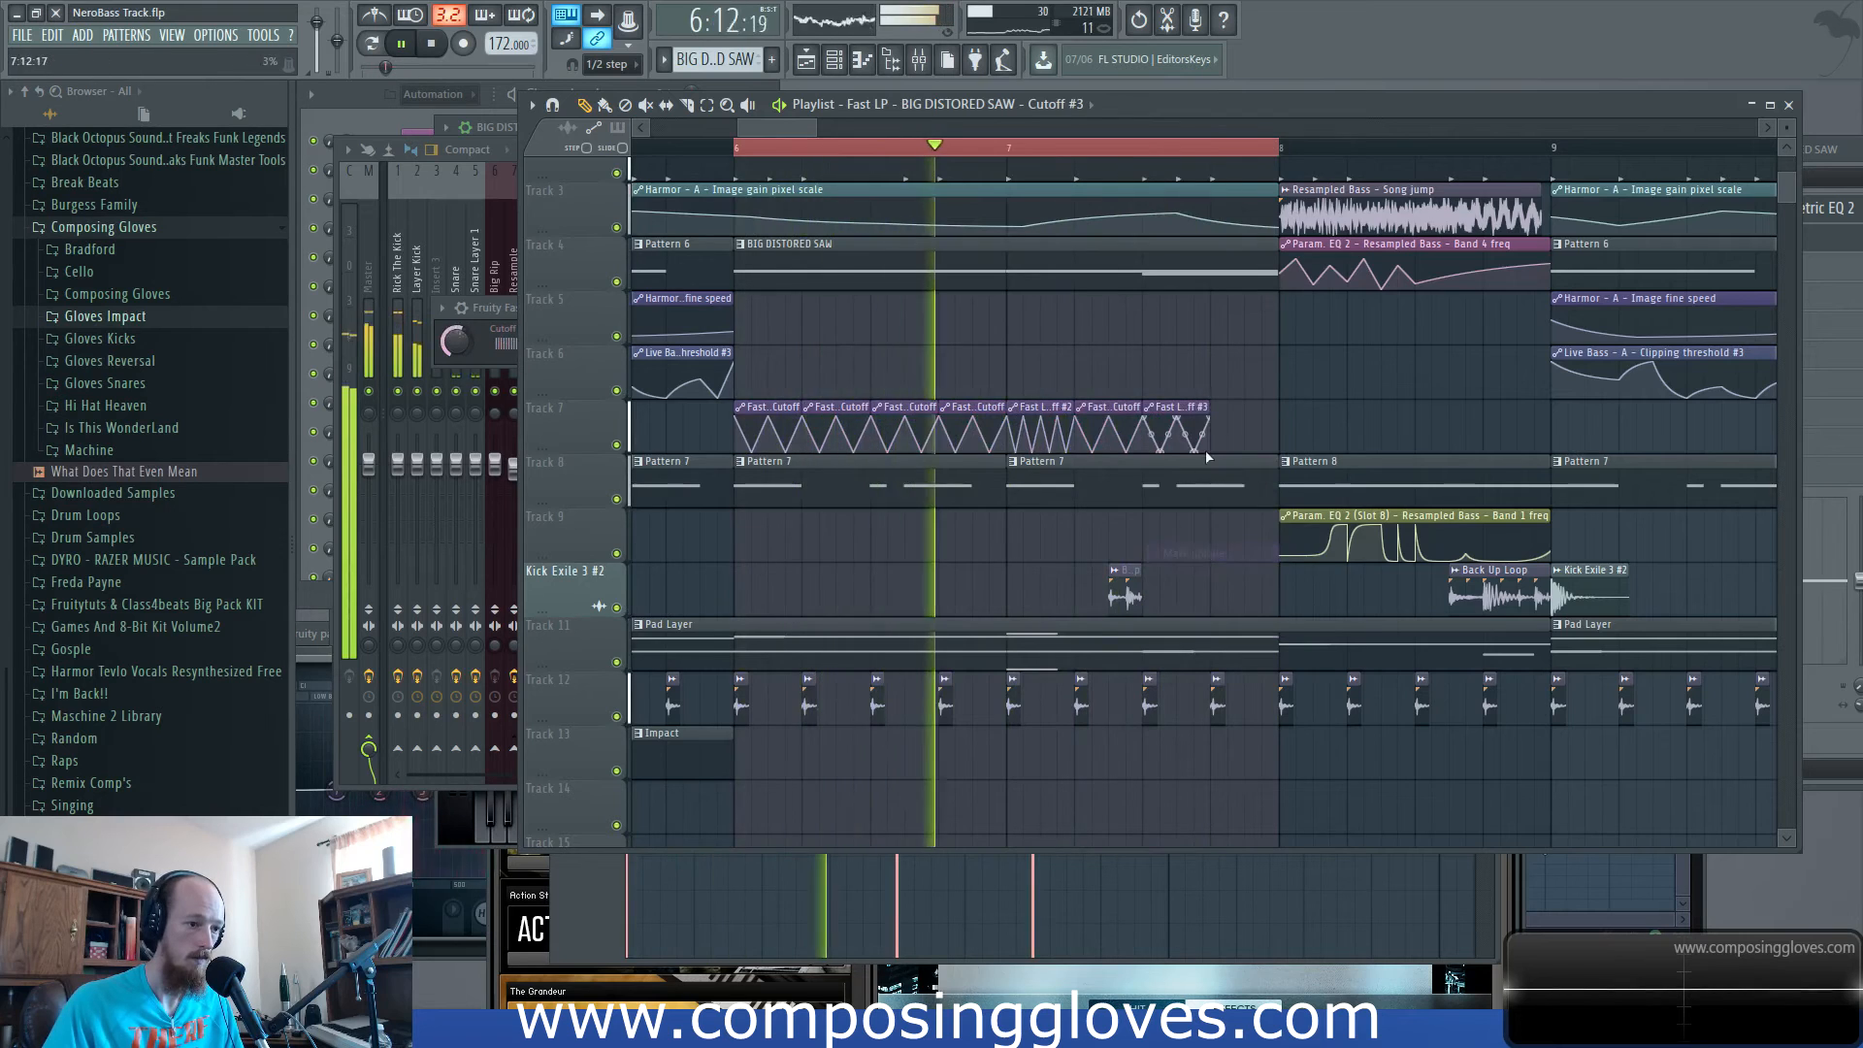
pyautogui.scroll(2, 1205, 427)
pyautogui.moveTo(1203, 407); pyautogui.dragTo(1337, 407)
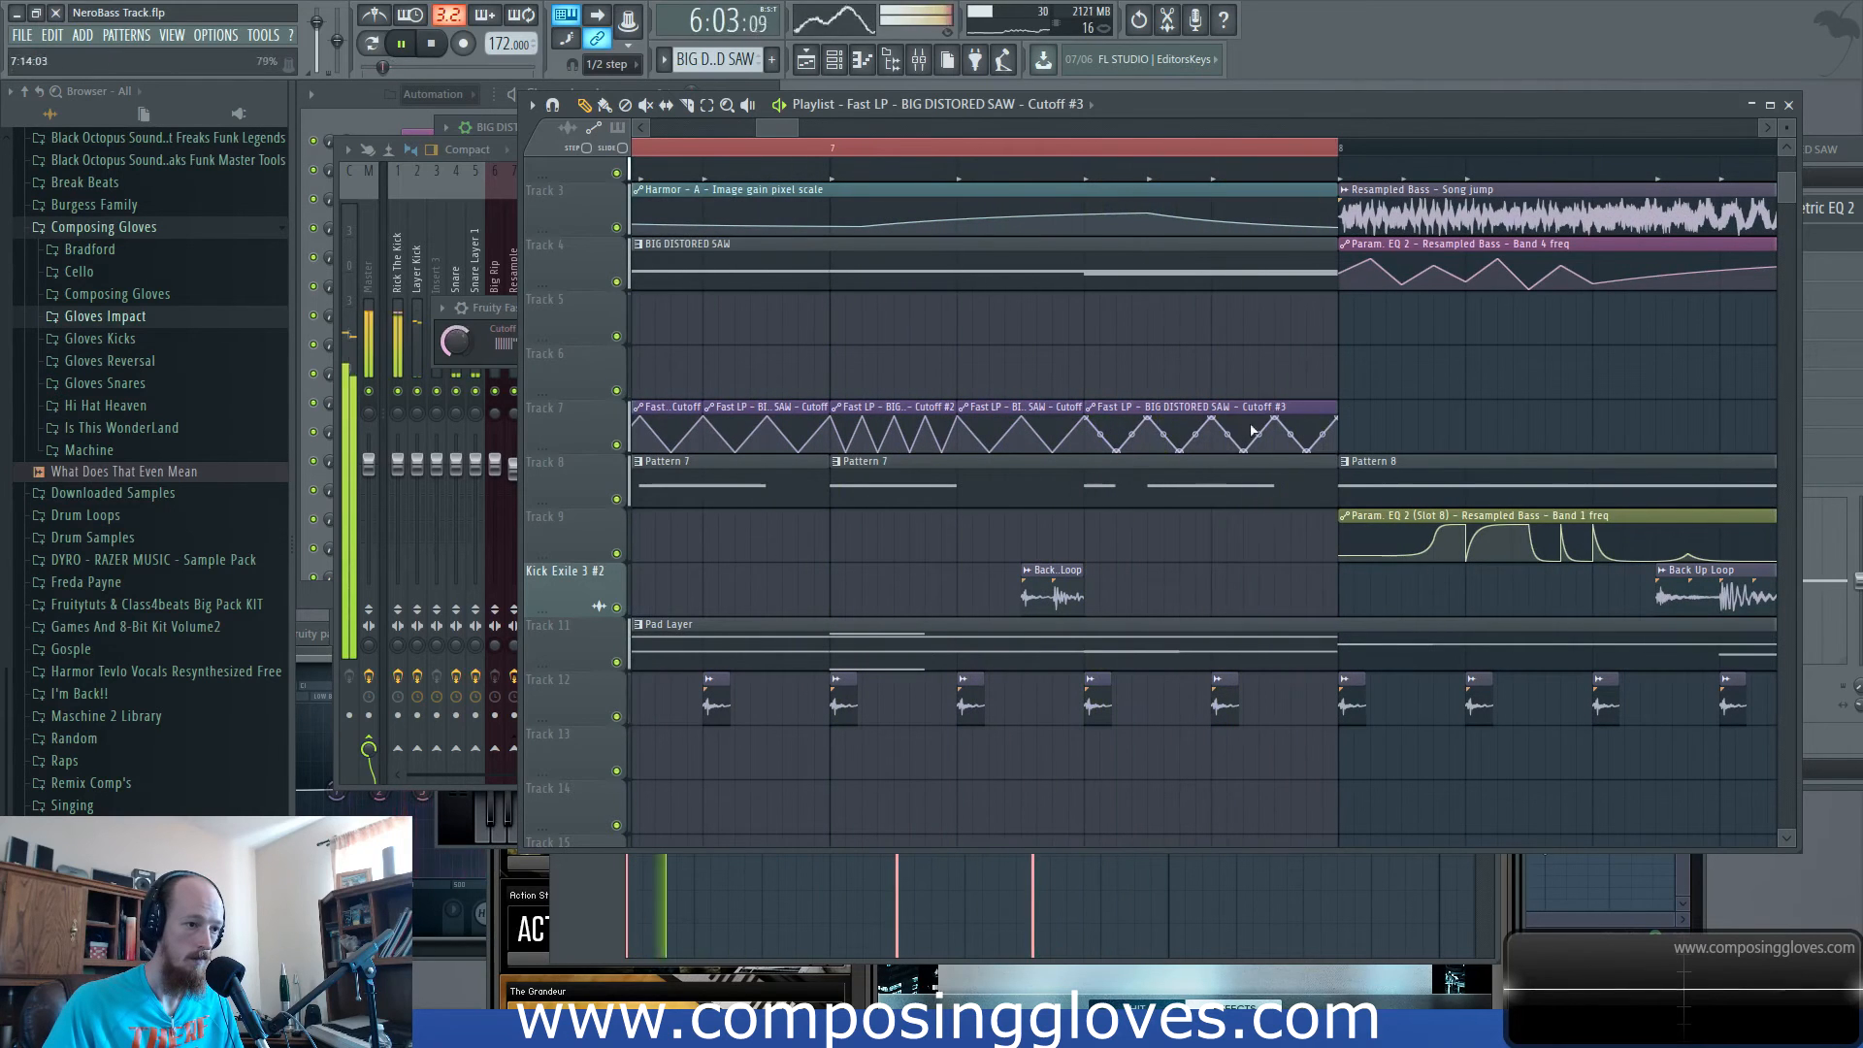
# Reshape the Cutoff #3 clip by removing an early peak and forming a wider, slower first dip, checking it in playback.
pyautogui.rightClick(1150, 419)
pyautogui.click(1176, 450)
pyautogui.moveTo(1117, 450); pyautogui.dragTo(1133, 444)
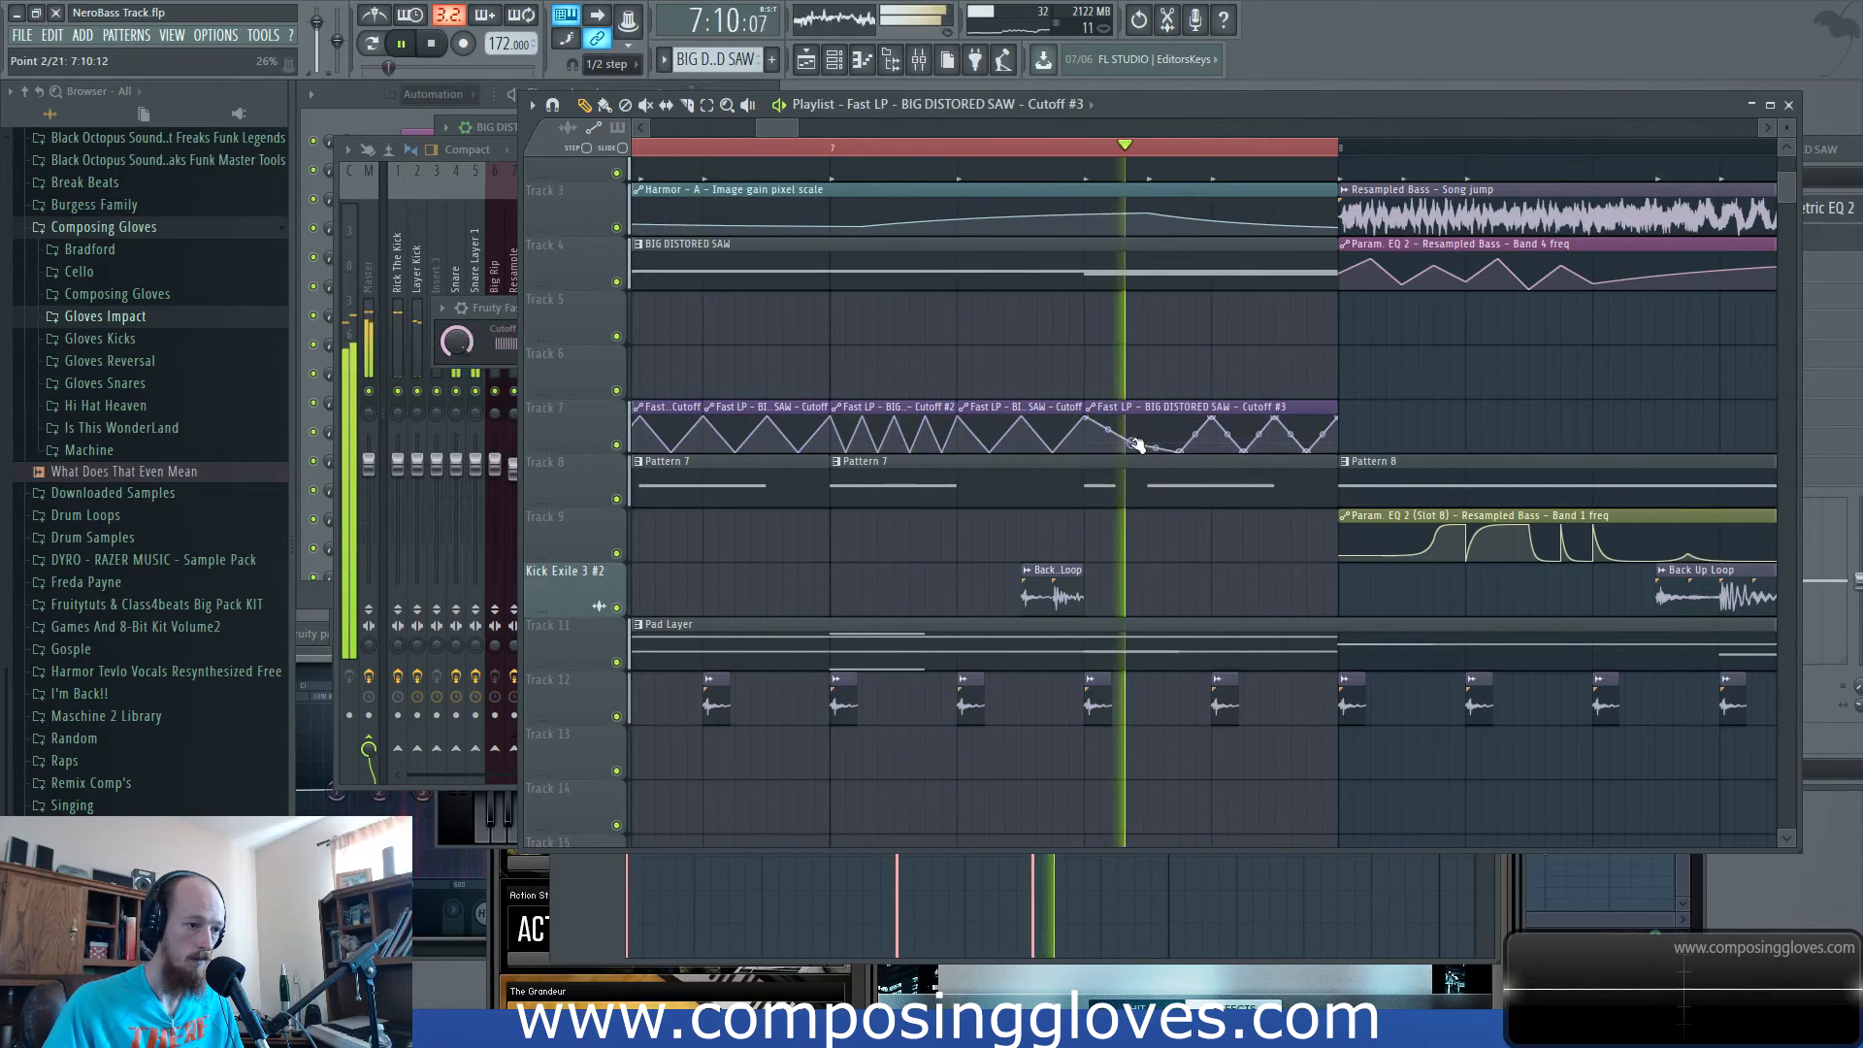
pyautogui.moveTo(1246, 452); pyautogui.dragTo(1249, 432)
pyautogui.scroll(-4, 957, 387)
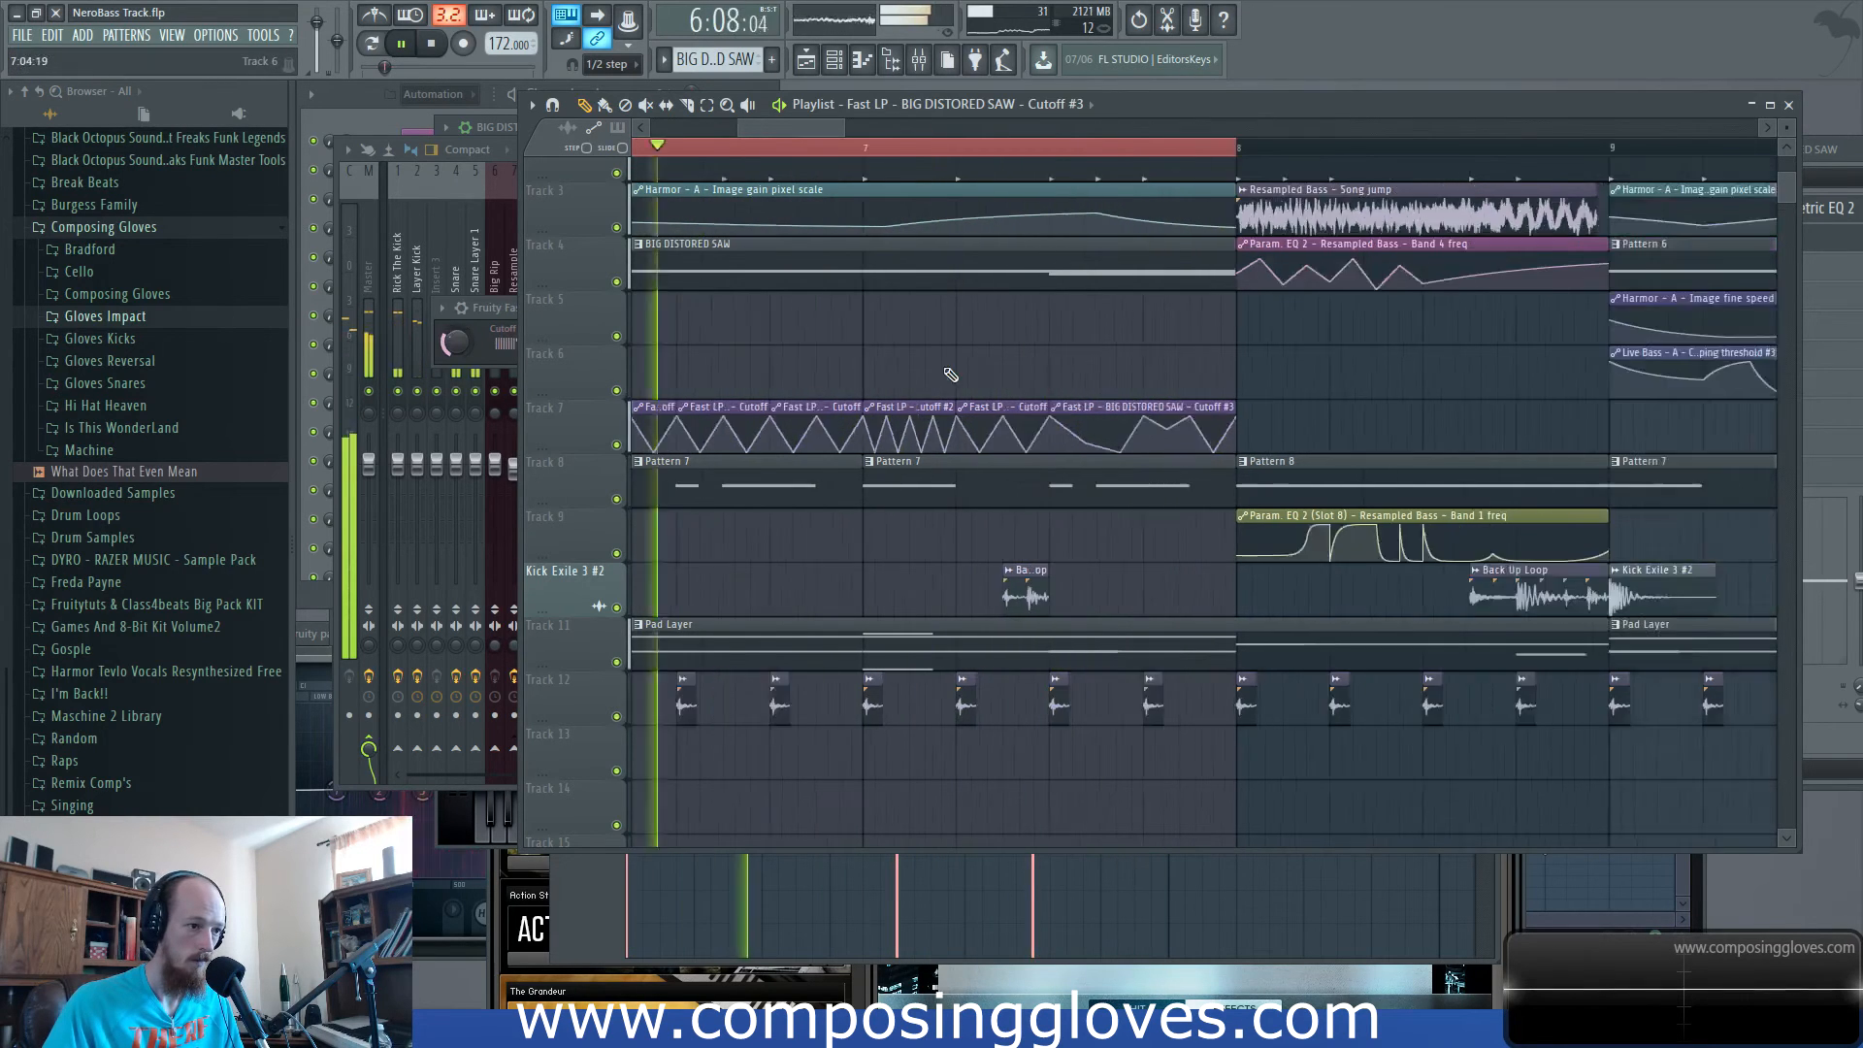
pyautogui.scroll(3, 848, 348)
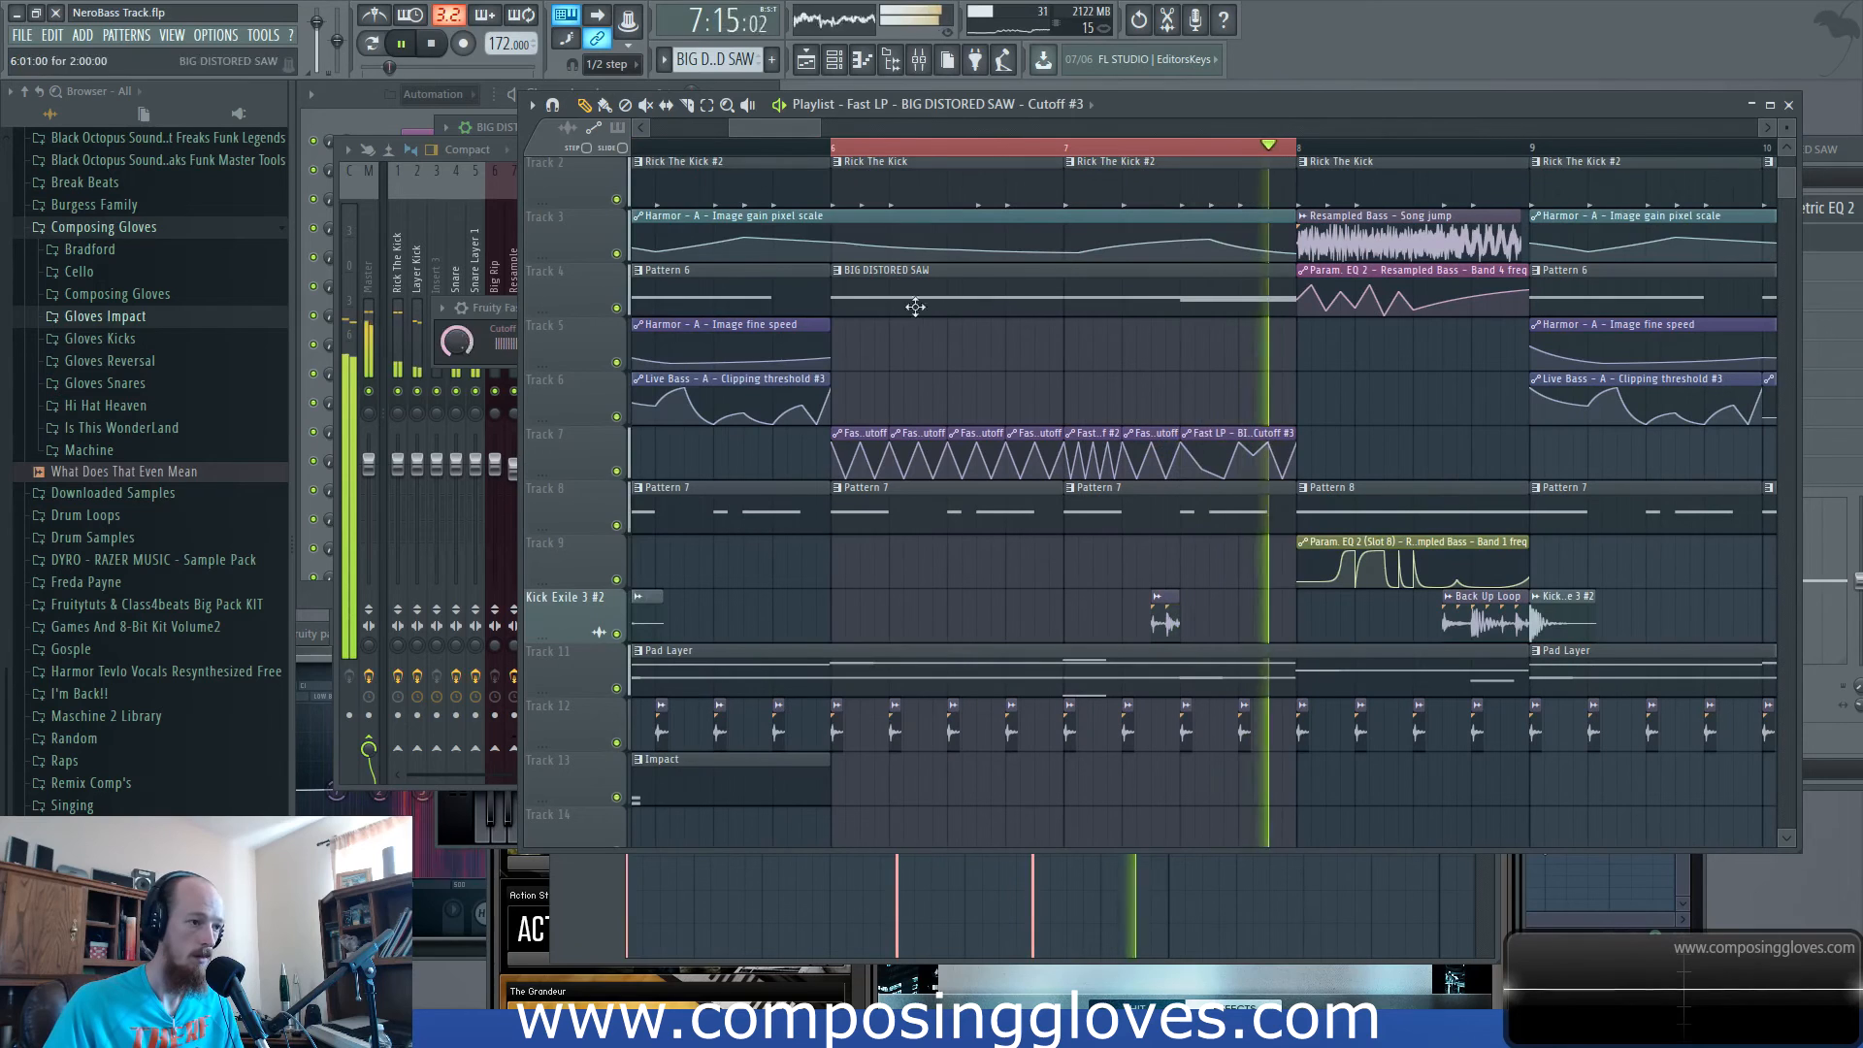
pyautogui.press('space')
# Show the Unsorted channel group and open the BIG DISTORED SAW Harmor instrument.
pyautogui.press('F9')
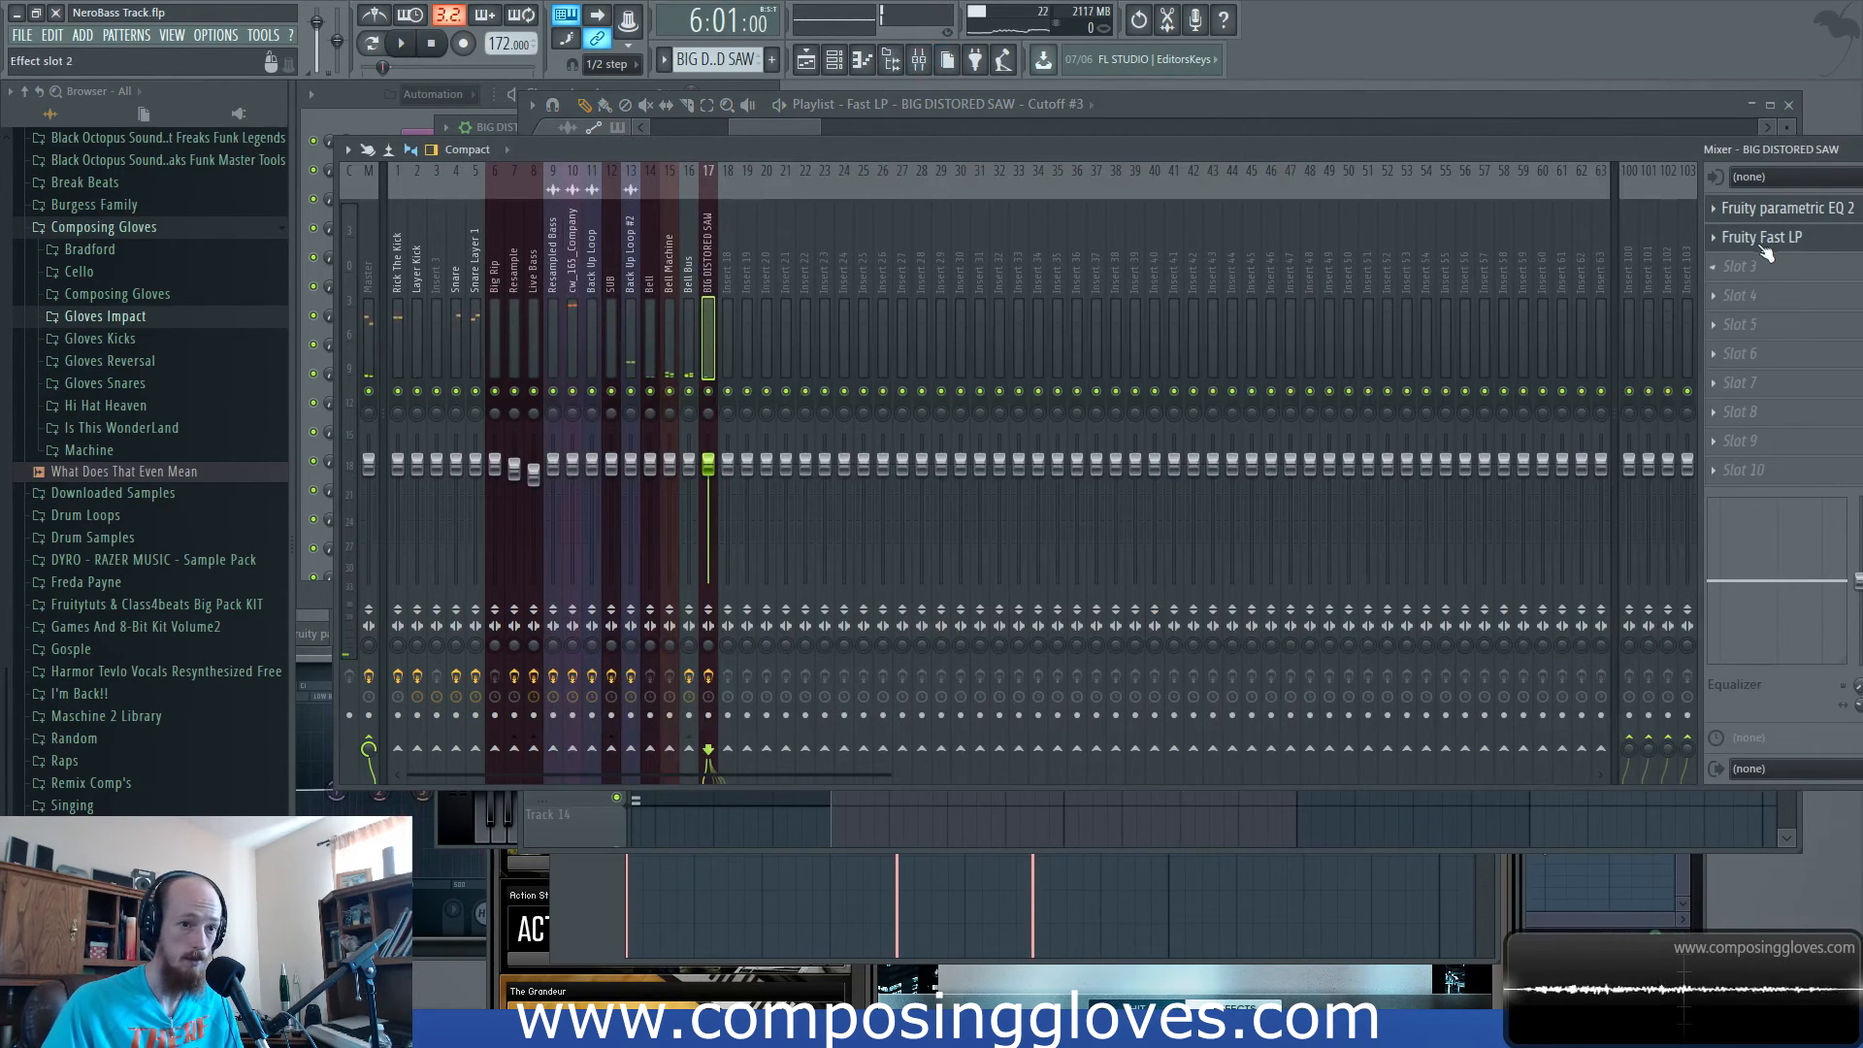
pyautogui.click(382, 107)
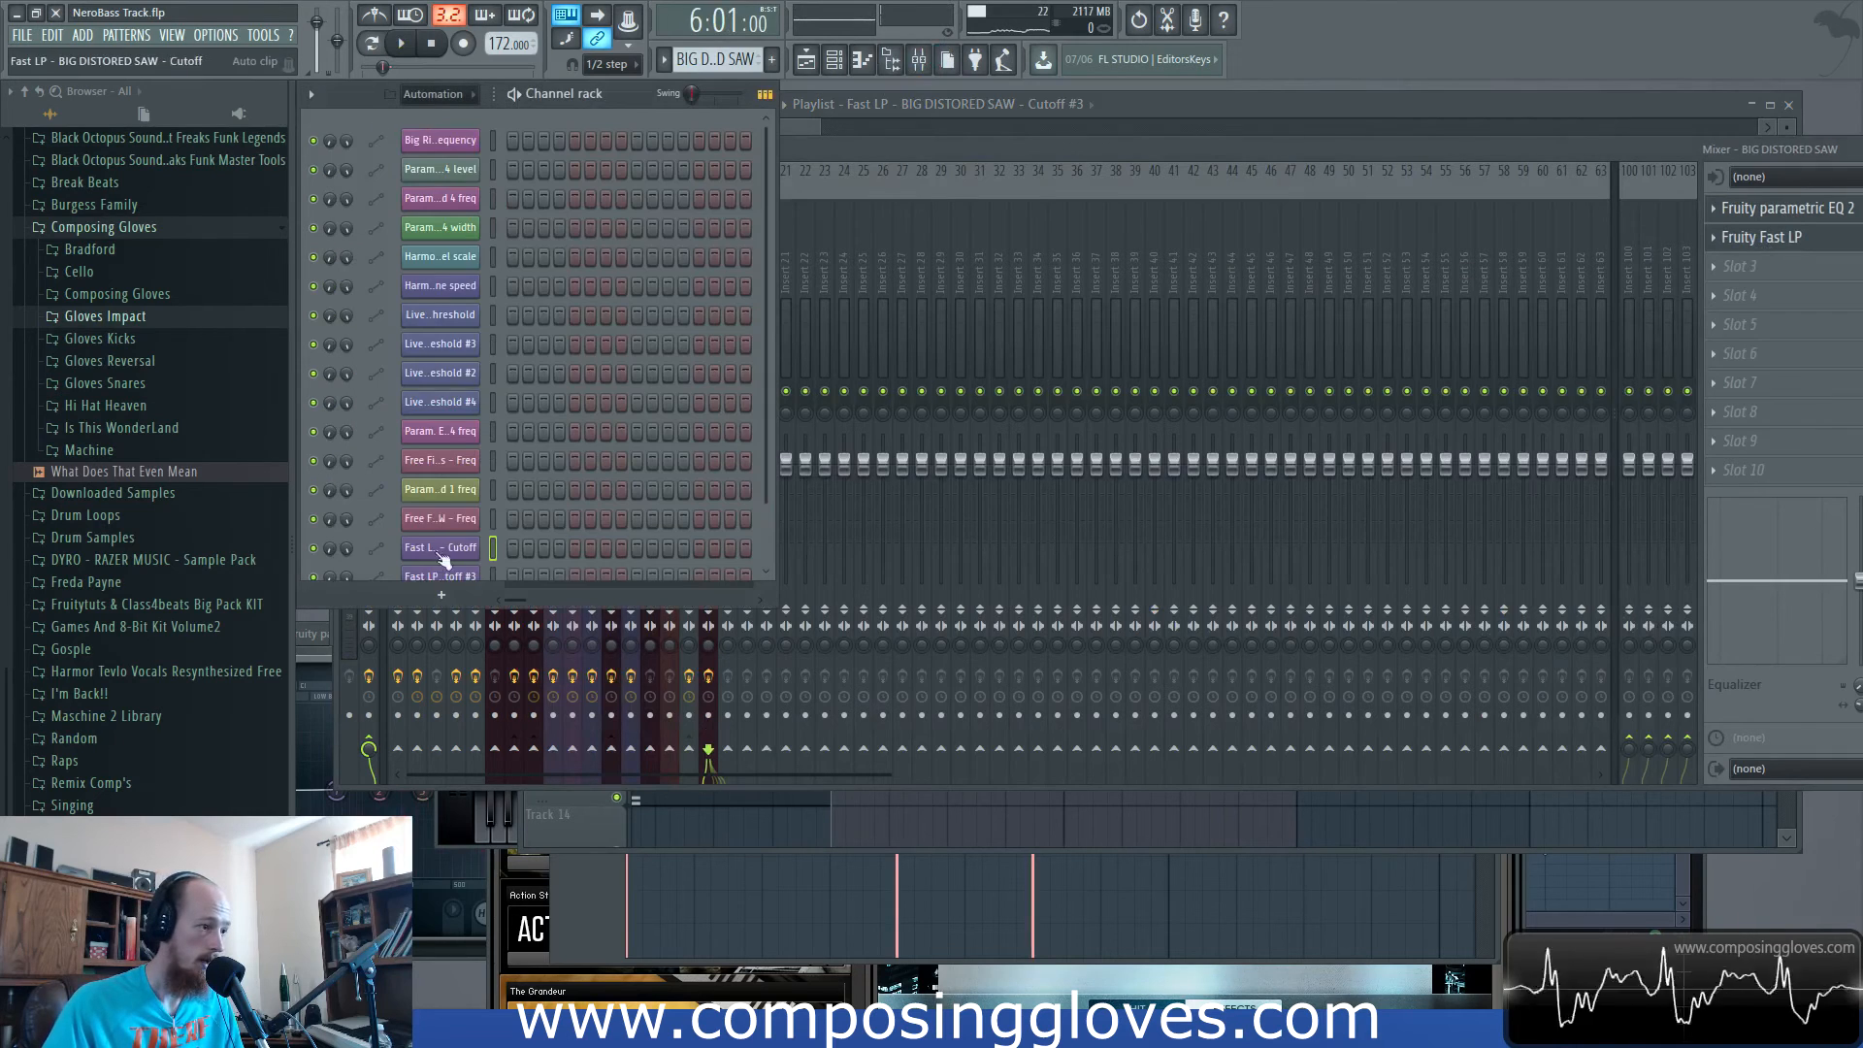
pyautogui.click(432, 94)
pyautogui.click(446, 179)
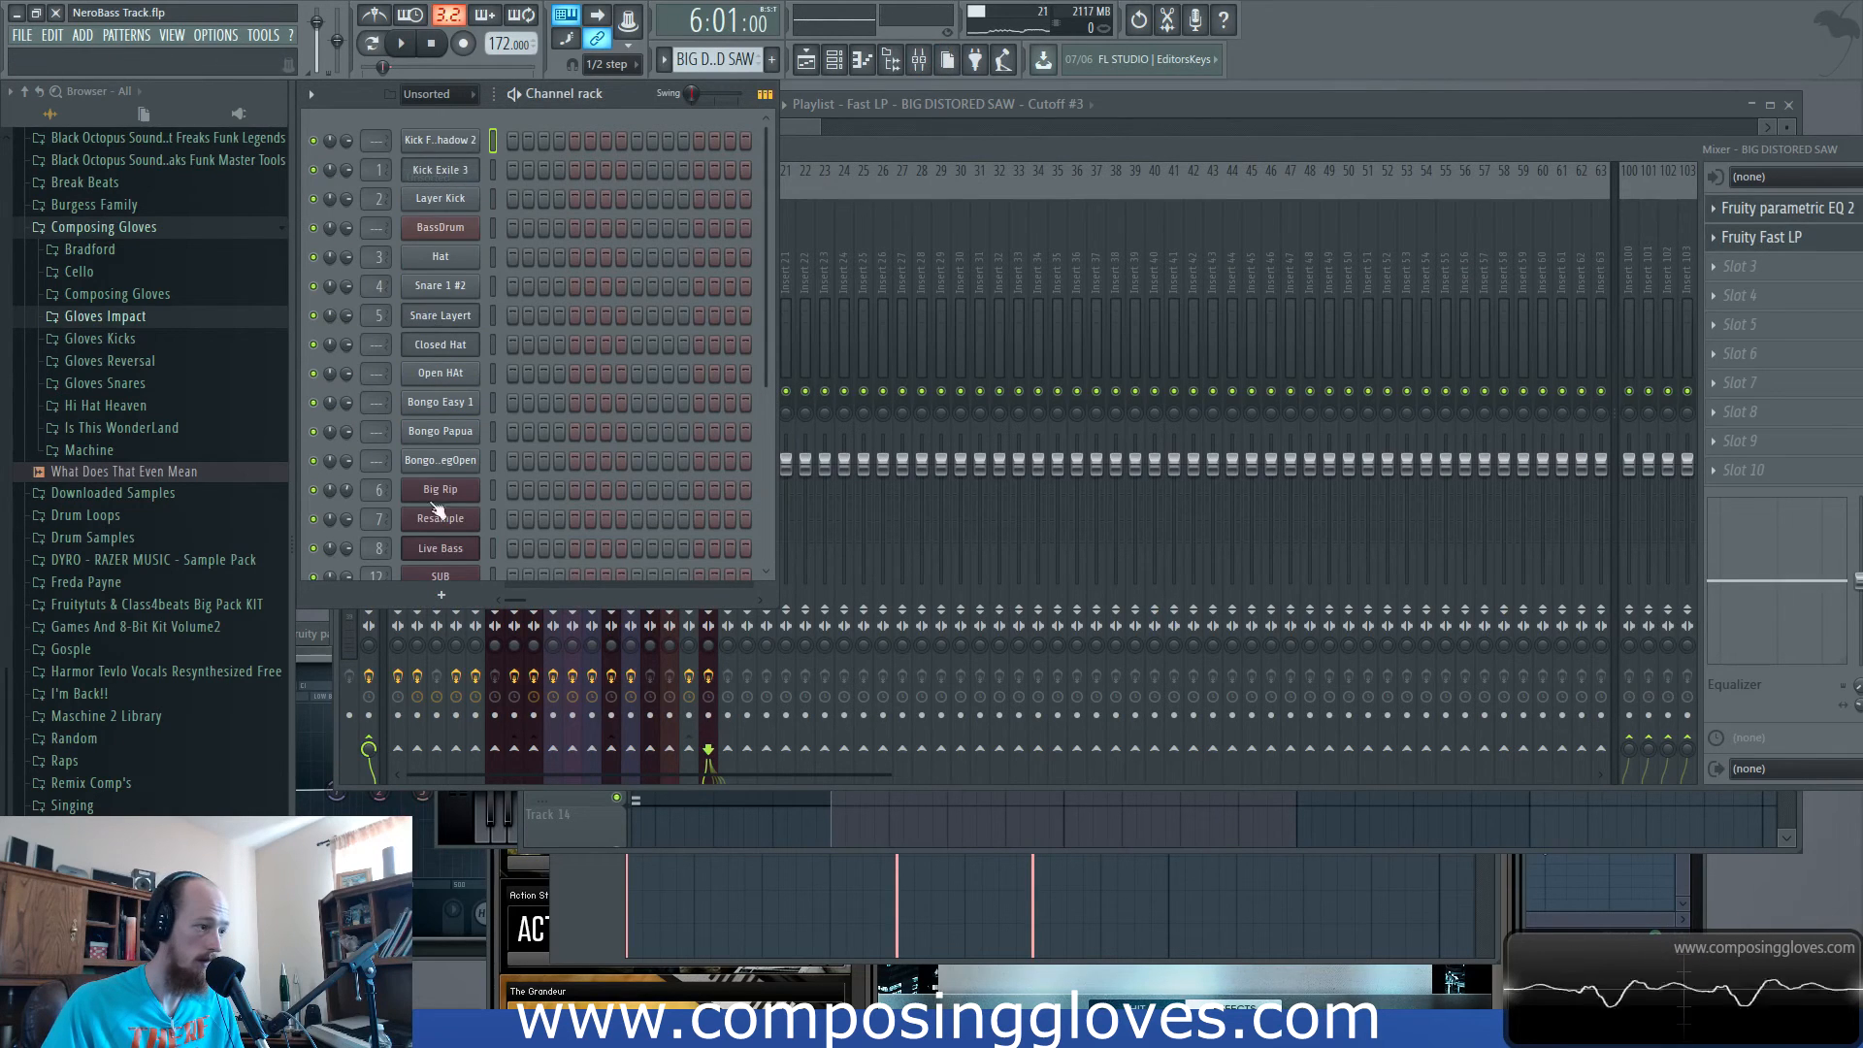
pyautogui.click(427, 724)
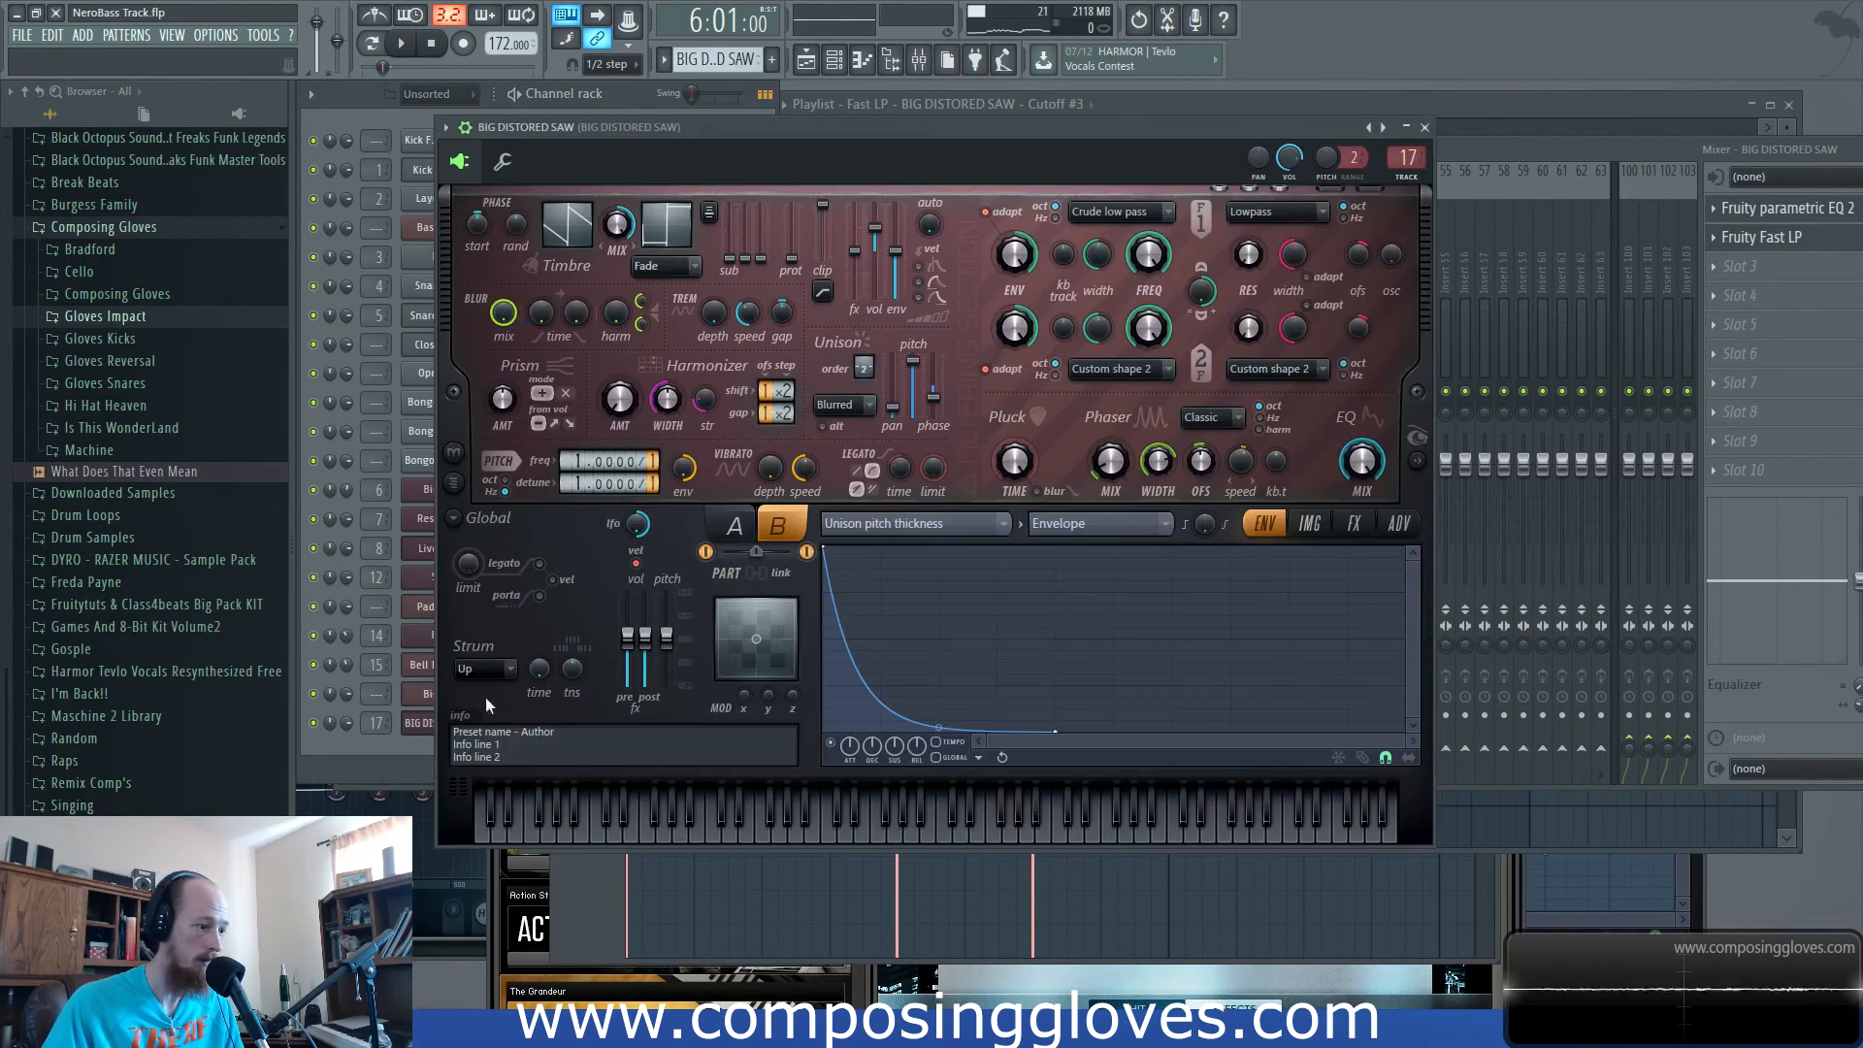
# Raise the phase randomization in part B of the saw bass during playback and return to the mixer.
pyautogui.press('space')
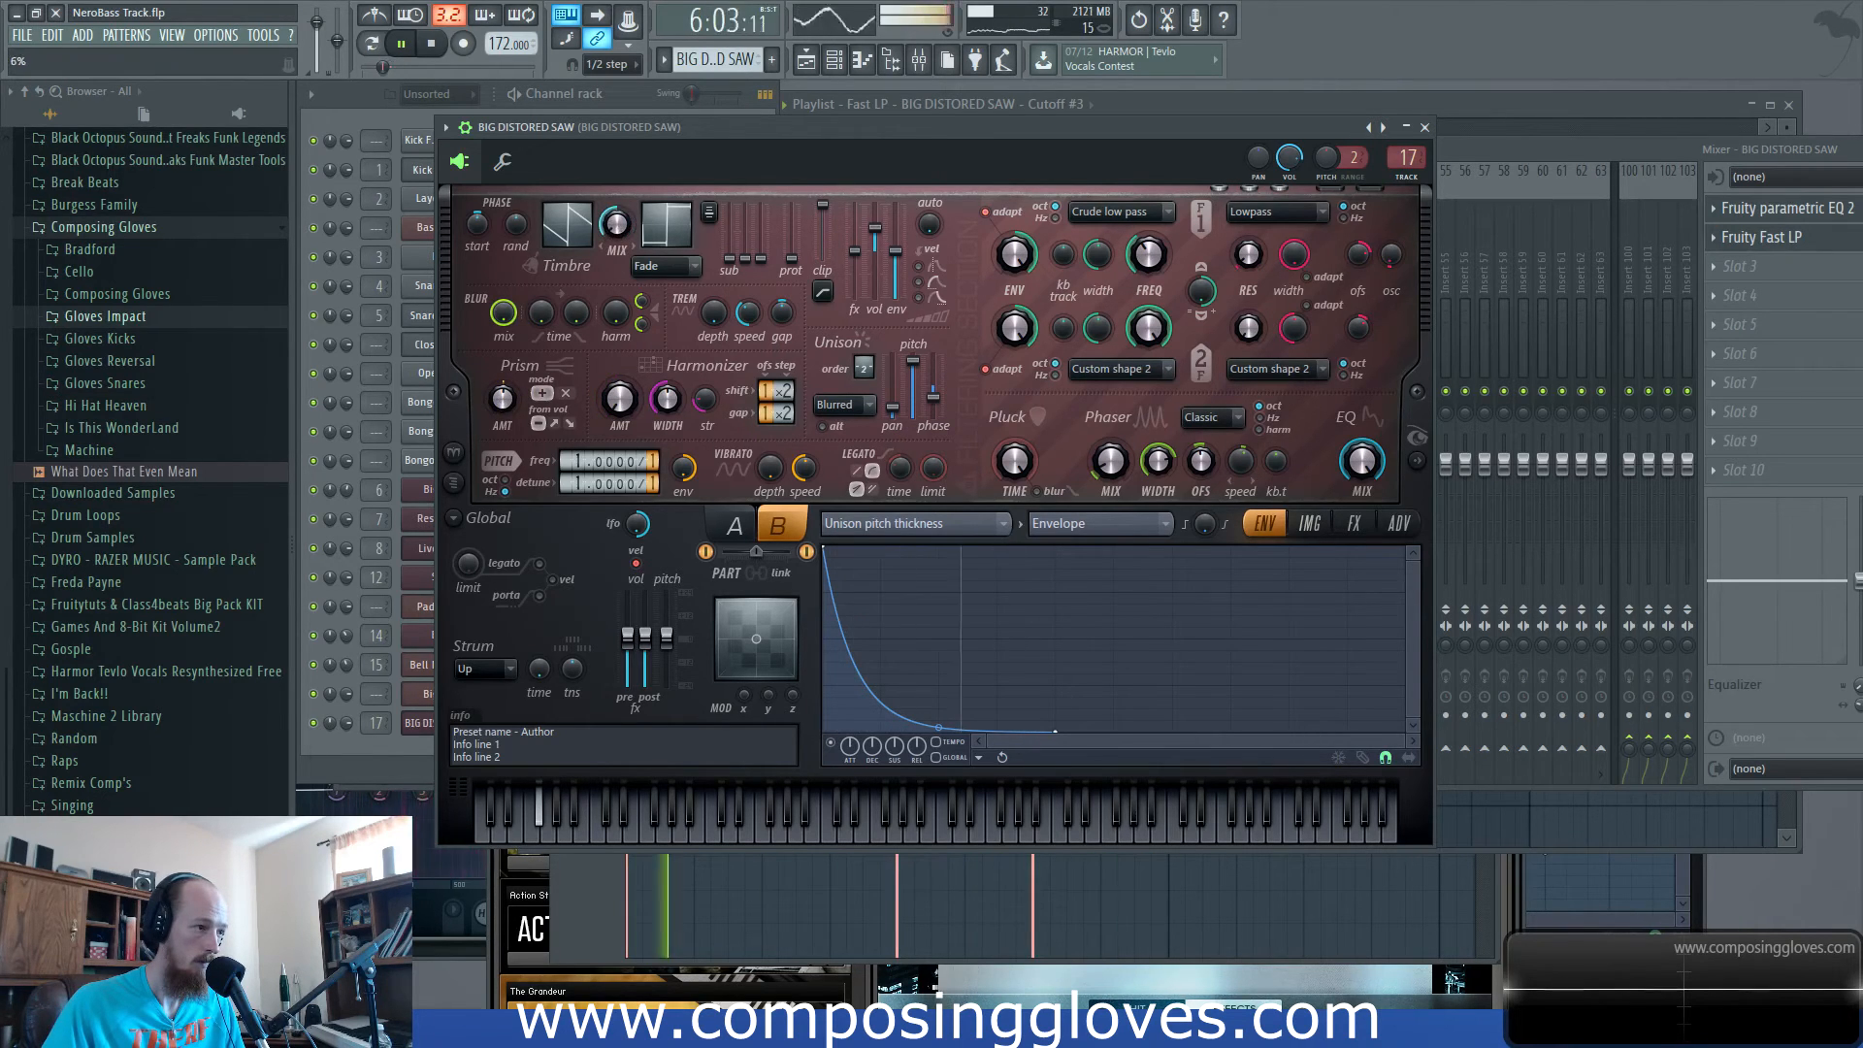
pyautogui.moveTo(521, 225); pyautogui.dragTo(522, 231)
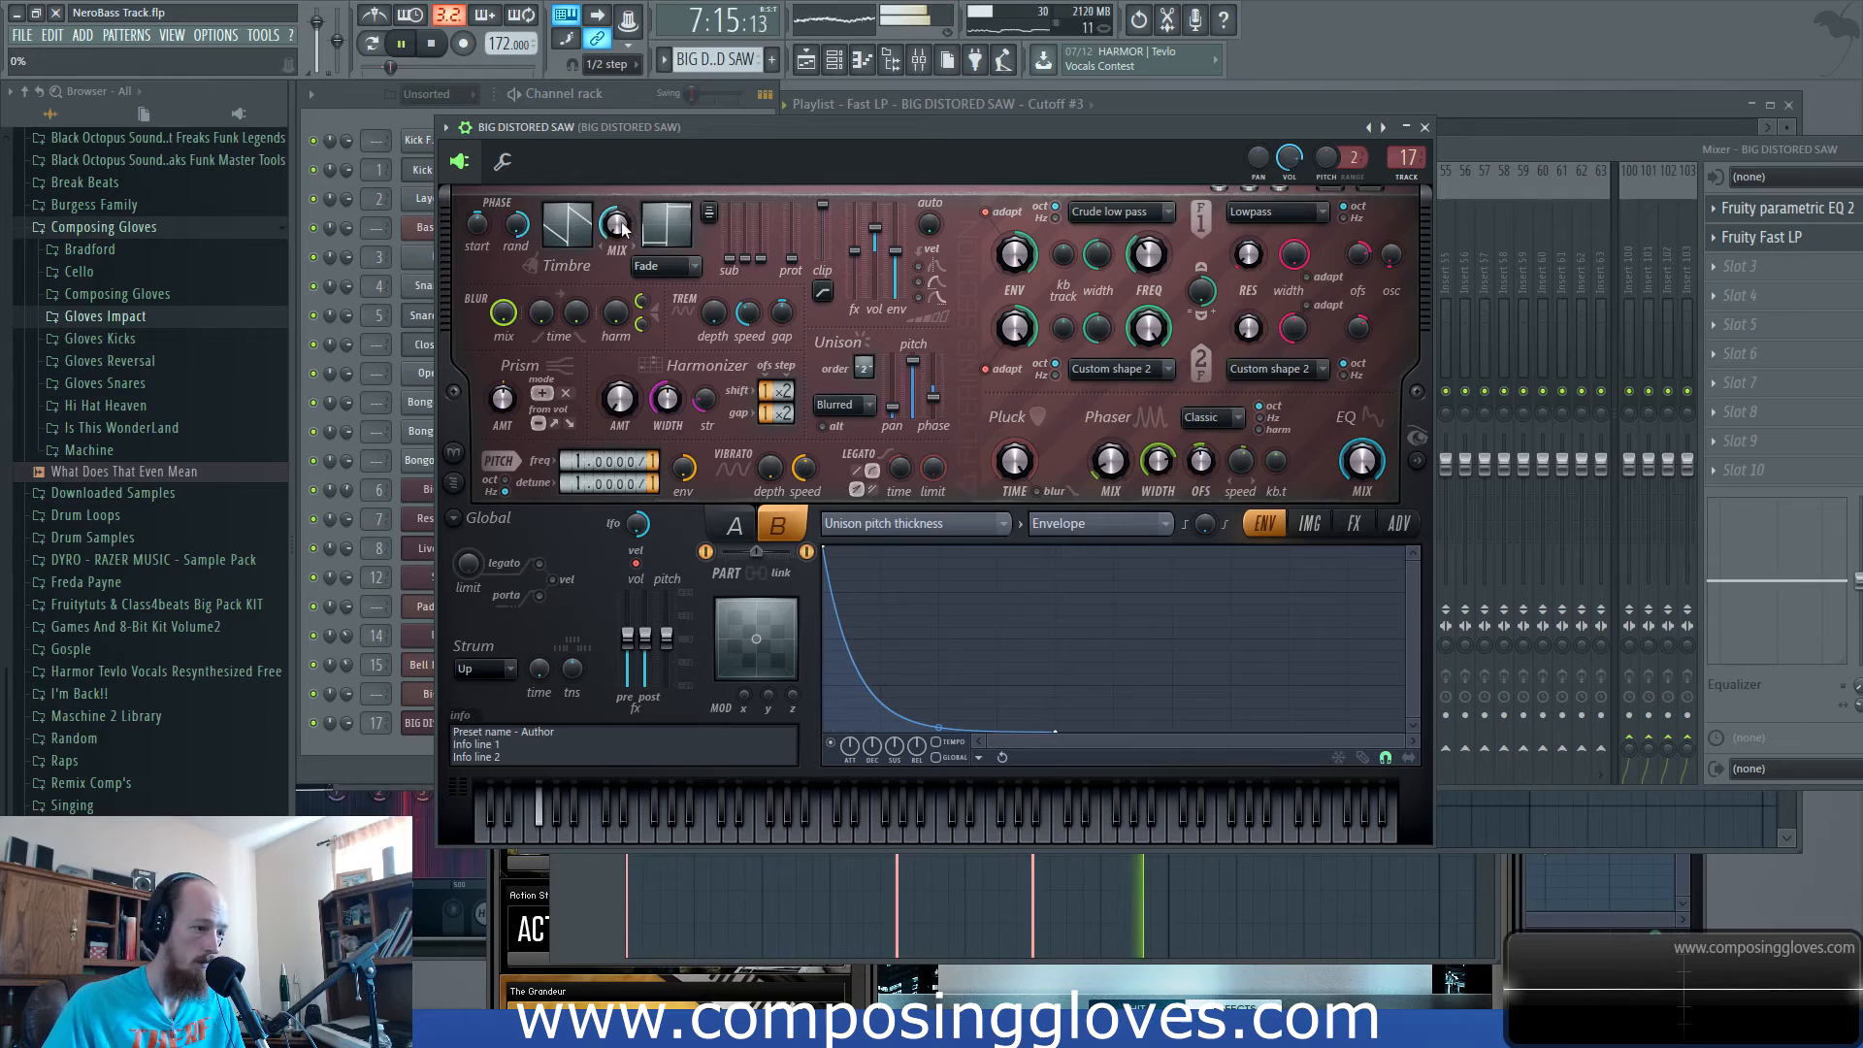
pyautogui.moveTo(1592, 144); pyautogui.dragTo(1617, 154)
pyautogui.press('space')
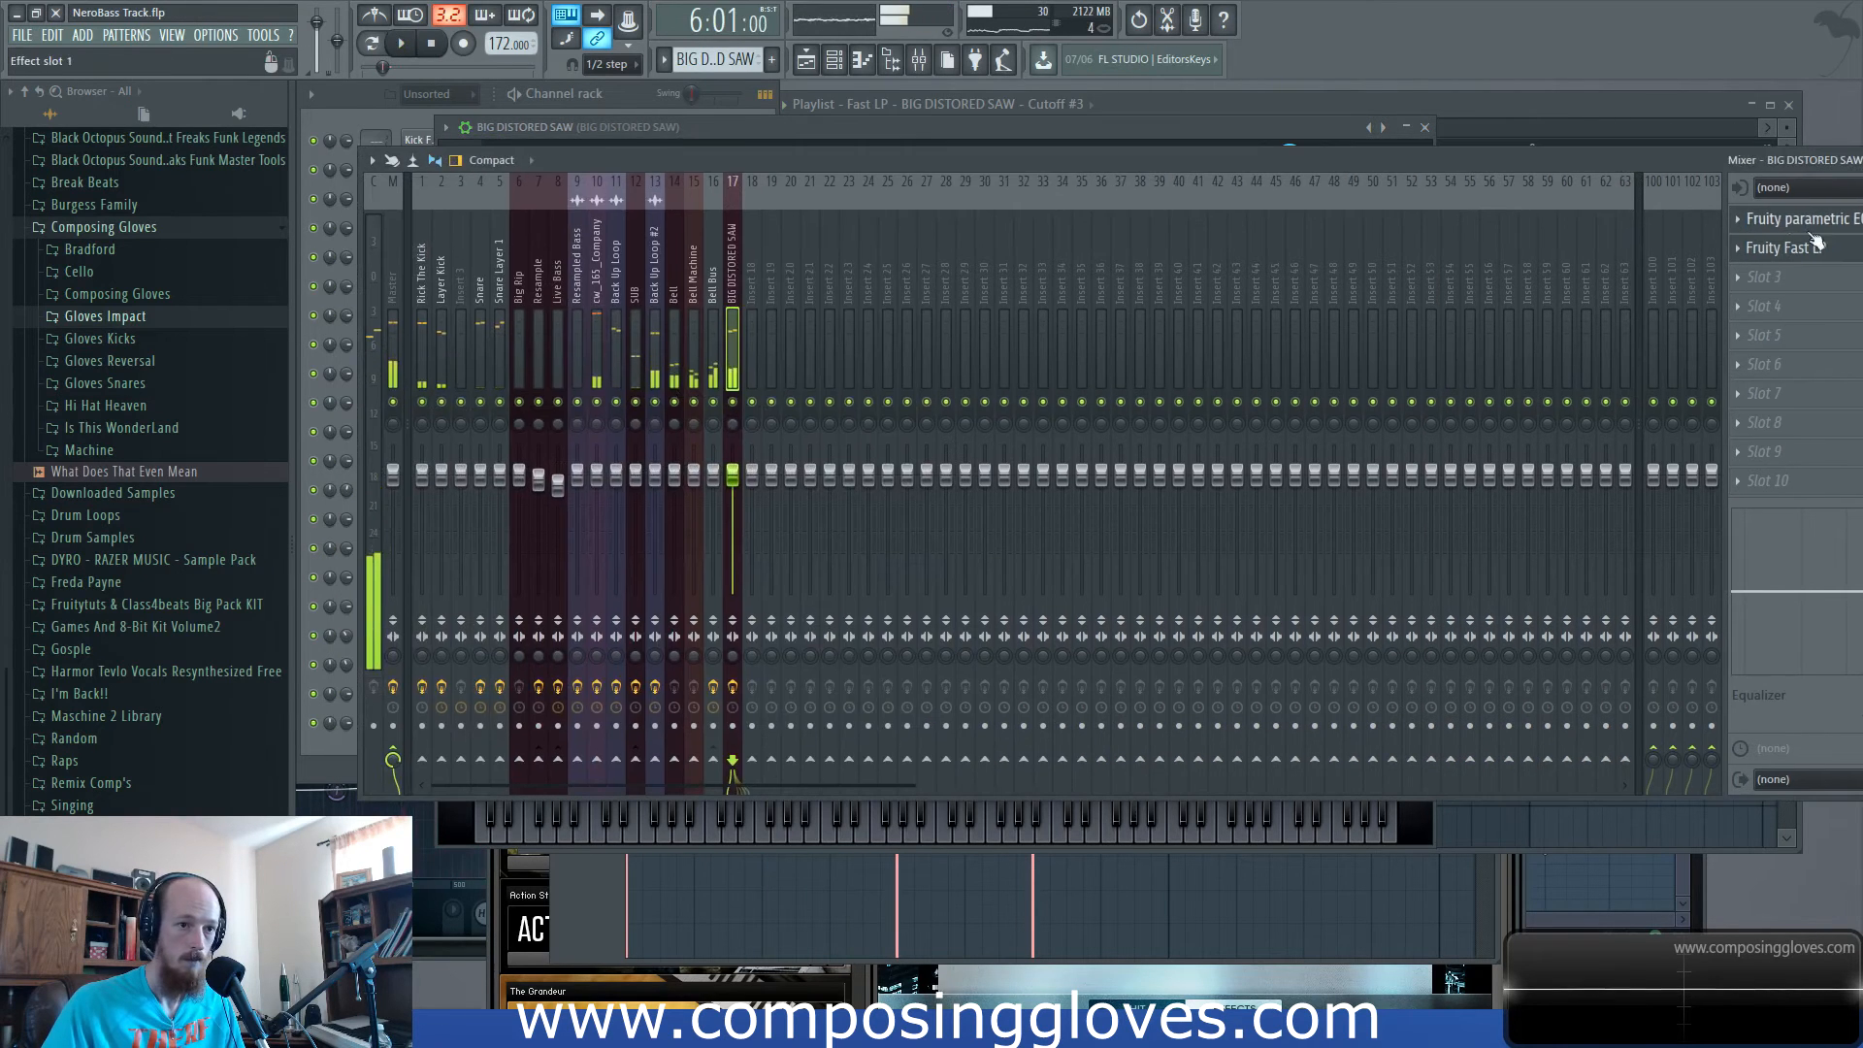
# Insert Fruity WaveShaper on the BIG DISTORED SAW mixer track between Fruity parametric EQ 2 and Fruity Fast LP.
pyautogui.moveTo(997, 184); pyautogui.dragTo(750, 146)
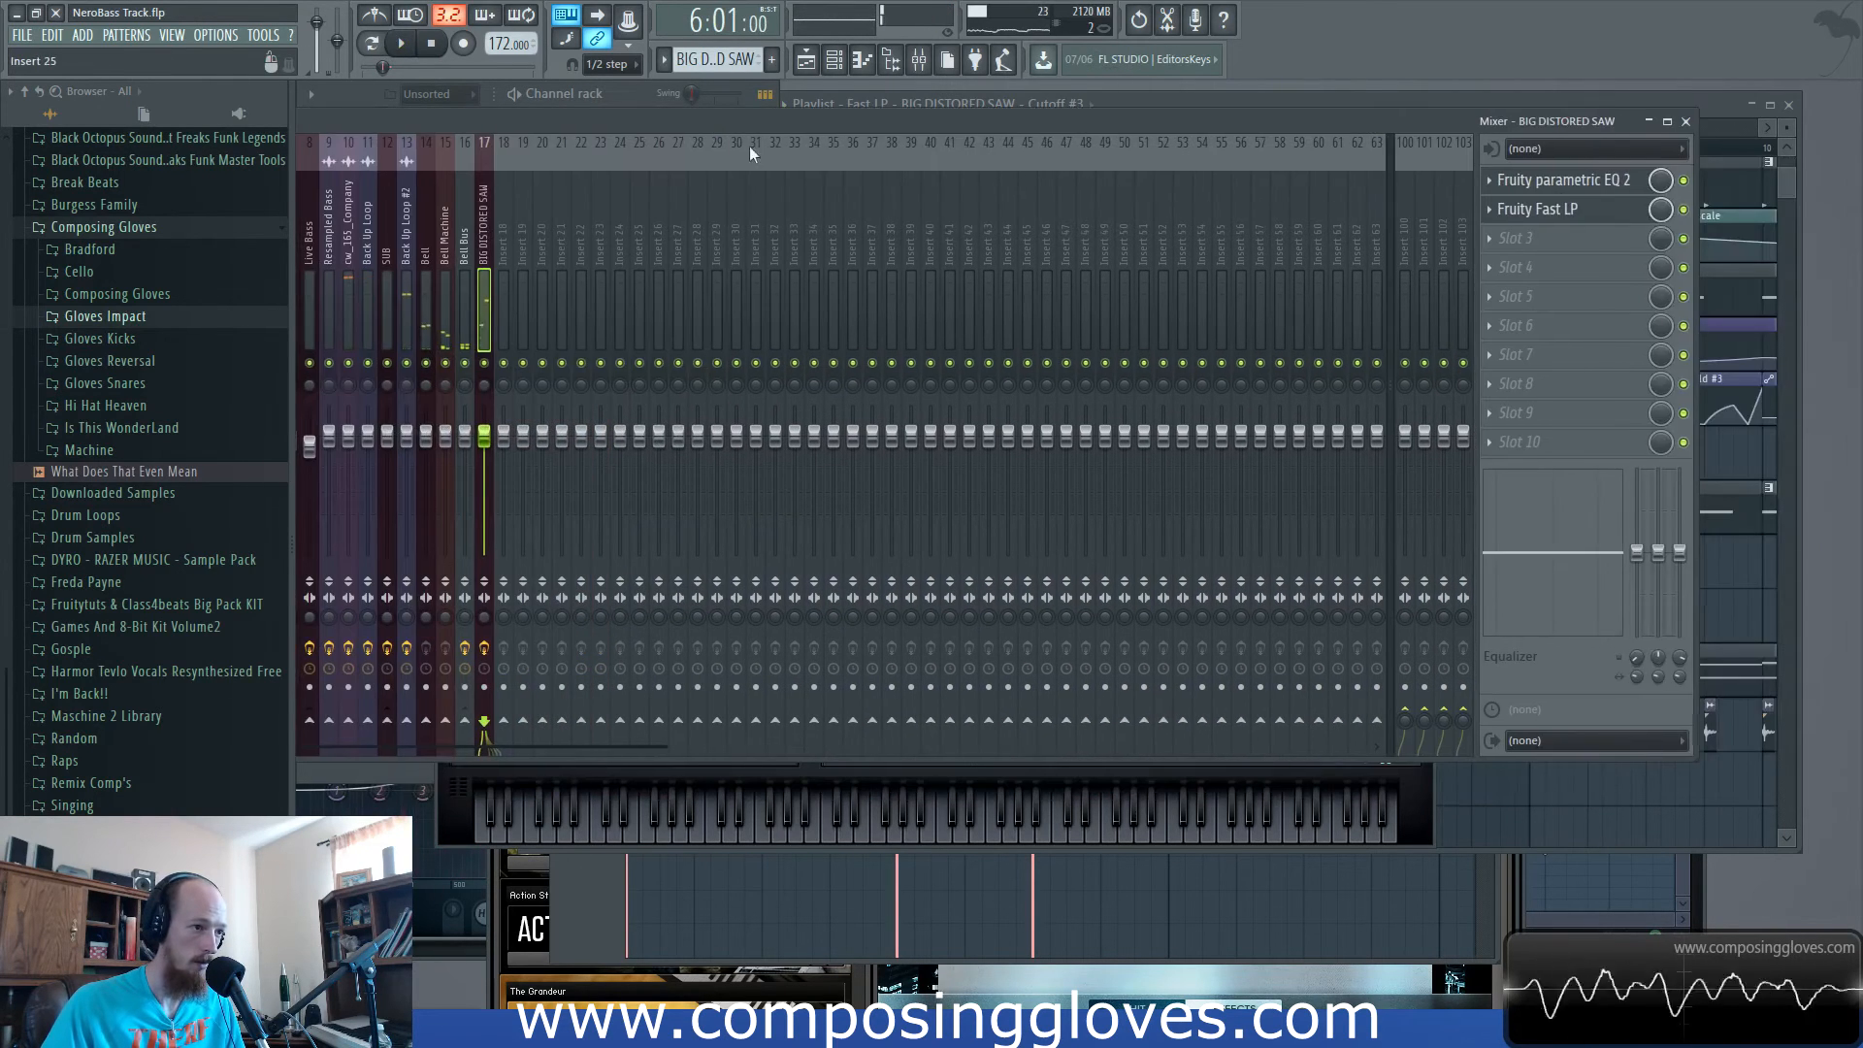
pyautogui.click(1505, 268)
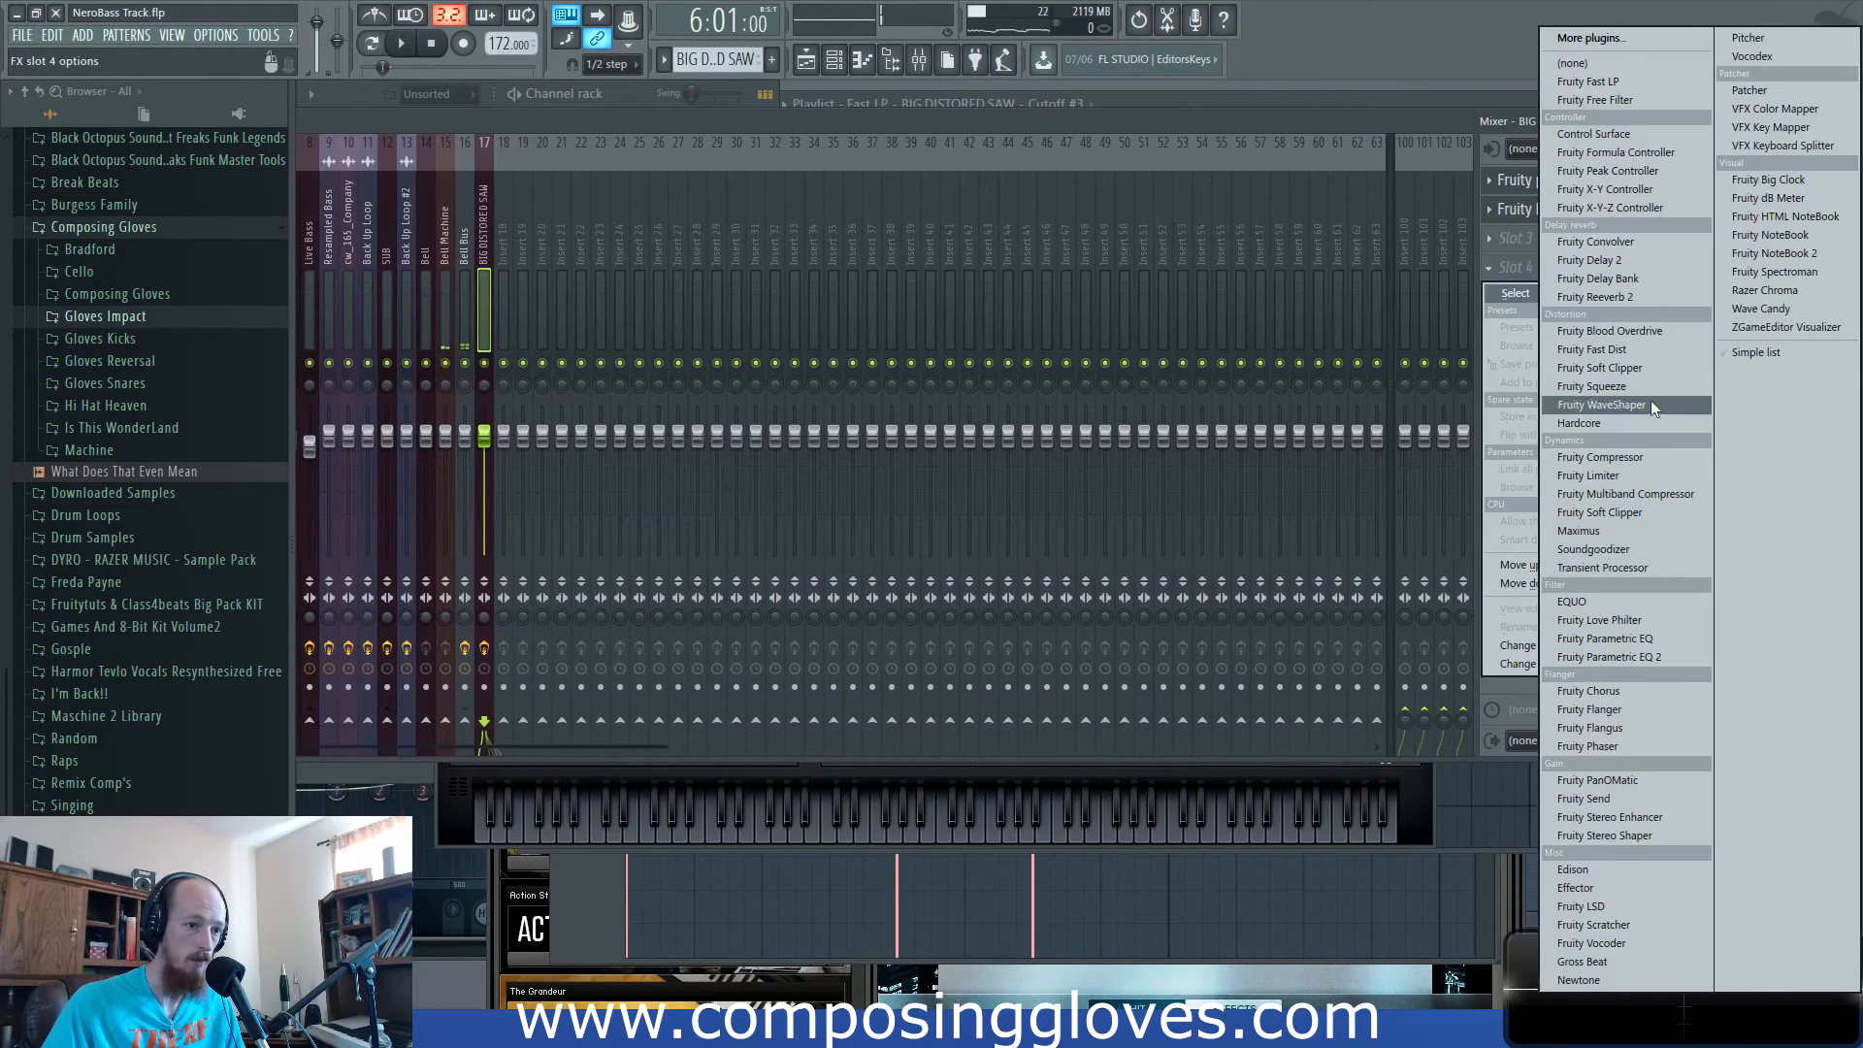
pyautogui.click(1517, 216)
pyautogui.click(1495, 241)
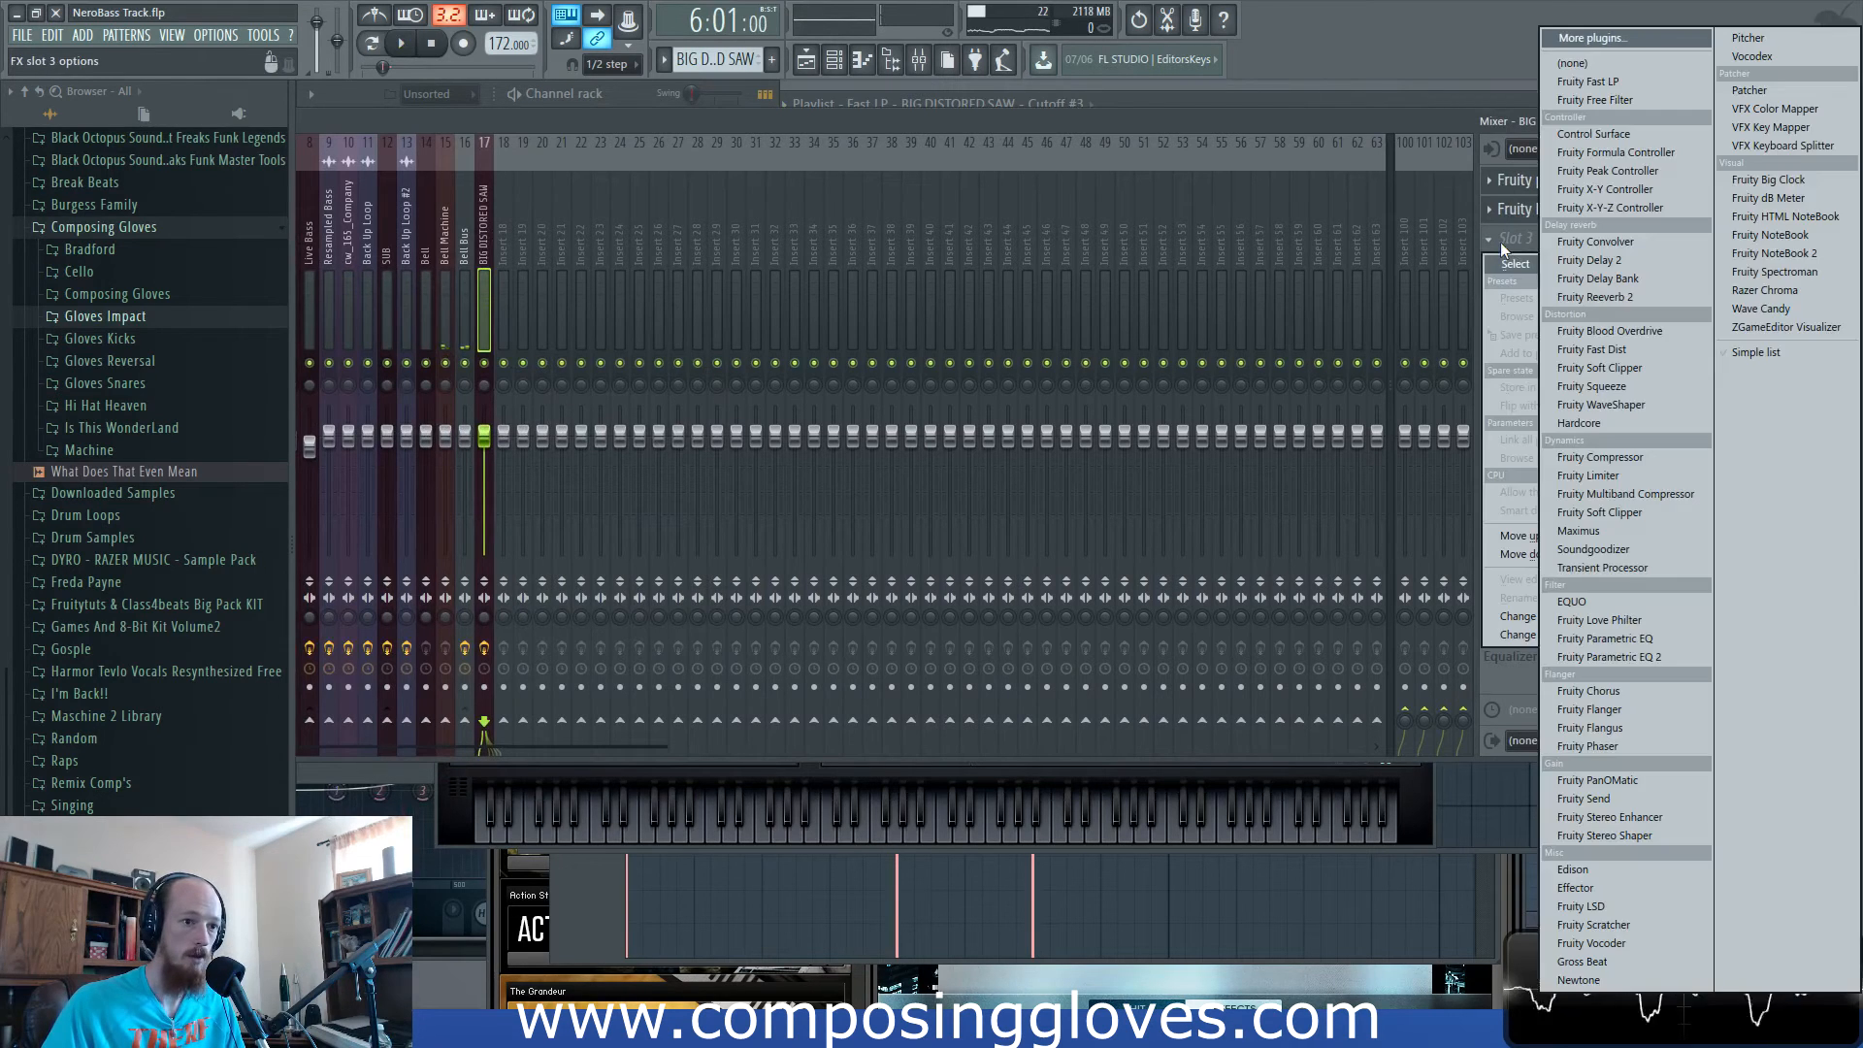
pyautogui.click(1516, 214)
pyautogui.click(1496, 212)
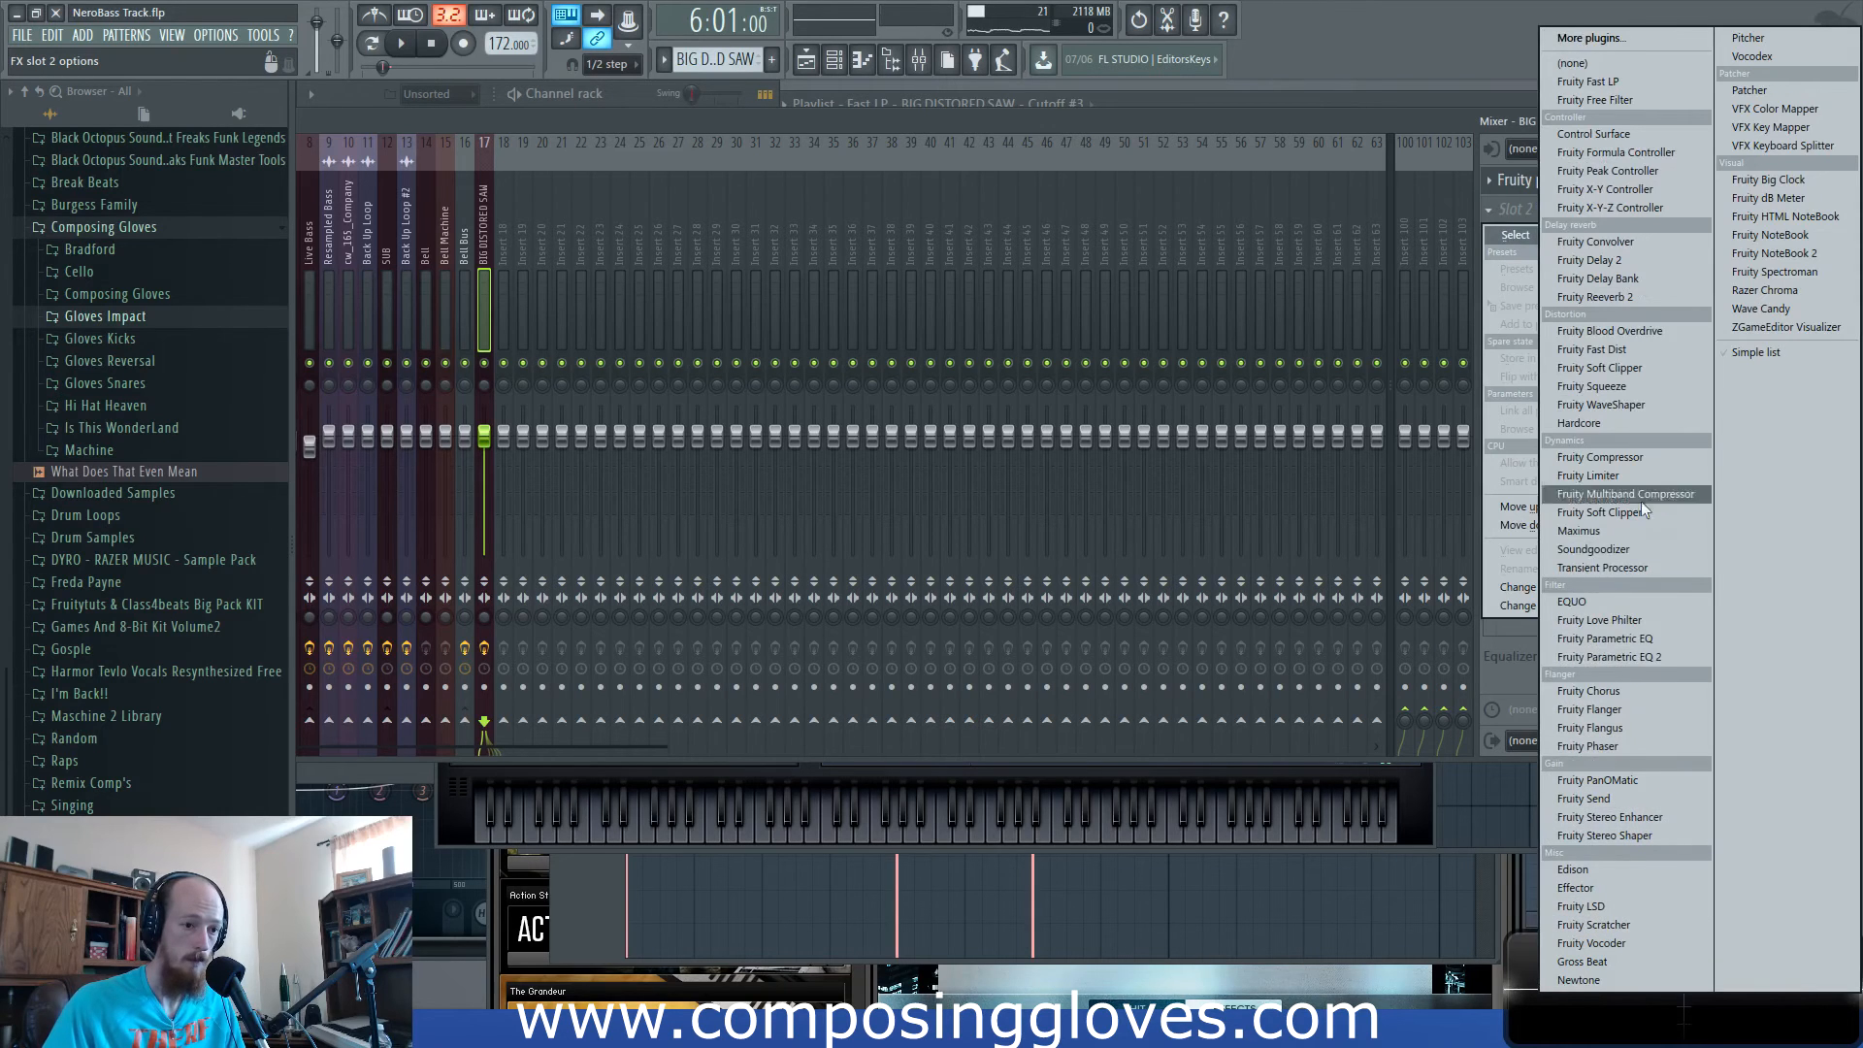
pyautogui.click(1640, 408)
# During playback, add a WaveShaper curve point at about 0.13 / 0.25 and bend the segment after it downward.
pyautogui.press('space')
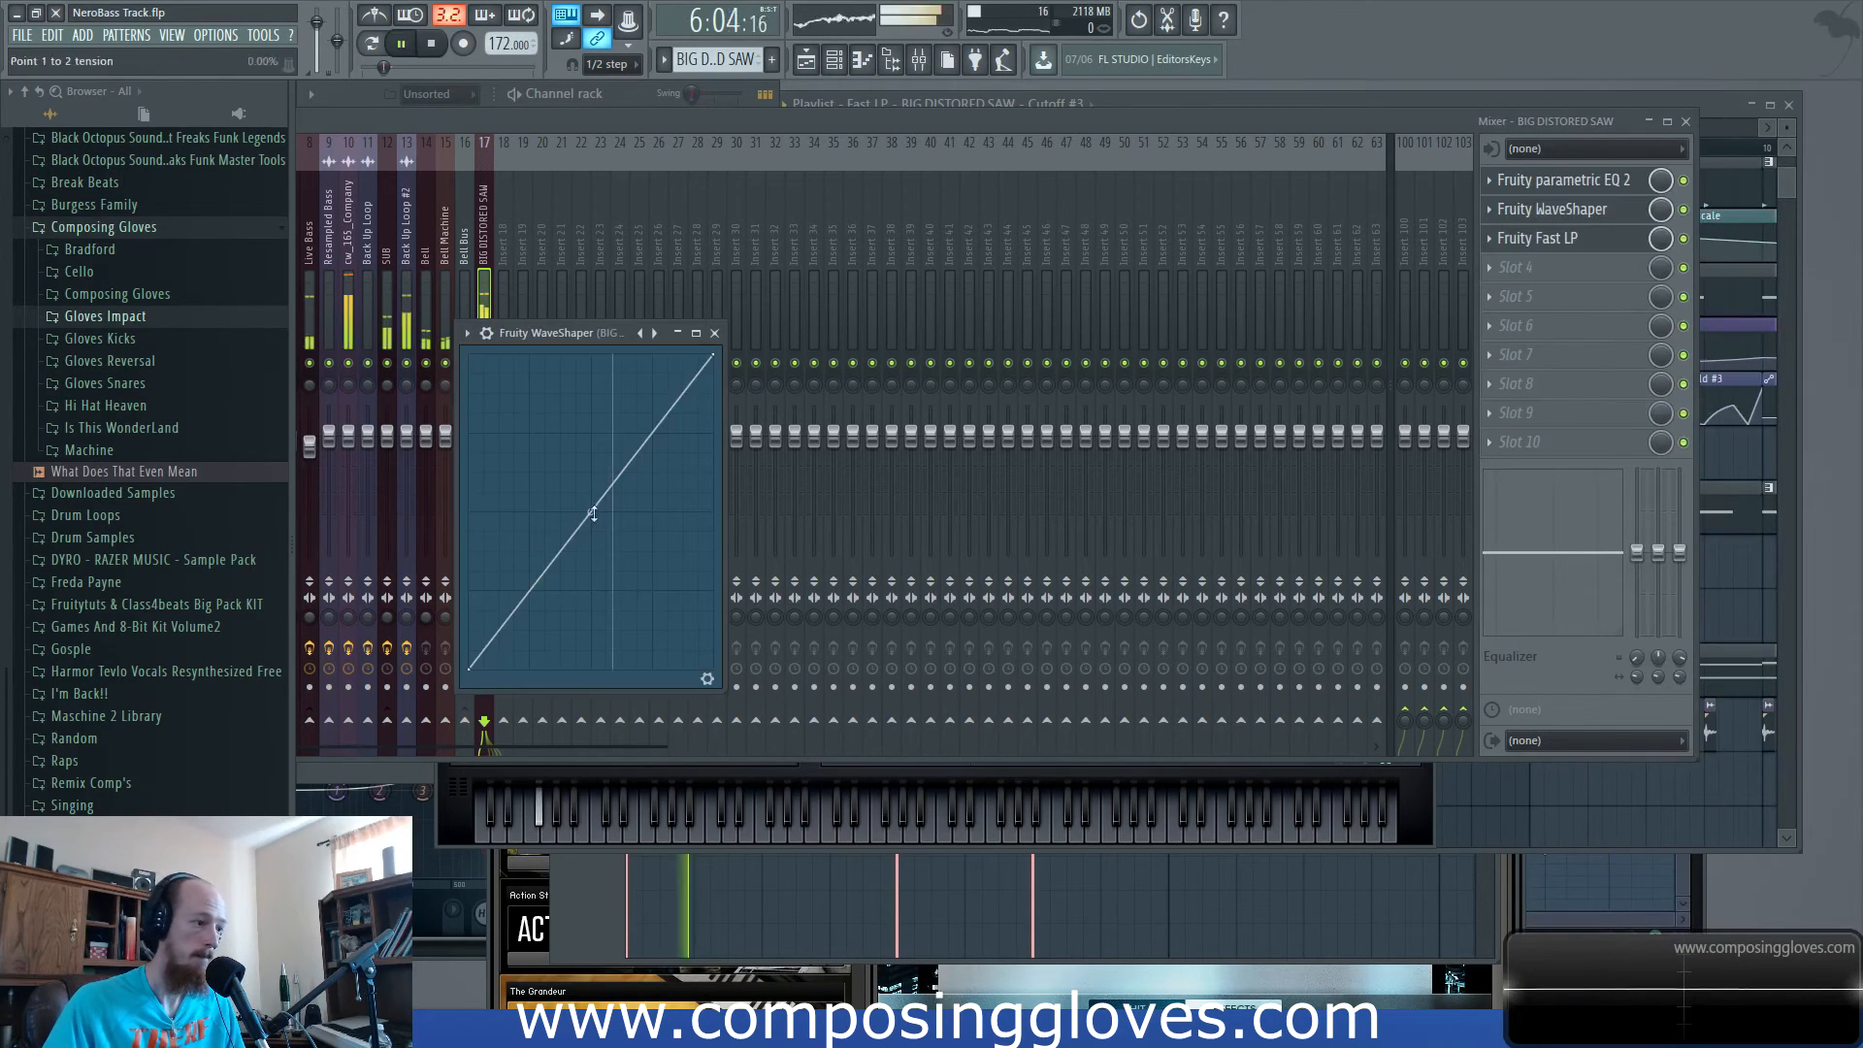
pyautogui.moveTo(593, 513); pyautogui.dragTo(506, 588)
pyautogui.rightClick(516, 590)
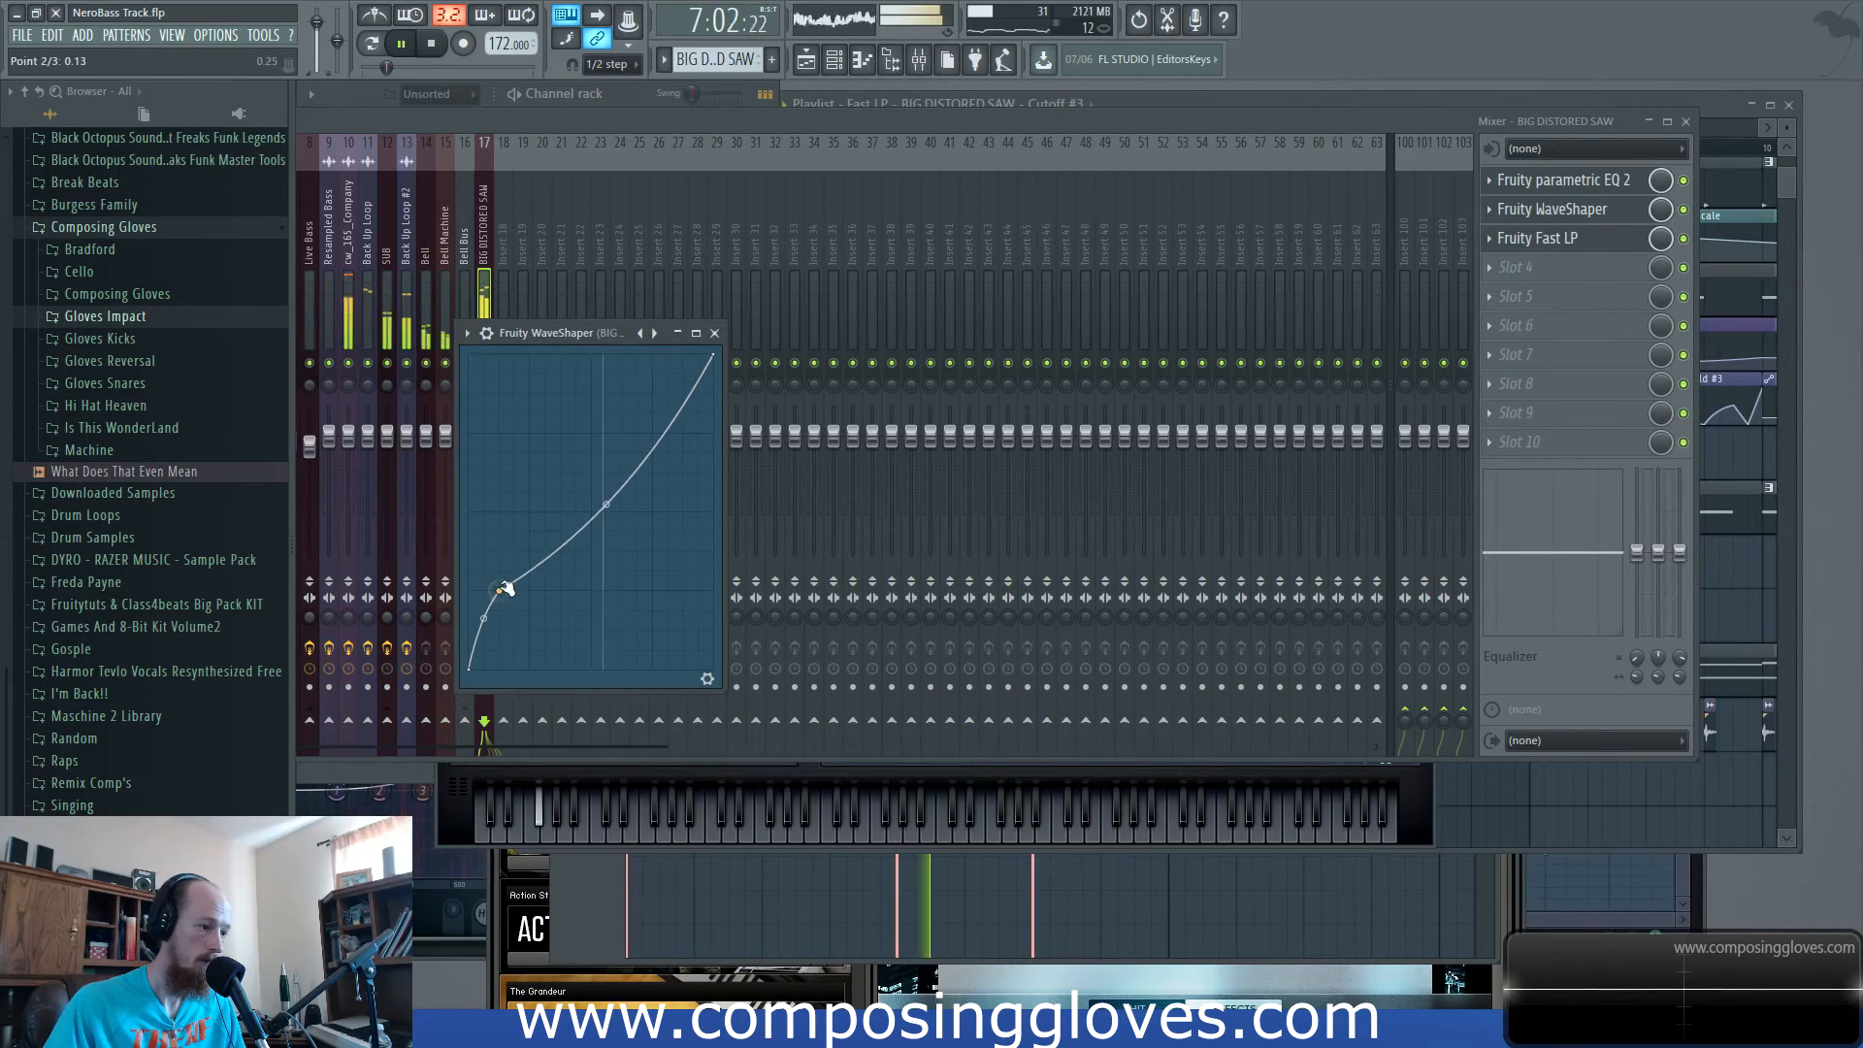
pyautogui.moveTo(605, 506); pyautogui.dragTo(606, 525)
# Reshape the Global EQ in the saw bass Harmor with a dip to about -12 dB near 104 Hz, an added middle point and a high-frequency dip.
pyautogui.moveTo(506, 112); pyautogui.dragTo(619, 168)
pyautogui.click(399, 114)
pyautogui.click(463, 724)
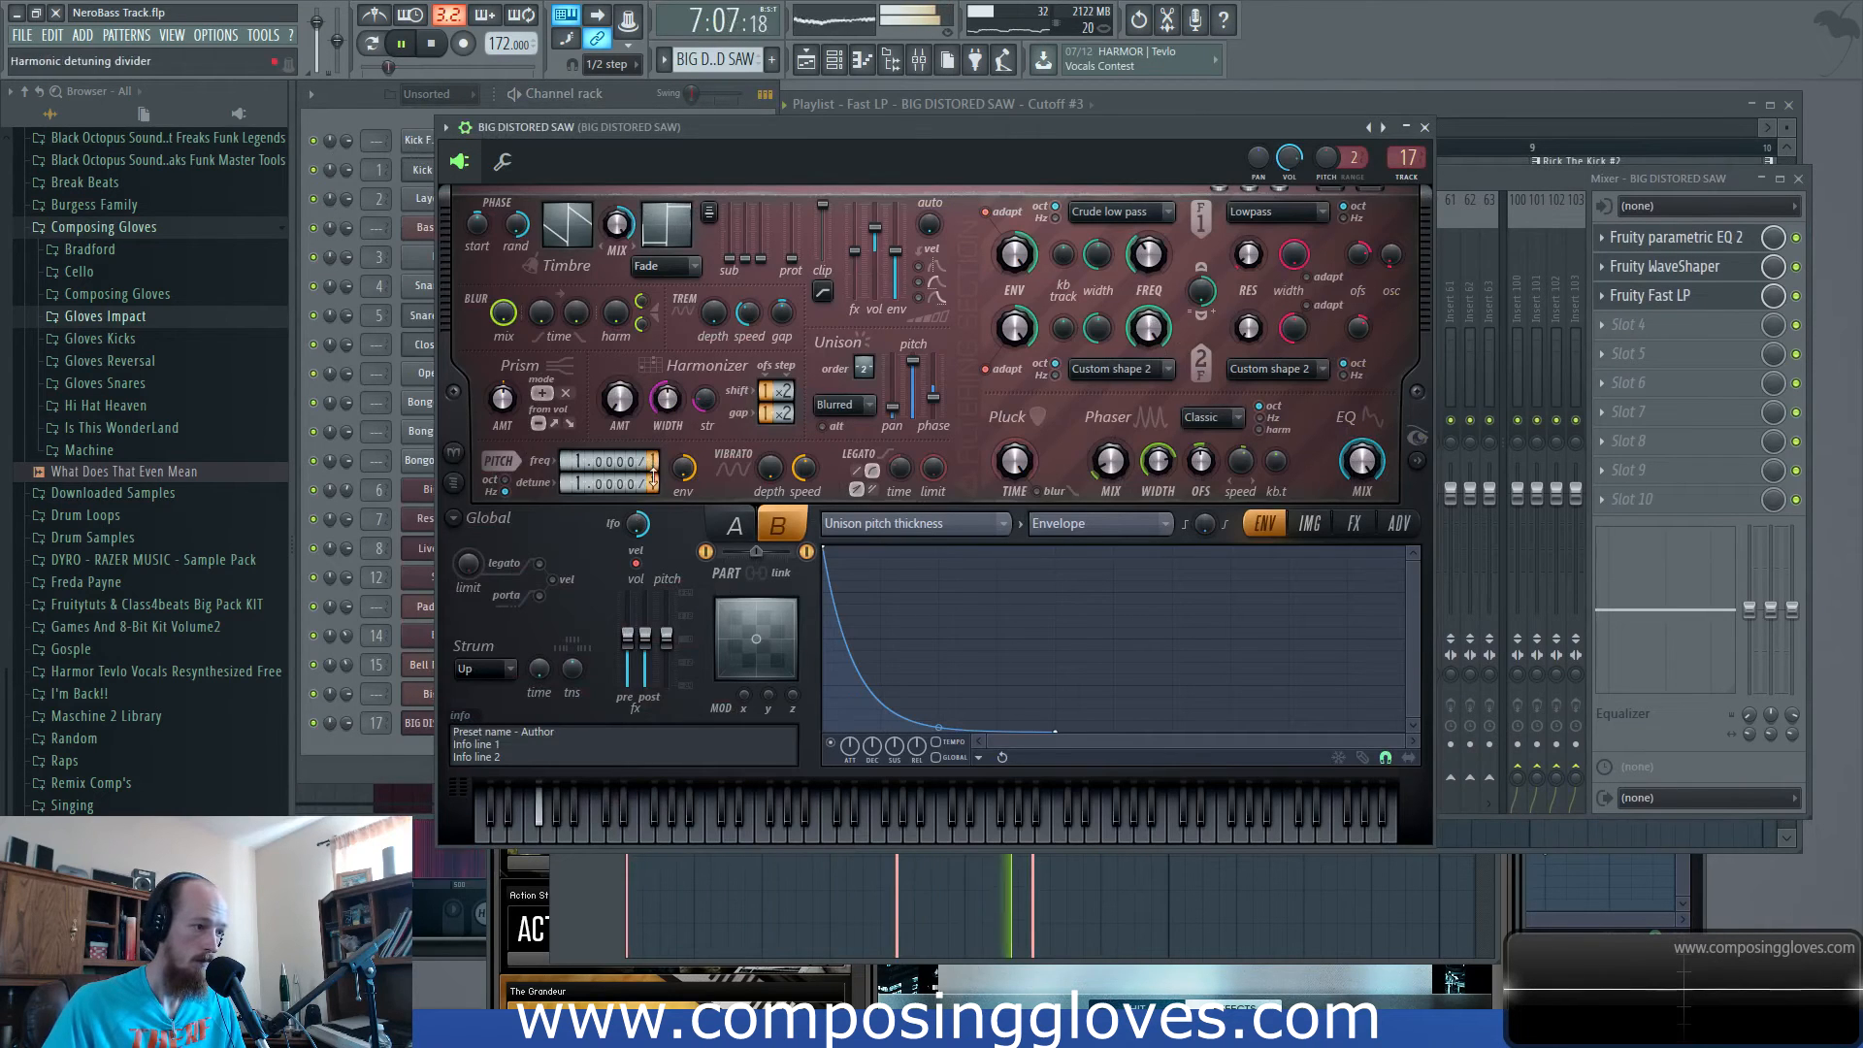
pyautogui.click(735, 526)
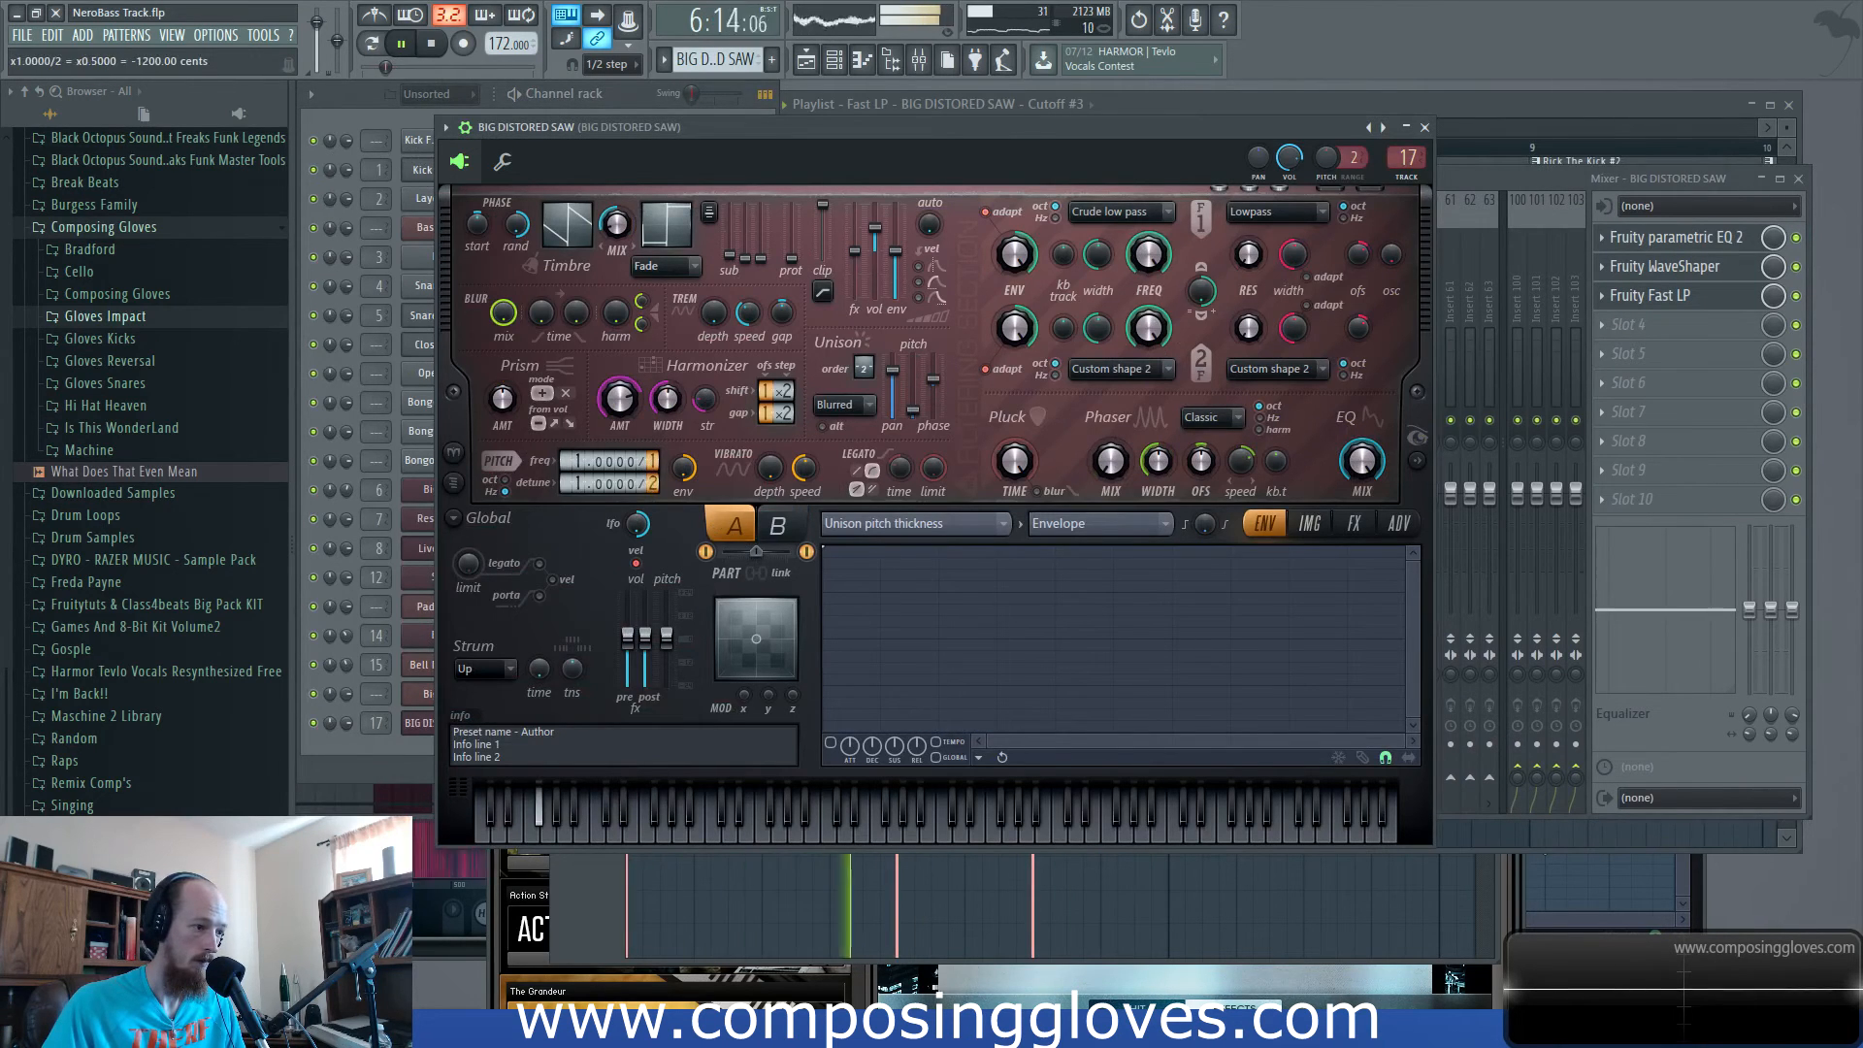
pyautogui.click(777, 525)
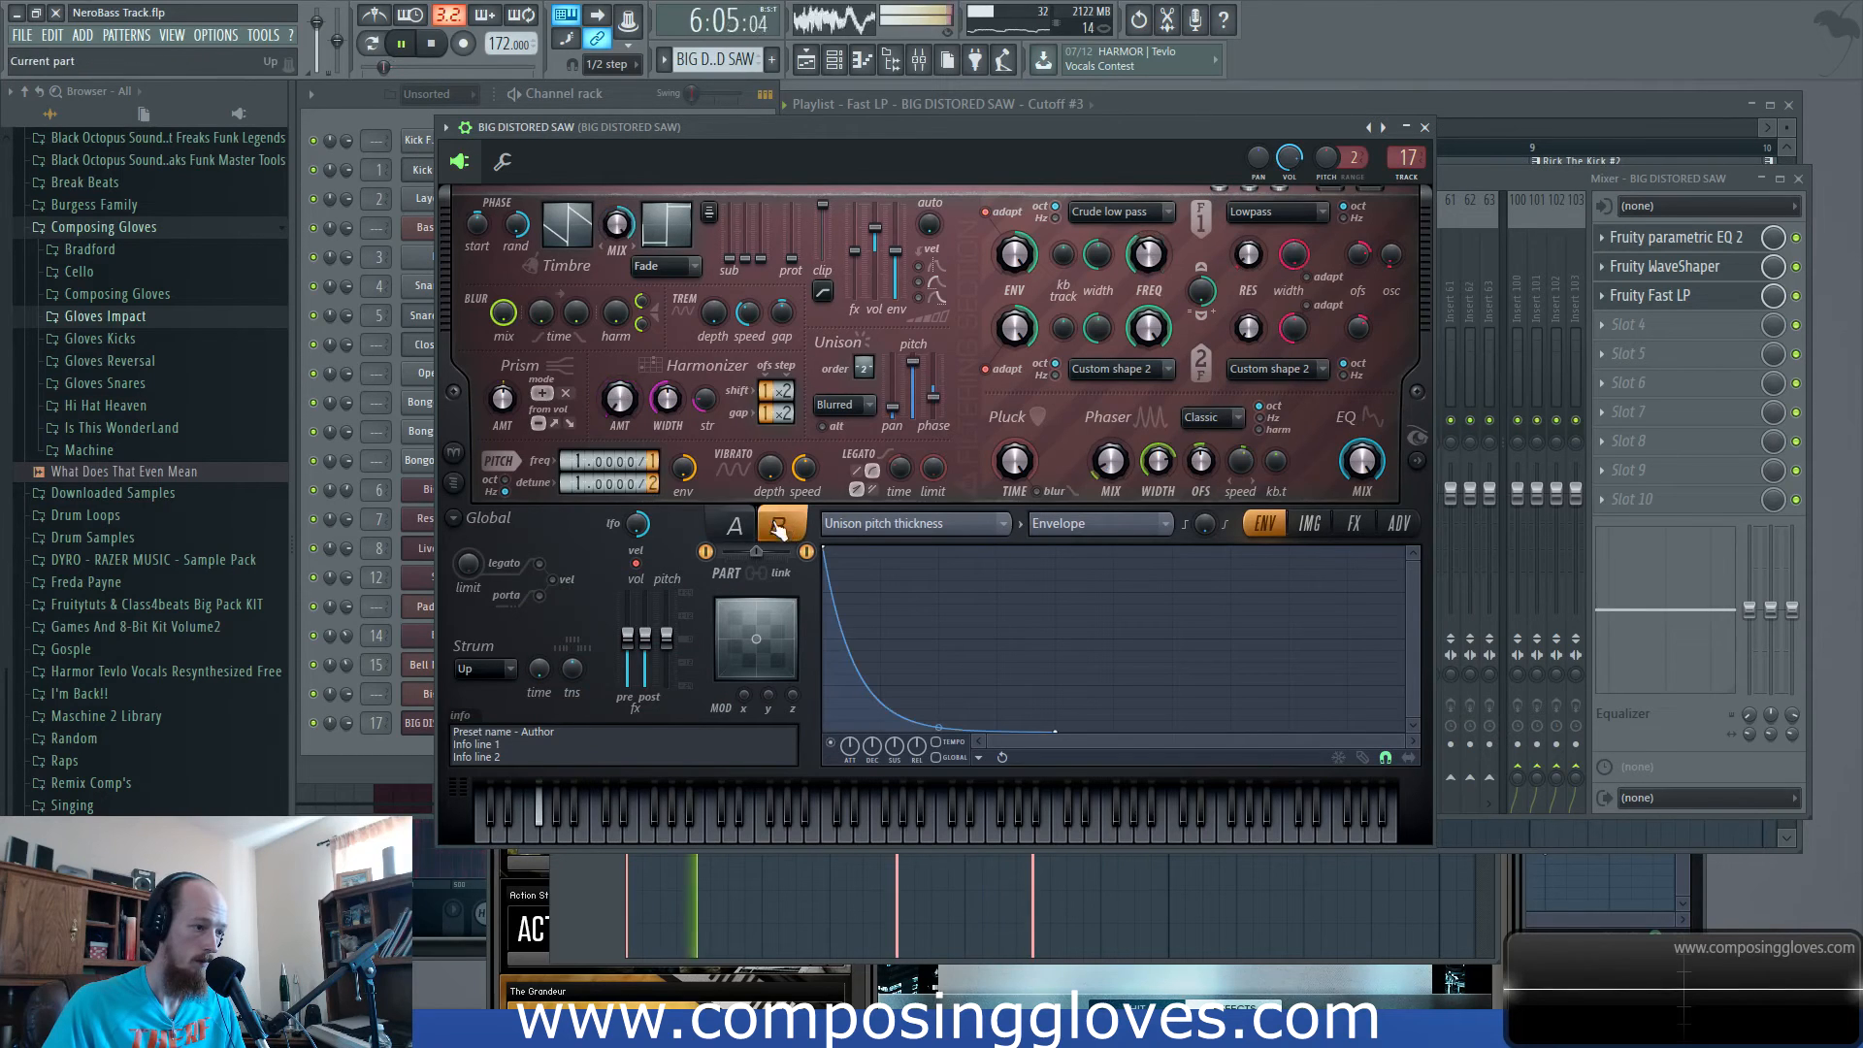
pyautogui.moveTo(933, 676); pyautogui.dragTo(929, 691)
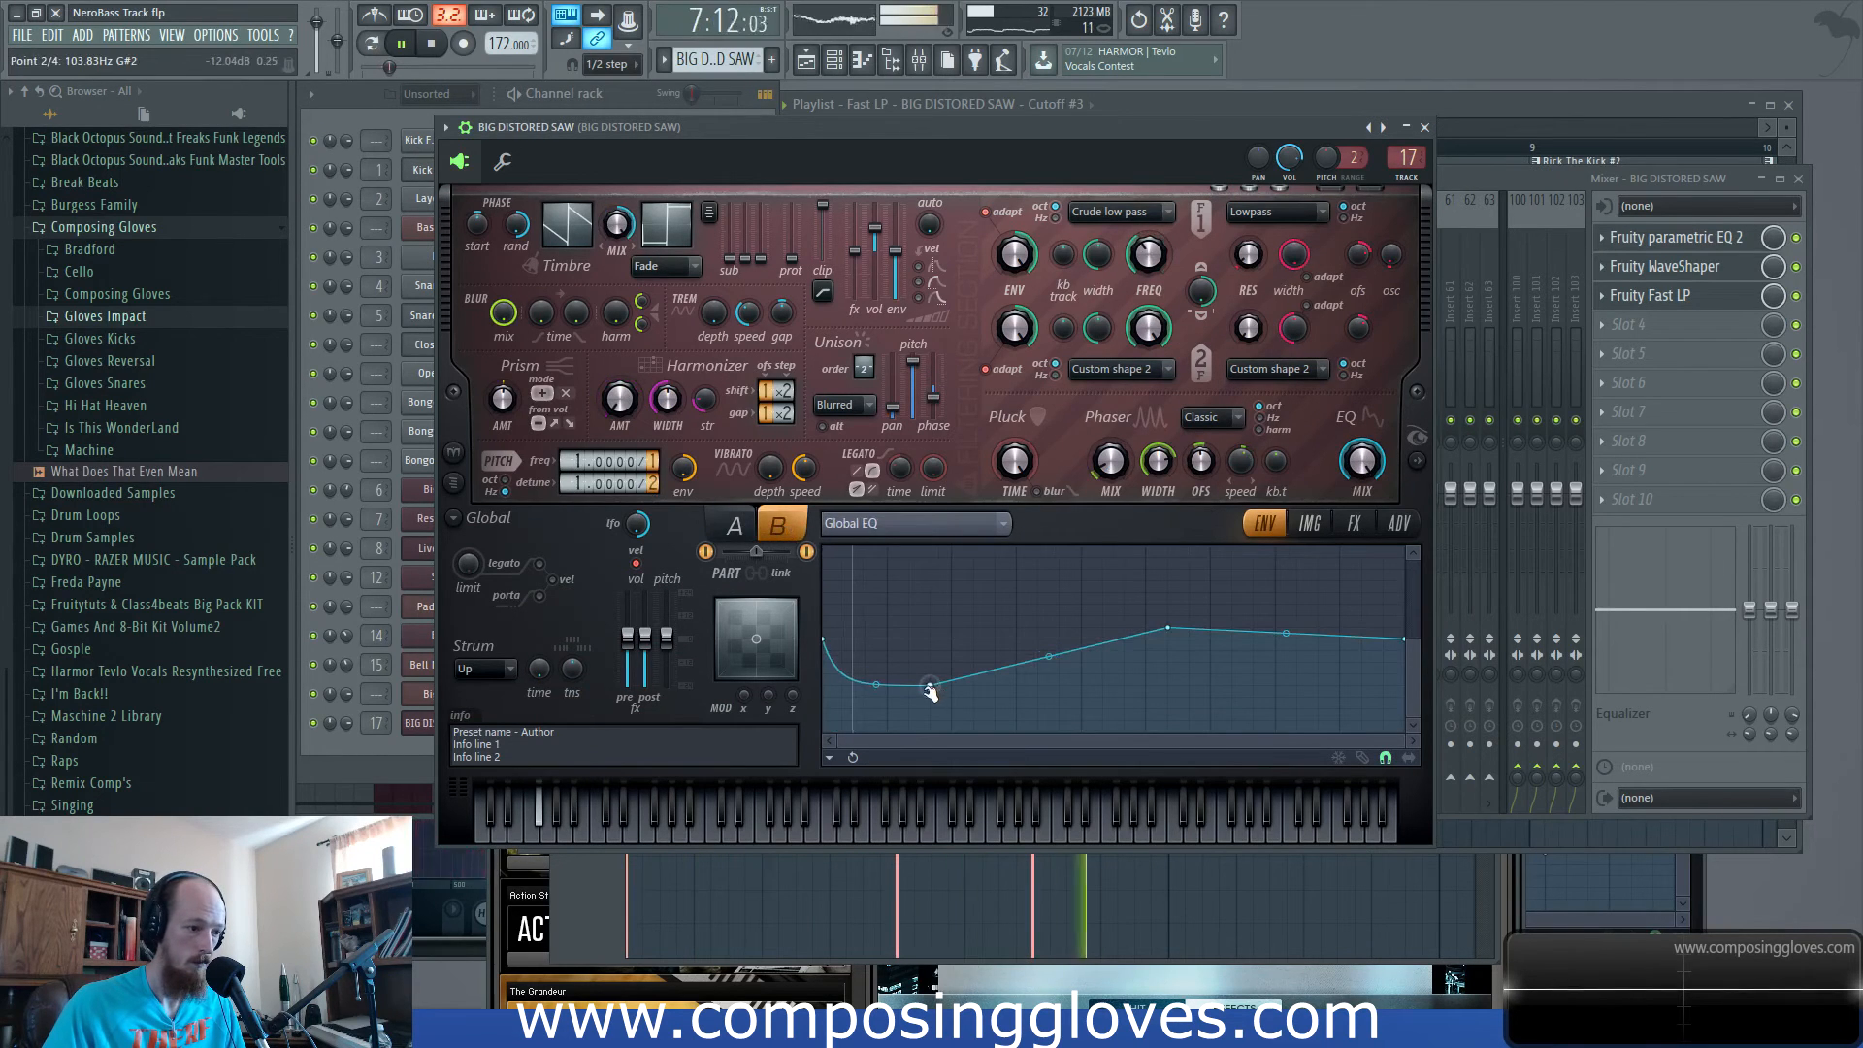
pyautogui.moveTo(1167, 628); pyautogui.dragTo(1167, 674)
pyautogui.rightClick(958, 618)
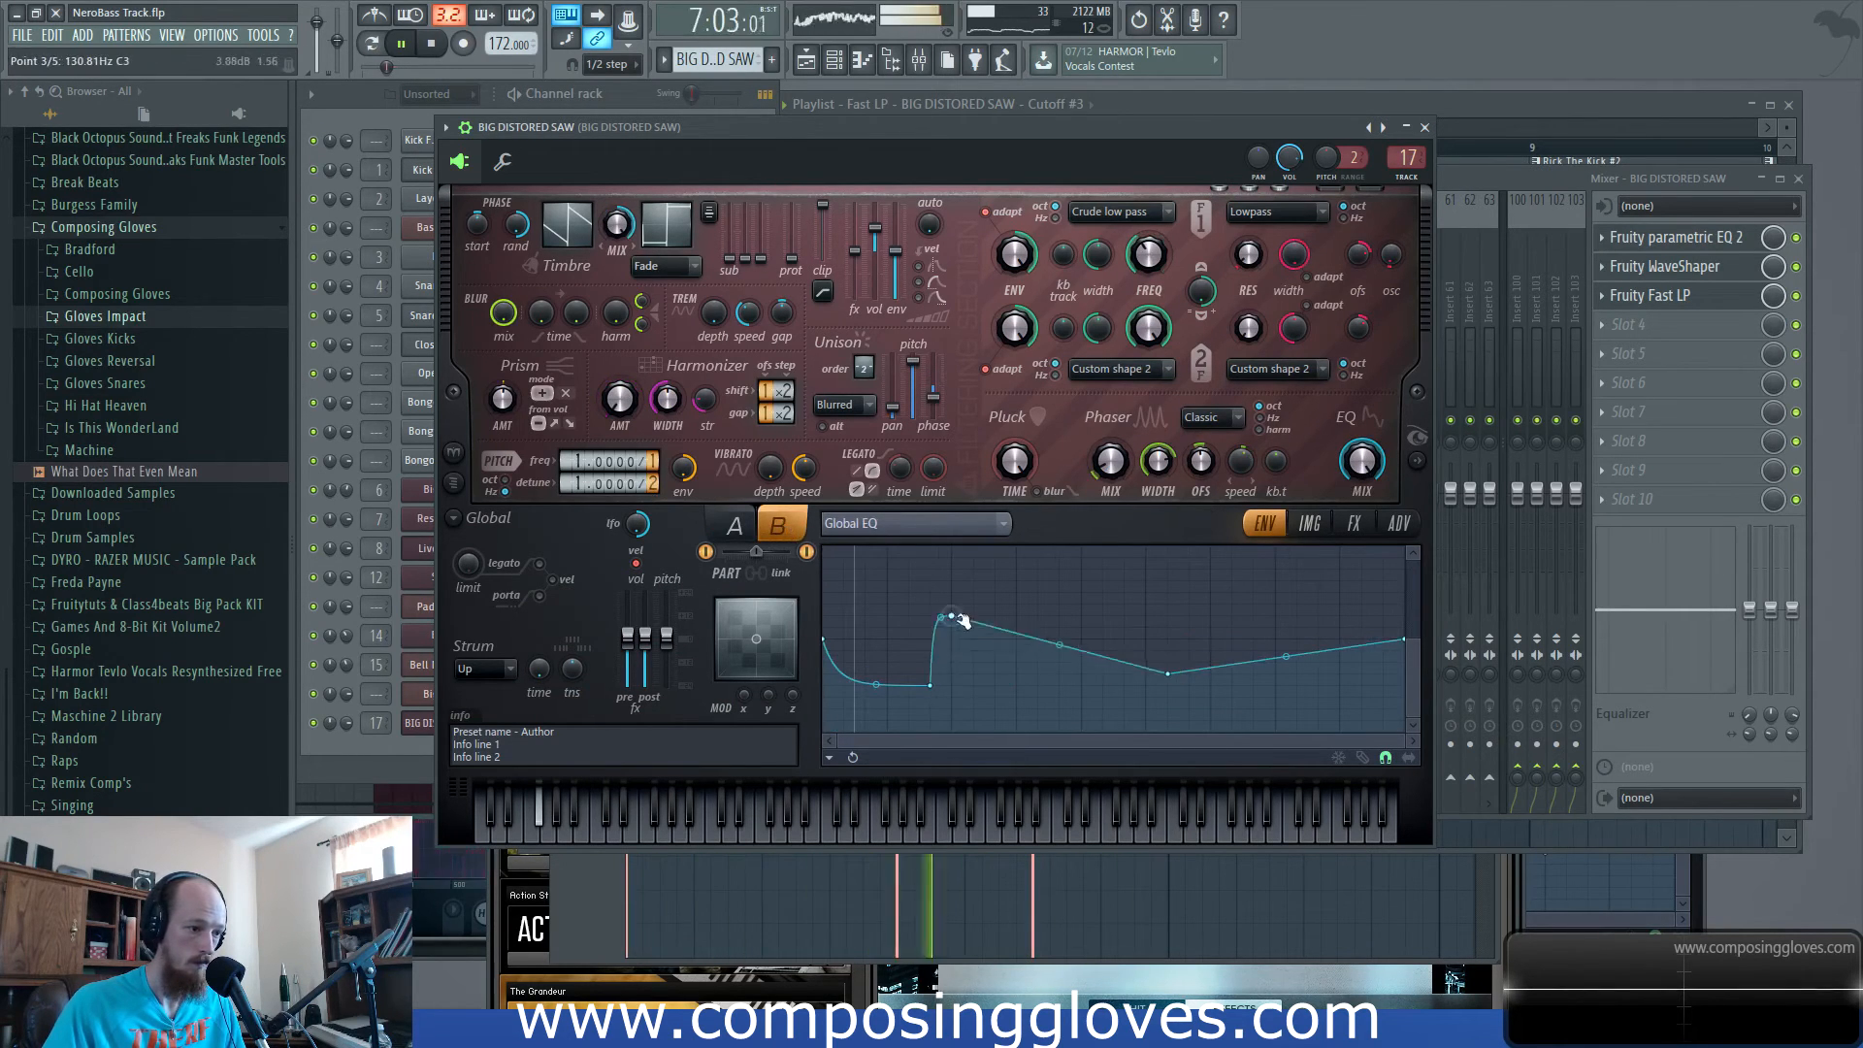
pyautogui.moveTo(957, 617); pyautogui.dragTo(1053, 640)
pyautogui.moveTo(876, 685); pyautogui.dragTo(876, 640)
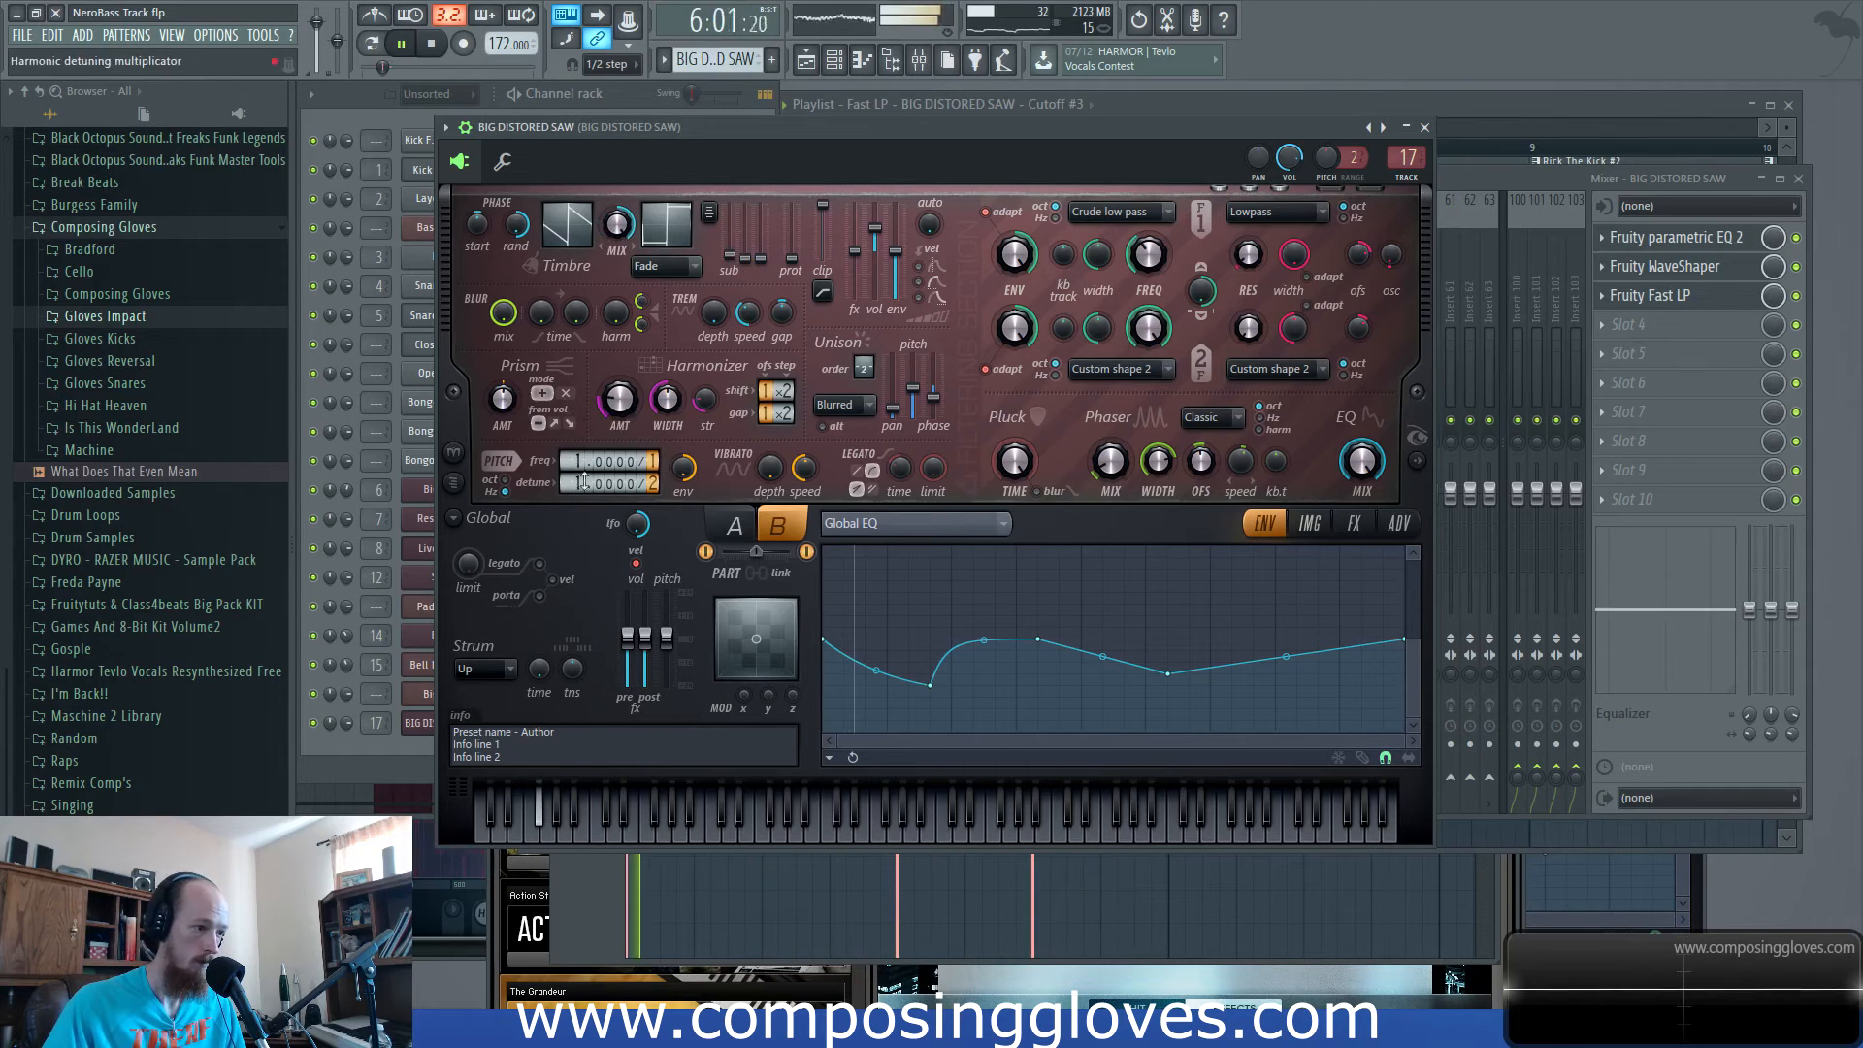
# Reshape the saw bass's parametric EQ 2 curve by boosting a mid band, slightly lowering a low-mid band and moving another band toward the highs.
pyautogui.click(1665, 299)
pyautogui.click(1667, 300)
pyautogui.moveTo(562, 464); pyautogui.dragTo(754, 473)
pyautogui.moveTo(714, 465); pyautogui.dragTo(659, 426)
pyautogui.moveTo(505, 470); pyautogui.dragTo(571, 483)
pyautogui.moveTo(657, 426); pyautogui.dragTo(655, 430)
# Try moving the BIG DISTORED SAW notes in the piano roll during playback, and return to the playlist.
pyautogui.click(357, 120)
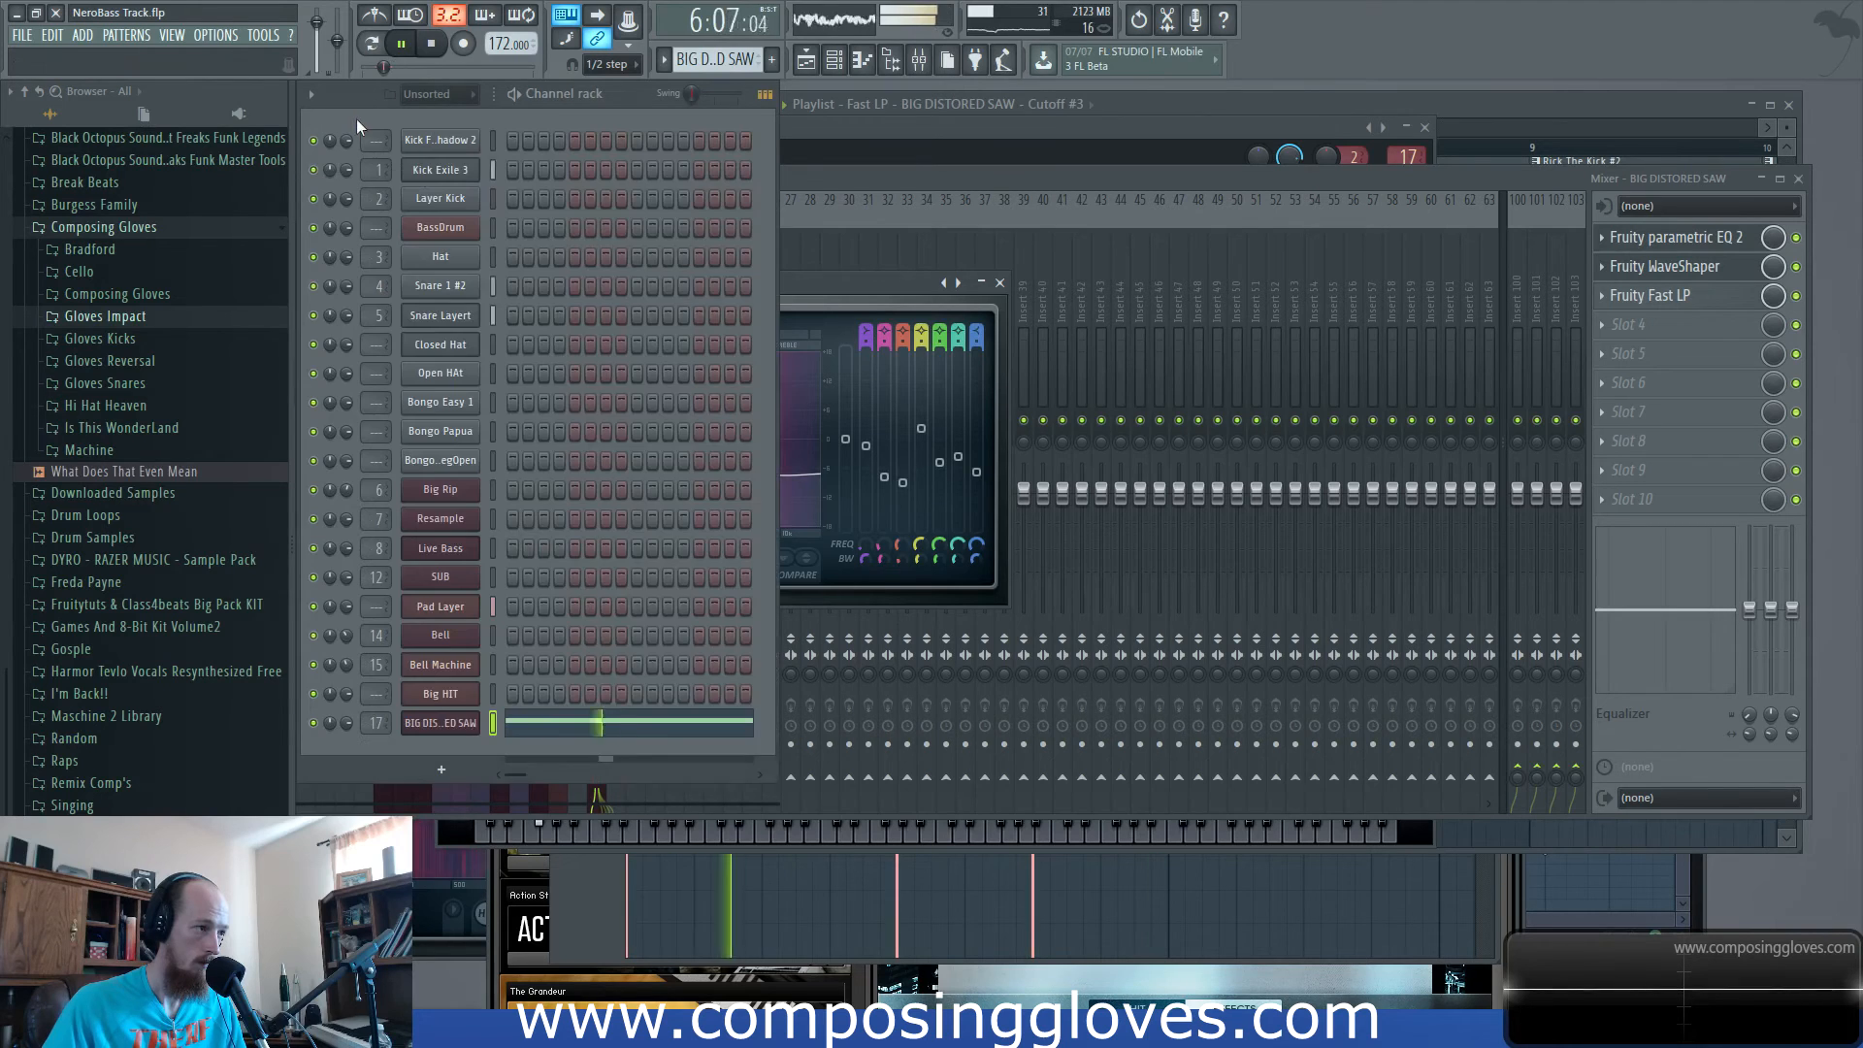
pyautogui.click(616, 723)
pyautogui.moveTo(672, 628); pyautogui.dragTo(1191, 711)
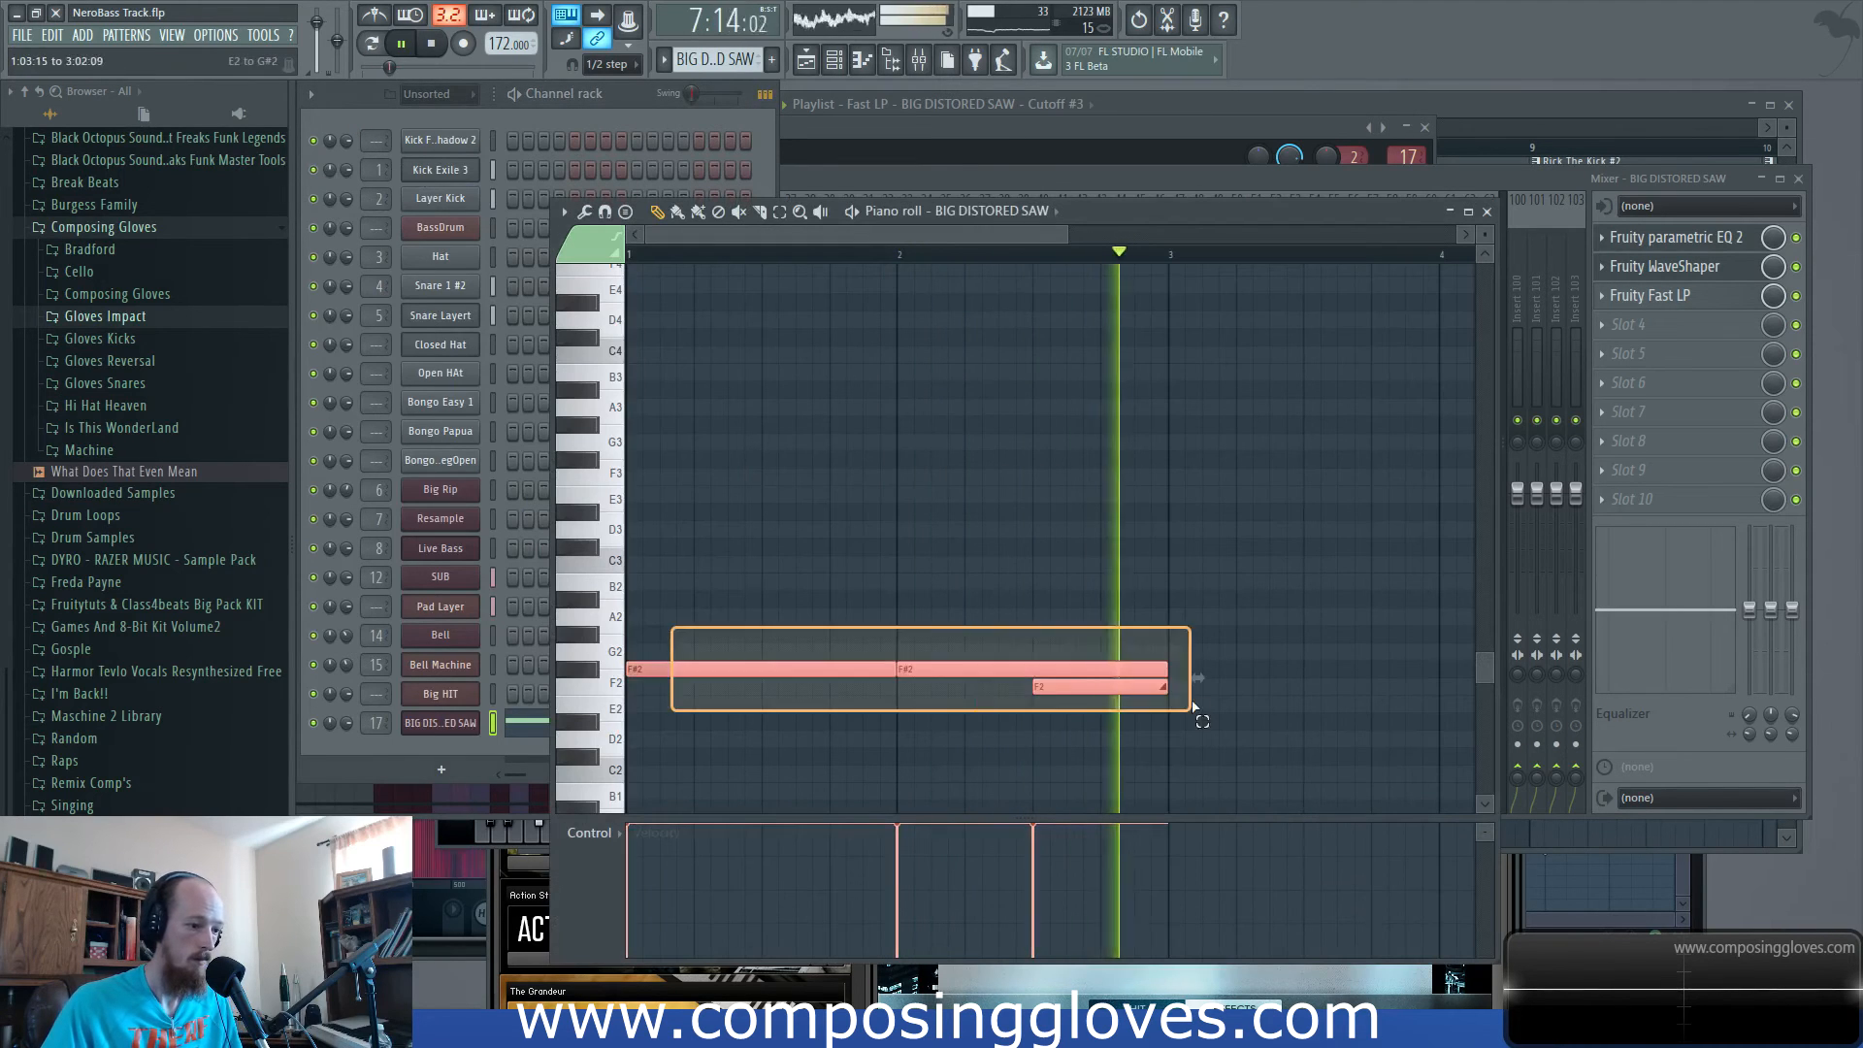
pyautogui.moveTo(782, 671); pyautogui.dragTo(661, 558)
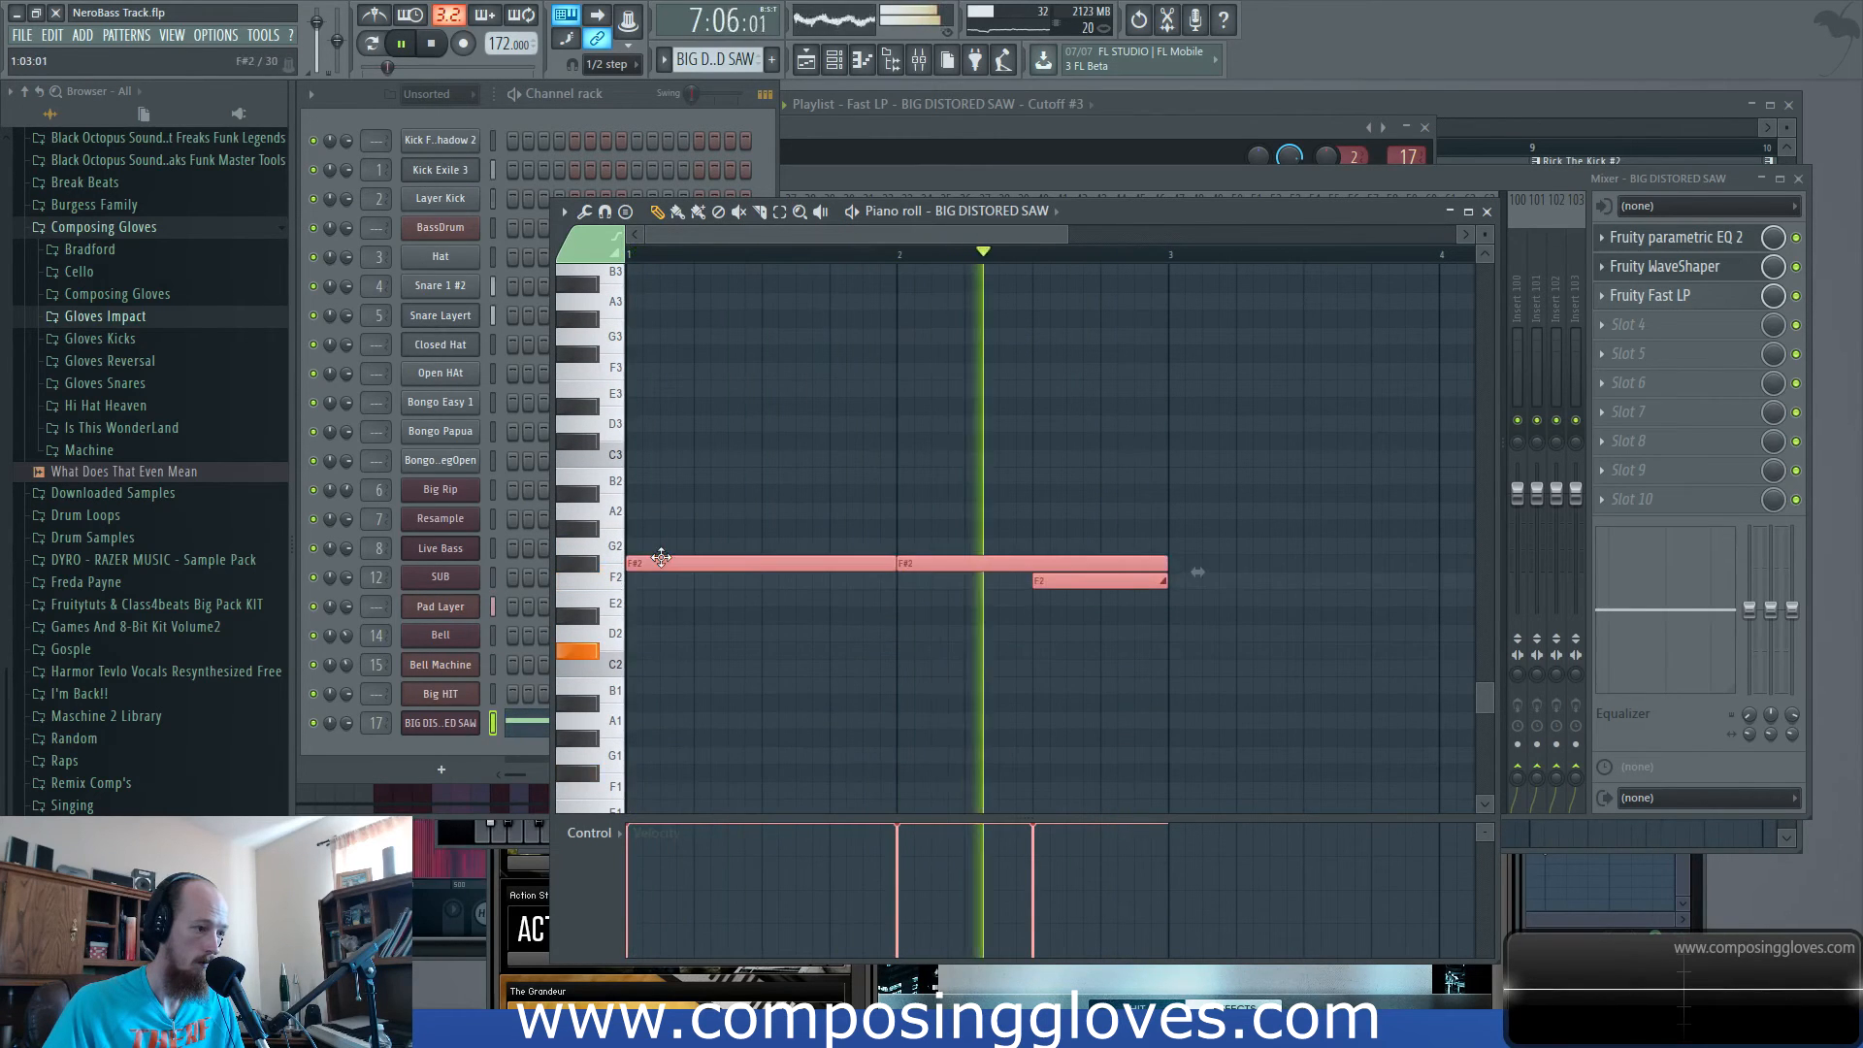
pyautogui.click(1173, 113)
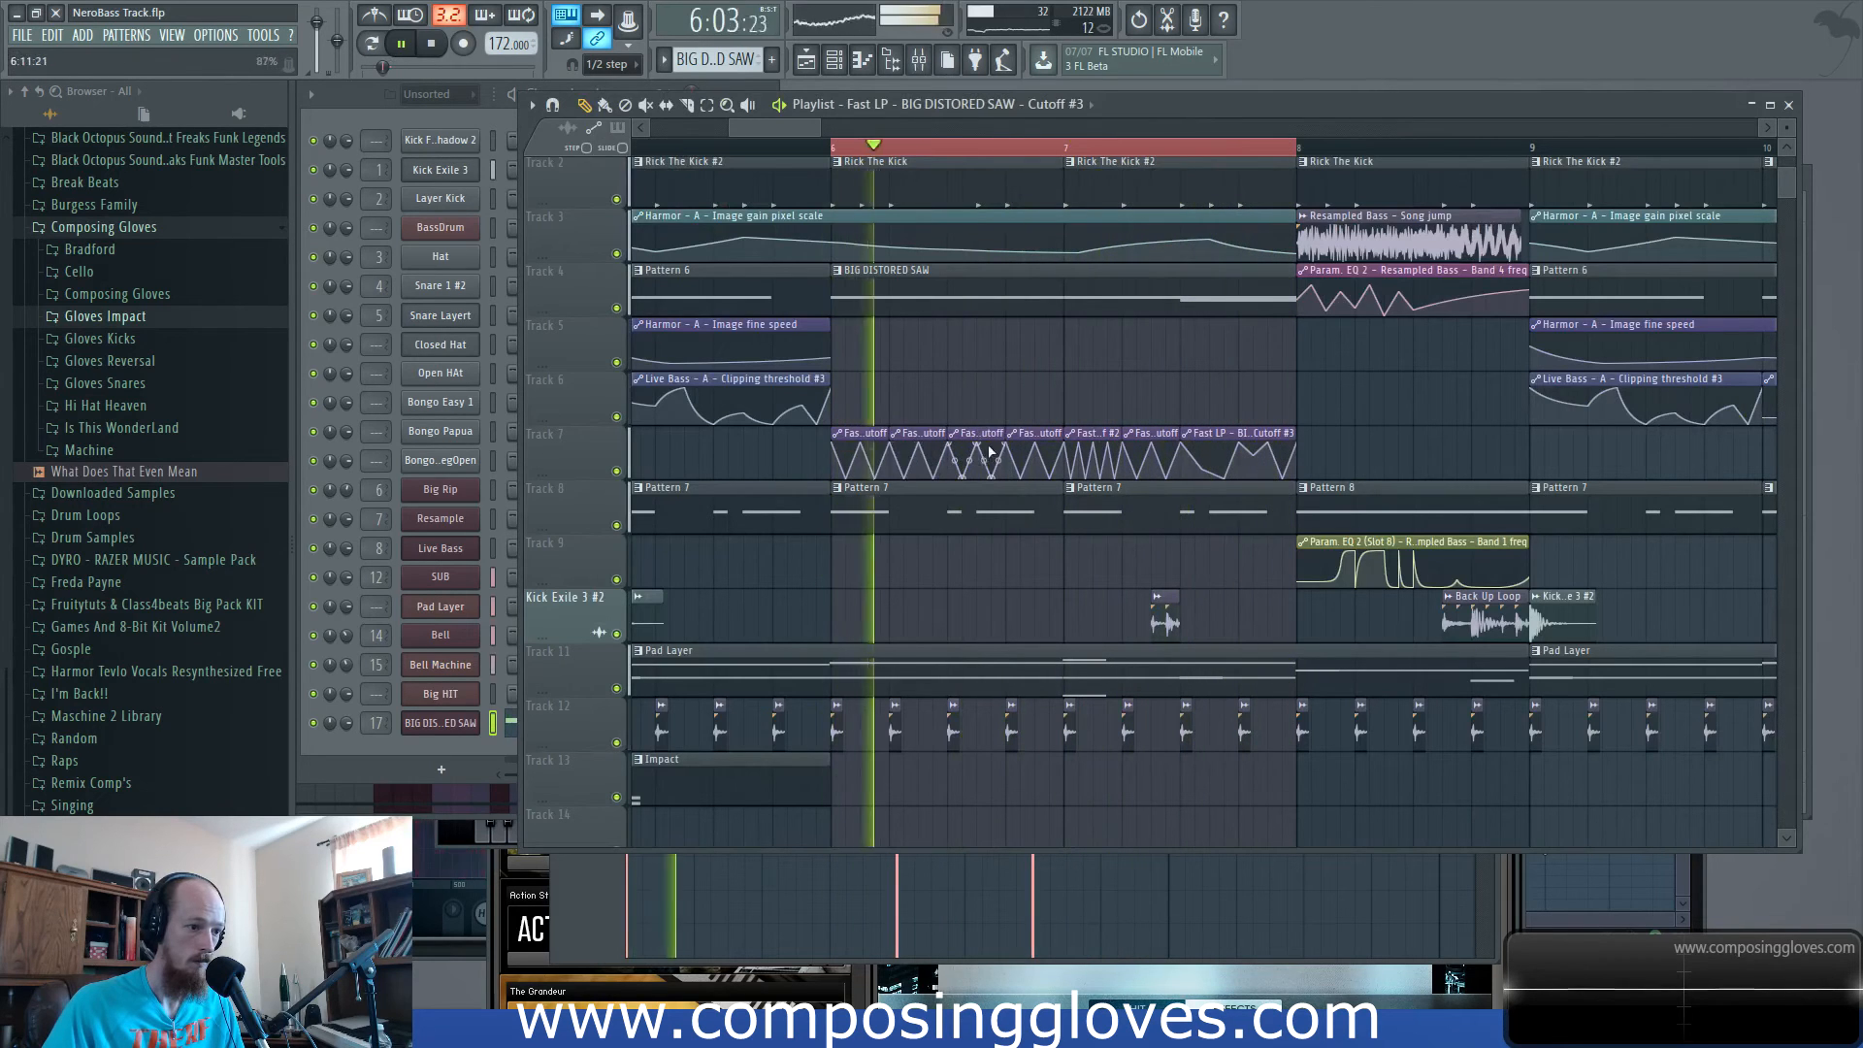
# Stop playback and sidechain the Rick The Kick mixer track to the BIG DISTORED SAW track.
pyautogui.press('F9')
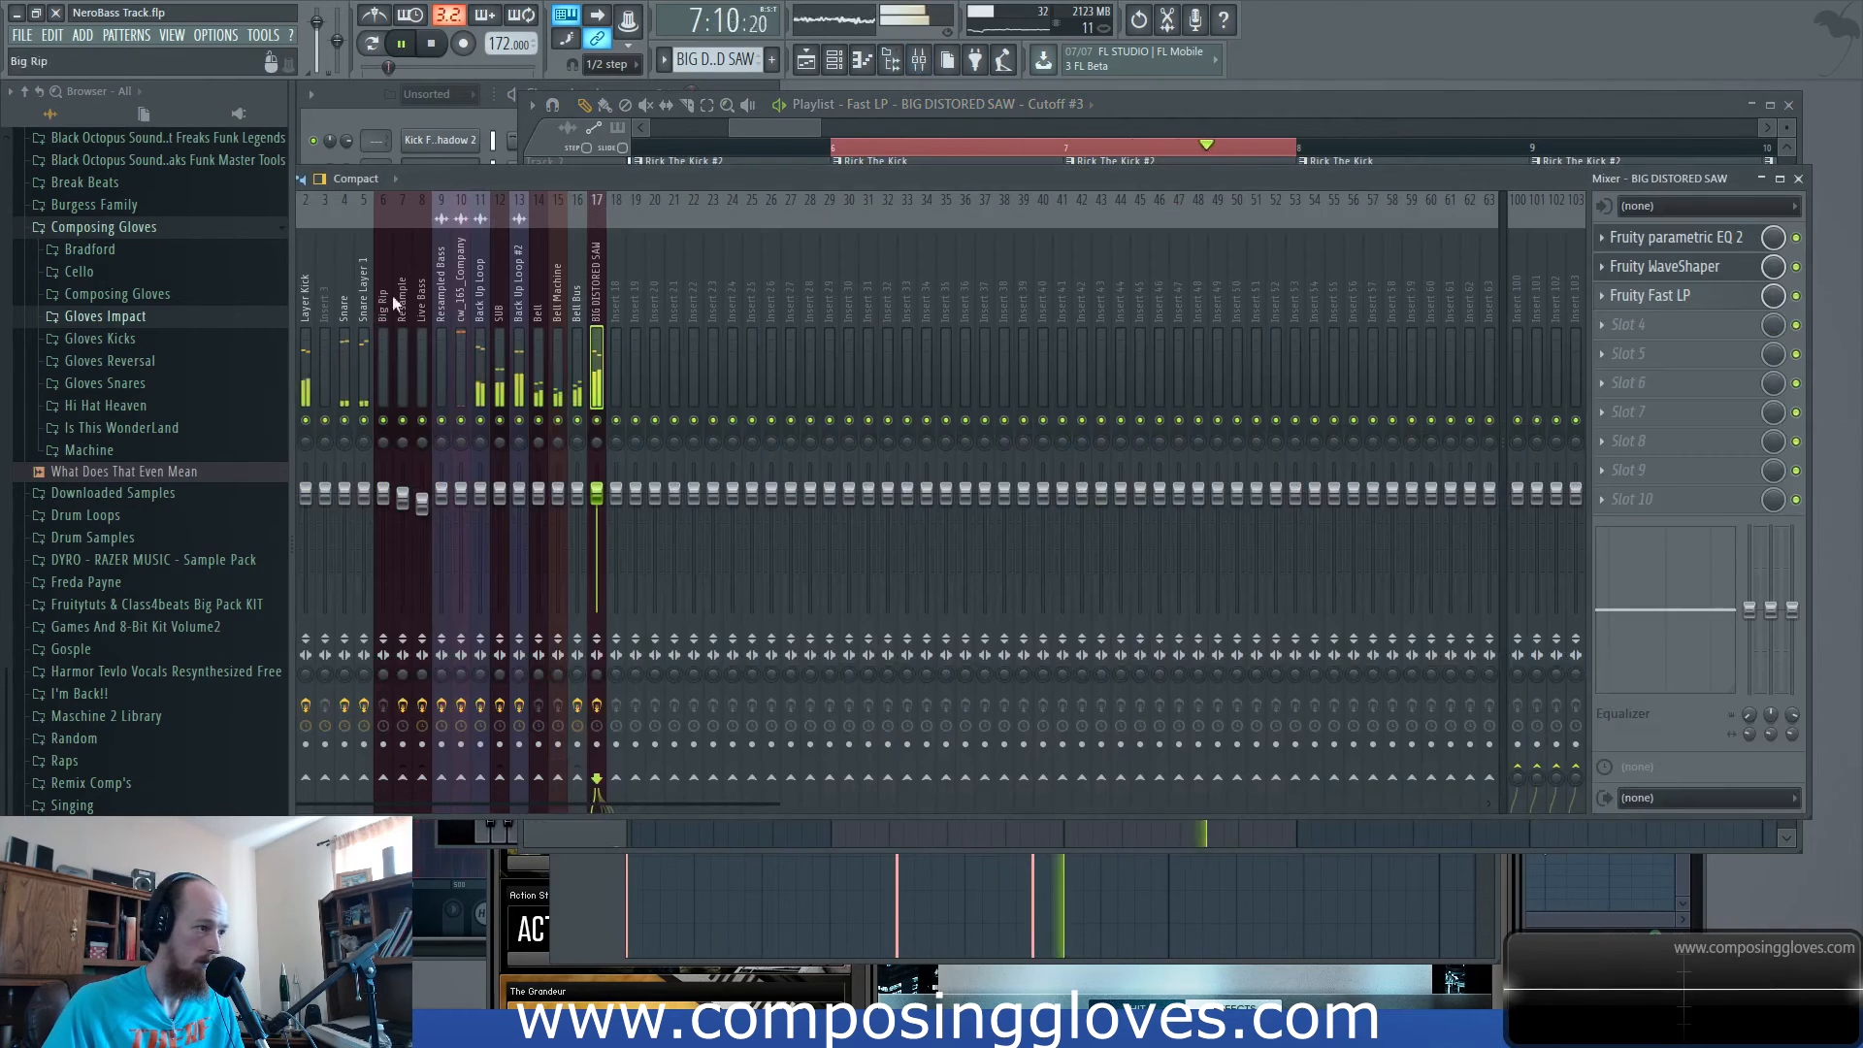
pyautogui.moveTo(578, 174); pyautogui.dragTo(653, 143)
pyautogui.press('space')
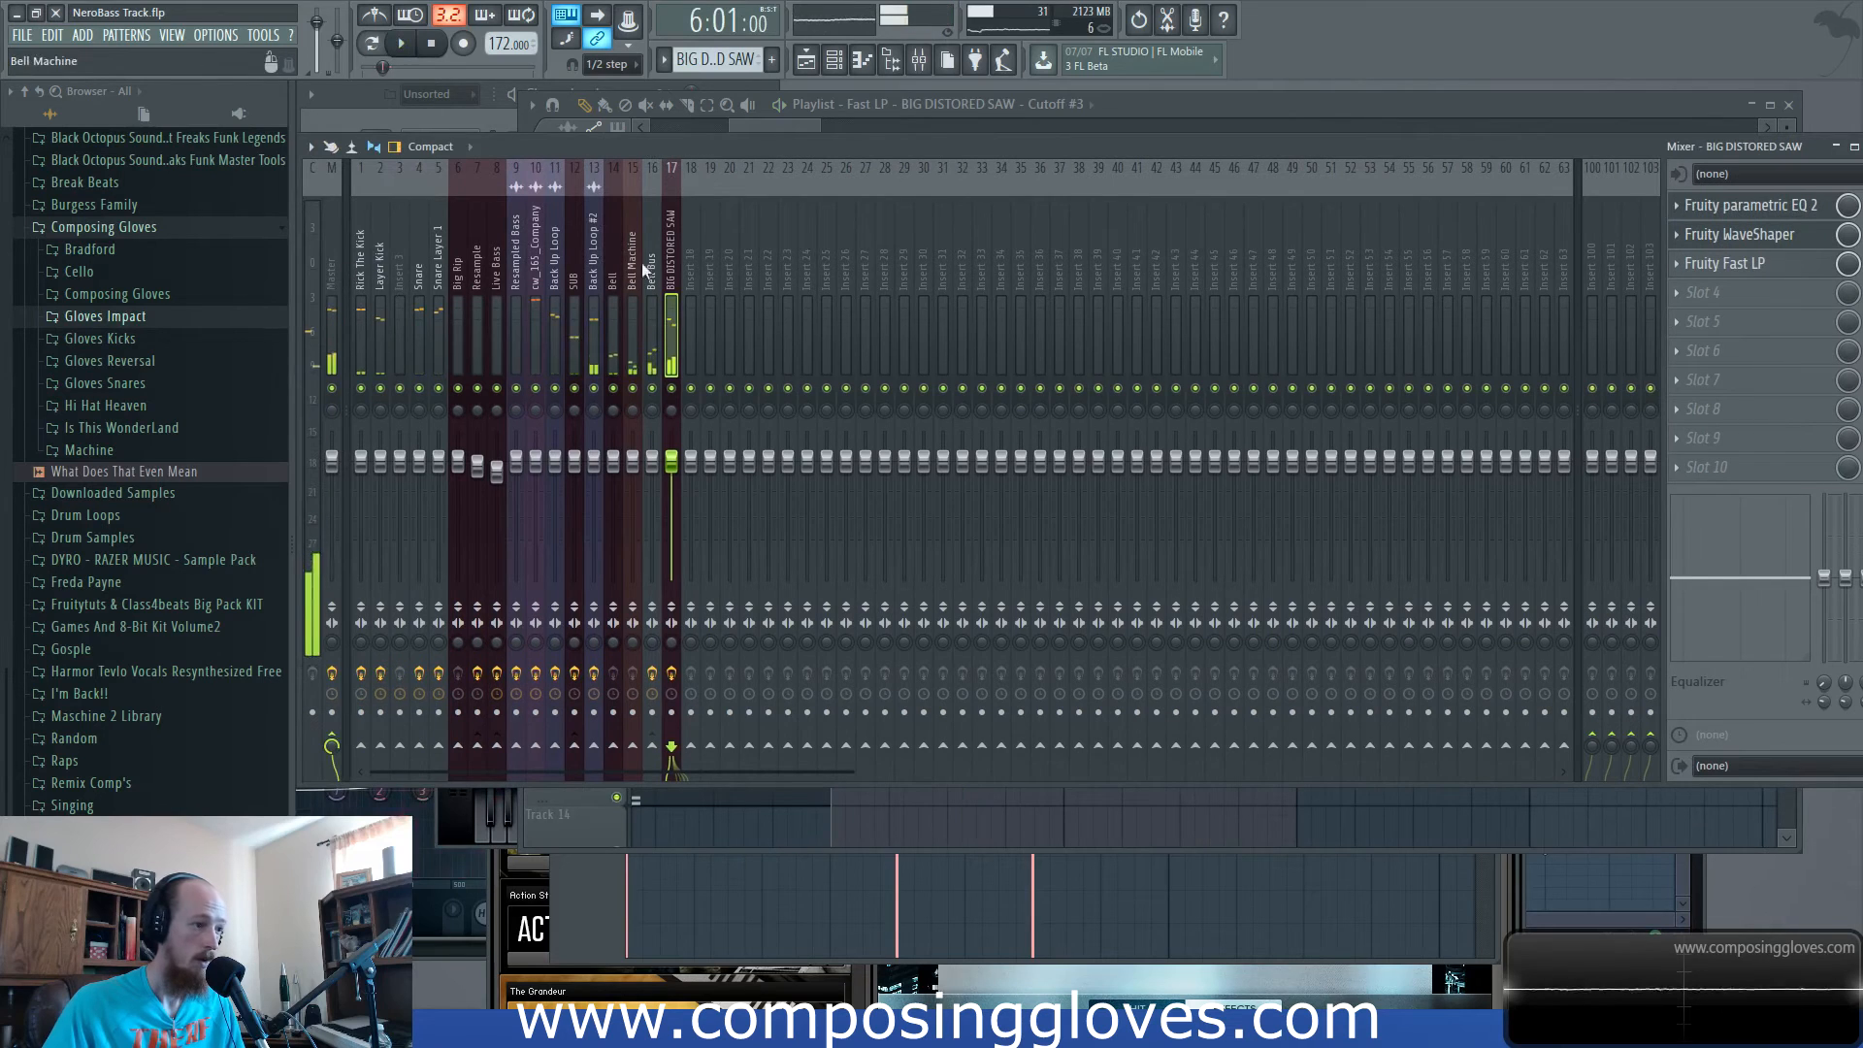
pyautogui.click(363, 260)
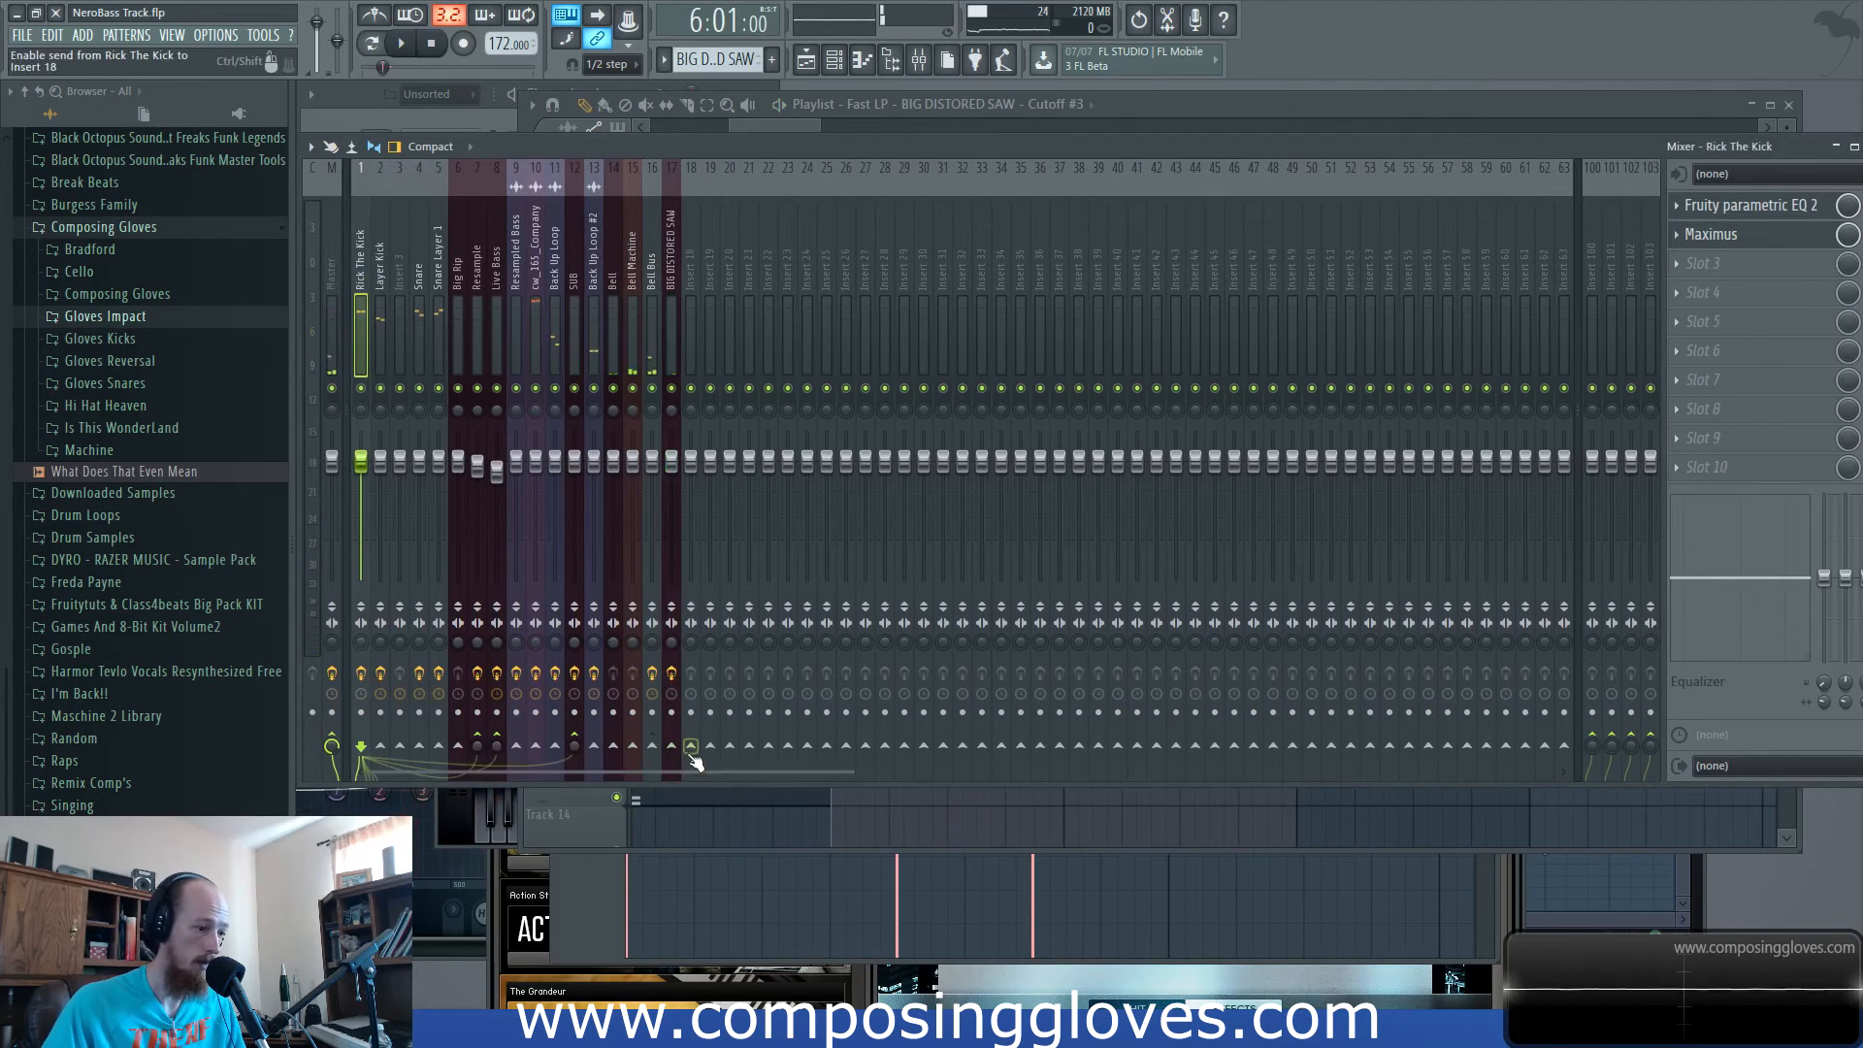
pyautogui.click(677, 272)
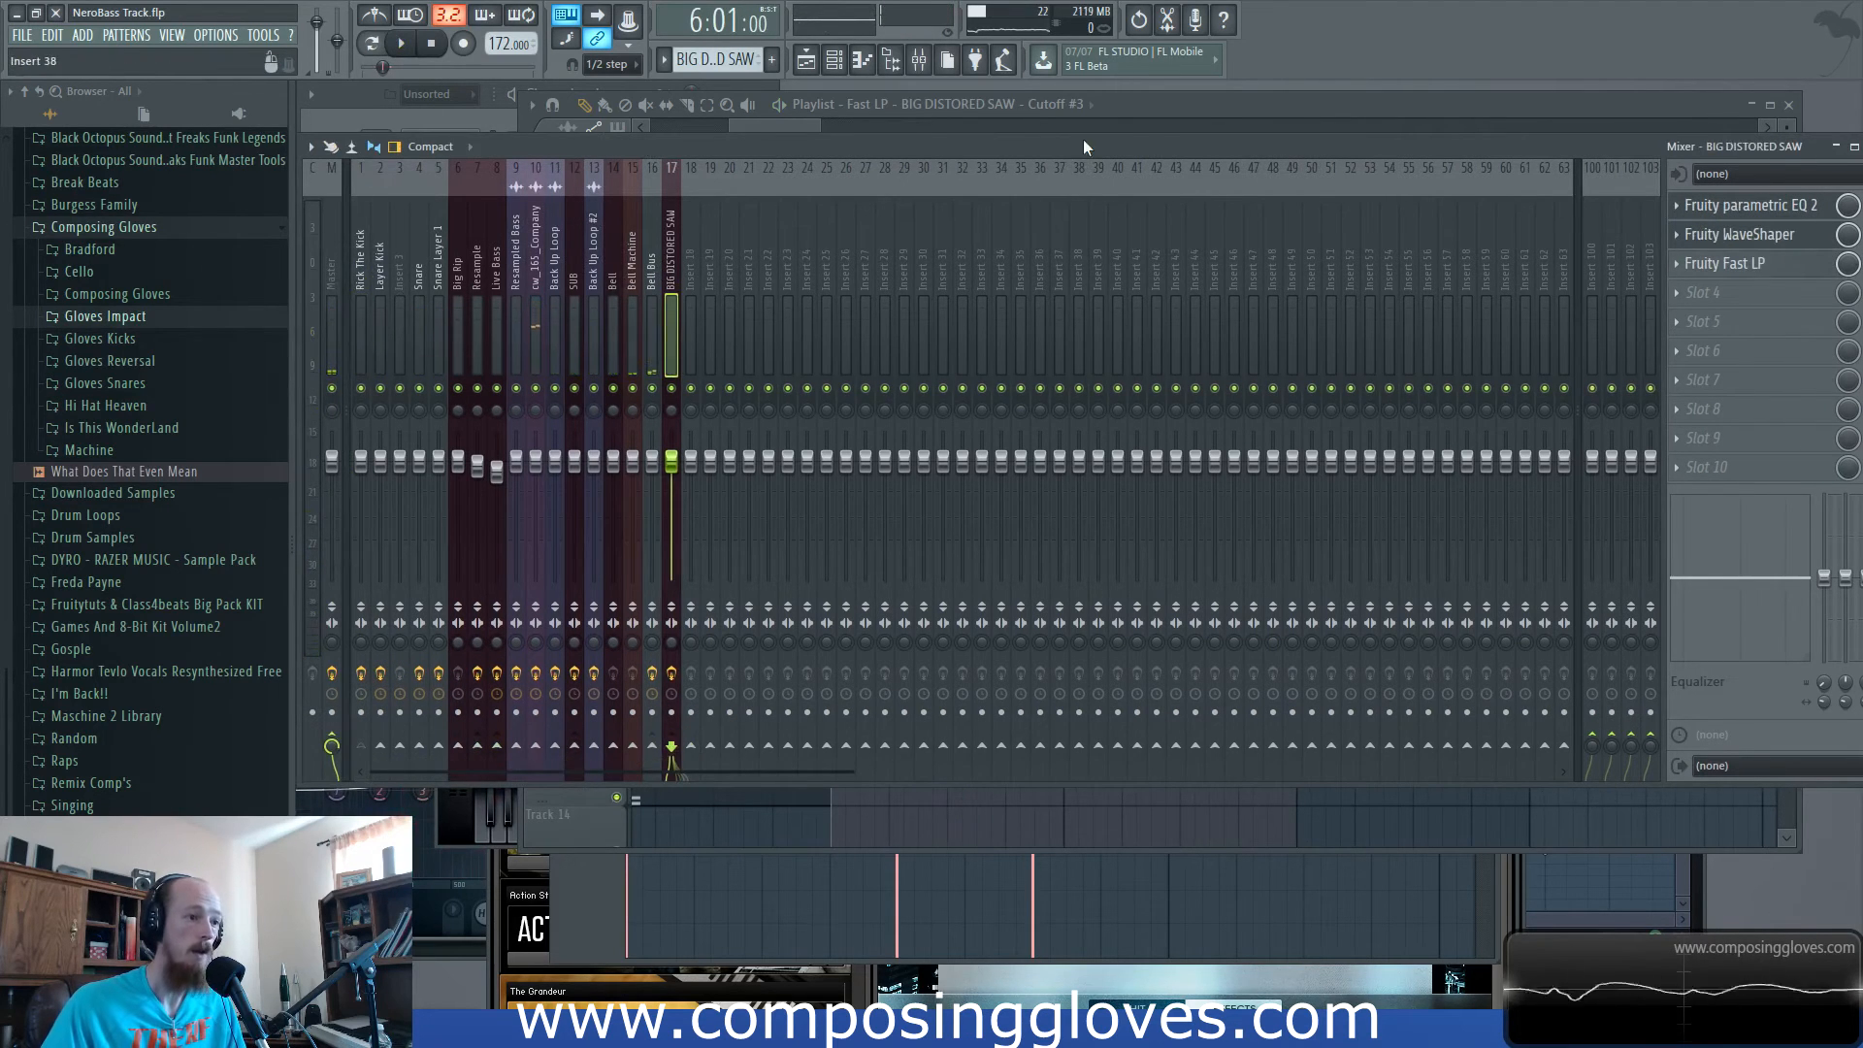
# Try Fruity Multiband Compressor in effect slot 5 of the BIG DISTORED SAW track and replace it with Maximus.
pyautogui.moveTo(1083, 139); pyautogui.dragTo(957, 133)
pyautogui.click(1590, 316)
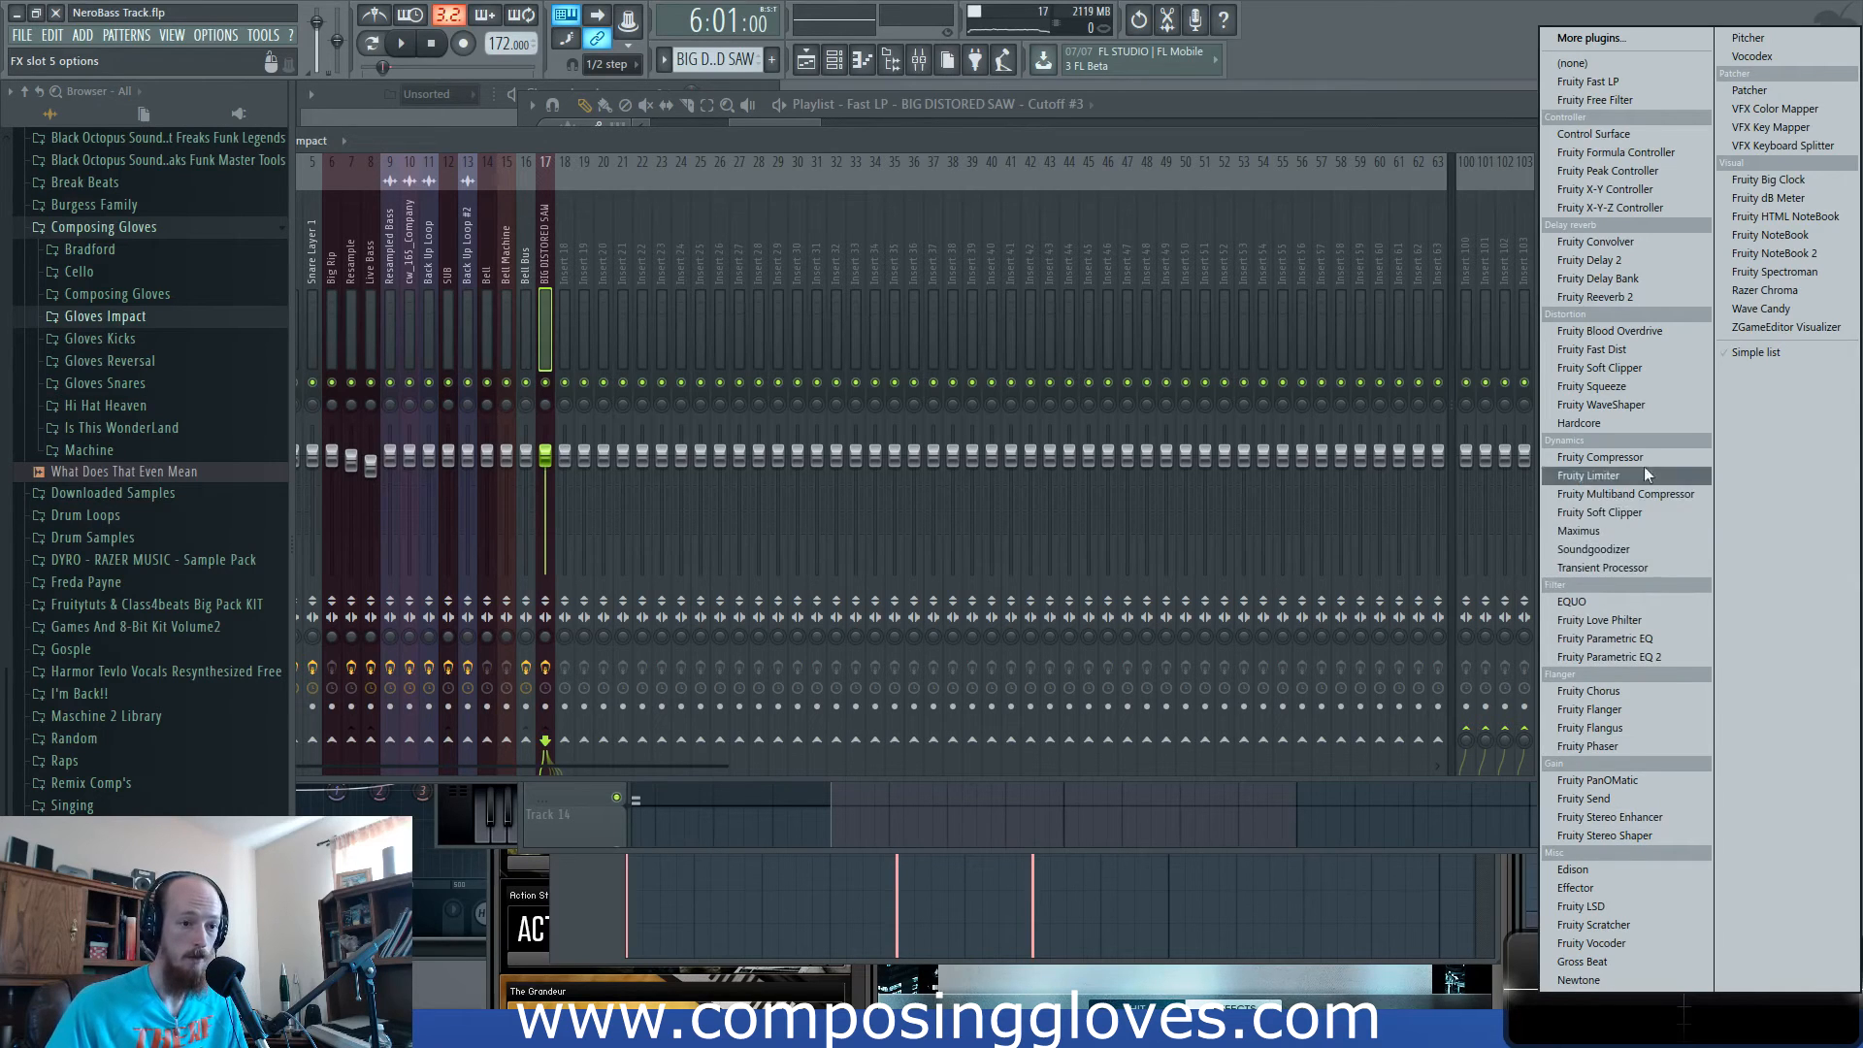
pyautogui.click(1656, 493)
pyautogui.click(1551, 316)
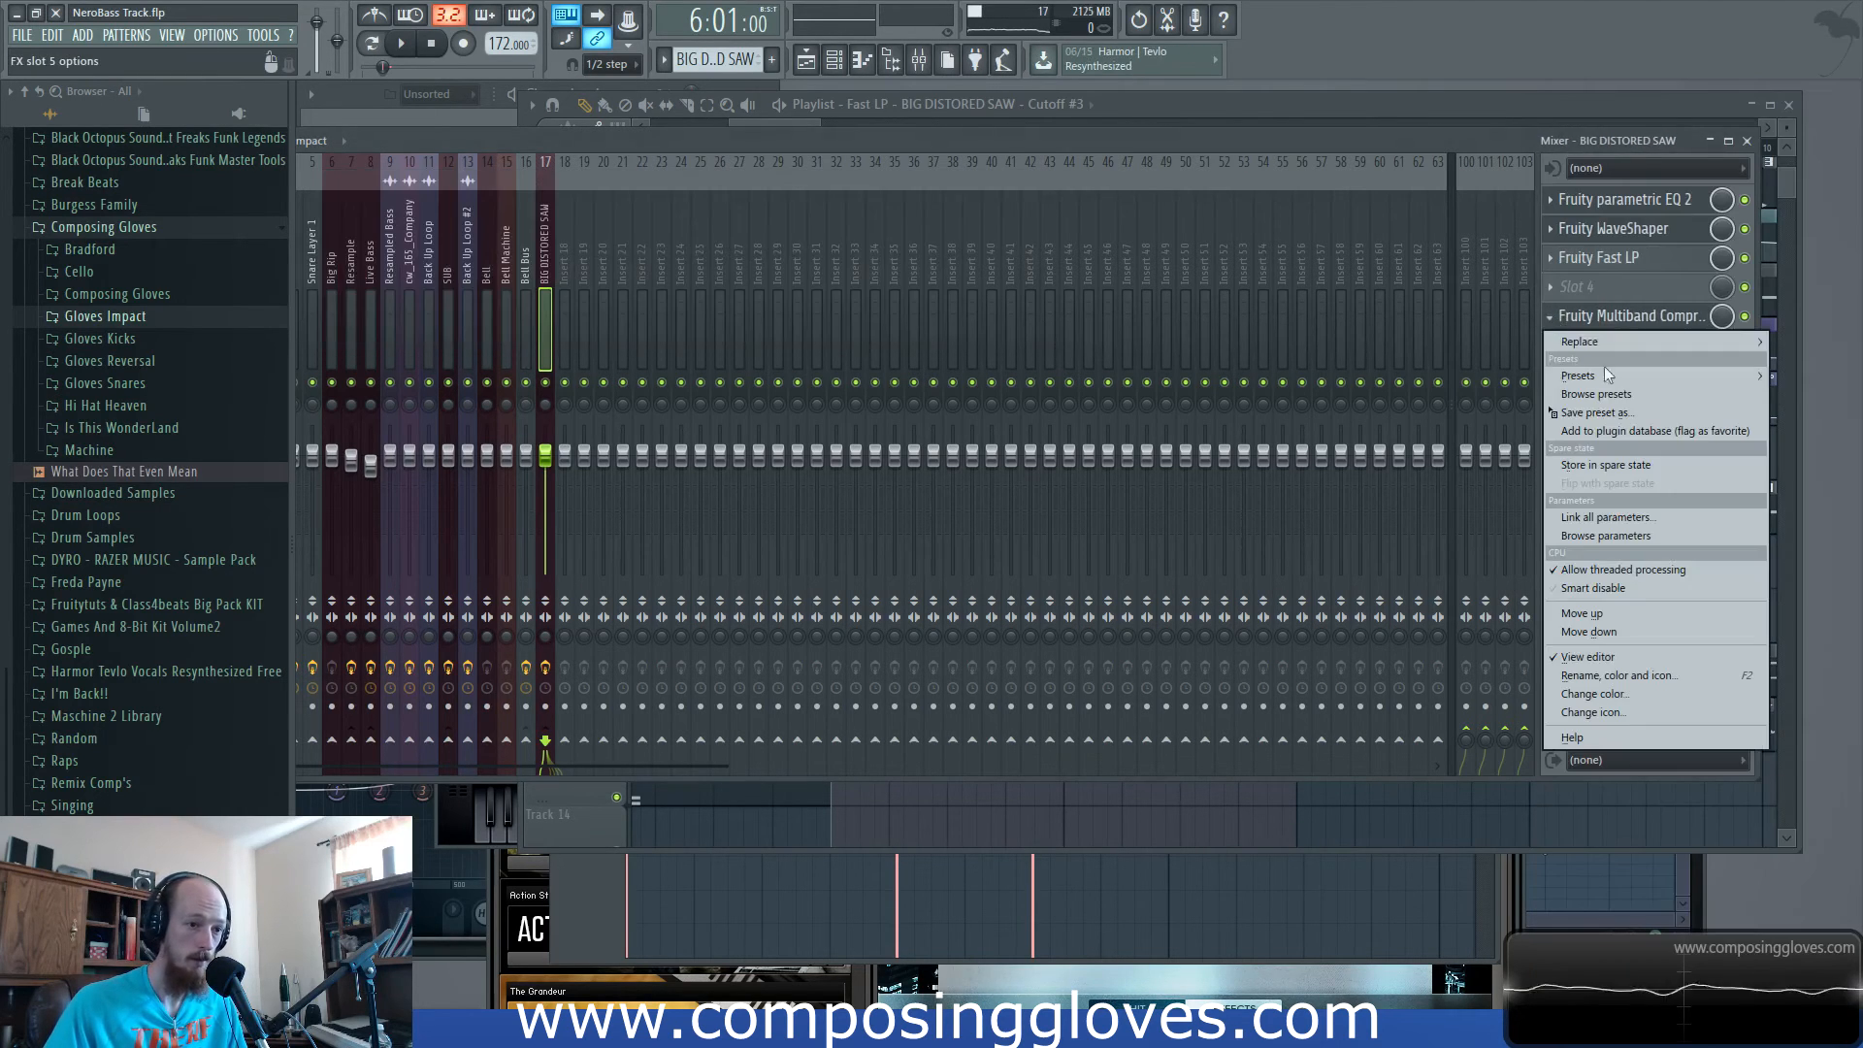
pyautogui.moveTo(1615, 342)
pyautogui.click(1645, 533)
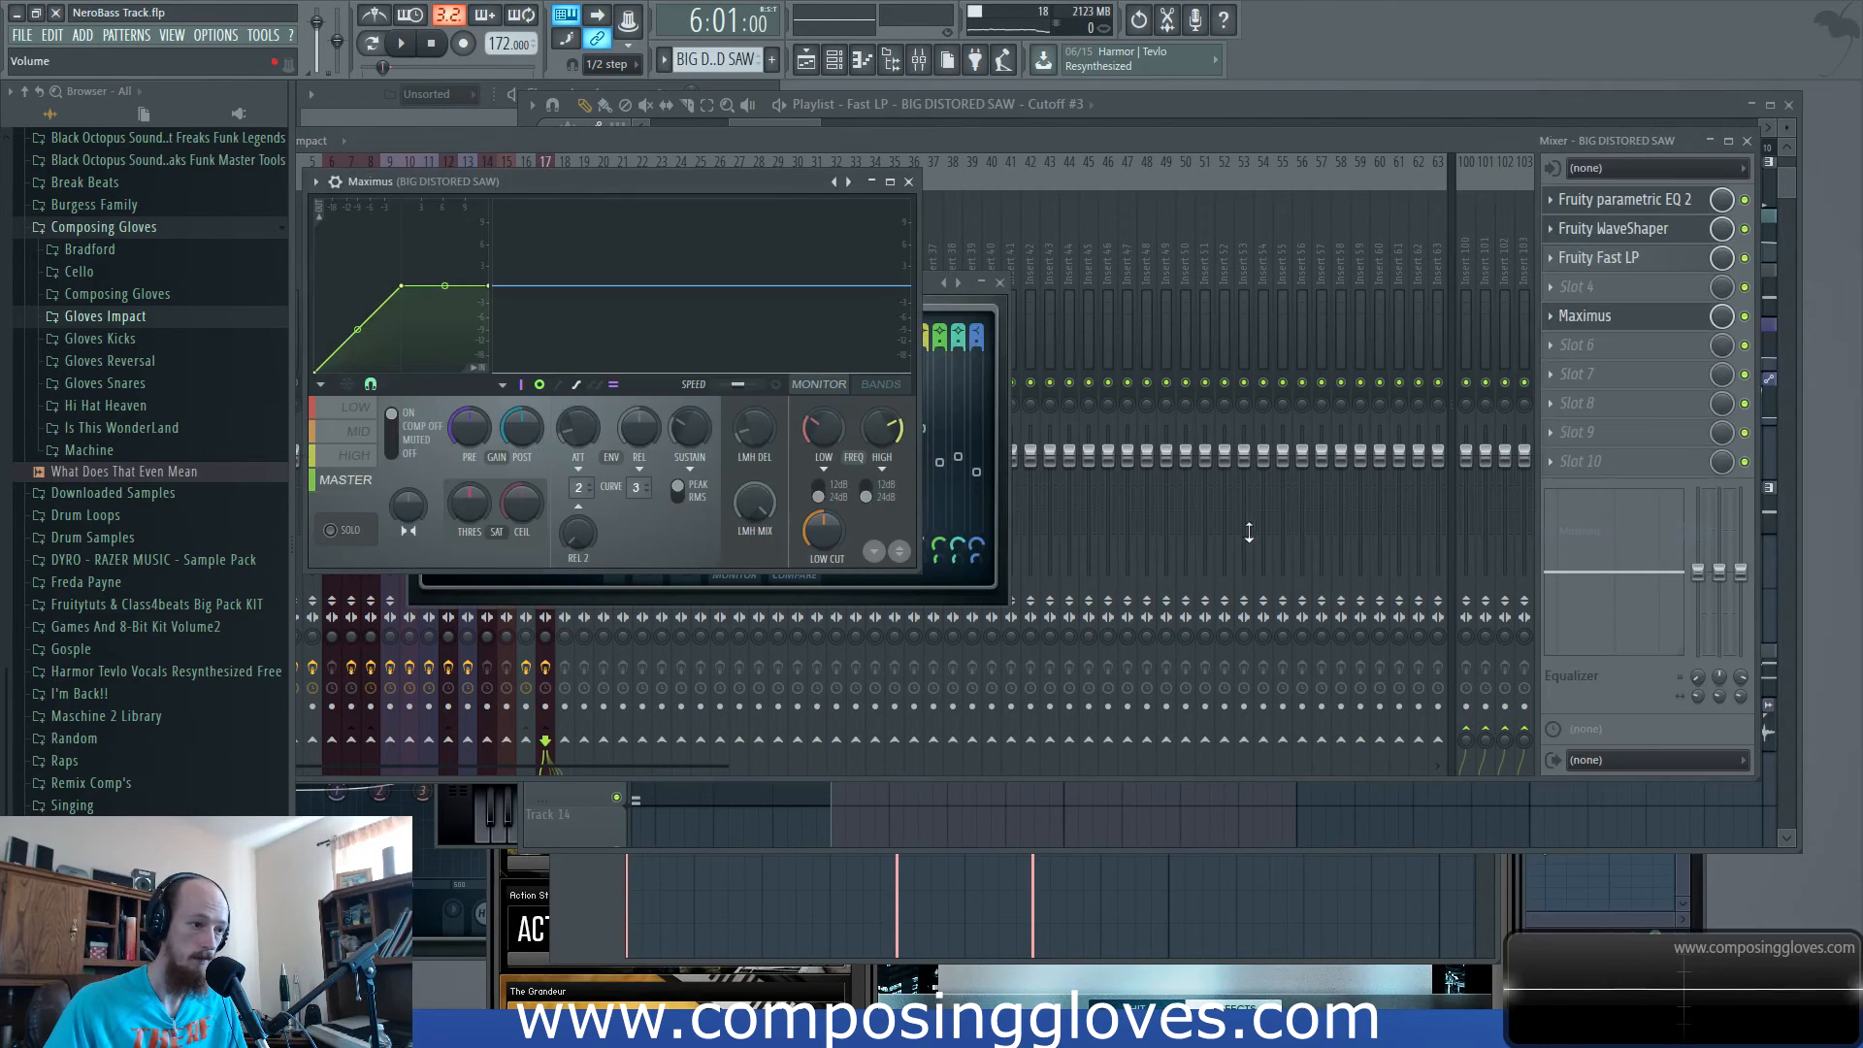
# Load Fruity Limiter in slot 5, switch it to compressor mode with sidechain input 1, and adjust threshold, knee and ratio during playback.
pyautogui.click(1564, 326)
pyautogui.moveTo(1604, 345)
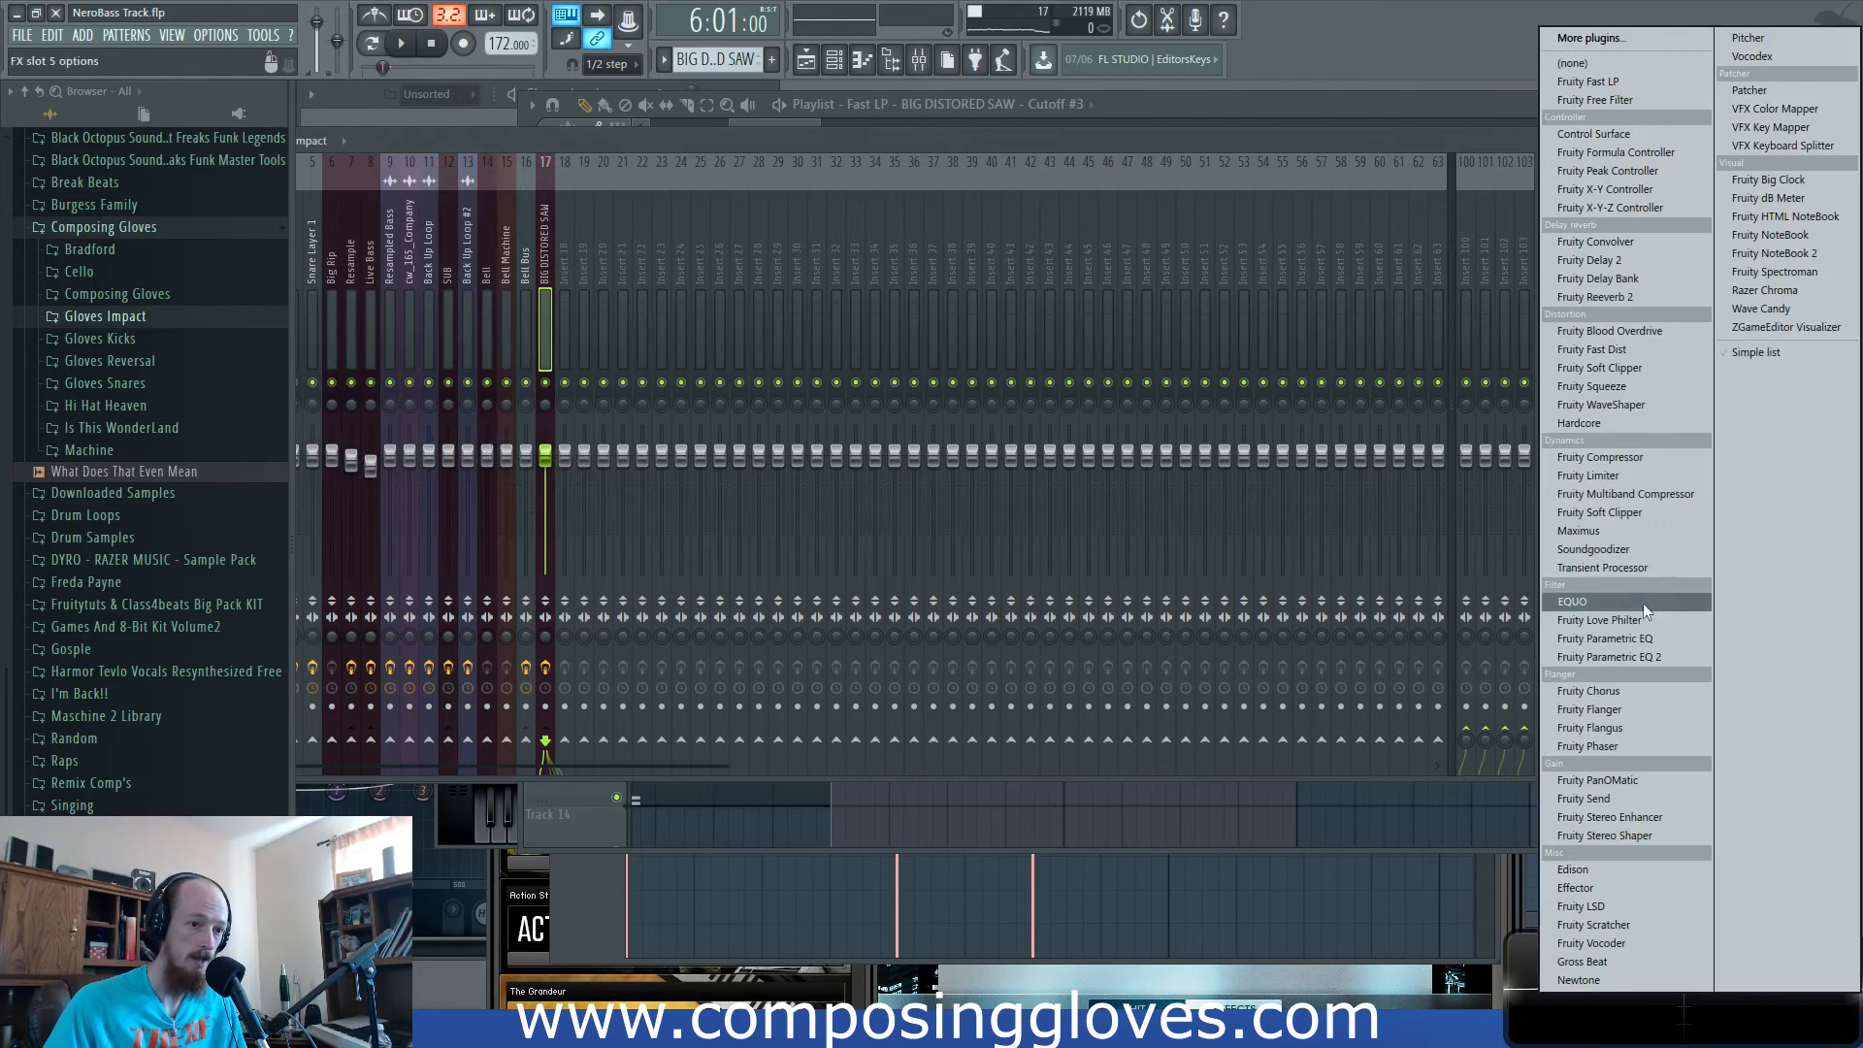
pyautogui.click(1661, 483)
pyautogui.click(479, 471)
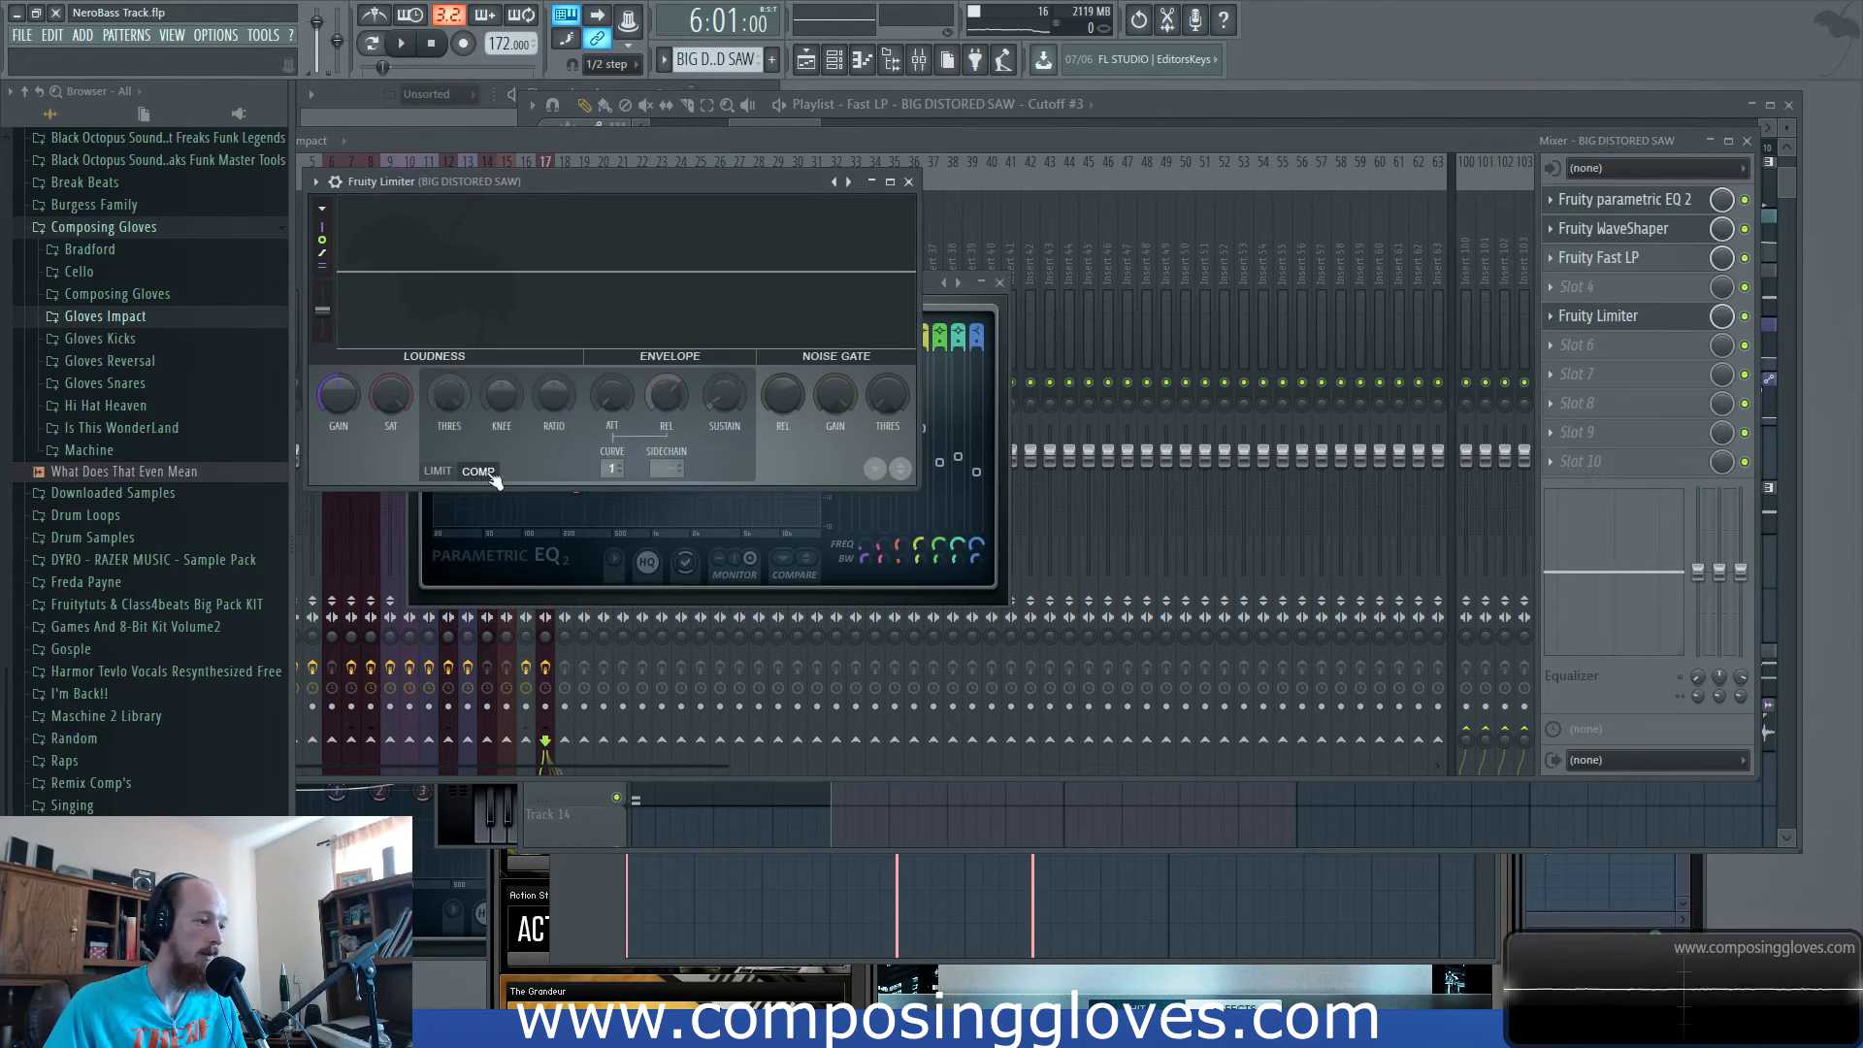
pyautogui.click(659, 468)
pyautogui.press('space')
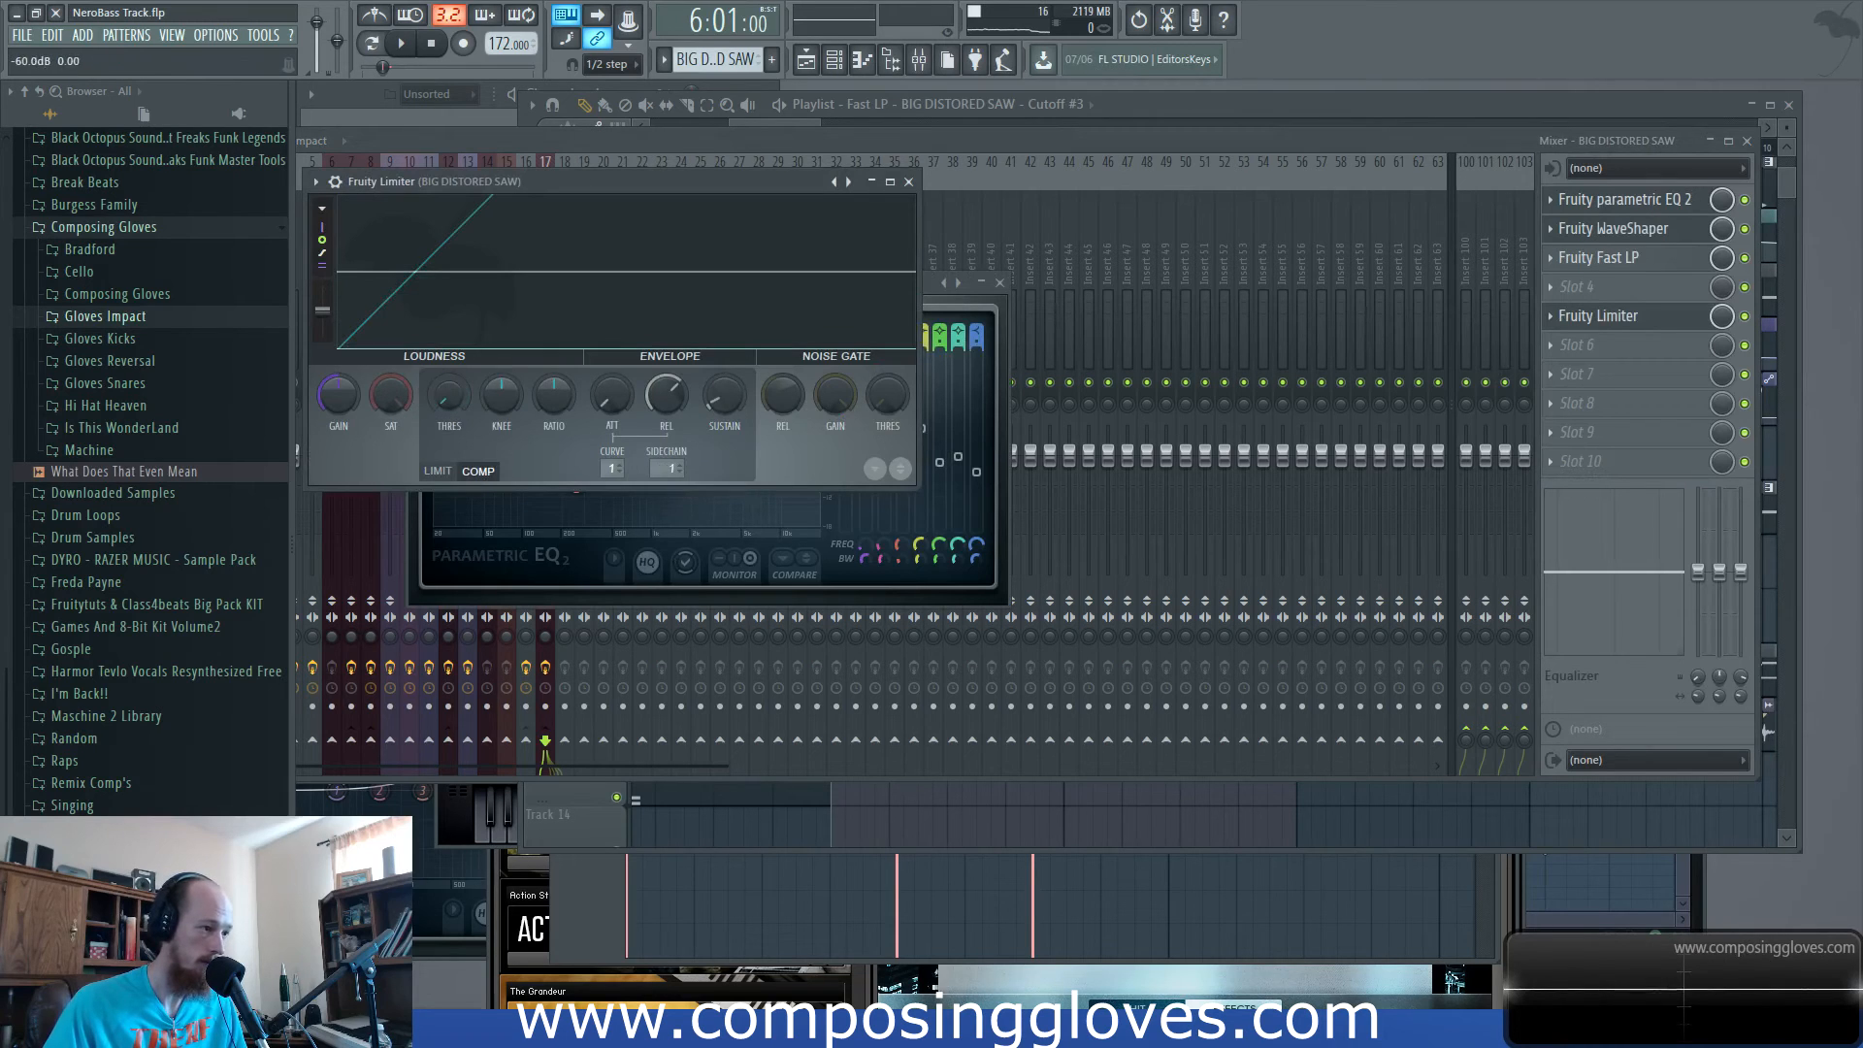
pyautogui.moveTo(502, 393); pyautogui.dragTo(554, 380)
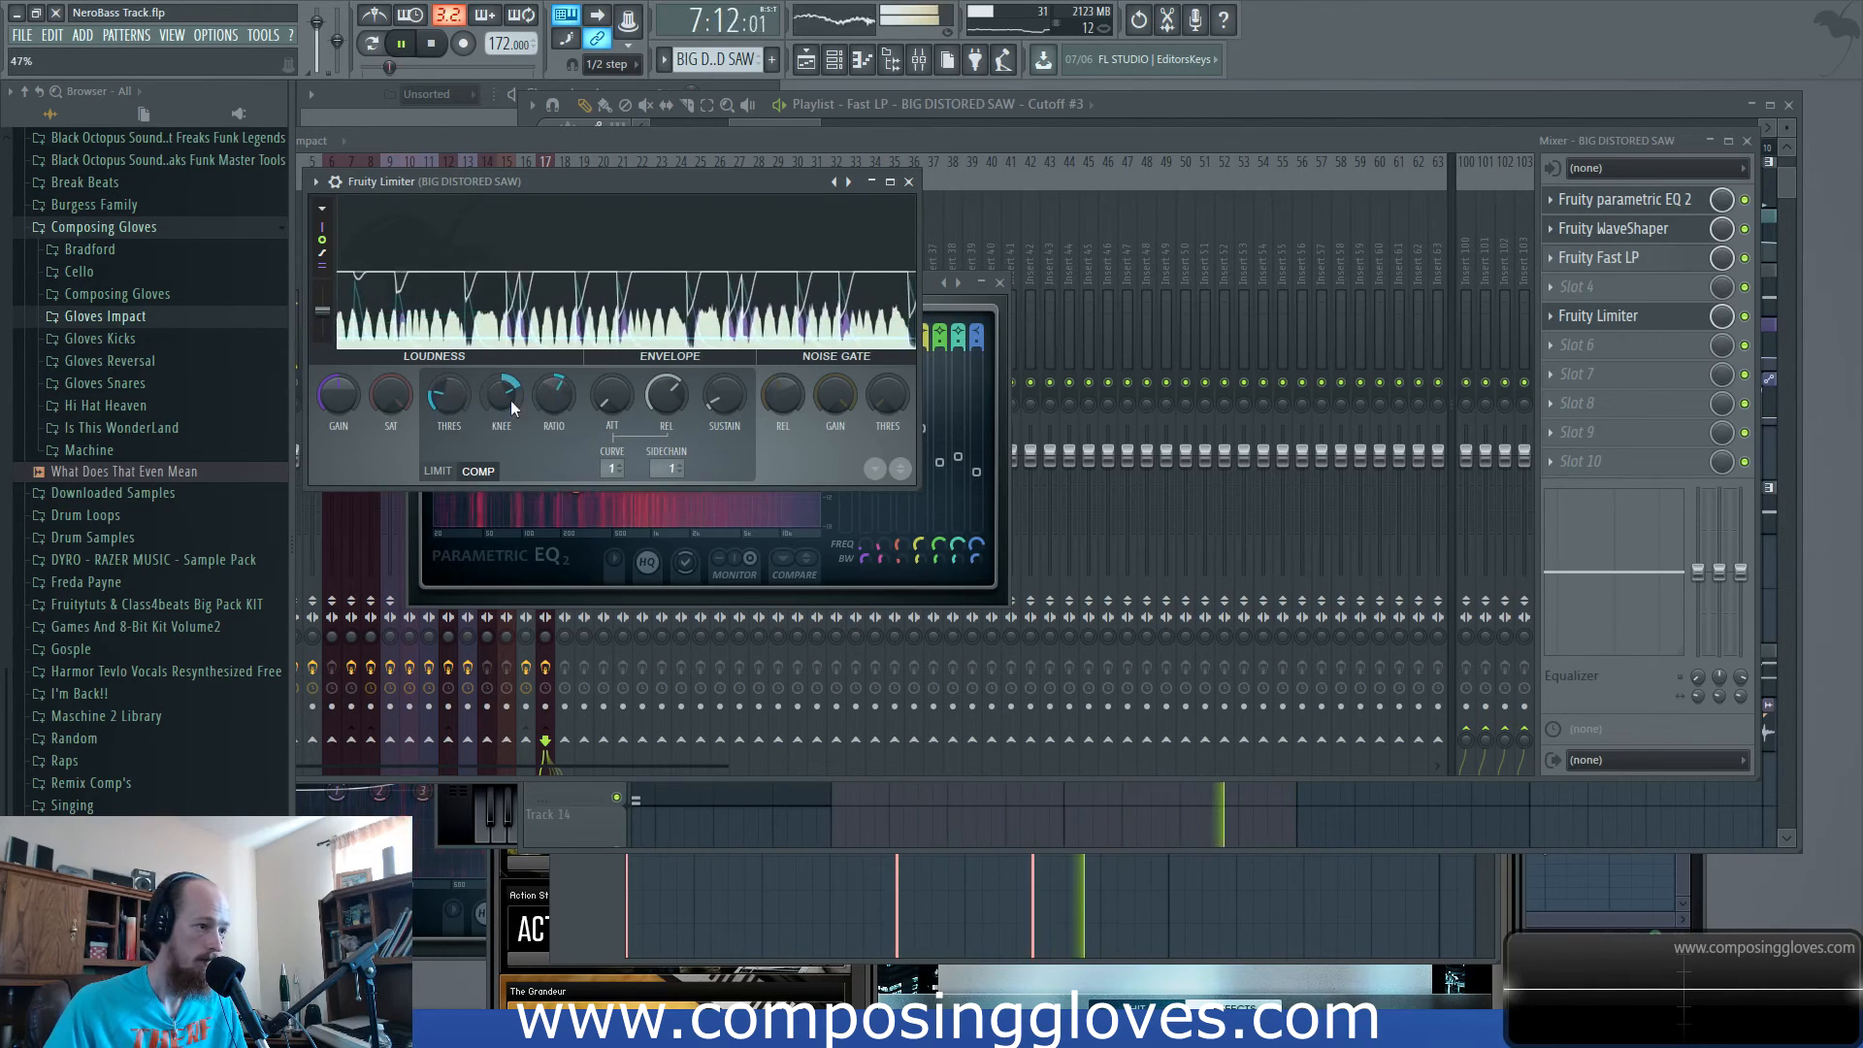
# Check the Rick The Kick pattern in the channel rack and playlist, and replay the loop with the saw bass mixer track in view.
pyautogui.click(1162, 109)
pyautogui.click(919, 170)
pyautogui.click(435, 119)
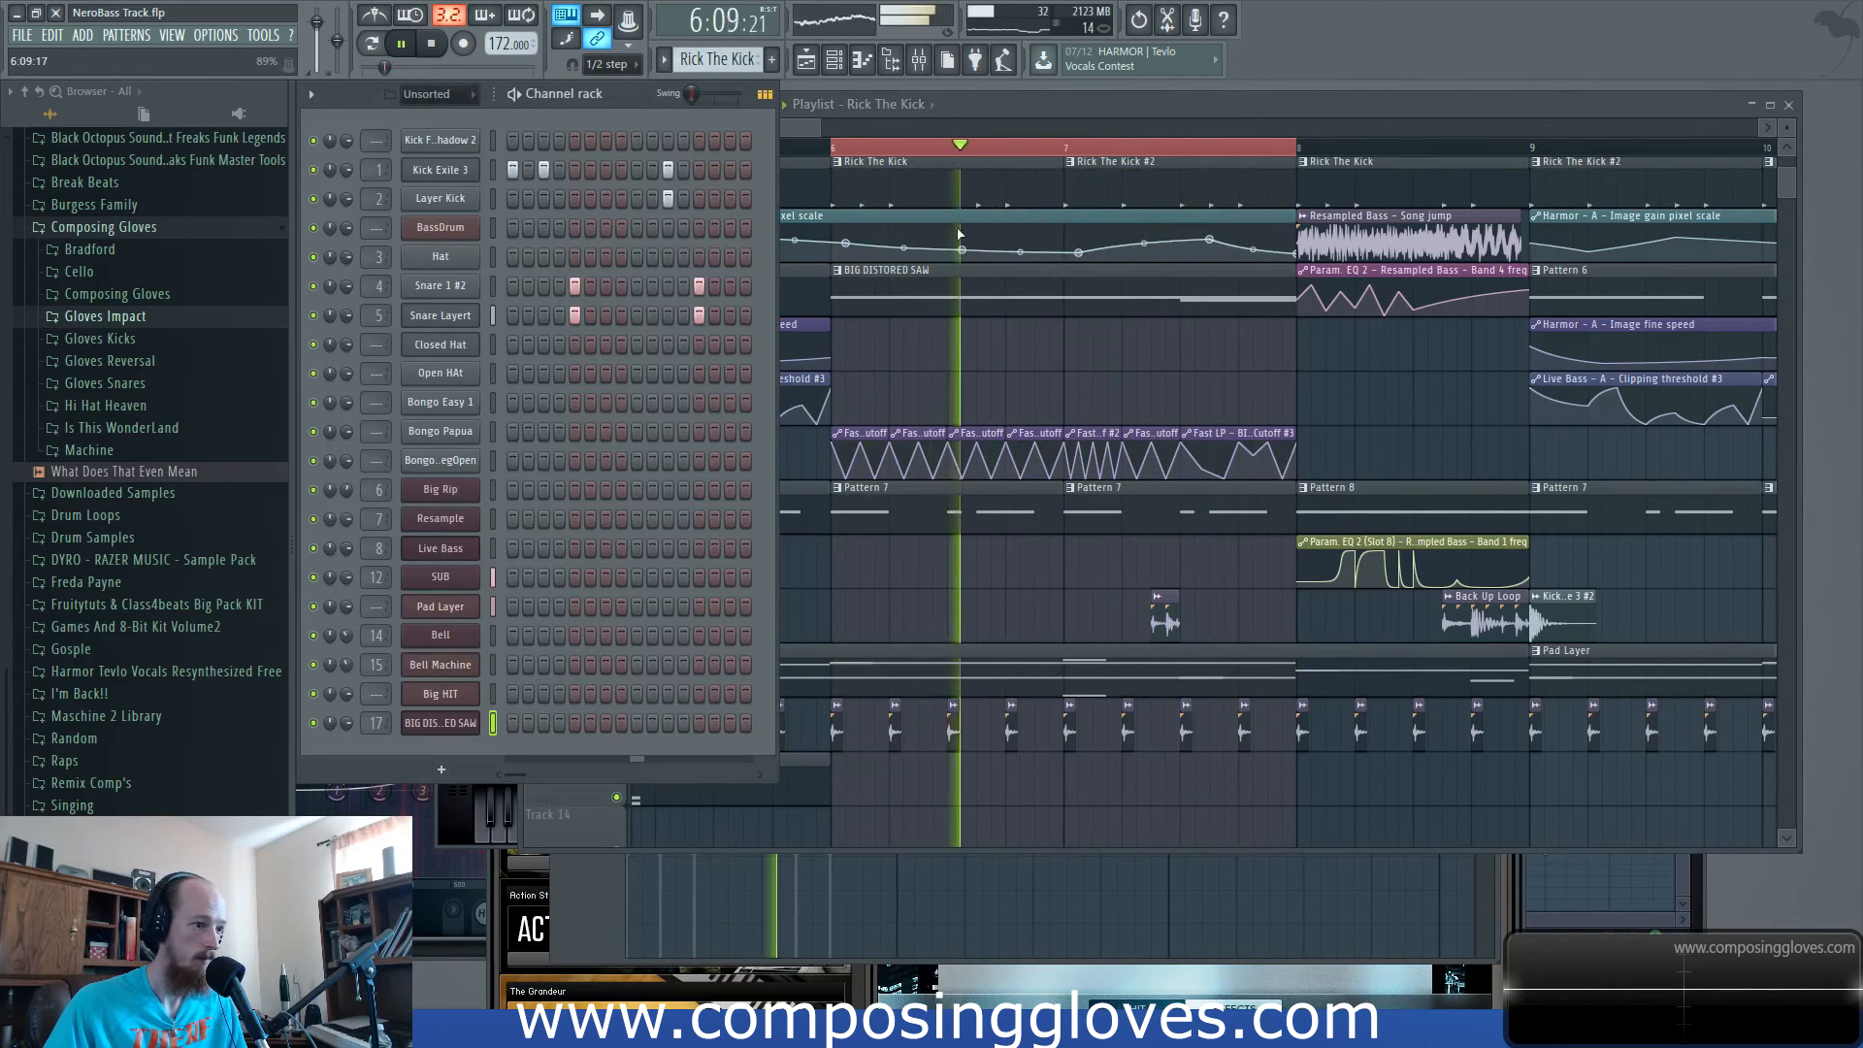
pyautogui.press('space')
pyautogui.click(964, 316)
pyautogui.moveTo(963, 315); pyautogui.dragTo(973, 395)
pyautogui.click(921, 61)
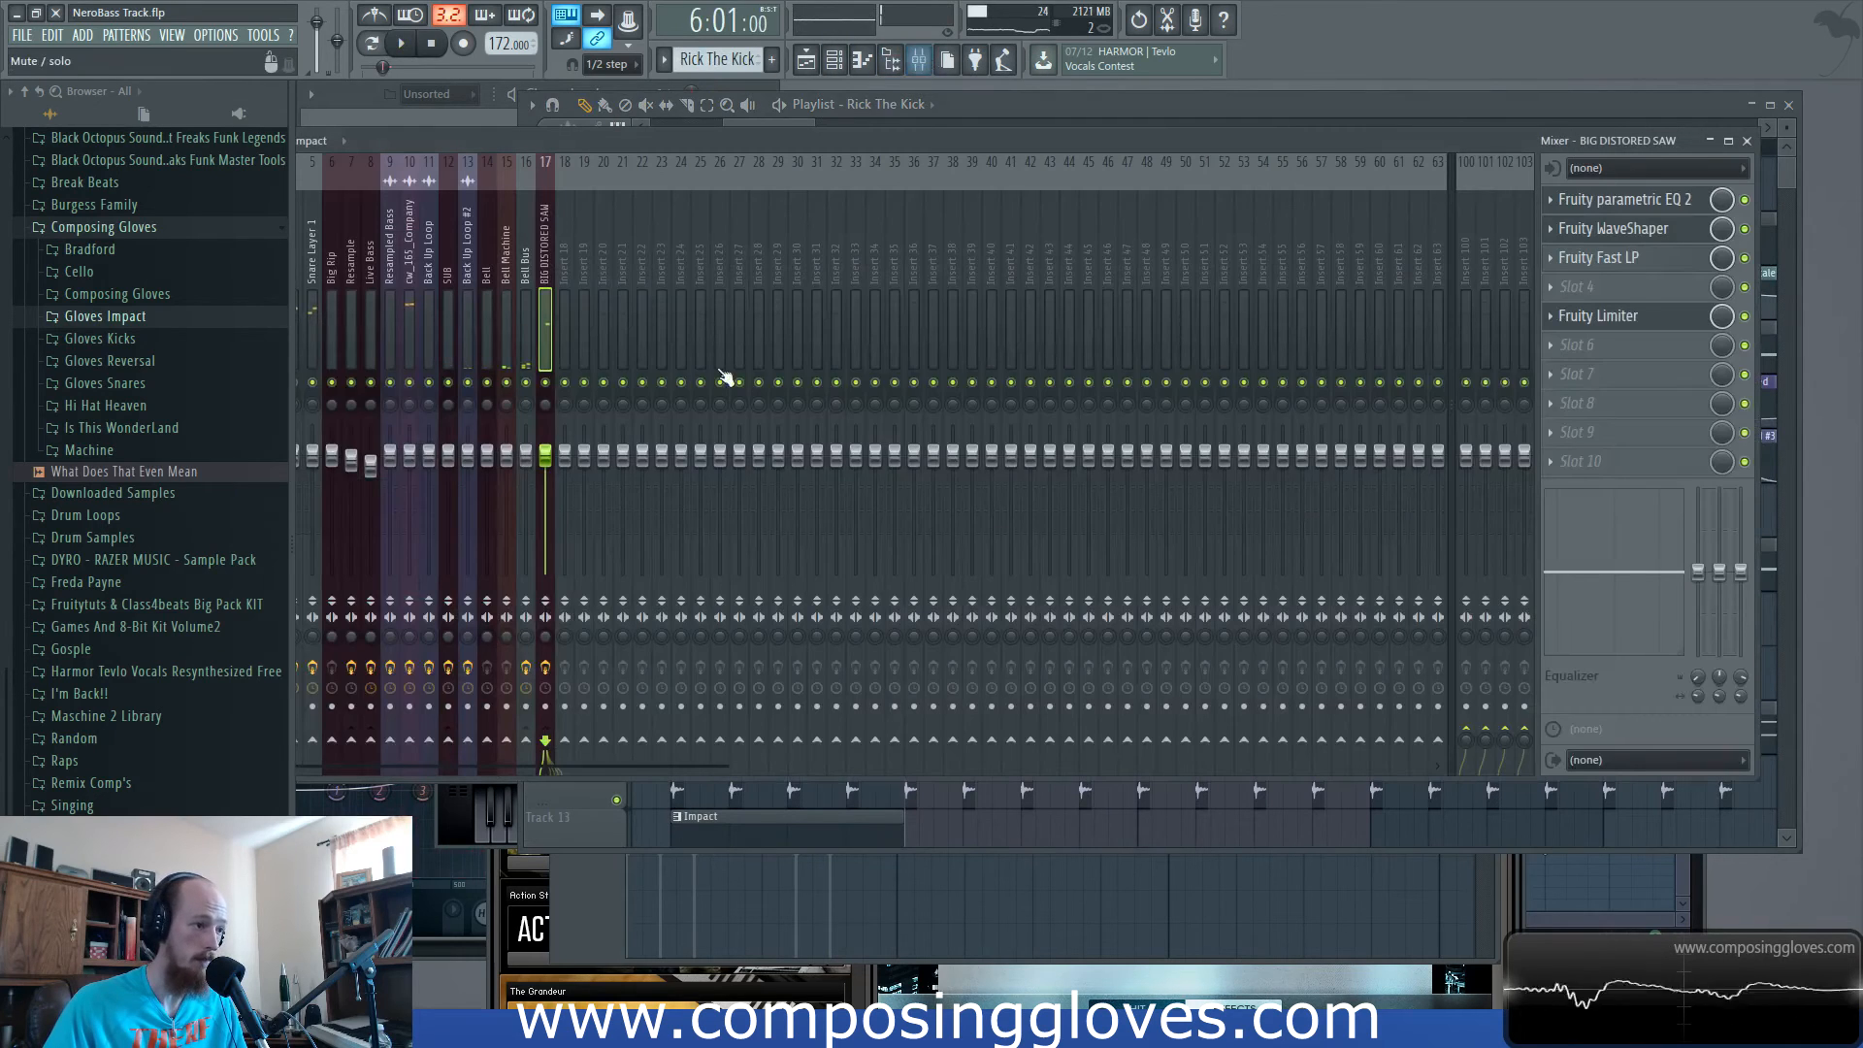
pyautogui.press('space')
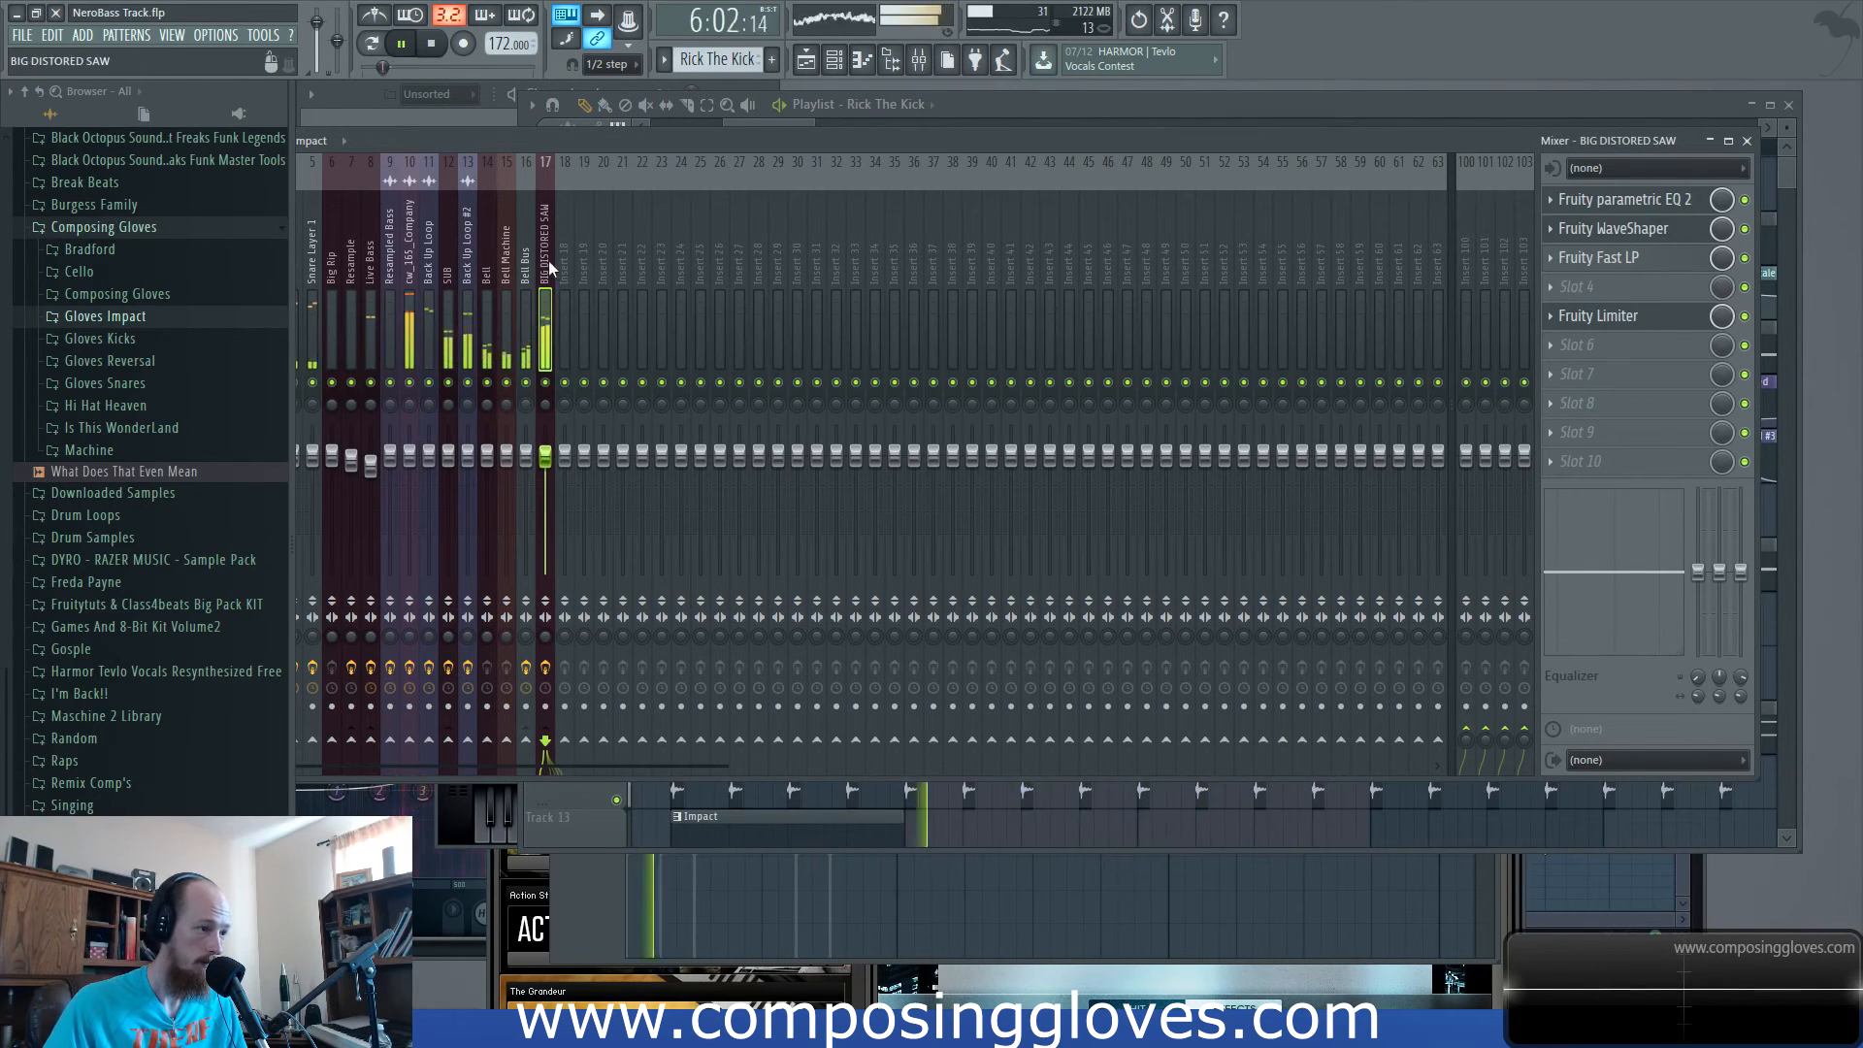
# Raise the saw bass WaveShaper's curve point to about 0.19 / 0.50, deepen the bend after it, and show the channel rack.
pyautogui.click(1620, 326)
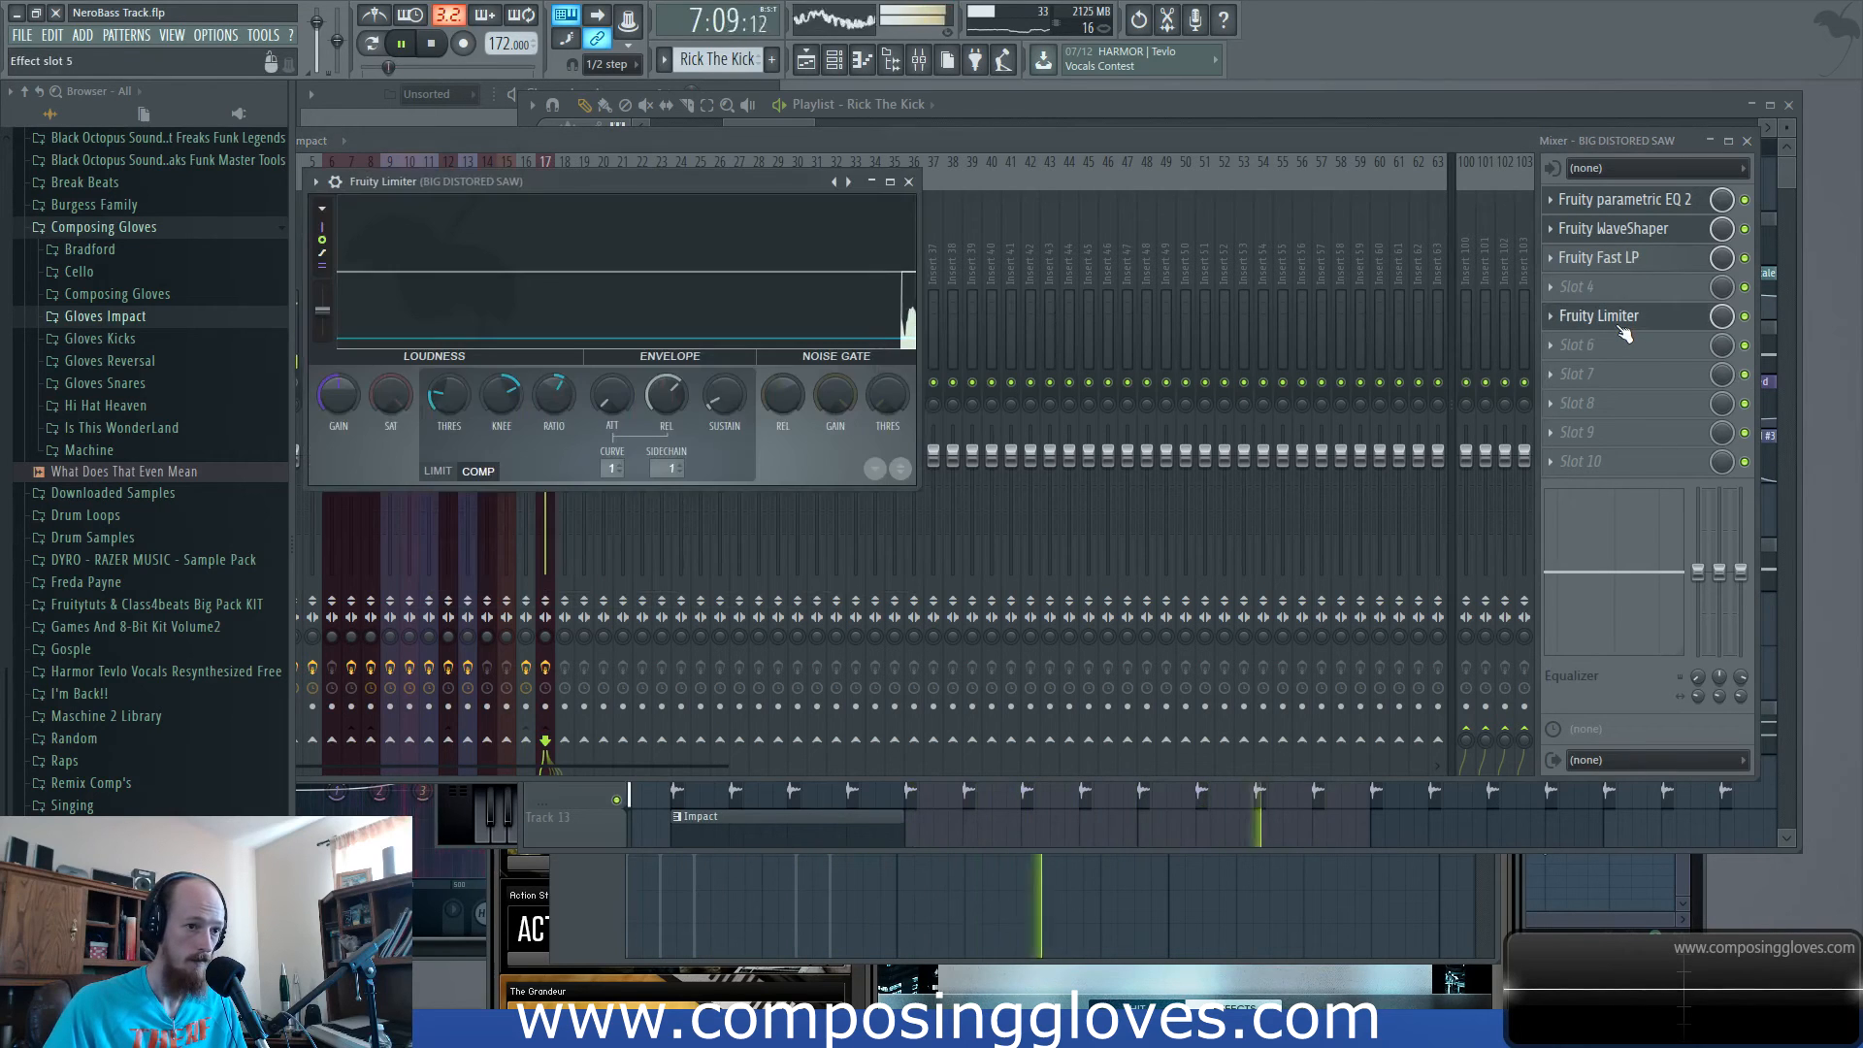
pyautogui.click(1640, 227)
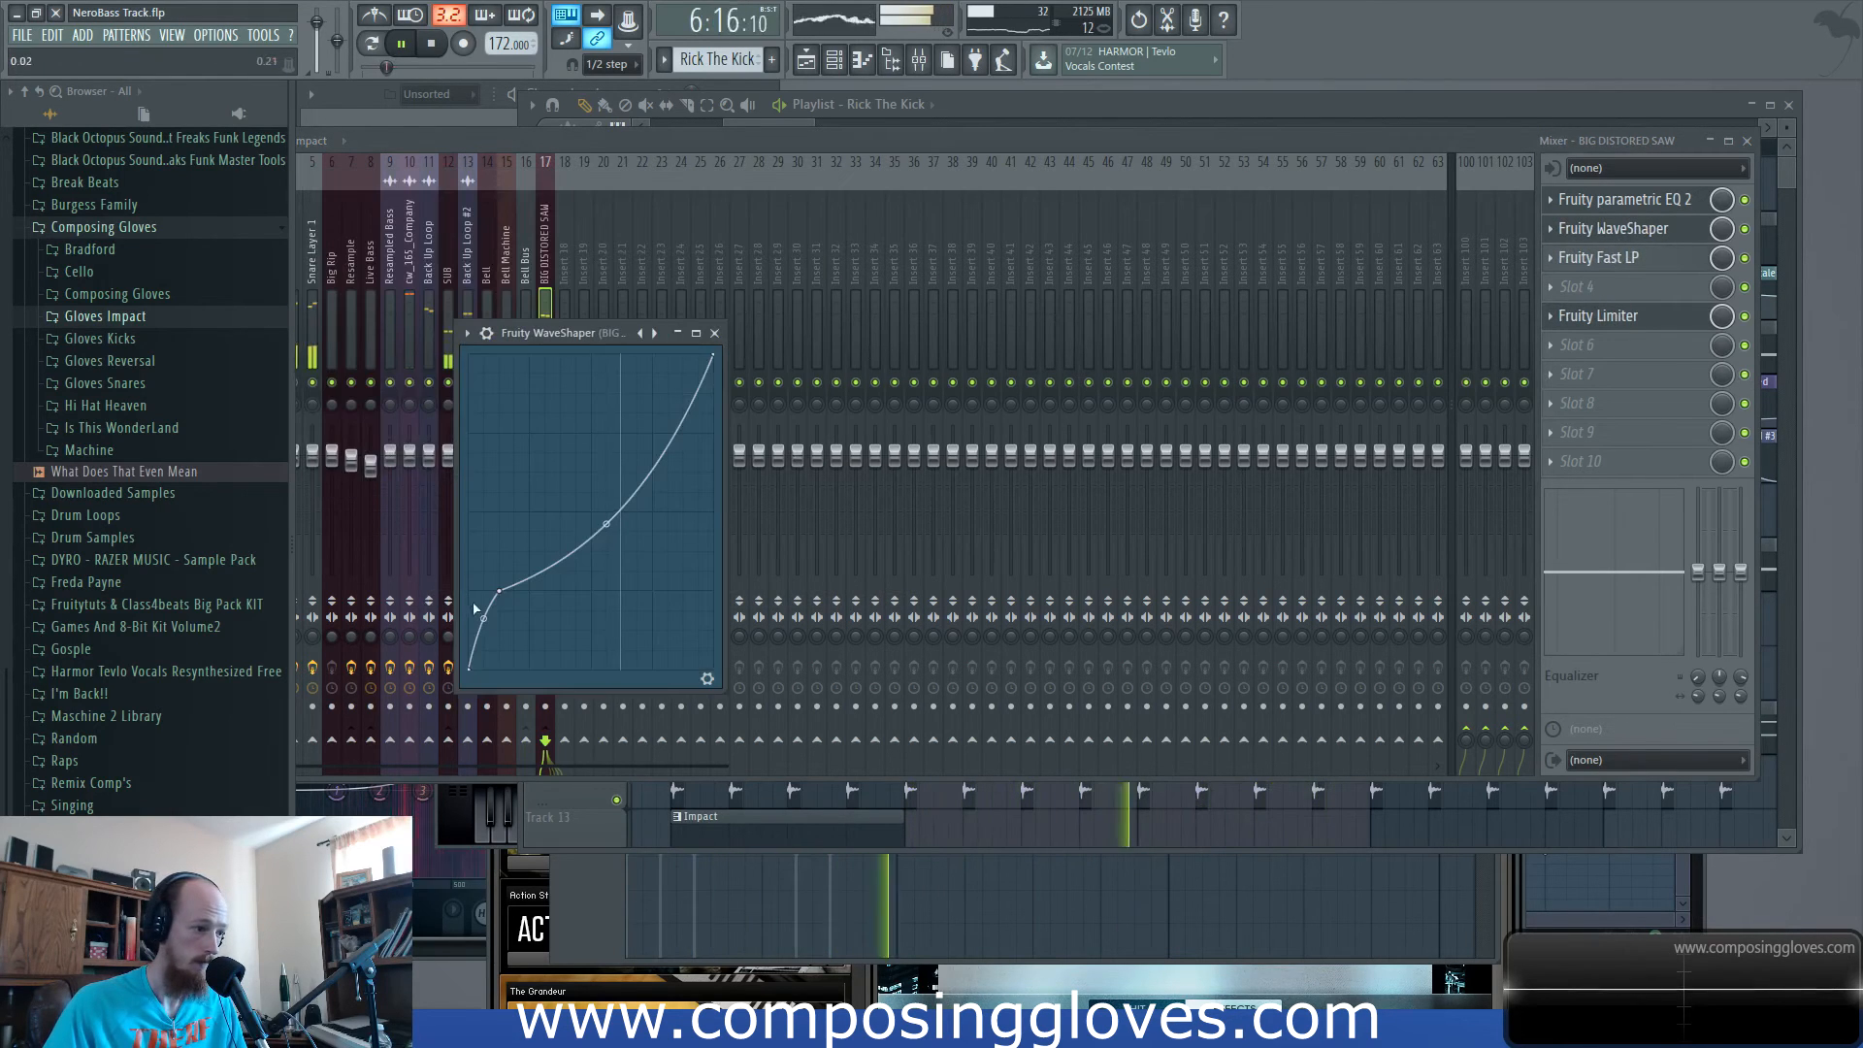
pyautogui.moveTo(603, 528)
pyautogui.mouseDown()
pyautogui.moveTo(606, 432)
pyautogui.moveTo(607, 532)
pyautogui.mouseUp()
pyautogui.moveTo(499, 591); pyautogui.dragTo(521, 519)
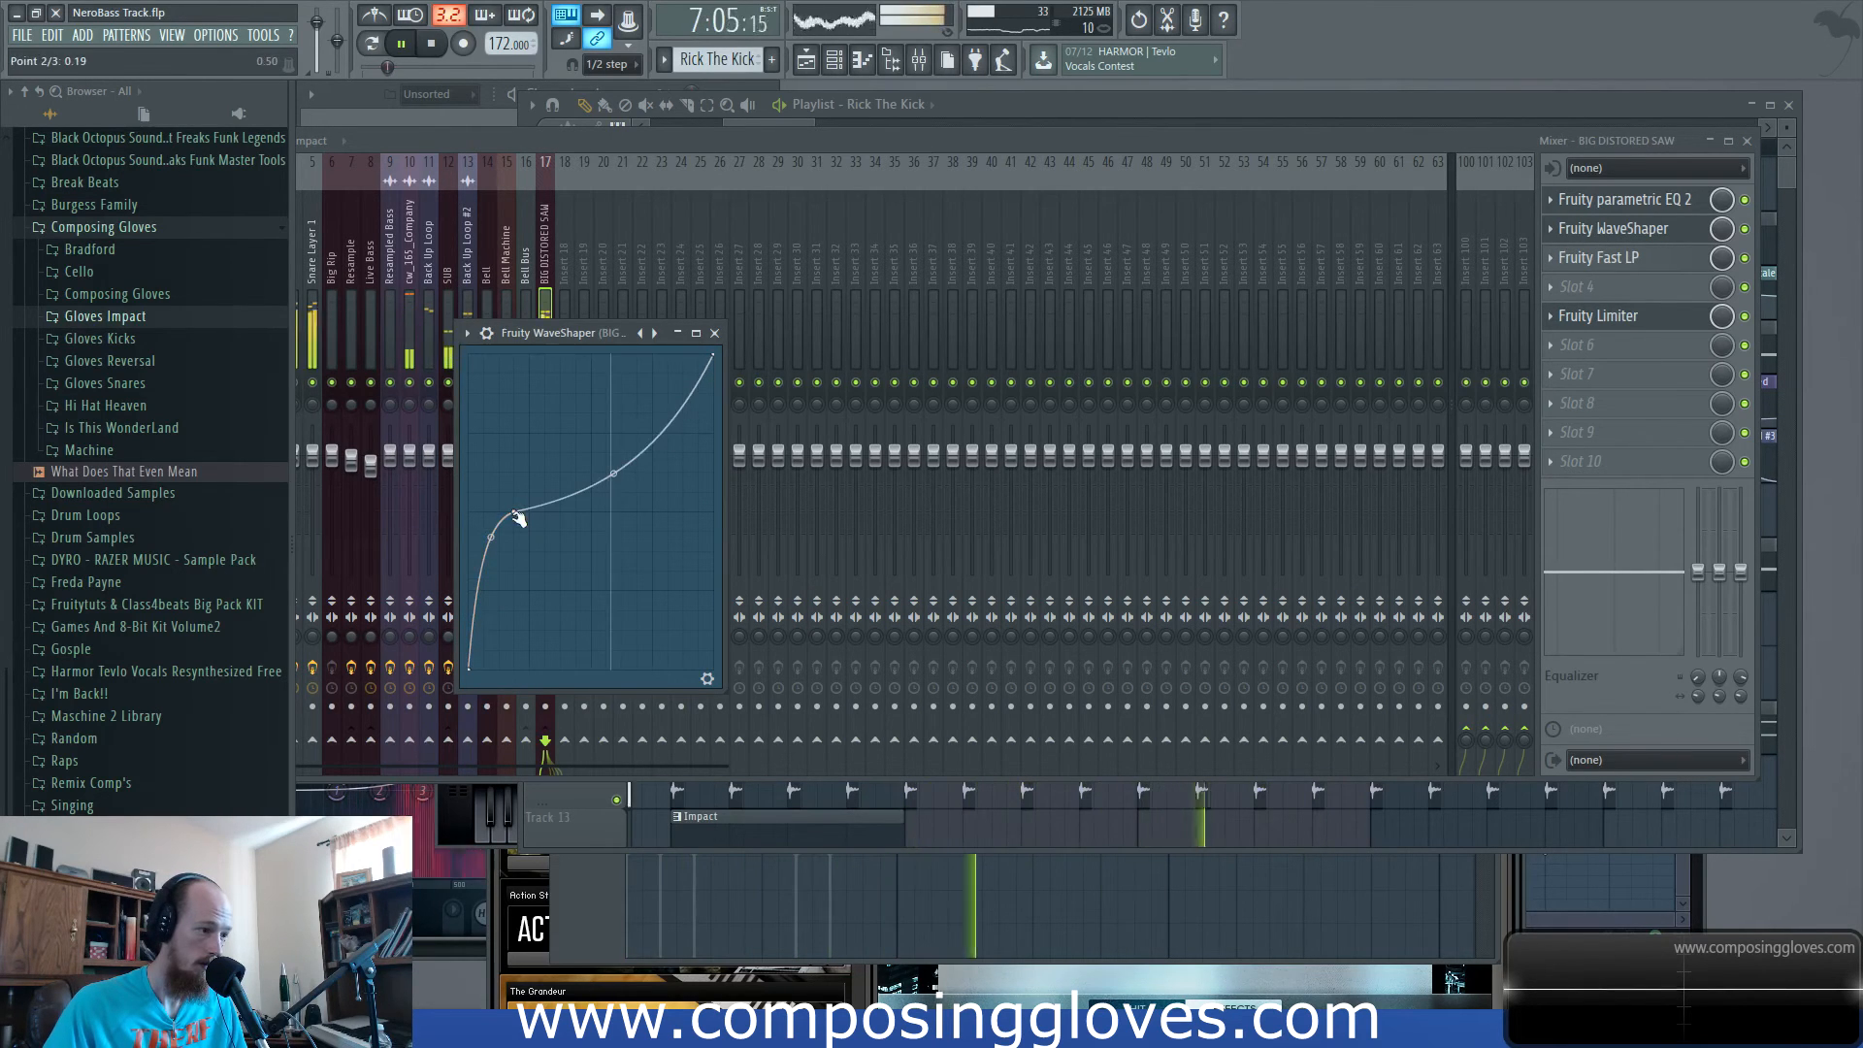
pyautogui.moveTo(613, 476); pyautogui.dragTo(613, 490)
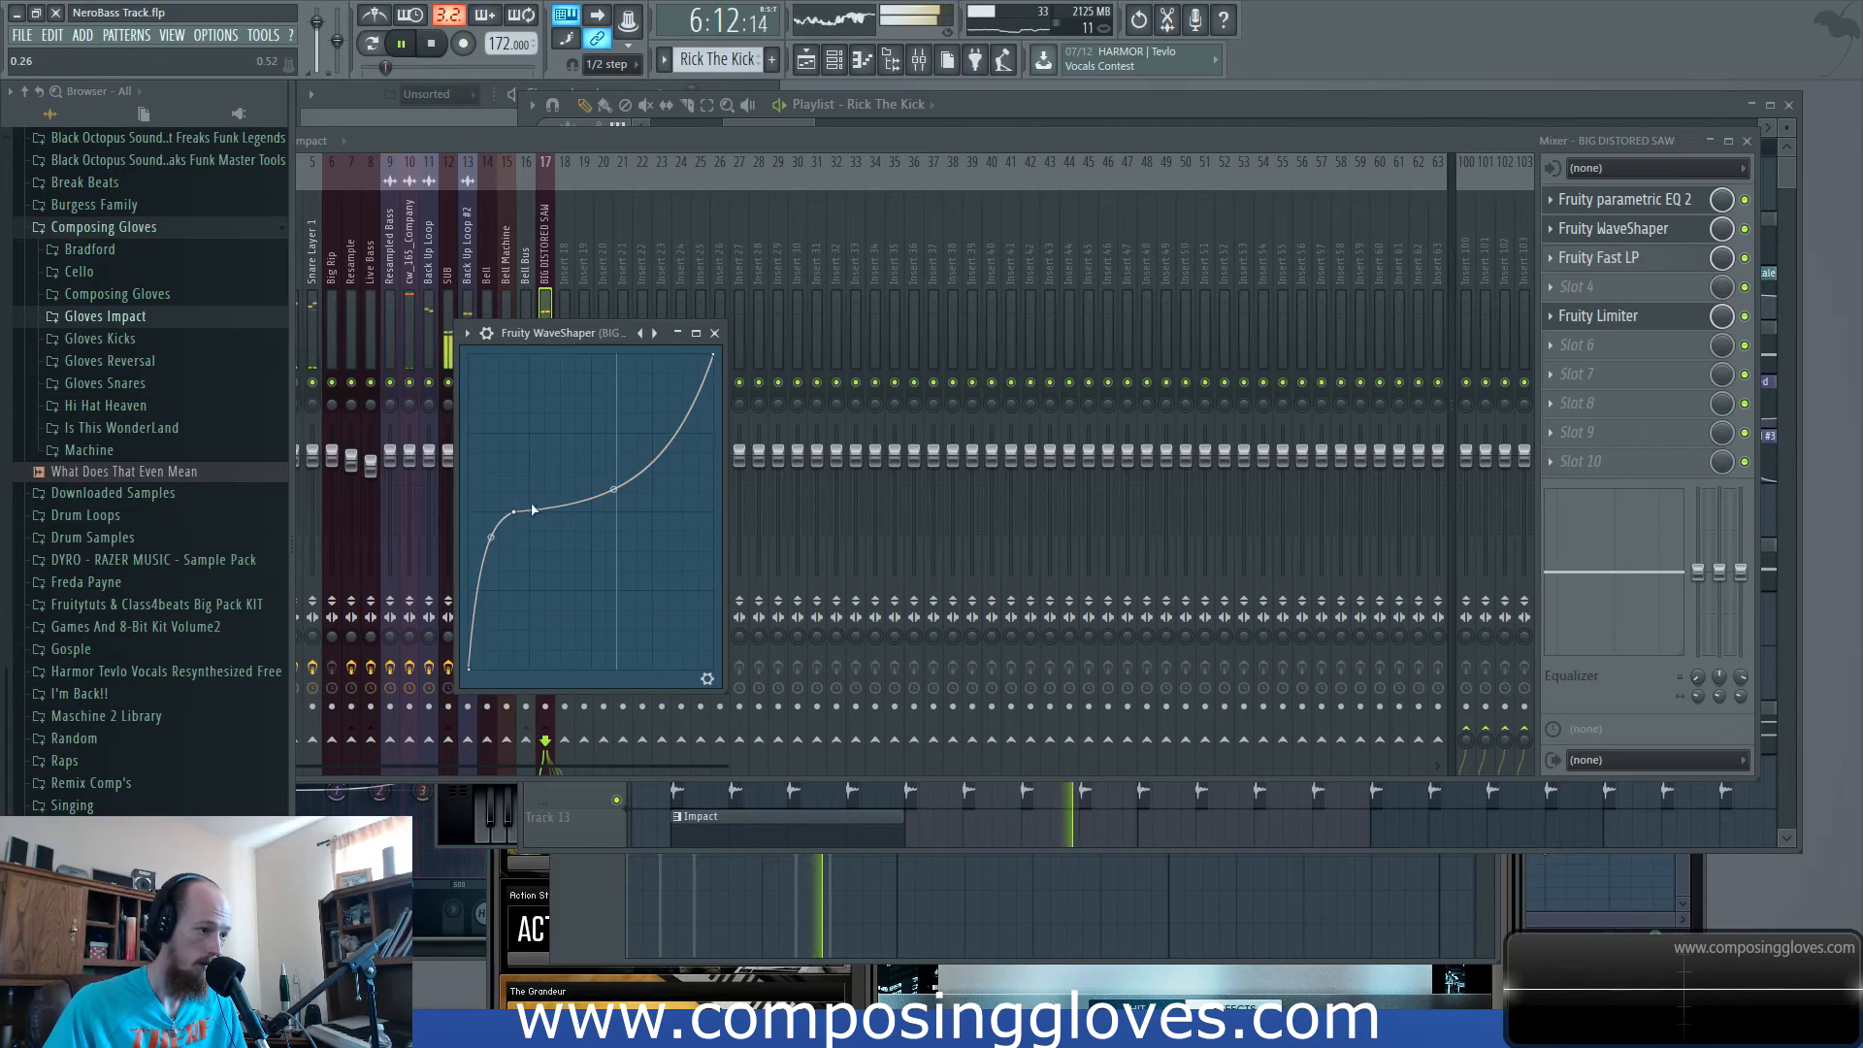
pyautogui.press('F6')
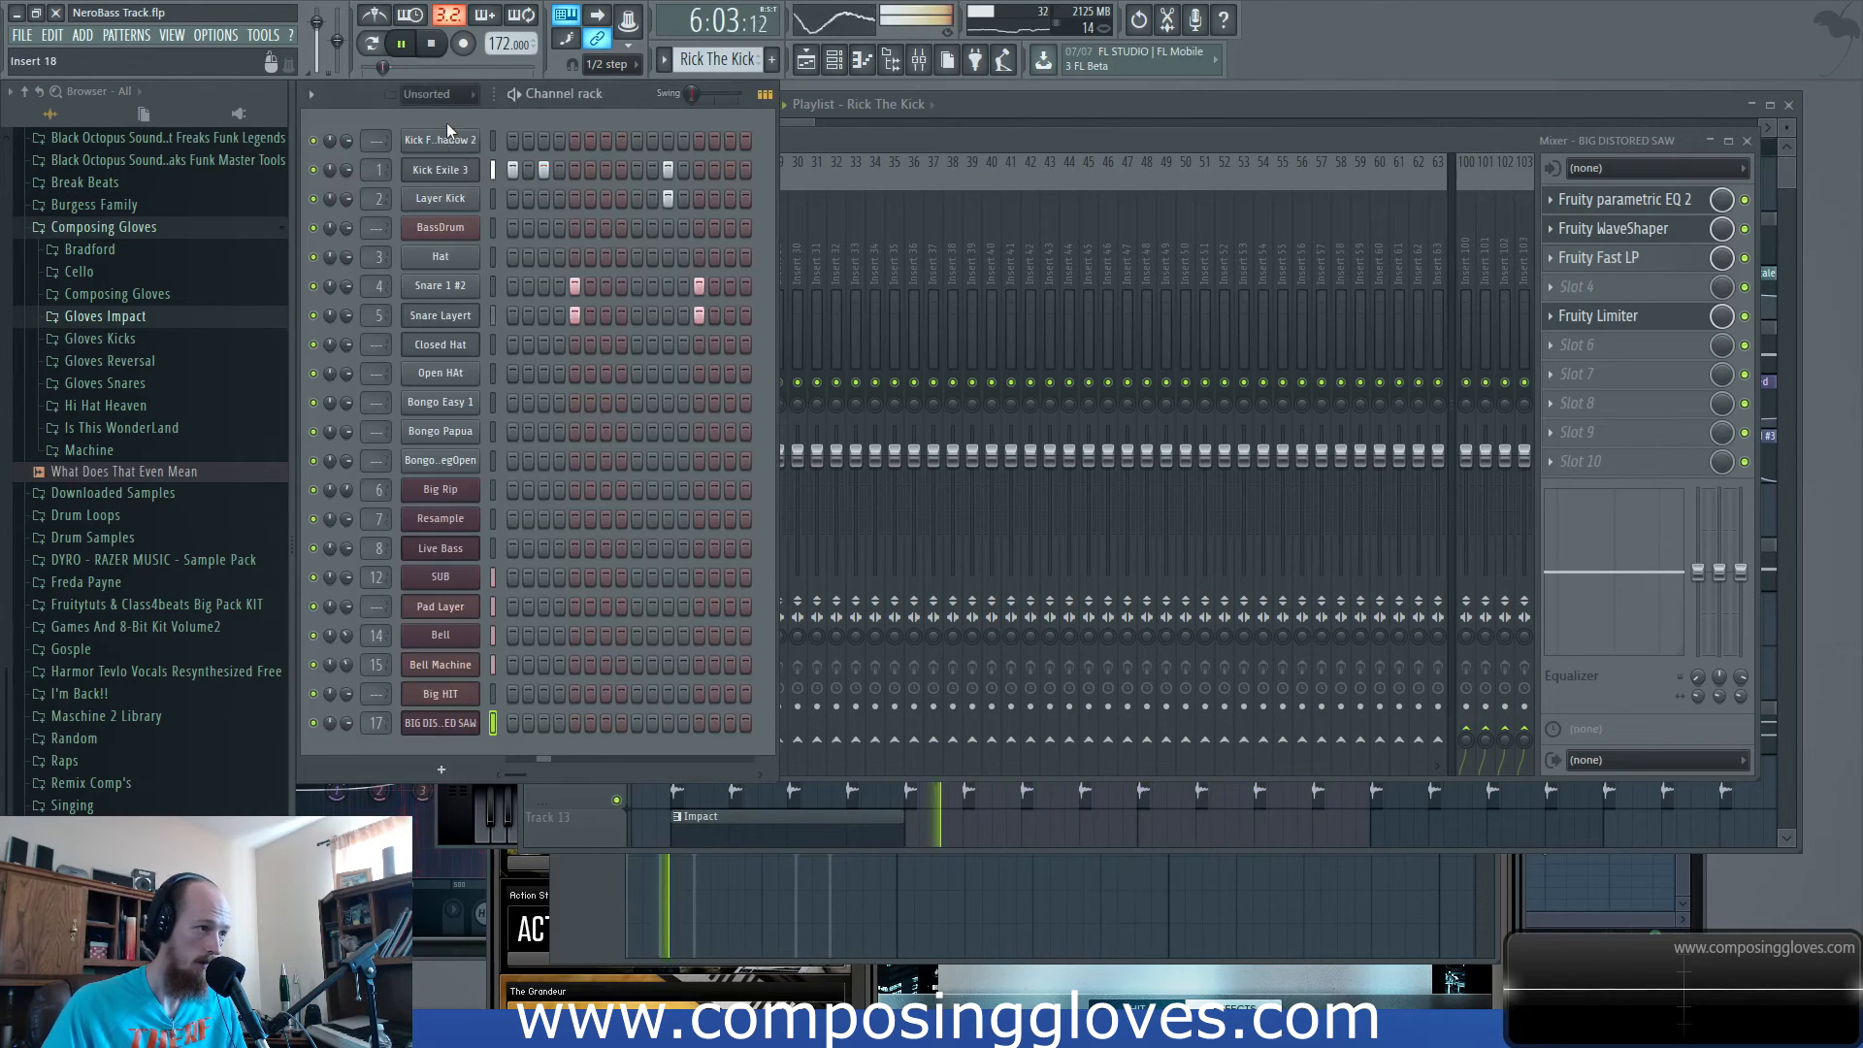
# Reshape part B's Global EQ curve in the BIG DISTORED SAW Harmor, pulling its middle point down and adding an upper-frequency dip.
pyautogui.click(440, 723)
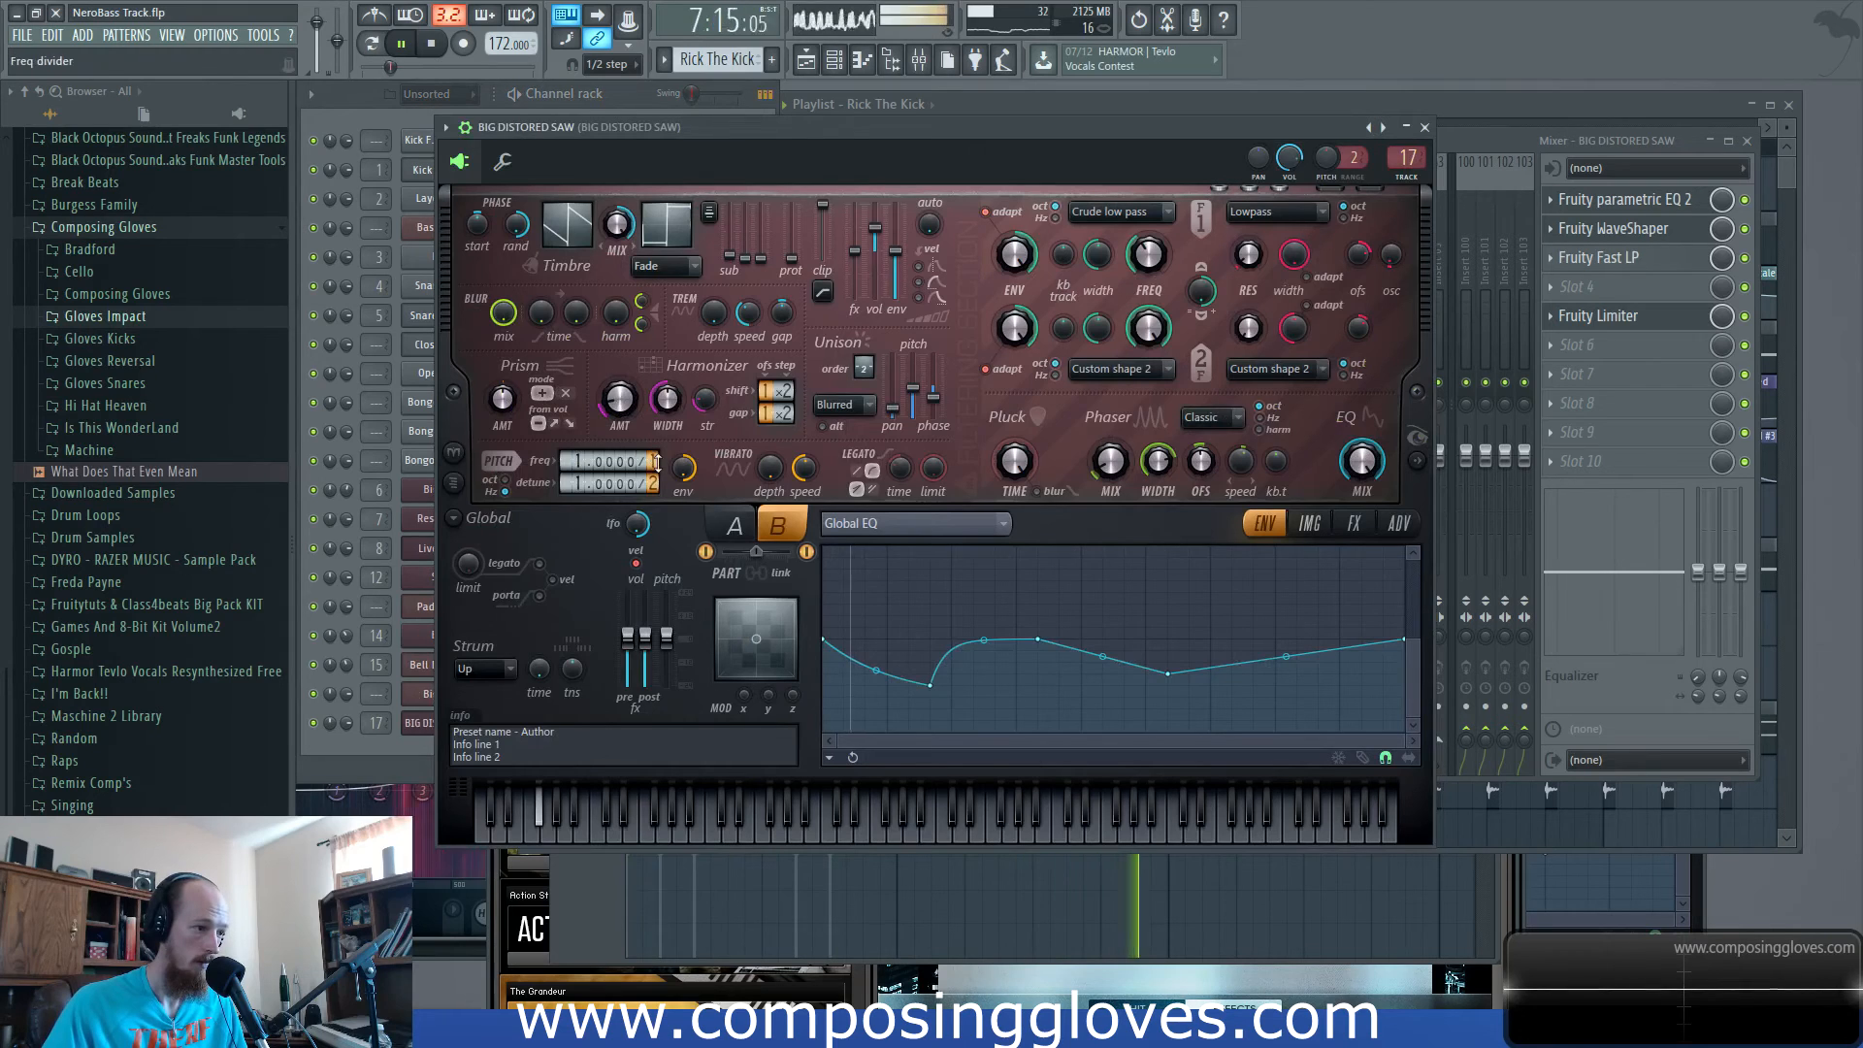
pyautogui.click(735, 528)
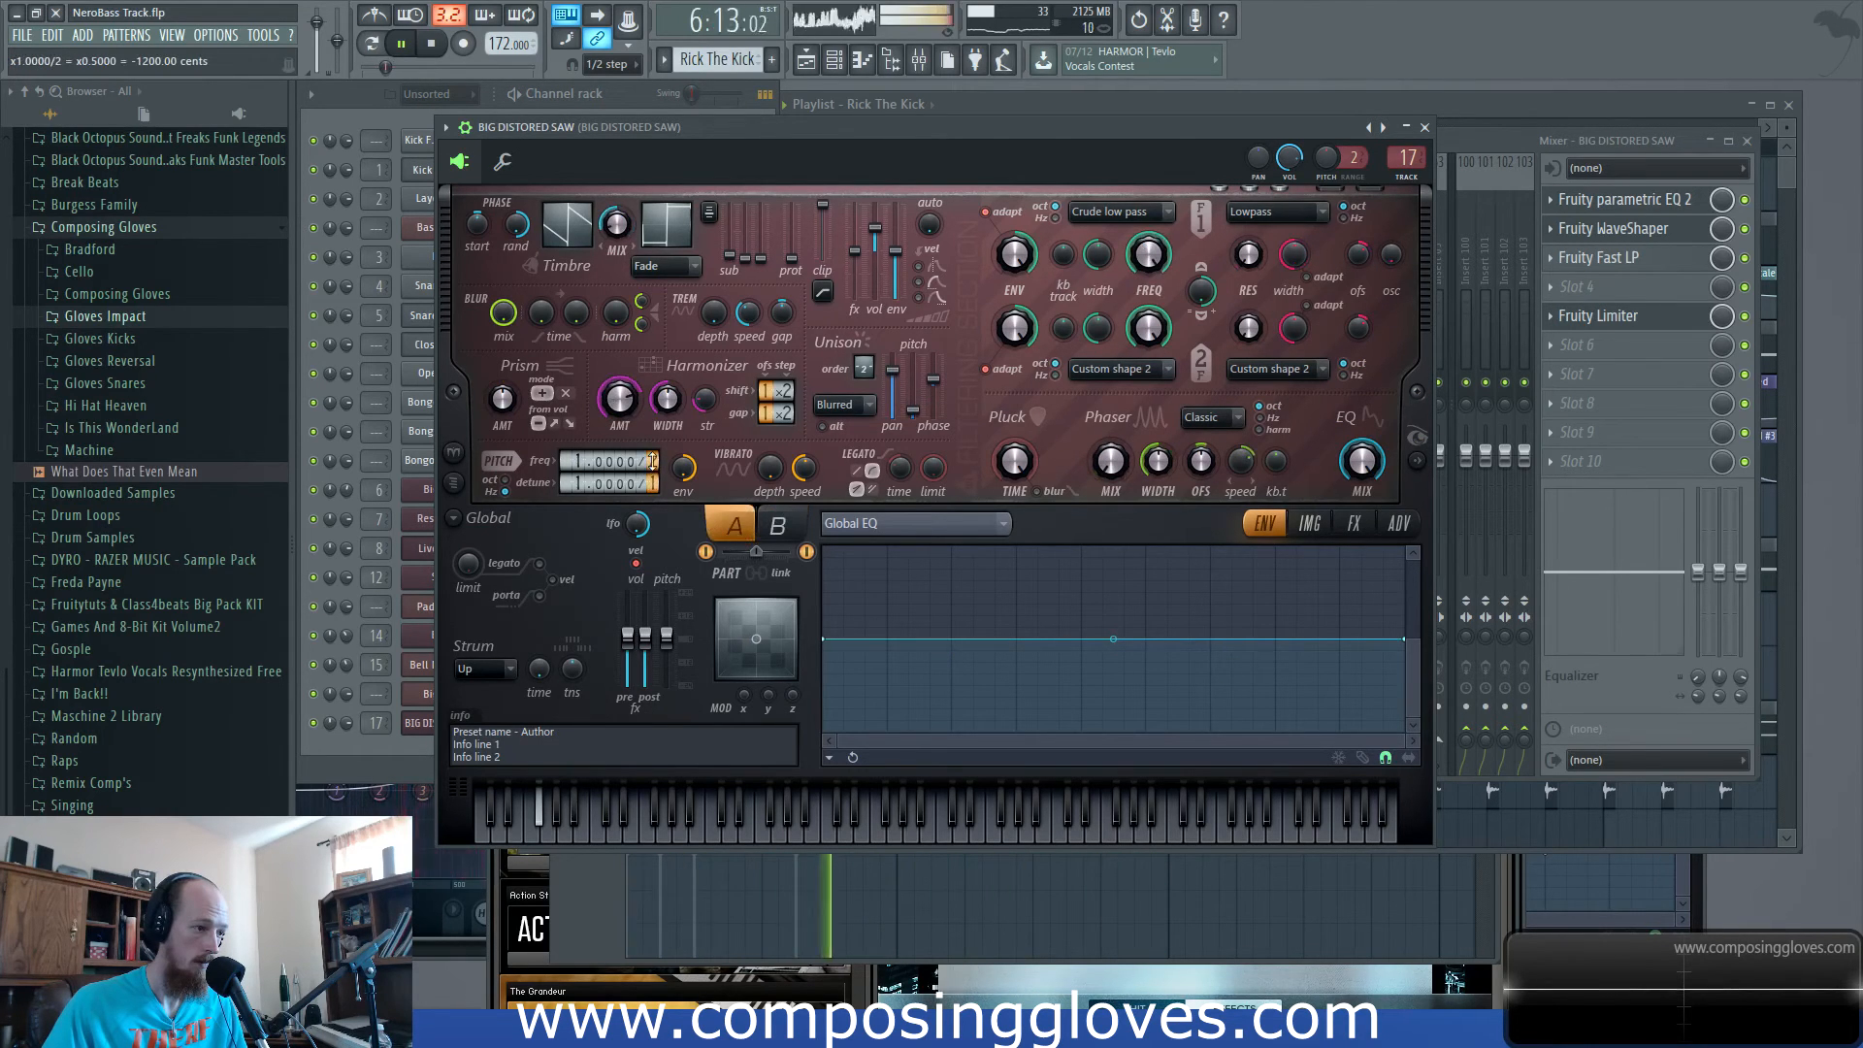
pyautogui.click(775, 526)
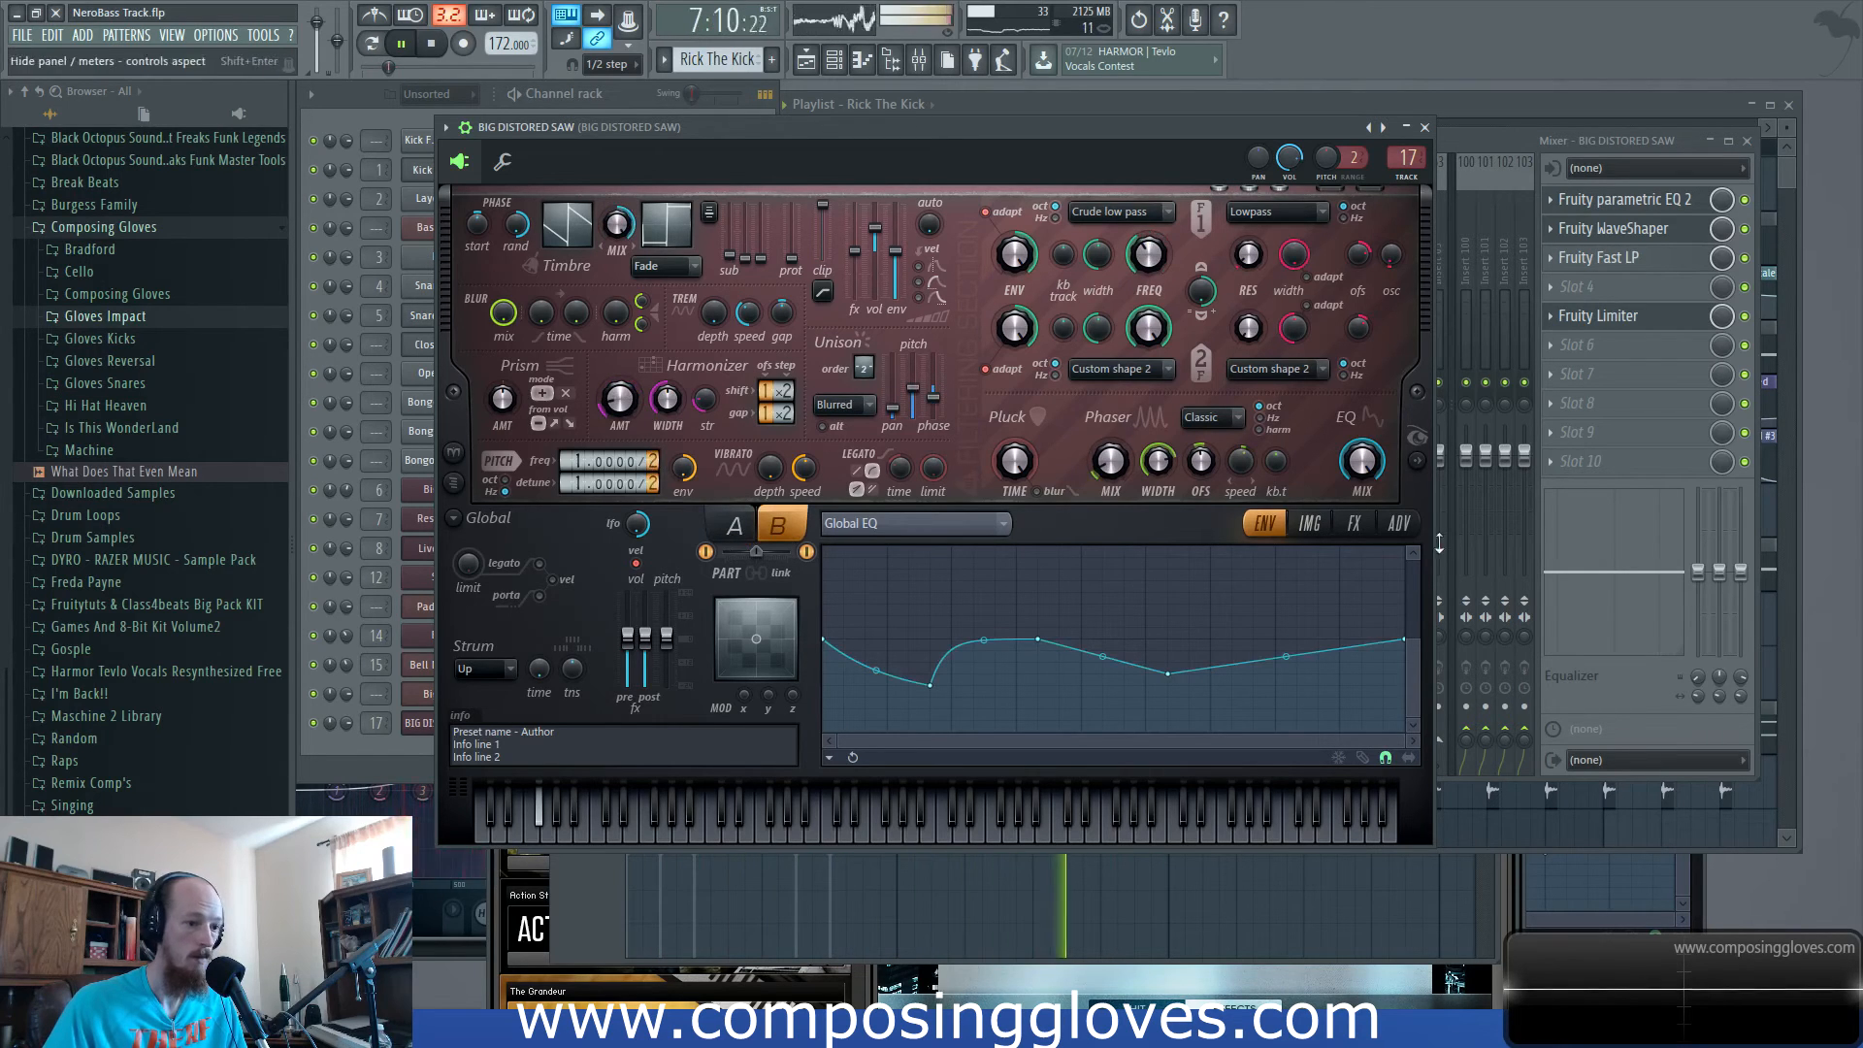
pyautogui.moveTo(984, 676); pyautogui.dragTo(1048, 726)
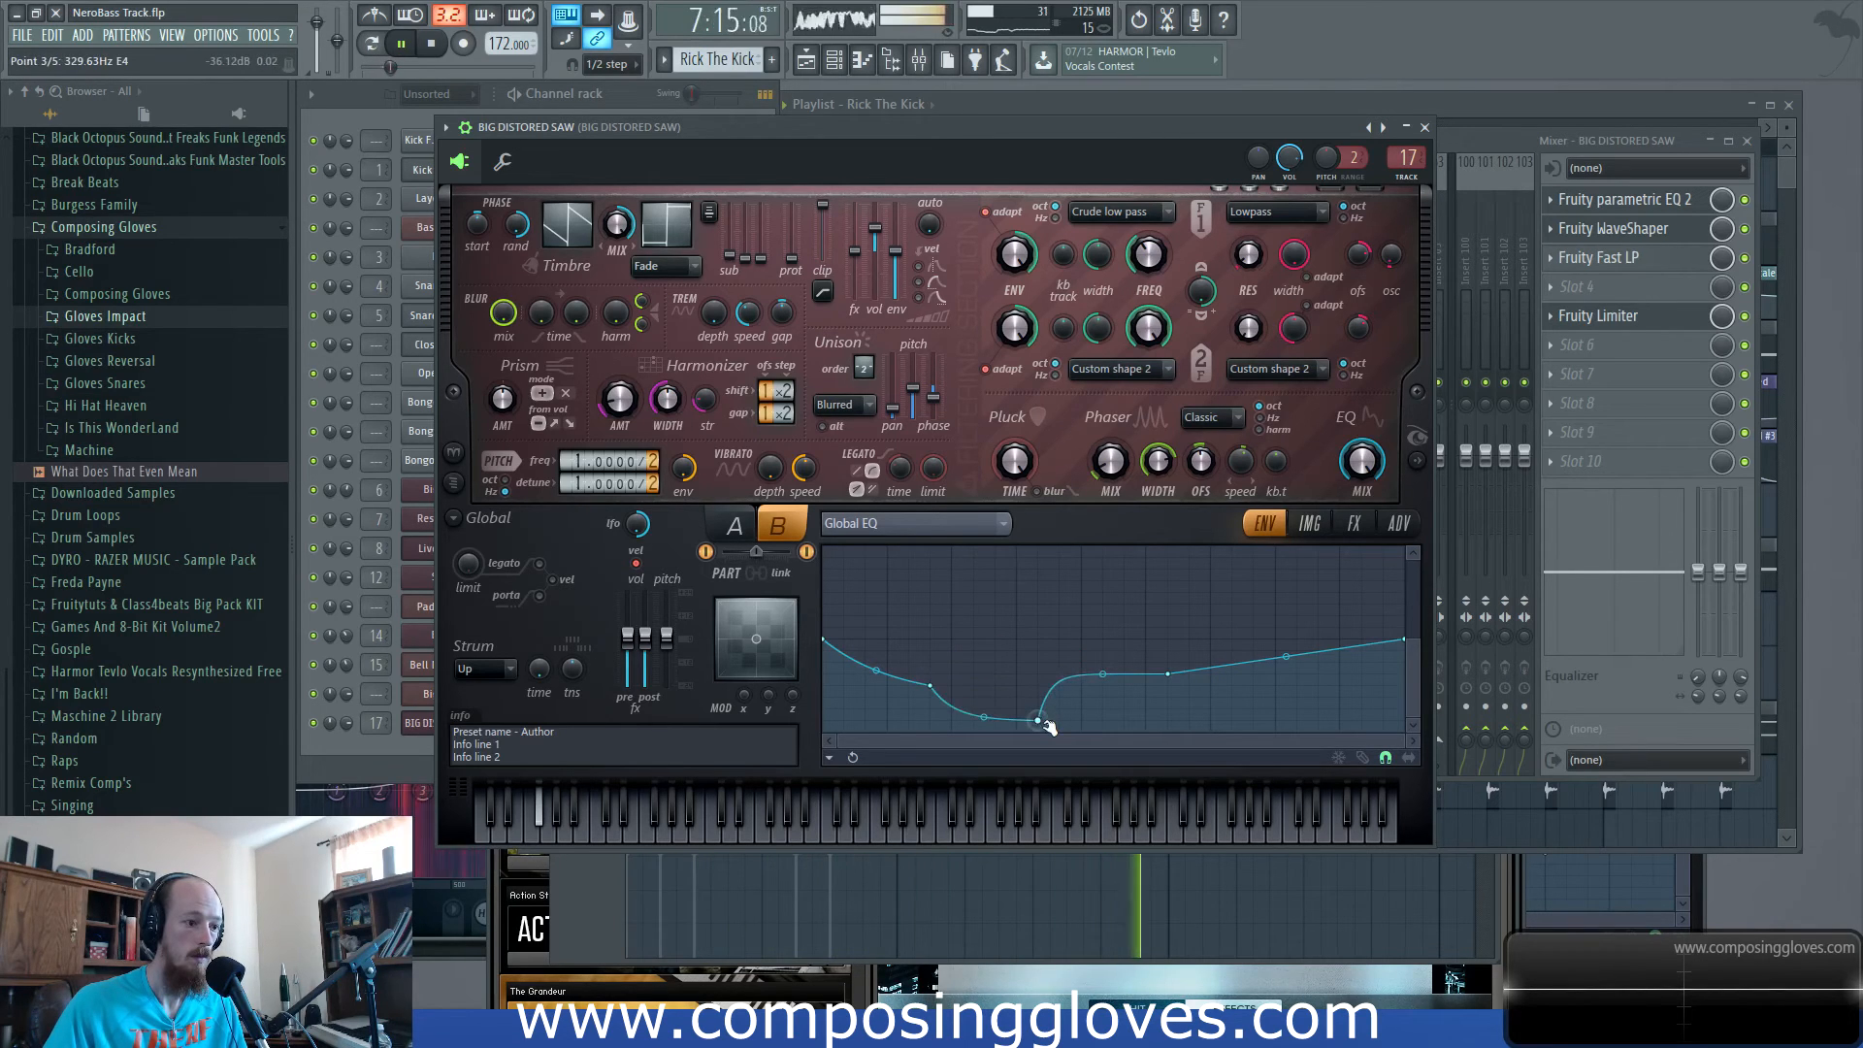
pyautogui.moveTo(1281, 657); pyautogui.dragTo(1233, 702)
pyautogui.rightClick(1296, 713)
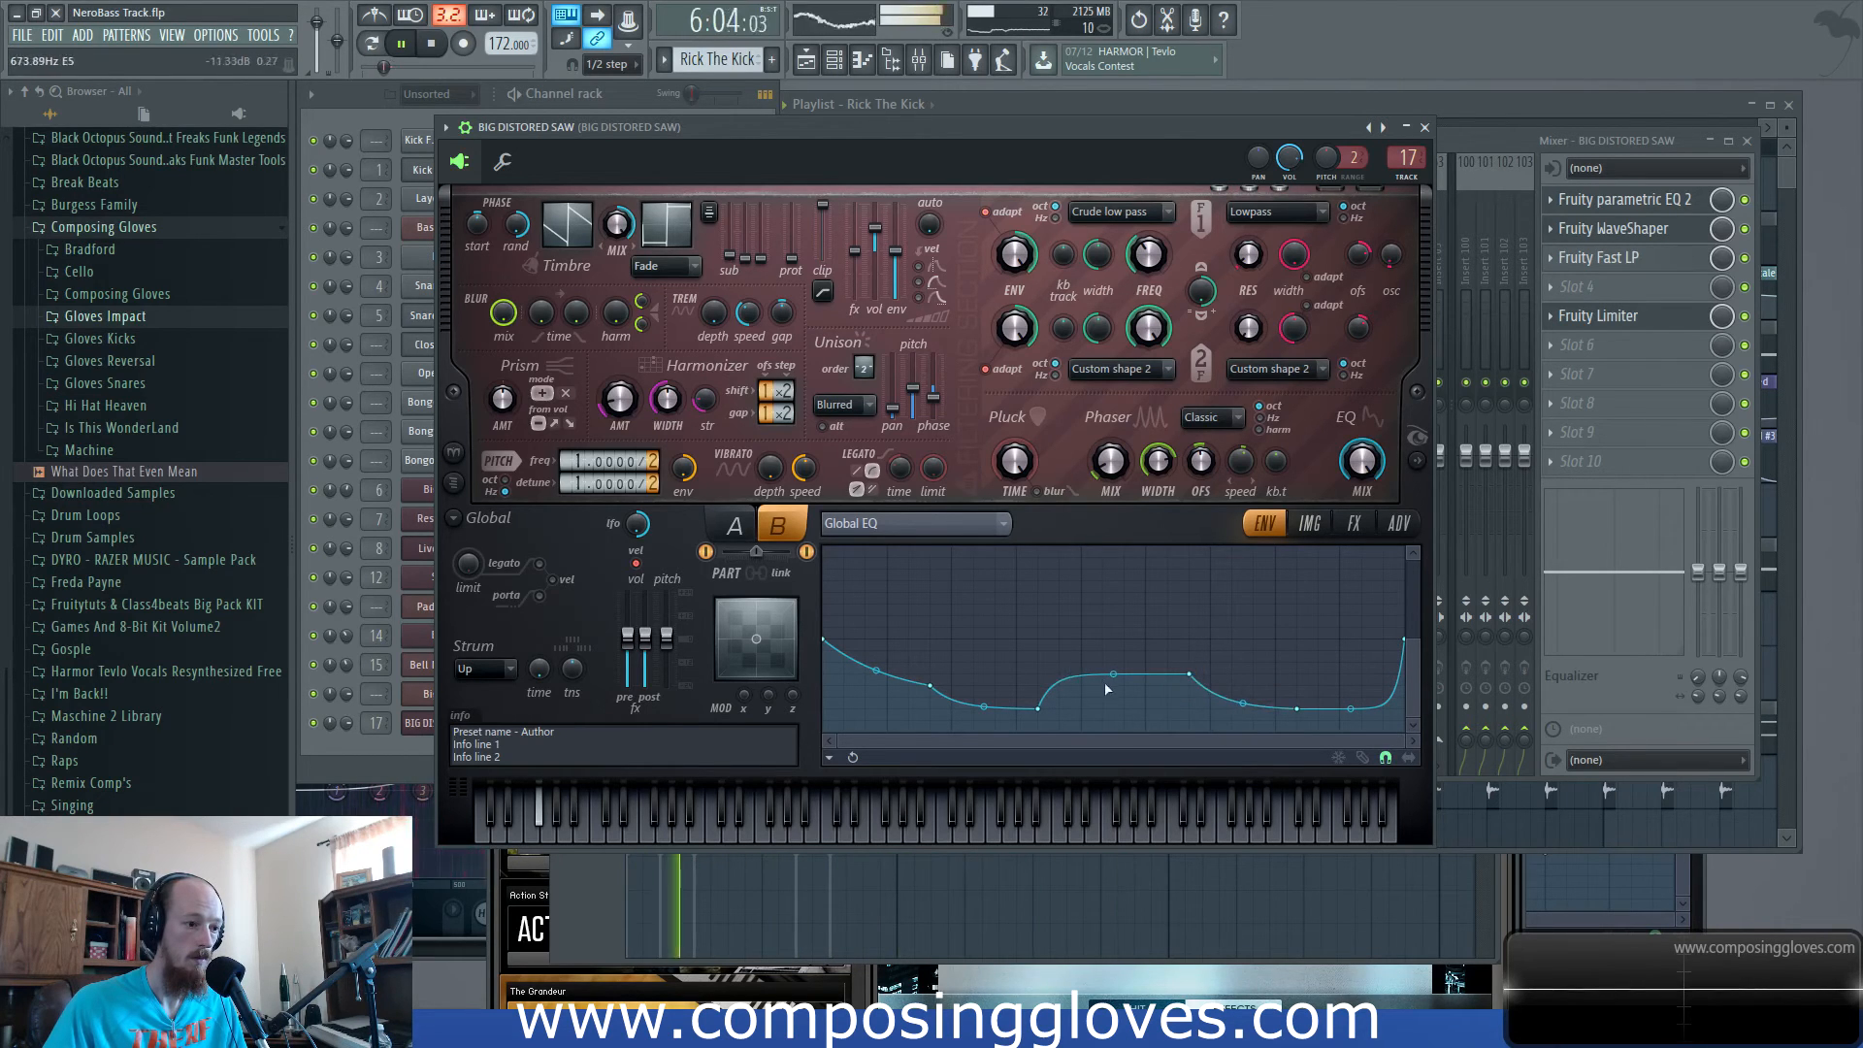
# Show Harmor's spectrum display and adjust the level of the Global EQ curve's final high-frequency point.
pyautogui.click(1418, 462)
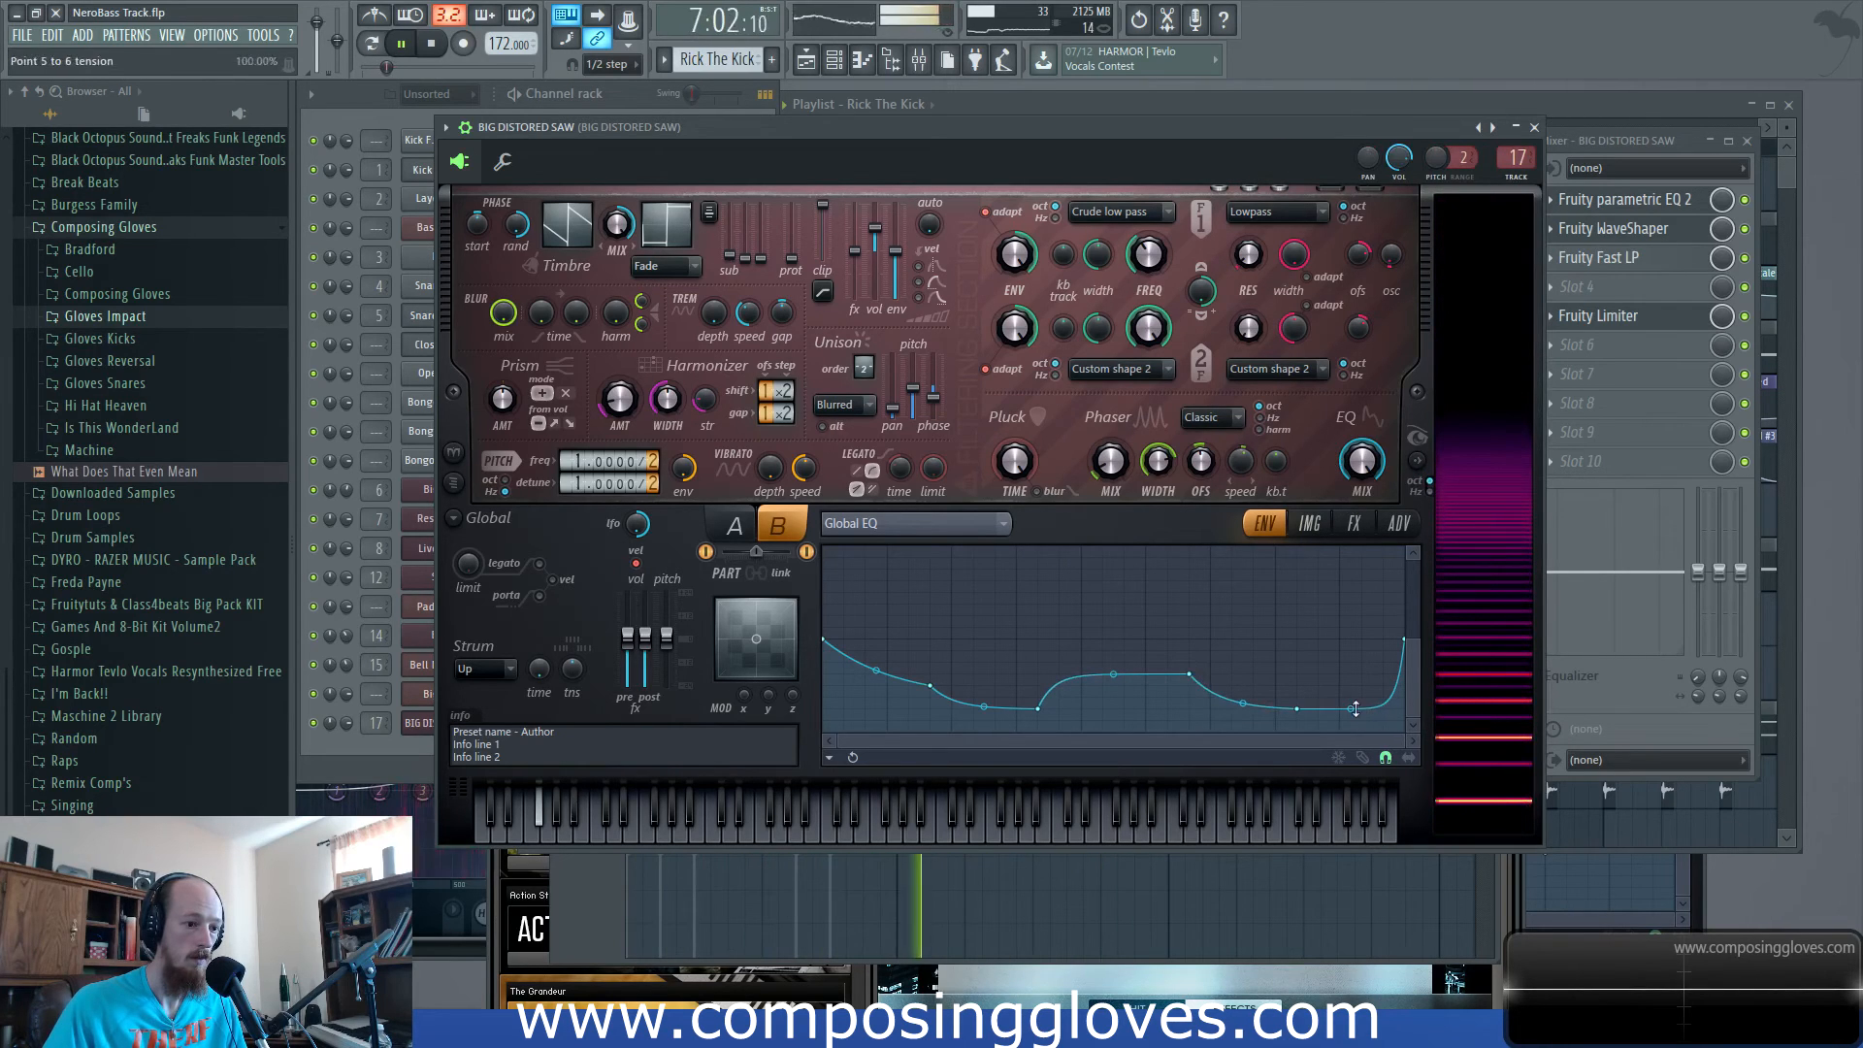
pyautogui.moveTo(1405, 642); pyautogui.dragTo(1404, 589)
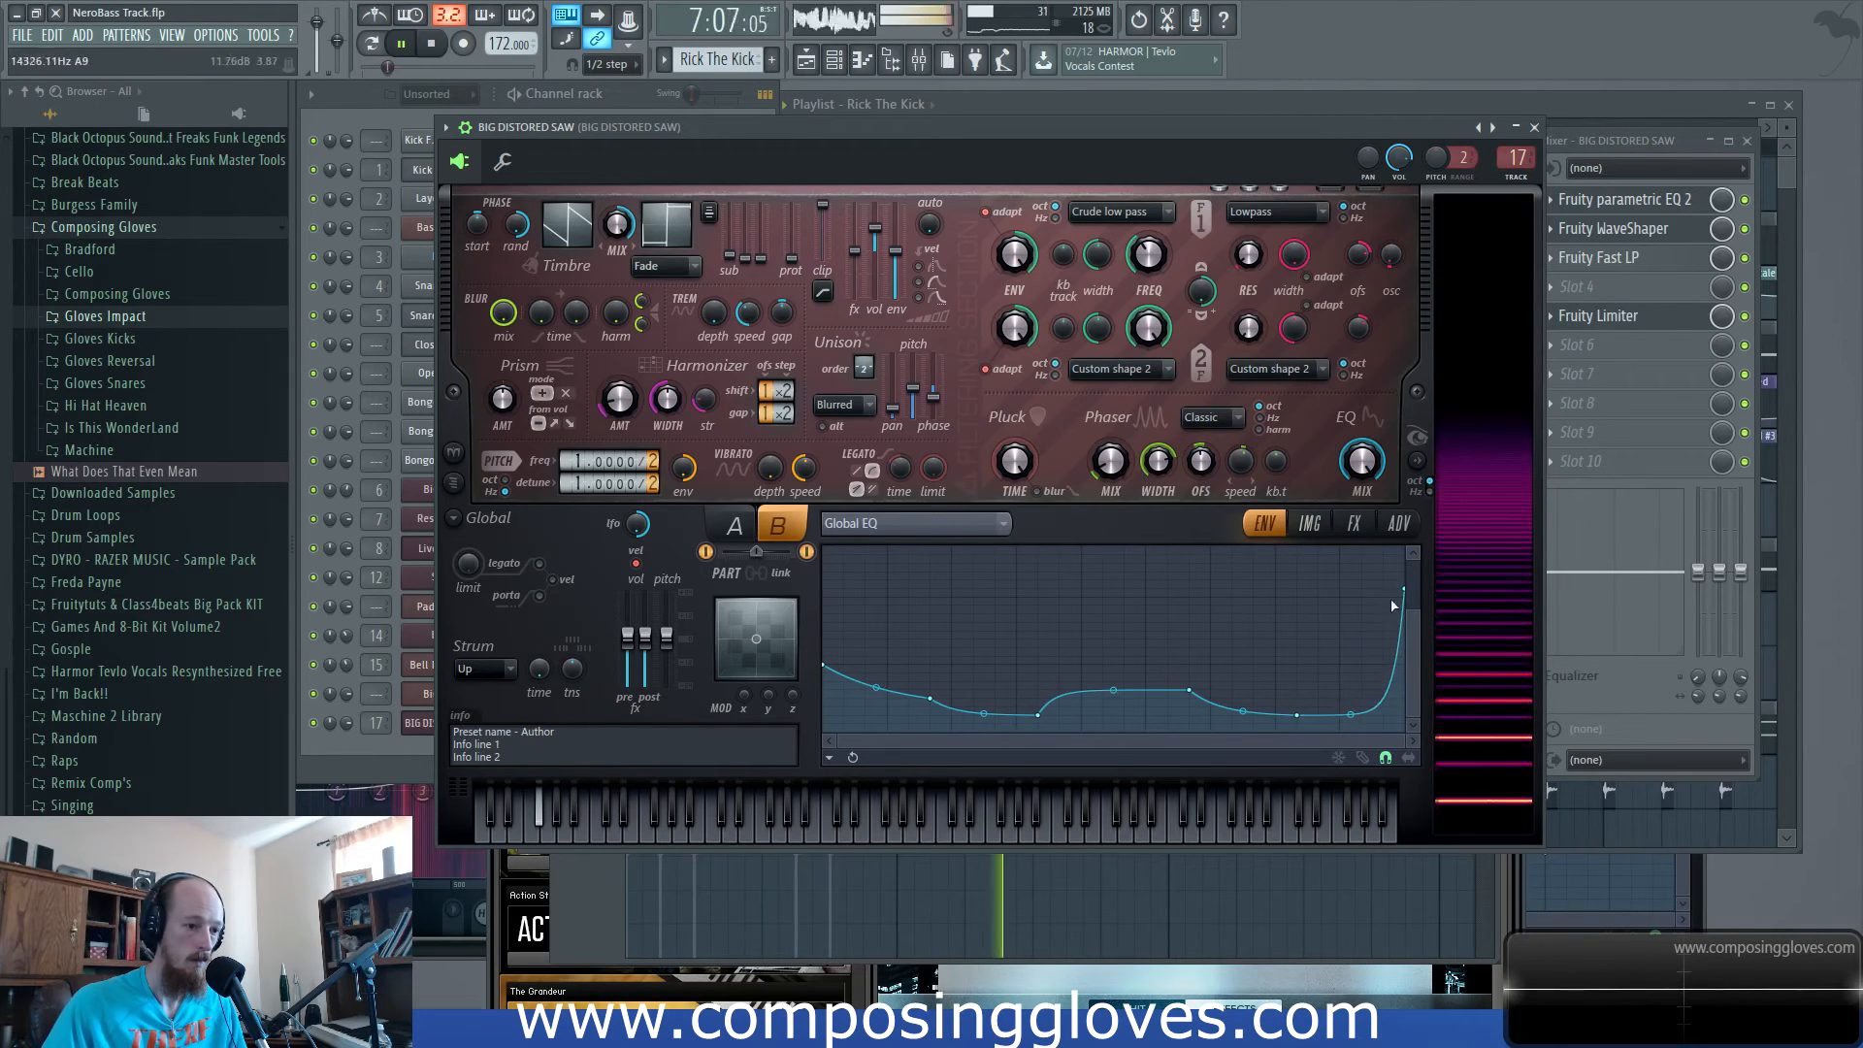
pyautogui.moveTo(1404, 589); pyautogui.dragTo(1405, 657)
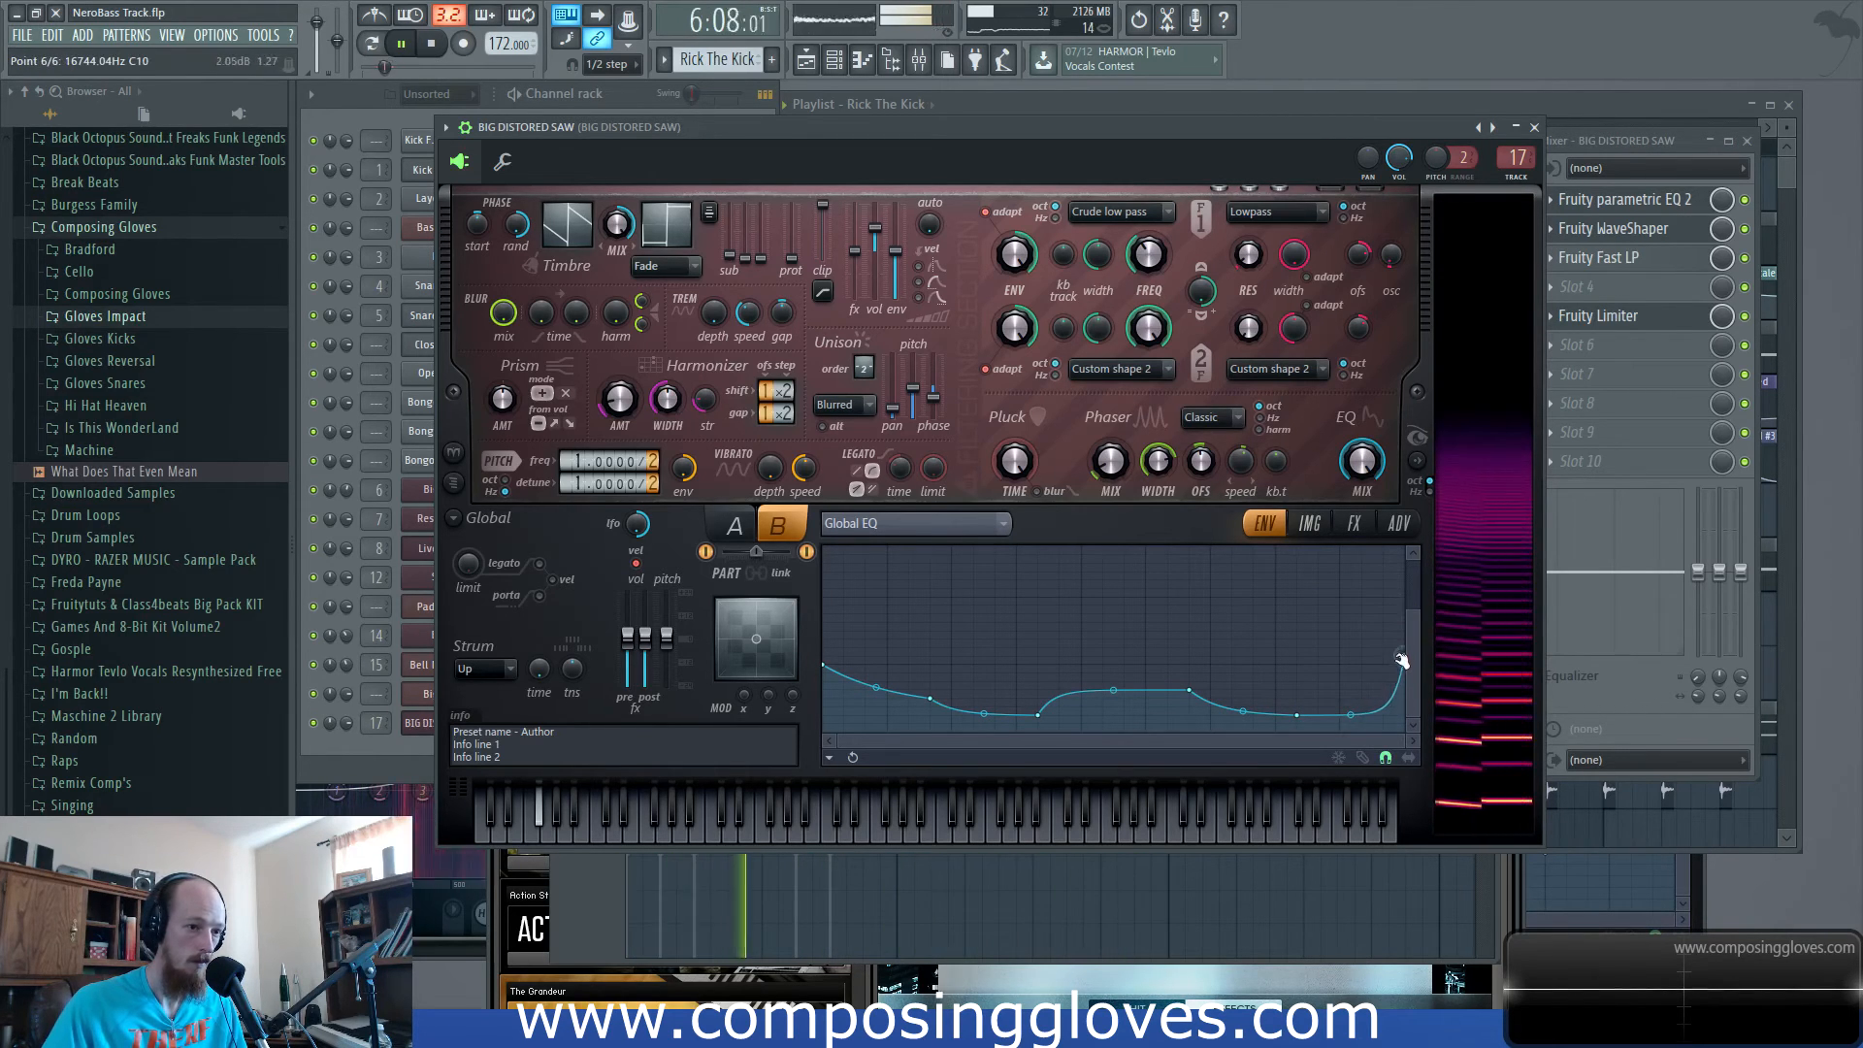
# Adjust band 2 of the saw bass Fruity parametric EQ 2 and raise band 4 at about 1115 Hz.
pyautogui.click(1694, 204)
pyautogui.moveTo(656, 450); pyautogui.dragTo(516, 477)
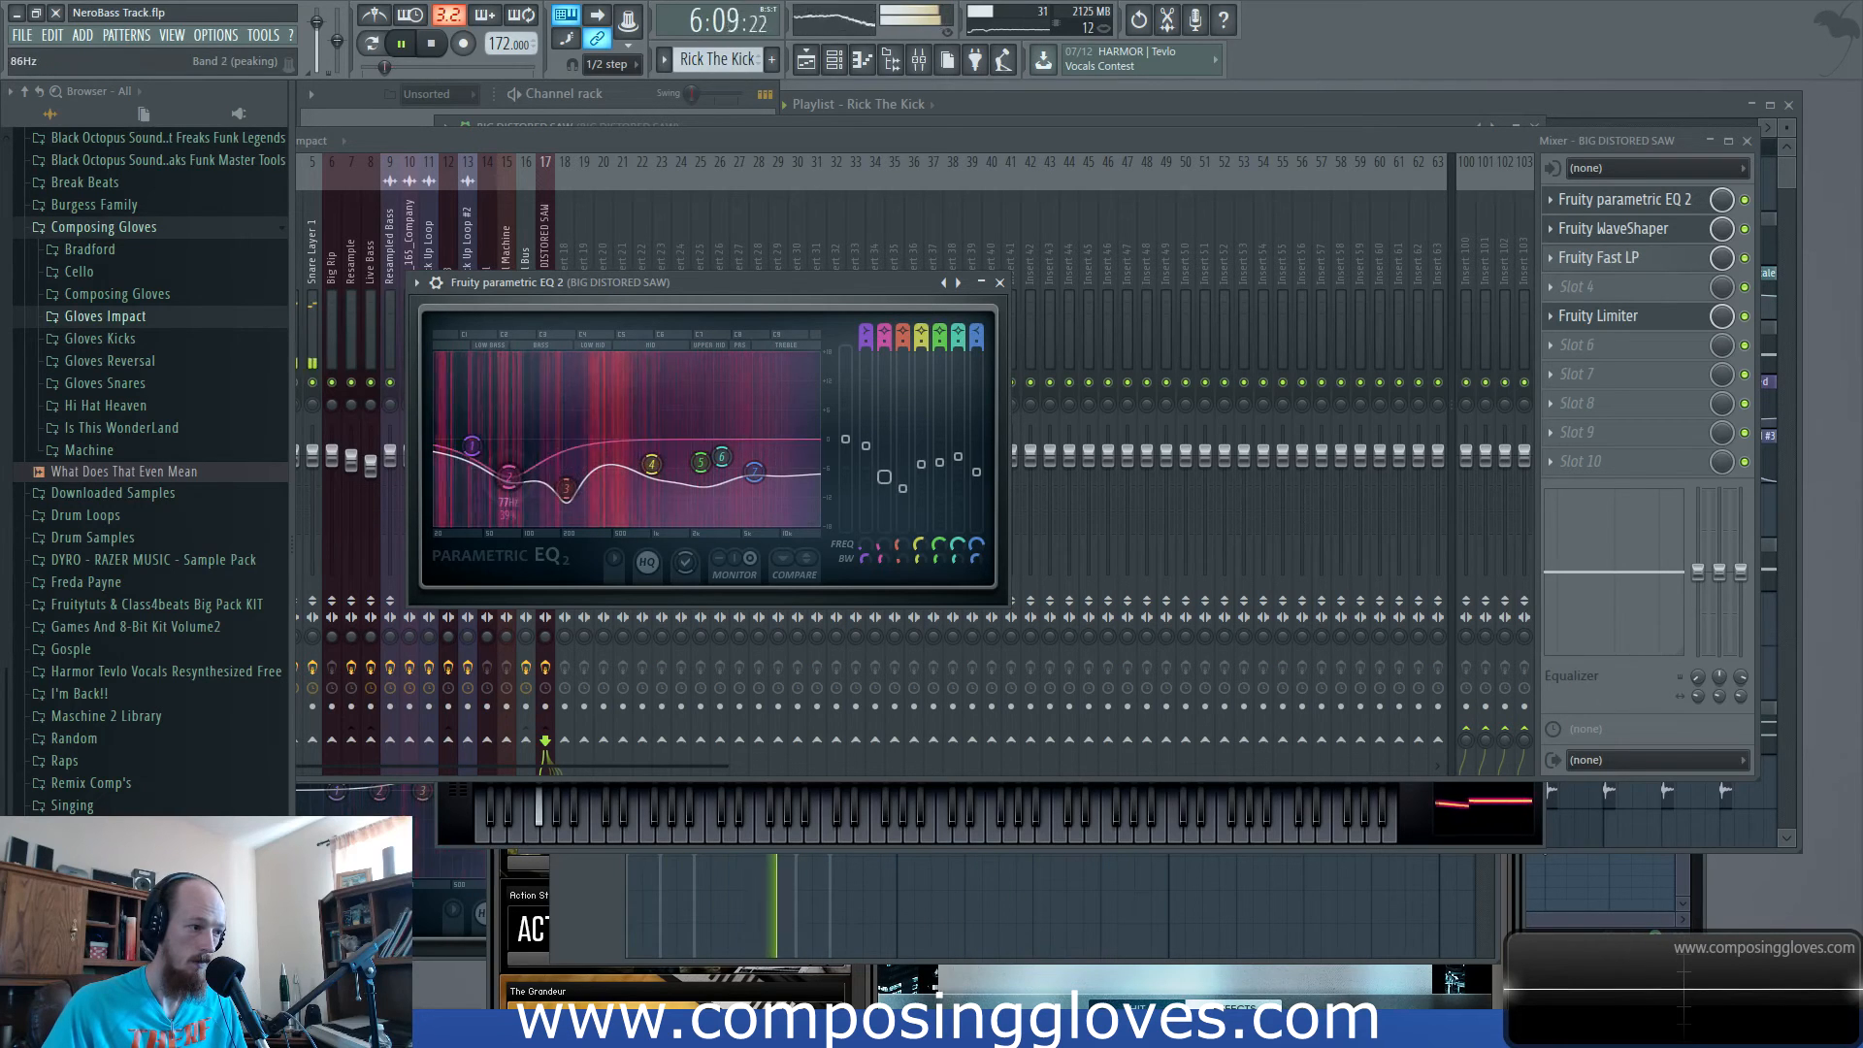
pyautogui.moveTo(651, 466); pyautogui.dragTo(658, 448)
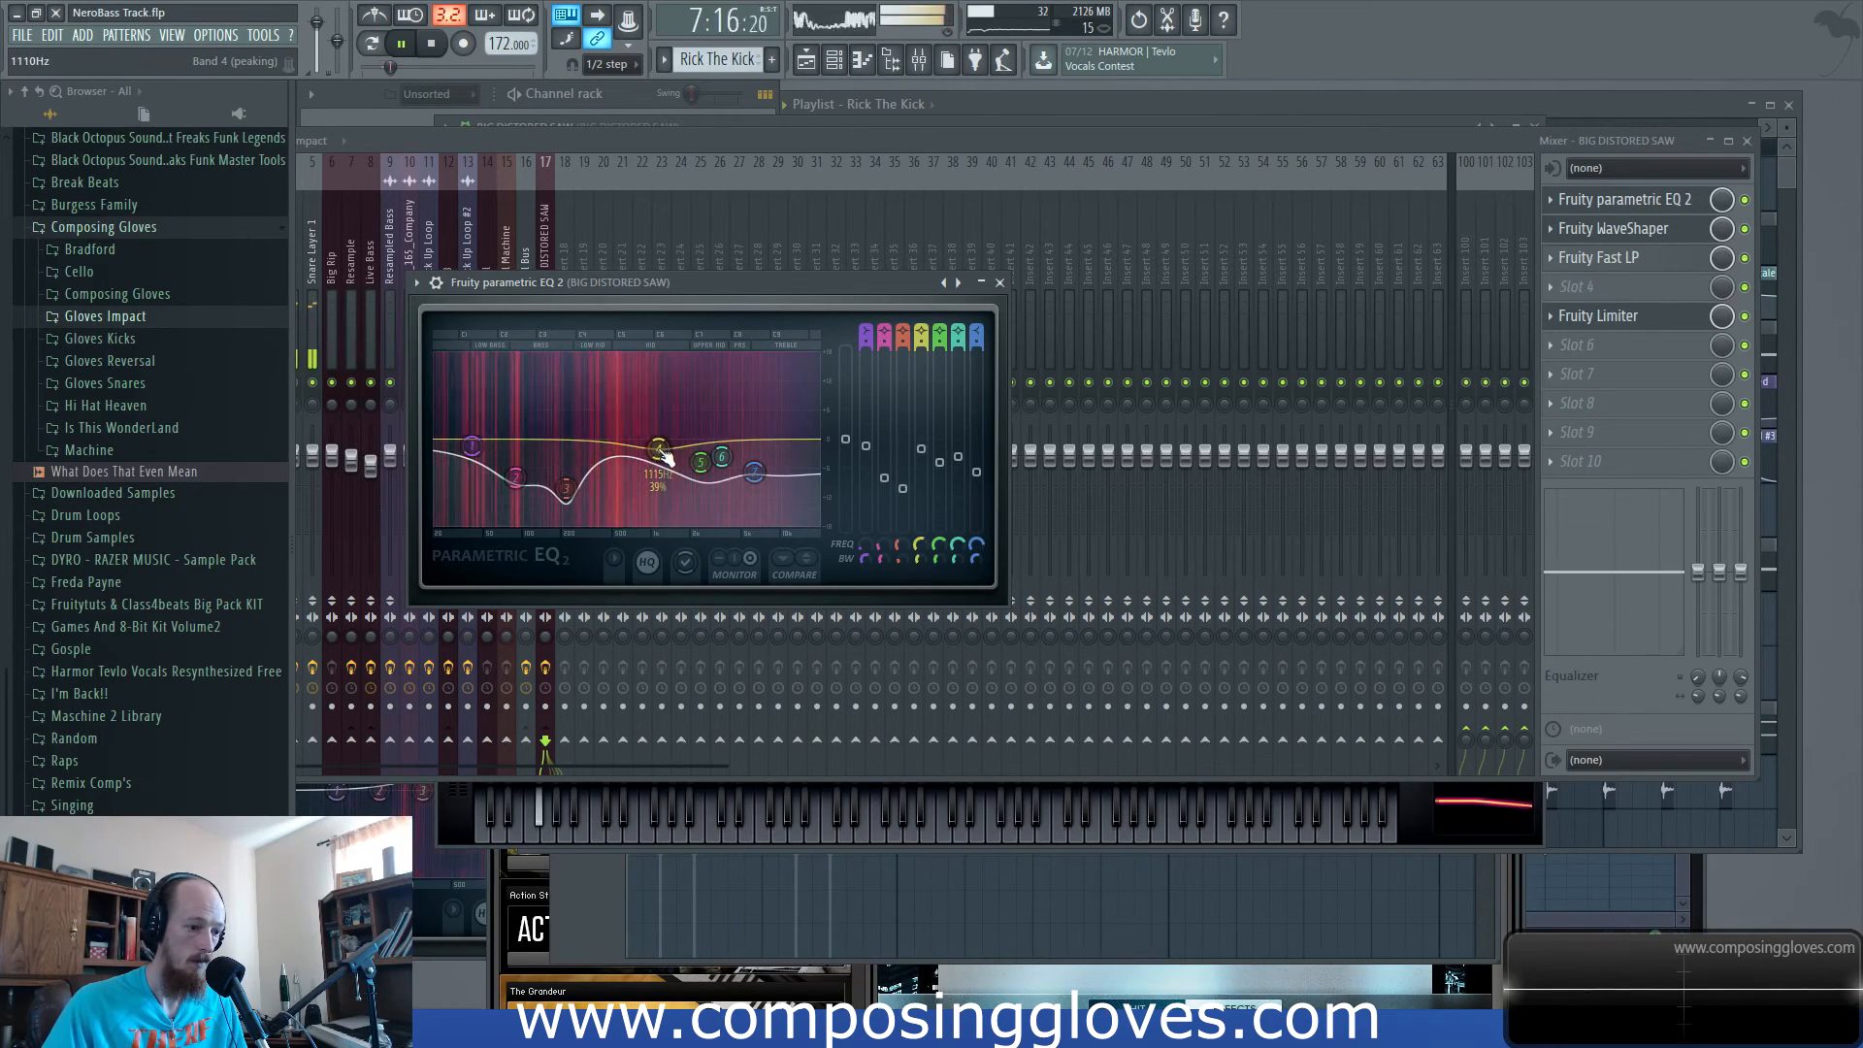
# Load Fruity delay 2 in effect slot 4 of the saw bass track and adjust its cutoff, volumes and a 0:01 delay time.
pyautogui.click(1598, 315)
pyautogui.press('space')
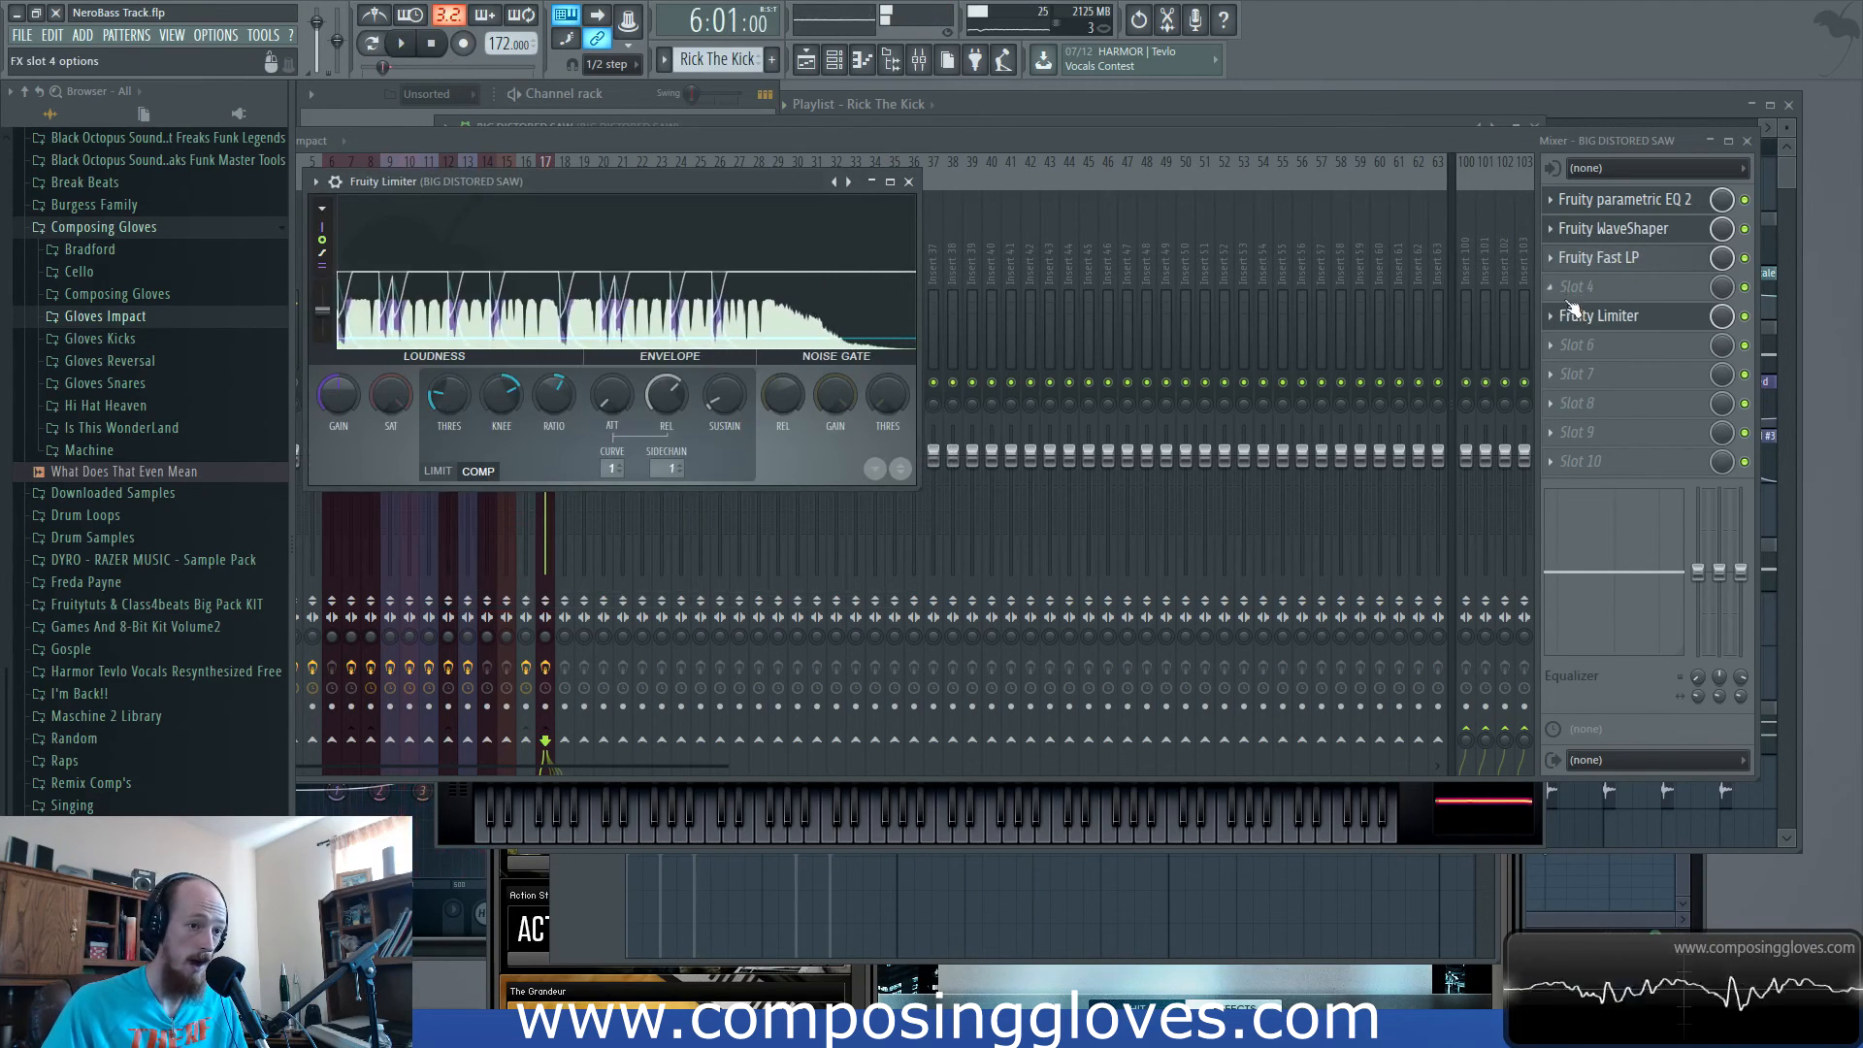
pyautogui.click(1567, 287)
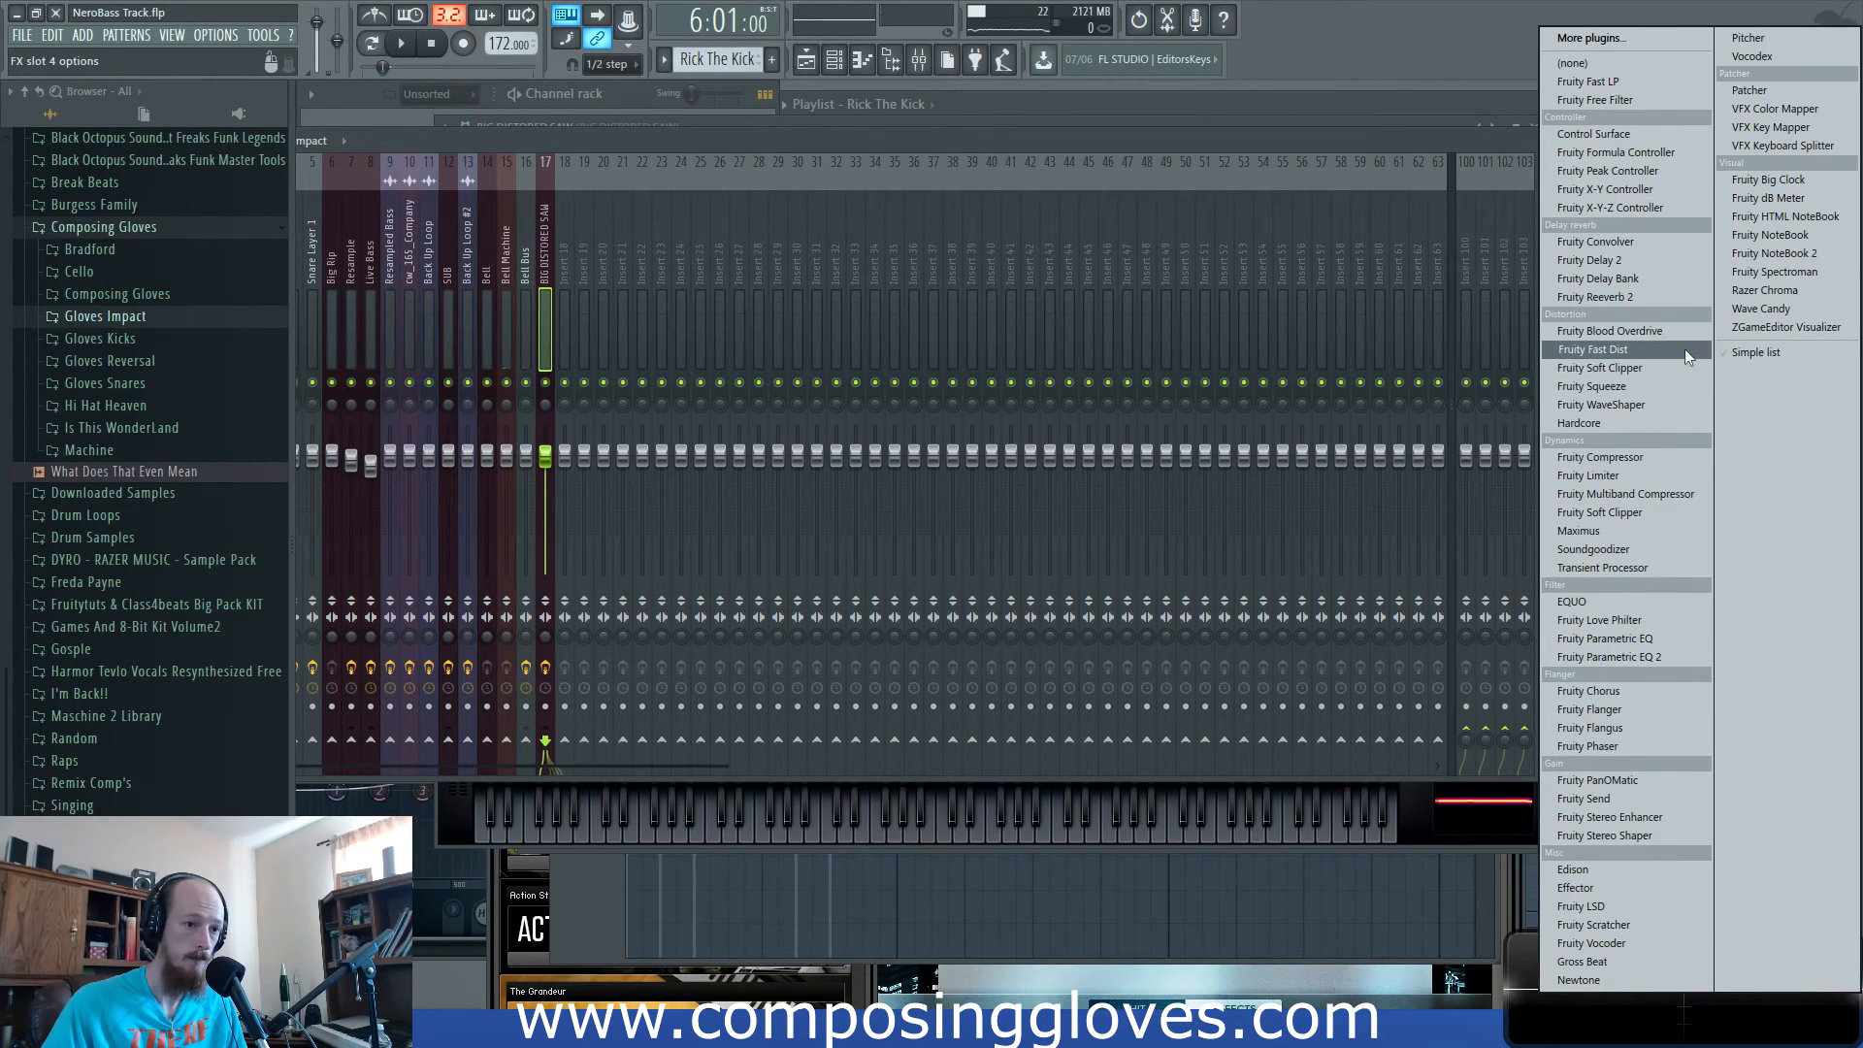
pyautogui.click(1671, 267)
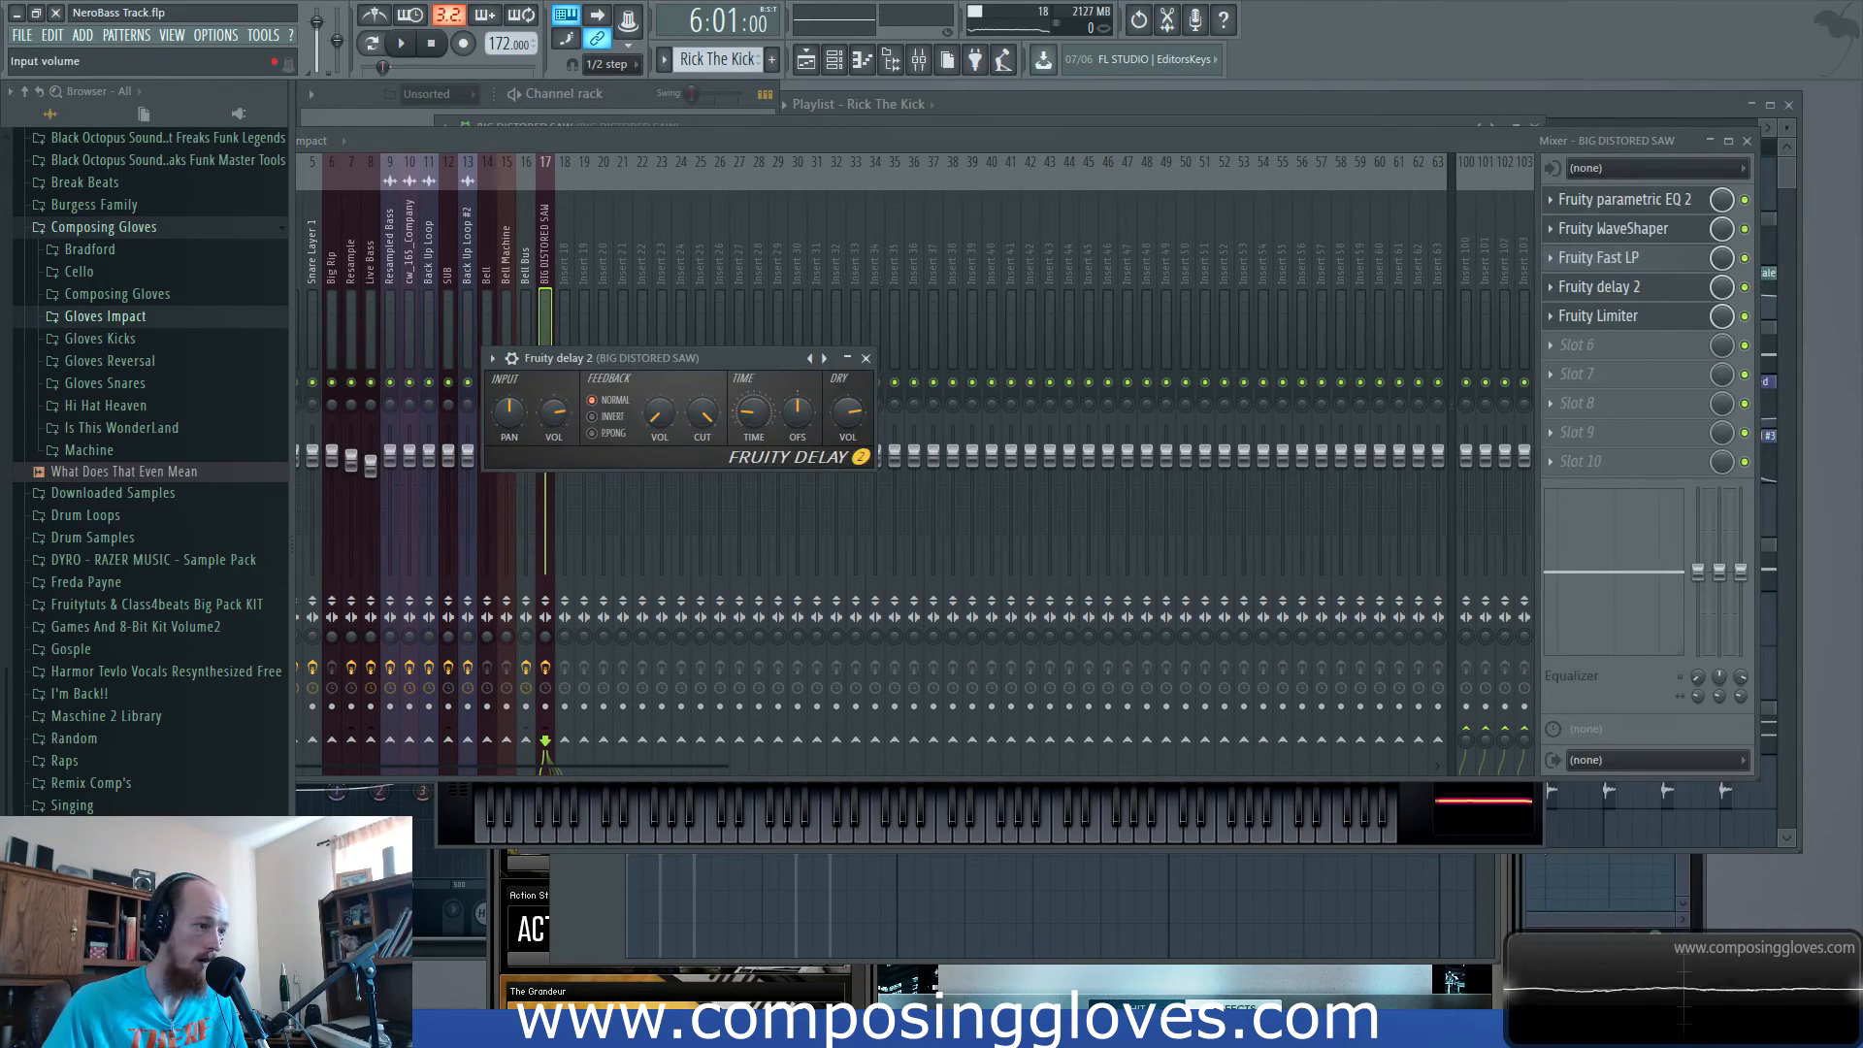
pyautogui.press('space')
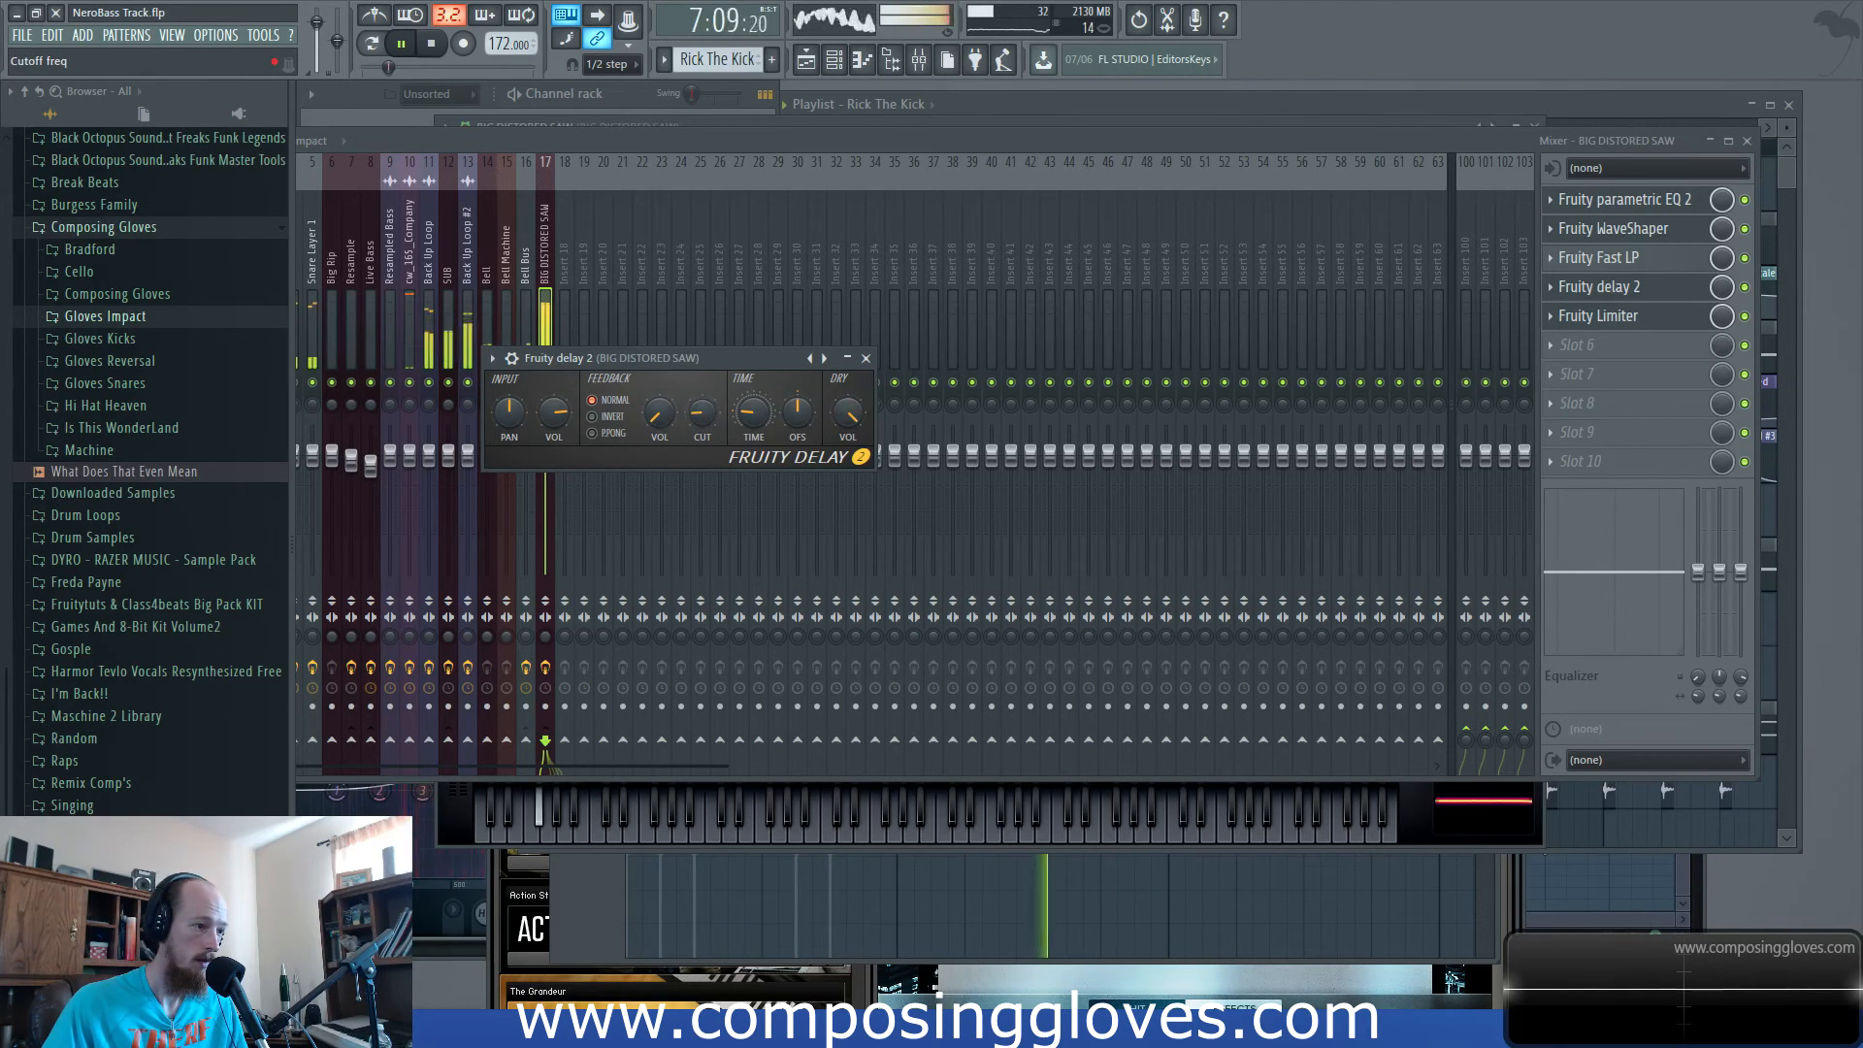
pyautogui.moveTo(754, 418); pyautogui.dragTo(754, 439)
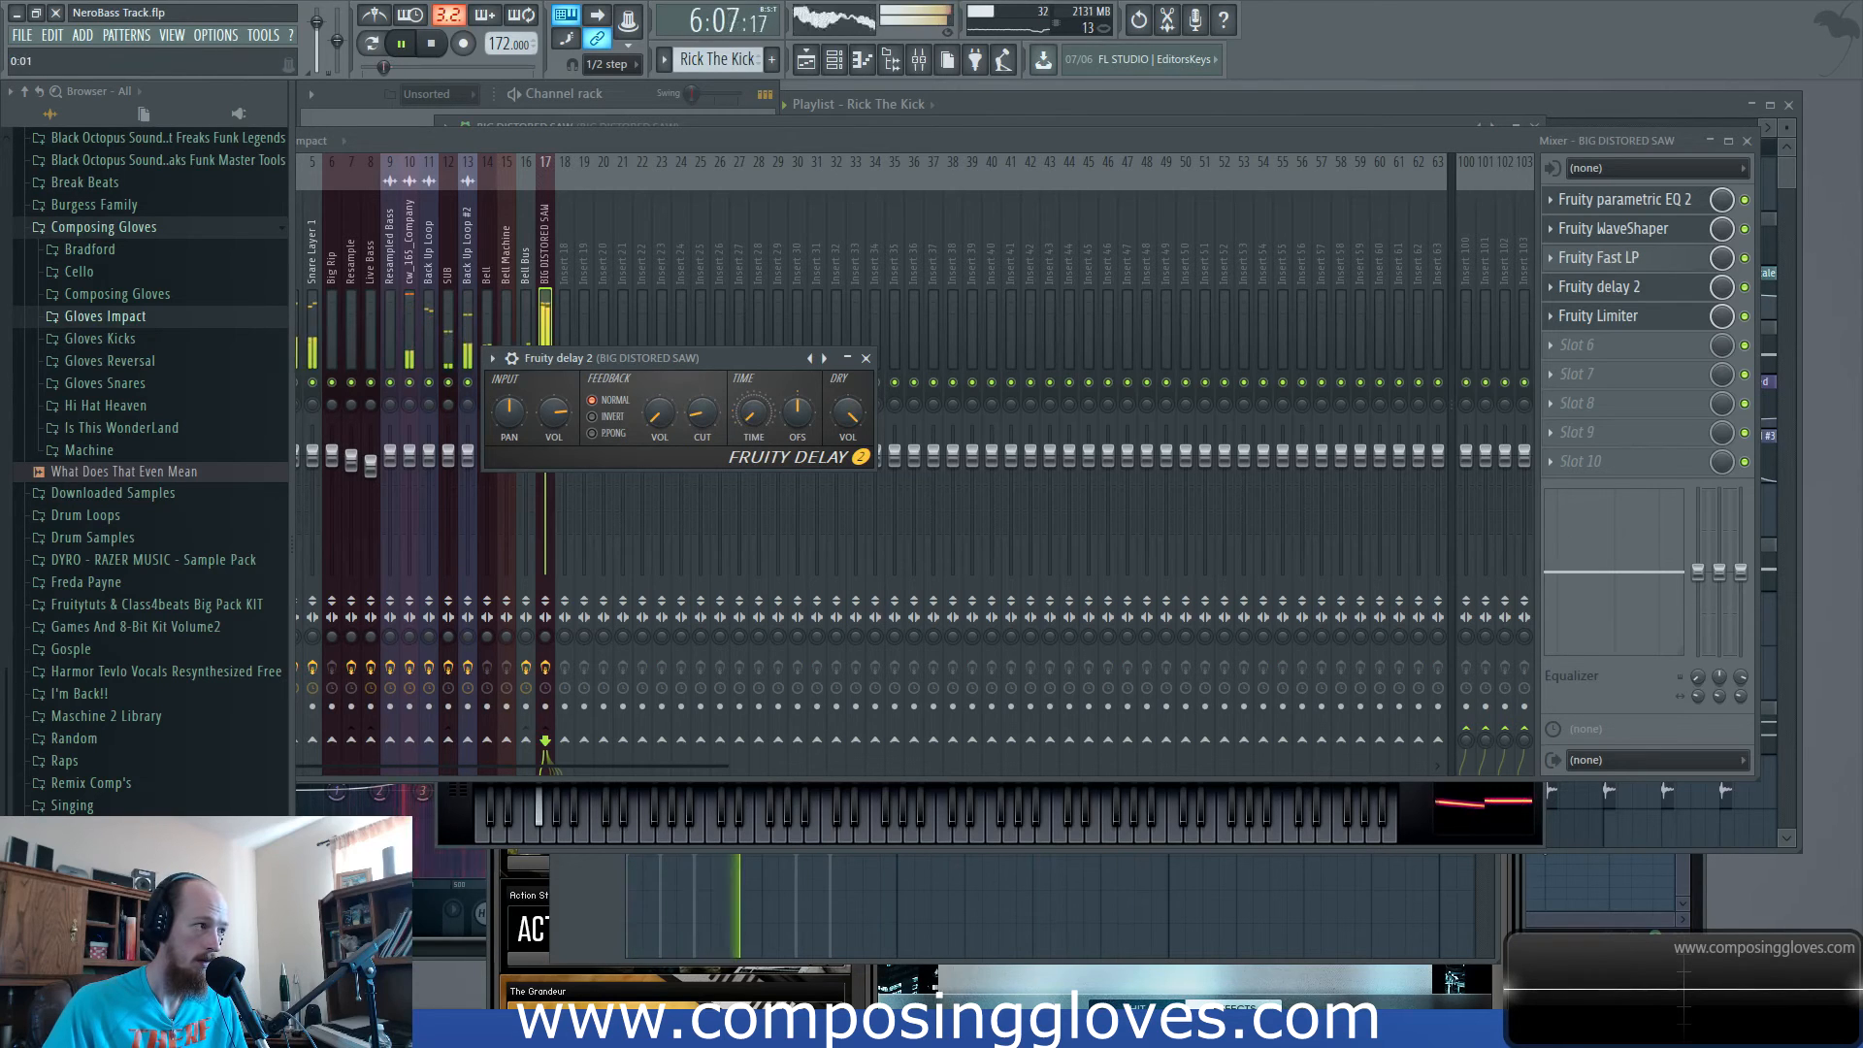
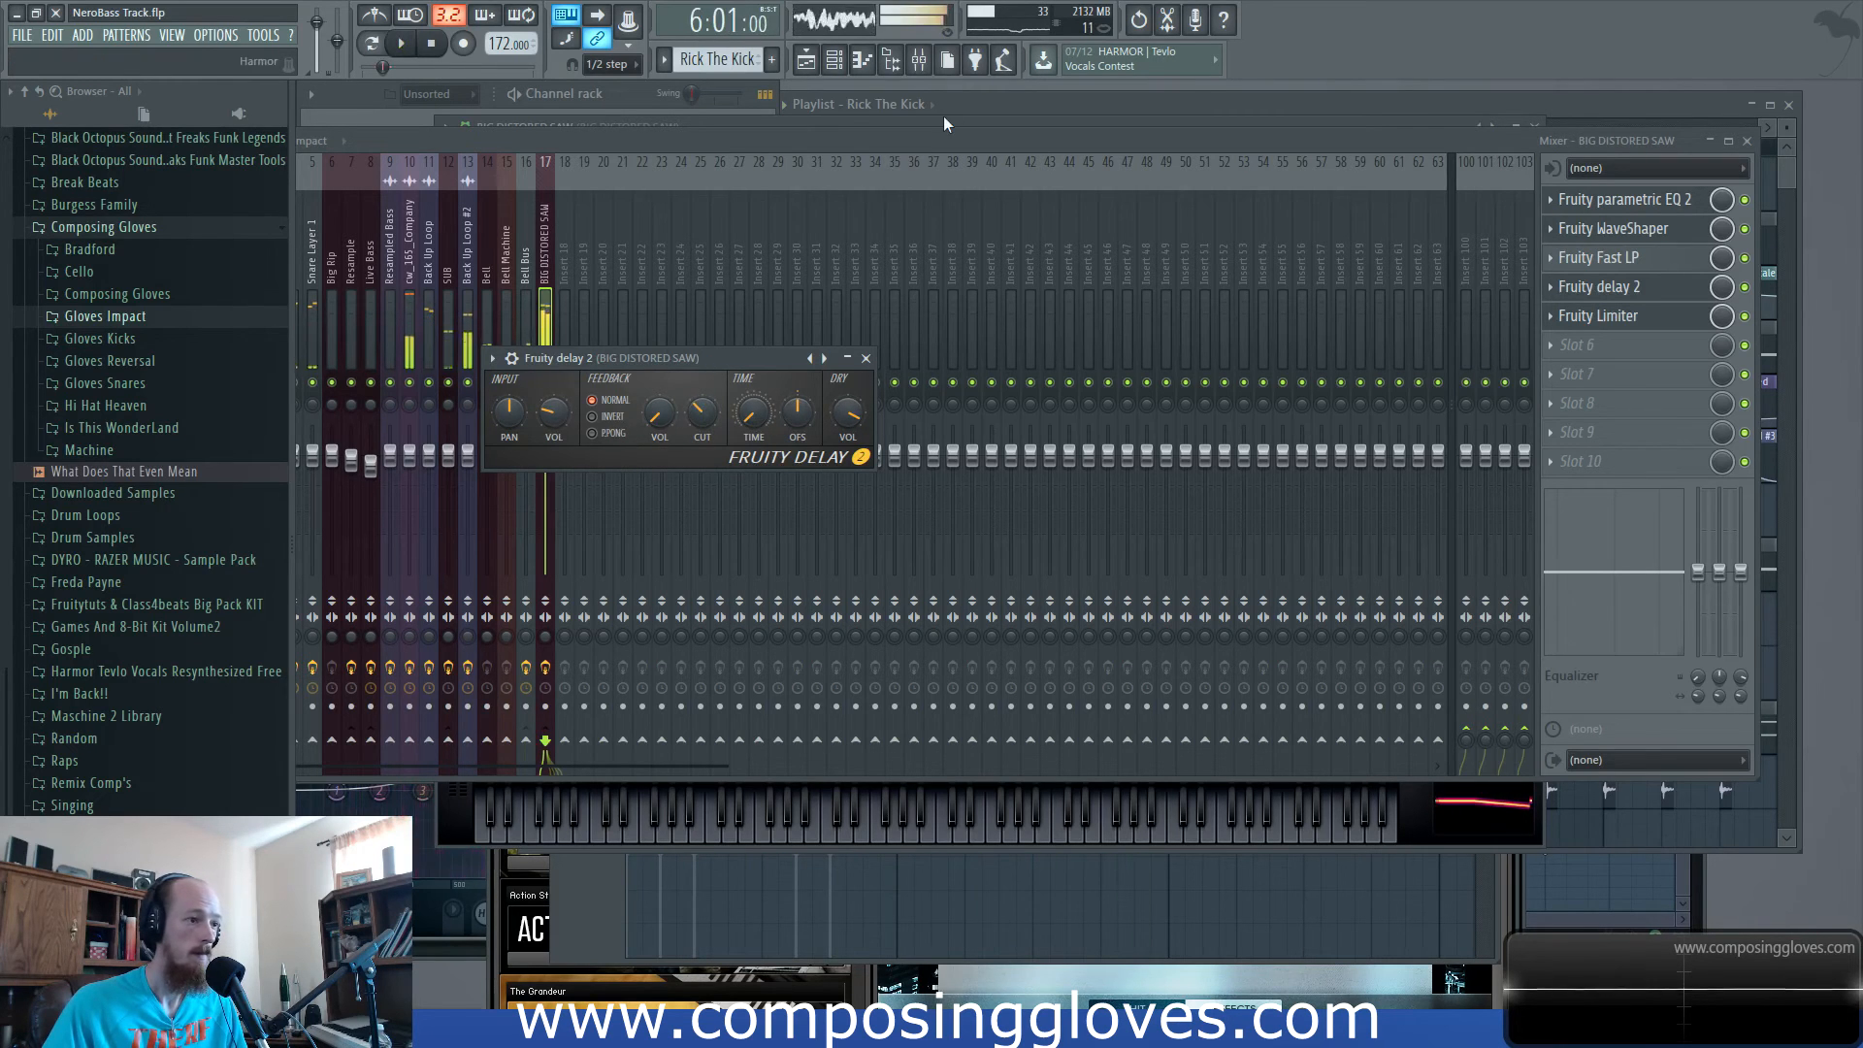
# Clear the playlist time selection, set the global snap to Cell, and play the arrangement from bar 5.
pyautogui.click(1057, 124)
pyautogui.click(1198, 102)
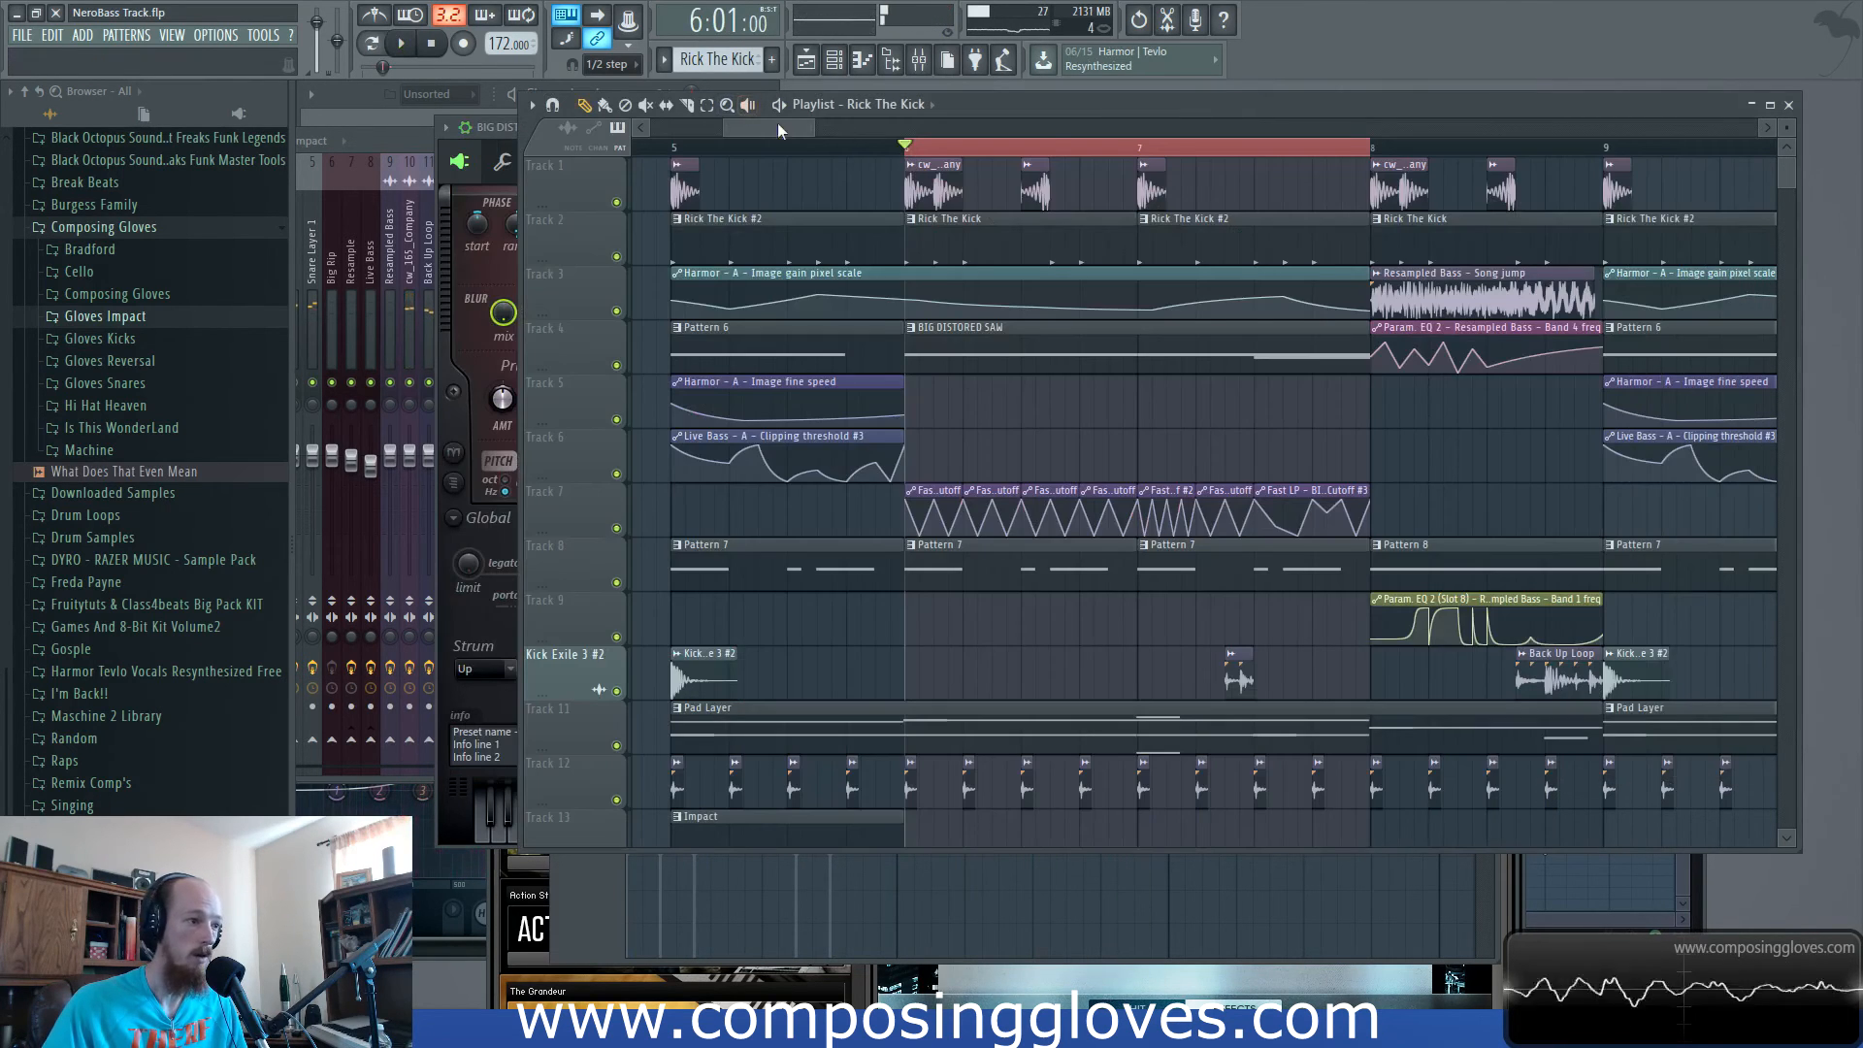
pyautogui.moveTo(778, 130); pyautogui.dragTo(768, 131)
pyautogui.scroll(-4, 809, 141)
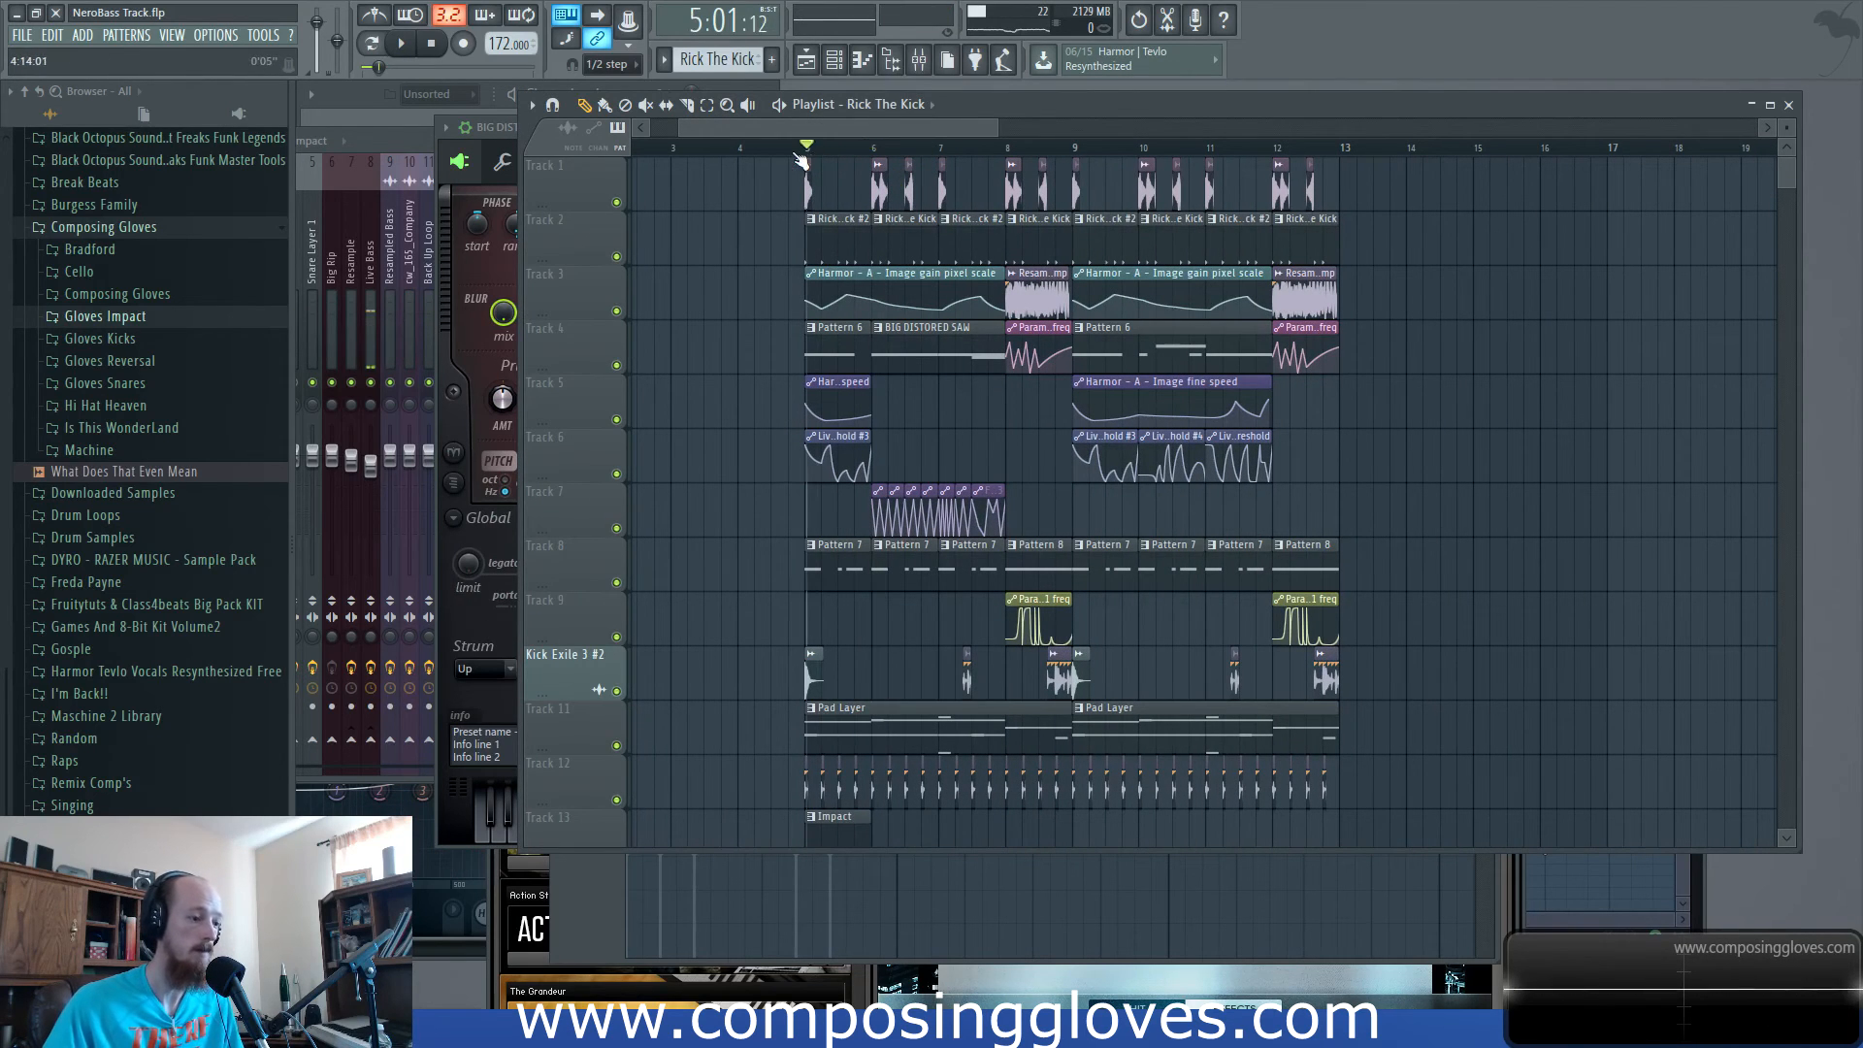
pyautogui.click(602, 64)
pyautogui.click(620, 96)
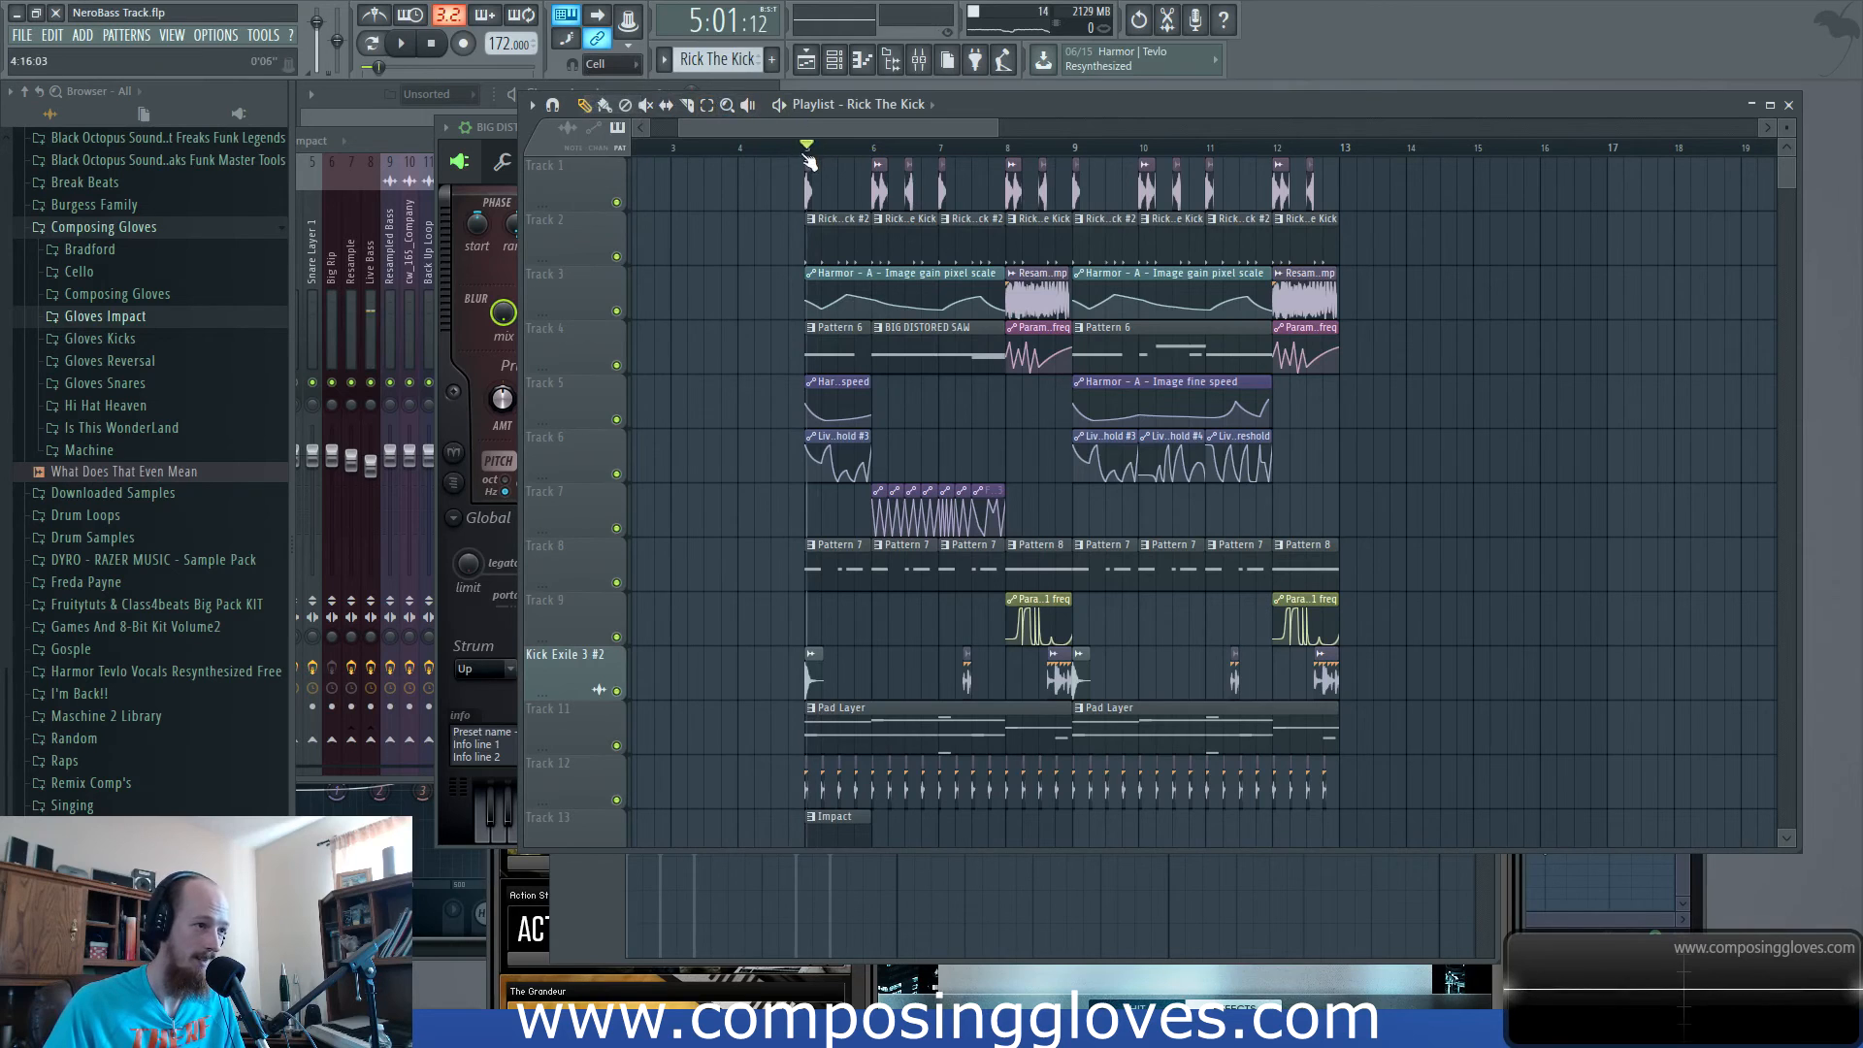
pyautogui.click(809, 148)
pyautogui.scroll(2, 917, 330)
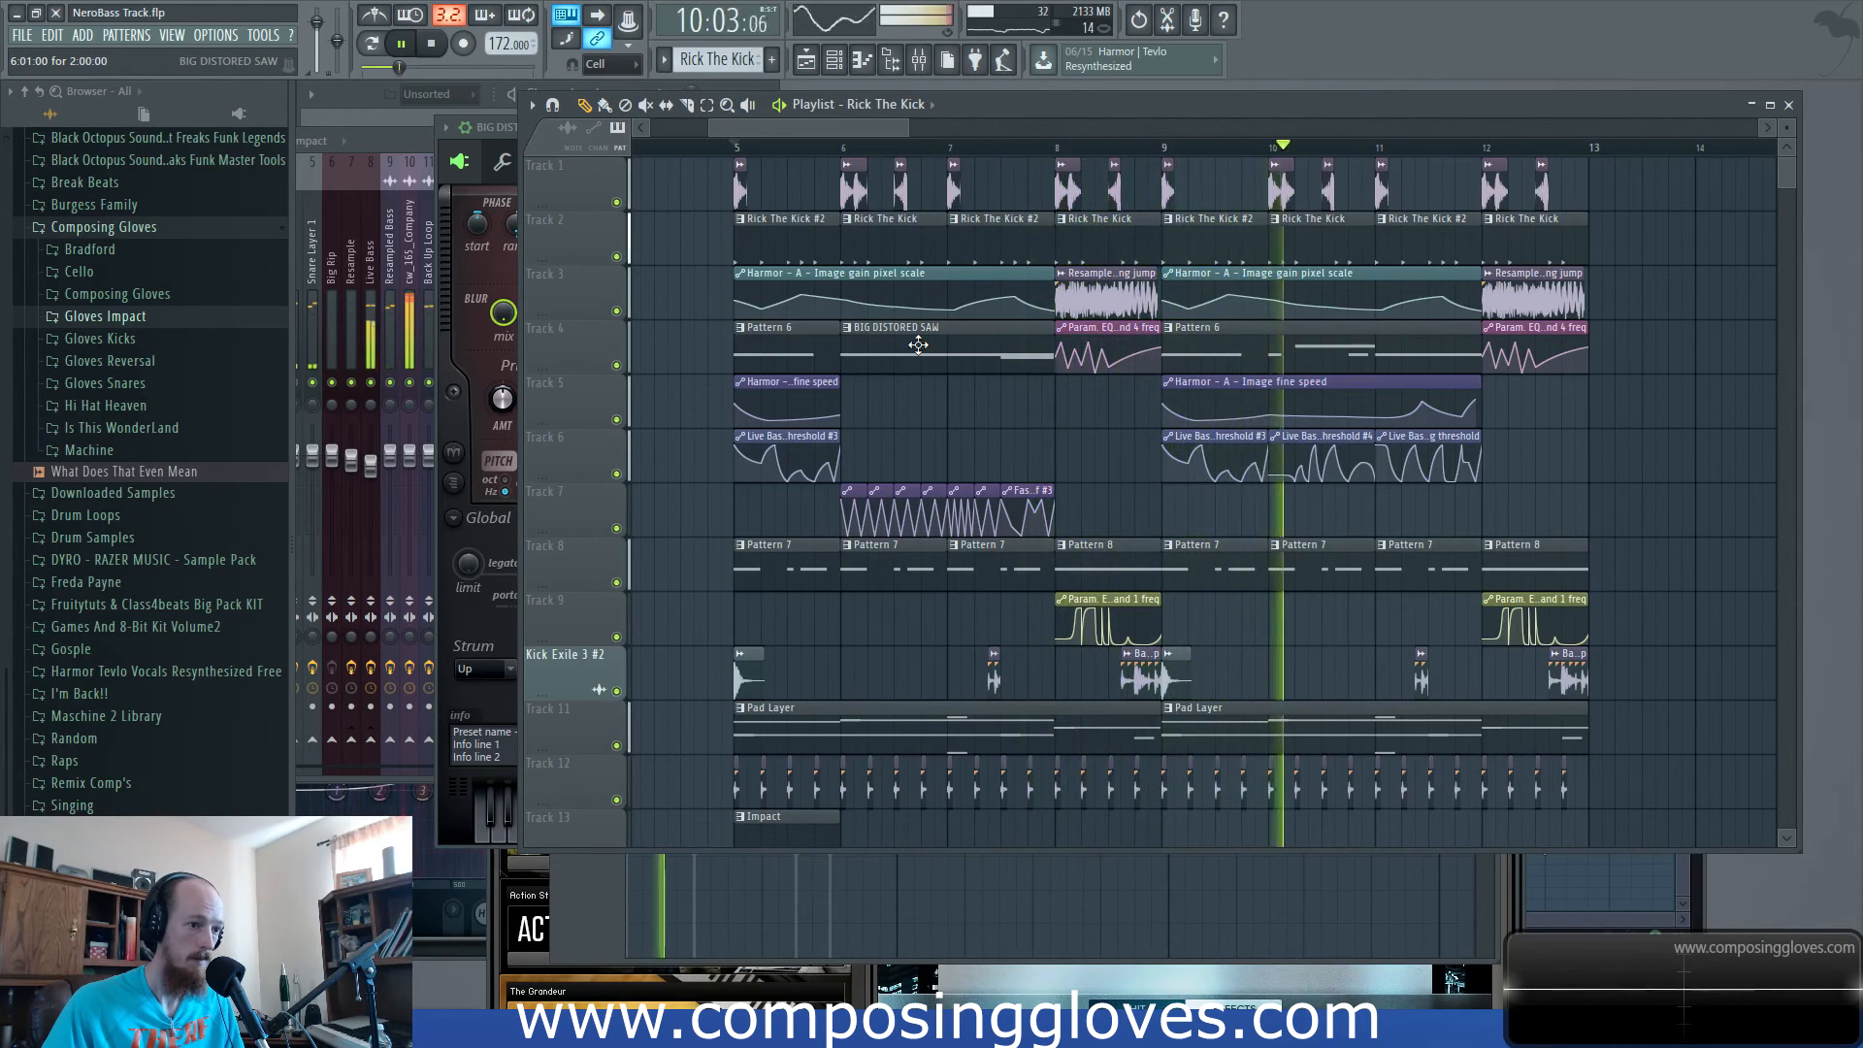
pyautogui.press('space')
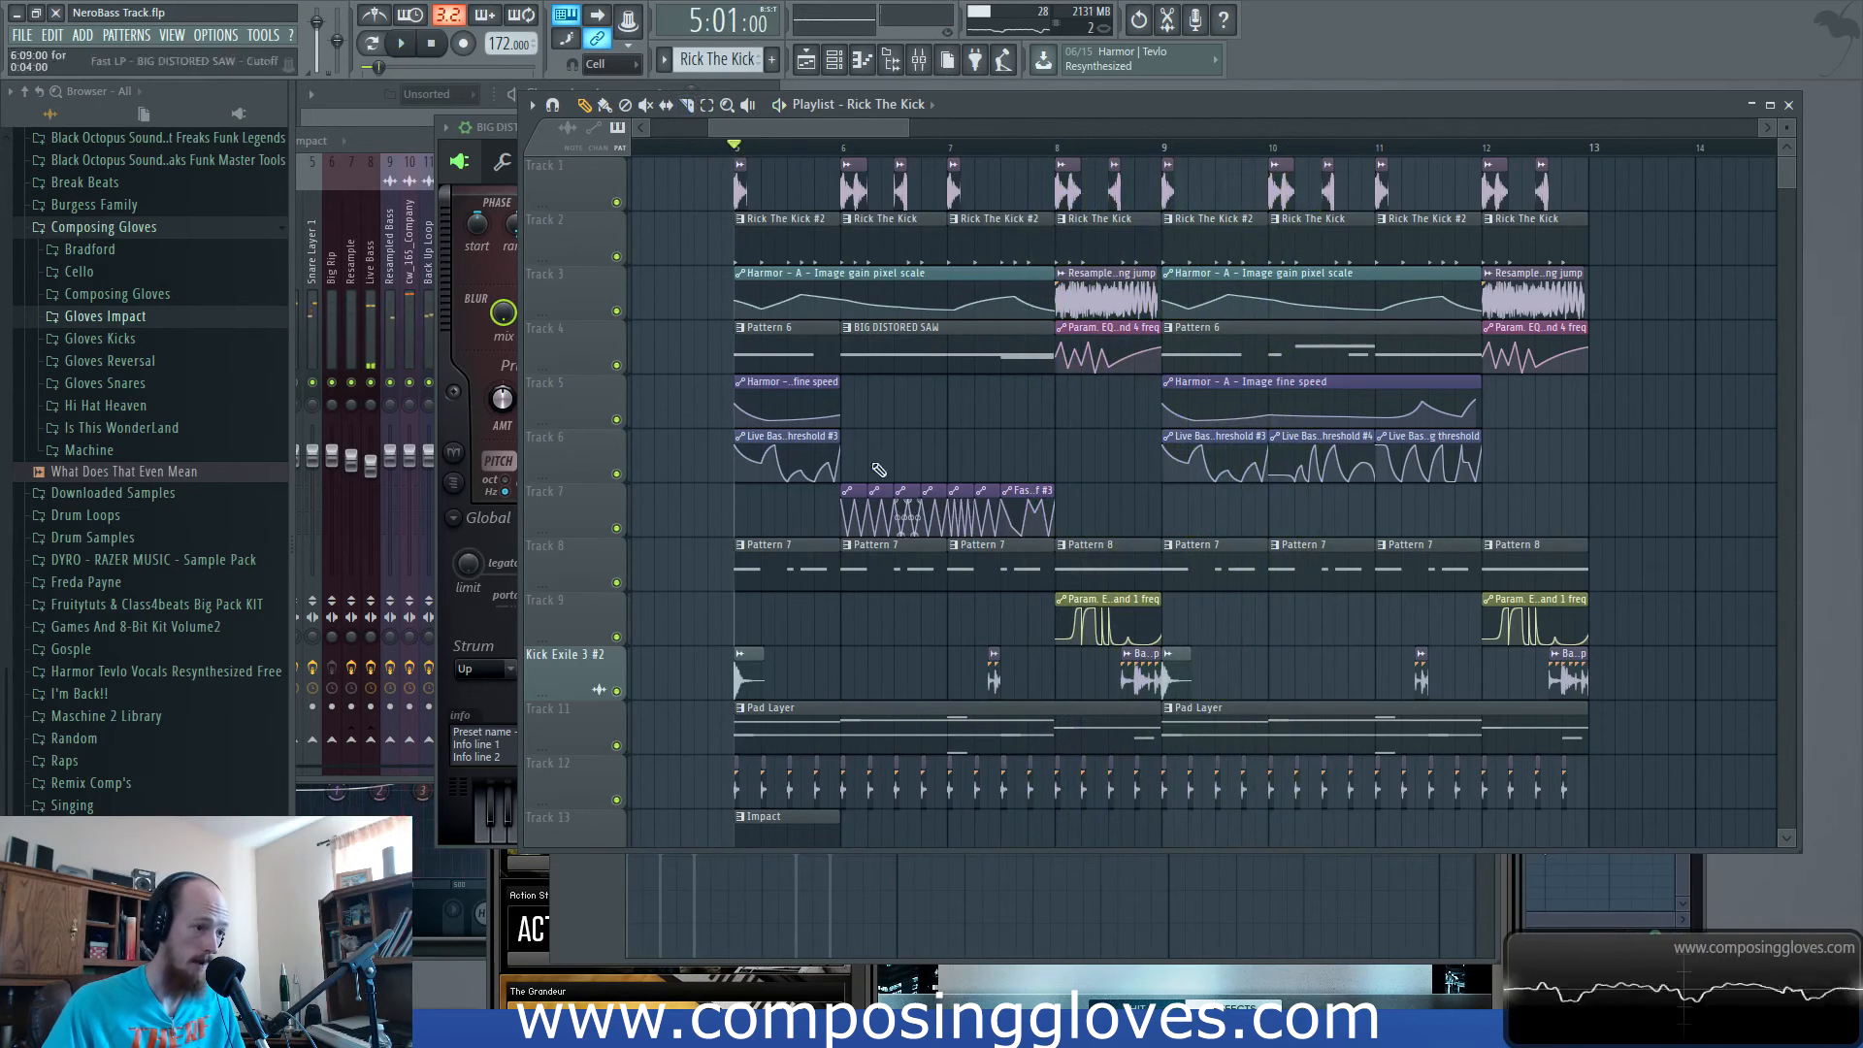
# Select the BIG DISTORED SAW and Fast LP cutoff clips, and mark bars 6 to 8 as the time selection.
pyautogui.moveTo(883, 345); pyautogui.dragTo(1068, 529)
pyautogui.moveTo(845, 353); pyautogui.dragTo(1048, 529)
pyautogui.press('space')
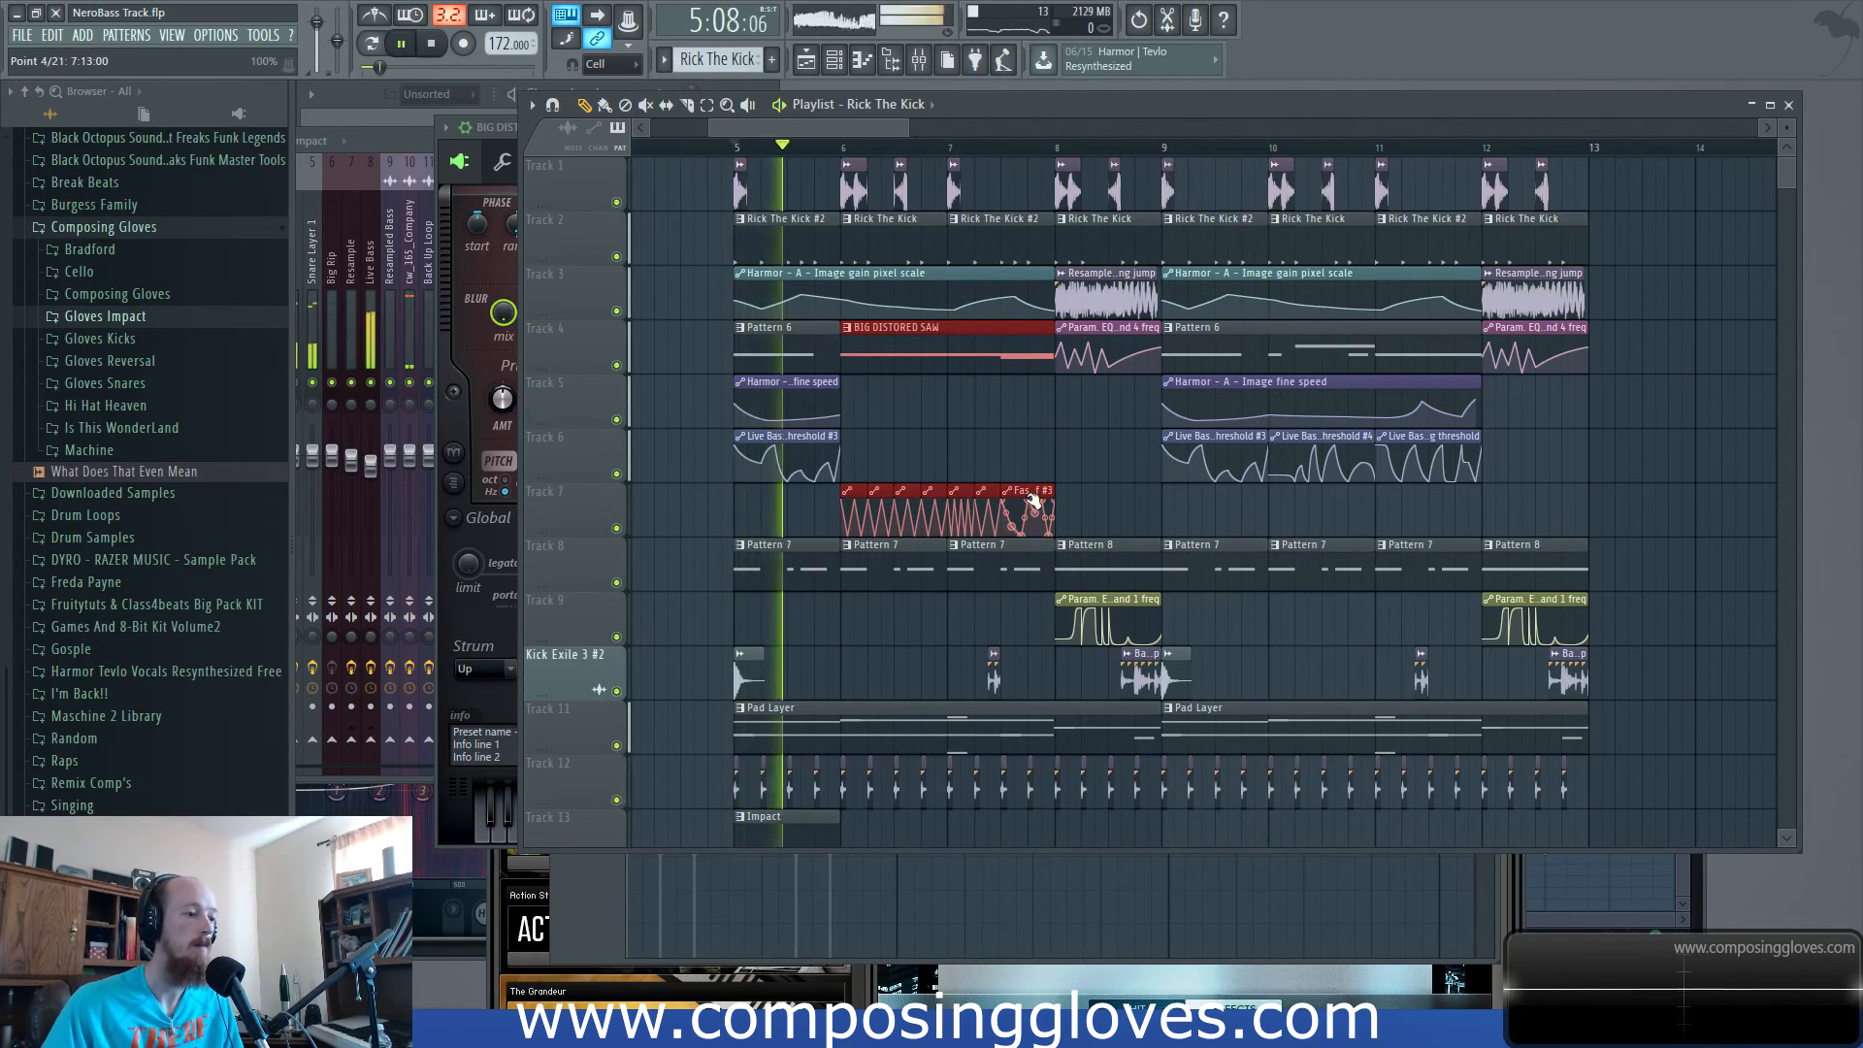
pyautogui.press('space')
pyautogui.moveTo(854, 150); pyautogui.dragTo(1051, 150)
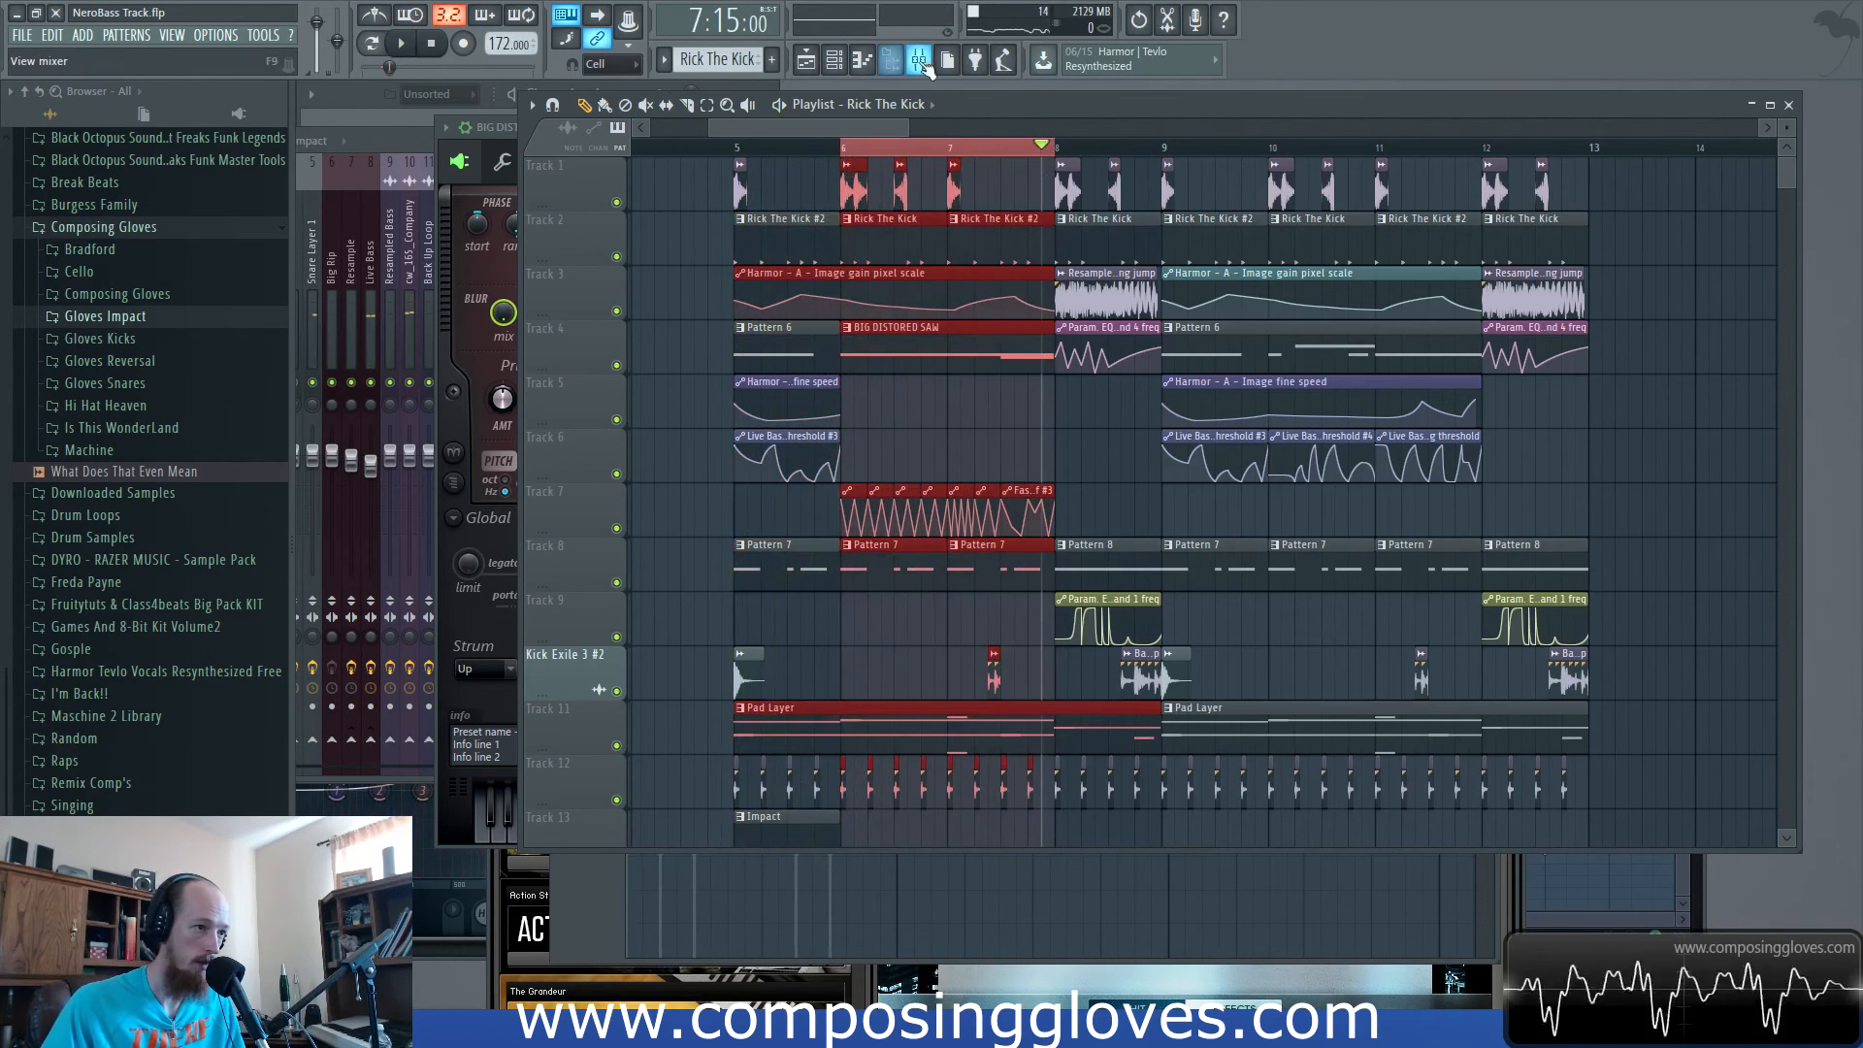
# Load Fruity parametric EQ 2 in effect slot 7 of the BIG DISTORED SAW track and make band 4 a band pass.
pyautogui.click(920, 61)
pyautogui.click(1557, 381)
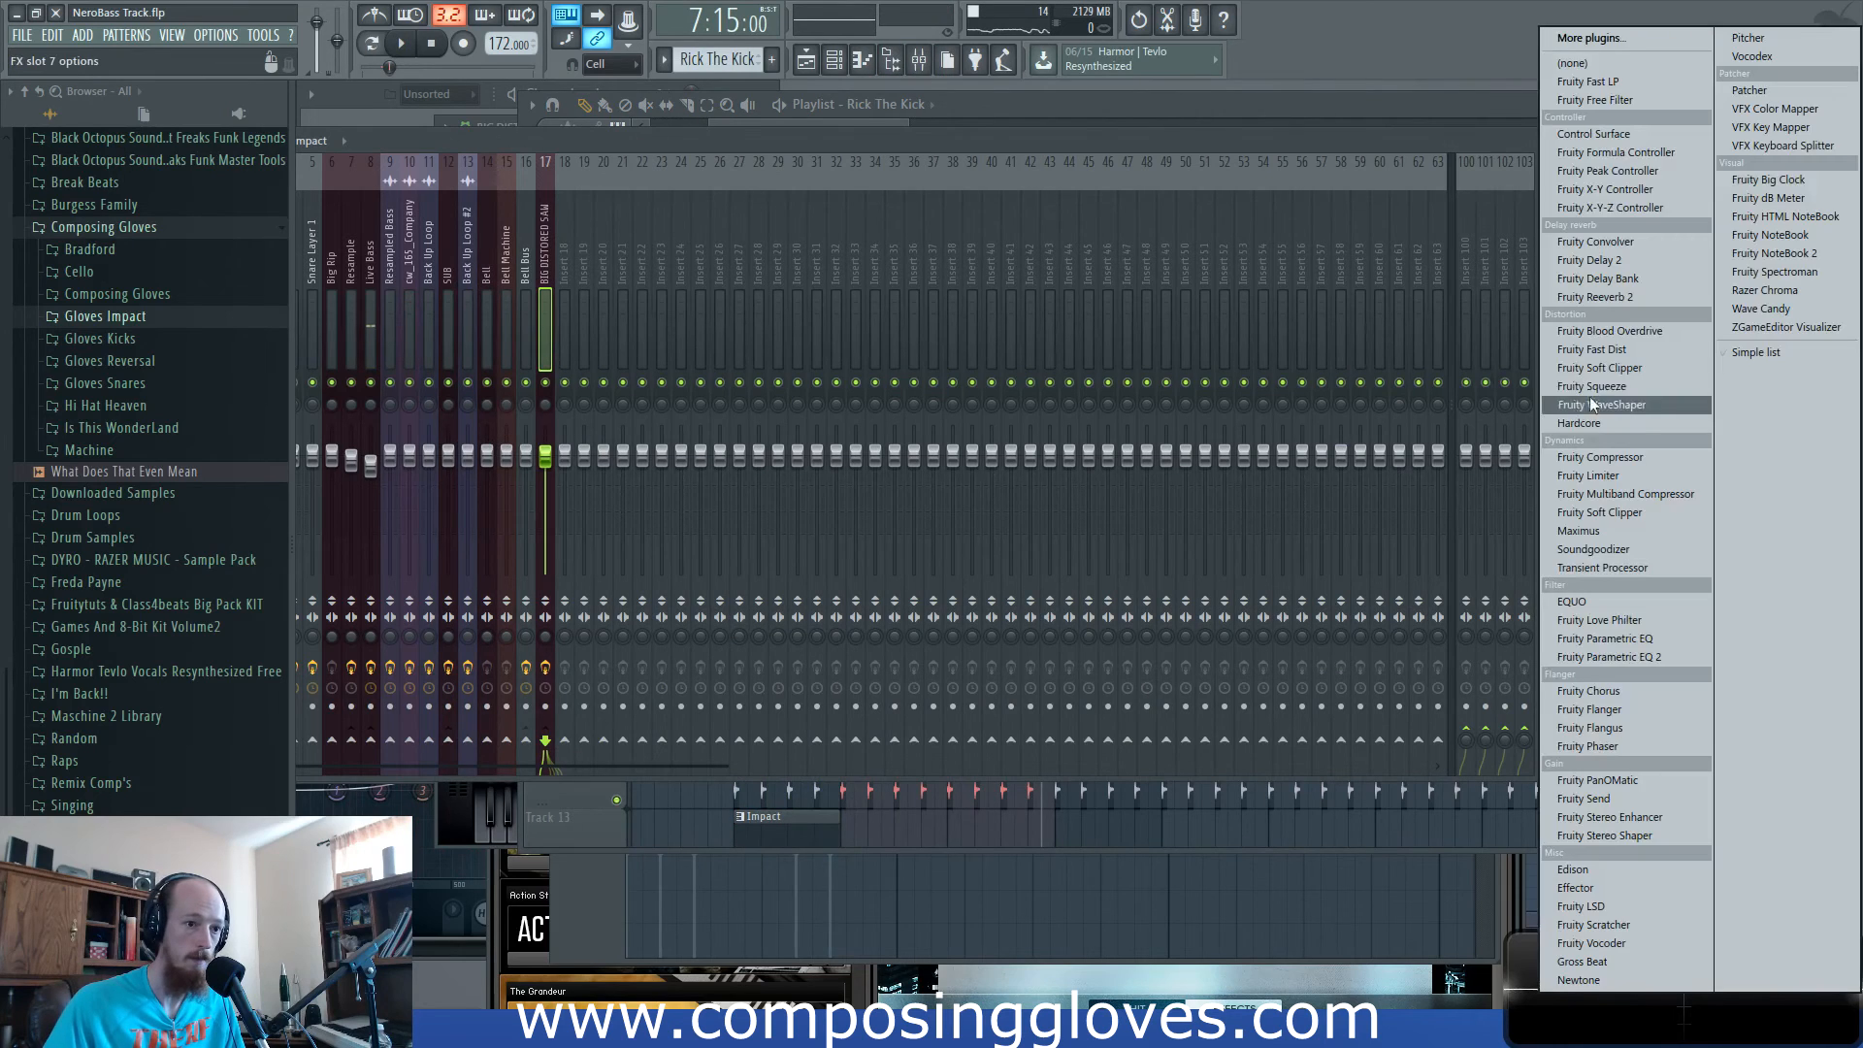
pyautogui.click(1650, 658)
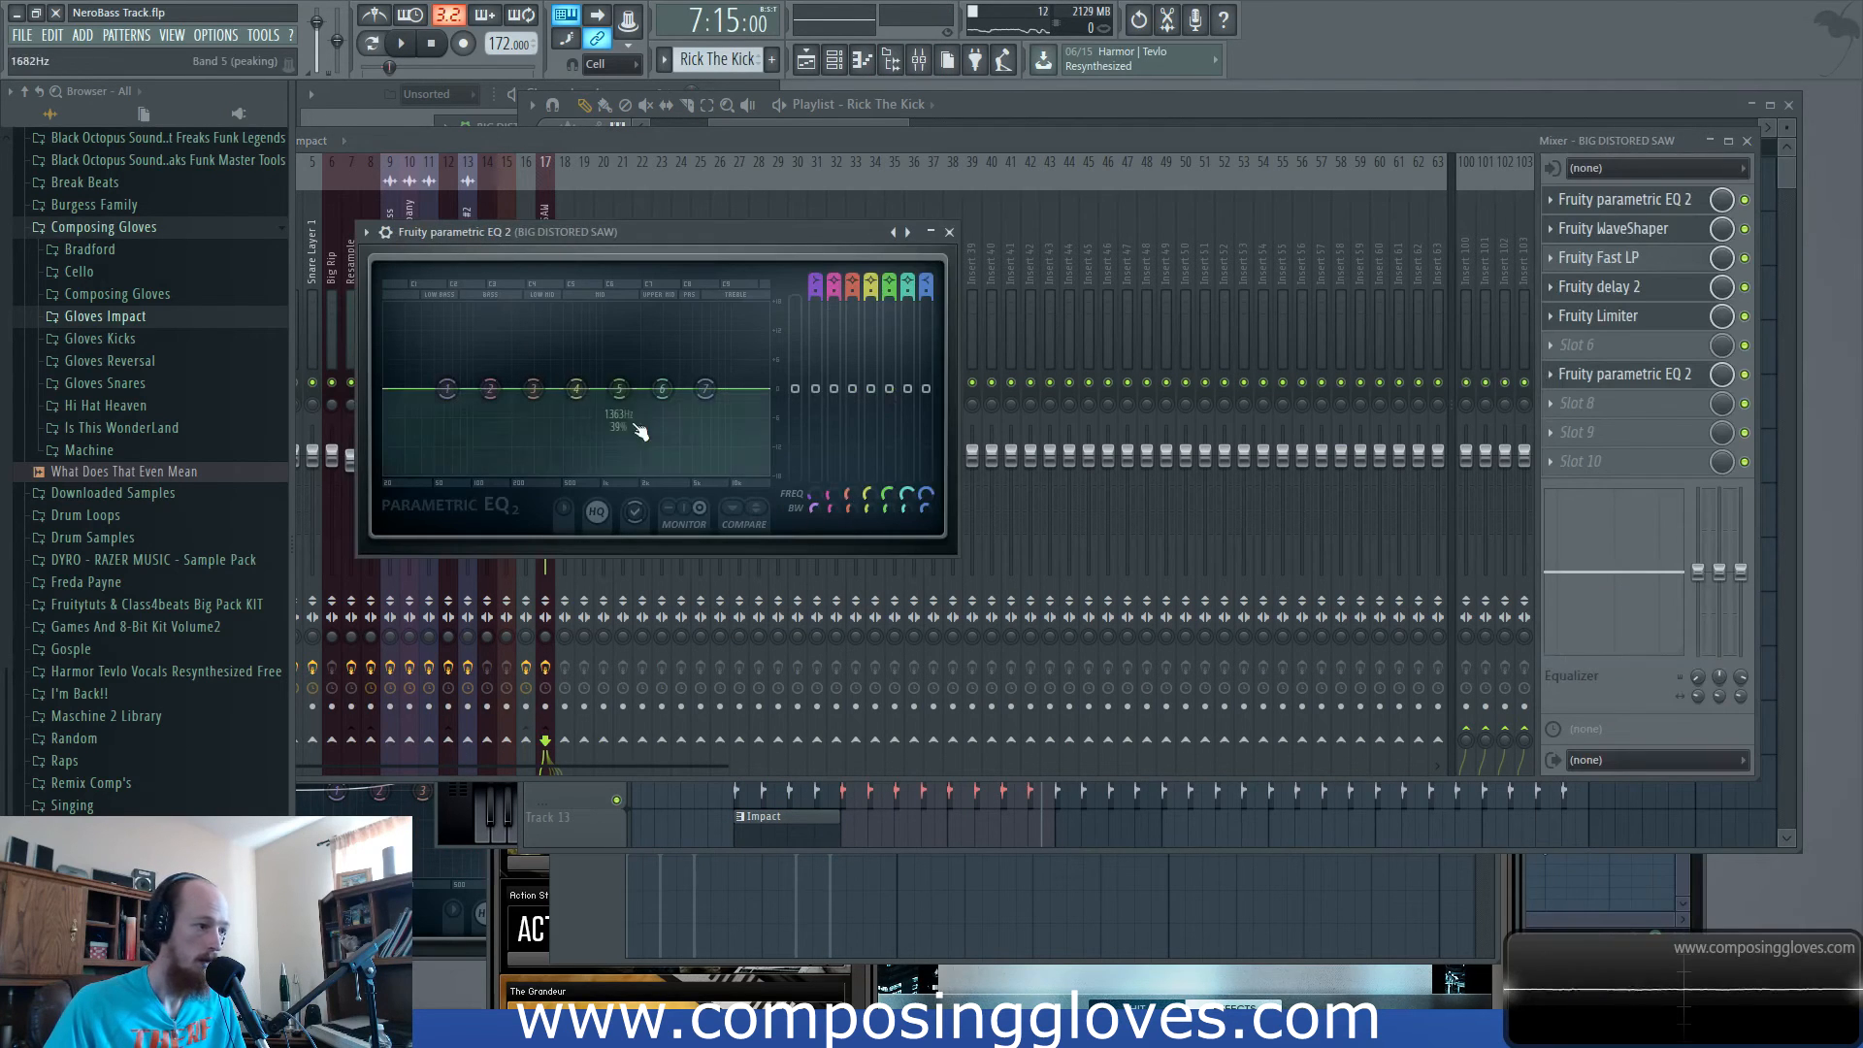
pyautogui.moveTo(608, 444)
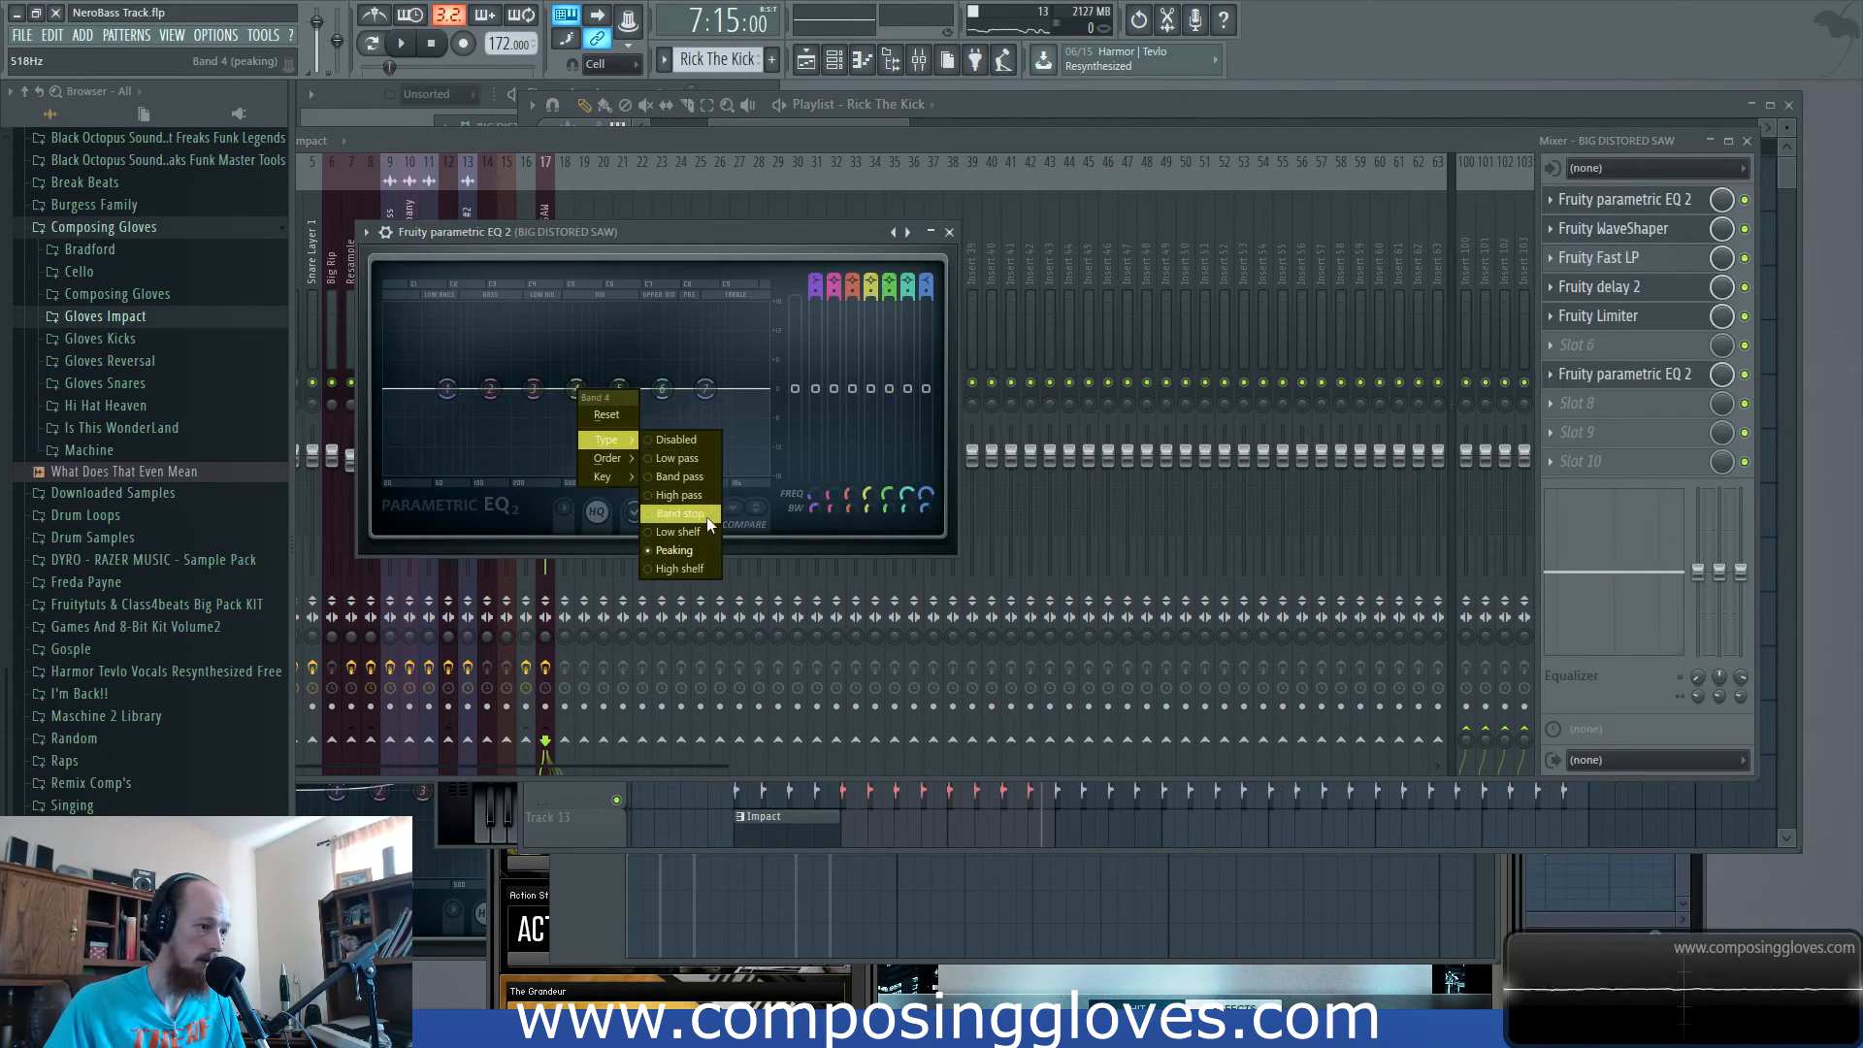
pyautogui.click(679, 517)
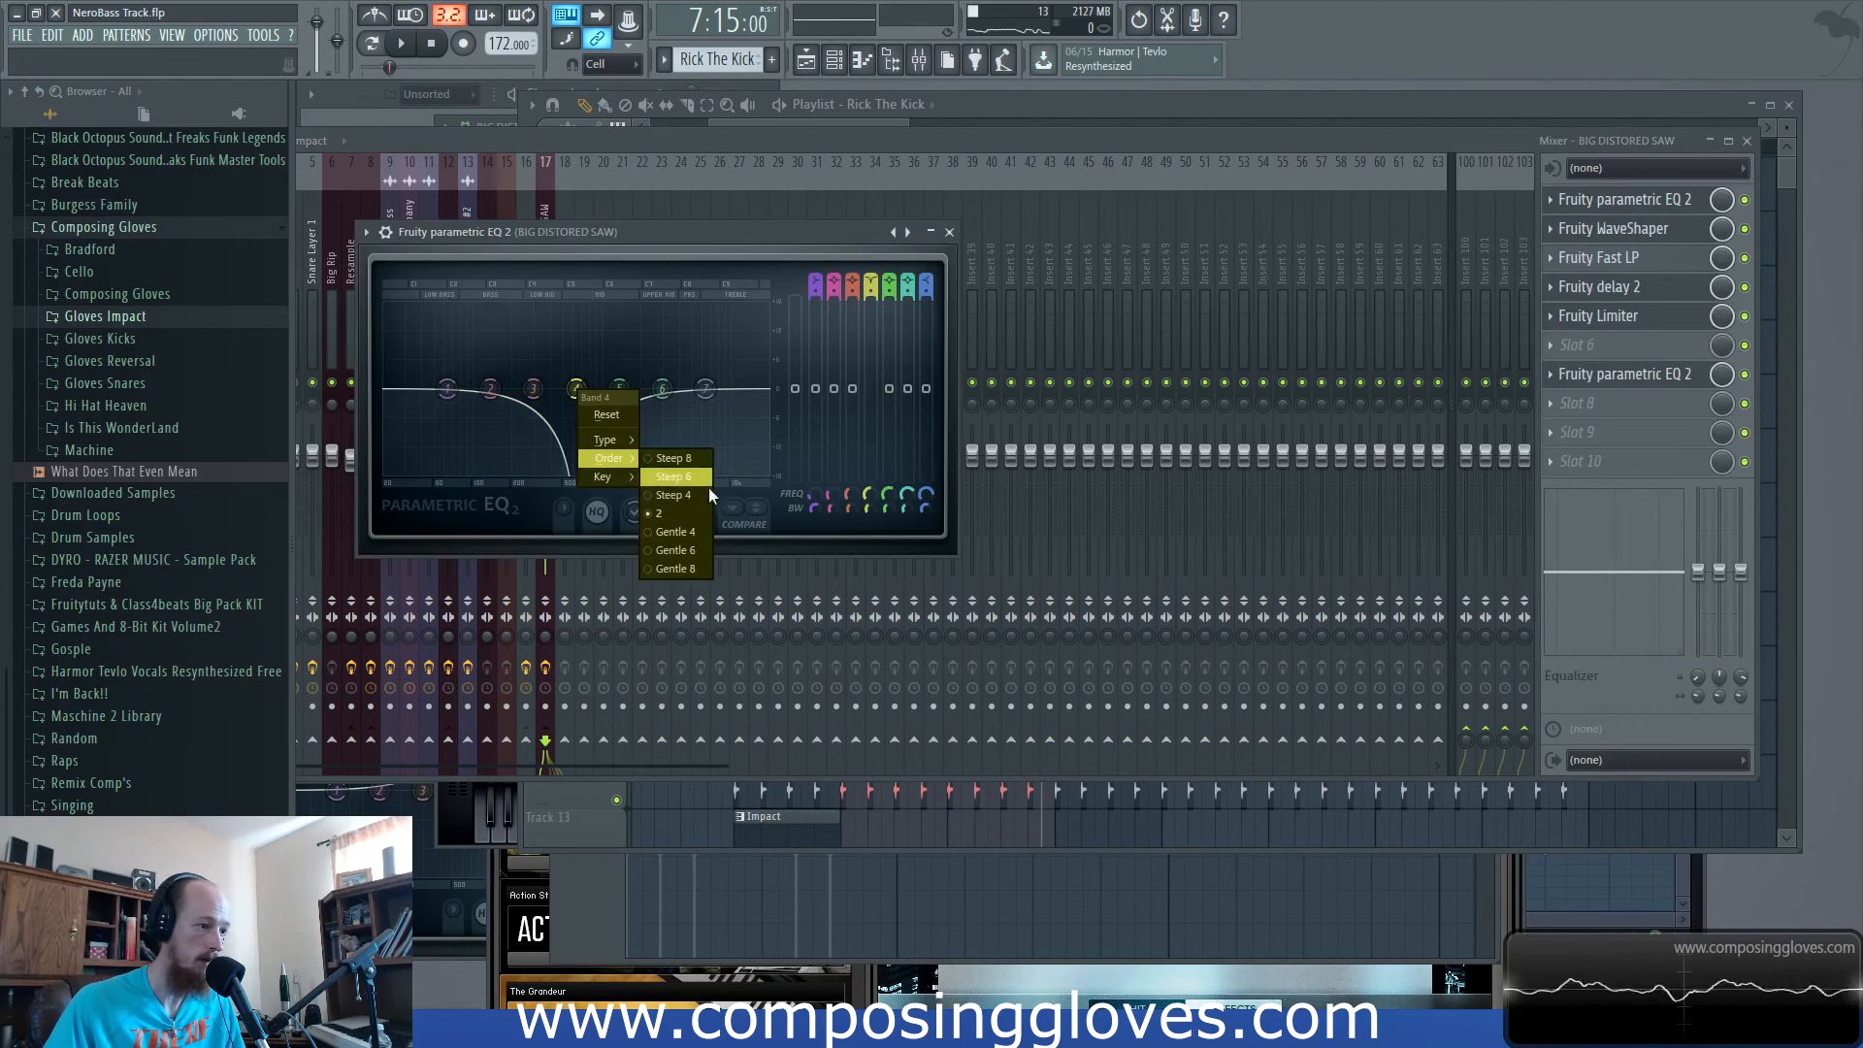
pyautogui.click(679, 476)
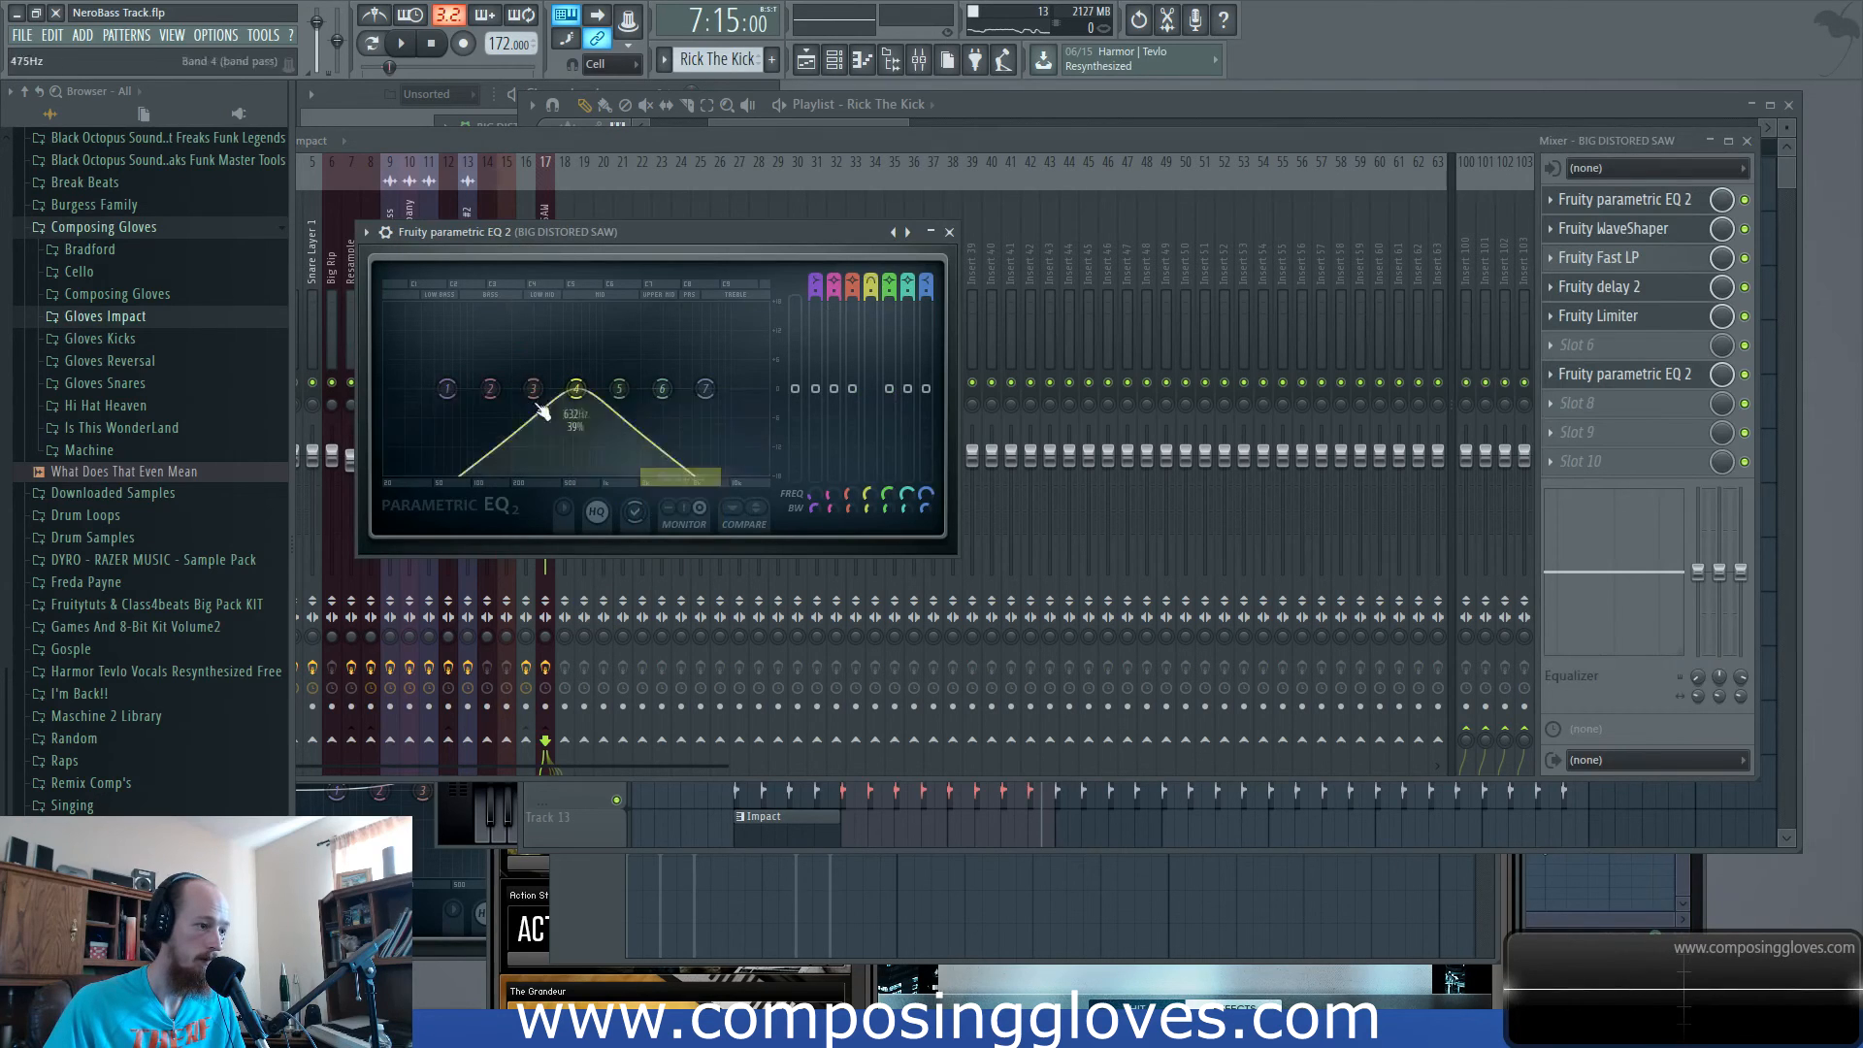
# Create an automation clip for the slot 7 EQ's band 4 frequency and shape its first triangular peaks in bar 6.
pyautogui.rightClick(872, 495)
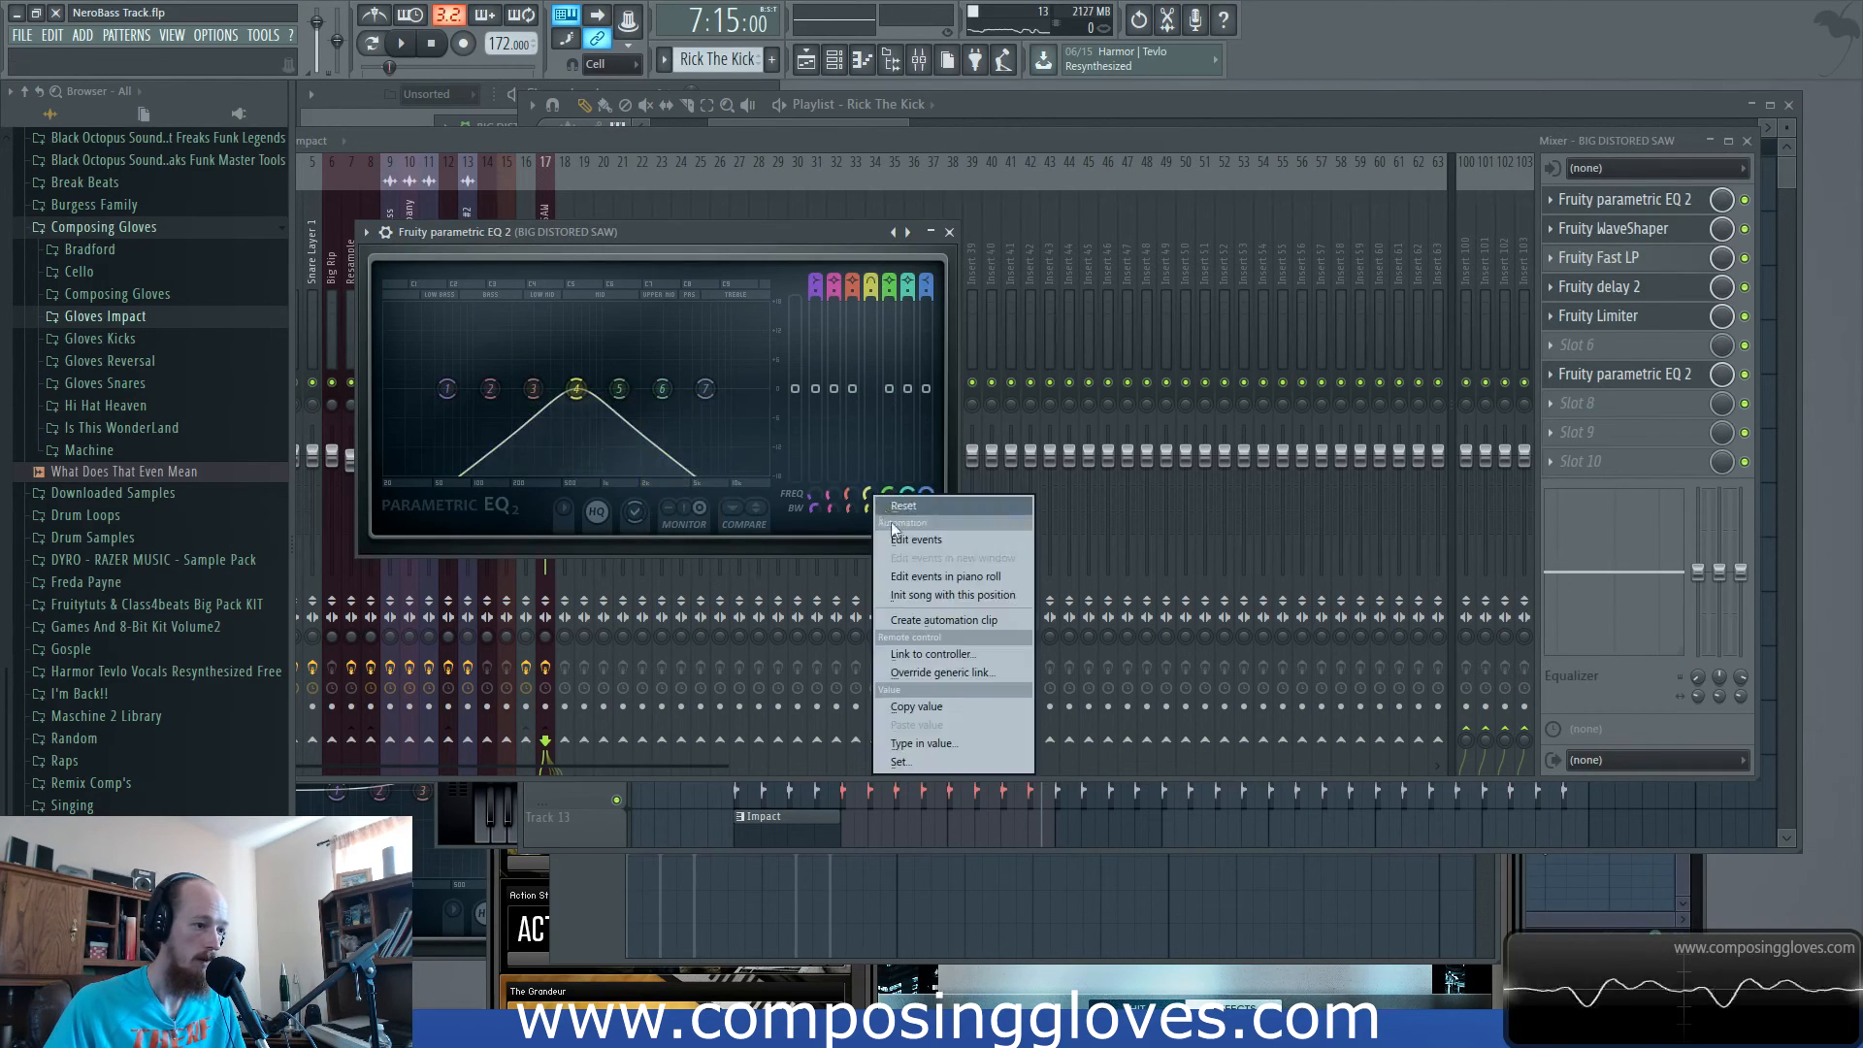
pyautogui.click(939, 622)
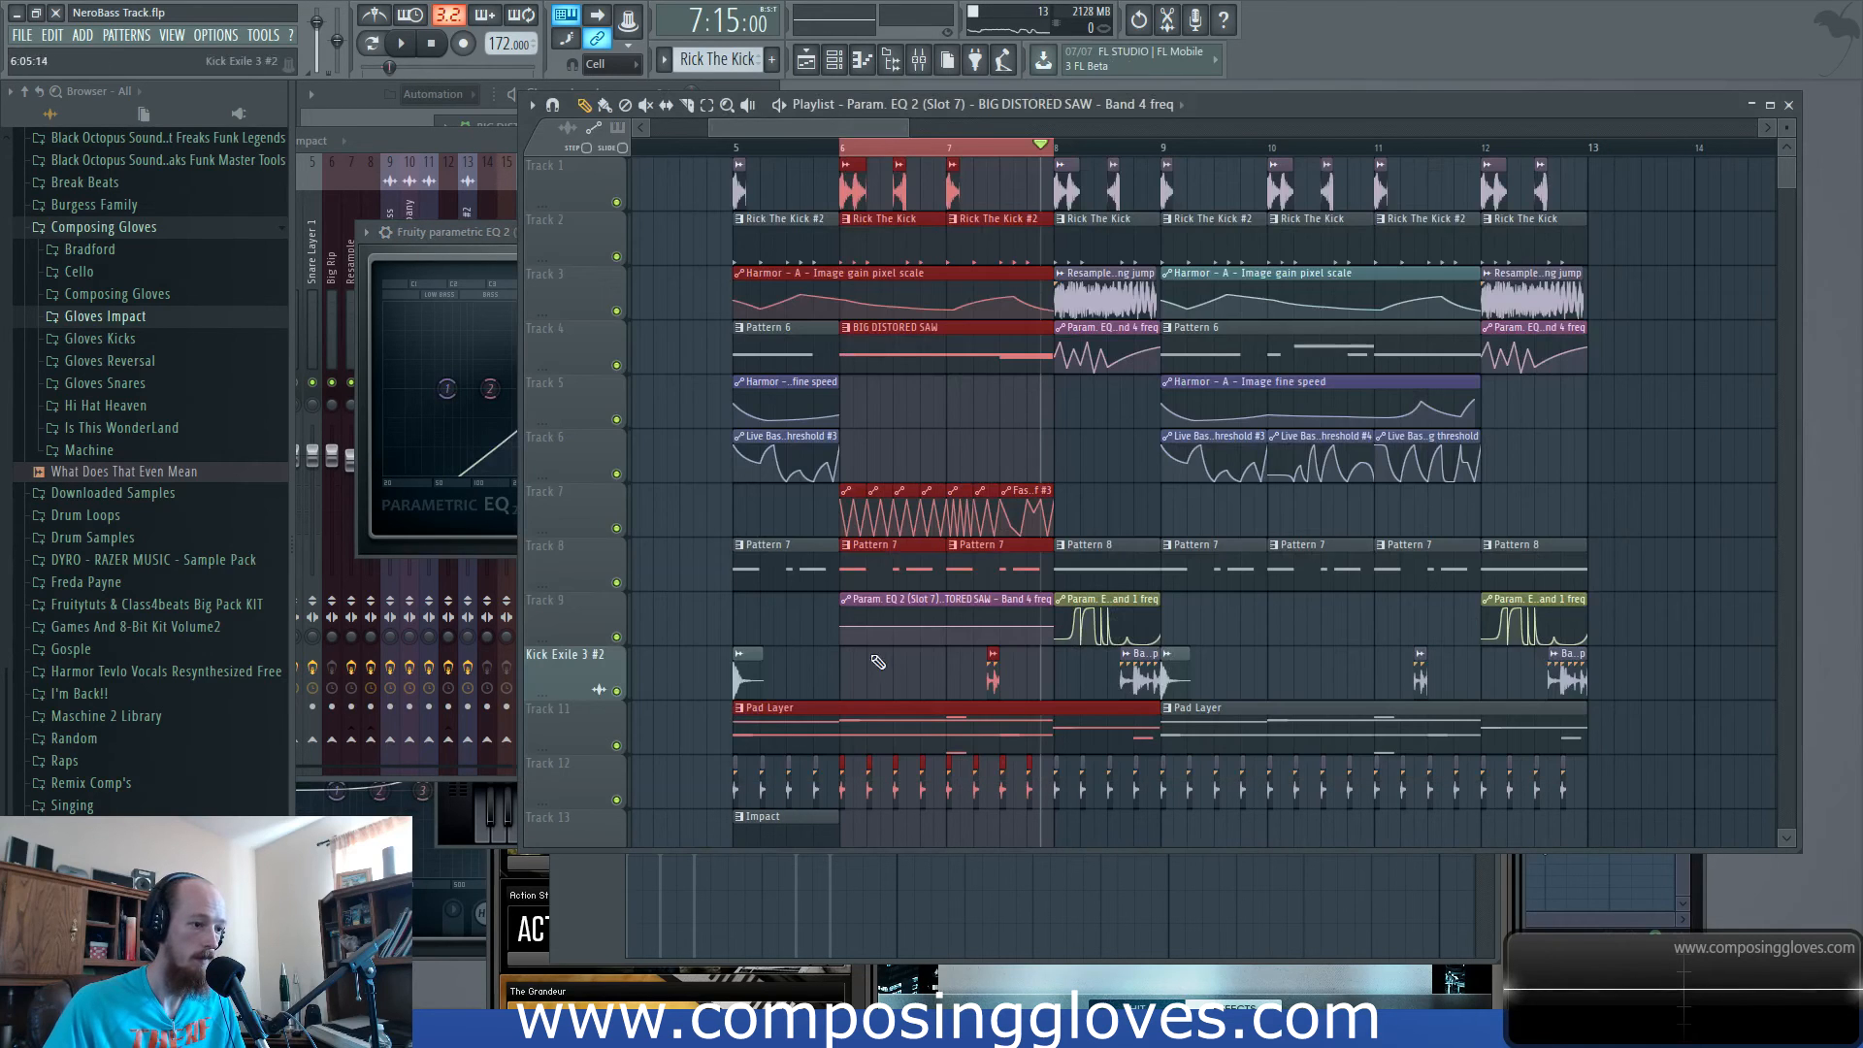
pyautogui.moveTo(852, 637); pyautogui.dragTo(850, 657)
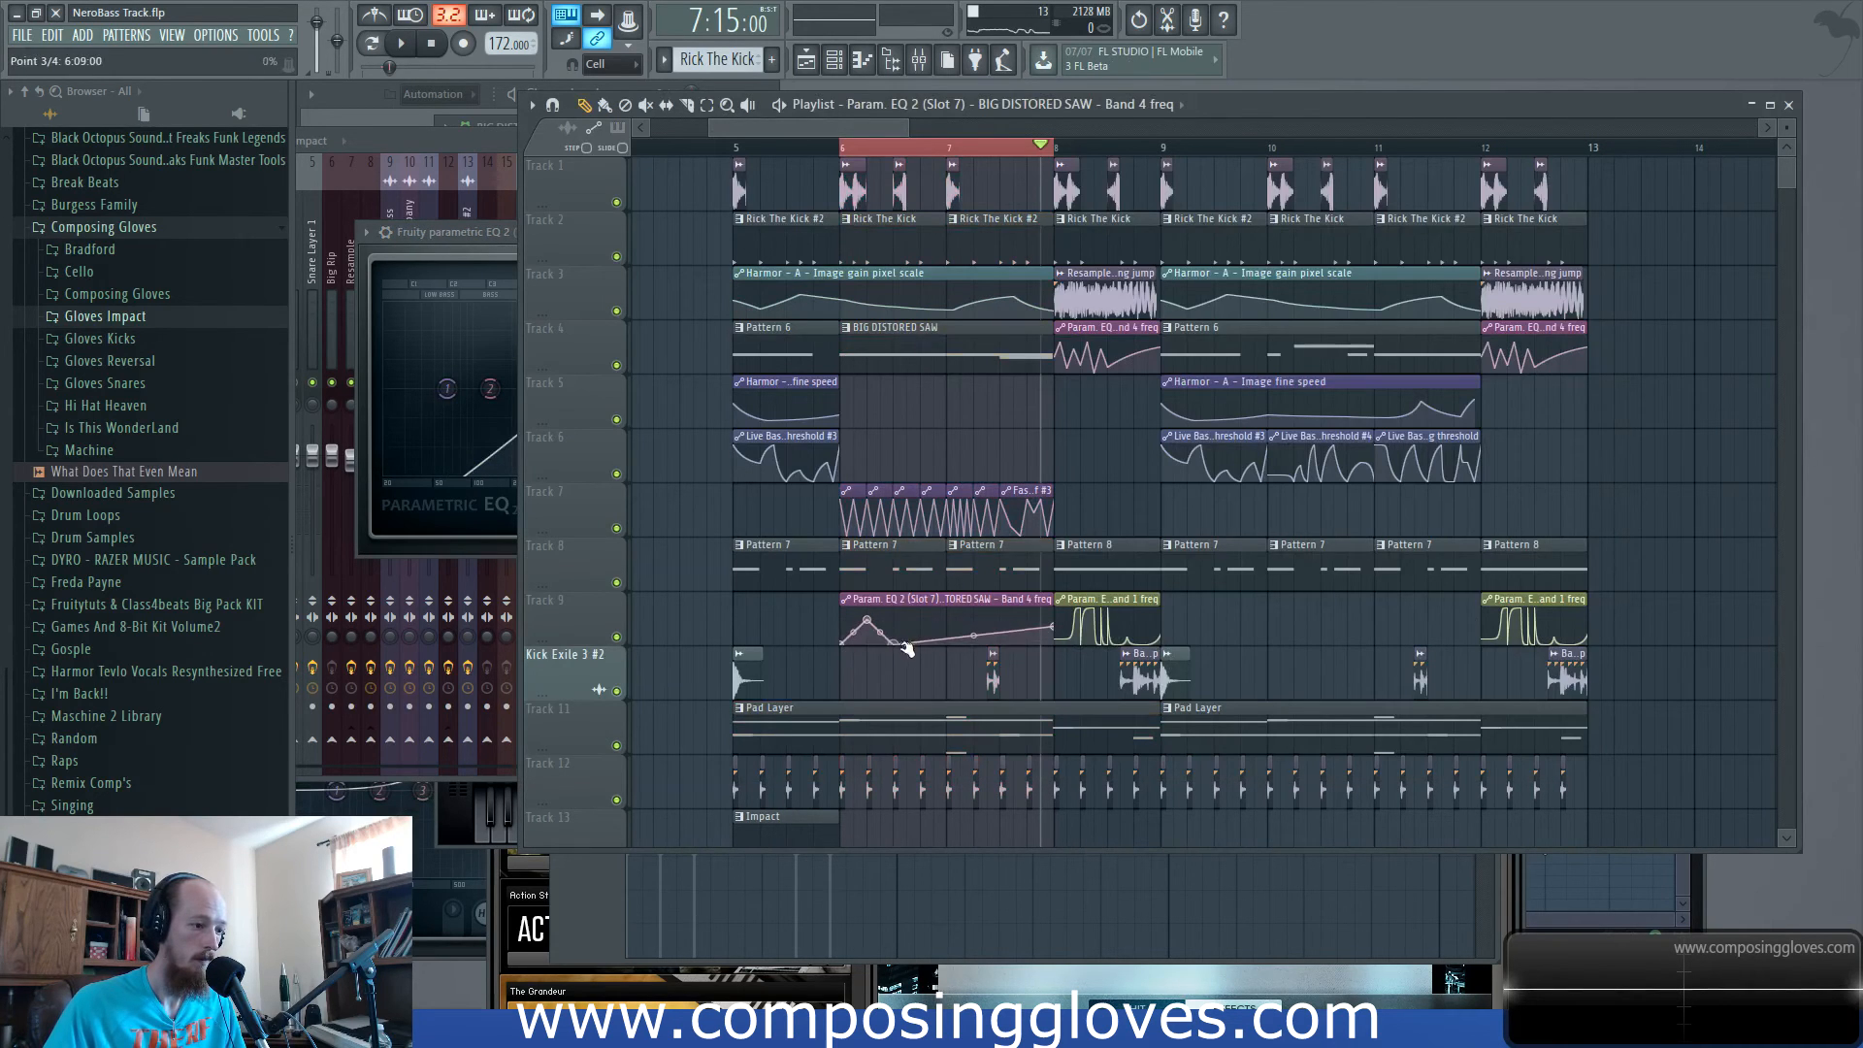
# Play from bar 5 while extending the band 4 frequency automation with triangular peaks through bar 7 and refining its first peak.
pyautogui.press('space')
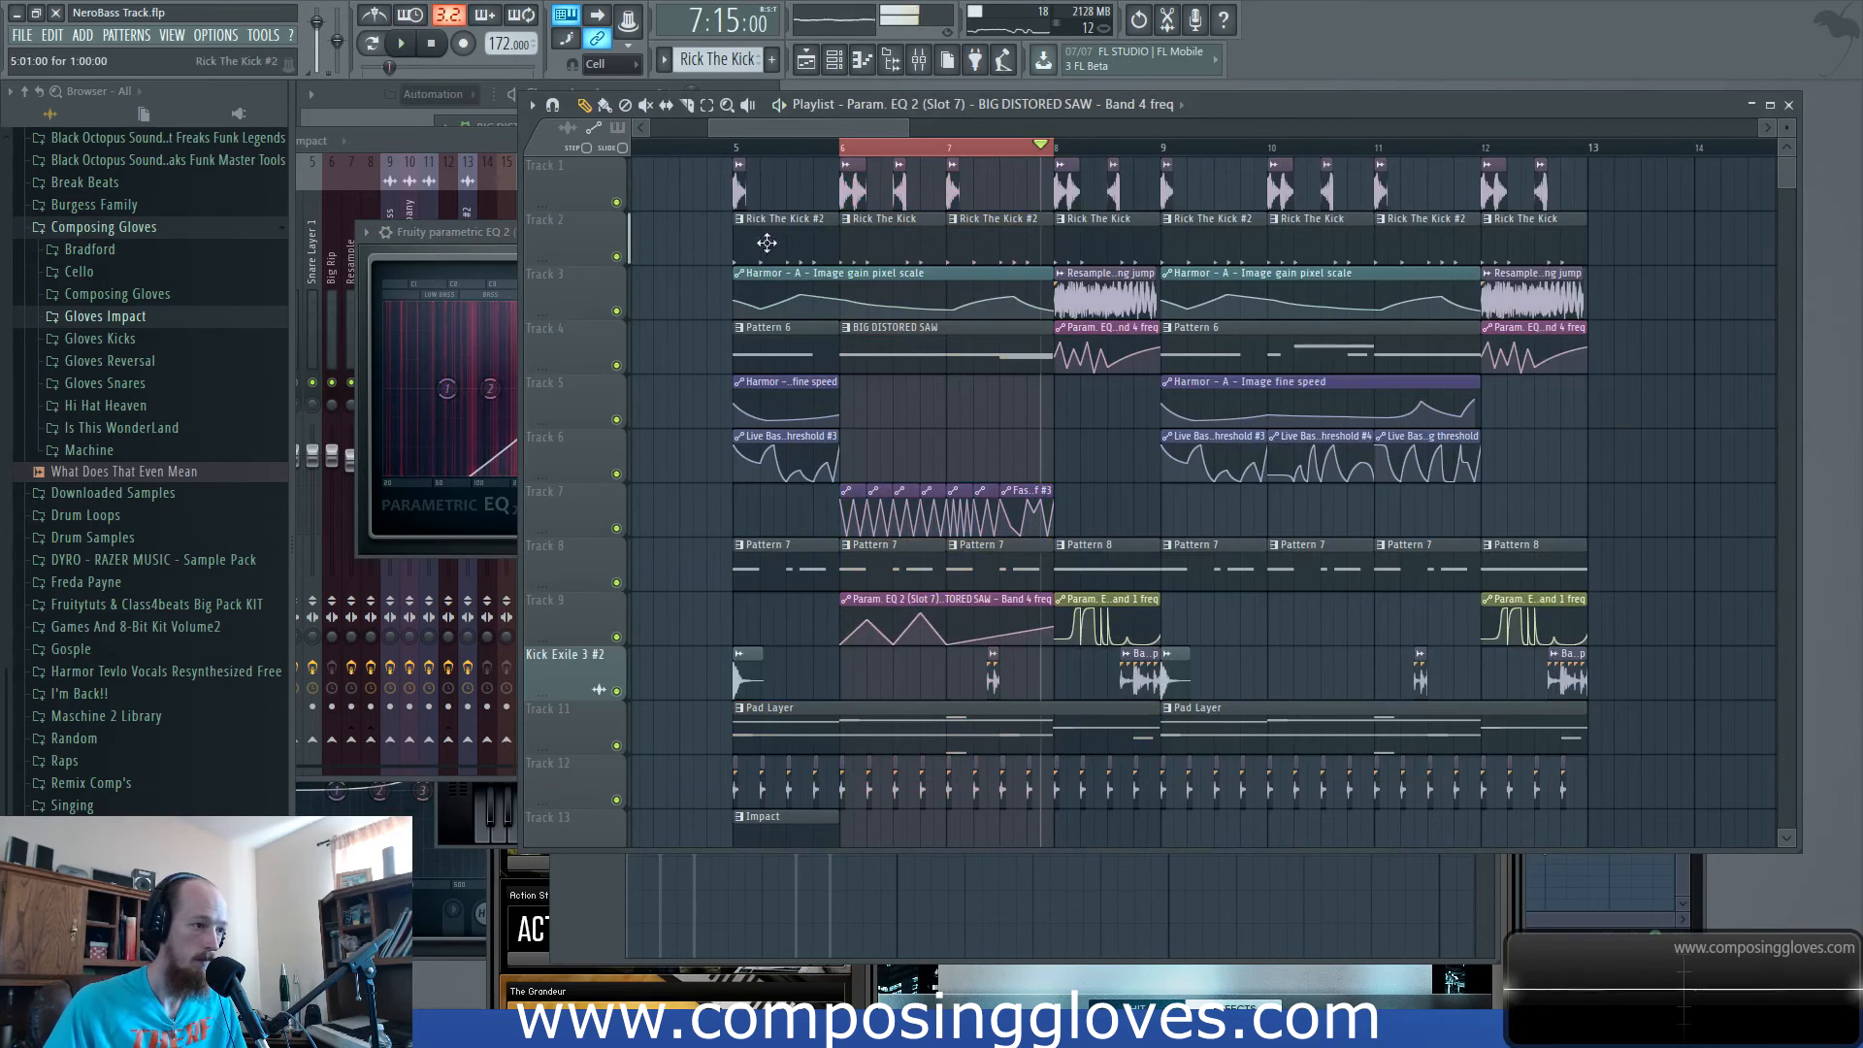
pyautogui.click(737, 149)
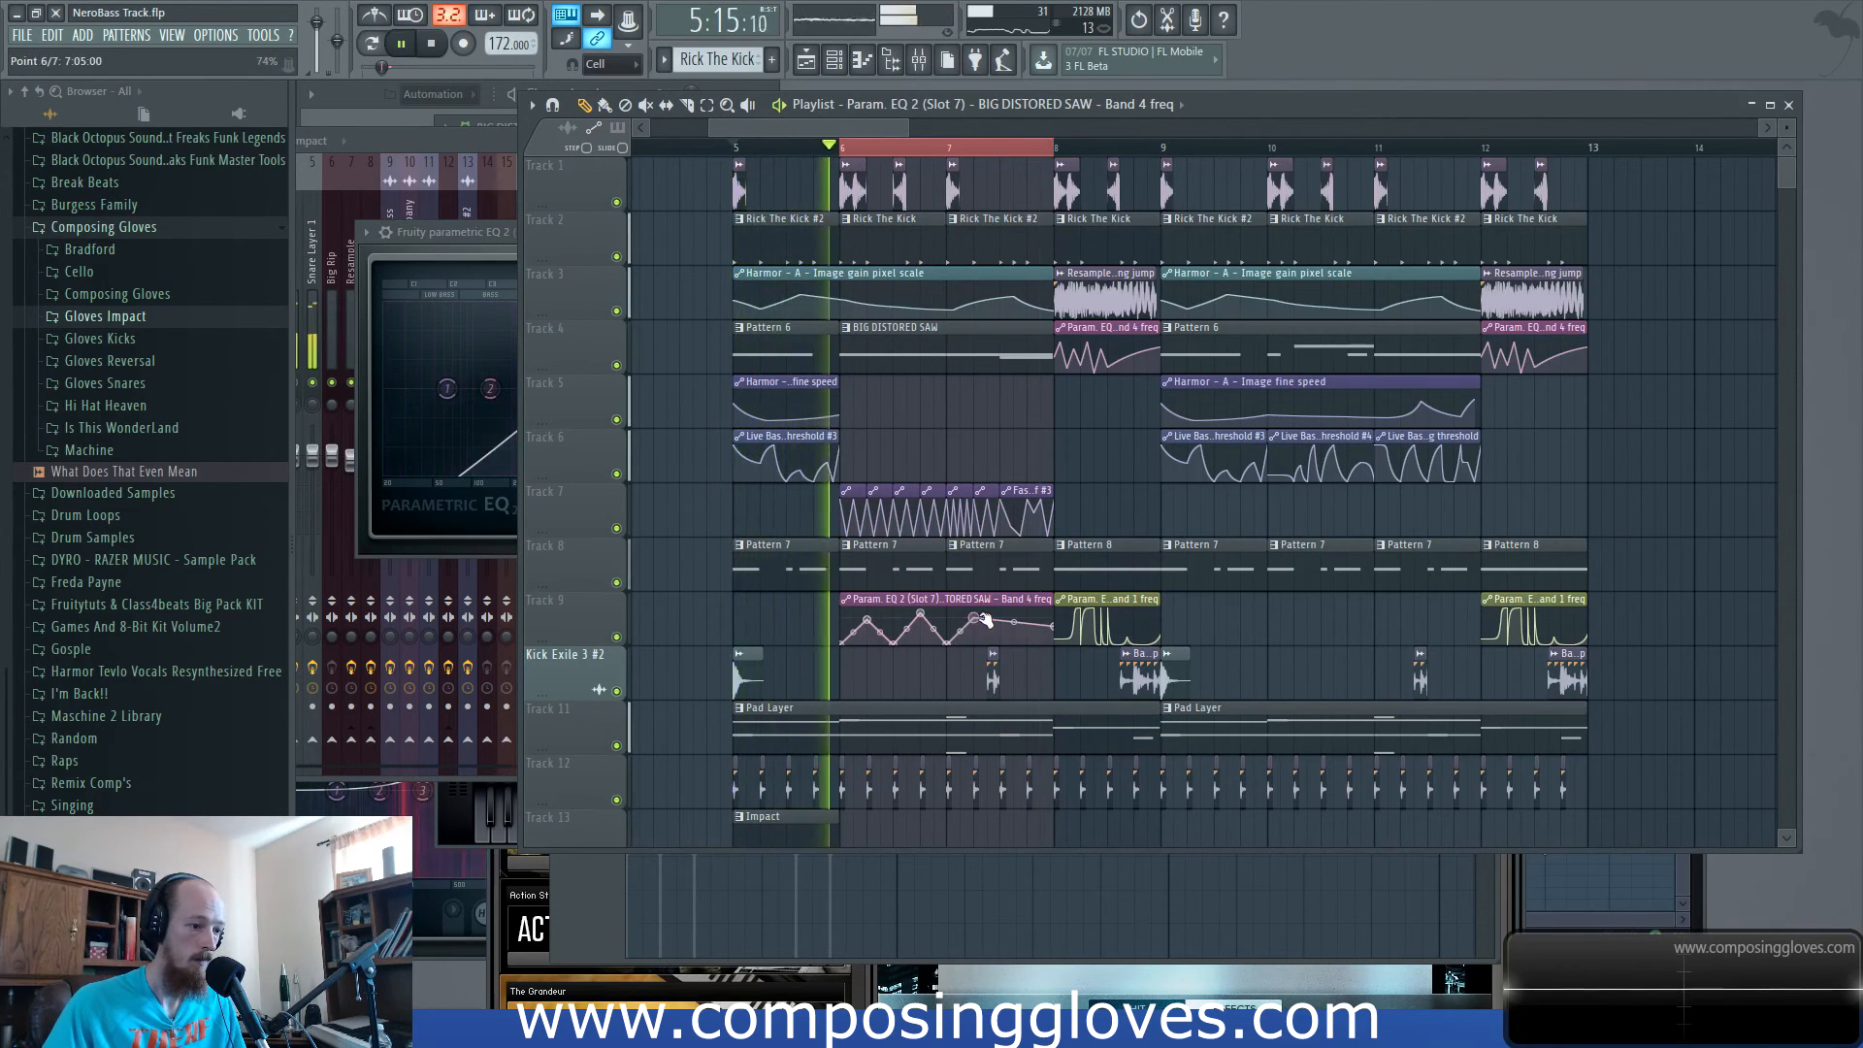
pyautogui.rightClick(1015, 641)
pyautogui.rightClick(1038, 620)
pyautogui.moveTo(1056, 629); pyautogui.dragTo(1063, 653)
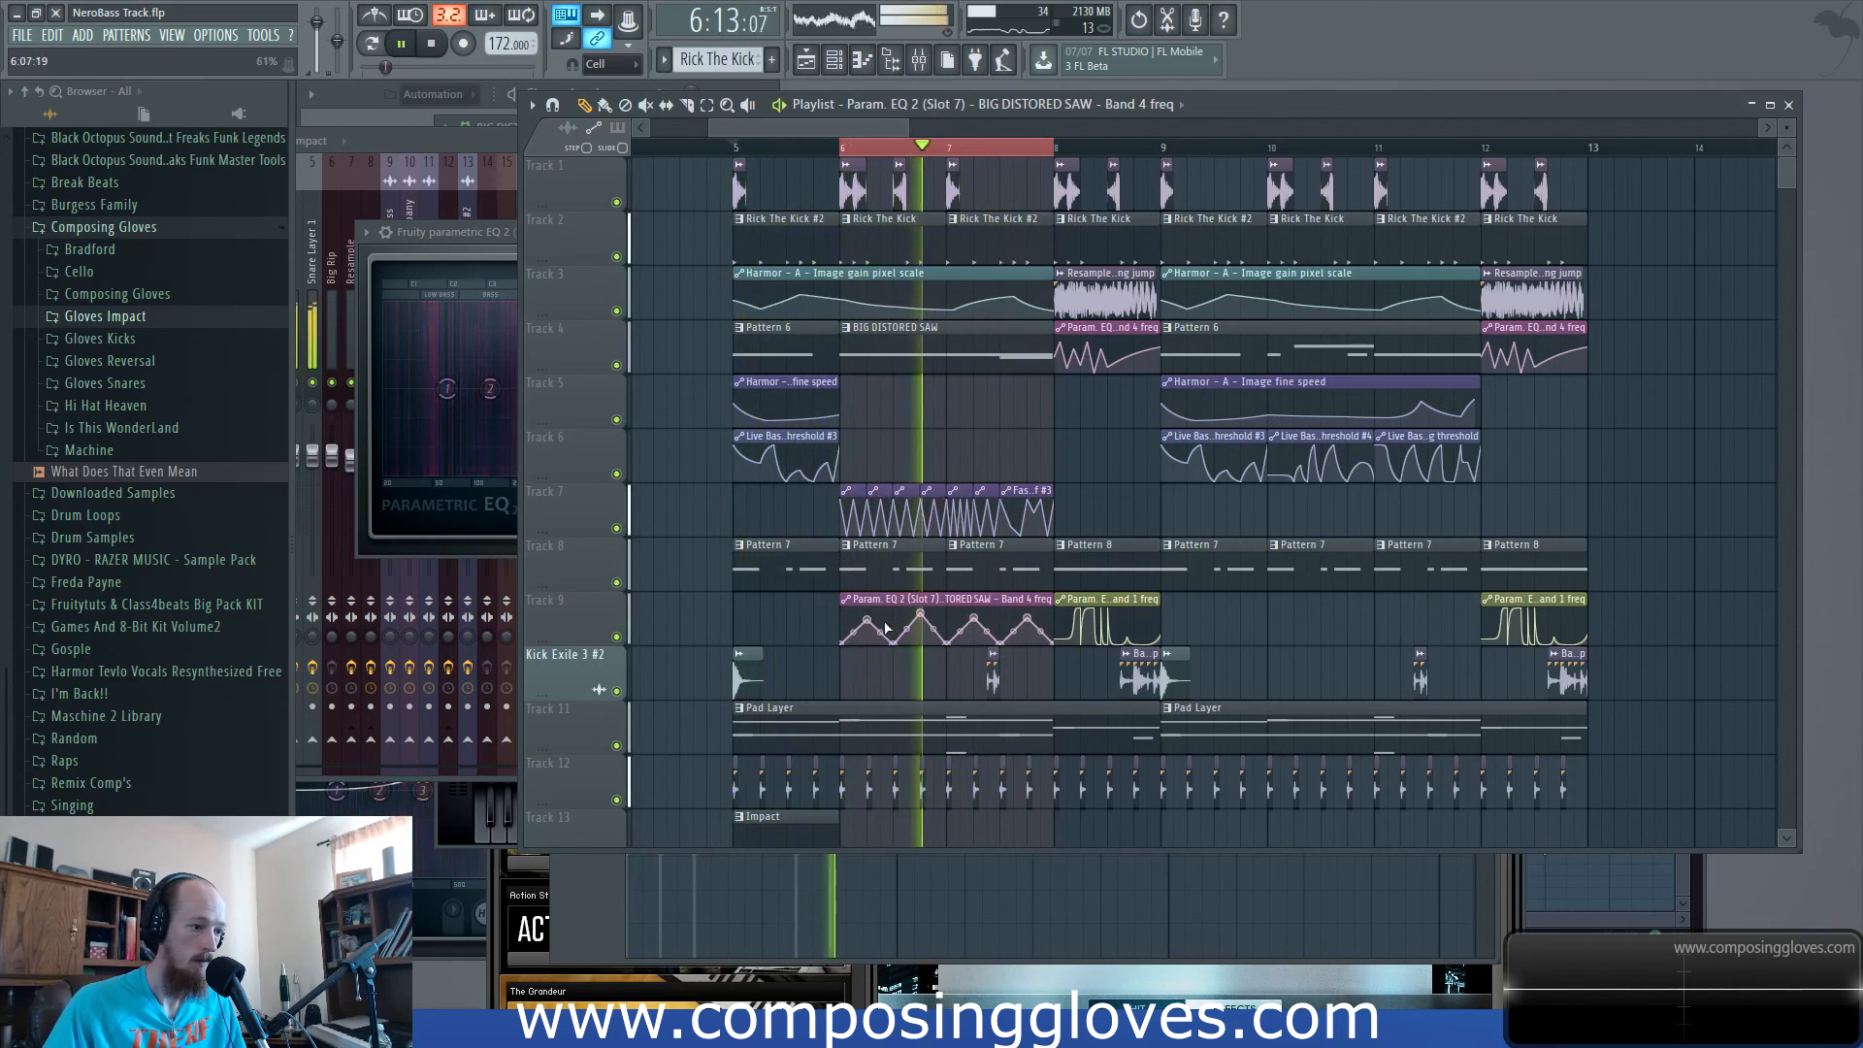
pyautogui.moveTo(870, 621); pyautogui.dragTo(872, 615)
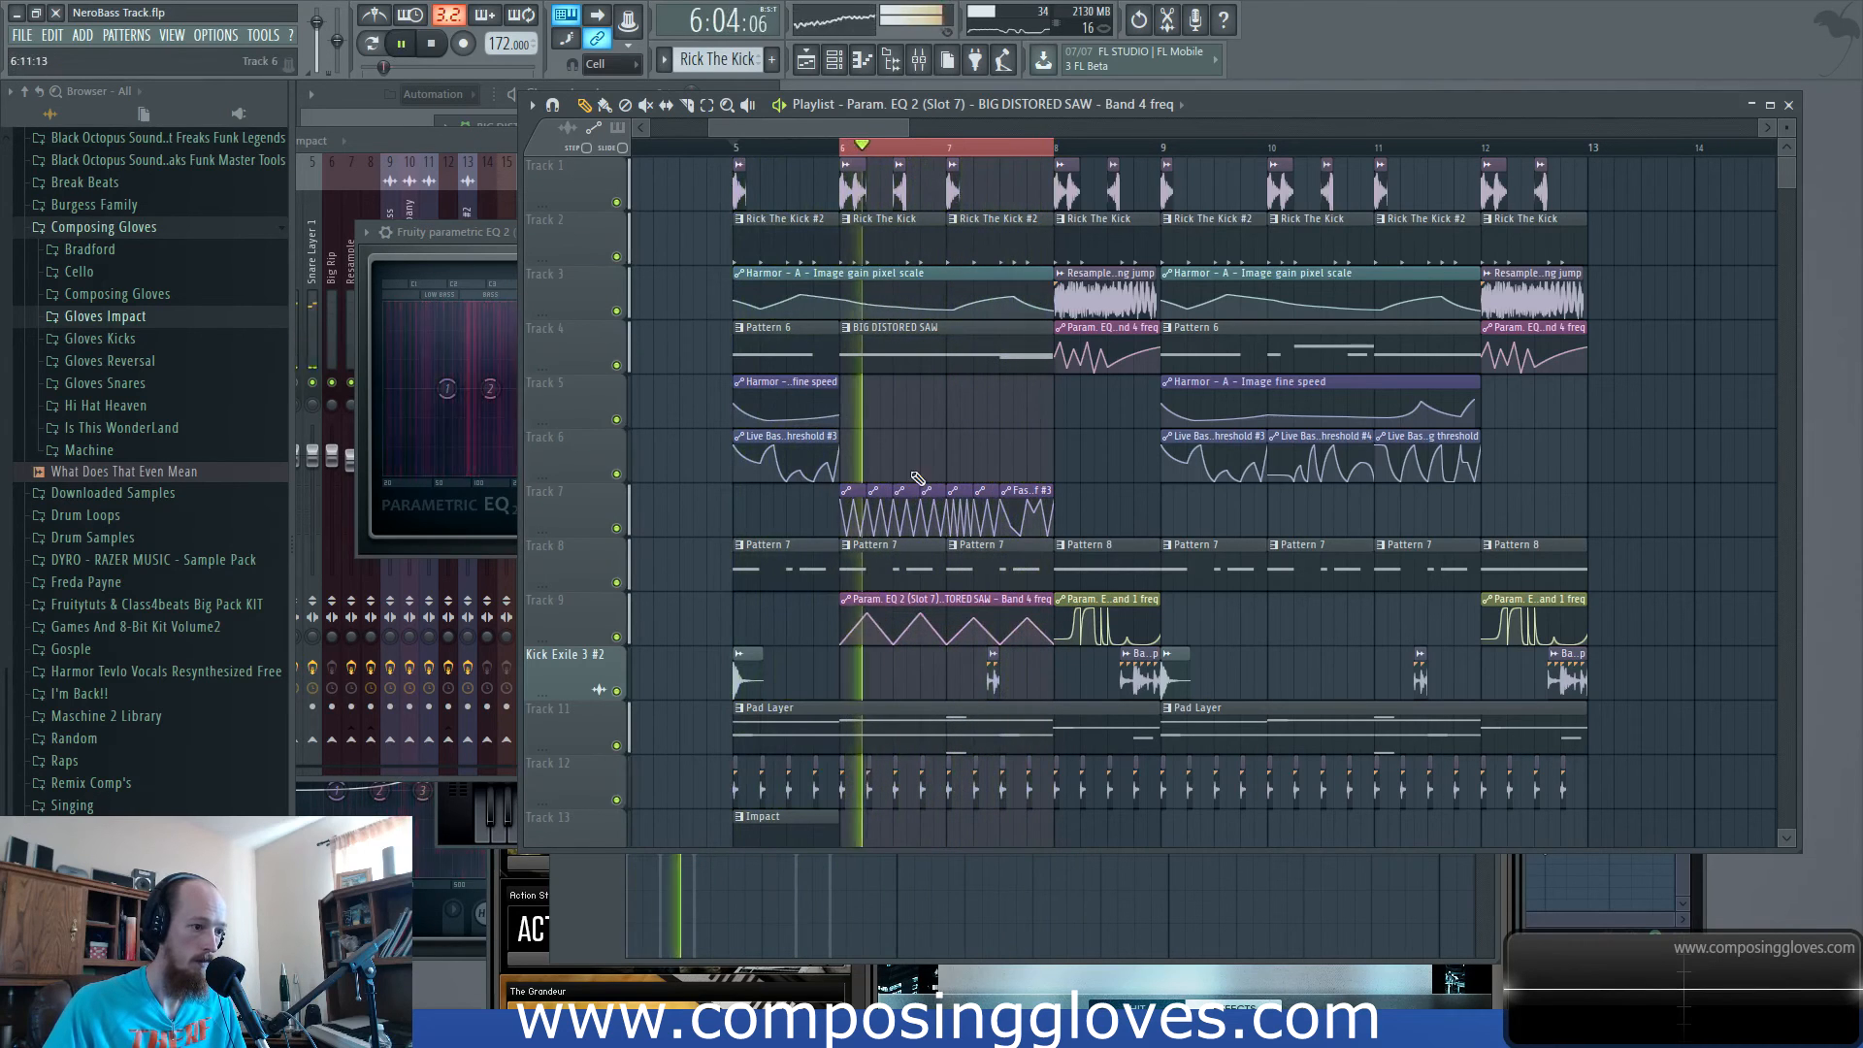
# Reshape the slot 7 parametric EQ's band gains, boosting bands 2, 6 and 7 and cutting bands 1 and 3.
pyautogui.click(483, 234)
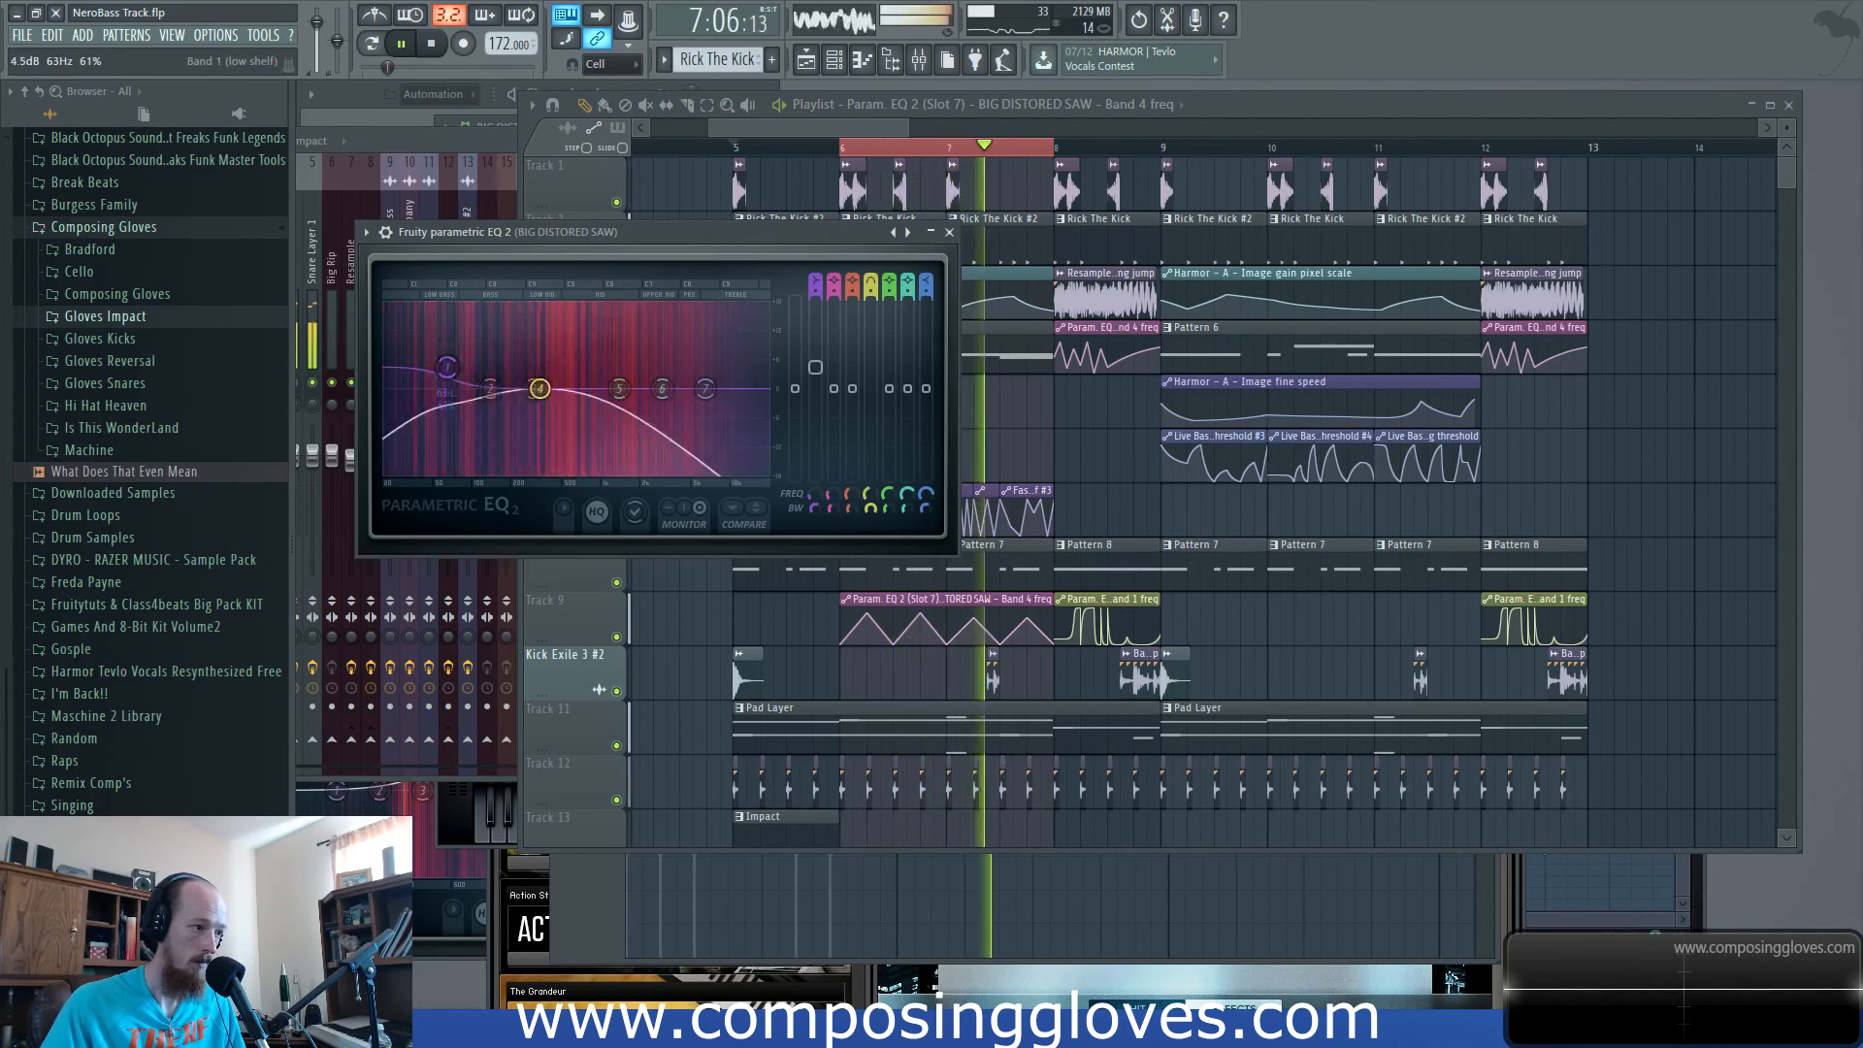
pyautogui.moveTo(815, 391); pyautogui.dragTo(853, 404)
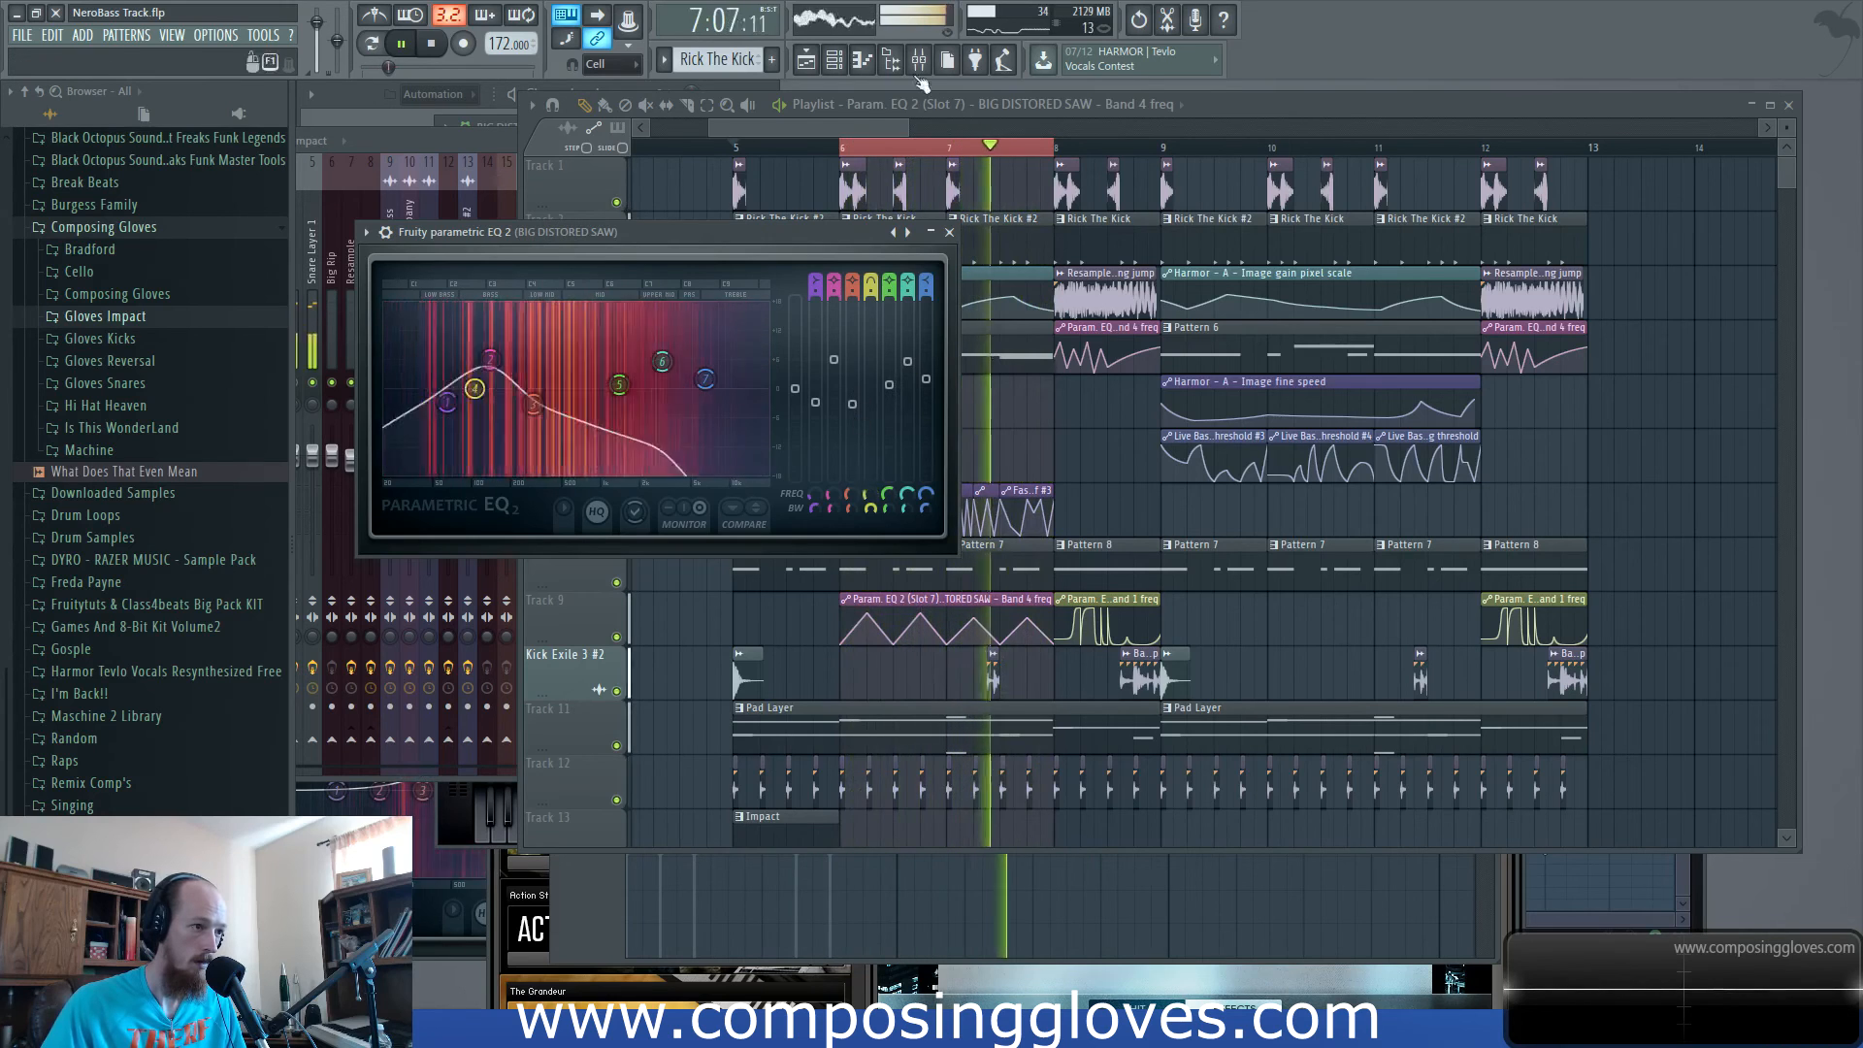
pyautogui.click(847, 125)
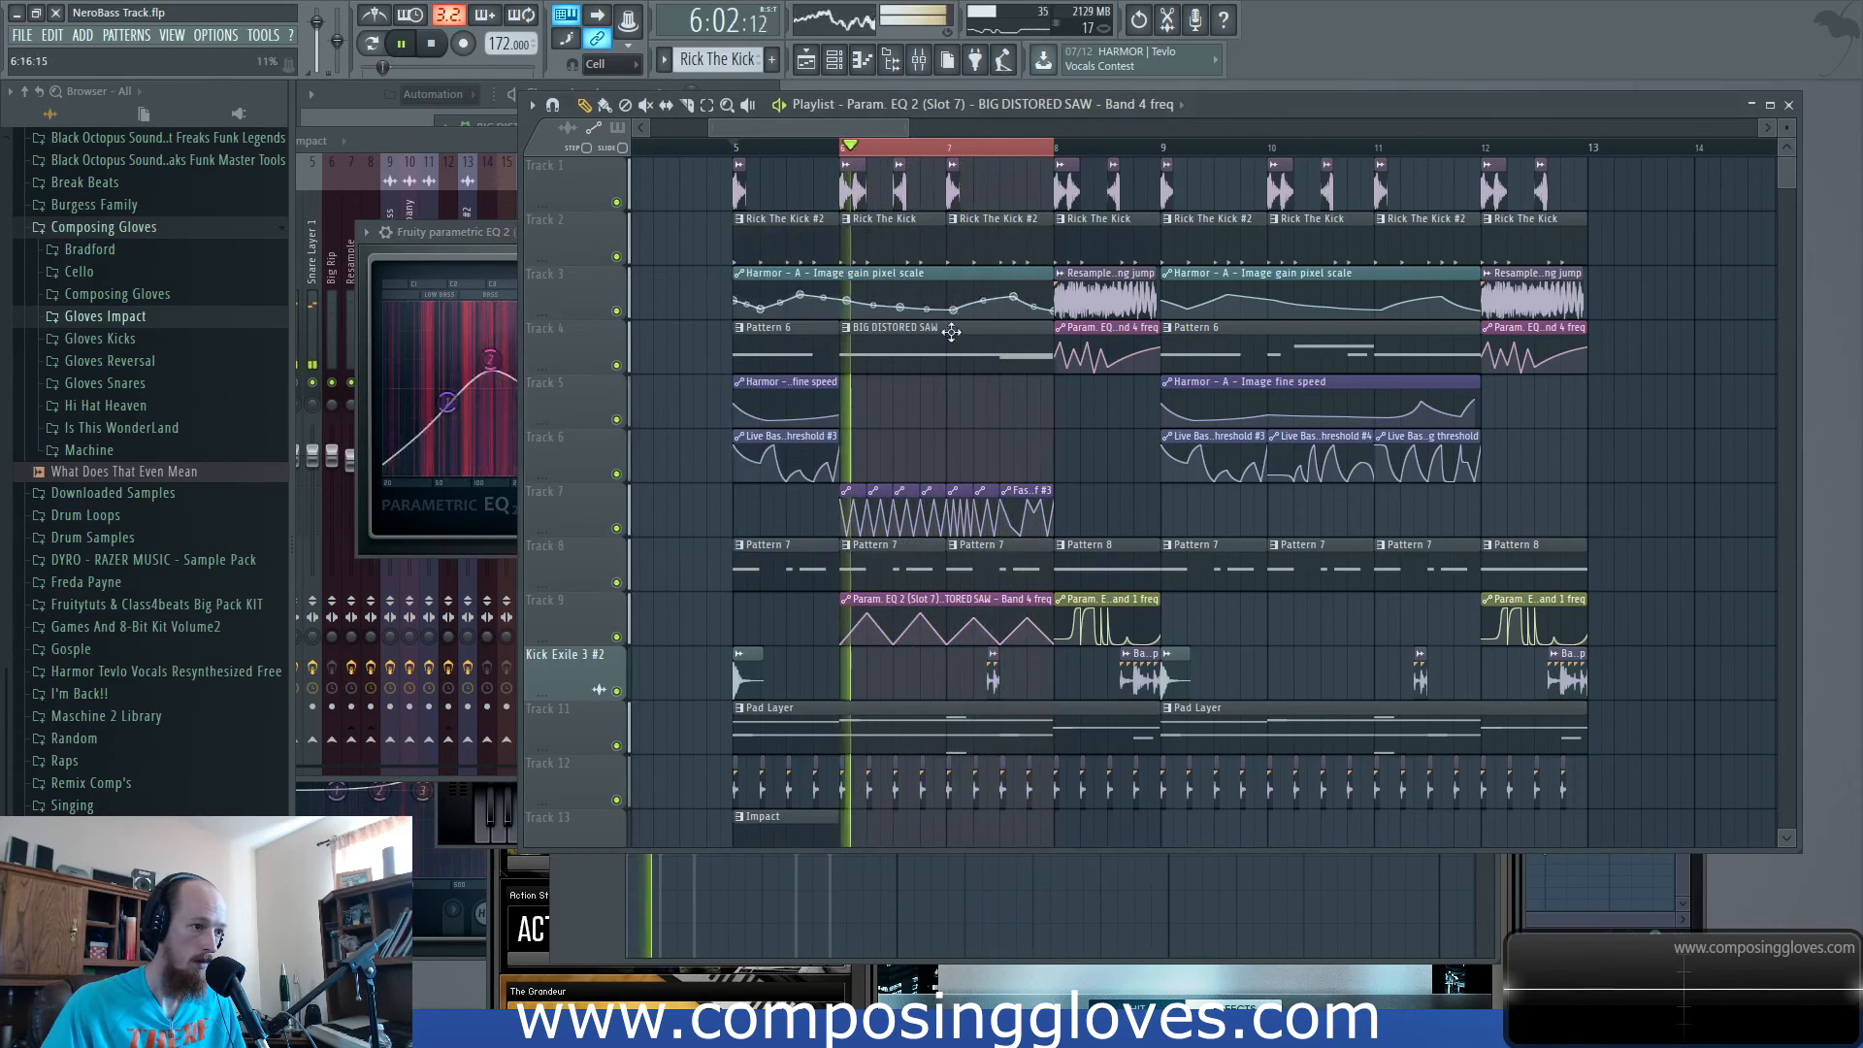
# Review the WaveShaper and delay on the BIG DISTORED SAW track, and adjust the Fruity Limiter's threshold and ratio.
pyautogui.click(919, 61)
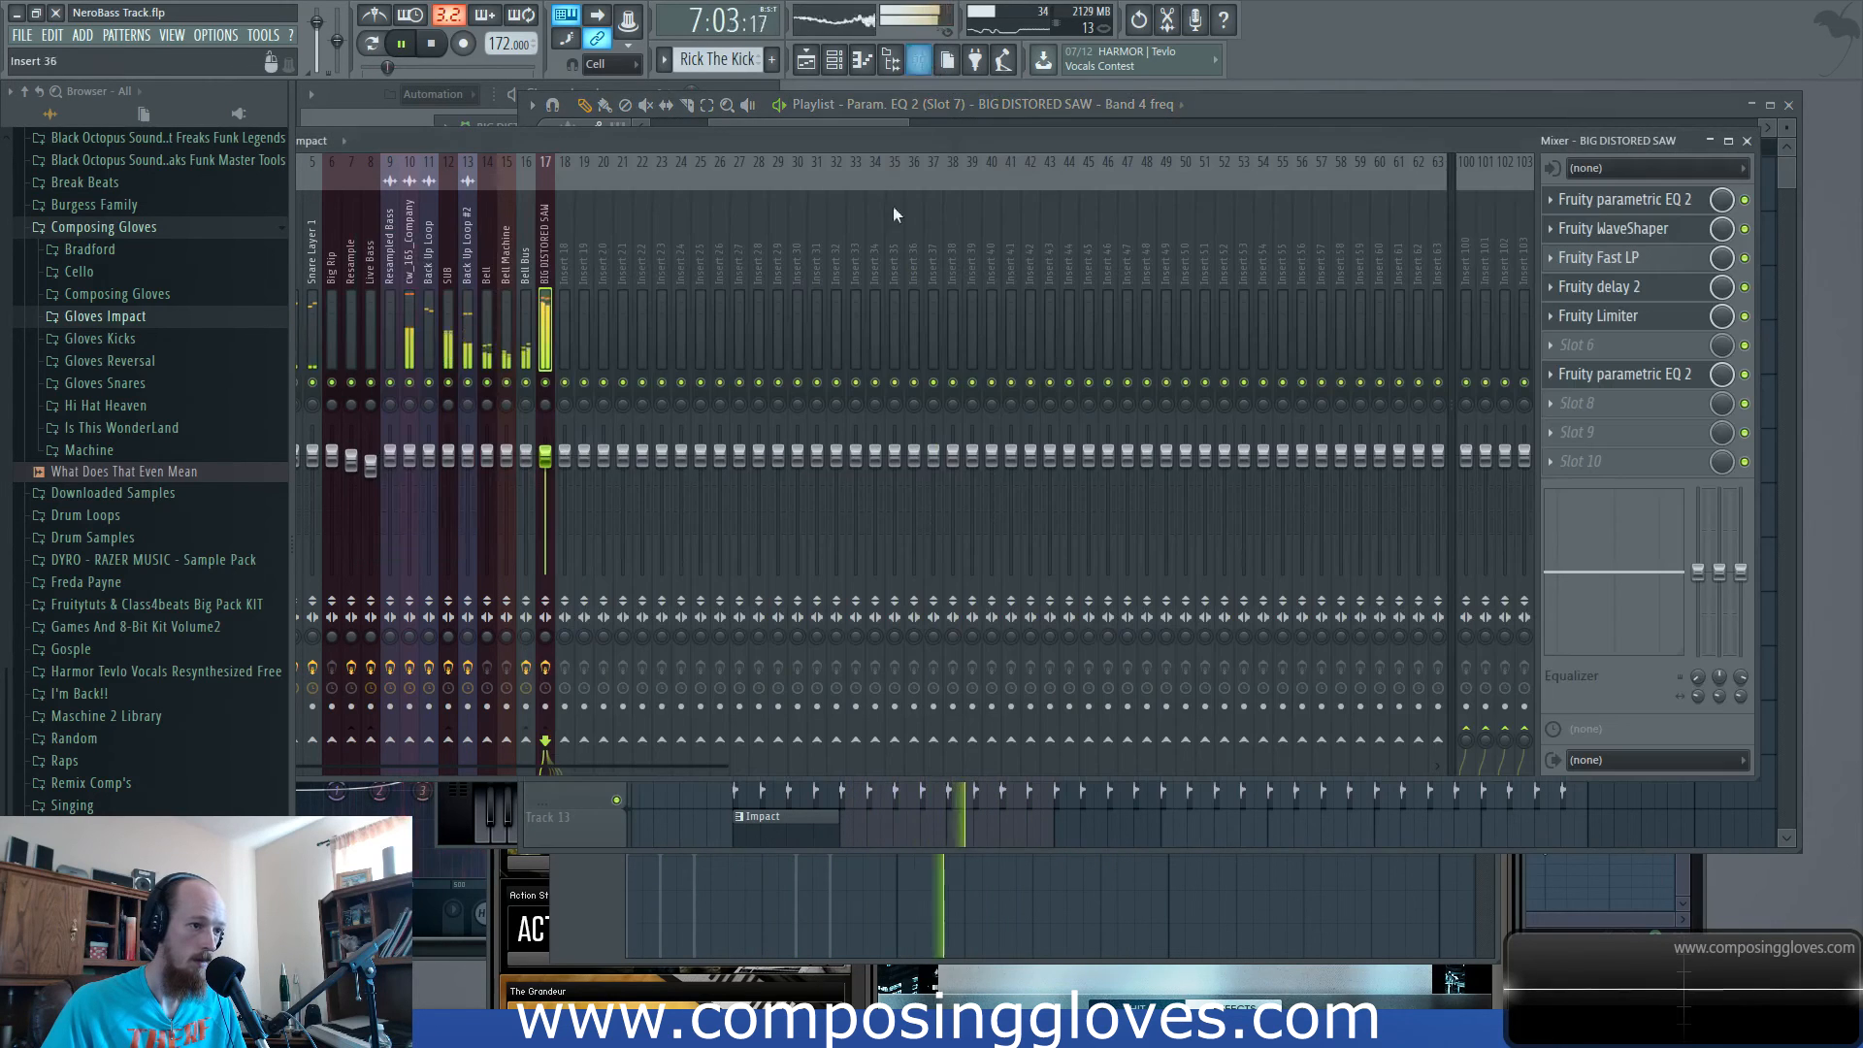
pyautogui.click(1655, 233)
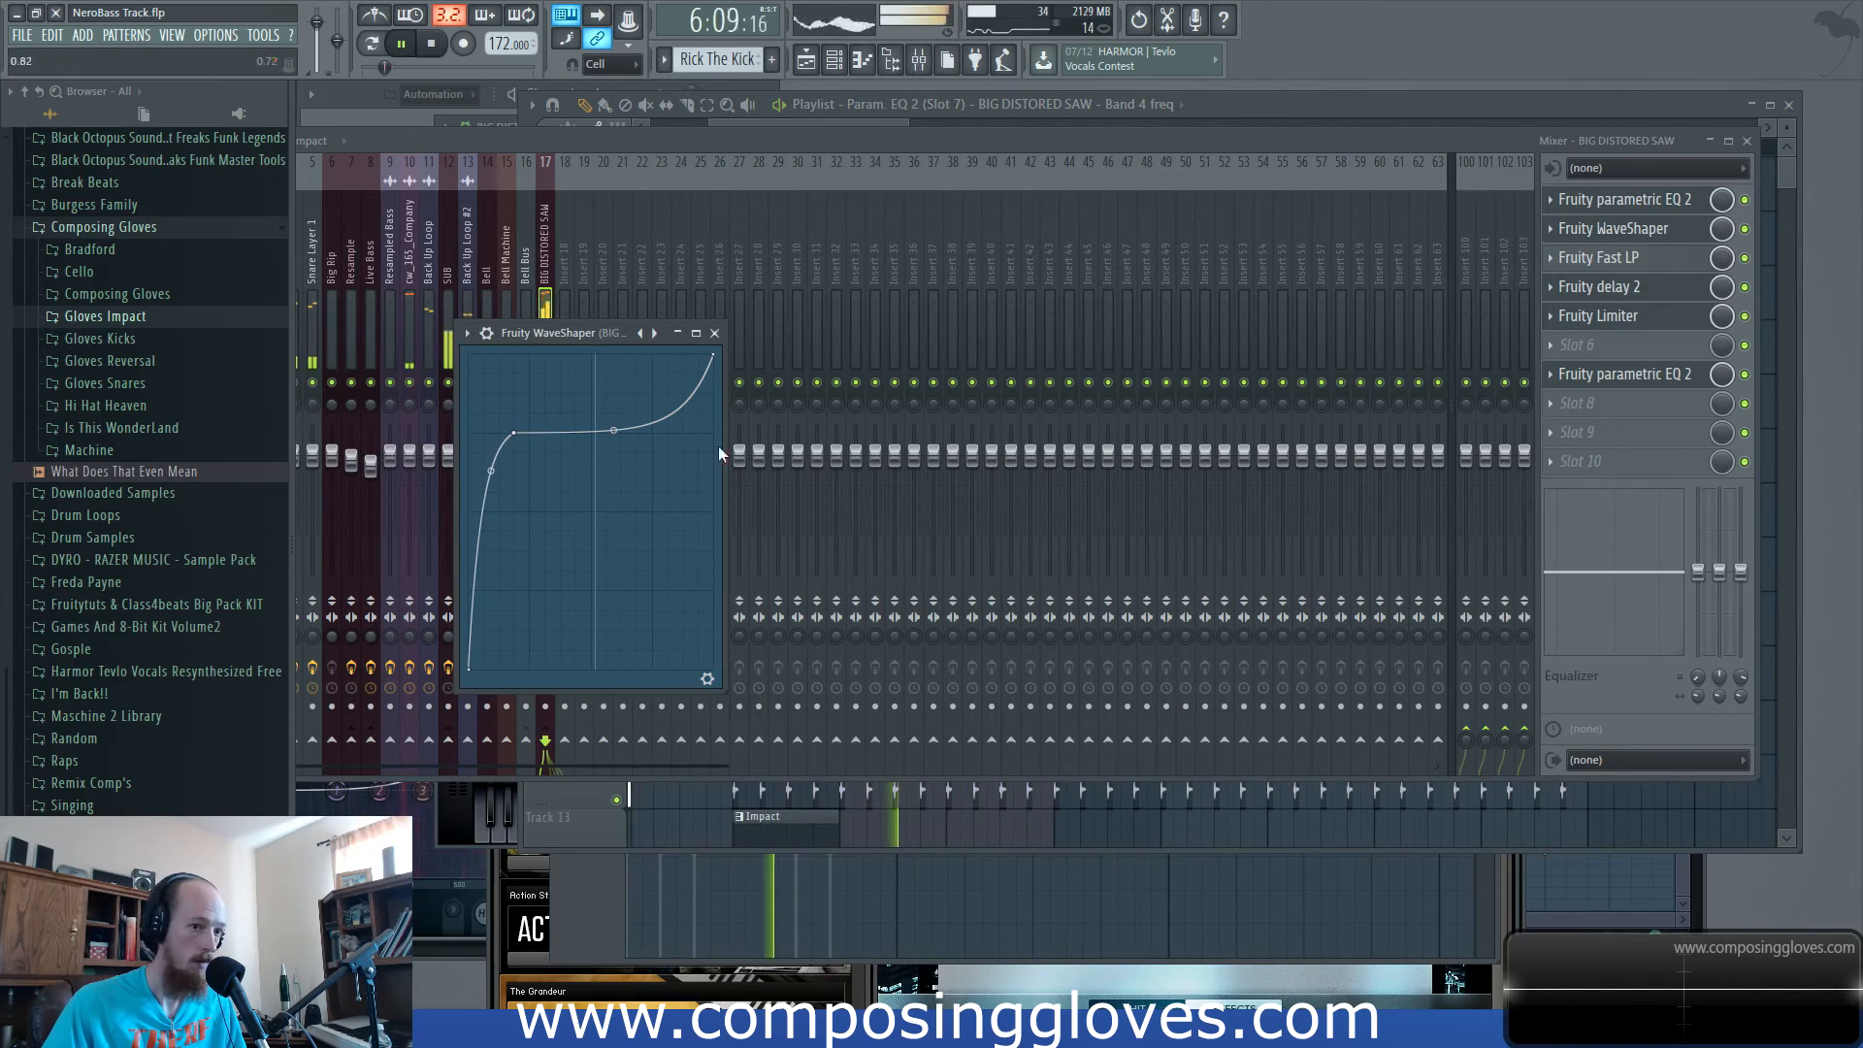
pyautogui.click(1637, 288)
pyautogui.click(1634, 318)
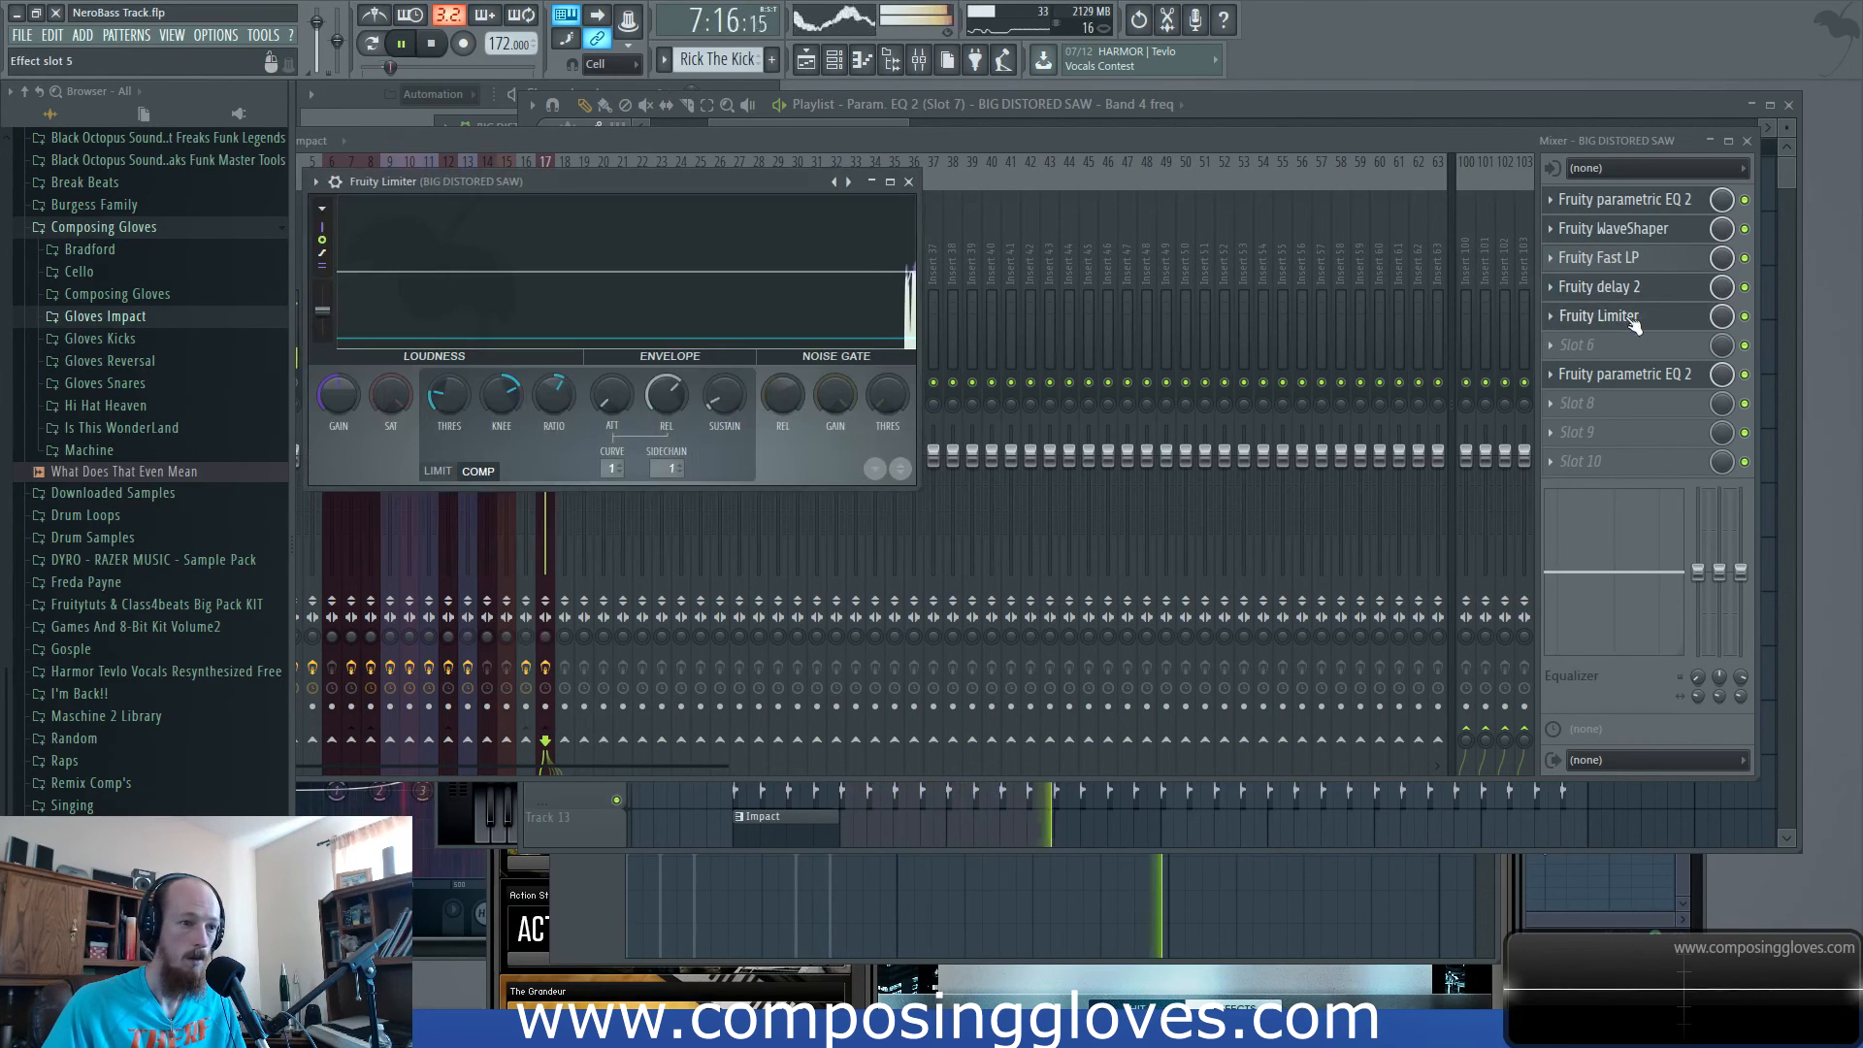
pyautogui.moveTo(448, 395); pyautogui.dragTo(449, 401)
pyautogui.moveTo(554, 395); pyautogui.dragTo(551, 377)
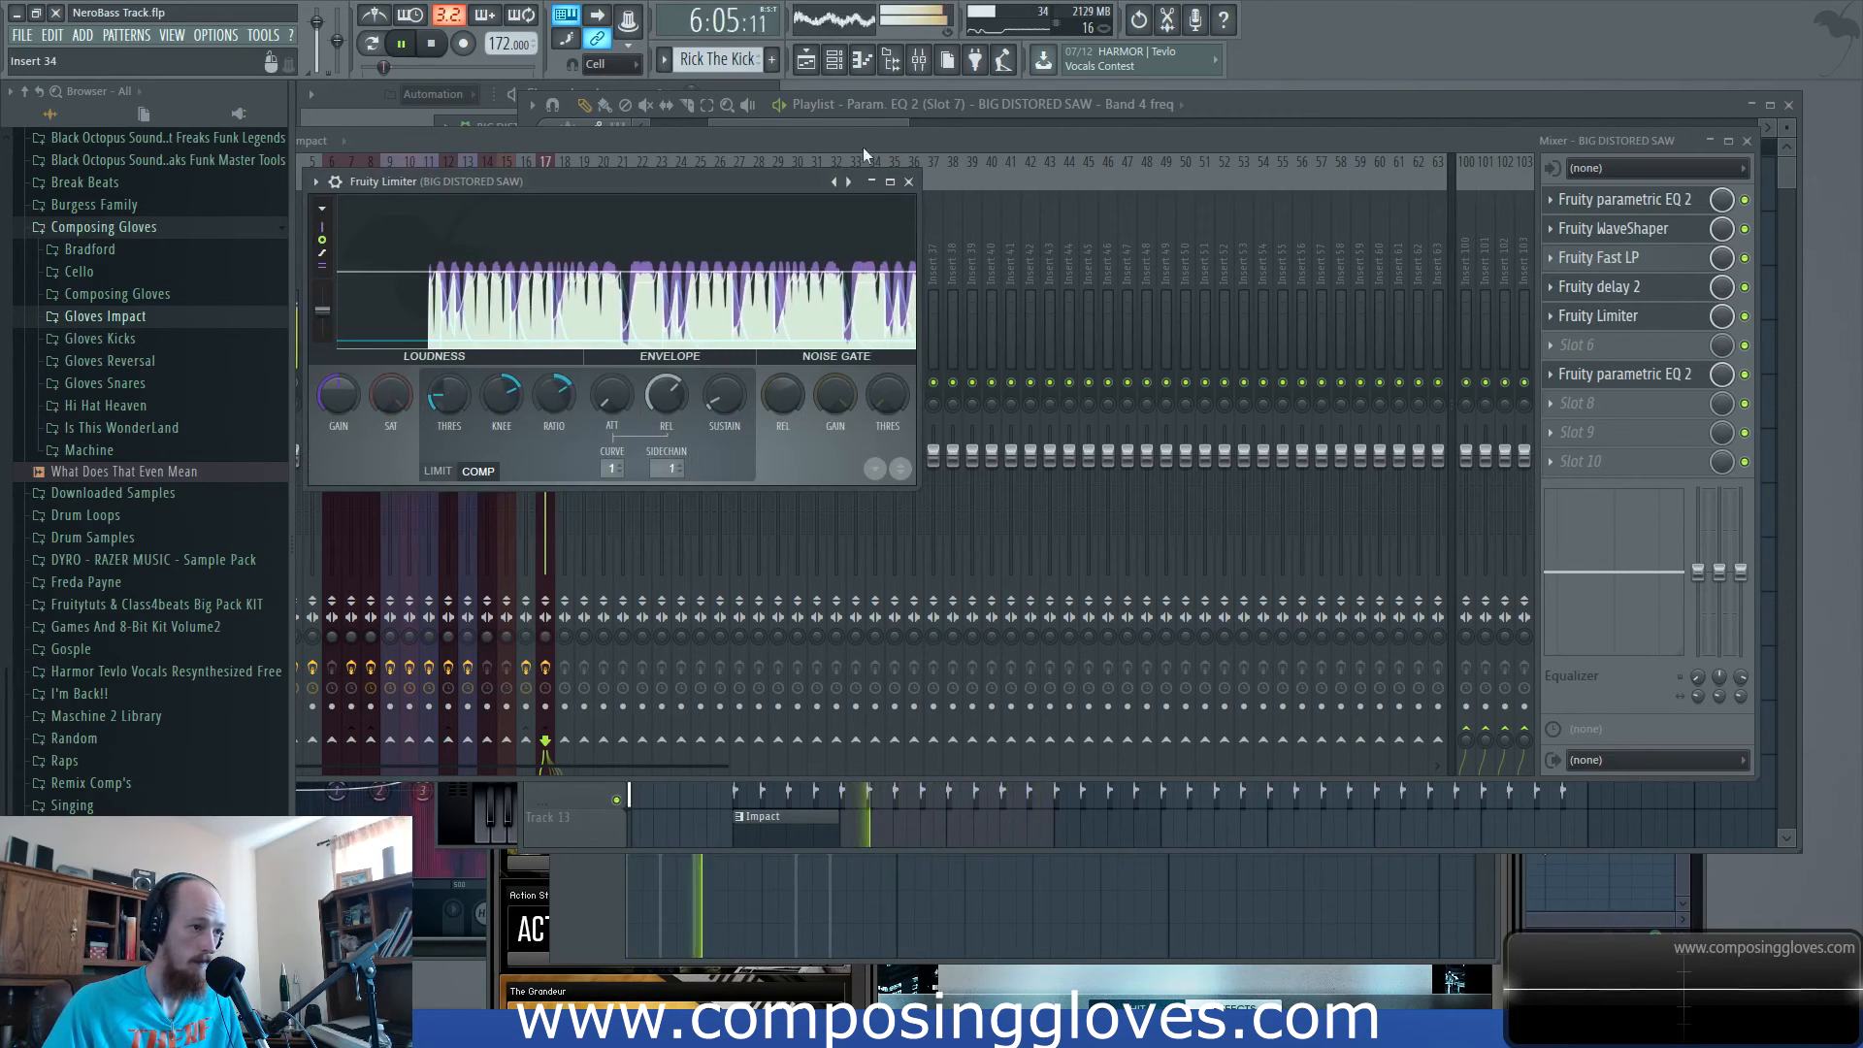
# Set the playback start to bar 5 in the playlist and audition the transition into the distorted saw section.
pyautogui.click(864, 119)
pyautogui.press('space')
pyautogui.press('space')
pyautogui.press('space')
pyautogui.click(739, 149)
pyautogui.press('space')
pyautogui.press('space')
# Adjust the opening curve tension of the bar 5 Image fine speed and Live Bass clipping threshold automation while replaying.
pyautogui.scroll(3, 762, 331)
pyautogui.scroll(3, 762, 331)
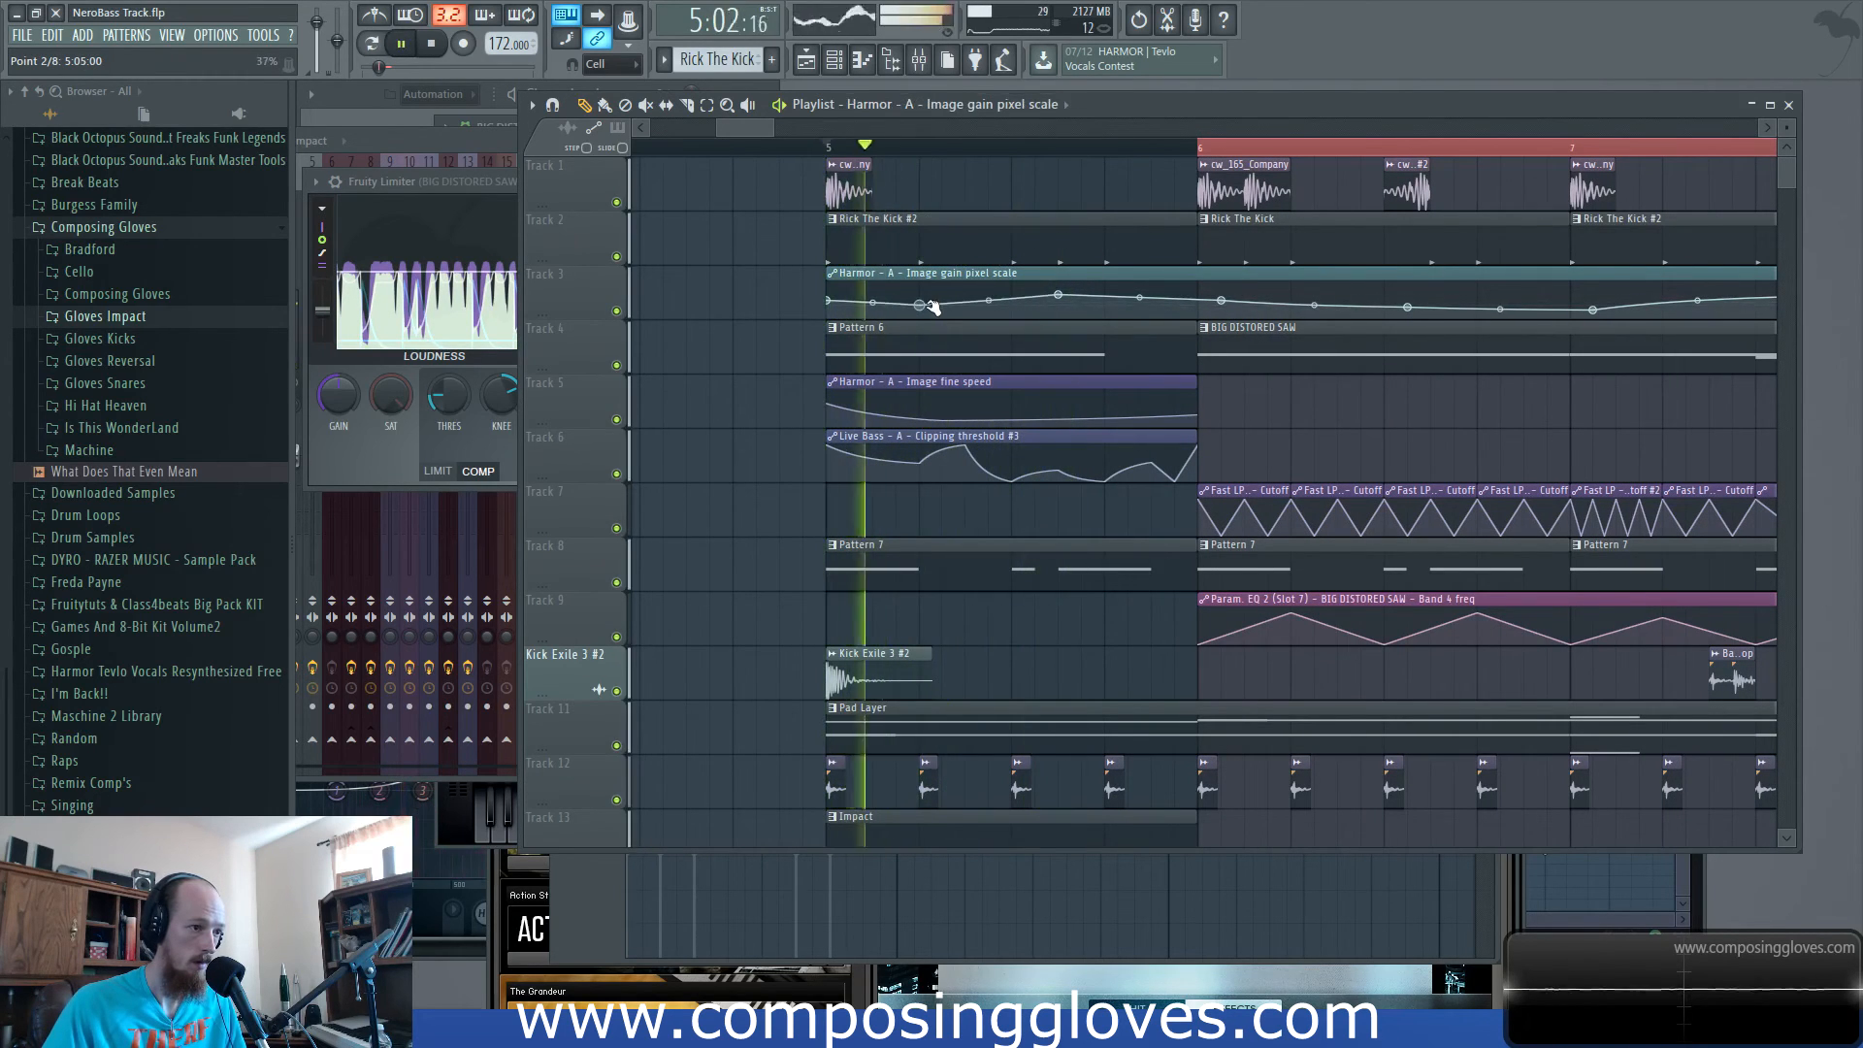
pyautogui.press('space')
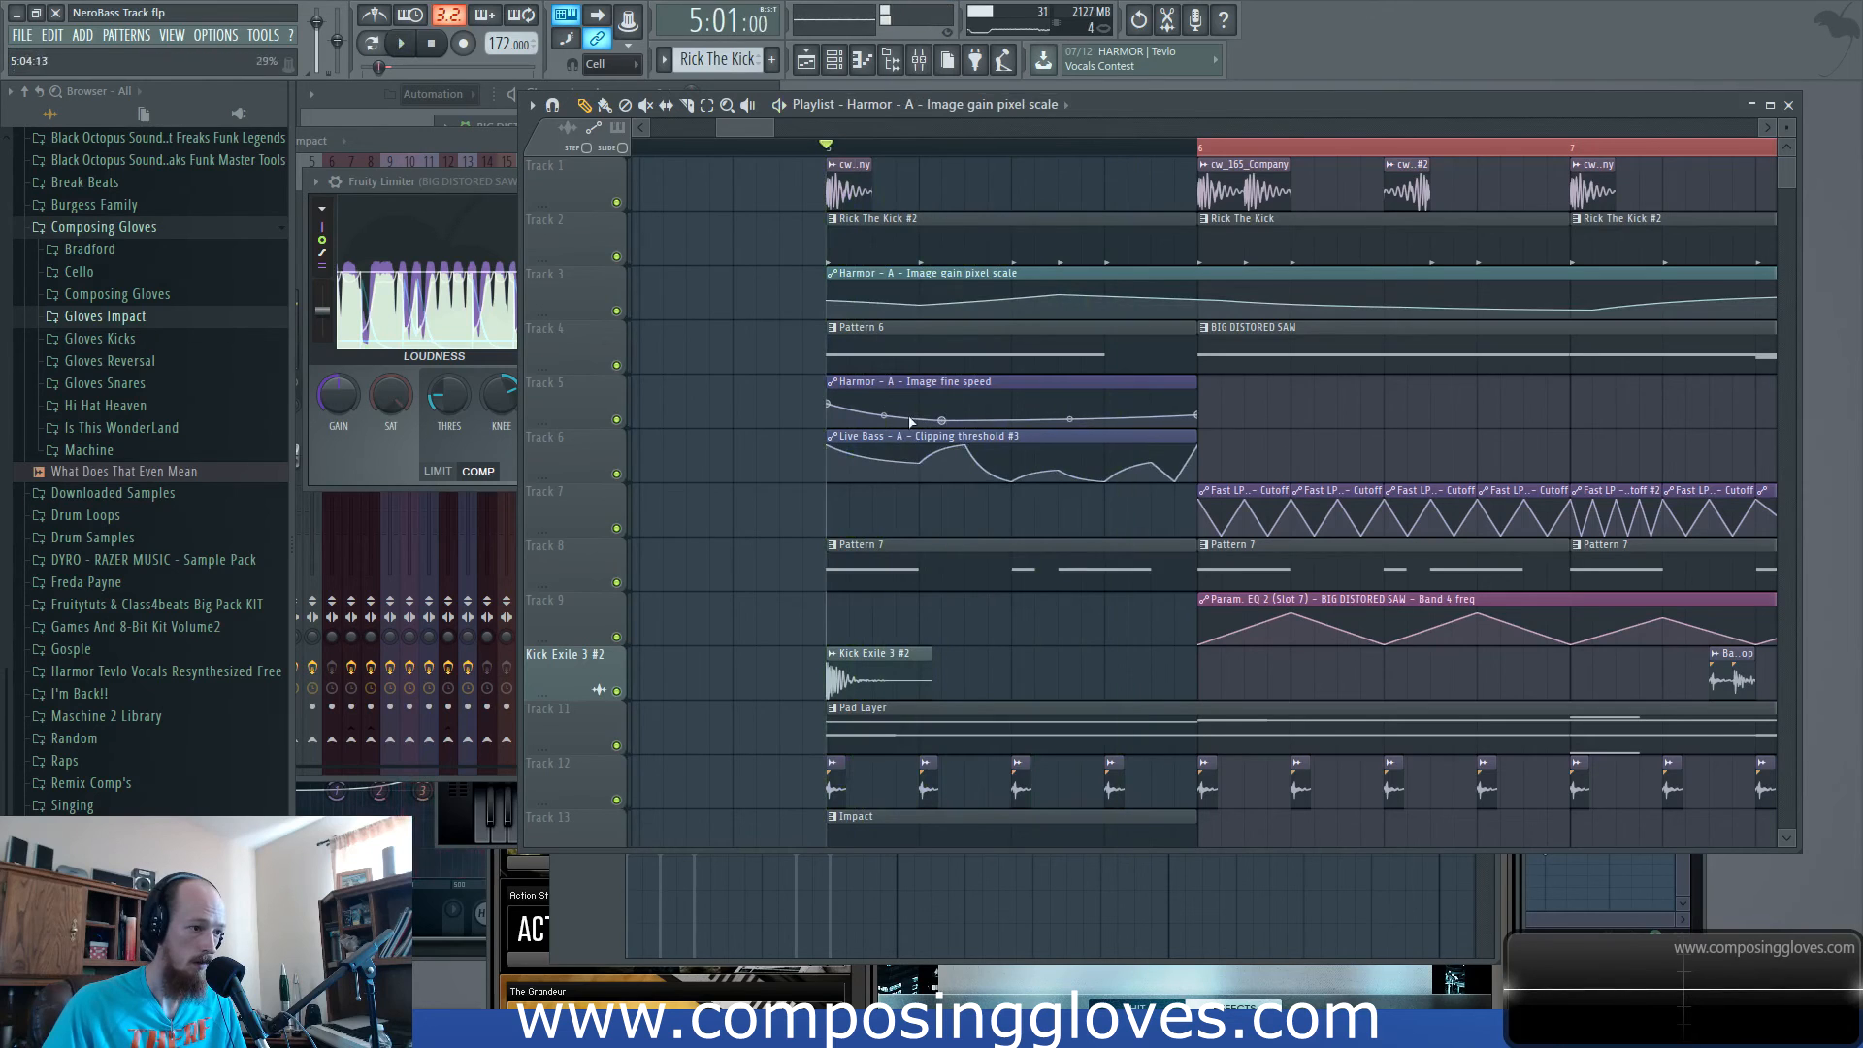
pyautogui.press('space')
pyautogui.press('space')
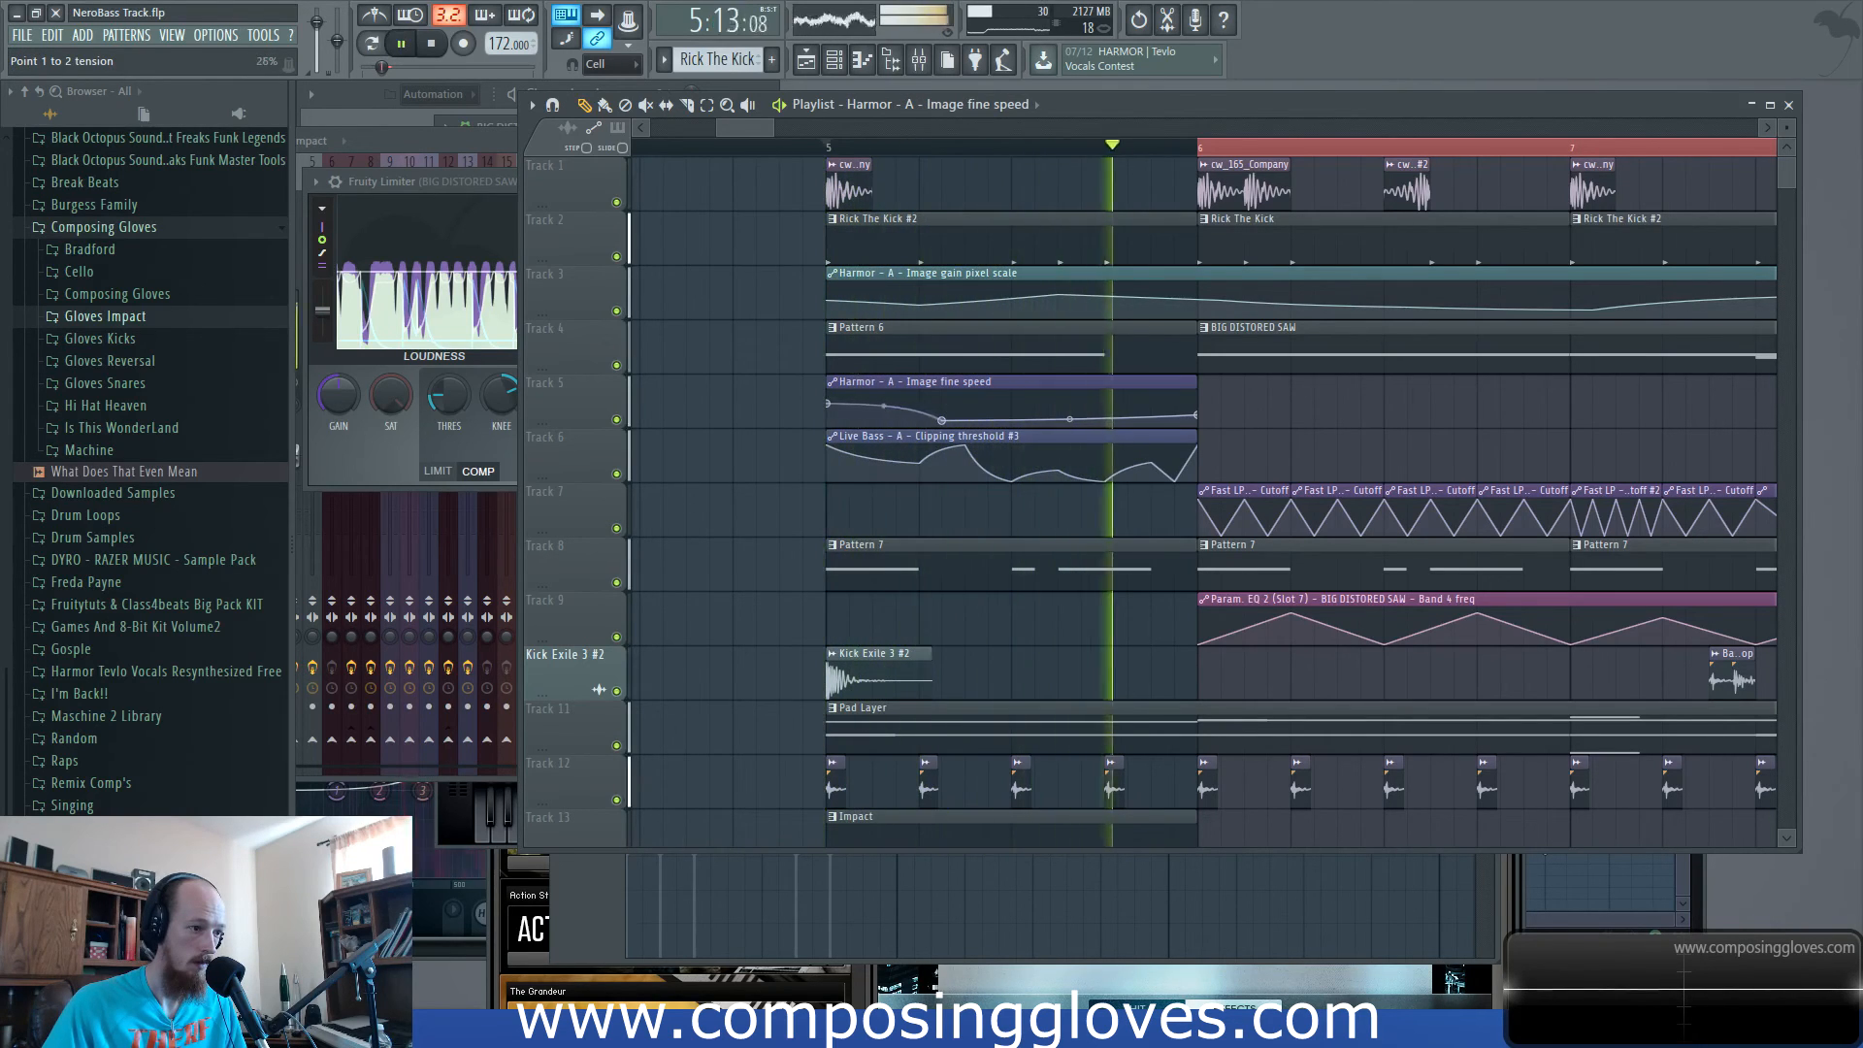
pyautogui.press('space')
pyautogui.press('space')
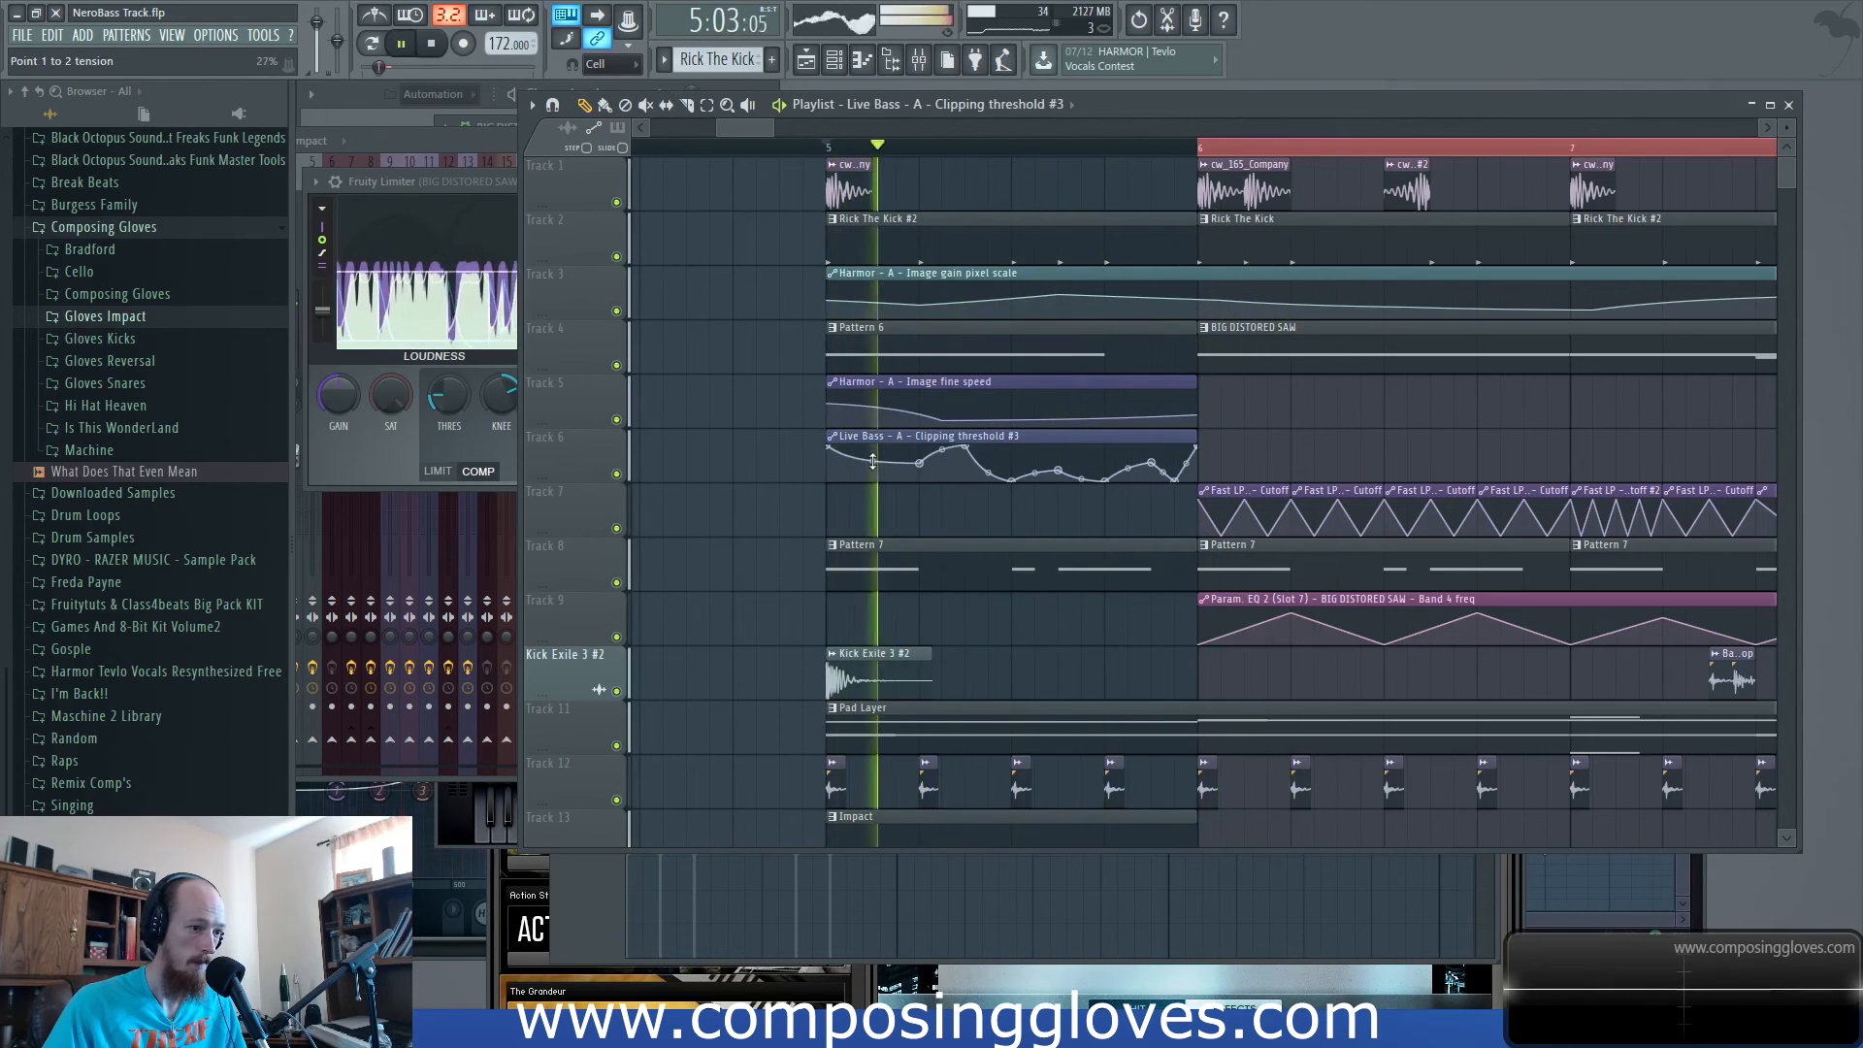
pyautogui.press('space')
# Try layering a one-bar BIG DISTORED SAW clip on track 7 at bar 5 and play it back.
pyautogui.scroll(-4, 1272, 407)
pyautogui.click(1273, 343)
pyautogui.moveTo(1151, 464); pyautogui.dragTo(1132, 529)
pyautogui.rightClick(1131, 524)
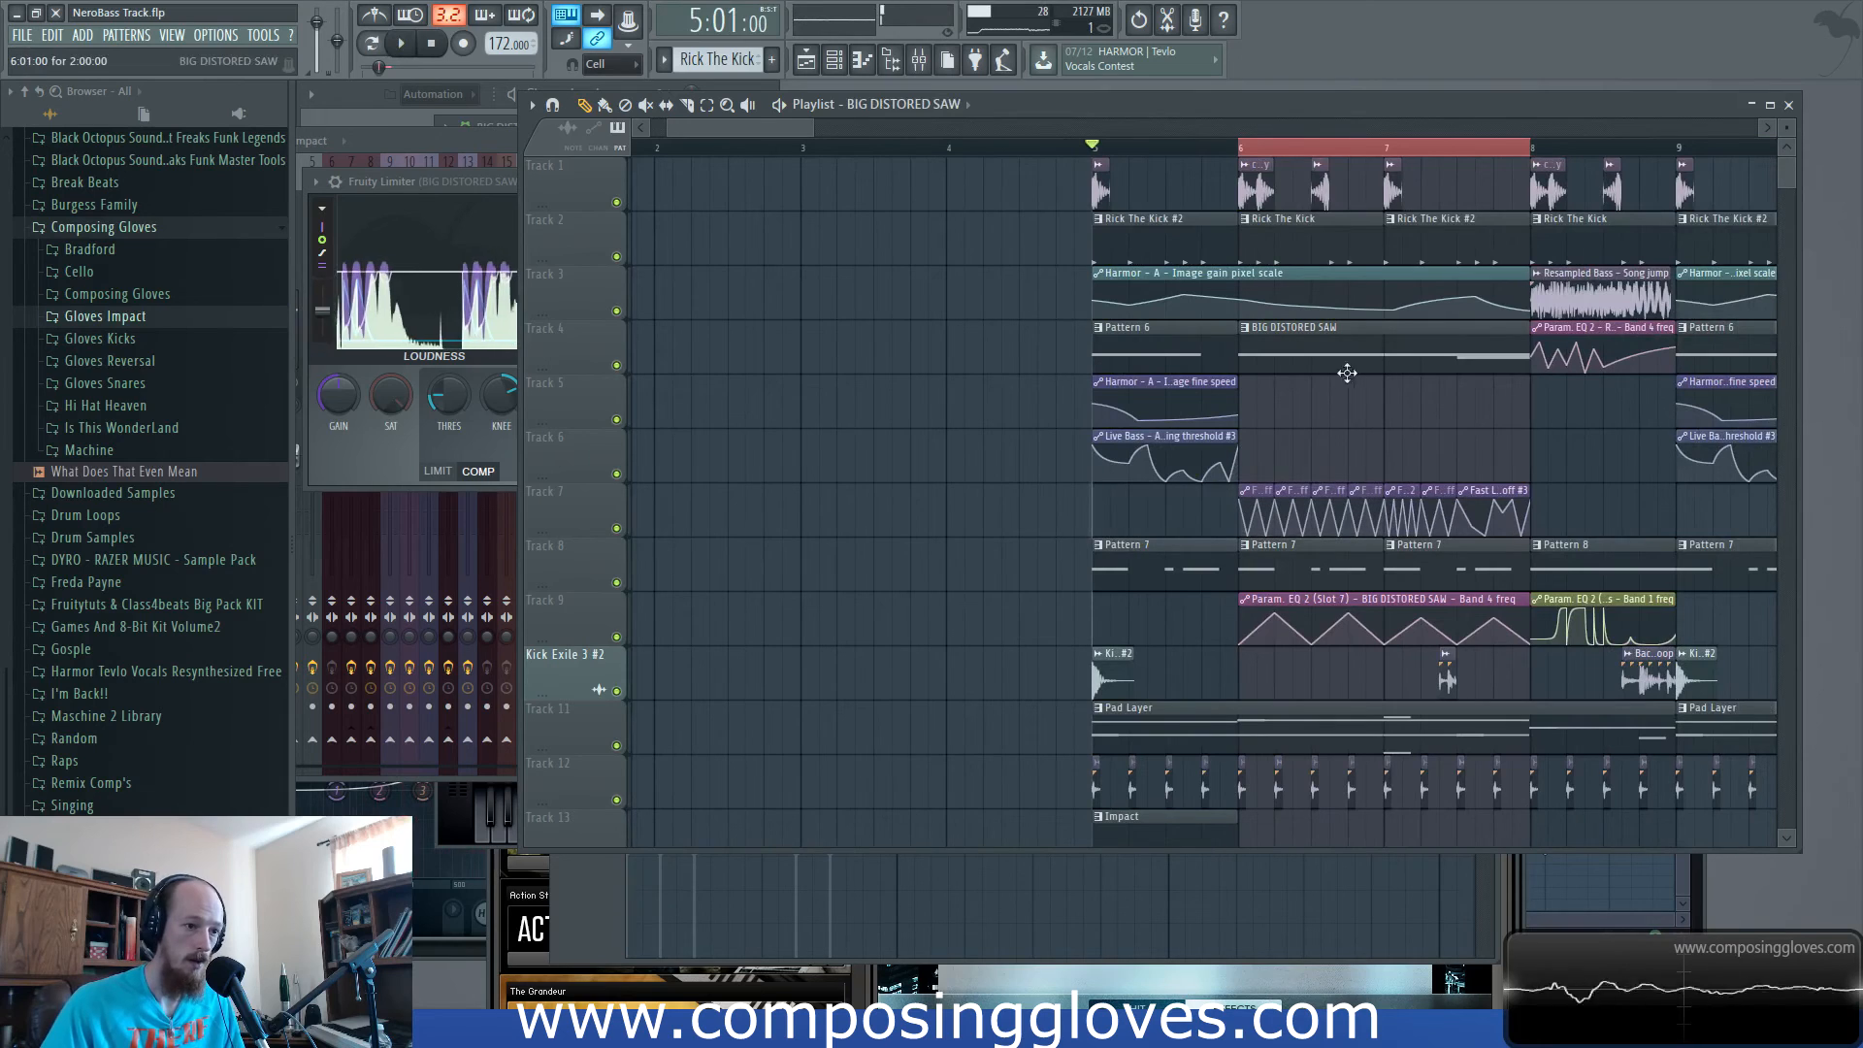
pyautogui.moveTo(1355, 367); pyautogui.dragTo(1469, 440)
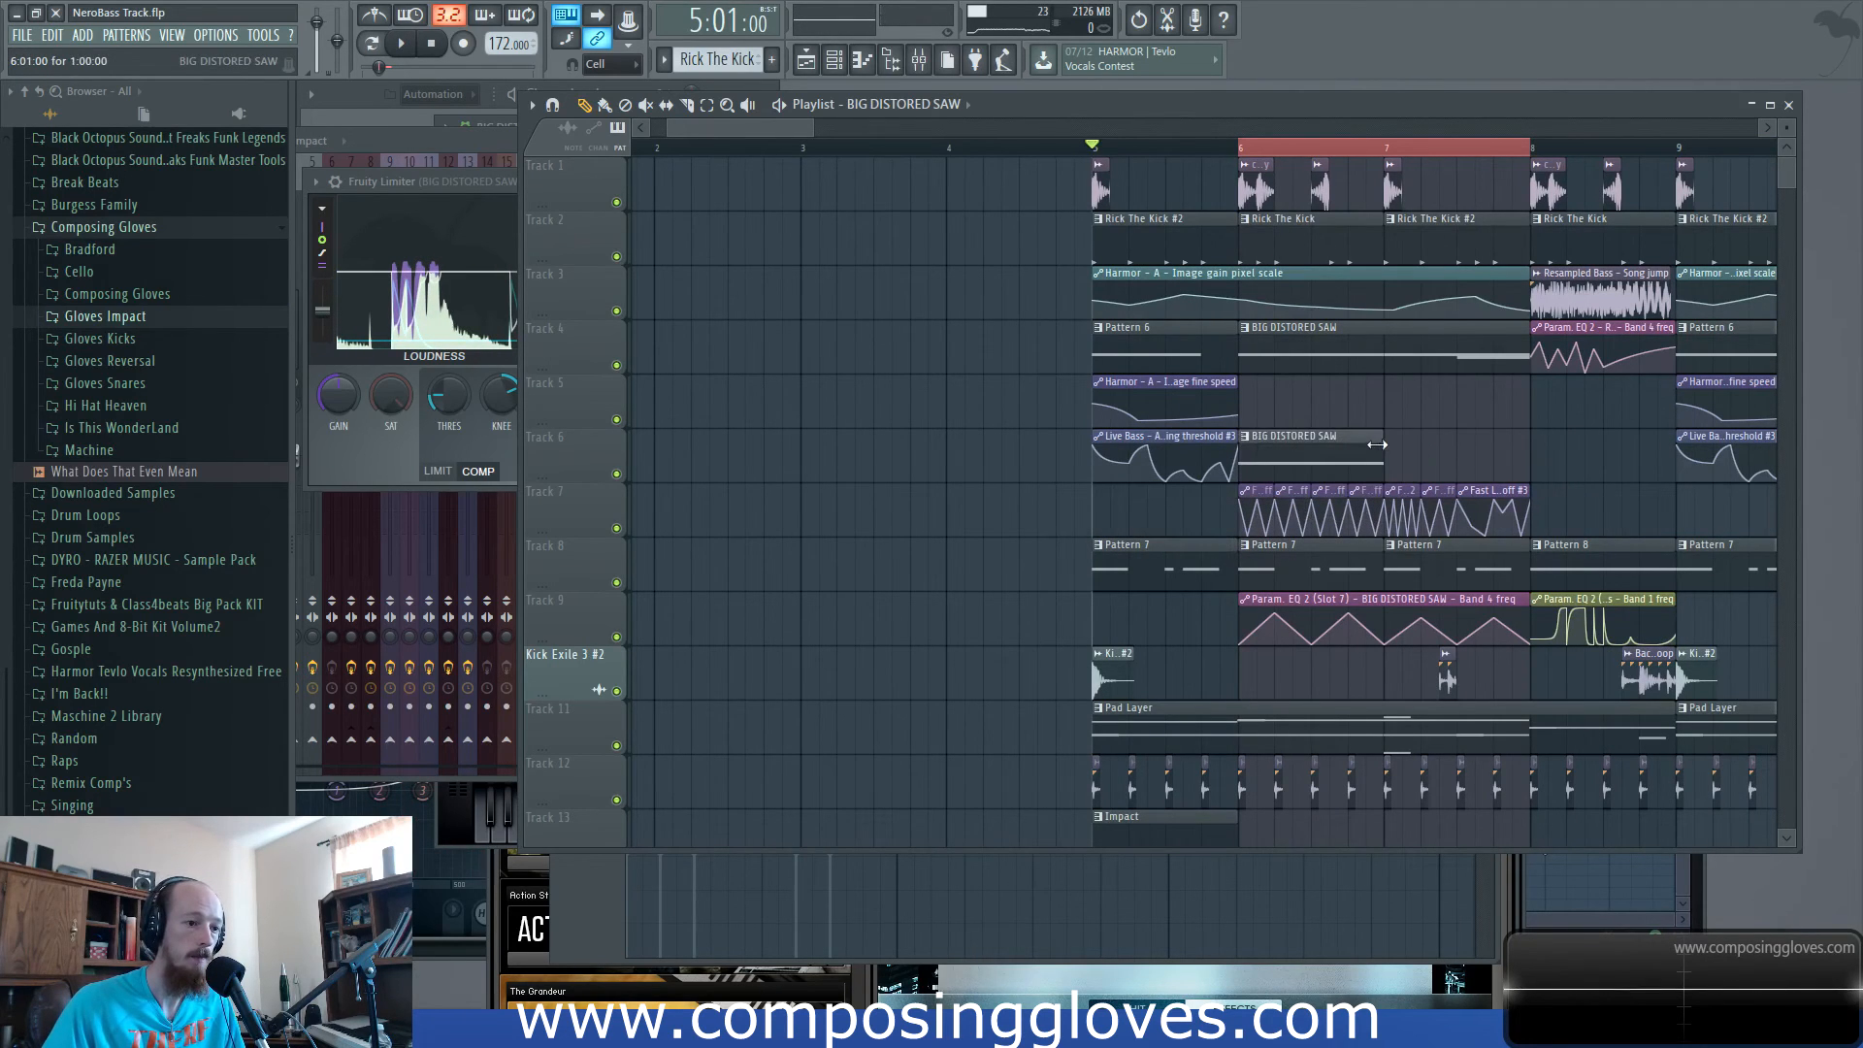
pyautogui.press('space')
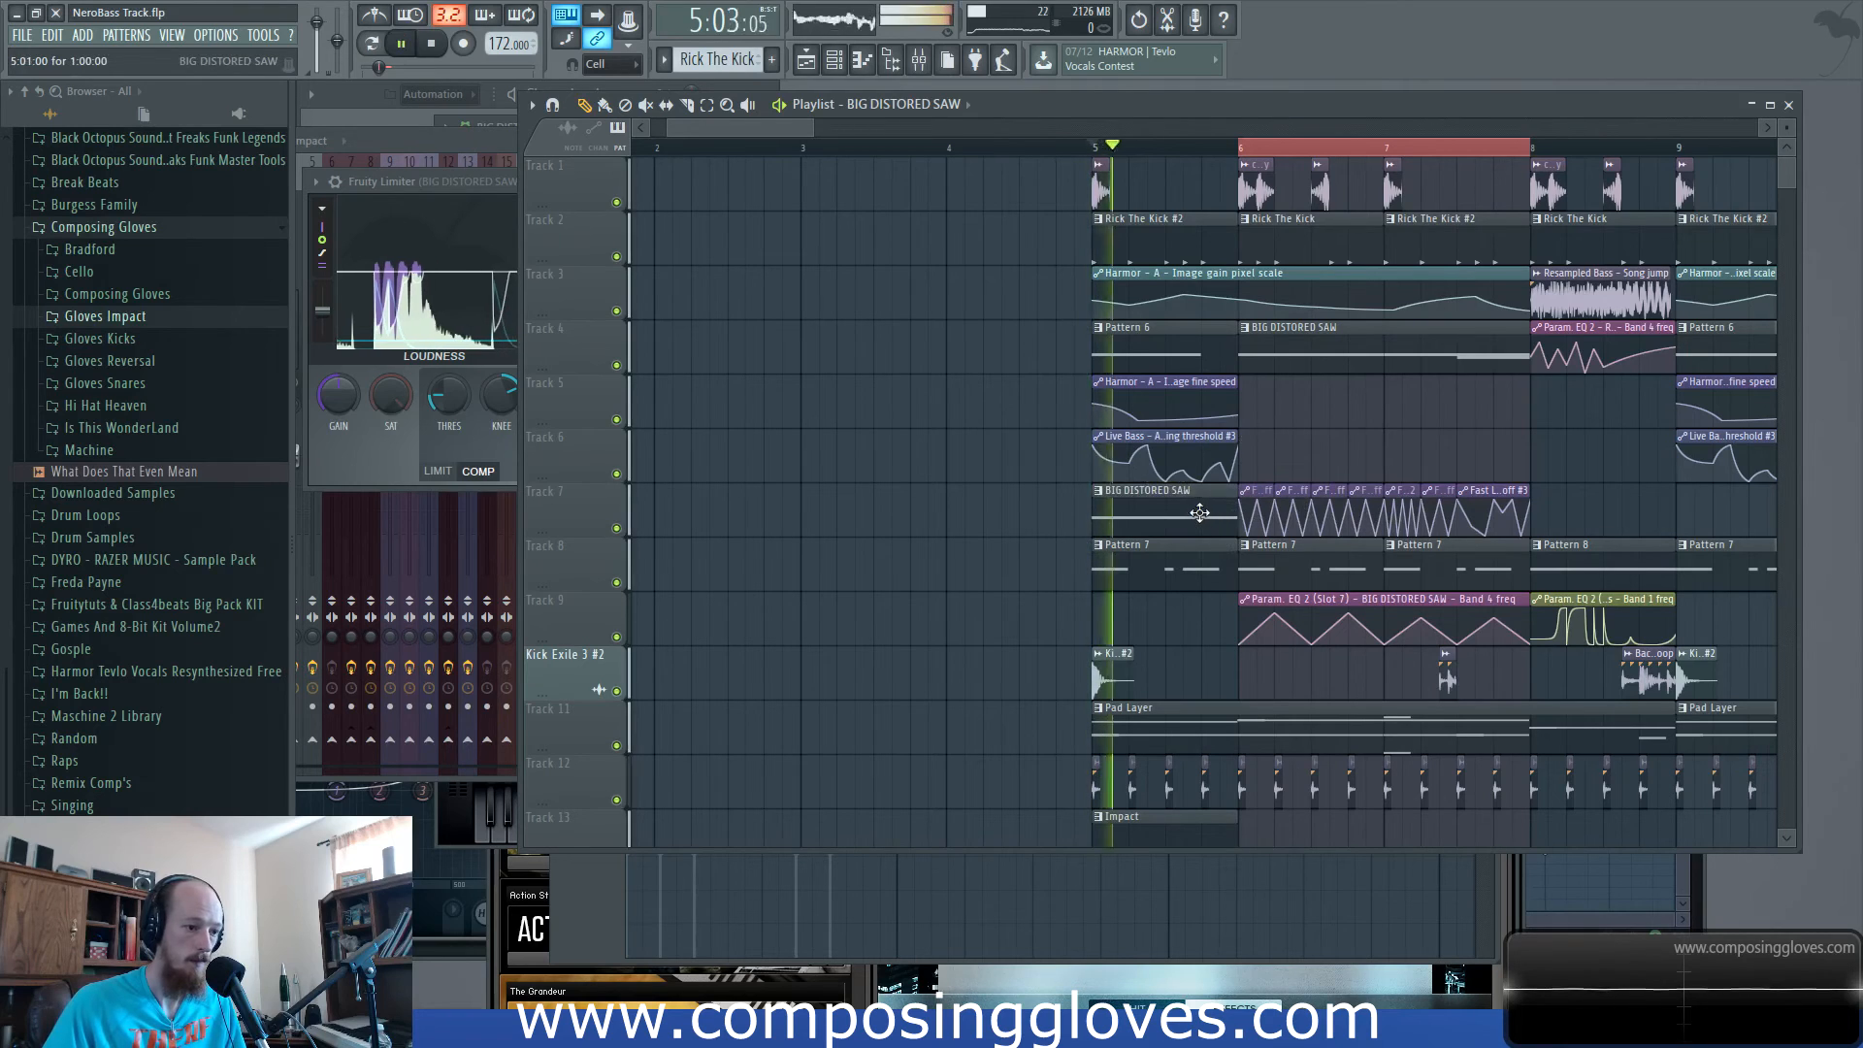
pyautogui.press('space')
# Copy the slot 7 EQ's band 4 frequency automation clip to bar 5 on track 9, trimmed to fit before bar 6.
pyautogui.scroll(3, 1156, 520)
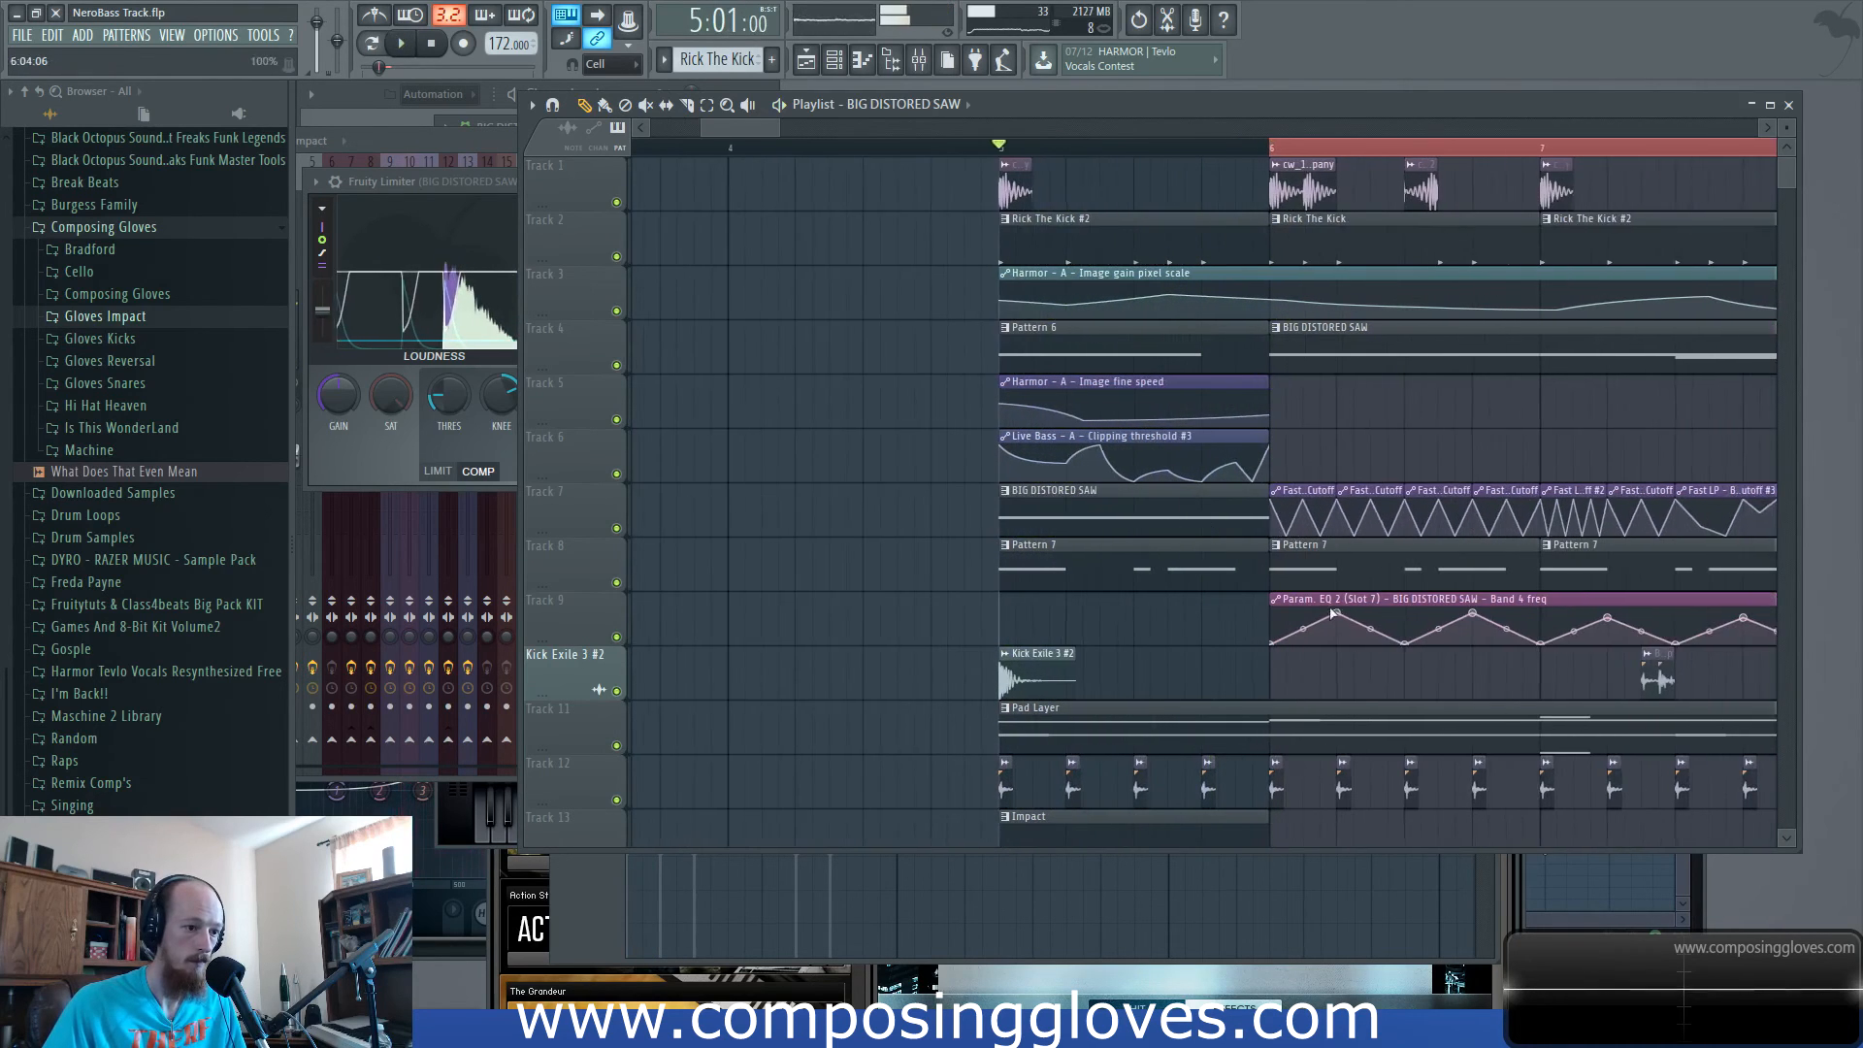
pyautogui.moveTo(1352, 601); pyautogui.dragTo(1094, 603)
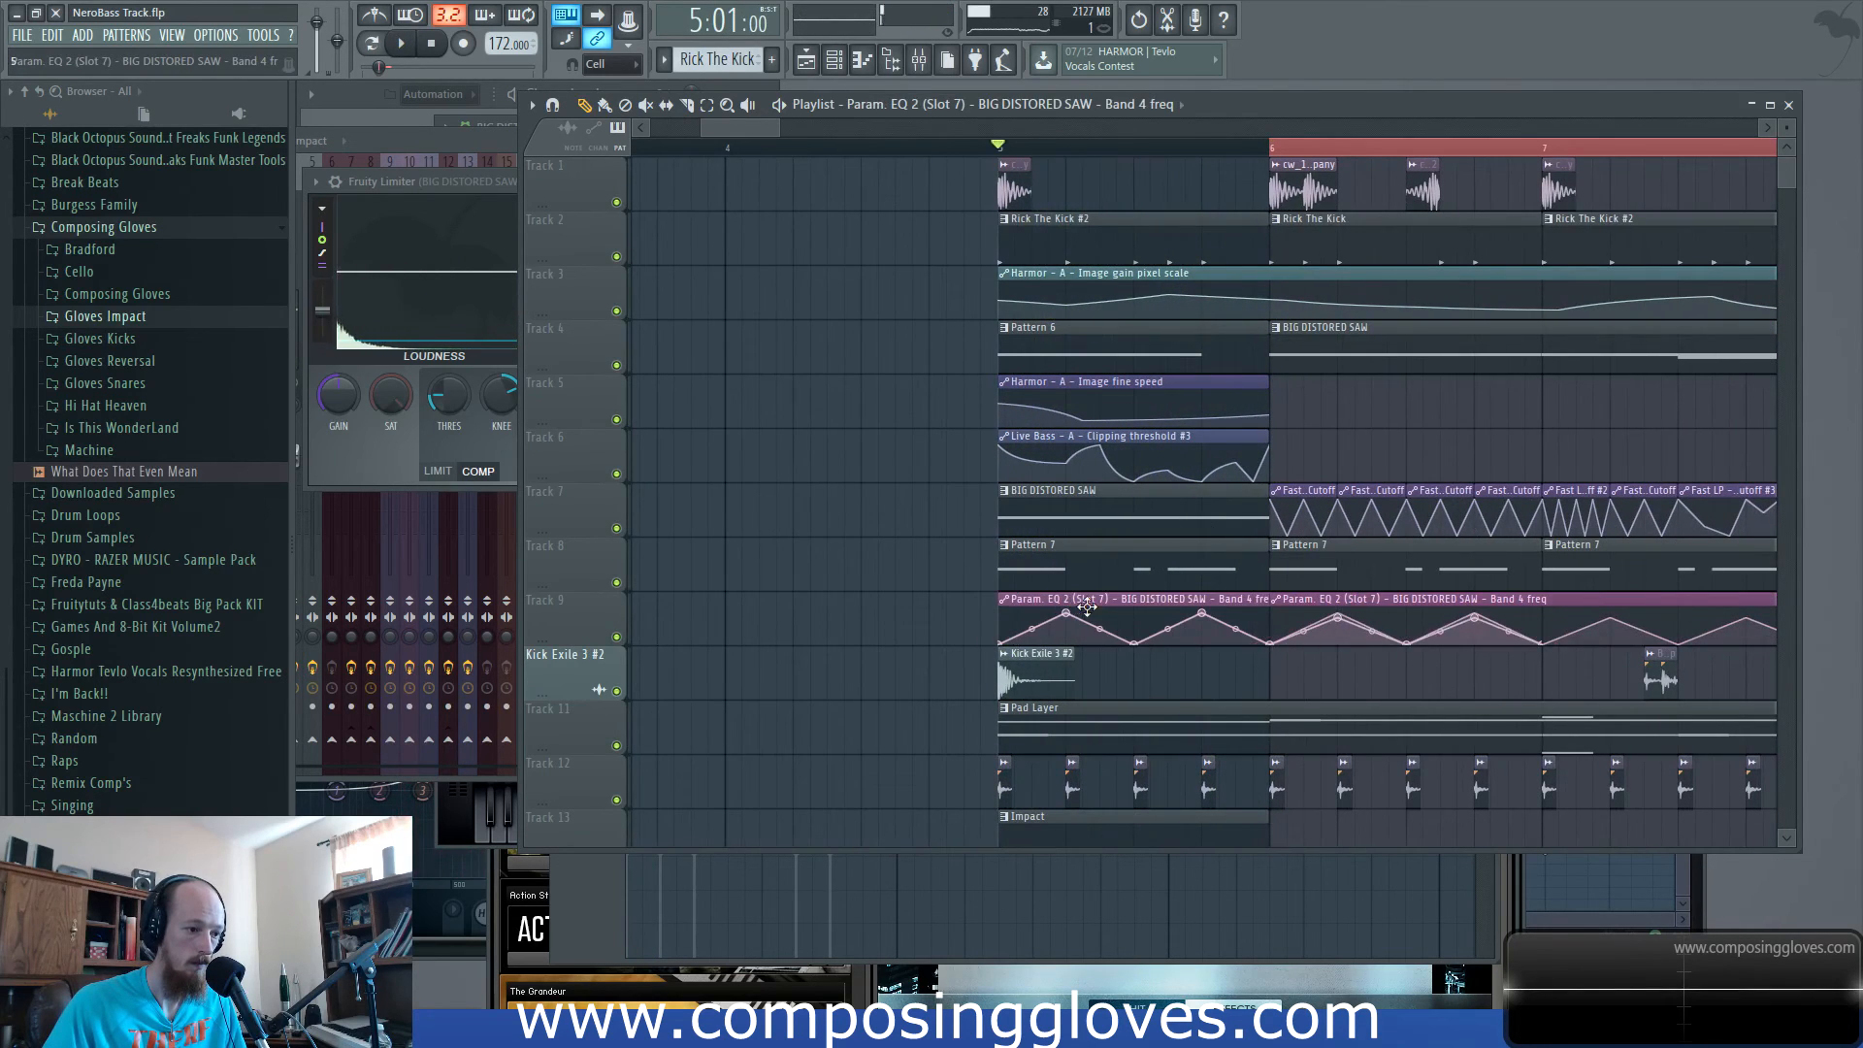
pyautogui.moveTo(1236, 619); pyautogui.dragTo(842, 603)
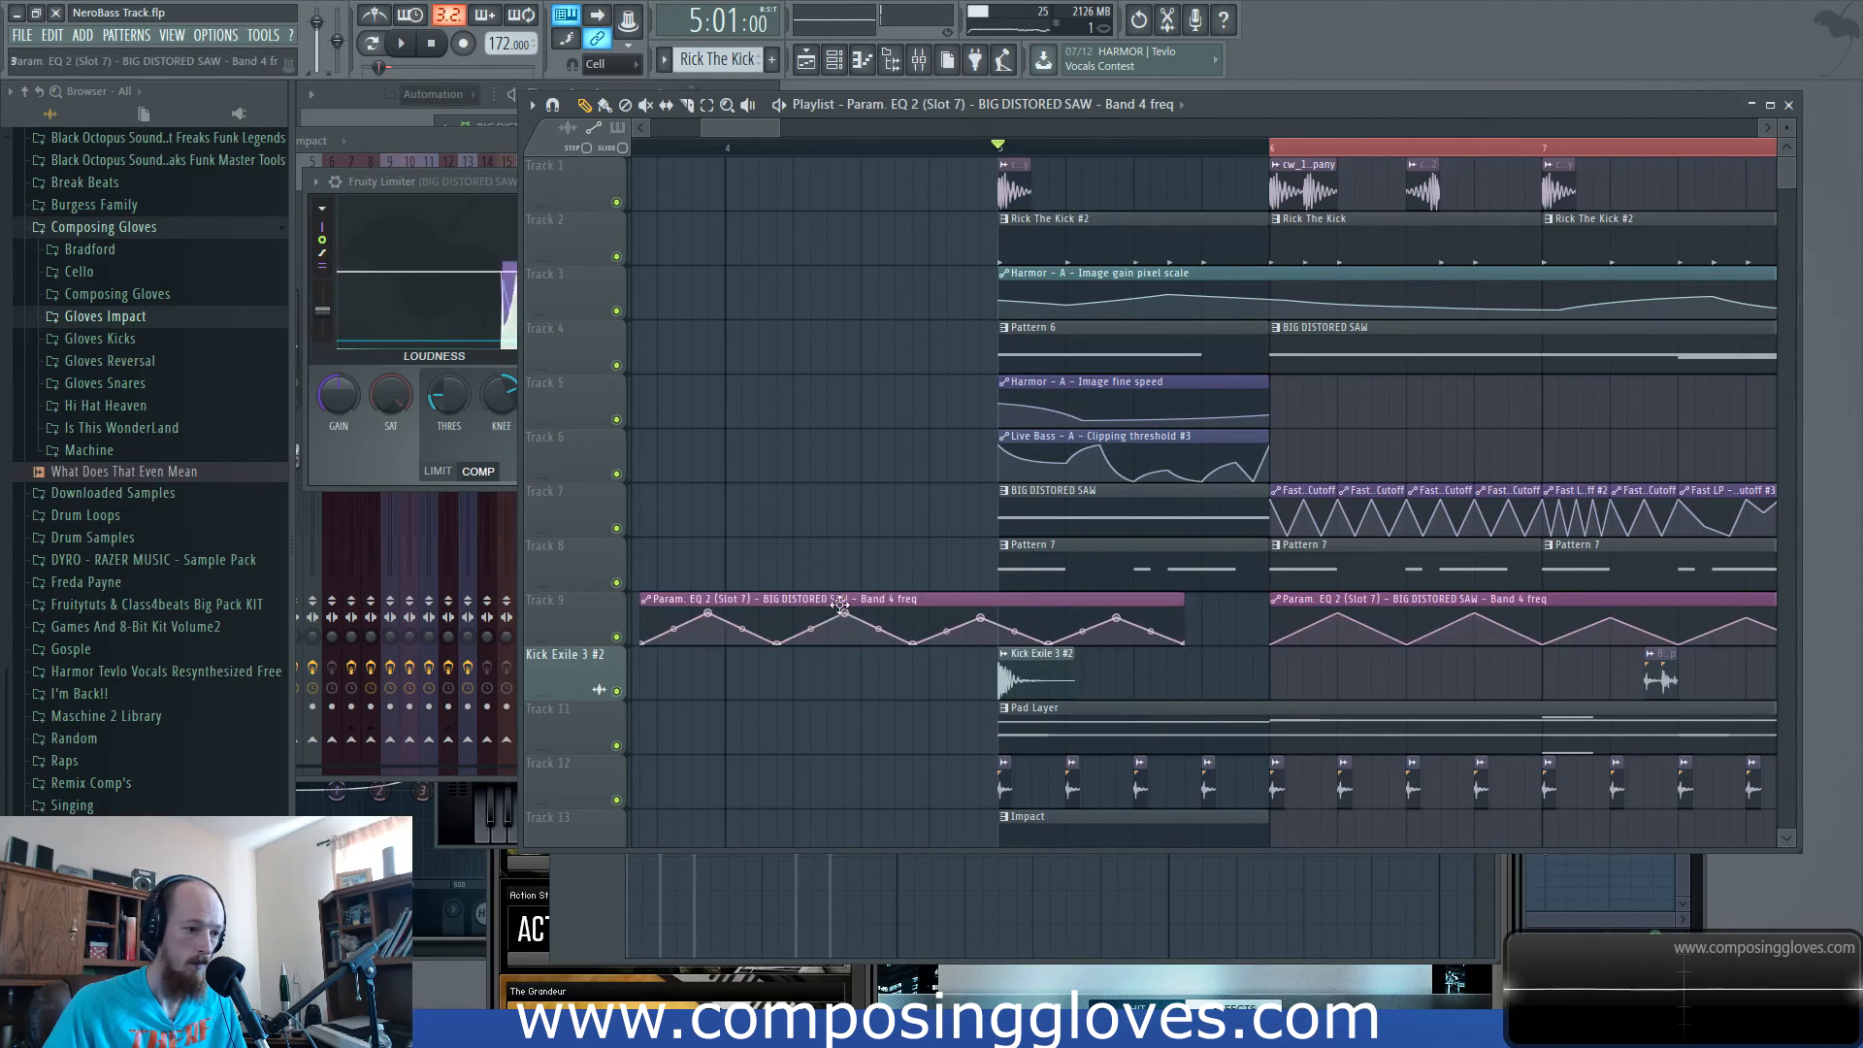
pyautogui.rightClick(1182, 608)
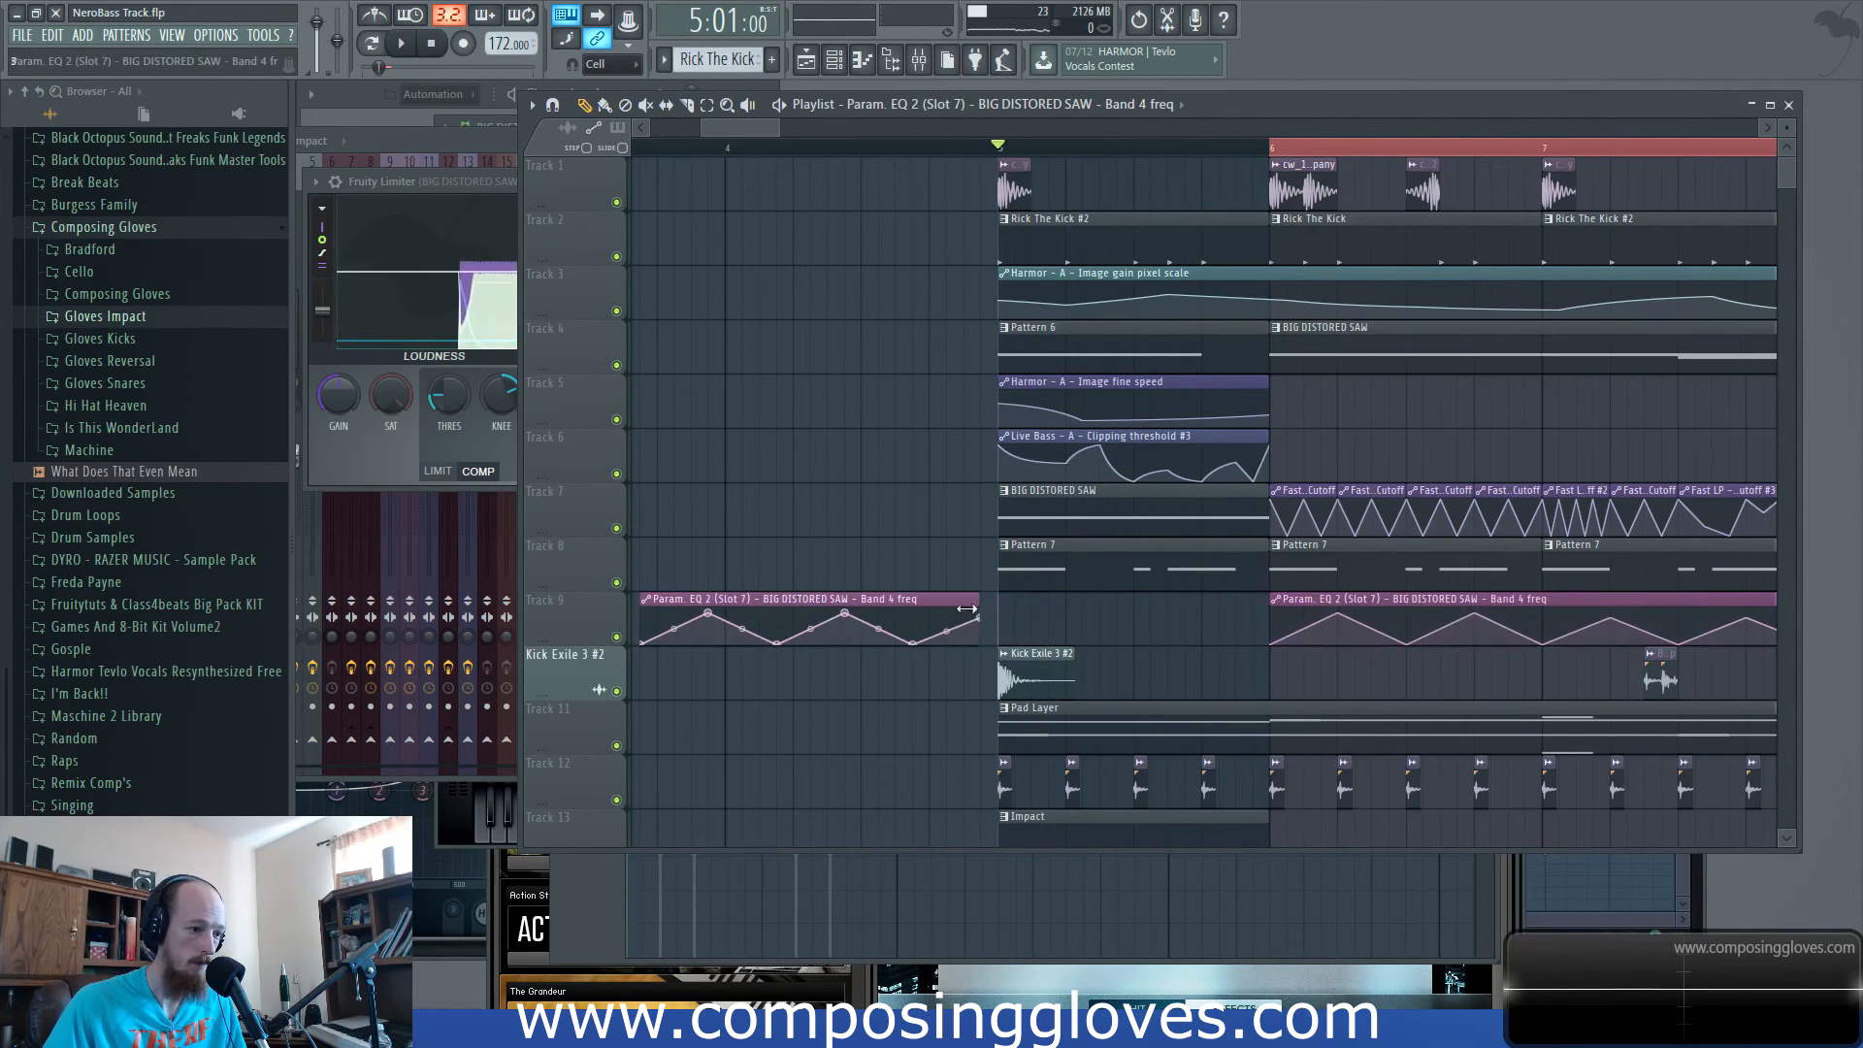
pyautogui.moveTo(895, 596); pyautogui.dragTo(1239, 589)
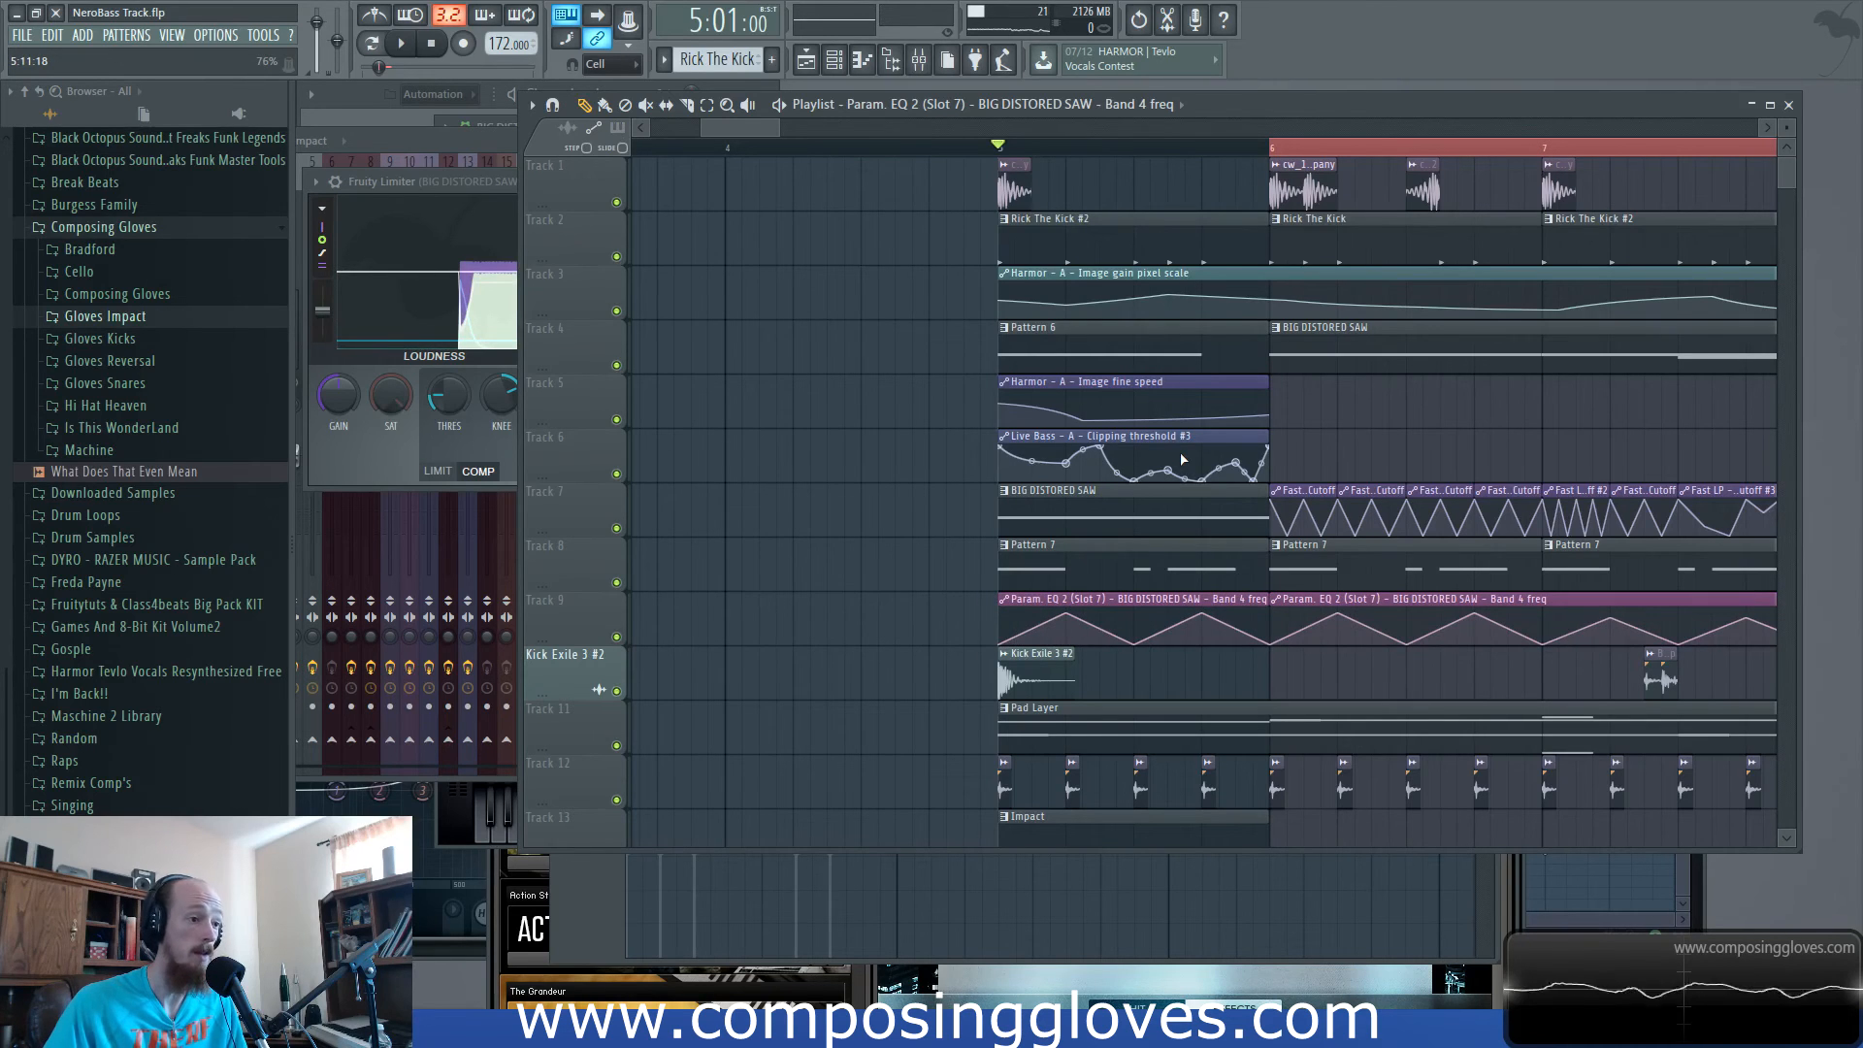
# Make the bar 5 band 4 frequency clip unique and flatten both of its peaks to a low curve.
pyautogui.press('space')
pyautogui.press('space')
pyautogui.rightClick(1011, 610)
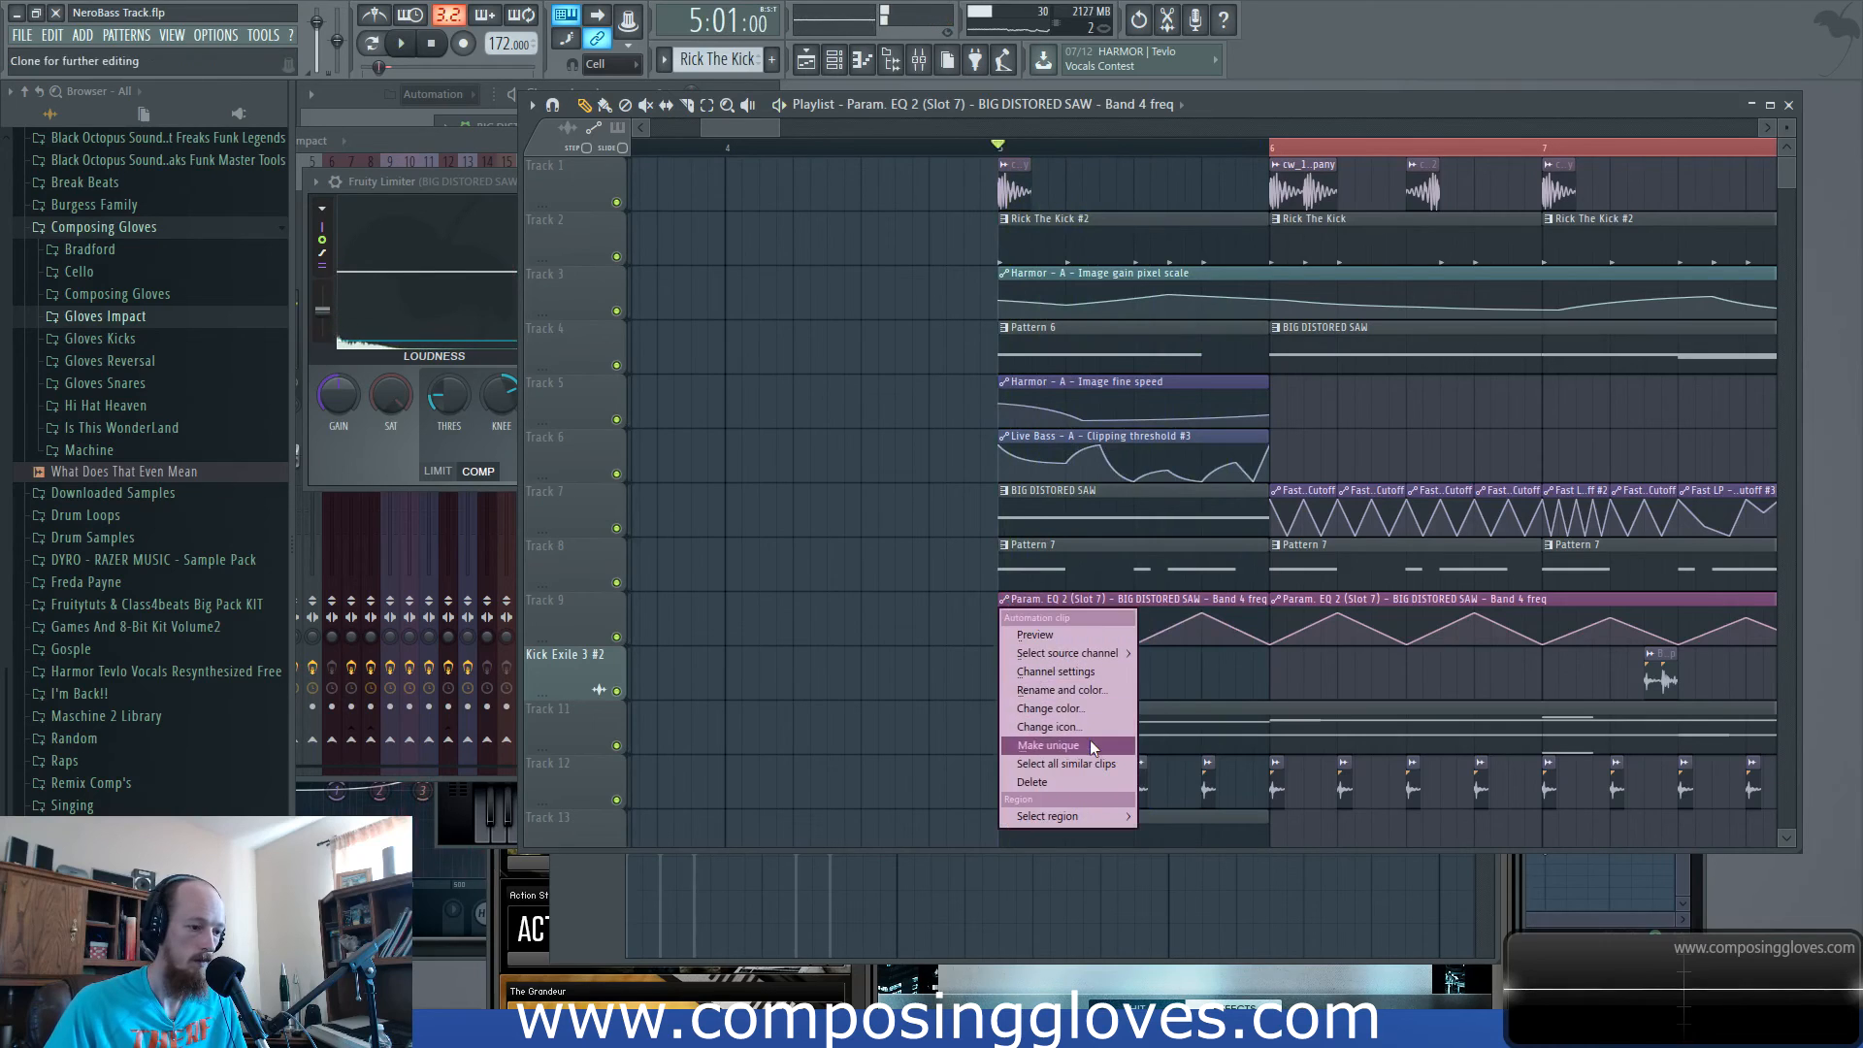
pyautogui.click(1048, 746)
pyautogui.press('space')
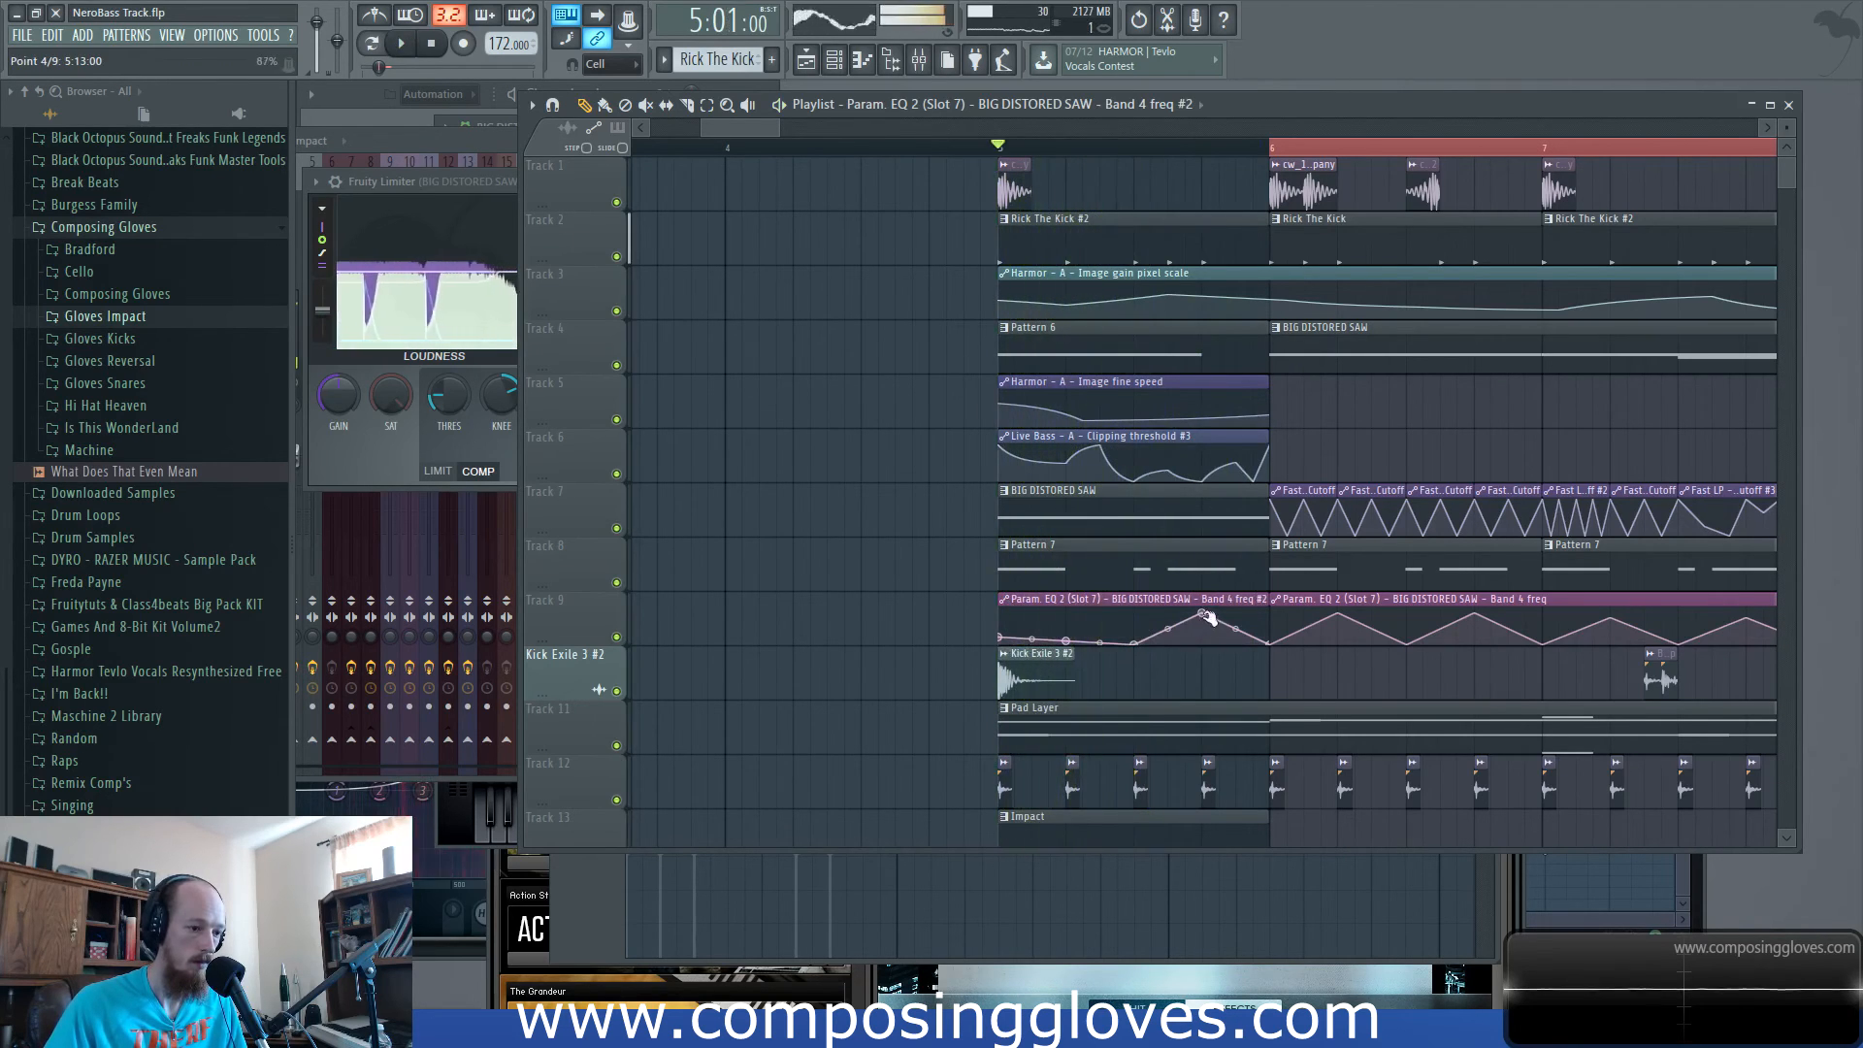
pyautogui.press('space')
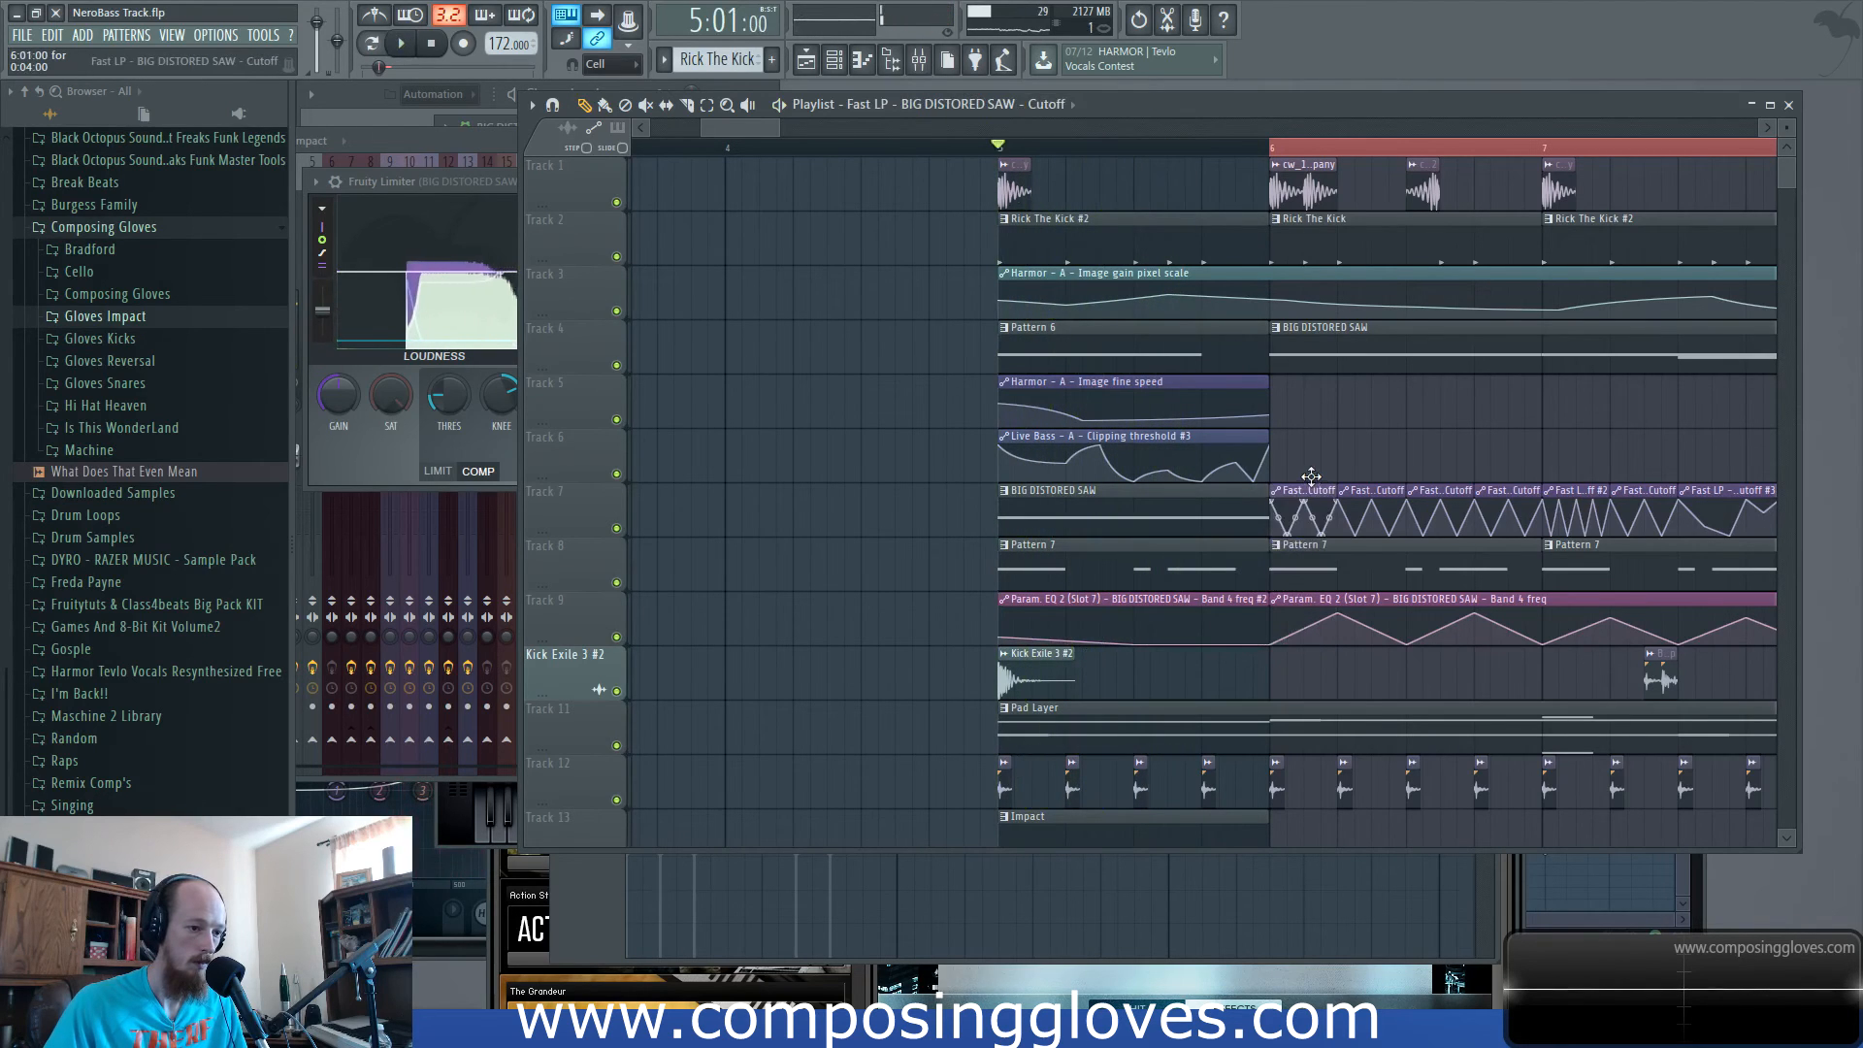
# Try filling bar 5 on track 14 with four copies of the Fast LP cutoff automation clip and play them.
pyautogui.moveTo(1071, 806); pyautogui.dragTo(1033, 643)
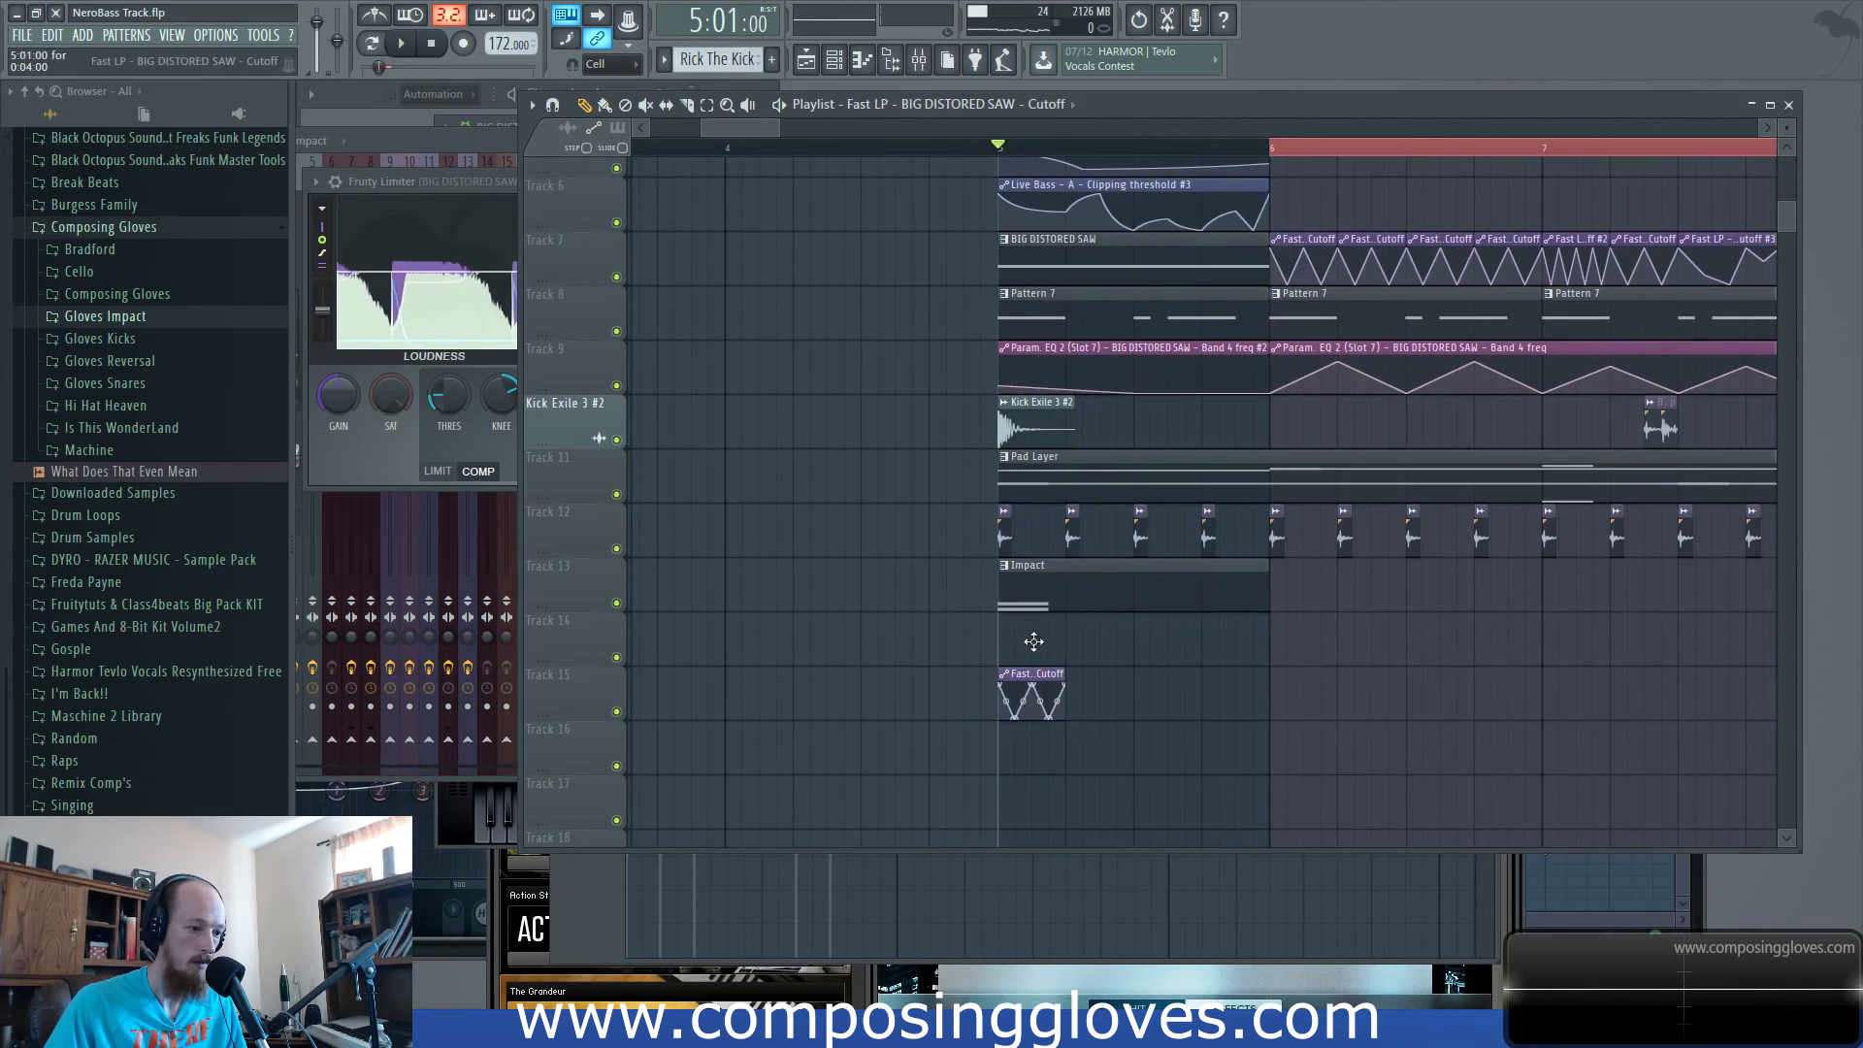
pyautogui.moveTo(1038, 621); pyautogui.dragTo(1246, 617)
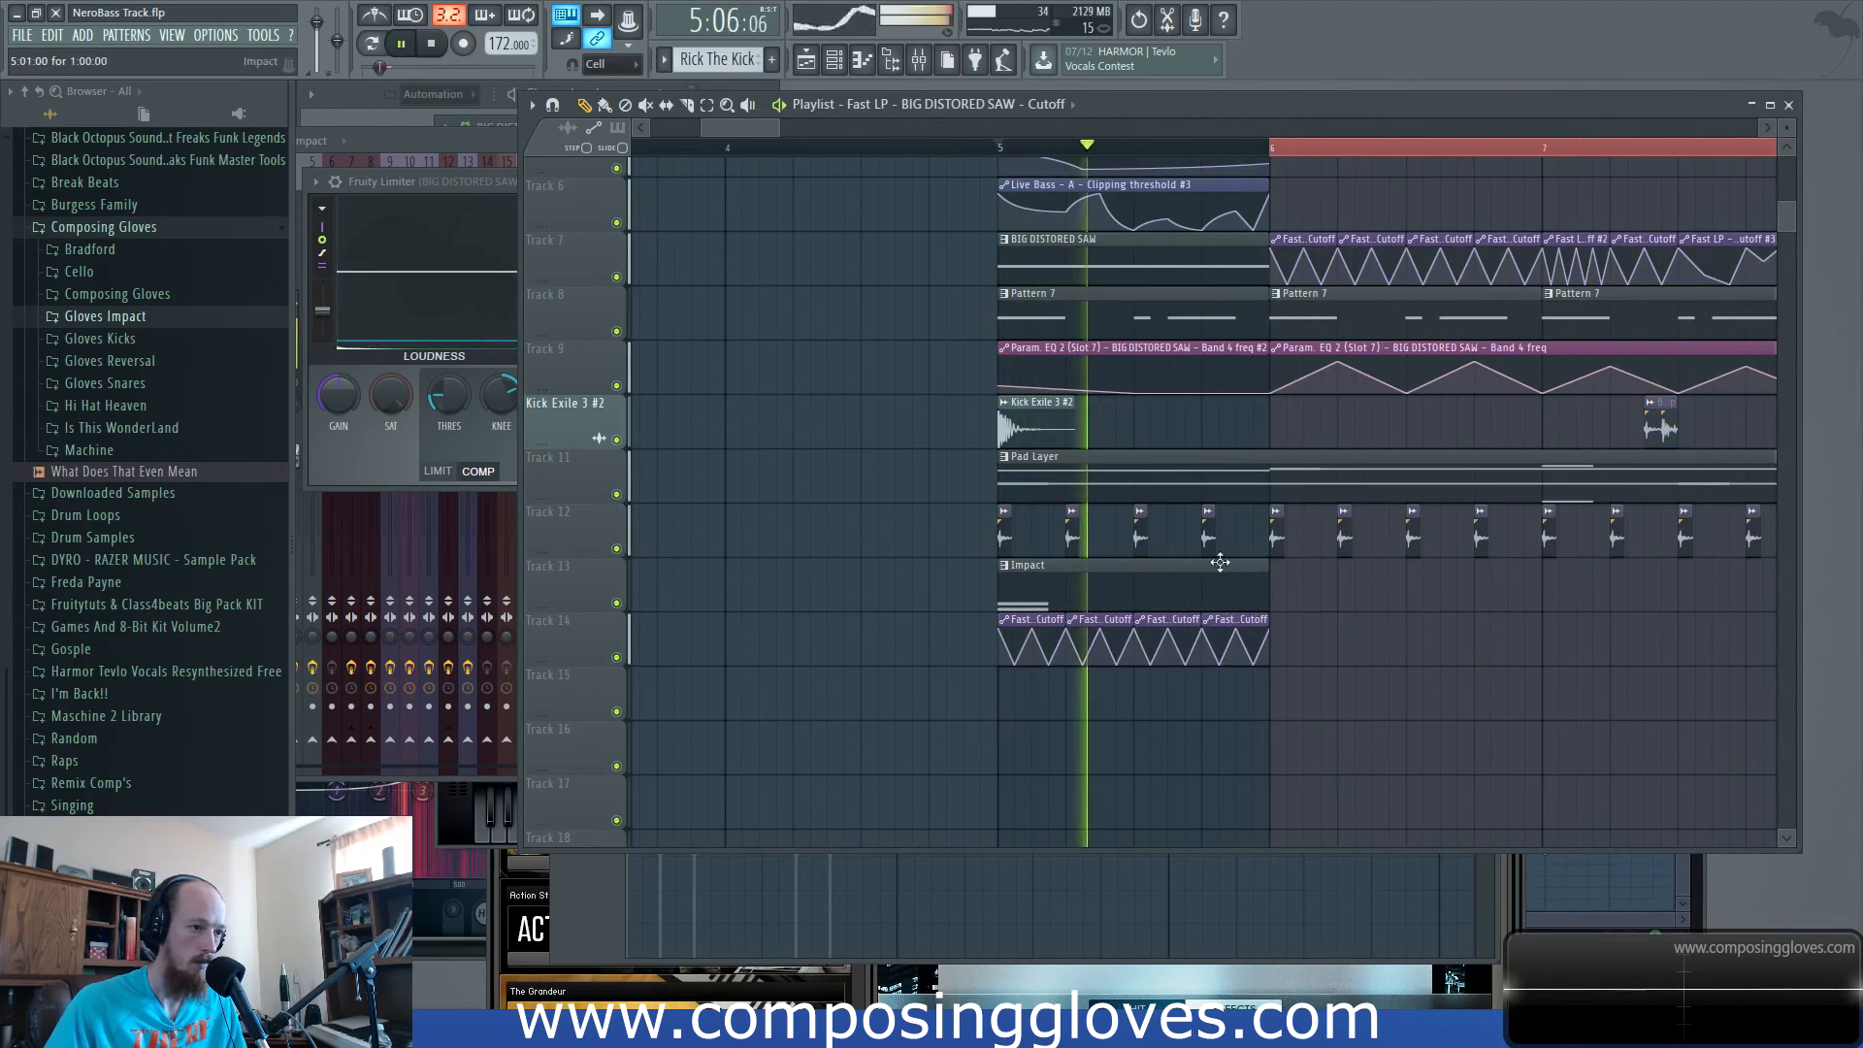
pyautogui.scroll(2, 1176, 697)
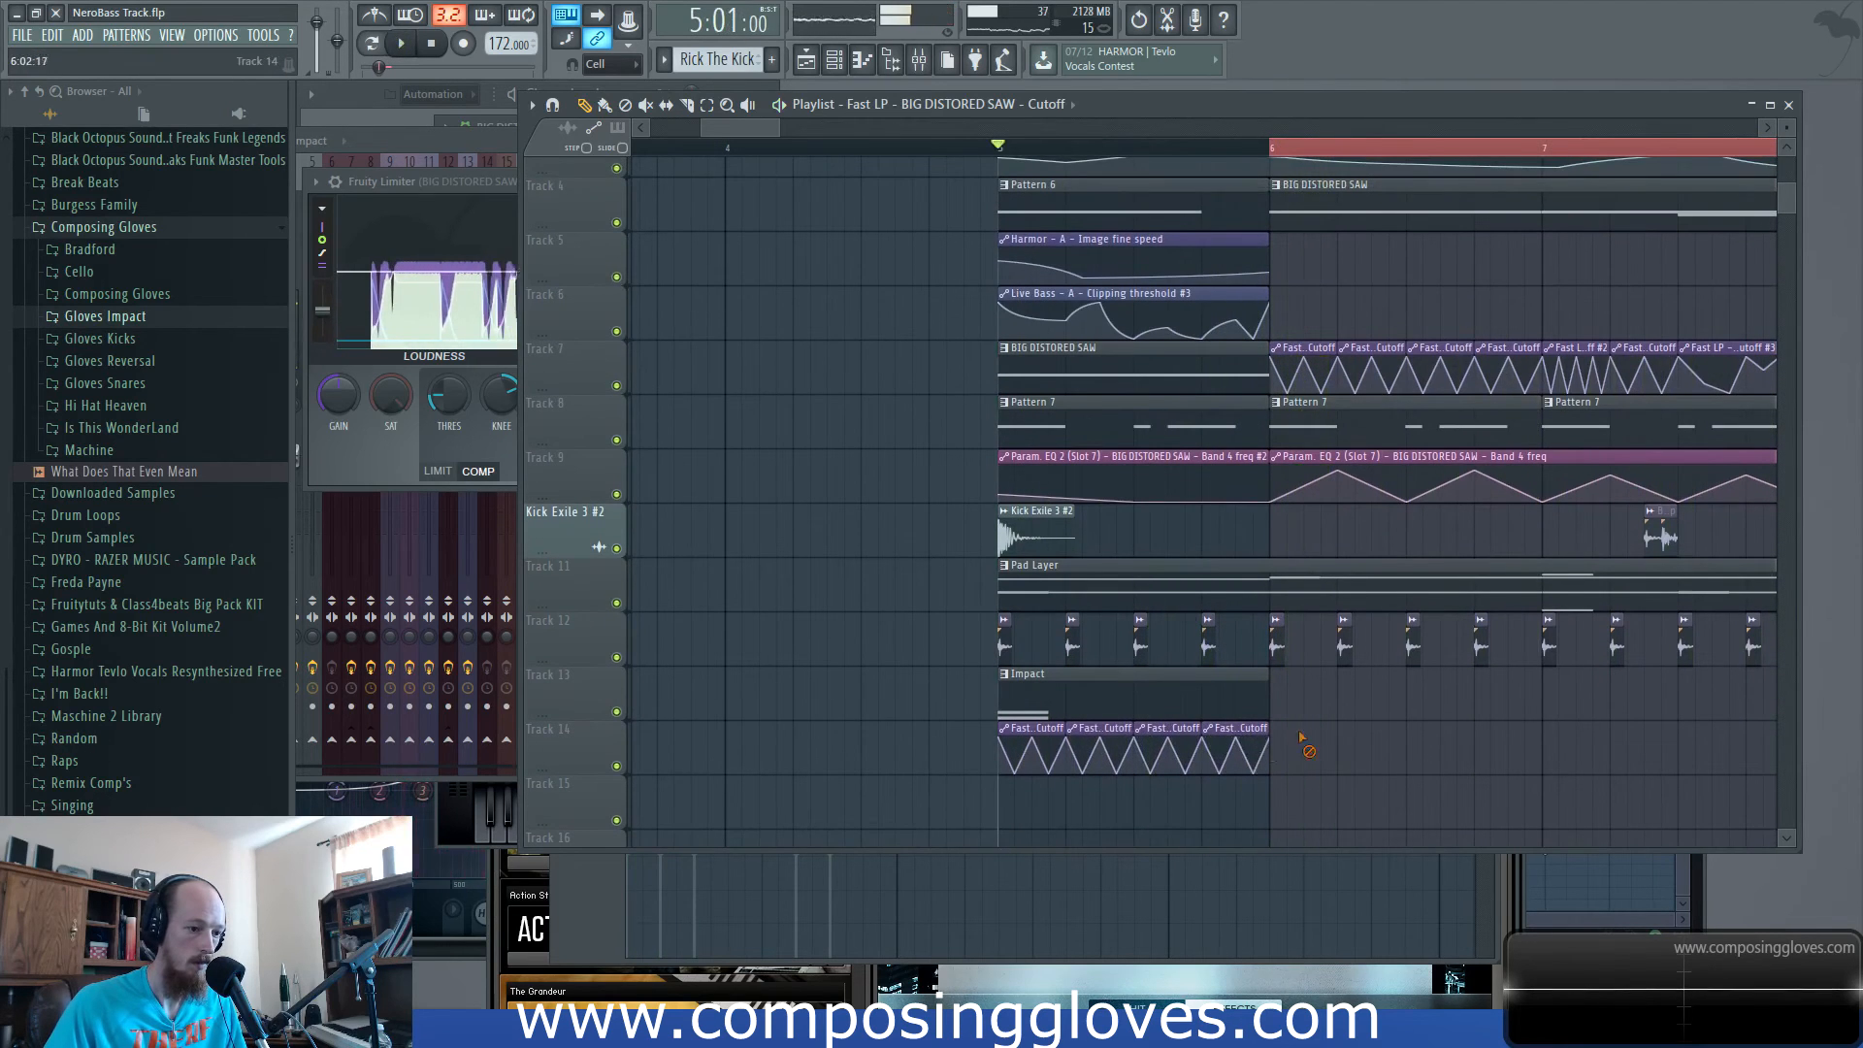
pyautogui.scroll(3, 1038, 493)
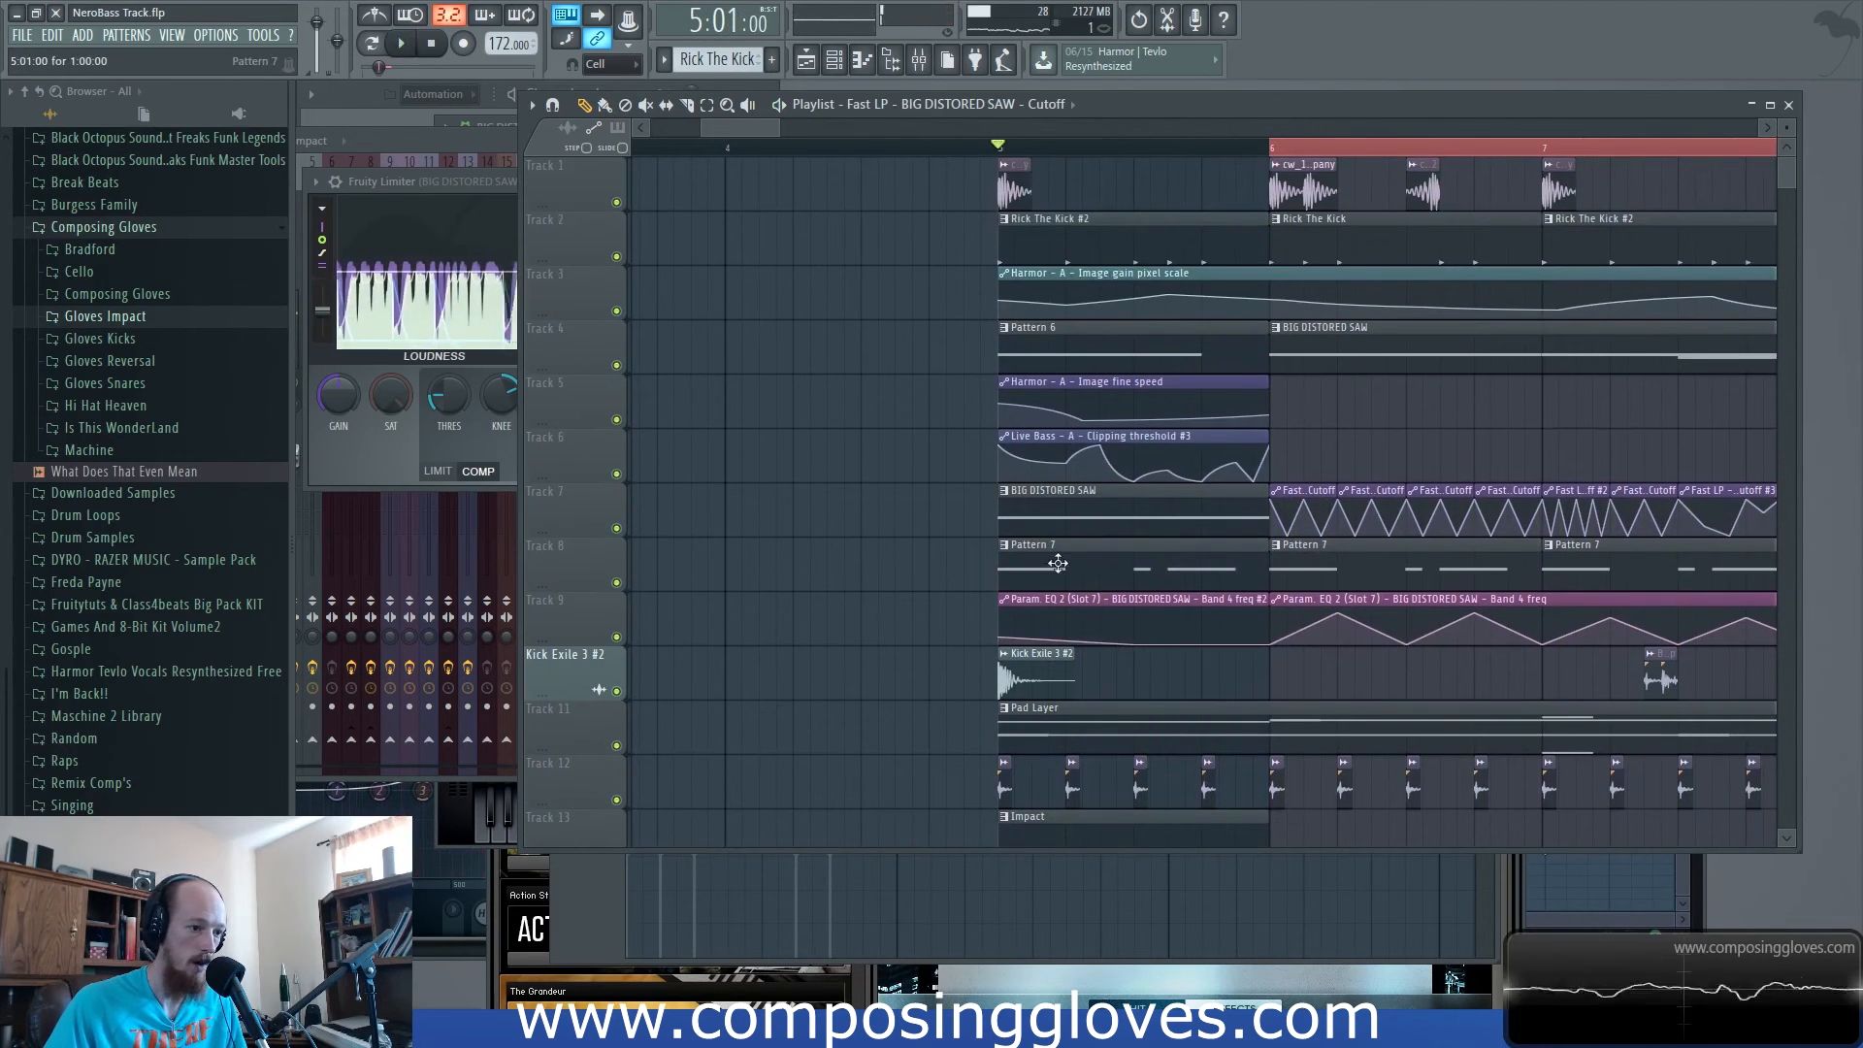
# Remove the bar 5 copies of the BIG DISTORED SAW clip and its band 4 frequency automation.
pyautogui.rightClick(1134, 511)
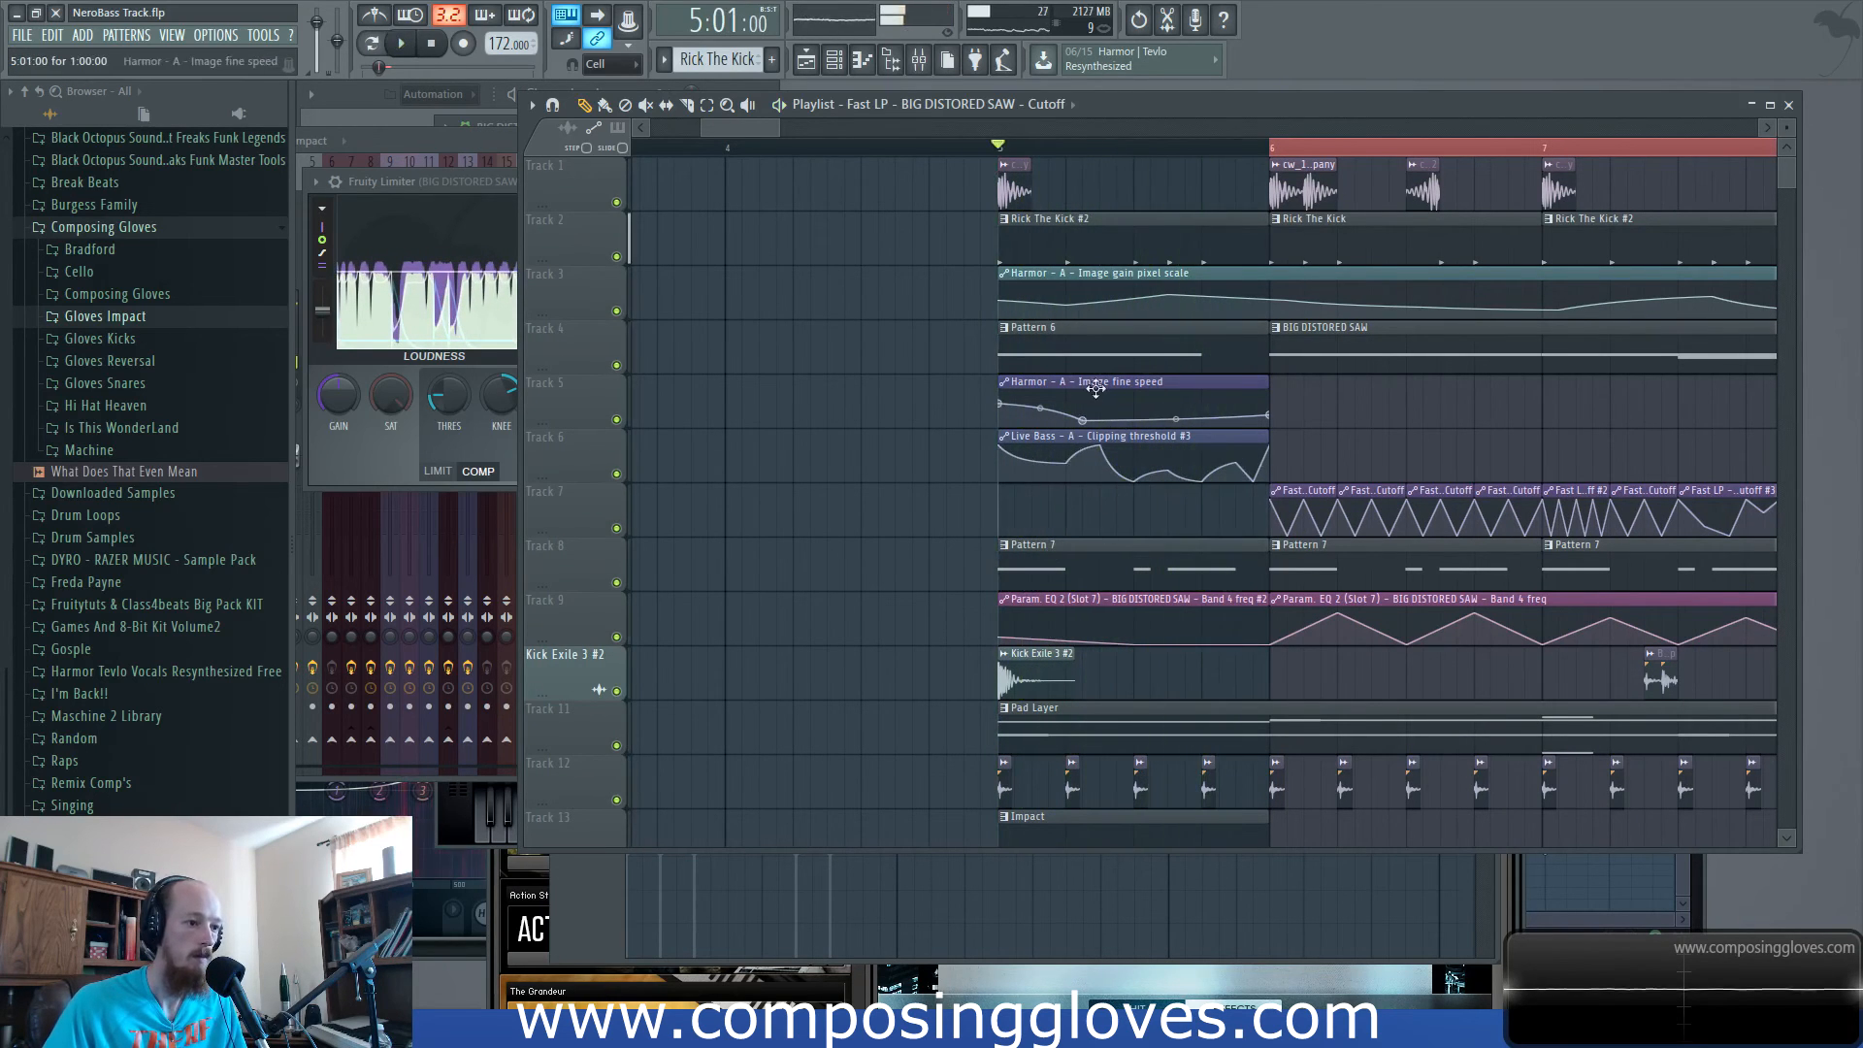
pyautogui.doubleClick(1071, 366)
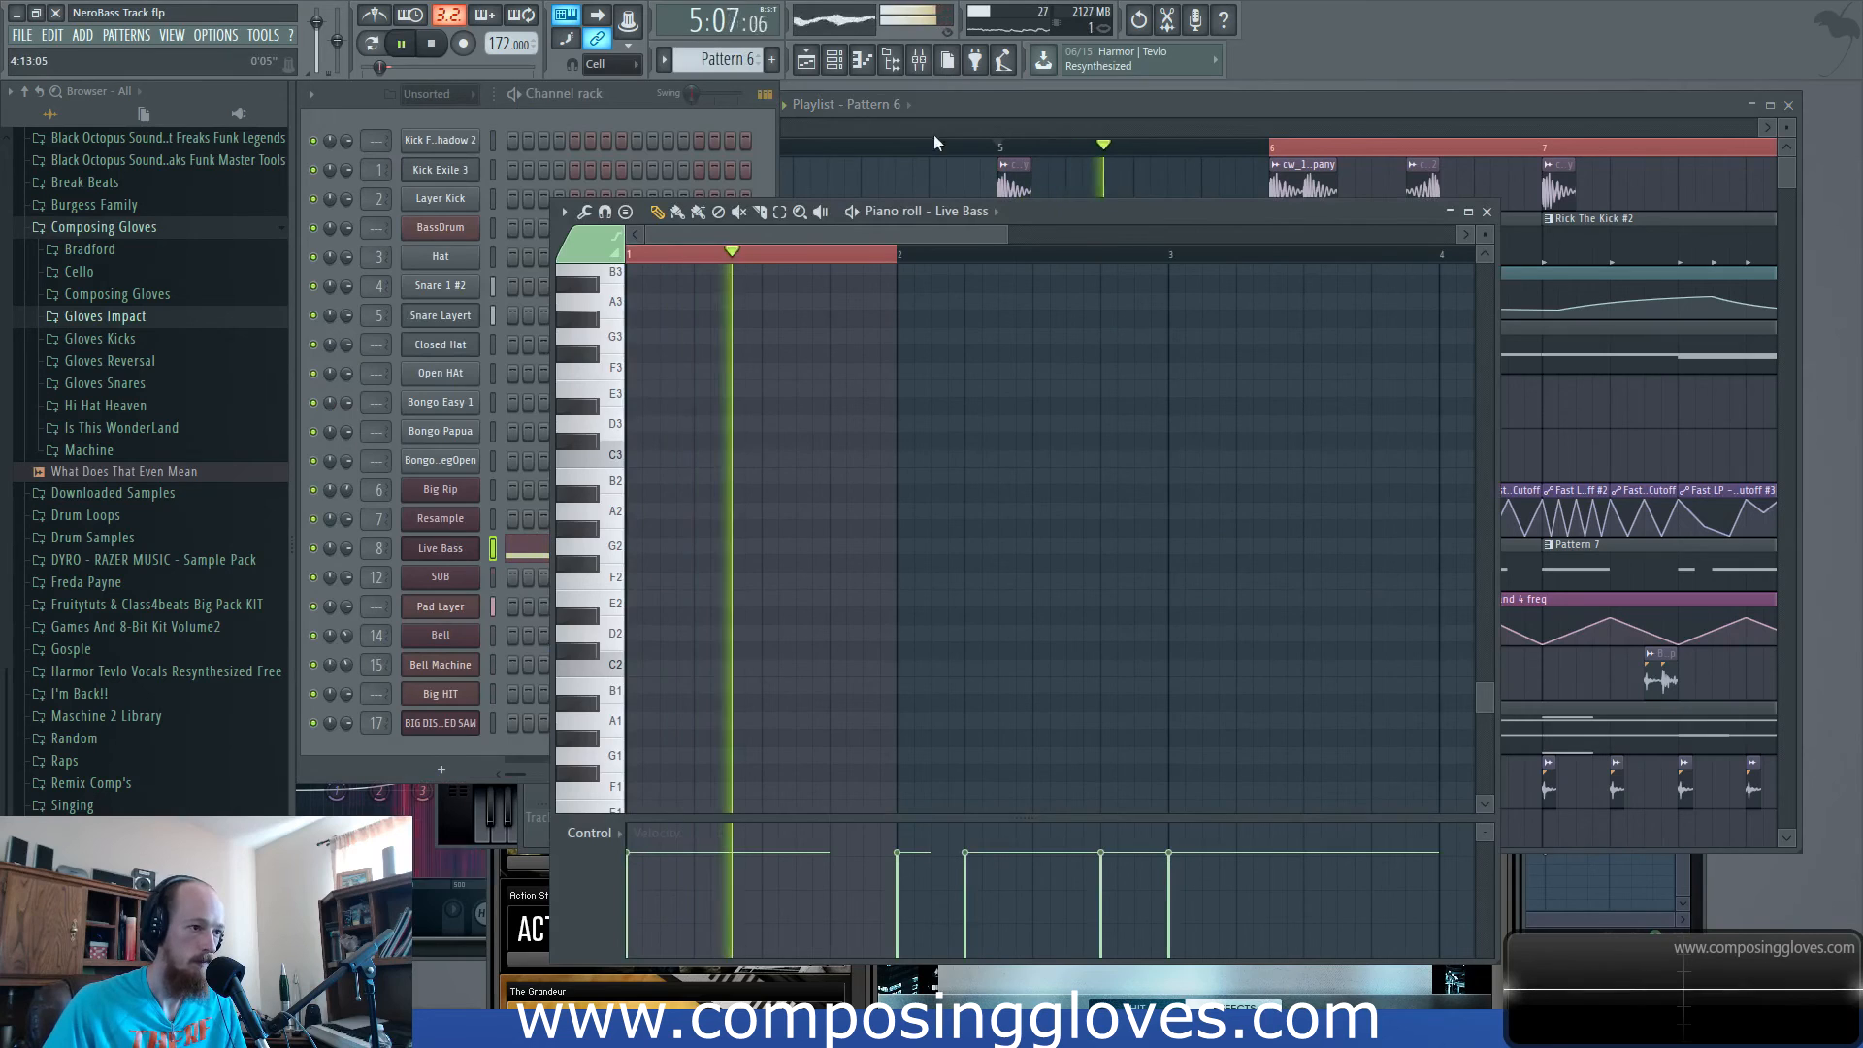
pyautogui.click(1071, 97)
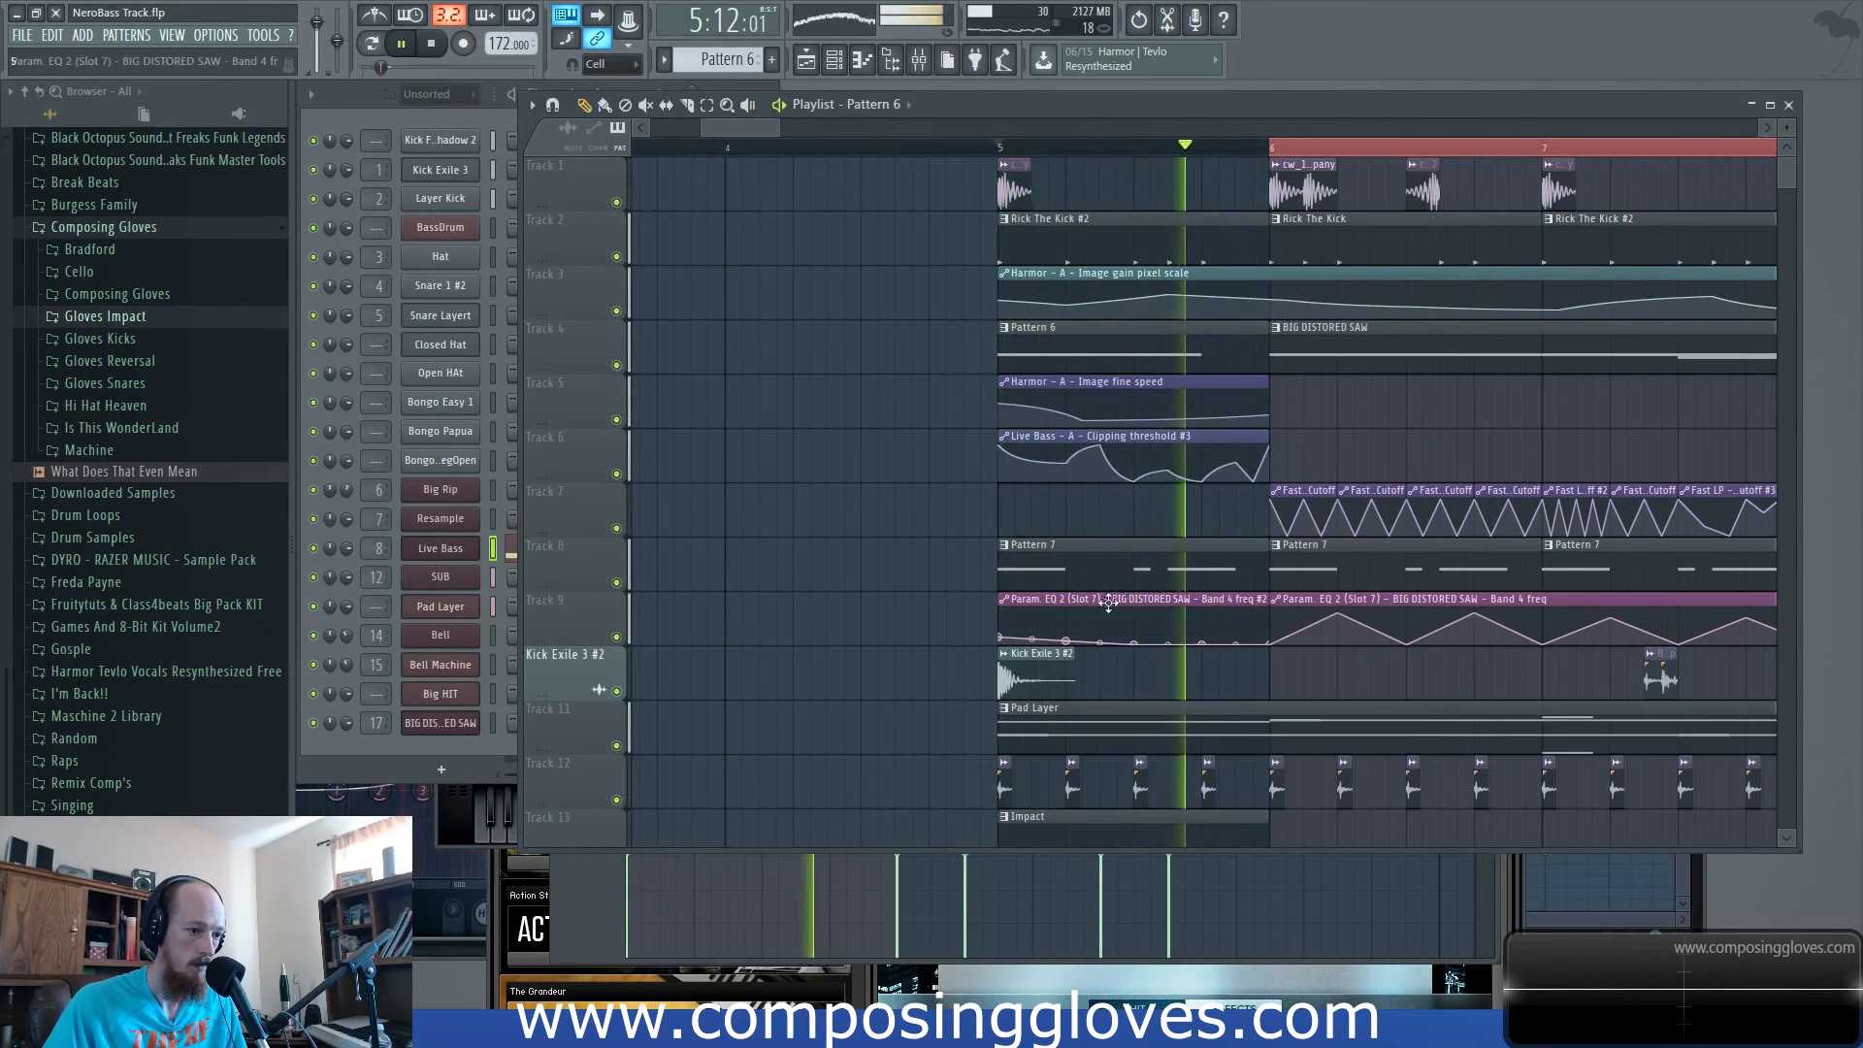
pyautogui.press('space')
pyautogui.scroll(-4, 1115, 627)
pyautogui.scroll(4, 1121, 626)
# Lower and reshape the first dip of the Live Bass clipping threshold #3 automation in bar 5 while replaying the bar.
pyautogui.press('space')
pyautogui.press('space')
pyautogui.press('space')
pyautogui.press('space')
pyautogui.moveTo(1070, 452); pyautogui.dragTo(1066, 496)
pyautogui.press('space')
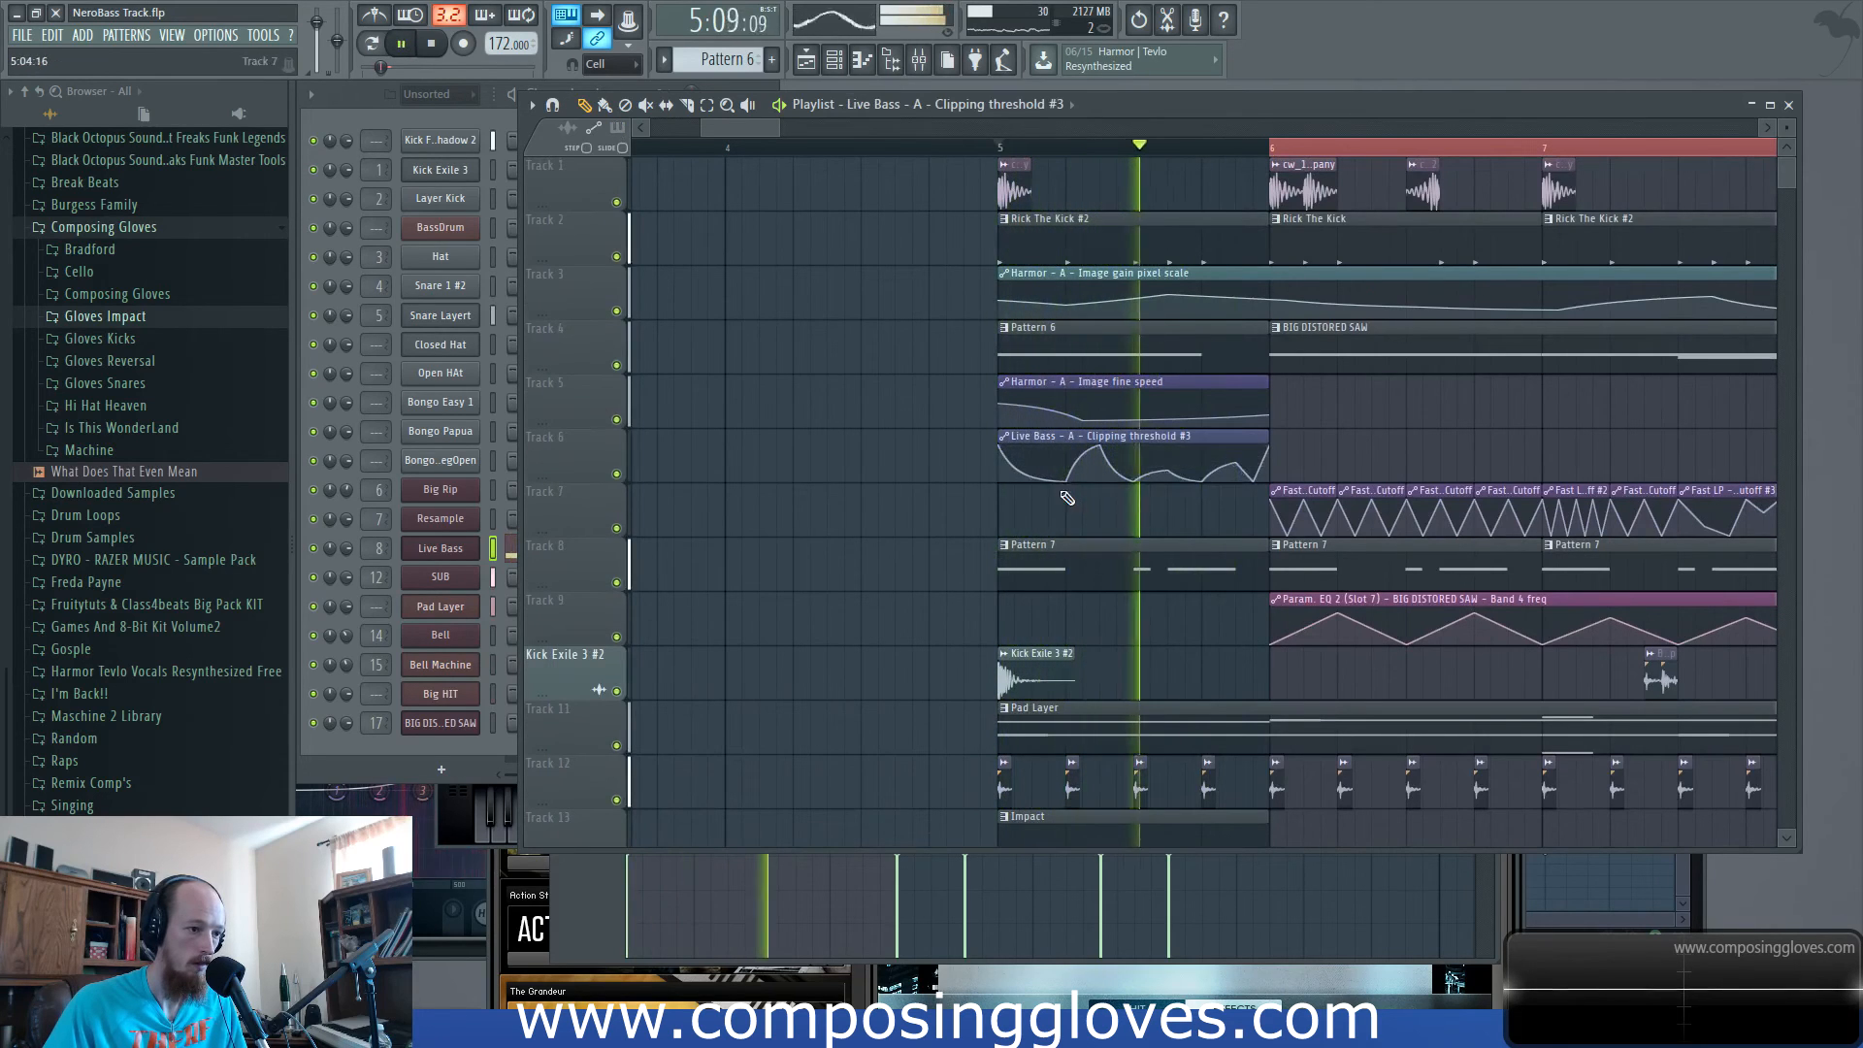
pyautogui.press('space')
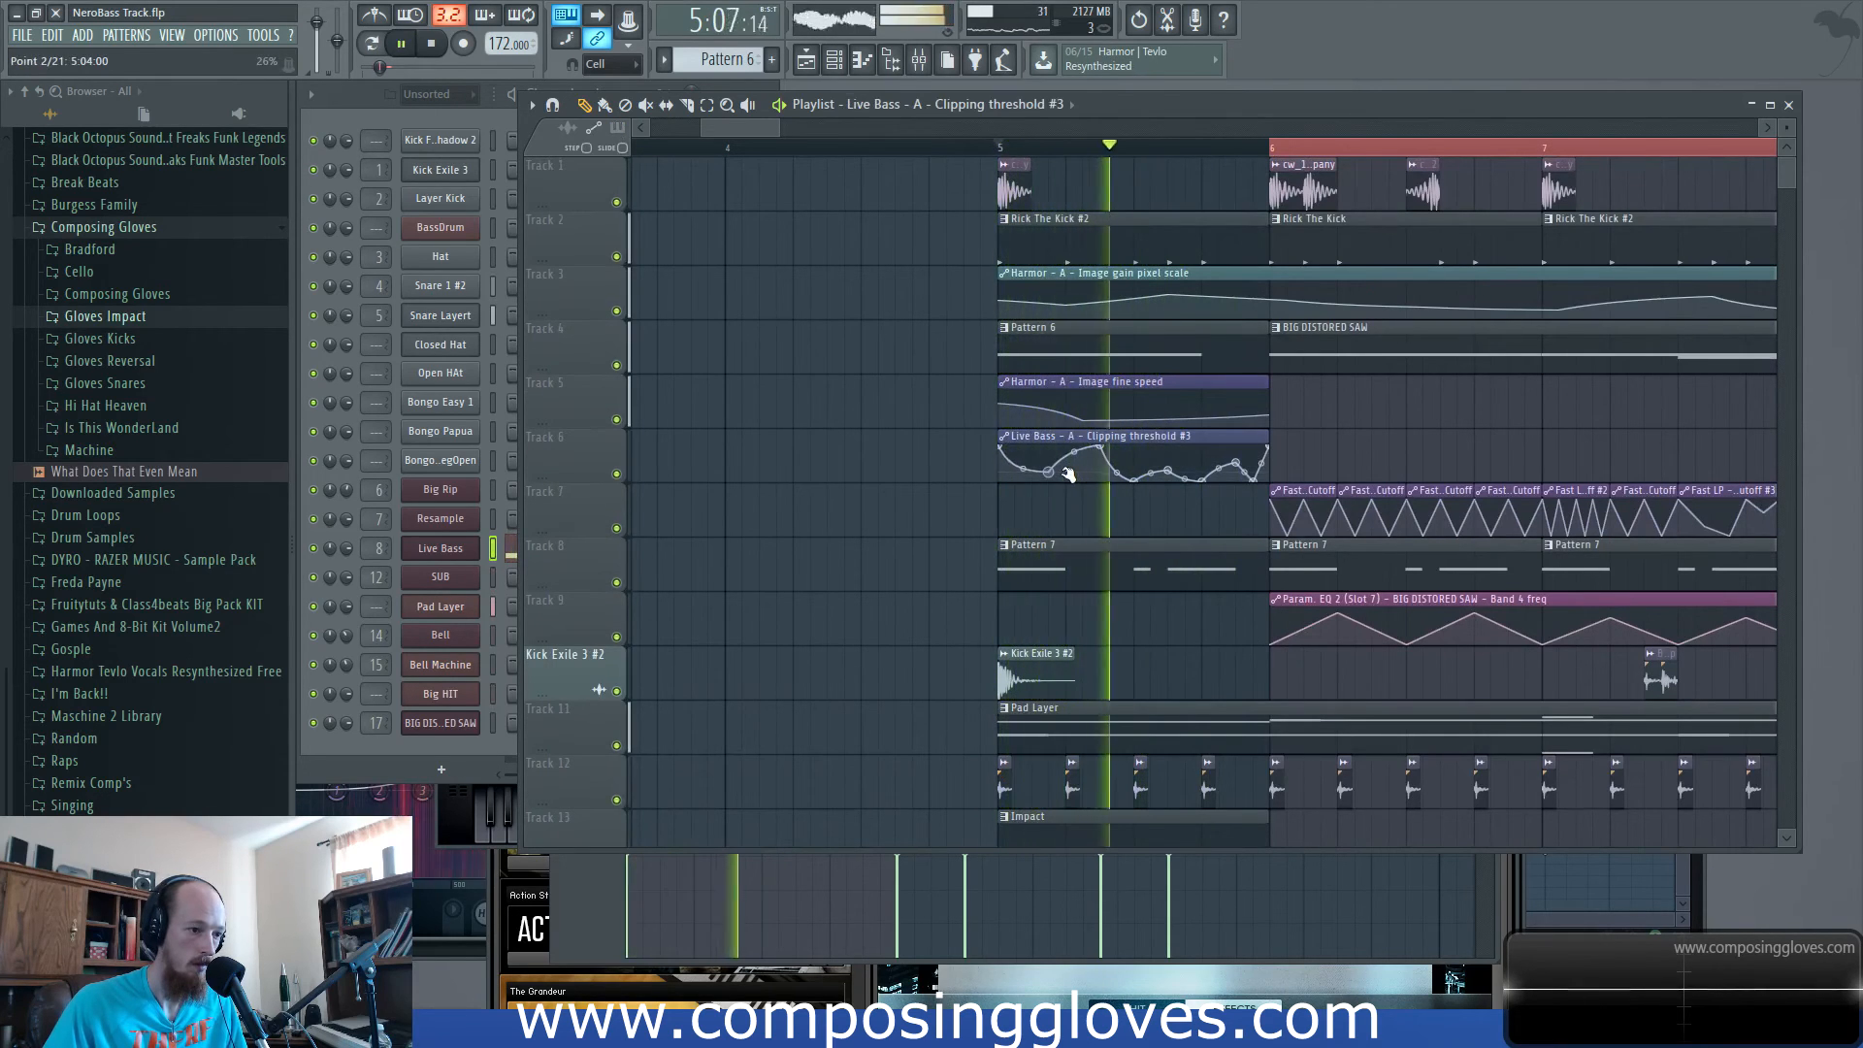
# Lower the start point of the Live Bass clipping threshold #3 automation and rework its first peak during playback.
pyautogui.press('space')
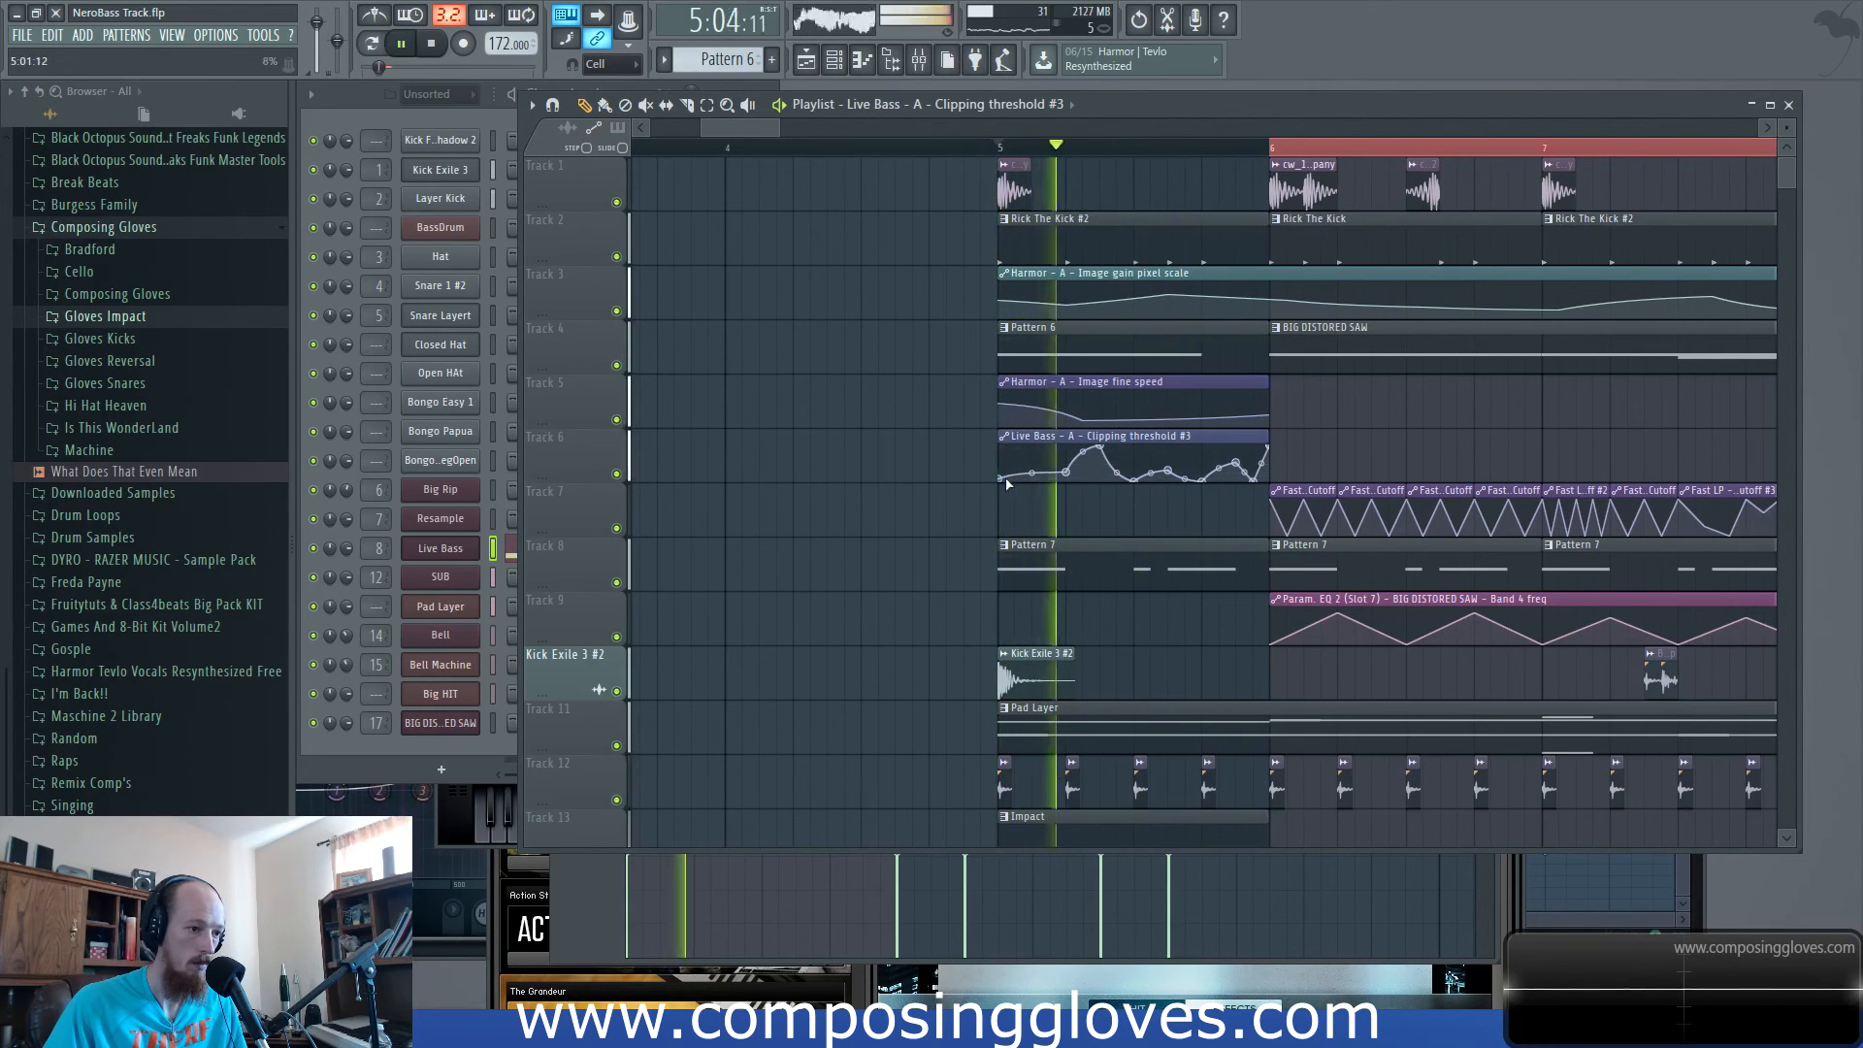
pyautogui.moveTo(1099, 447); pyautogui.dragTo(1102, 468)
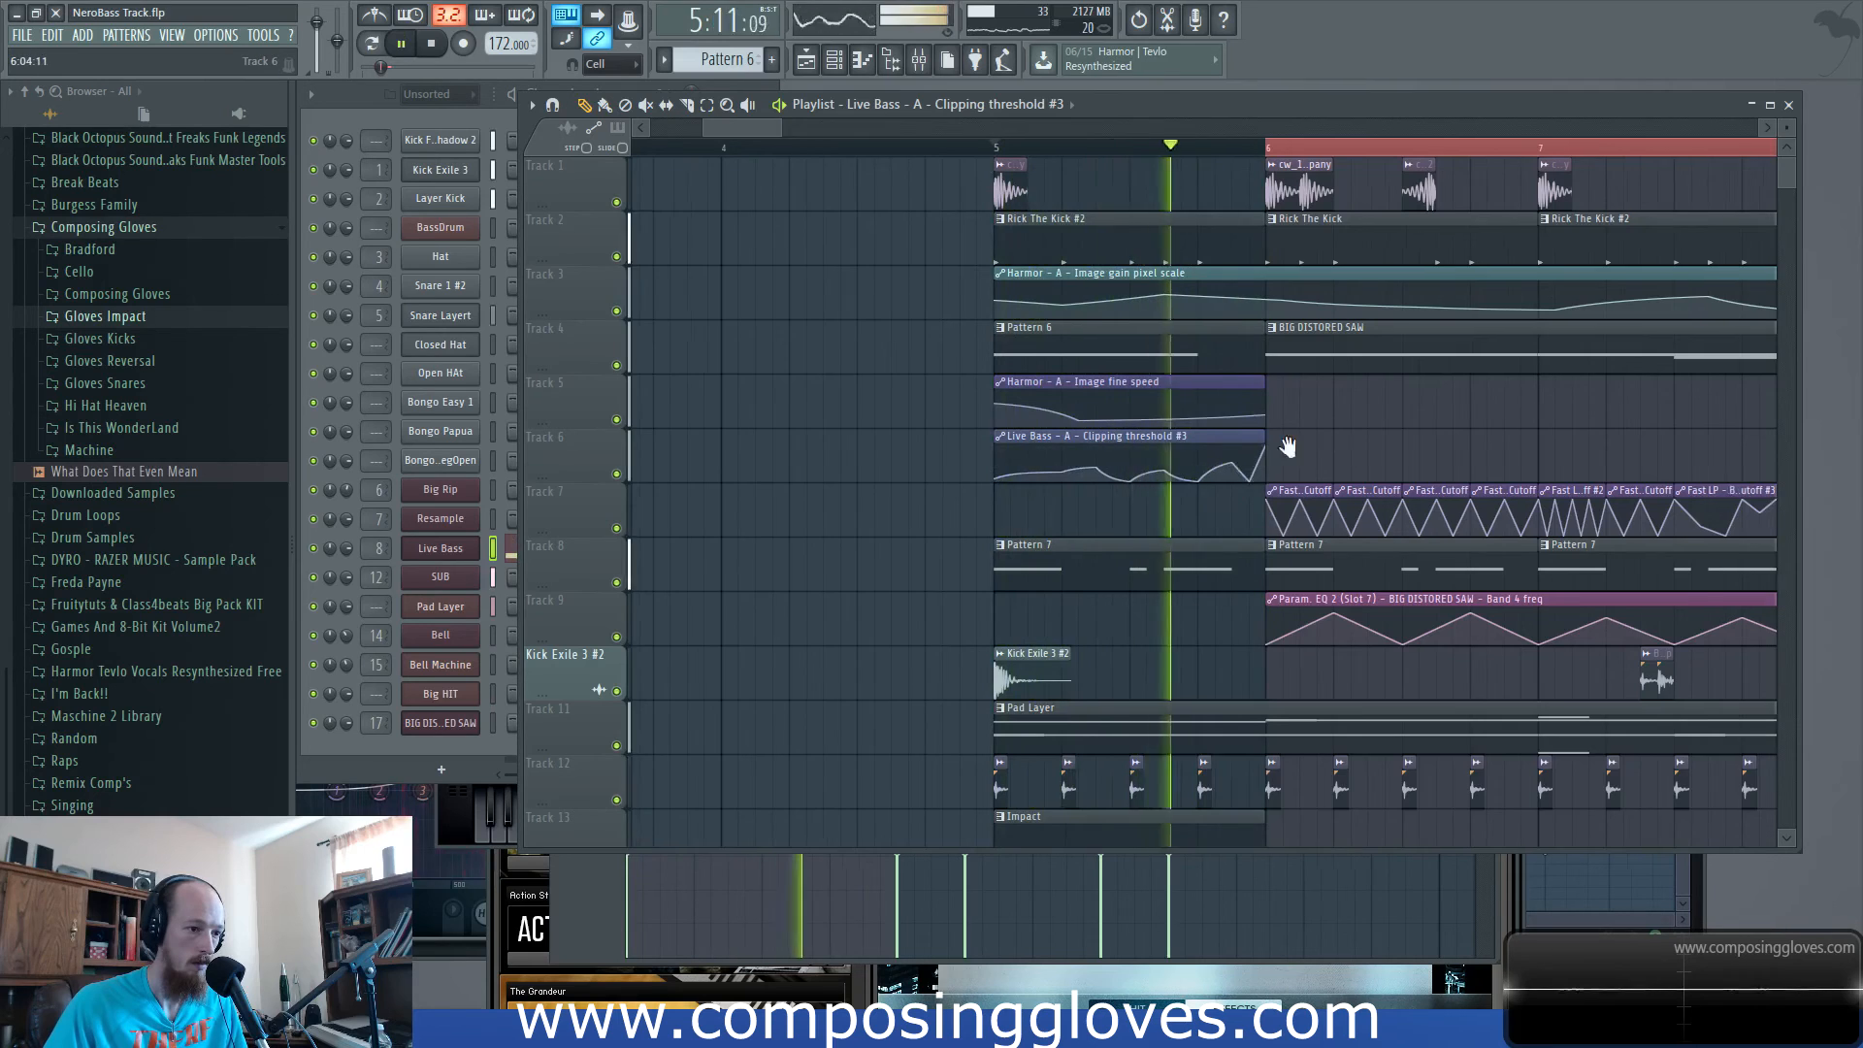
pyautogui.moveTo(1327, 441); pyautogui.dragTo(1044, 466)
pyautogui.scroll(-3, 1044, 466)
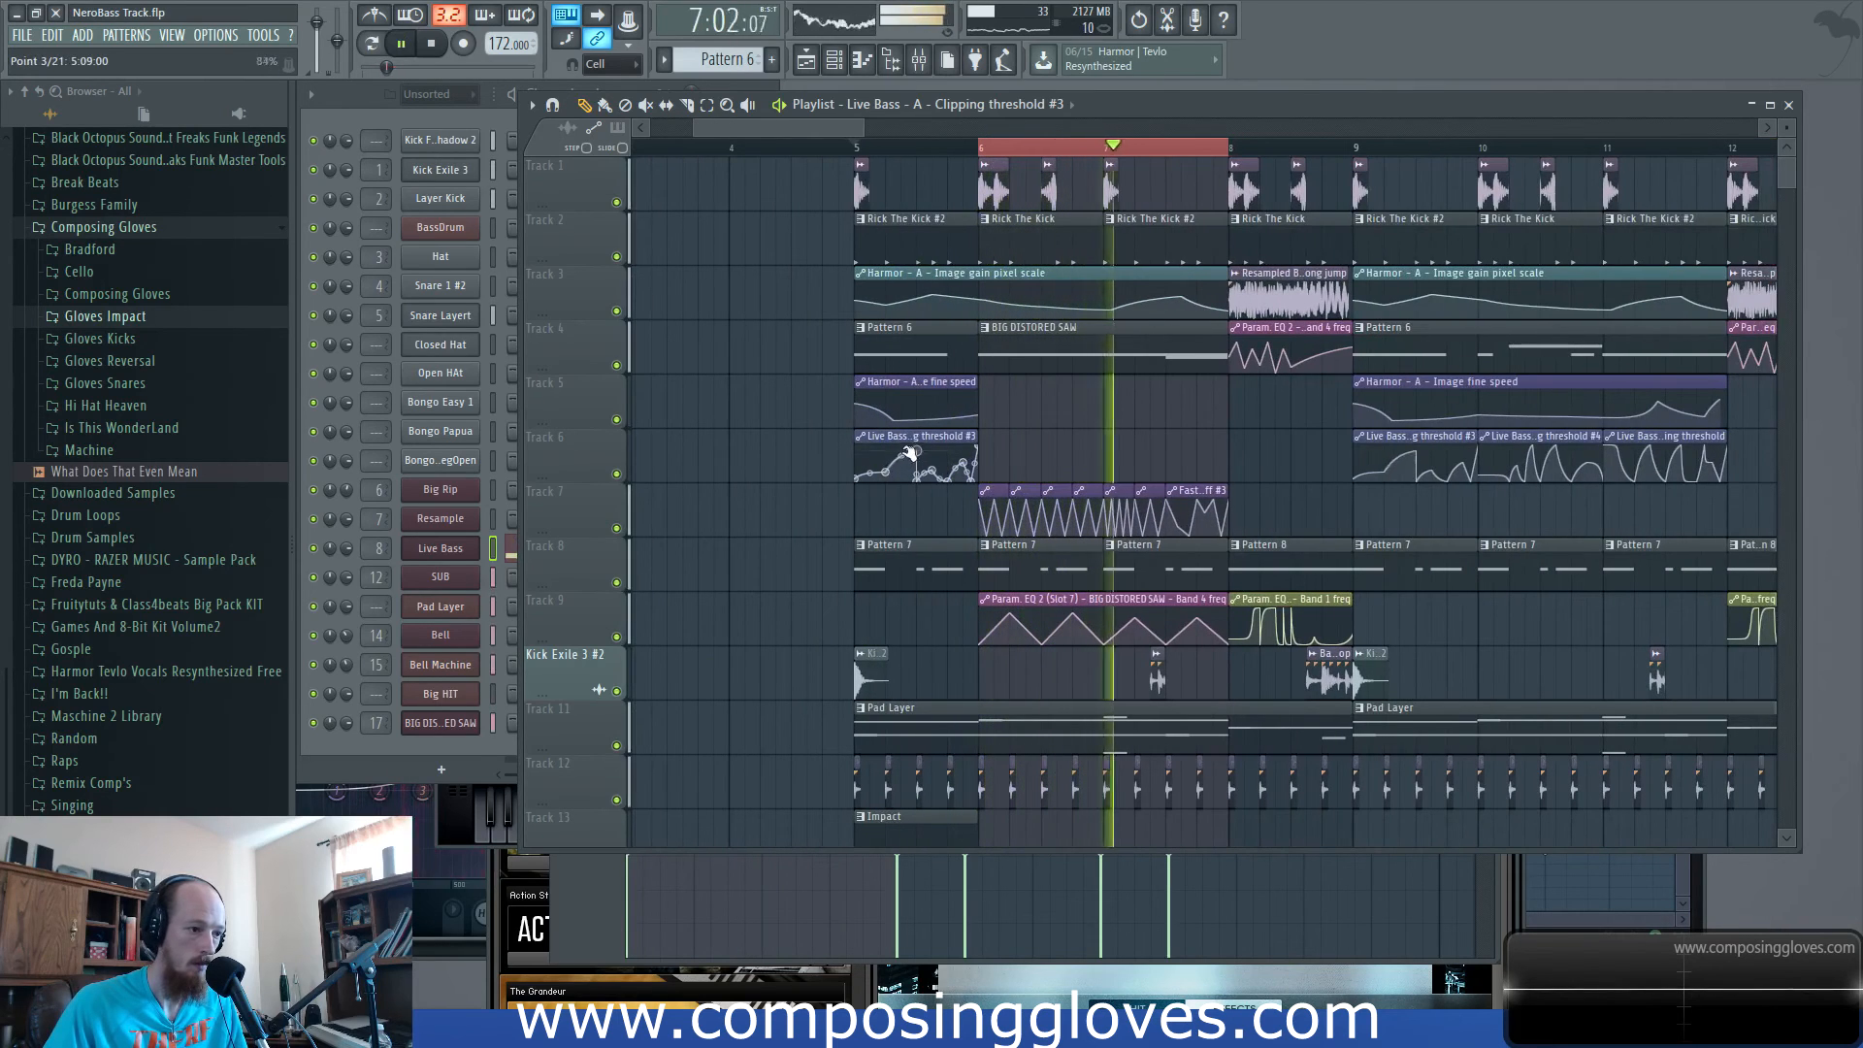
pyautogui.scroll(3, 885, 473)
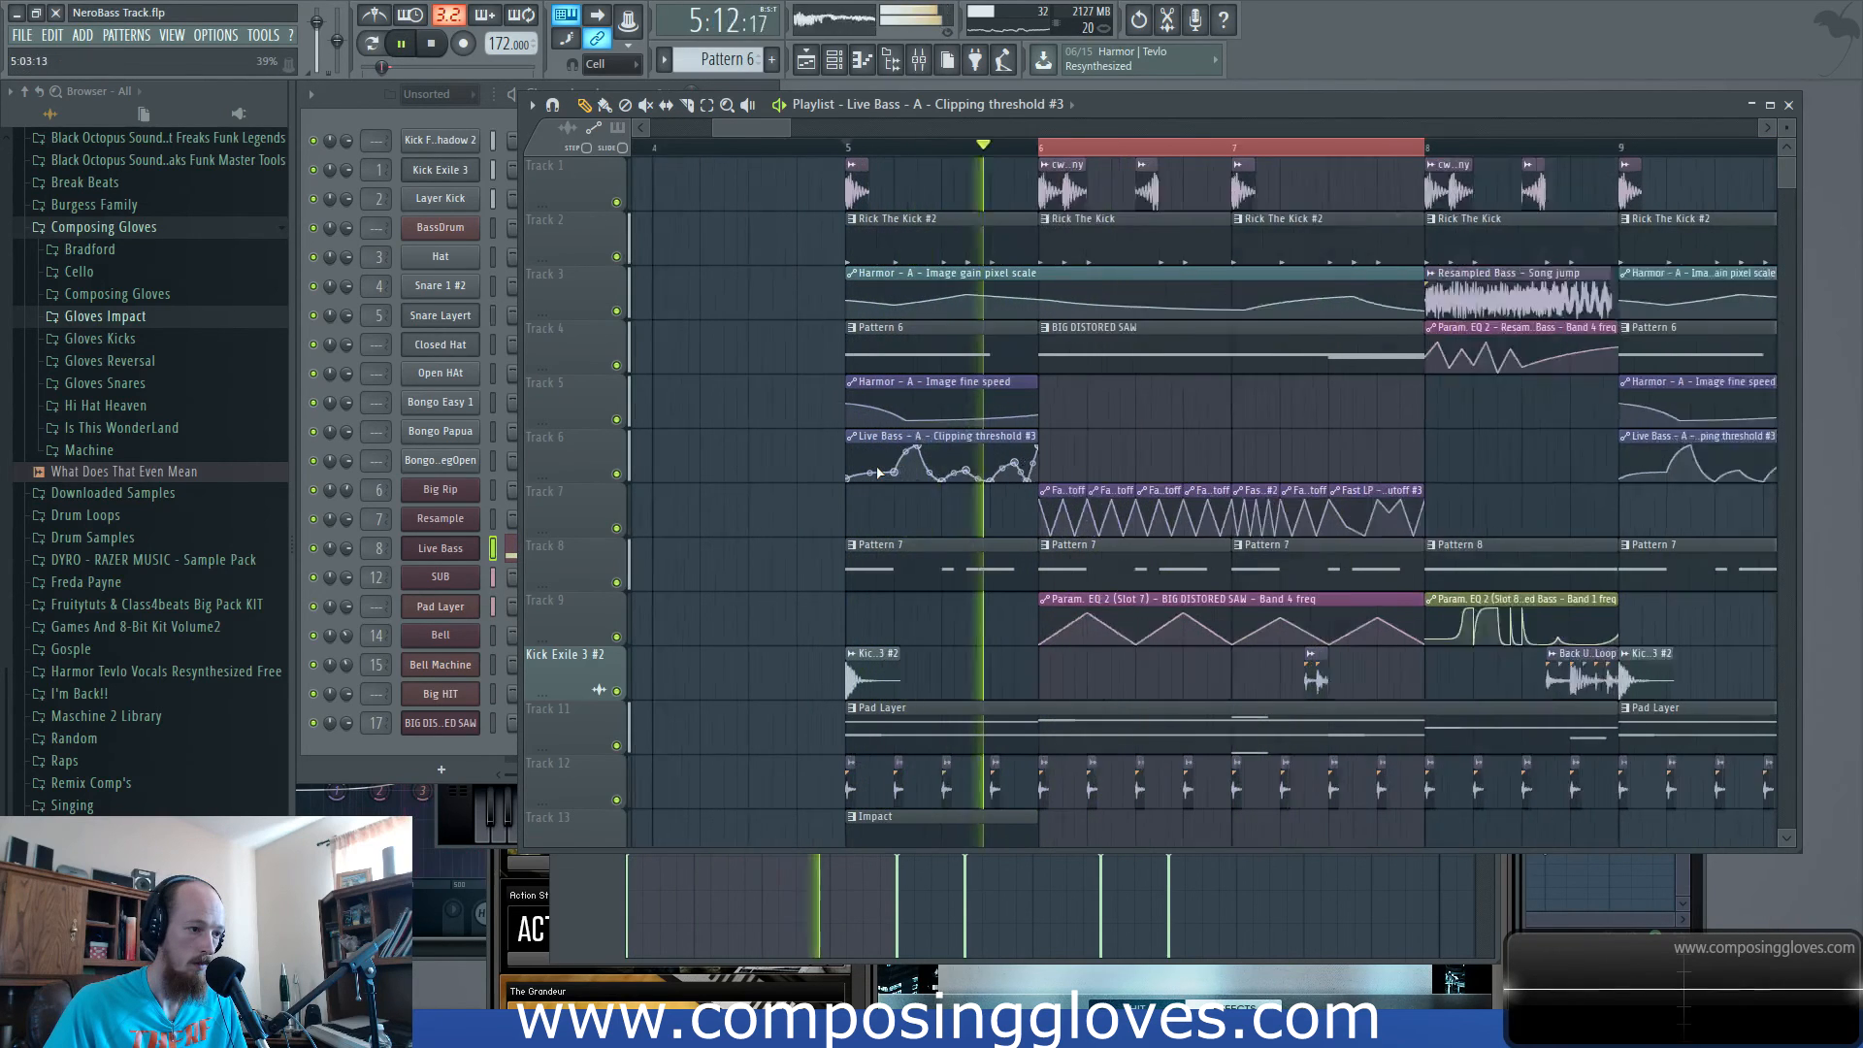
# Clear the loop selection over bars 6 and 7 and replay bar 5 from its start.
pyautogui.press('space')
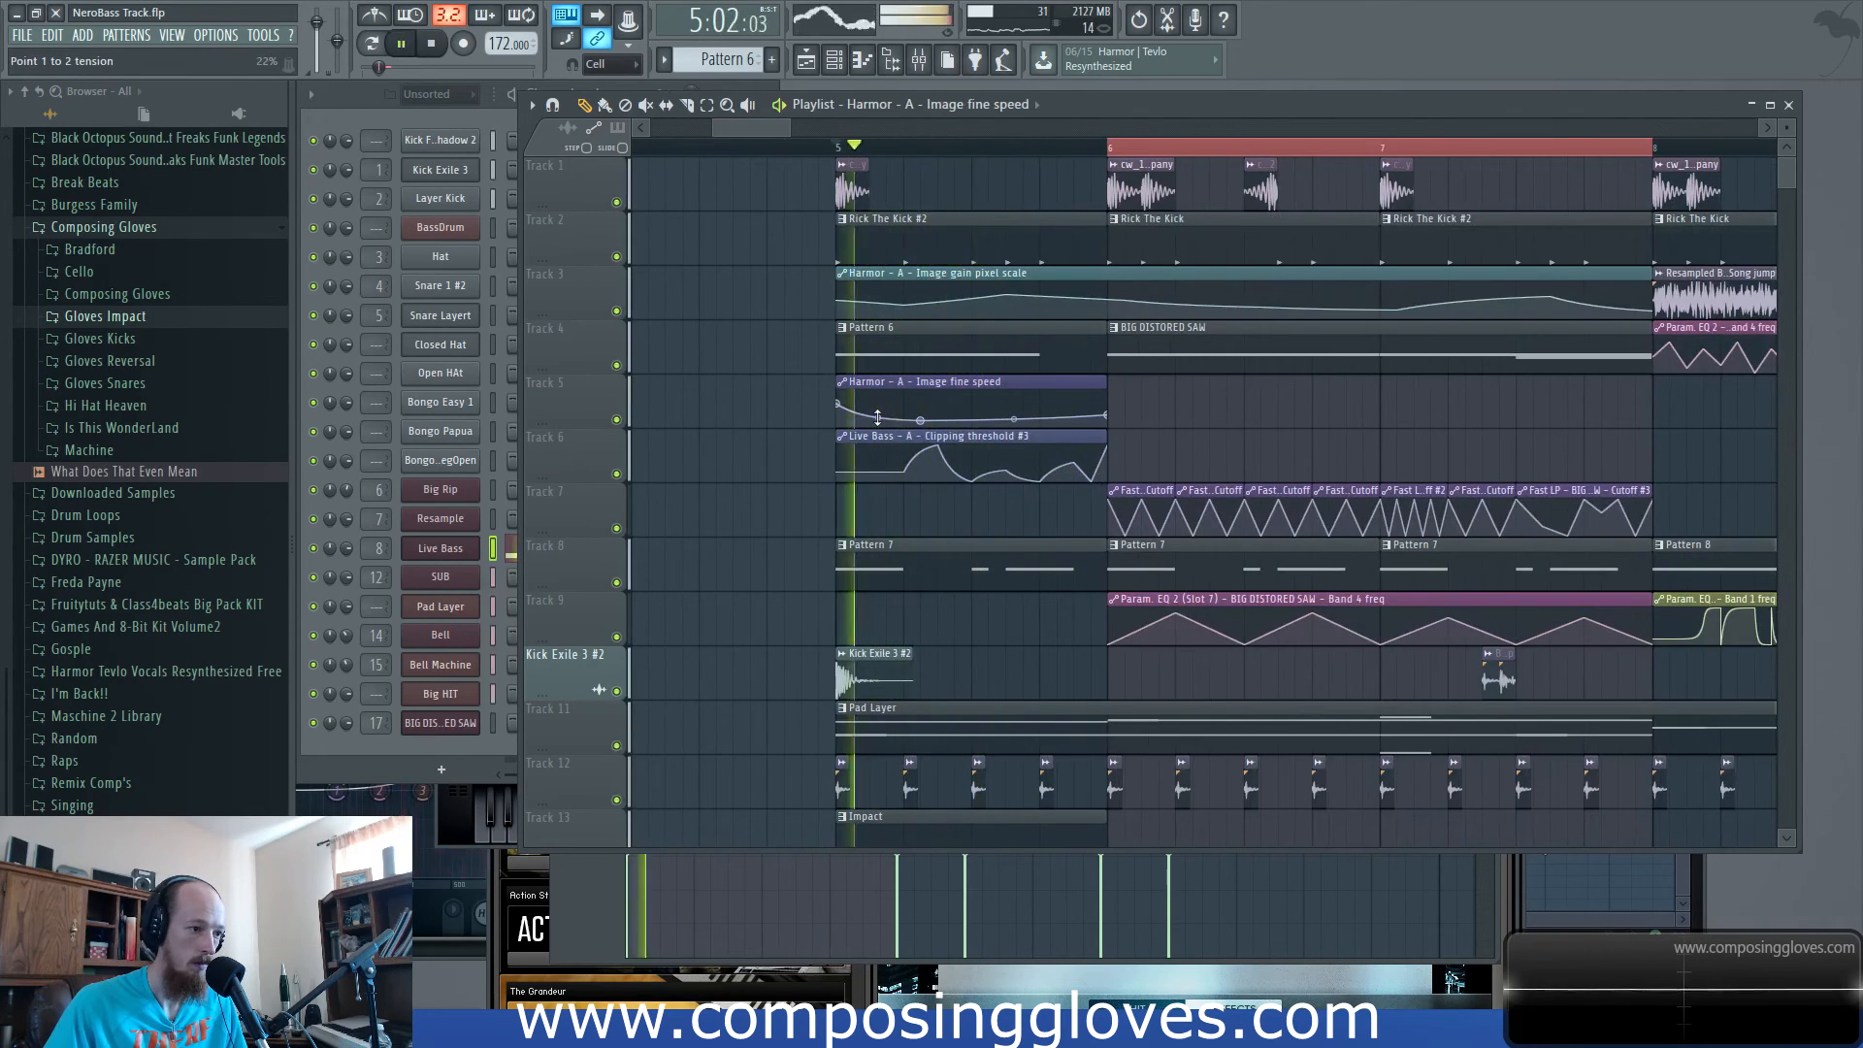
pyautogui.press('space')
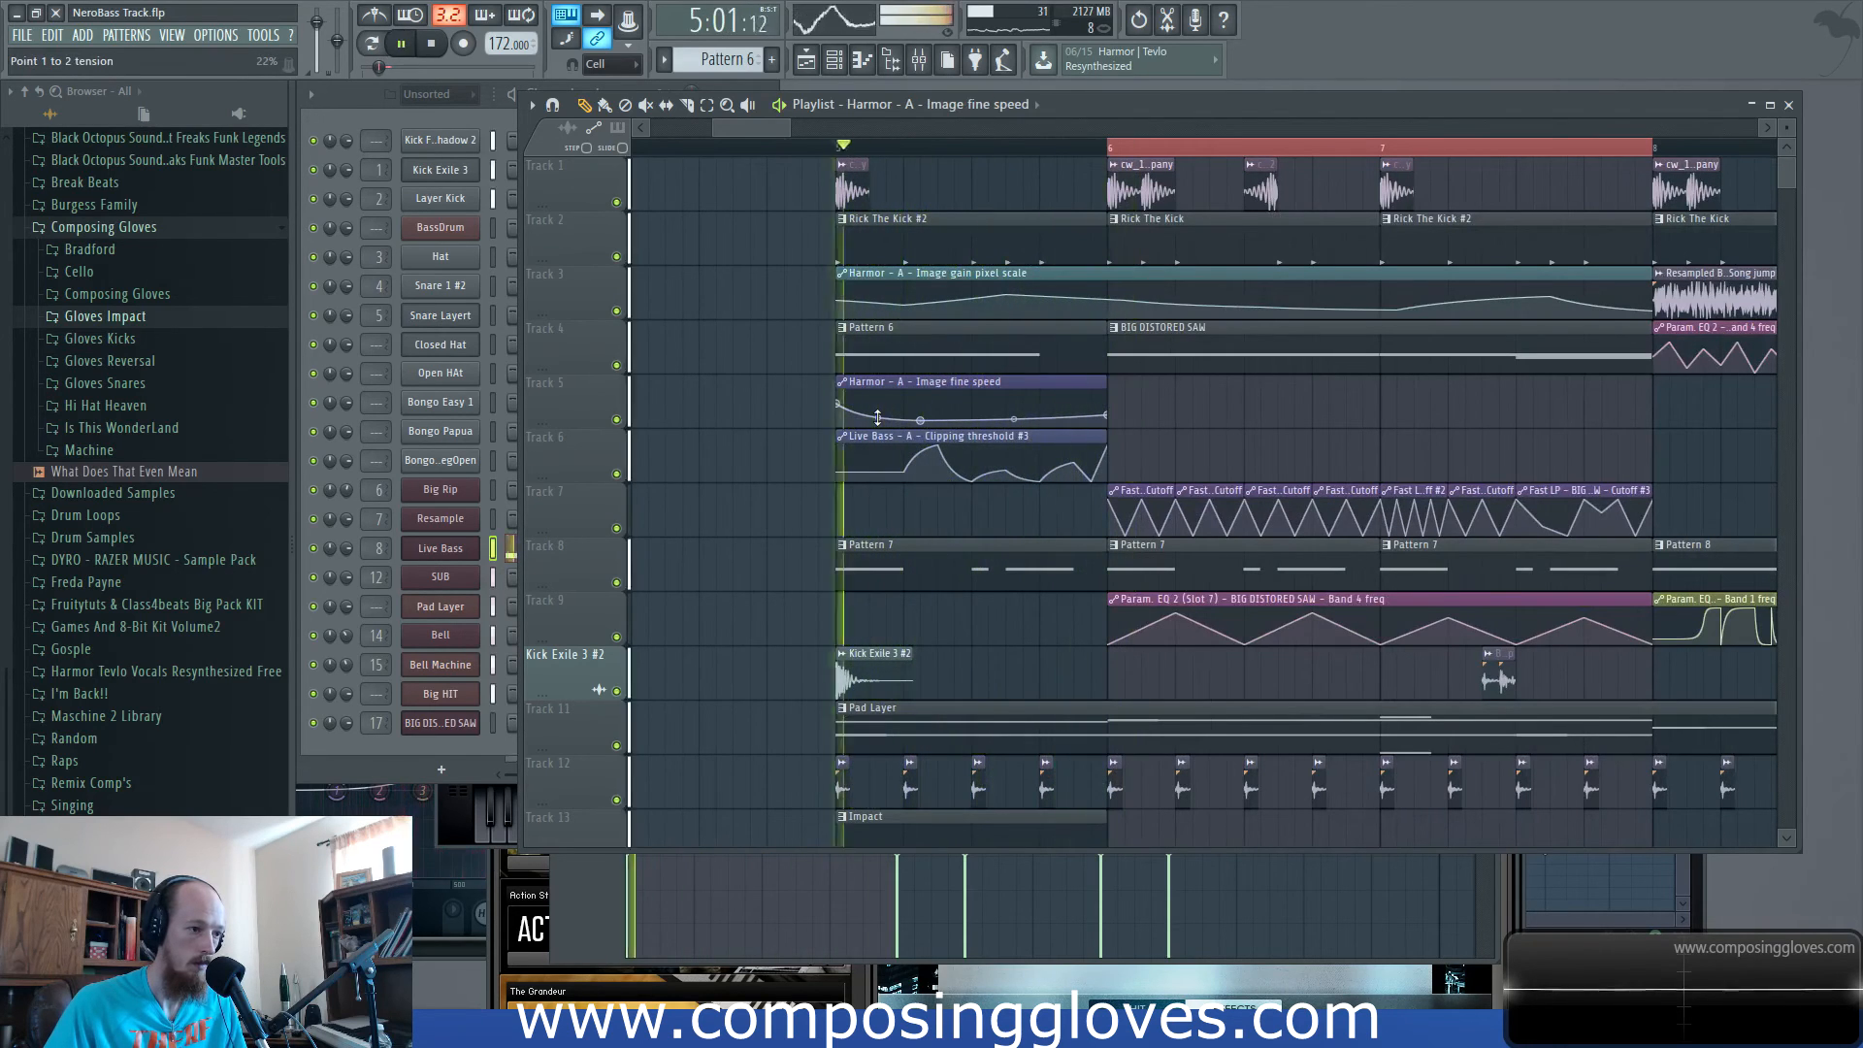
pyautogui.rightClick(1153, 151)
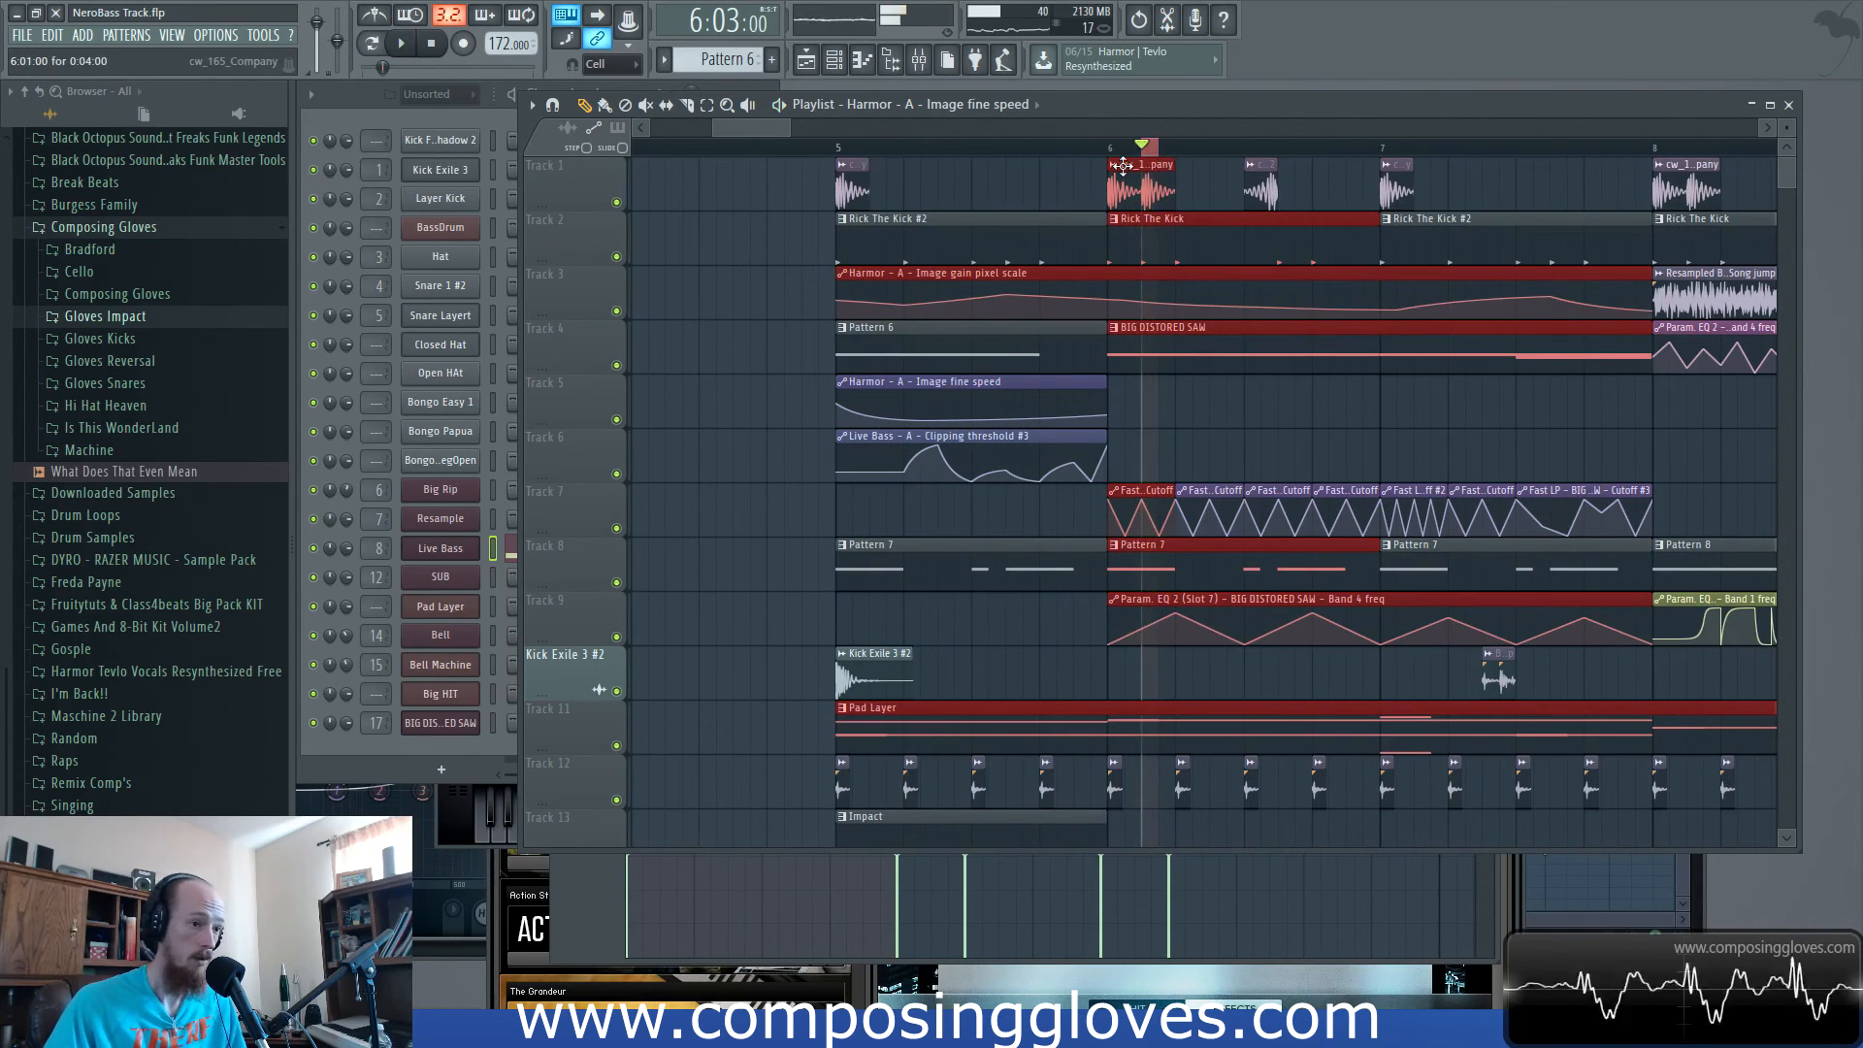
pyautogui.rightClick(940, 152)
pyautogui.click(844, 150)
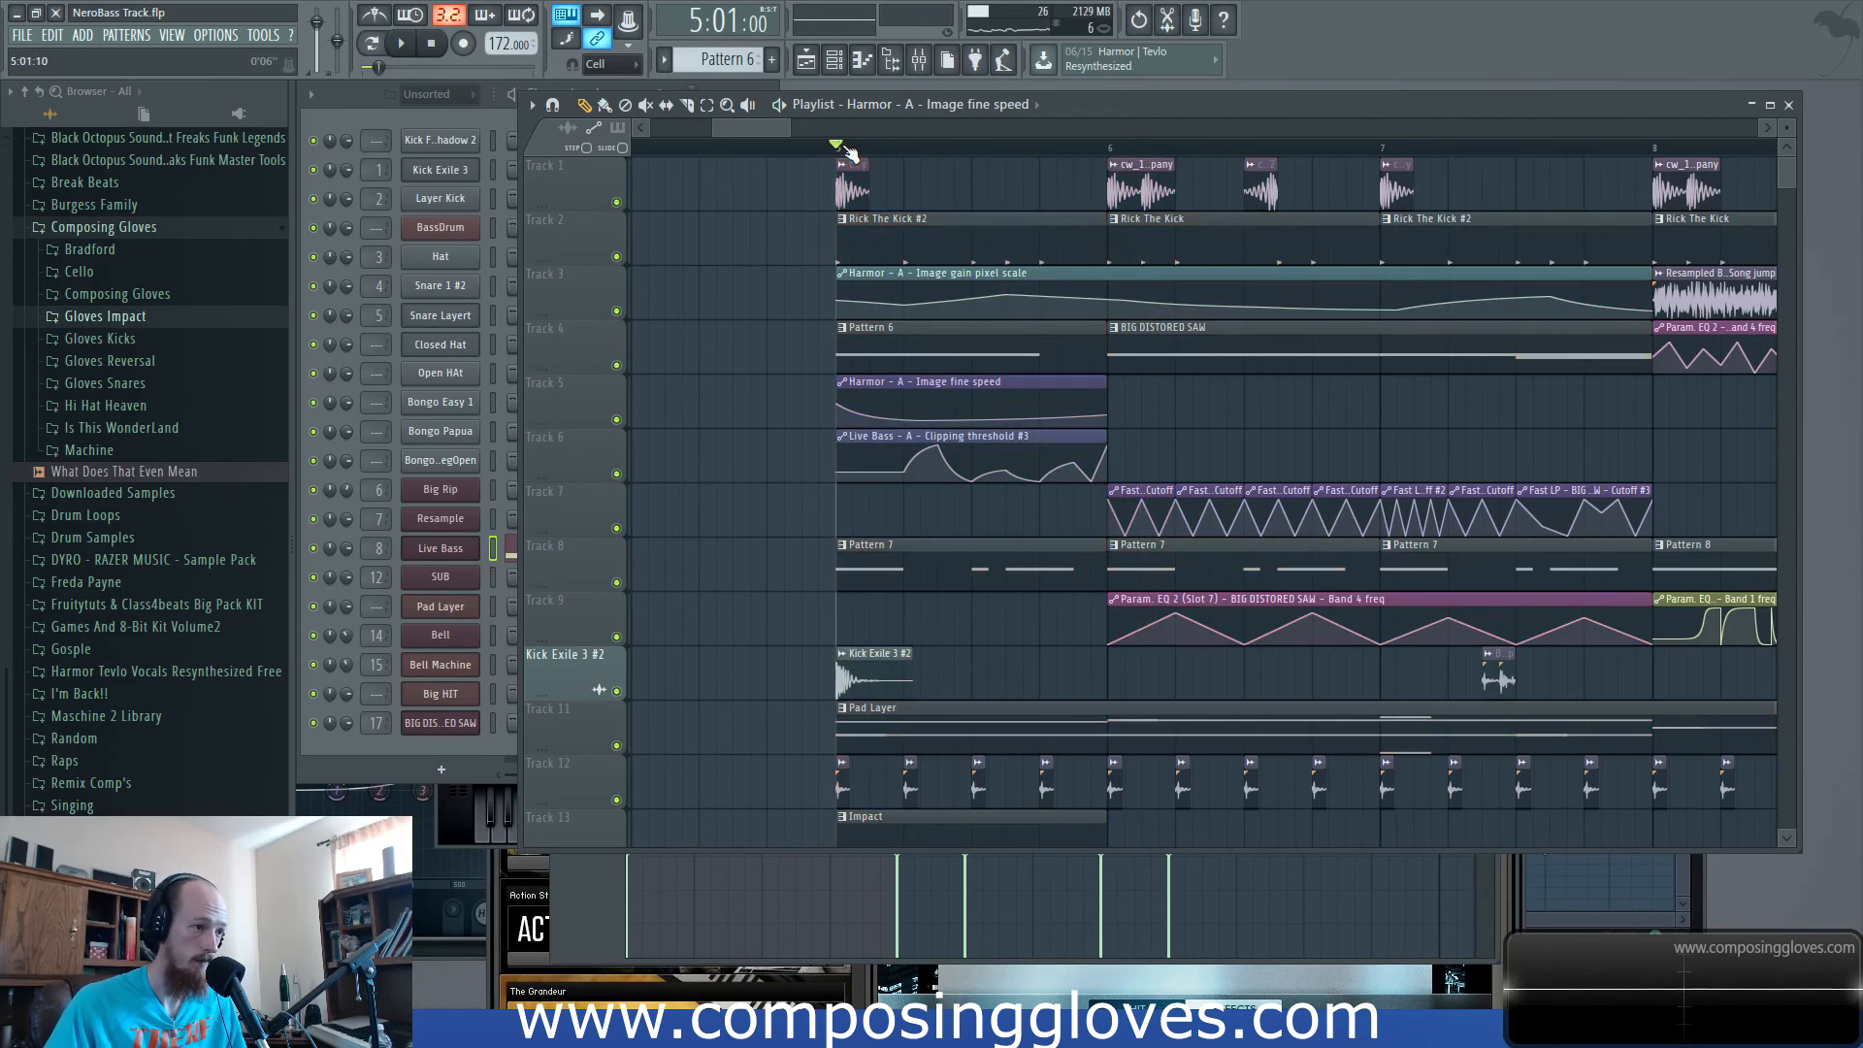
pyautogui.press('space')
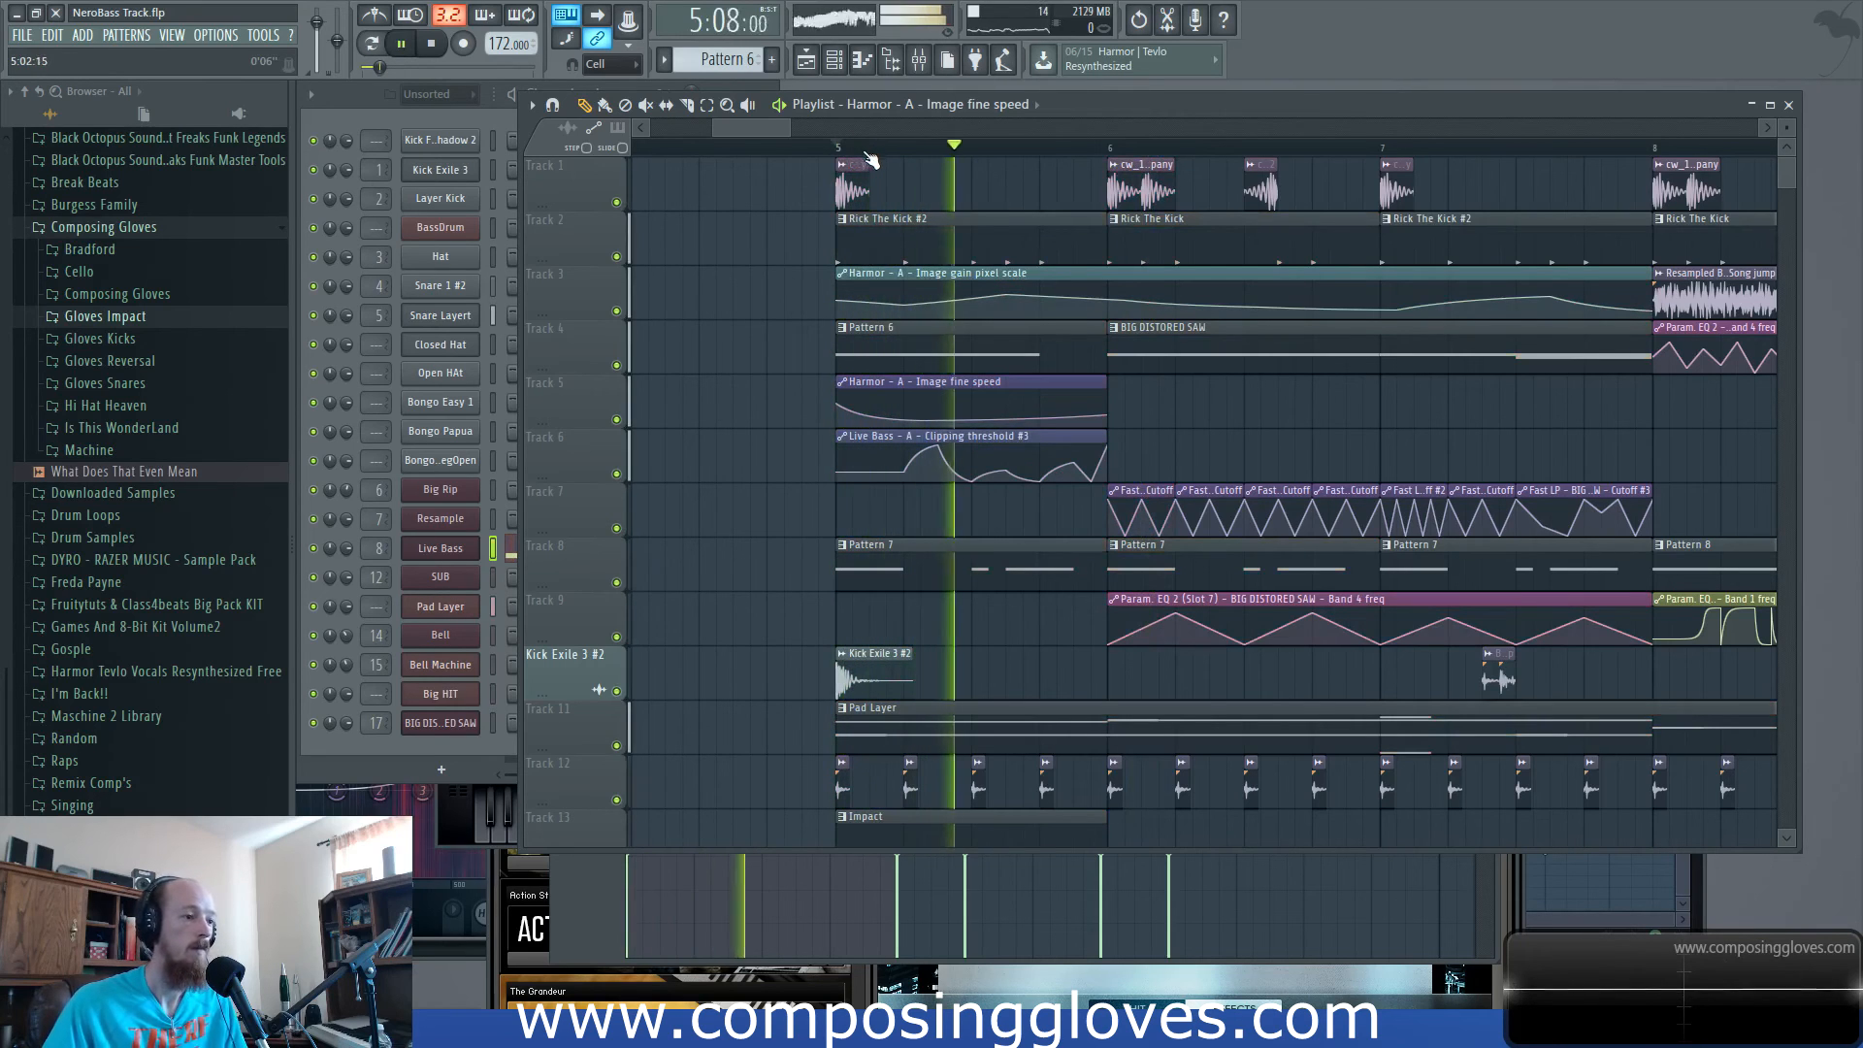
pyautogui.press('space')
# Replace the first long note of the BIG DISTORED SAW pattern with four short notes: F#2, F#2, F2 and E2.
pyautogui.scroll(-2, 1213, 410)
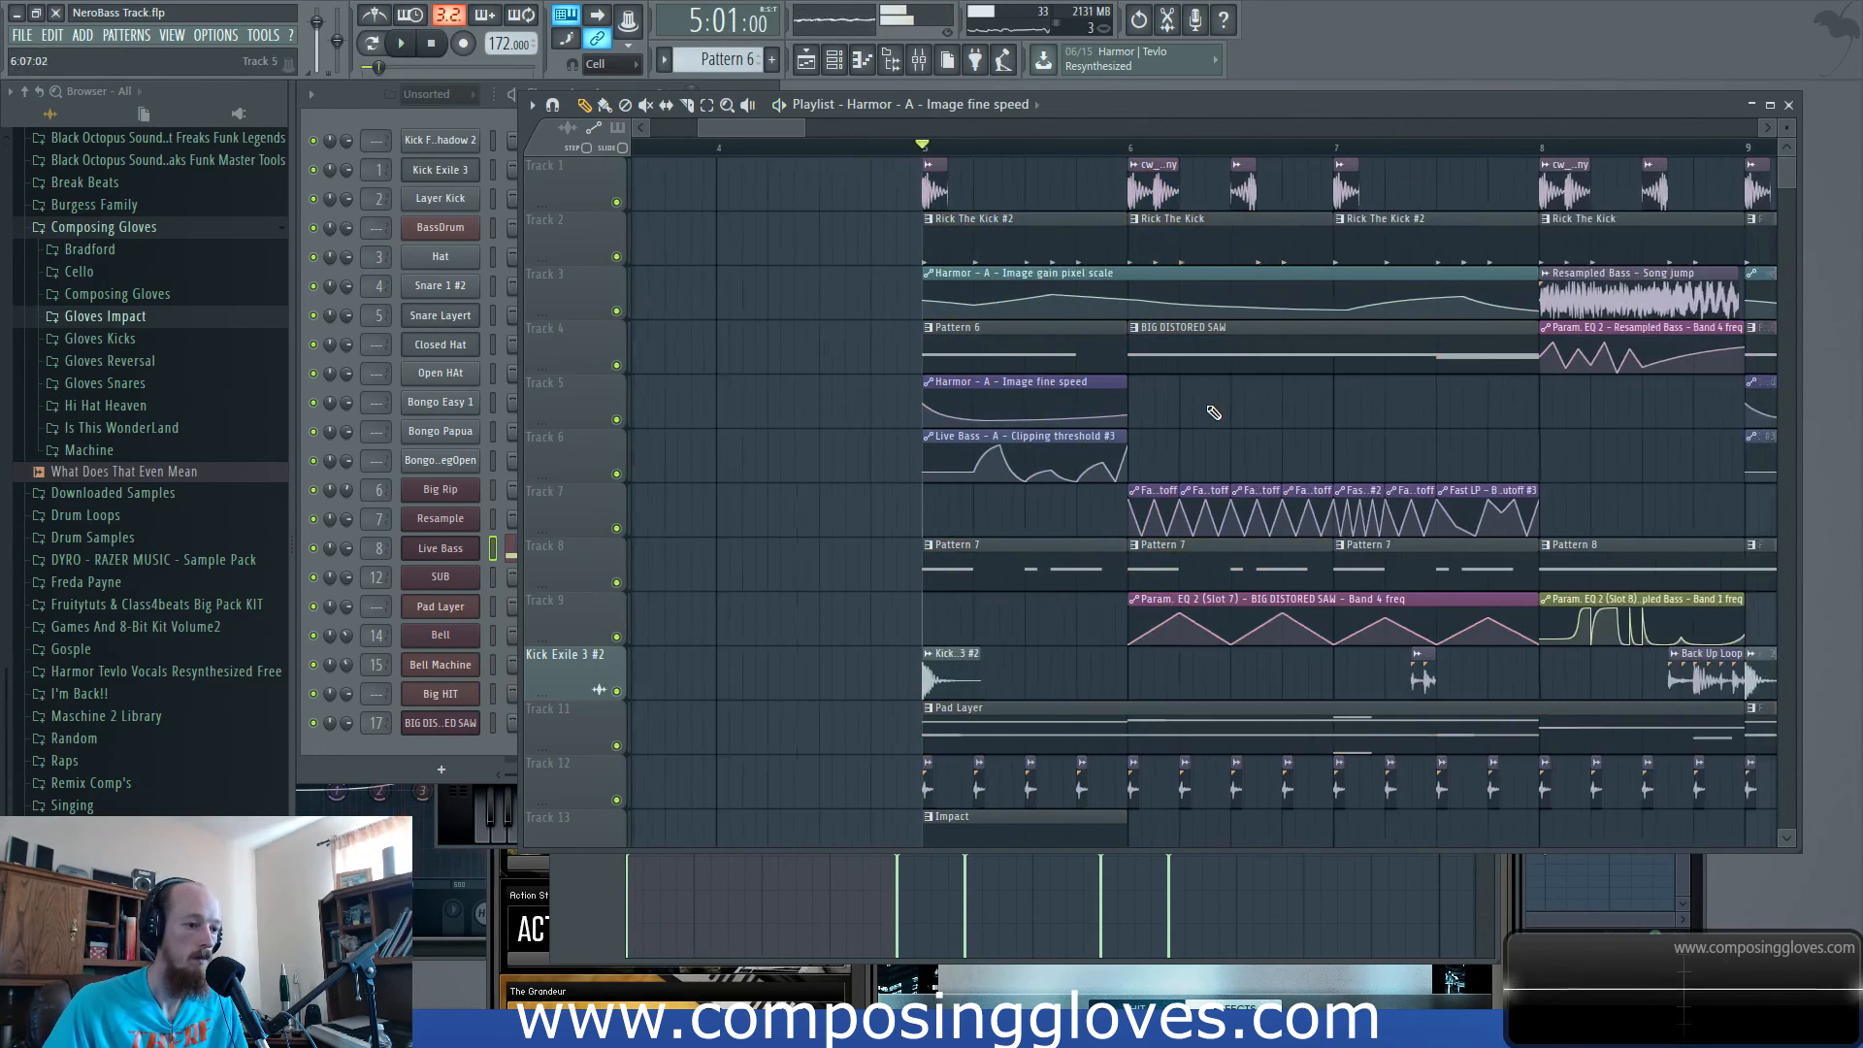
pyautogui.moveTo(1186, 399); pyautogui.dragTo(1024, 352)
pyautogui.scroll(5, 1072, 431)
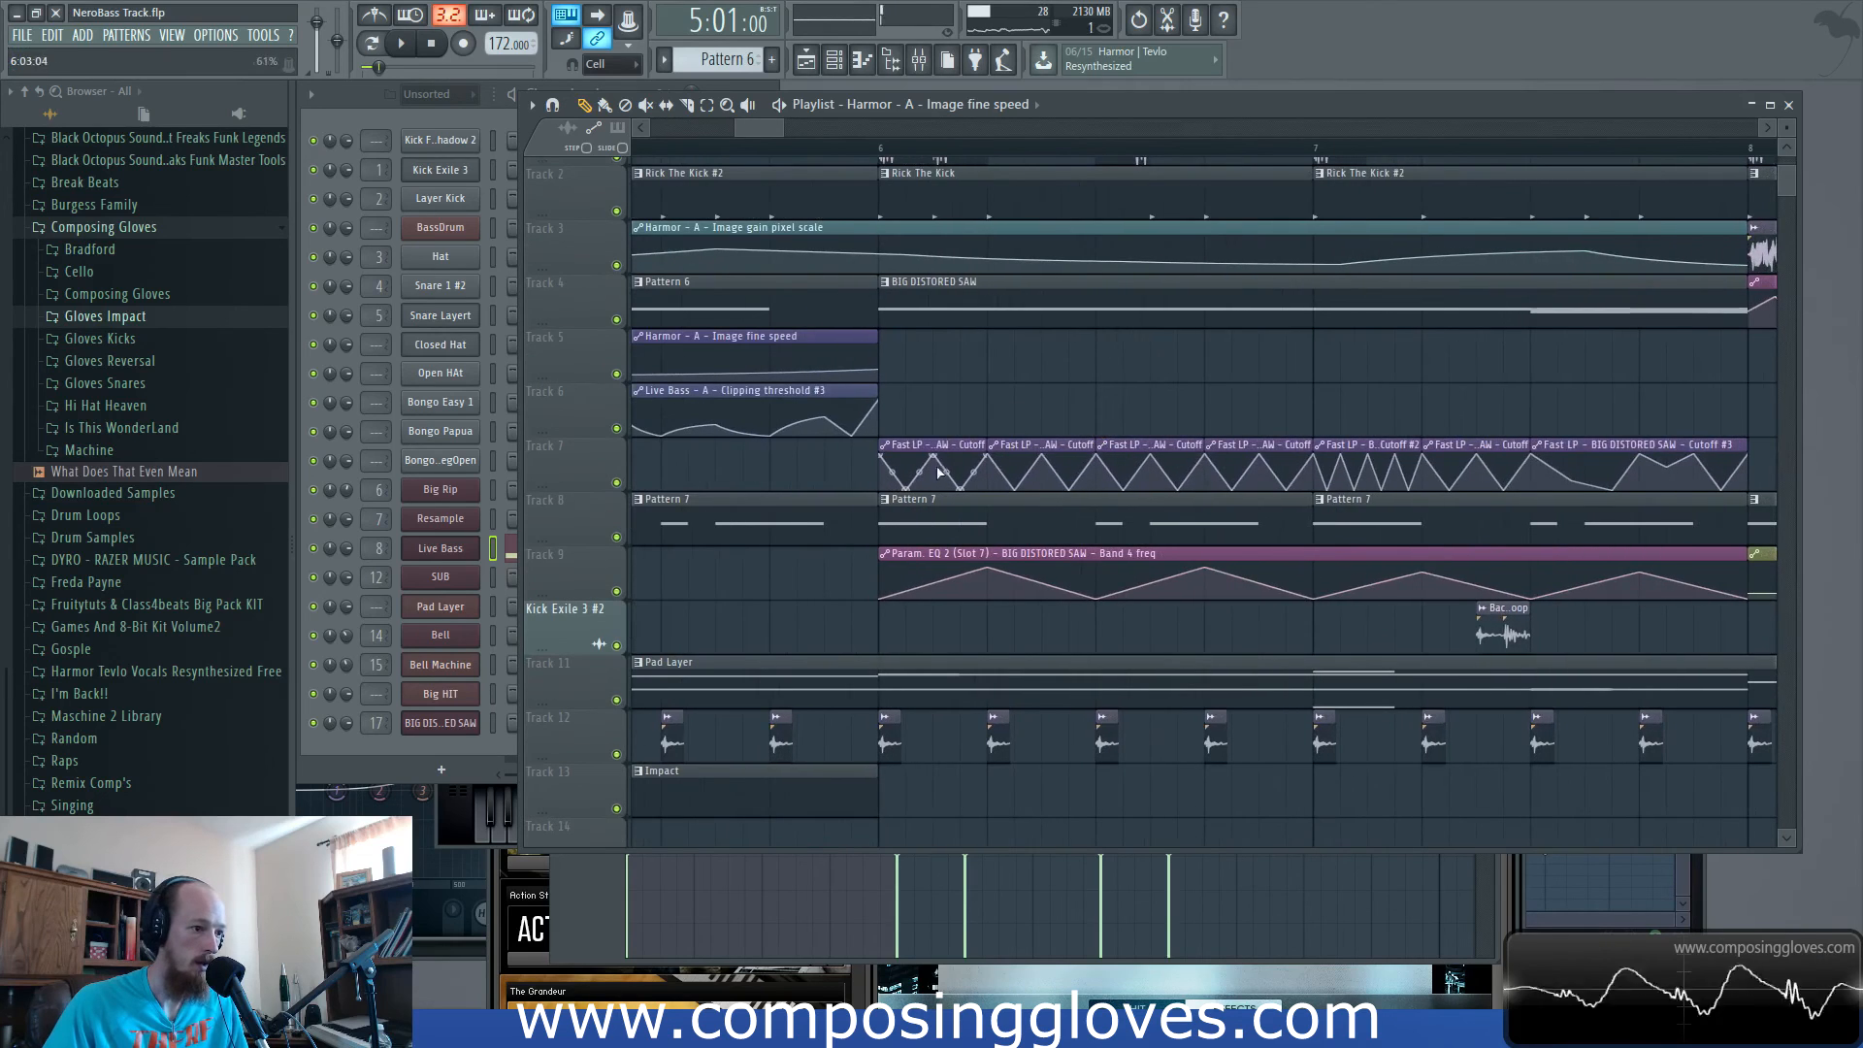
pyautogui.press('space')
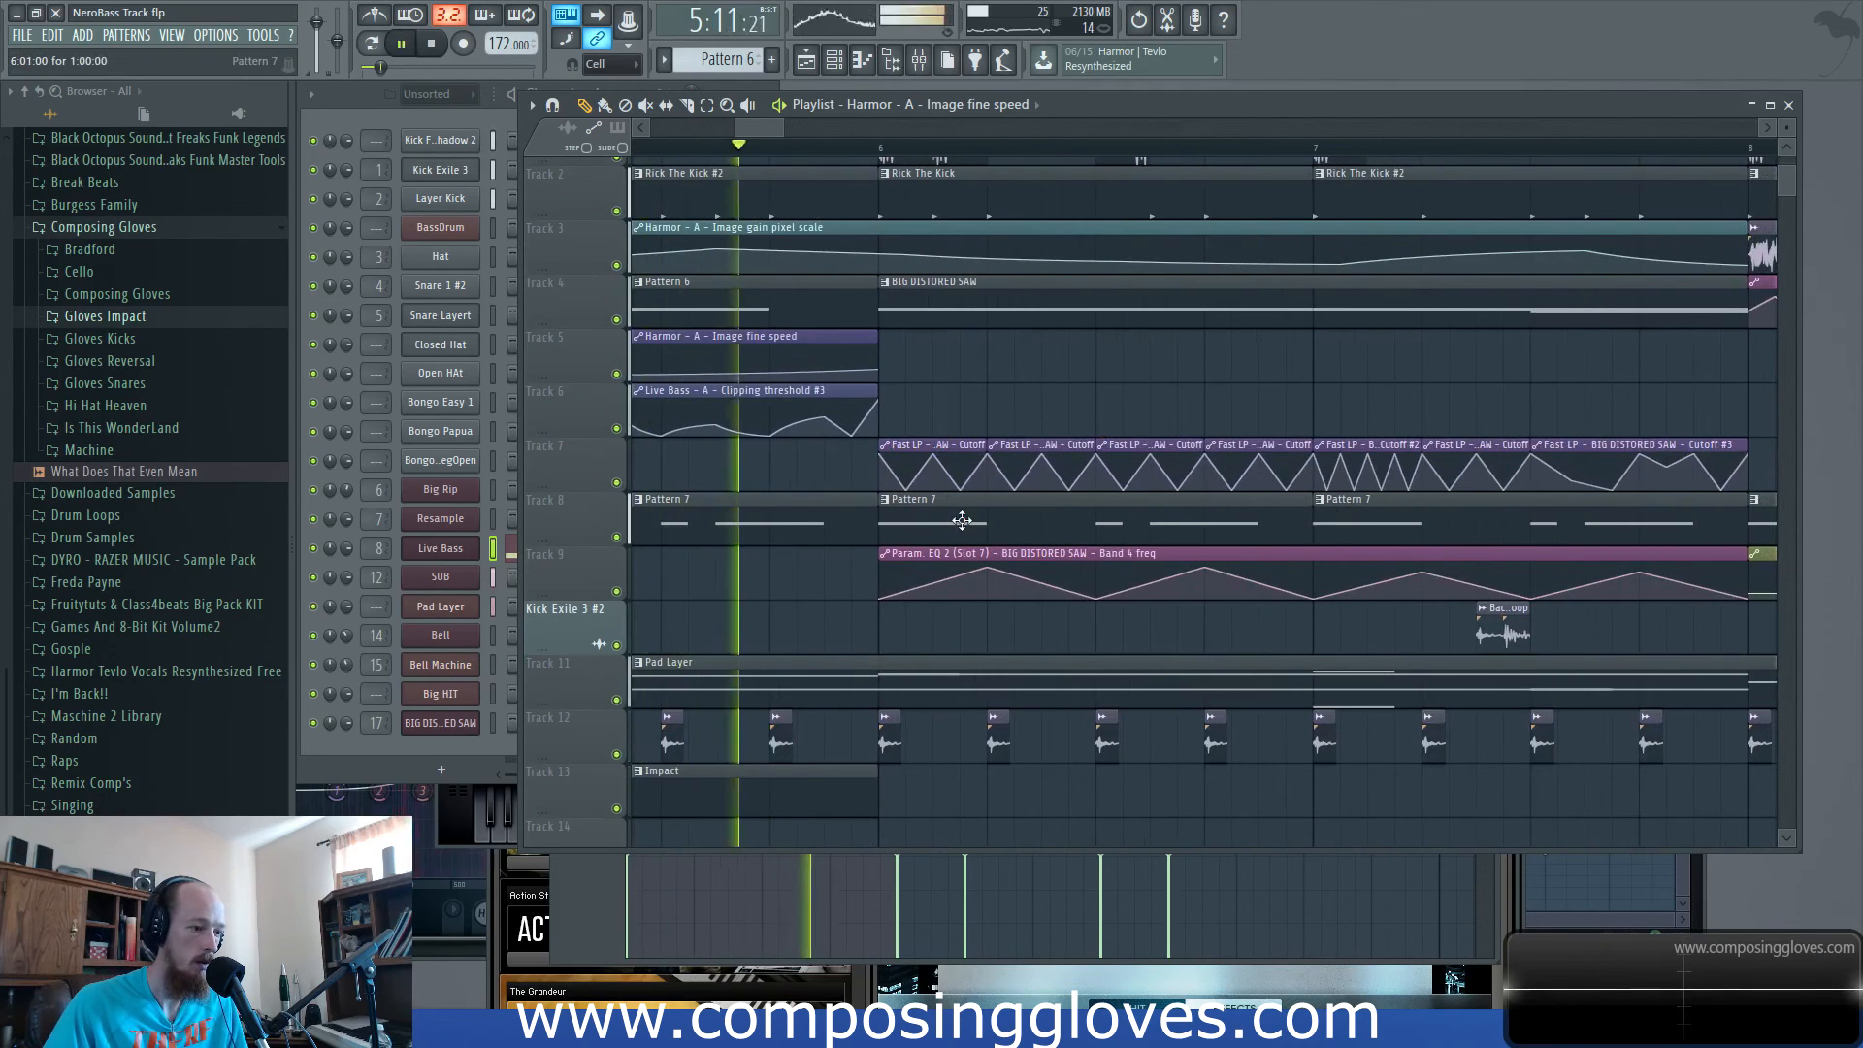
pyautogui.press('space')
pyautogui.doubleClick(993, 315)
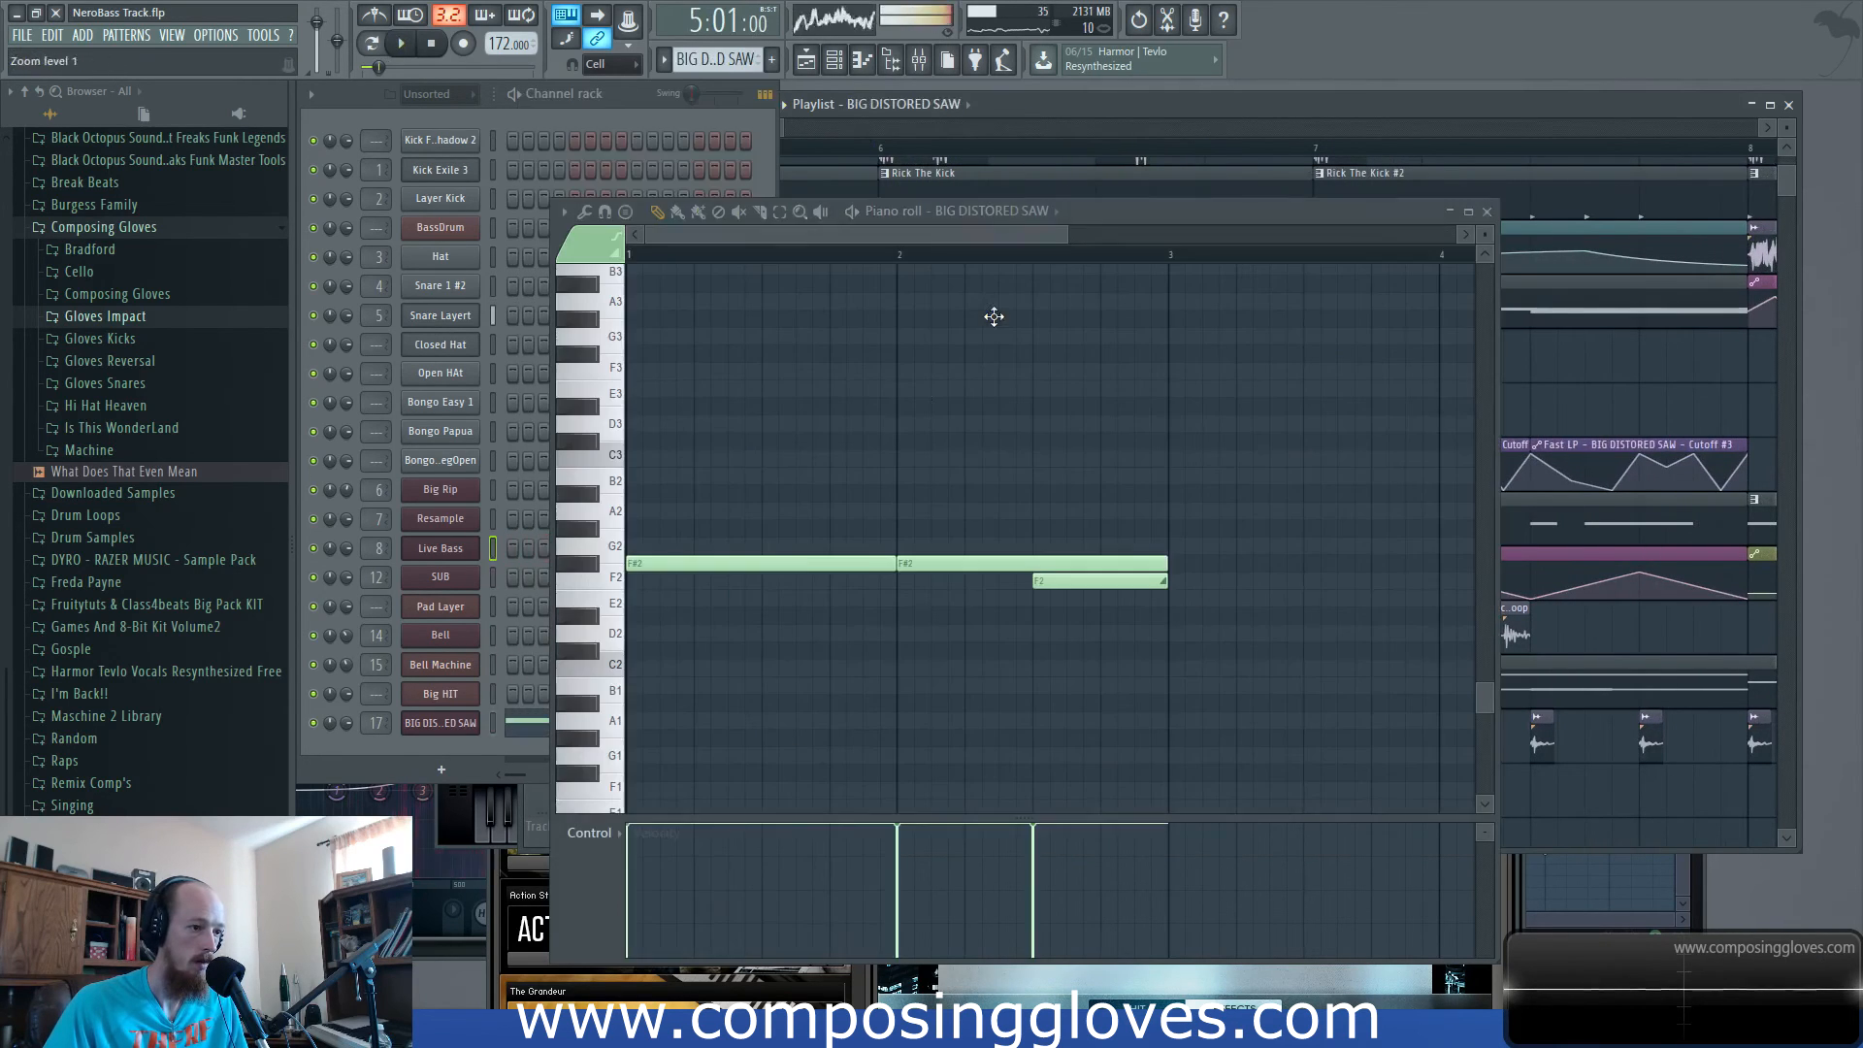
pyautogui.scroll(1, 877, 466)
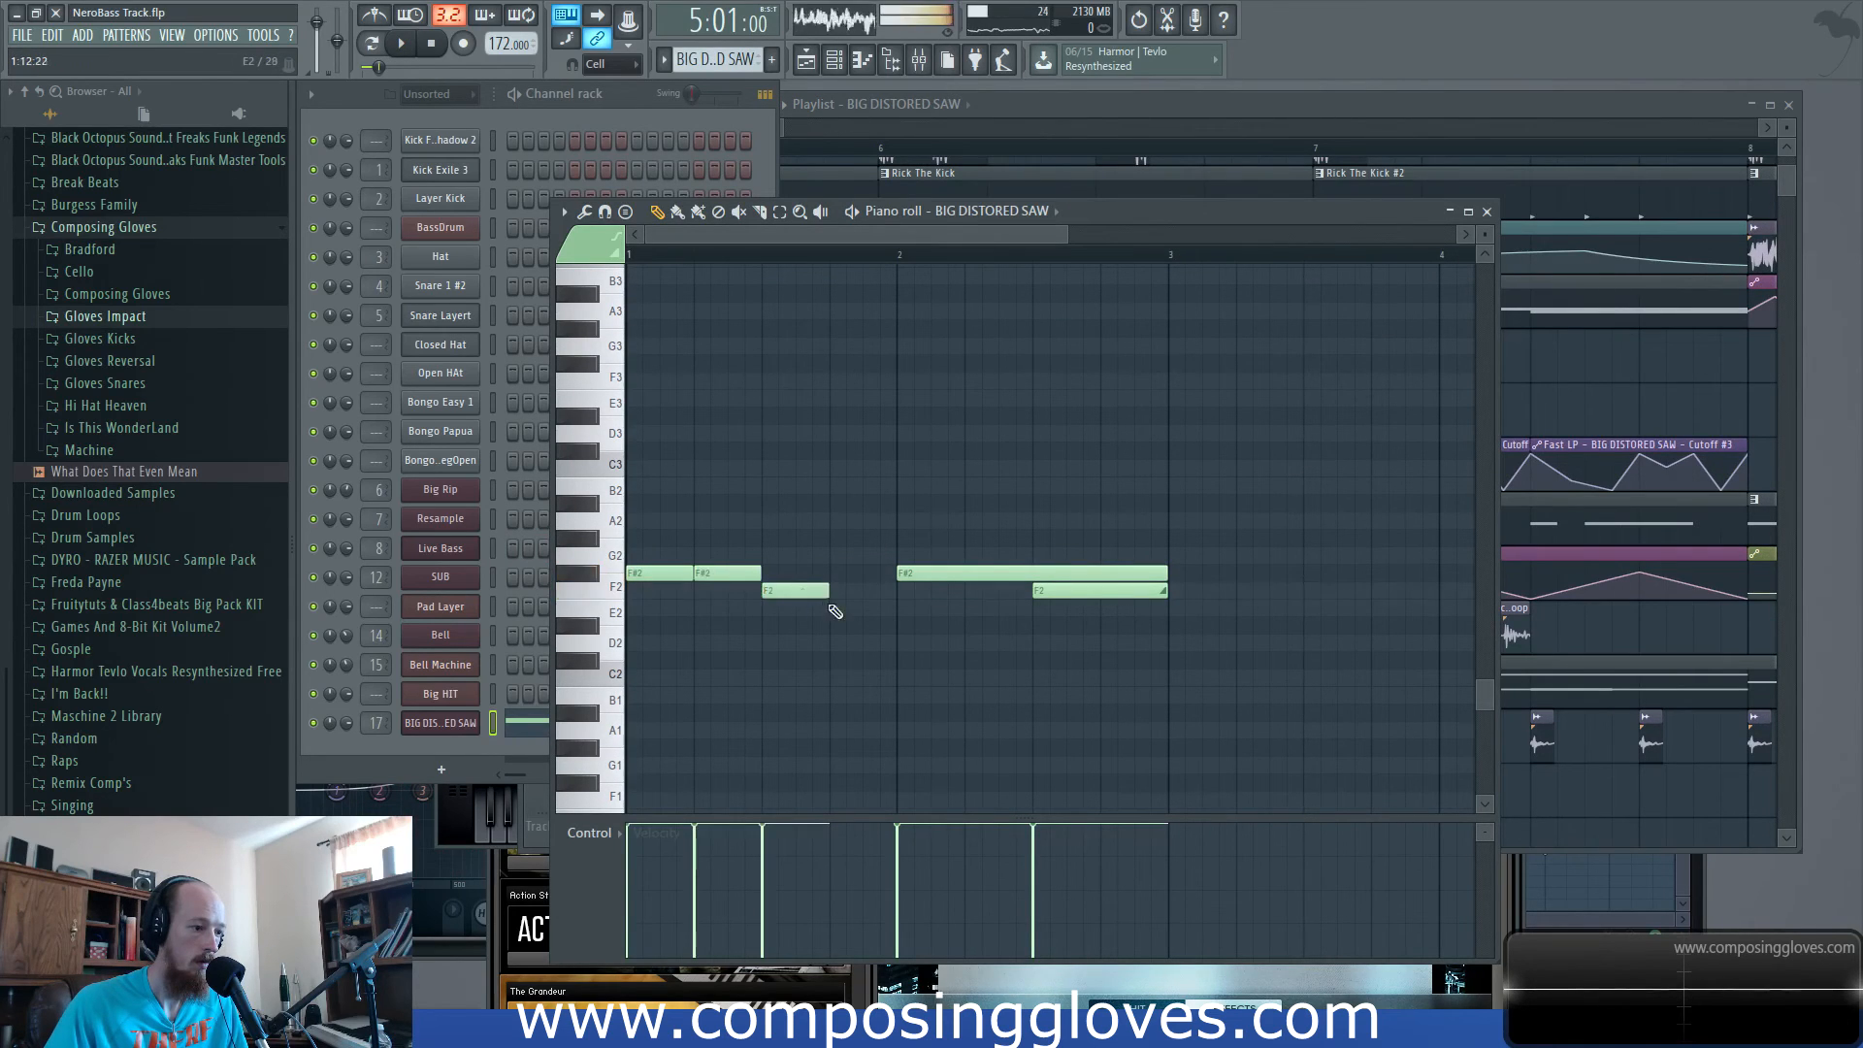
pyautogui.click(1031, 116)
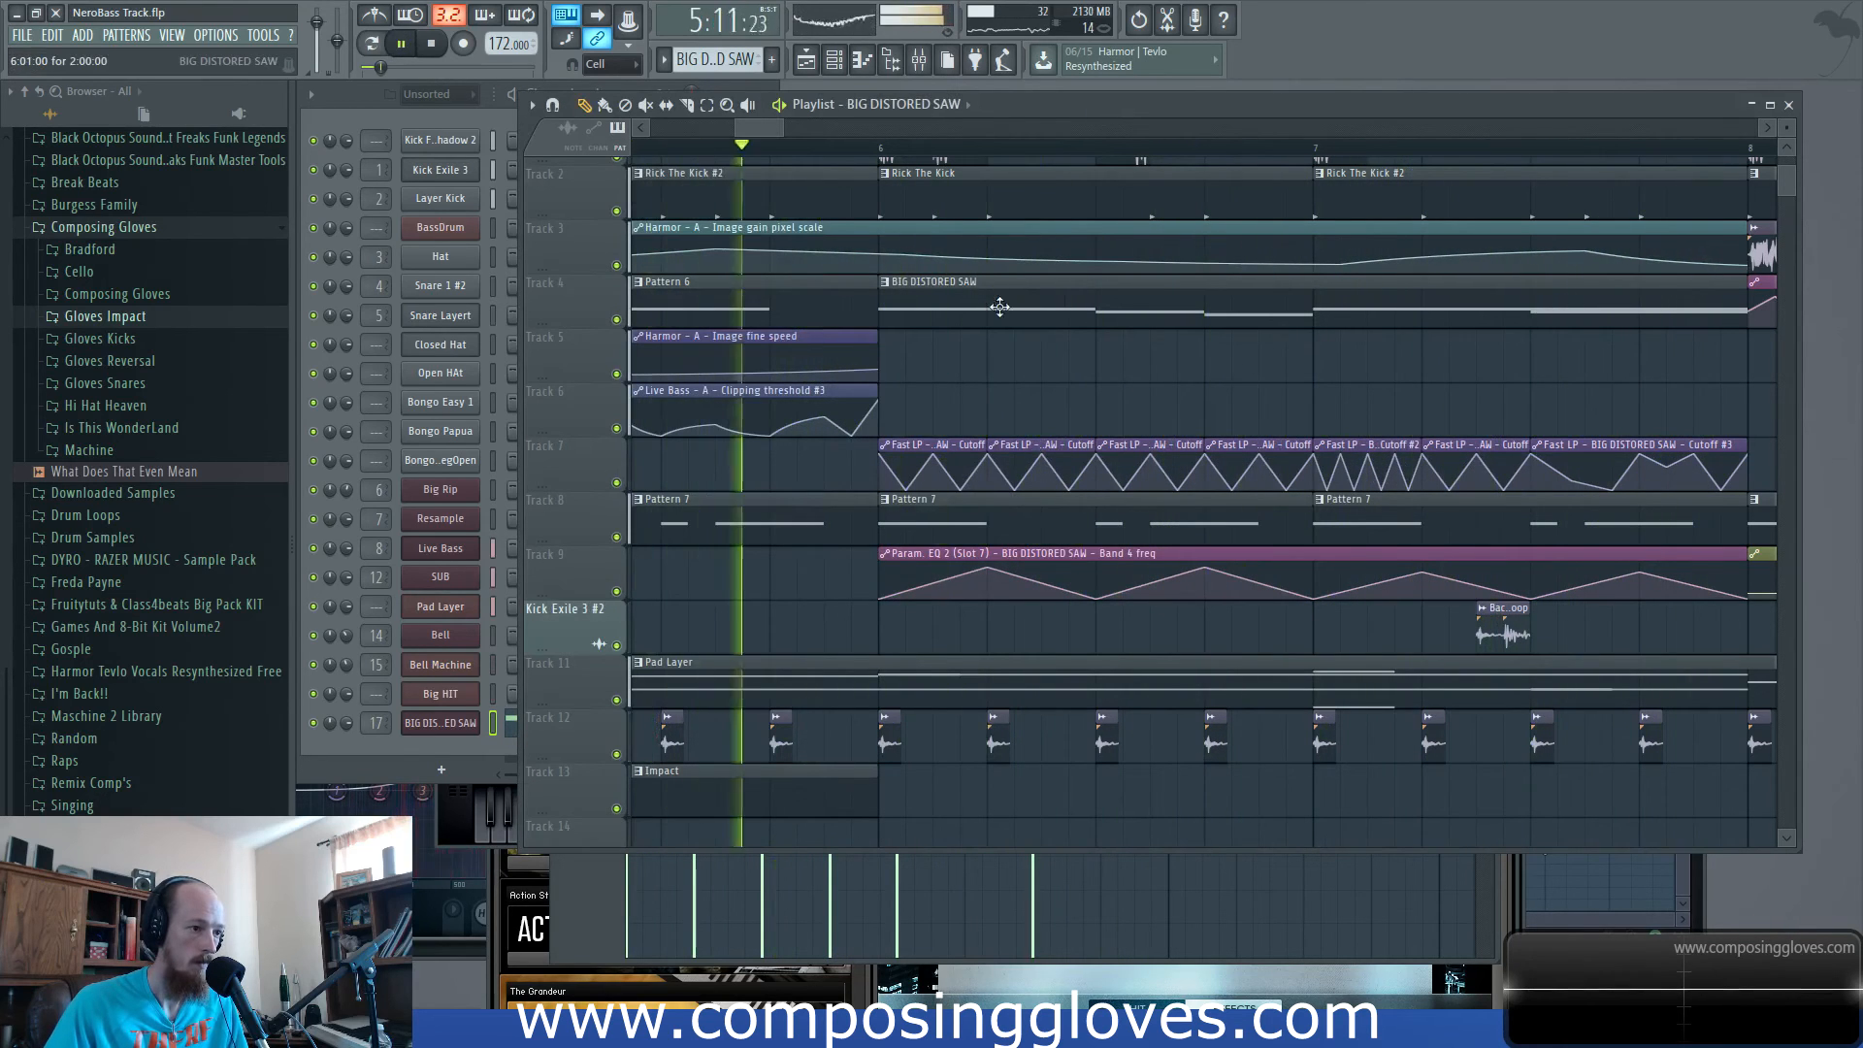
# Lower the long note starting the second bar of the BIG DISTORED SAW pattern to C2.
pyautogui.press('space')
pyautogui.doubleClick(1333, 305)
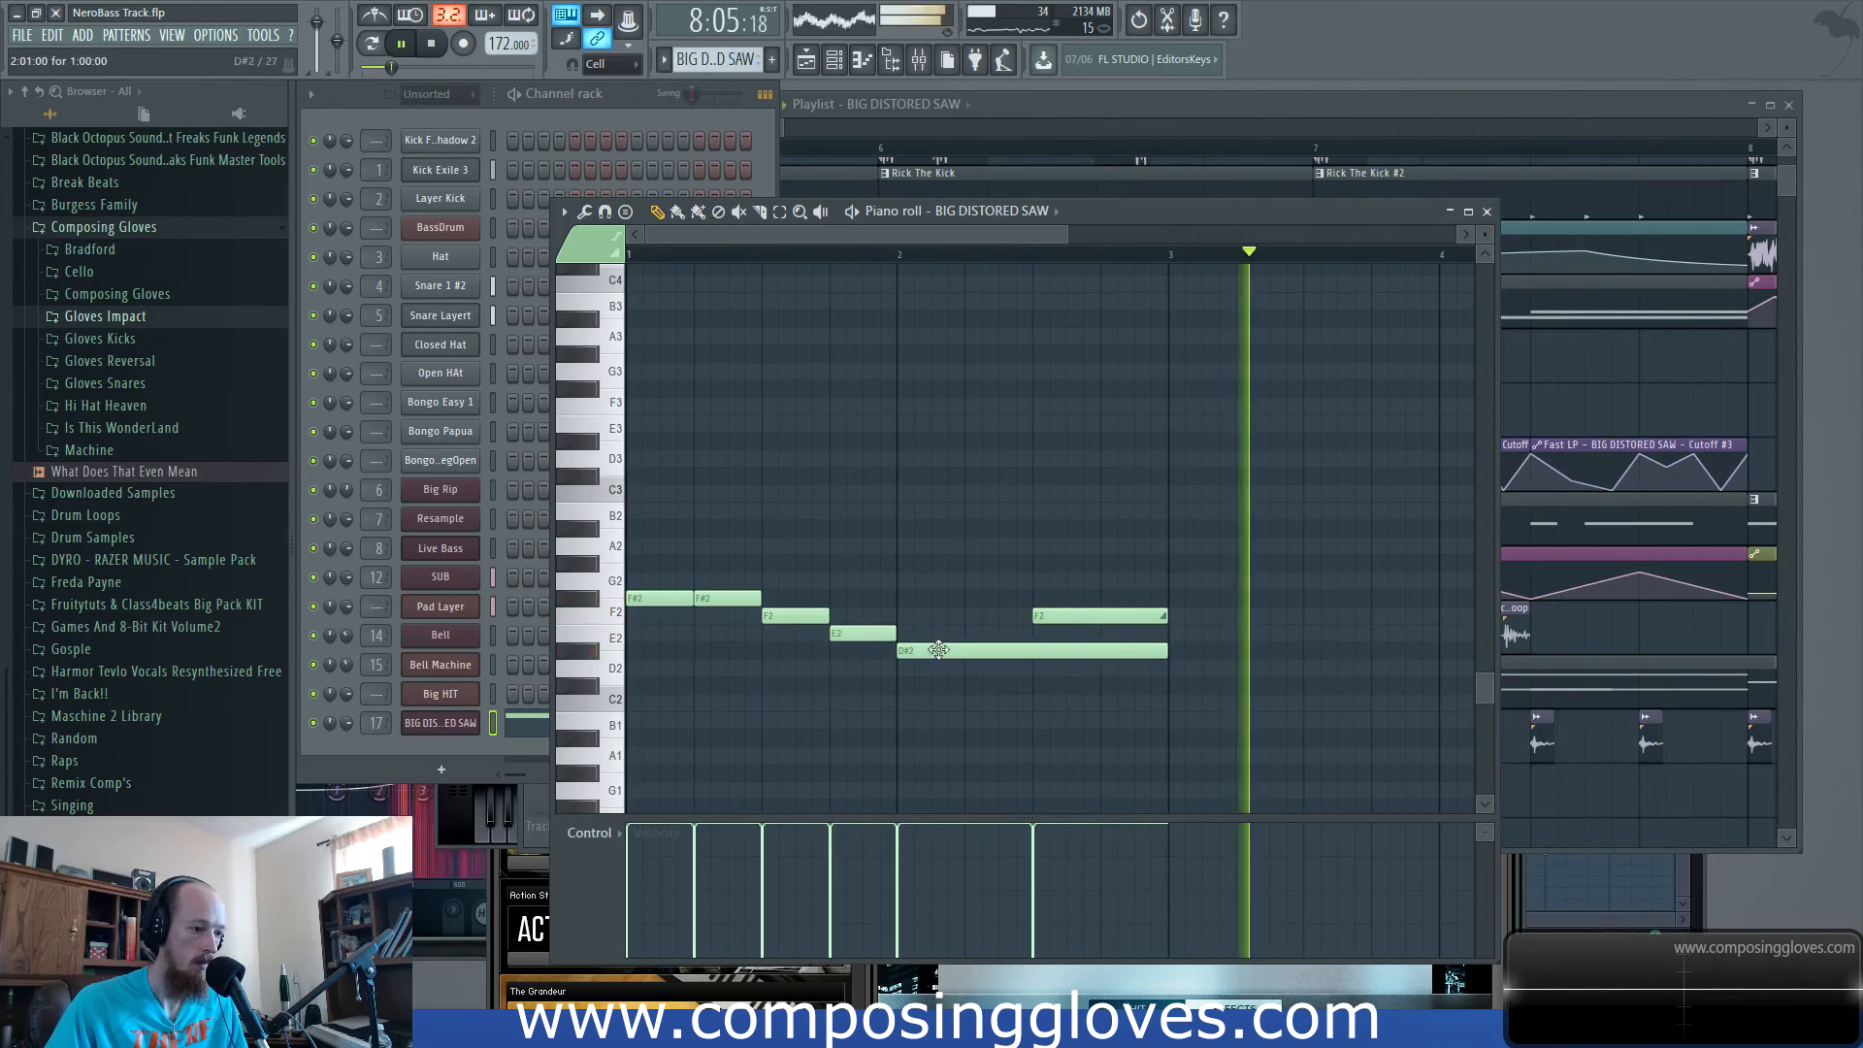
pyautogui.moveTo(963, 646); pyautogui.dragTo(939, 707)
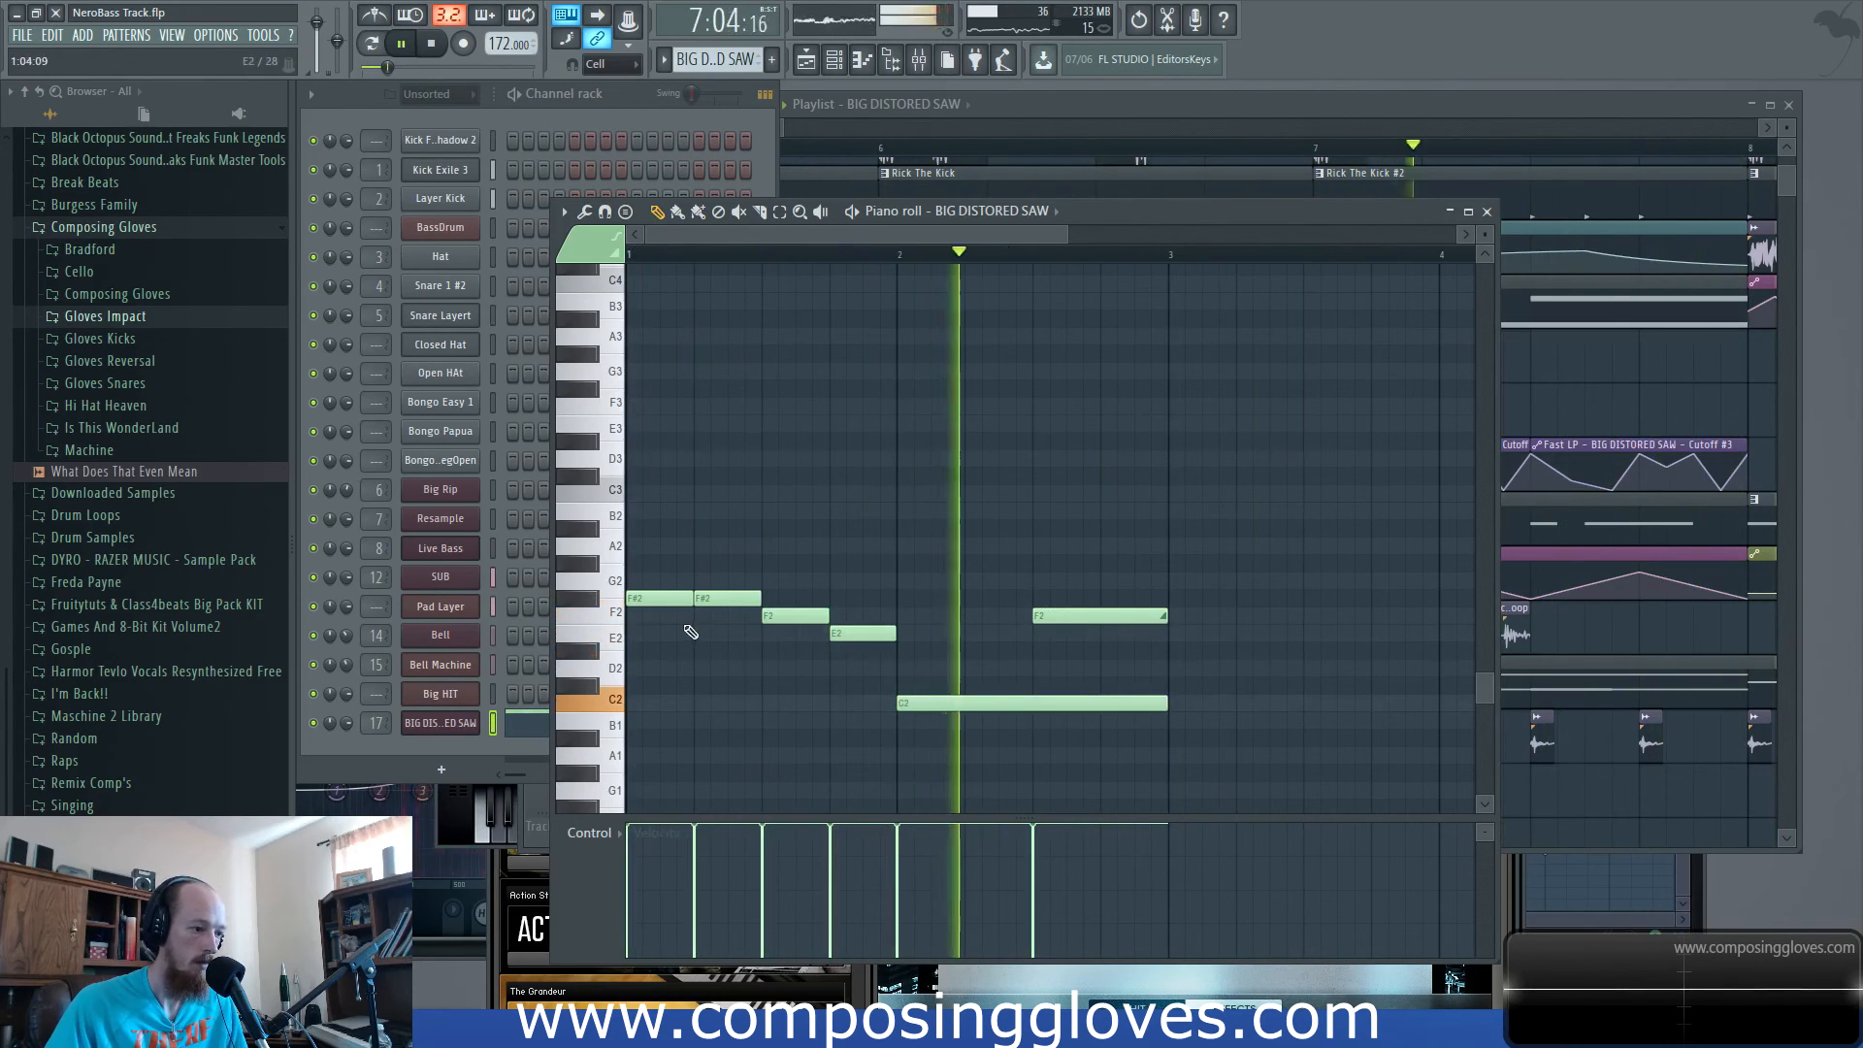
# Try the pattern's first two notes on D2 and E2 during playback, and return them to F#2.
pyautogui.moveTo(639, 588); pyautogui.dragTo(710, 670)
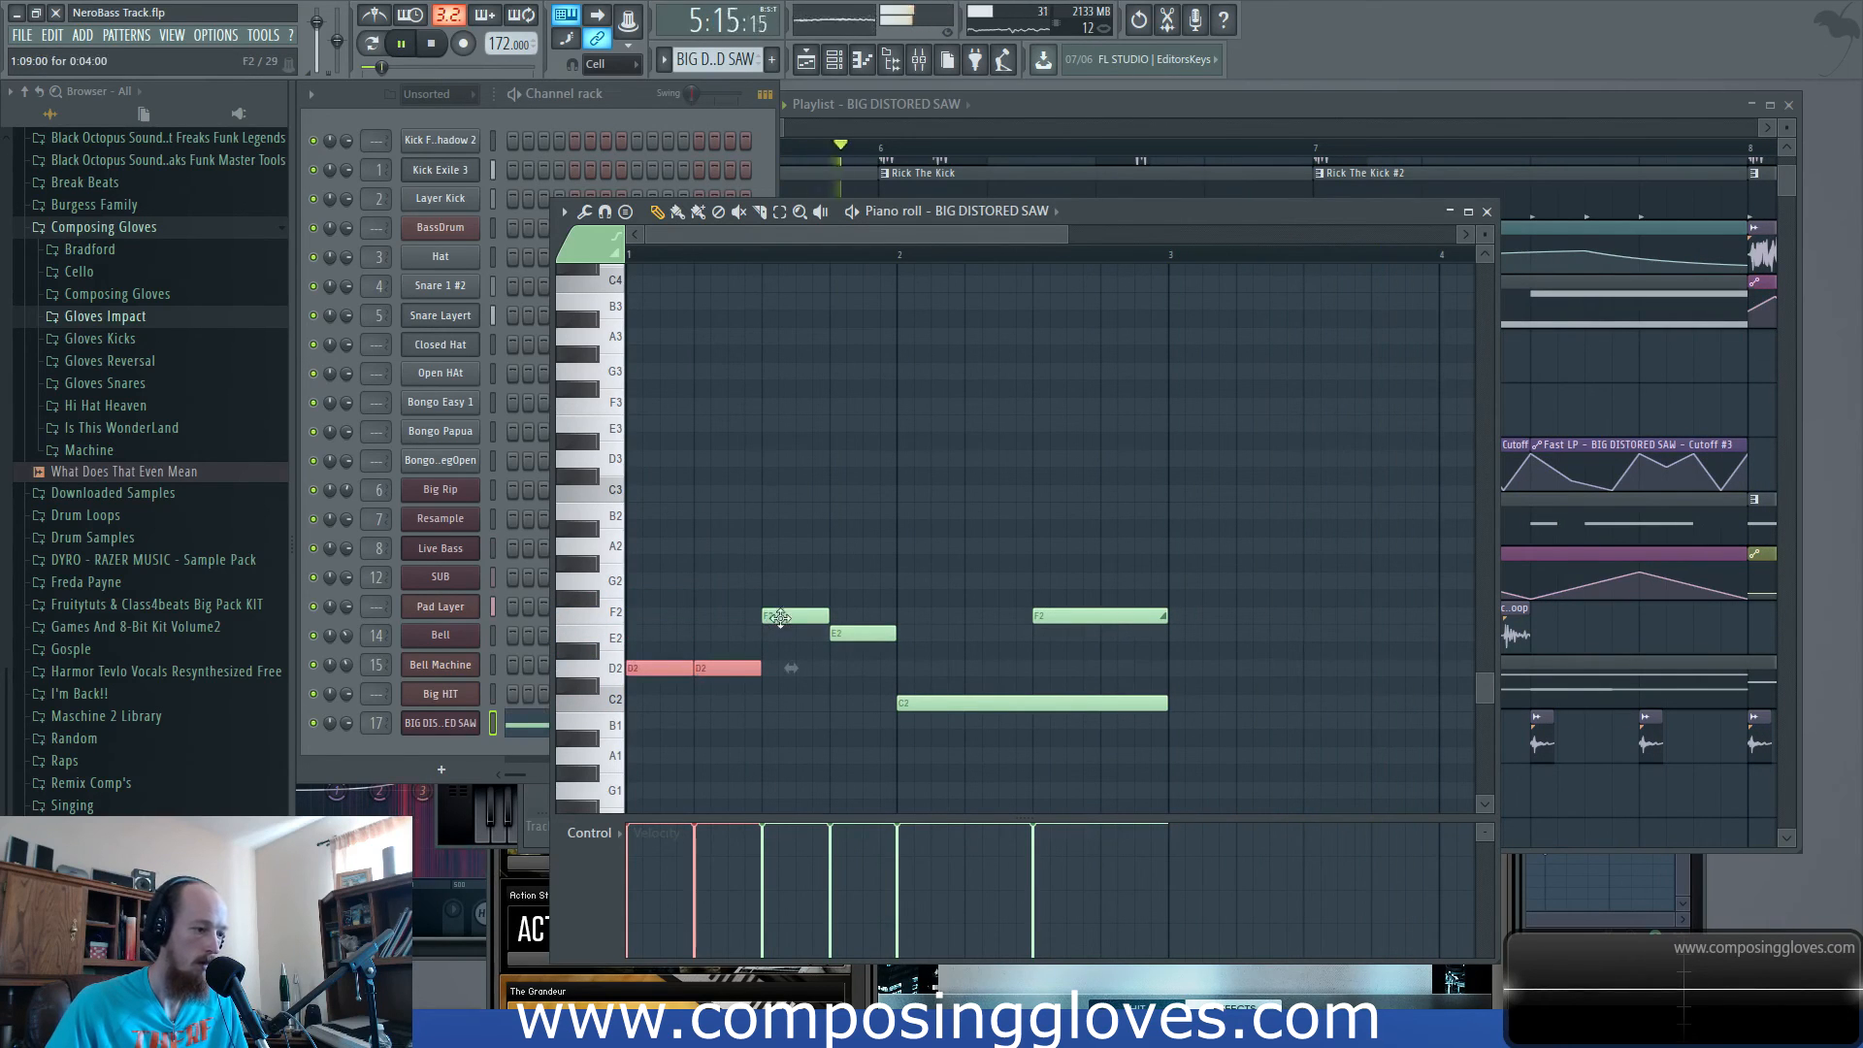
pyautogui.press('space')
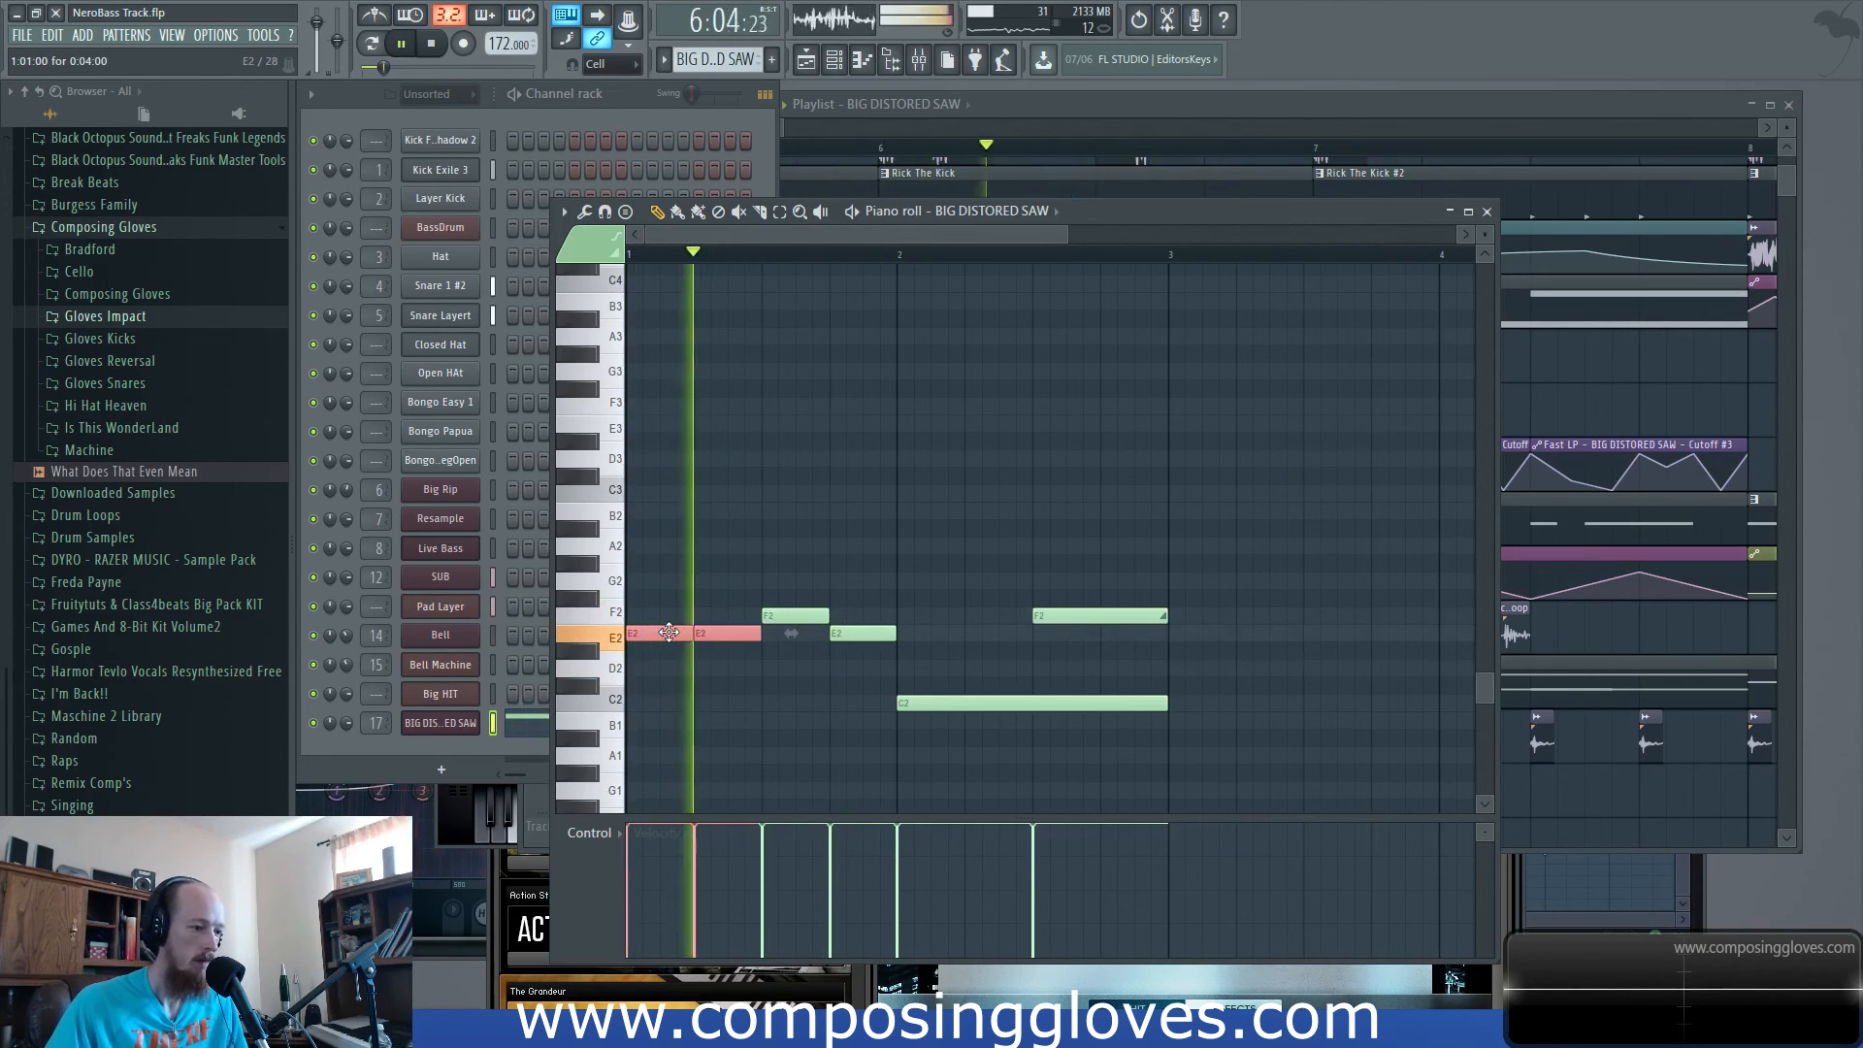
pyautogui.moveTo(669, 632); pyautogui.dragTo(672, 592)
pyautogui.press('space')
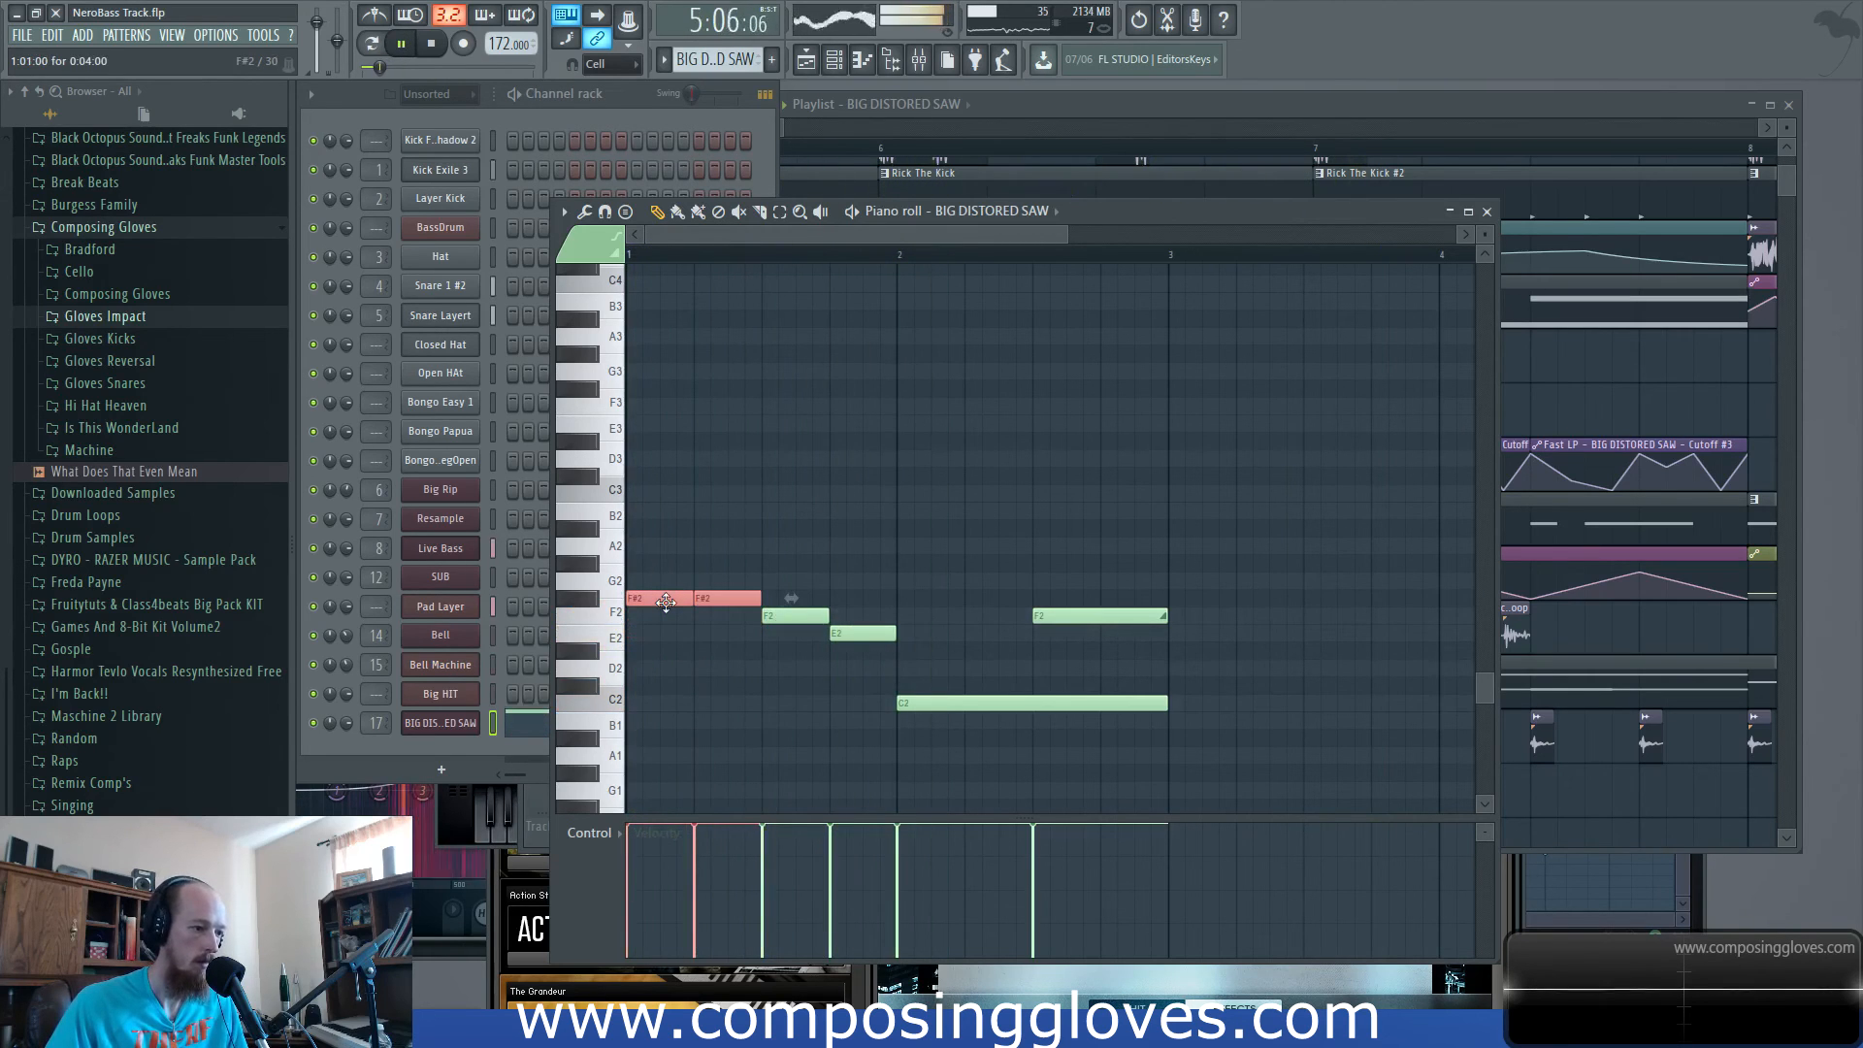
pyautogui.press('space')
# Make bar 6's first Fast LP cutoff clip unique with curved falling slopes and copy it over the second clip.
pyautogui.scroll(-1, 658, 547)
pyautogui.click(876, 144)
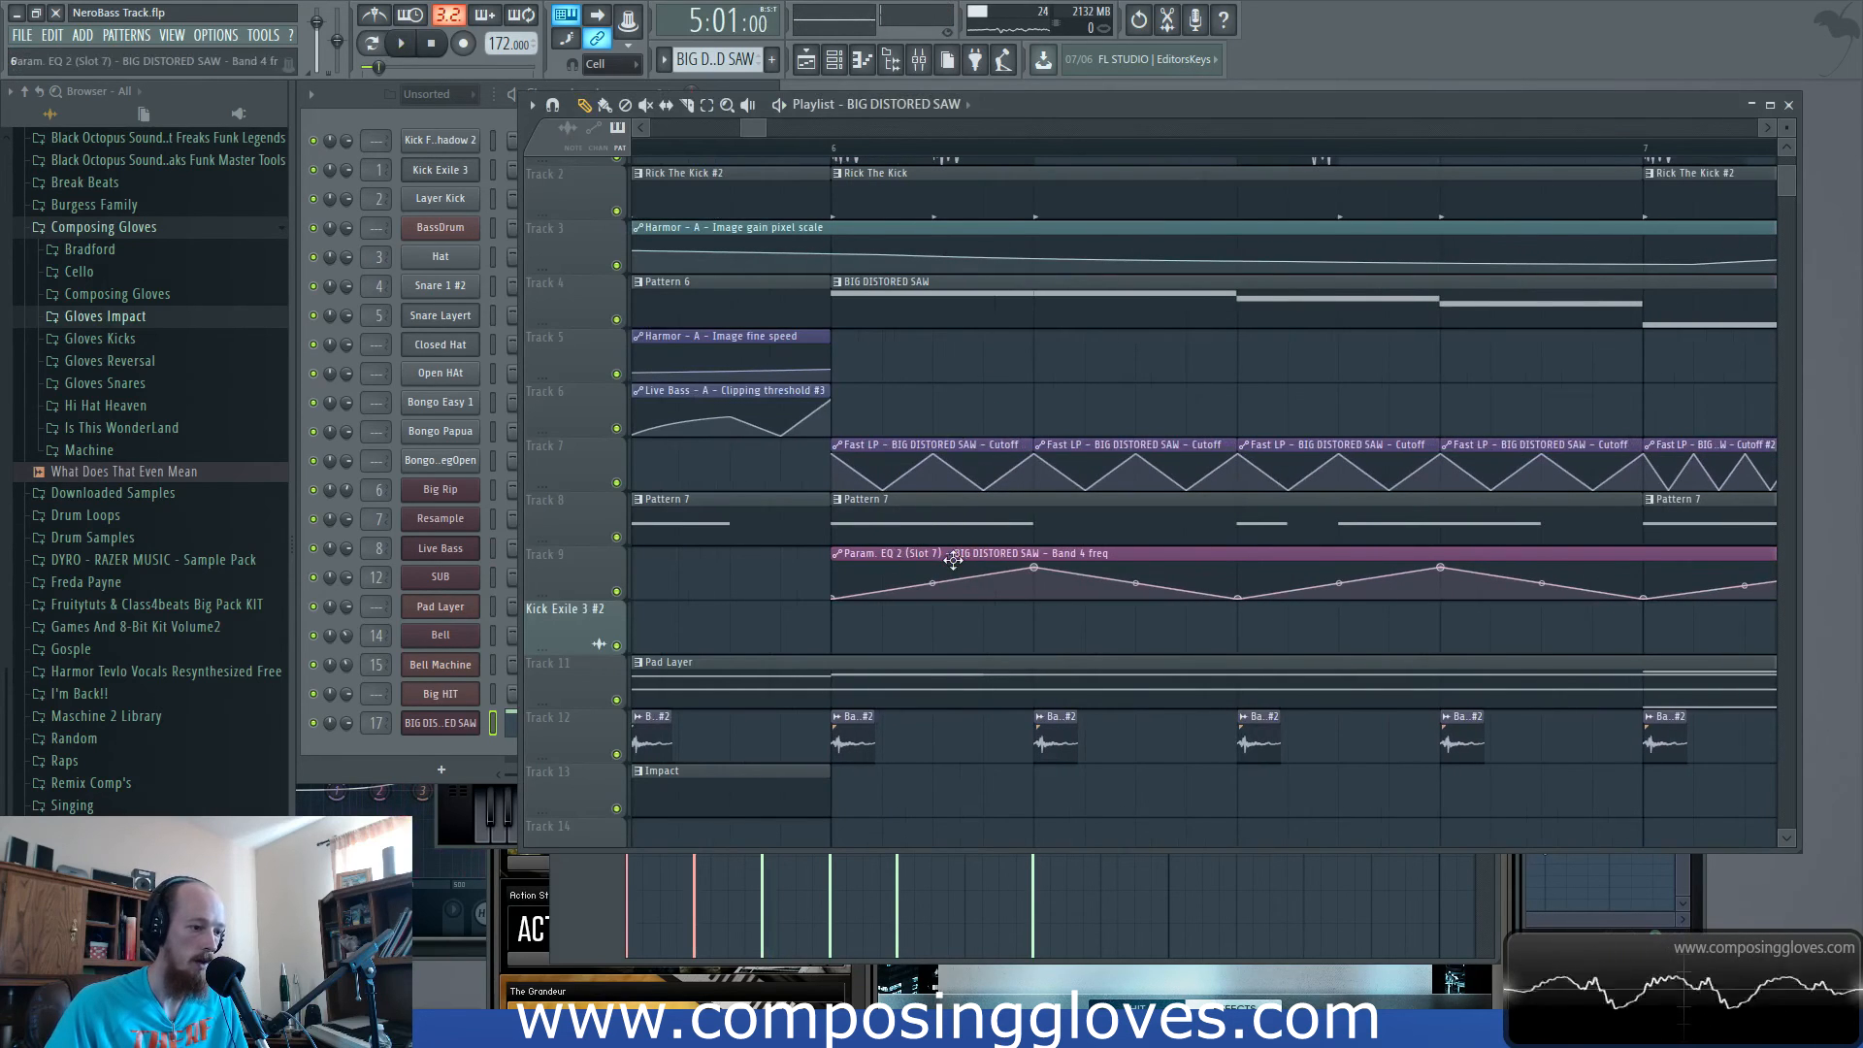
pyautogui.click(836, 448)
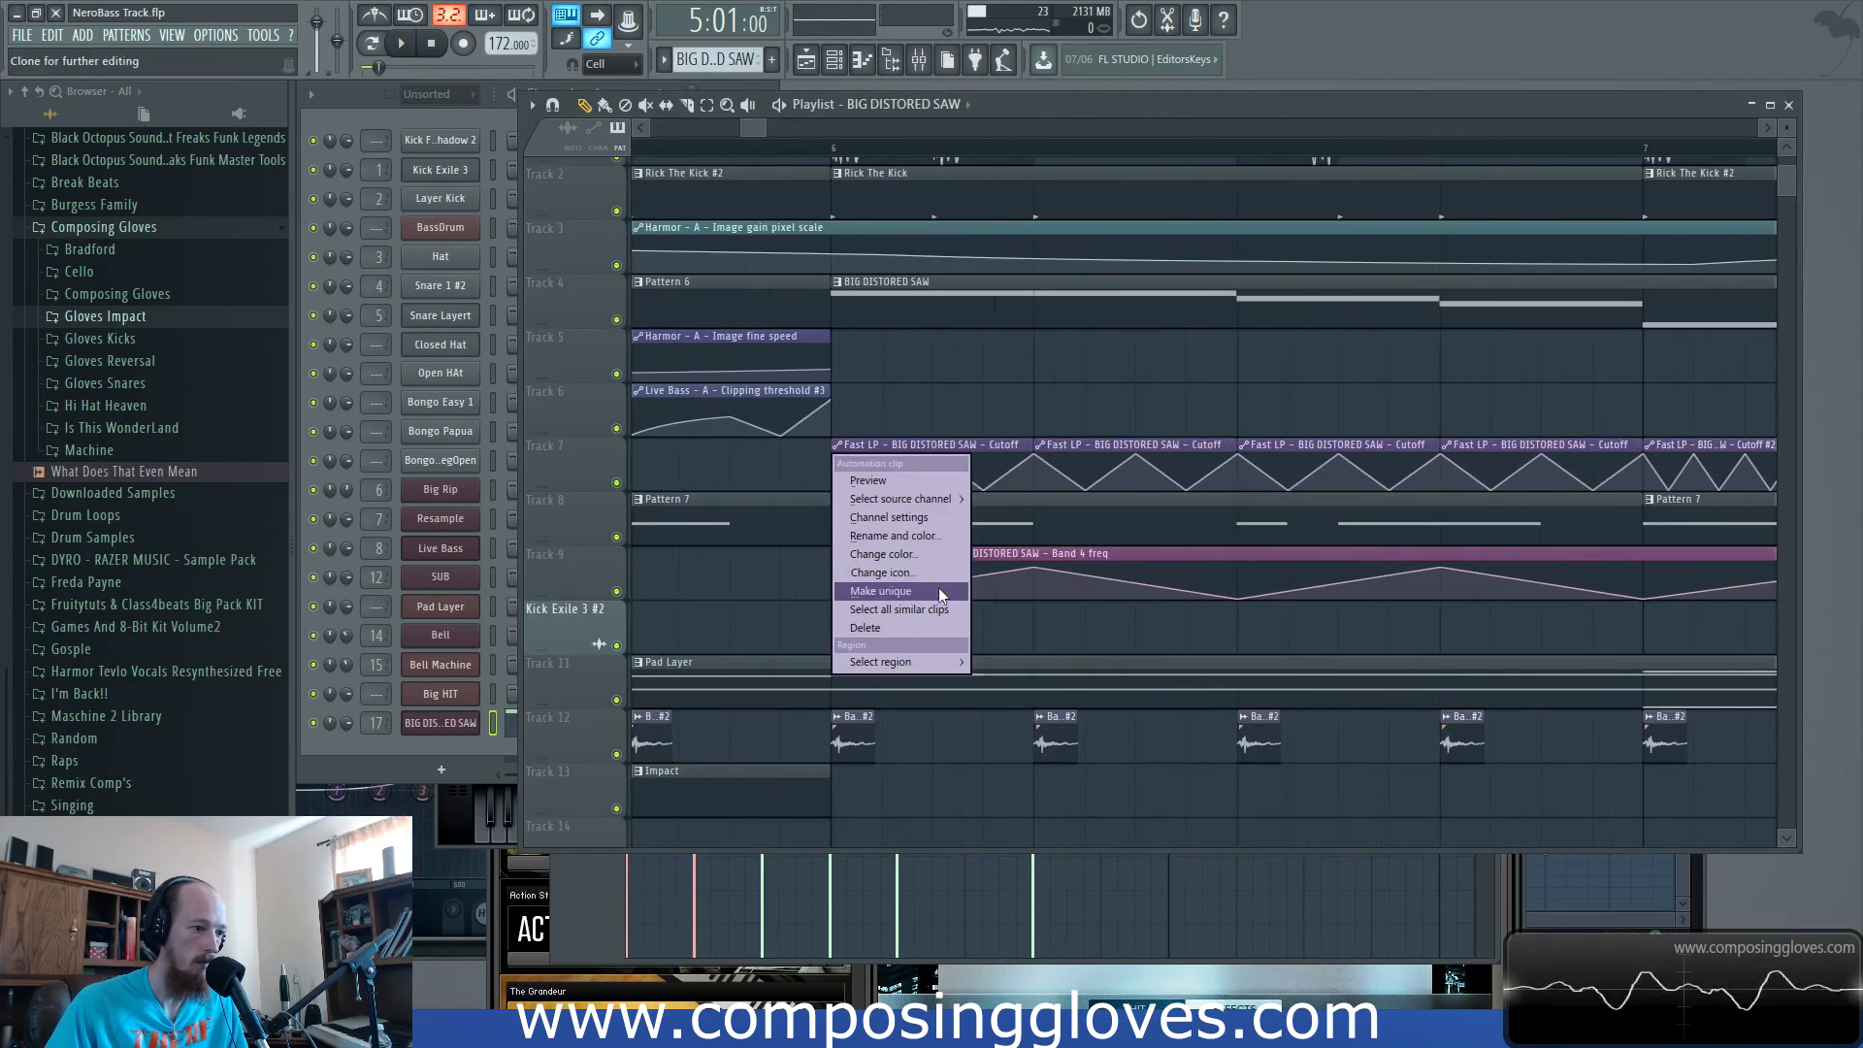
pyautogui.click(934, 590)
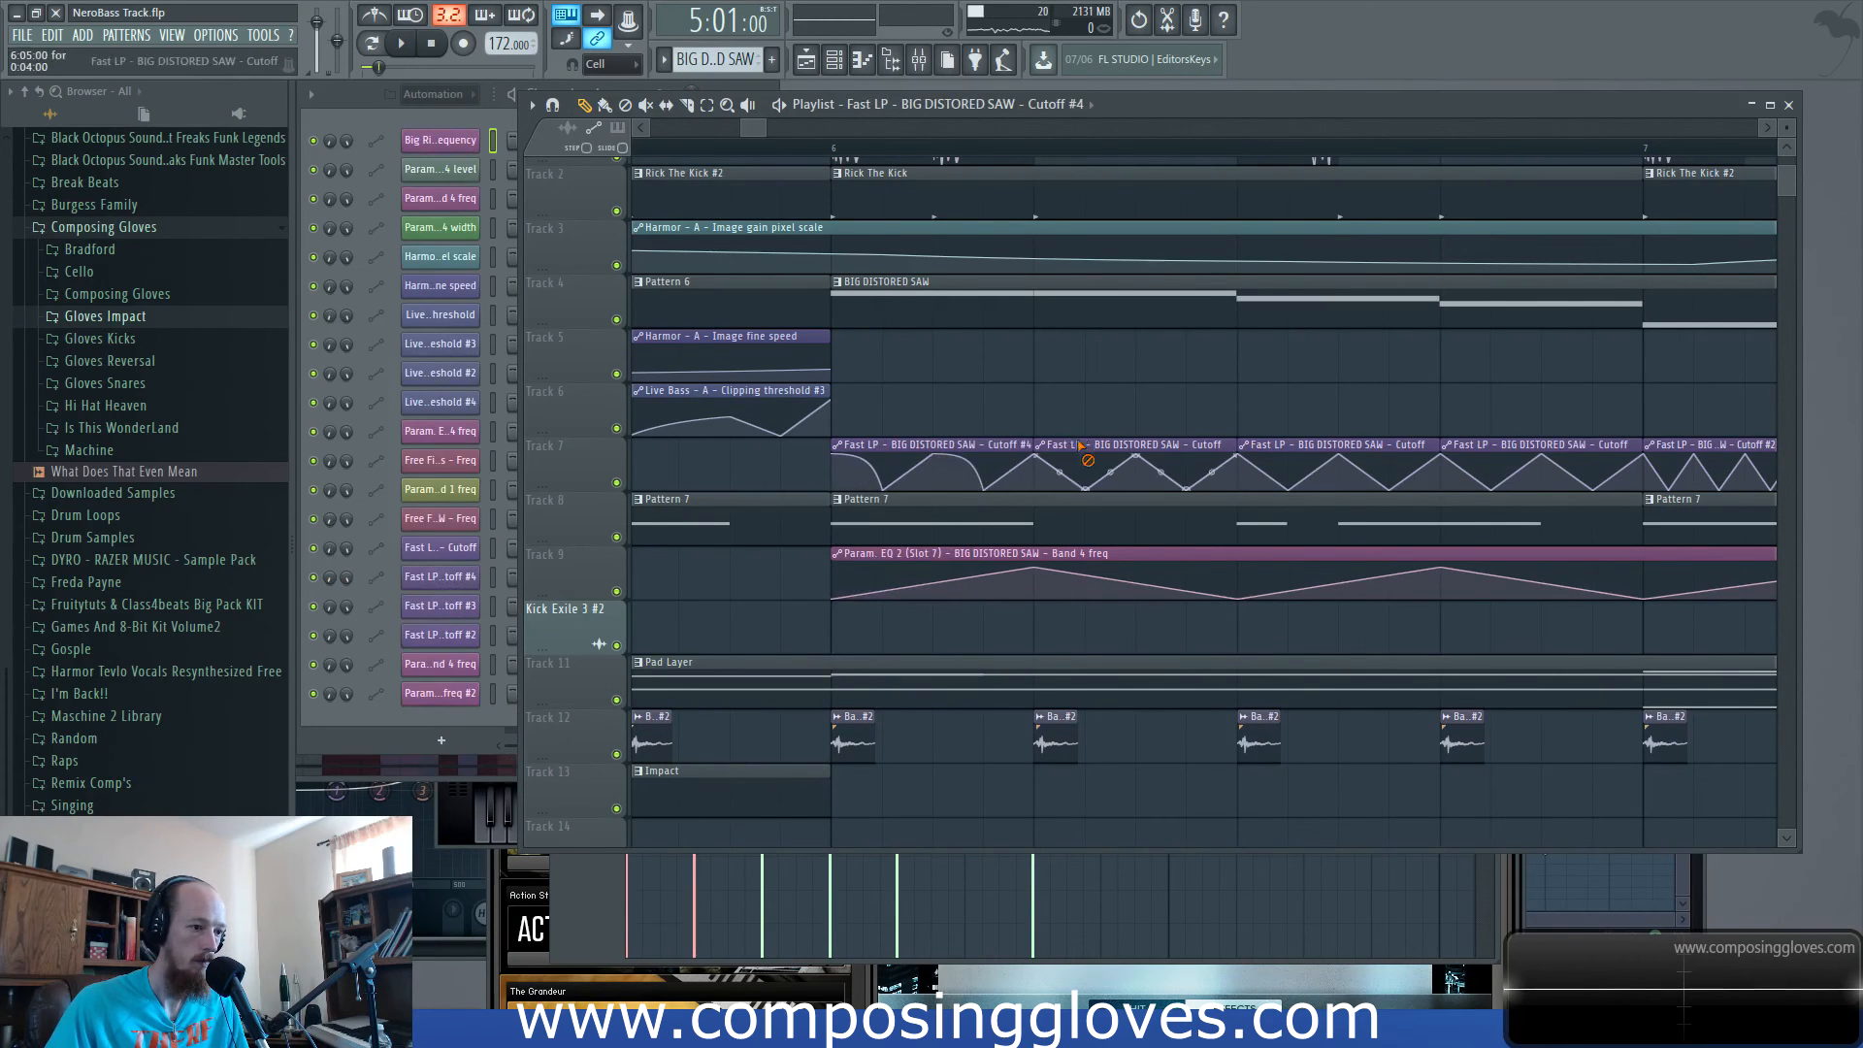
pyautogui.moveTo(944, 449); pyautogui.dragTo(1147, 433)
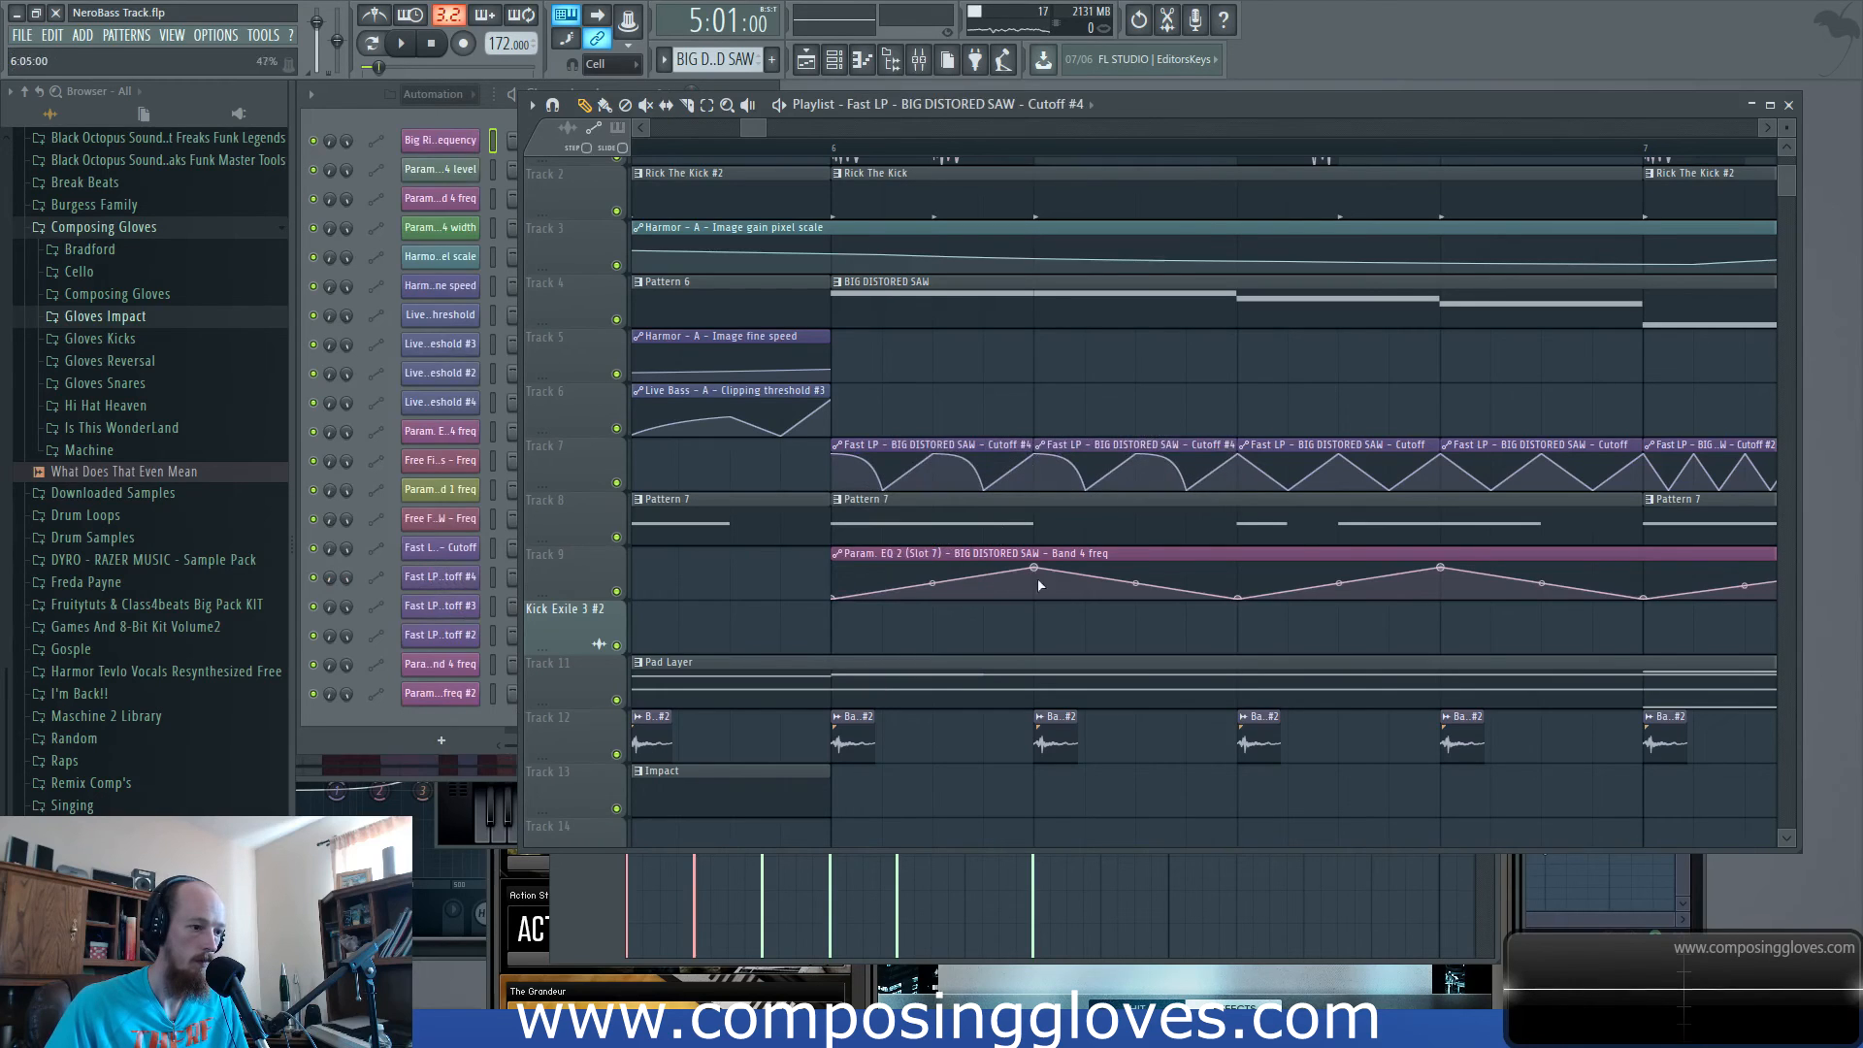
# Add an early peak to the BIG DISTORED SAW band 4 frequency automation in bar 6 and audition curved slopes on it.
pyautogui.click(839, 556)
pyautogui.click(899, 700)
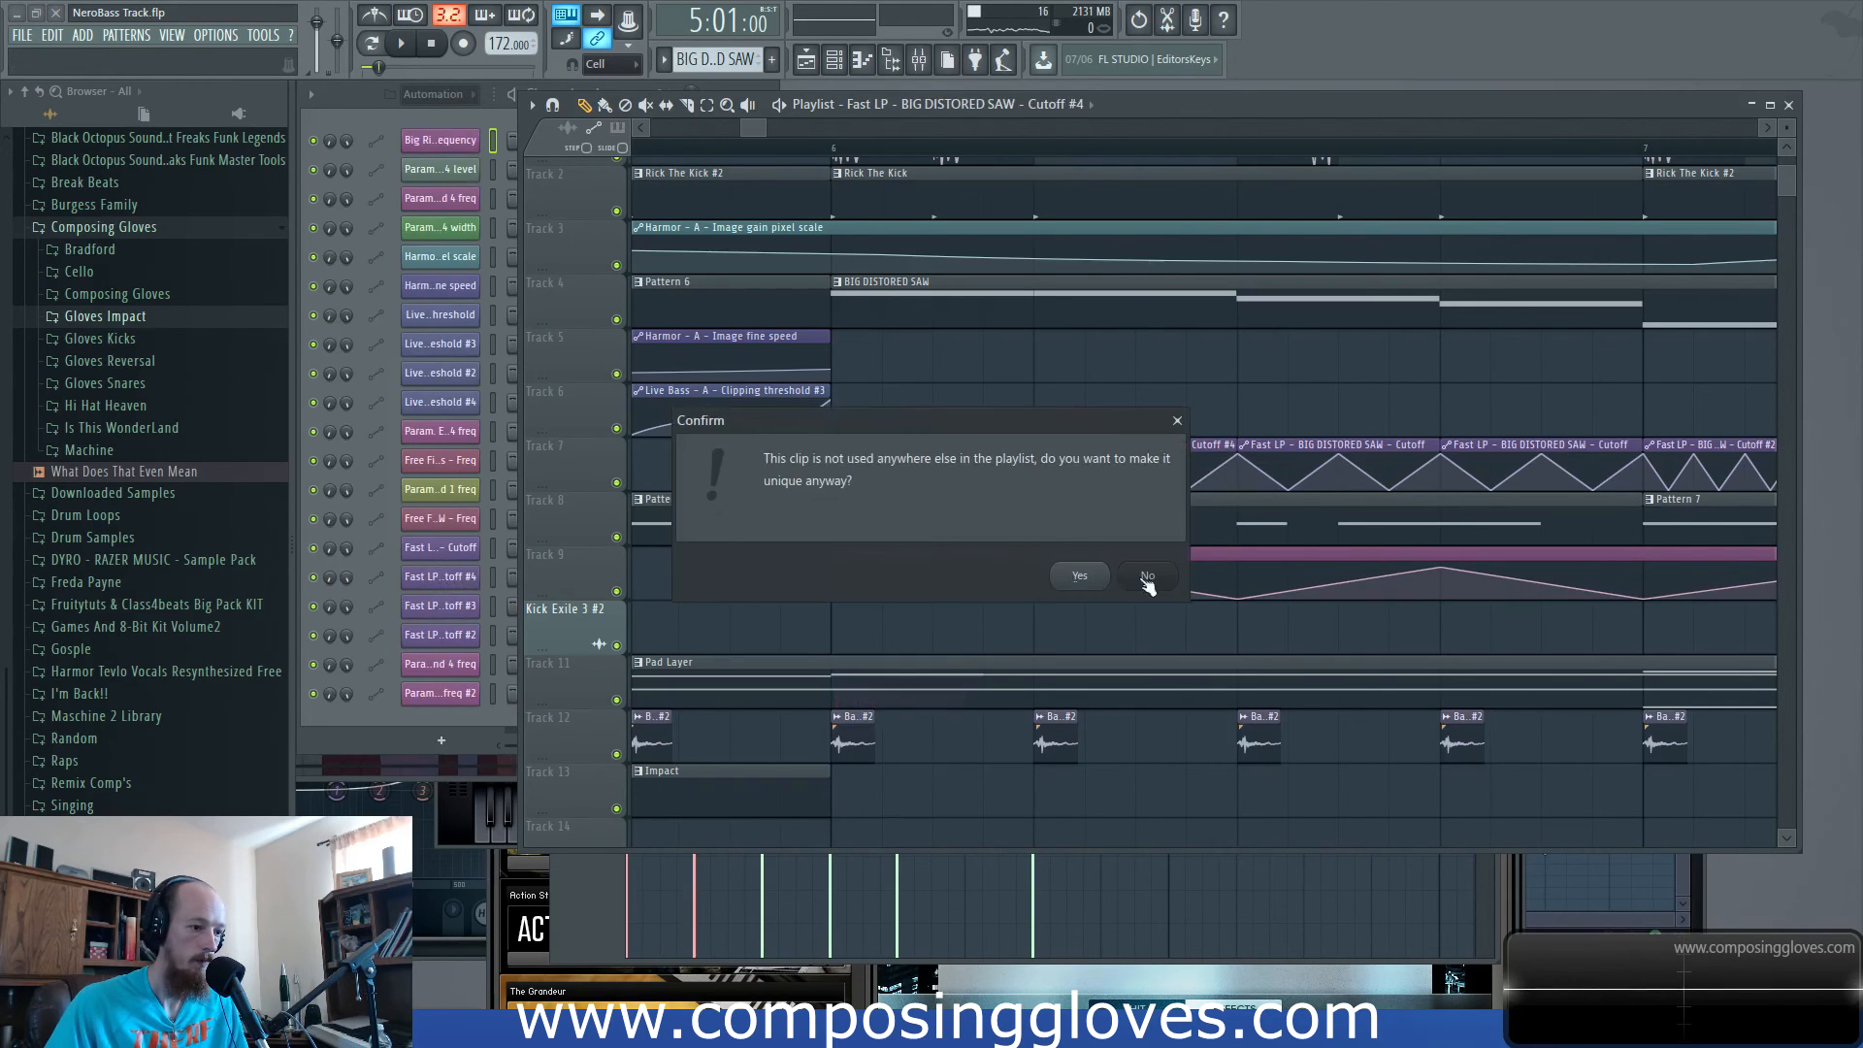
pyautogui.click(1075, 573)
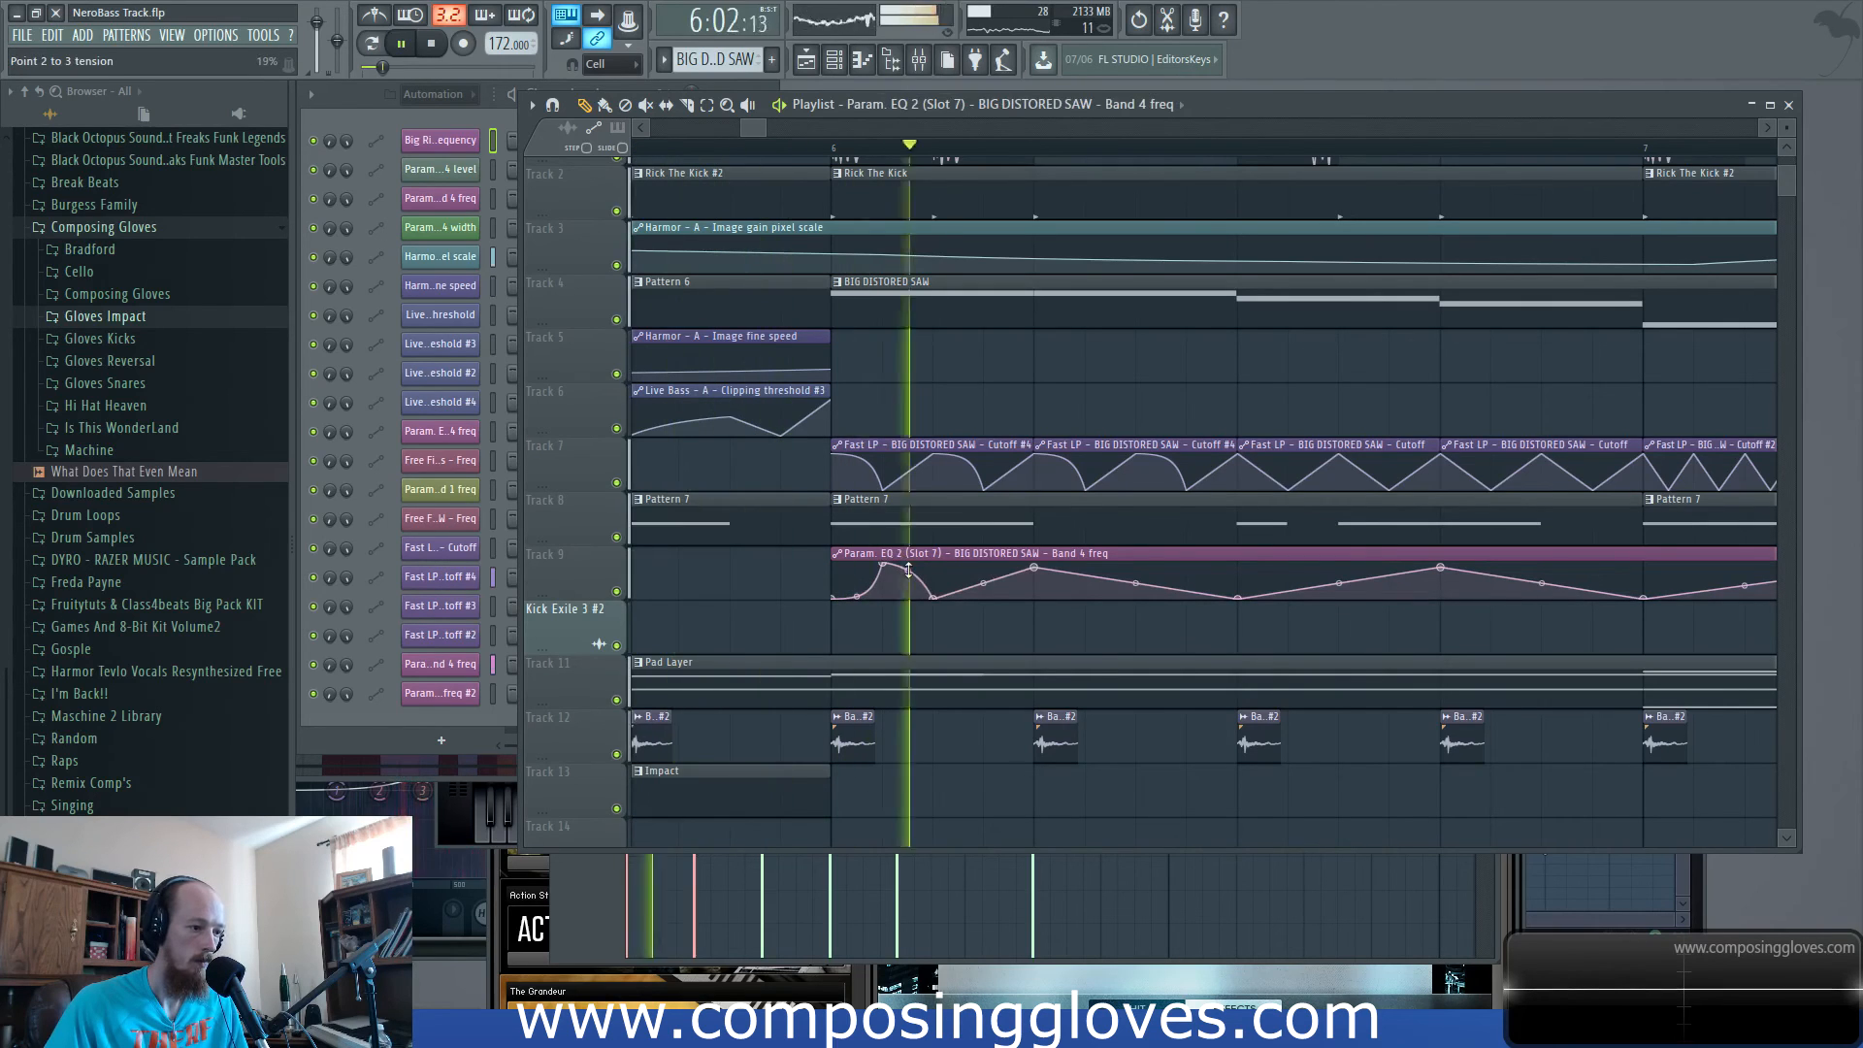
pyautogui.press('space')
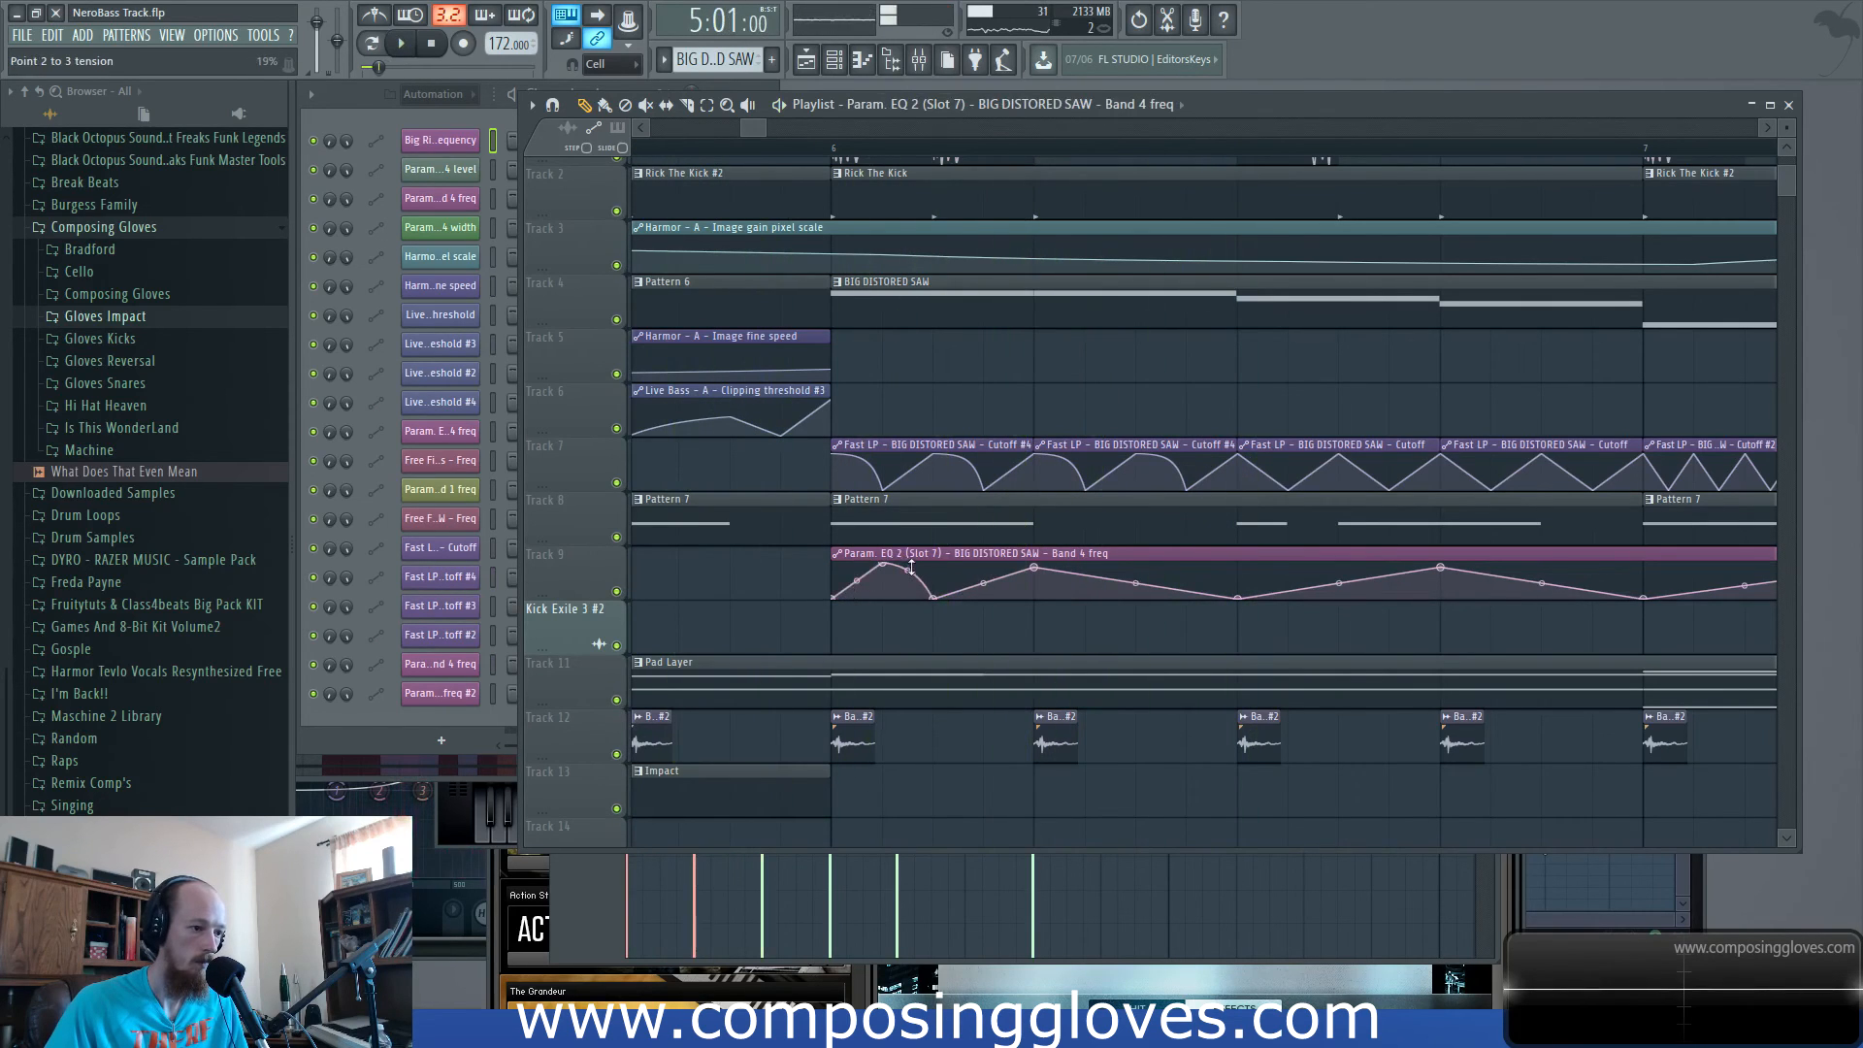
pyautogui.press('space')
# Rework the band 4 frequency automation into one straight-sided peak per beat across the first two beats of bar 6.
pyautogui.rightClick(983, 568)
pyautogui.click(1017, 593)
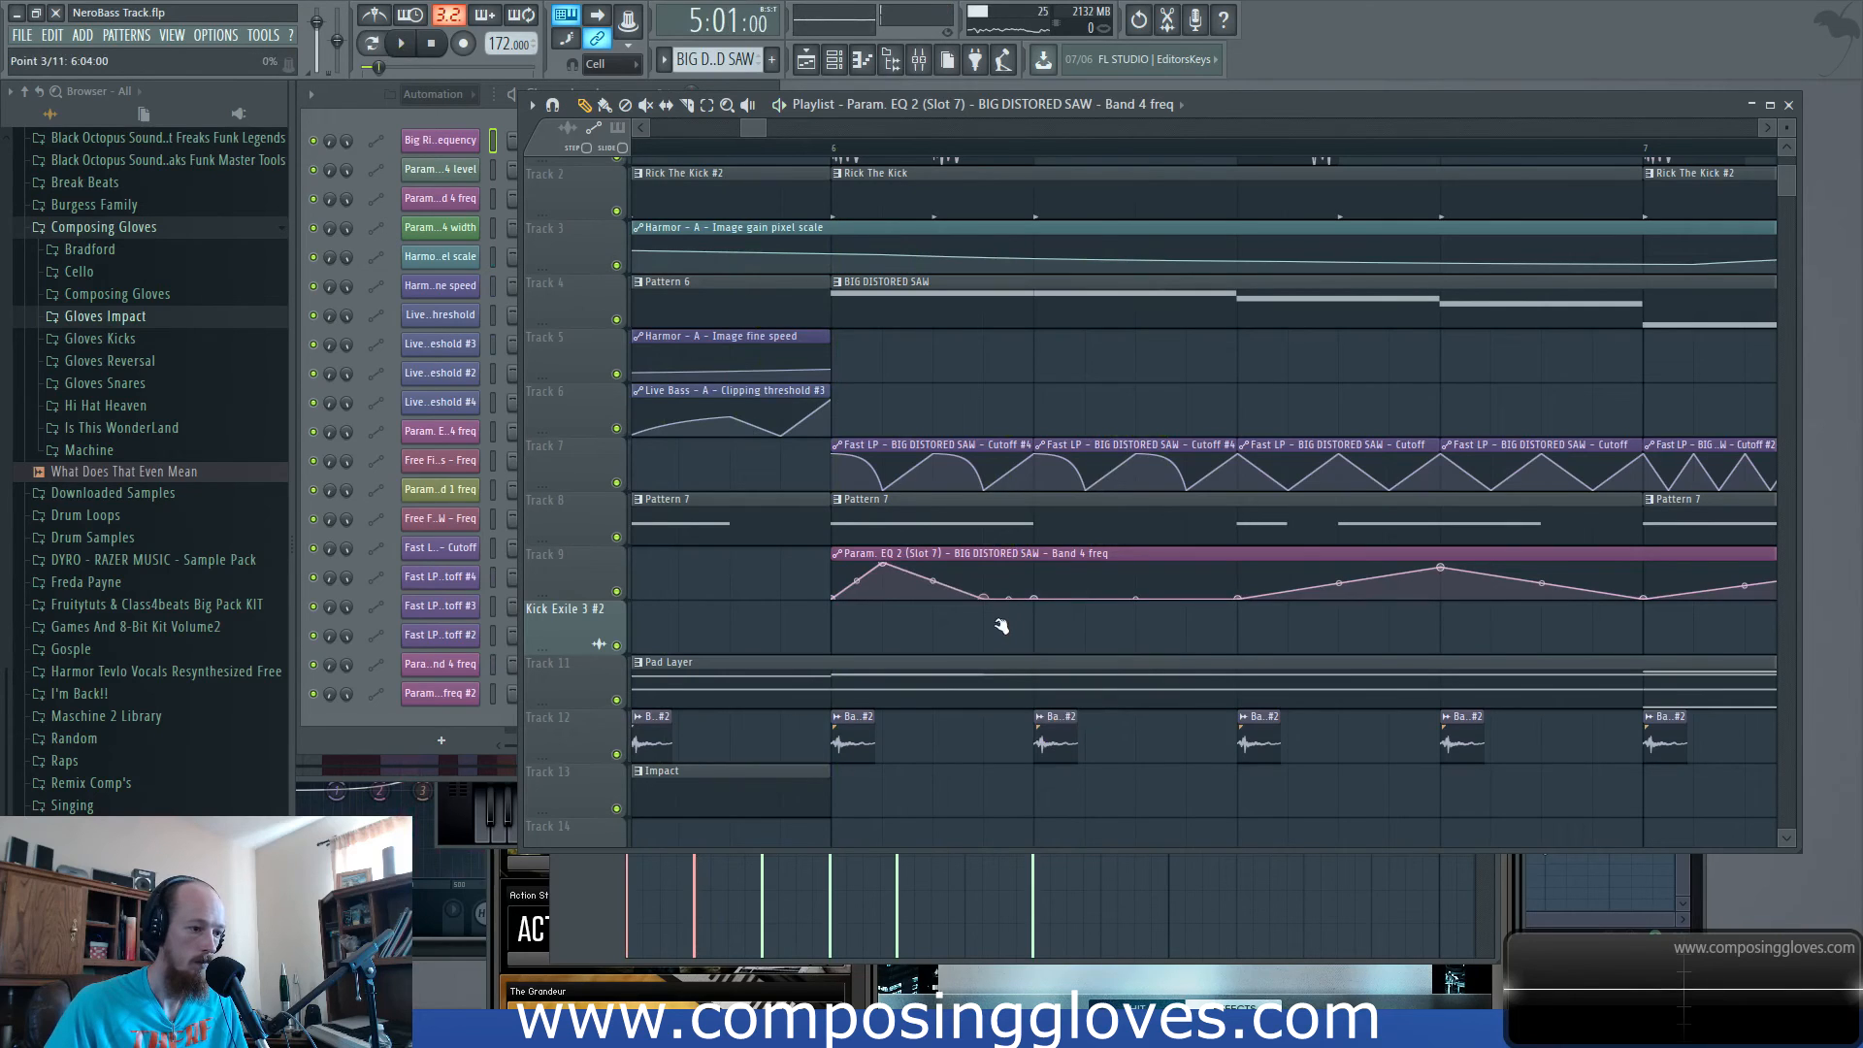
pyautogui.rightClick(1032, 597)
pyautogui.click(1068, 629)
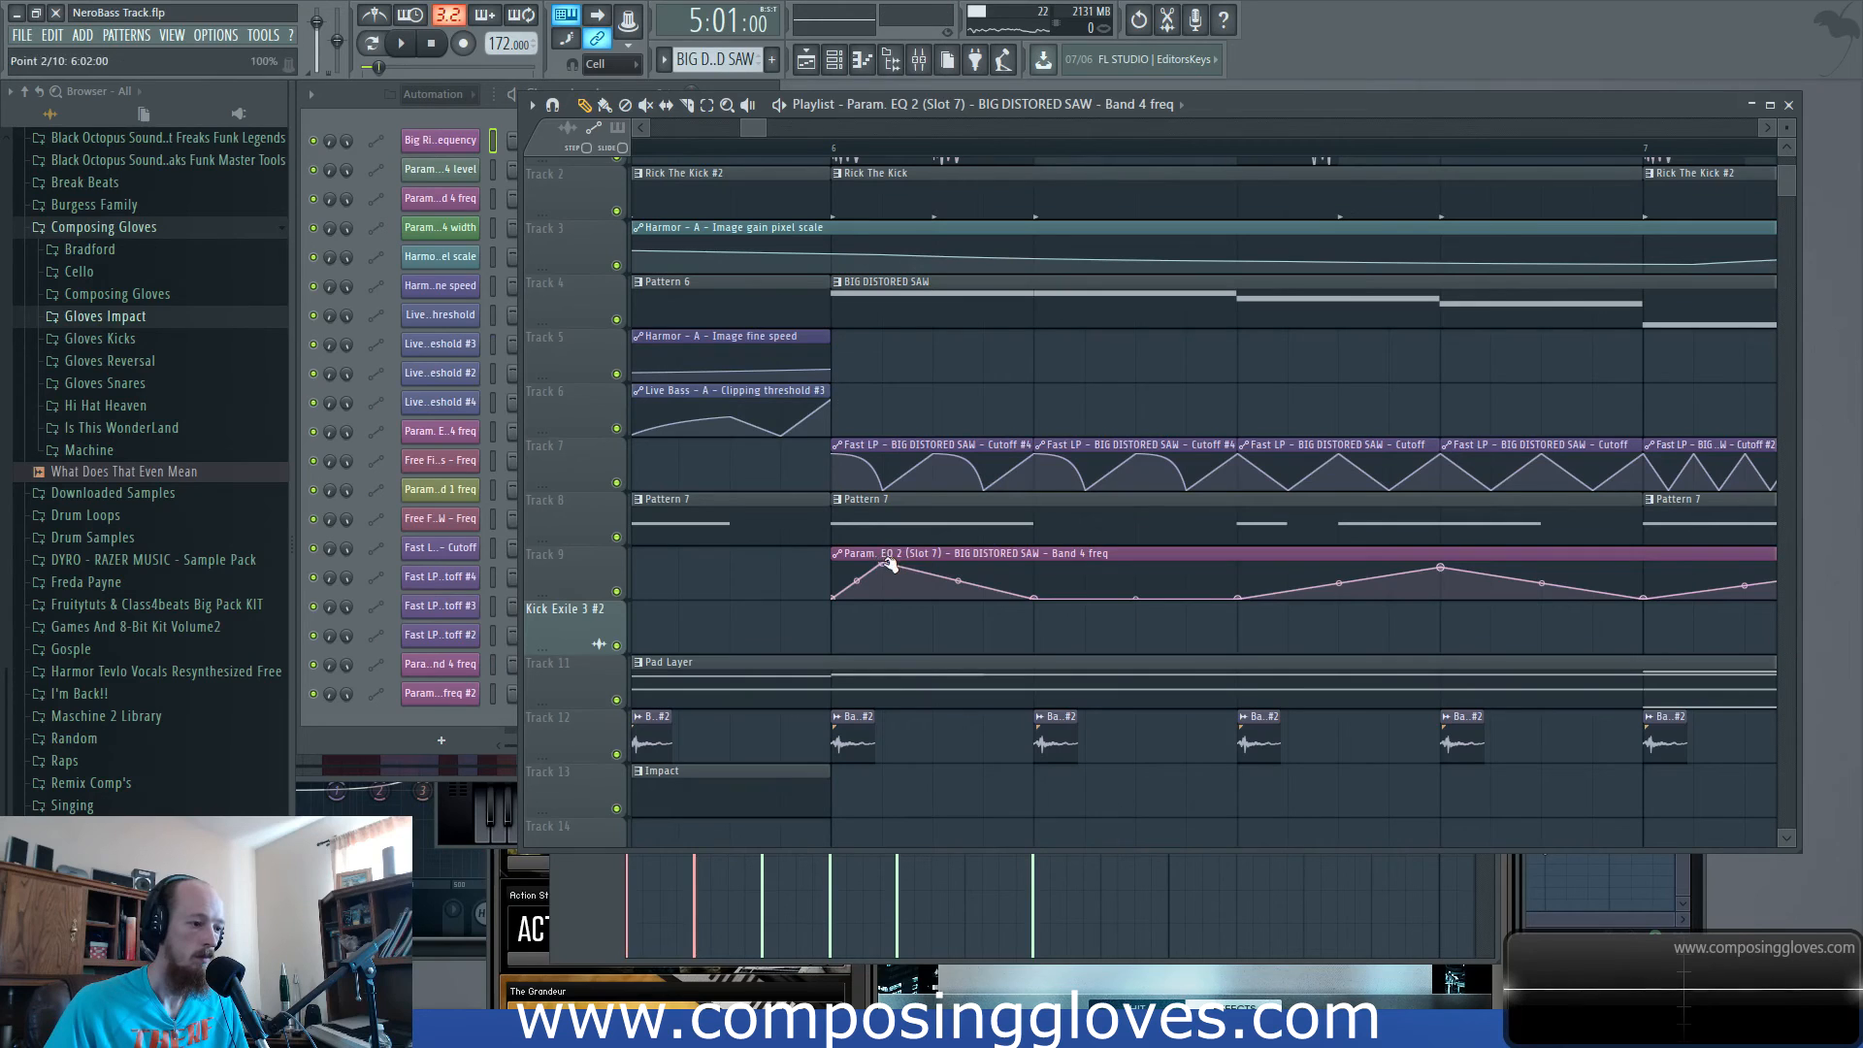
pyautogui.rightClick(1153, 560)
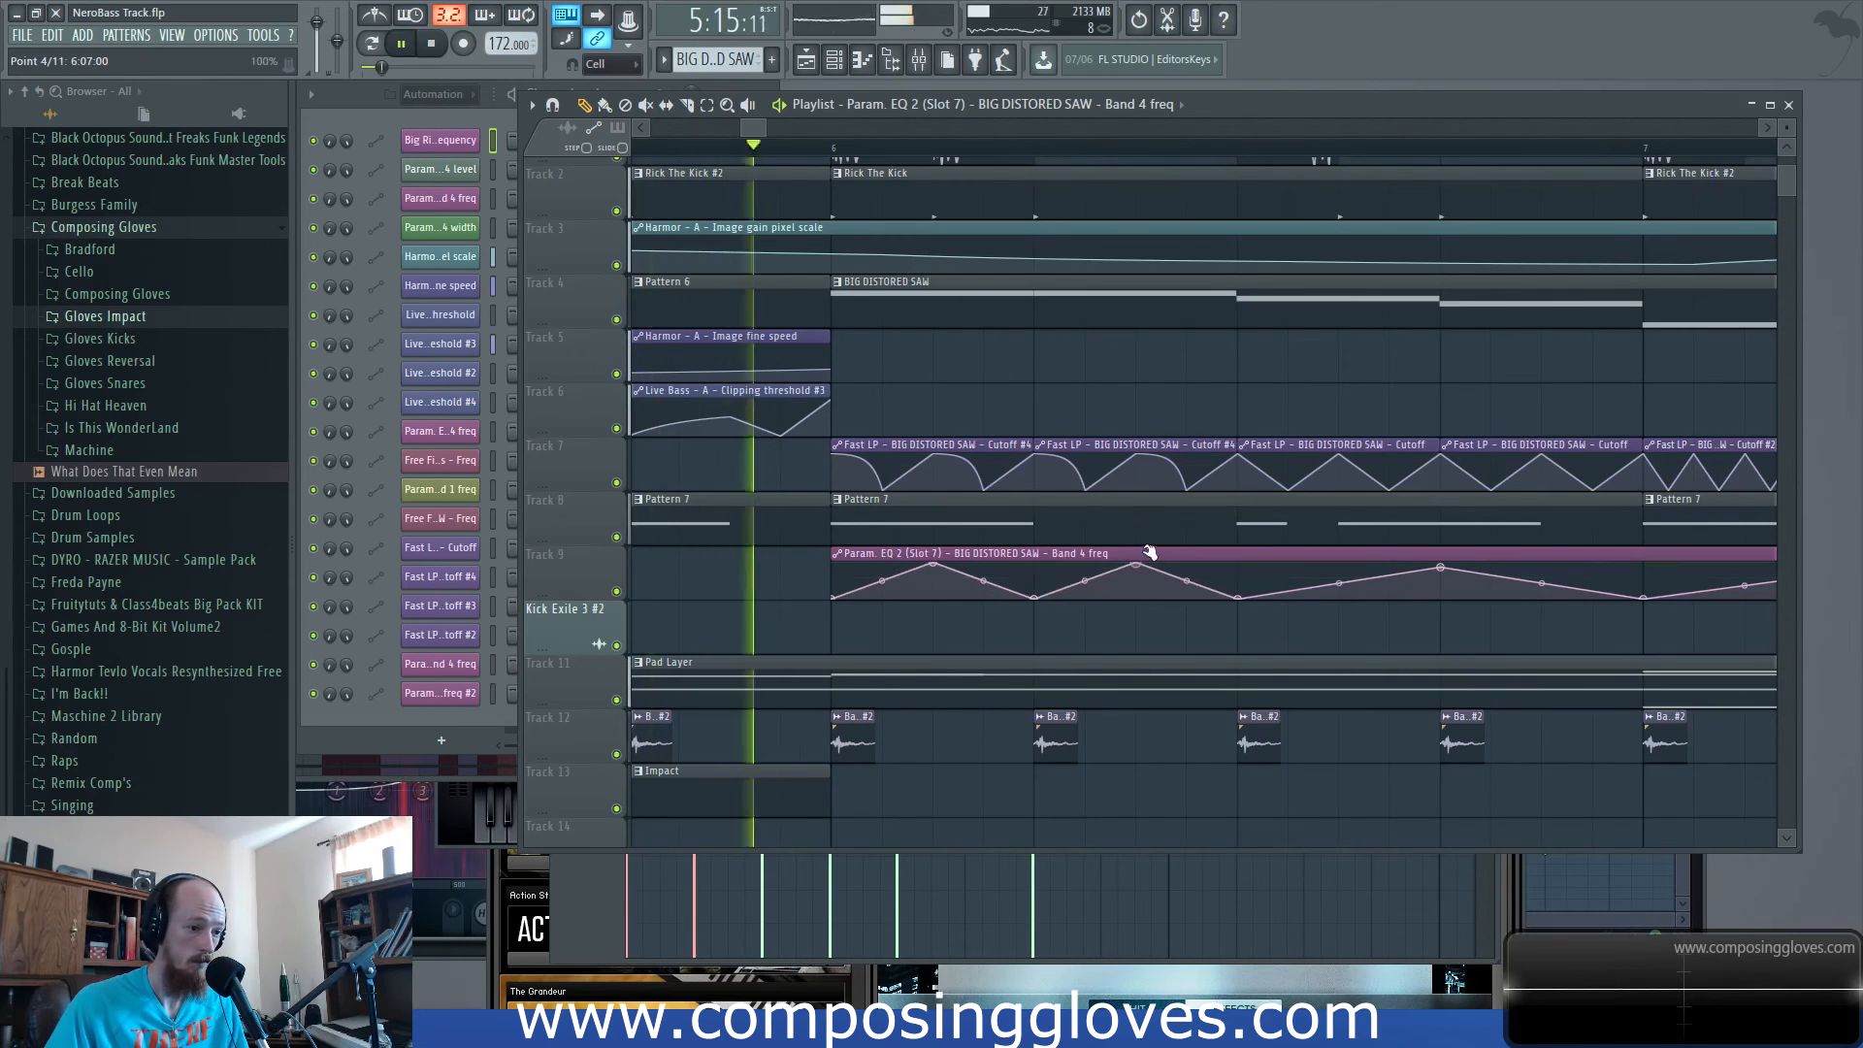
# Round the first two band 4 frequency peaks in bar 6 into broad plateaus with steep rises while replaying from bar 6.
pyautogui.moveTo(1203, 539); pyautogui.dragTo(873, 515)
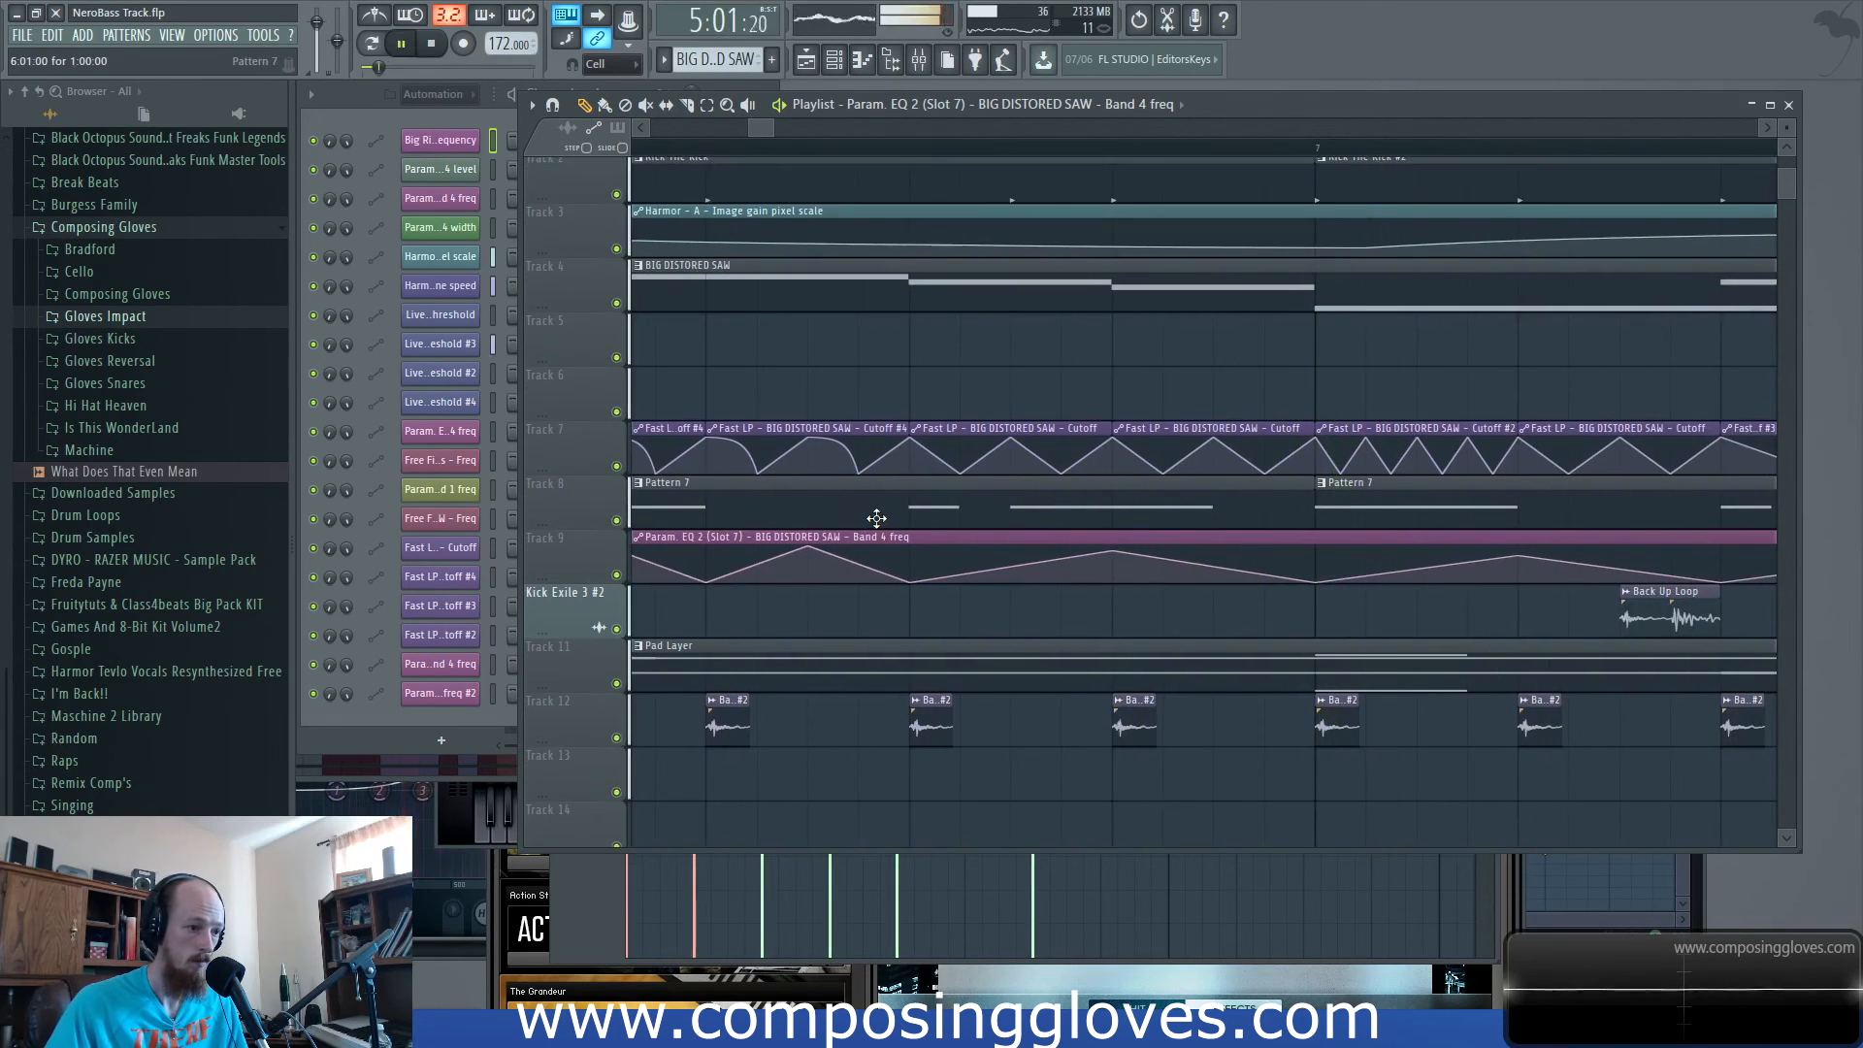
pyautogui.scroll(-4, 820, 299)
pyautogui.moveTo(750, 302); pyautogui.dragTo(778, 408)
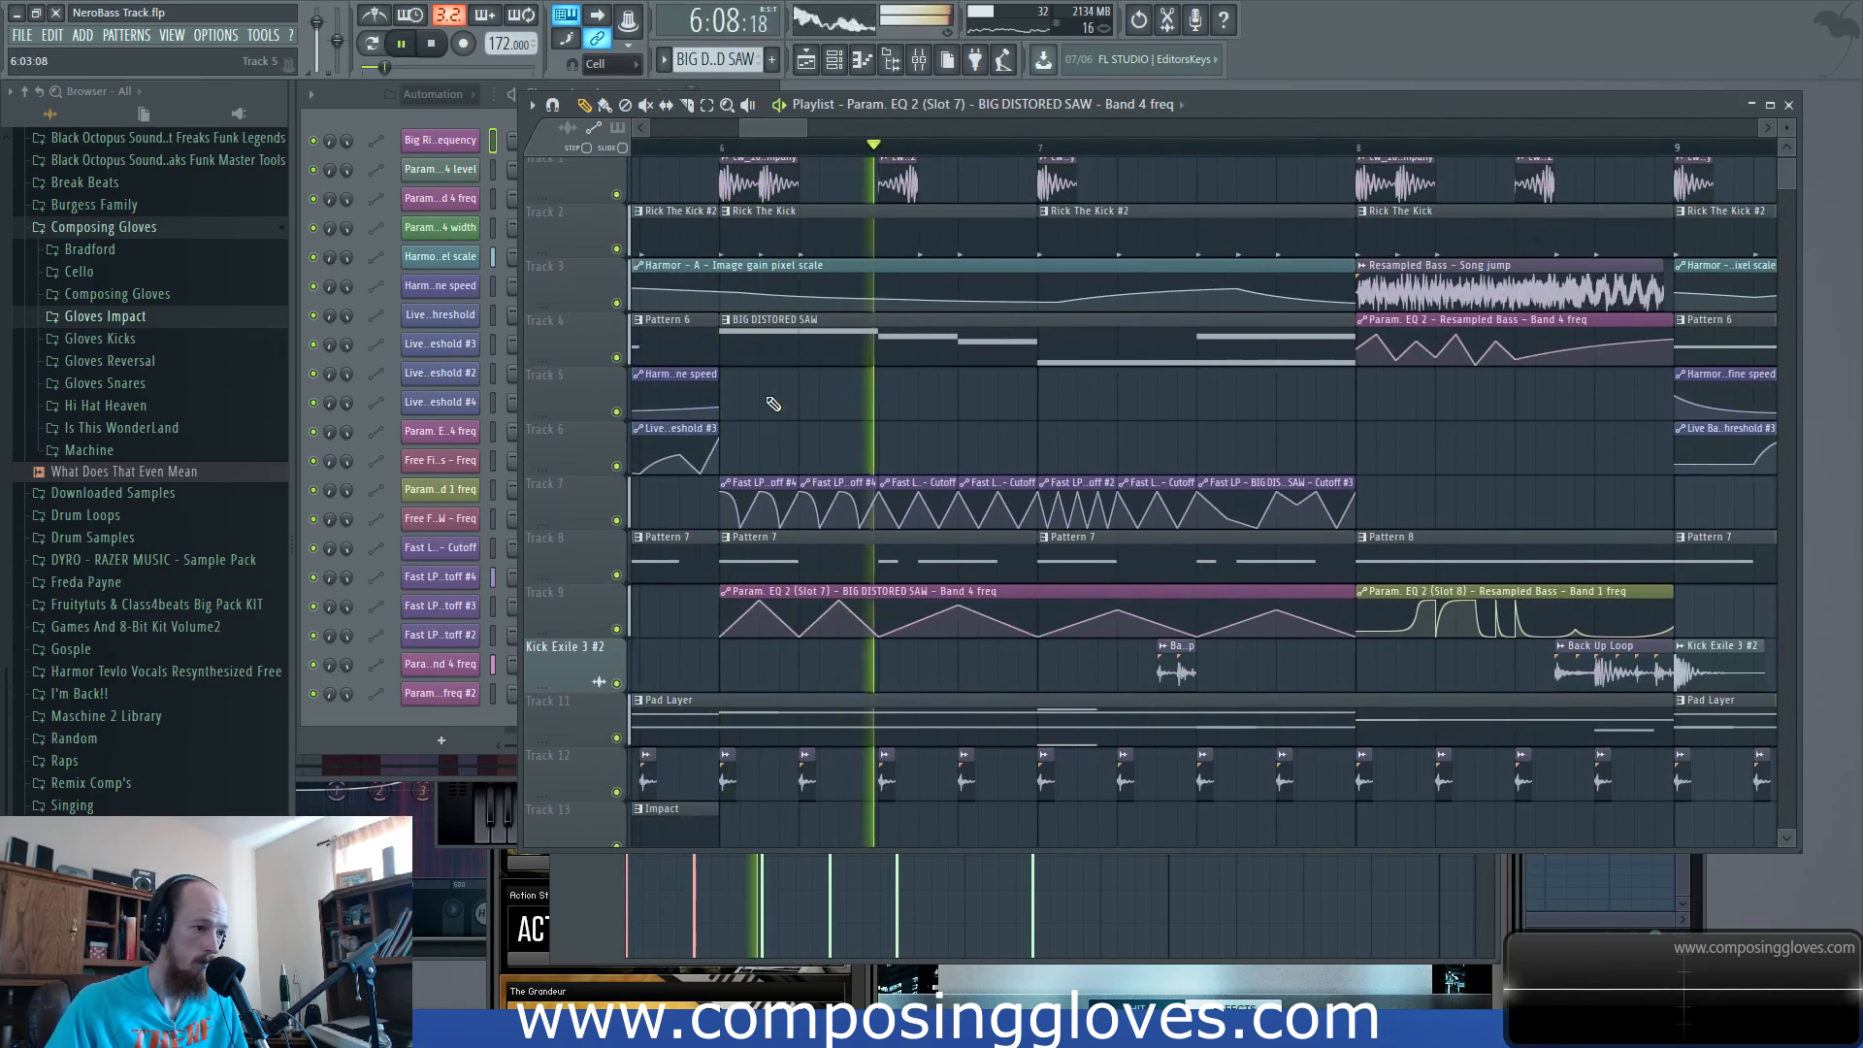
pyautogui.press('space')
pyautogui.press('space')
pyautogui.press('space')
pyautogui.press('space')
pyautogui.press('space')
pyautogui.press('space')
pyautogui.press('space')
pyautogui.moveTo(779, 618); pyautogui.dragTo(779, 601)
pyautogui.press('space')
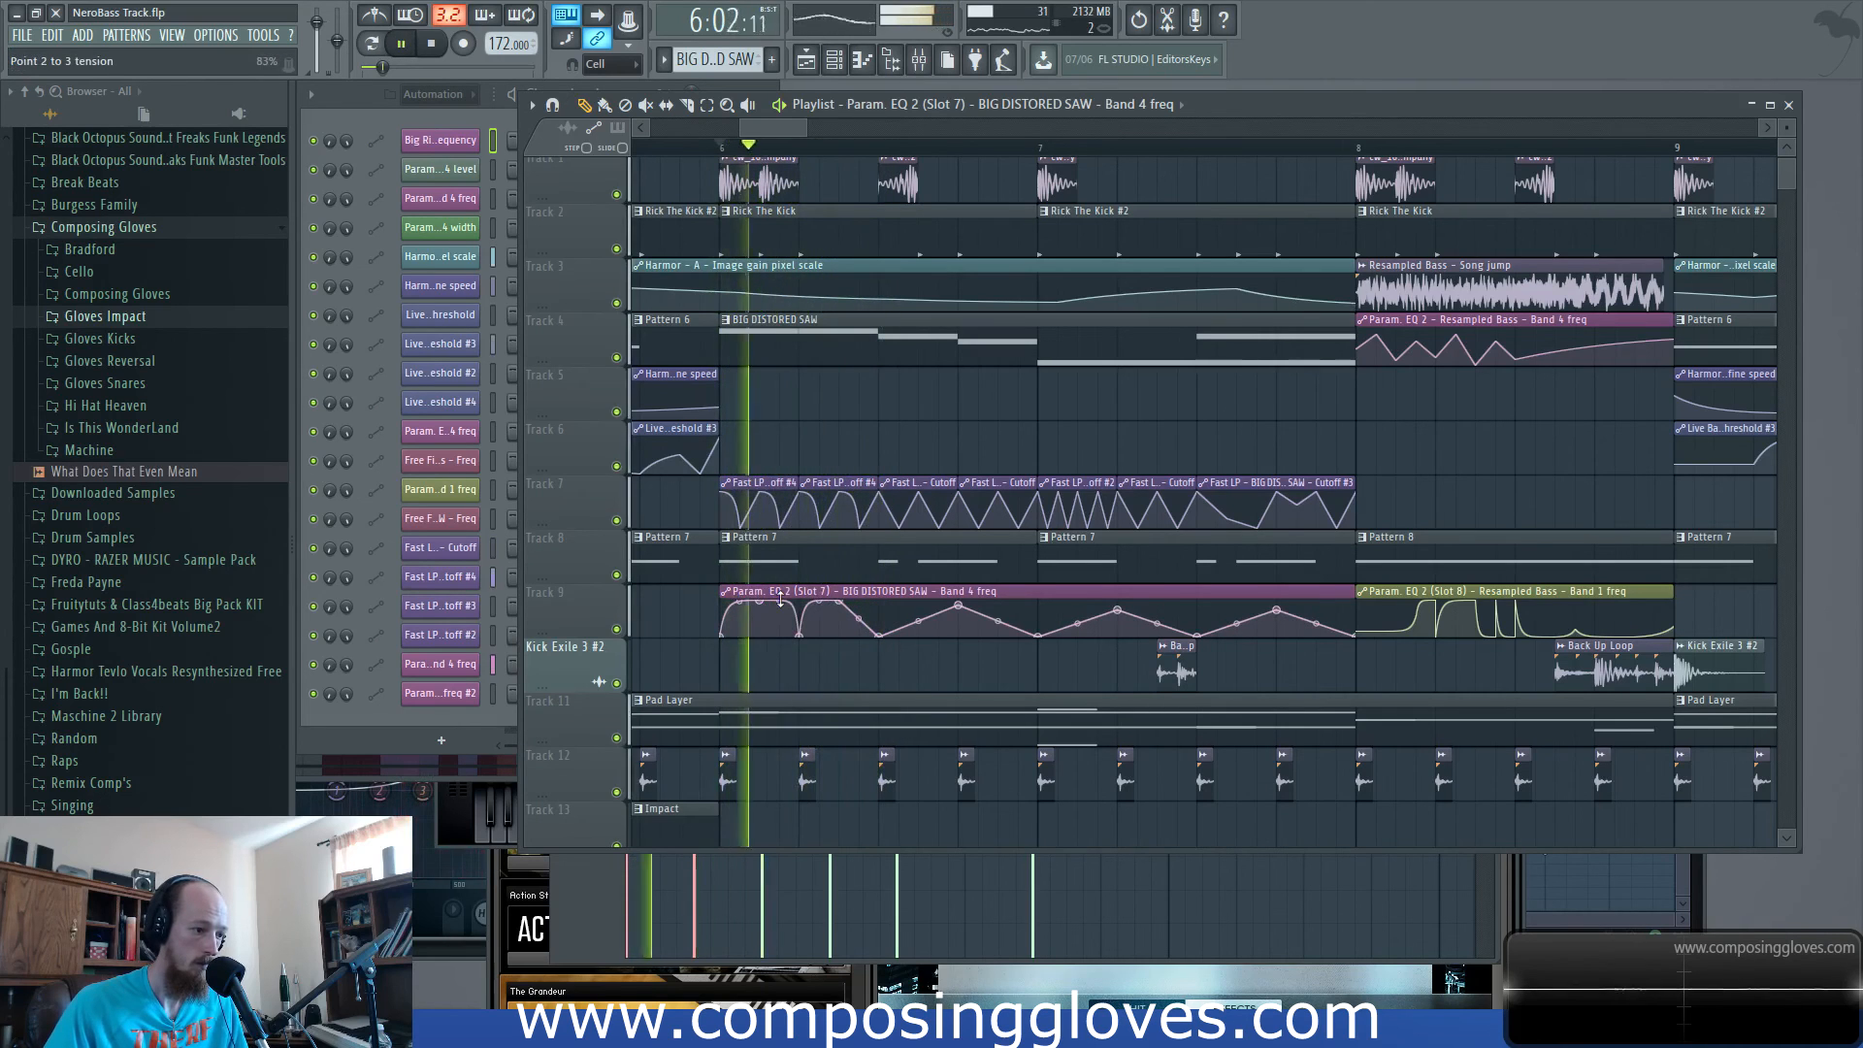
pyautogui.press('space')
pyautogui.press('space')
pyautogui.press('space')
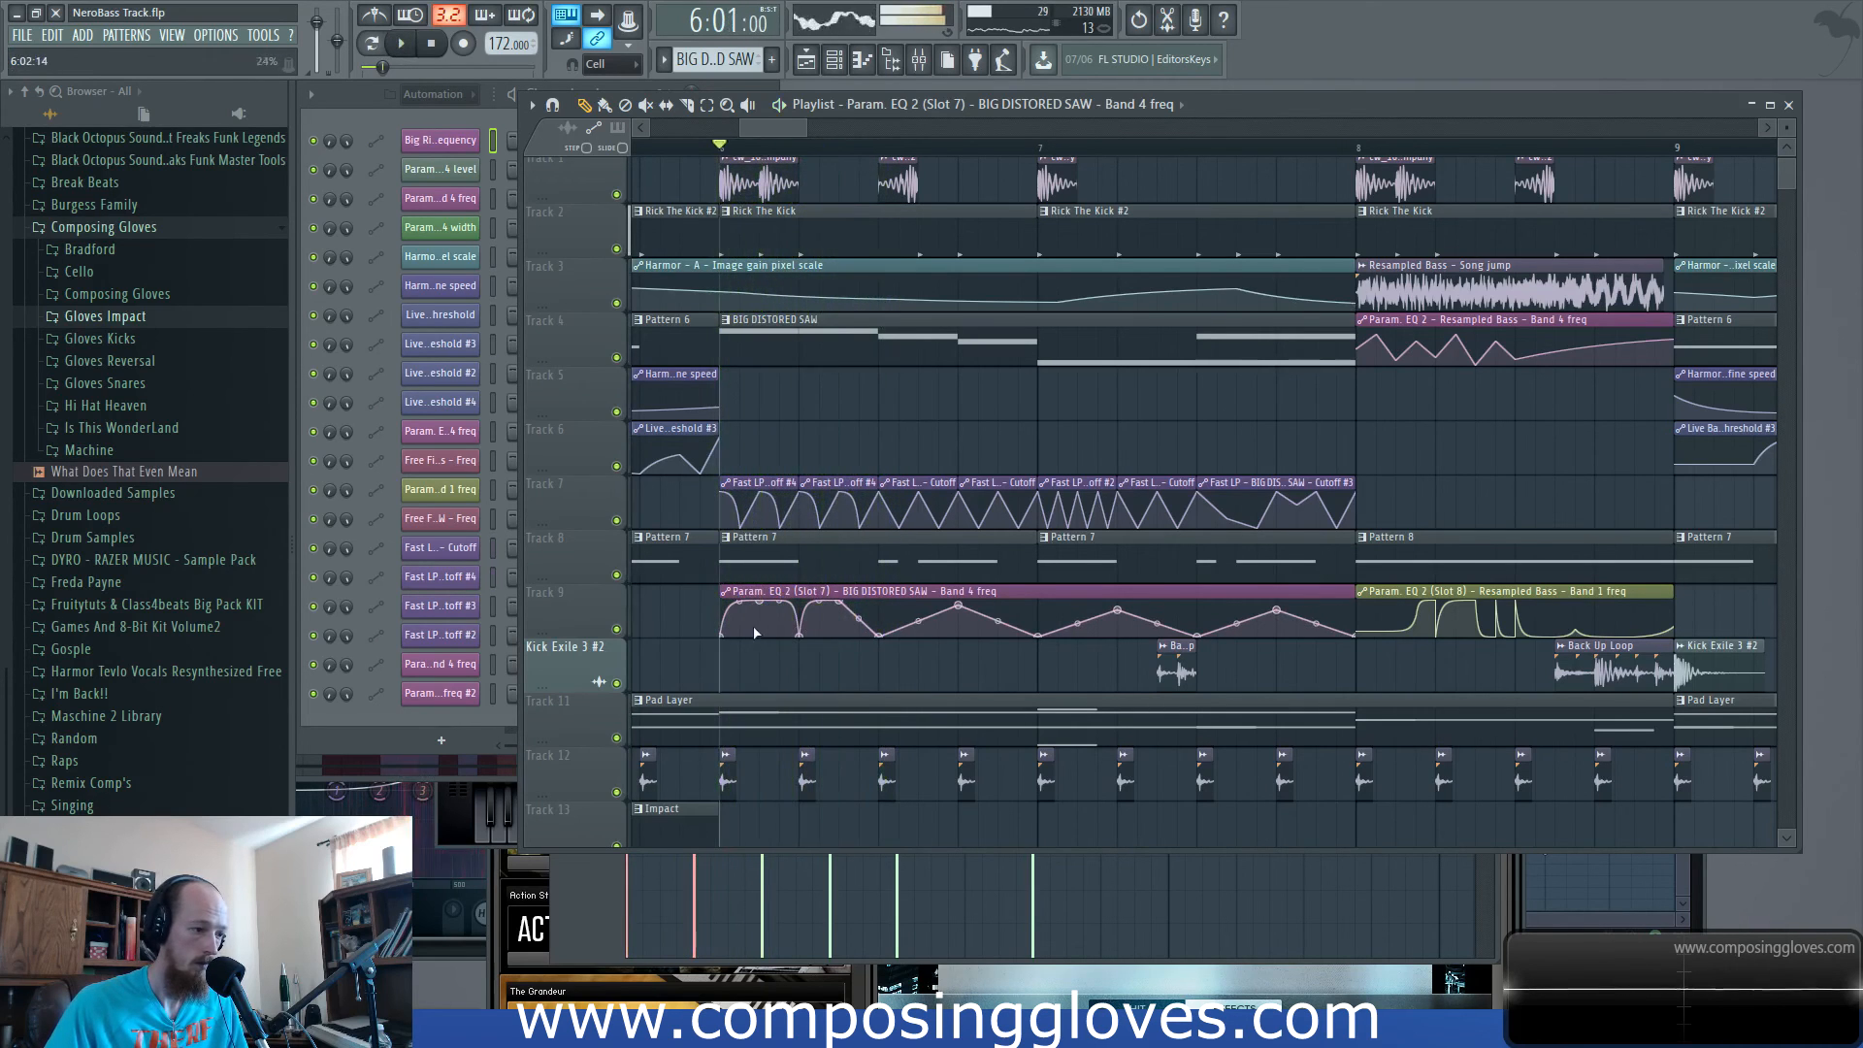
# Reshape the first beat of bar 6's band 4 frequency automation to start high and curve down to 0% by mid-beat, replaying it.
pyautogui.hscroll(-2, 908, 650)
pyautogui.scroll(4, 914, 657)
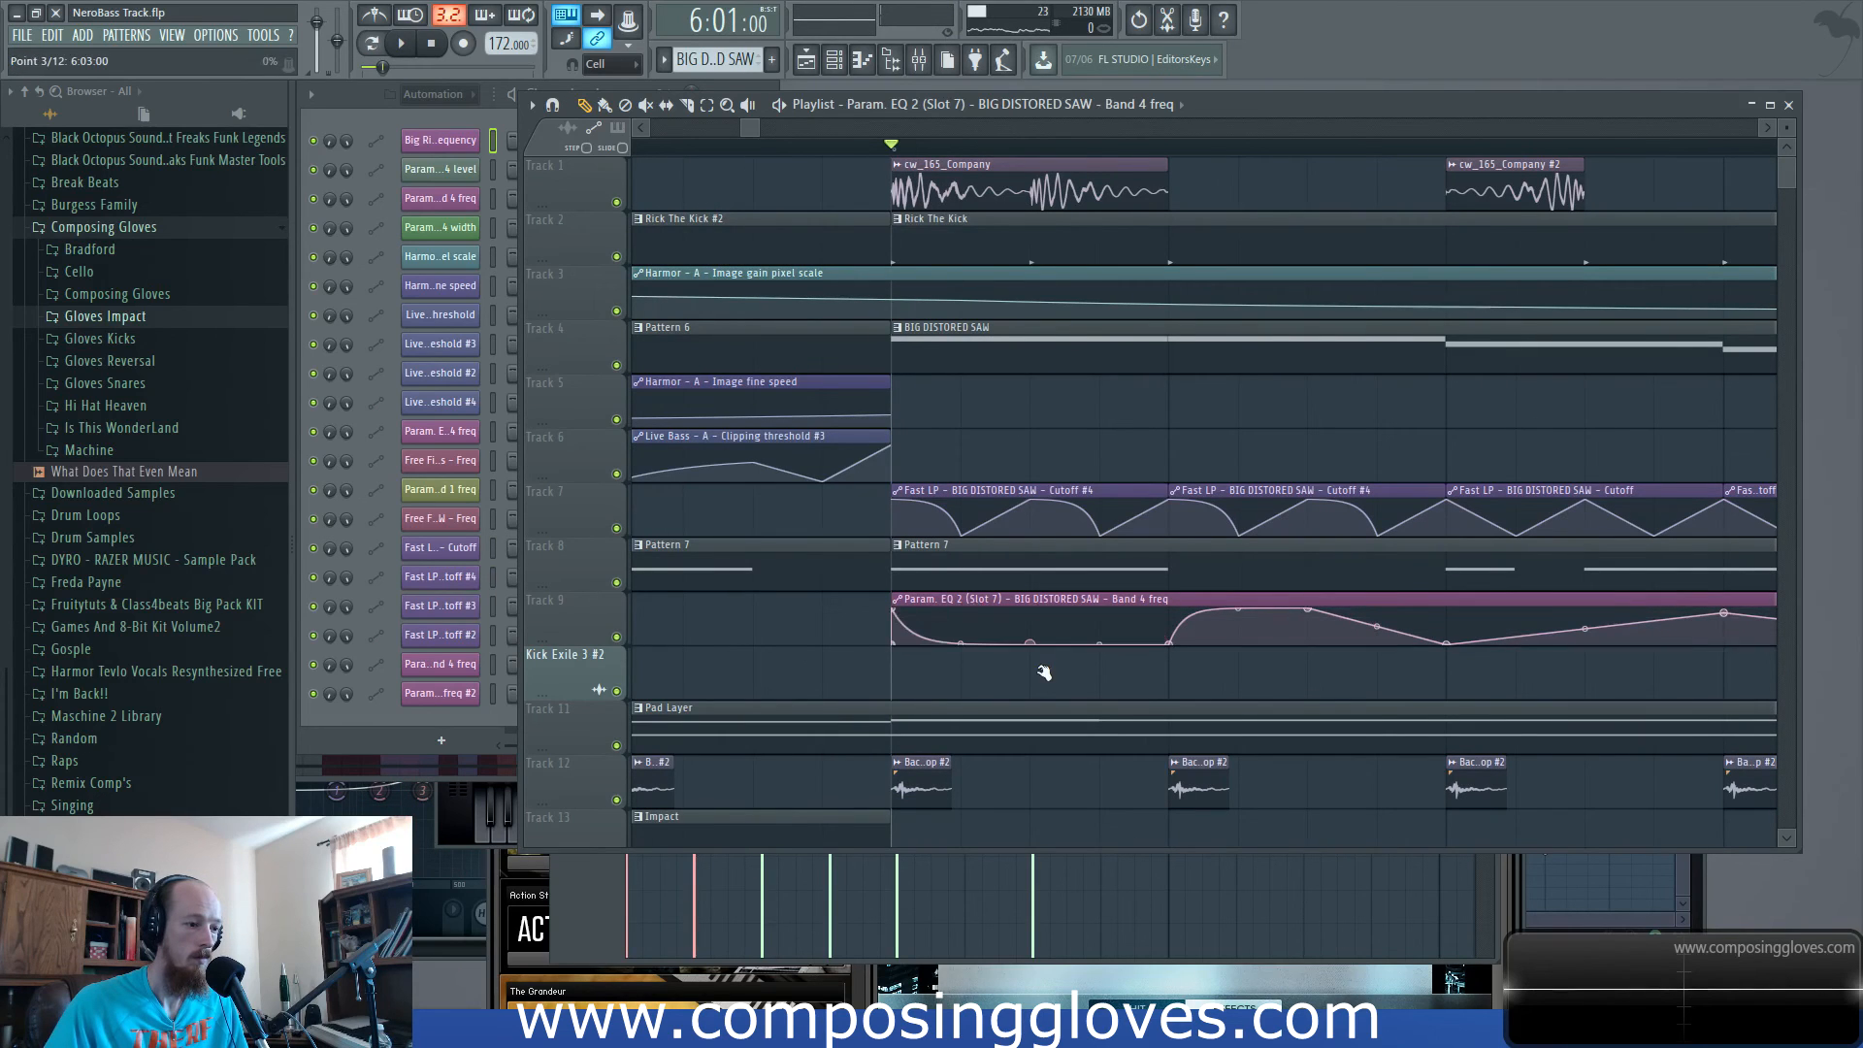
pyautogui.moveTo(999, 642); pyautogui.dragTo(988, 611)
pyautogui.rightClick(962, 638)
pyautogui.click(987, 666)
pyautogui.press('space')
pyautogui.moveTo(961, 641); pyautogui.dragTo(960, 610)
pyautogui.press('space')
pyautogui.press('space')
pyautogui.press('space')
pyautogui.press('space')
pyautogui.press('space')
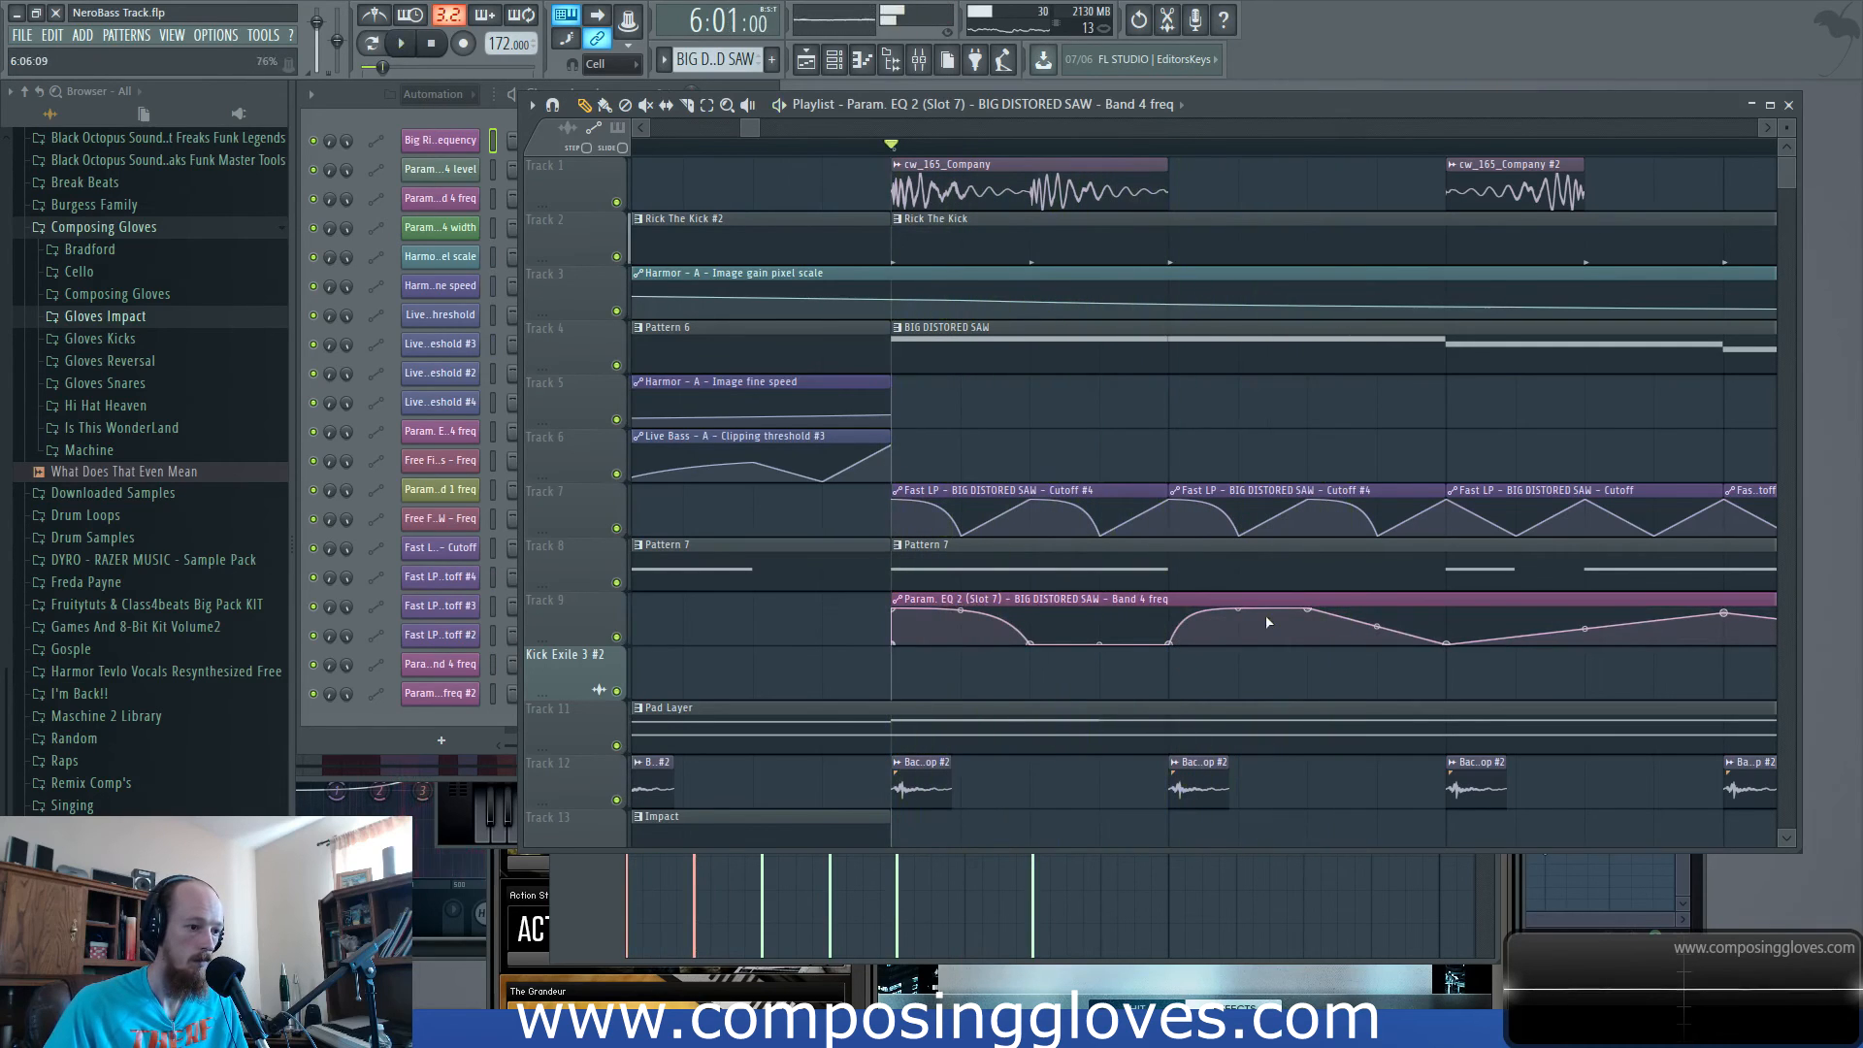
# Simplify the band 4 frequency automation in bar 6's first two beats to one straight falling ramp per beat and audition it.
pyautogui.press('space')
pyautogui.press('space')
pyautogui.rightClick(1030, 643)
pyautogui.click(1074, 674)
pyautogui.press('space')
pyautogui.press('space')
pyautogui.press('space')
pyautogui.press('space')
pyautogui.press('space')
pyautogui.press('space')
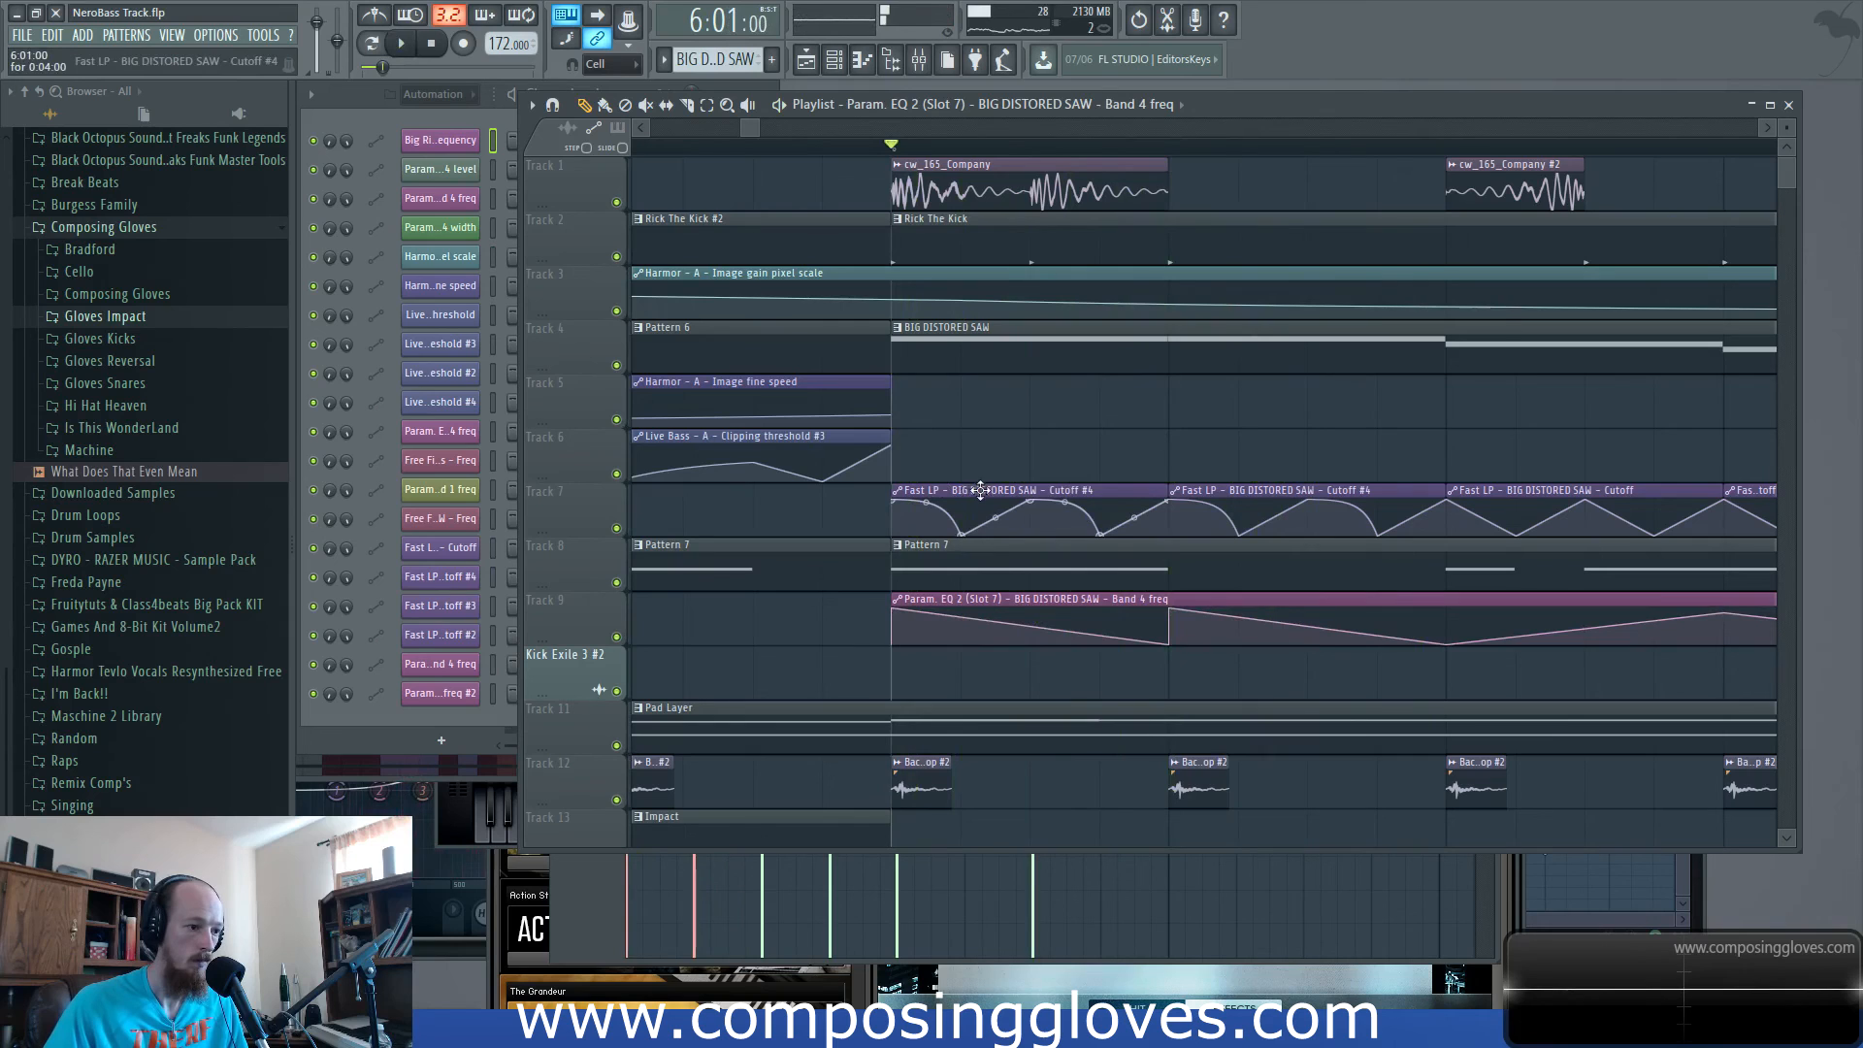
# Reshape the Cutoff #4 automation to one rounded dip per beat, copy it across all four beats of bar 6, and audition it.
pyautogui.press('space')
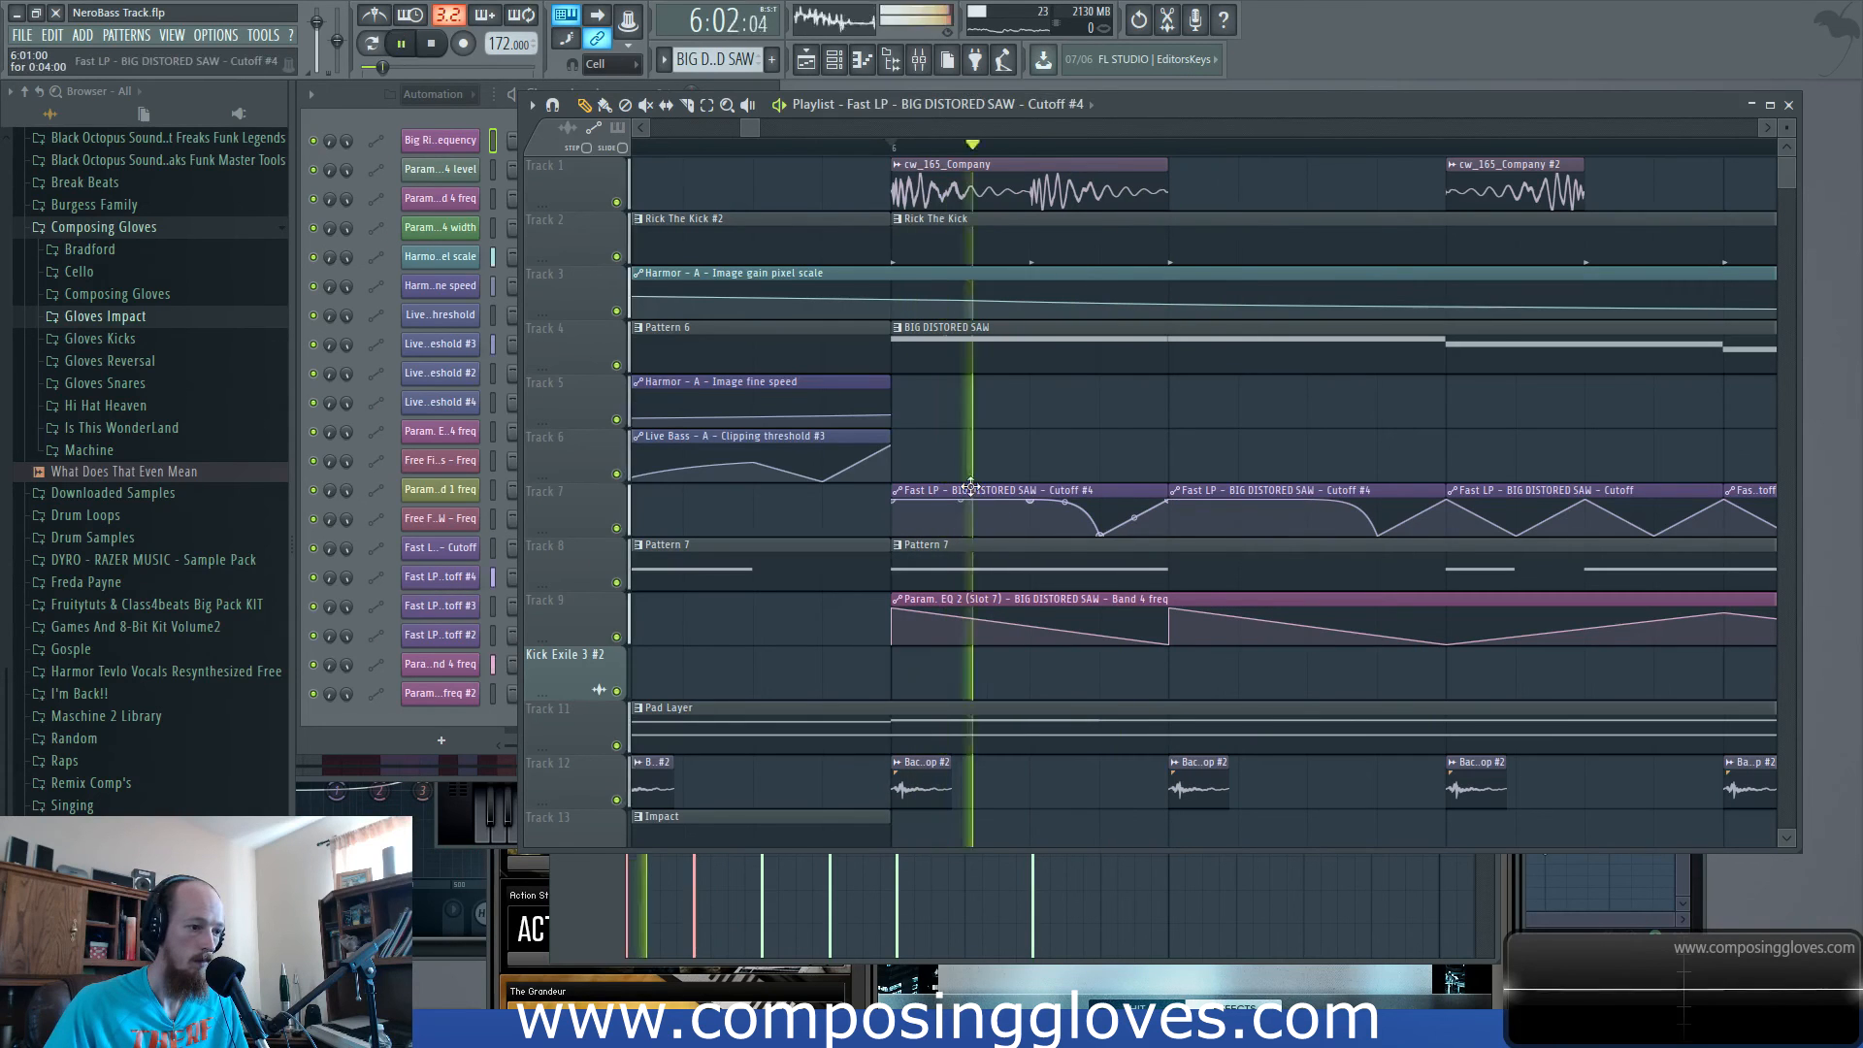
pyautogui.press('space')
pyautogui.scroll(-5, 977, 458)
pyautogui.scroll(5, 981, 454)
pyautogui.scroll(-5, 980, 441)
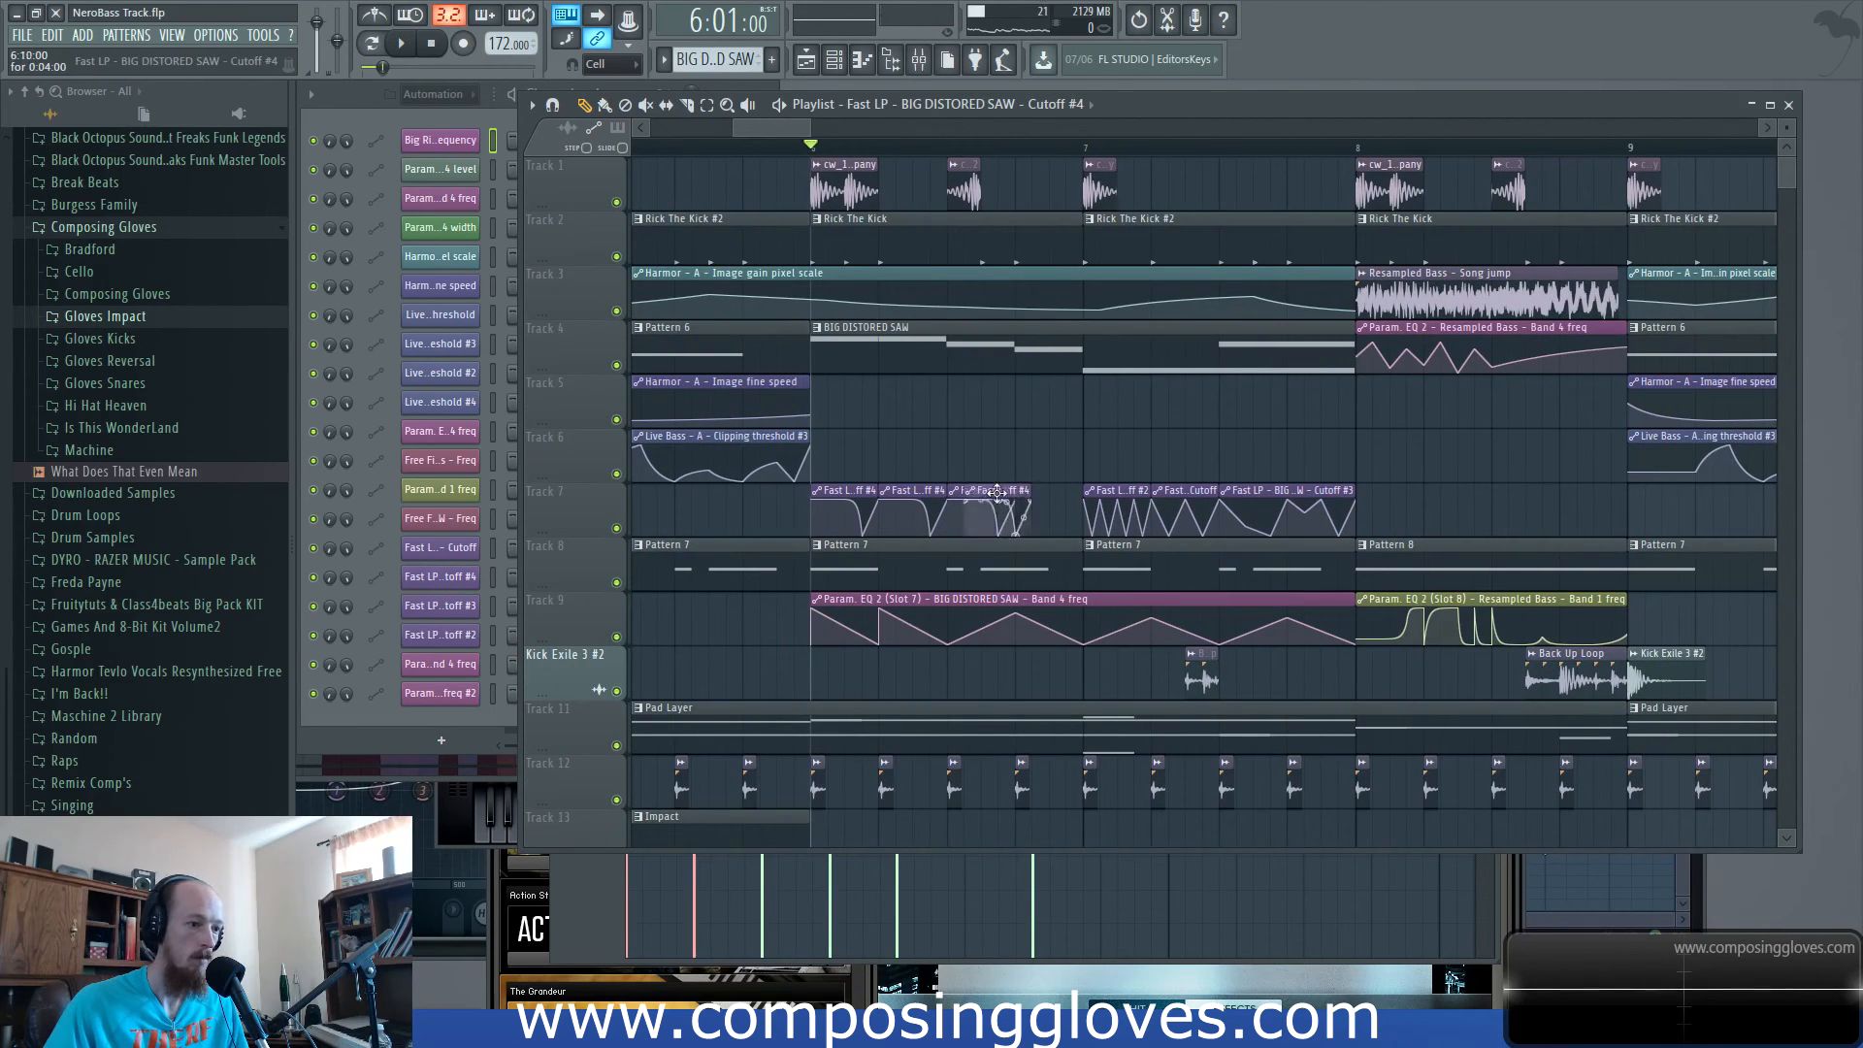
pyautogui.press('space')
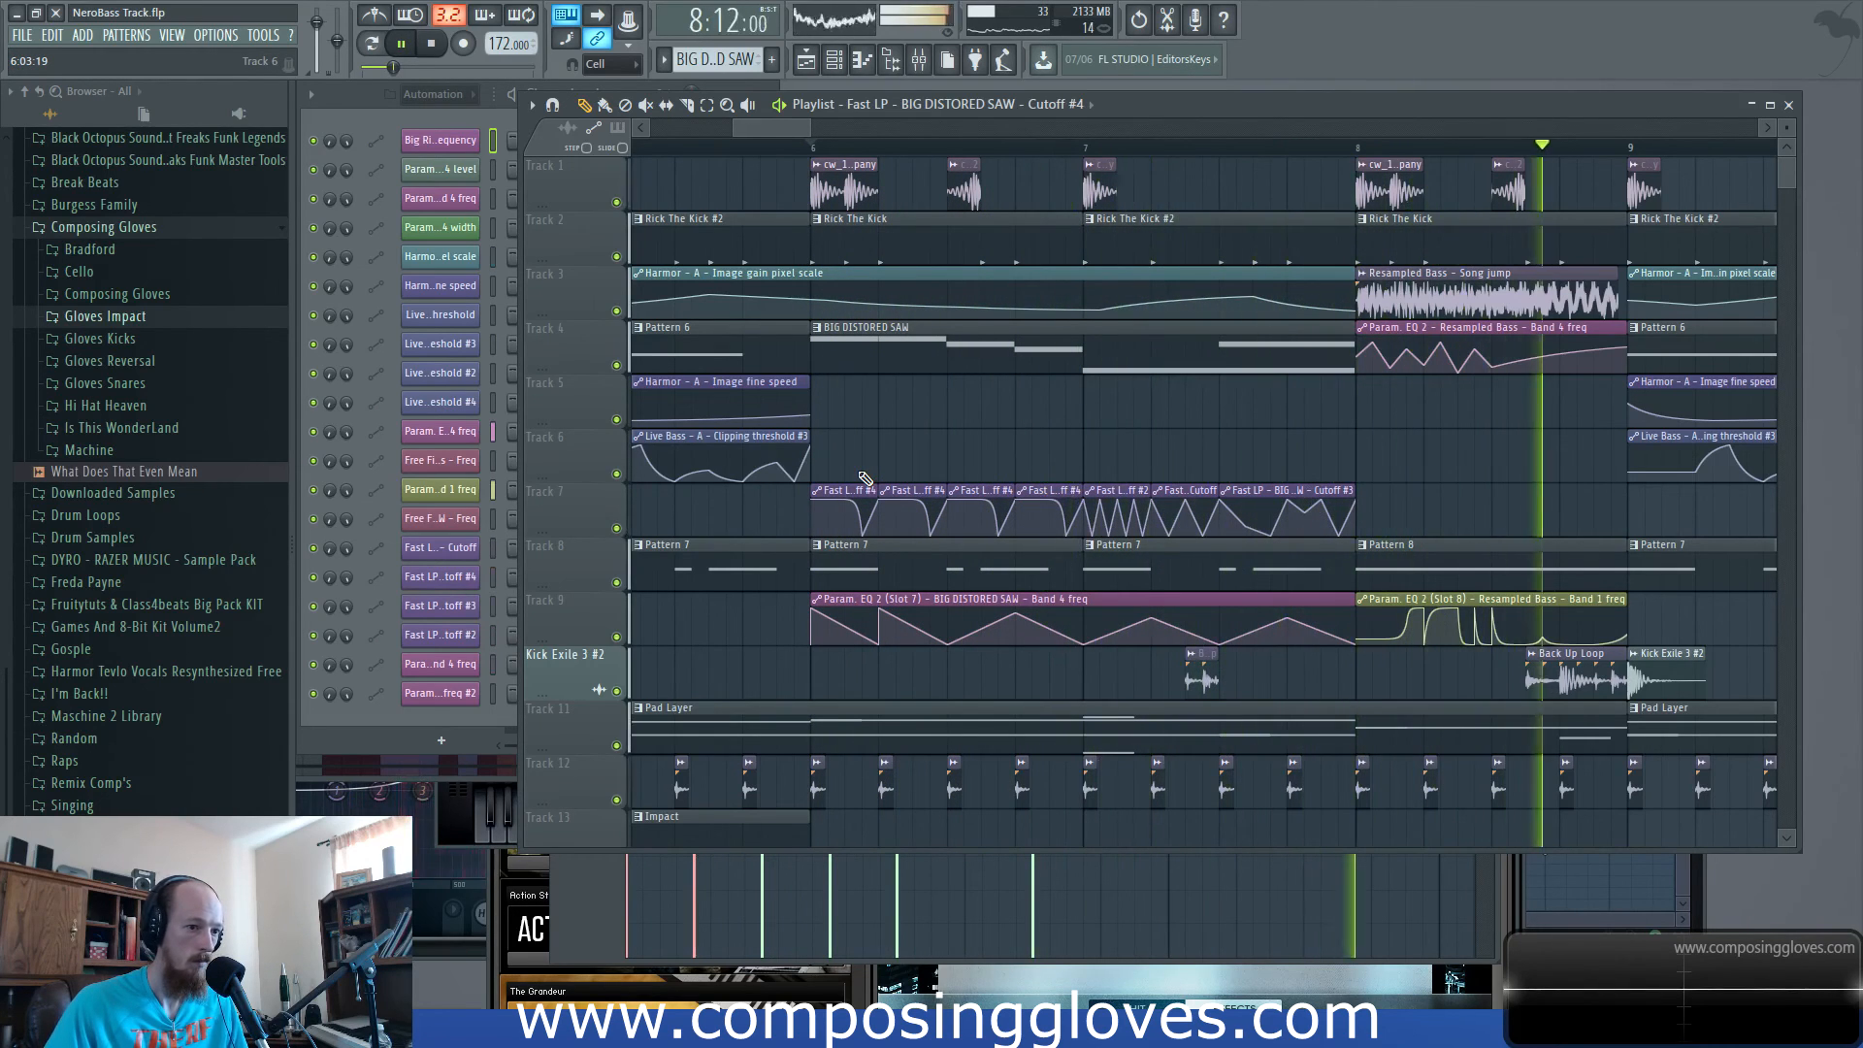
pyautogui.scroll(-3, 1158, 465)
pyautogui.press('space')
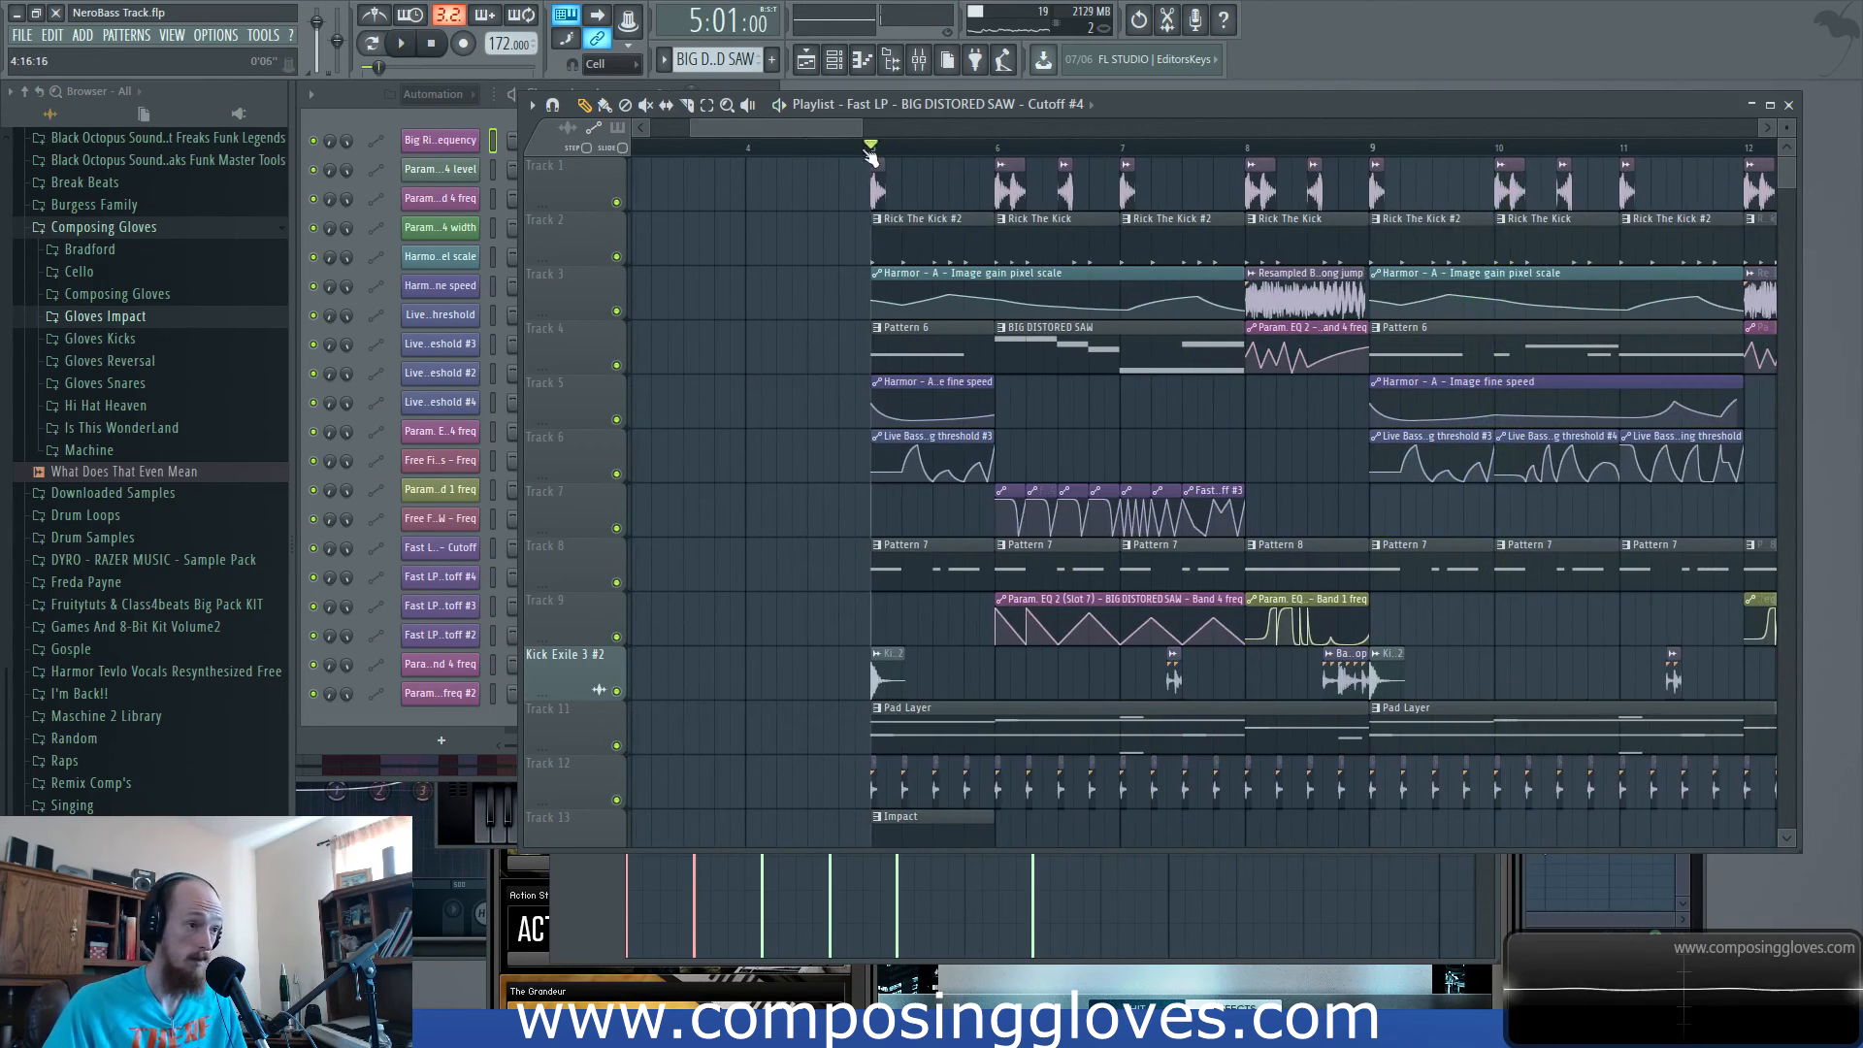
# Play the arrangement repeatedly from bar 5 to judge how the distorted saw section fits with the surrounding bars.
pyautogui.moveTo(840, 128); pyautogui.dragTo(885, 135)
pyautogui.scroll(-2, 823, 258)
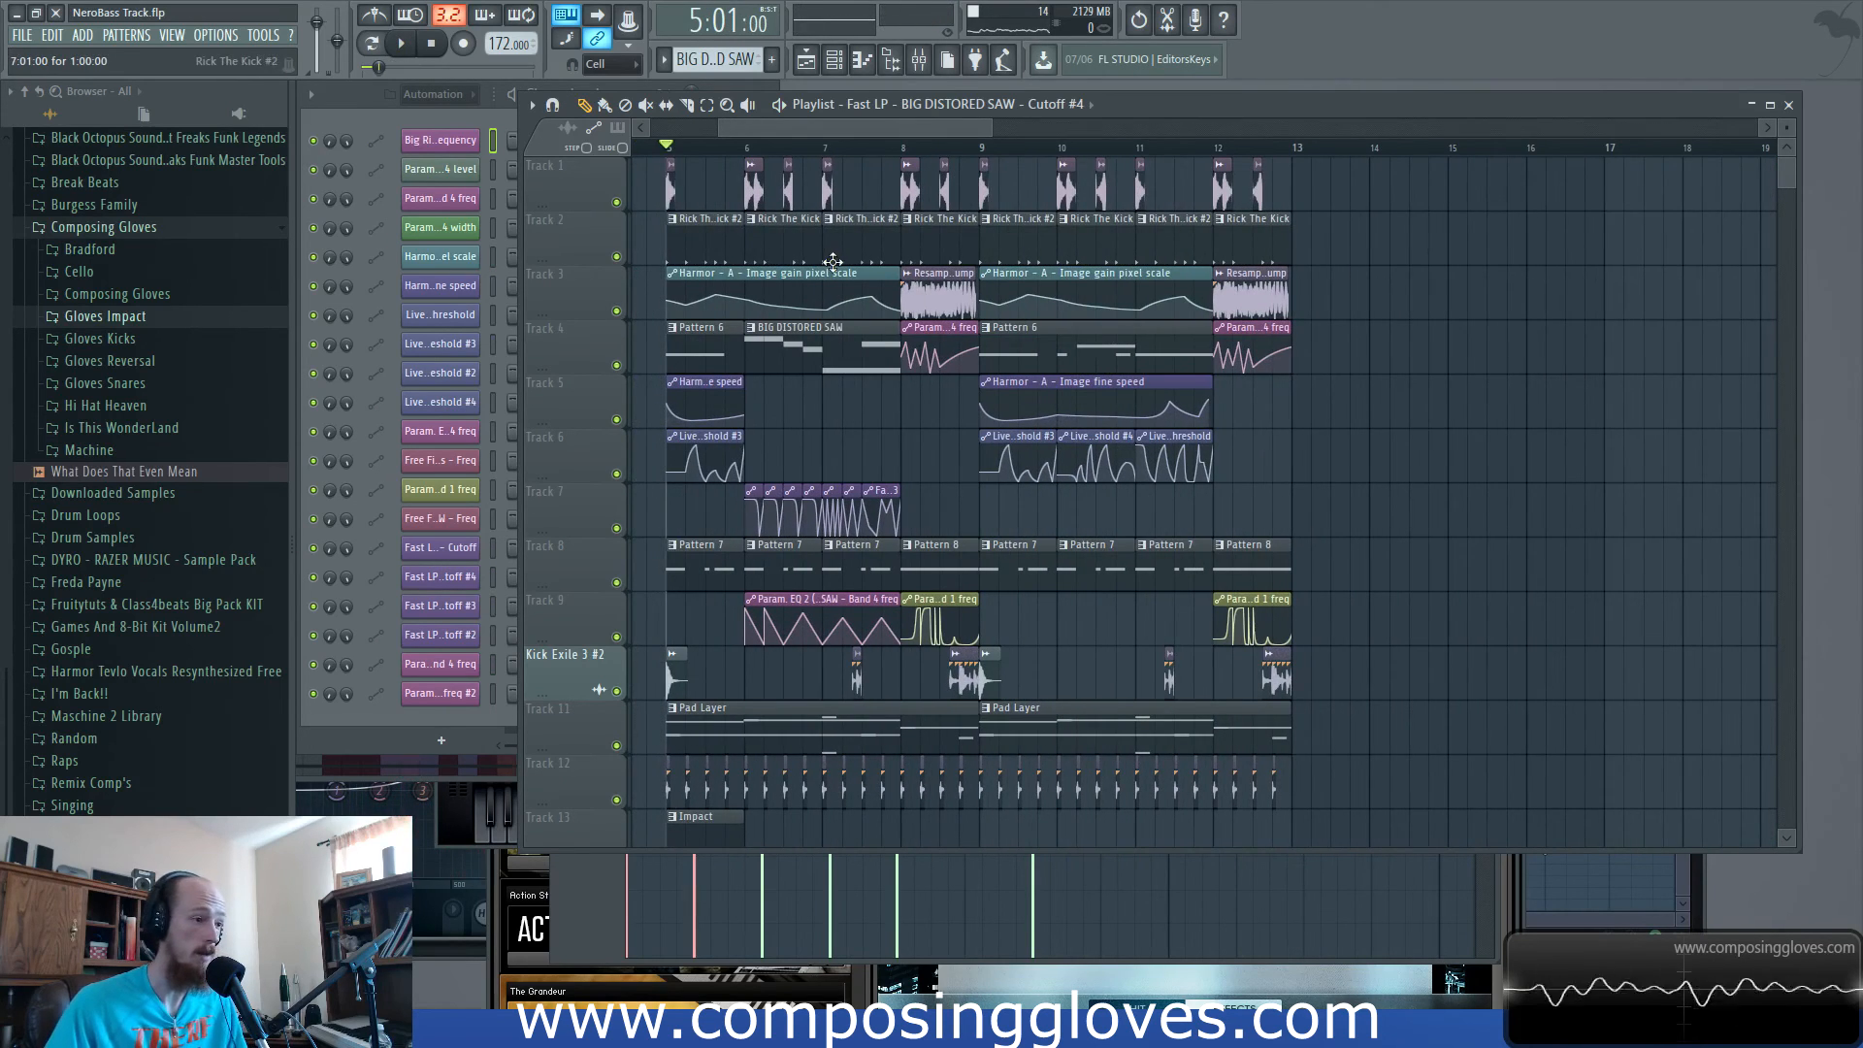
pyautogui.press('space')
pyautogui.scroll(3, 854, 417)
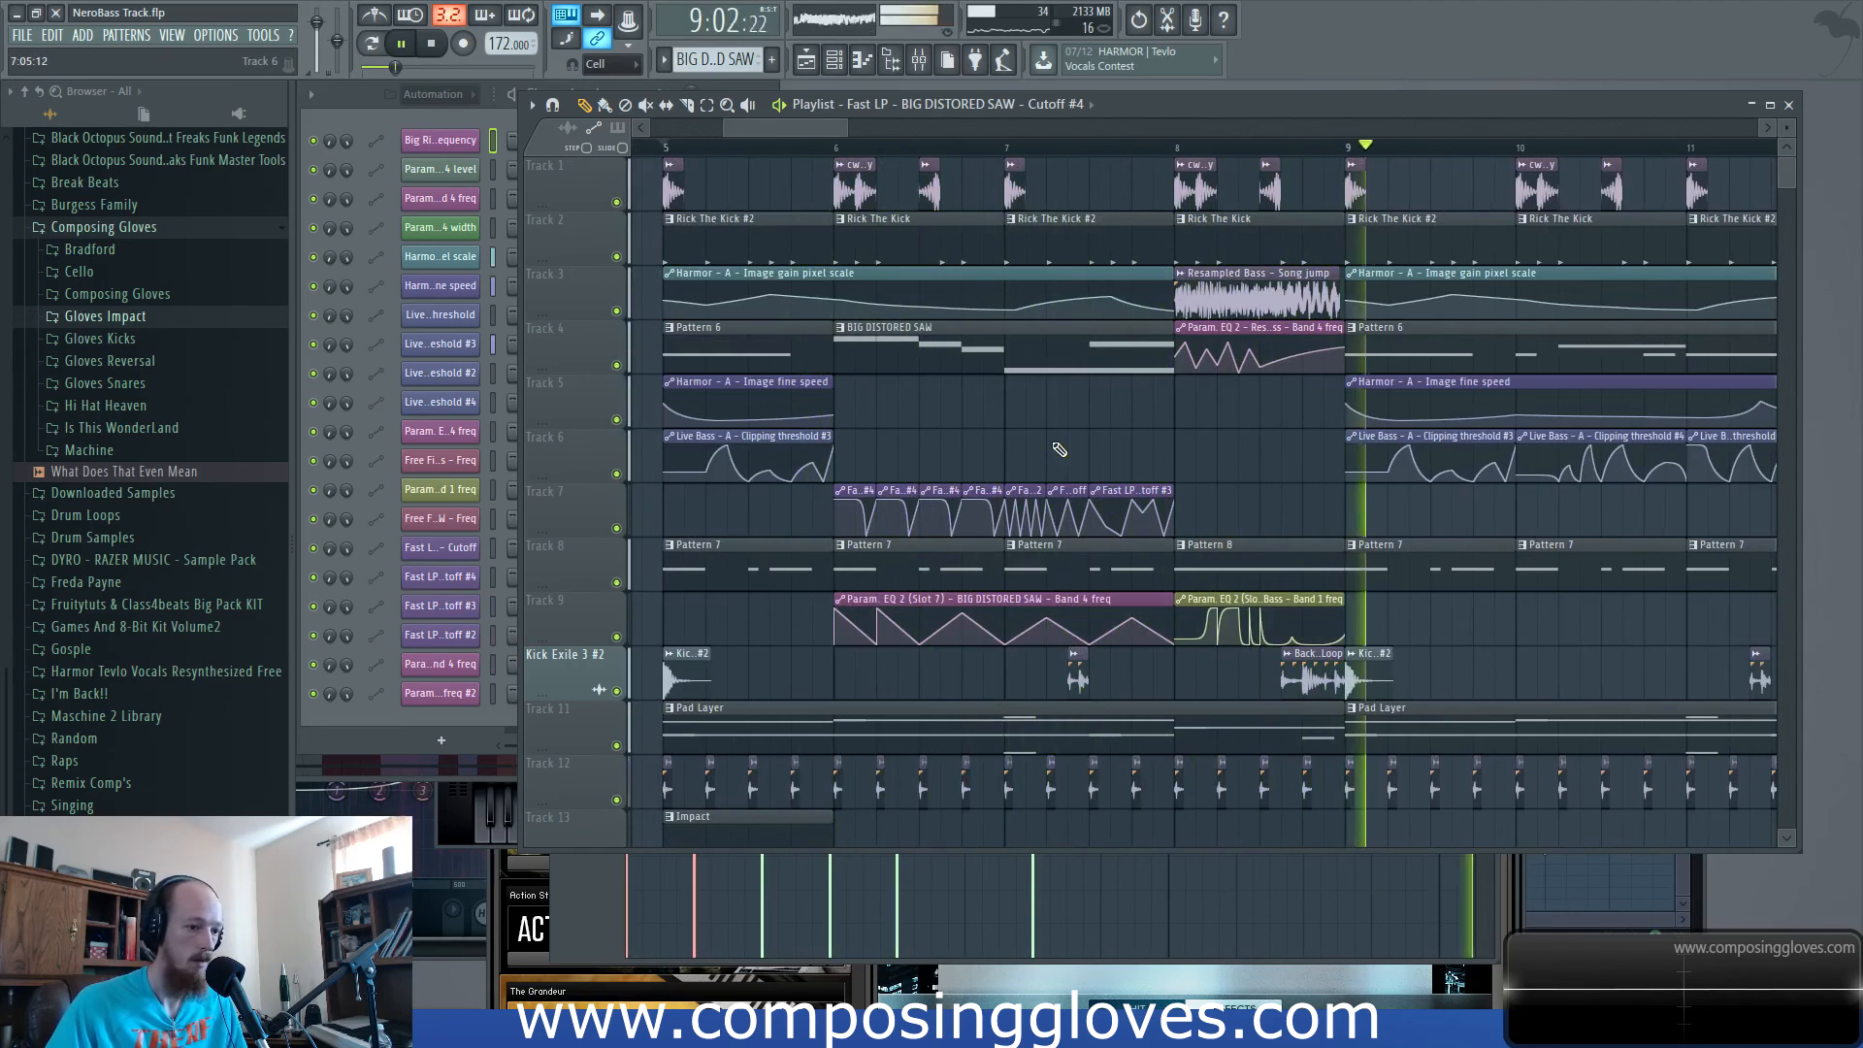
pyautogui.scroll(-3, 1261, 459)
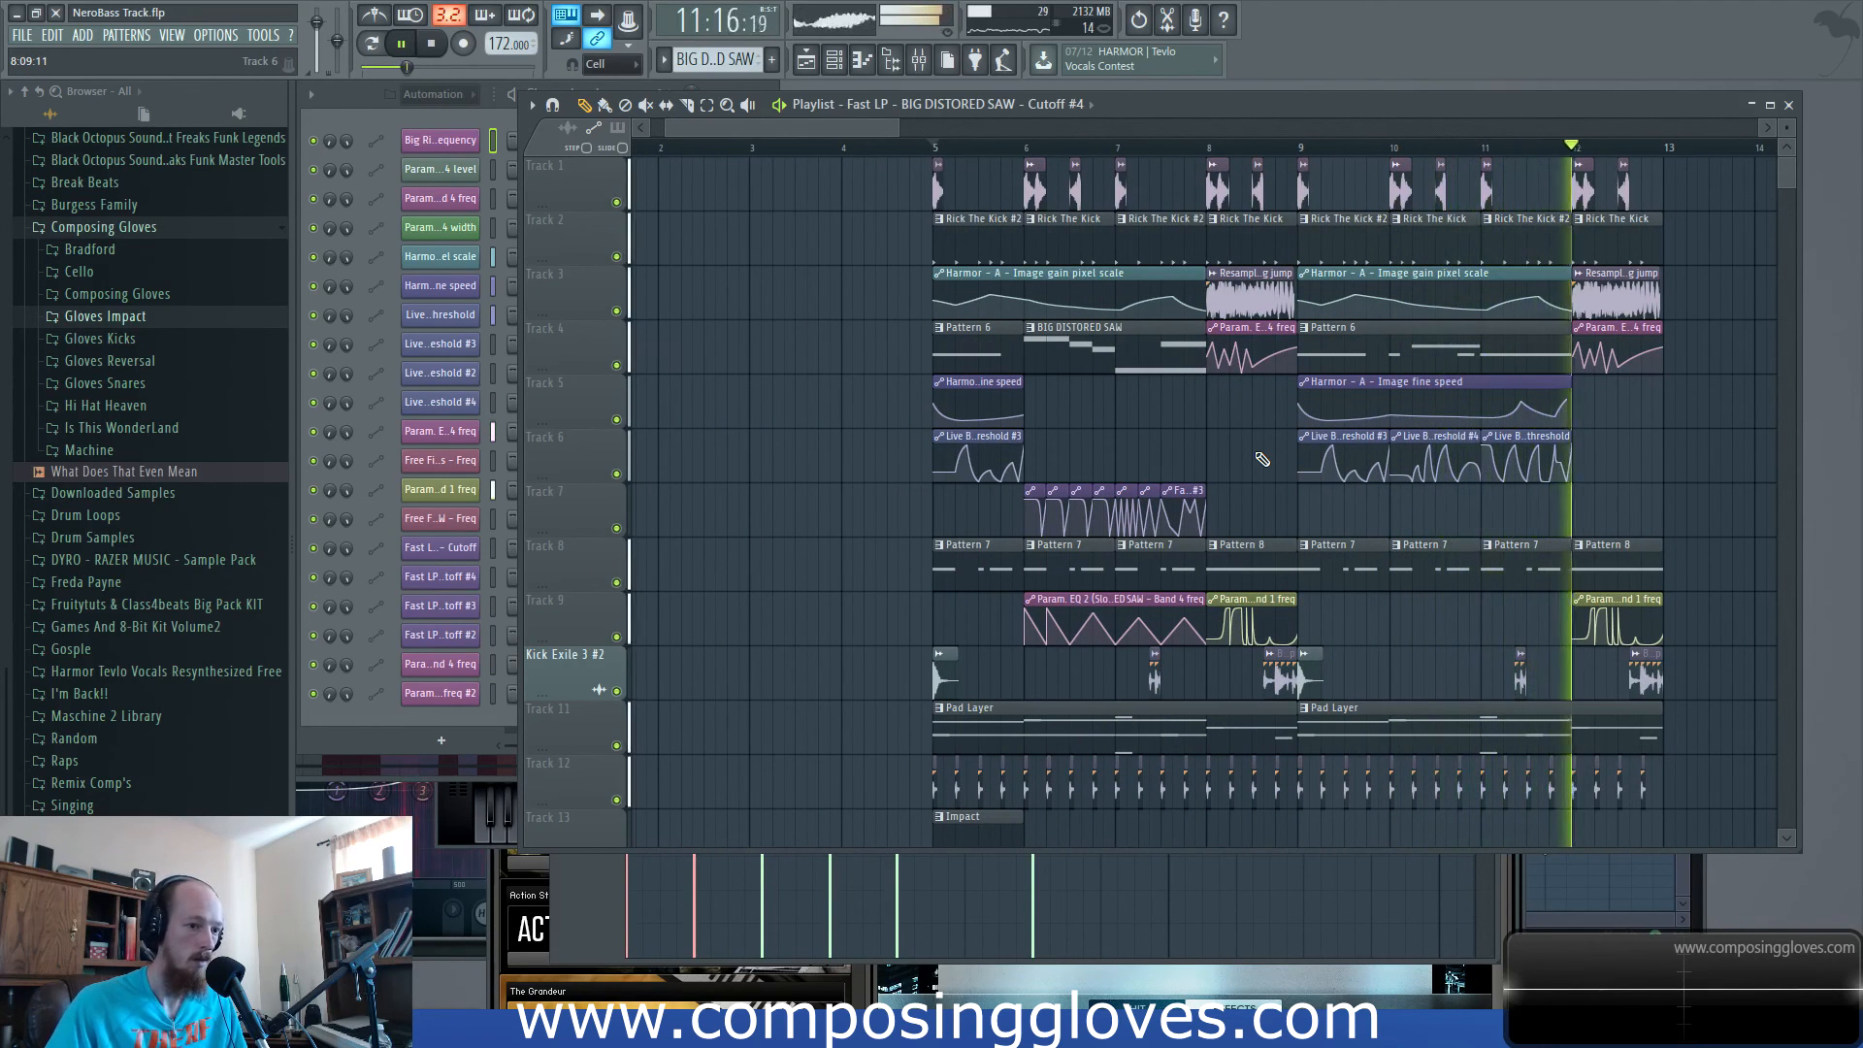
pyautogui.press('space')
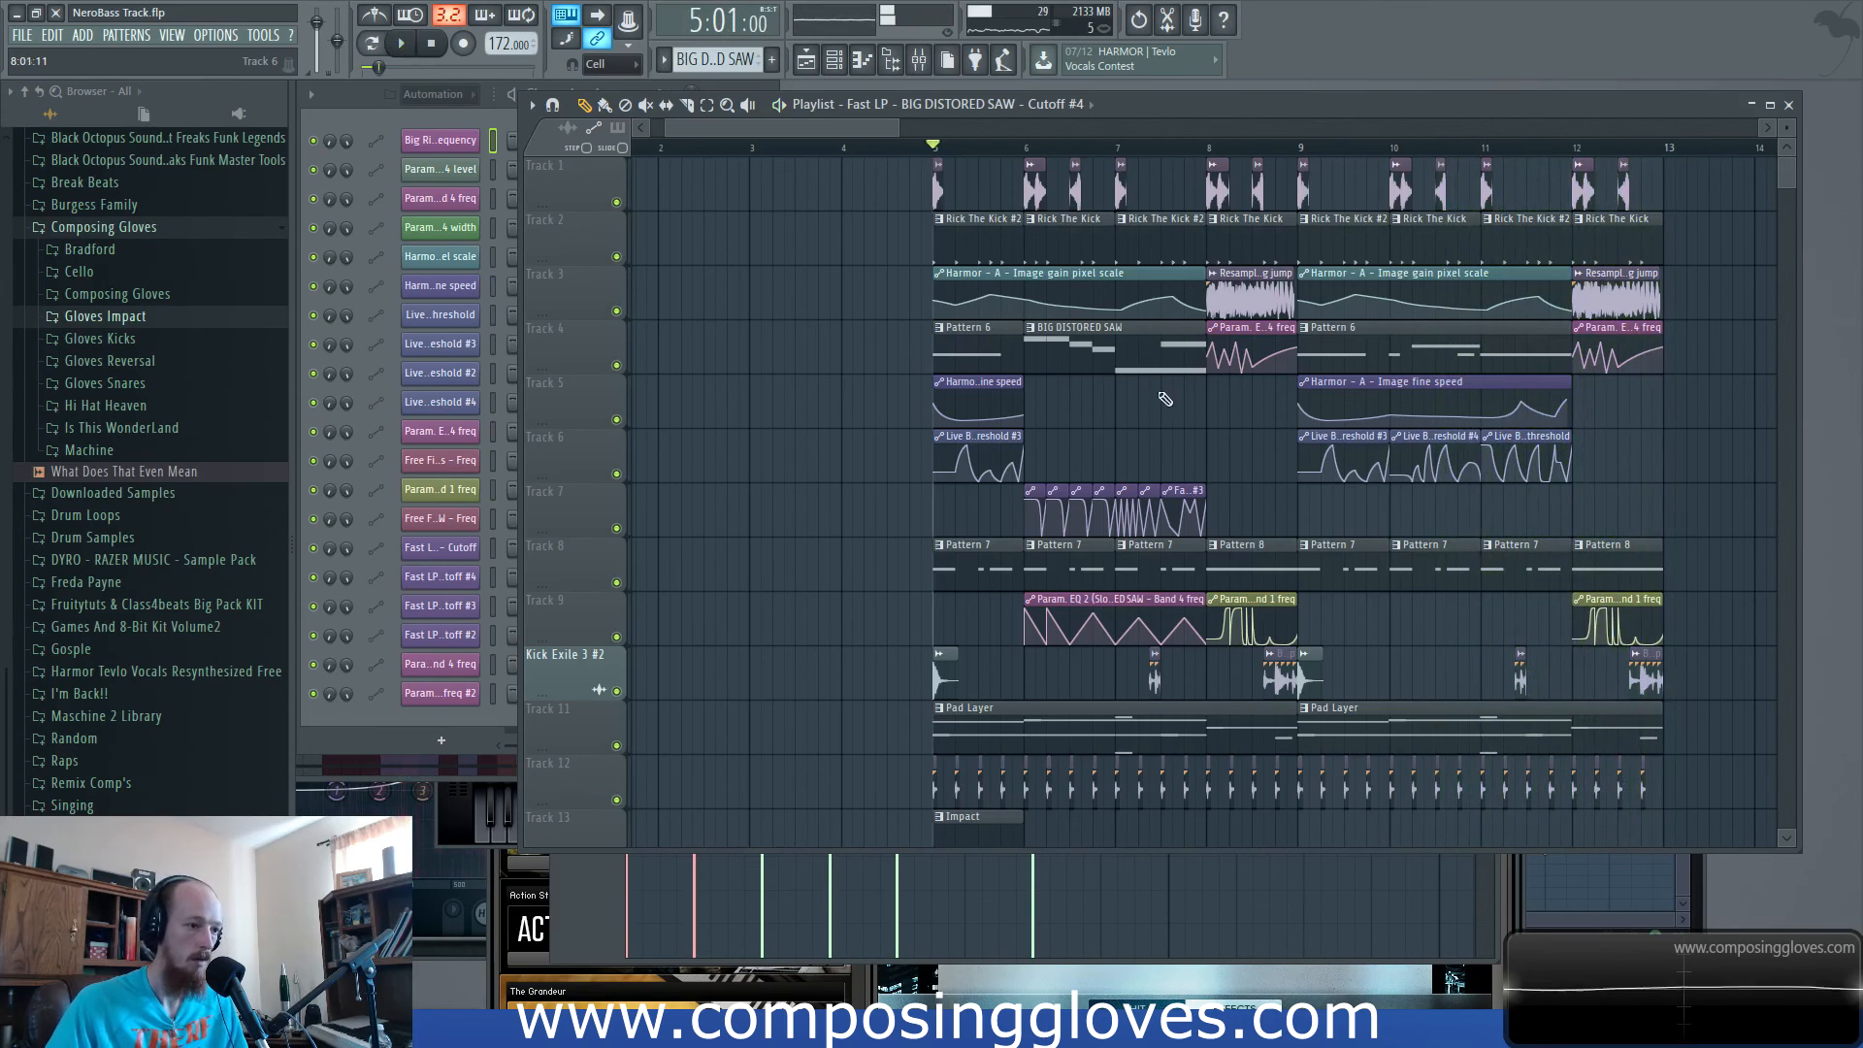
pyautogui.scroll(3, 1097, 449)
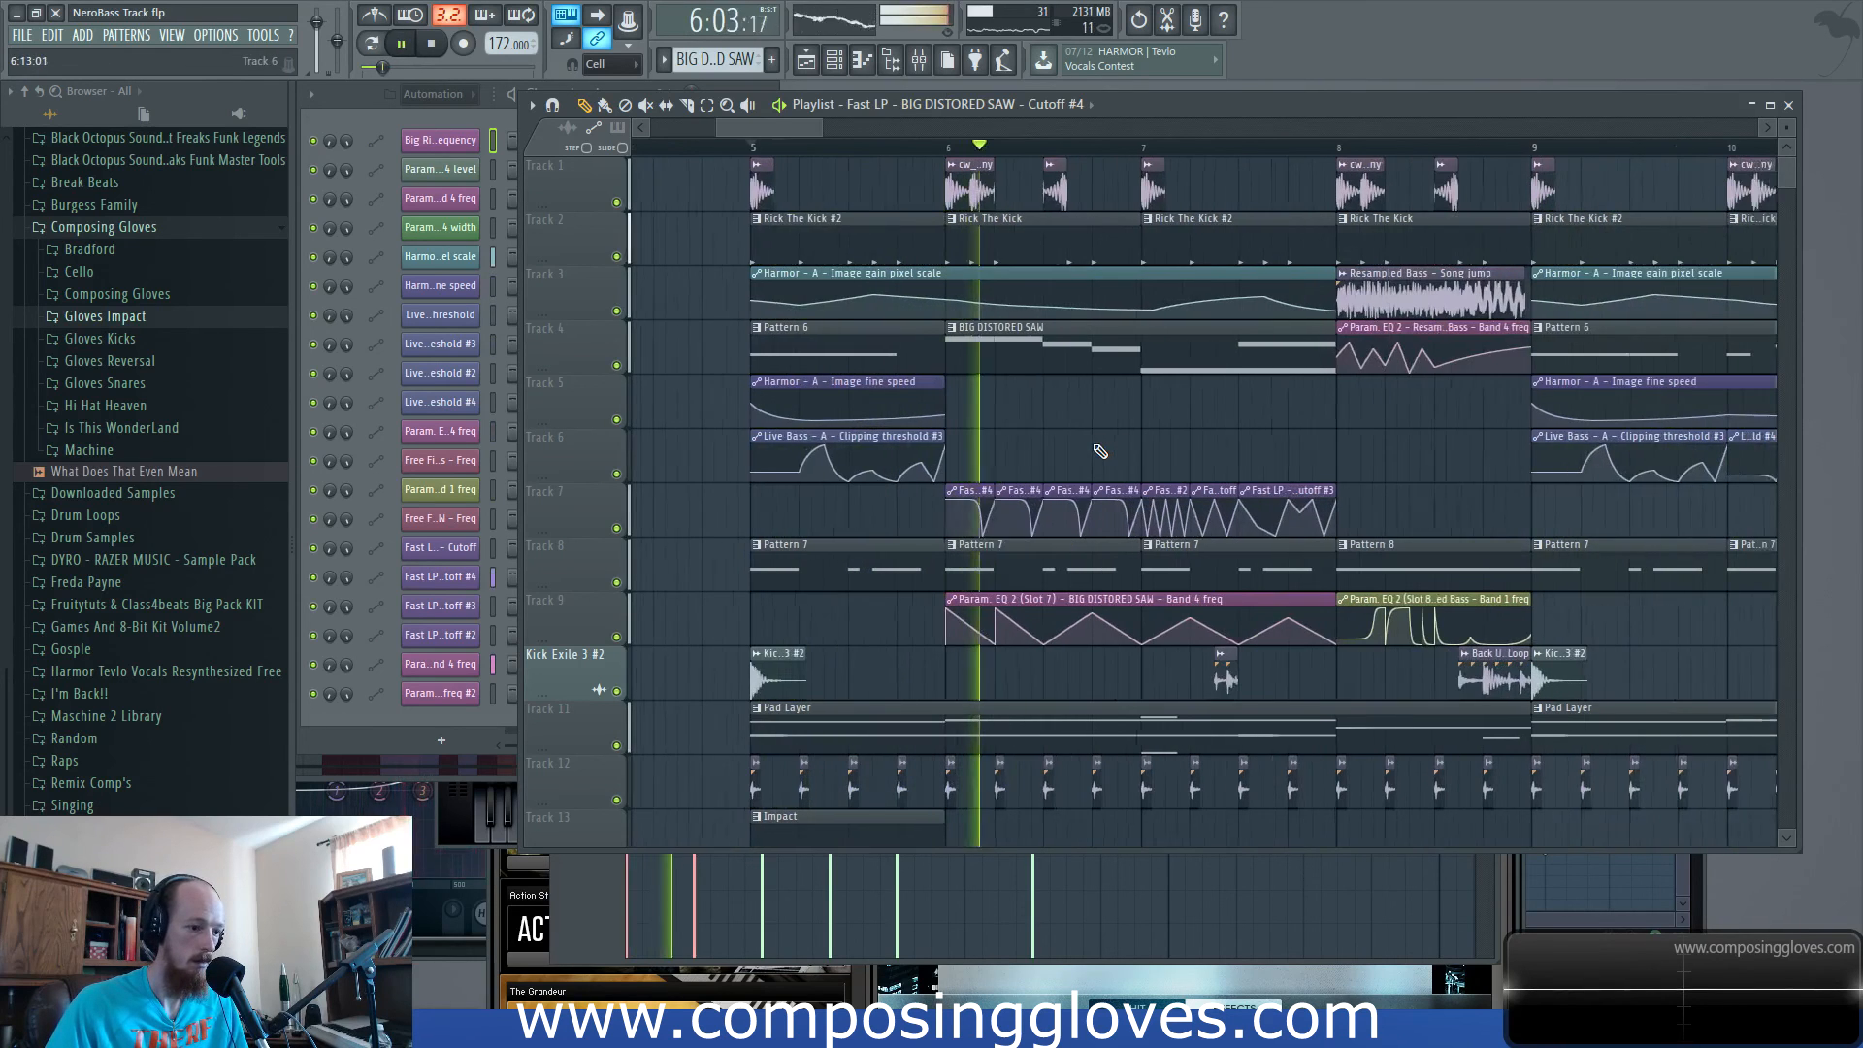
pyautogui.press('space')
pyautogui.press('space')
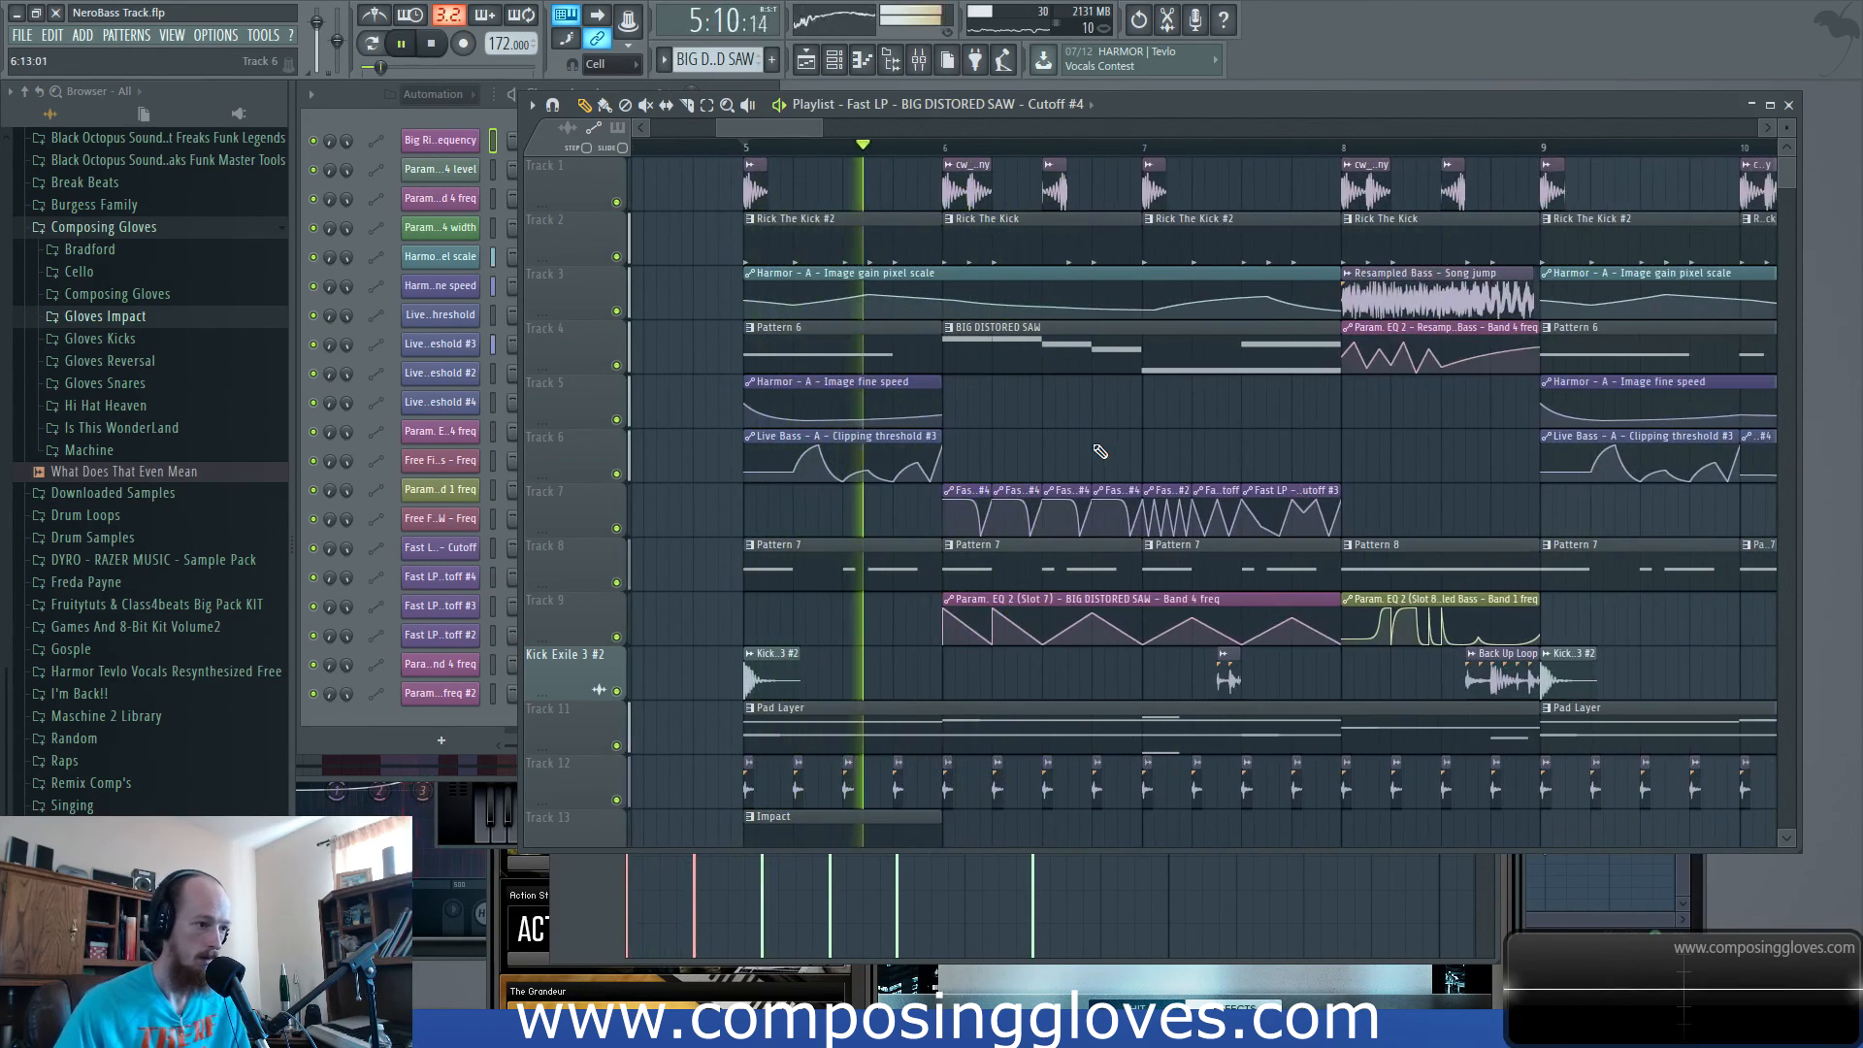
pyautogui.press('space')
pyautogui.press('space')
pyautogui.press('space')
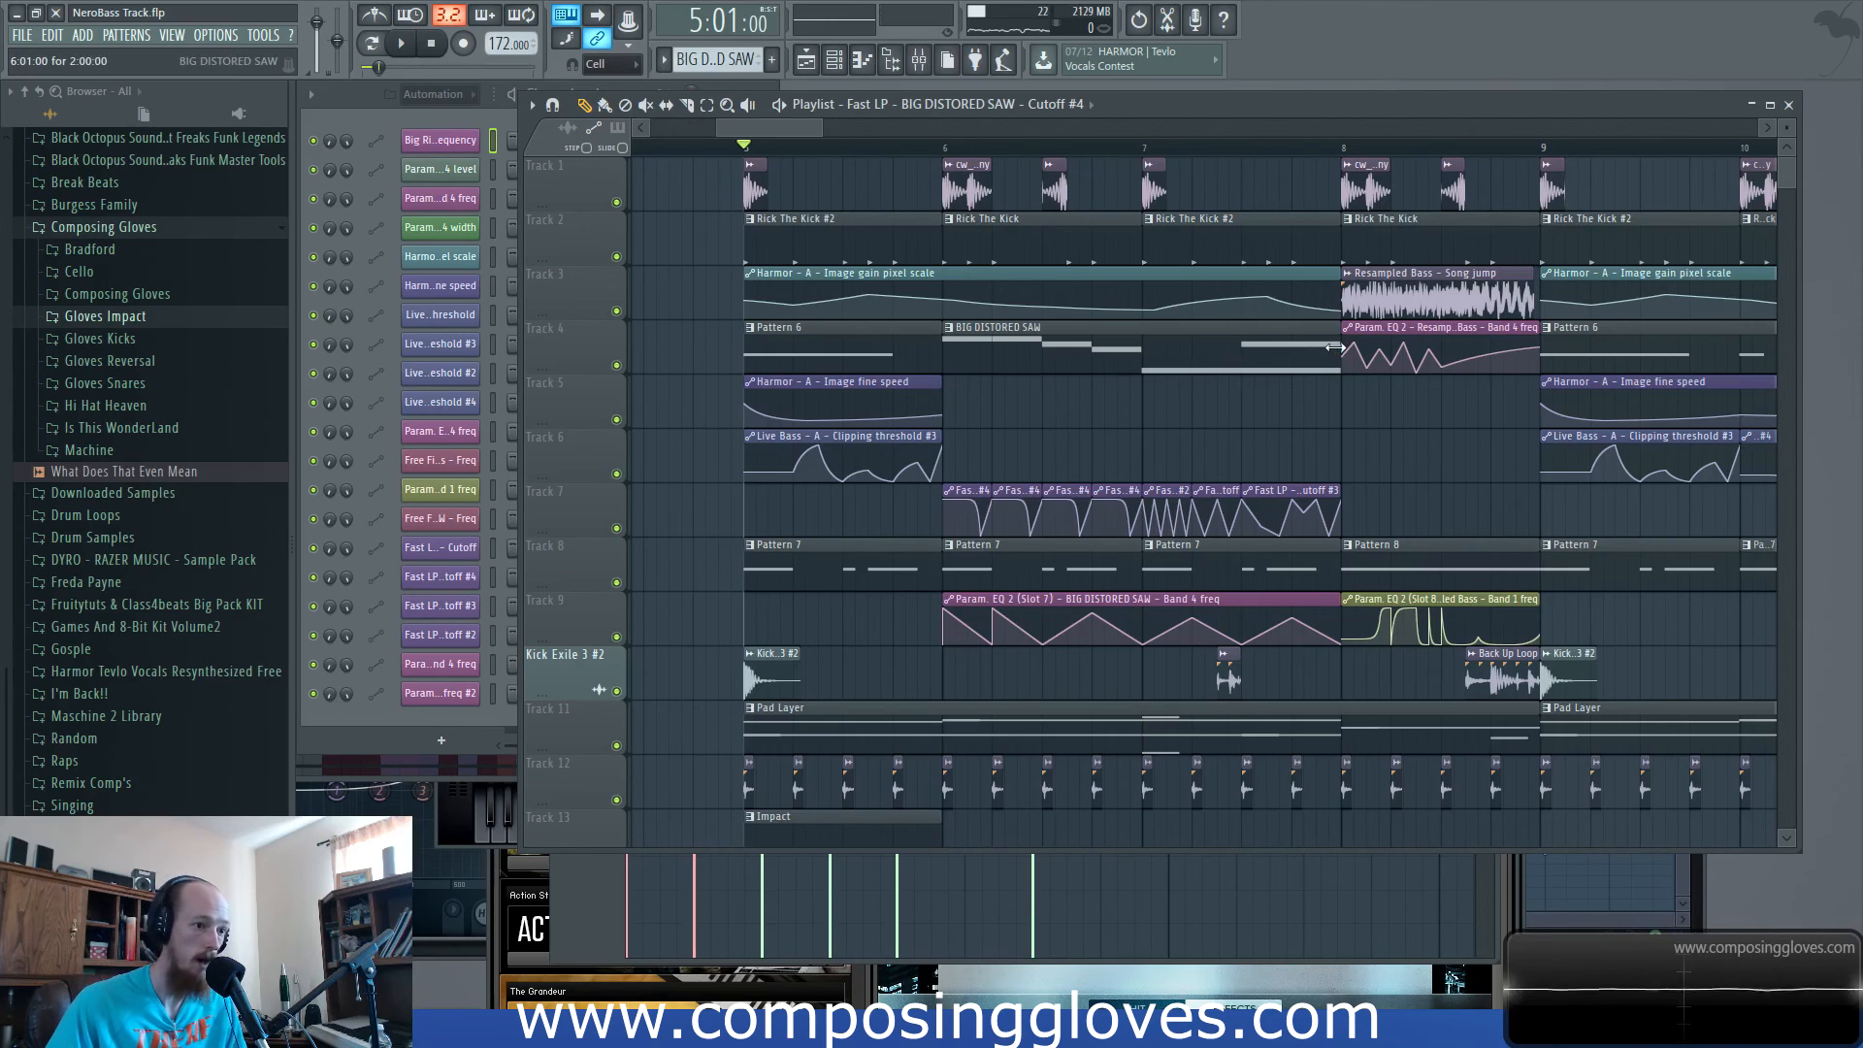
# Shorten the BIG DISTORED SAW pattern clip to cover only bar 6, leaving bar 7 without its notes, while replaying from bar 5.
pyautogui.press('space')
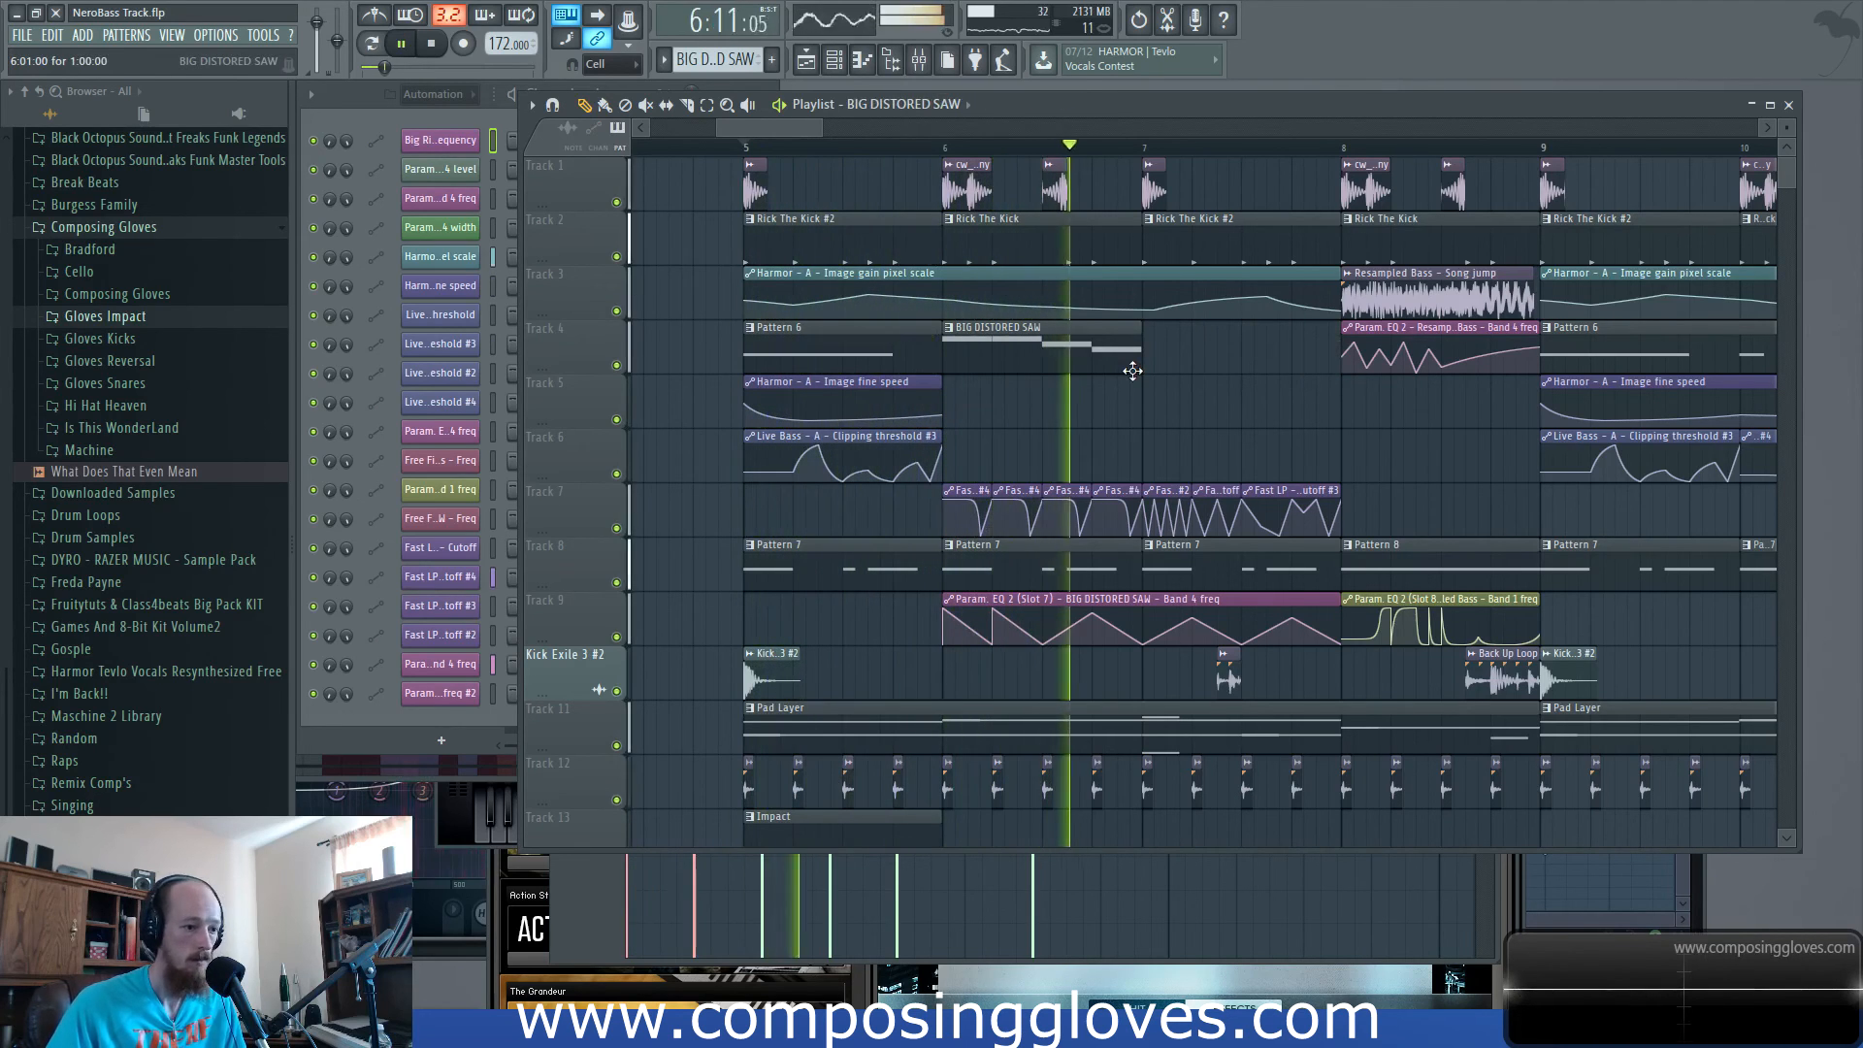
pyautogui.press('space')
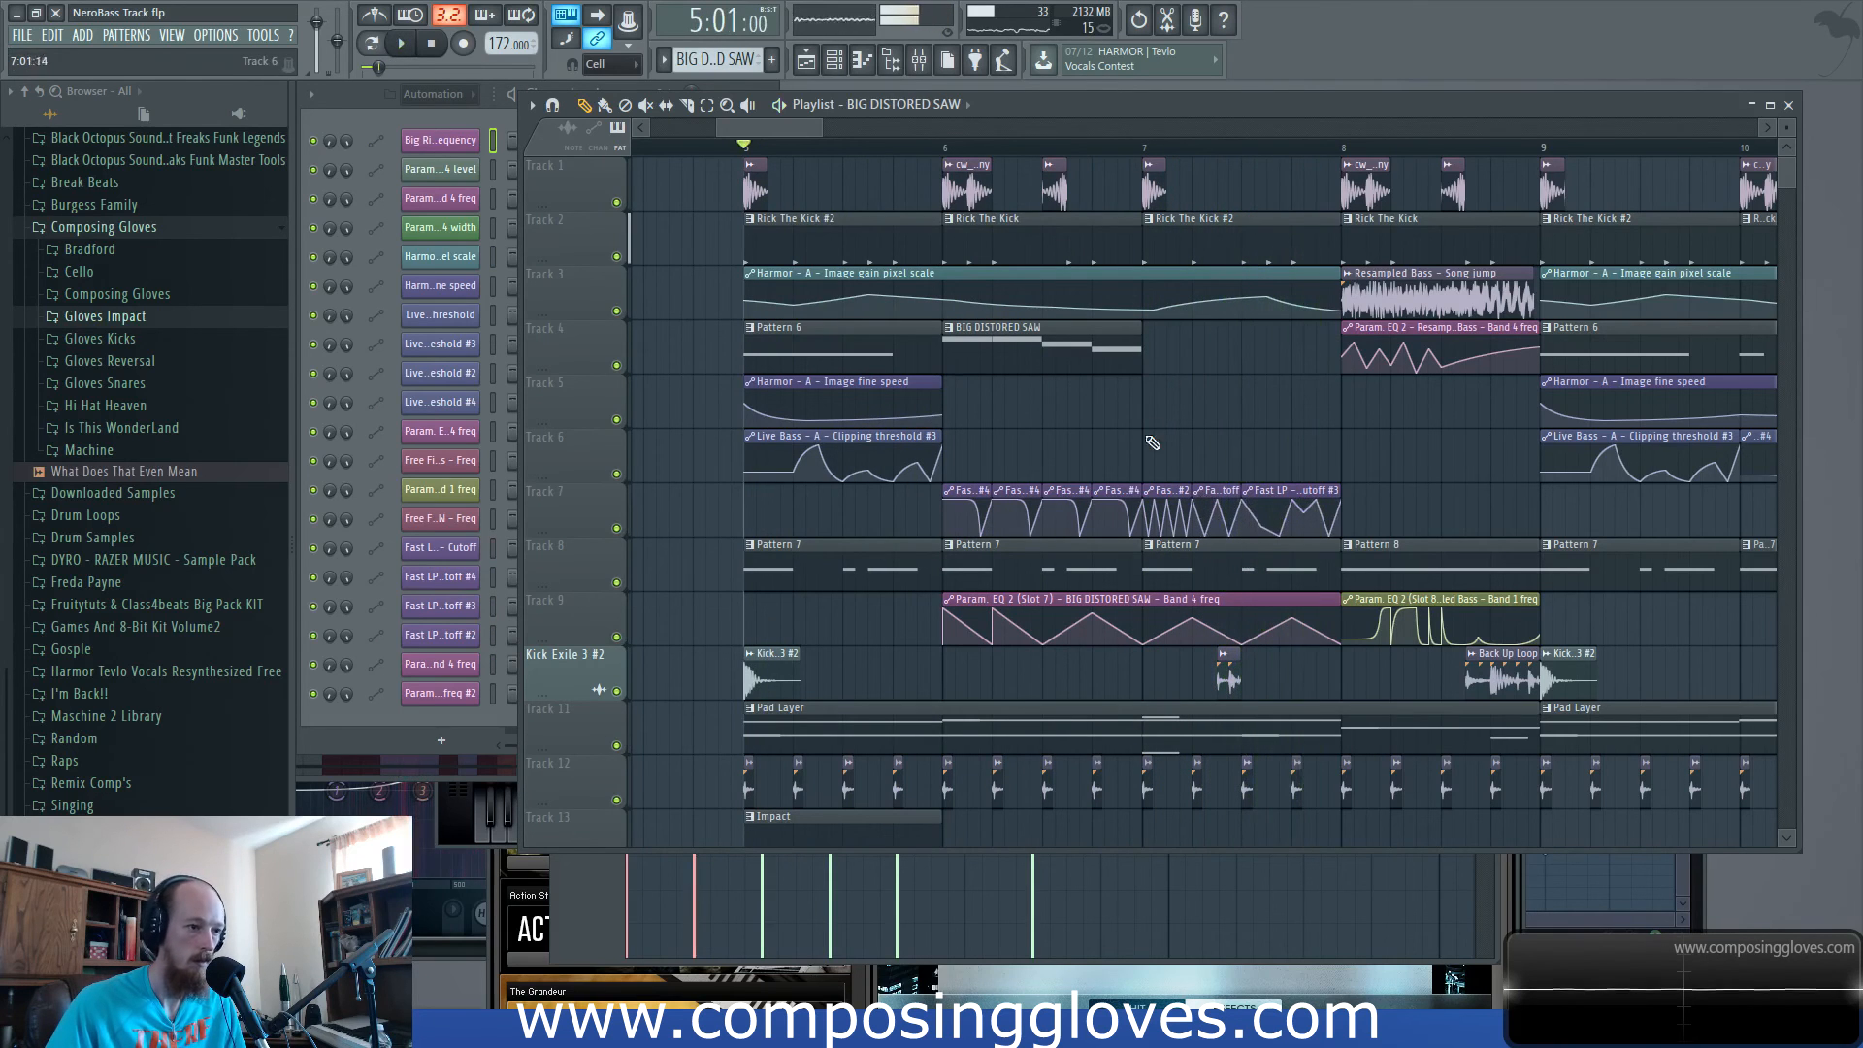
pyautogui.scroll(5, 1162, 480)
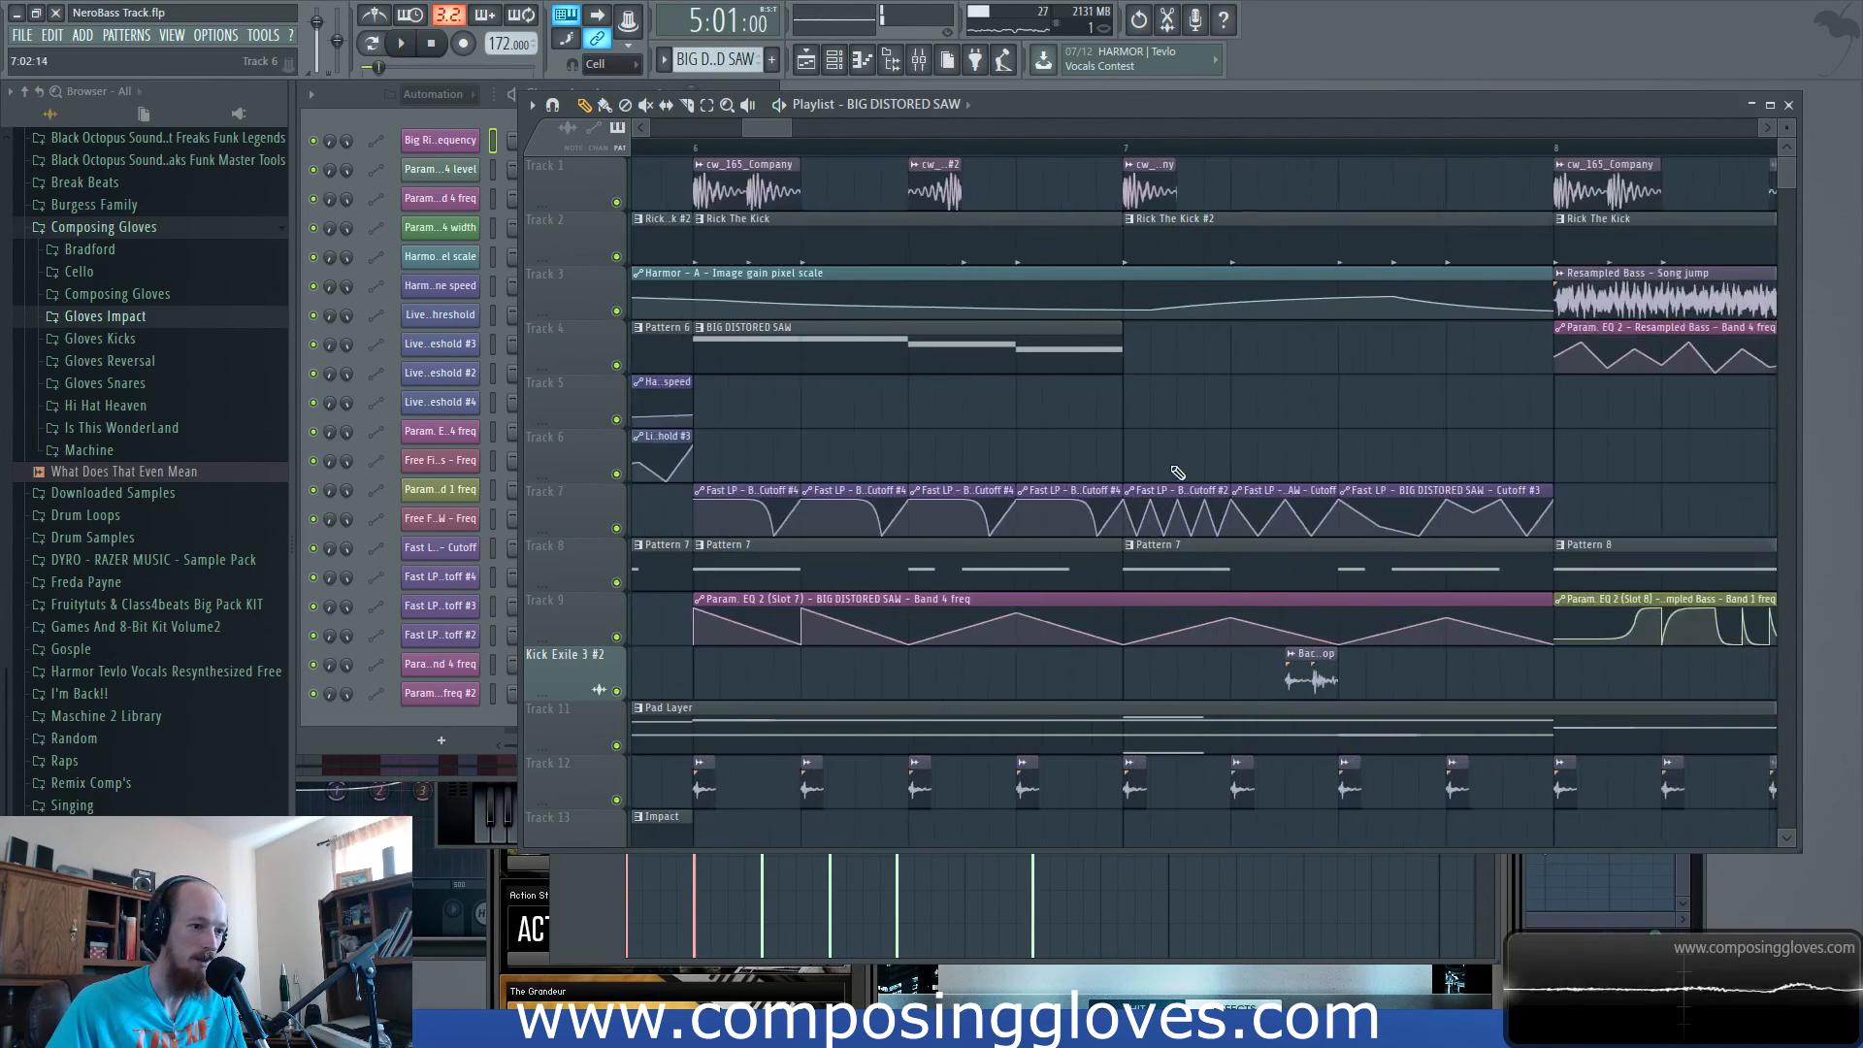
pyautogui.scroll(-3, 1296, 481)
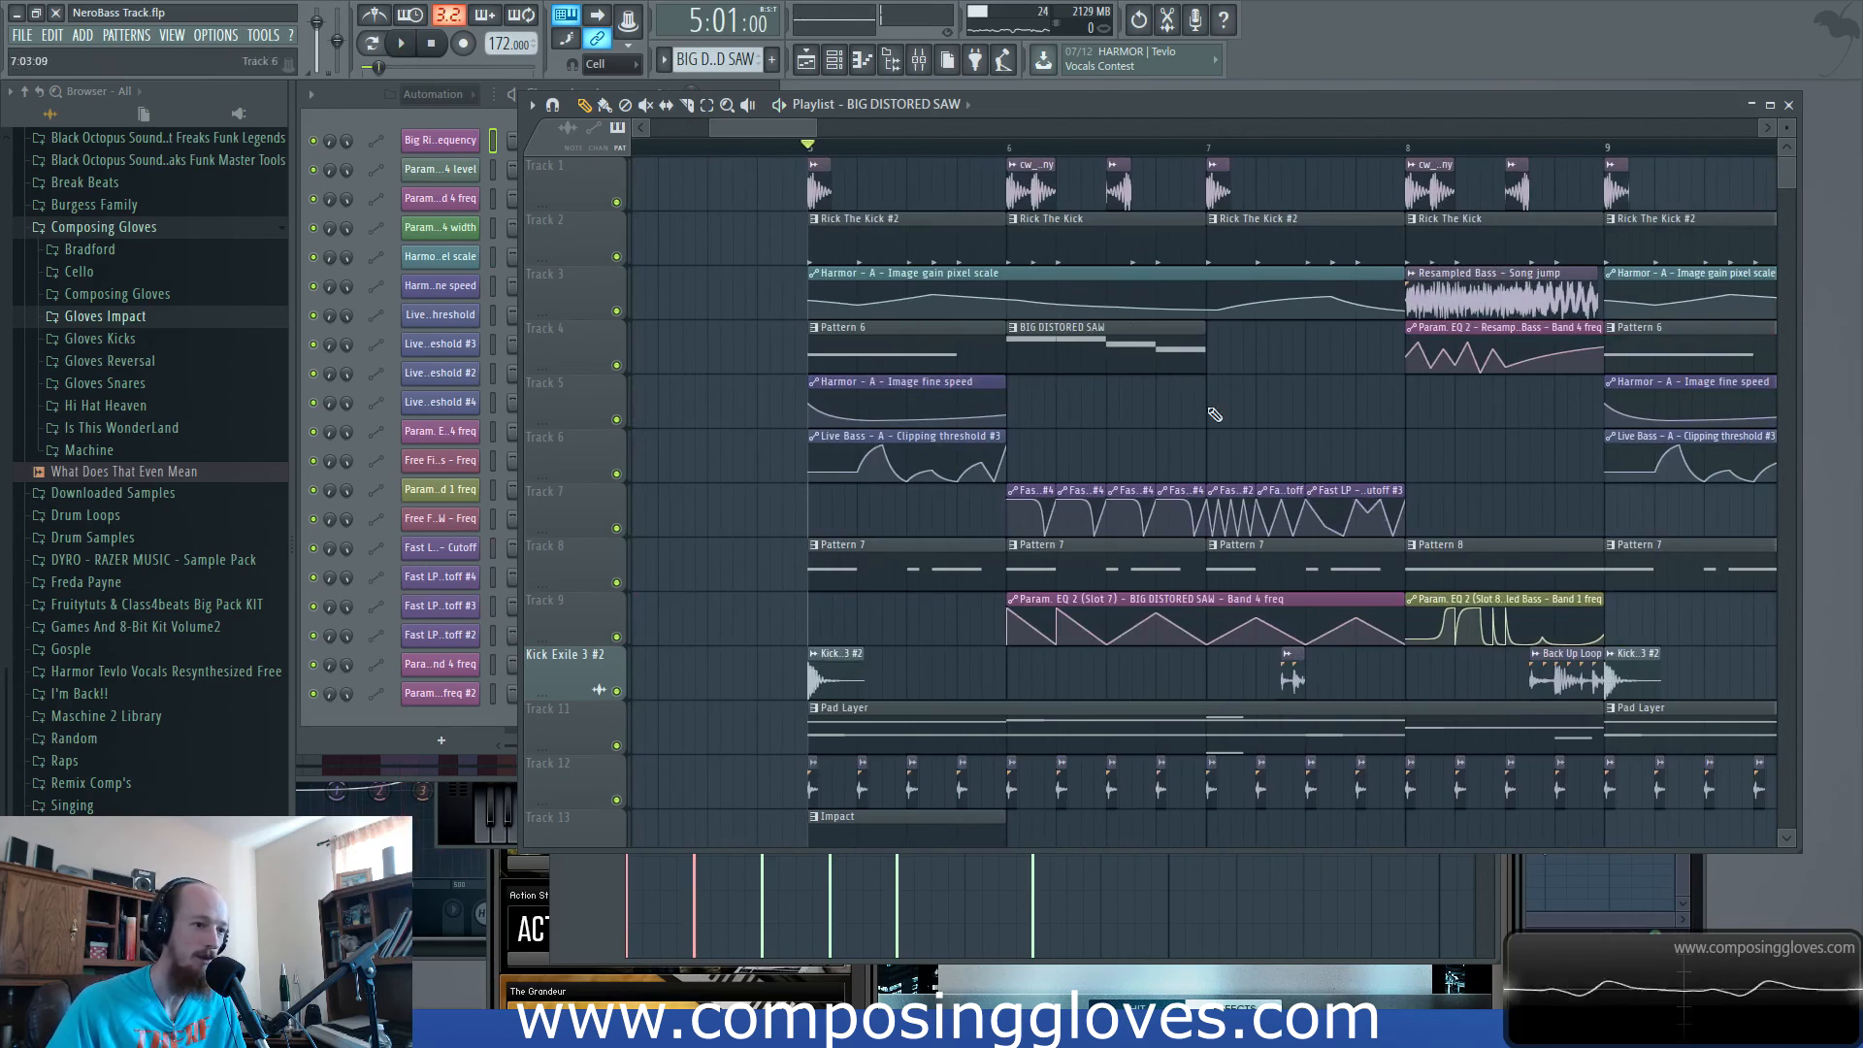
# Bend the band 4 frequency automation's rise in bar 7's first beat to about 29% tension during playback.
pyautogui.press('space')
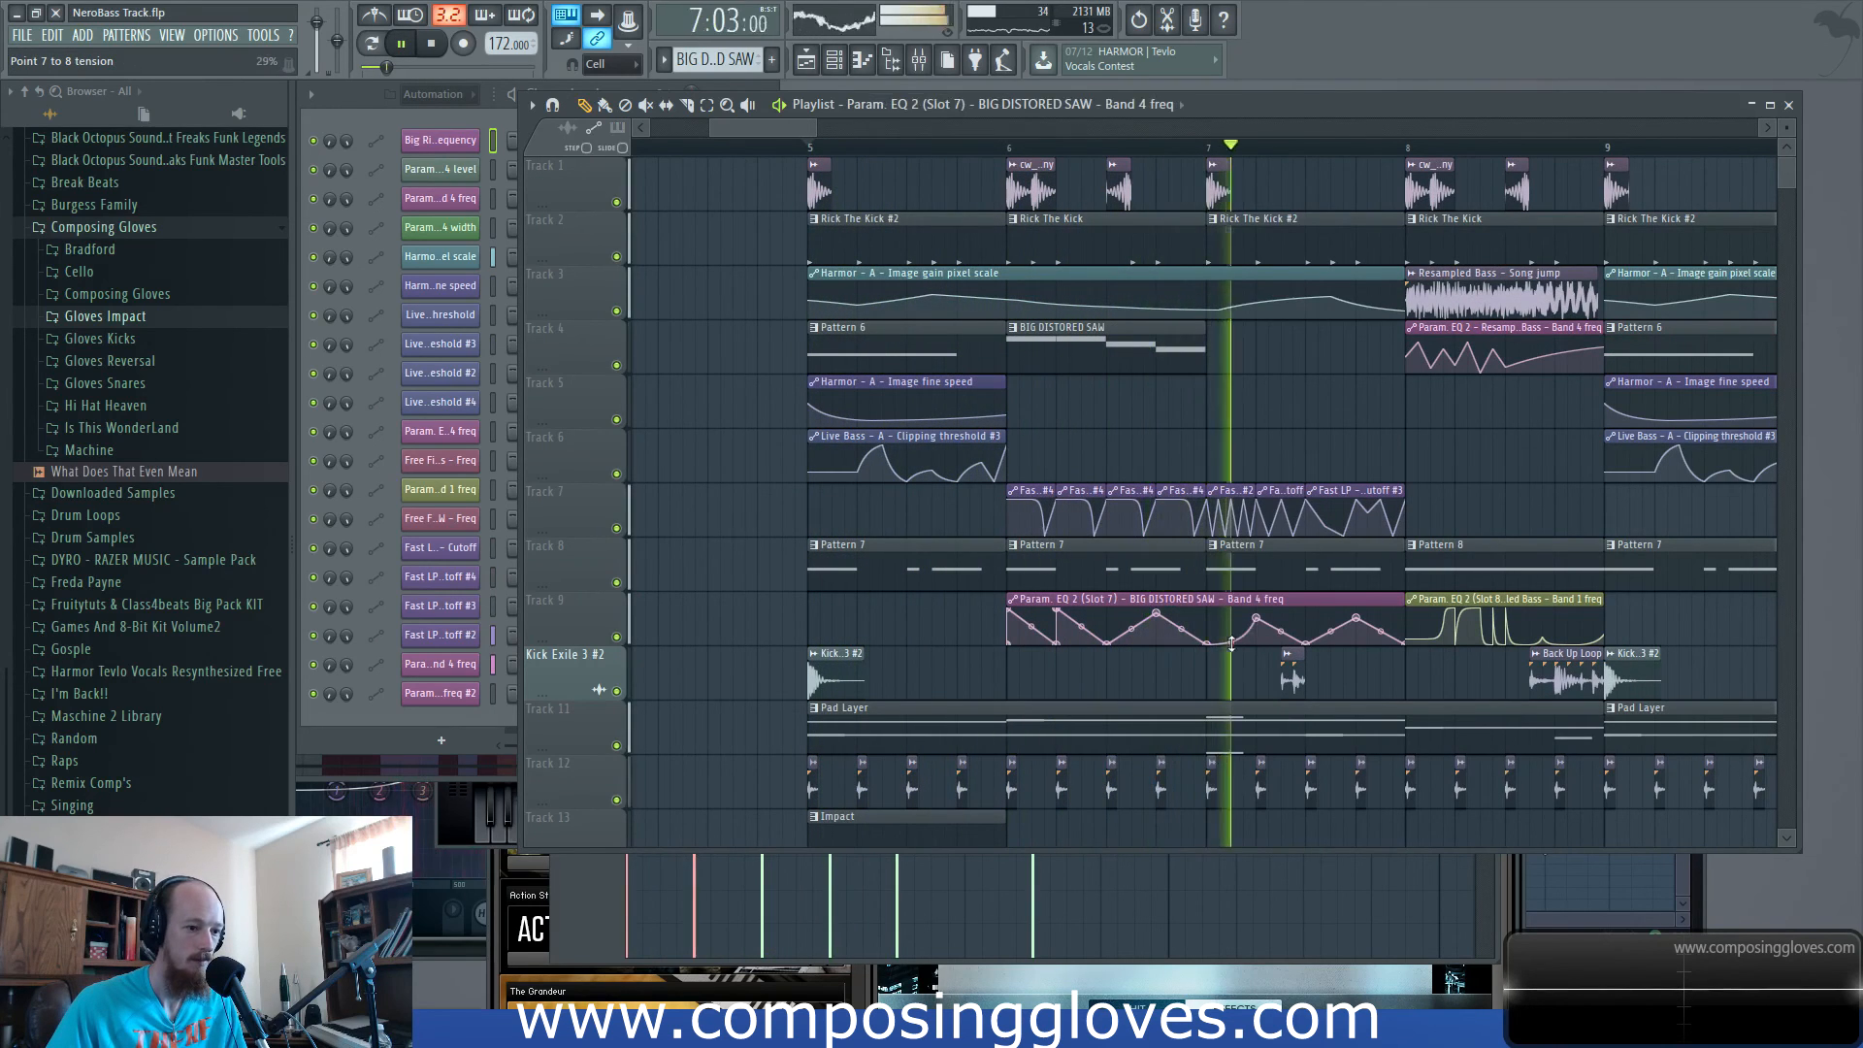
pyautogui.moveTo(1231, 630); pyautogui.dragTo(1231, 645)
pyautogui.press('space')
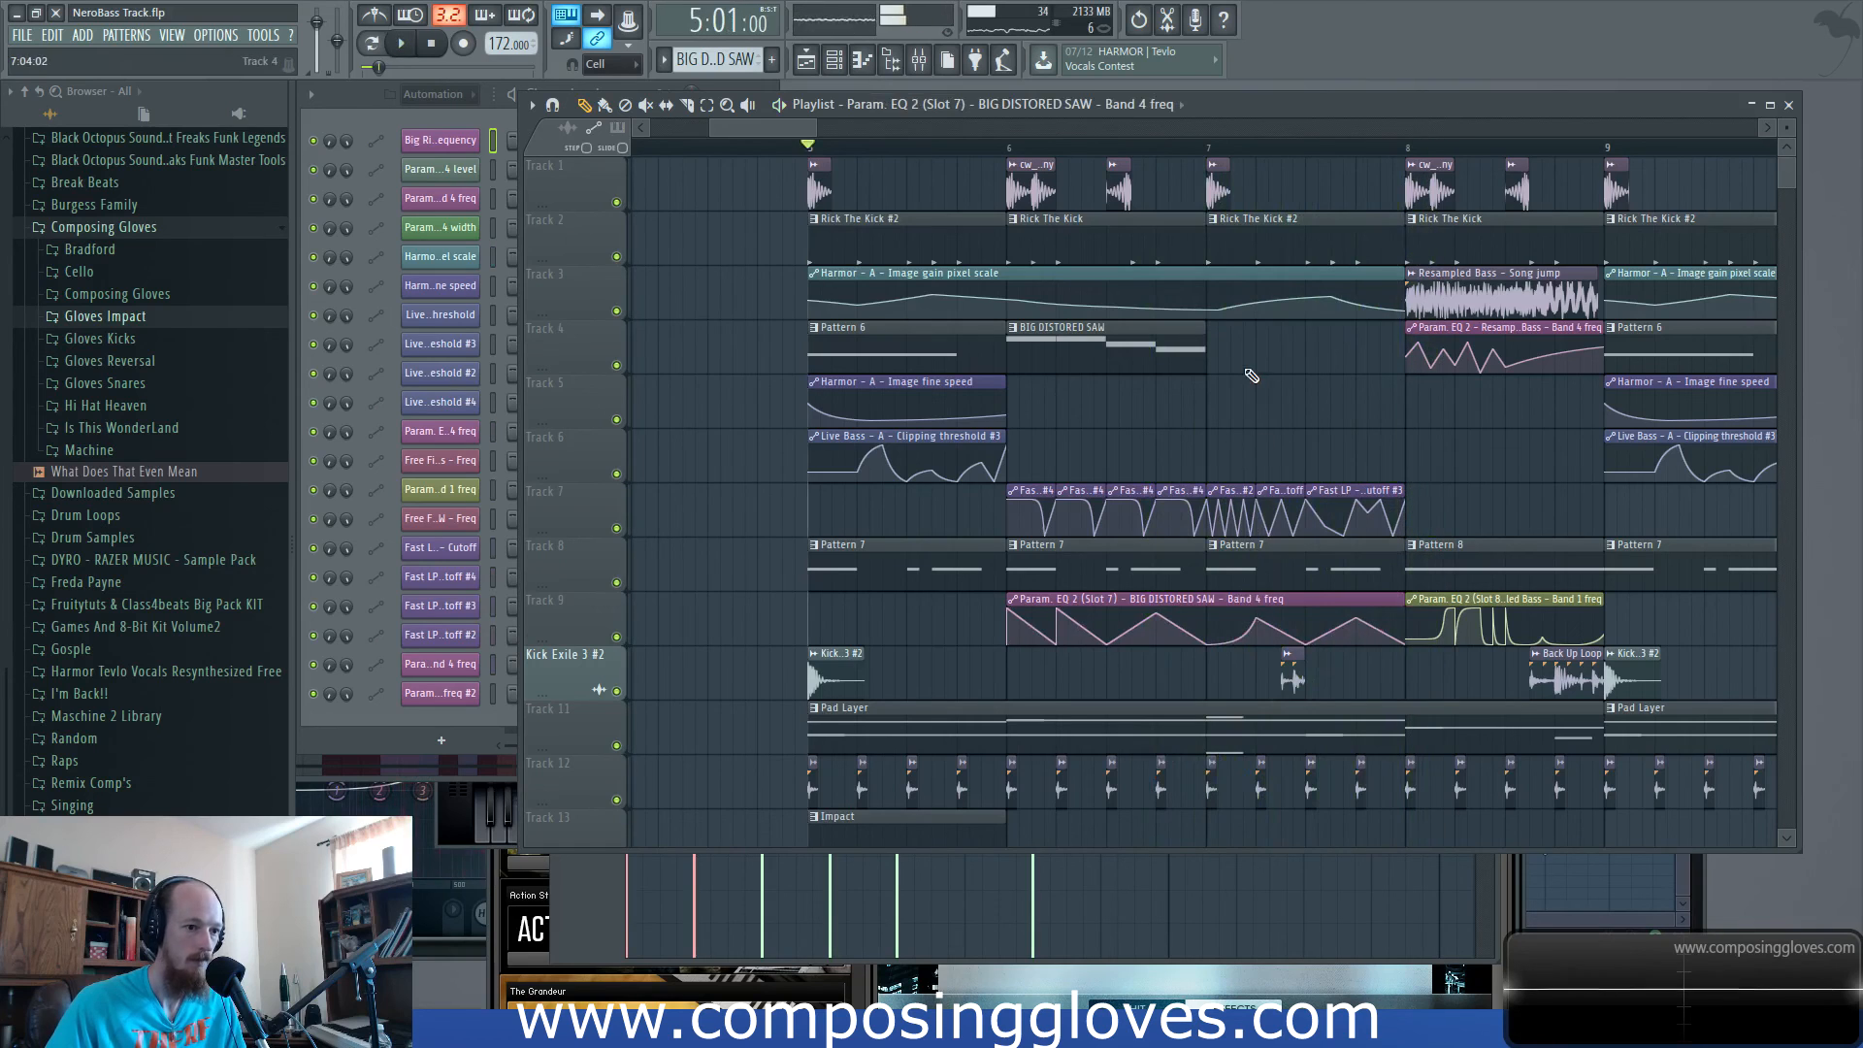
# Replay the arrangement from bar 5 to judge the transition into the emptied bar 7.
pyautogui.scroll(-2, 1252, 301)
pyautogui.scroll(4, 1259, 262)
pyautogui.scroll(-5, 1252, 225)
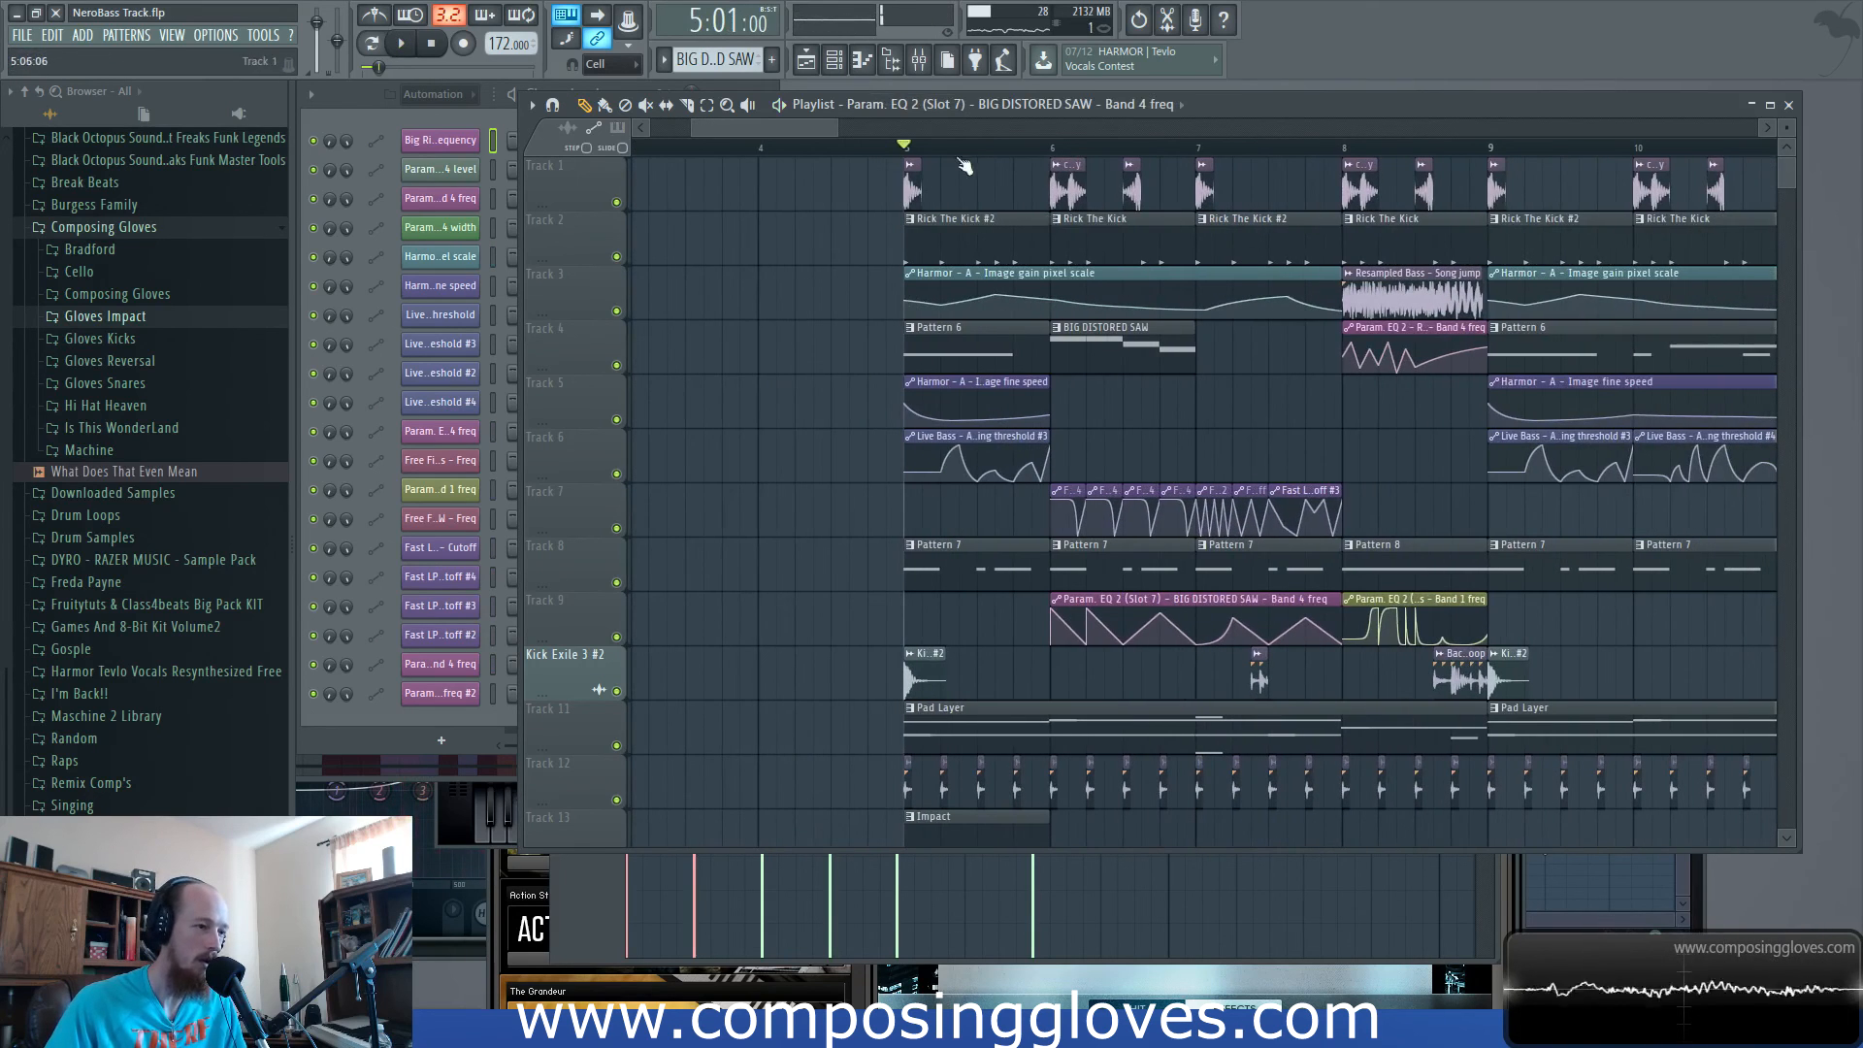
pyautogui.scroll(-4, 1123, 307)
pyautogui.press('space')
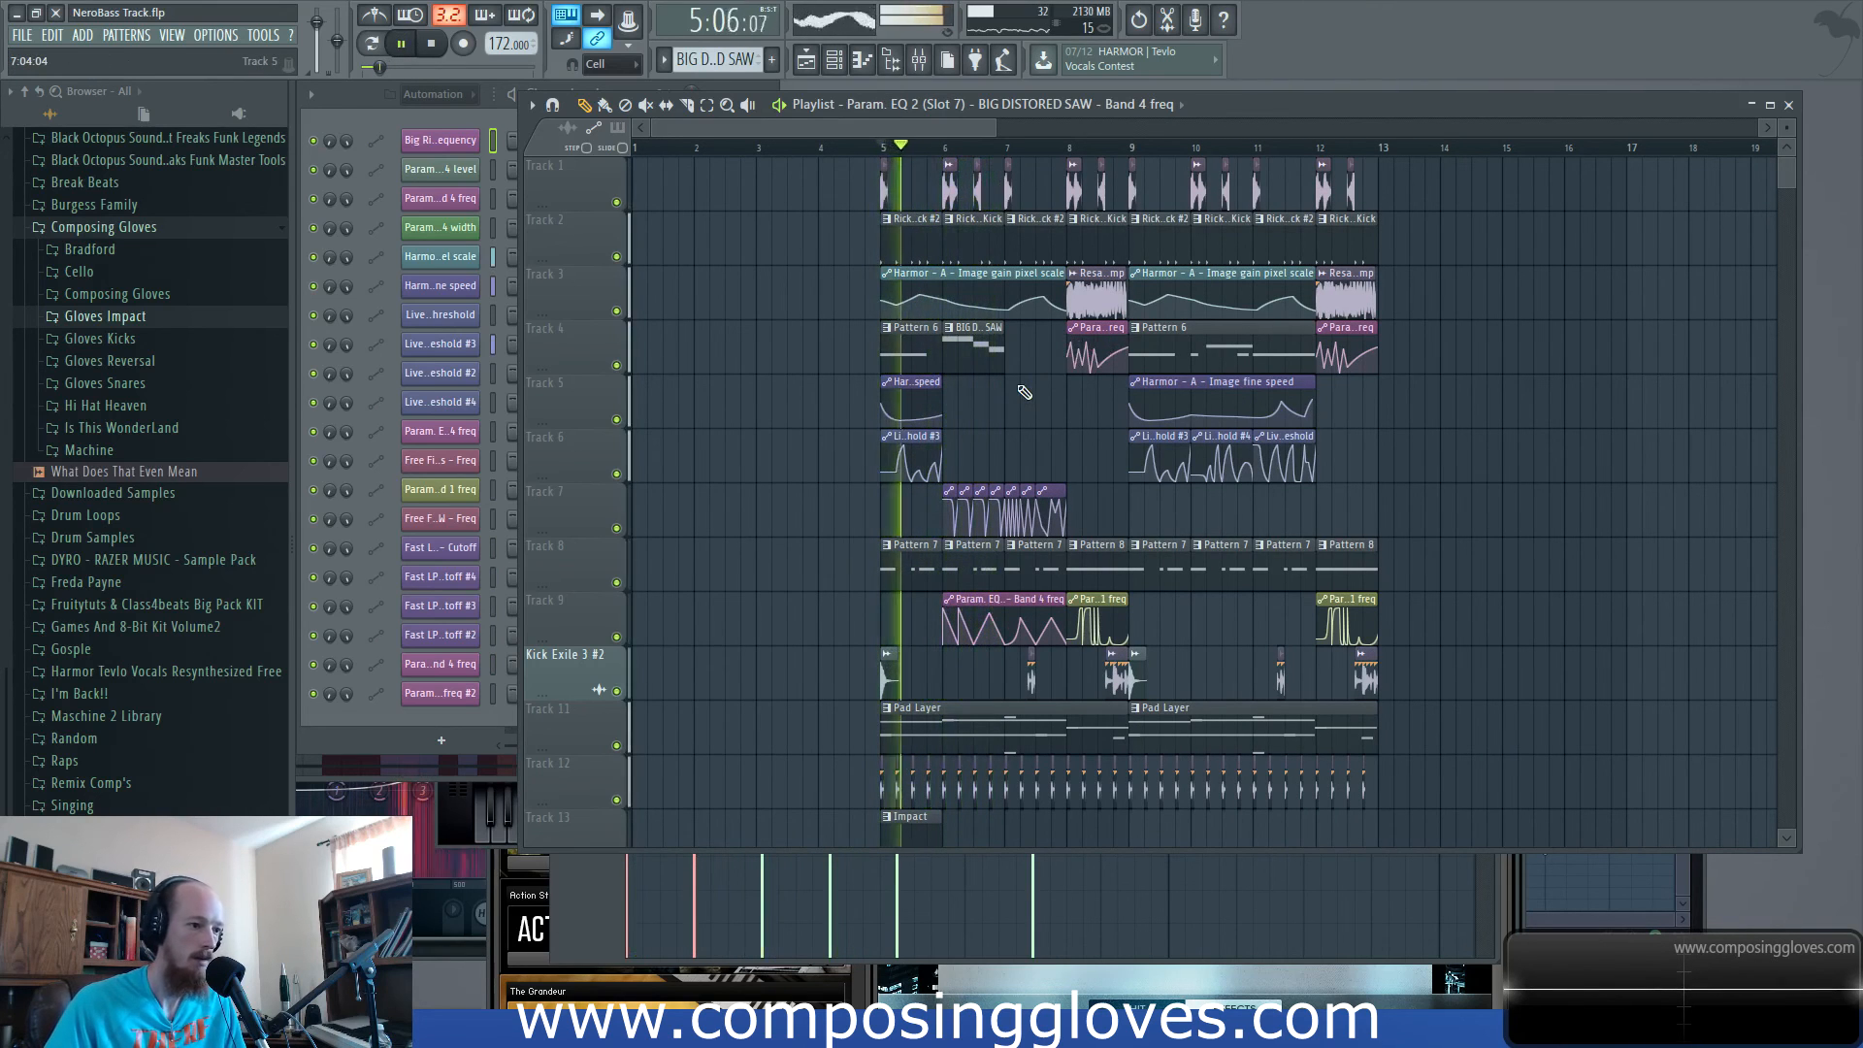
pyautogui.press('space')
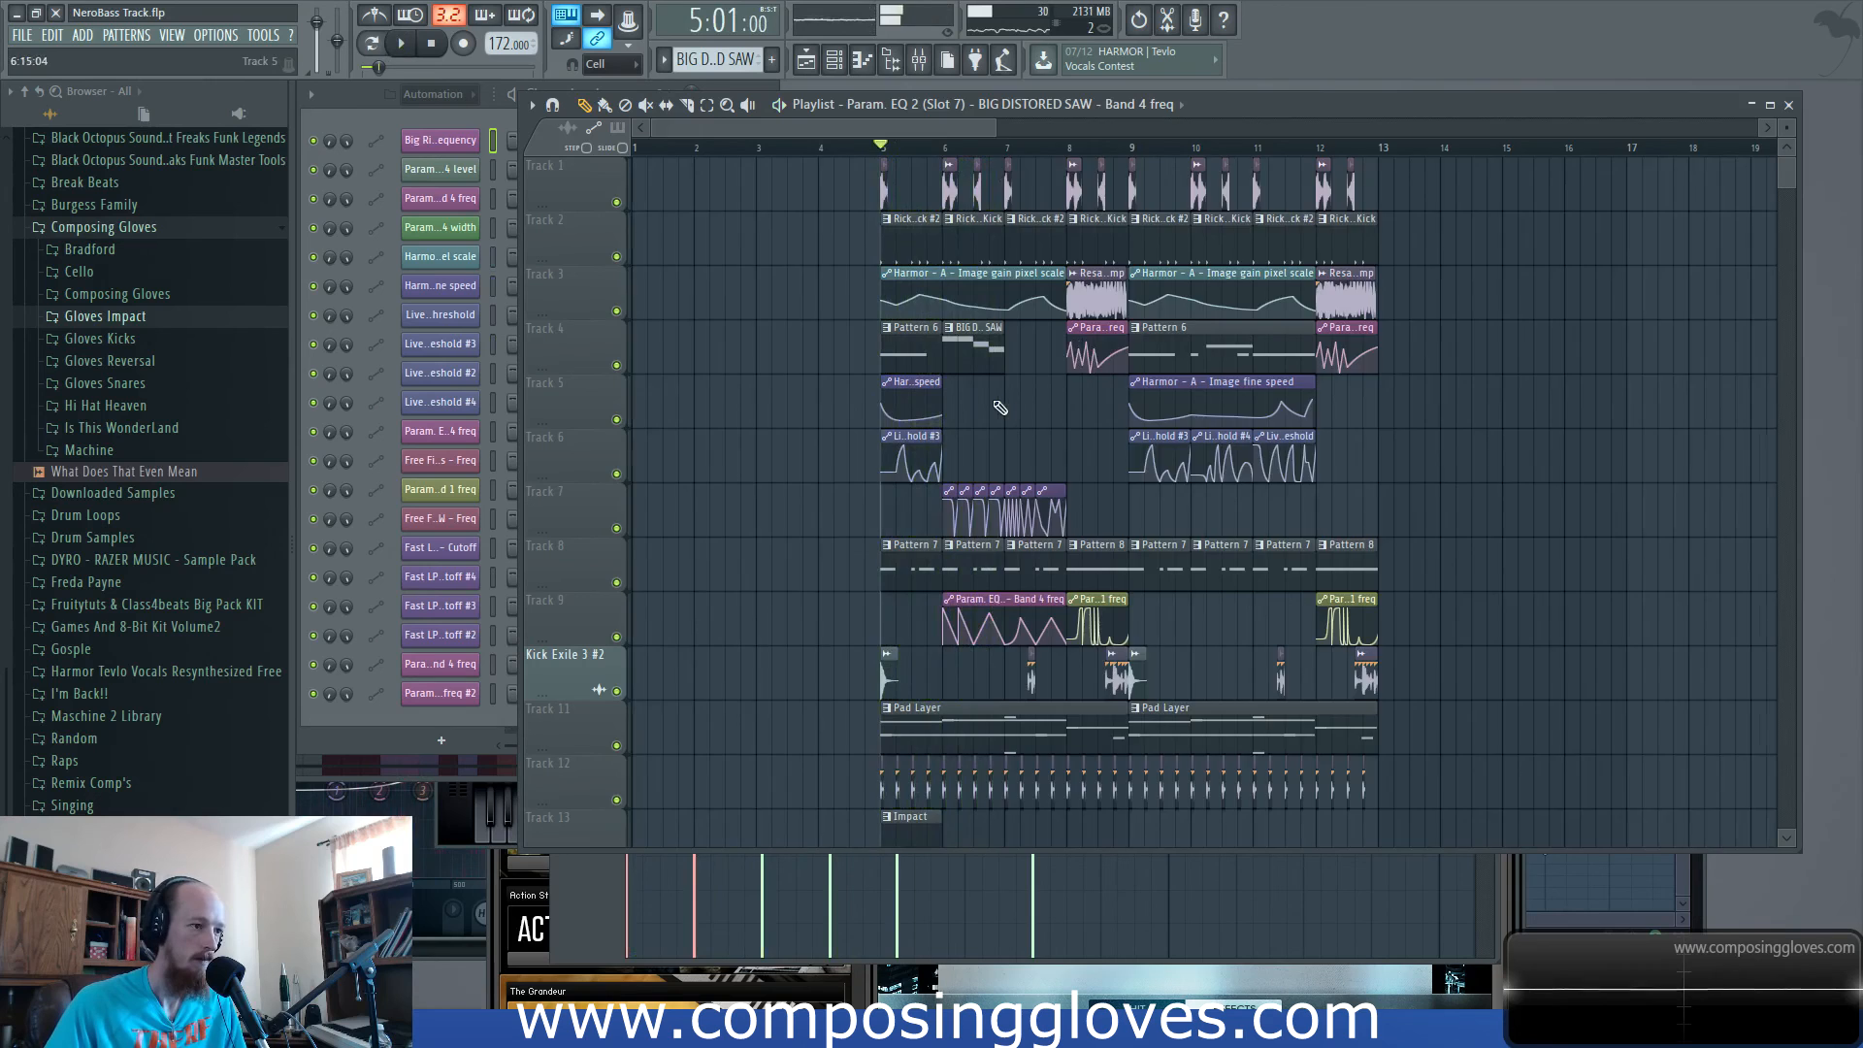
pyautogui.scroll(4, 1000, 408)
pyautogui.press('space')
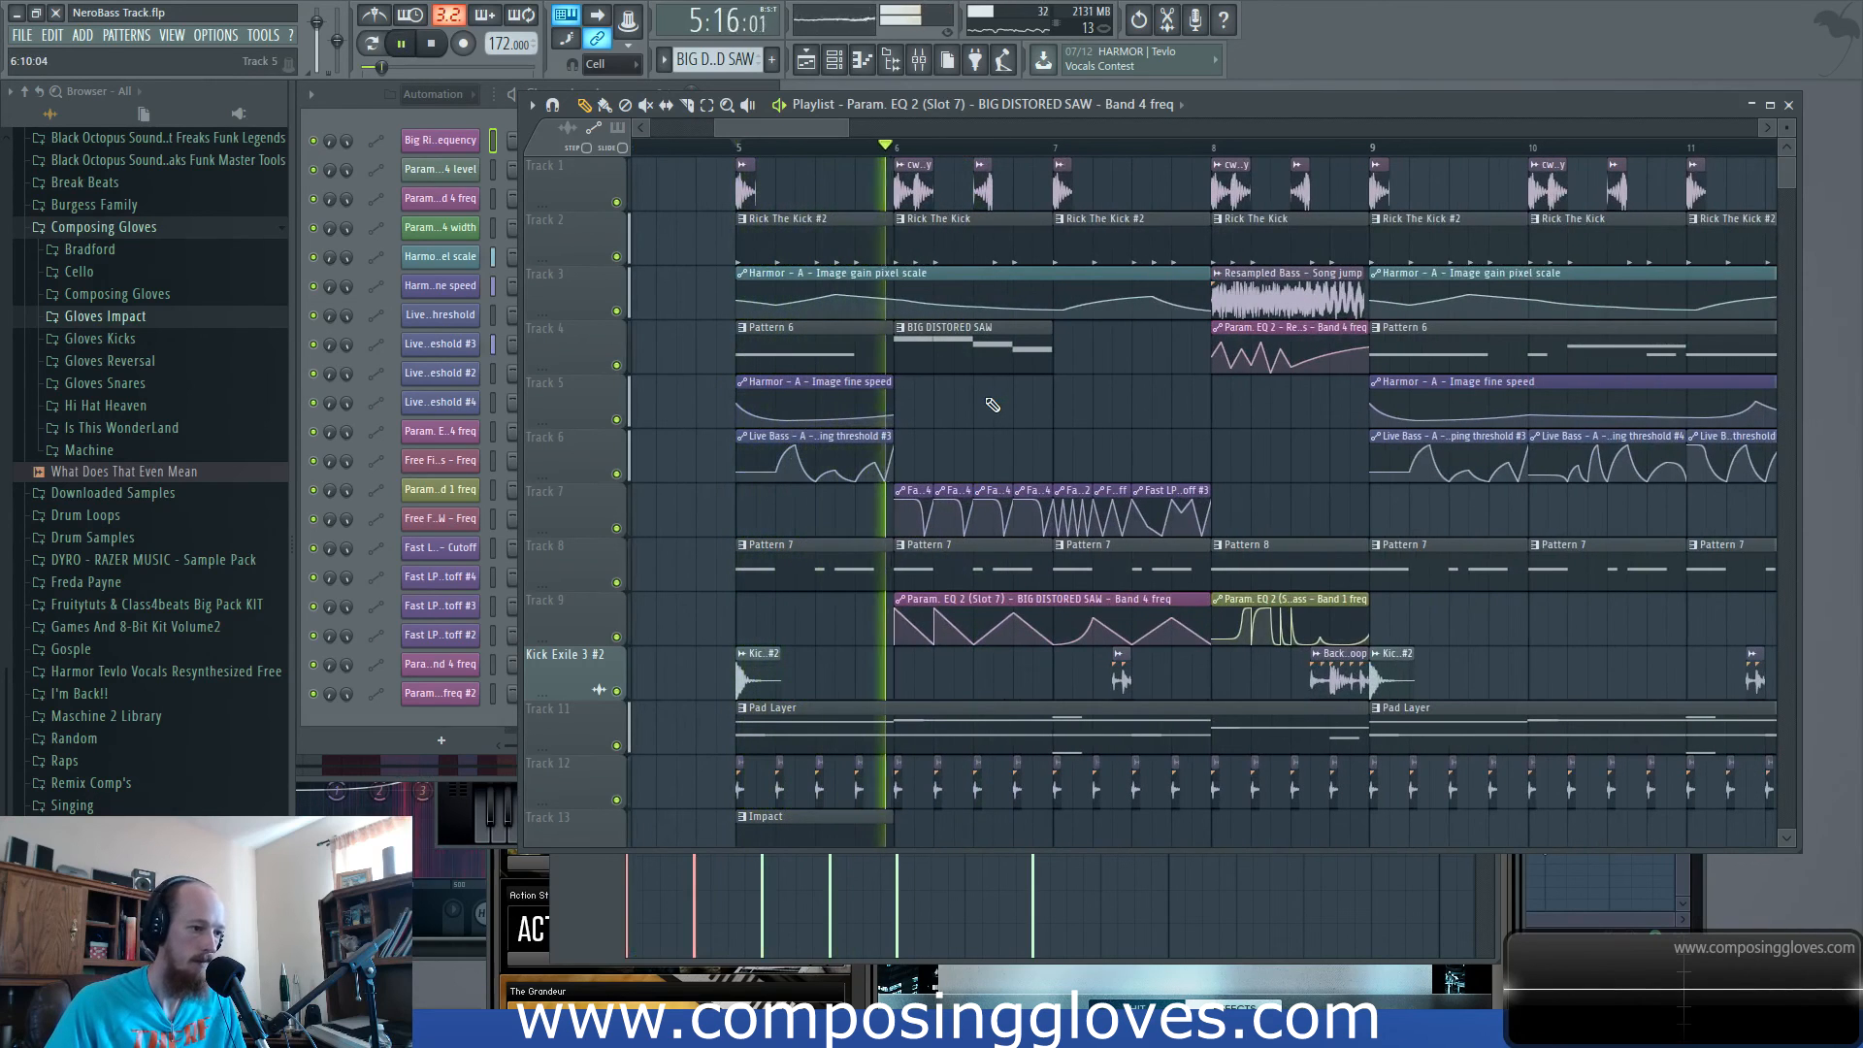
# Copy bar 5's Pattern 6, Image fine speed and Clipping threshold #3 clips as one-beat pieces onto beats 1 and 3 of bar 7.
pyautogui.press('space')
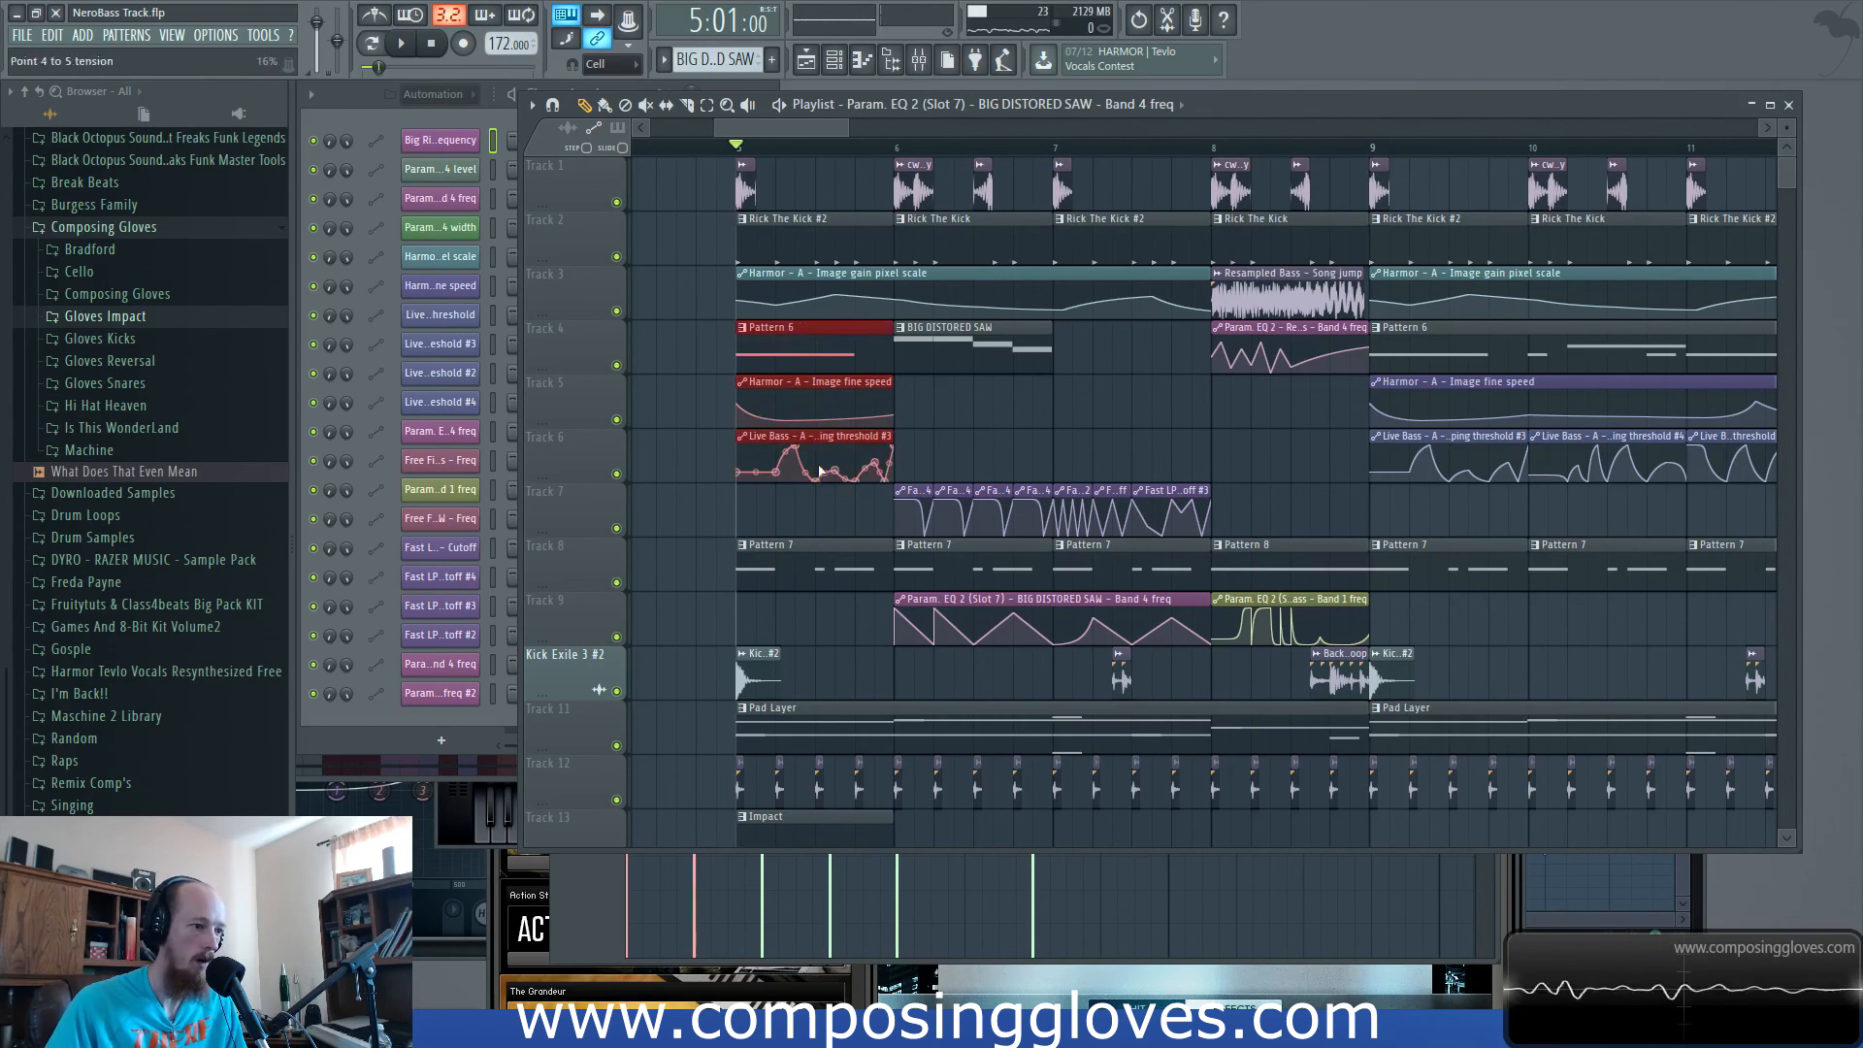
pyautogui.moveTo(812, 355); pyautogui.dragTo(1126, 338)
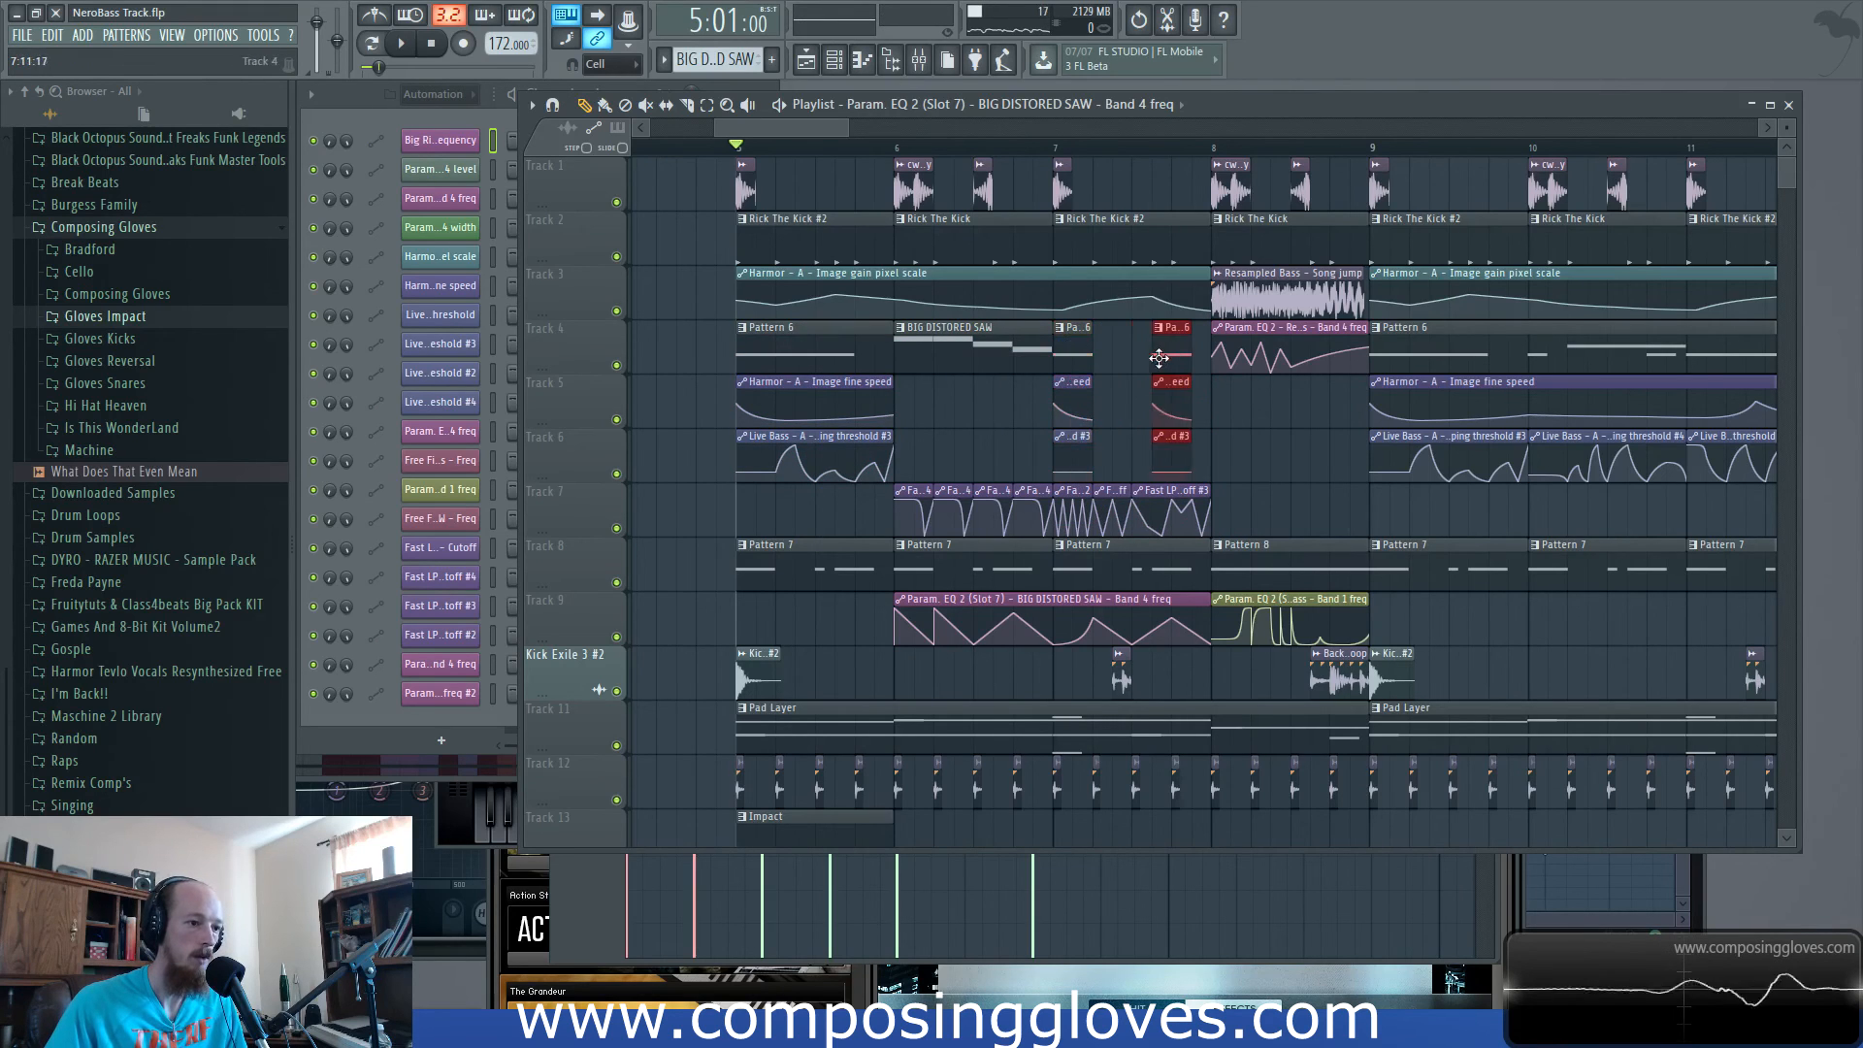
pyautogui.moveTo(1069, 340); pyautogui.dragTo(1177, 460)
# Slip the contents of the Pattern 6, Image fine speed and Clipping threshold #3 clips on bar 7's third beat while auditioning from late bar 6.
pyautogui.middleClick(1097, 380)
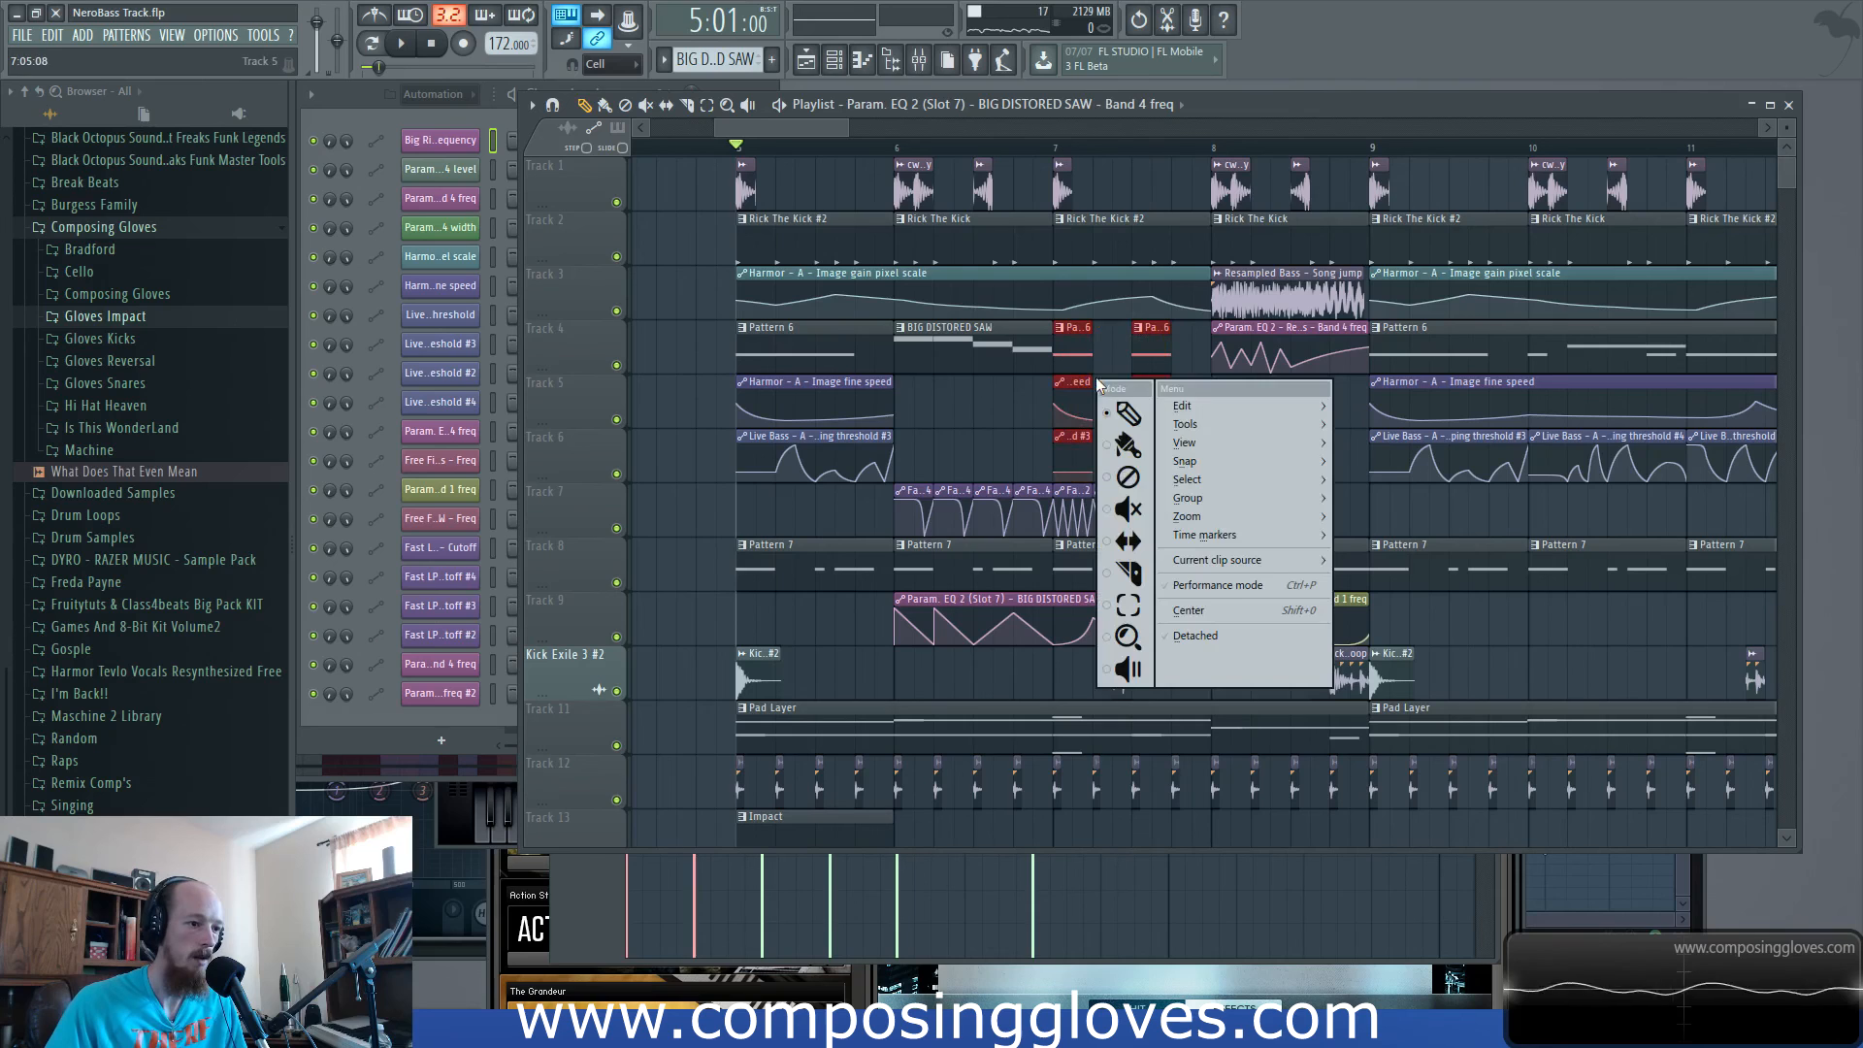
pyautogui.click(1126, 541)
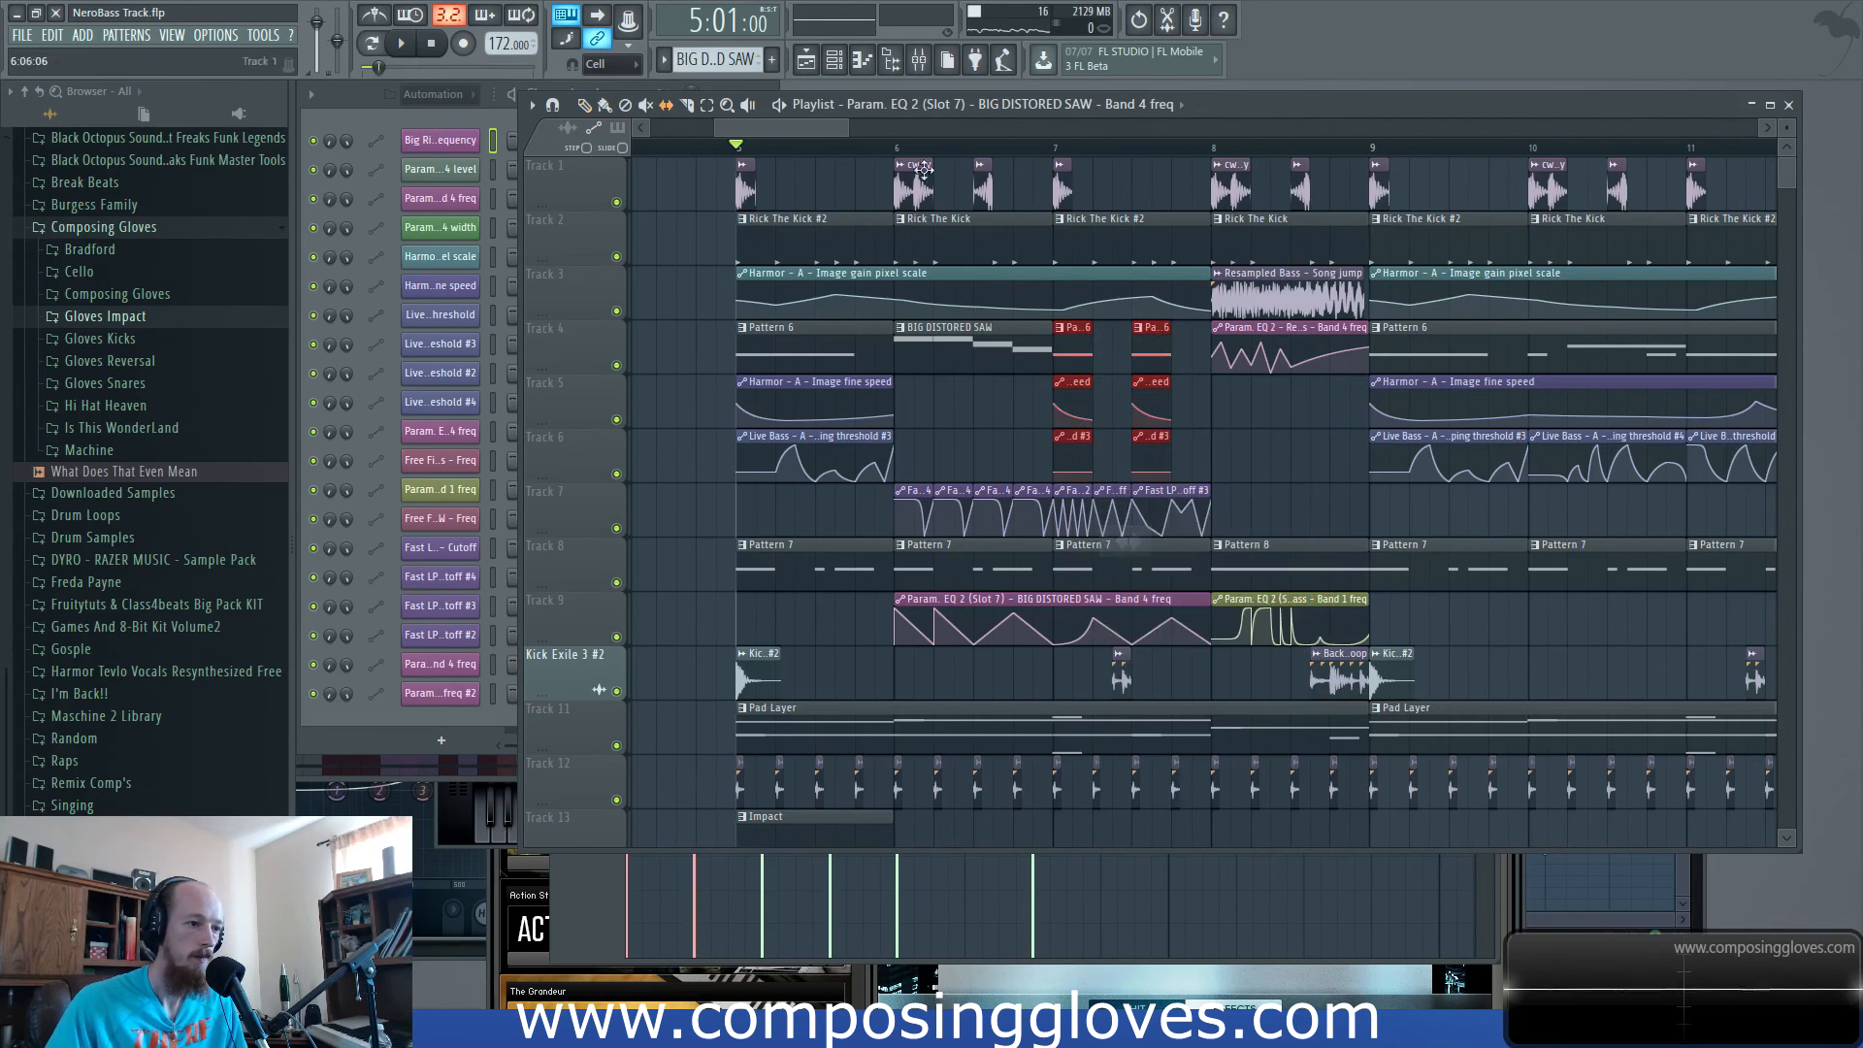
pyautogui.press('space')
pyautogui.click(1059, 149)
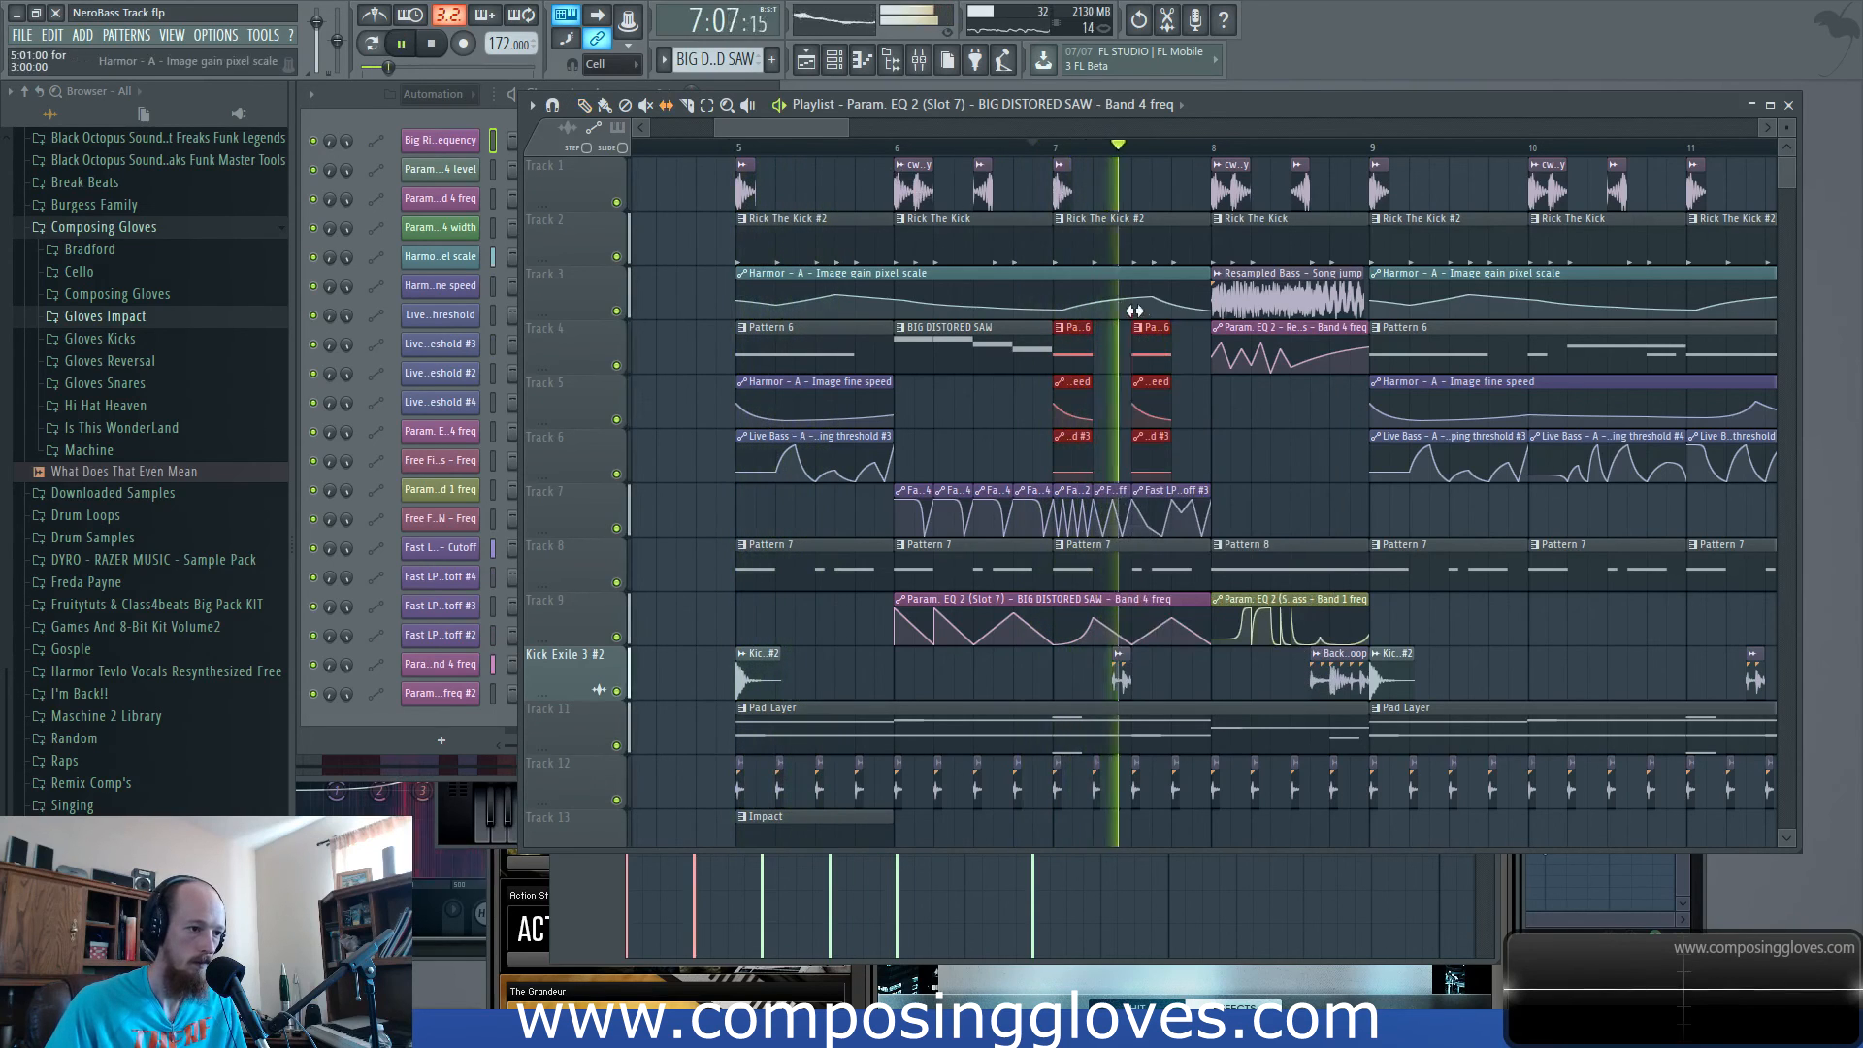
pyautogui.press('space')
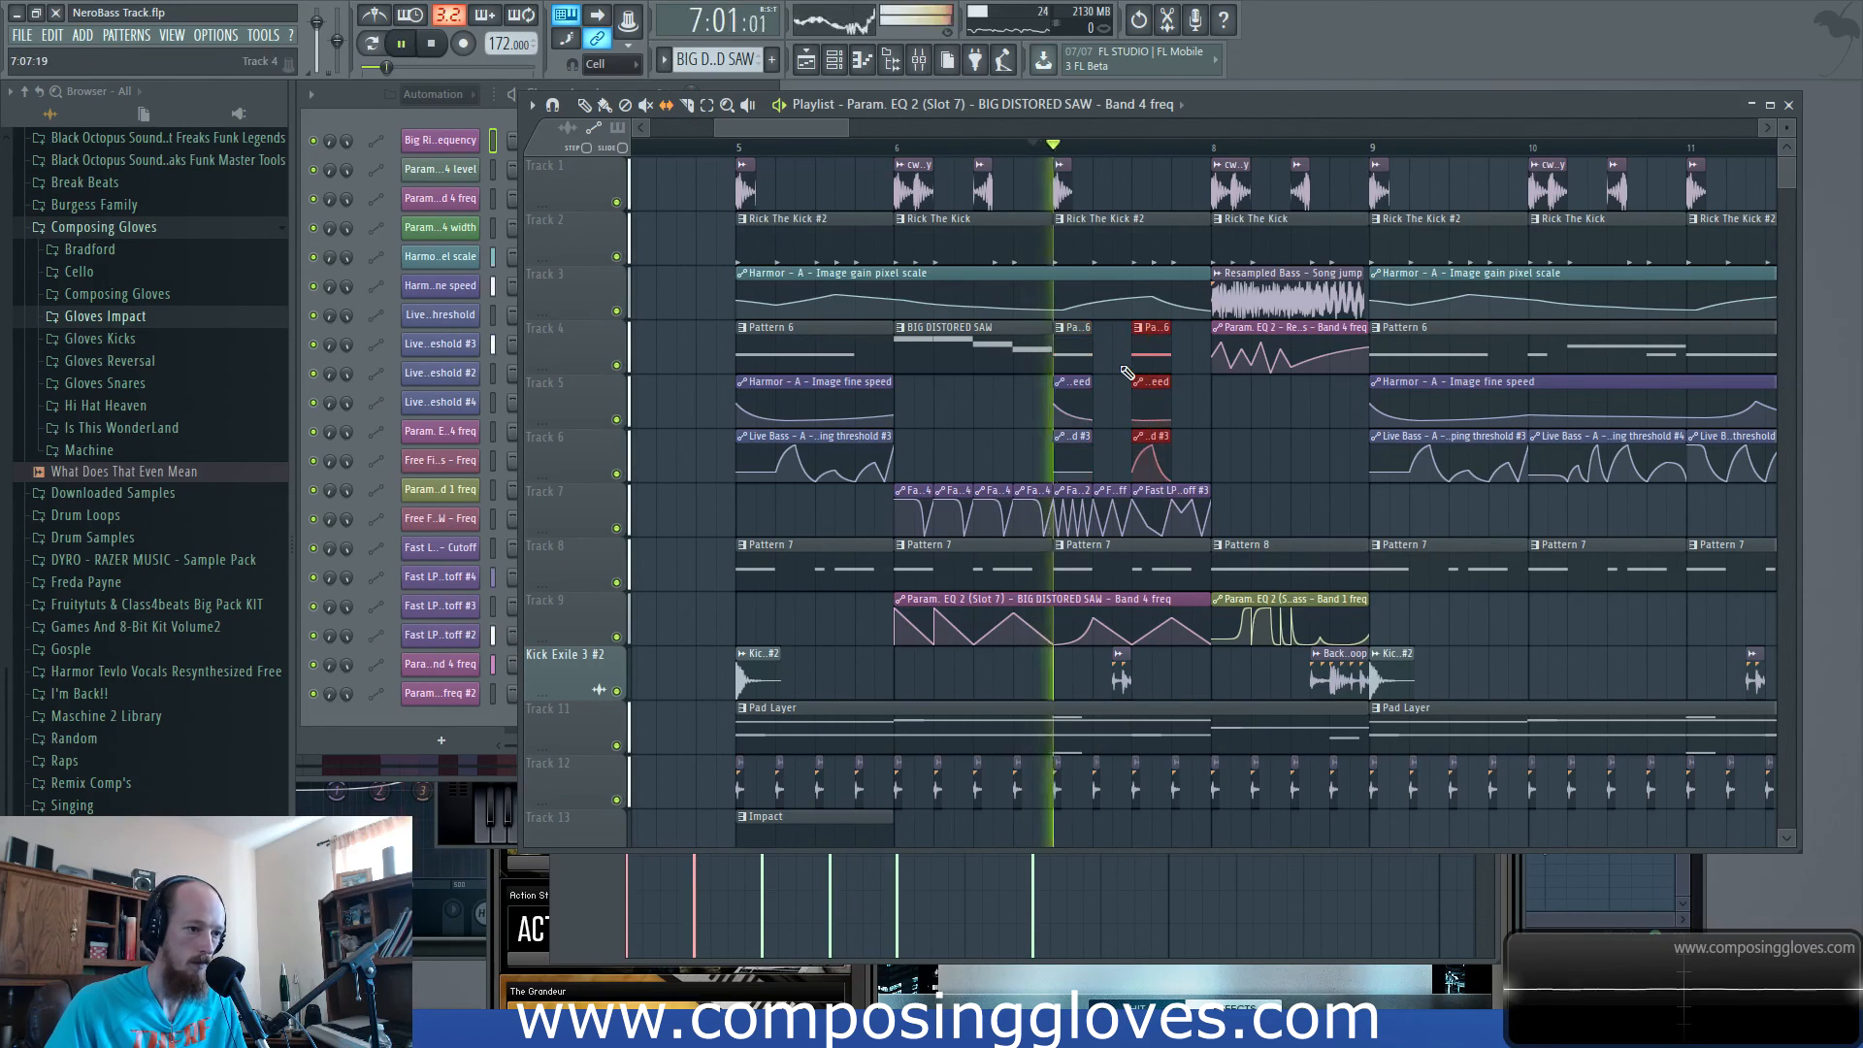
pyautogui.press('space')
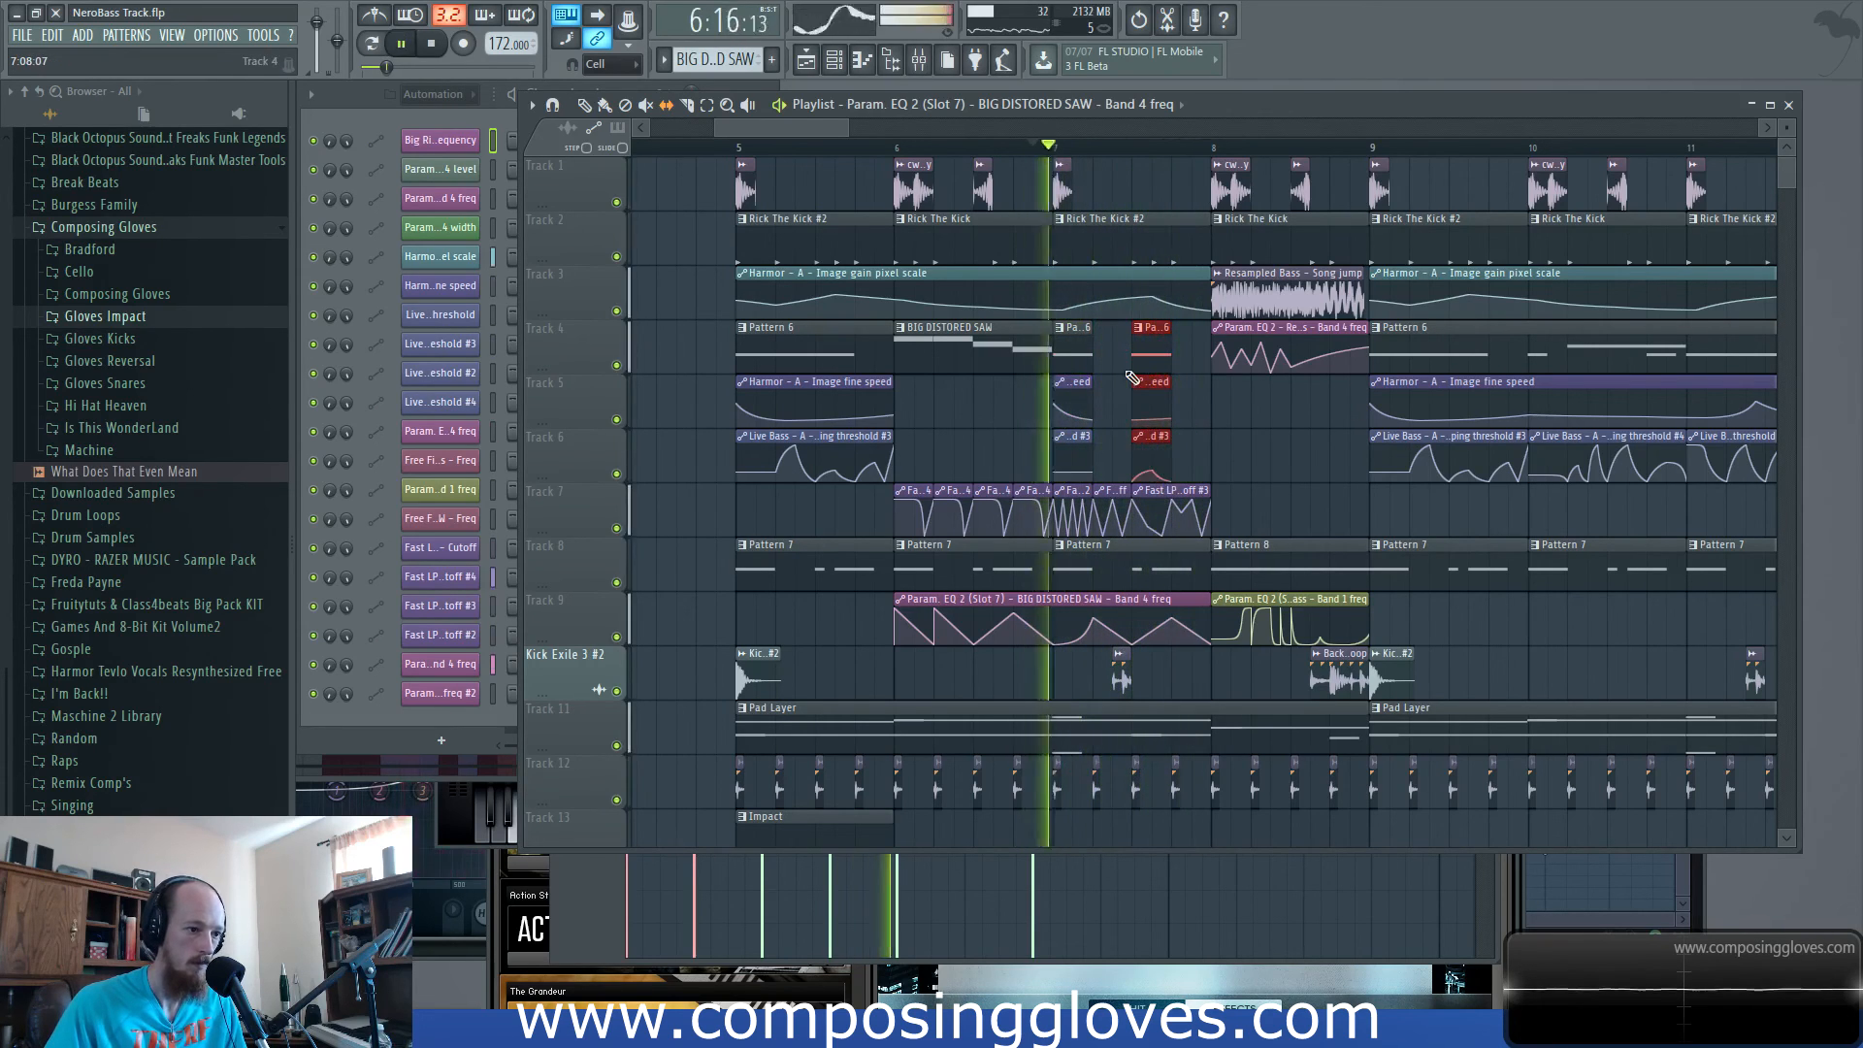
pyautogui.press('space')
pyautogui.press('space')
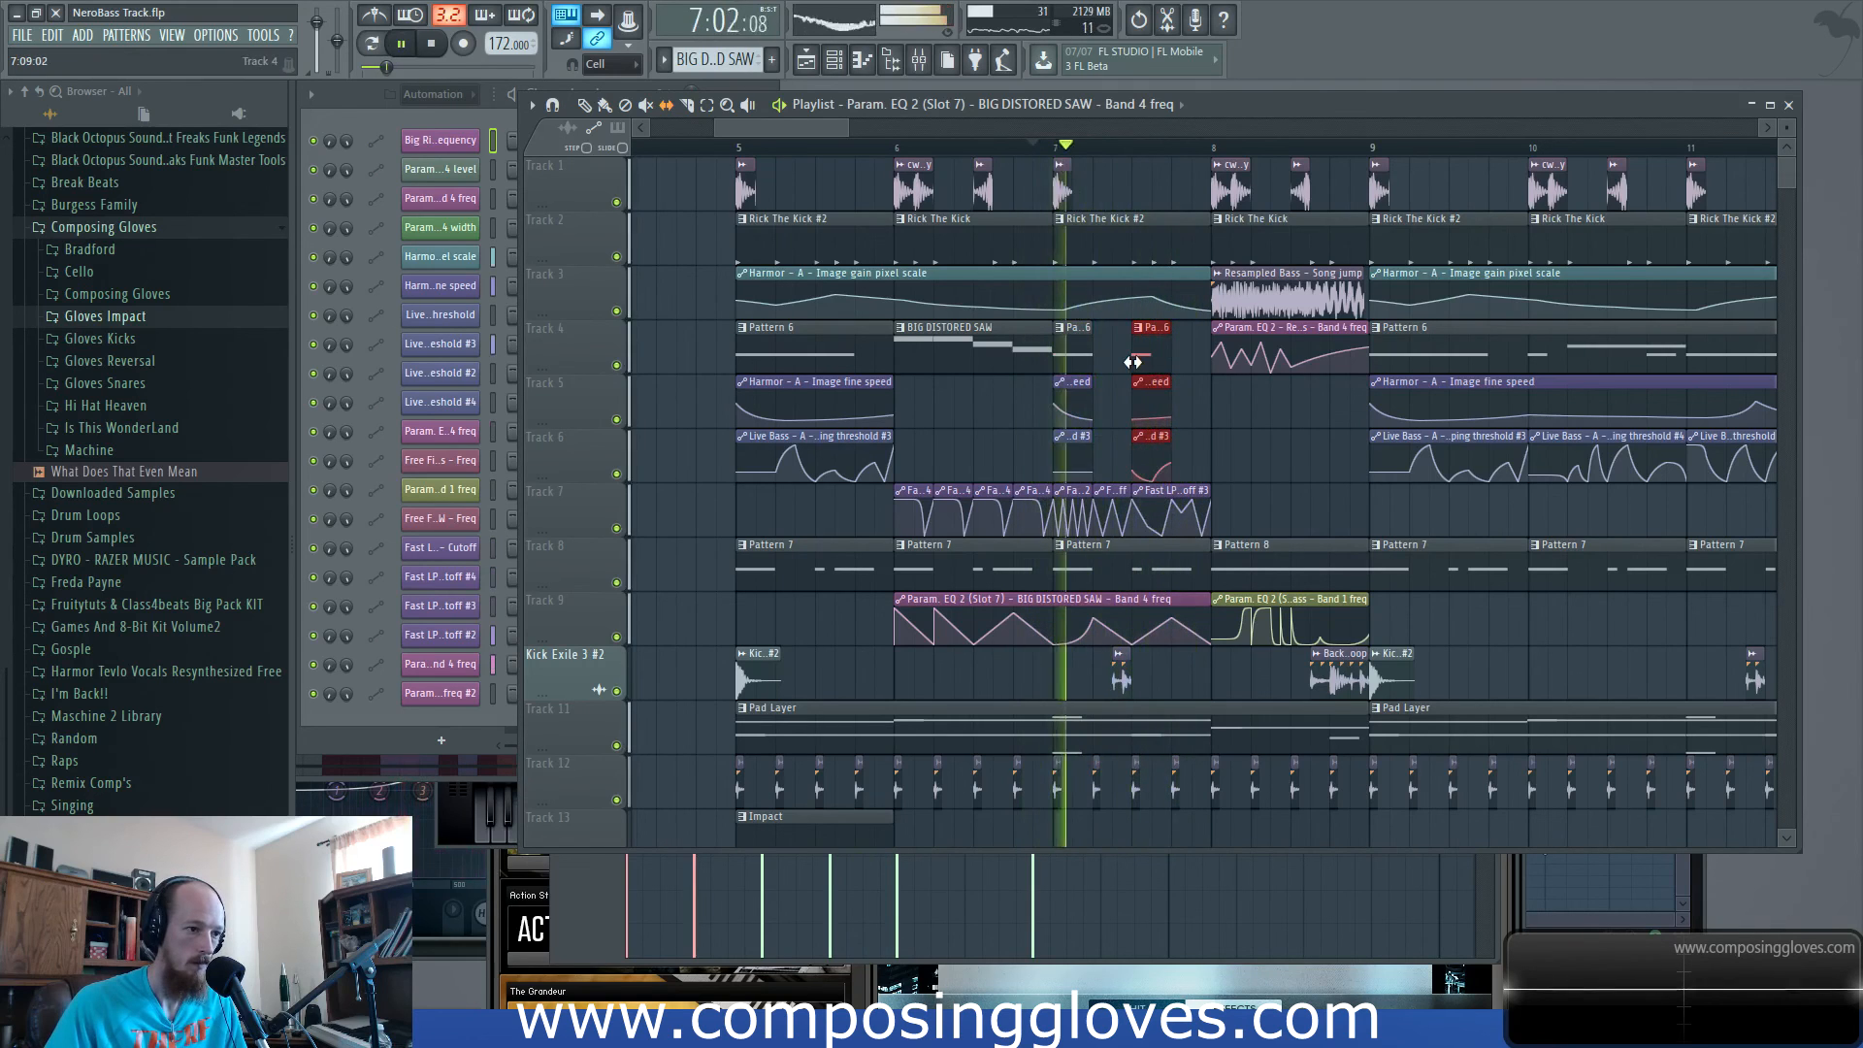
pyautogui.press('space')
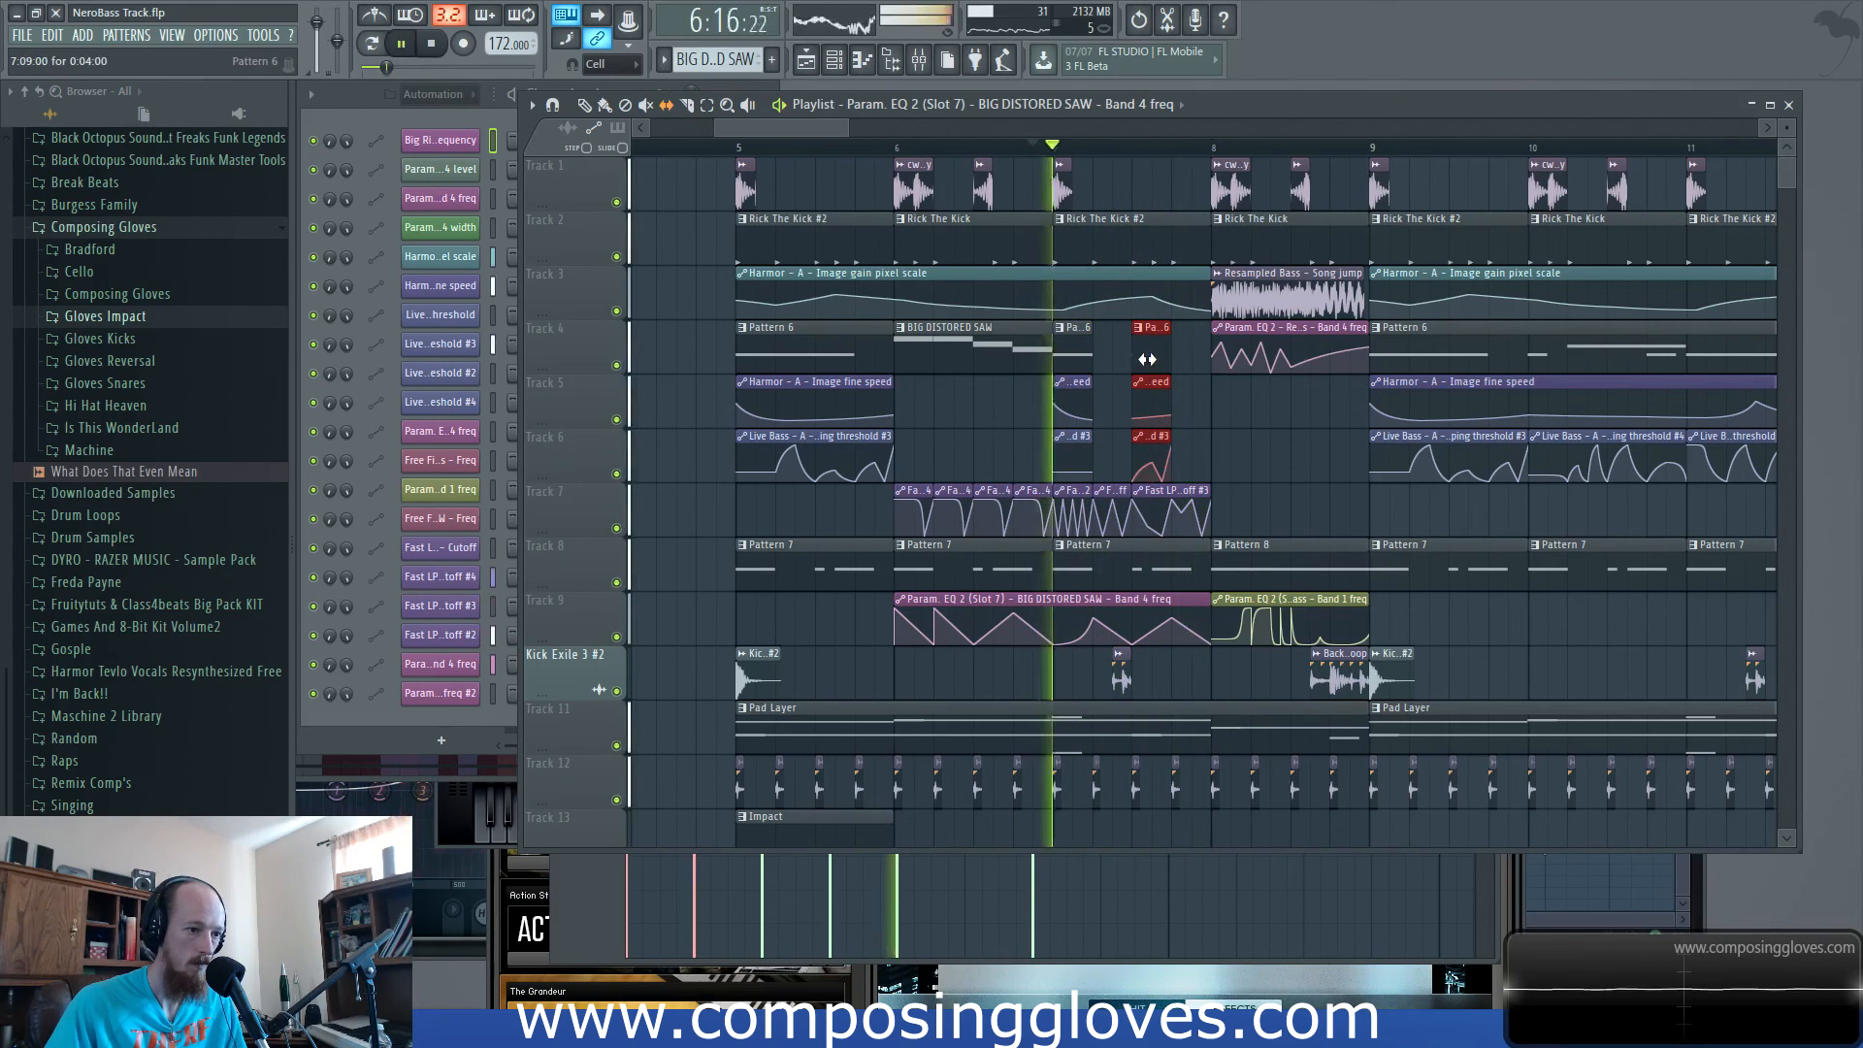
# Slip the contents of the Image fine speed and Clipping threshold #3 clips on bar 7's third beat while auditioning, and play through to bar 12.
pyautogui.moveTo(1129, 396); pyautogui.dragTo(1164, 436)
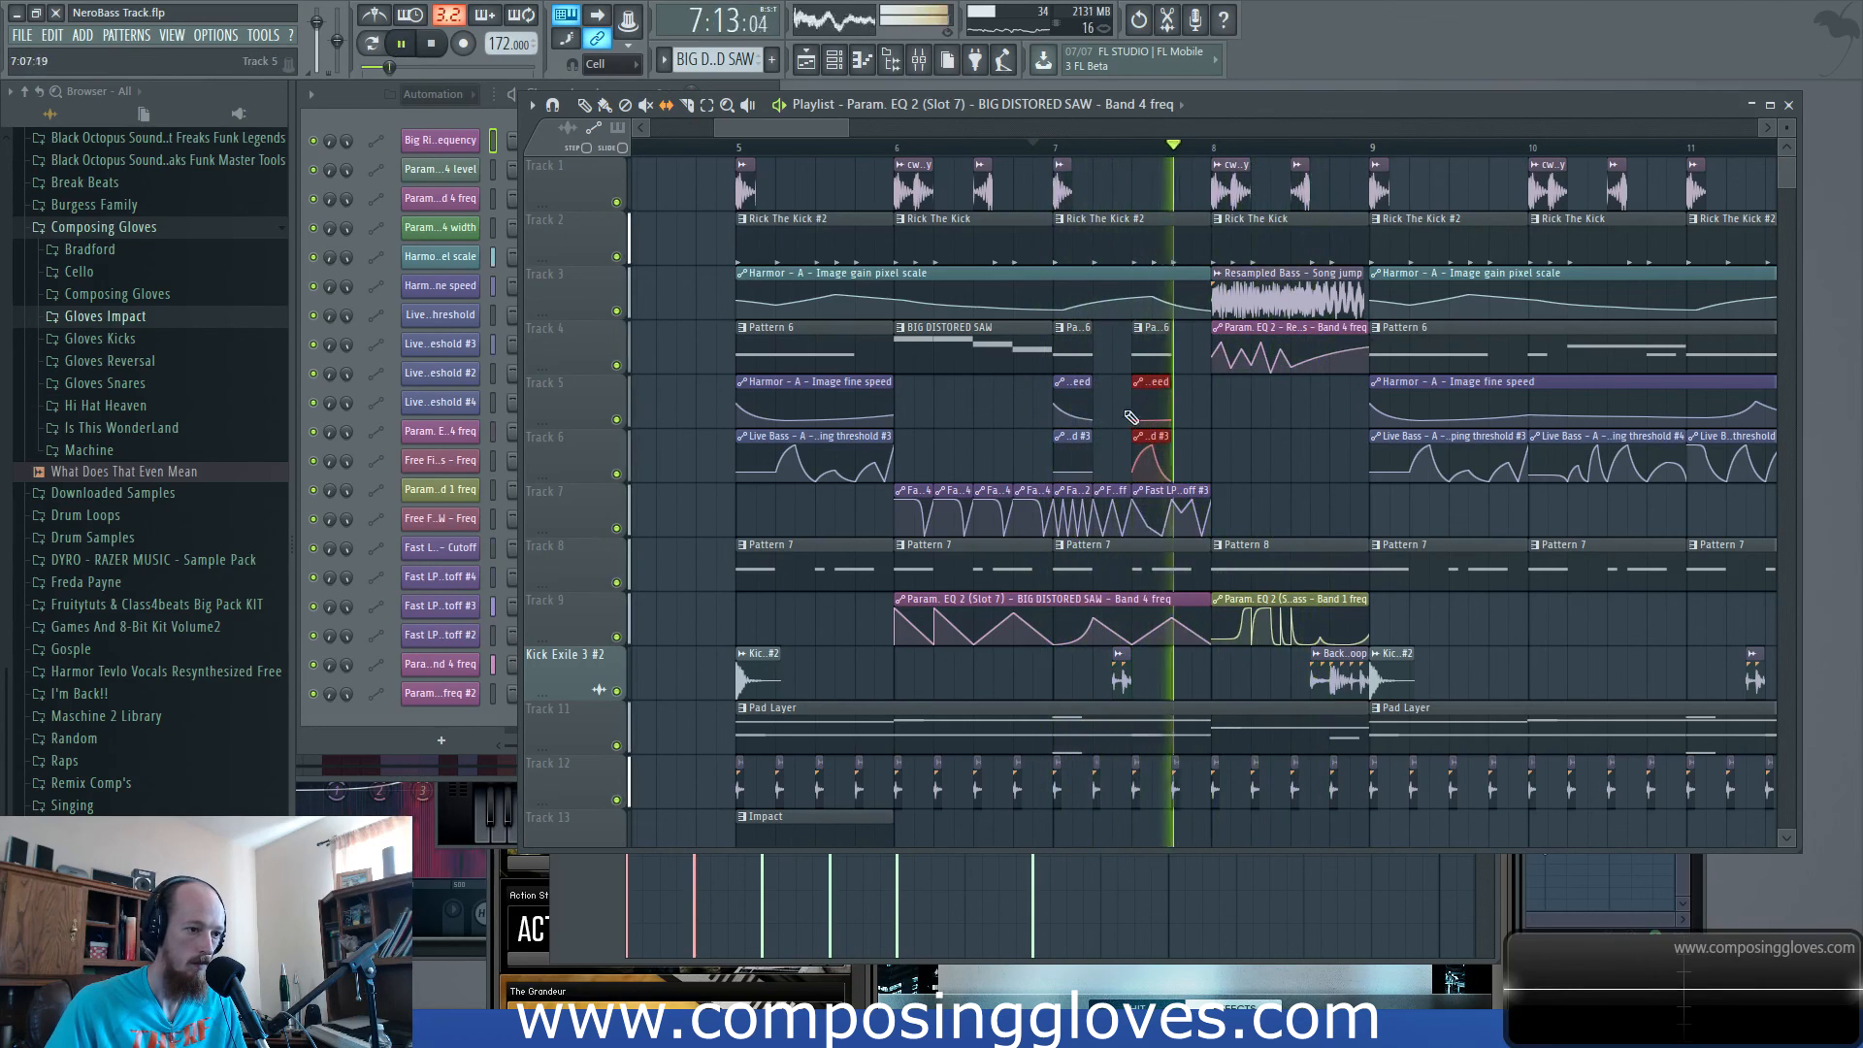
pyautogui.press('space')
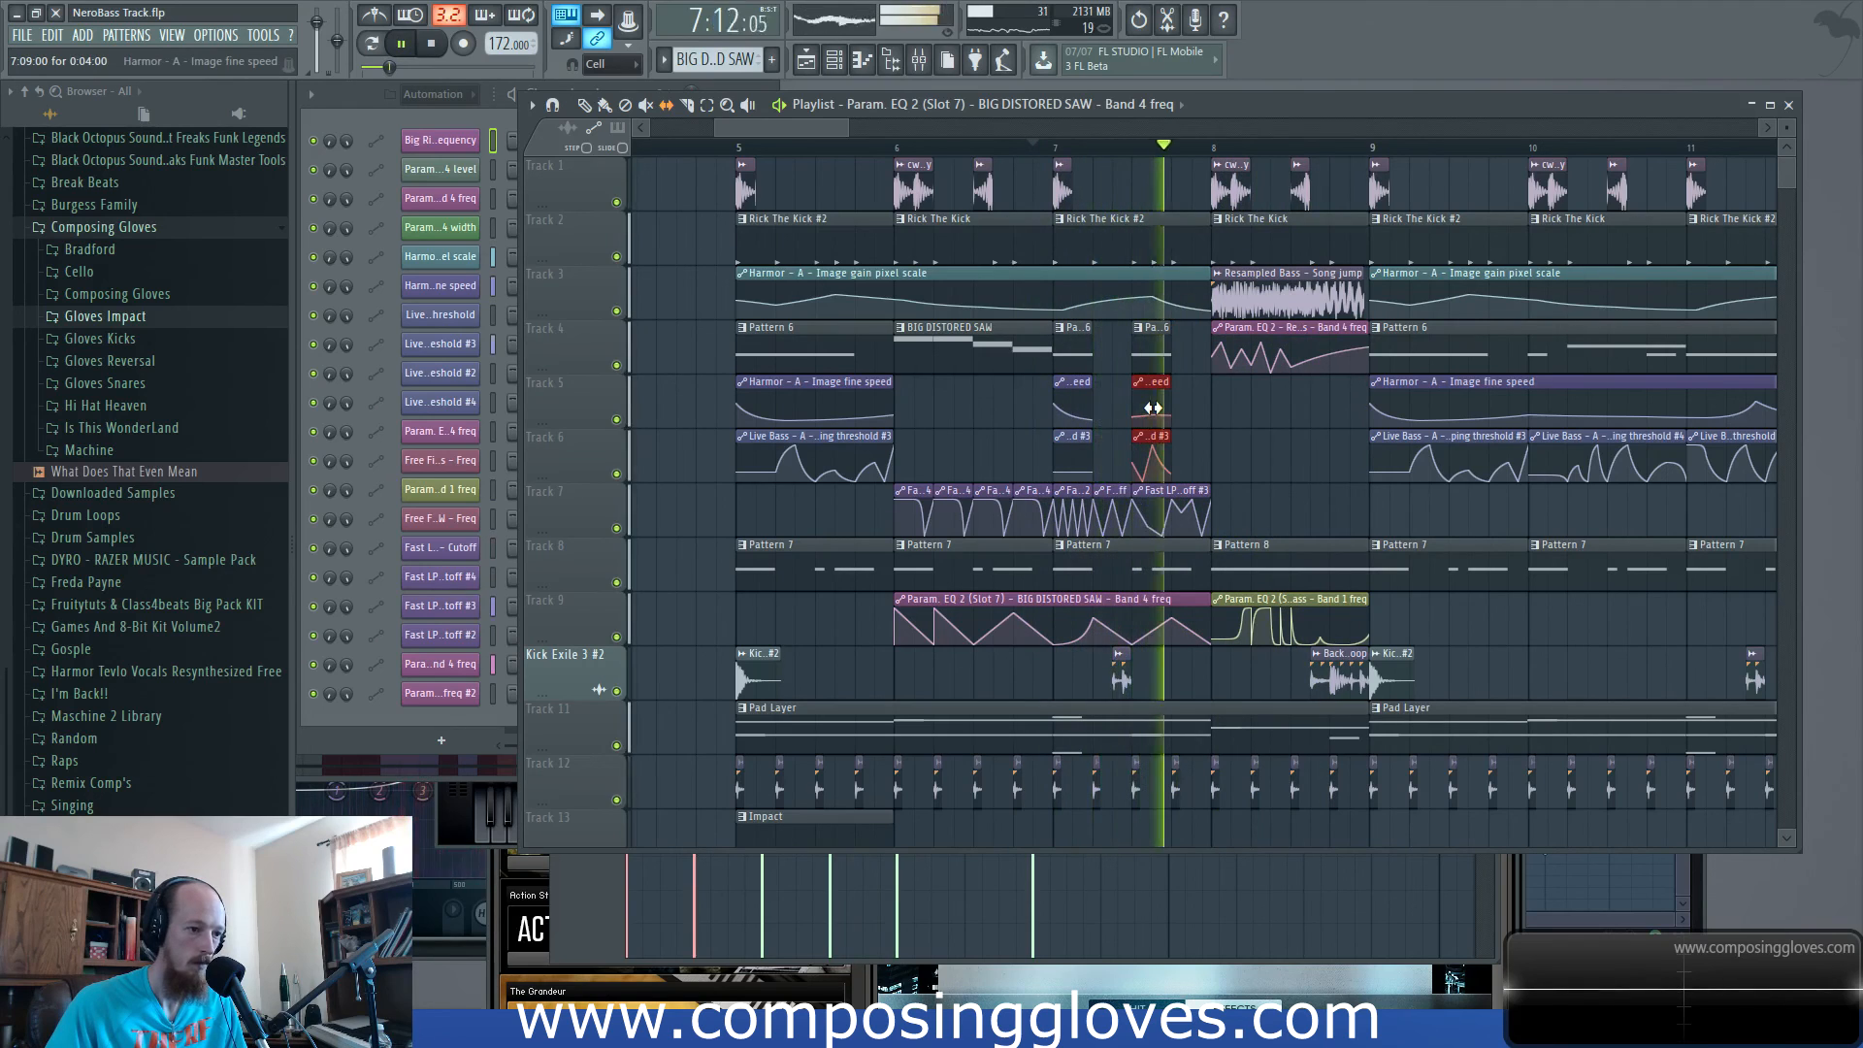
pyautogui.press('space')
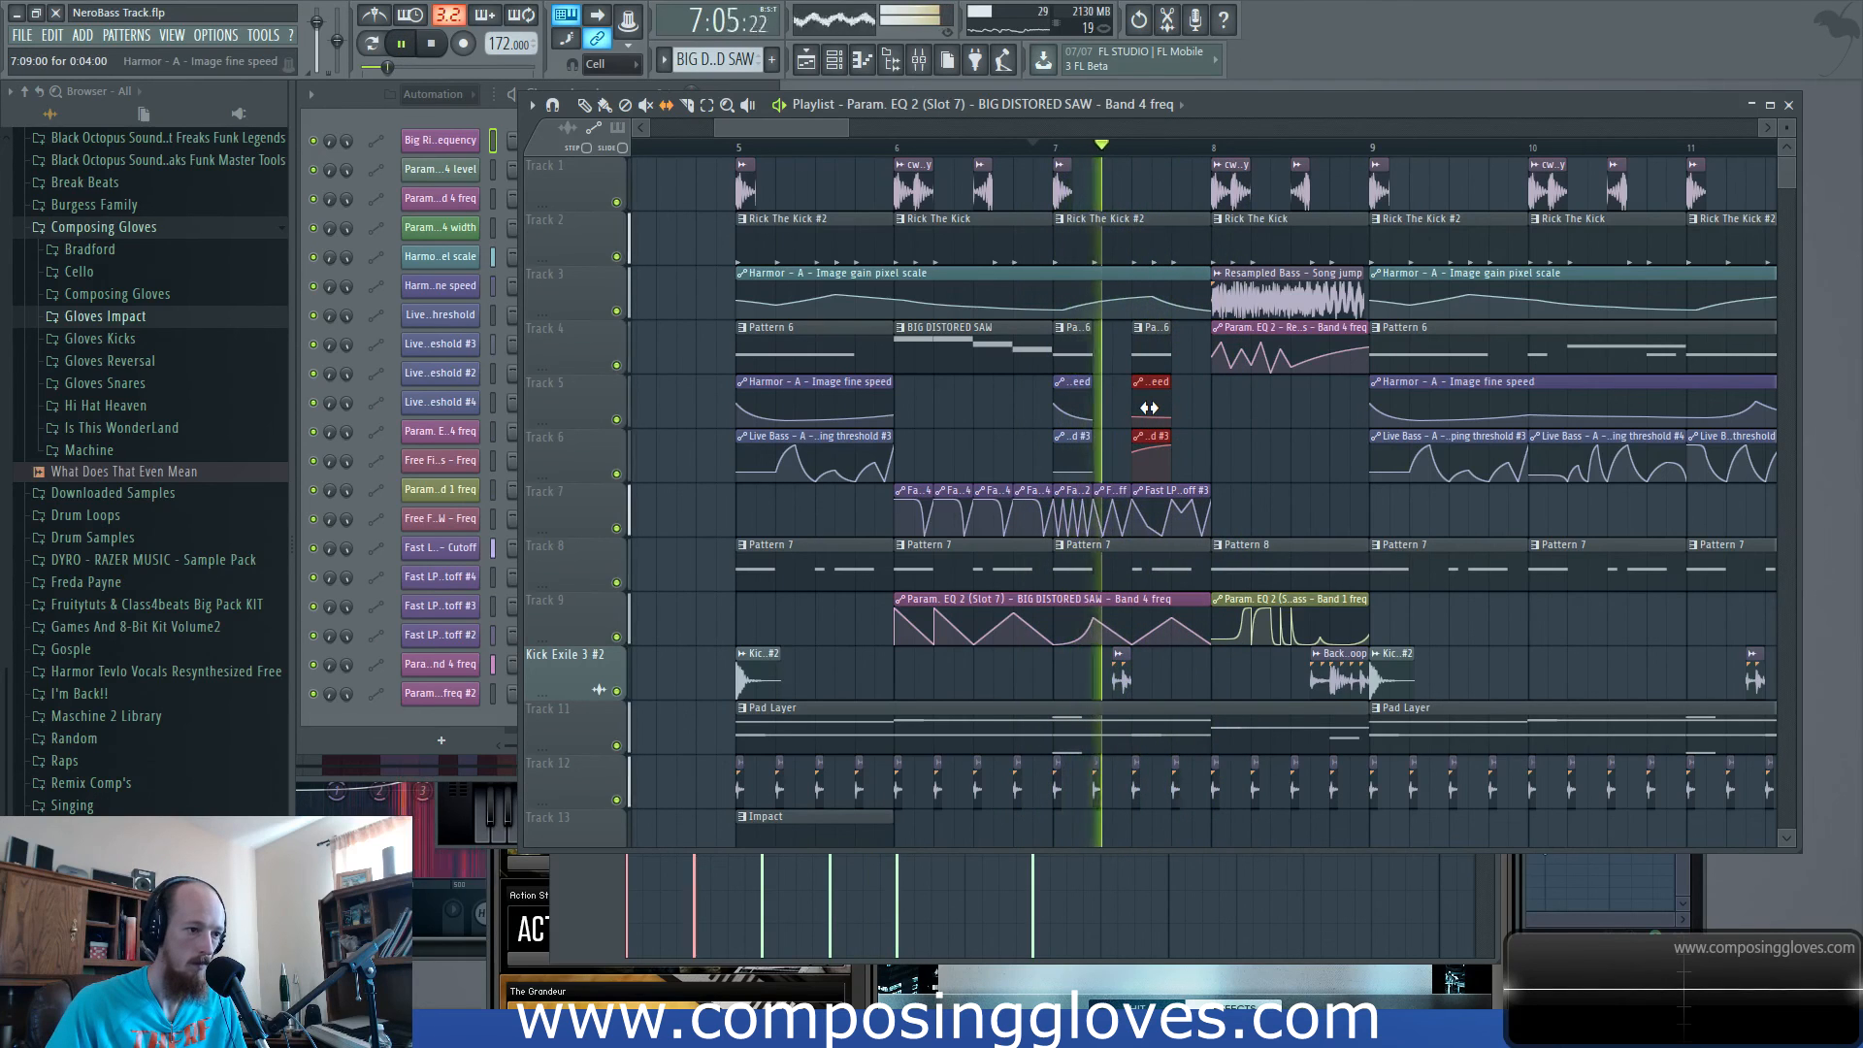
pyautogui.press('space')
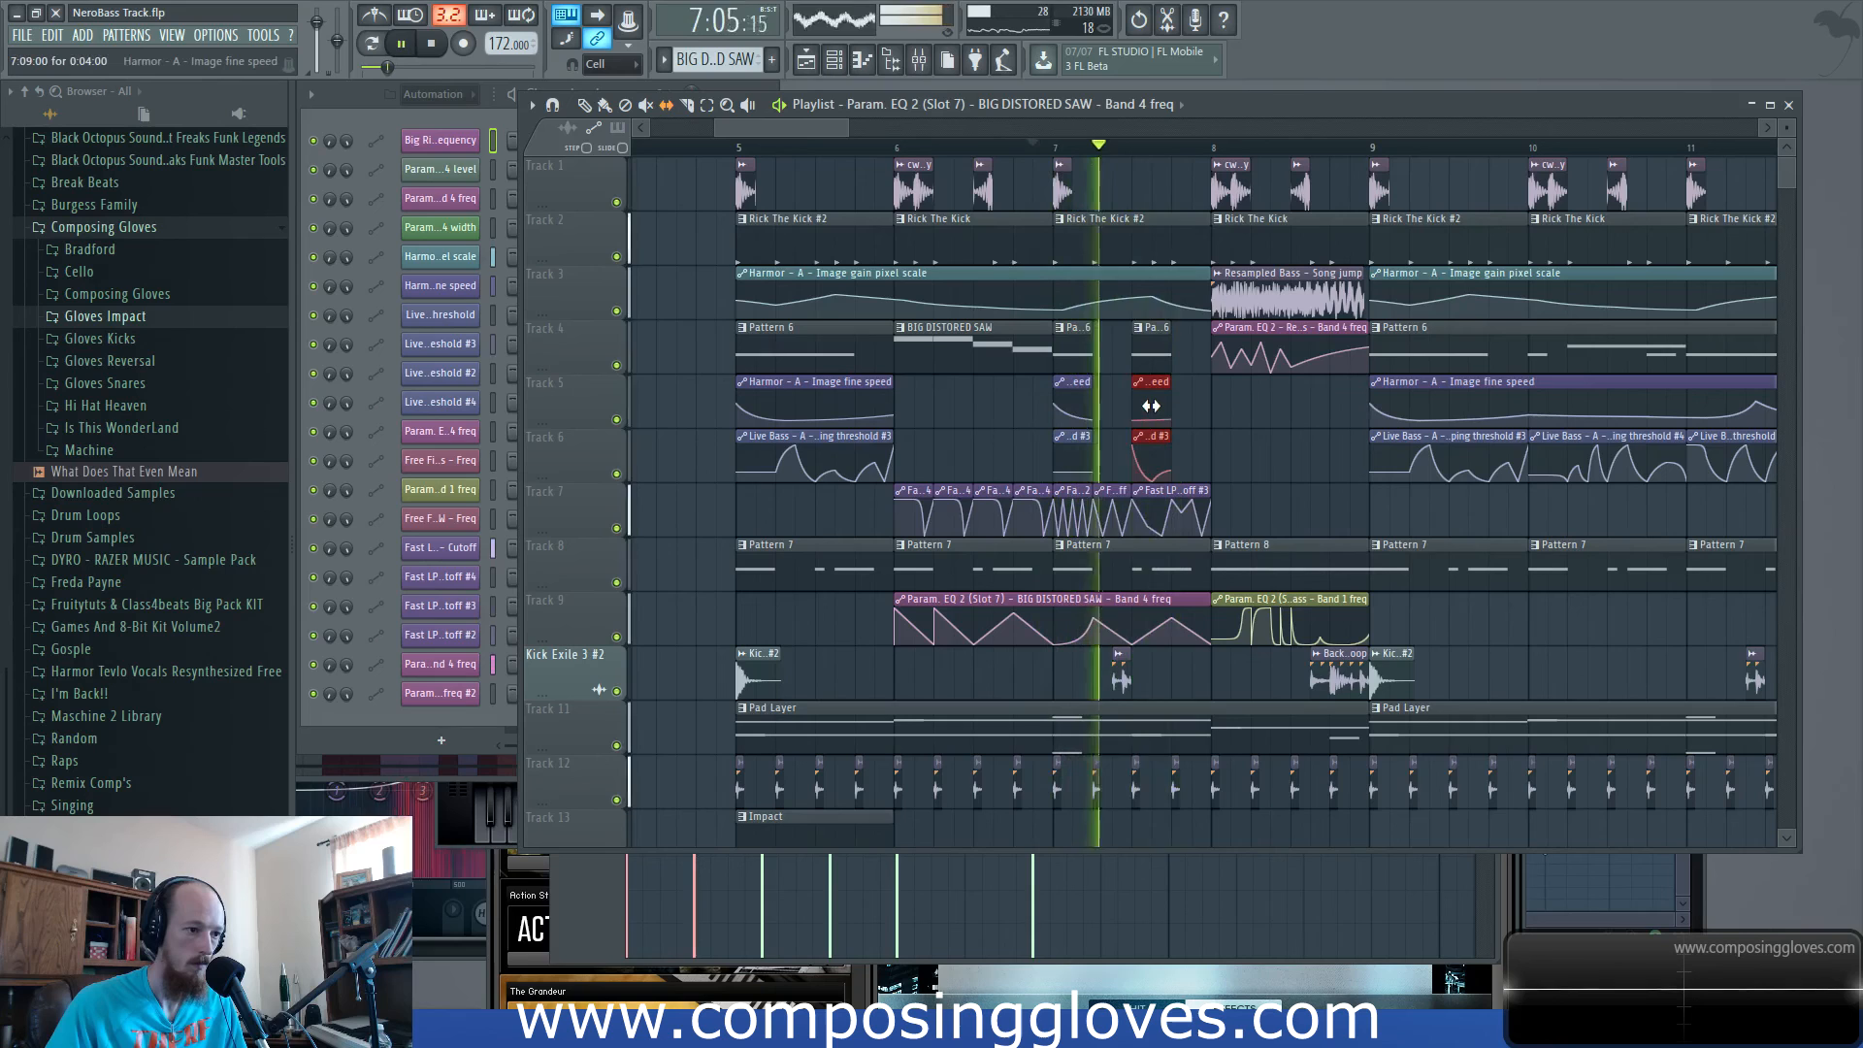
pyautogui.press('space')
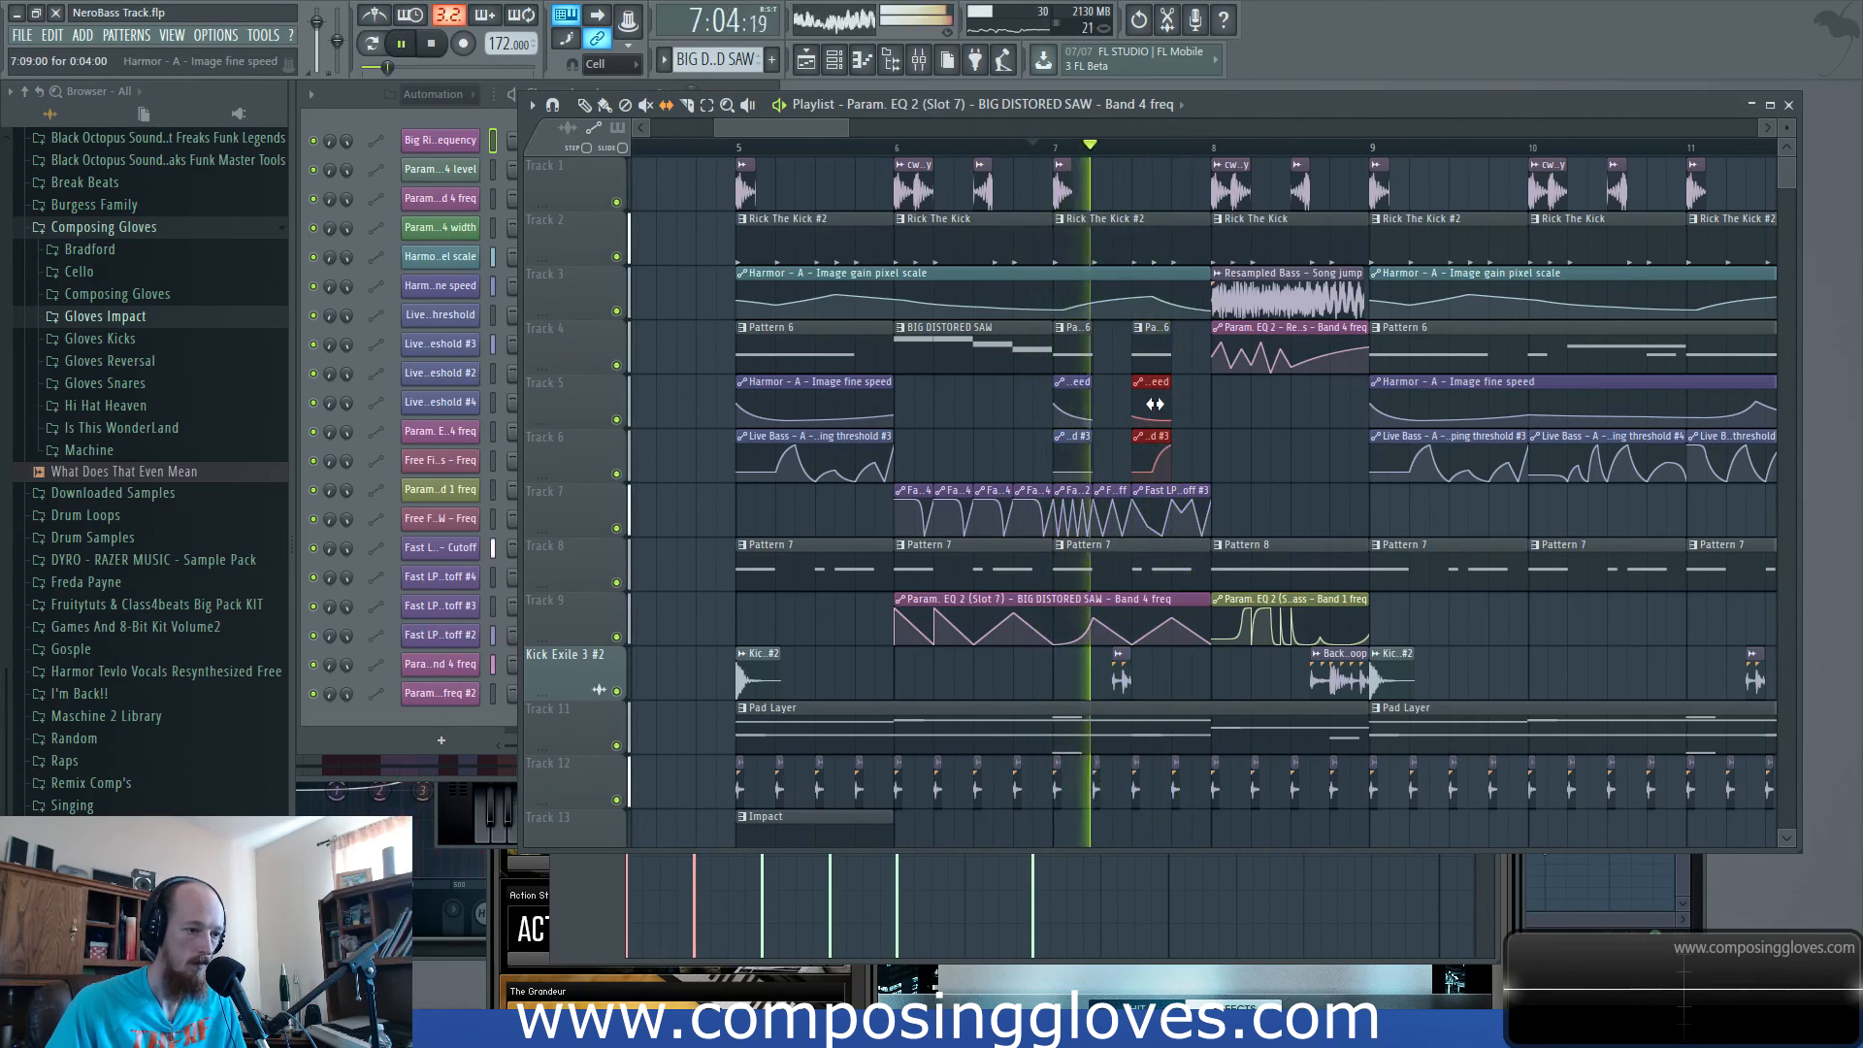
pyautogui.press('space')
pyautogui.press('space')
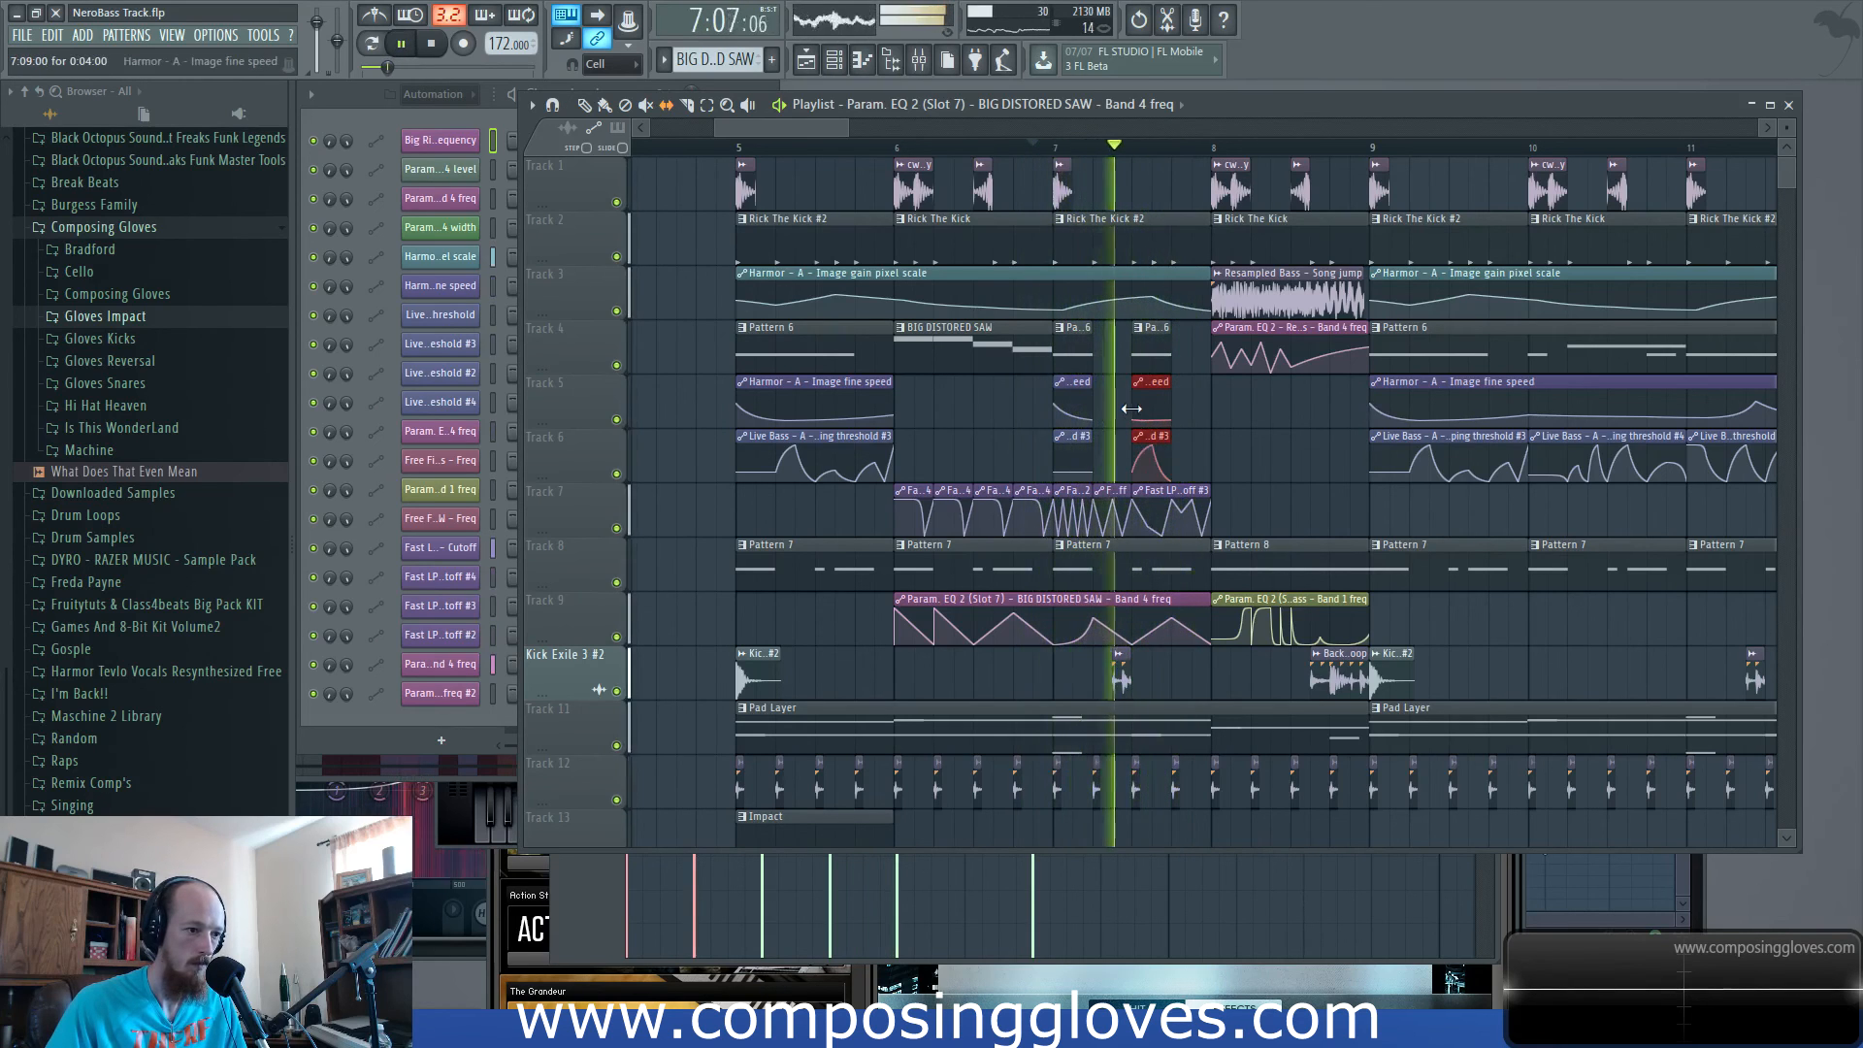
pyautogui.press('space')
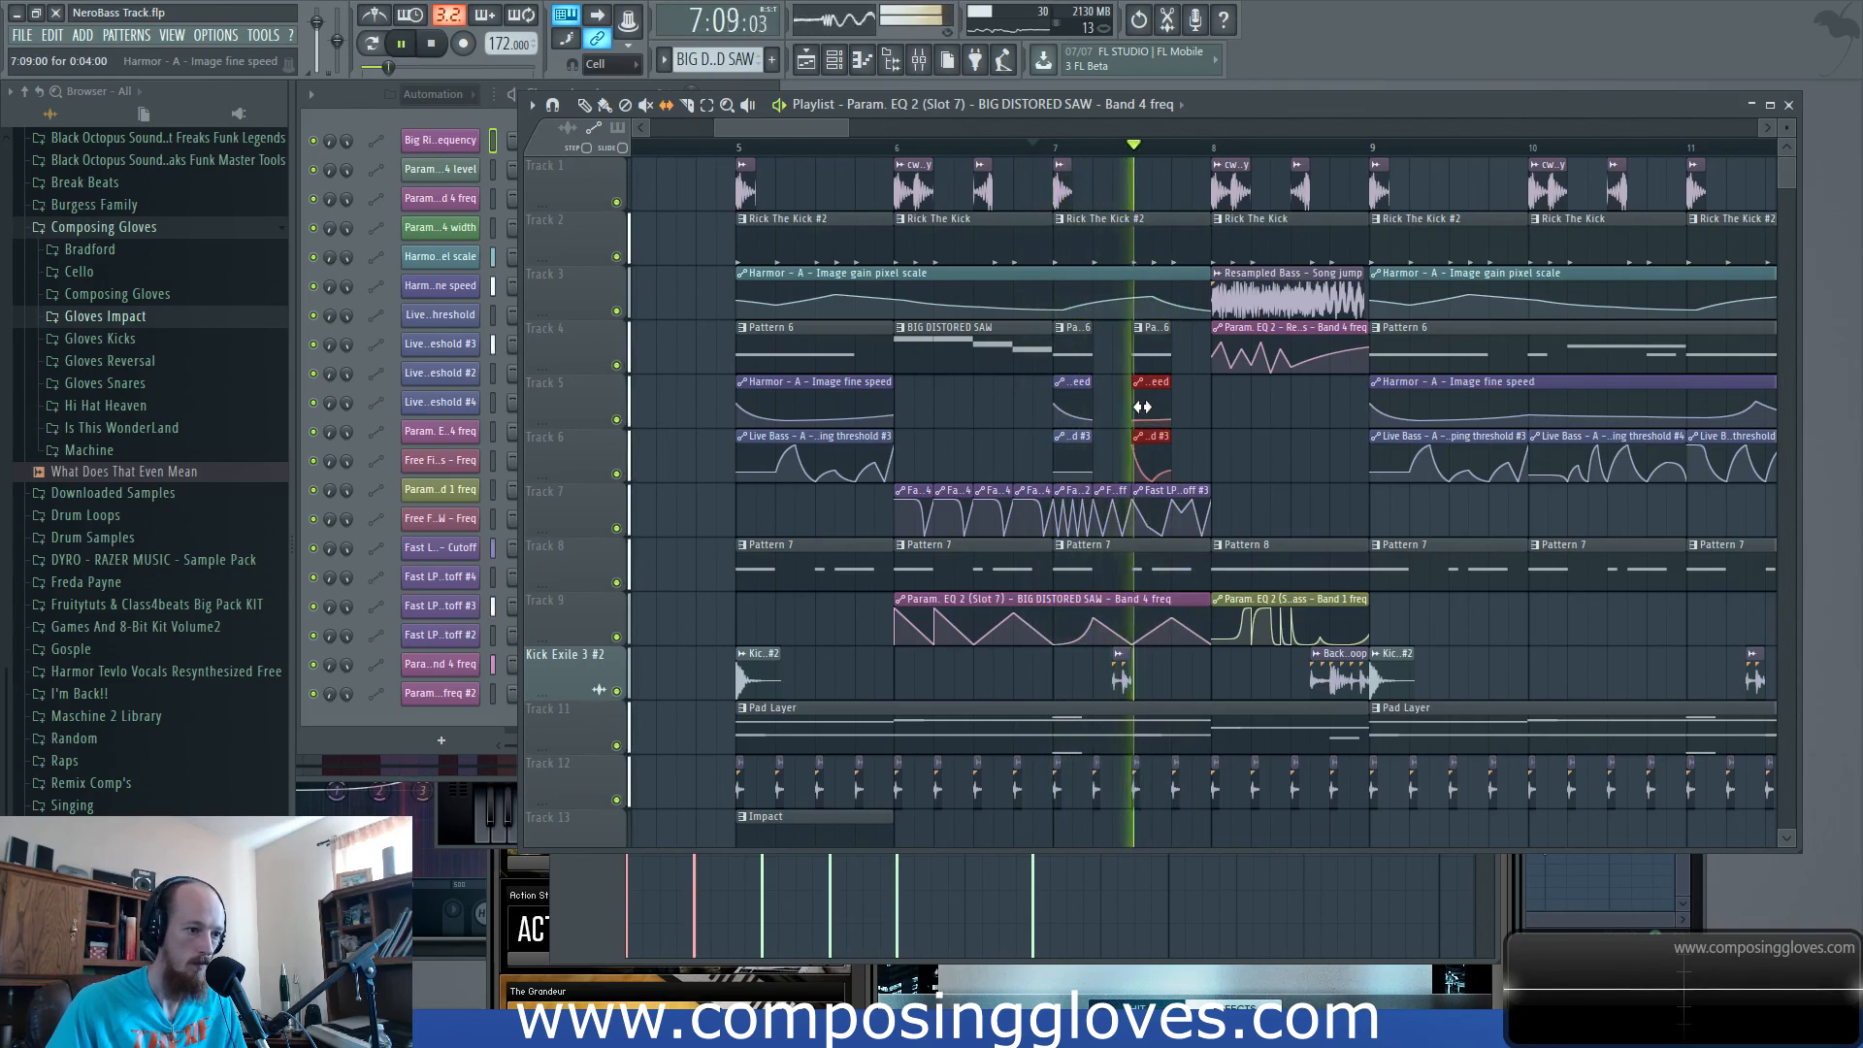
pyautogui.press('space')
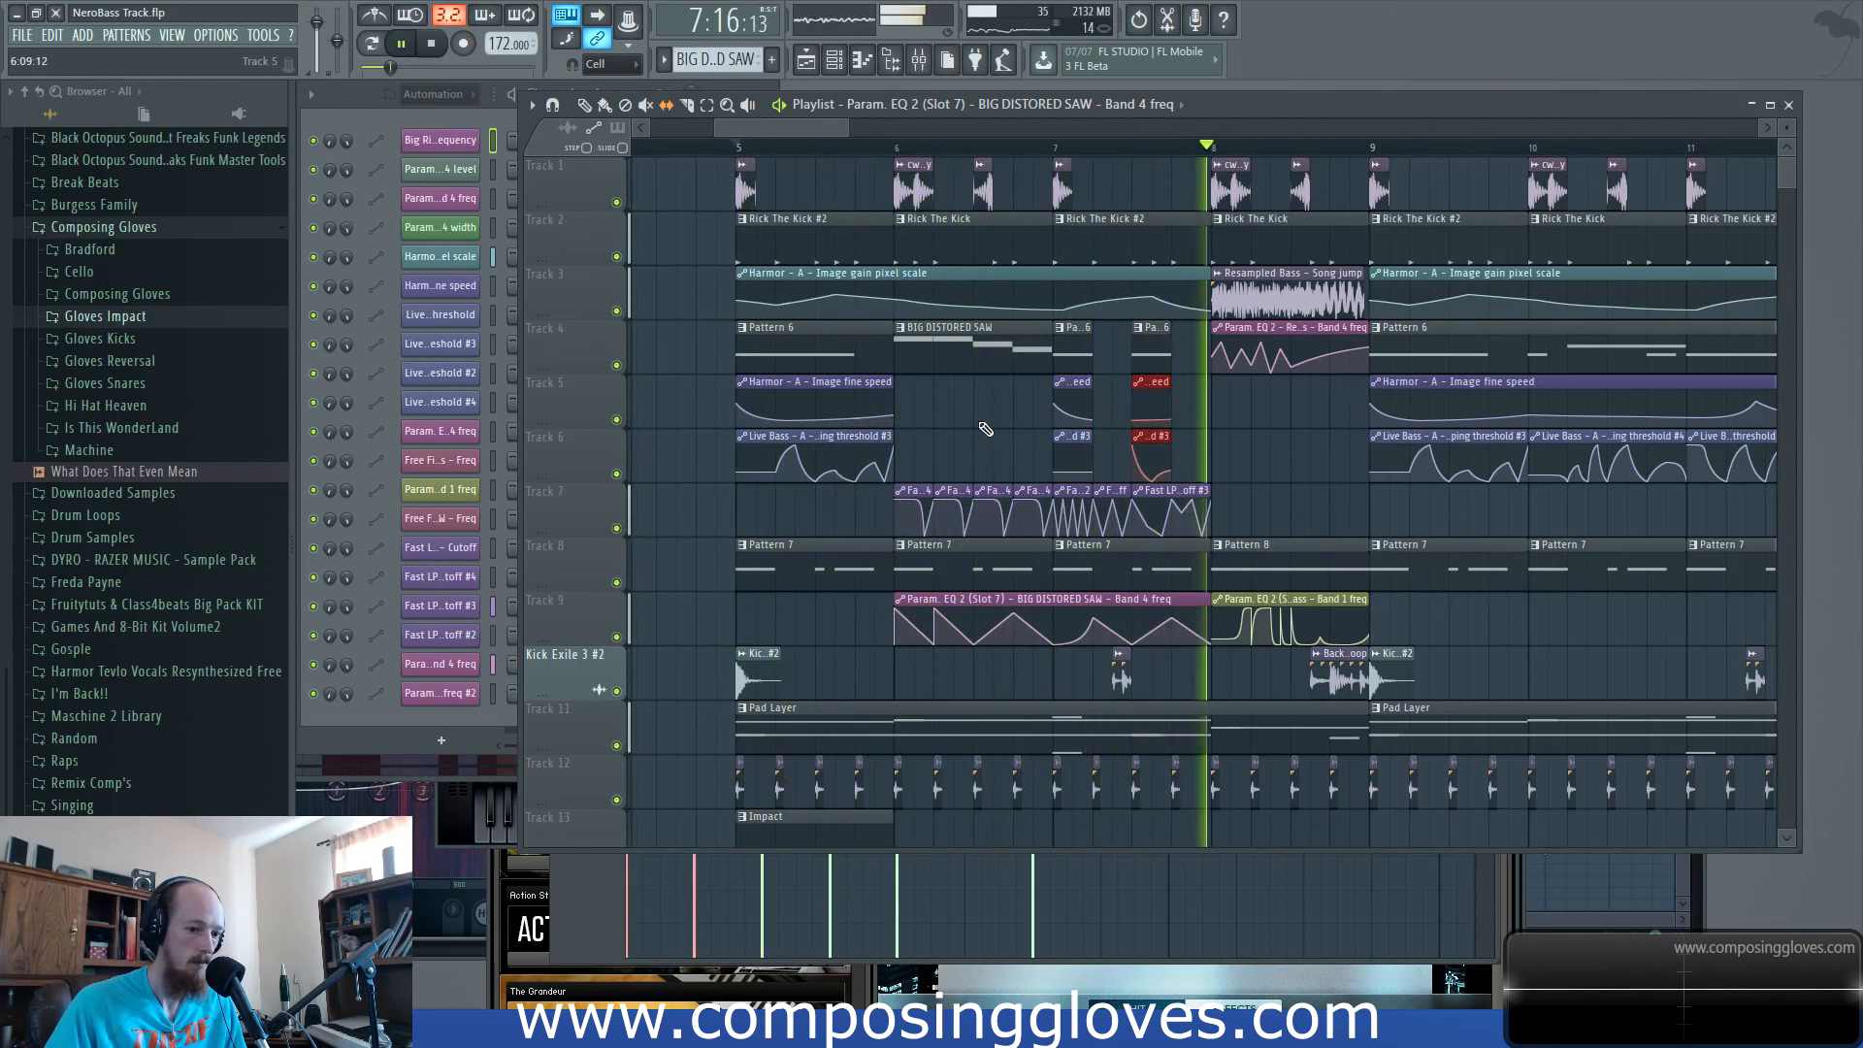
pyautogui.scroll(-5, 1165, 427)
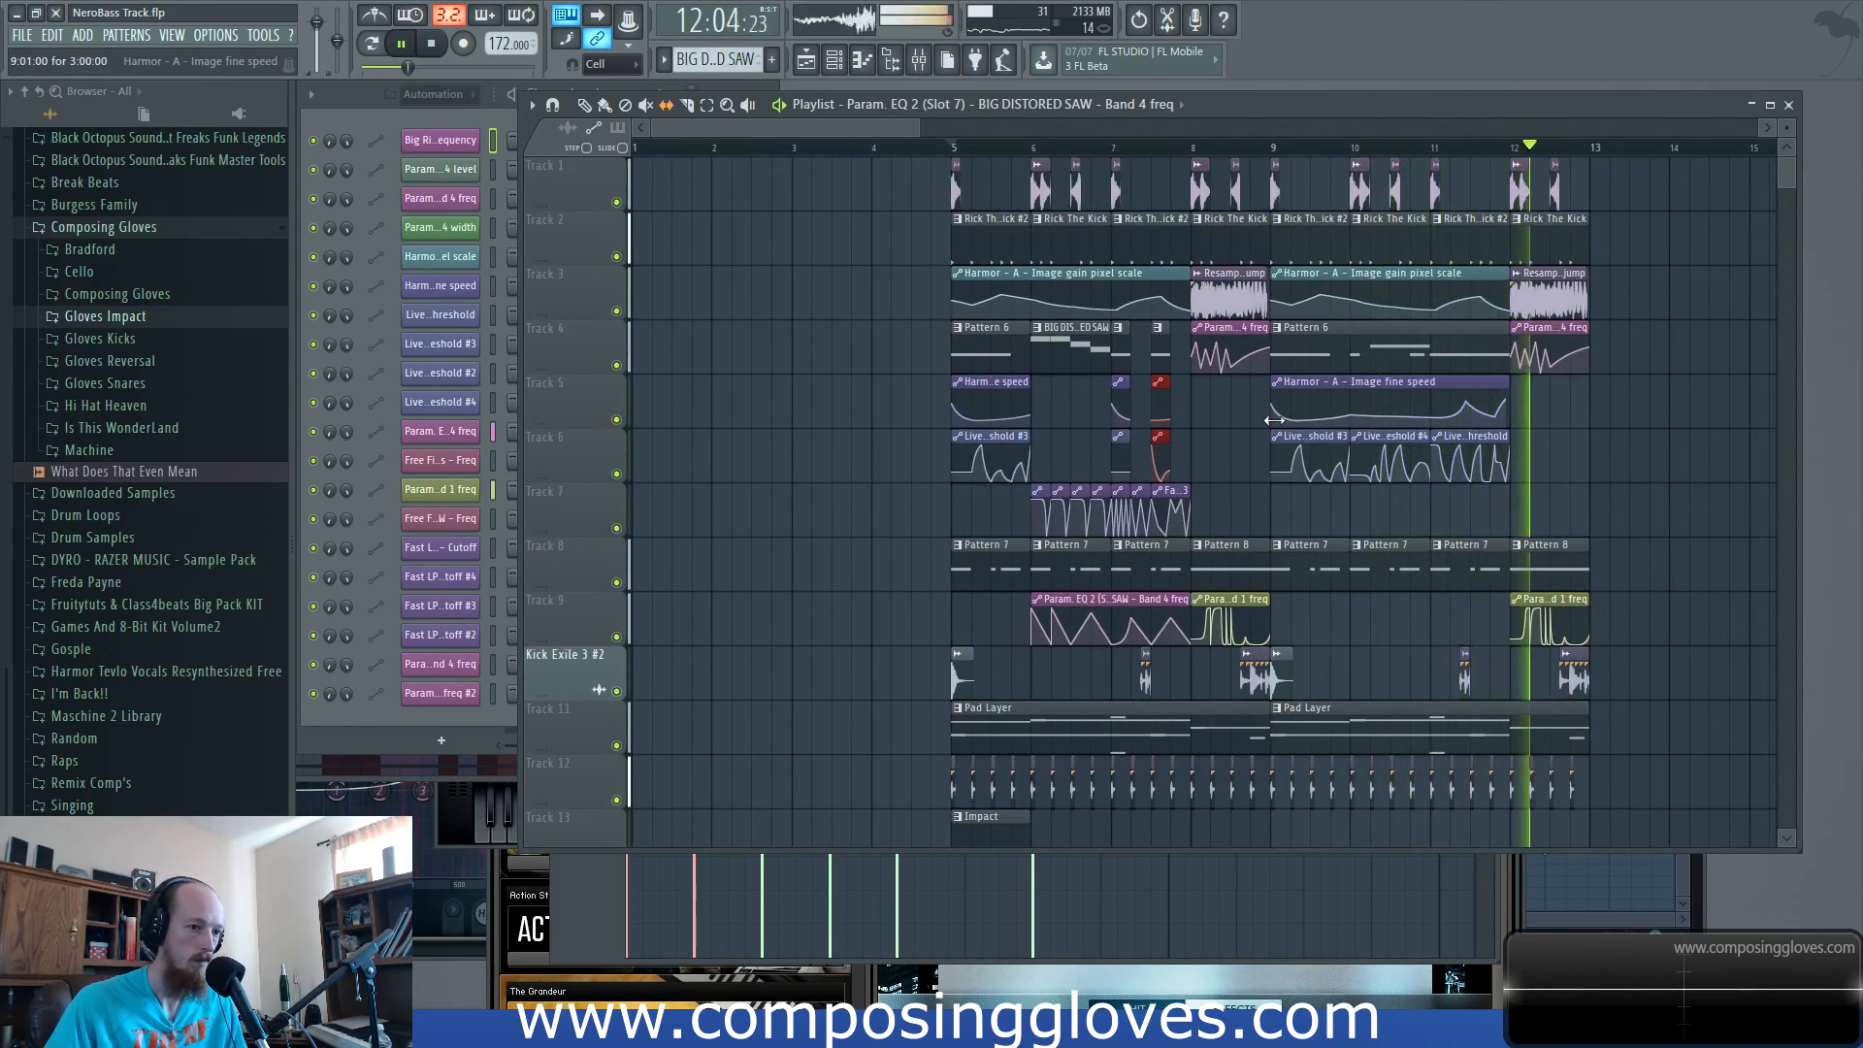
pyautogui.press('space')
pyautogui.scroll(2, 1213, 407)
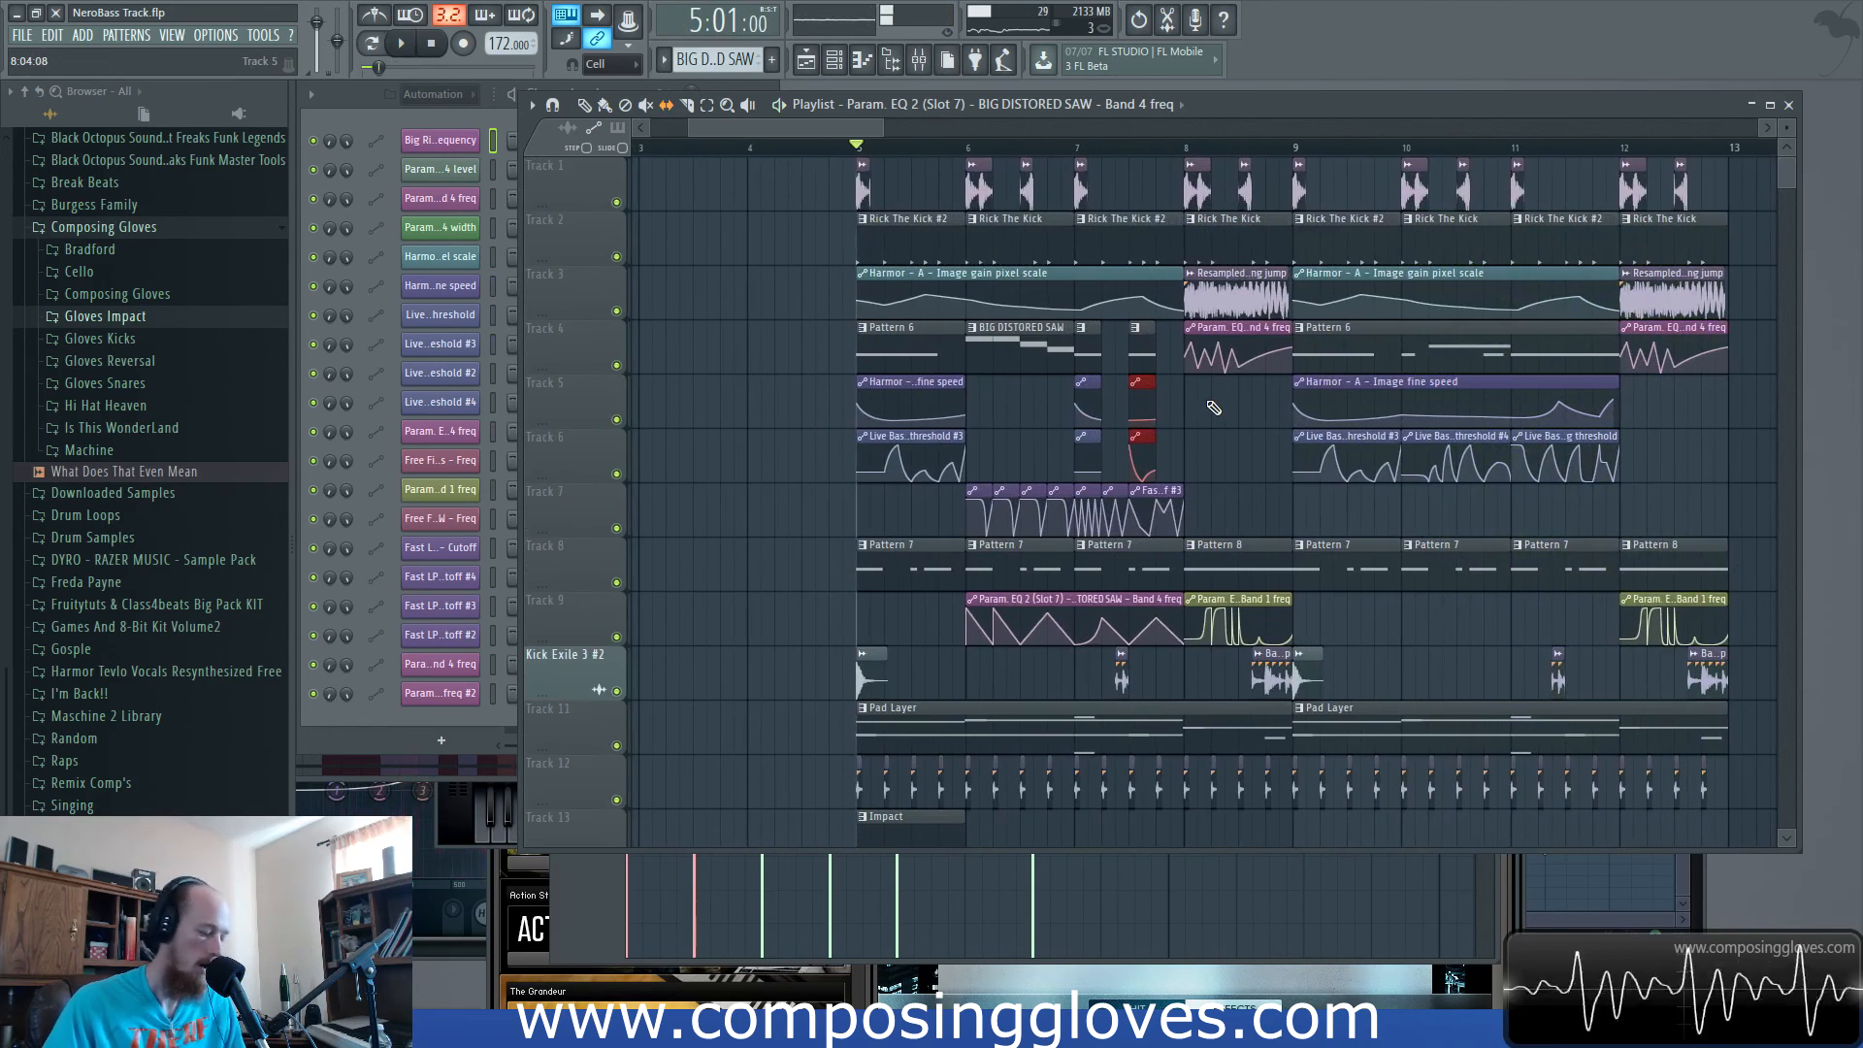
# Copy the Track 1 audio clips and Track 2 Rick The Kick patterns from bars 5 to 12 so the copies start at bar 13.
pyautogui.scroll(-6, 1213, 408)
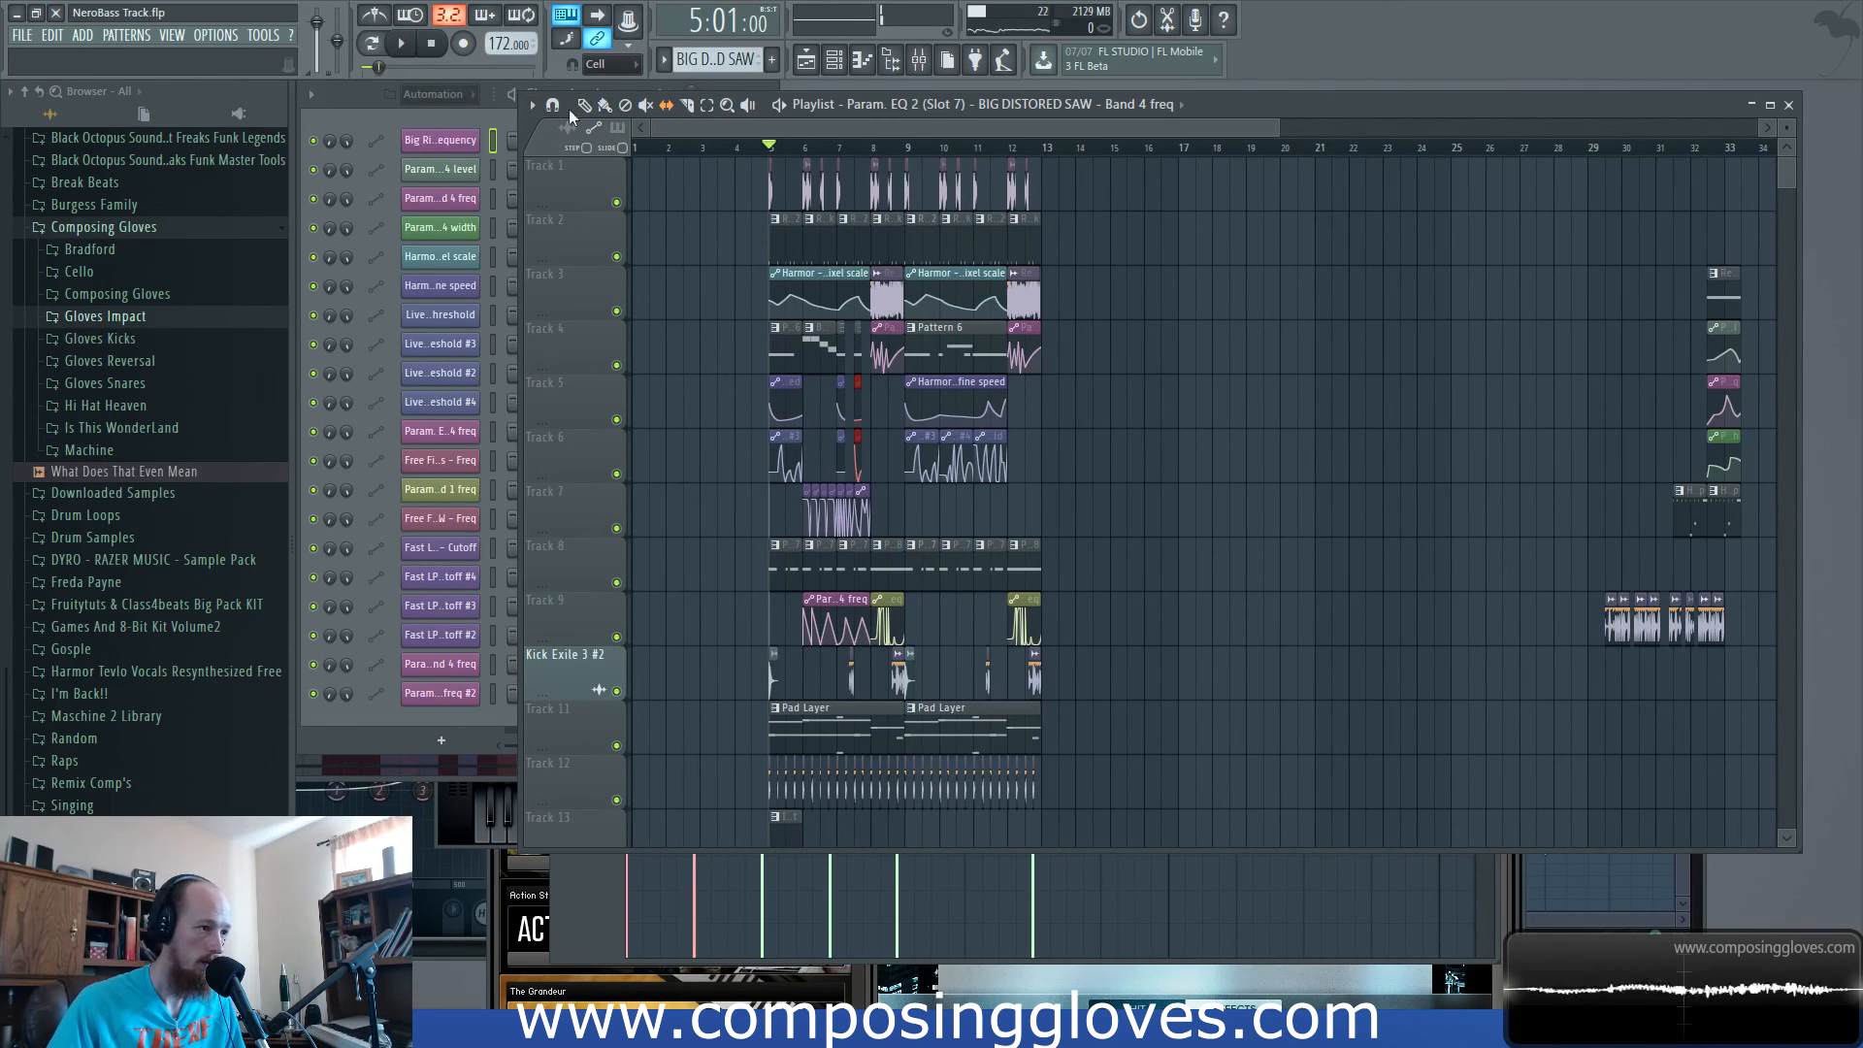
pyautogui.scroll(3, 742, 185)
pyautogui.moveTo(736, 179); pyautogui.dragTo(1336, 243)
pyautogui.moveTo(770, 241)
pyautogui.mouseDown()
pyautogui.moveTo(1306, 273)
pyautogui.moveTo(1281, 271)
pyautogui.mouseUp()
pyautogui.moveTo(1305, 379)
pyautogui.mouseDown()
pyautogui.moveTo(1264, 329)
pyautogui.moveTo(1254, 270)
pyautogui.mouseUp()
# Try to copy the Pad Layer, Track 12 and Impact clips past bar 12, and undo the copy.
pyautogui.moveTo(706, 670); pyautogui.dragTo(1244, 702)
pyautogui.moveTo(697, 622); pyautogui.dragTo(1301, 748)
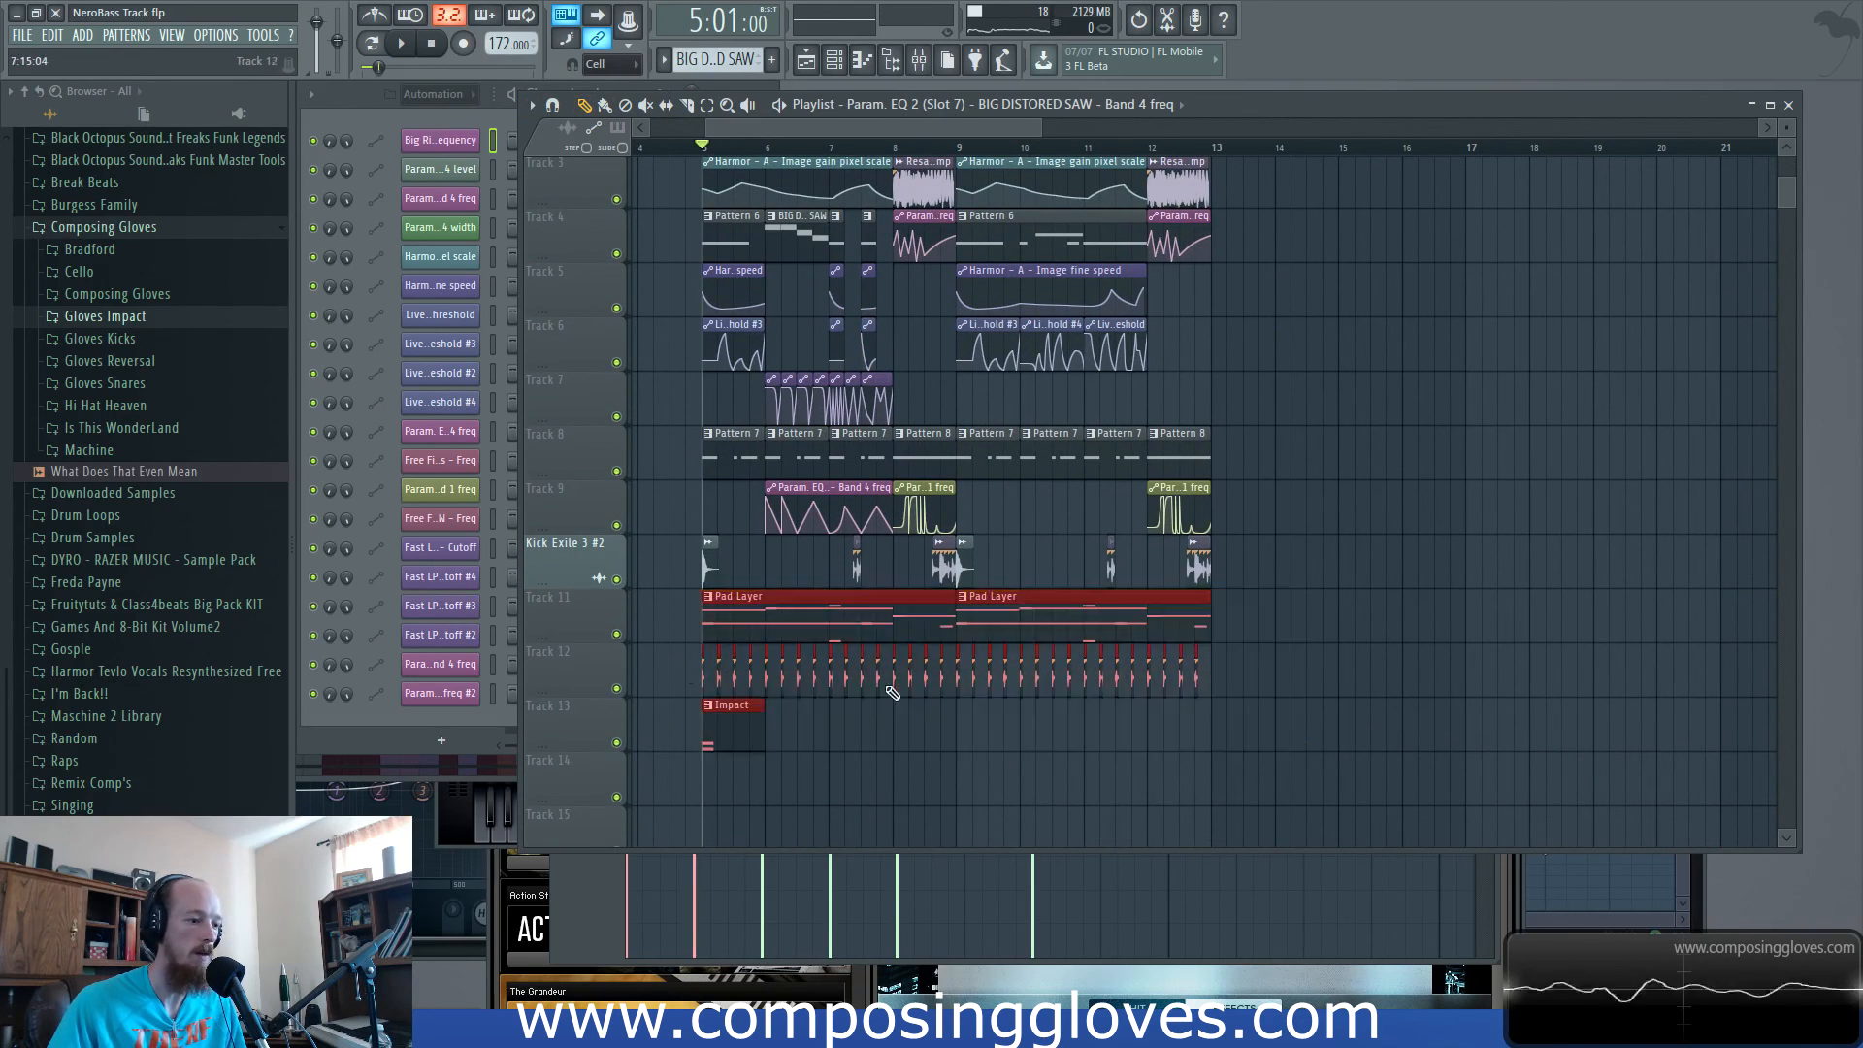
pyautogui.moveTo(748, 616); pyautogui.dragTo(1247, 630)
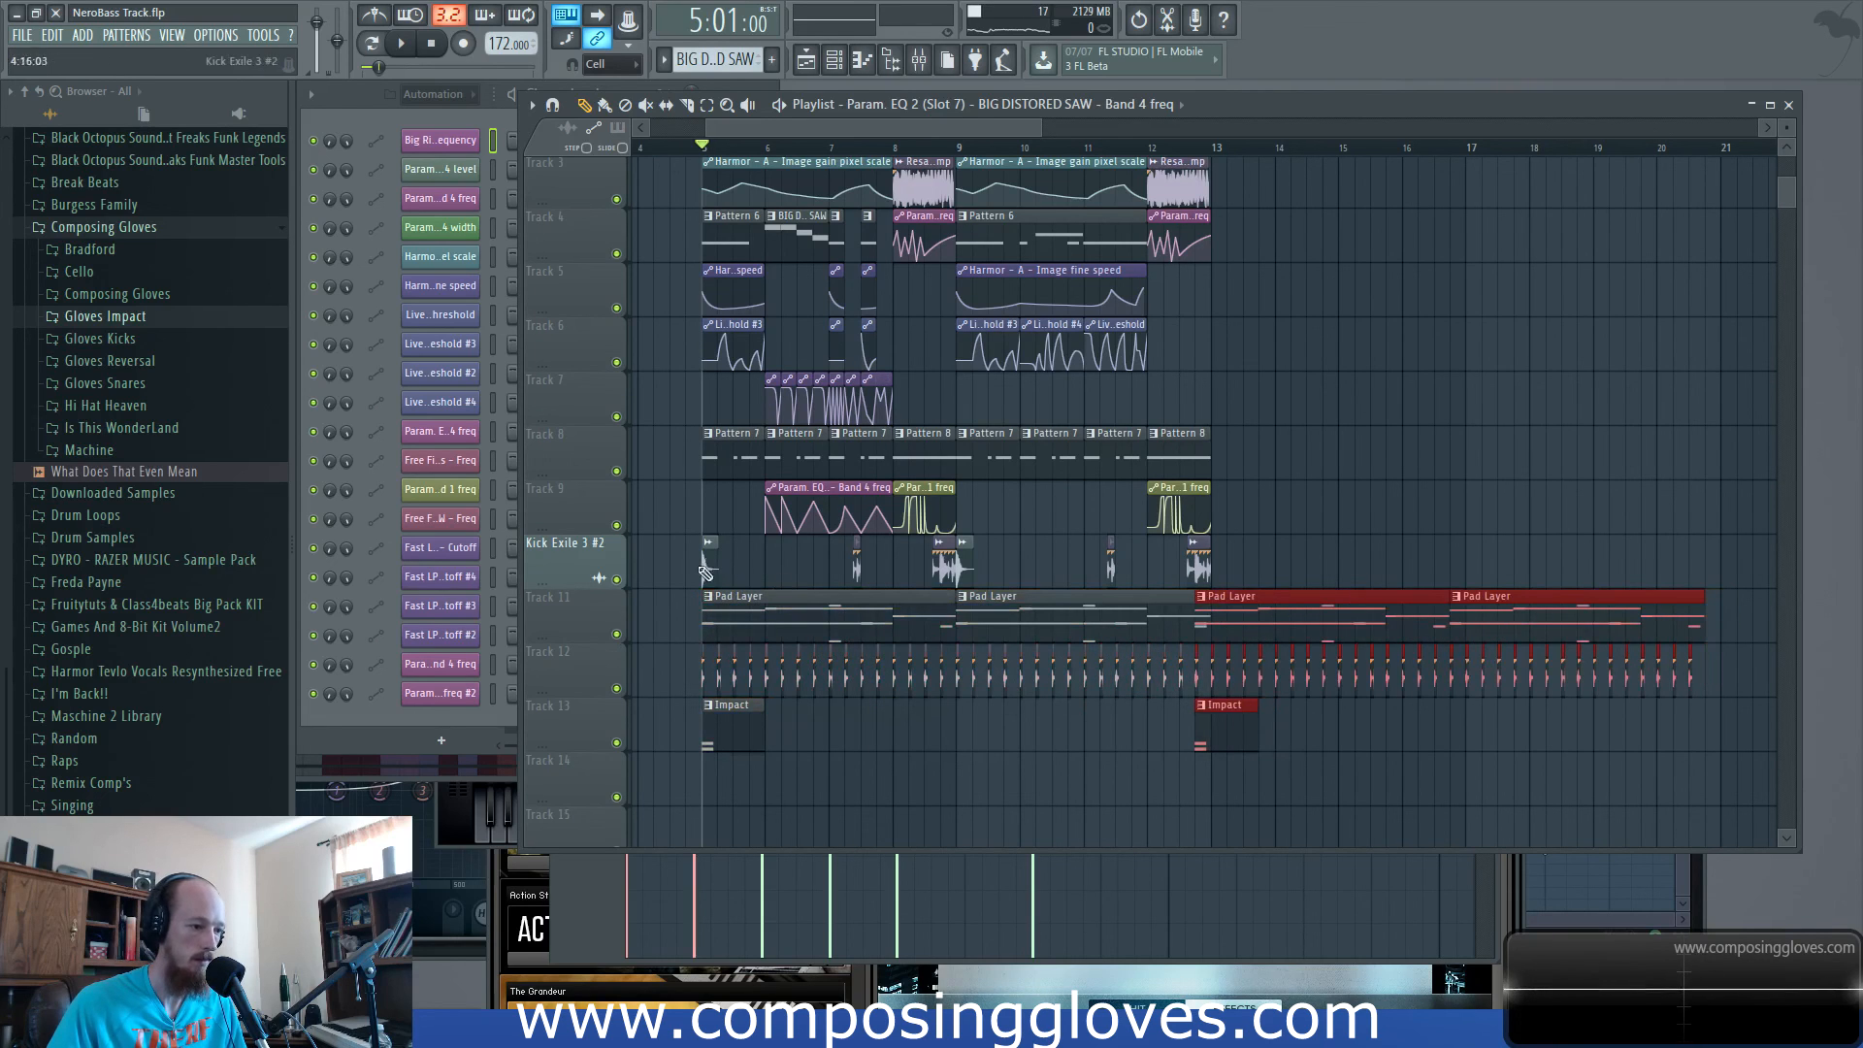
pyautogui.hotkey('ctrl', 'z')
# Copy the Kick Exile track, Pad Layer, Track 12 and Impact clips, plus Track 8's Pattern 7 and 8 clips, from bars 5 to 12 to bar 13.
pyautogui.moveTo(667, 533); pyautogui.dragTo(1344, 763)
pyautogui.moveTo(745, 630)
pyautogui.mouseDown()
pyautogui.moveTo(1264, 630)
pyautogui.moveTo(1247, 639)
pyautogui.mouseUp()
pyautogui.scroll(2, 1178, 442)
pyautogui.scroll(-2, 978, 433)
pyautogui.scroll(-1, 977, 433)
pyautogui.moveTo(656, 442); pyautogui.dragTo(1151, 471)
pyautogui.moveTo(1087, 459); pyautogui.dragTo(1570, 463)
pyautogui.scroll(2, 835, 388)
# Audition from bar 6, copy bar 7's clips on Tracks 4 to 7 to bar 13, and play the copy.
pyautogui.moveTo(825, 291); pyautogui.dragTo(986, 403)
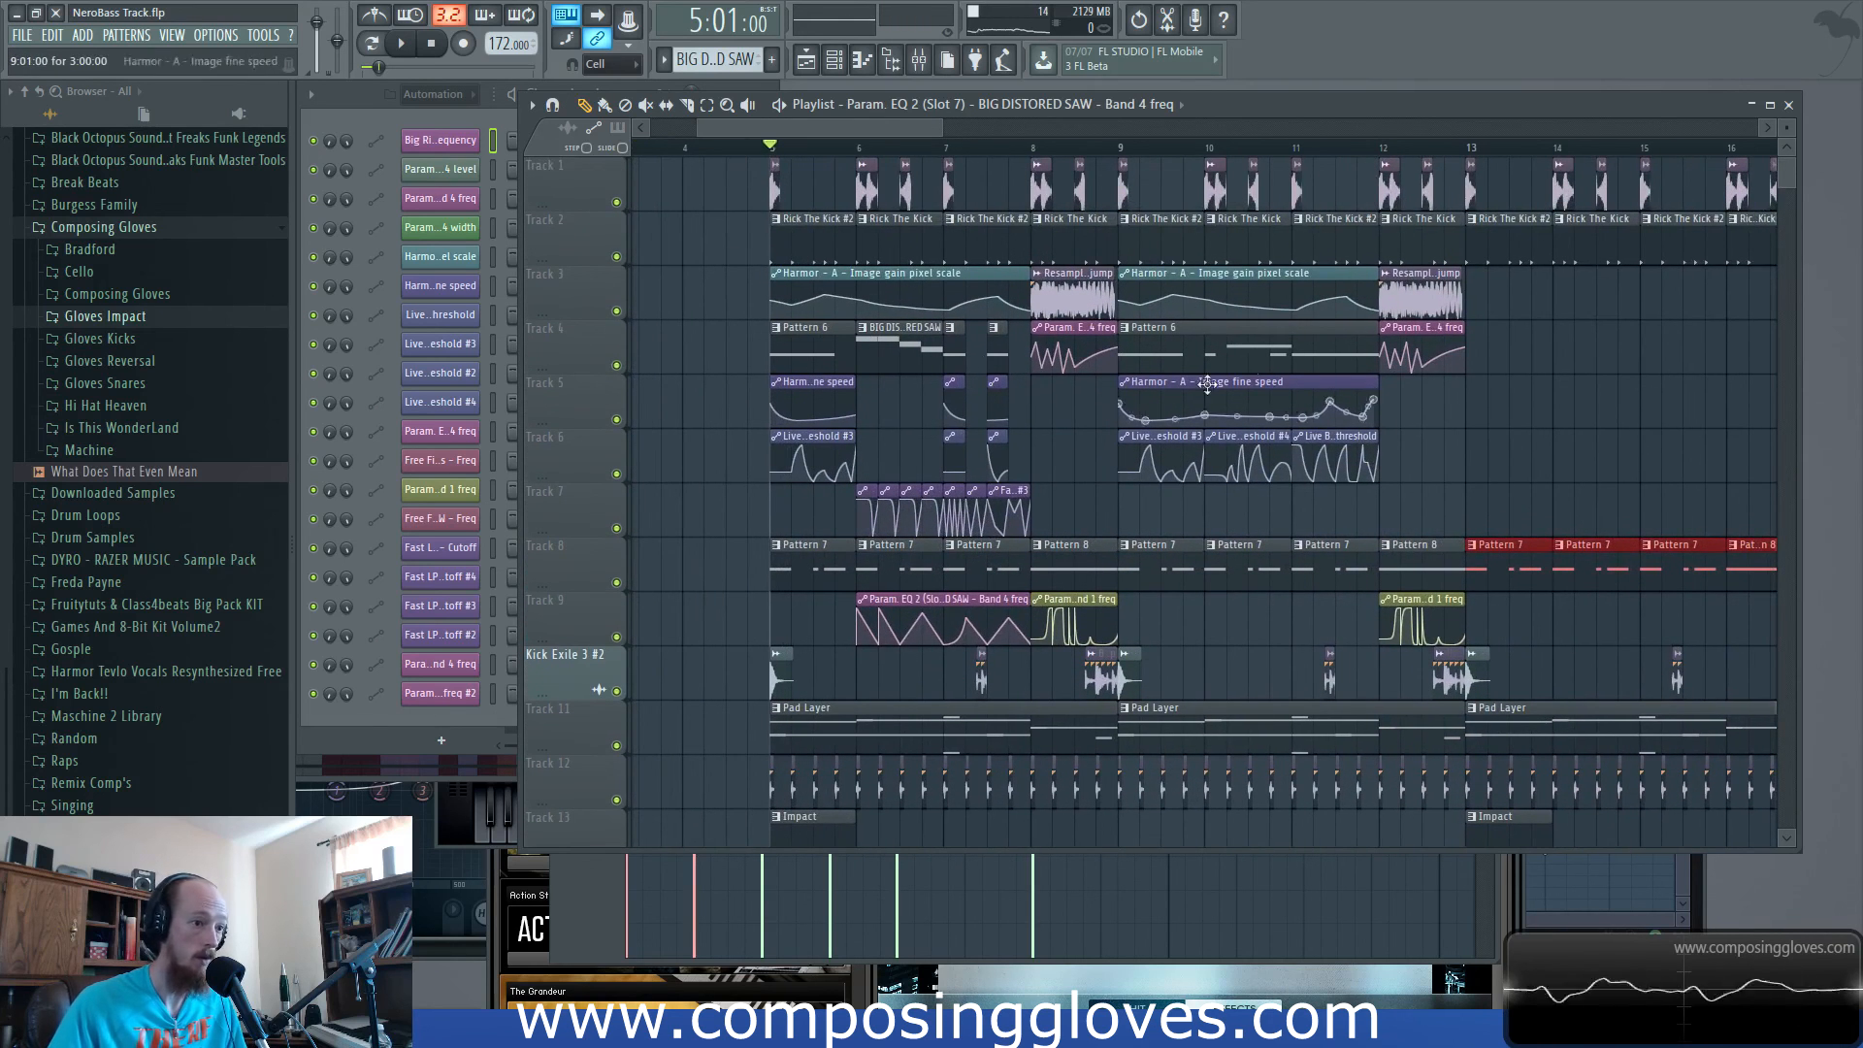
pyautogui.scroll(2, 1267, 370)
pyautogui.press('space')
pyautogui.click(923, 149)
pyautogui.press('space')
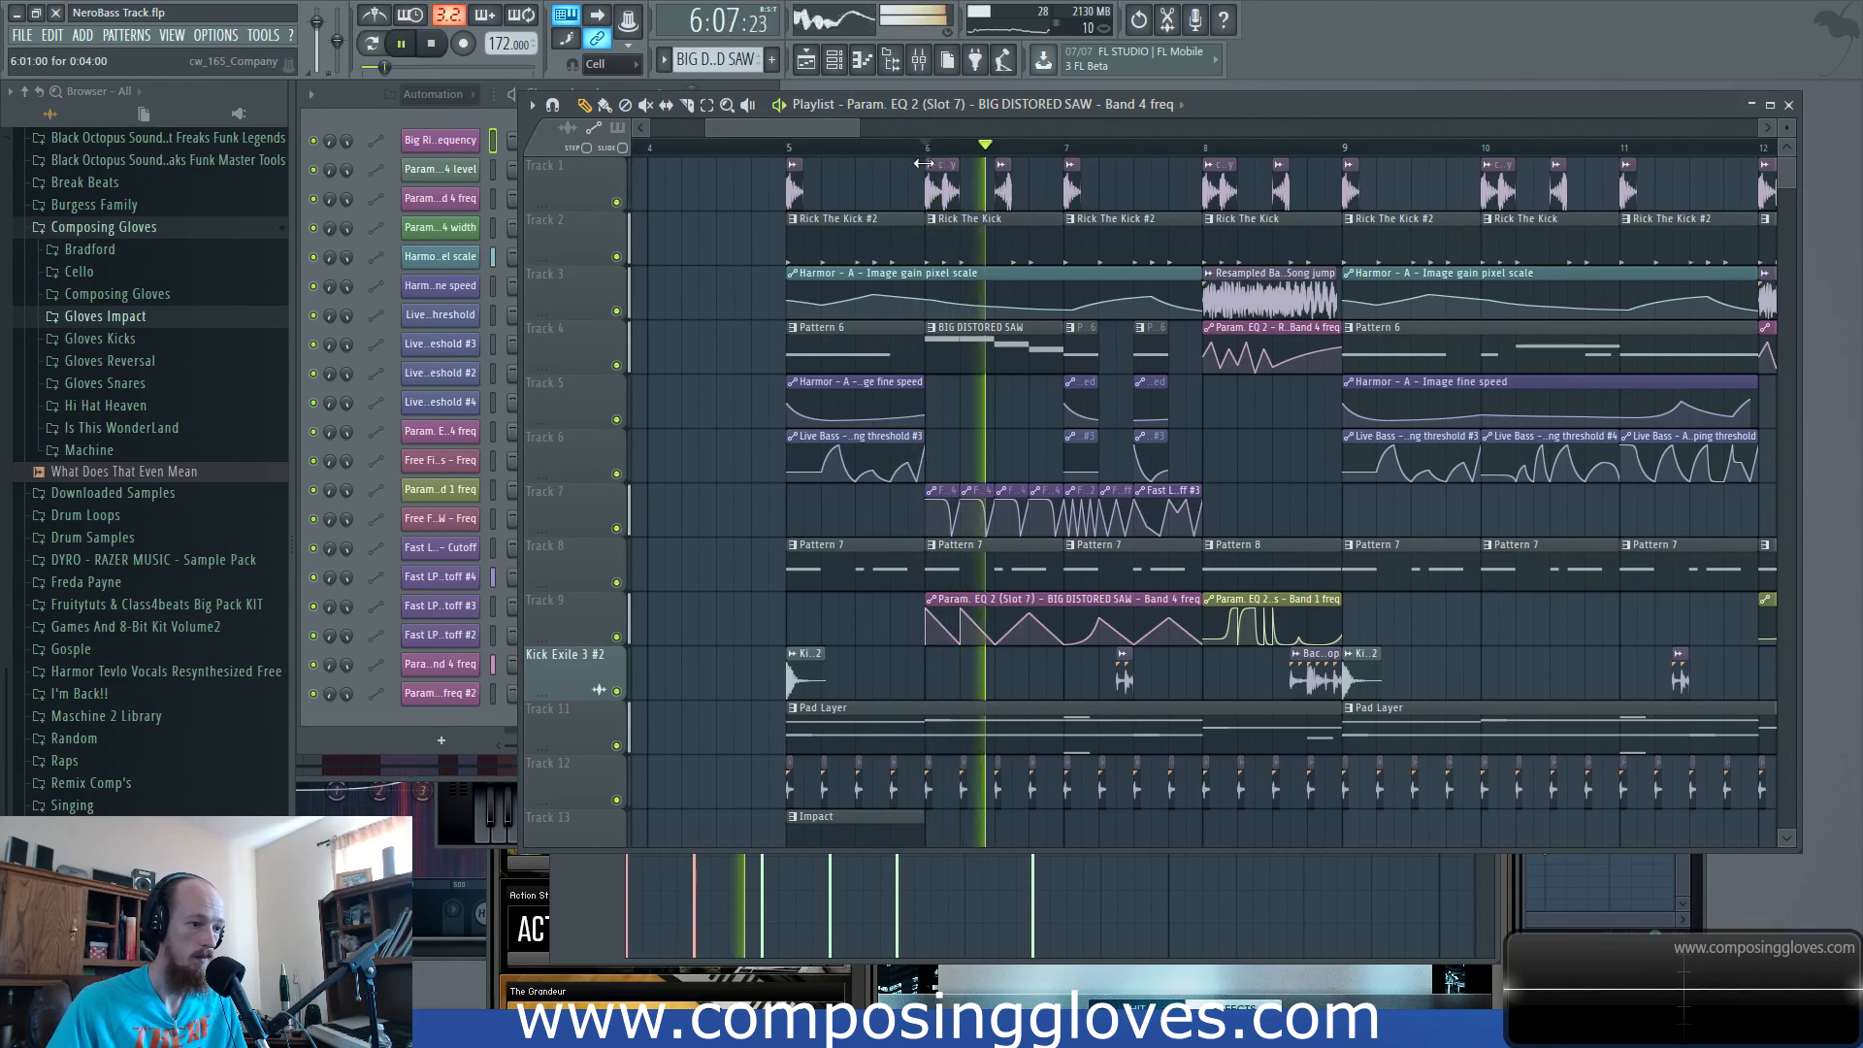
pyautogui.press('space')
pyautogui.moveTo(832, 325); pyautogui.dragTo(949, 529)
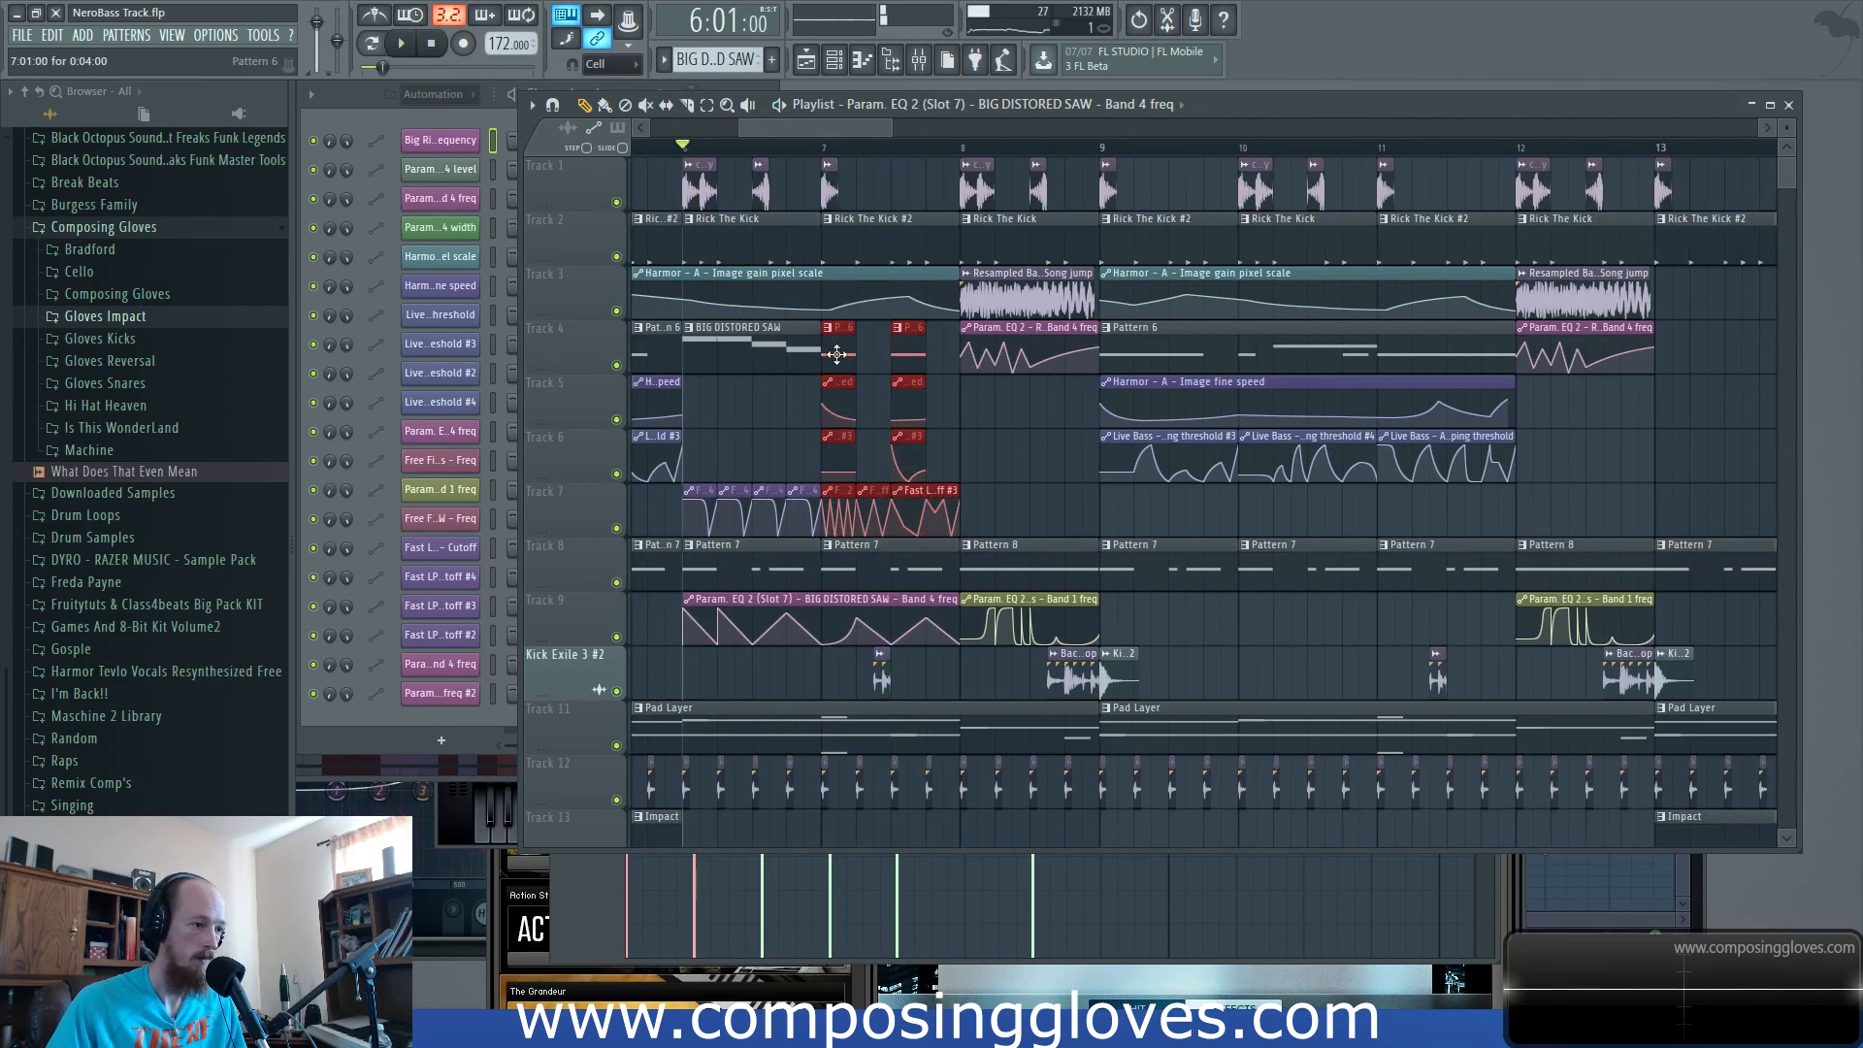
pyautogui.moveTo(1798, 402)
pyautogui.mouseDown()
pyautogui.moveTo(1085, 433)
pyautogui.moveTo(1101, 341)
pyautogui.mouseUp()
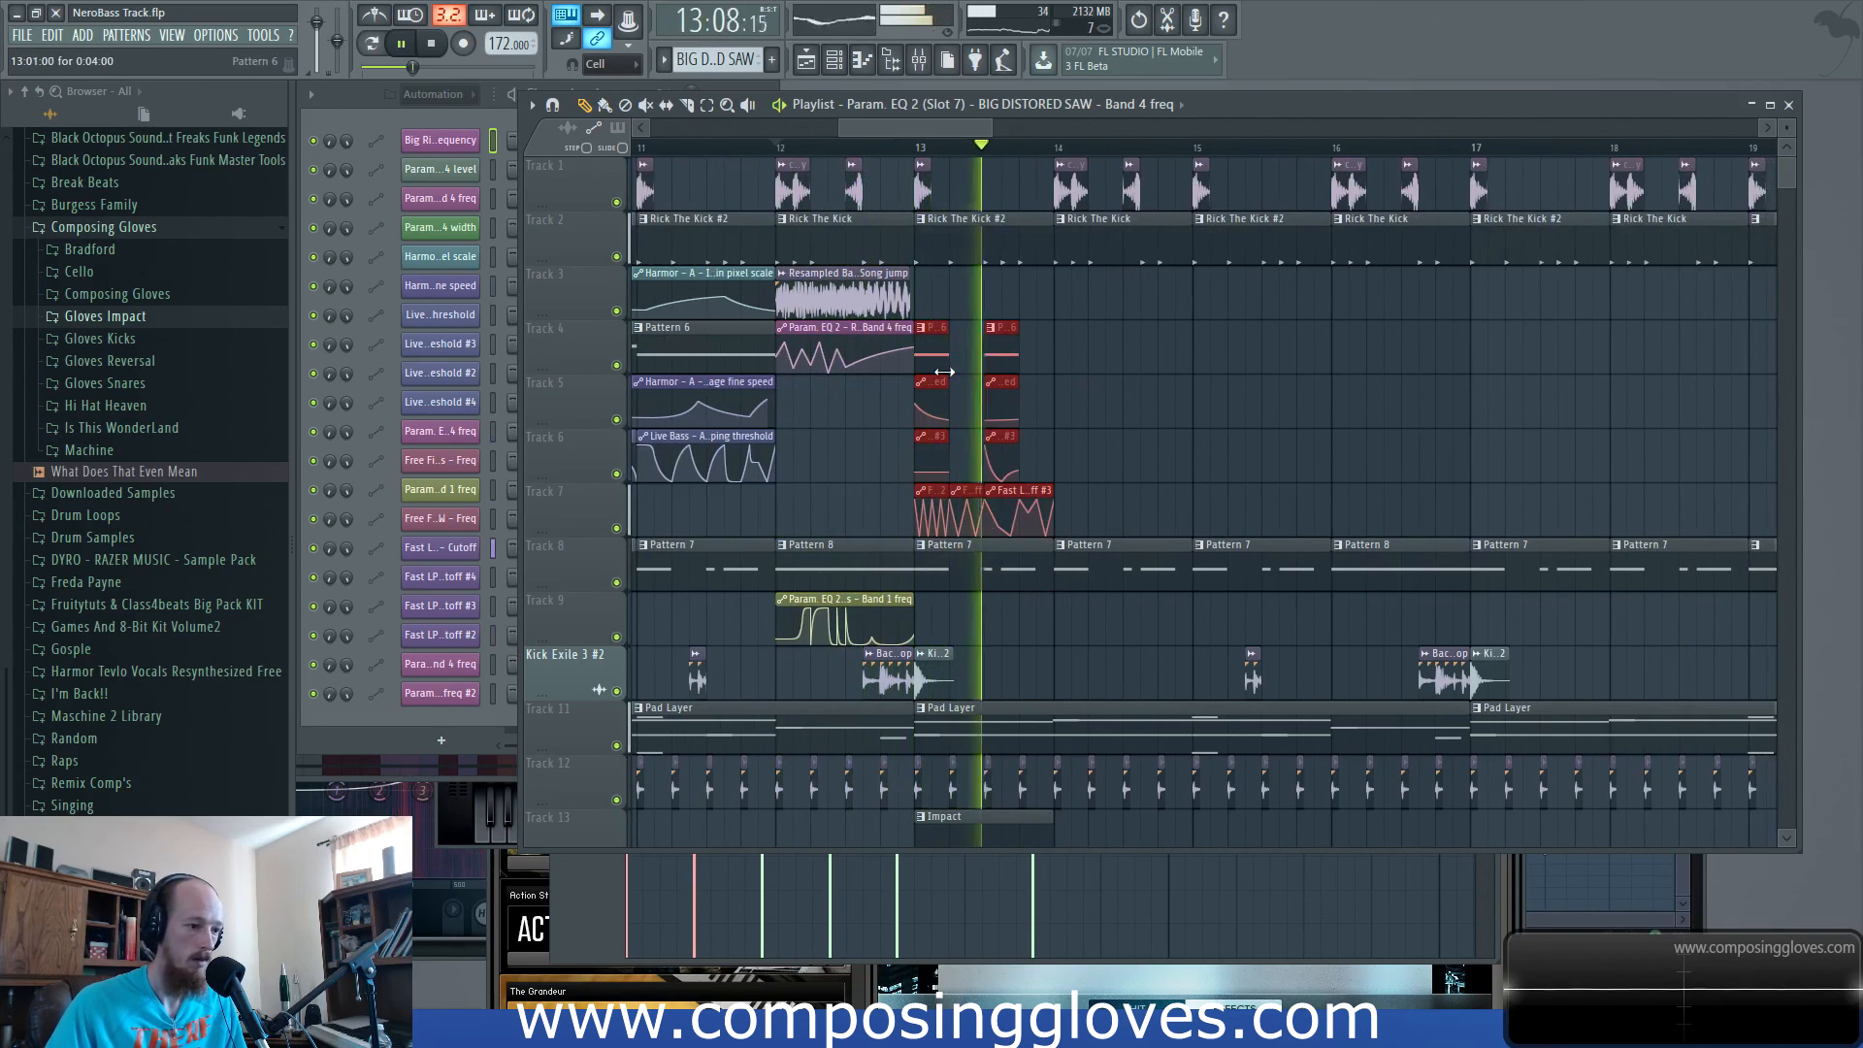
pyautogui.press('space')
pyautogui.press('space')
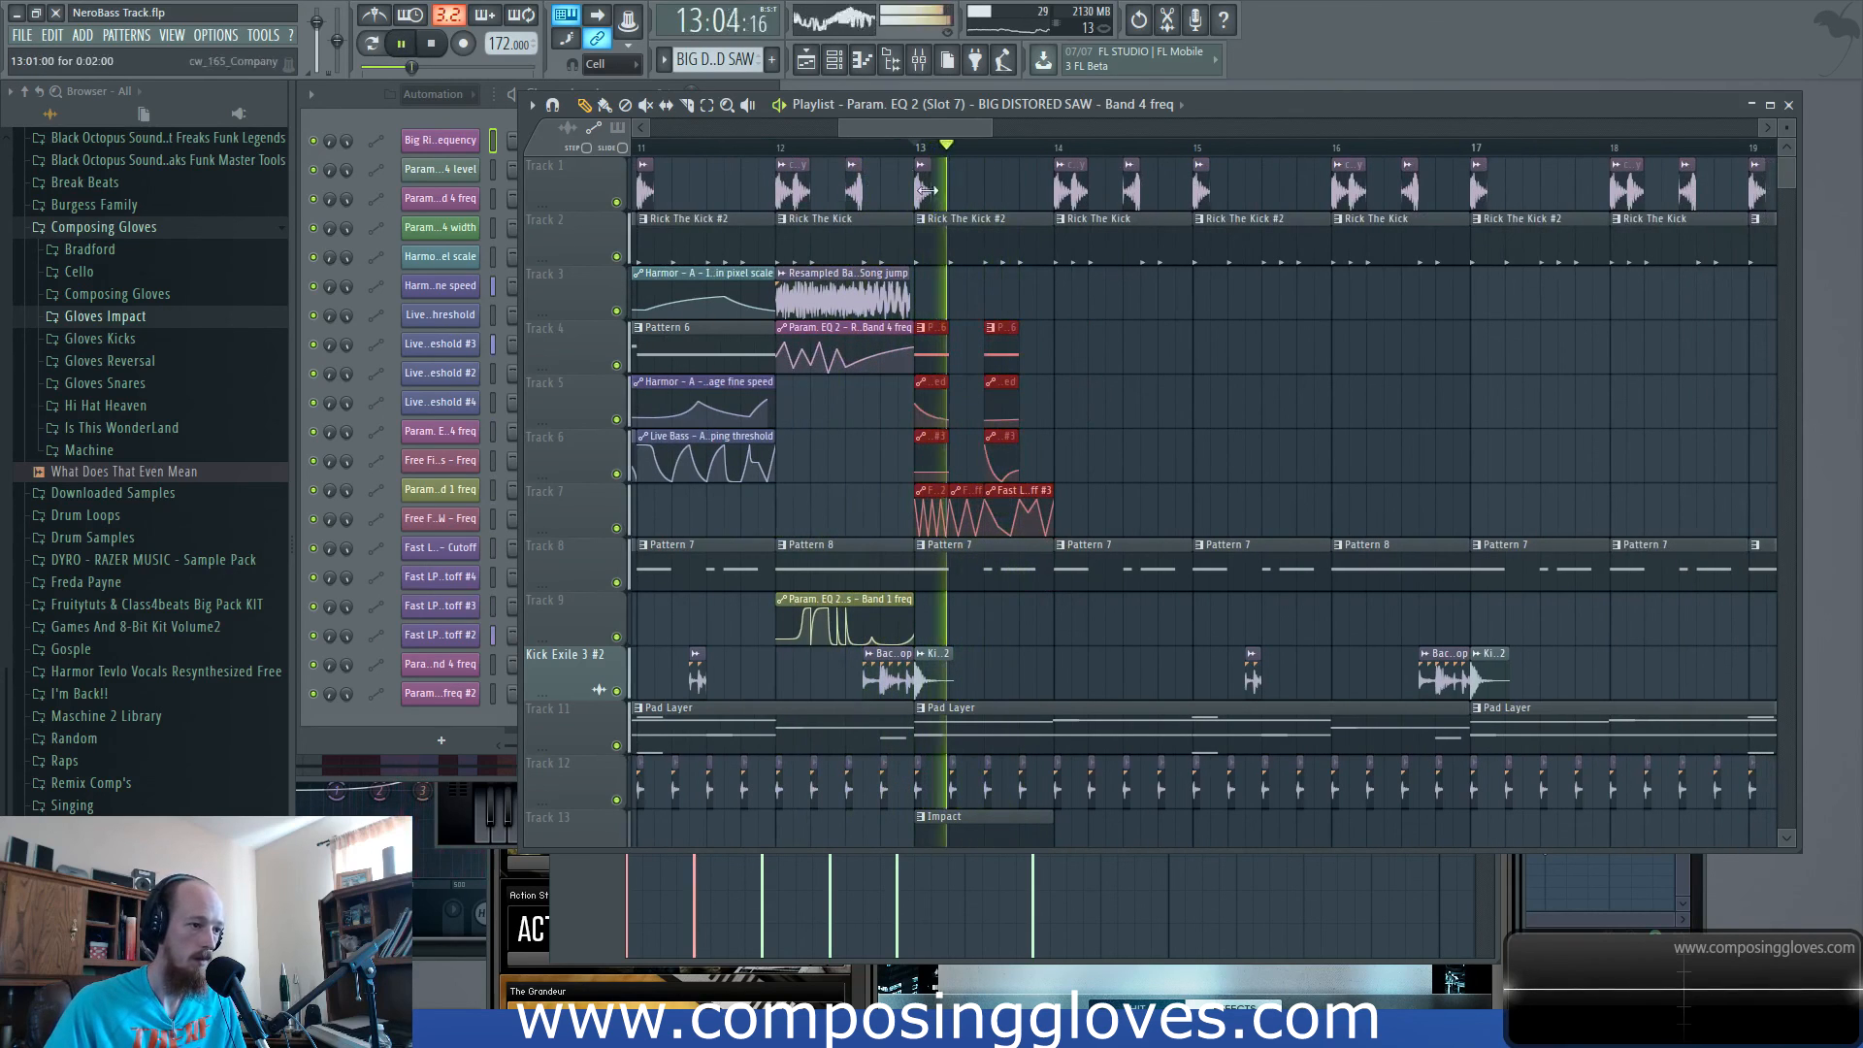
# Copy bar 13's Track 4 to 7 clips to bar 14, and duplicate the Track 4 to 6 pieces onto bar 14's beats 2 and 4.
pyautogui.moveTo(932, 358); pyautogui.dragTo(1137, 522)
pyautogui.keyDown('shift'); pyautogui.moveTo(931, 351); pyautogui.dragTo(1074, 363); pyautogui.keyUp('shift')
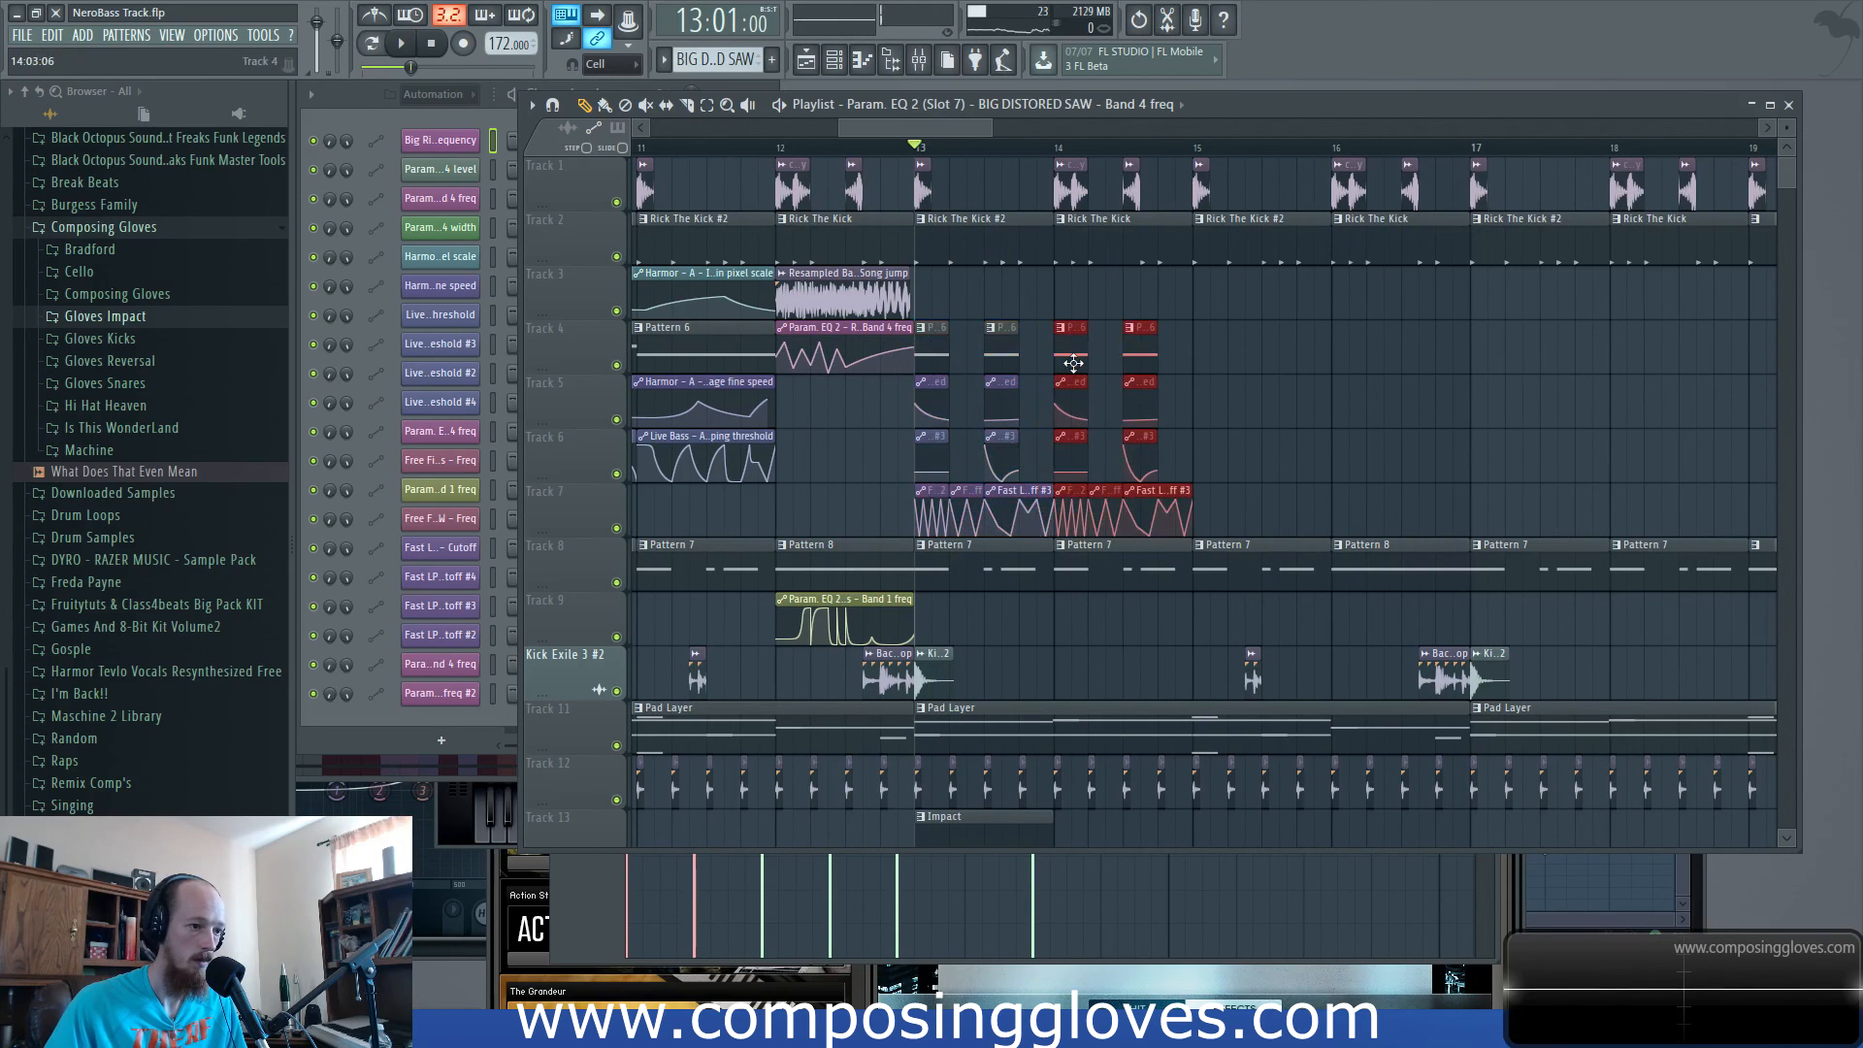
pyautogui.keyDown('ctrl'); pyautogui.moveTo(1114, 444); pyautogui.dragTo(1185, 451); pyautogui.keyUp('ctrl')
pyautogui.keyDown('shift'); pyautogui.moveTo(1147, 356); pyautogui.dragTo(1181, 358); pyautogui.keyUp('shift')
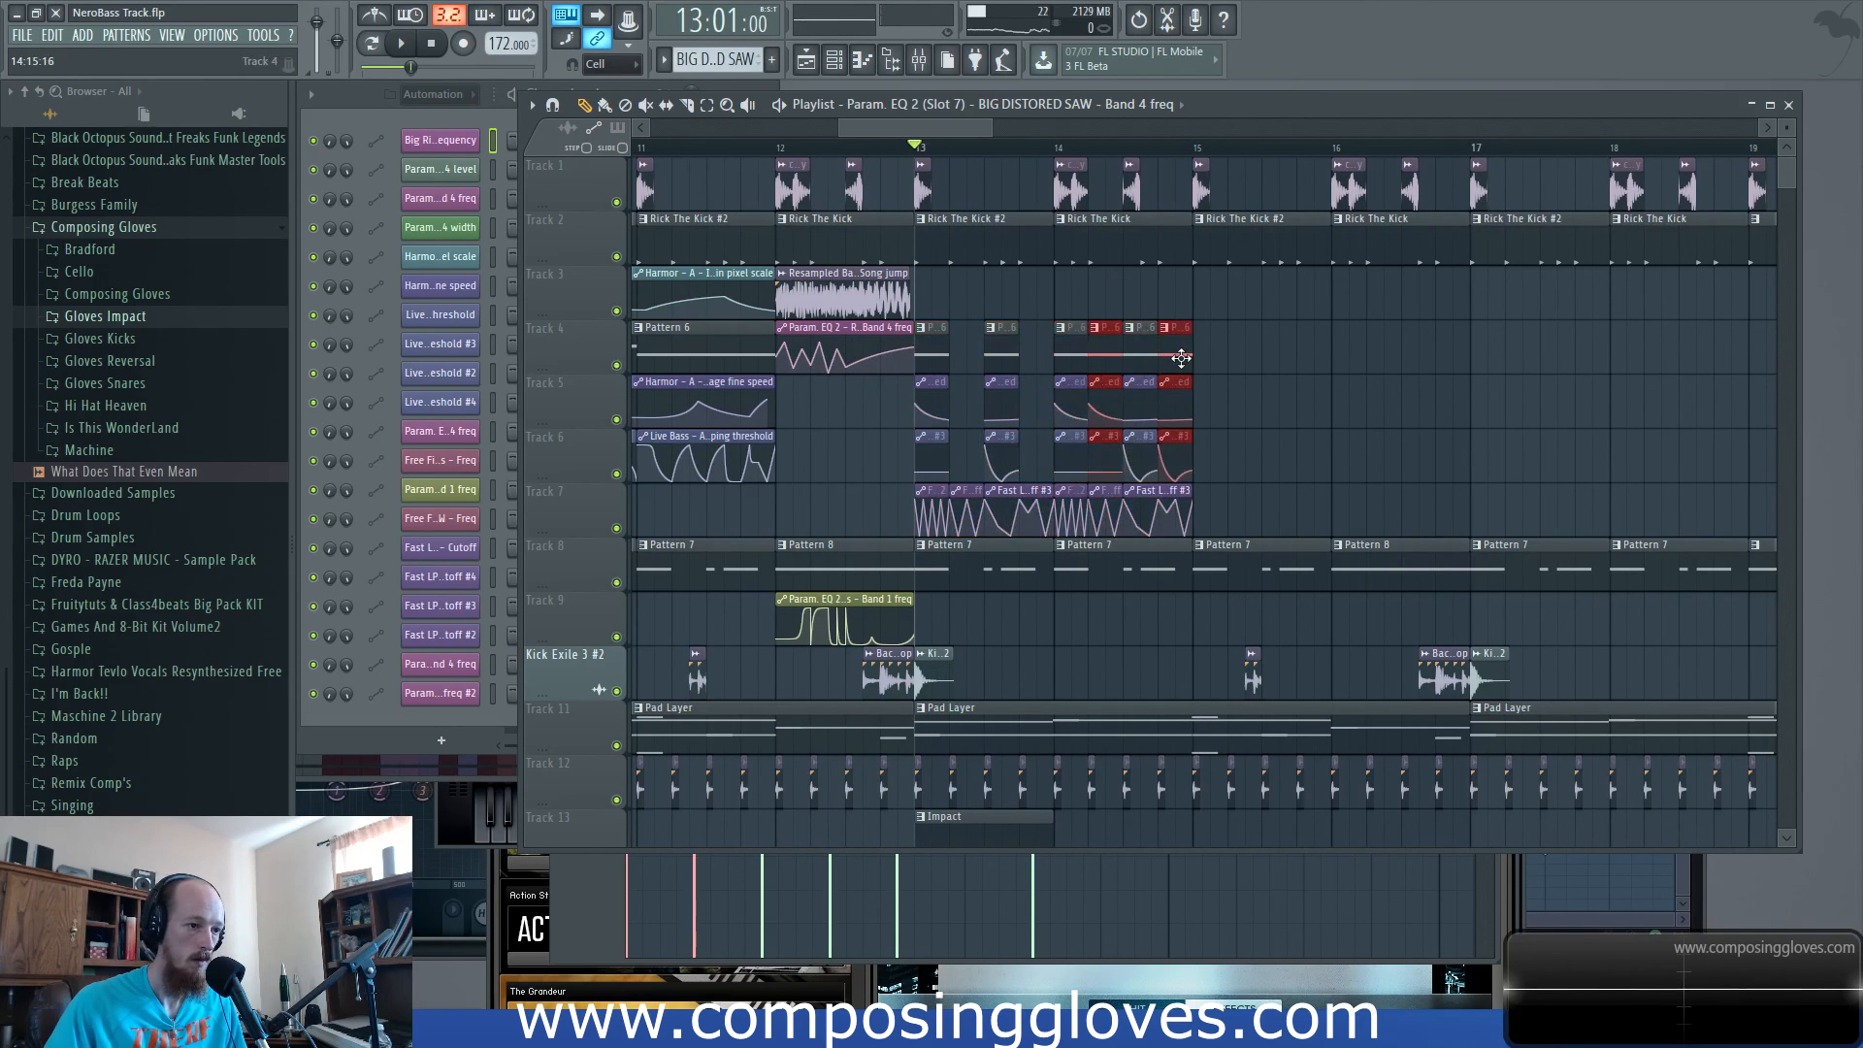
# Slip the contents of the Image fine speed and Clipping threshold #3 clips on bar 14's beats 2 and 4 while auditioning from bar 13.
pyautogui.middleClick(1180, 363)
pyautogui.click(1211, 396)
pyautogui.middleClick(1190, 358)
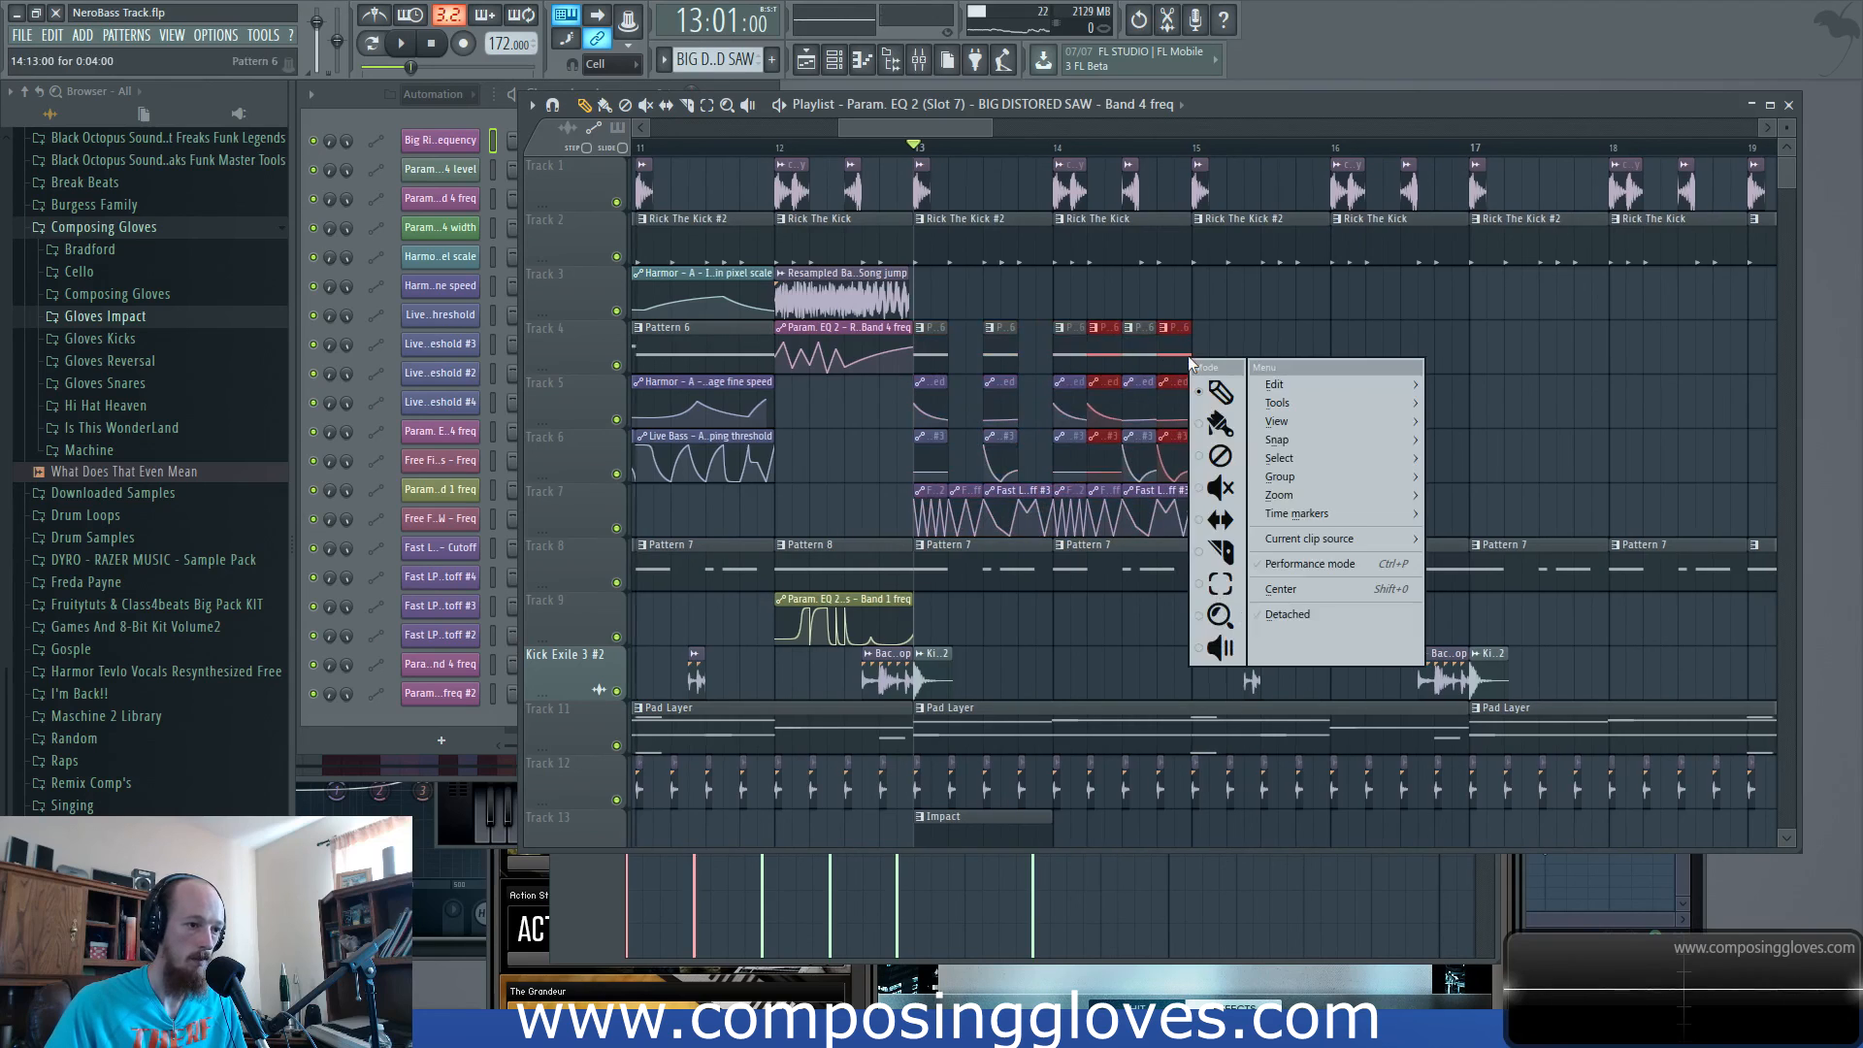
pyautogui.click(1226, 526)
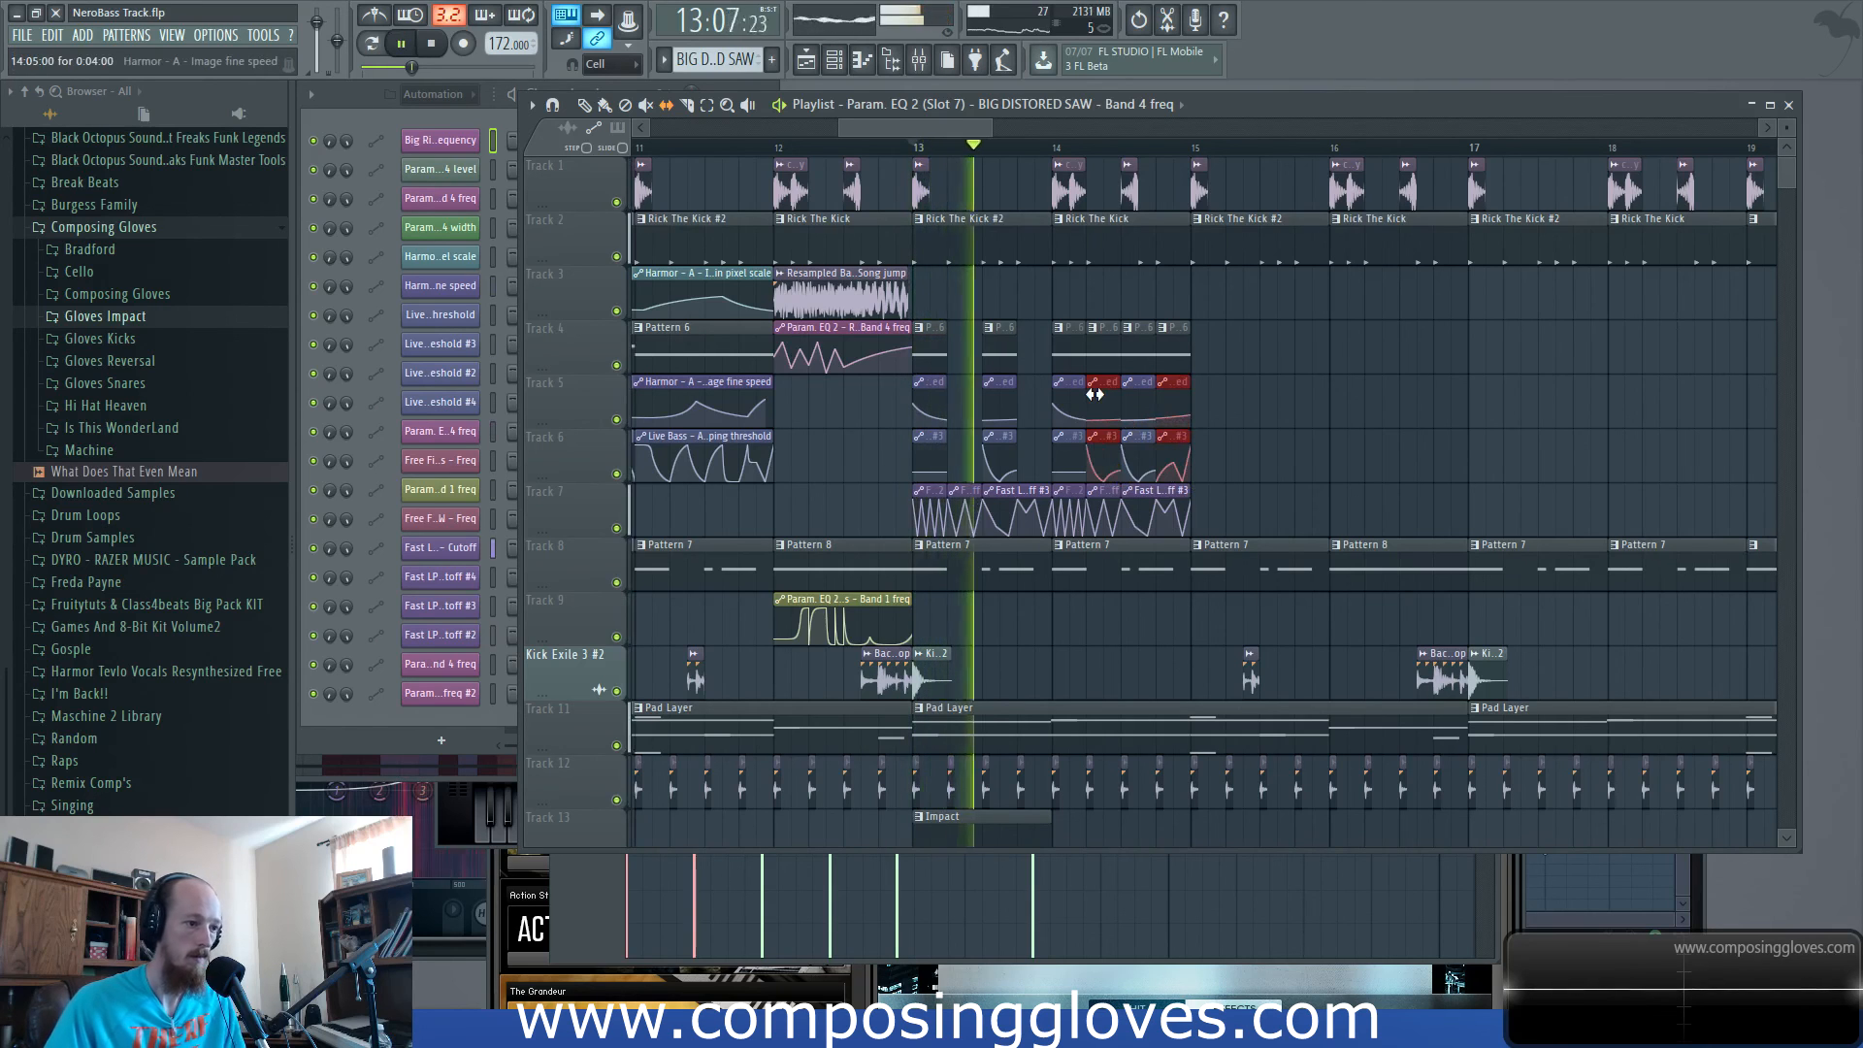
pyautogui.press('space')
pyautogui.press('space')
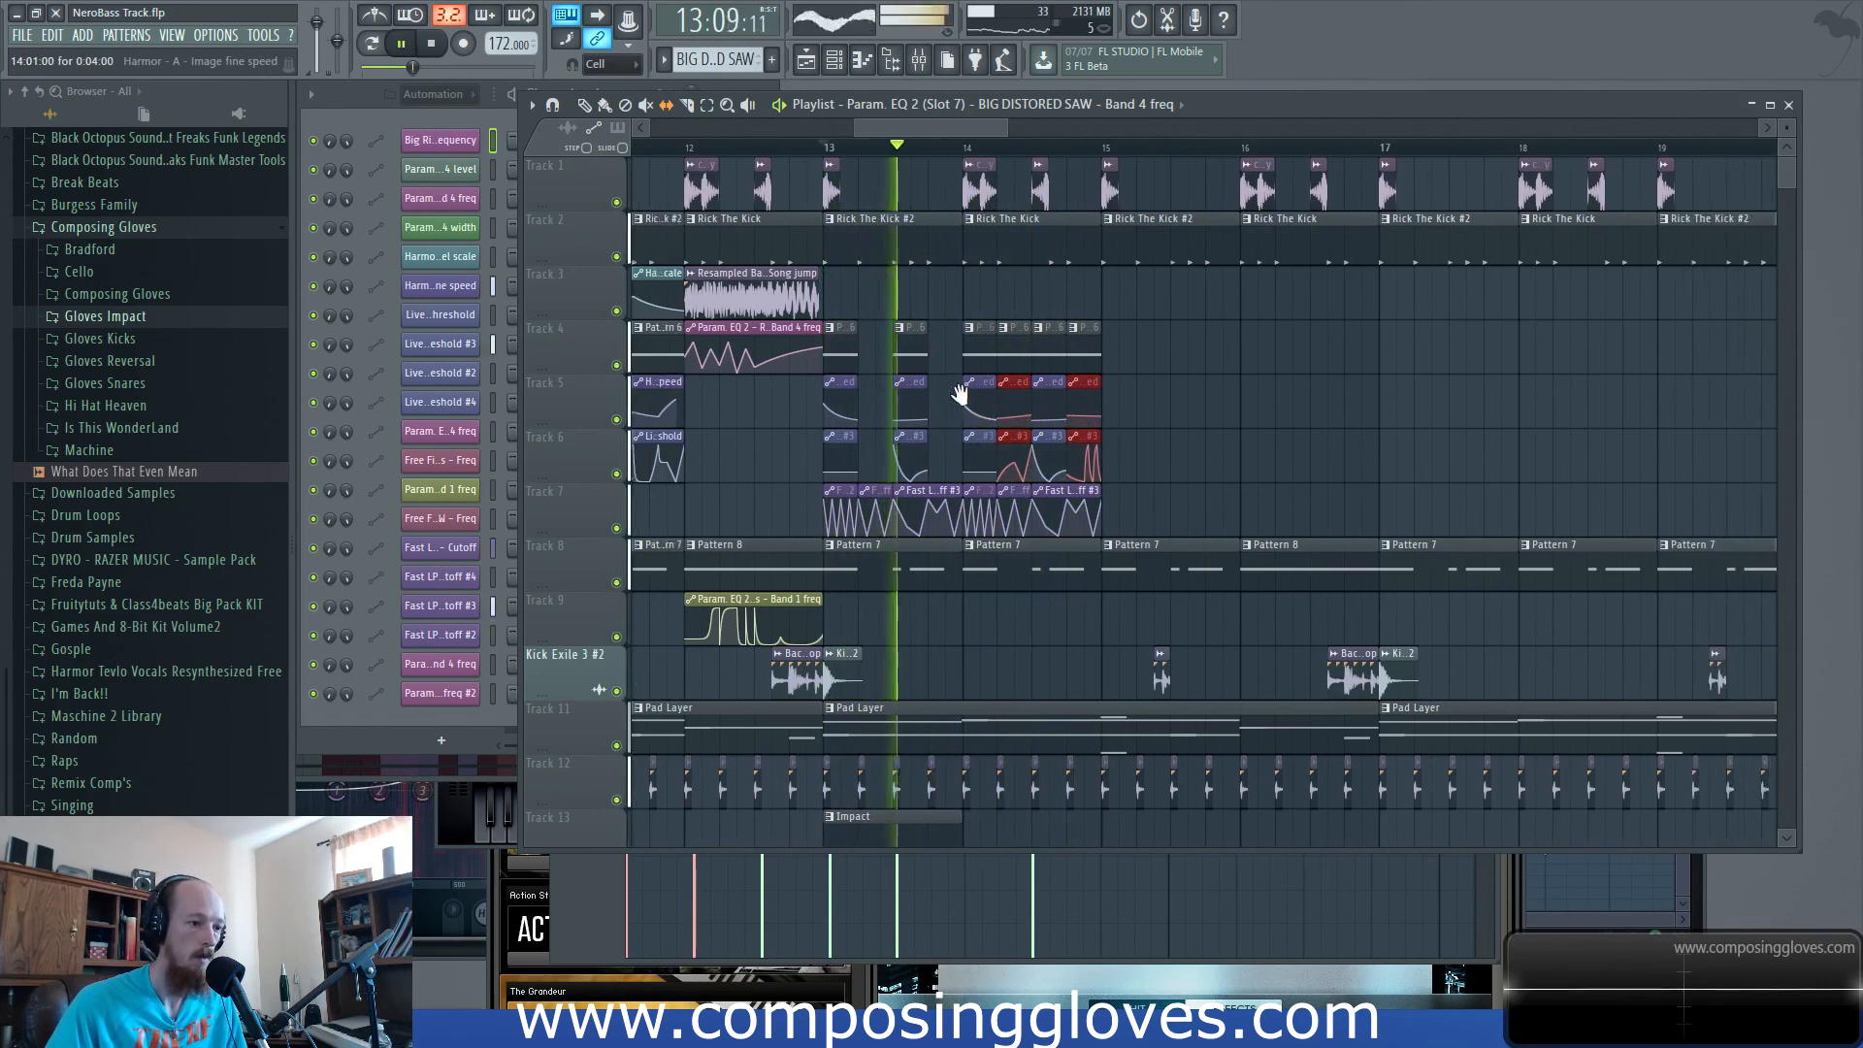
pyautogui.press('space')
pyautogui.press('space')
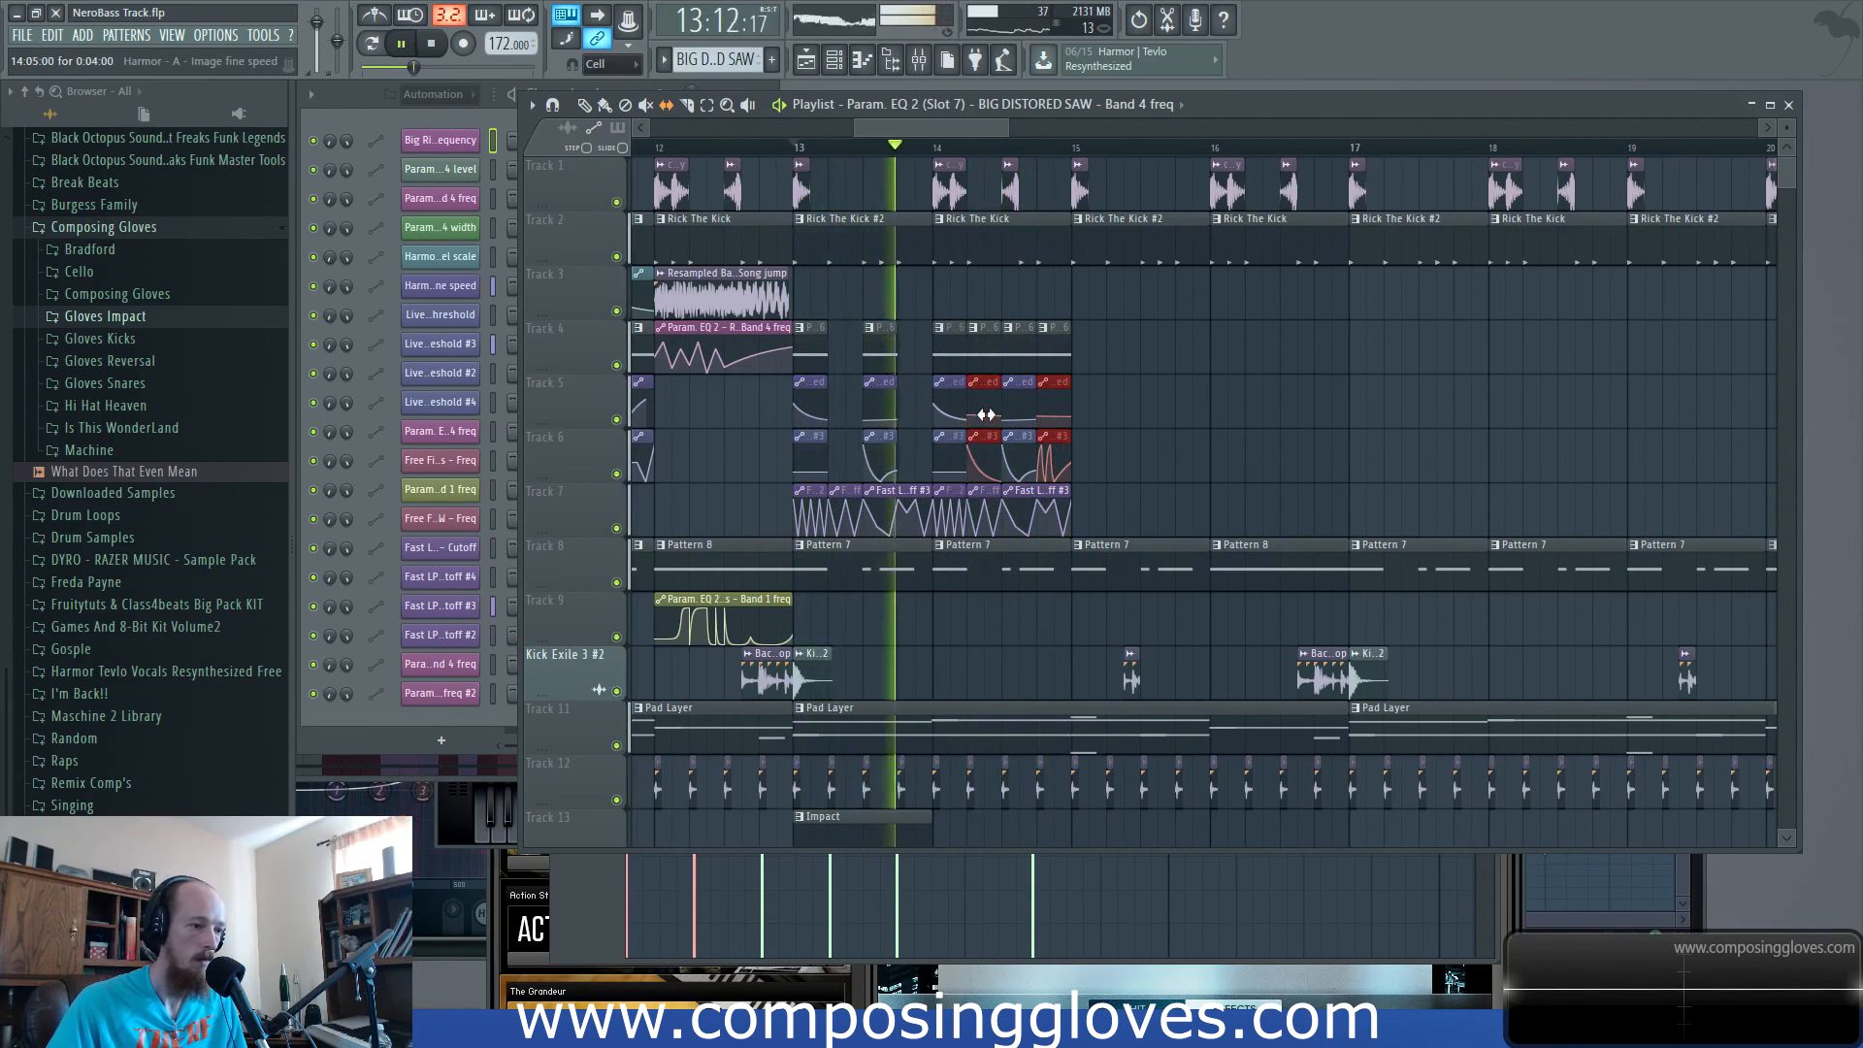
pyautogui.press('space')
pyautogui.press('space')
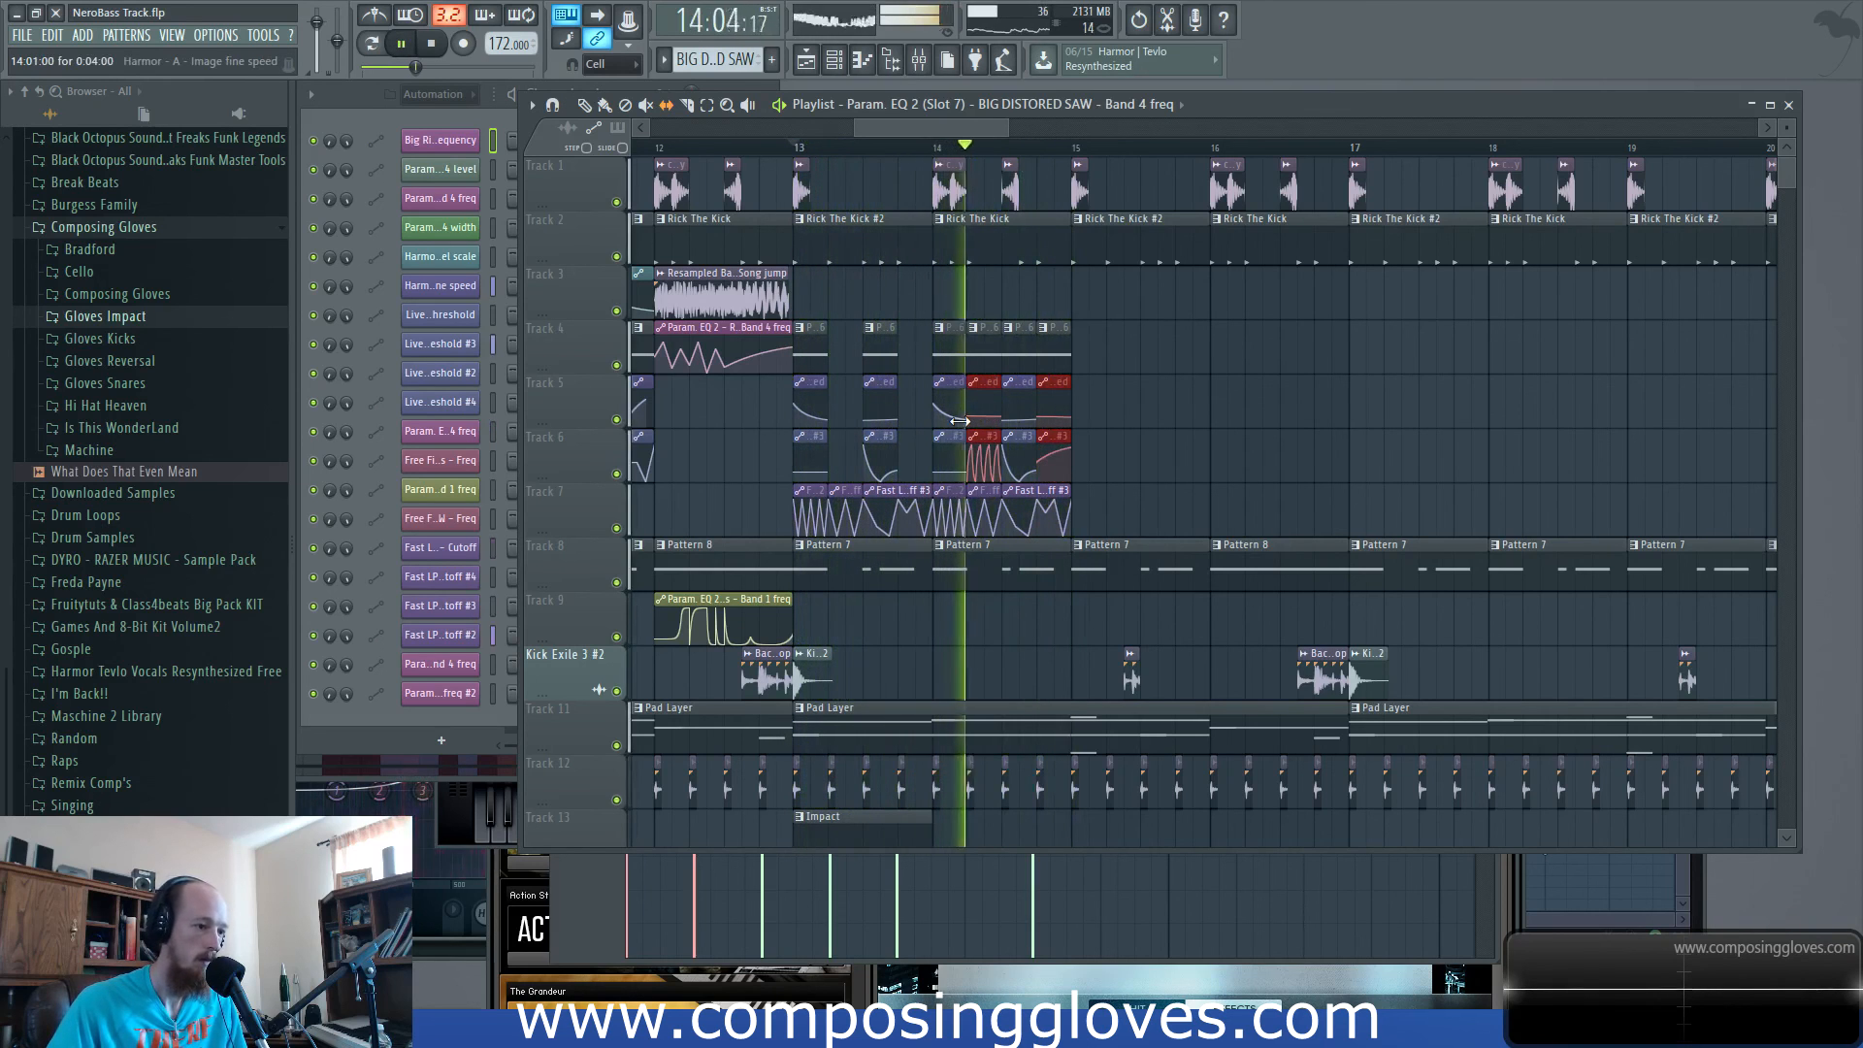
pyautogui.press('space')
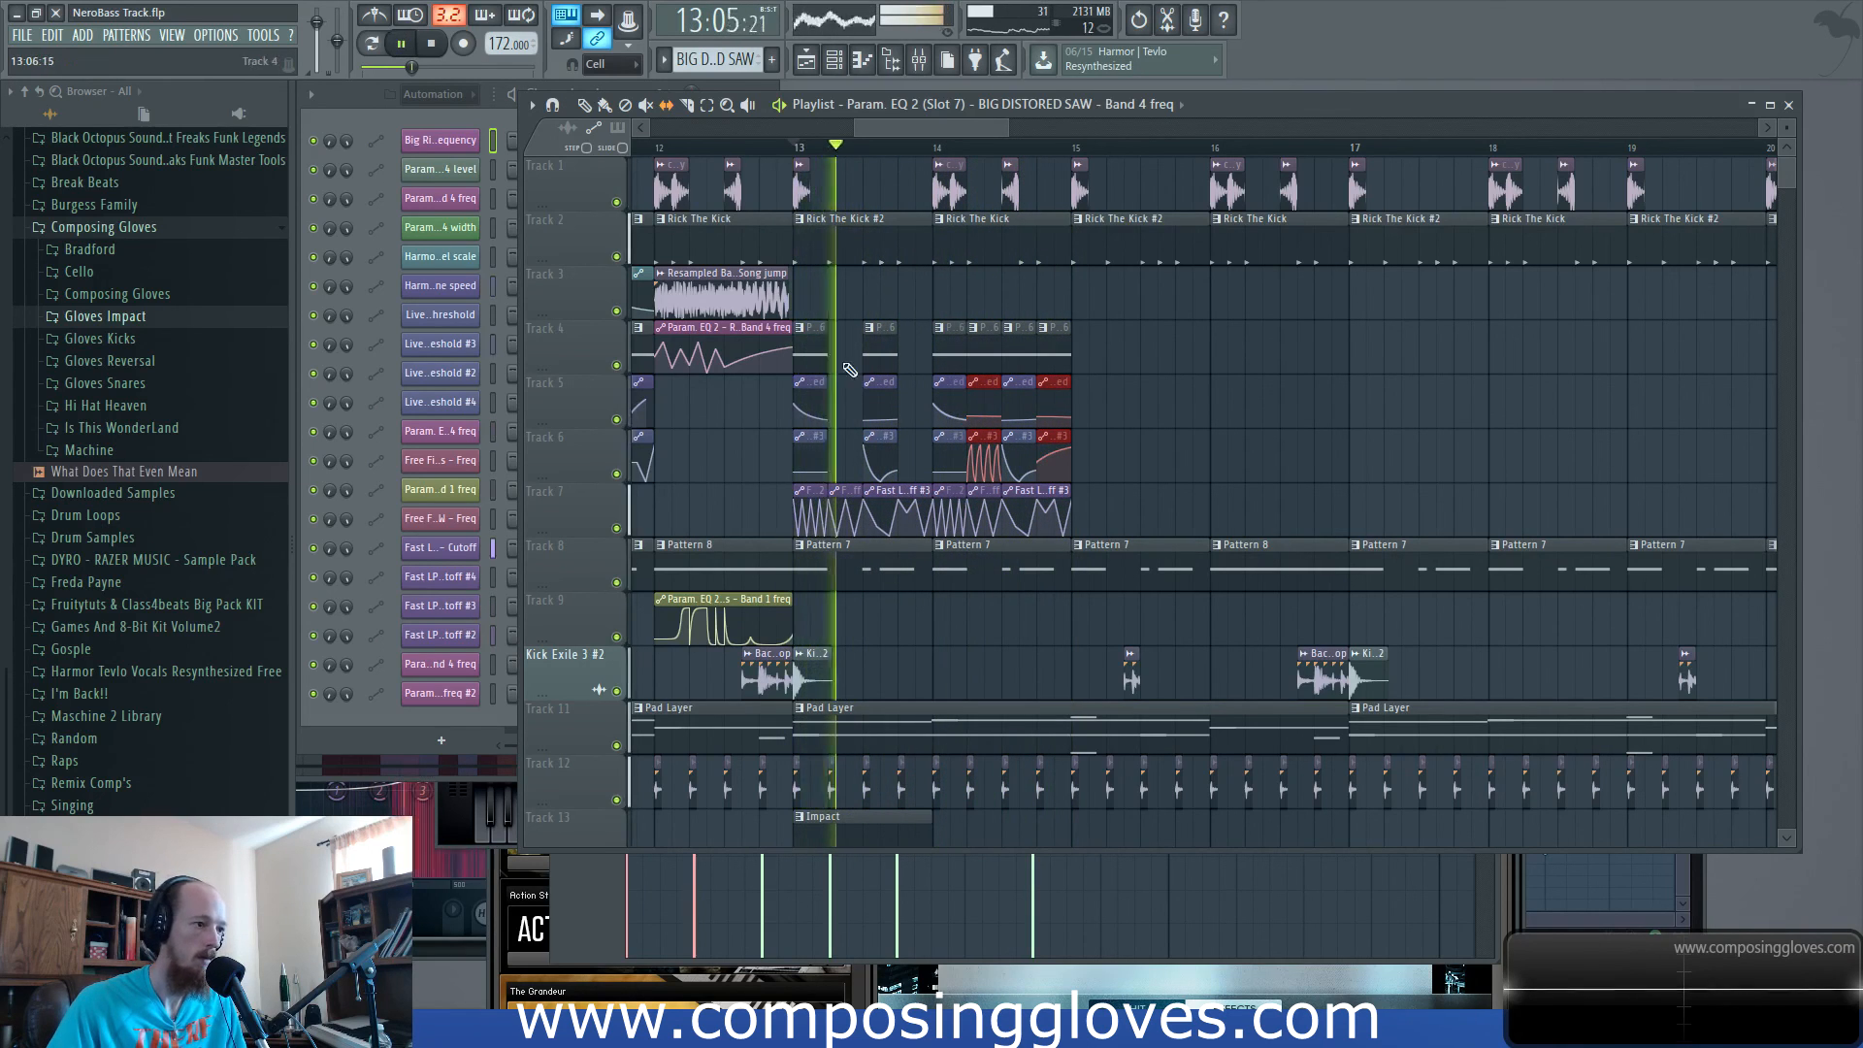
# Copy the Pattern 6, Image fine speed and Clipping threshold #3 clips of bars 13 and 14 to bars 15 and 16, and play them back.
pyautogui.moveTo(811, 344); pyautogui.dragTo(1192, 514)
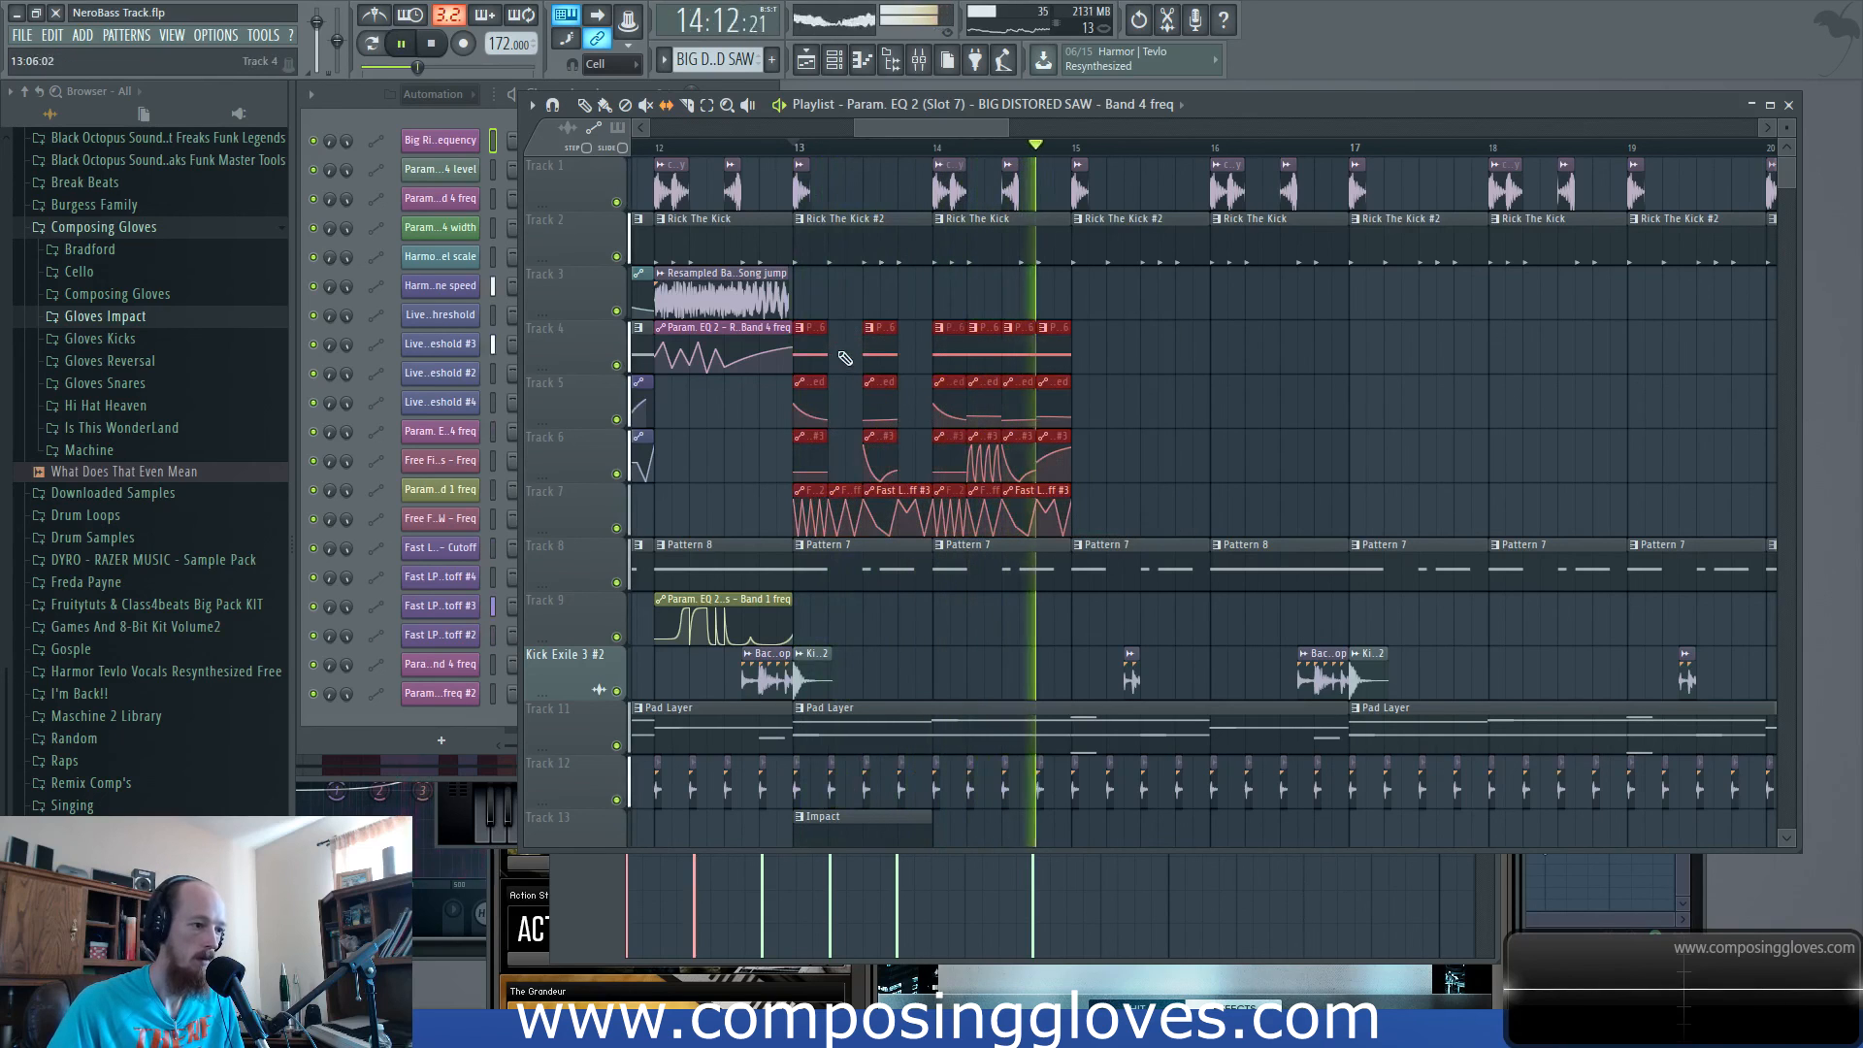
pyautogui.moveTo(811, 382); pyautogui.dragTo(1080, 486)
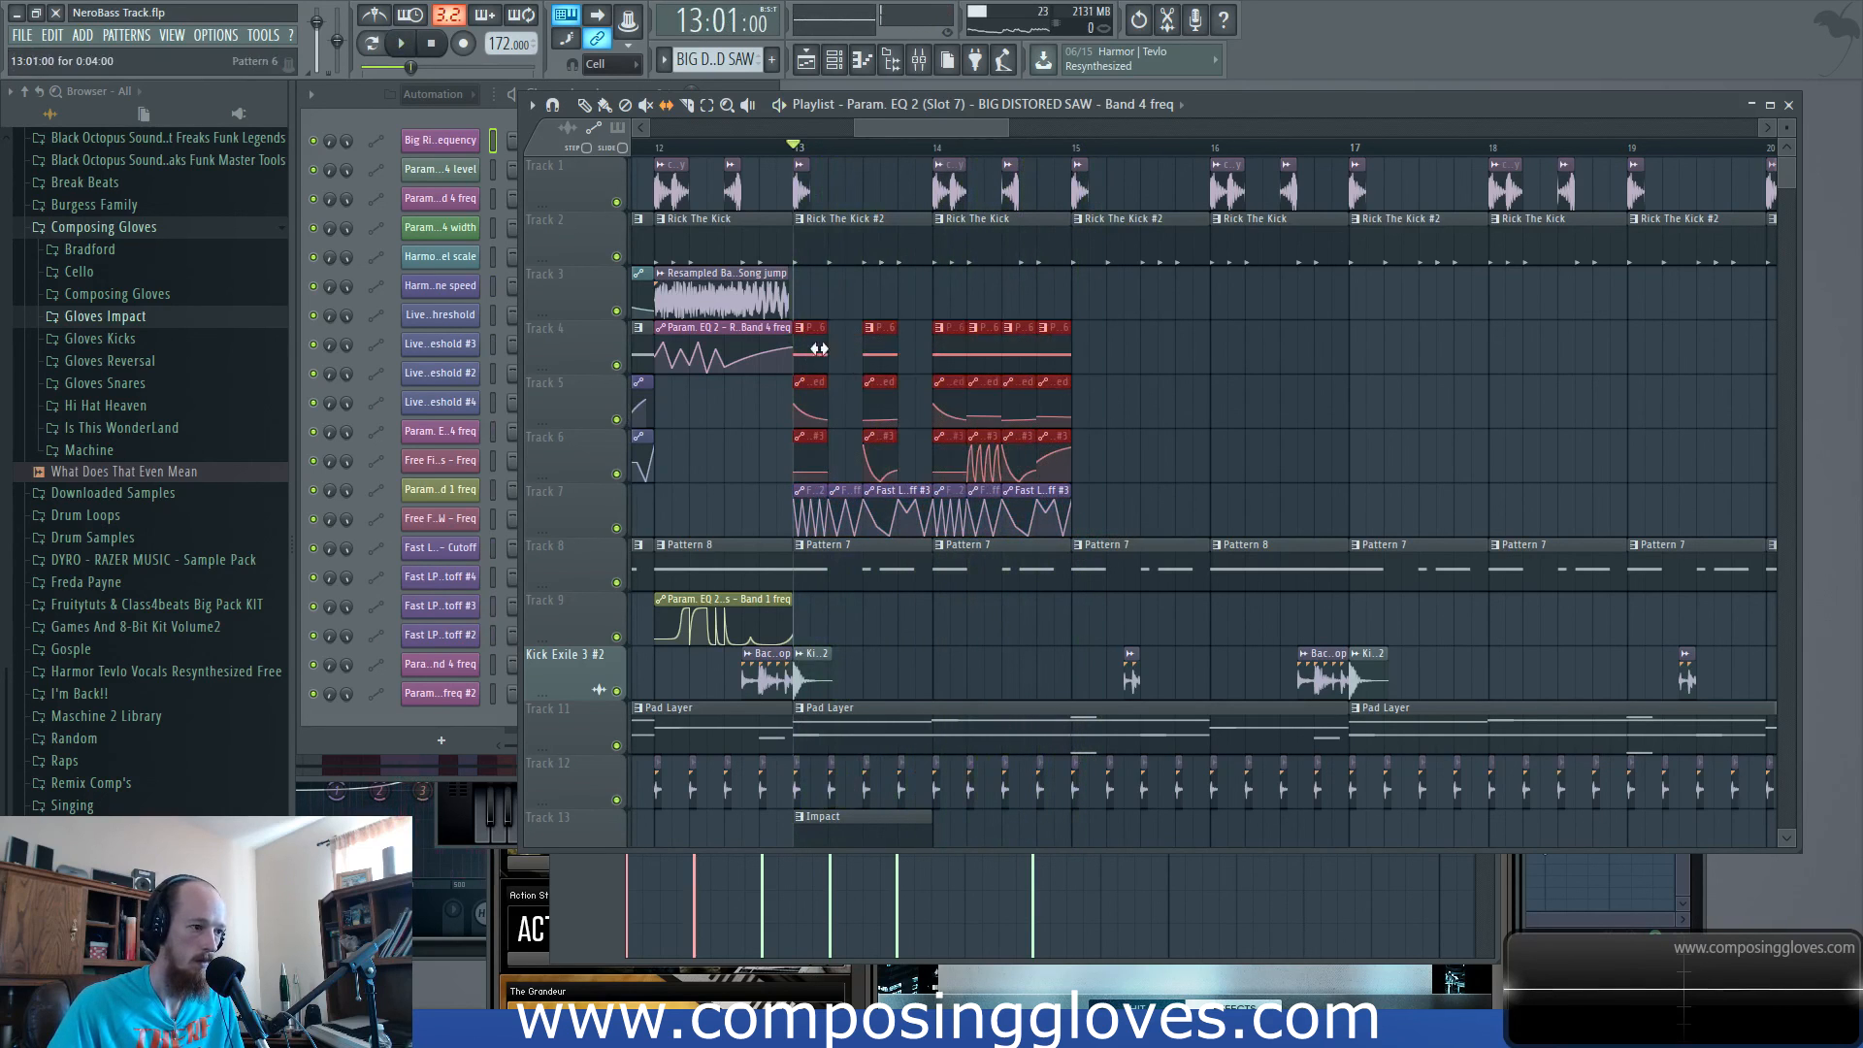
pyautogui.scroll(2, 968, 335)
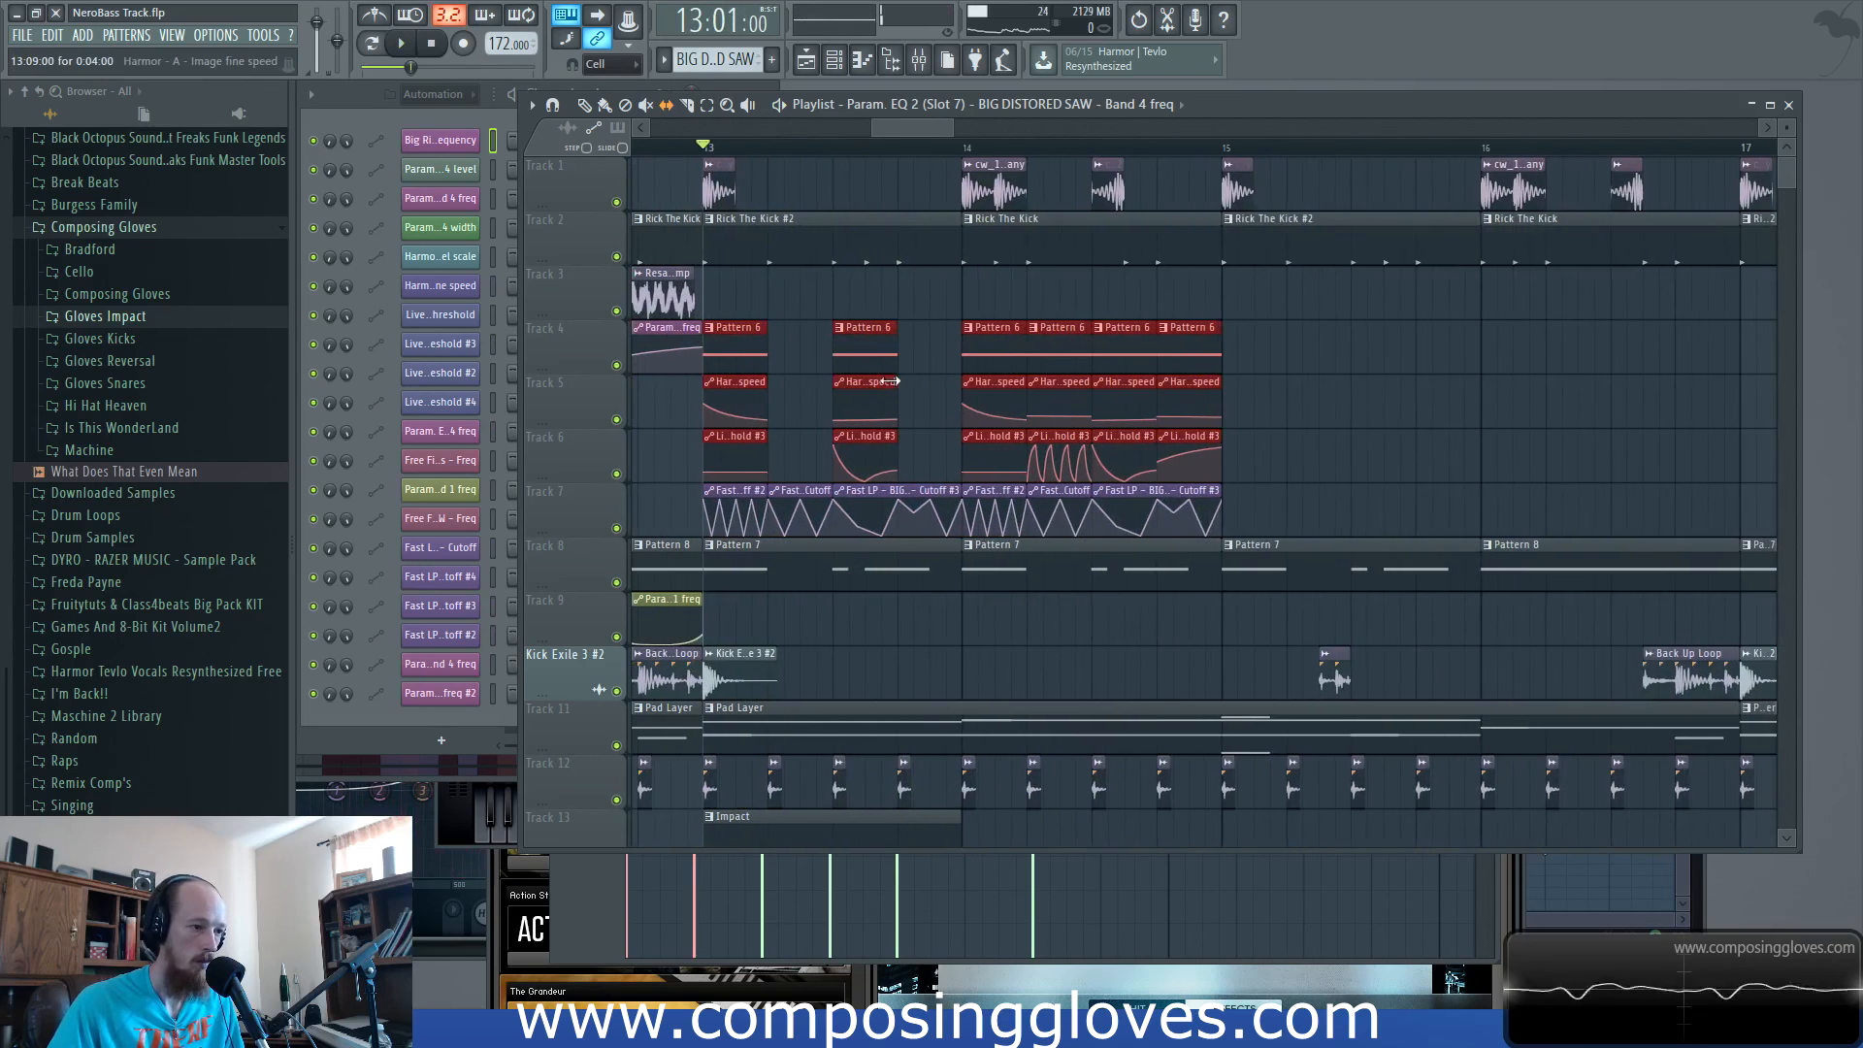
pyautogui.keyDown('ctrl'); pyautogui.click(1028, 299); pyautogui.keyUp('ctrl')
pyautogui.moveTo(735, 345); pyautogui.dragTo(1217, 476)
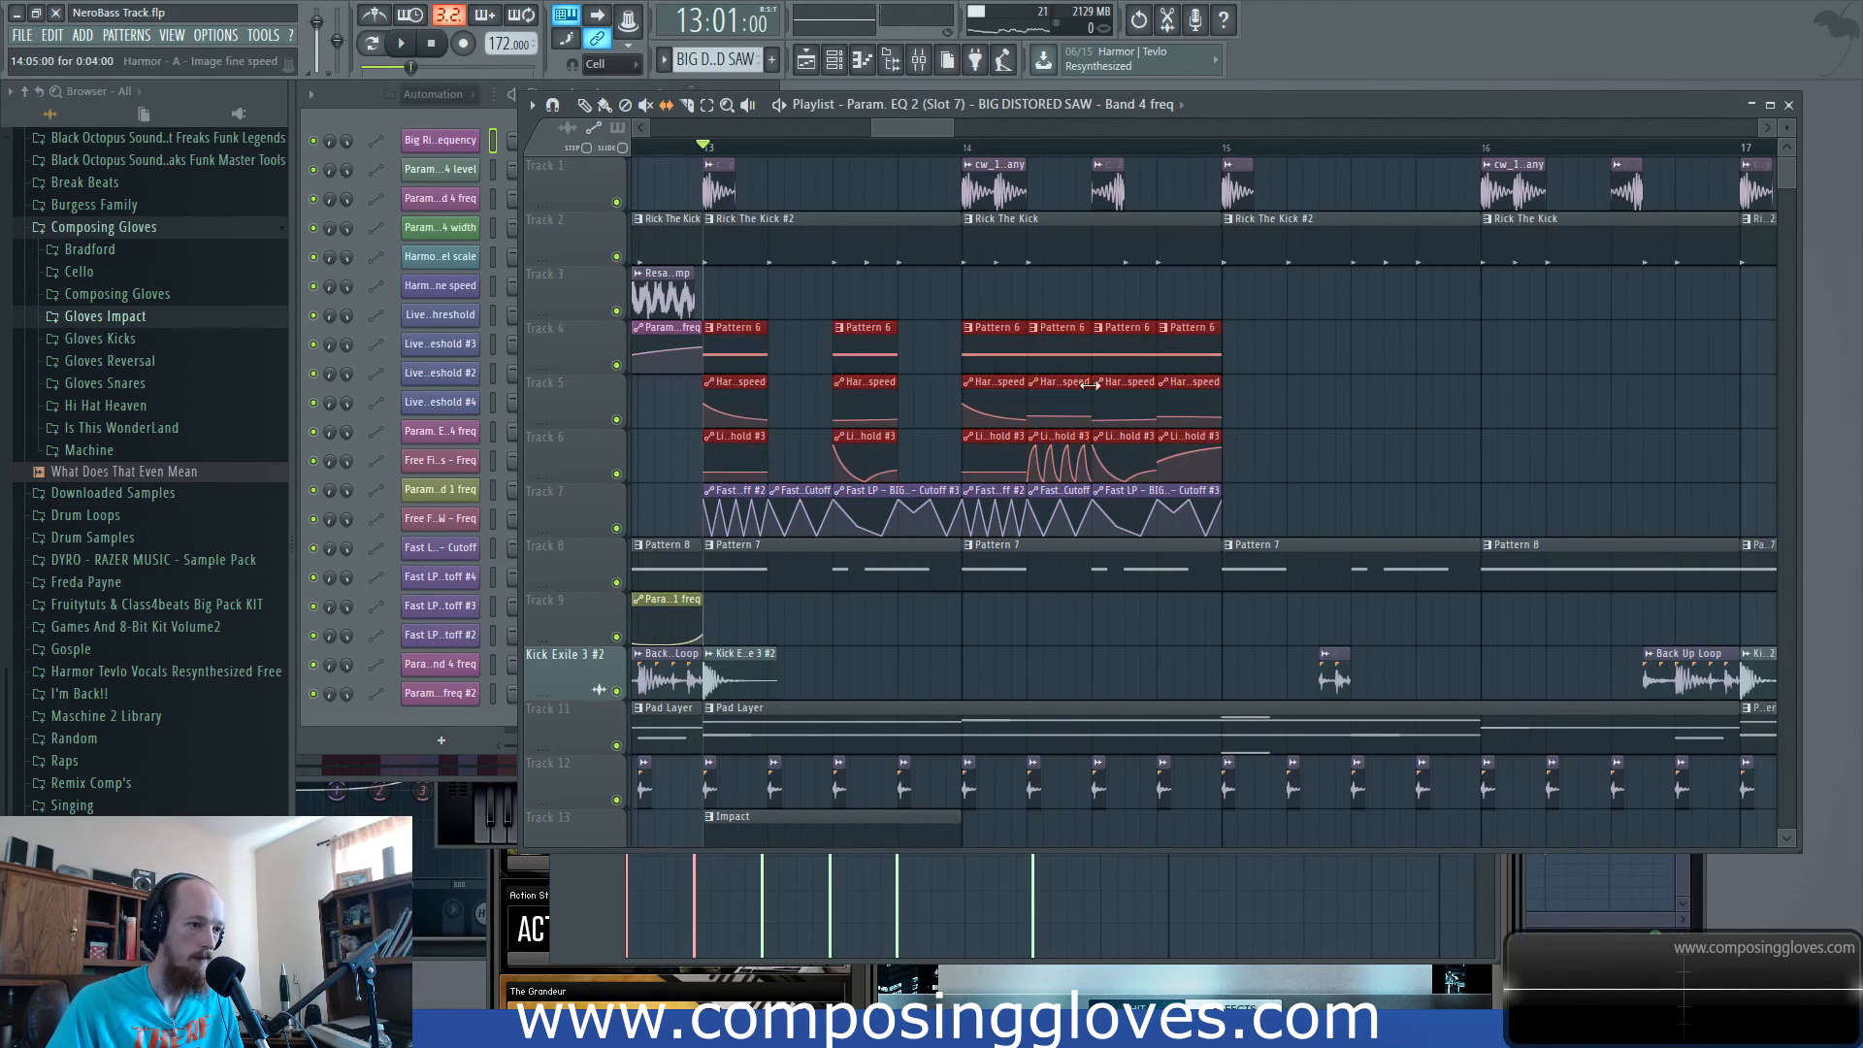
pyautogui.keyDown('shift'); pyautogui.moveTo(1140, 328); pyautogui.dragTo(1655, 321); pyautogui.keyUp('shift')
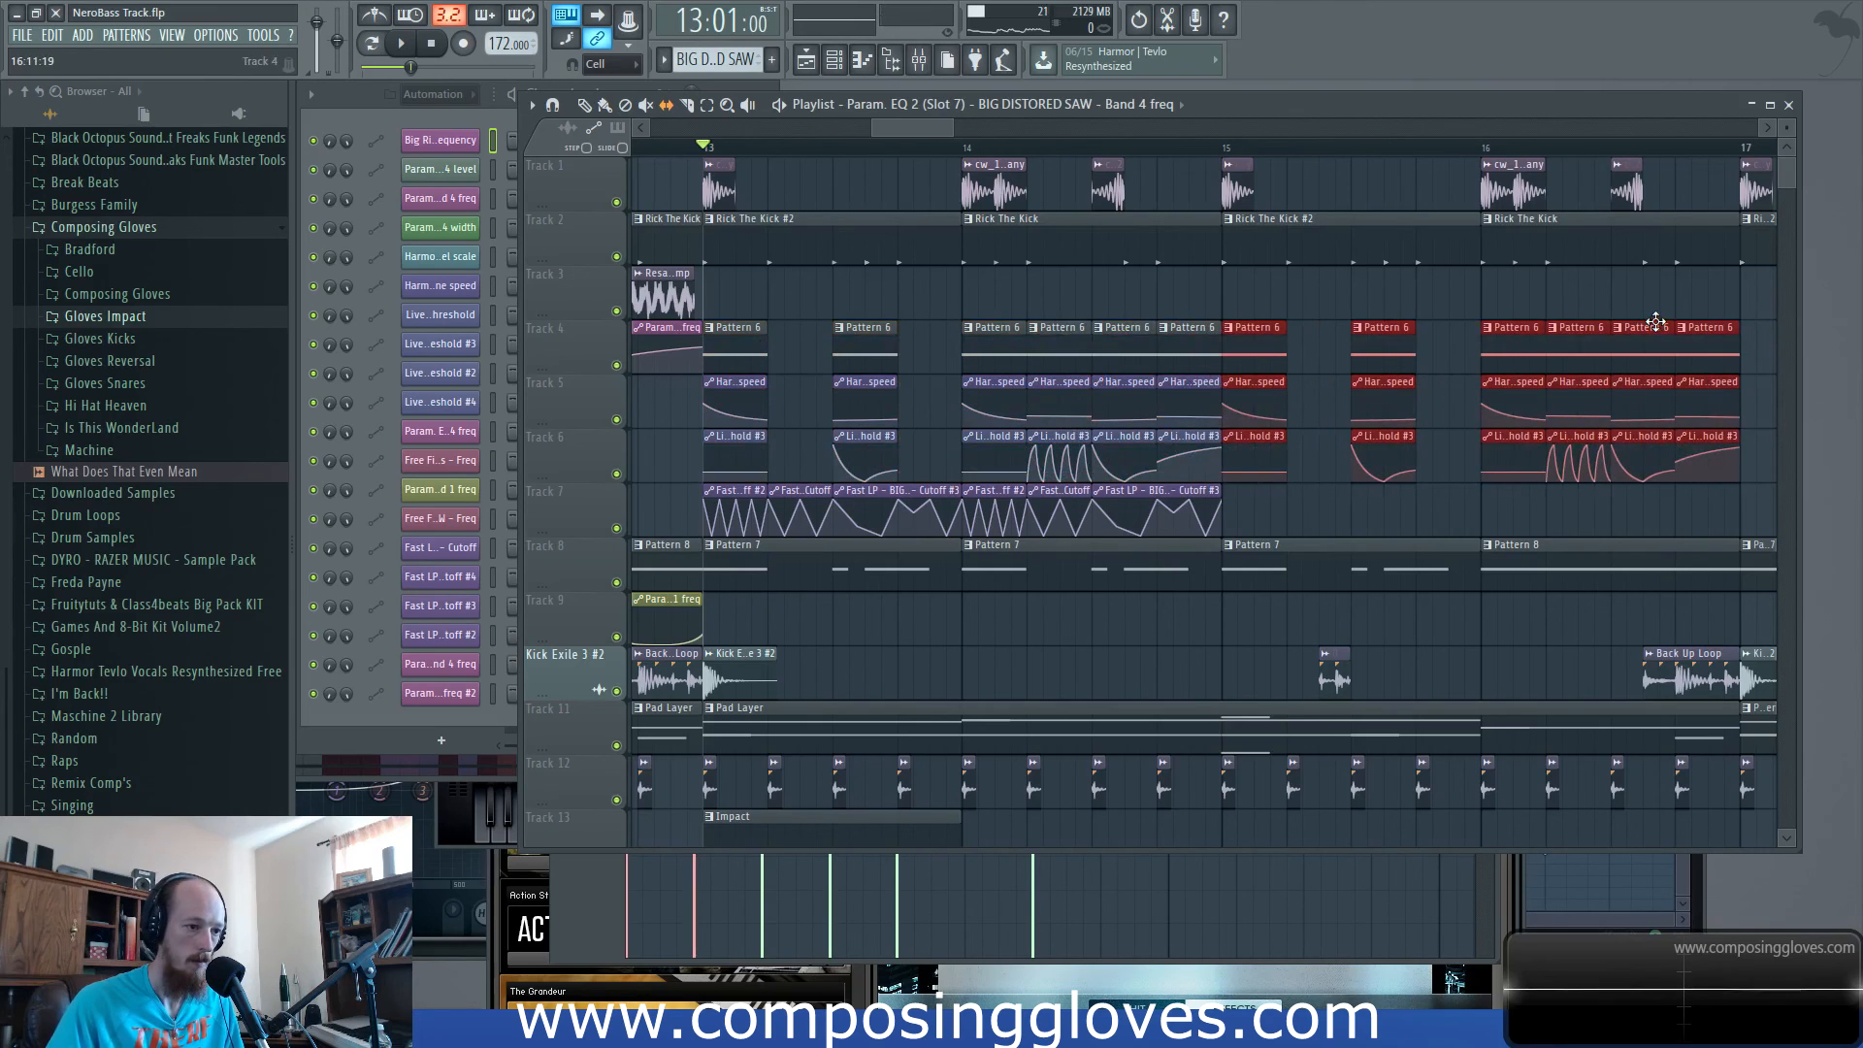
pyautogui.keyDown('ctrl'); pyautogui.scroll(-3, 1582, 328); pyautogui.keyUp('ctrl')
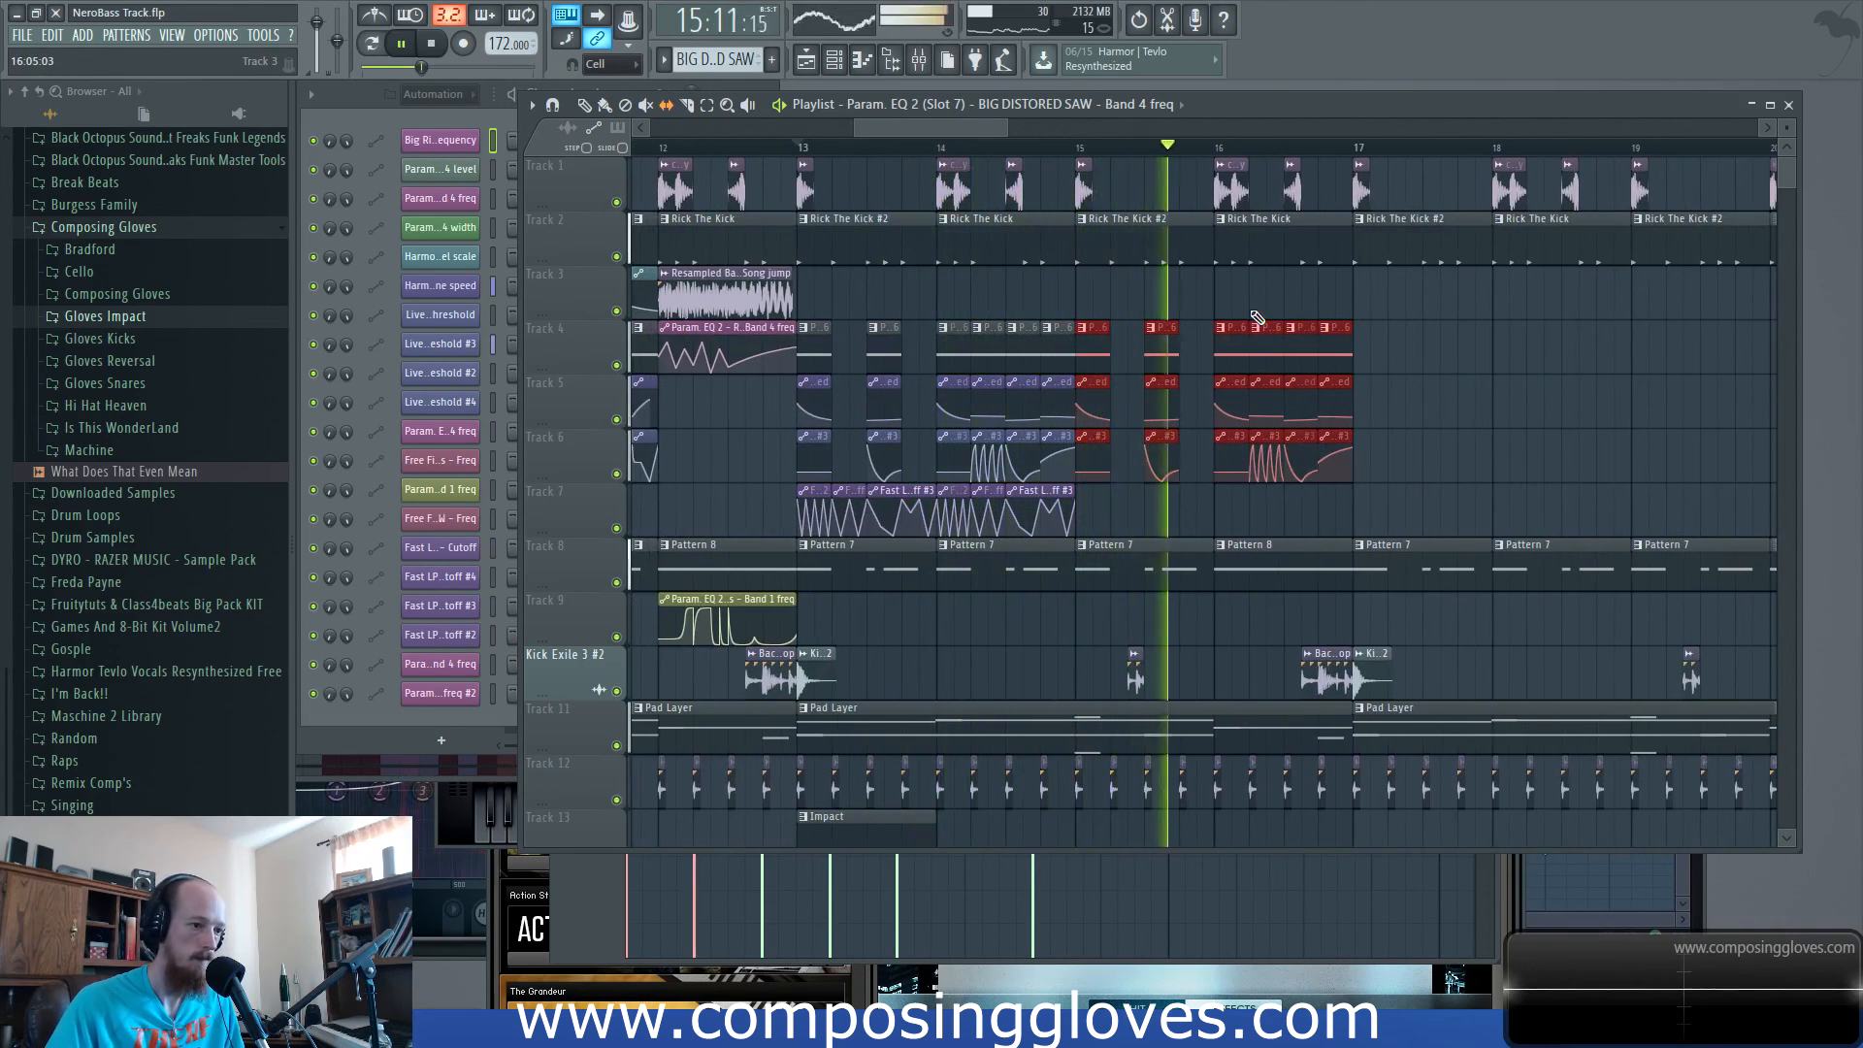
pyautogui.press('space')
# Slip the contents of the Image fine speed and Clipping threshold #3 clips on bar 15's beat 3 while auditioning from bar 15.
pyautogui.keyDown('ctrl'); pyautogui.scroll(3, 1058, 154); pyautogui.keyUp('ctrl')
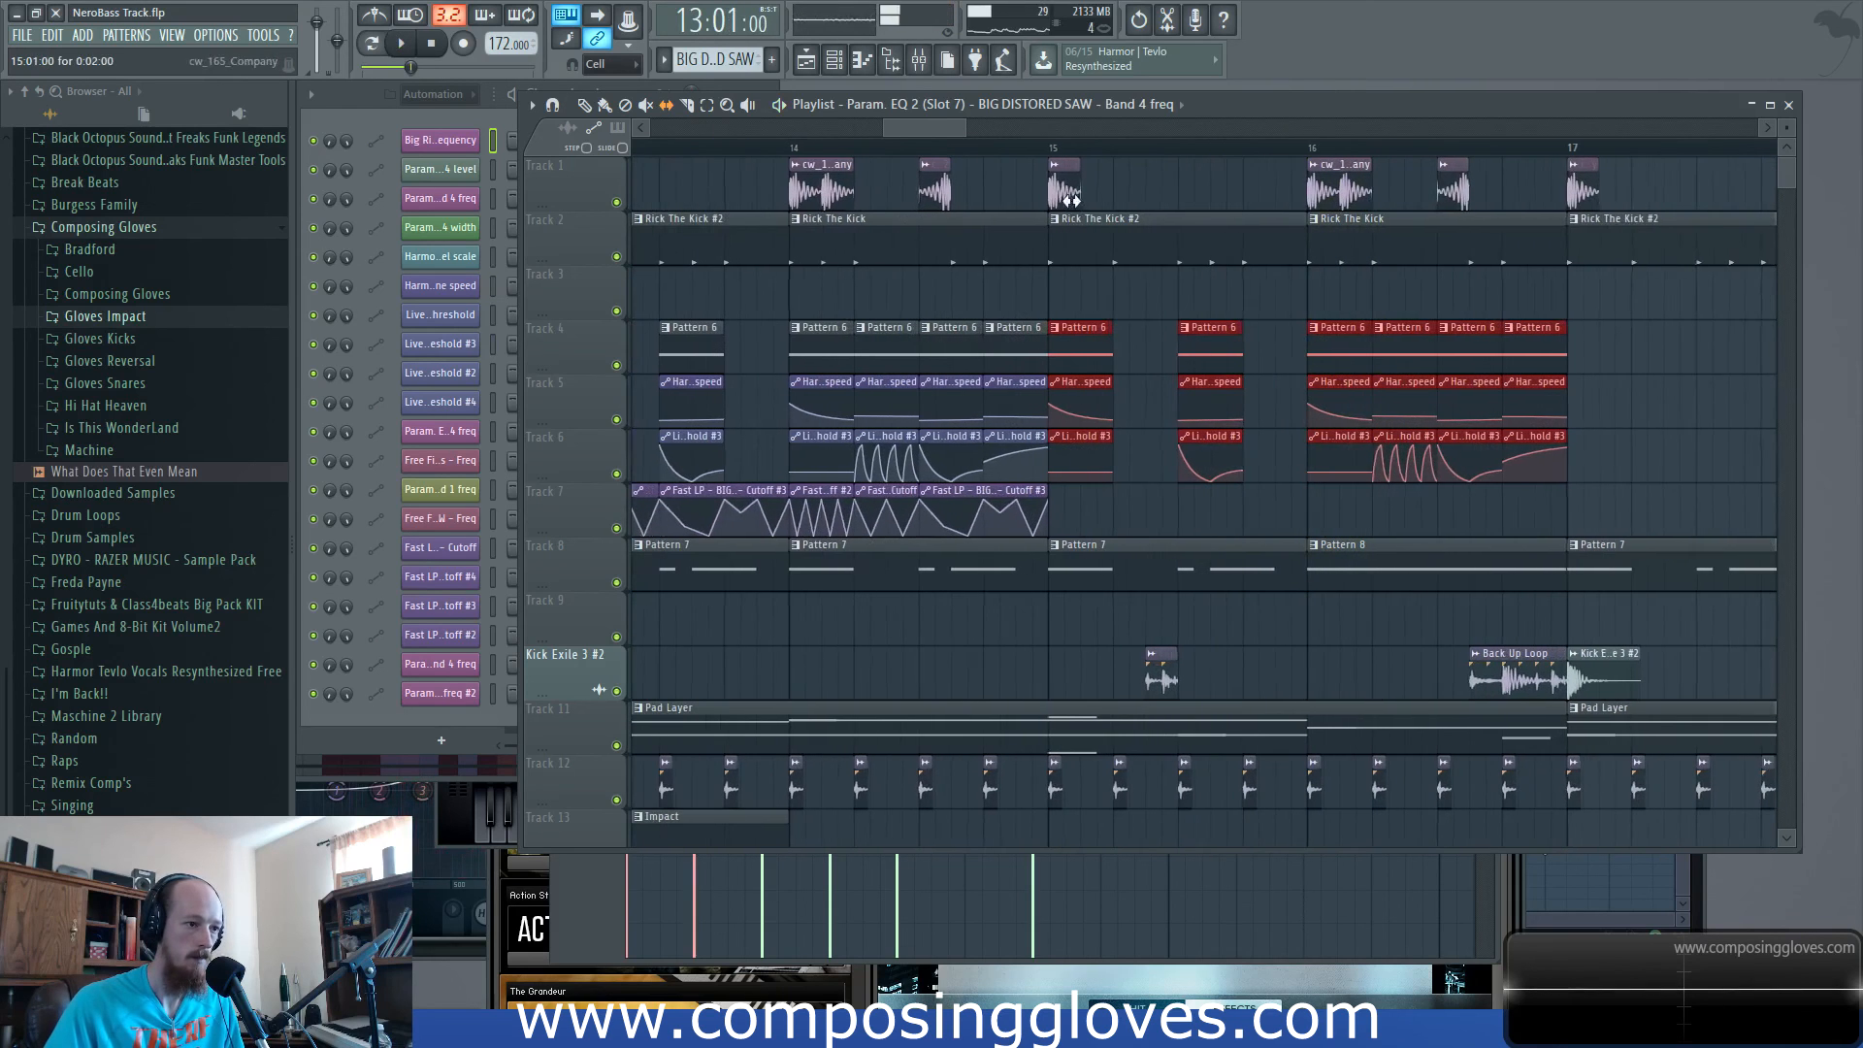
pyautogui.click(1057, 151)
pyautogui.press('space')
pyautogui.press('space')
pyautogui.moveTo(1134, 329); pyautogui.dragTo(985, 452)
pyautogui.press('space')
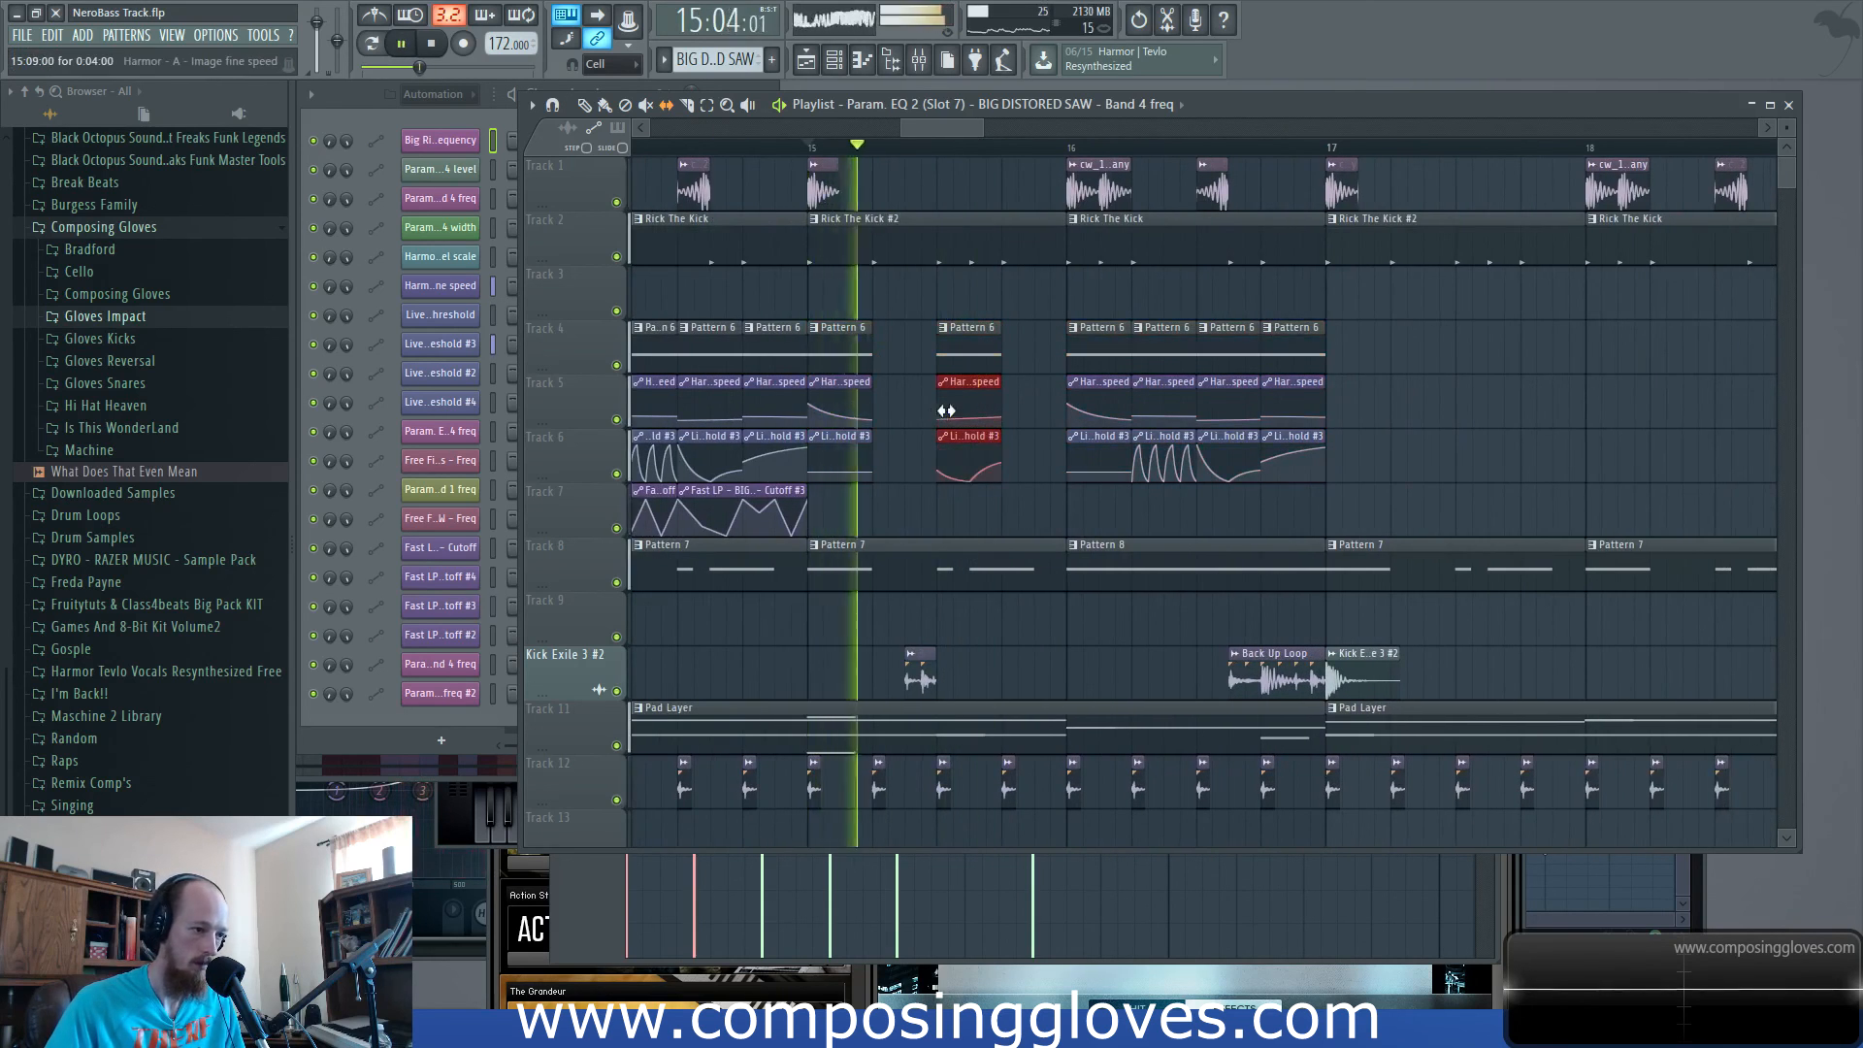
pyautogui.press('space')
# Slip the Image fine speed and Clipping threshold #3 clips on bar 16's beat 1, and repeat beat 2's pair on beat 3.
pyautogui.click(1126, 407)
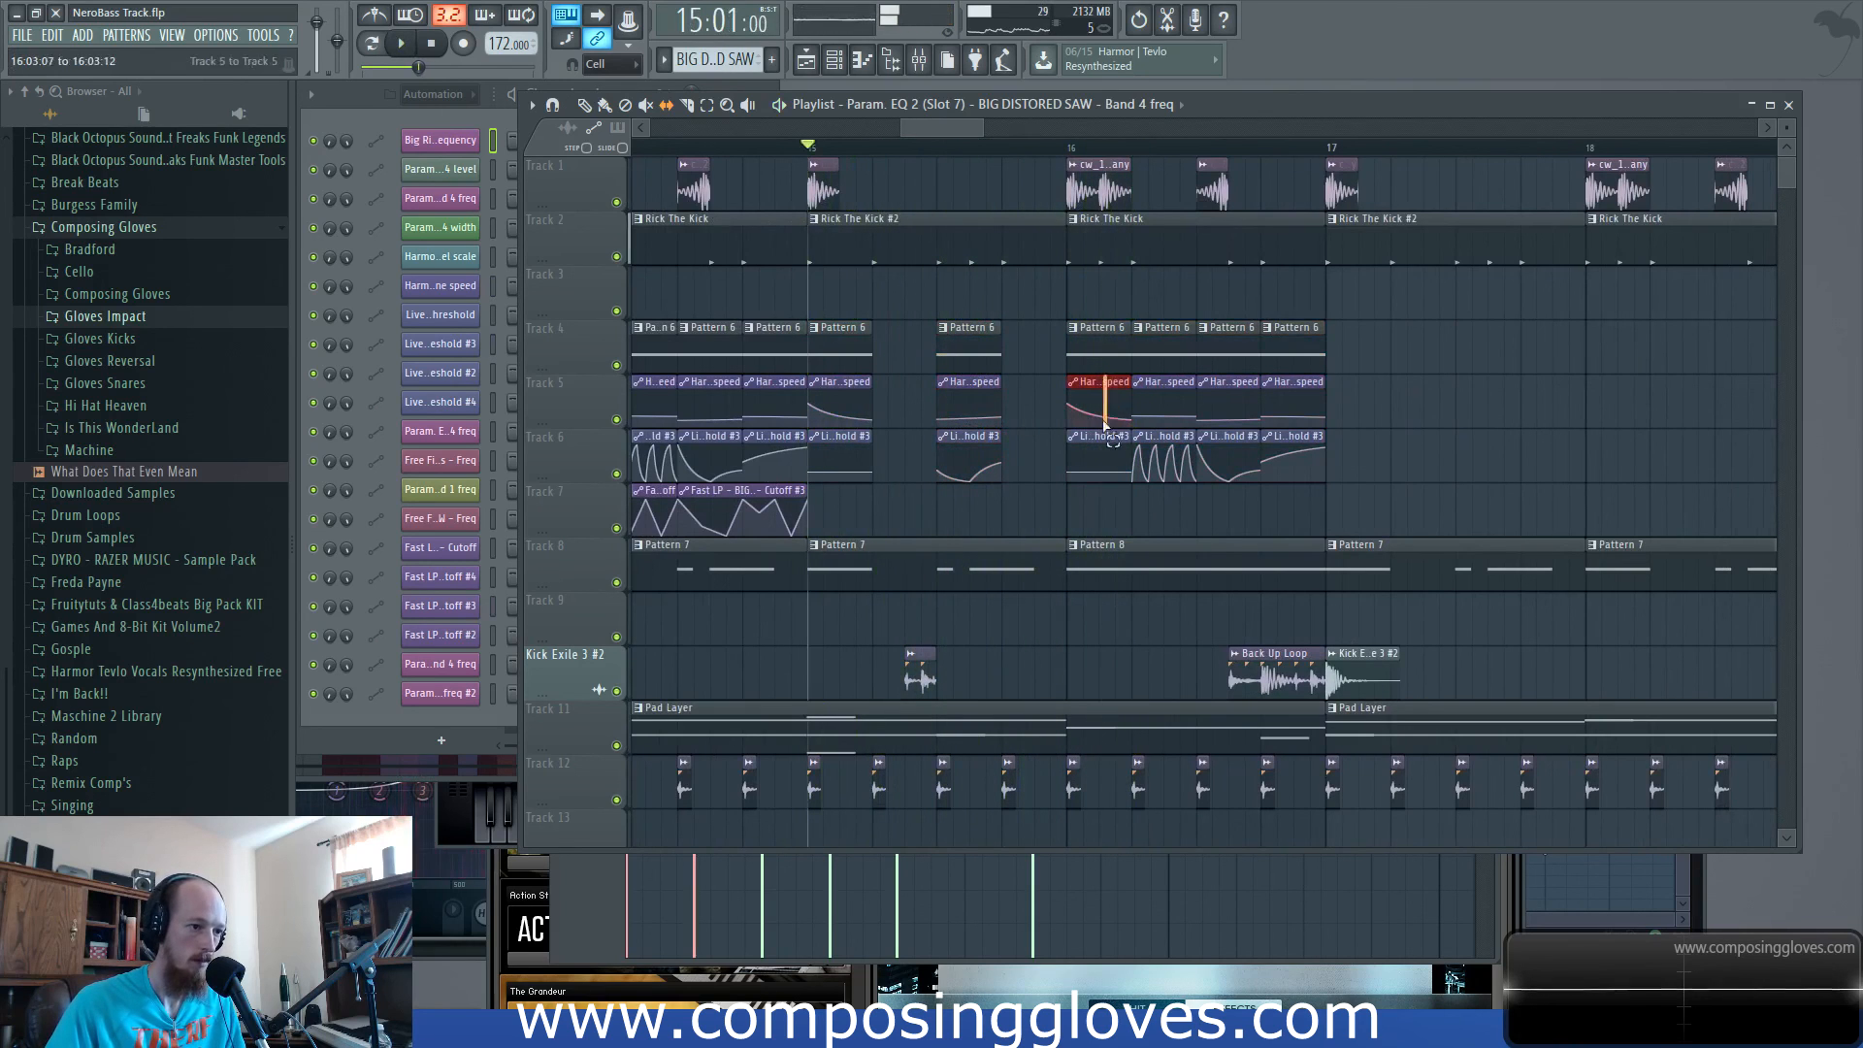
pyautogui.press('space')
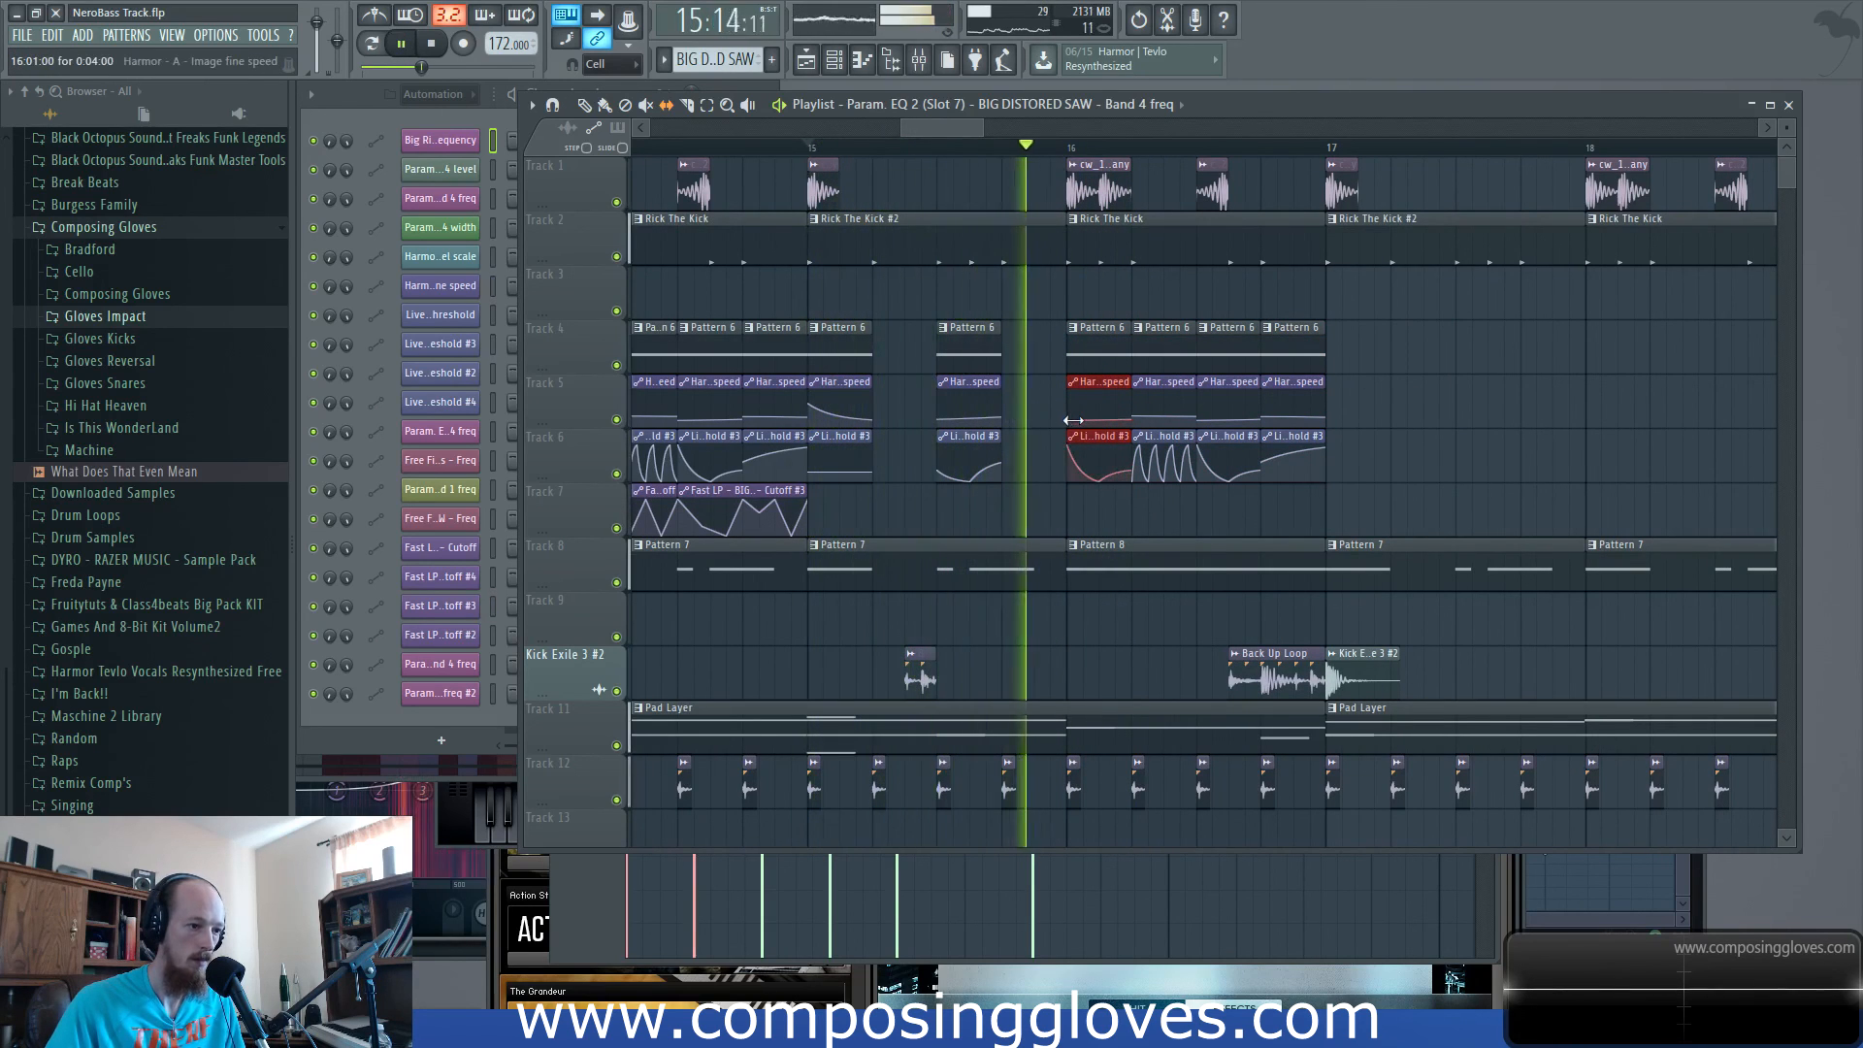
pyautogui.press('space')
pyautogui.moveTo(1164, 384); pyautogui.dragTo(1171, 472)
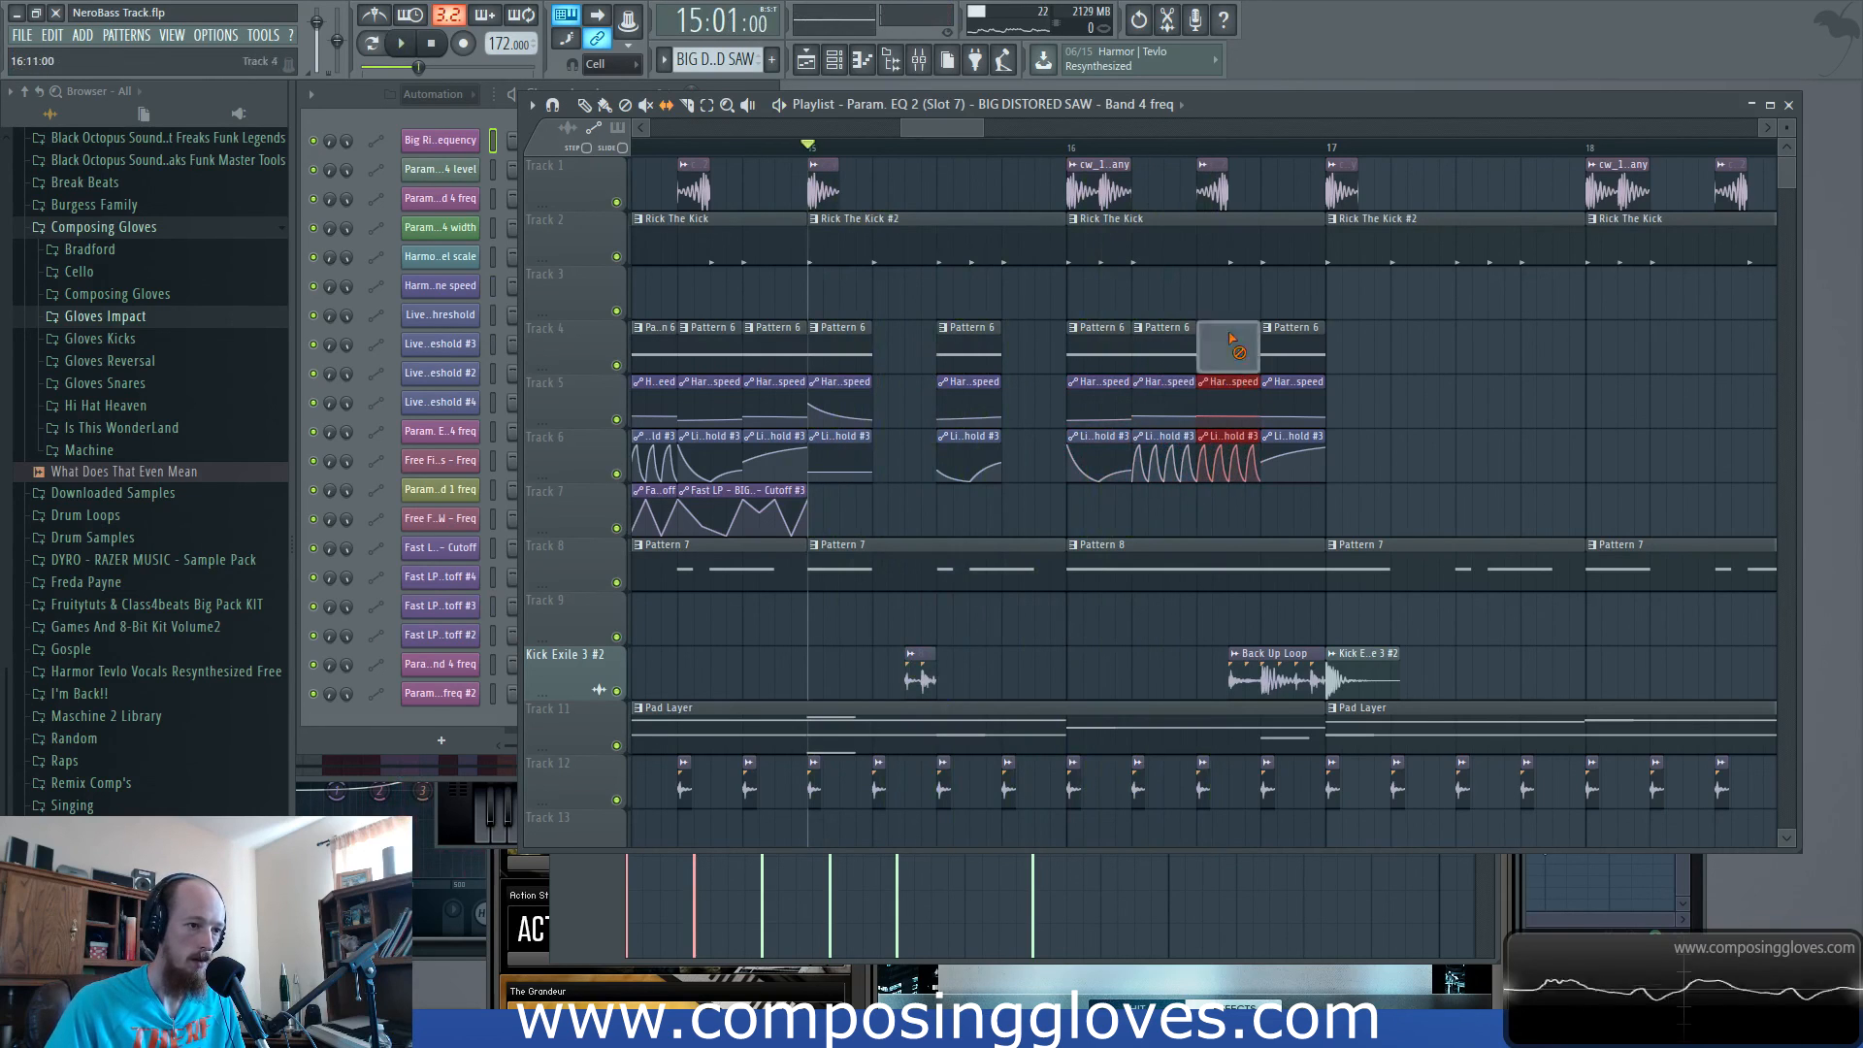
# Replace bar 16's Pattern 6 pieces on beats 2 and 3 with a Live Bass Pattern 7 holding one-beat notes F#4 and C5.
pyautogui.click(1141, 330)
pyautogui.click(1179, 365)
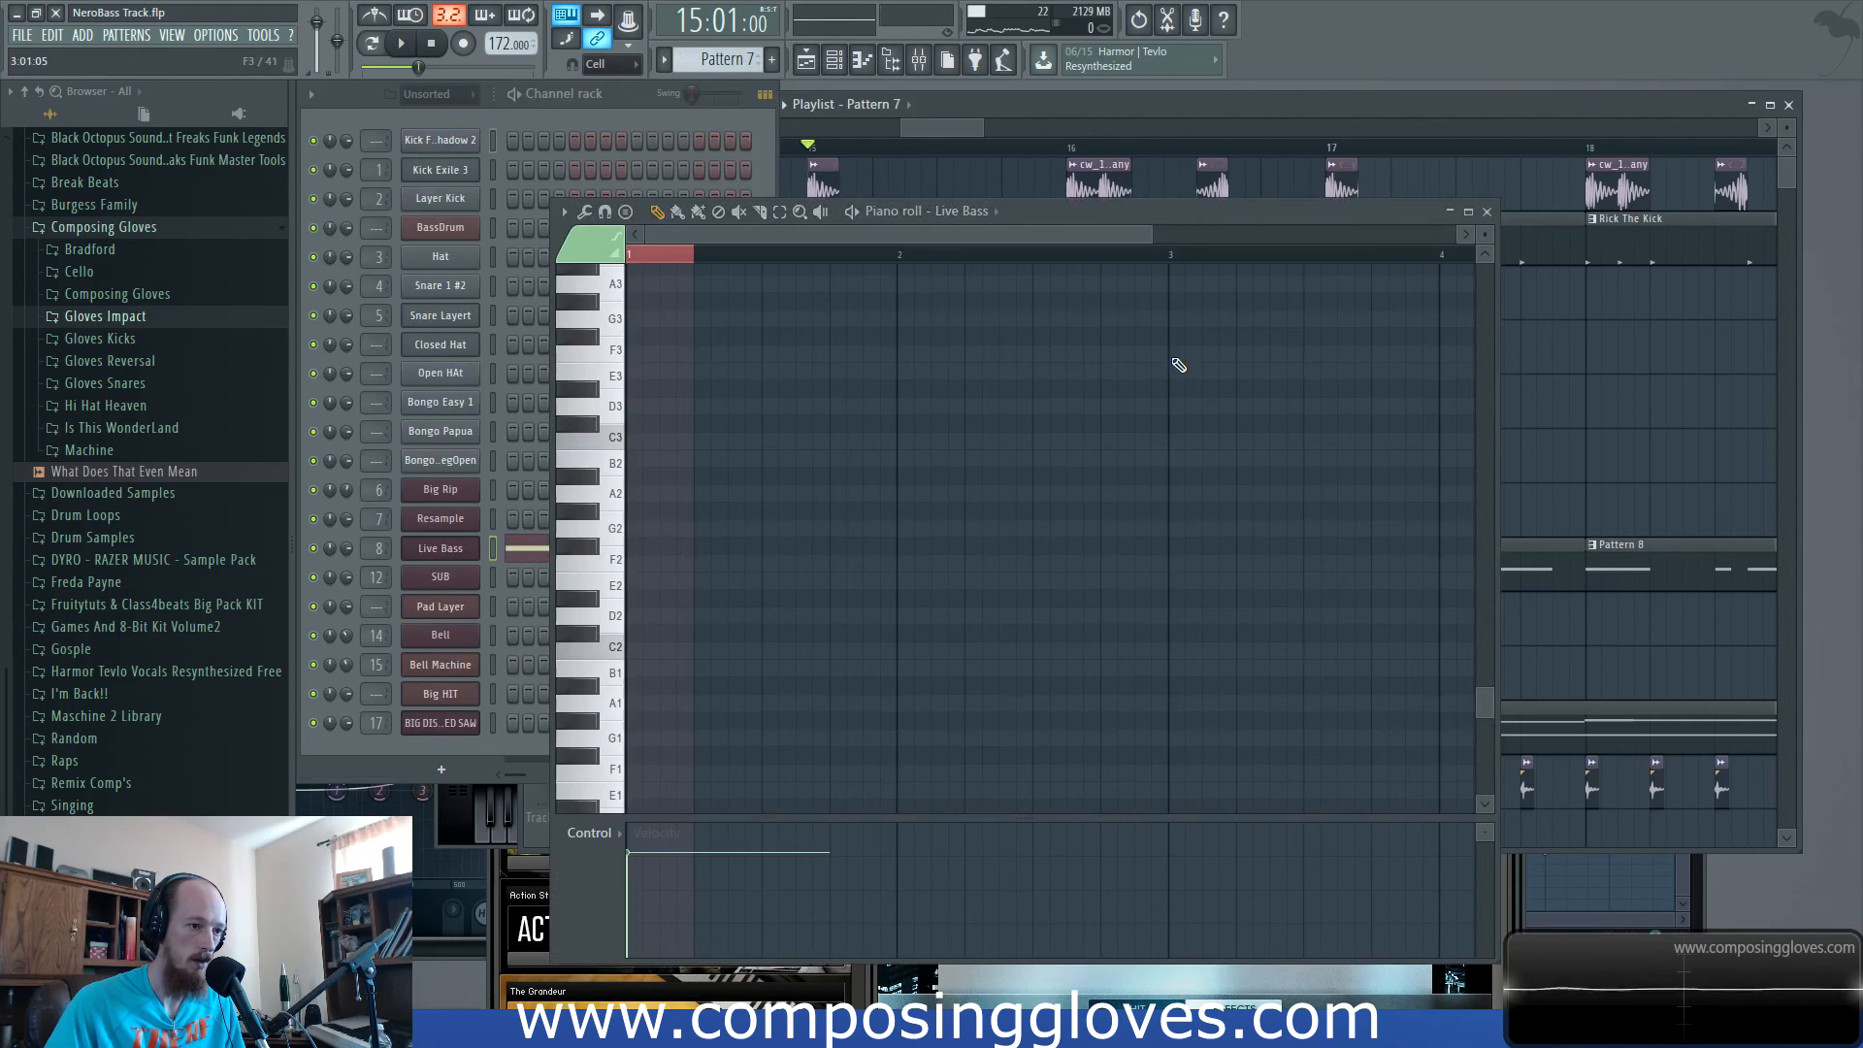
pyautogui.scroll(1, 1345, 513)
pyautogui.middleClick(858, 490)
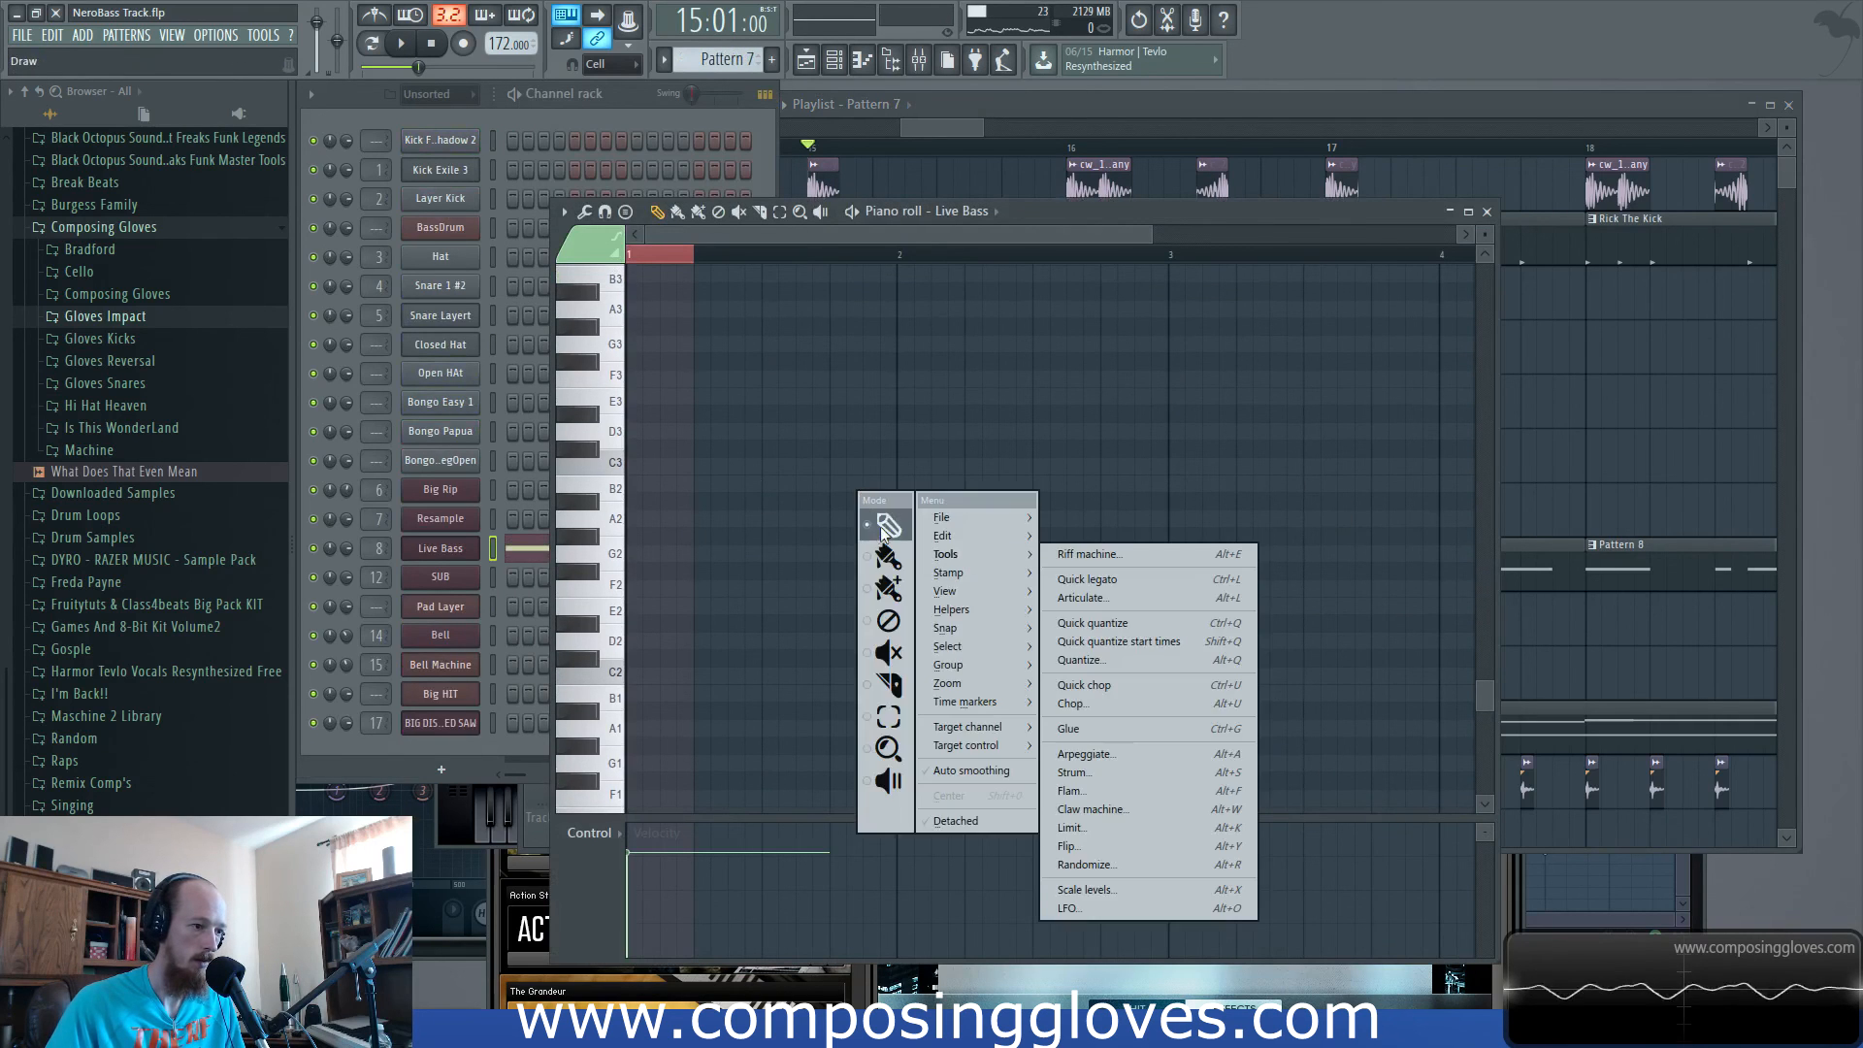
pyautogui.click(879, 525)
pyautogui.scroll(6, 761, 501)
pyautogui.scroll(-1, 788, 550)
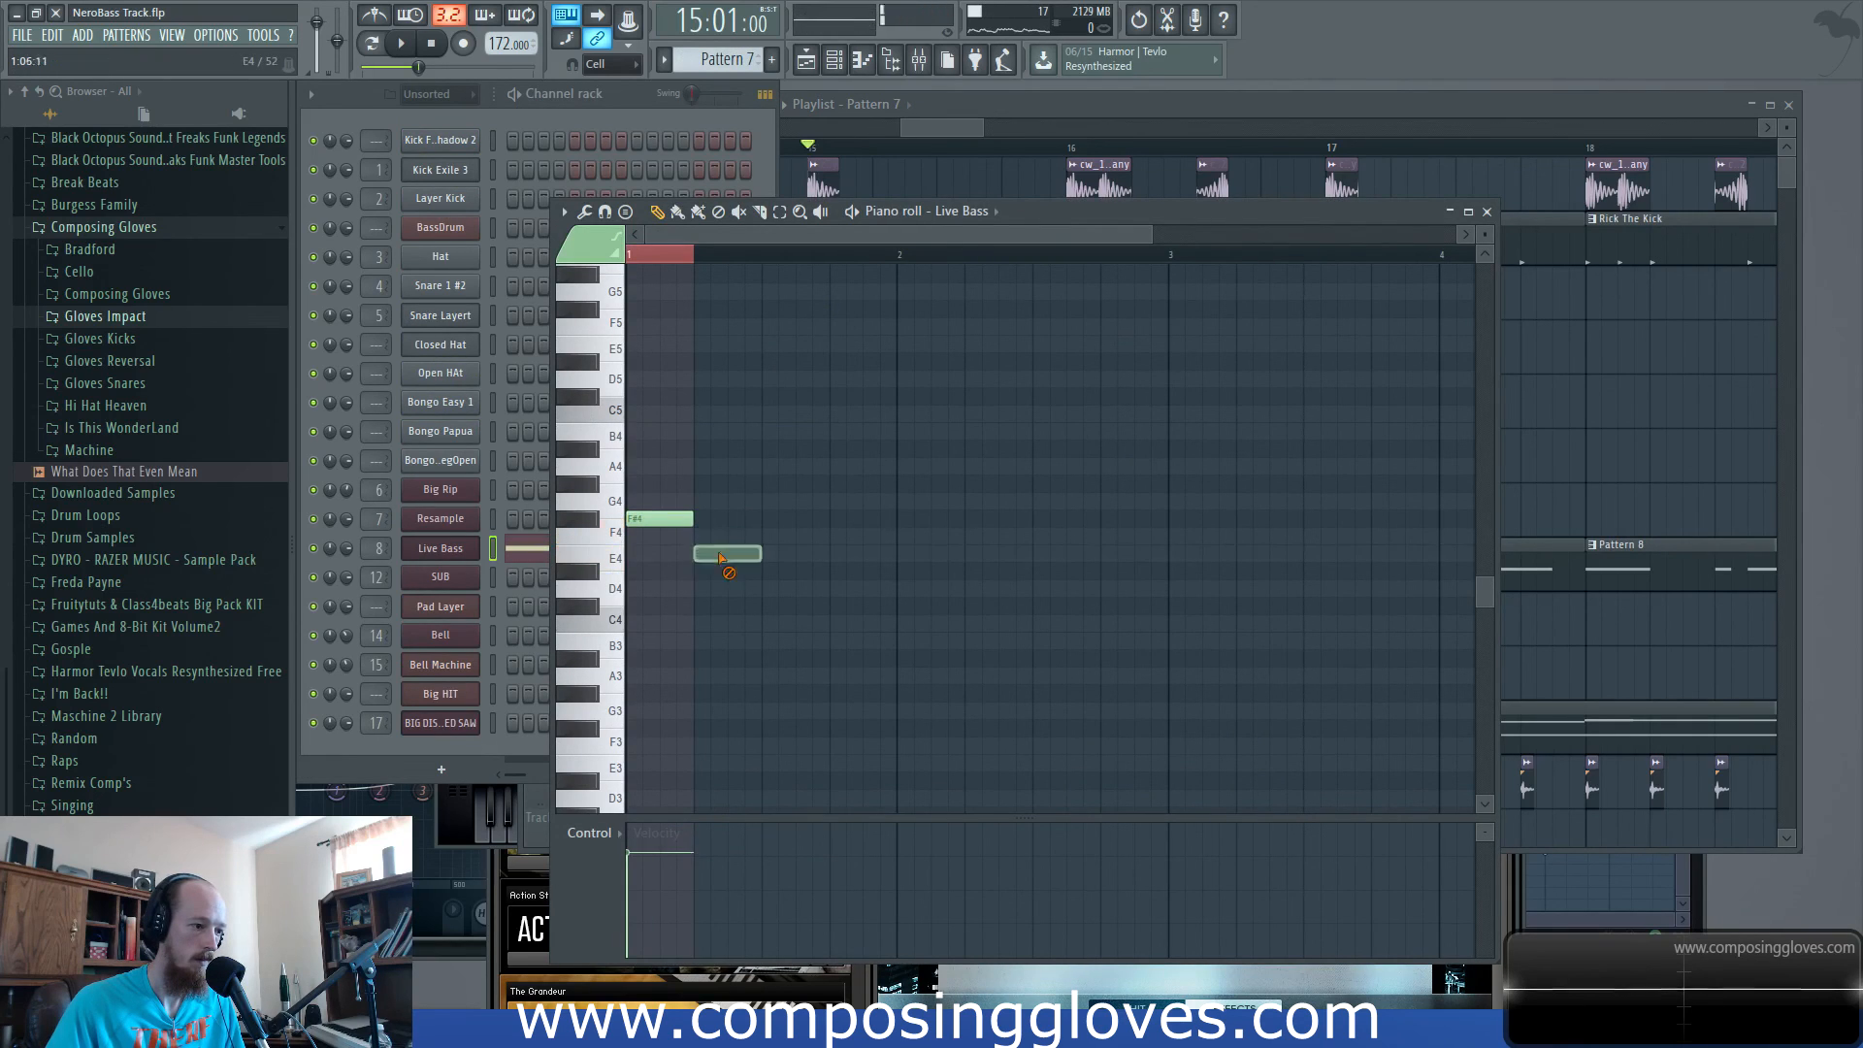
pyautogui.click(993, 142)
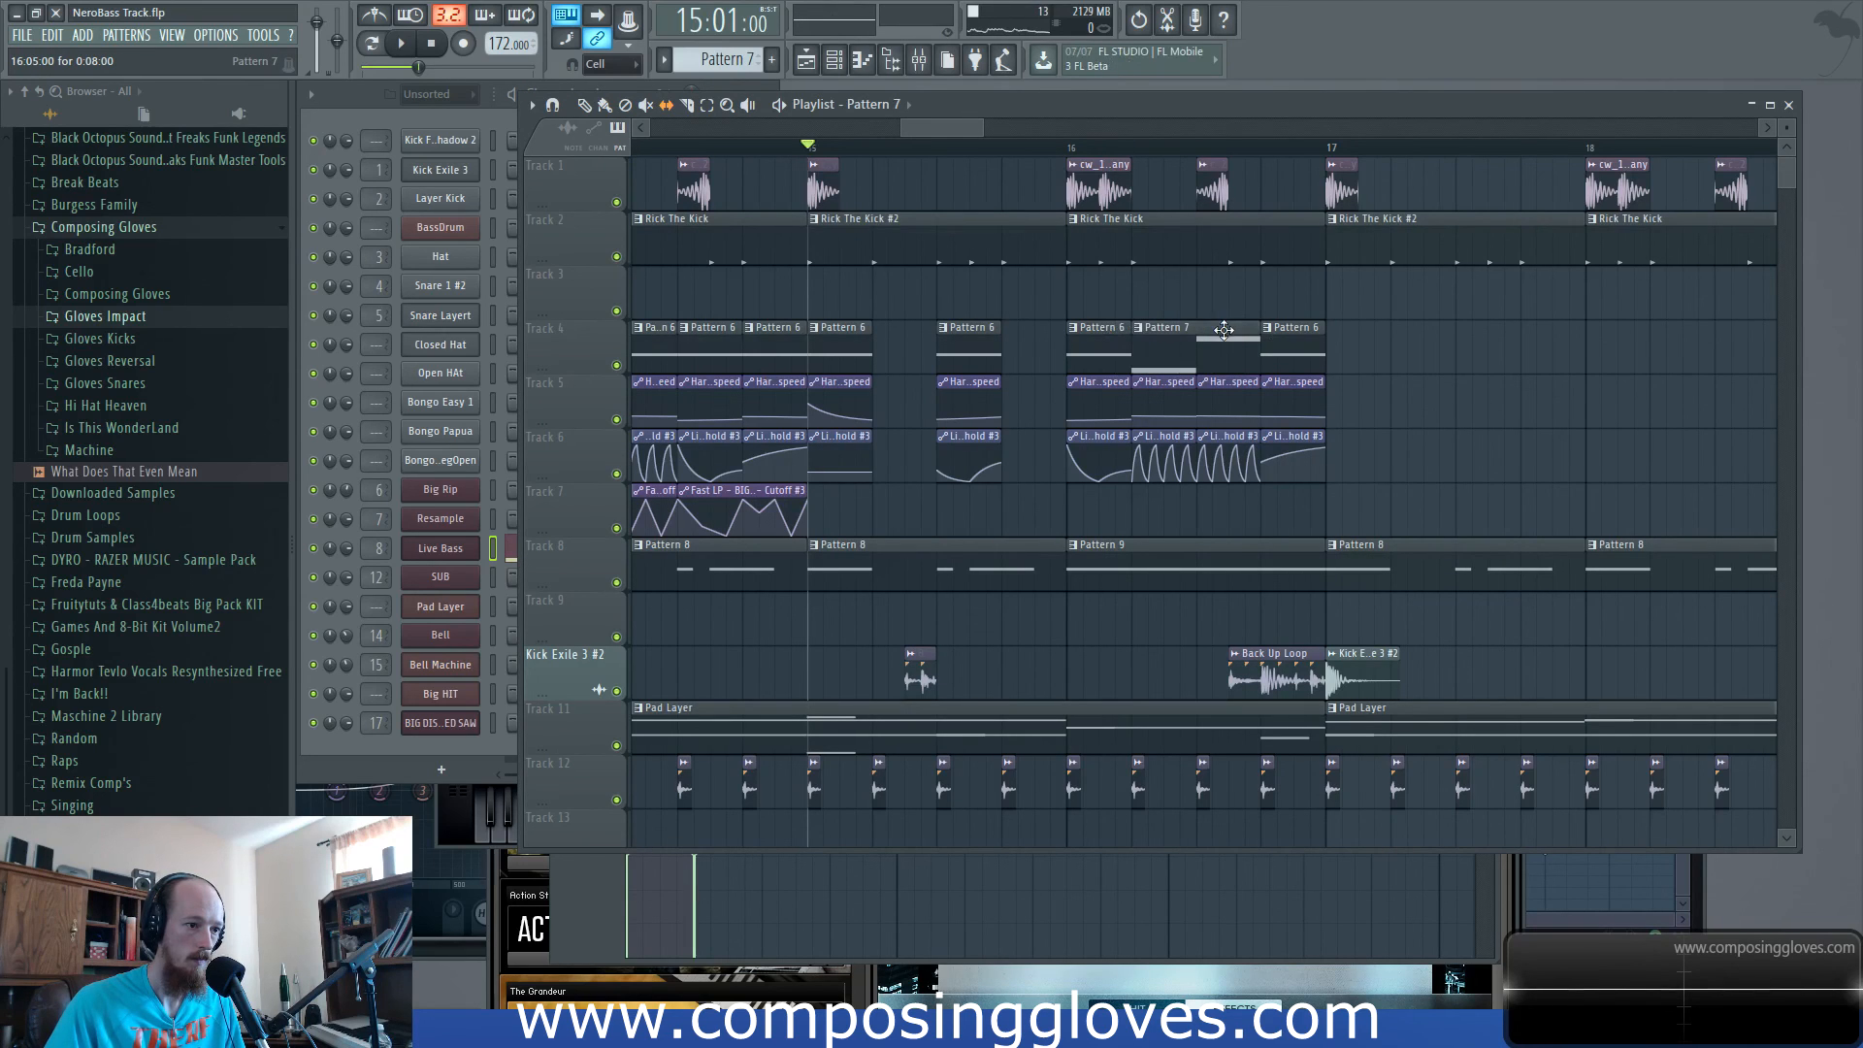
# Audition from bar 15 and delete the Pattern 6, Image fine speed and Clipping threshold #3 clips on bar 16's beat 4.
pyautogui.press('space')
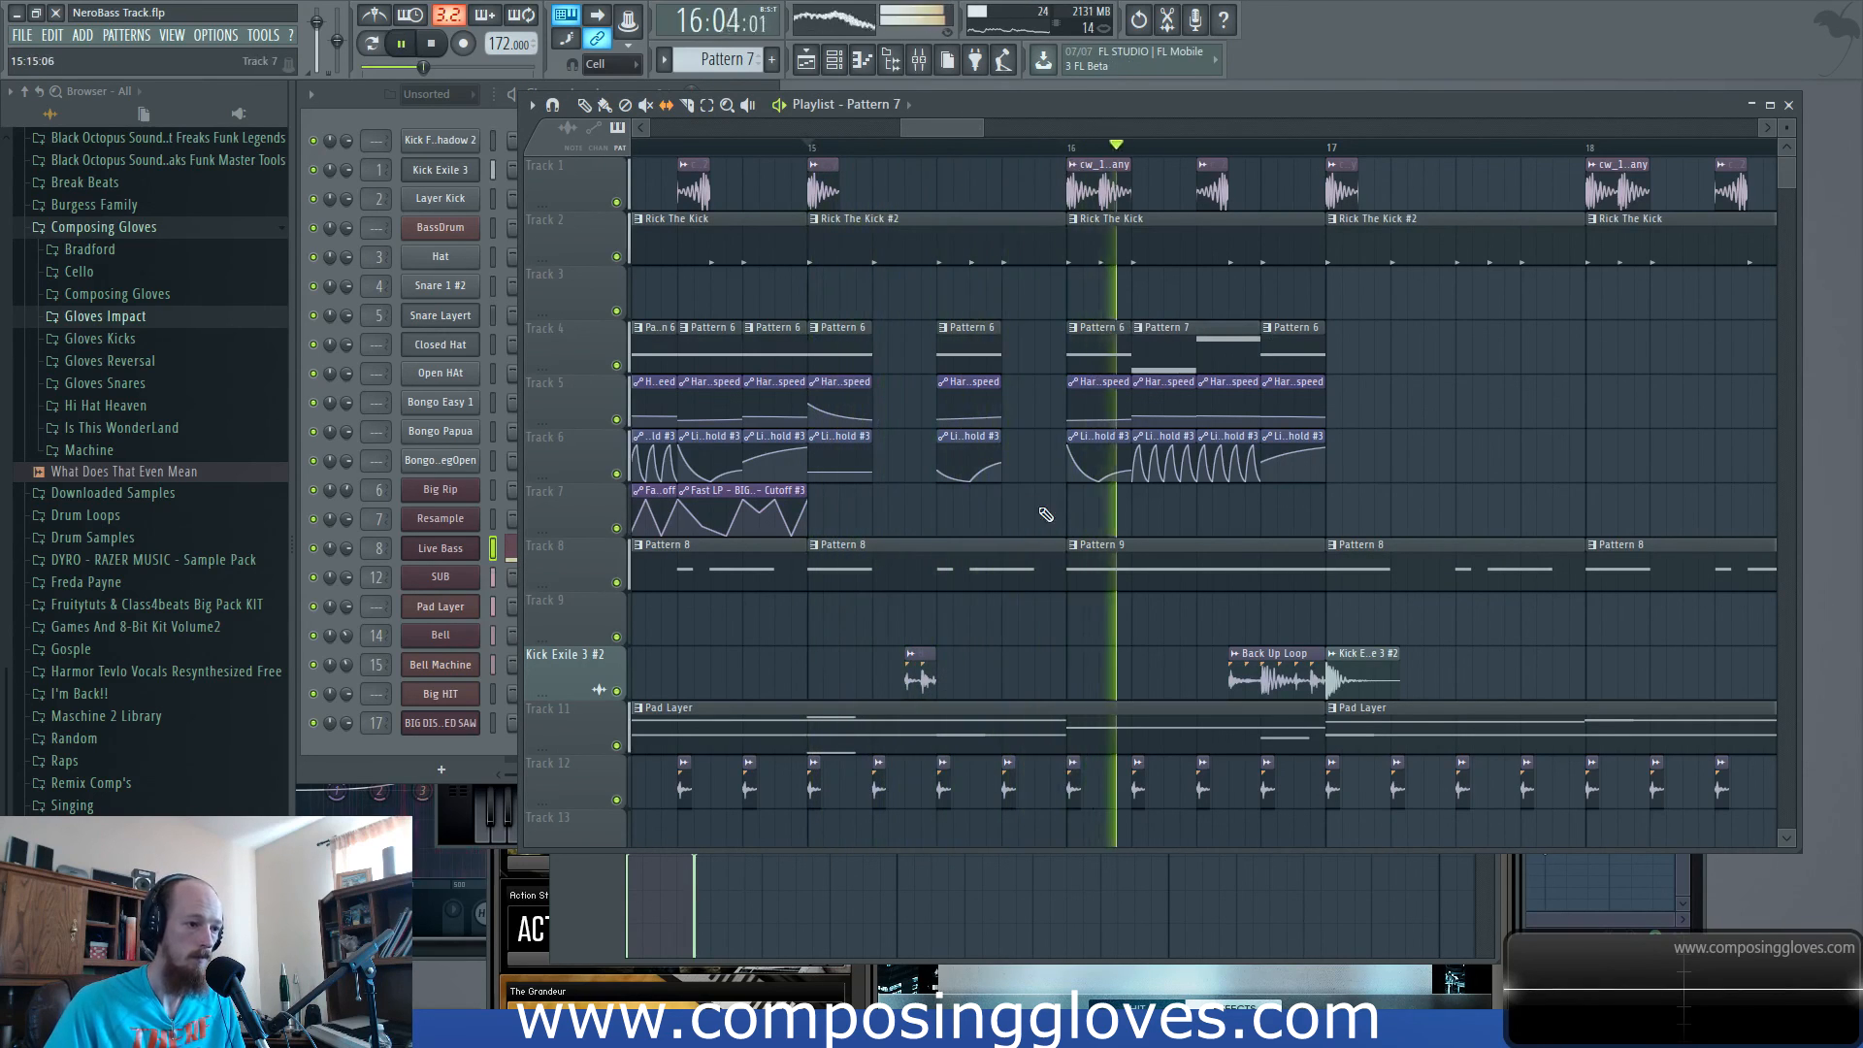
pyautogui.press('space')
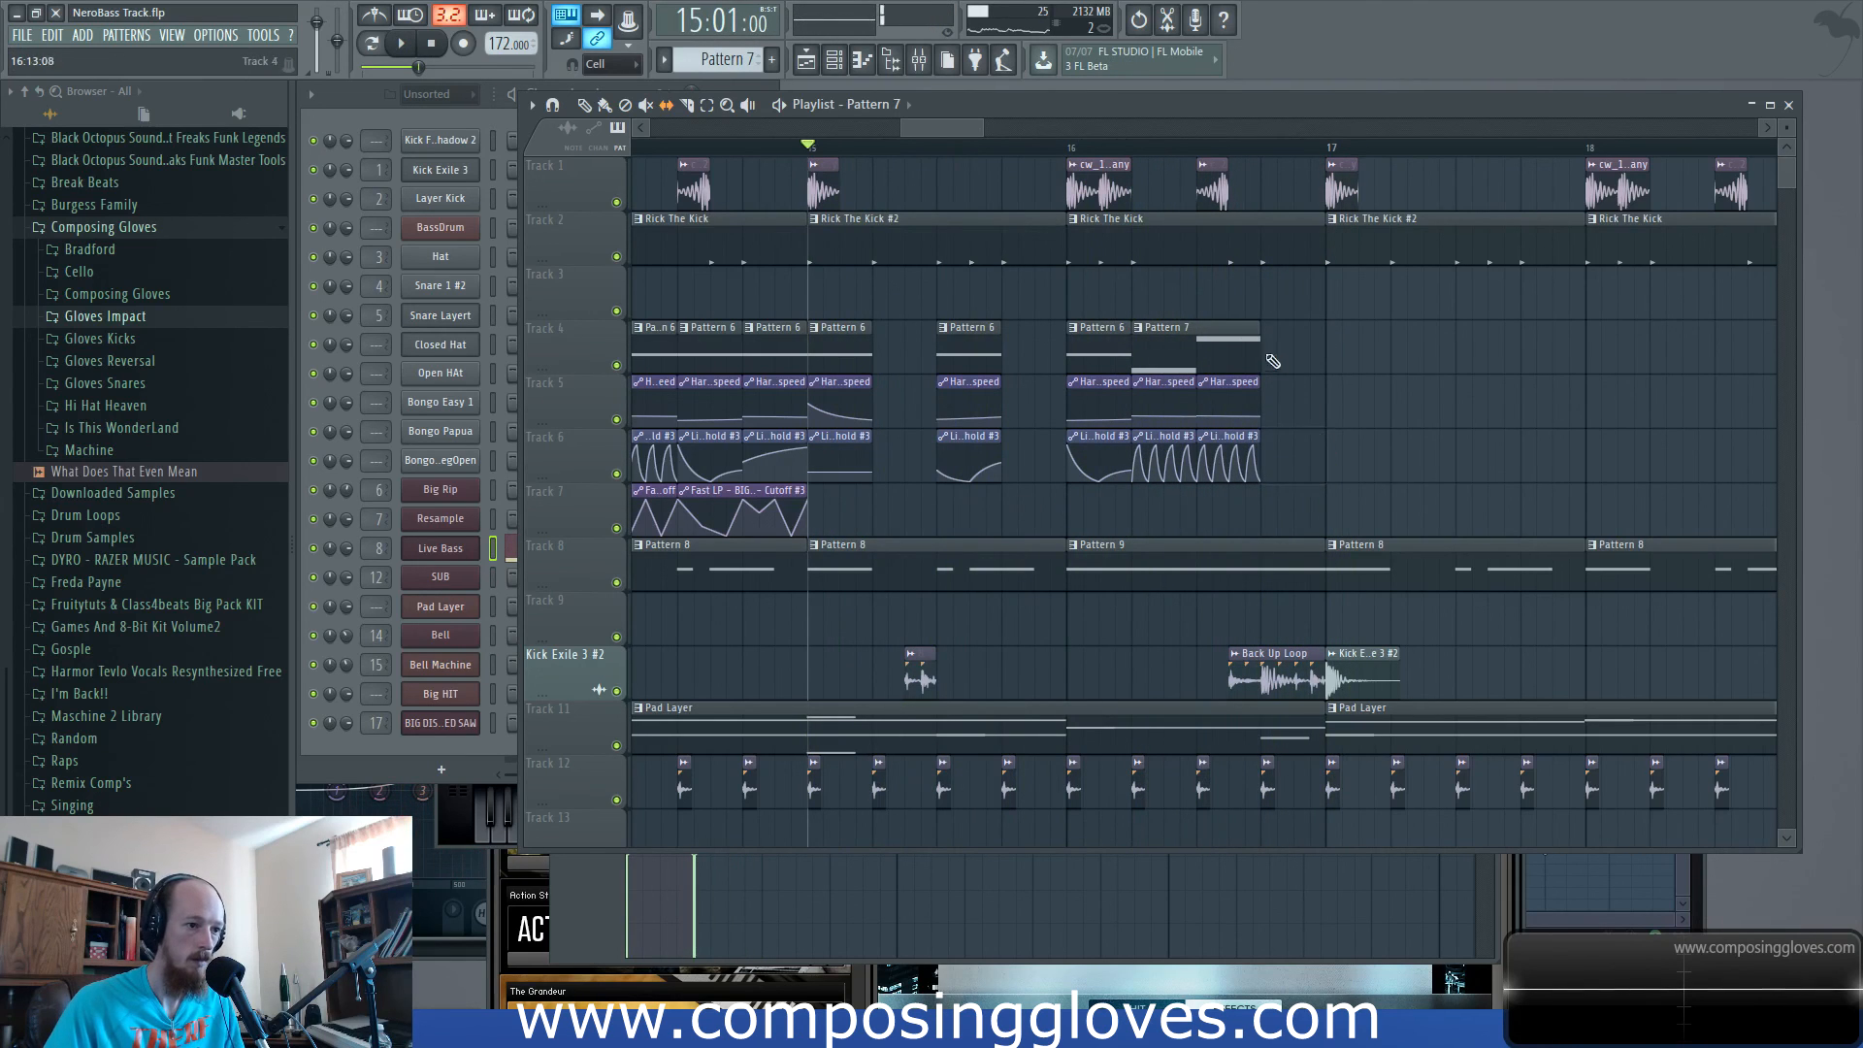
pyautogui.press('space')
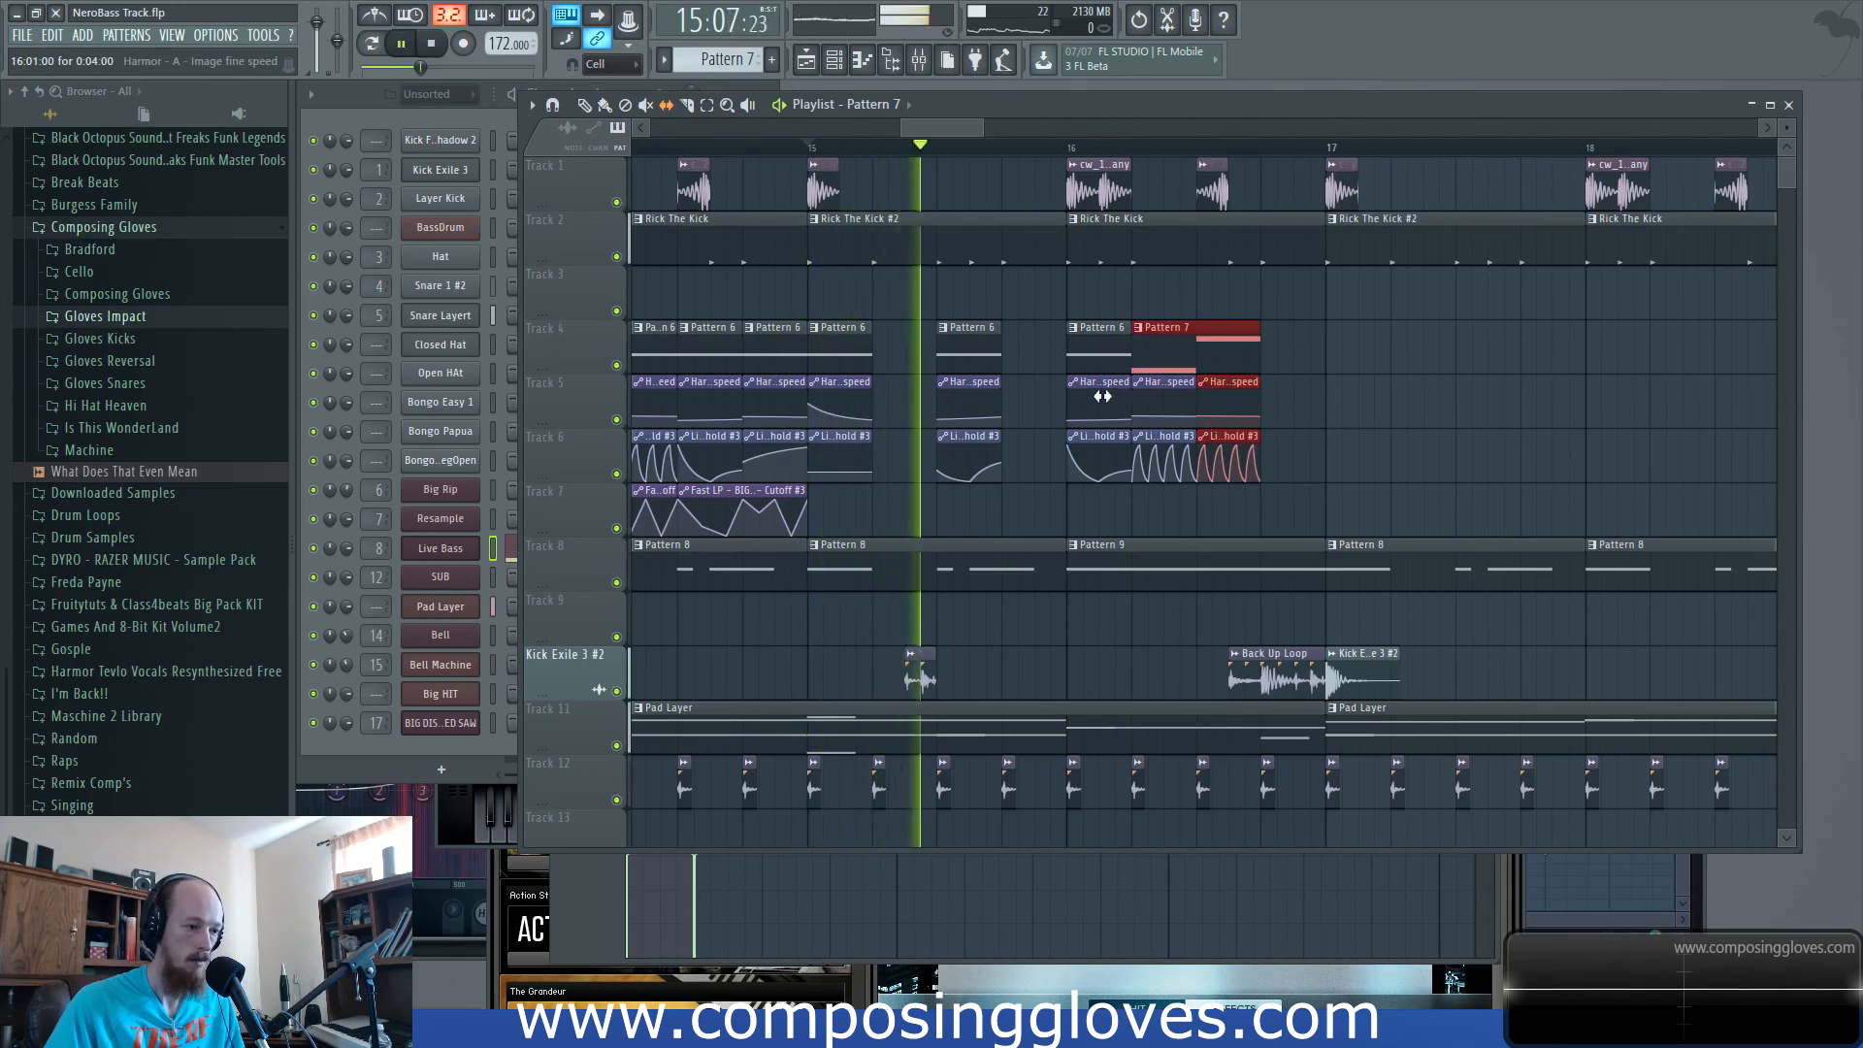
pyautogui.scroll(-2, 1228, 422)
pyautogui.press('space')
pyautogui.scroll(2, 1179, 398)
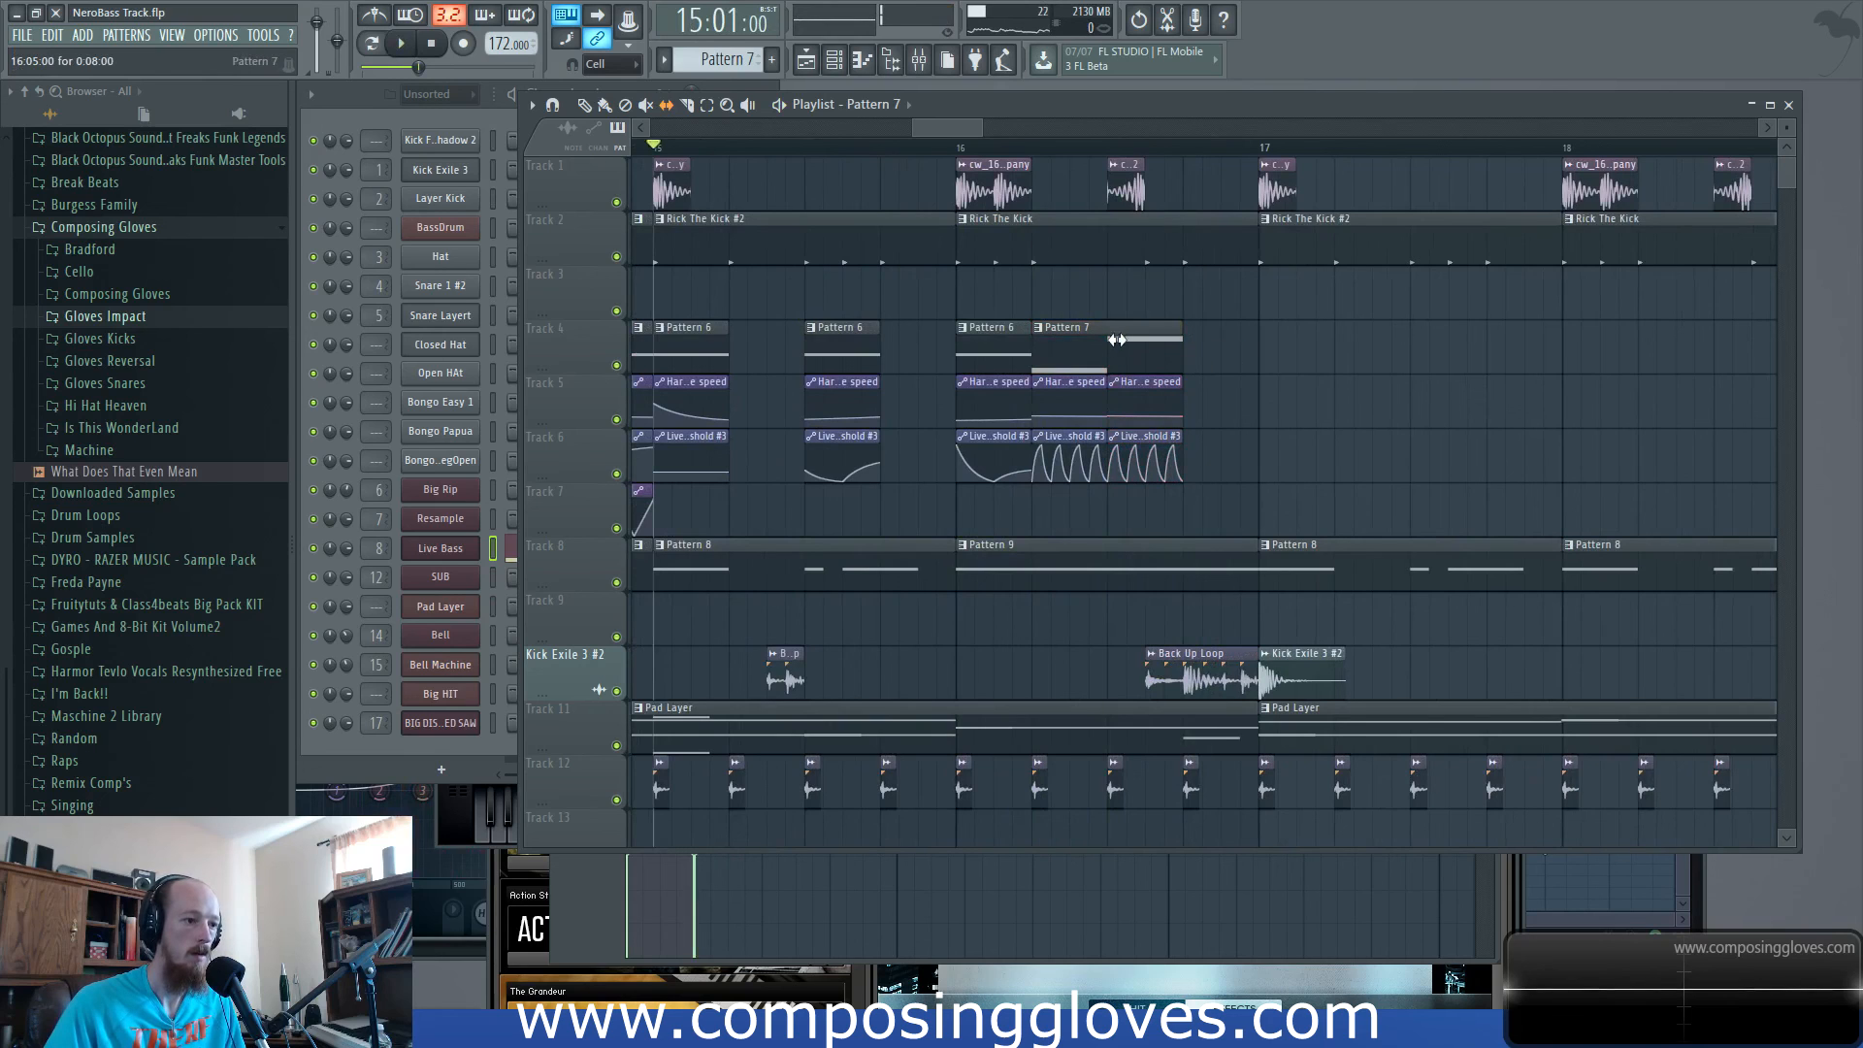
# Add a one-beat C#5 as the third Live Bass note in Pattern 7.
pyautogui.rightClick(1171, 350)
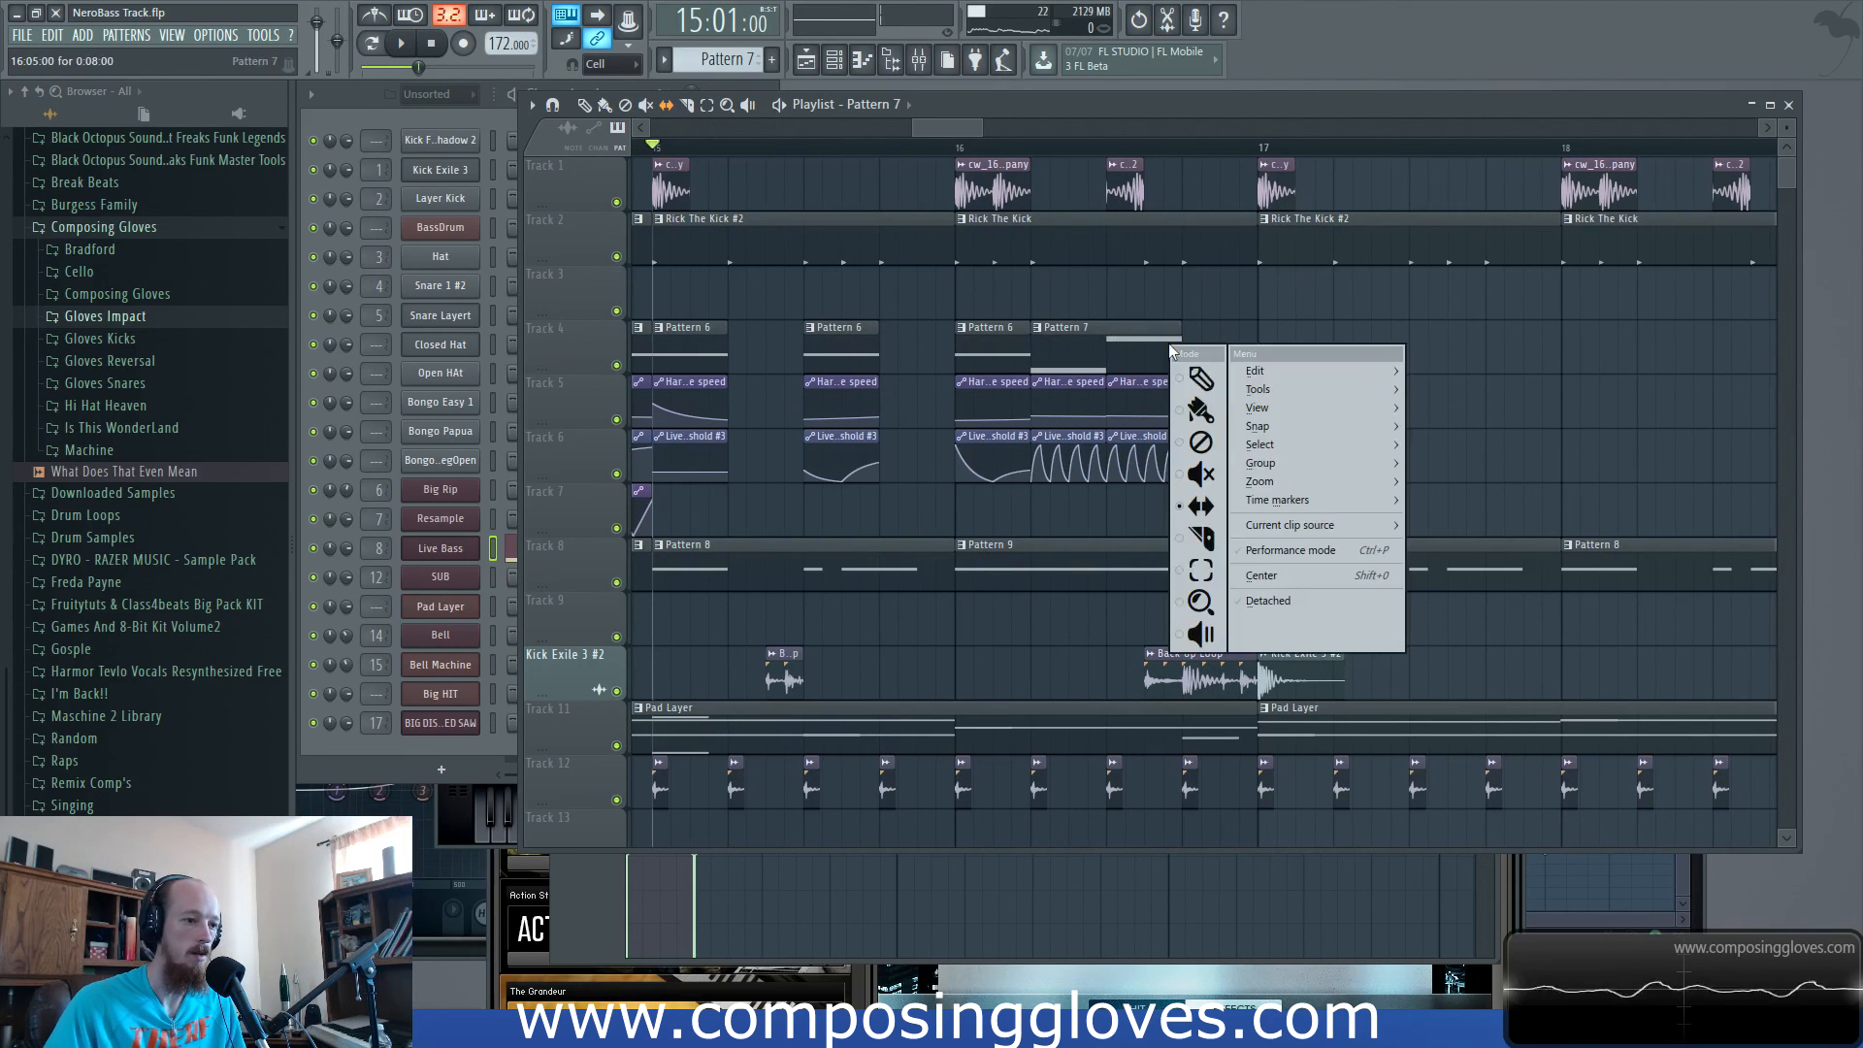
pyautogui.click(1200, 379)
pyautogui.doubleClick(1235, 348)
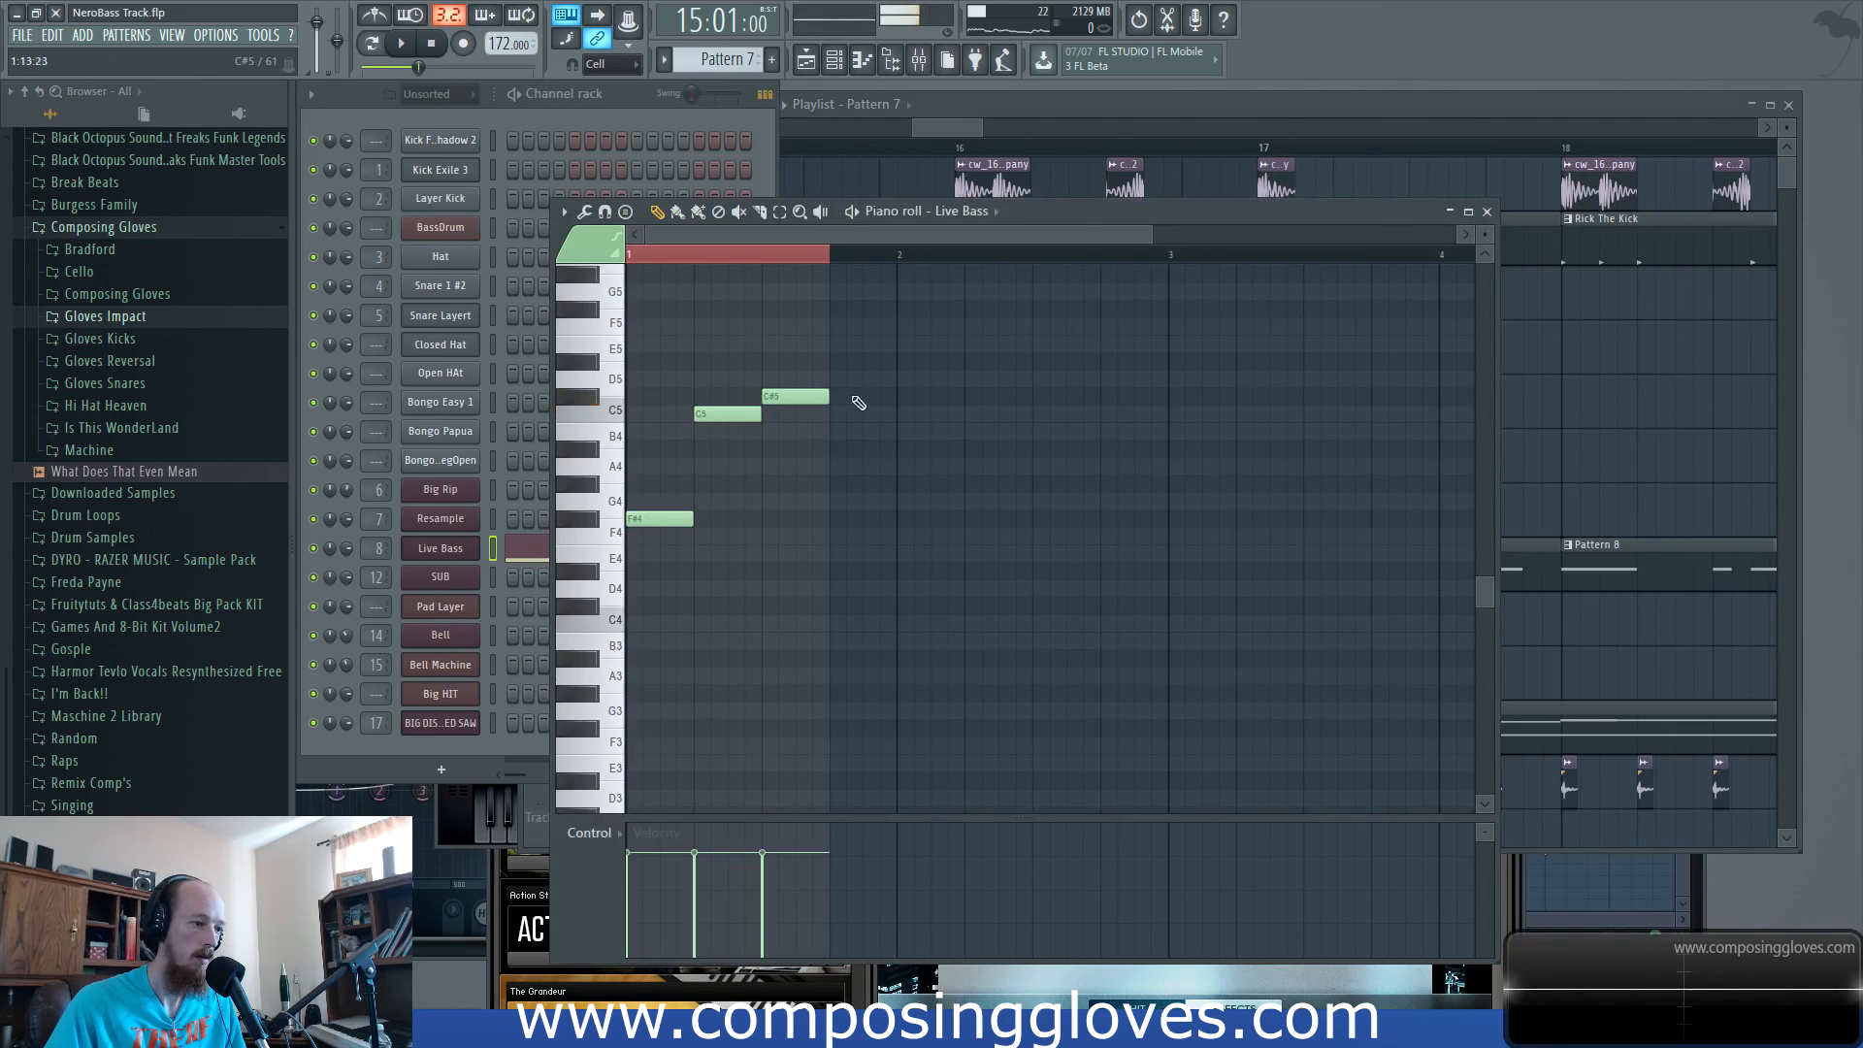
pyautogui.click(968, 139)
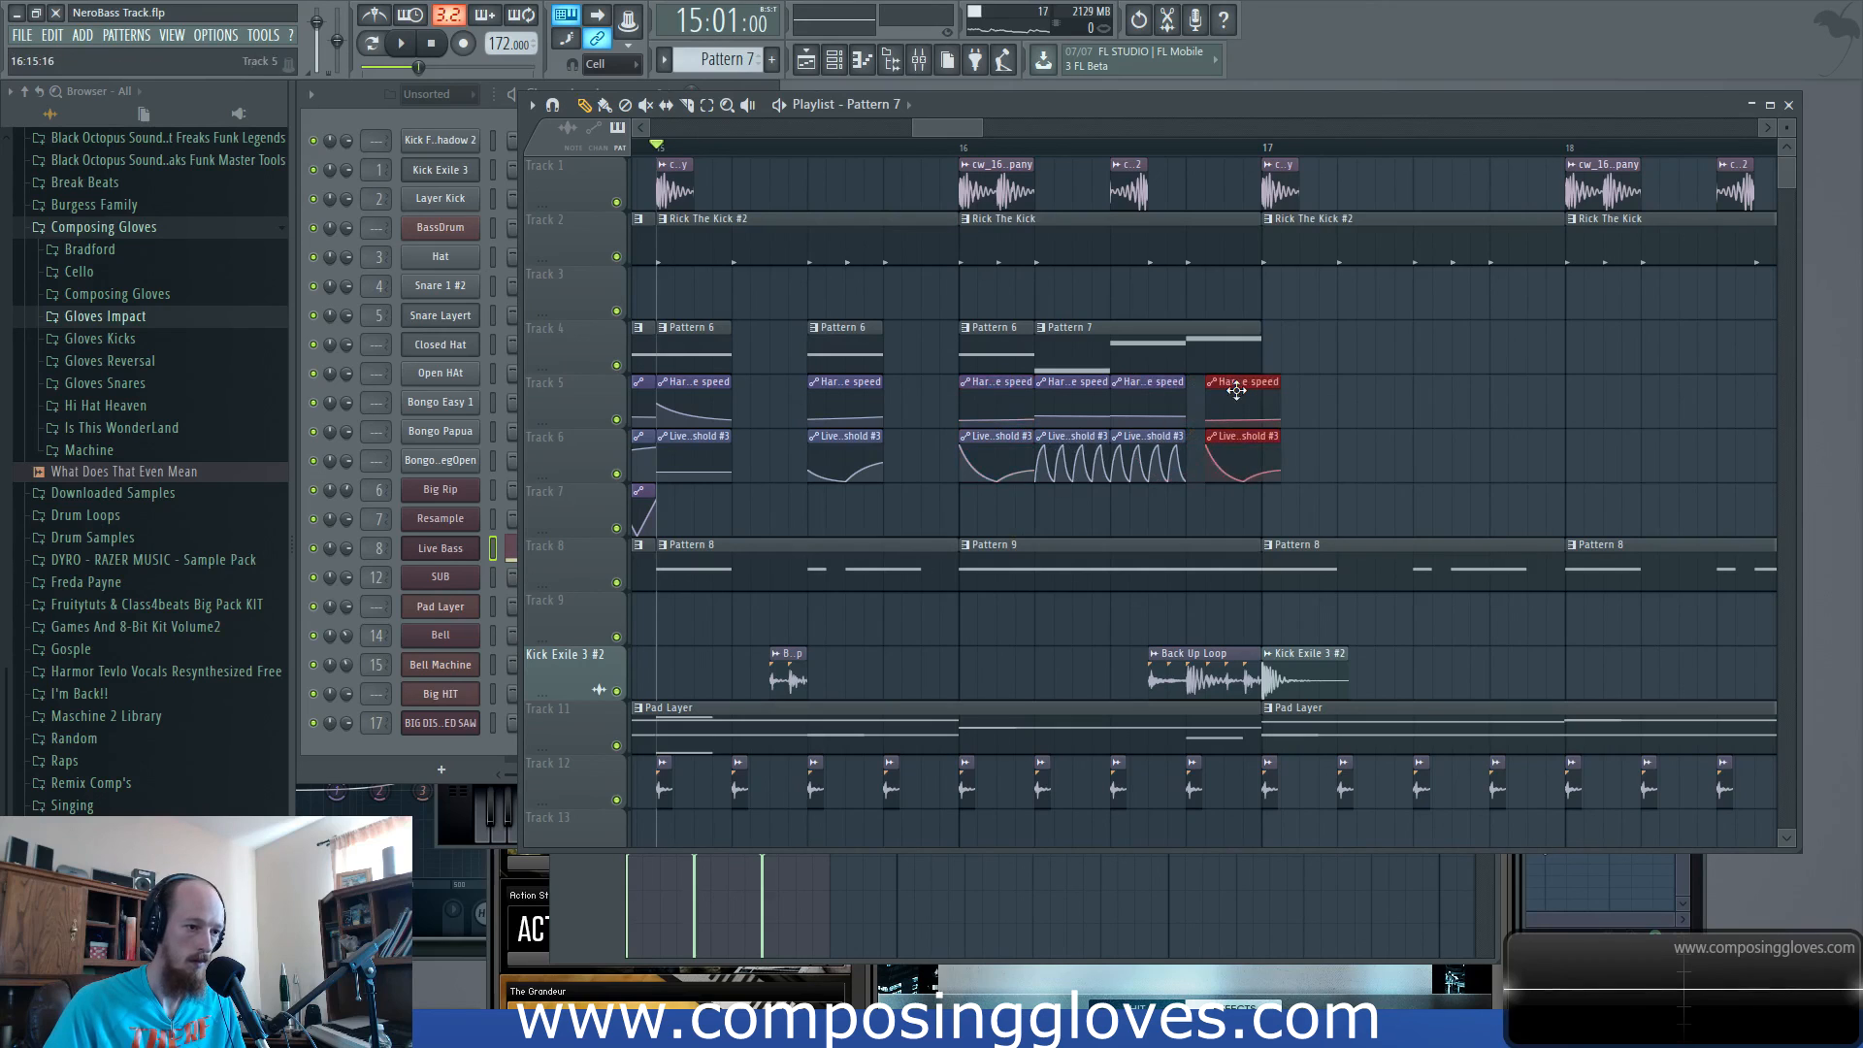
# Fill bar 16's beat 4 with Image fine speed and Clipping threshold #3 clips, slip their contents, and audition from bar 16.
pyautogui.rightClick(1217, 440)
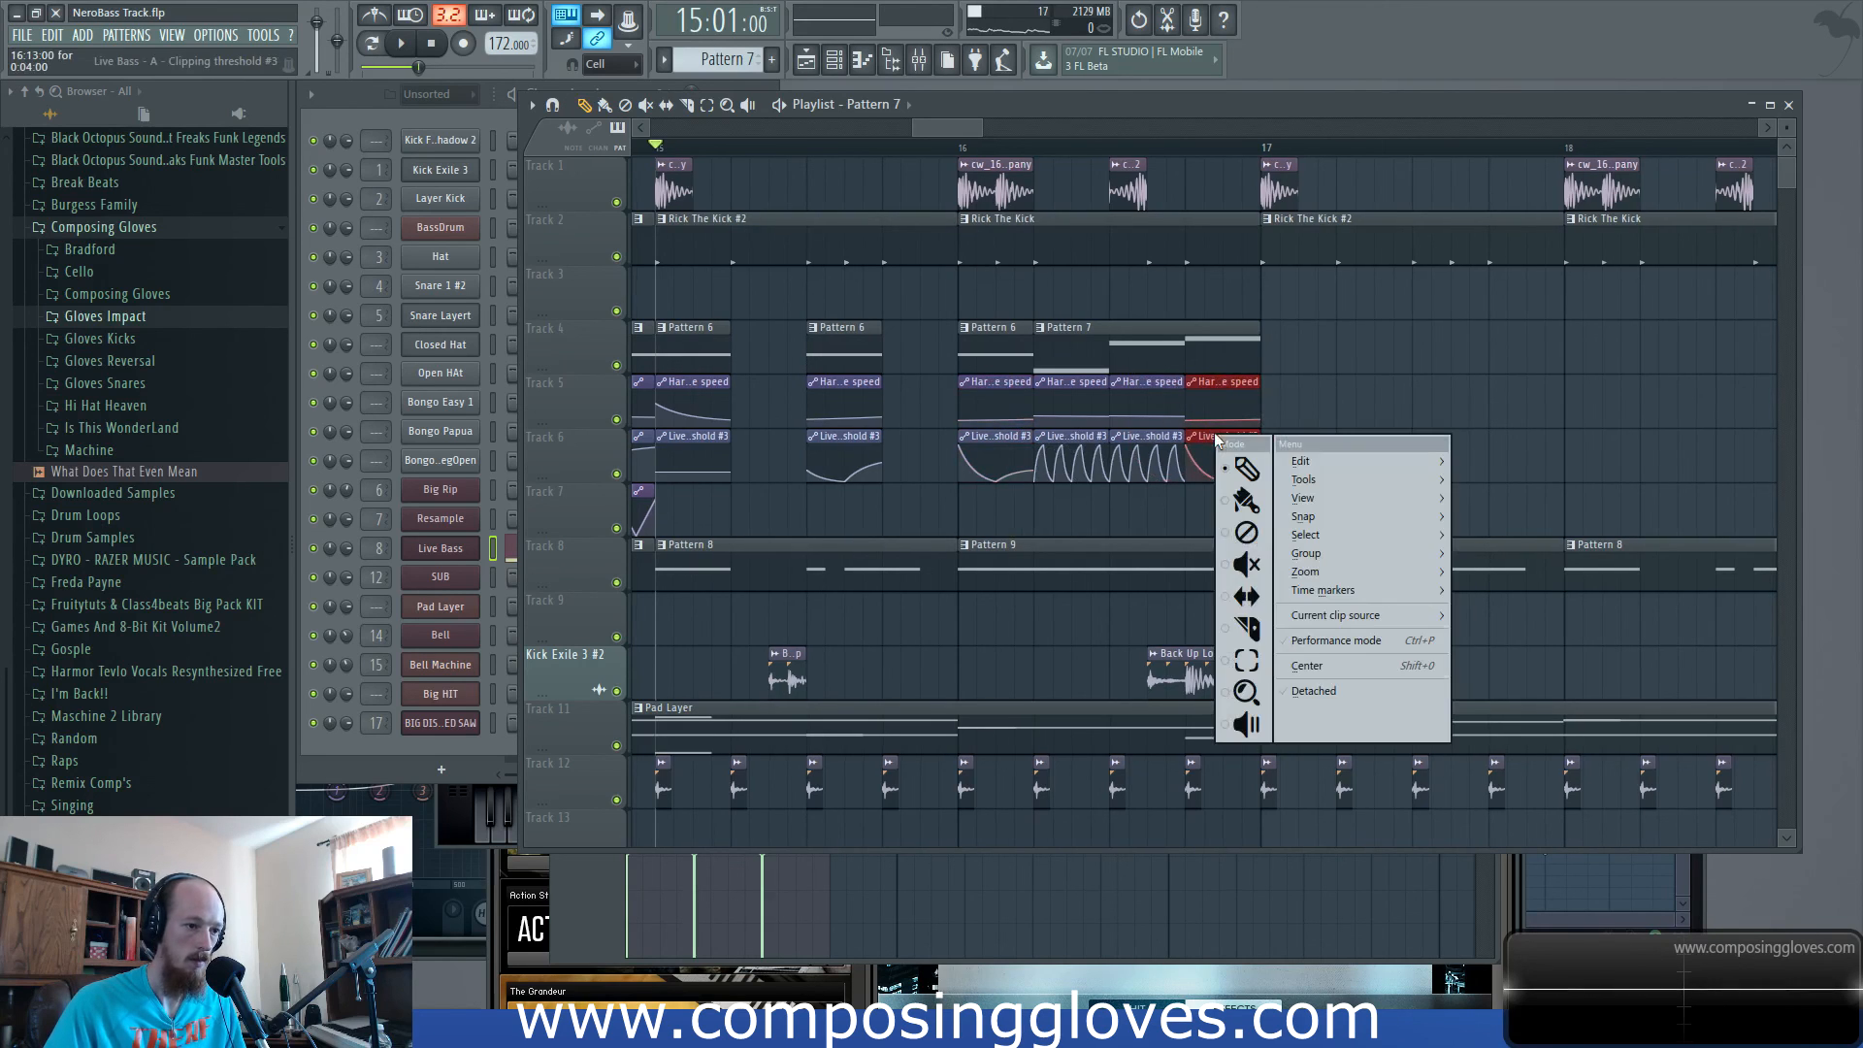
pyautogui.click(1247, 596)
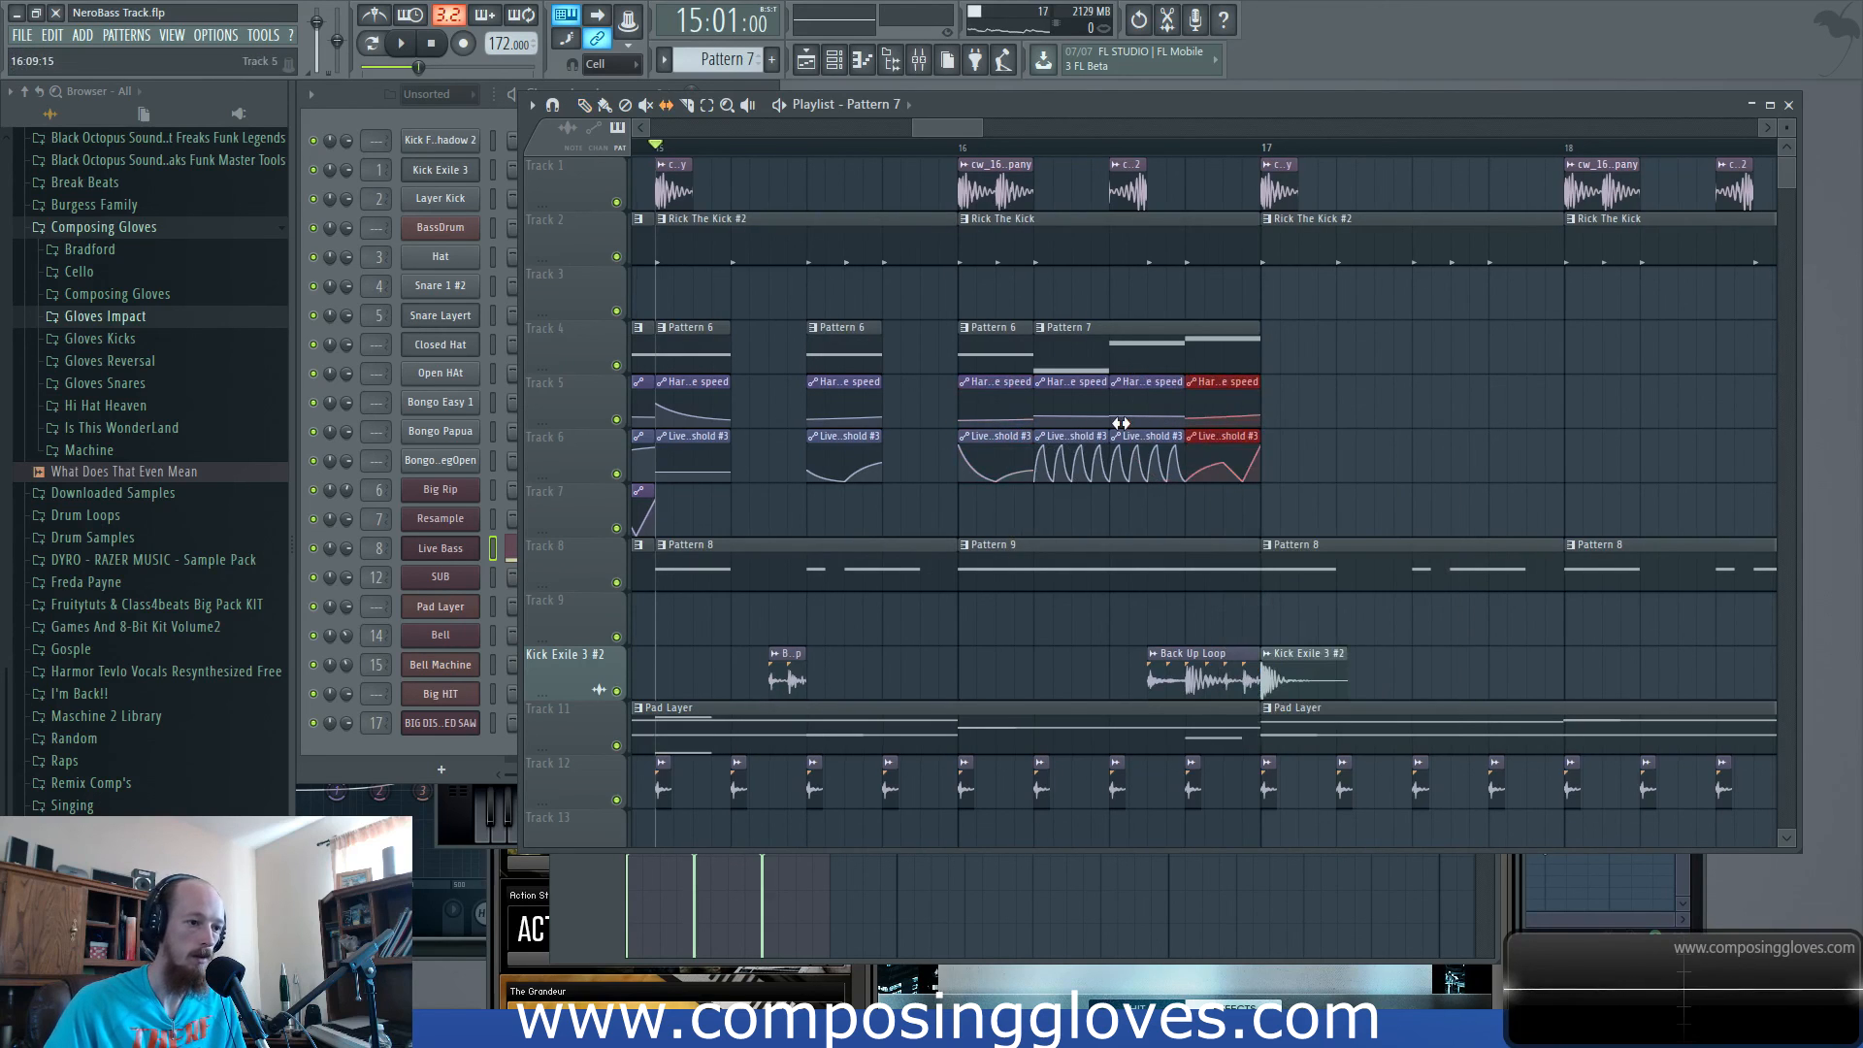
pyautogui.click(995, 158)
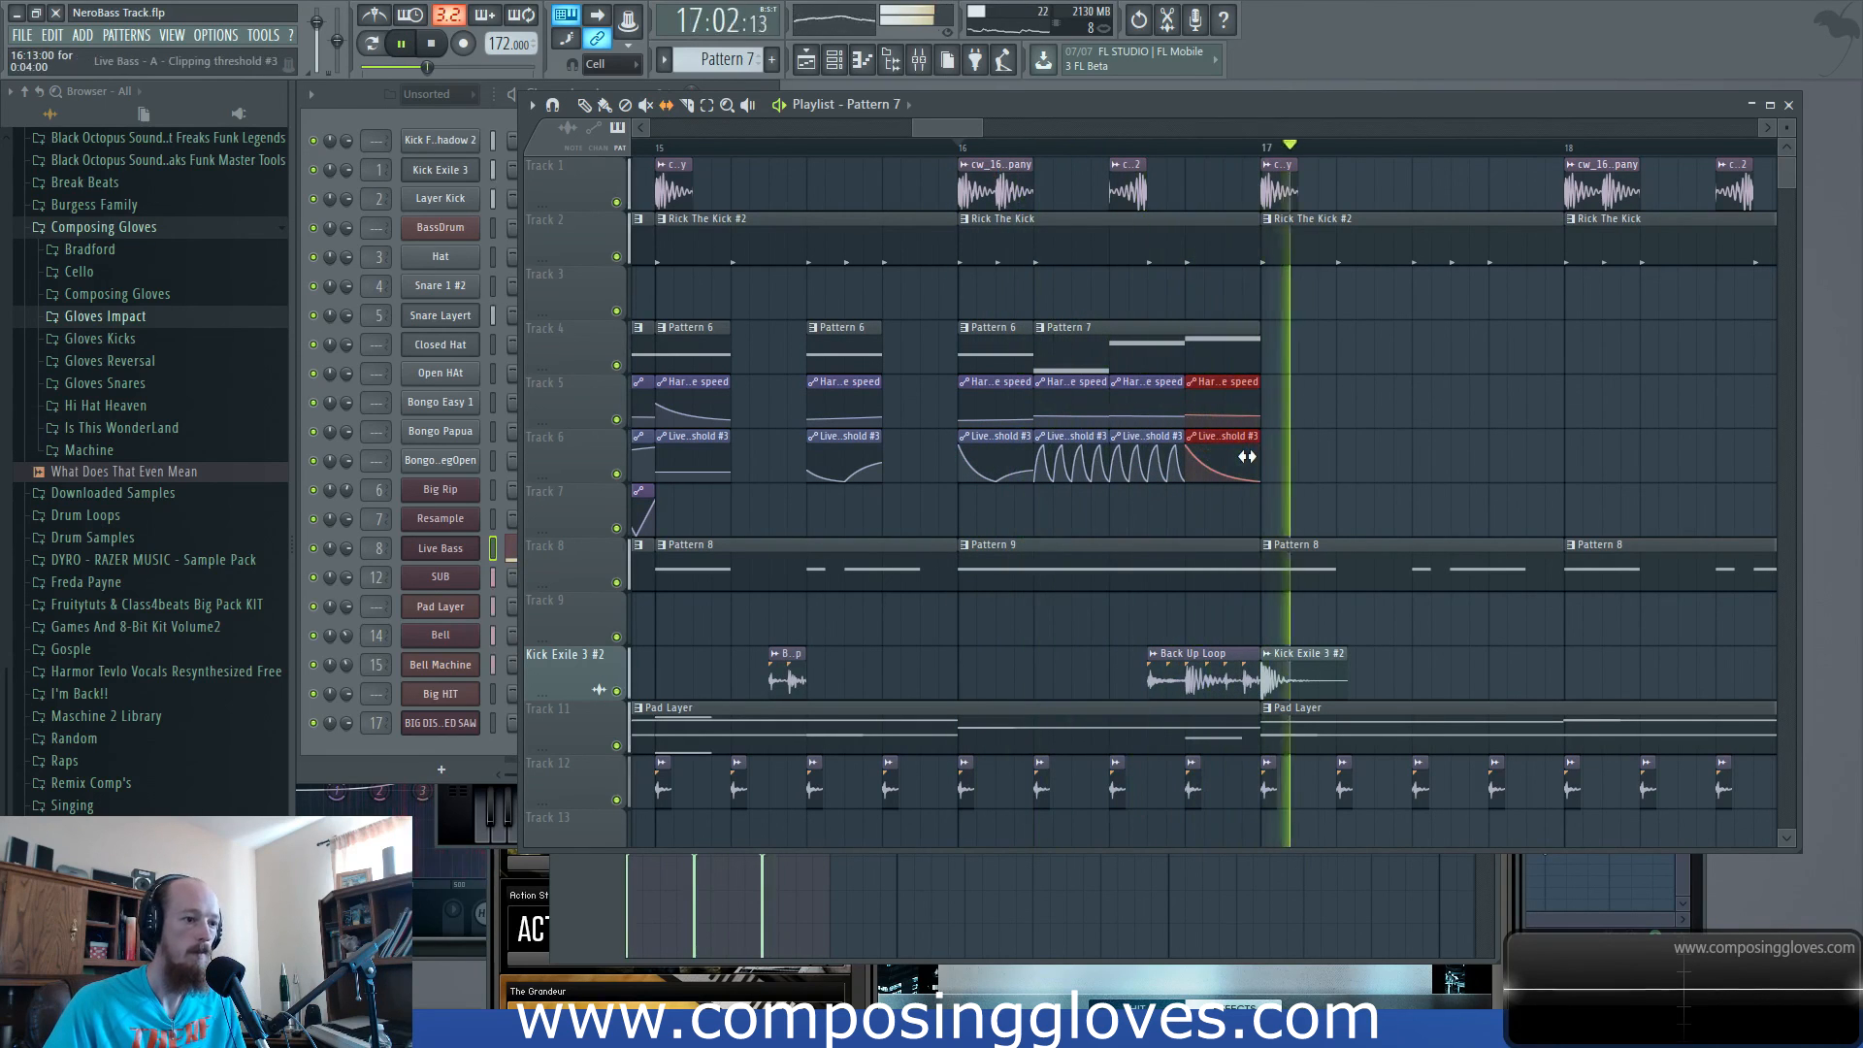
pyautogui.press('space')
# Raise Pattern 7's third Live Bass note to F#5 and shorten it to half a beat.
pyautogui.doubleClick(1236, 348)
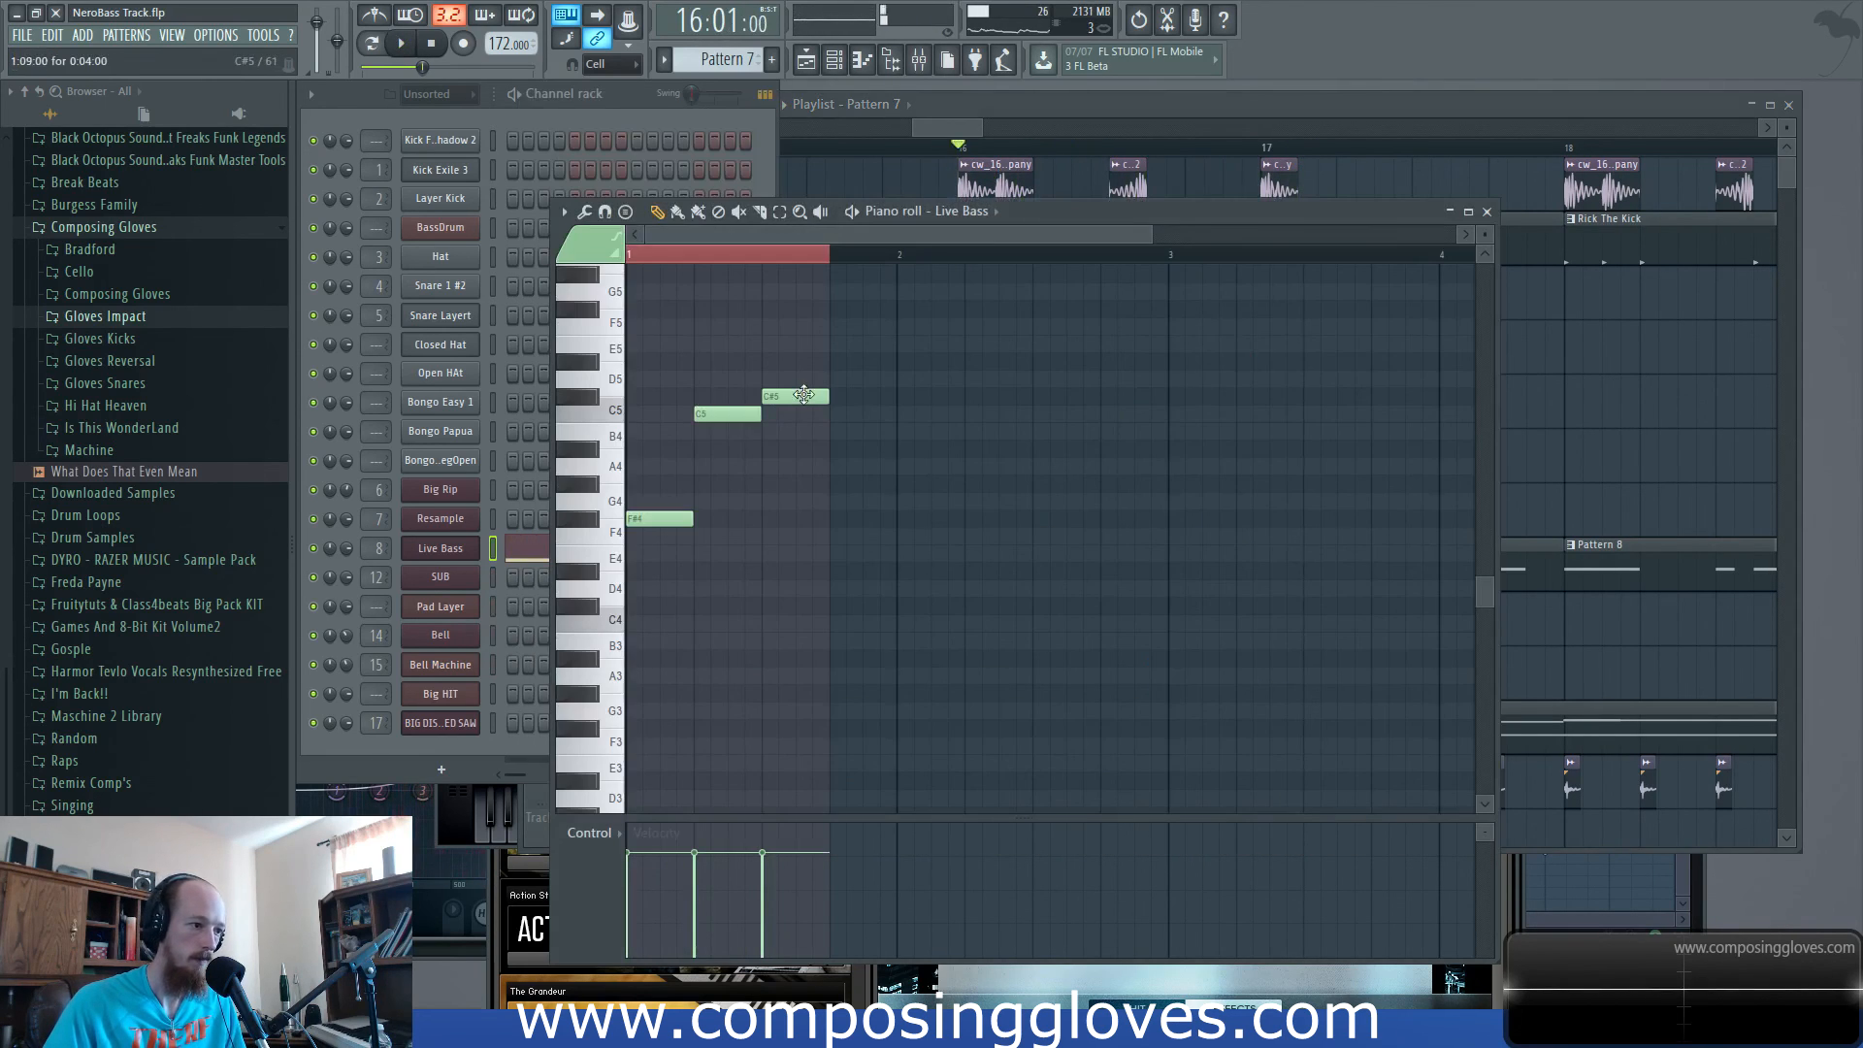
pyautogui.scroll(3, 794, 439)
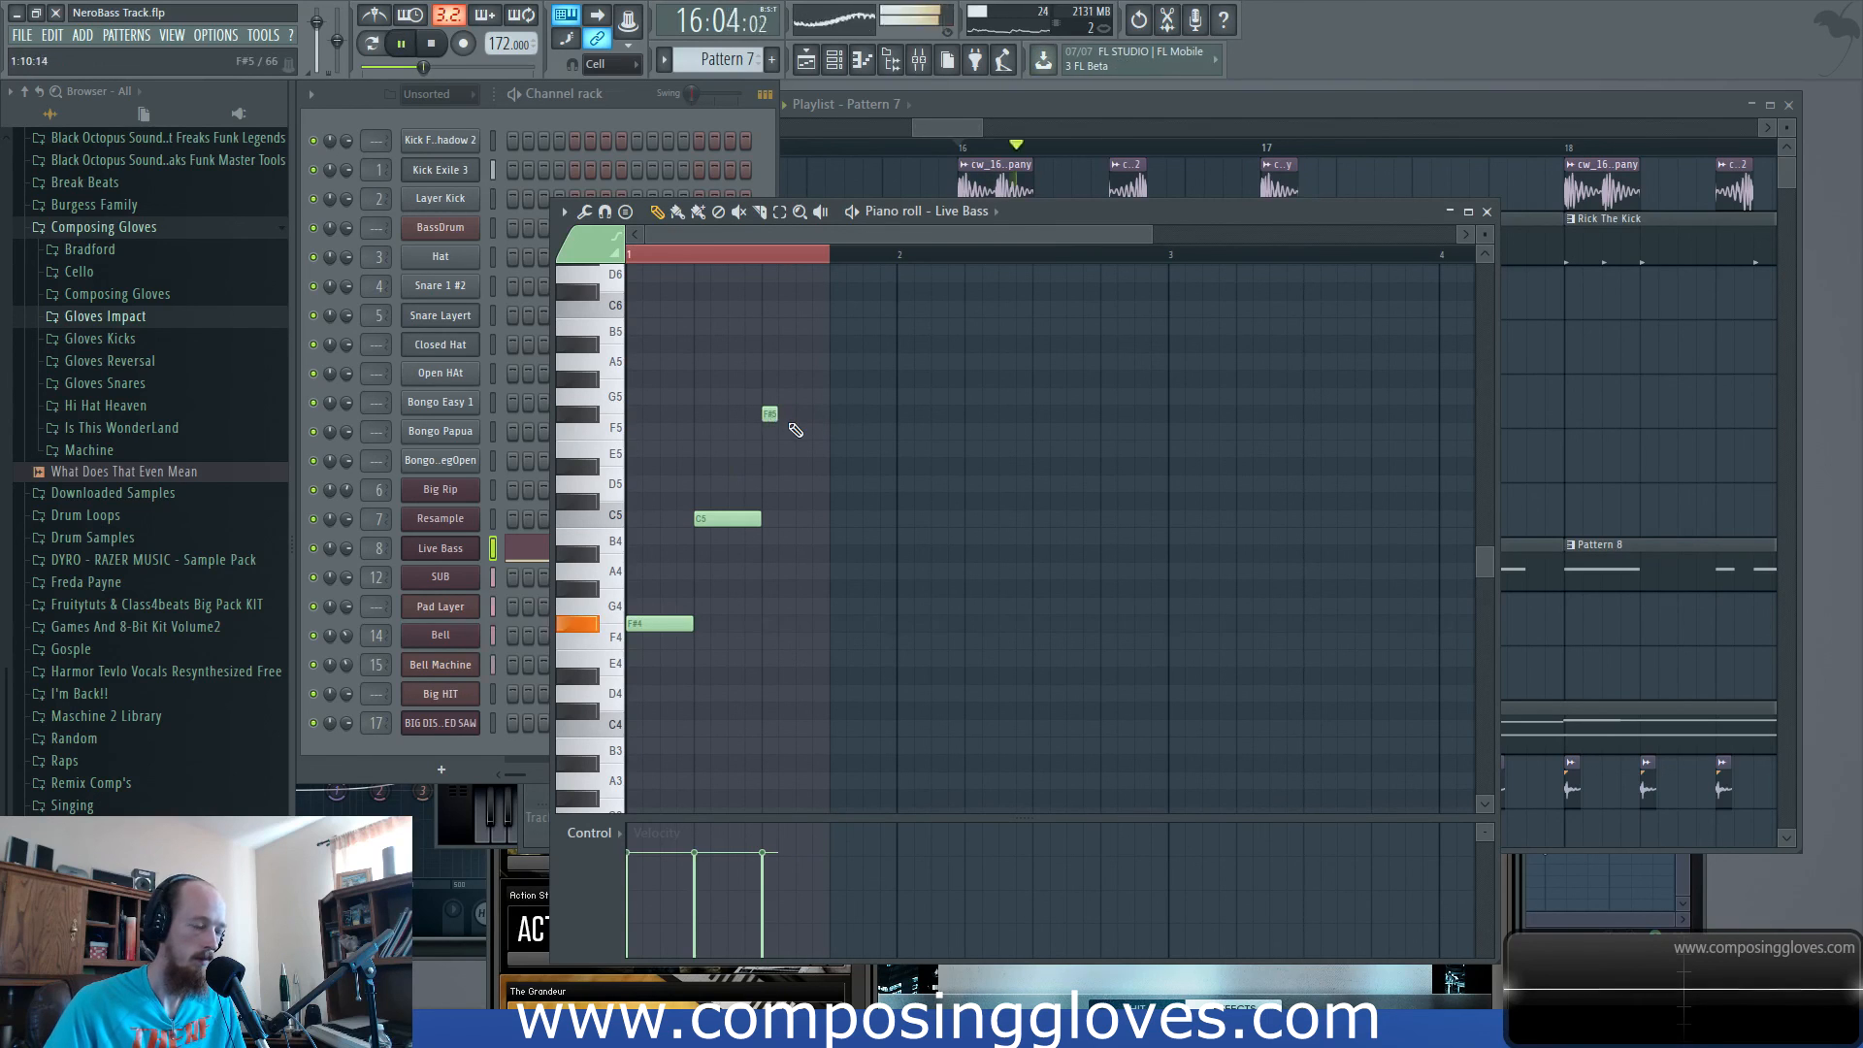
pyautogui.press('space')
pyautogui.moveTo(775, 416); pyautogui.dragTo(794, 416)
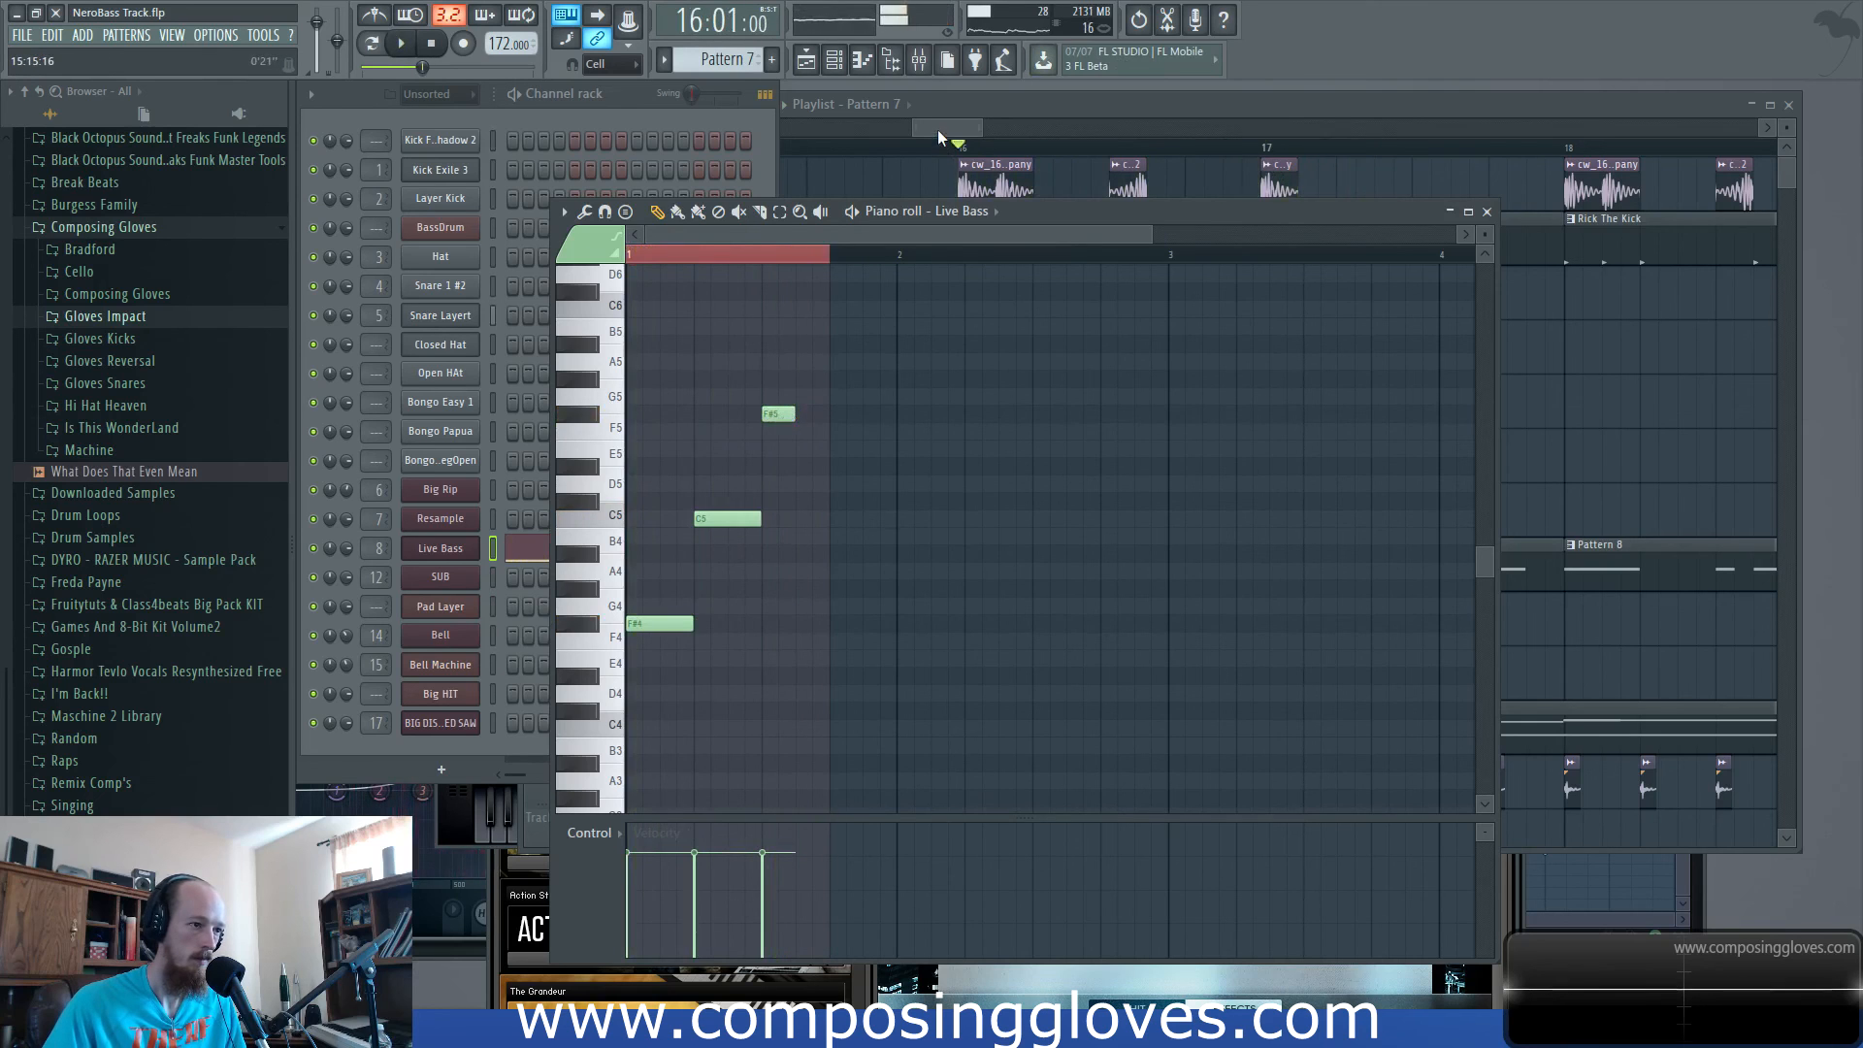
pyautogui.click(938, 134)
# Play the arrangement from bar 13 to check the new bass phrase through bar 16.
pyautogui.scroll(-4, 946, 291)
pyautogui.scroll(2, 981, 262)
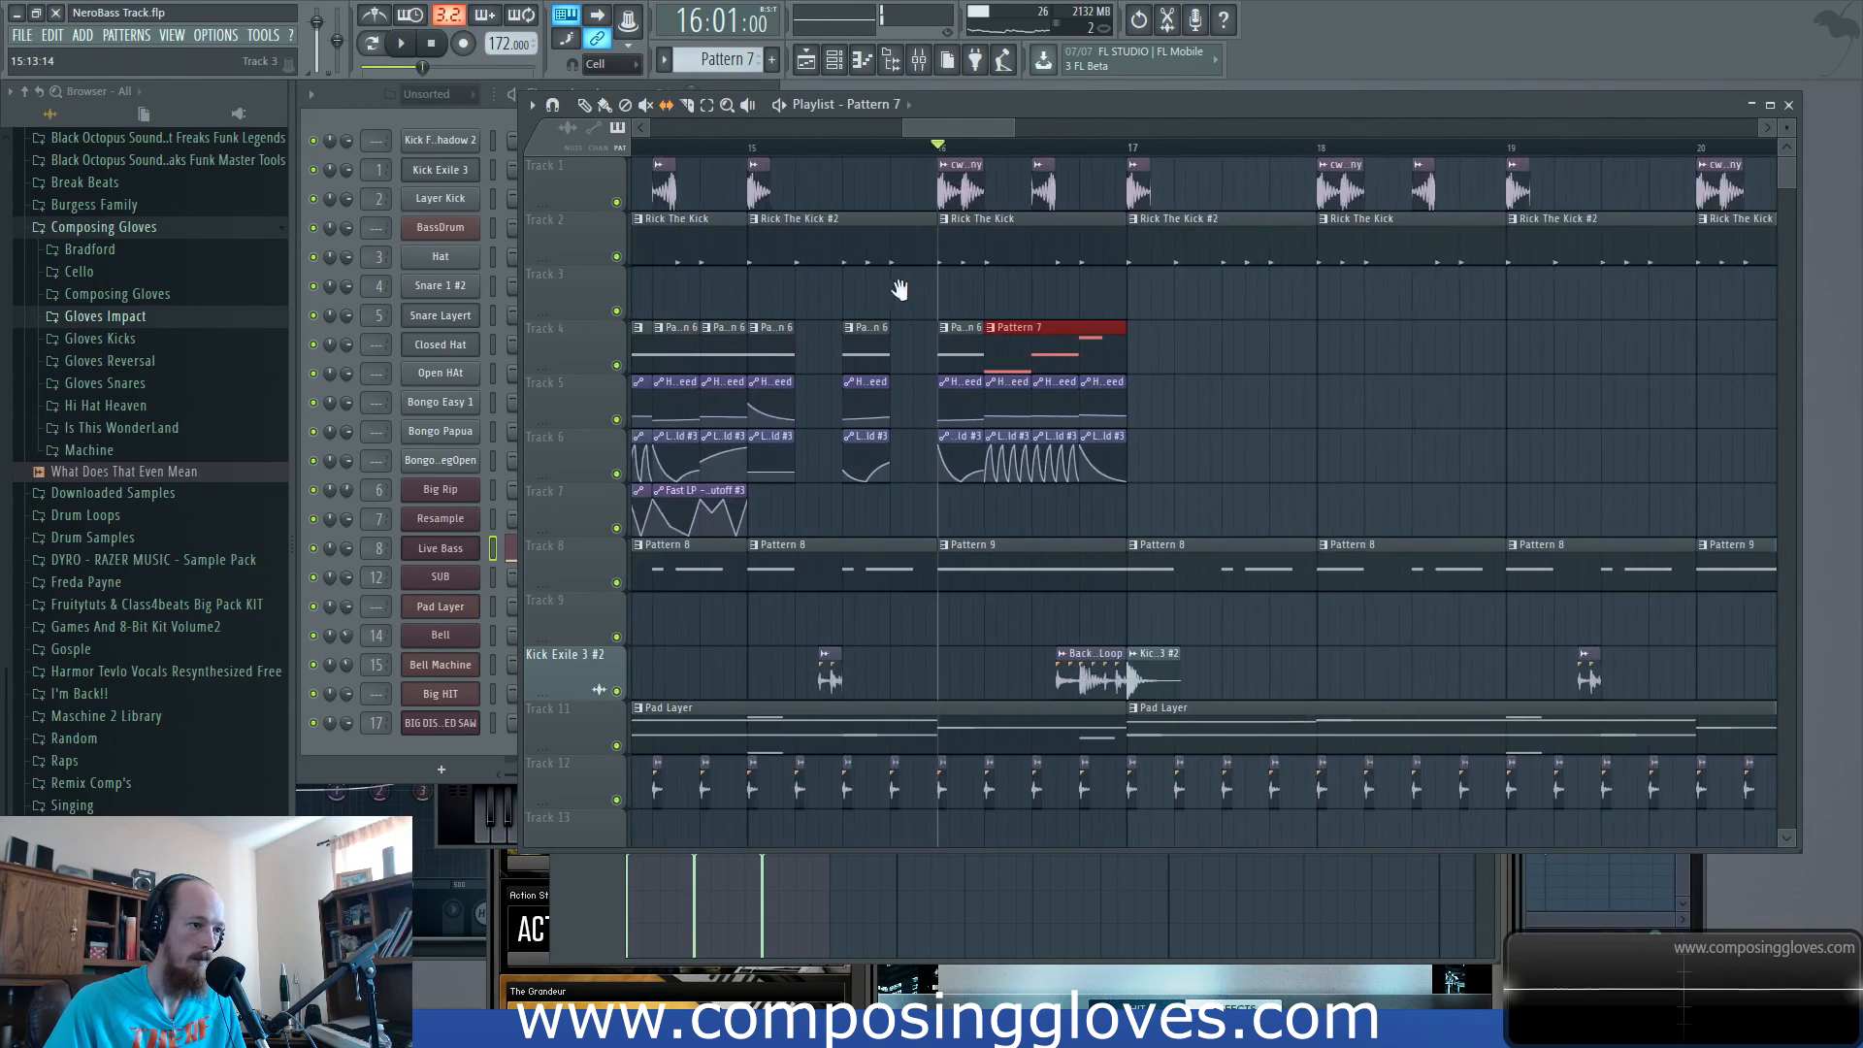
pyautogui.moveTo(900, 289); pyautogui.dragTo(1112, 281)
pyautogui.click(774, 147)
pyautogui.press('space')
pyautogui.press('space')
pyautogui.moveTo(648, 278); pyautogui.dragTo(986, 276)
pyautogui.scroll(-2, 986, 275)
pyautogui.scroll(-2, 990, 278)
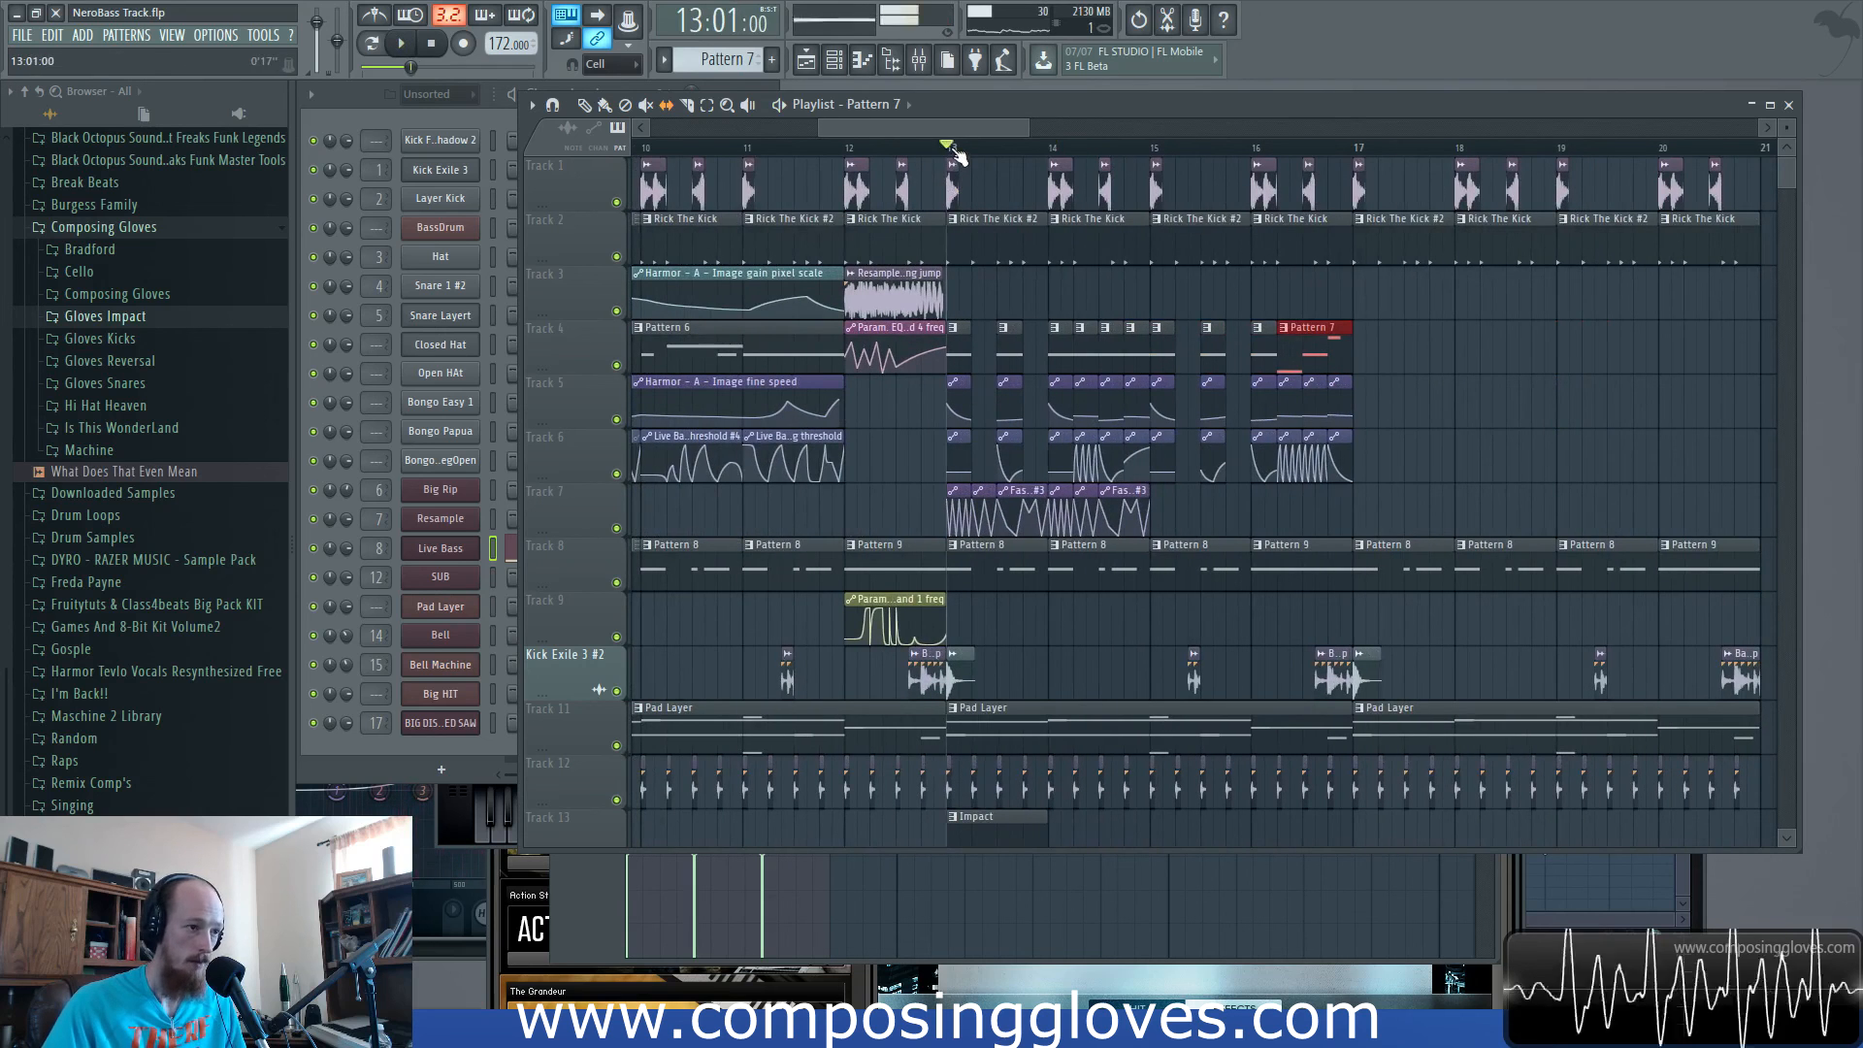
pyautogui.scroll(-3, 1140, 491)
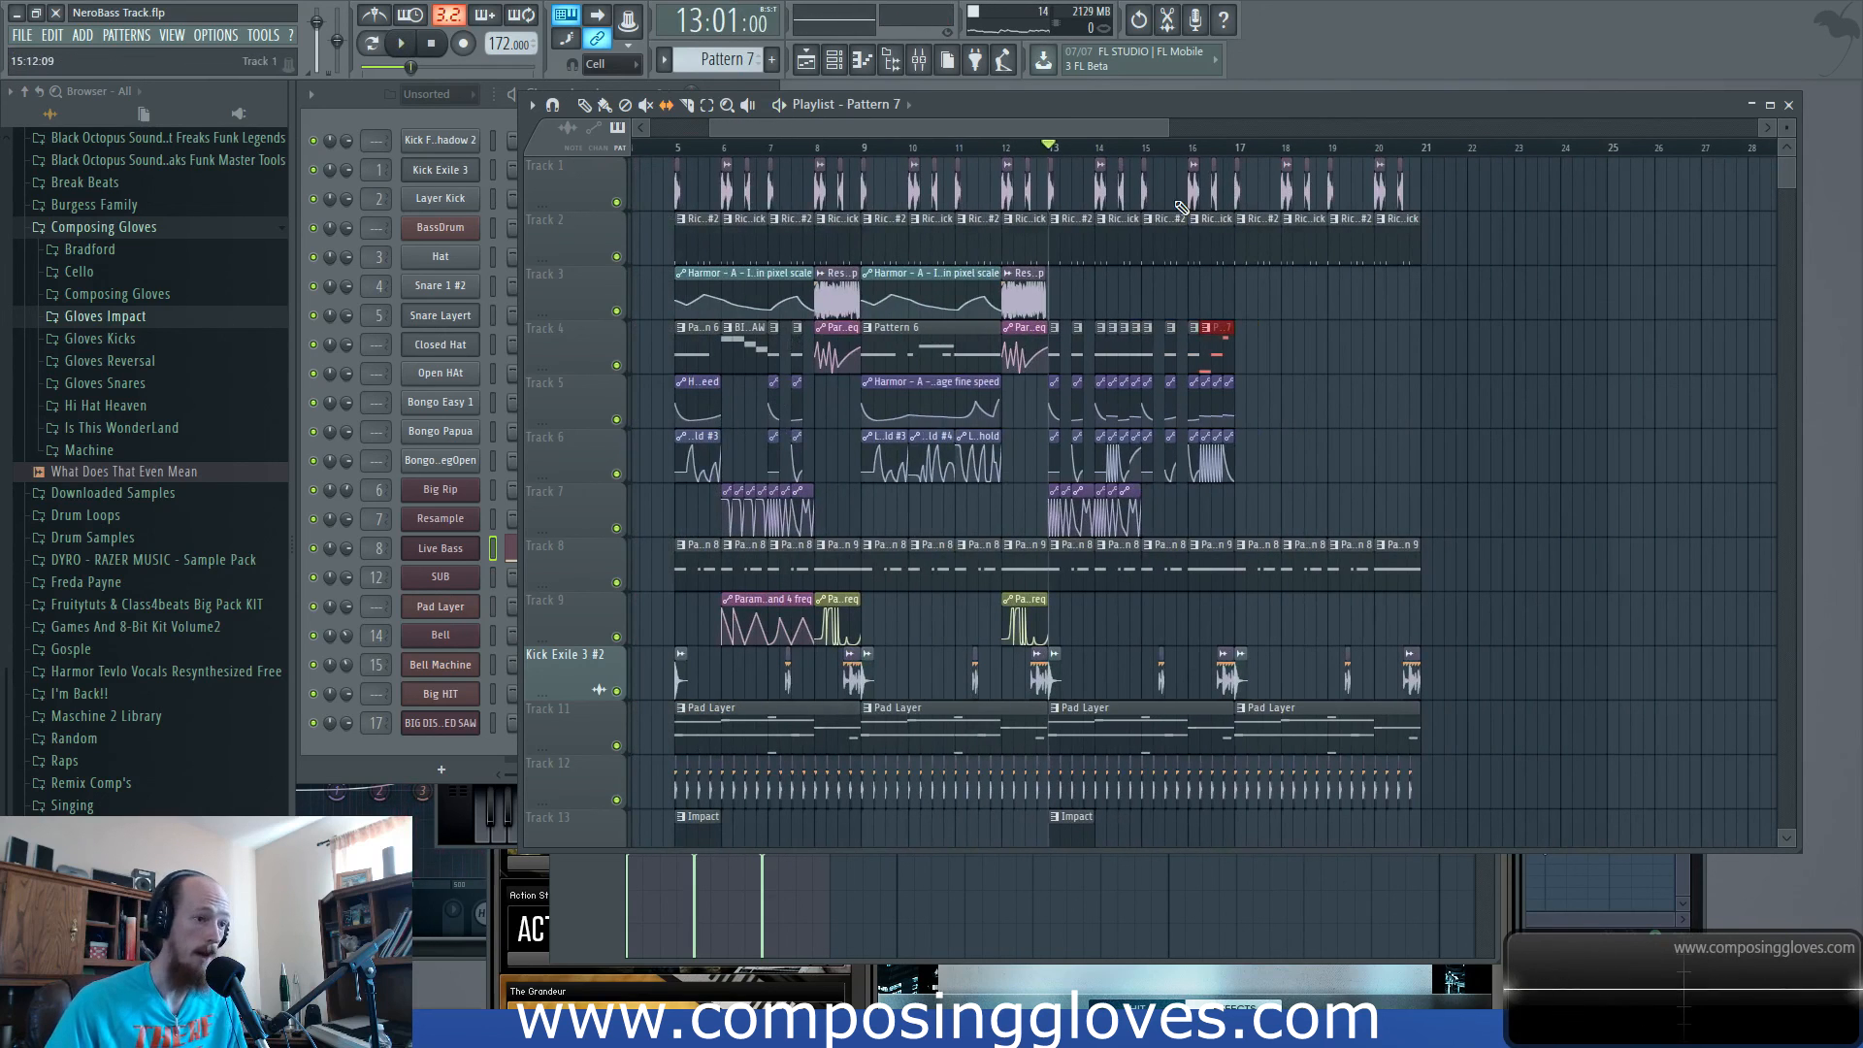
pyautogui.press('space')
pyautogui.scroll(2, 1140, 506)
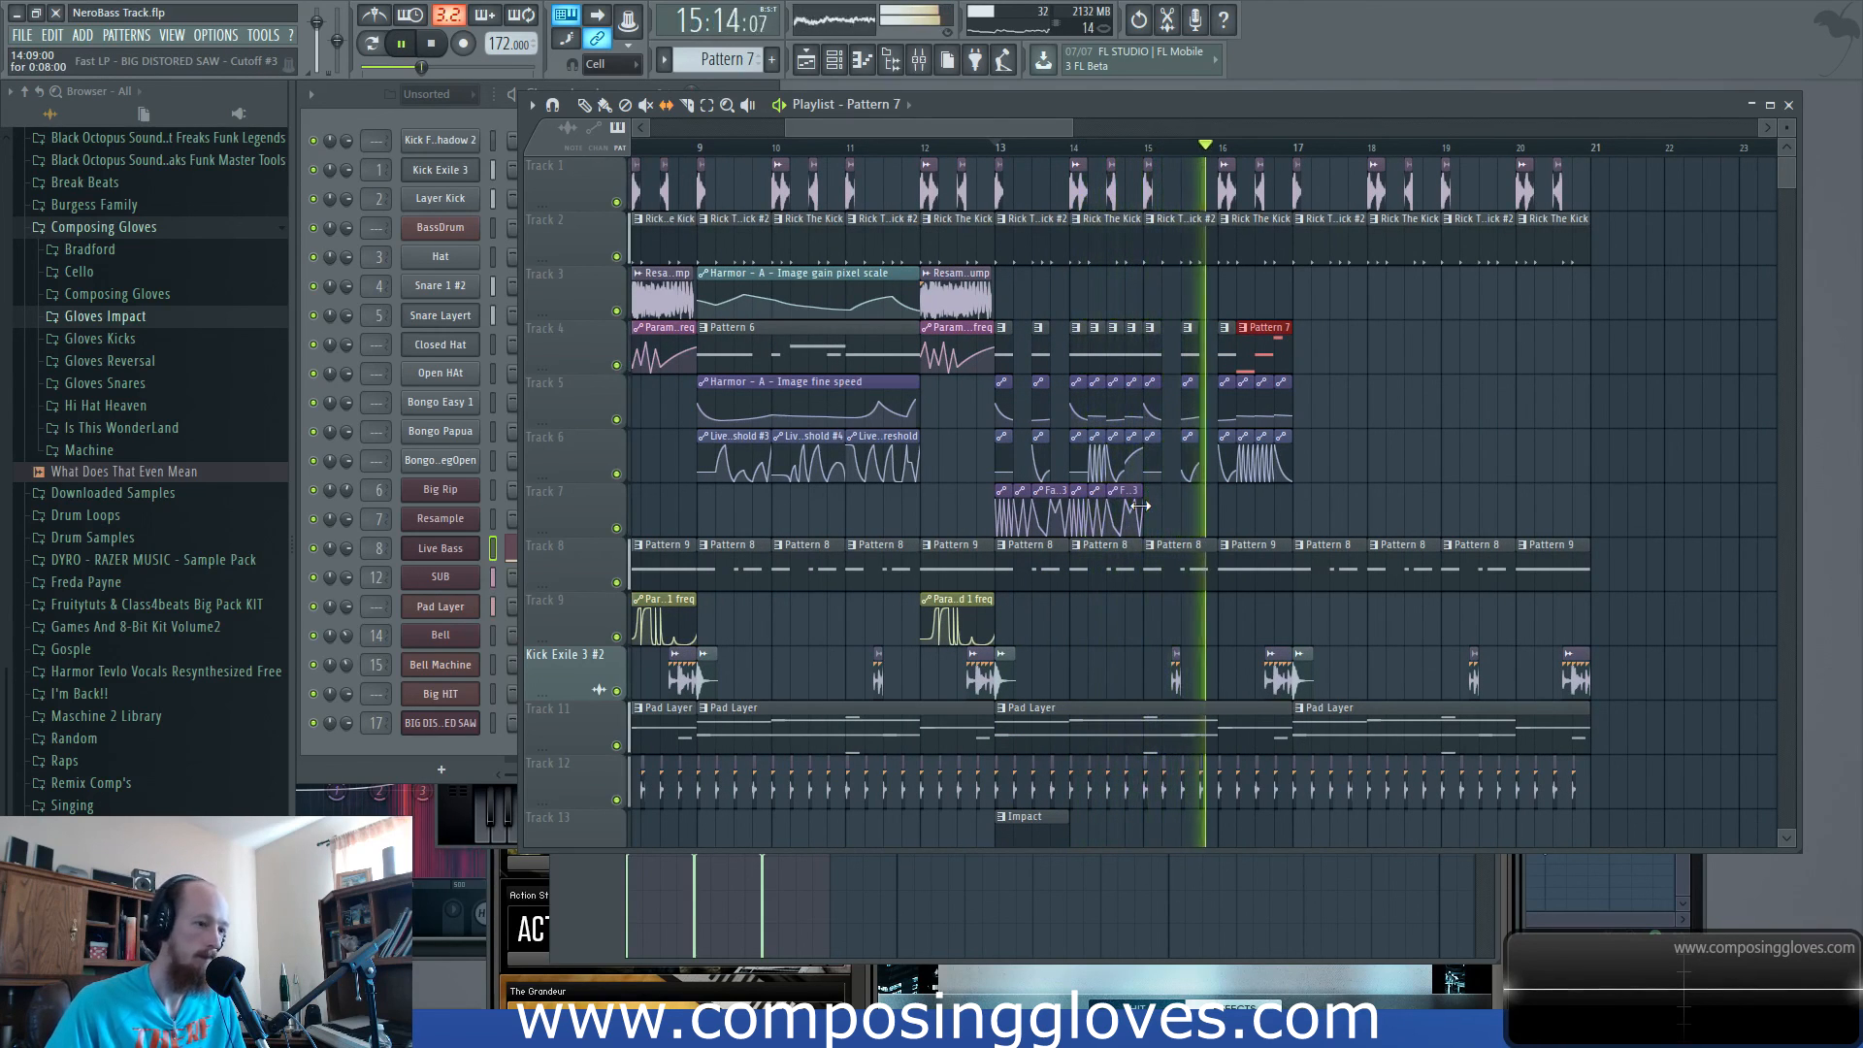
pyautogui.press('space')
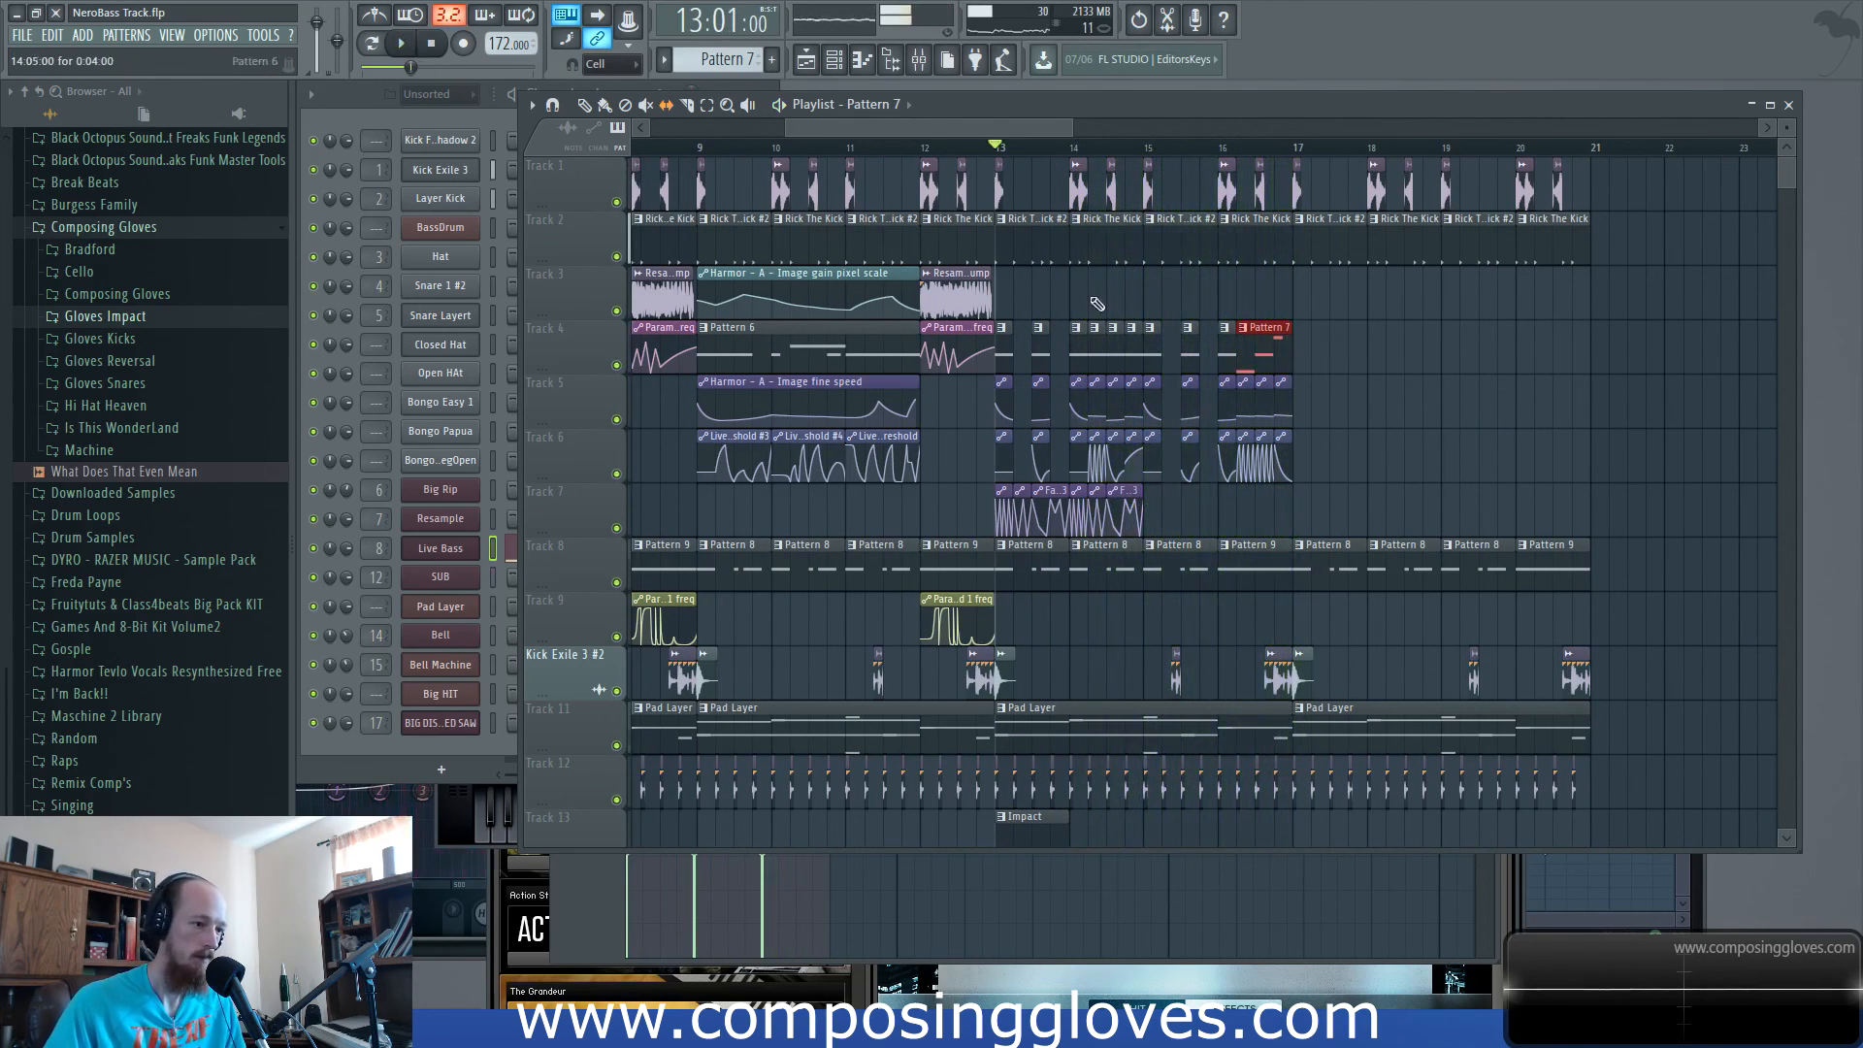
# Copy the Track 4 to 7 clips of bars 13 to 16 to bar 17.
pyautogui.moveTo(1005, 349); pyautogui.dragTo(1297, 528)
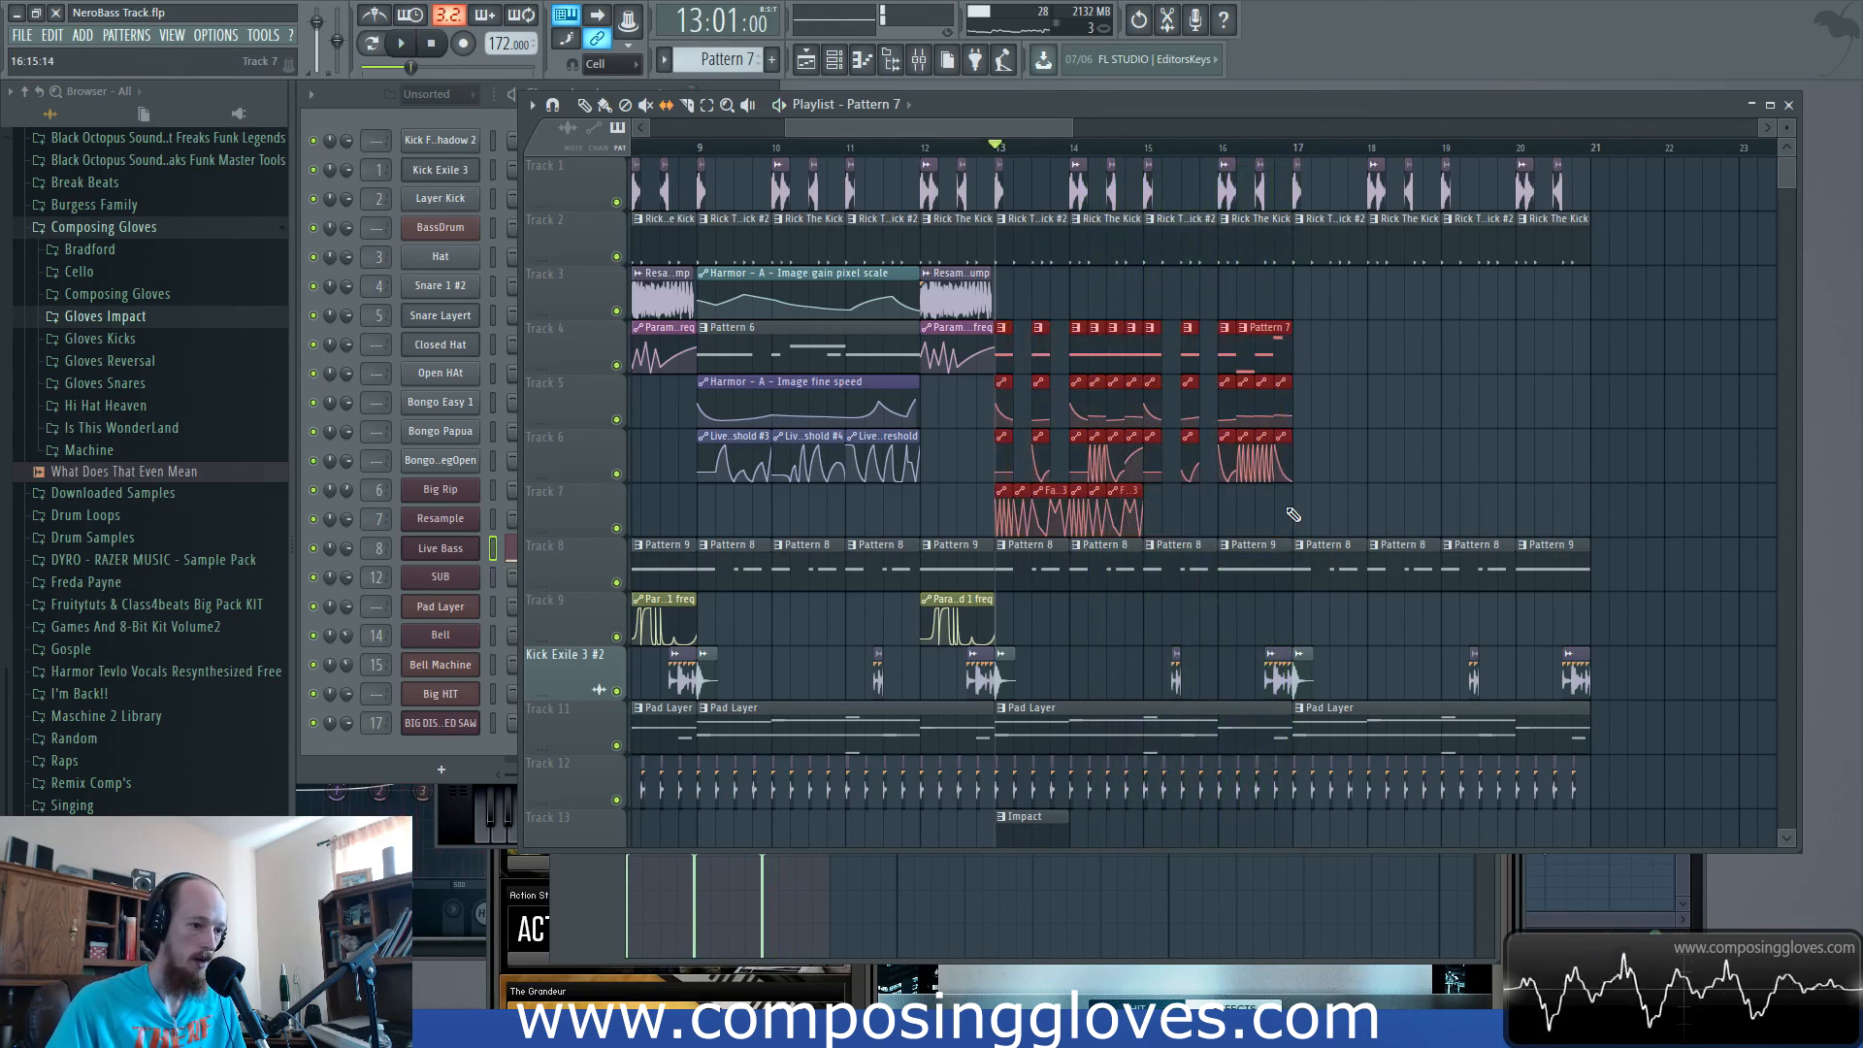
pyautogui.scroll(2, 1012, 398)
pyautogui.rightClick(896, 317)
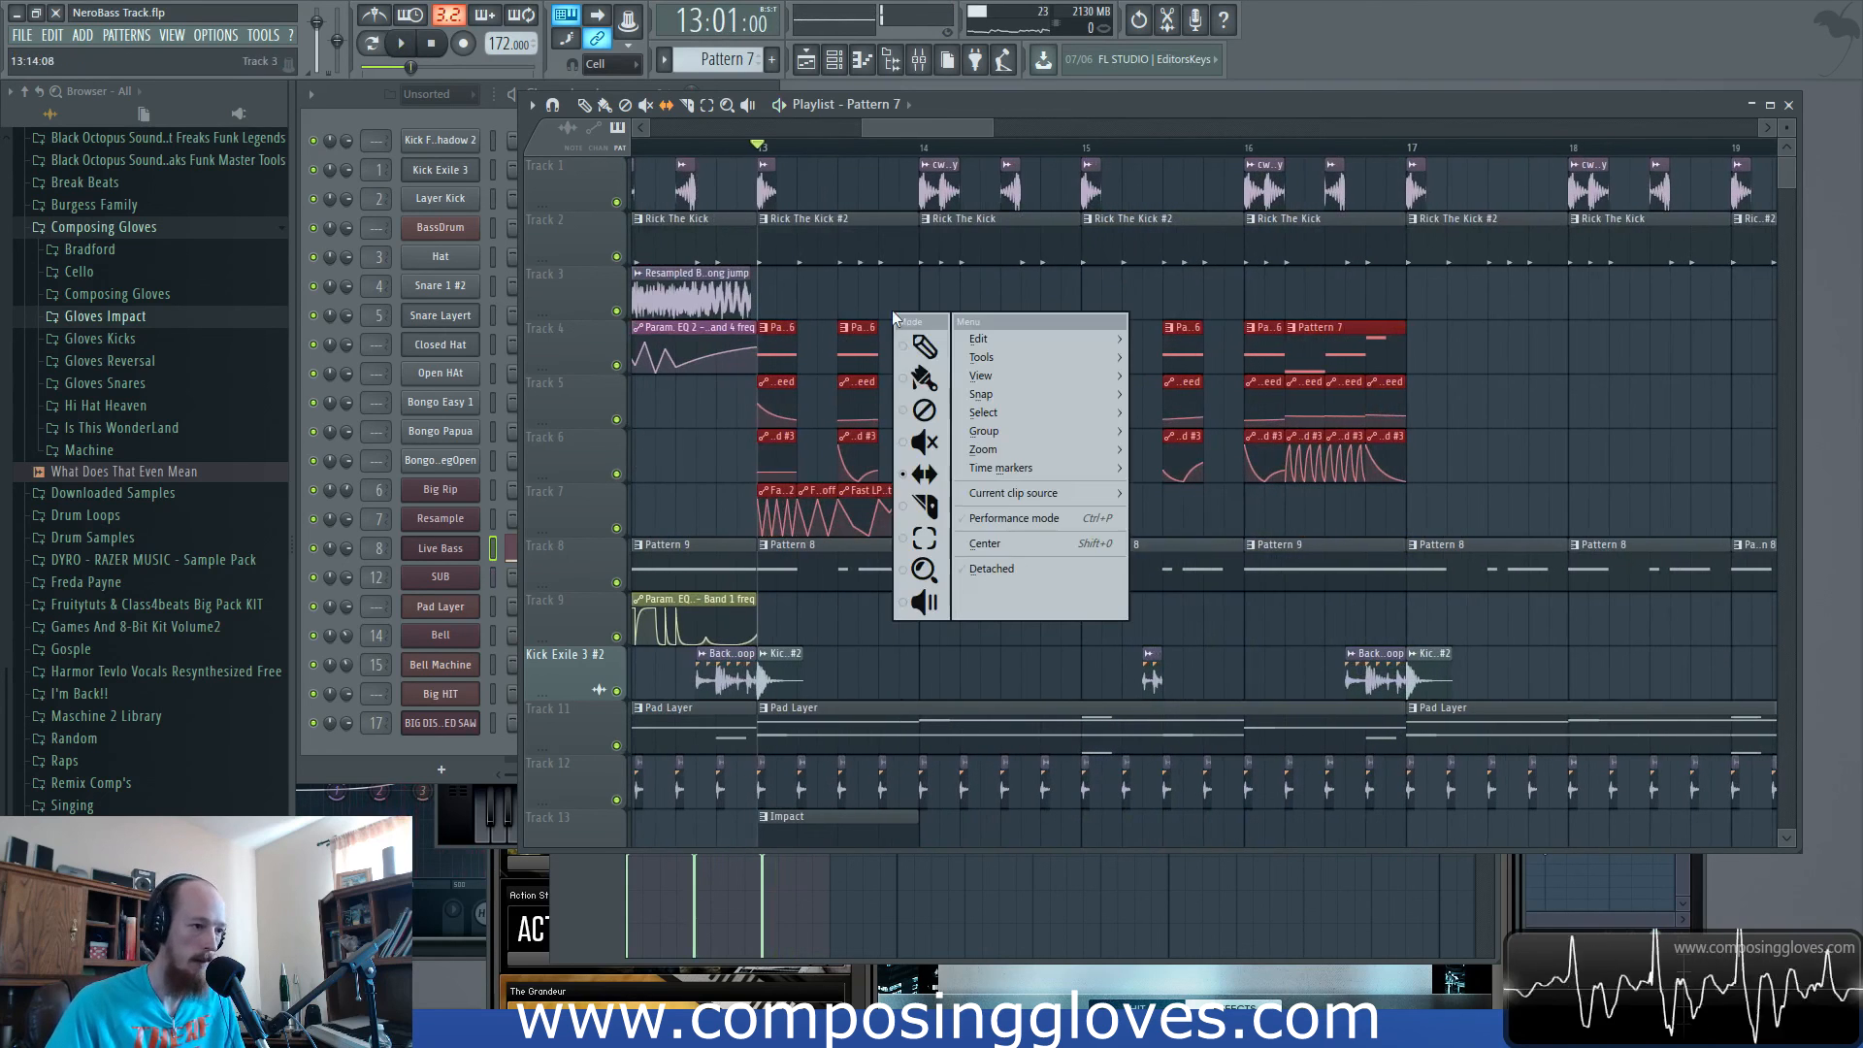
pyautogui.click(920, 355)
pyautogui.keyDown('shift'); pyautogui.moveTo(859, 327); pyautogui.dragTo(1511, 321); pyautogui.keyUp('shift')
# Review the arrangement from bar 5 to bar 21 and play it from bar 13 into the copied phrase at bar 17.
pyautogui.scroll(-4, 1186, 352)
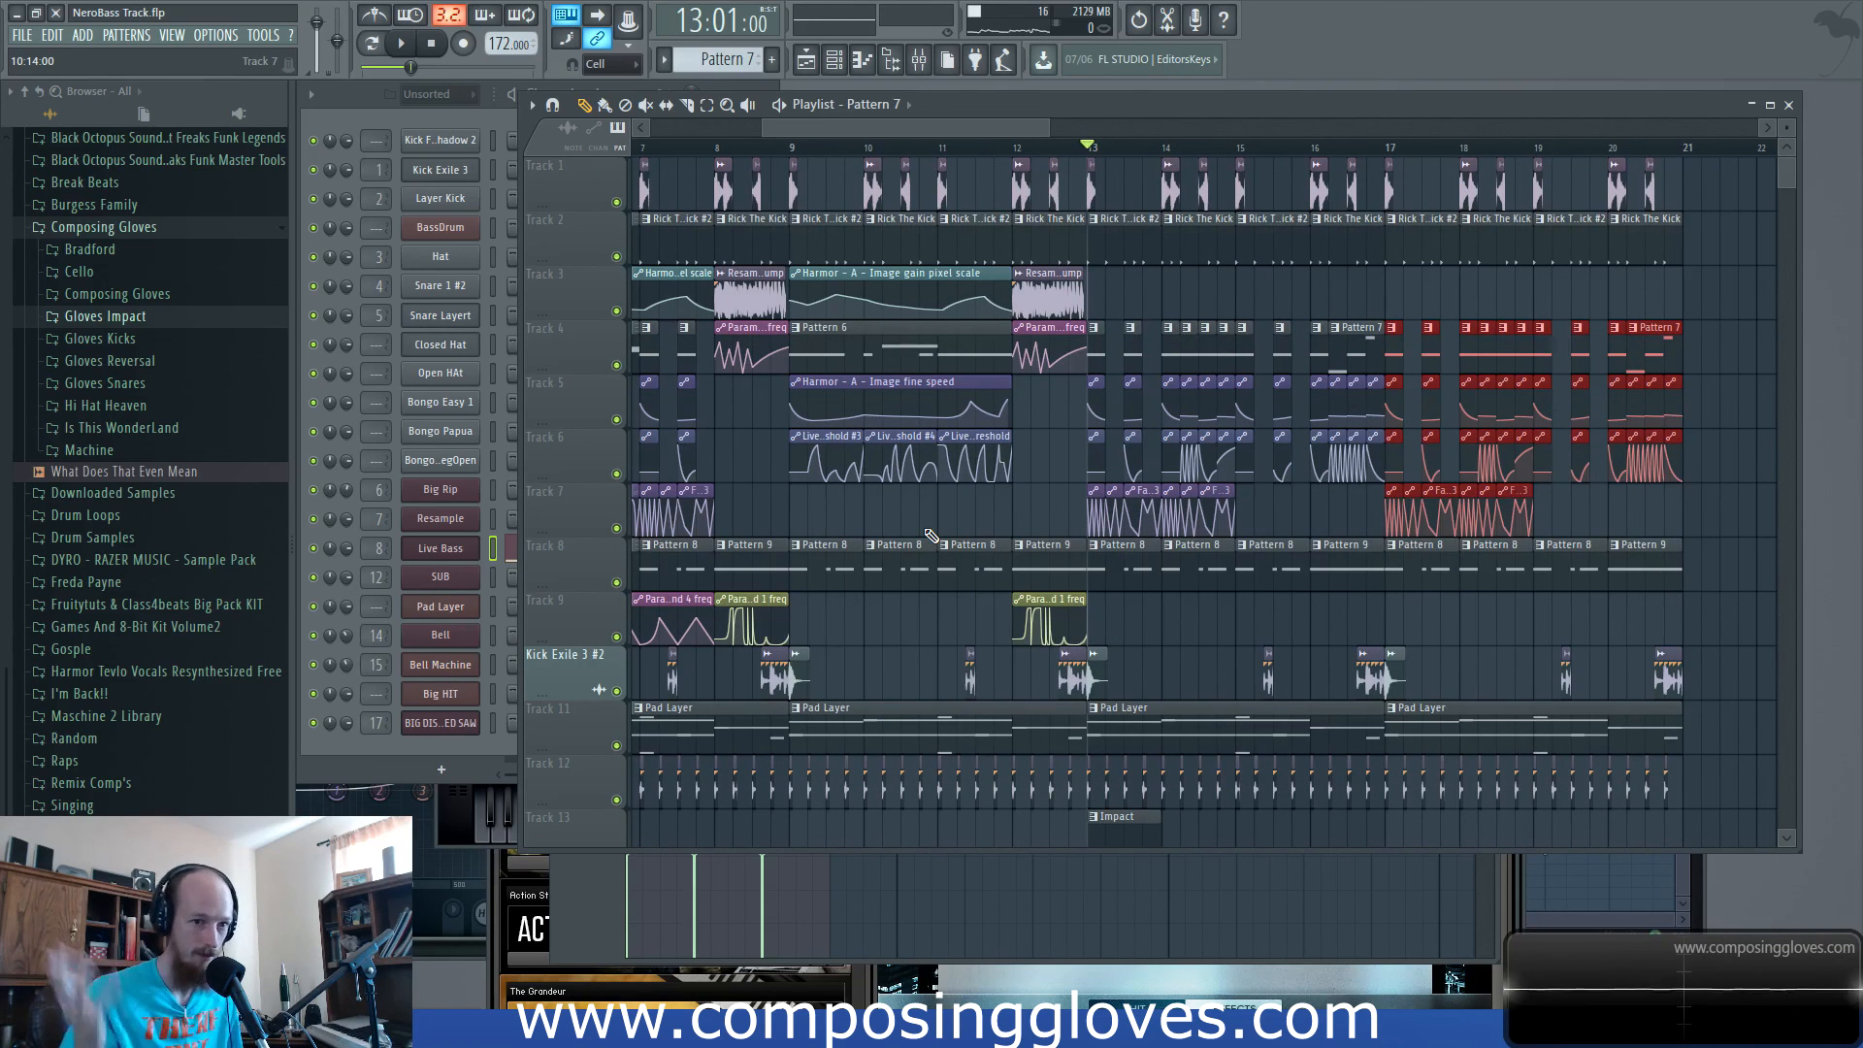
pyautogui.scroll(3, 922, 388)
pyautogui.hscroll(3, 912, 369)
pyautogui.scroll(-3, 893, 291)
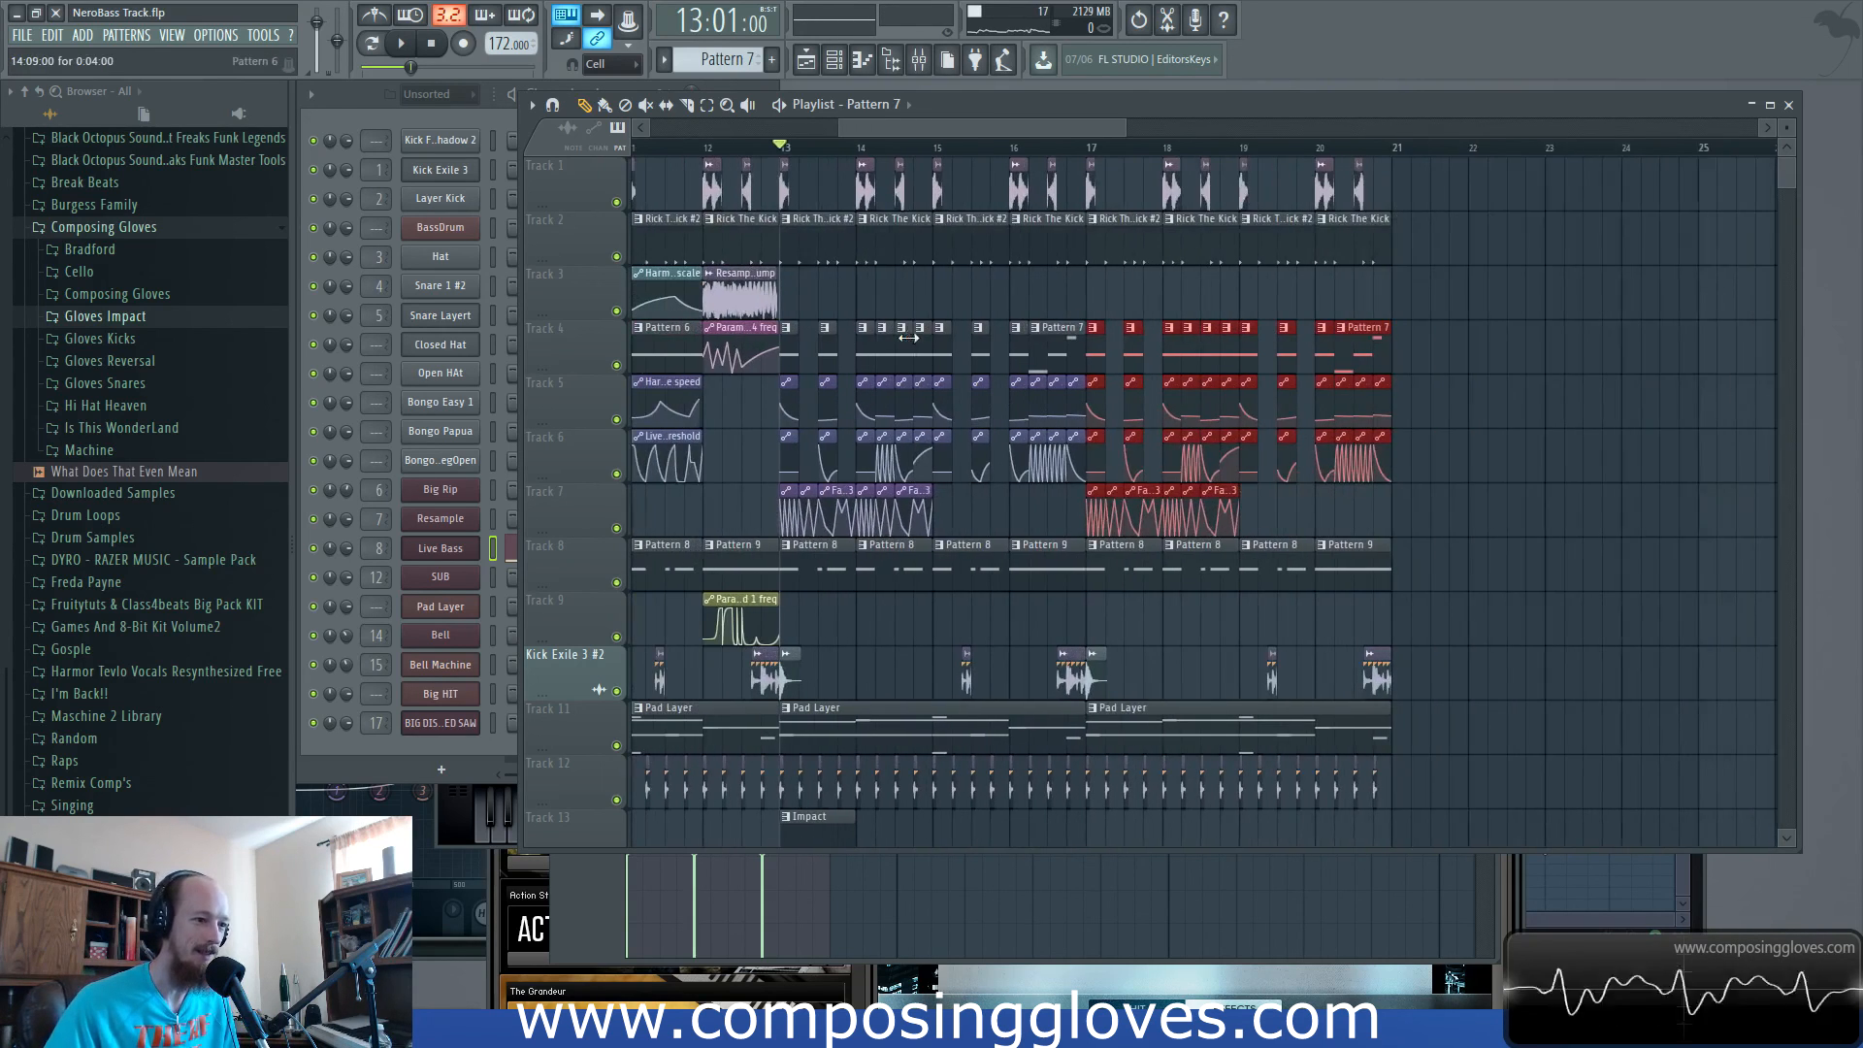
pyautogui.hscroll(-6, 854, 185)
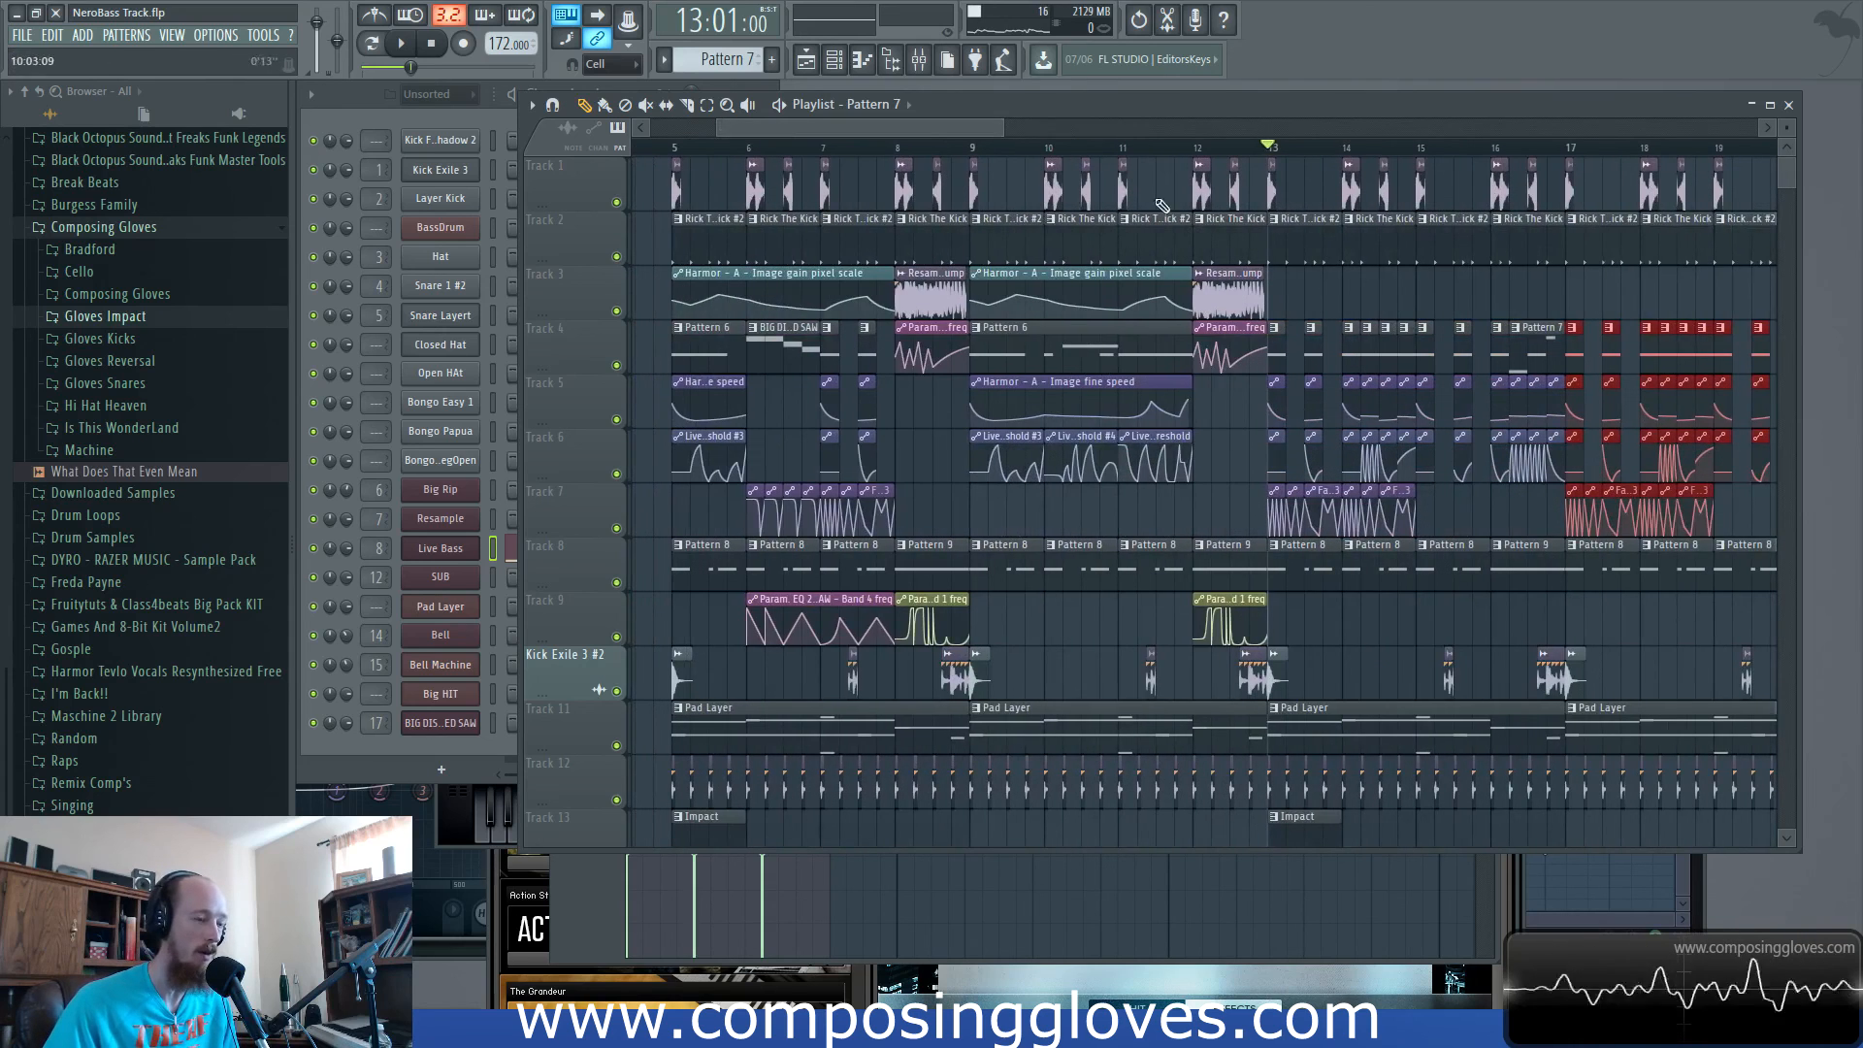
pyautogui.hscroll(5, 922, 334)
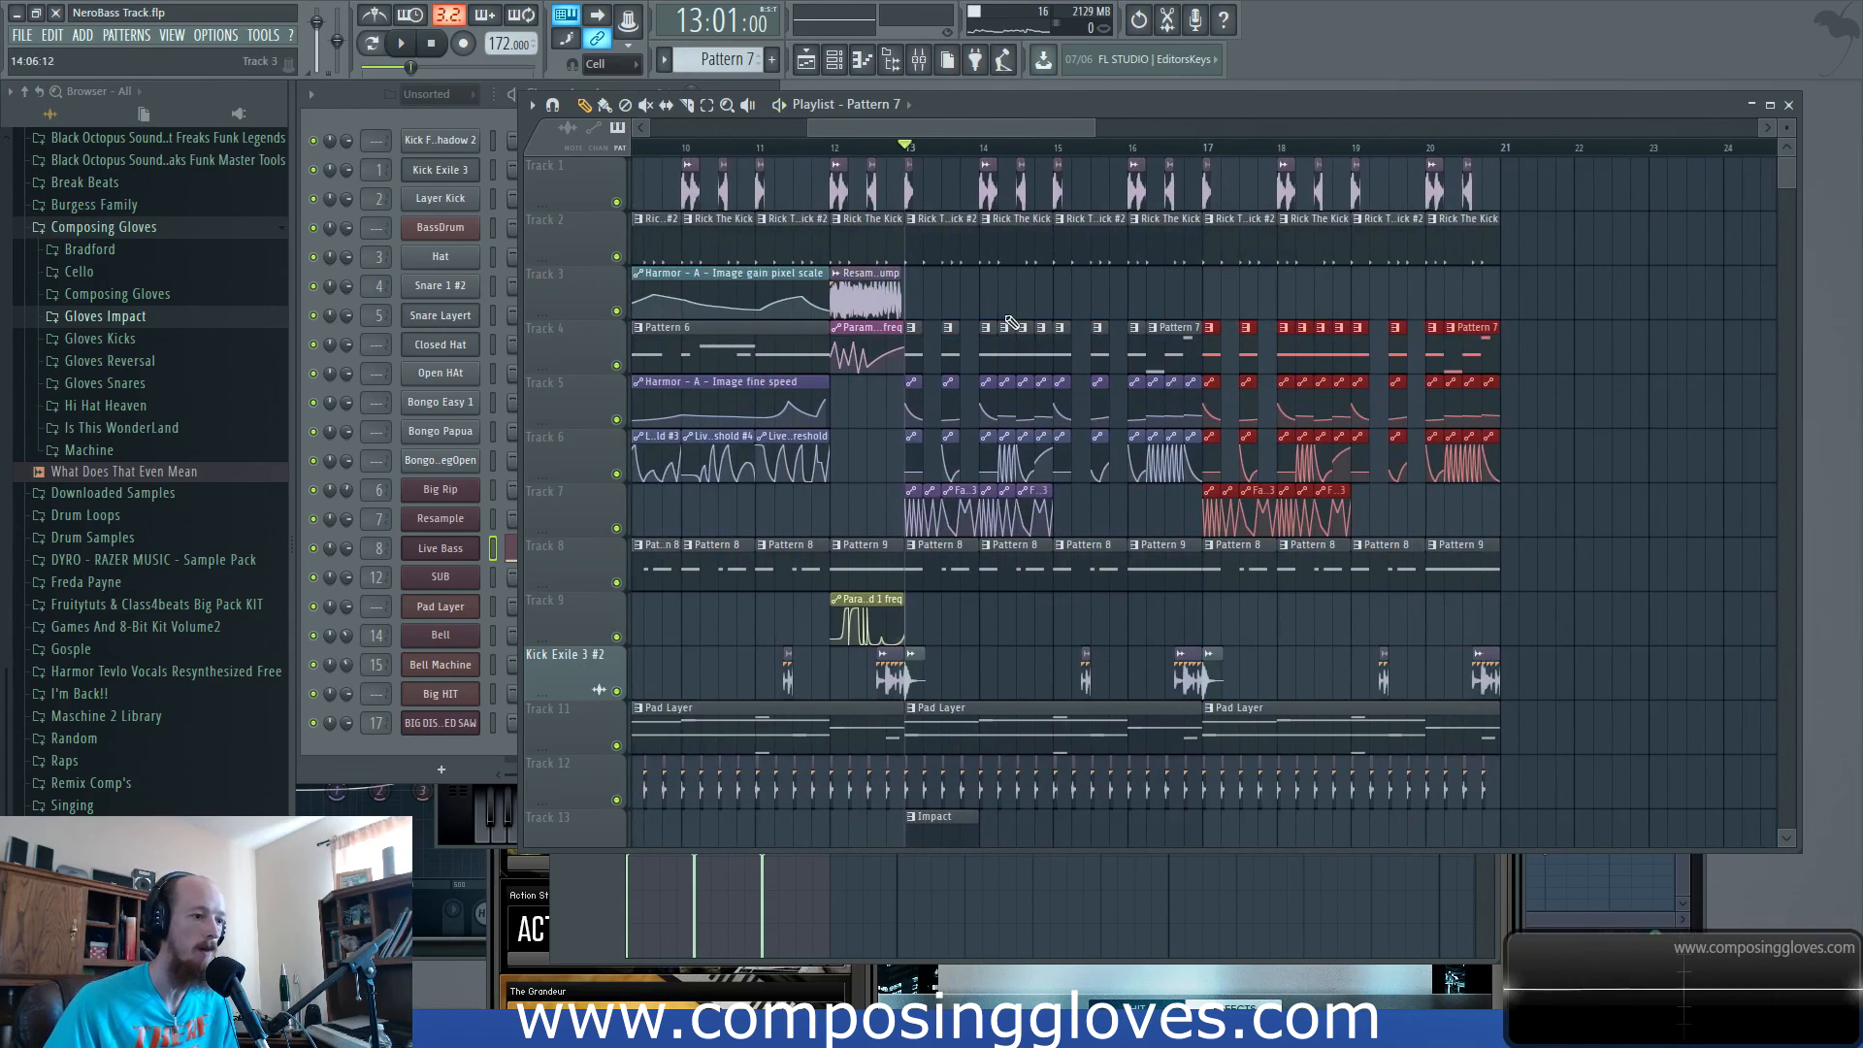
pyautogui.press('space')
pyautogui.scroll(3, 1014, 346)
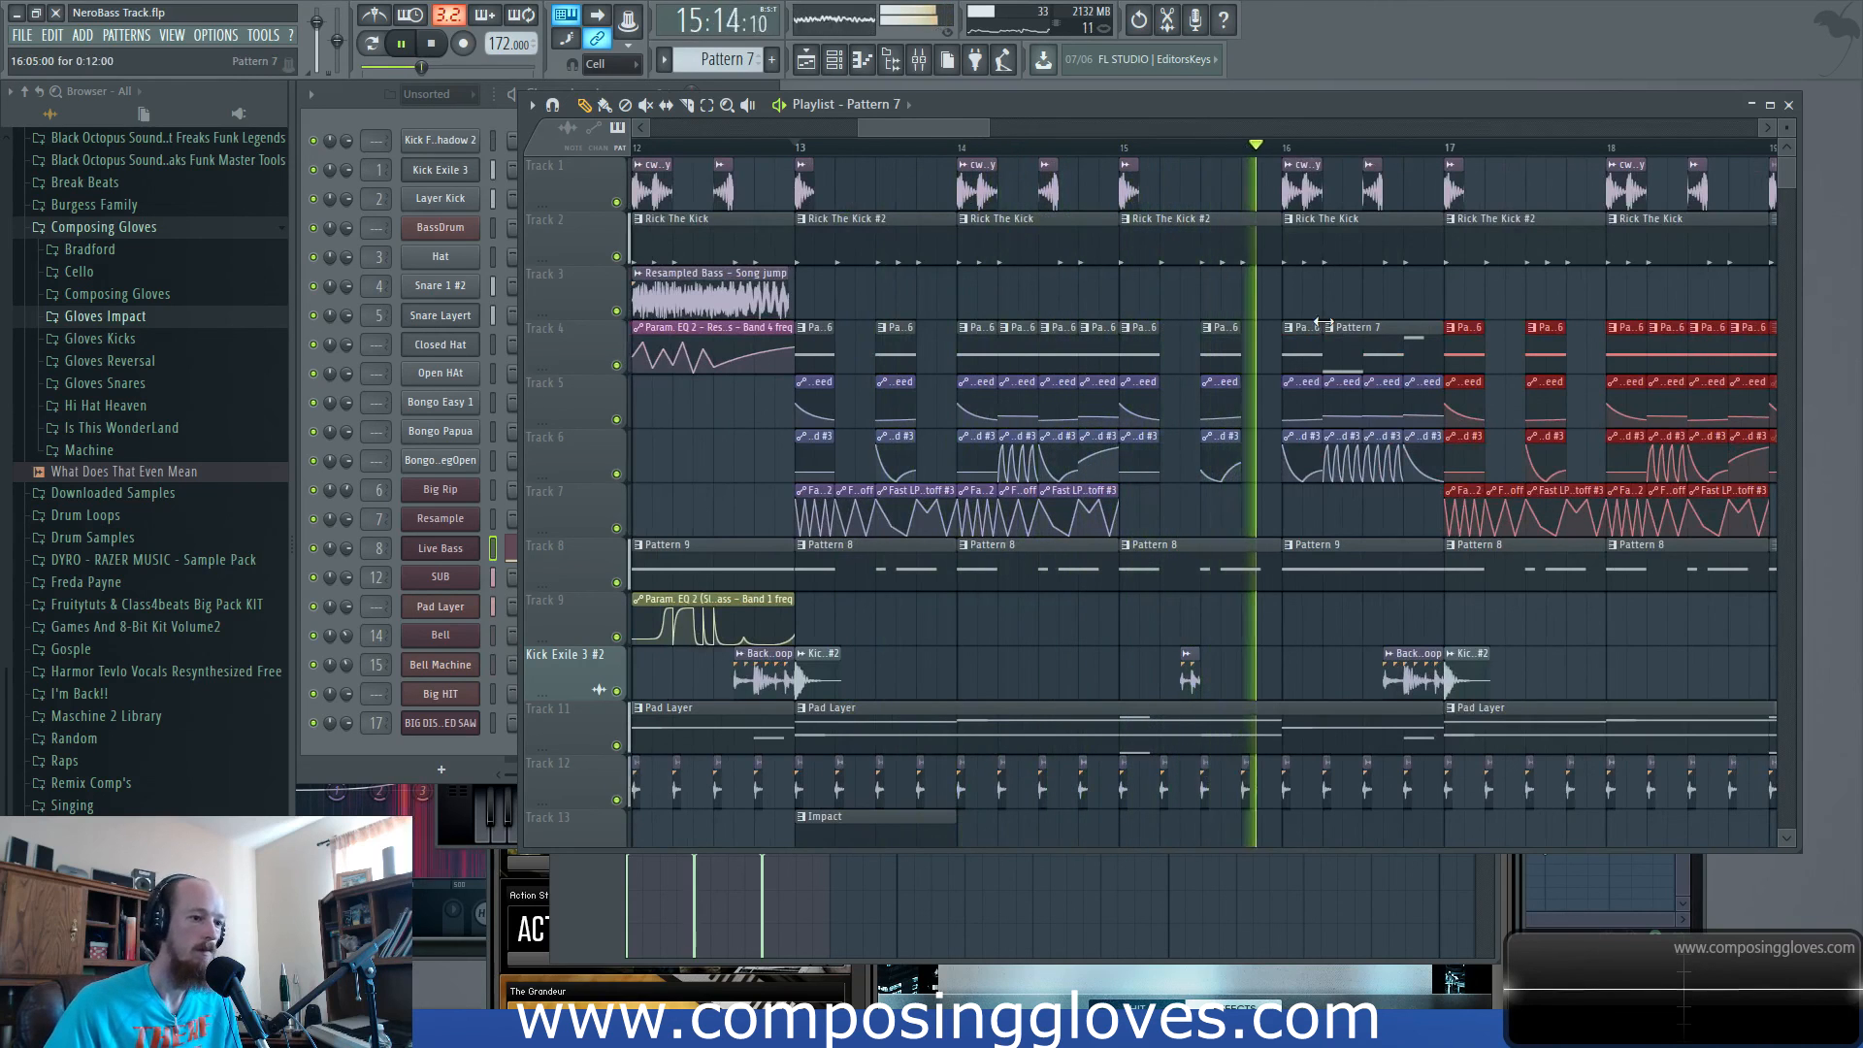
pyautogui.hscroll(2, 1017, 330)
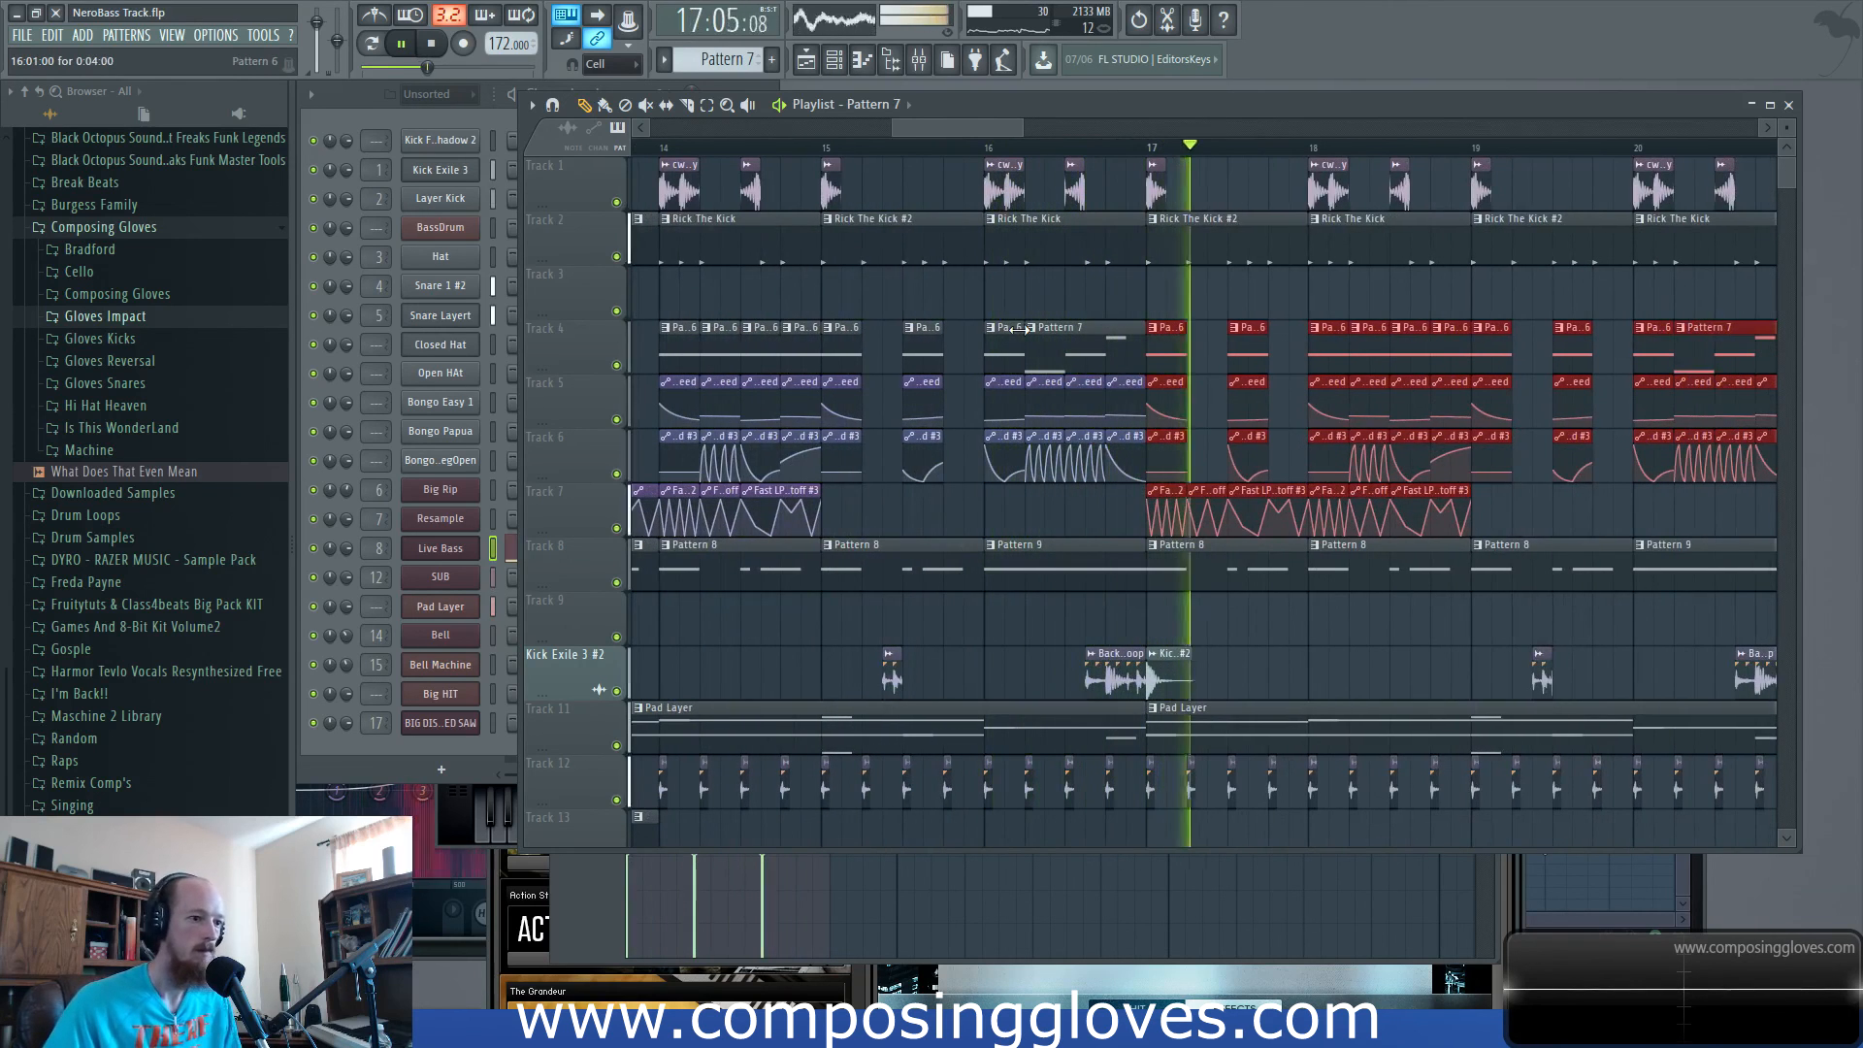
# Stop playback and move all clips in bars 13 to 20 so the section starts at bar 21.
pyautogui.scroll(-4, 1044, 327)
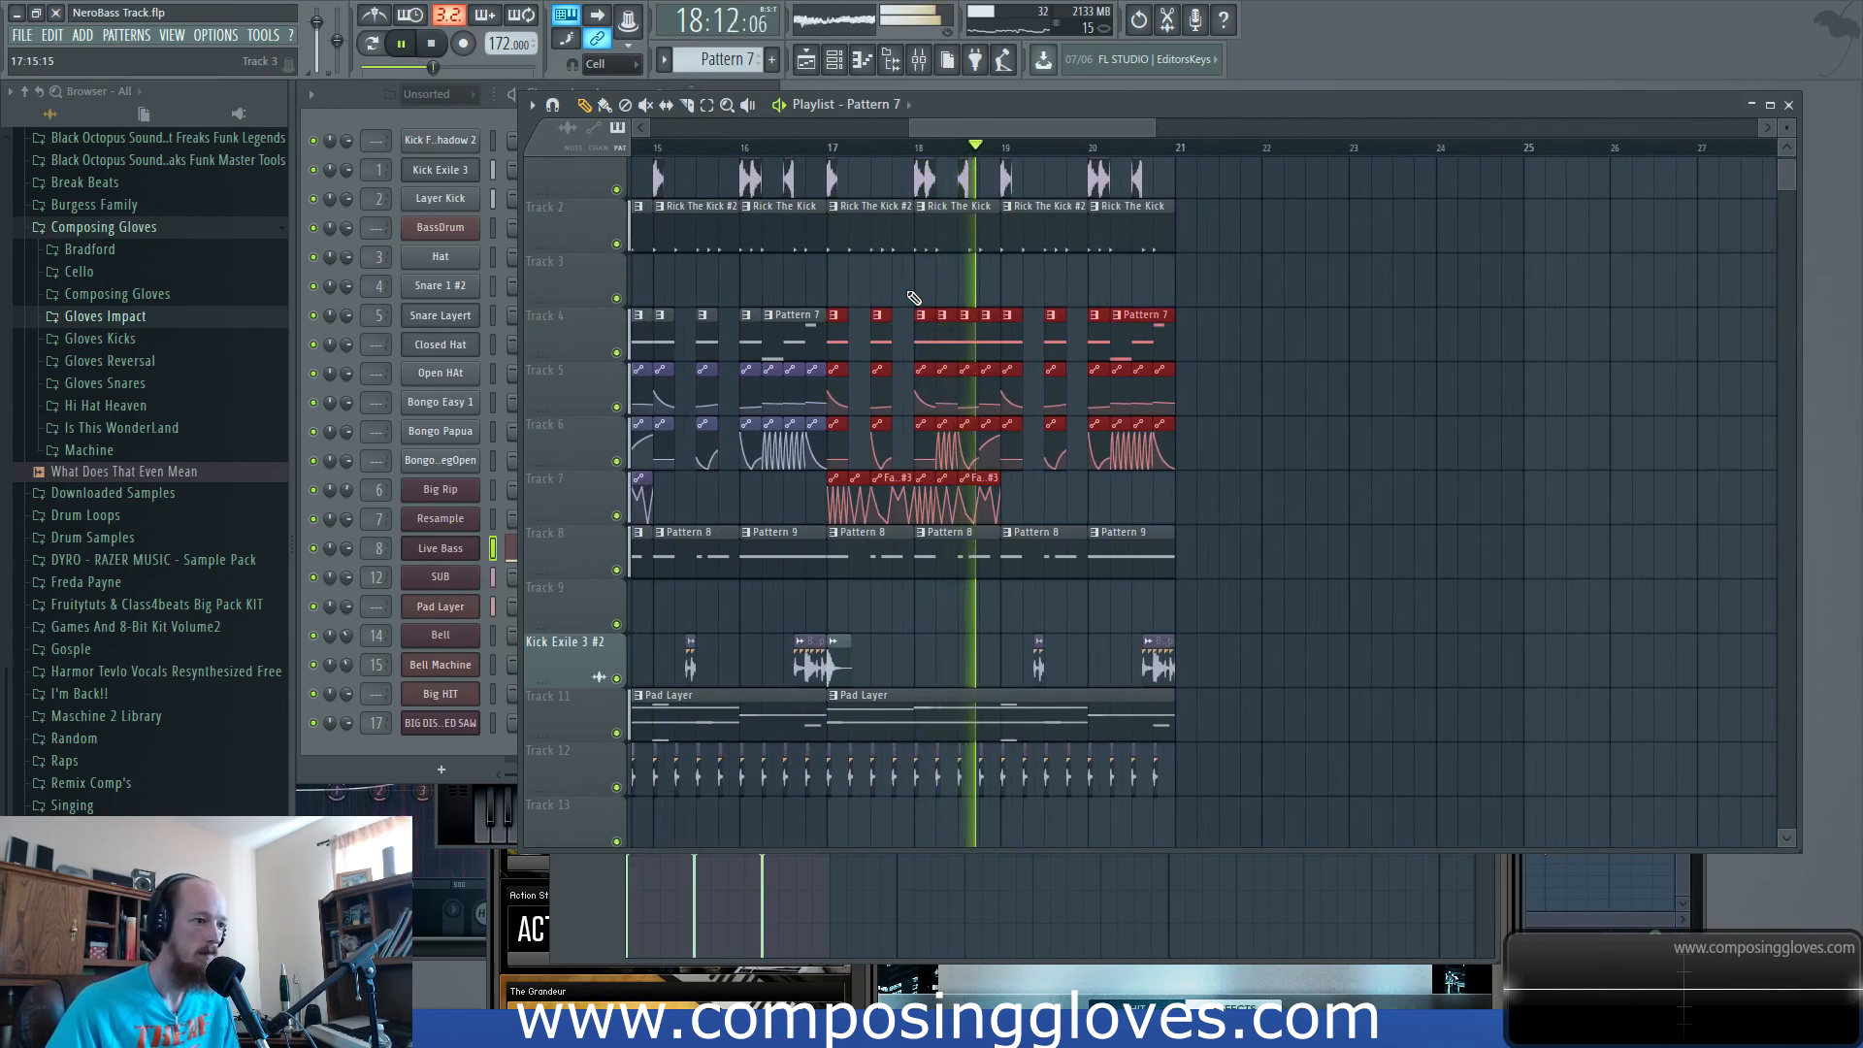
pyautogui.scroll(-1, 1150, 318)
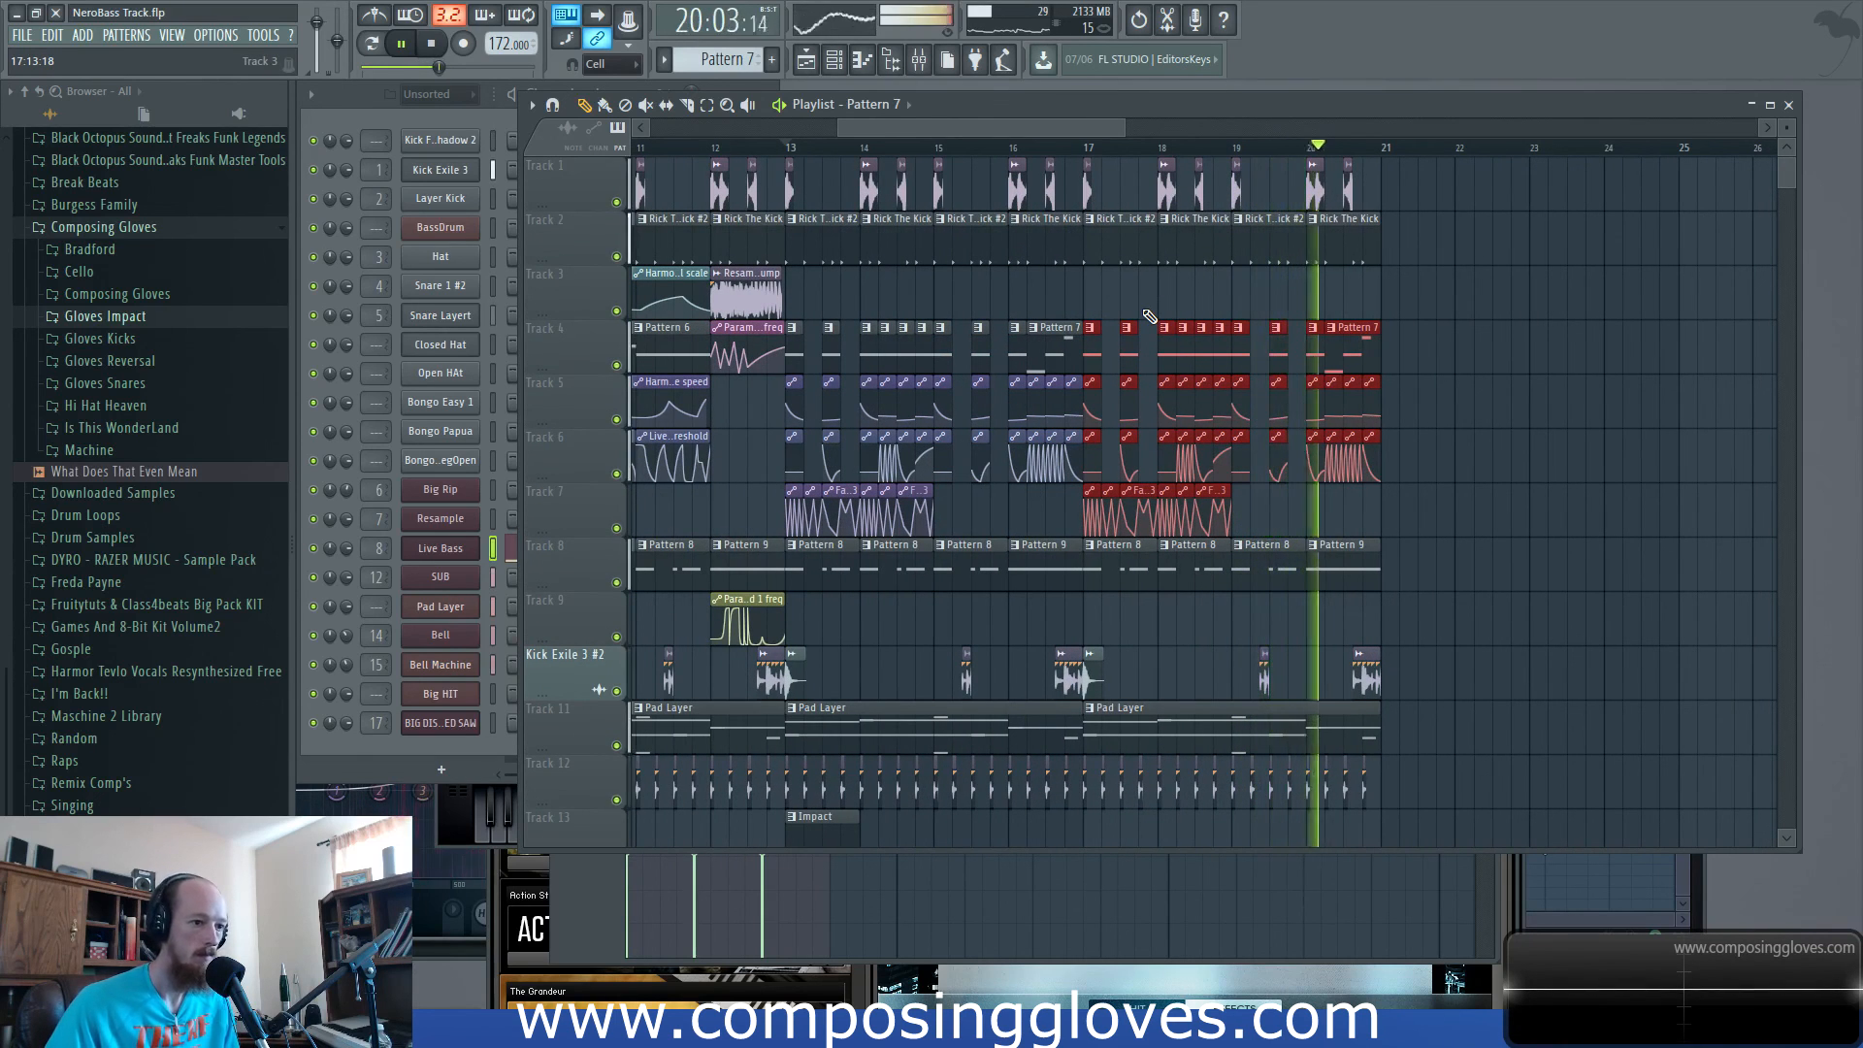
pyautogui.press('space')
pyautogui.moveTo(794, 152); pyautogui.dragTo(1523, 892)
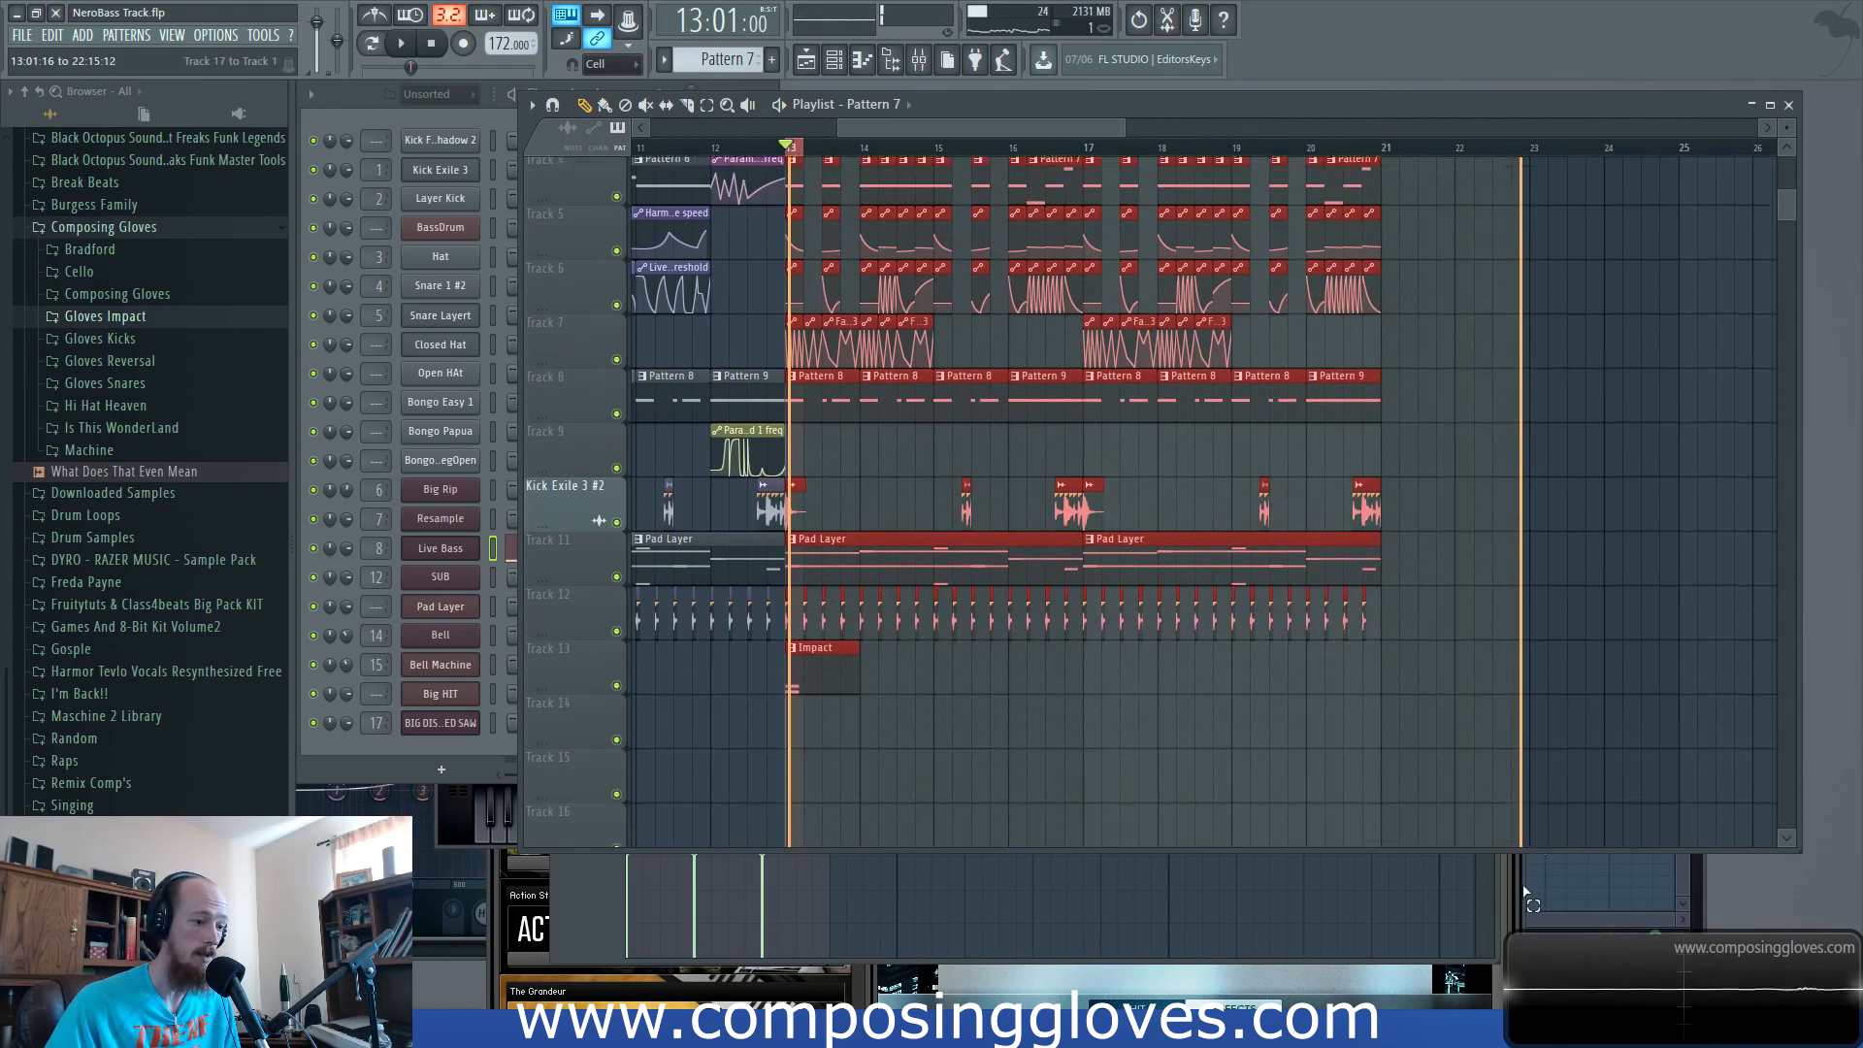
pyautogui.scroll(3, 859, 627)
pyautogui.moveTo(821, 724); pyautogui.dragTo(1168, 728)
pyautogui.hotkey('ctrl', 'z')
pyautogui.moveTo(817, 718)
pyautogui.mouseDown()
pyautogui.moveTo(1412, 678)
pyautogui.moveTo(1392, 685)
pyautogui.mouseUp()
pyautogui.scroll(-4, 1251, 601)
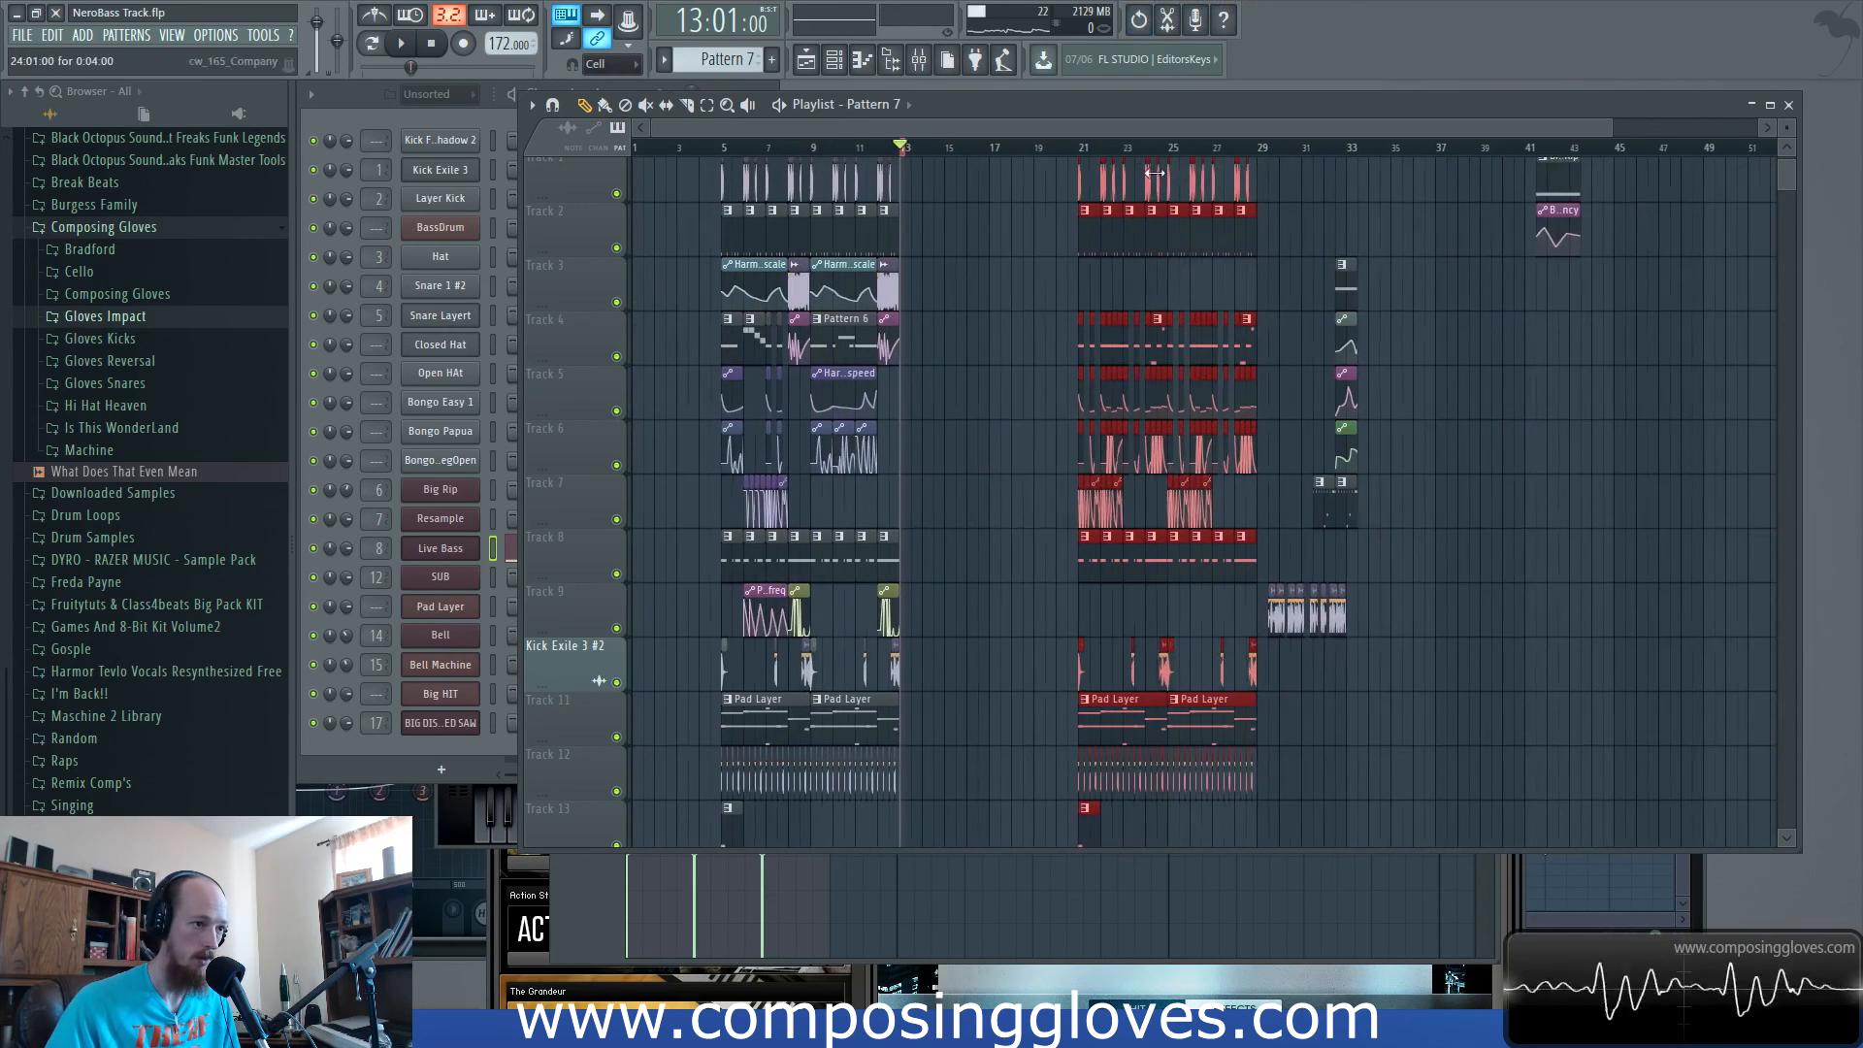
# Set the playlist's time selection to bars 21 through 28 and play the moved section from bar 21.
pyautogui.moveTo(1086, 145); pyautogui.dragTo(1263, 193)
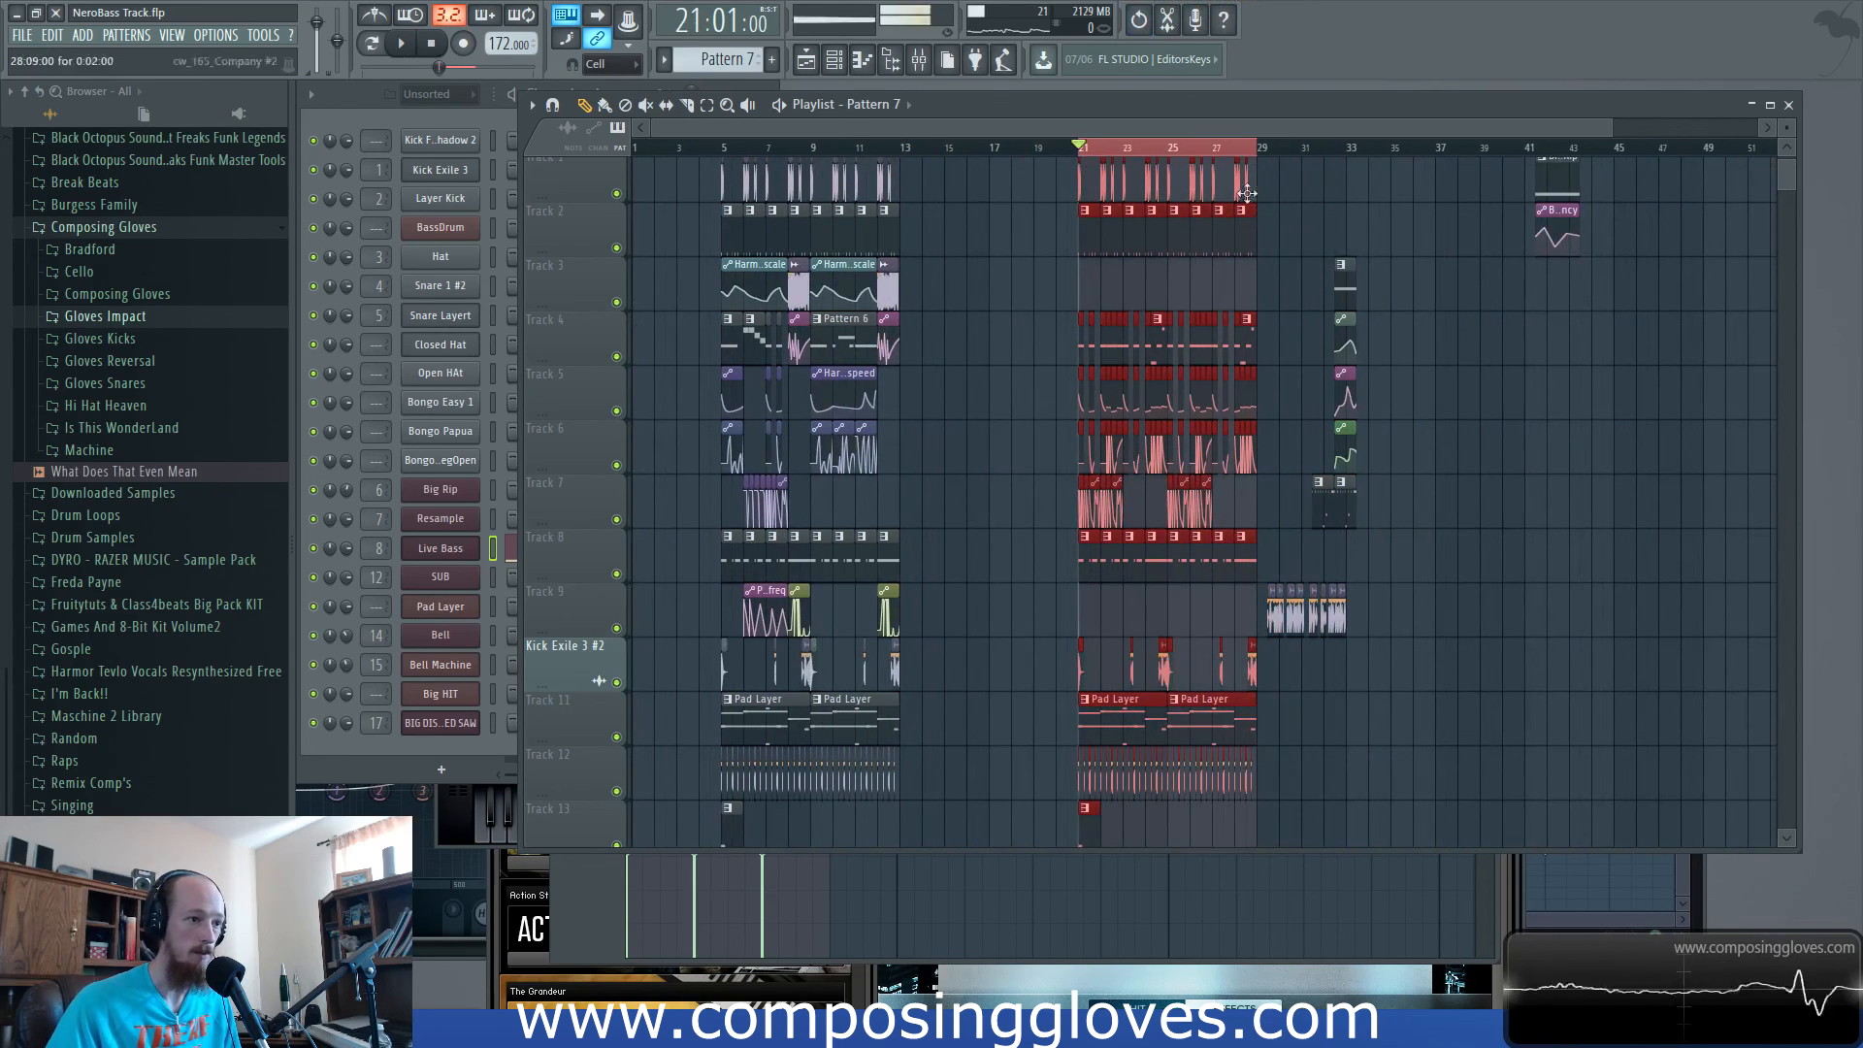
pyautogui.scroll(4, 957, 242)
pyautogui.moveTo(1062, 267); pyautogui.dragTo(621, 260)
pyautogui.moveTo(934, 292)
pyautogui.mouseDown()
pyautogui.moveTo(805, 430)
pyautogui.moveTo(750, 432)
pyautogui.mouseUp()
pyautogui.scroll(-3, 835, 359)
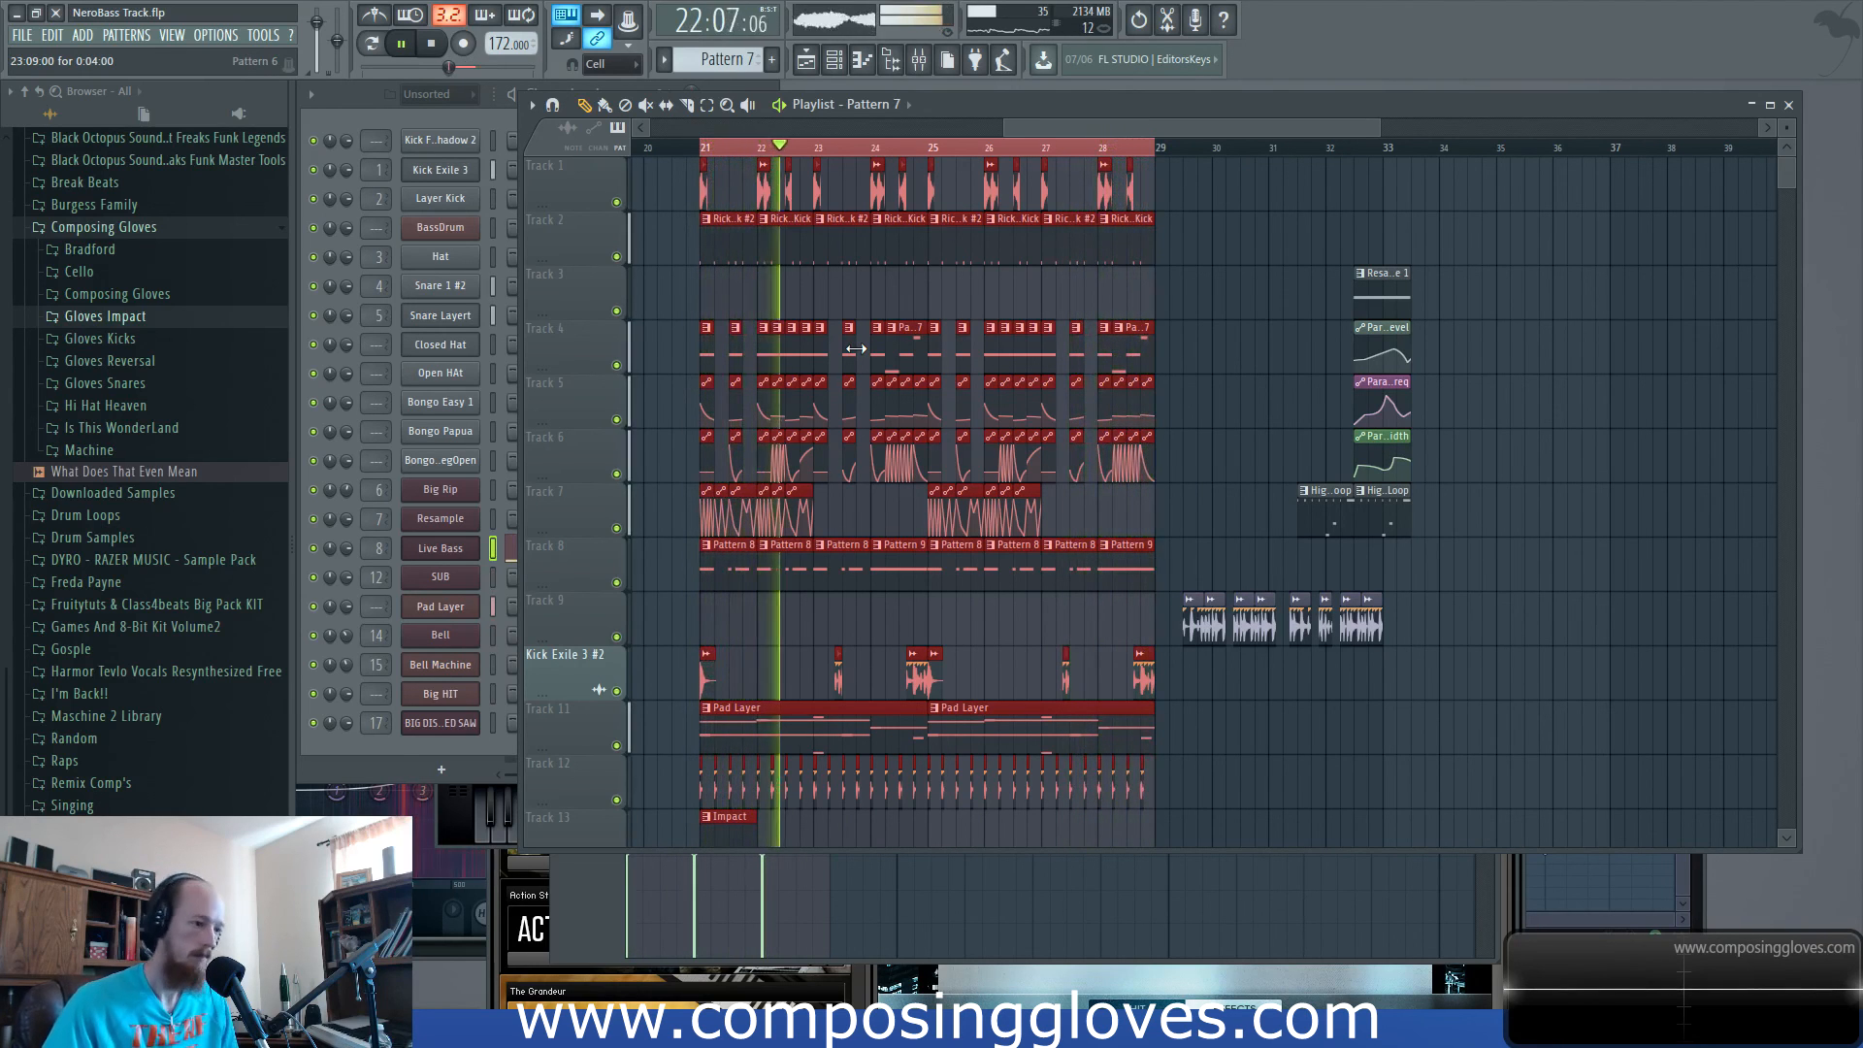
pyautogui.press('space')
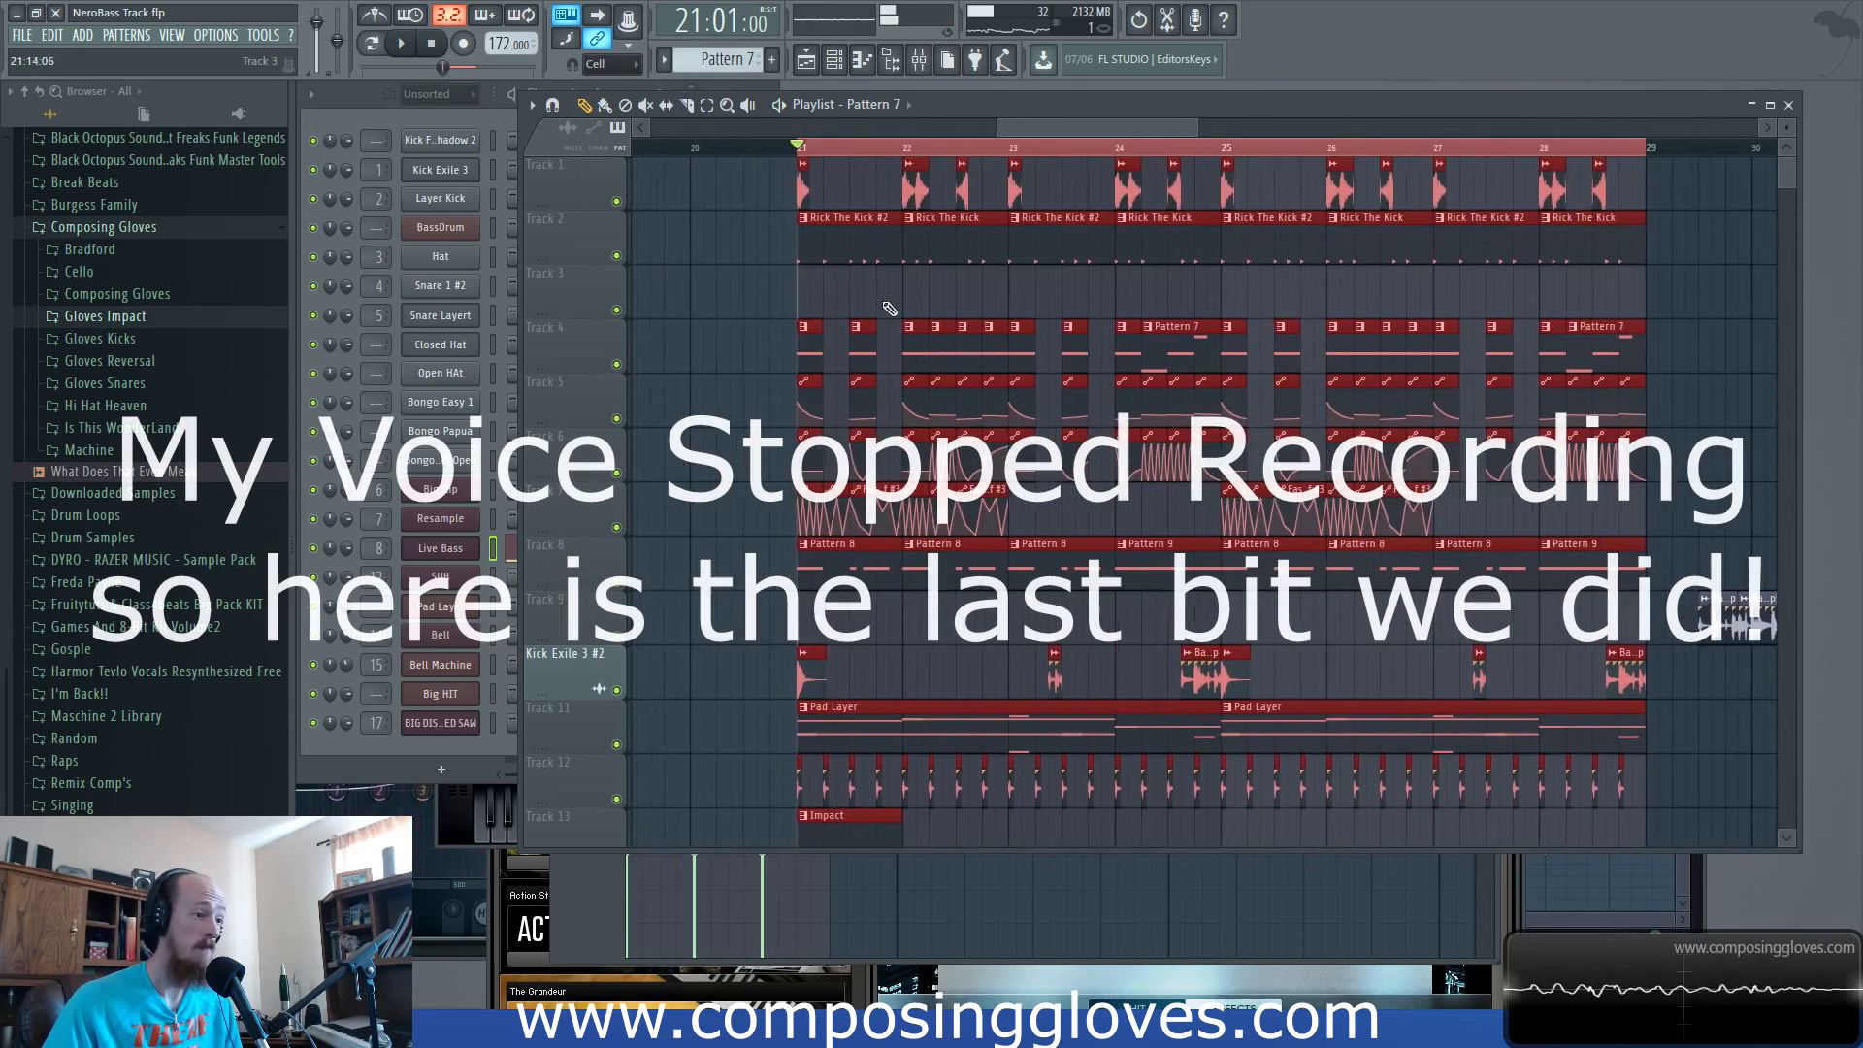
pyautogui.moveTo(943, 150); pyautogui.dragTo(1354, 144)
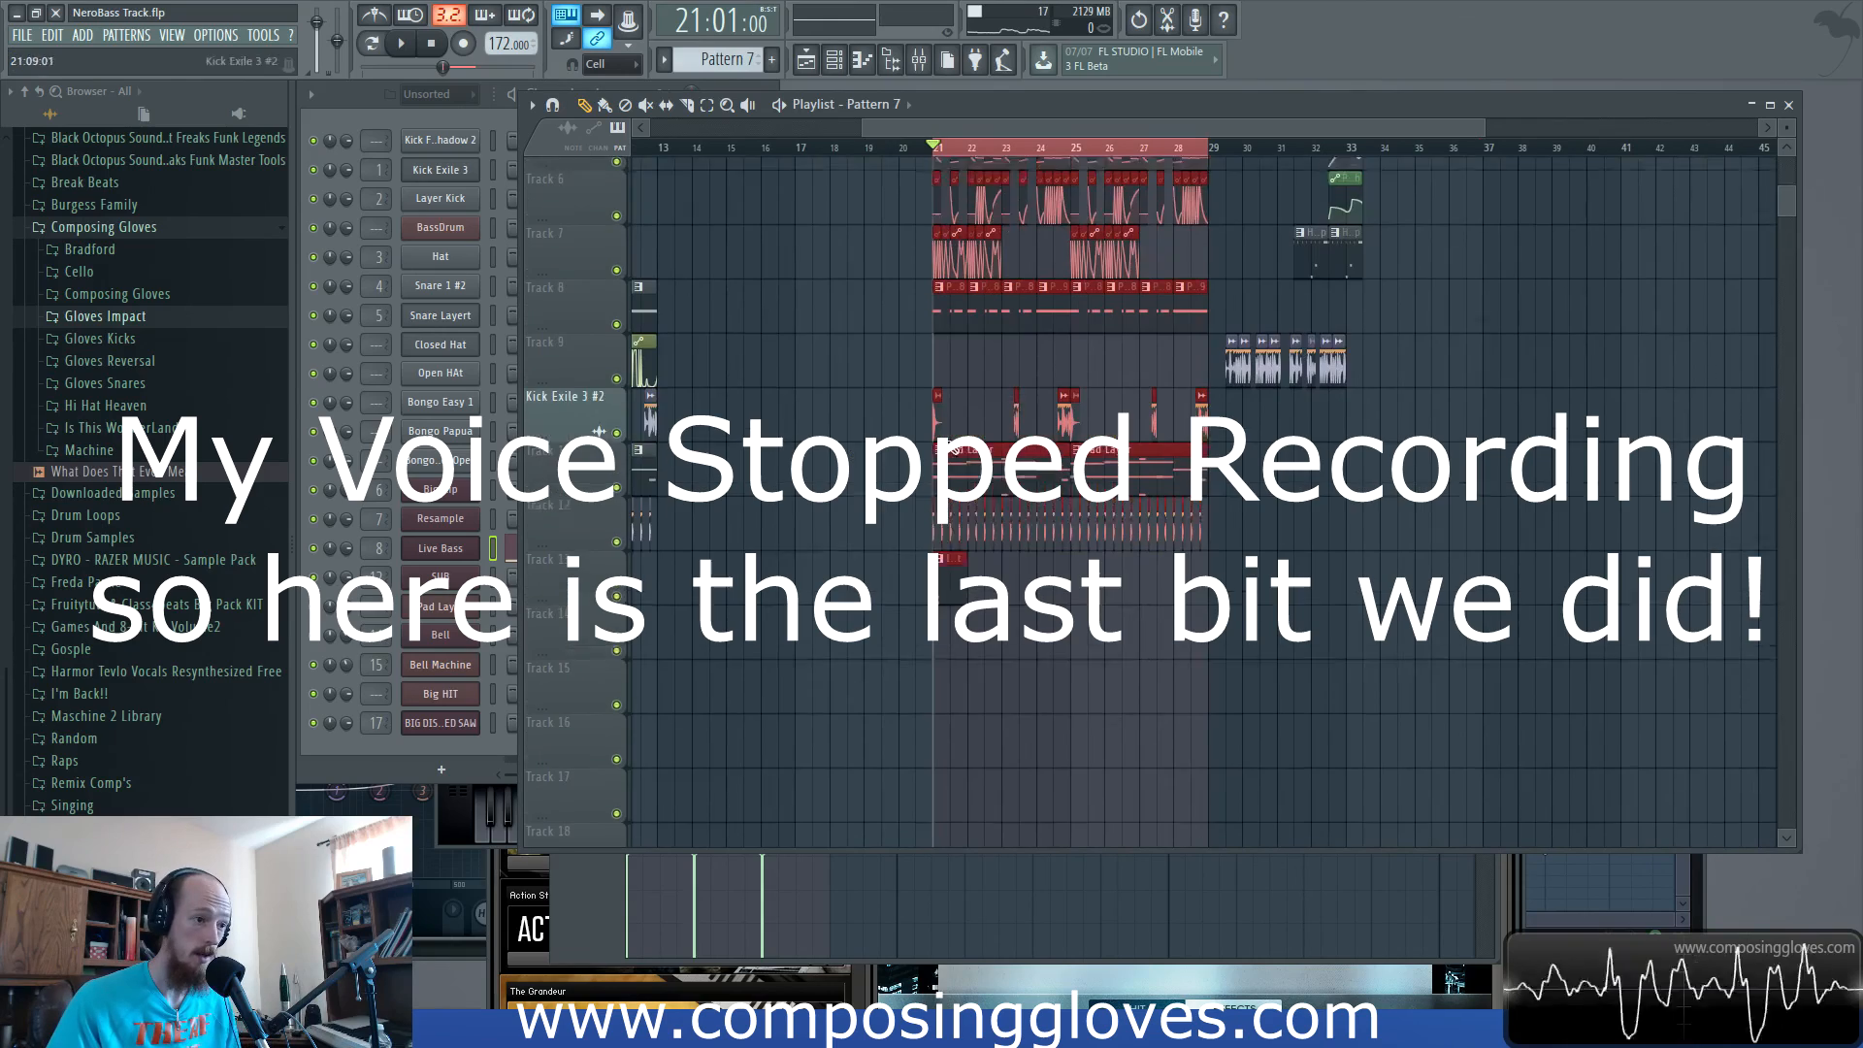
pyautogui.scroll(5, 956, 441)
pyautogui.scroll(6, 971, 406)
pyautogui.scroll(-5, 951, 497)
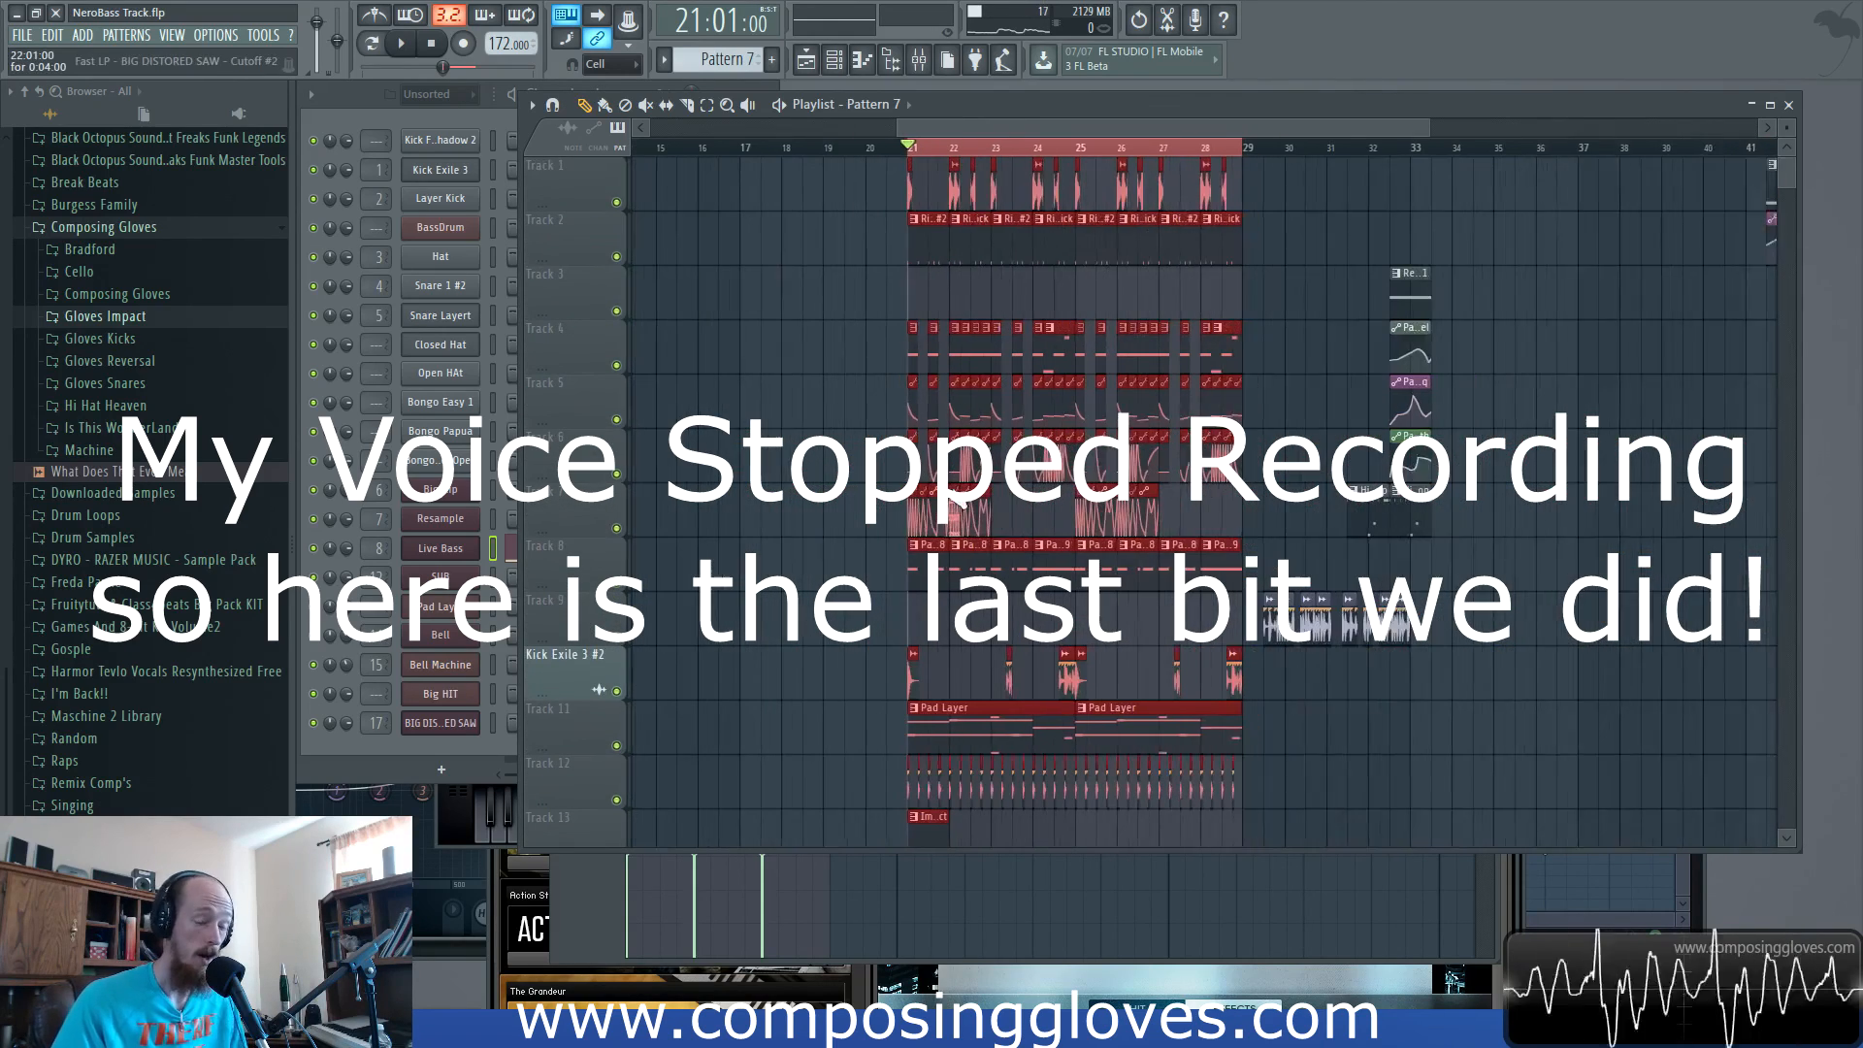
pyautogui.scroll(-1, 970, 485)
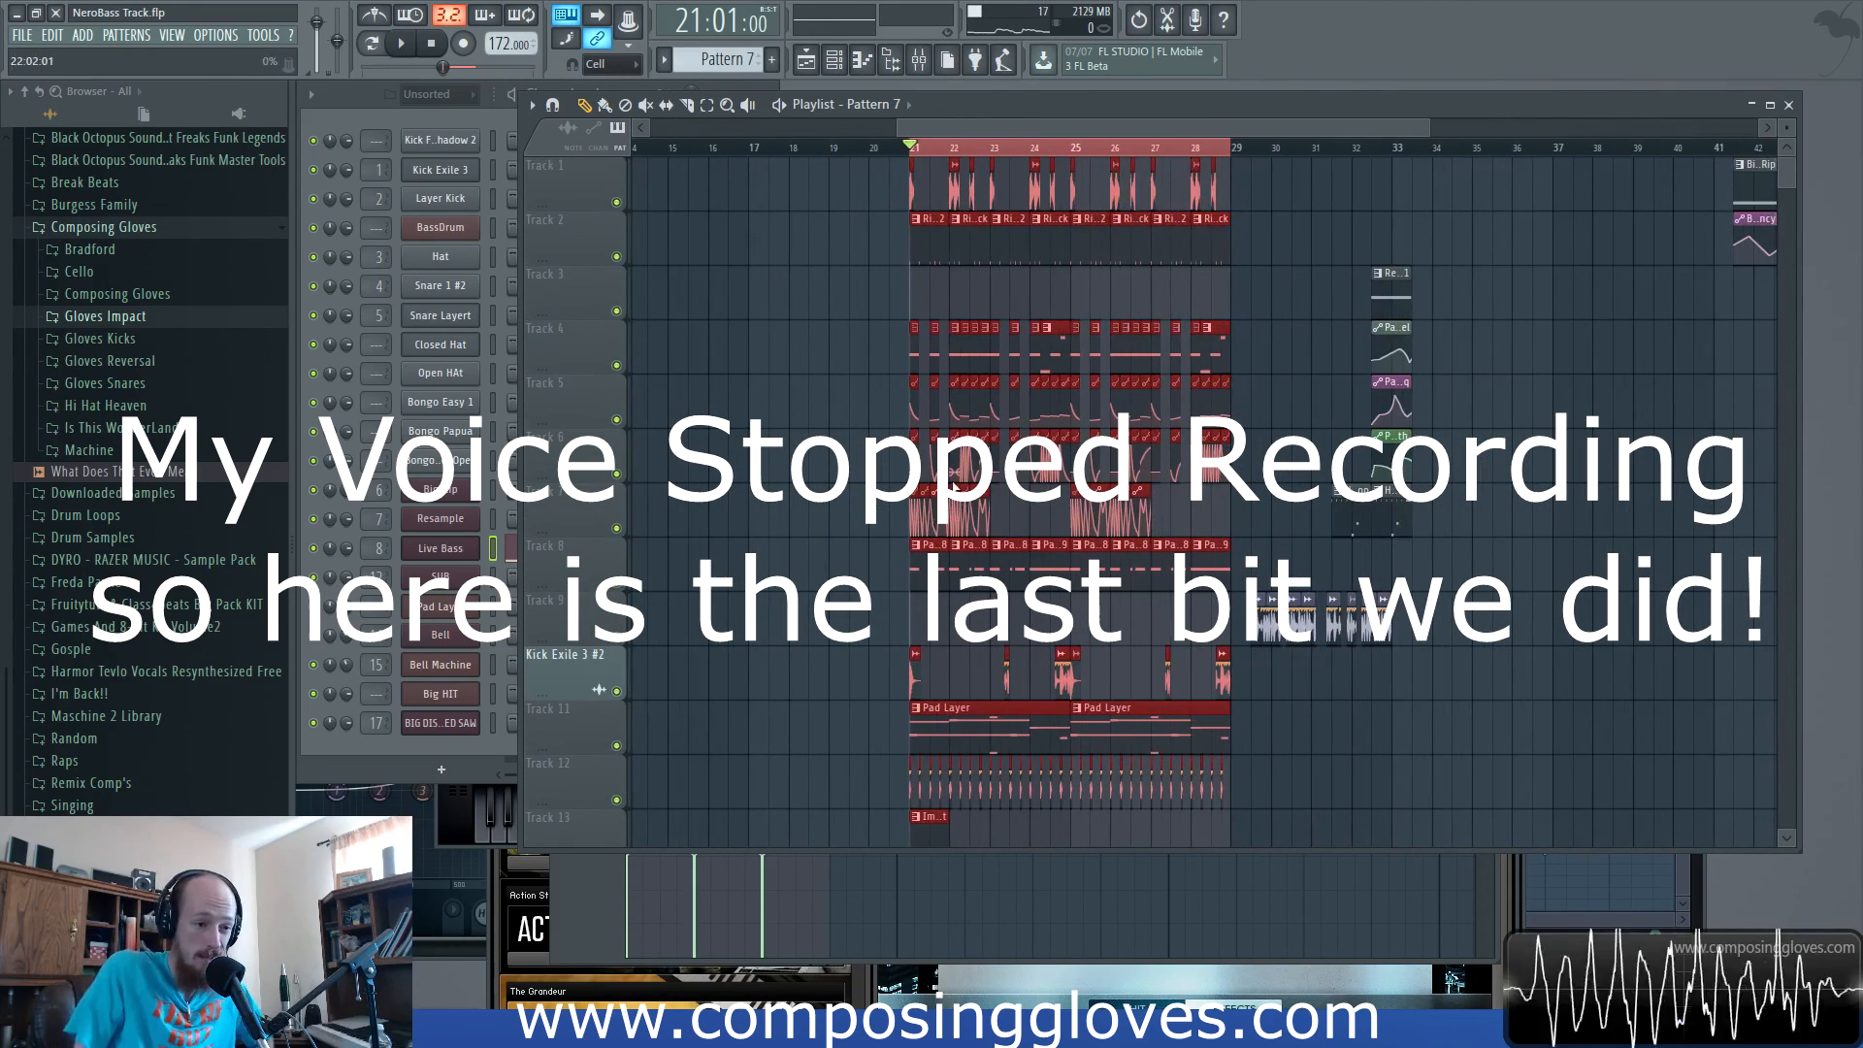